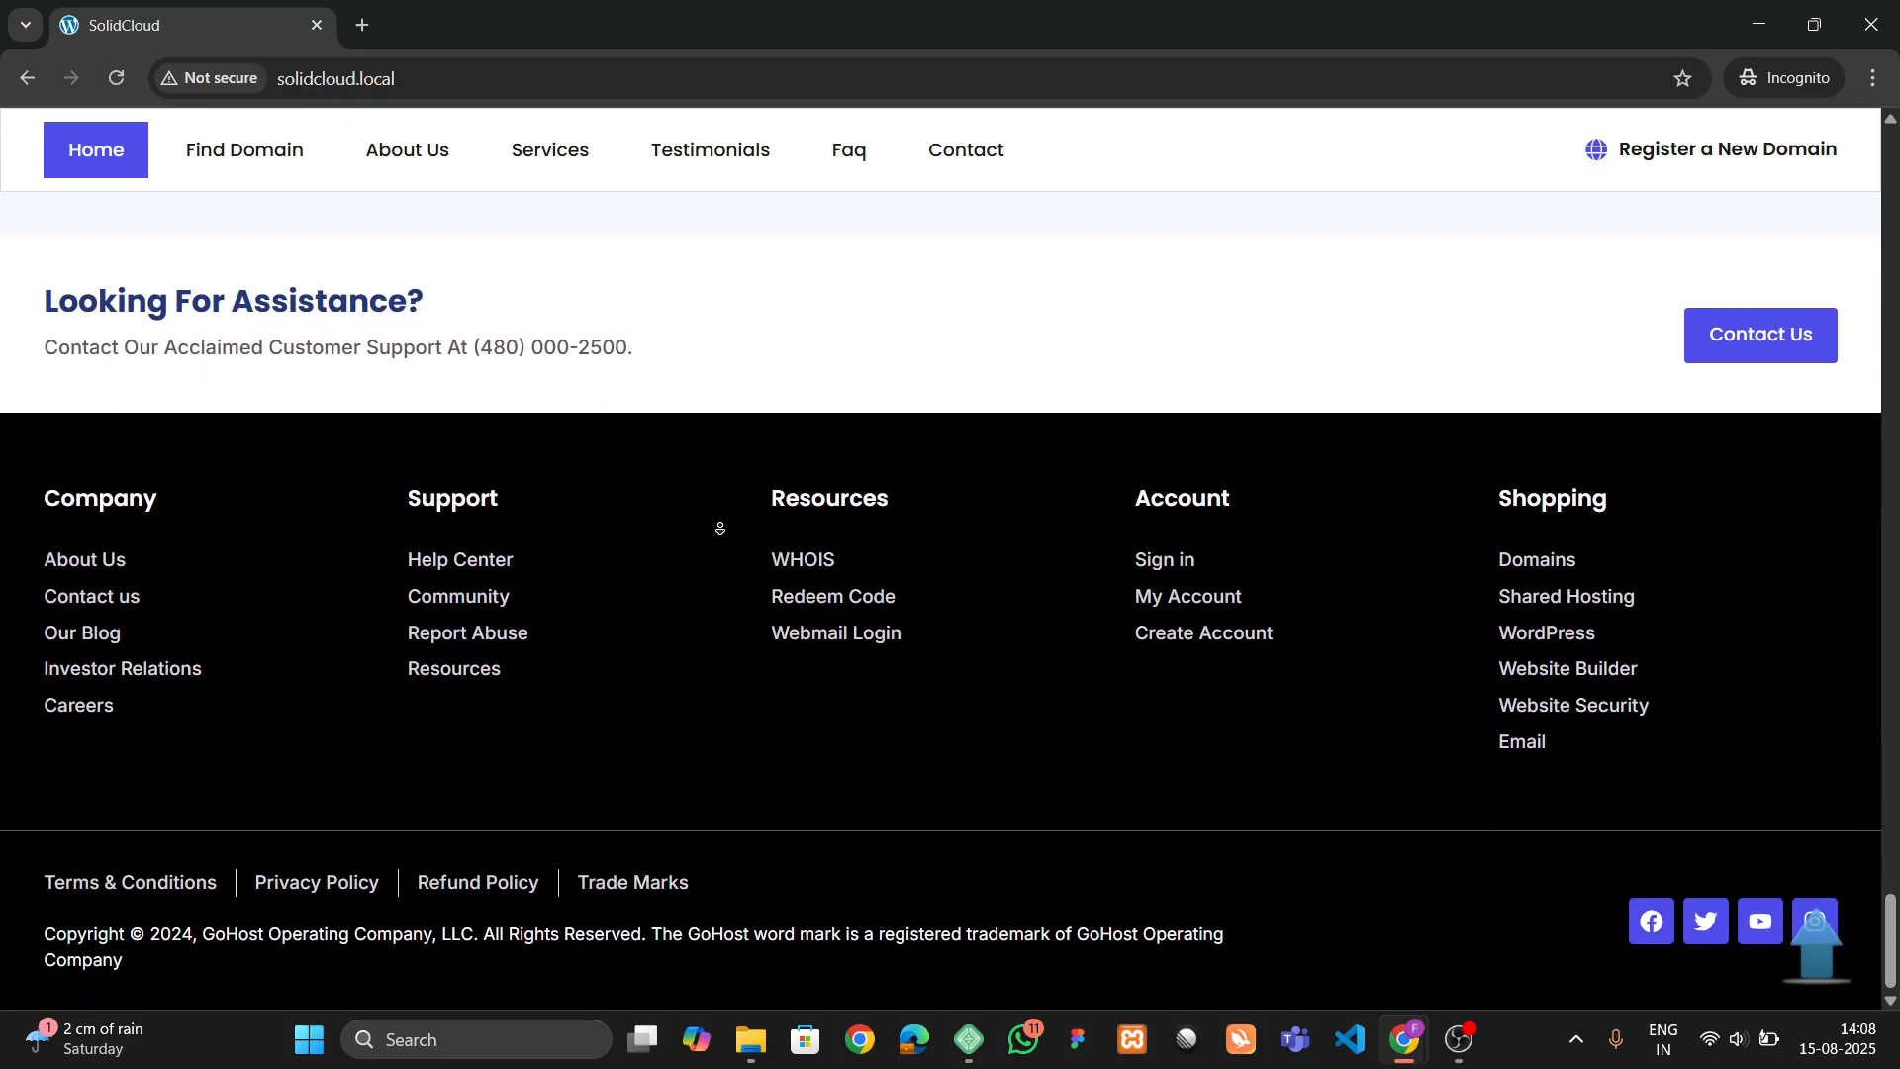
Jump from the footer back to the top of the SolidCloud homepage.
{"action": "key", "text": "Home"}
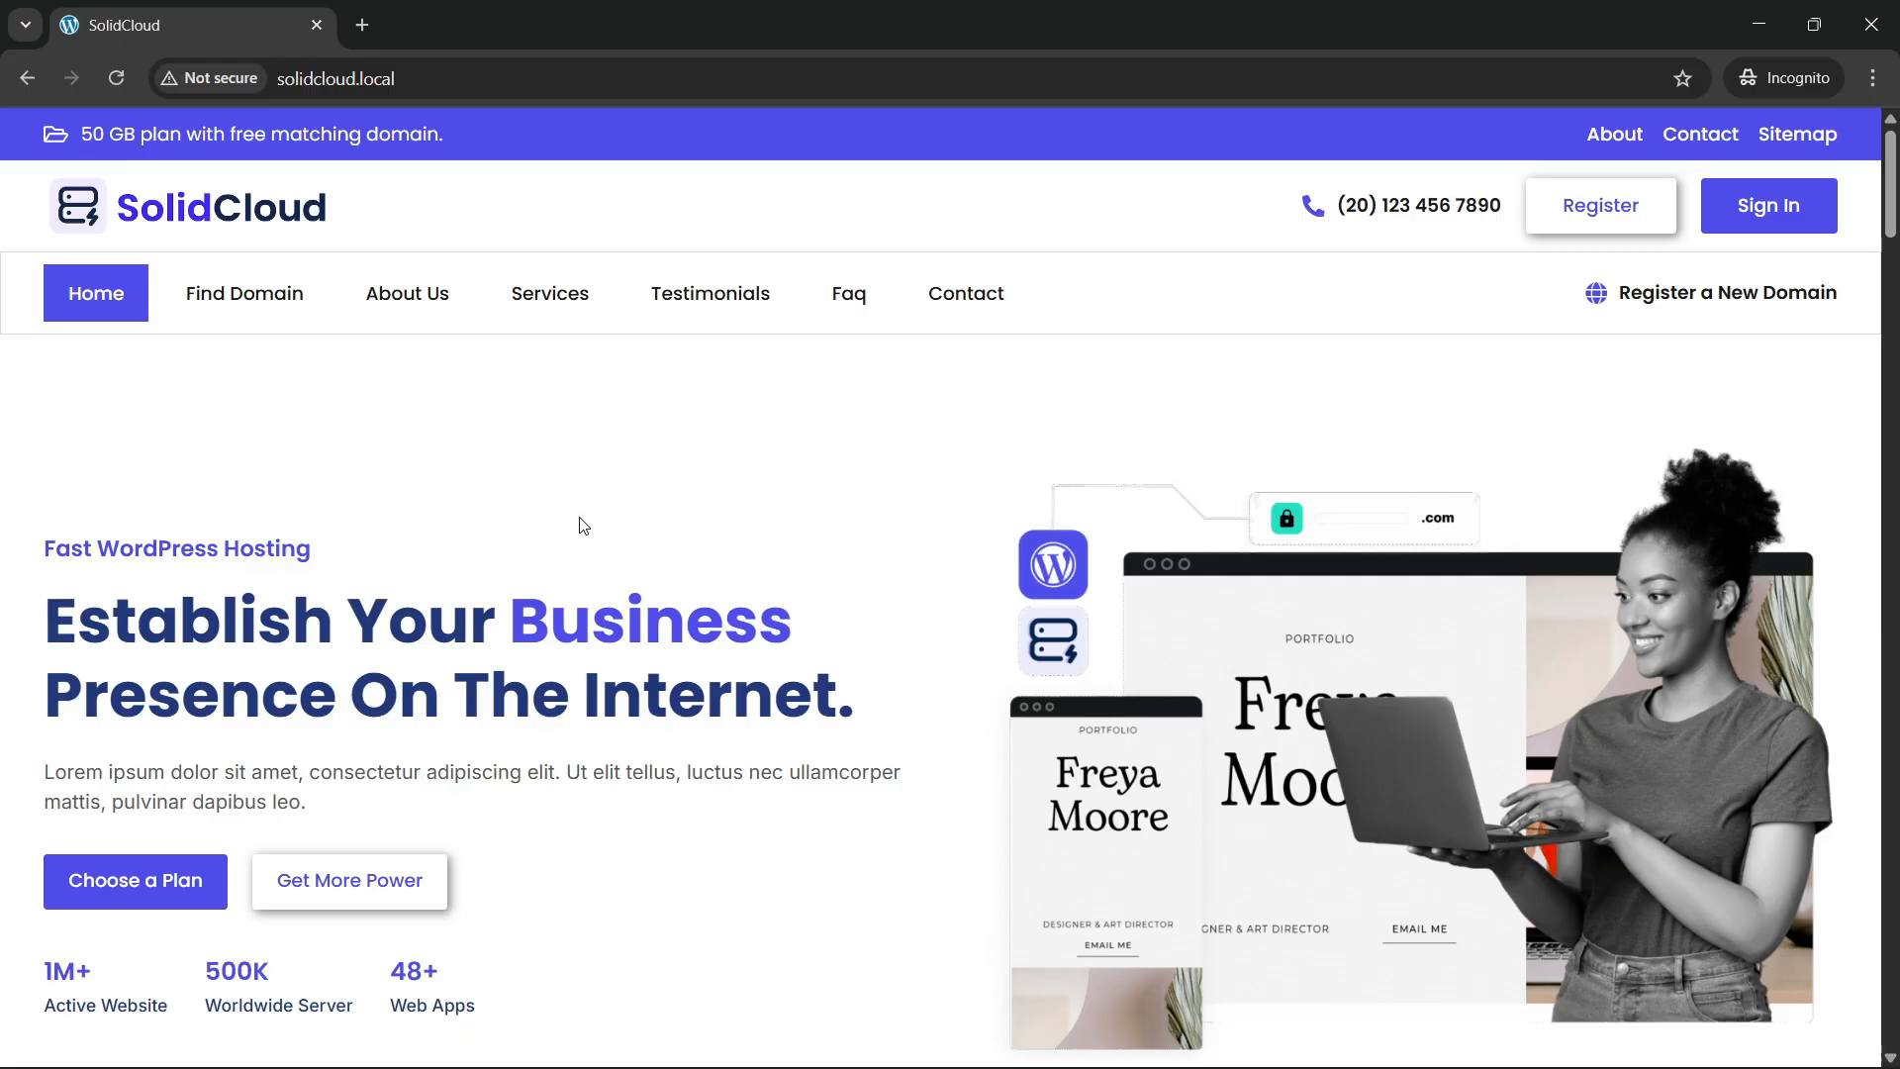
{"action": "scroll", "coordinate": [606, 571], "scroll_direction": "down", "scroll_amount": 3}
{"action": "scroll", "coordinate": [606, 568], "scroll_direction": "up", "scroll_amount": 3}
Reload the homepage twice to replay the hero entrance animations and counters.
{"action": "left_click", "coordinate": [117, 67]}
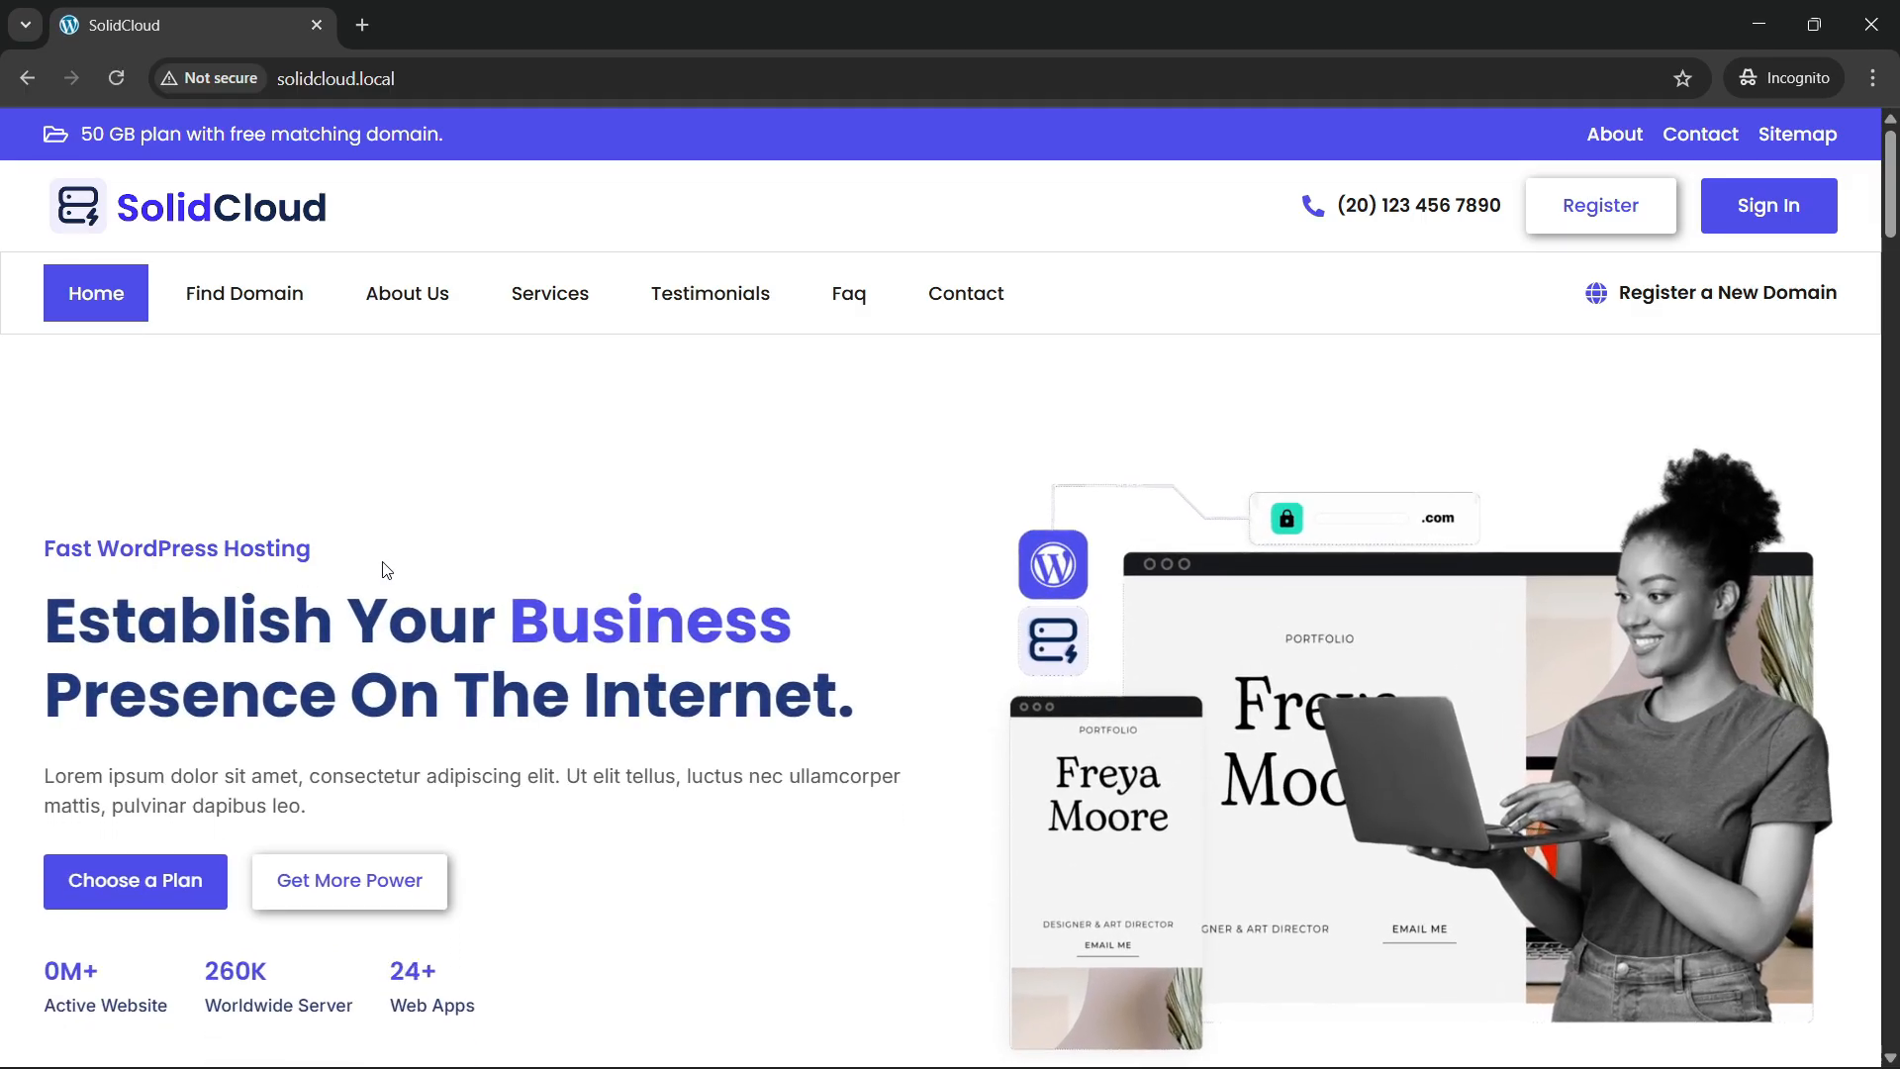
{"action": "scroll", "coordinate": [359, 584], "scroll_direction": "down", "scroll_amount": 1}
{"action": "scroll", "coordinate": [241, 552], "scroll_direction": "up", "scroll_amount": 1}
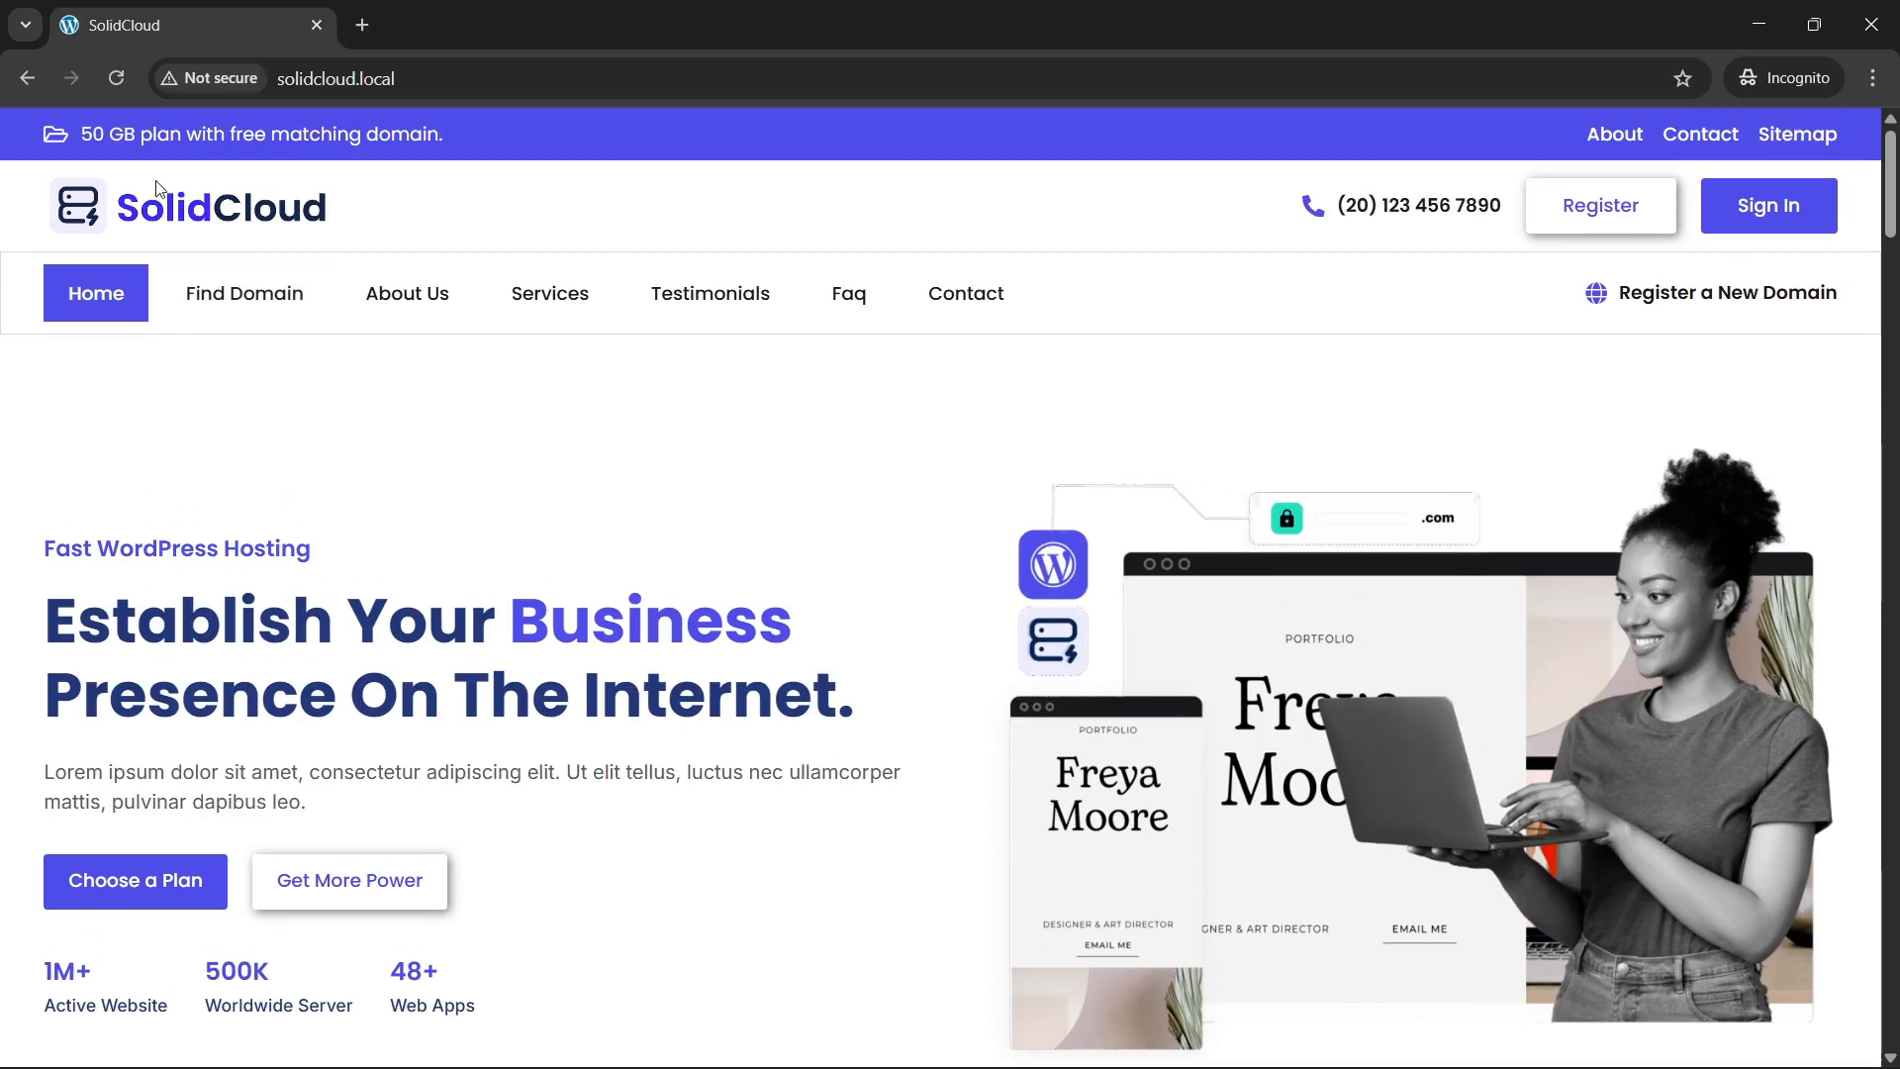
{"action": "left_click", "coordinate": [109, 68]}
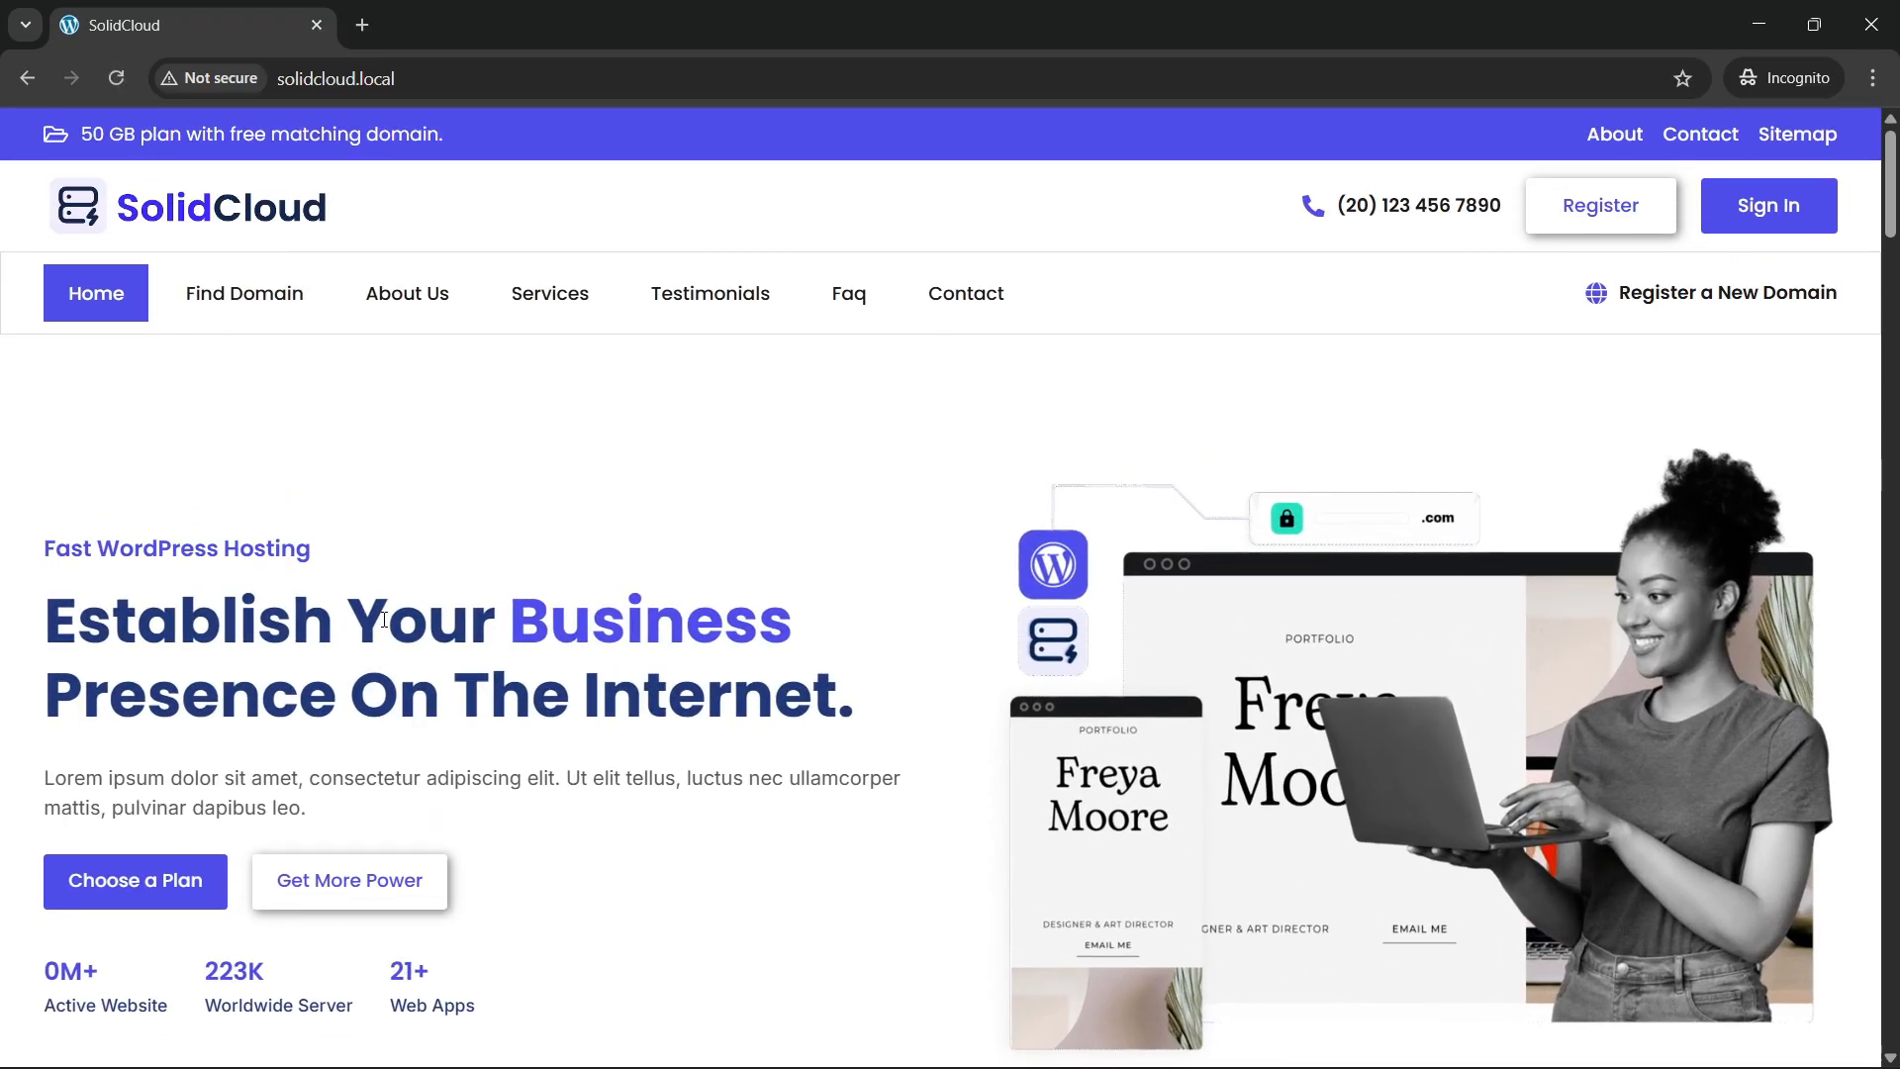
{"action": "scroll", "coordinate": [547, 650], "scroll_direction": "down", "scroll_amount": 1}
{"action": "scroll", "coordinate": [548, 650], "scroll_direction": "down", "scroll_amount": 1}
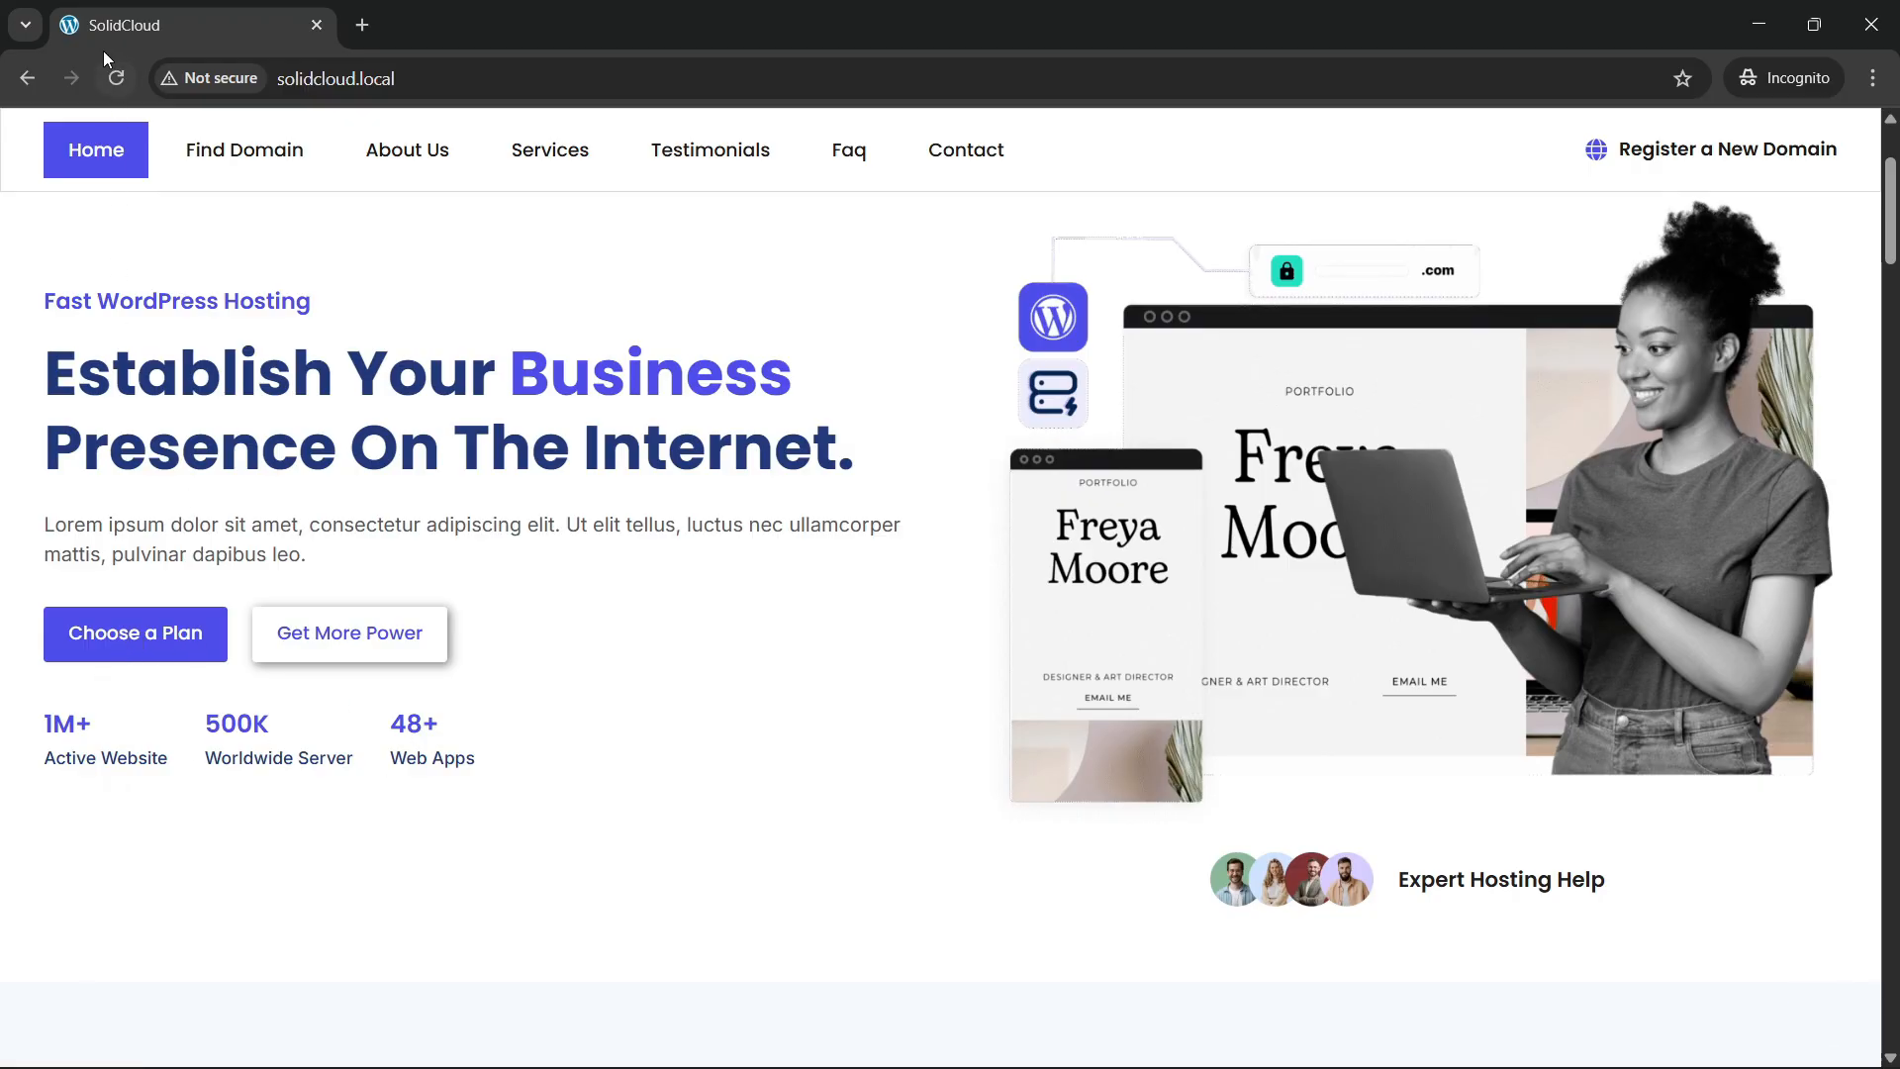
Reload once more and scroll over the hero to watch the animations play out.
{"action": "left_click", "coordinate": [118, 78]}
{"action": "scroll", "coordinate": [708, 661], "scroll_direction": "up", "scroll_amount": 3}
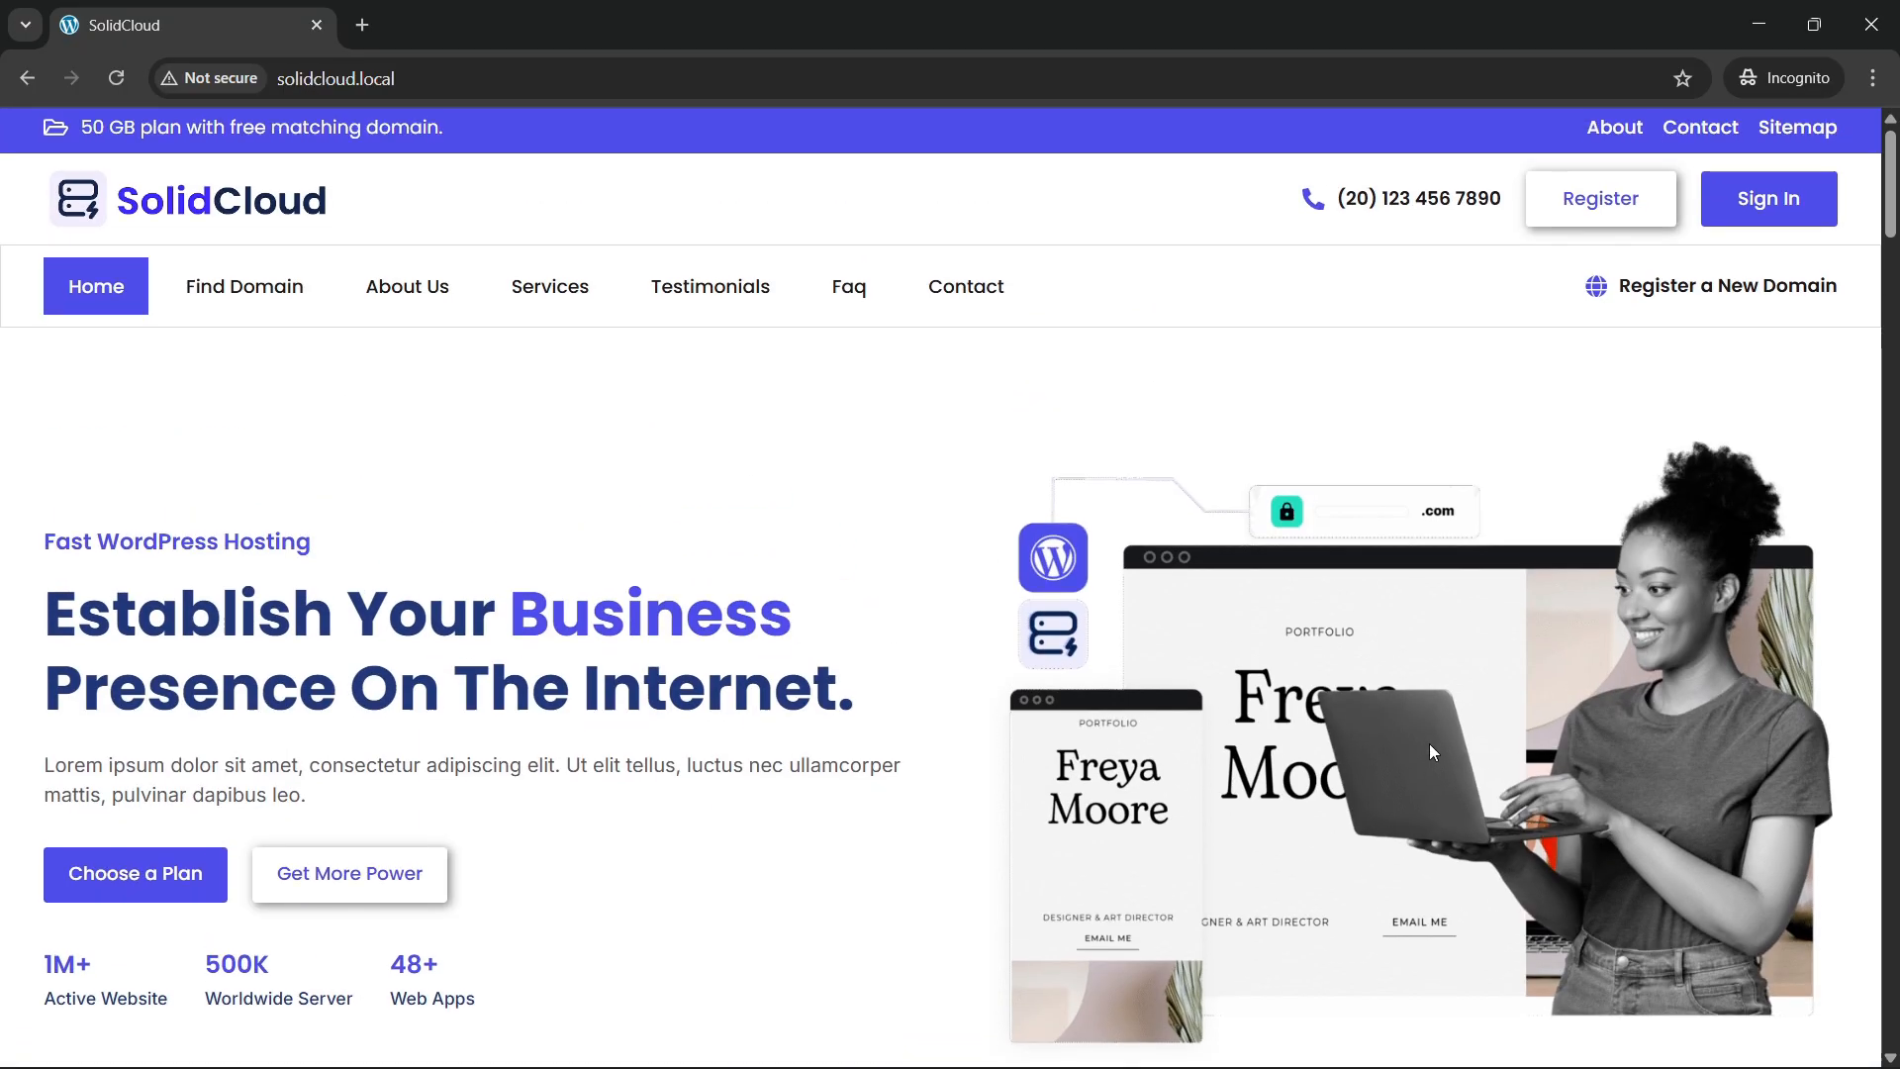
{"action": "scroll", "coordinate": [1386, 727], "scroll_direction": "down", "scroll_amount": 1}
{"action": "scroll", "coordinate": [1314, 702], "scroll_direction": "down", "scroll_amount": 1}
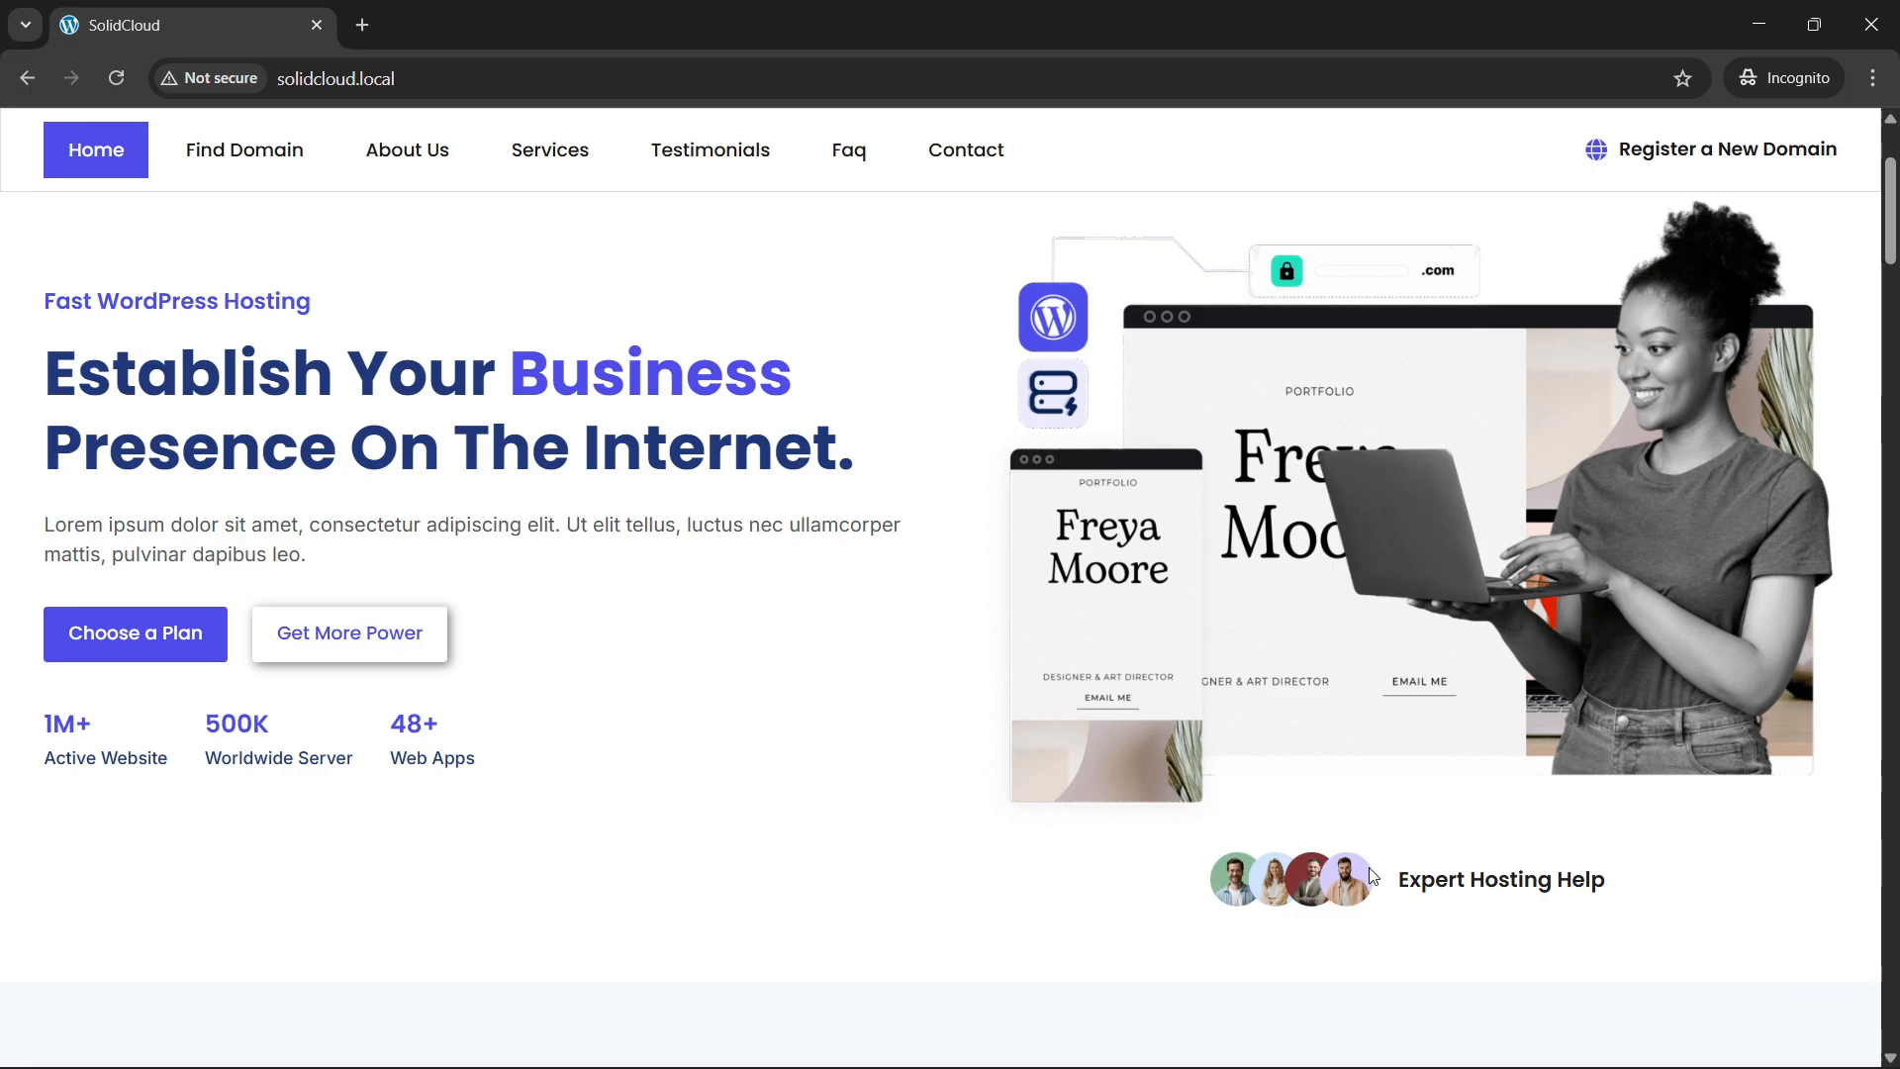
{"action": "scroll", "coordinate": [620, 657], "scroll_direction": "up", "scroll_amount": 2}
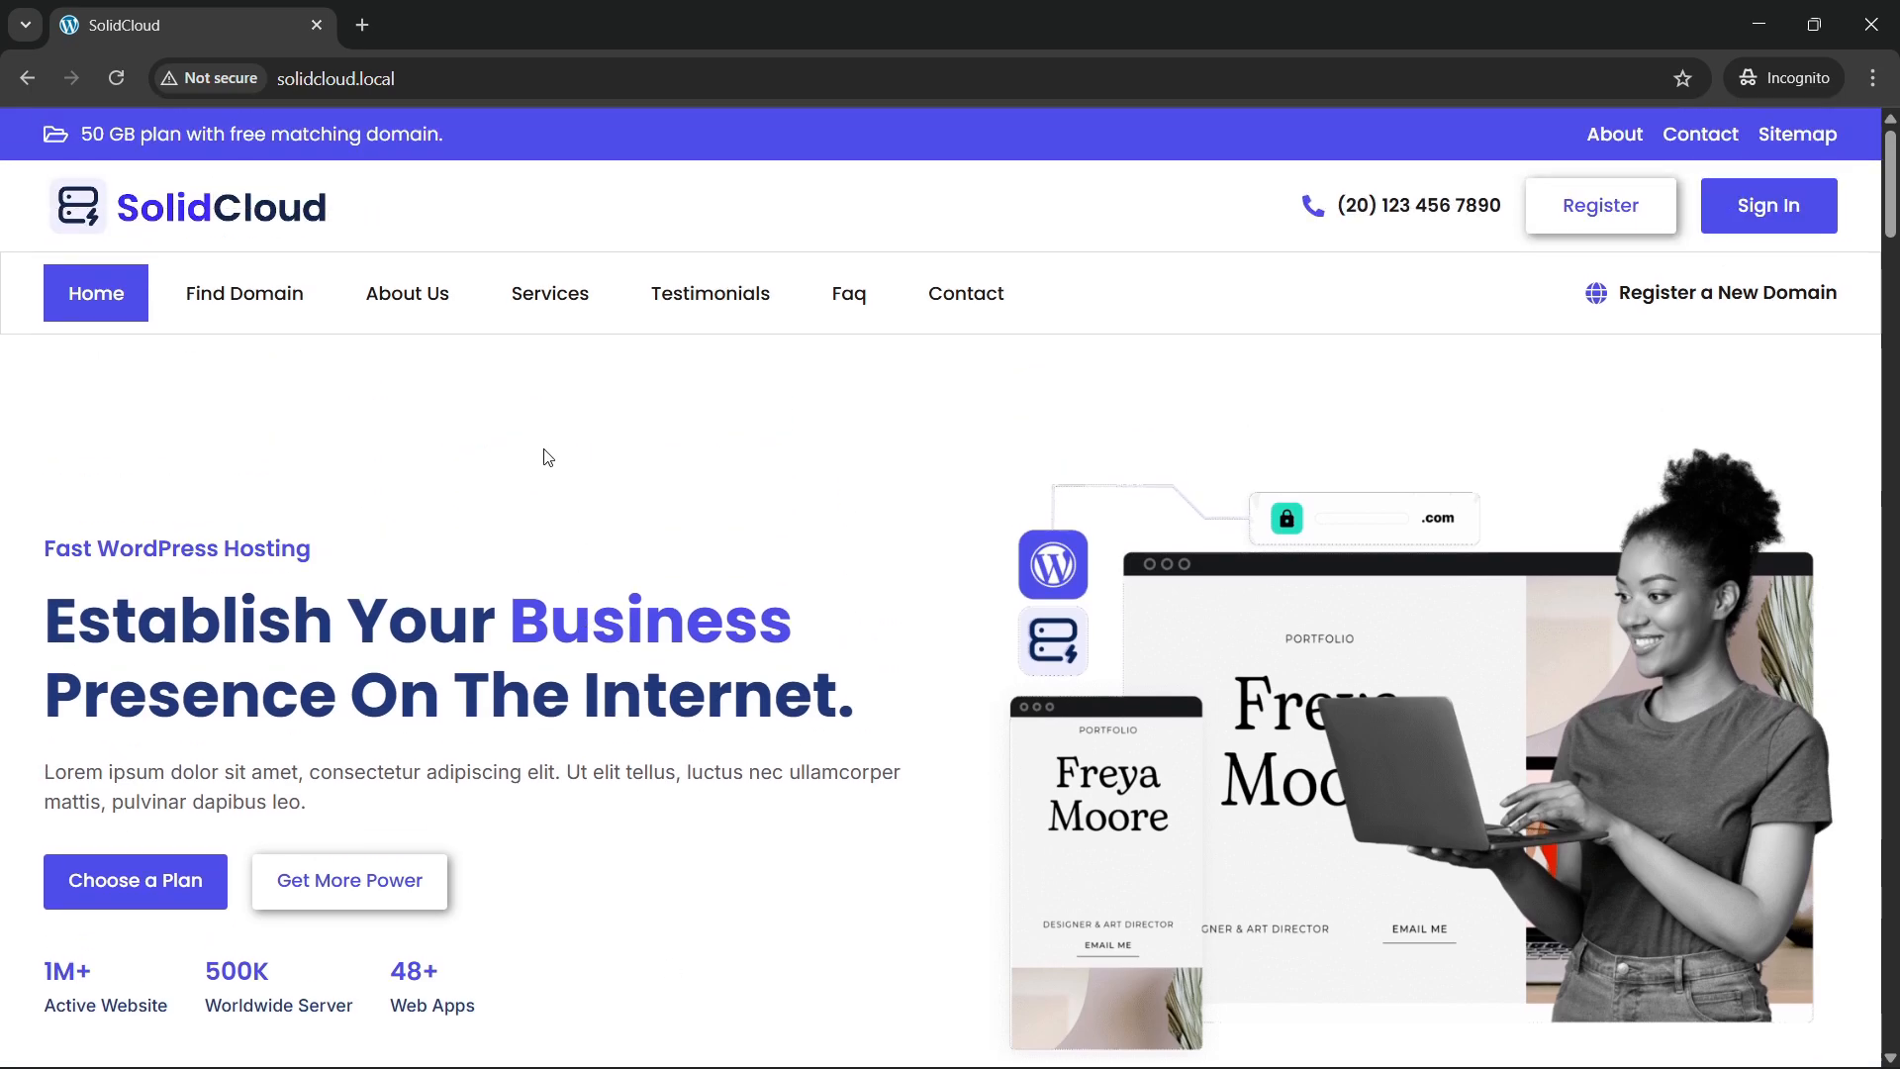
{"action": "scroll", "coordinate": [414, 476], "scroll_direction": "down", "scroll_amount": 1}
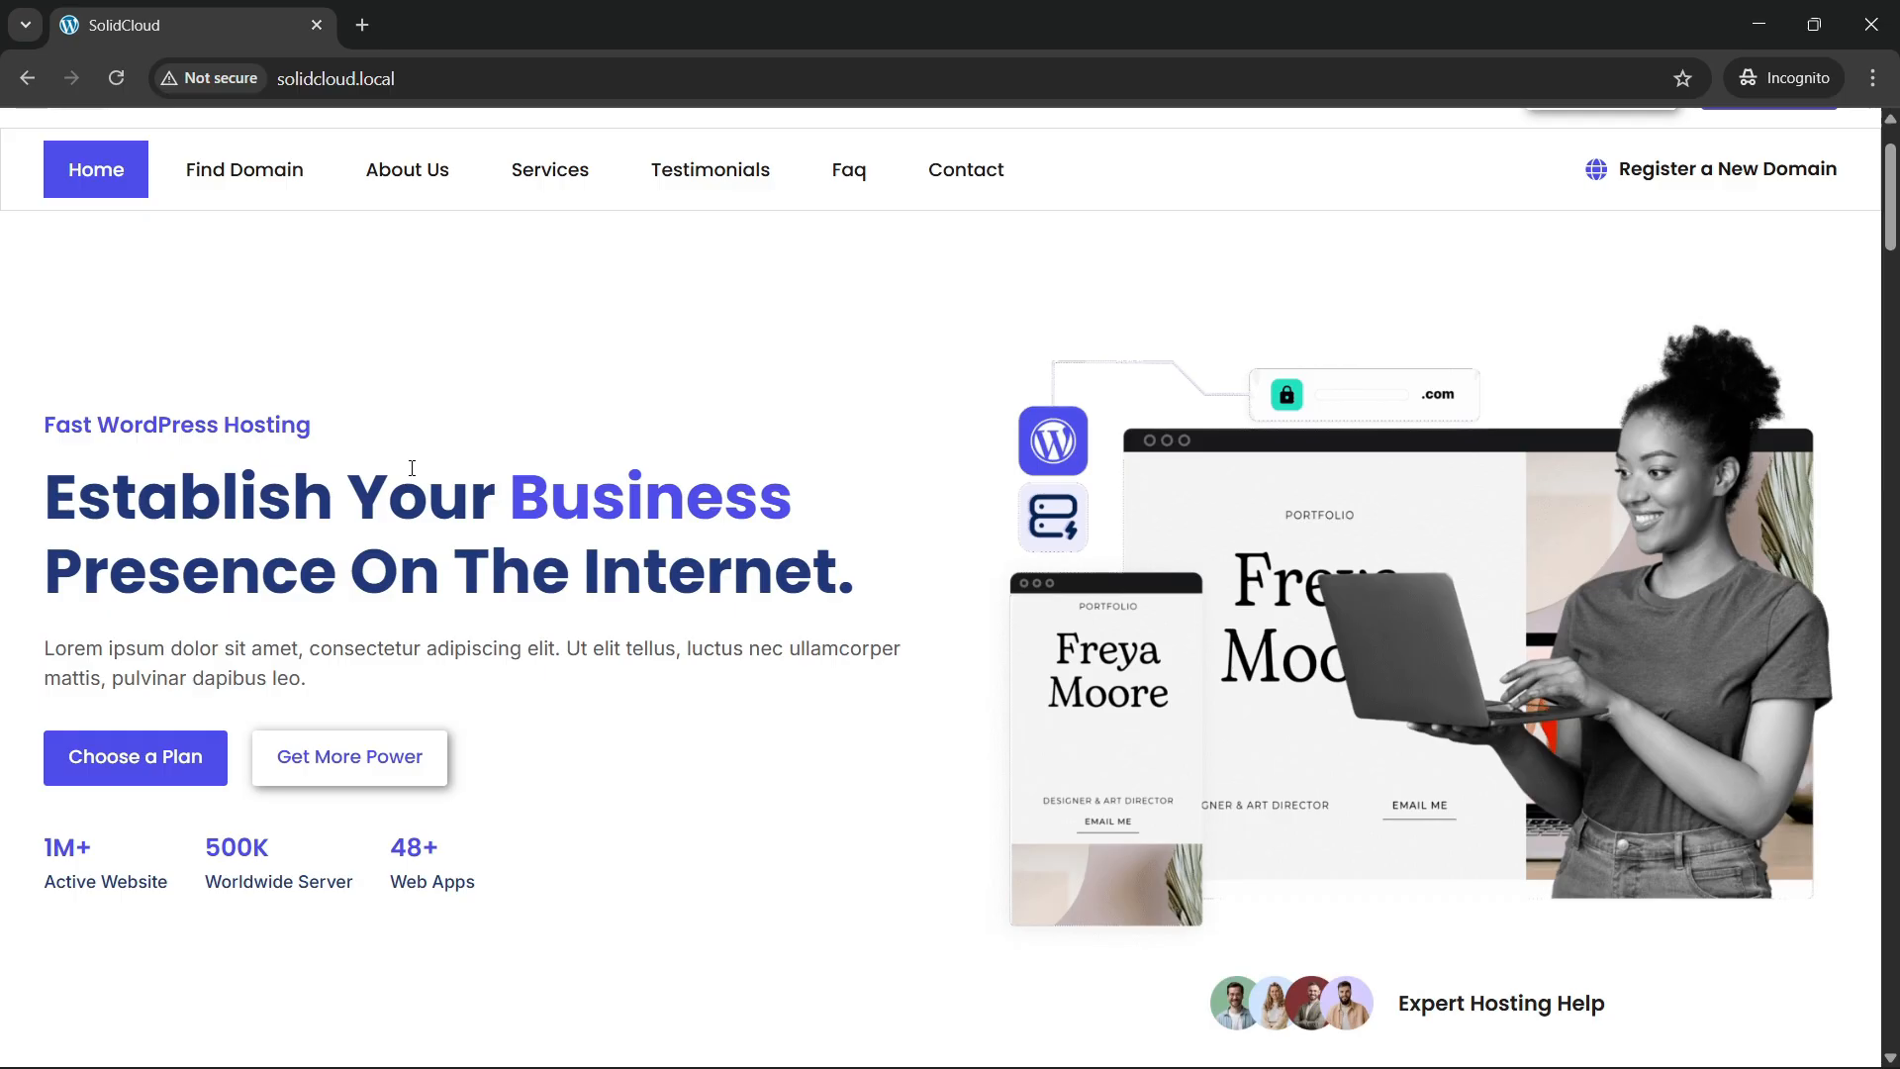
{"action": "scroll", "coordinate": [412, 468], "scroll_direction": "up", "scroll_amount": 1}
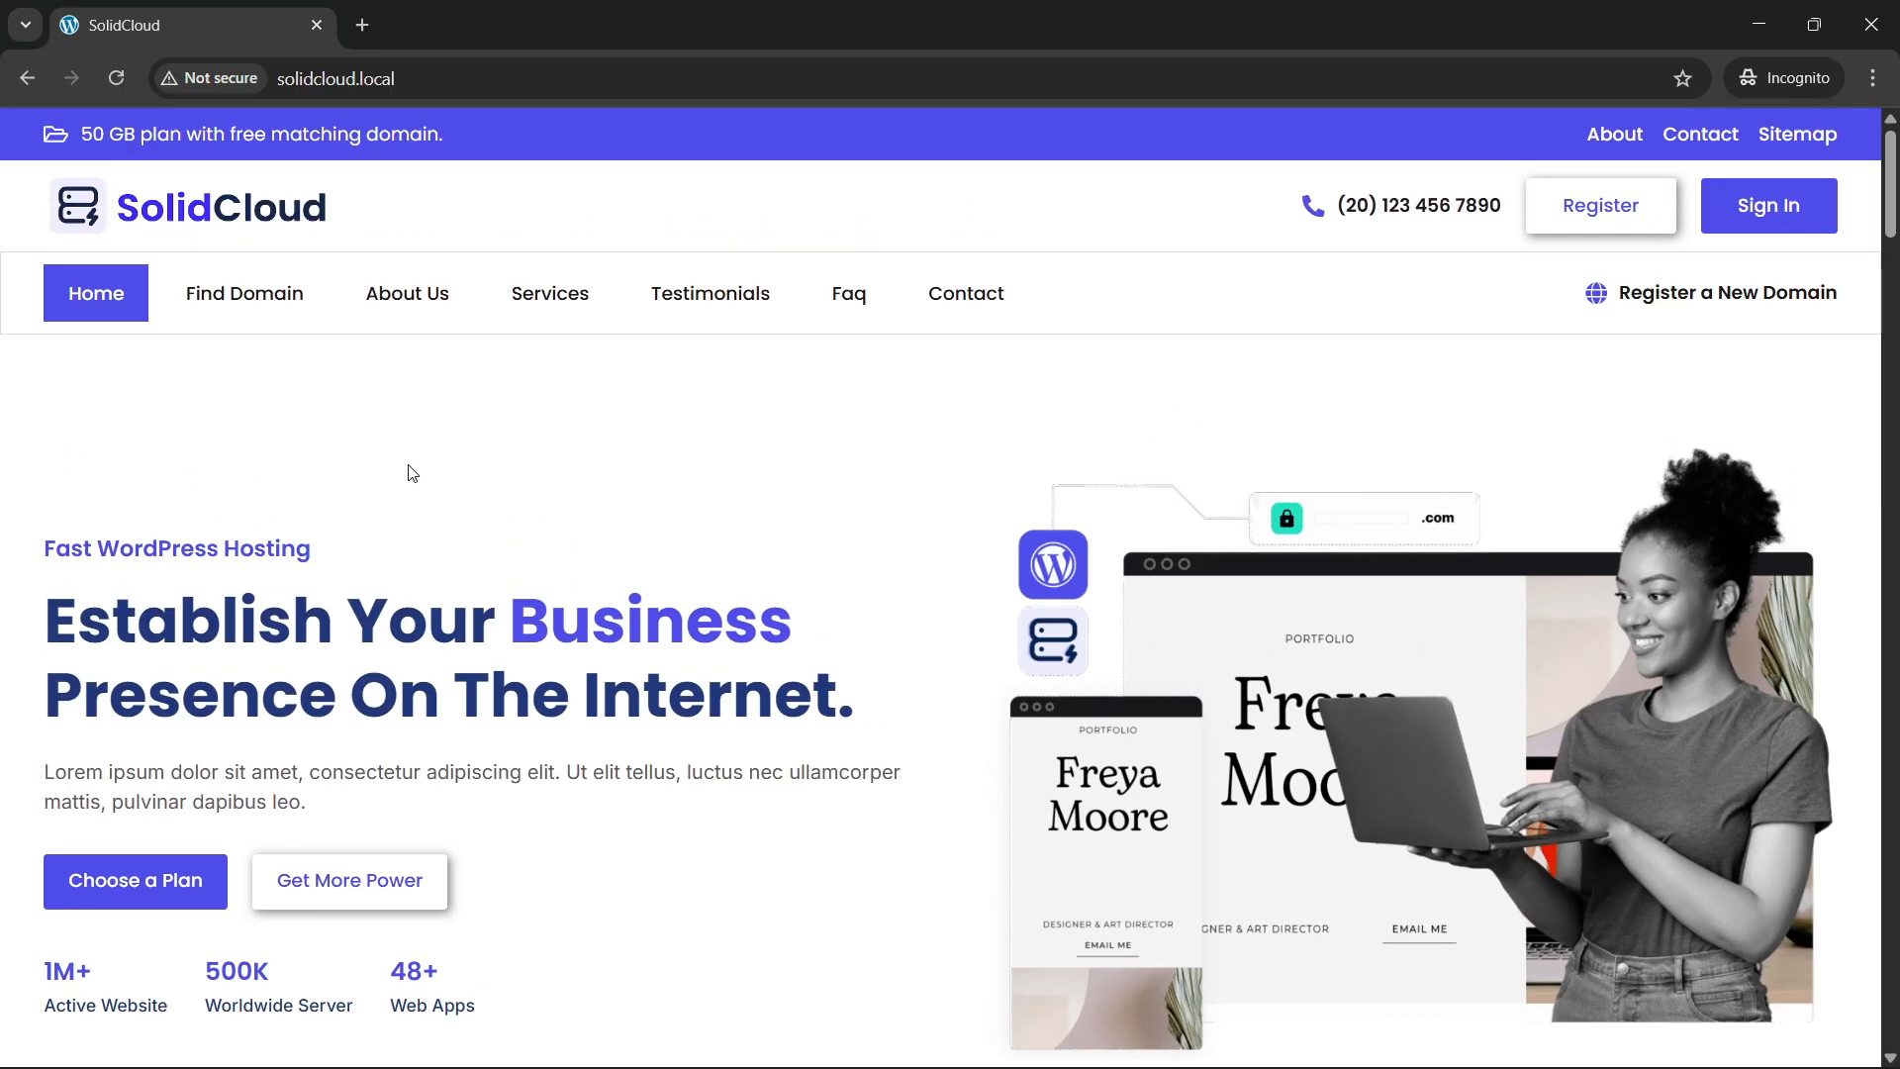
{"action": "scroll", "coordinate": [332, 509], "scroll_direction": "down", "scroll_amount": 1}
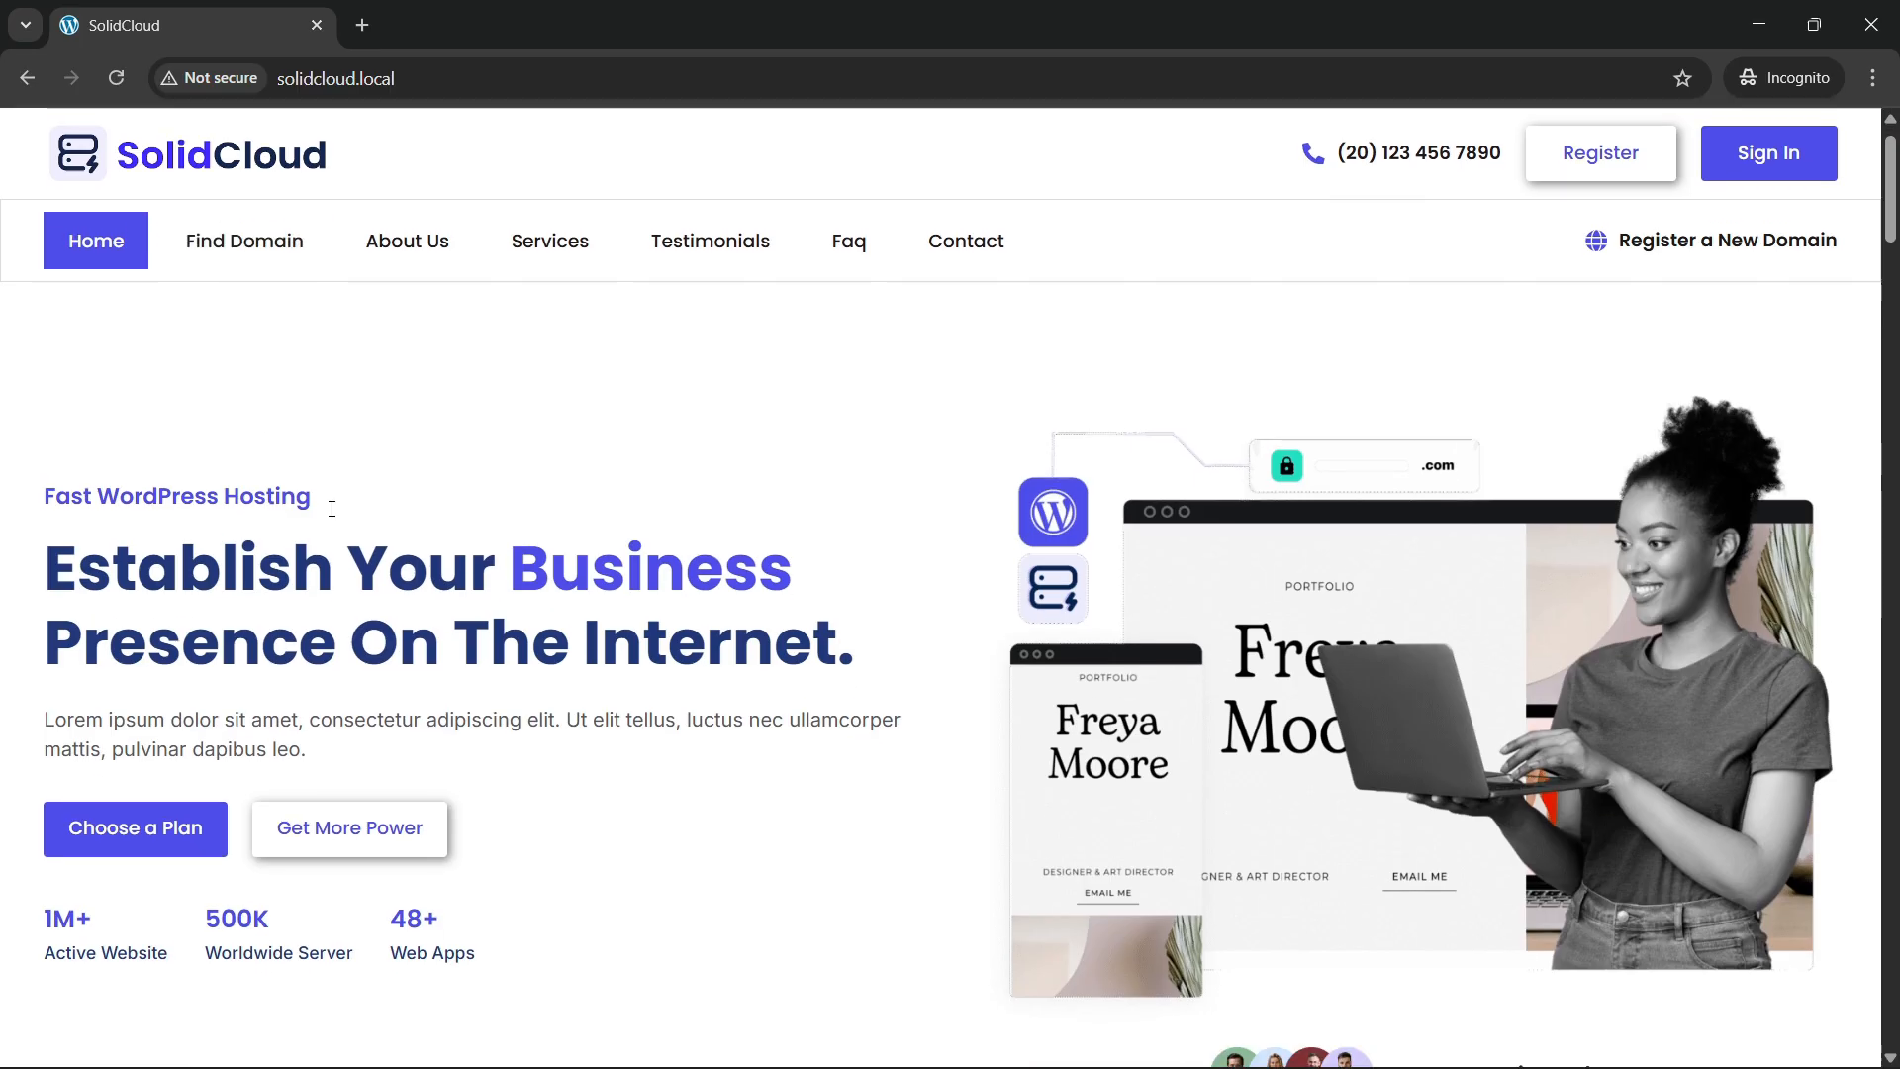
{"action": "scroll", "coordinate": [332, 509], "scroll_direction": "down", "scroll_amount": 2}
{"action": "scroll", "coordinate": [398, 534], "scroll_direction": "up", "scroll_amount": 2}
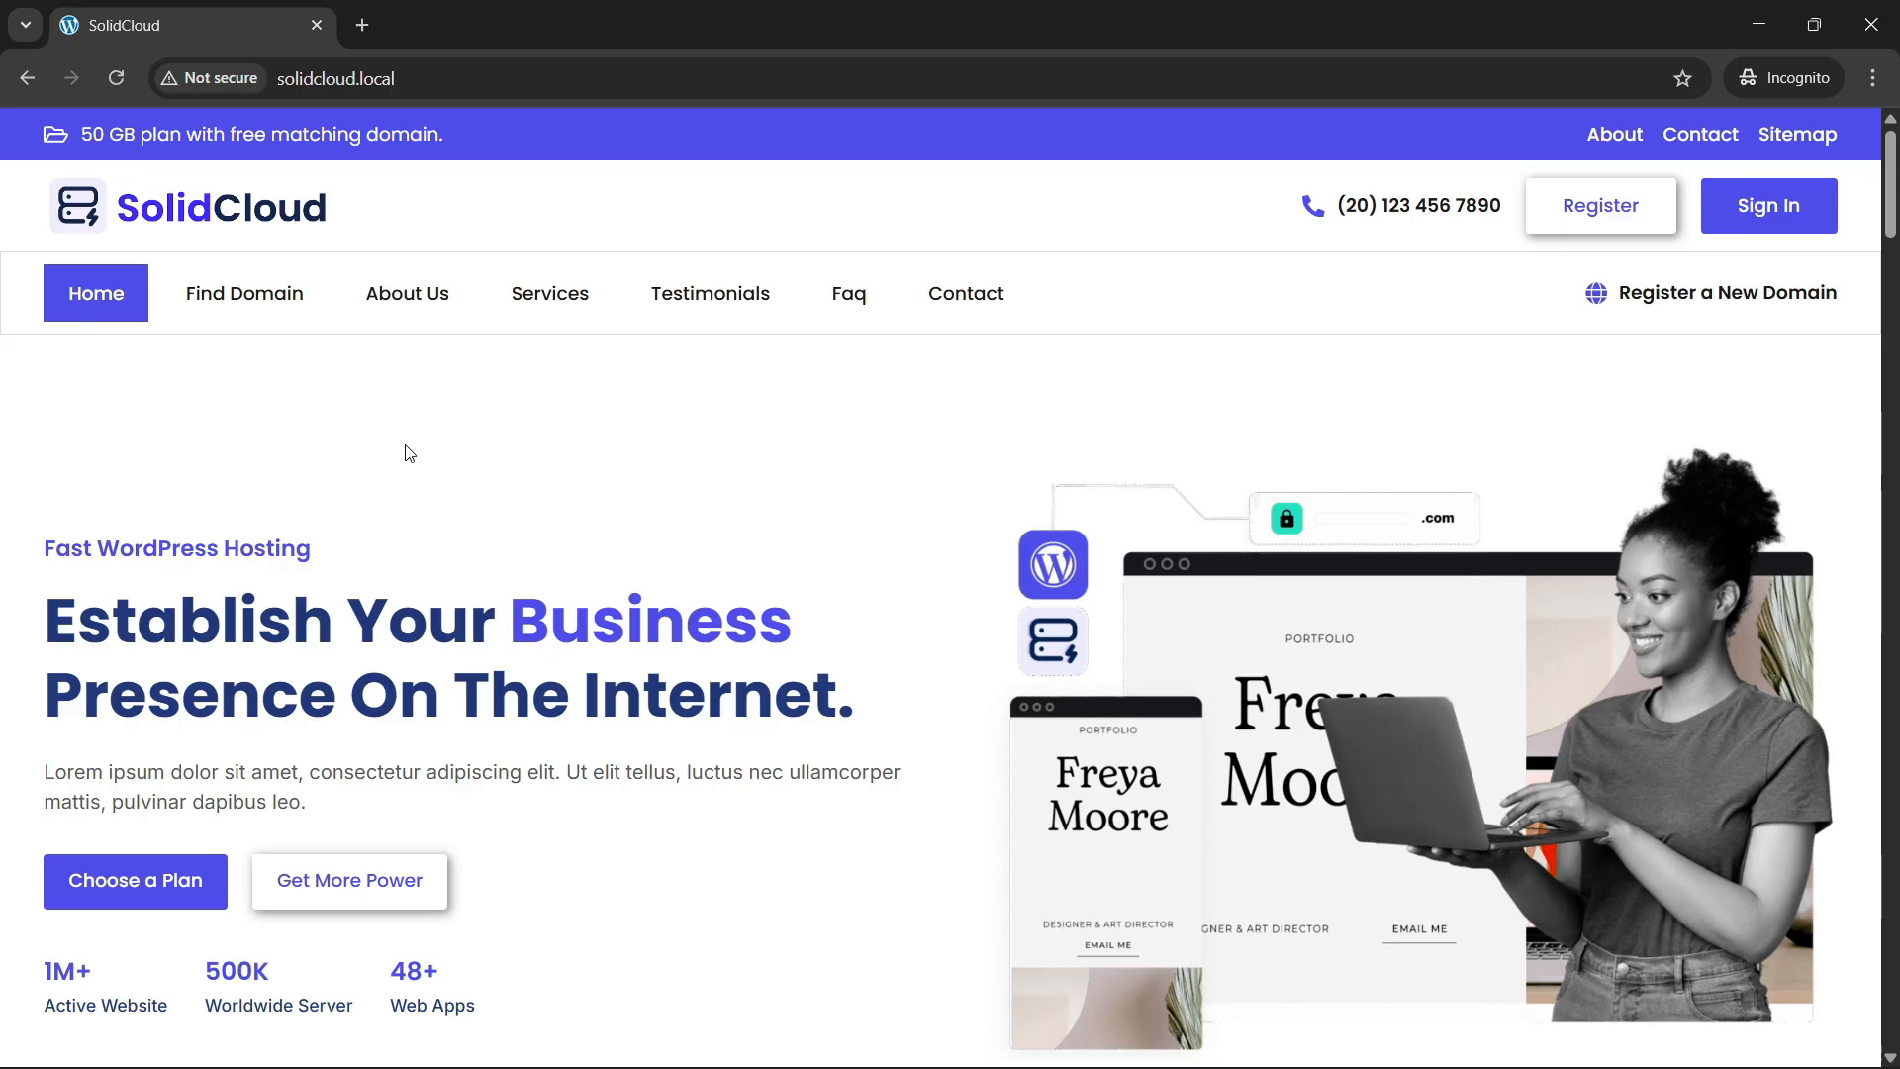
{"action": "scroll", "coordinate": [416, 485], "scroll_direction": "down", "scroll_amount": 2}
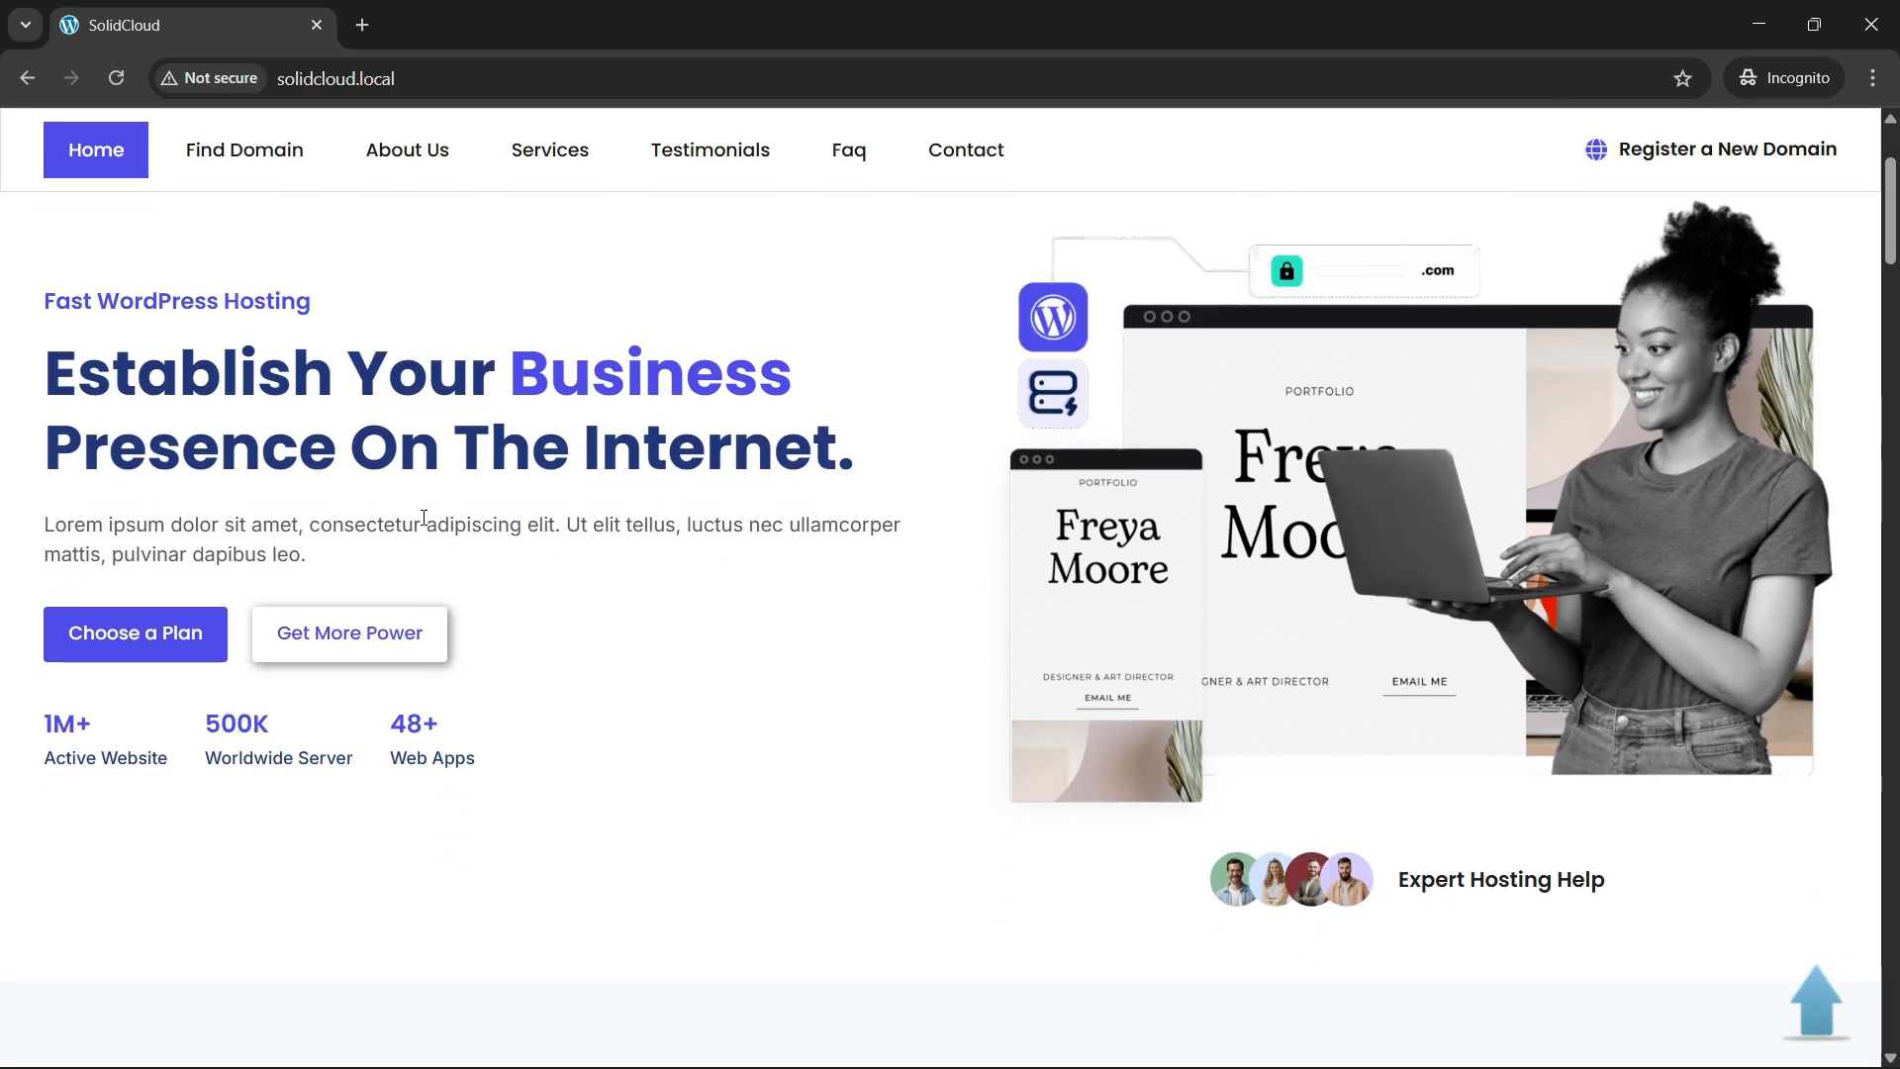
Reload the homepage and scroll toward the domain section as counters settle at 1M+, 500K and 48+.
{"action": "scroll", "coordinate": [755, 412], "scroll_direction": "up", "scroll_amount": 2}
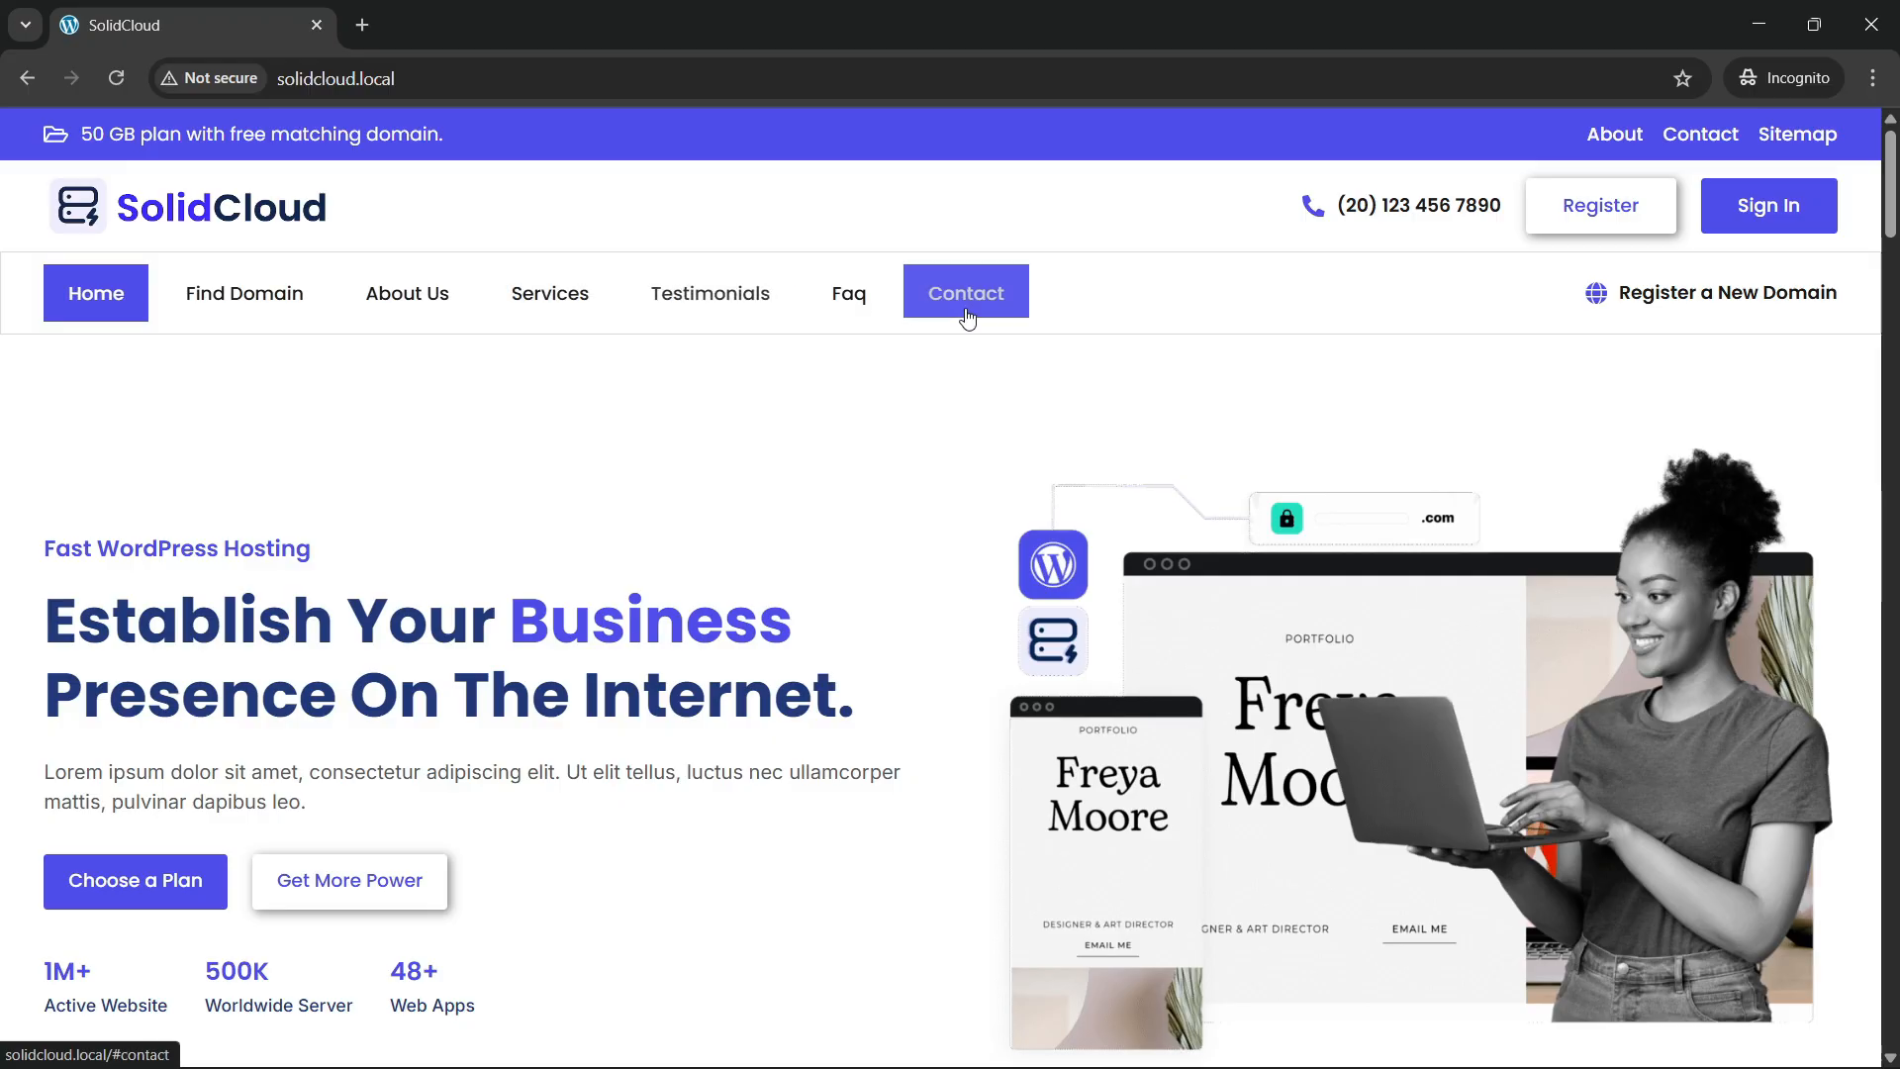
{"action": "scroll", "coordinate": [522, 525], "scroll_direction": "down", "scroll_amount": 3}
{"action": "scroll", "coordinate": [522, 517], "scroll_direction": "up", "scroll_amount": 3}
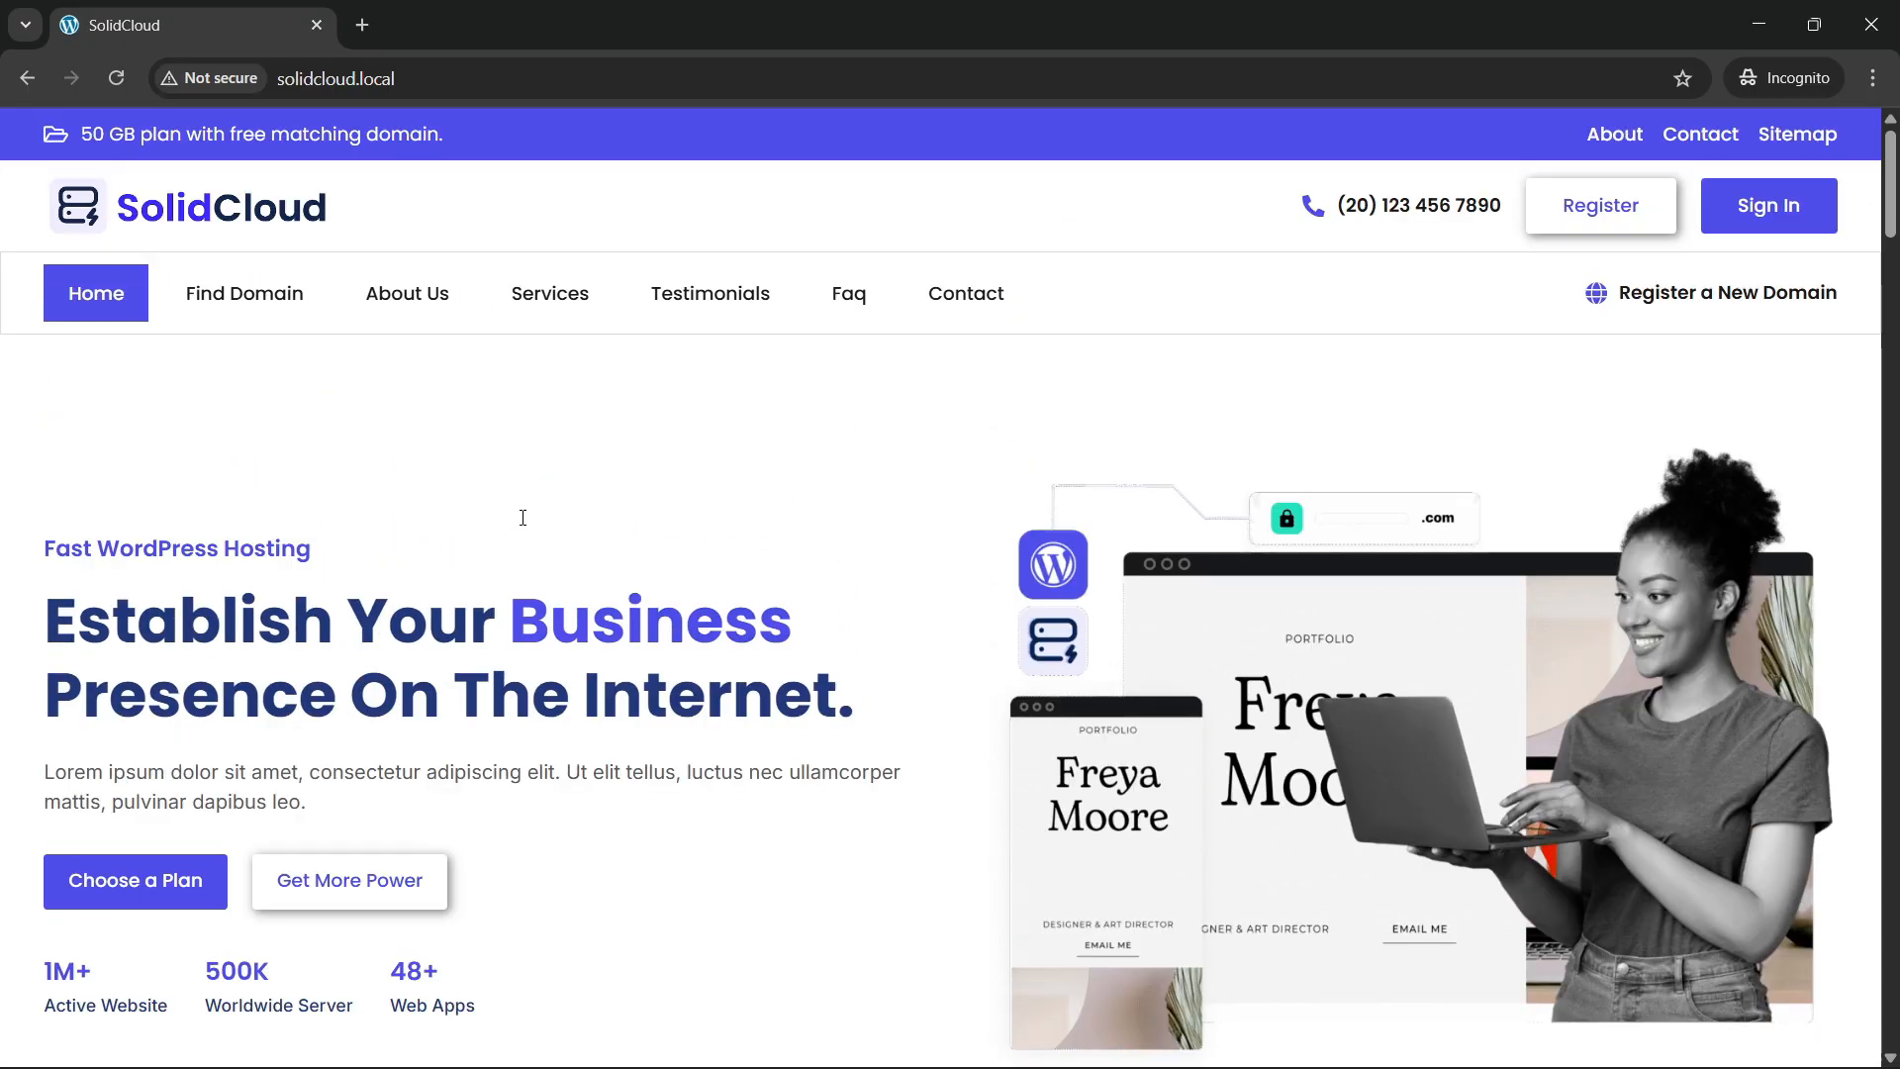
{"action": "left_click", "coordinate": [113, 70]}
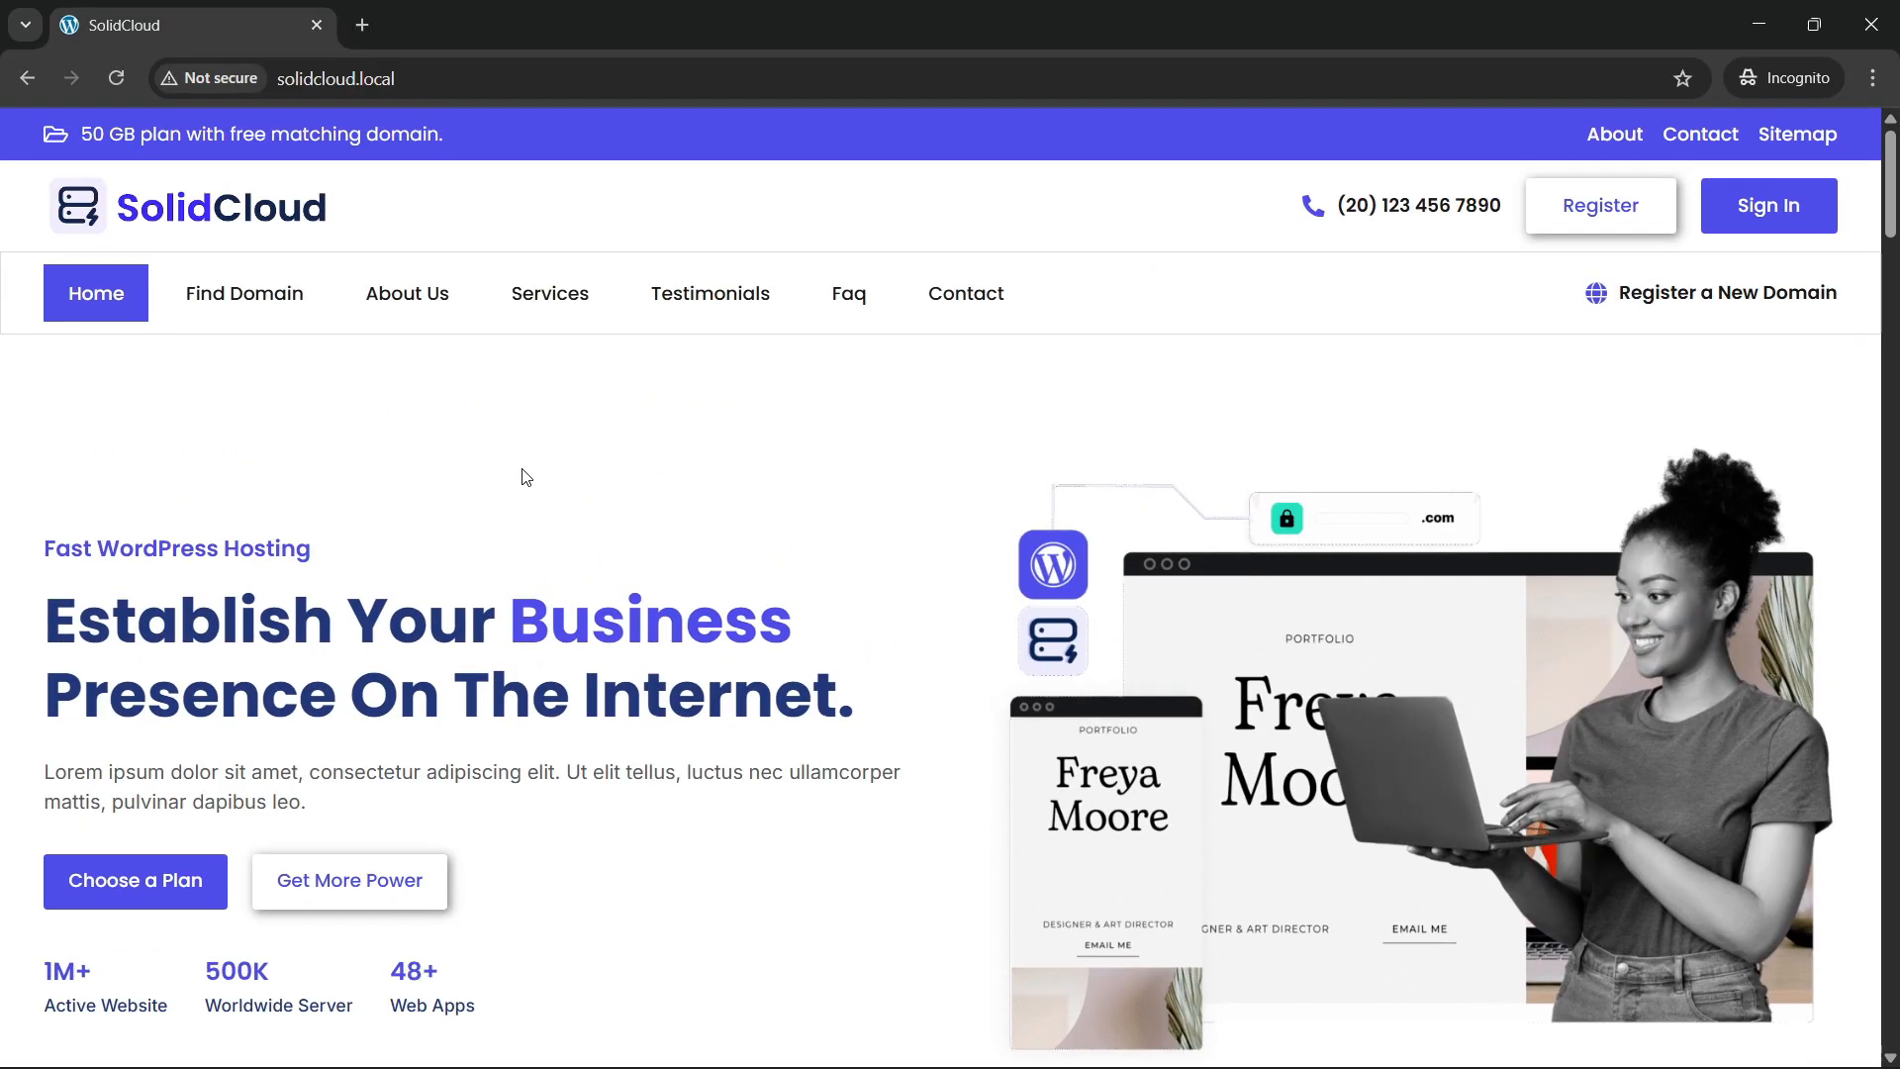
{"action": "scroll", "coordinate": [525, 478], "scroll_direction": "down", "scroll_amount": 5}
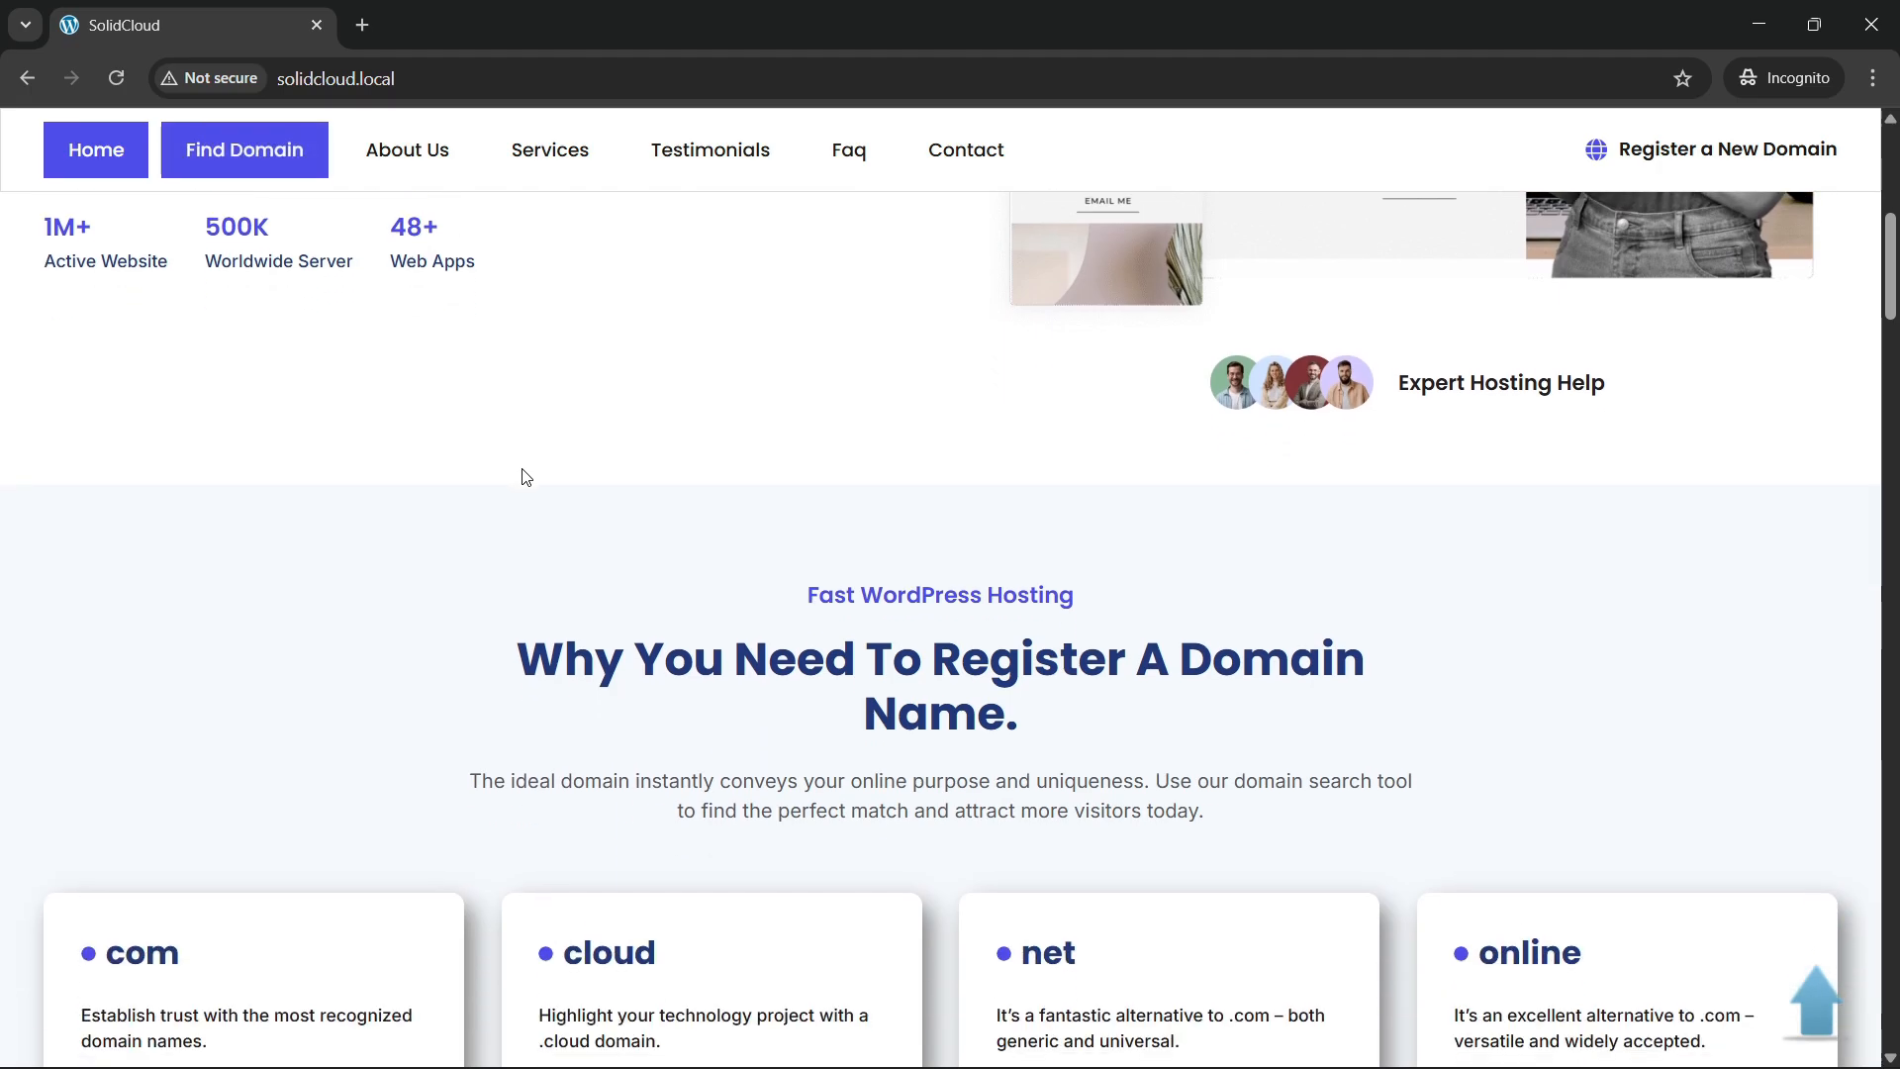
Reload the page at the domain pricing cards and watch the heading and cards animate in.
{"action": "scroll", "coordinate": [524, 478], "scroll_direction": "down", "scroll_amount": 5}
{"action": "scroll", "coordinate": [525, 478], "scroll_direction": "up", "scroll_amount": 2}
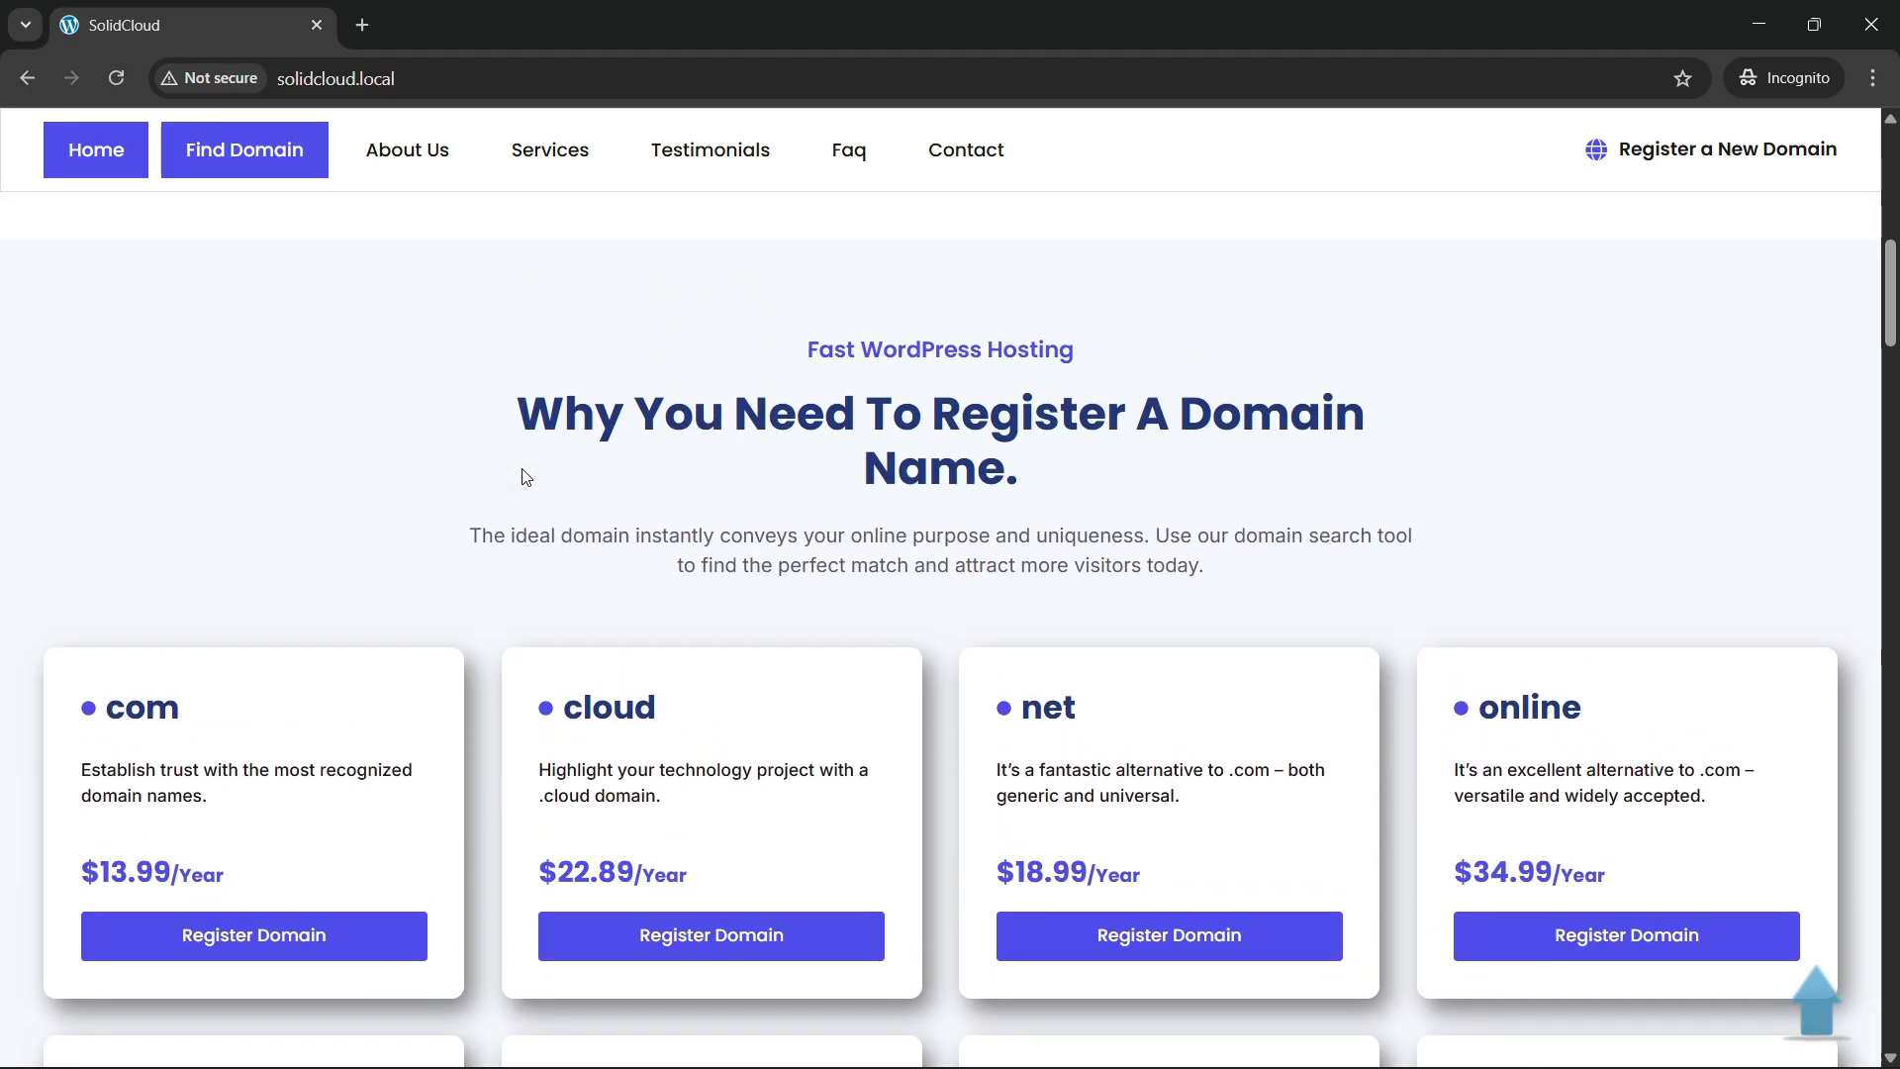
{"action": "left_click", "coordinate": [116, 78]}
{"action": "scroll", "coordinate": [920, 548], "scroll_direction": "down", "scroll_amount": 1}
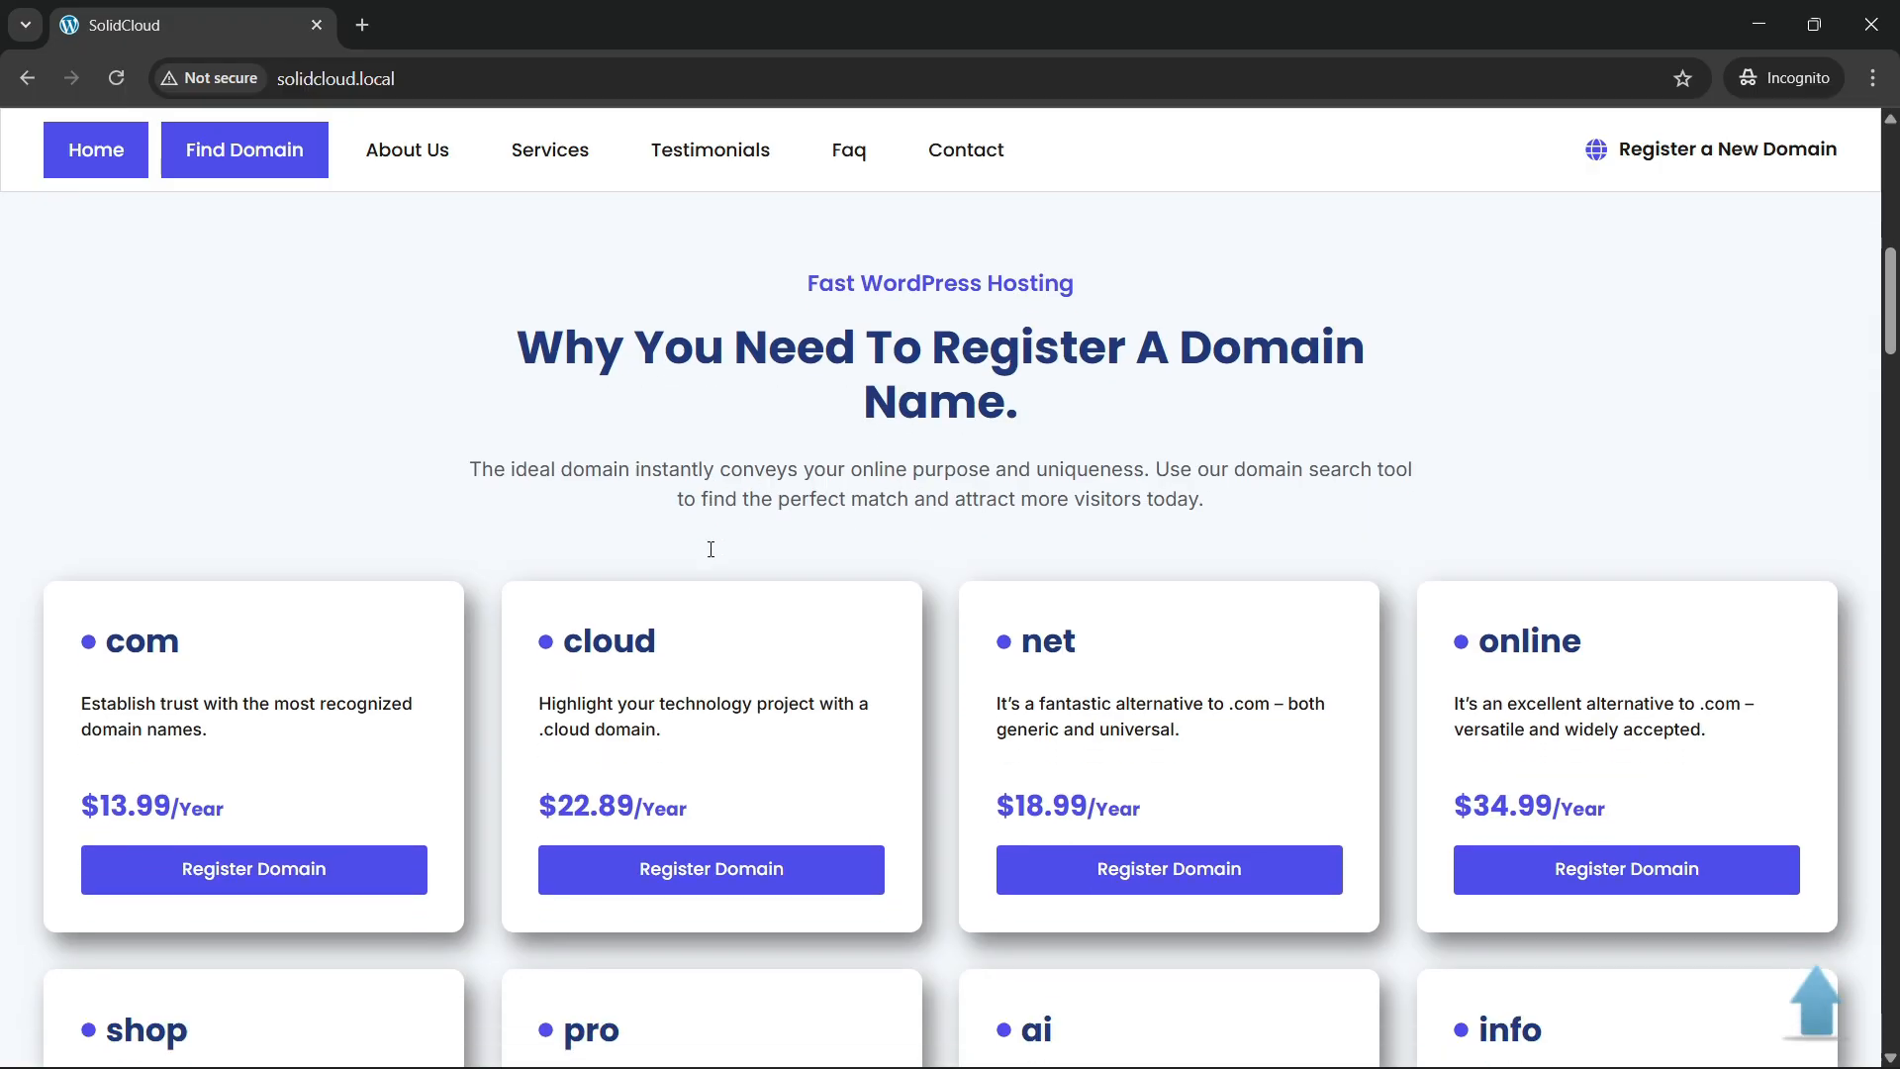
{"action": "scroll", "coordinate": [326, 755], "scroll_direction": "down", "scroll_amount": 2}
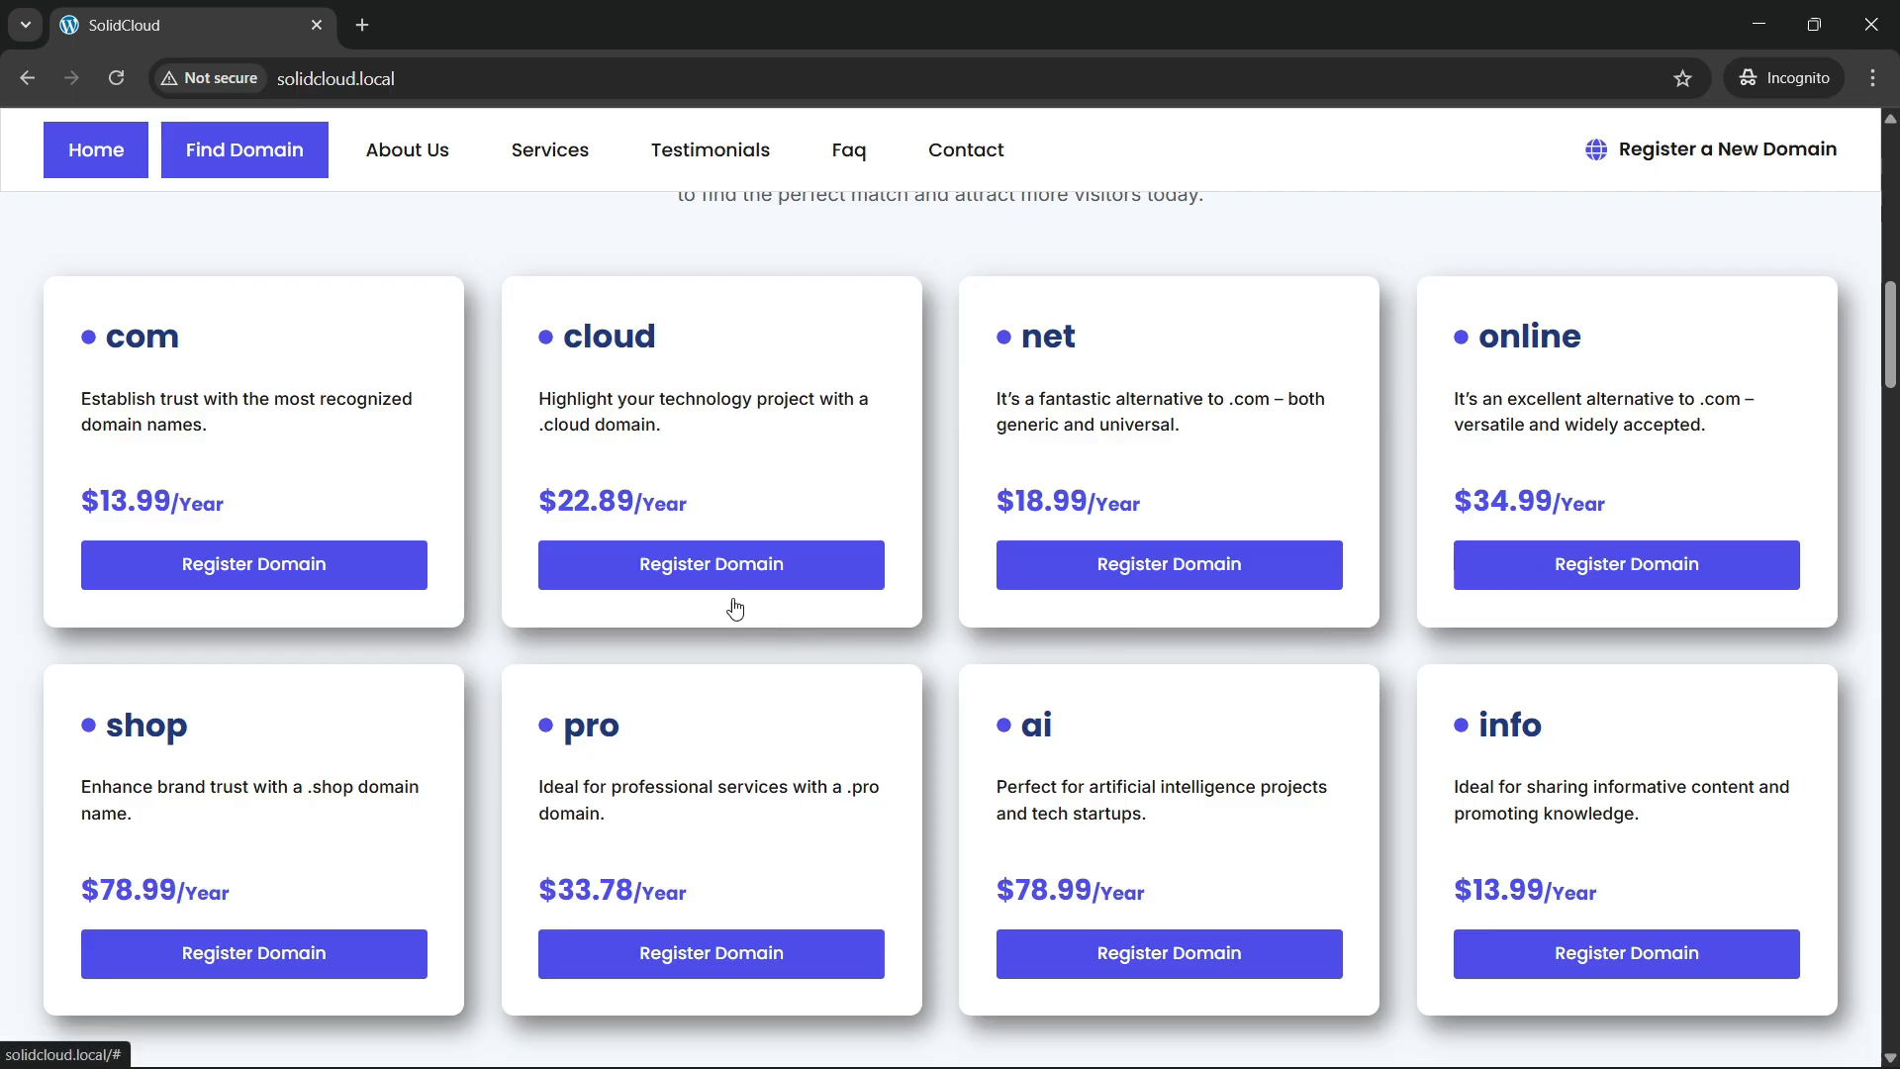
{"action": "scroll", "coordinate": [443, 535], "scroll_direction": "up", "scroll_amount": 2}
{"action": "scroll", "coordinate": [440, 529], "scroll_direction": "down", "scroll_amount": 2}
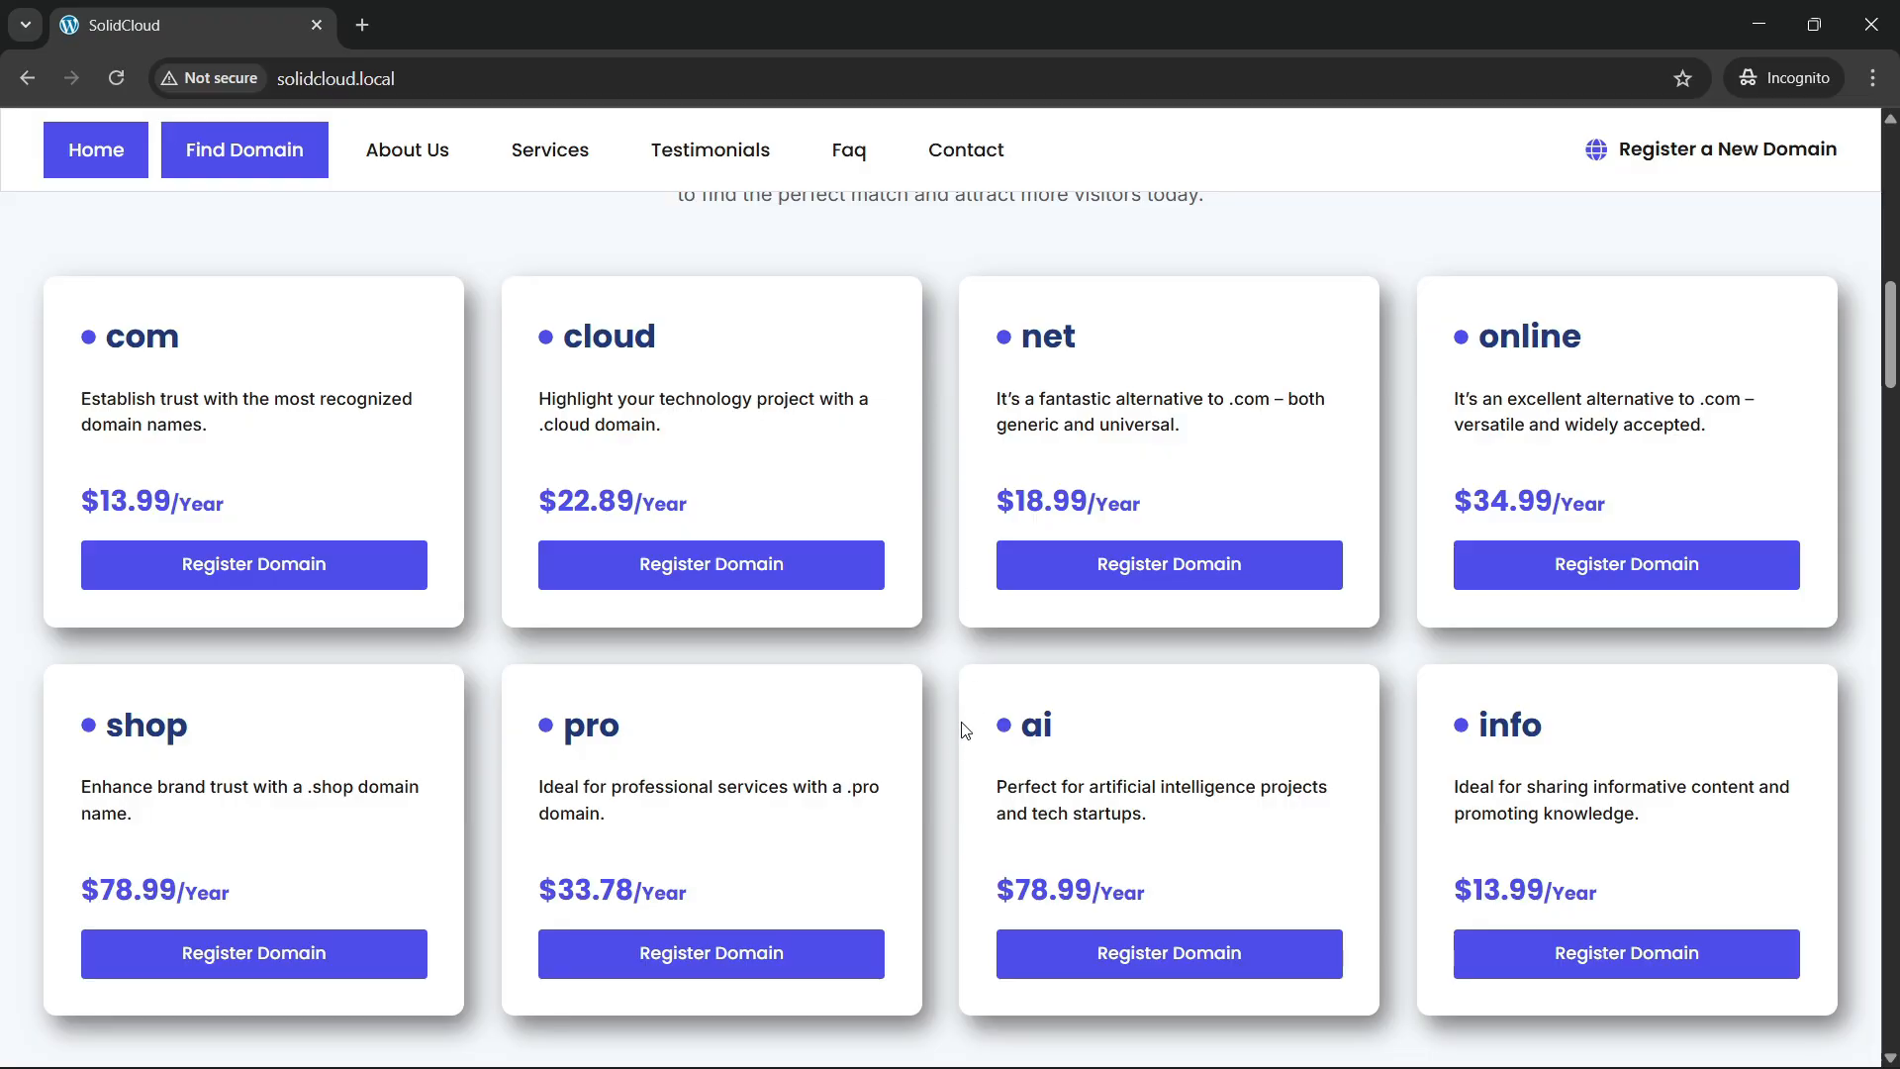
{"action": "scroll", "coordinate": [461, 841], "scroll_direction": "up", "scroll_amount": 1}
{"action": "scroll", "coordinate": [461, 841], "scroll_direction": "down", "scroll_amount": 3}
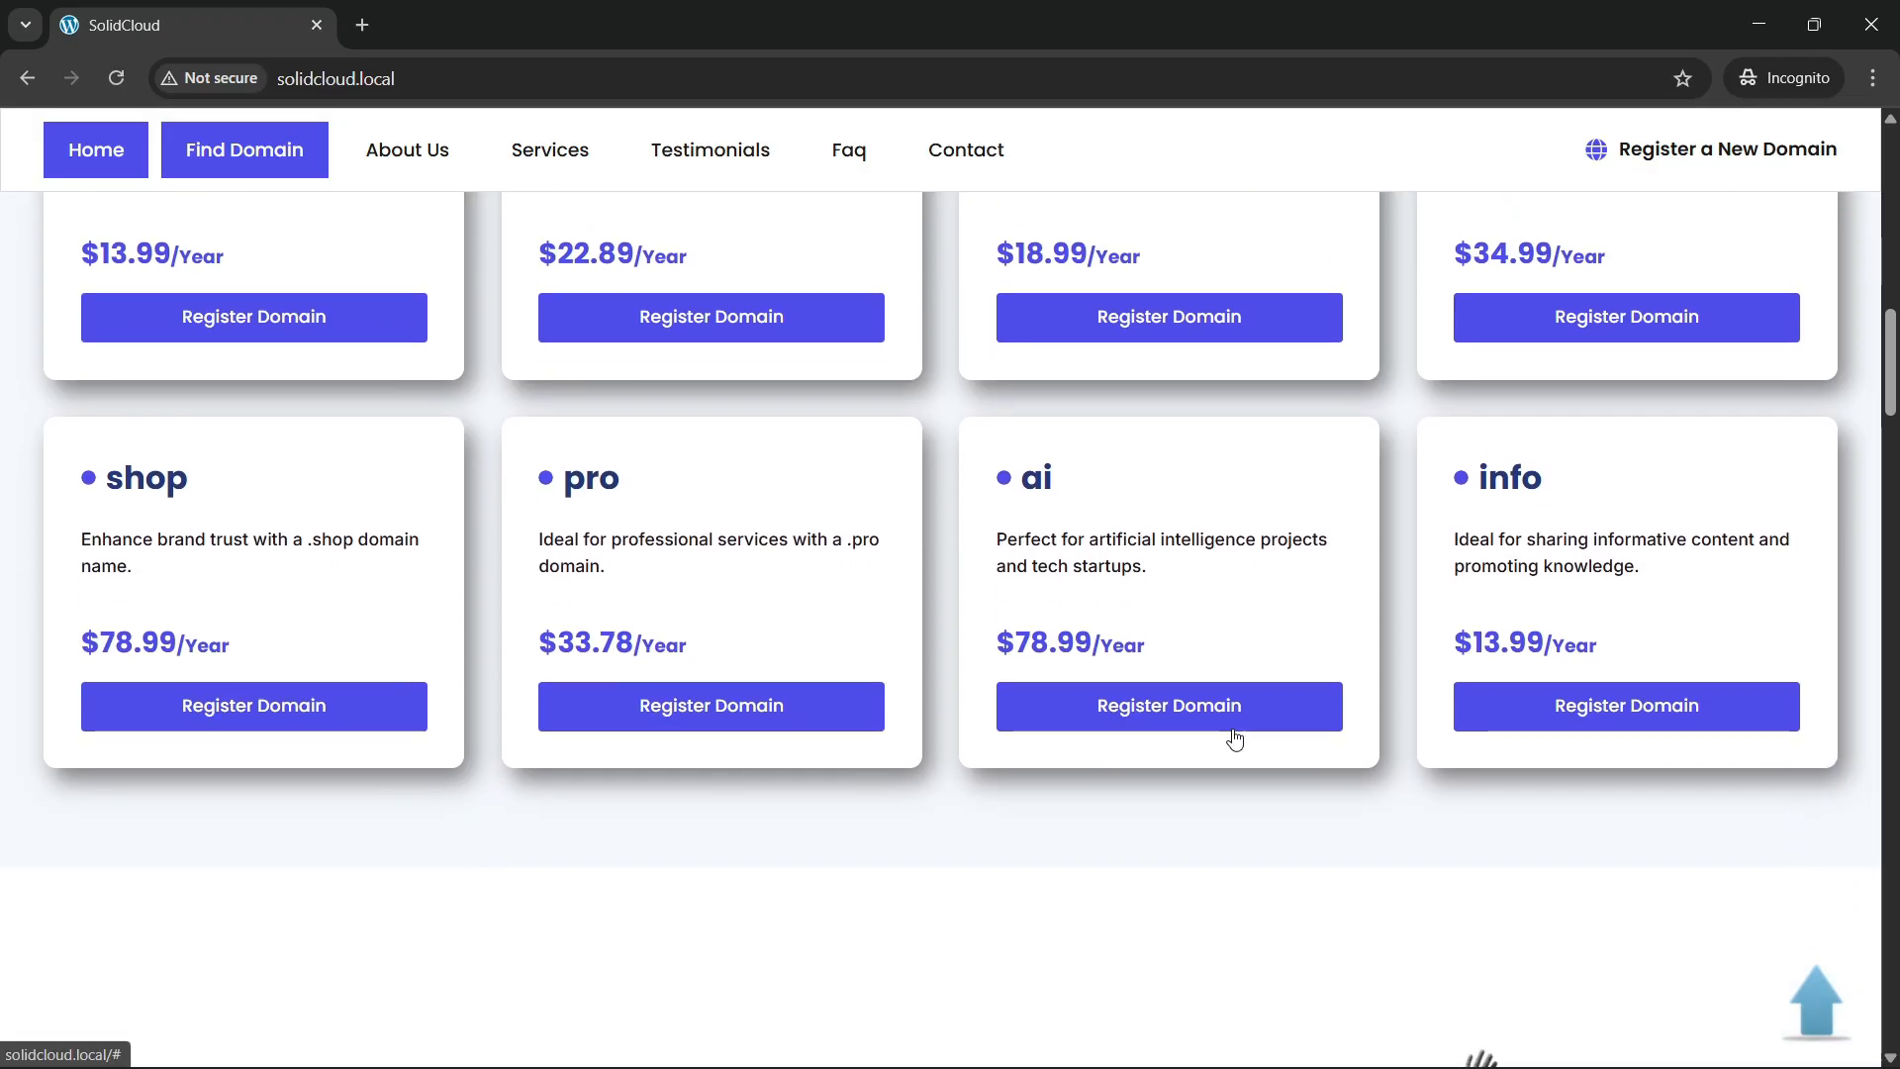
{"action": "scroll", "coordinate": [1089, 643], "scroll_direction": "up", "scroll_amount": 5}
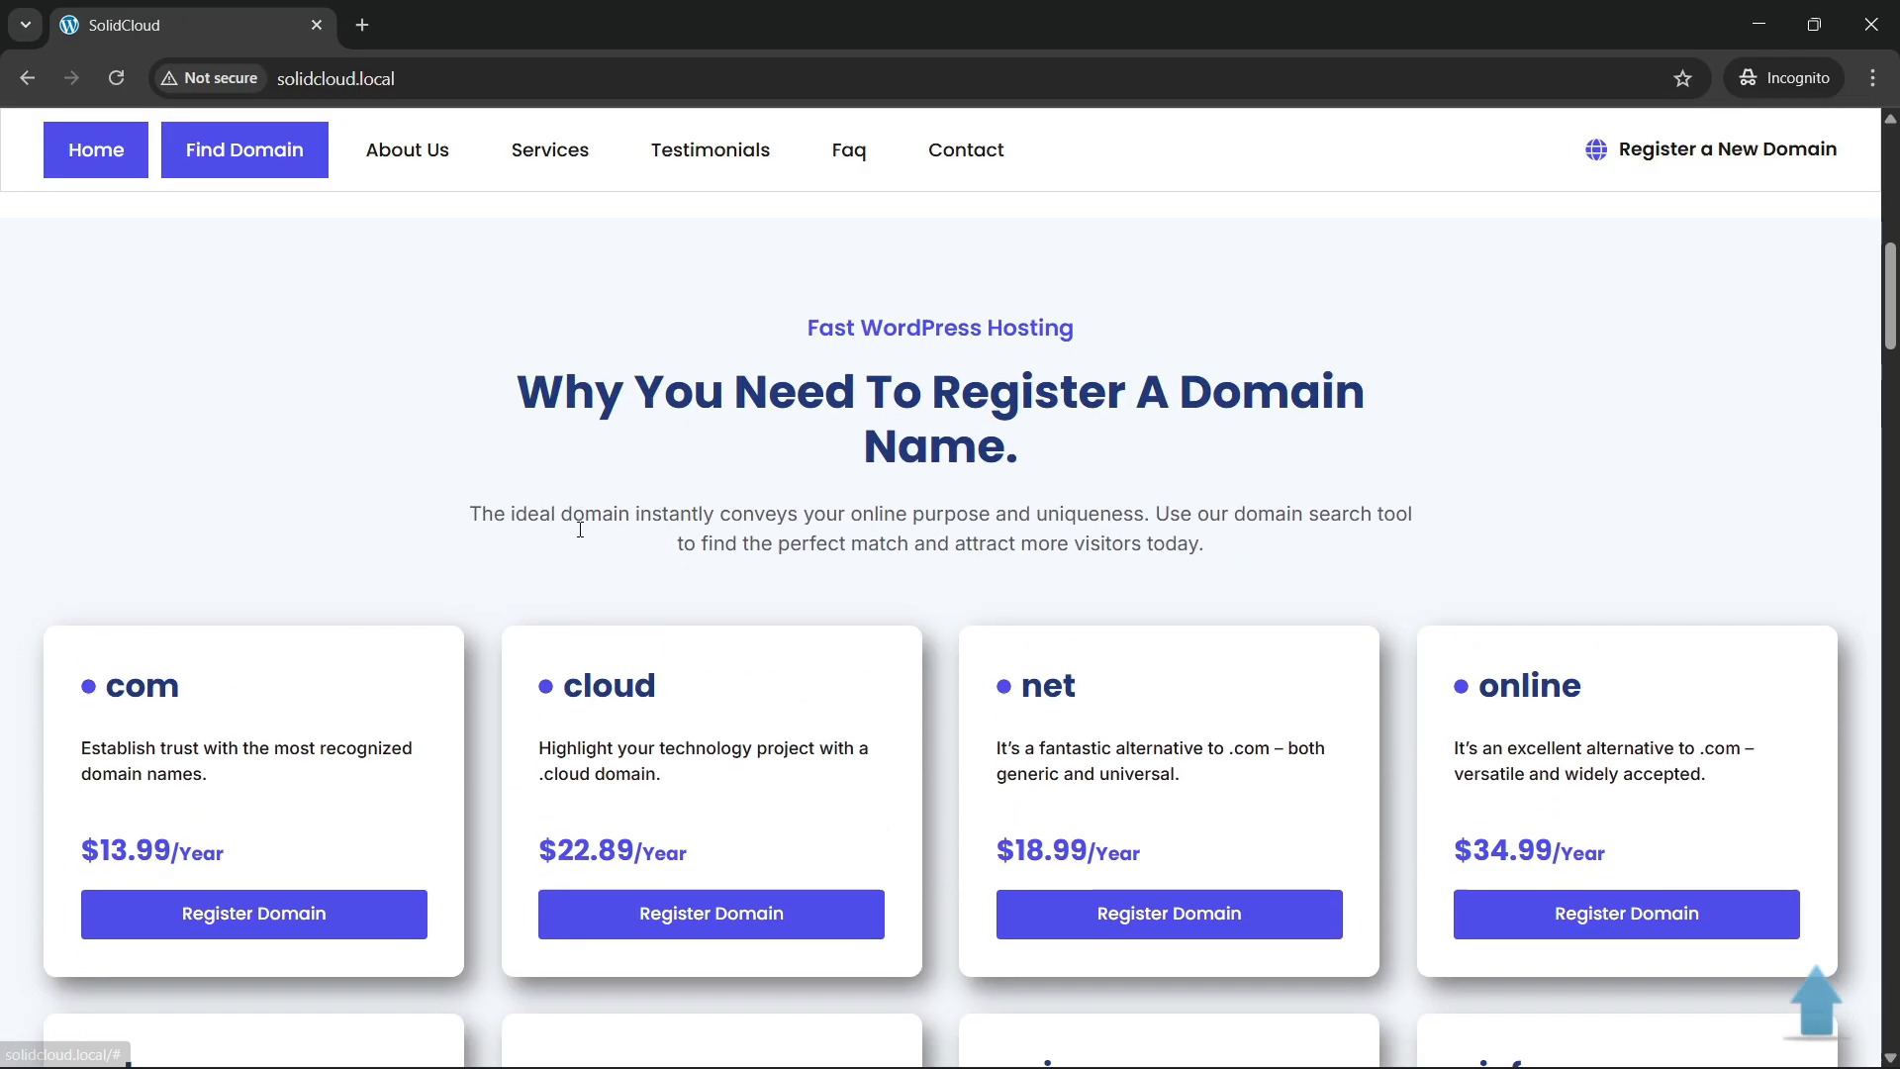
Jump to the Find Domain section from the nav and scroll down to the Shared Hosting section.
{"action": "left_click", "coordinate": [179, 160]}
{"action": "scroll", "coordinate": [744, 624], "scroll_direction": "up", "scroll_amount": 3}
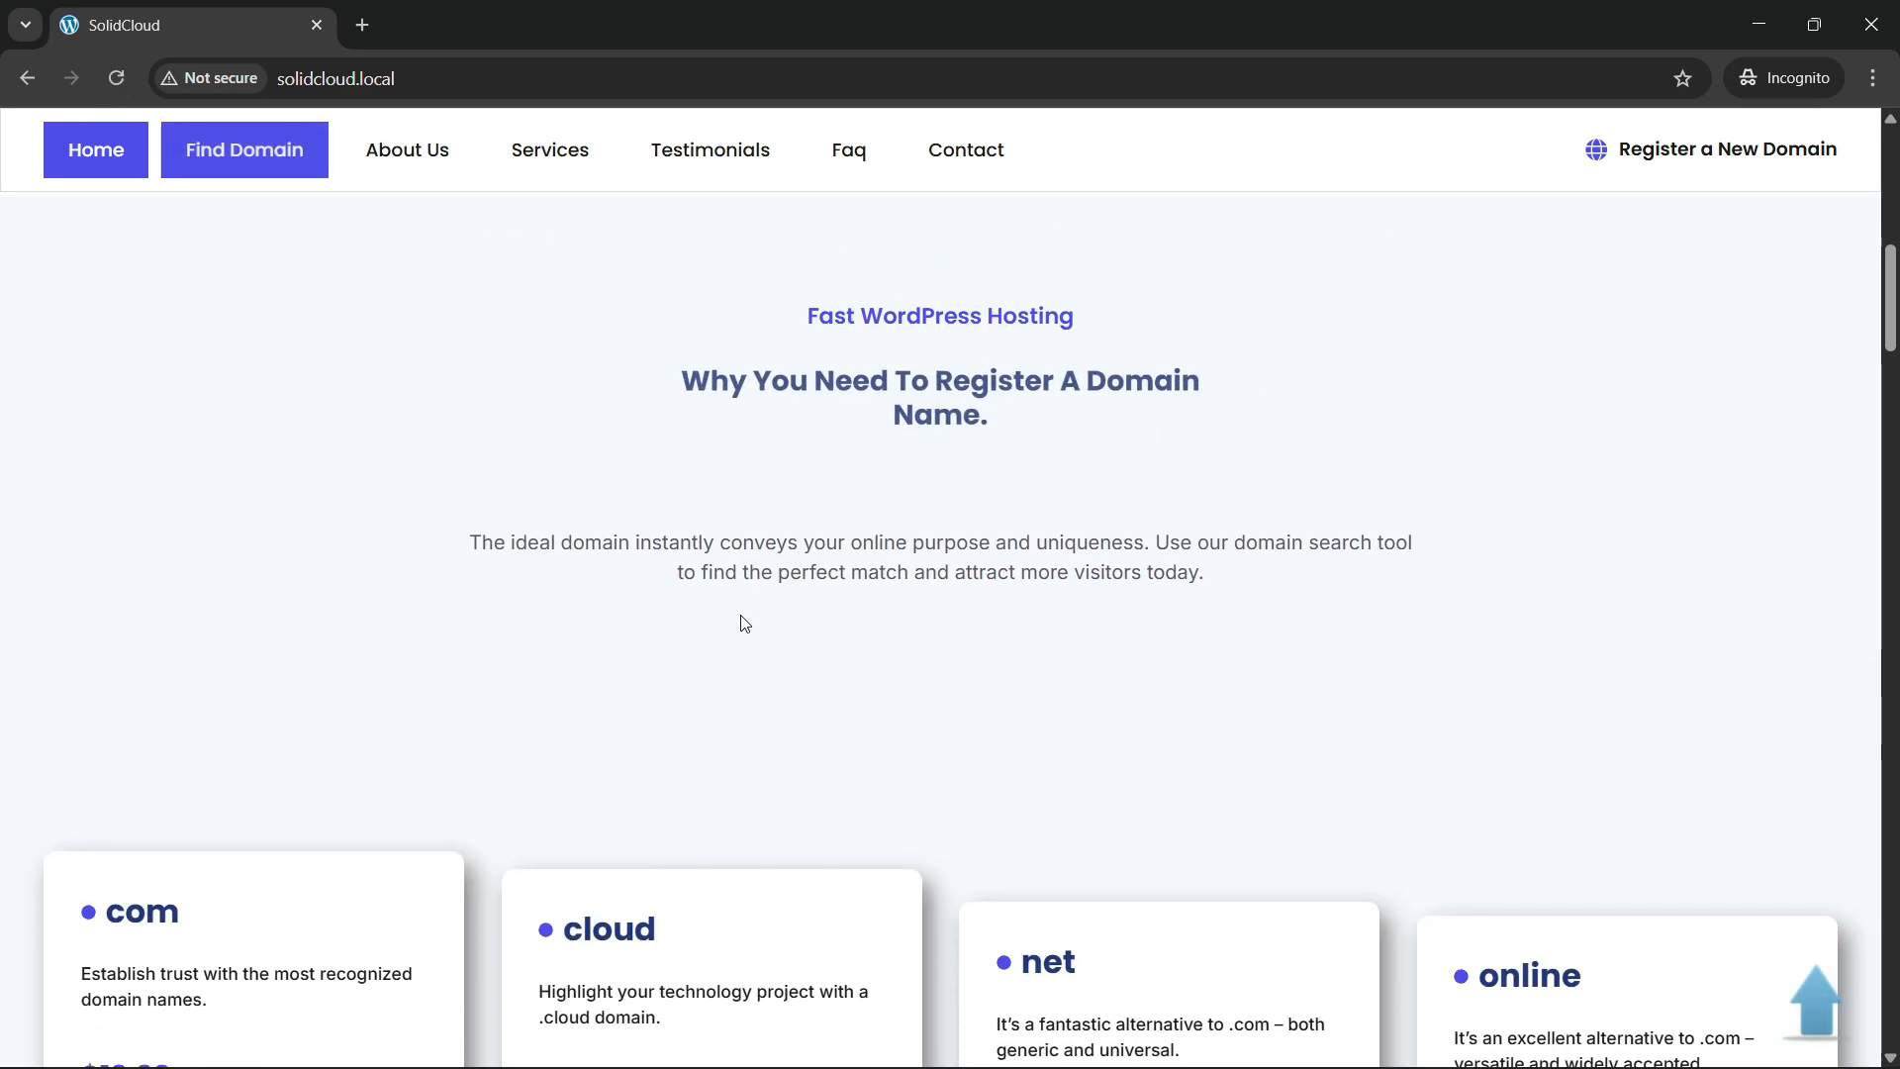
{"action": "scroll", "coordinate": [746, 649], "scroll_direction": "down", "scroll_amount": 3}
{"action": "scroll", "coordinate": [750, 687], "scroll_direction": "up", "scroll_amount": 3}
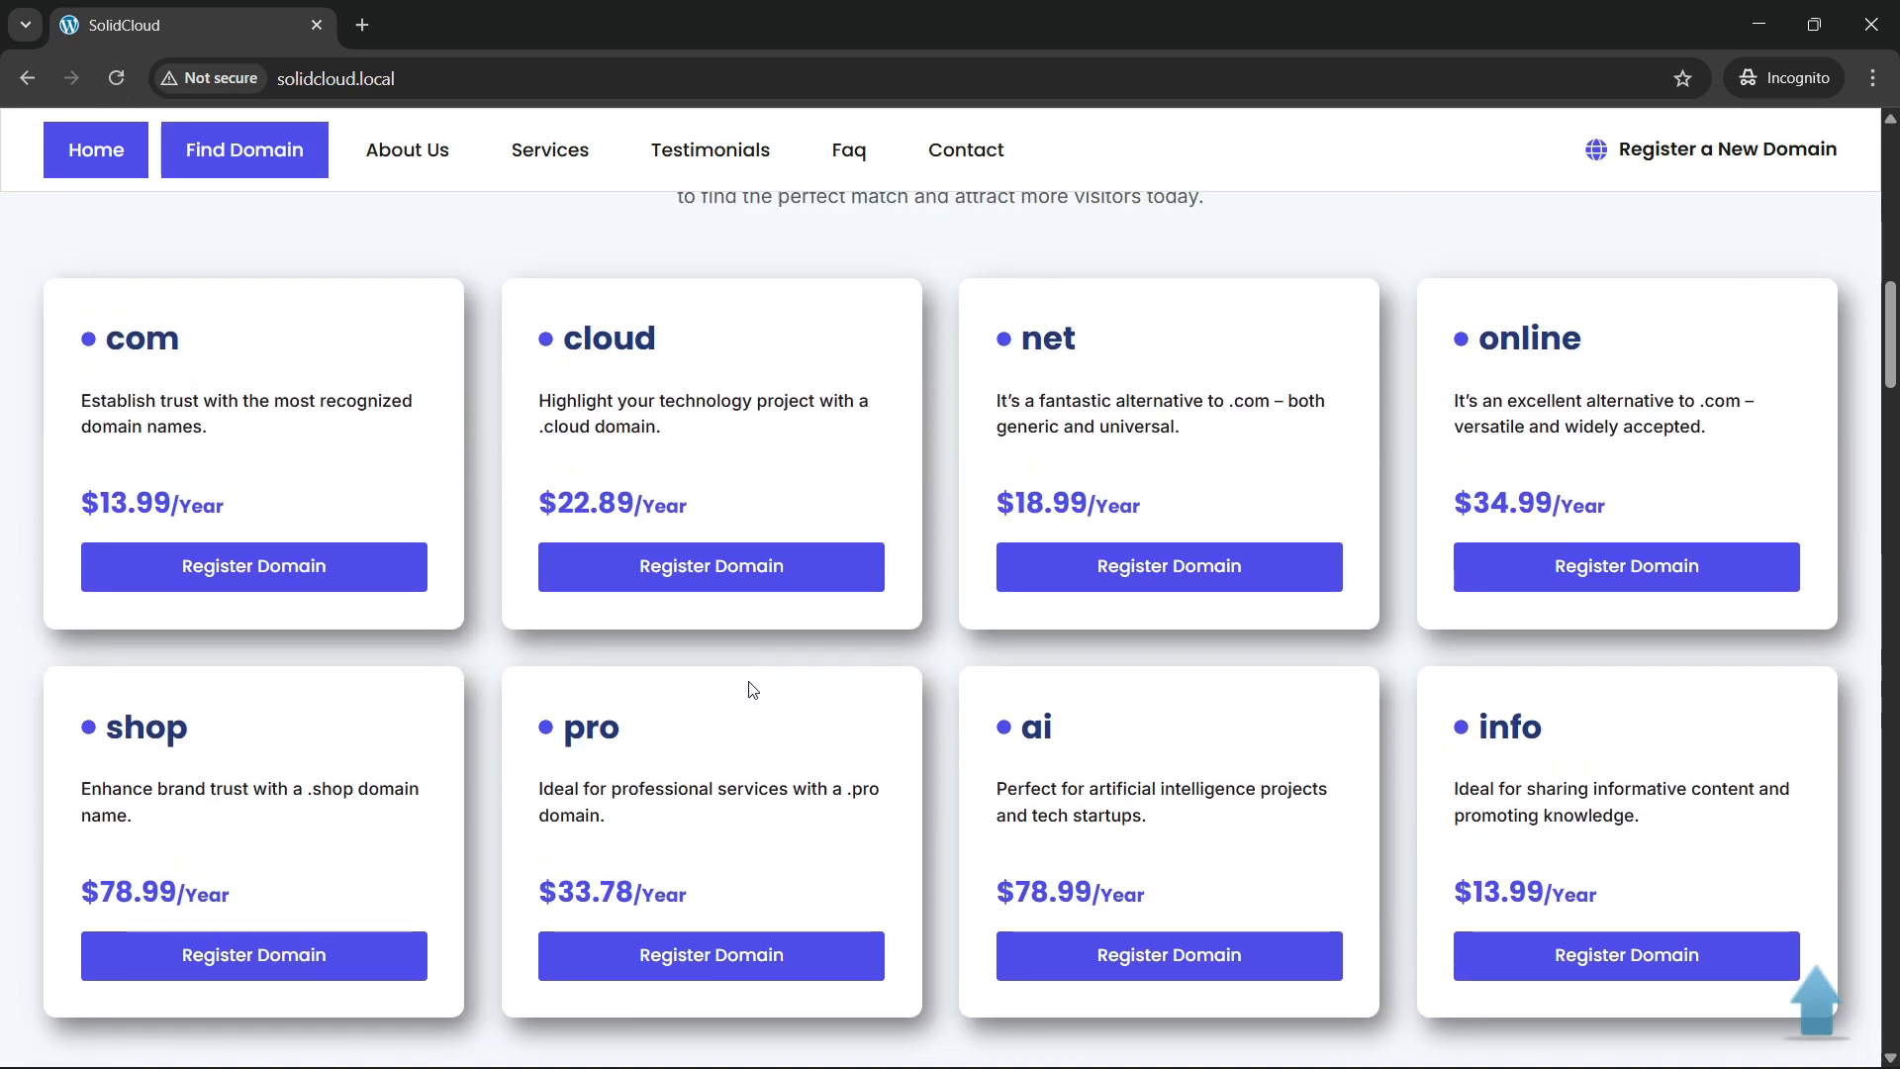
{"action": "scroll", "coordinate": [752, 690], "scroll_direction": "down", "scroll_amount": 10}
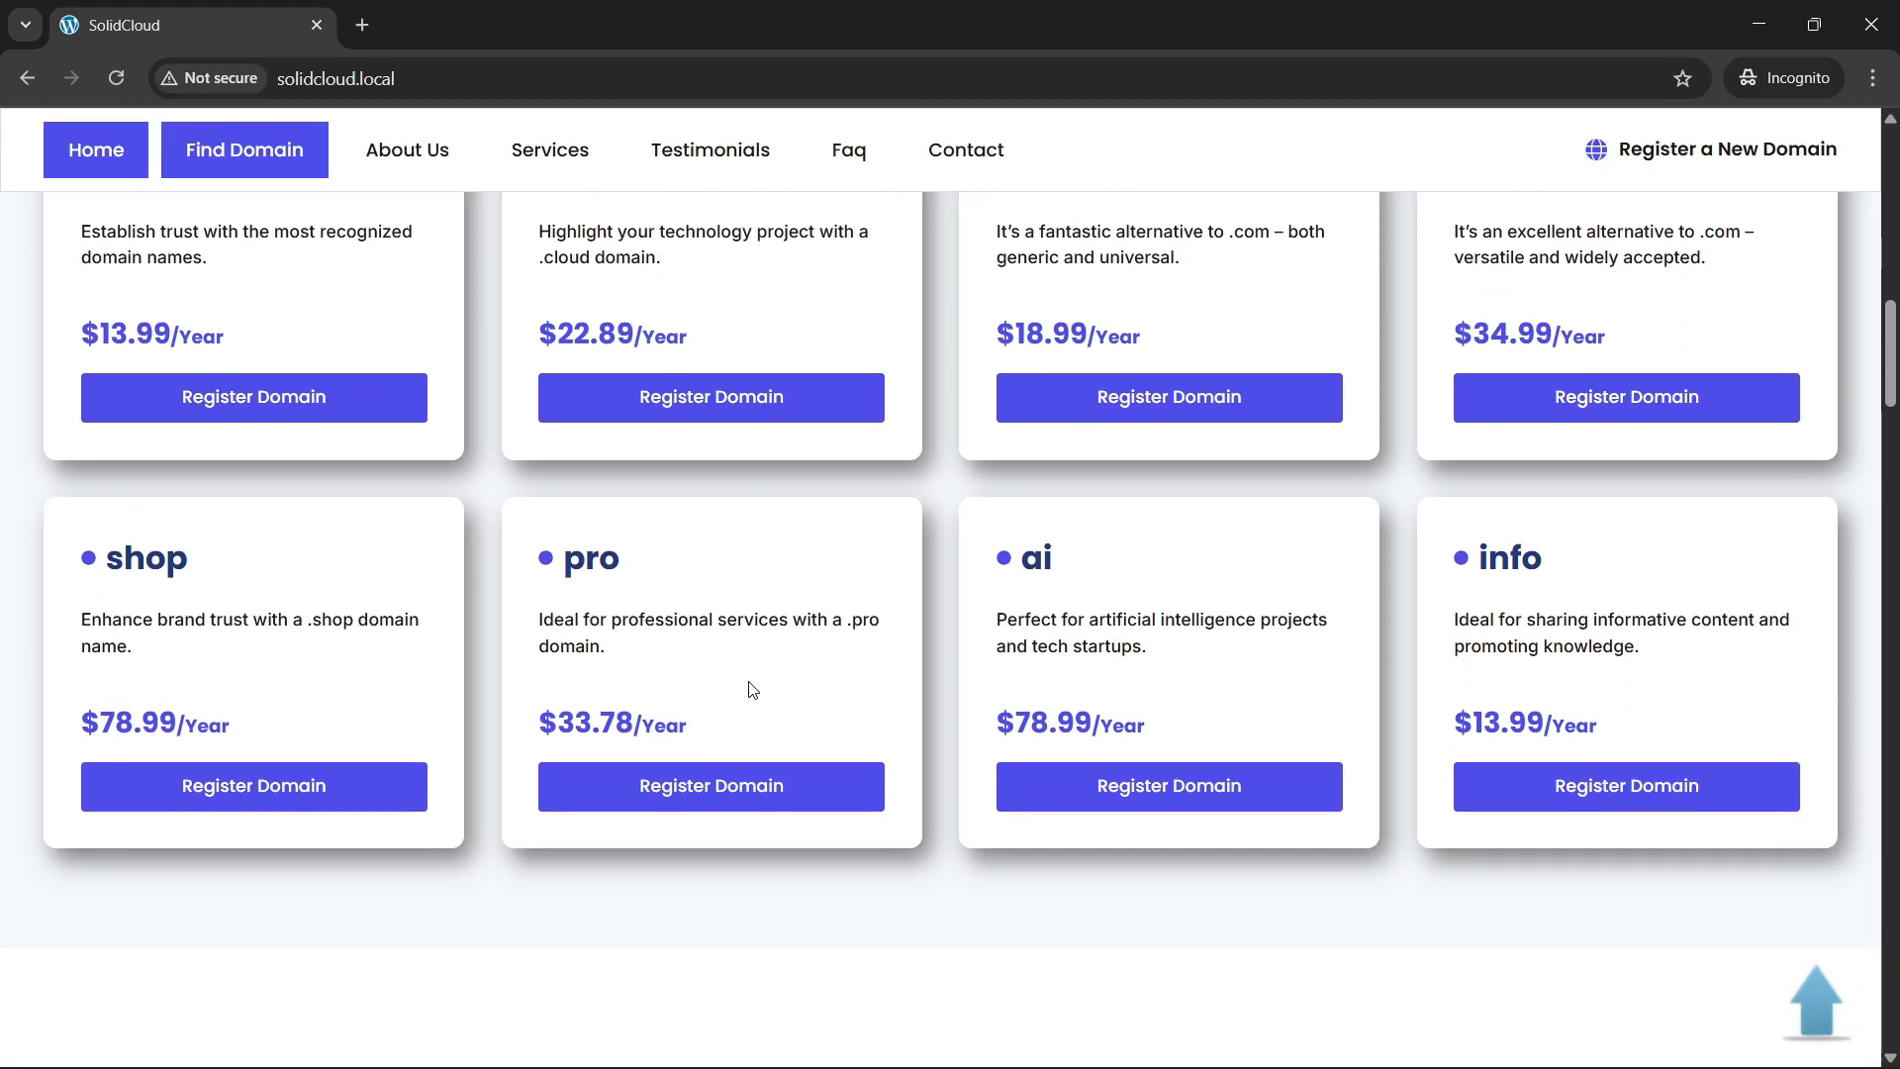
{"action": "scroll", "coordinate": [752, 690], "scroll_direction": "down", "scroll_amount": 1}
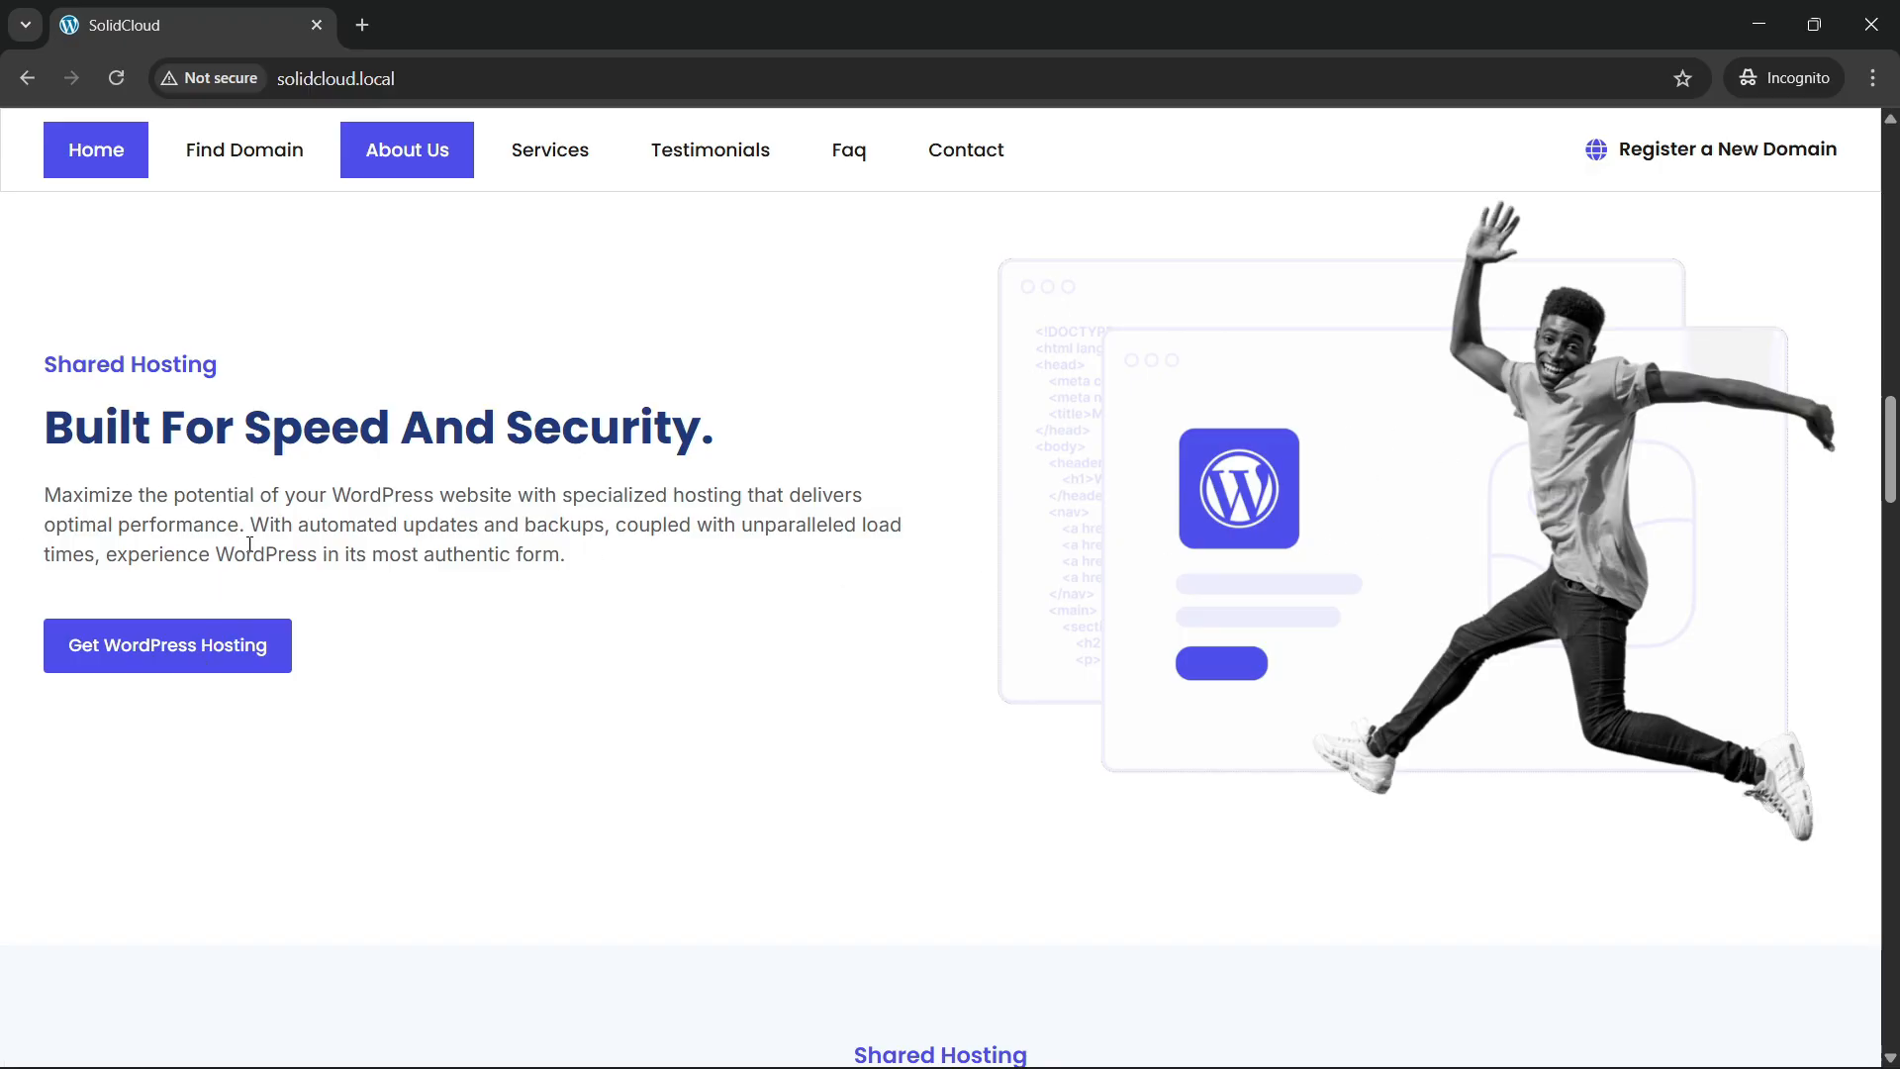
{"action": "scroll", "coordinate": [415, 643], "scroll_direction": "up", "scroll_amount": 2}
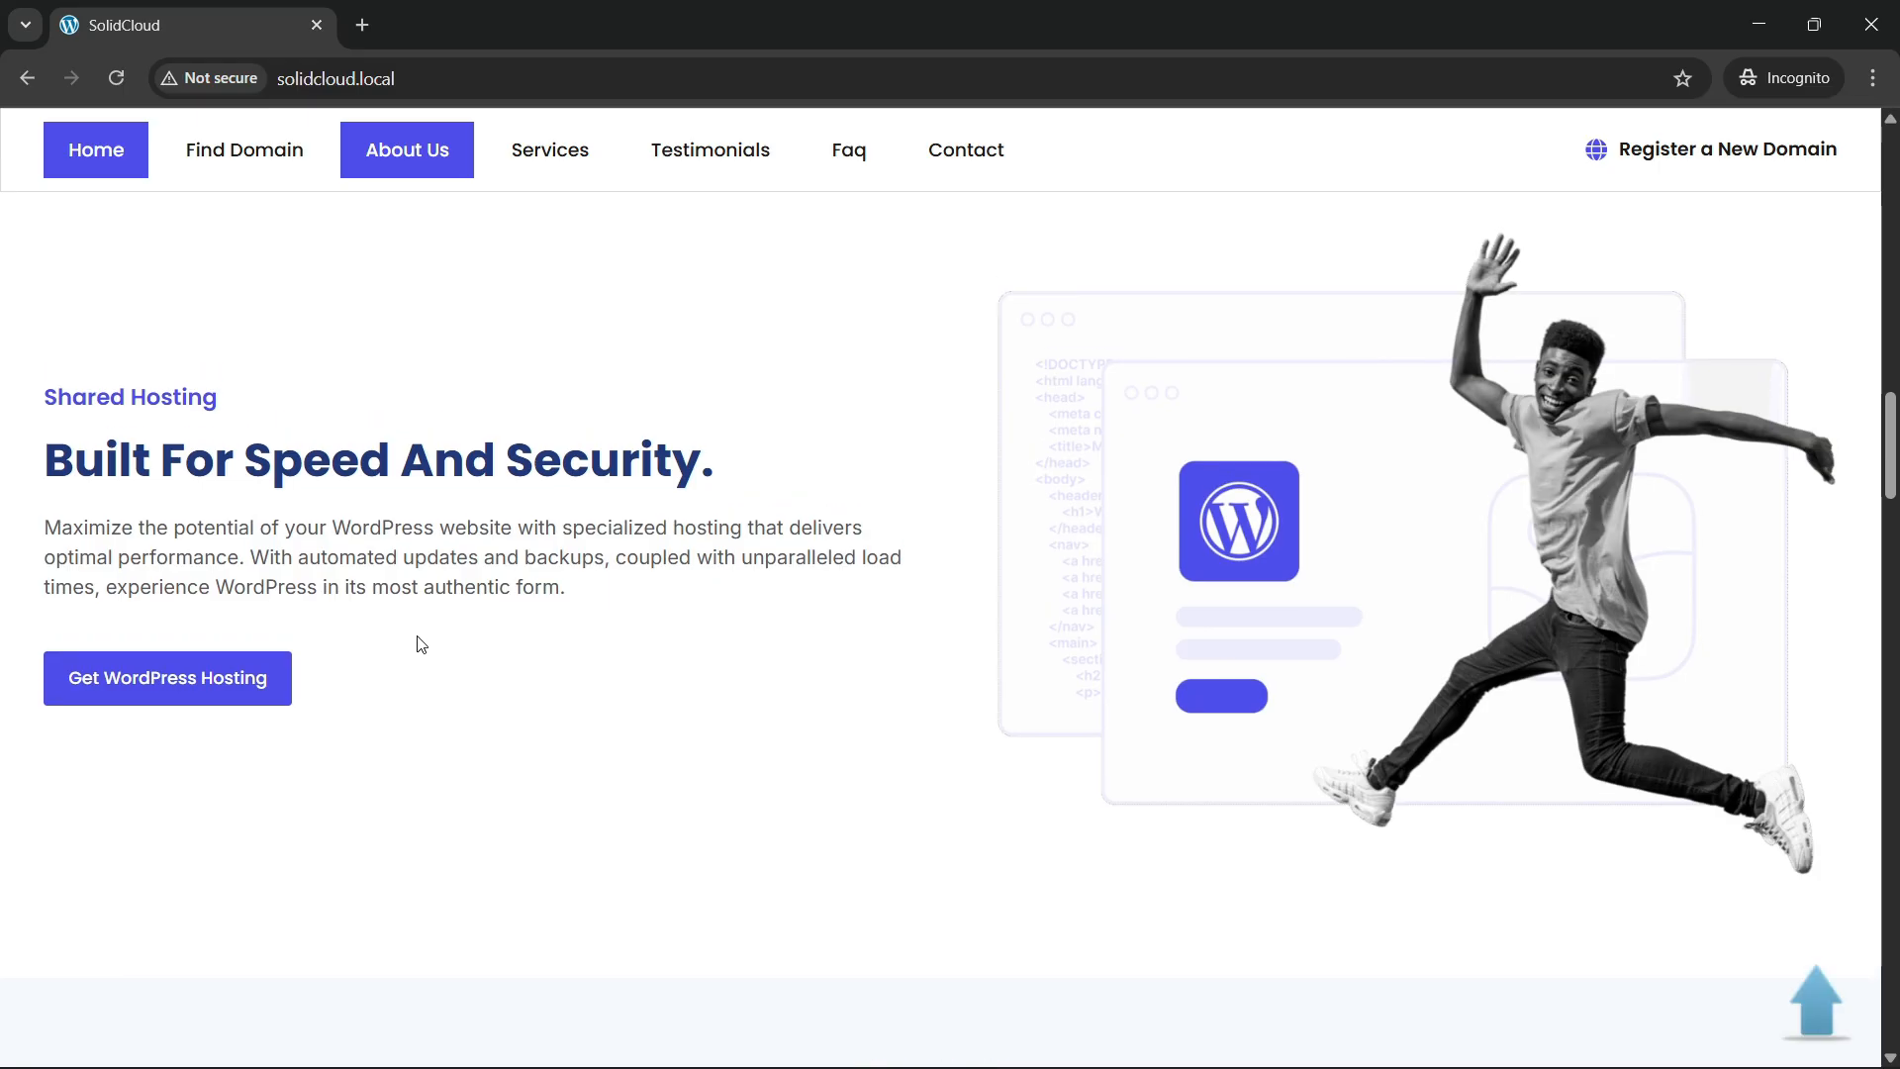
{"action": "scroll", "coordinate": [436, 639], "scroll_direction": "down", "scroll_amount": 2}
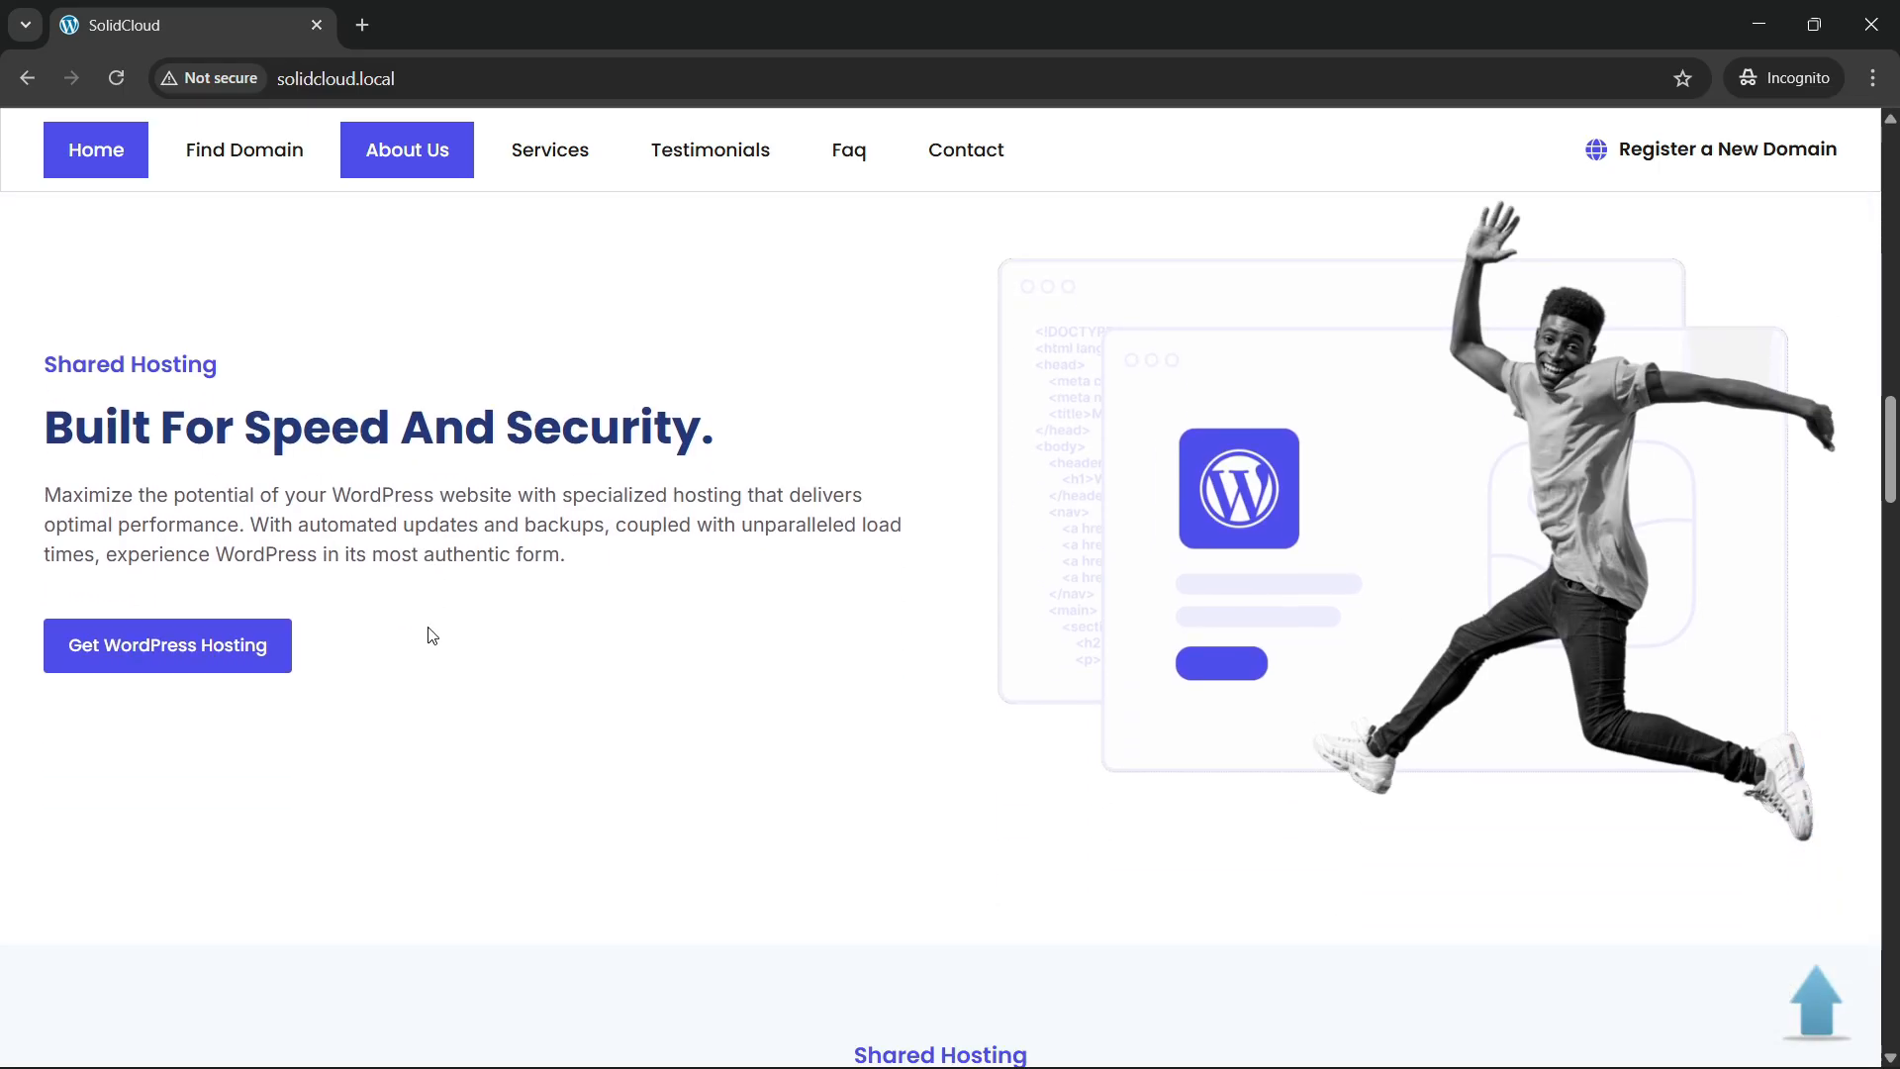
{"action": "scroll", "coordinate": [431, 635], "scroll_direction": "down", "scroll_amount": 3}
{"action": "scroll", "coordinate": [465, 676], "scroll_direction": "down", "scroll_amount": 4}
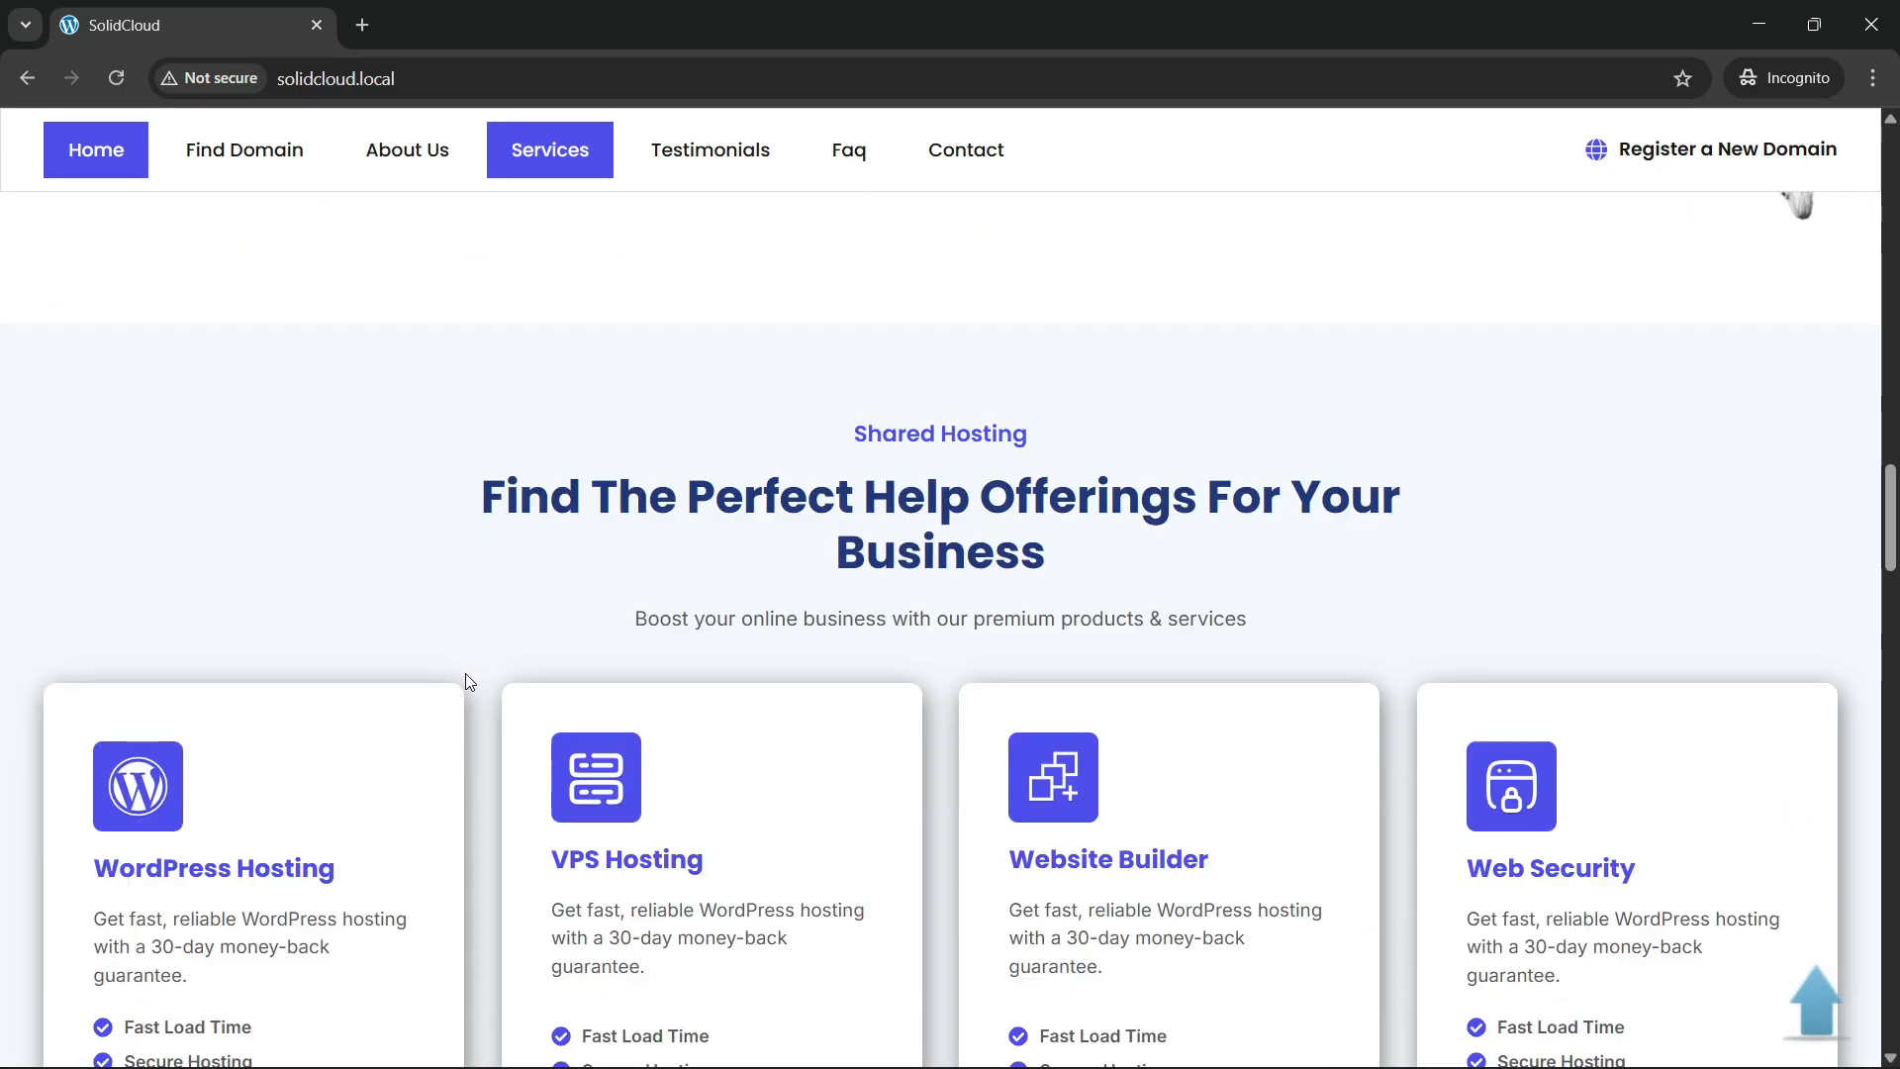
{"action": "scroll", "coordinate": [469, 681], "scroll_direction": "up", "scroll_amount": 1}
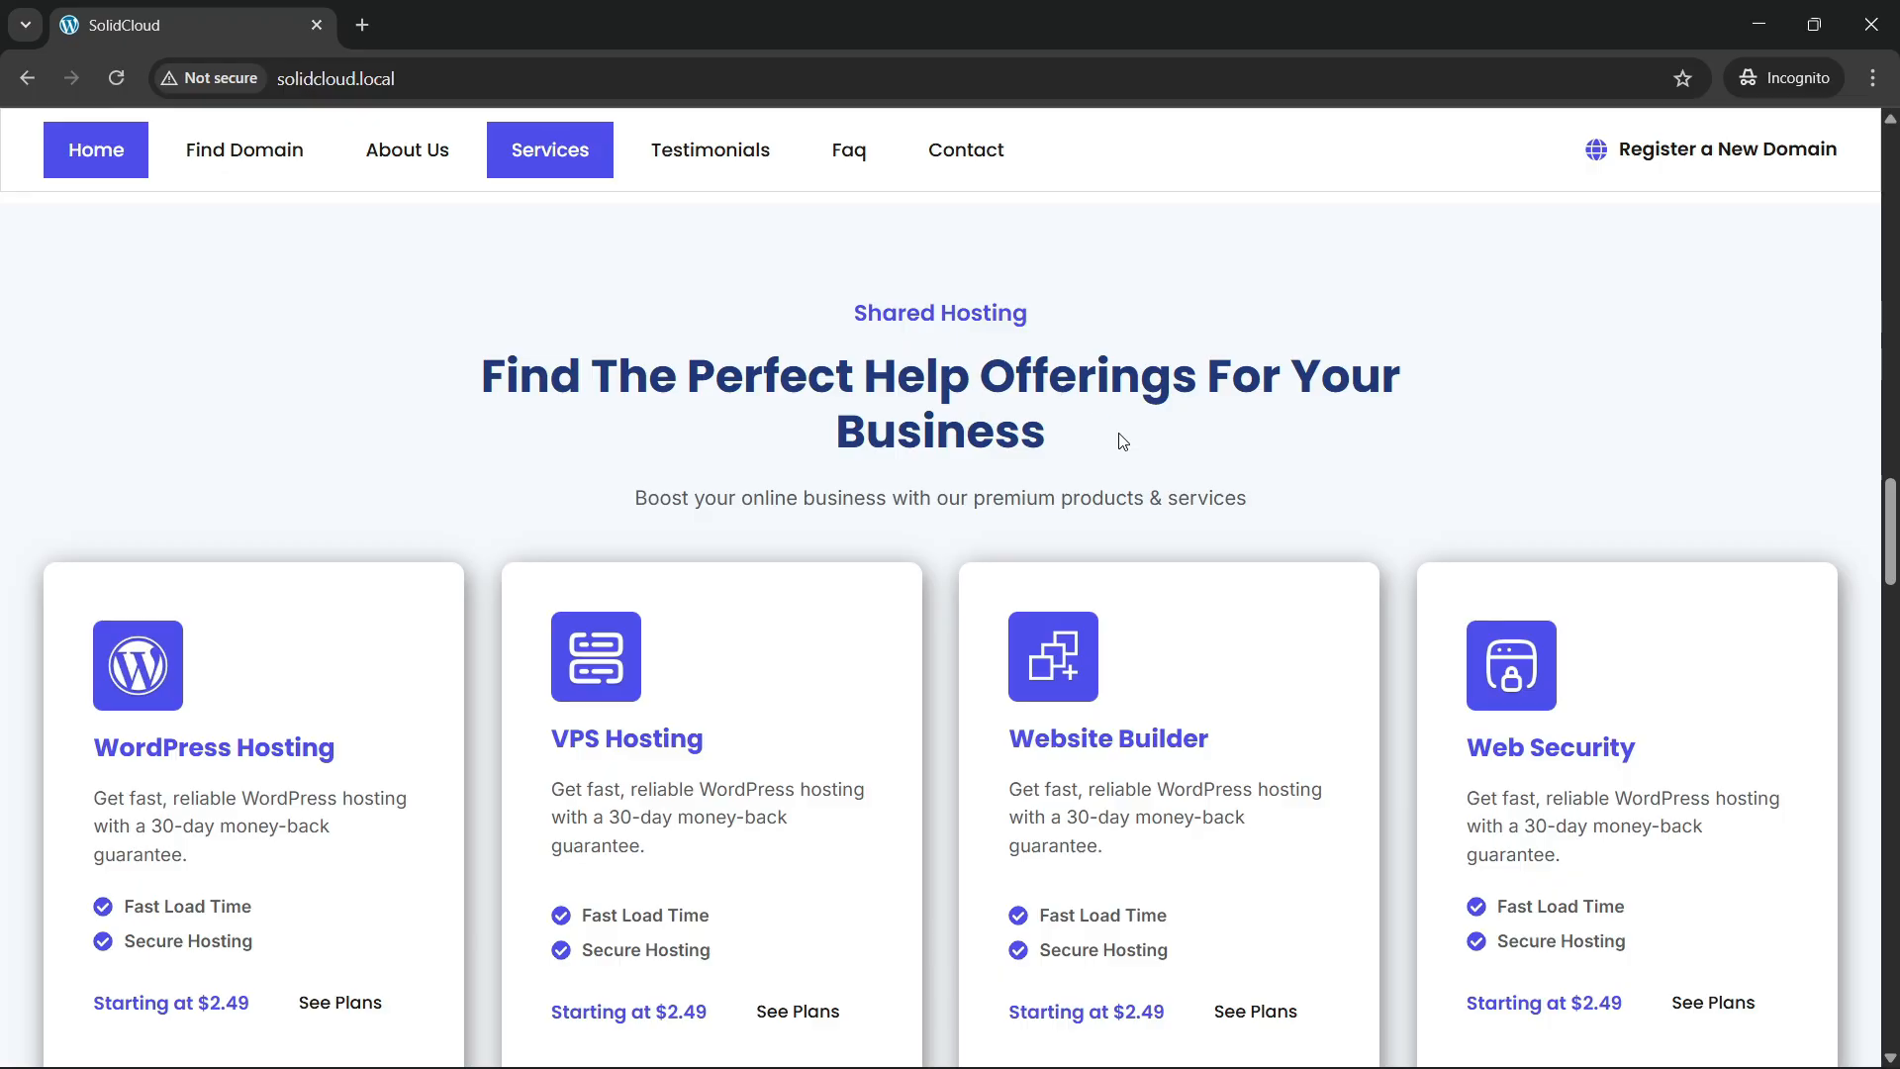
{"action": "scroll", "coordinate": [1104, 525], "scroll_direction": "down", "scroll_amount": 2}
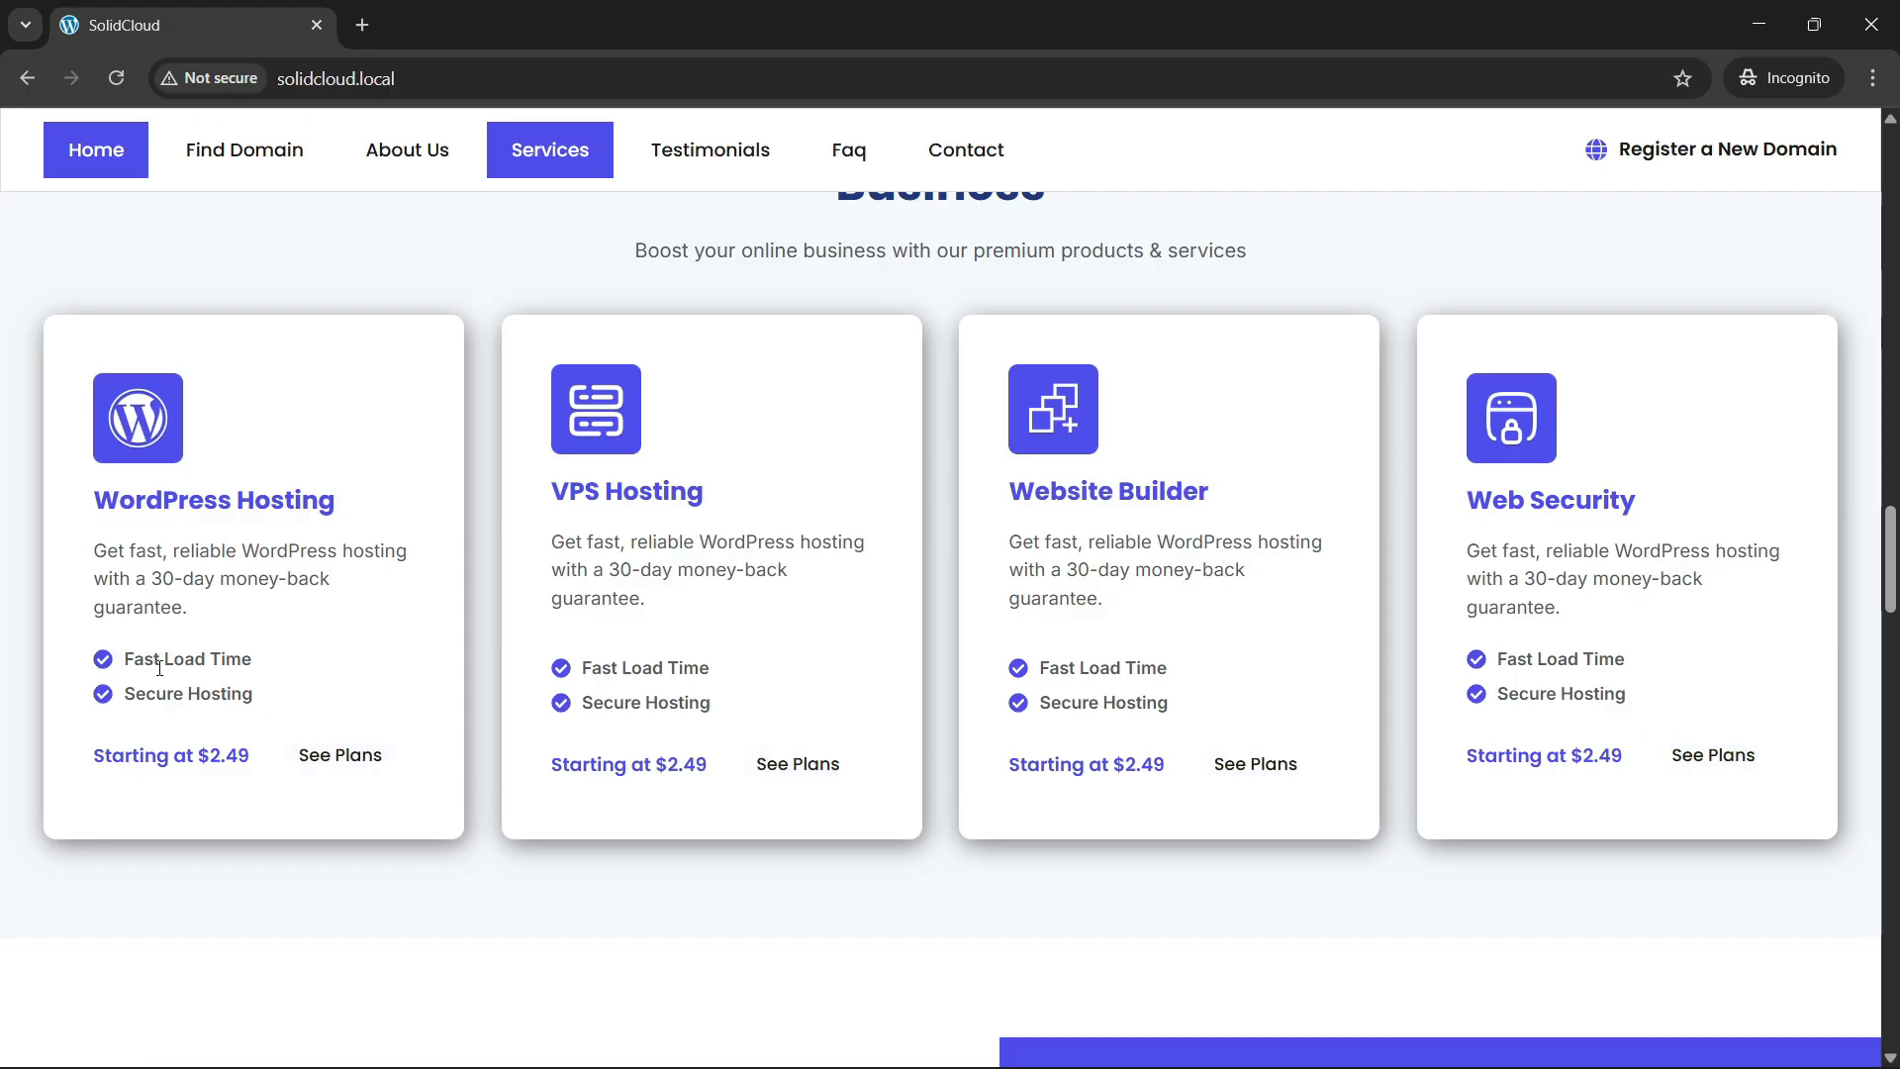
{"action": "scroll", "coordinate": [631, 696], "scroll_direction": "up", "scroll_amount": 1}
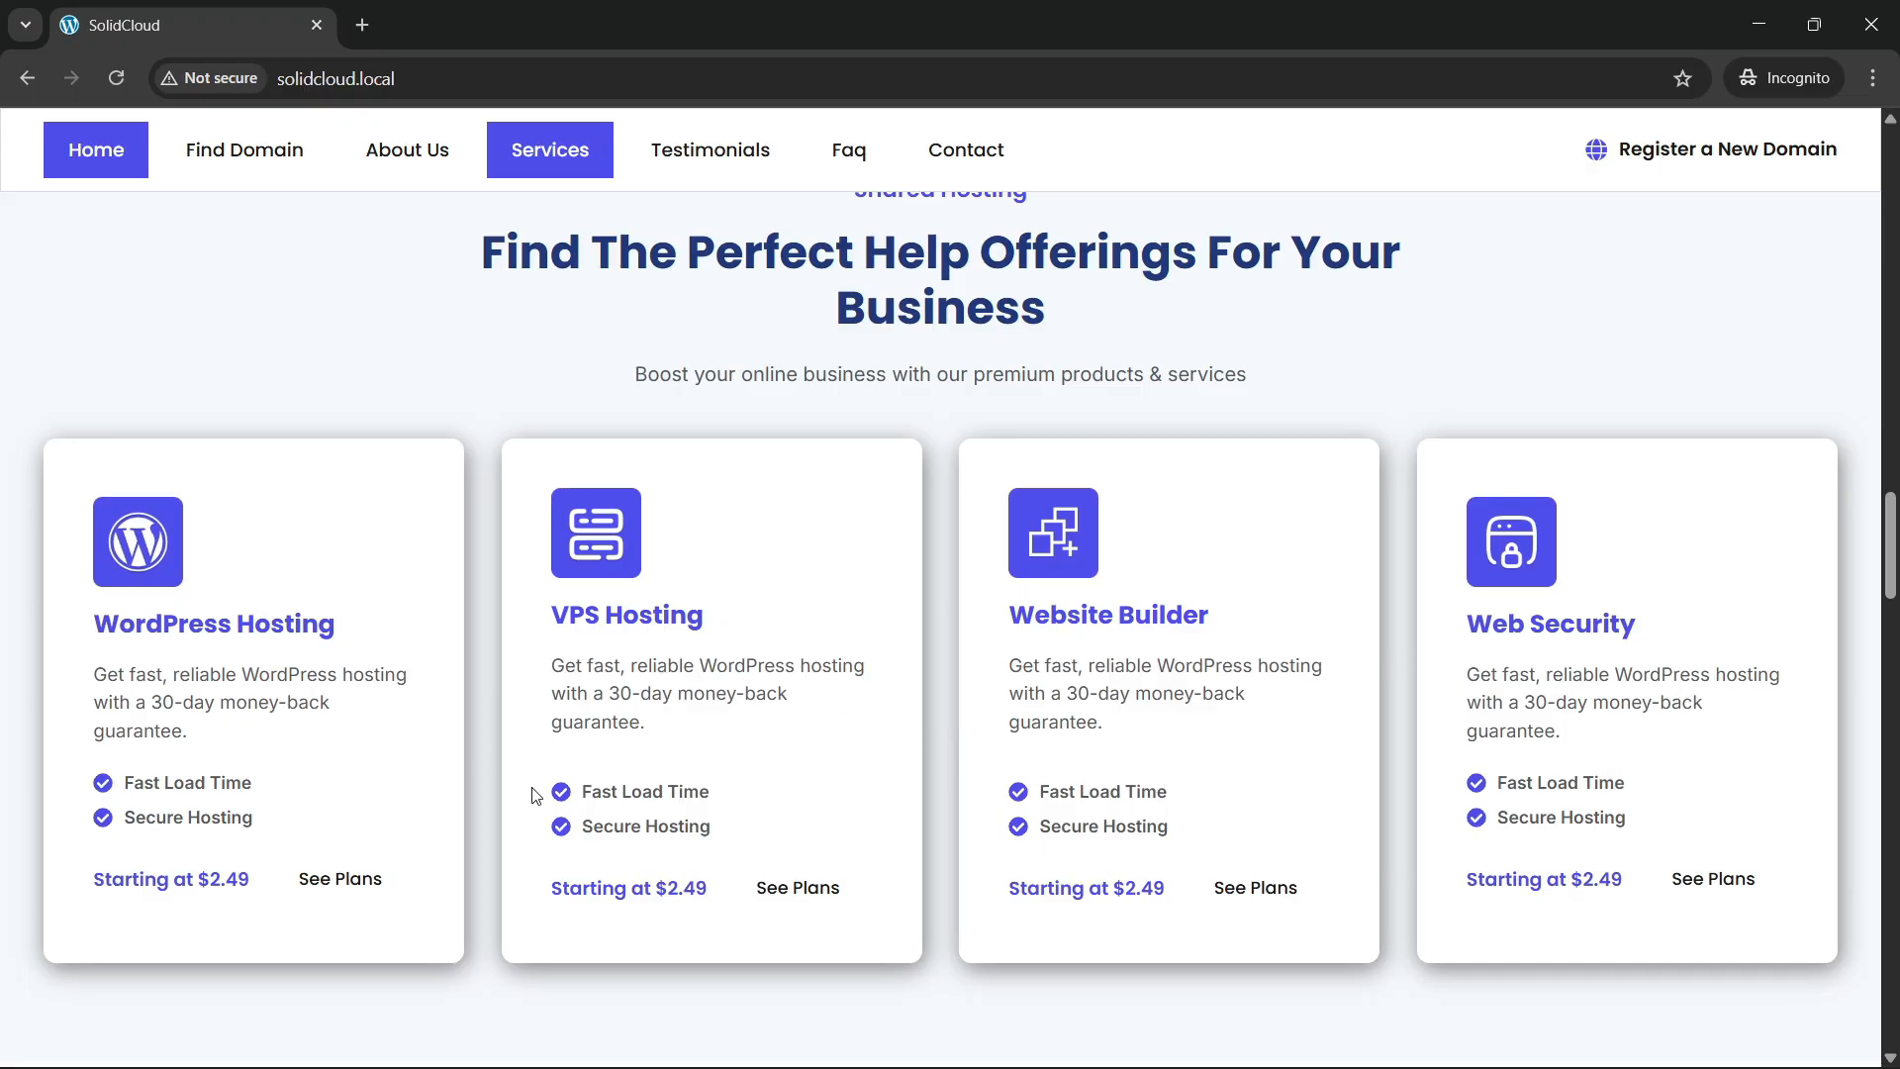
{"action": "scroll", "coordinate": [498, 752], "scroll_direction": "up", "scroll_amount": 1}
{"action": "scroll", "coordinate": [354, 467], "scroll_direction": "down", "scroll_amount": 2}
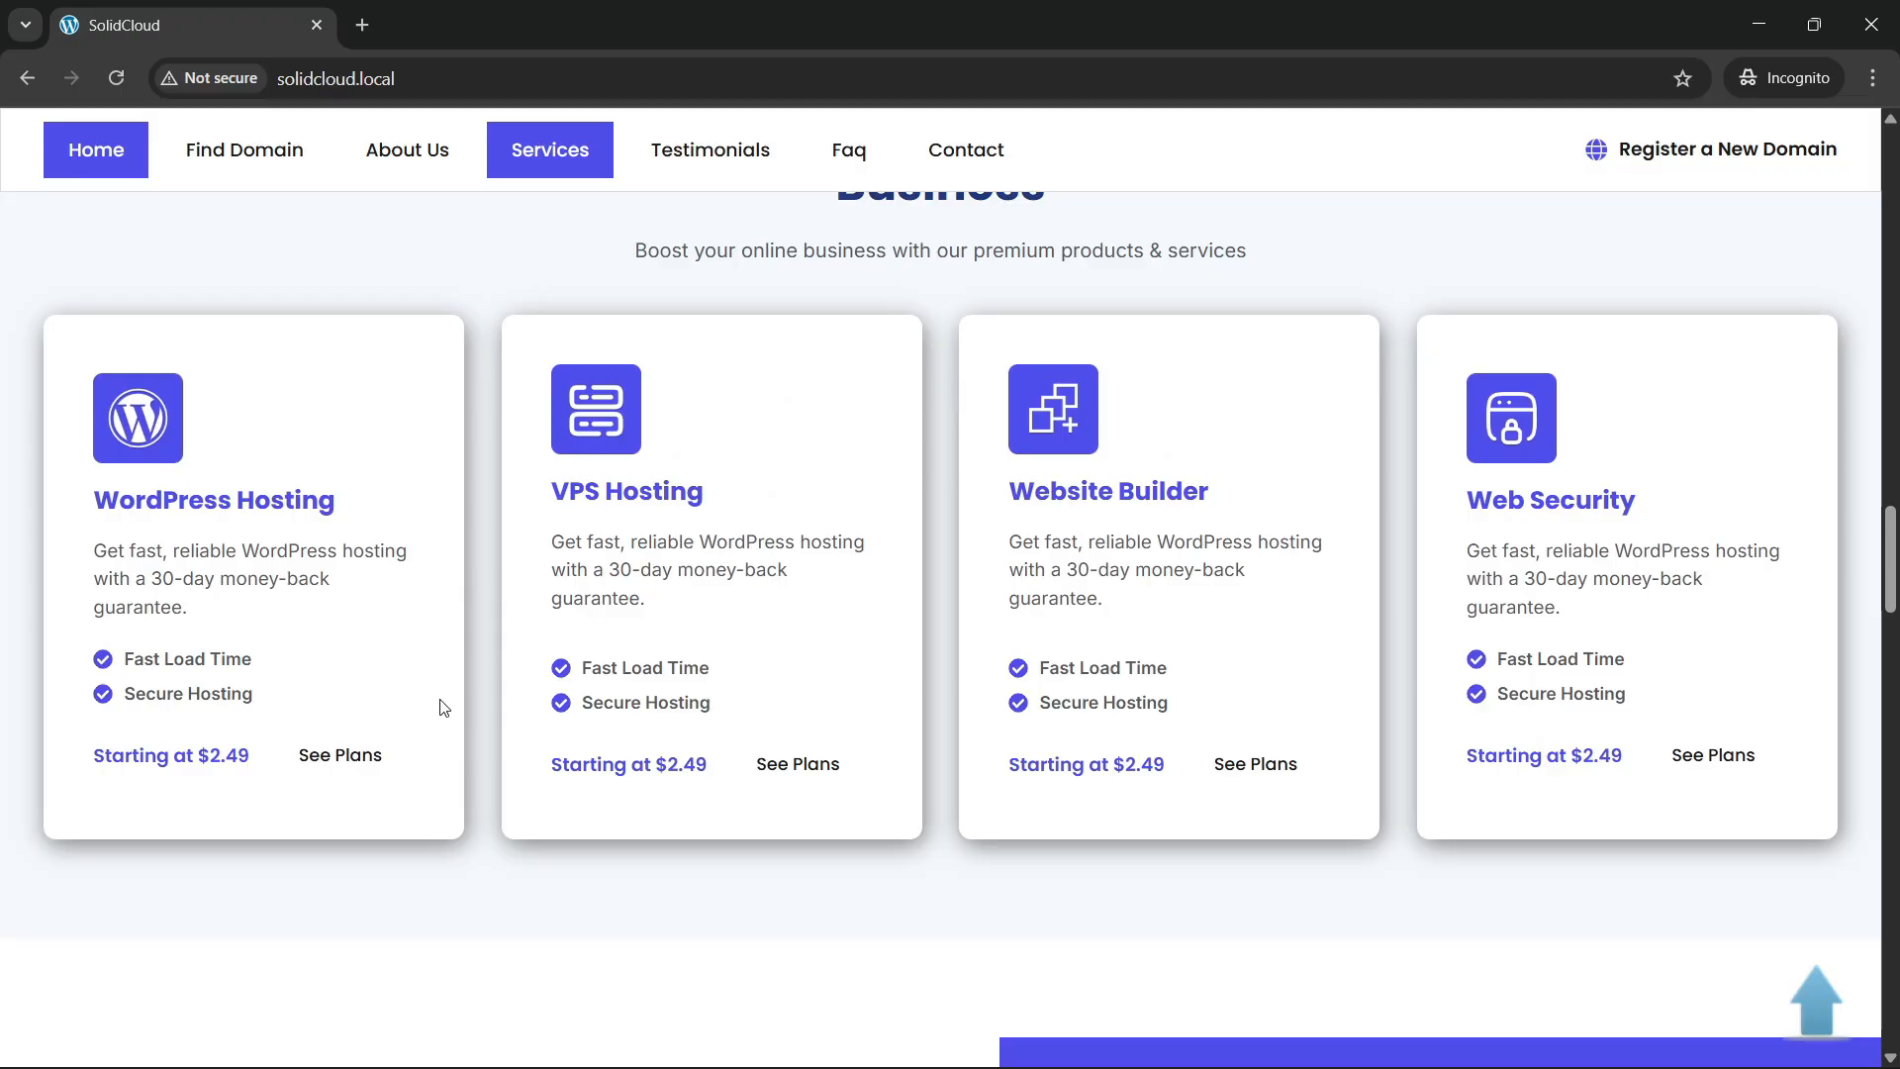
{"action": "scroll", "coordinate": [1119, 592], "scroll_direction": "up", "scroll_amount": 3}
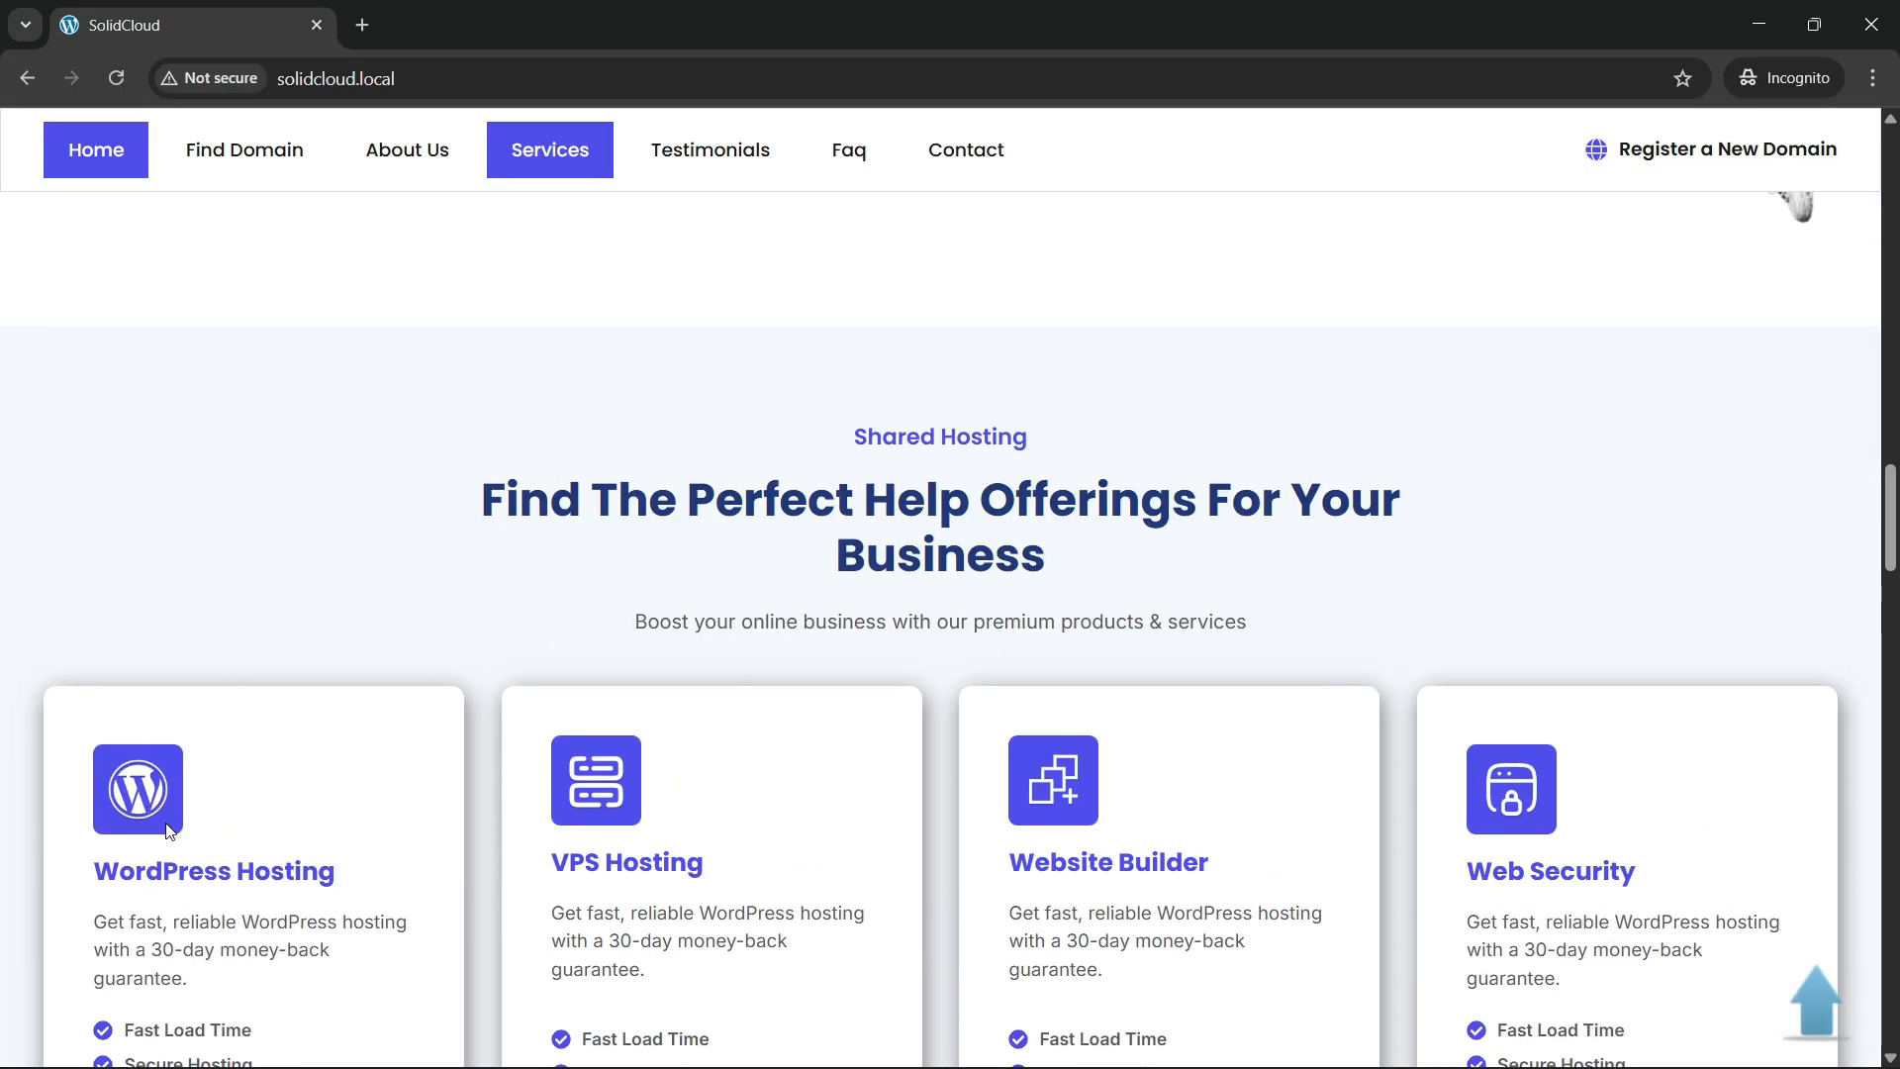
{"action": "scroll", "coordinate": [870, 729], "scroll_direction": "down", "scroll_amount": 2}
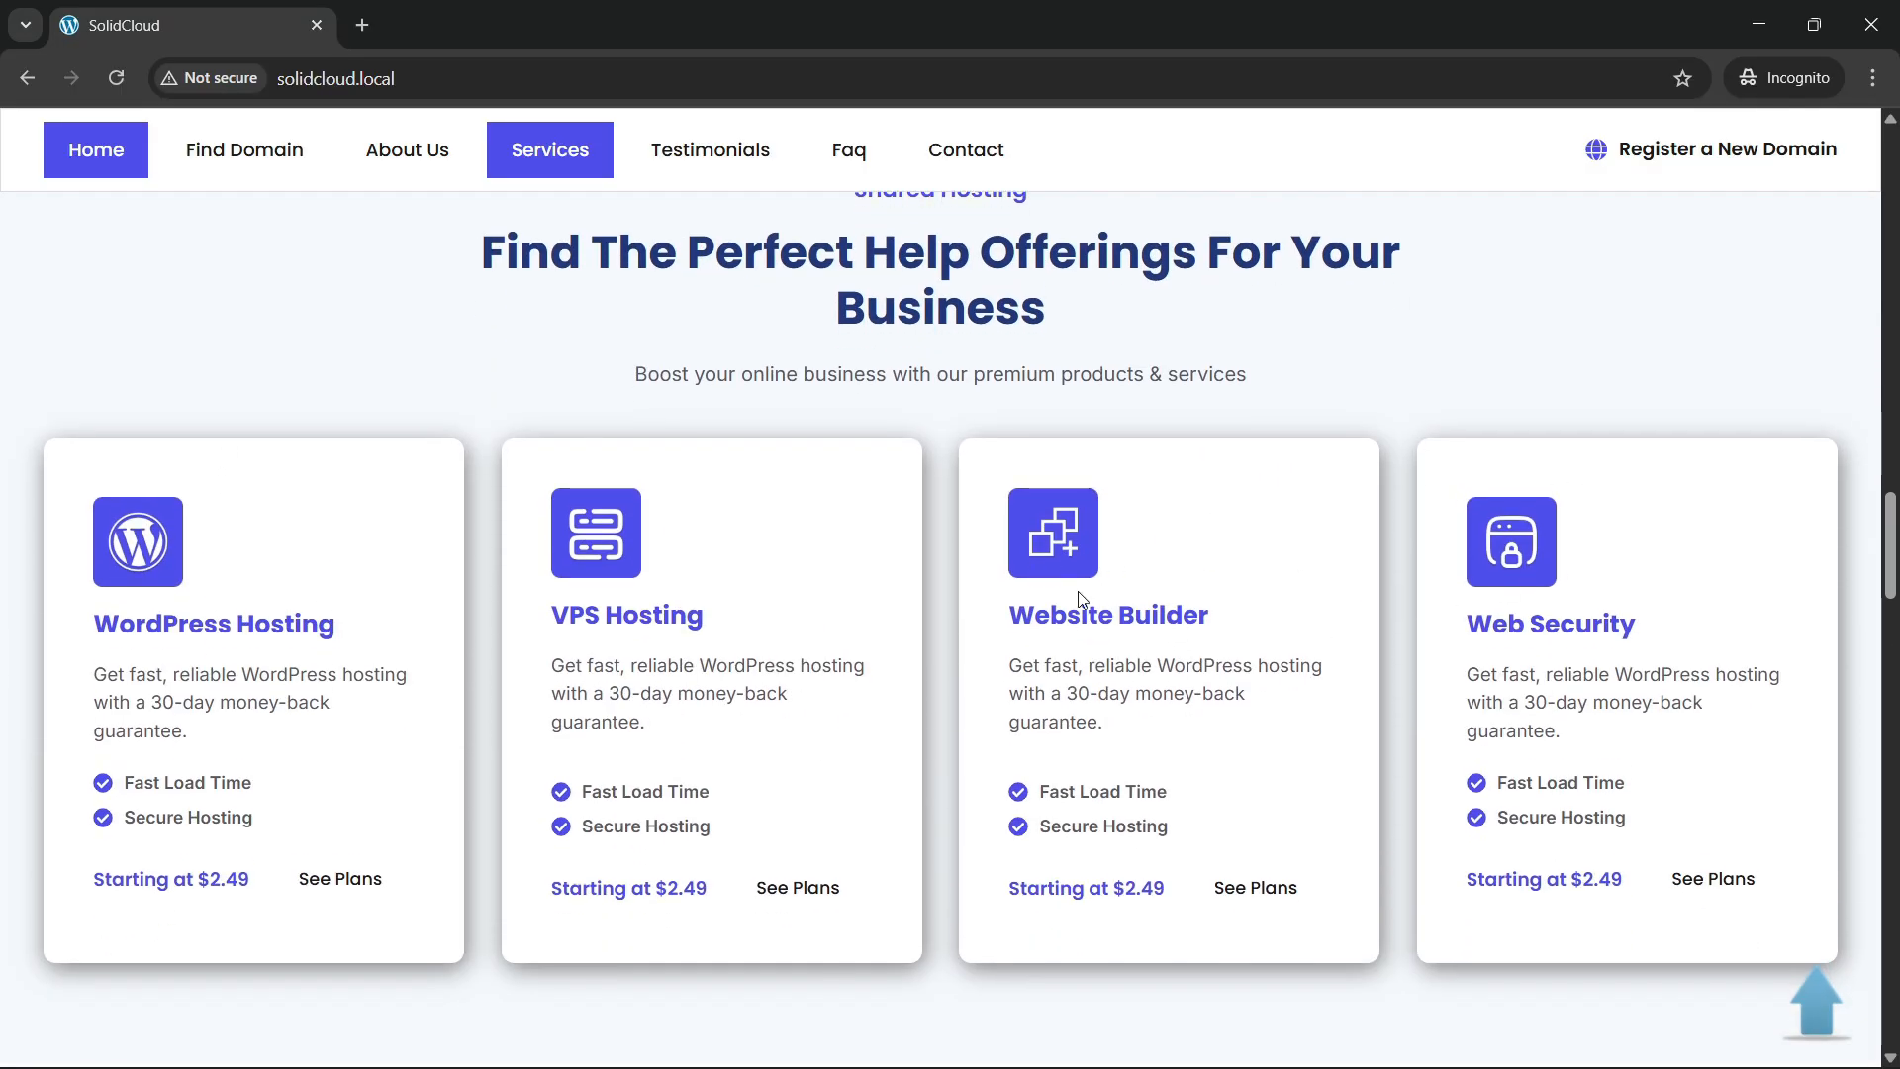
{"action": "scroll", "coordinate": [368, 428], "scroll_direction": "up", "scroll_amount": 1}
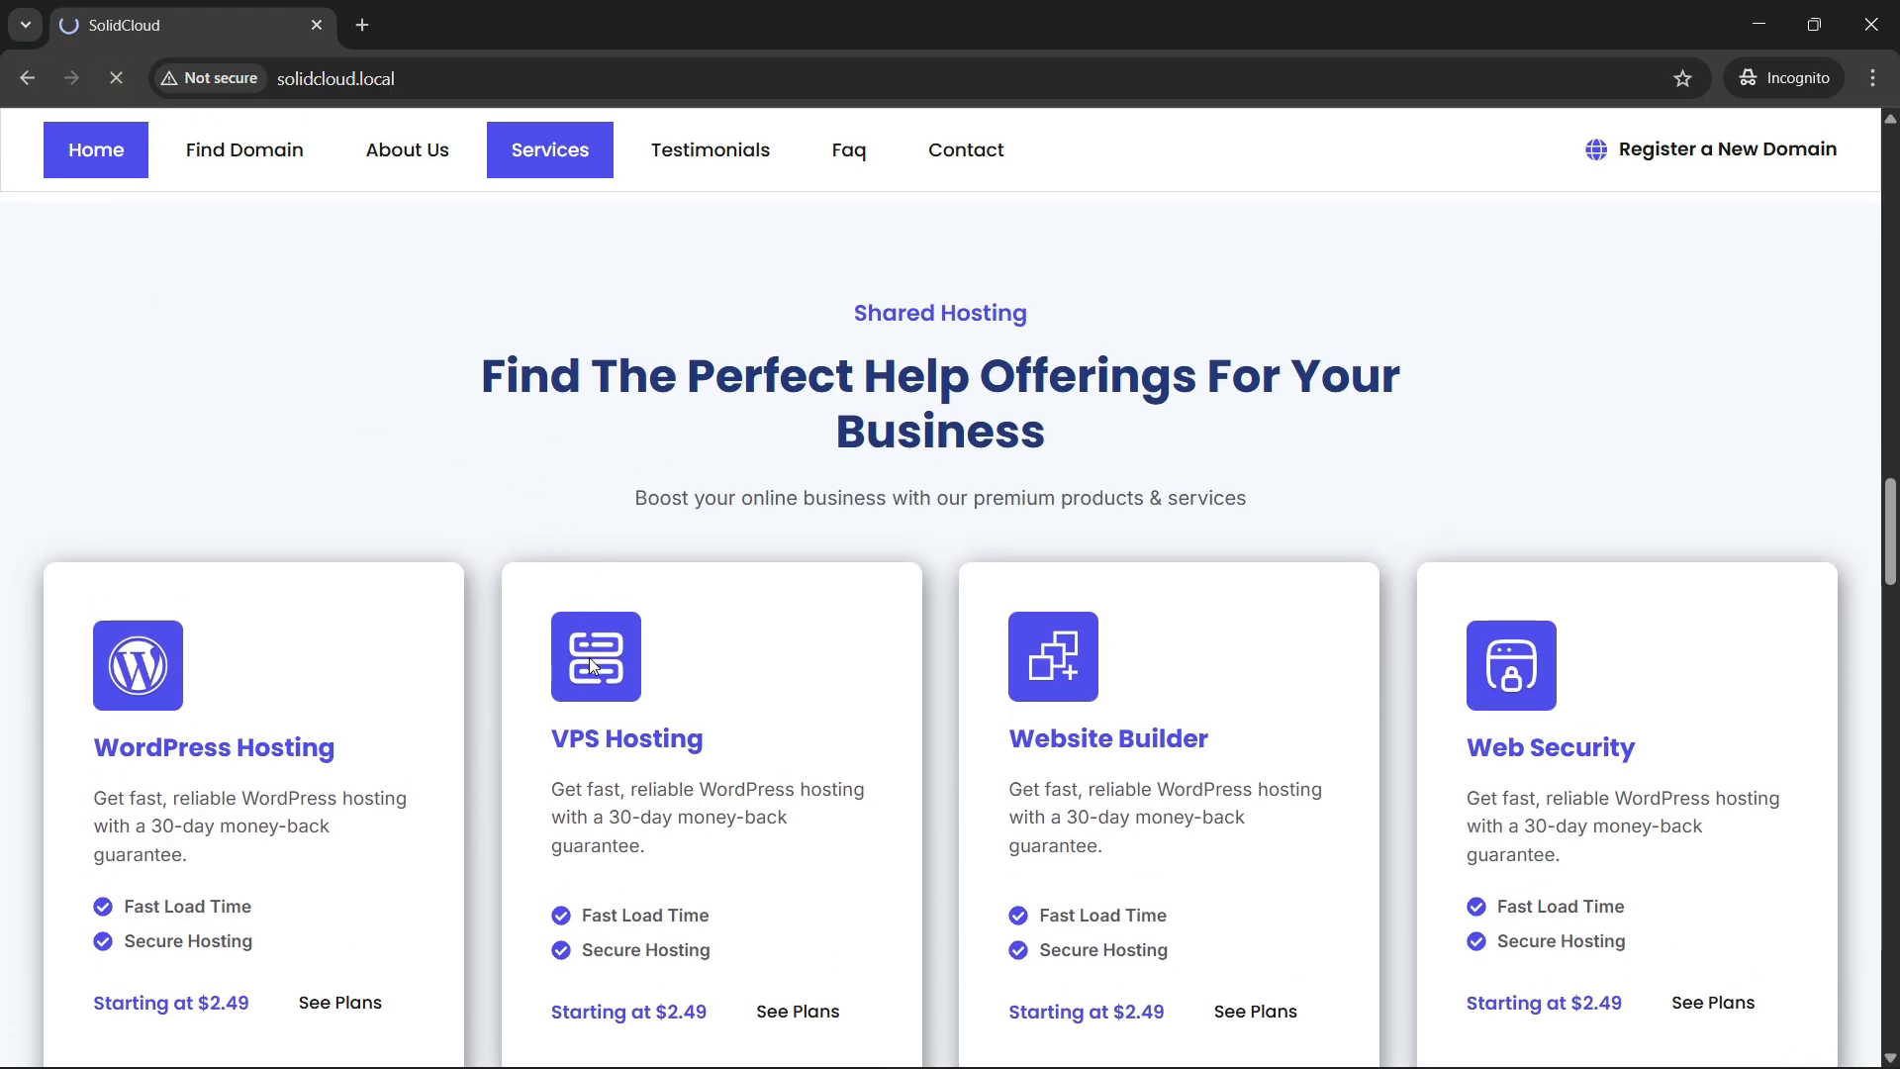
{"action": "scroll", "coordinate": [604, 671], "scroll_direction": "down", "scroll_amount": 1}
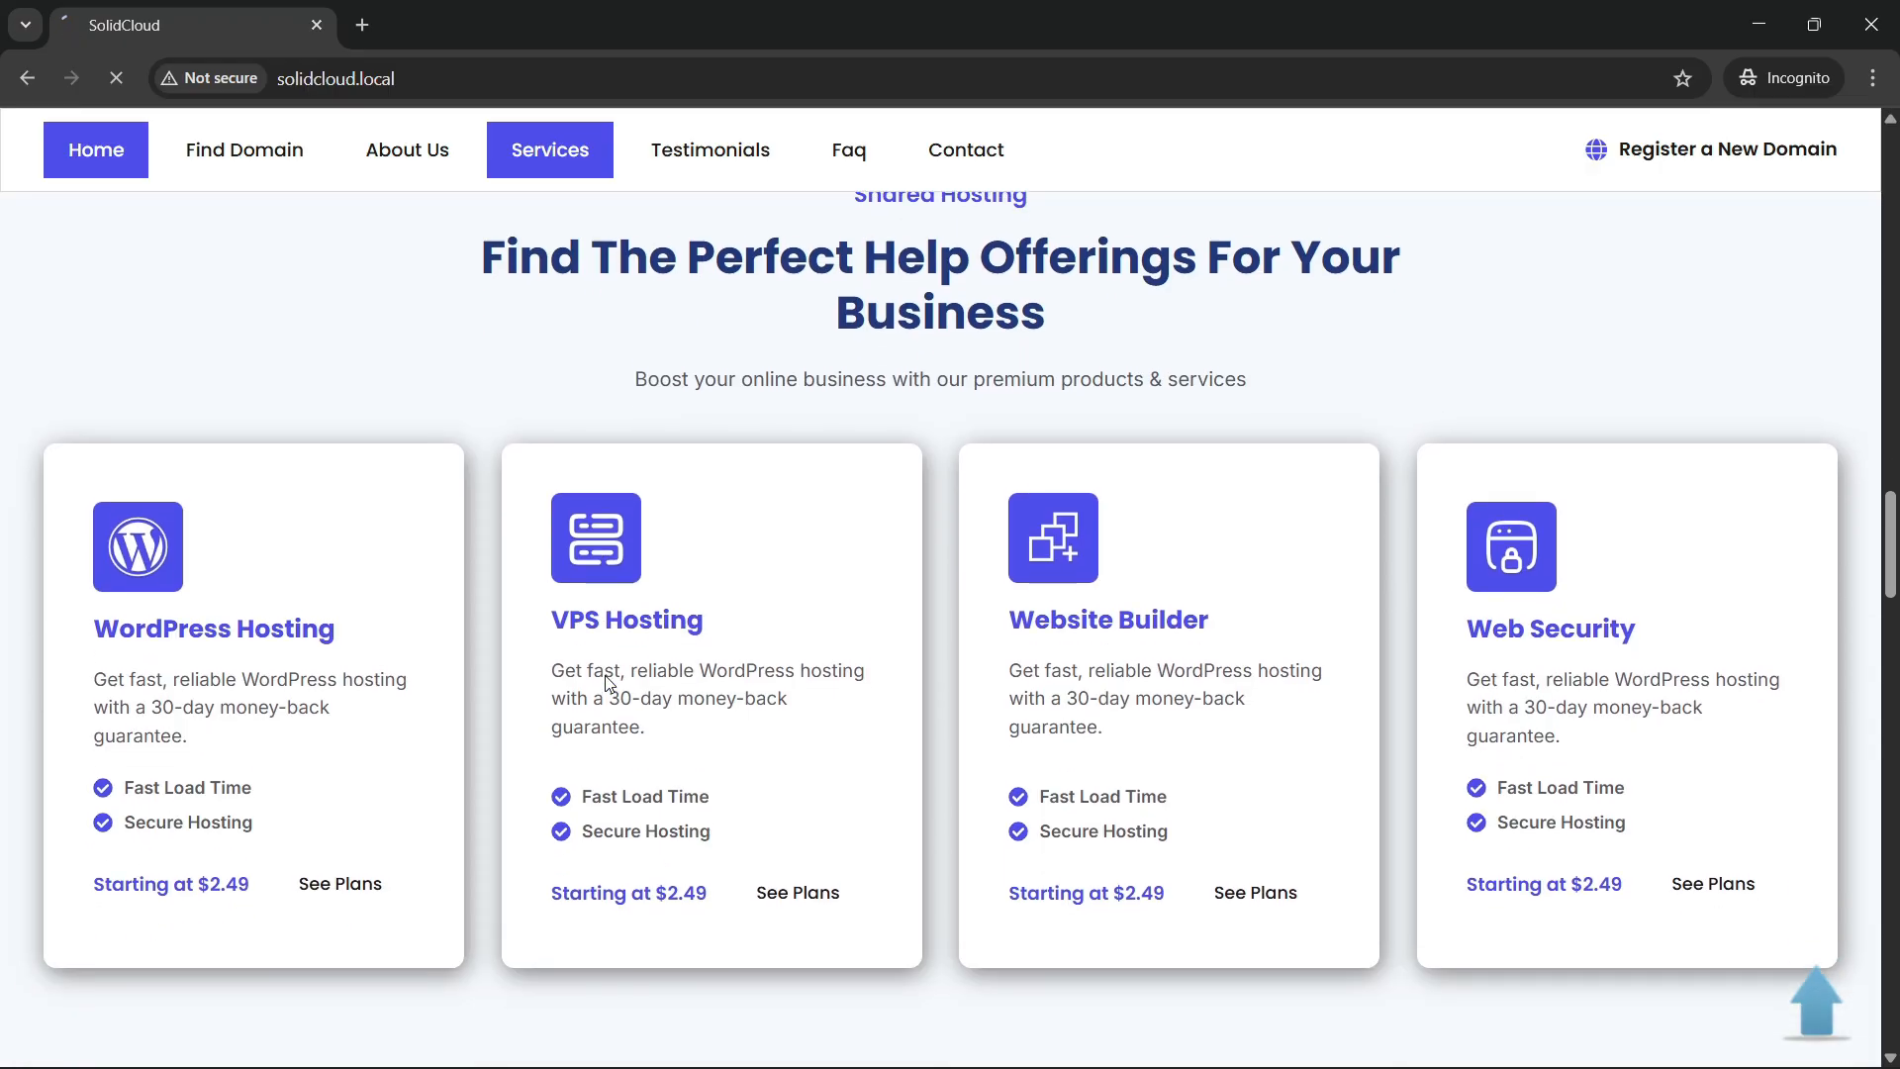
{"action": "scroll", "coordinate": [603, 675], "scroll_direction": "up", "scroll_amount": 1}
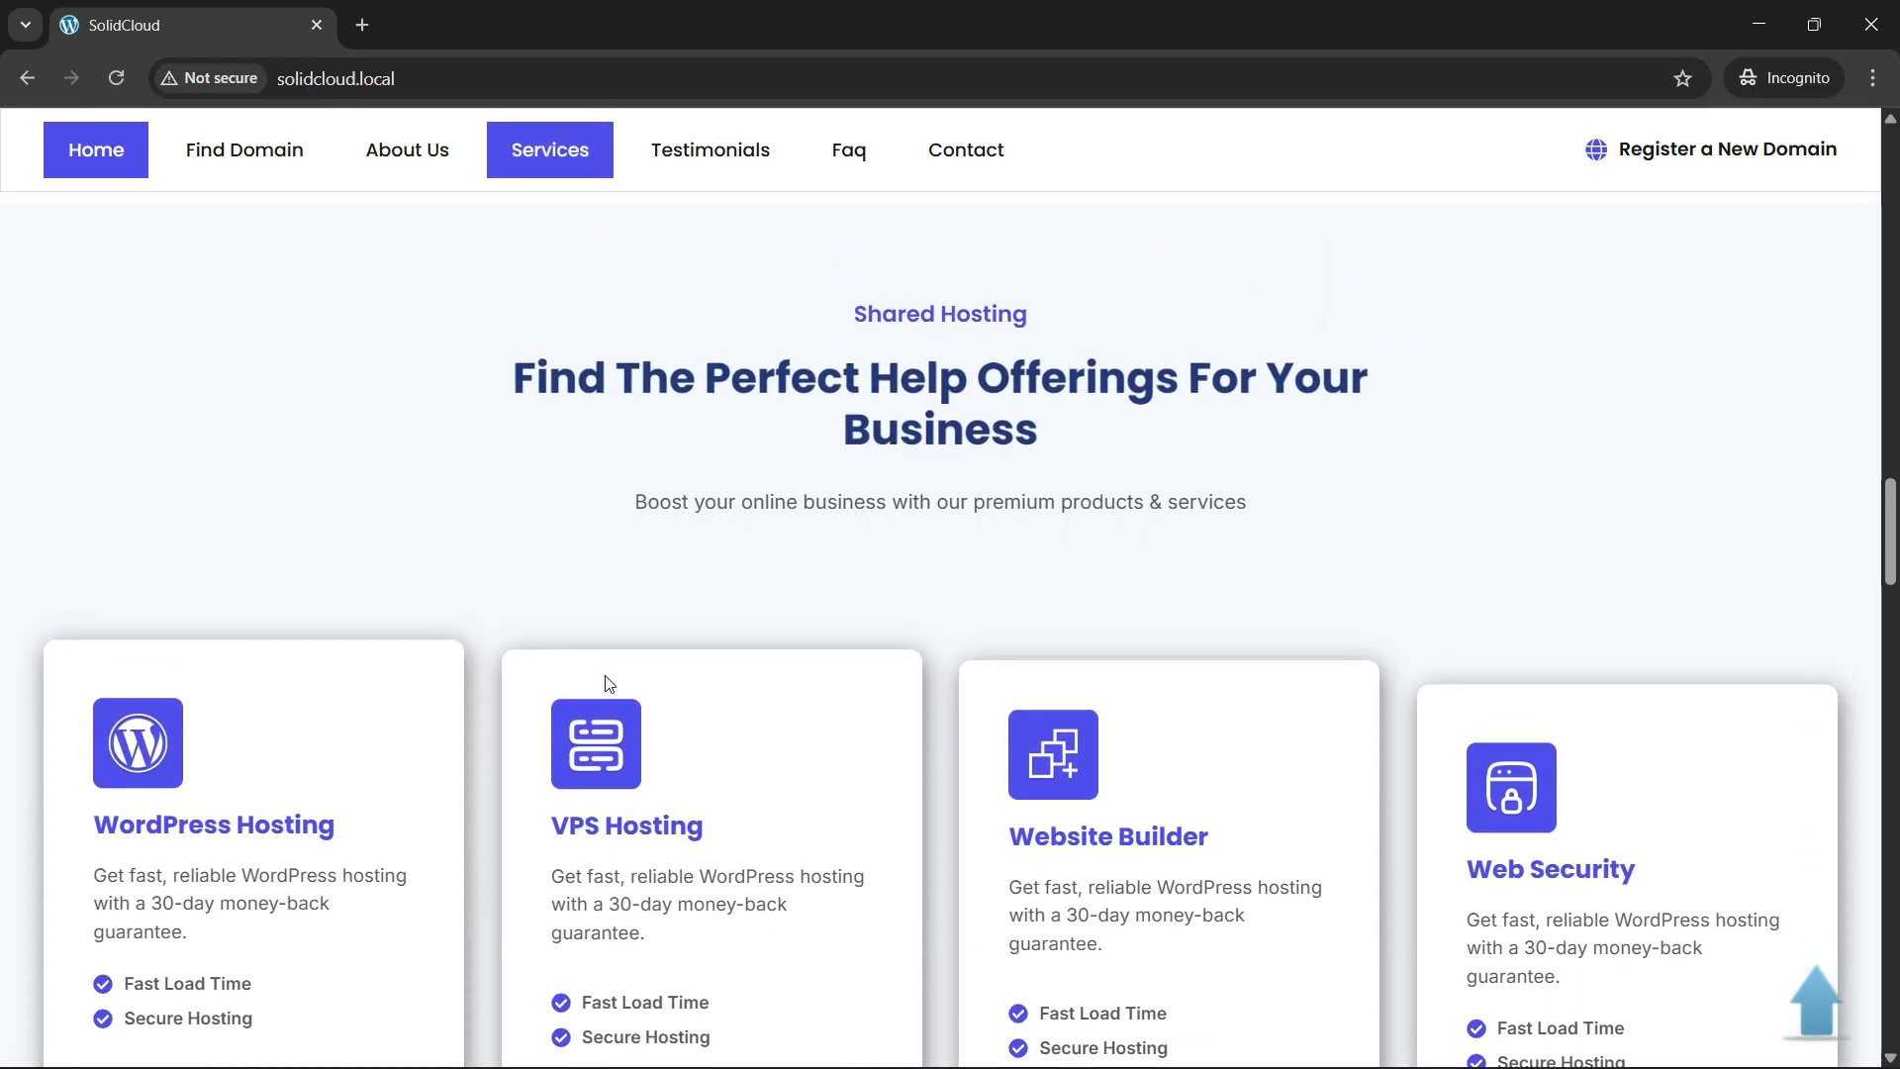
{"action": "scroll", "coordinate": [607, 676], "scroll_direction": "down", "scroll_amount": 2}
{"action": "scroll", "coordinate": [607, 676], "scroll_direction": "down", "scroll_amount": 5}
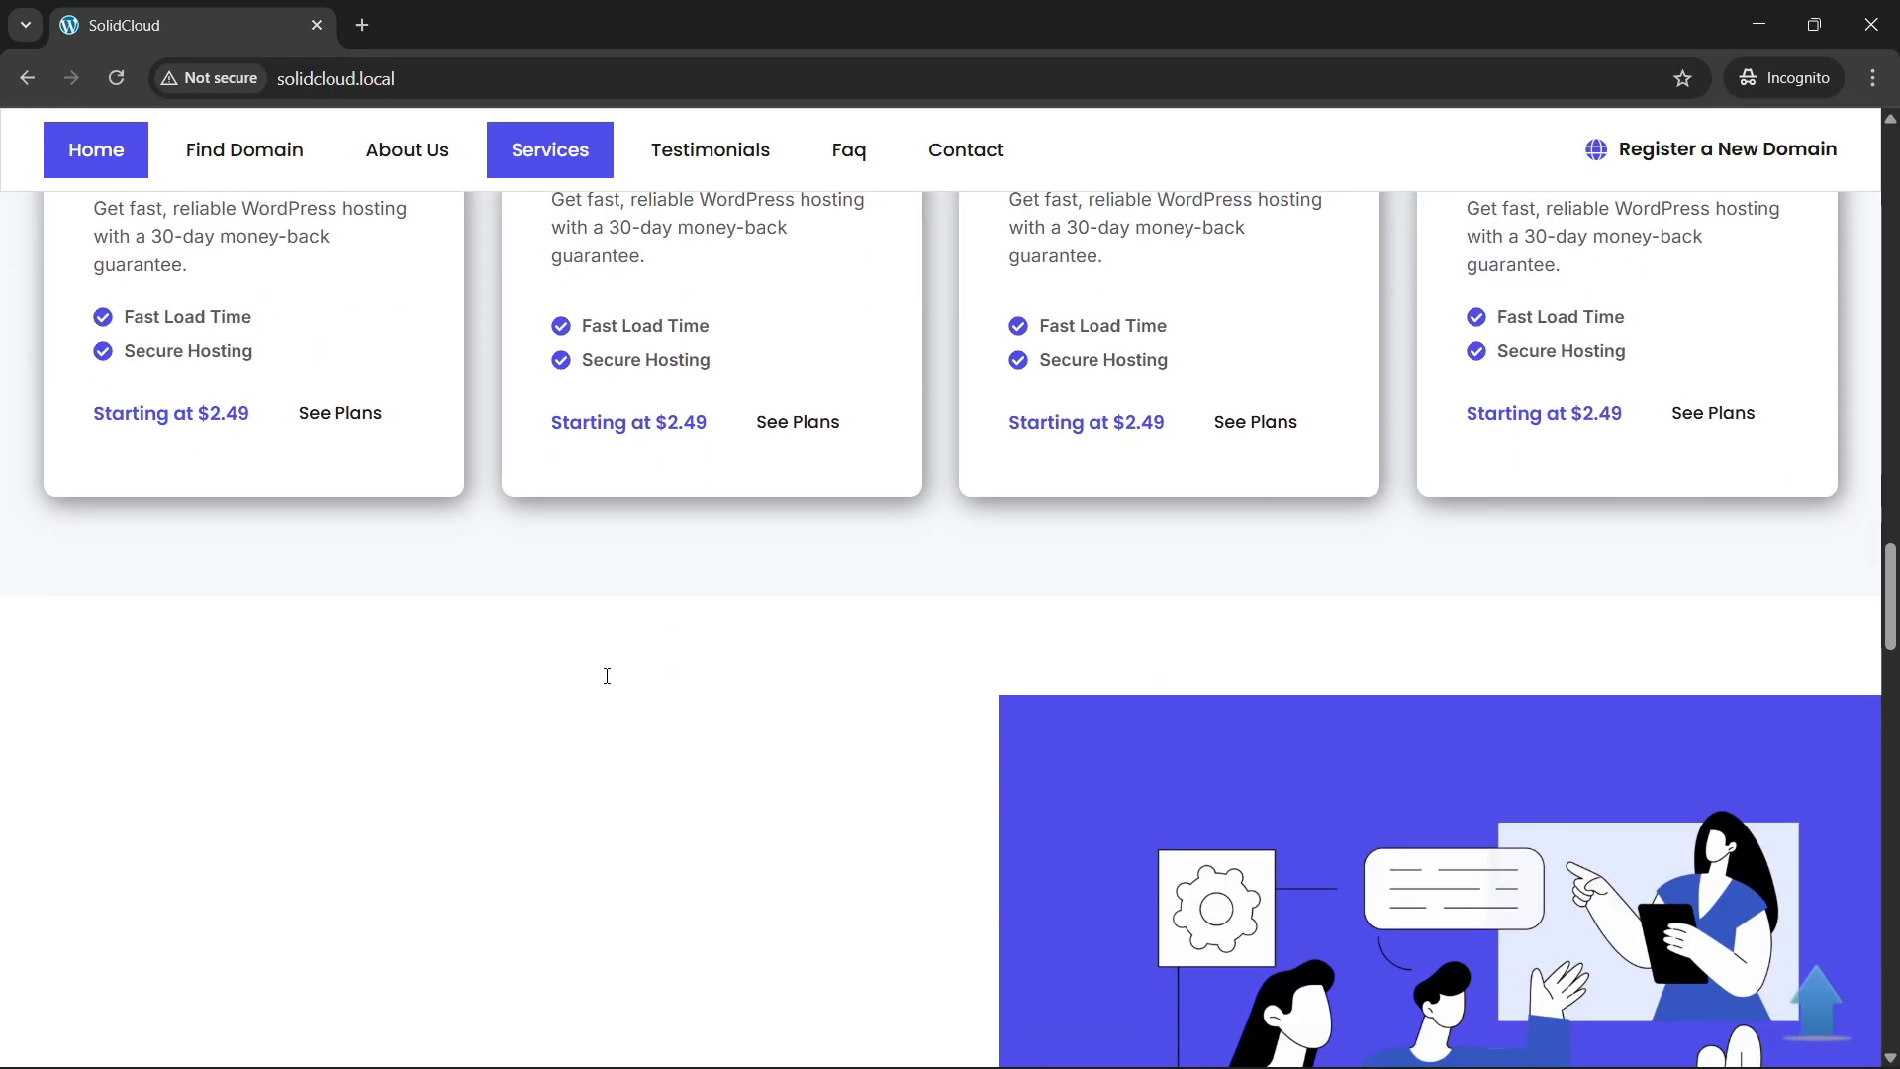
Scroll down through the homepage toward the customer testimonials grid.
{"action": "scroll", "coordinate": [609, 683], "scroll_direction": "down", "scroll_amount": 2}
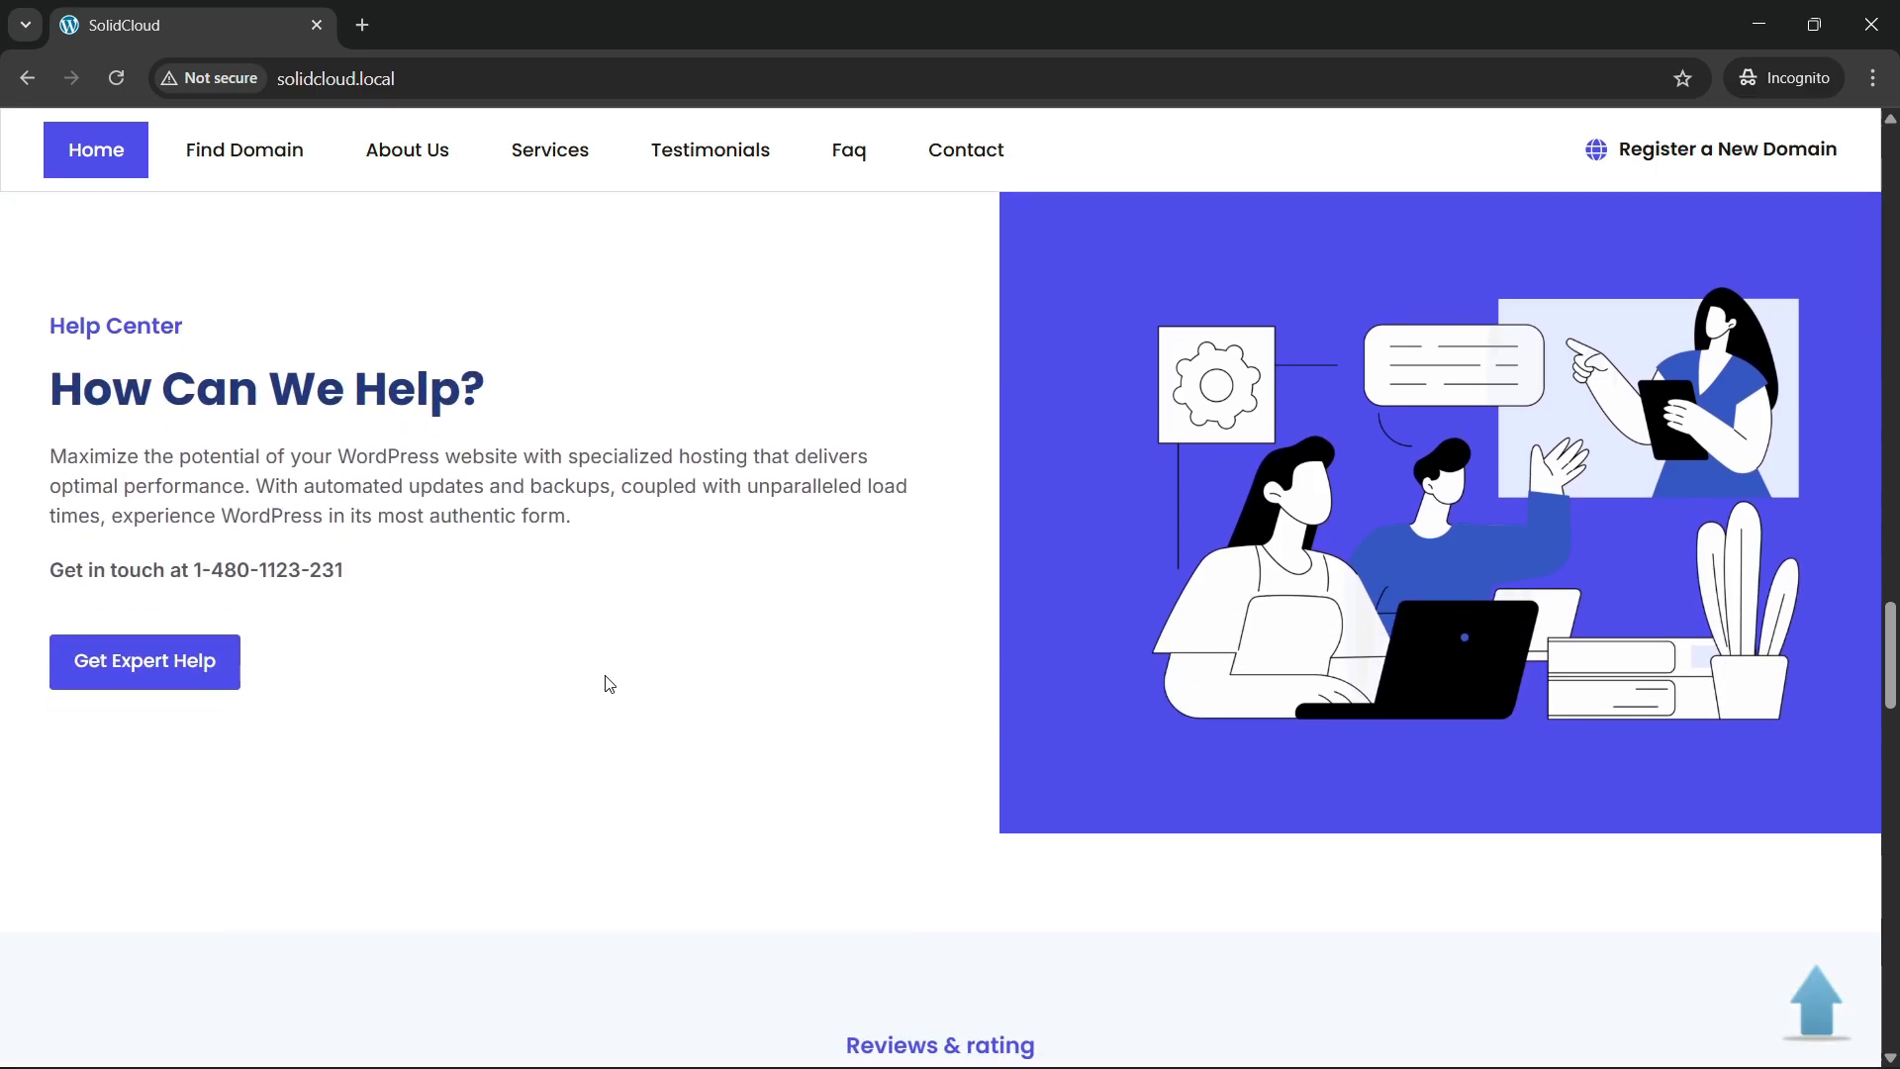
{"action": "scroll", "coordinate": [608, 683], "scroll_direction": "up", "scroll_amount": 1}
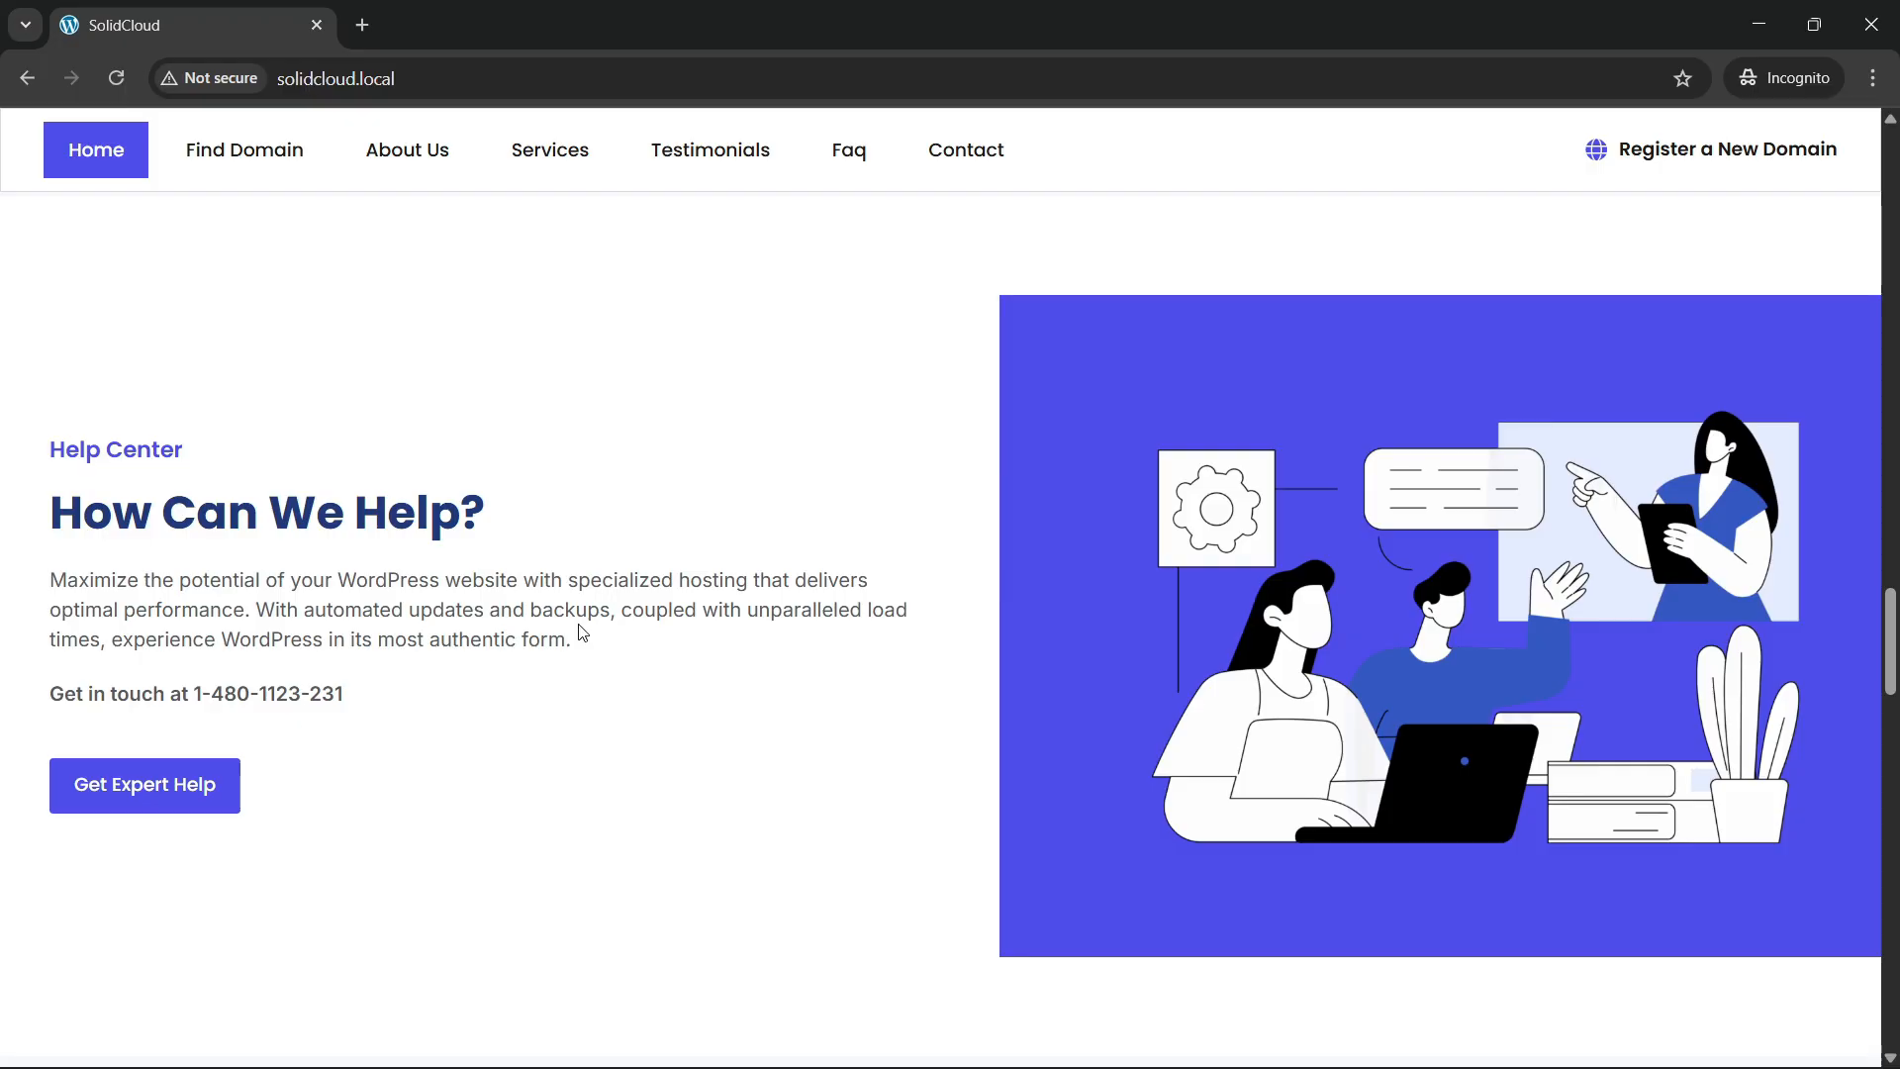
{"action": "scroll", "coordinate": [668, 637], "scroll_direction": "down", "scroll_amount": 10}
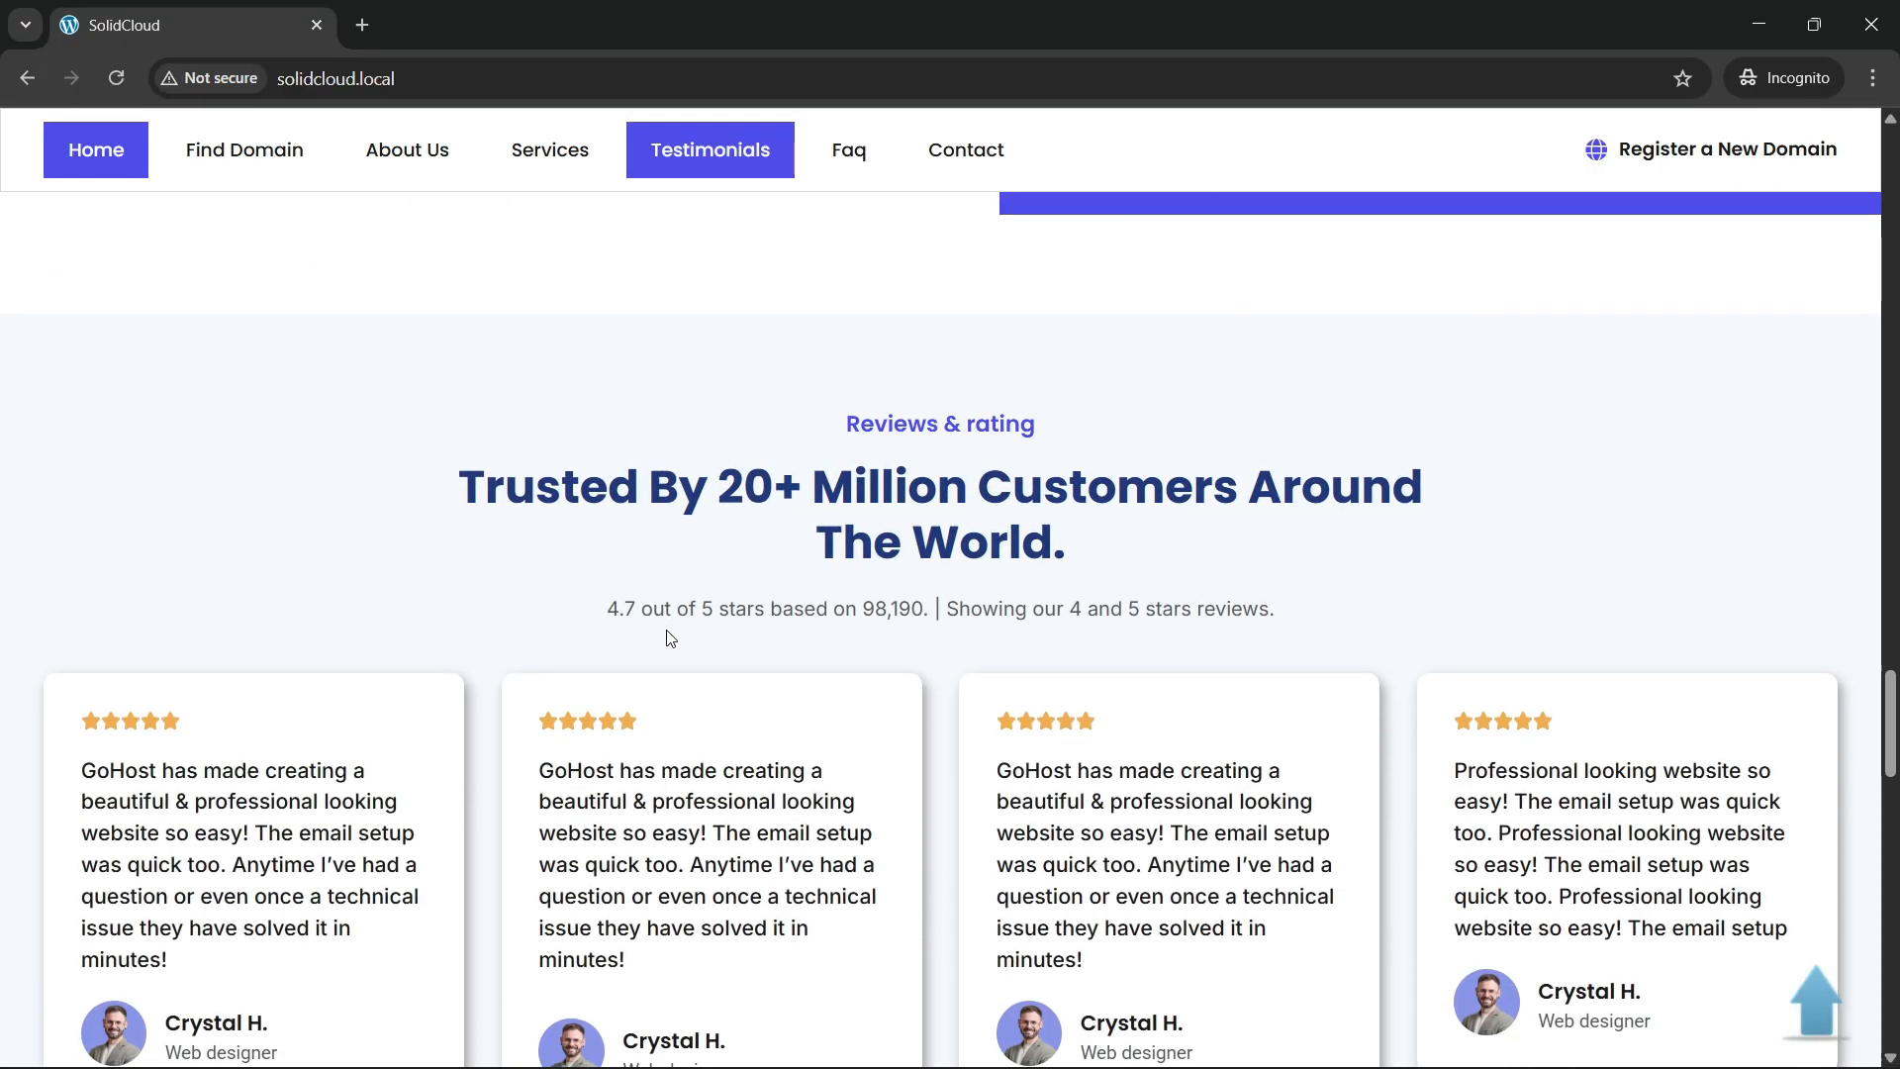
{"action": "scroll", "coordinate": [676, 626], "scroll_direction": "up", "scroll_amount": 1}
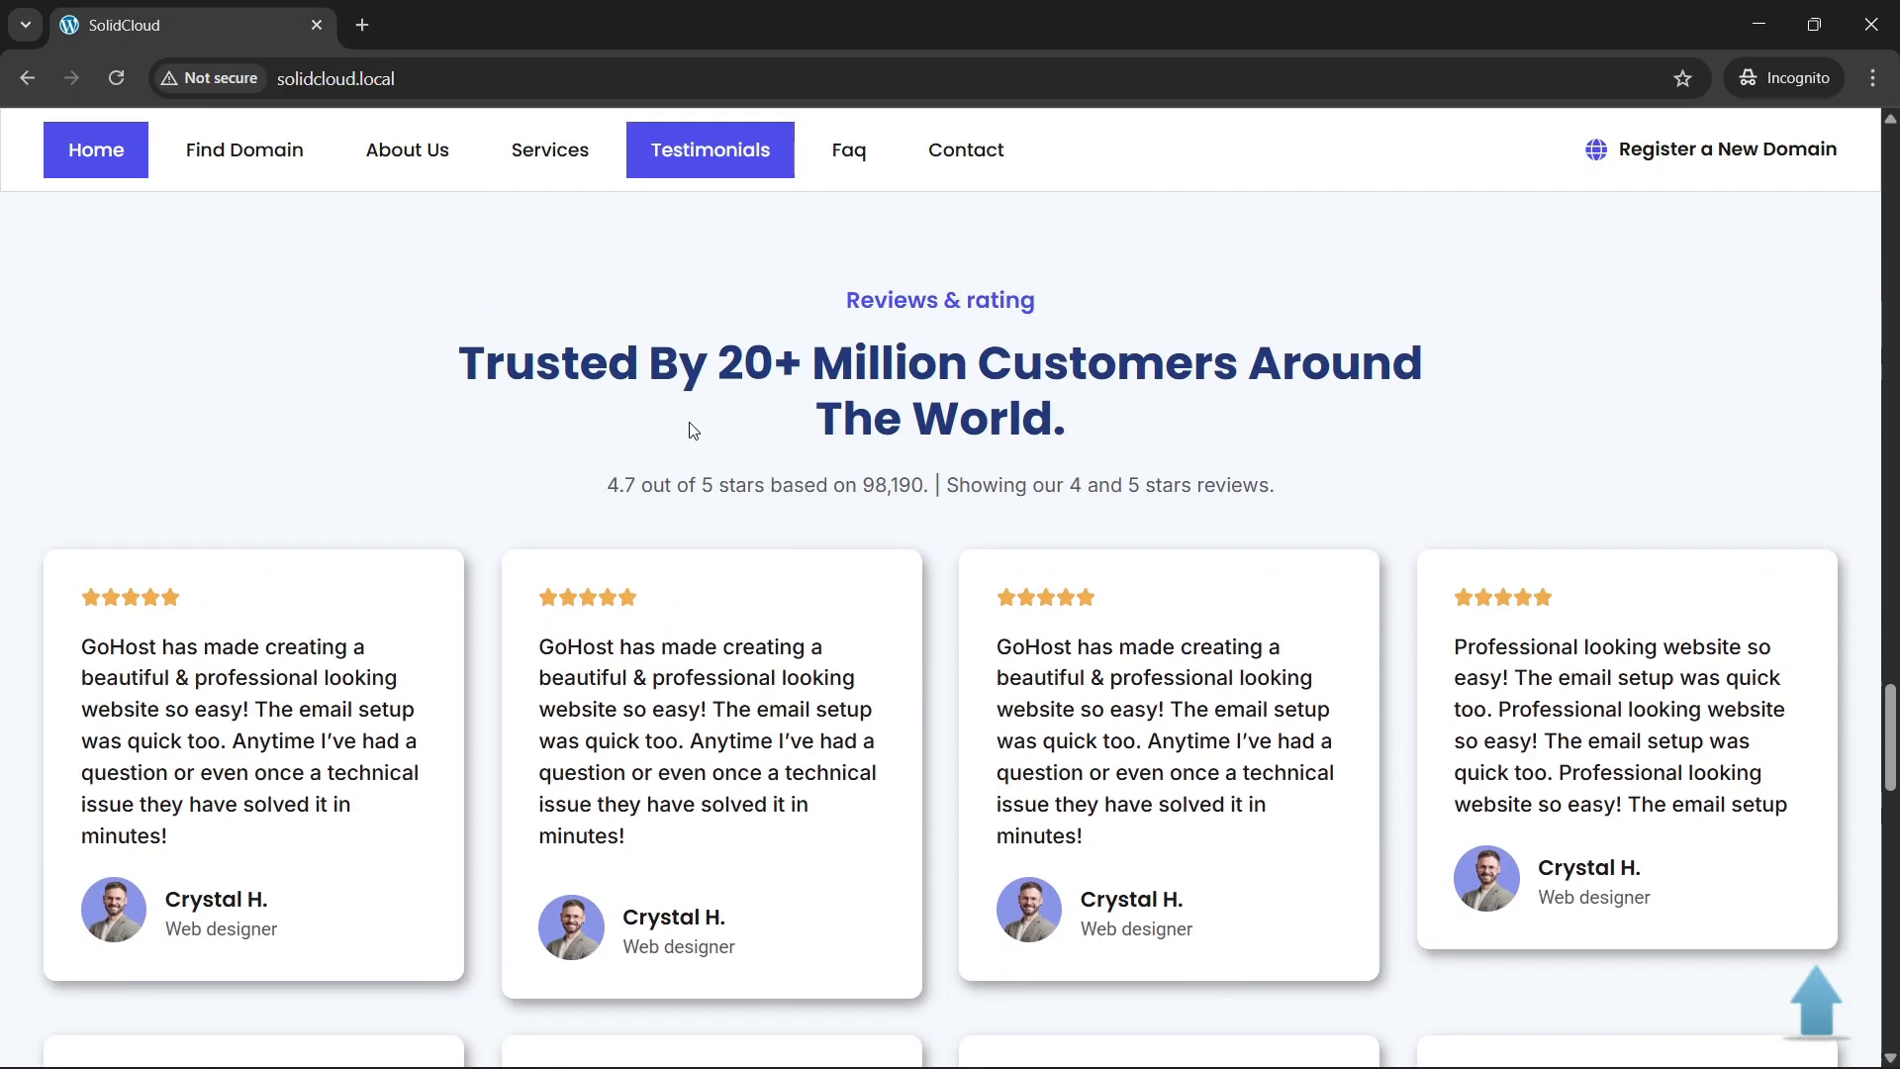
{"action": "scroll", "coordinate": [633, 456], "scroll_direction": "down", "scroll_amount": 2}
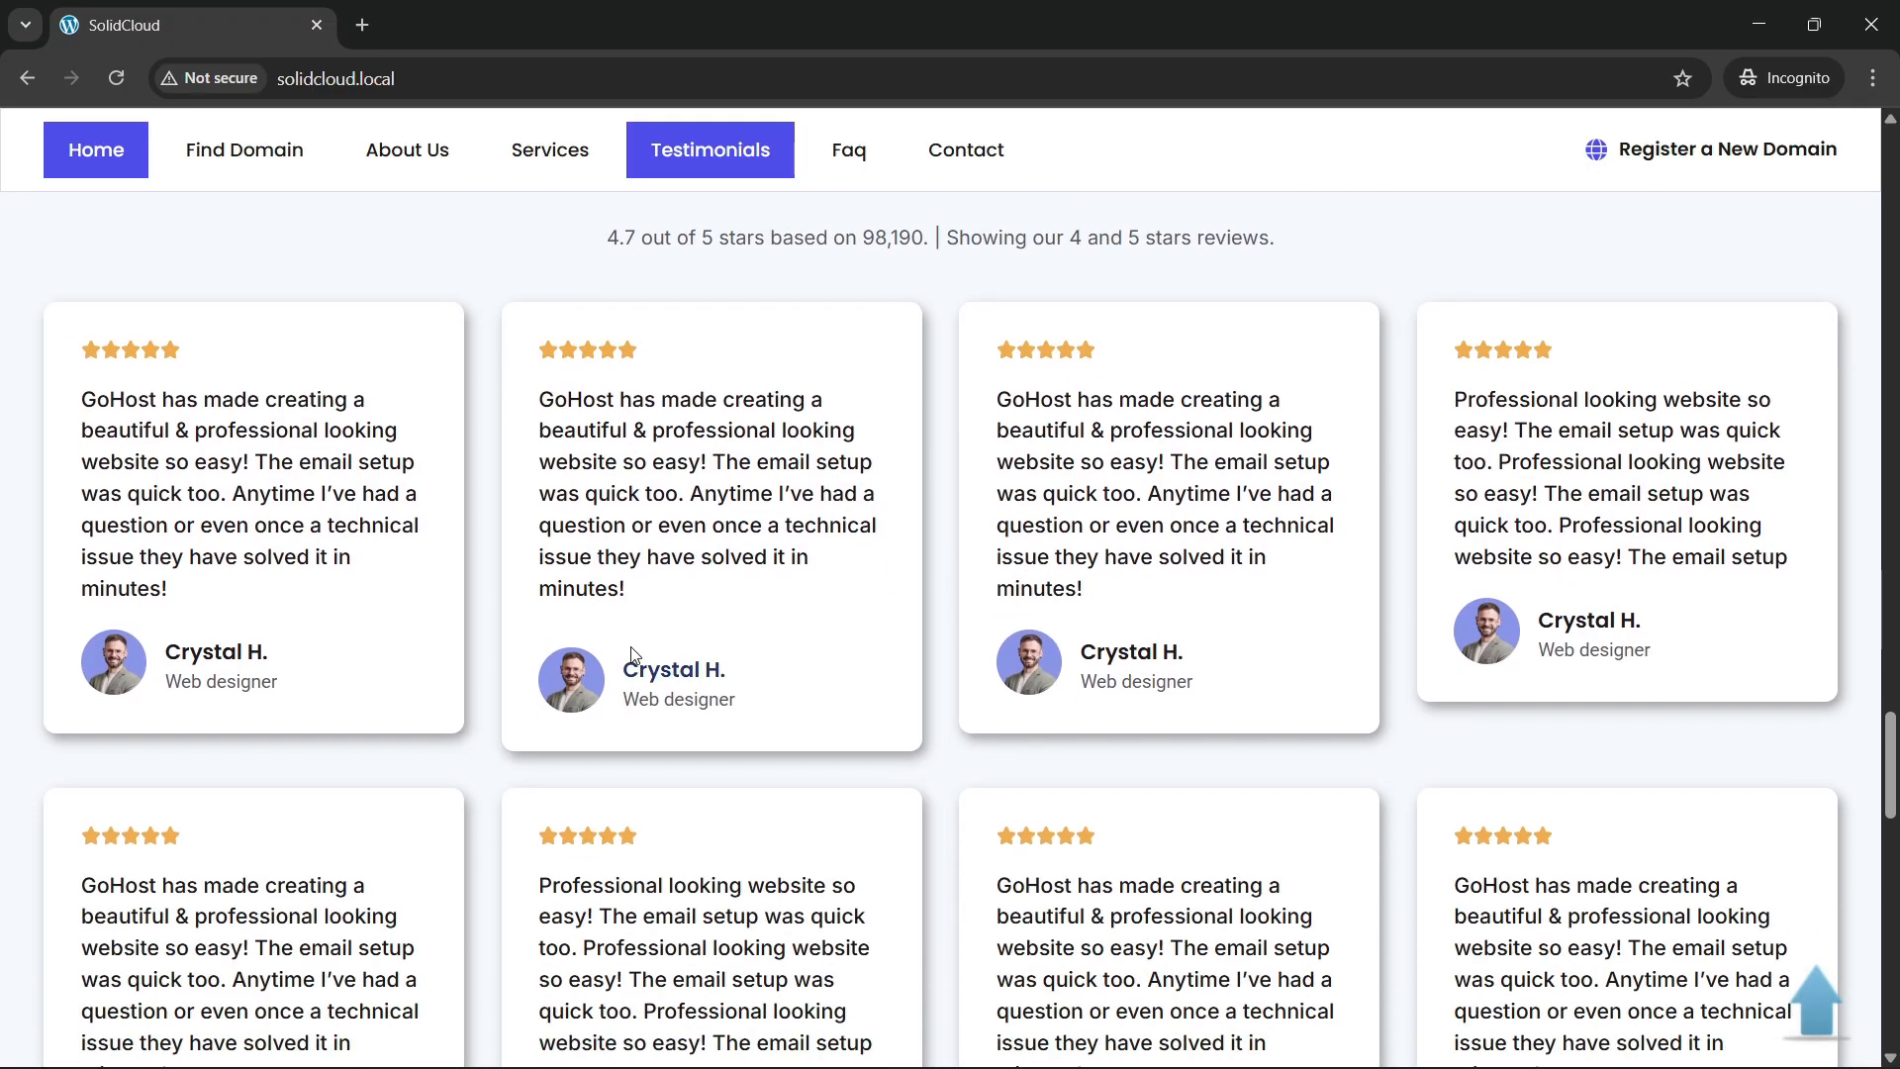
{"action": "scroll", "coordinate": [633, 654], "scroll_direction": "up", "scroll_amount": 2}
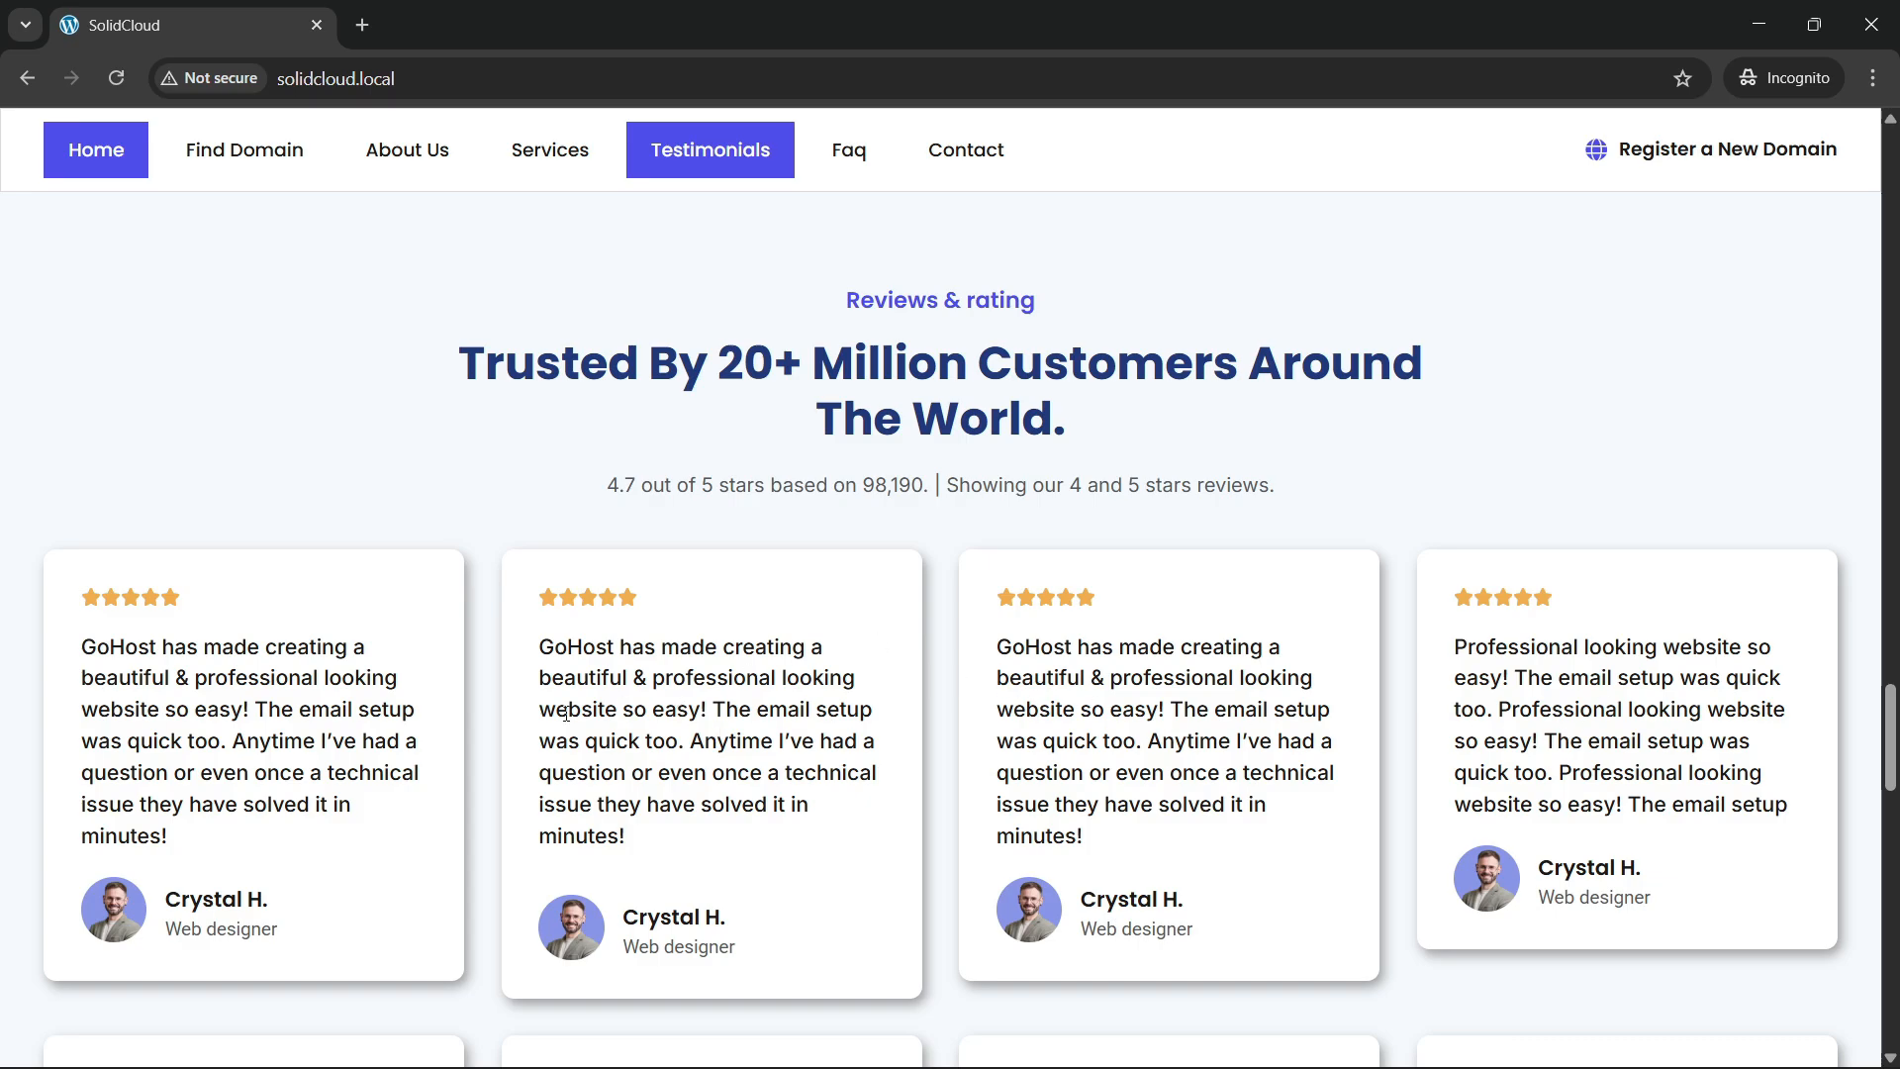
{"action": "scroll", "coordinate": [706, 526], "scroll_direction": "down", "scroll_amount": 9}
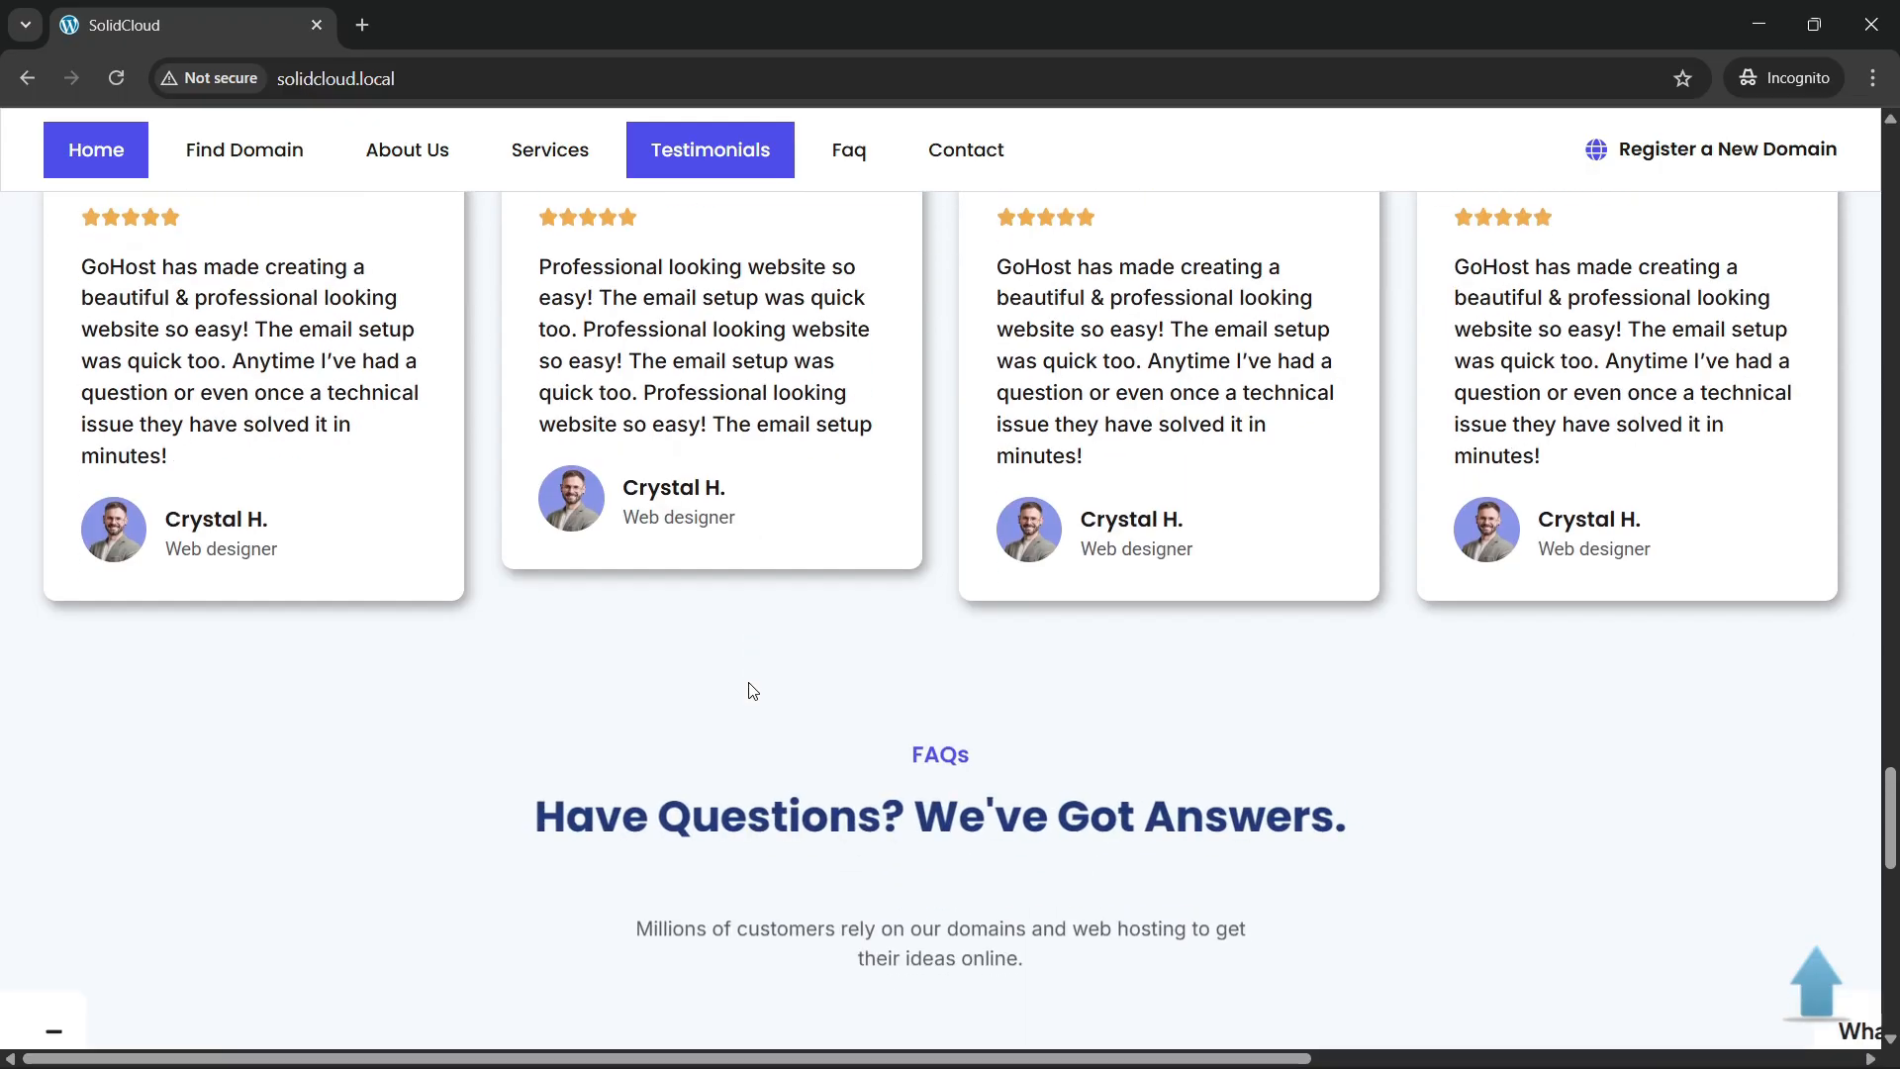
{"action": "scroll", "coordinate": [1125, 816], "scroll_direction": "up", "scroll_amount": 4}
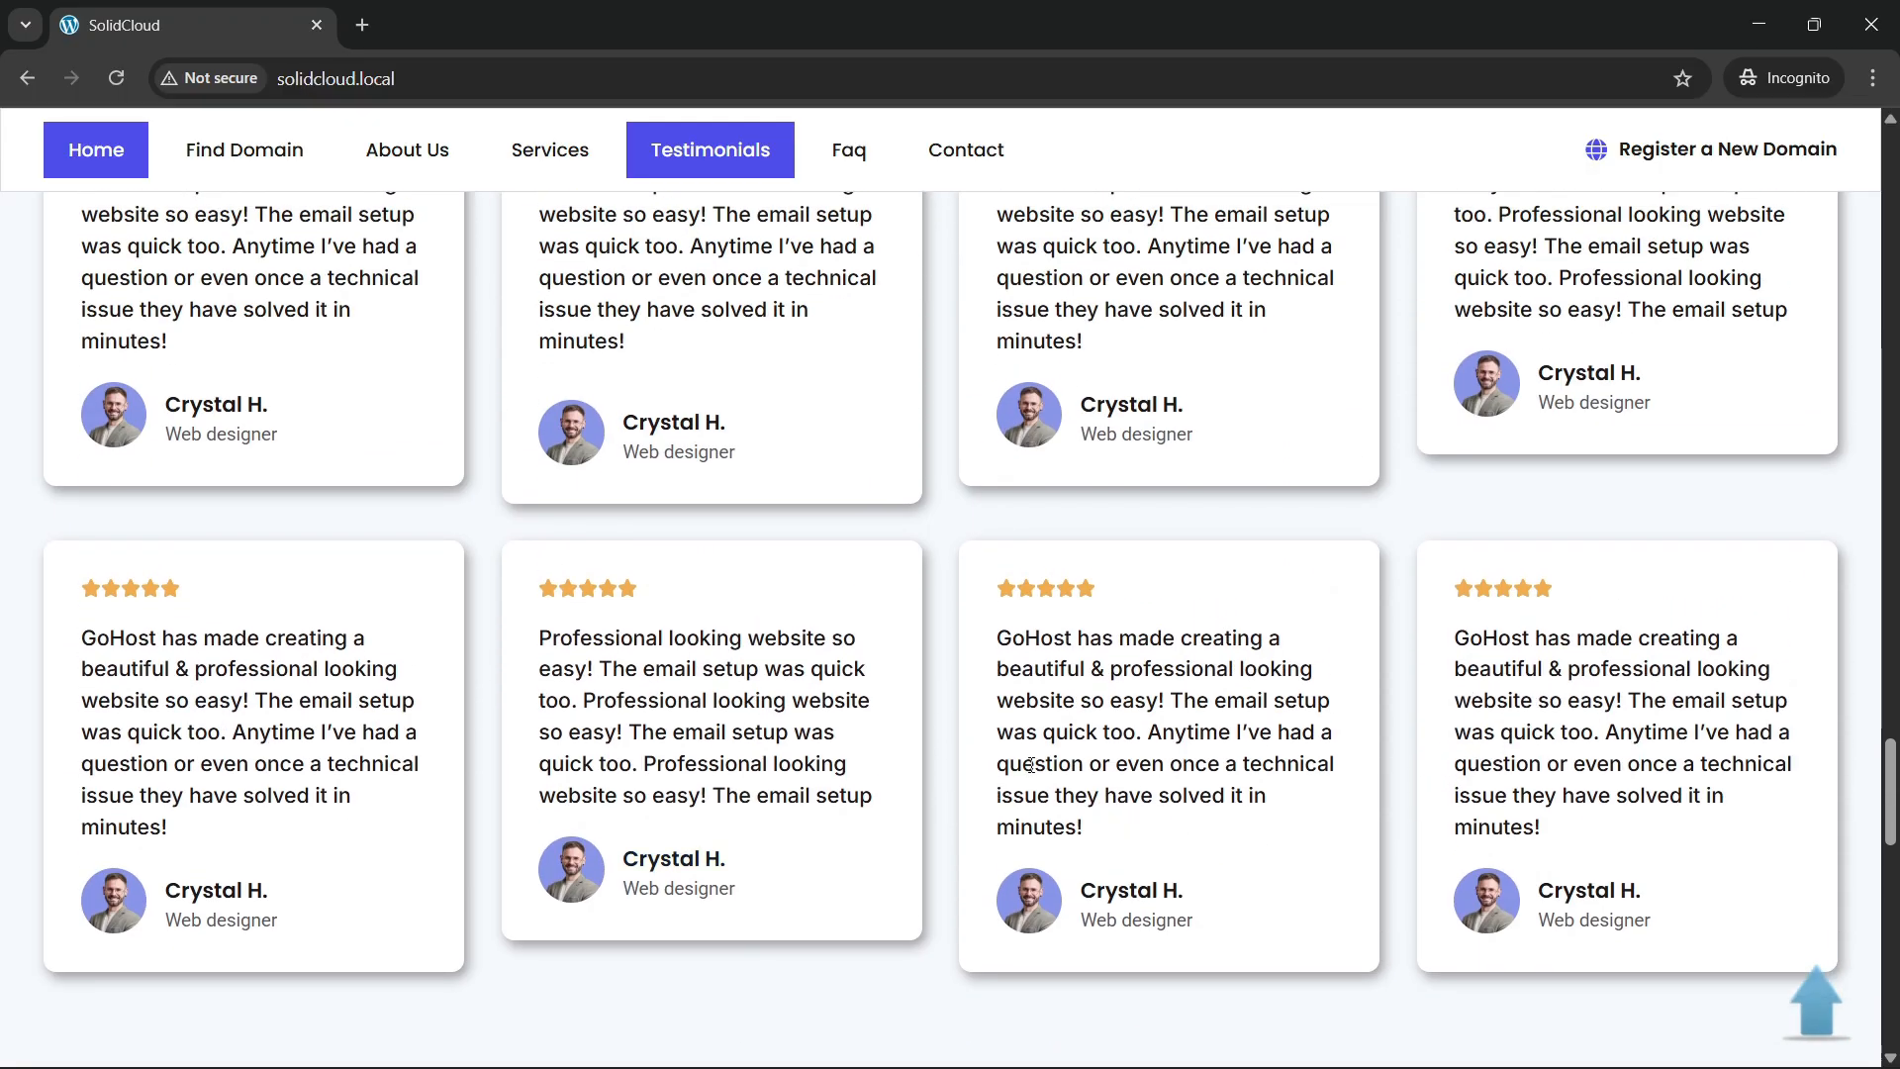
{"action": "scroll", "coordinate": [721, 709], "scroll_direction": "down", "scroll_amount": 3}
{"action": "scroll", "coordinate": [722, 709], "scroll_direction": "up", "scroll_amount": 6}
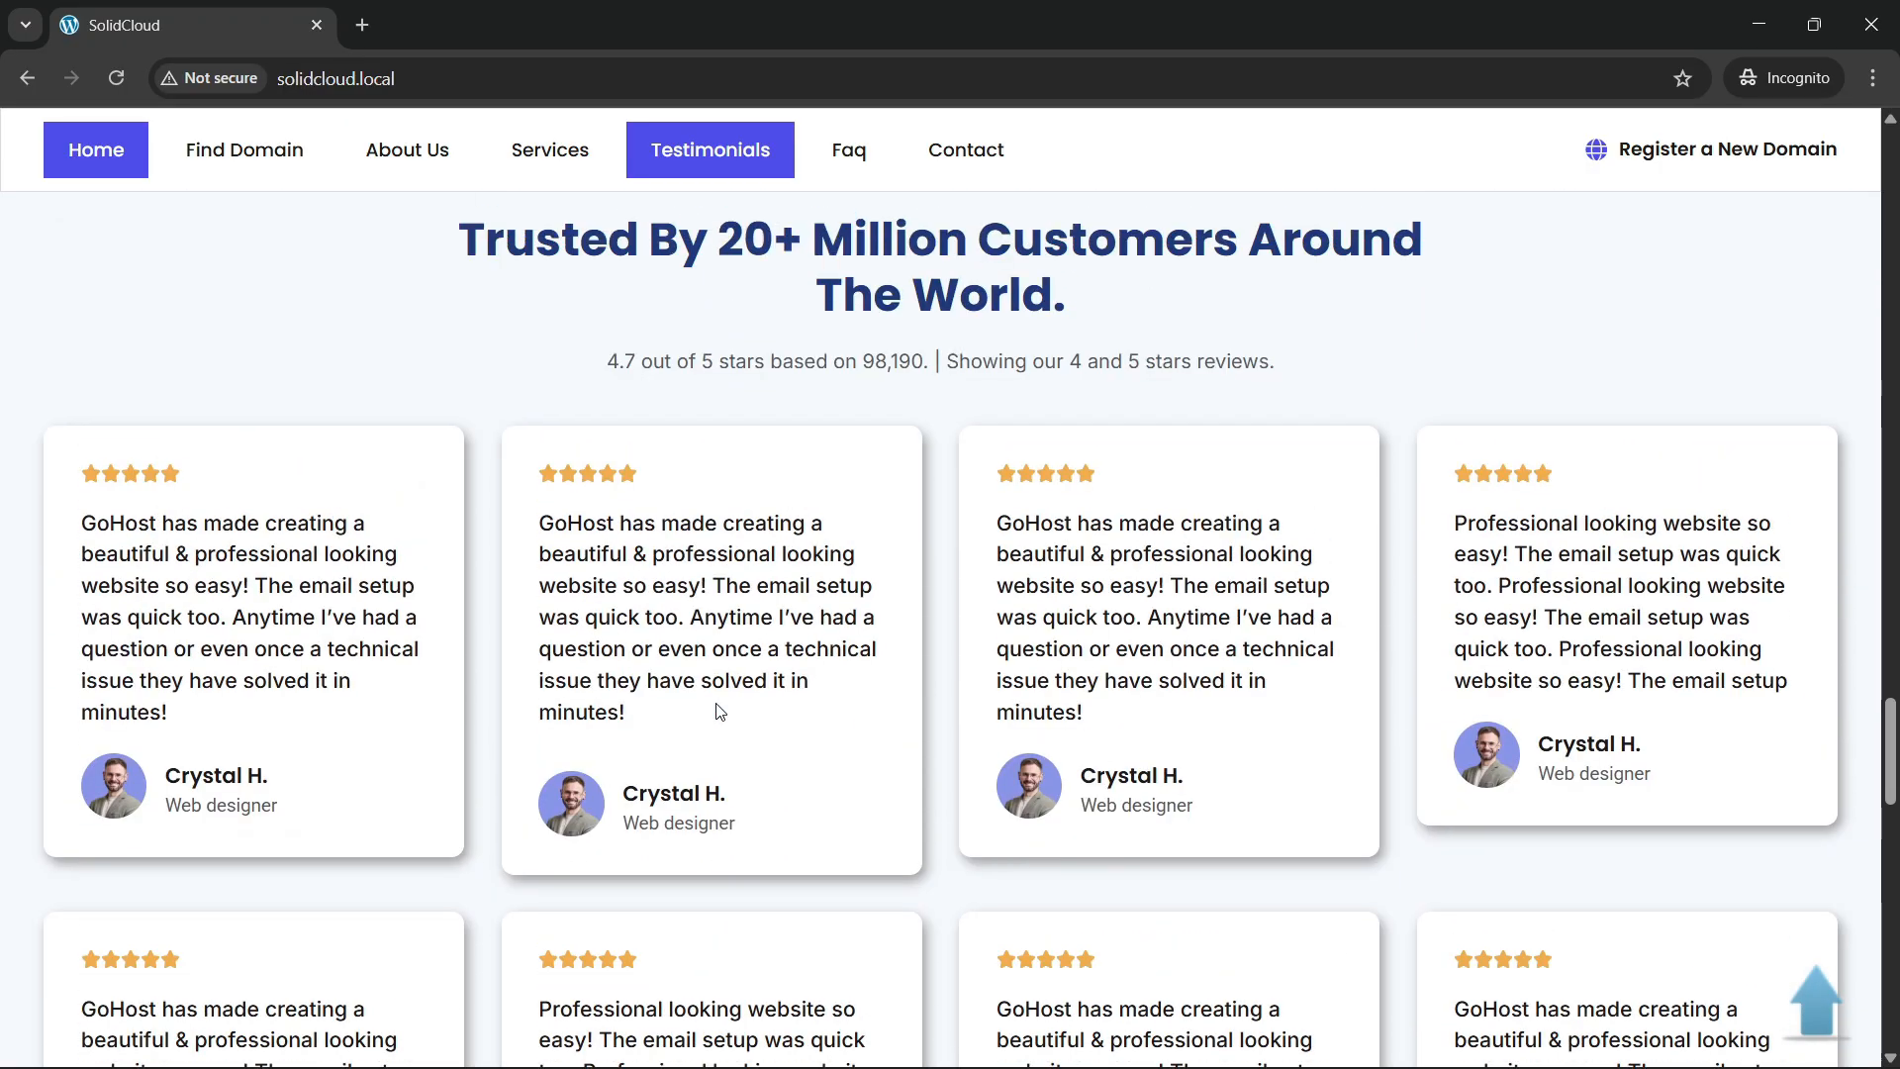
Reload the homepage and scroll until the 'Have Questions? We've Got Answers.' FAQ section is in view.
{"action": "left_click", "coordinate": [116, 77]}
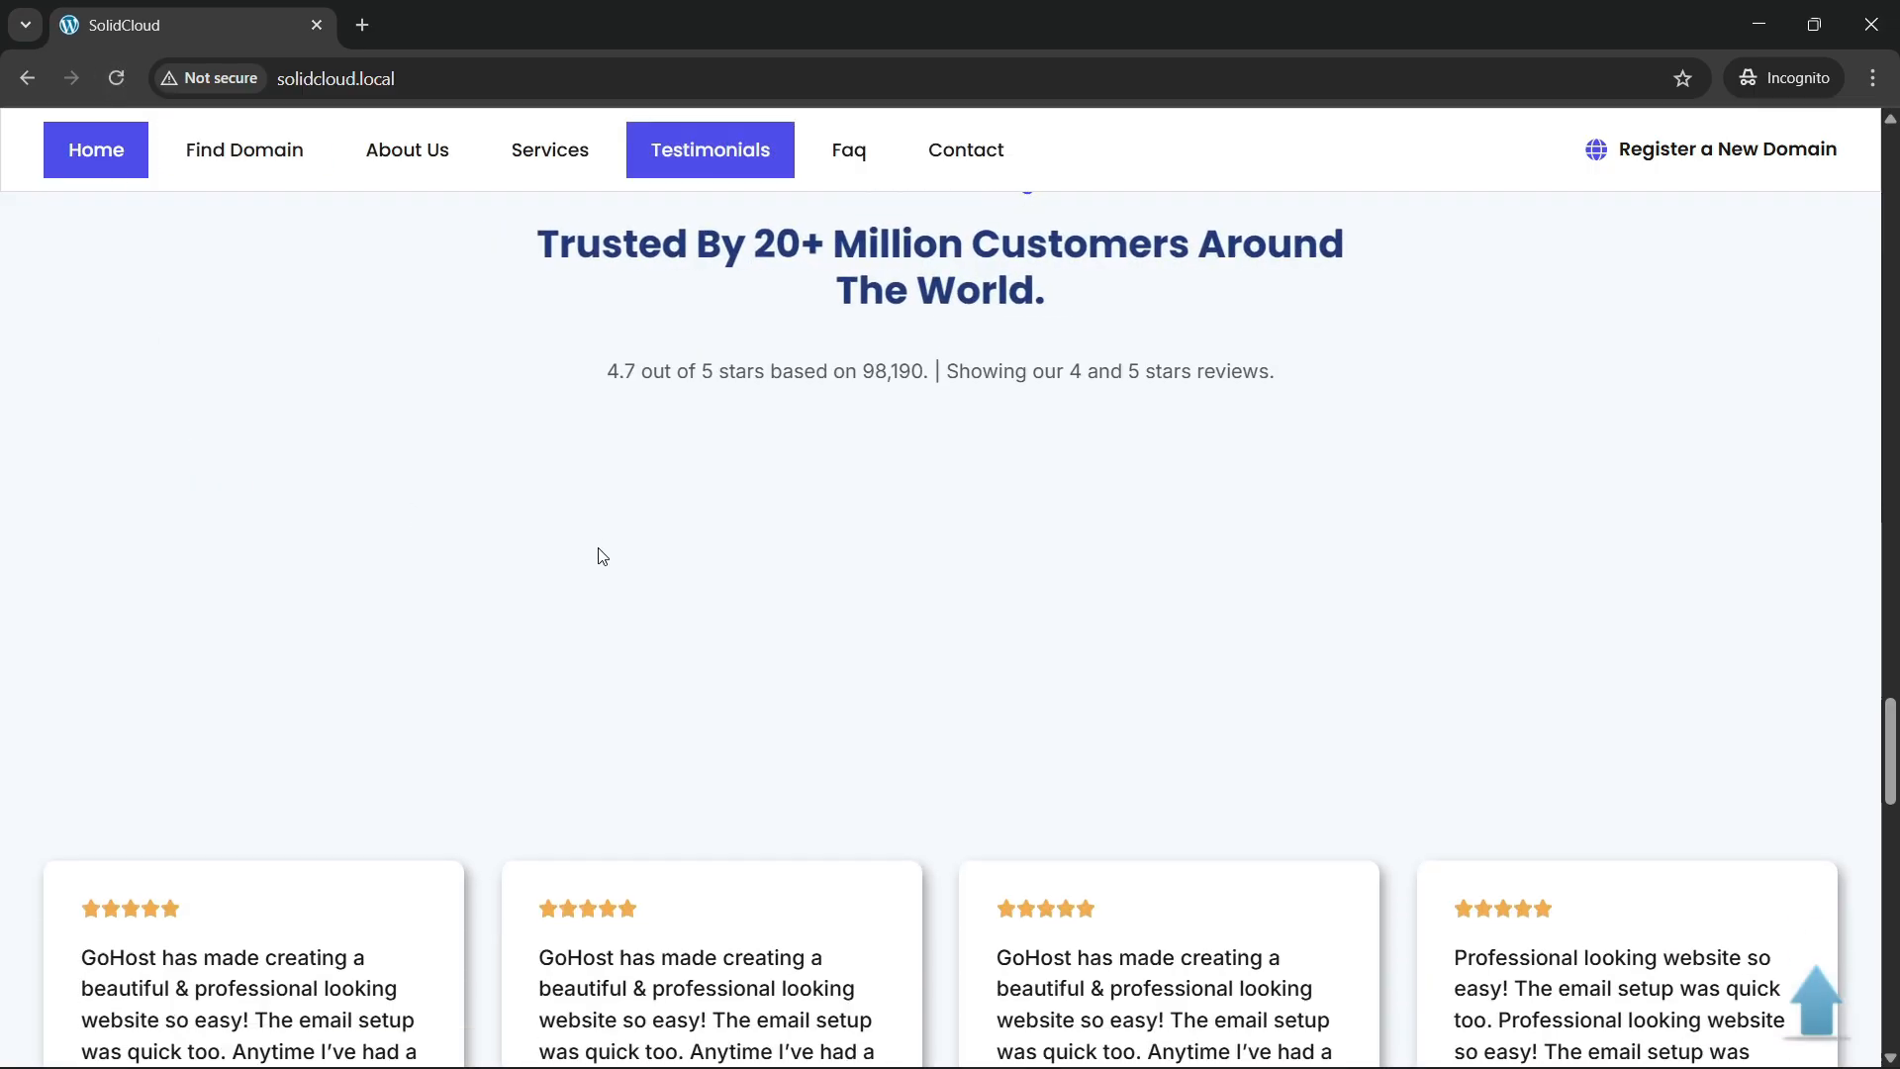
{"action": "scroll", "coordinate": [859, 592], "scroll_direction": "down", "scroll_amount": 1}
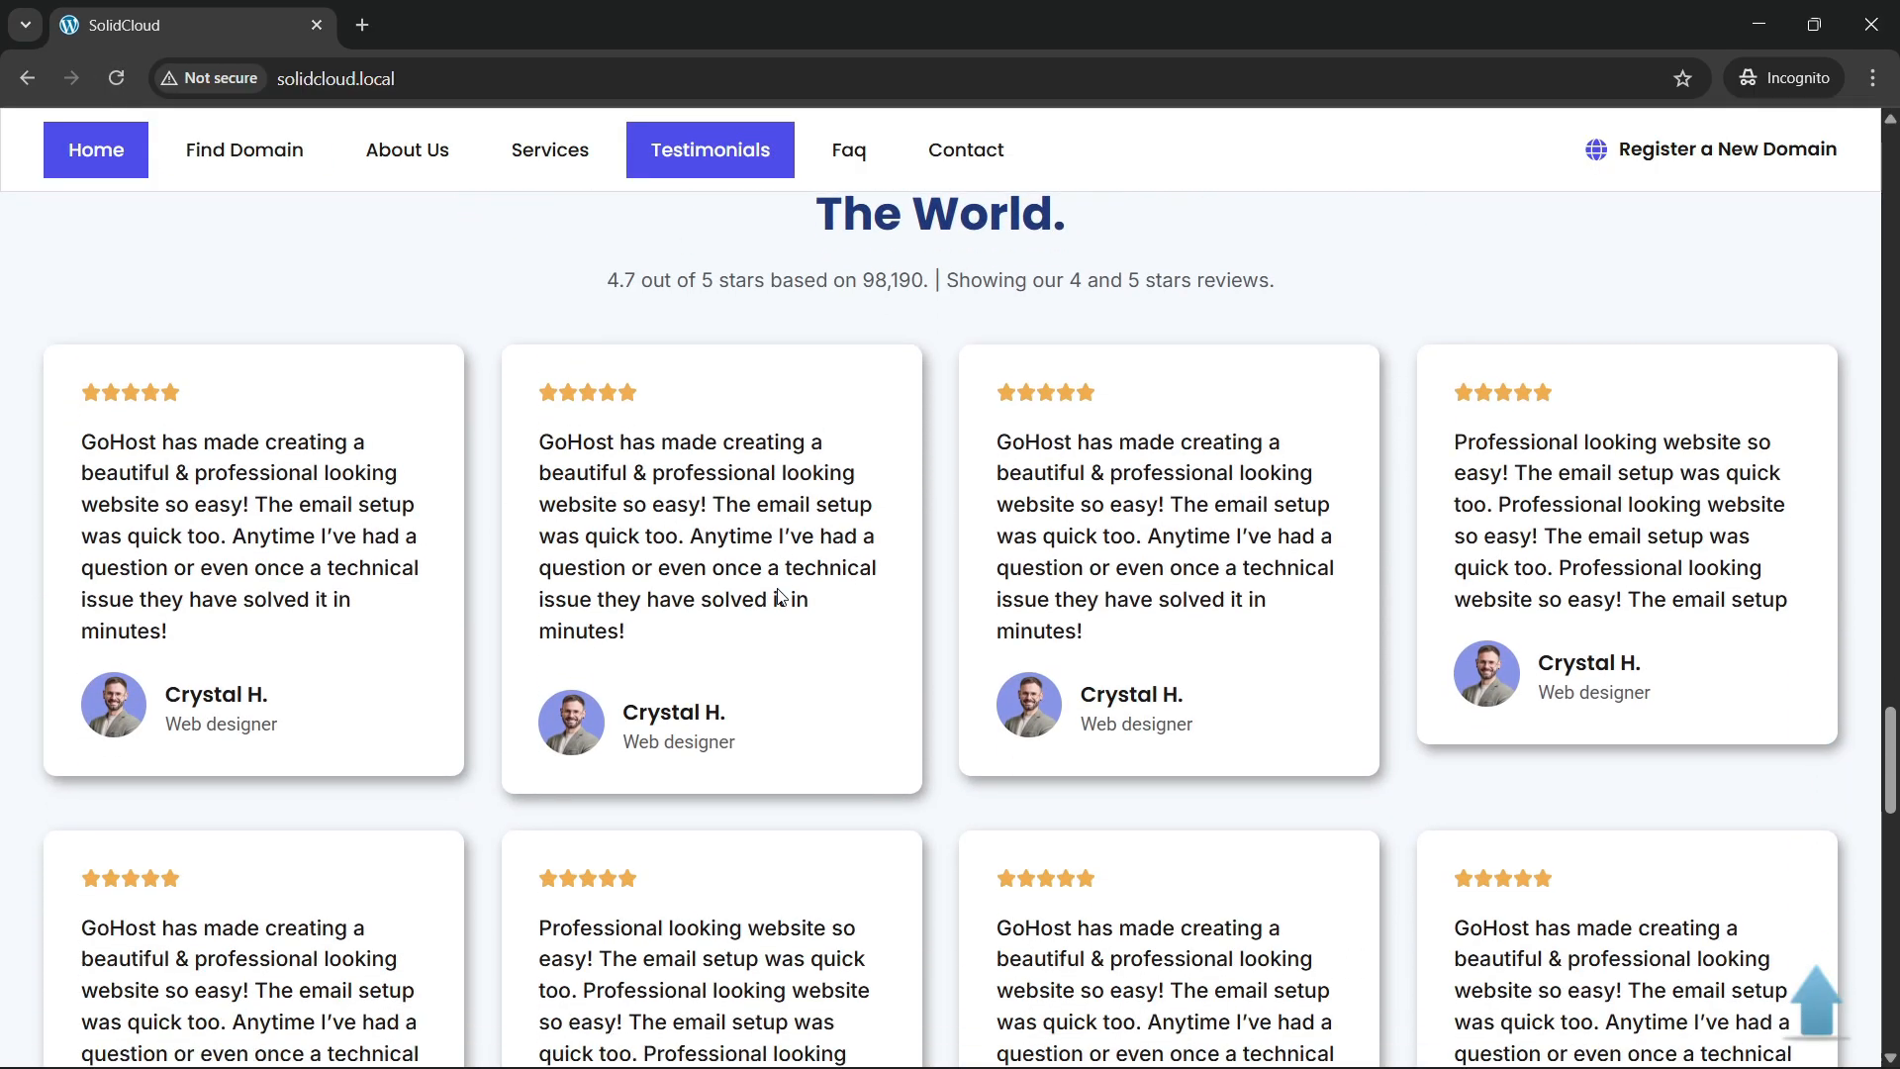
{"action": "scroll", "coordinate": [716, 710], "scroll_direction": "down", "scroll_amount": 6}
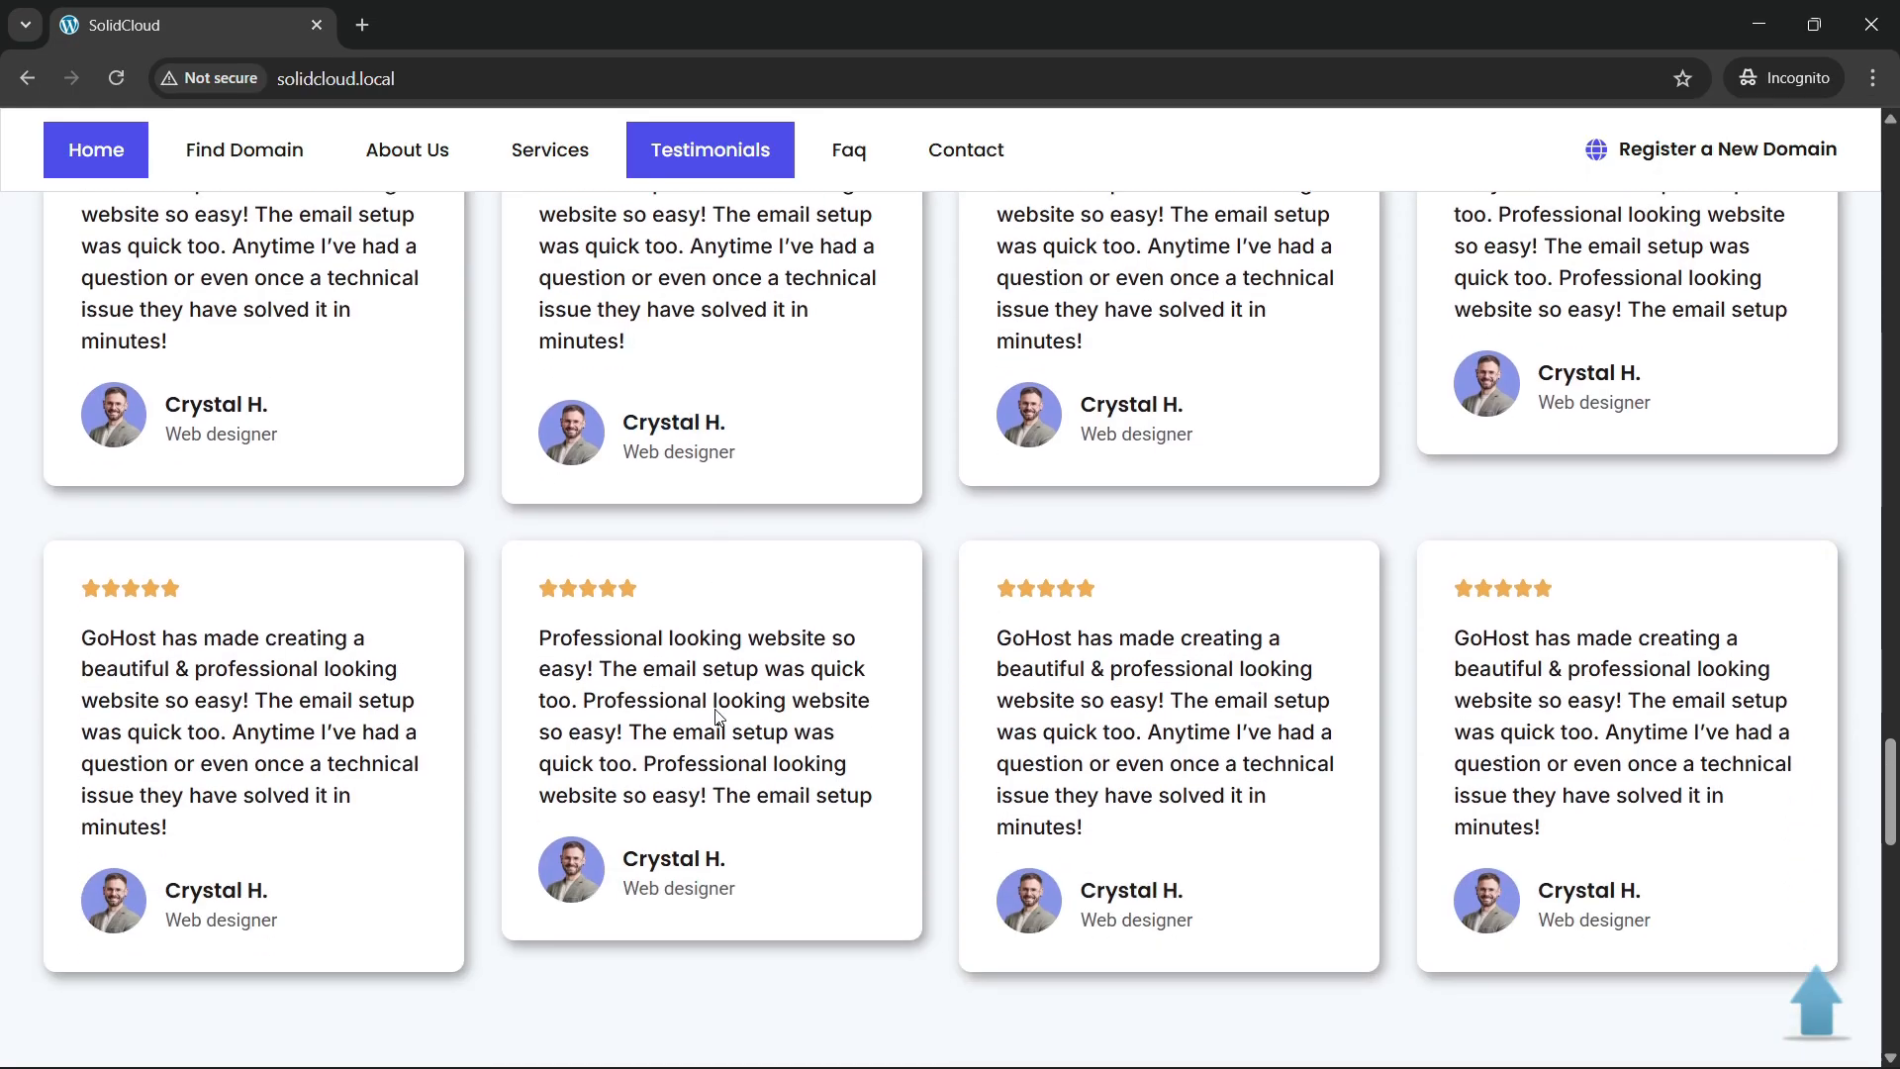
{"action": "scroll", "coordinate": [716, 709], "scroll_direction": "down", "scroll_amount": 3}
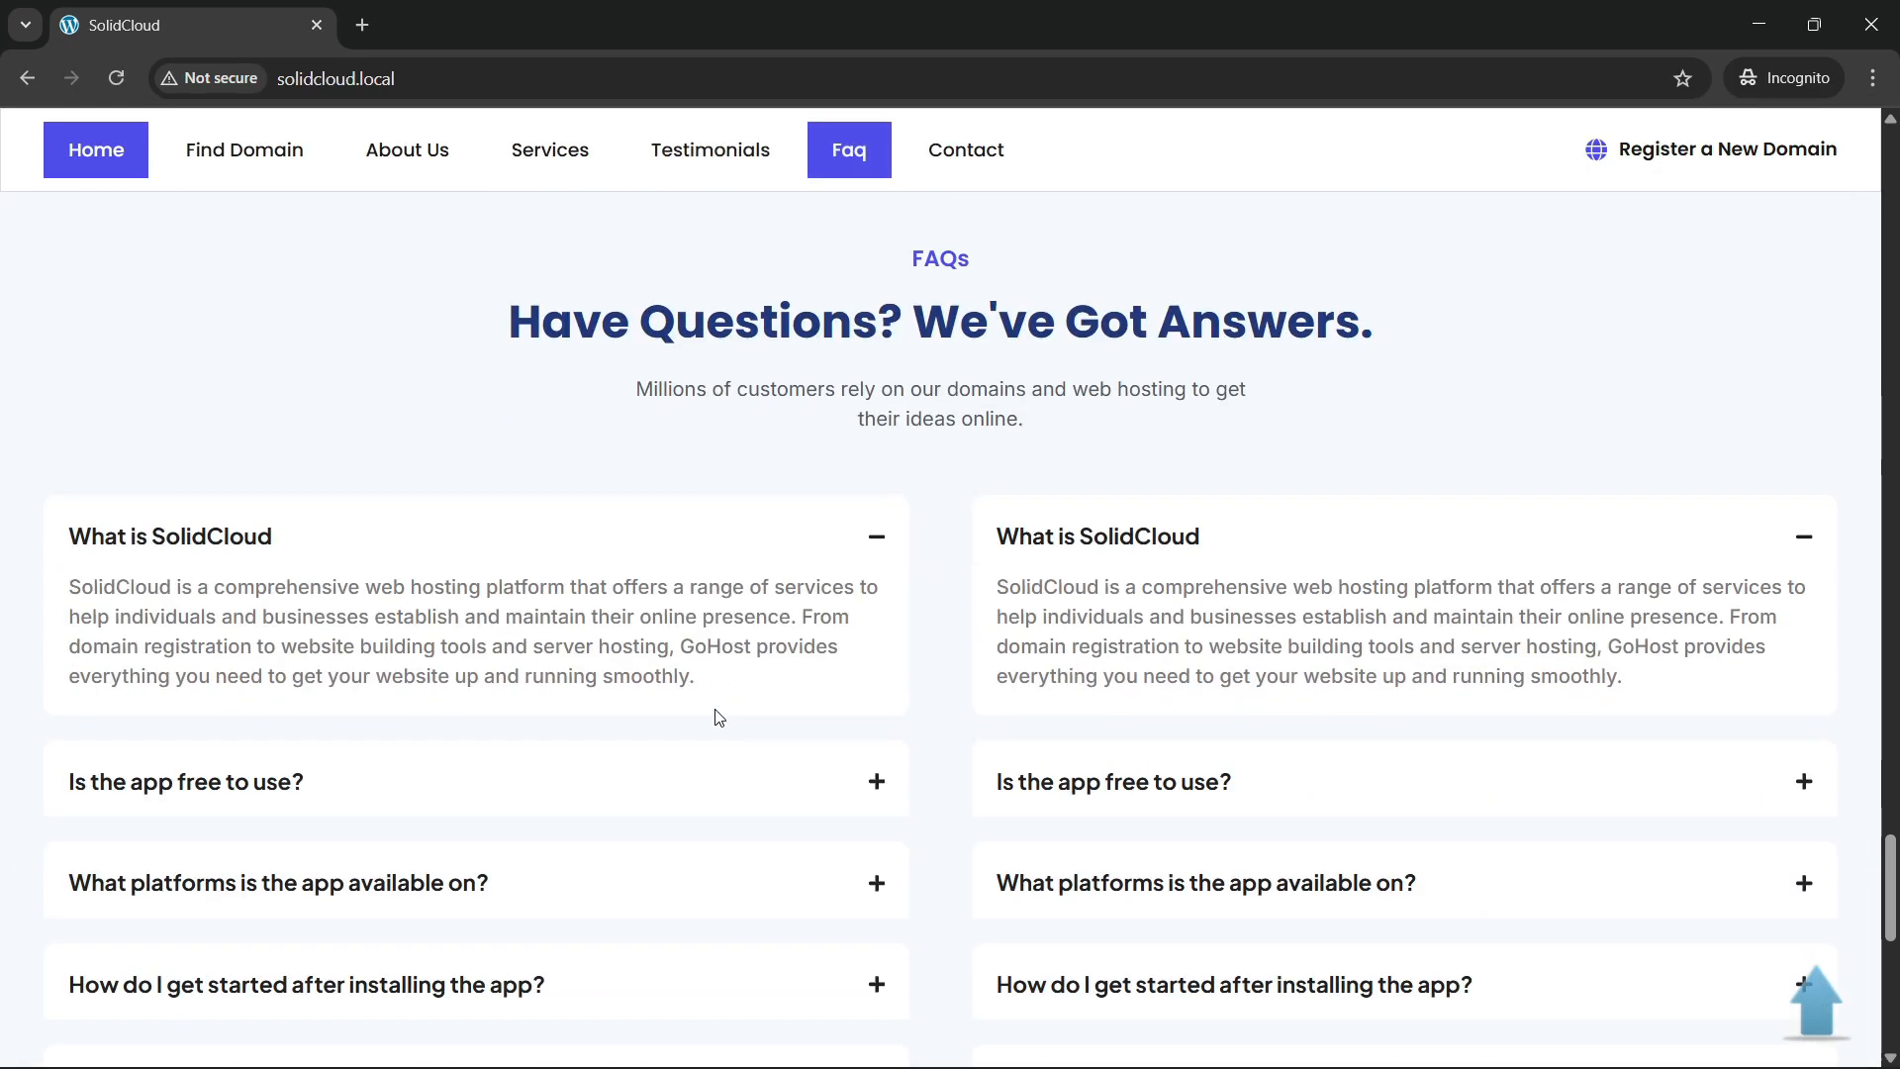
{"action": "scroll", "coordinate": [712, 713], "scroll_direction": "up", "scroll_amount": 7}
{"action": "scroll", "coordinate": [857, 386], "scroll_direction": "up", "scroll_amount": 1}
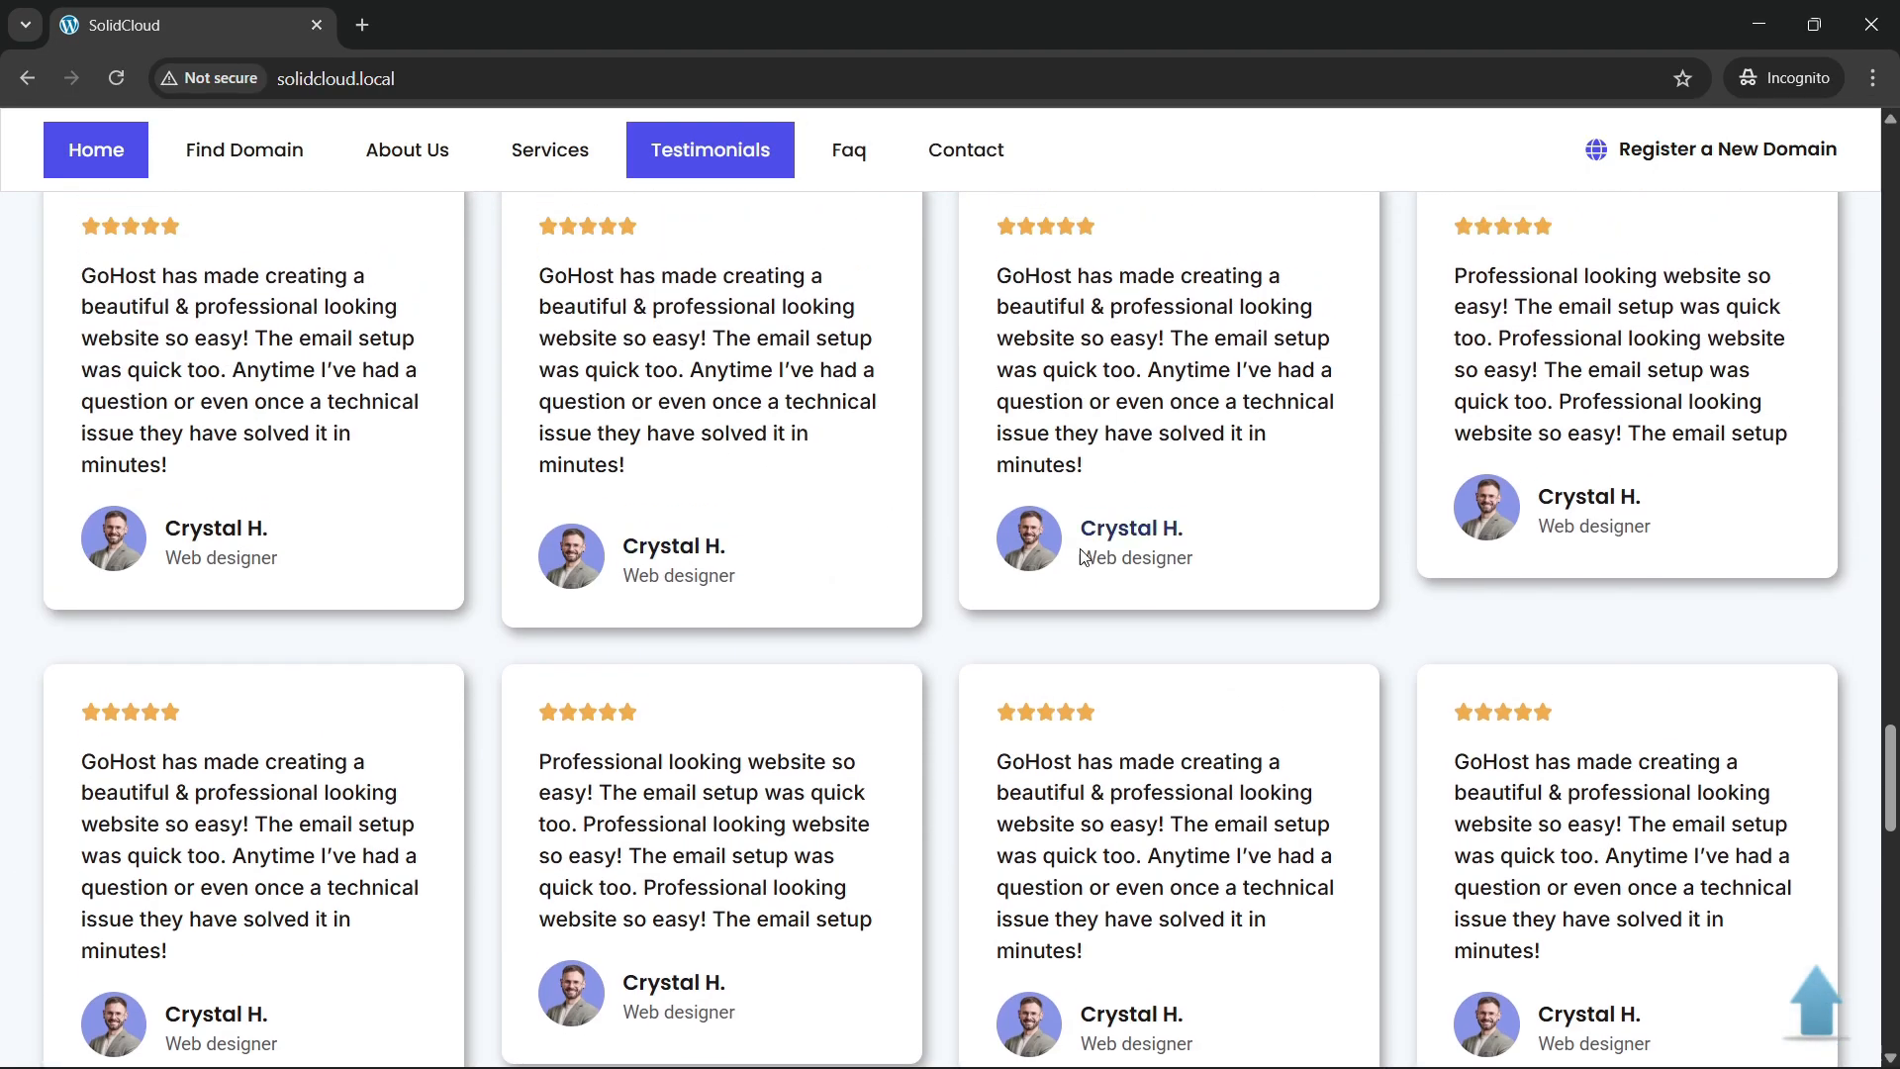
{"action": "scroll", "coordinate": [870, 607], "scroll_direction": "down", "scroll_amount": 1}
{"action": "scroll", "coordinate": [847, 611], "scroll_direction": "up", "scroll_amount": 4}
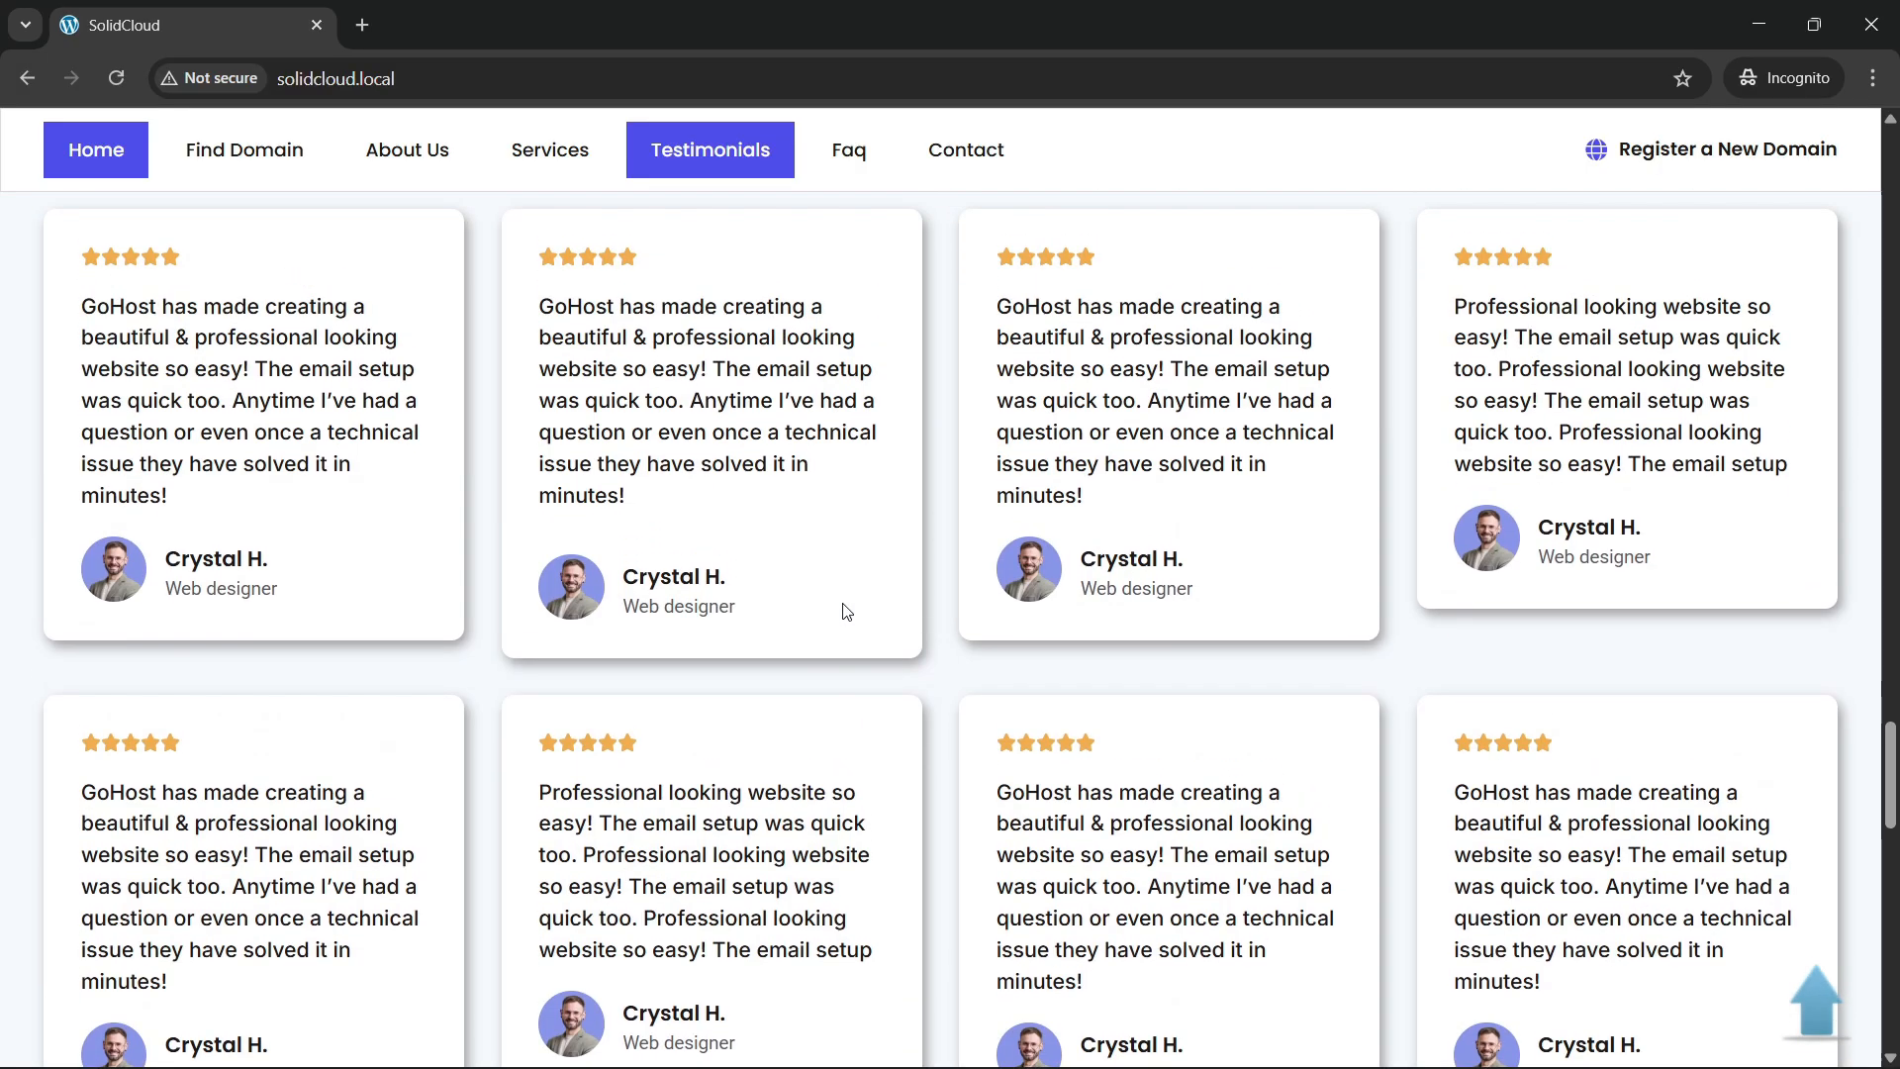
{"action": "scroll", "coordinate": [1459, 722], "scroll_direction": "down", "scroll_amount": 1}
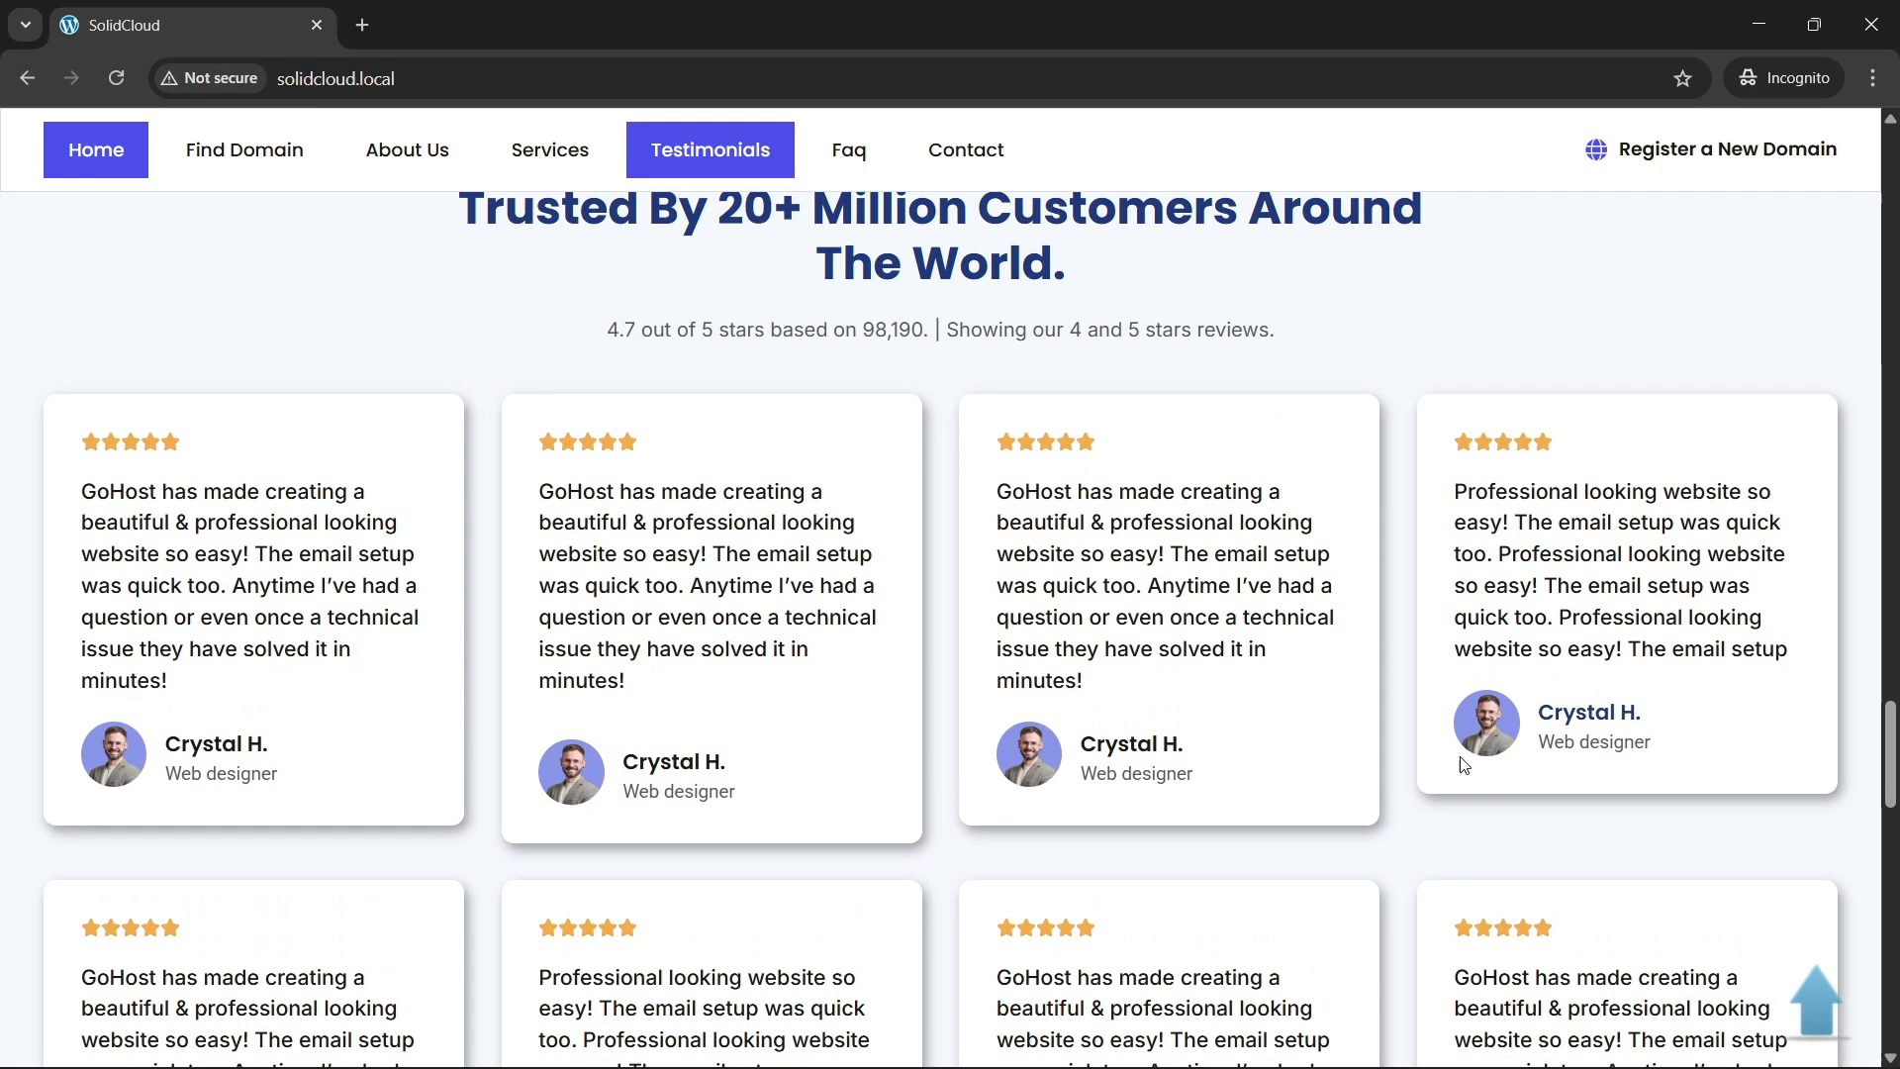
{"action": "scroll", "coordinate": [669, 853], "scroll_direction": "down", "scroll_amount": 3}
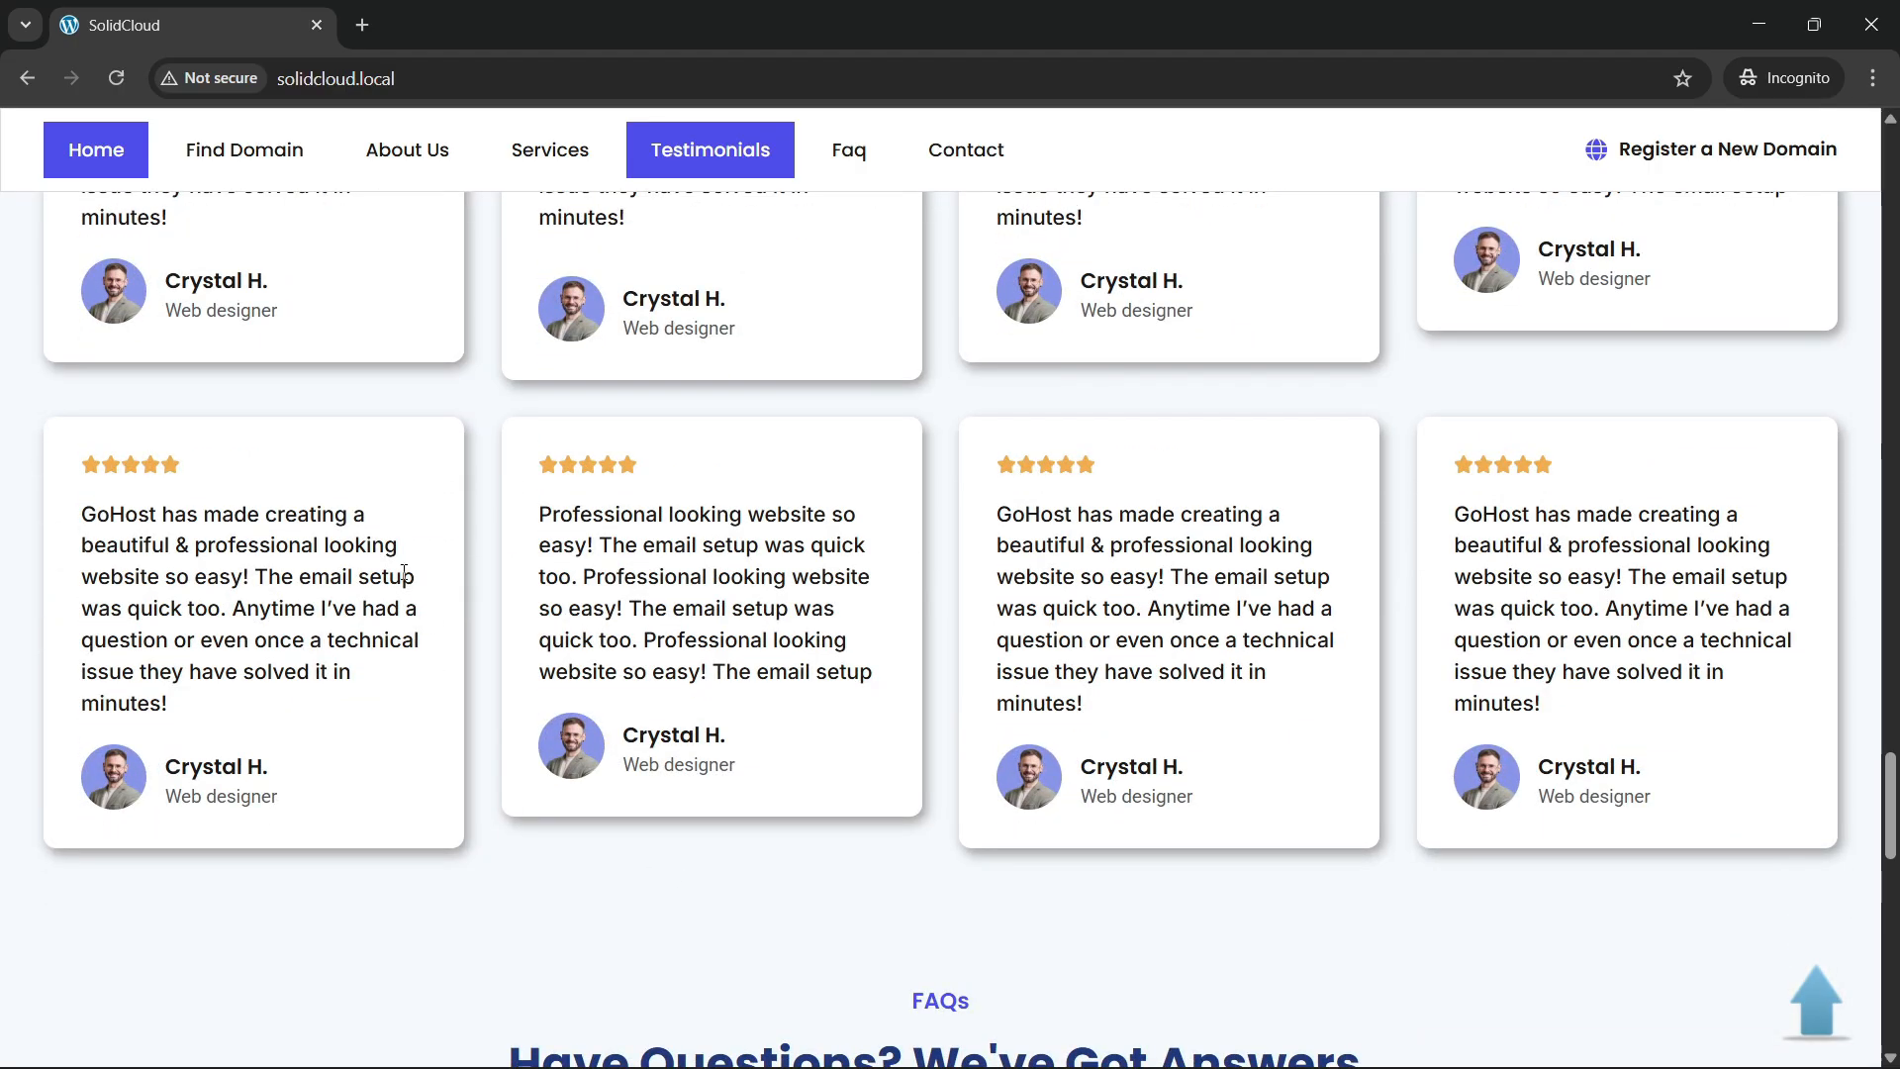
{"action": "scroll", "coordinate": [1136, 741], "scroll_direction": "up", "scroll_amount": 4}
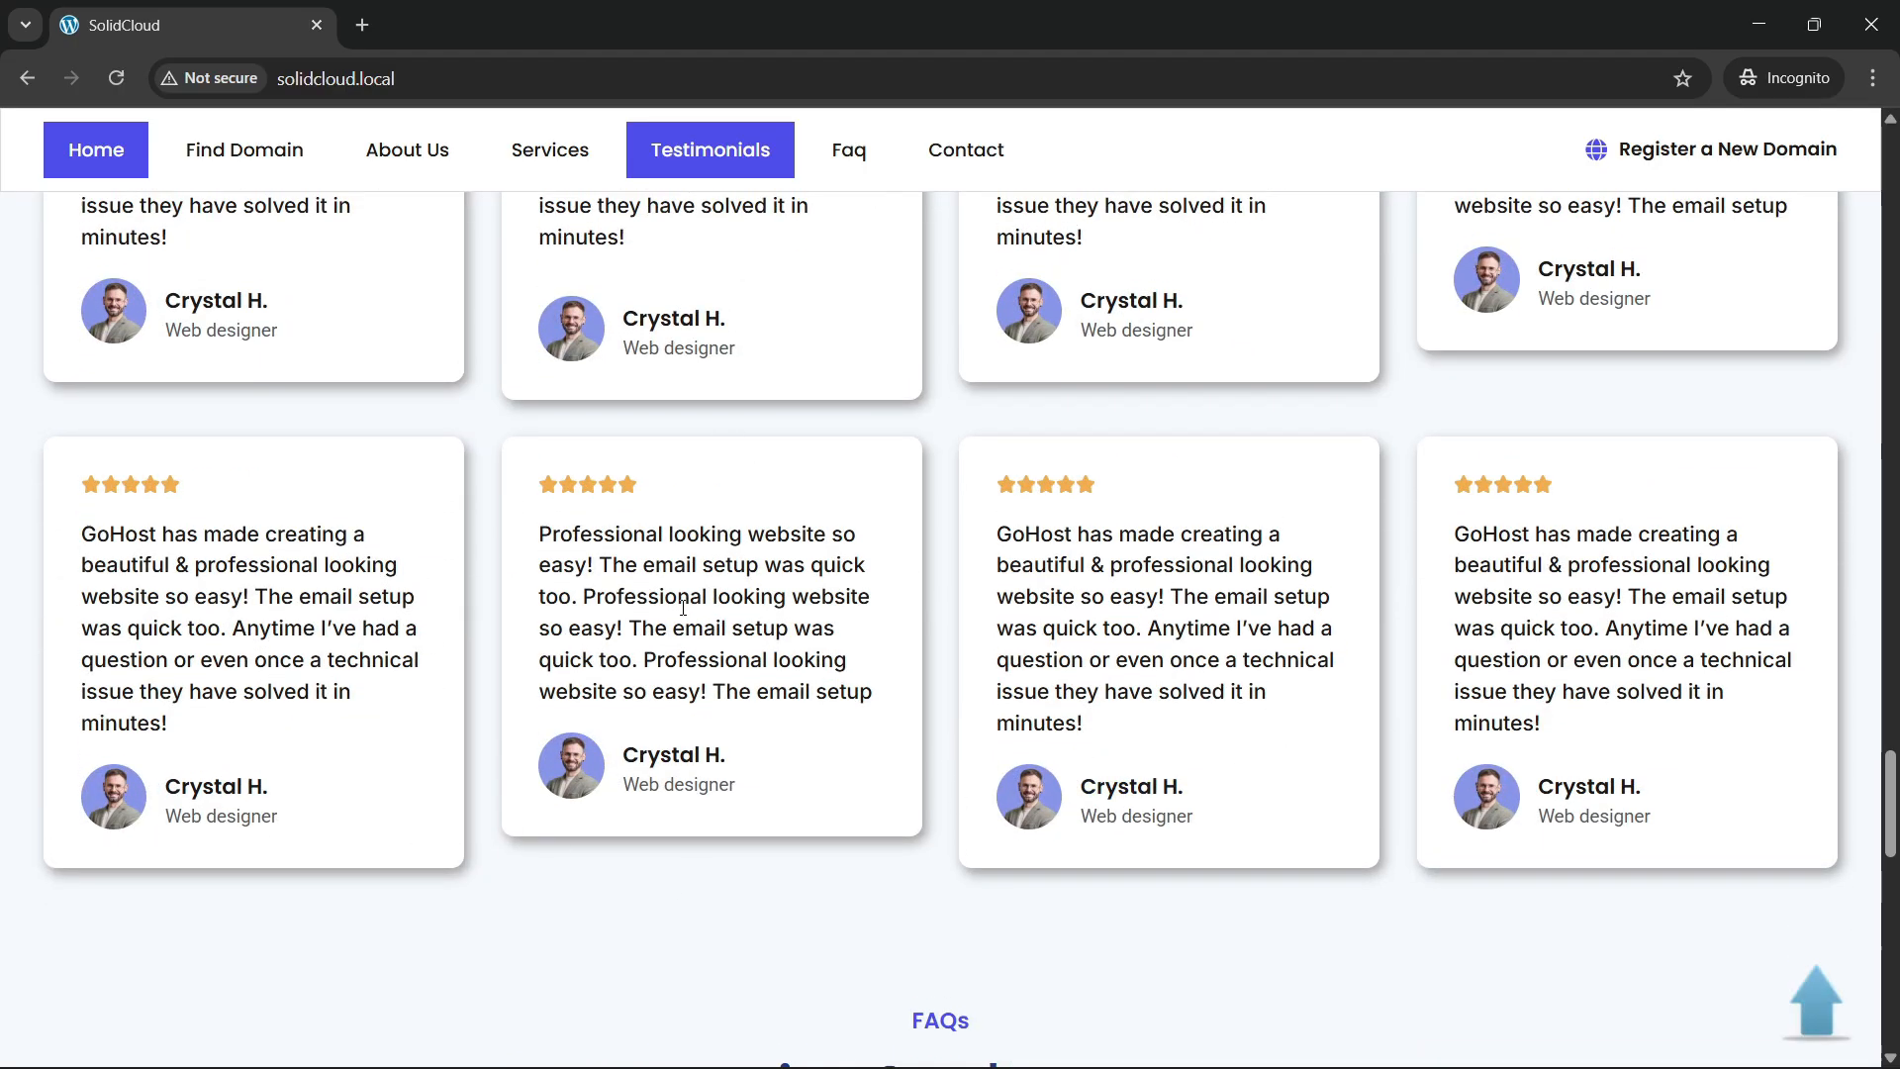
{"action": "scroll", "coordinate": [564, 601], "scroll_direction": "down", "scroll_amount": 8}
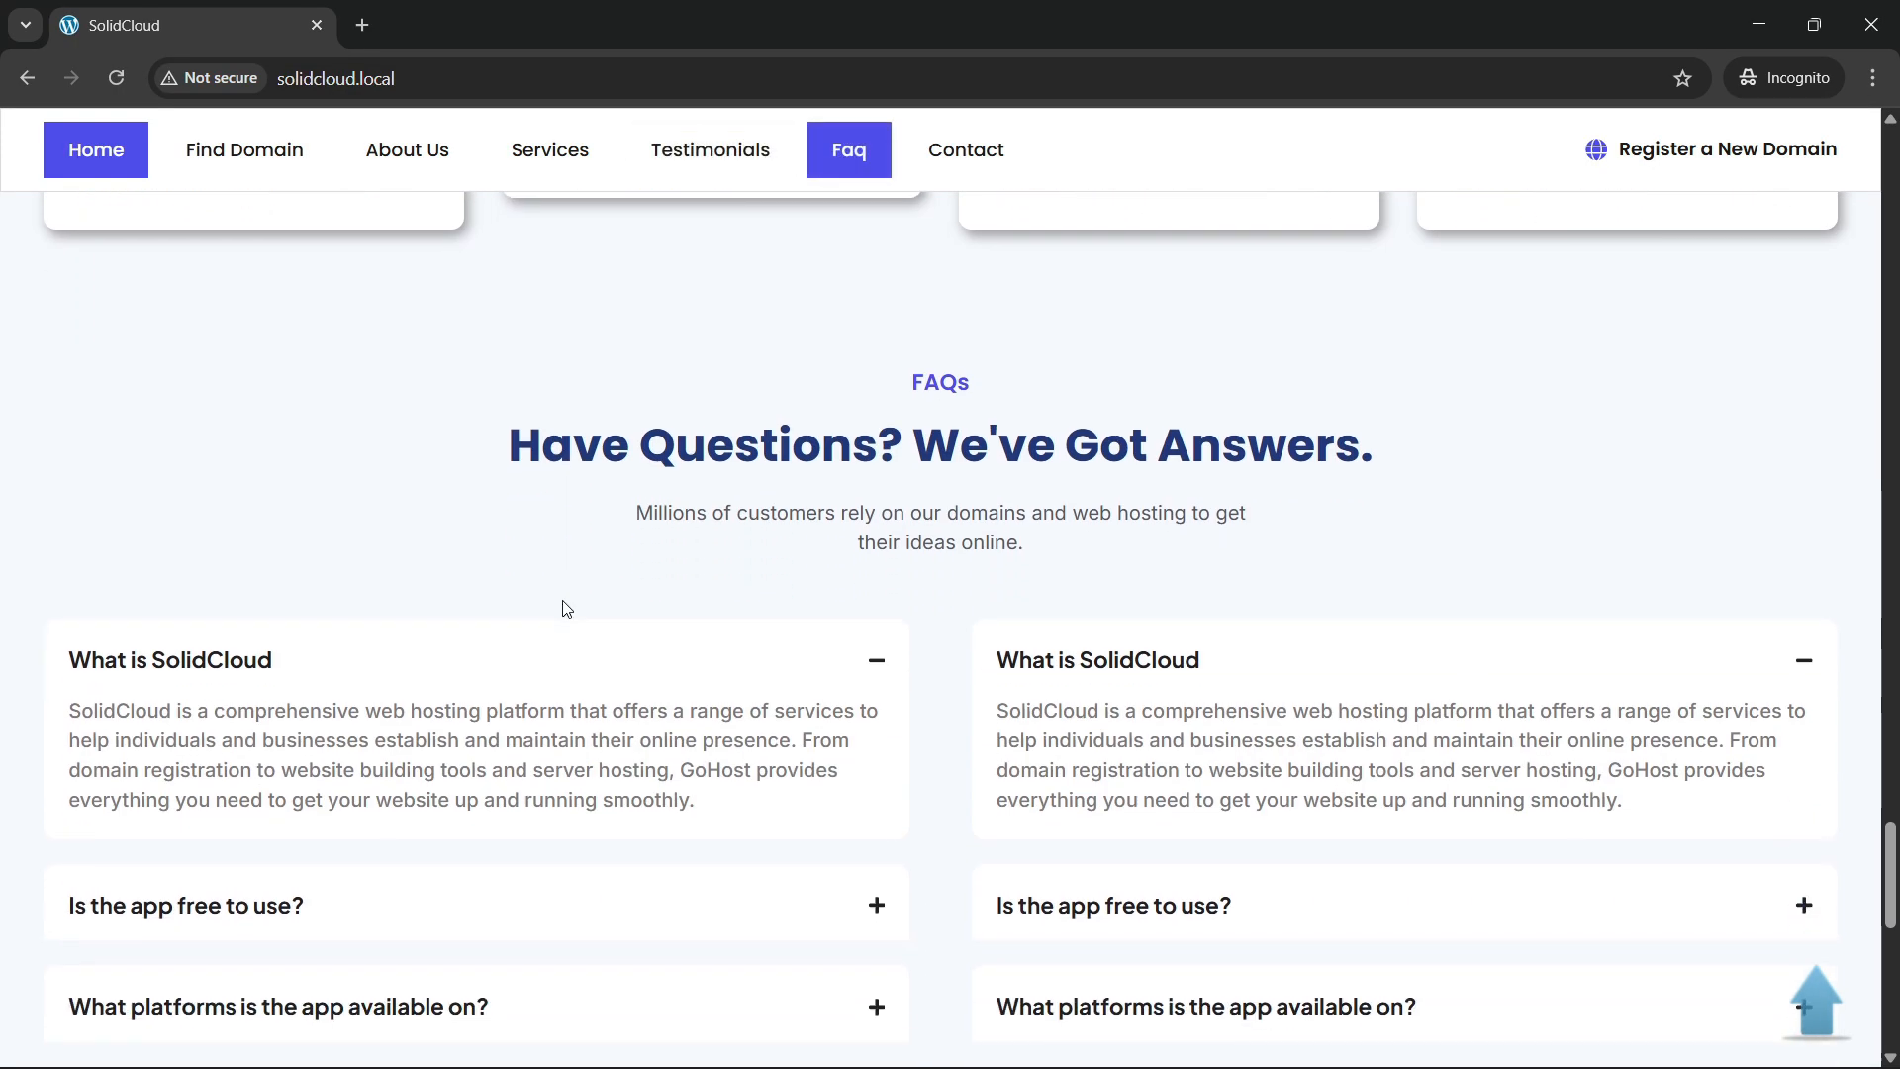
{"action": "scroll", "coordinate": [565, 603], "scroll_direction": "down", "scroll_amount": 2}
{"action": "scroll", "coordinate": [570, 607], "scroll_direction": "up", "scroll_amount": 1}
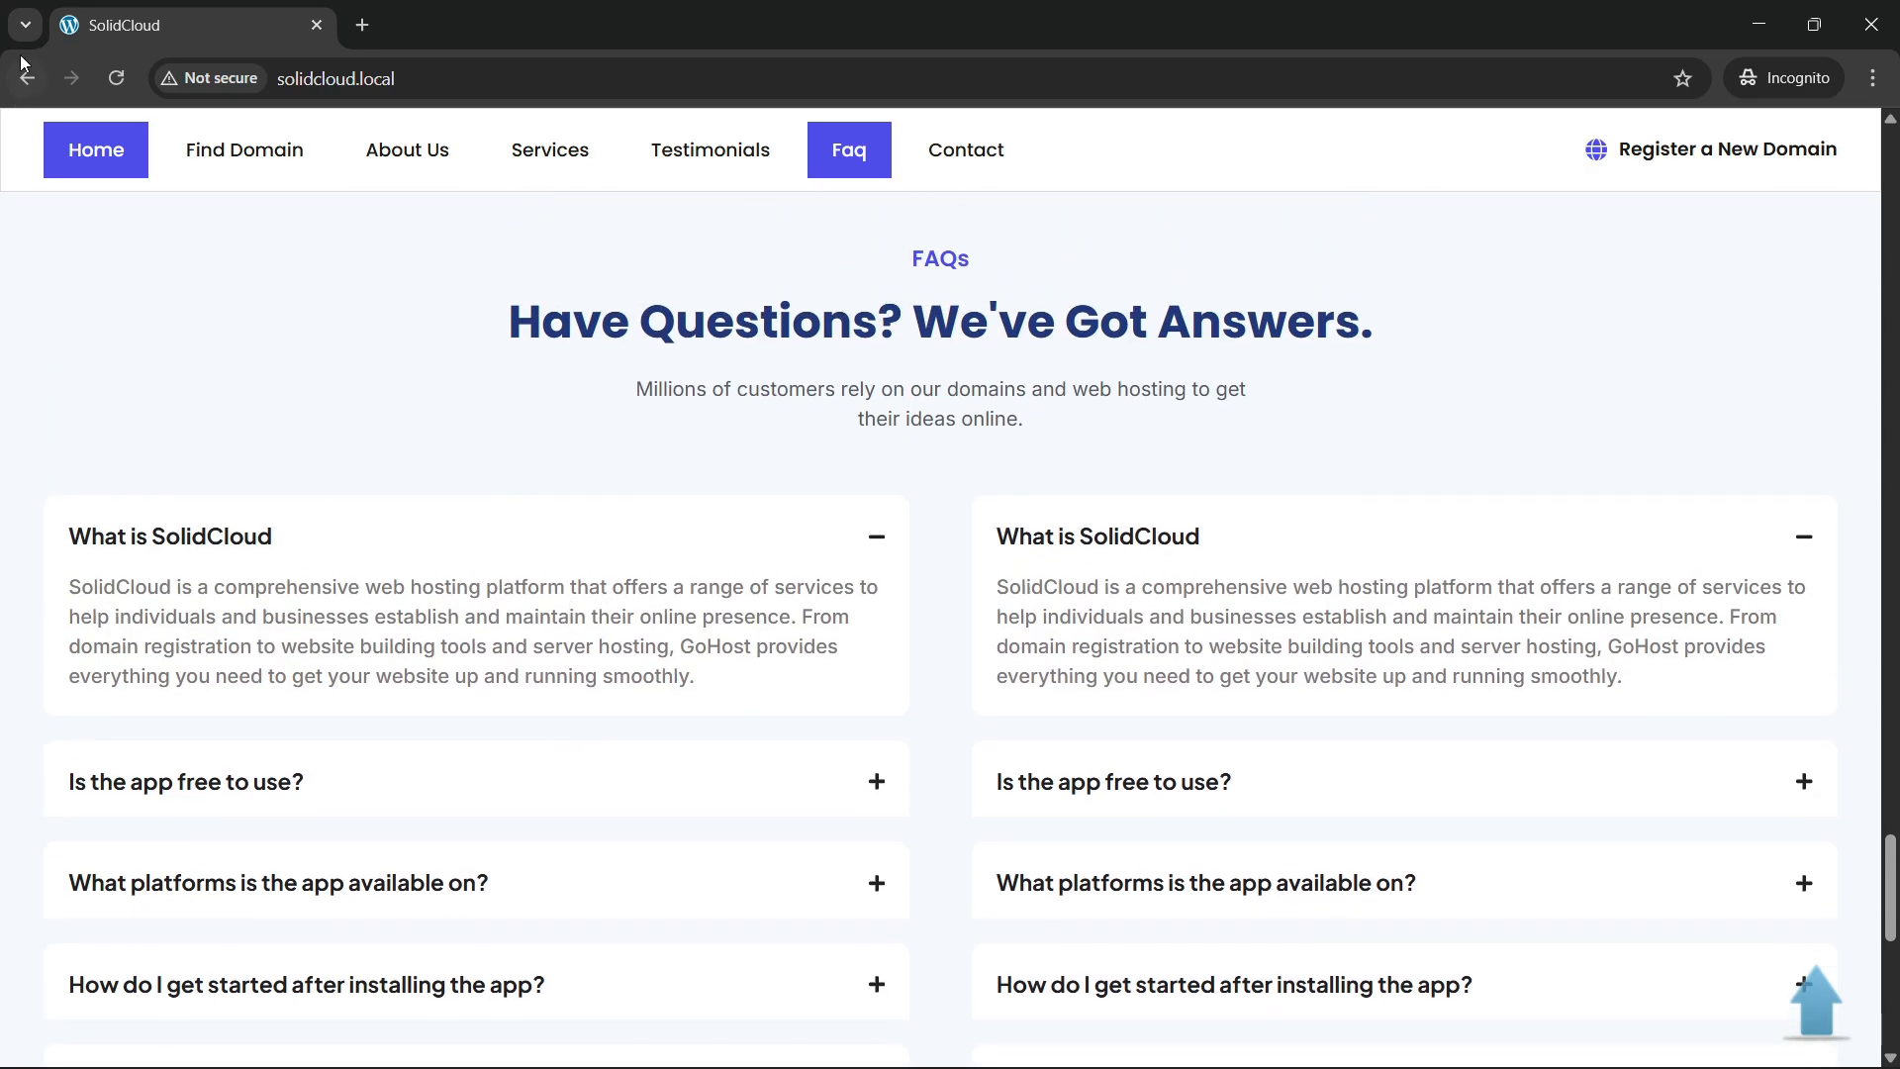
Reload the page and collapse then re-expand both 'What is SolidCloud' answers.
{"action": "left_click", "coordinate": [109, 78]}
{"action": "left_click", "coordinate": [804, 560]}
{"action": "left_click", "coordinate": [868, 542]}
{"action": "left_click", "coordinate": [1471, 551]}
{"action": "left_click", "coordinate": [1472, 551]}
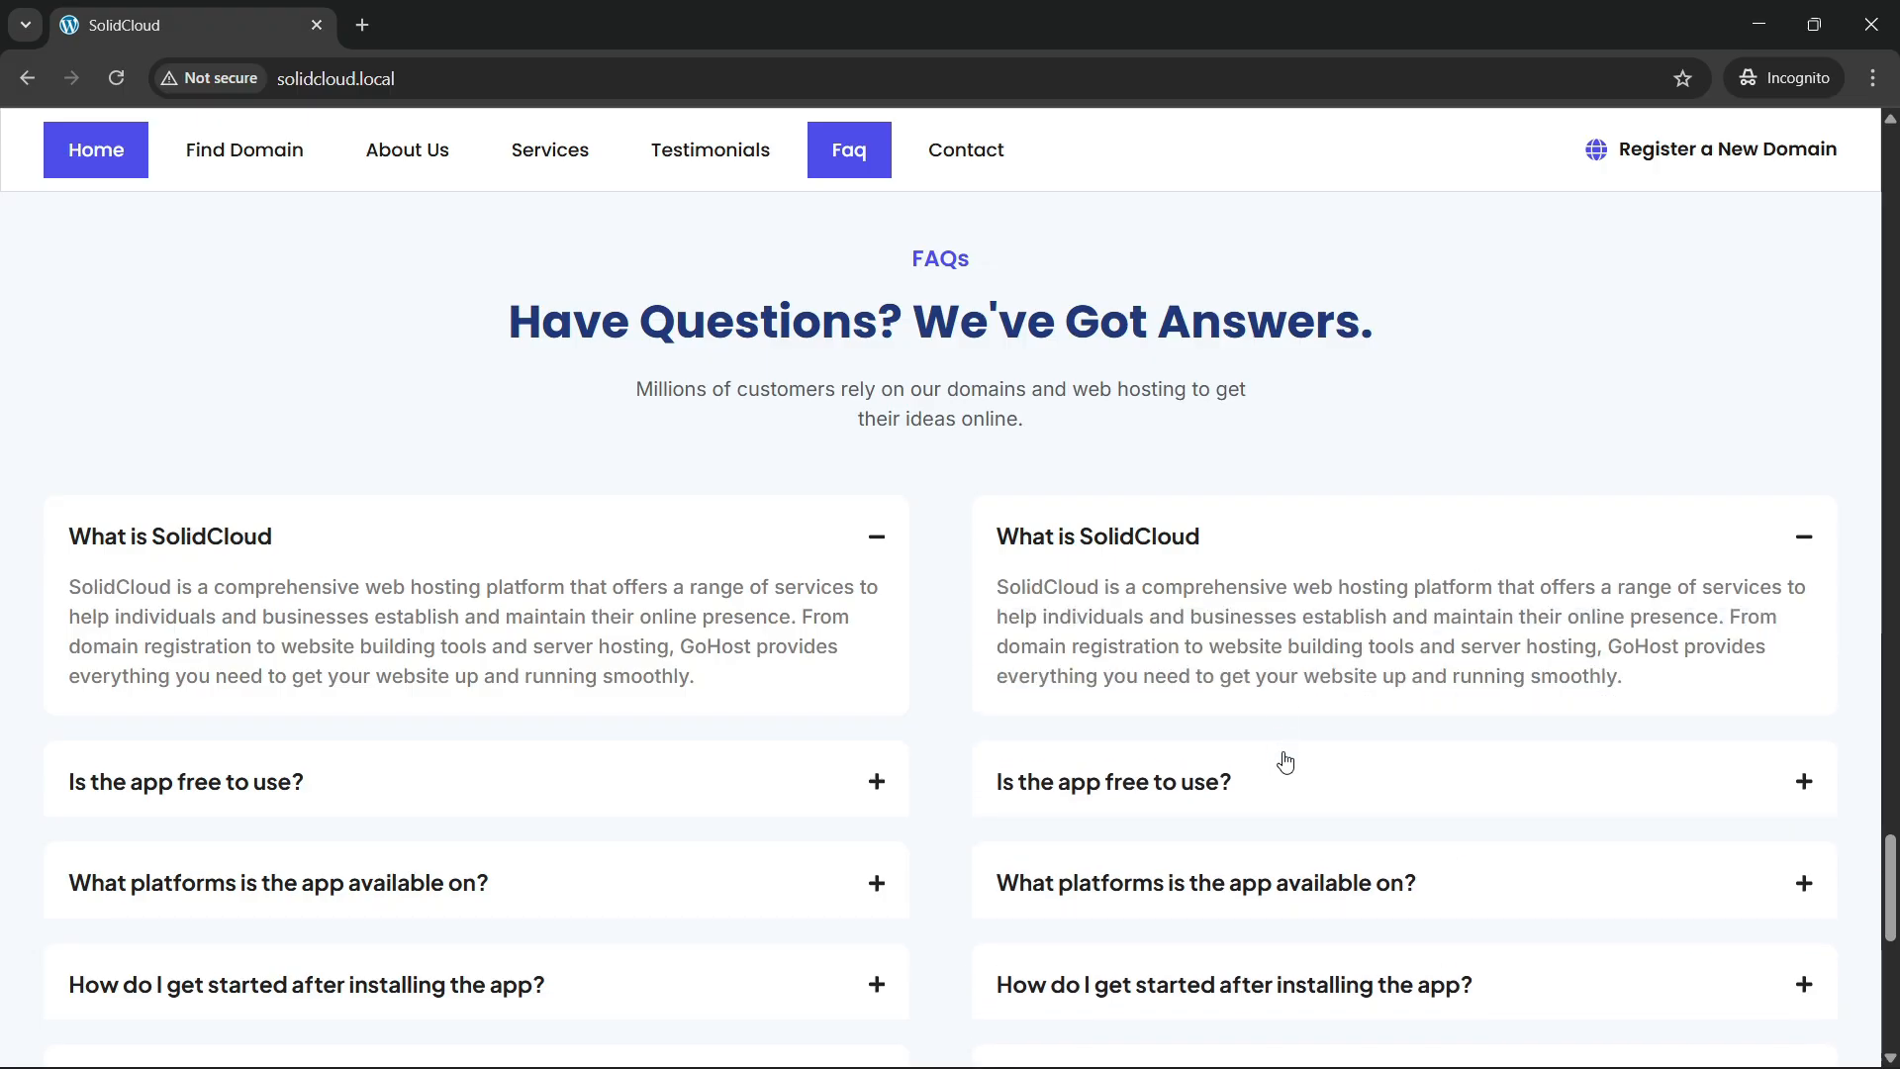
Open and close both 'Is the app free to use?' answers, collapsing the left 'What is SolidCloud'.
{"action": "left_click", "coordinate": [1306, 797]}
{"action": "left_click", "coordinate": [1328, 636]}
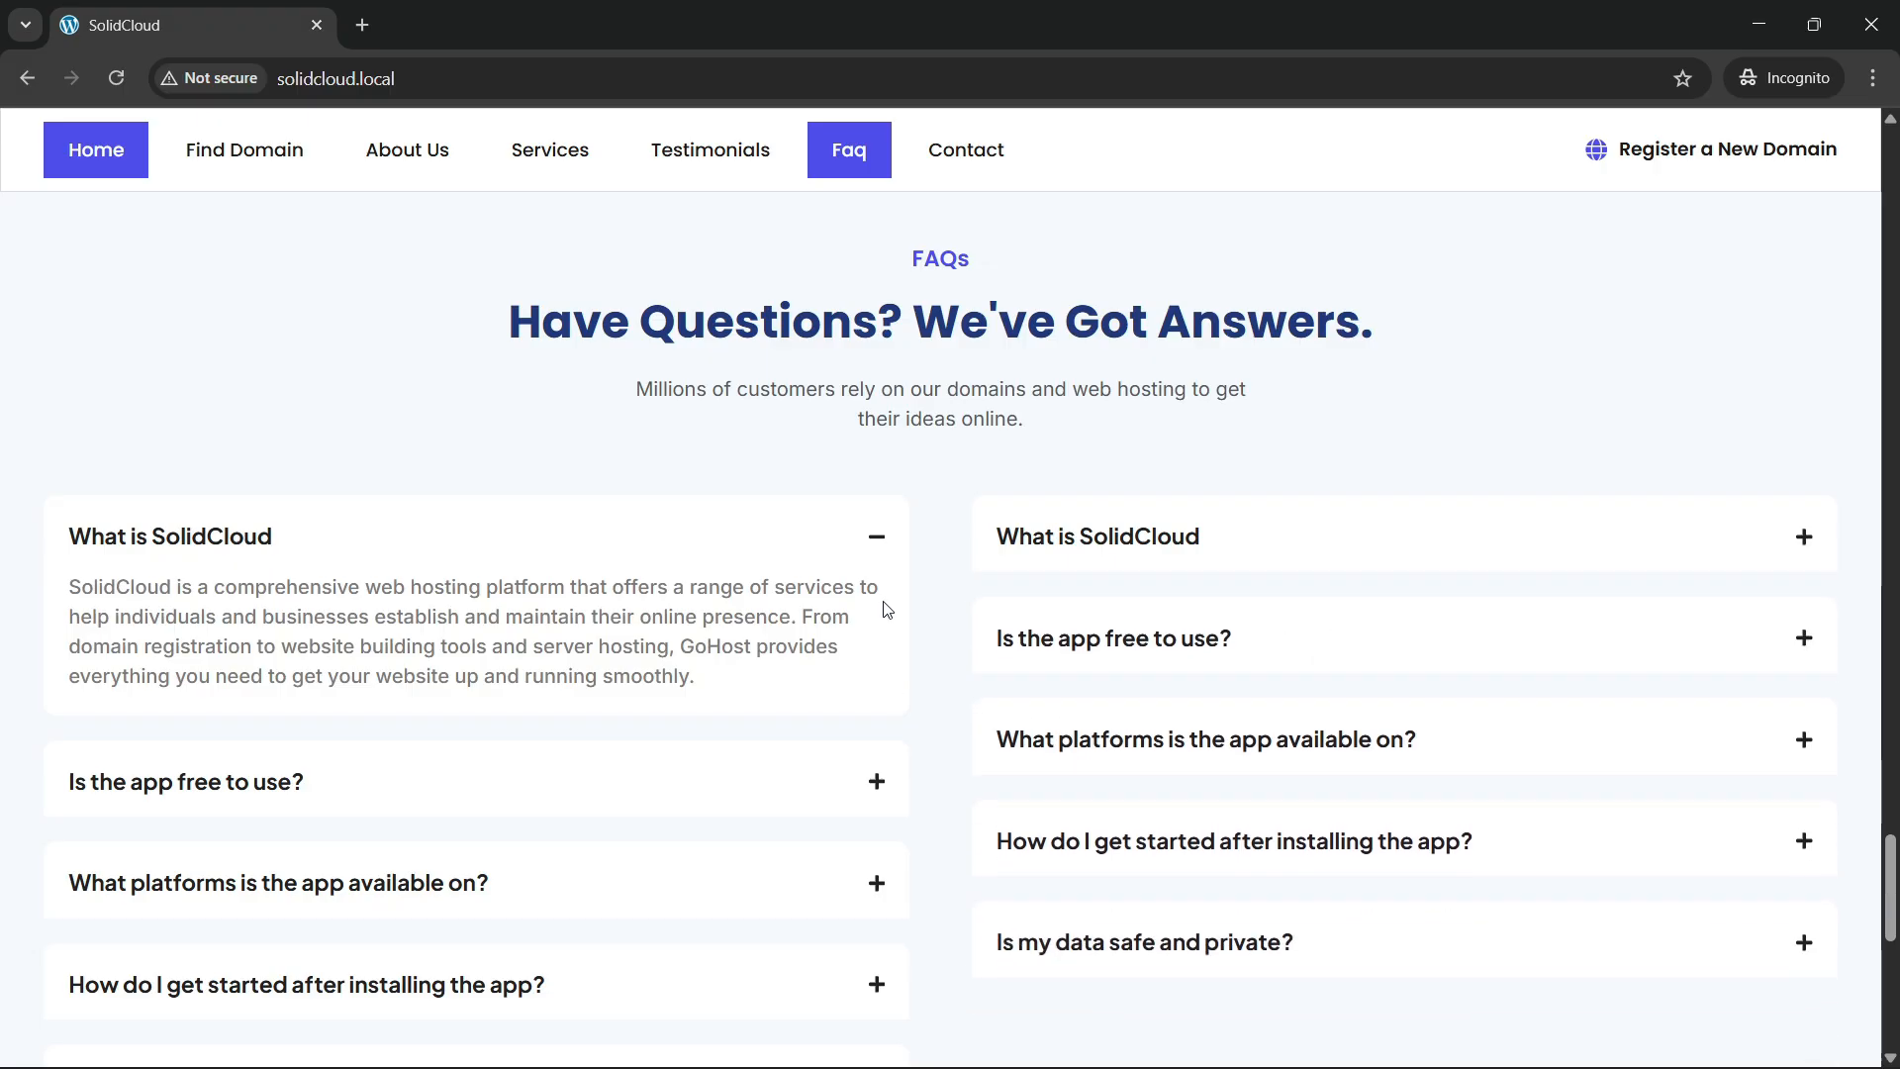
{"action": "left_click", "coordinate": [864, 561]}
{"action": "left_click", "coordinate": [788, 648]}
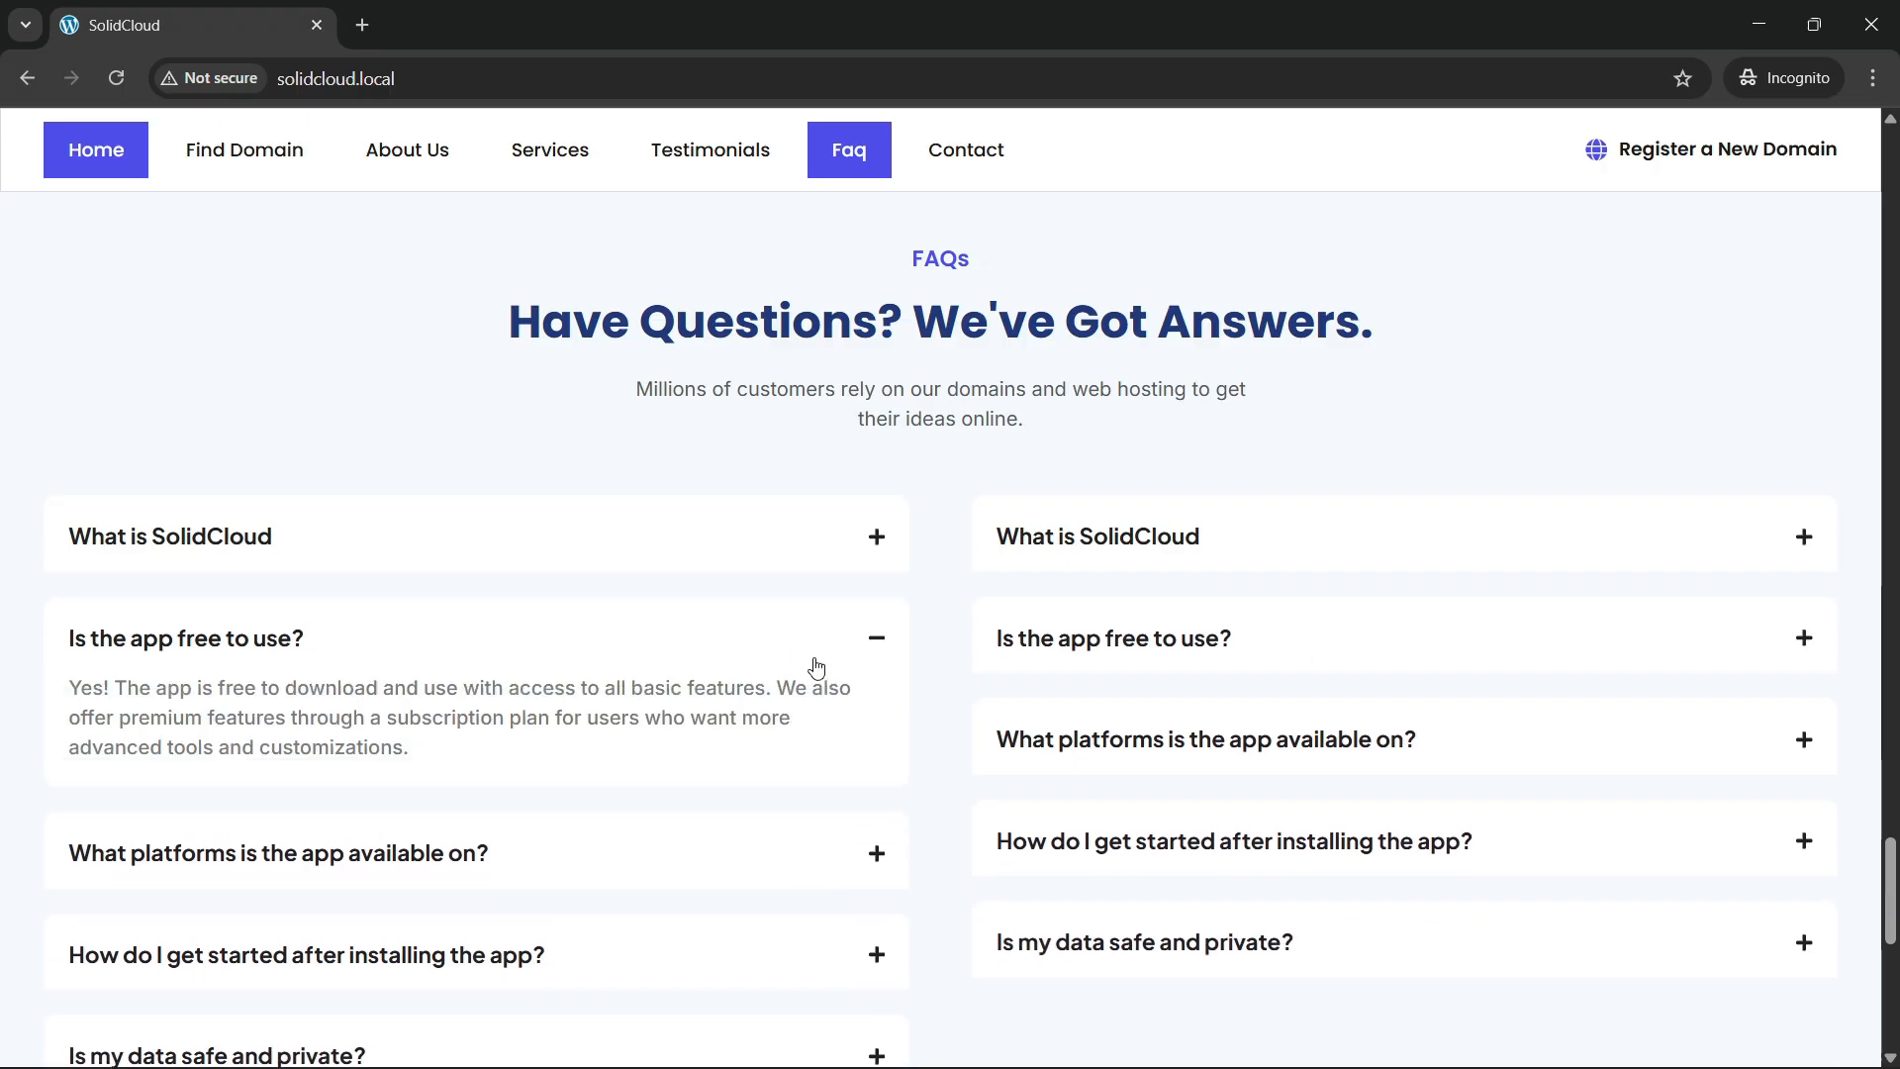
{"action": "left_click", "coordinate": [851, 641]}
{"action": "left_click", "coordinate": [1344, 639]}
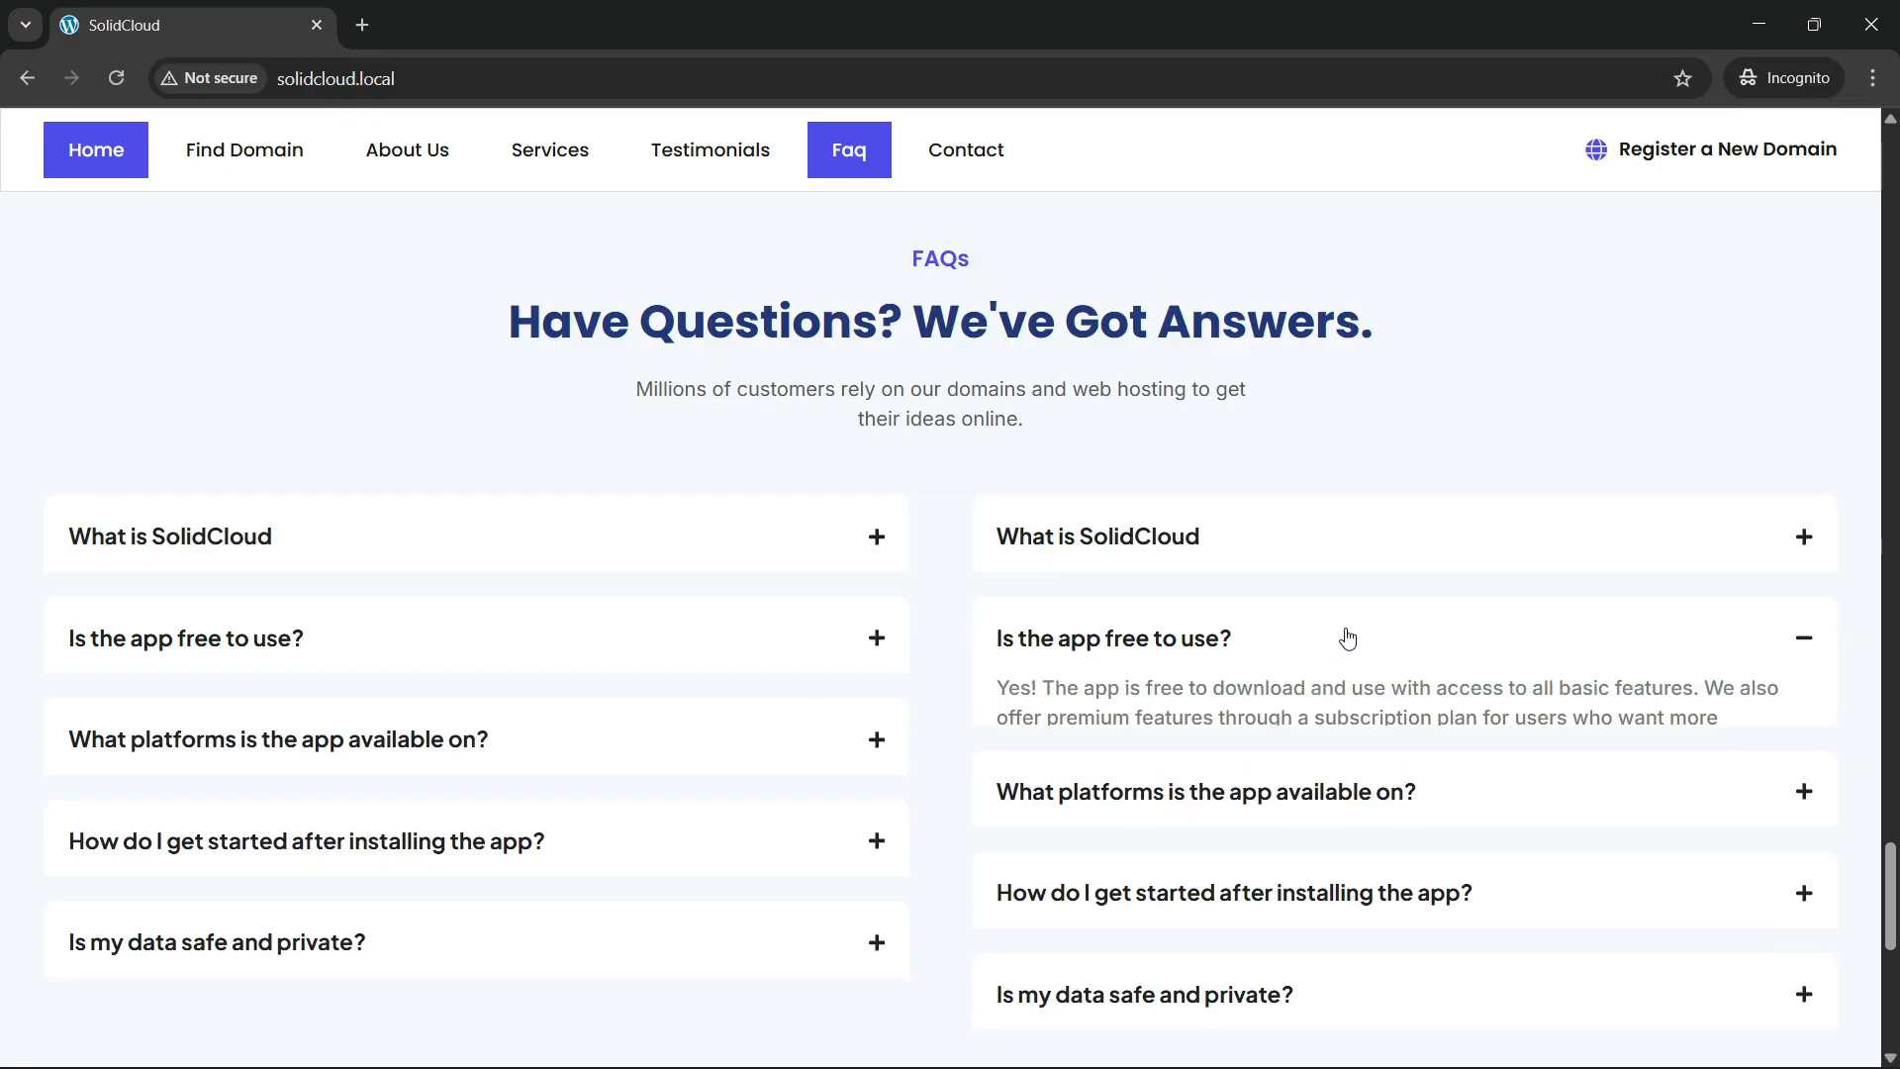
{"action": "left_click", "coordinate": [1296, 668]}
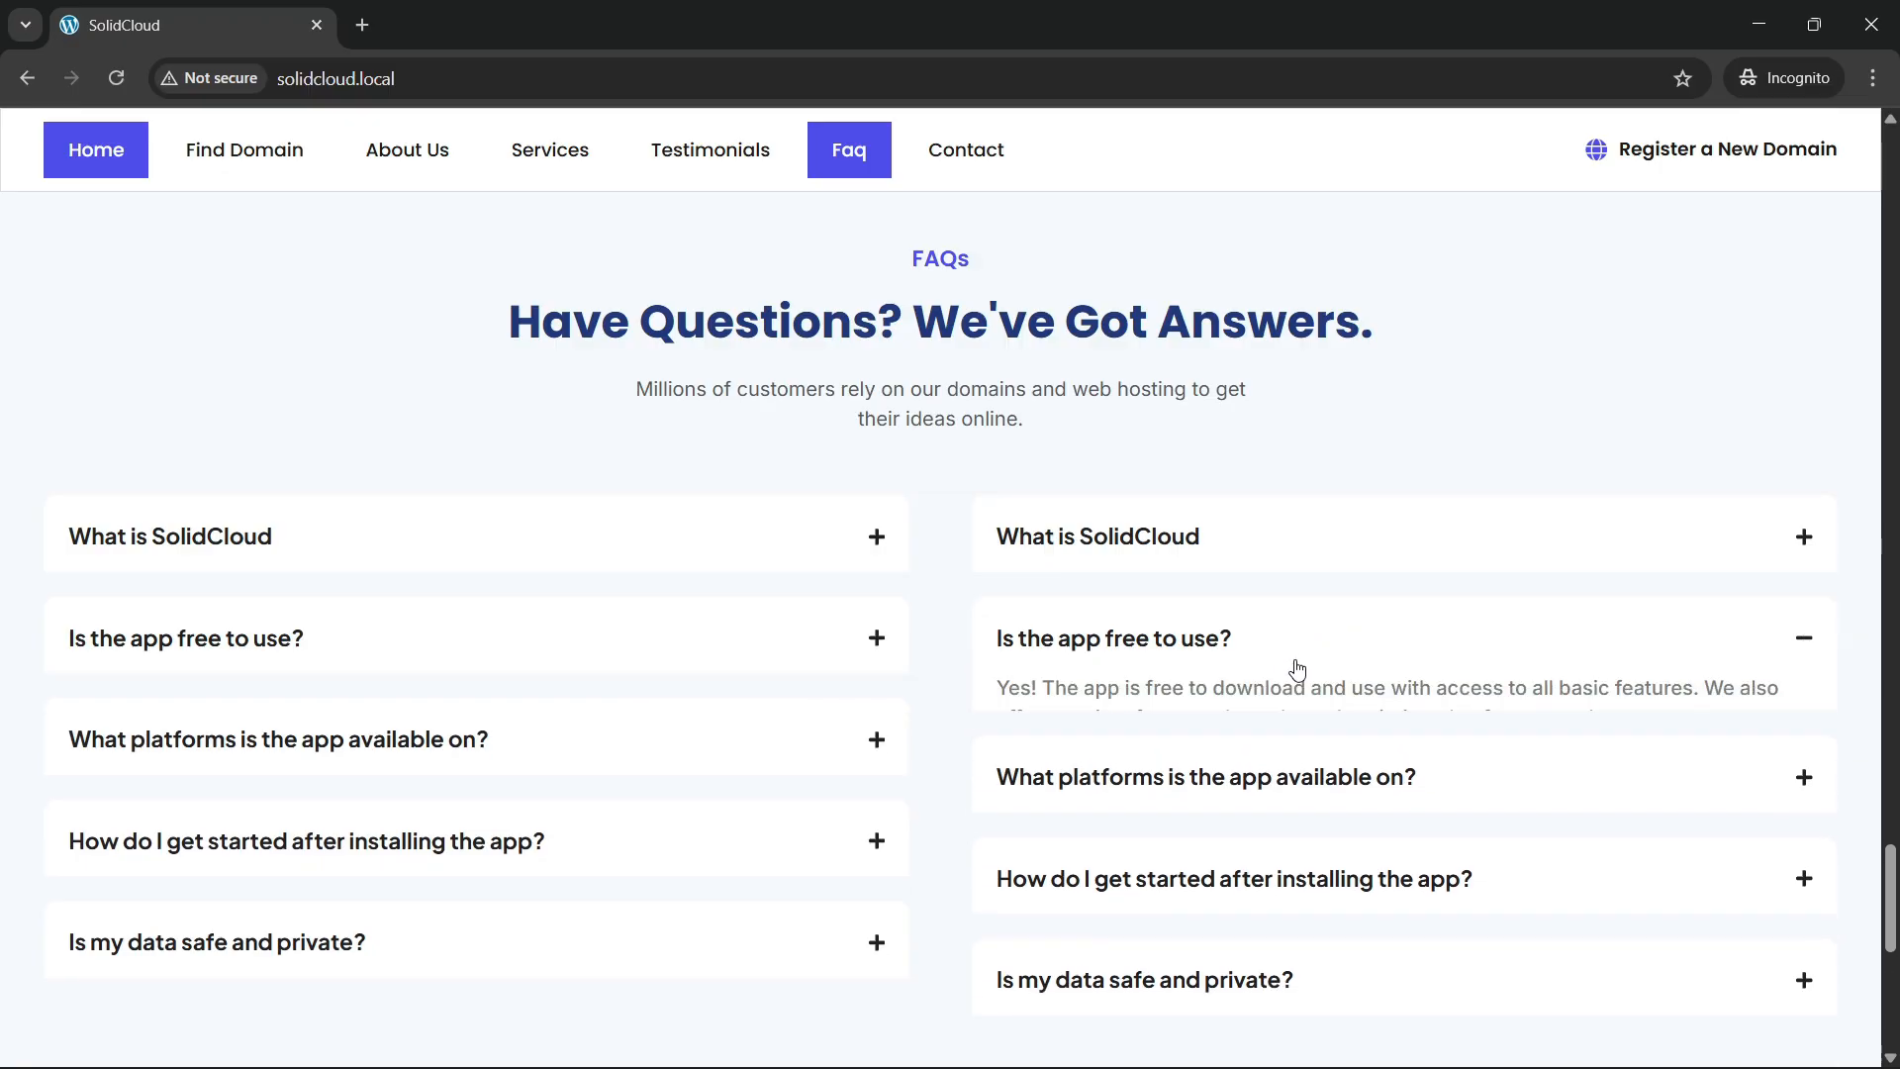
Expand both 'What platforms' answers and scroll down to the 'Looking For Assistance?' banner.
{"action": "left_click", "coordinate": [762, 750]}
{"action": "scroll", "coordinate": [1221, 589], "scroll_direction": "down", "scroll_amount": 1}
{"action": "left_click", "coordinate": [1179, 614]}
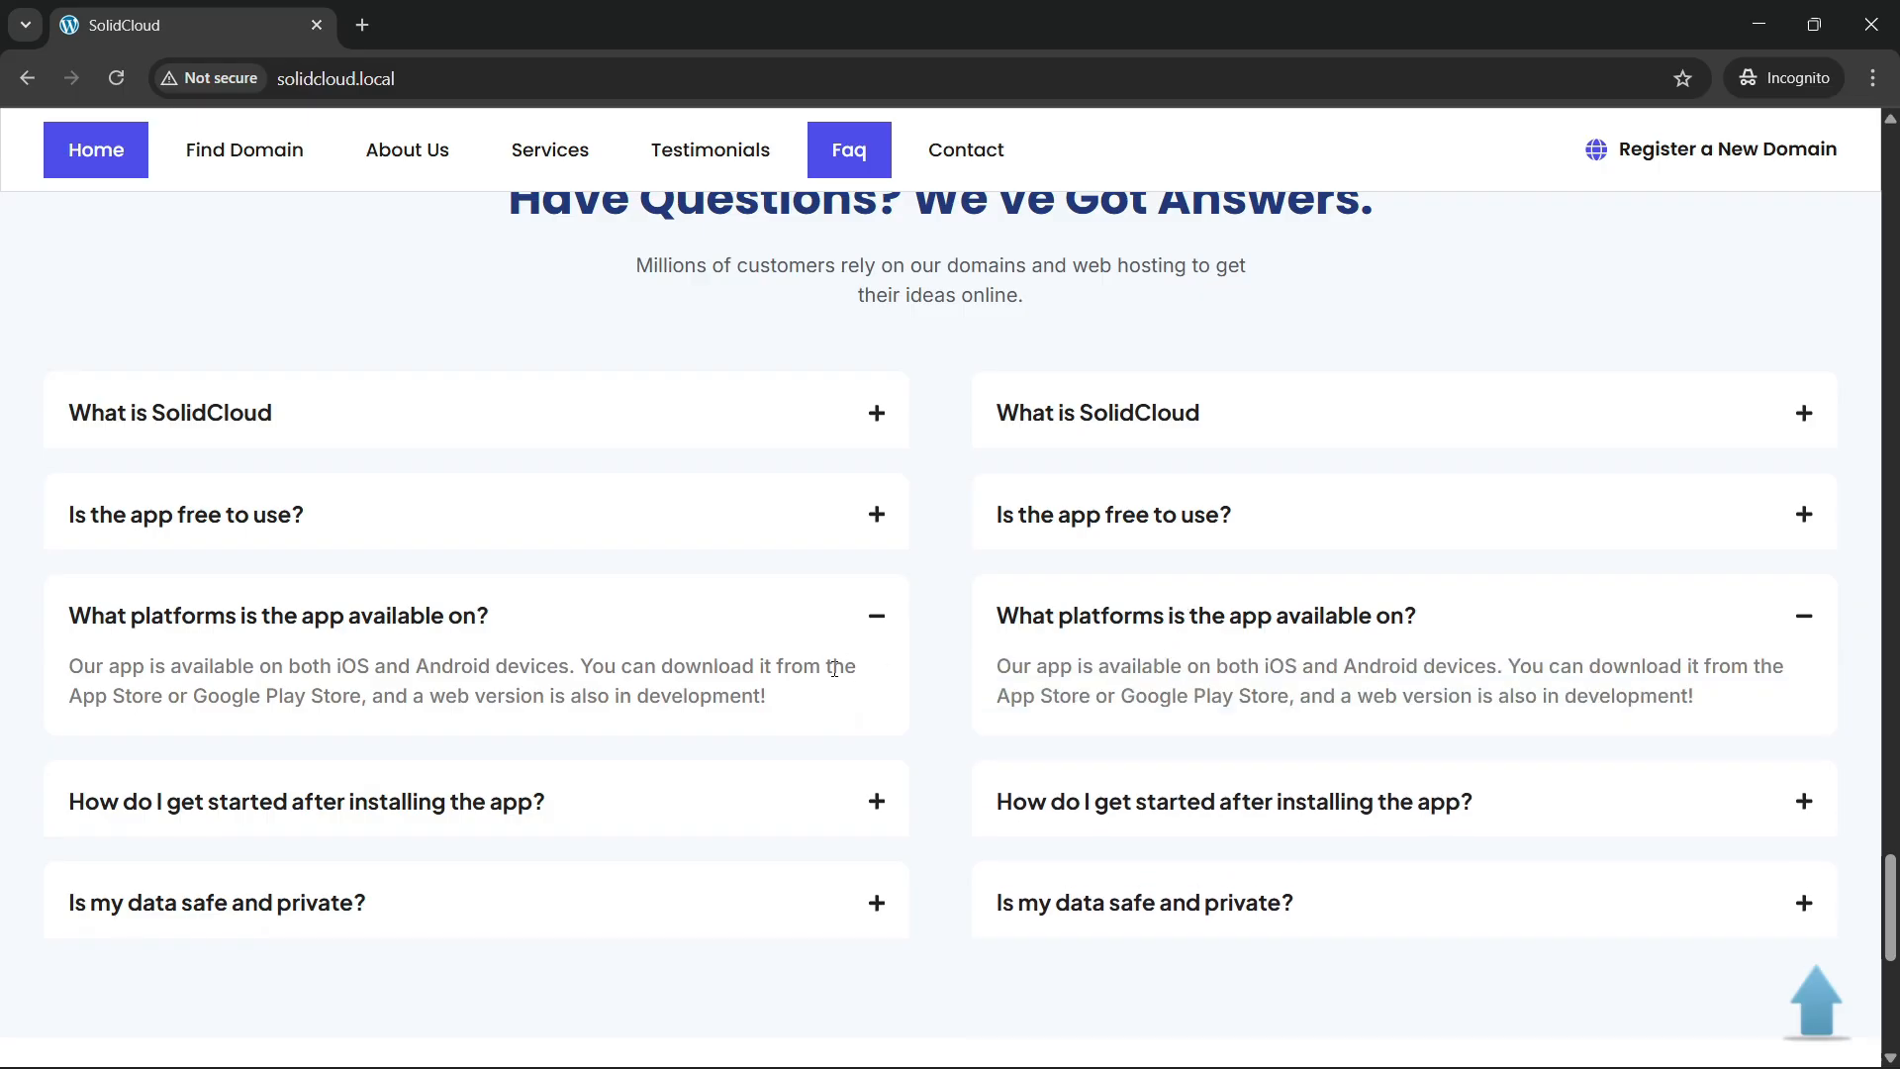
{"action": "scroll", "coordinate": [834, 668], "scroll_direction": "down", "scroll_amount": 7}
{"action": "scroll", "coordinate": [759, 679], "scroll_direction": "up", "scroll_amount": 3}
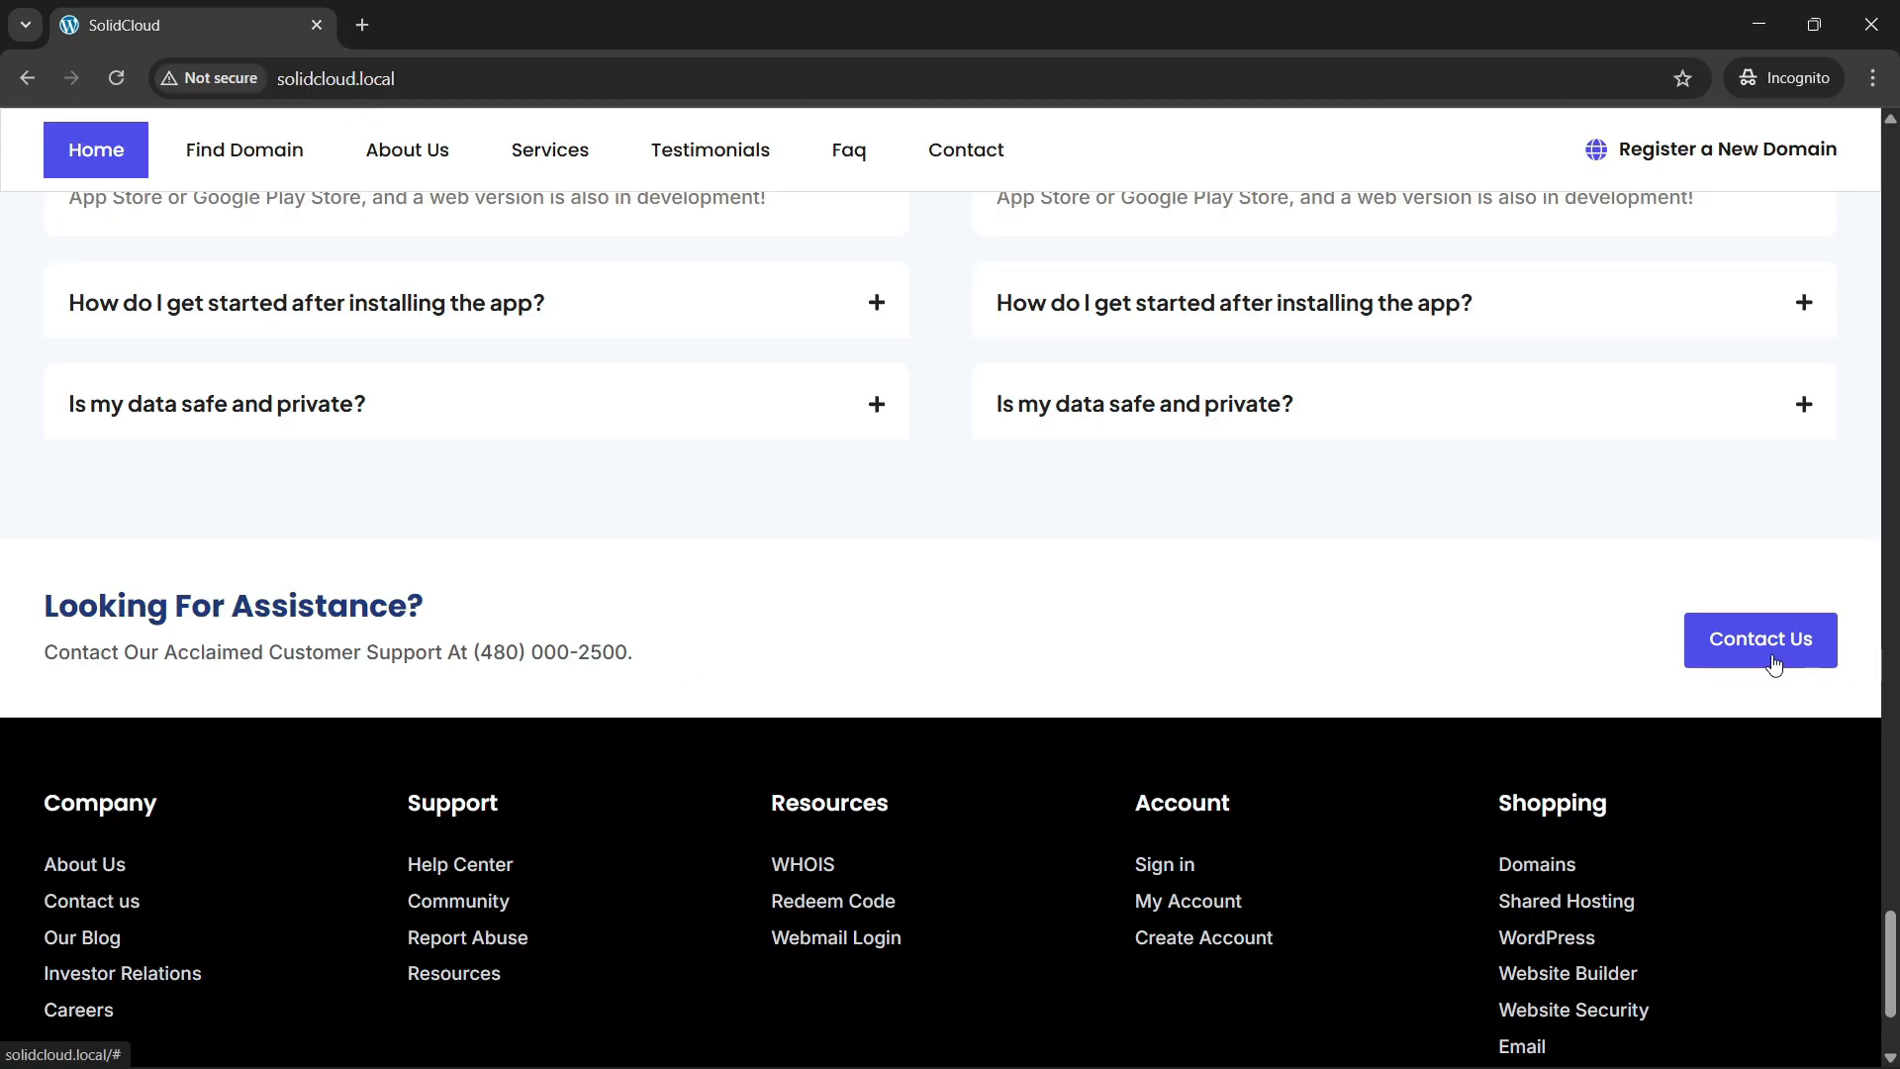
Scroll to the footer, then use the floating back-to-top arrow to reach the hero section.
{"action": "scroll", "coordinate": [966, 696], "scroll_direction": "down", "scroll_amount": 3}
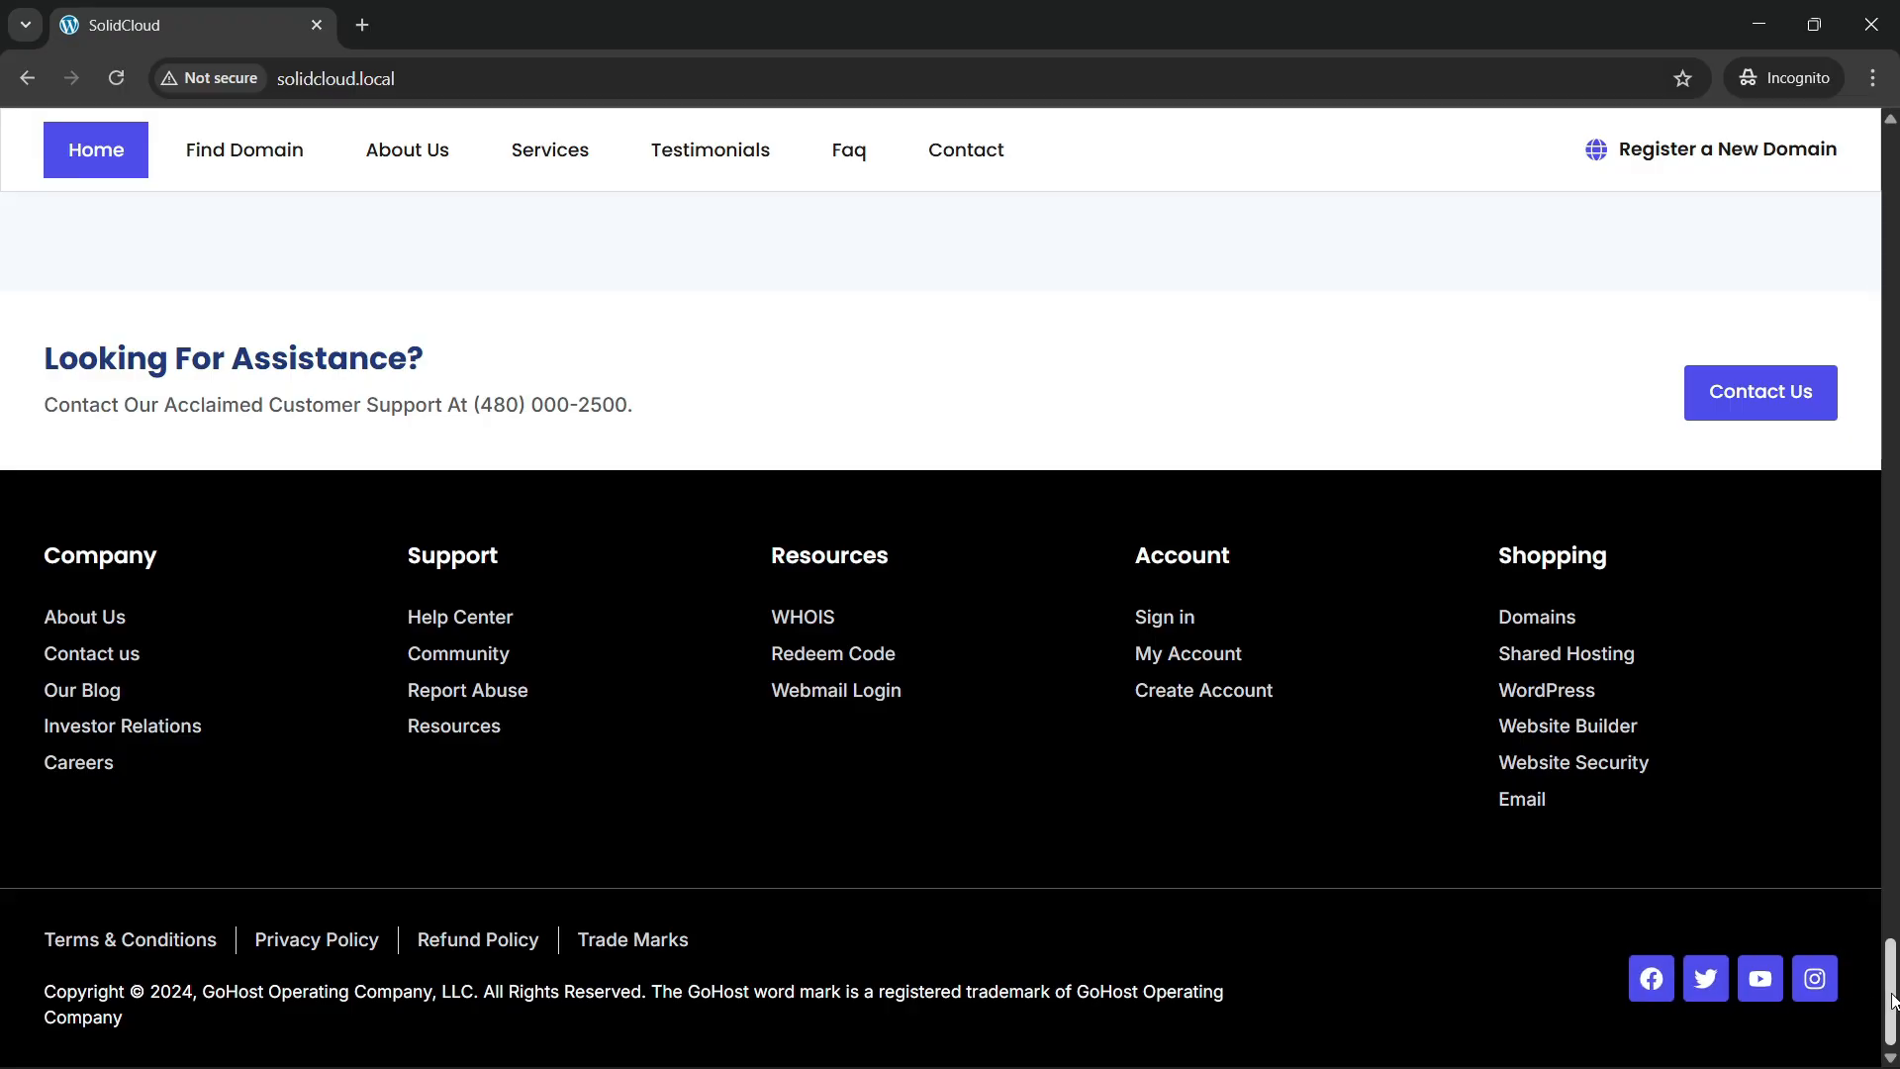
{"action": "scroll", "coordinate": [1888, 990], "scroll_direction": "up", "scroll_amount": 5}
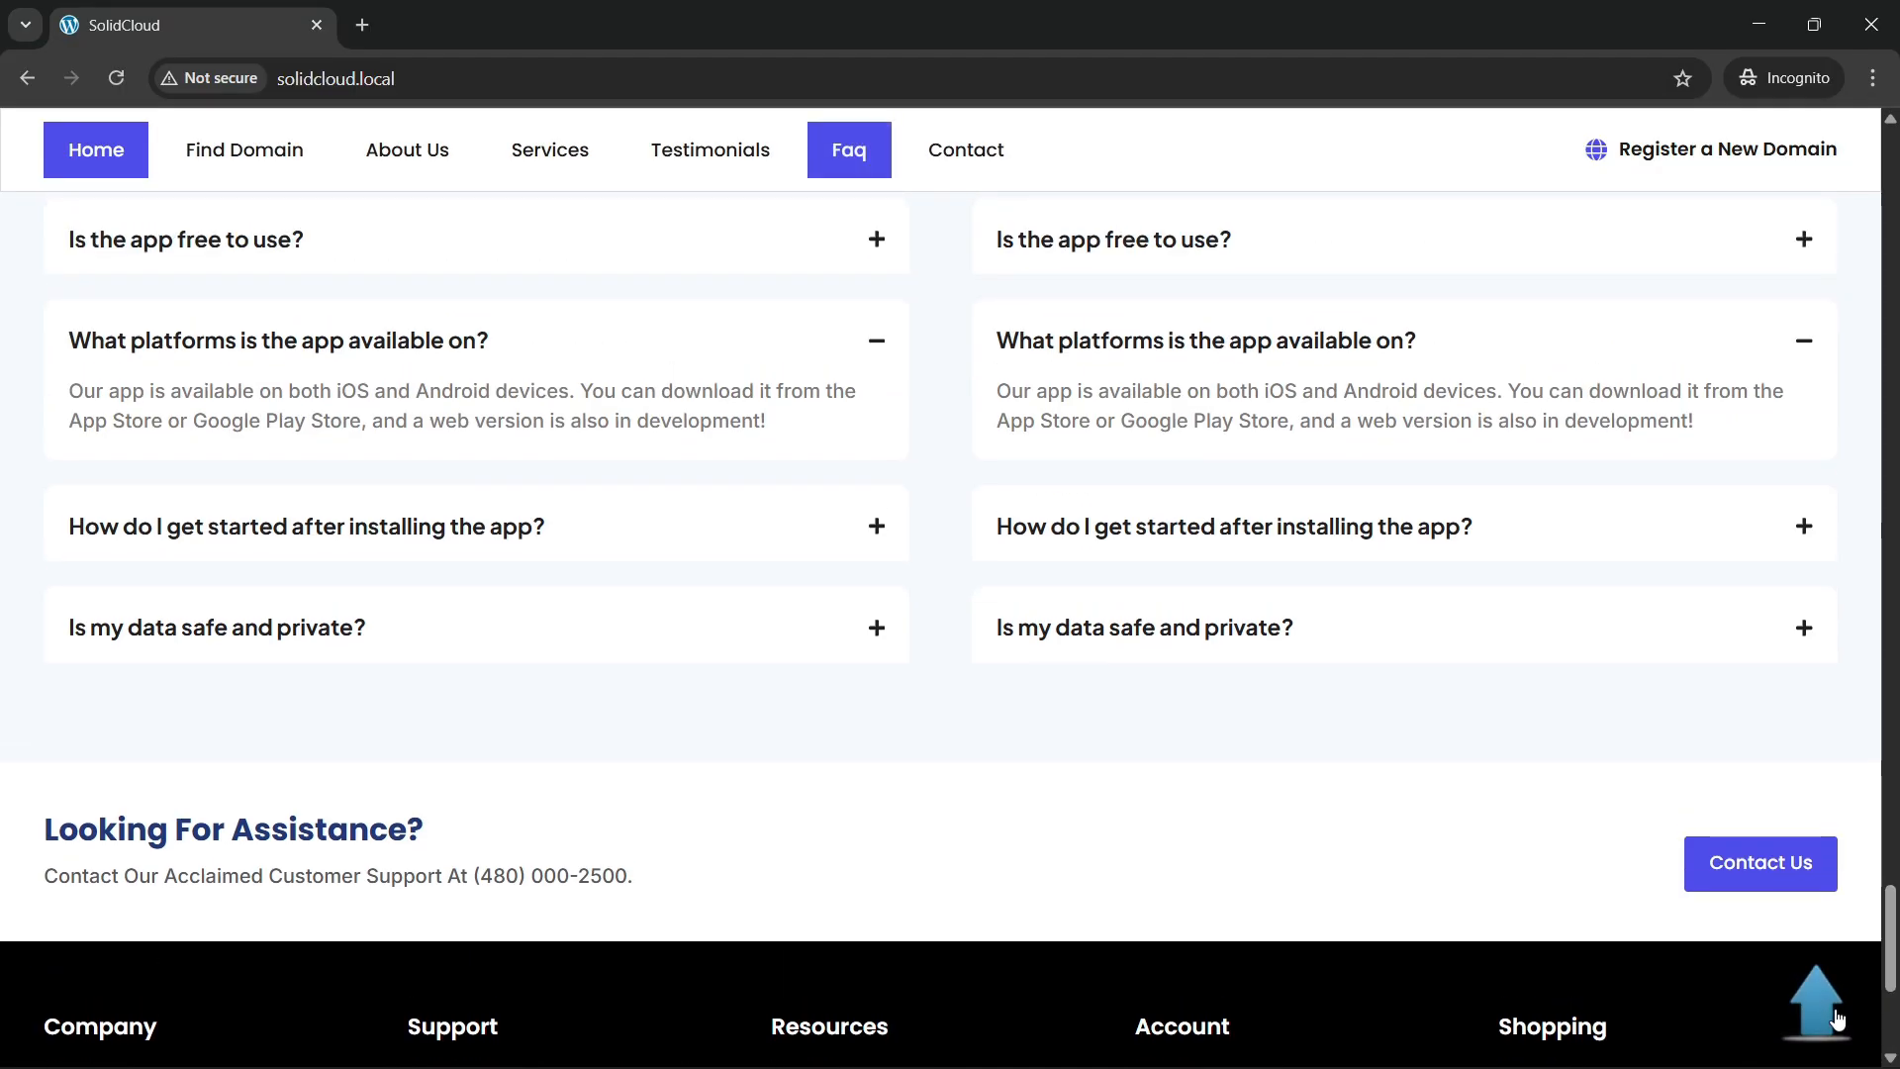
{"action": "left_click", "coordinate": [1830, 1017]}
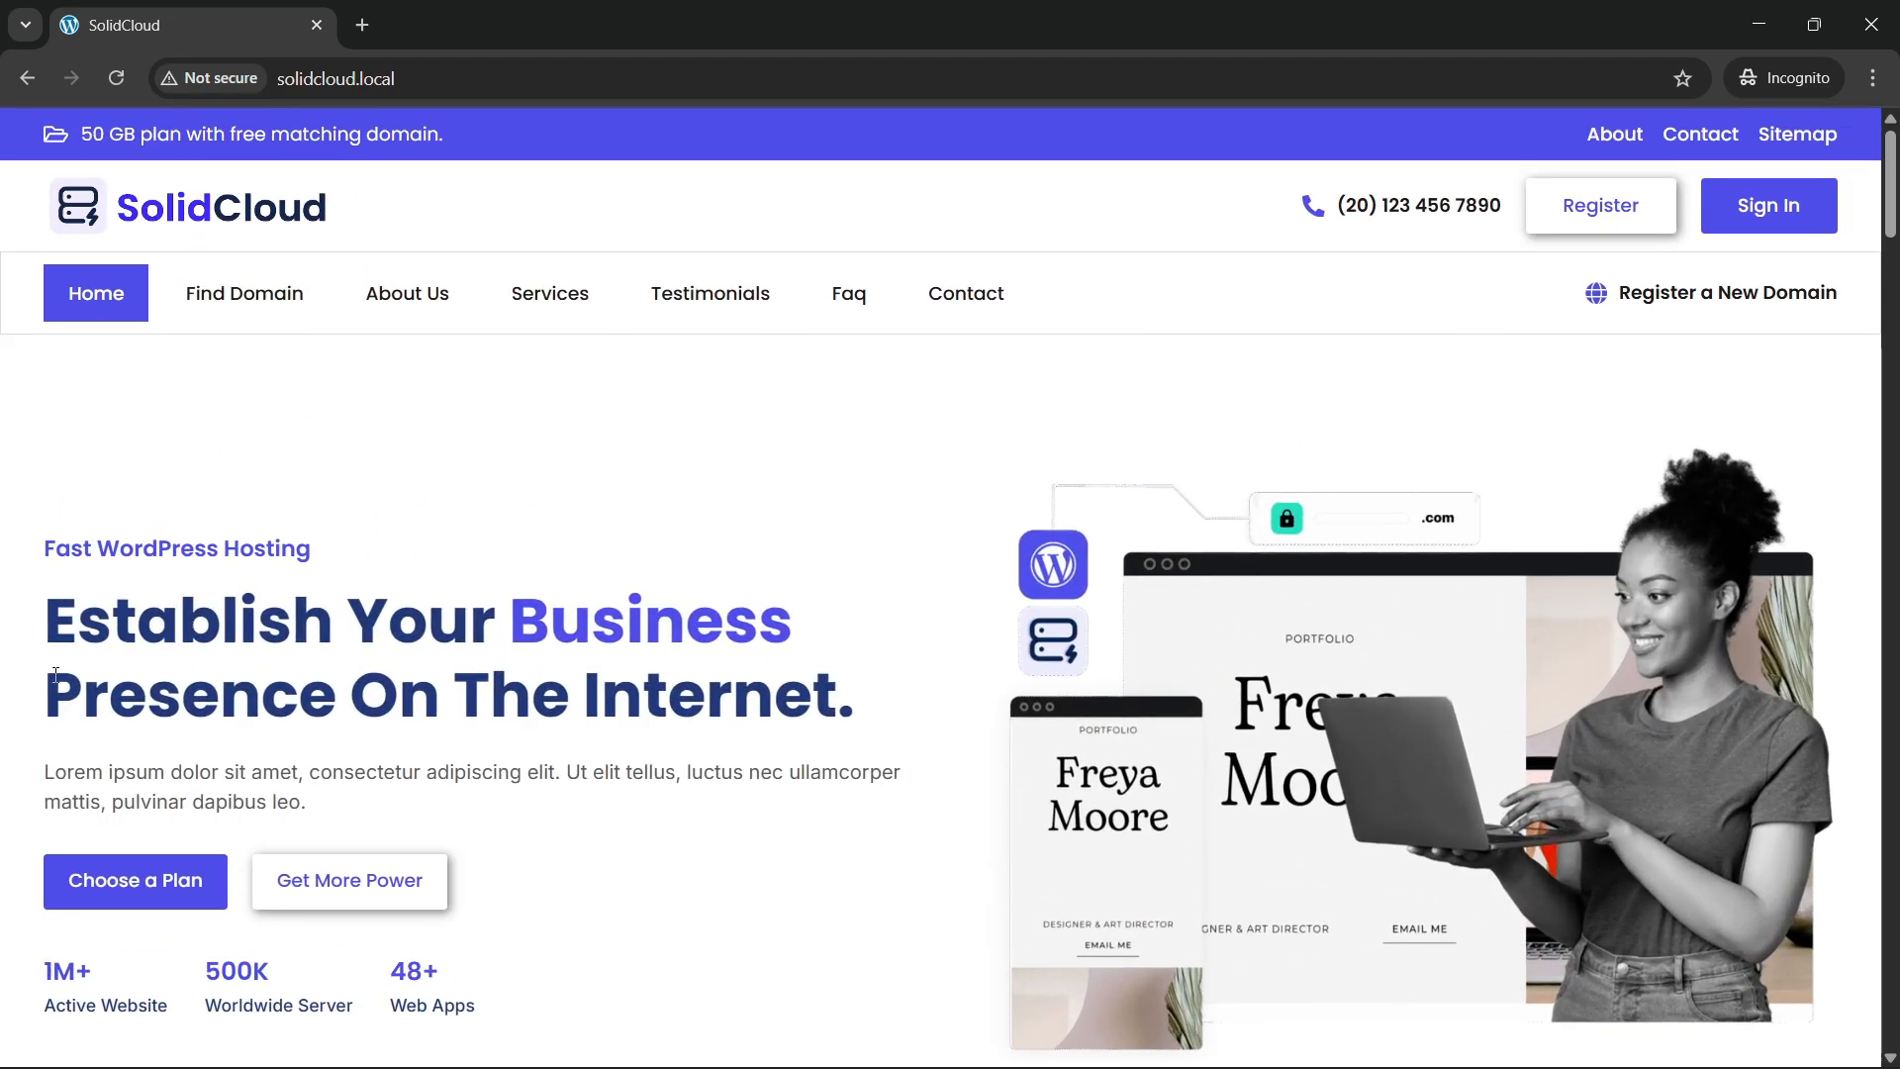
Jump through Find Domain, About Us, Services, Testimonials, Faq and Contact via the nav bar.
{"action": "scroll", "coordinate": [63, 696], "scroll_direction": "down", "scroll_amount": 1}
{"action": "scroll", "coordinate": [191, 627], "scroll_direction": "down", "scroll_amount": 7}
{"action": "scroll", "coordinate": [191, 627], "scroll_direction": "up", "scroll_amount": 8}
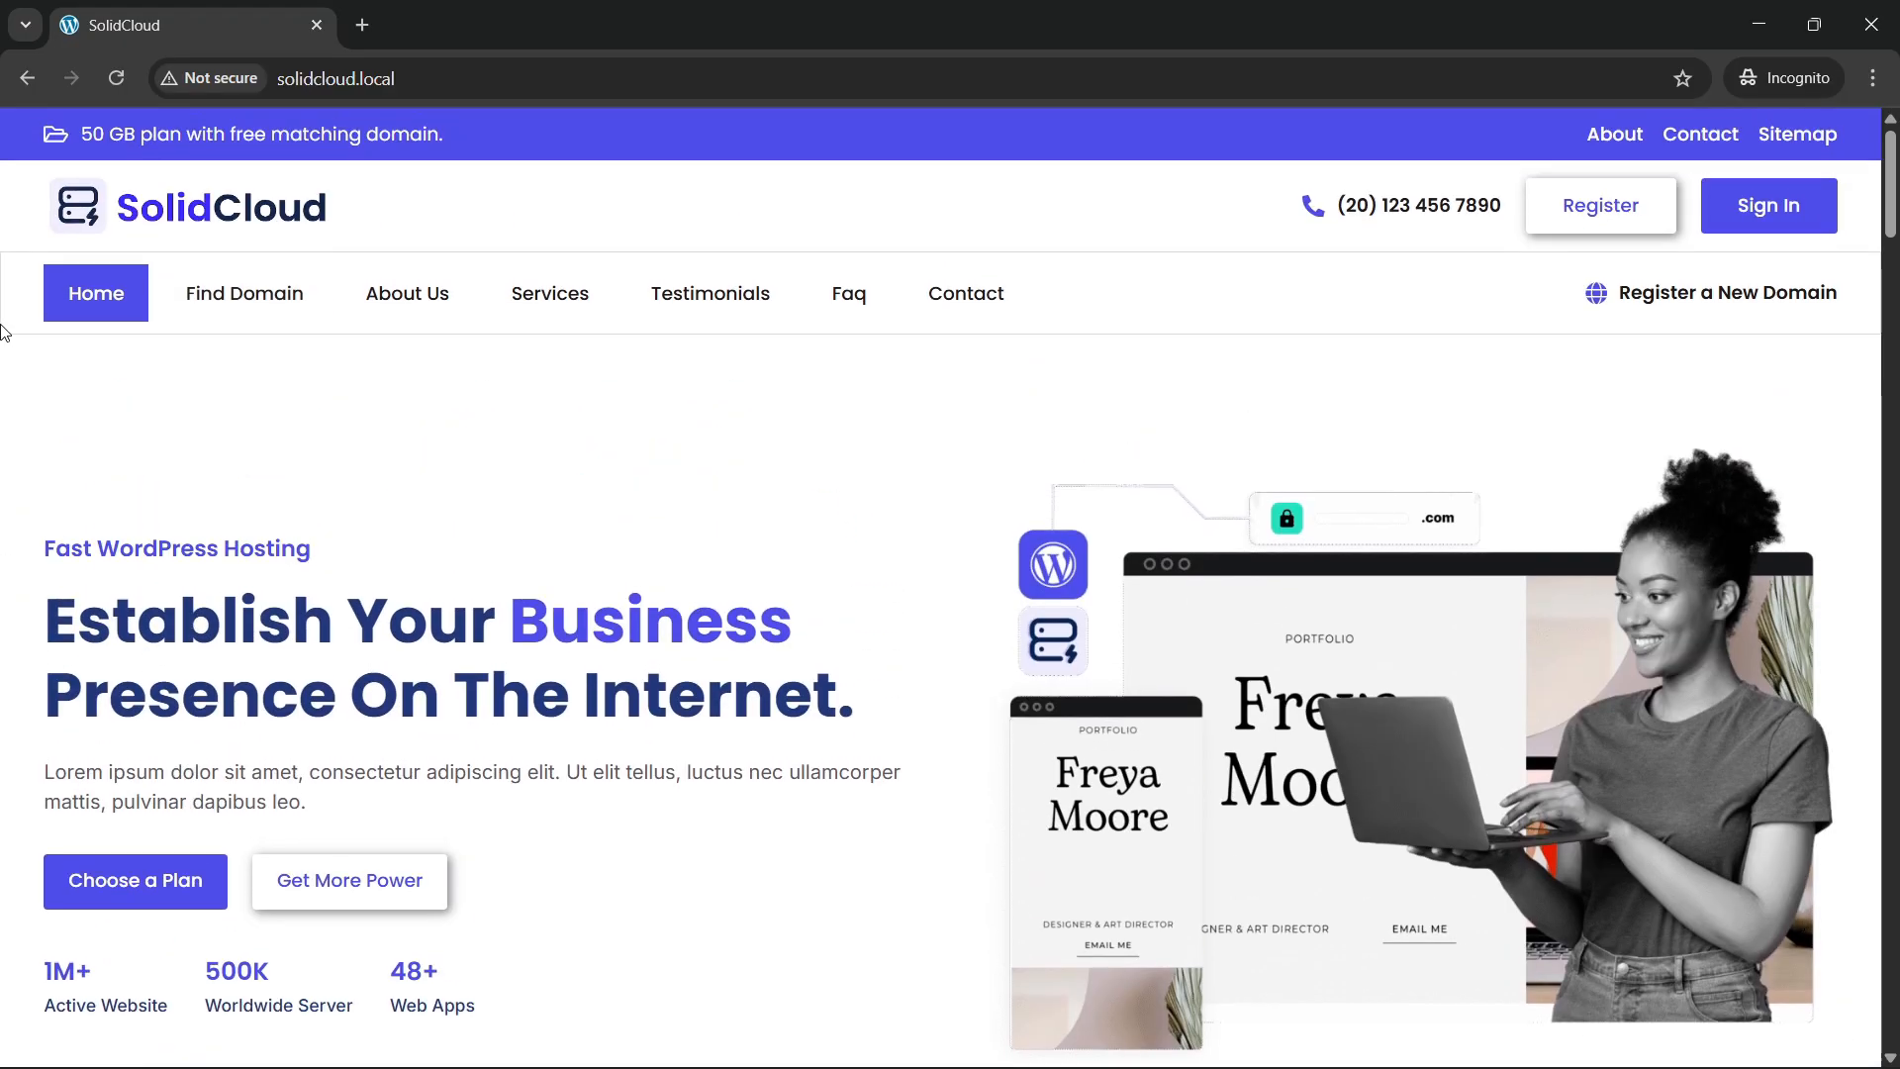
{"action": "left_click", "coordinate": [282, 293]}
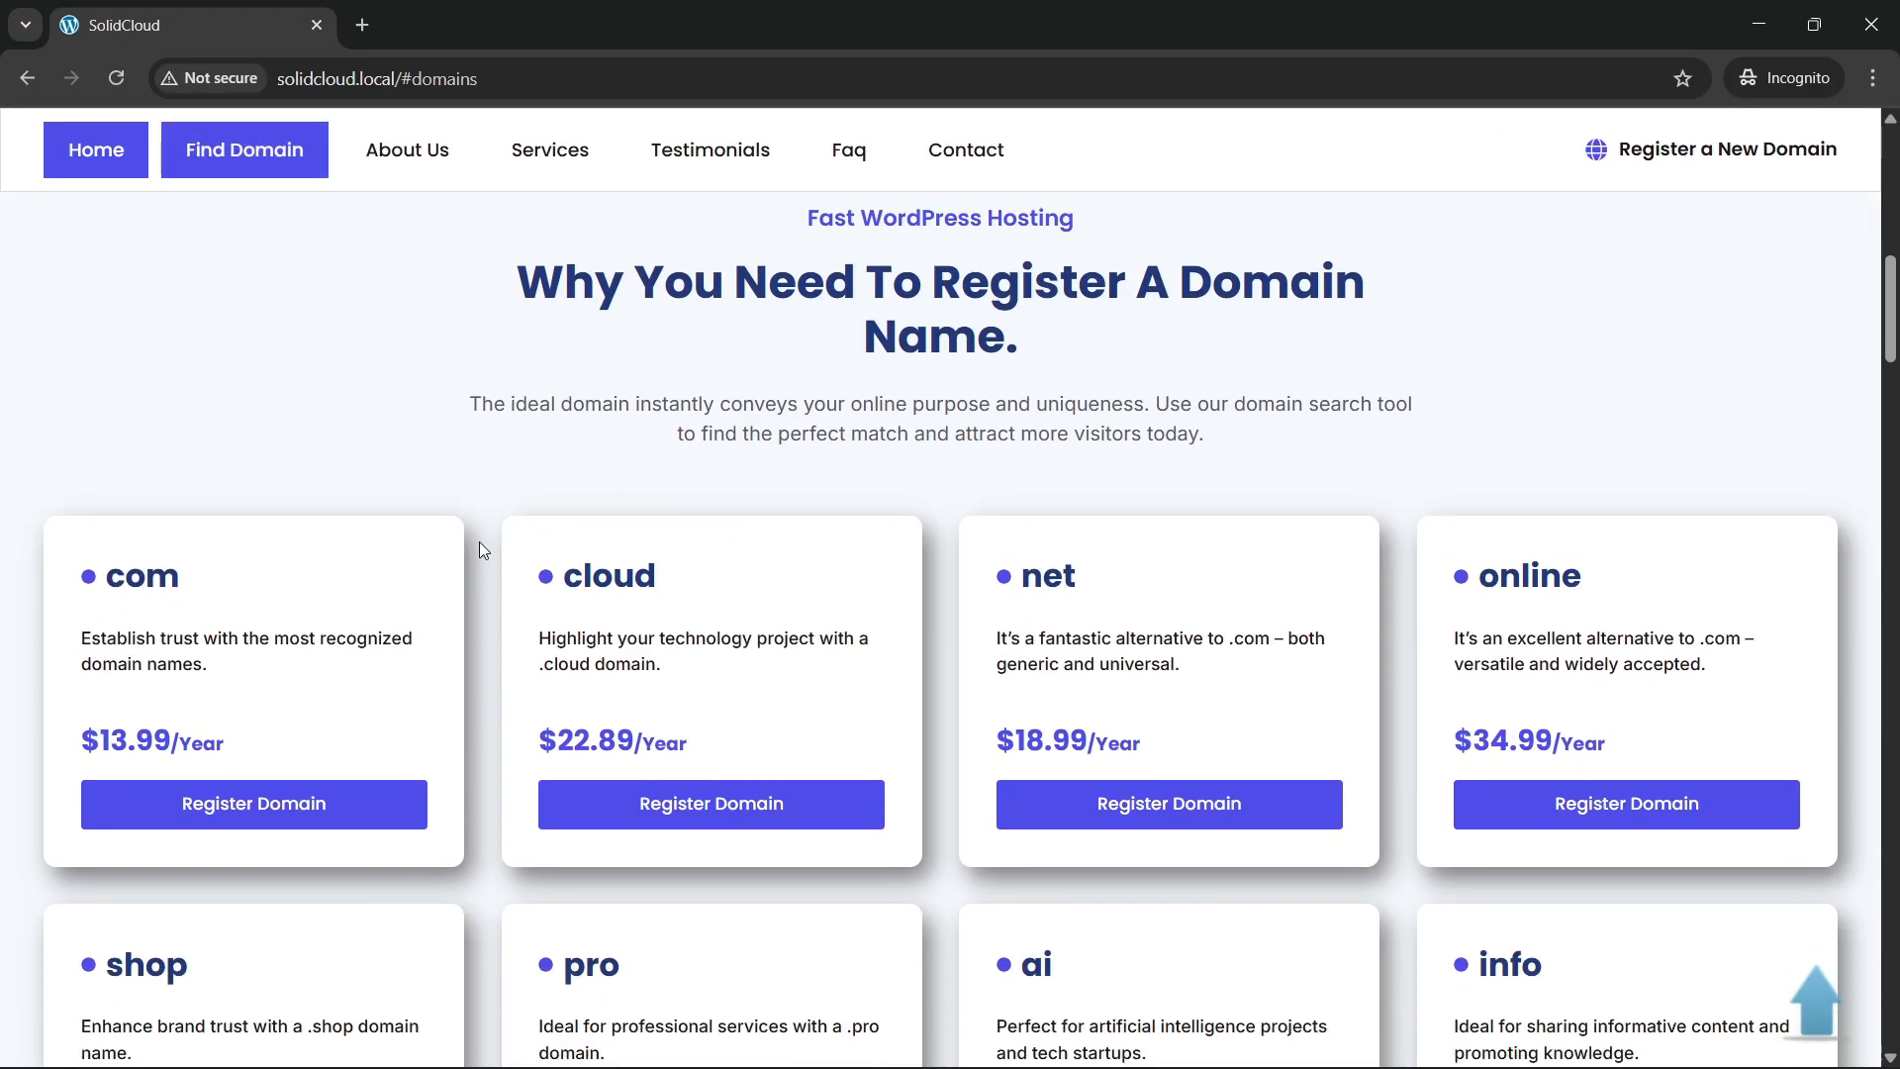
{"action": "left_click", "coordinate": [410, 158]}
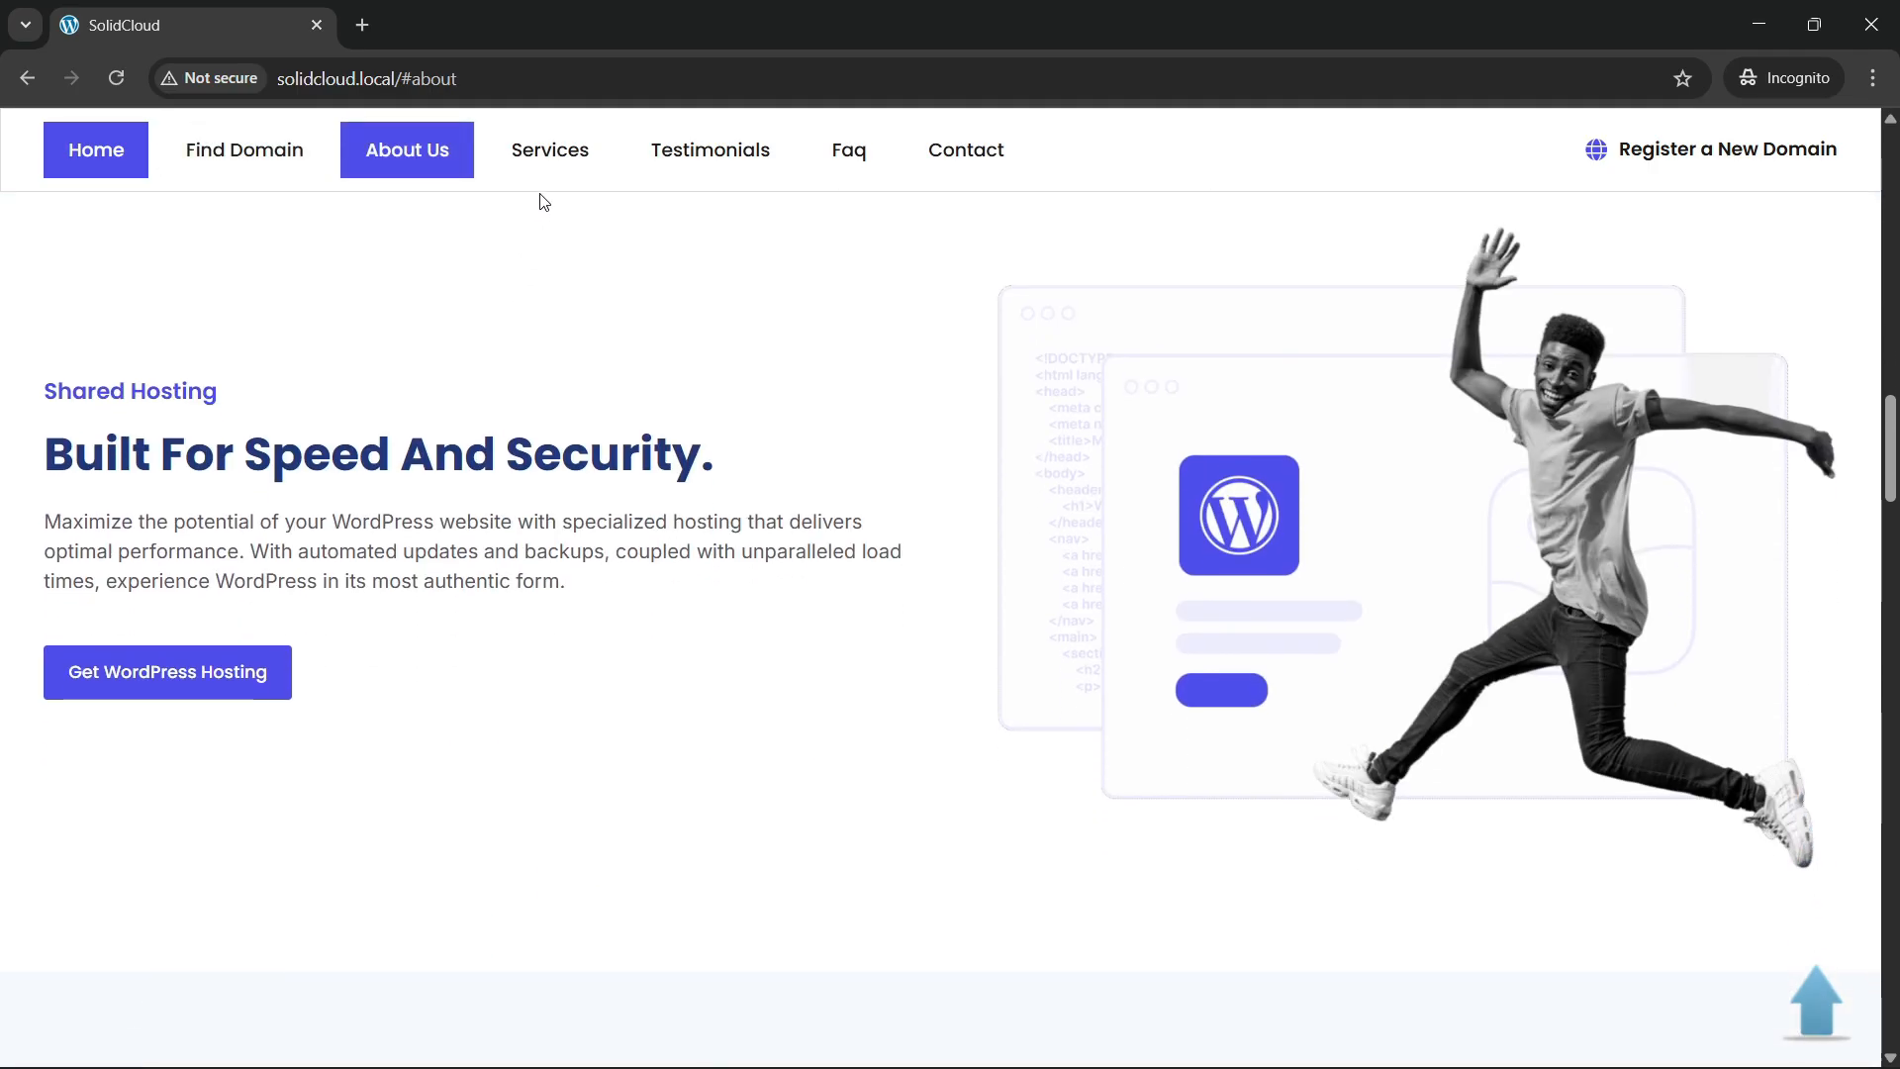
{"action": "left_click", "coordinate": [547, 154]}
{"action": "left_click", "coordinate": [710, 149]}
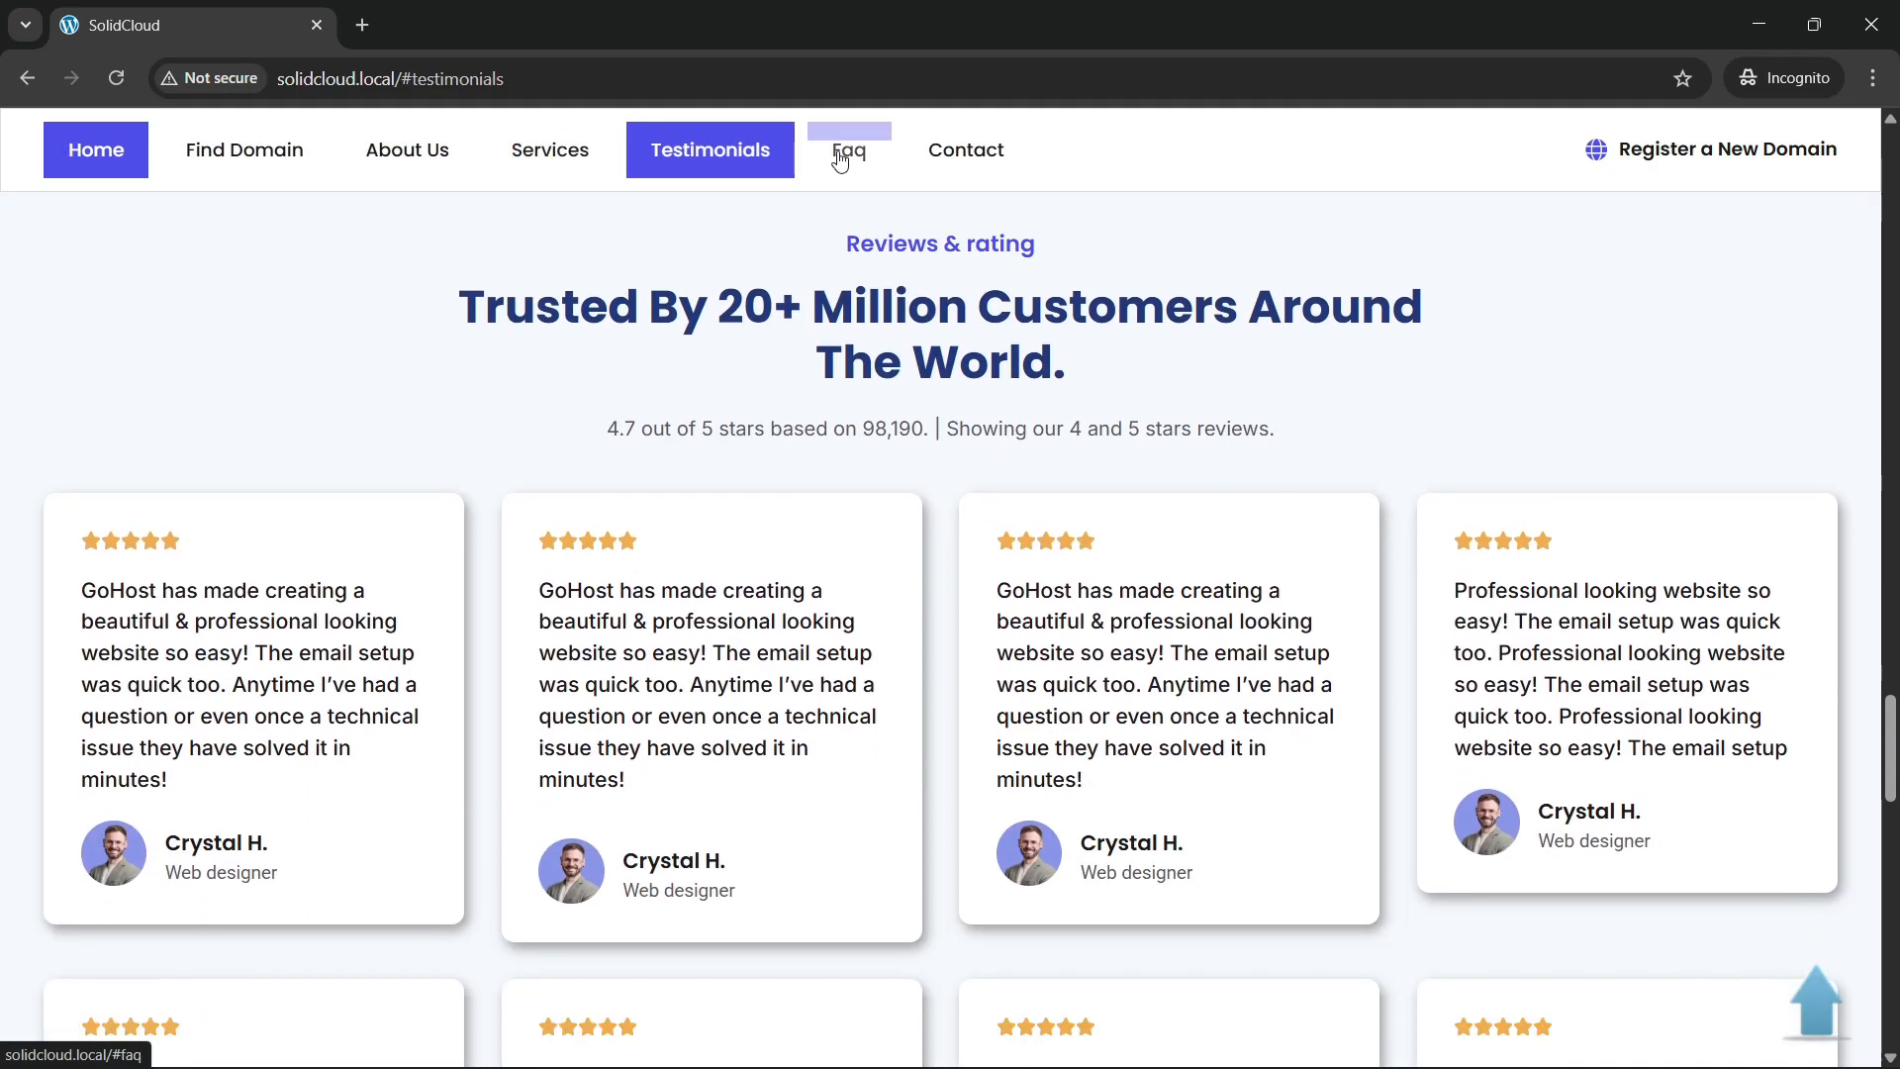
{"action": "left_click", "coordinate": [839, 159]}
{"action": "left_click", "coordinate": [998, 156]}
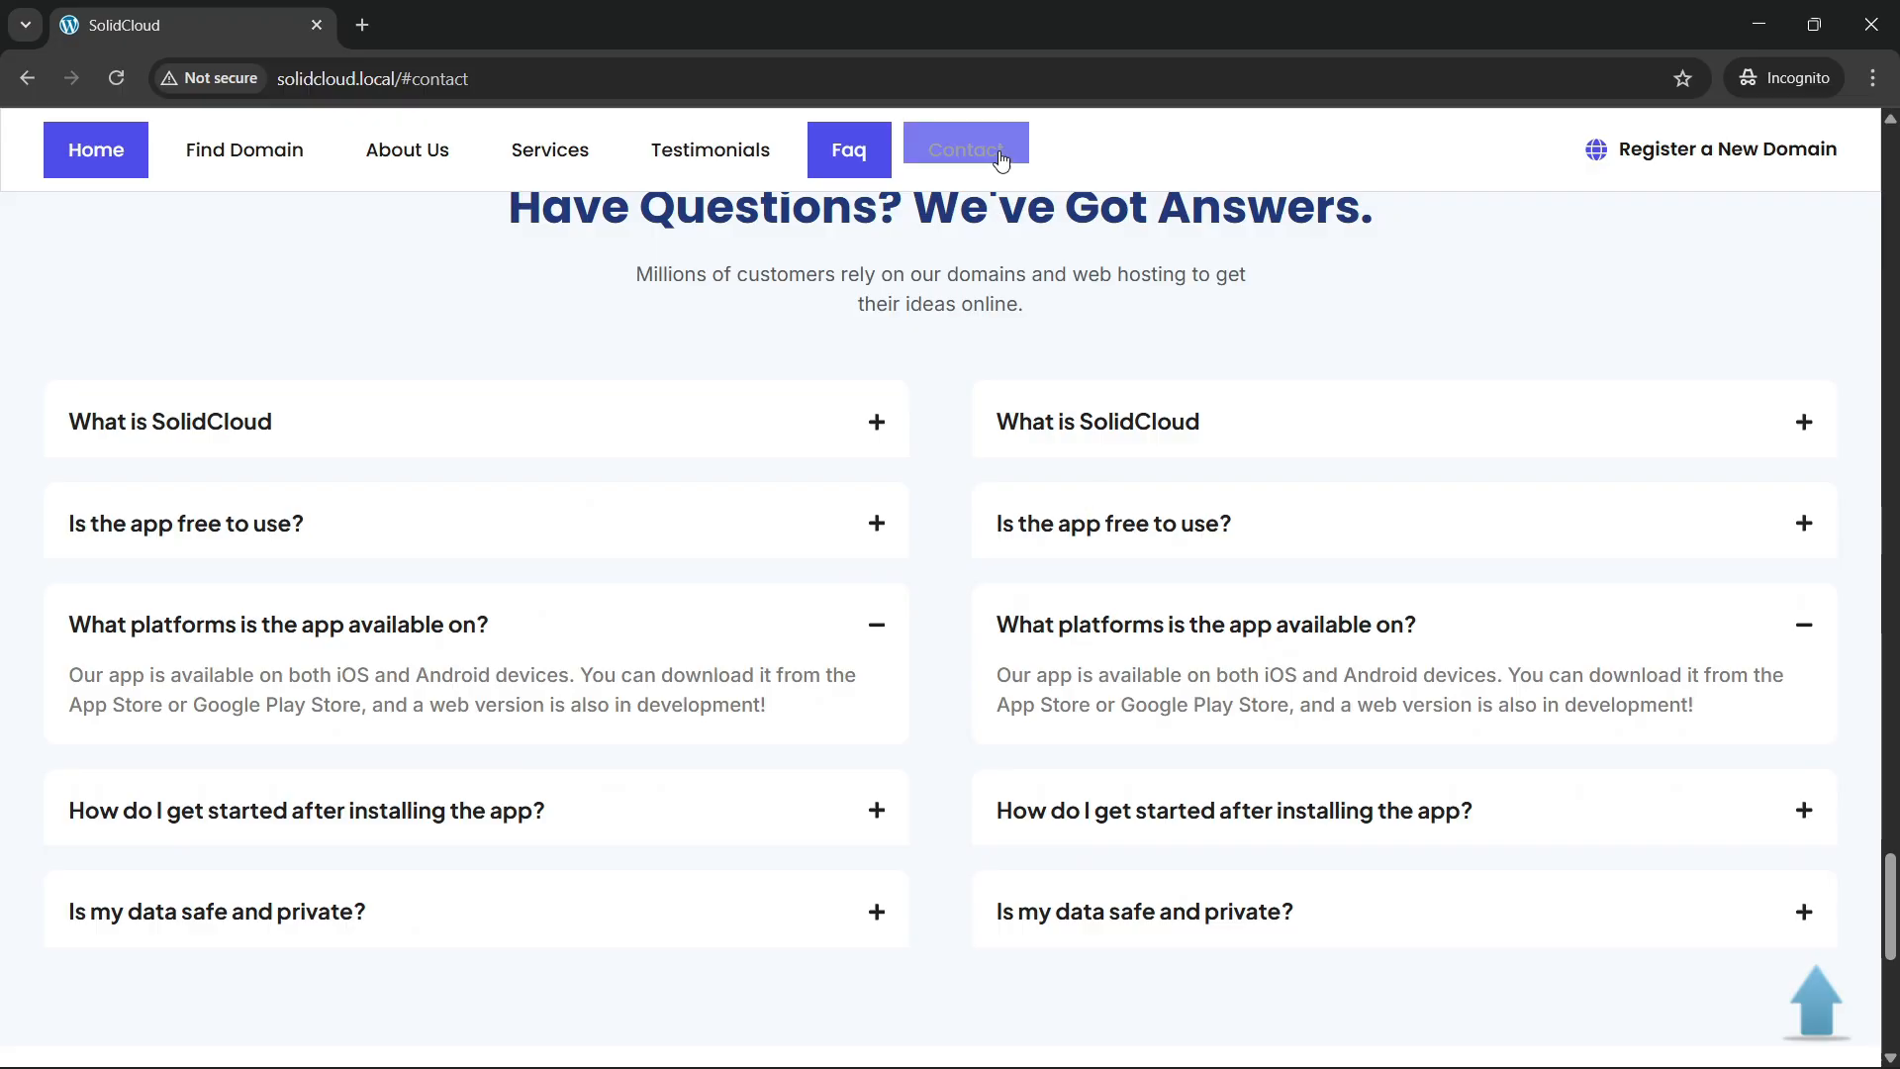
{"action": "scroll", "coordinate": [1184, 822], "scroll_direction": "down", "scroll_amount": 7}
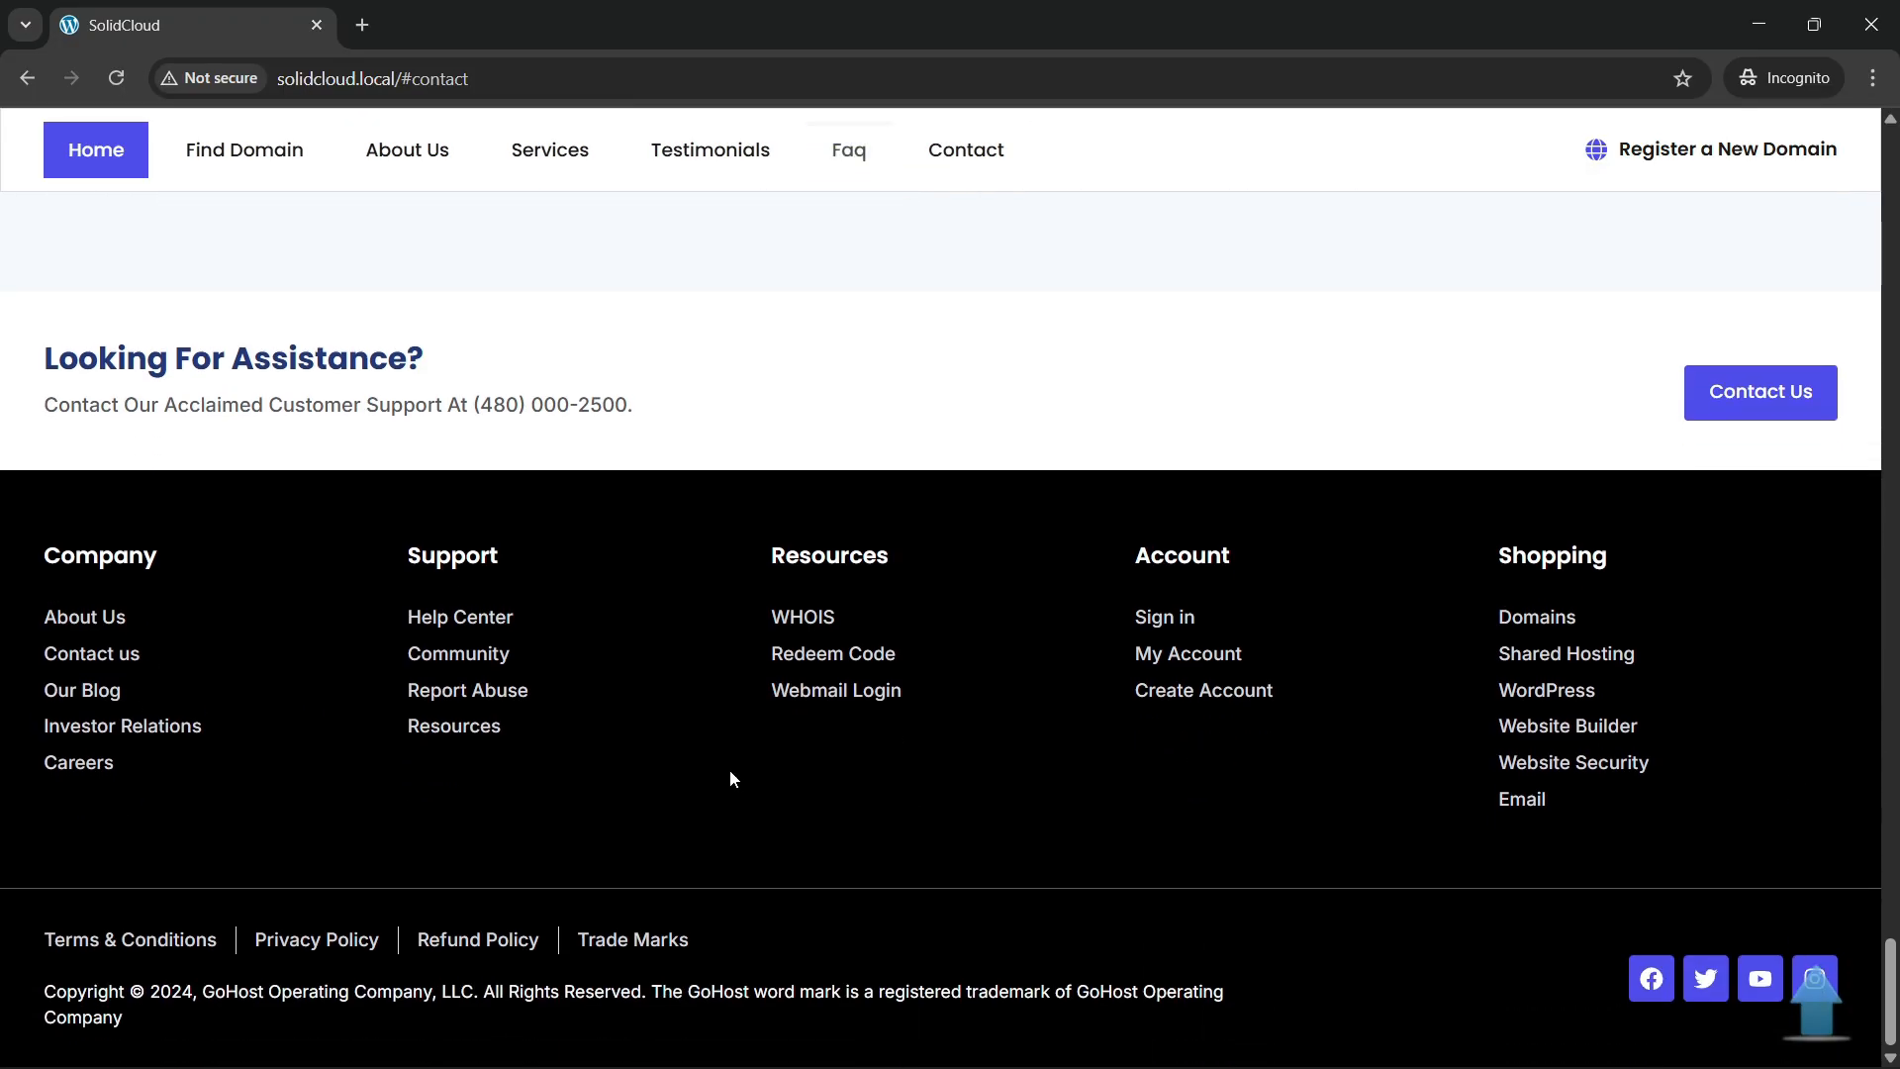
Open Chrome DevTools on the homepage using Inspect from the context menu.
{"action": "key", "text": "Home"}
{"action": "right_click", "coordinate": [550, 428]}
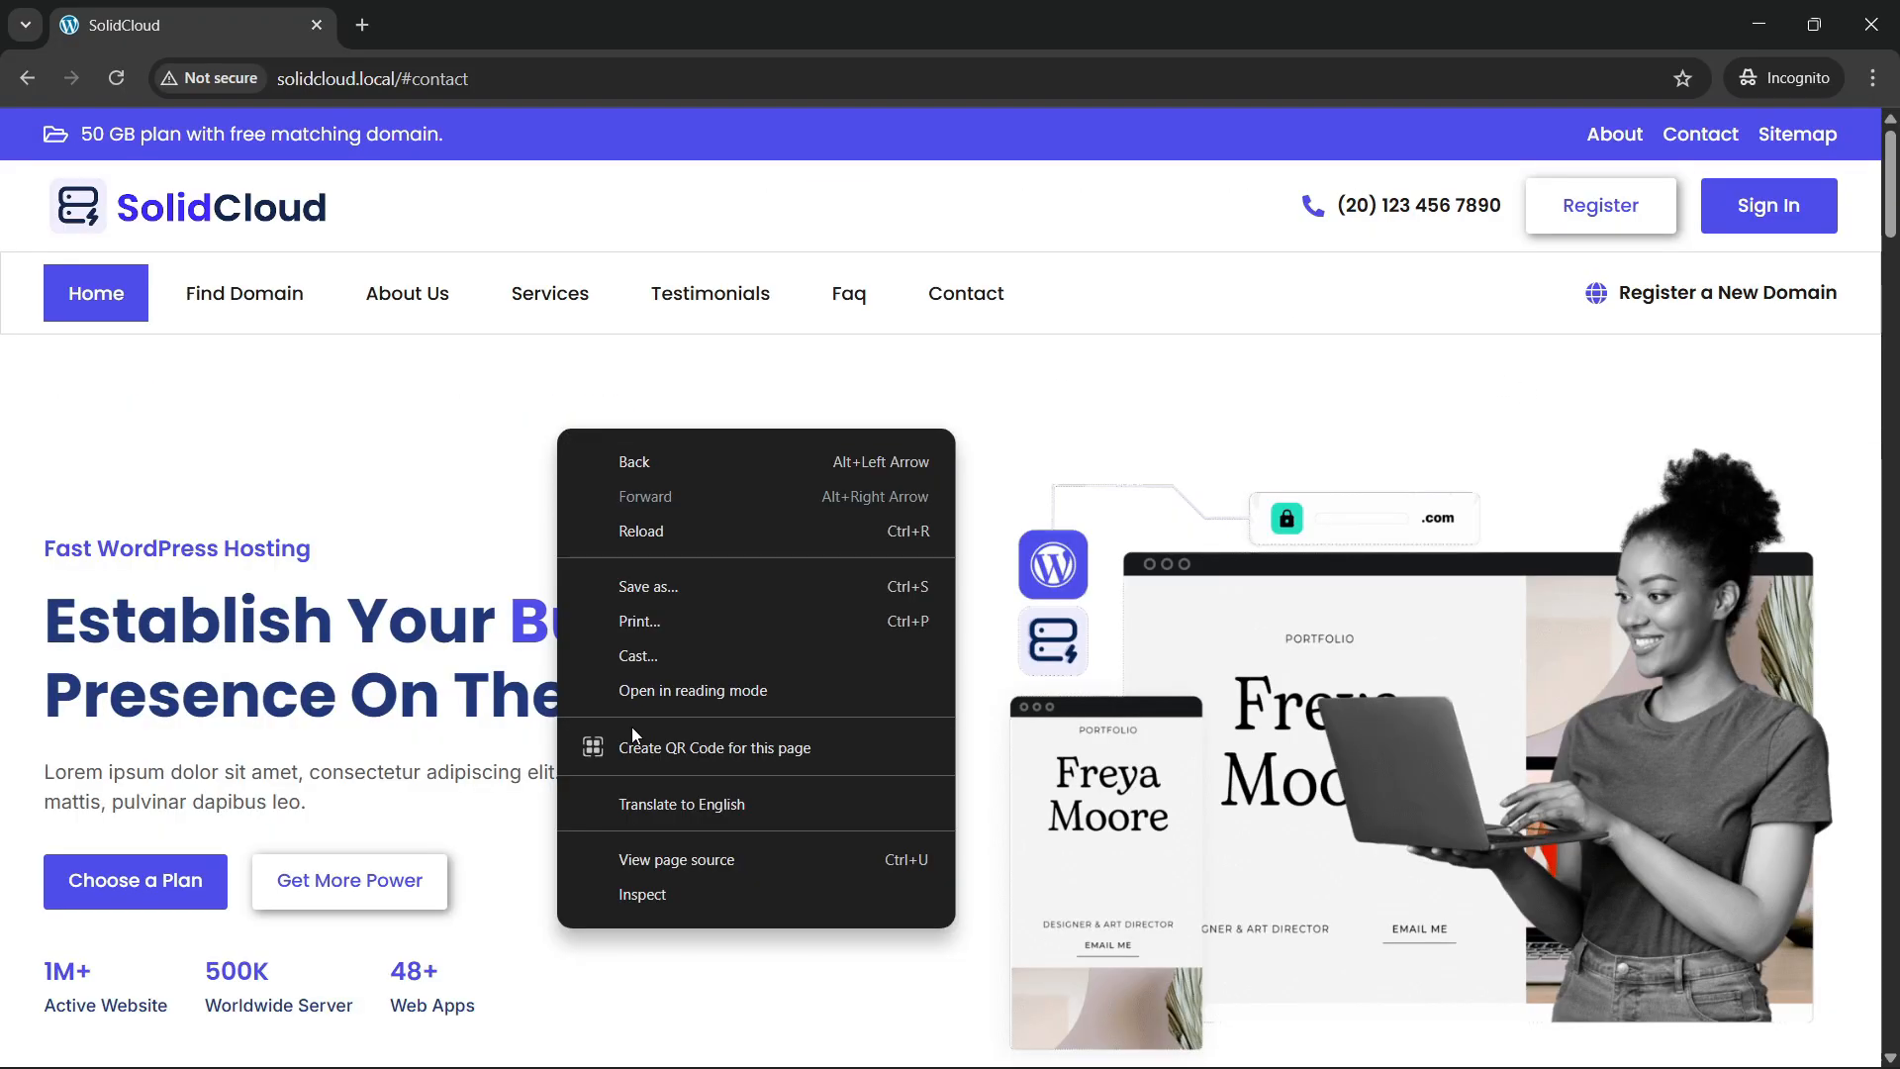
{"action": "left_click", "coordinate": [628, 893]}
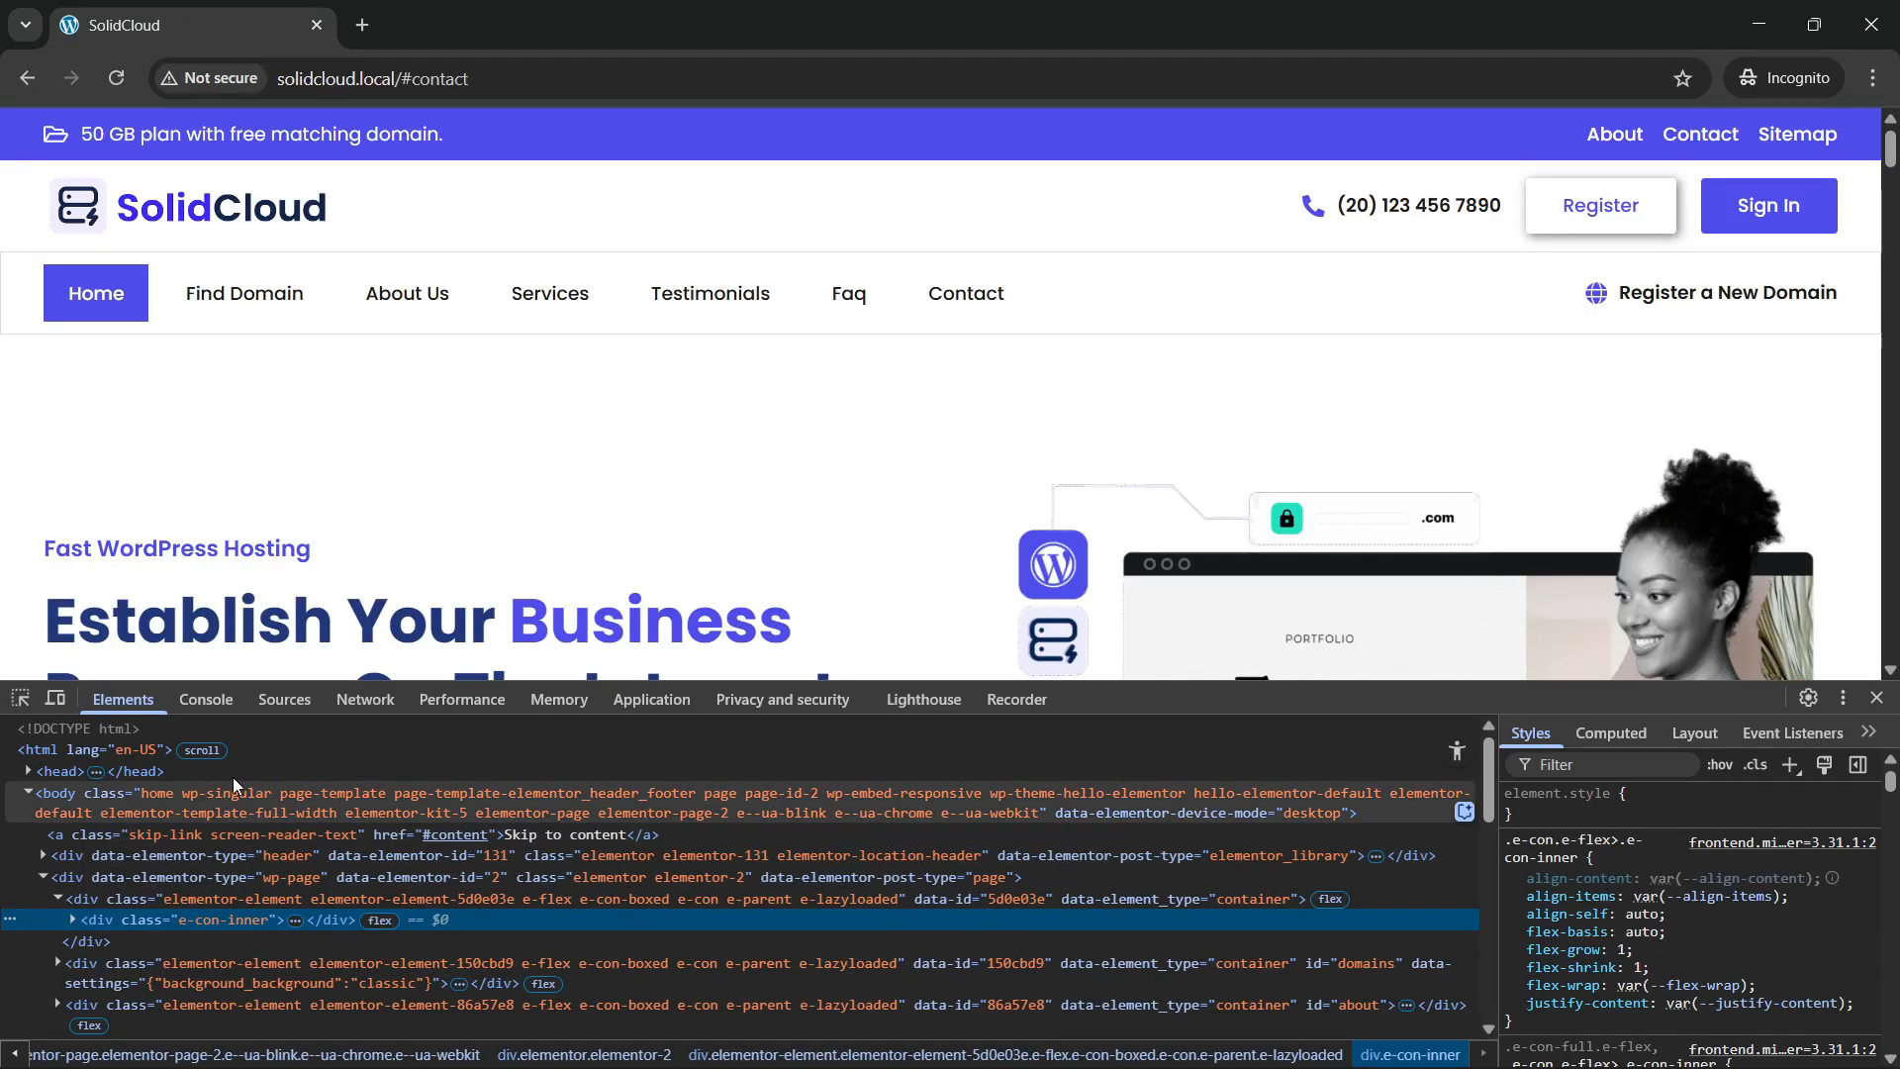
Turn on the device toolbar, dock DevTools to the right, and size the viewport to 420 px.
{"action": "left_click", "coordinate": [55, 698]}
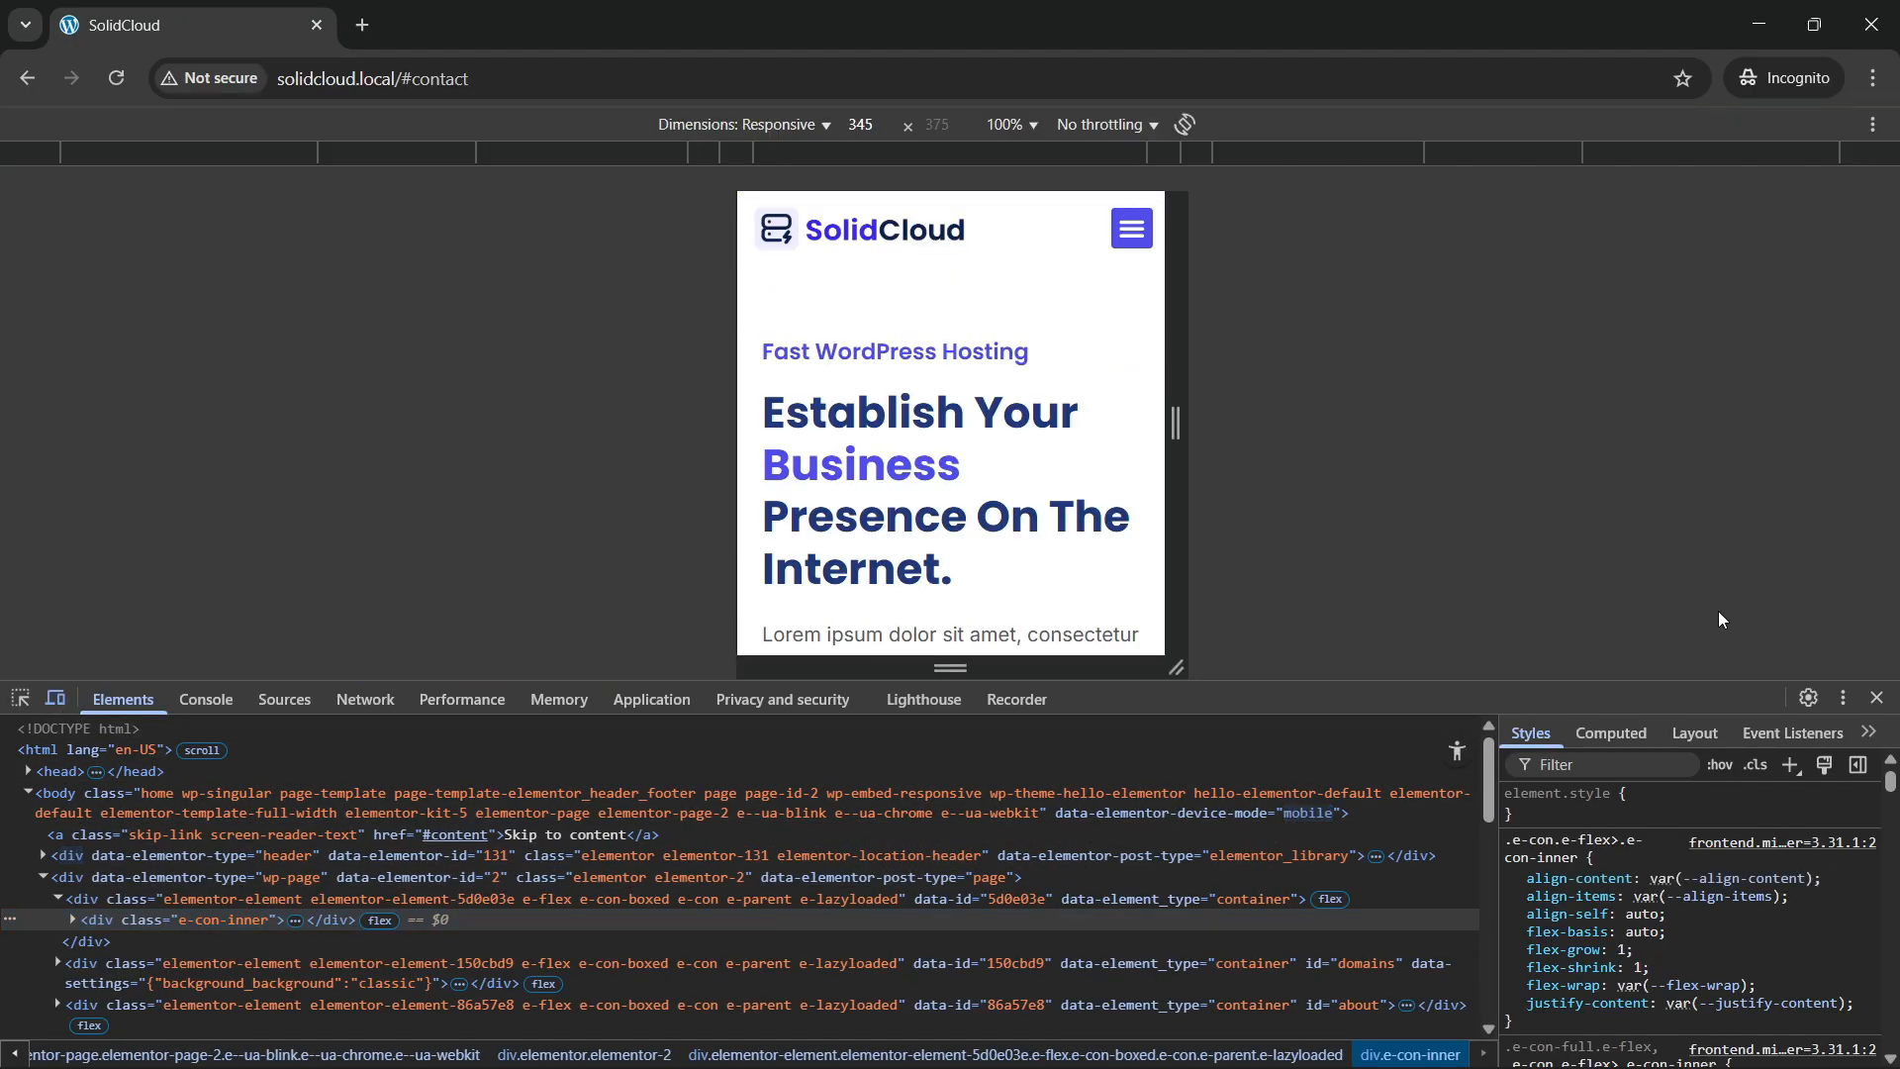
{"action": "left_click", "coordinate": [1842, 697]}
{"action": "left_click", "coordinate": [1855, 738]}
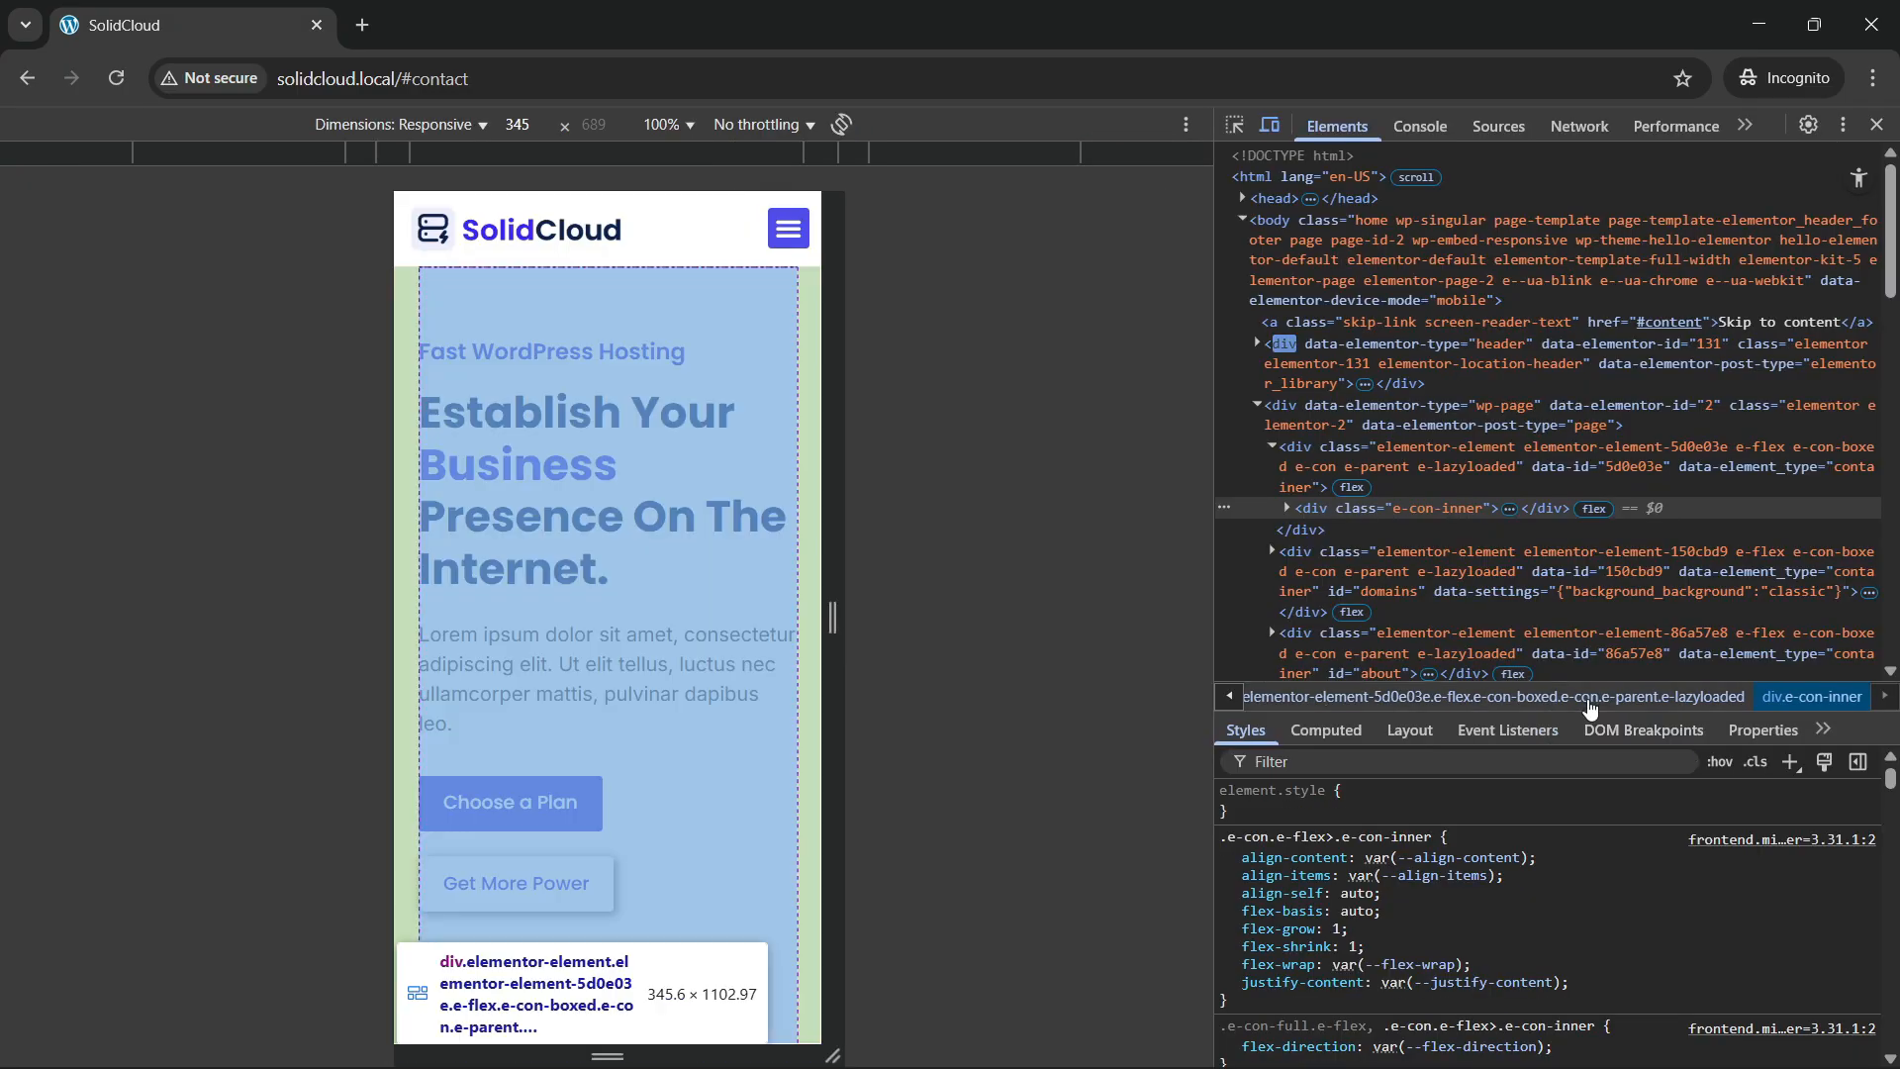
{"action": "scroll", "coordinate": [606, 615], "scroll_direction": "down", "scroll_amount": 5}
{"action": "scroll", "coordinate": [602, 614], "scroll_direction": "up", "scroll_amount": 5}
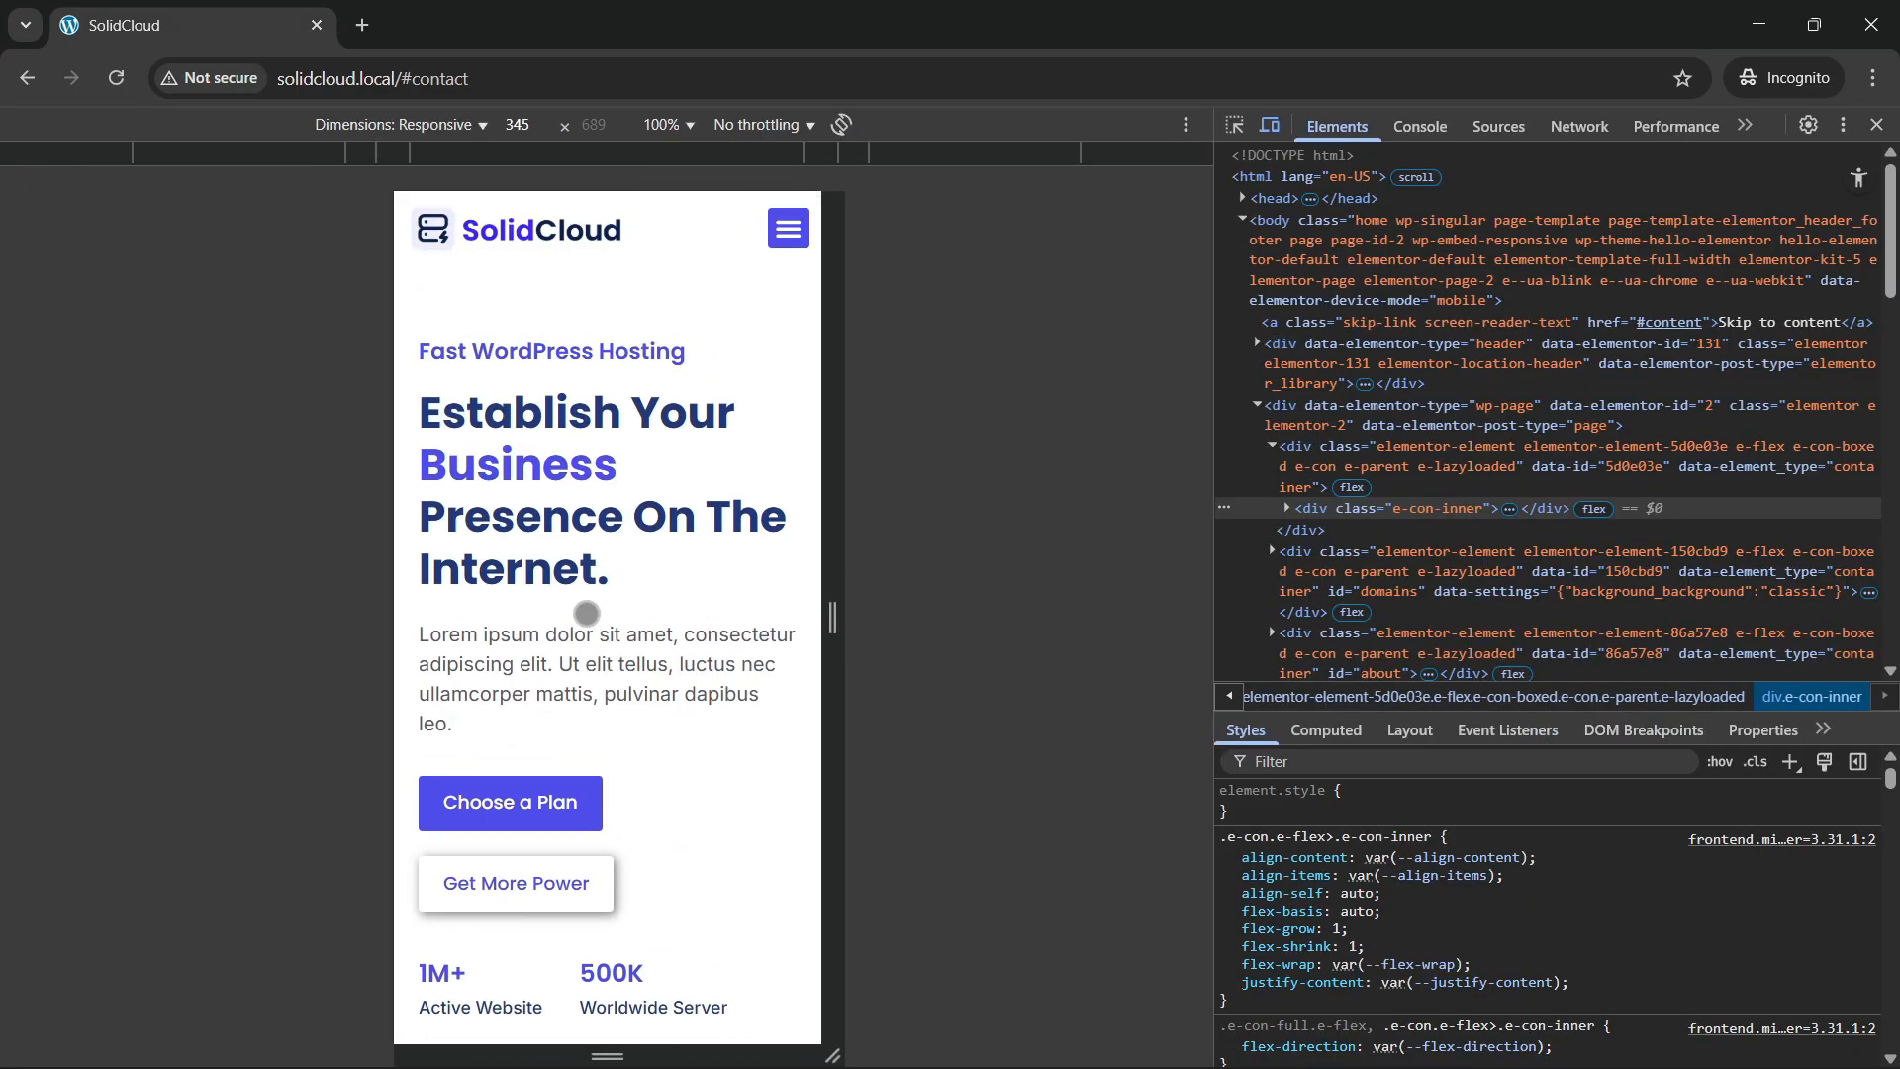
{"action": "left_click_drag", "start_coordinate": [384, 616], "coordinate": [342, 673]}
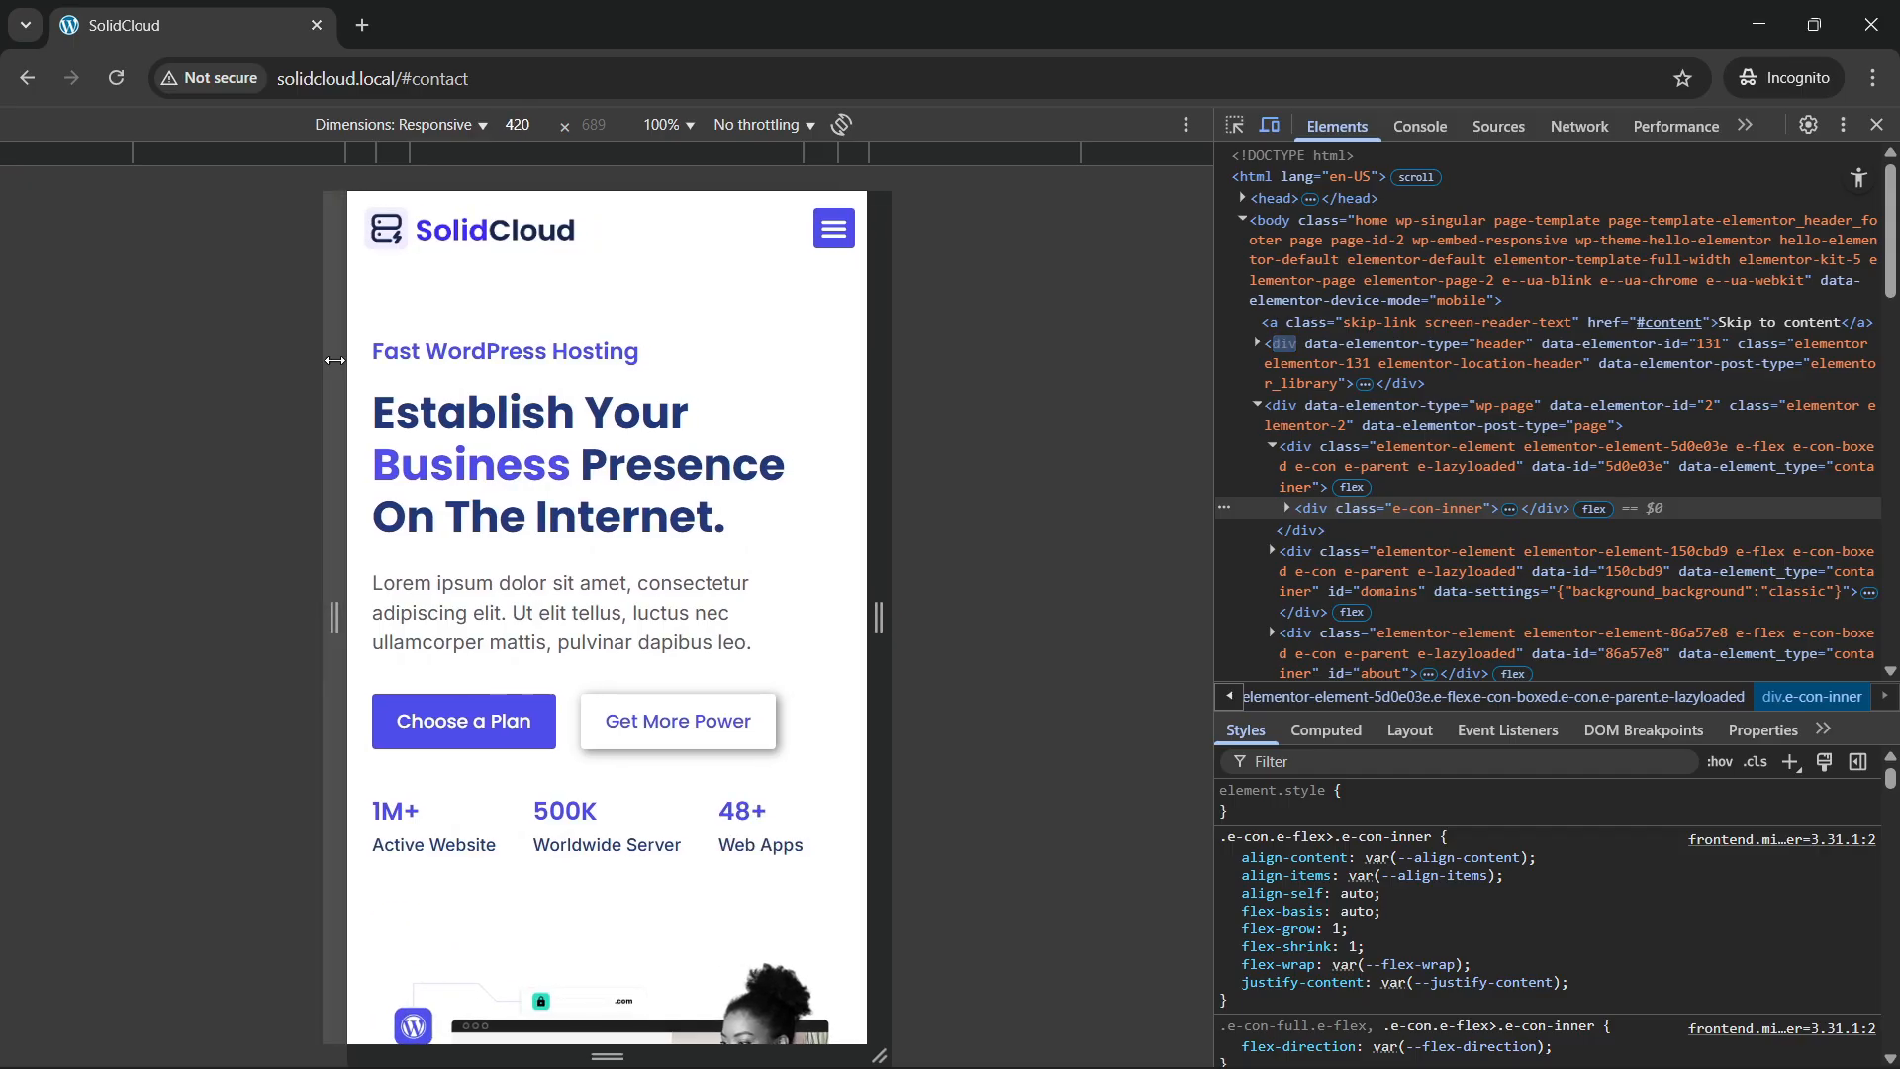
Reload the 420 px mobile preview and scroll down through the page to the FAQ.
{"action": "left_click", "coordinate": [116, 78]}
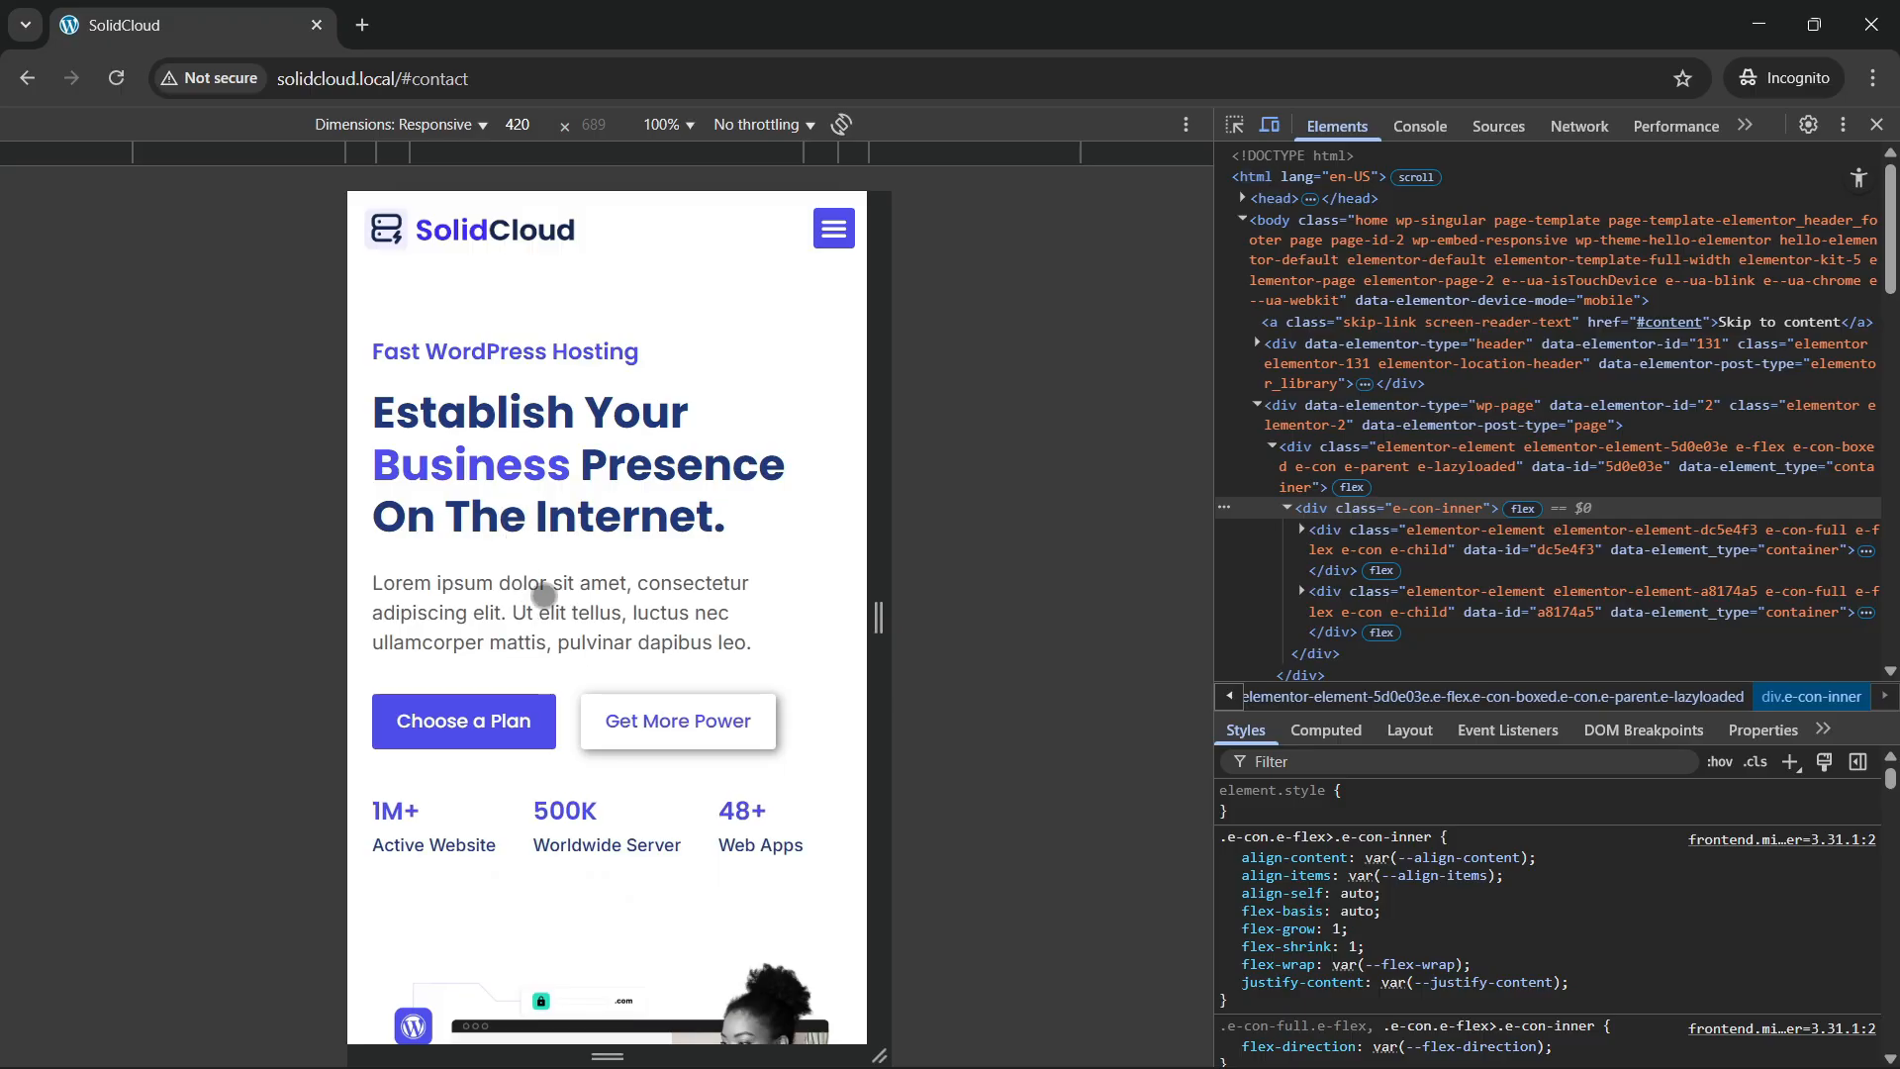
{"action": "scroll", "coordinate": [543, 601], "scroll_direction": "down", "scroll_amount": 10}
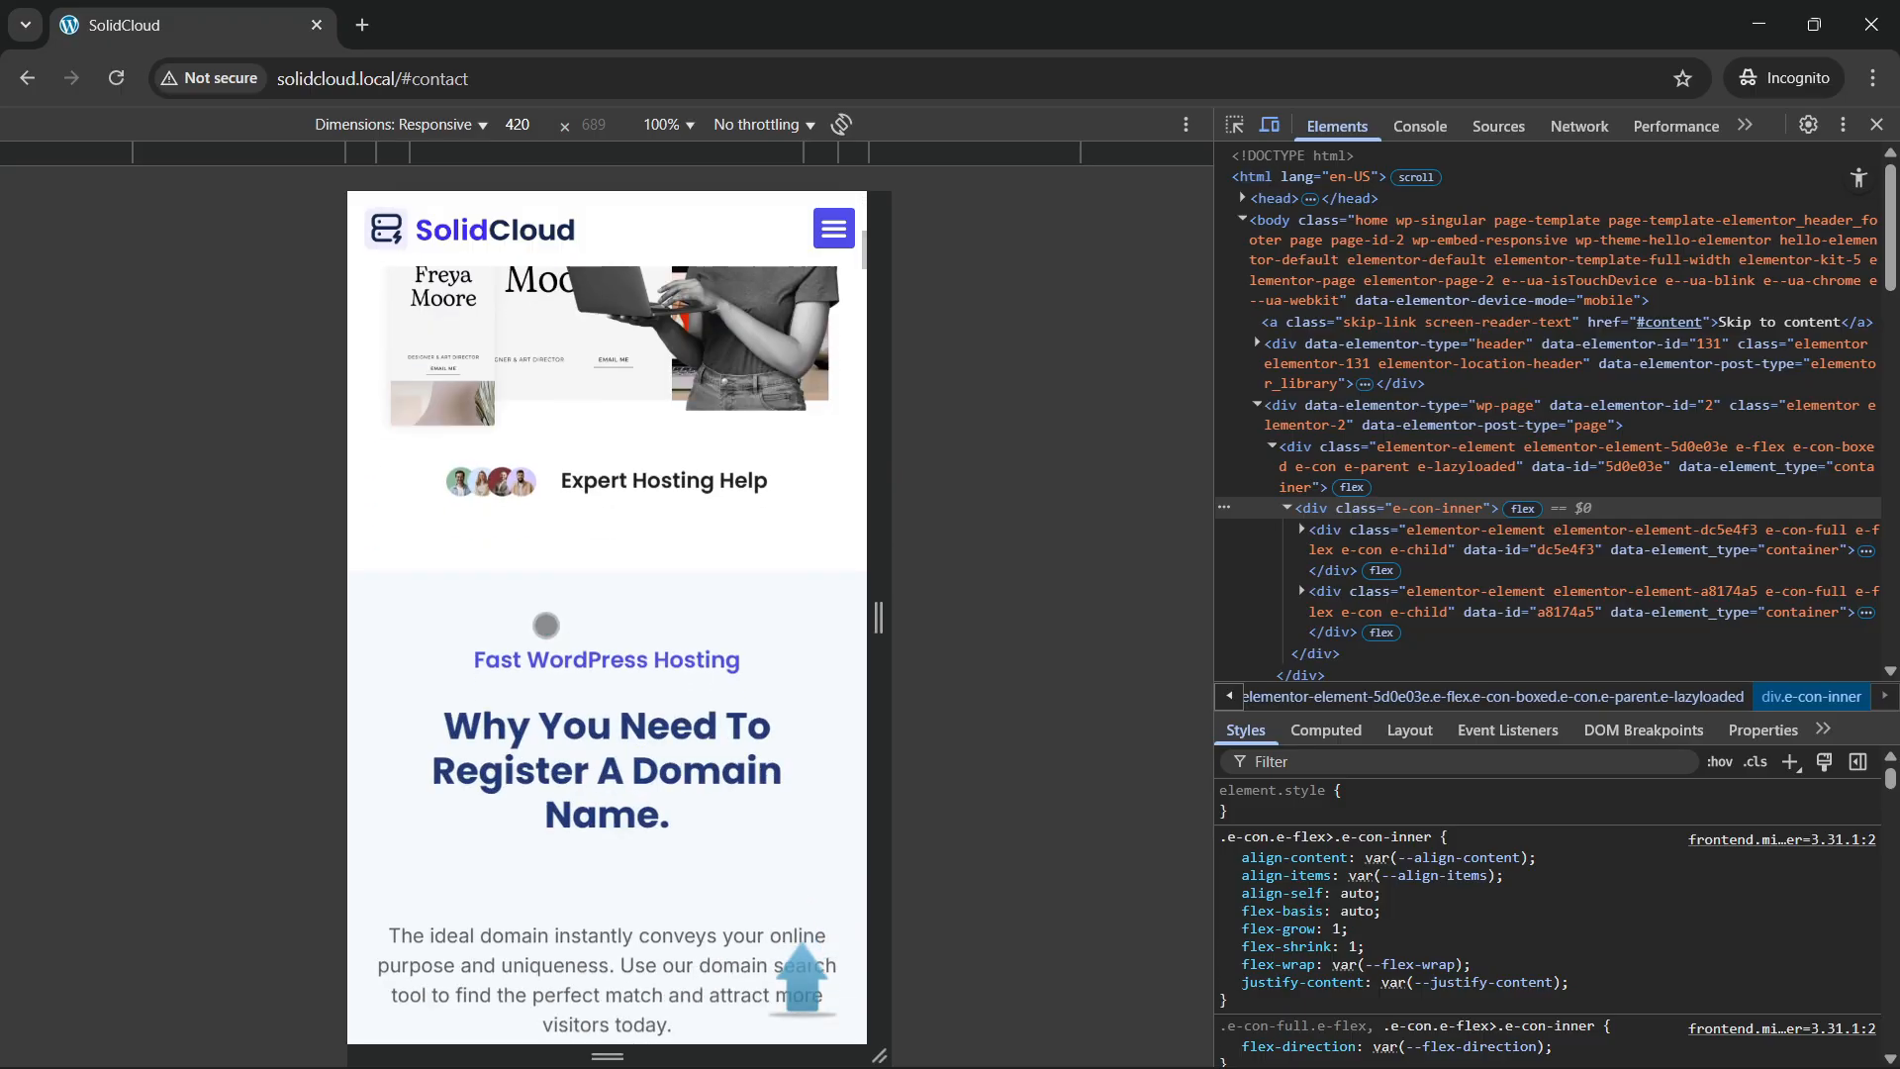
{"action": "scroll", "coordinate": [561, 641], "scroll_direction": "down", "scroll_amount": 7}
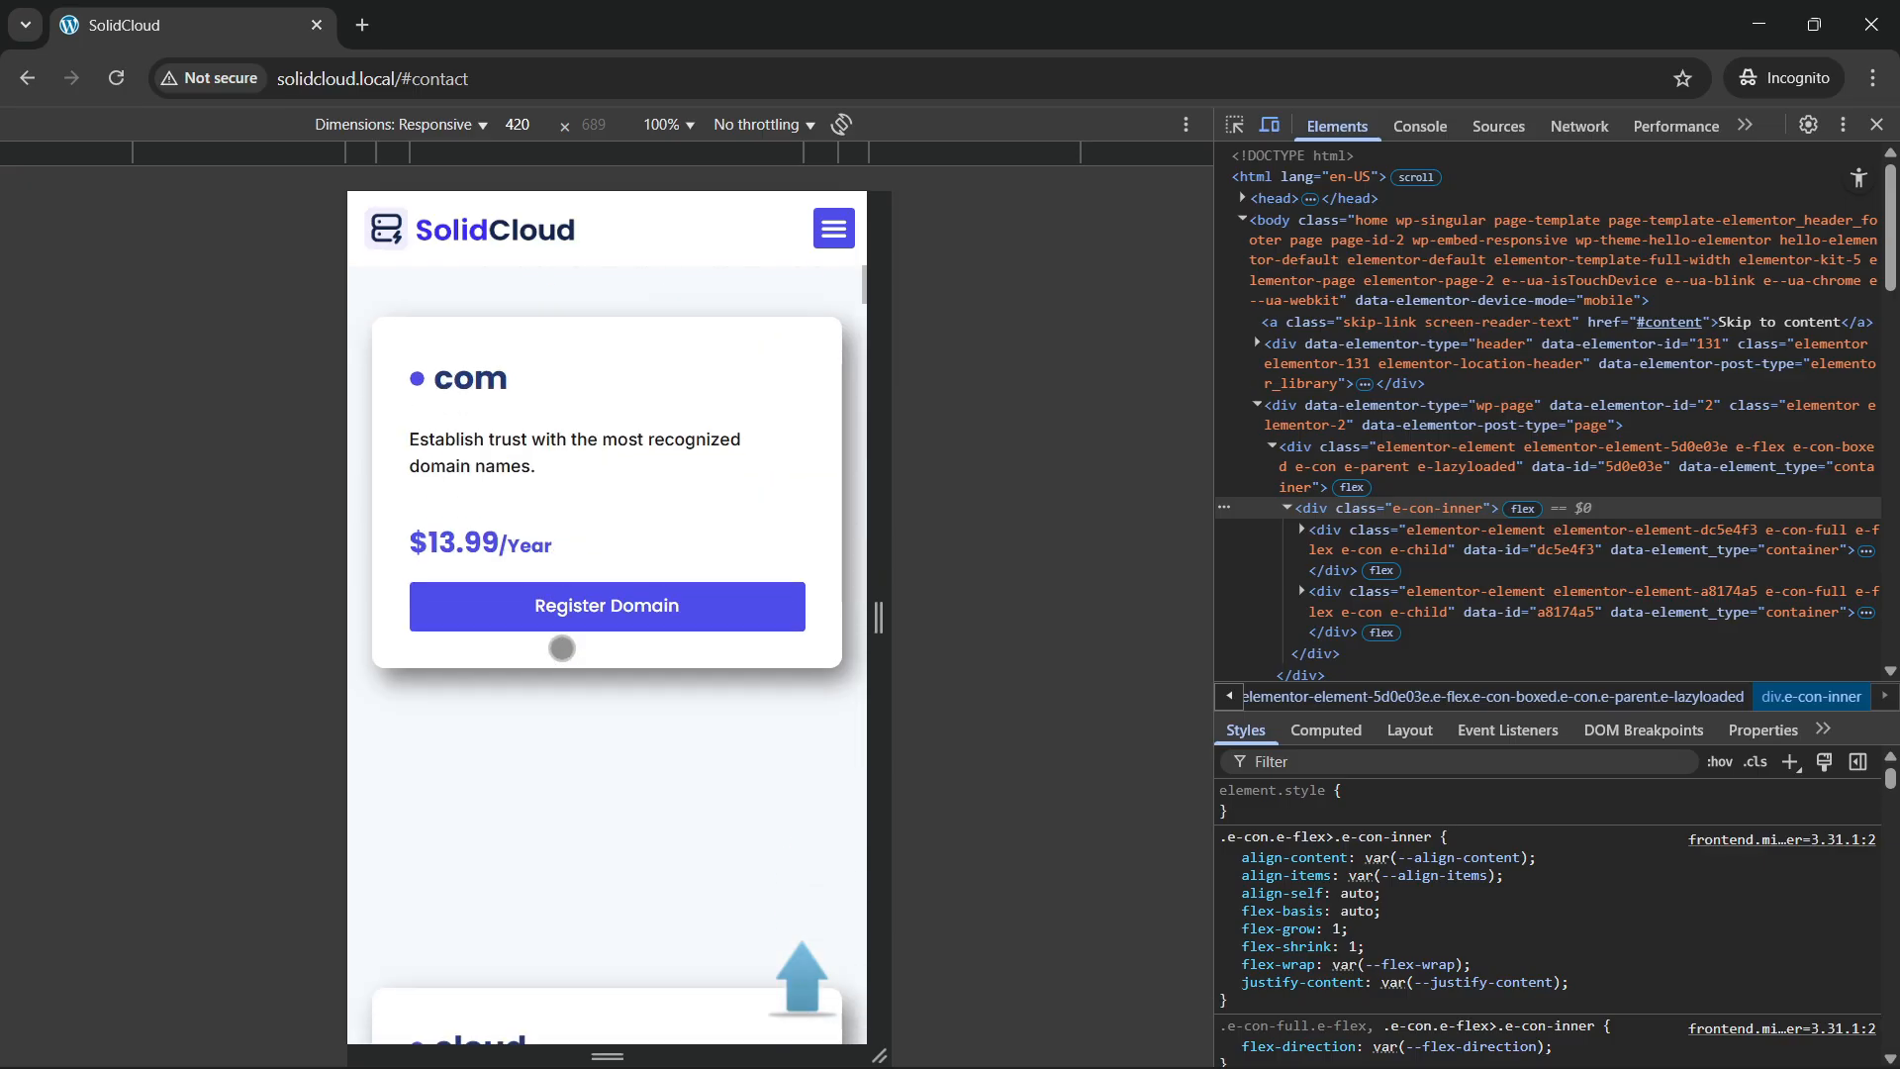
{"action": "scroll", "coordinate": [561, 656], "scroll_direction": "down", "scroll_amount": 12}
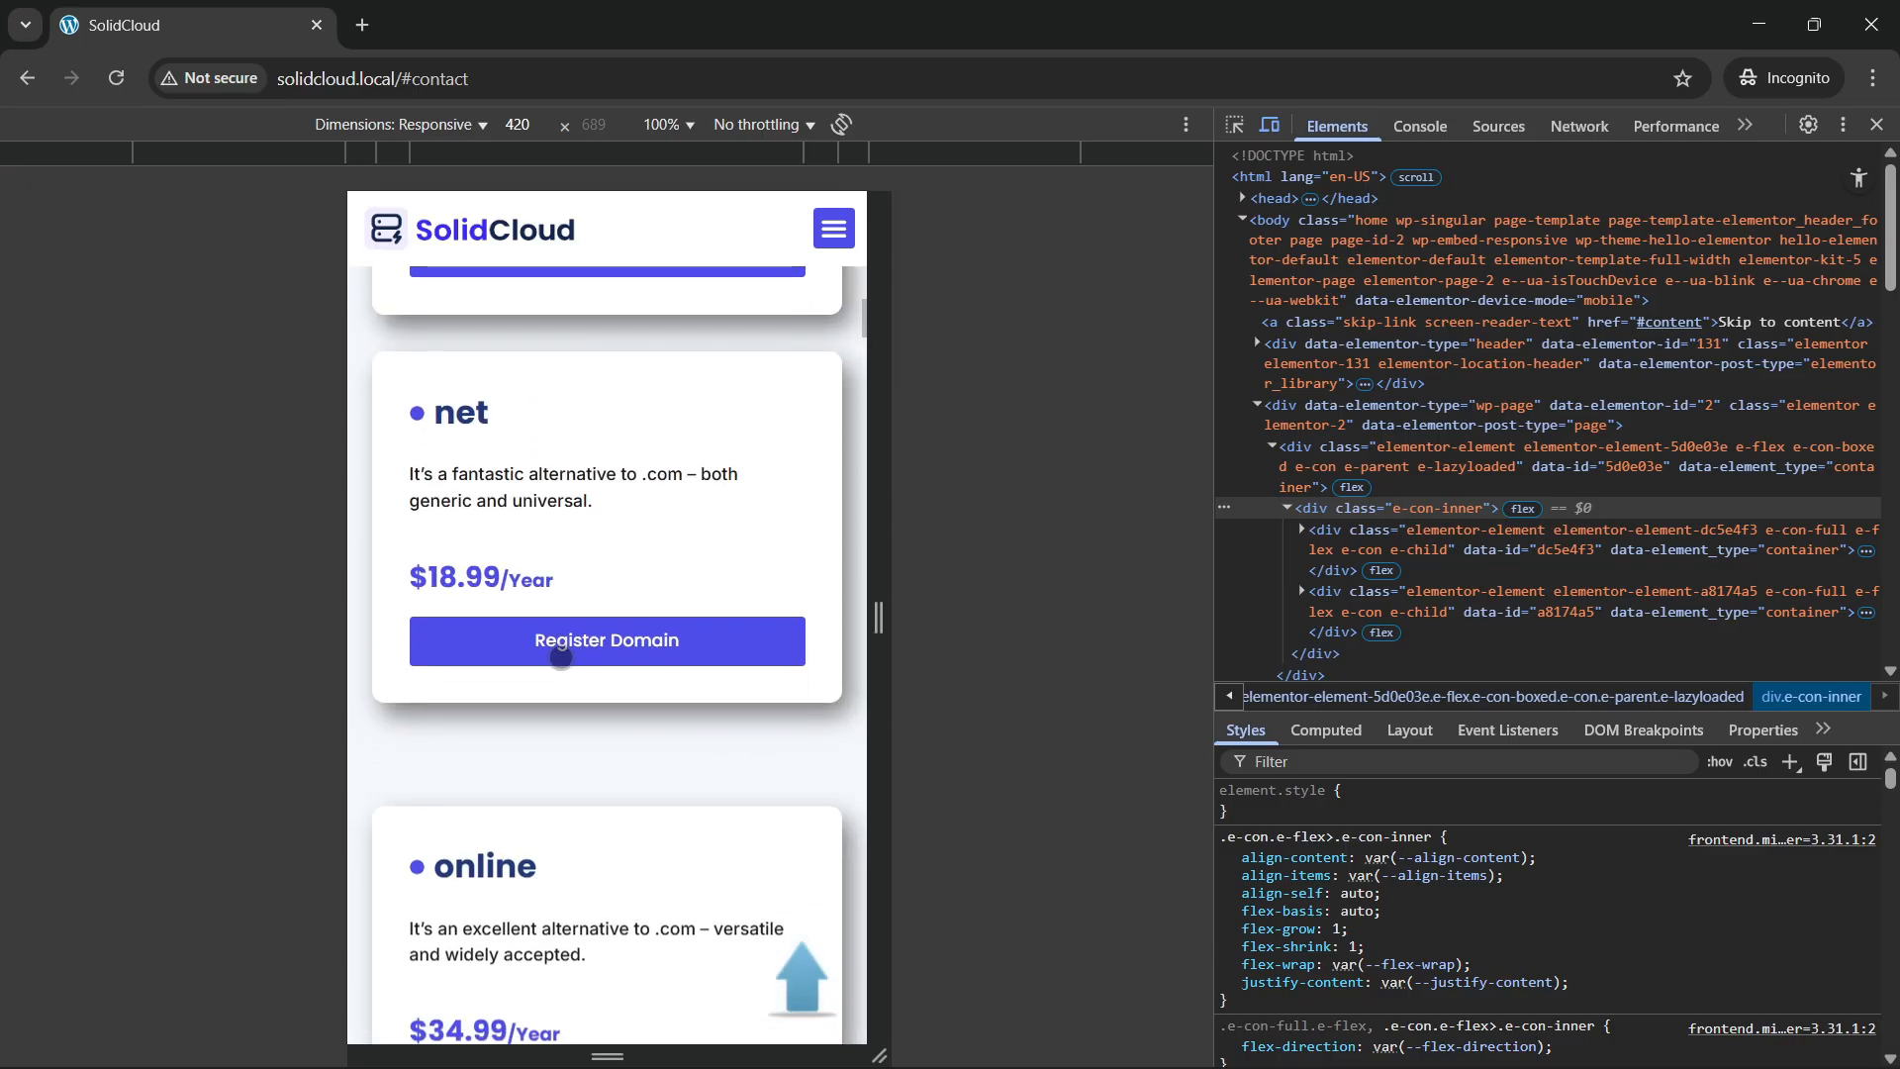
{"action": "scroll", "coordinate": [560, 657], "scroll_direction": "down", "scroll_amount": 12}
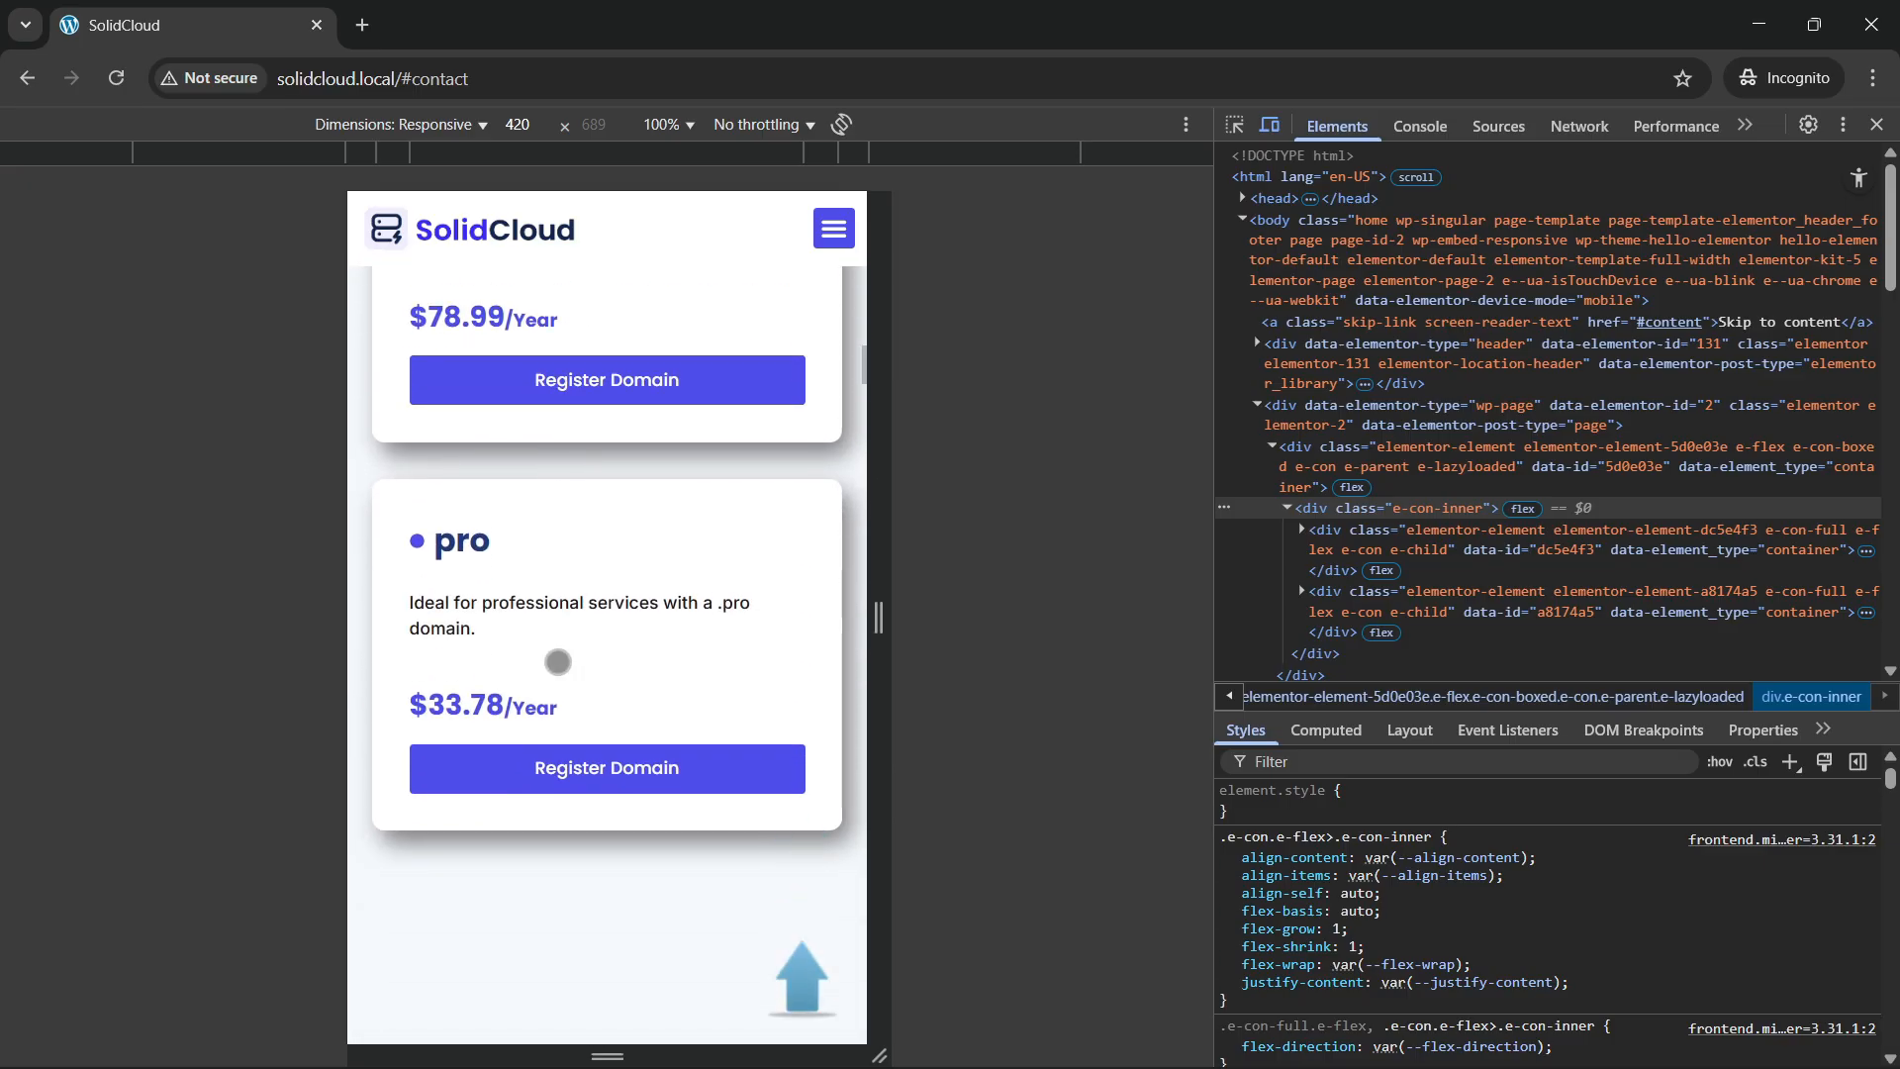
{"action": "scroll", "coordinate": [555, 665], "scroll_direction": "down", "scroll_amount": 10}
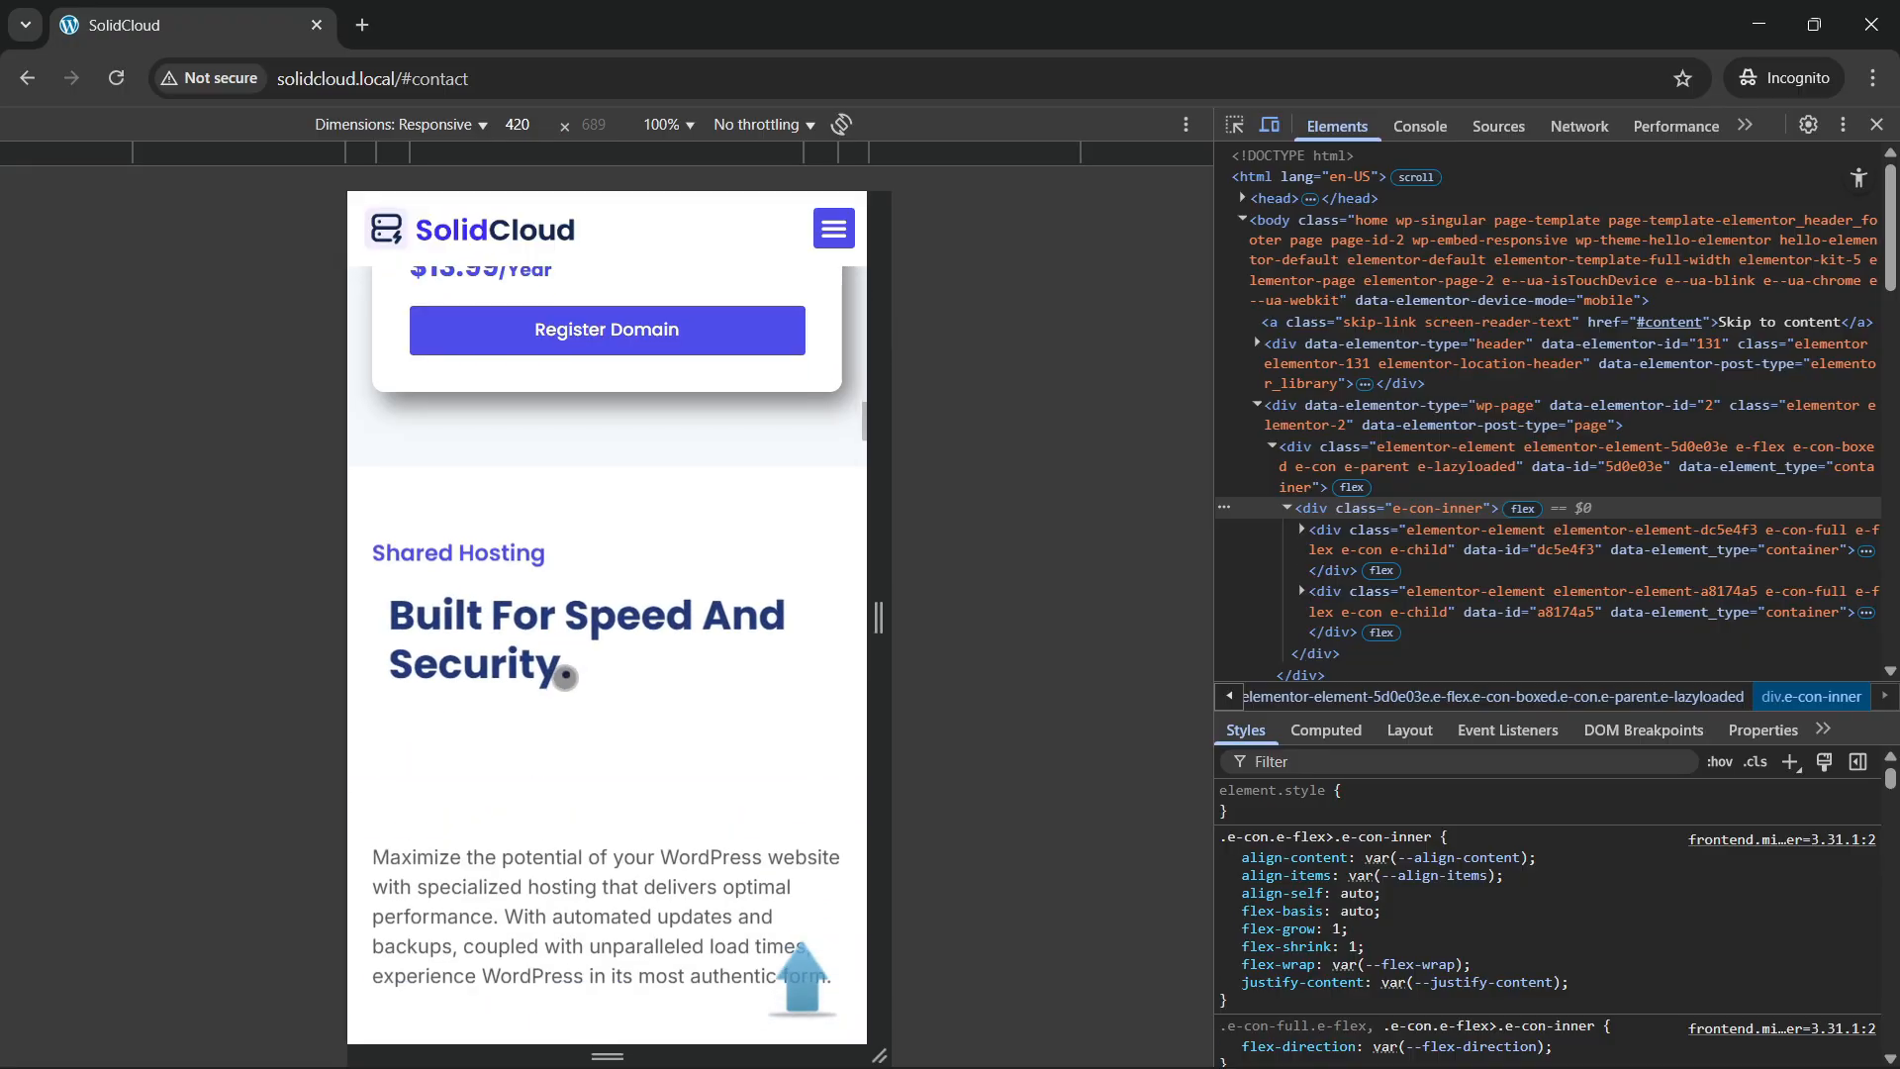
{"action": "scroll", "coordinate": [573, 679], "scroll_direction": "down", "scroll_amount": 3}
{"action": "scroll", "coordinate": [574, 679], "scroll_direction": "down", "scroll_amount": 10}
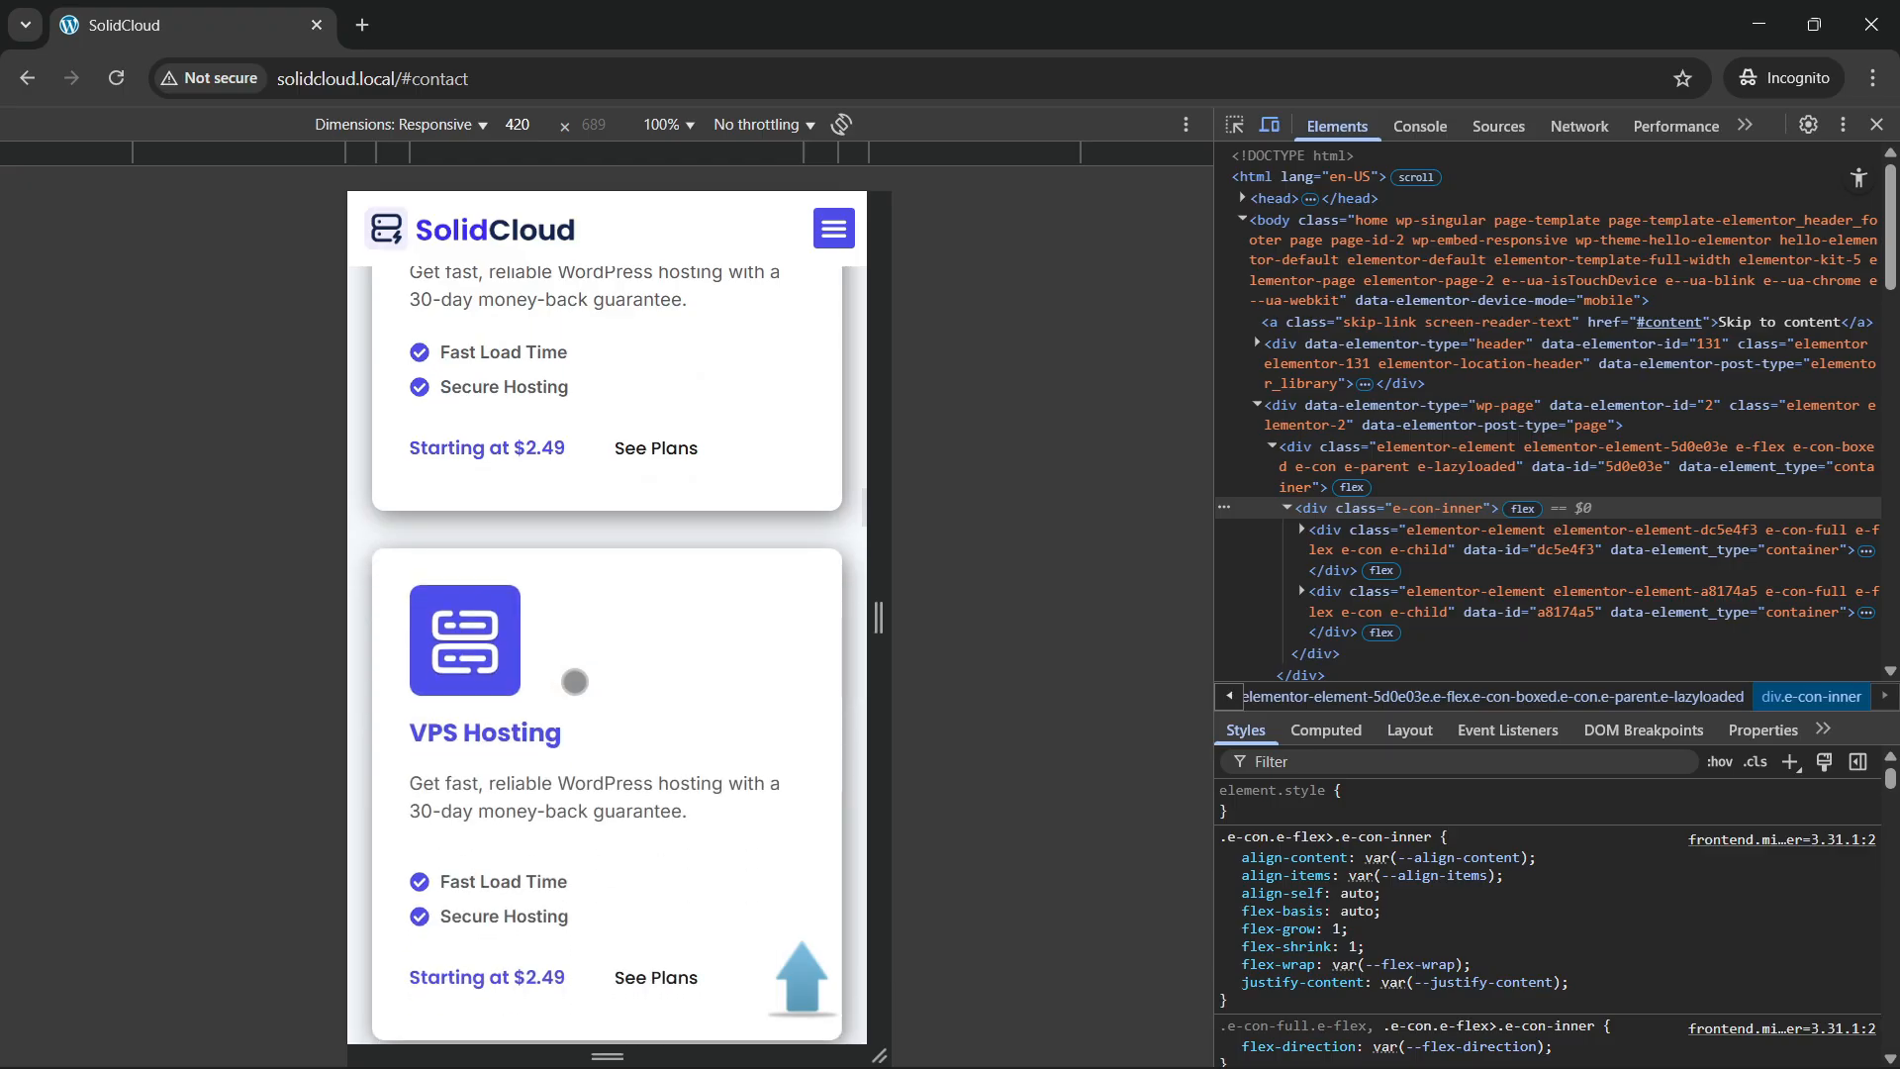
{"action": "scroll", "coordinate": [605, 519], "scroll_direction": "up", "scroll_amount": 5}
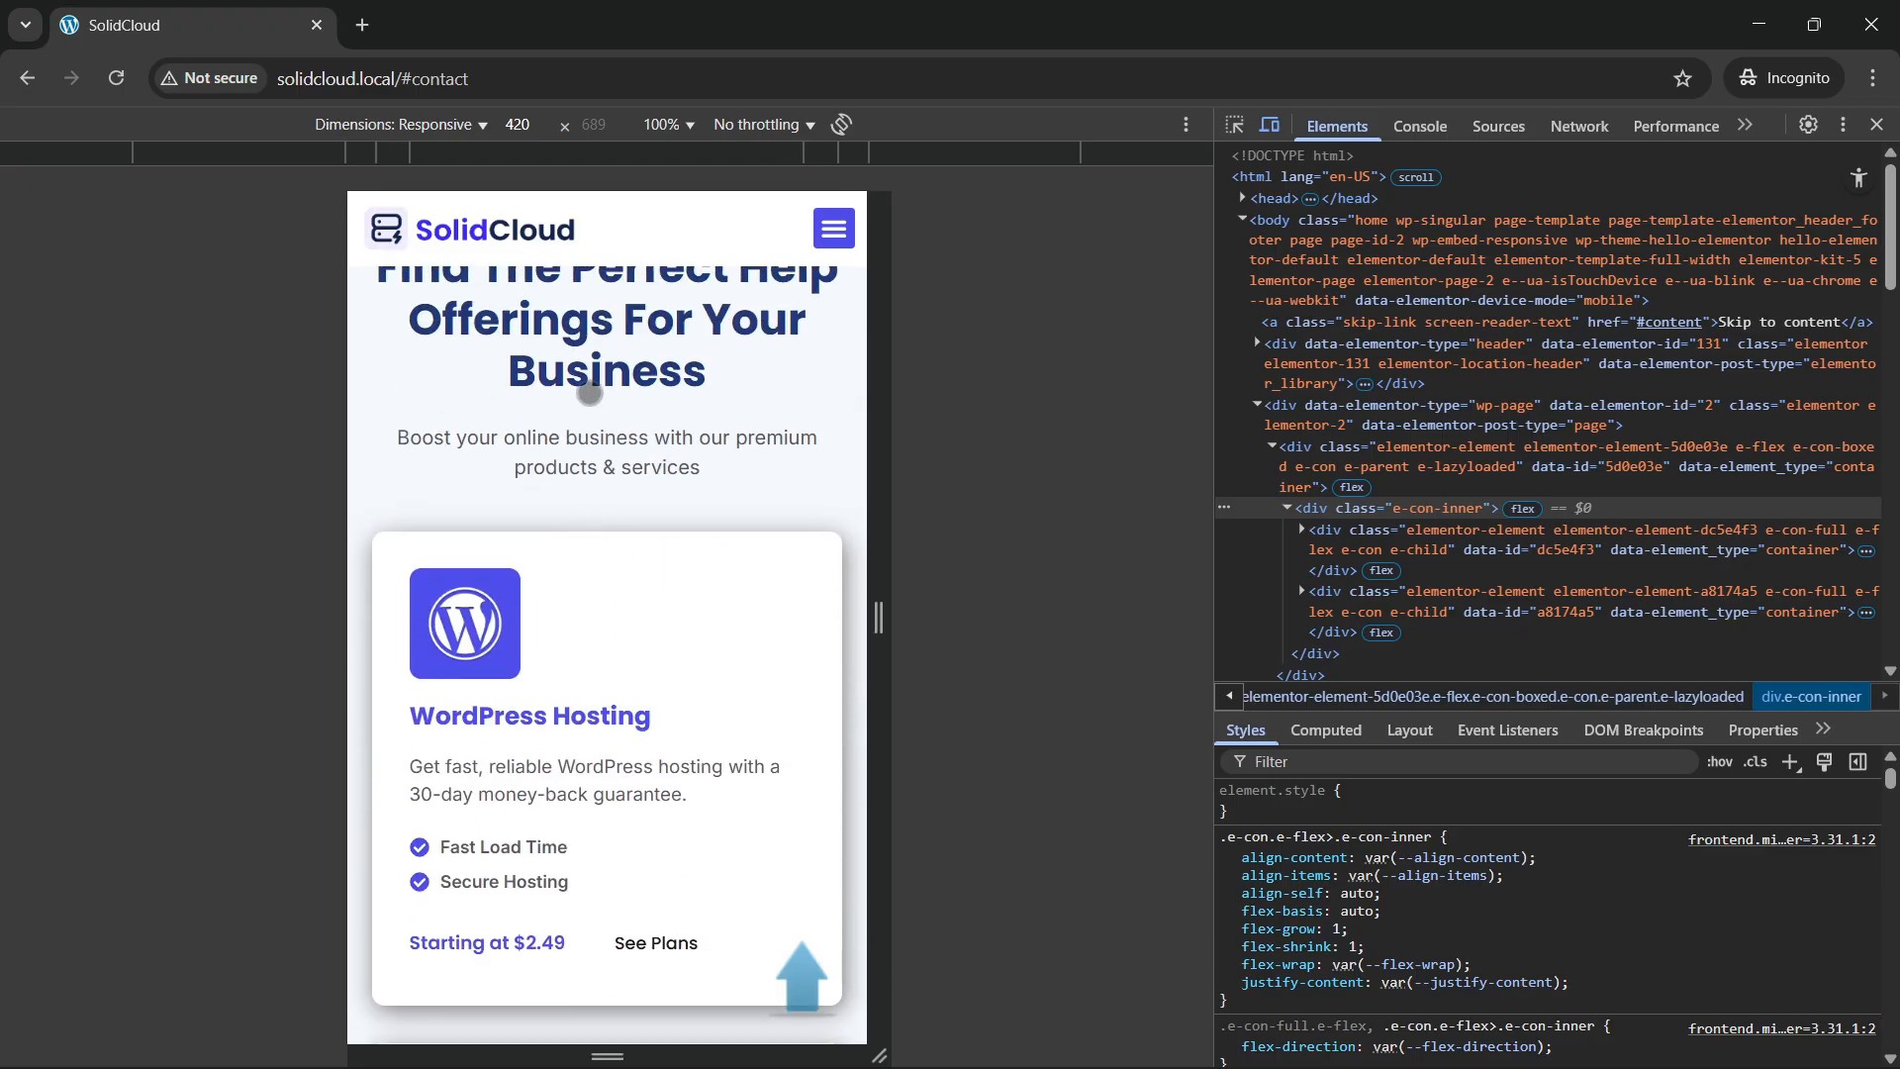
{"action": "scroll", "coordinate": [624, 658], "scroll_direction": "down", "scroll_amount": 11}
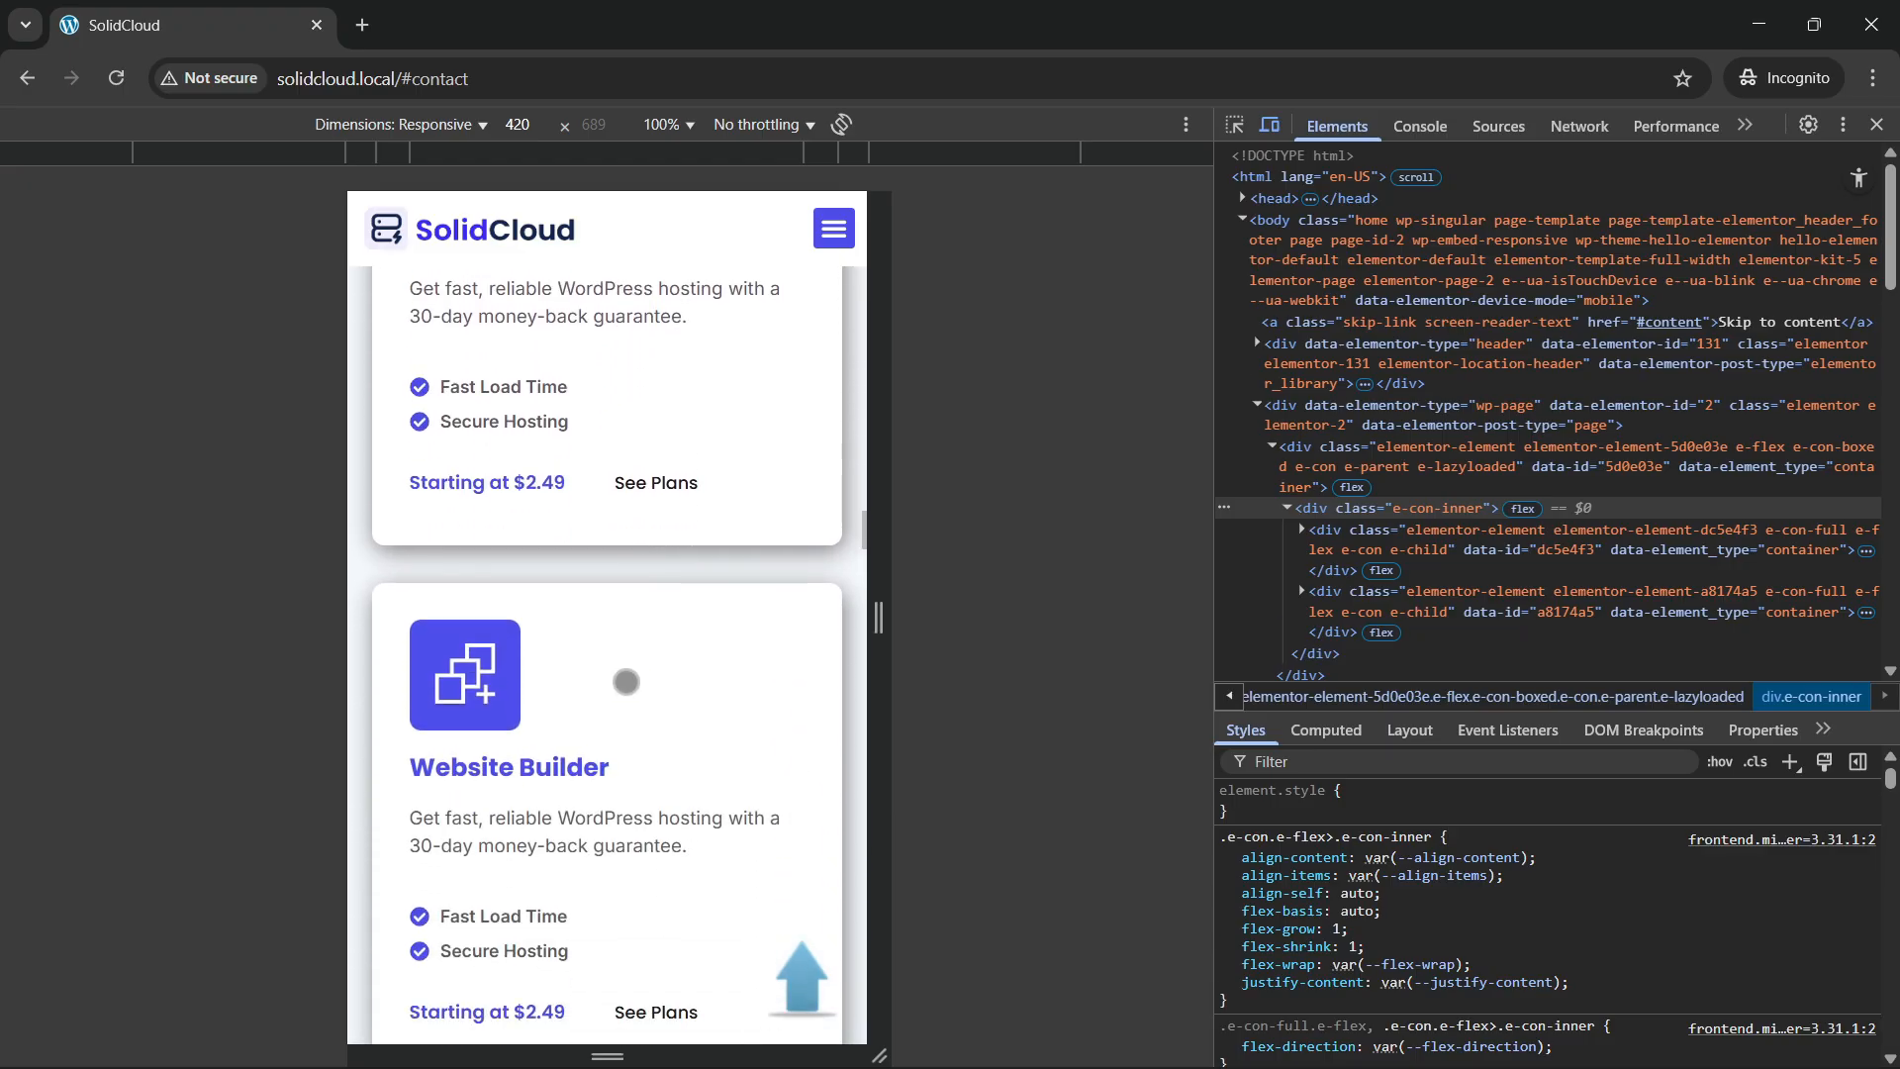
{"action": "scroll", "coordinate": [615, 696], "scroll_direction": "down", "scroll_amount": 8}
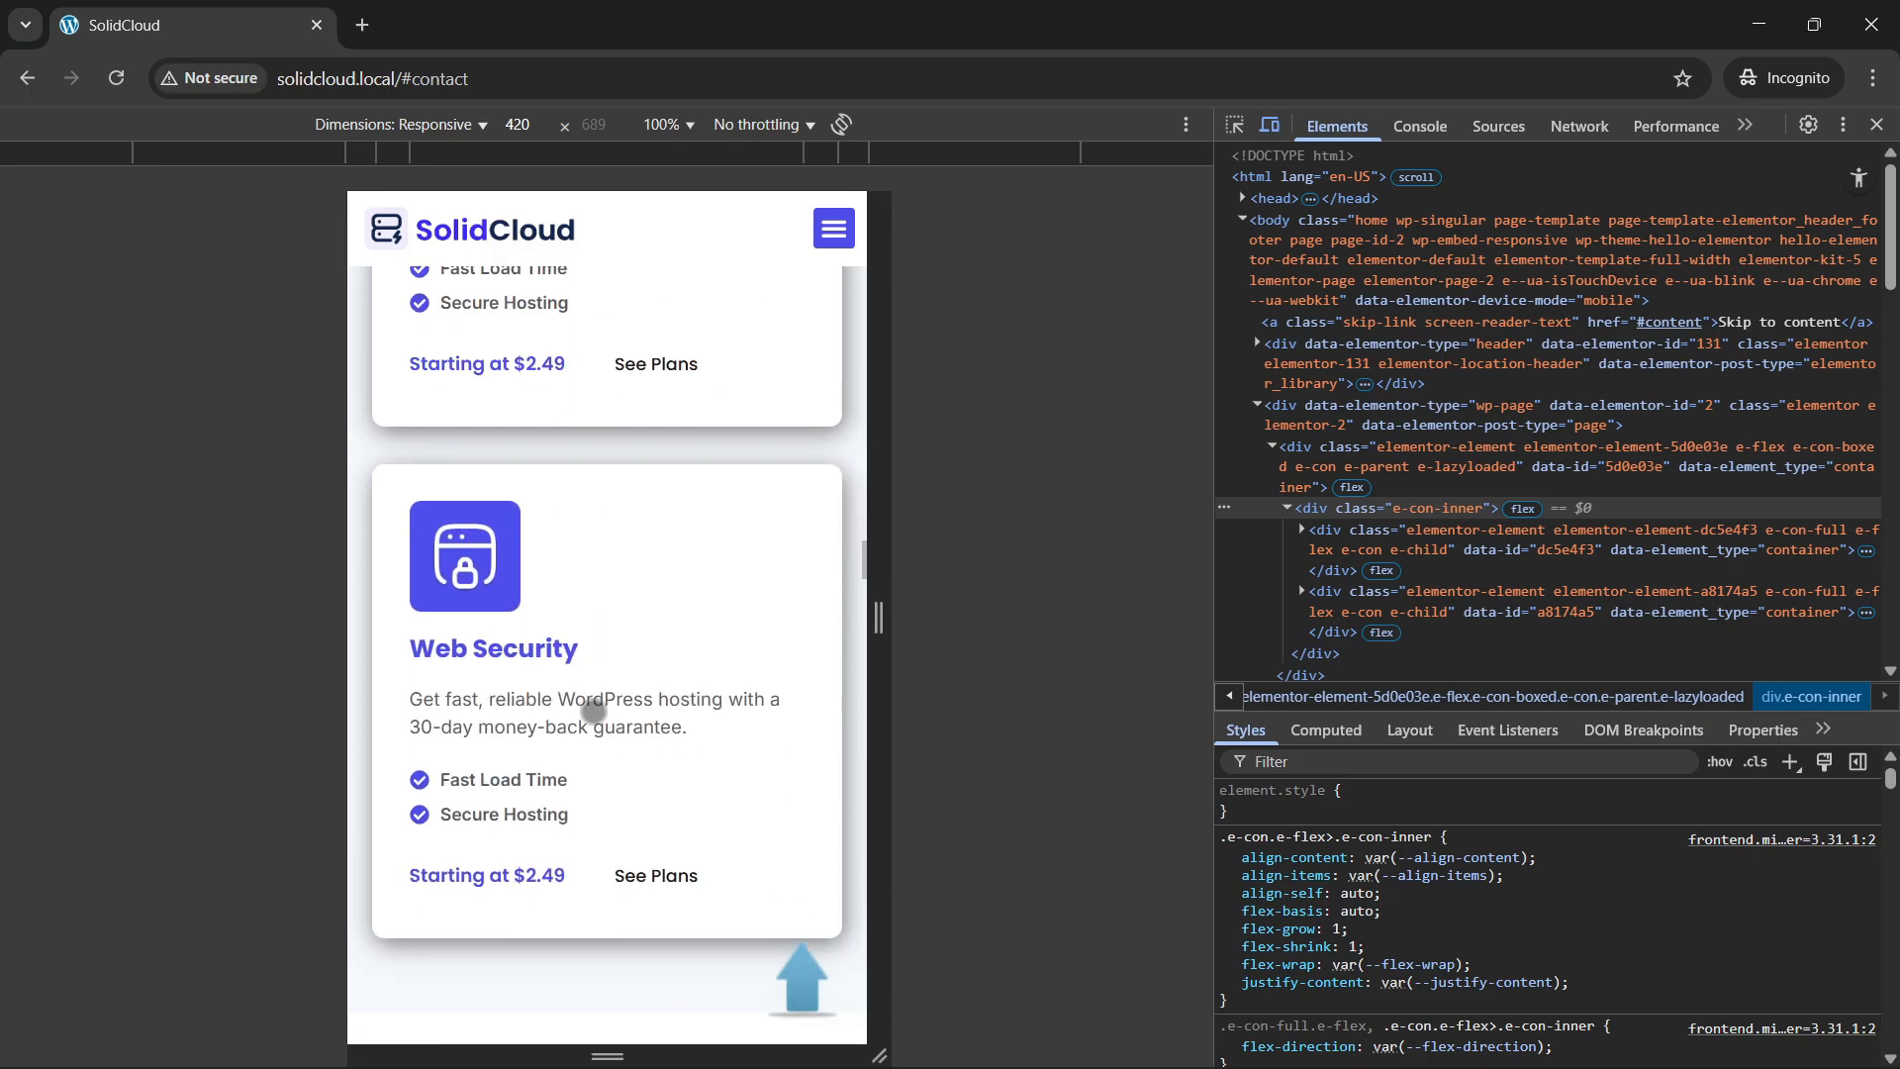
{"action": "scroll", "coordinate": [594, 710], "scroll_direction": "down", "scroll_amount": 5}
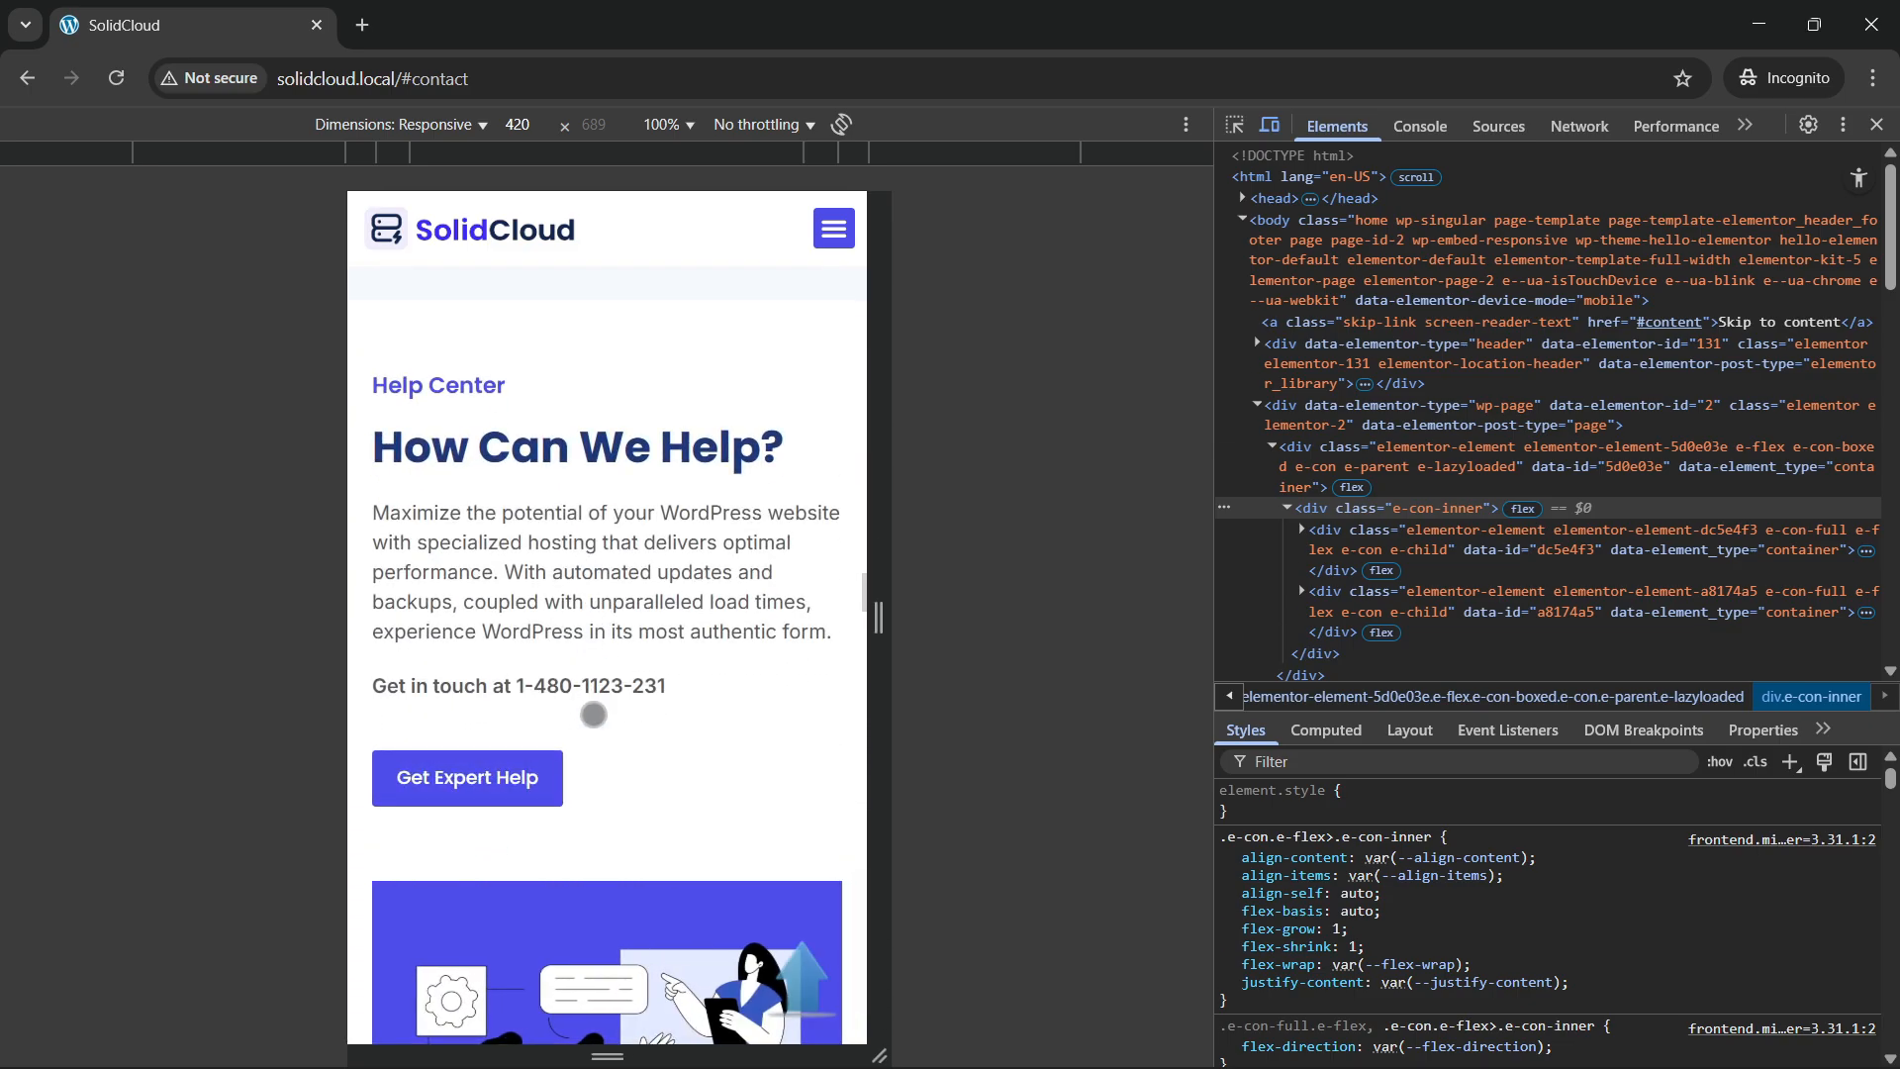
{"action": "scroll", "coordinate": [594, 715], "scroll_direction": "down", "scroll_amount": 5}
{"action": "scroll", "coordinate": [564, 611], "scroll_direction": "up", "scroll_amount": 6}
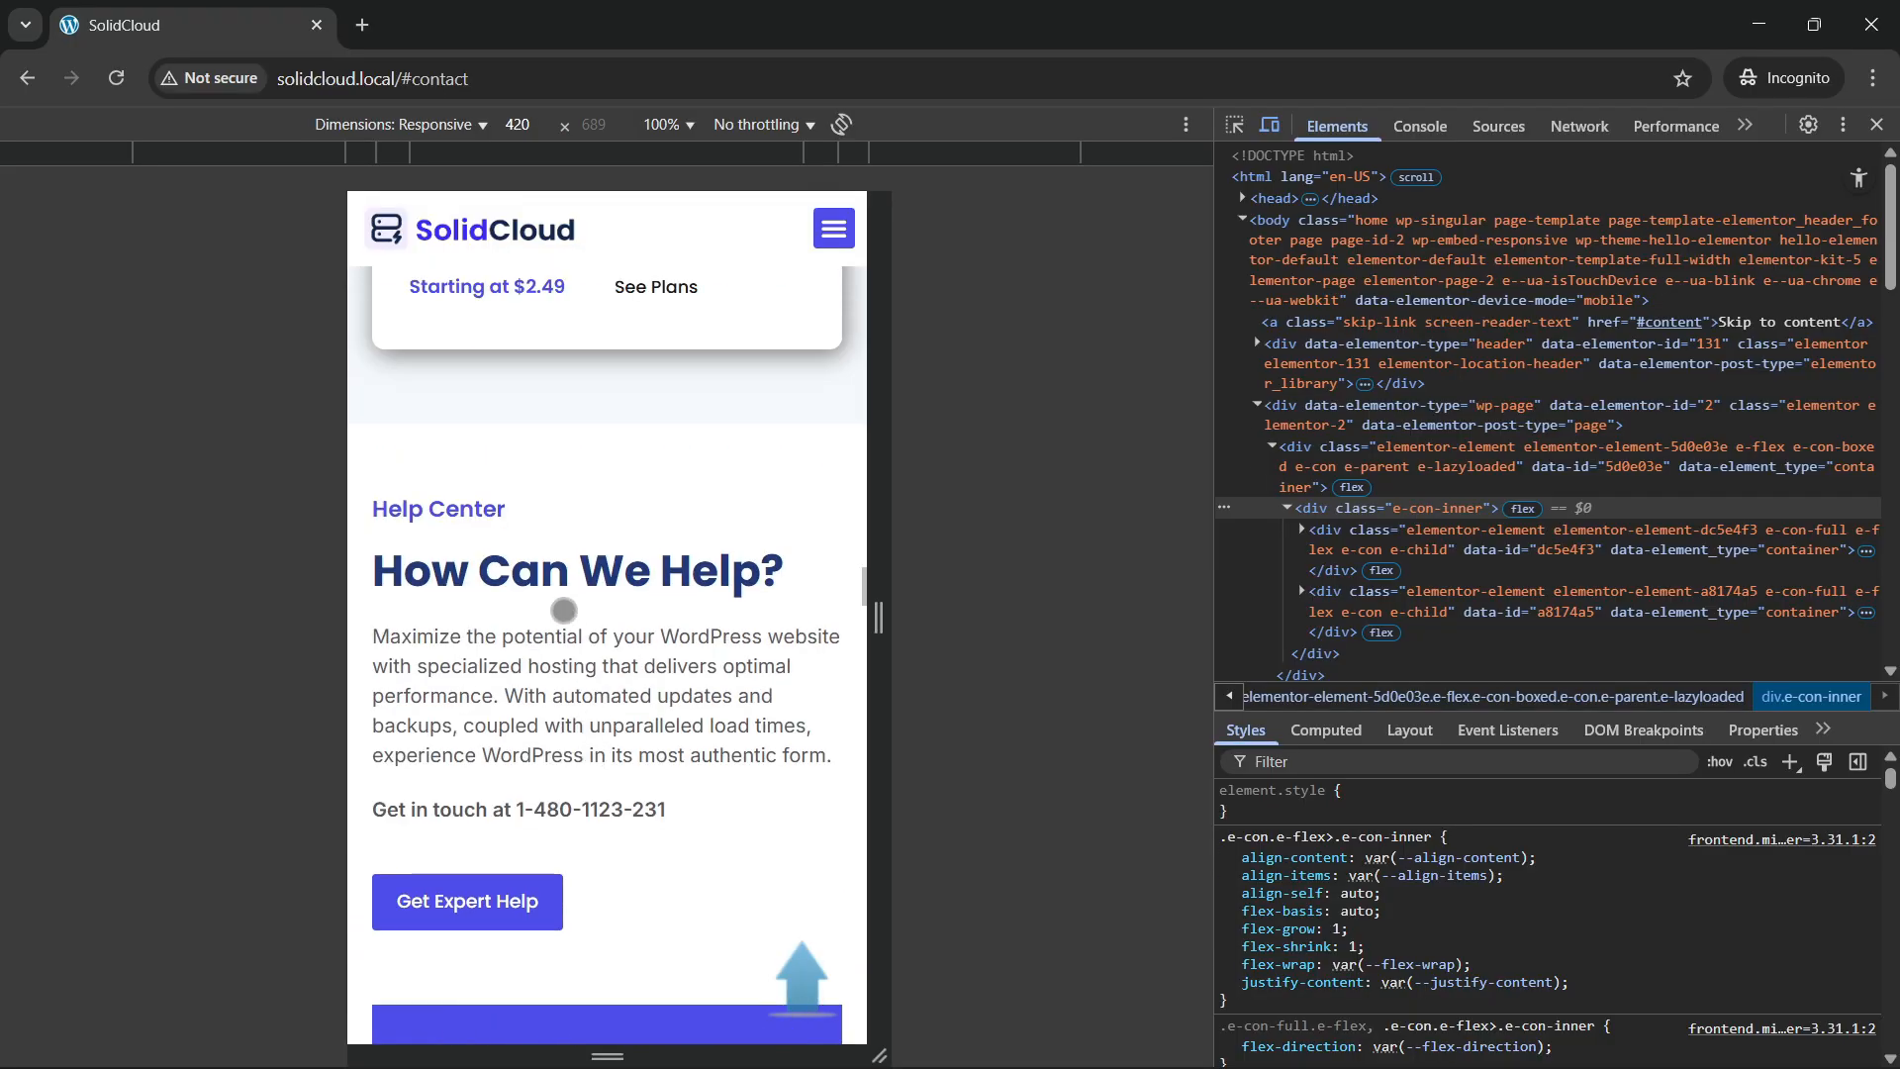
{"action": "scroll", "coordinate": [564, 678], "scroll_direction": "down", "scroll_amount": 15}
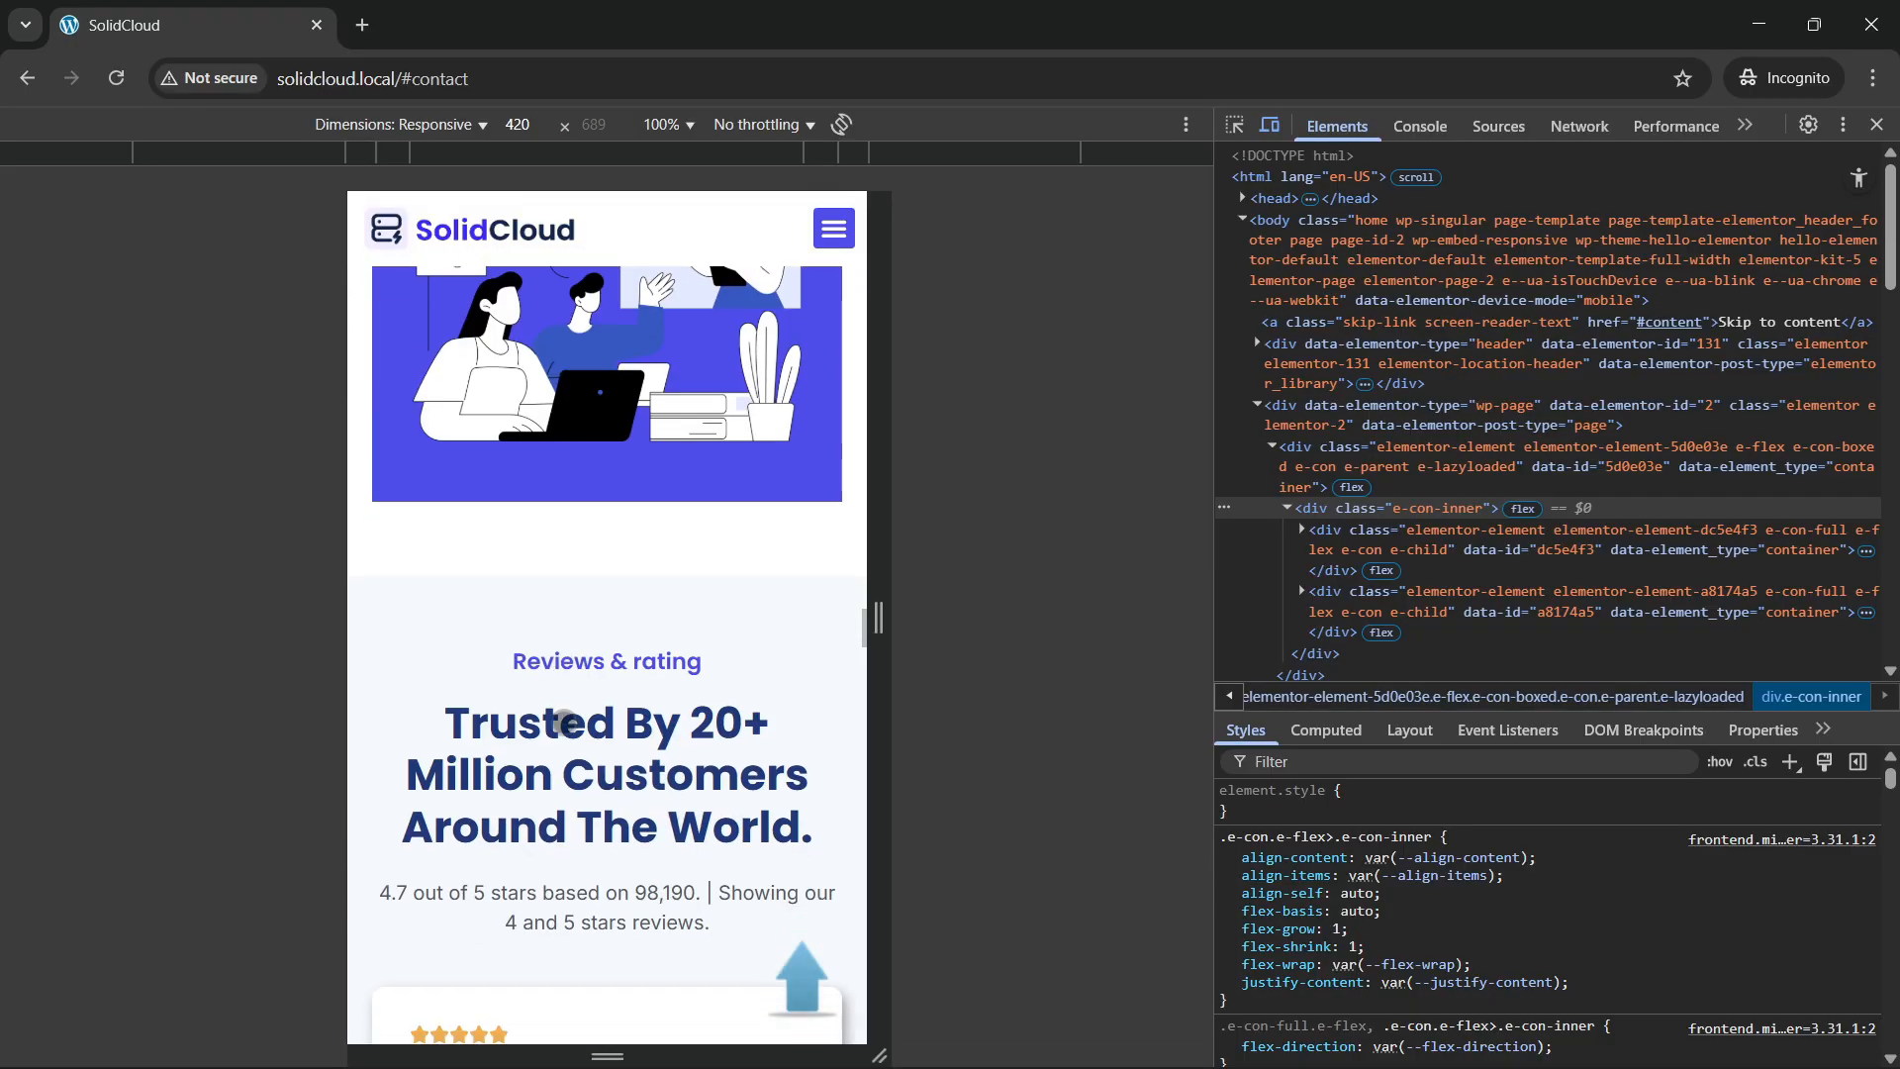
{"action": "scroll", "coordinate": [563, 721], "scroll_direction": "down", "scroll_amount": 5}
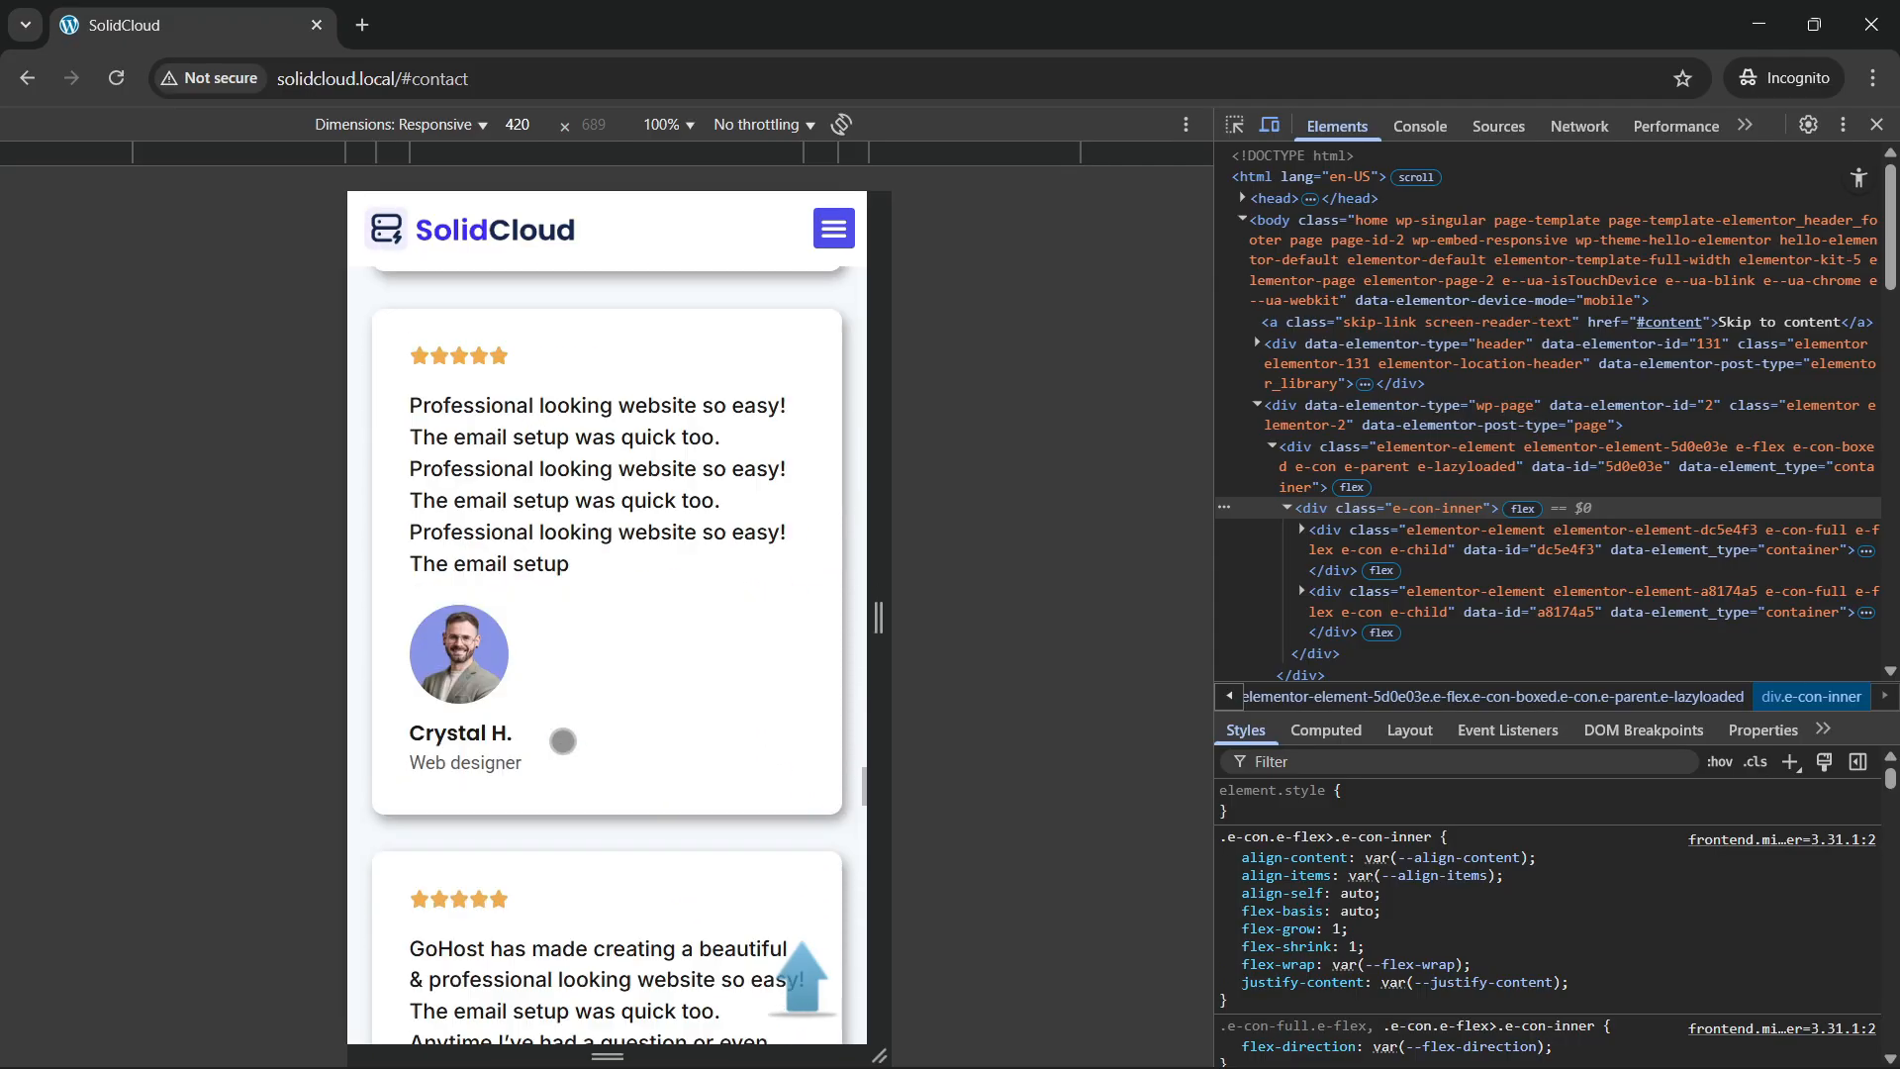
{"action": "scroll", "coordinate": [563, 741], "scroll_direction": "down", "scroll_amount": 6}
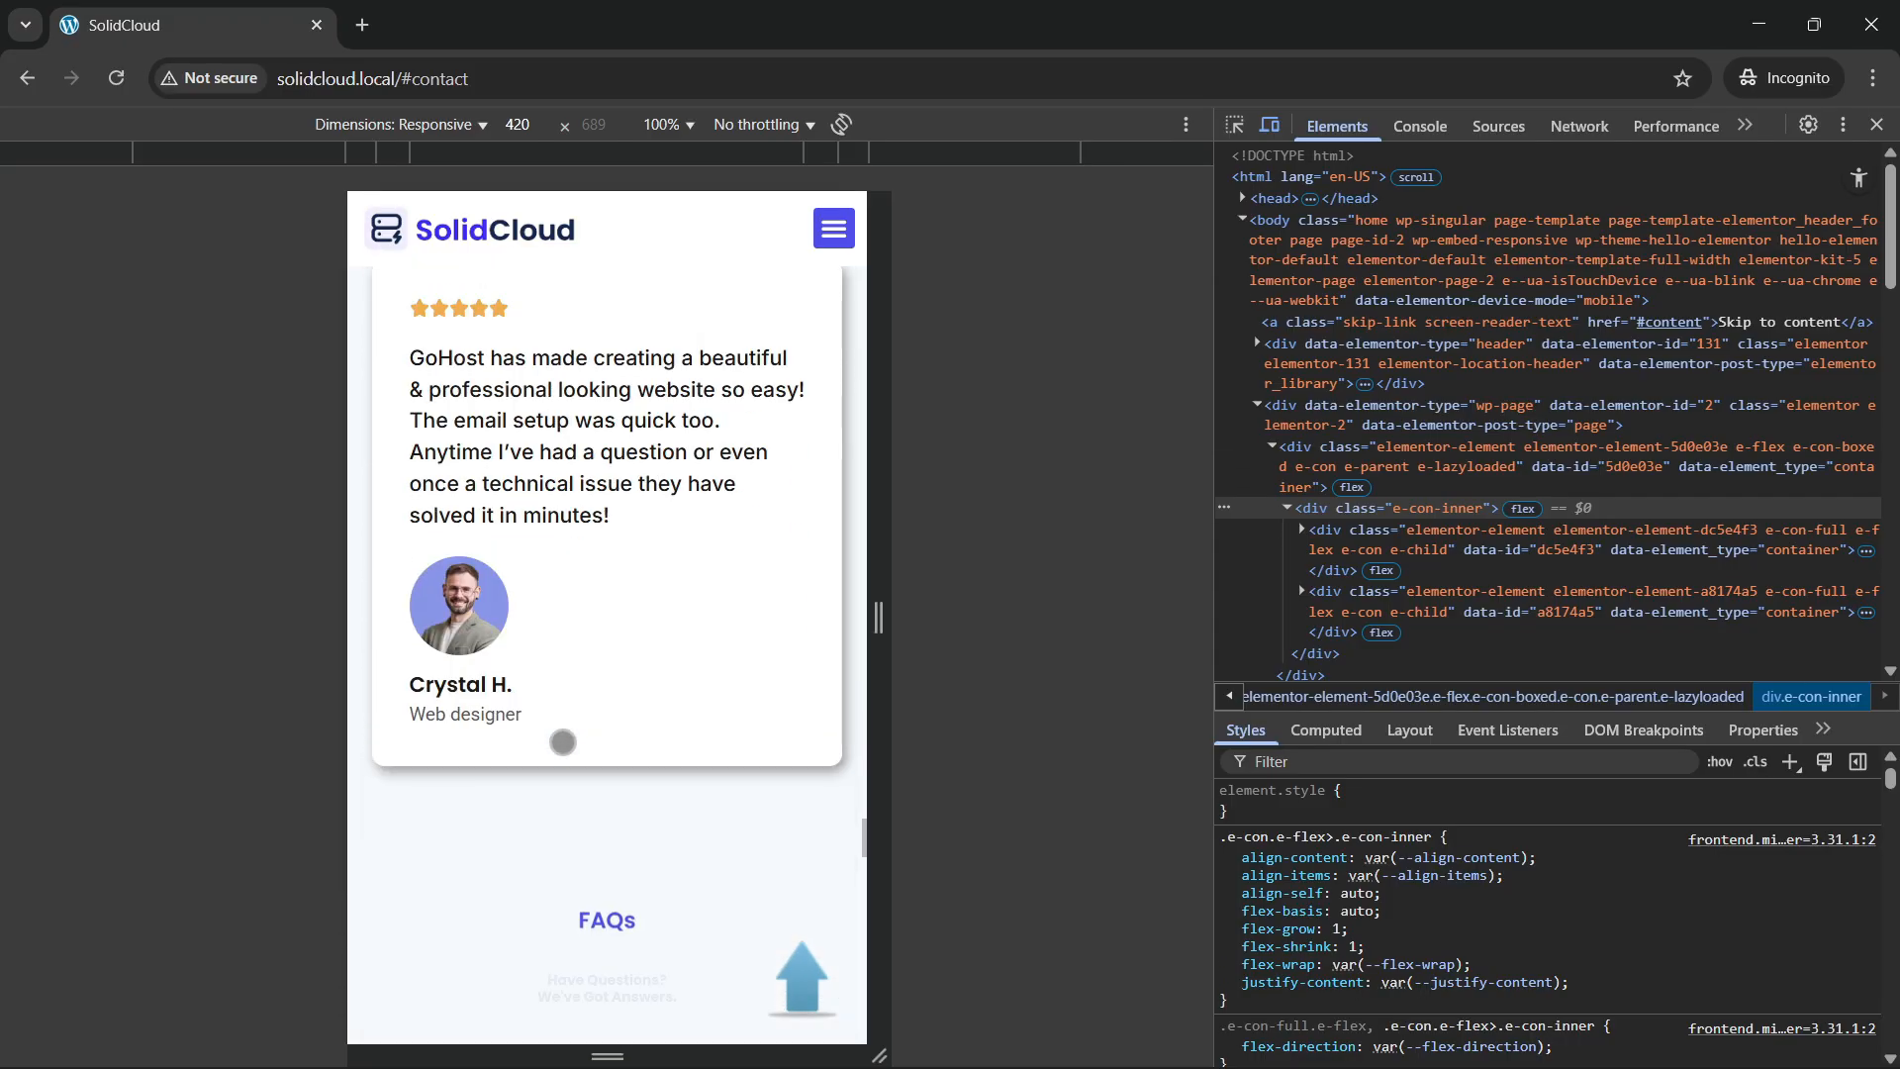
{"action": "scroll", "coordinate": [560, 741], "scroll_direction": "down", "scroll_amount": 6}
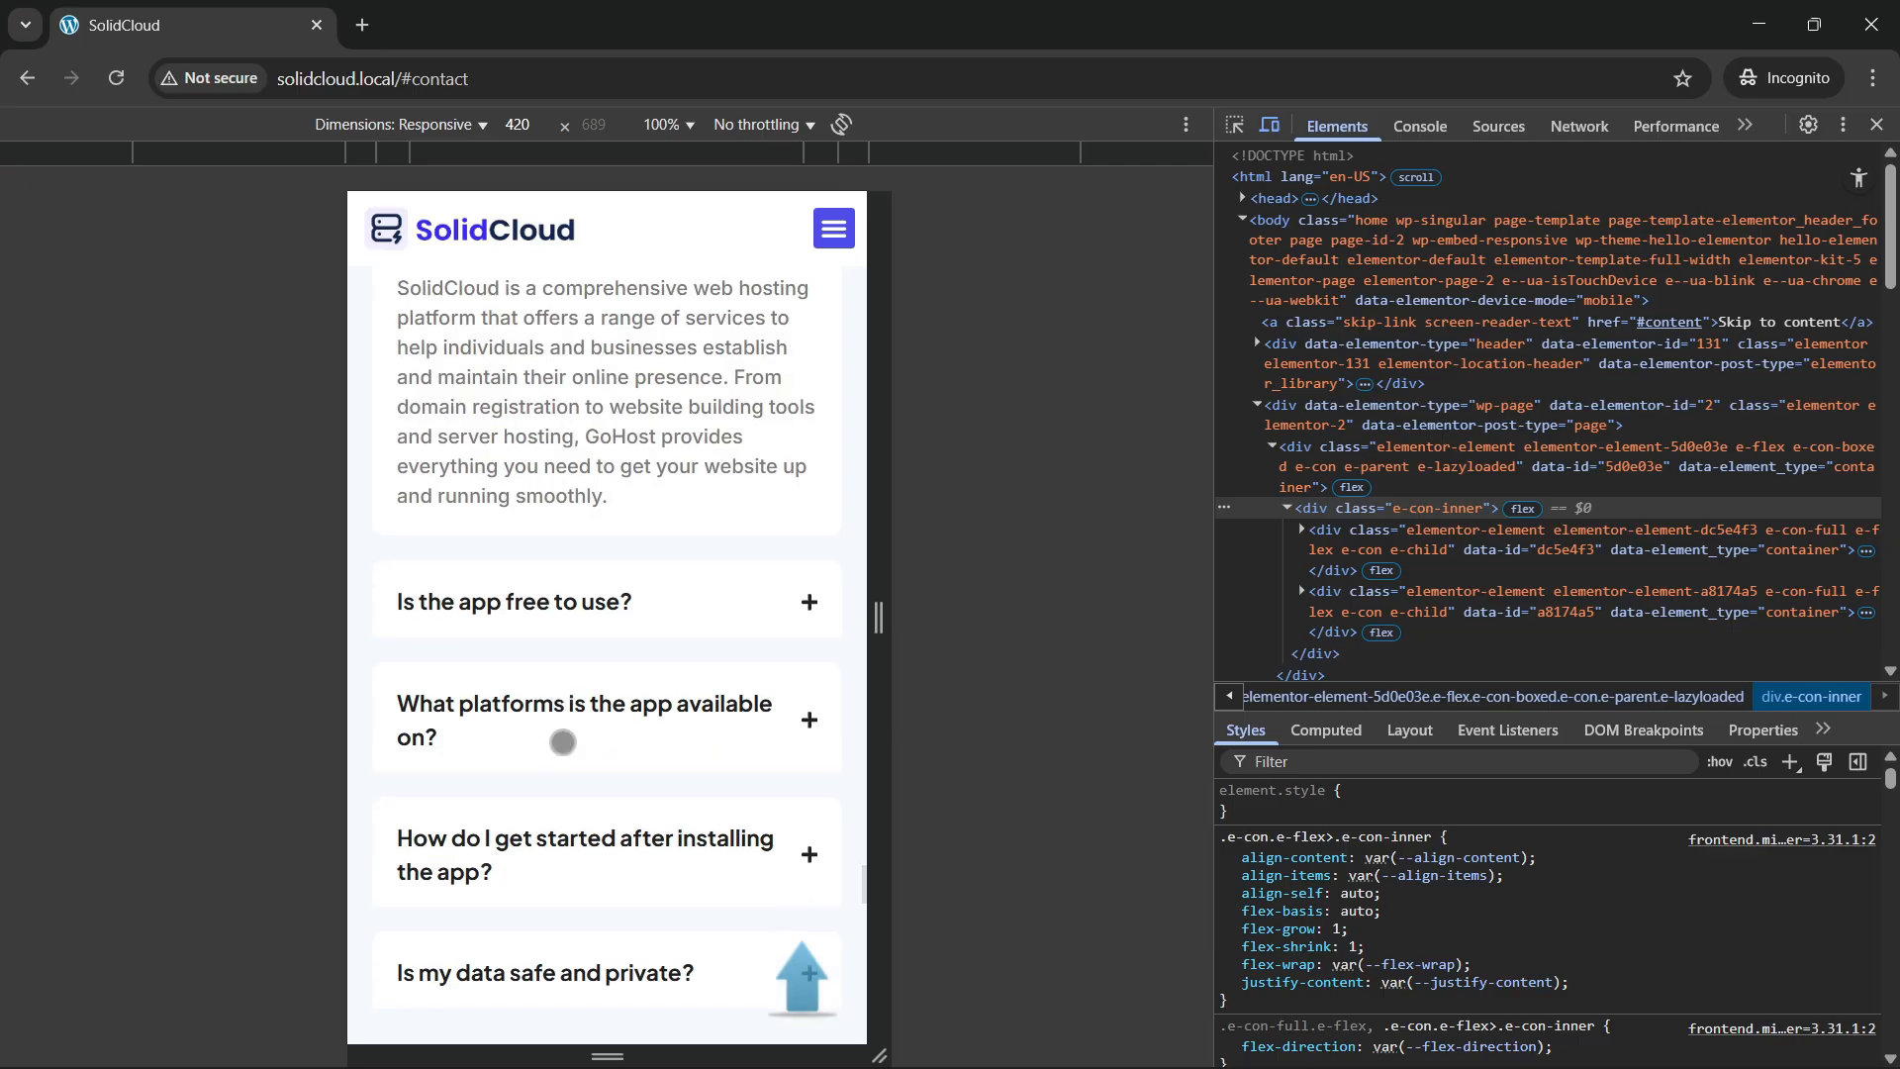
Expand the 'Is the app free to use?' answer, then scroll to the footer and back.
{"action": "left_click", "coordinate": [637, 603]}
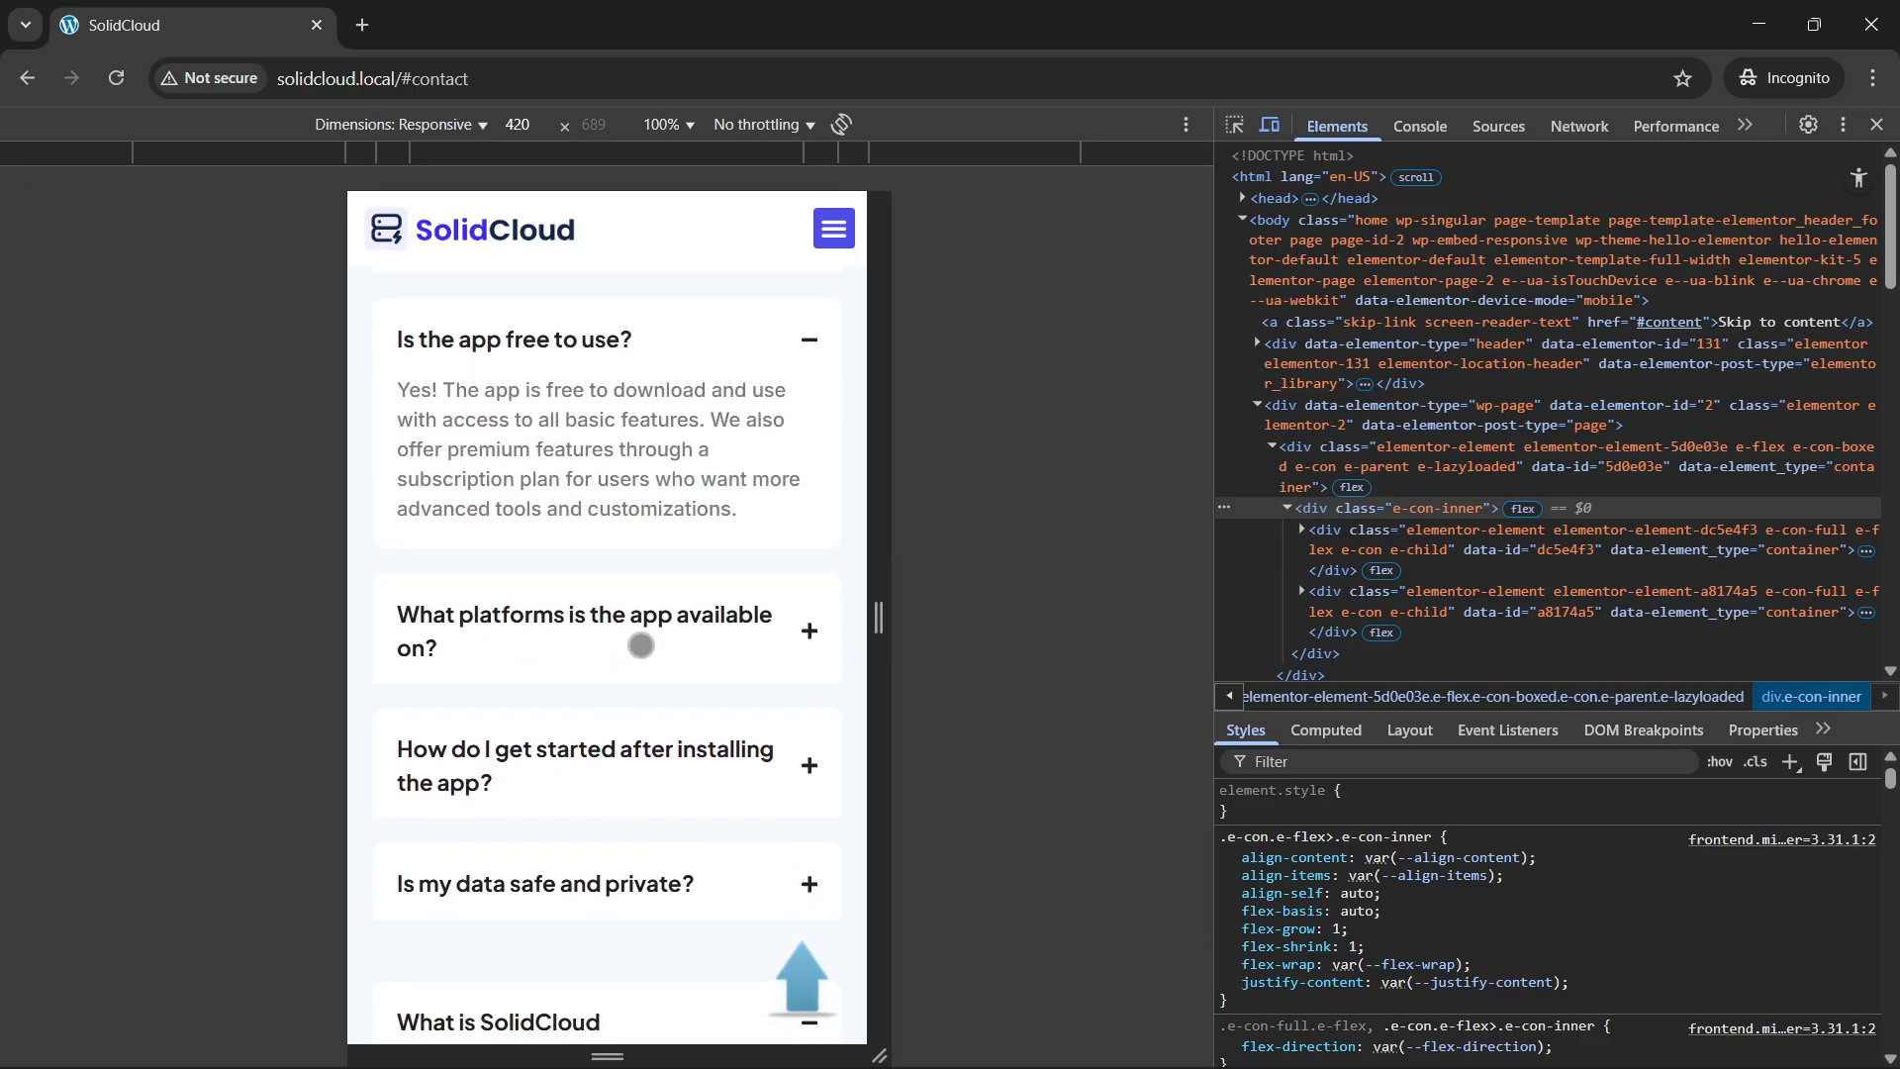
{"action": "scroll", "coordinate": [649, 733], "scroll_direction": "up", "scroll_amount": 4}
{"action": "scroll", "coordinate": [619, 713], "scroll_direction": "down", "scroll_amount": 8}
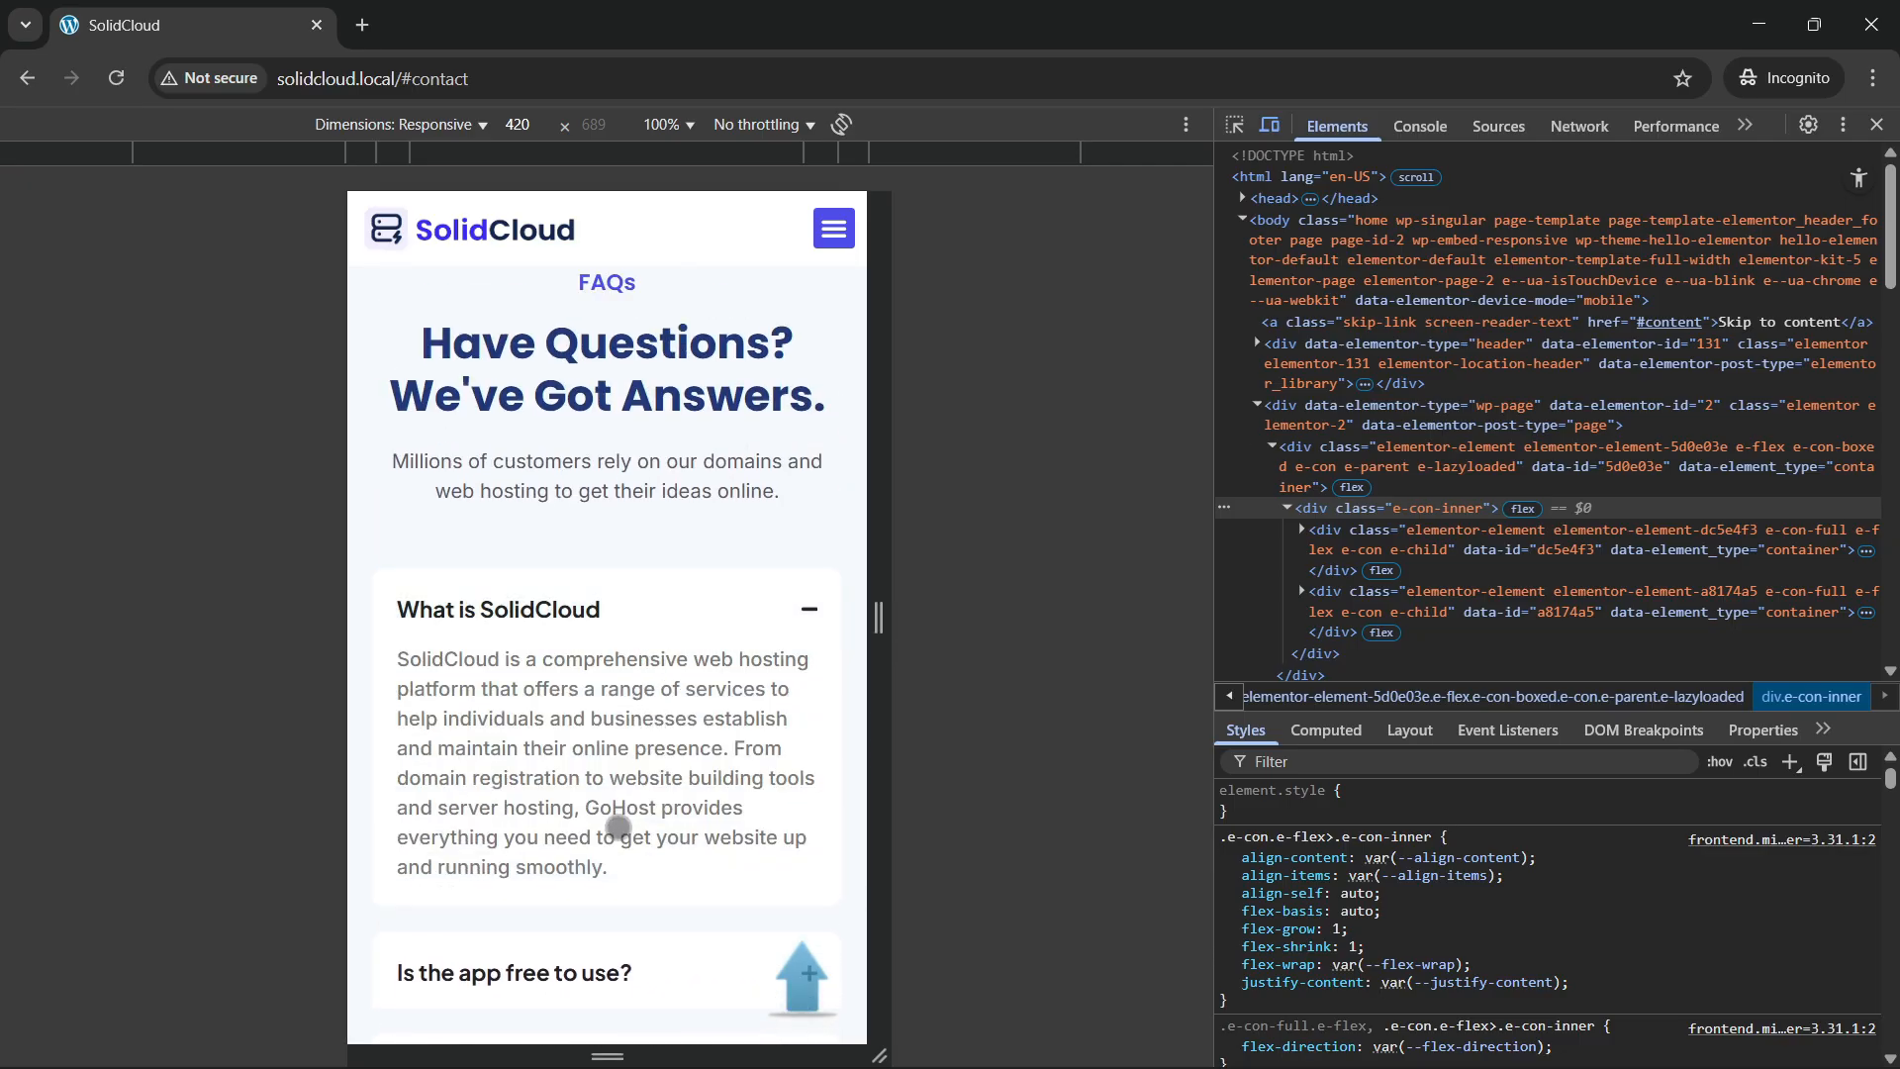
{"action": "scroll", "coordinate": [608, 809], "scroll_direction": "down", "scroll_amount": 5}
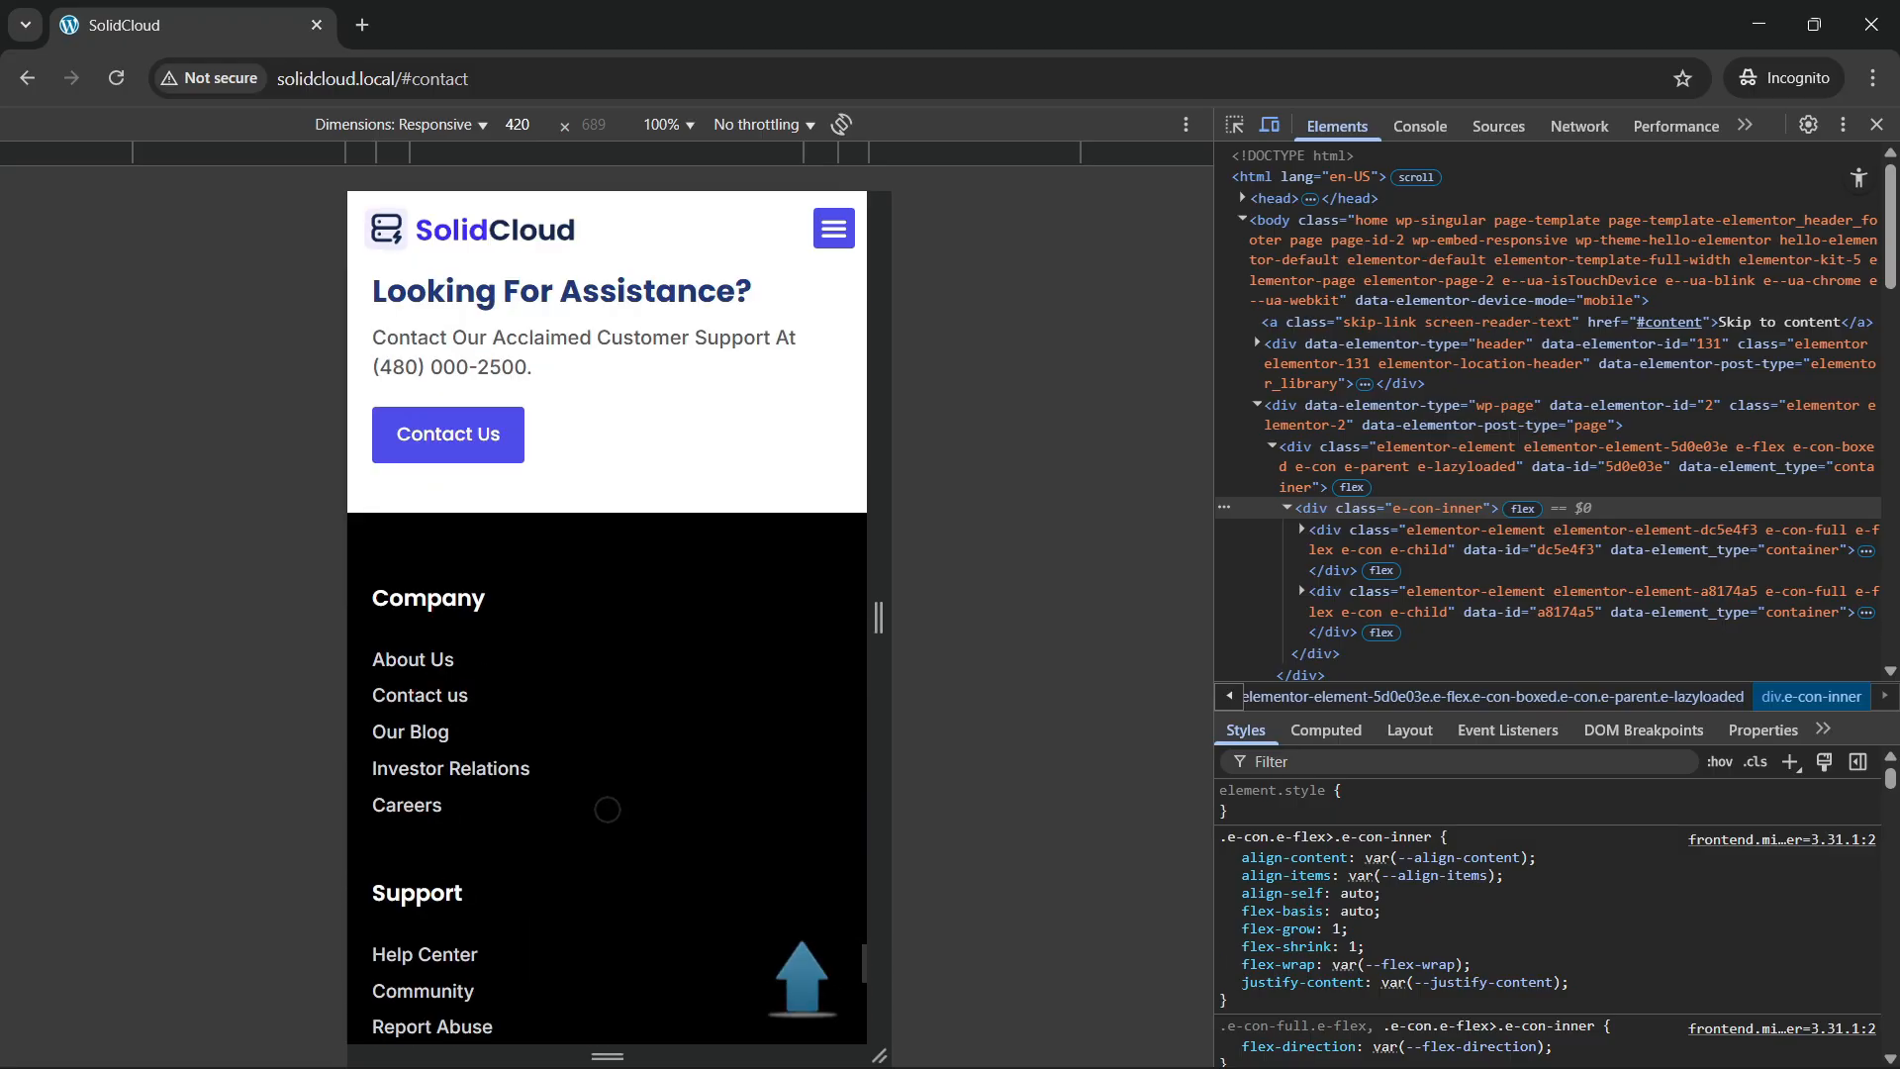
{"action": "scroll", "coordinate": [567, 592], "scroll_direction": "up", "scroll_amount": 1}
{"action": "scroll", "coordinate": [567, 732], "scroll_direction": "down", "scroll_amount": 13}
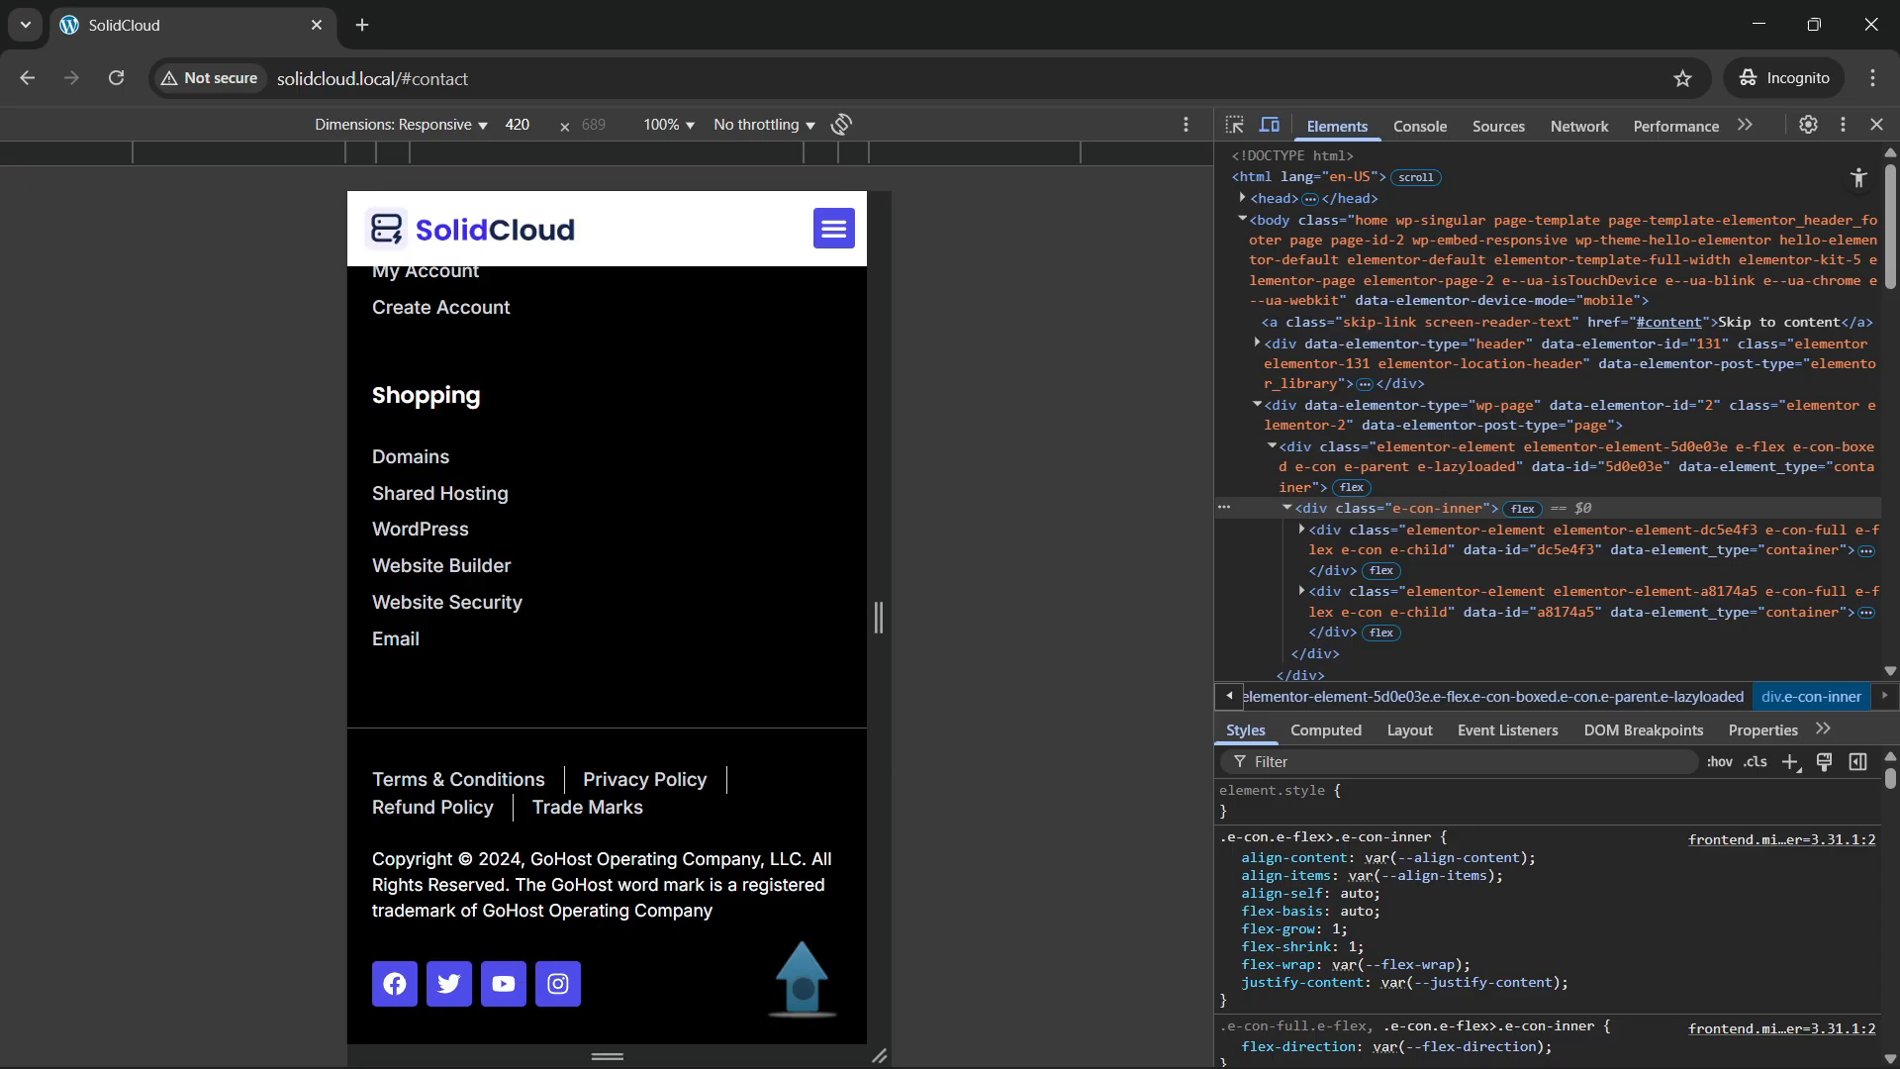
{"action": "left_click", "coordinate": [797, 991]}
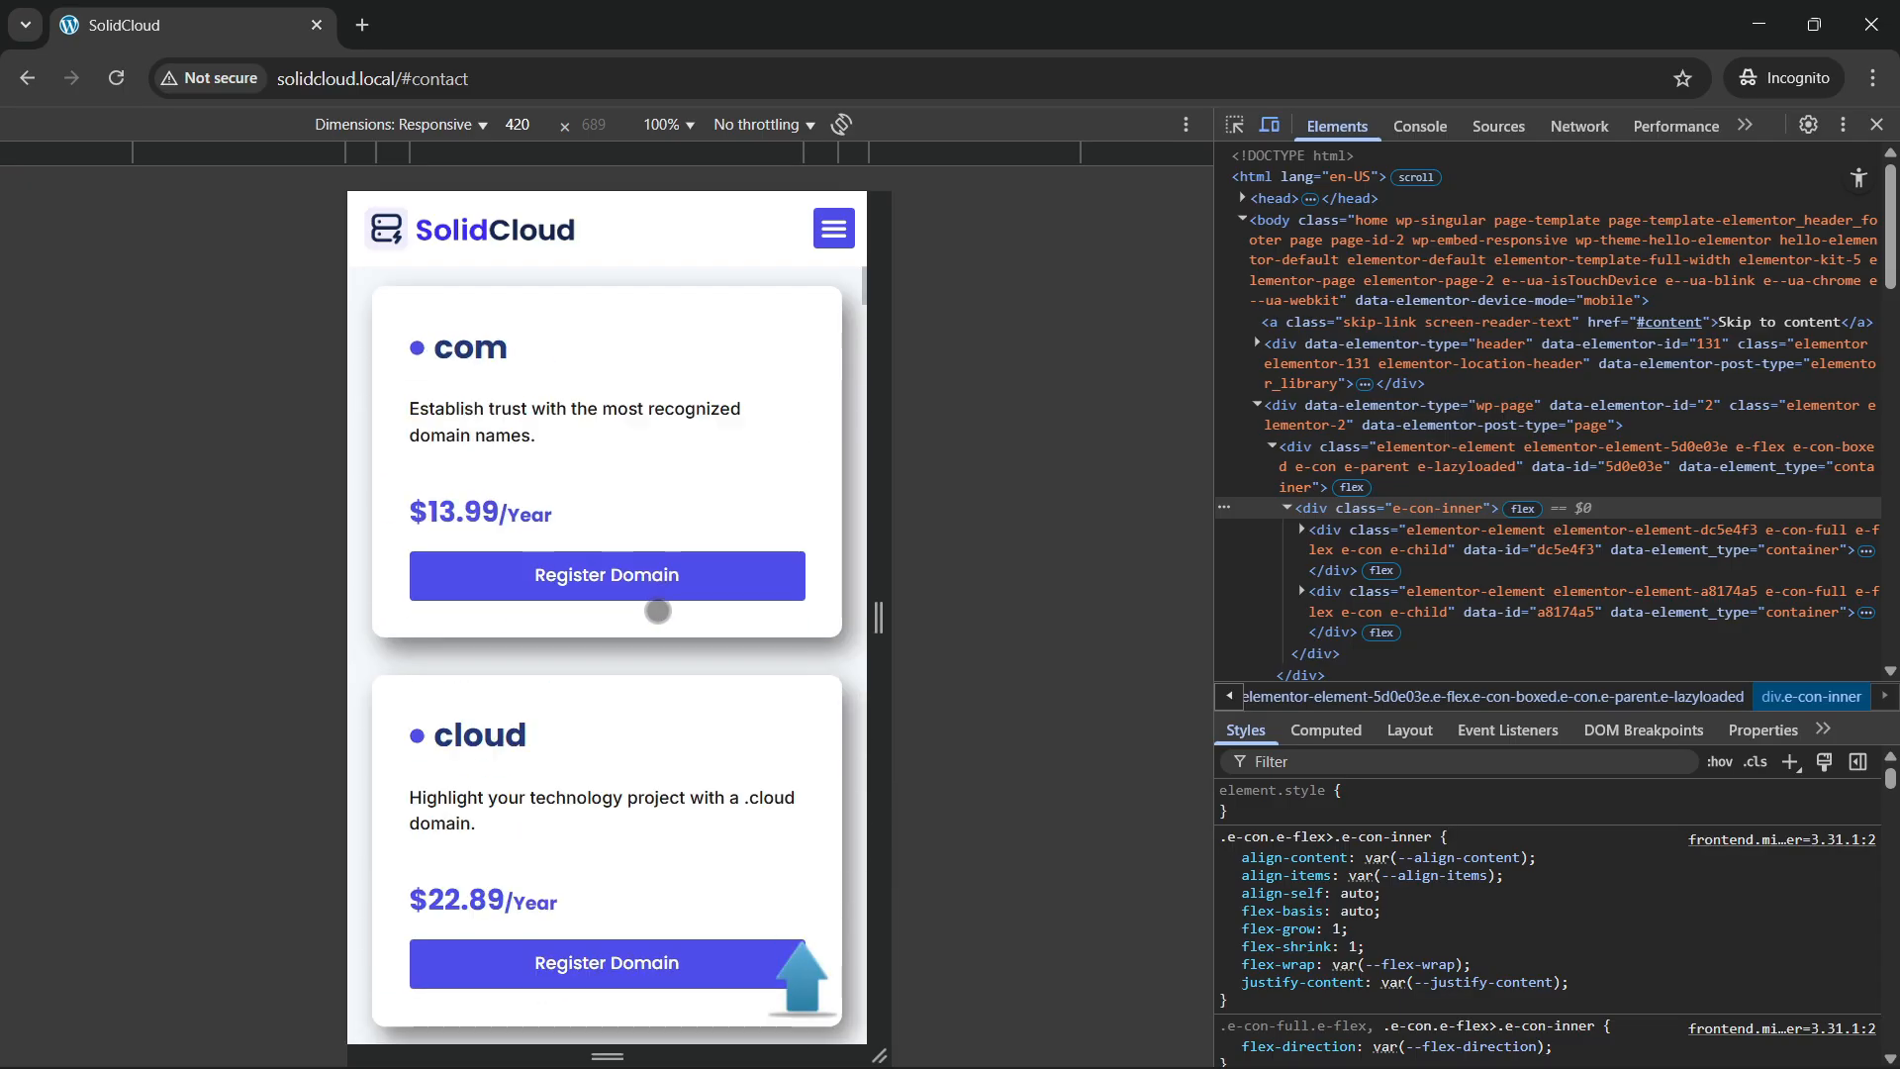
{"action": "scroll", "coordinate": [645, 598], "scroll_direction": "down", "scroll_amount": 3}
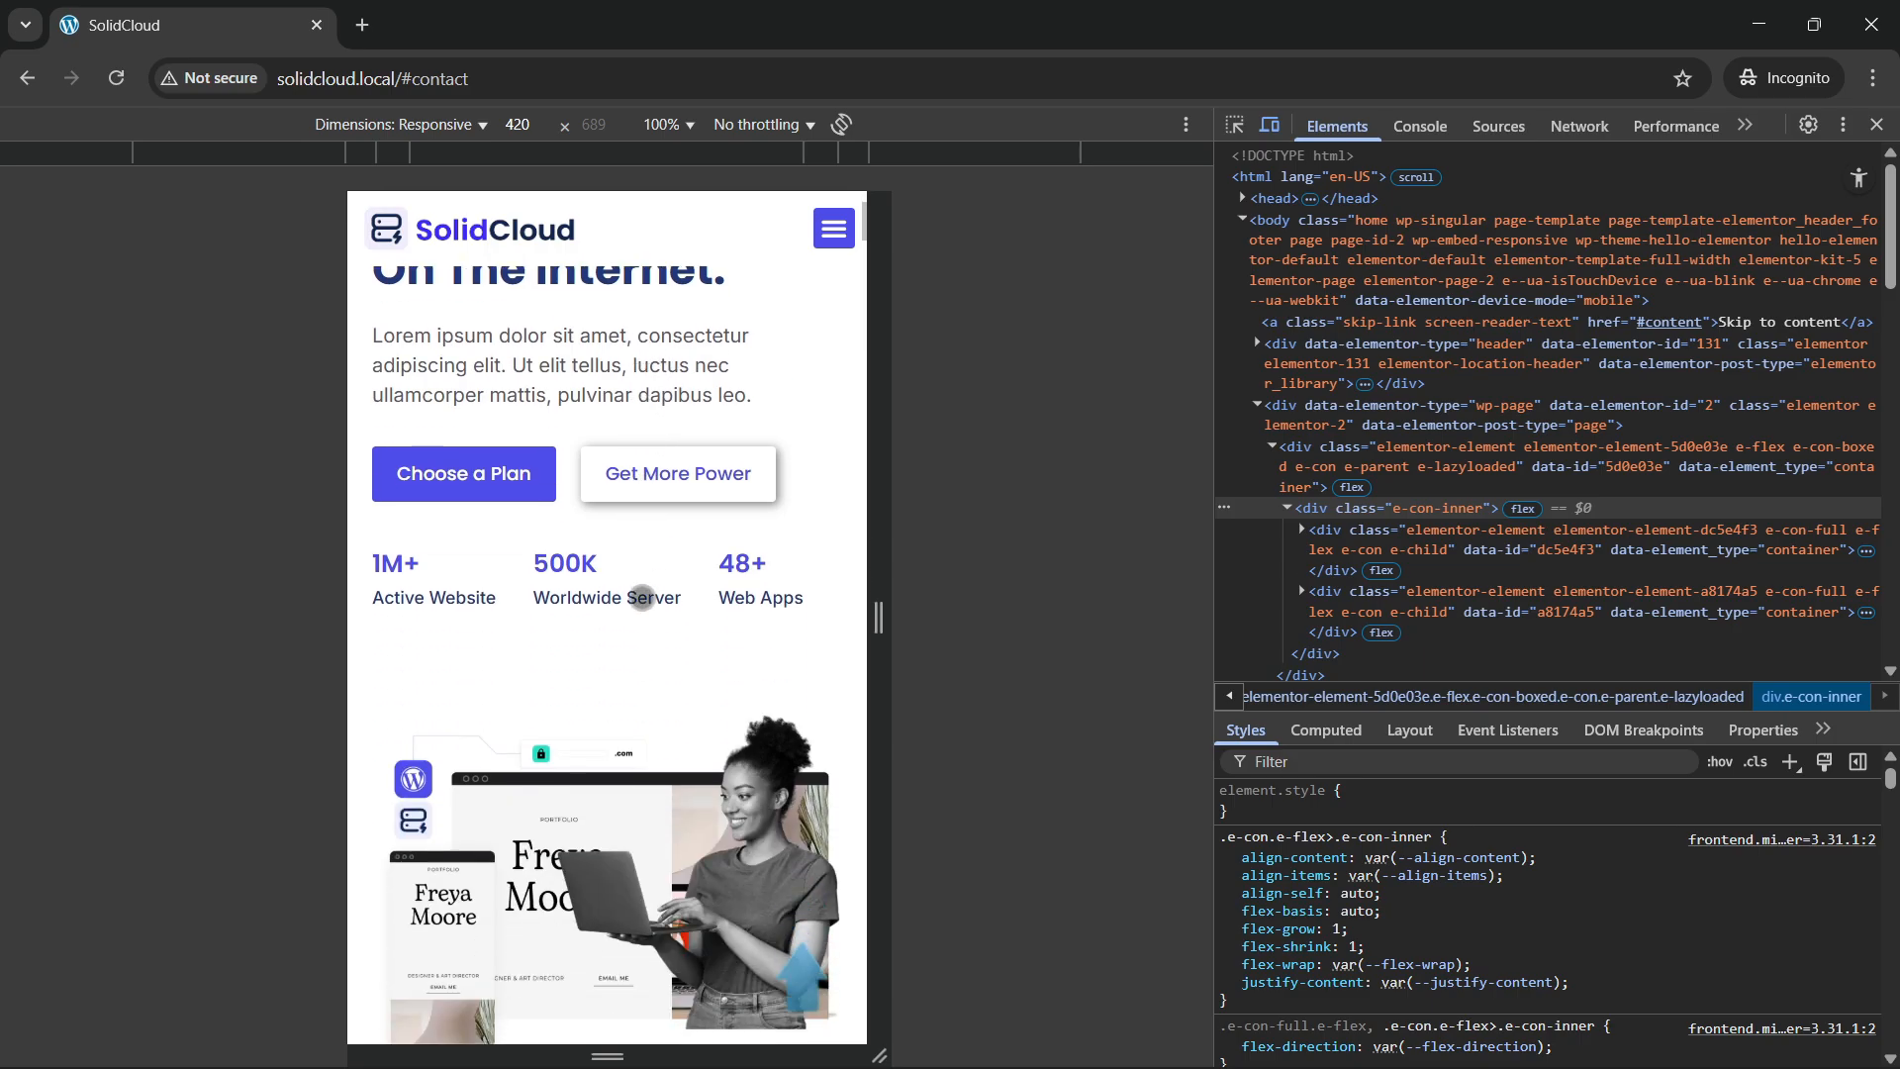
{"action": "scroll", "coordinate": [644, 598], "scroll_direction": "up", "scroll_amount": 3}
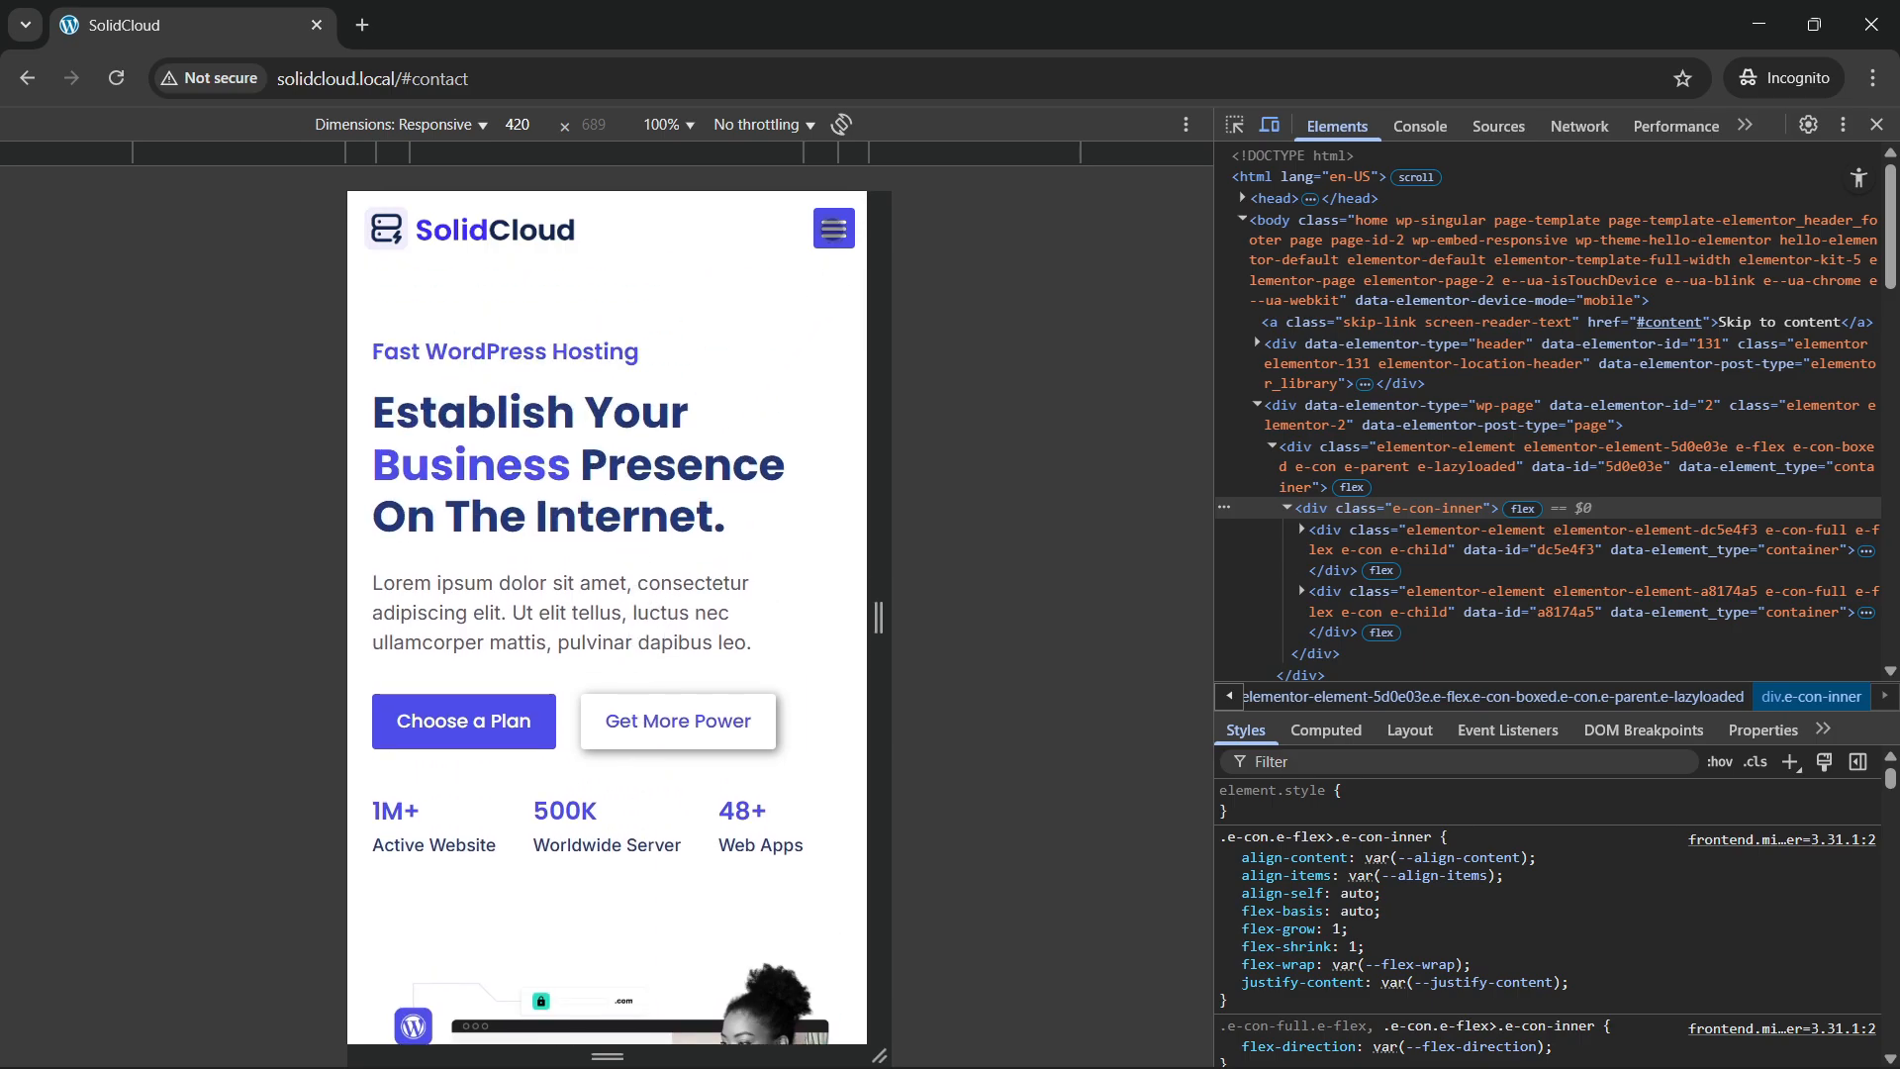
Test the mobile menu's Find Domain and About Us links at 420 px.
{"action": "left_click", "coordinate": [834, 228]}
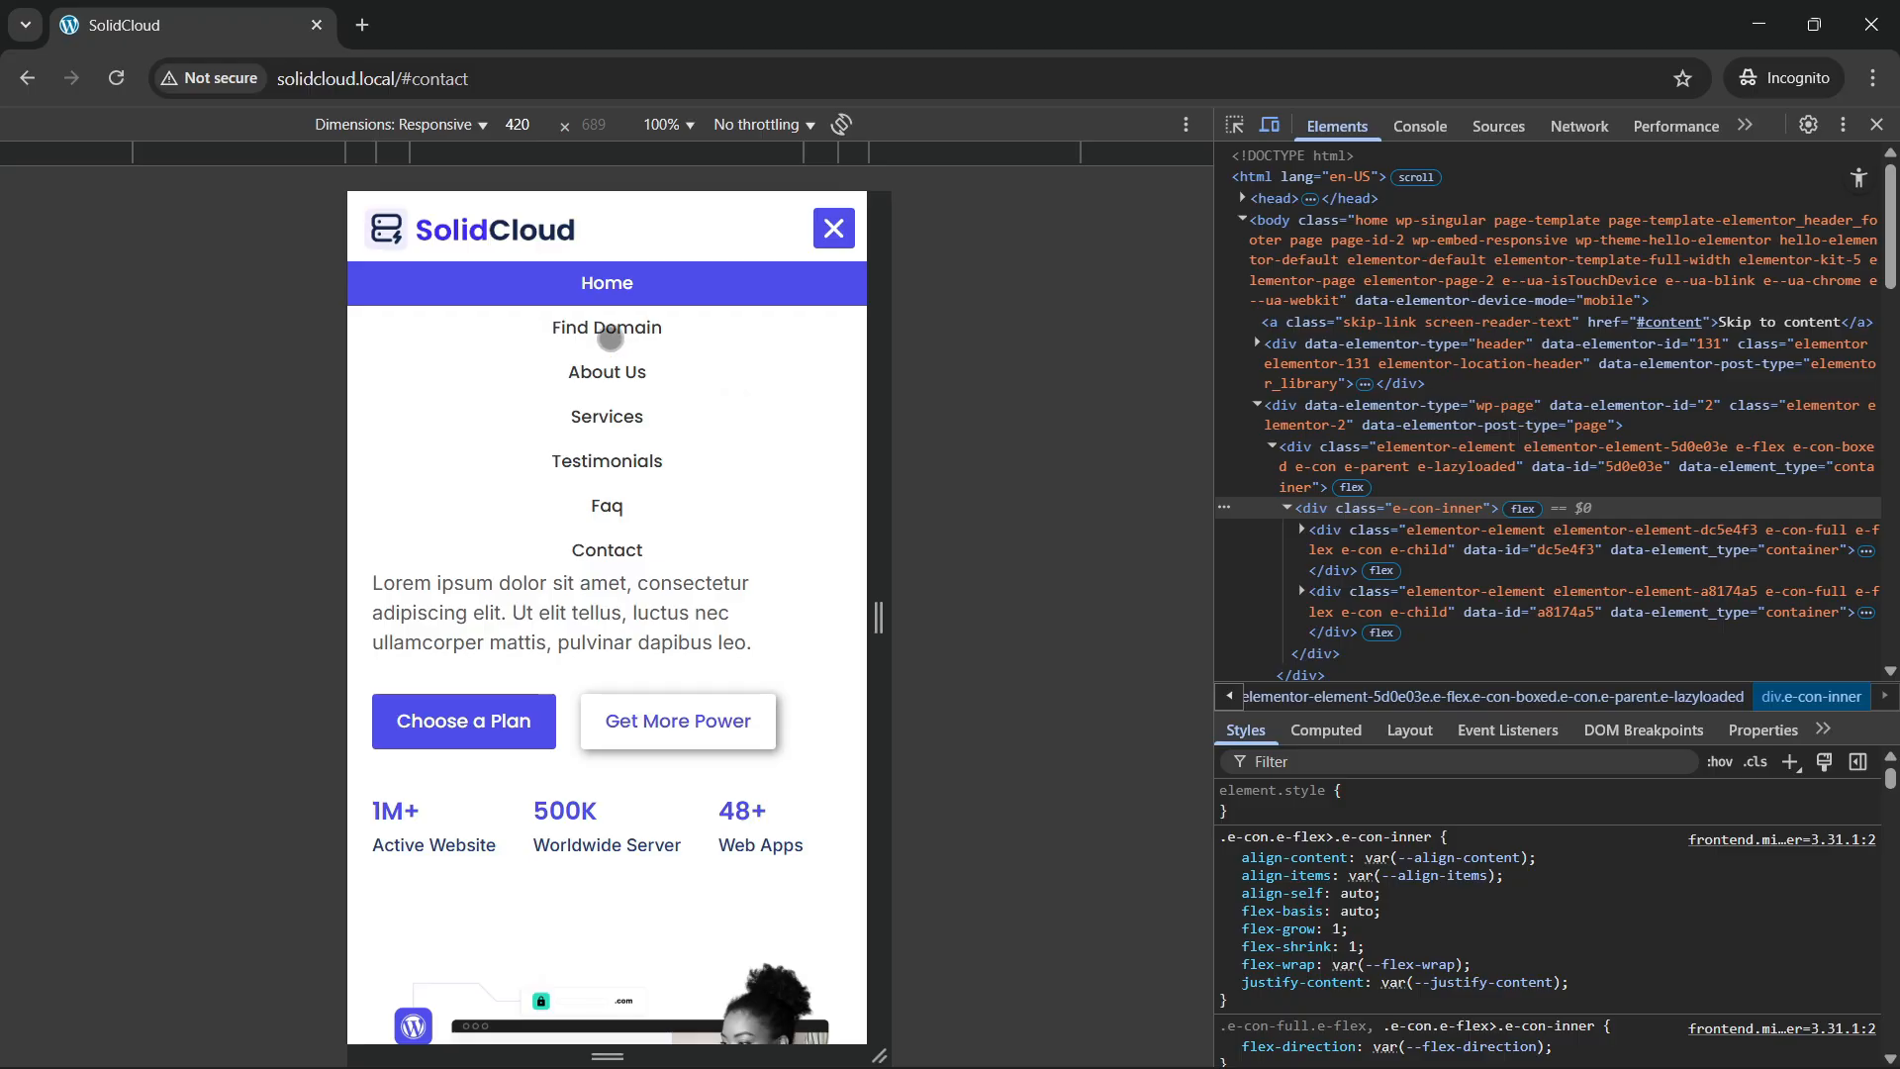
{"action": "left_click", "coordinate": [834, 229]}
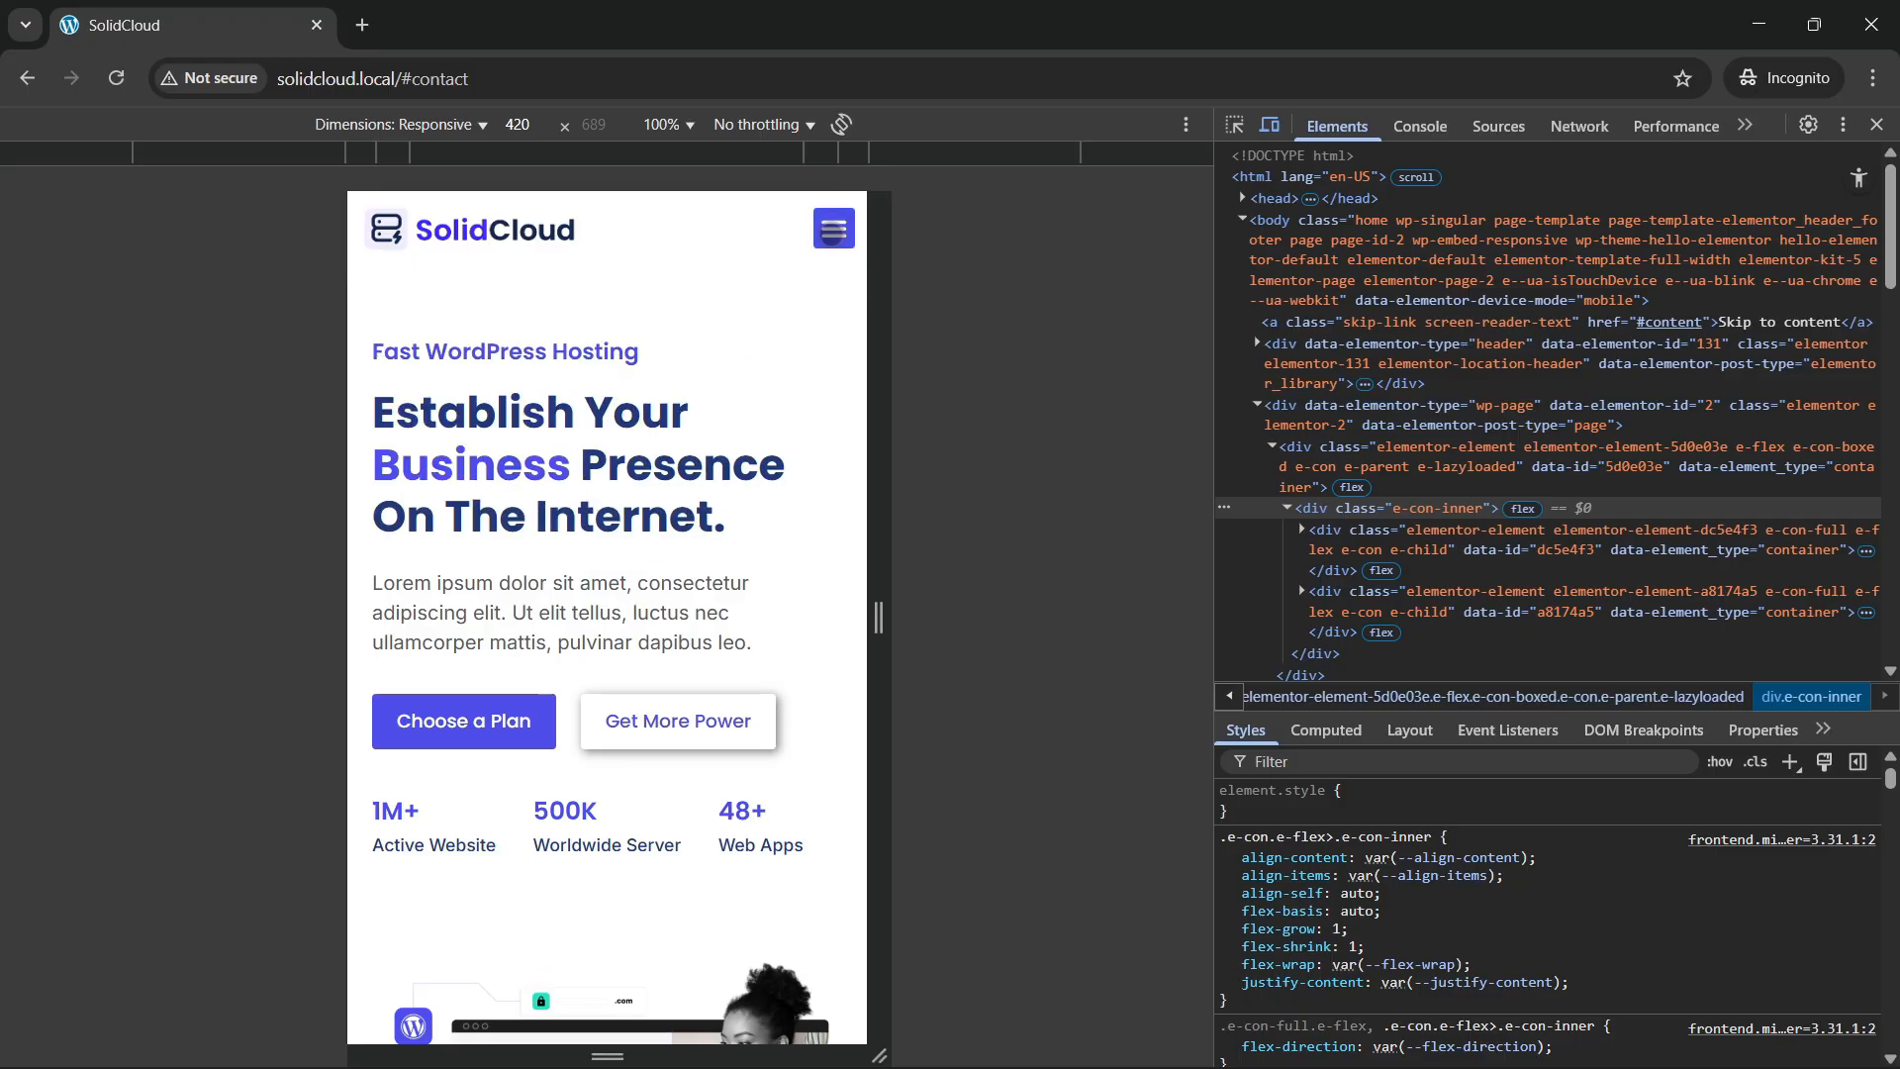
{"action": "left_click", "coordinate": [835, 229]}
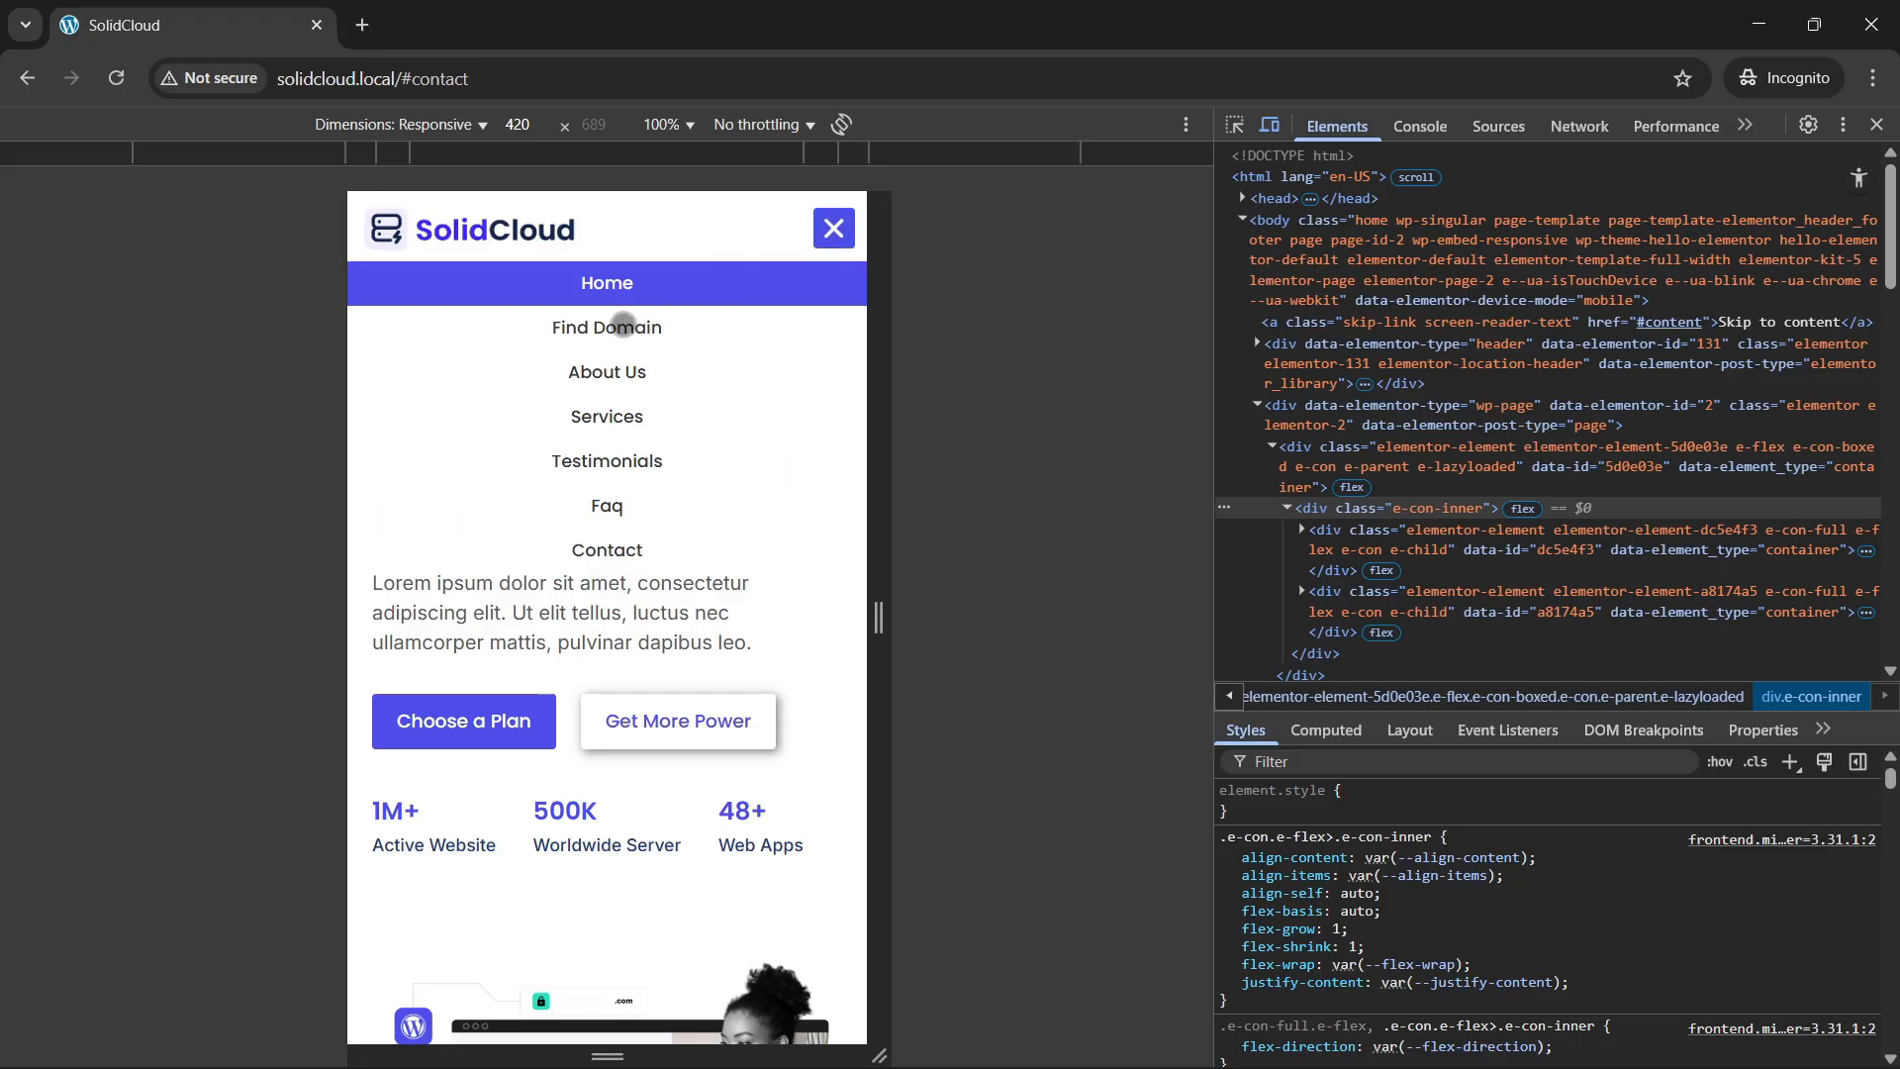
{"action": "left_click", "coordinate": [623, 323]}
{"action": "left_click", "coordinate": [834, 228]}
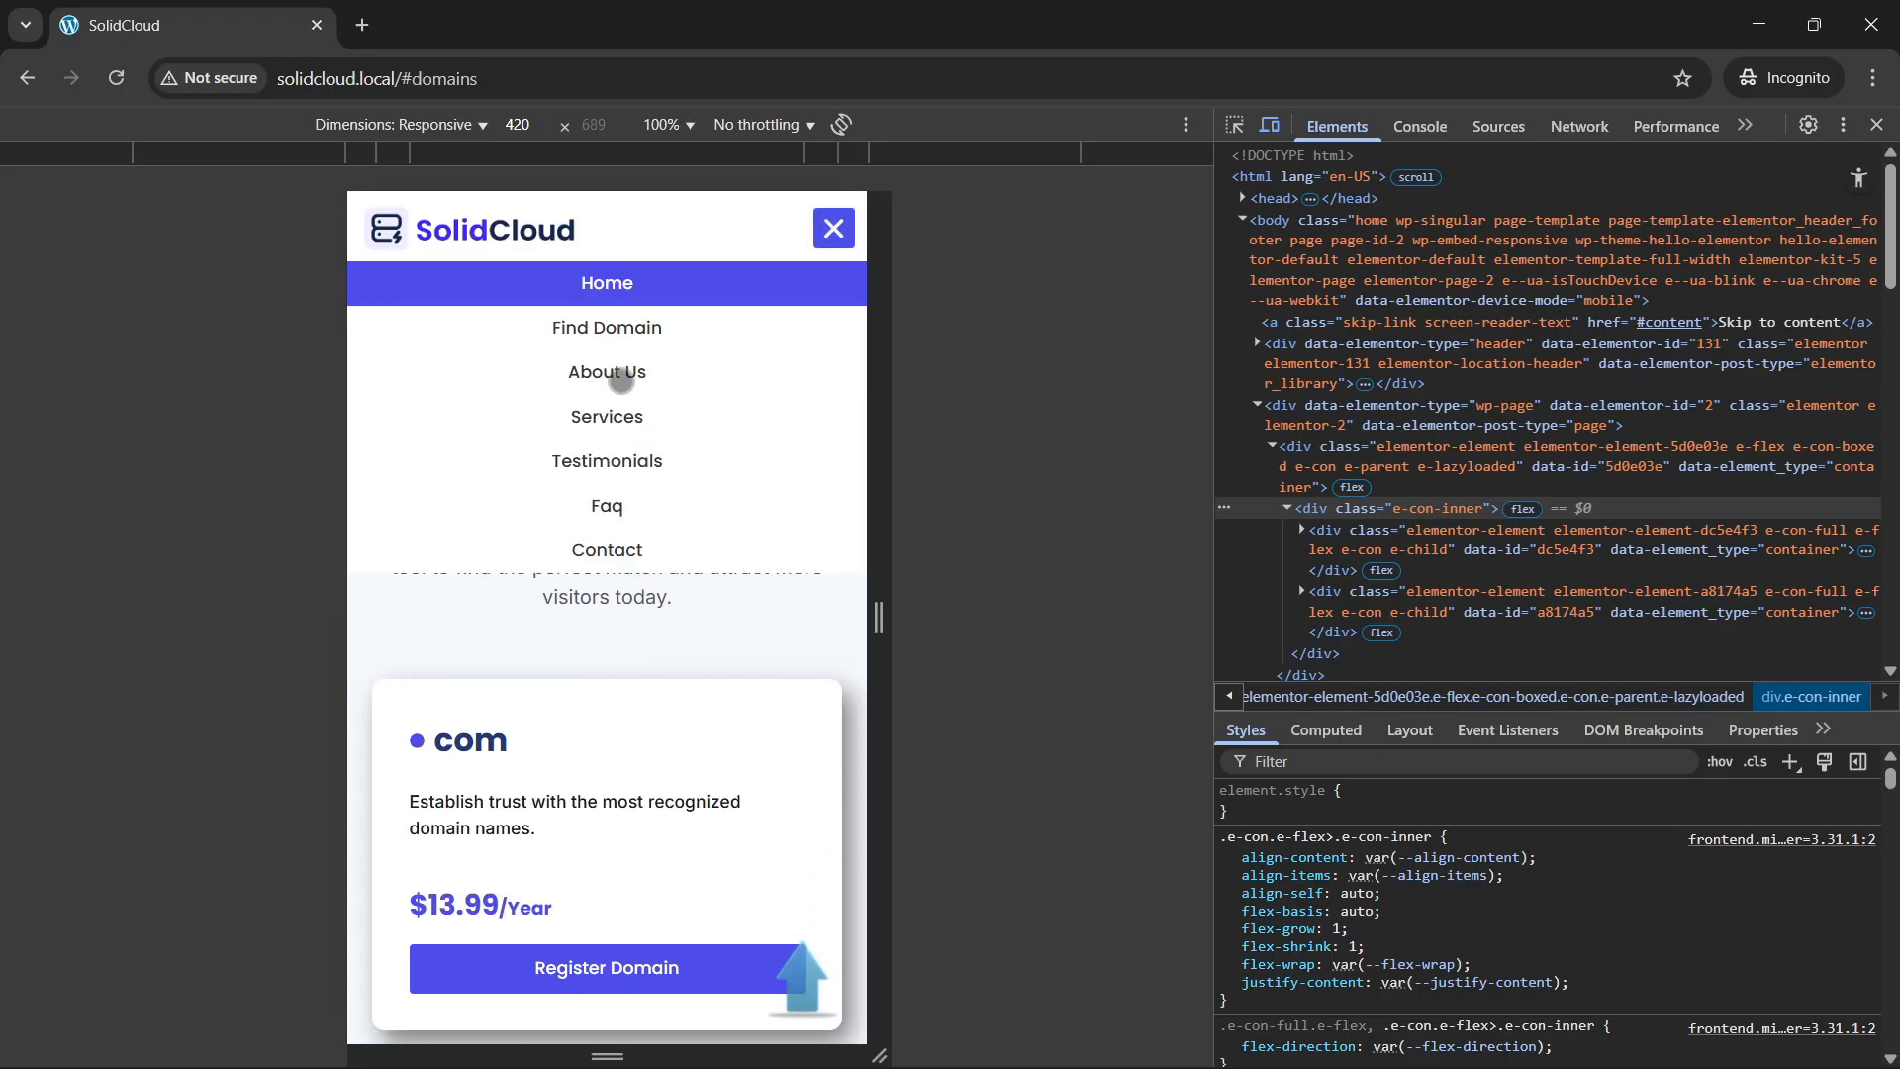
{"action": "left_click", "coordinate": [688, 359]}
Test the Services, Testimonials and Contact menu links, then close the mobile menu.
{"action": "left_click", "coordinate": [835, 229]}
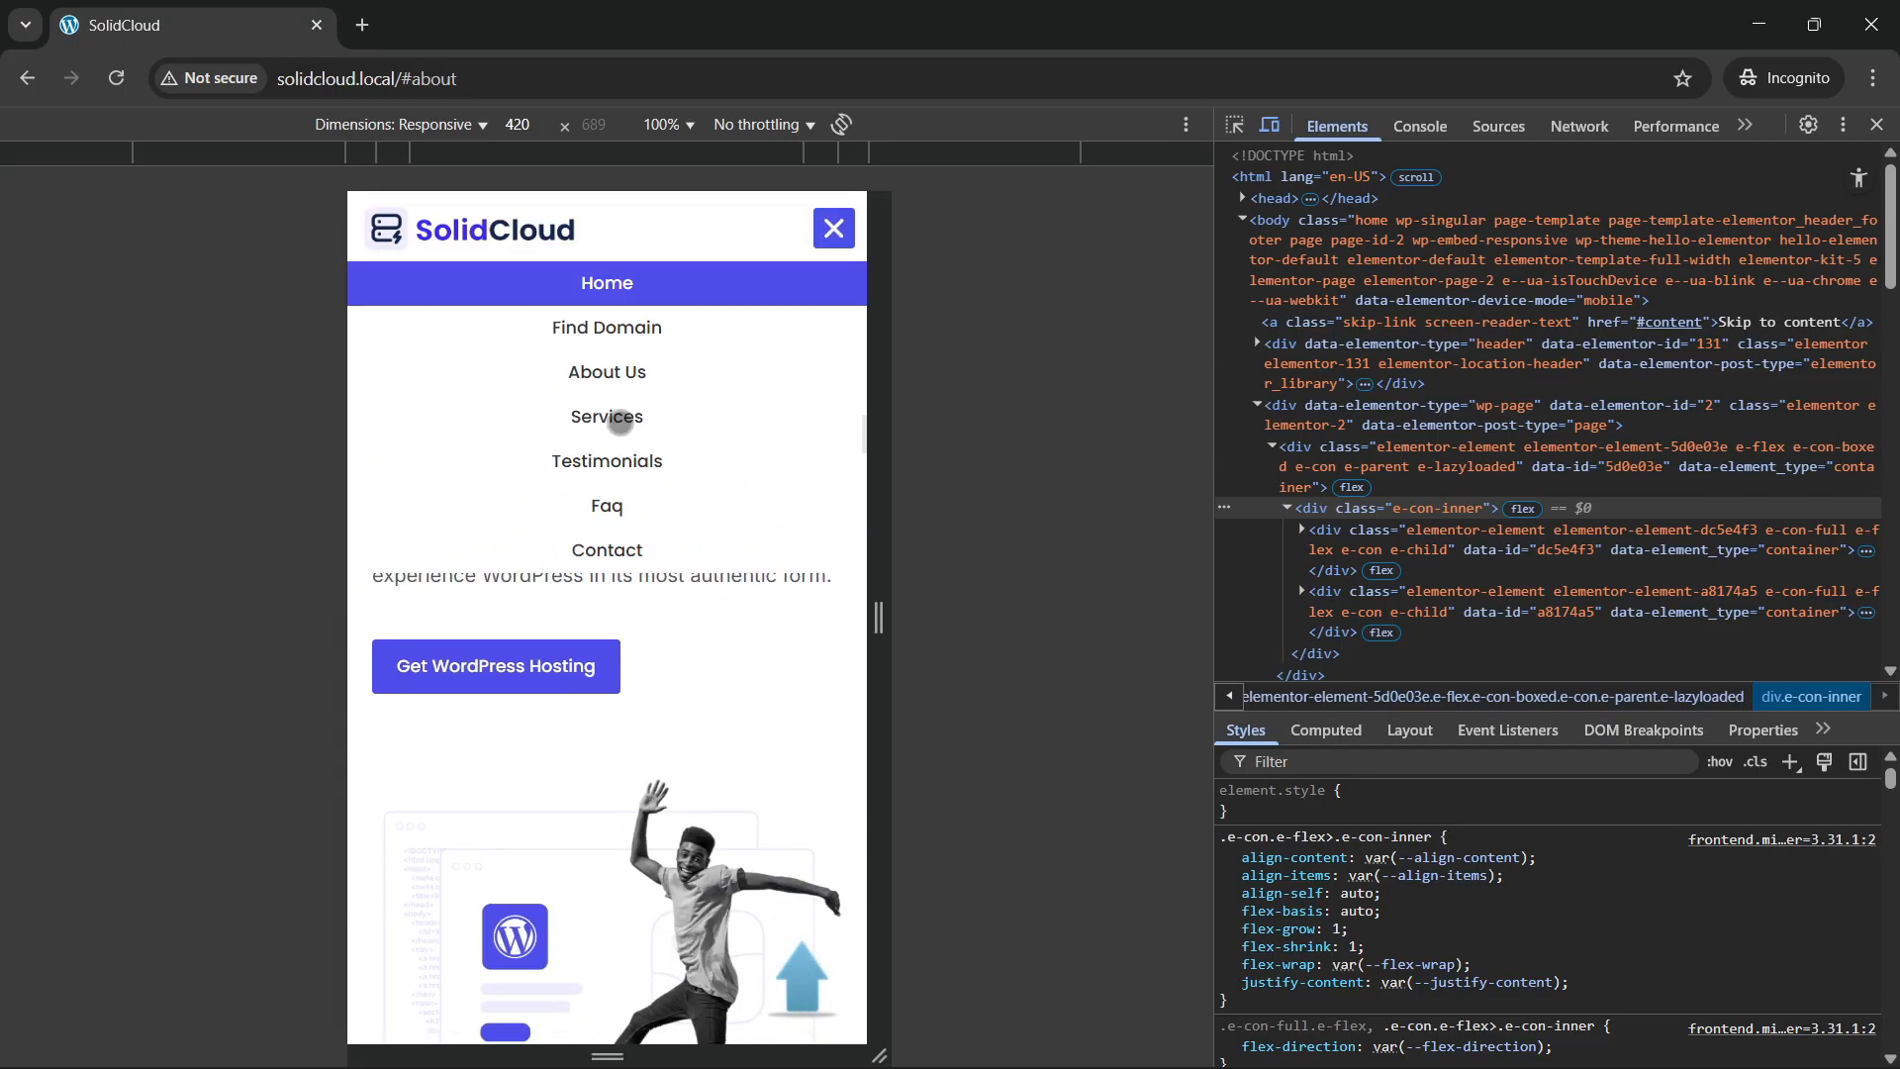
{"action": "left_click", "coordinate": [600, 435]}
{"action": "left_click", "coordinate": [834, 229]}
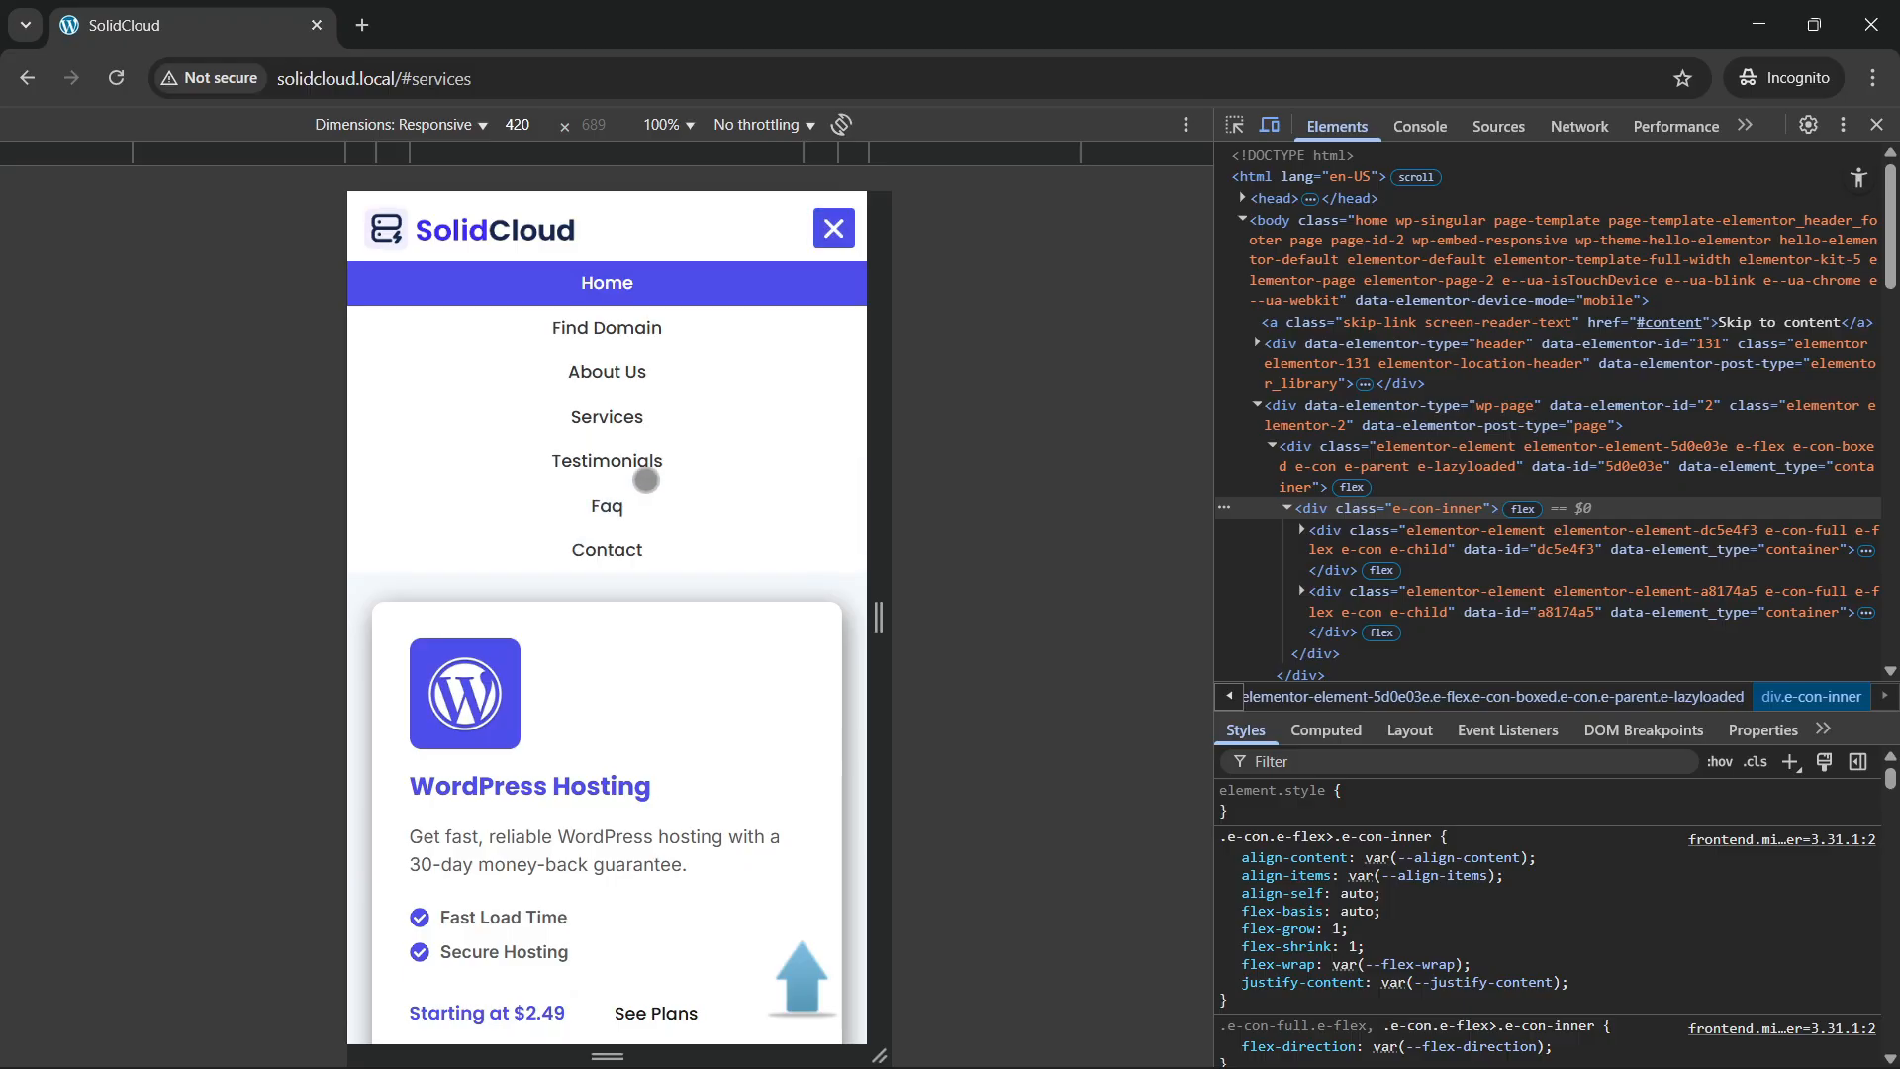
{"action": "left_click", "coordinate": [619, 481]}
{"action": "left_click", "coordinate": [835, 228]}
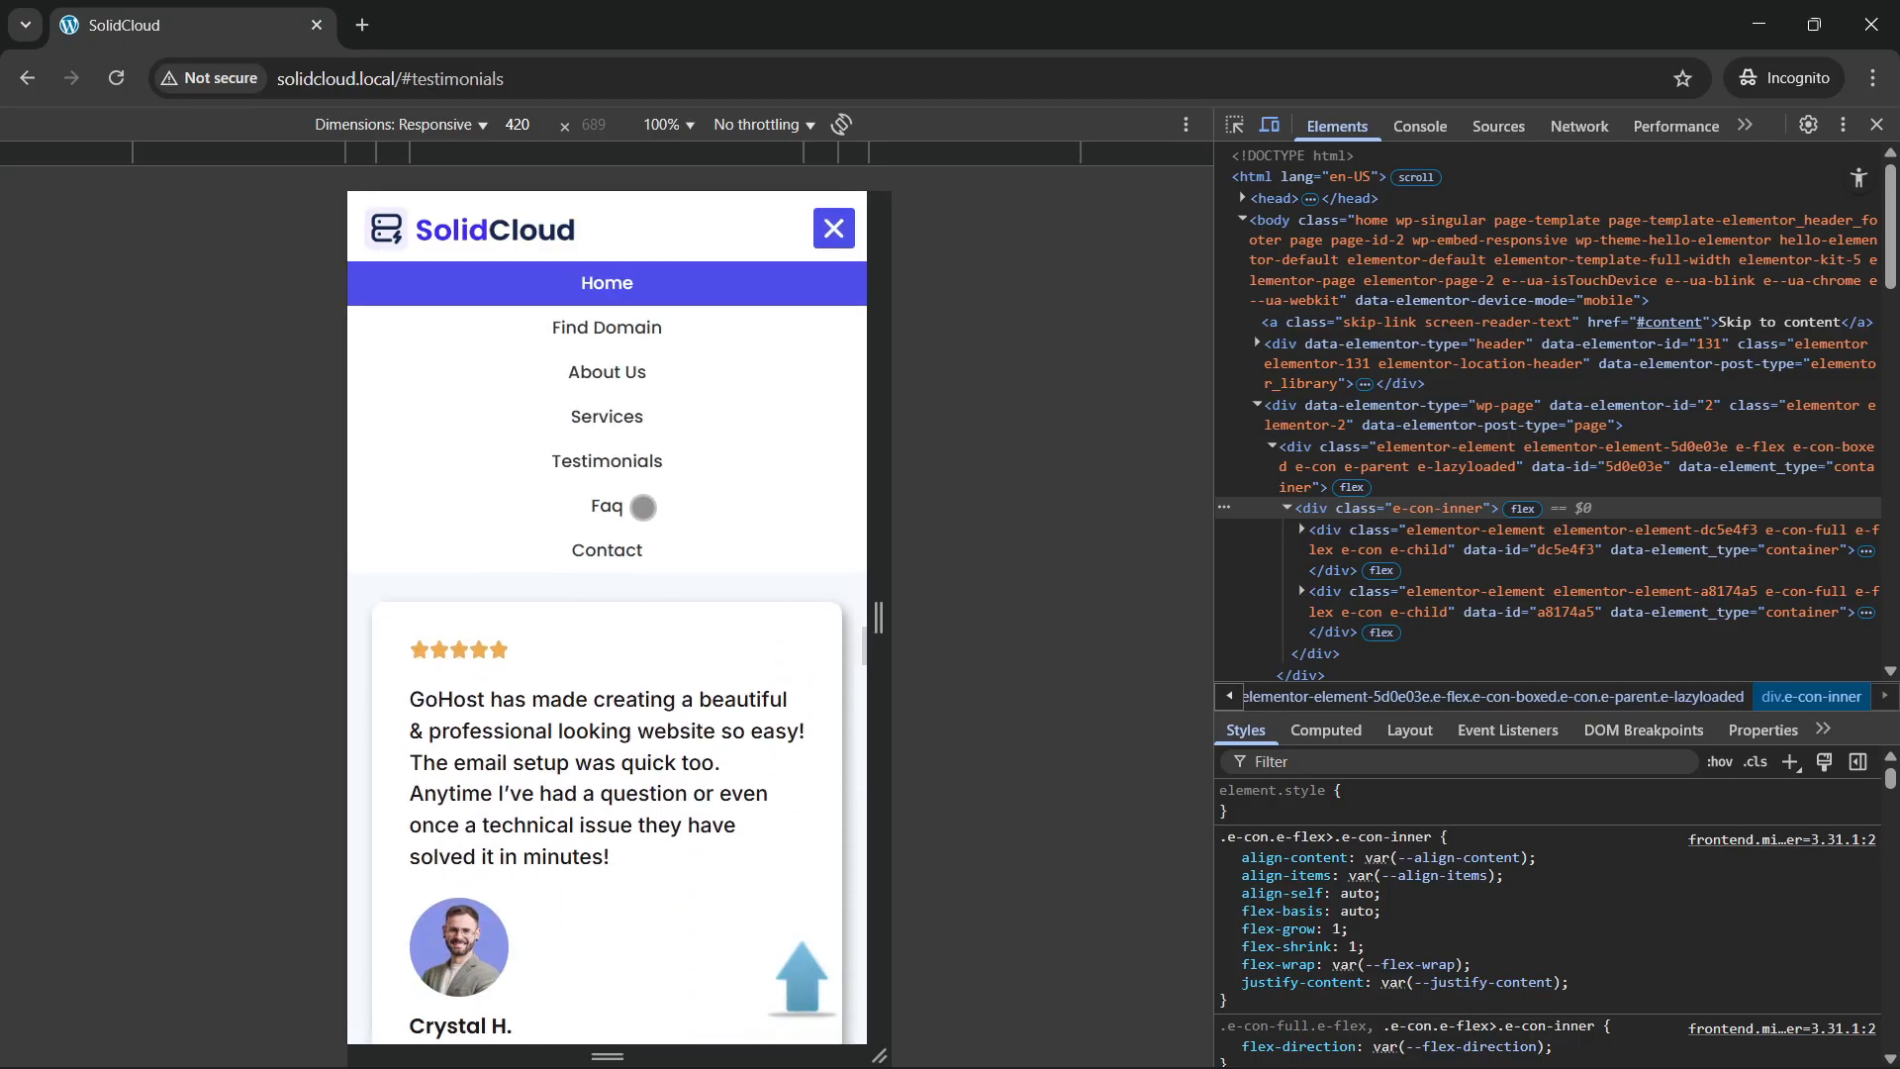
{"action": "left_click", "coordinate": [616, 552]}
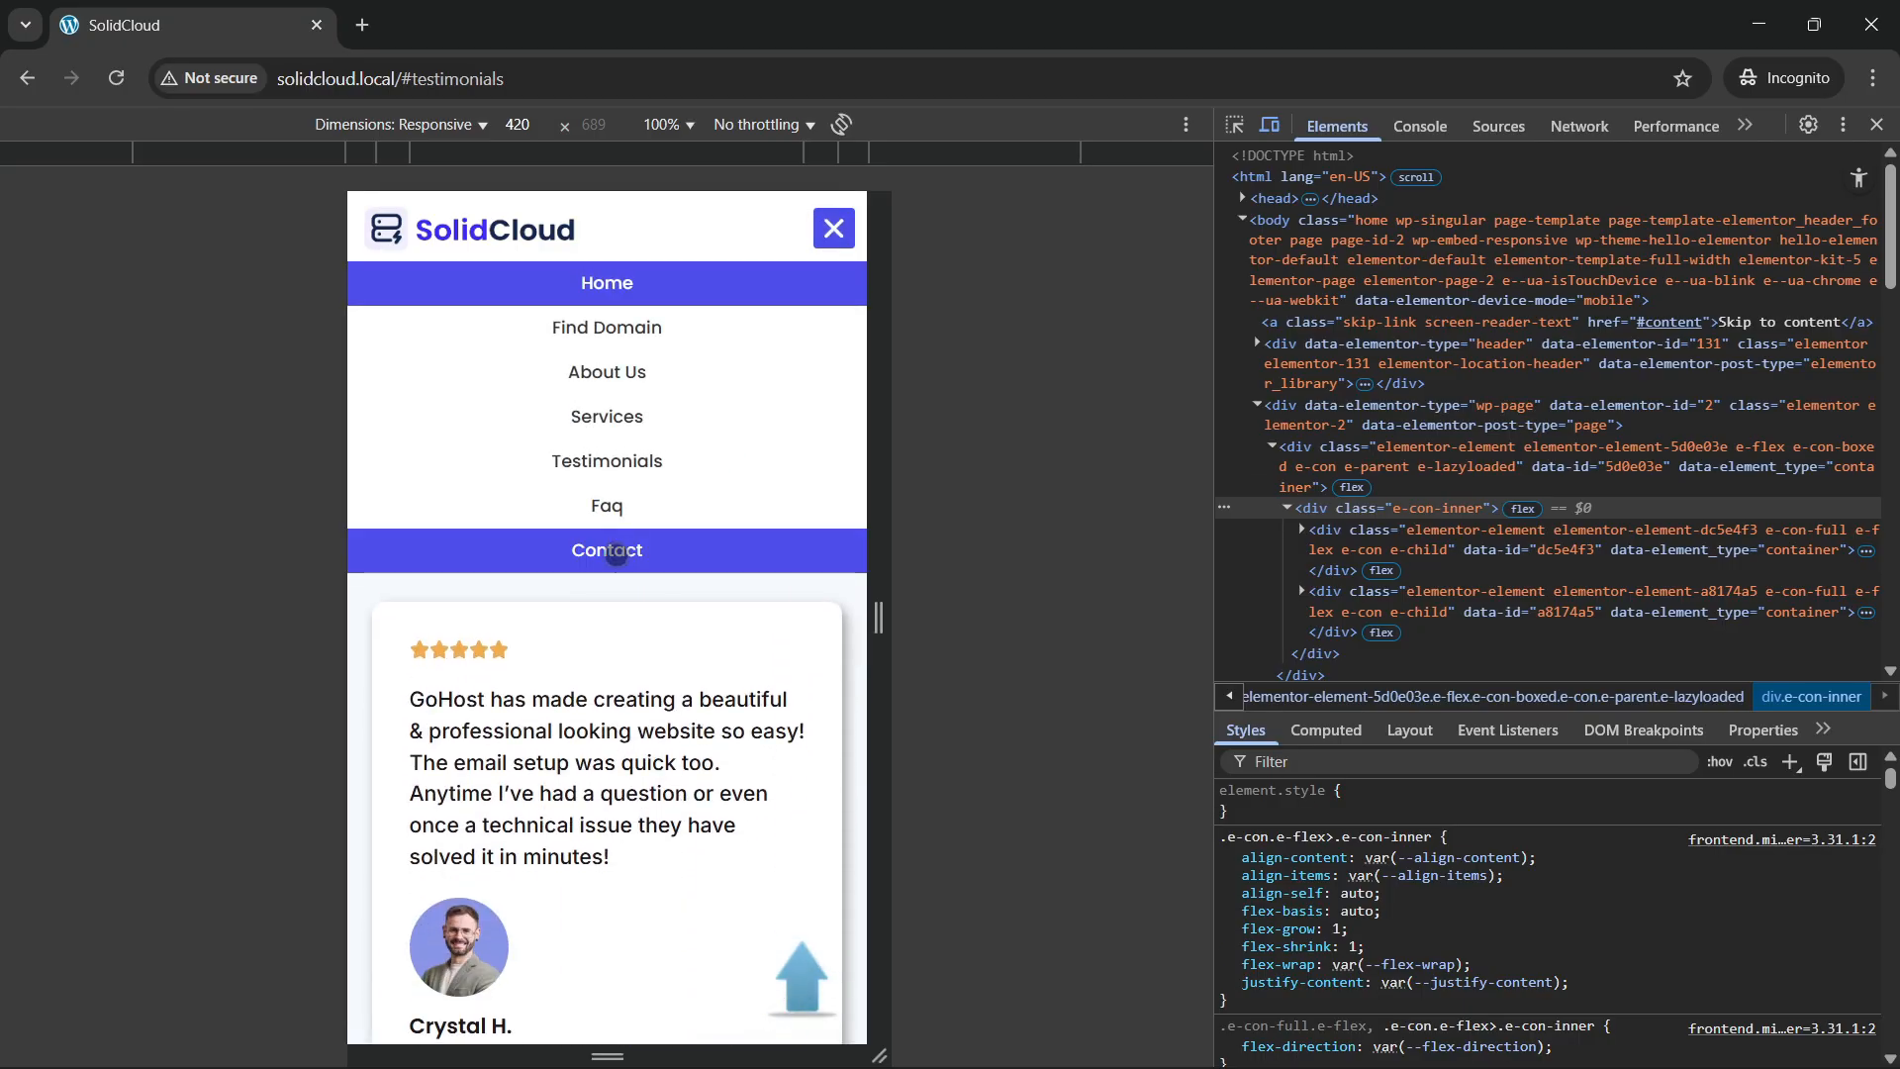
{"action": "left_click", "coordinate": [834, 228]}
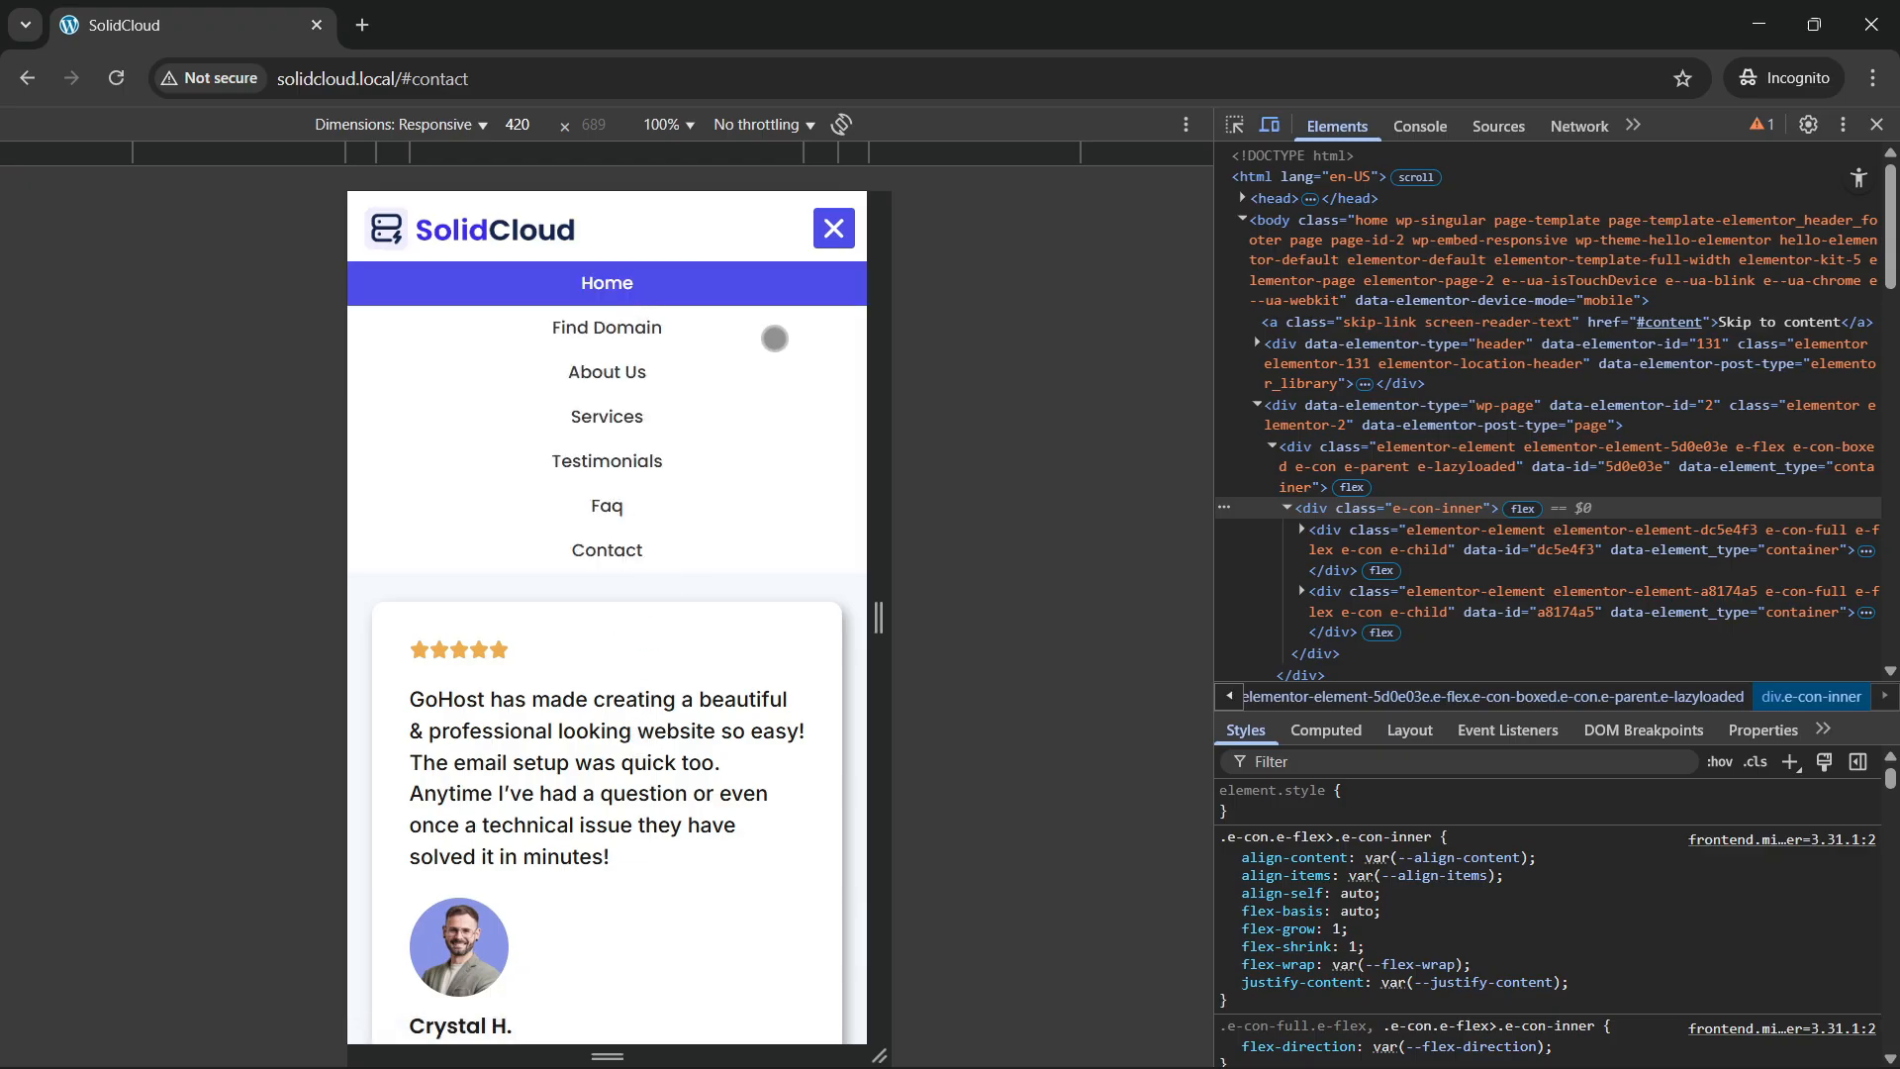
{"action": "left_click", "coordinate": [845, 217]}
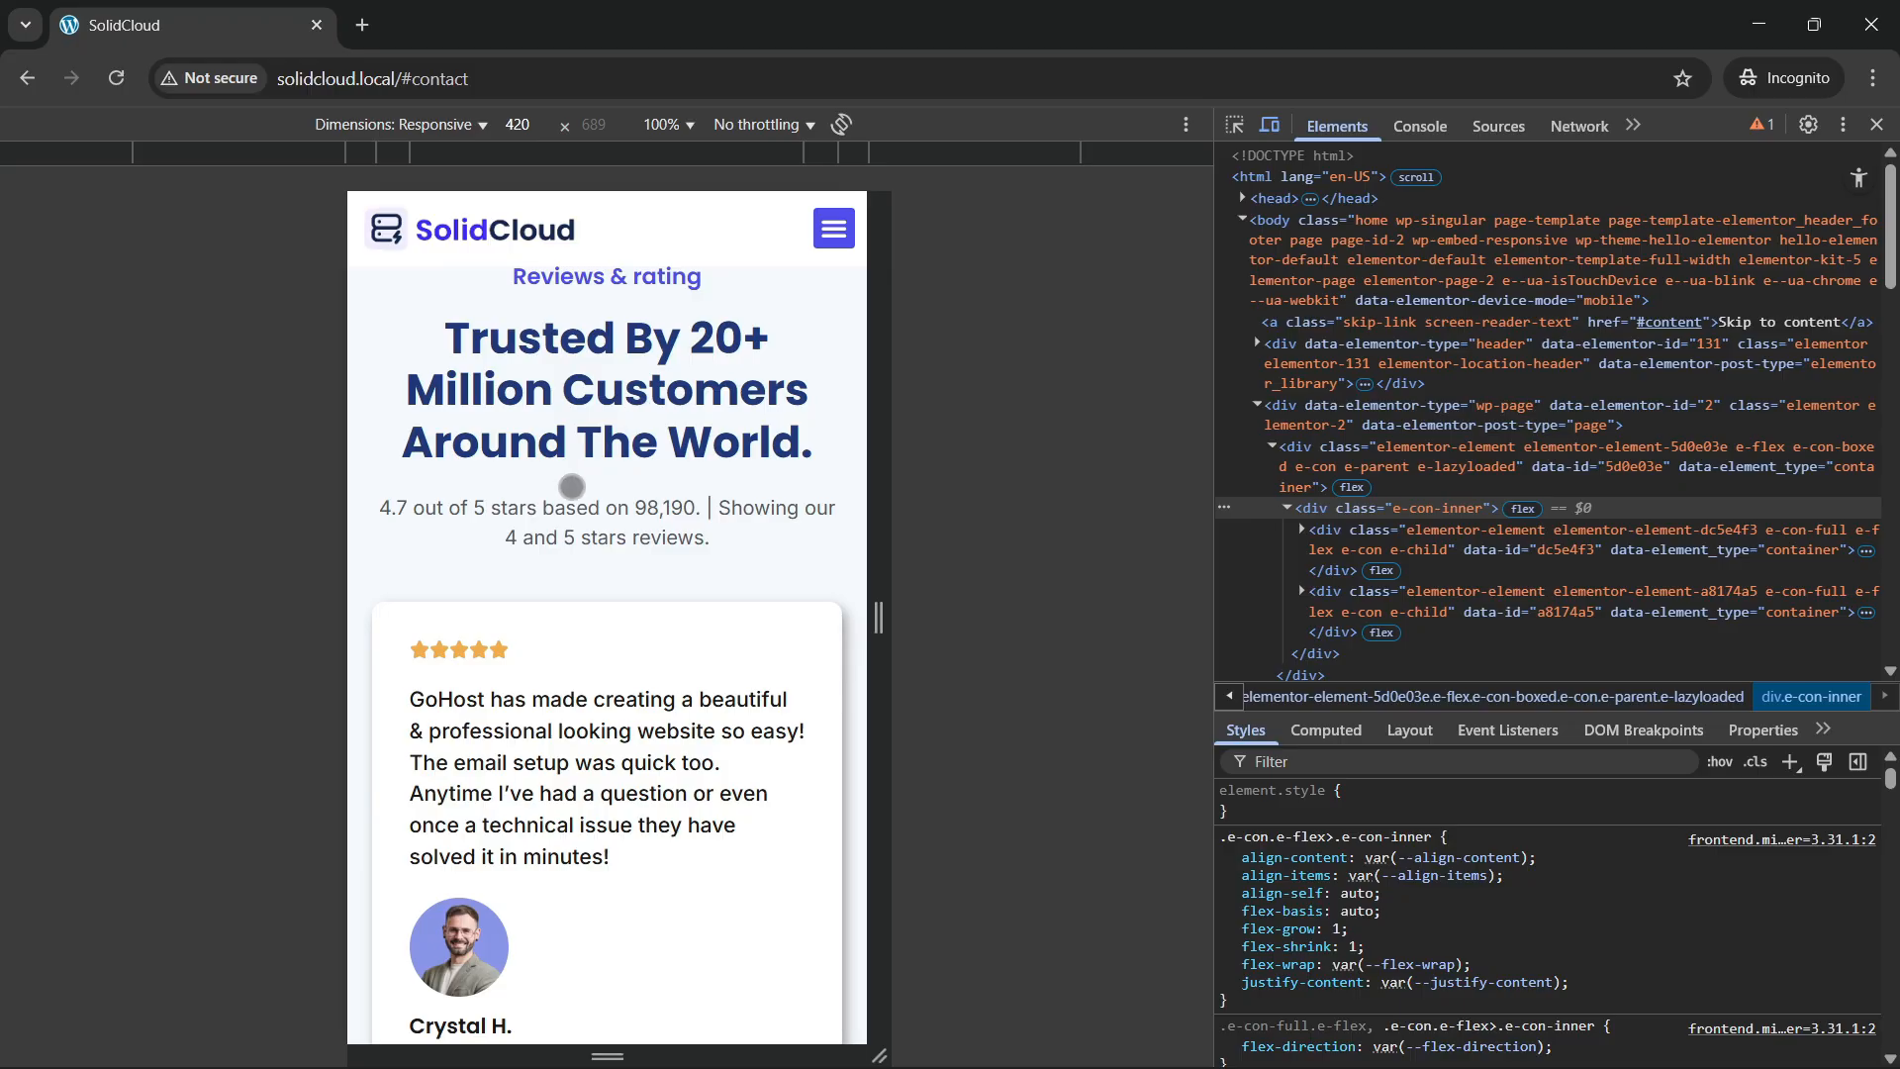
Exit mobile emulation and scroll the SolidCloud homepage back to the top in desktop layout.
{"action": "left_click", "coordinate": [1876, 124]}
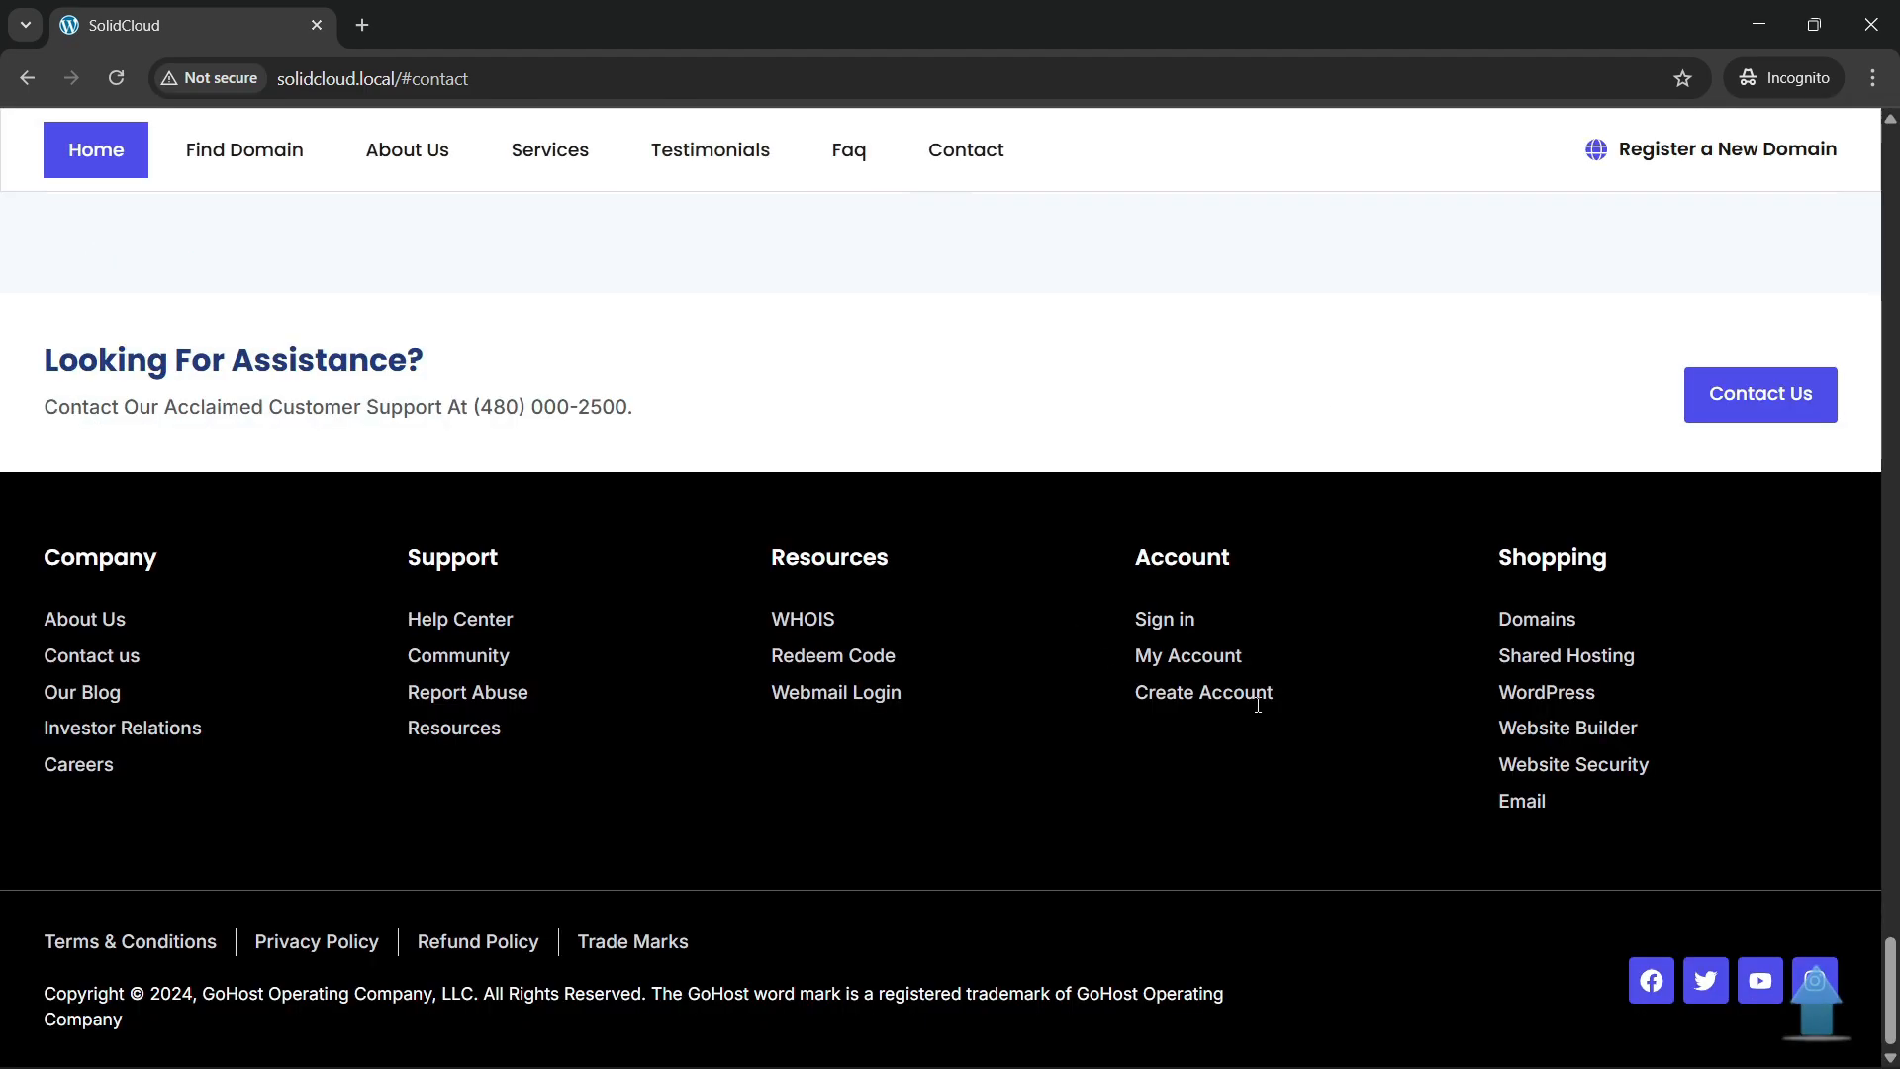
{"action": "scroll", "coordinate": [1441, 762], "scroll_direction": "up", "scroll_amount": 15}
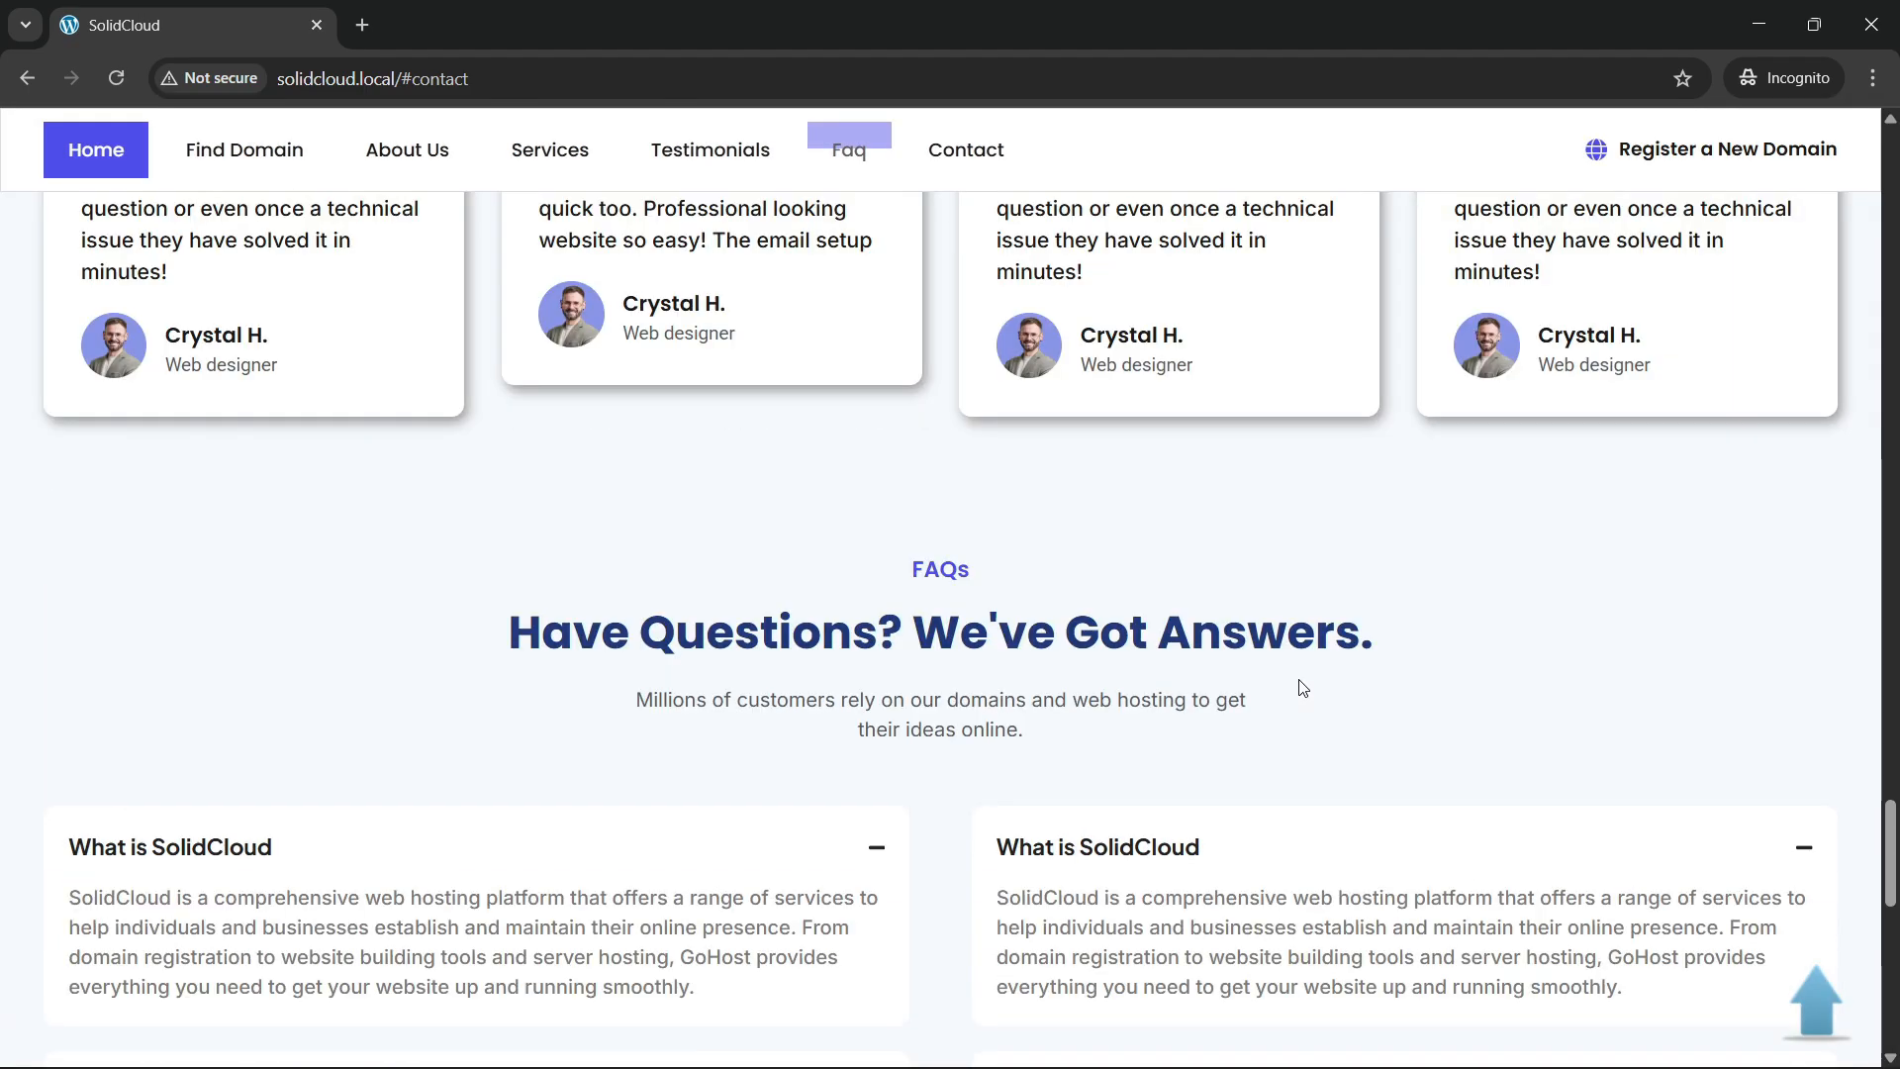
{"action": "scroll", "coordinate": [1301, 680], "scroll_direction": "up", "scroll_amount": 8}
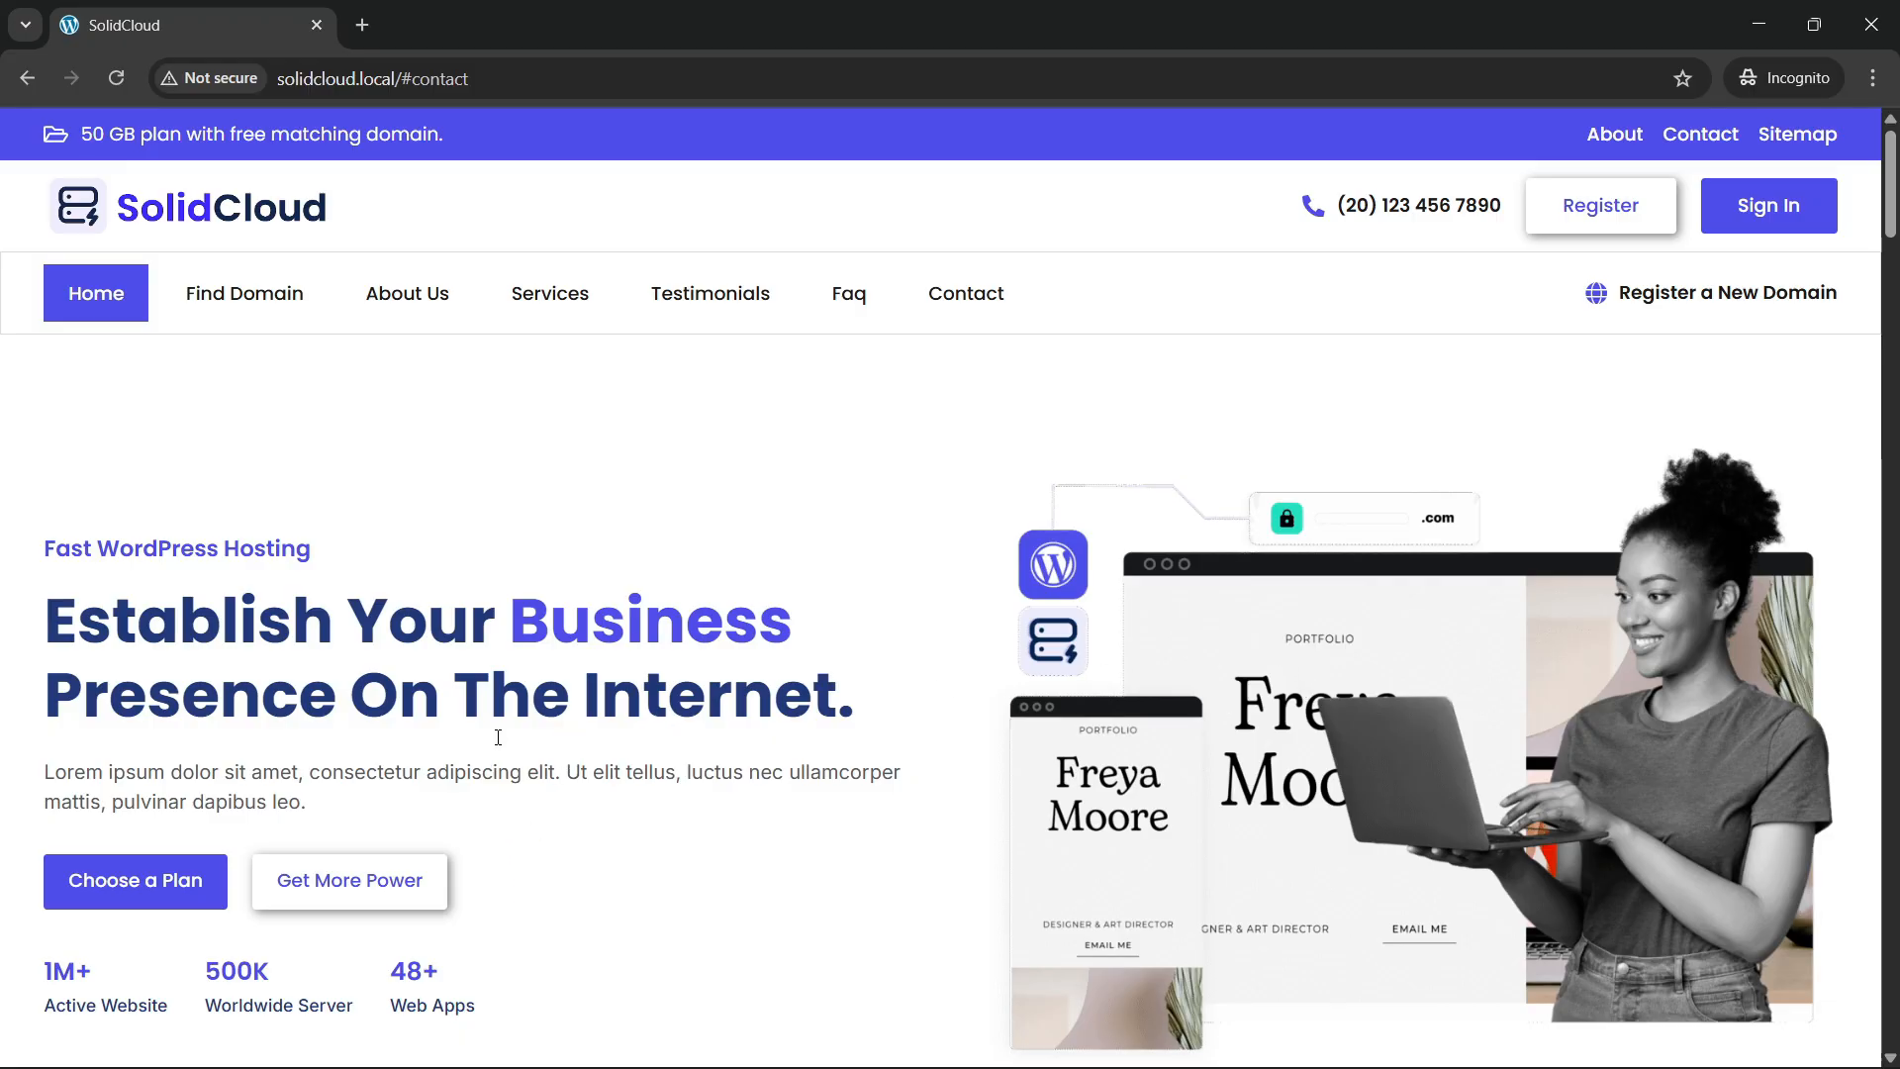
{"action": "scroll", "coordinate": [498, 737], "scroll_direction": "down", "scroll_amount": 2}
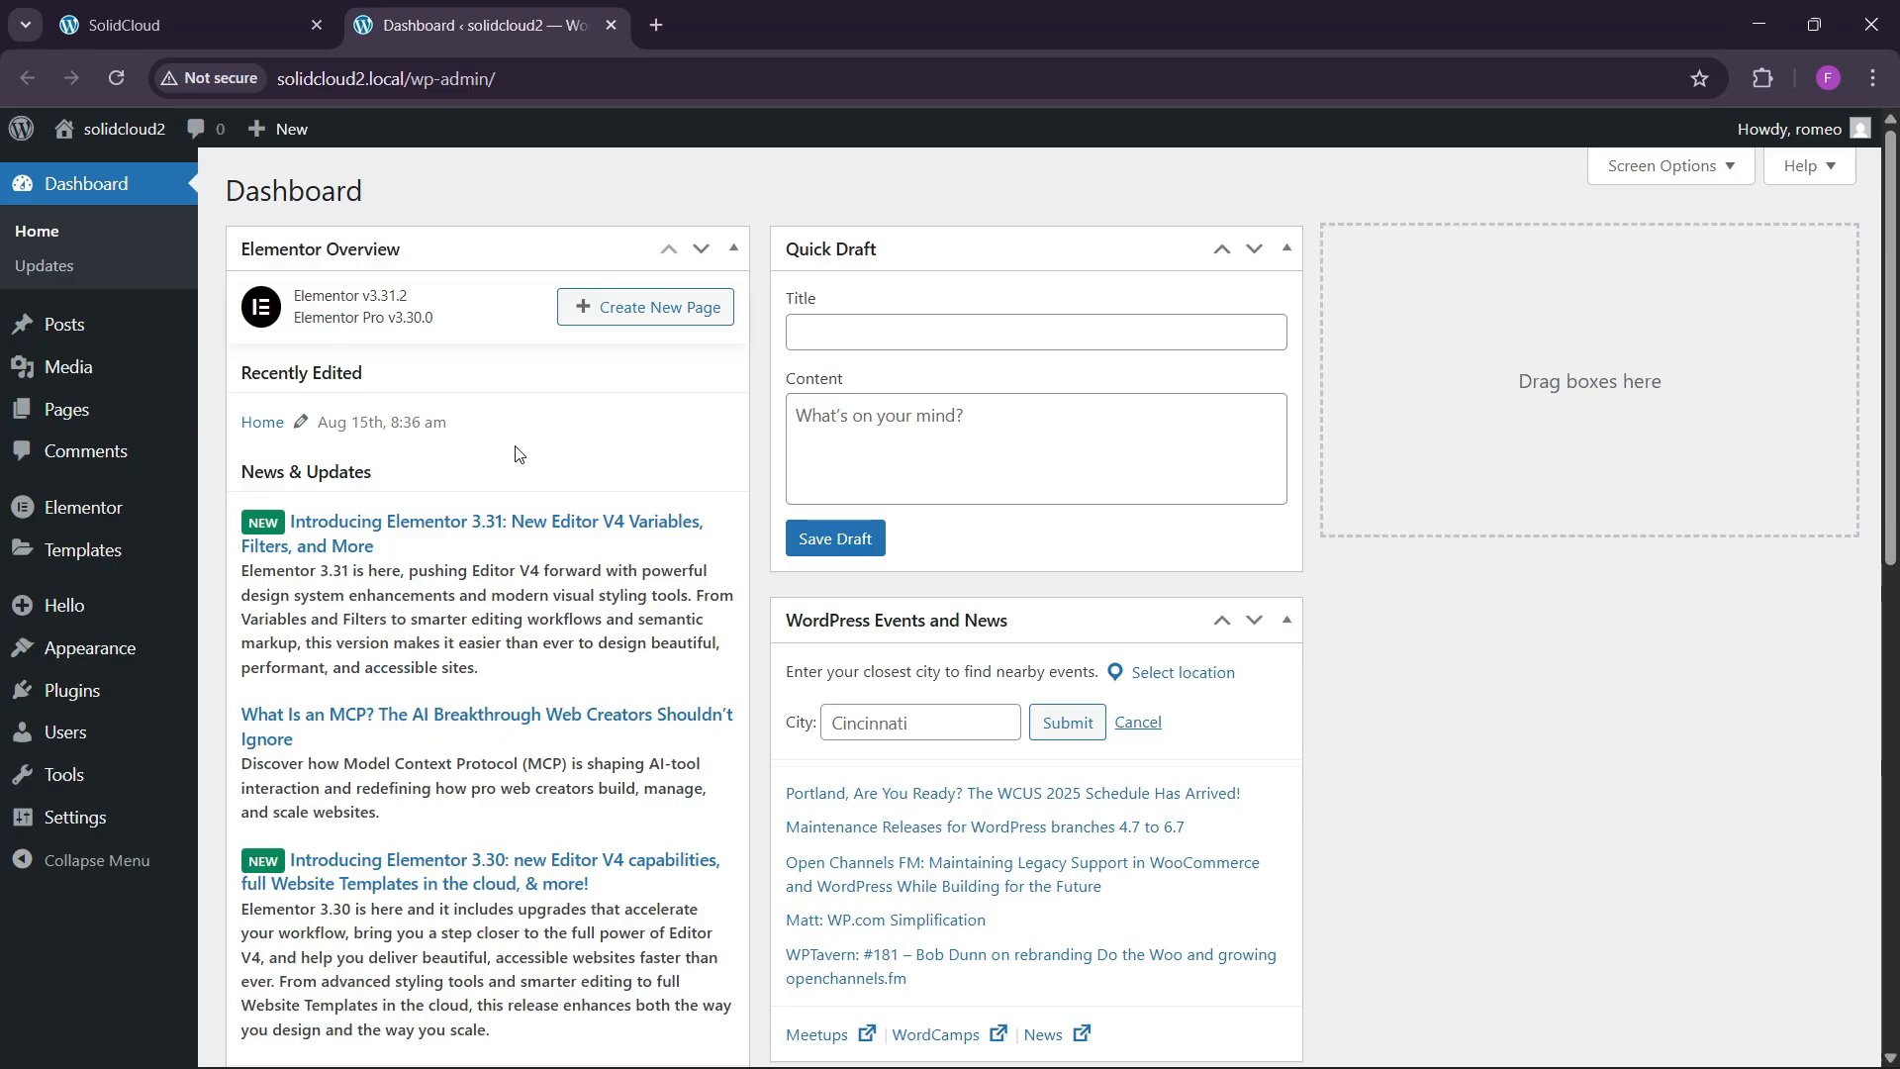
Check the active theme under Appearance > Themes and the installed plugins list.
{"action": "mouse_move", "coordinate": [104, 651]}
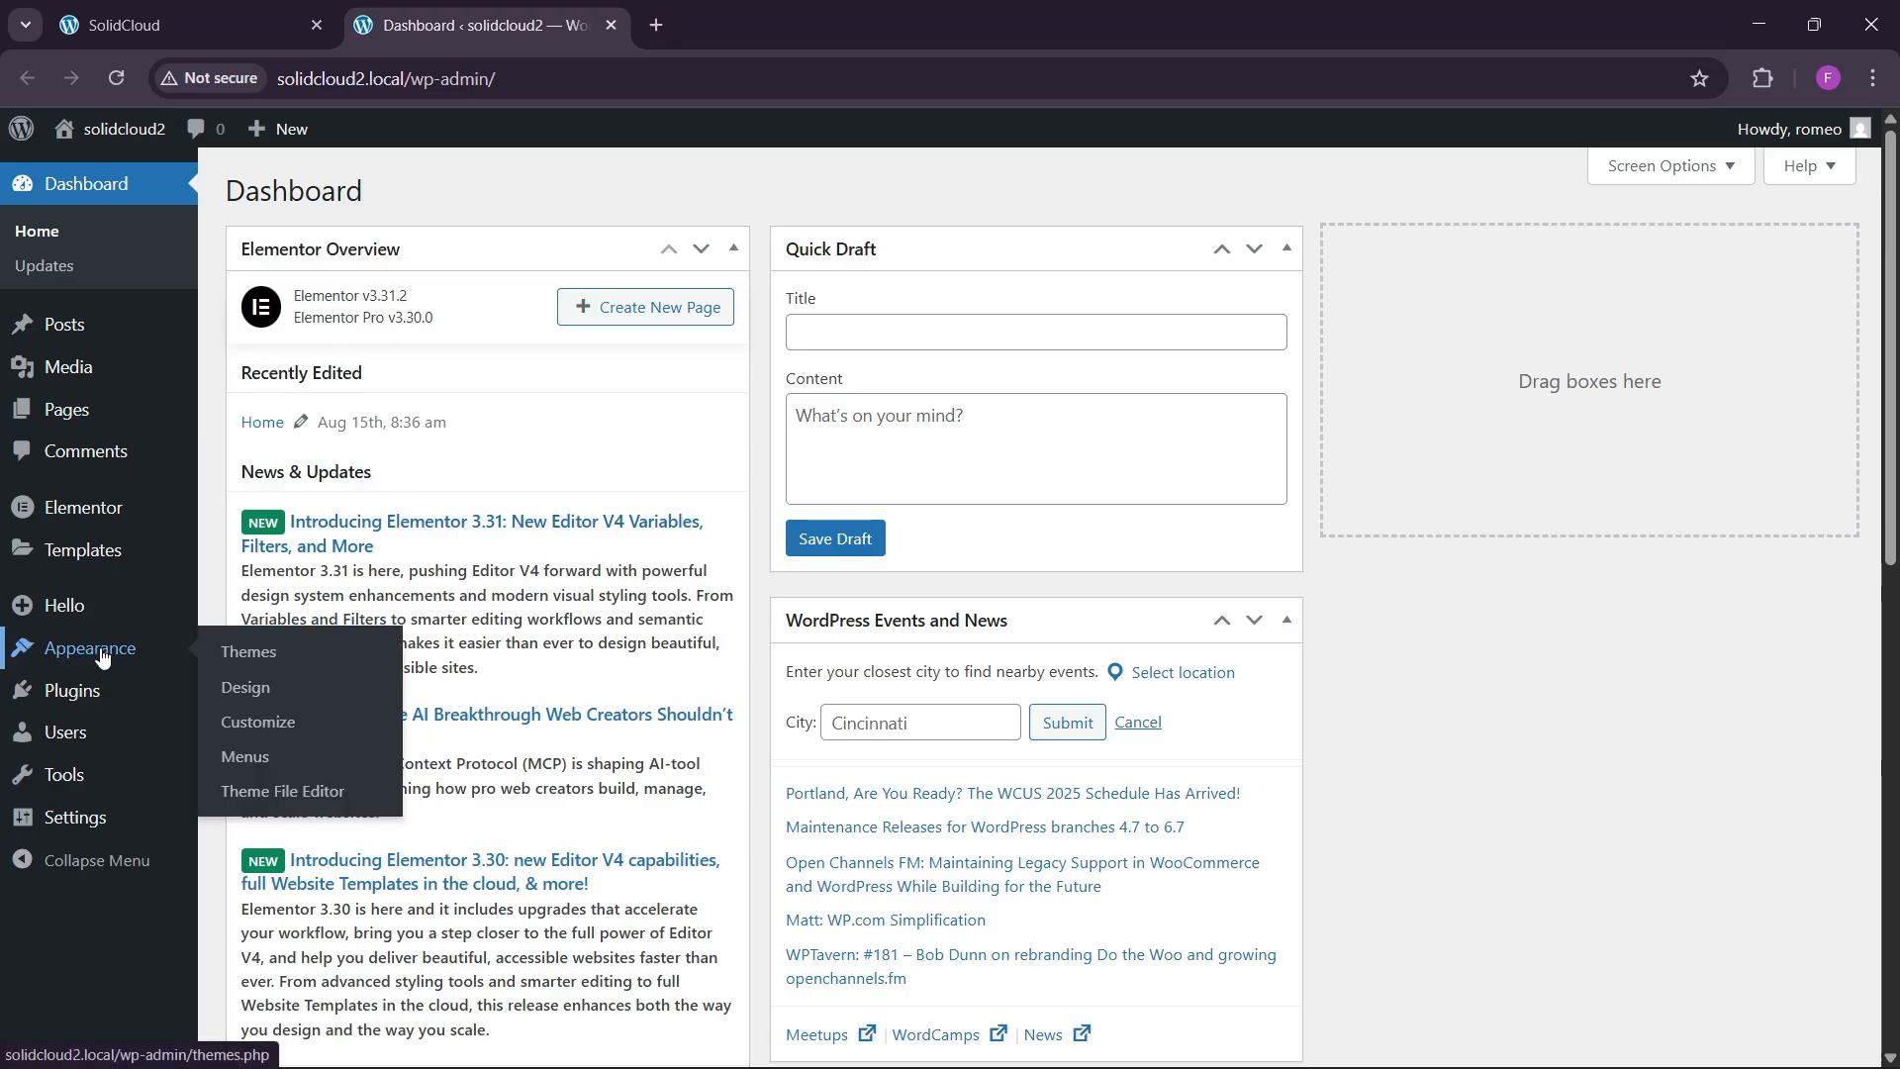
{"action": "left_click", "coordinate": [248, 648]}
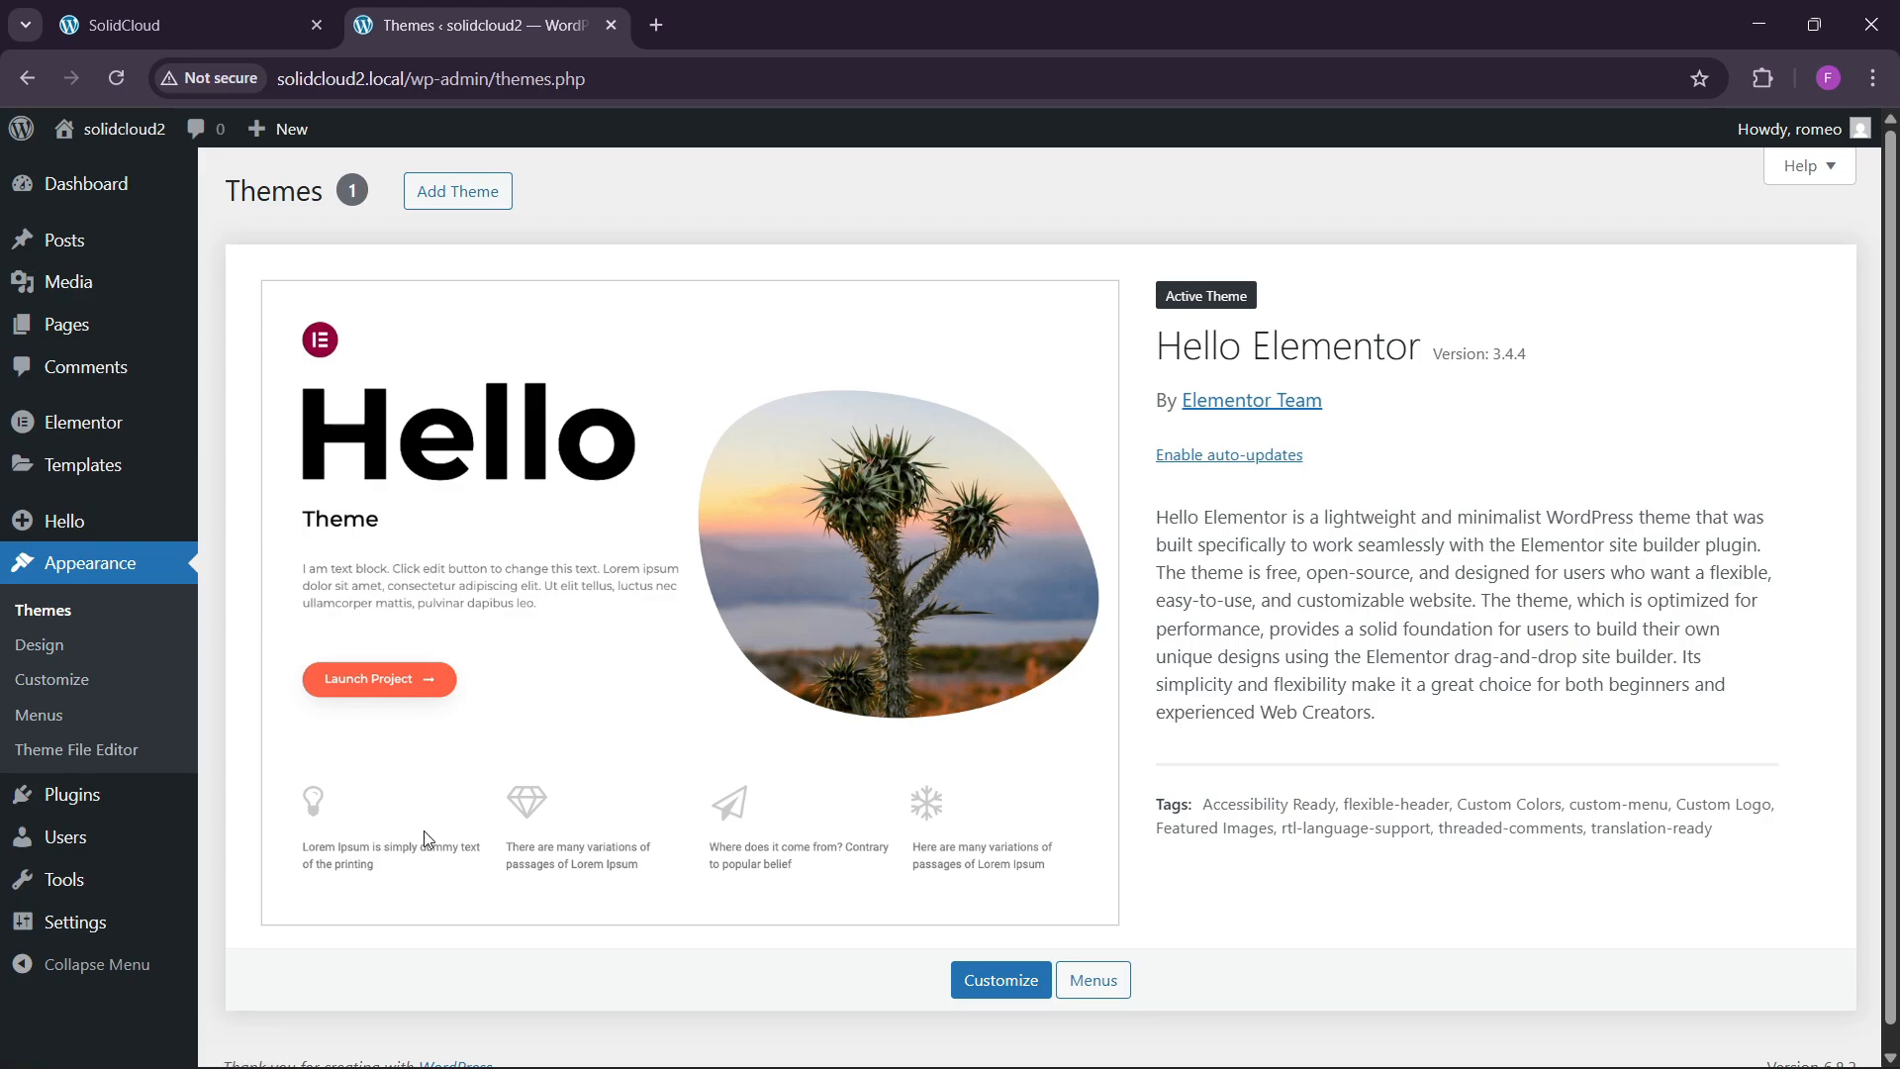
{"action": "mouse_move", "coordinate": [169, 794]}
{"action": "left_click", "coordinate": [259, 793]}
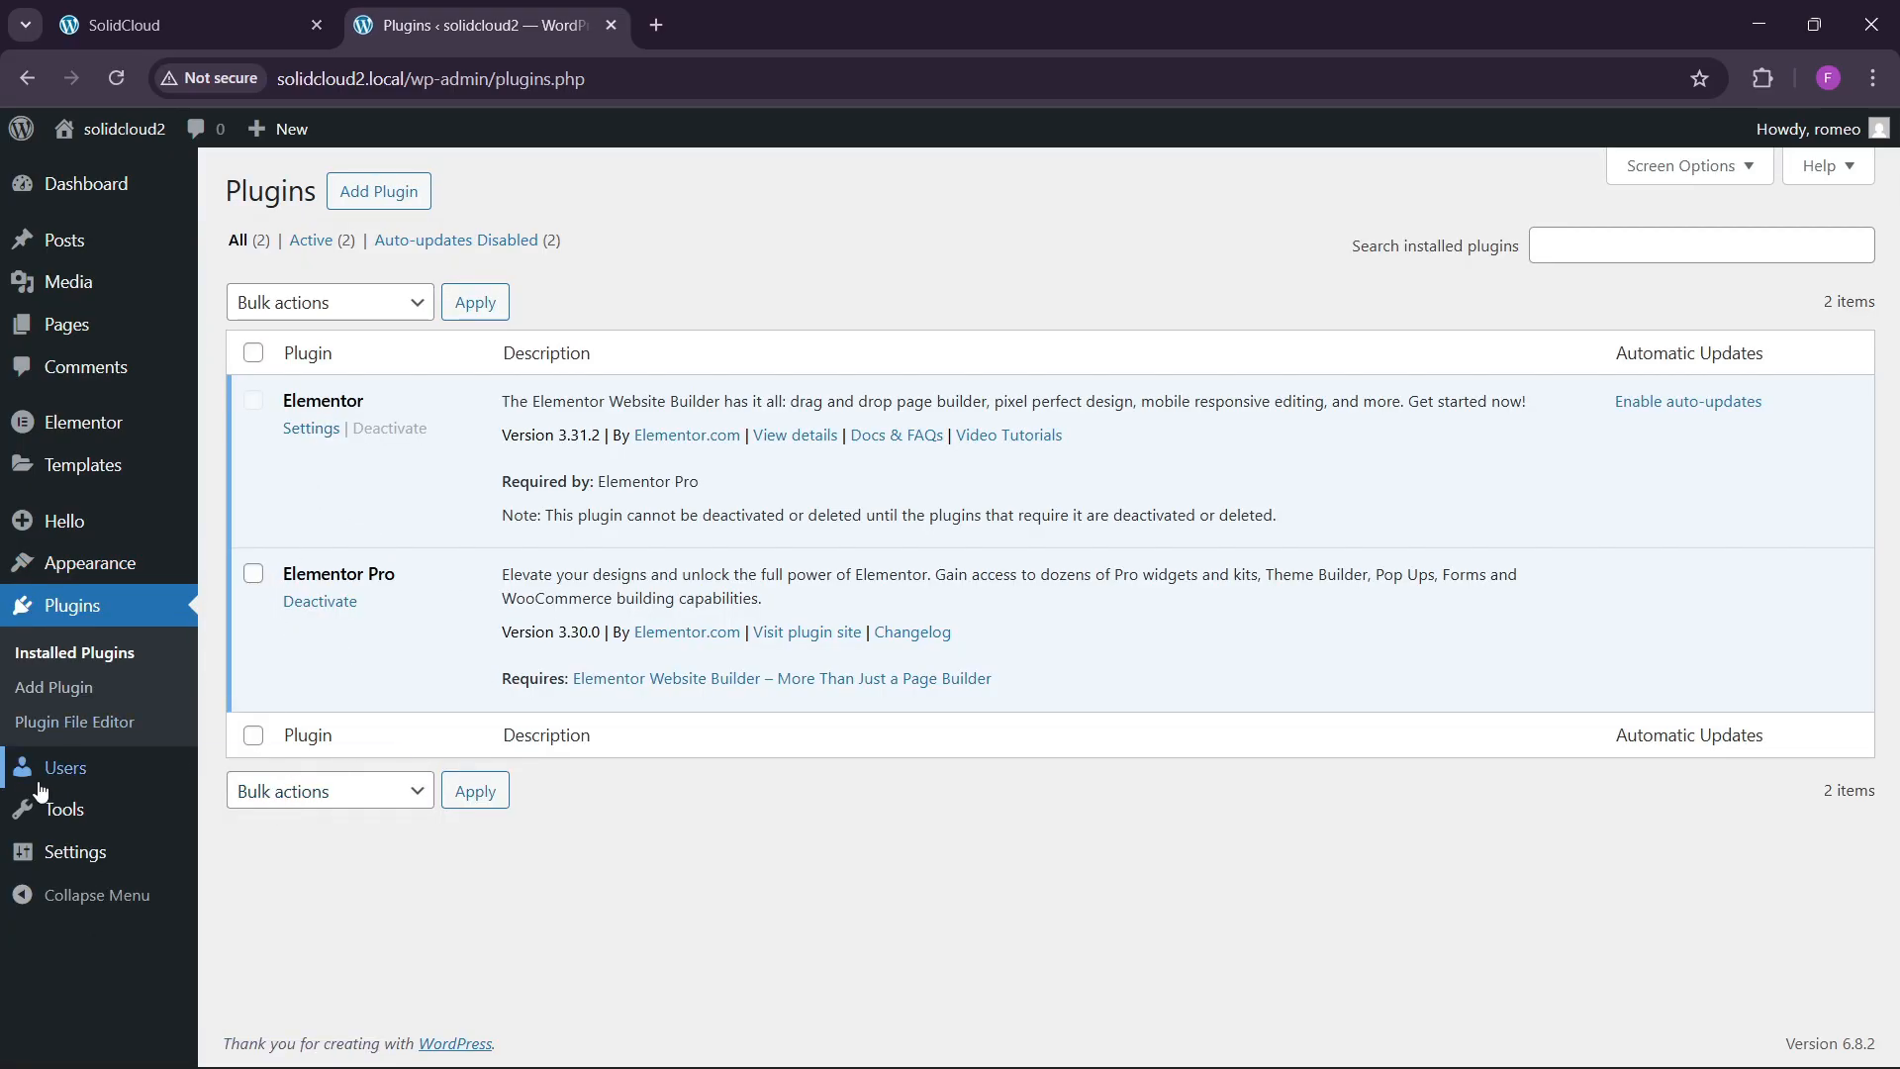
Show the site's Pages list under Pages > All Pages.
{"action": "mouse_move", "coordinate": [76, 789]}
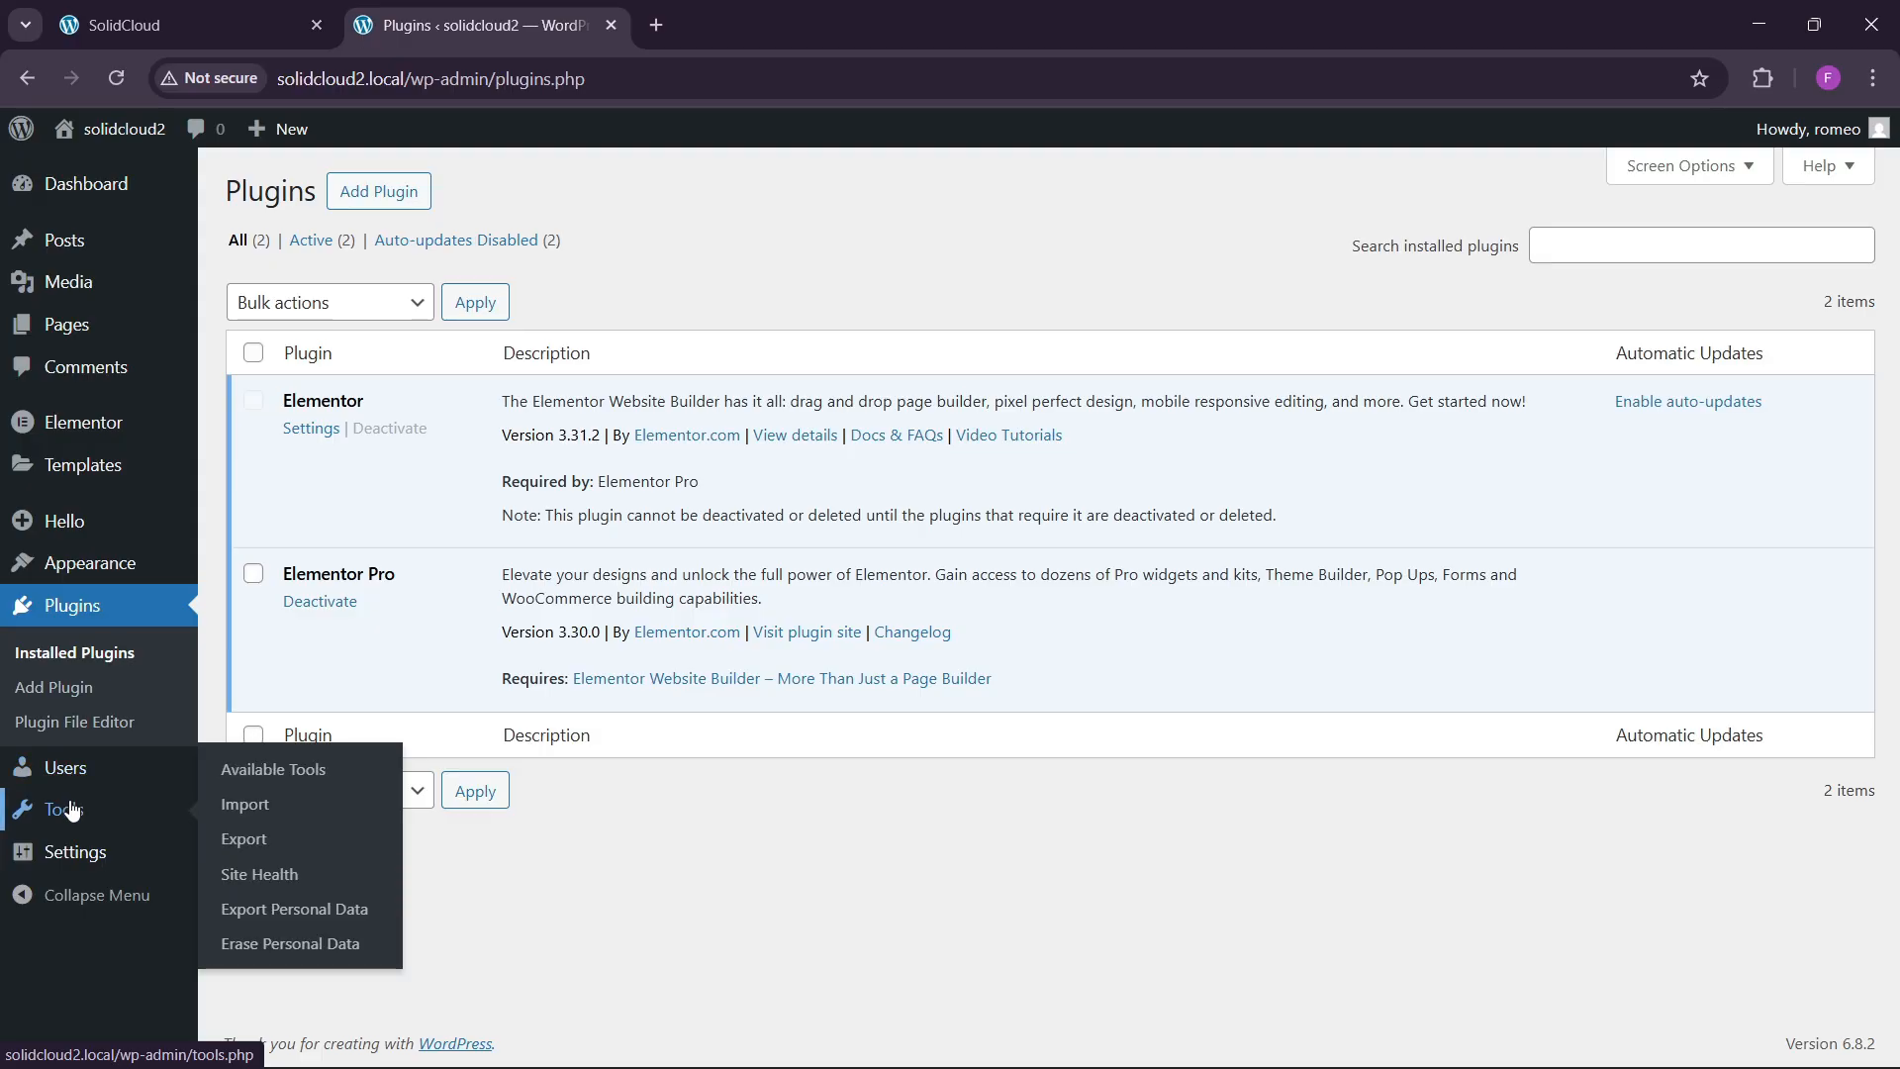
{"action": "mouse_move", "coordinate": [73, 326]}
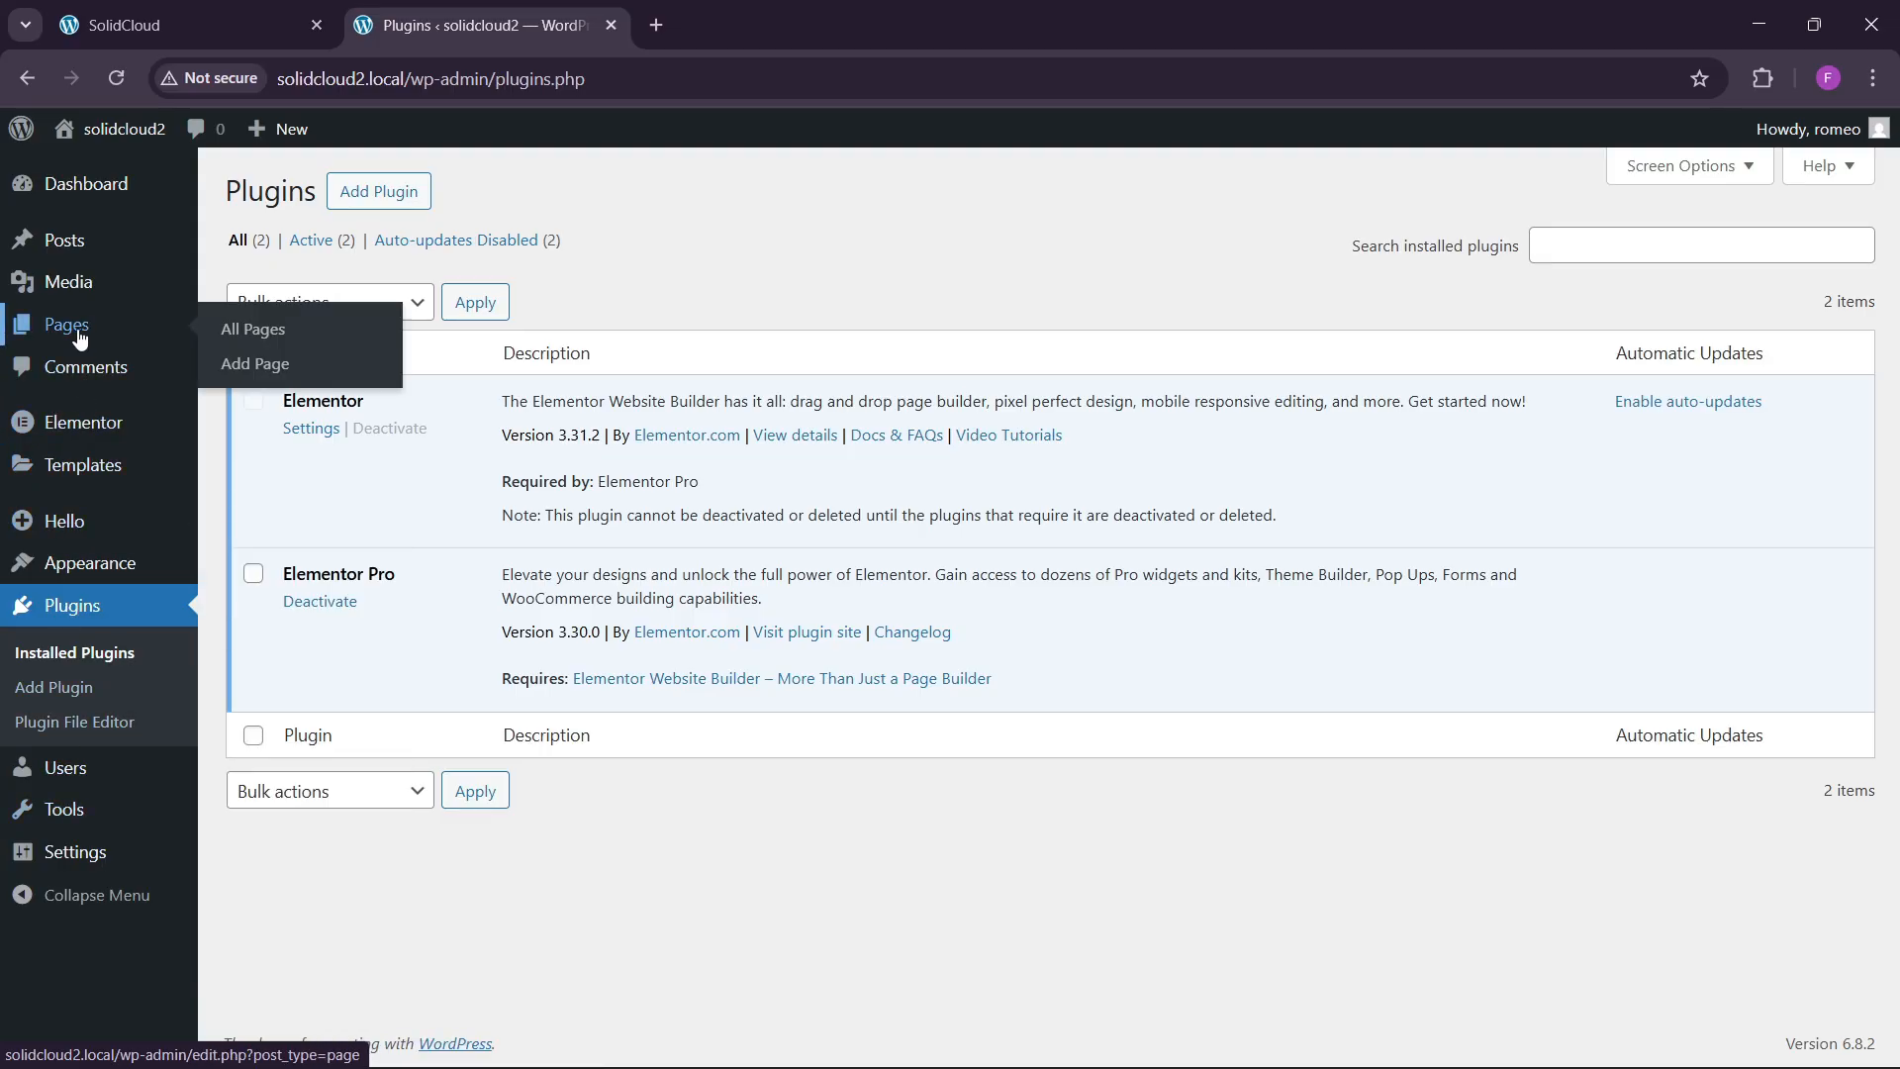
{"action": "left_click", "coordinate": [241, 328]}
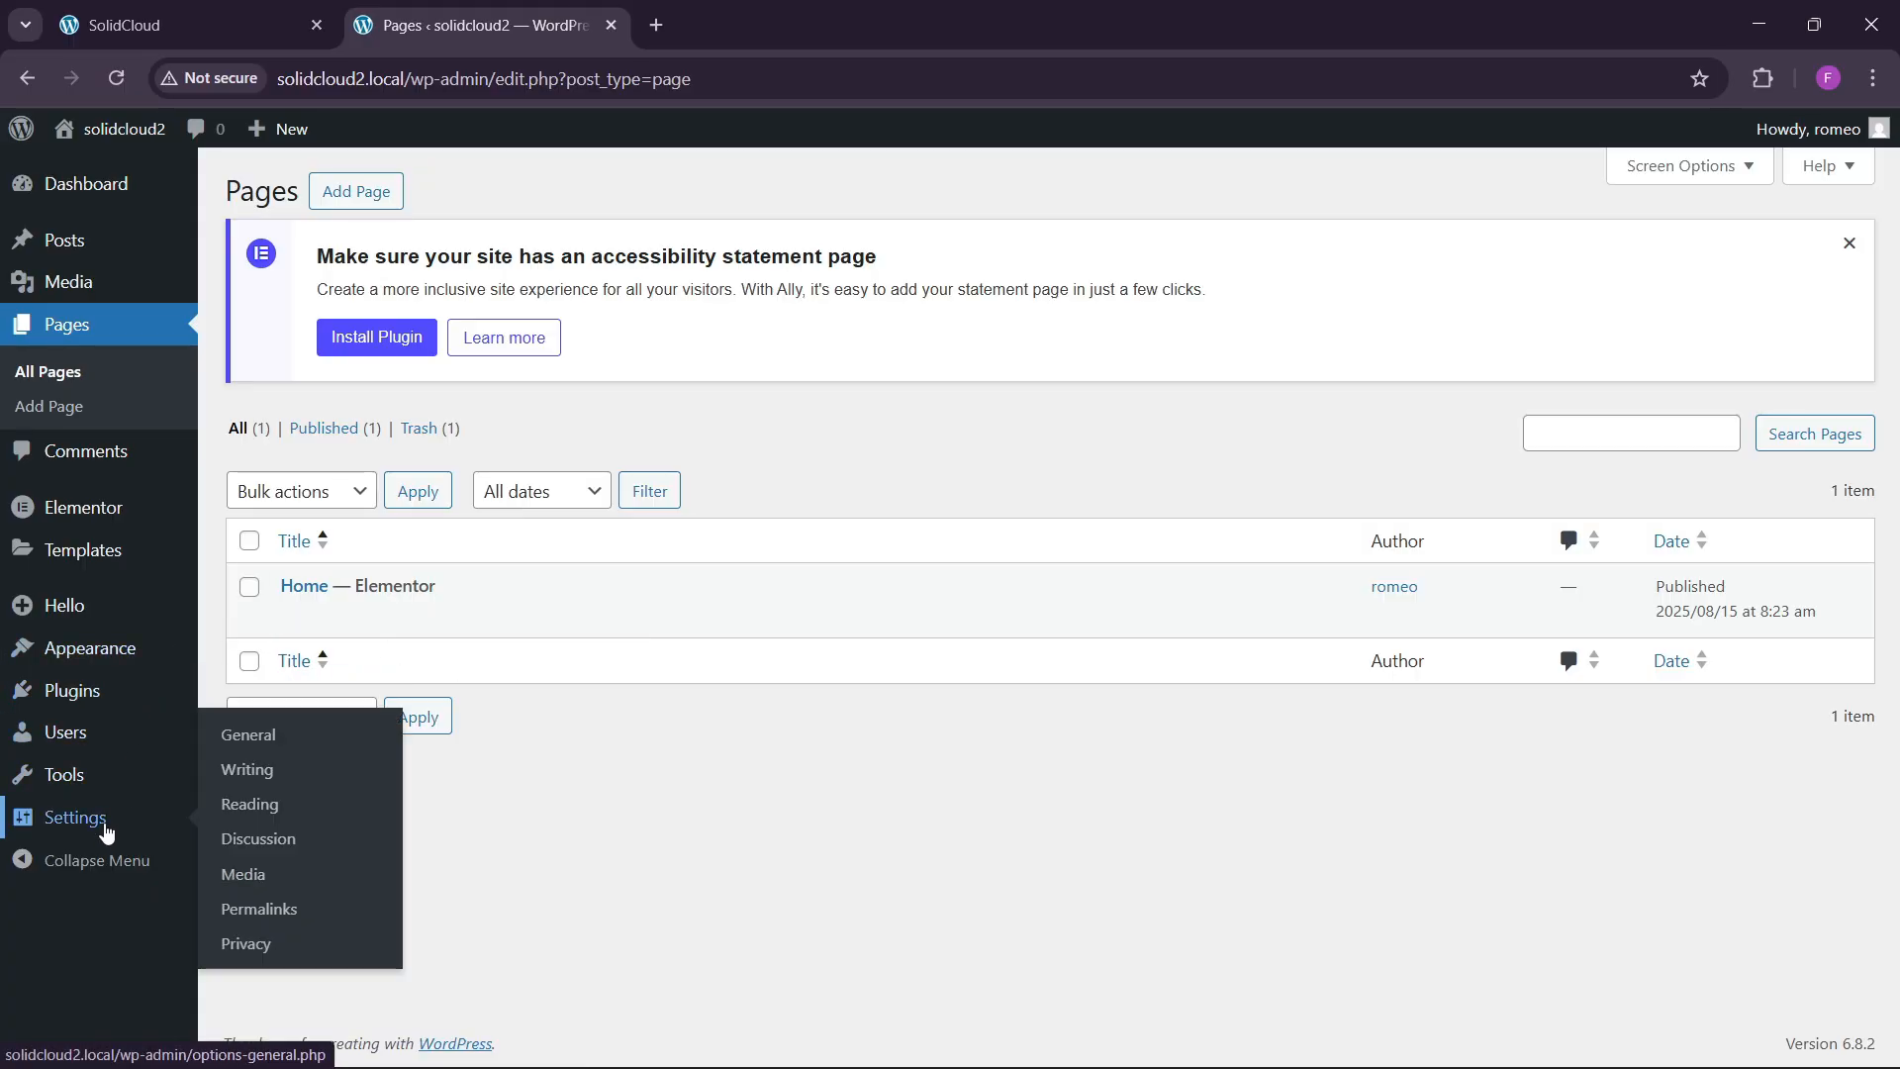
Set Reading Settings to a static homepage showing the Home page and save.
{"action": "left_click", "coordinate": [250, 804]}
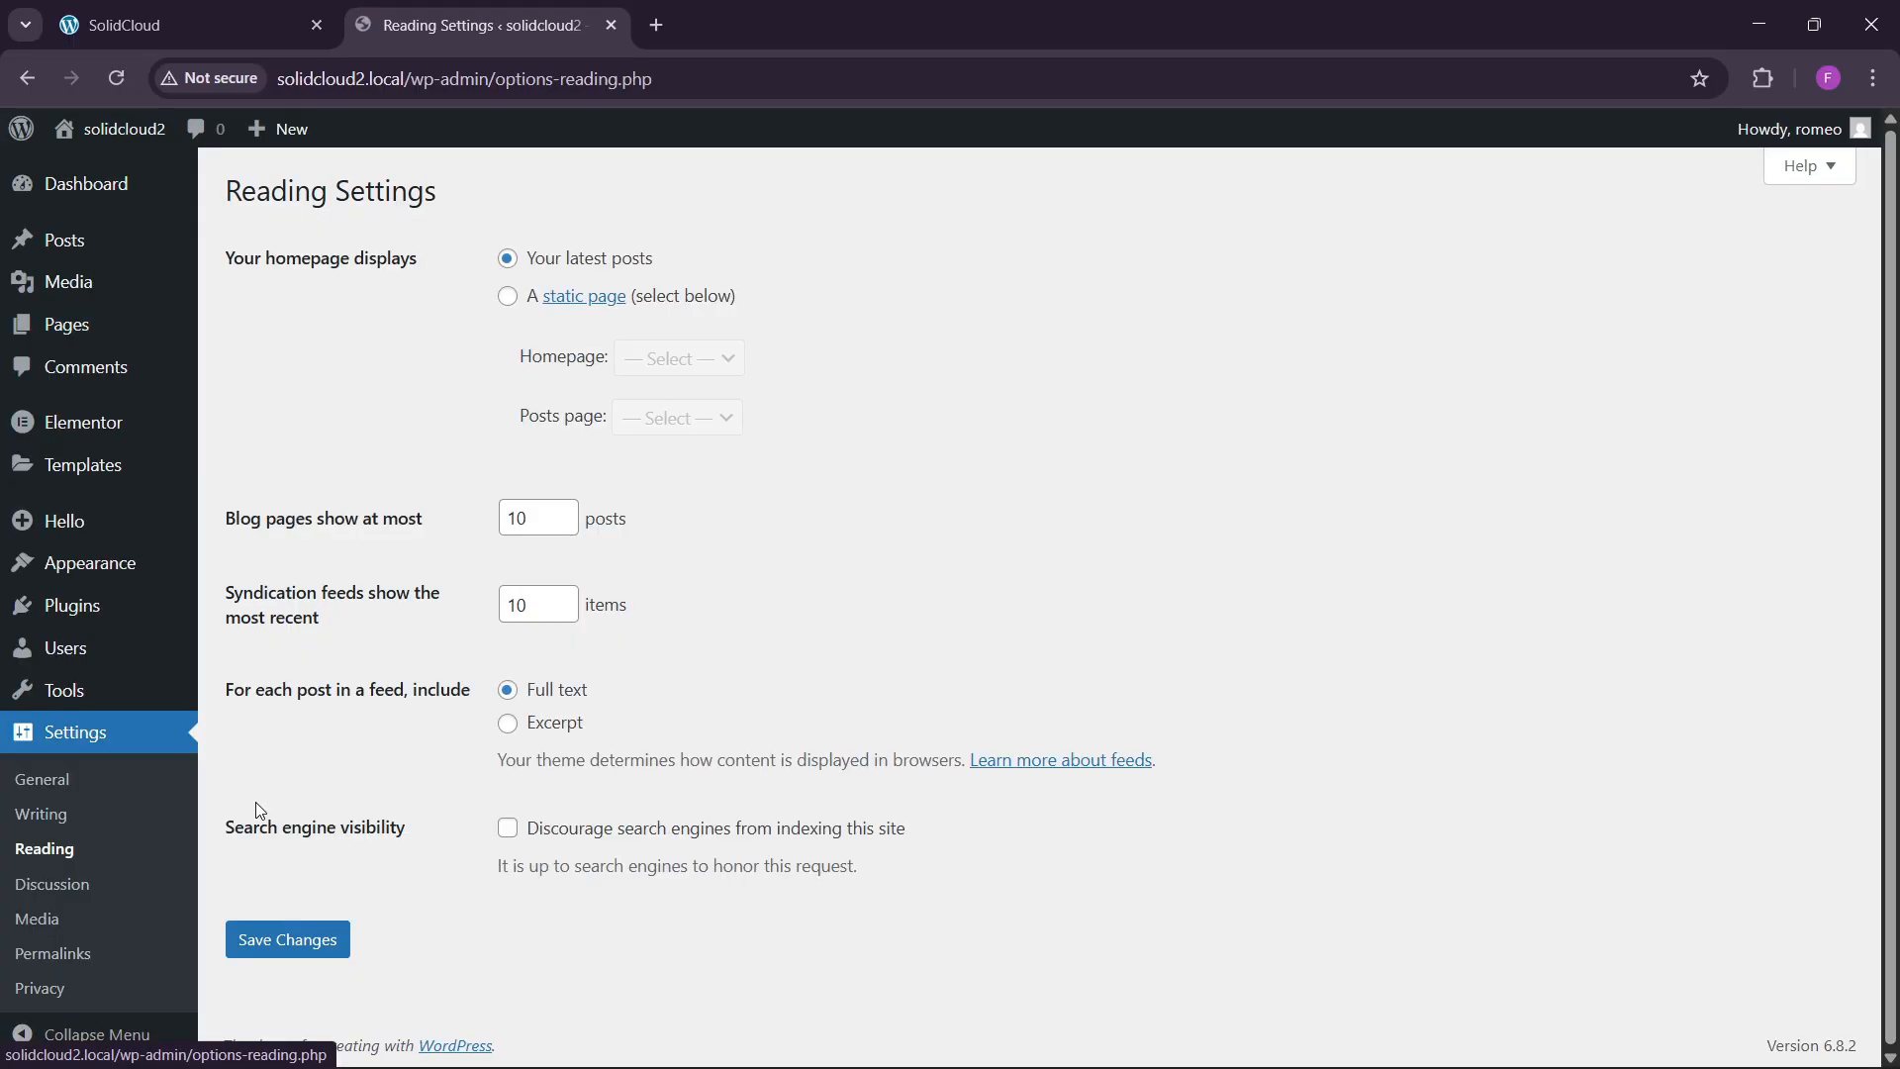
{"action": "left_click", "coordinate": [508, 297]}
{"action": "left_click", "coordinate": [653, 362]}
{"action": "left_click", "coordinate": [650, 424]}
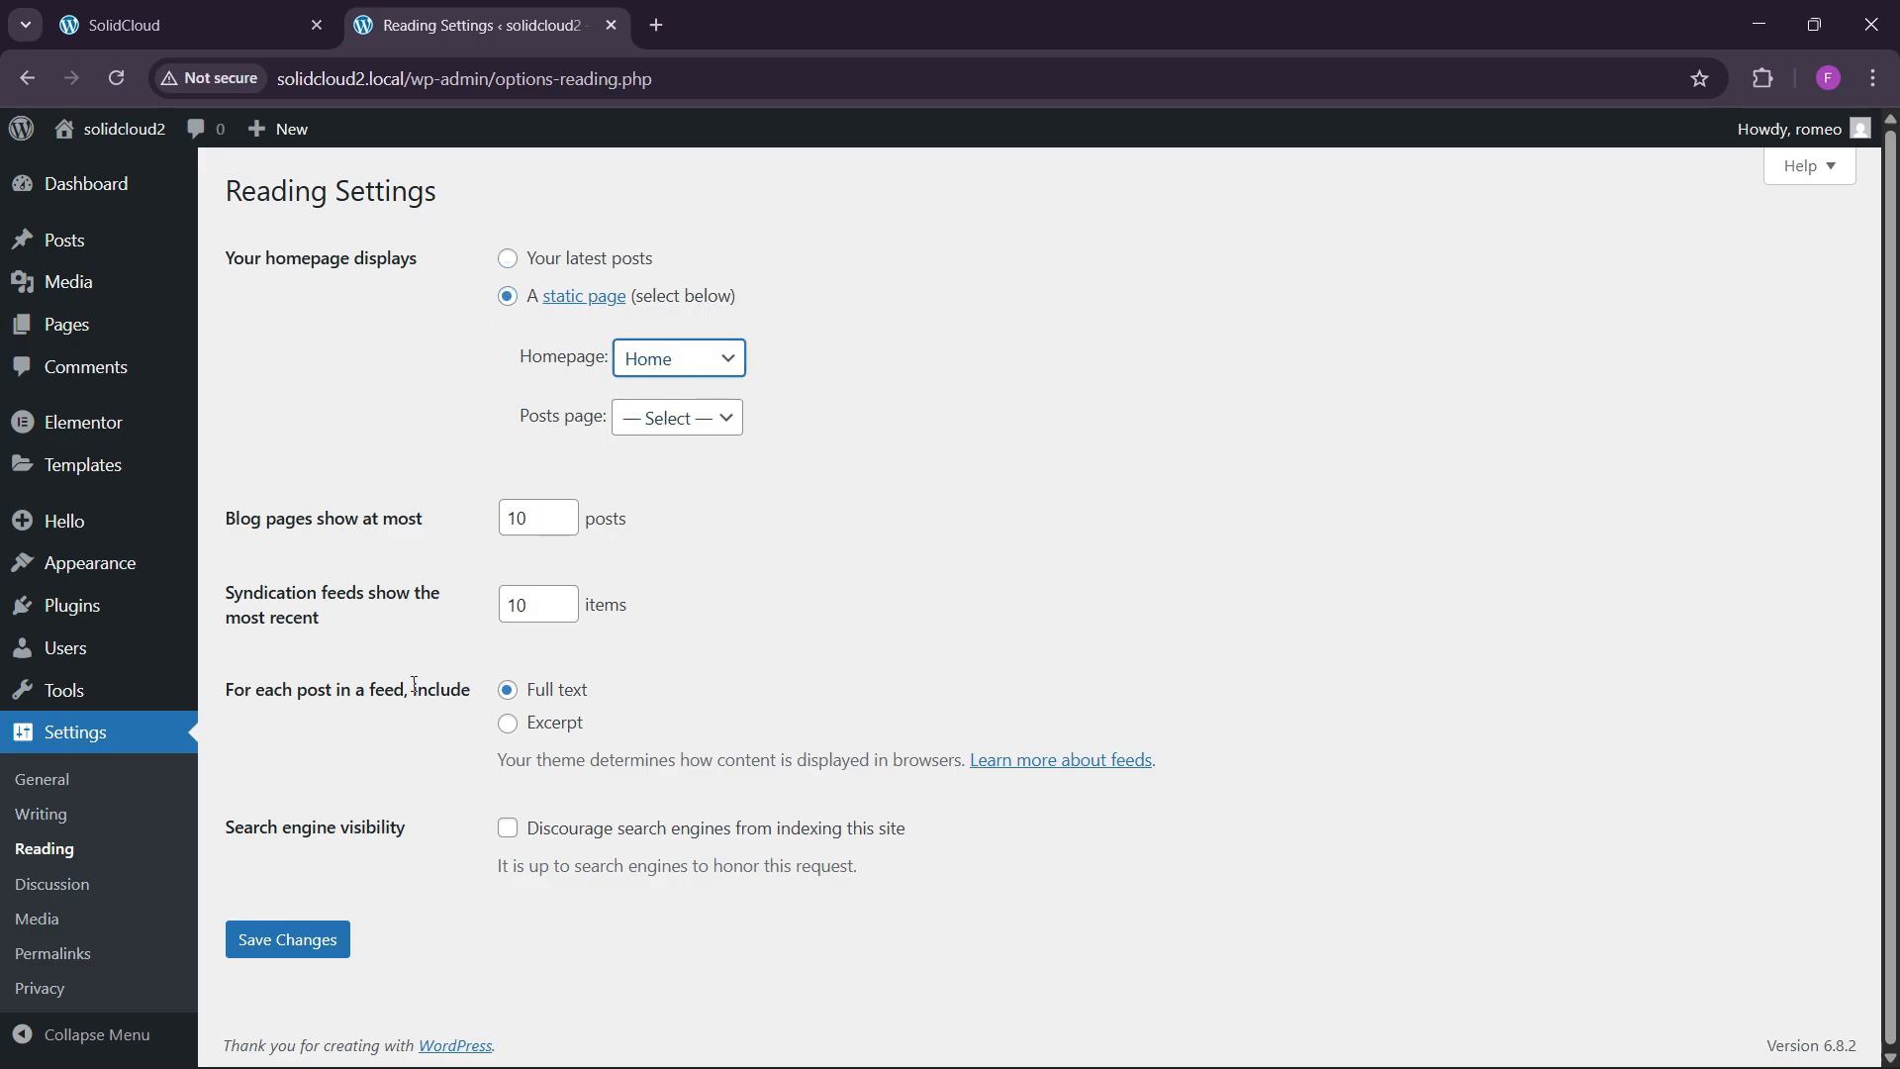
{"action": "left_click", "coordinate": [287, 938]}
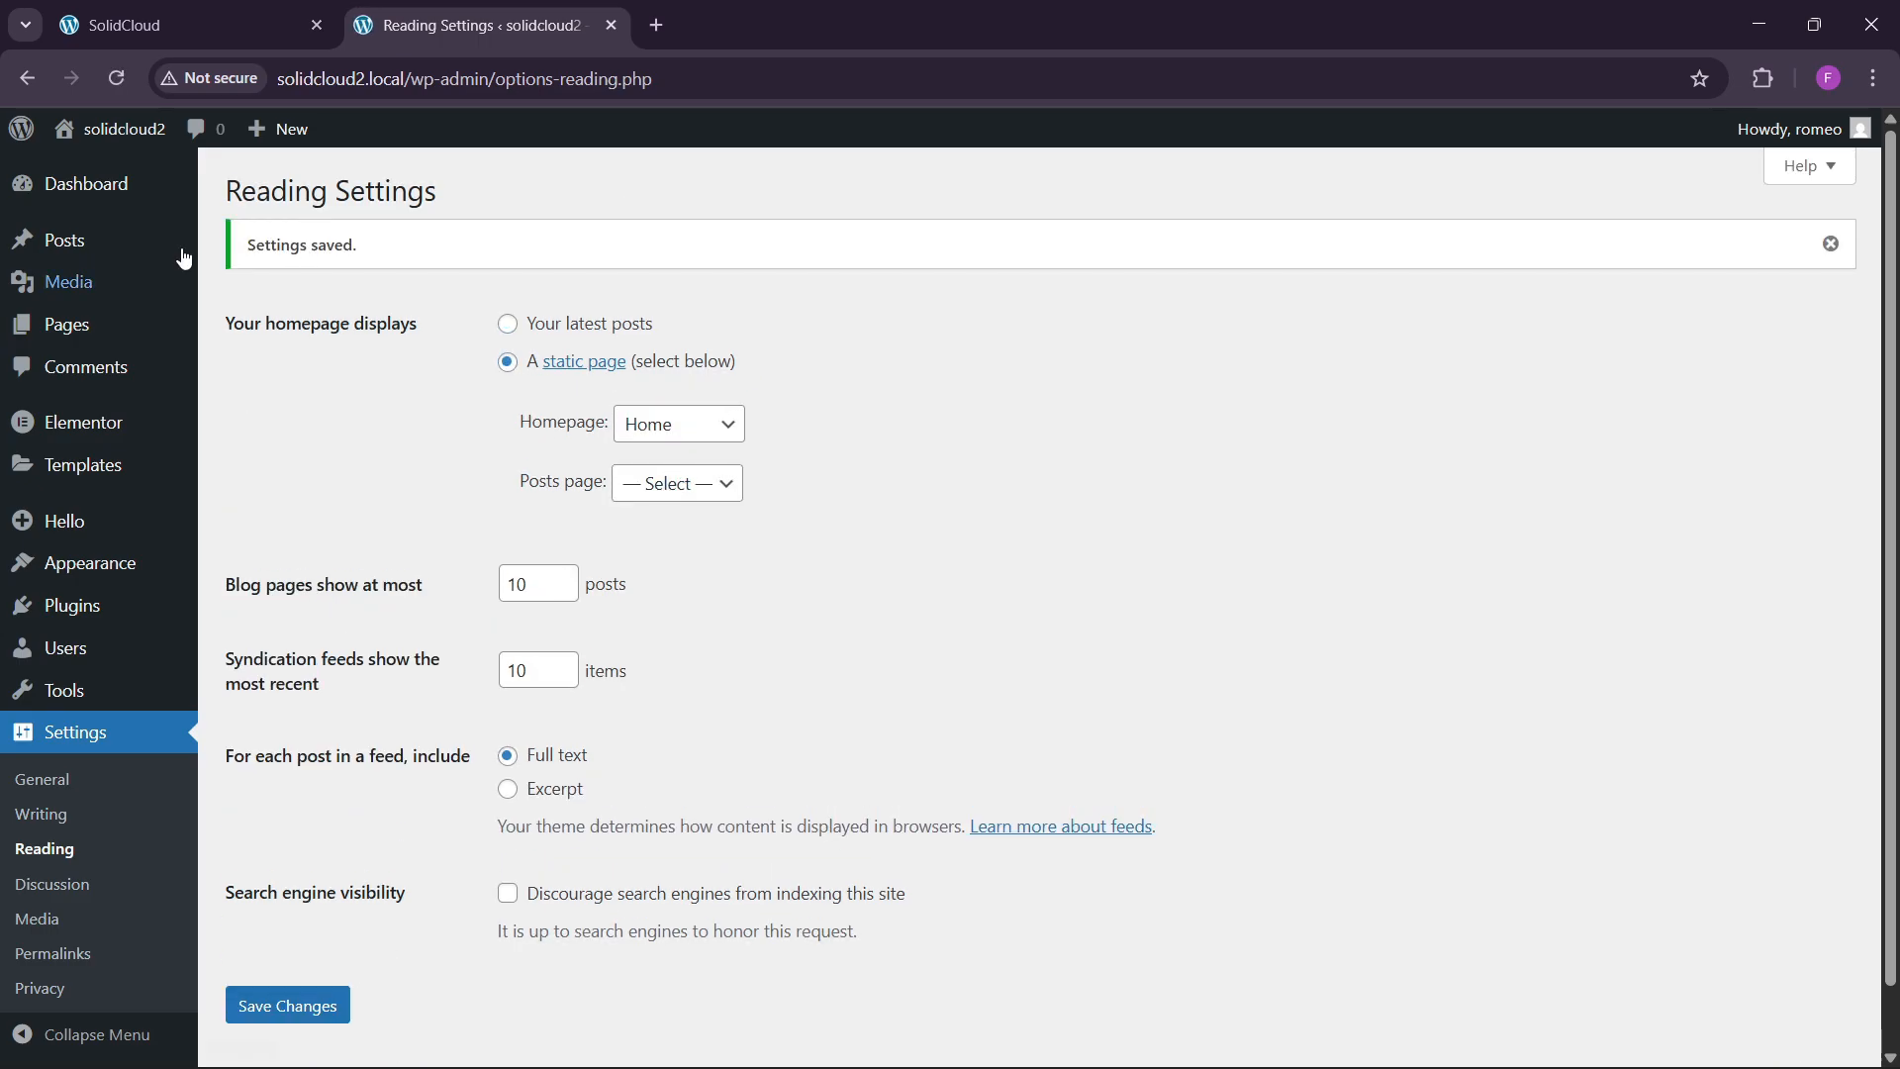
Open the live solidcloud2 site in a new tab and switch to it.
{"action": "mouse_move", "coordinate": [111, 130]}
{"action": "right_click", "coordinate": [95, 170]}
{"action": "left_click", "coordinate": [201, 198]}
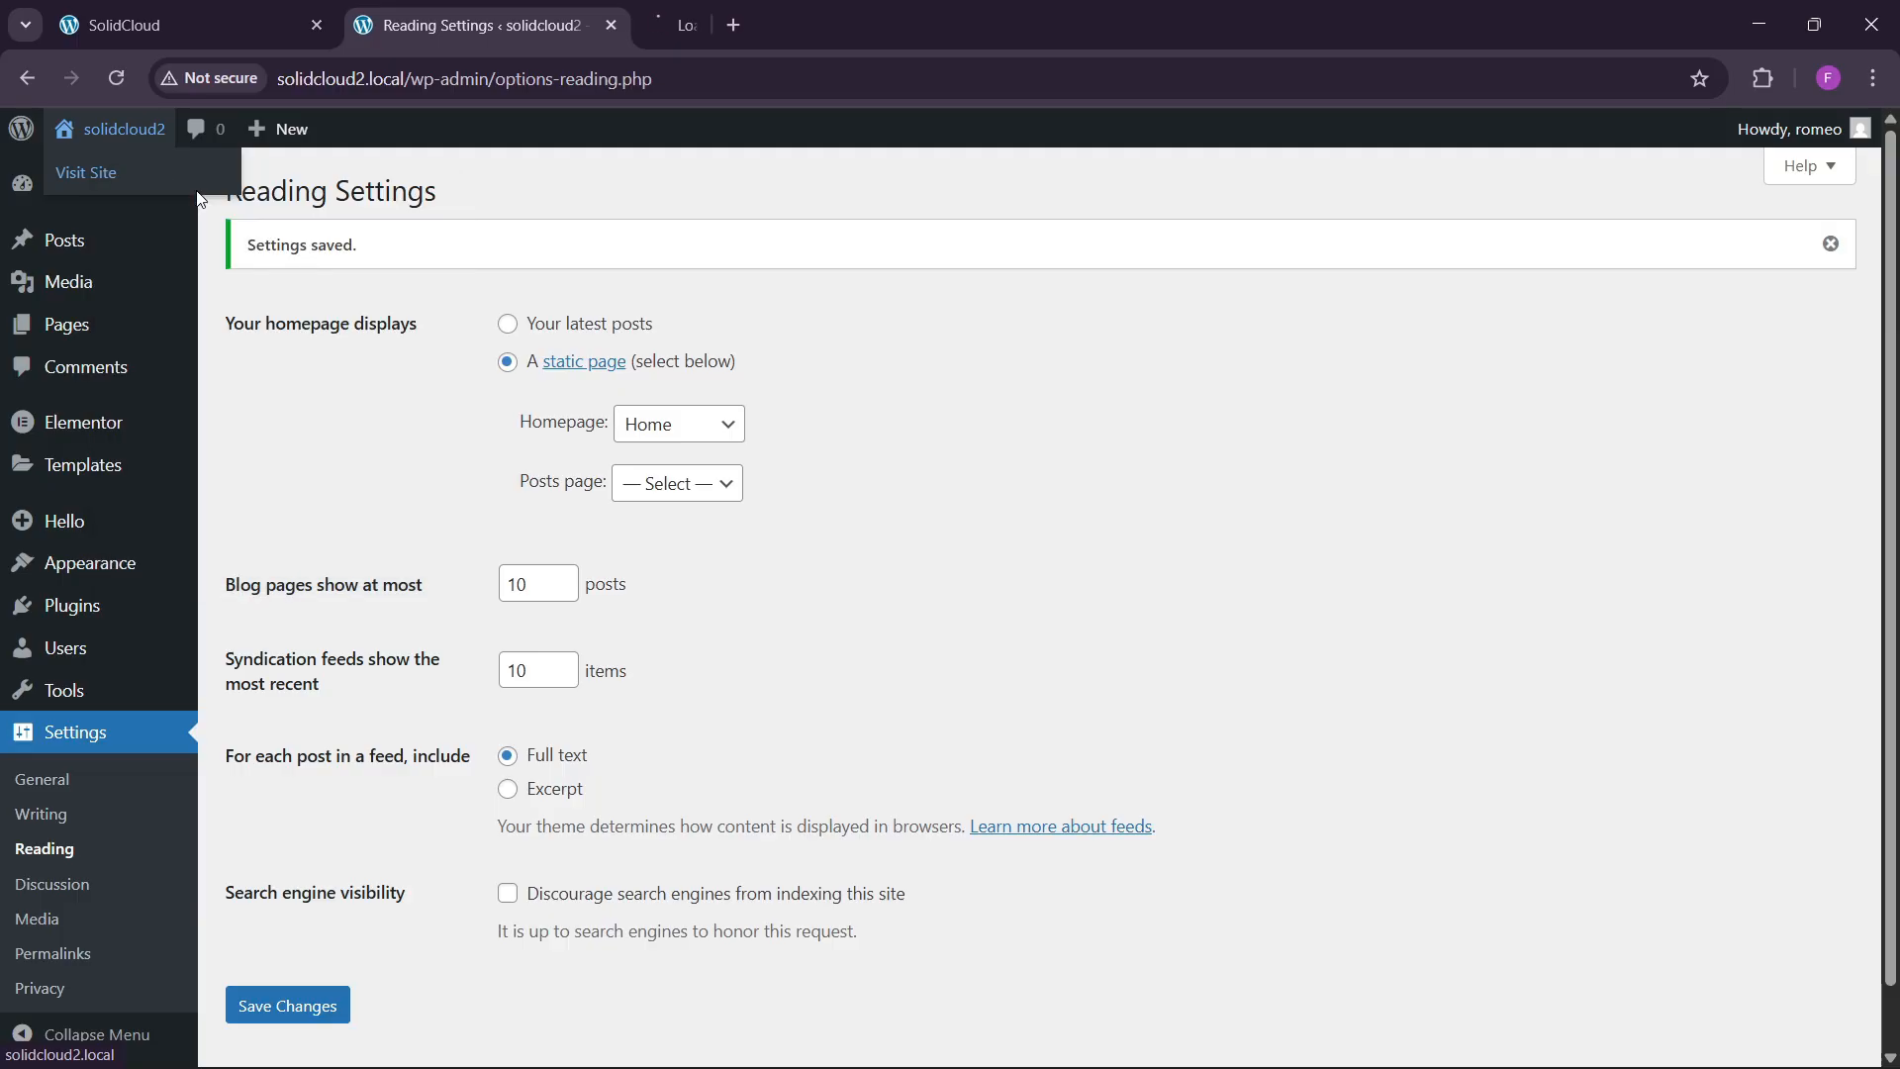
{"action": "left_click", "coordinate": [752, 19]}
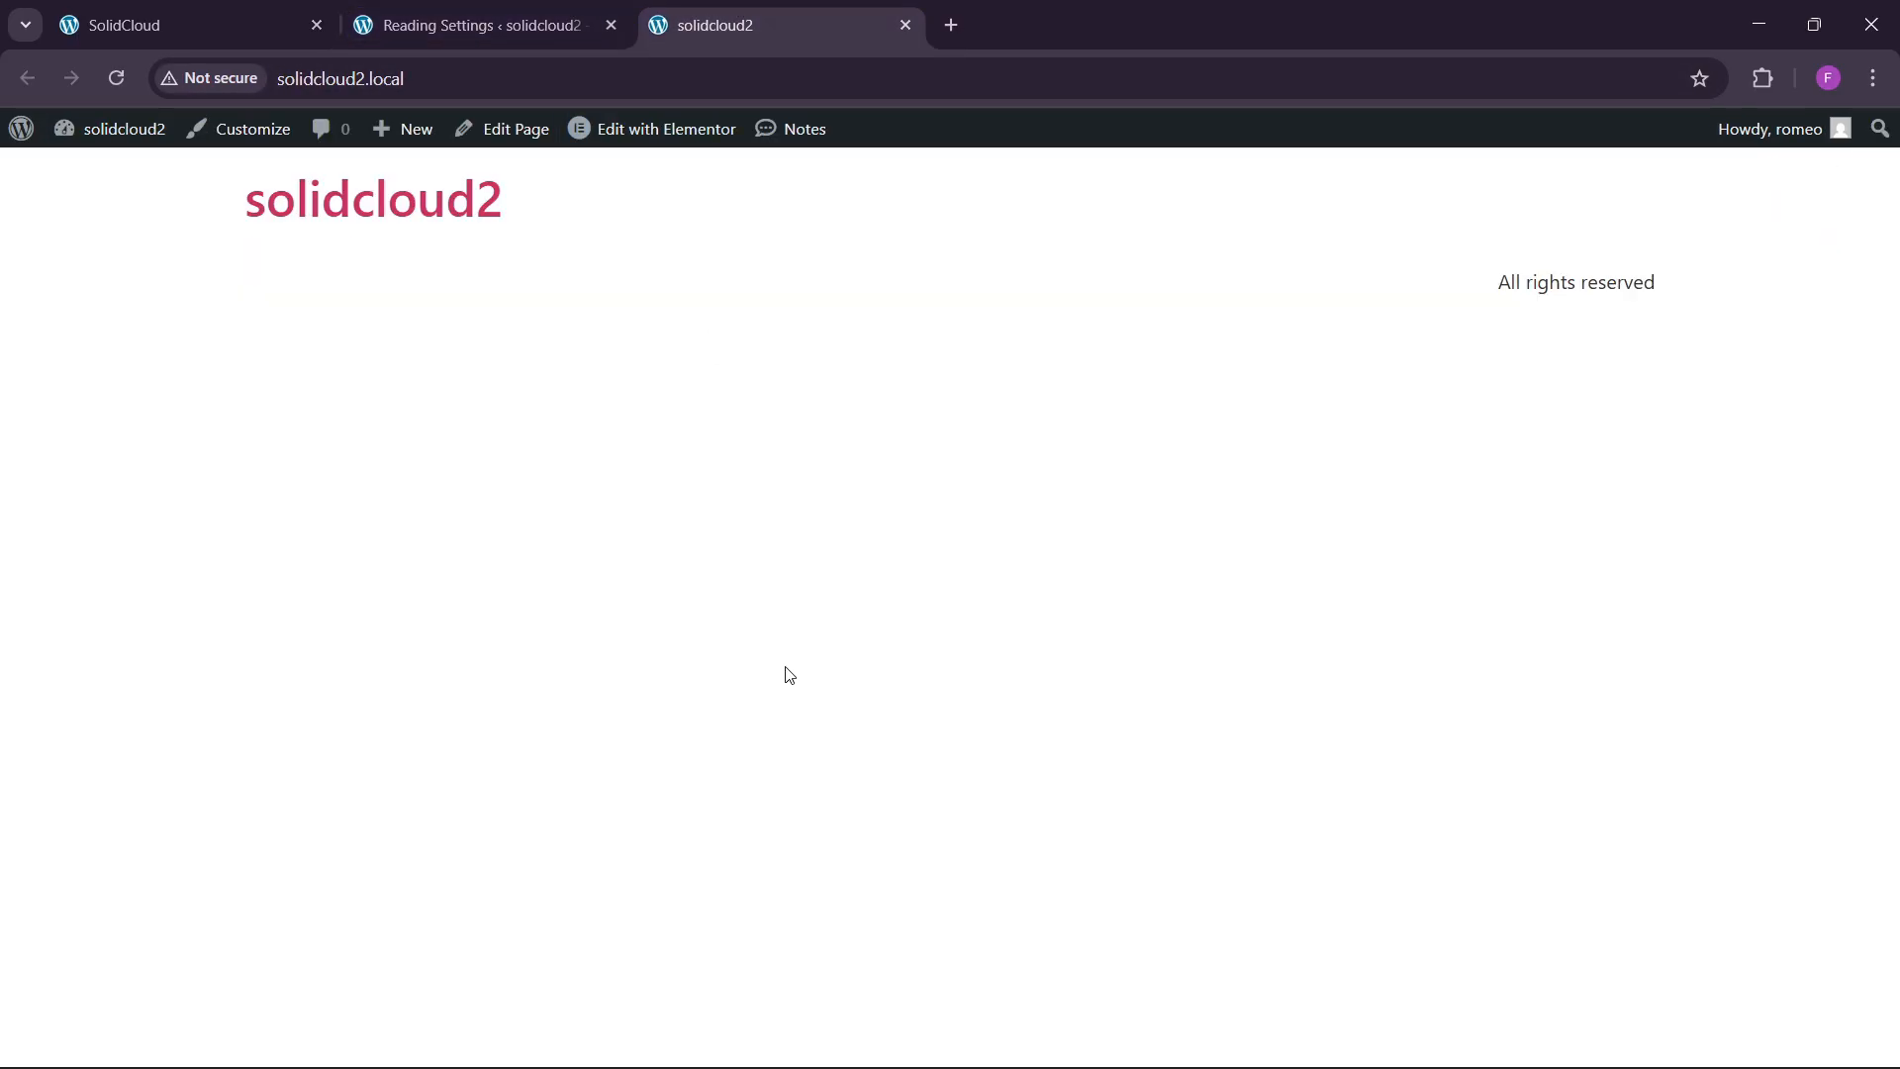
Open the Home page in Elementor, then go back to the SolidCloud reference site.
{"action": "left_click", "coordinate": [667, 129]}
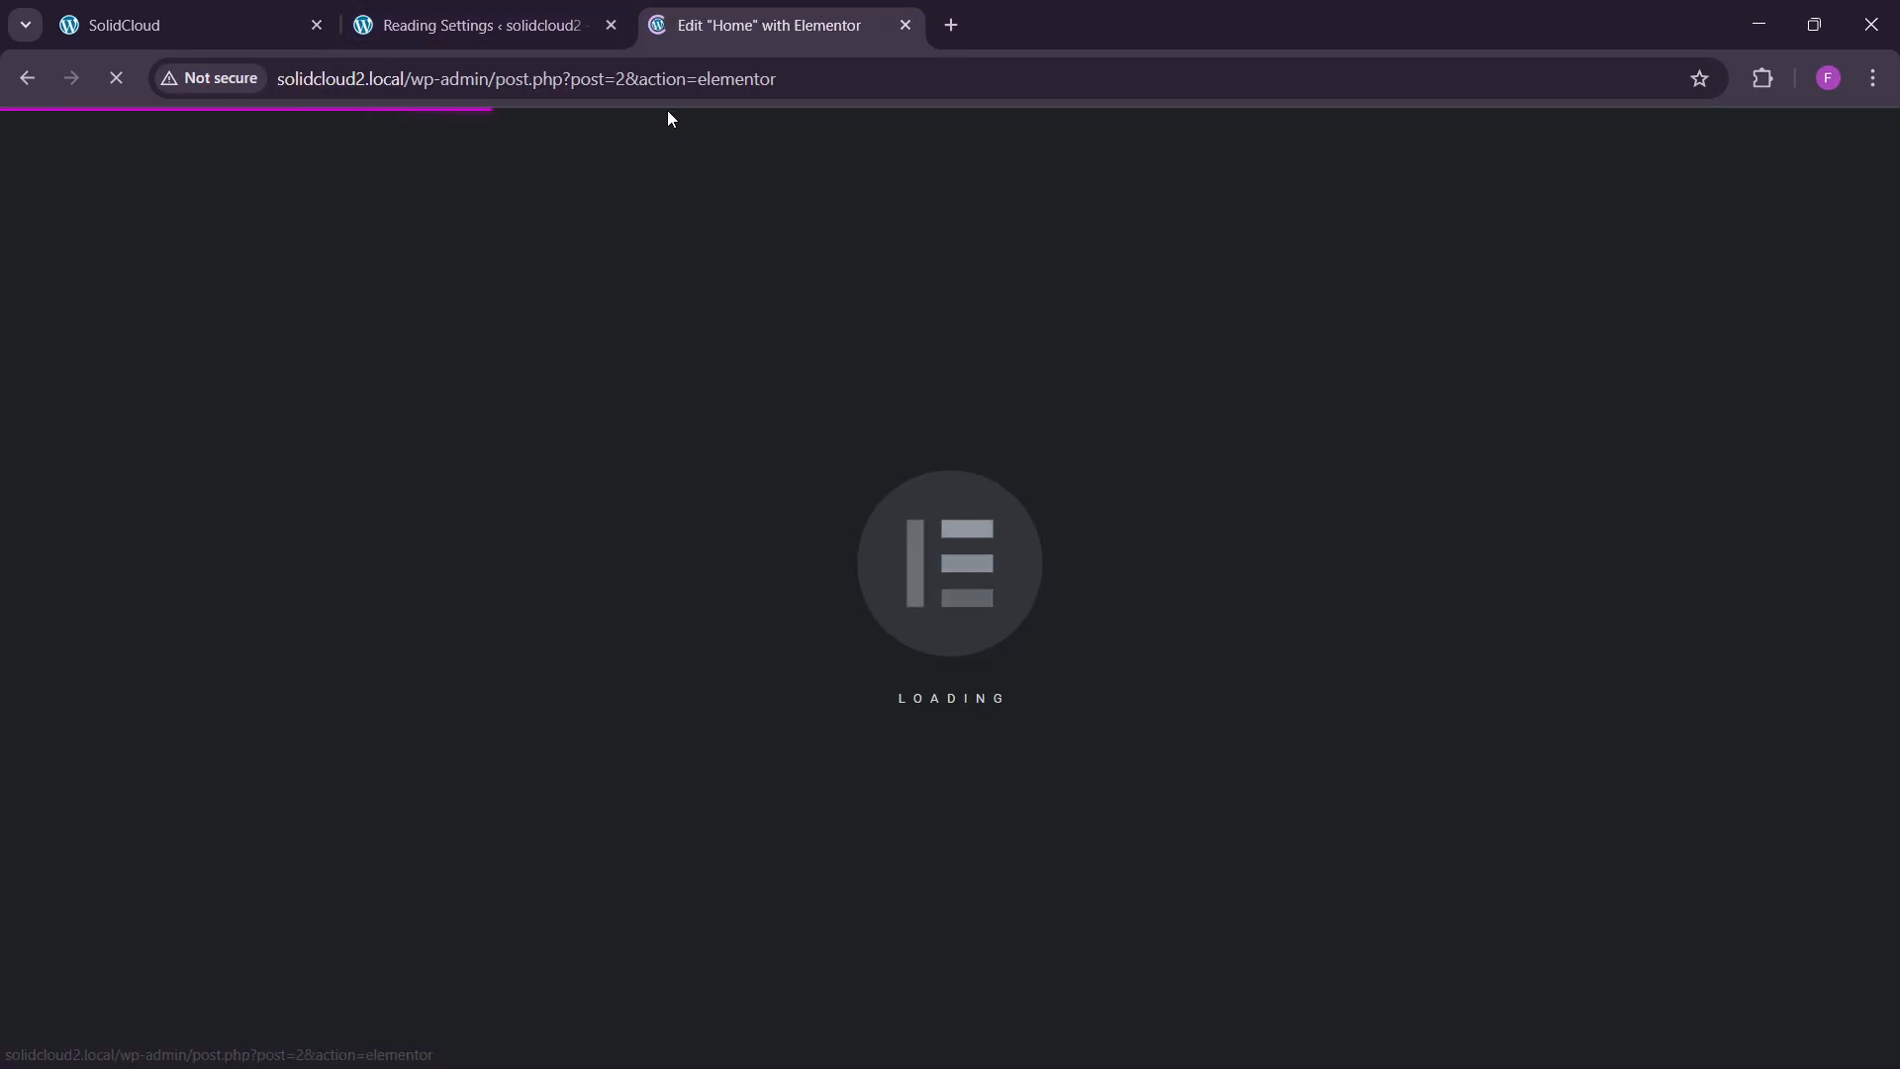
{"action": "key", "text": "ctrl+shift+Tab"}
{"action": "key", "text": "ctrl+shift+Tab"}
{"action": "scroll", "coordinate": [555, 666], "scroll_direction": "down", "scroll_amount": 5}
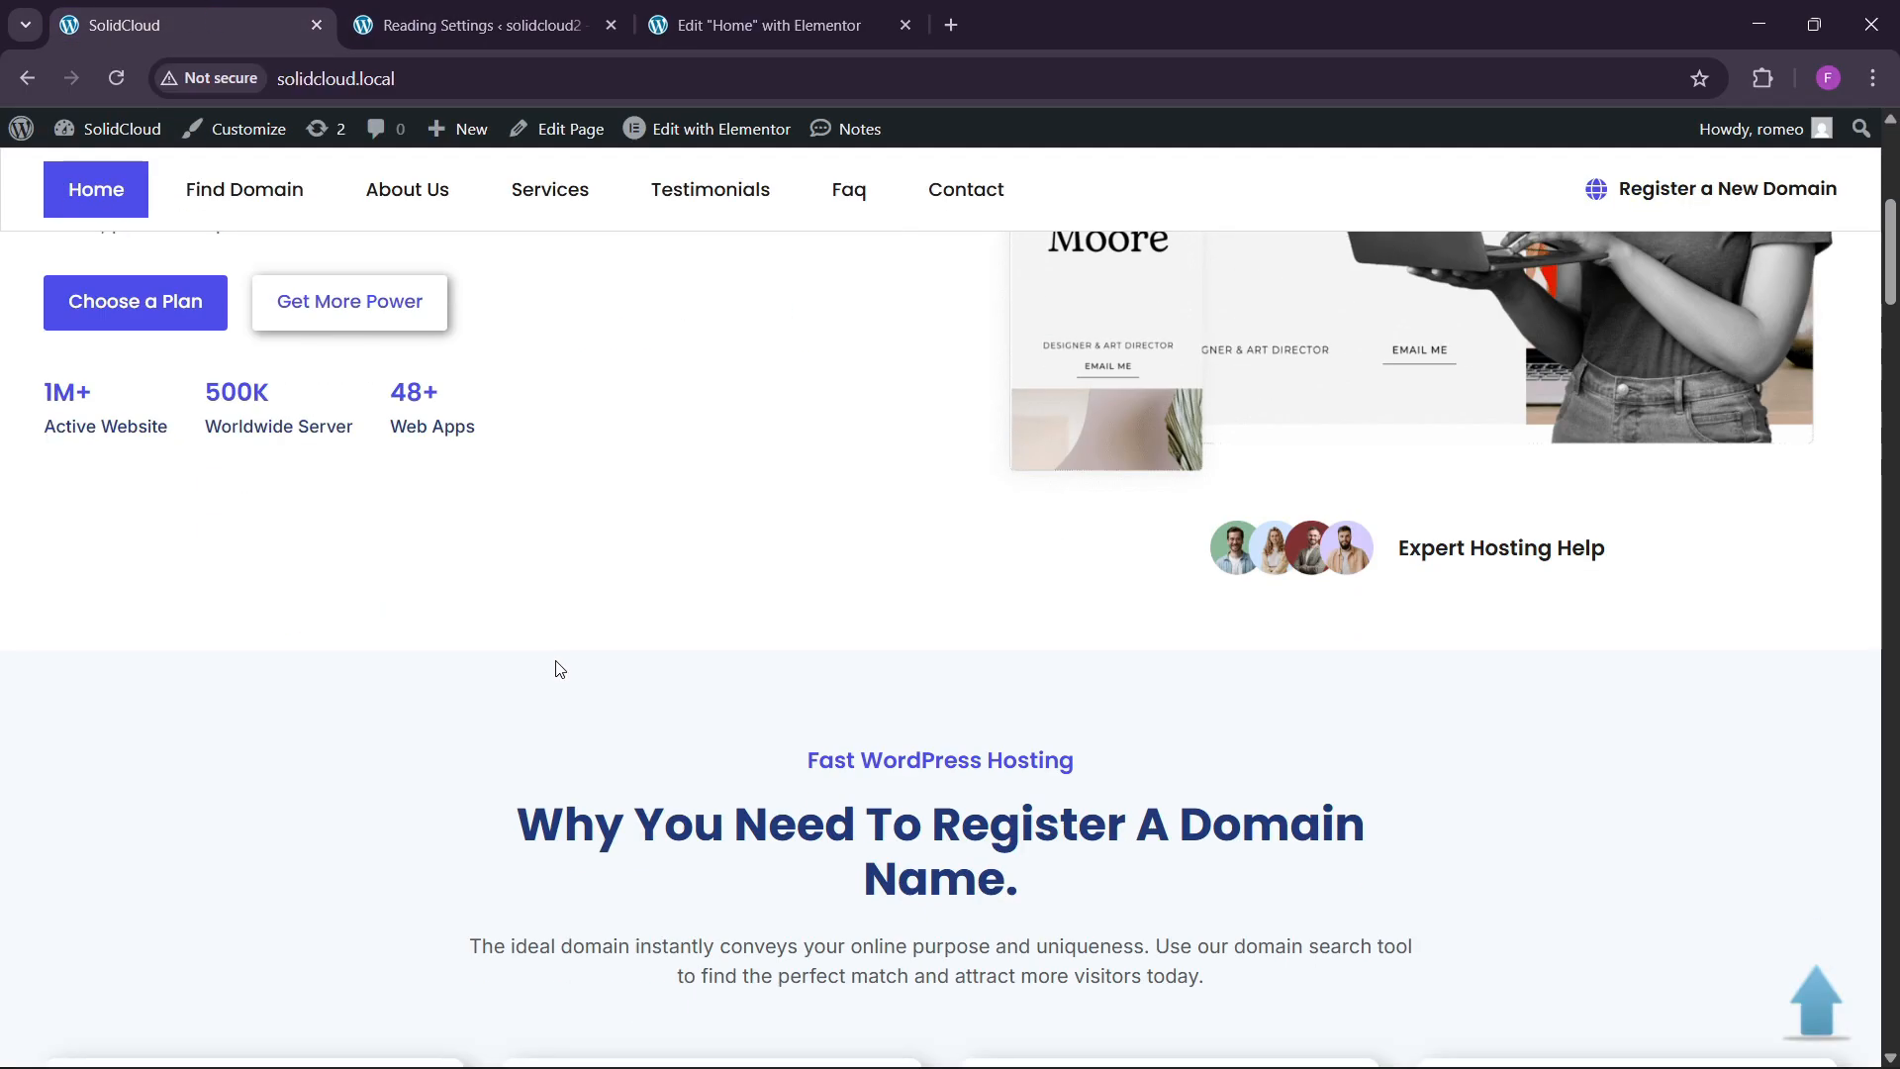
{"action": "scroll", "coordinate": [555, 666], "scroll_direction": "up", "scroll_amount": 5}
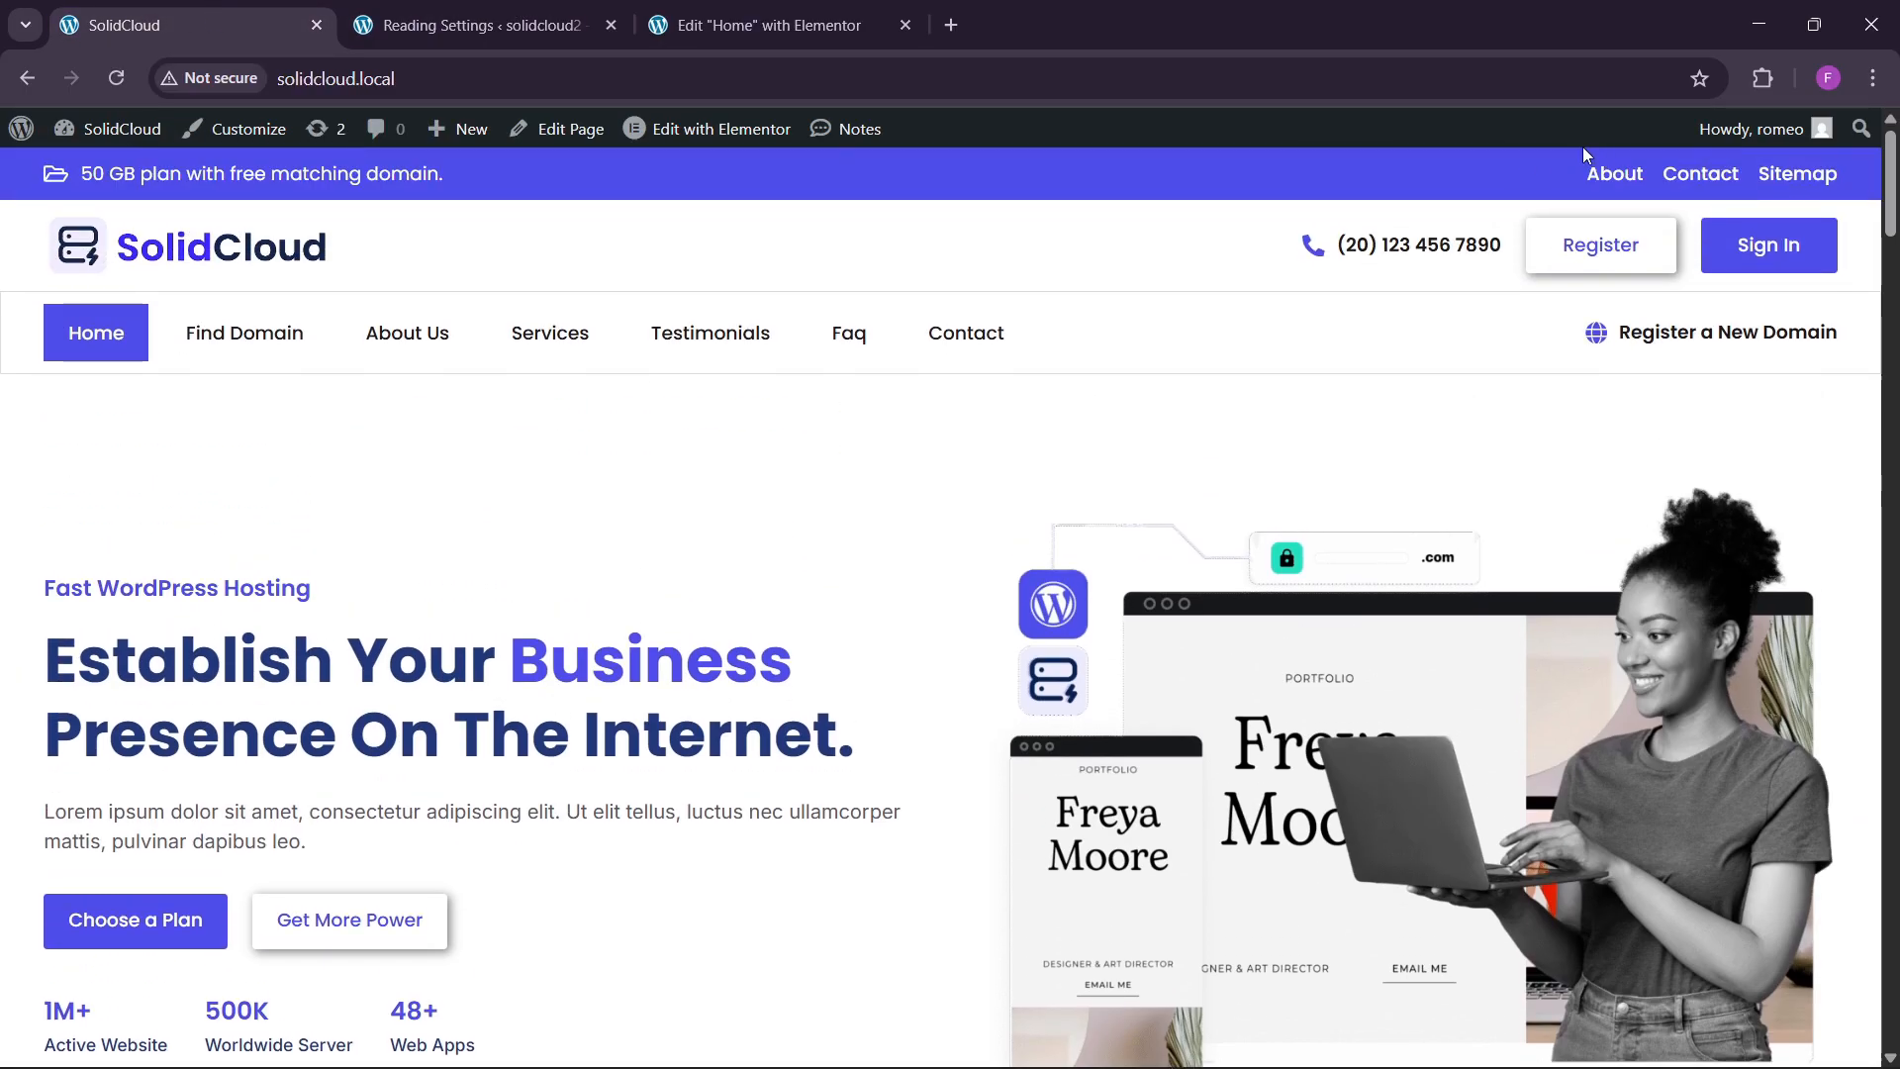
Copy the brand blue #4d4deb from the Color Picker extension's site palette.
{"action": "left_click", "coordinate": [1769, 82]}
{"action": "left_click", "coordinate": [1516, 285]}
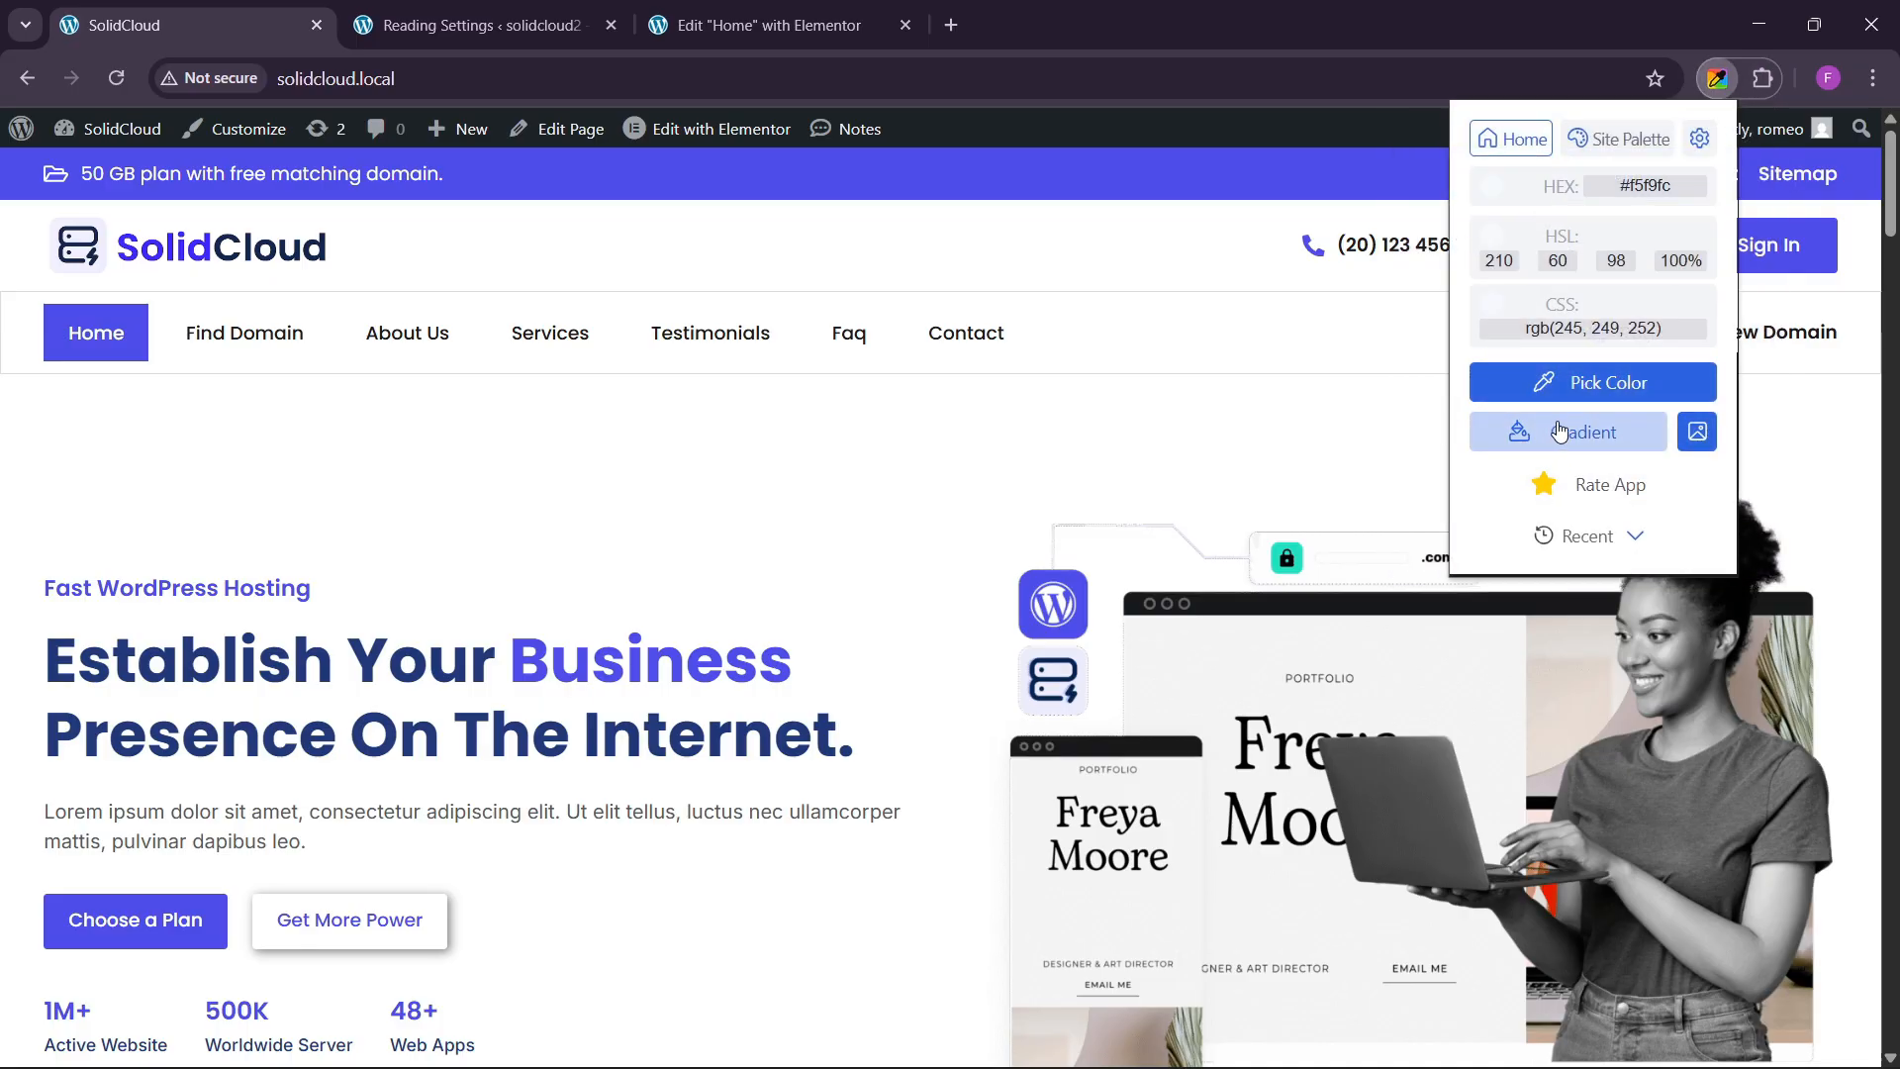
{"action": "left_click", "coordinate": [1617, 138]}
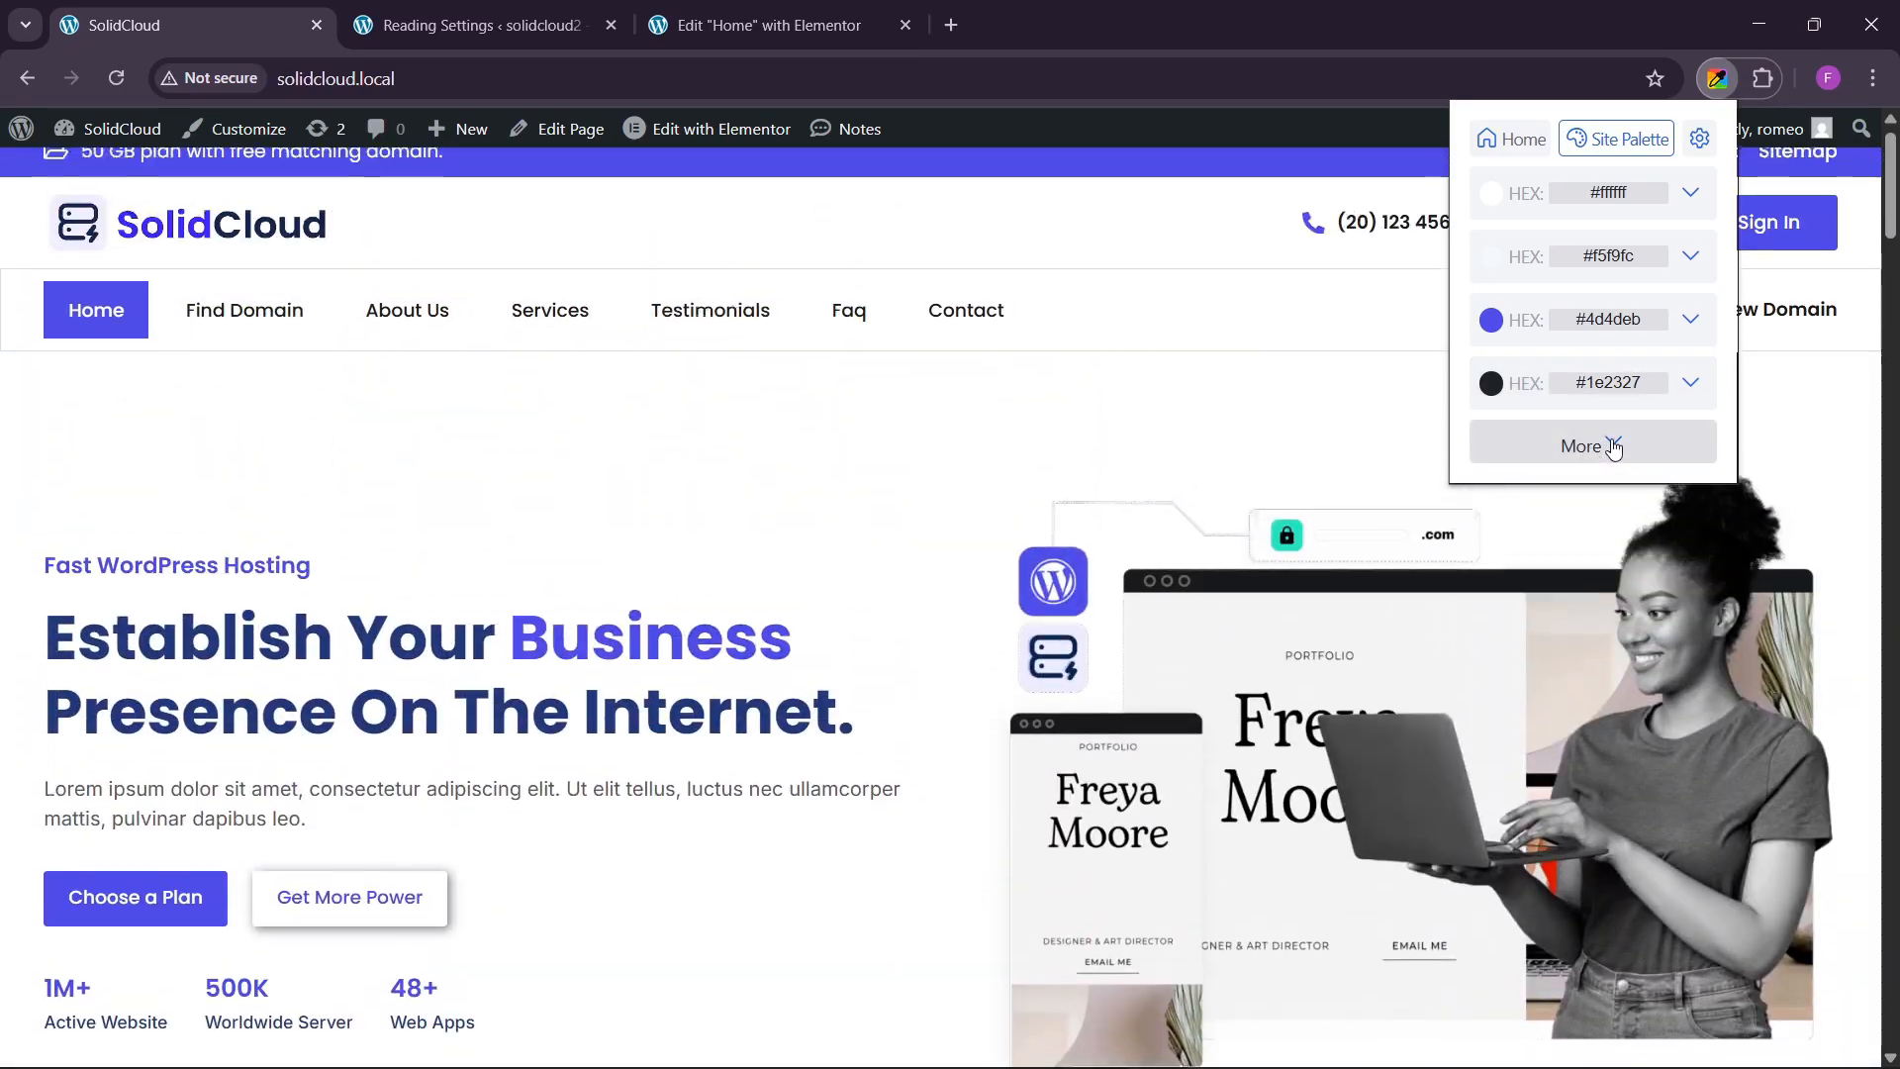
{"action": "left_click", "coordinate": [1613, 448]}
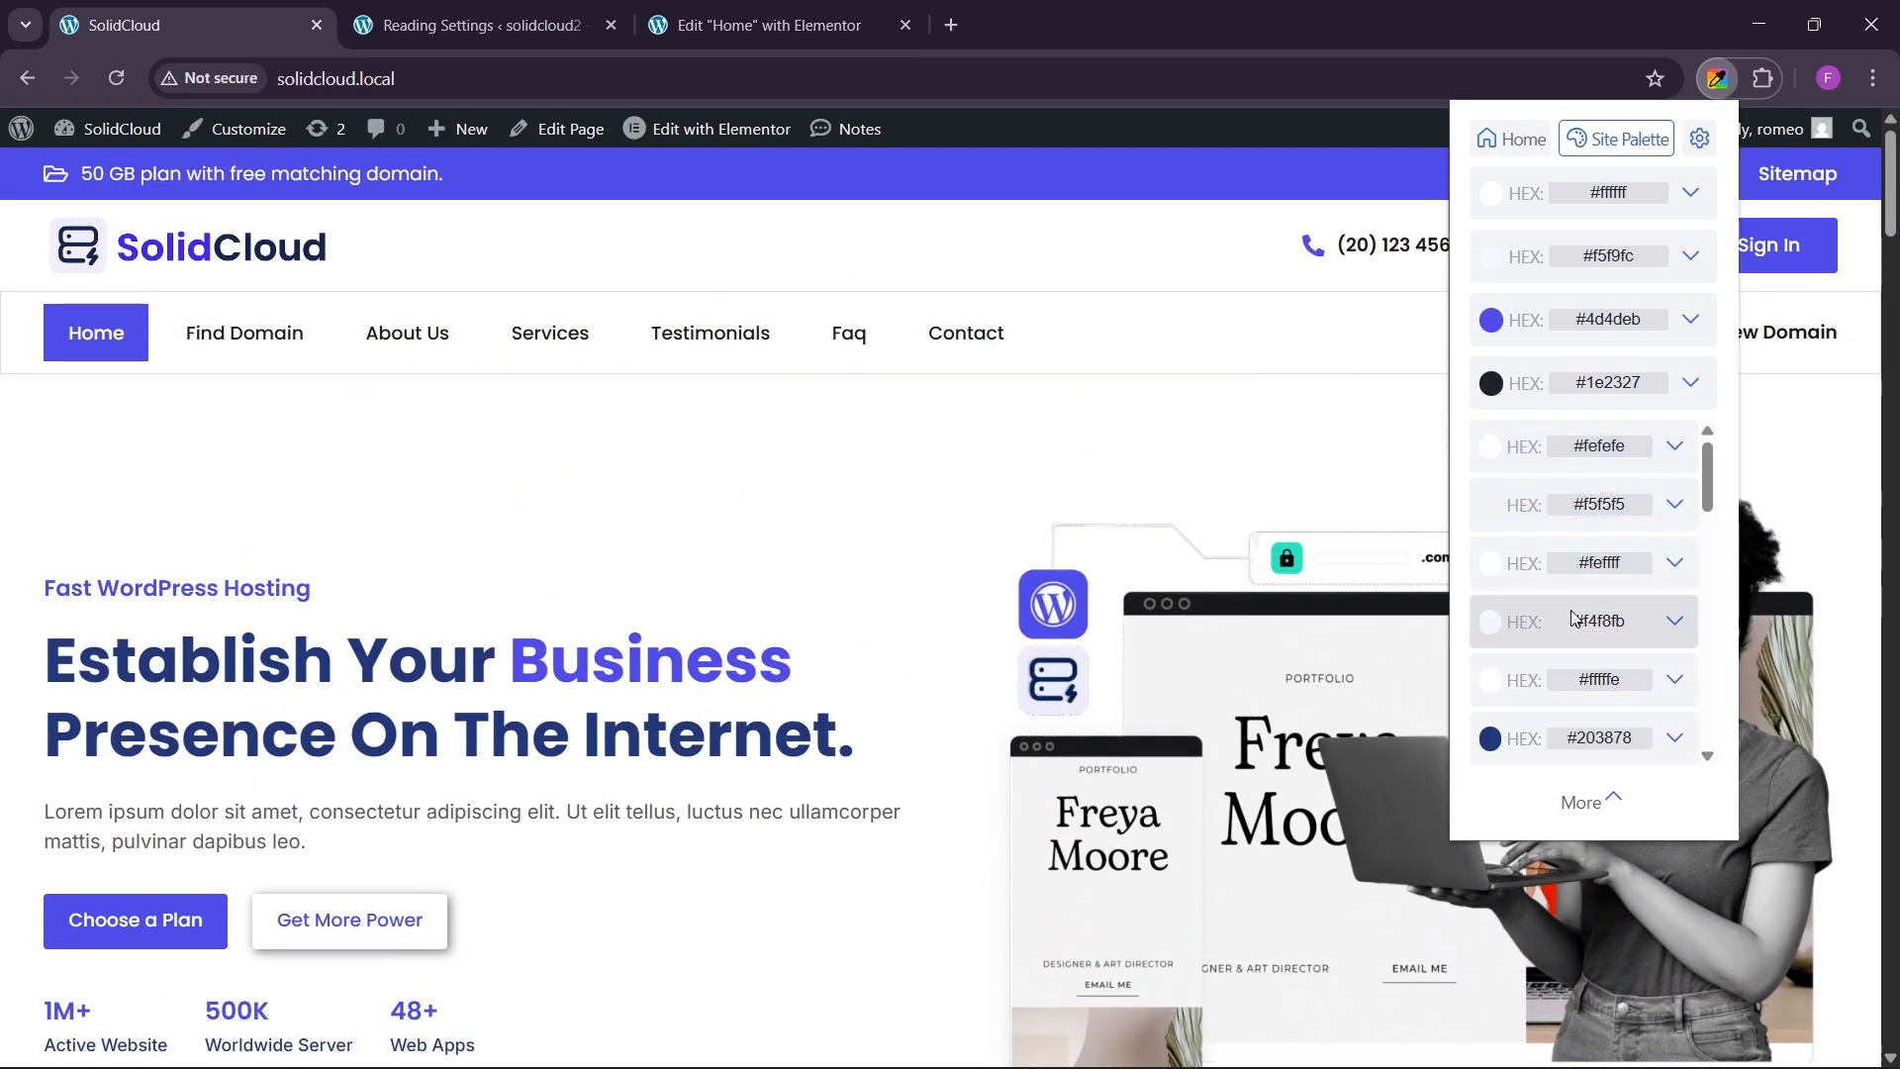
{"action": "scroll", "coordinate": [1573, 619], "scroll_direction": "down", "scroll_amount": 3}
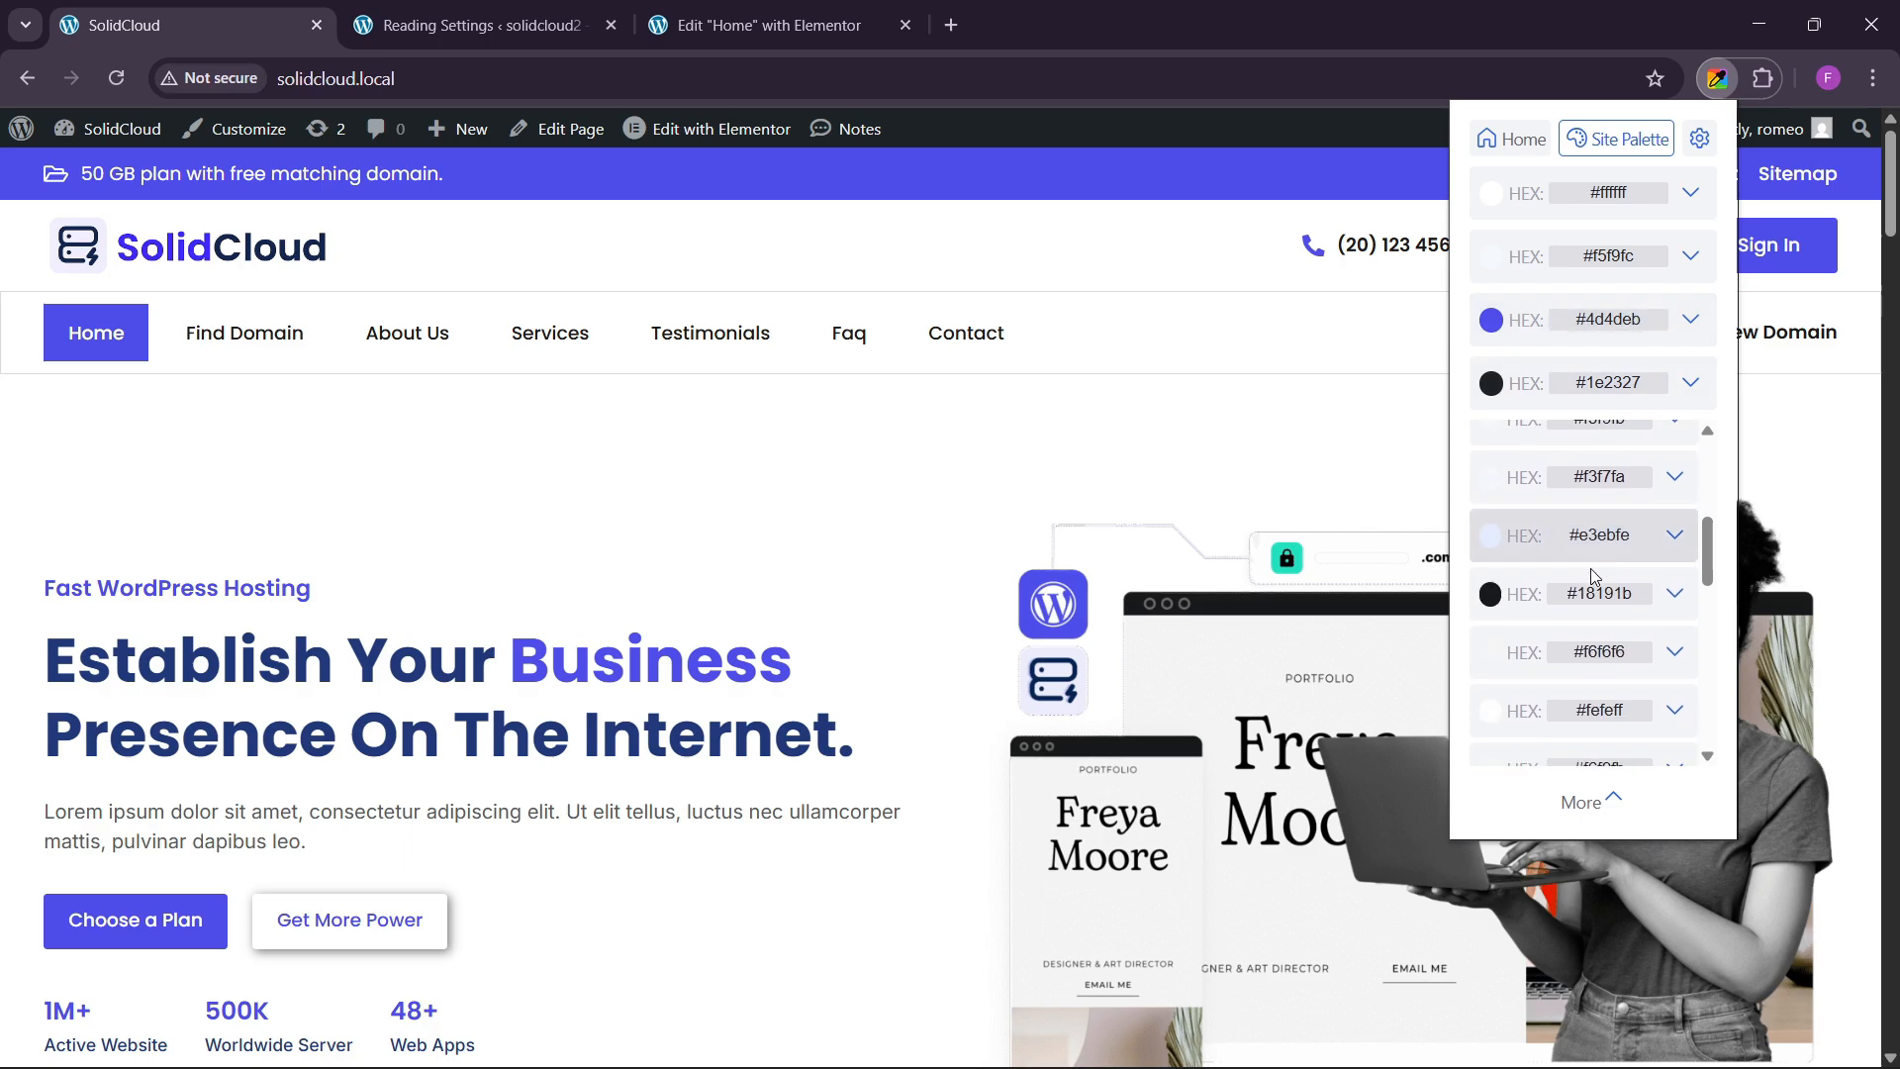
{"action": "scroll", "coordinate": [1594, 577], "scroll_direction": "up", "scroll_amount": 3}
{"action": "left_click", "coordinate": [1607, 320]}
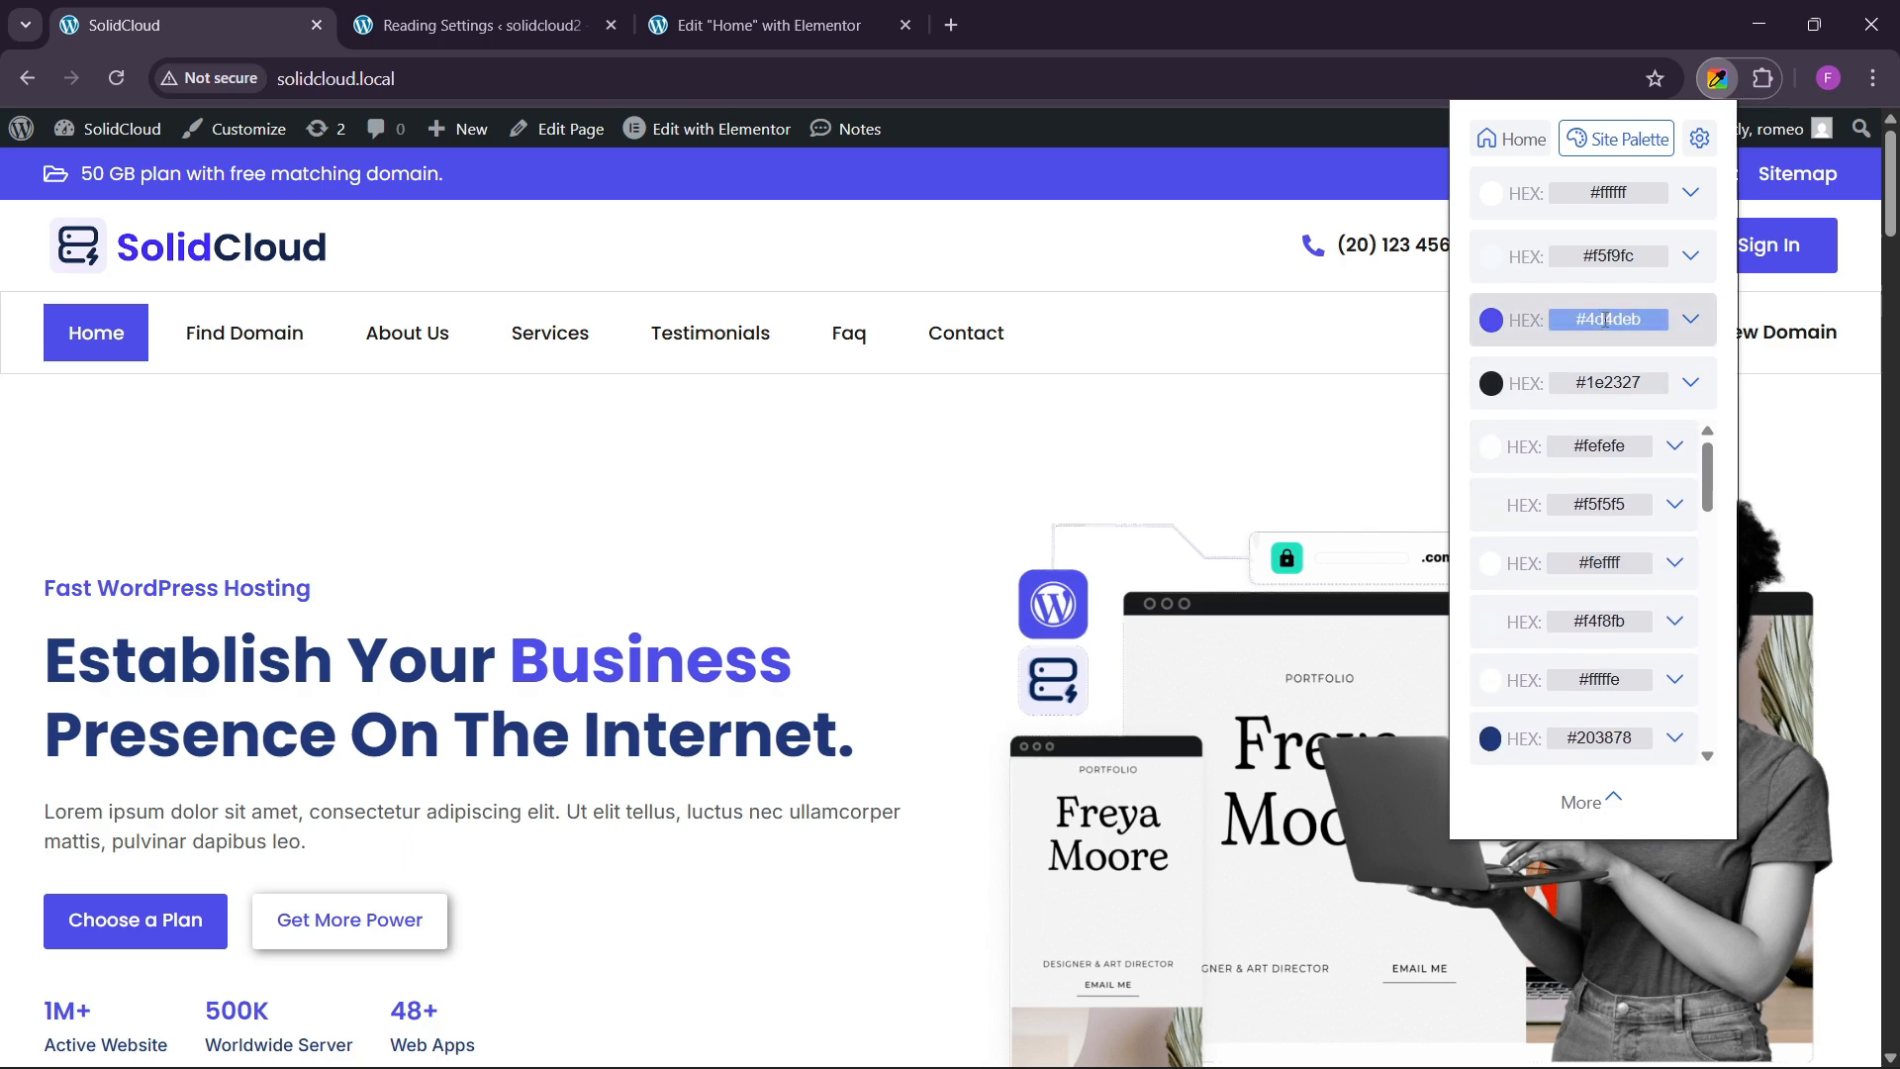
{"action": "key", "text": "ctrl+c"}
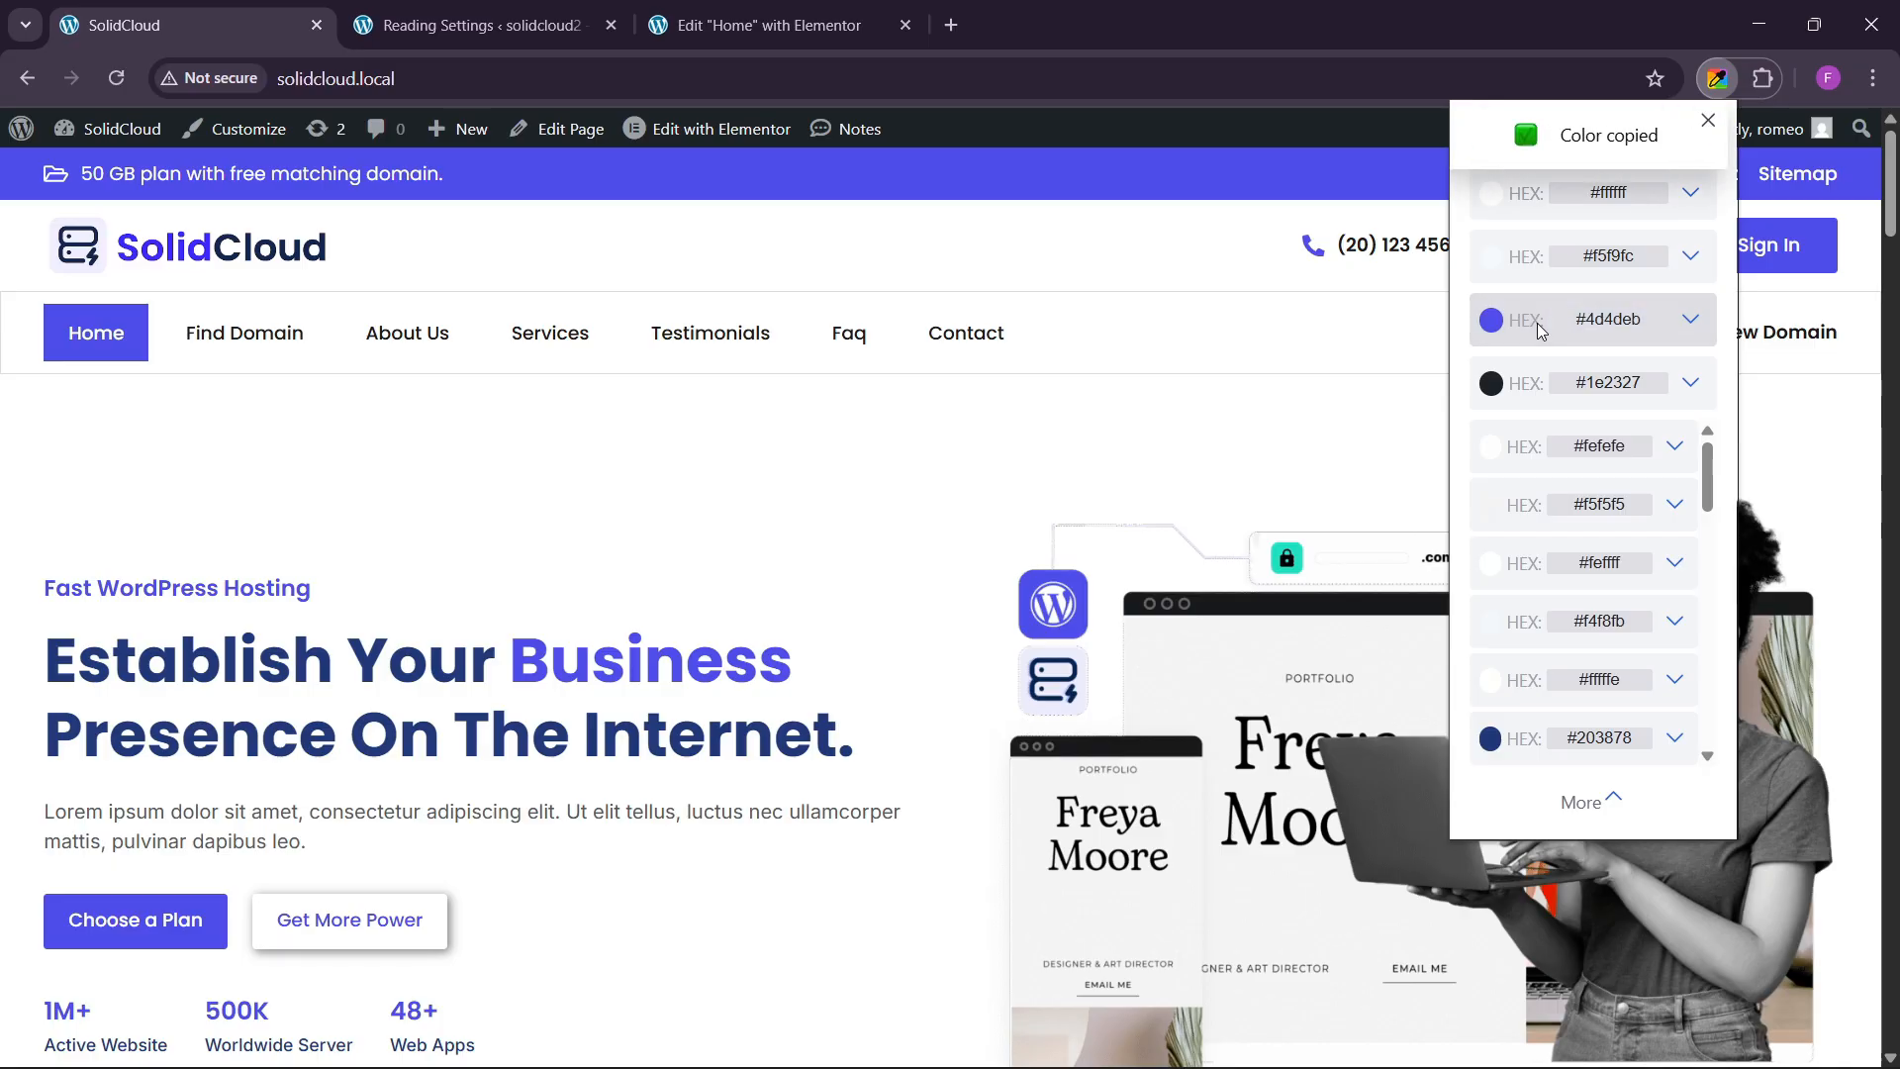
{"action": "left_click", "coordinate": [906, 46]}
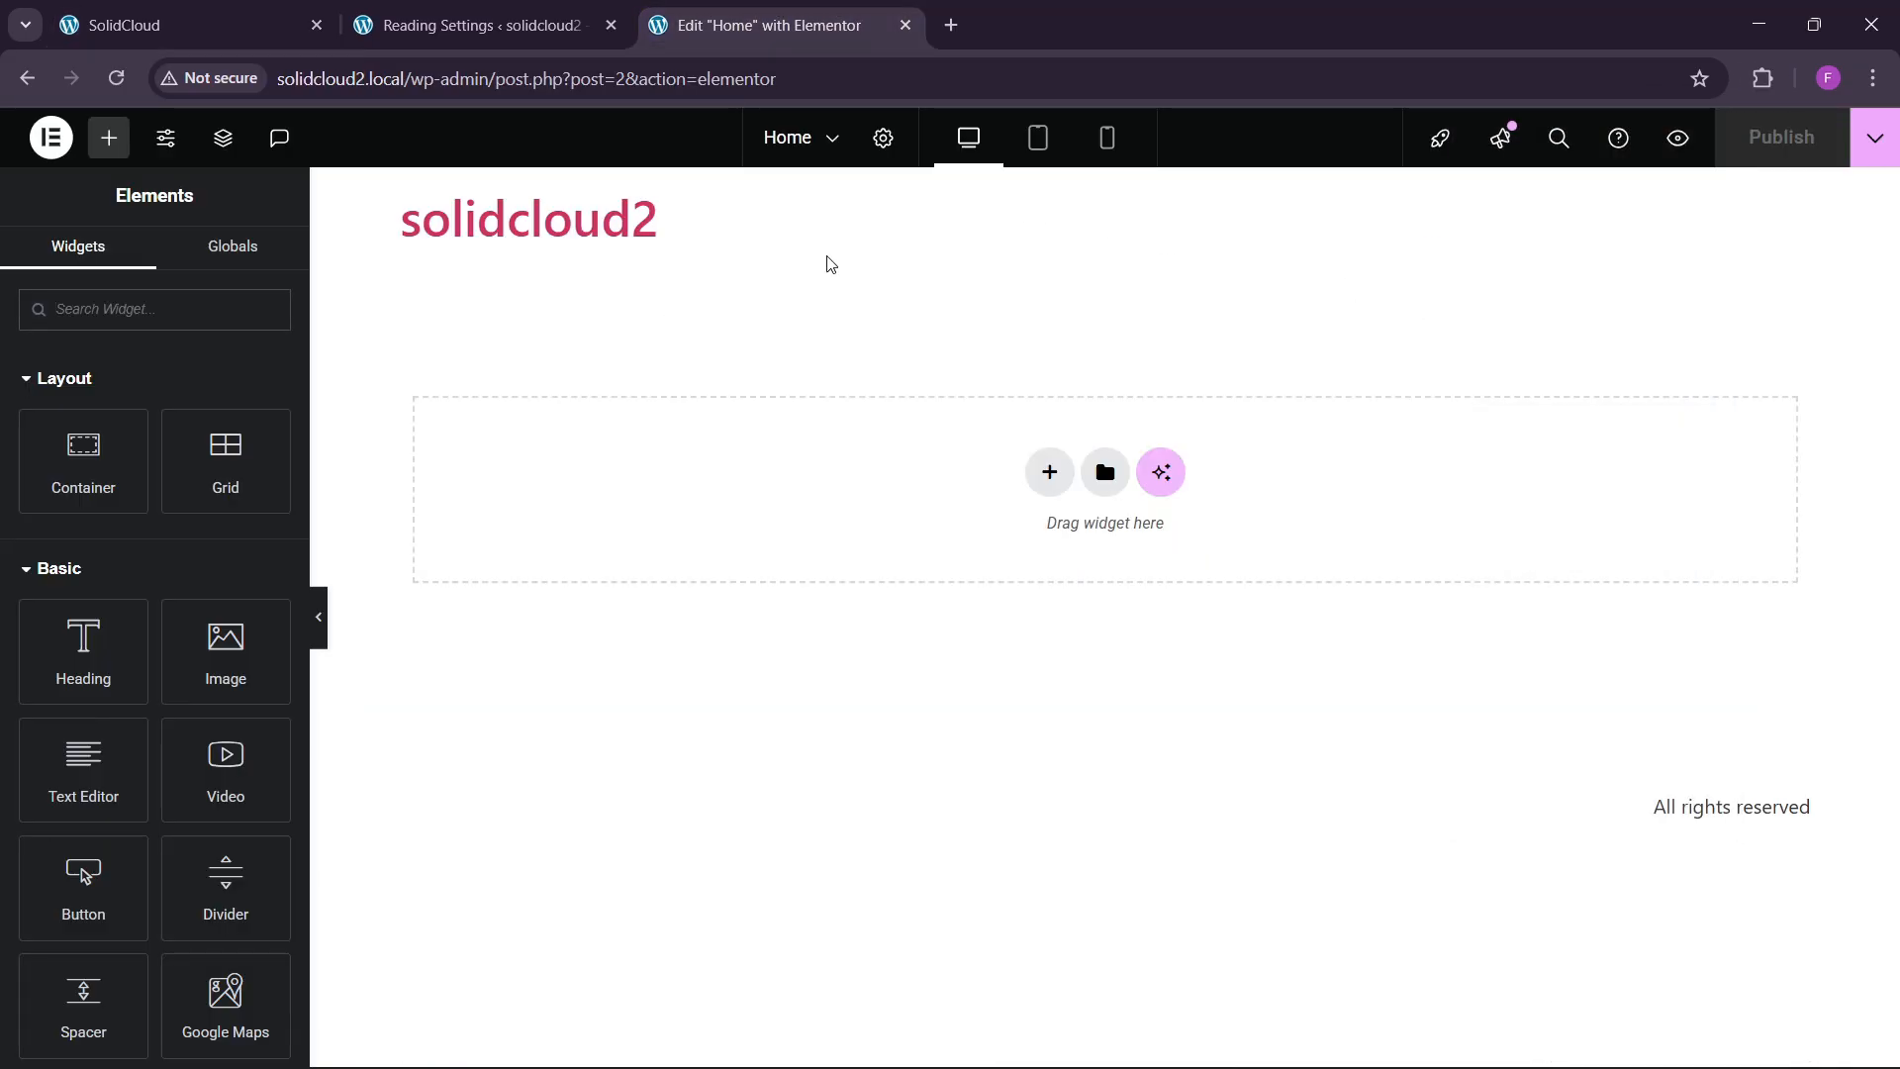
In Site Settings > Global Colors, add a custom colour set to the copied blue #4d4deb.
{"action": "left_click", "coordinate": [883, 137]}
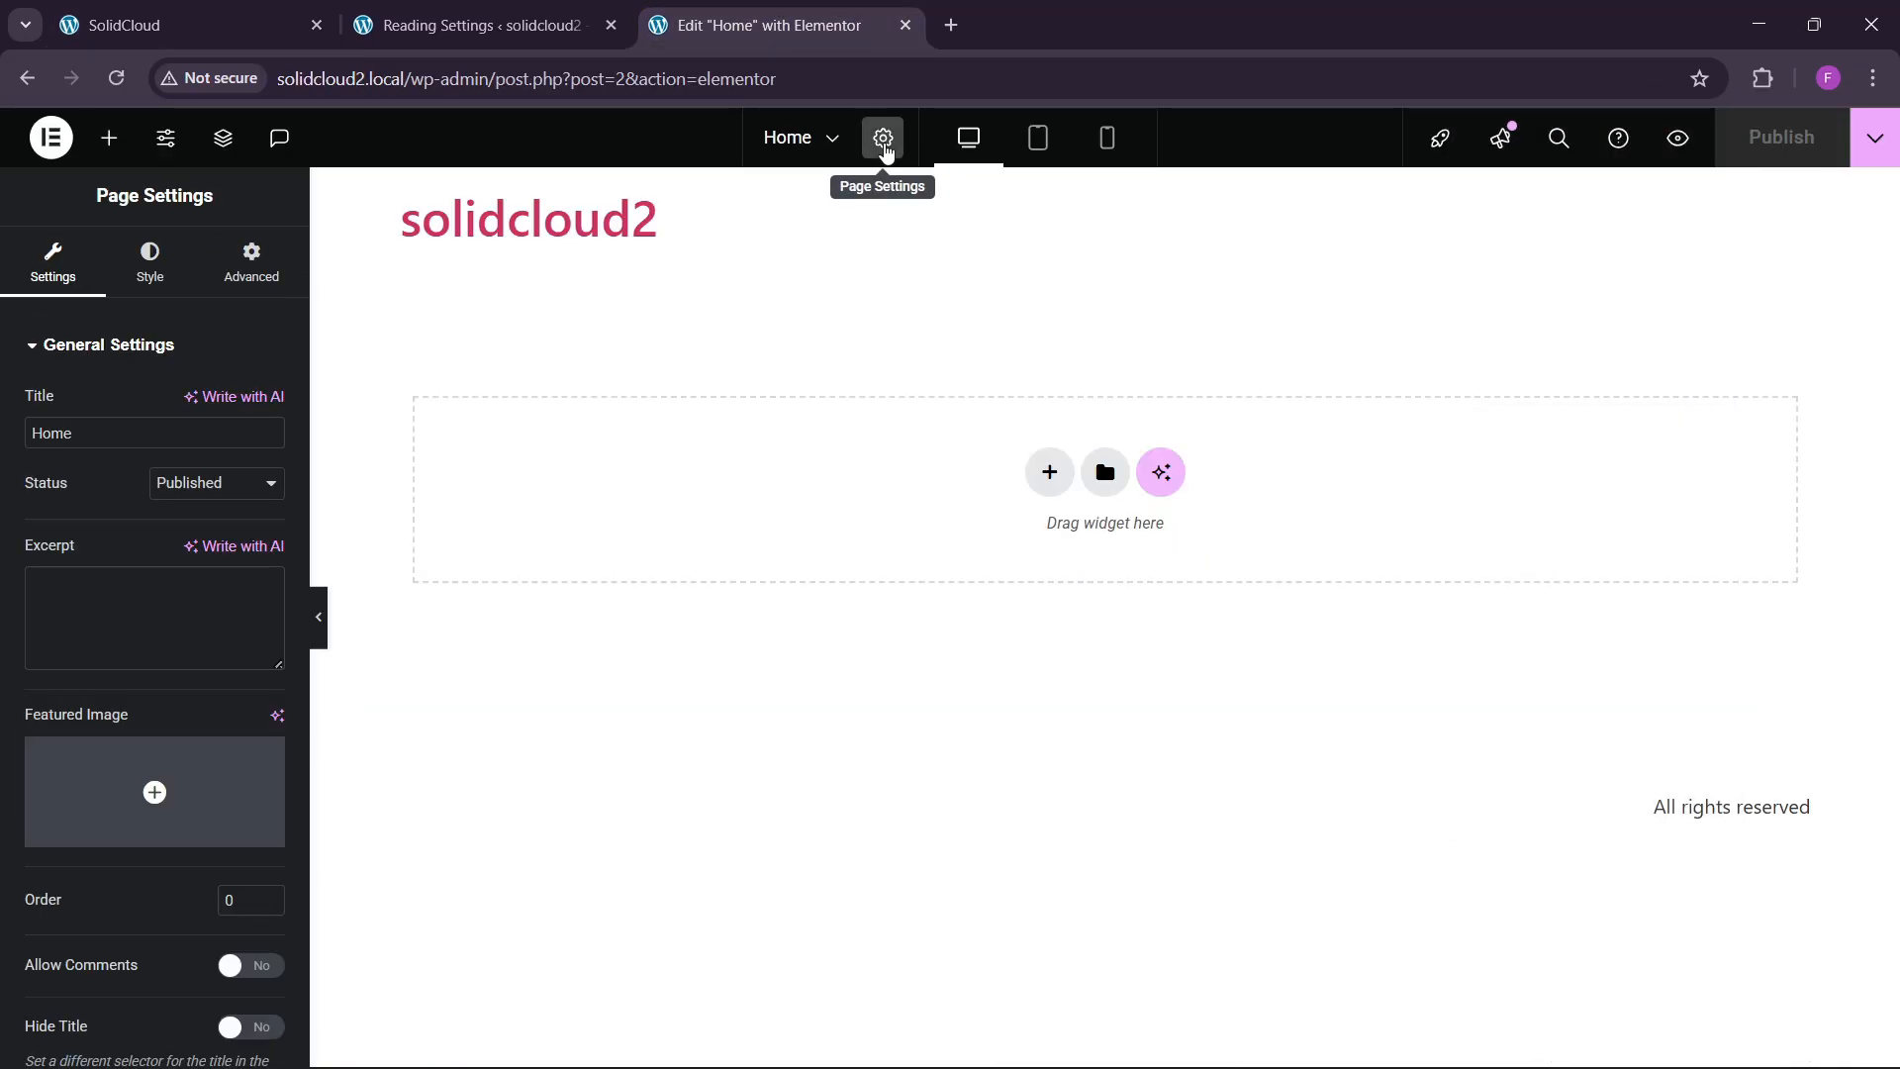
{"action": "left_click", "coordinate": [166, 137]}
{"action": "left_click", "coordinate": [139, 313]}
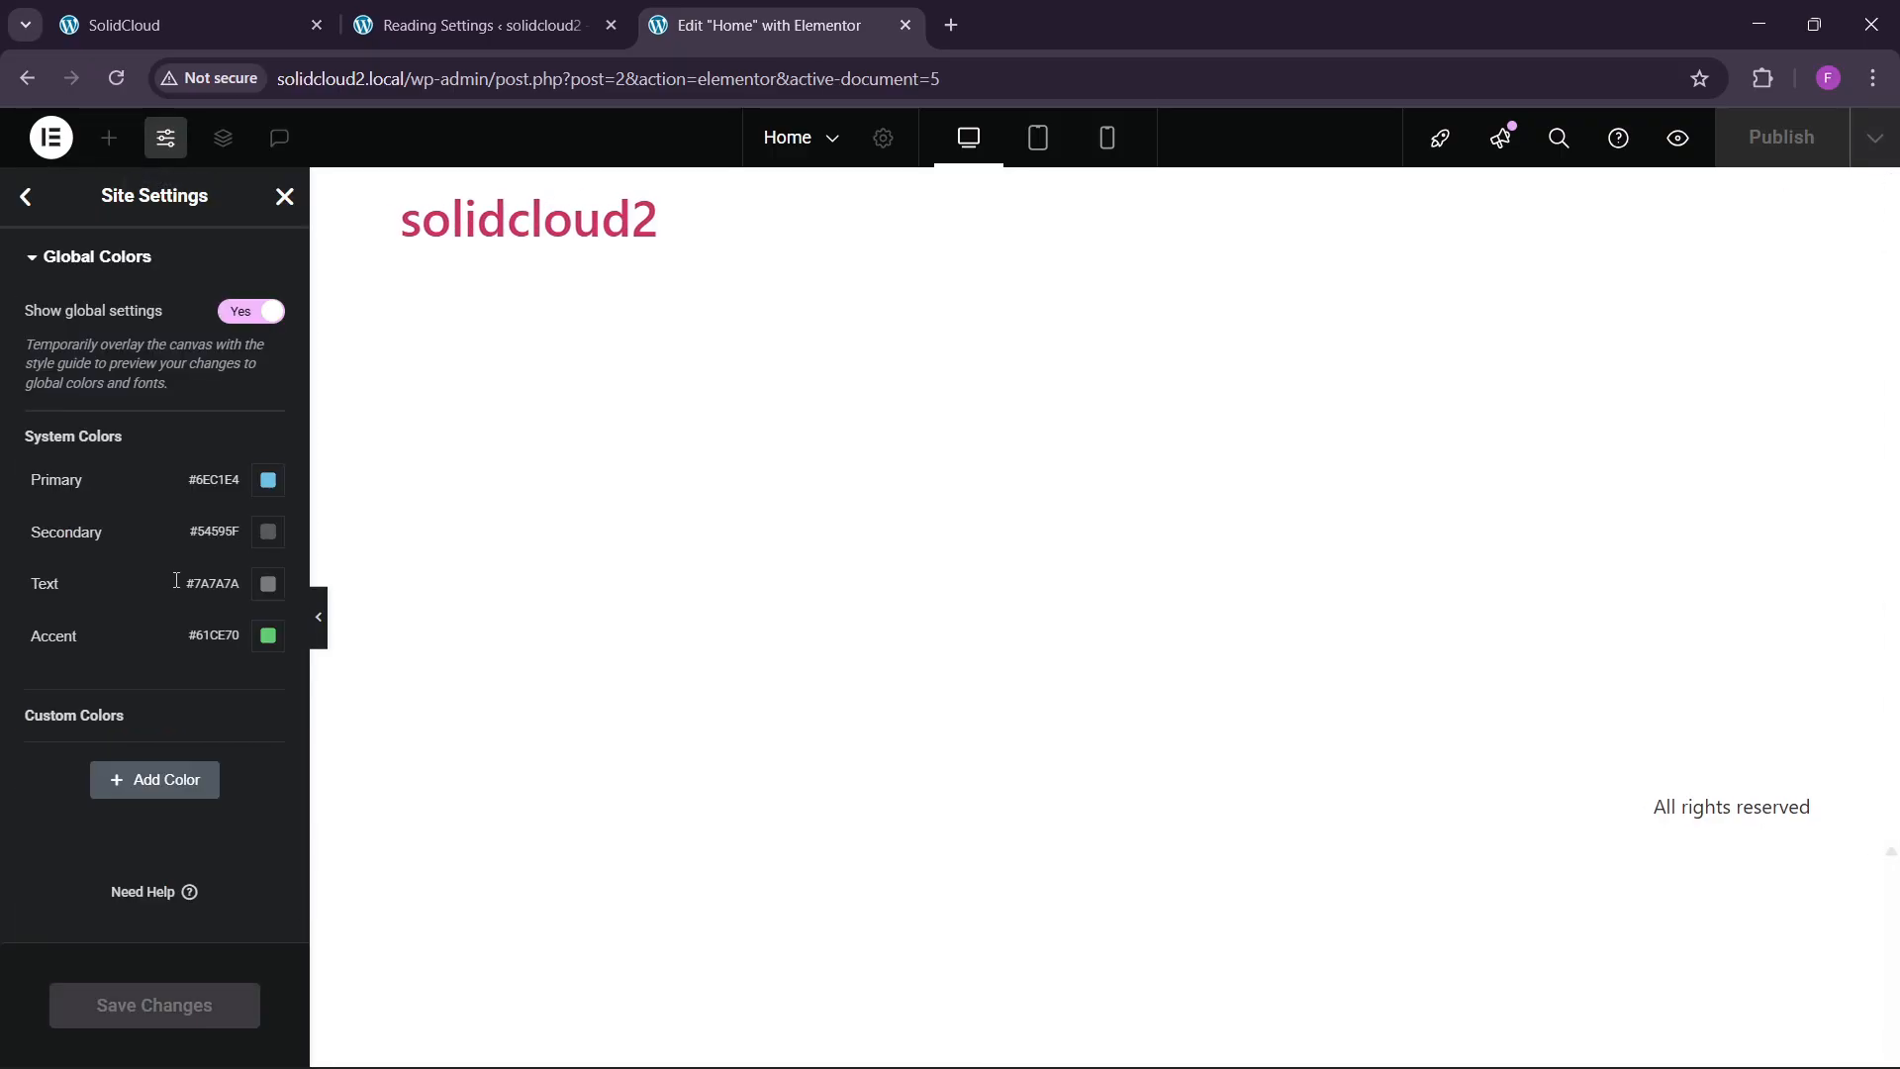
{"action": "left_click", "coordinate": [158, 780]}
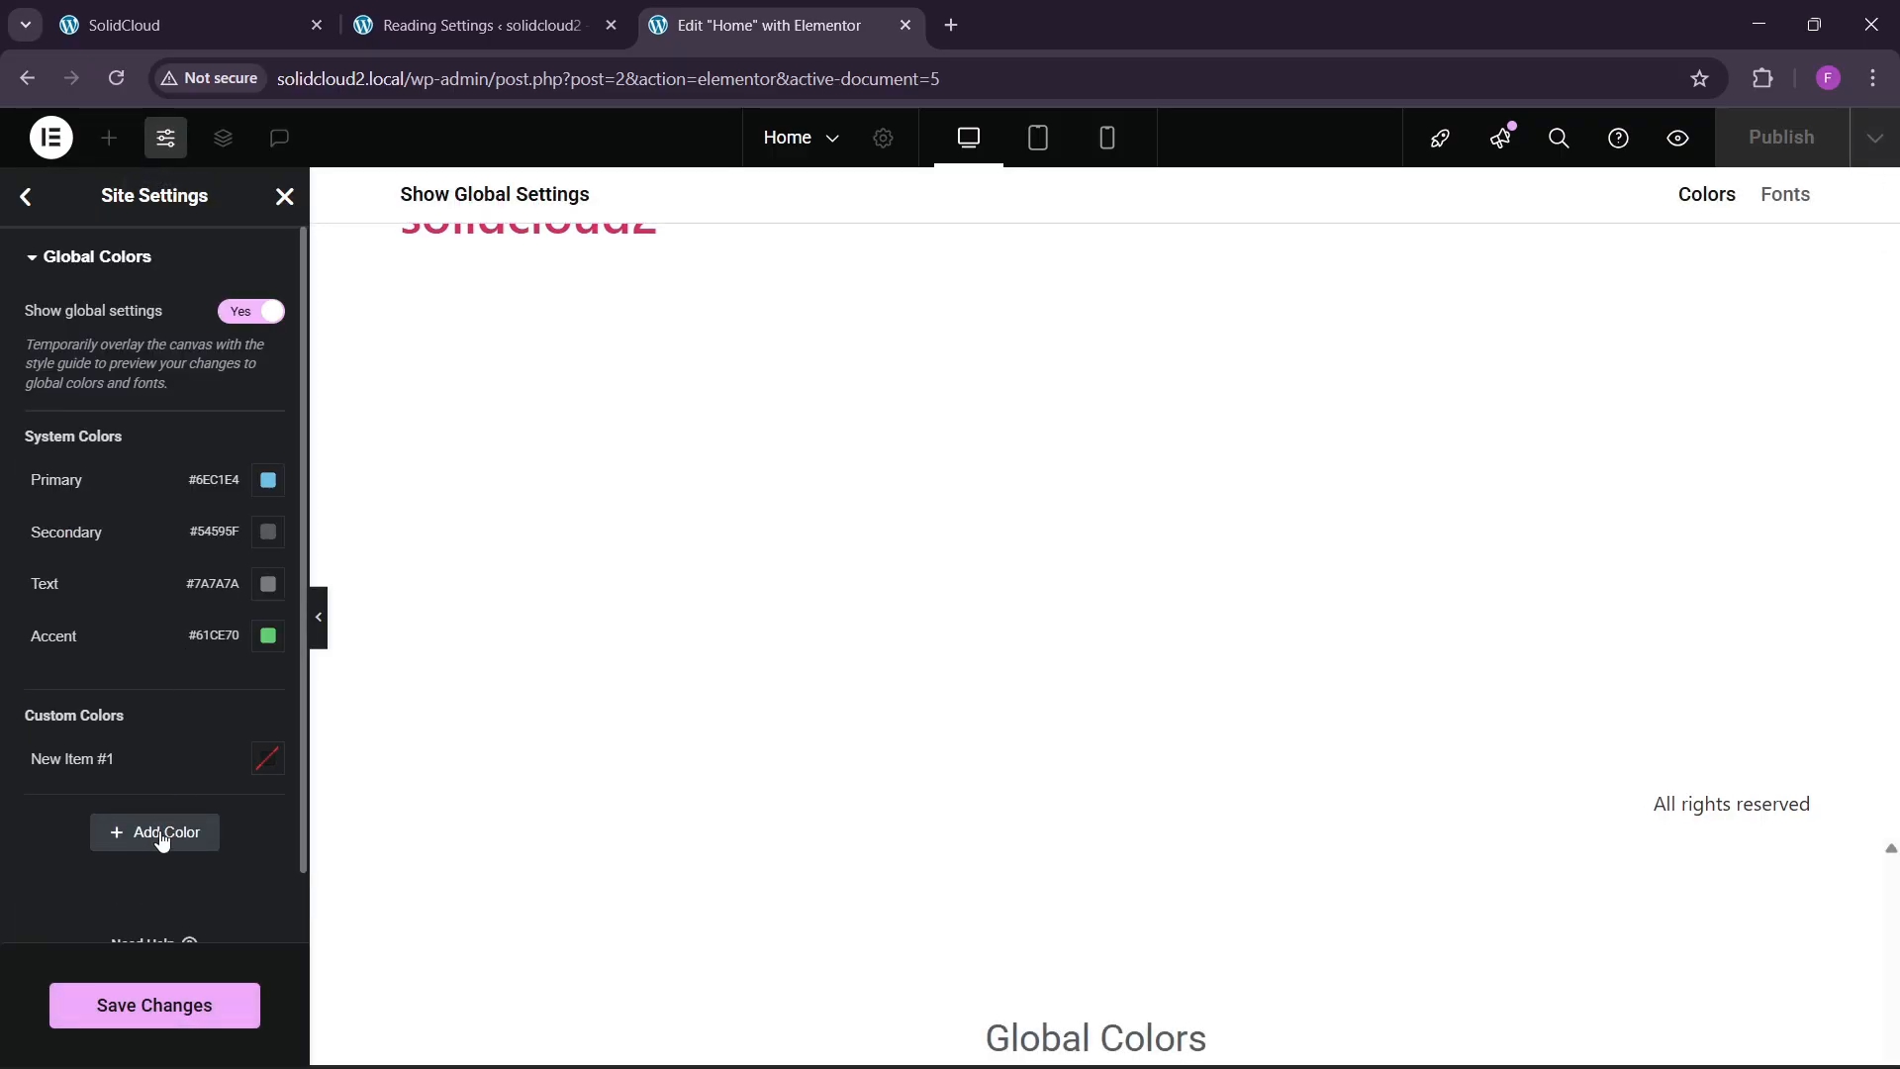
{"action": "triple_click", "coordinate": [96, 758]}
{"action": "key", "text": "BackSpace"}
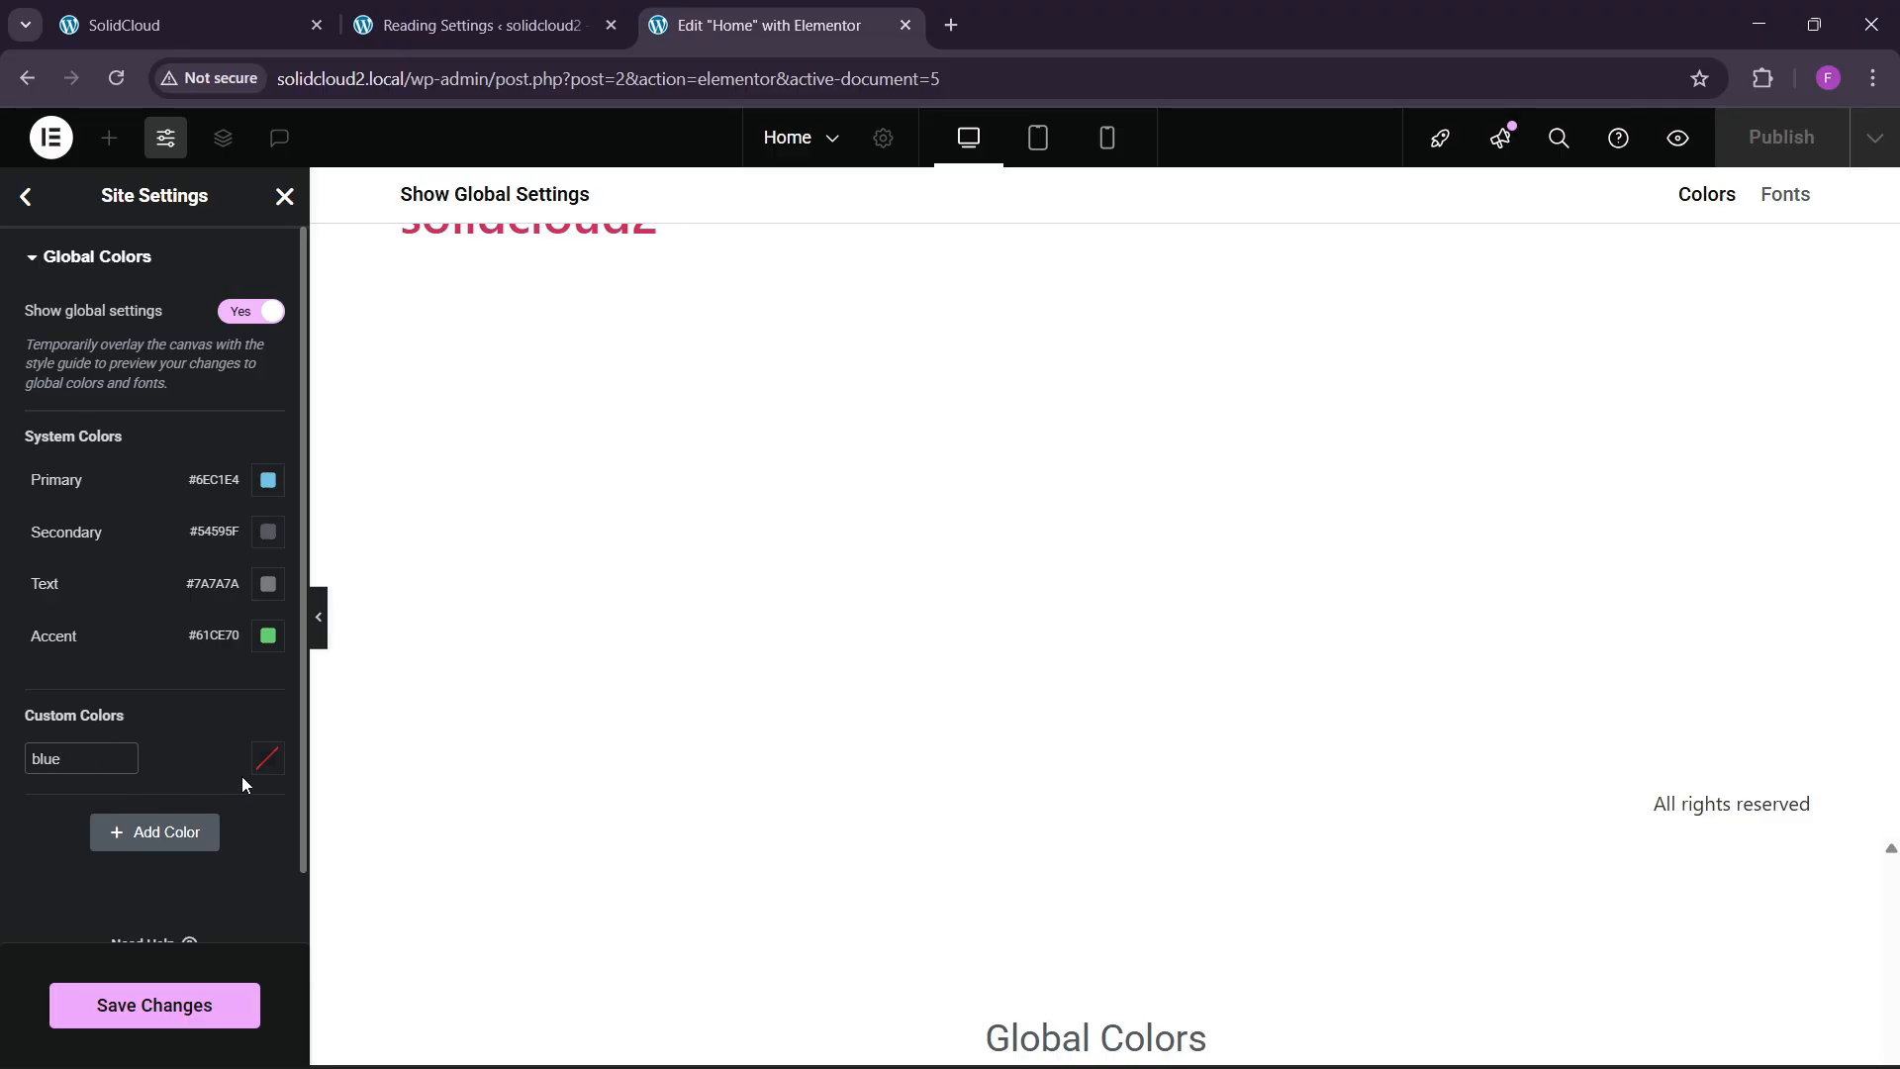
{"action": "left_click", "coordinate": [263, 759]}
{"action": "key", "text": "ctrl+v"}
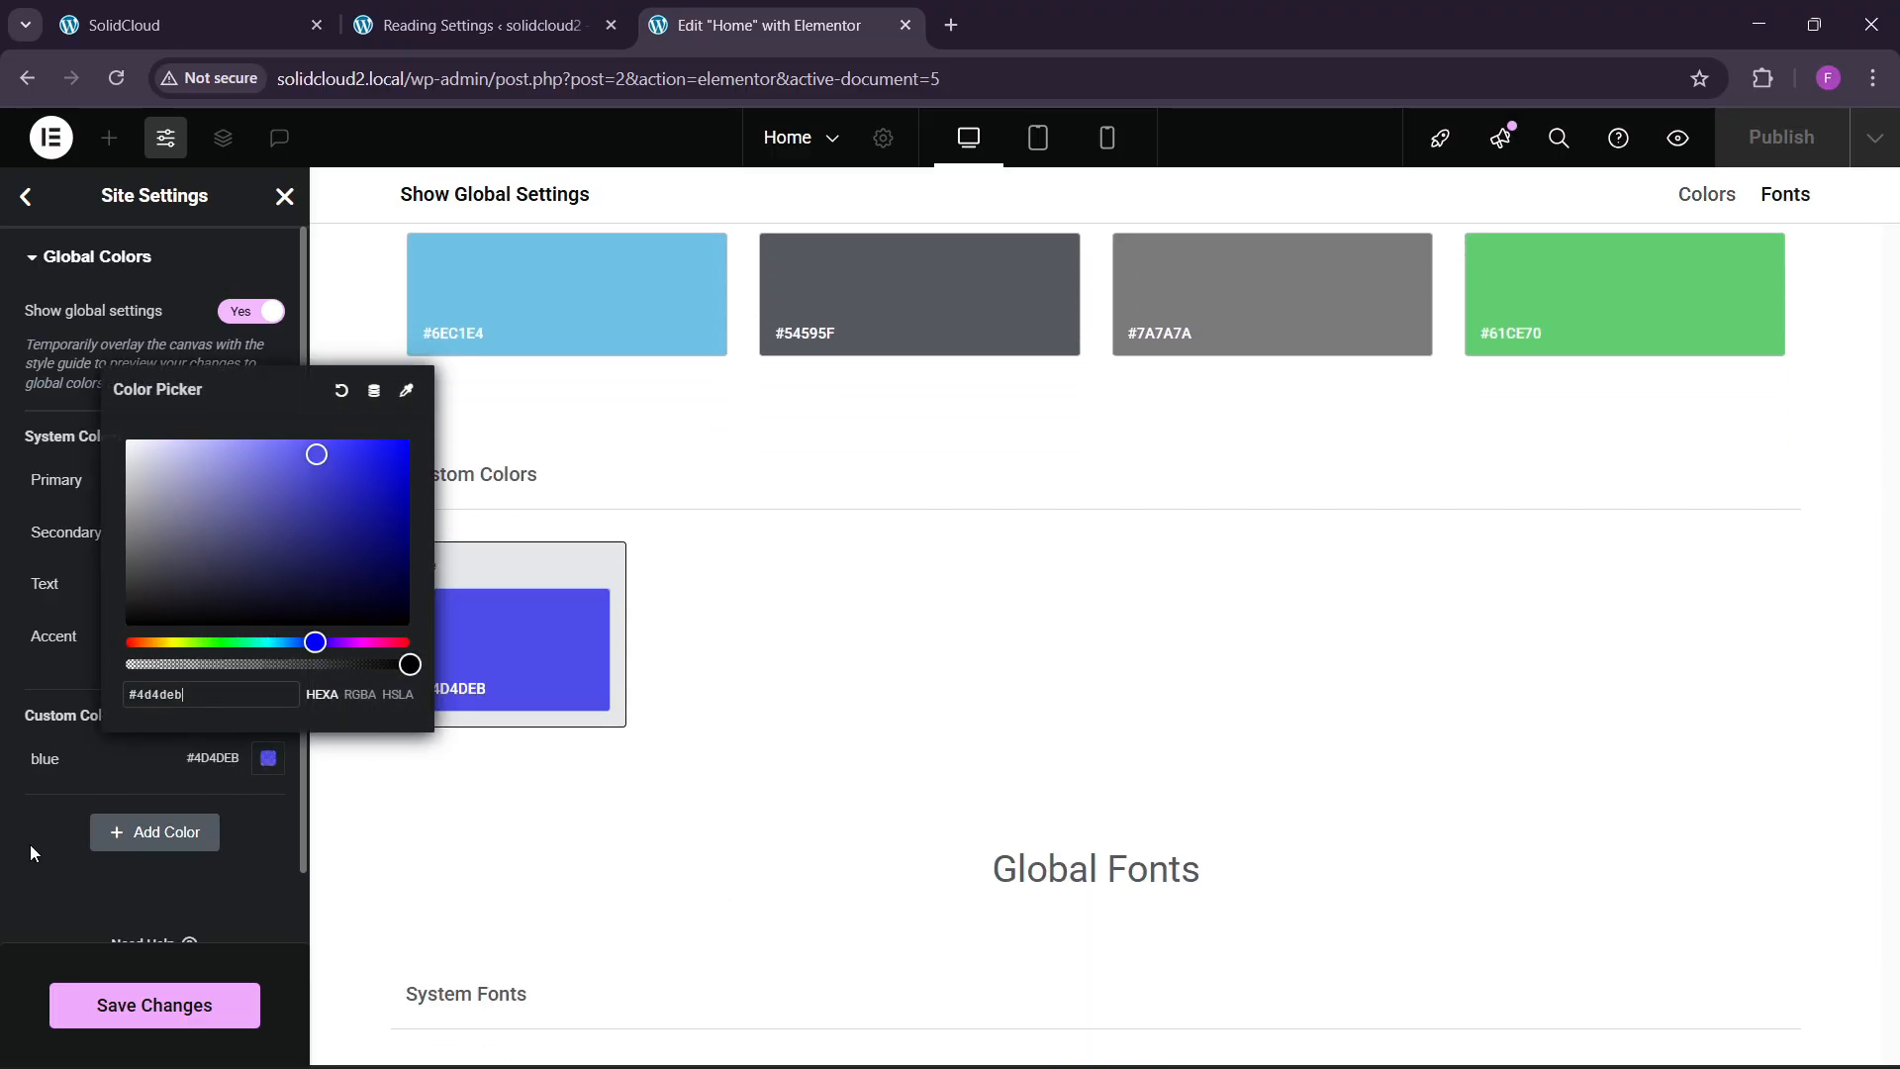
{"action": "left_click", "coordinate": [30, 845]}
Copy the light grey #f5f5f5 from the SolidCloud site palette.
{"action": "left_click", "coordinate": [123, 24]}
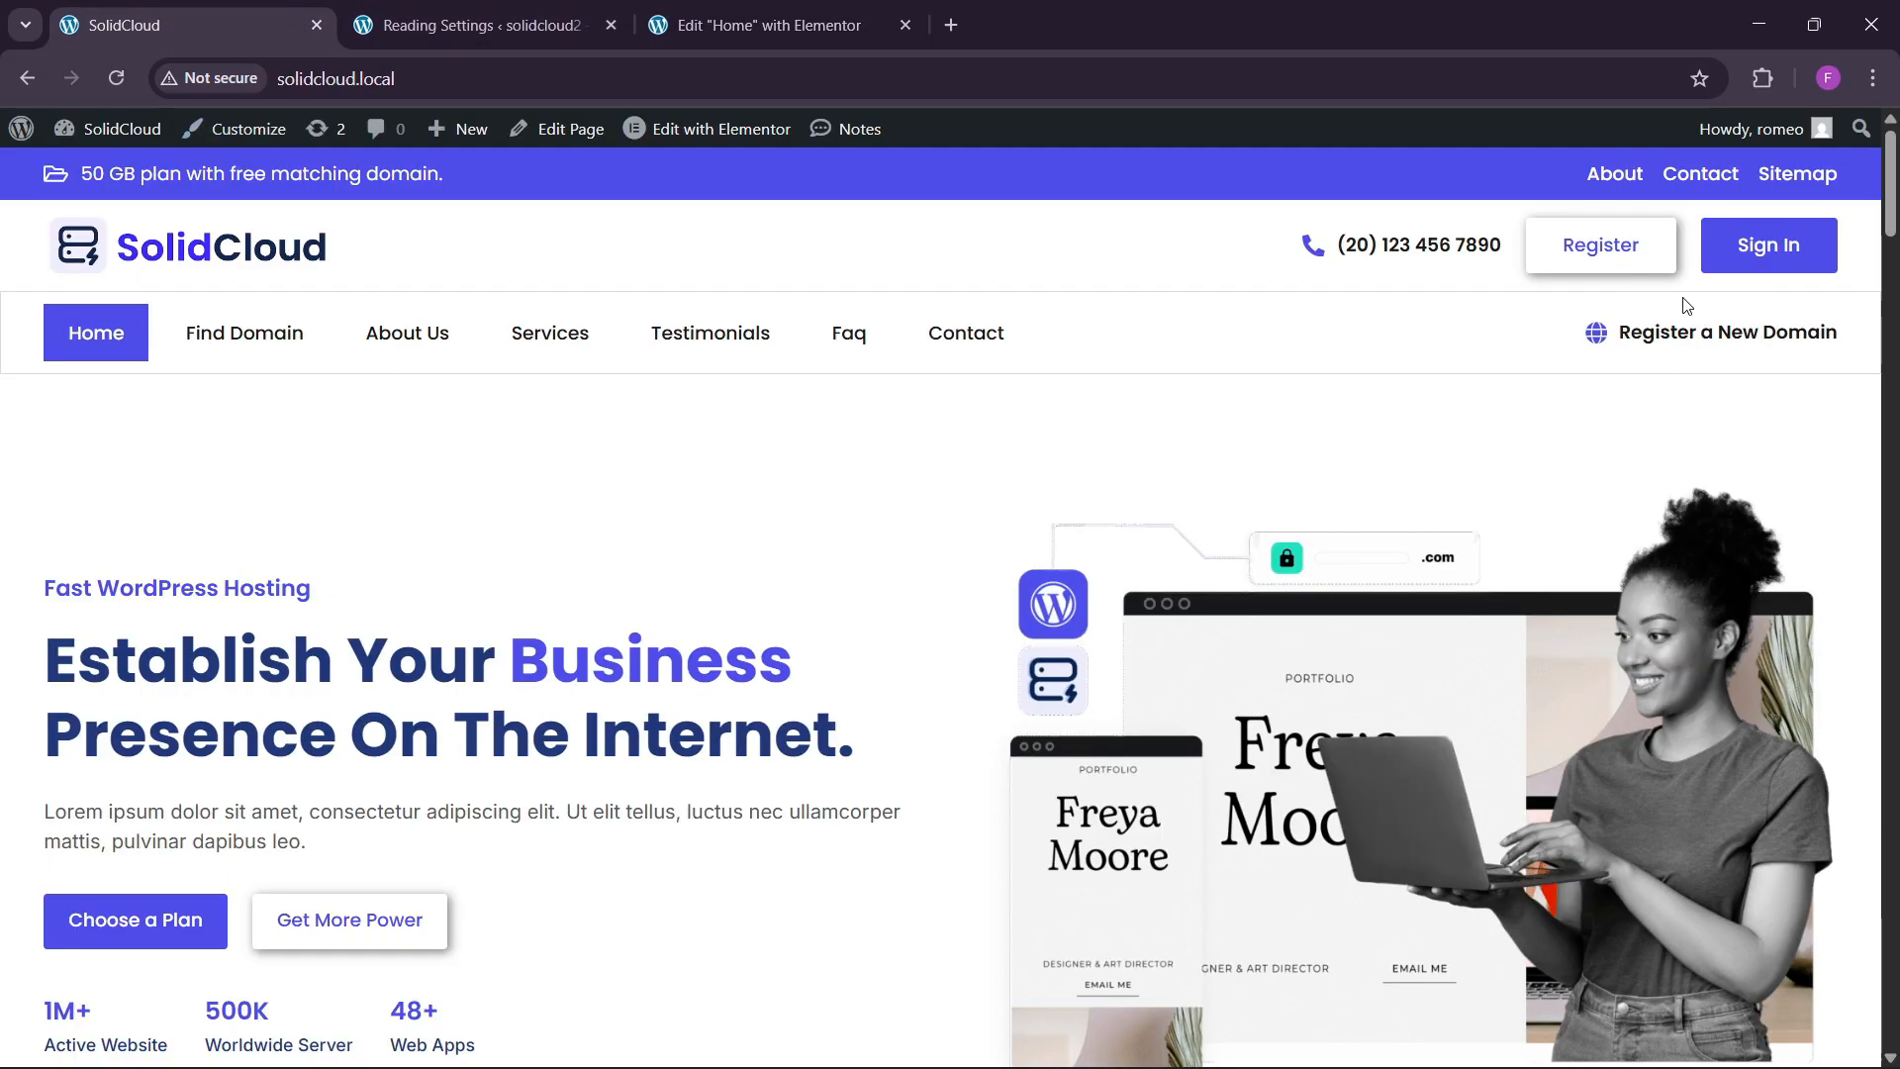
{"action": "left_click", "coordinate": [1764, 79]}
{"action": "left_click", "coordinate": [1536, 275]}
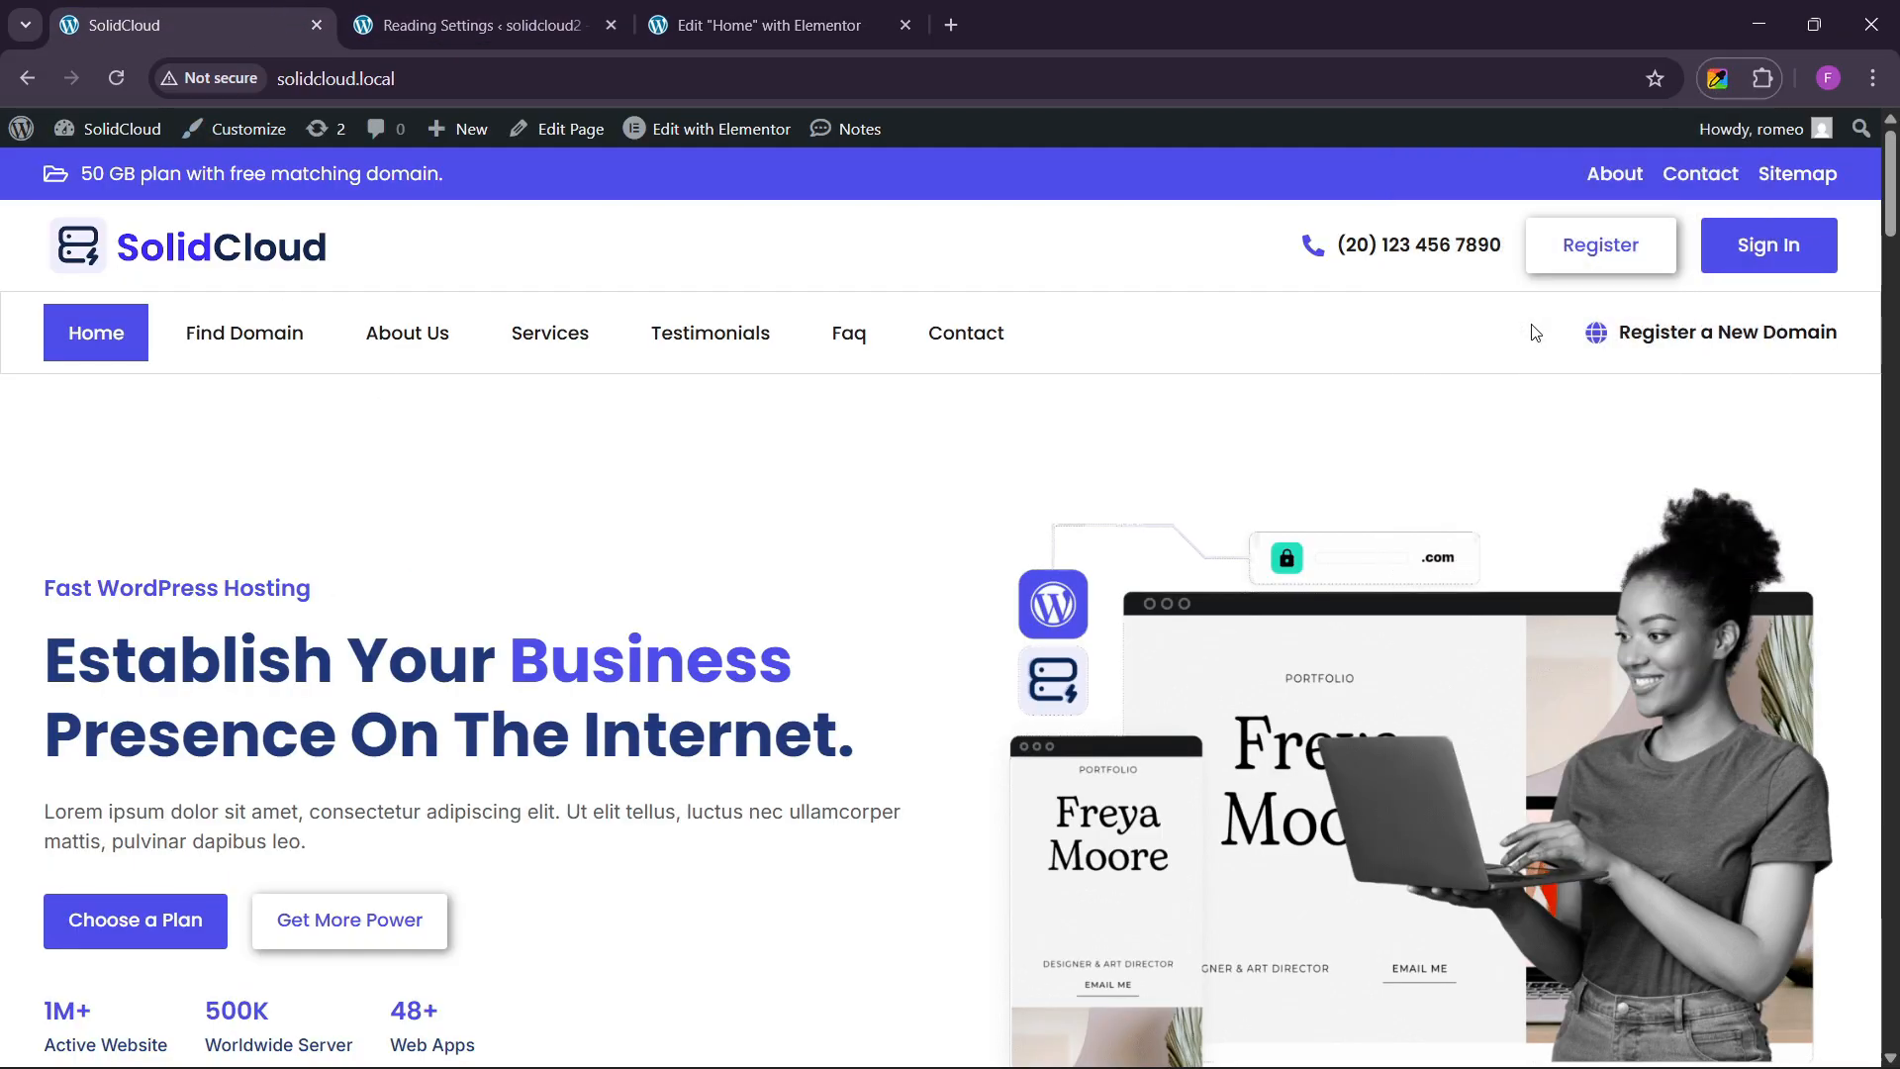
{"action": "left_click", "coordinate": [1619, 138]}
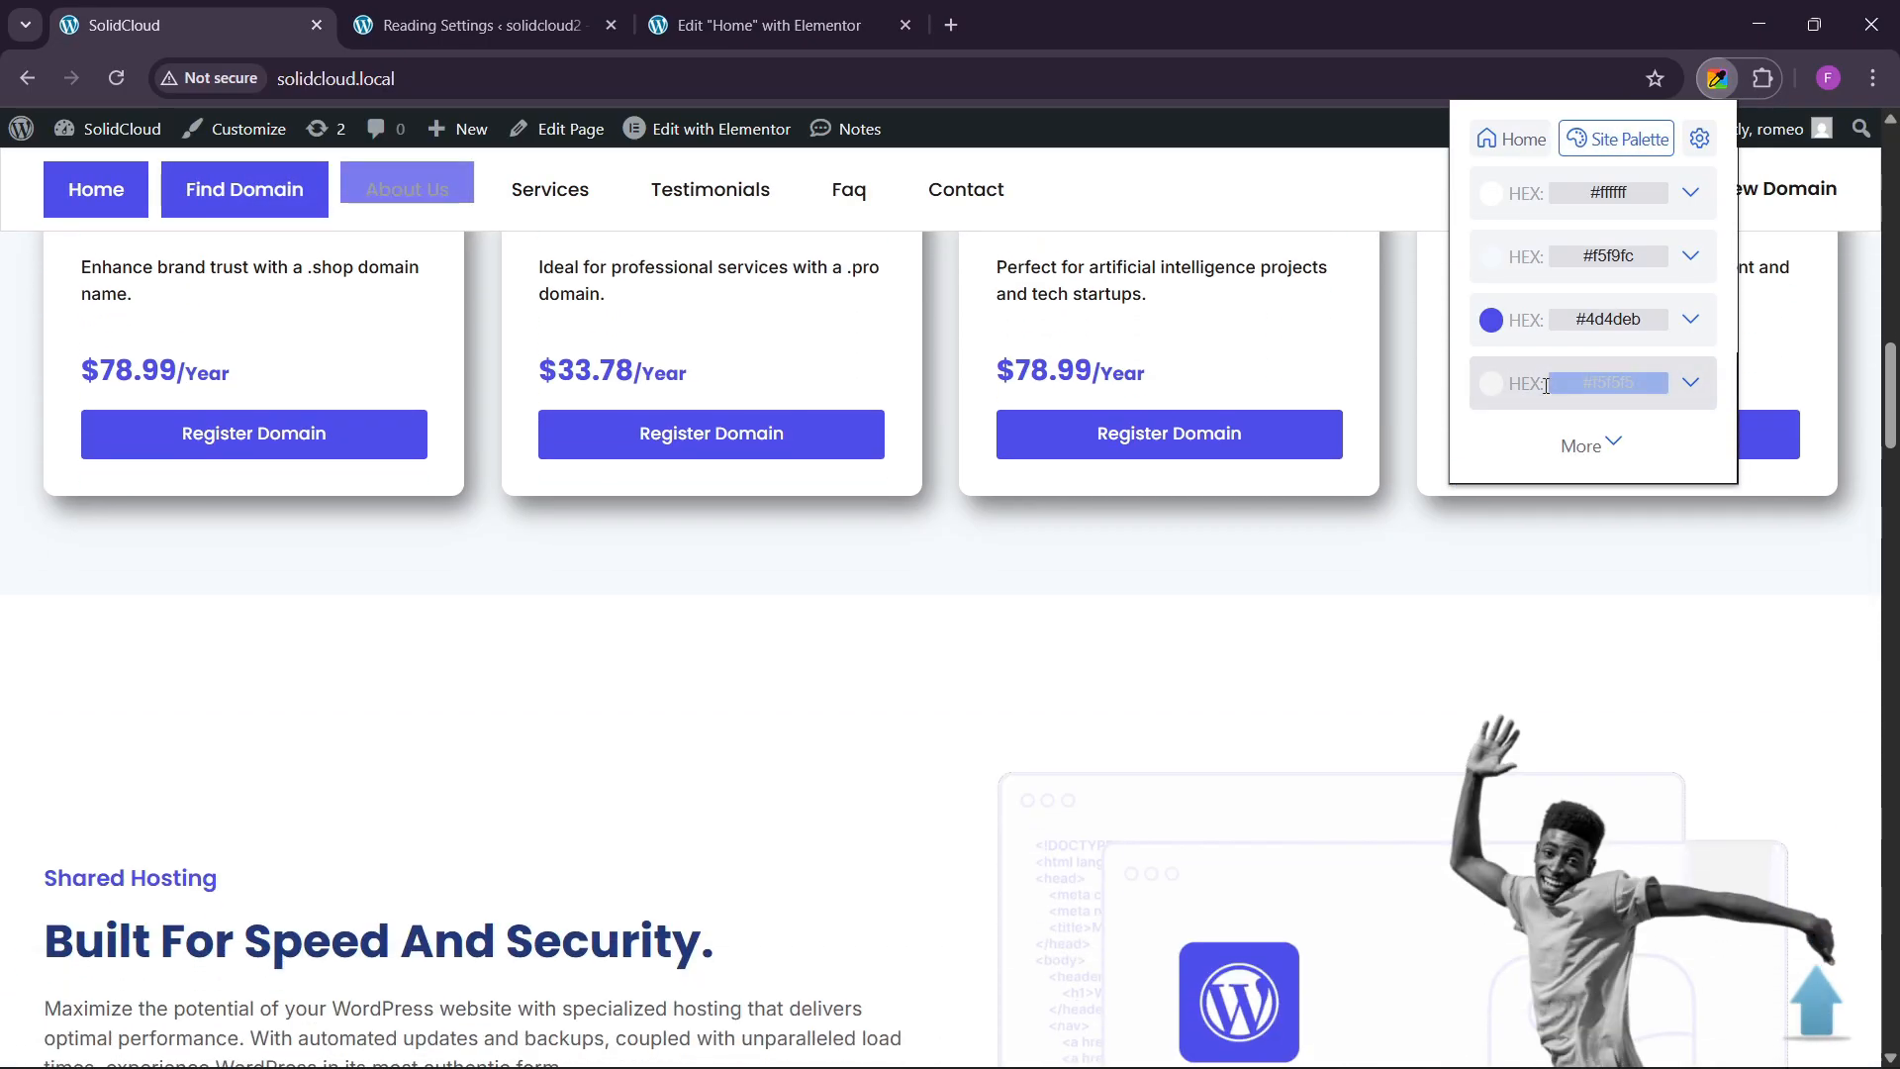
{"action": "left_click", "coordinate": [1529, 386]}
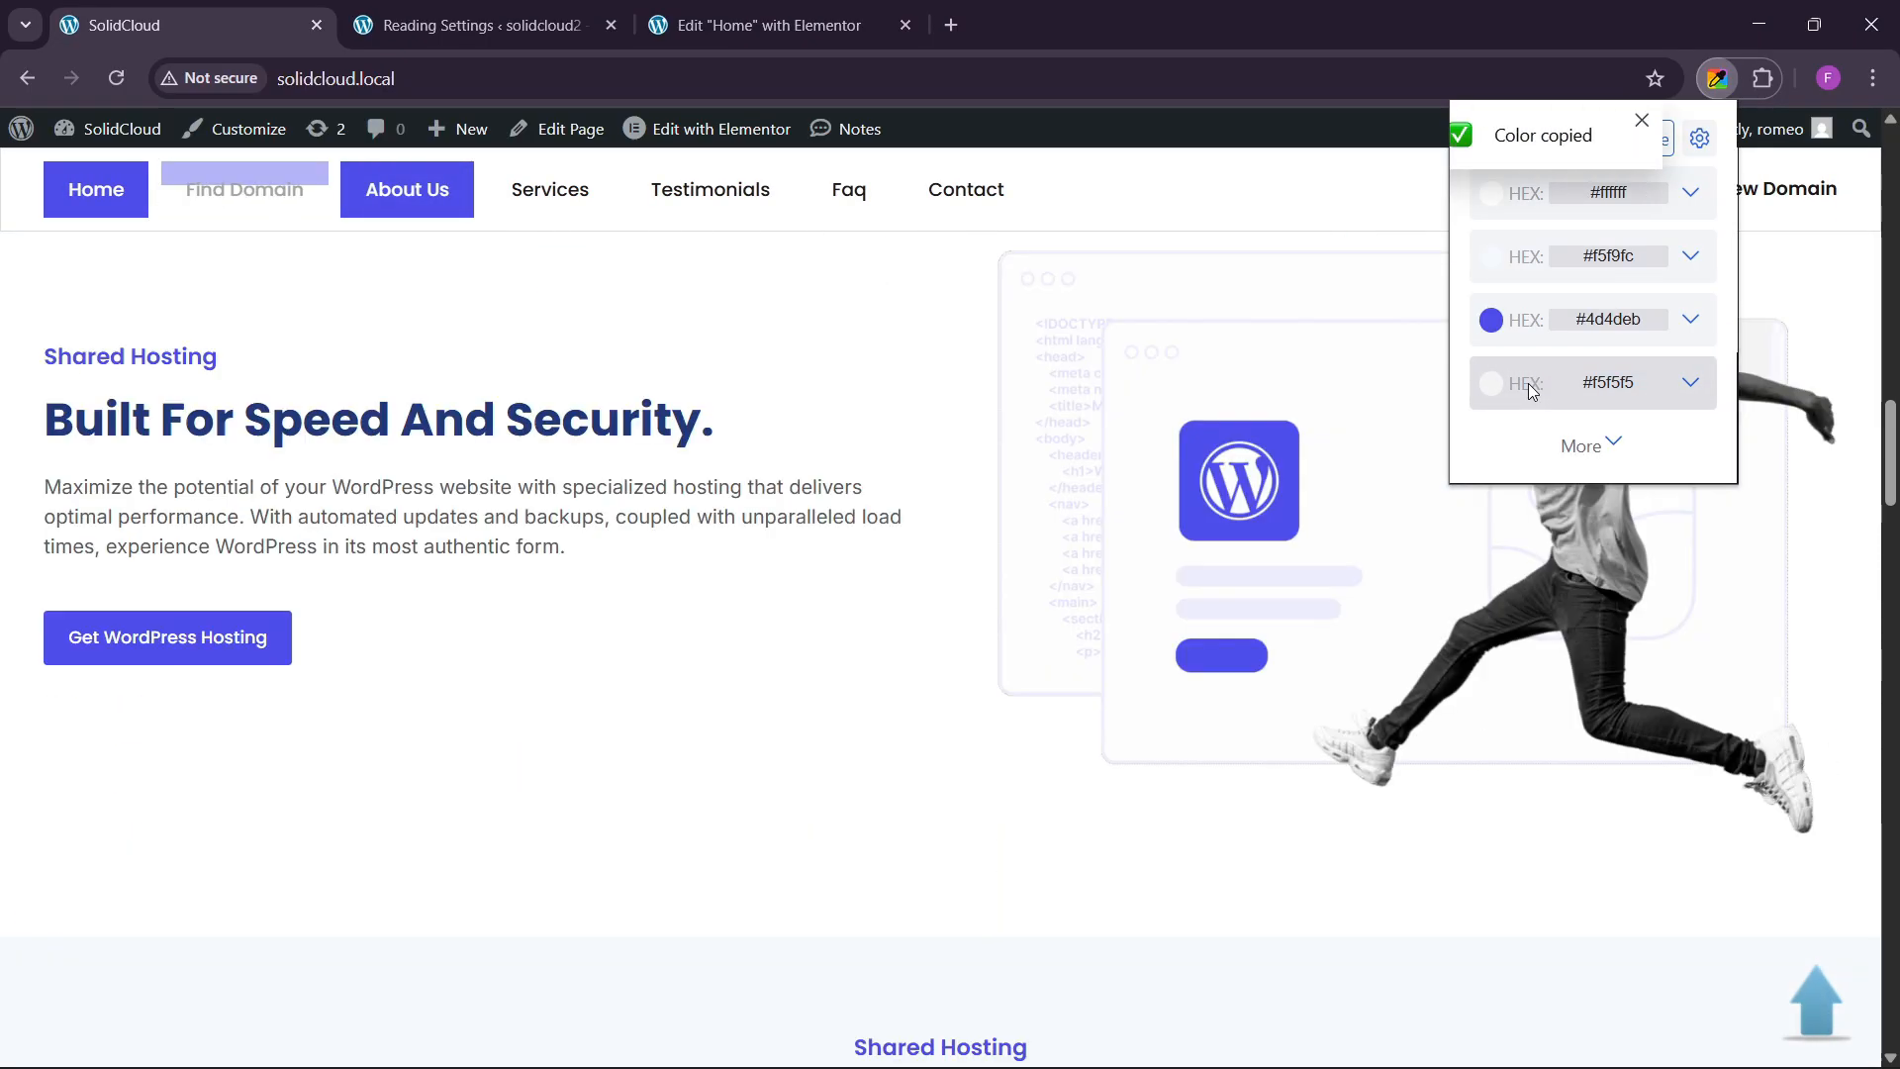
{"action": "left_click", "coordinate": [822, 13]}
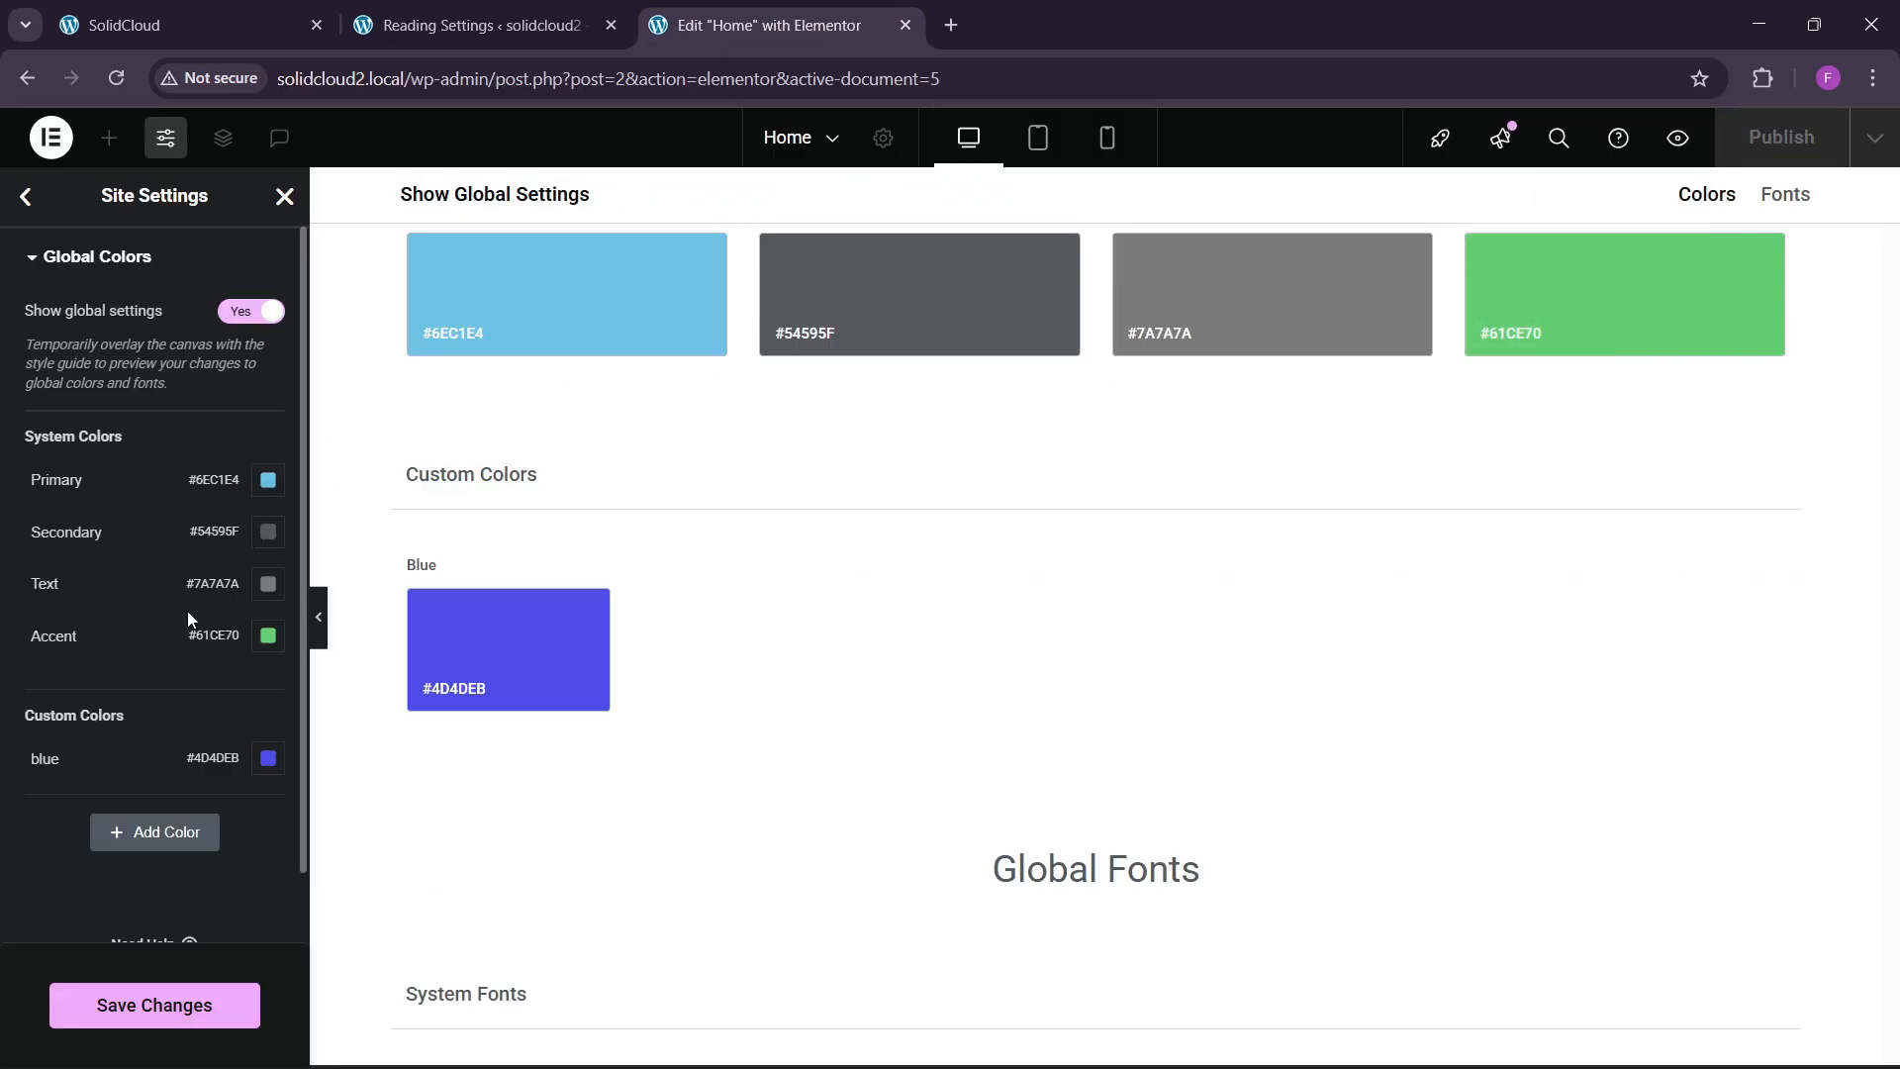
Add a second global colour named 'bg' with value #F5F5F5.
{"action": "left_click", "coordinate": [126, 837]}
{"action": "double_click", "coordinate": [89, 809]}
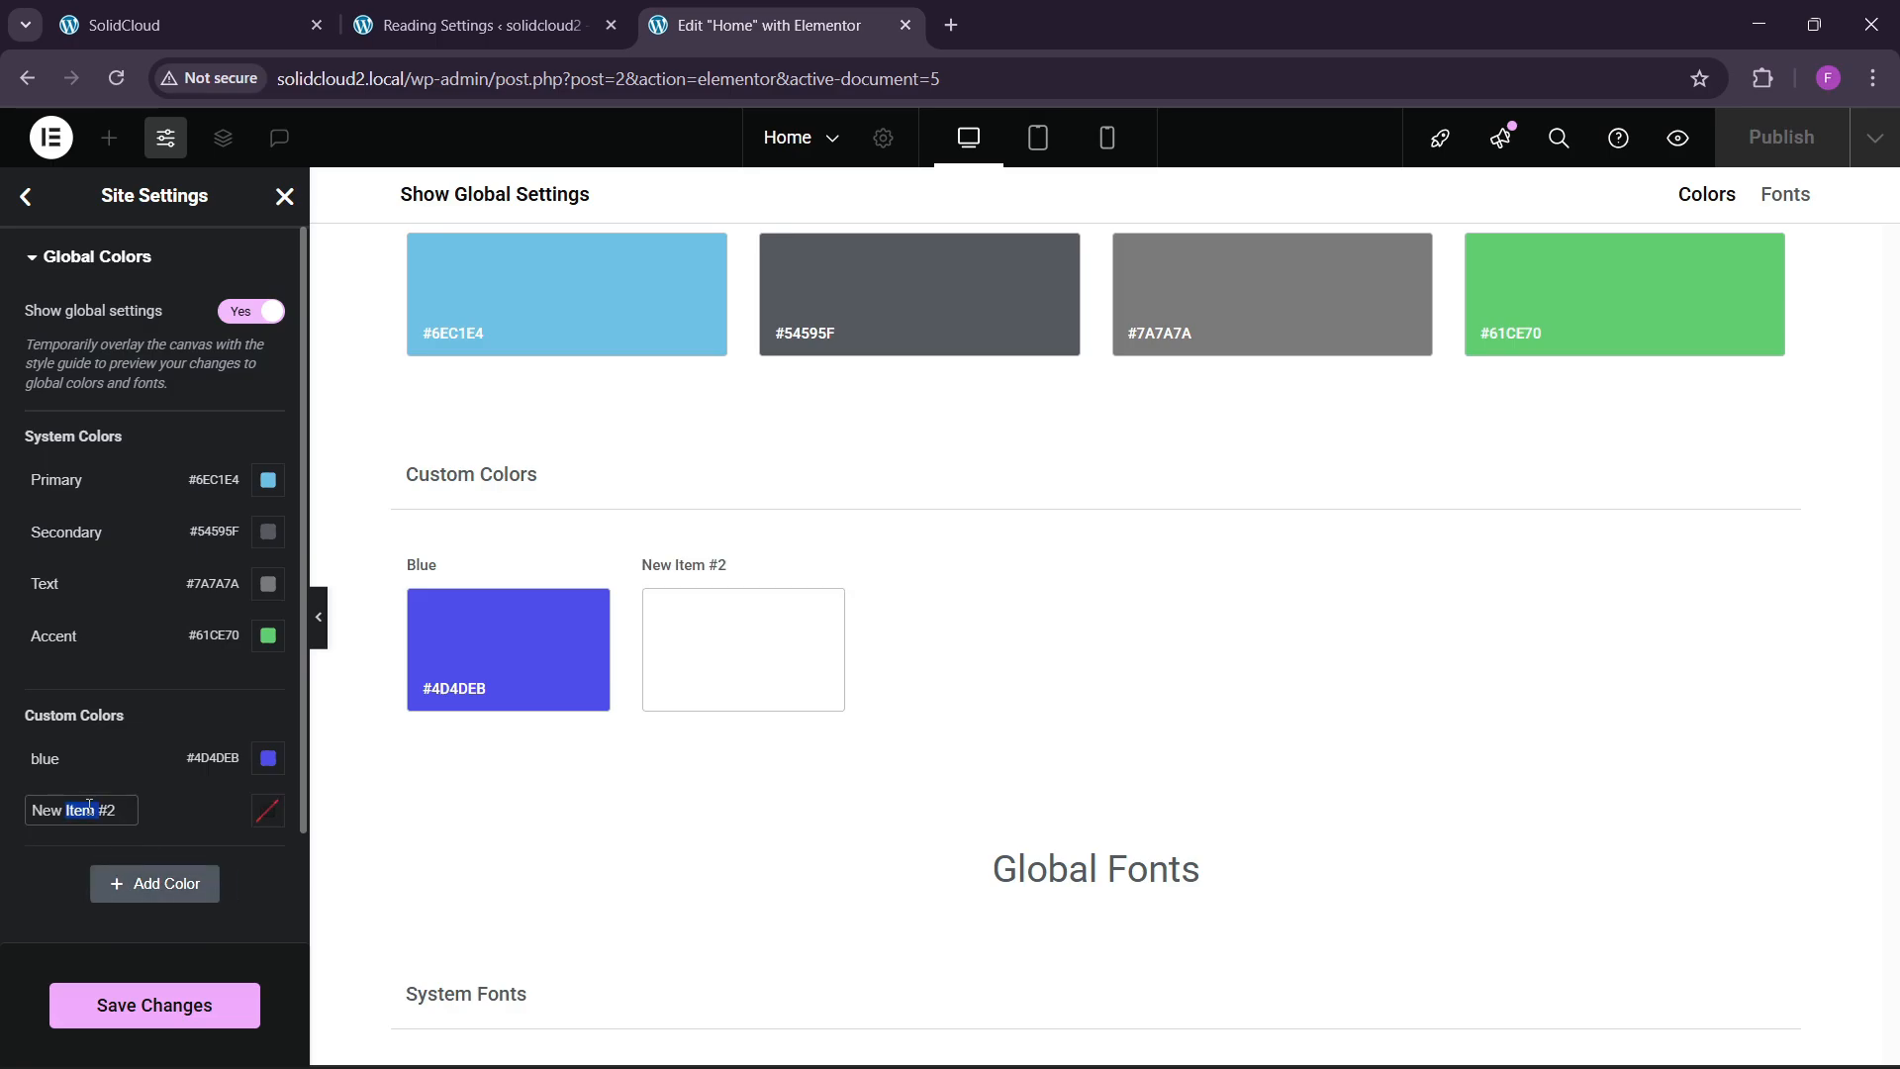
{"action": "key", "text": "BackSpace"}
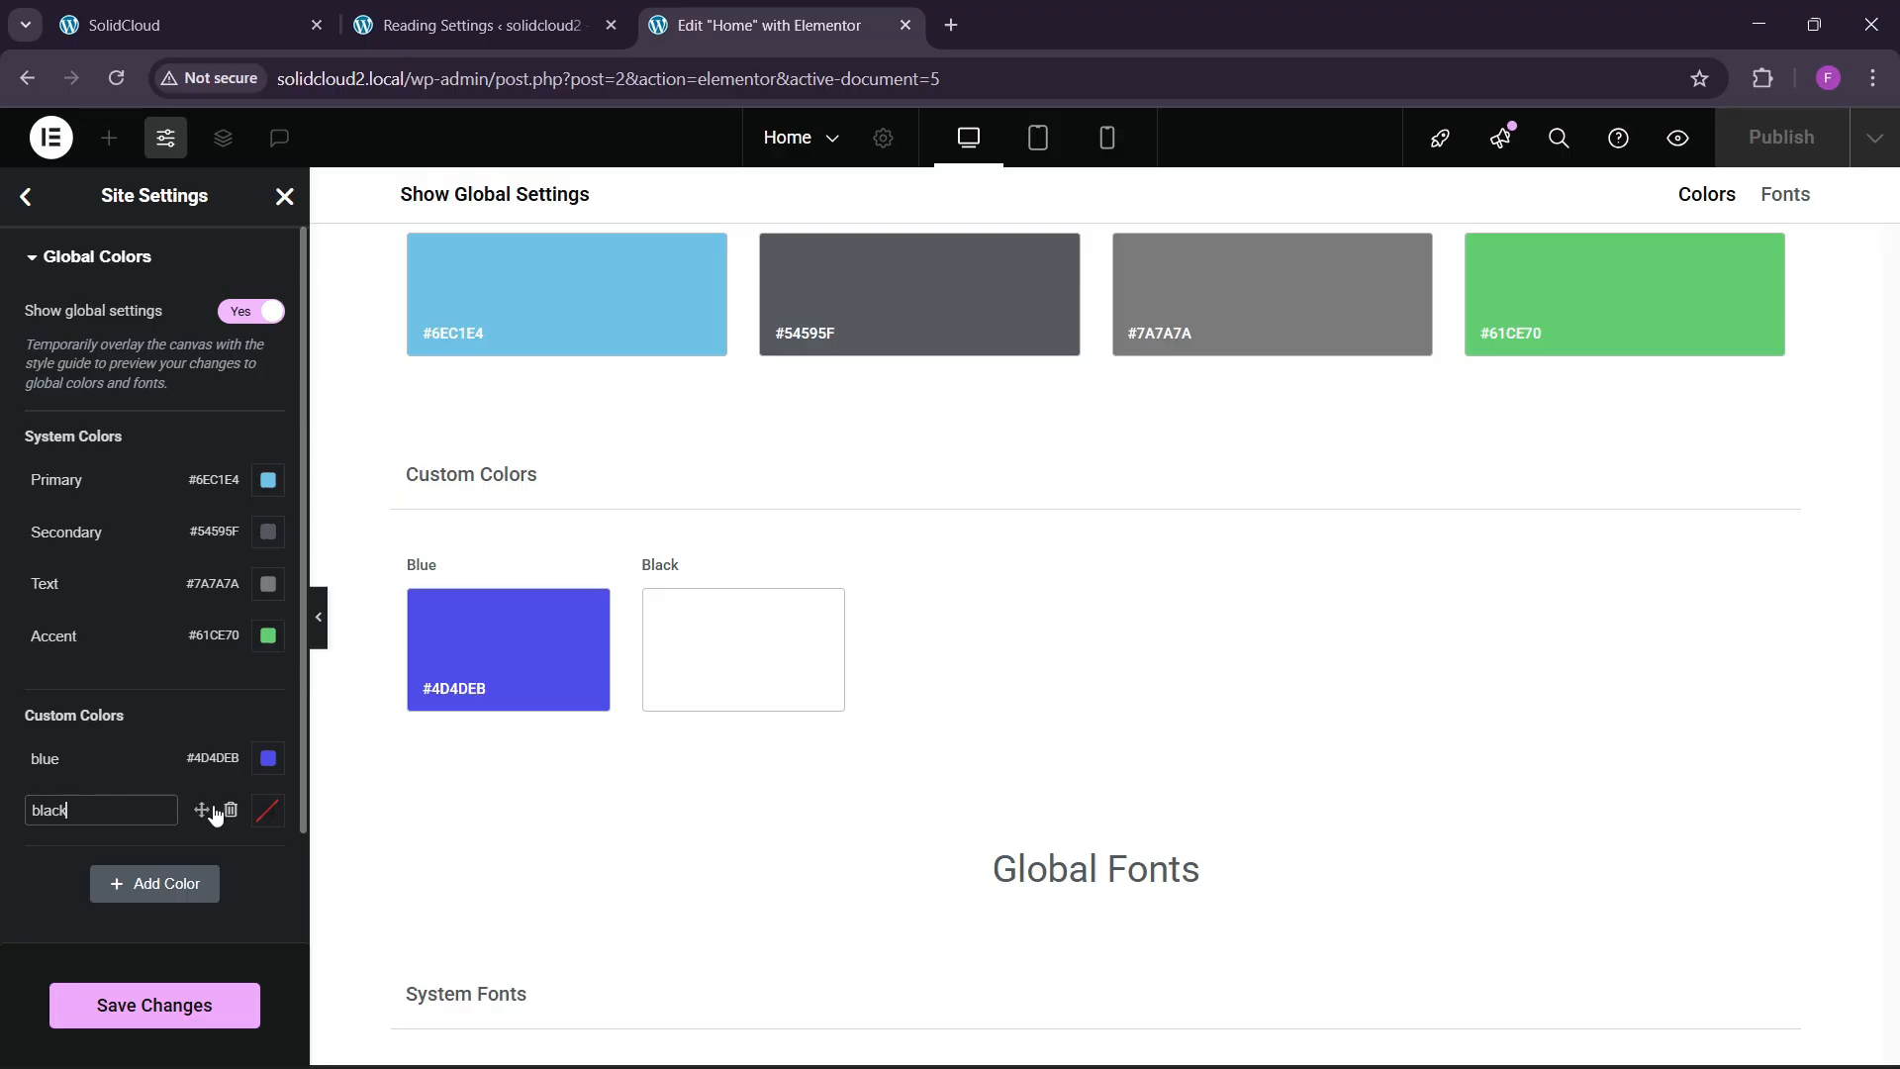
{"action": "left_click", "coordinate": [267, 811]}
{"action": "key", "text": "ctrl+v"}
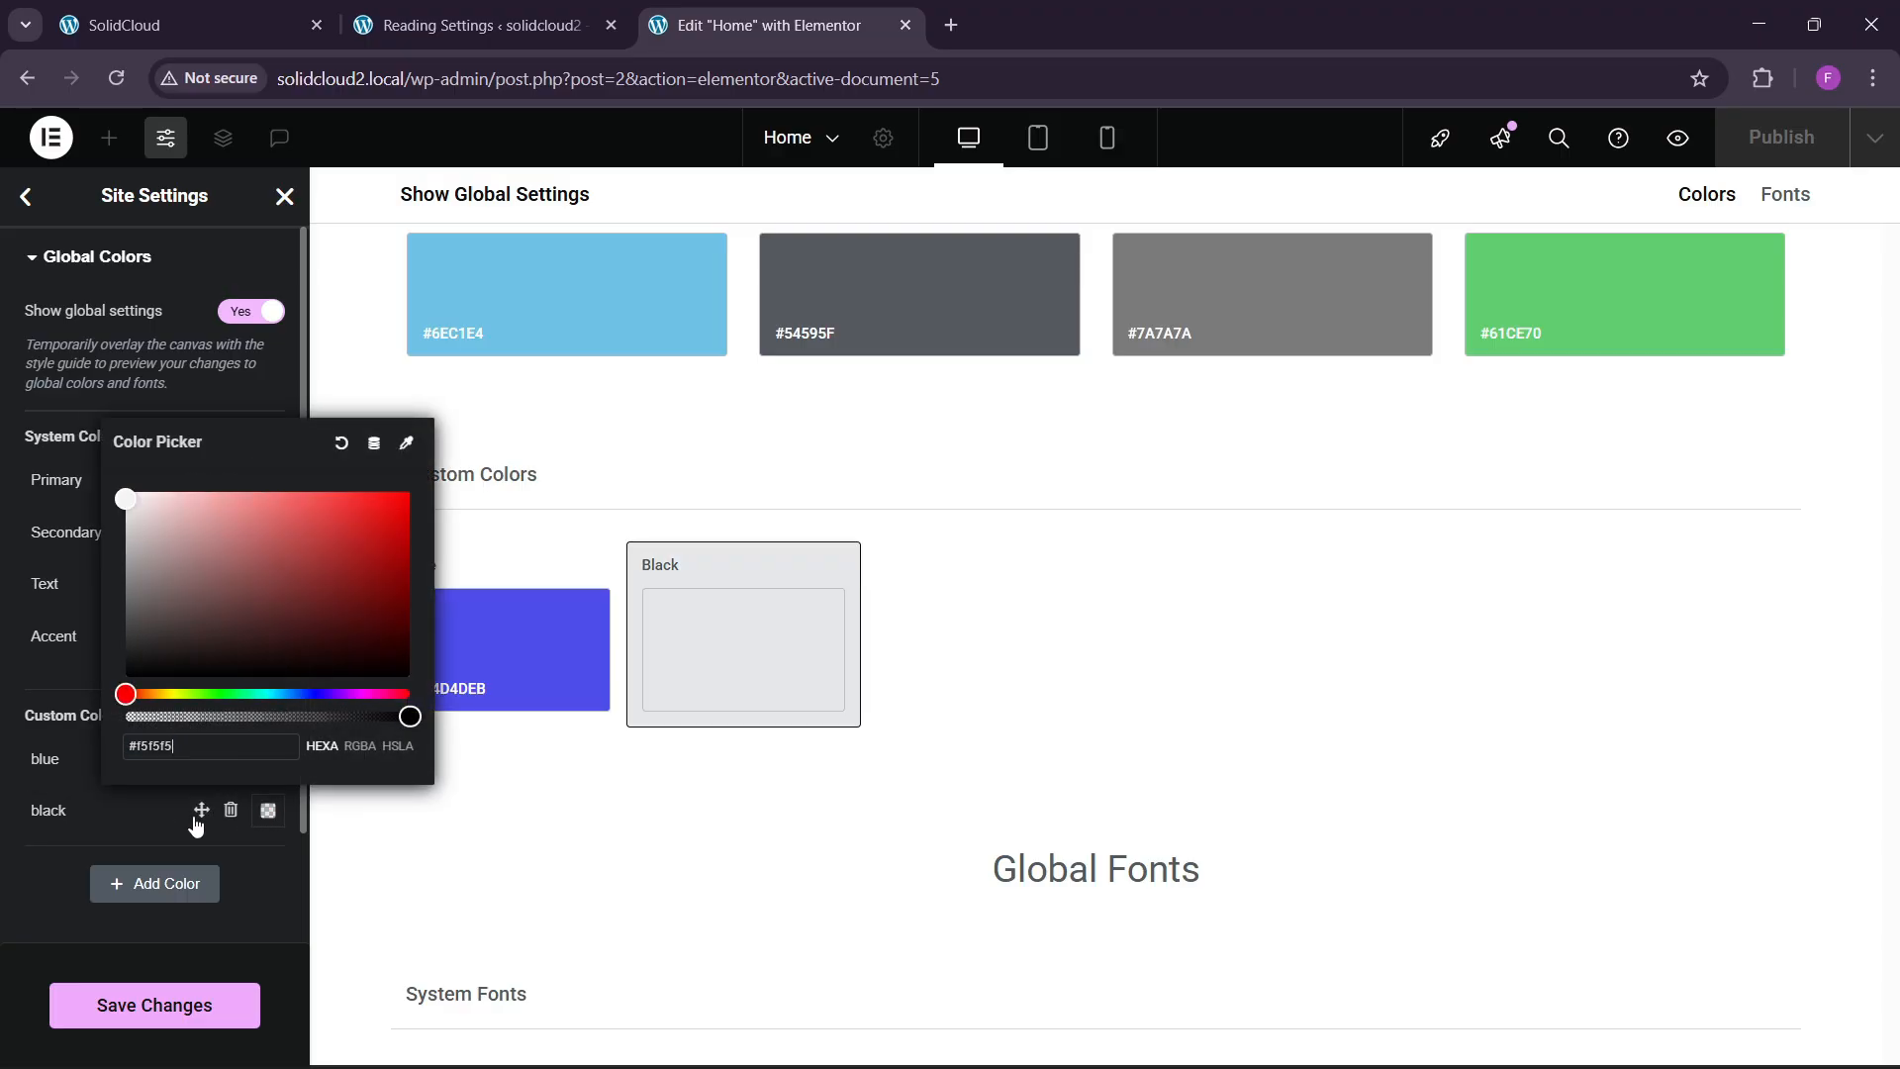
{"action": "left_click", "coordinate": [21, 881]}
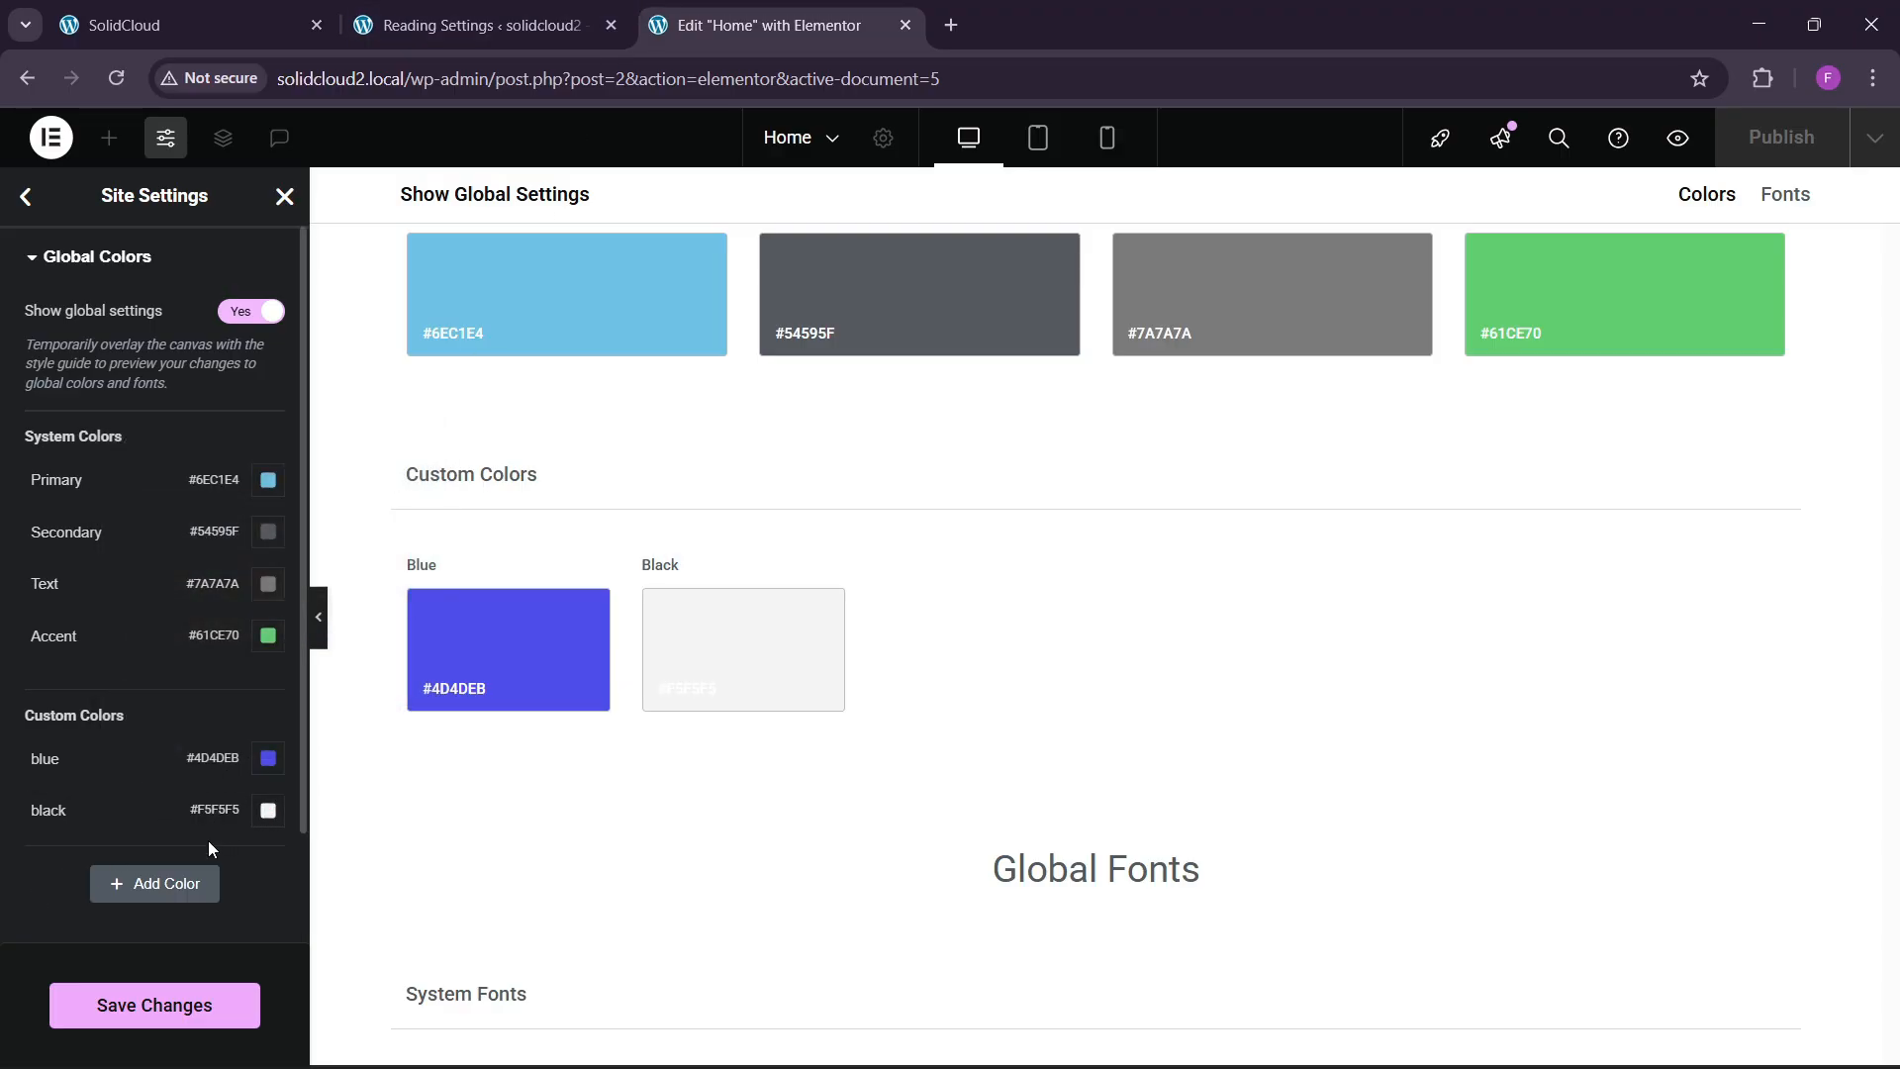
{"action": "left_click", "coordinate": [55, 808]}
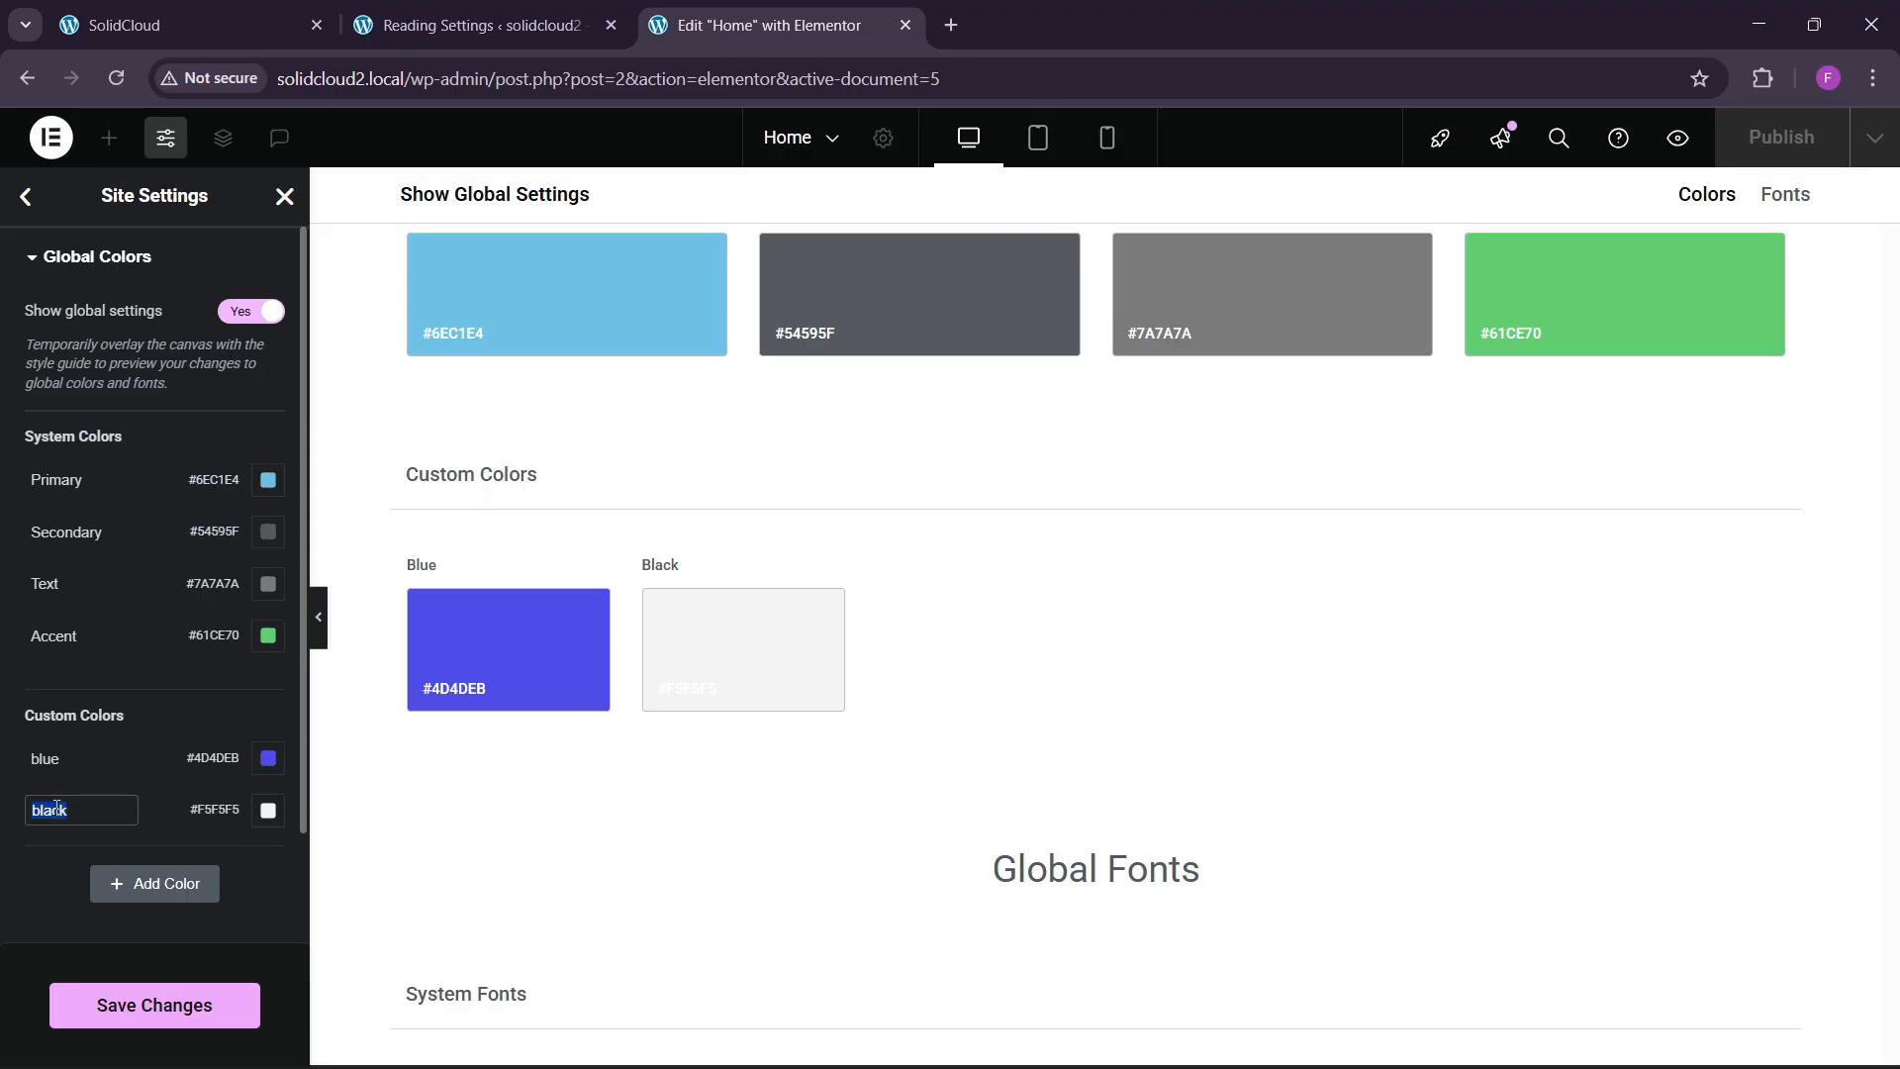
{"action": "type", "text": "bg"}
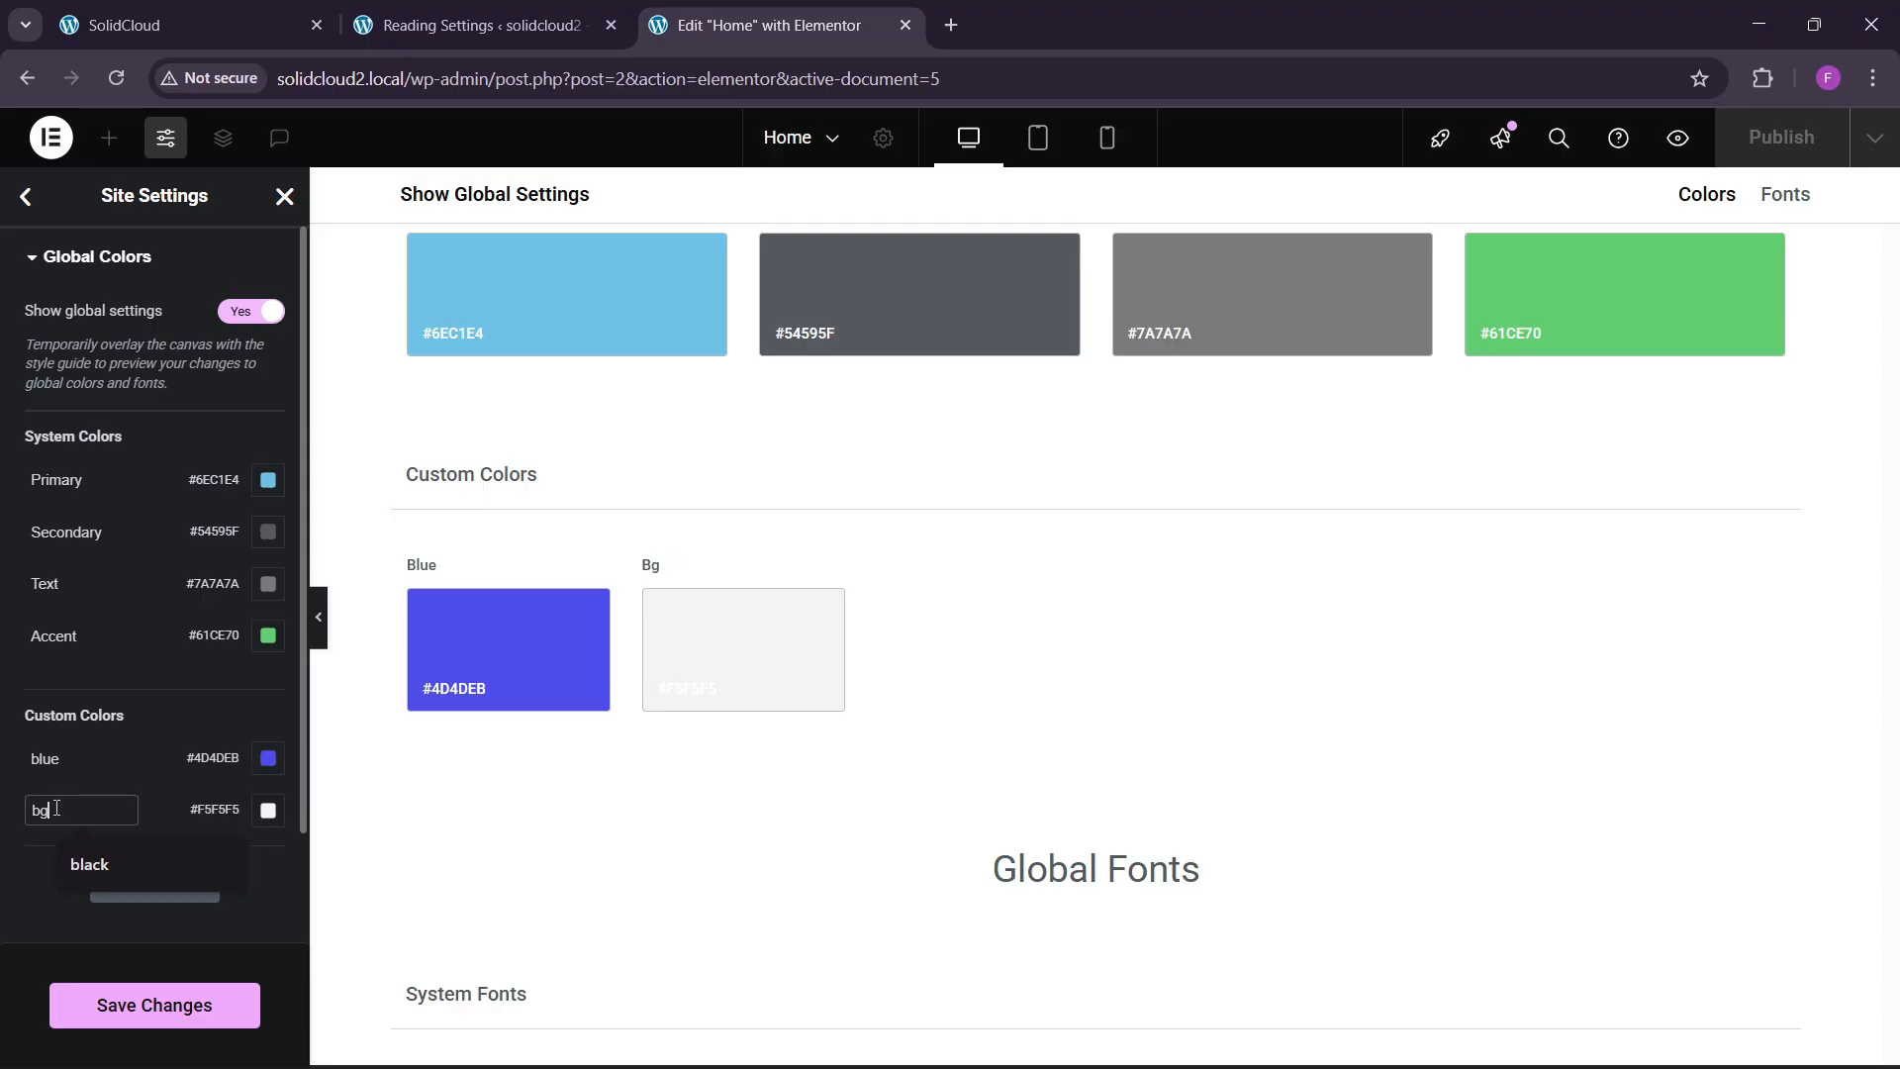
Copy the dark colour #1e2327 from the SolidCloud site palette.
{"action": "left_click", "coordinate": [267, 19]}
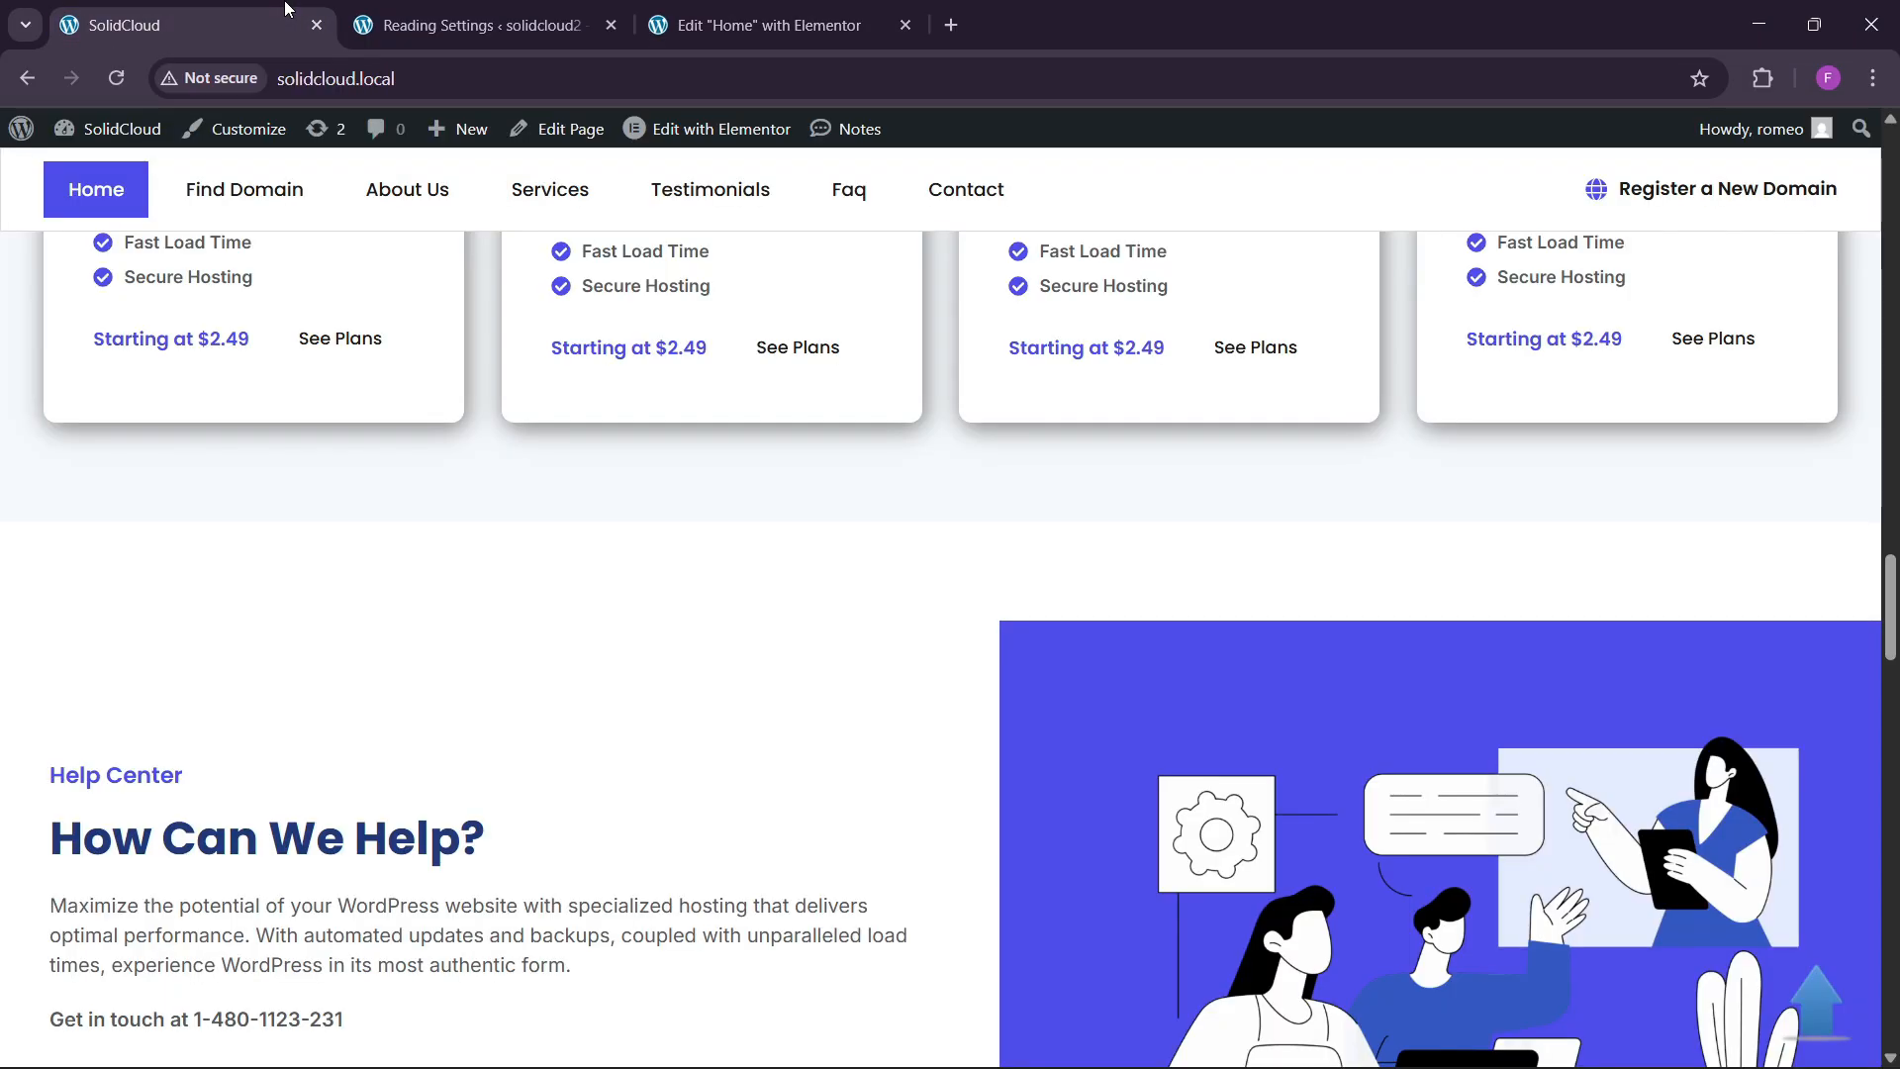
{"action": "left_click", "coordinate": [1765, 87]}
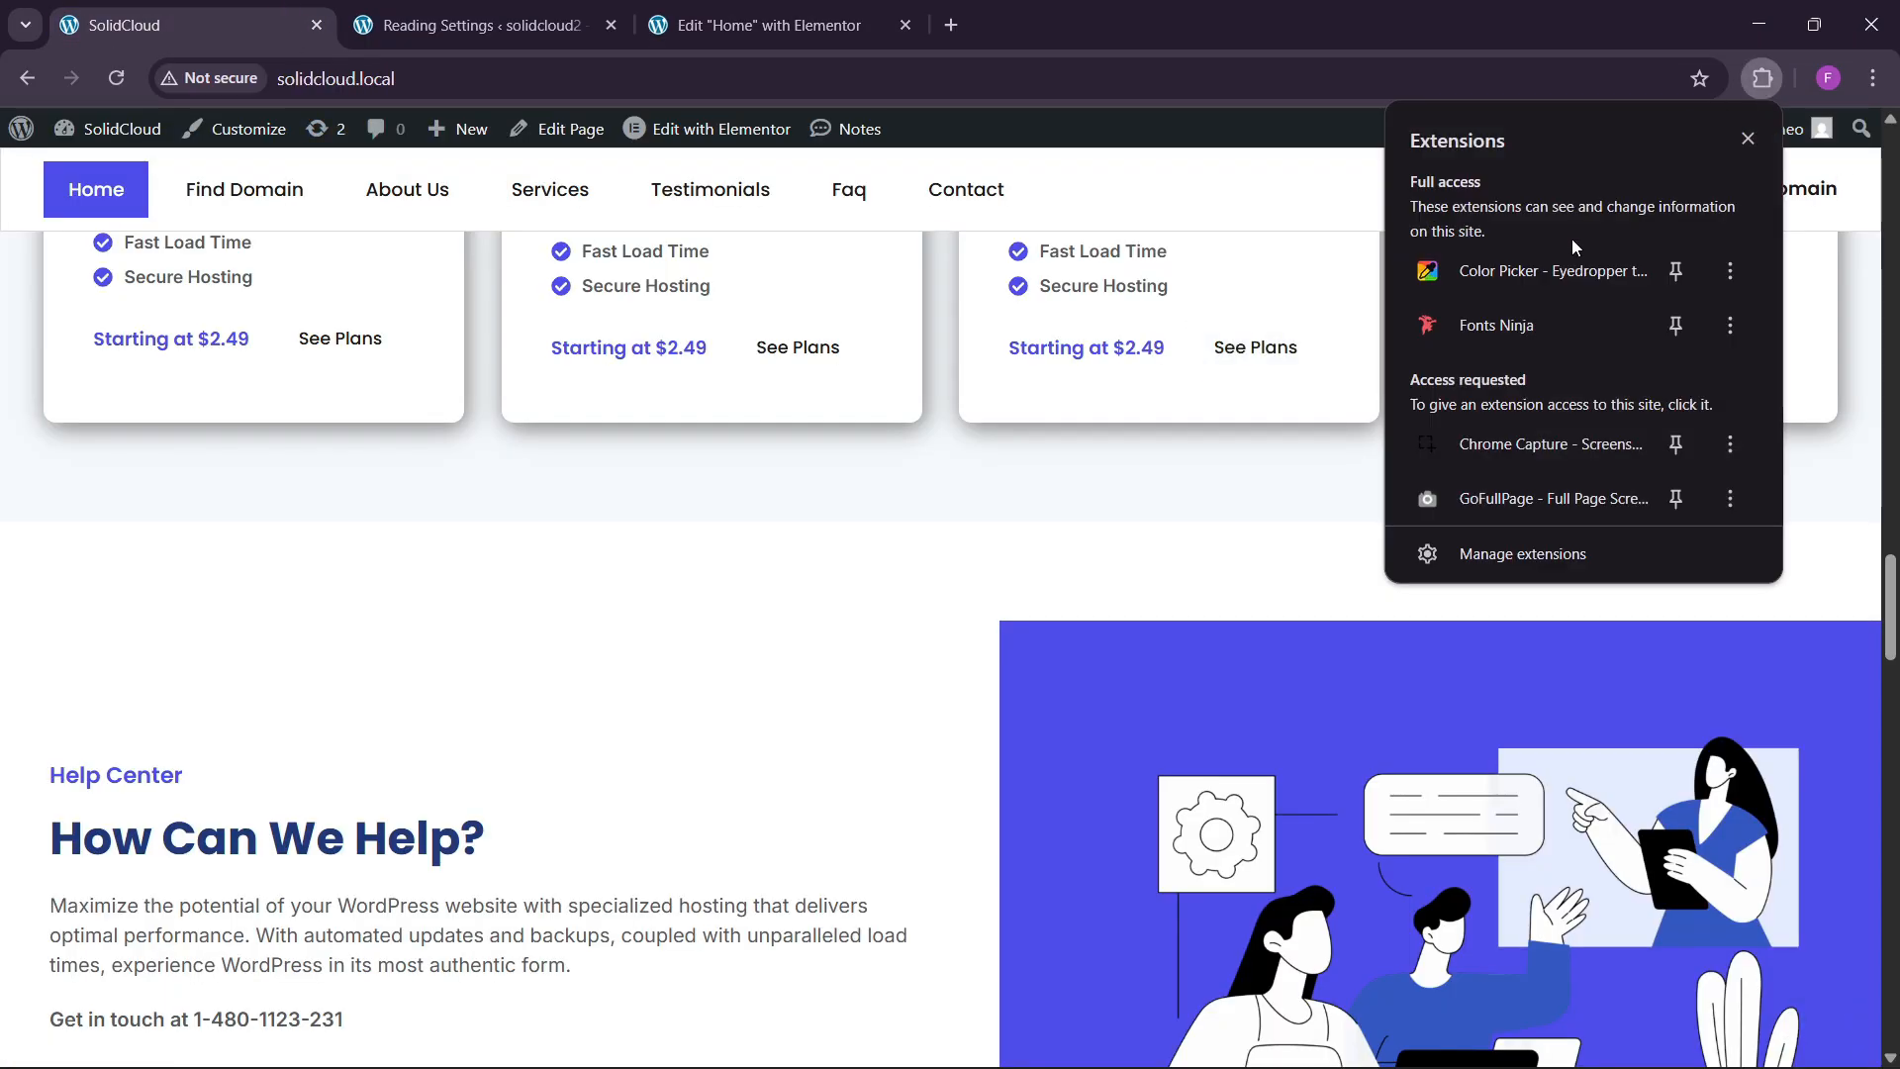
{"action": "left_click", "coordinate": [1562, 263]}
{"action": "left_click", "coordinate": [1619, 139]}
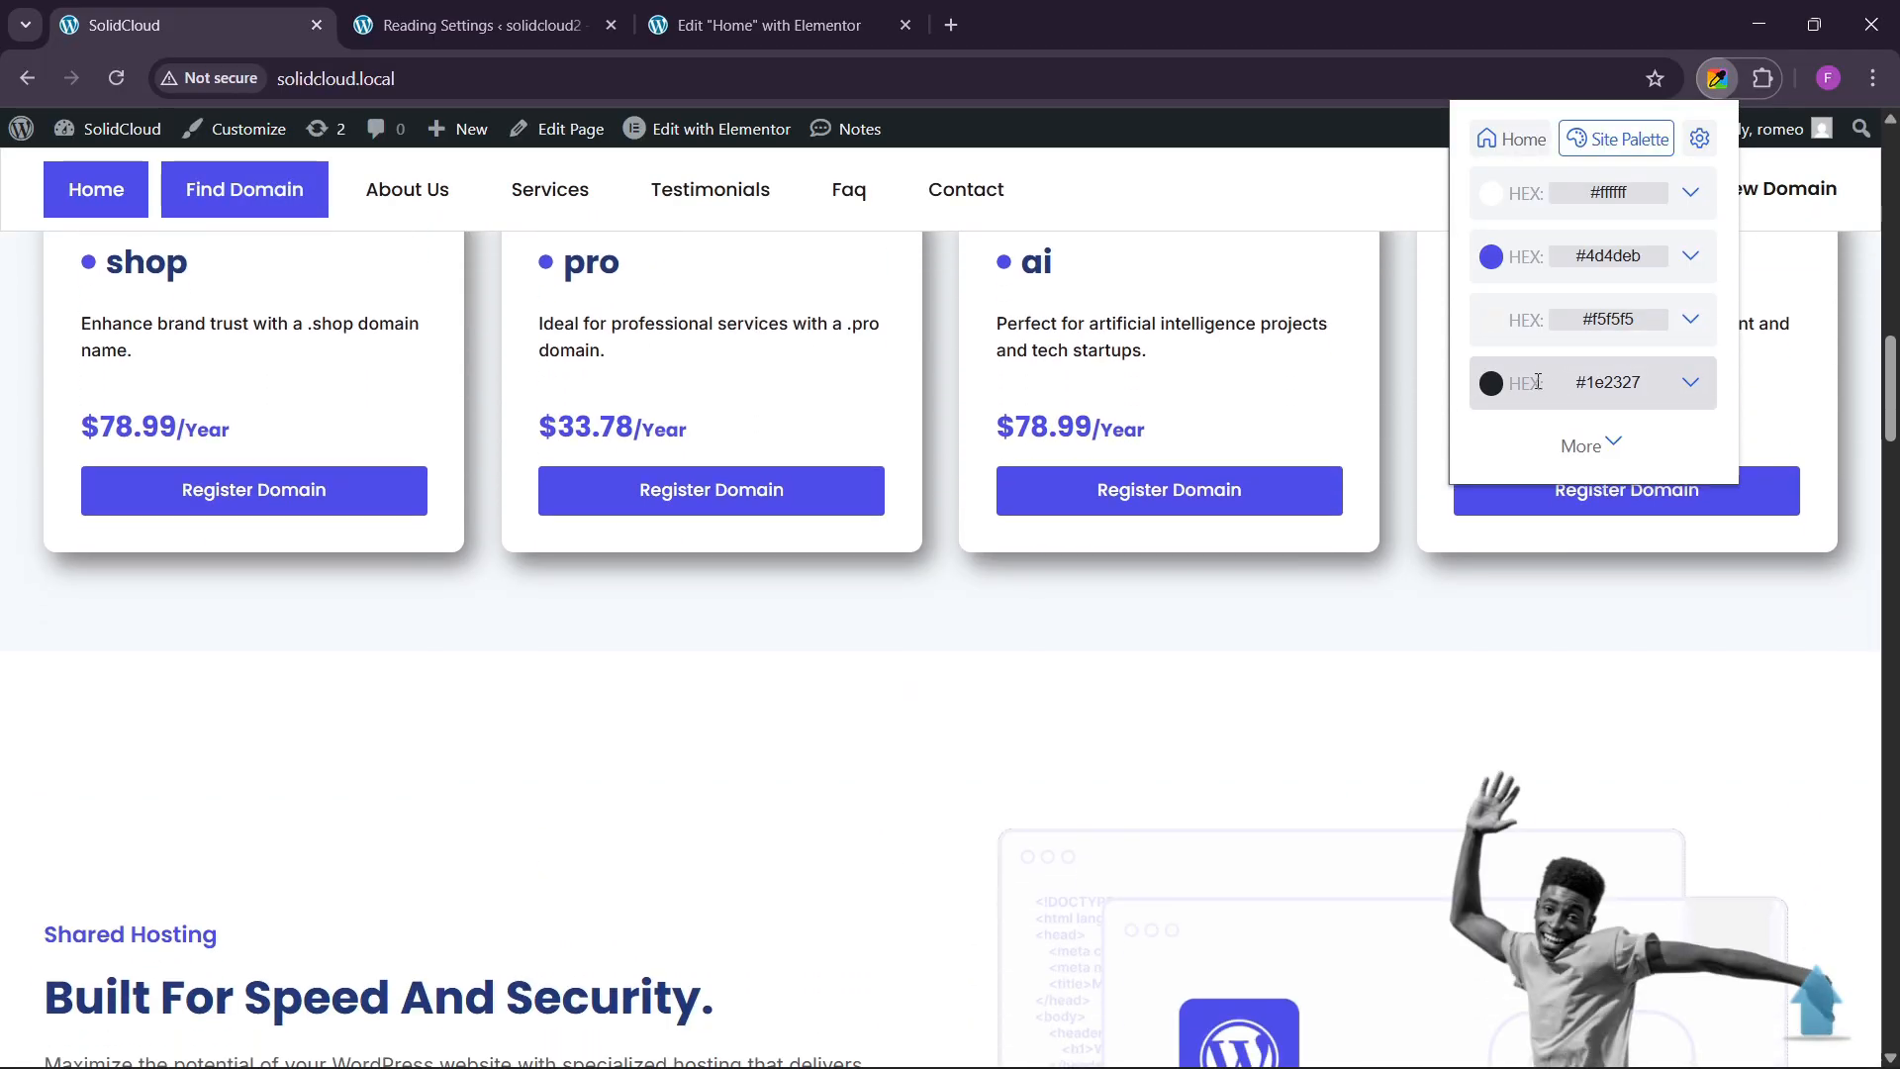
{"action": "left_click", "coordinate": [1535, 382]}
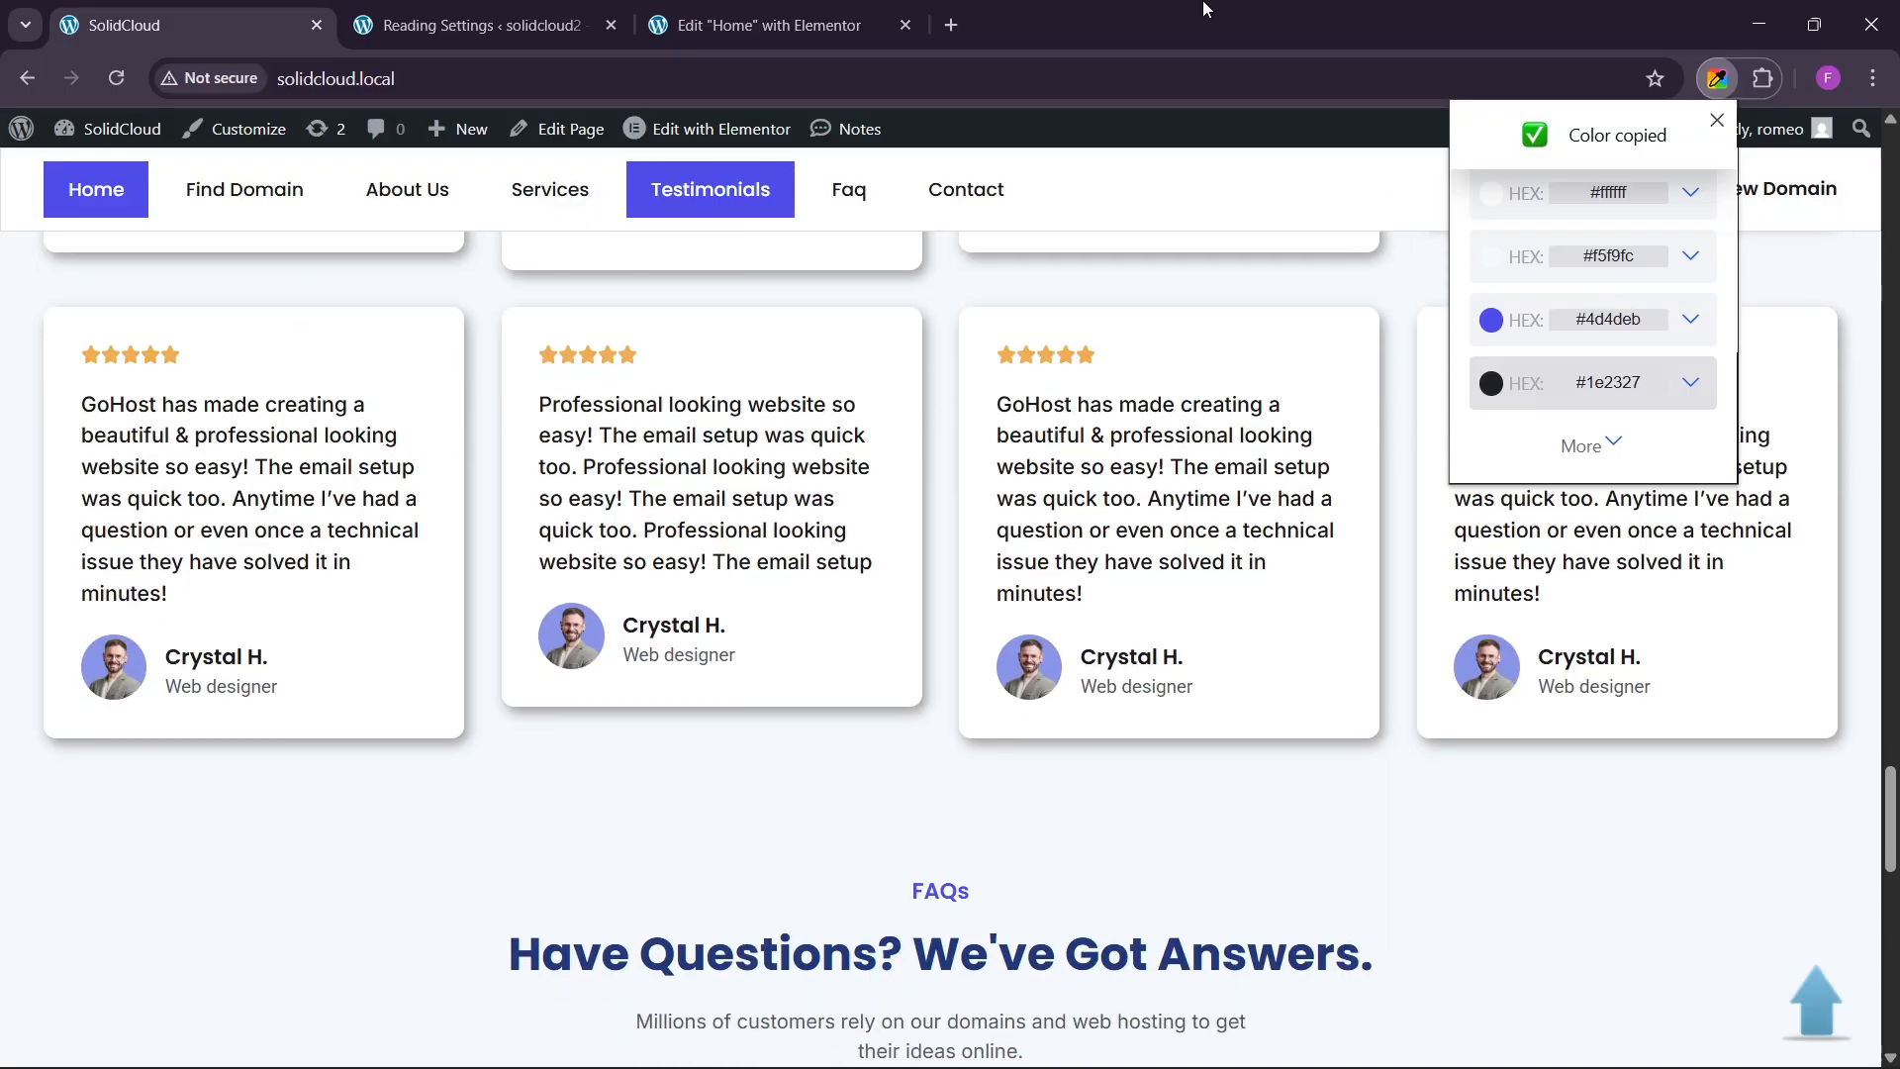
{"action": "left_click", "coordinate": [769, 24]}
Add a black global colour with value #1E2327 and save the global colours.
{"action": "left_click", "coordinate": [154, 884]}
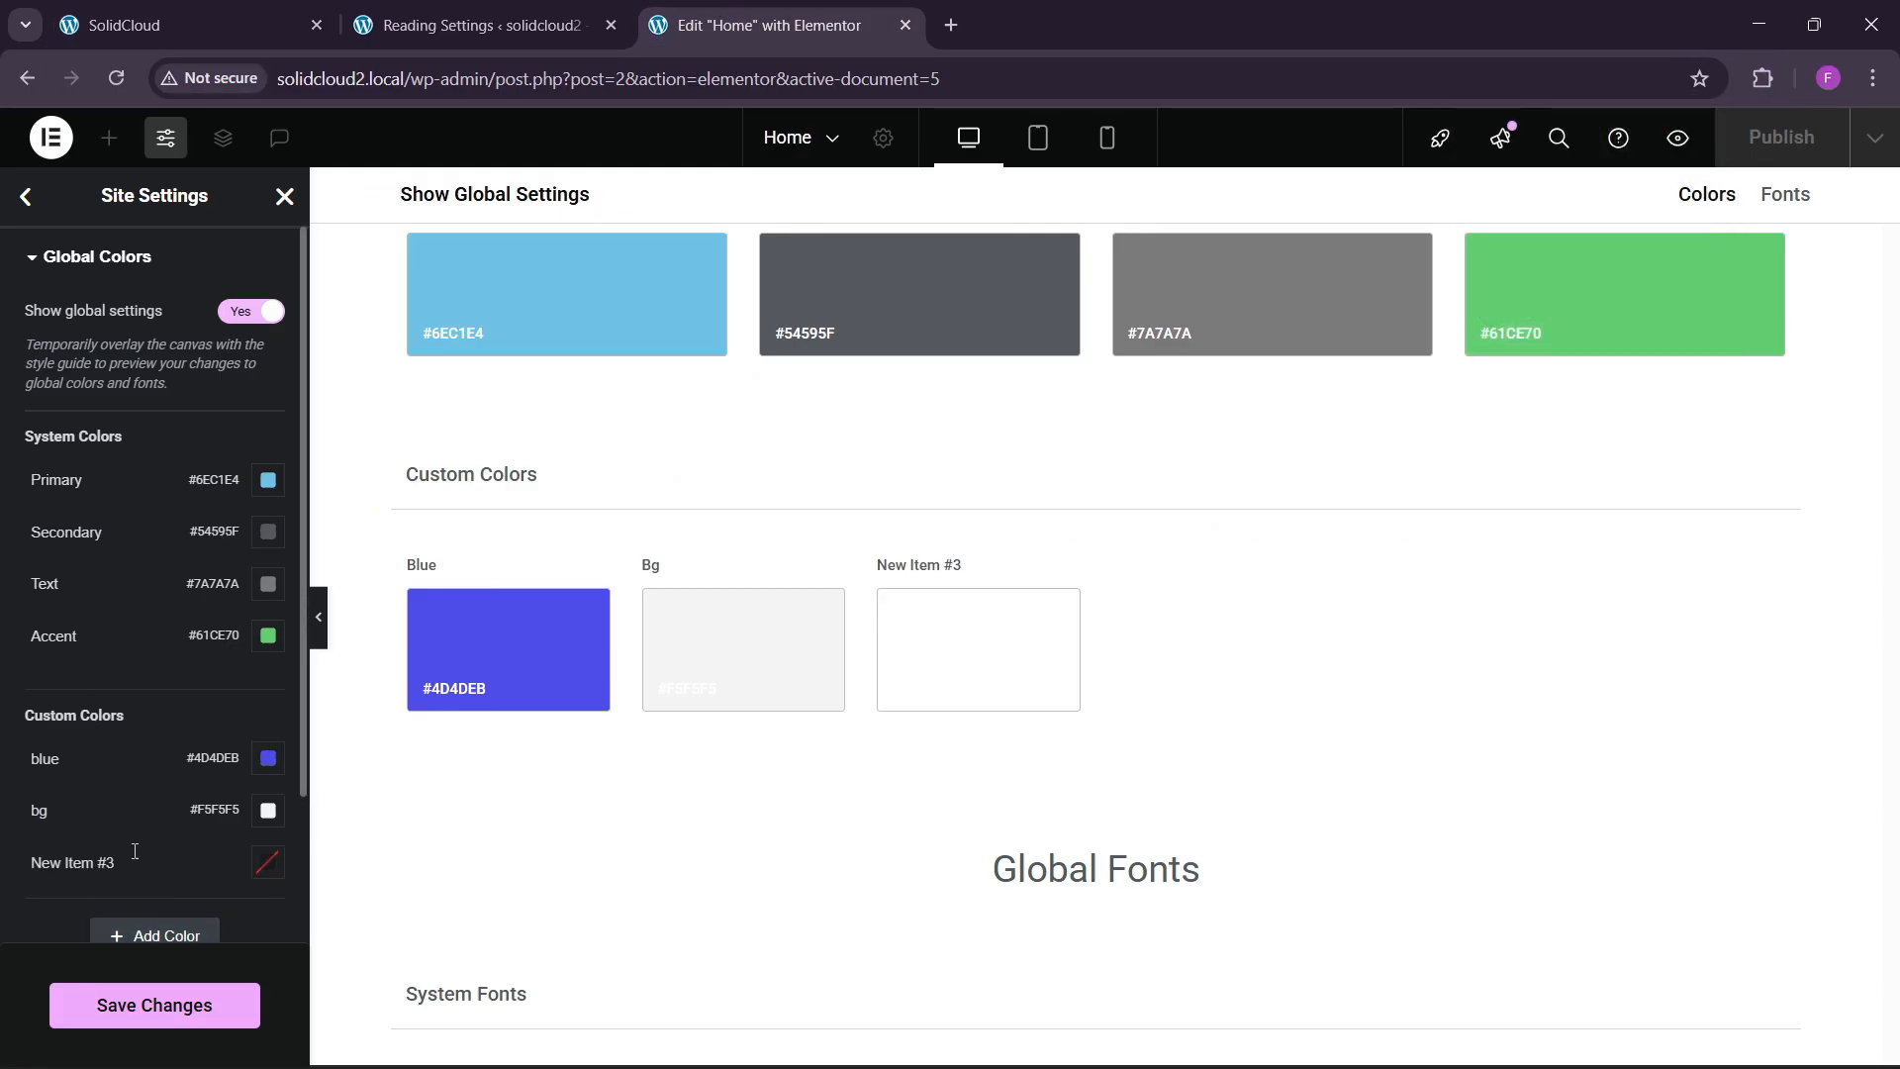
{"action": "double_click", "coordinate": [79, 862]}
{"action": "type", "text": "black"}
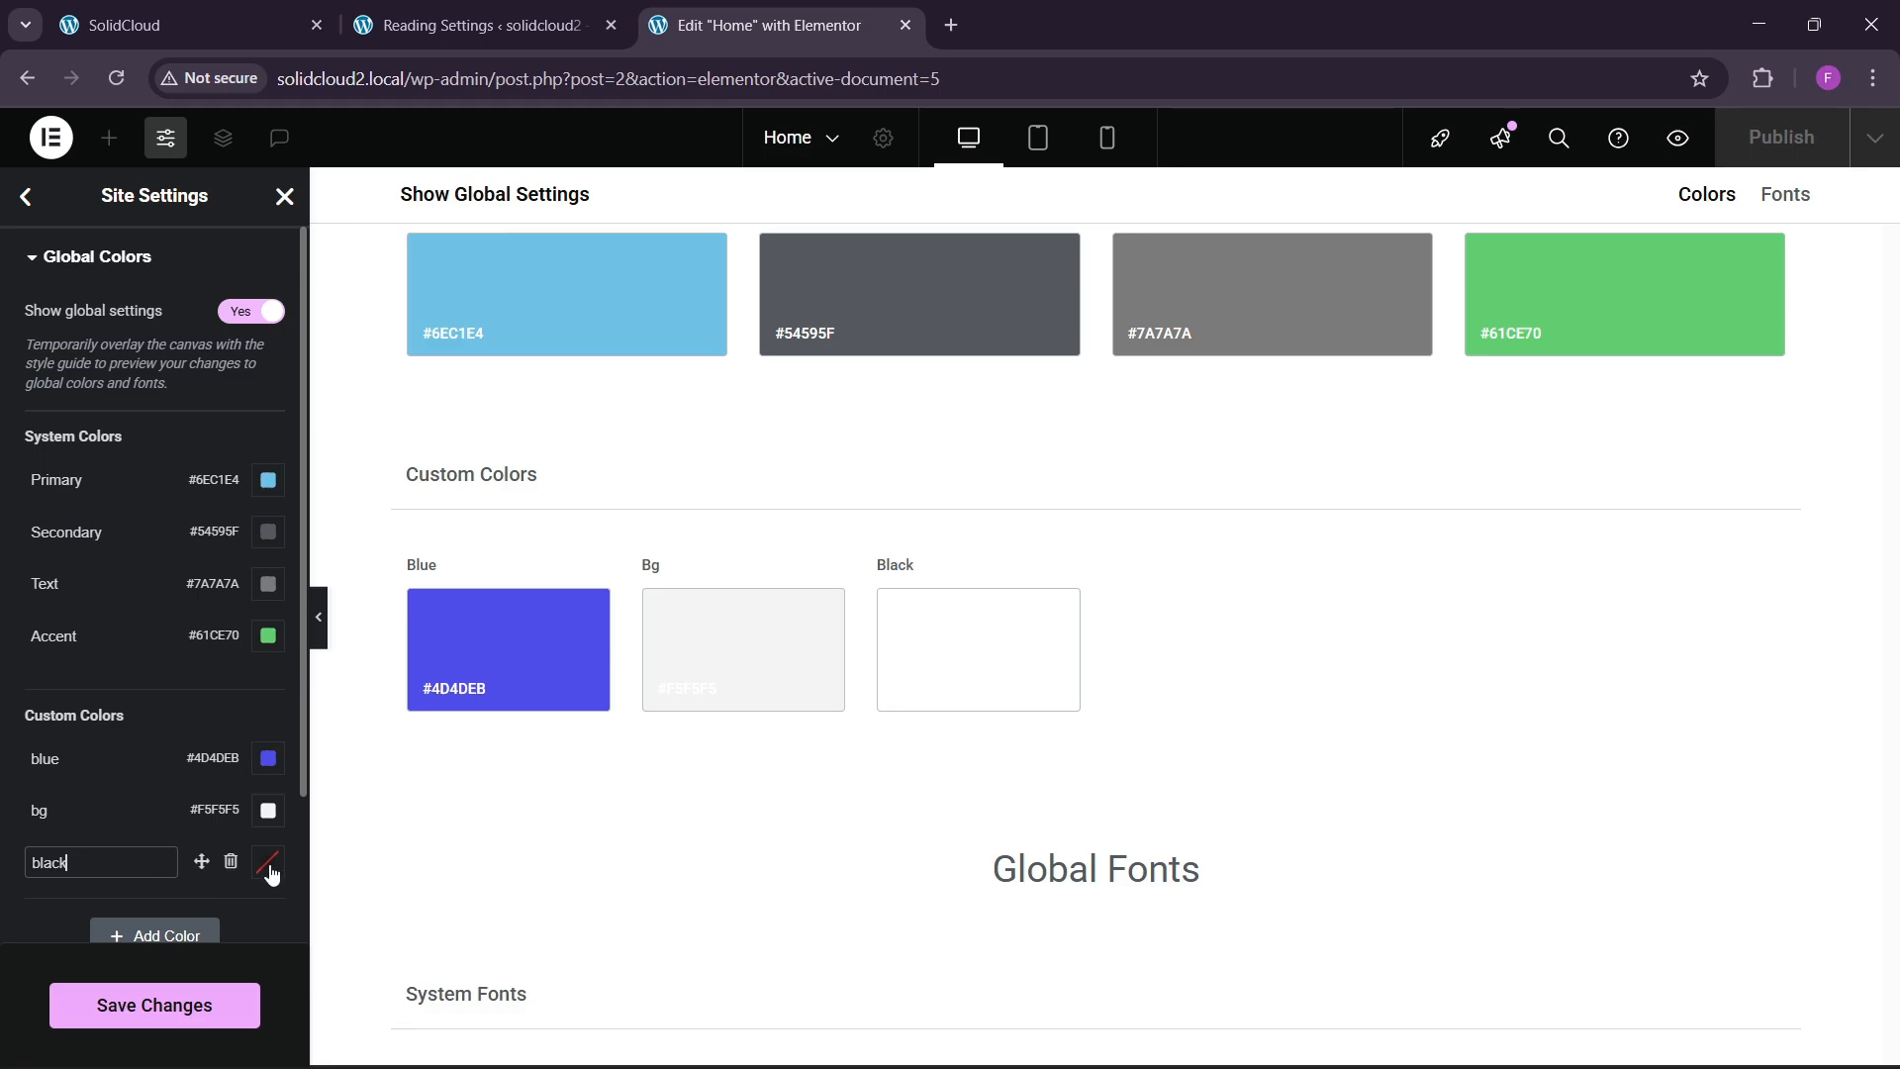
{"action": "left_click", "coordinate": [270, 871]}
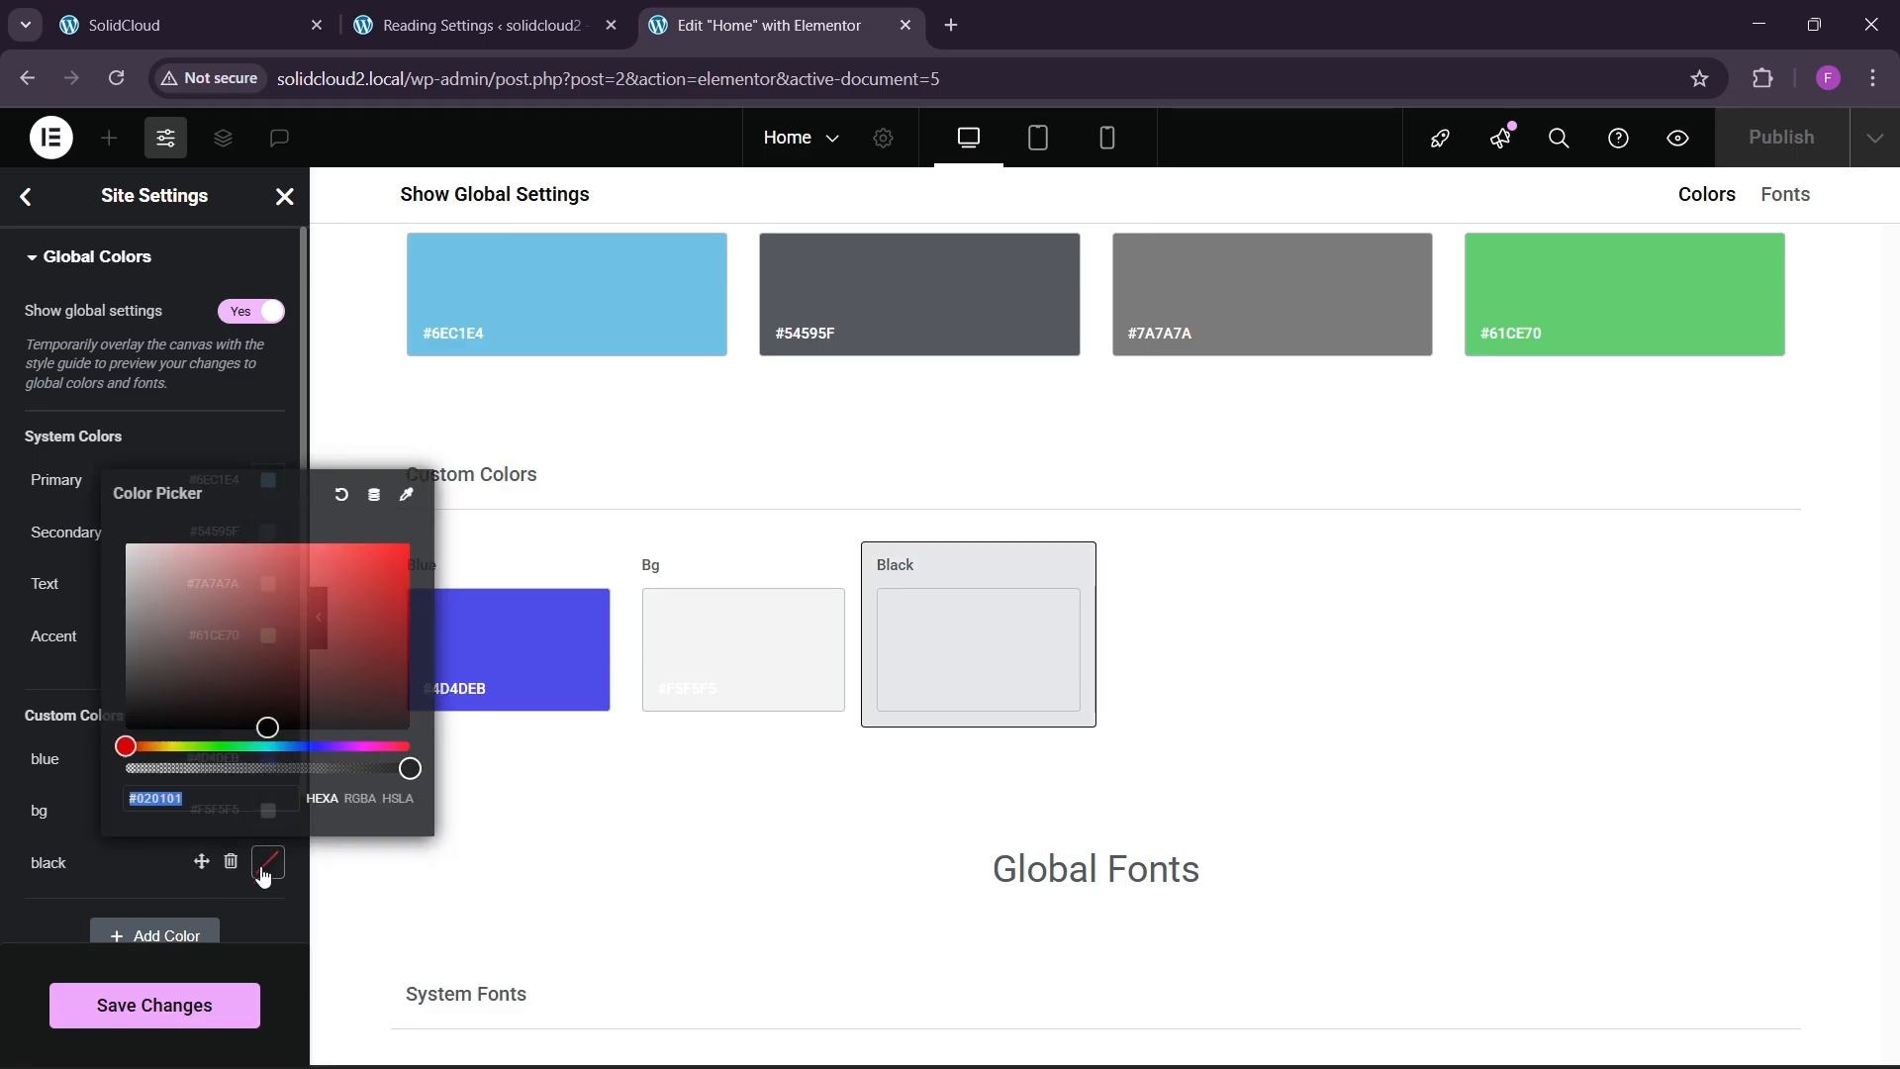
{"action": "key", "text": "ctrl+v"}
{"action": "left_click", "coordinate": [3, 920]}
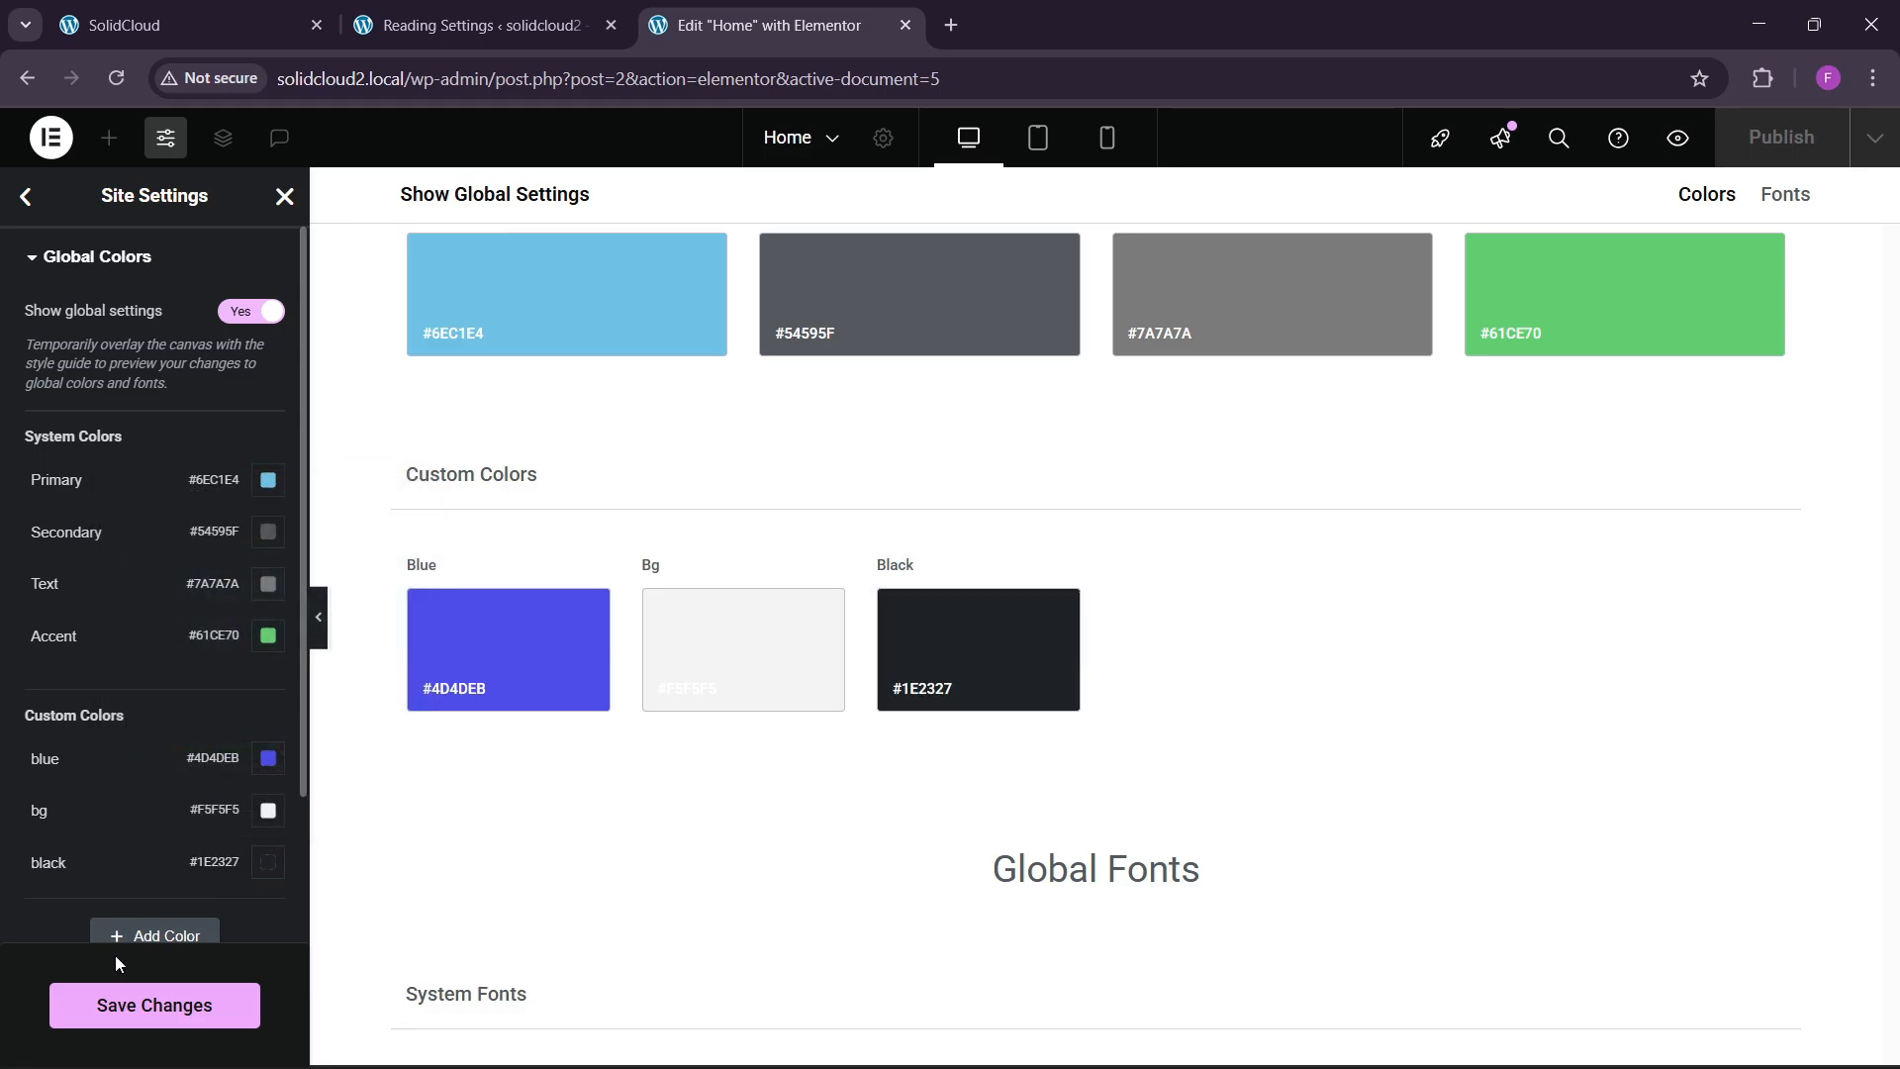
{"action": "left_click", "coordinate": [115, 990]}
Review the live SolidCloud site, then close Site Settings back to the page editor.
{"action": "left_click", "coordinate": [298, 8]}
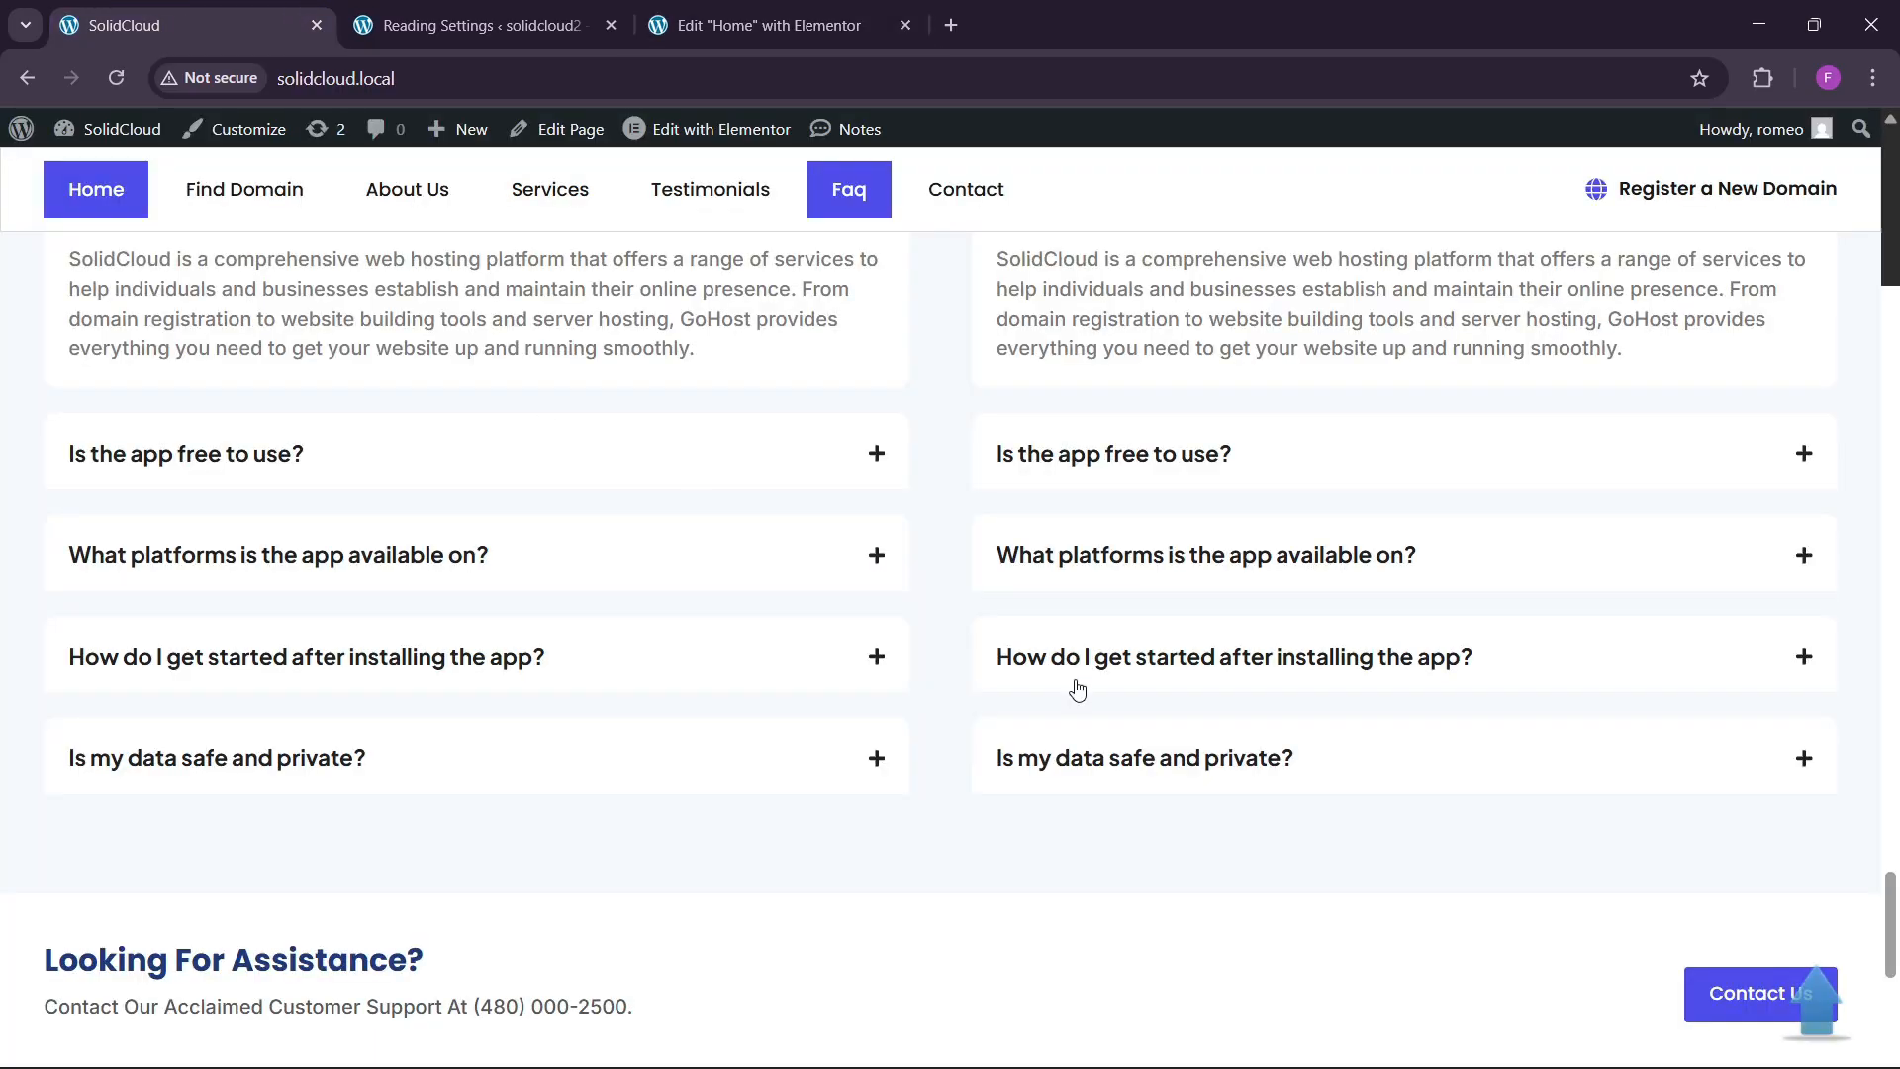
{"action": "scroll", "coordinate": [1078, 692], "scroll_direction": "down", "scroll_amount": 6}
{"action": "scroll", "coordinate": [1079, 703], "scroll_direction": "up", "scroll_amount": 5}
{"action": "scroll", "coordinate": [1086, 730], "scroll_direction": "up", "scroll_amount": 5}
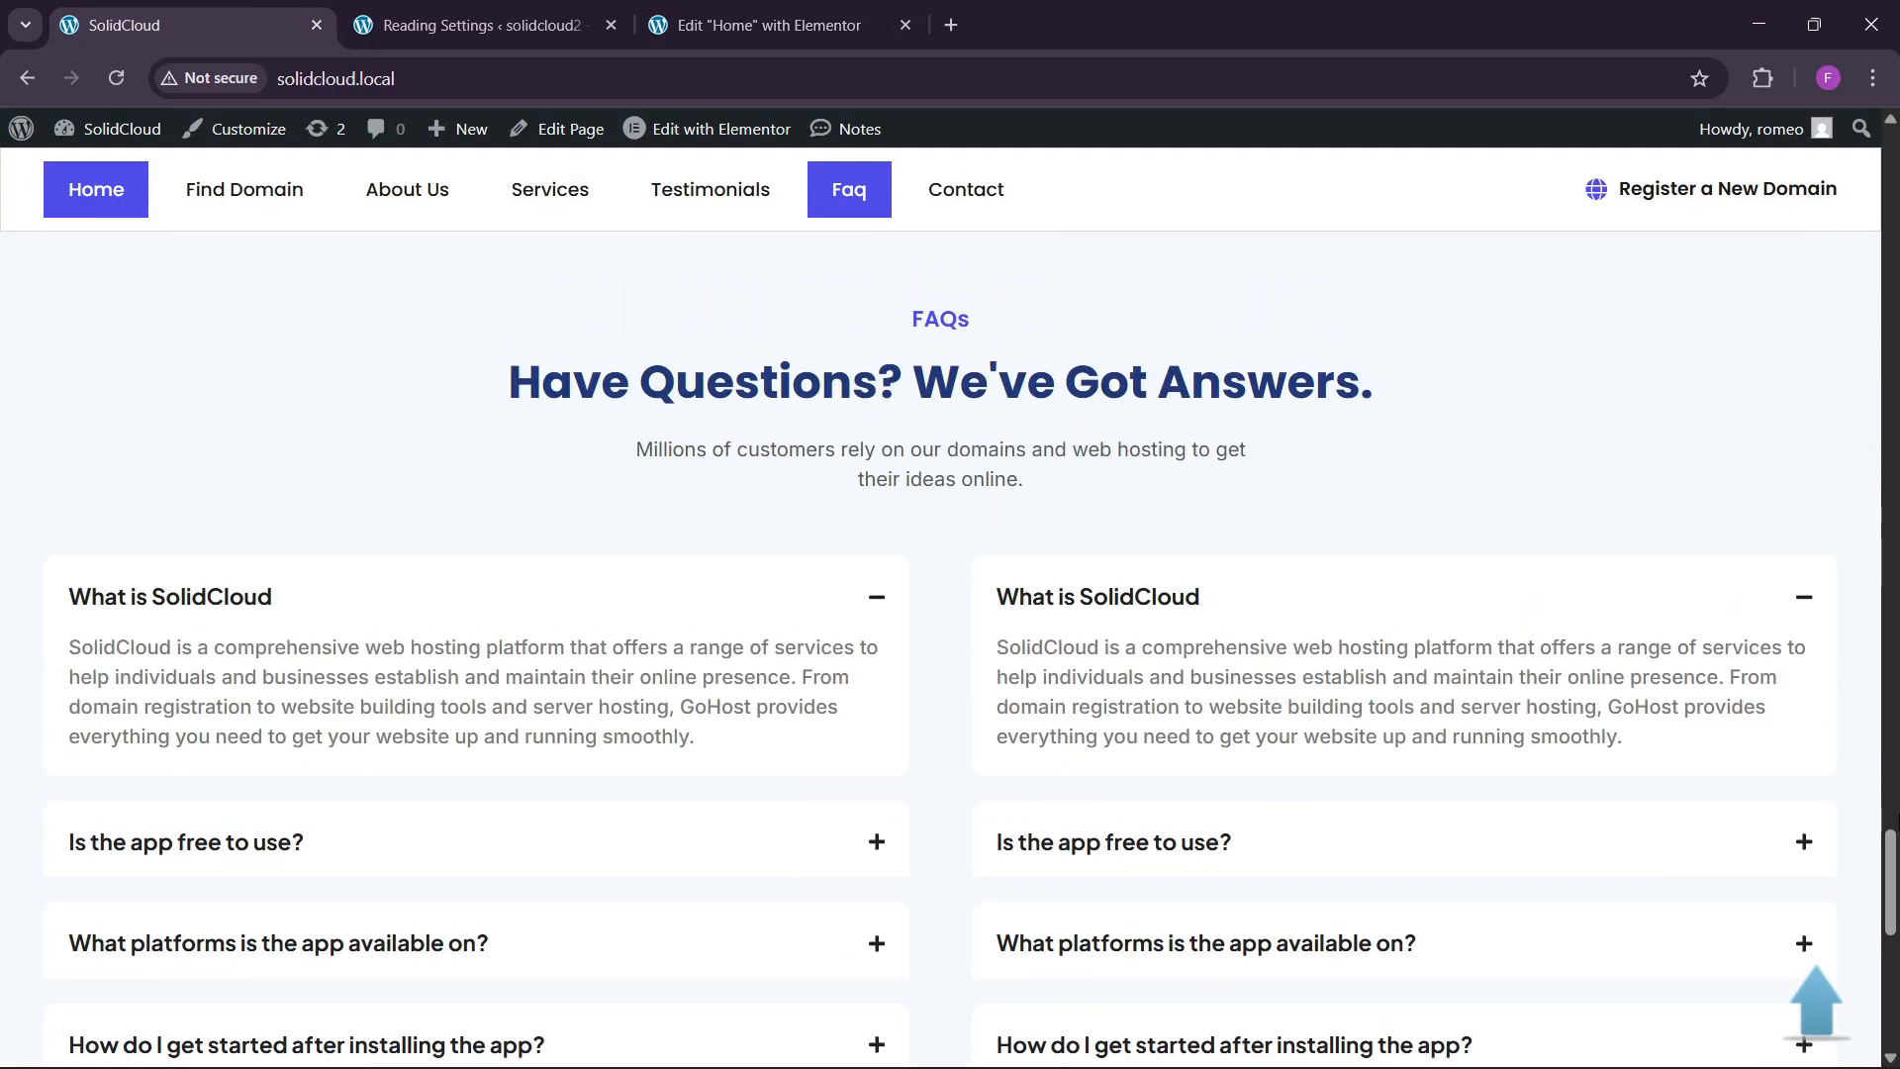
{"action": "left_click_drag", "start_coordinate": [1878, 882], "coordinate": [1886, 148]}
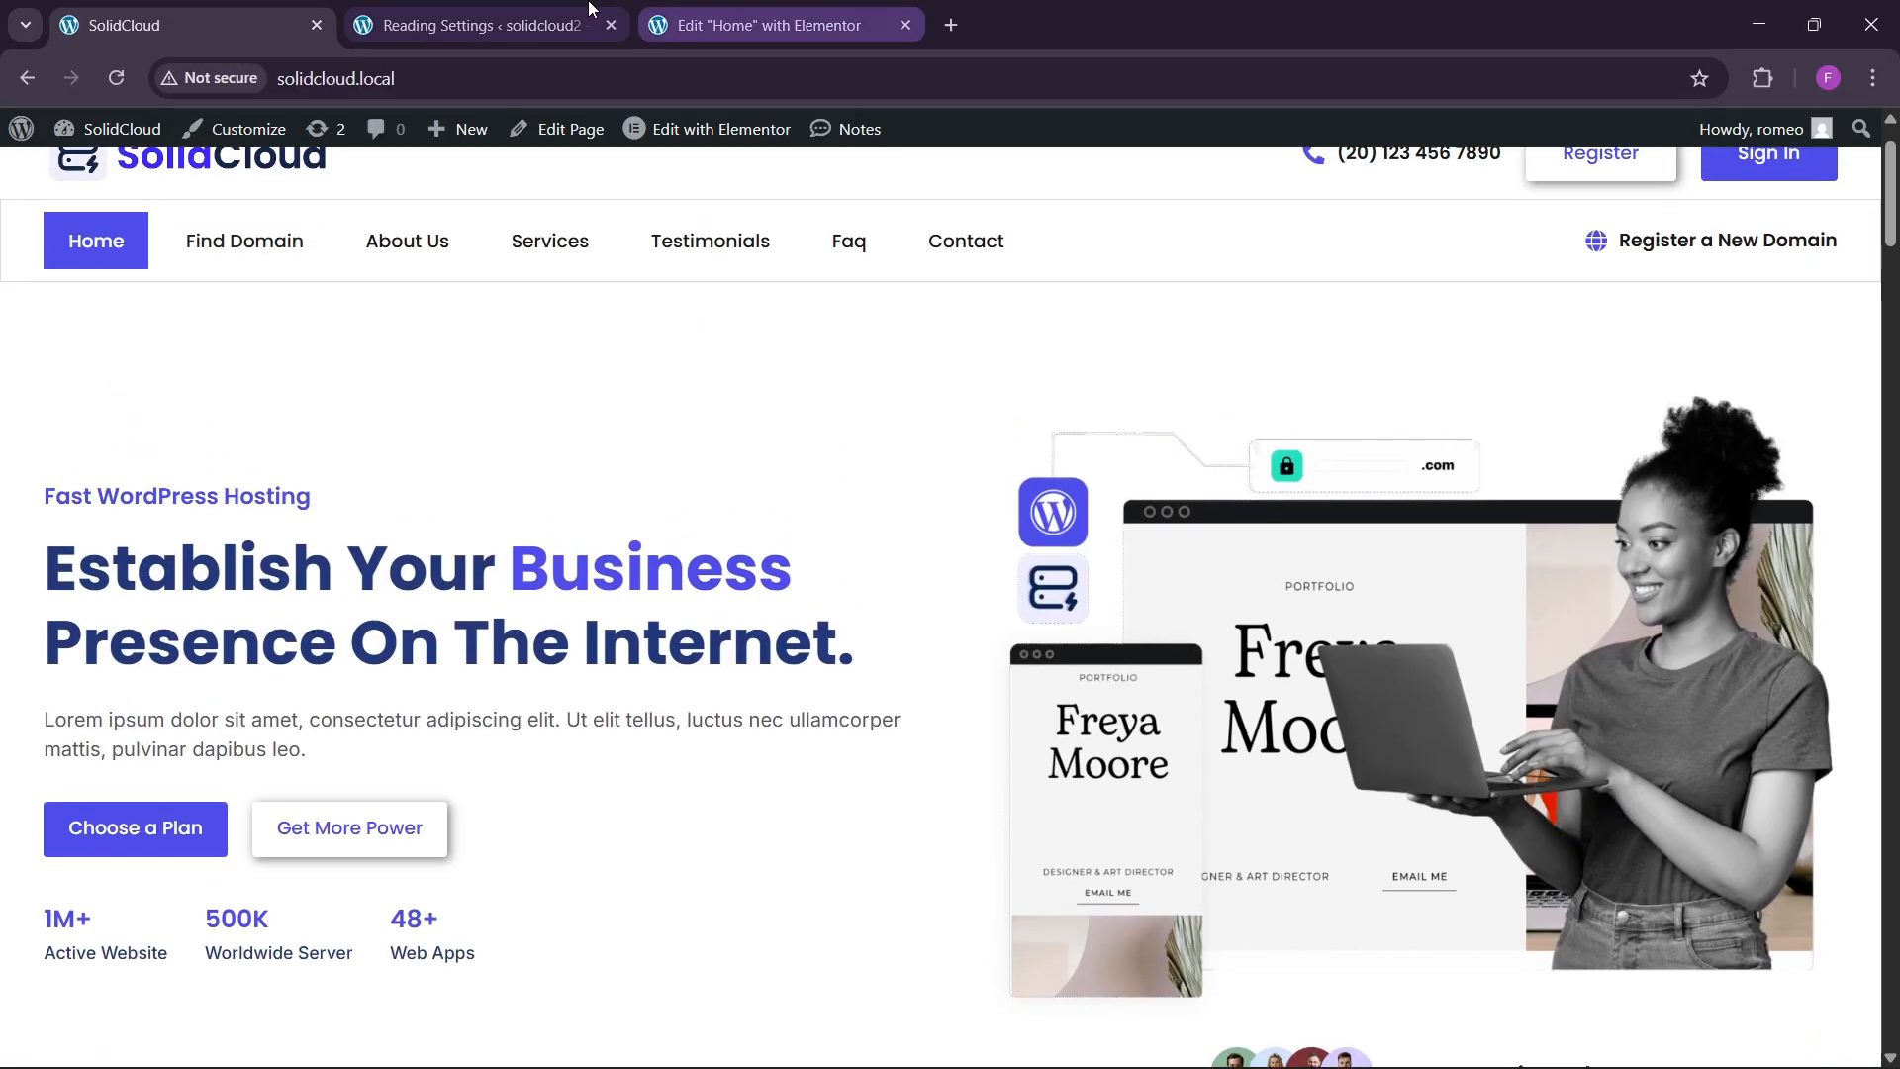
{"action": "left_click", "coordinate": [857, 10]}
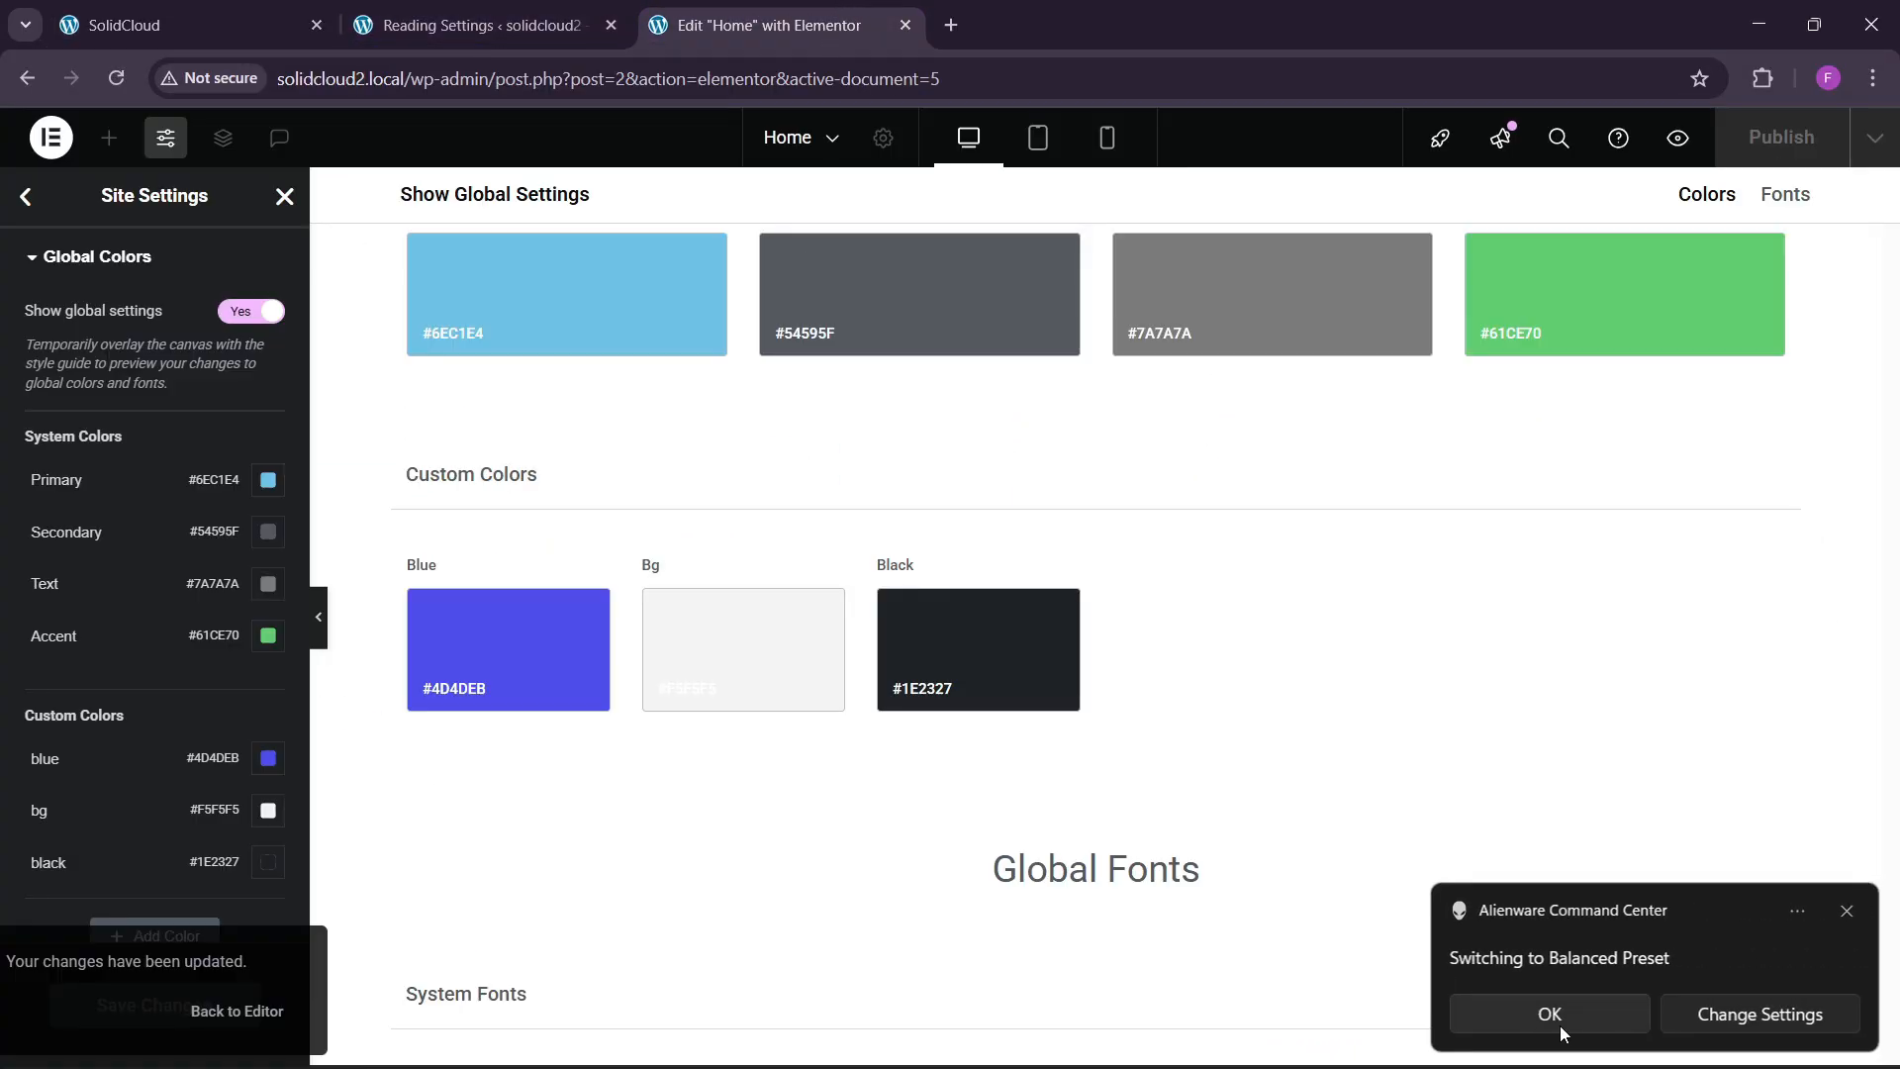
{"action": "left_click", "coordinate": [1549, 1019]}
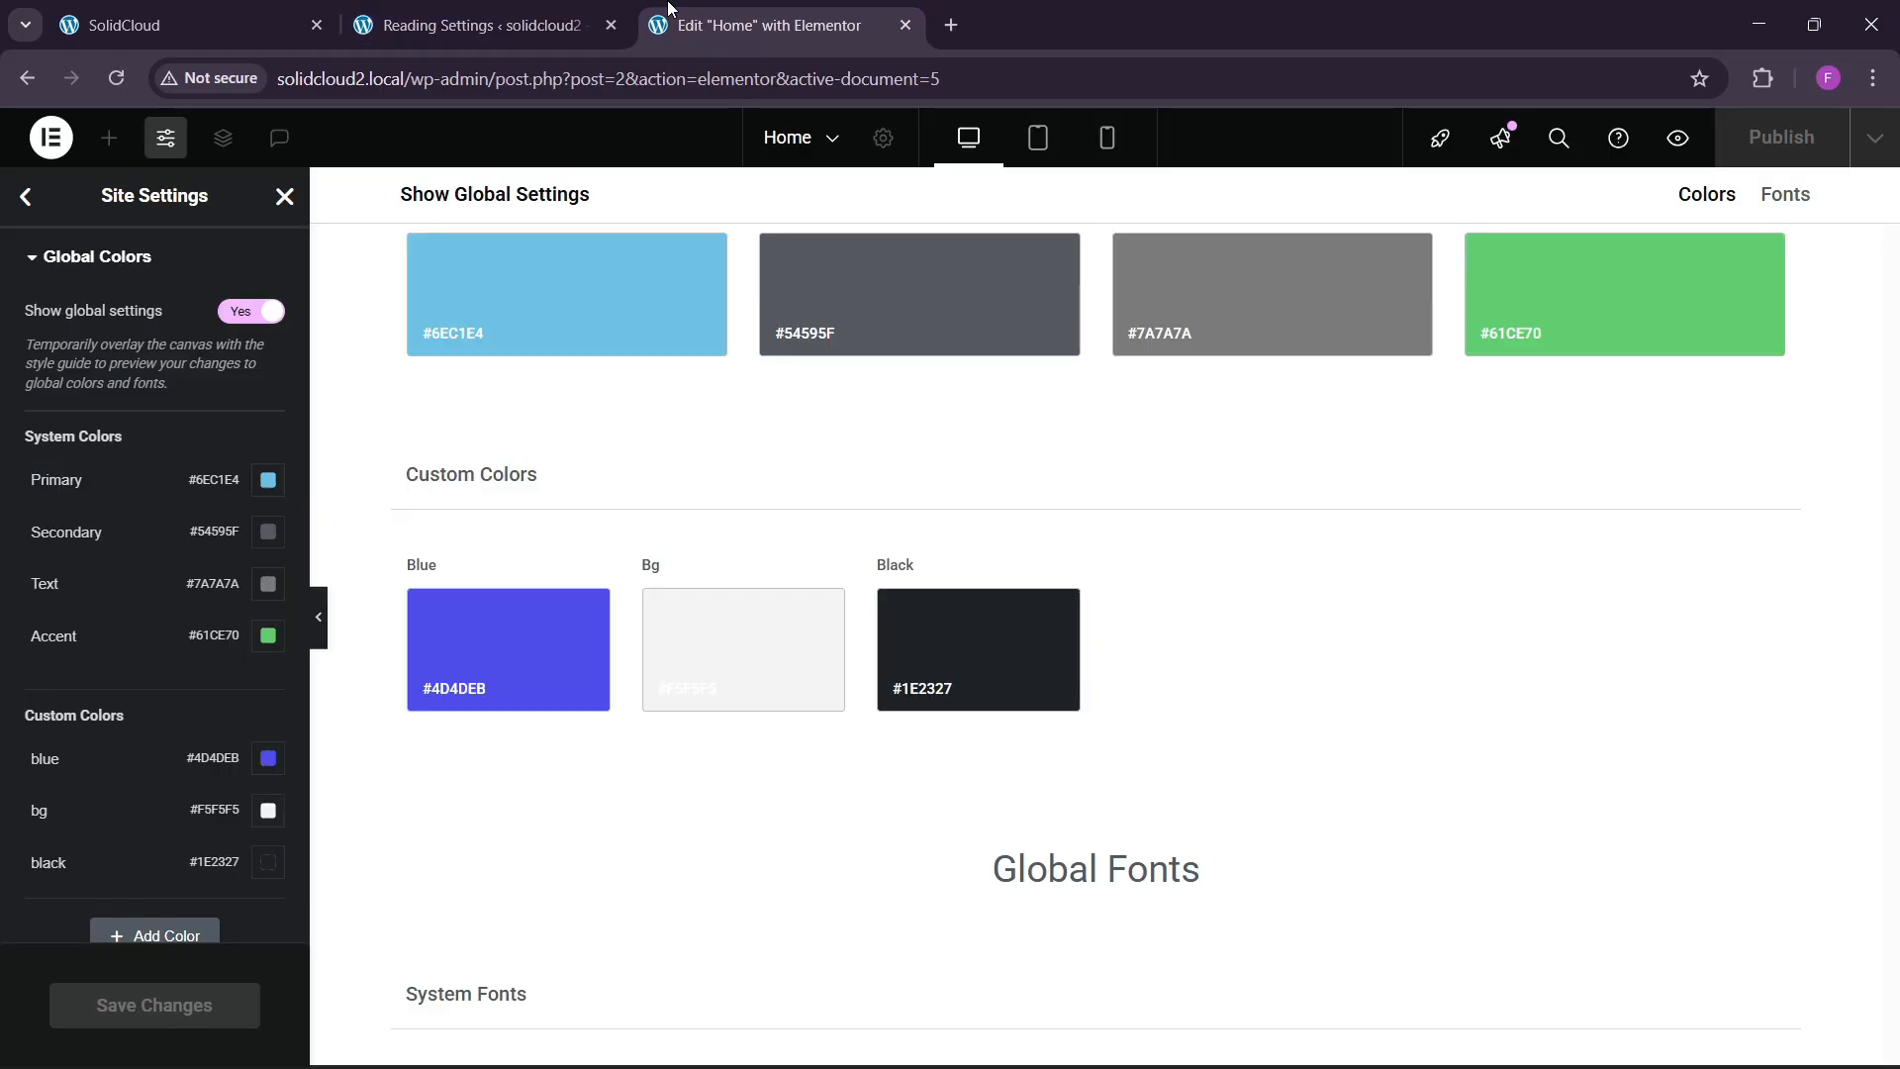
{"action": "left_click", "coordinate": [283, 198]}
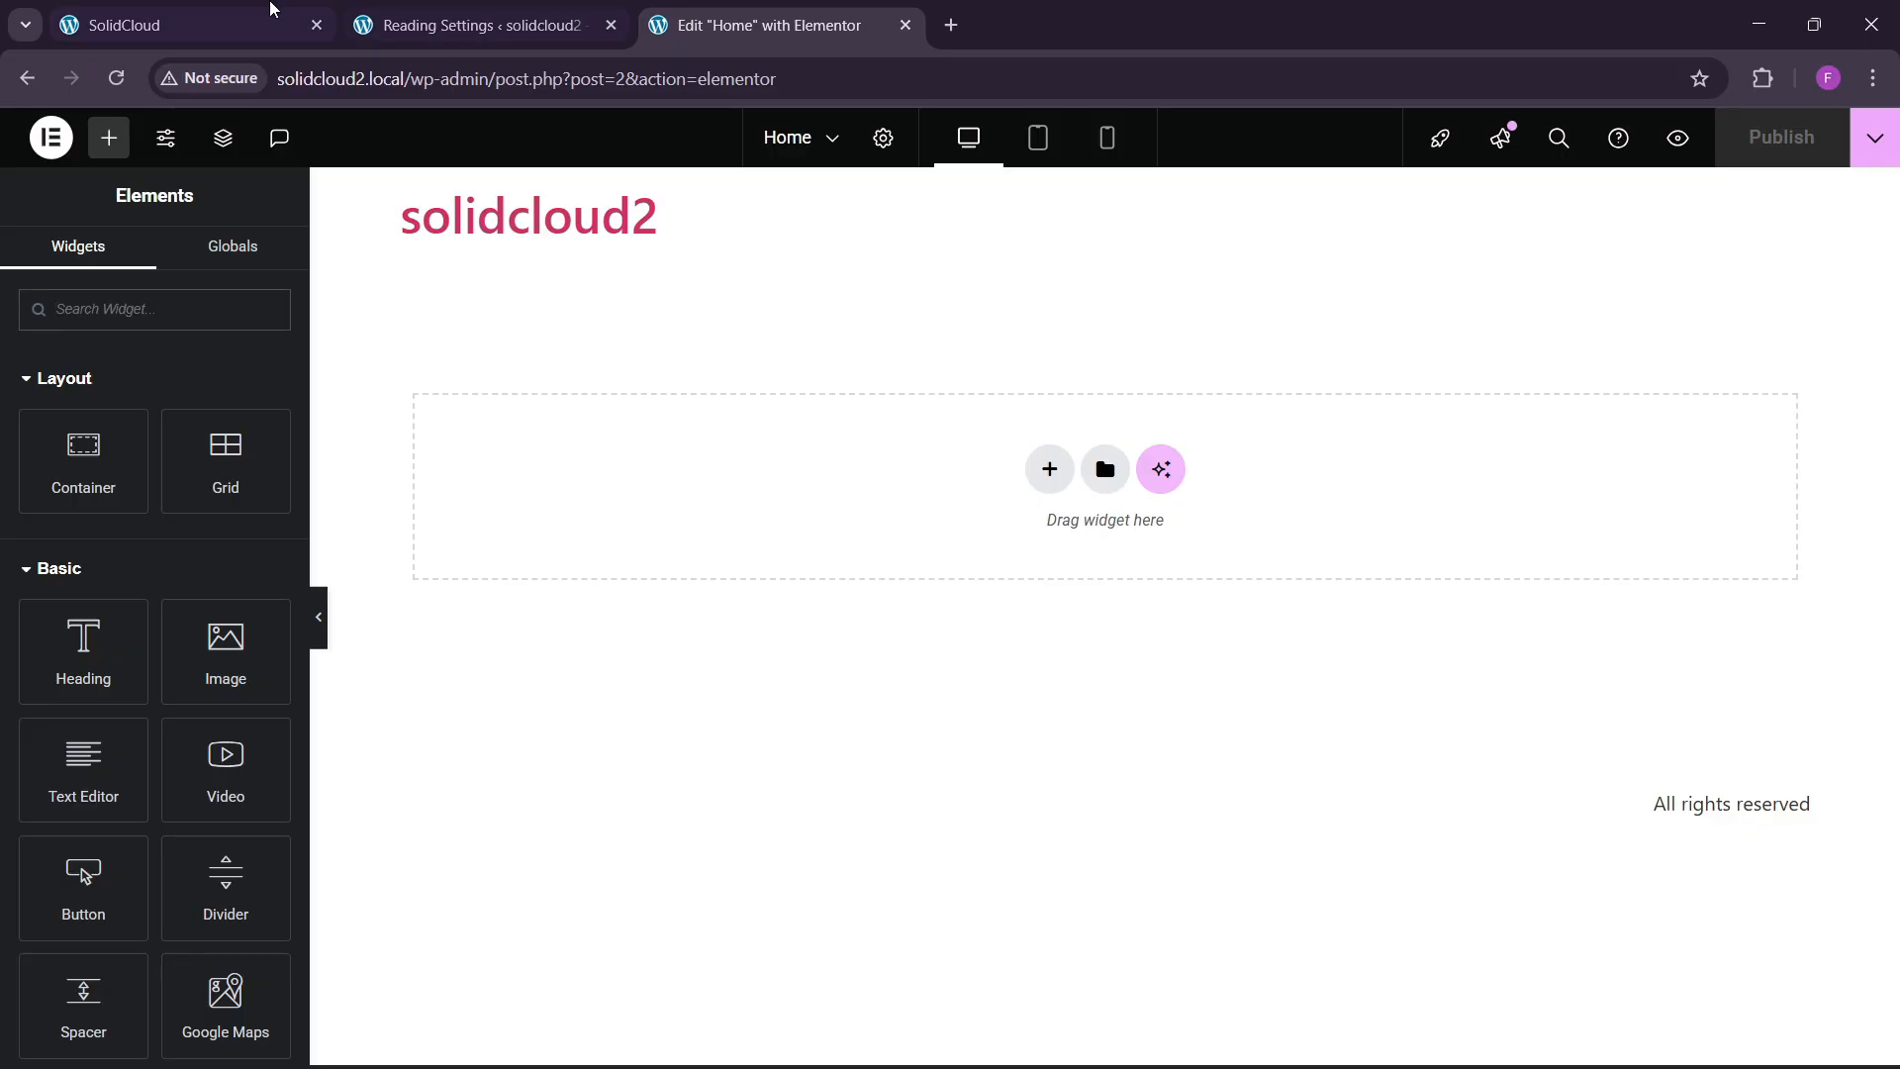
Look over the live SolidCloud homepage before returning to the WordPress admin.
{"action": "left_click", "coordinate": [273, 9]}
{"action": "scroll", "coordinate": [726, 530], "scroll_direction": "down", "scroll_amount": 3}
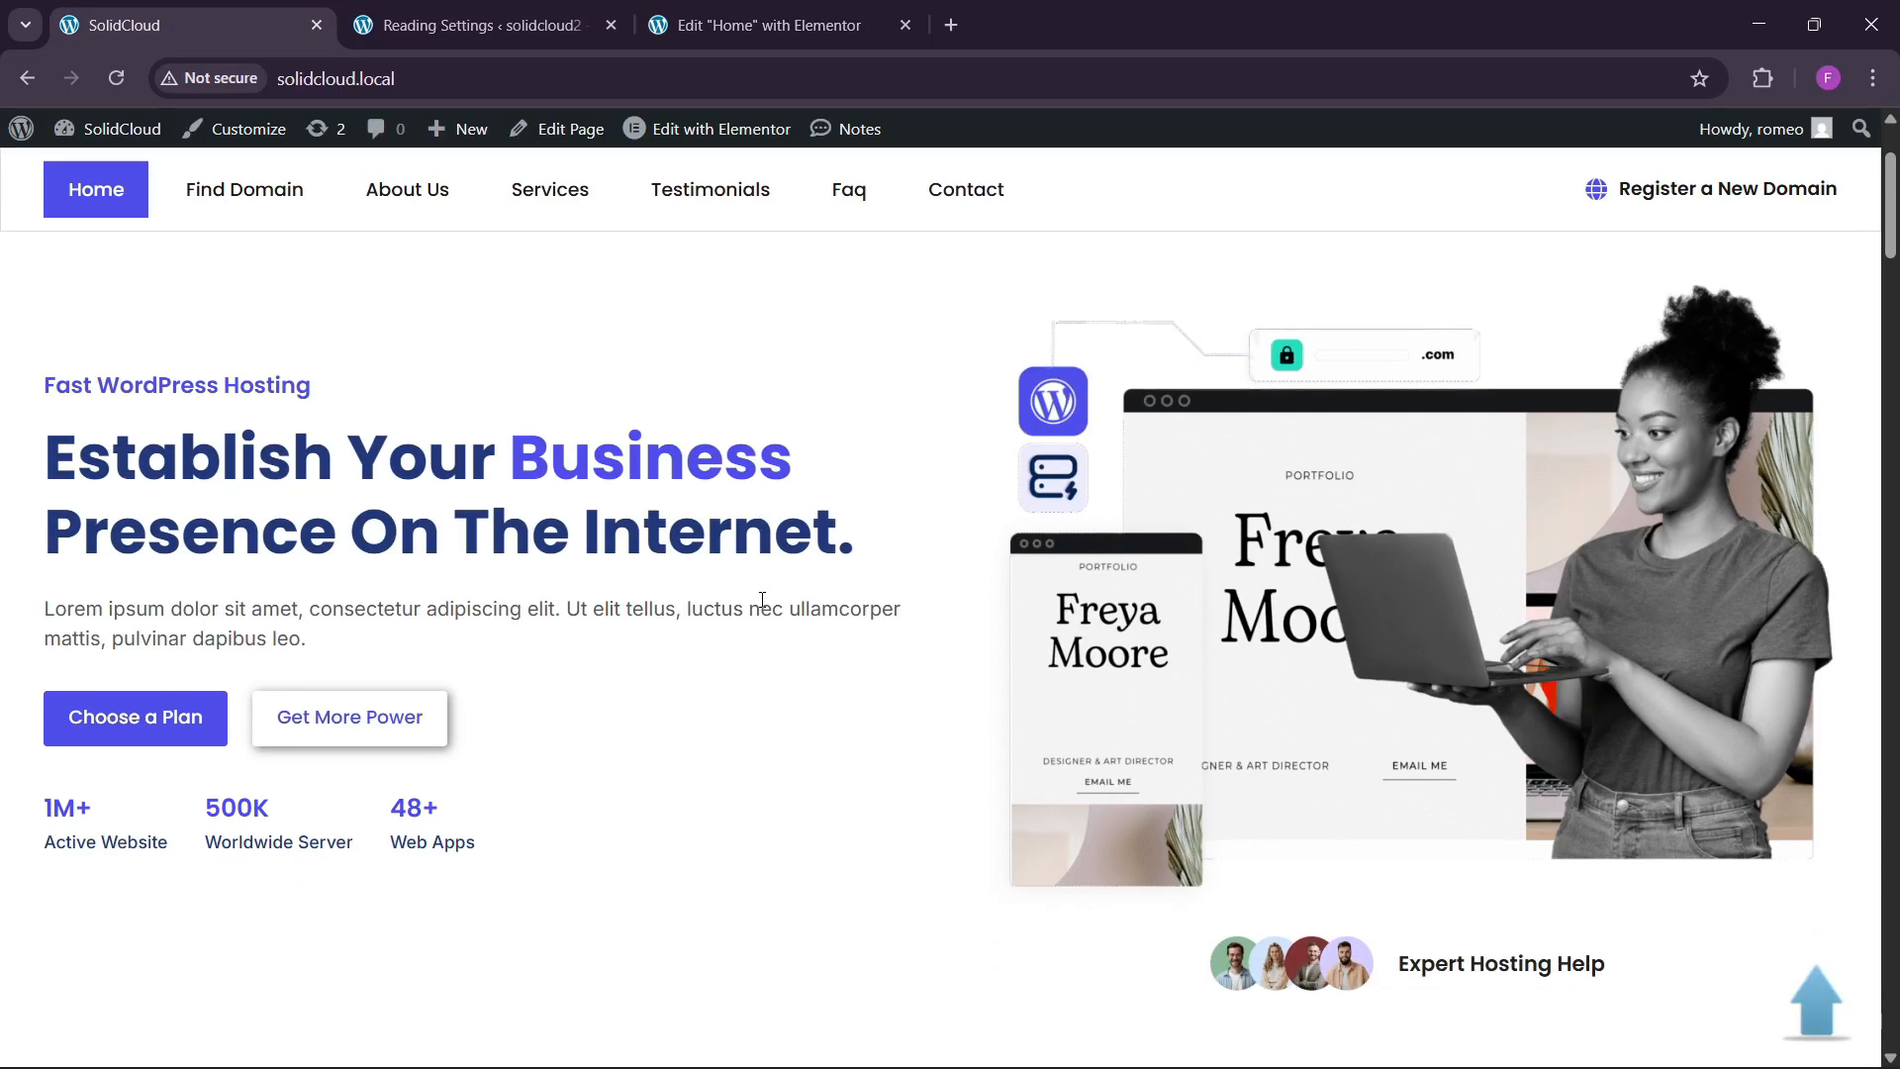
{"action": "scroll", "coordinate": [916, 645], "scroll_direction": "up", "scroll_amount": 3}
{"action": "left_click", "coordinate": [523, 21]}
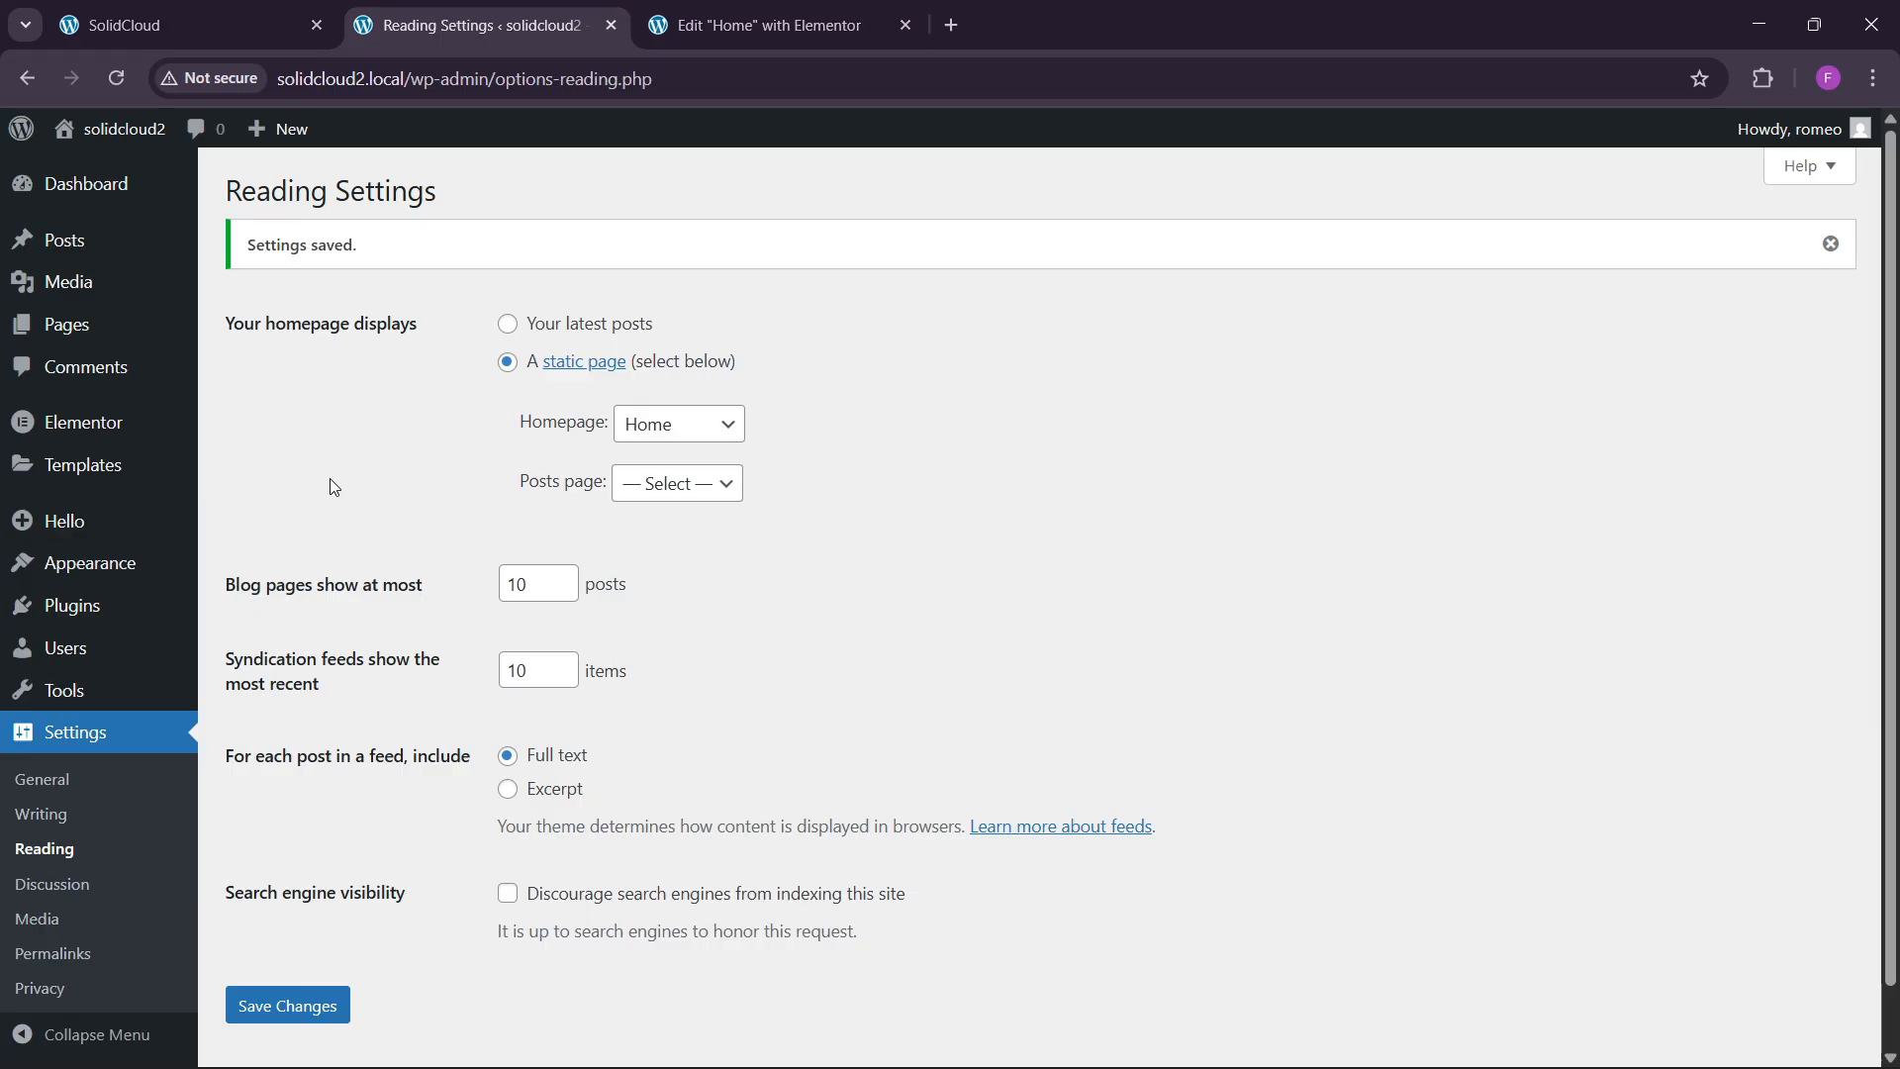
Upload every image in the SolidCloud folder to the Media Library and reload the Elementor editor.
{"action": "left_click", "coordinate": [99, 283]}
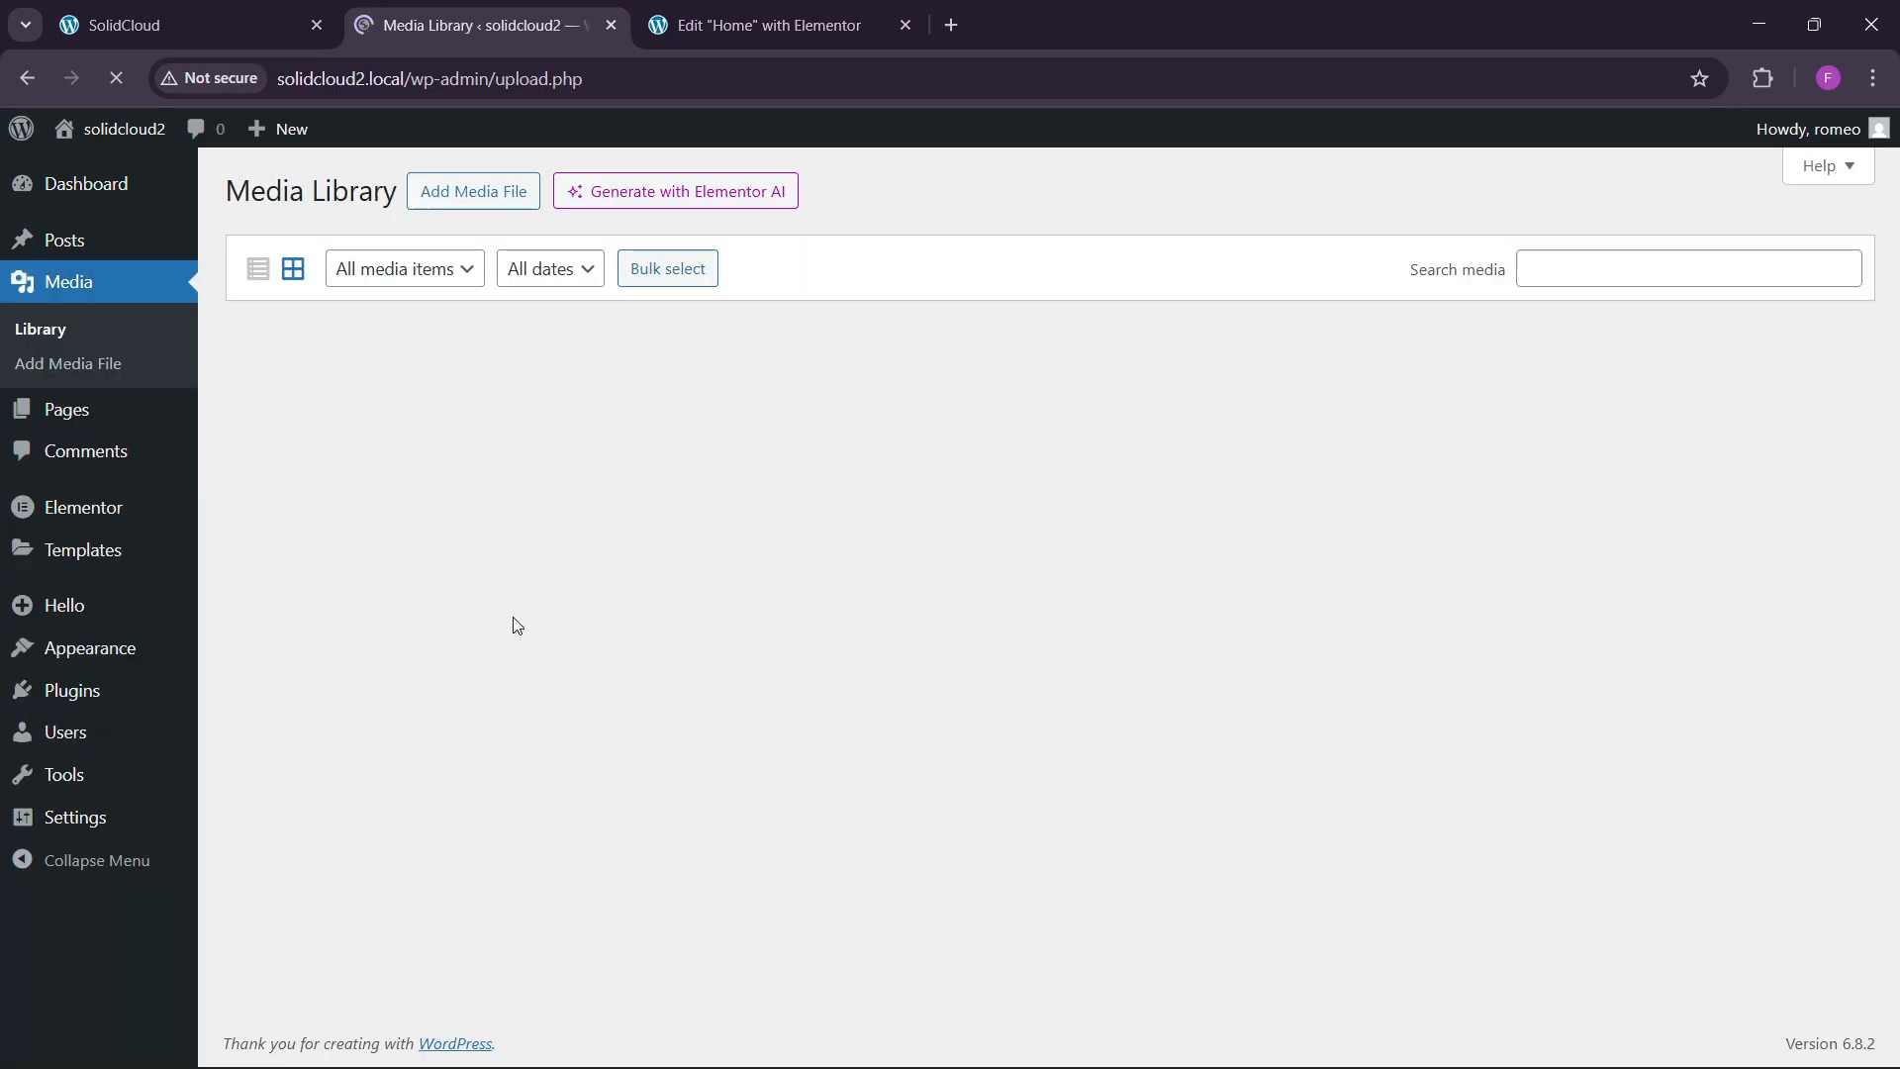
{"action": "left_click", "coordinate": [485, 191]}
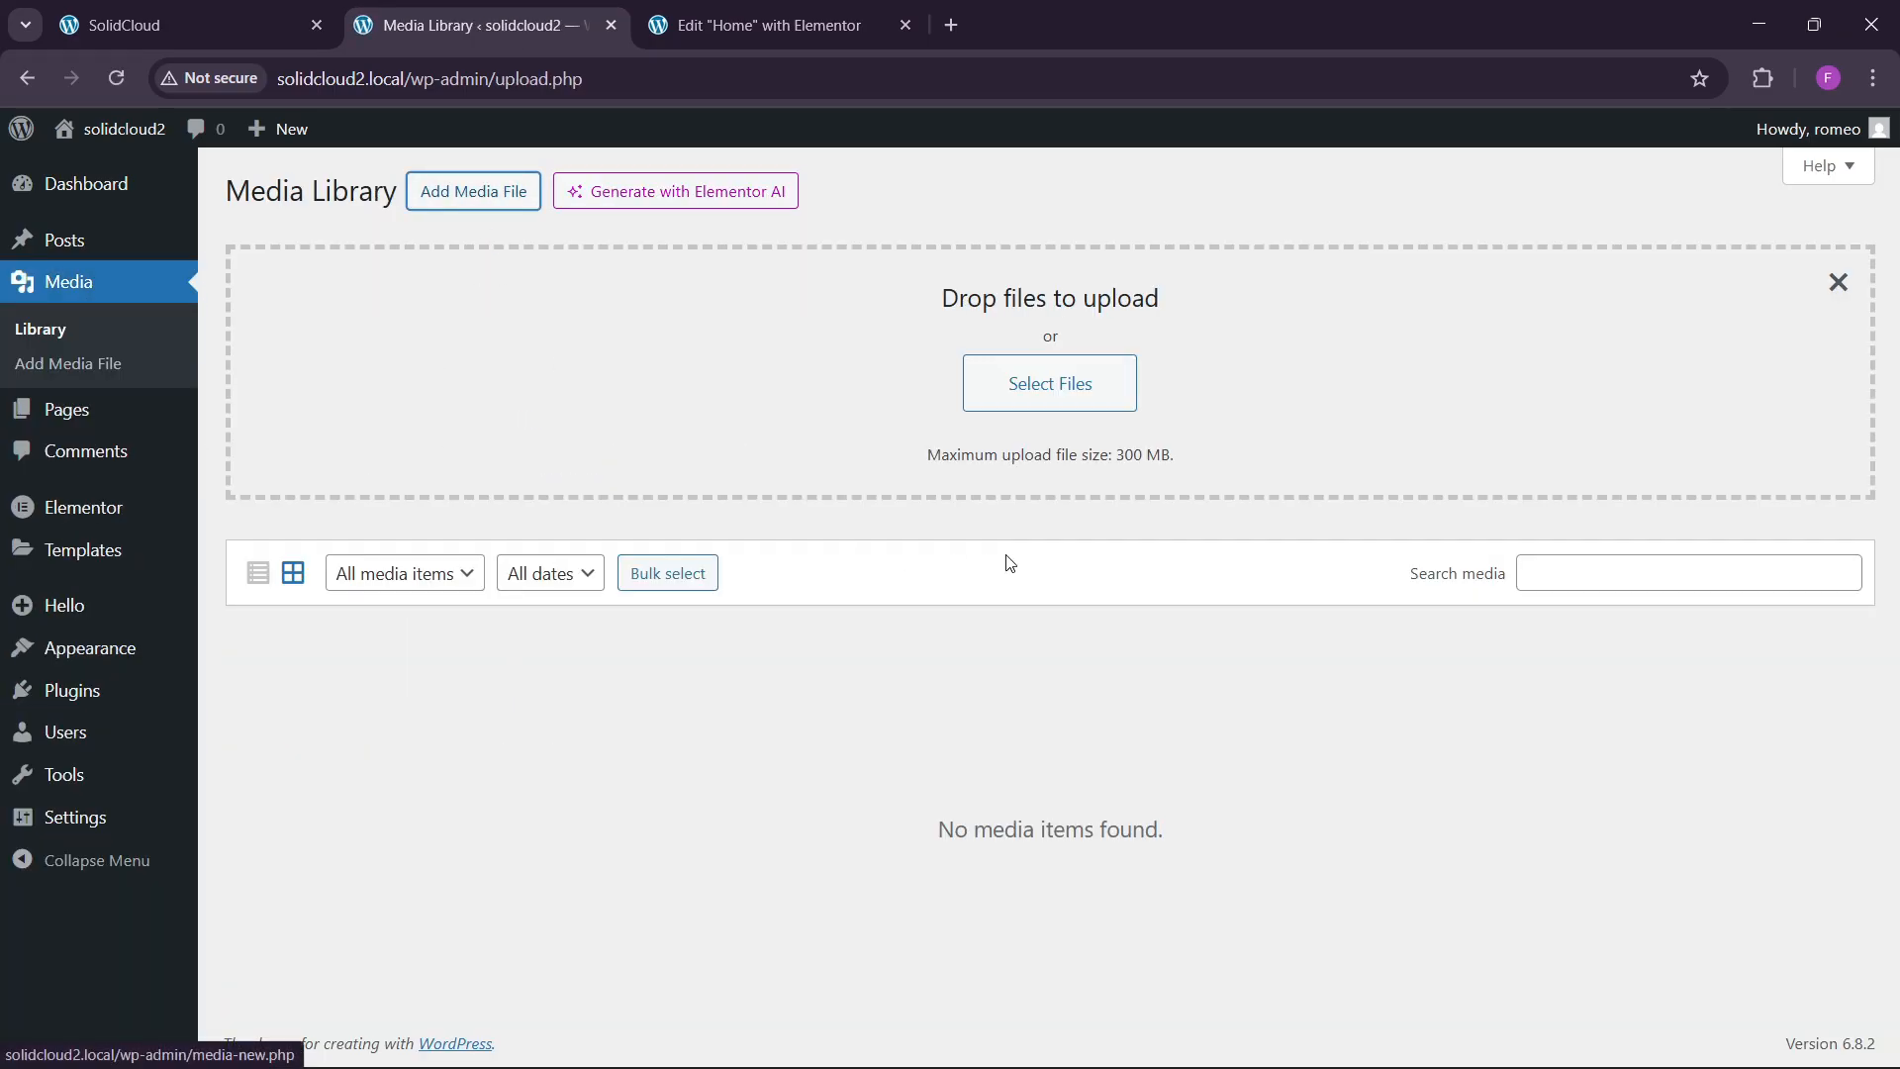
{"action": "left_click", "coordinate": [1003, 374]}
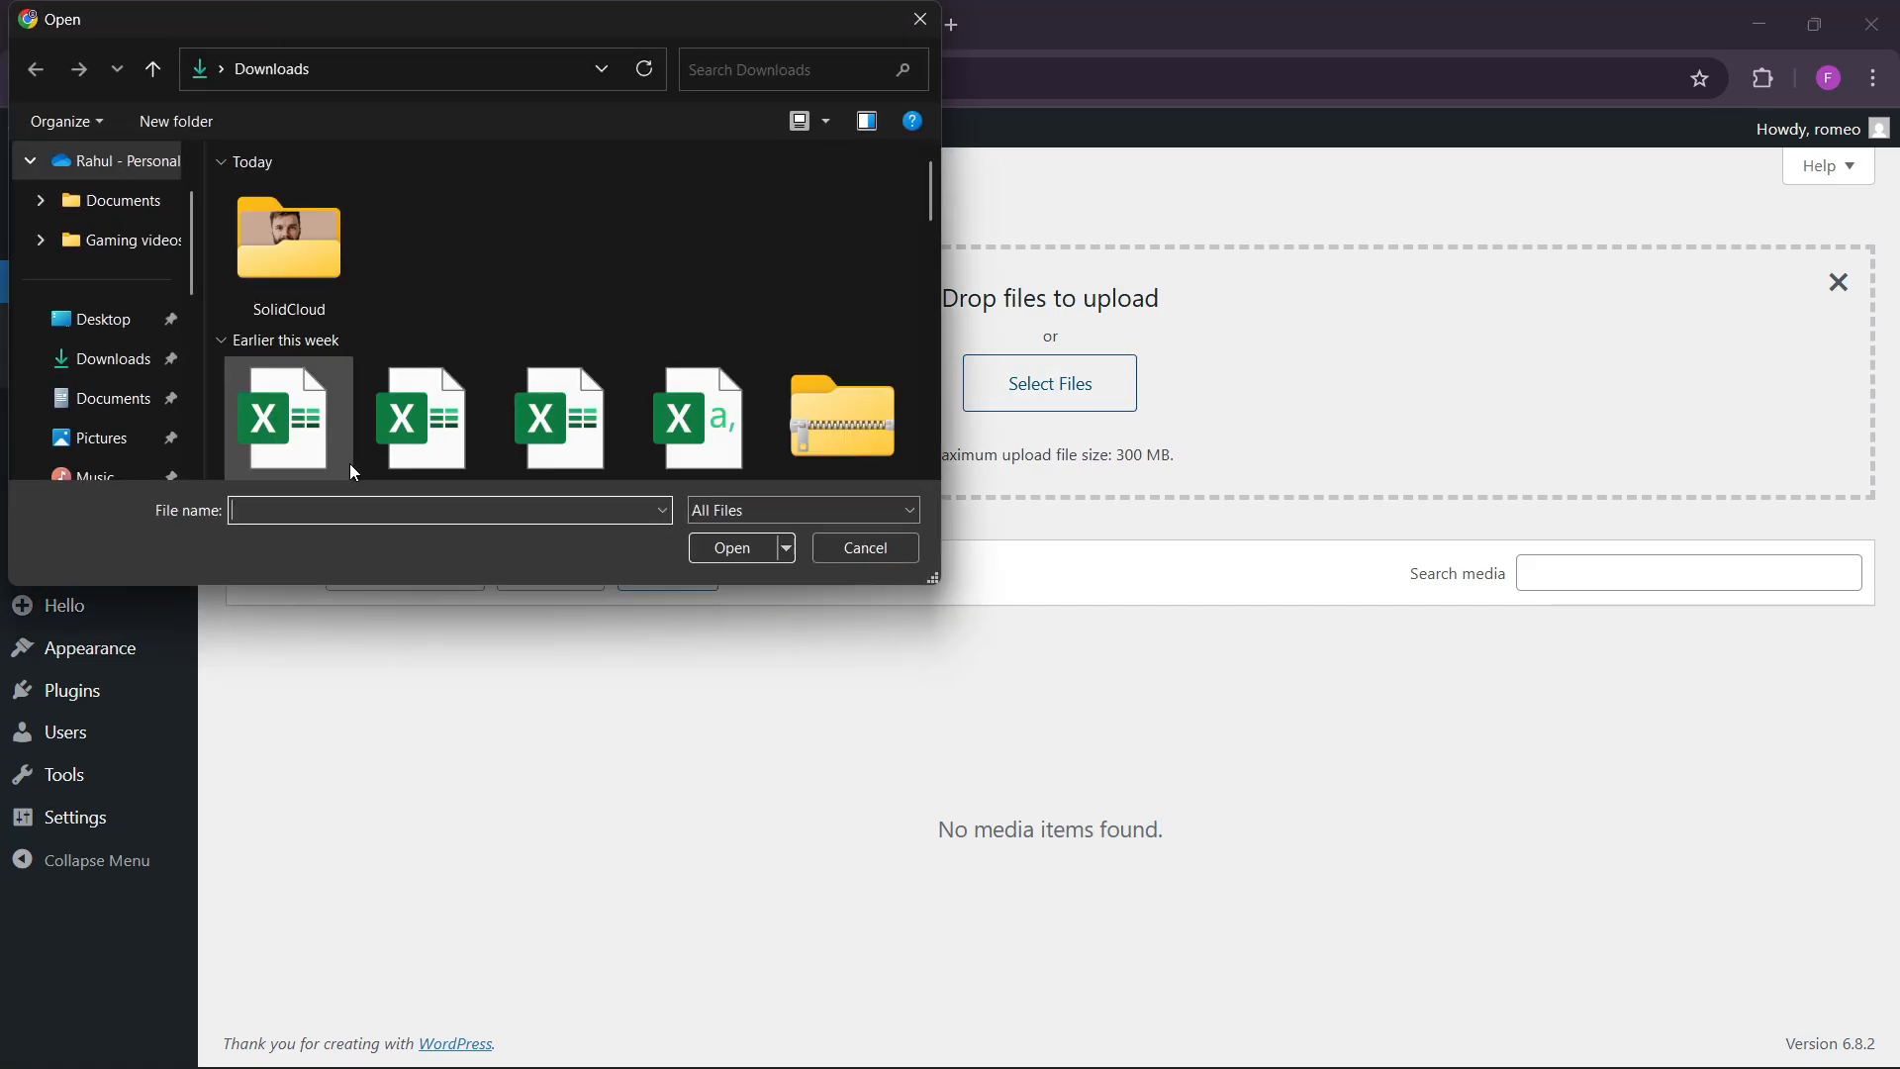
{"action": "double_click", "coordinate": [311, 264]}
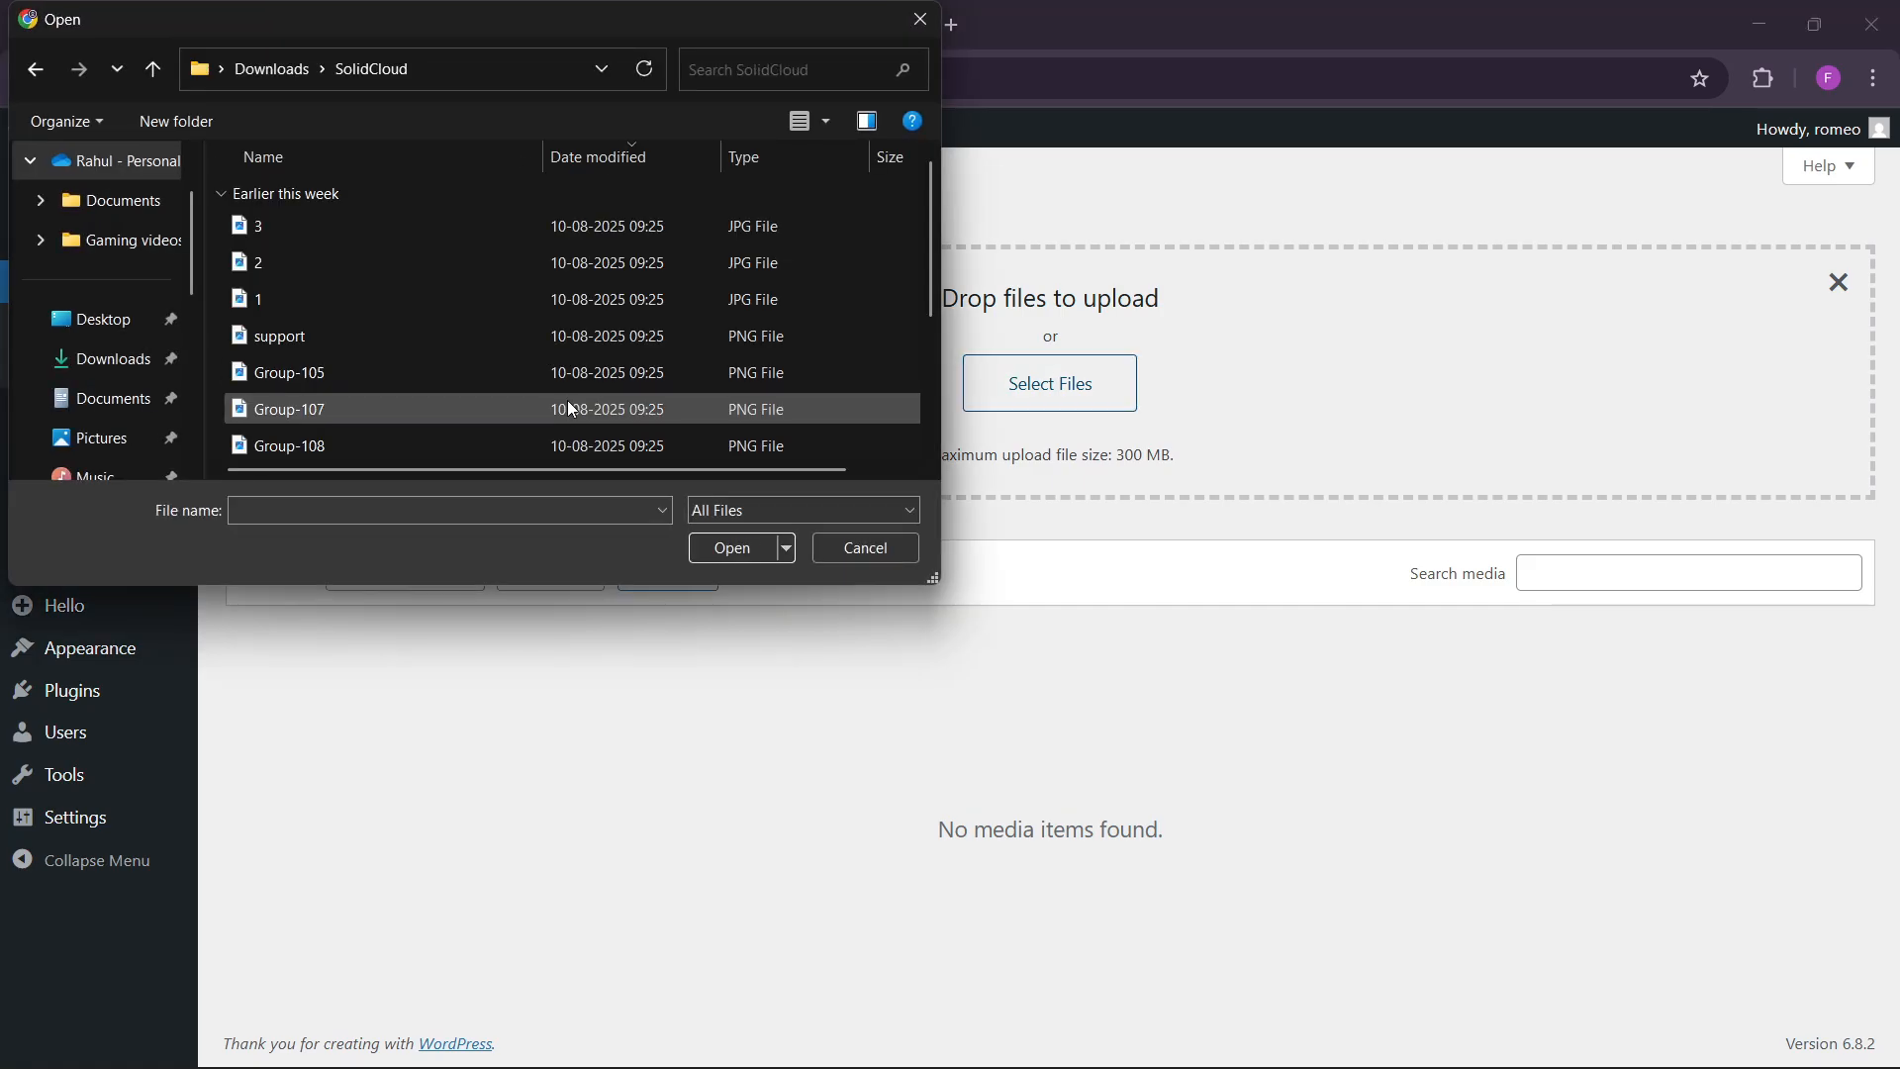
{"action": "key", "text": "ctrl+a"}
{"action": "left_click", "coordinate": [712, 547]}
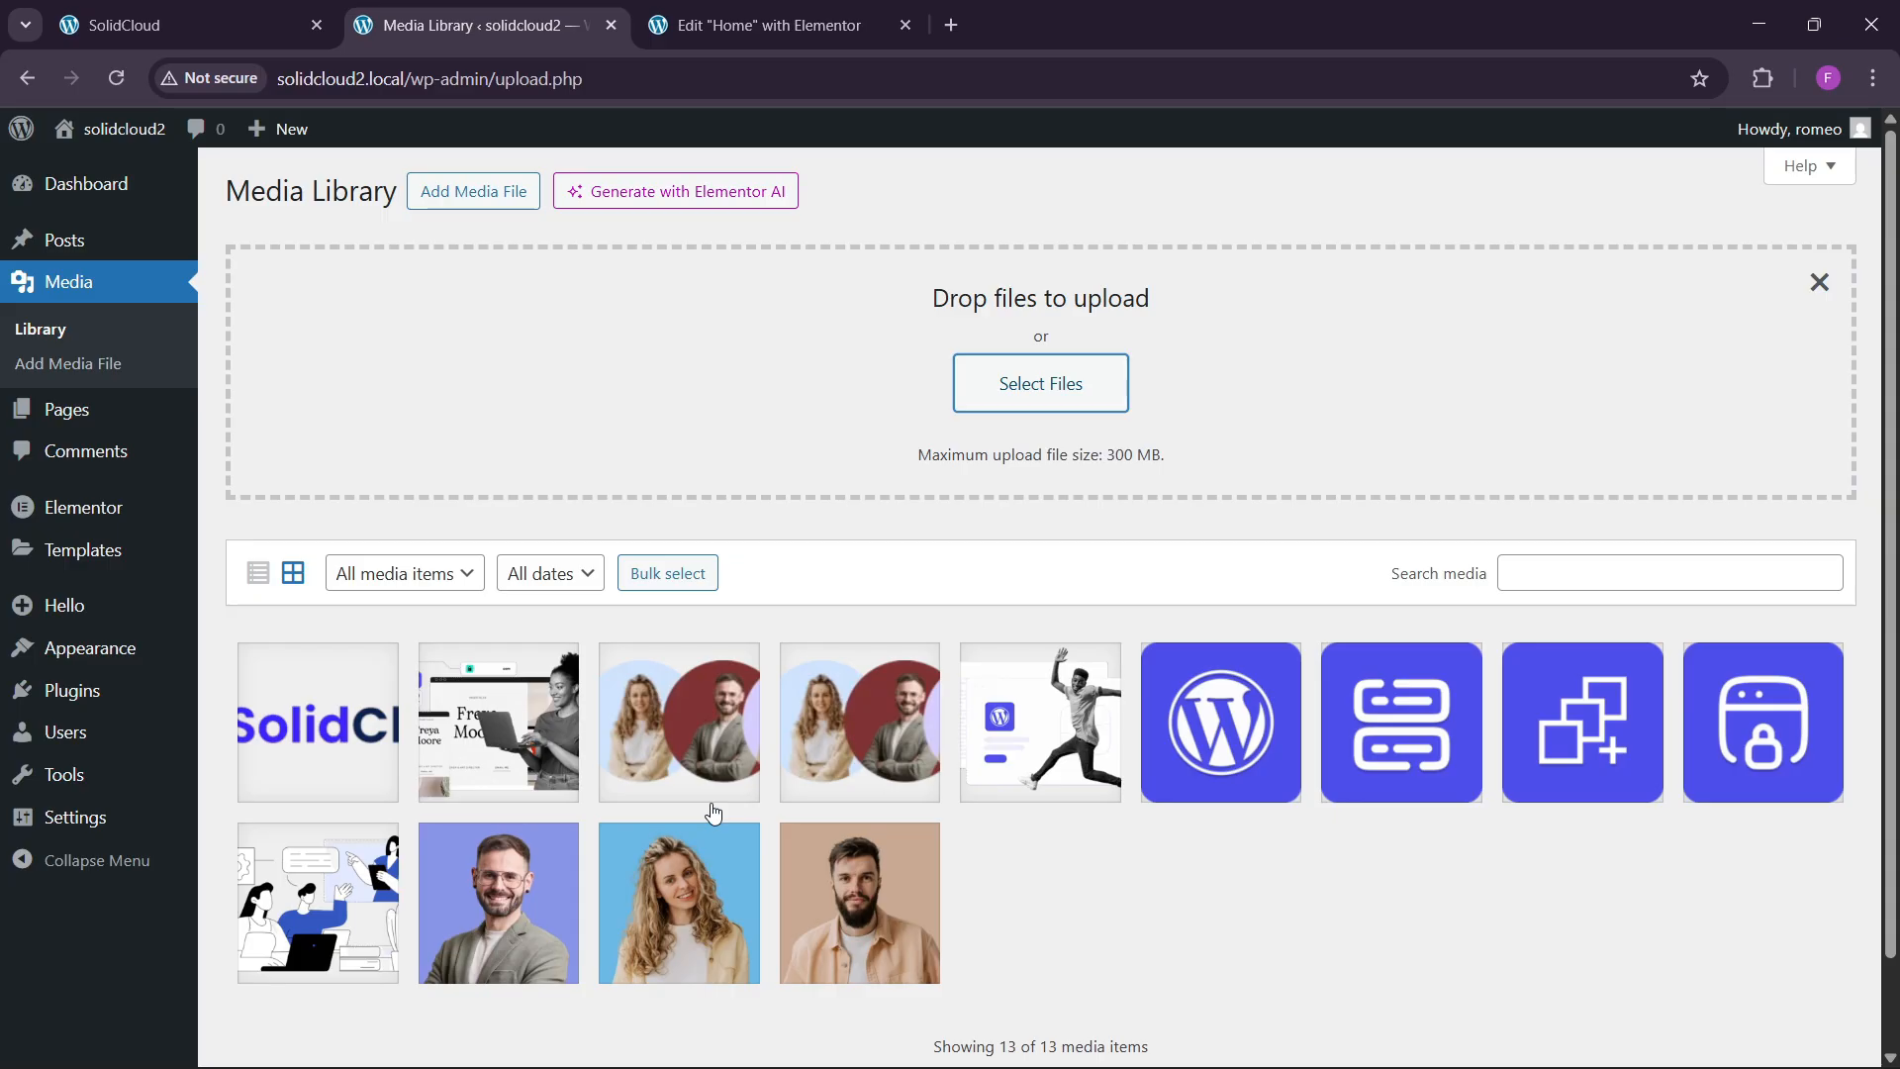
{"action": "left_click", "coordinate": [767, 24]}
{"action": "left_click", "coordinate": [115, 78]}
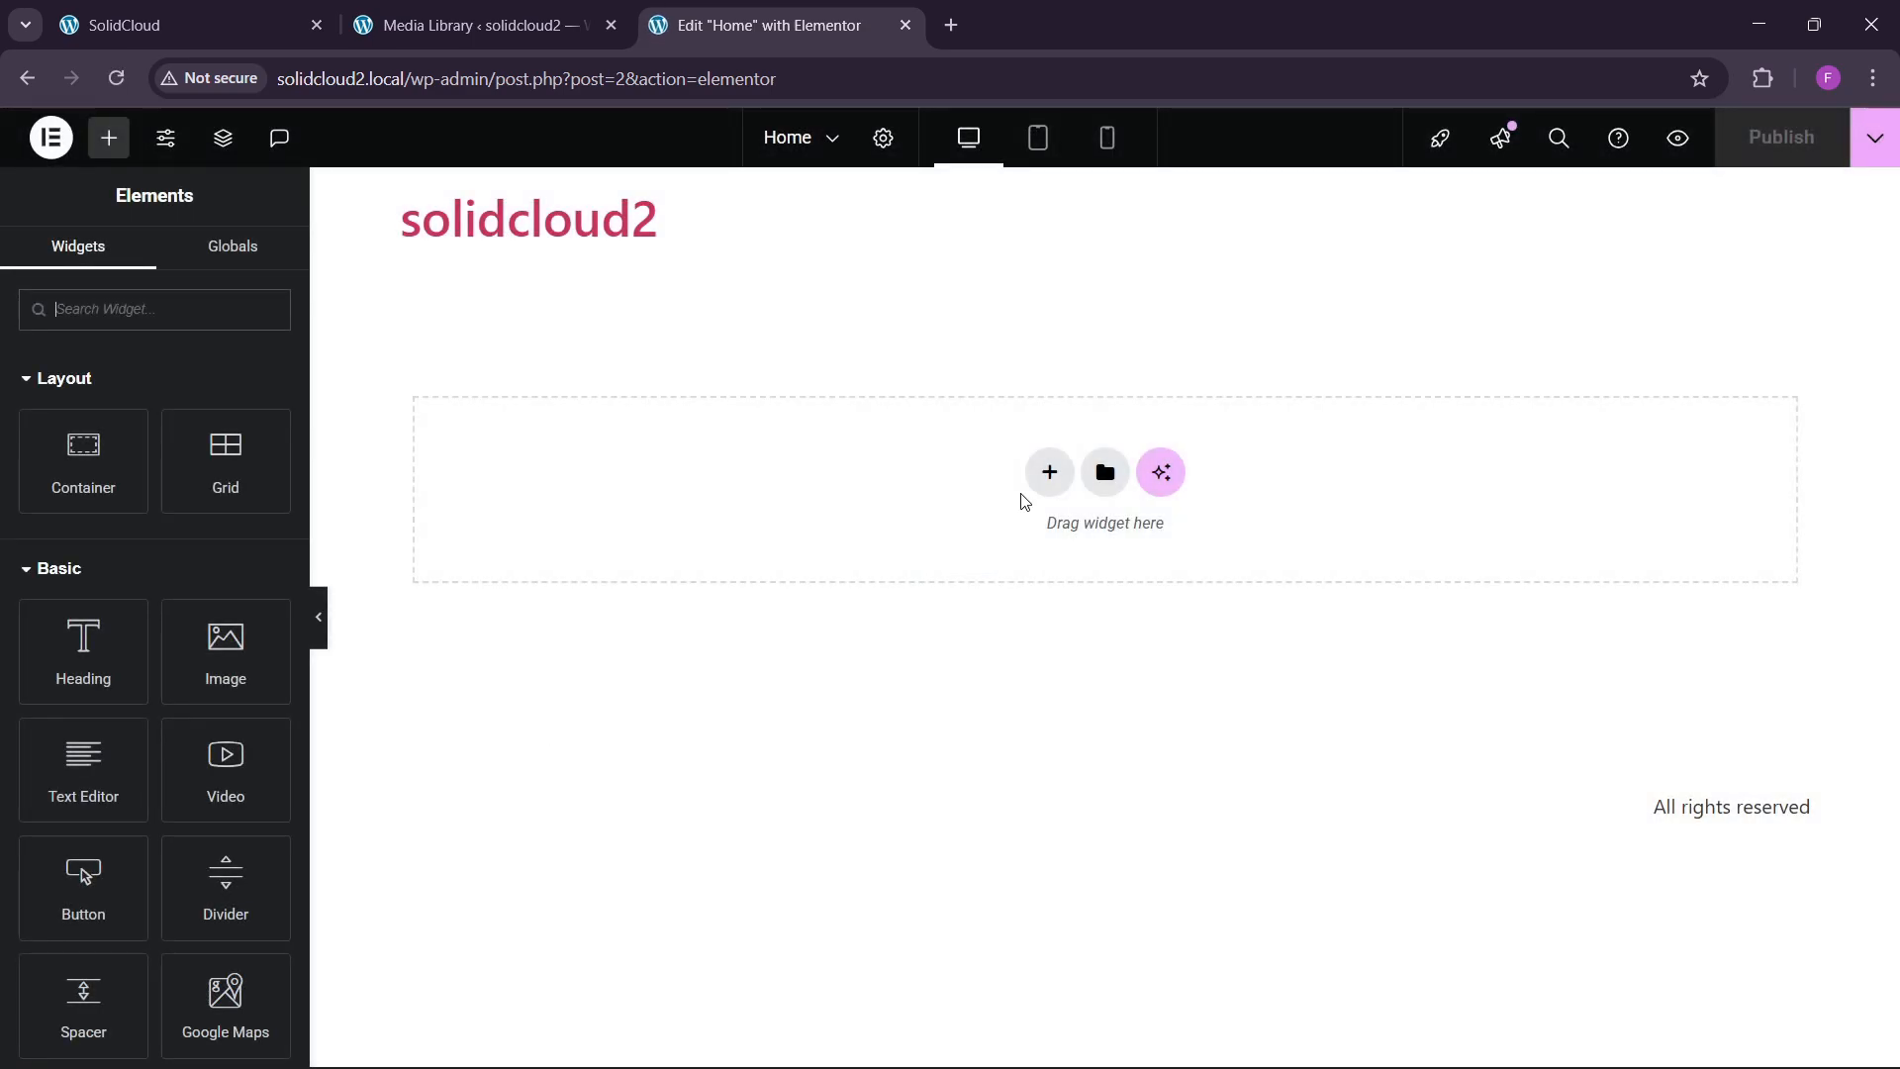
Add a two-column Flexbox container to the empty Home page.
{"action": "left_click", "coordinate": [583, 16]}
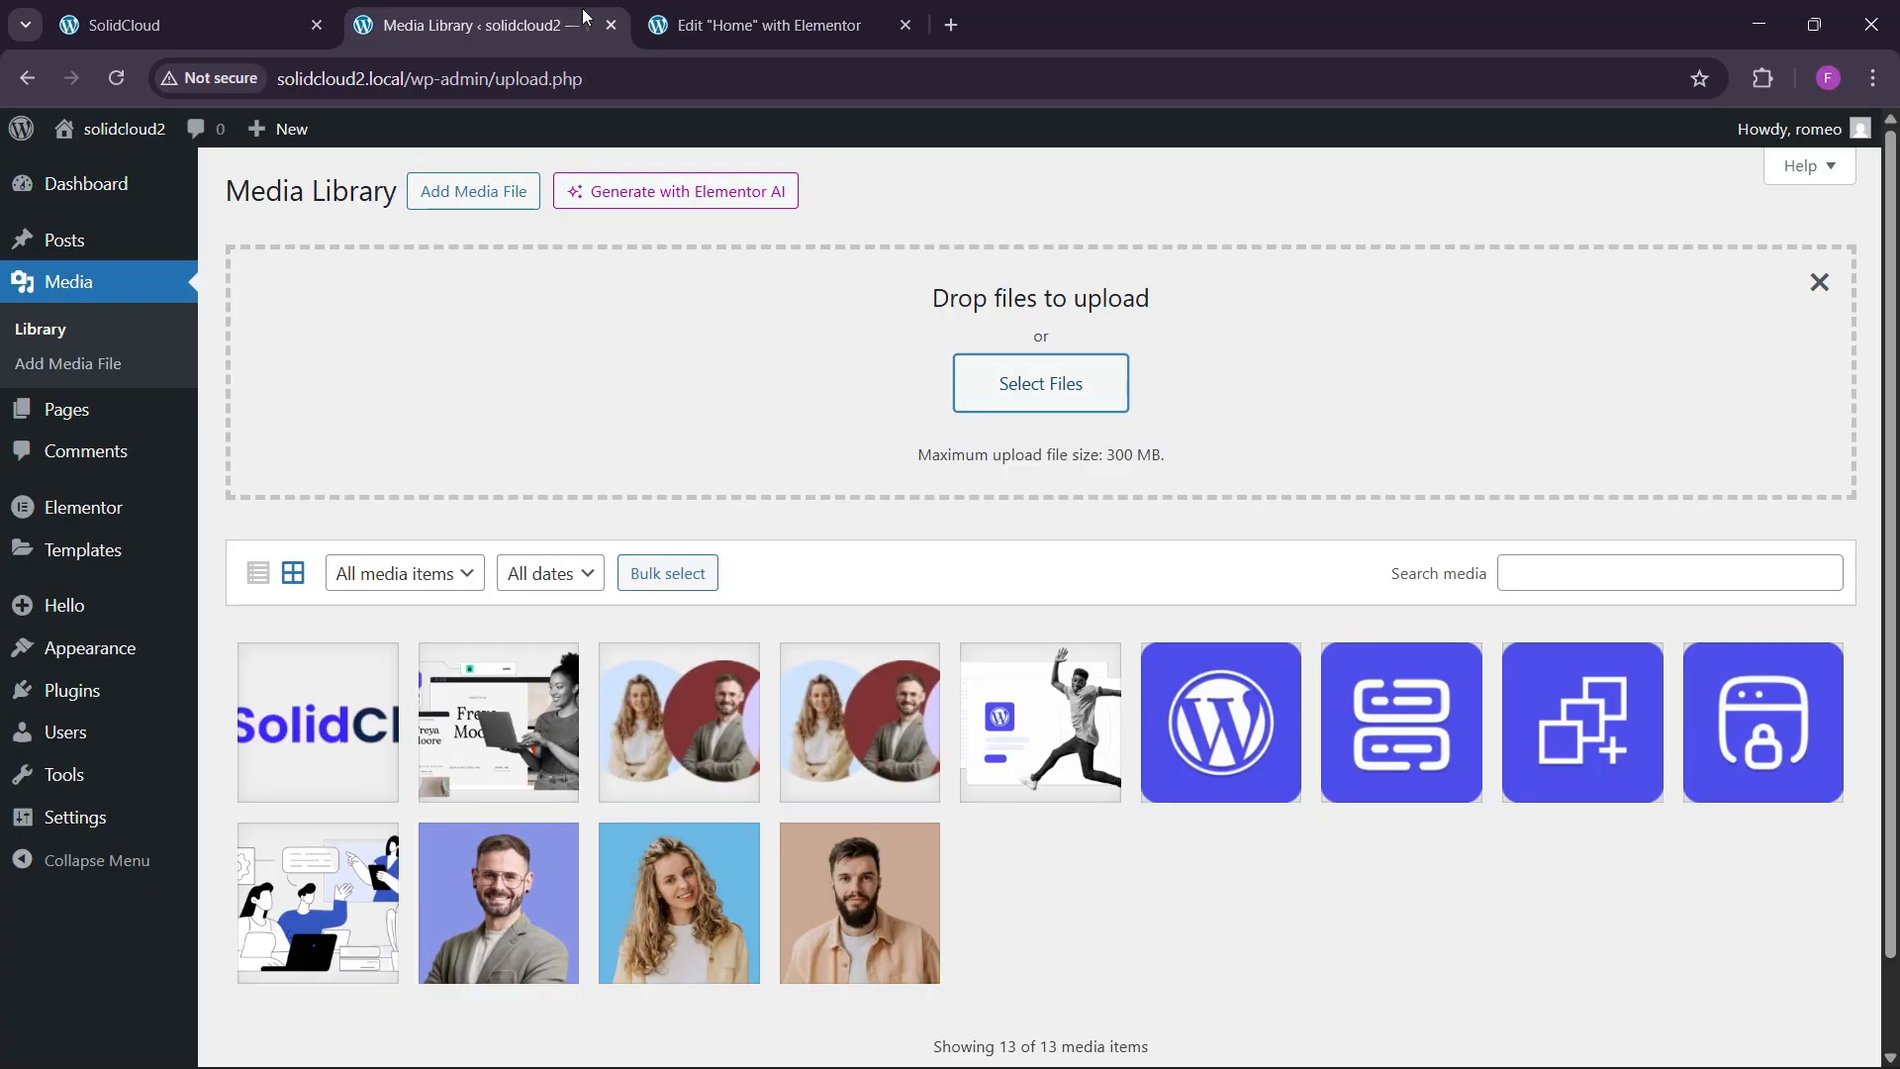
{"action": "left_click", "coordinate": [188, 25]}
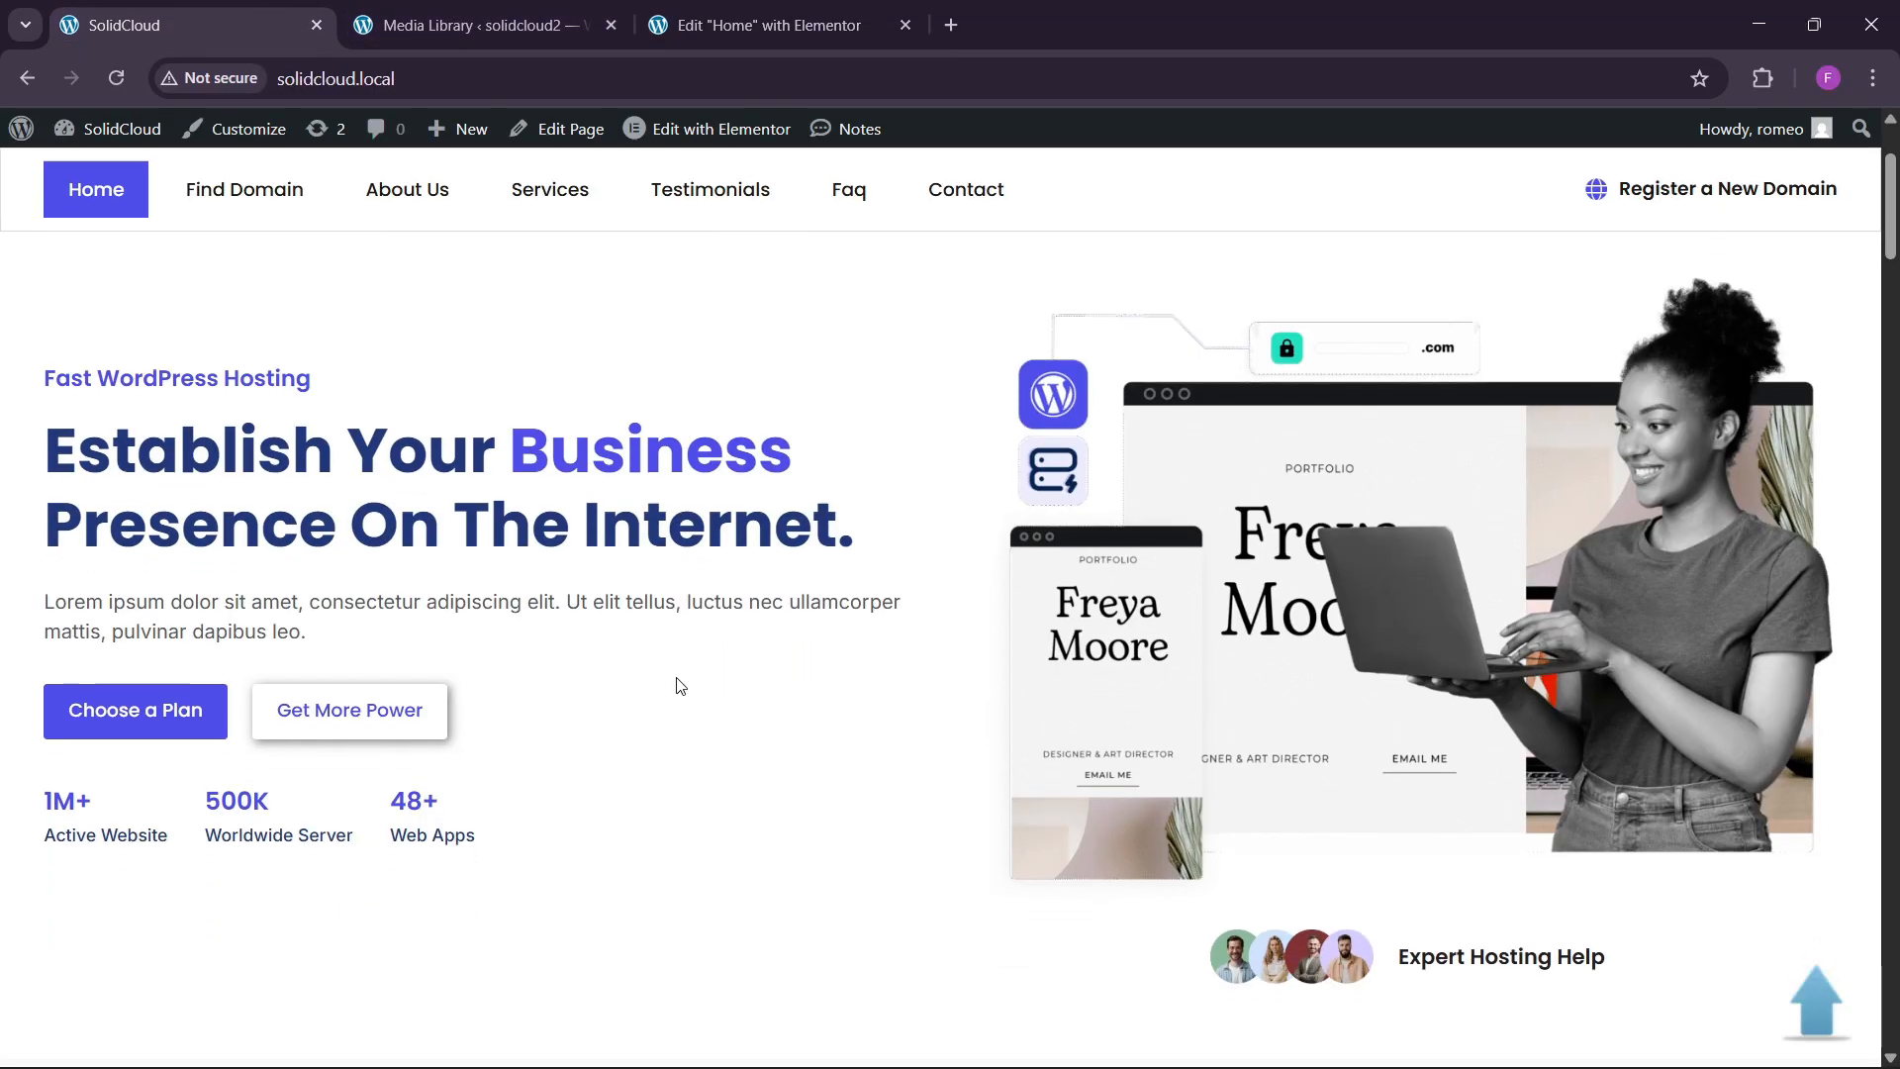
{"action": "left_click", "coordinate": [752, 24]}
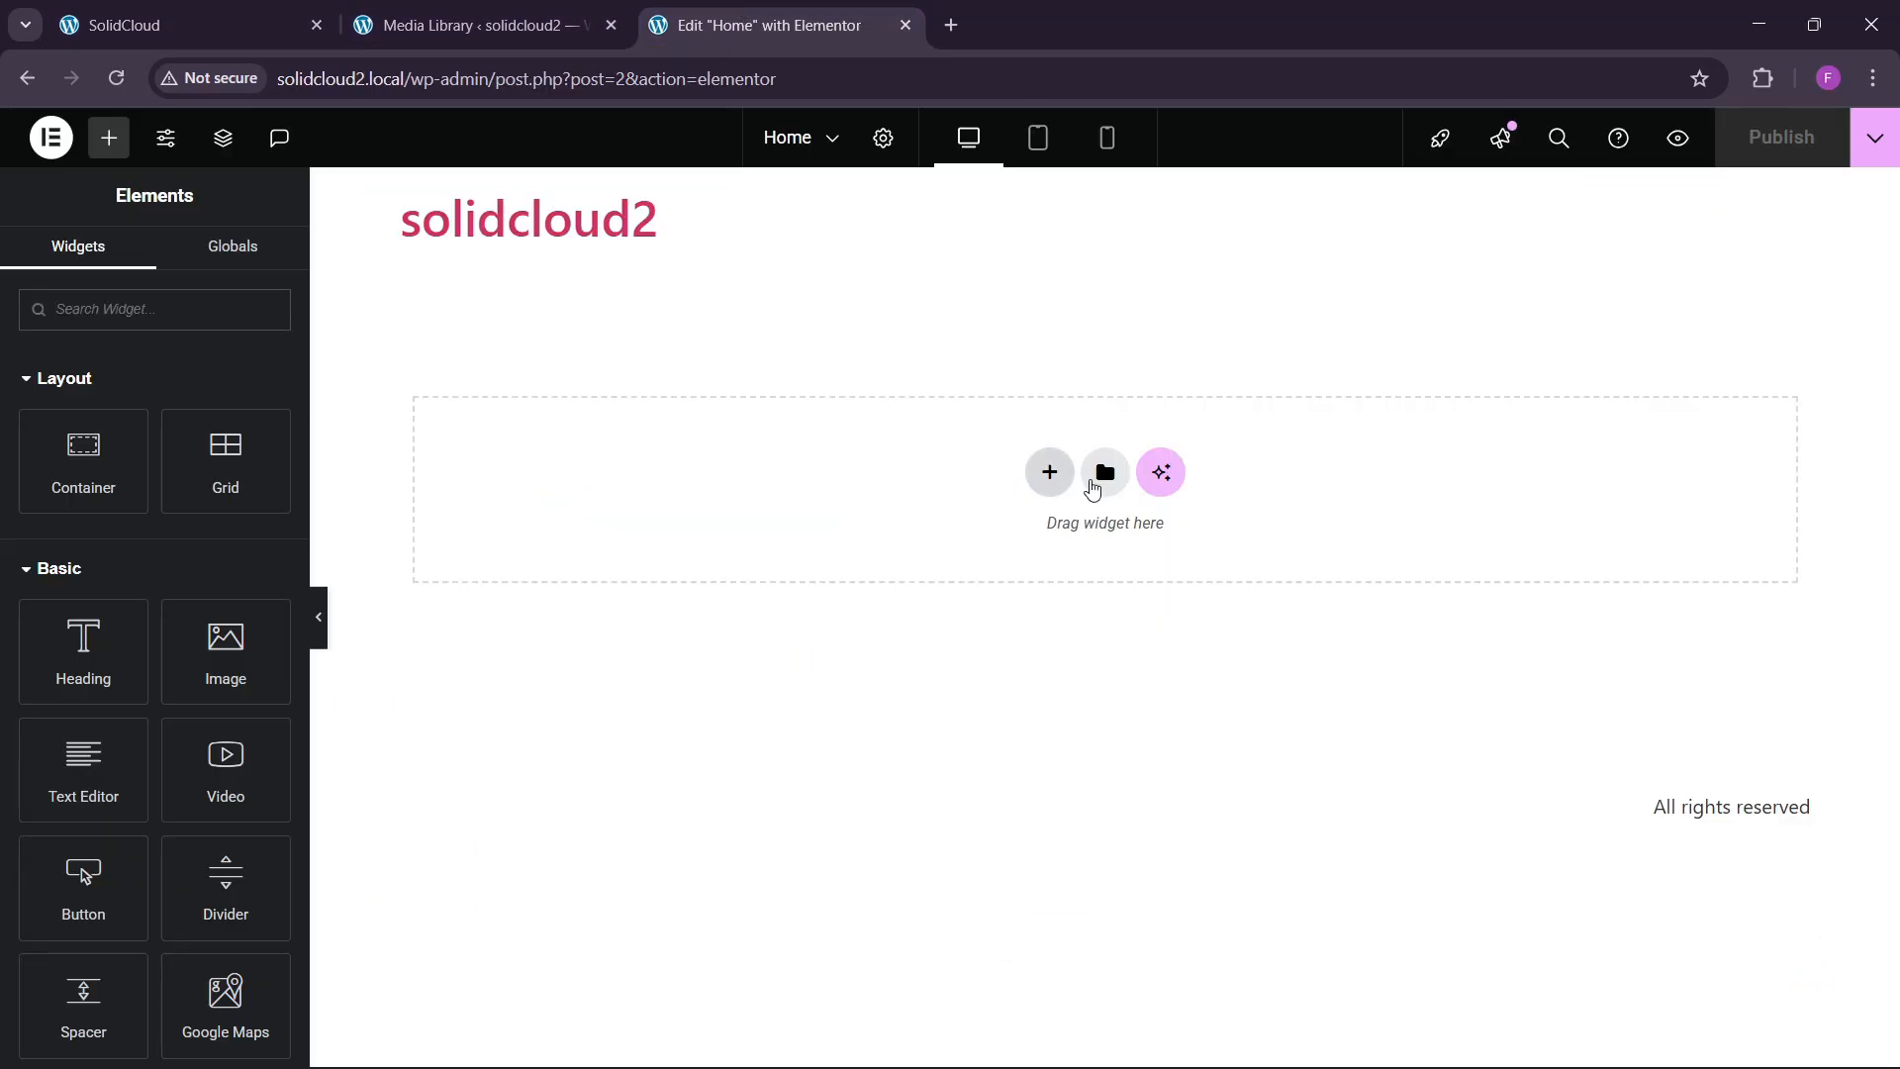
{"action": "left_click", "coordinate": [1076, 478]}
{"action": "left_click", "coordinate": [1042, 551]}
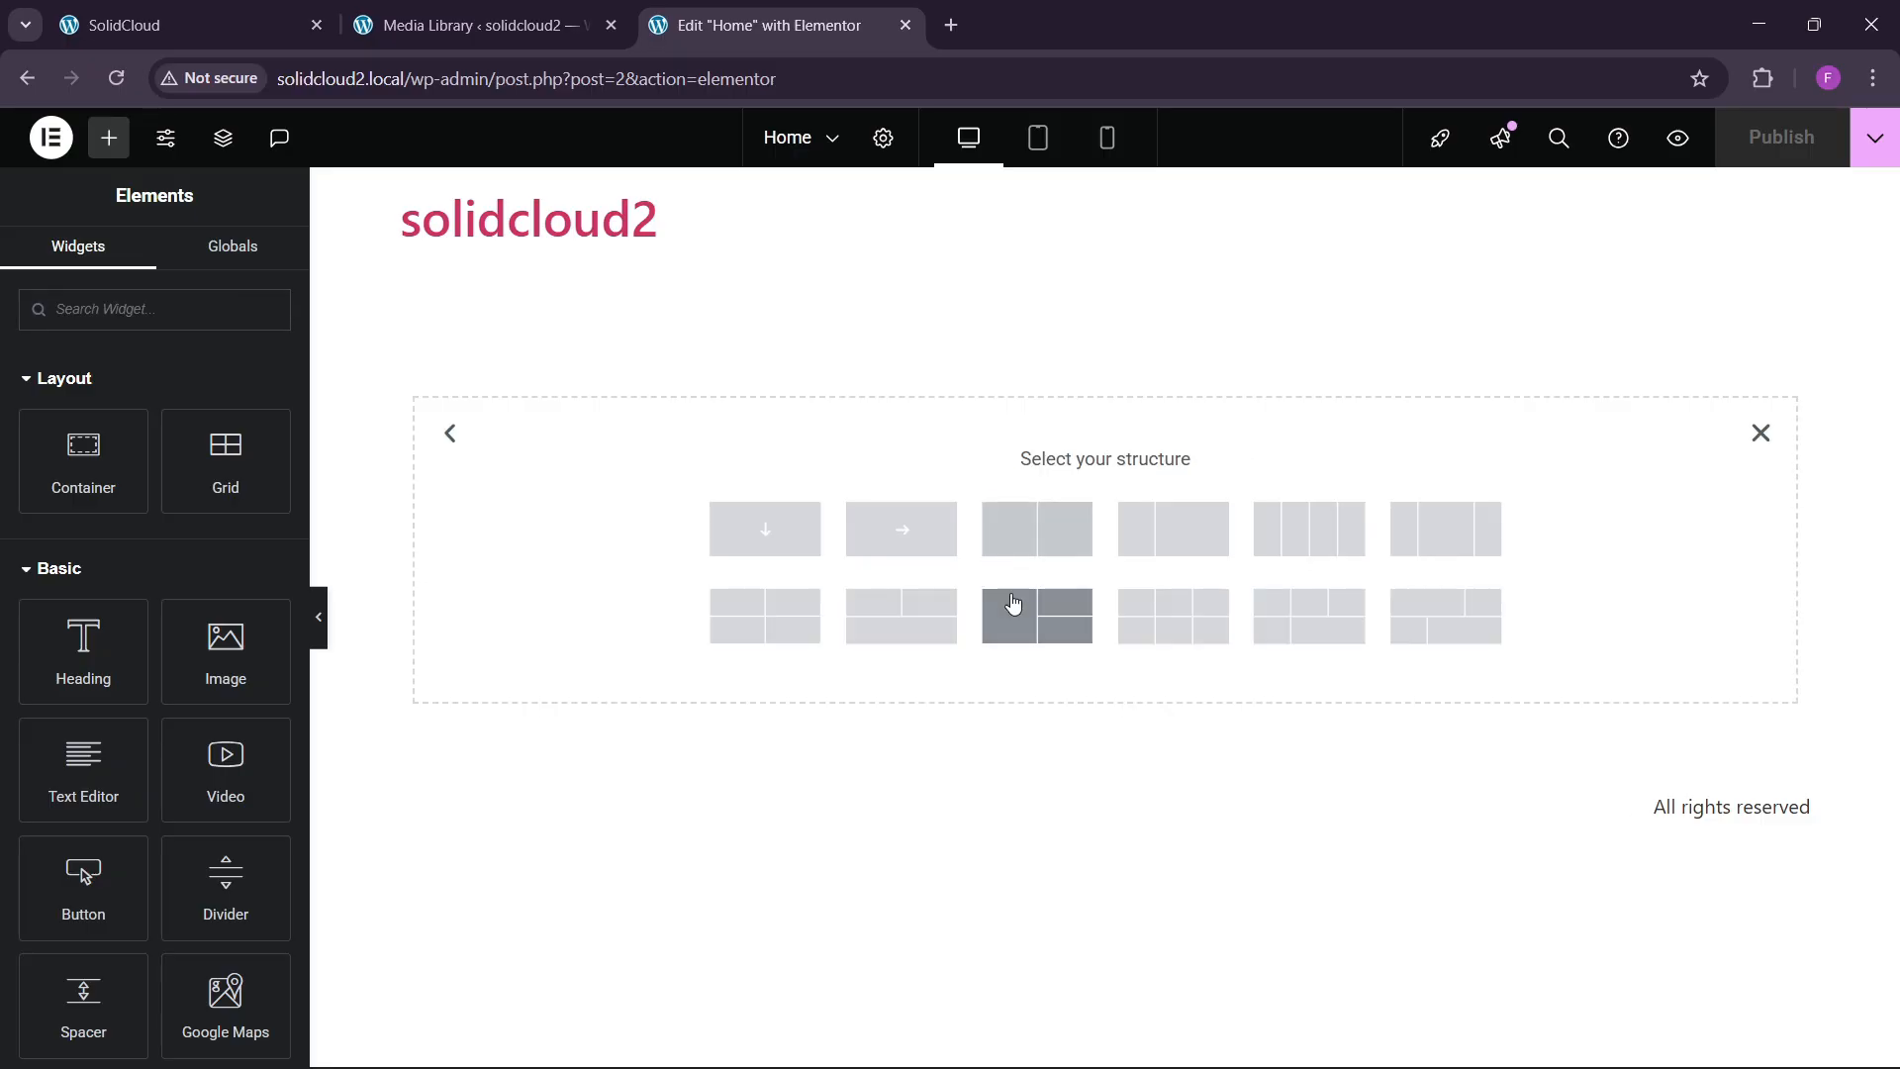
{"action": "left_click", "coordinate": [932, 637]}
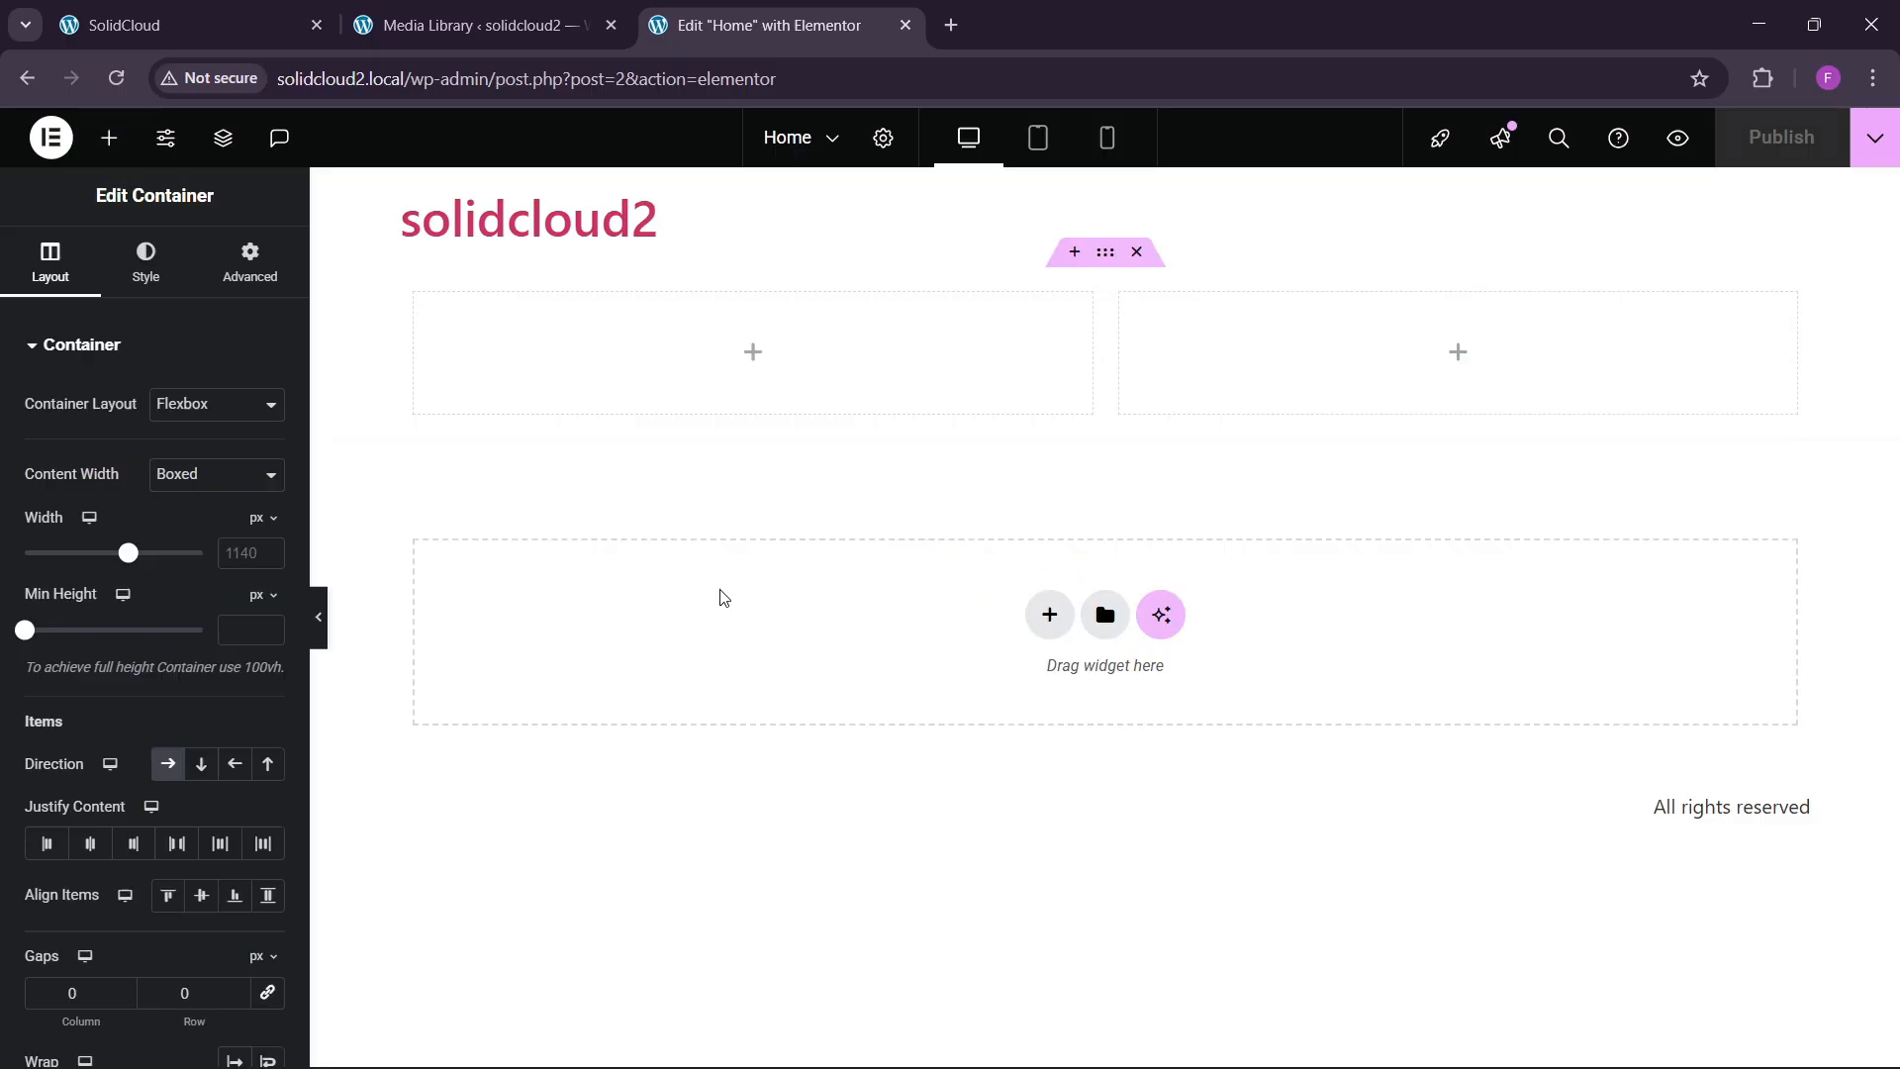
Set the hero container's width and give it 80 px top and bottom padding.
{"action": "left_click", "coordinate": [238, 153]}
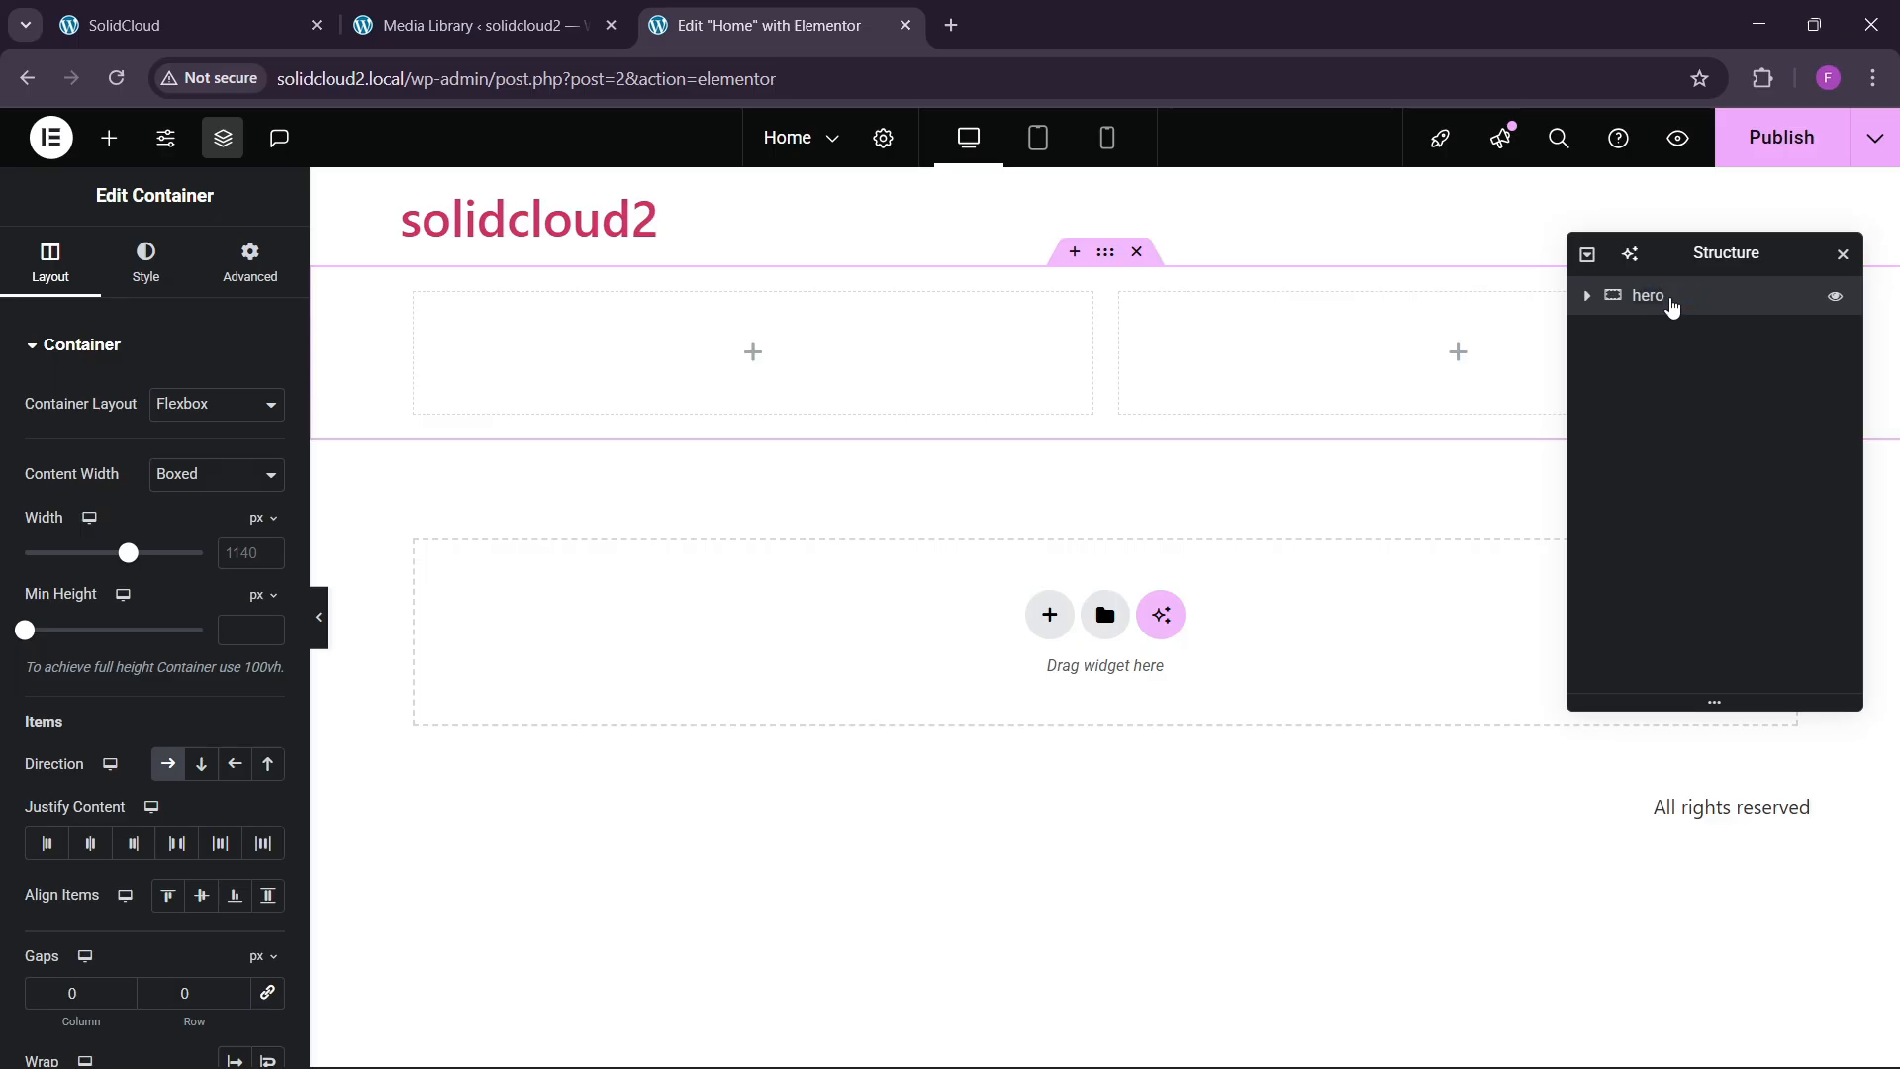
{"action": "left_click", "coordinate": [234, 560]}
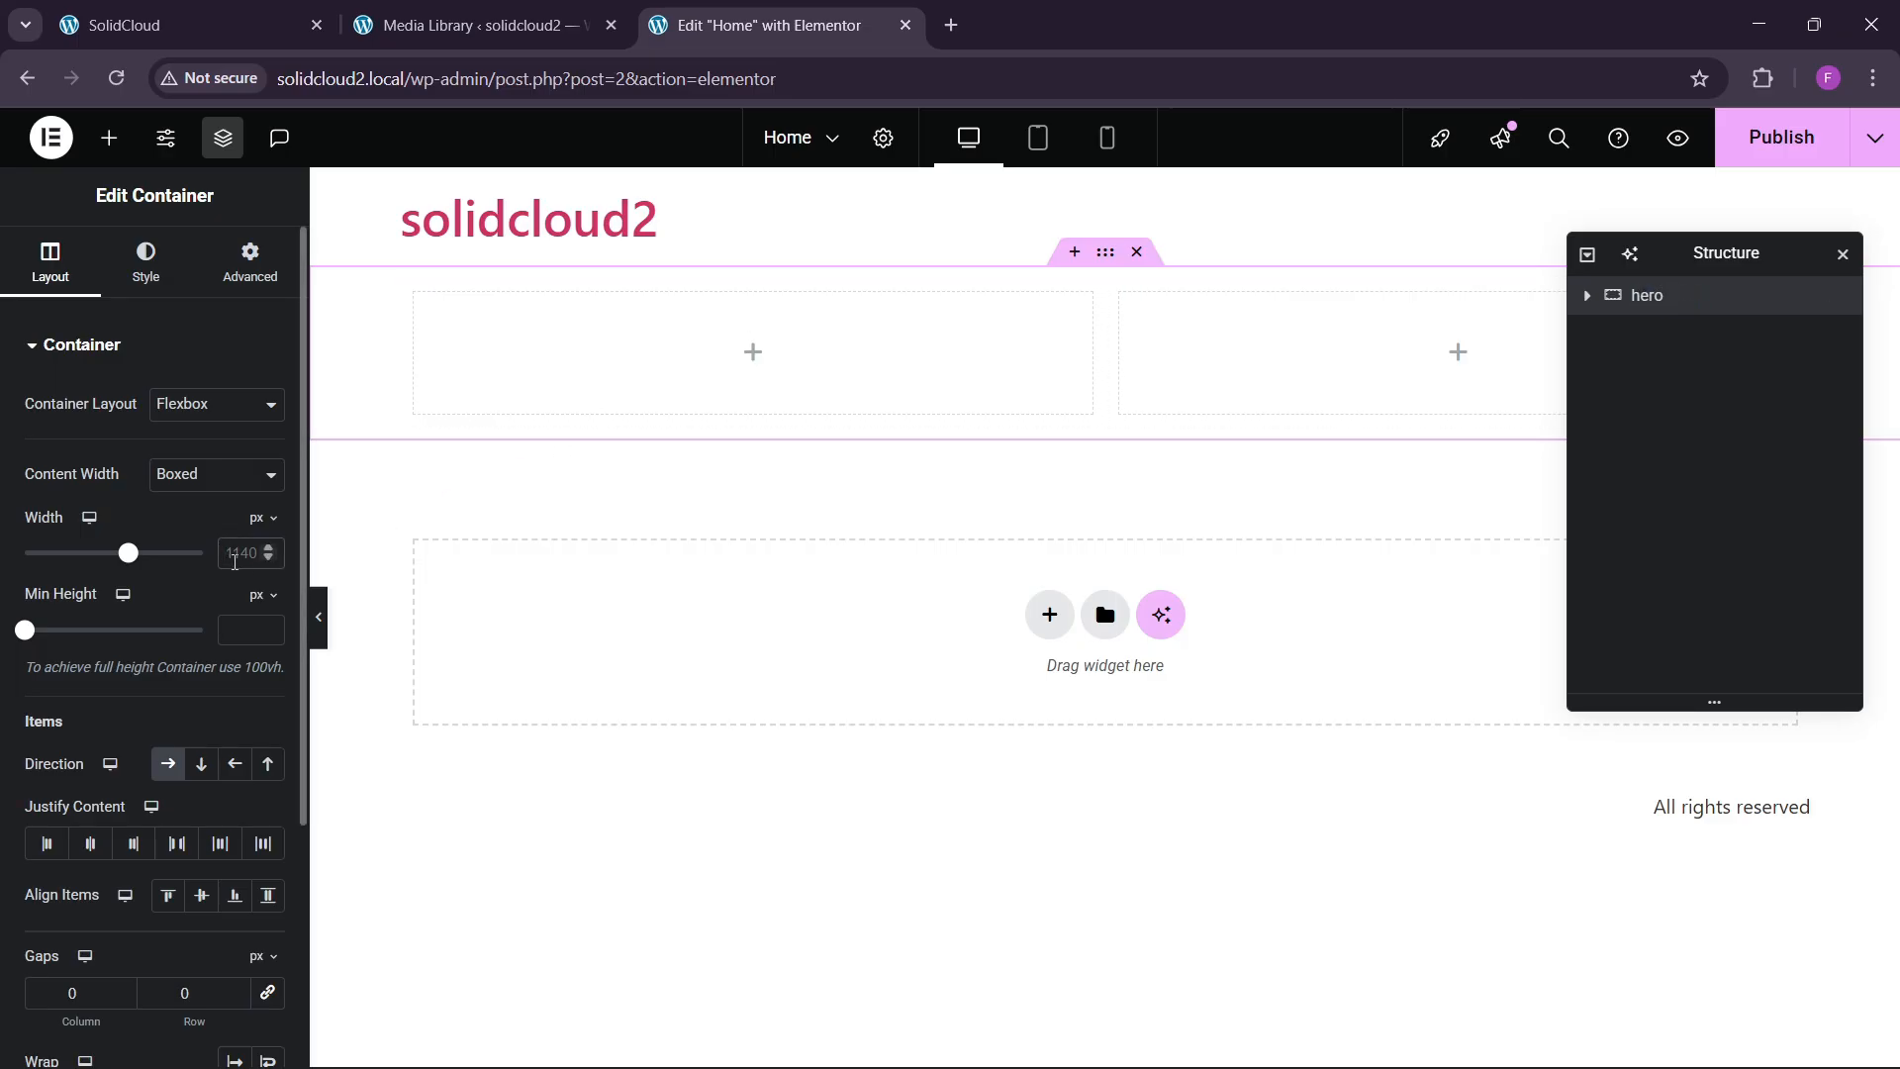
{"action": "type", "text": "1150"}
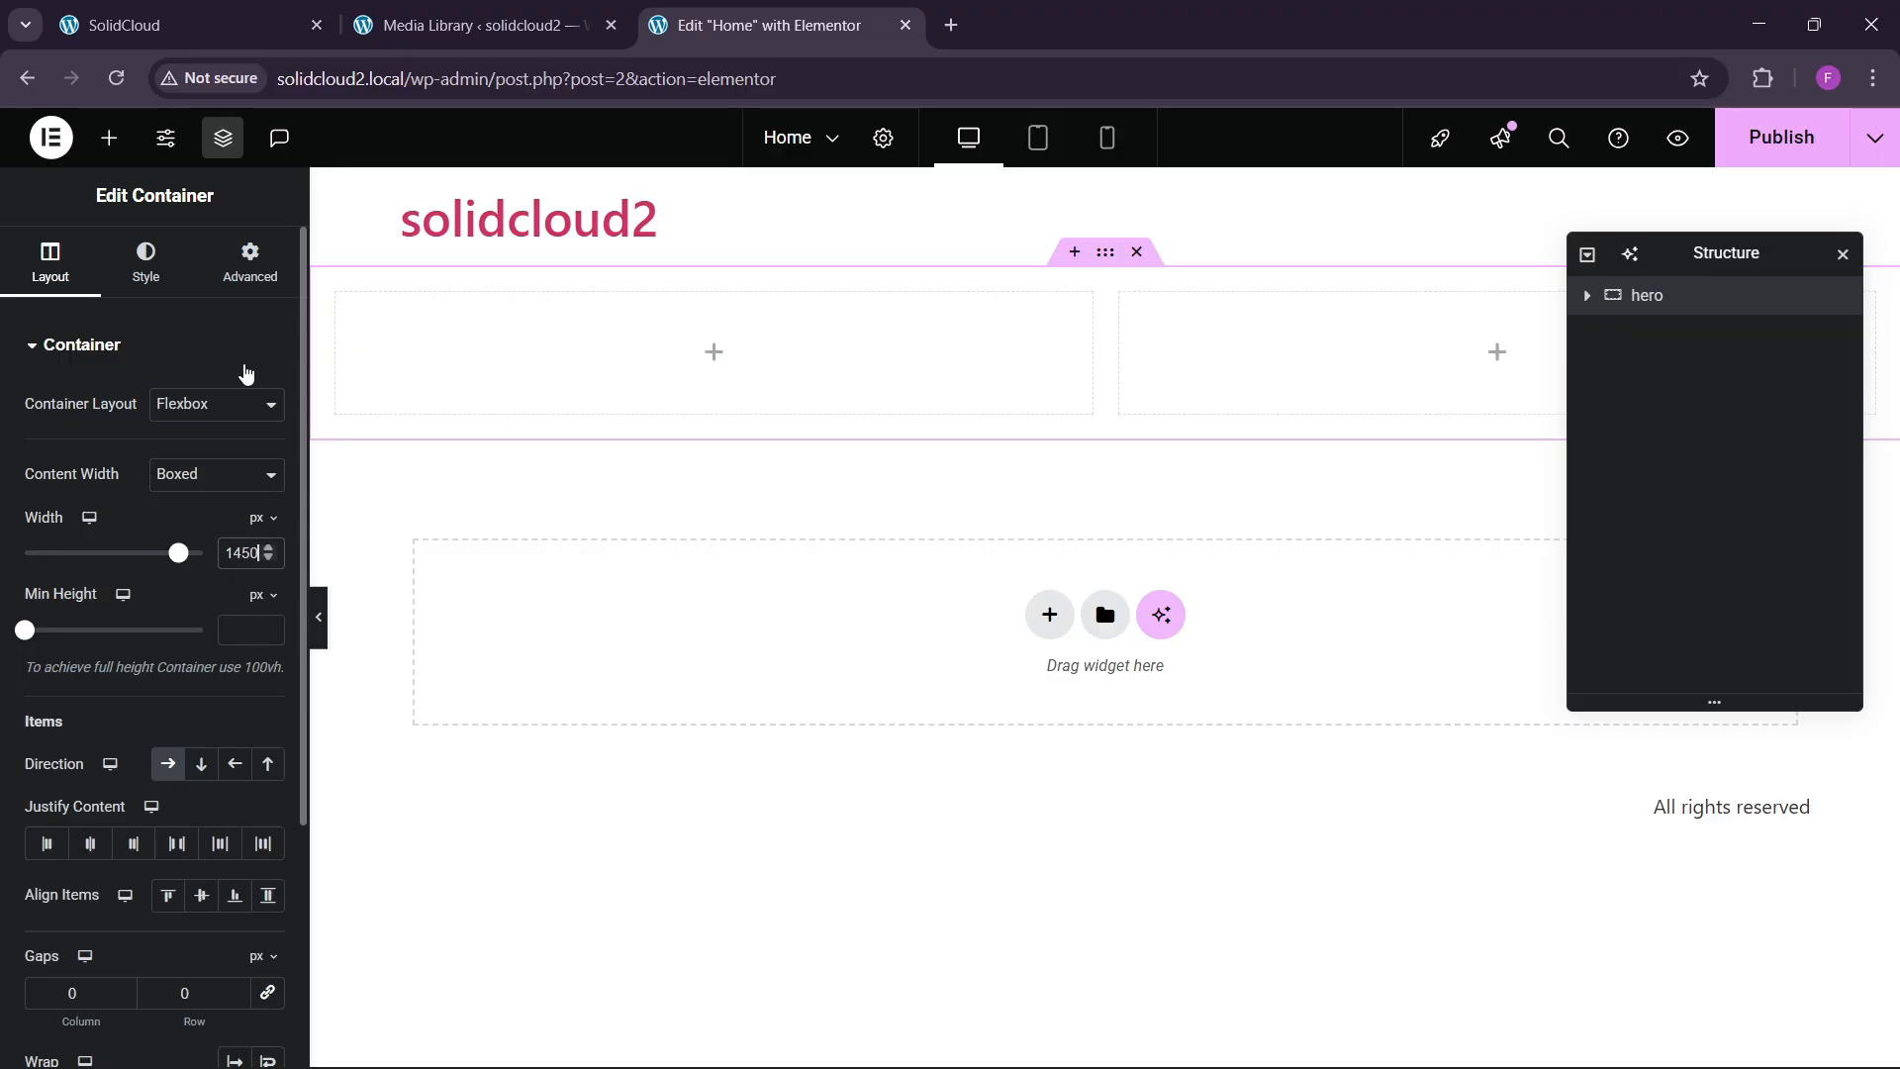
{"action": "left_click", "coordinate": [249, 262]}
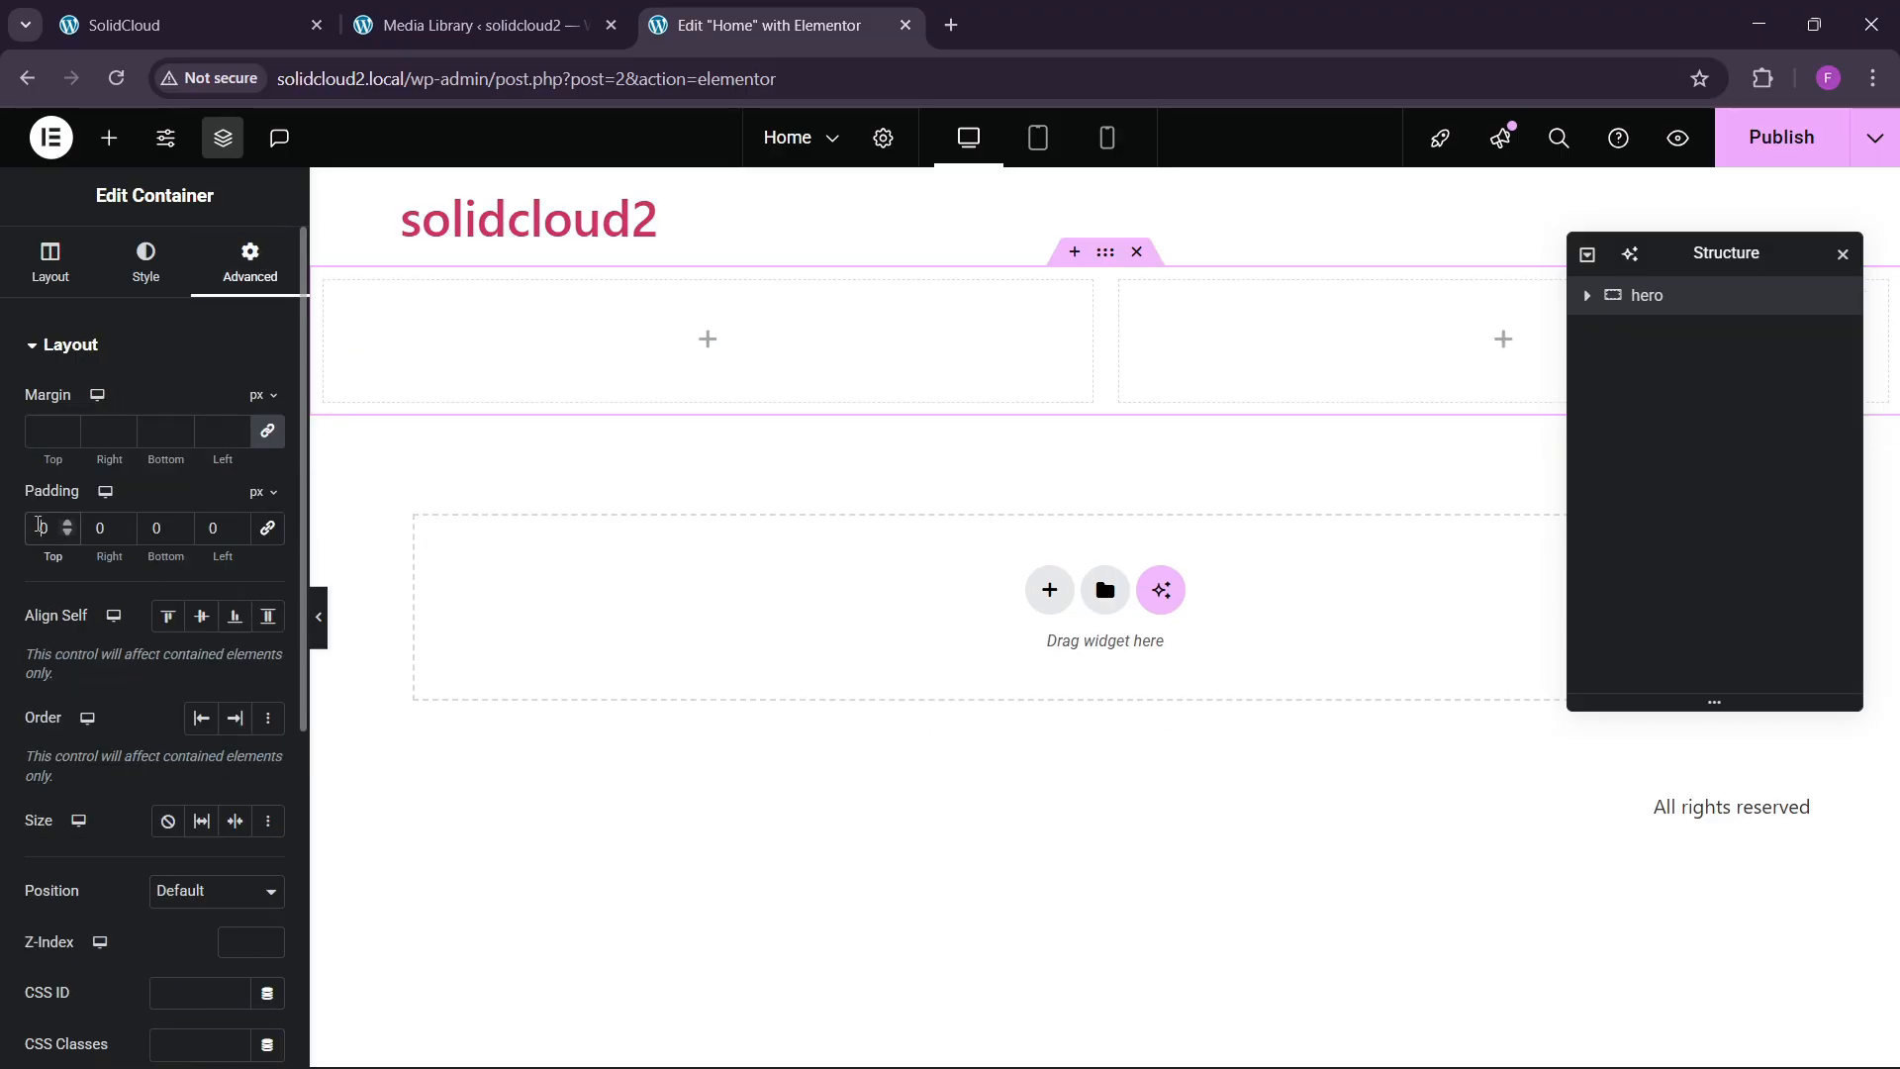
{"action": "type", "text": "80"}
{"action": "left_click", "coordinate": [157, 527]}
{"action": "type", "text": "80"}
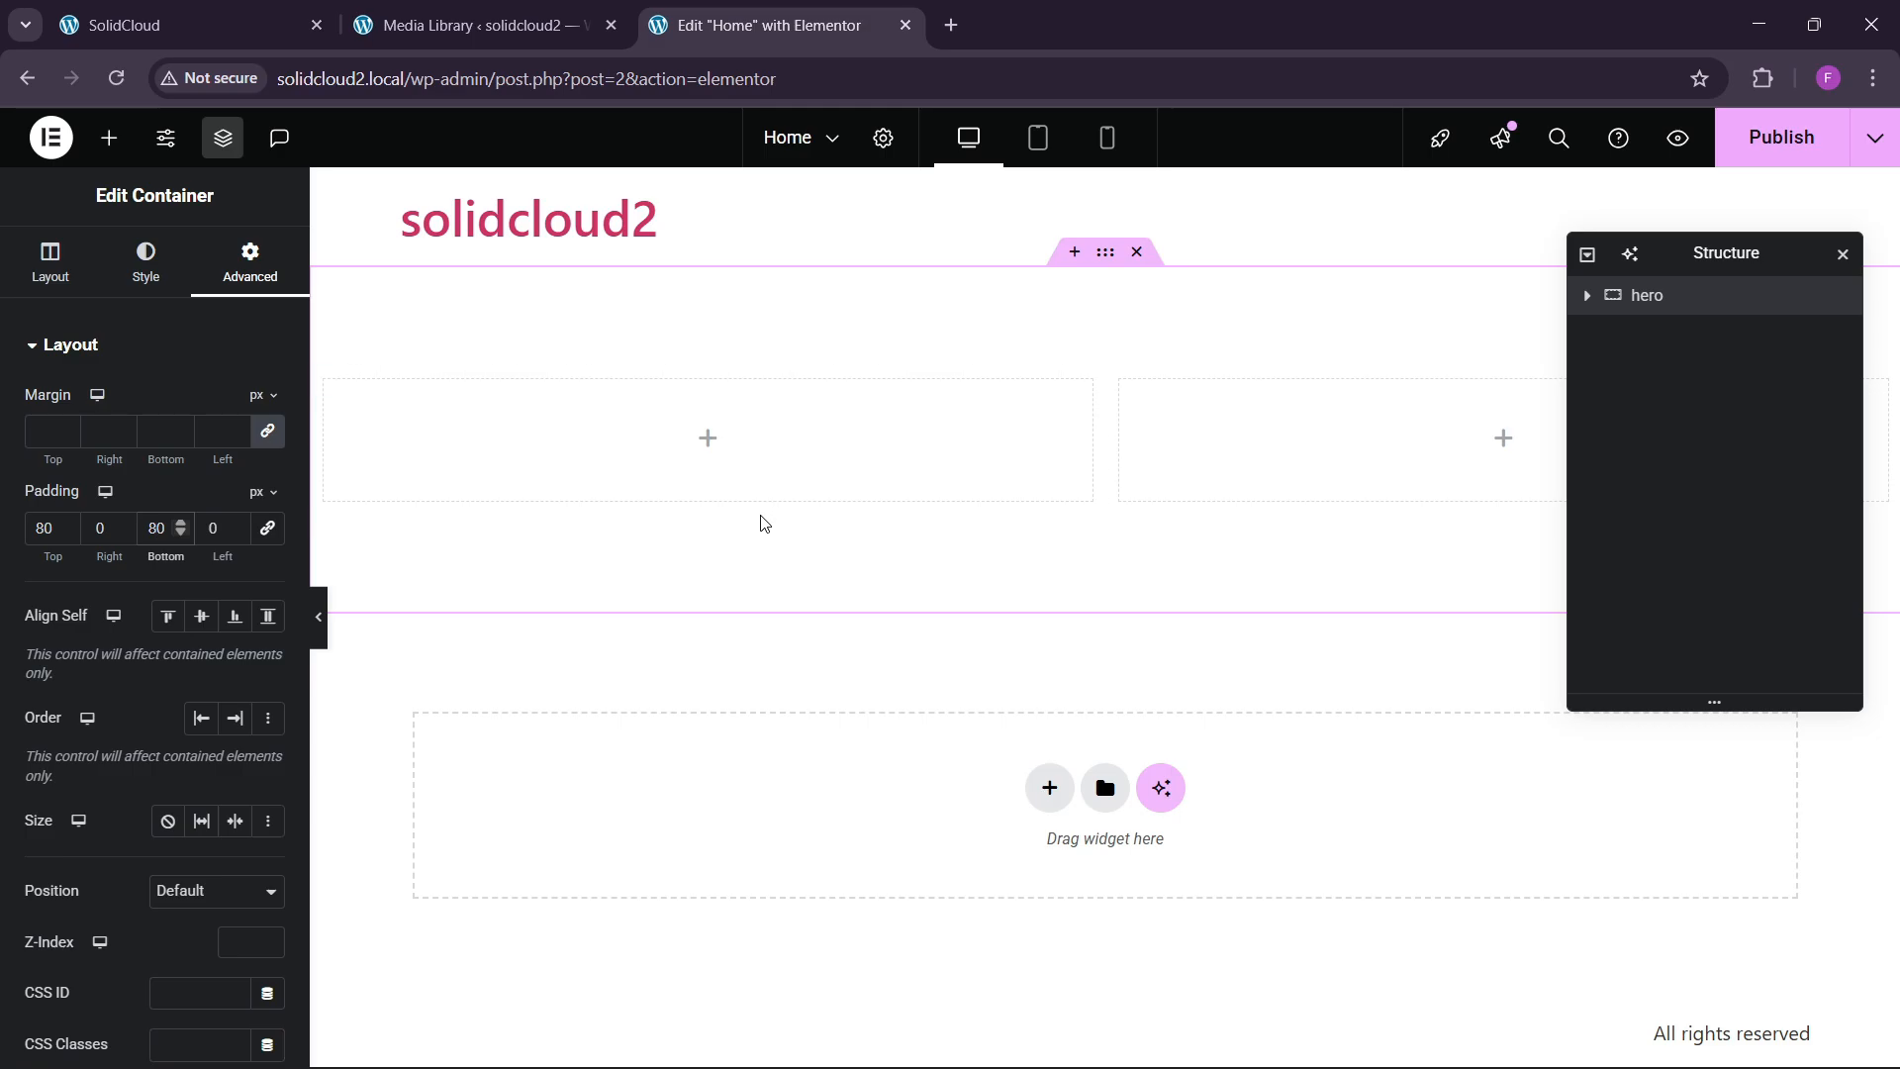
Inspect the spacing settings of the hero's two inner containers.
{"action": "left_click", "coordinate": [1593, 299]}
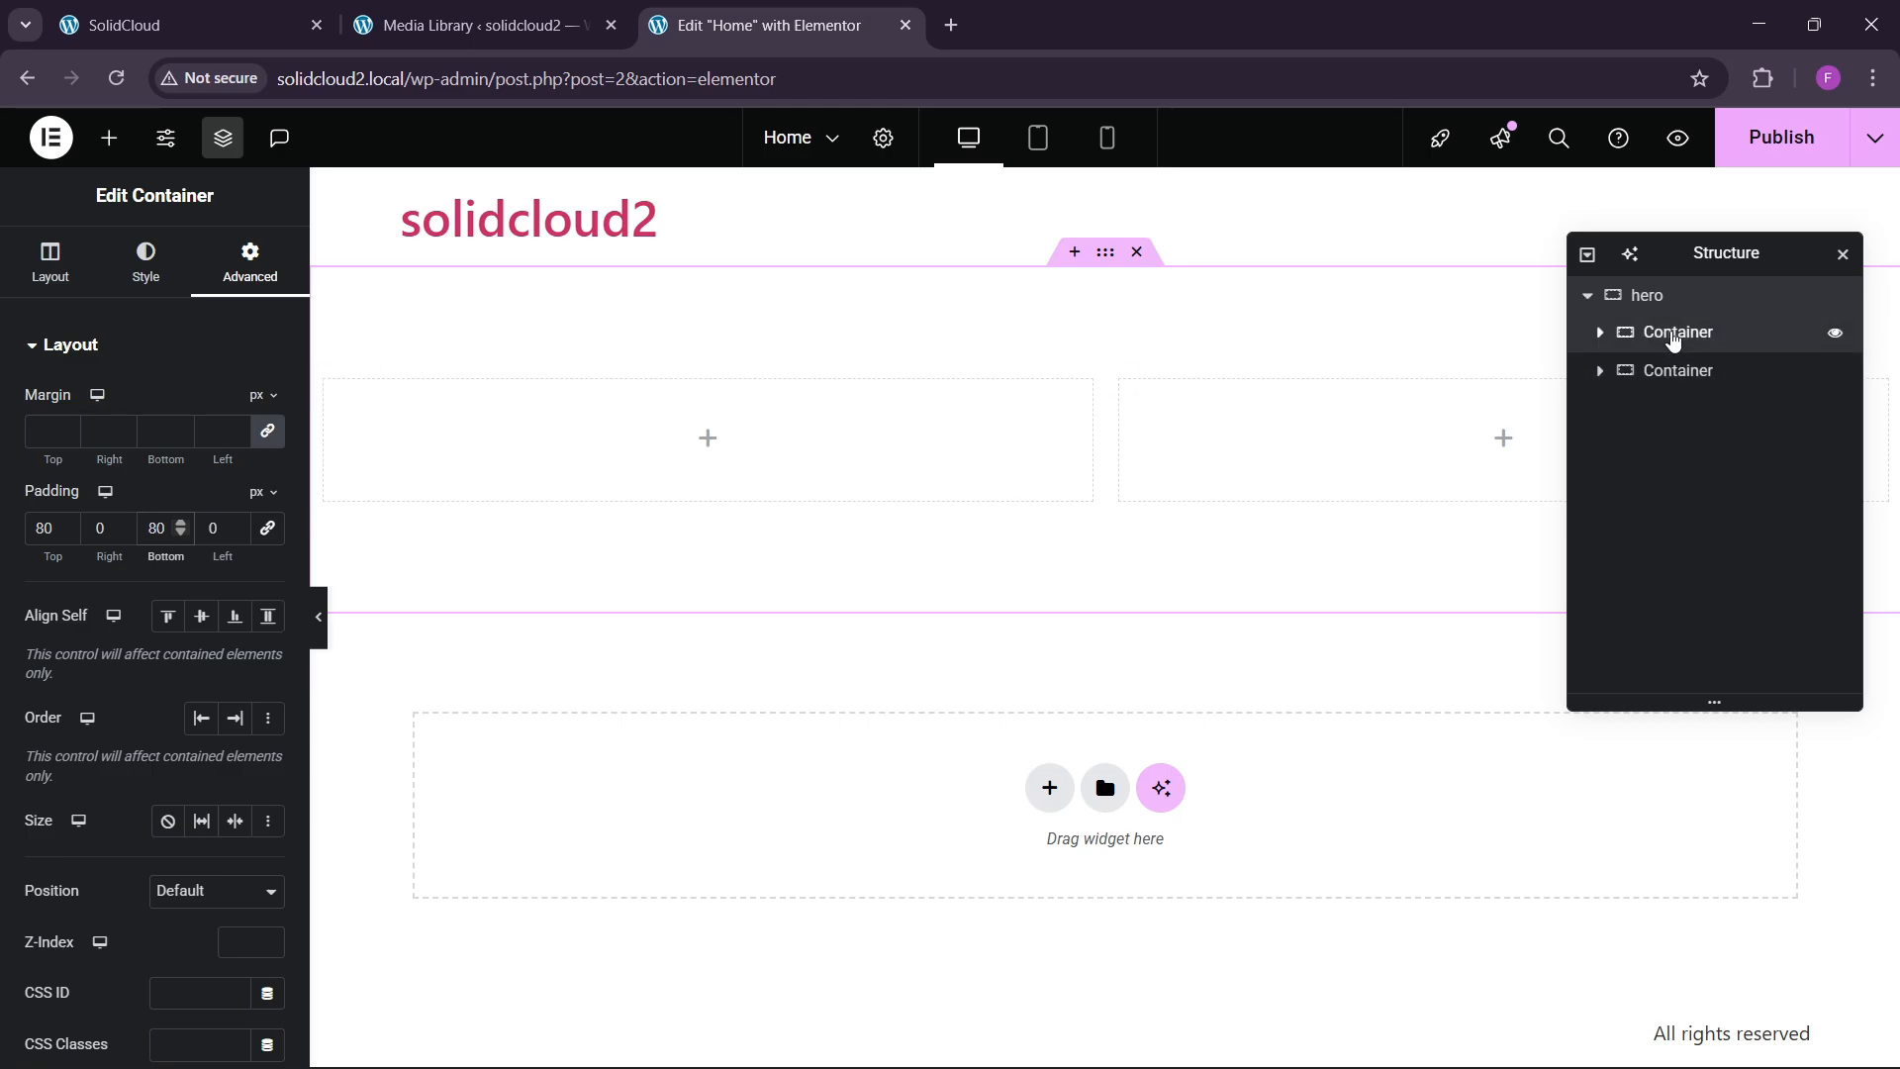
{"action": "left_click", "coordinate": [1671, 332]}
{"action": "left_click", "coordinate": [250, 262]}
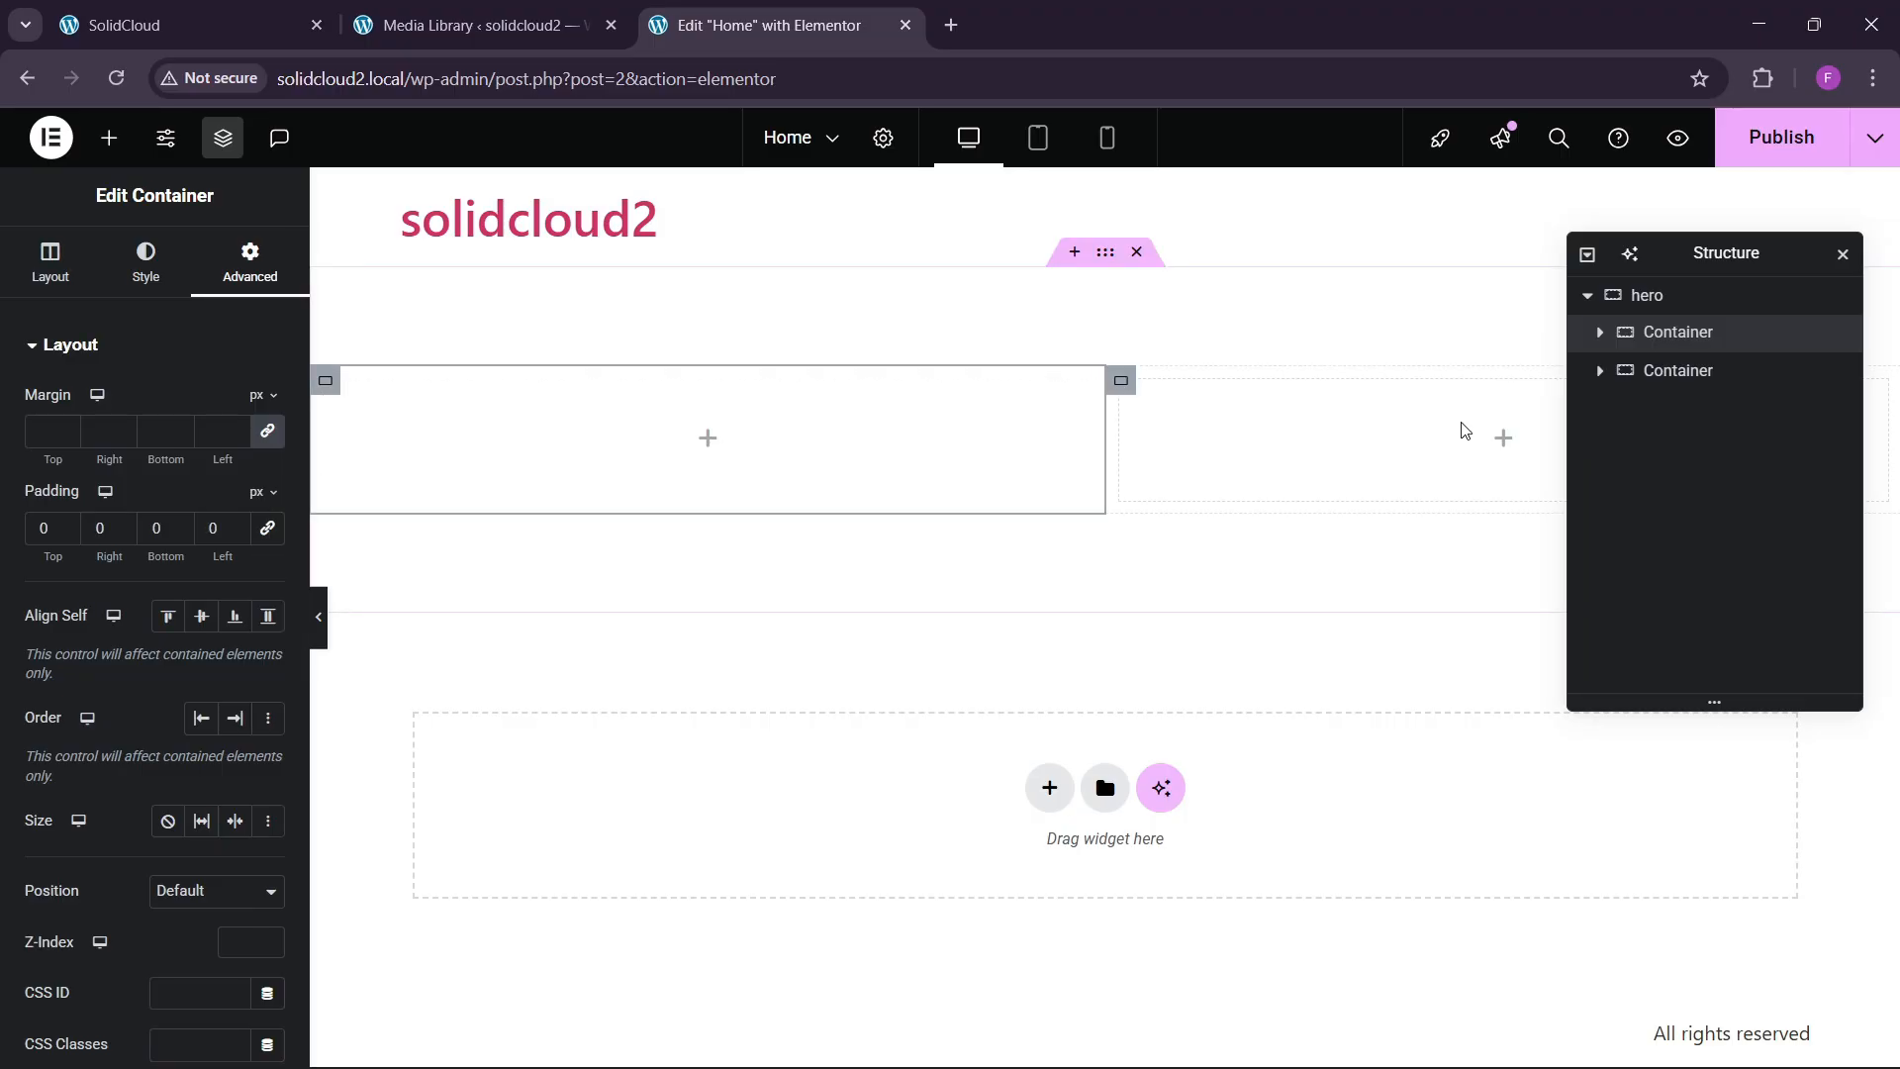
{"action": "left_click", "coordinate": [1672, 370]}
{"action": "left_click", "coordinate": [249, 262]}
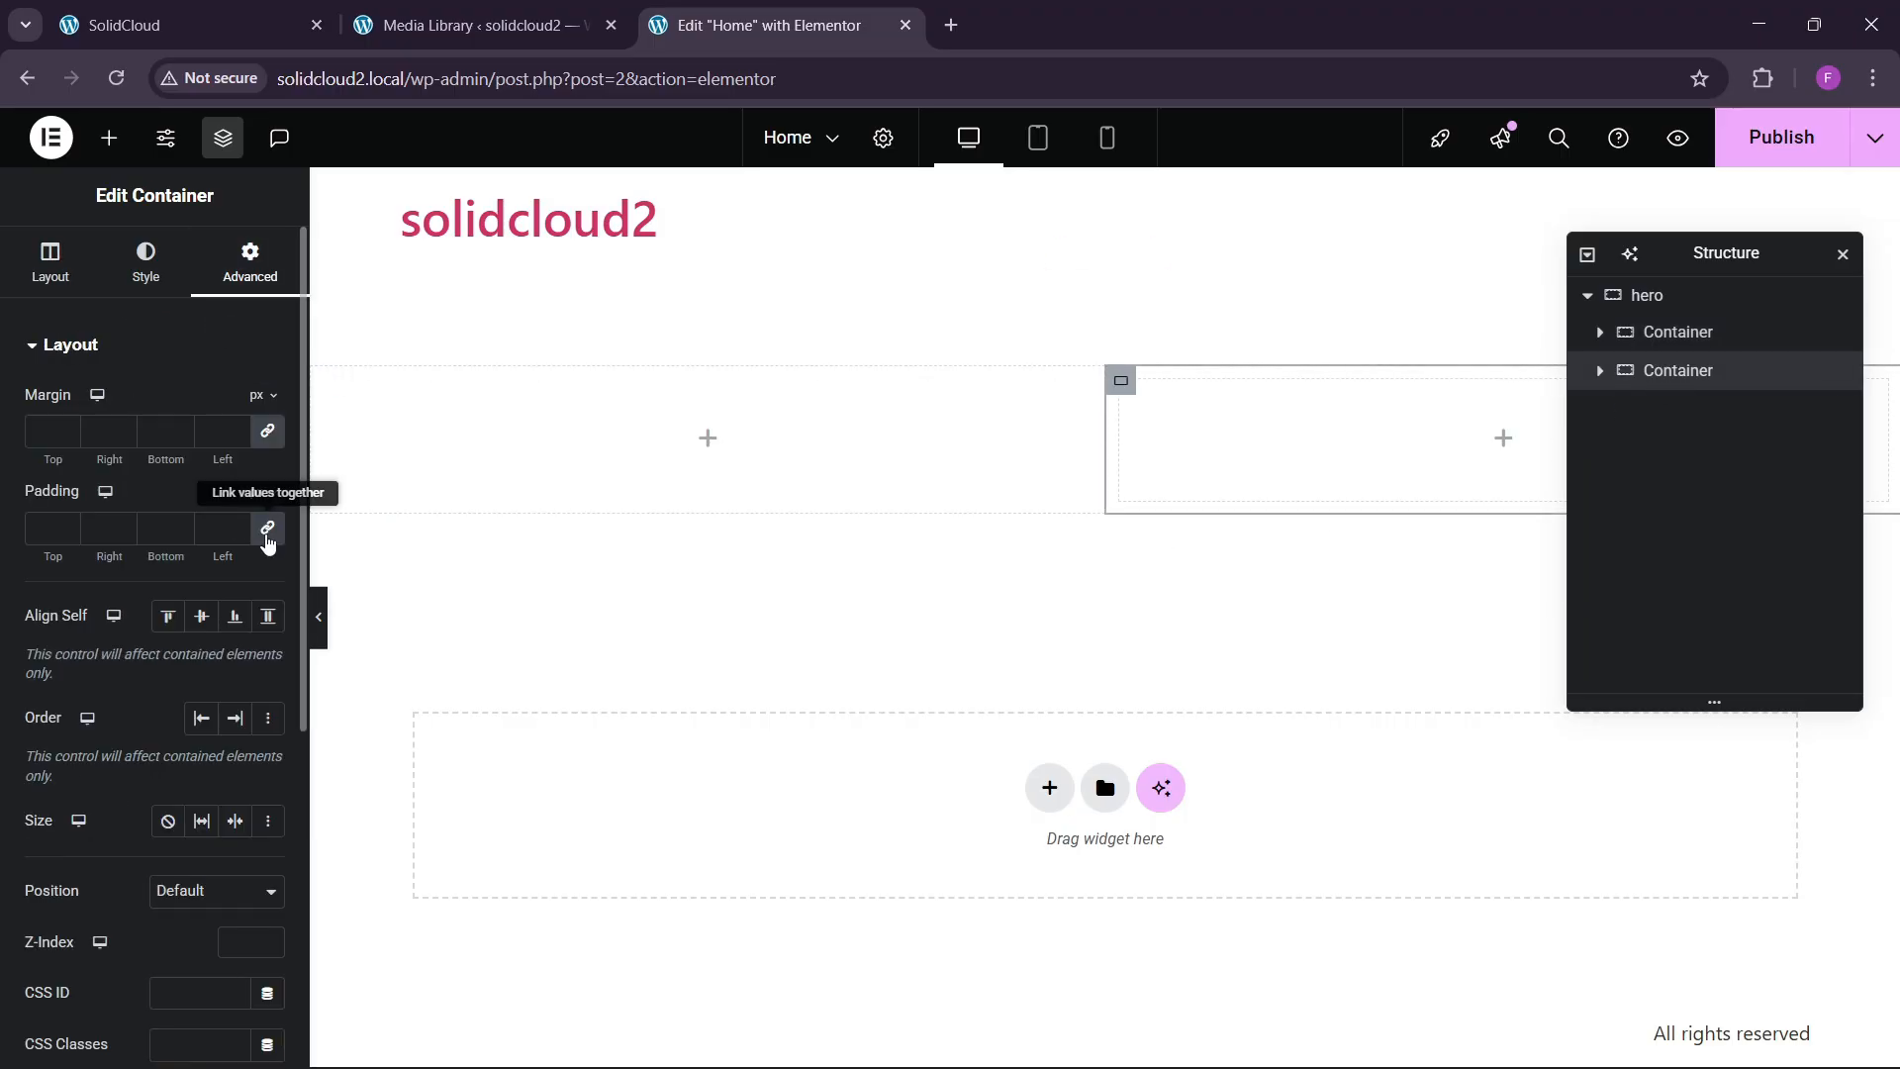
Drop an Image widget into the hero's right column.
{"action": "left_click", "coordinate": [109, 138]}
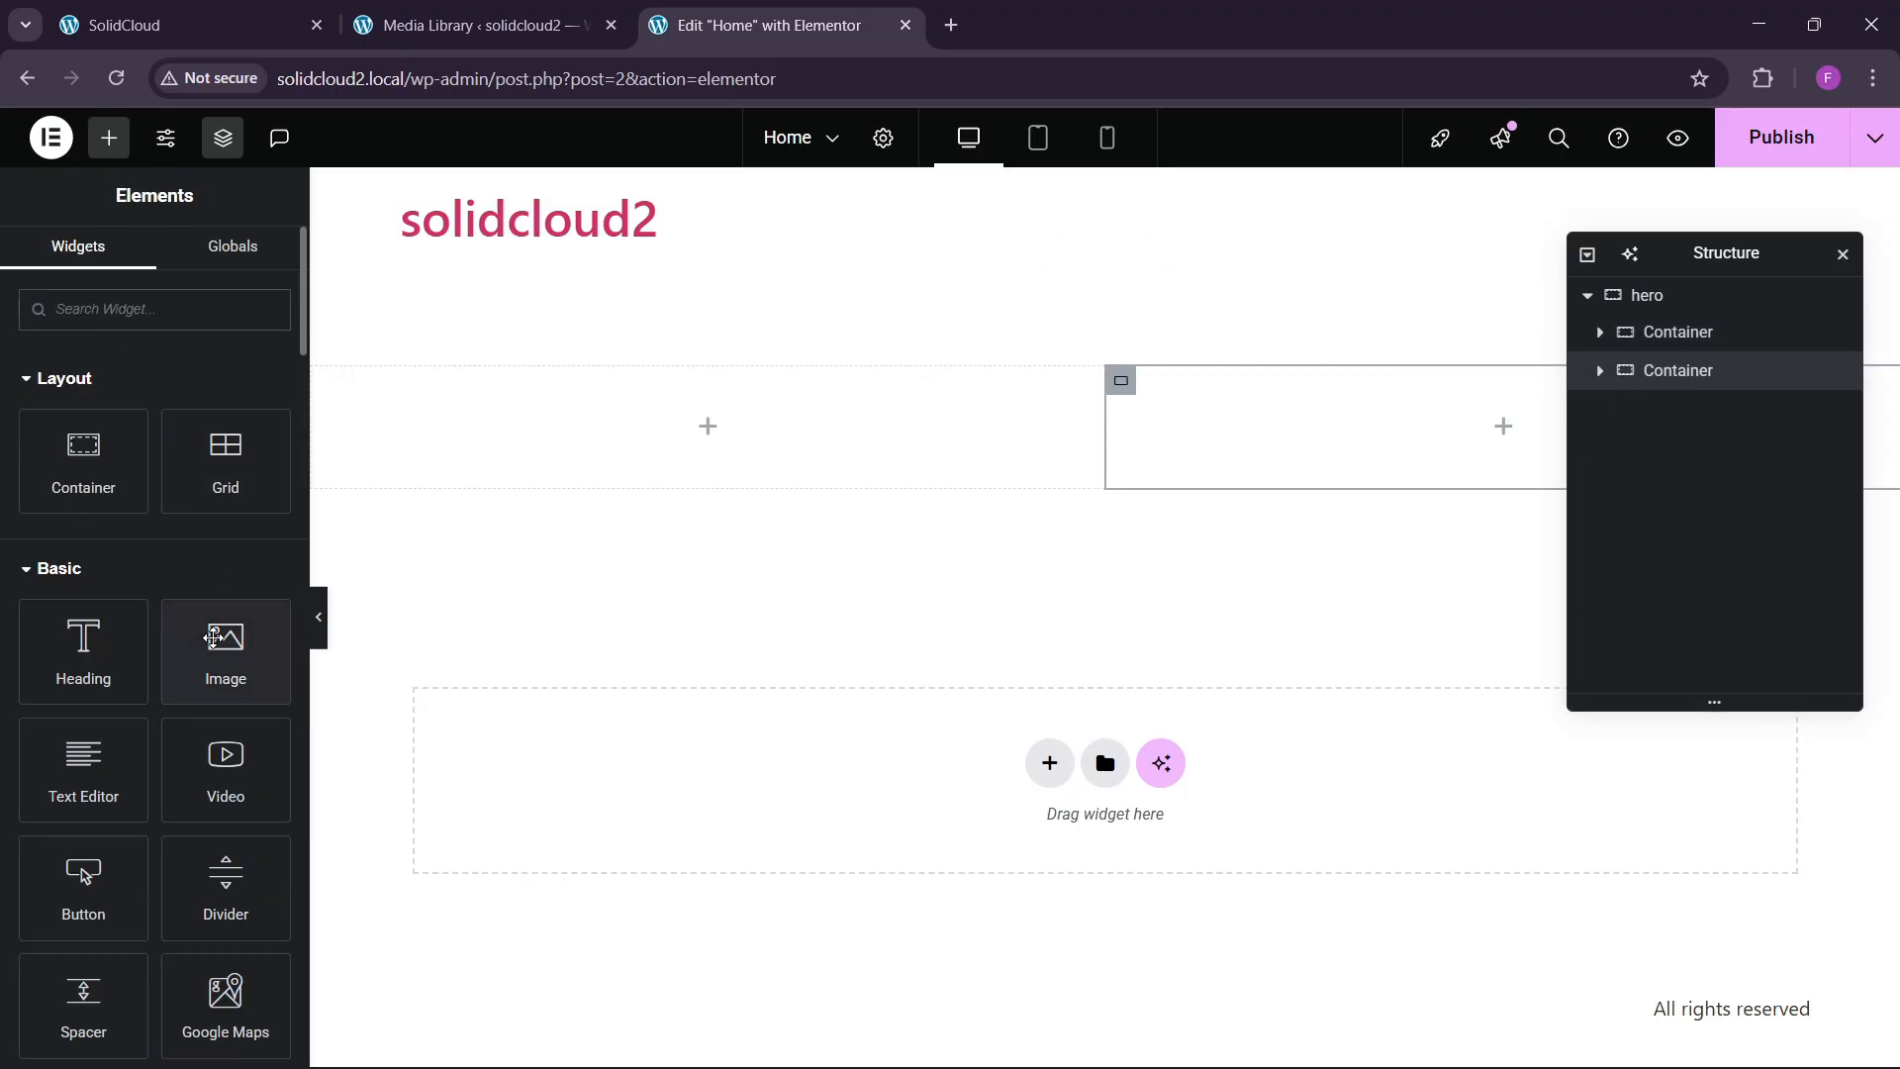
{"action": "left_click_drag", "start_coordinate": [225, 645], "coordinate": [1246, 408]}
{"action": "left_click", "coordinate": [241, 8]}
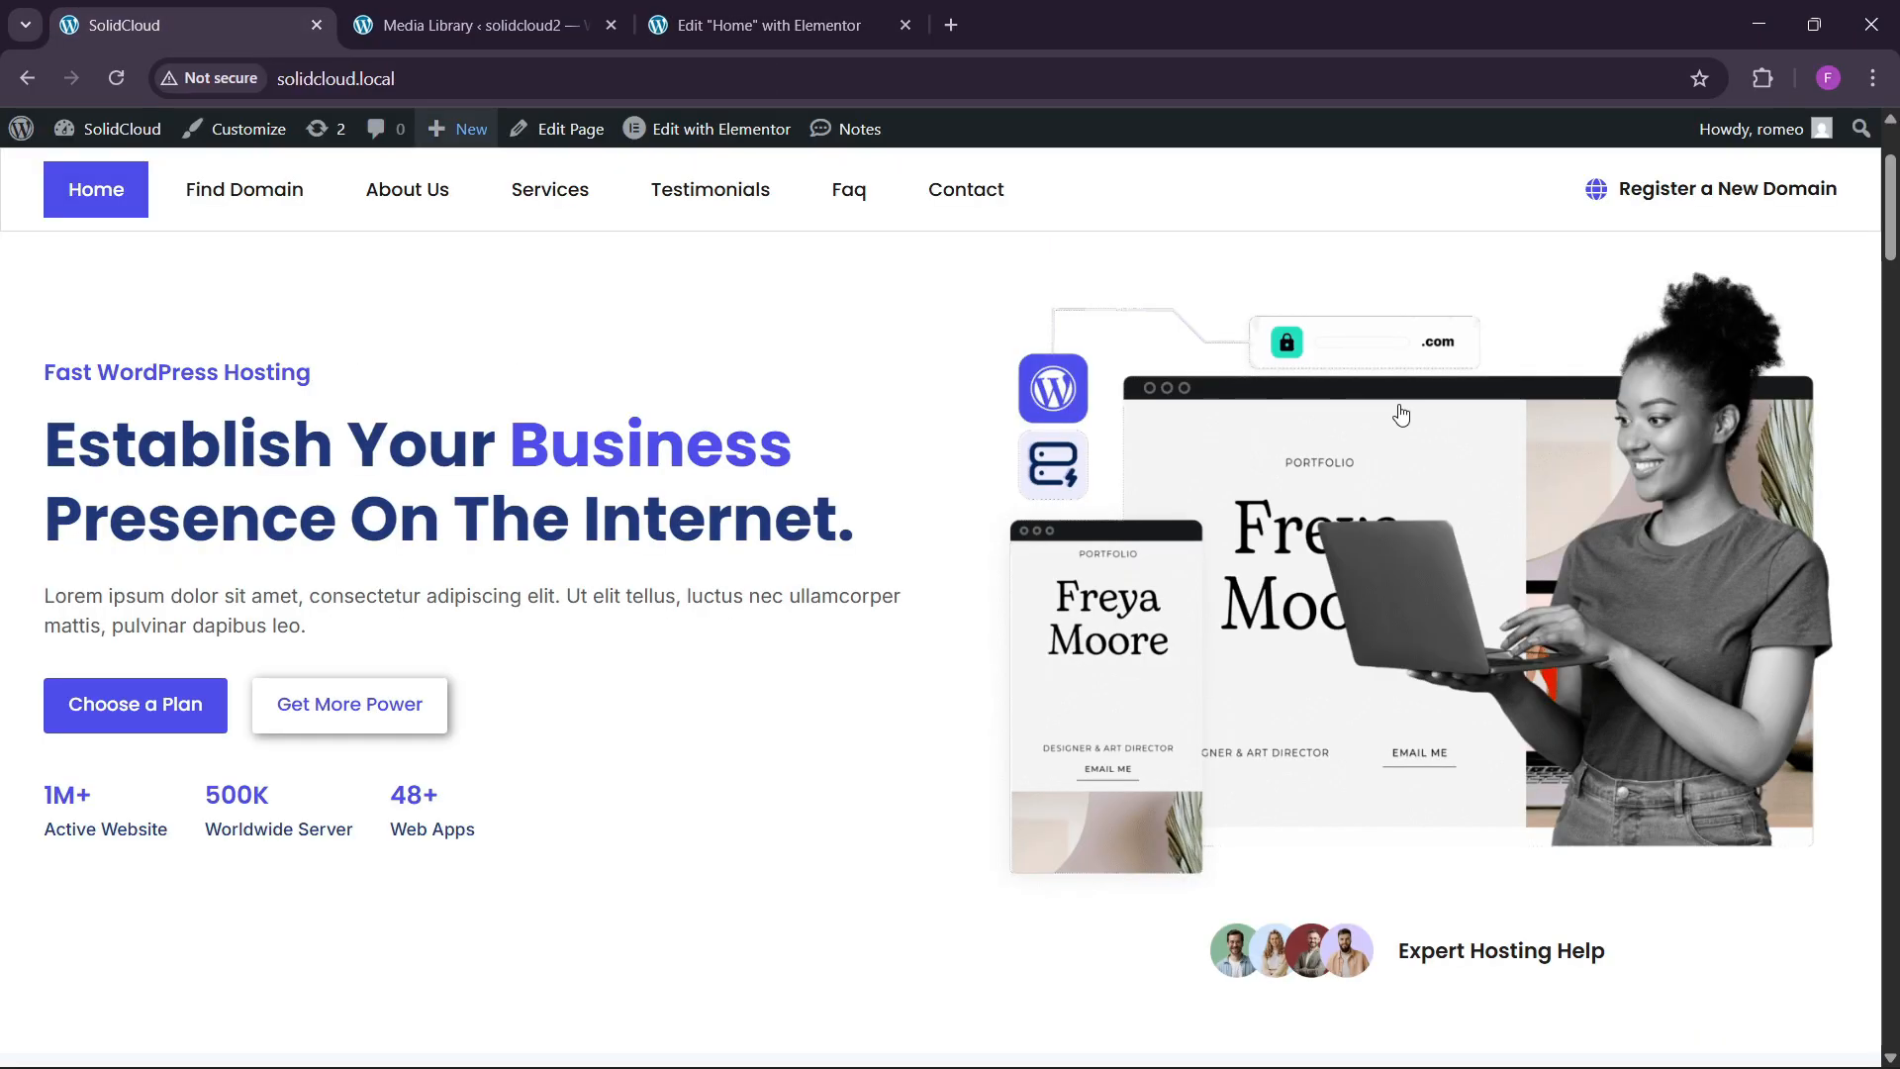
{"action": "left_click", "coordinate": [762, 25]}
Insert home-1.png from the Media Library into the Image widget.
{"action": "left_click", "coordinate": [100, 516]}
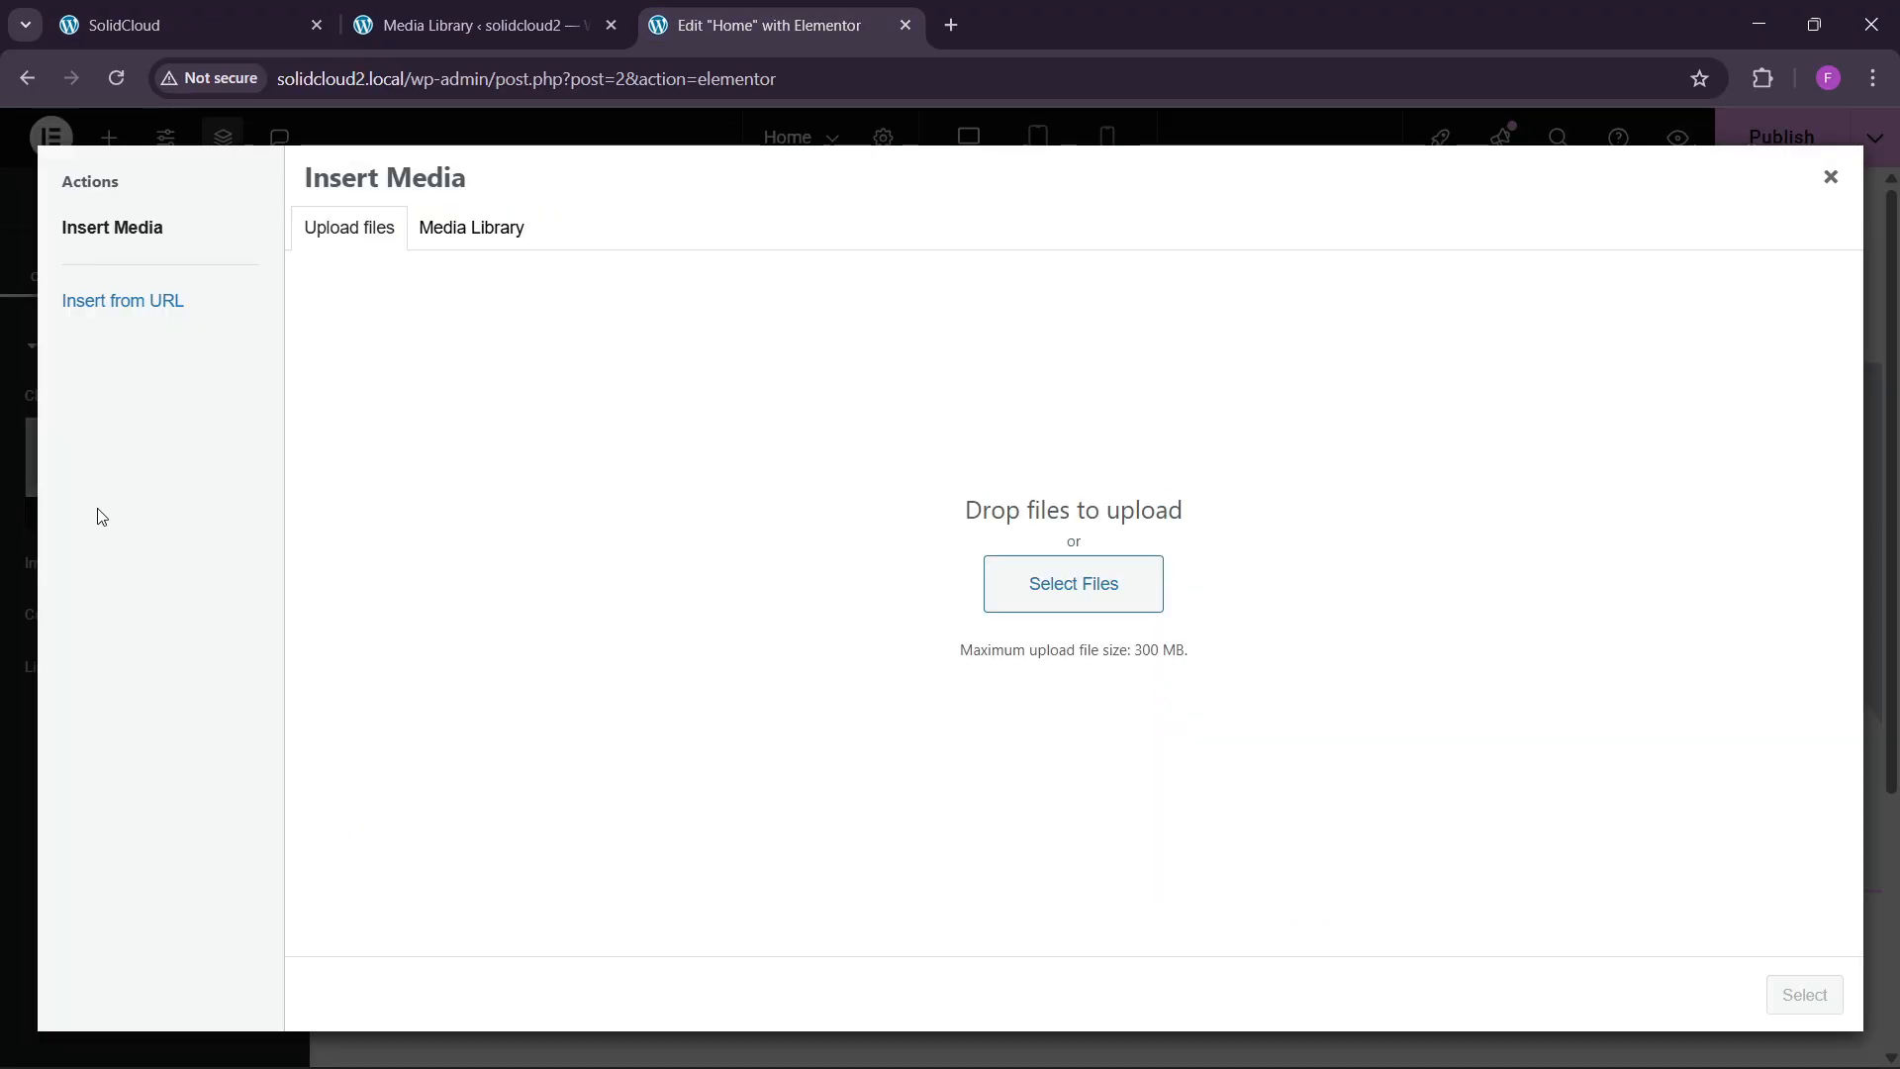
{"action": "left_click", "coordinate": [441, 230]}
{"action": "left_click", "coordinate": [586, 437]}
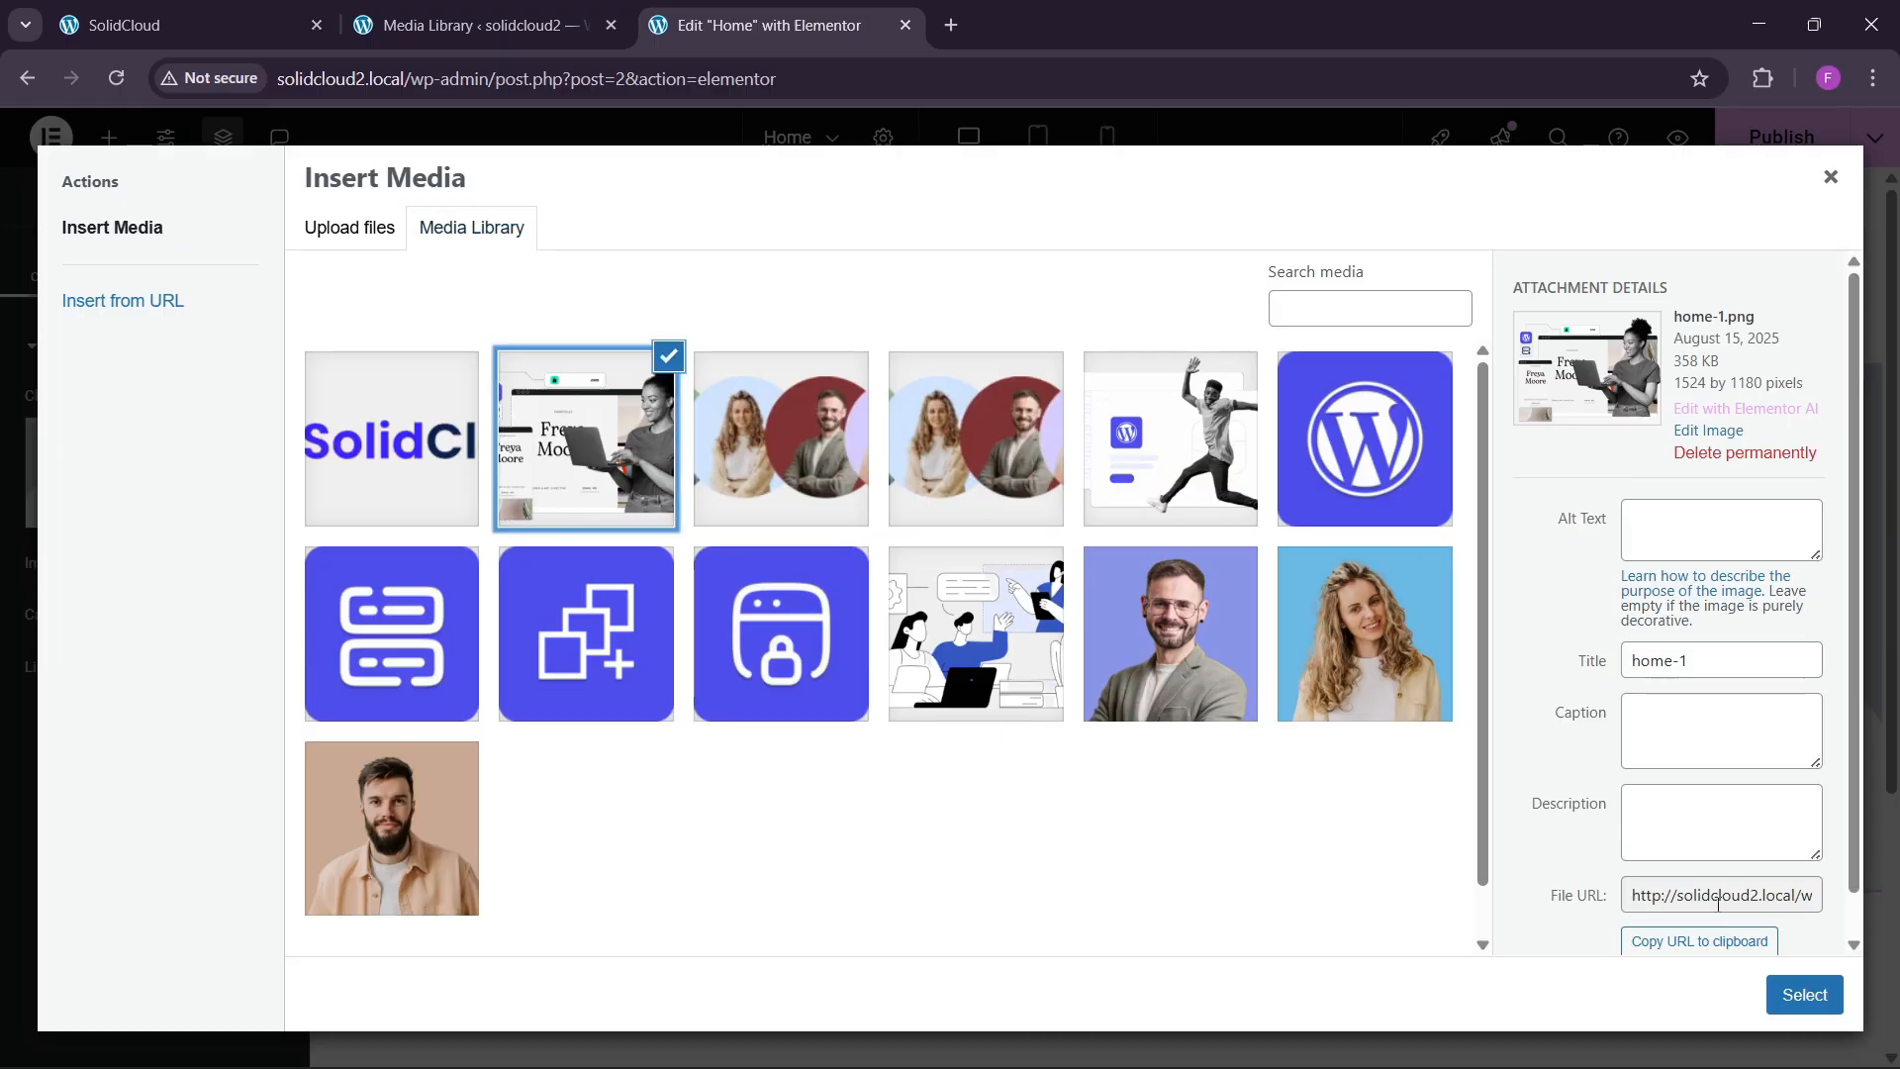
{"action": "left_click", "coordinate": [1805, 995]}
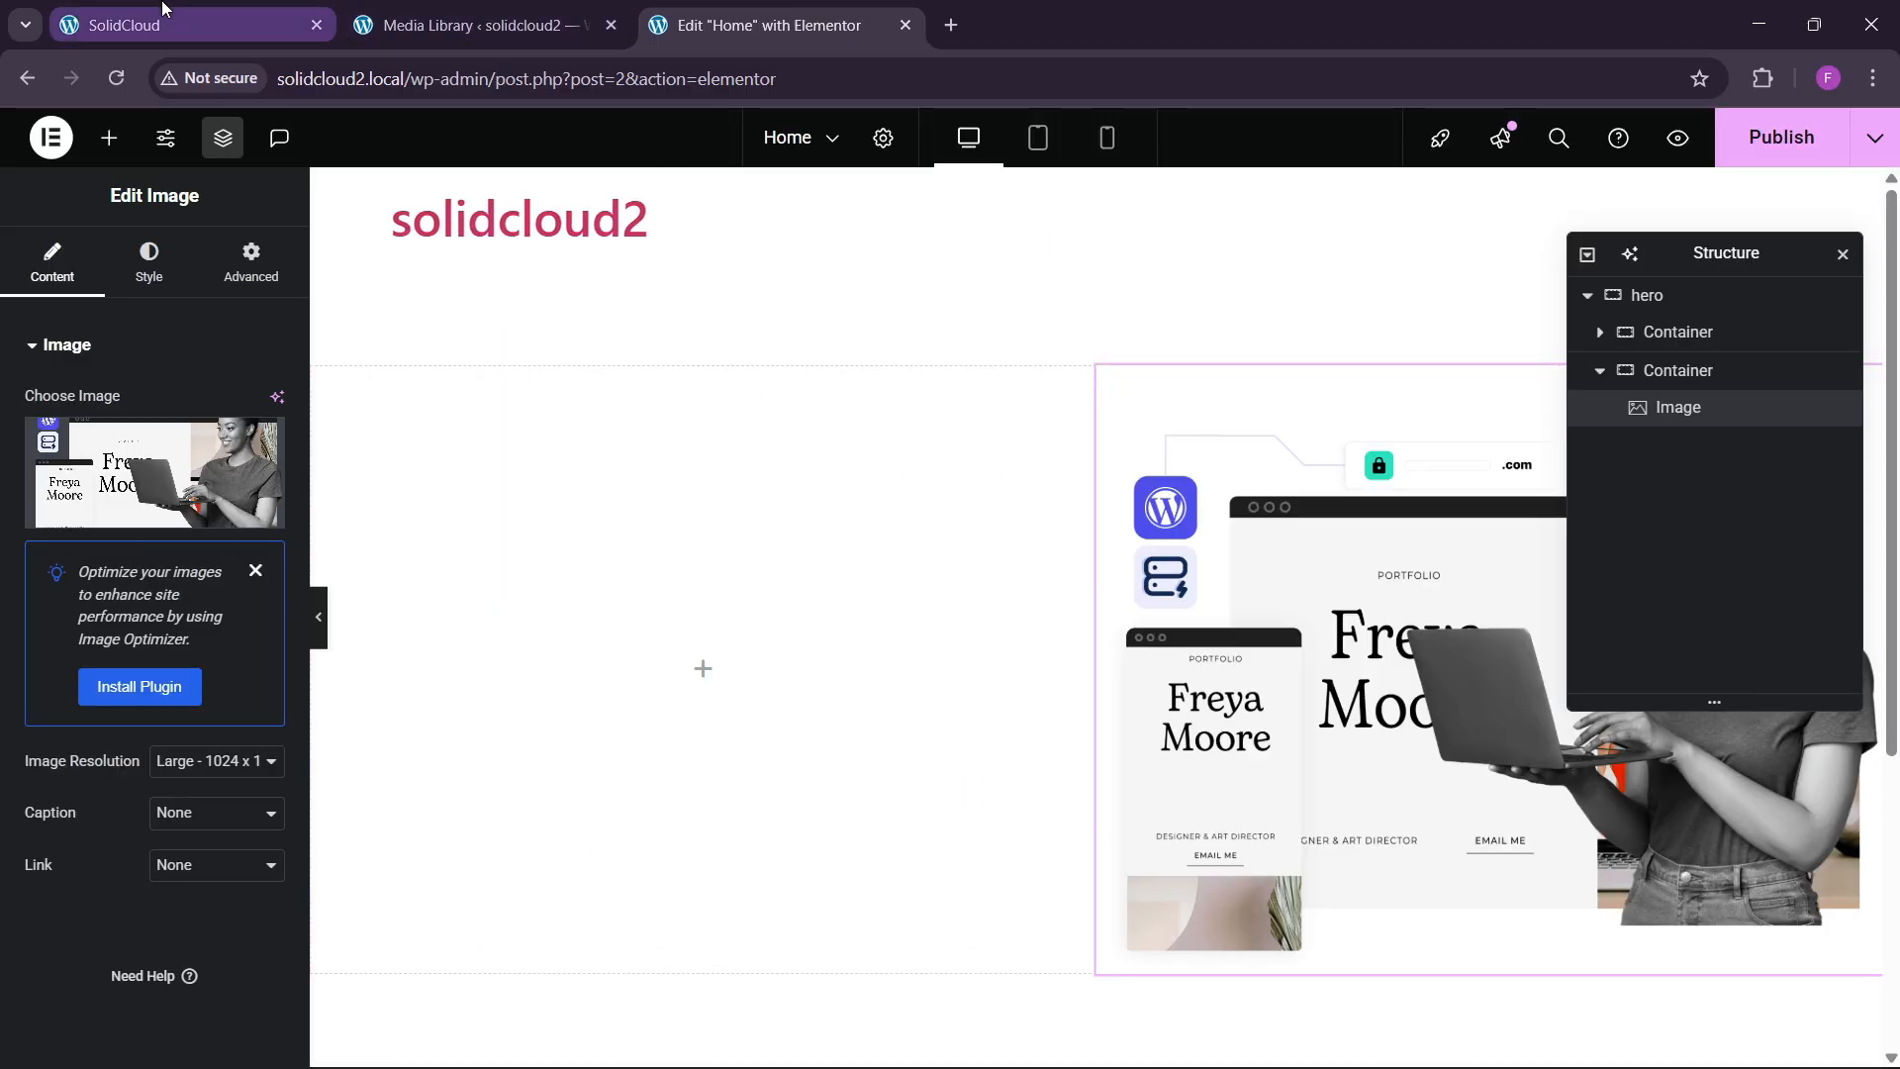
{"action": "left_click", "coordinate": [238, 15]}
{"action": "left_click", "coordinate": [644, 10]}
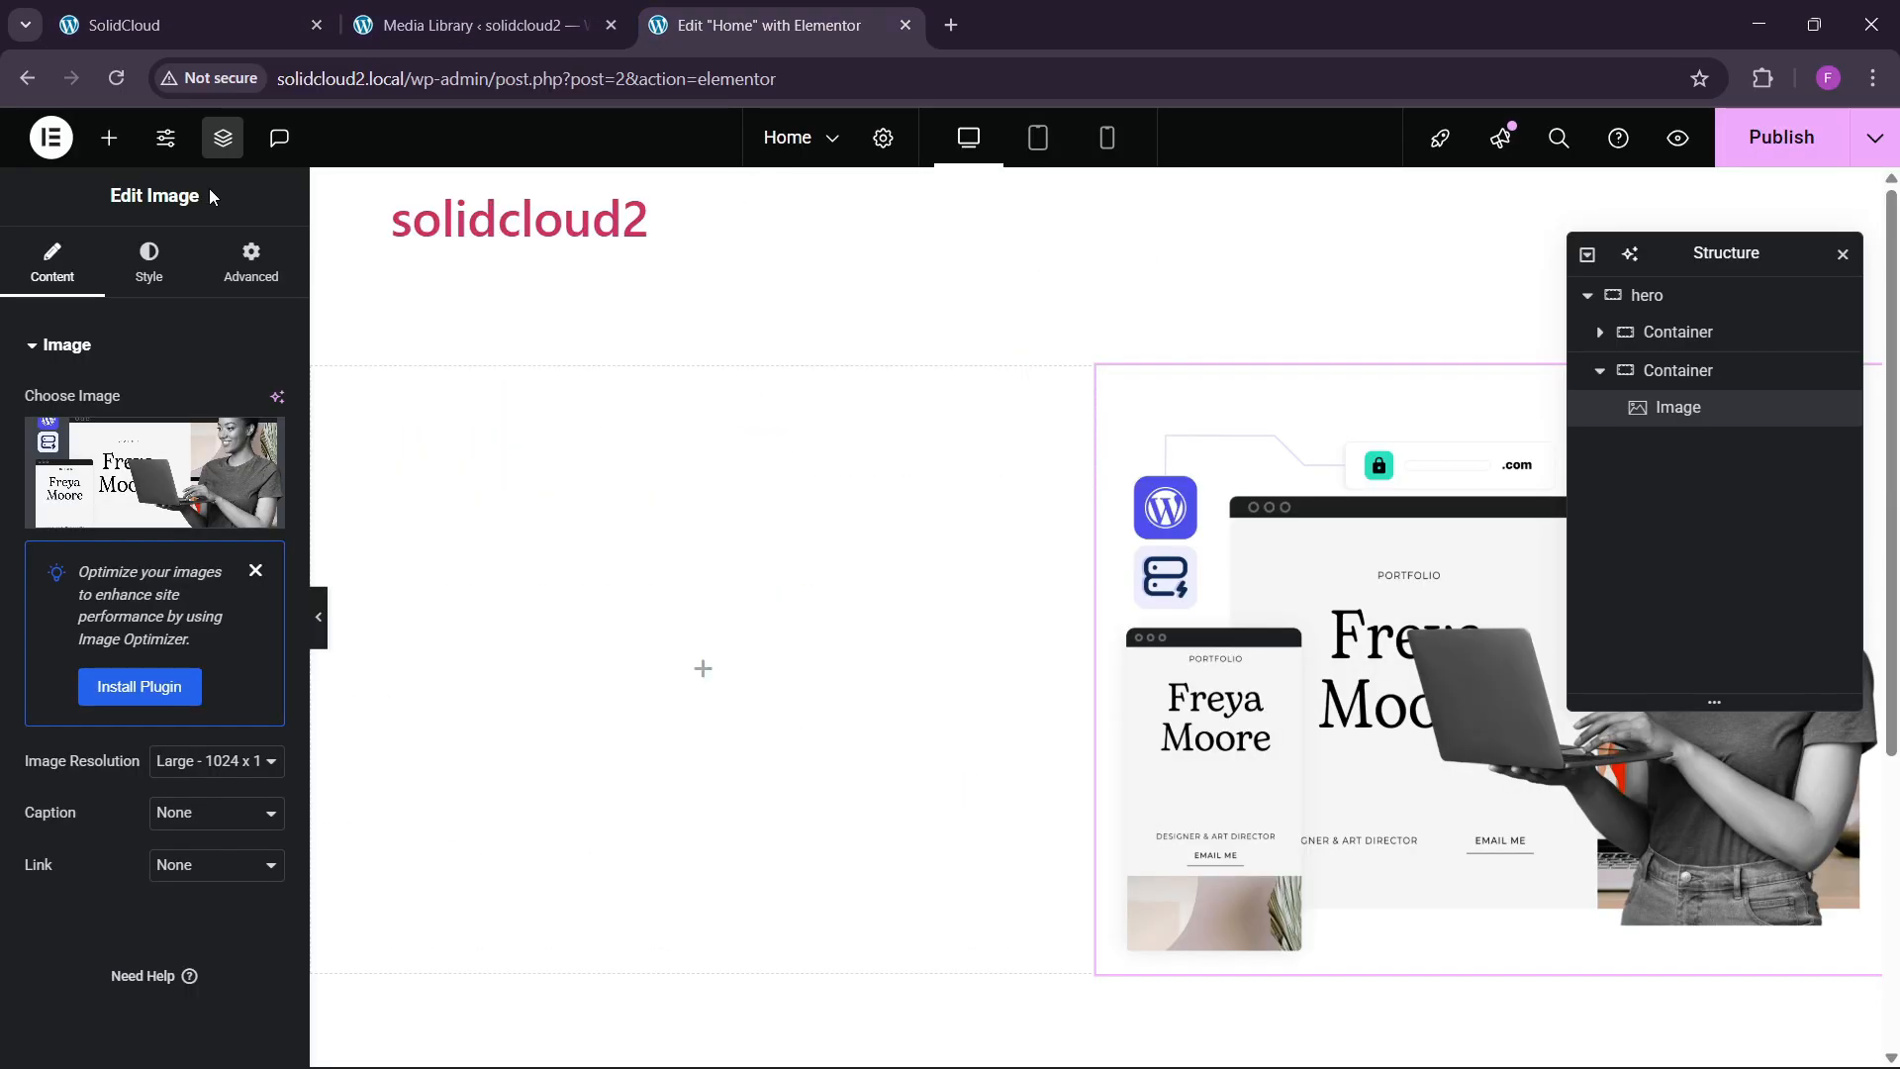
{"action": "left_click", "coordinate": [109, 137]}
Add two Heading widgets and paste 'Fast WordPress Hosting' from the live site into the first.
{"action": "left_click_drag", "start_coordinate": [107, 665], "coordinate": [628, 712]}
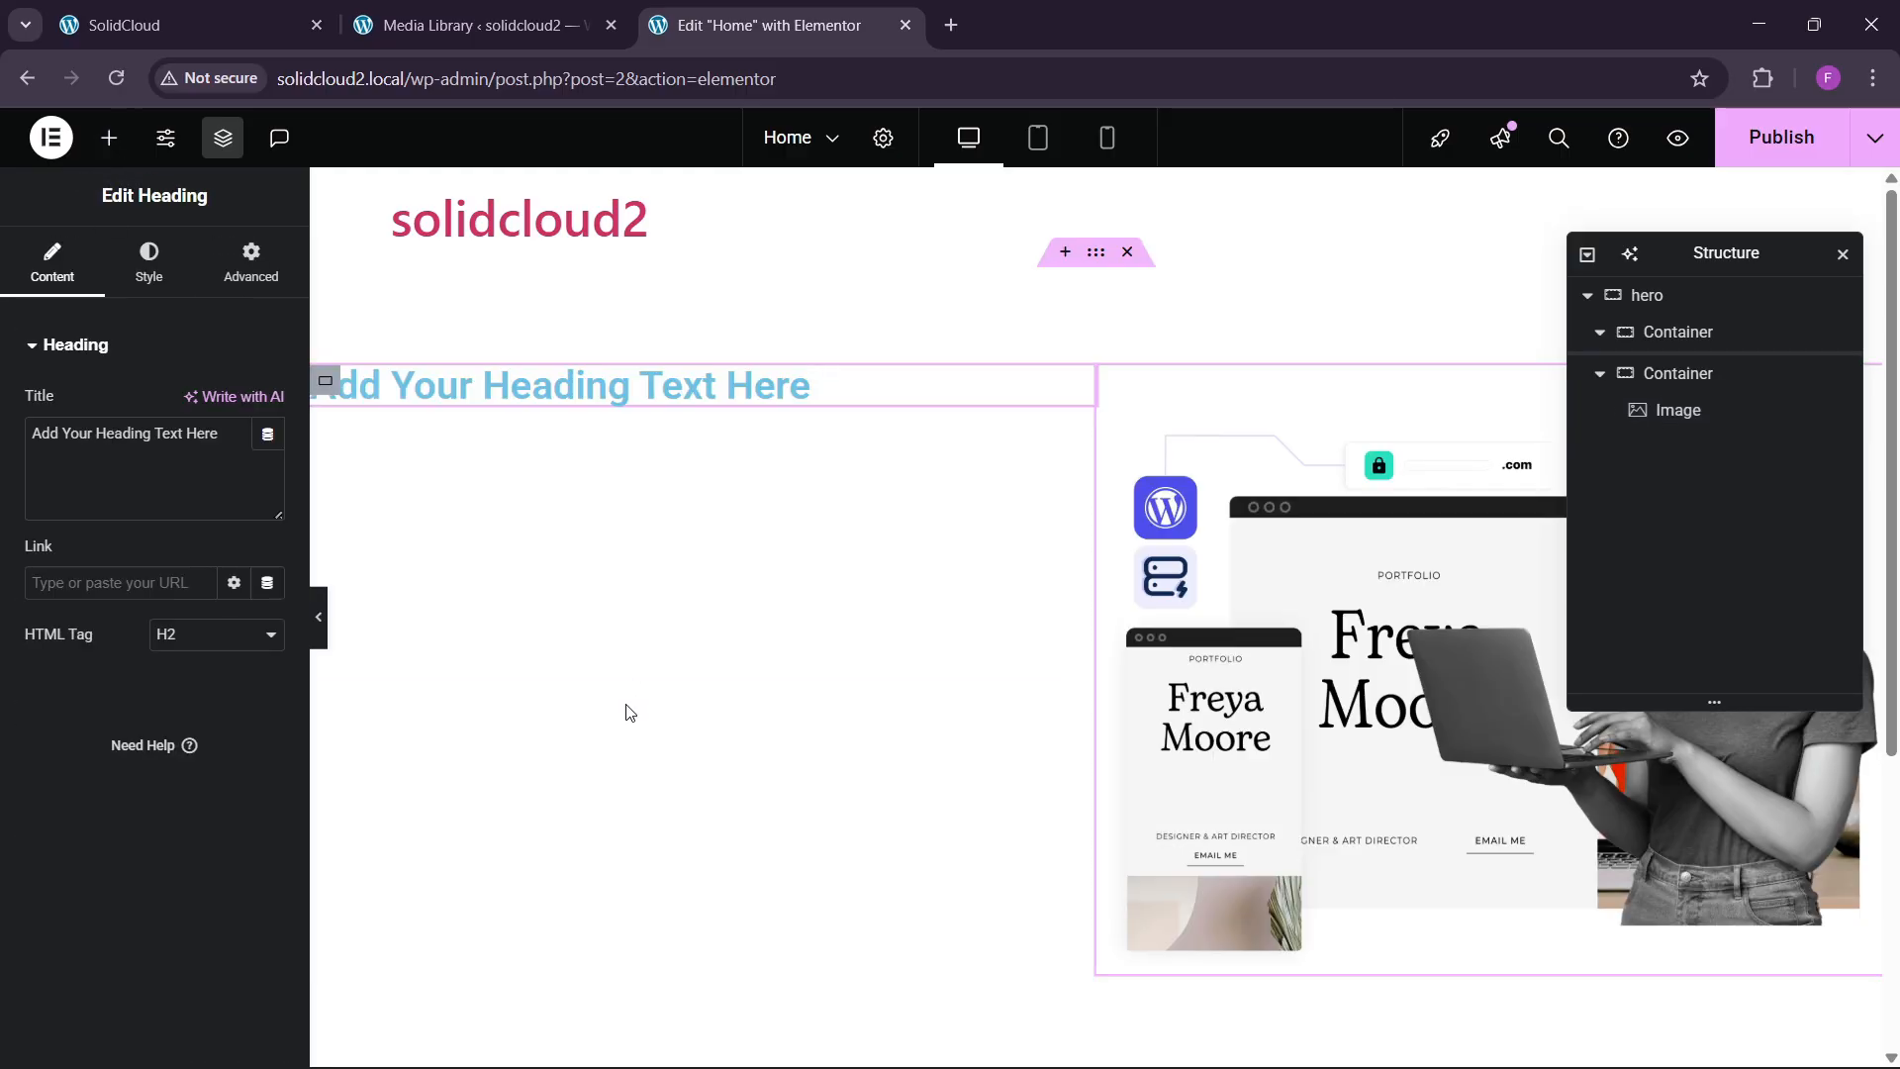
{"action": "right_click", "coordinate": [510, 394]}
{"action": "left_click", "coordinate": [581, 469]}
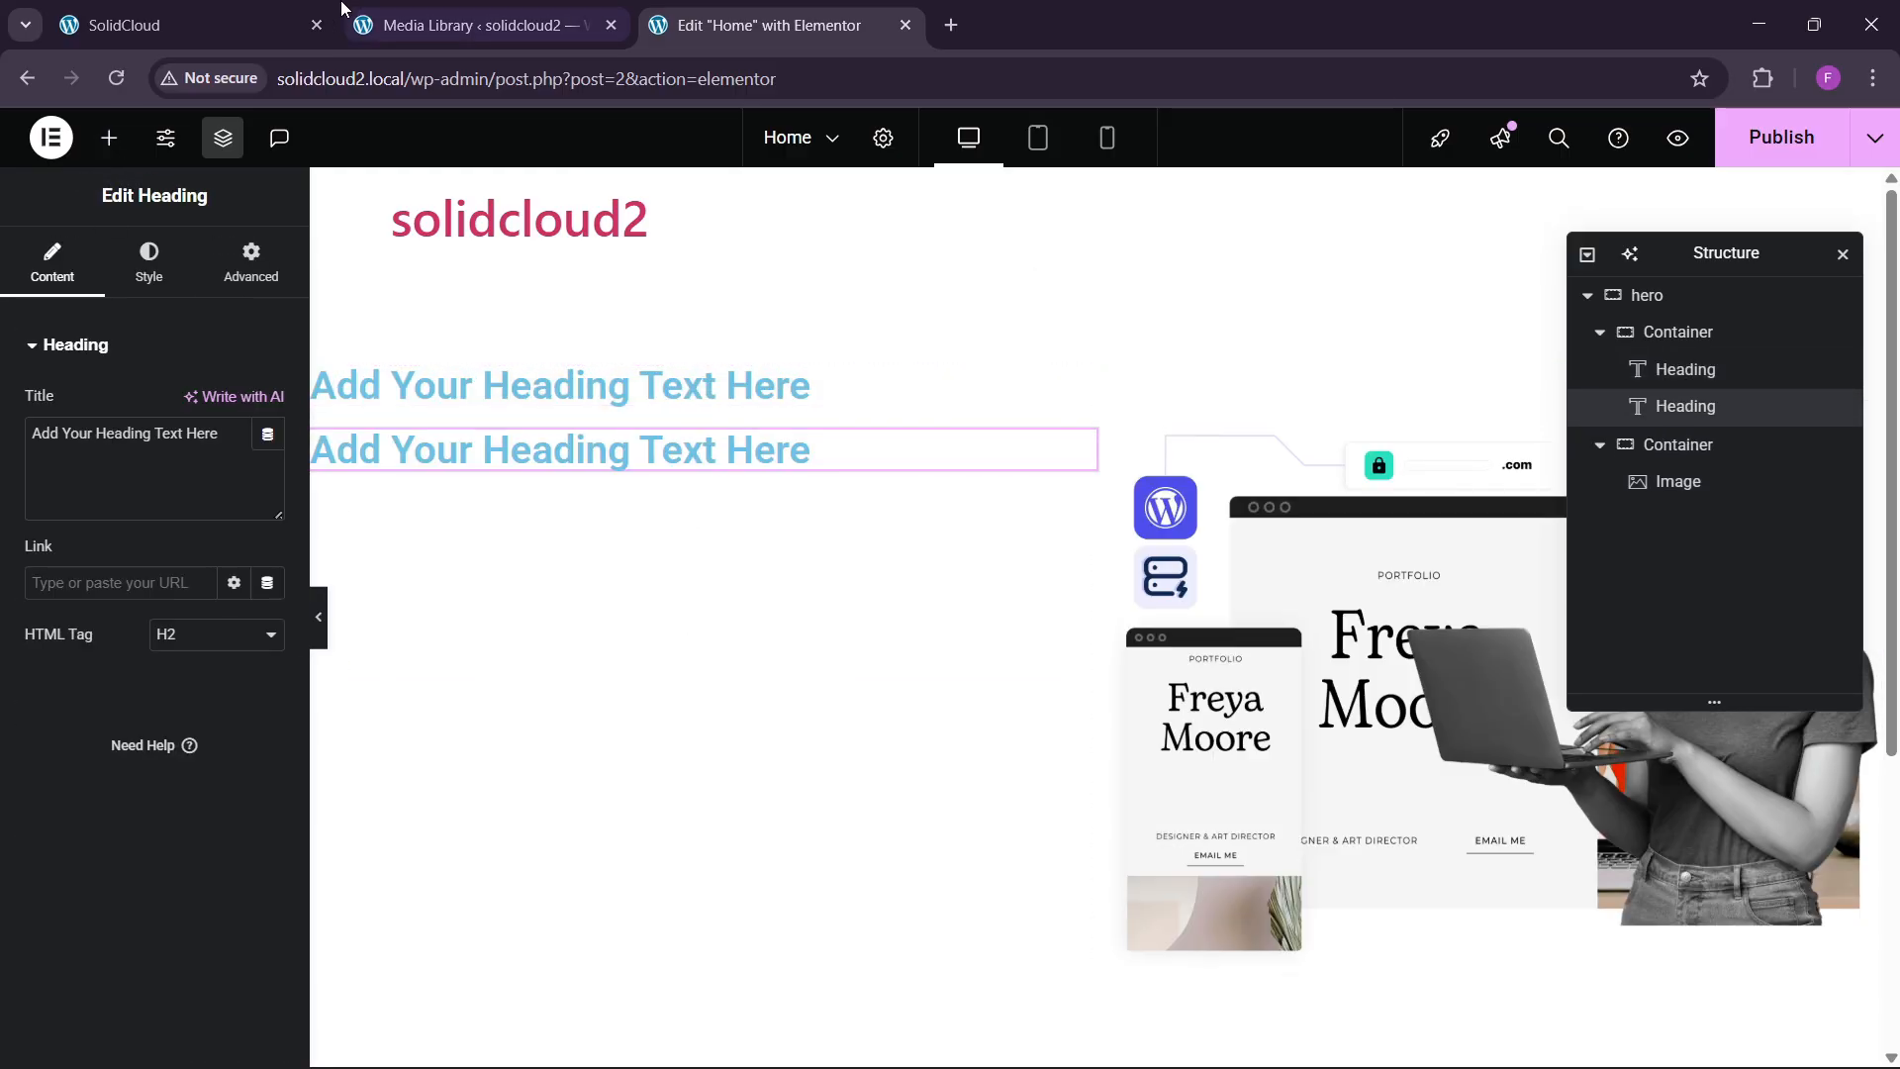
{"action": "left_click", "coordinate": [188, 25]}
{"action": "left_click_drag", "start_coordinate": [39, 384], "coordinate": [315, 377]}
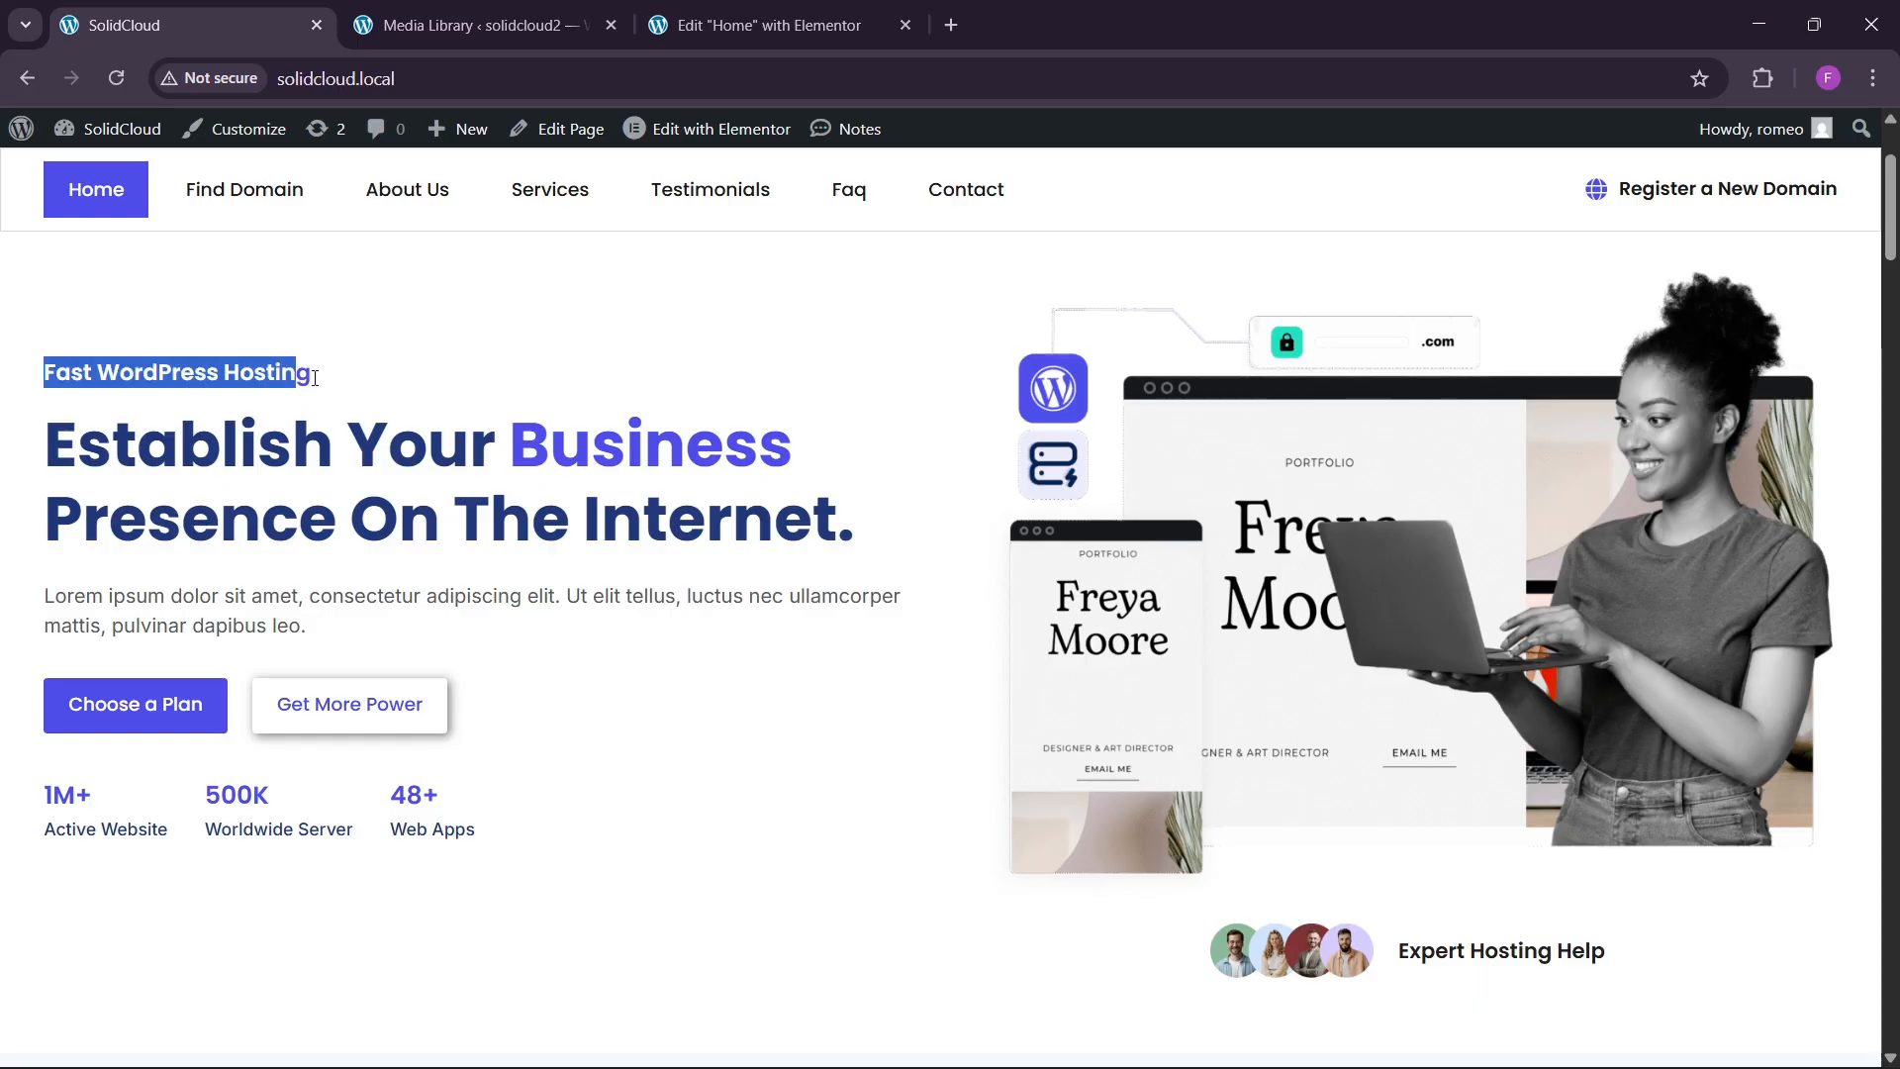
{"action": "left_click", "coordinate": [859, 12]}
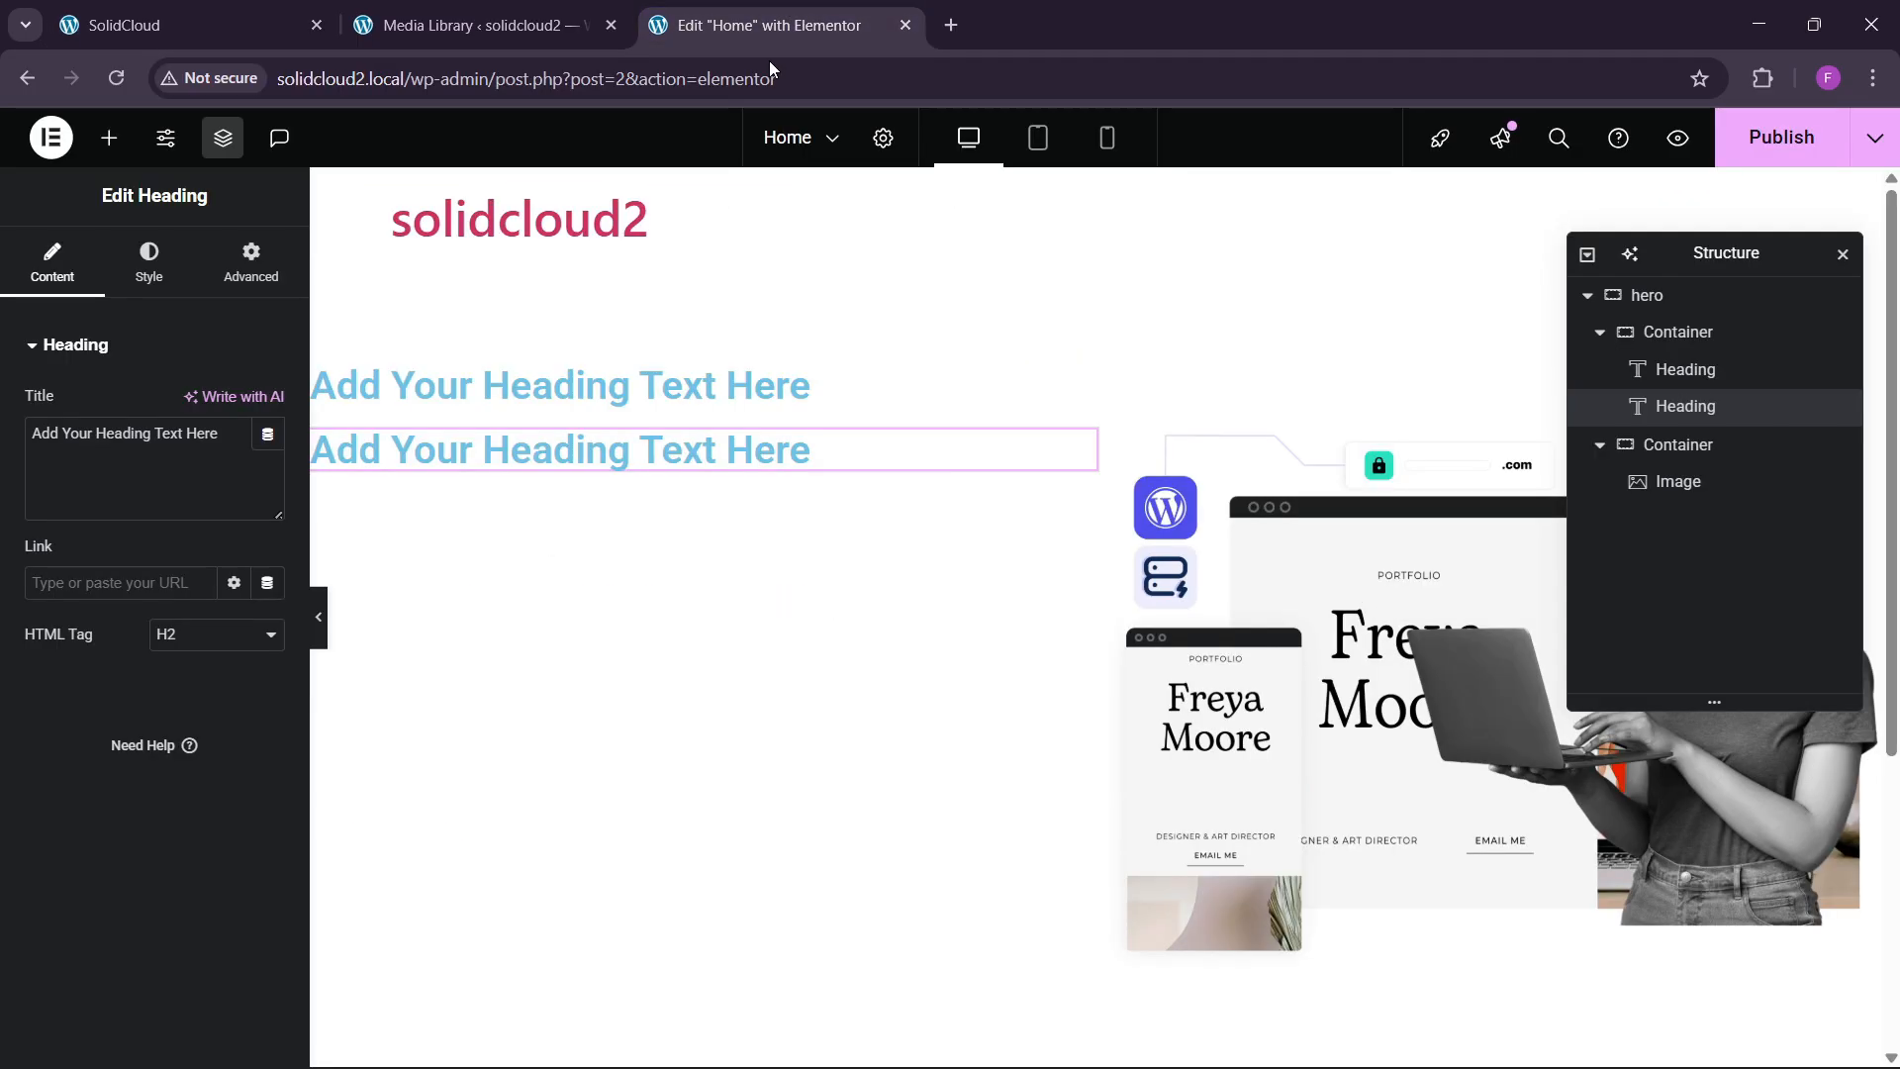
{"action": "left_click", "coordinate": [525, 384]}
{"action": "left_click", "coordinate": [188, 435]}
{"action": "key", "text": "ctrl+a"}
{"action": "type", "text": "Fast WordPress Hosting"}
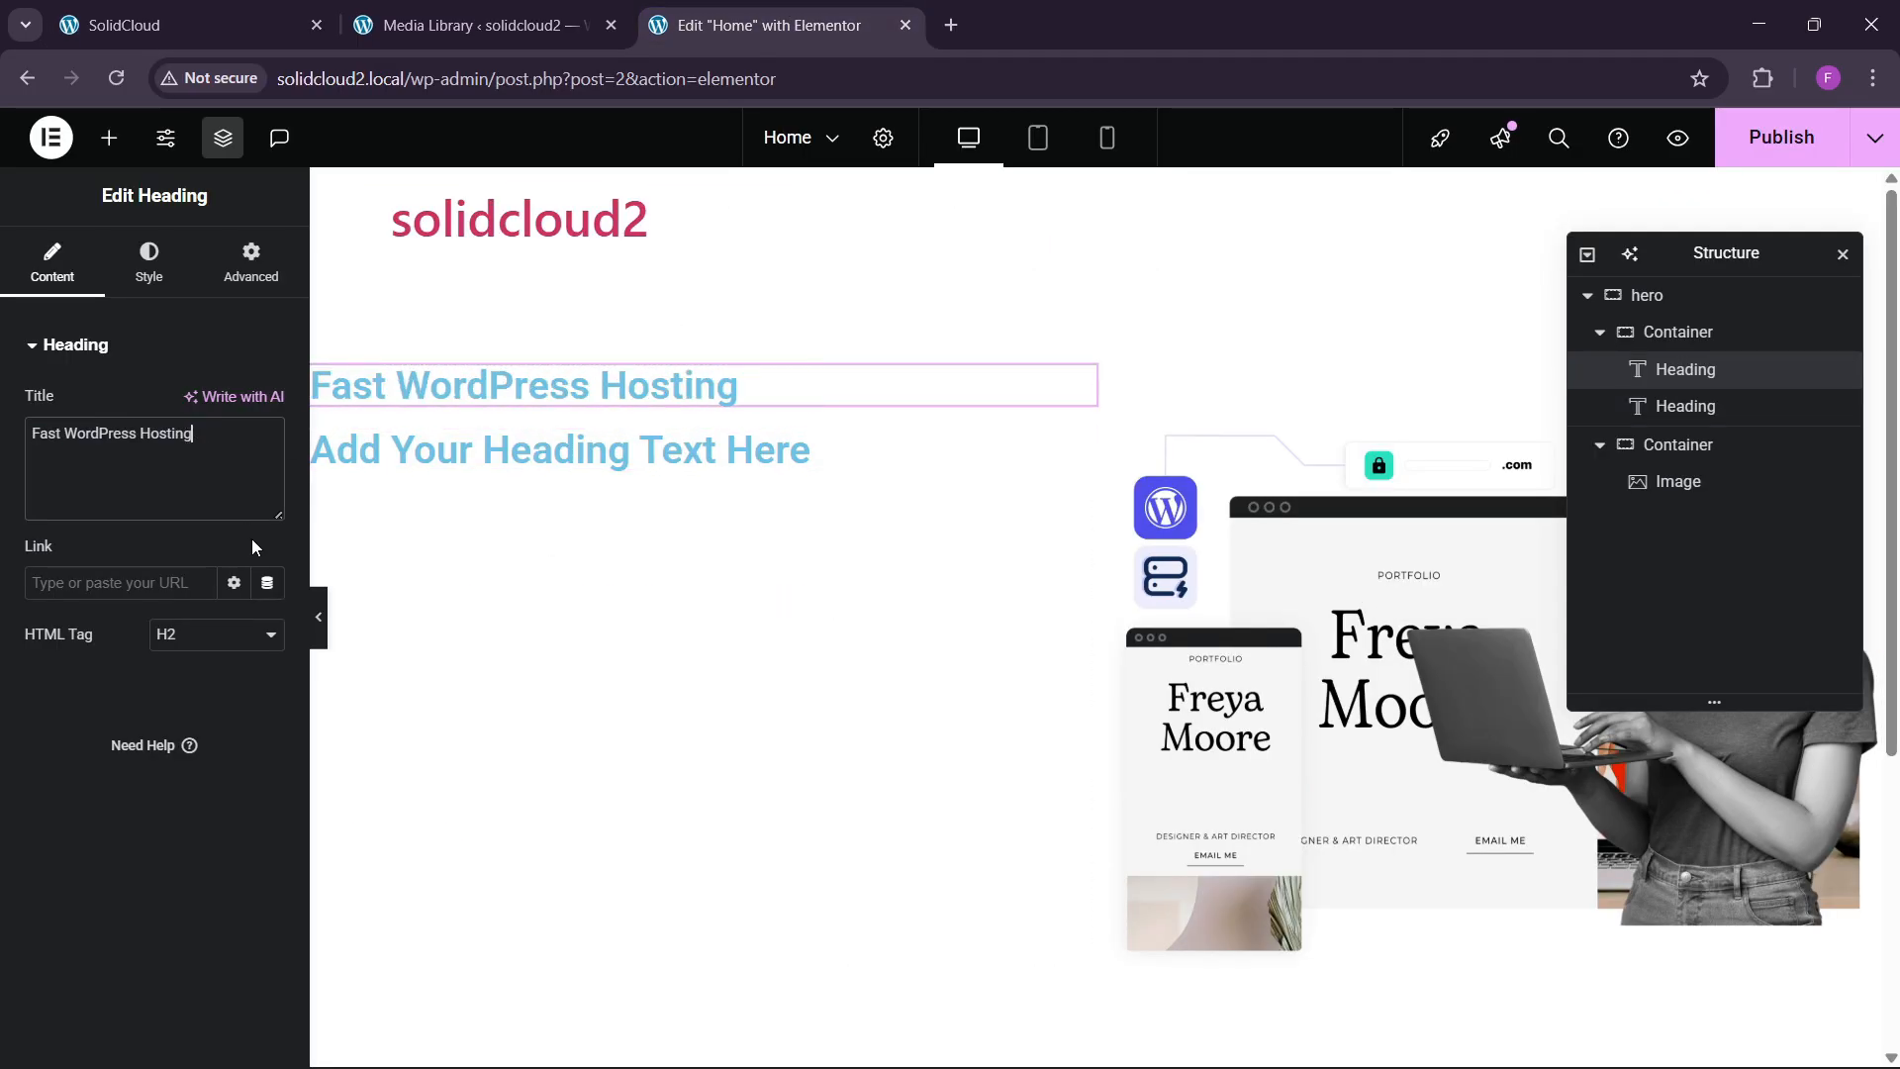
Paste 'Establish Your Business Presence On The Internet.' into the second heading's title.
{"action": "left_click", "coordinate": [226, 25]}
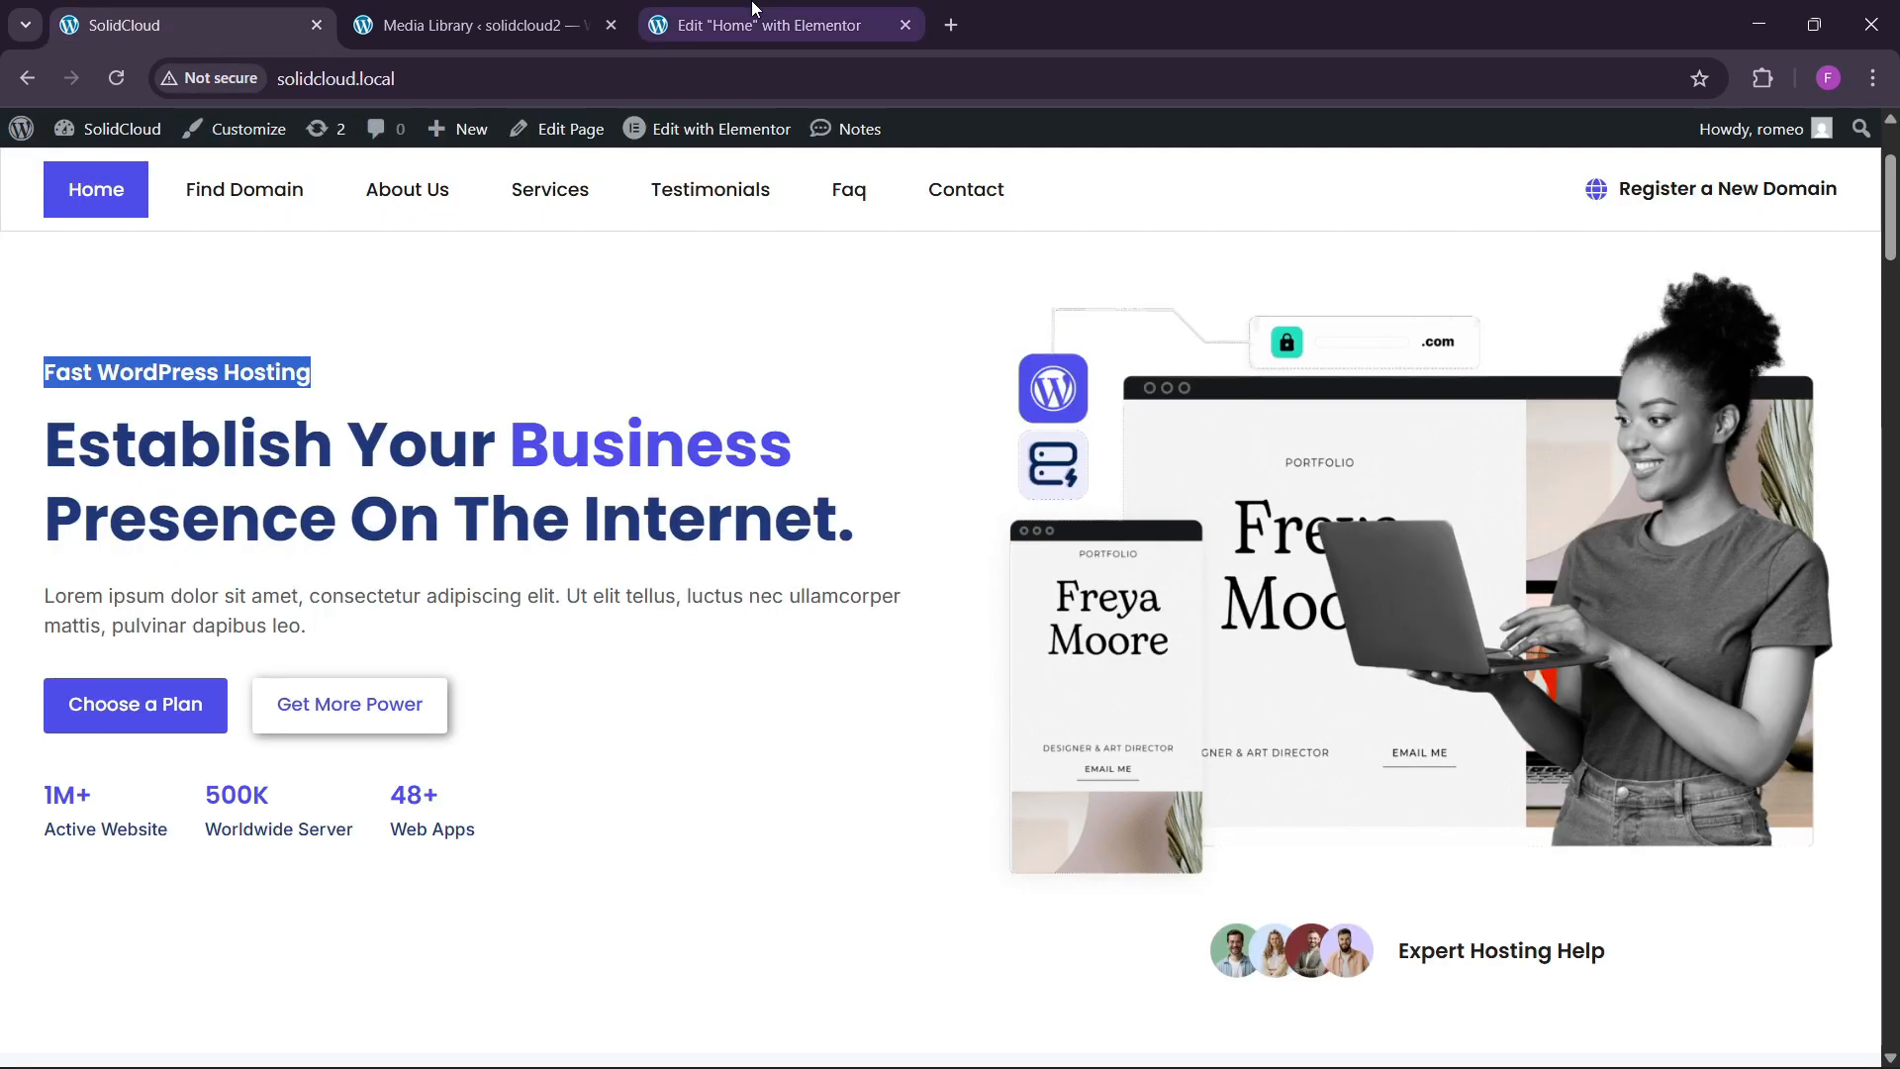
{"action": "left_click_drag", "start_coordinate": [28, 446], "coordinate": [853, 498]}
{"action": "key", "text": "ctrl+c"}
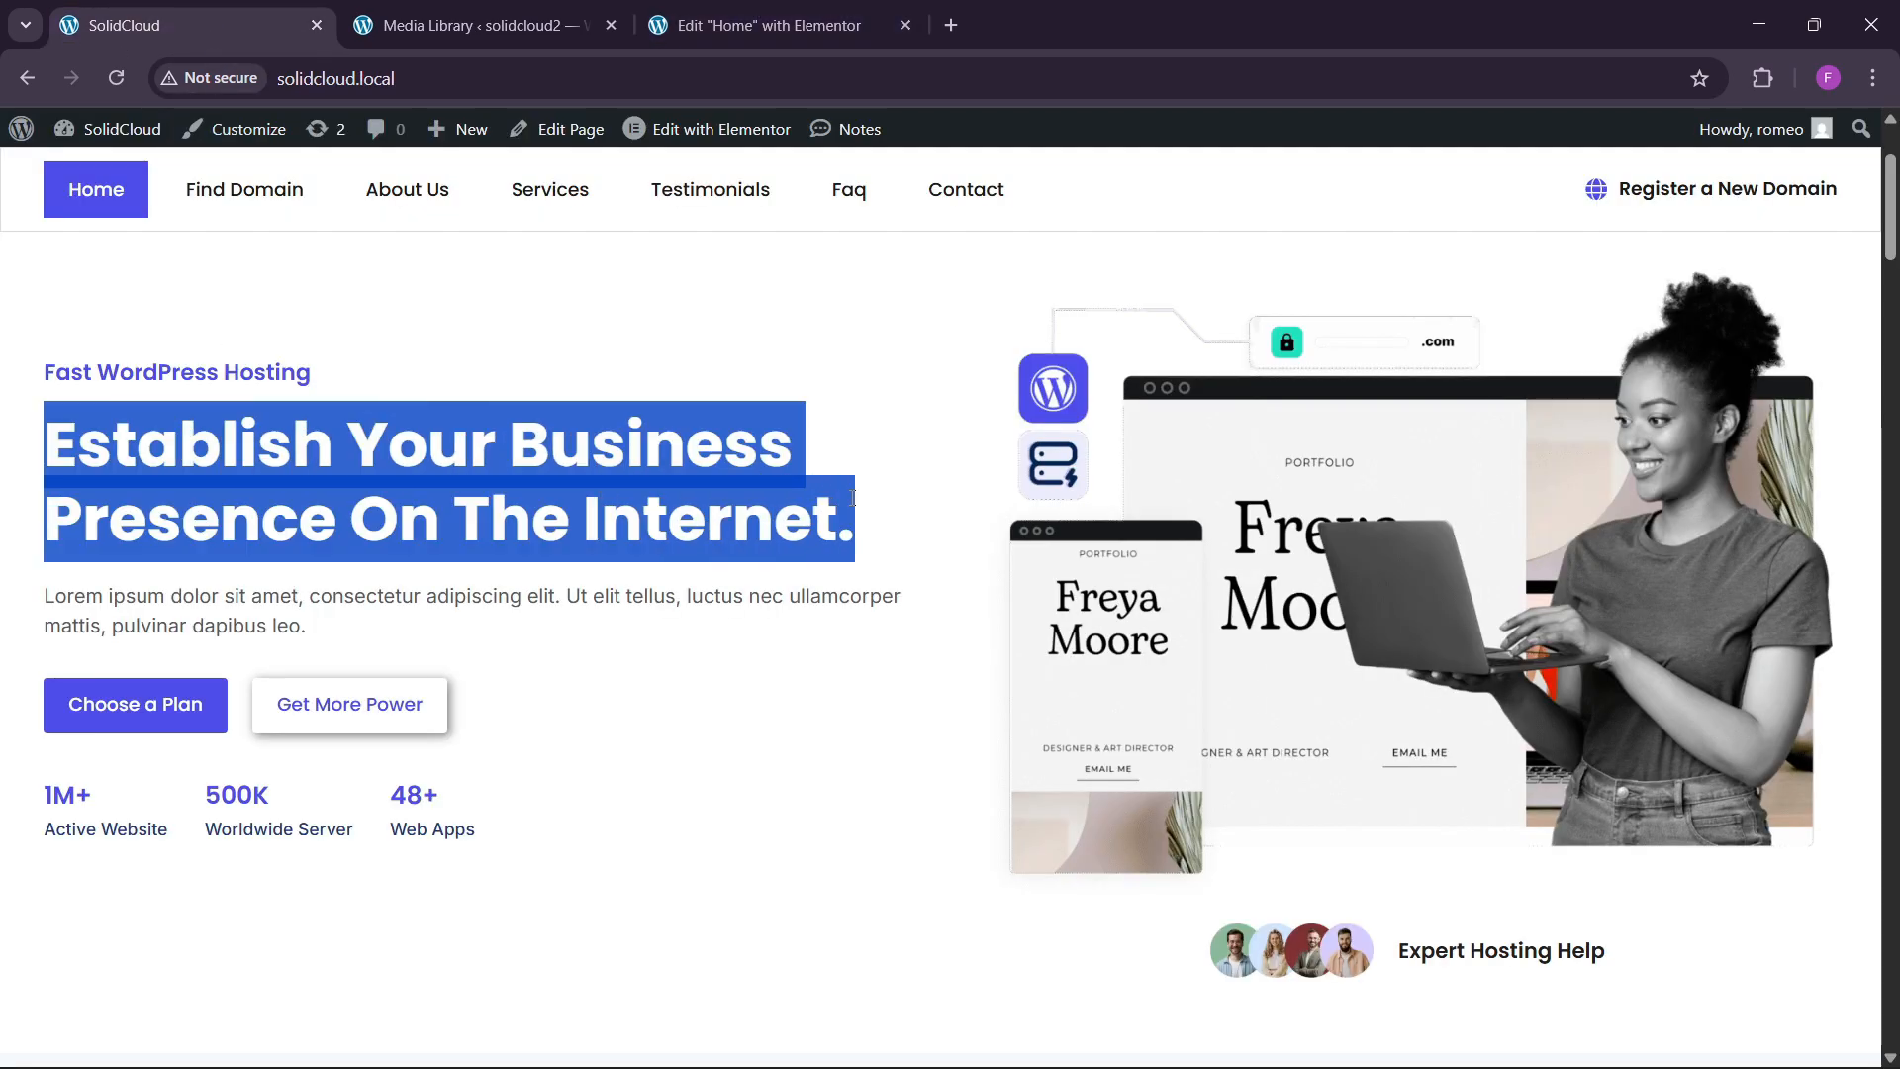
{"action": "left_click", "coordinate": [734, 25]}
{"action": "left_click", "coordinate": [540, 451]}
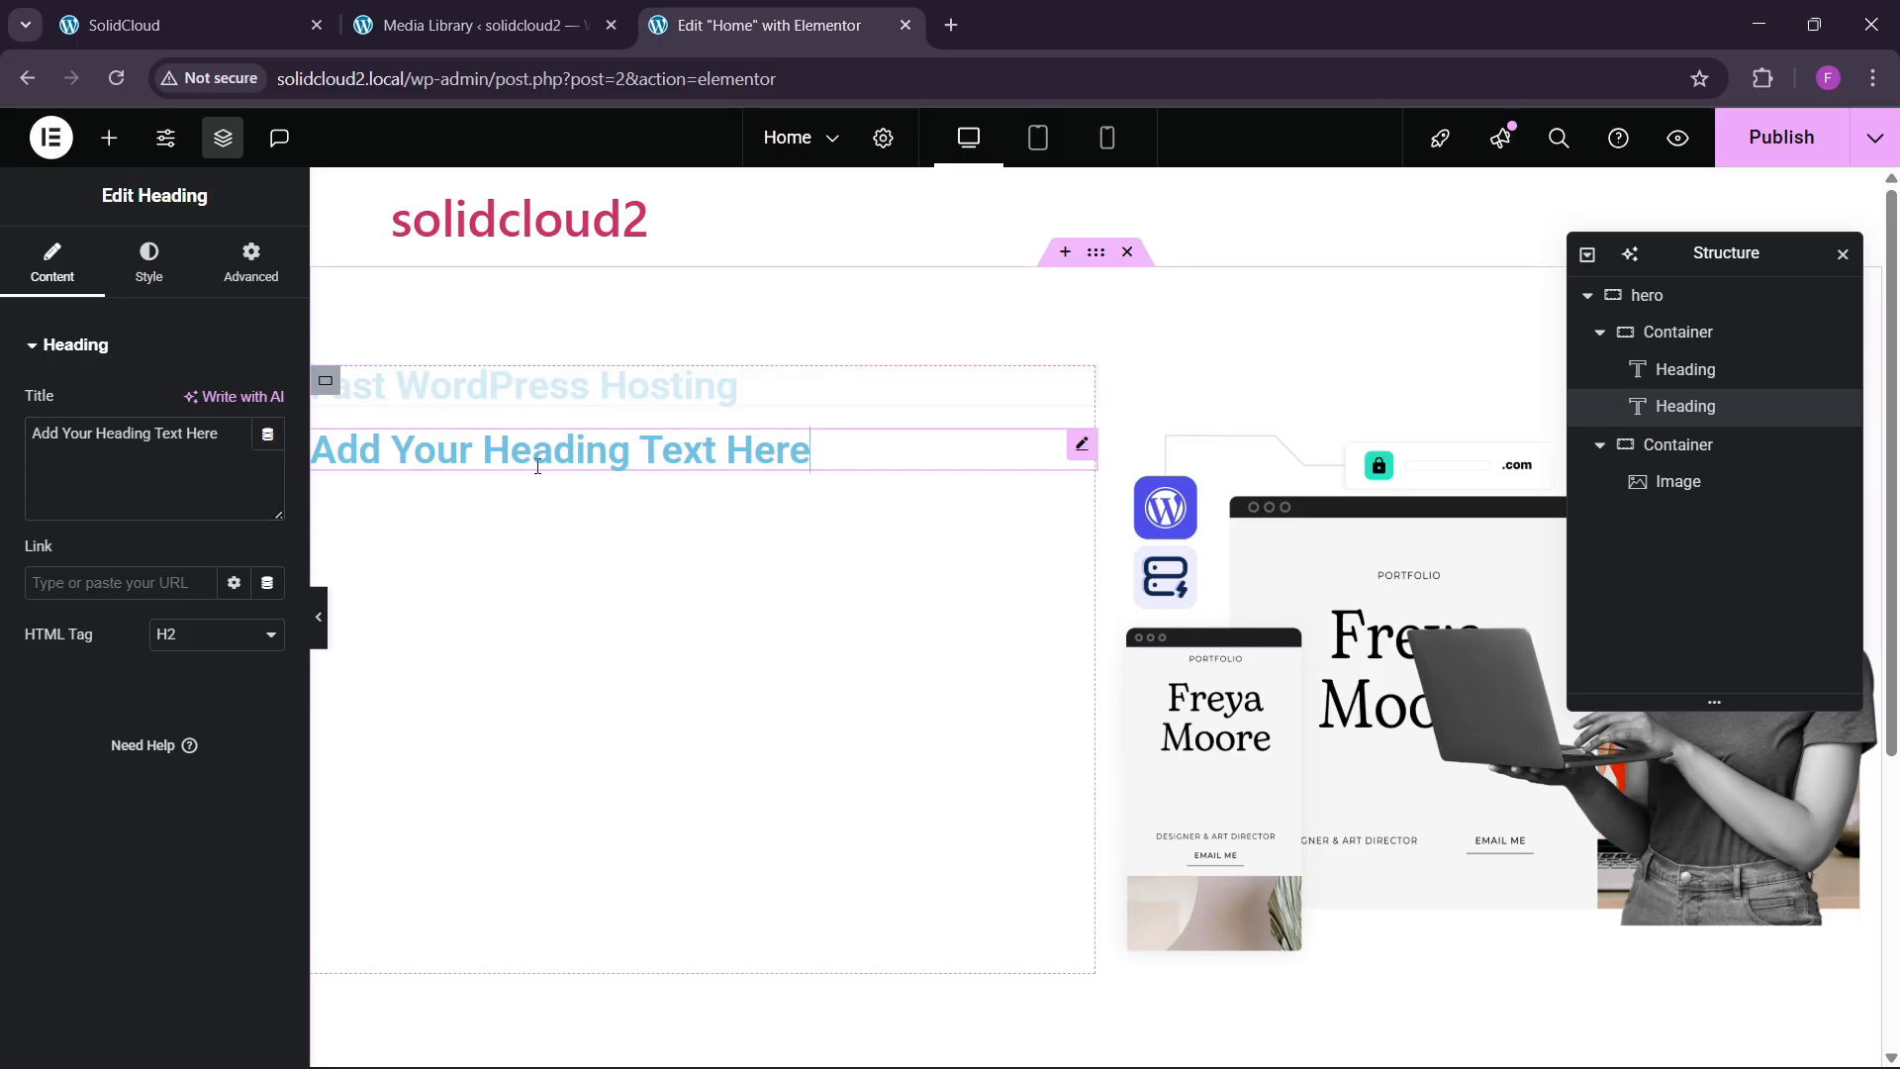
{"action": "left_click", "coordinate": [187, 487]}
{"action": "key", "text": "ctrl+a"}
{"action": "key", "text": "ctrl+v"}
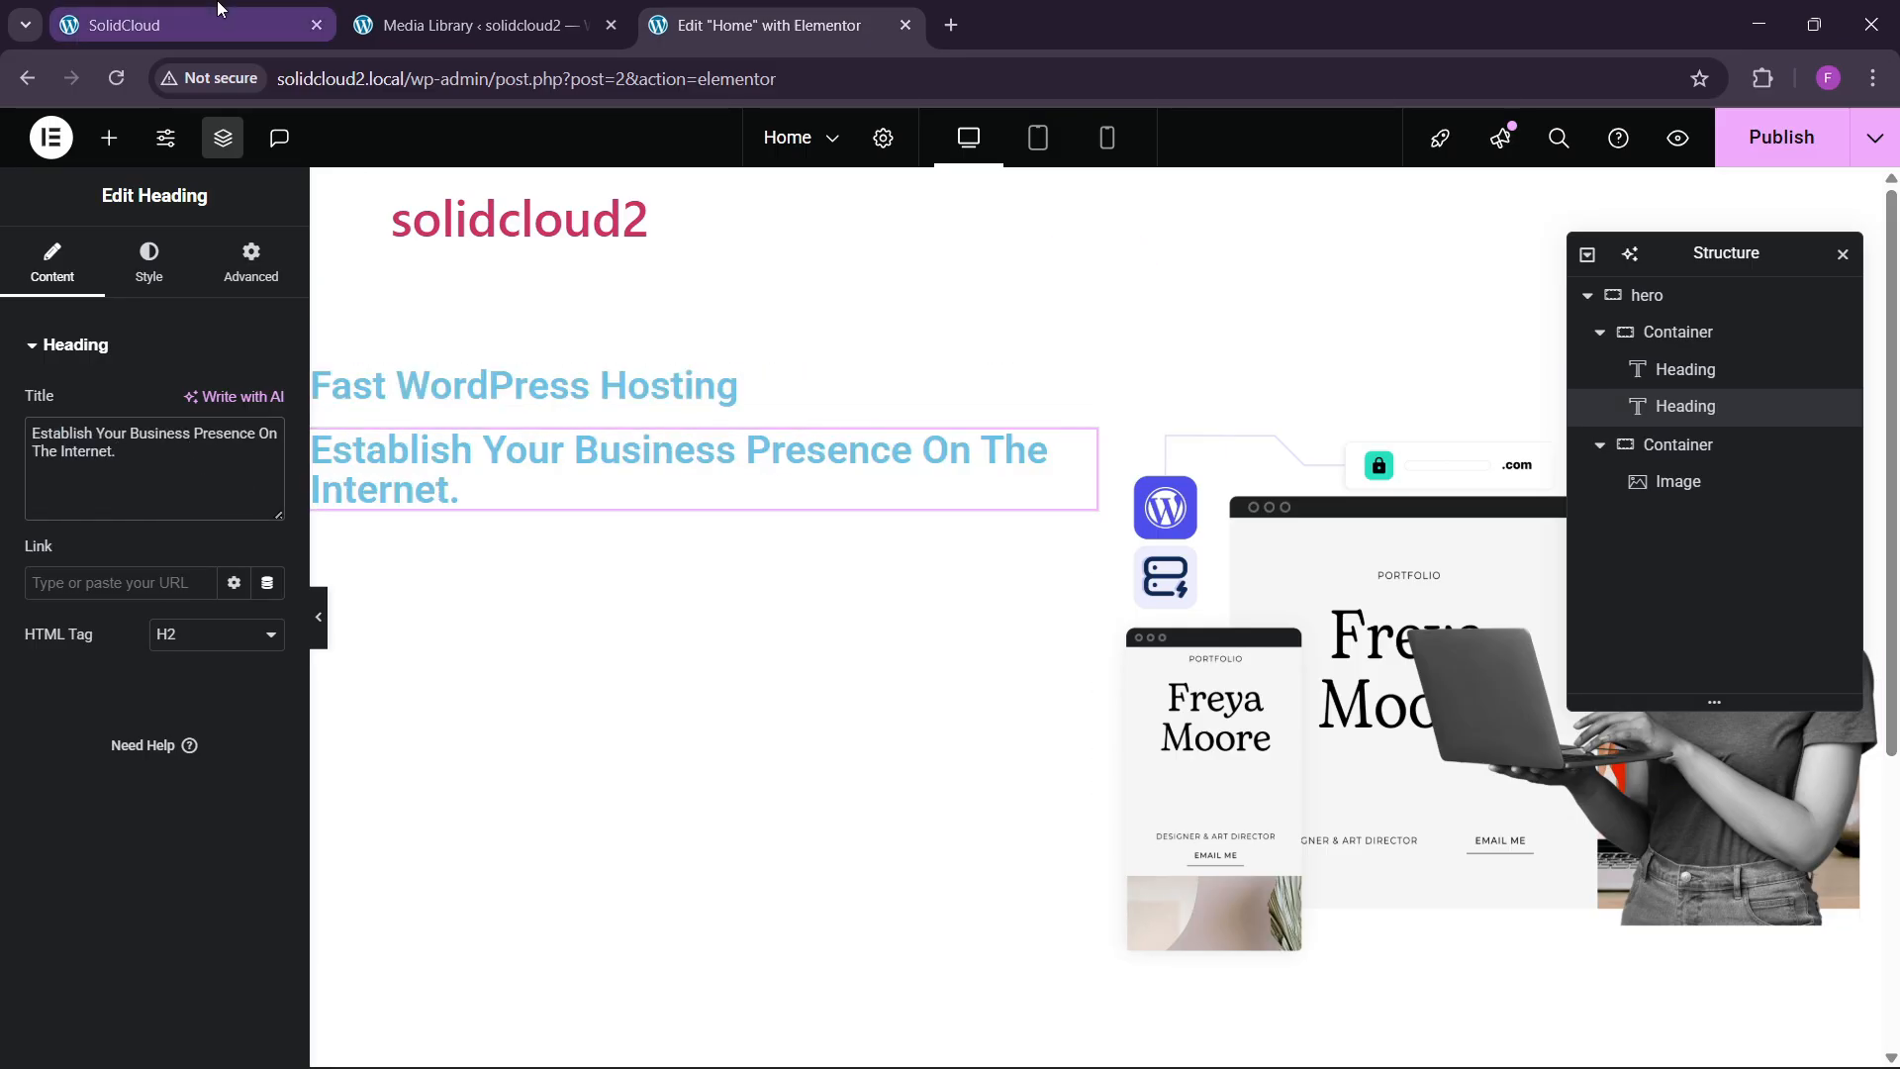
Add a Text Editor widget with the lorem paragraph below the headings.
{"action": "left_click", "coordinate": [198, 24]}
{"action": "left_click", "coordinate": [706, 10]}
{"action": "left_click", "coordinate": [108, 137]}
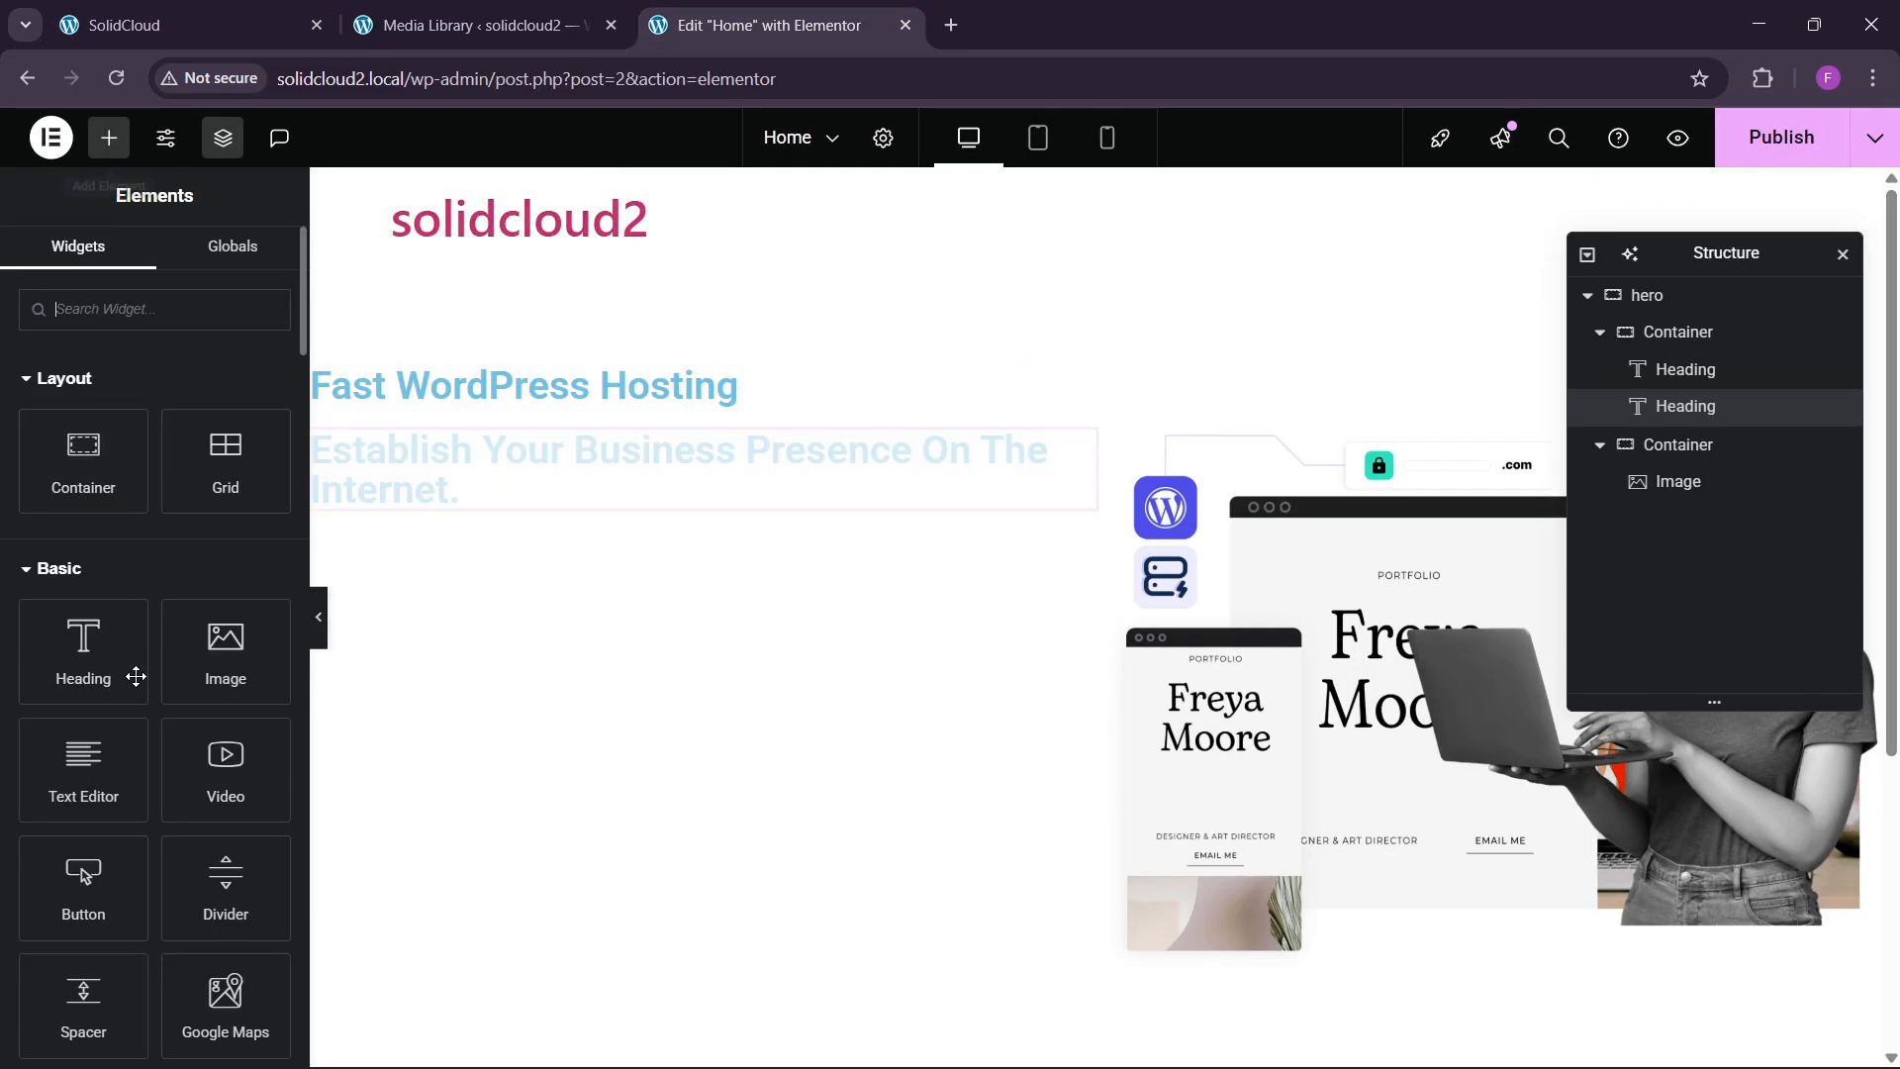
{"action": "left_click_drag", "start_coordinate": [85, 777], "coordinate": [593, 589]}
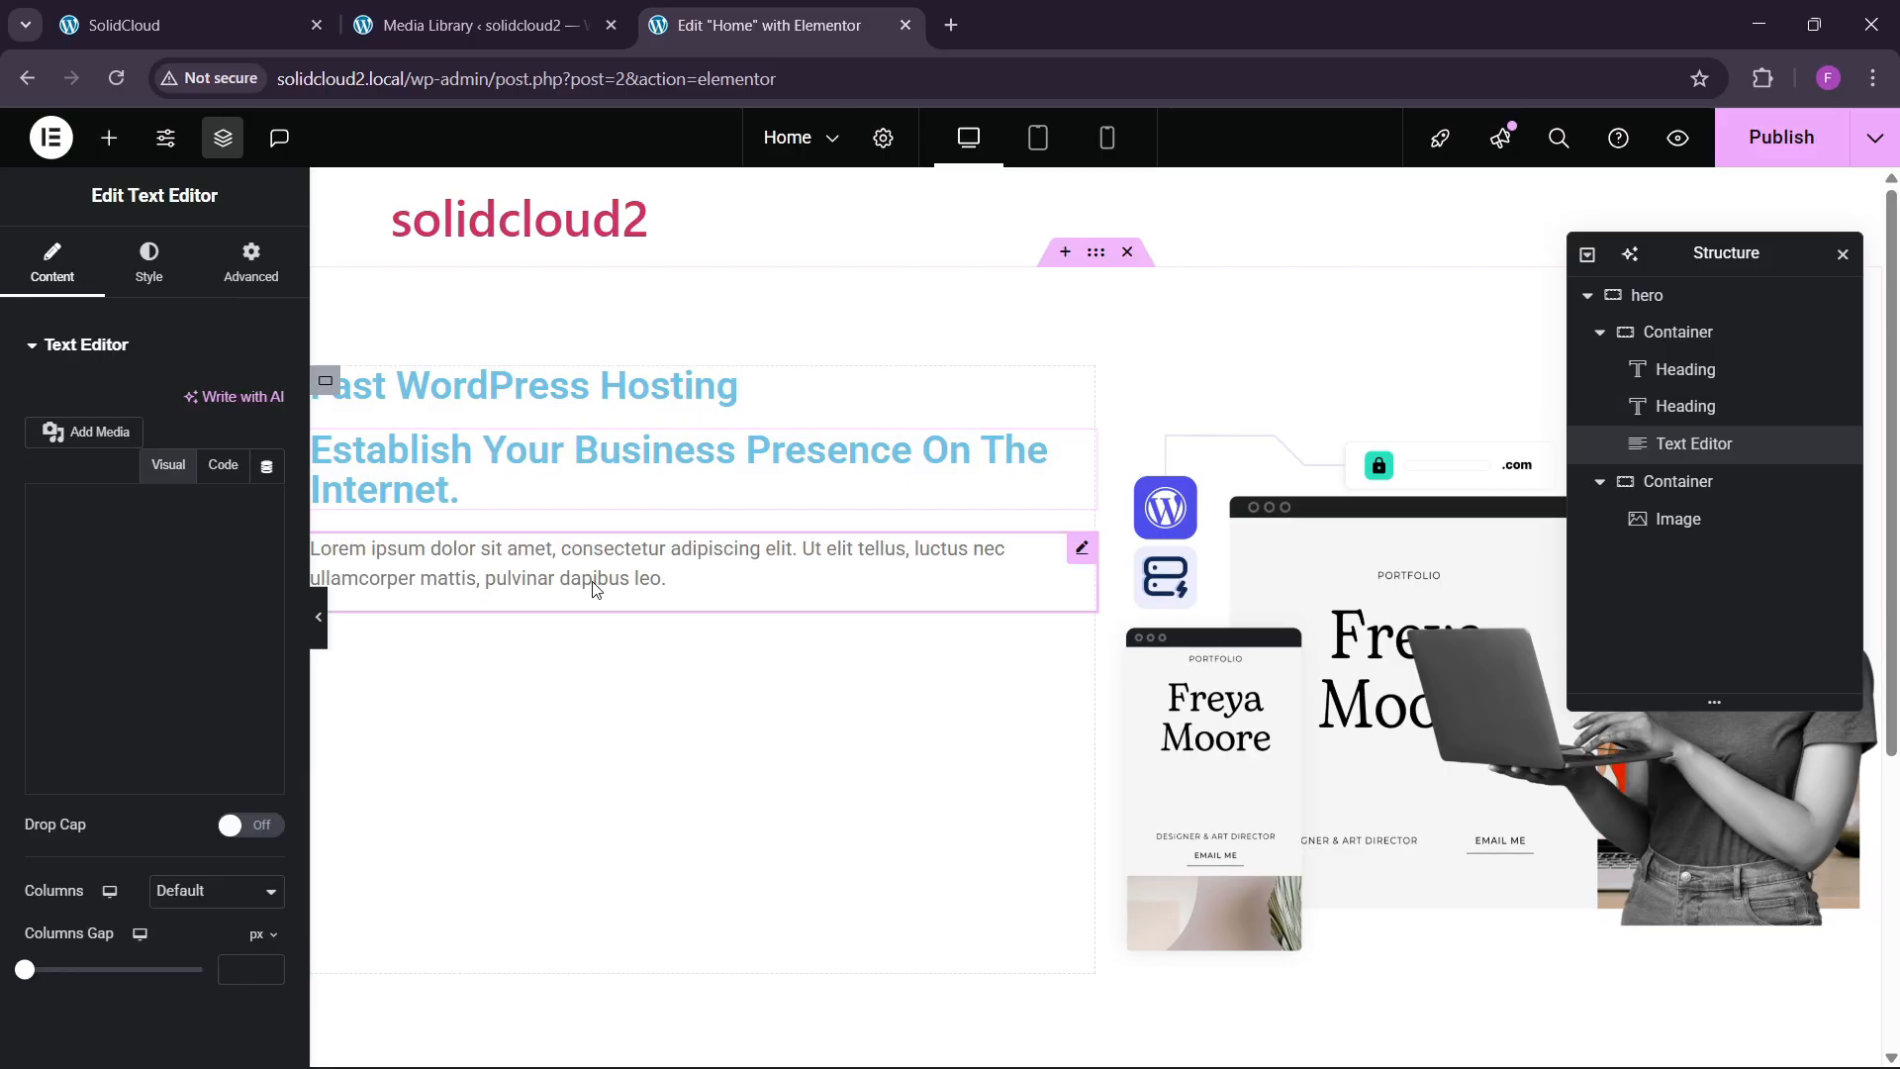
{"action": "left_click", "coordinate": [210, 8]}
{"action": "left_click", "coordinate": [737, 24]}
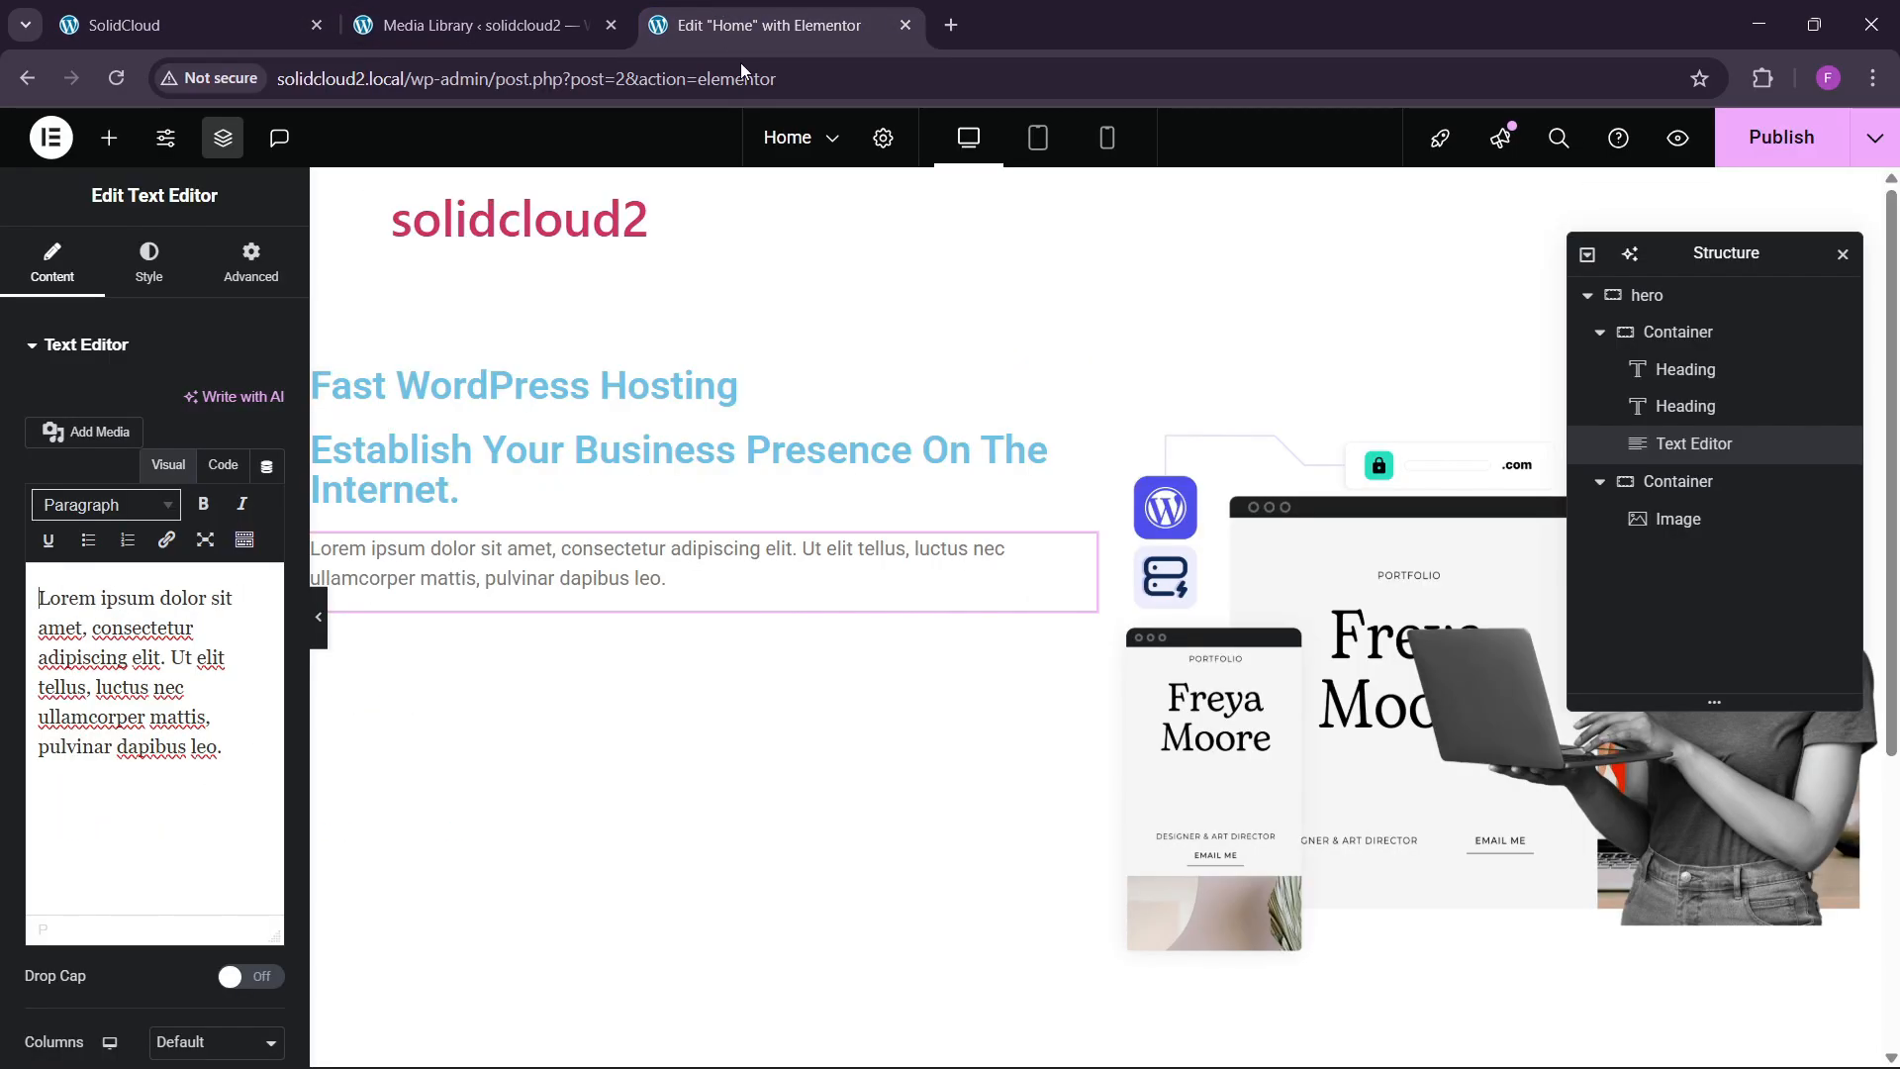
Colour the 'Fast WordPress Hosting' tagline with the blue global colour.
{"action": "left_click", "coordinate": [579, 389]}
{"action": "left_click", "coordinate": [148, 262]}
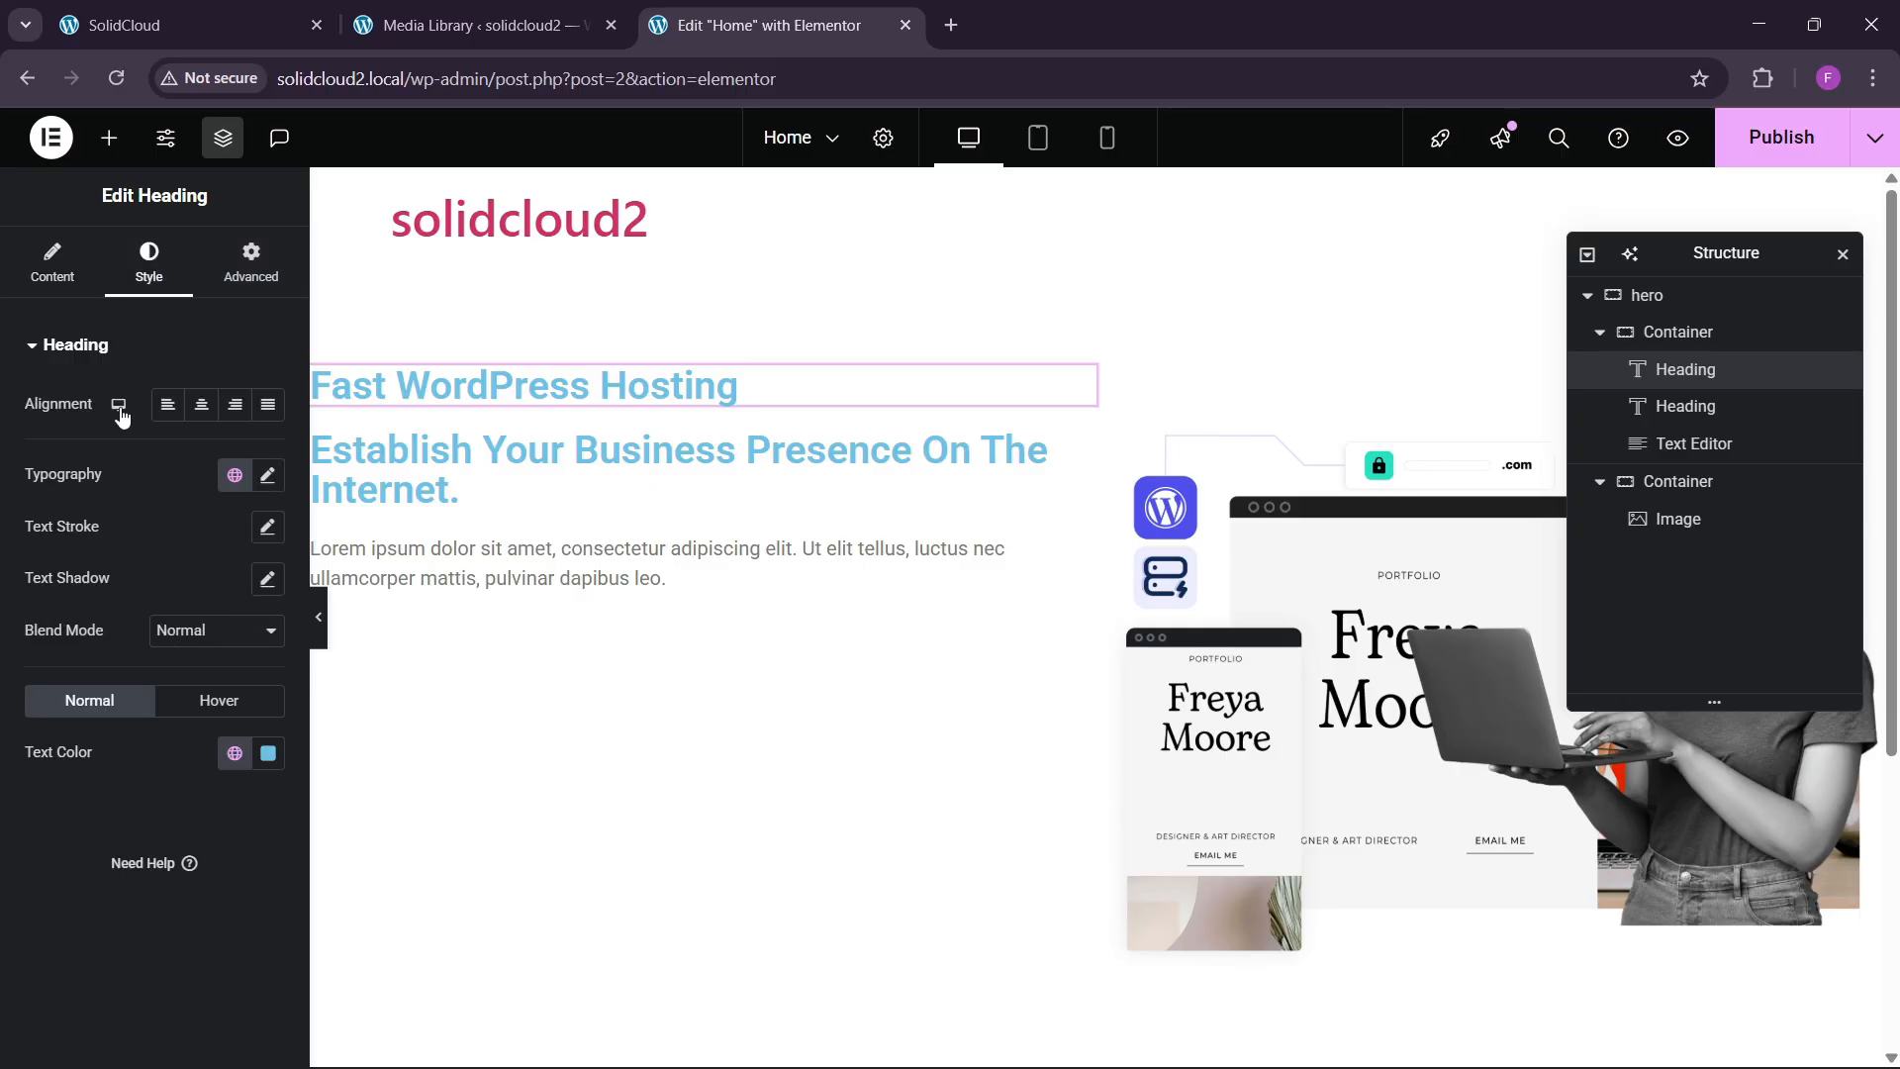
{"action": "left_click", "coordinate": [234, 752]}
{"action": "left_click", "coordinate": [131, 614]}
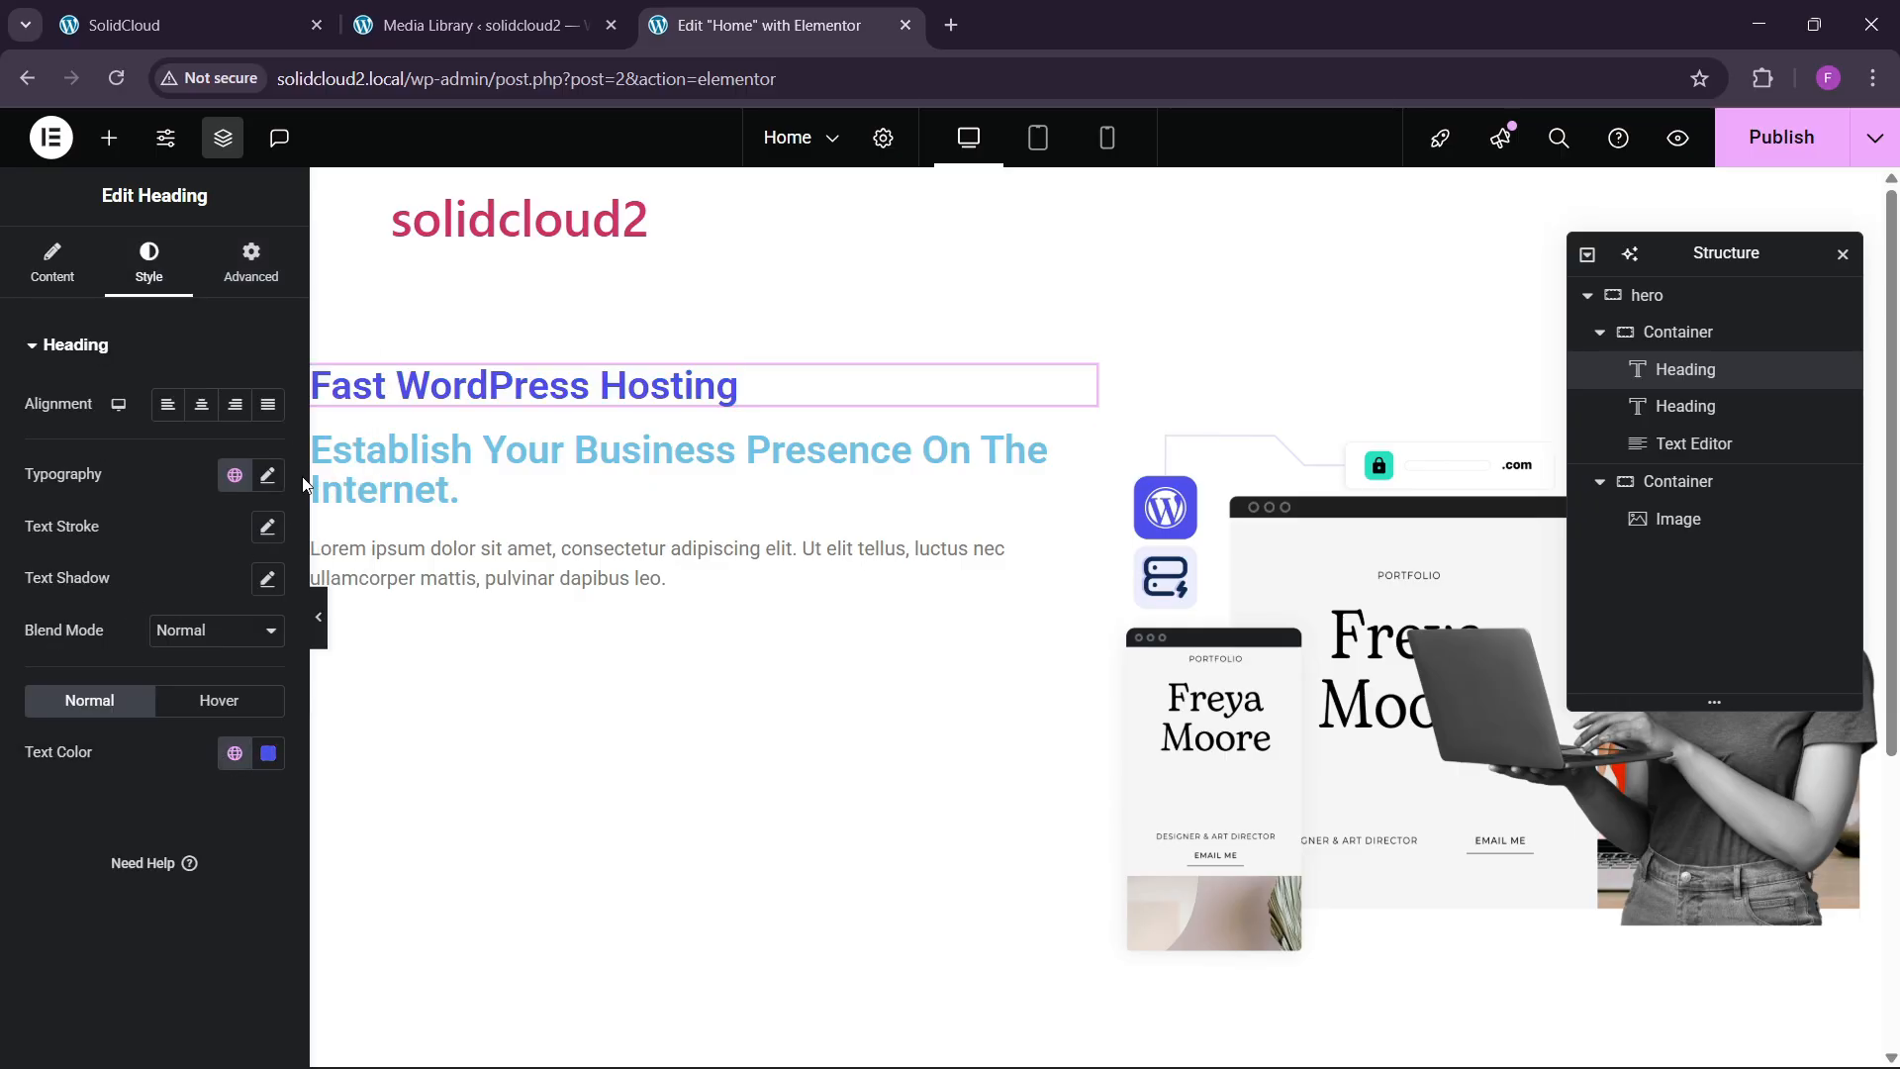
Set the tagline's typography to Poppins at 17 px.
{"action": "left_click", "coordinate": [268, 477]}
{"action": "left_click", "coordinate": [203, 589]}
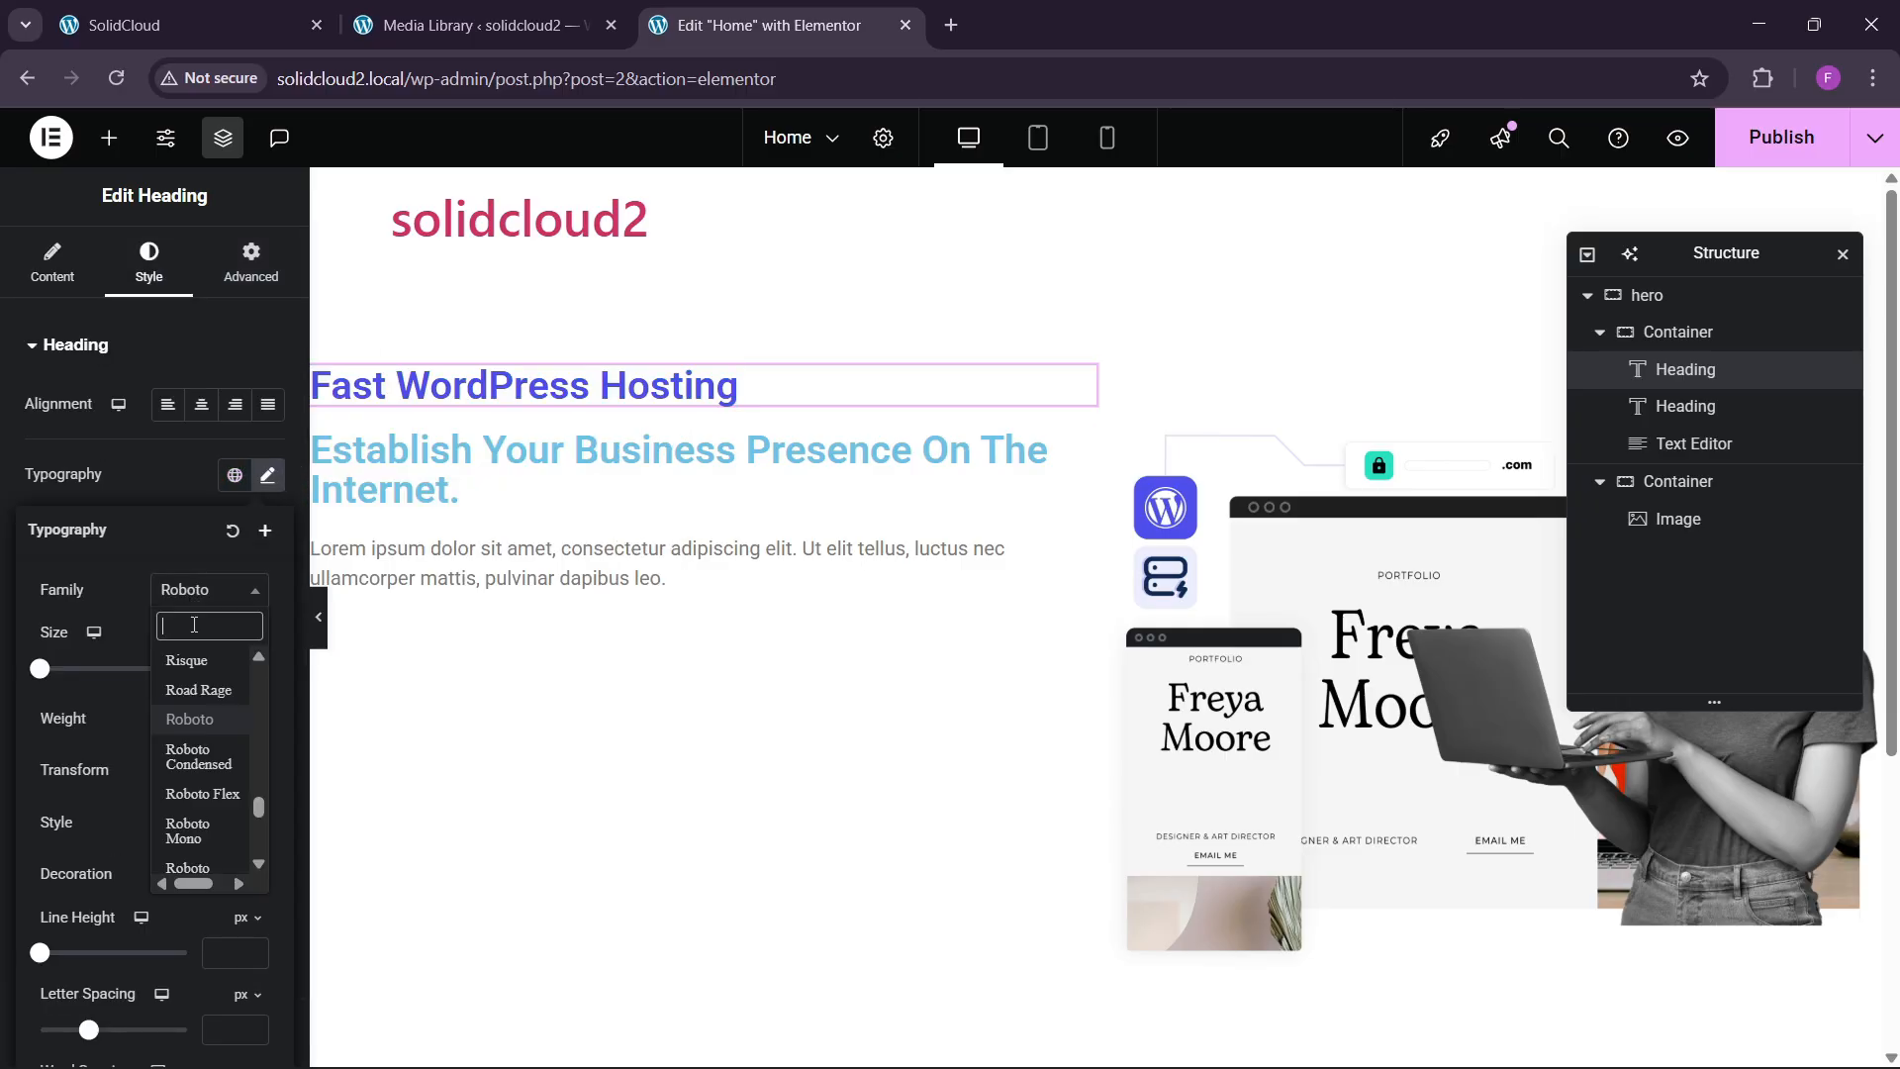
{"action": "type", "text": "poppins"}
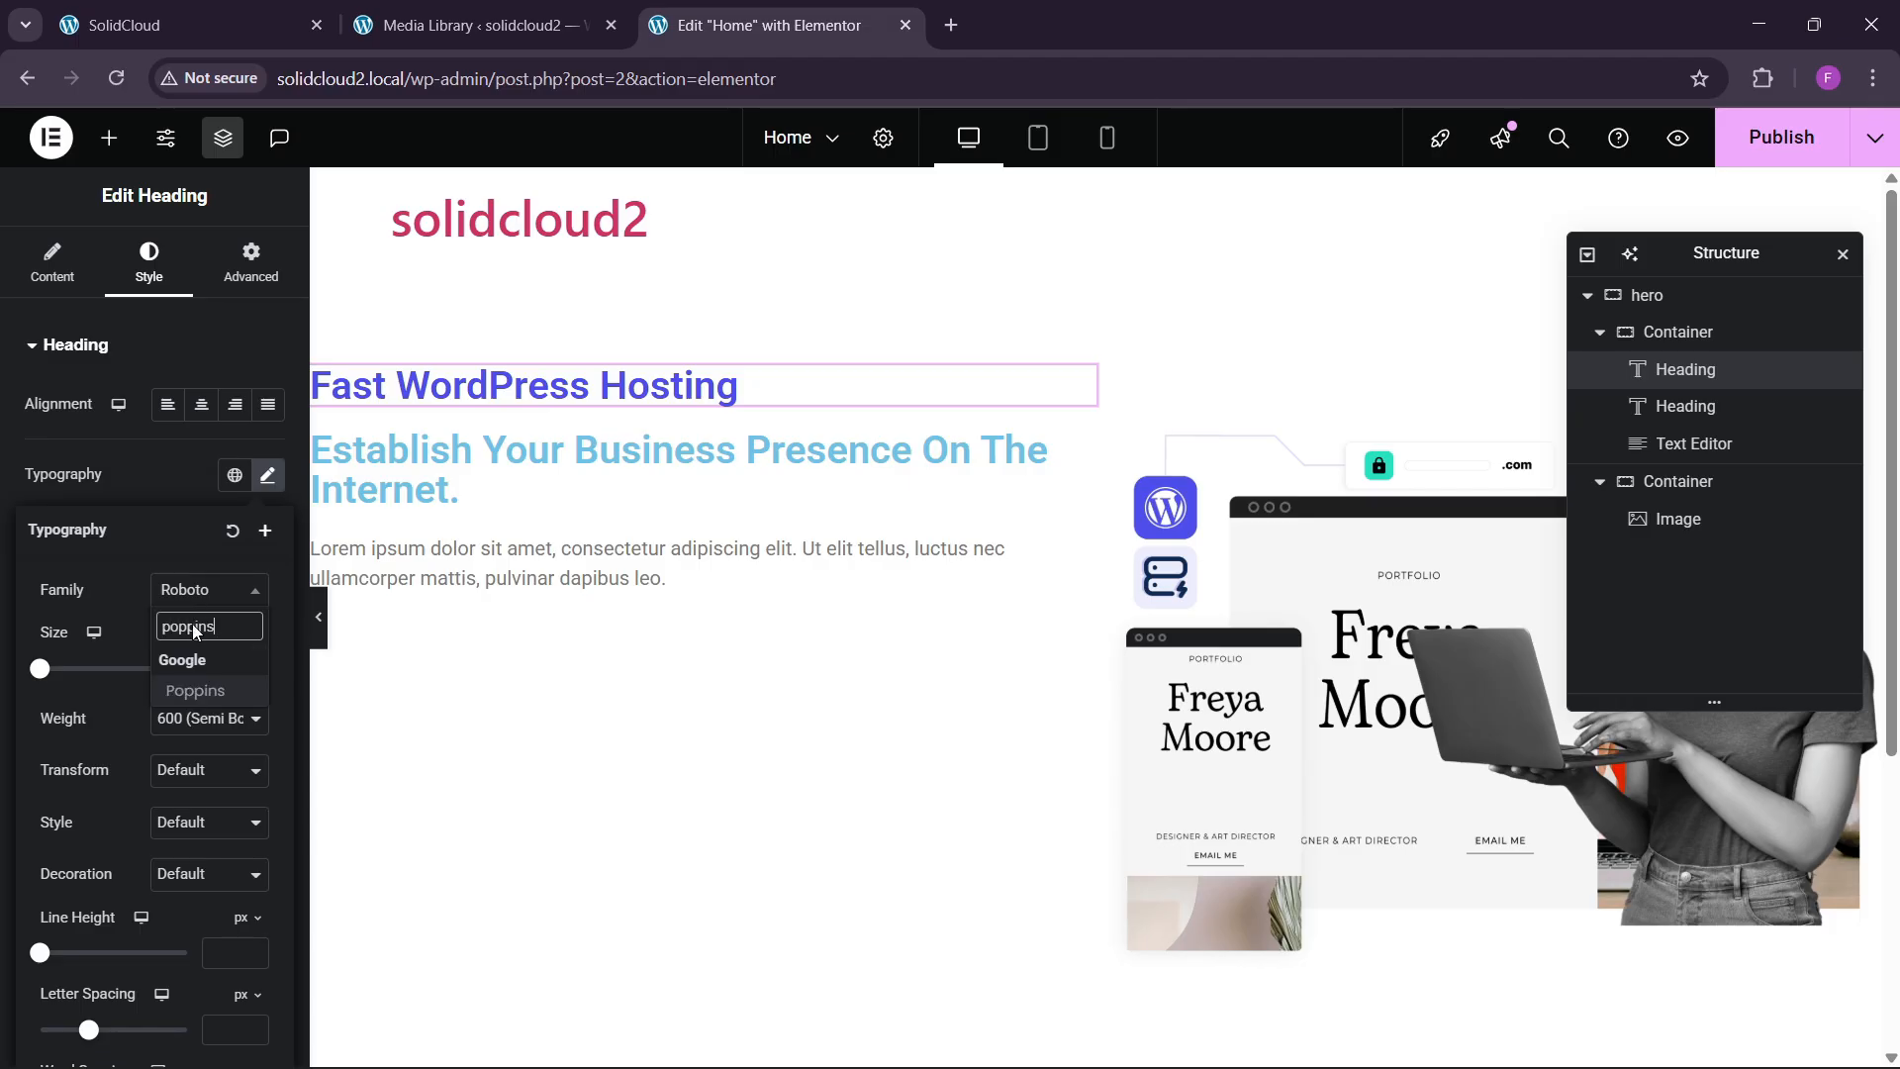
{"action": "key", "text": "Return"}
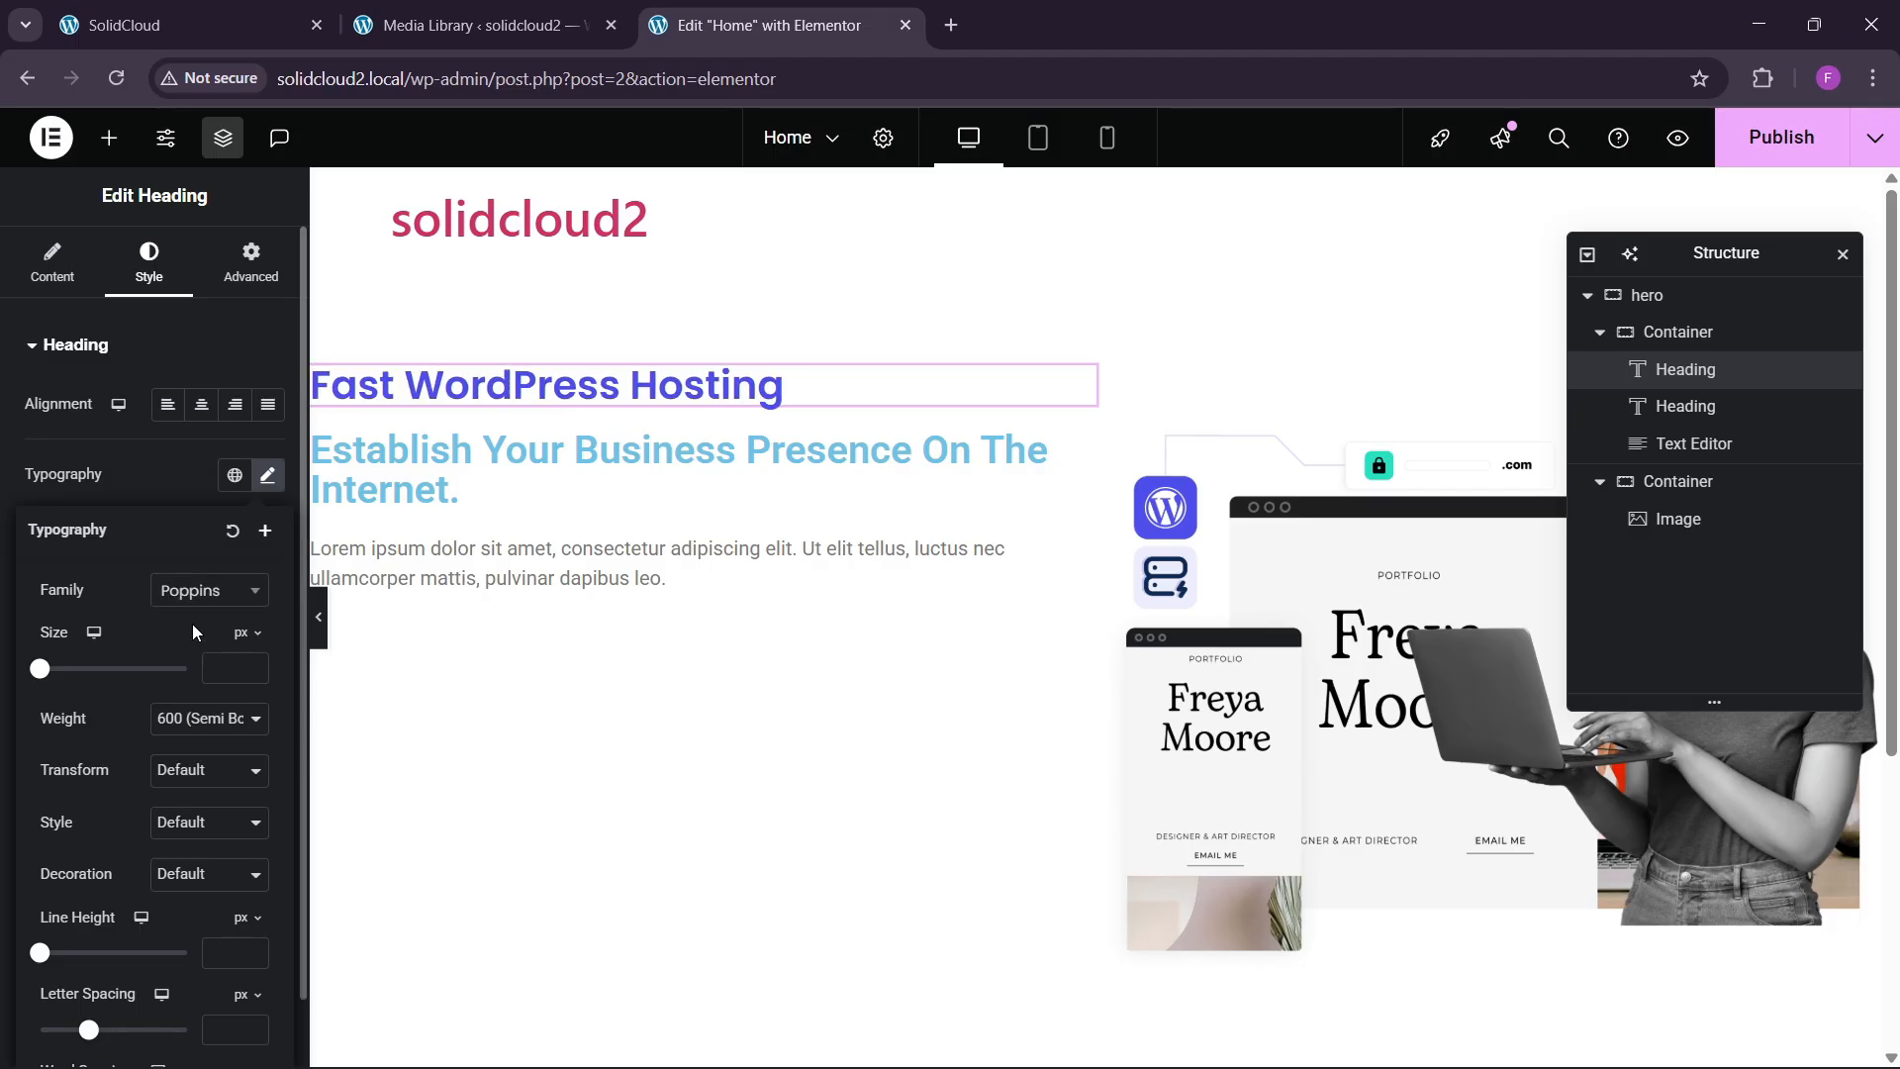
{"action": "left_click", "coordinate": [255, 665]}
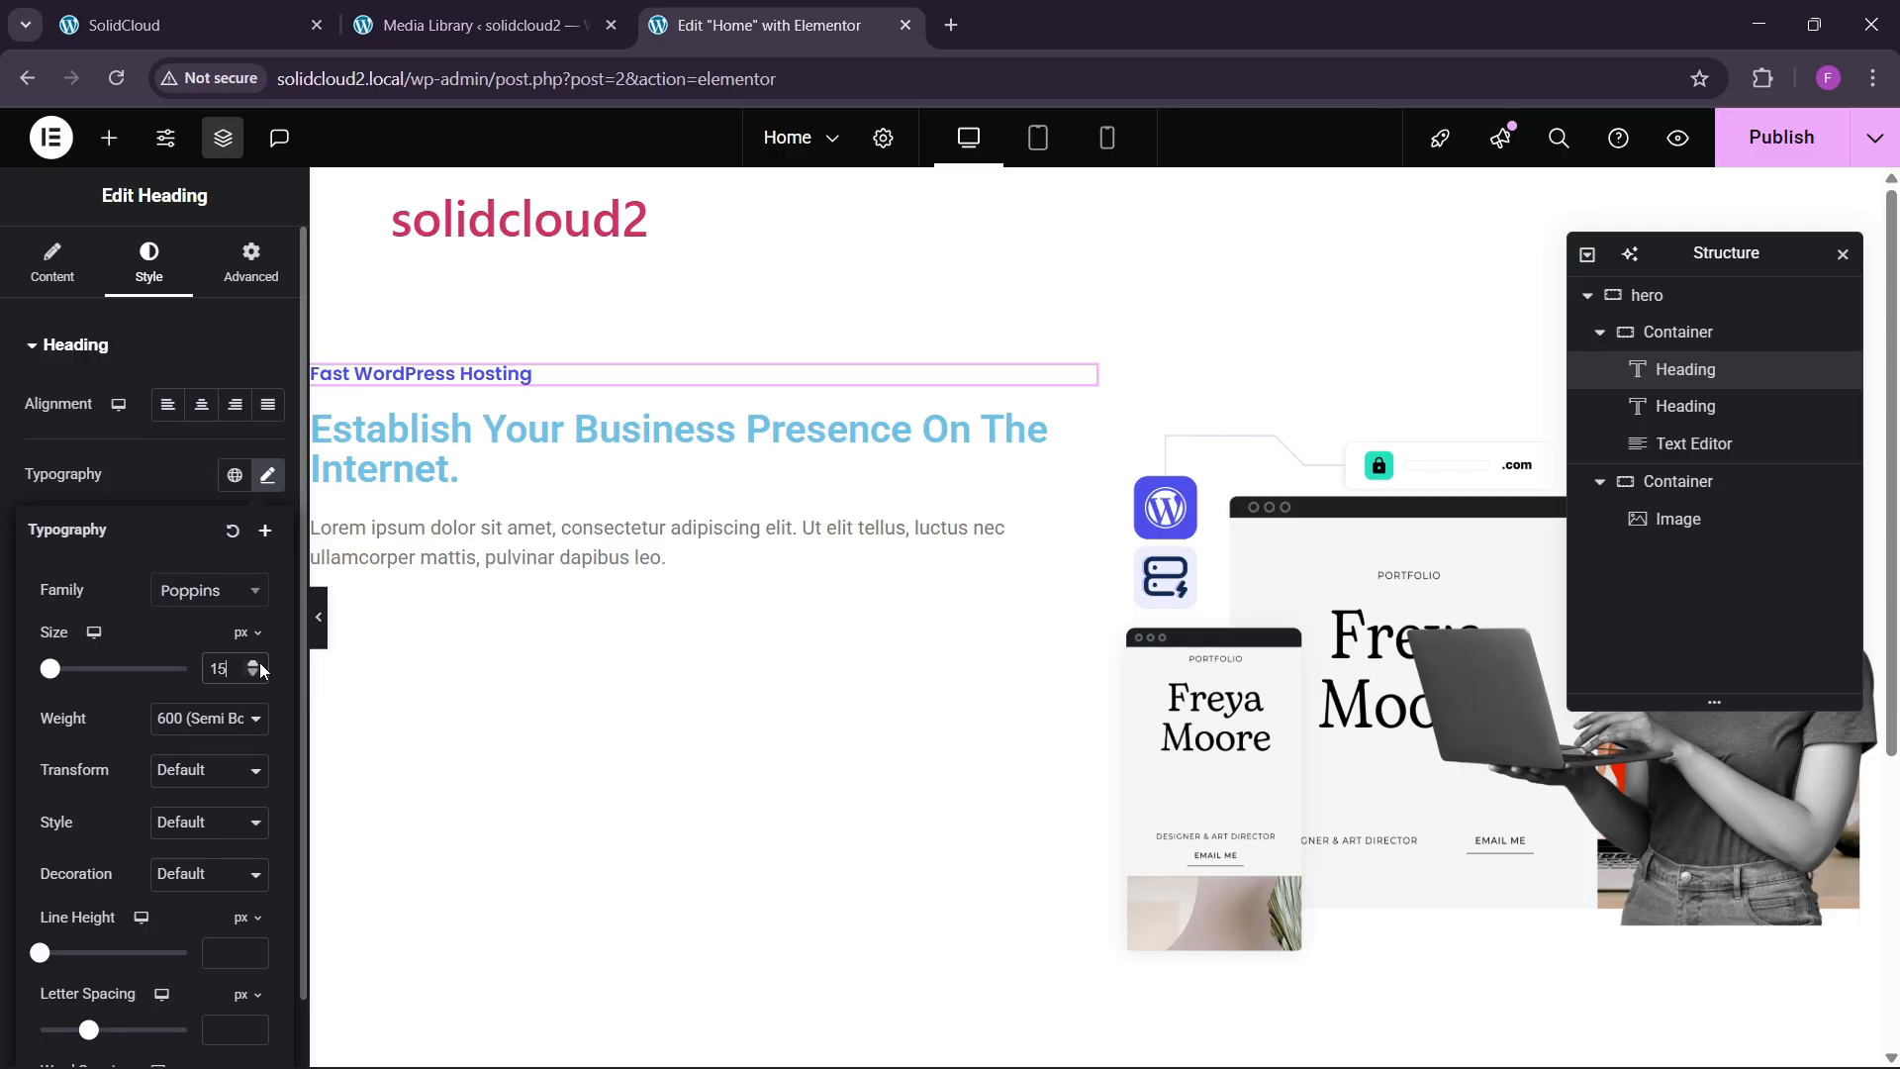
{"action": "left_click", "coordinate": [254, 665]}
{"action": "left_click", "coordinate": [254, 665]}
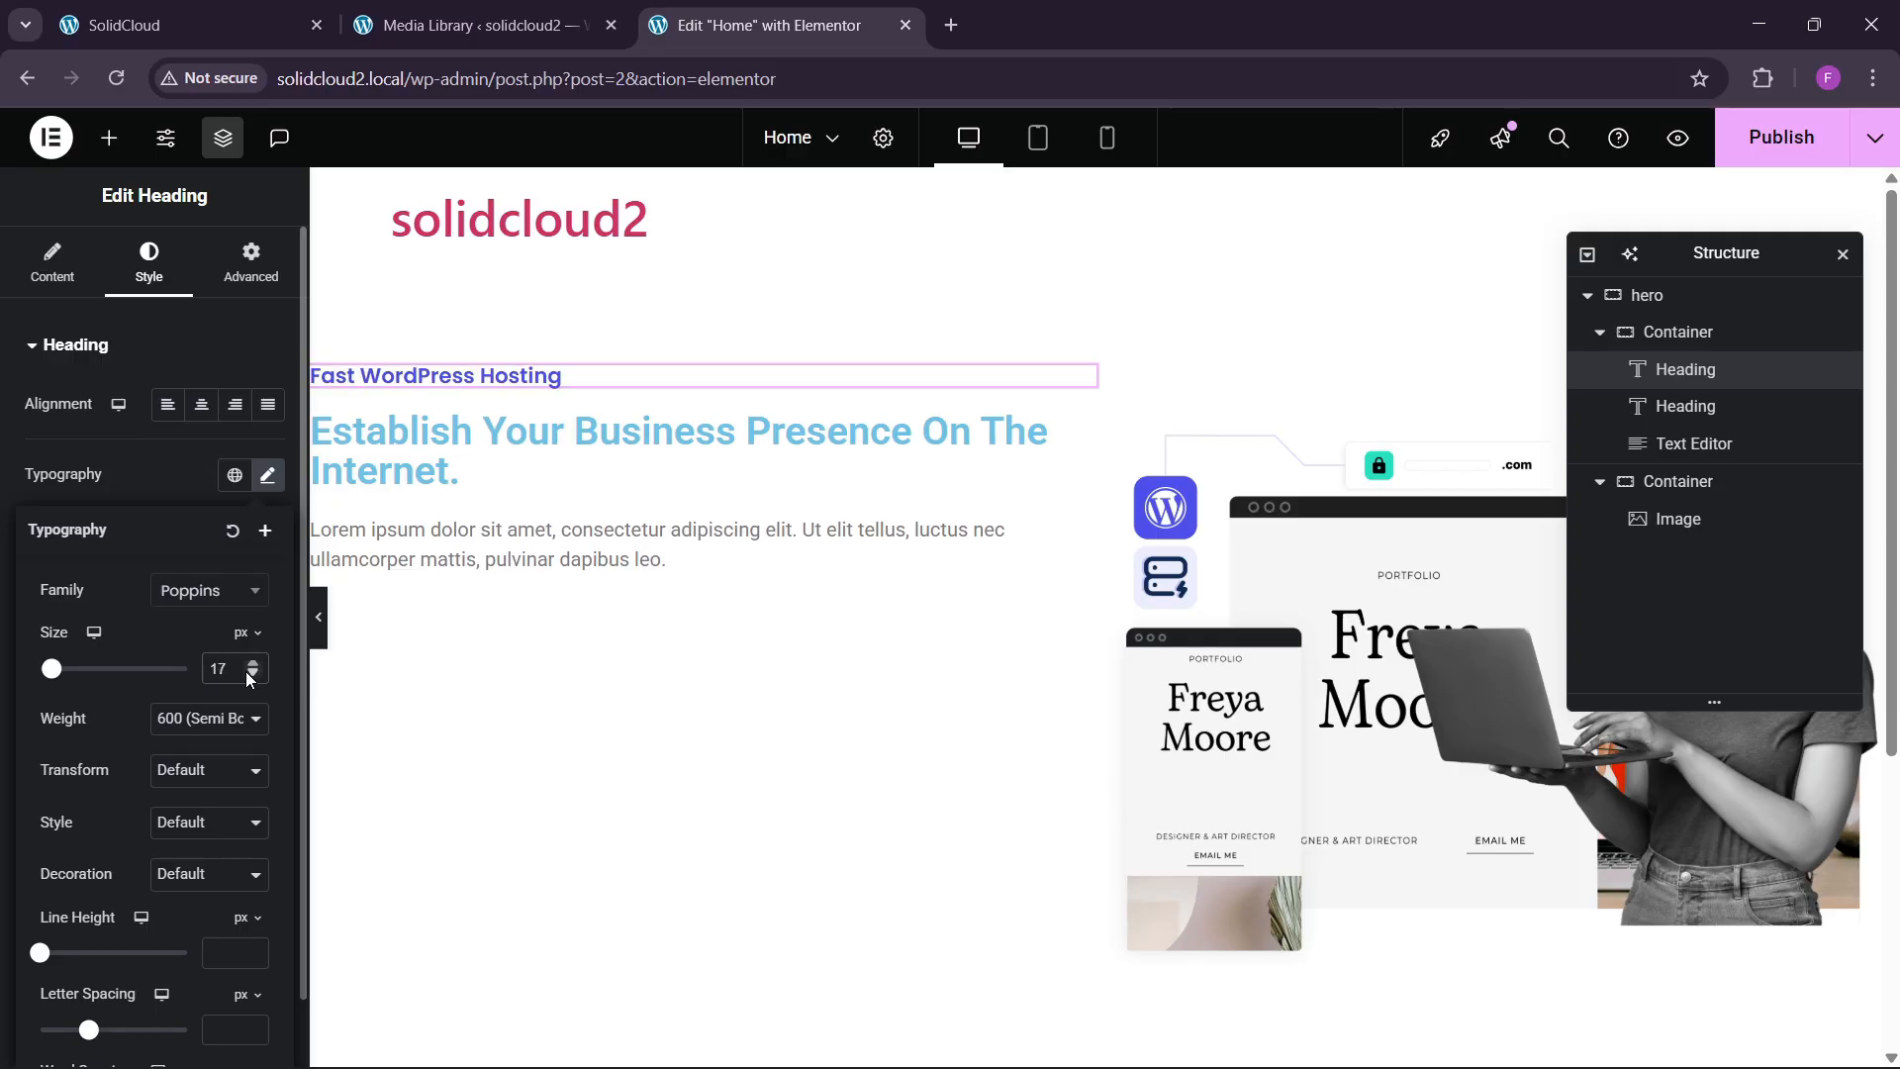
{"action": "left_click", "coordinate": [251, 674]}
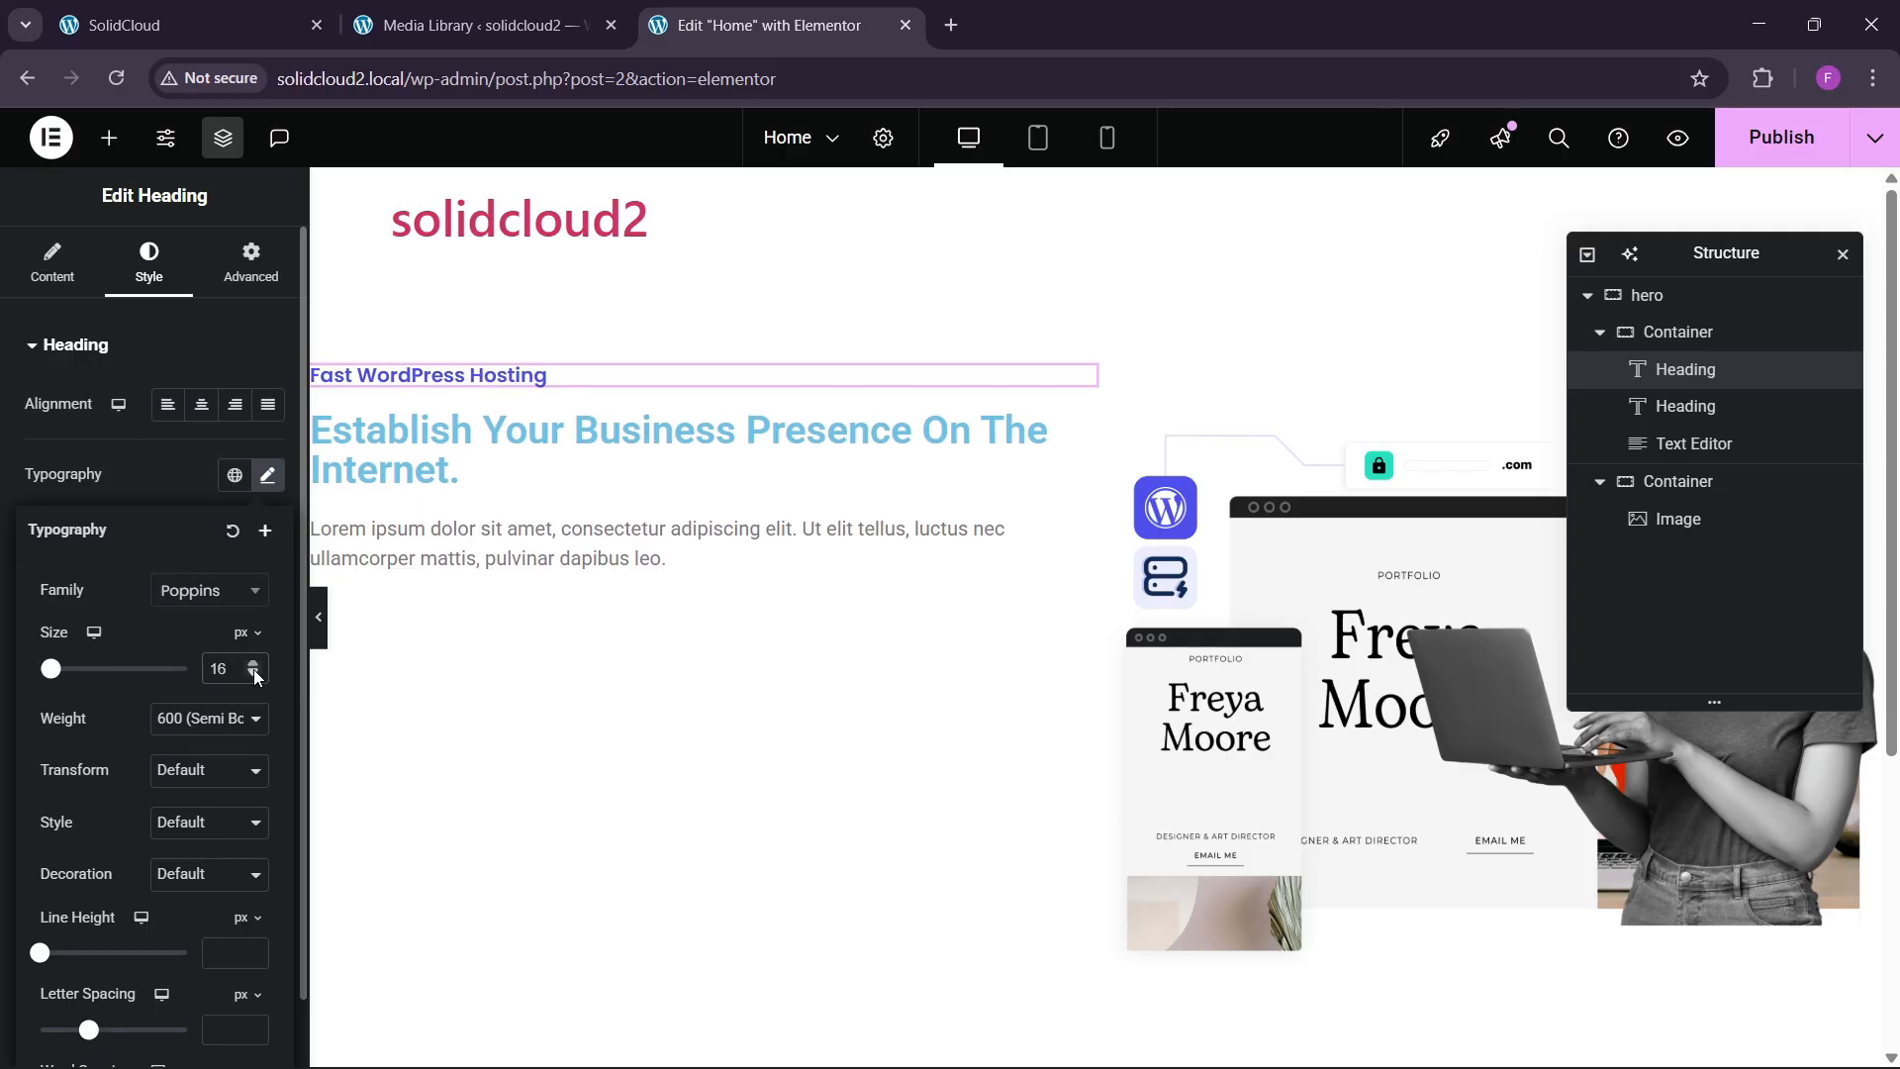
{"action": "left_click", "coordinate": [253, 666]}
Give the main heading the Poppins font and black text colour.
{"action": "left_click", "coordinate": [614, 477]}
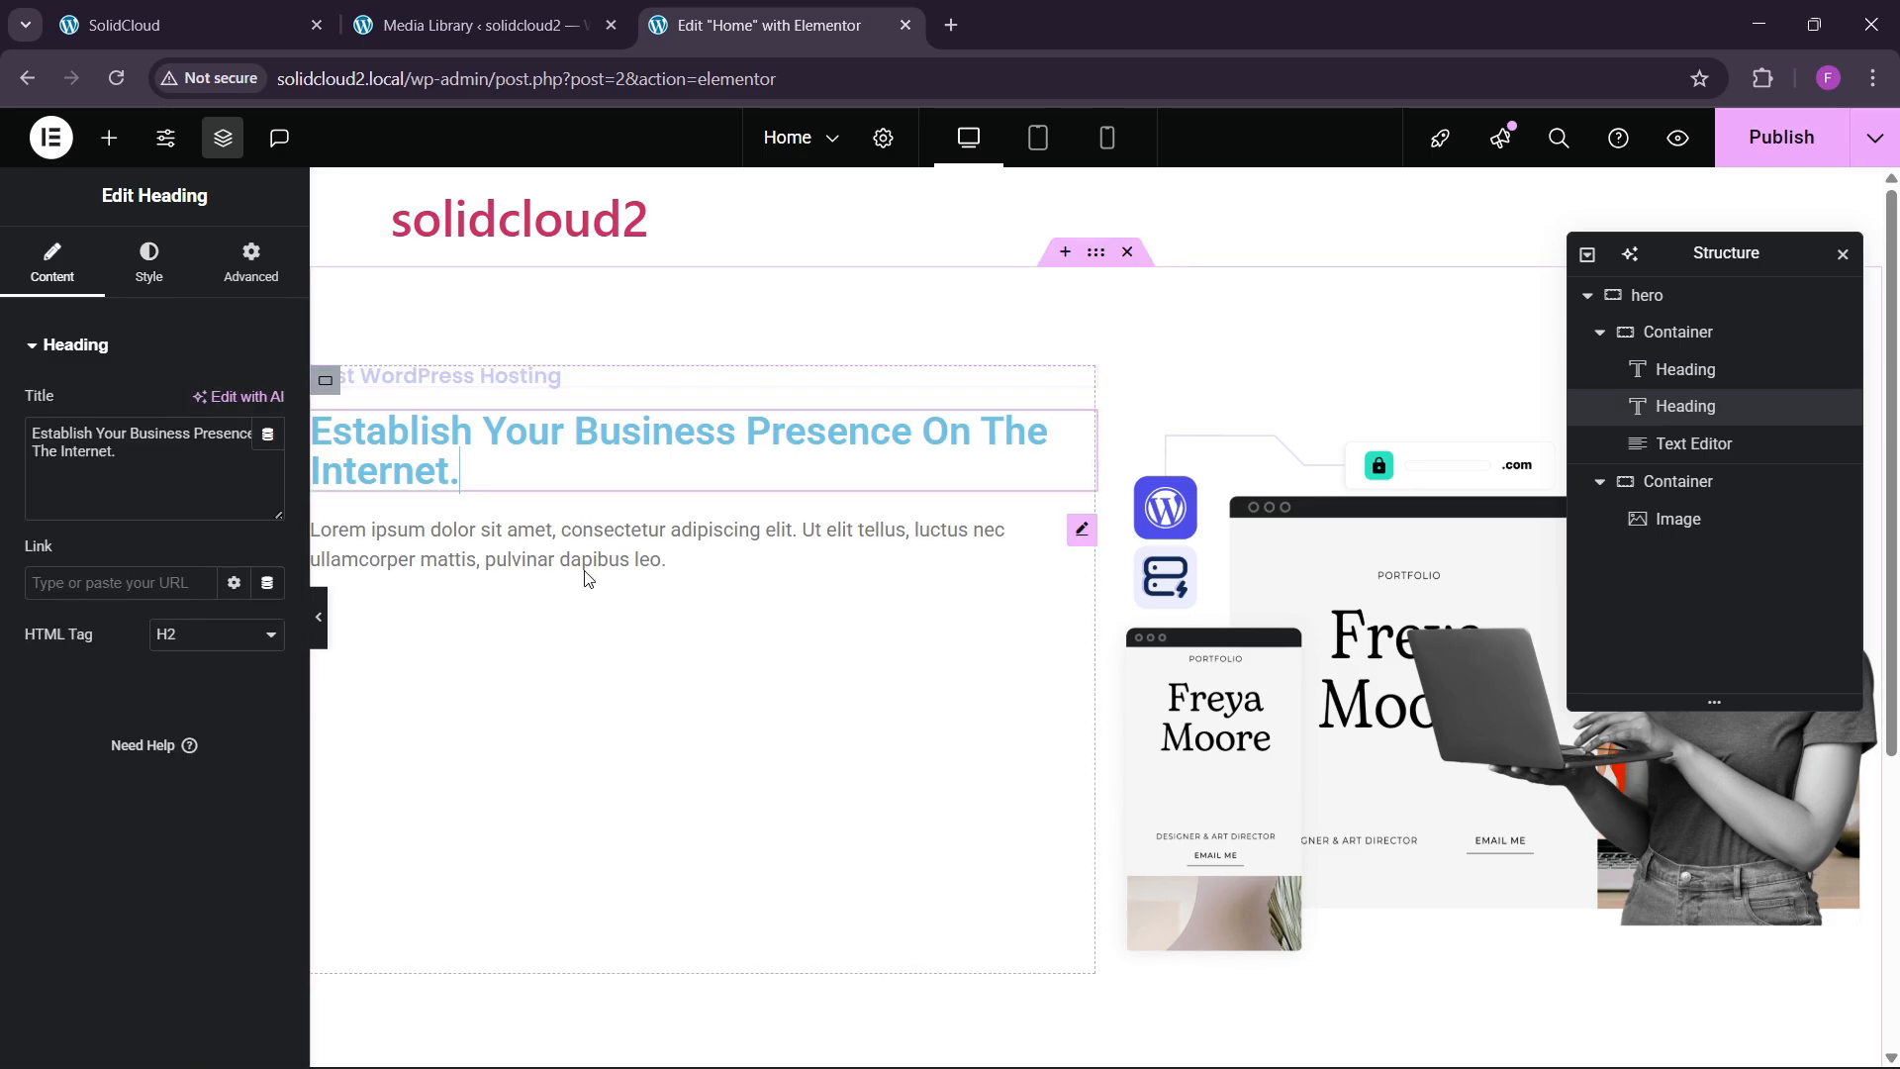
{"action": "left_click", "coordinate": [171, 282]}
{"action": "left_click", "coordinate": [191, 30]}
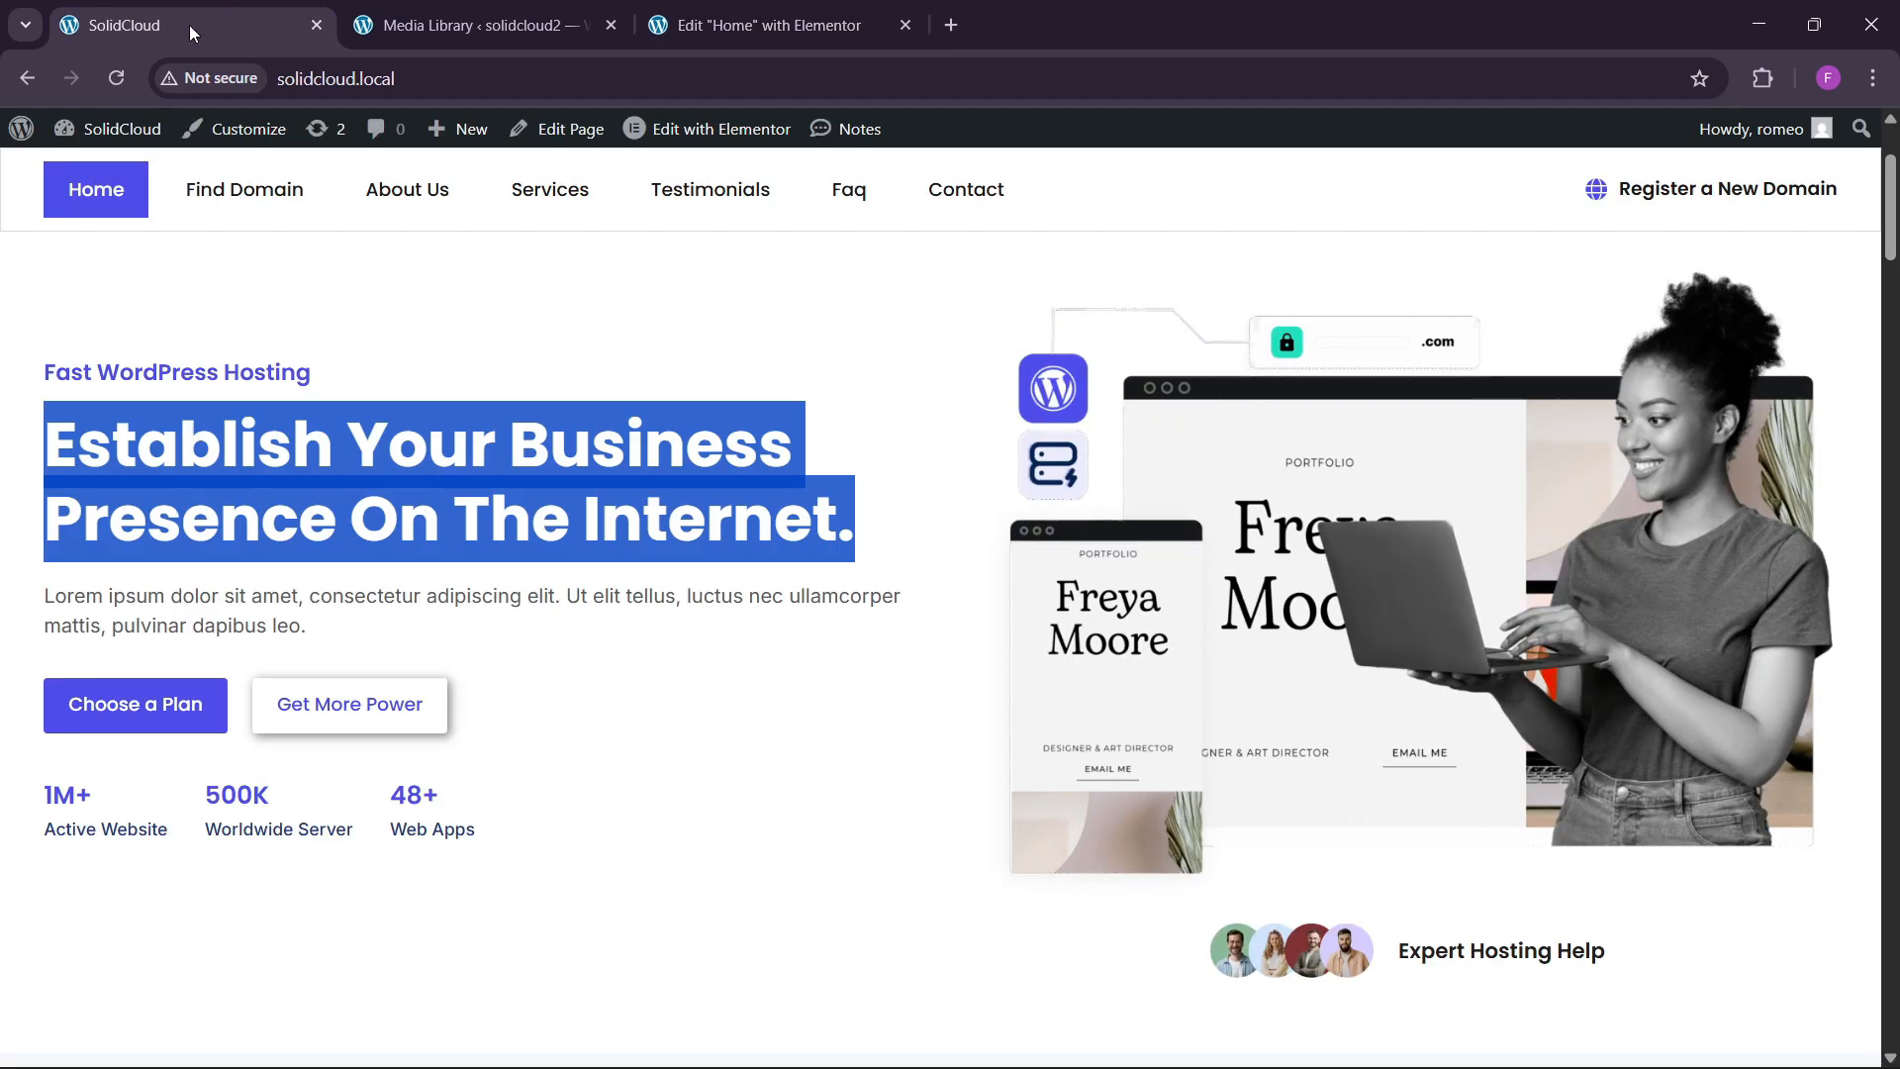
{"action": "left_click", "coordinate": [458, 559]}
{"action": "left_click", "coordinate": [693, 26]}
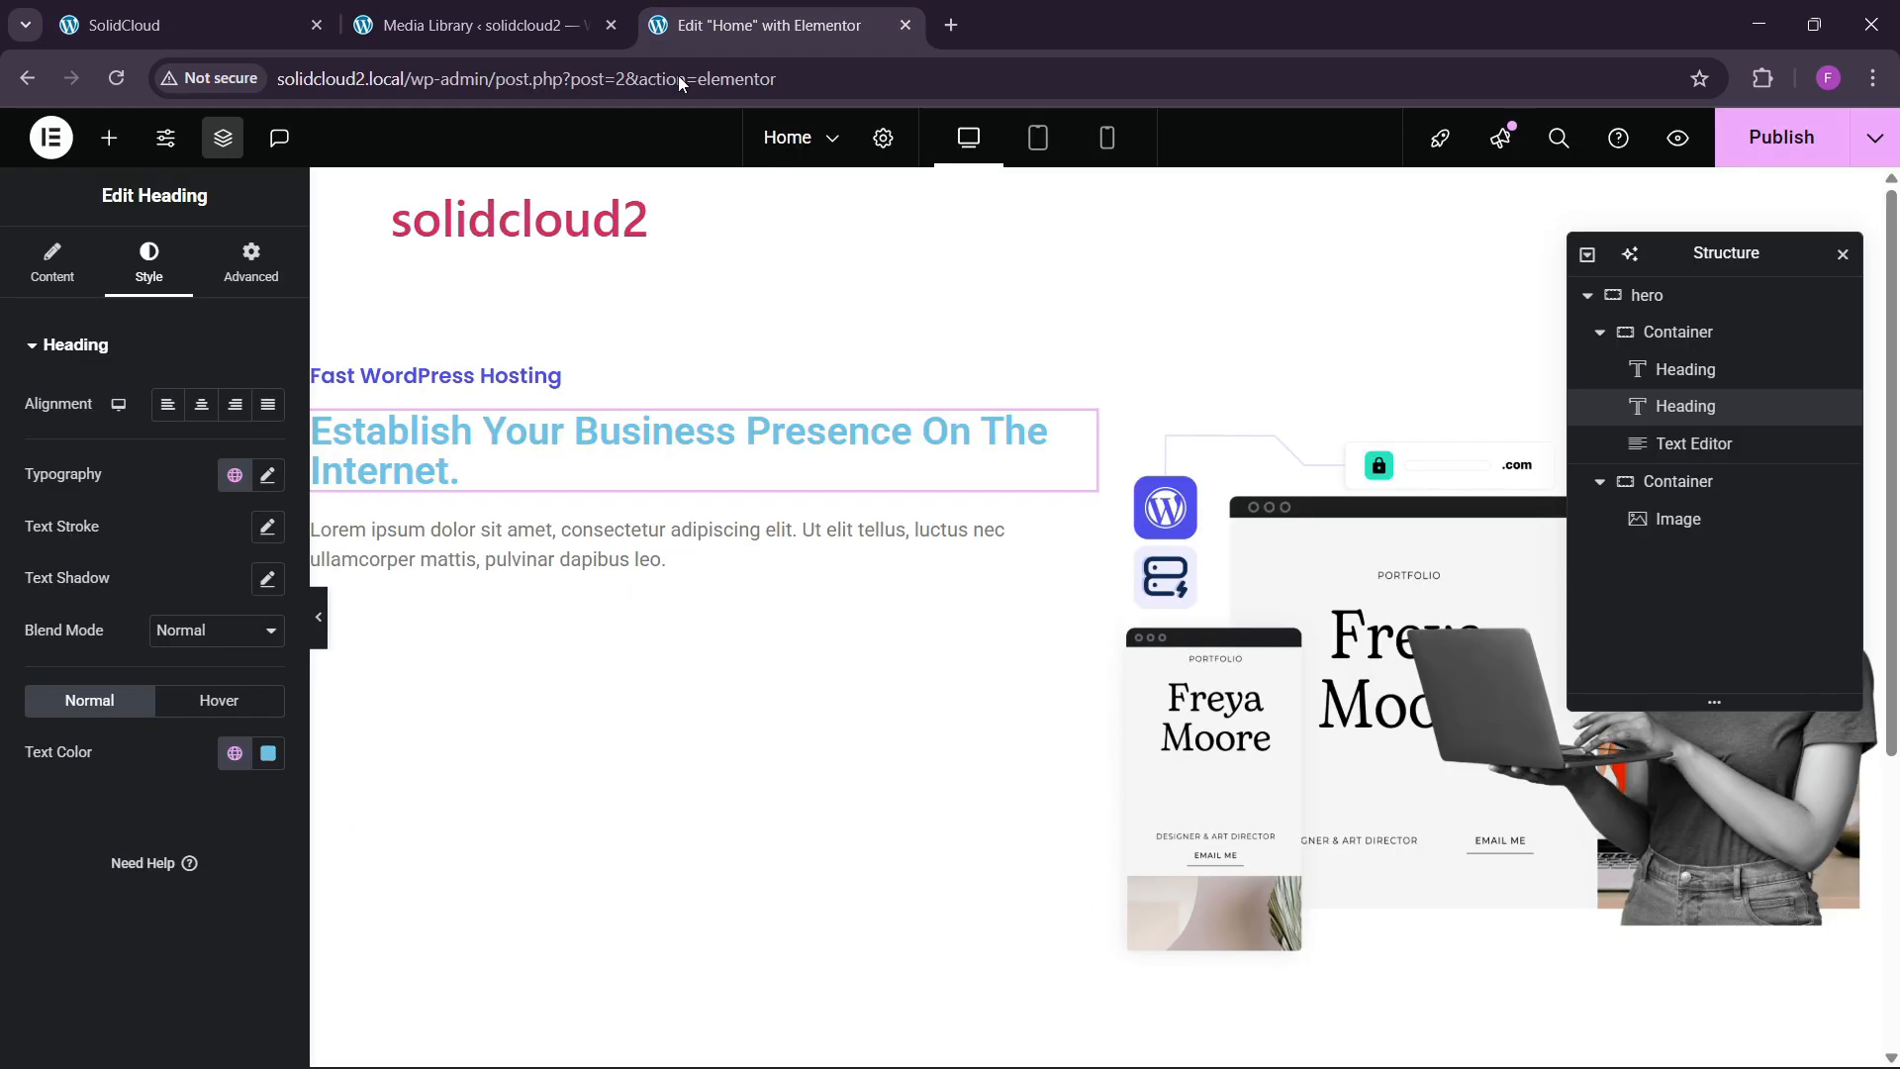
{"action": "left_click", "coordinate": [267, 476]}
{"action": "left_click", "coordinate": [210, 591]}
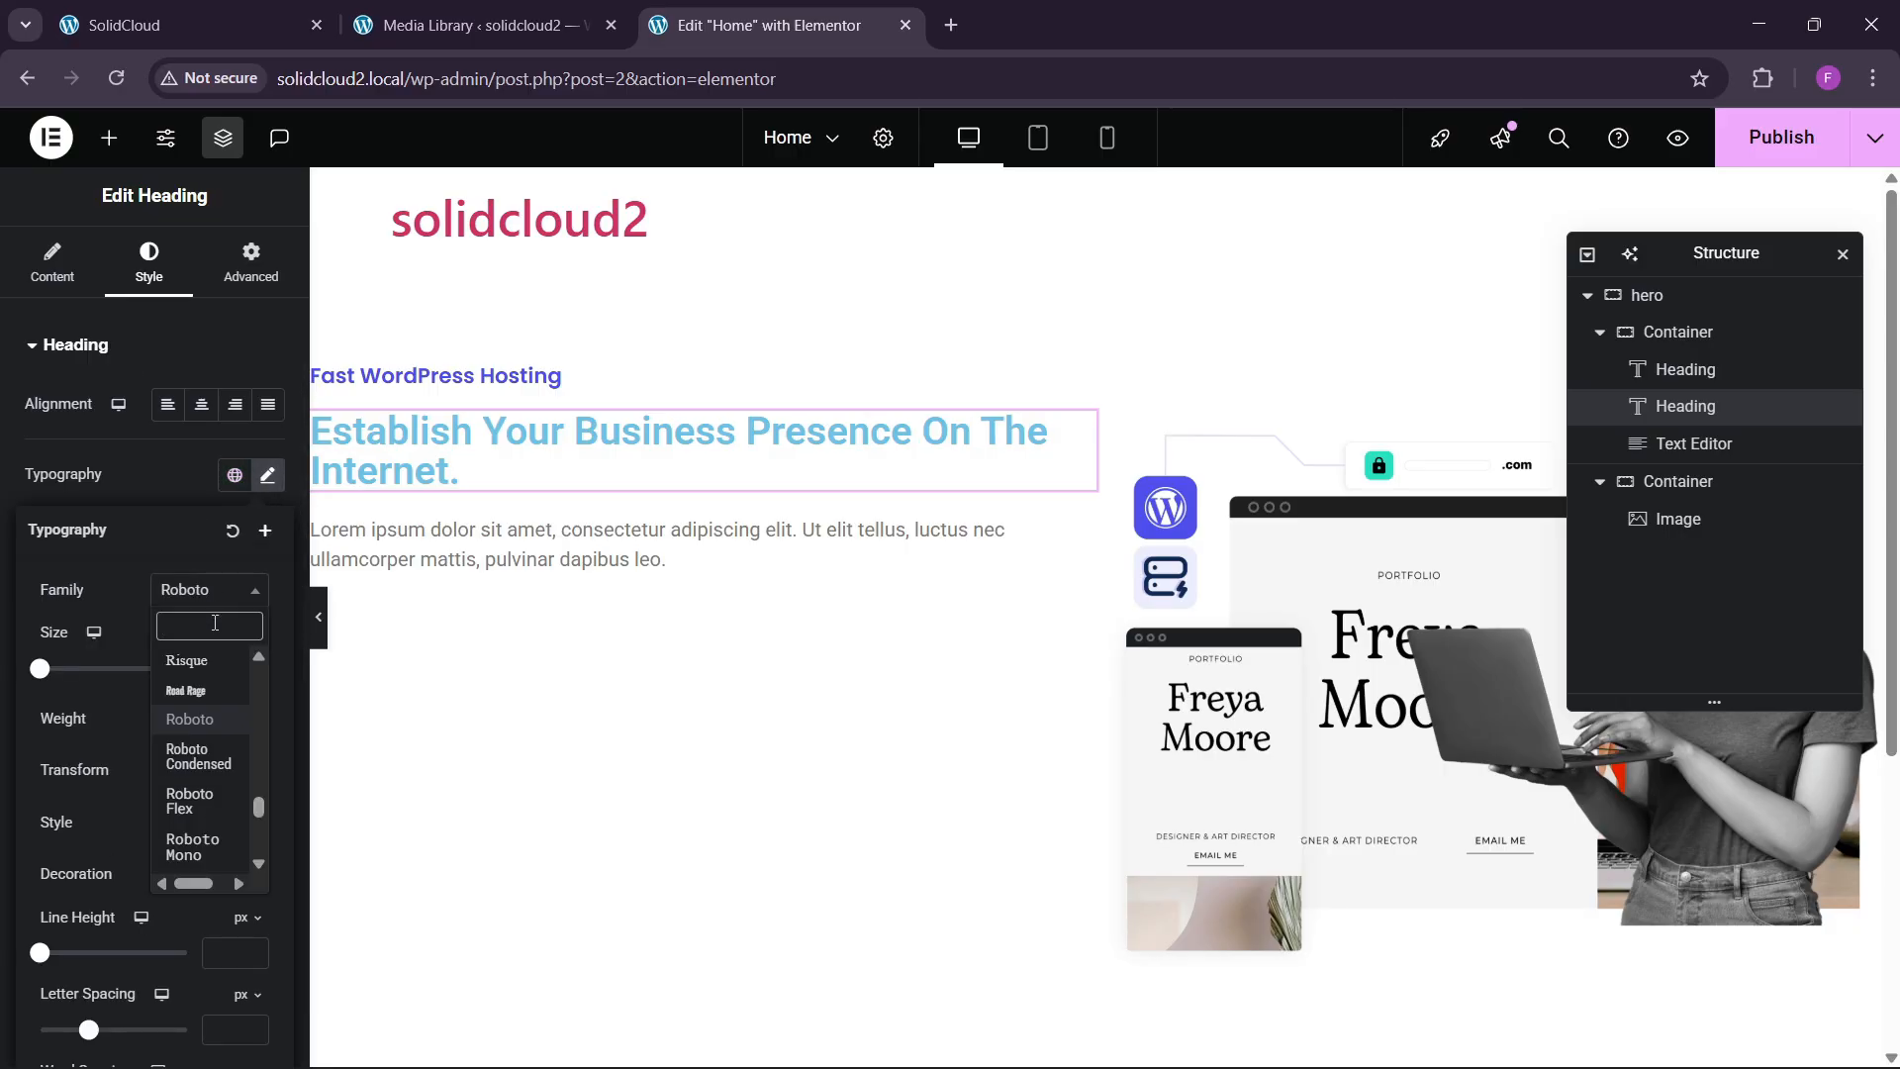
{"action": "type", "text": "poppins"}
{"action": "key", "text": "Return"}
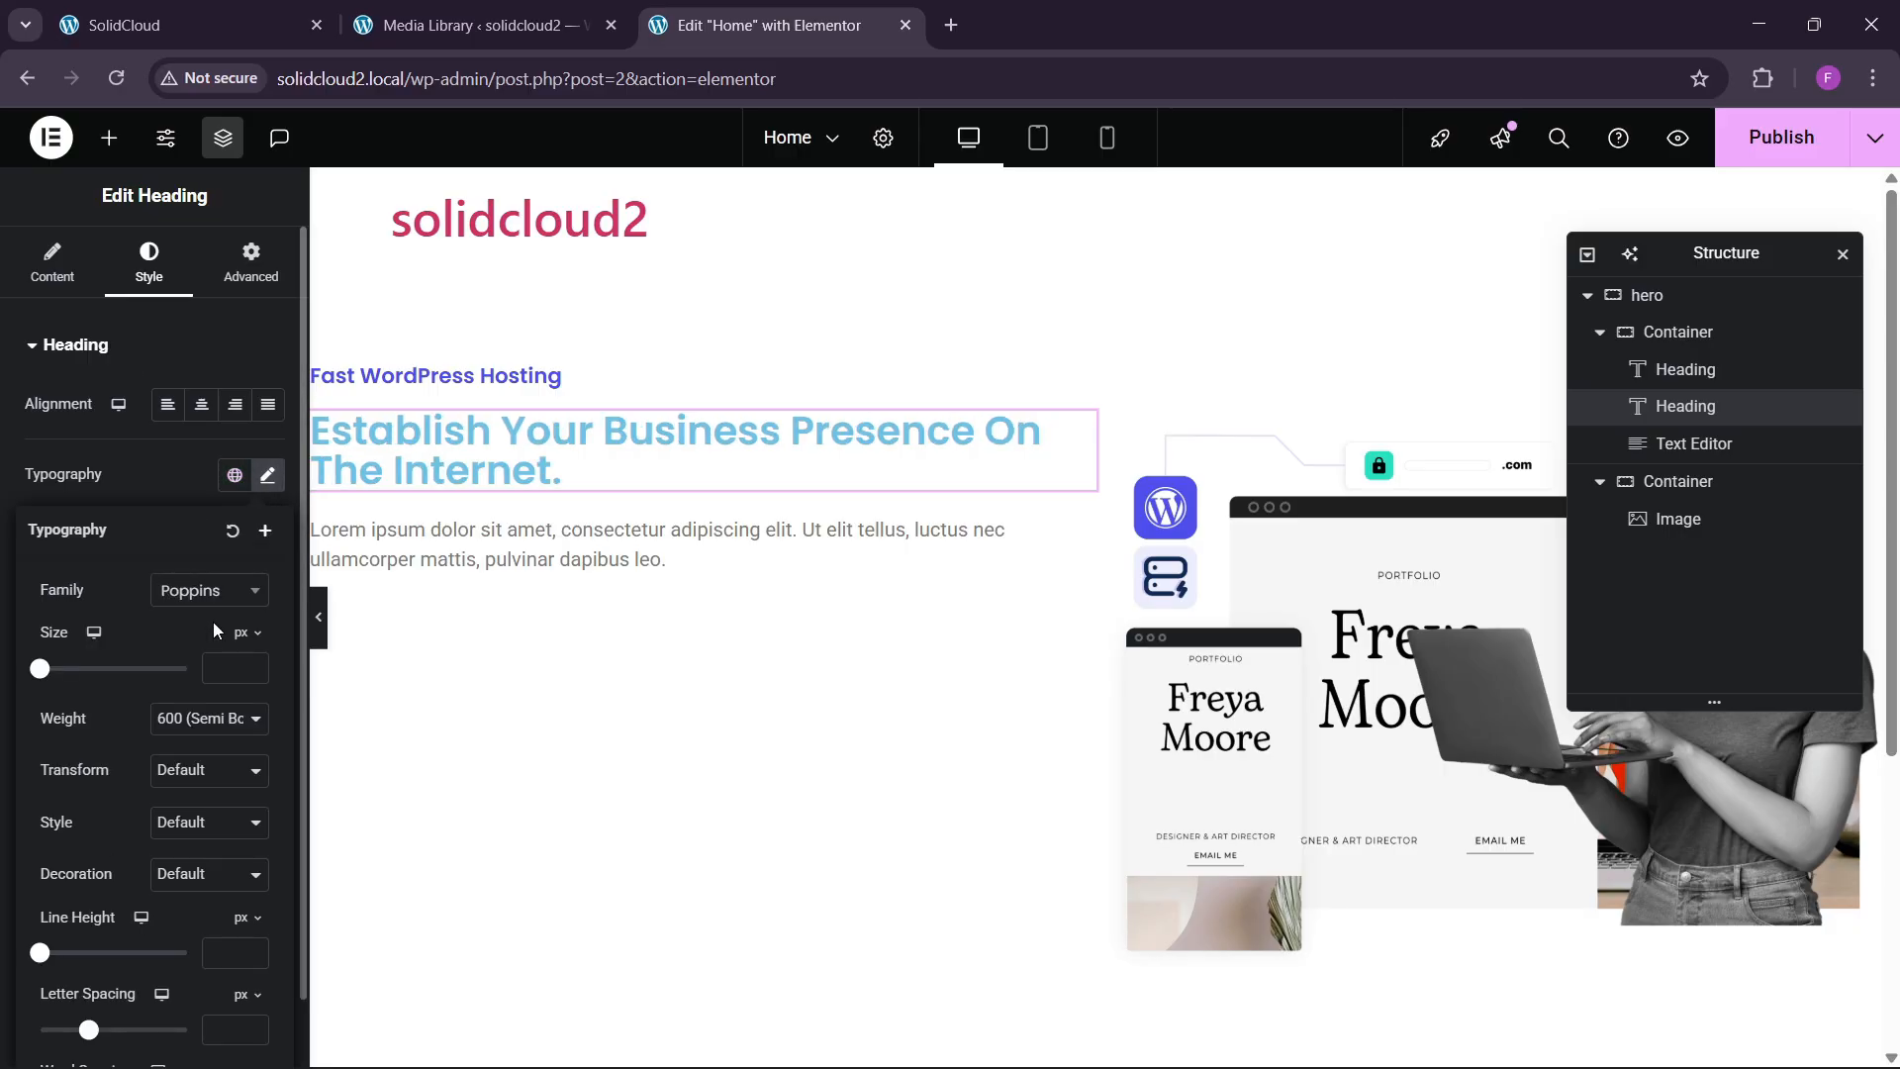
{"action": "left_click", "coordinate": [160, 471]}
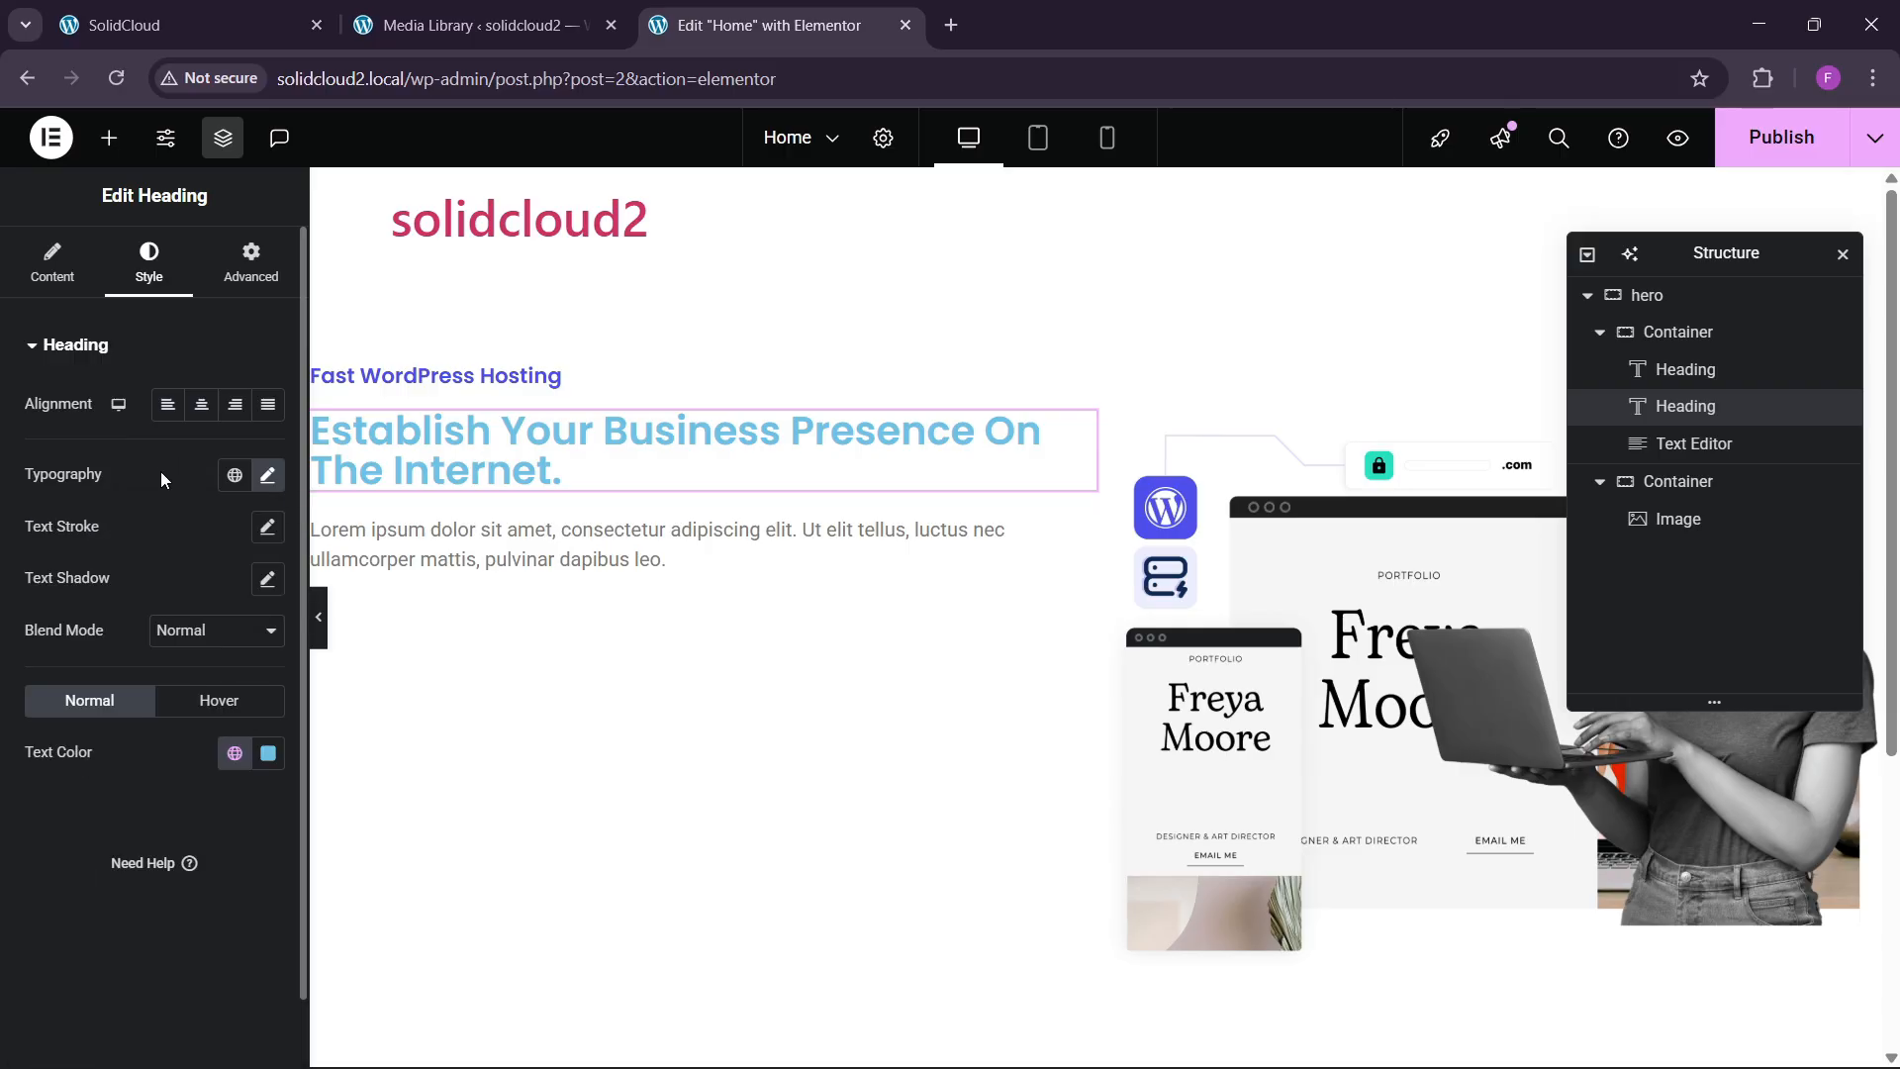
{"action": "left_click", "coordinate": [235, 753]}
{"action": "left_click", "coordinate": [149, 698]}
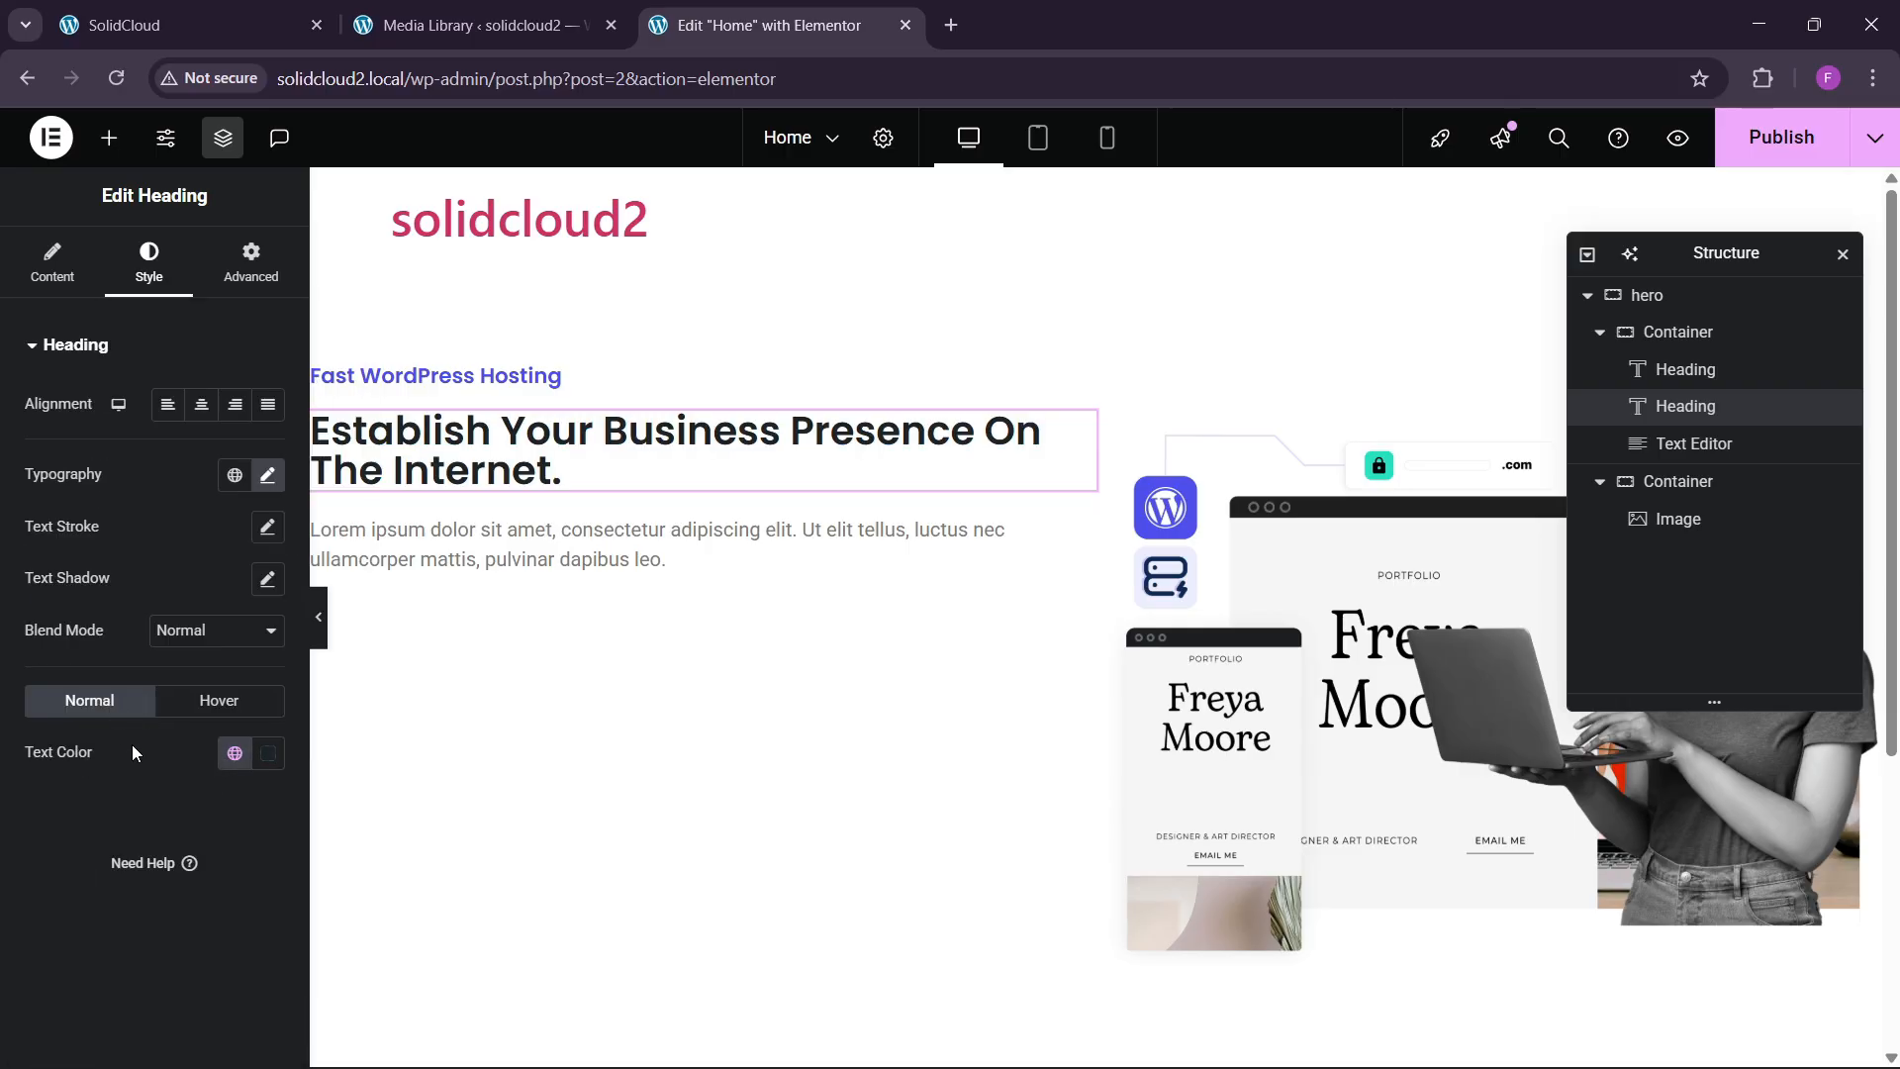
Make the main heading 45 px with font weight 700 bold.
{"action": "left_click", "coordinate": [266, 476]}
{"action": "left_click_drag", "start_coordinate": [261, 670], "coordinate": [260, 669]}
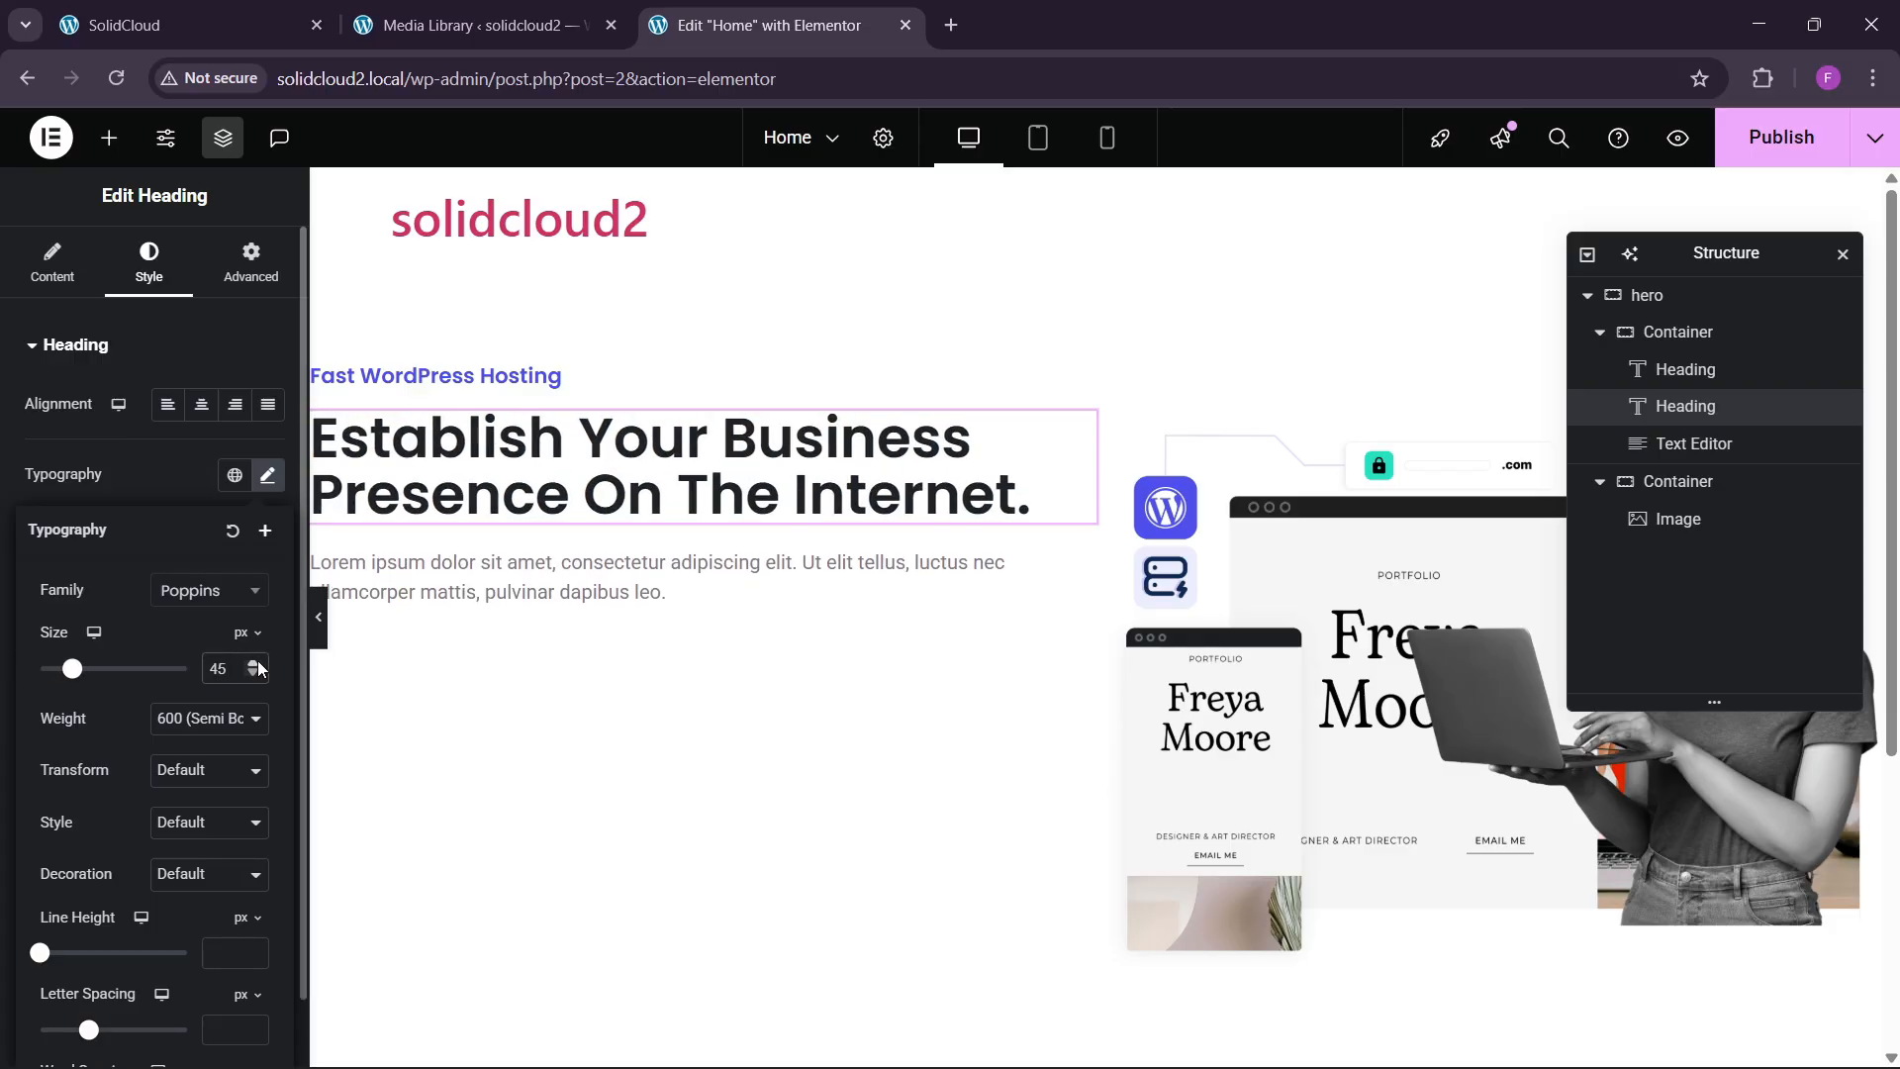
{"action": "left_click", "coordinate": [205, 729]}
{"action": "left_click", "coordinate": [213, 560]}
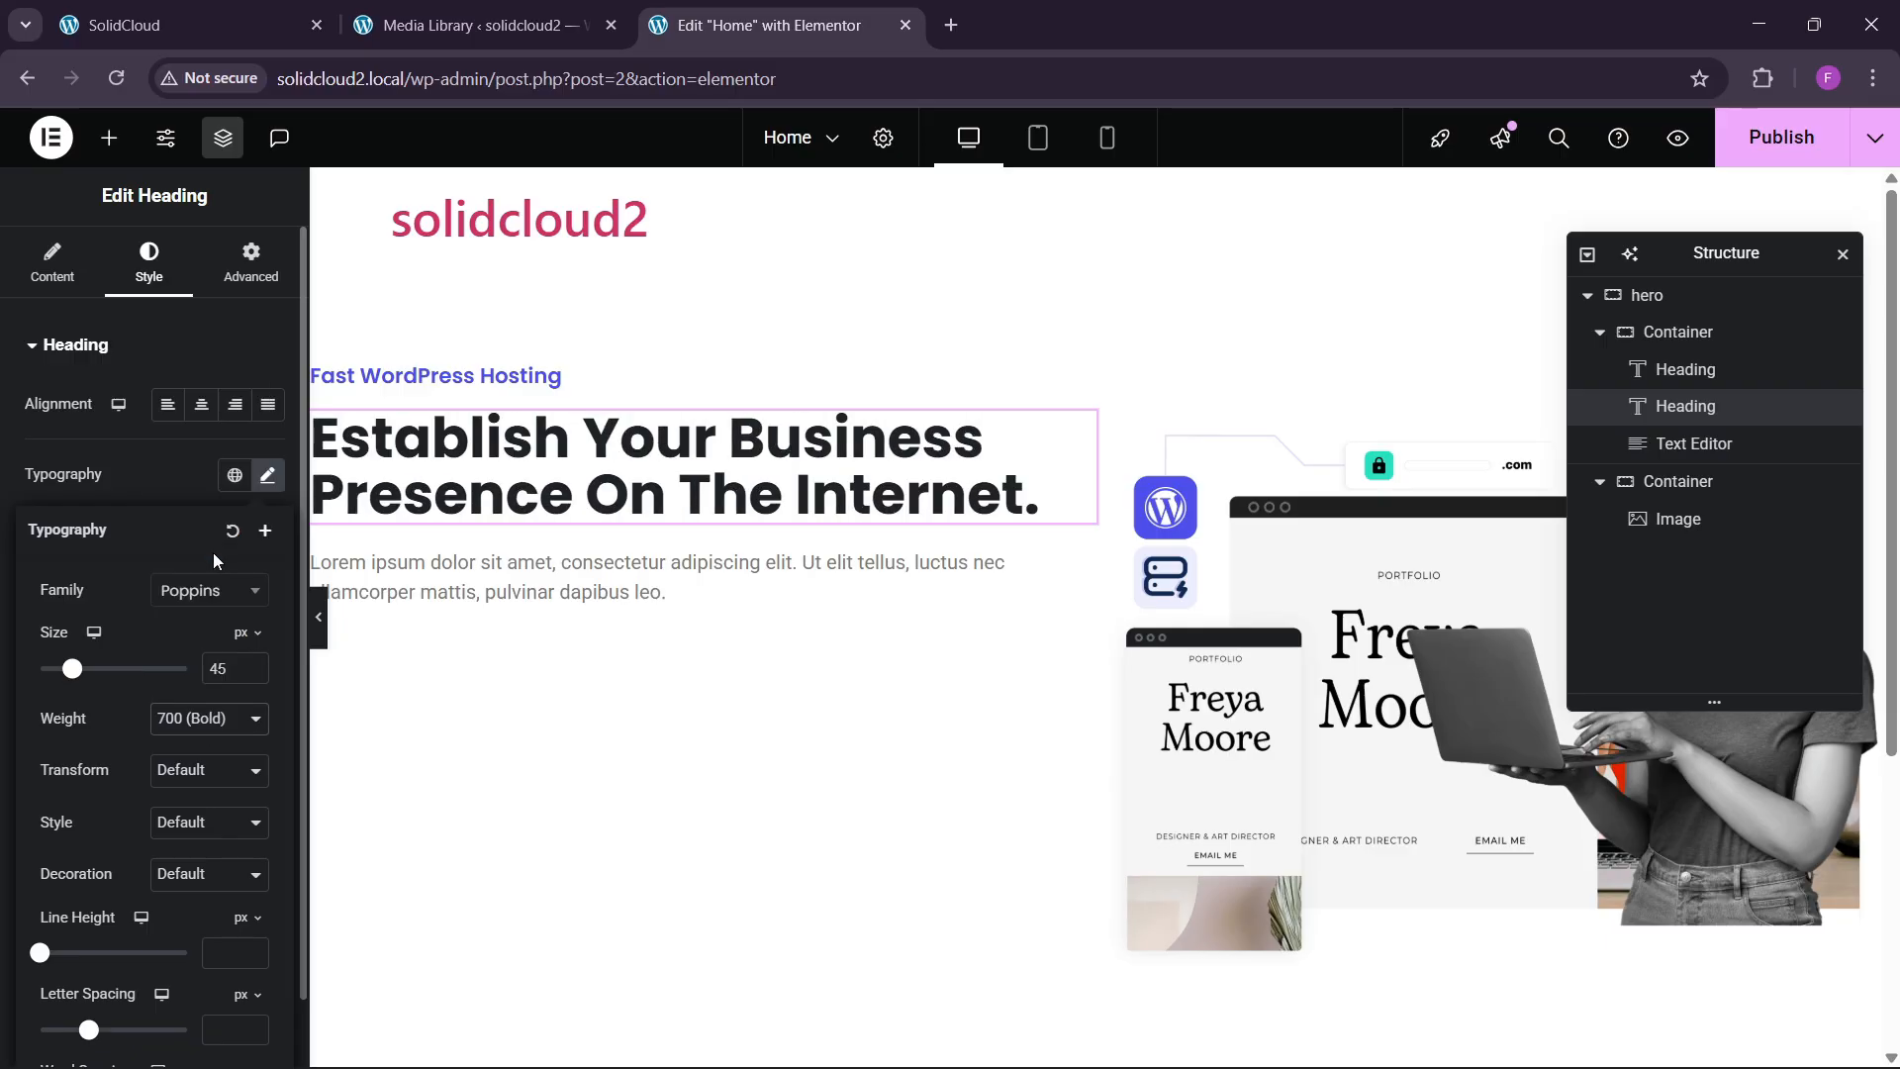
{"action": "left_click", "coordinate": [166, 471]}
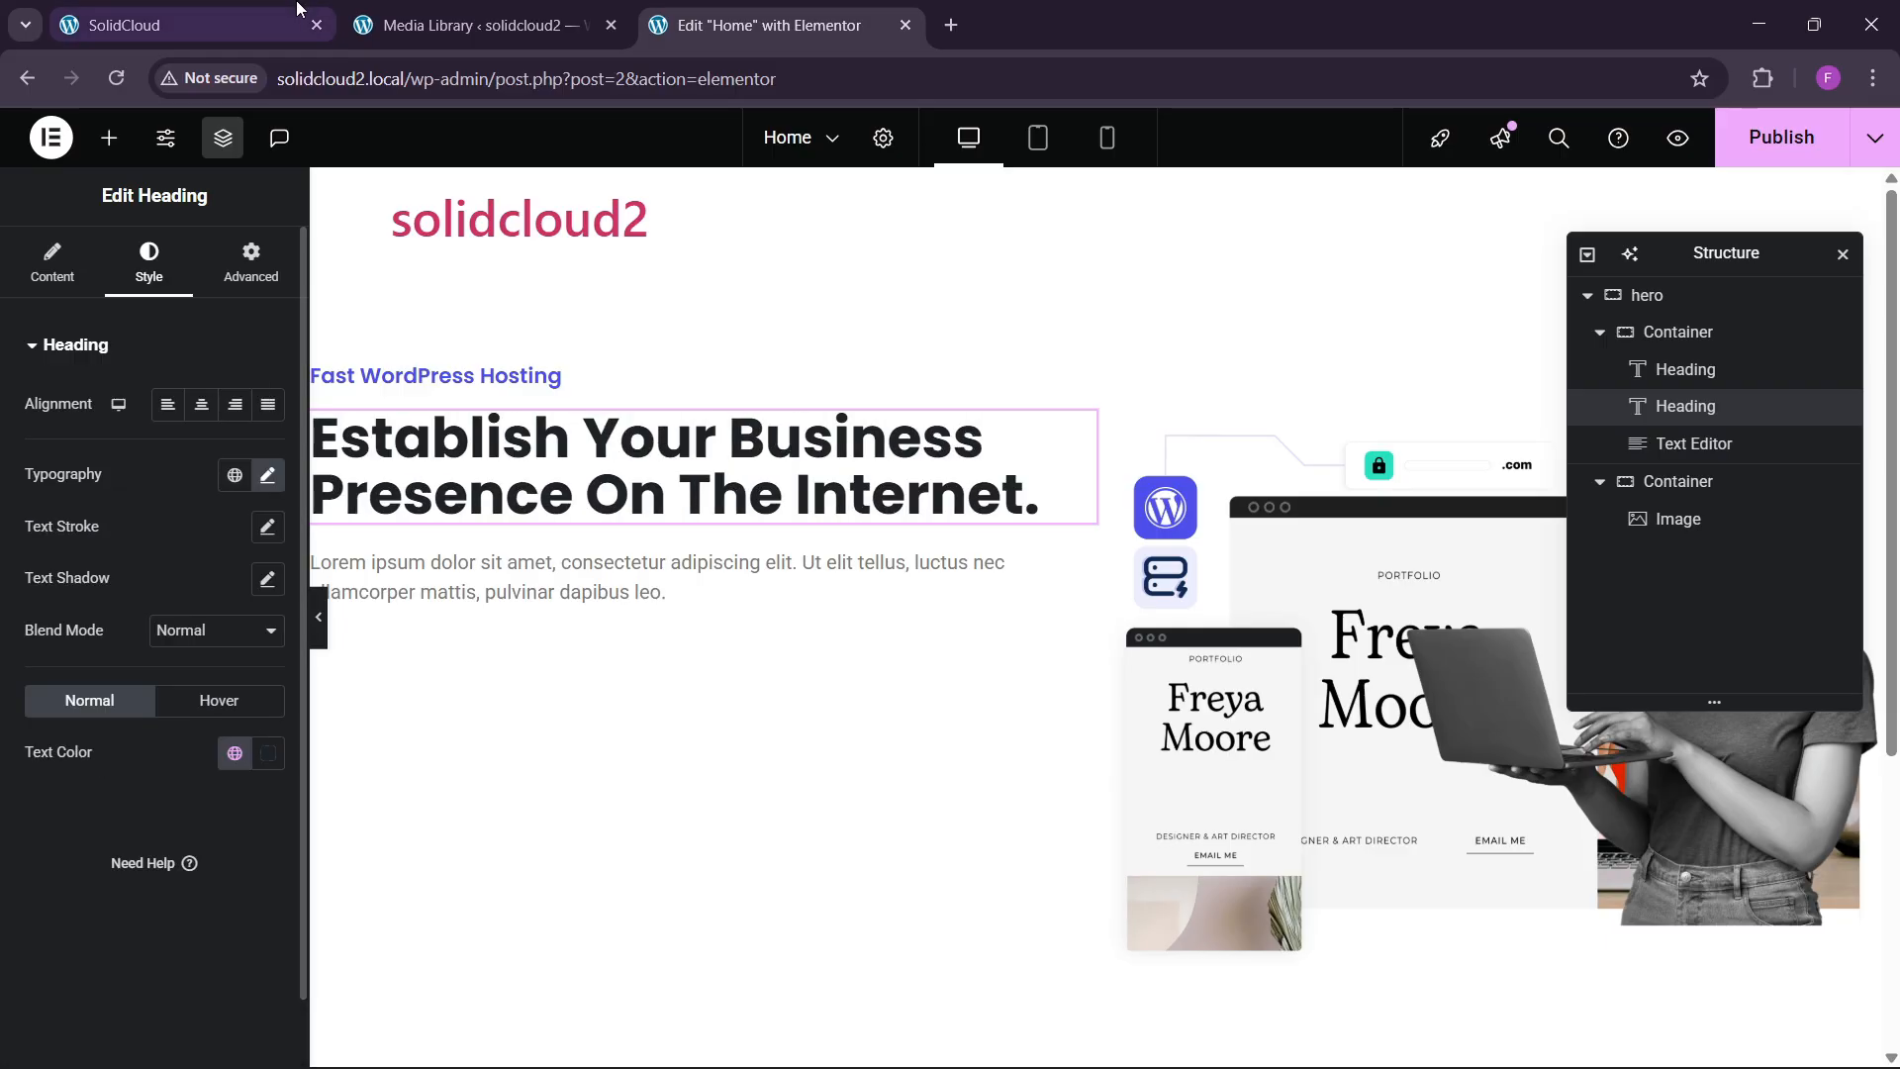
{"action": "left_click", "coordinate": [247, 25]}
{"action": "left_click", "coordinate": [789, 24]}
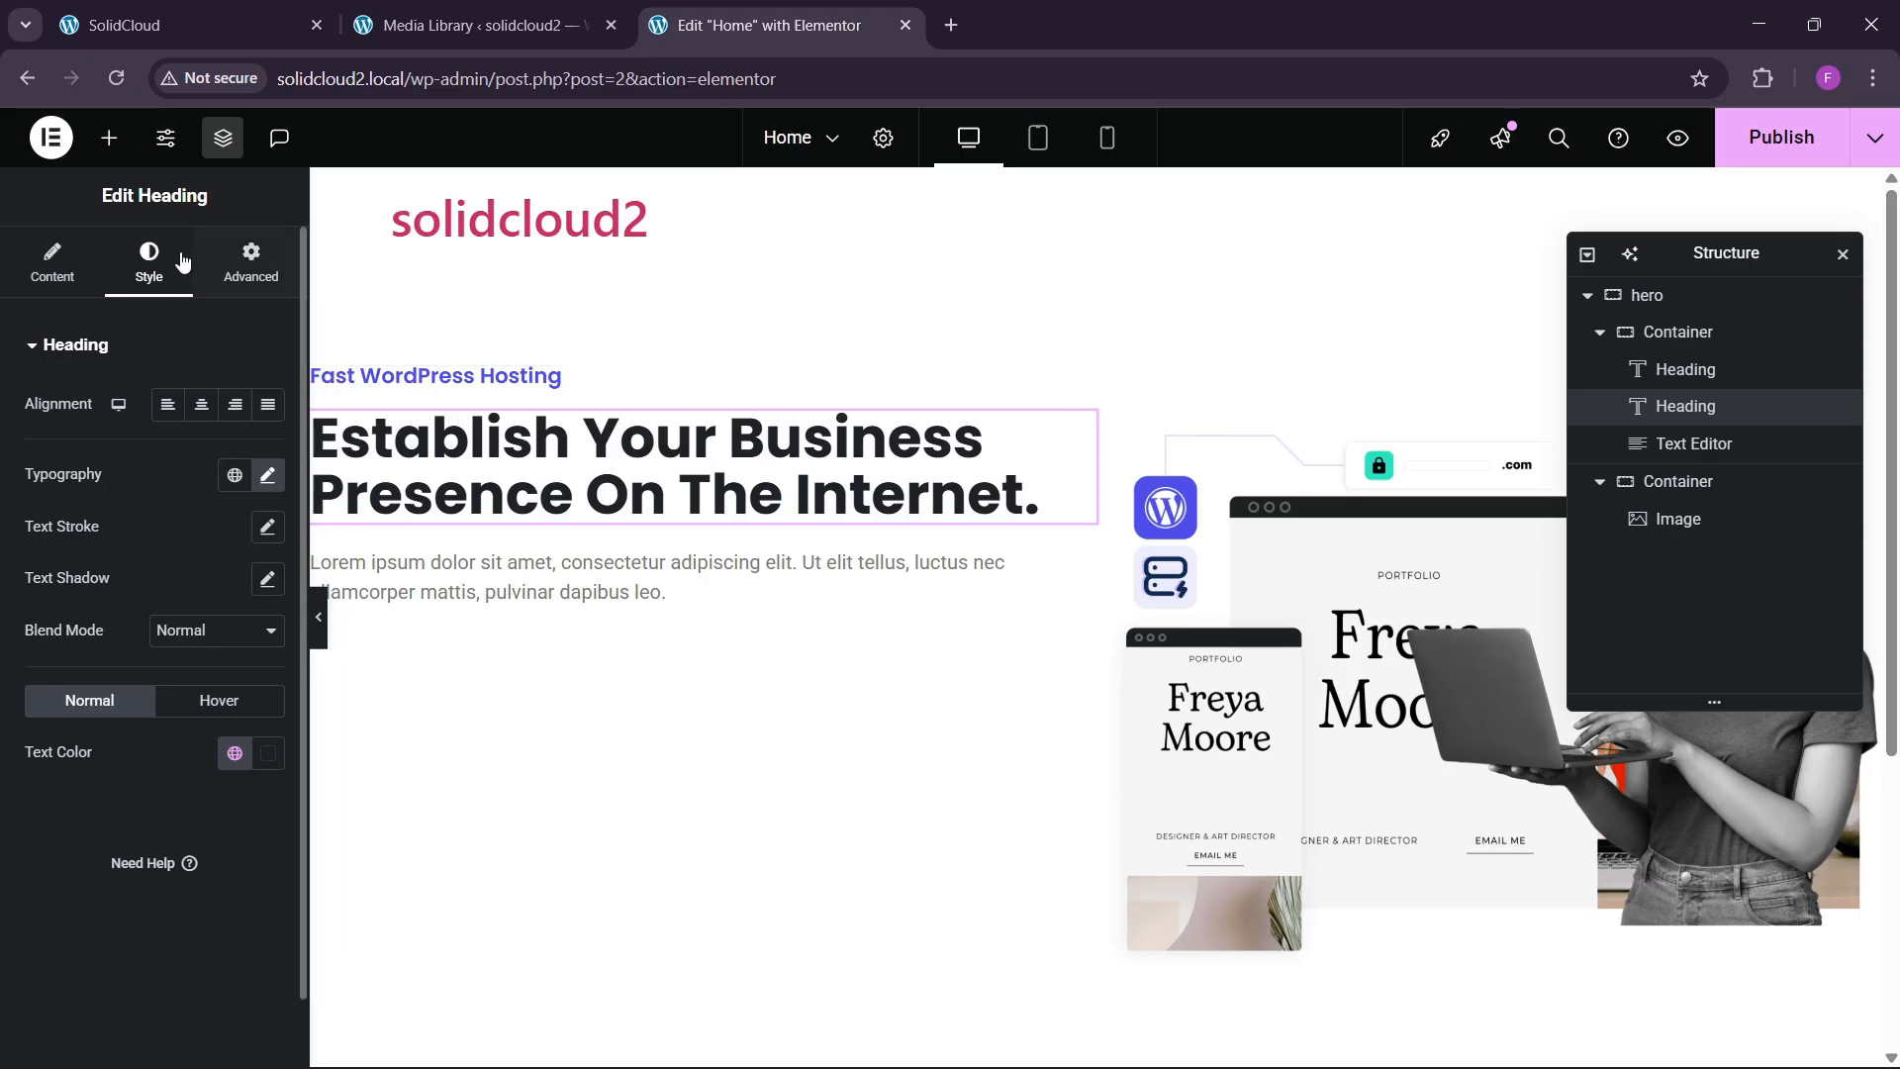
{"action": "left_click", "coordinate": [52, 263]}
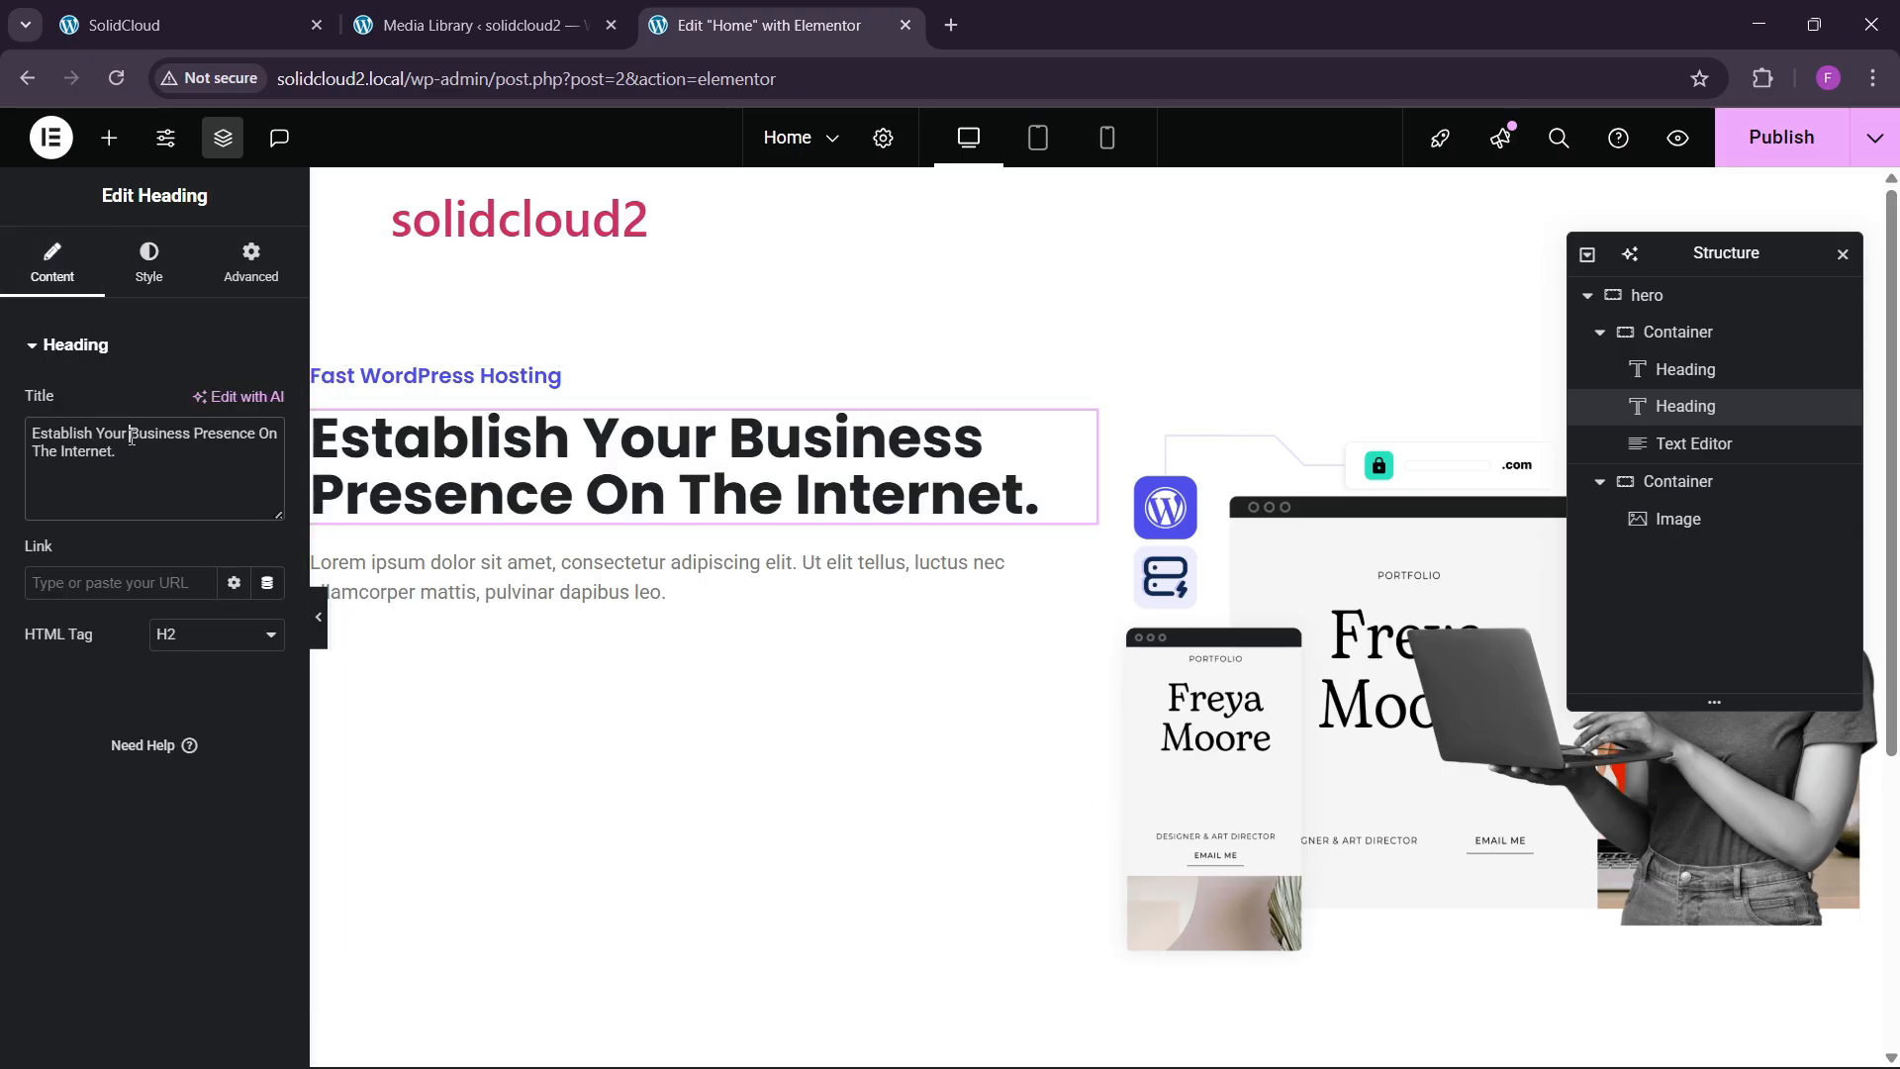
Wrap 'Business' in the heading title with <span style="color:"></span>.
{"action": "type", "text": "<span"}
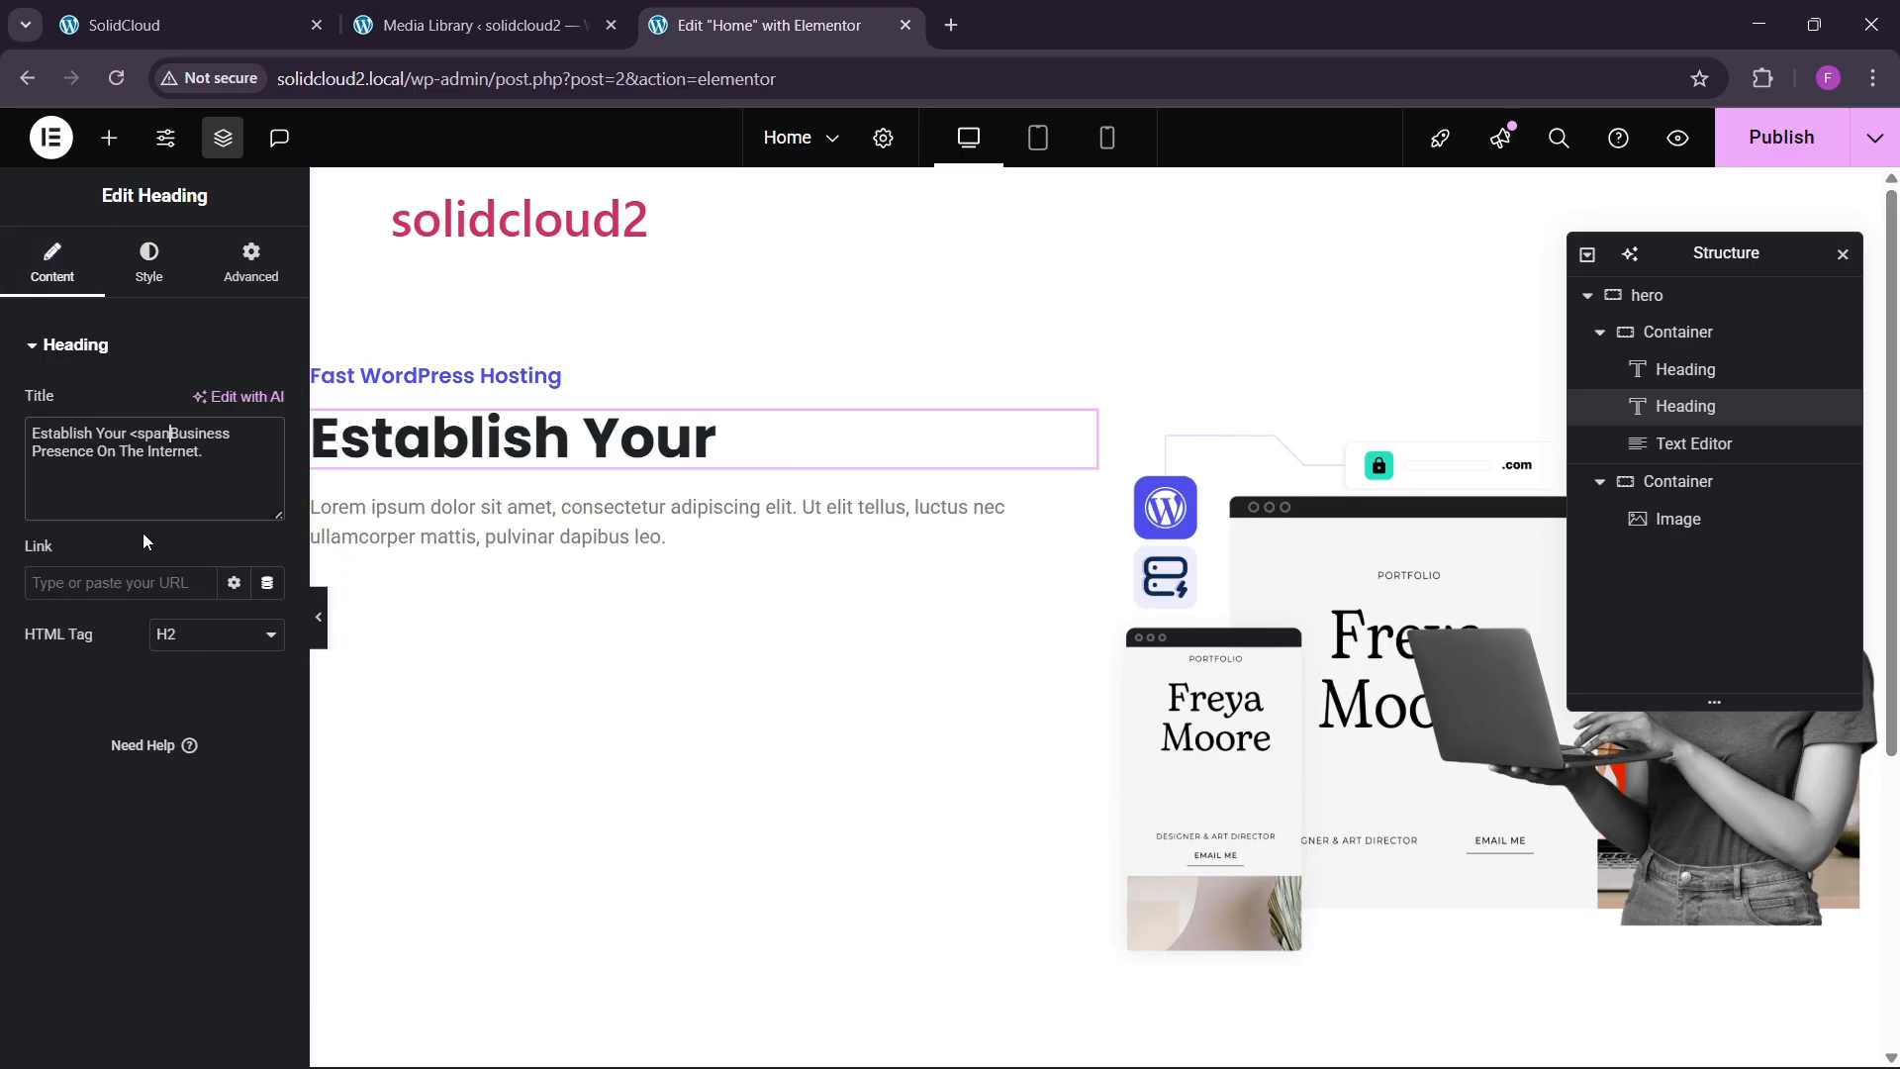
{"action": "type", "text": ">"}
{"action": "key", "text": "Right"}
{"action": "key", "text": "Right"}
{"action": "key", "text": "Right"}
{"action": "key", "text": "Right"}
{"action": "key", "text": "Right"}
{"action": "key", "text": "Right"}
{"action": "key", "text": "Right"}
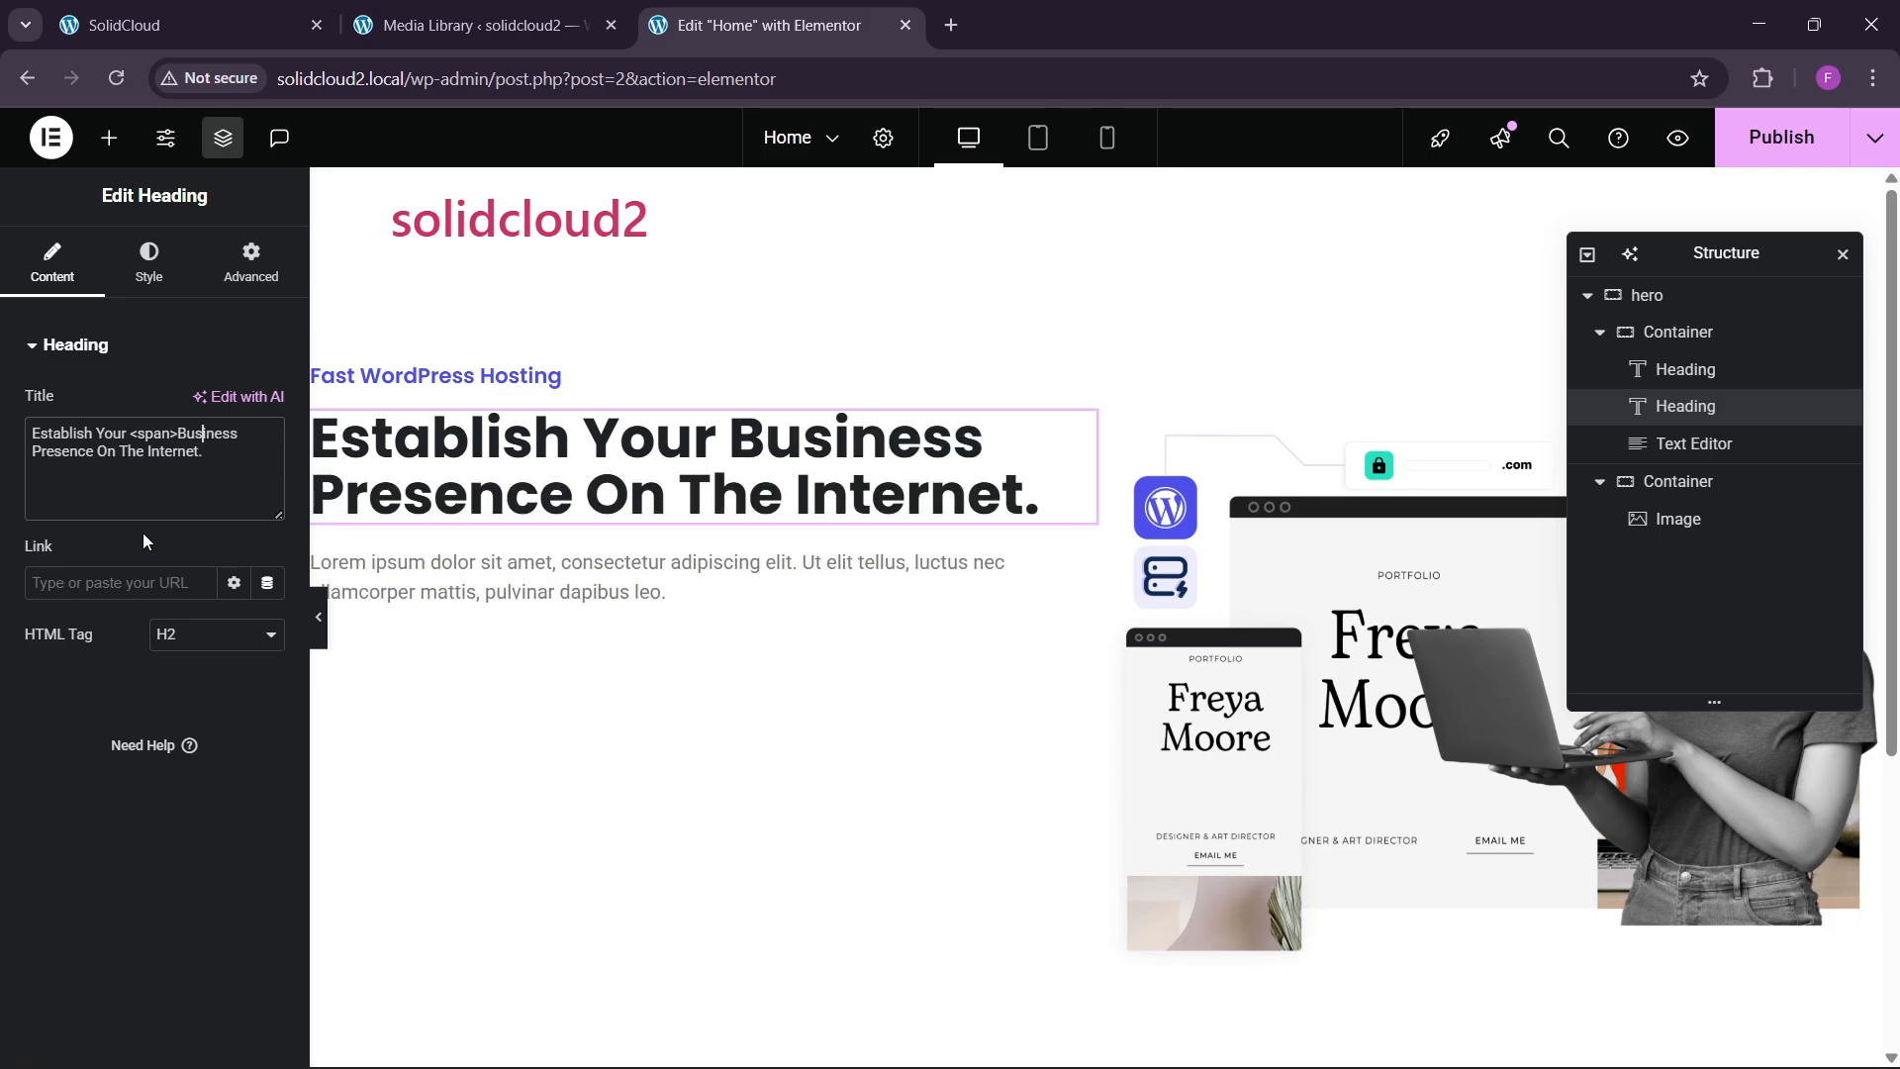
{"action": "key", "text": "Right"}
{"action": "type", "text": "</span"}
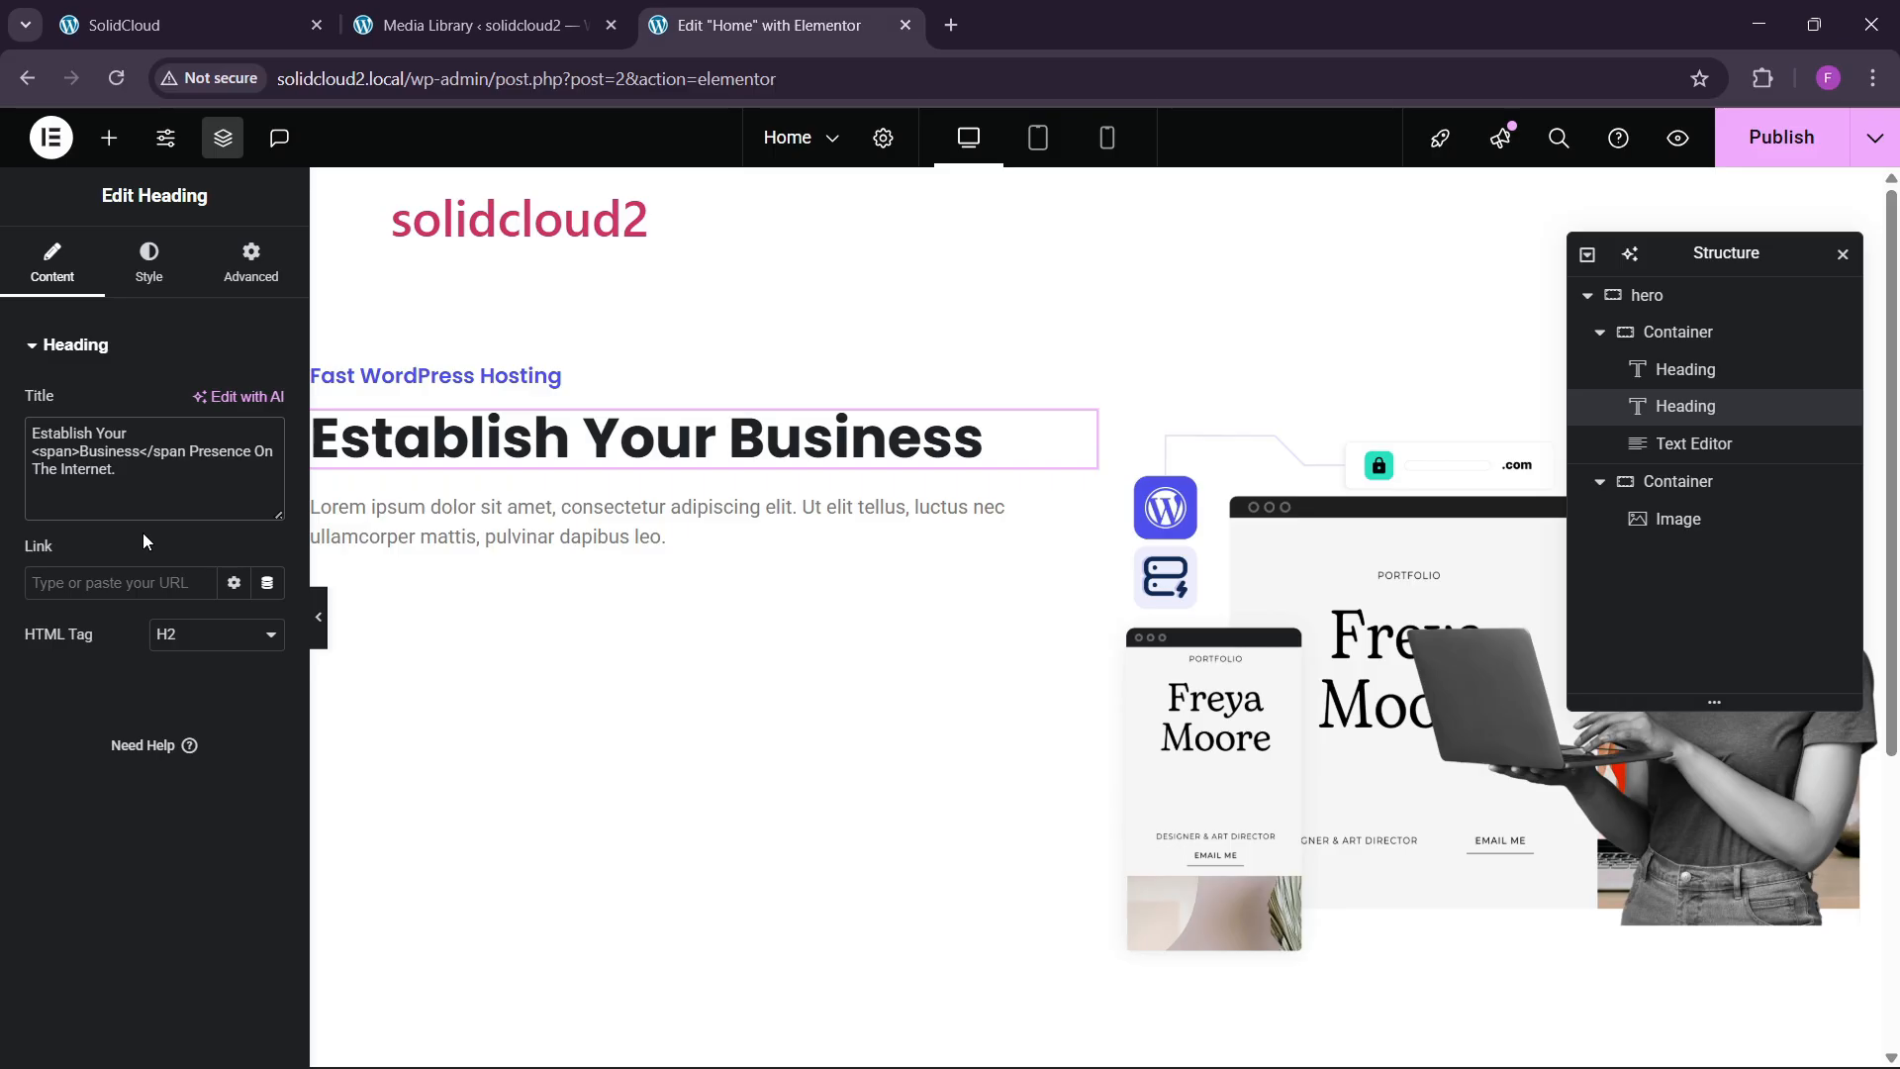
{"action": "type", "text": ">"}
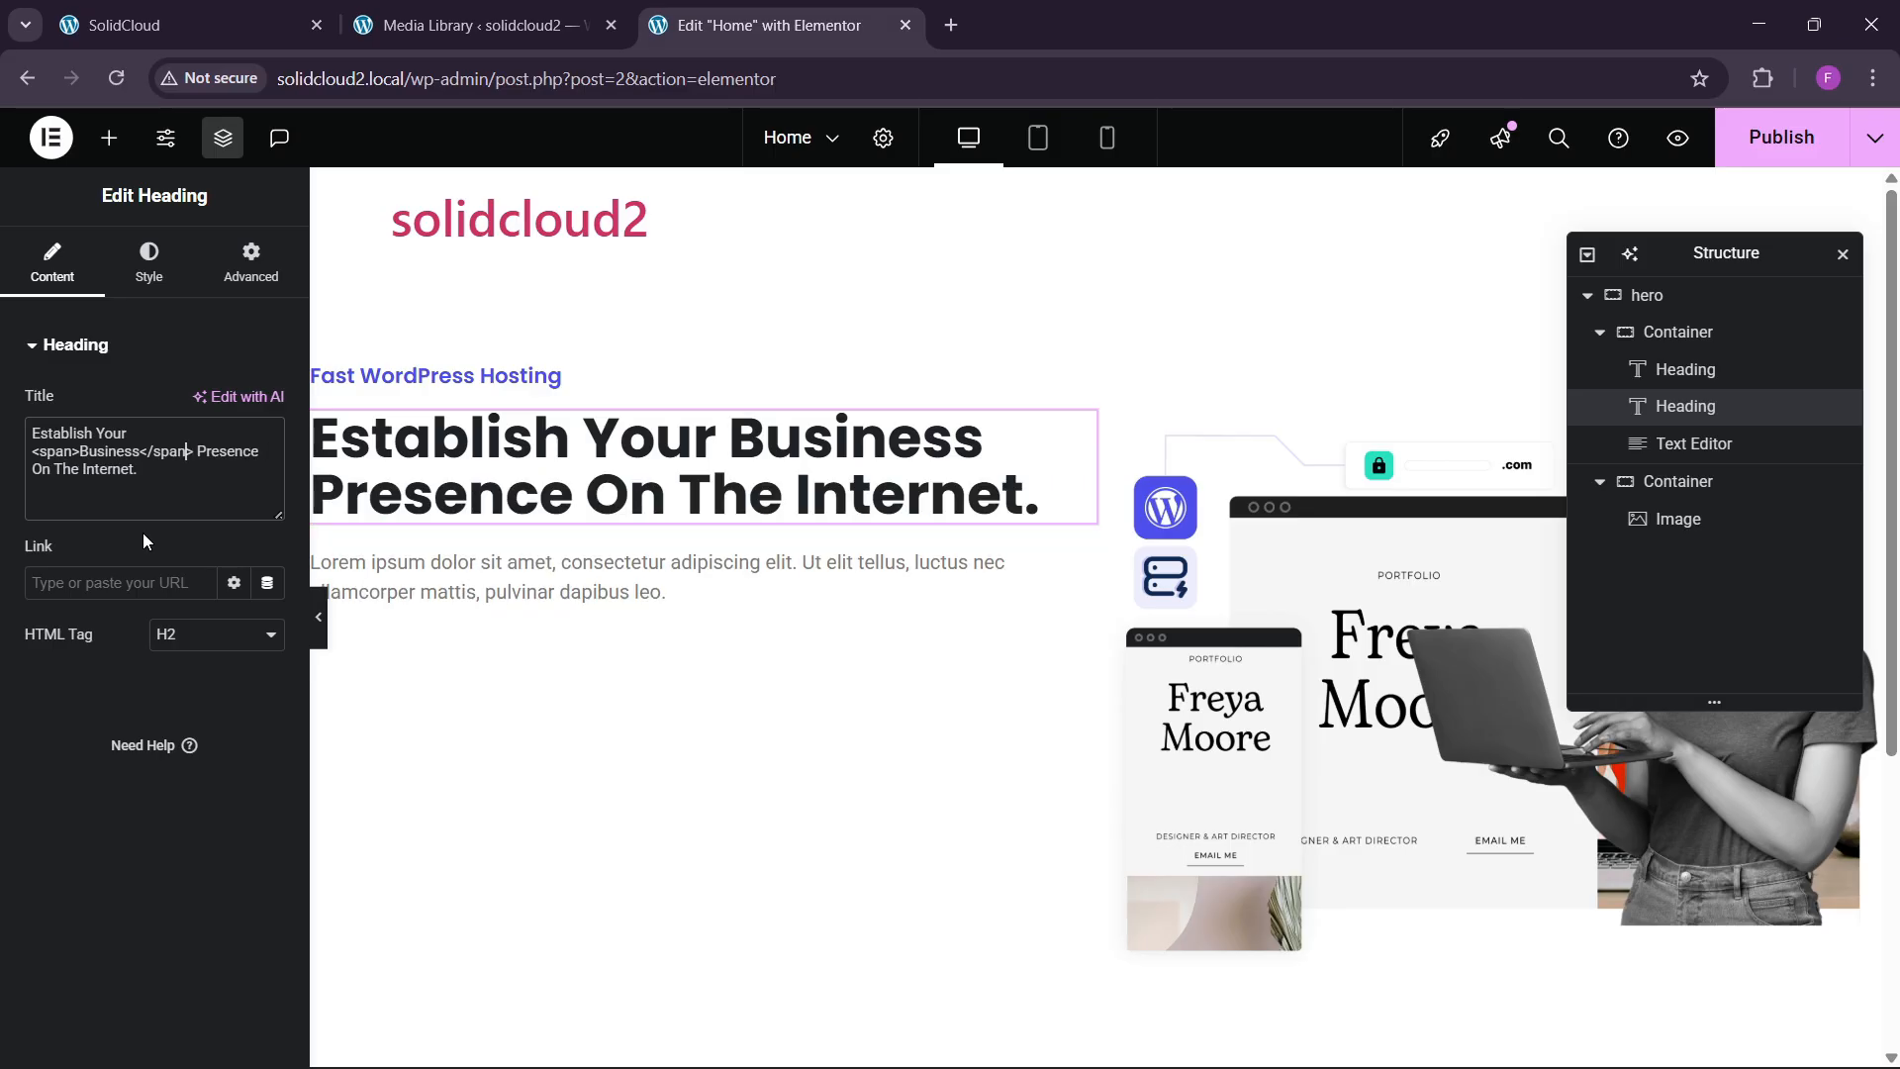
{"action": "type", "text": " style="}
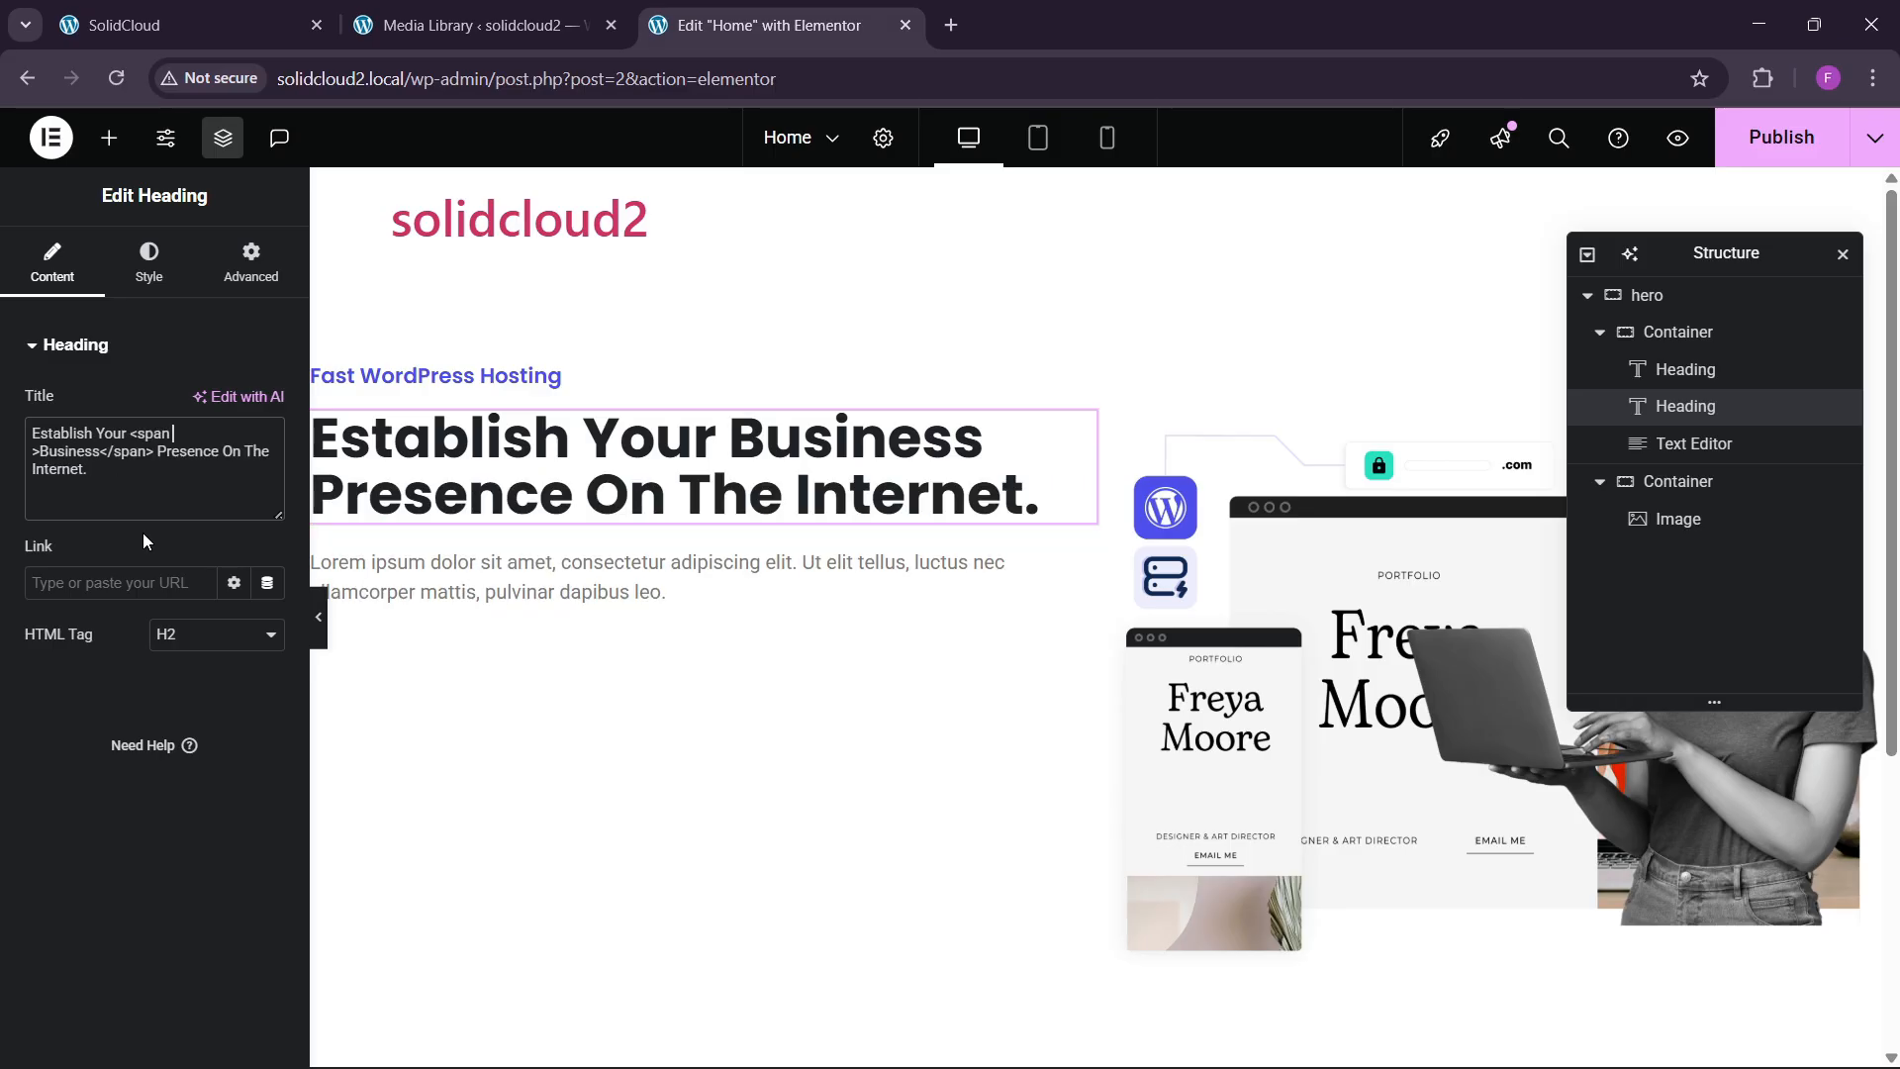
{"action": "type", "text": "\"\""}
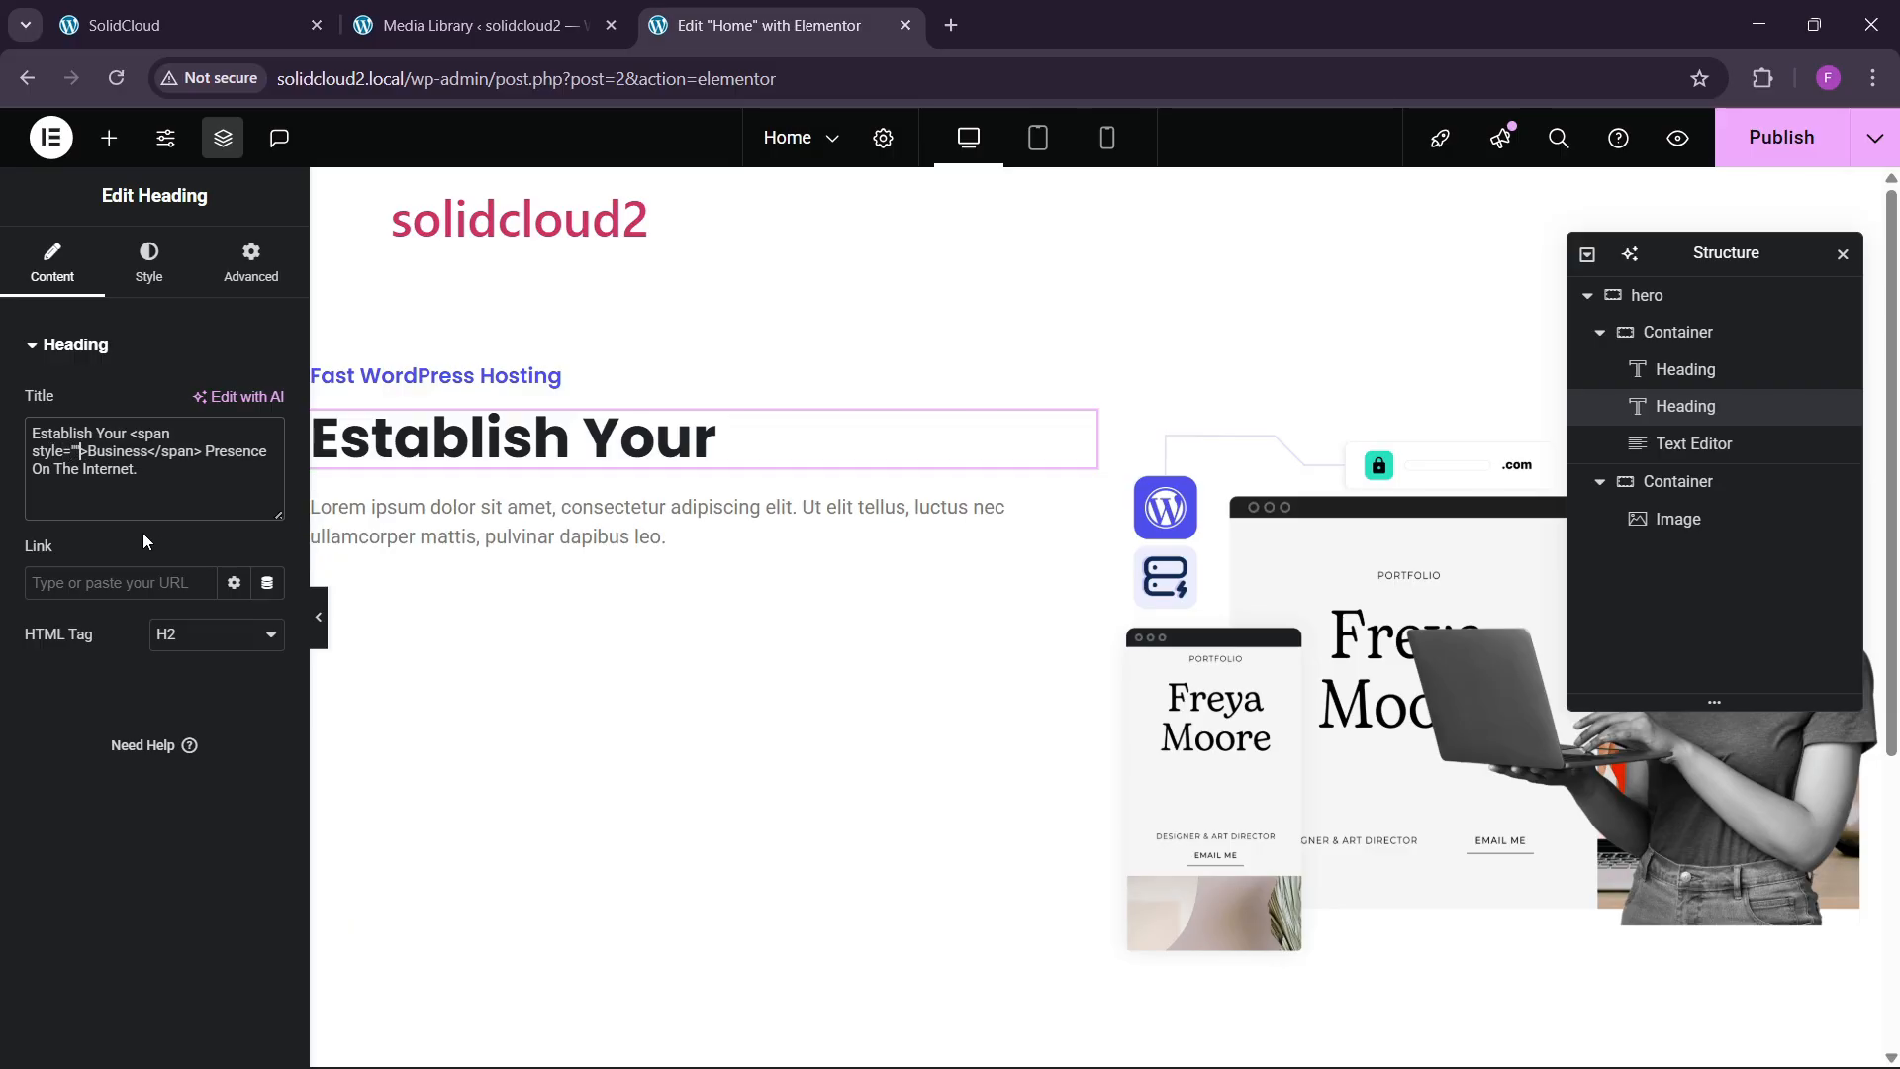
{"action": "key", "text": "Left"}
{"action": "type", "text": "color:"}
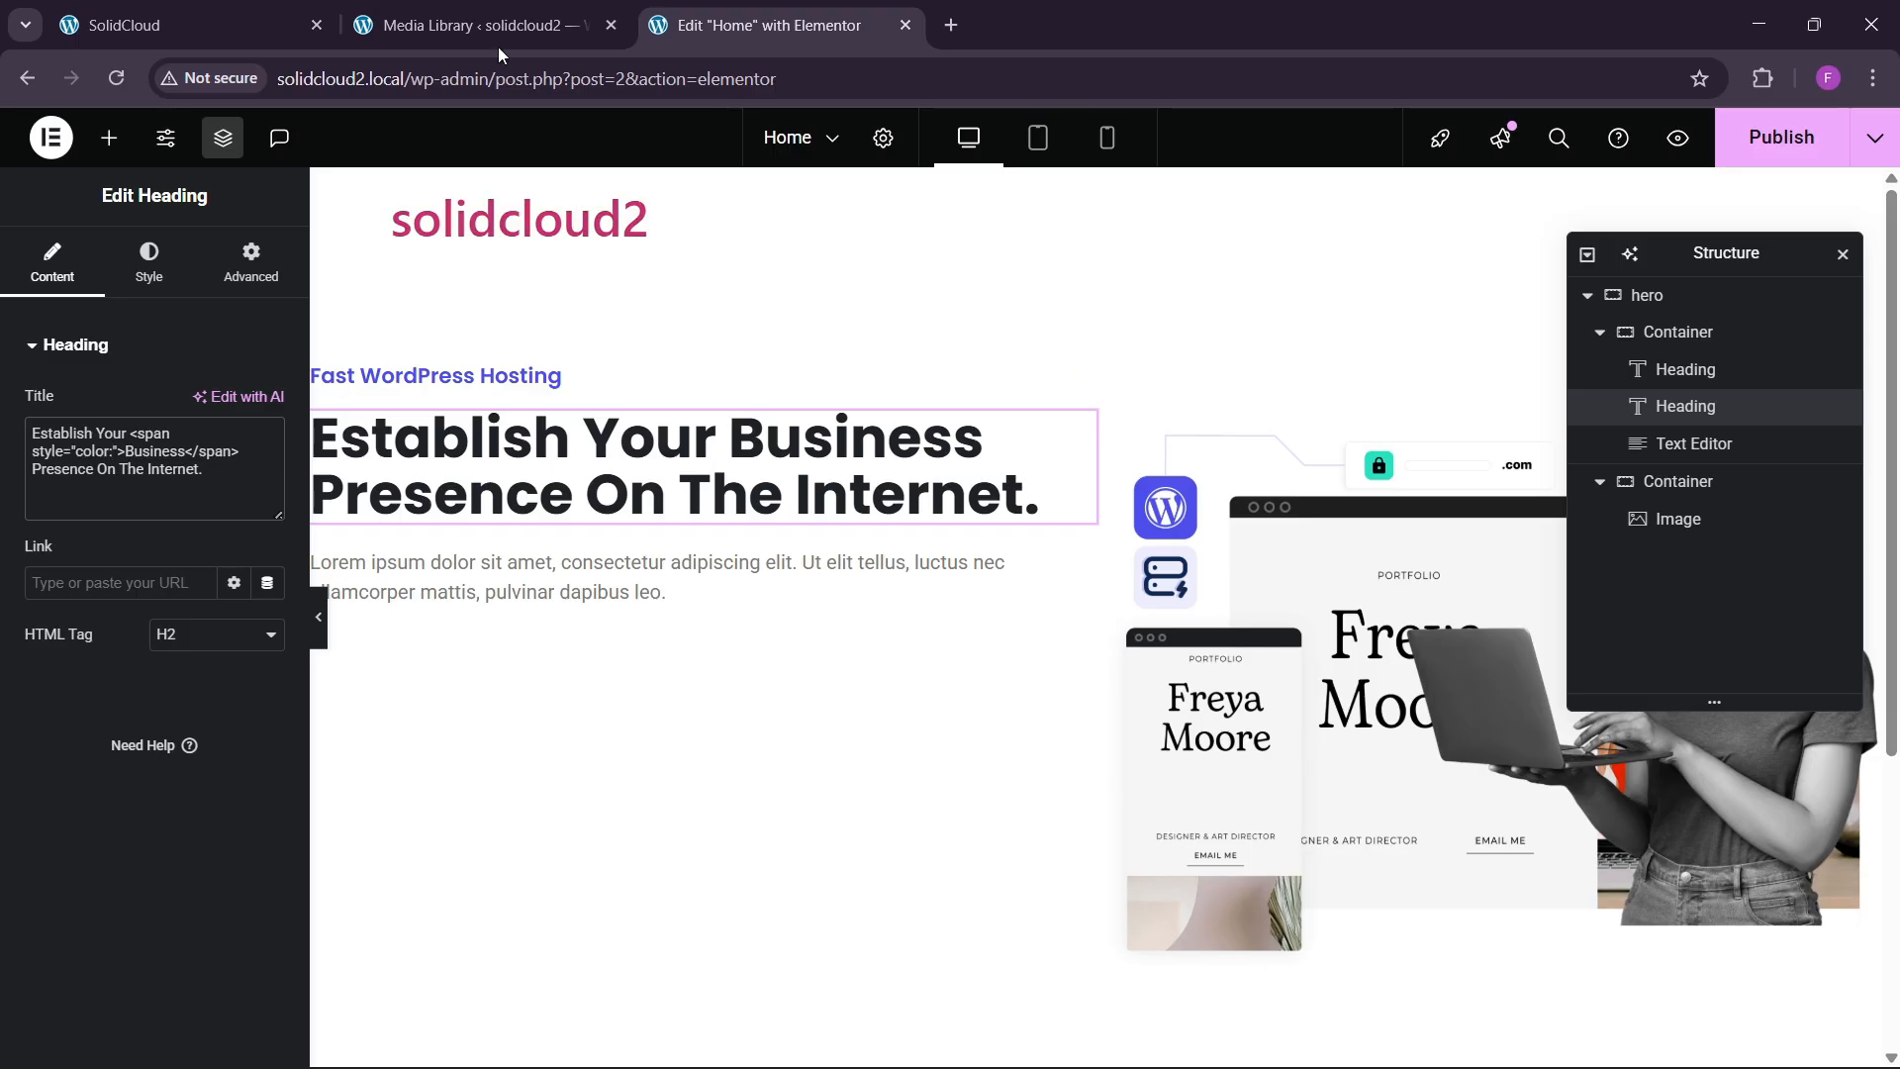
Look up the Fast WordPress Hosting label's blue text colour, #4D4DEB.
{"action": "left_click", "coordinate": [560, 376]}
{"action": "left_click", "coordinate": [150, 267]}
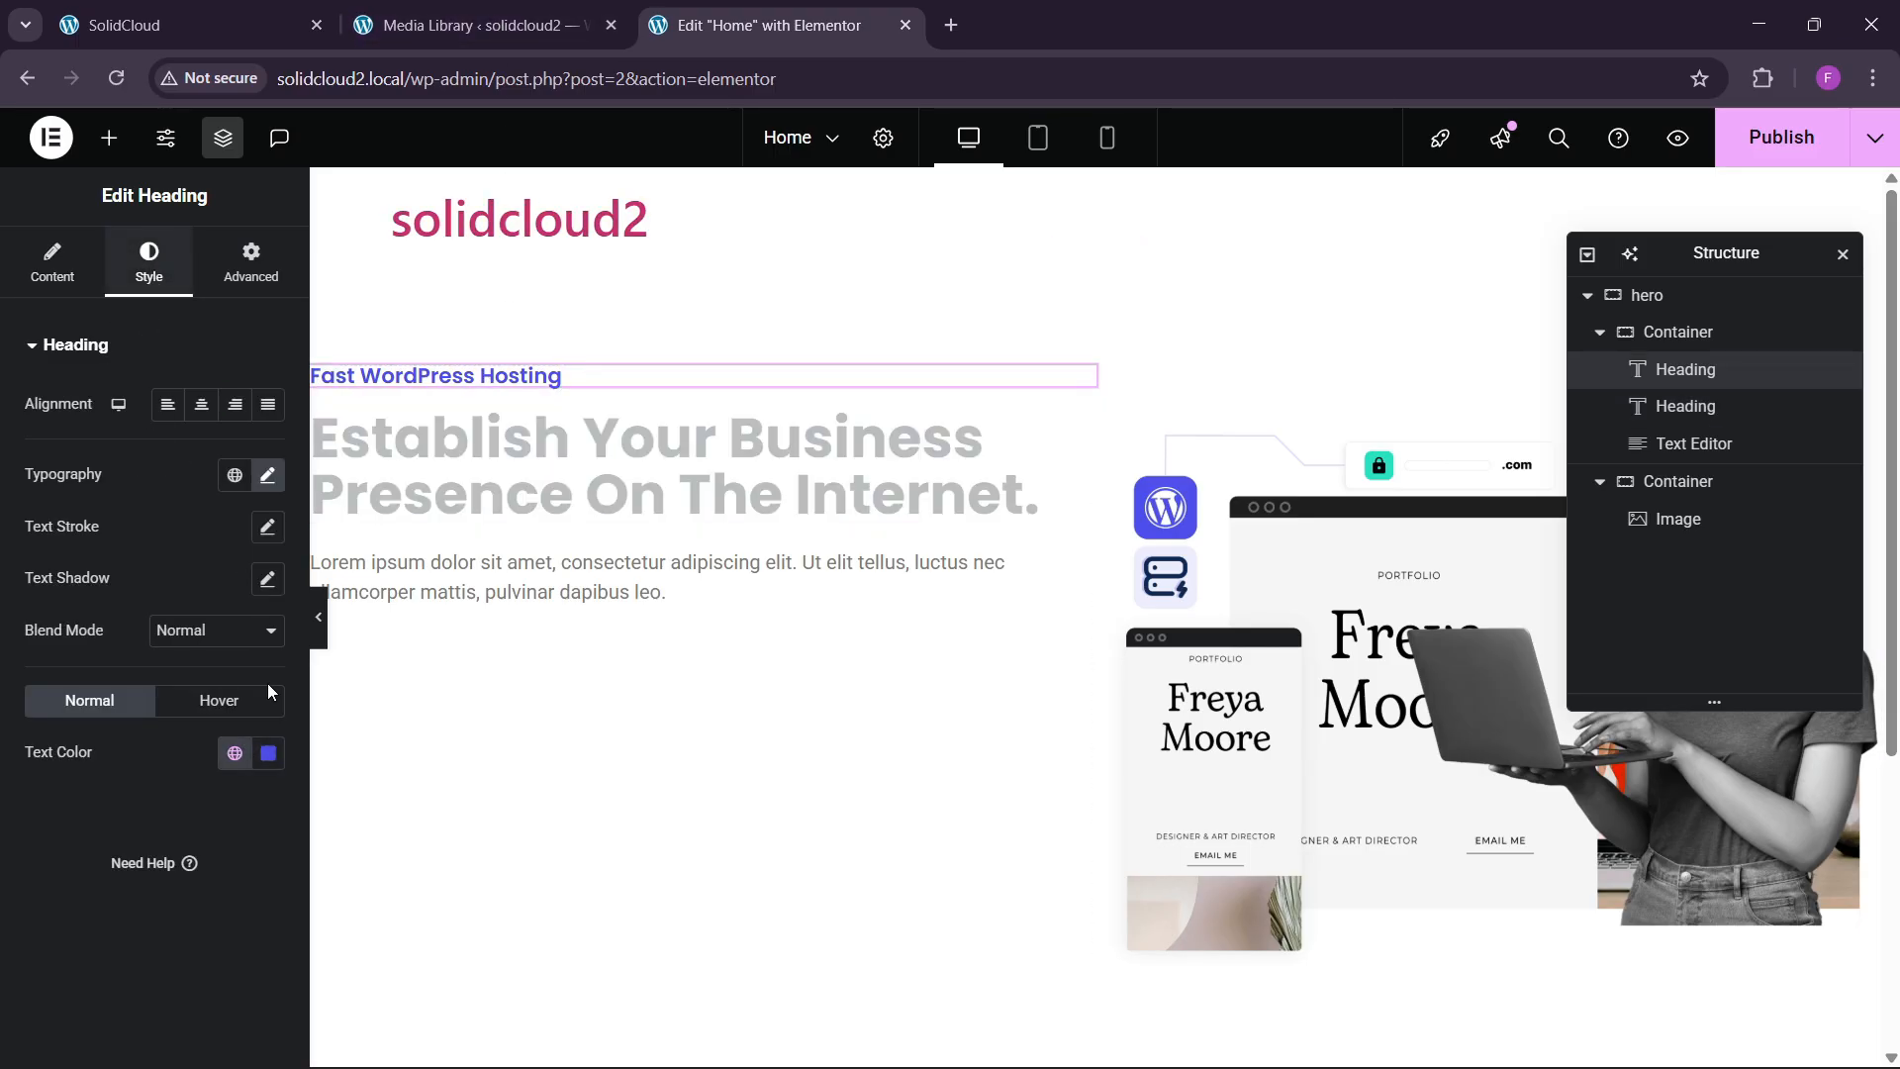
{"action": "left_click", "coordinate": [268, 753]}
{"action": "key", "text": "ctrl+c"}
{"action": "left_click", "coordinate": [188, 877]}
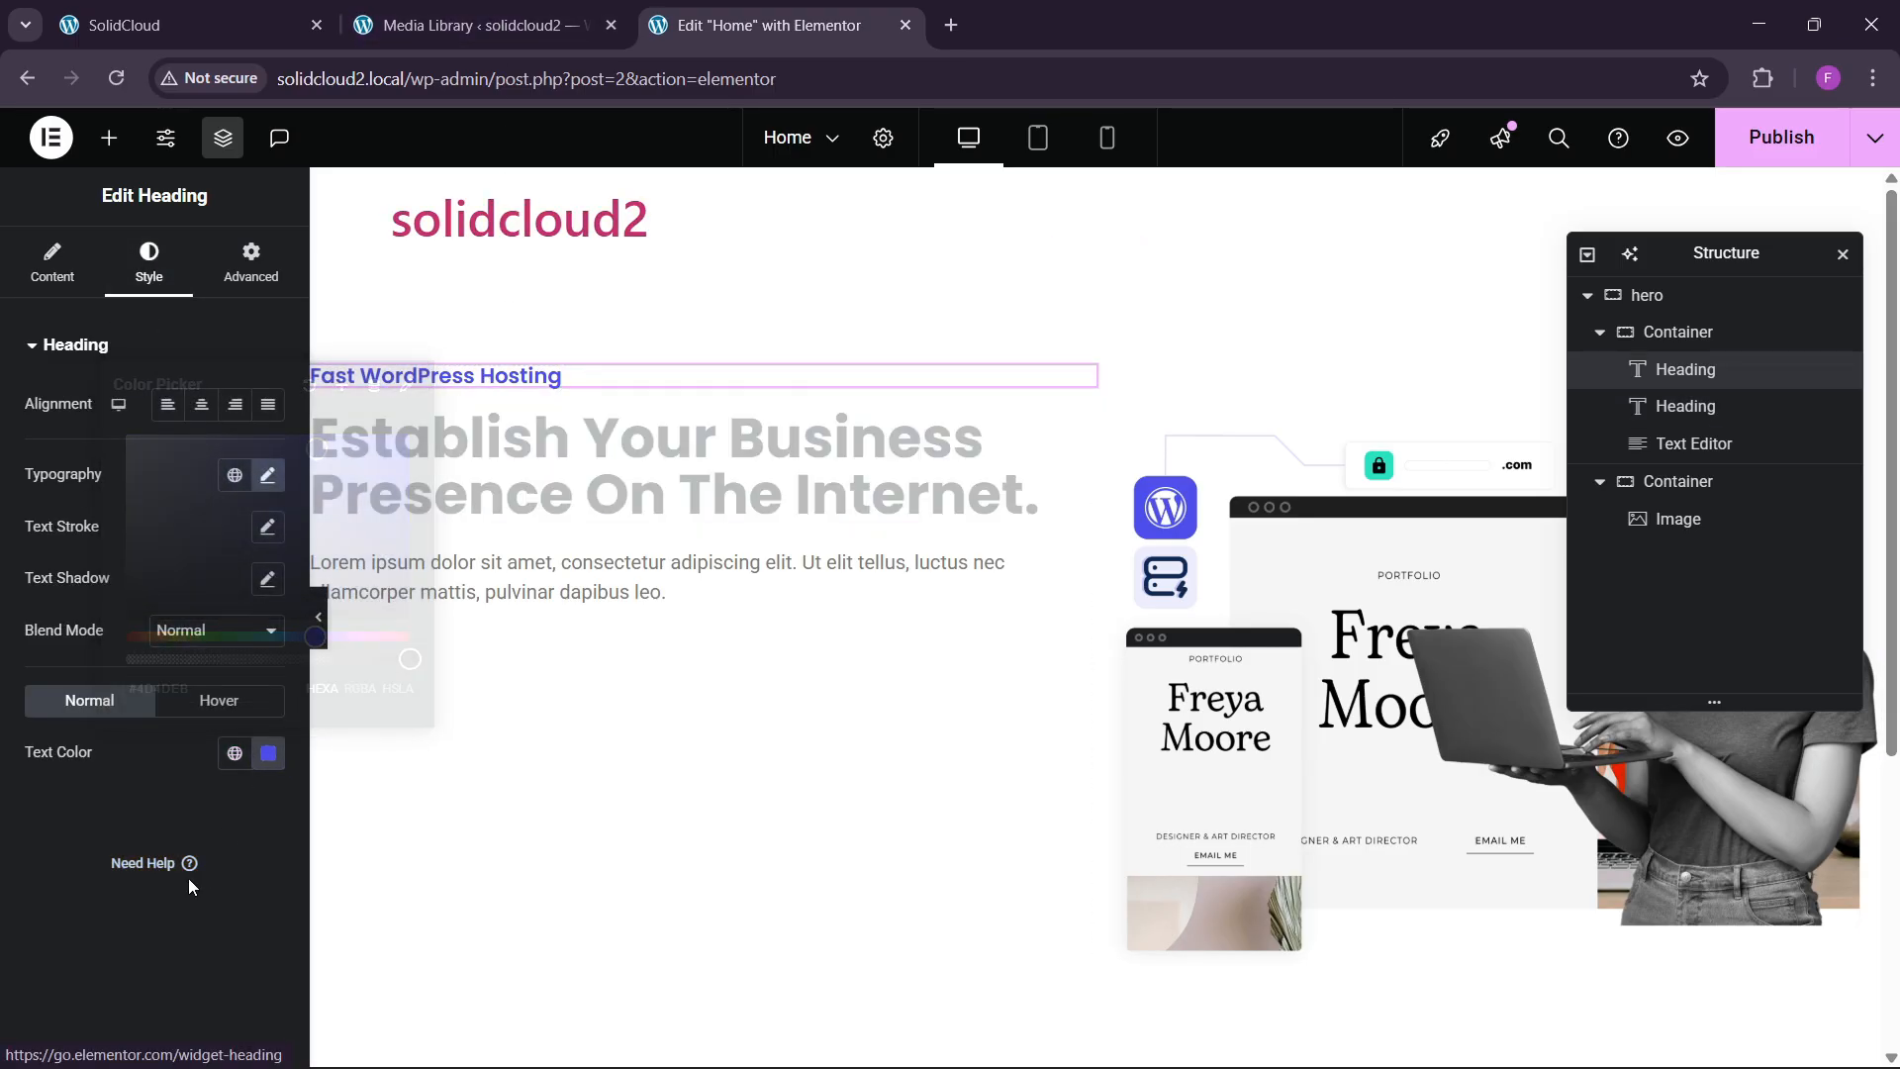
Add color:#4D4DEB to the Business span in the heading title and compare with the live homepage.
{"action": "left_click", "coordinate": [1034, 495]}
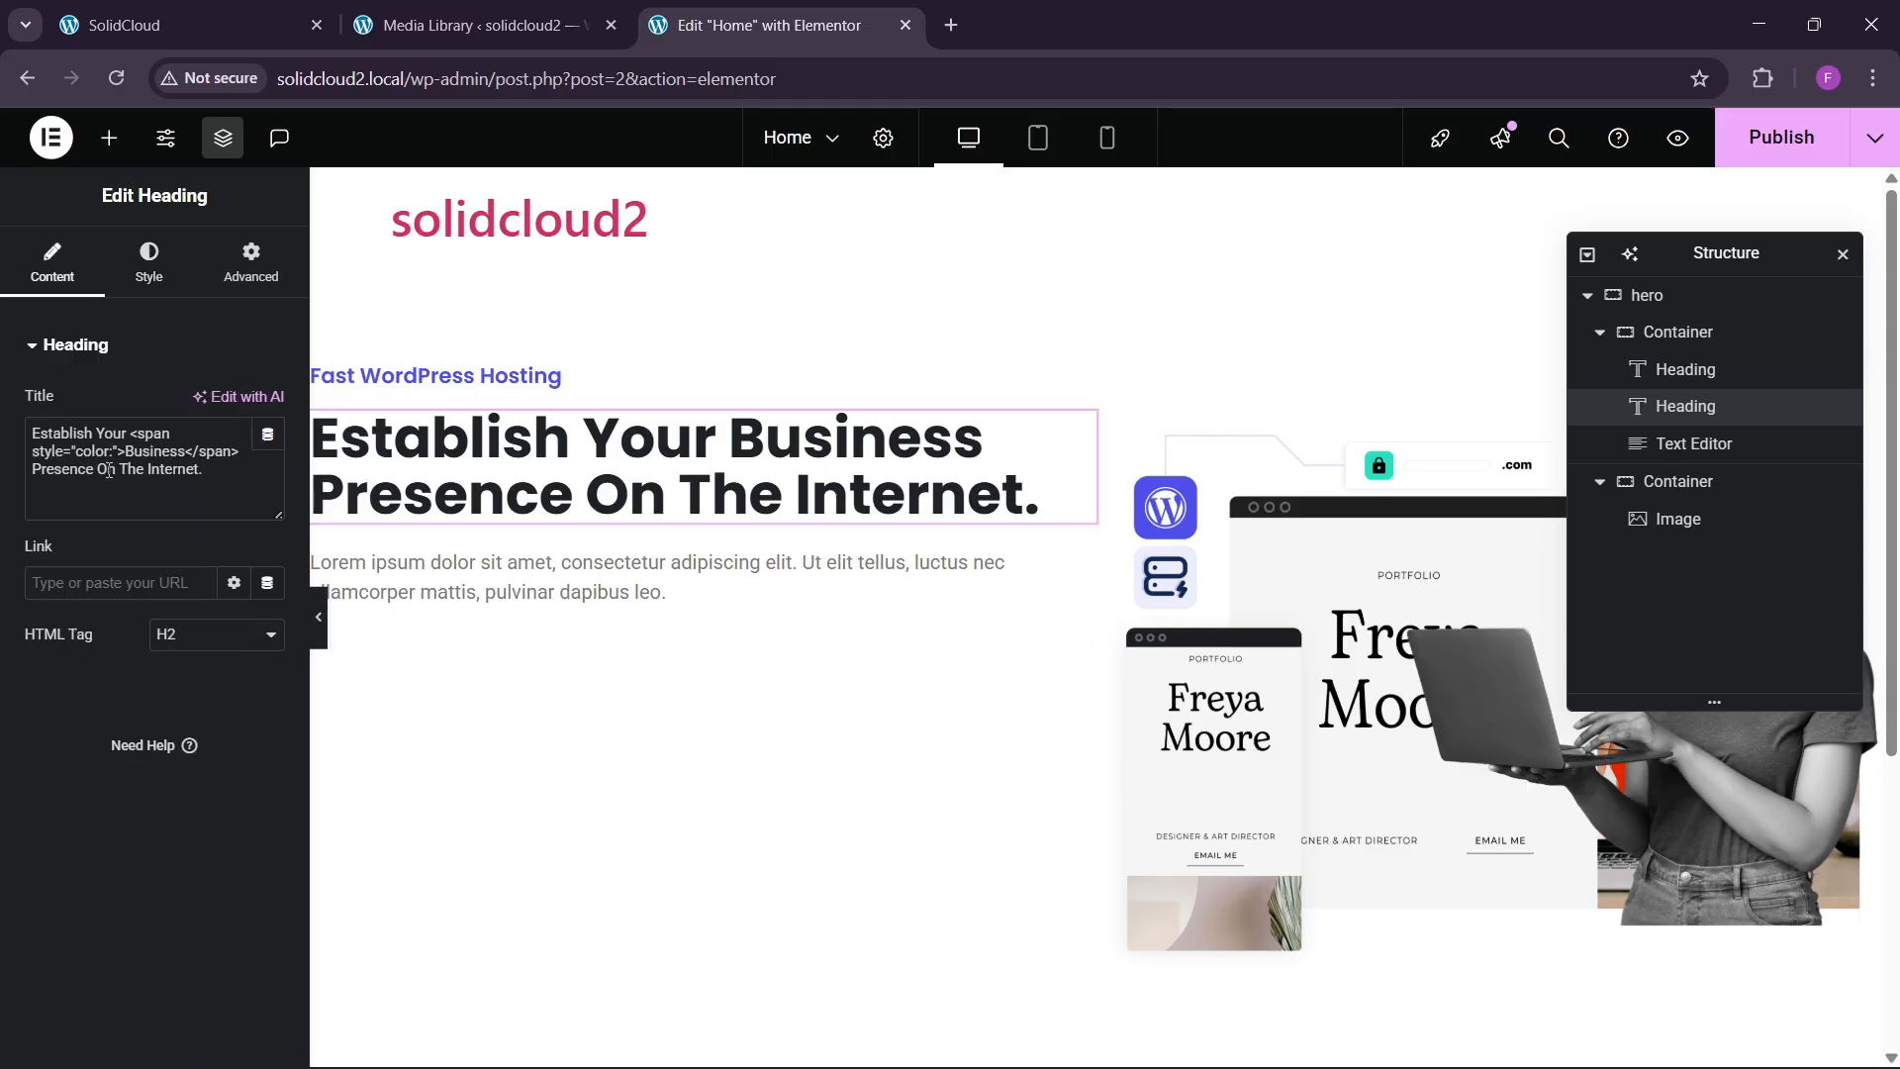
{"action": "key", "text": "ctrl+v"}
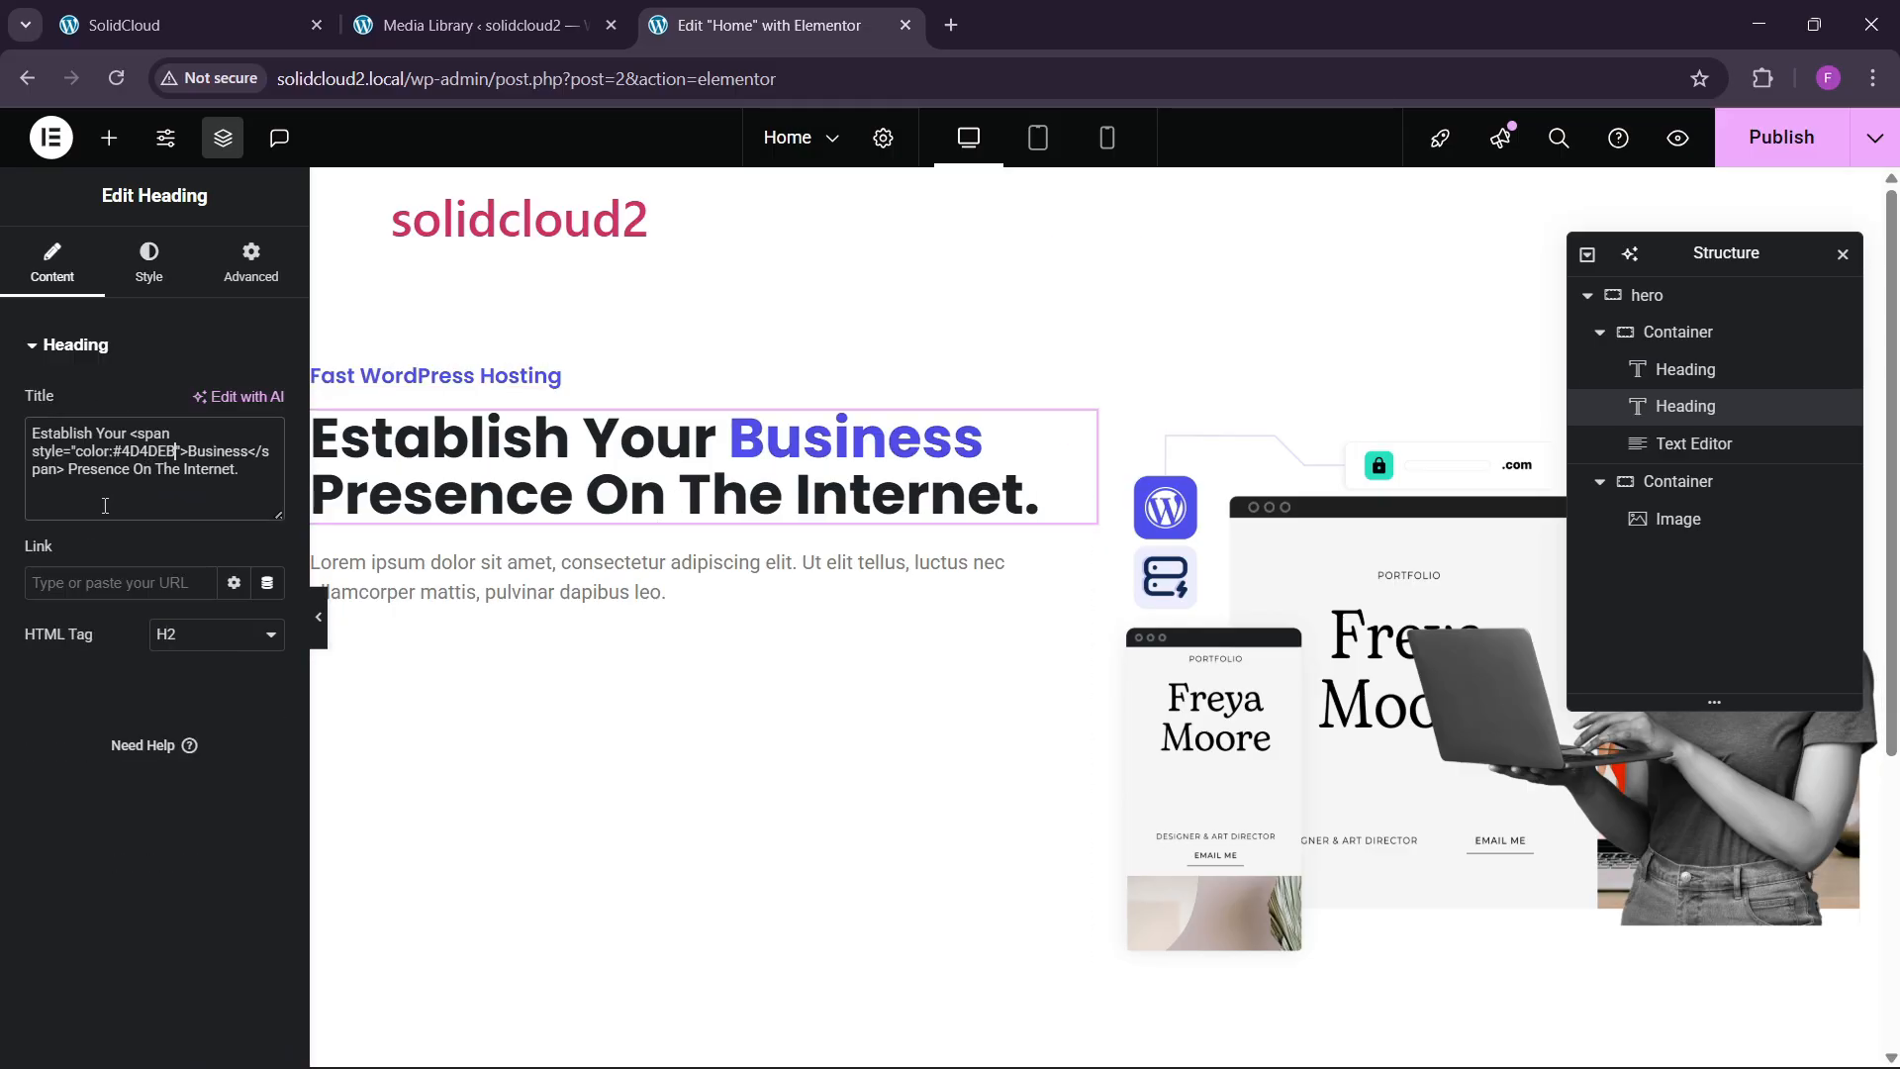
{"action": "left_click", "coordinate": [277, 22]}
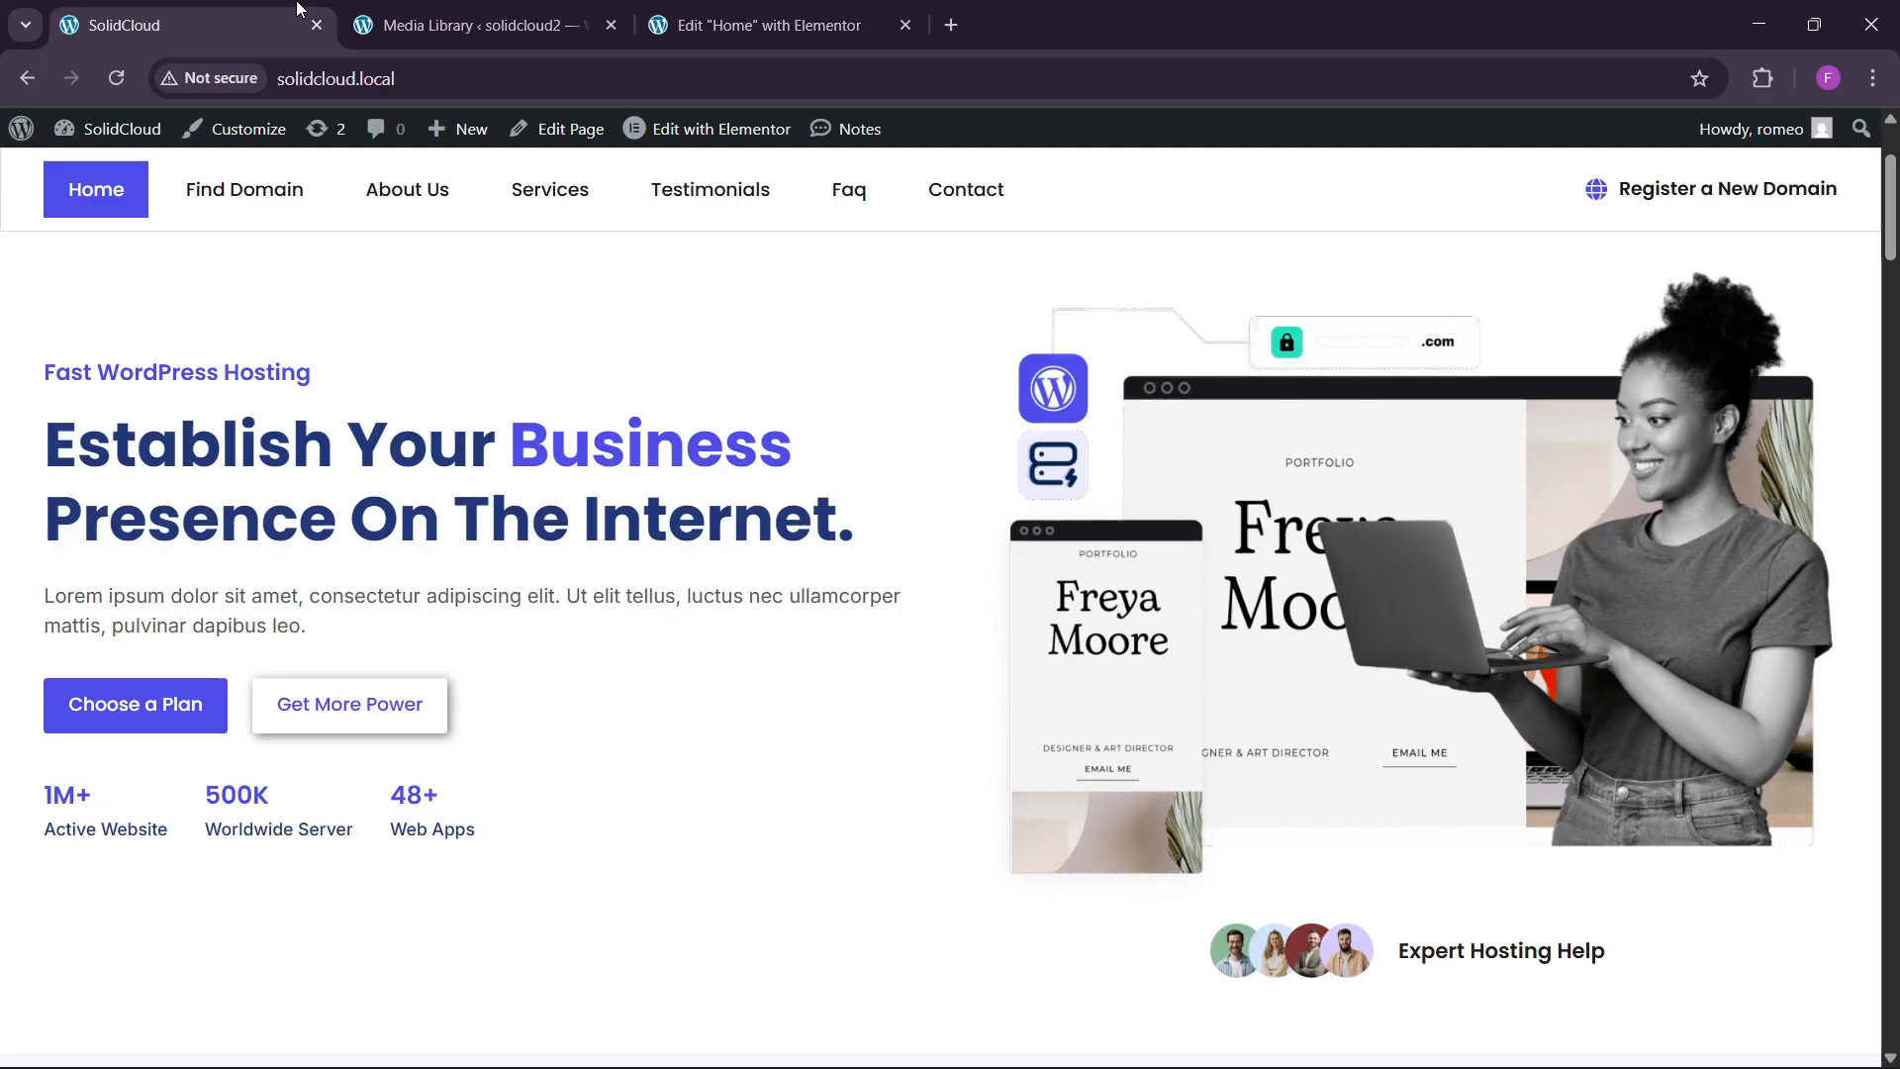
{"action": "left_click", "coordinate": [772, 25]}
{"action": "left_click", "coordinate": [671, 569]}
Check which global font and global colour the hero paragraph uses.
{"action": "left_click", "coordinate": [148, 262]}
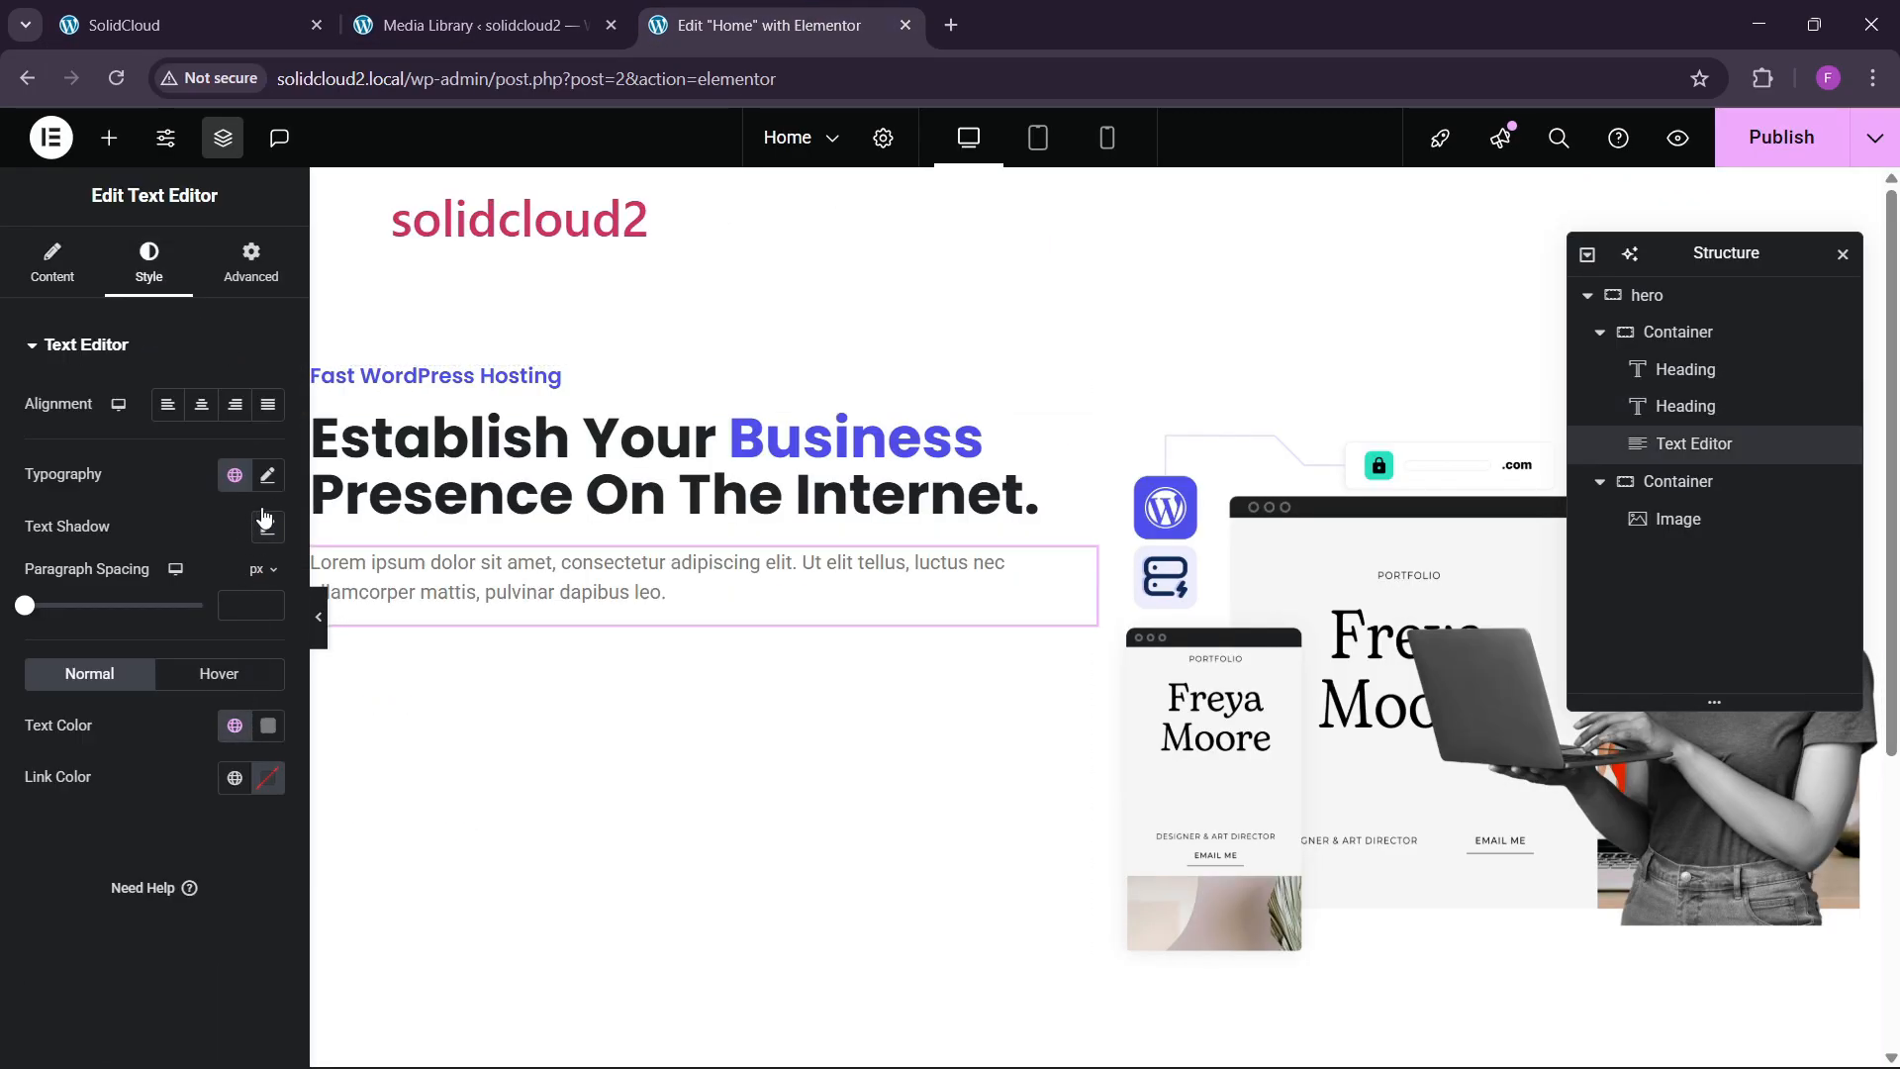
{"action": "left_click", "coordinate": [234, 475]}
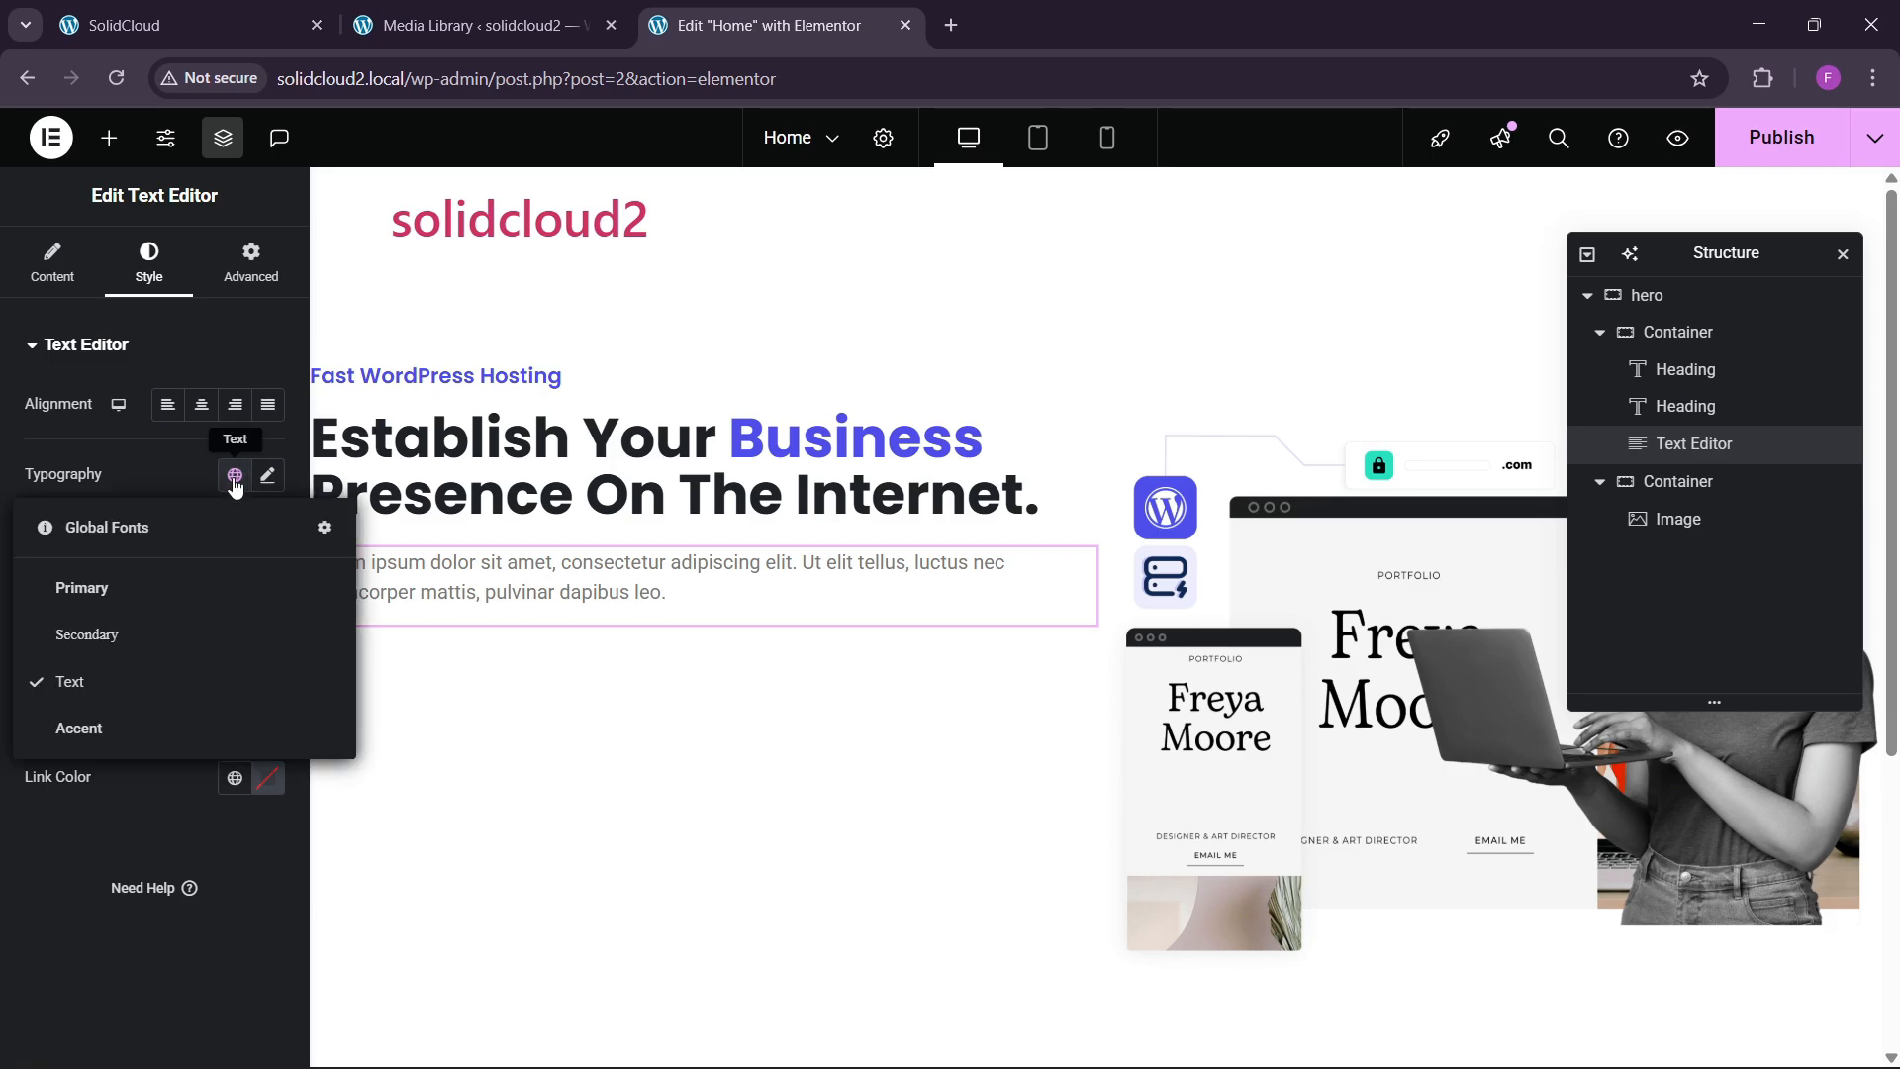
{"action": "left_click", "coordinate": [234, 477]}
{"action": "left_click", "coordinate": [235, 725]}
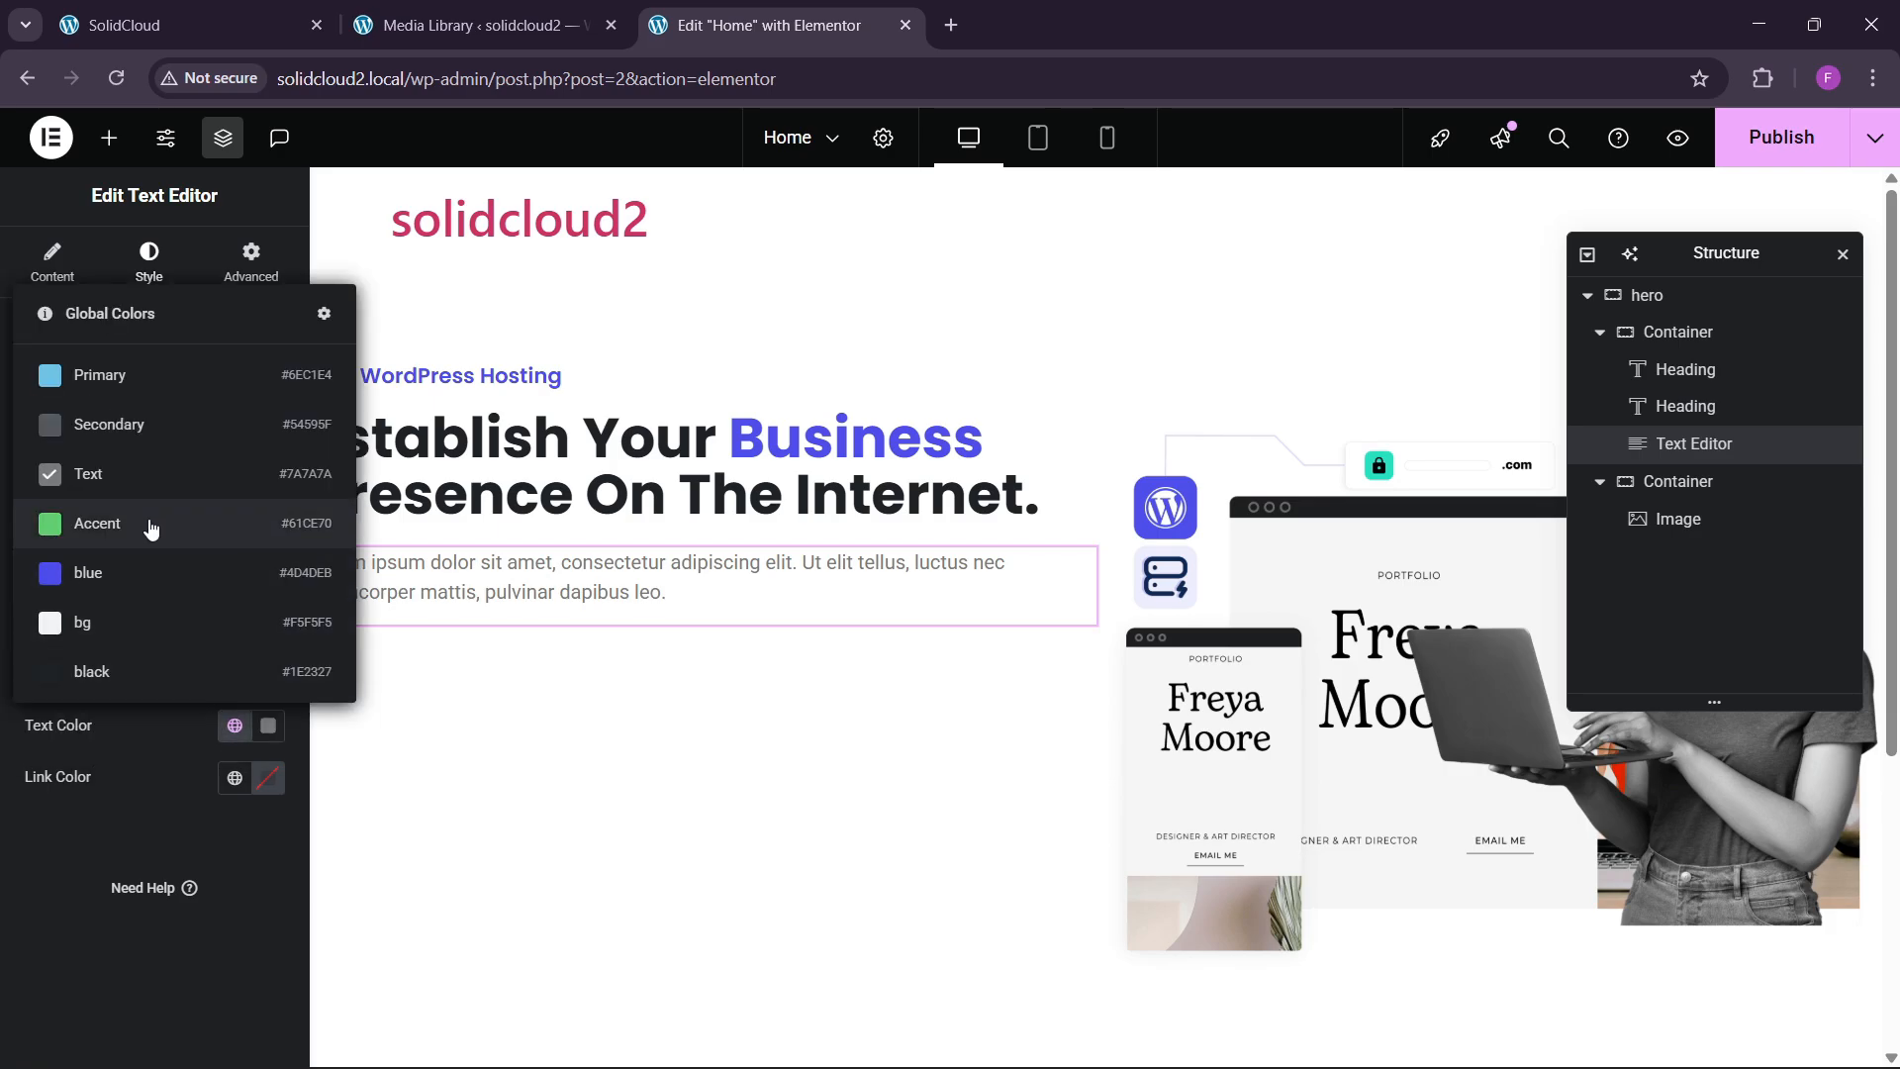
{"action": "left_click", "coordinate": [148, 455]}
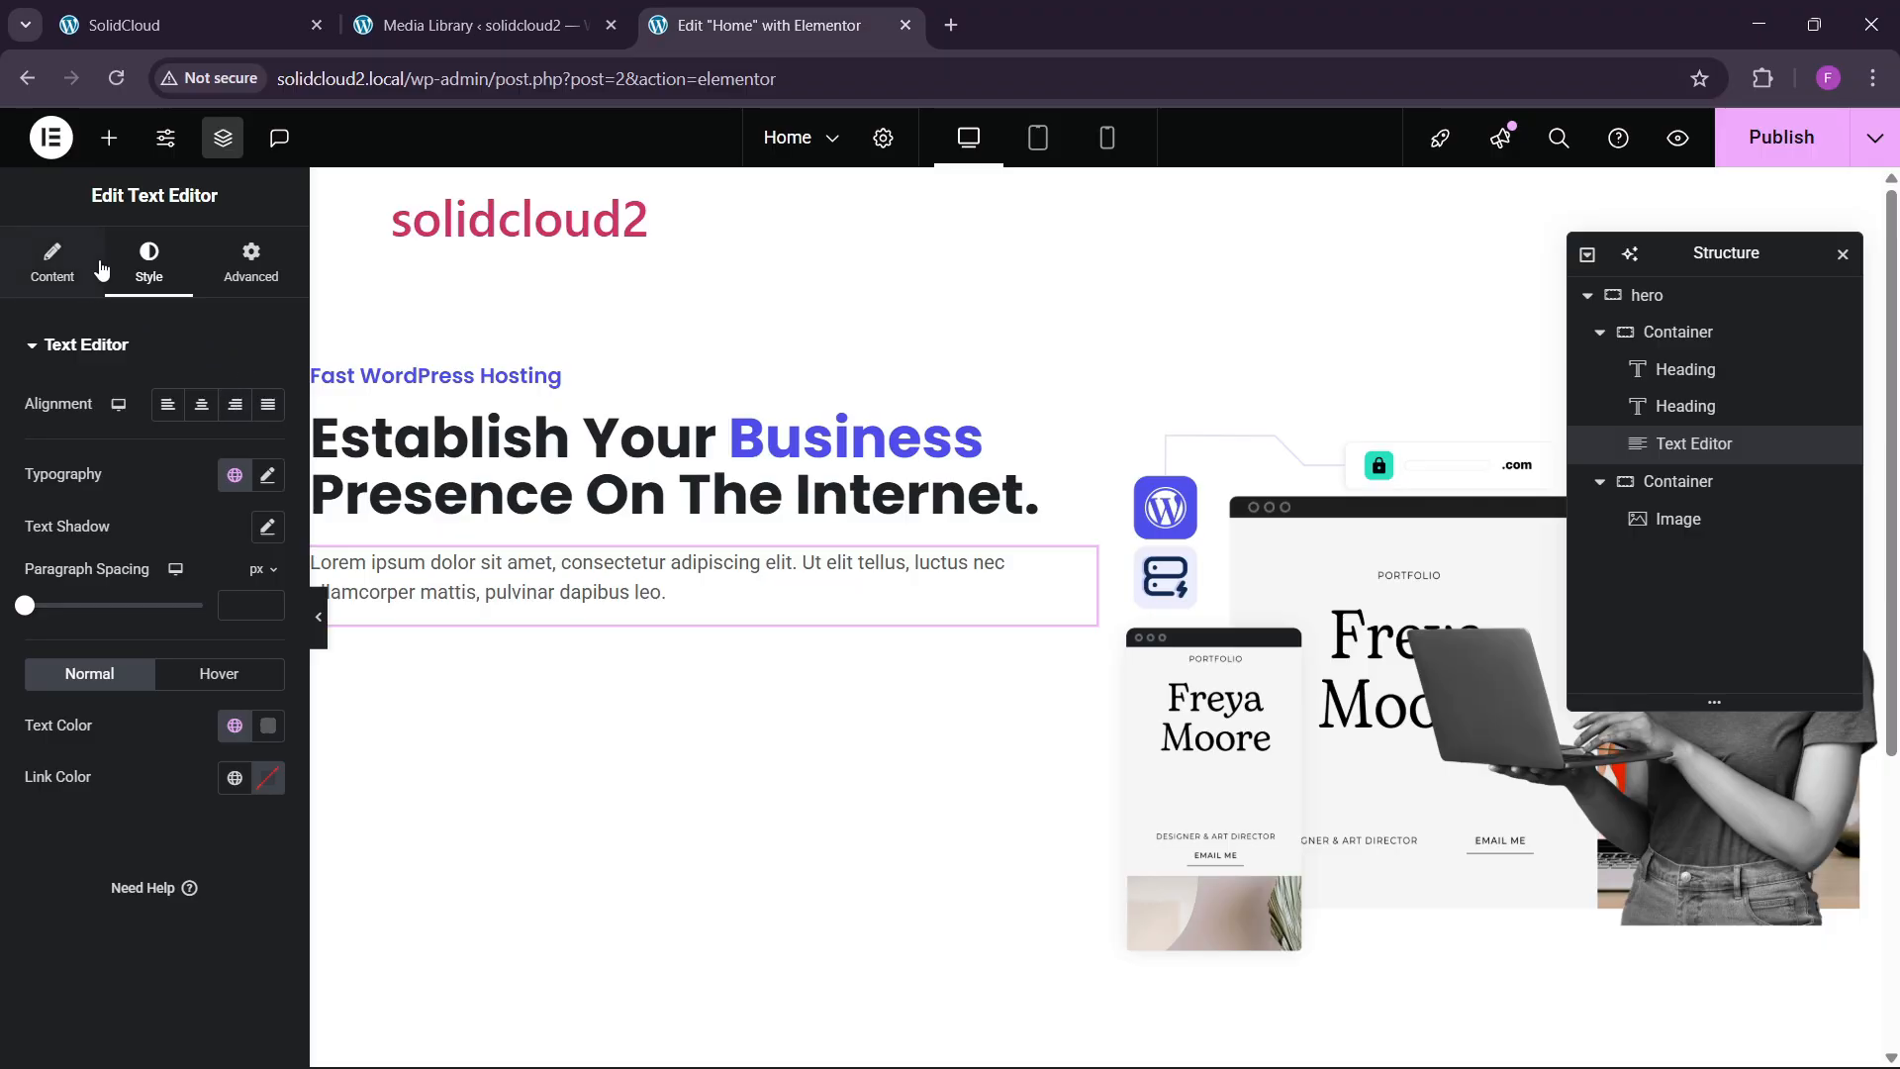
Compare with the live homepage, then bring up the elements panel.
{"action": "left_click", "coordinate": [188, 25]}
{"action": "left_click", "coordinate": [762, 25]}
{"action": "left_click", "coordinate": [109, 138]}
Add an empty container below the hero paragraph and review its advanced settings.
{"action": "left_click_drag", "start_coordinate": [83, 457], "coordinate": [649, 606]}
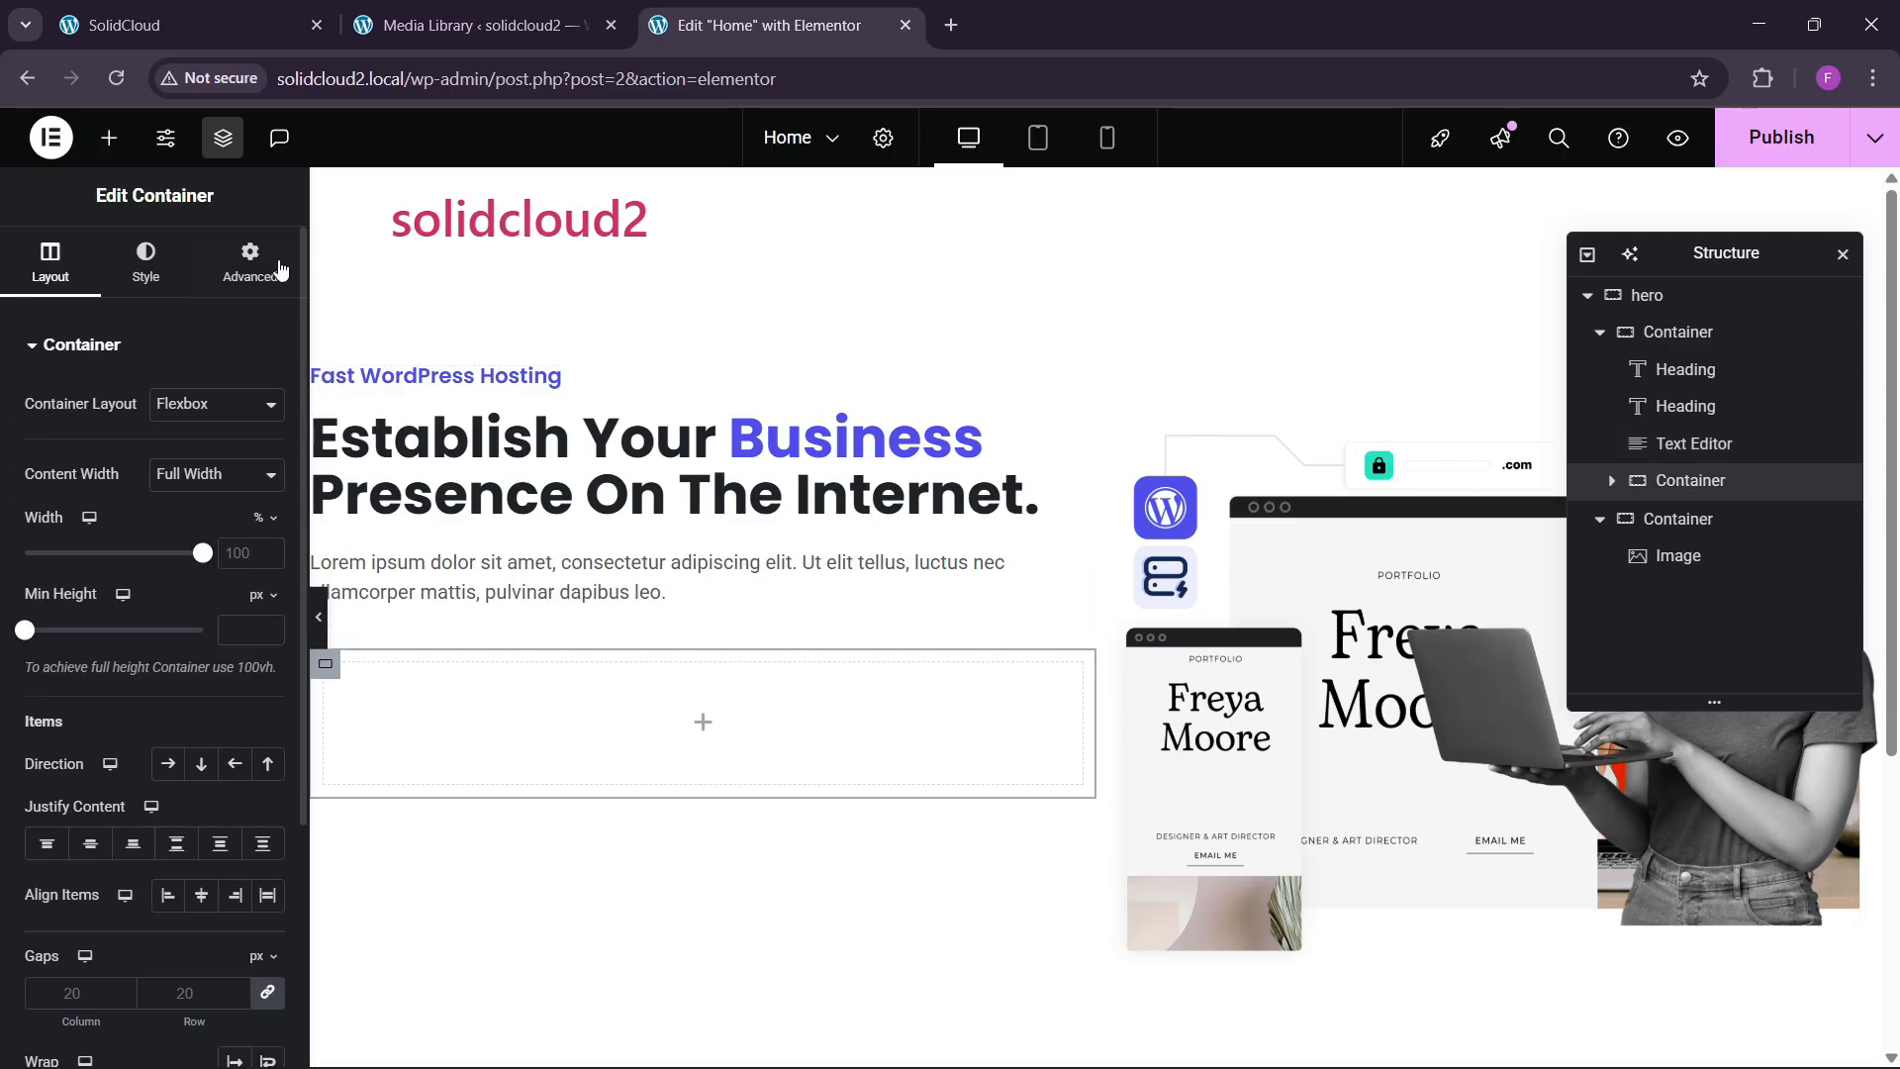
{"action": "left_click", "coordinate": [249, 262]}
{"action": "left_click", "coordinate": [207, 12]}
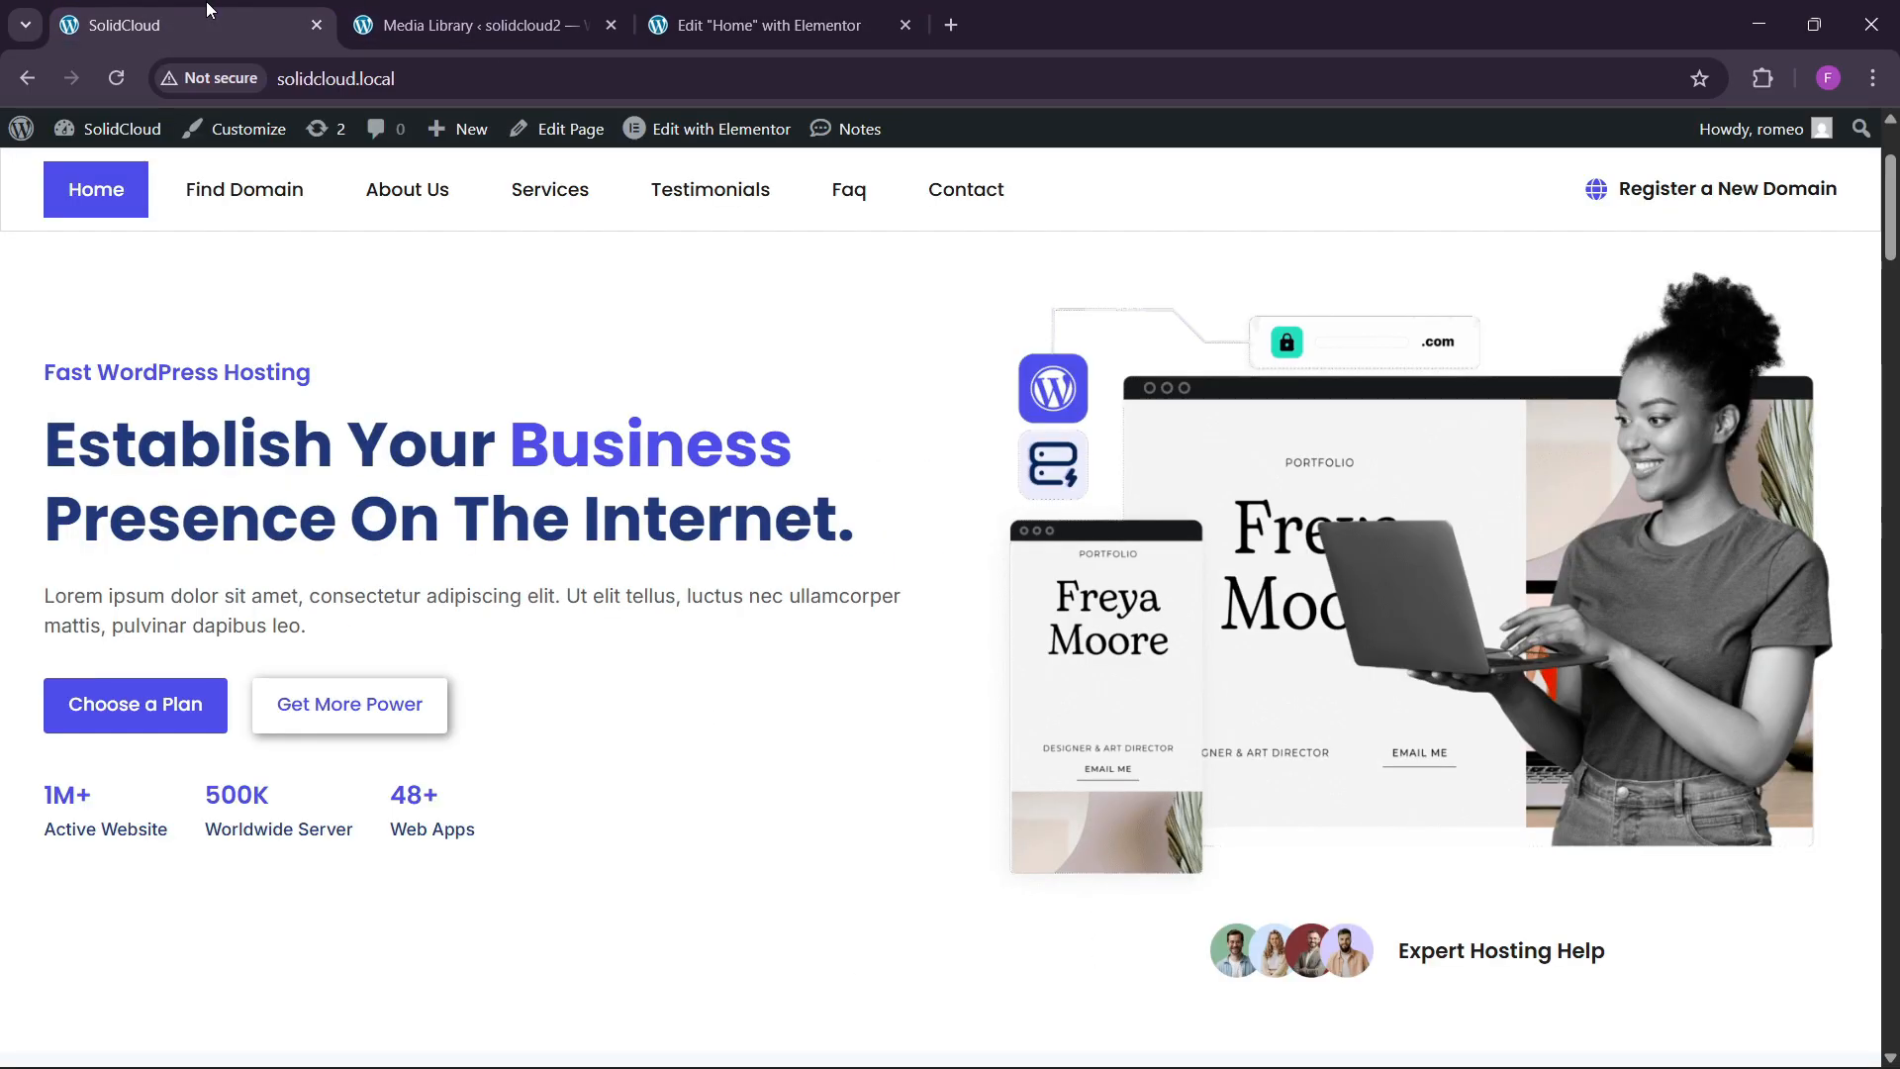
{"action": "left_click", "coordinate": [755, 25]}
Place a Button widget inside the new container.
{"action": "left_click", "coordinate": [109, 138]}
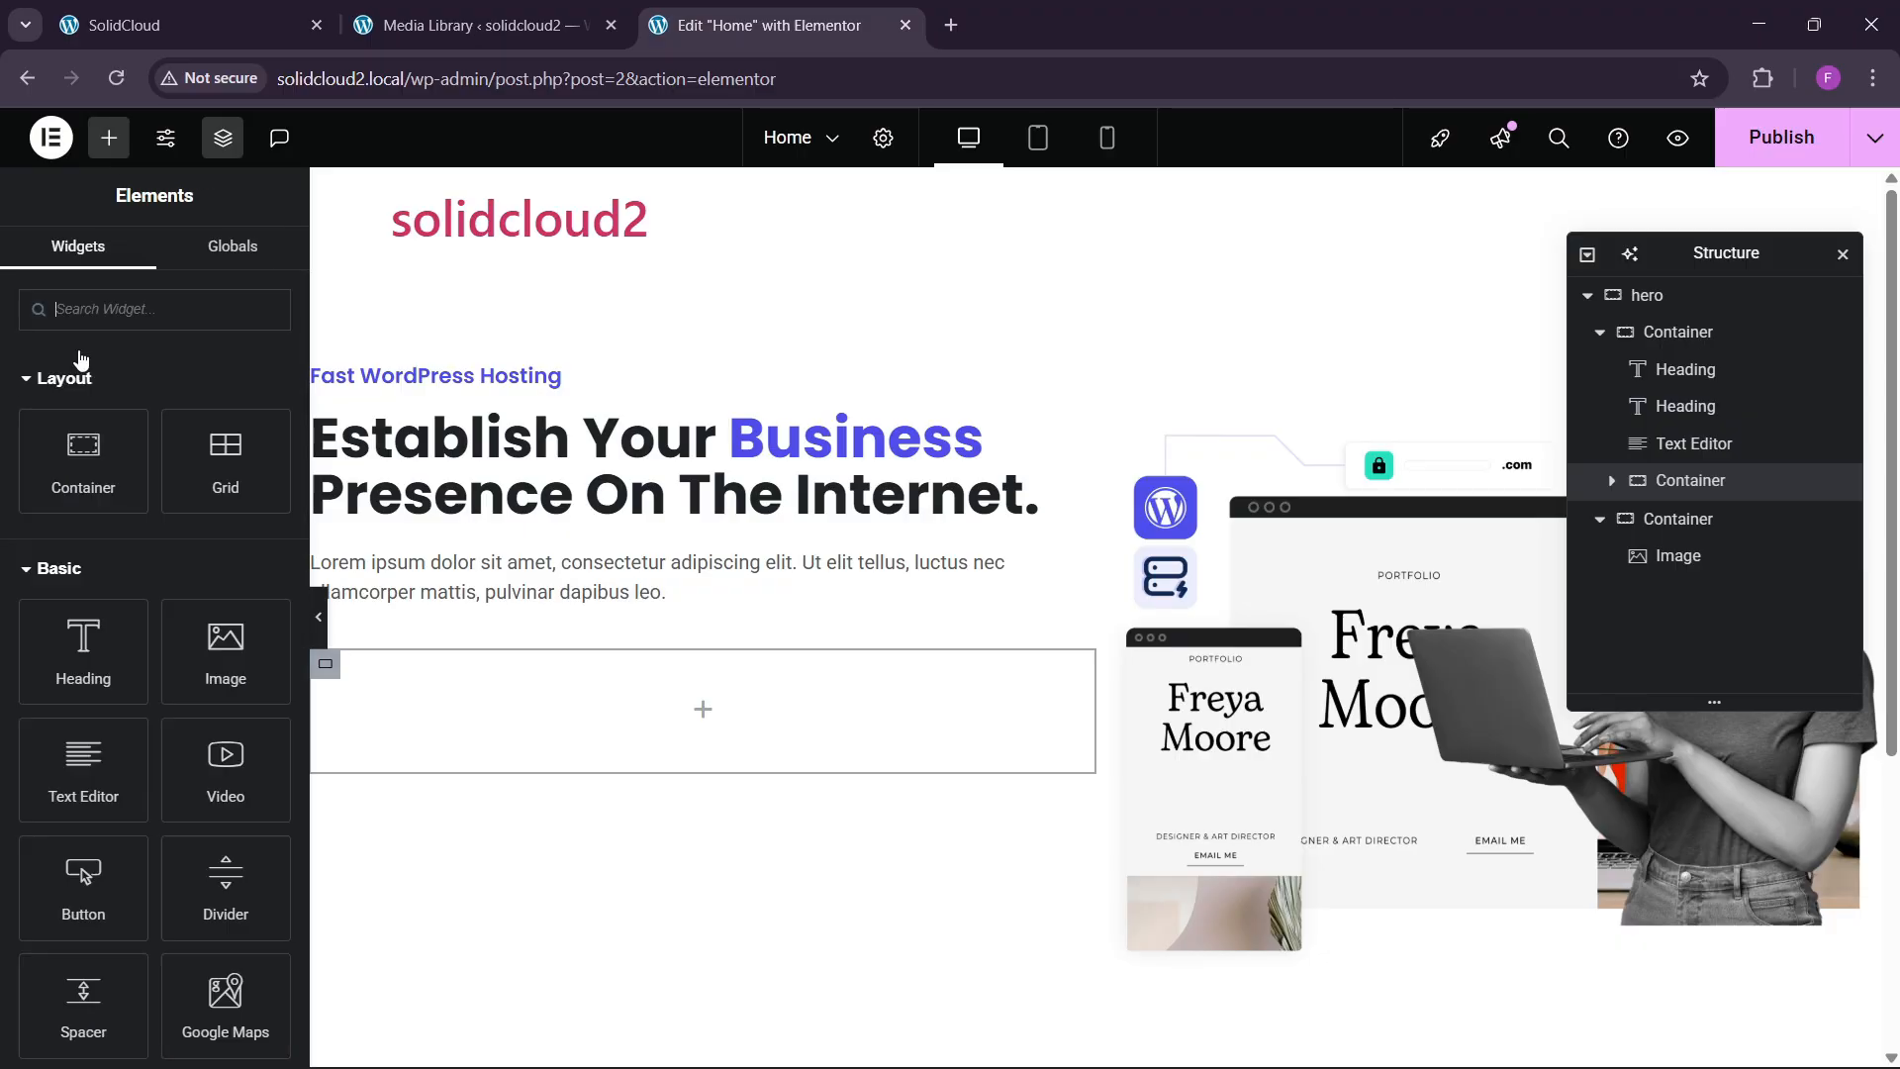
{"action": "scroll", "coordinate": [61, 656], "scroll_direction": "down", "scroll_amount": 2}
{"action": "left_click_drag", "start_coordinate": [92, 666], "coordinate": [514, 722]}
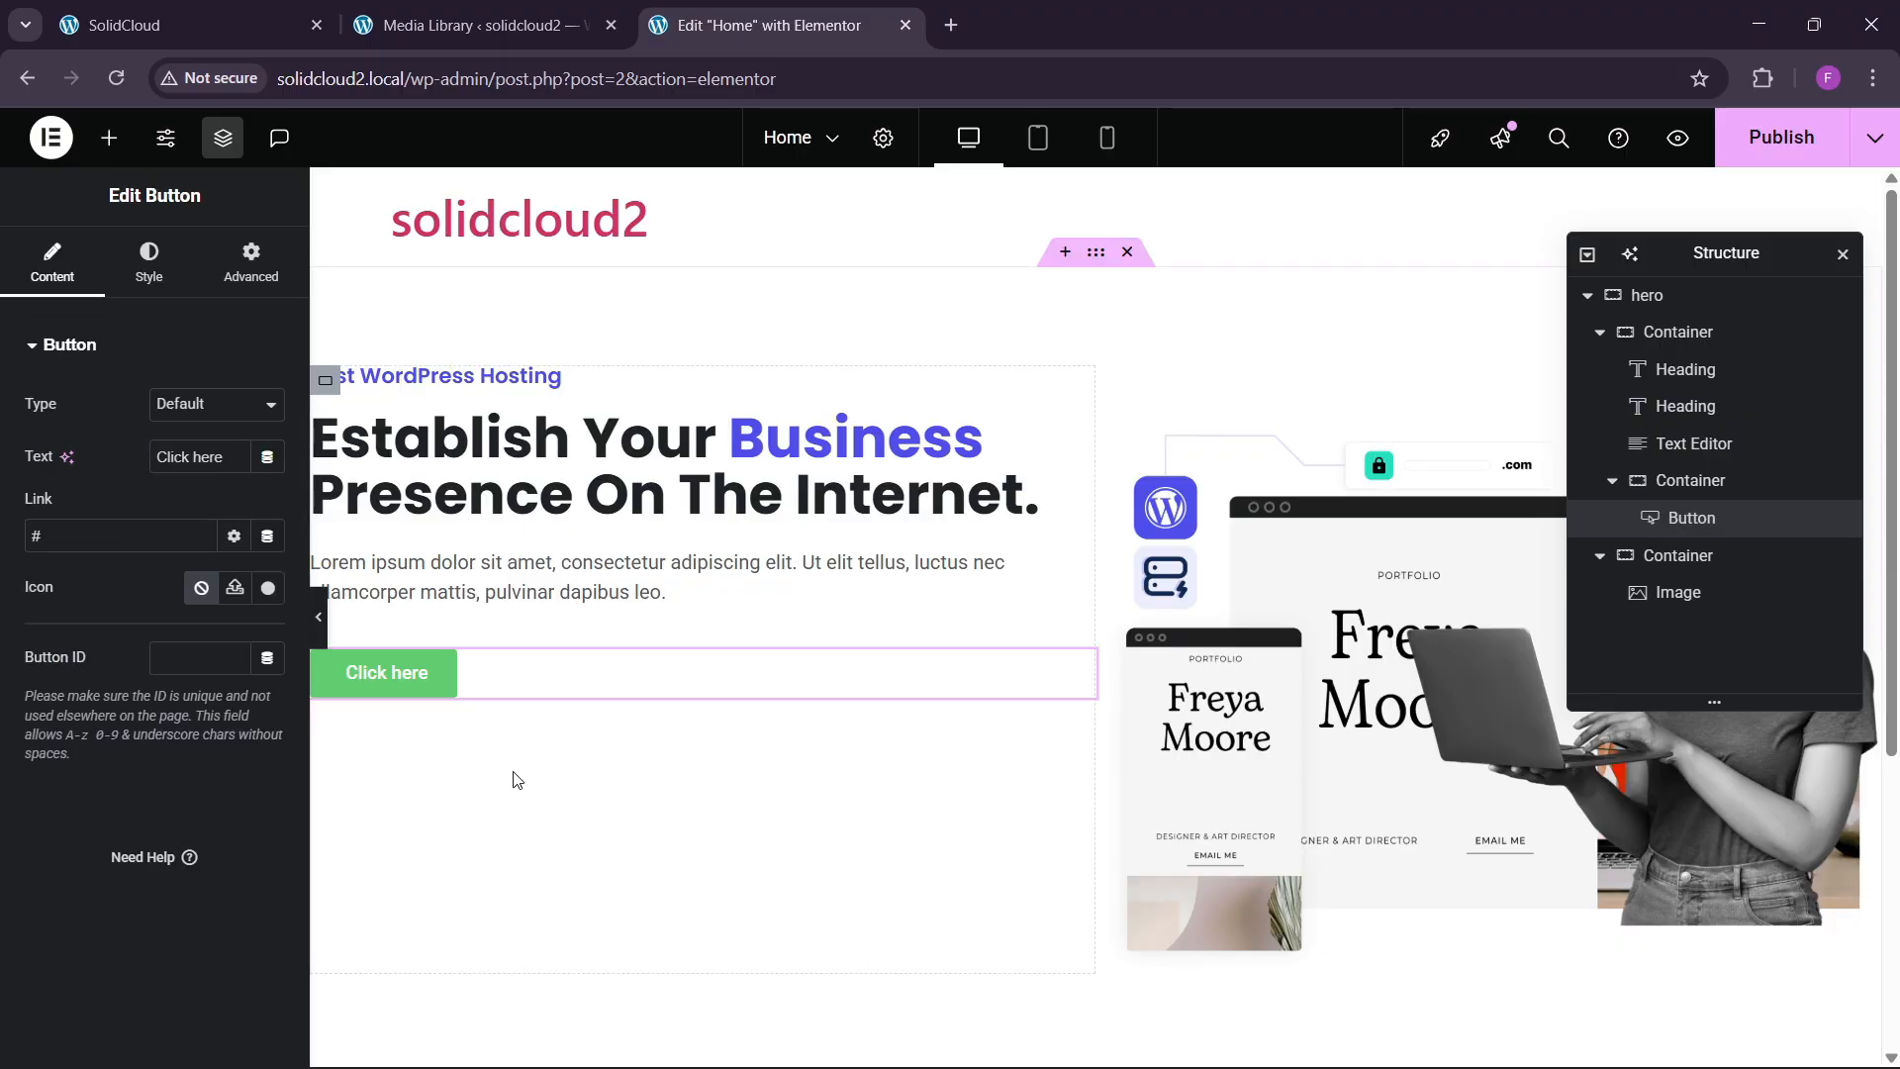
{"action": "left_click", "coordinate": [294, 7]}
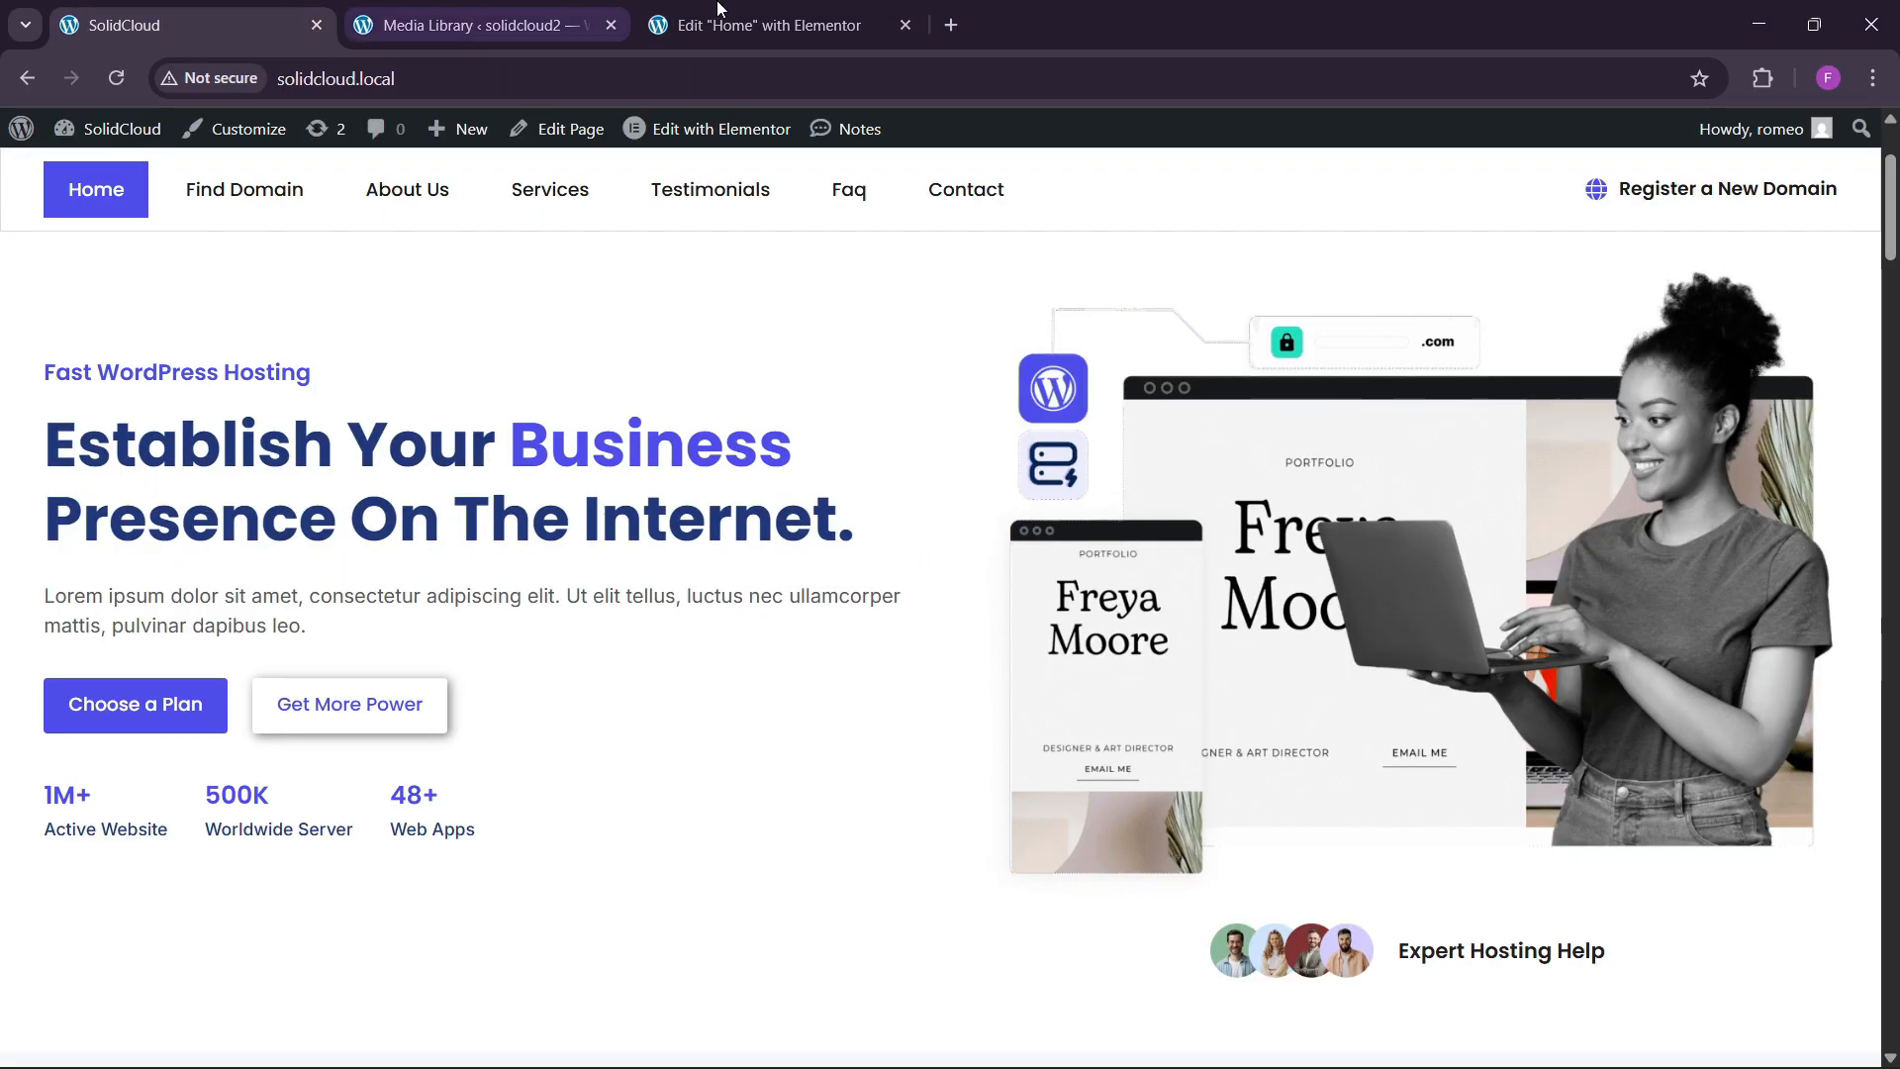
{"action": "left_click", "coordinate": [772, 25]}
Change the button label from 'Click here' to 'Choose a Plan'.
{"action": "triple_click", "coordinate": [186, 461]}
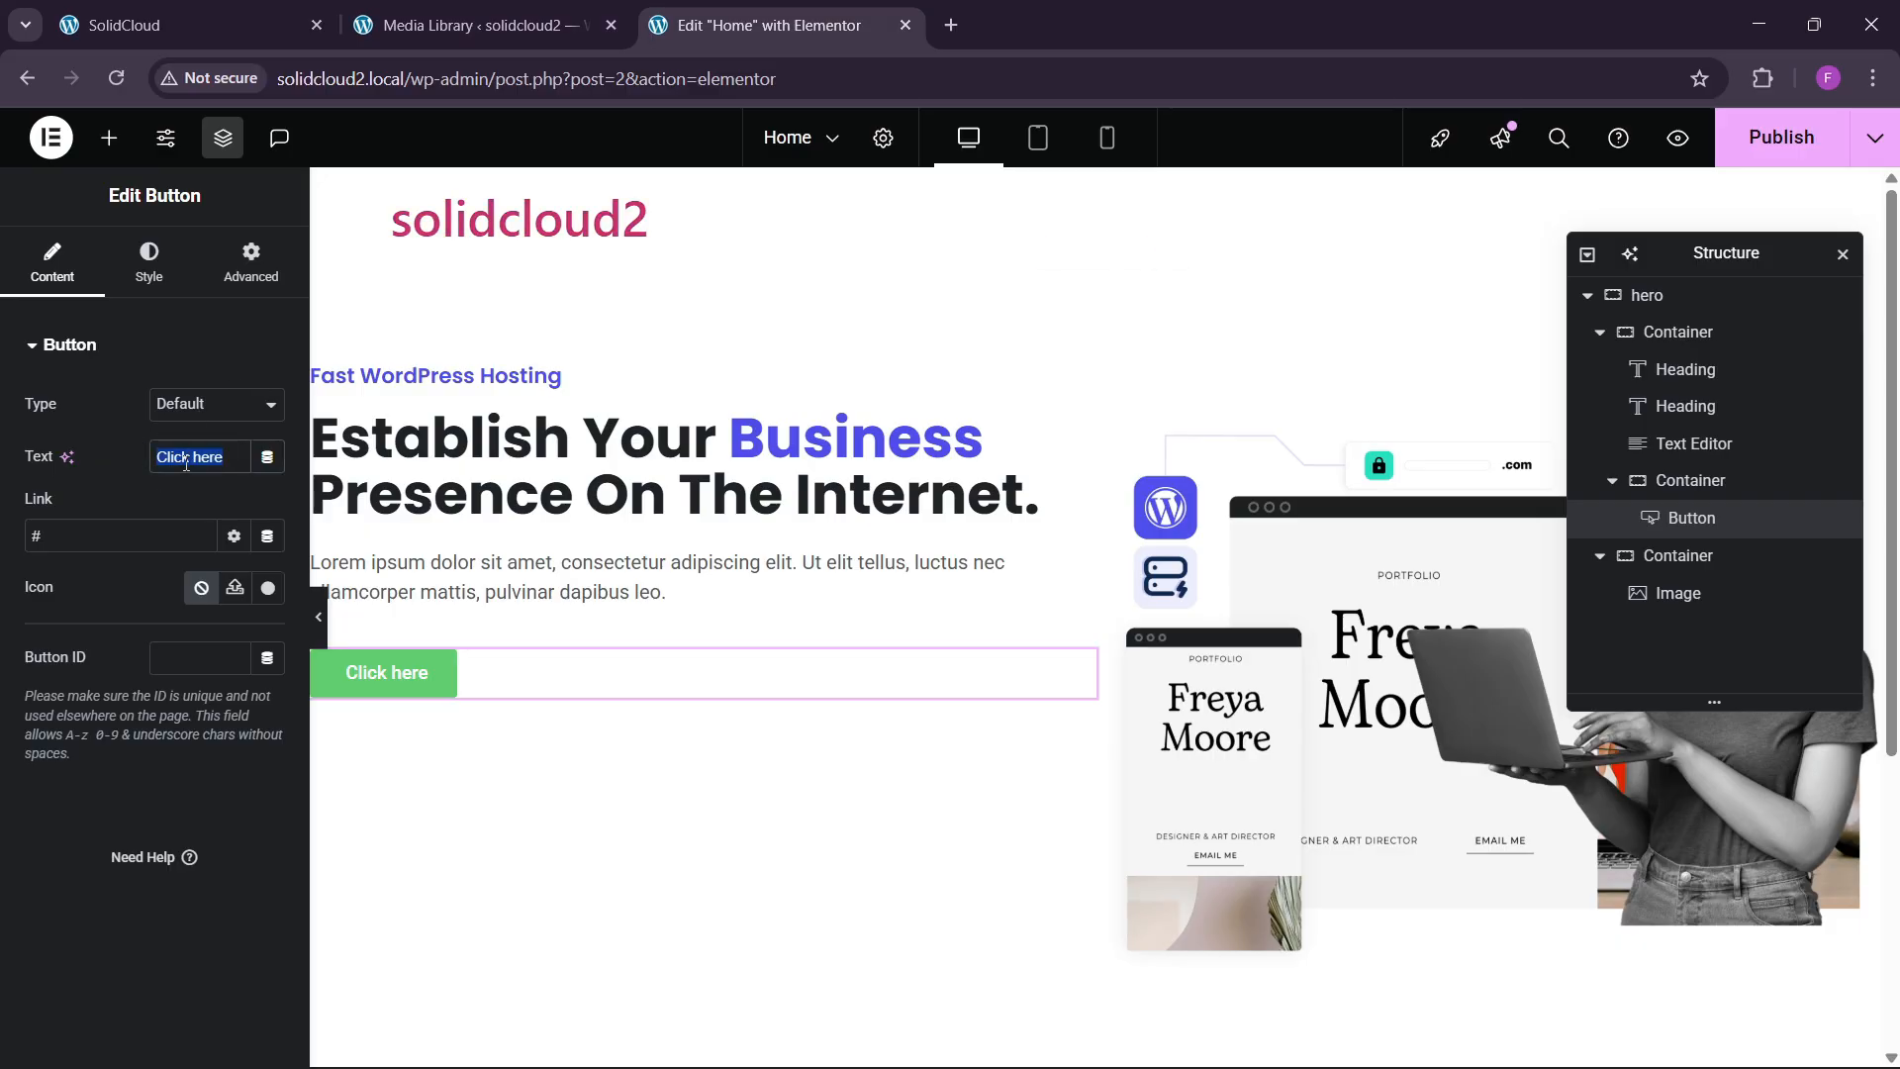
{"action": "key", "text": "BackSpace"}
{"action": "type", "text": "Choose"}
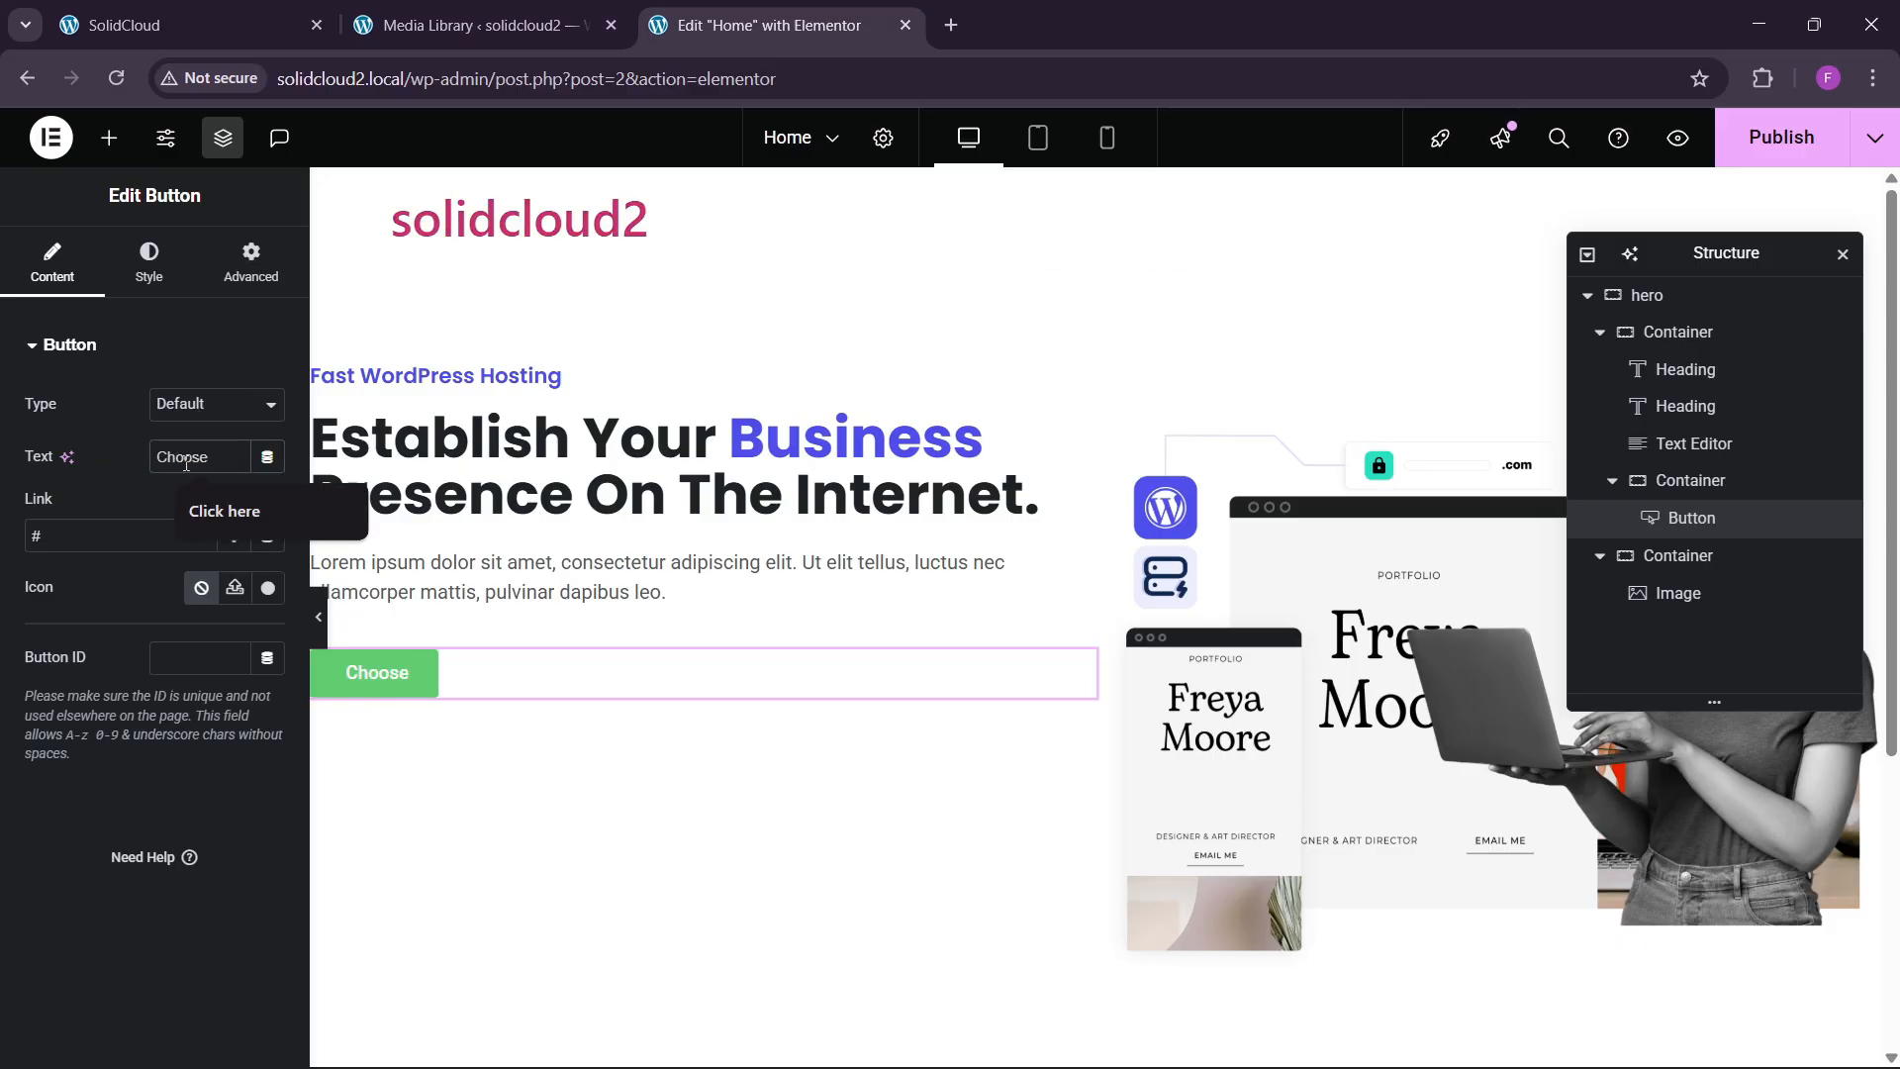
{"action": "type", "text": " a Plan"}
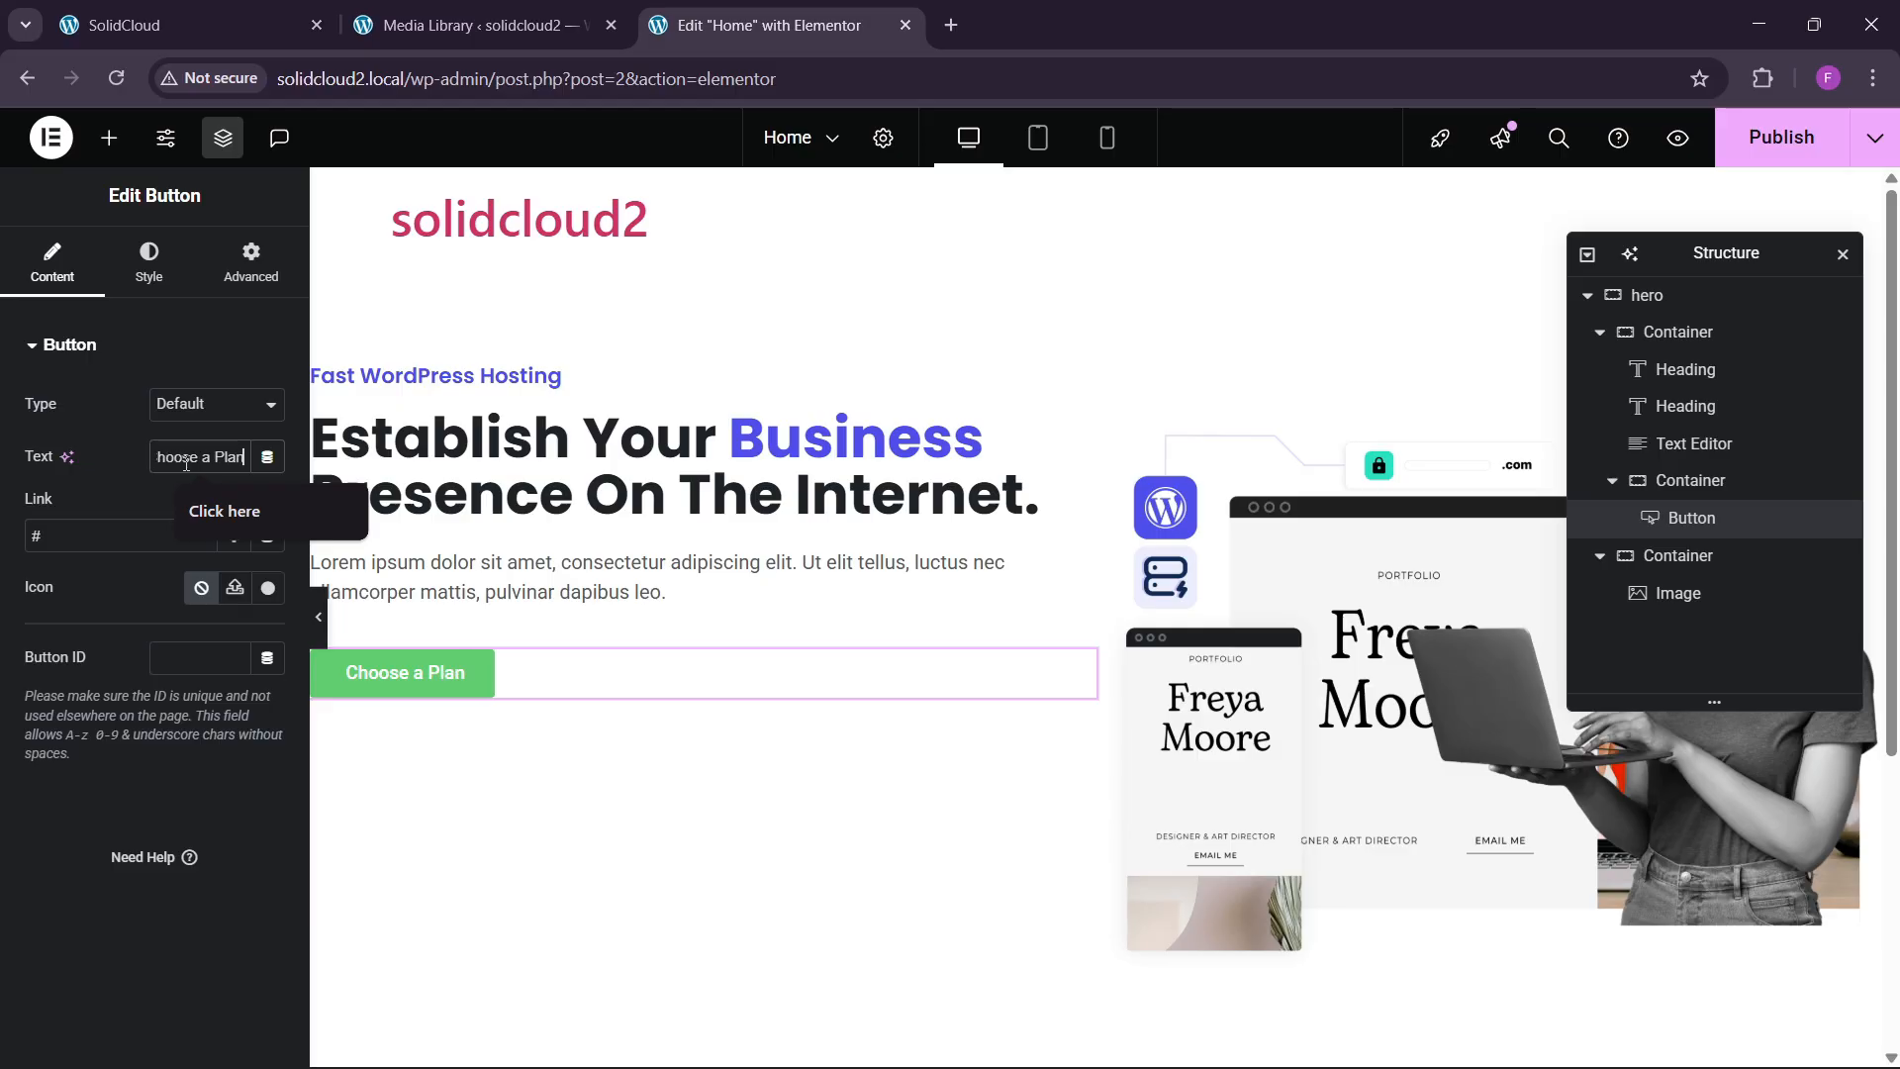
{"action": "left_click", "coordinate": [226, 15]}
{"action": "left_click", "coordinate": [772, 24]}
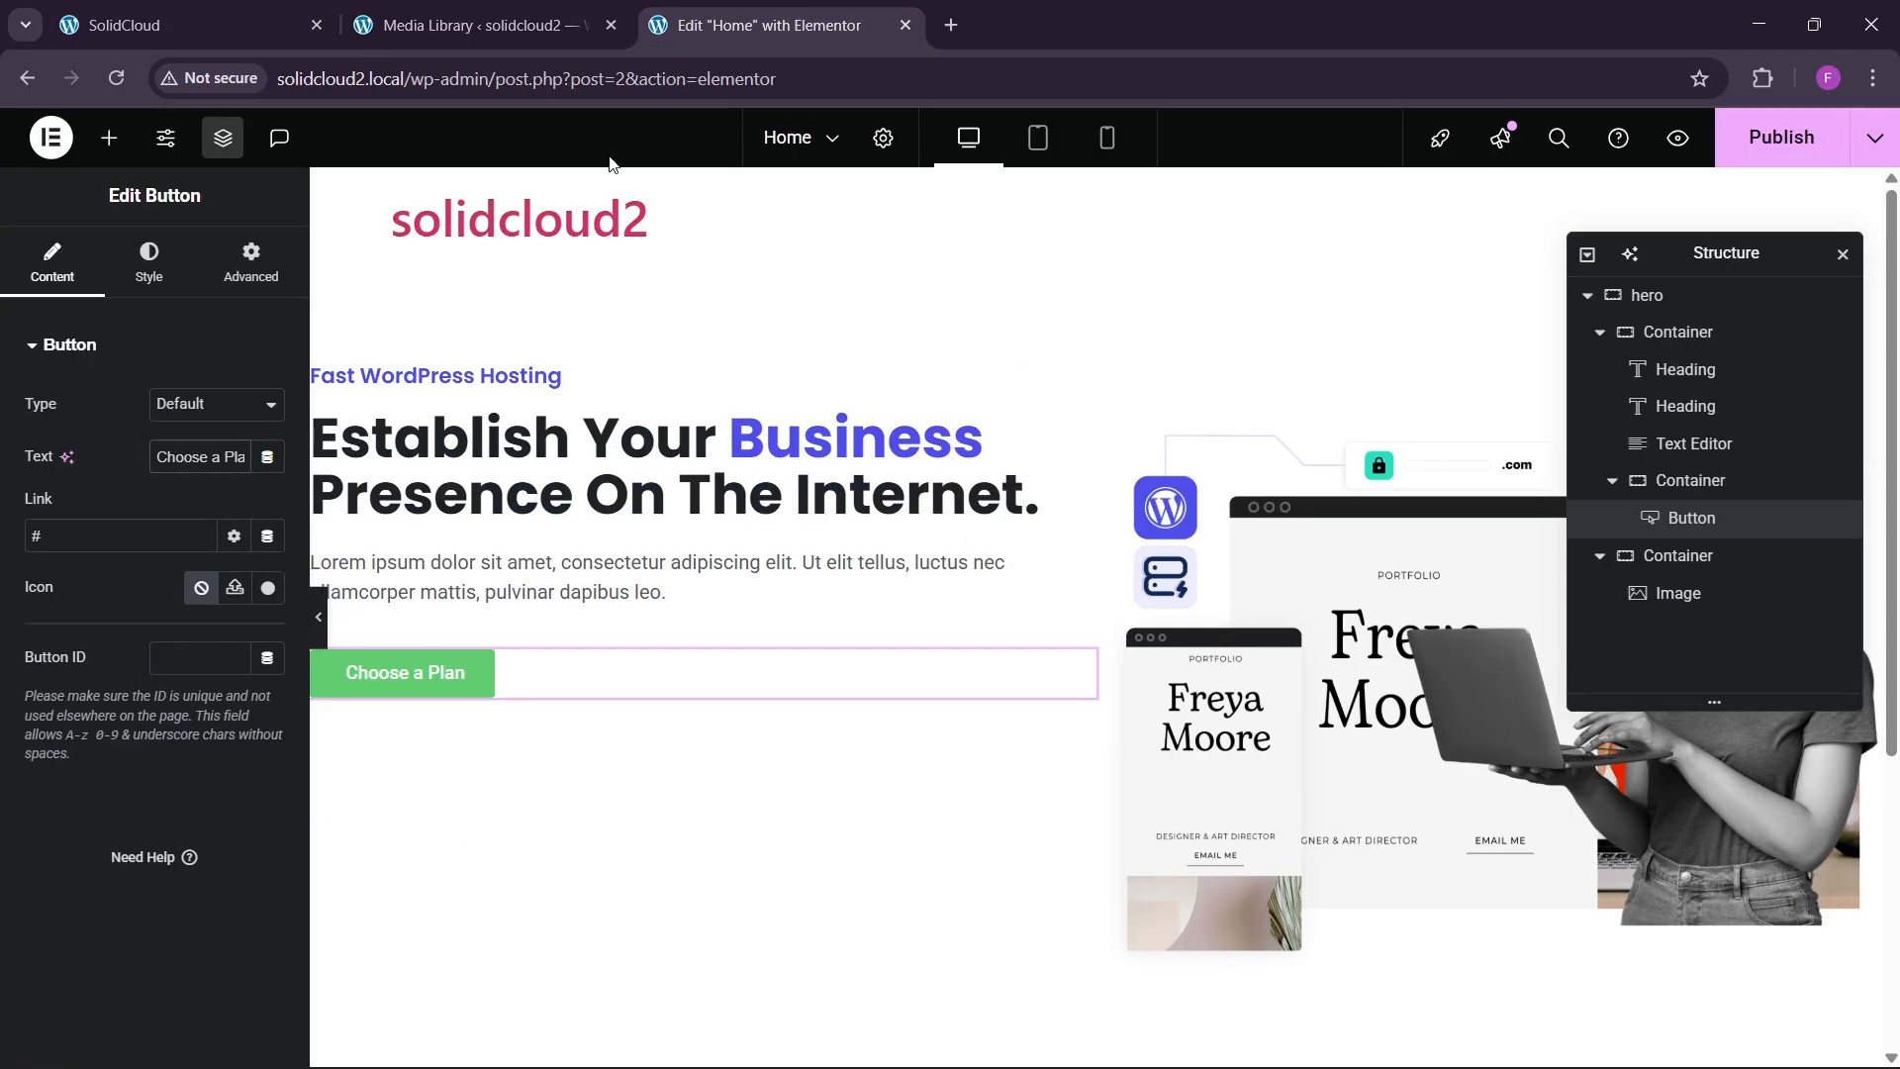
Give the Choose a Plan button the global blue background colour.
{"action": "left_click", "coordinate": [151, 265]}
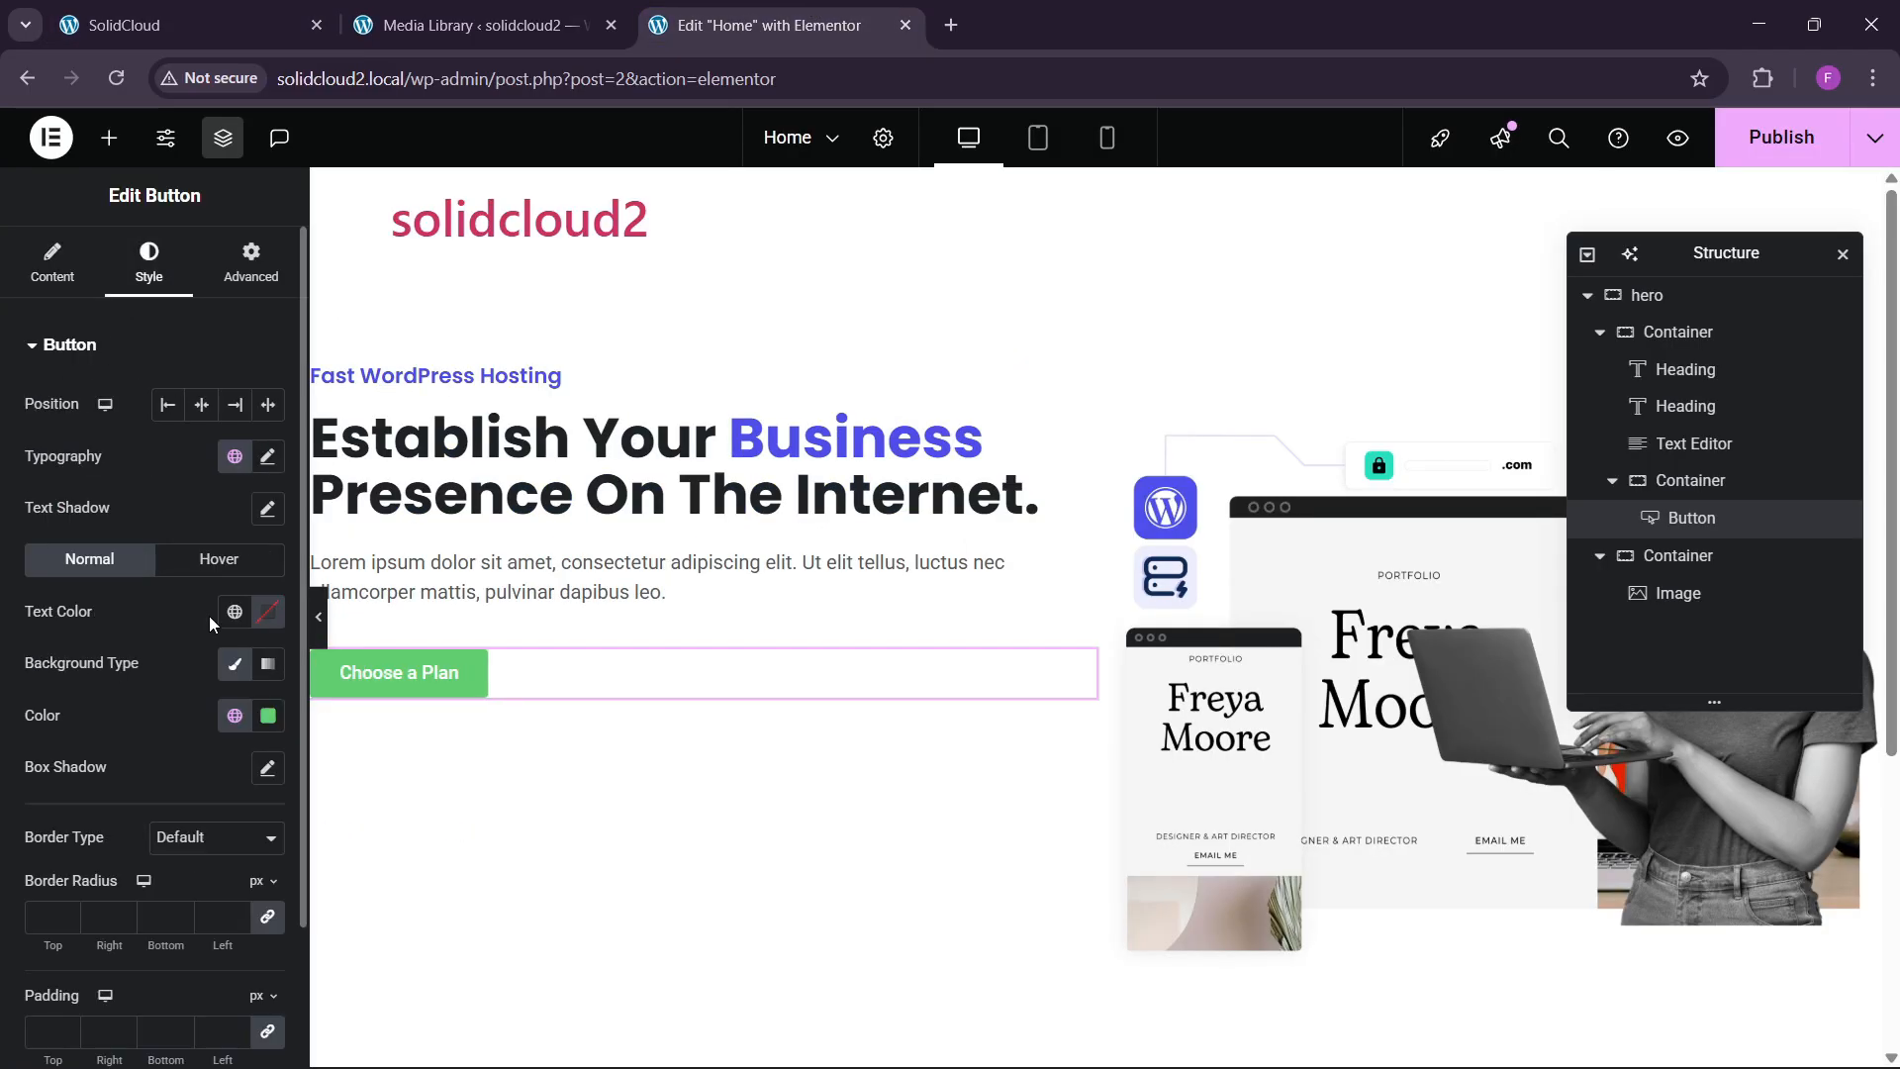
{"action": "left_click", "coordinate": [234, 715]}
{"action": "left_click", "coordinate": [128, 564]}
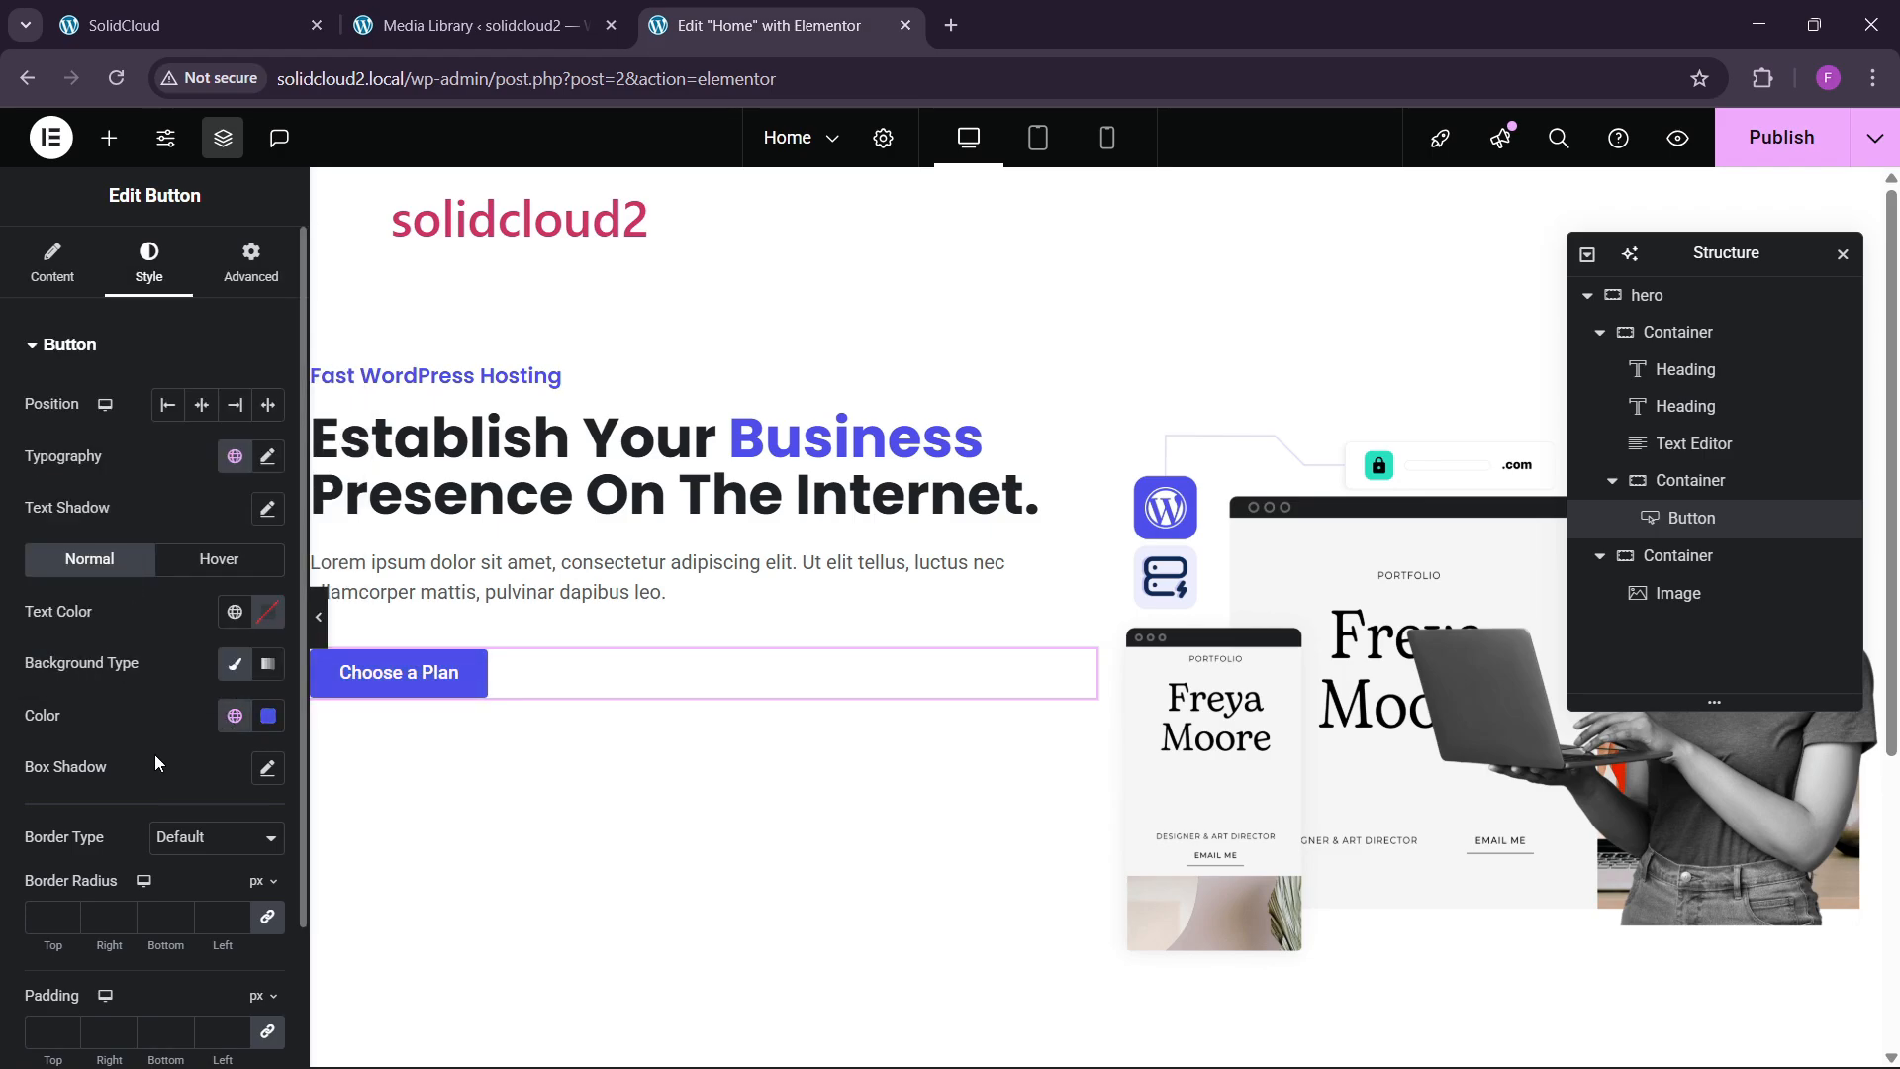
{"action": "left_click", "coordinate": [262, 10]}
{"action": "left_click", "coordinate": [672, 22]}
Set the button's top and bottom padding to 15 px.
{"action": "left_click", "coordinate": [267, 457]}
{"action": "left_click", "coordinate": [194, 477]}
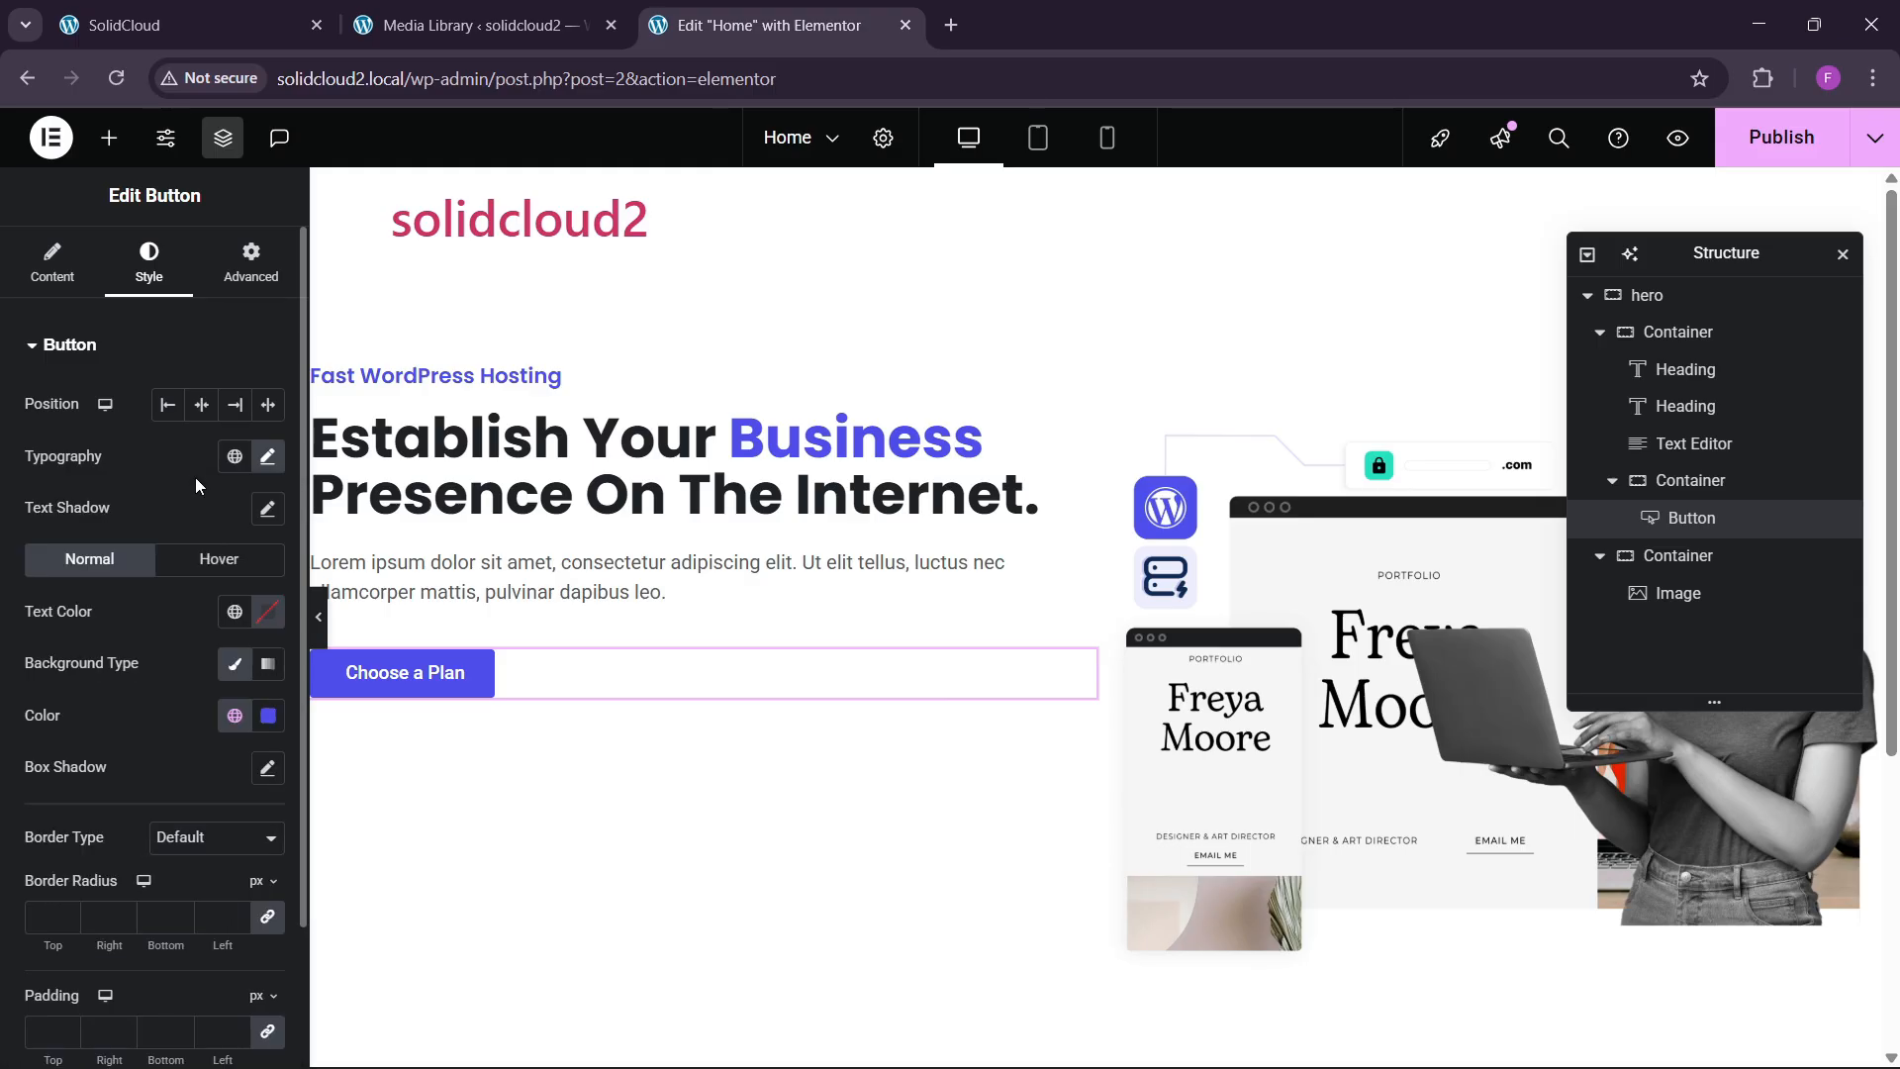
{"action": "scroll", "coordinate": [107, 613], "scroll_direction": "down", "scroll_amount": 2}
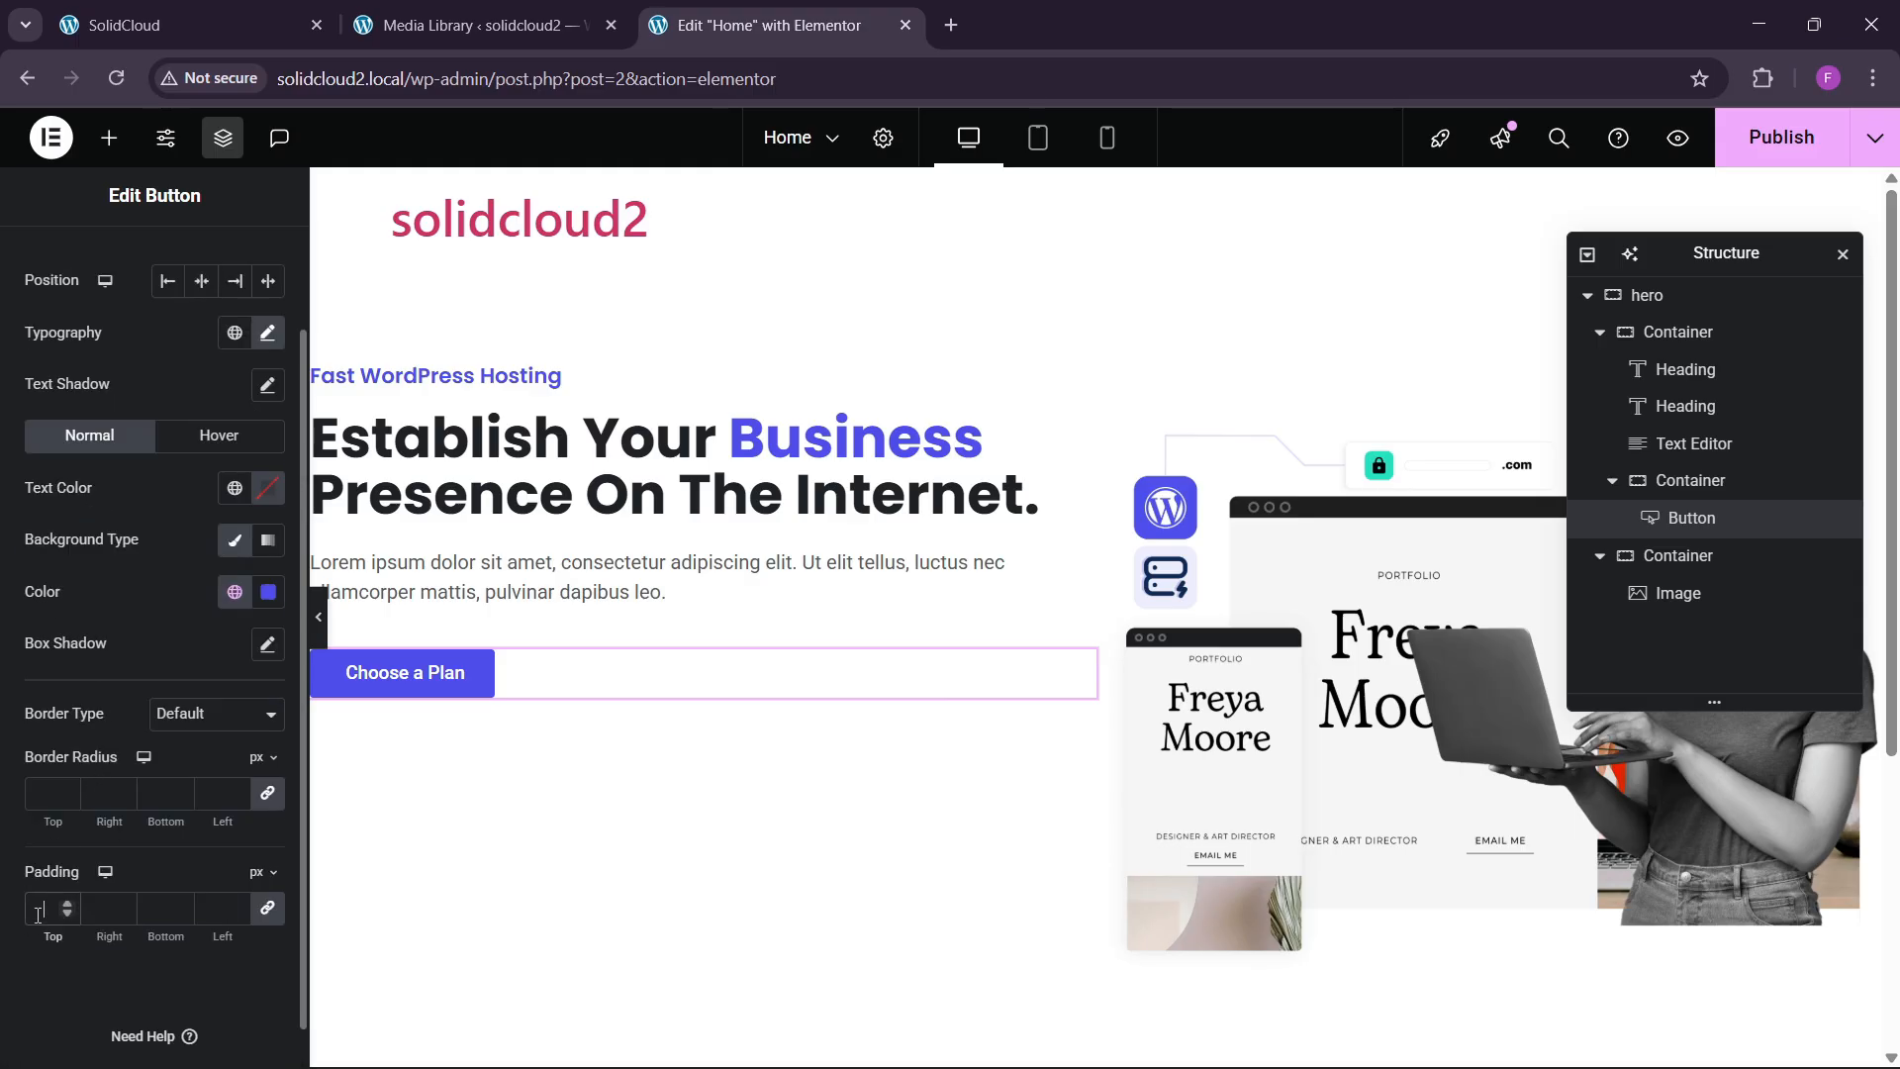
{"action": "type", "text": "2"}
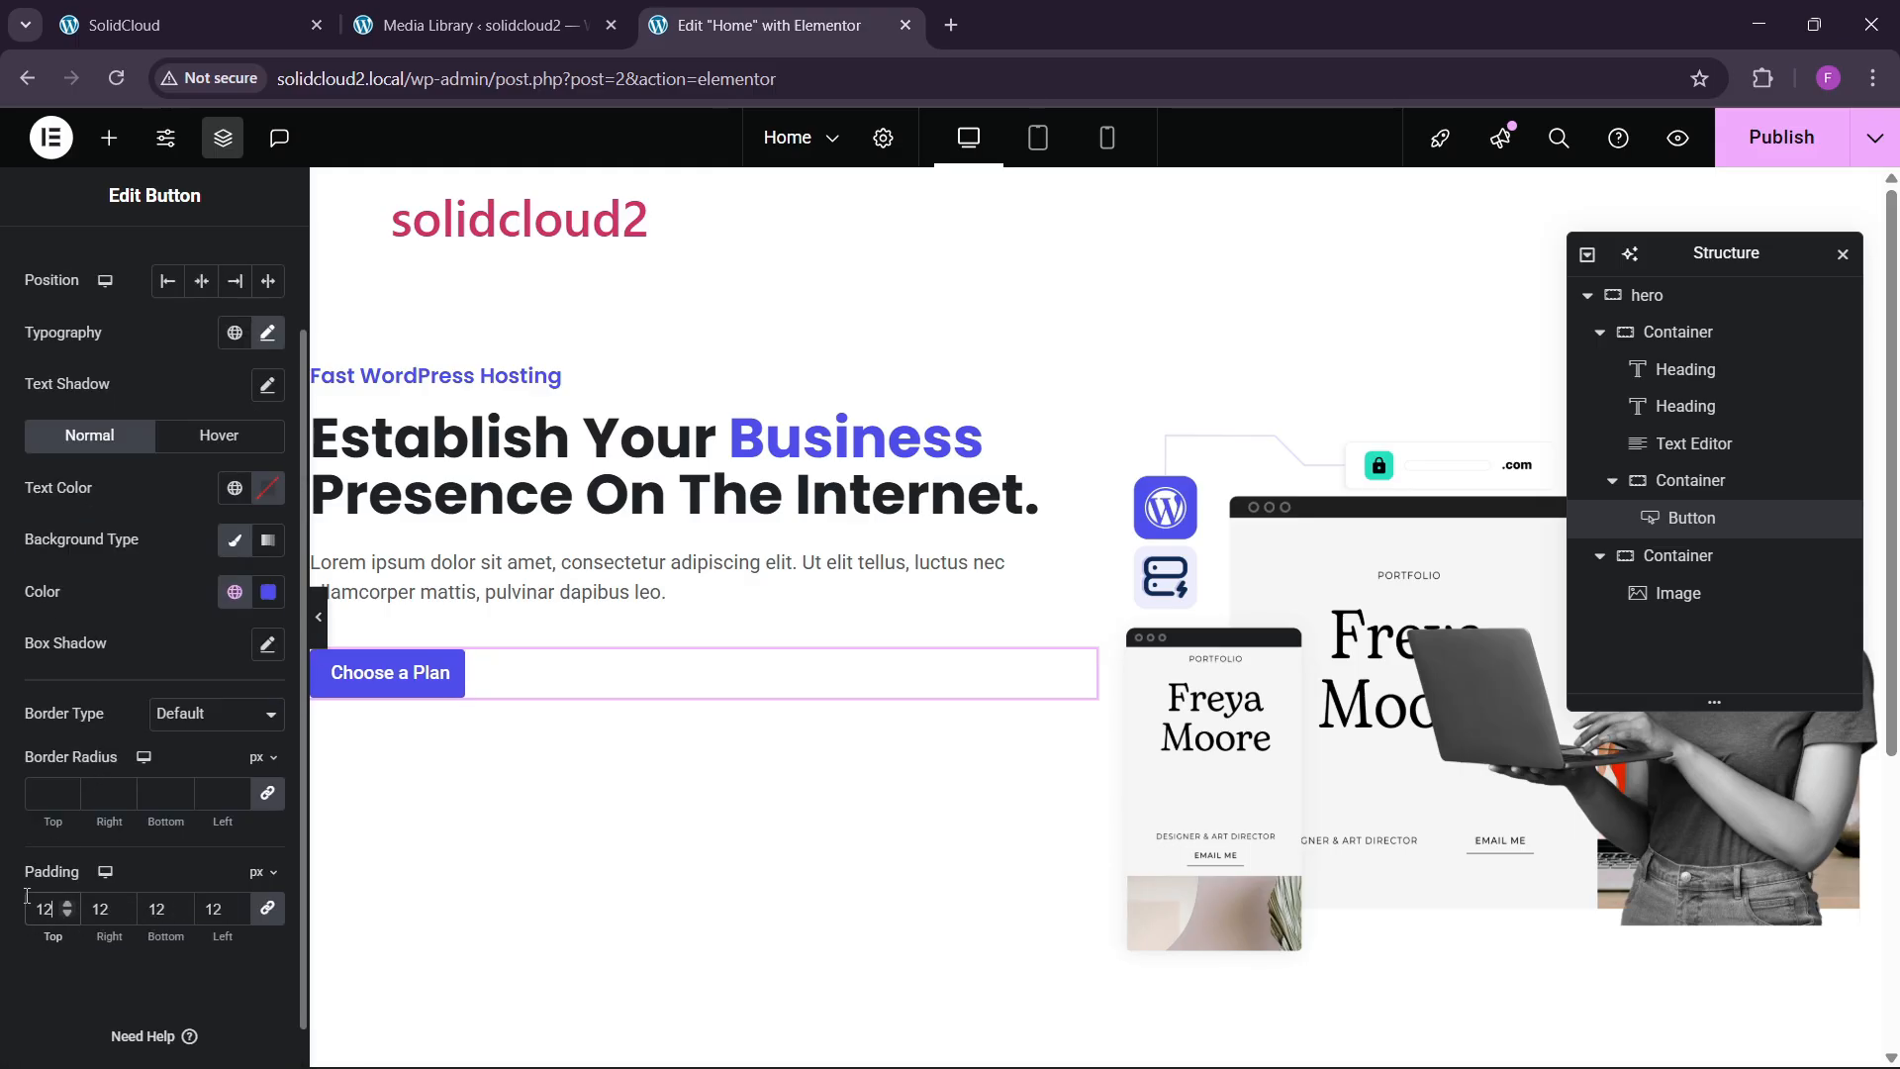
{"action": "key", "text": "BackSpace"}
{"action": "type", "text": "5"}
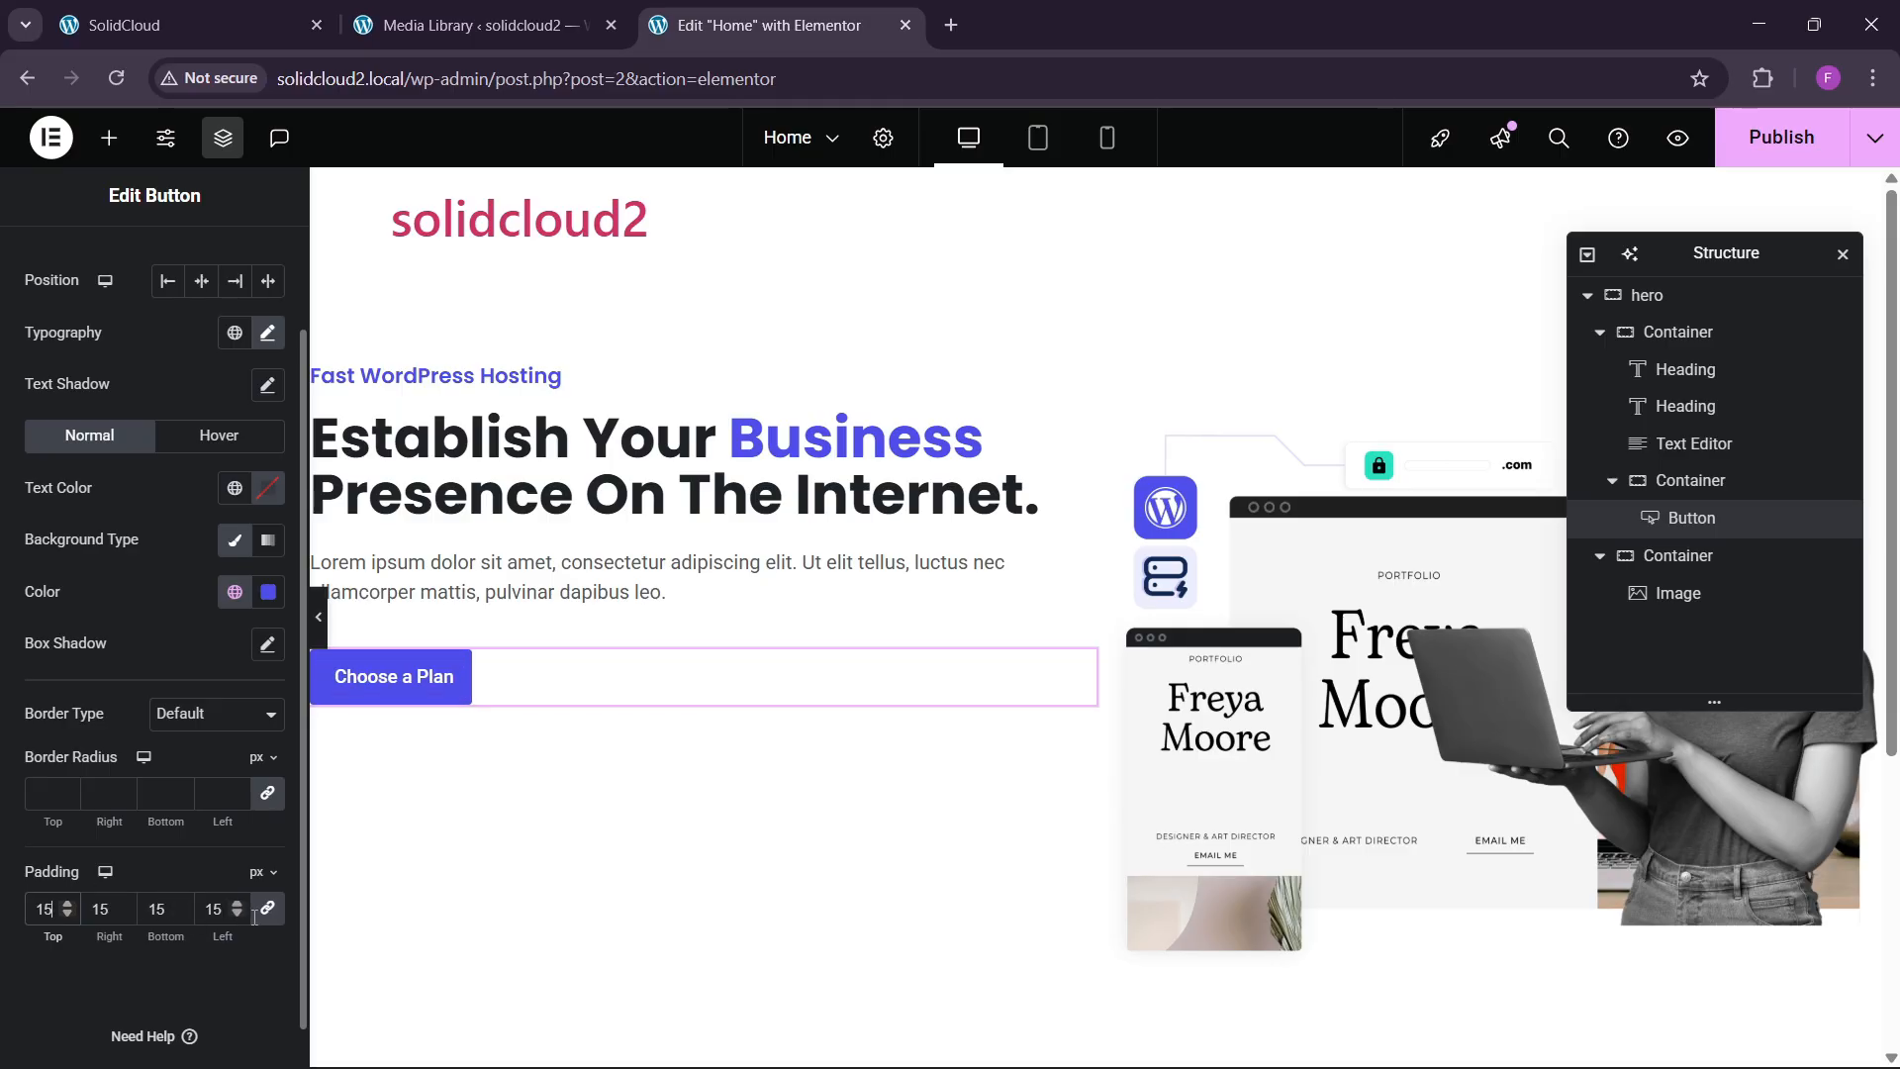
Set the button's left and right padding to 20 px and compare with the live homepage.
{"action": "double_click", "coordinate": [103, 920]}
{"action": "type", "text": "030"}
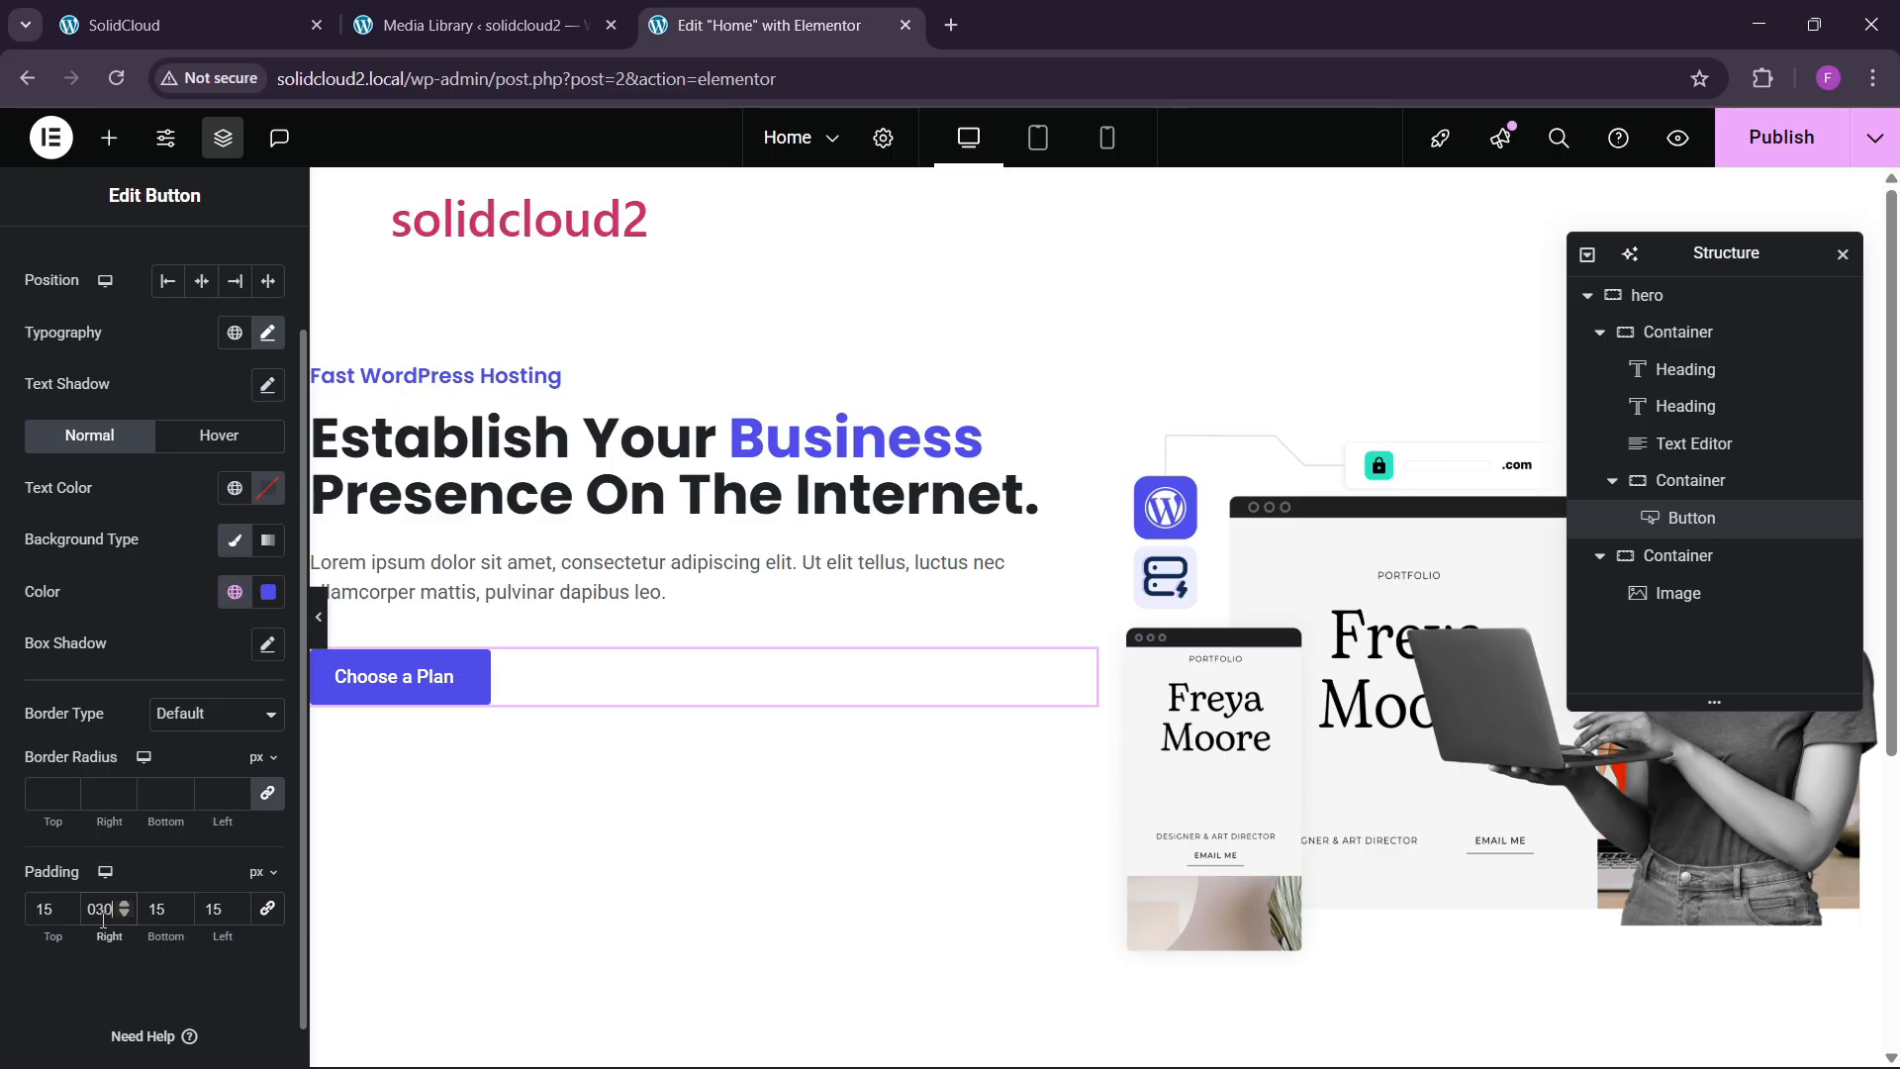
{"action": "double_click", "coordinate": [218, 916]}
{"action": "type", "text": "30"}
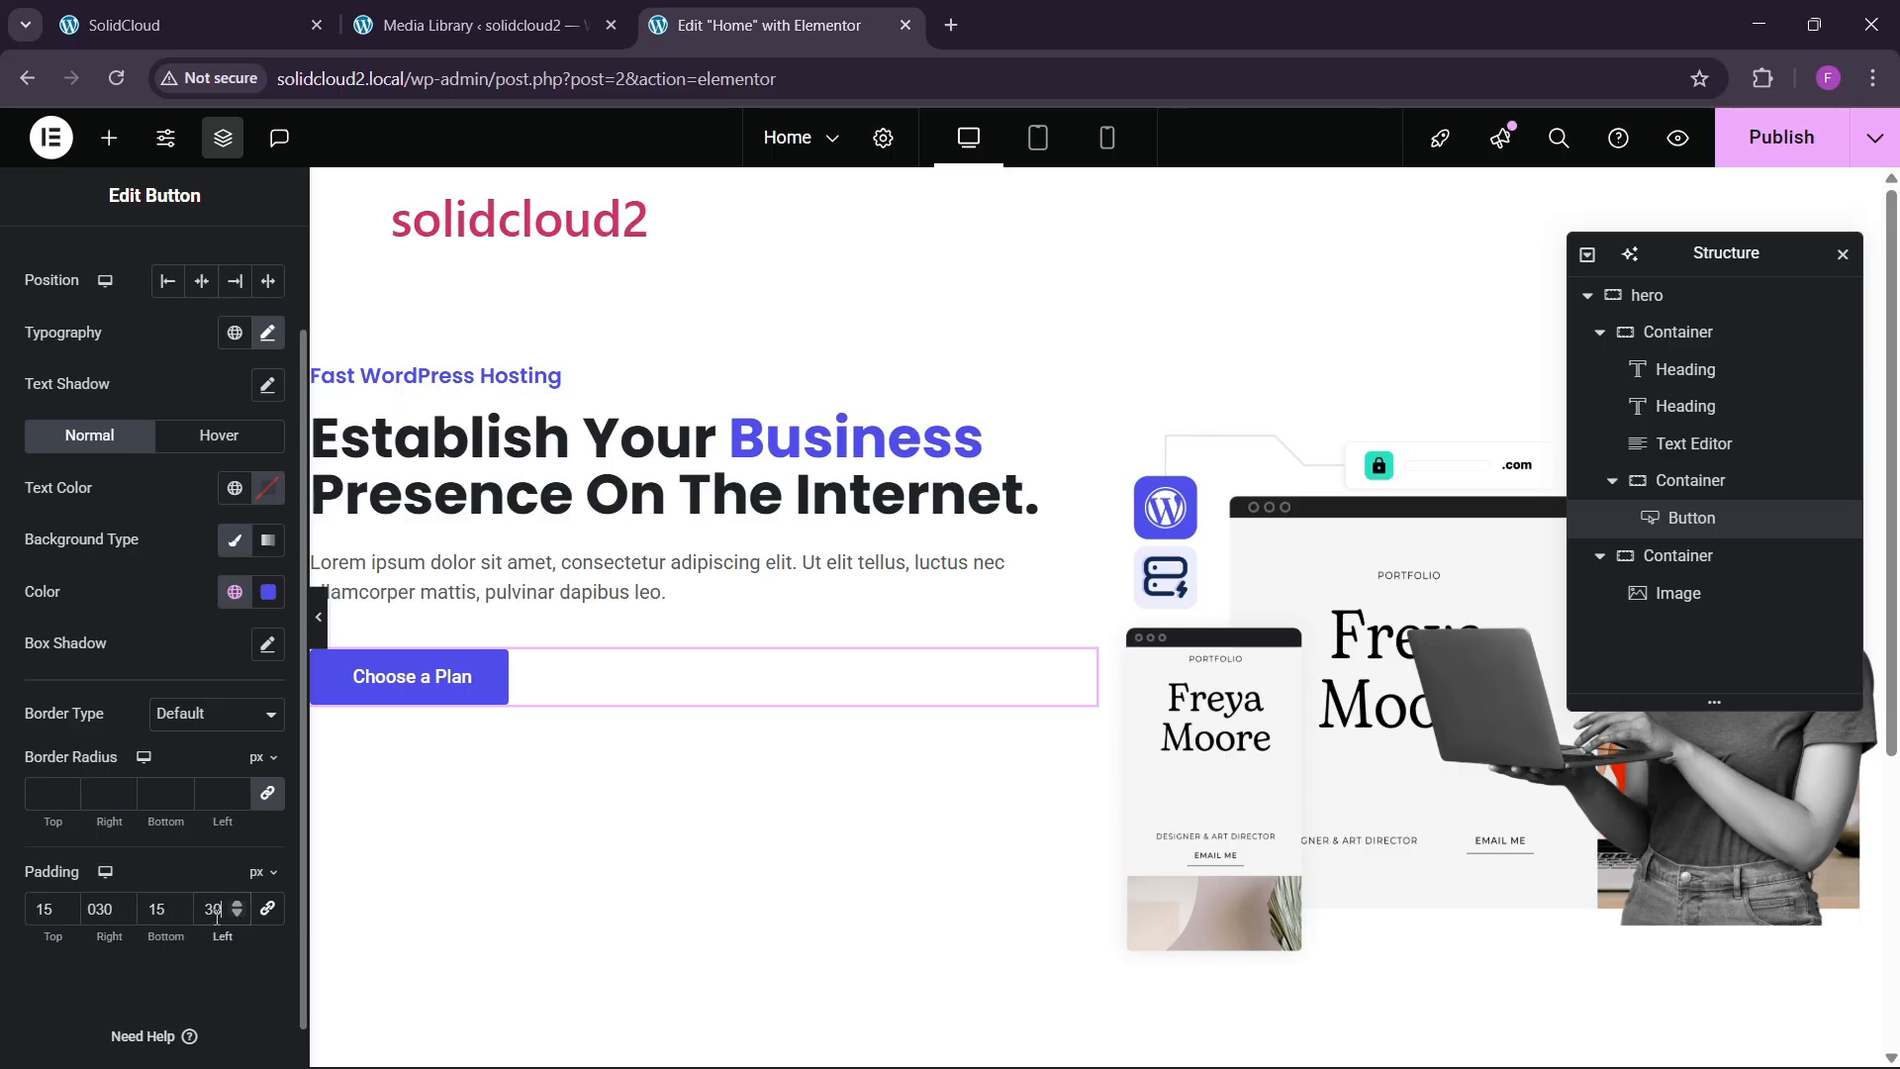
{"action": "double_click", "coordinate": [109, 912]}
{"action": "type", "text": "2020"}
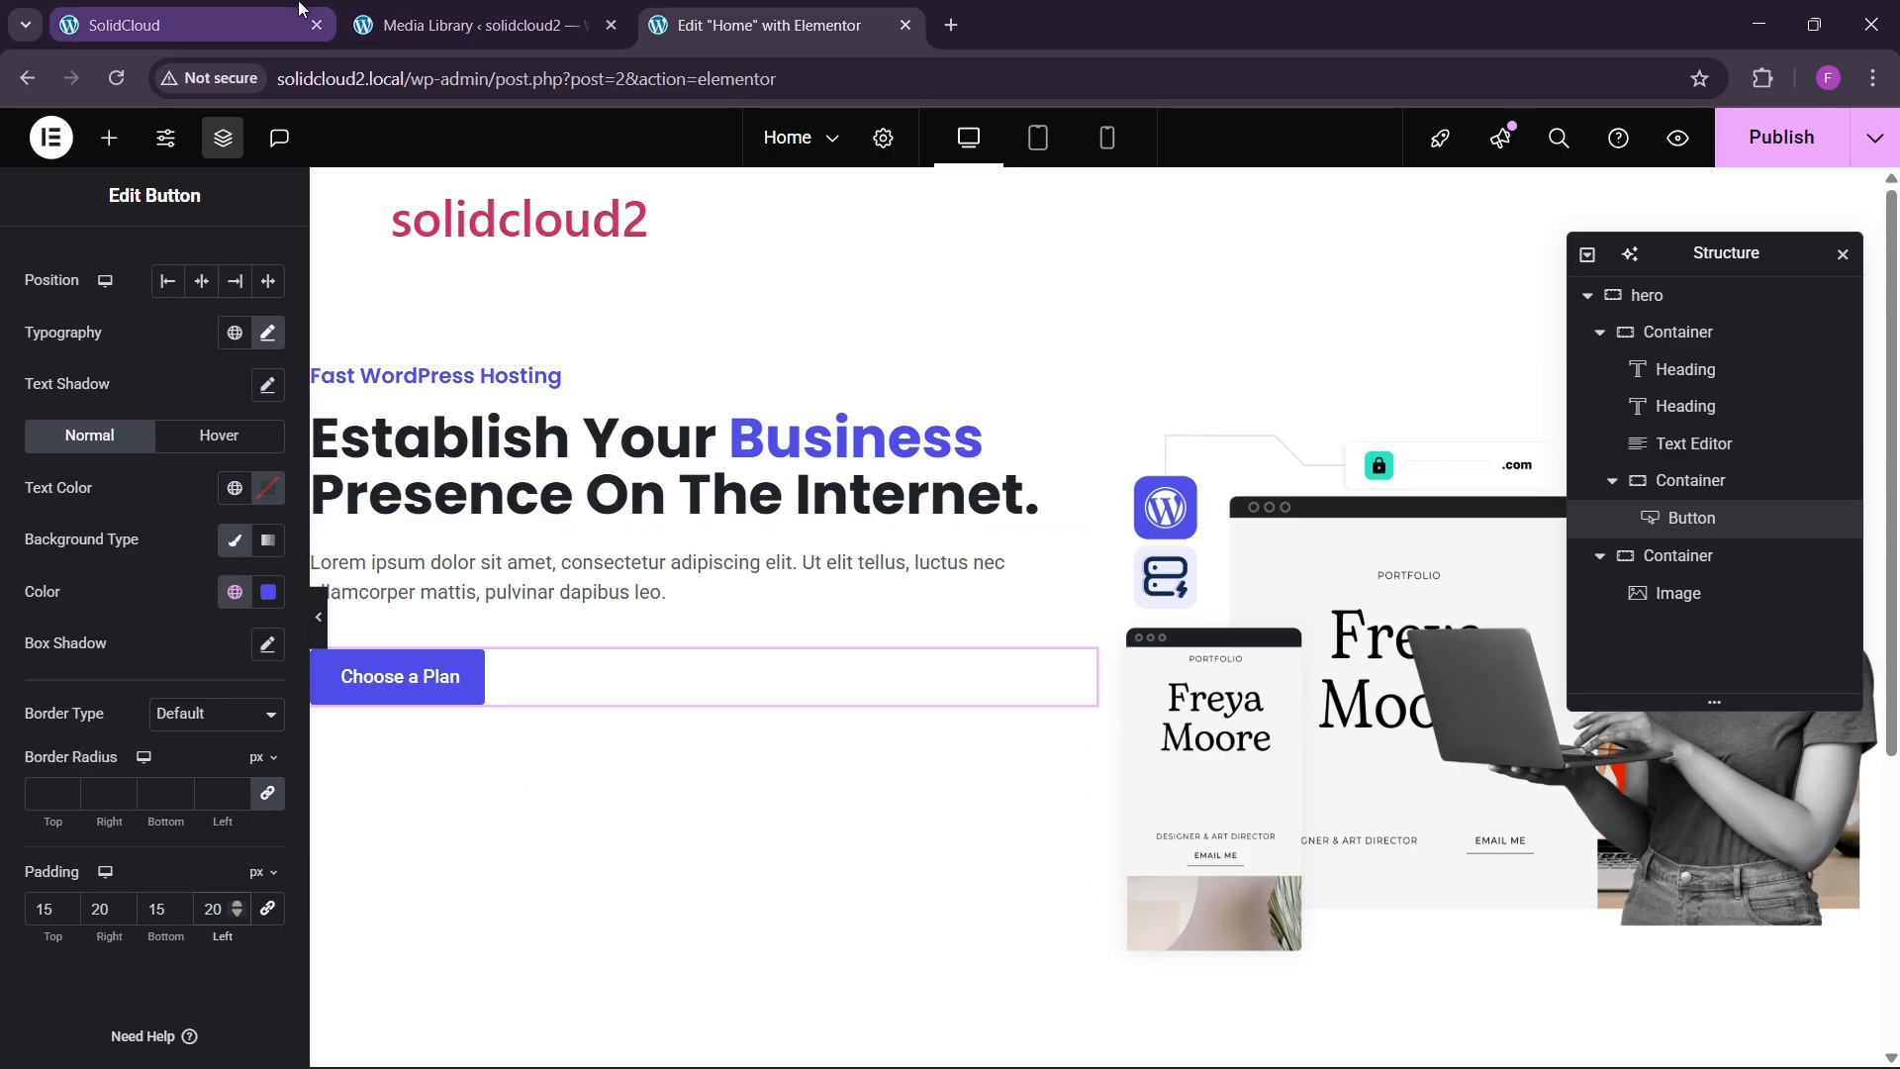
{"action": "left_click", "coordinate": [298, 8]}
{"action": "left_click", "coordinate": [792, 12]}
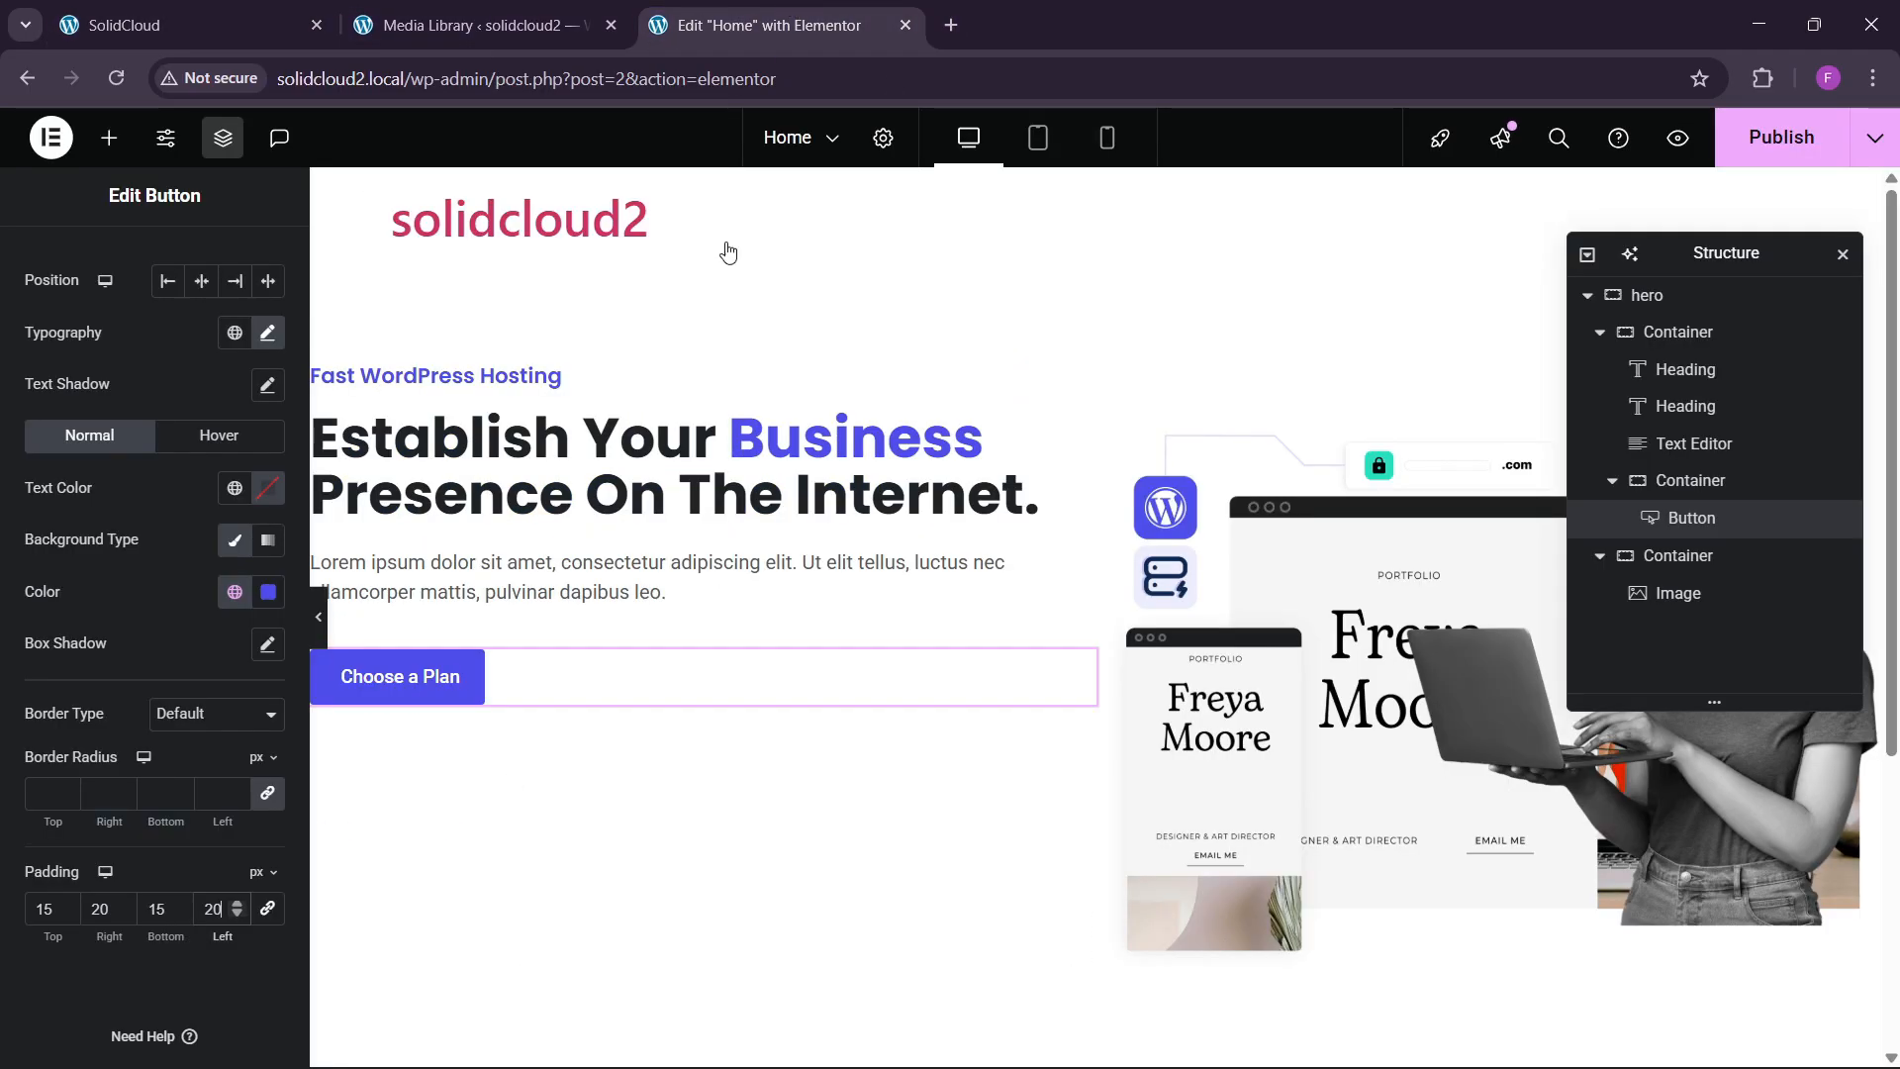
Duplicate the Choose a Plan button and lay its container out as a left-aligned row.
{"action": "right_click", "coordinate": [424, 679]}
{"action": "left_click", "coordinate": [538, 564]}
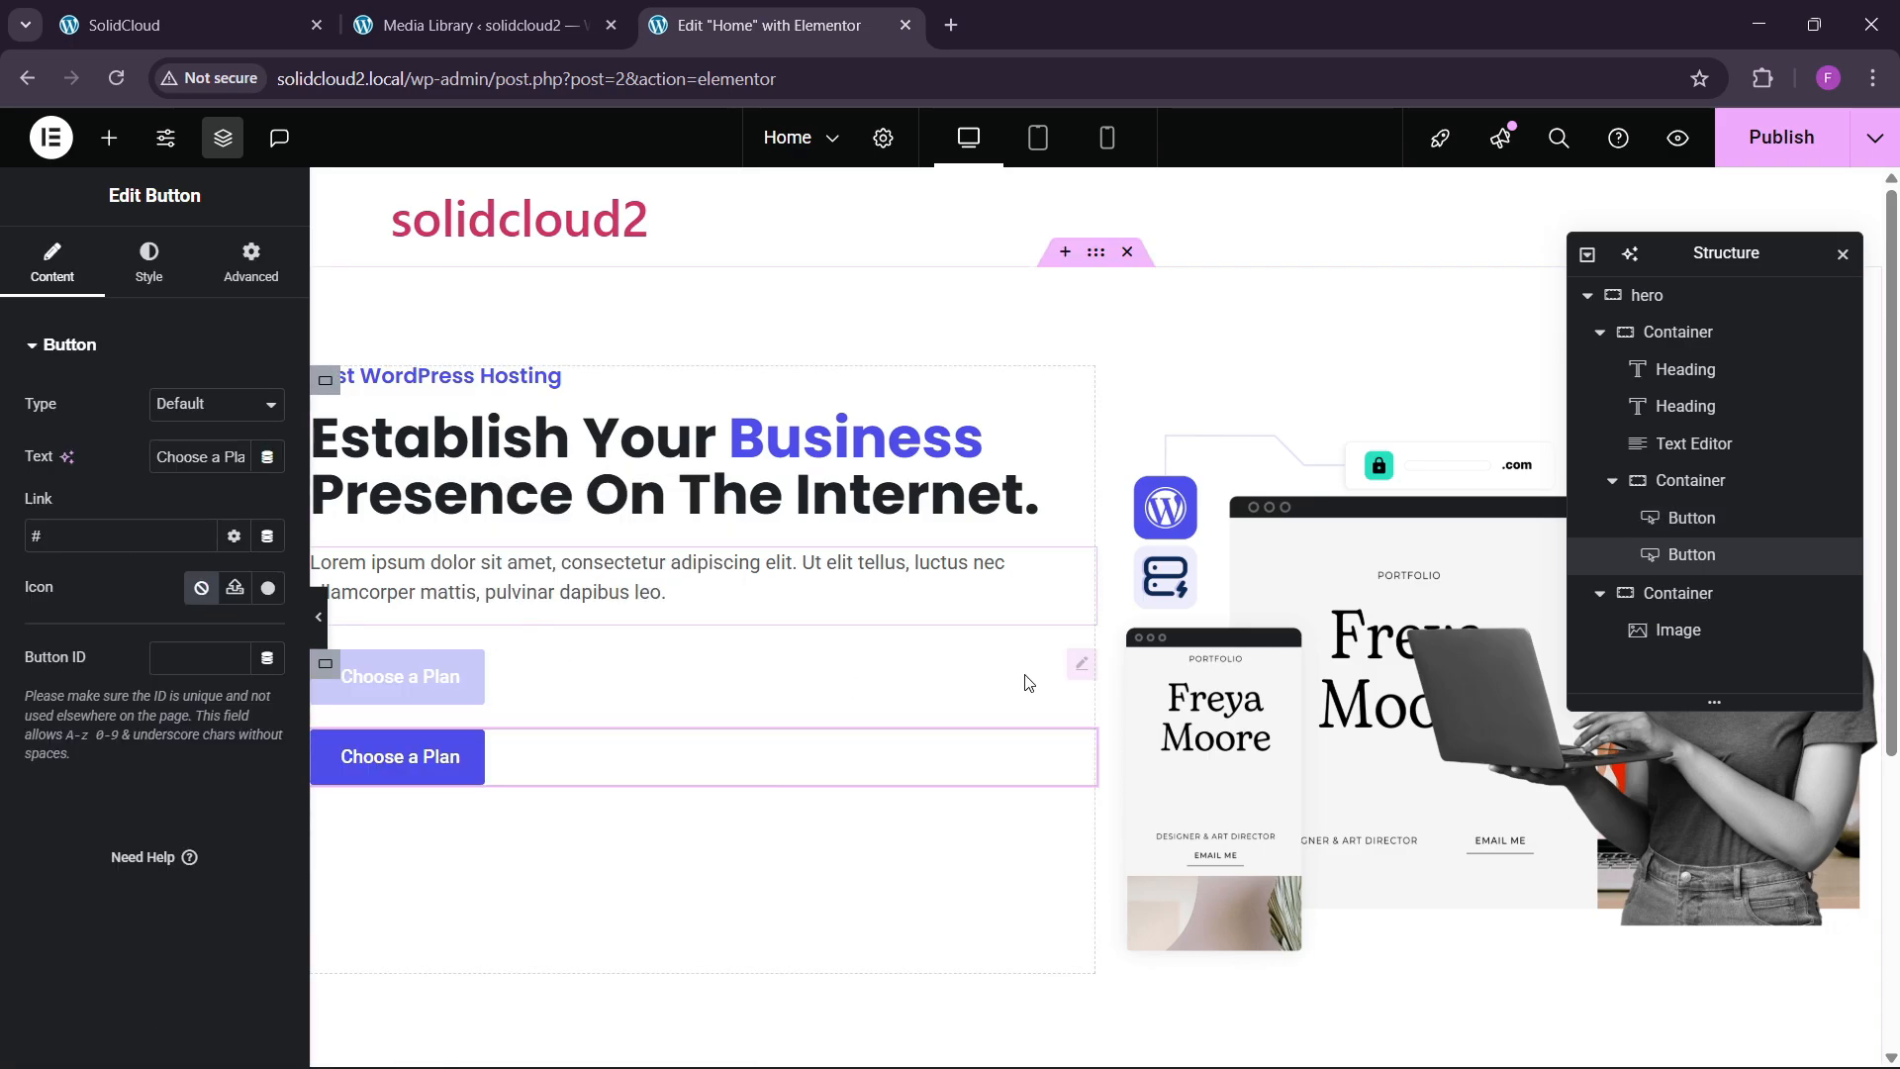
{"action": "left_click", "coordinate": [1688, 481]}
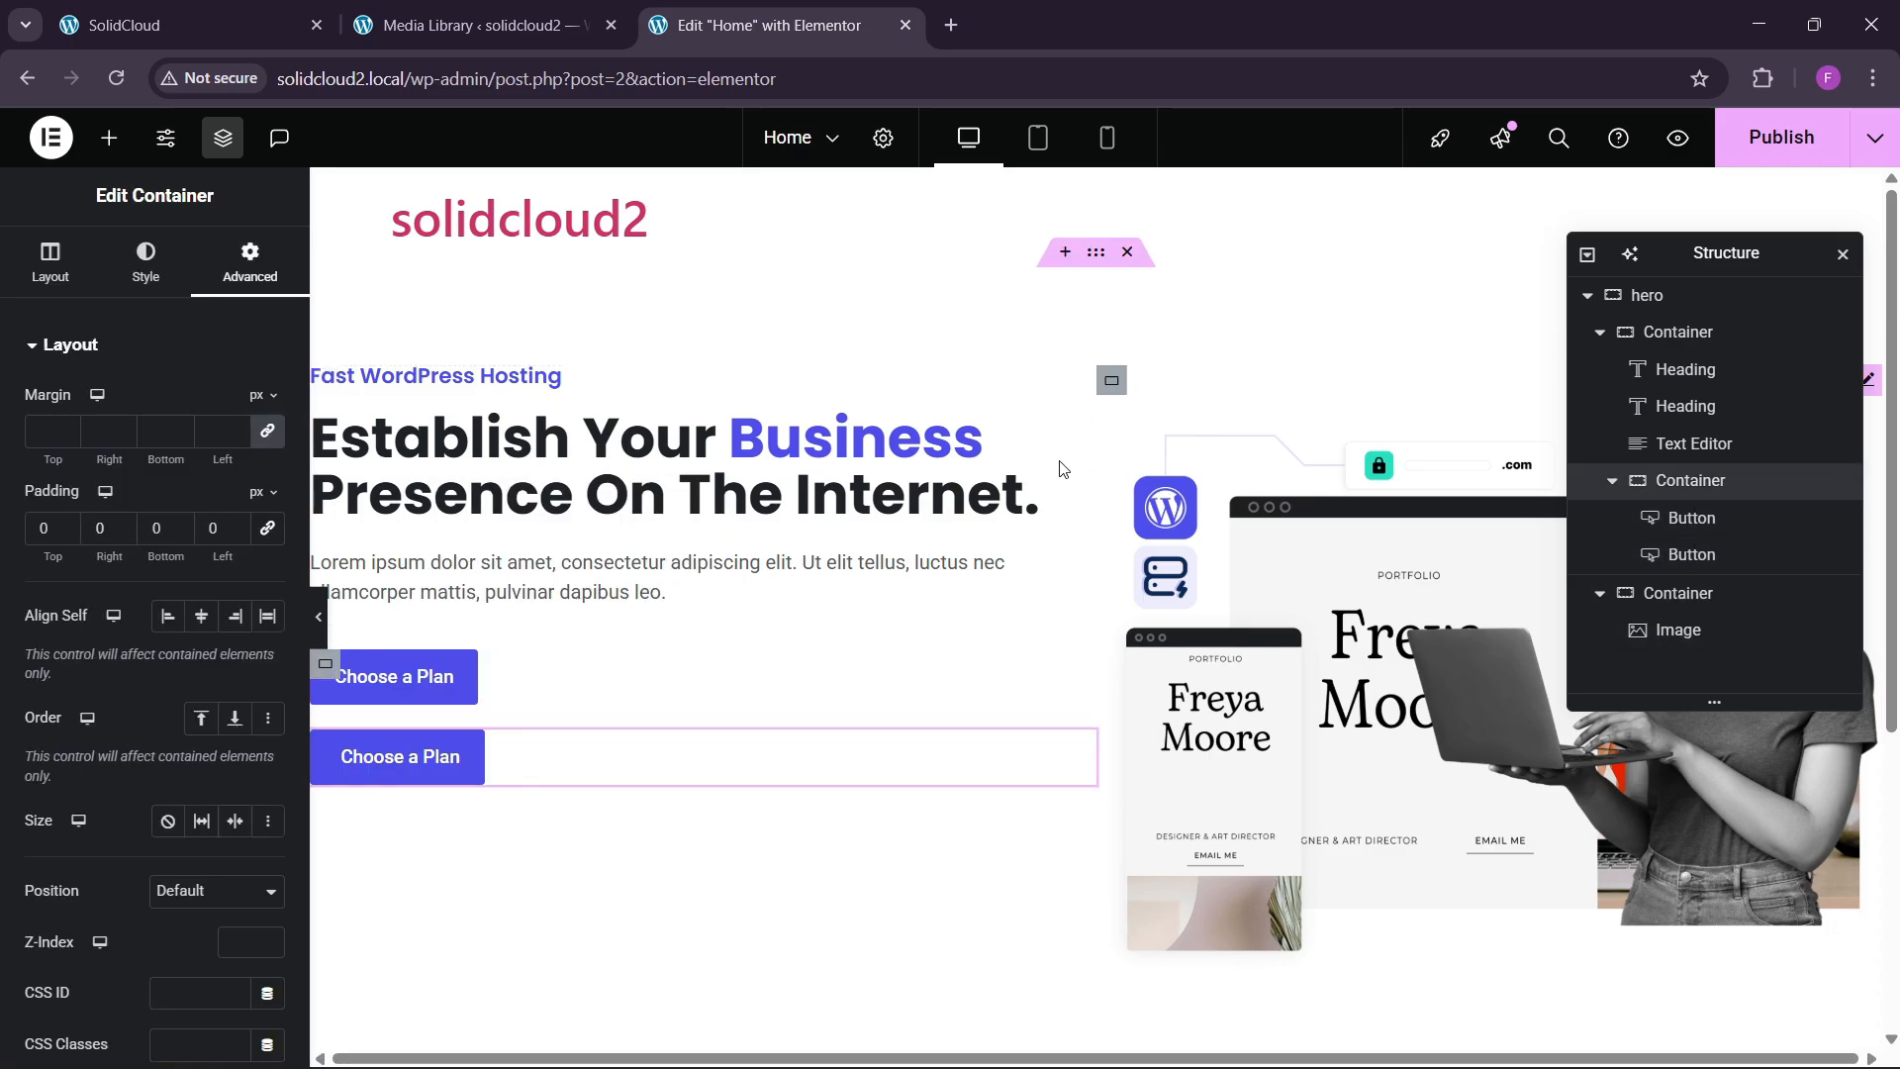
{"action": "left_click", "coordinate": [22, 262]}
{"action": "scroll", "coordinate": [89, 475], "scroll_direction": "down", "scroll_amount": 3}
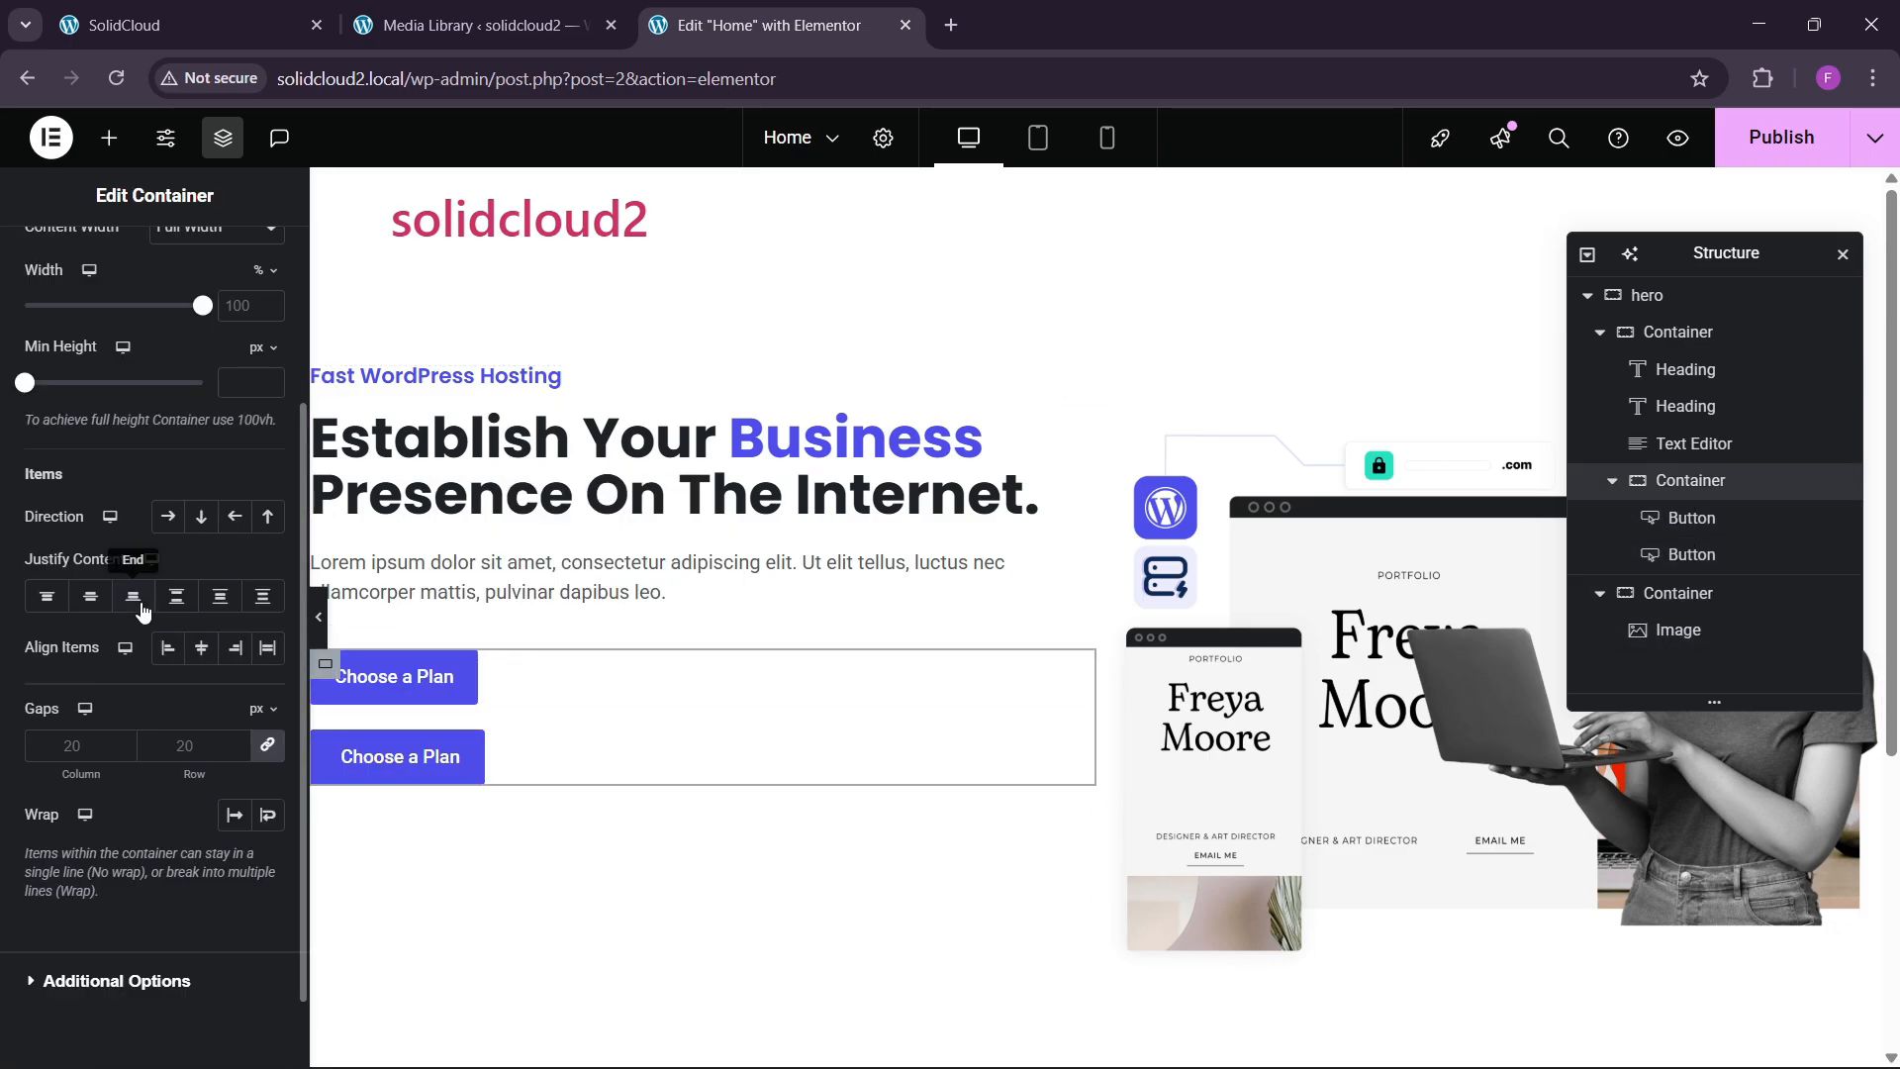
{"action": "left_click", "coordinate": [178, 522]}
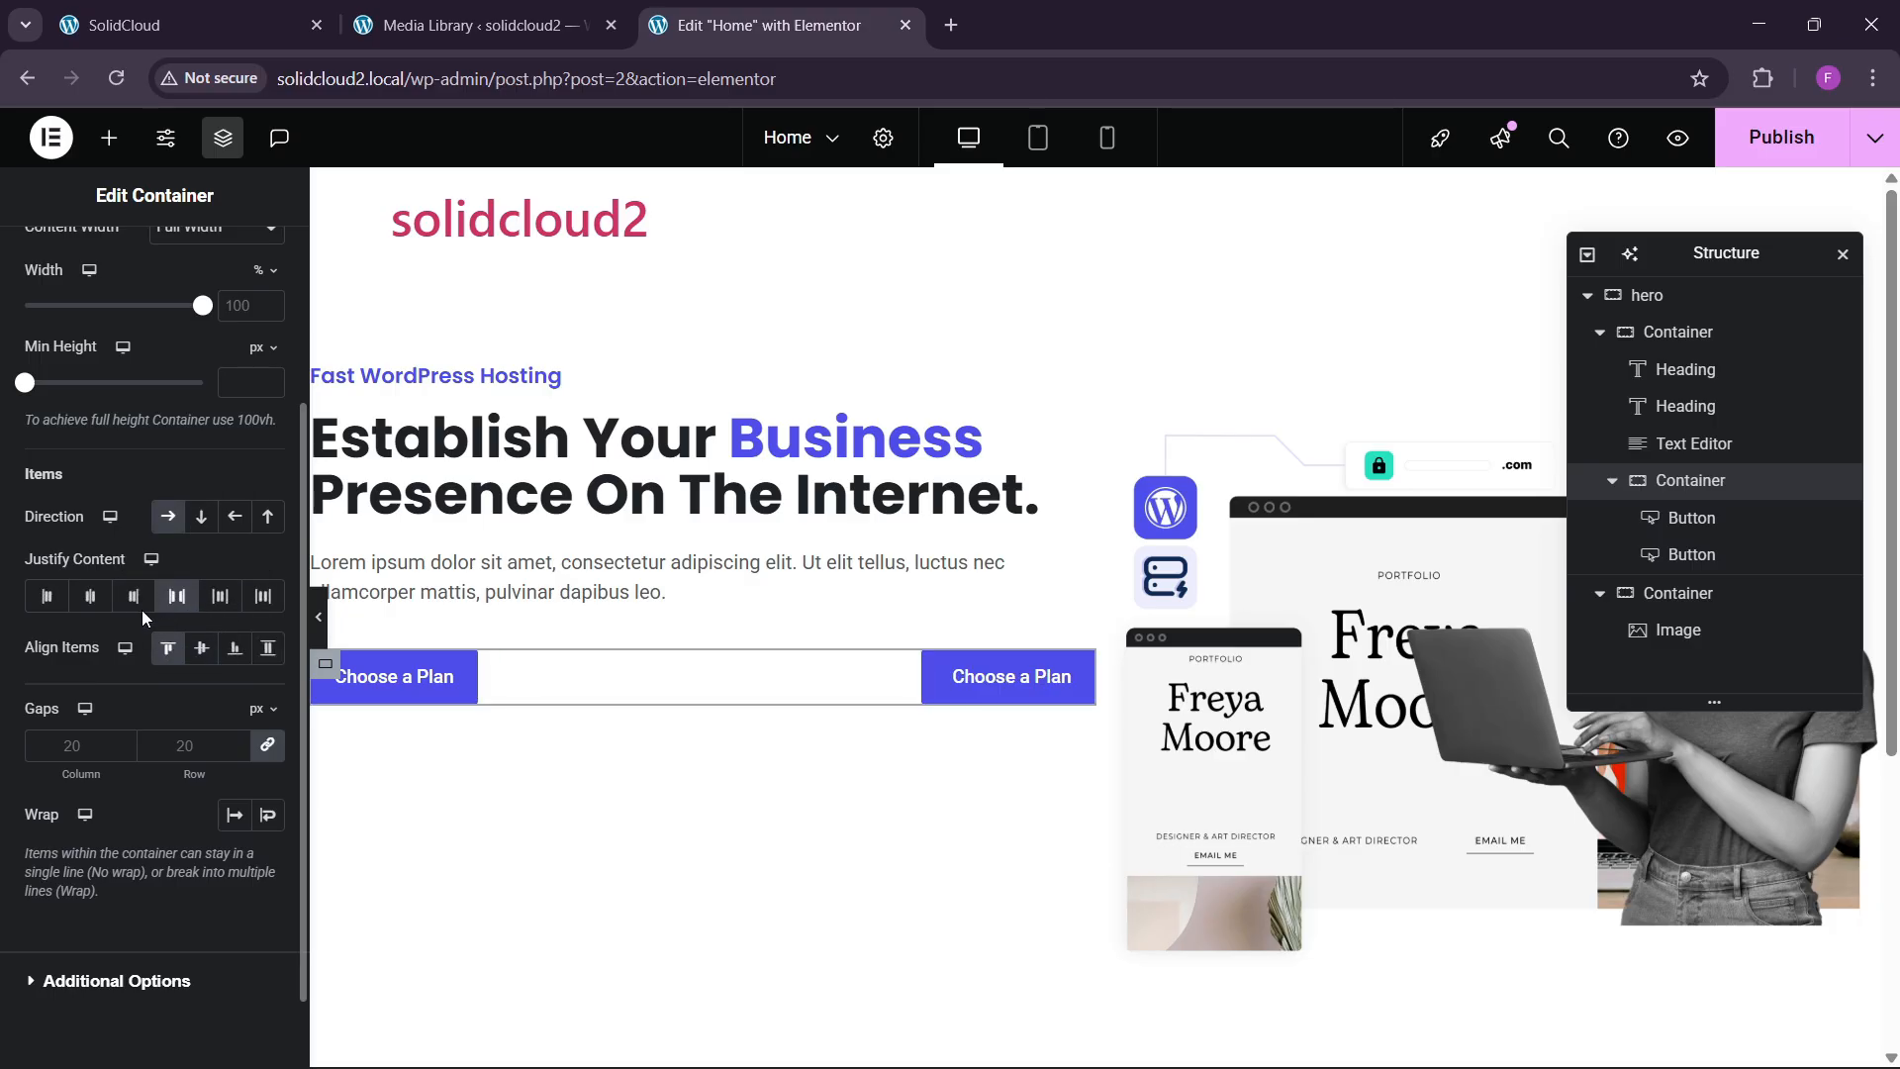
{"action": "left_click", "coordinate": [46, 596]}
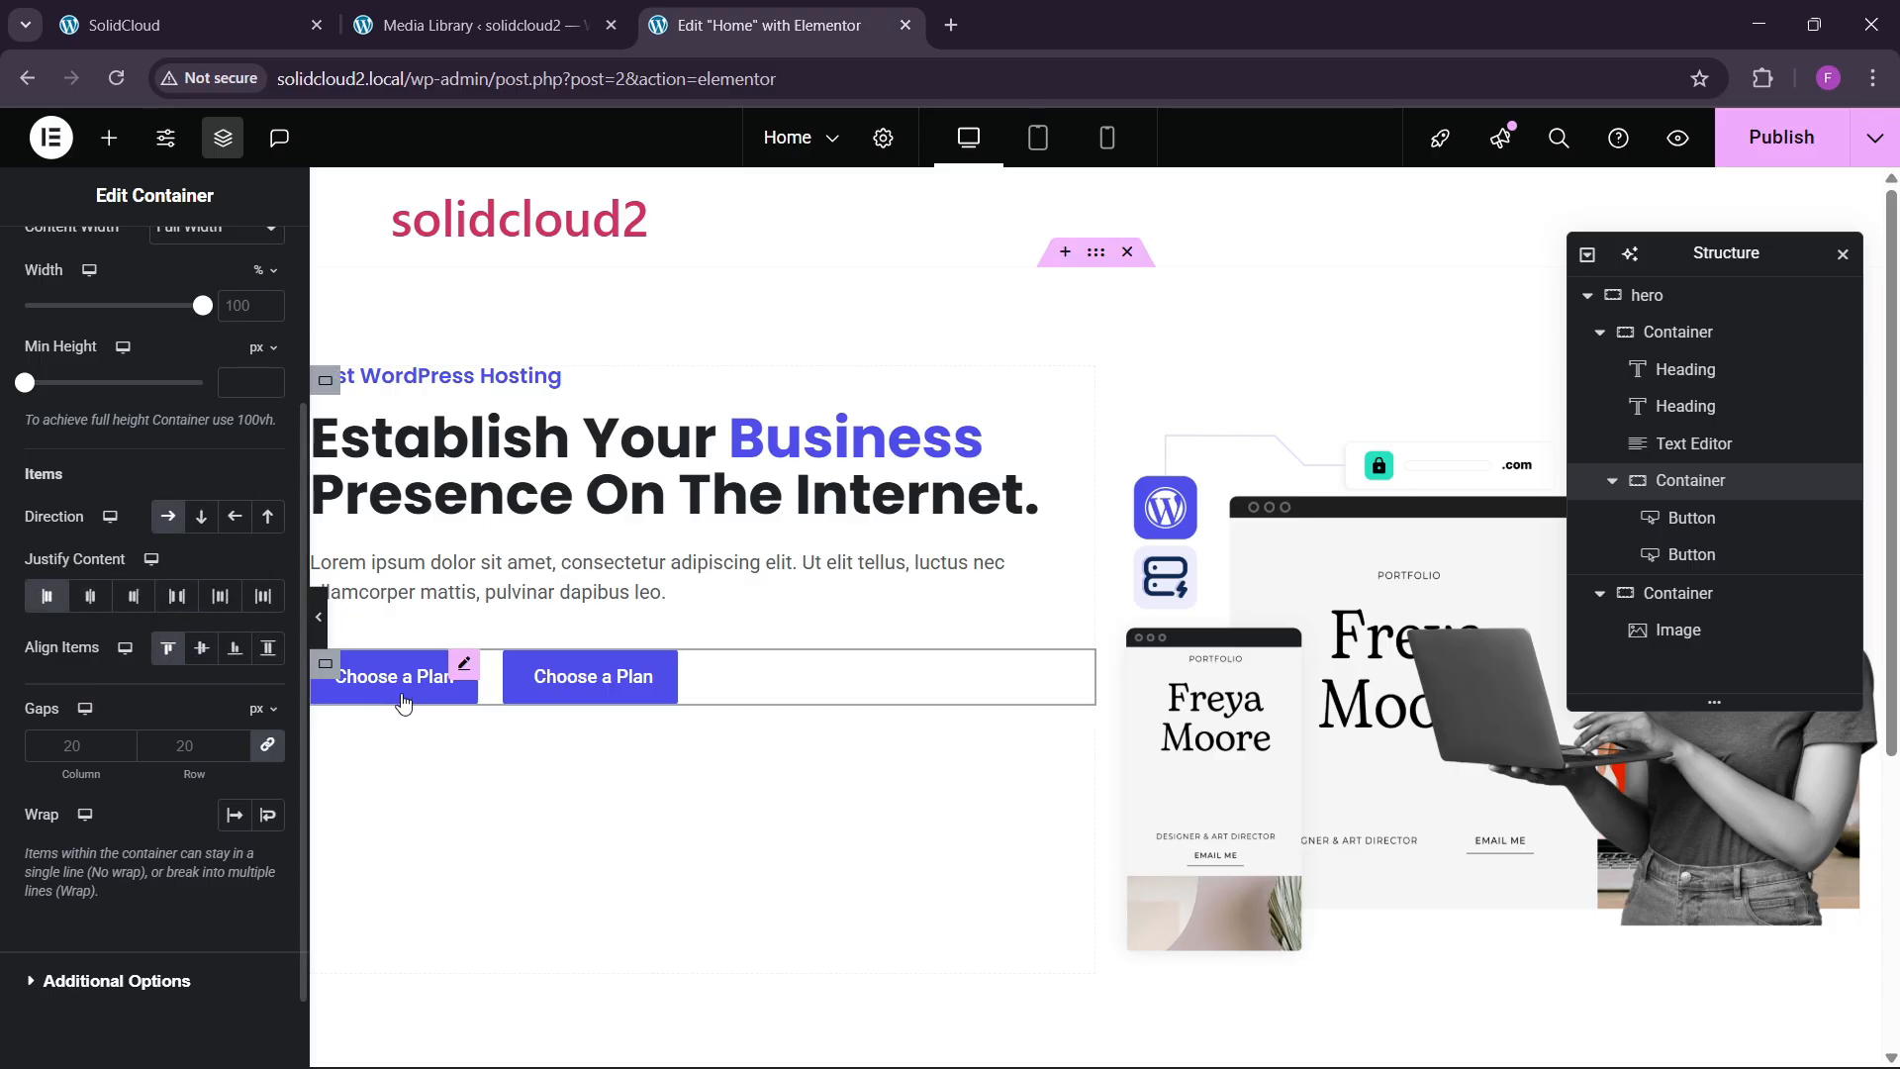
Select the second button and compare it with the original SolidCloud homepage.
{"action": "left_click", "coordinate": [631, 679]}
{"action": "left_click", "coordinate": [156, 45]}
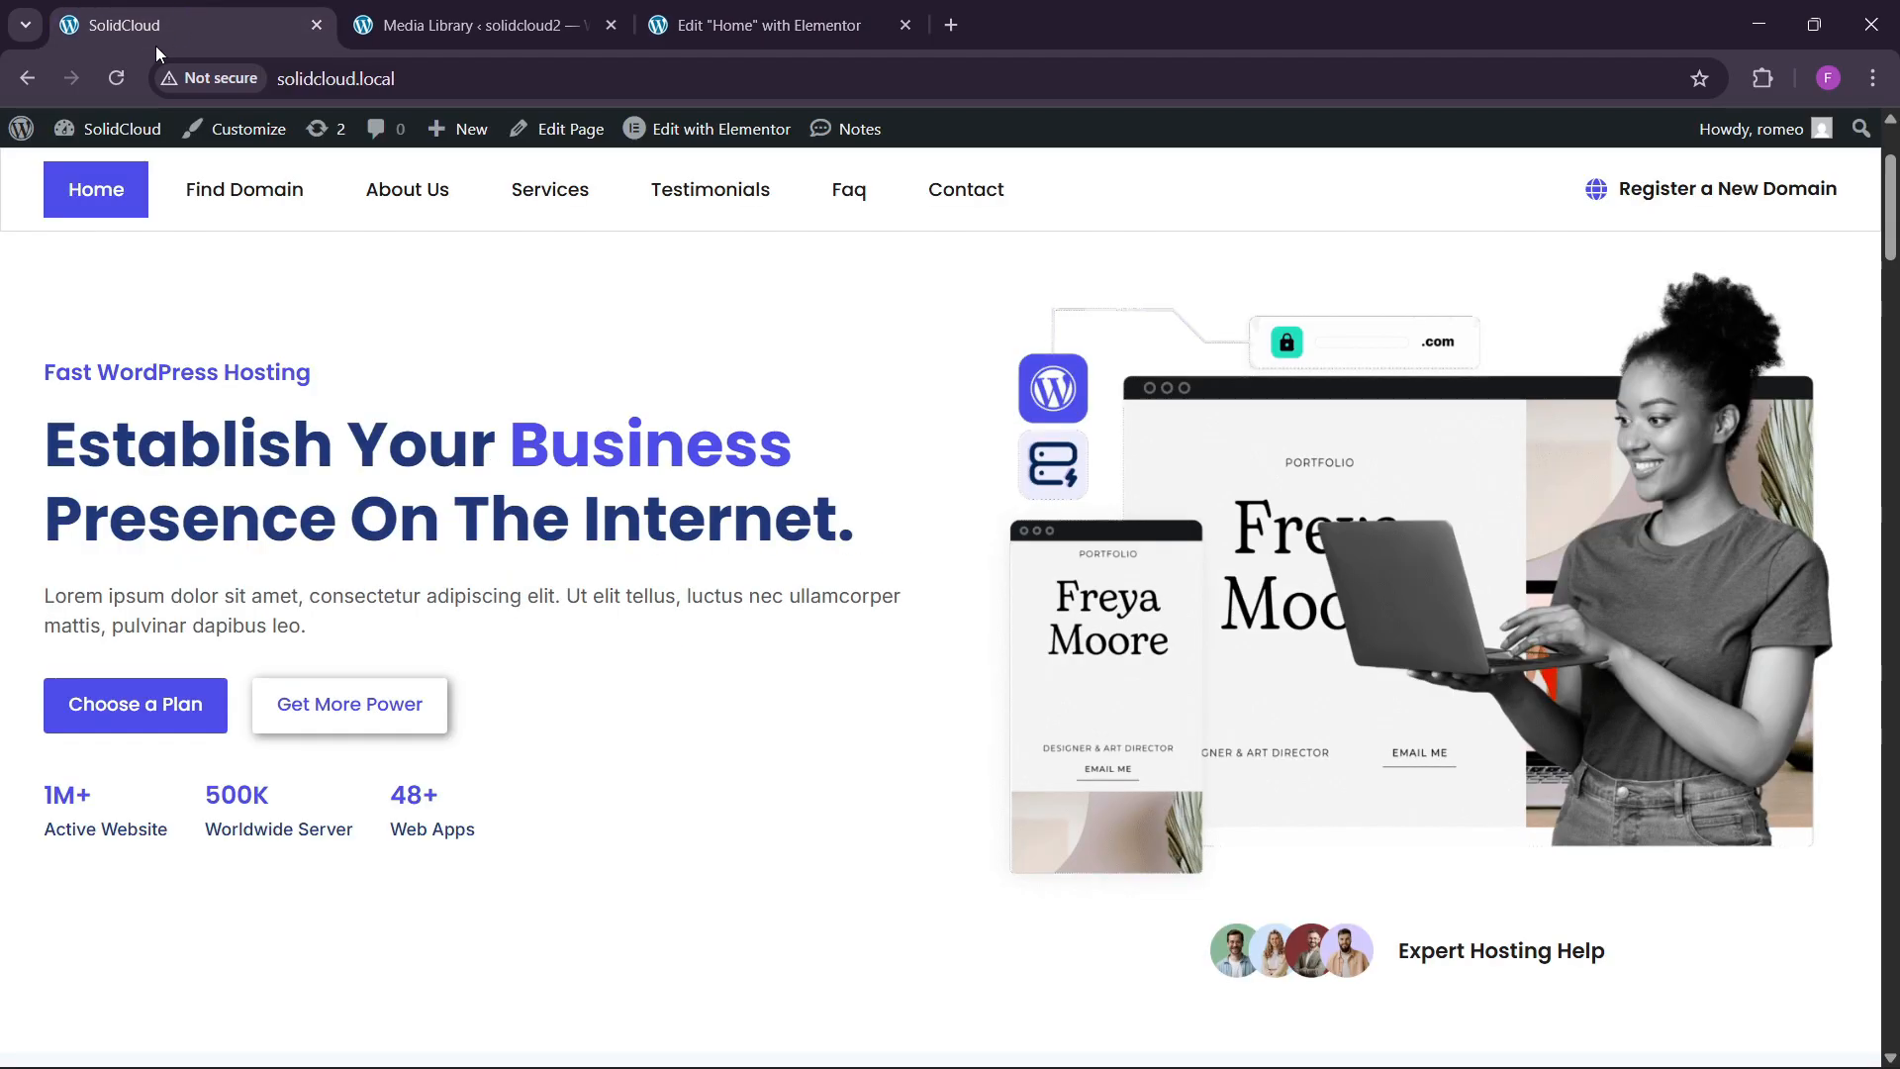
{"action": "left_click", "coordinate": [721, 8]}
Relabel the second button 'Get More Power'.
{"action": "triple_click", "coordinate": [184, 455]}
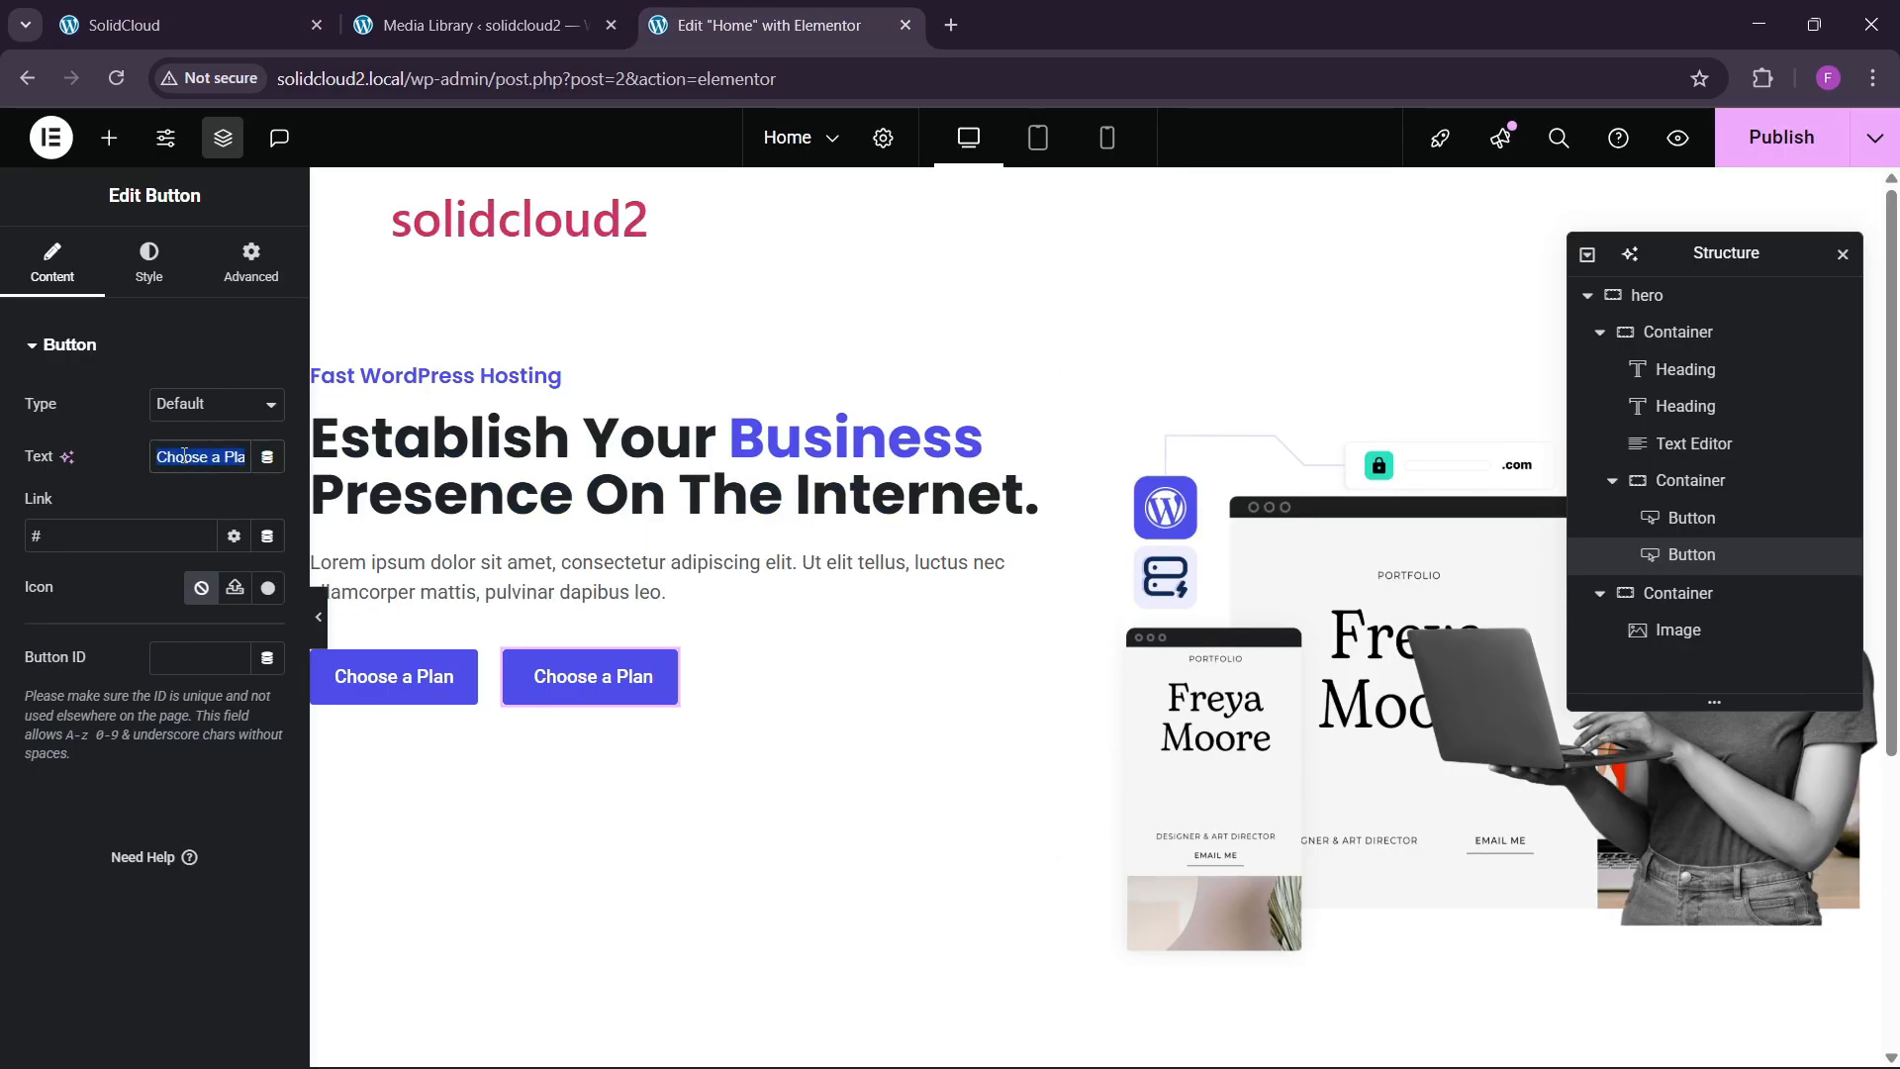
{"action": "key", "text": "BackSpace"}
{"action": "type", "text": "Get Mo"}
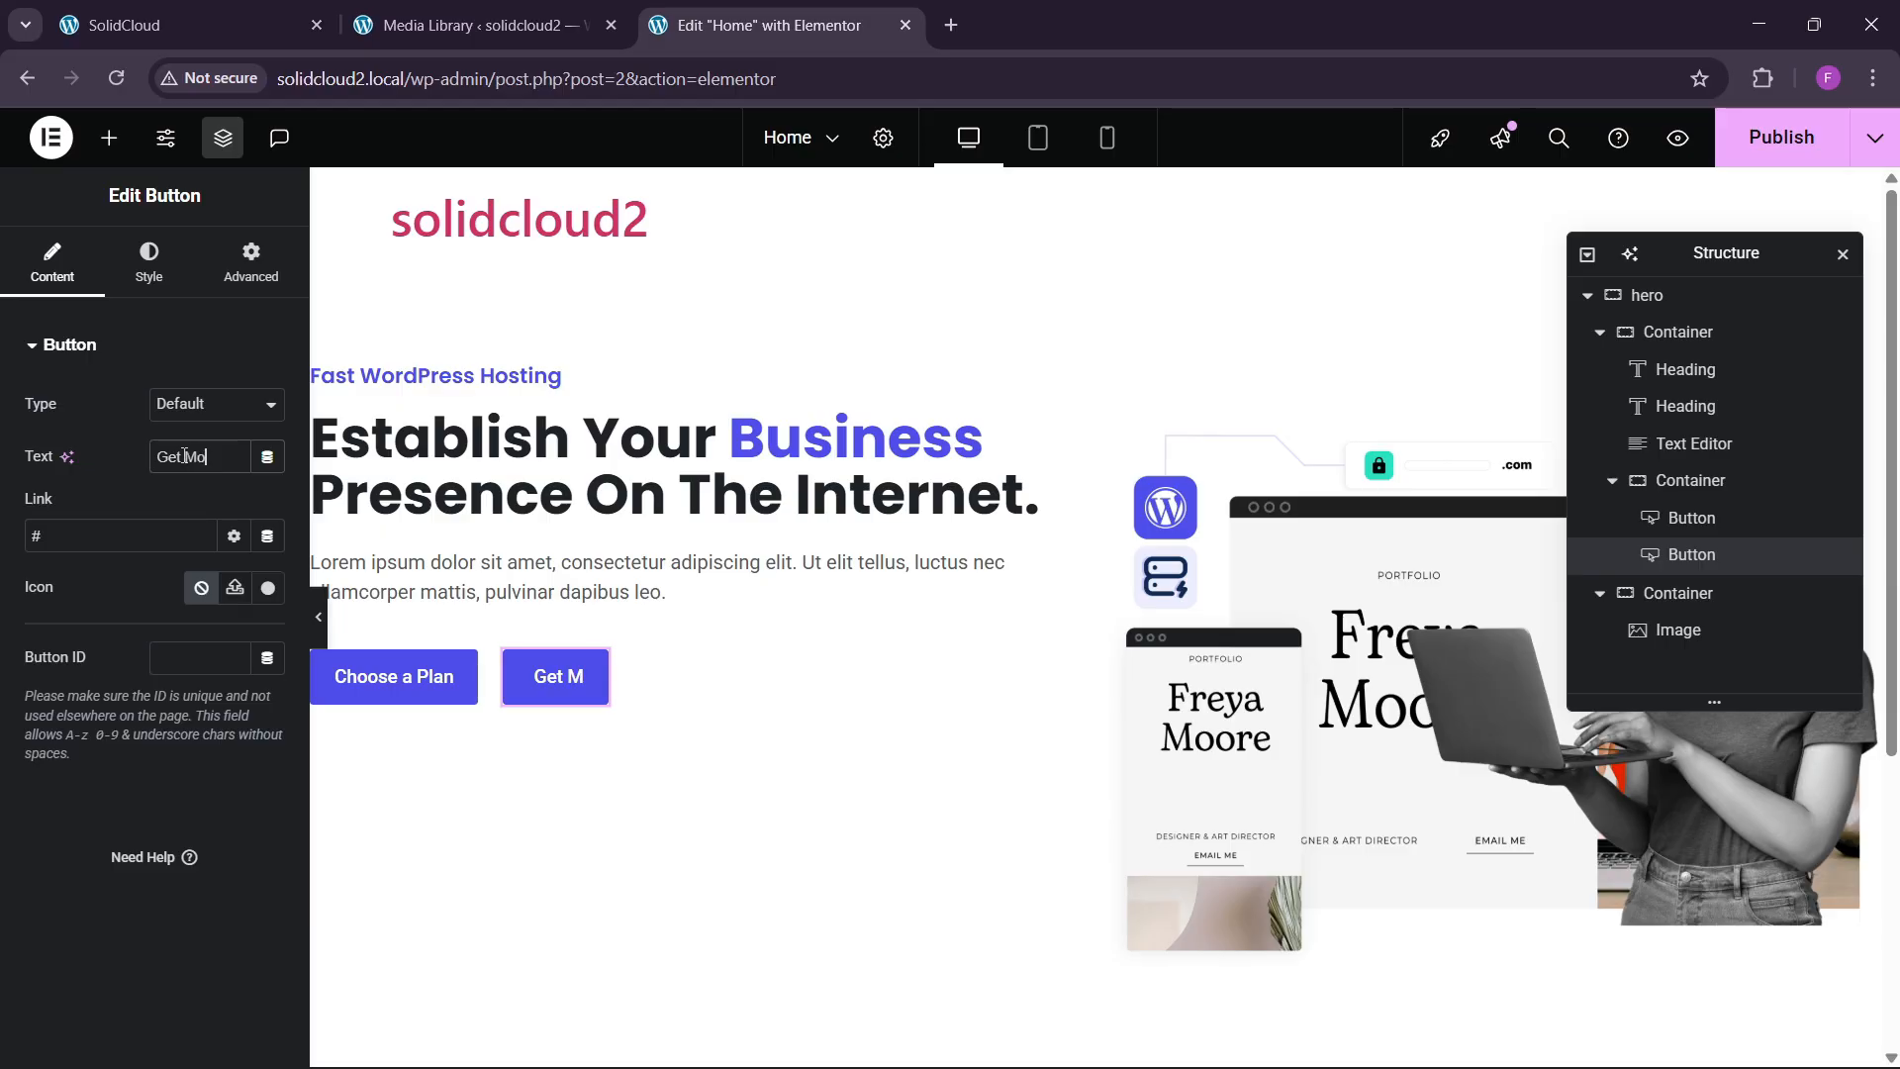
{"action": "type", "text": "re P"}
{"action": "key", "text": "BackSpace"}
{"action": "key", "text": "BackSpace"}
{"action": "type", "text": "e Pow"}
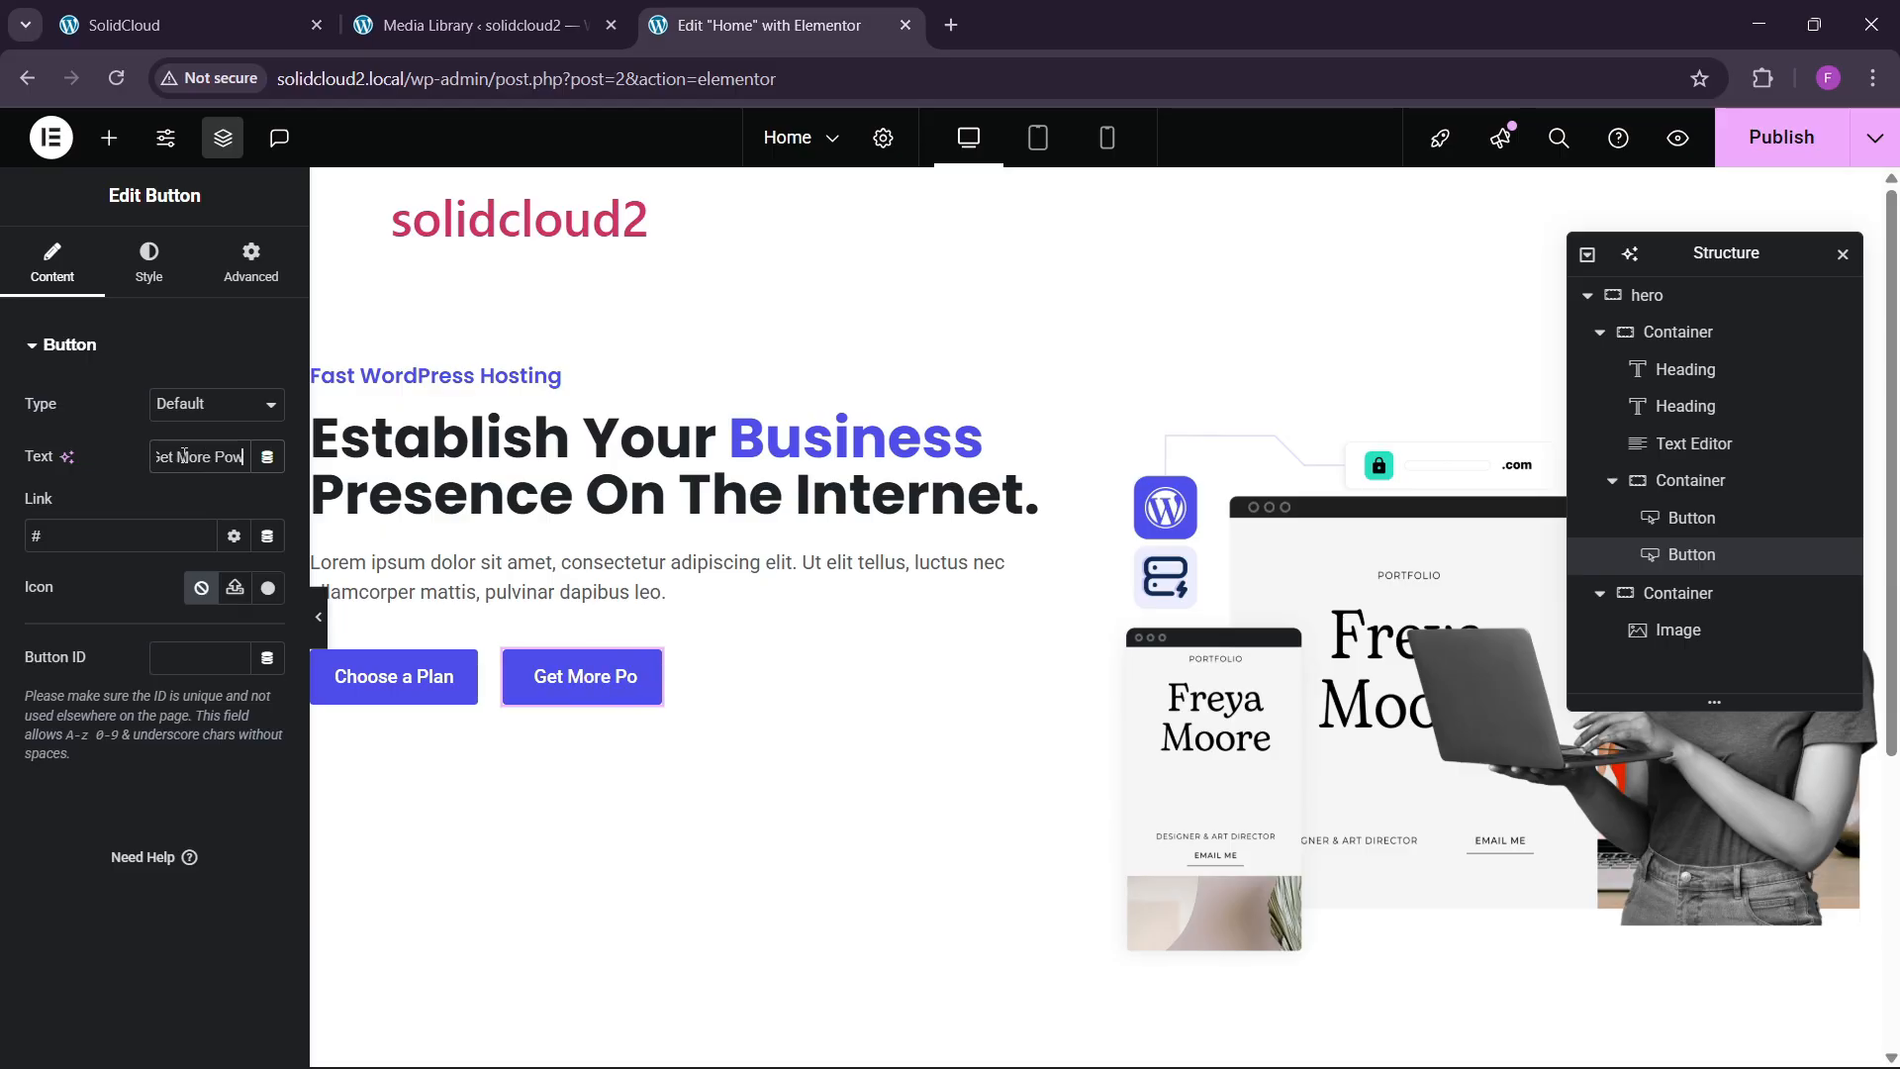
{"action": "type", "text": "er"}
Give the button a white background and a soft box shadow.
{"action": "left_click", "coordinate": [146, 265]}
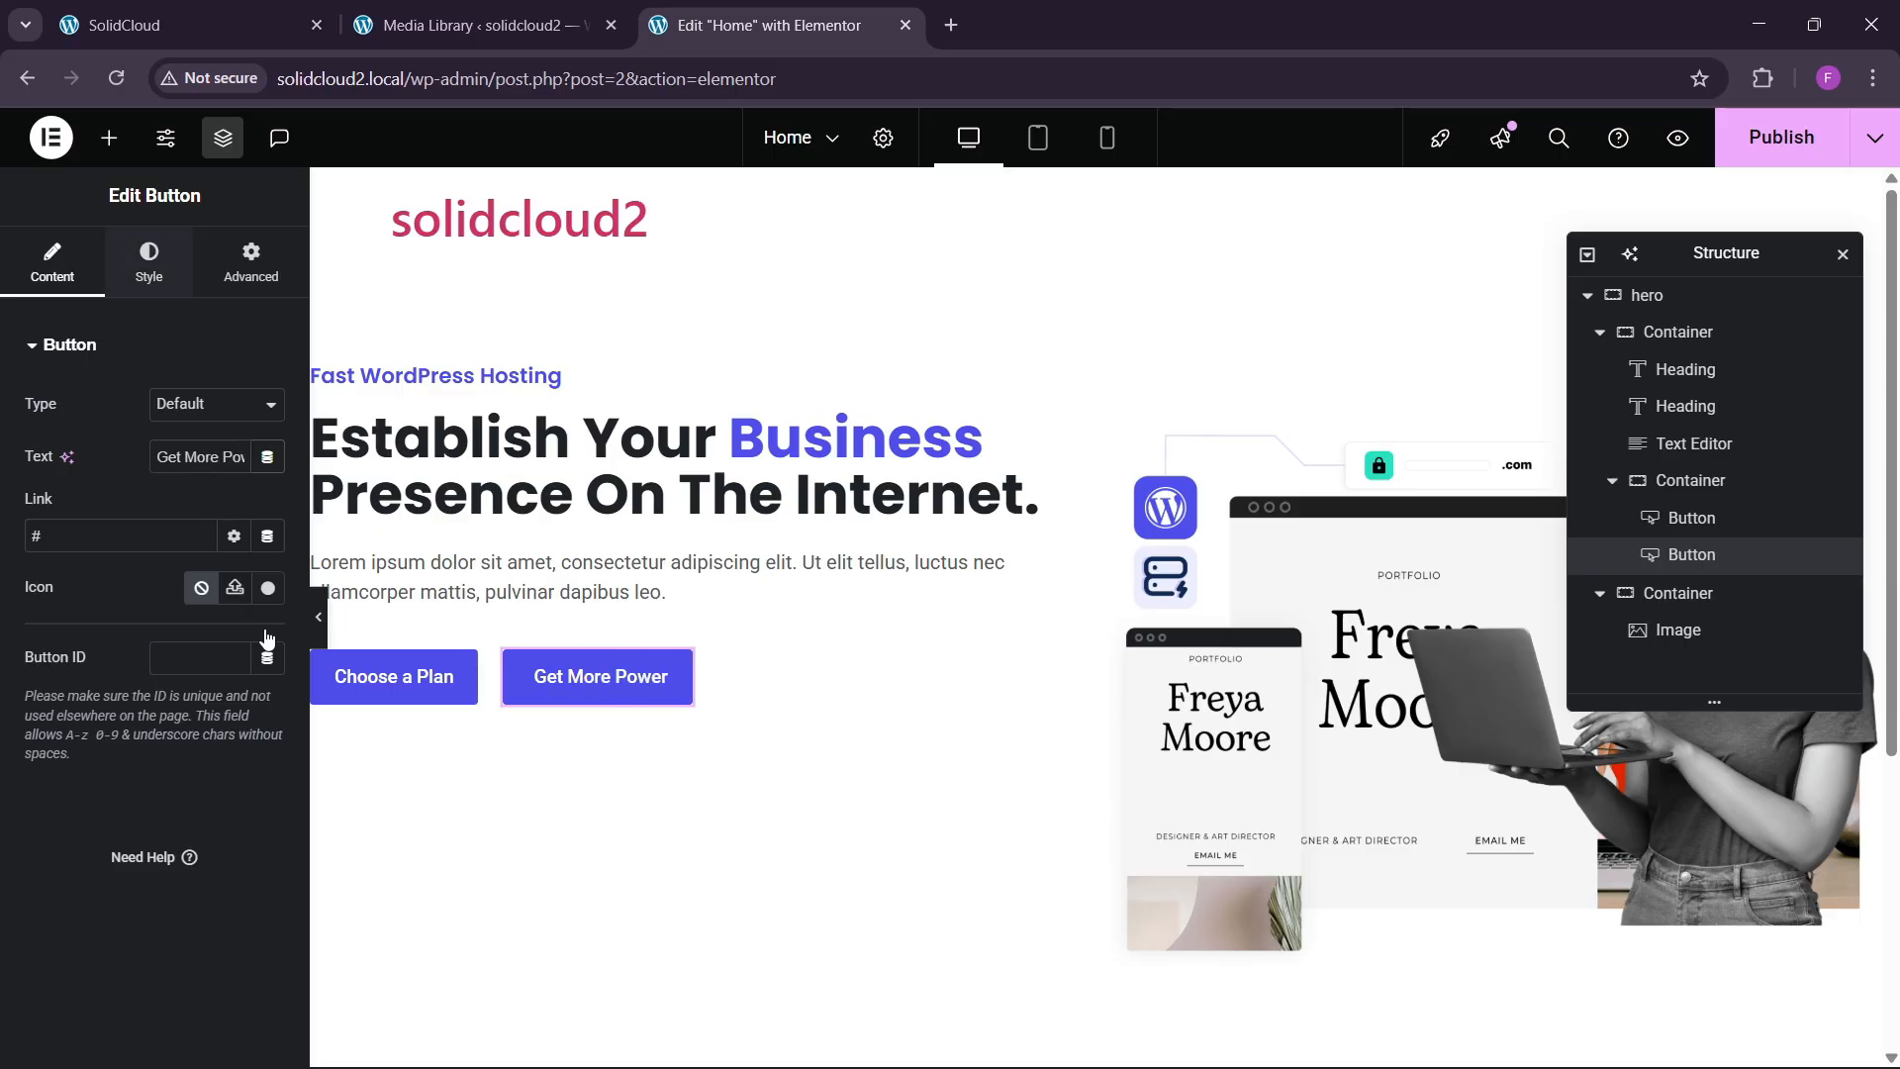
{"action": "left_click", "coordinate": [267, 716]}
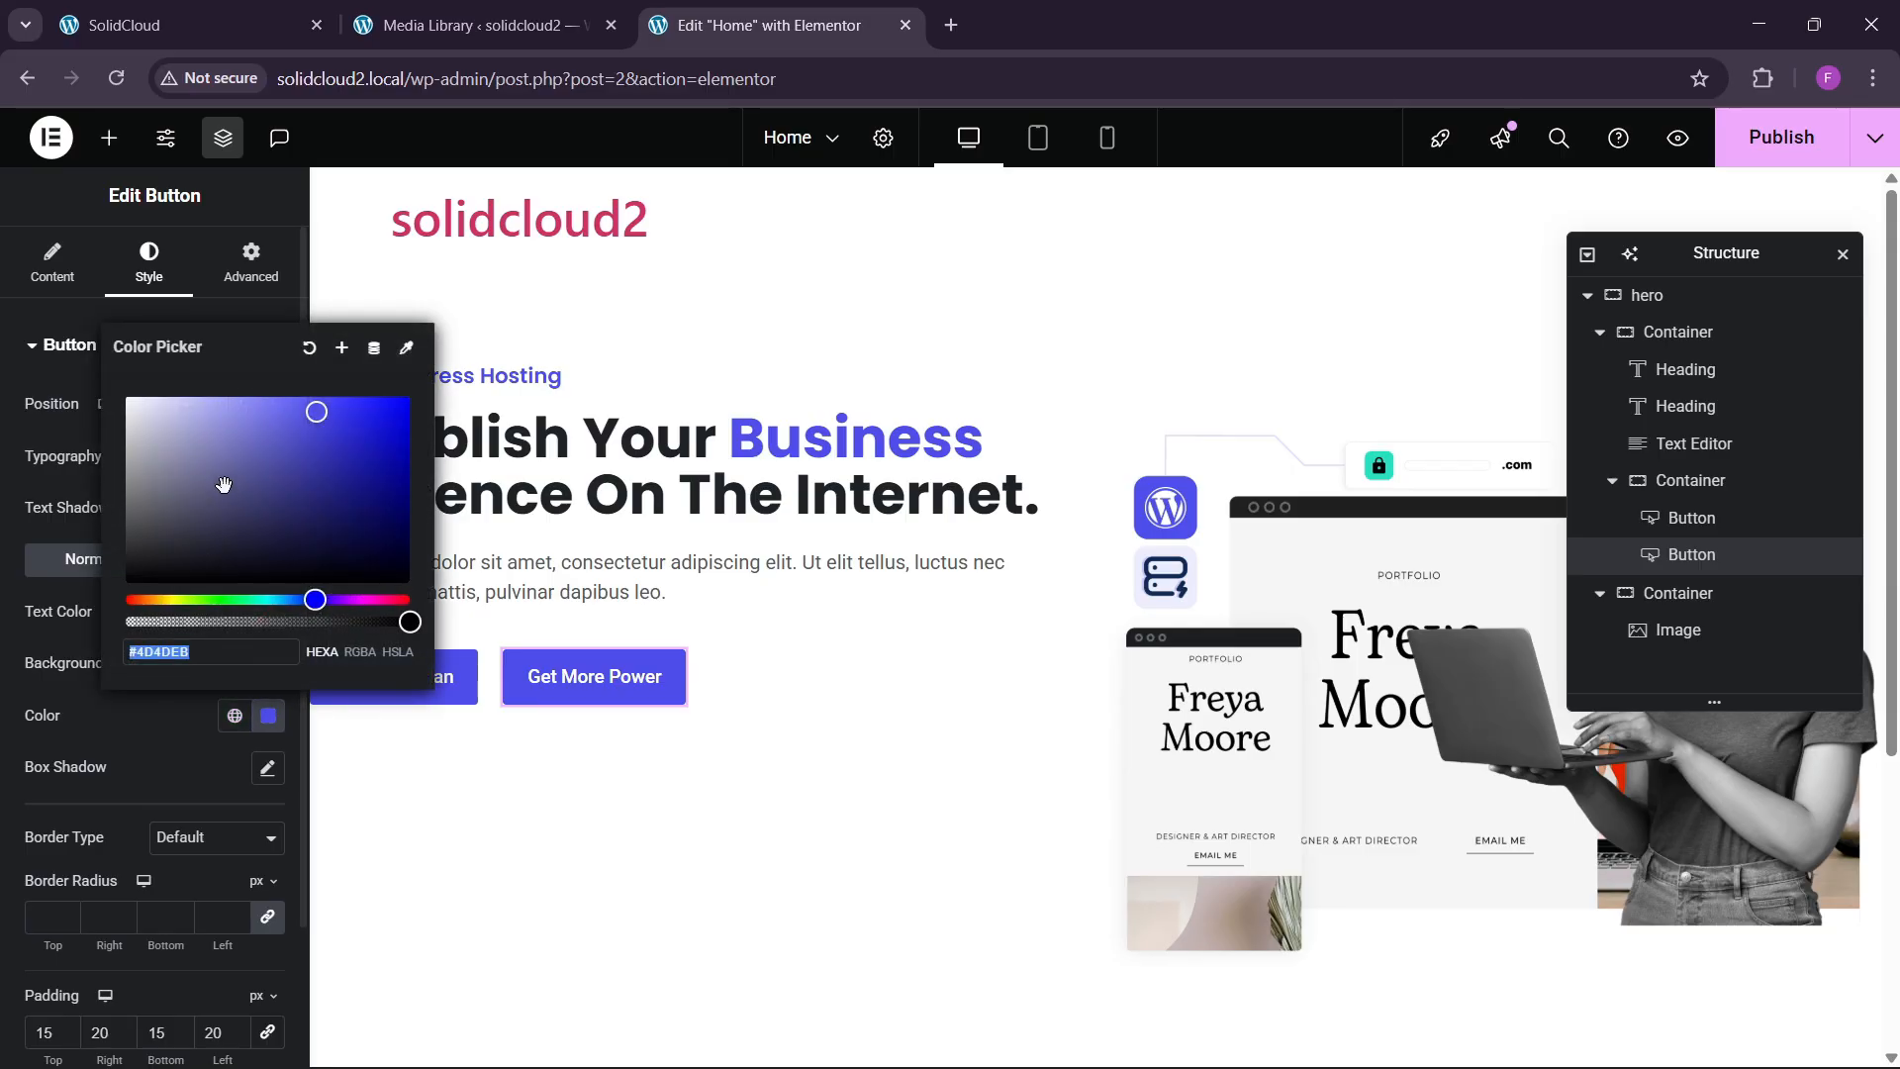
{"action": "left_click", "coordinate": [125, 390]}
{"action": "left_click", "coordinate": [170, 764]}
{"action": "scroll", "coordinate": [214, 737], "scroll_direction": "down", "scroll_amount": 2}
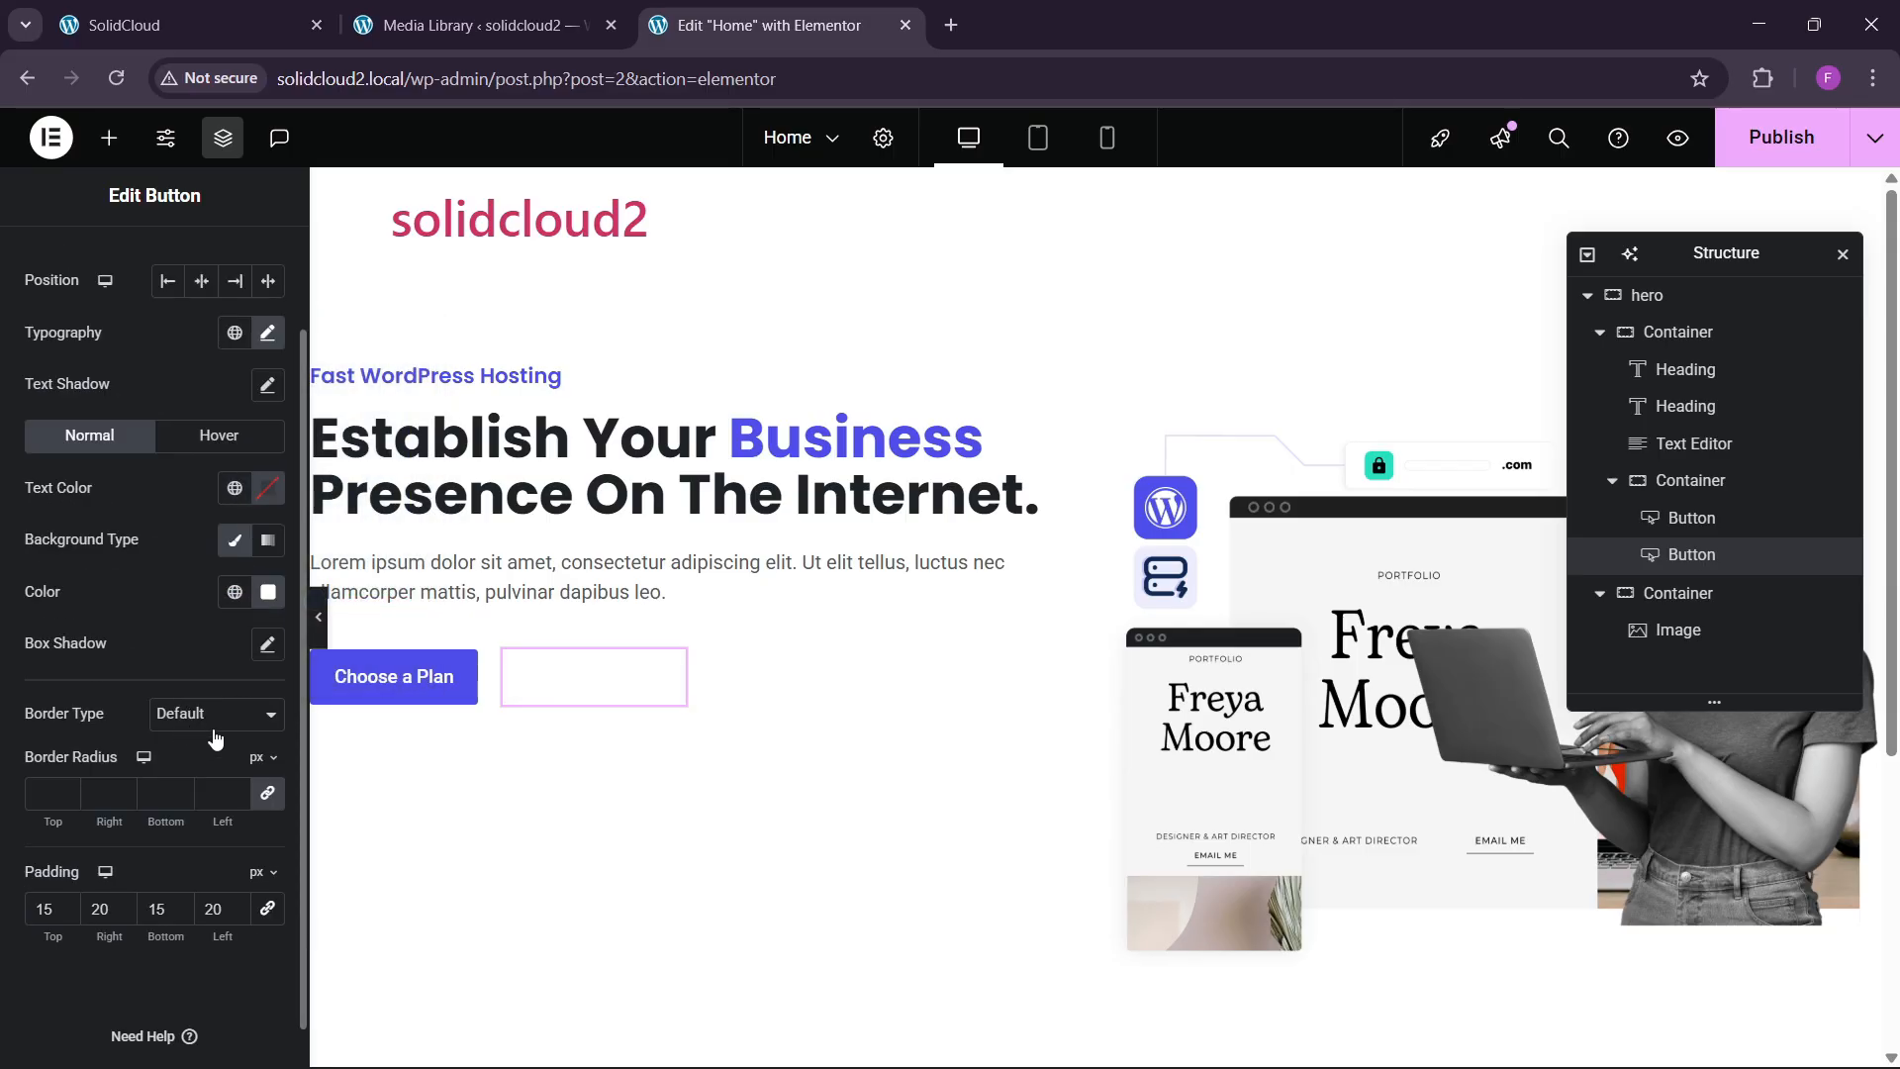
{"action": "left_click", "coordinate": [267, 645]}
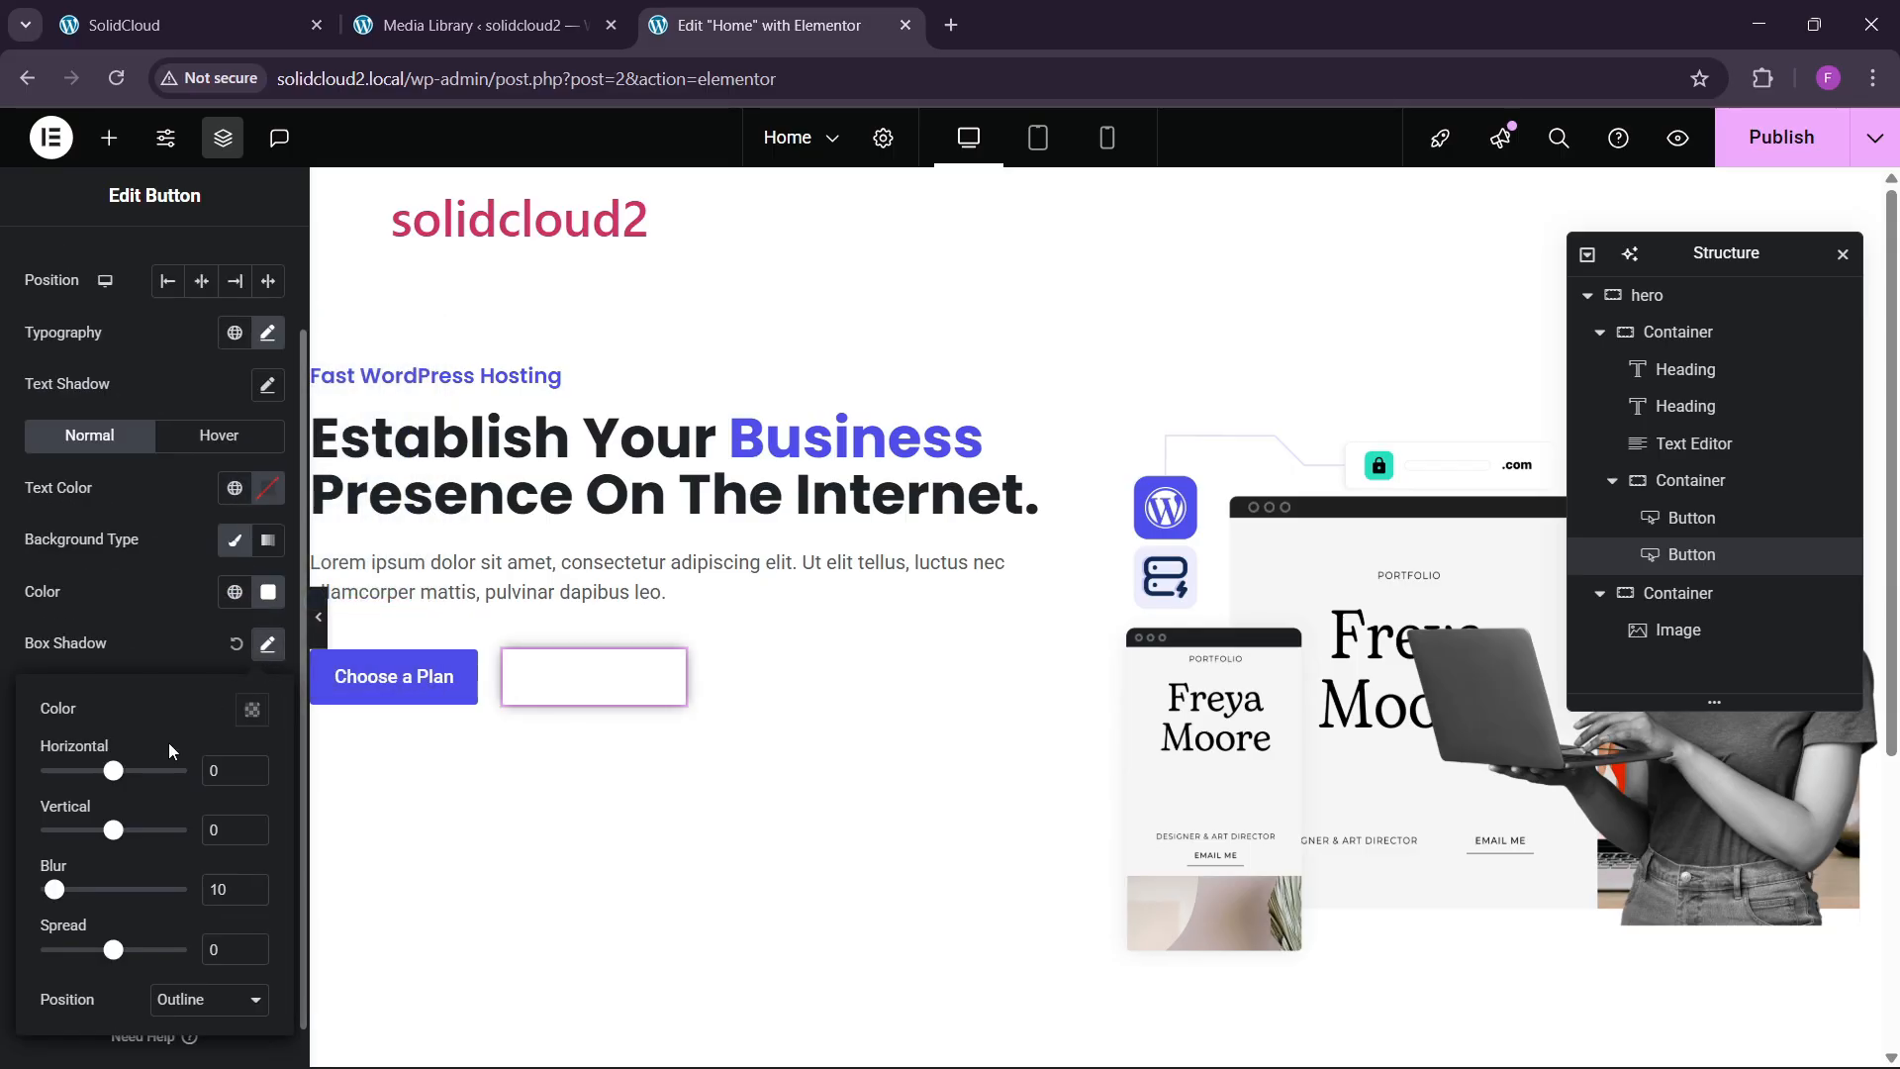
{"action": "left_click", "coordinate": [163, 647]}
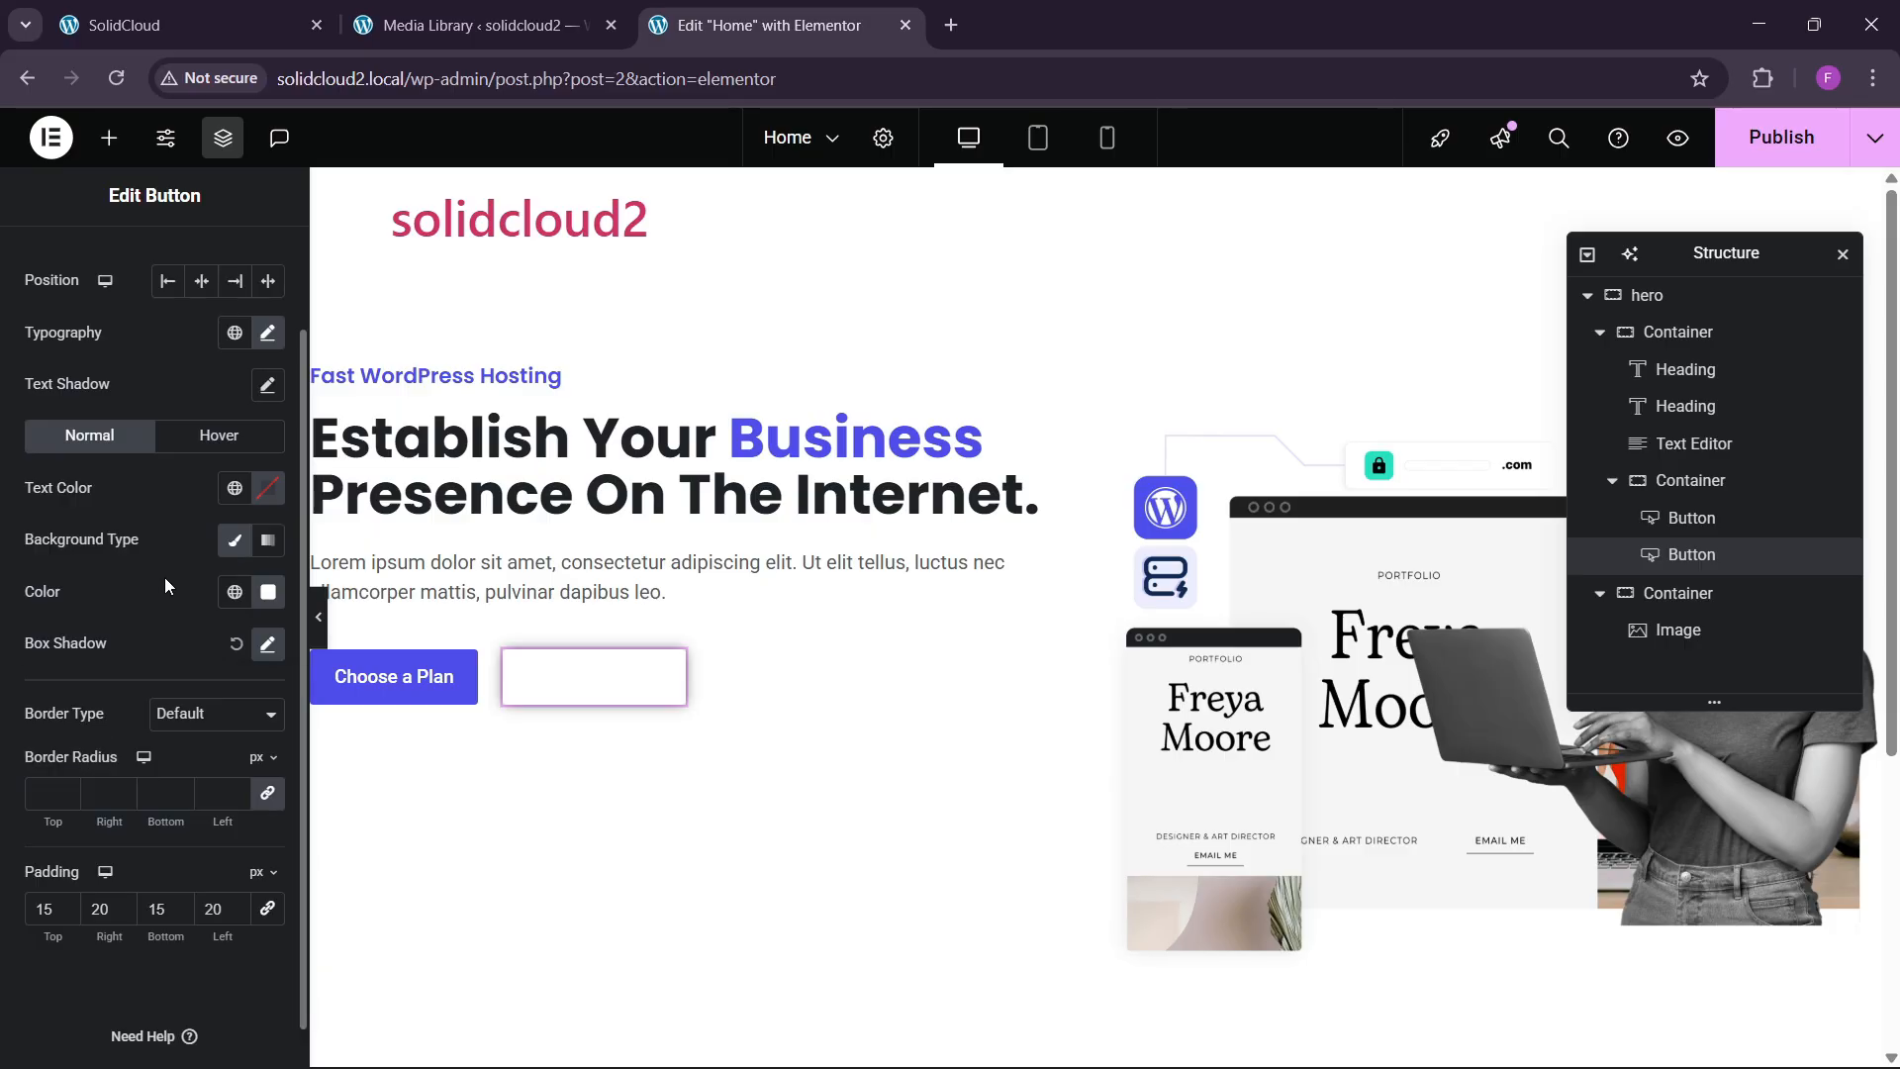
Colour the button label with a global blue and compare with the original site.
{"action": "left_click", "coordinate": [234, 487]}
{"action": "left_click", "coordinate": [104, 851]}
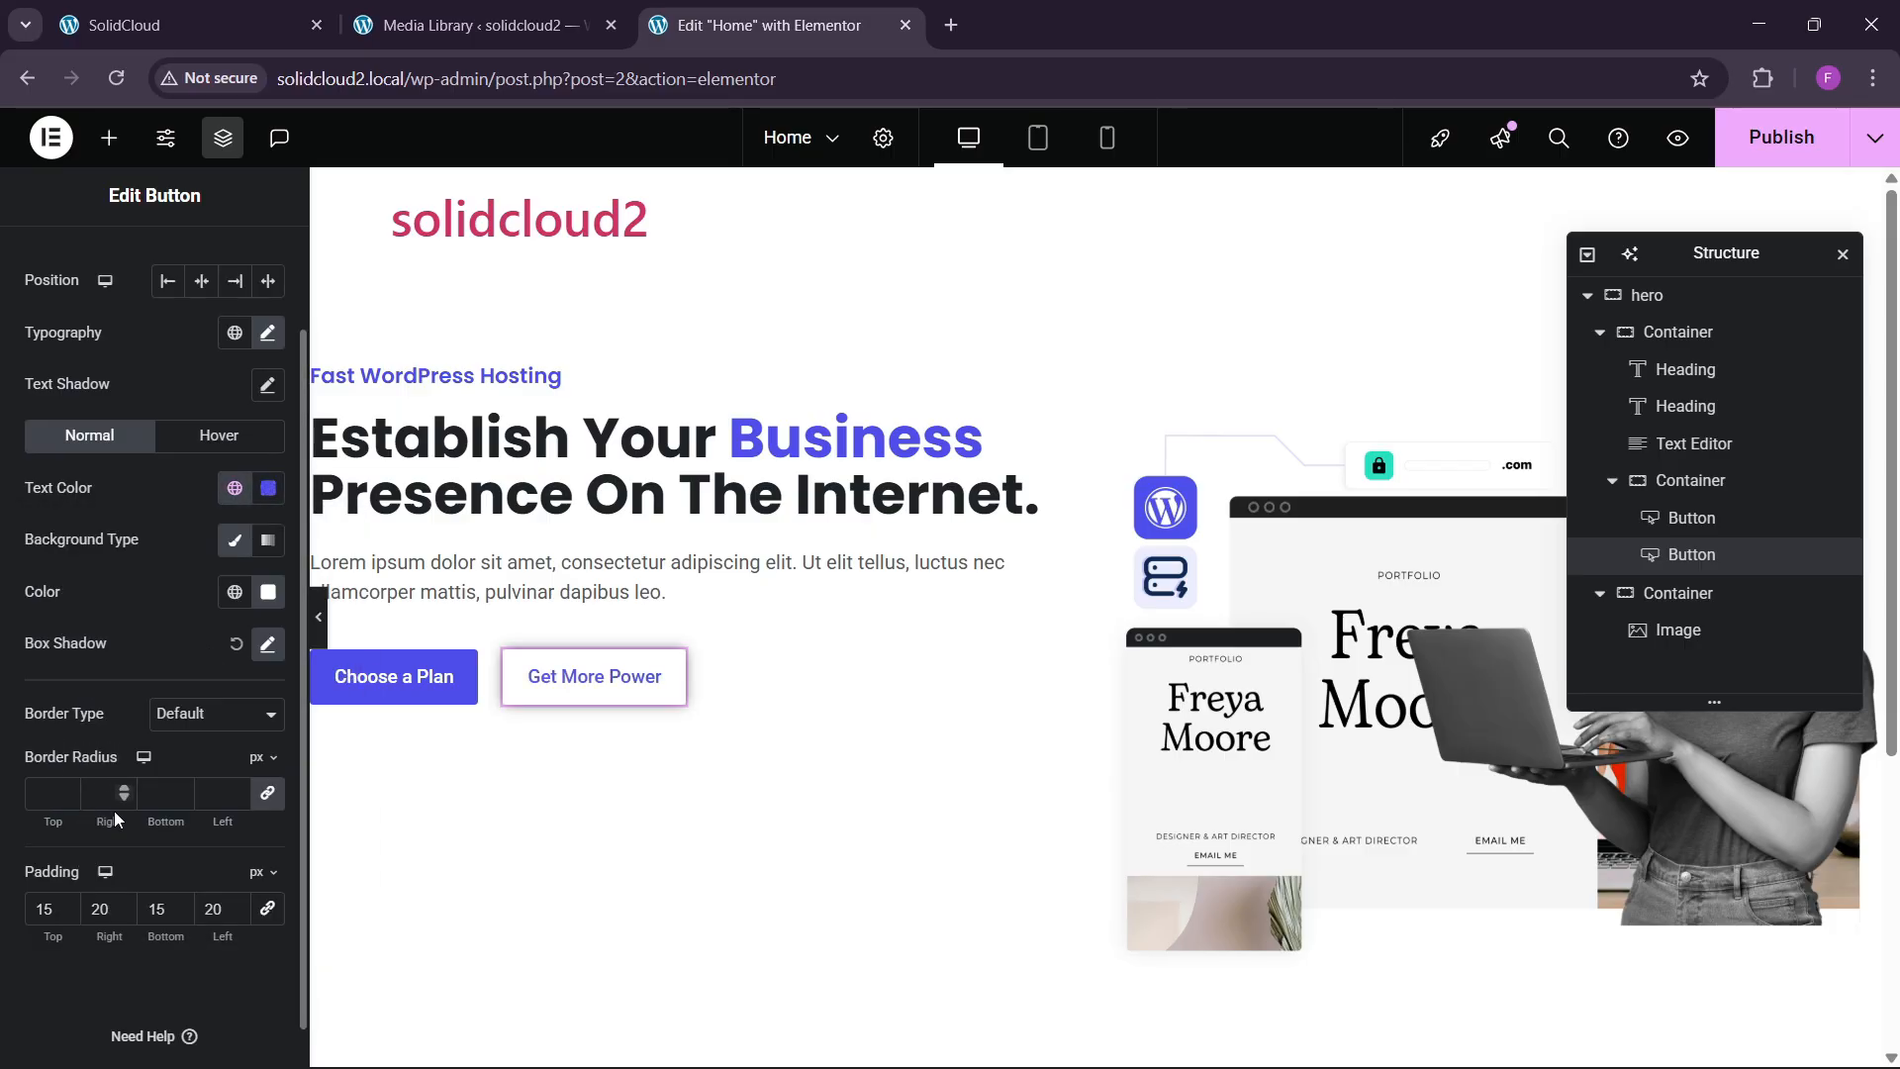
{"action": "left_click", "coordinate": [315, 8]}
{"action": "left_click", "coordinate": [693, 25]}
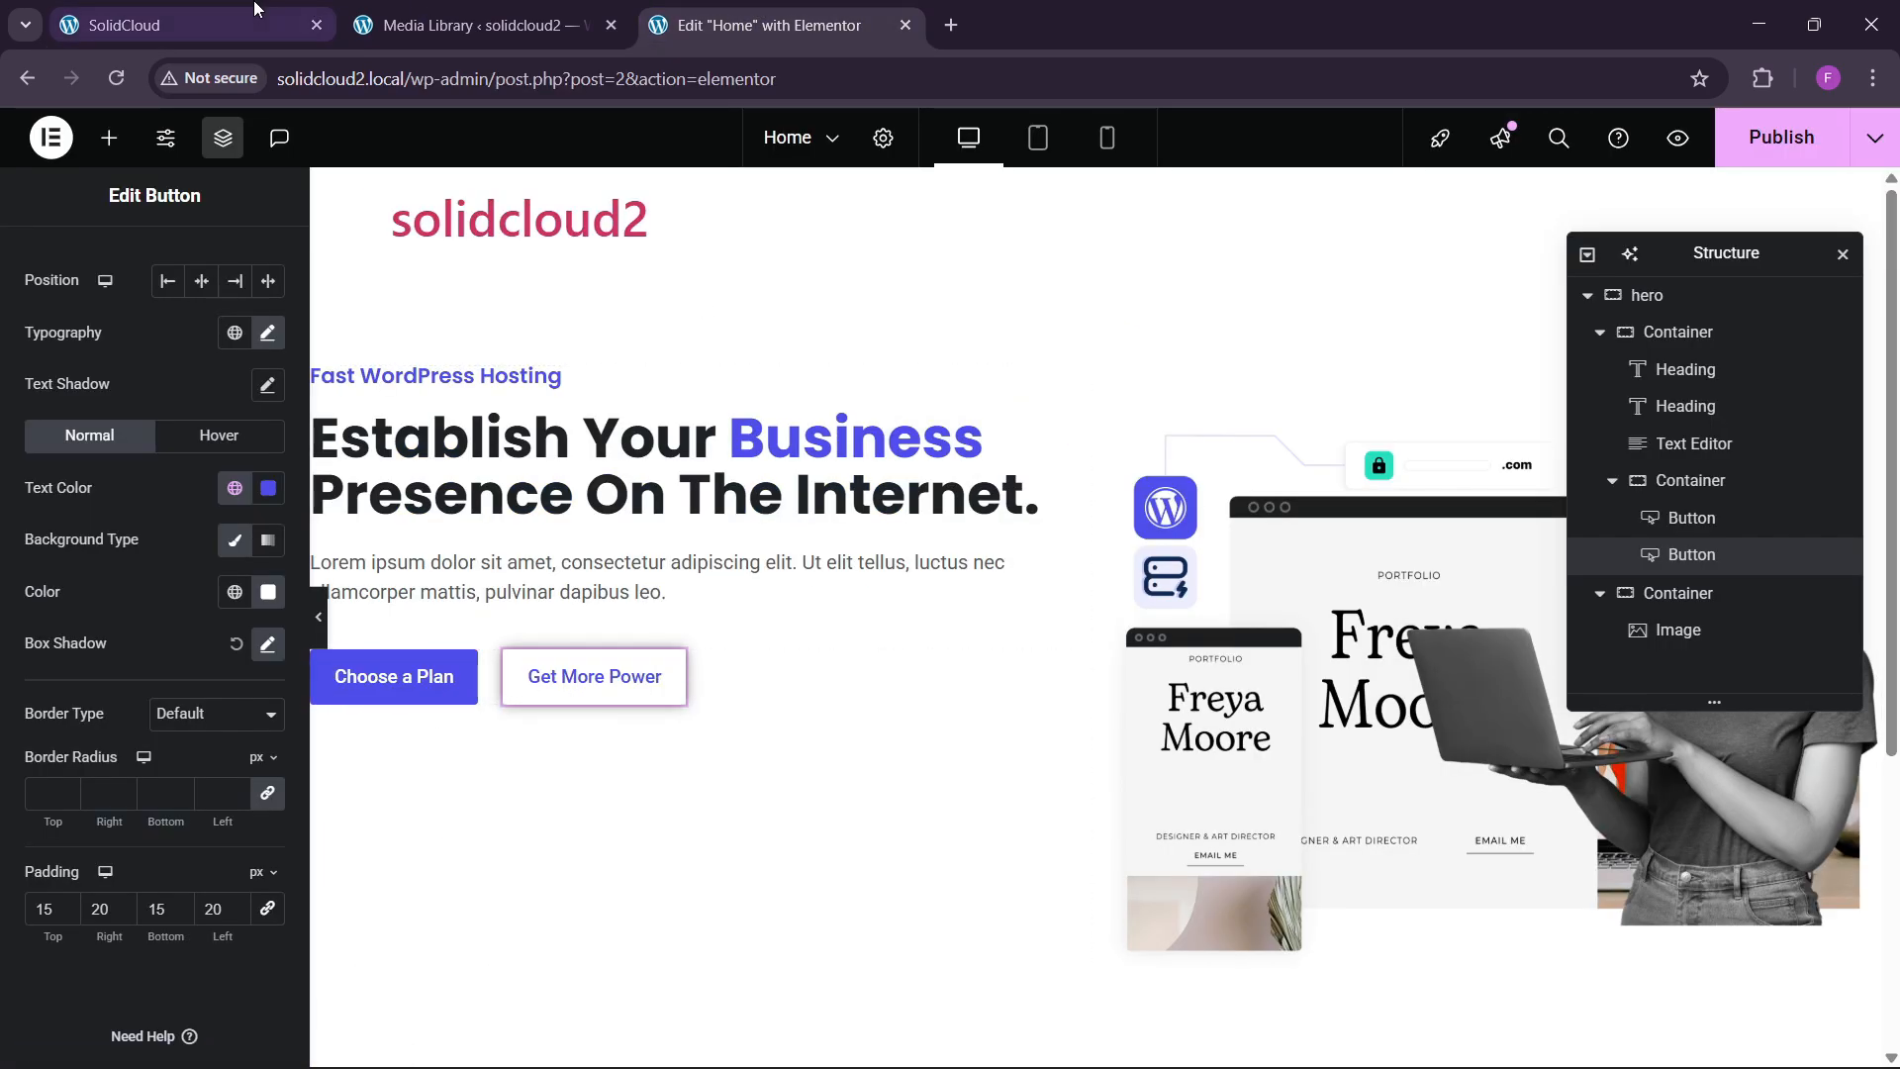
{"action": "key", "text": "ctrl+1"}
{"action": "key", "text": "ctrl+3"}
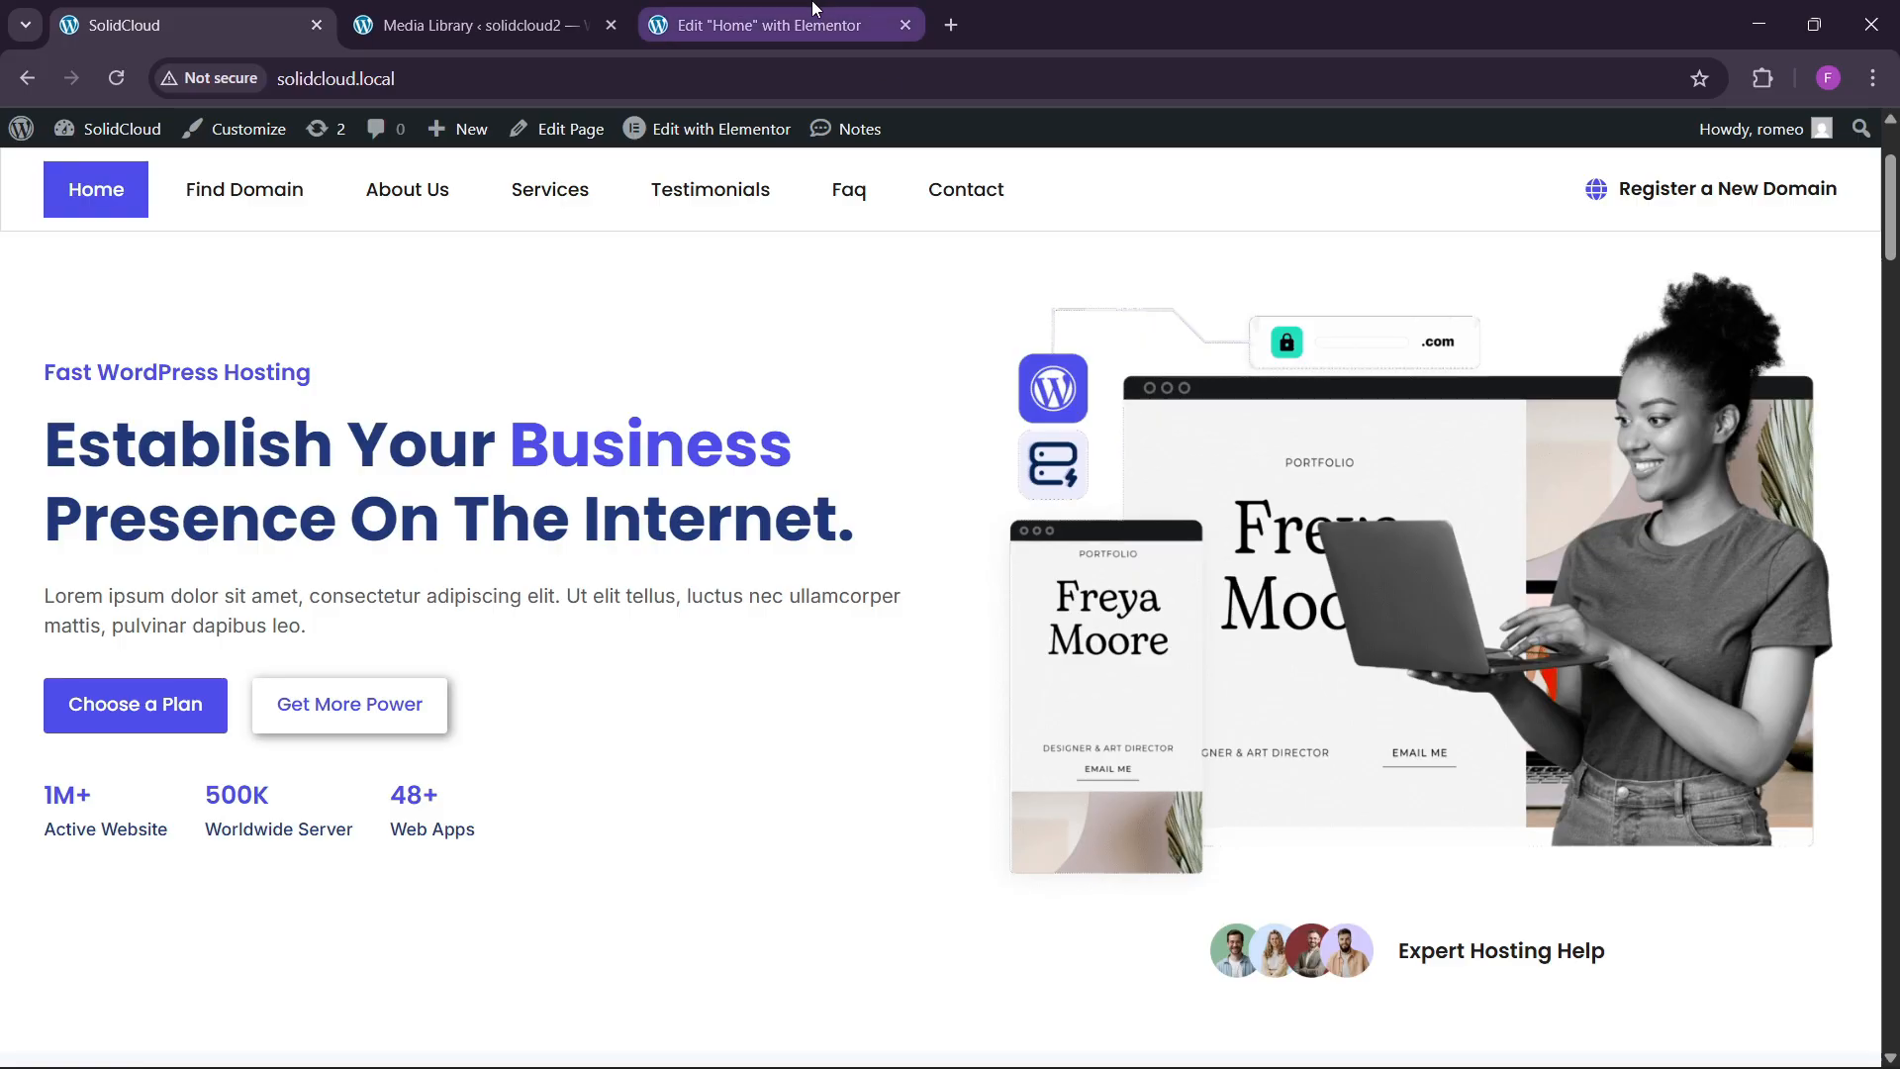
Give both the Choose a Plan and Get More Power buttons a Grow hover animation.
{"action": "left_click", "coordinate": [429, 691]}
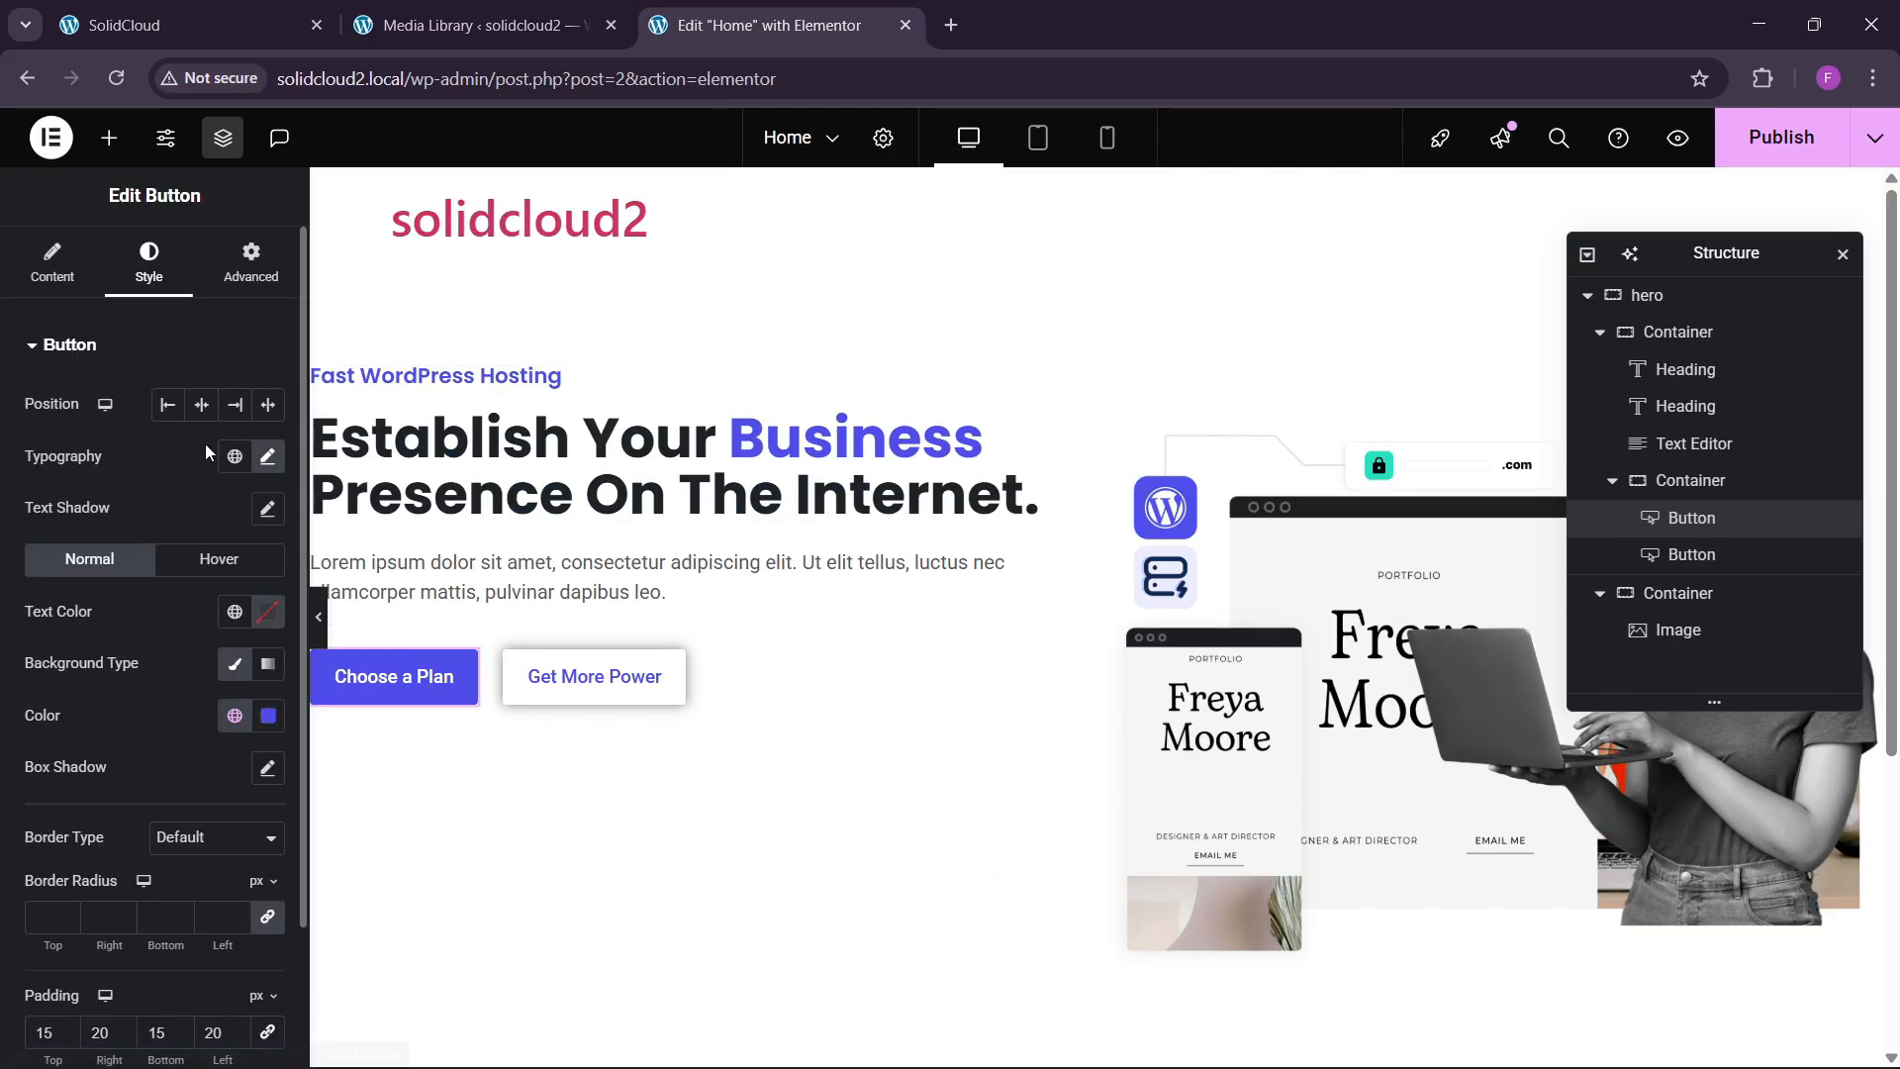
{"action": "left_click", "coordinate": [203, 578]}
{"action": "scroll", "coordinate": [147, 711], "scroll_direction": "down", "scroll_amount": 4}
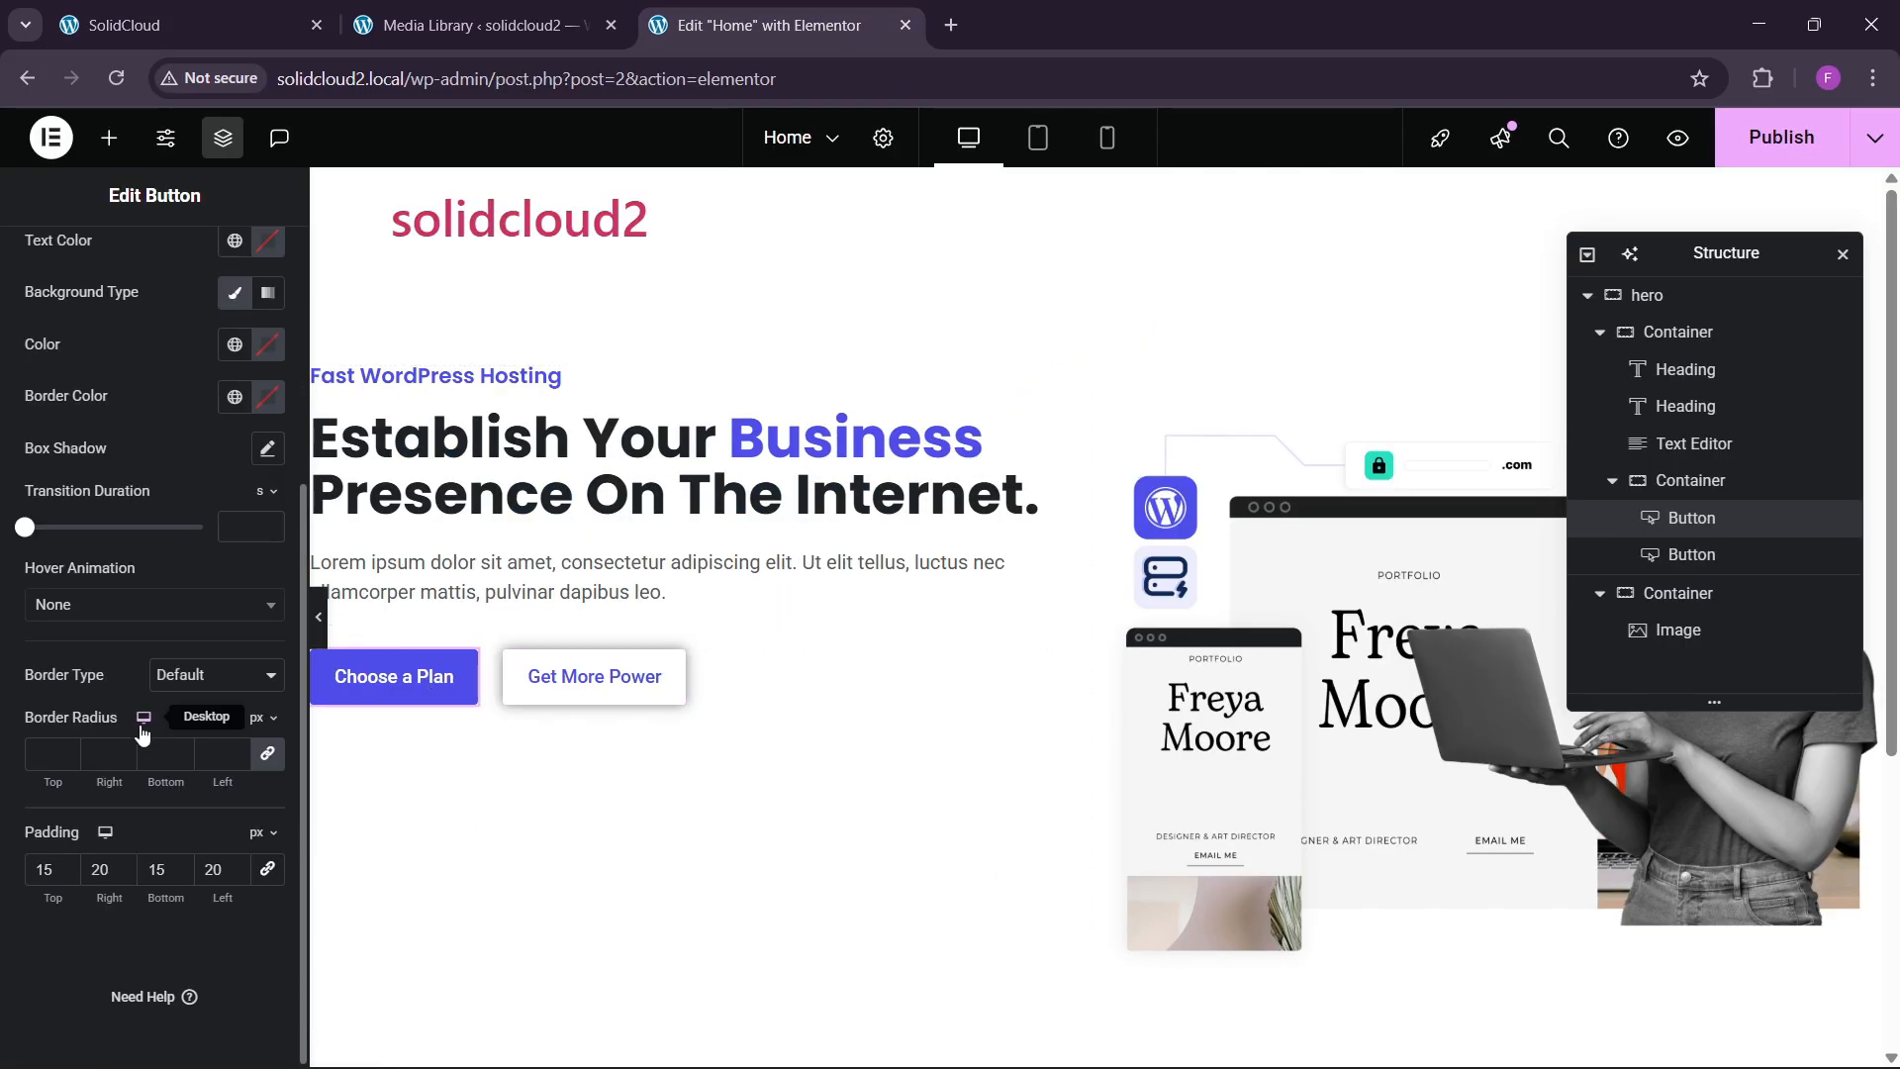
{"action": "left_click", "coordinate": [89, 606]}
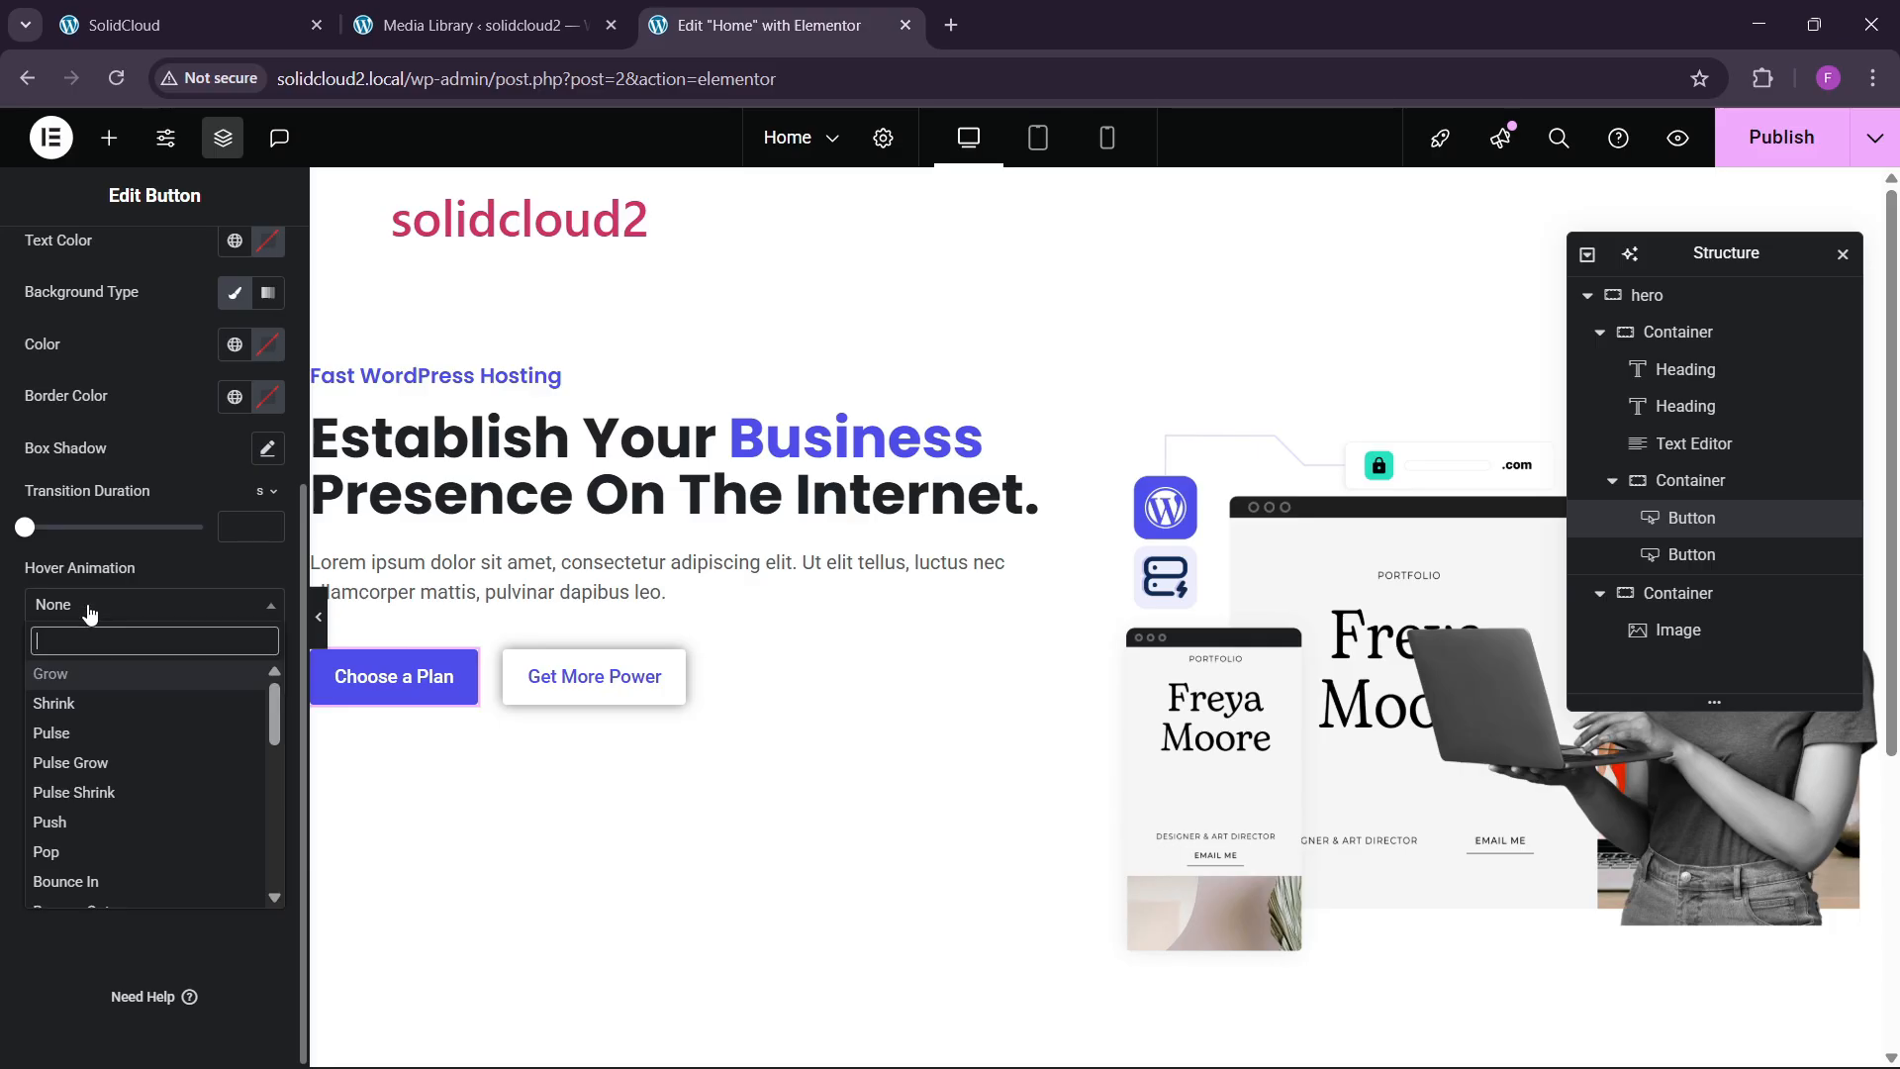
{"action": "left_click", "coordinate": [74, 674]}
{"action": "left_click", "coordinate": [567, 693]}
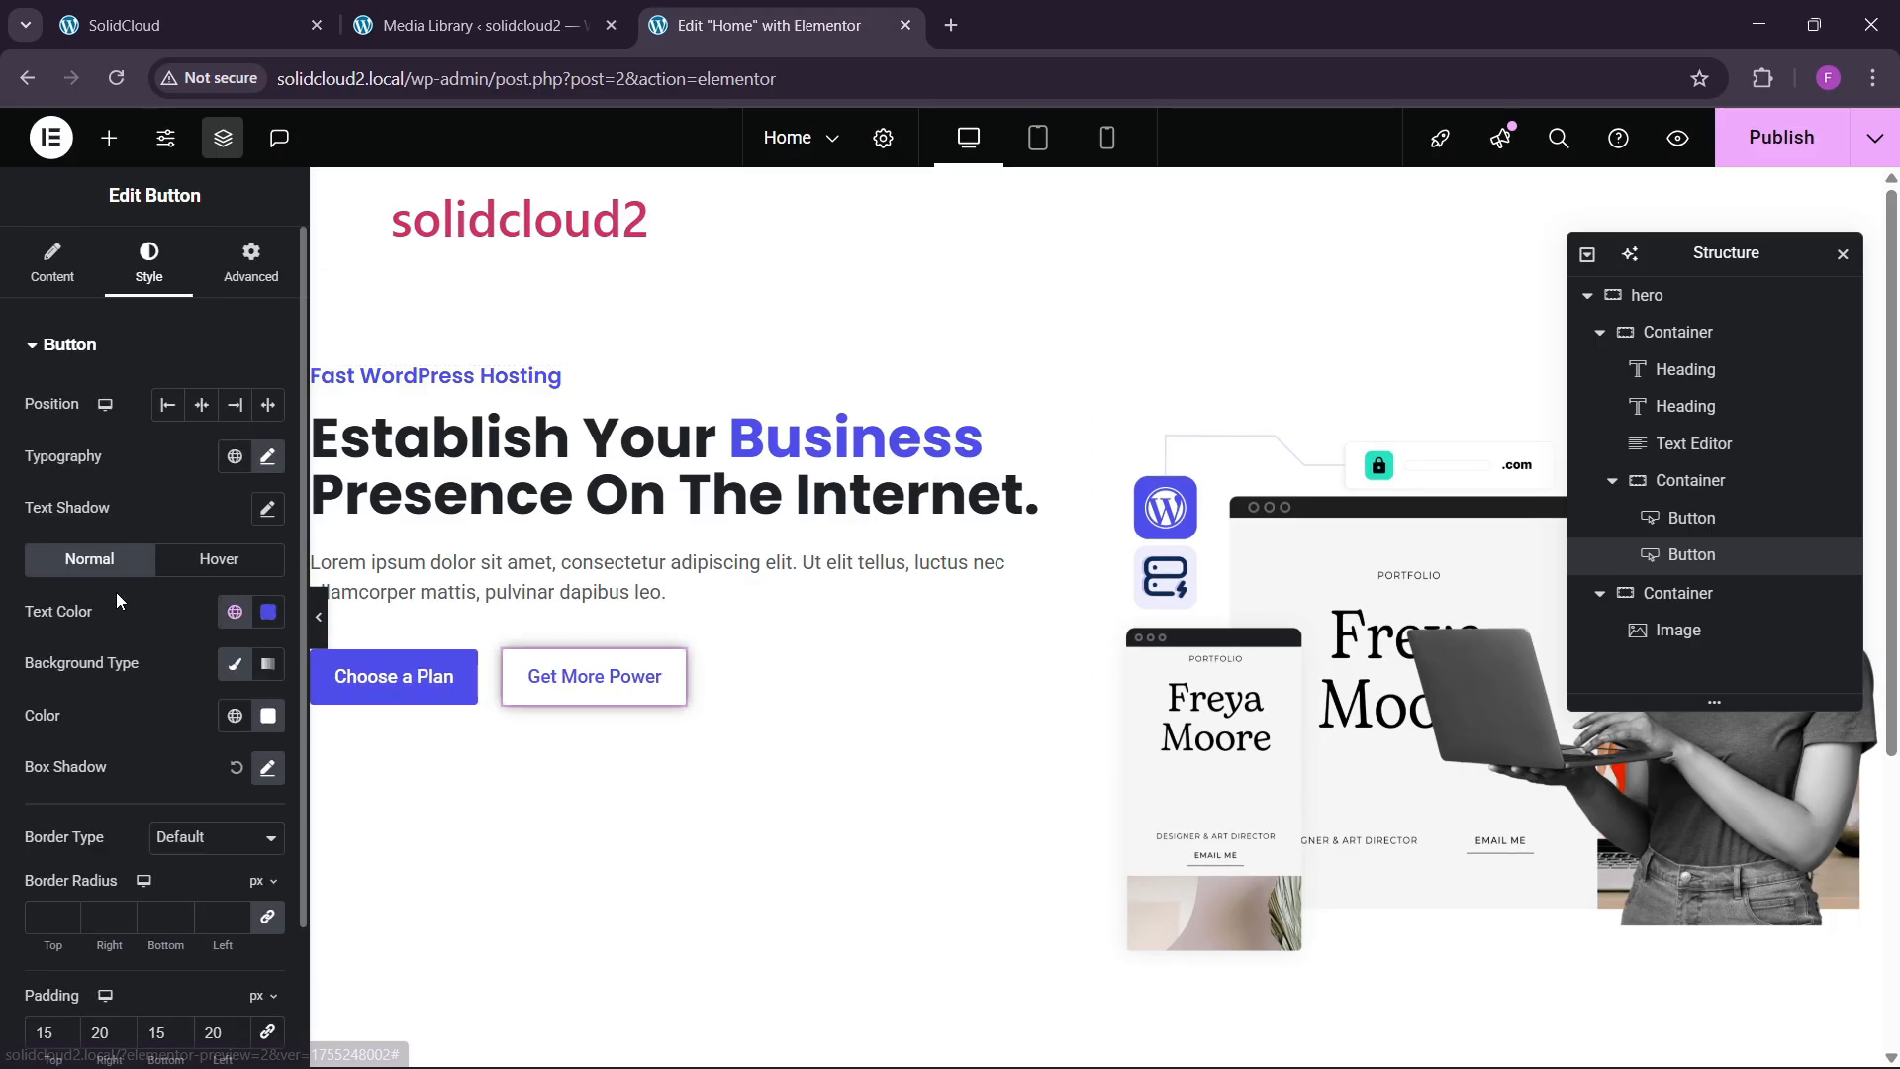
{"action": "left_click", "coordinate": [201, 570]}
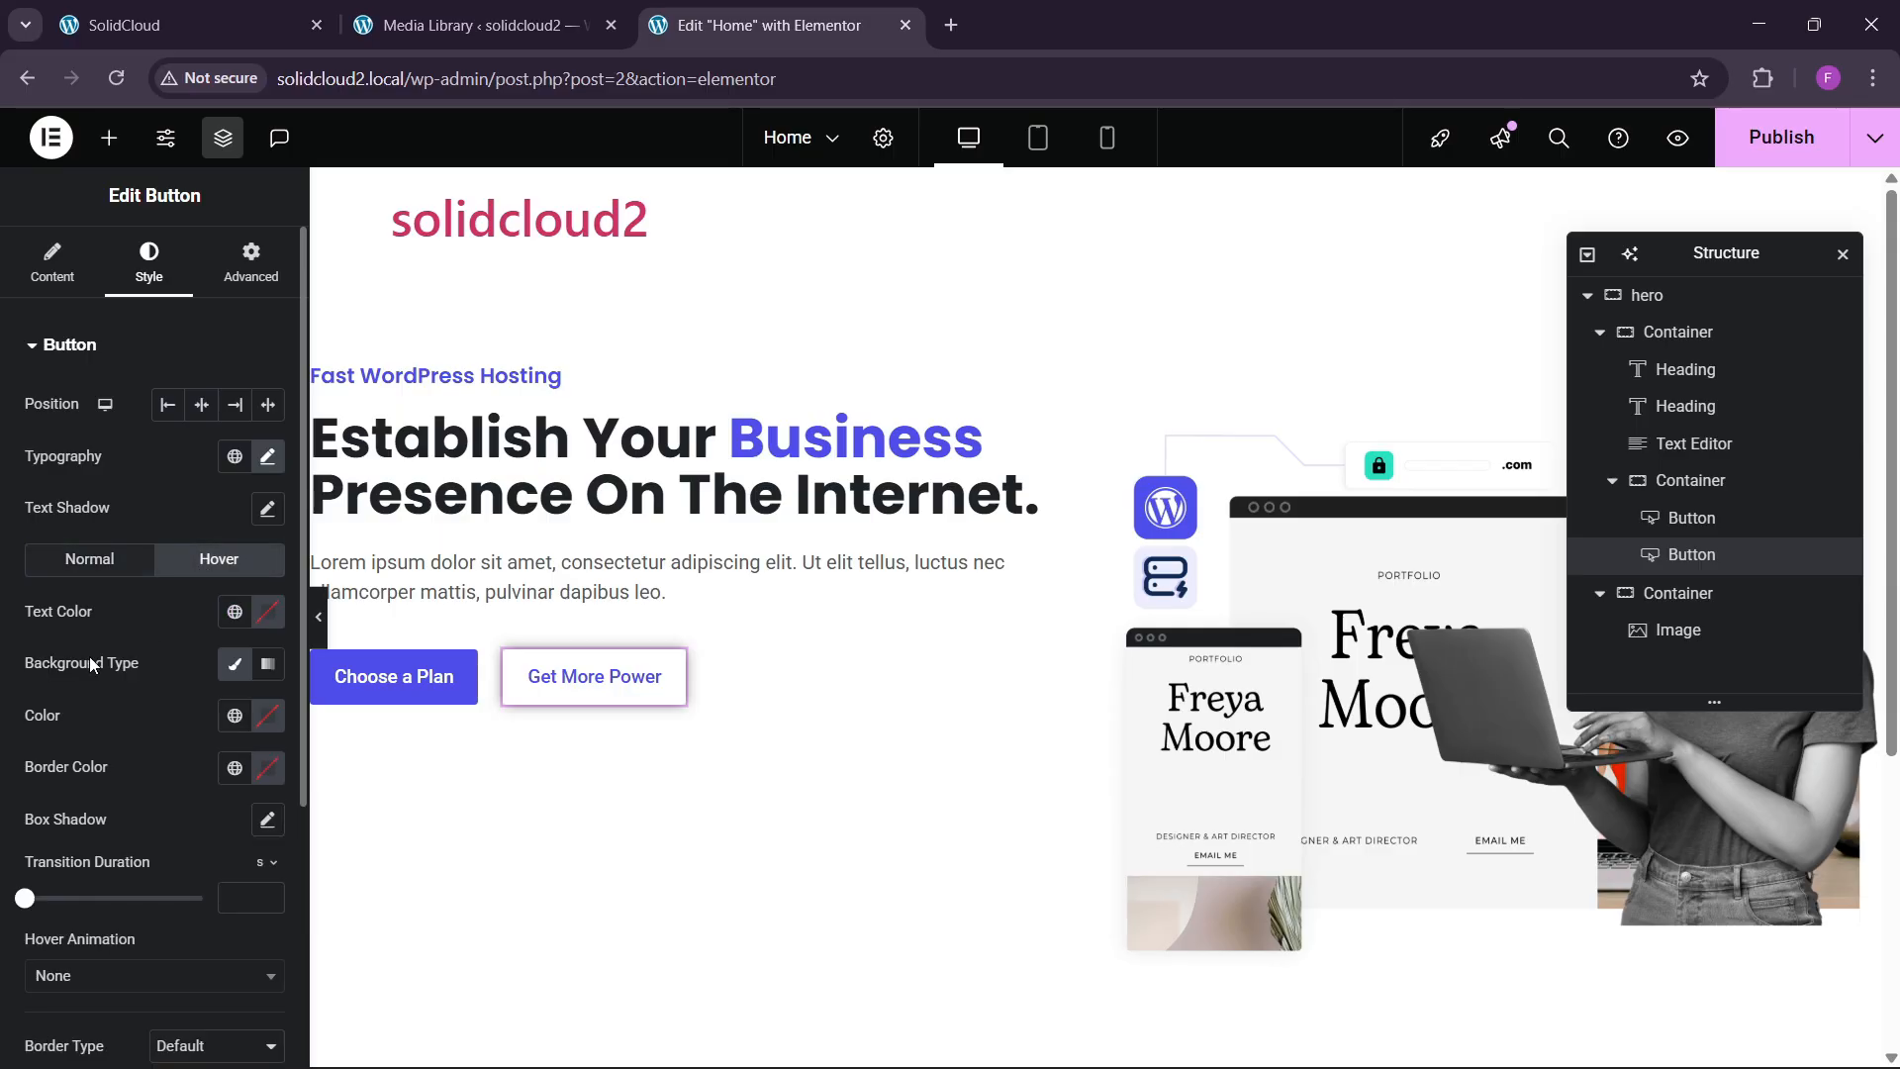
{"action": "scroll", "coordinate": [99, 673], "scroll_direction": "down", "scroll_amount": 4}
{"action": "left_click", "coordinate": [84, 603]}
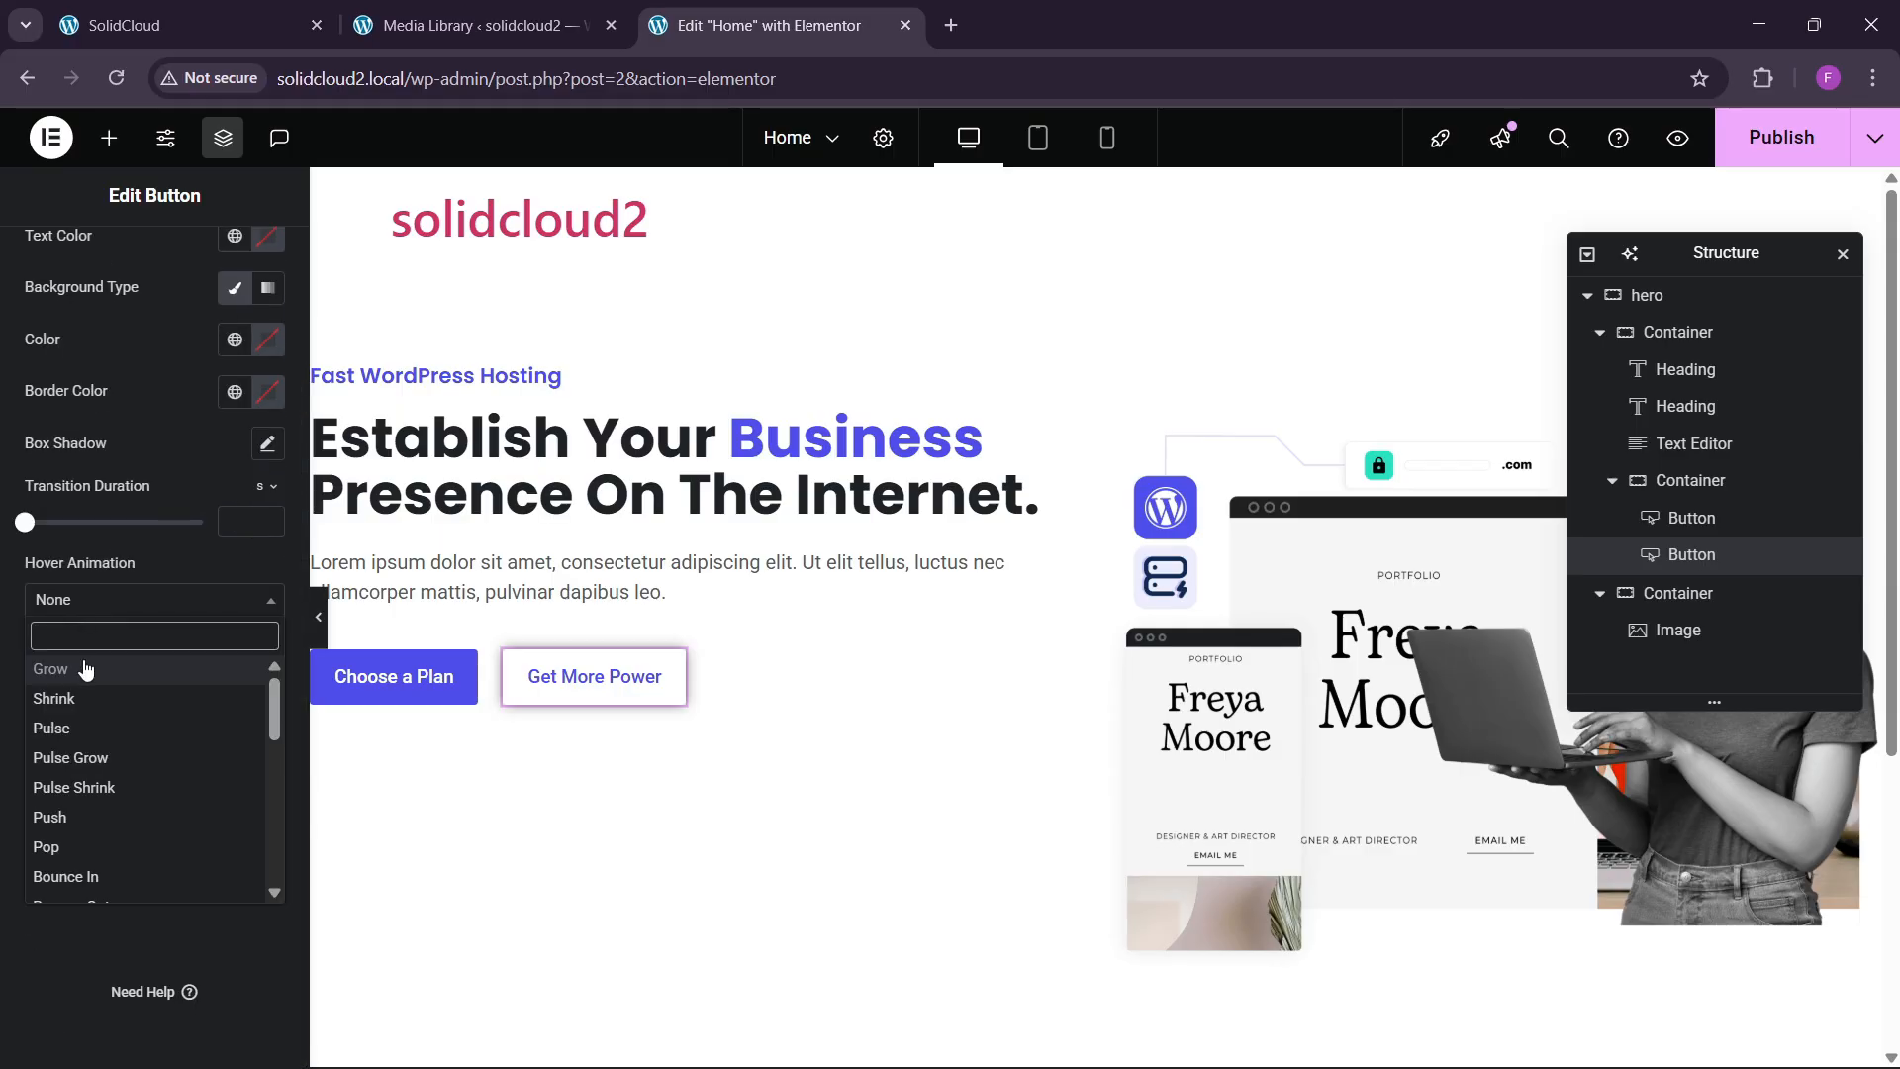
{"action": "left_click", "coordinate": [82, 669]}
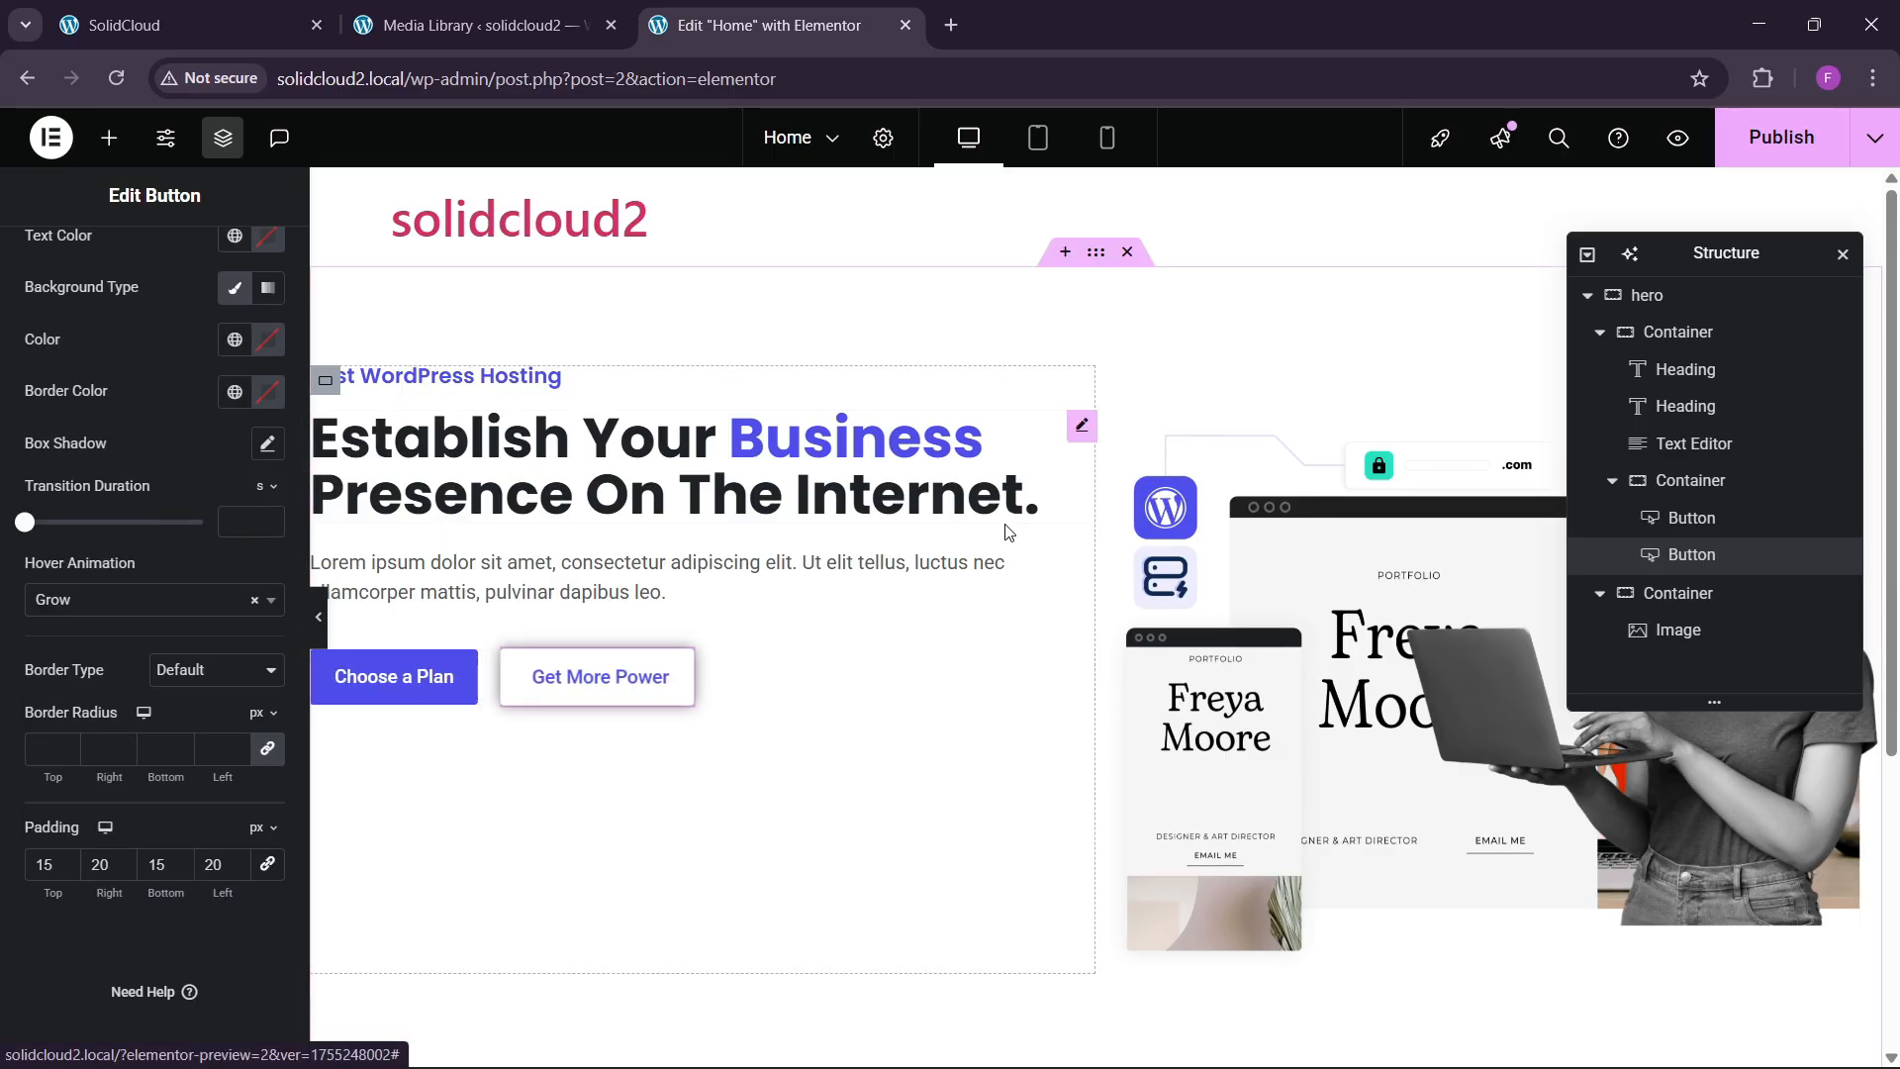
Publish the homepage and open the live page in a new tab.
{"action": "left_click", "coordinate": [292, 31]}
{"action": "left_click", "coordinate": [782, 25]}
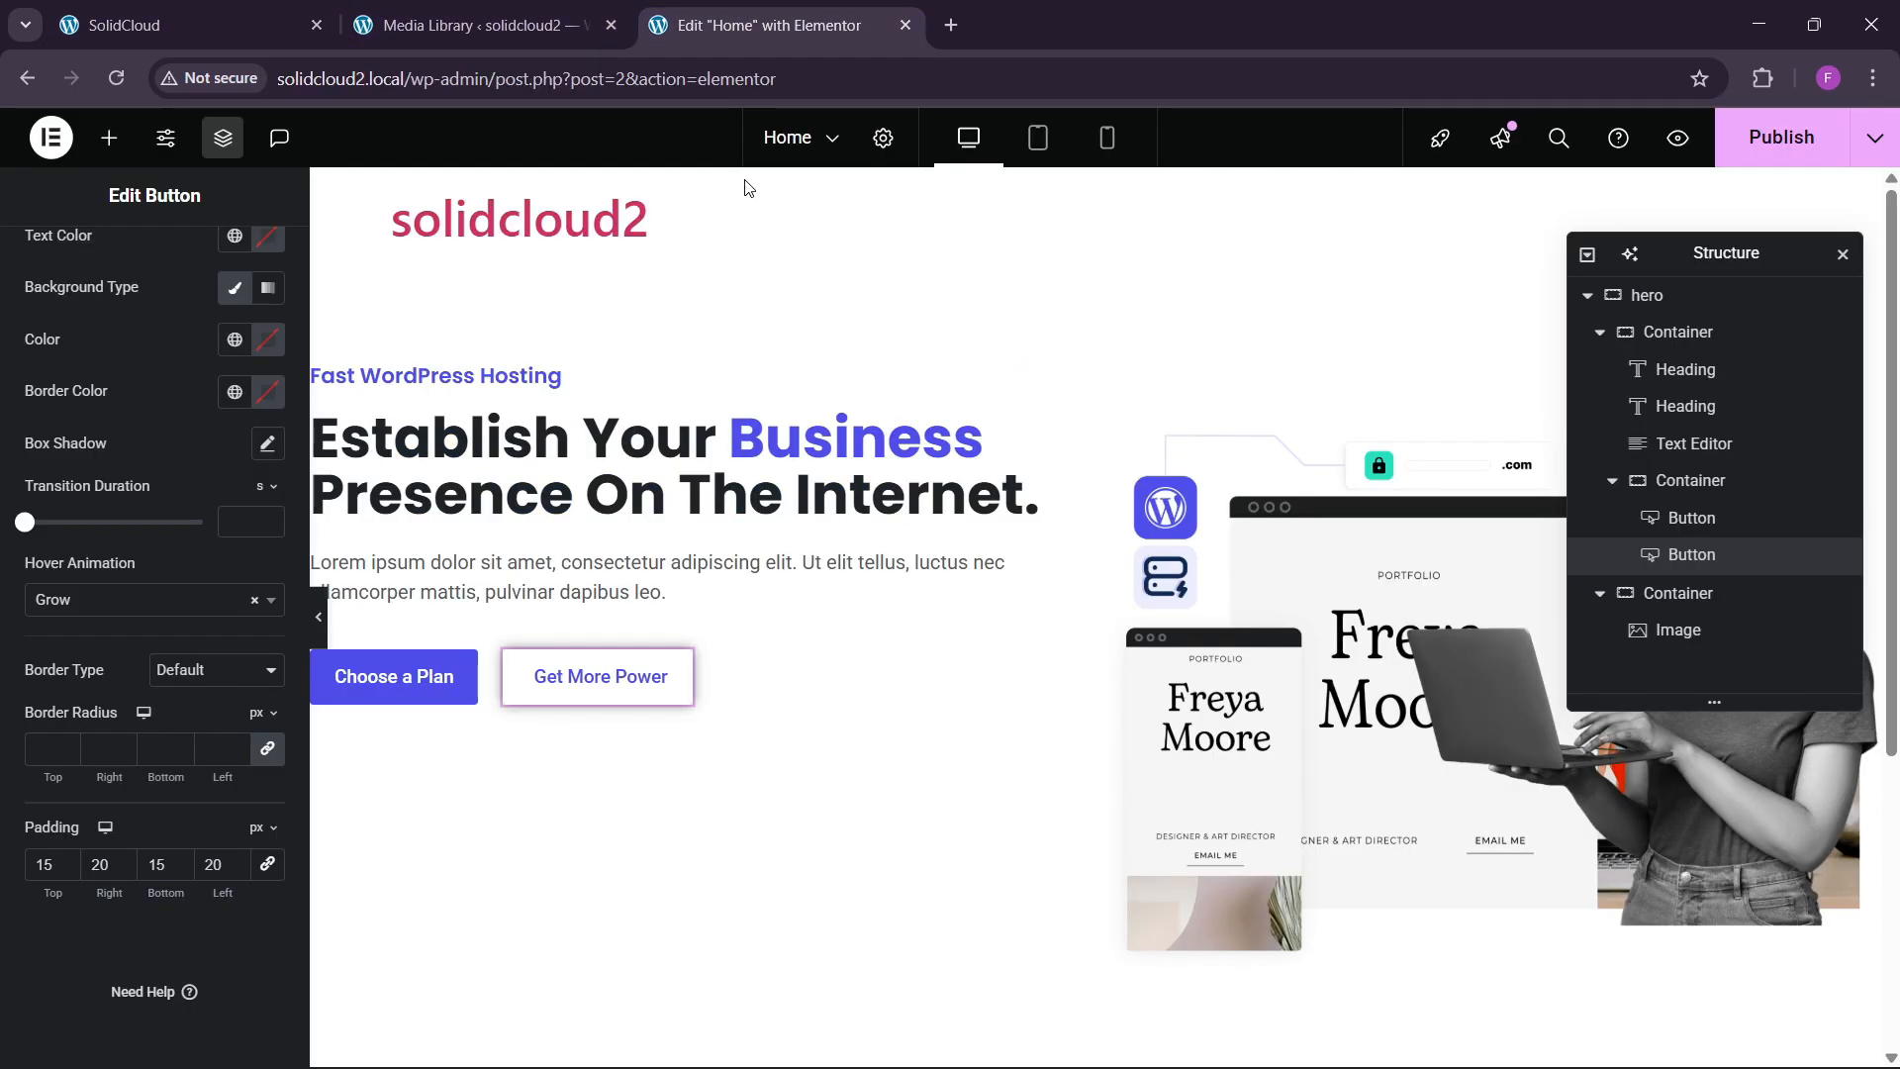
{"action": "left_click", "coordinate": [1776, 137]}
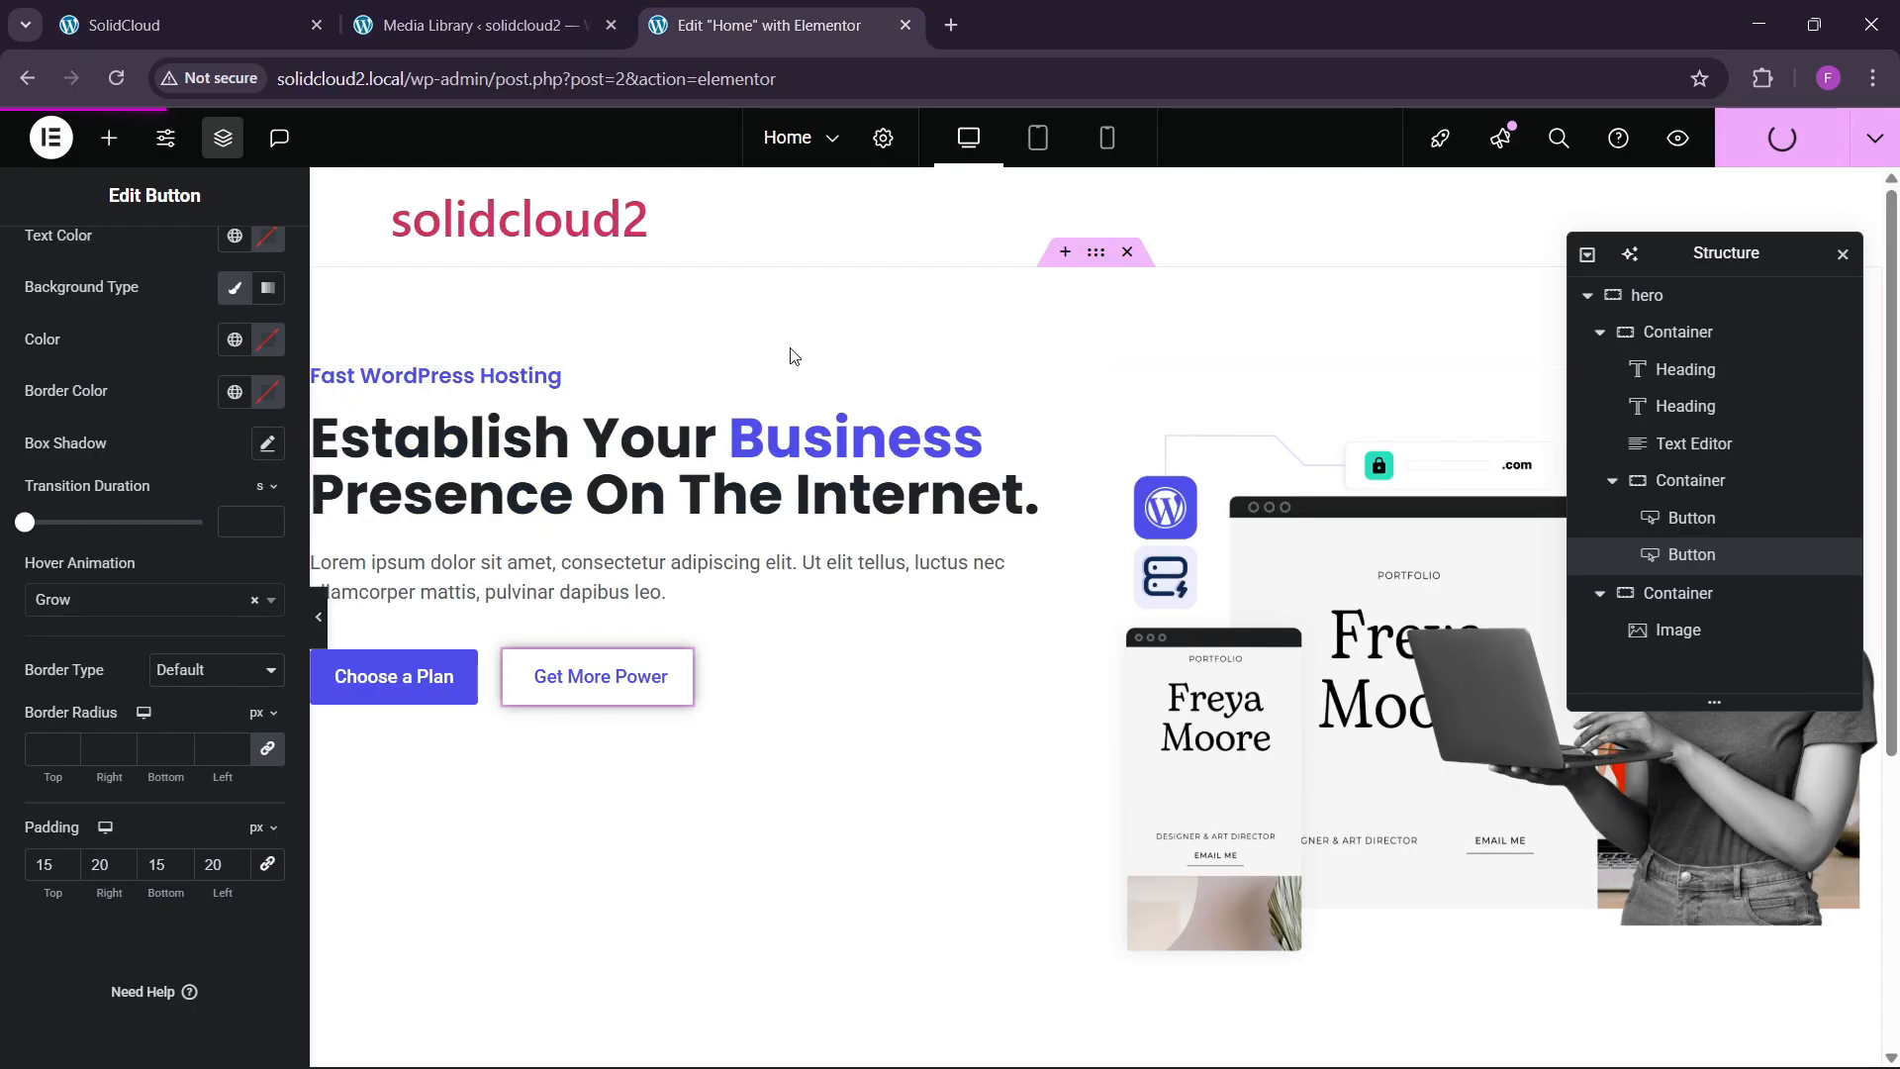
{"action": "left_click", "coordinate": [1874, 138]}
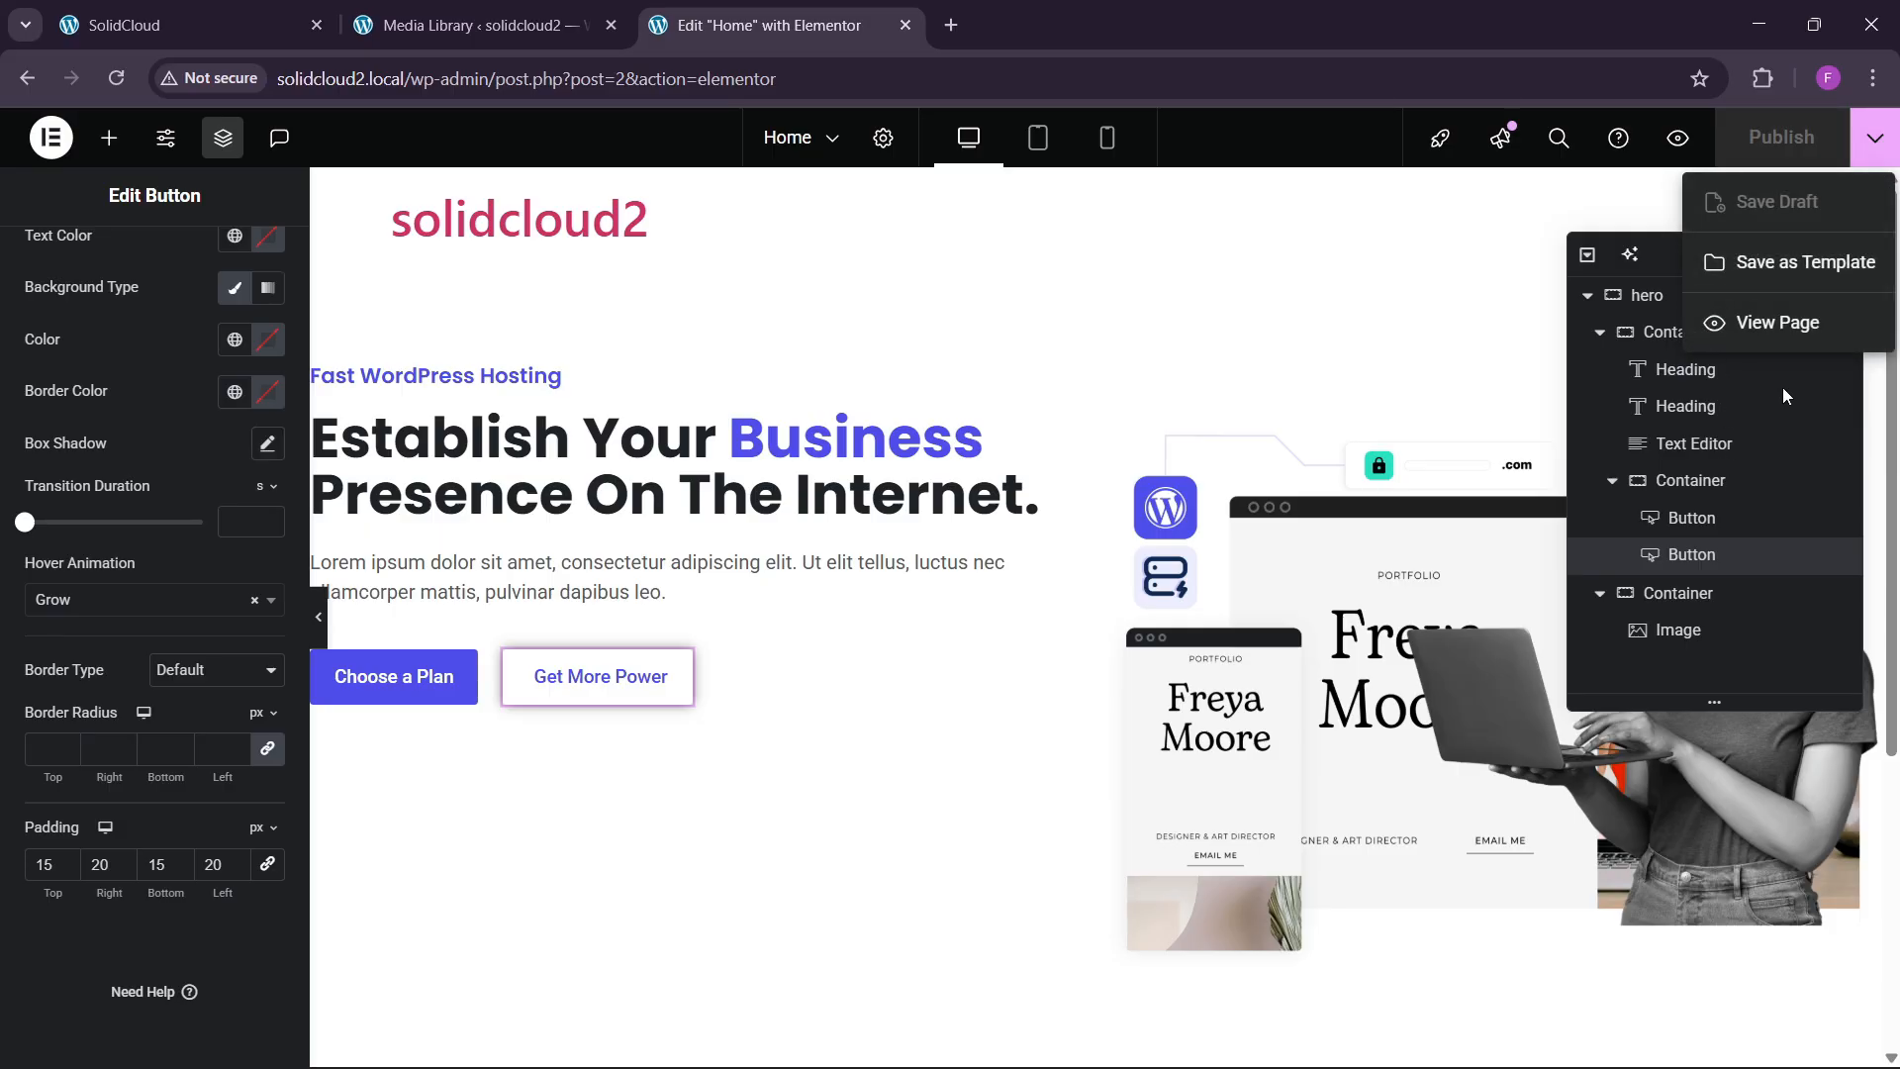
{"action": "left_click", "coordinate": [1773, 327]}
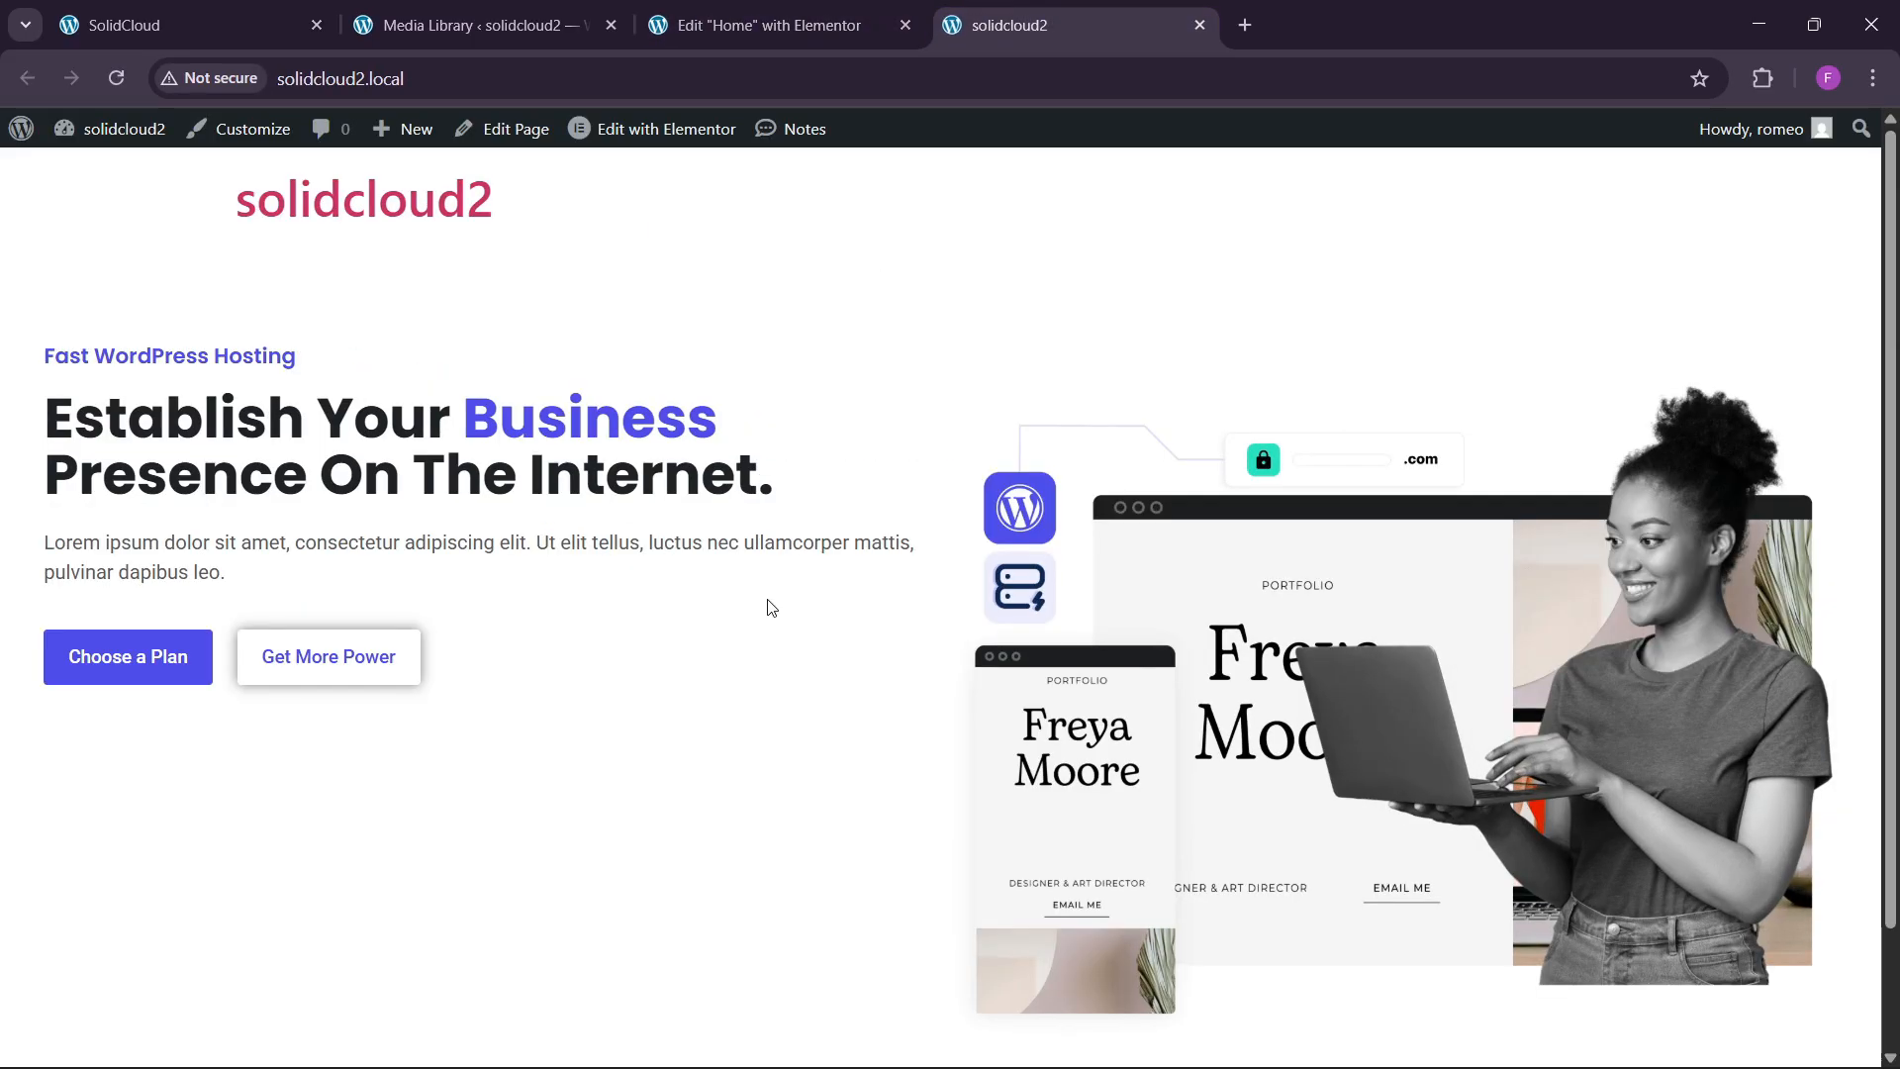
{"action": "left_click", "coordinate": [554, 8]}
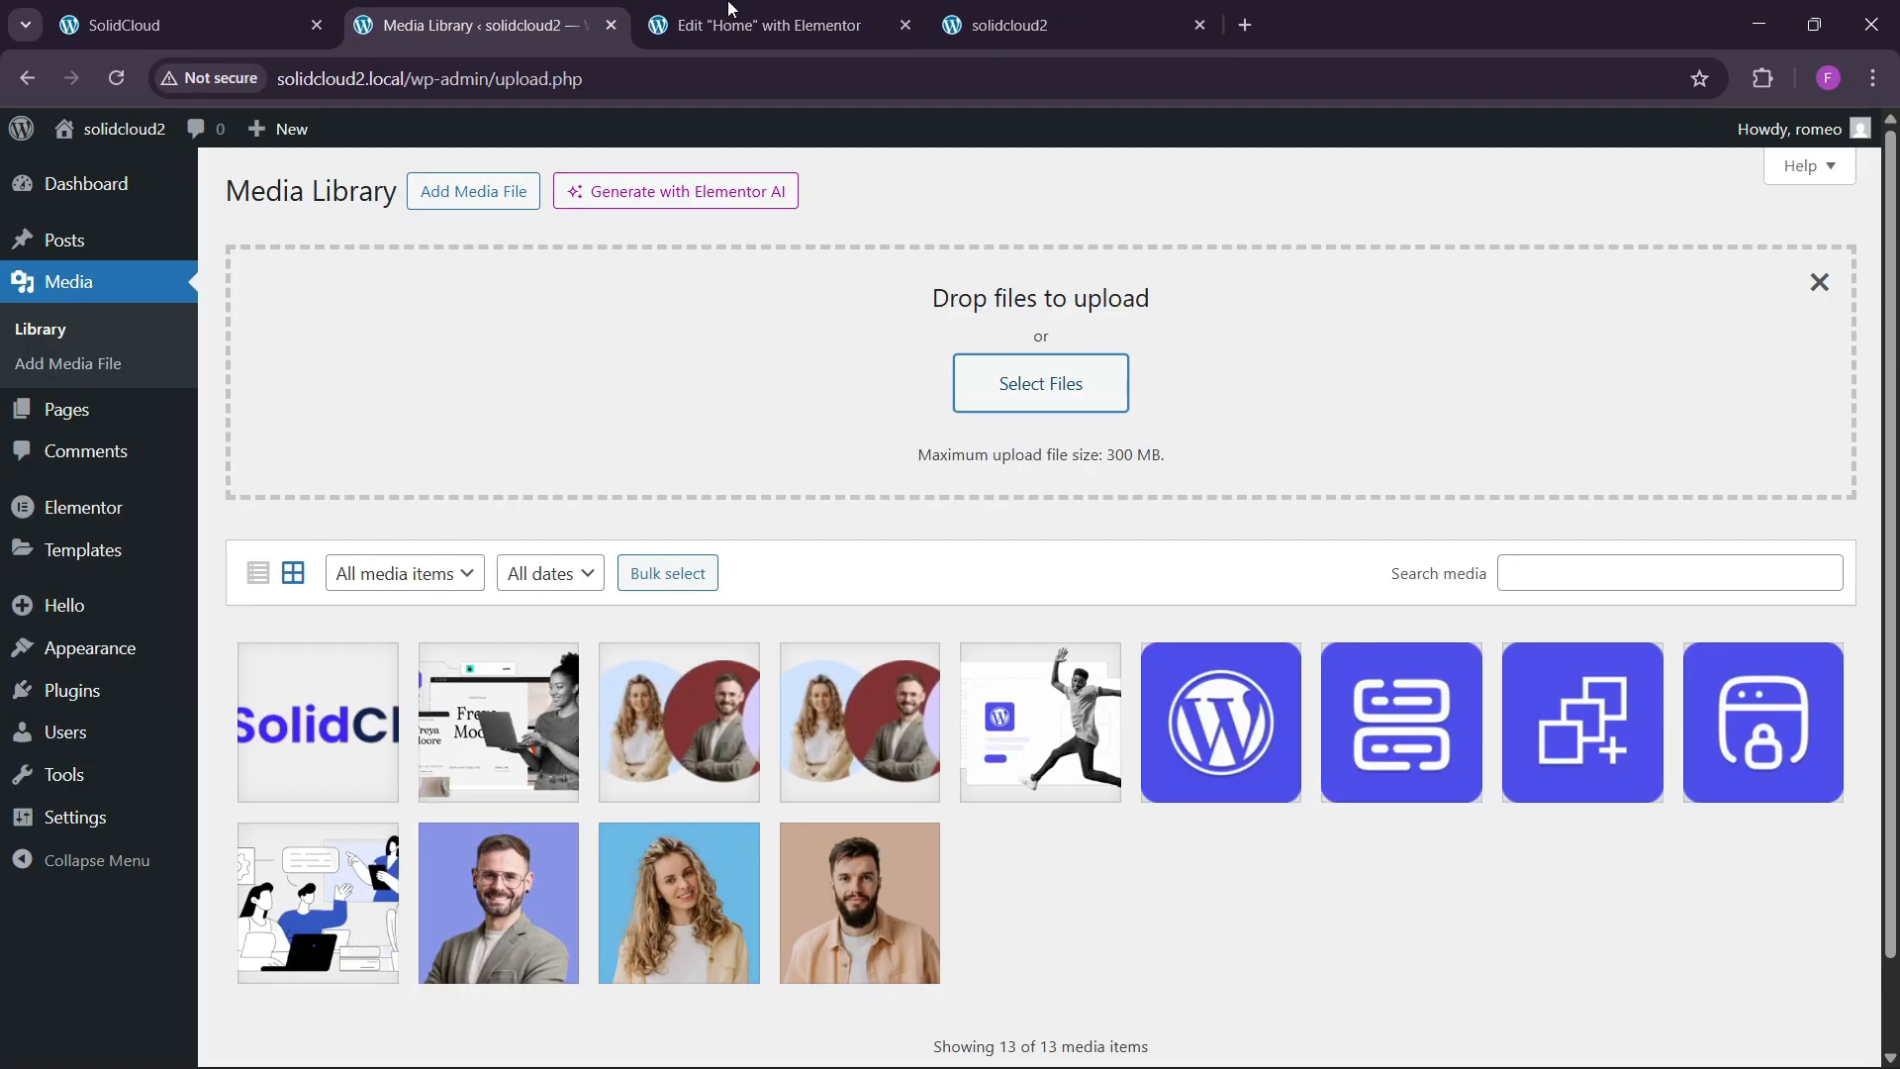
{"action": "left_click", "coordinate": [762, 25]}
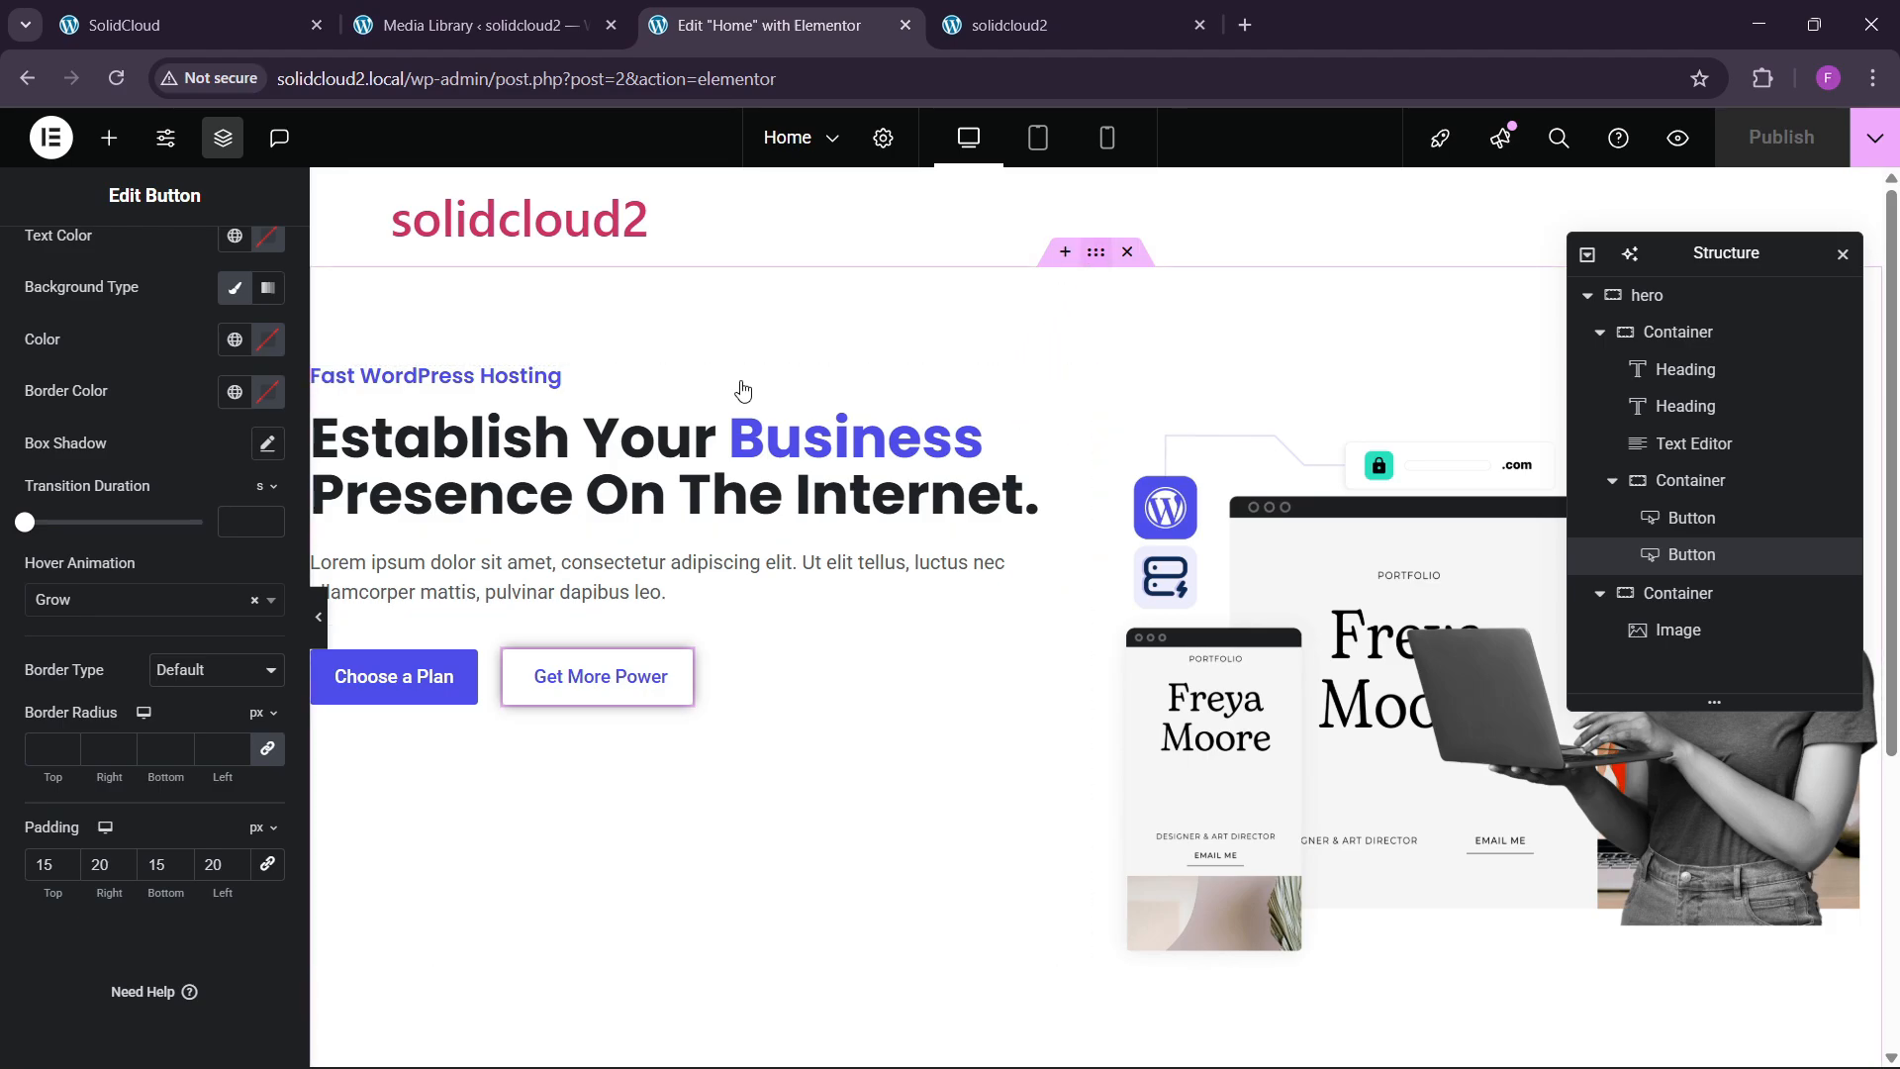
{"action": "left_click", "coordinate": [1095, 253]}
Set the hero container to Space Between, centre-aligned items and 60 px gaps.
{"action": "left_click", "coordinate": [50, 262]}
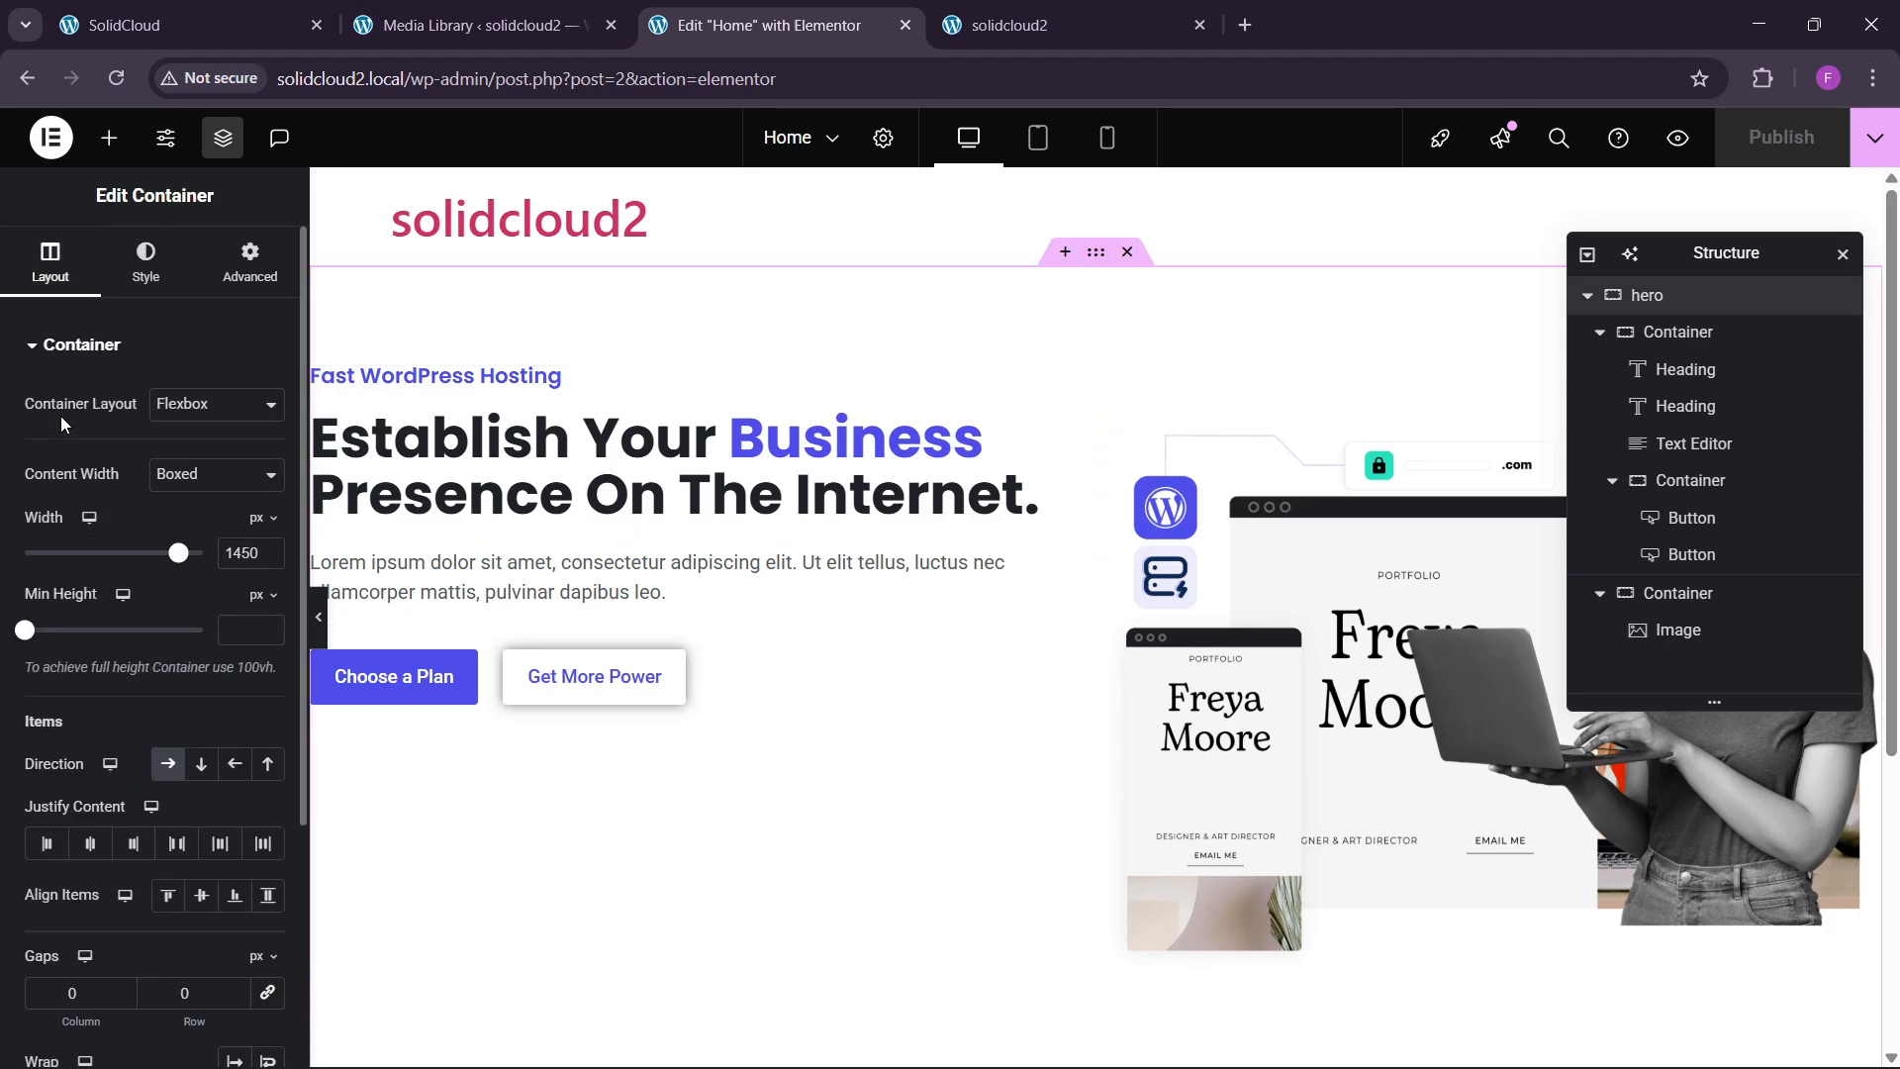
{"action": "left_click", "coordinate": [176, 843]}
{"action": "left_click", "coordinate": [199, 896]}
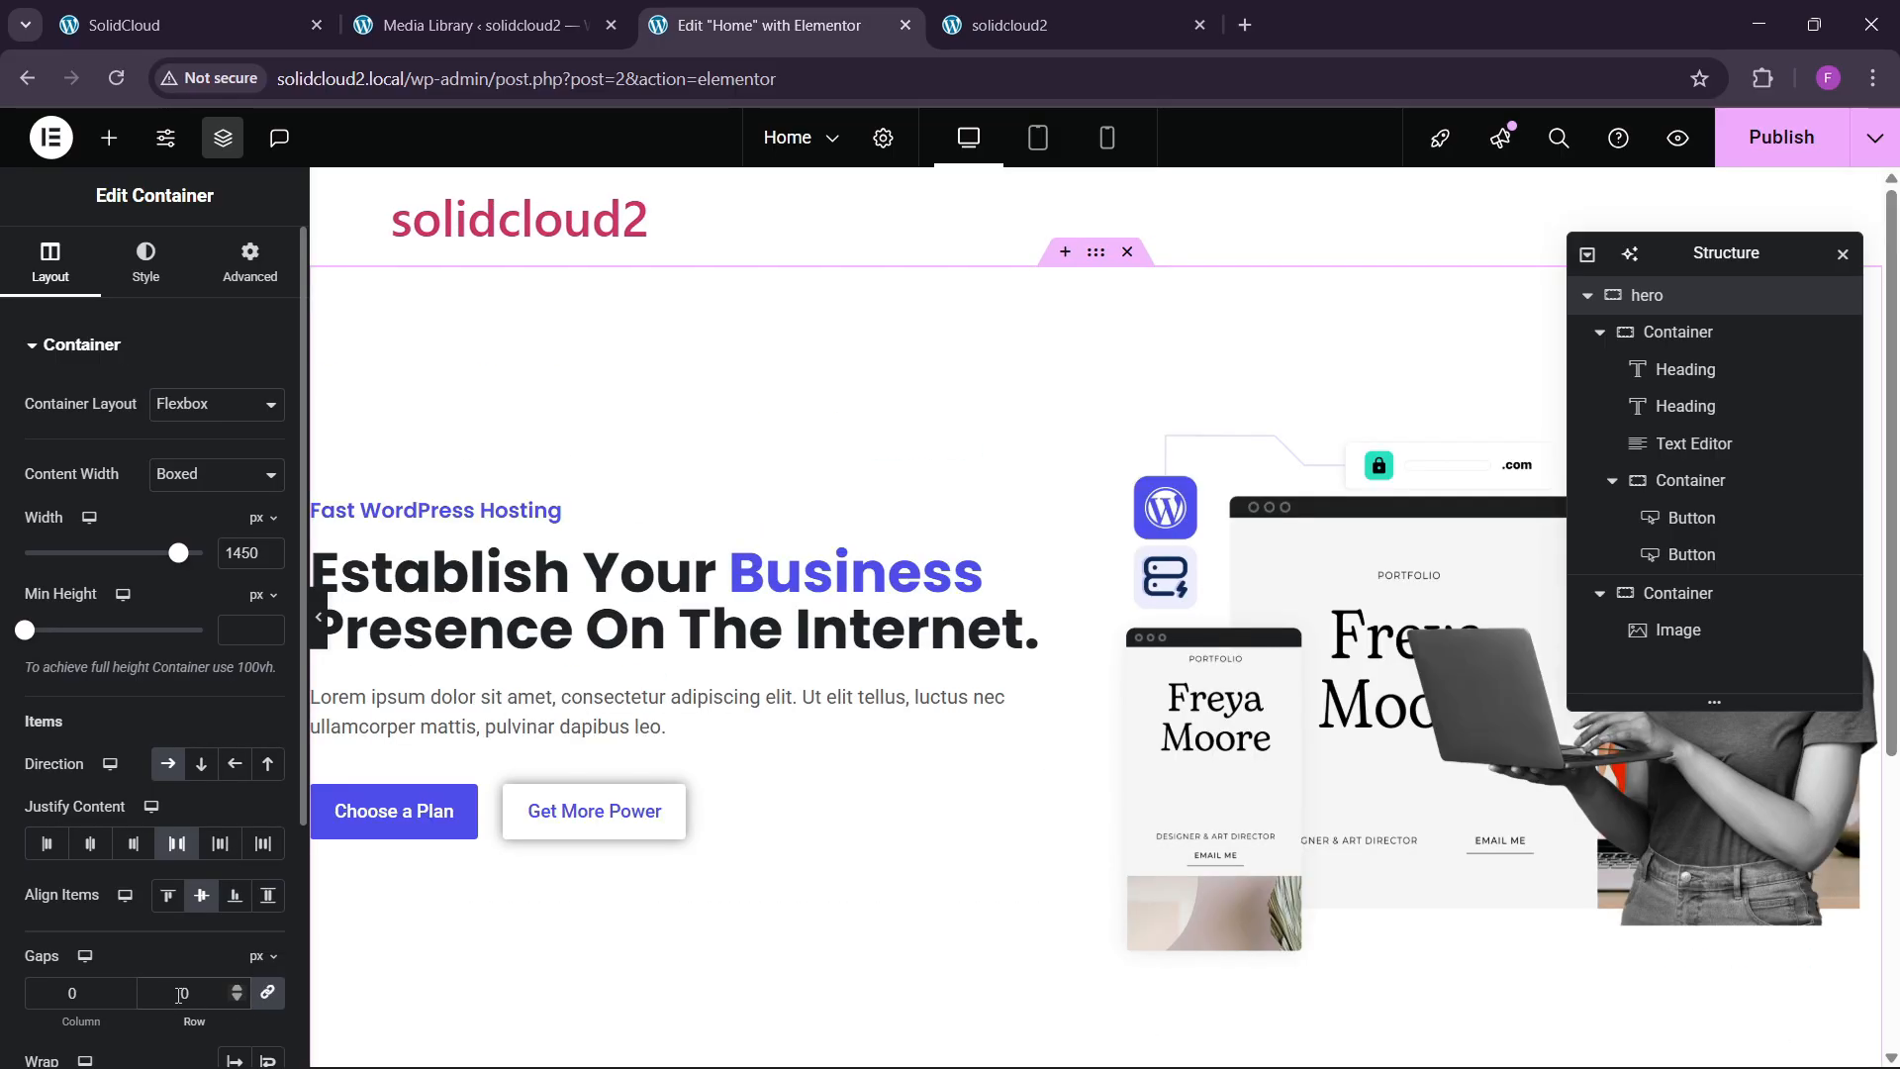
{"action": "left_click", "coordinate": [182, 993]}
{"action": "type", "text": "8"}
{"action": "scroll", "coordinate": [921, 693], "scroll_direction": "down", "scroll_amount": 3}
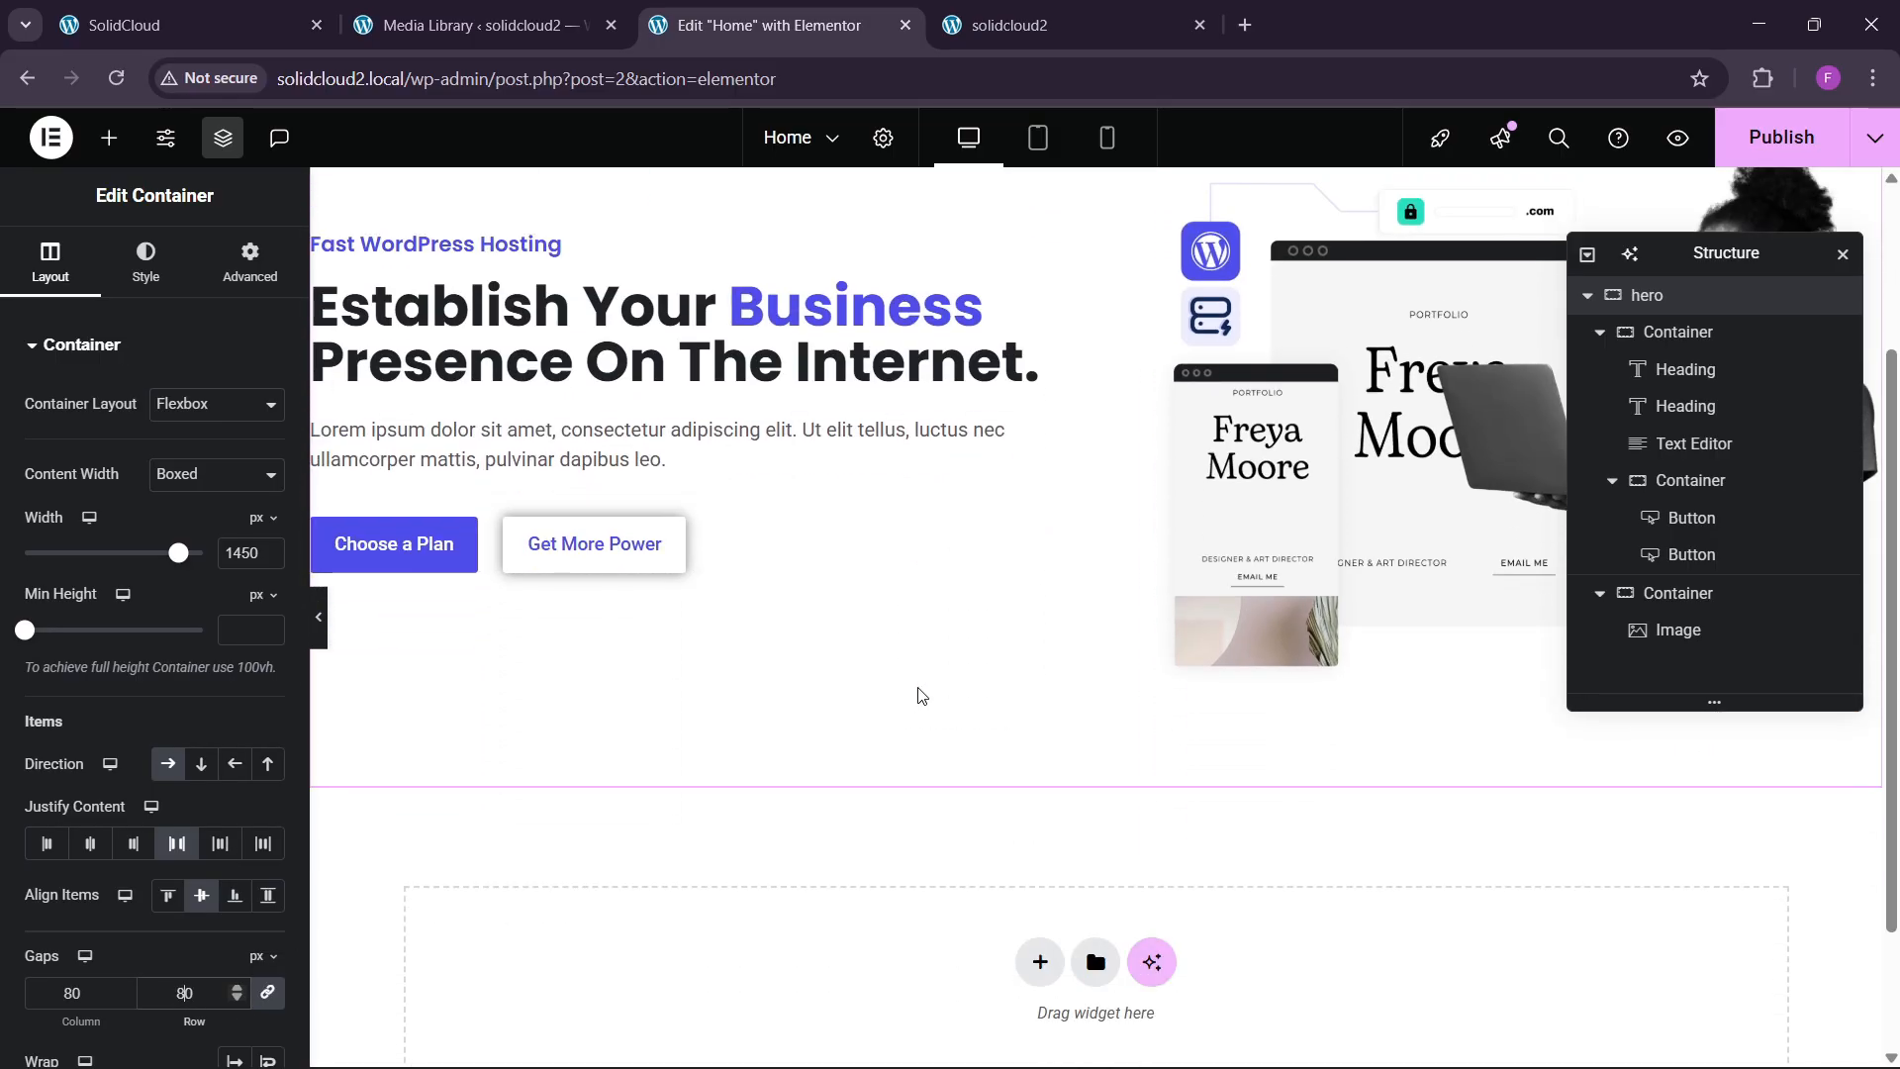
{"action": "scroll", "coordinate": [918, 690], "scroll_direction": "up", "scroll_amount": 1}
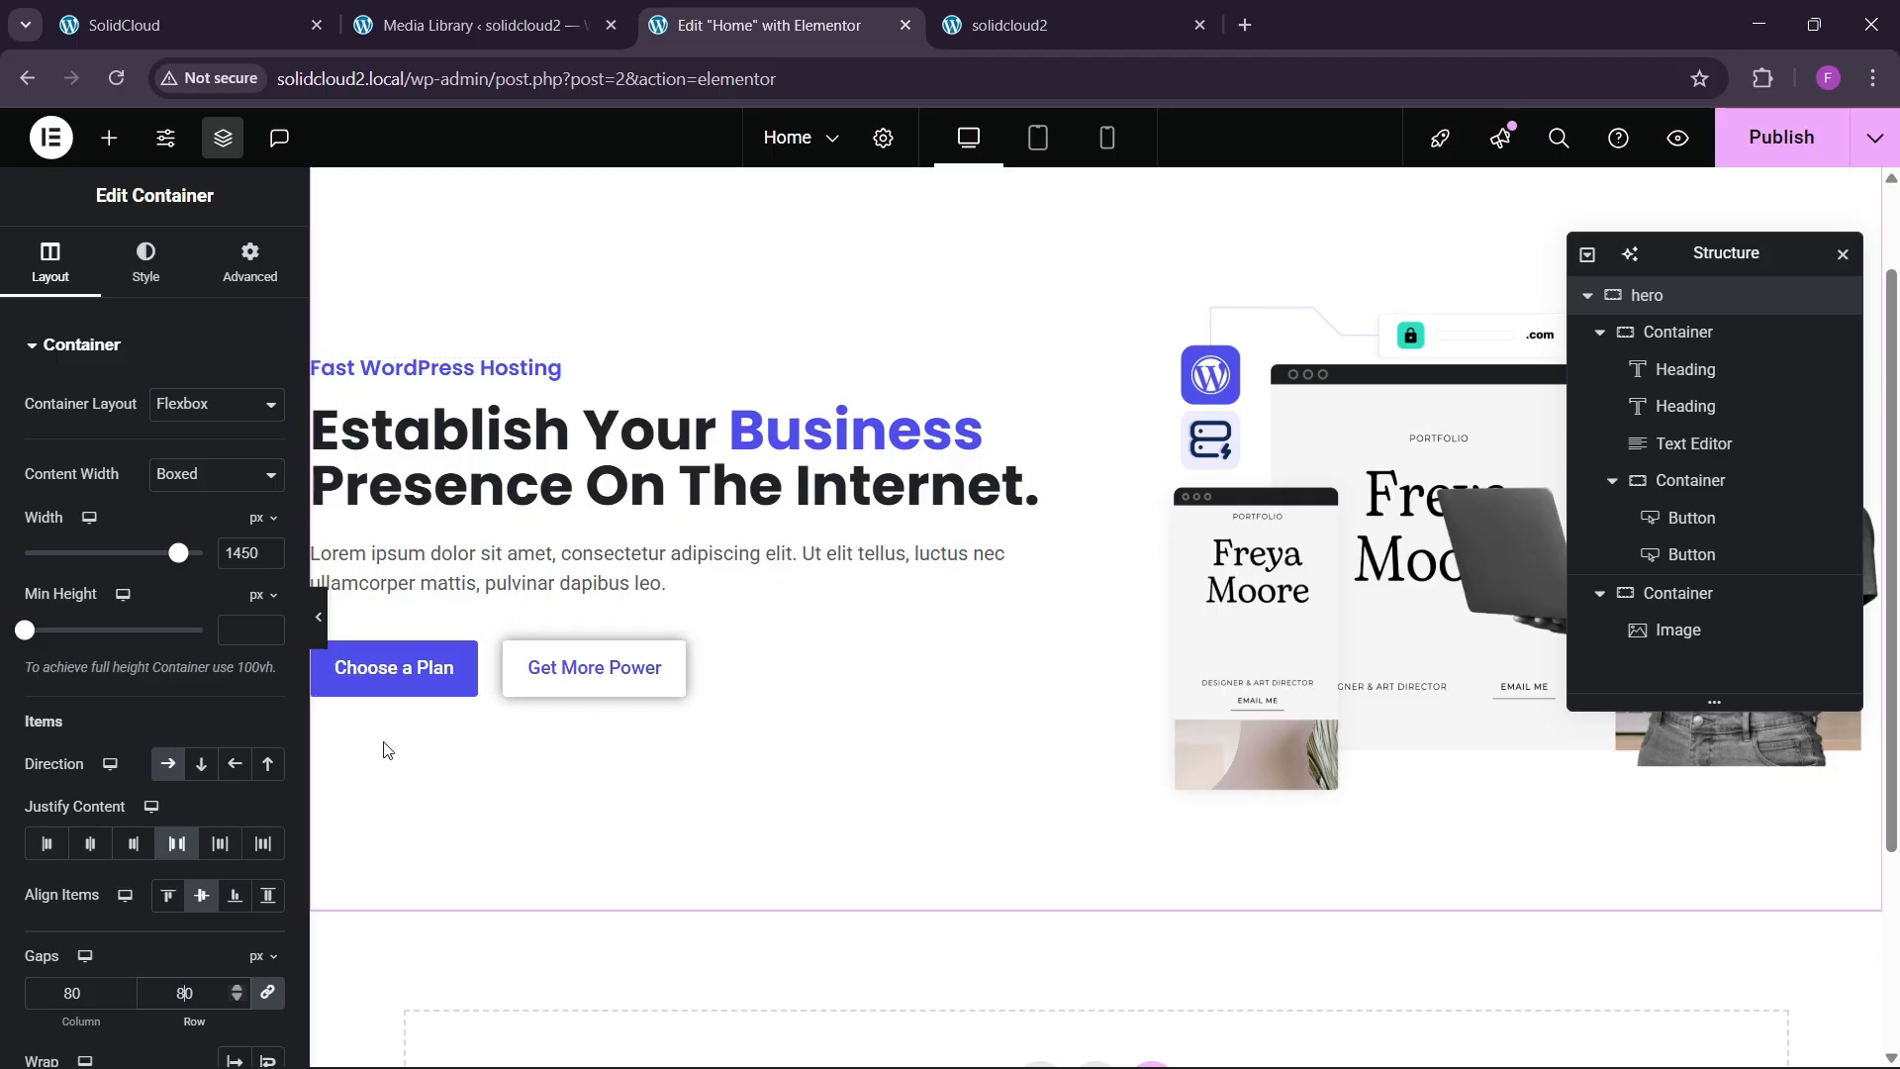
{"action": "key", "text": "BackSpace"}
{"action": "type", "text": "6"}
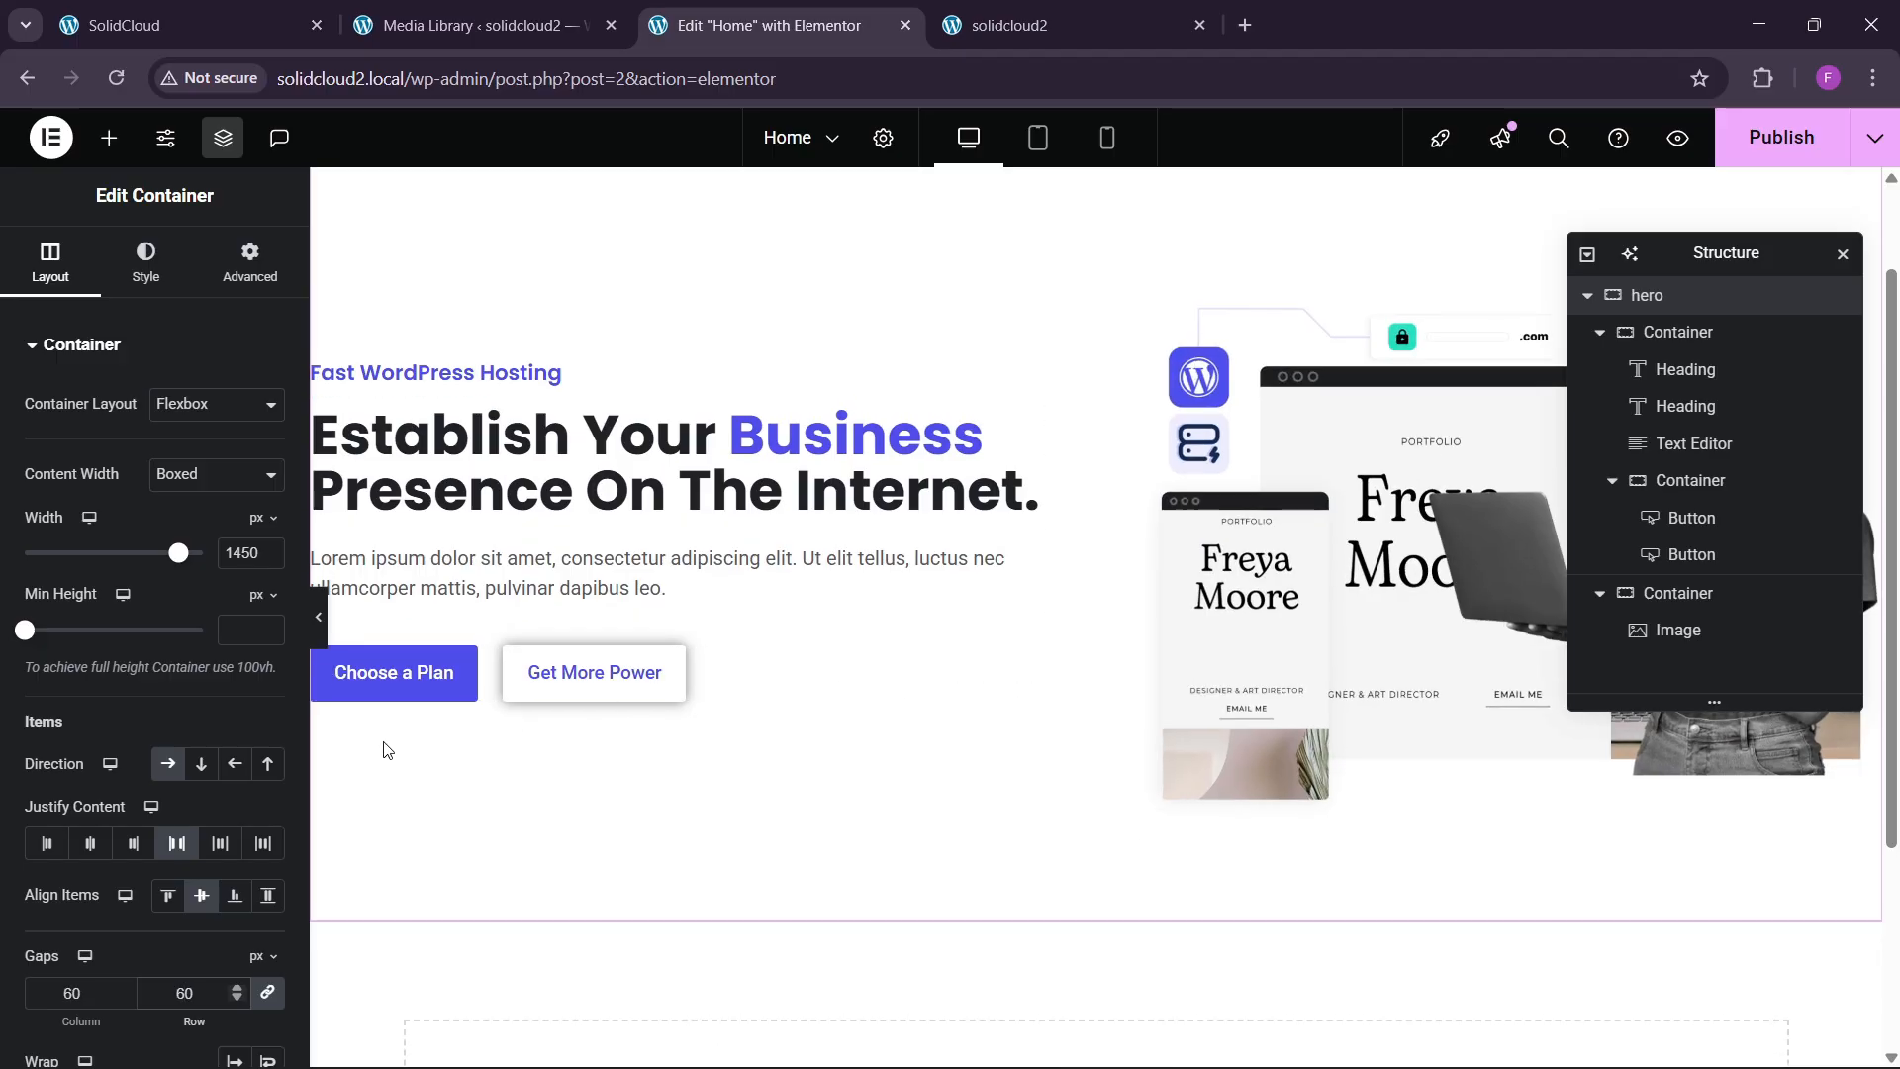
{"action": "left_click", "coordinate": [164, 24]}
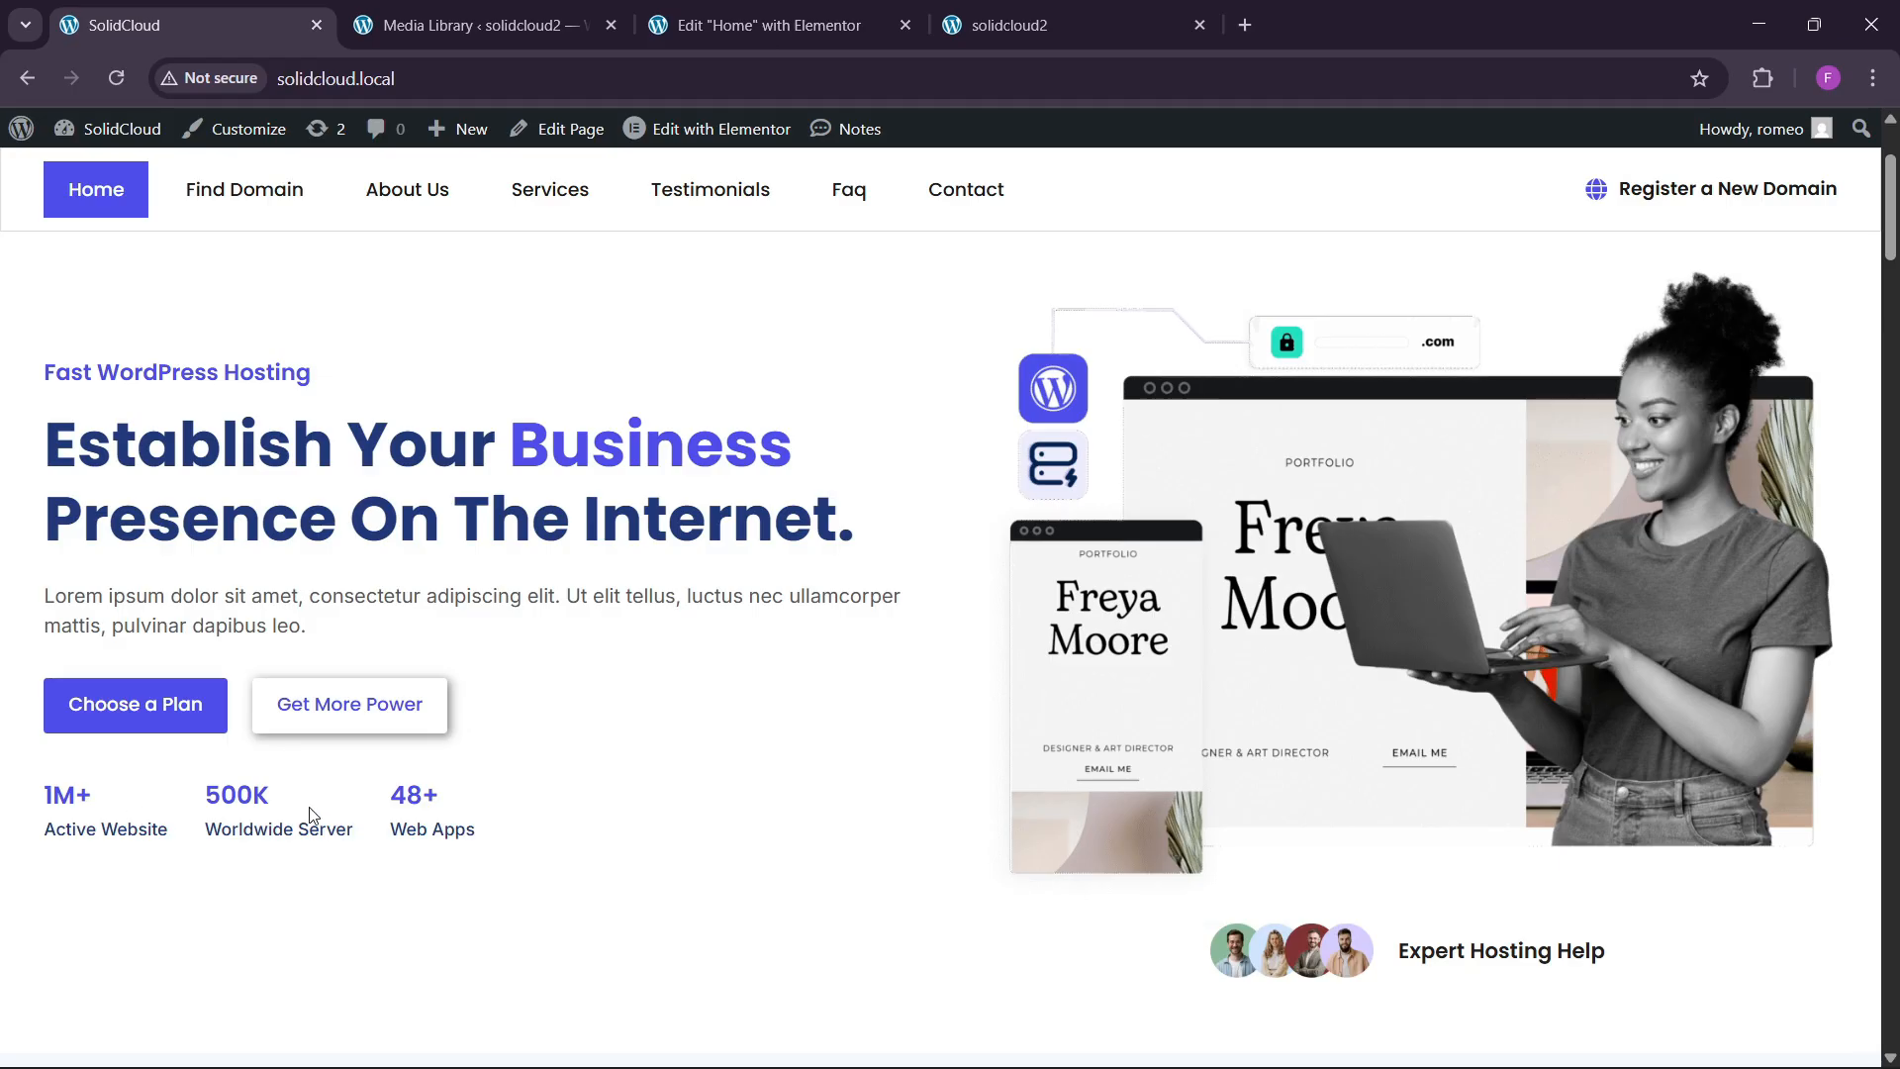
{"action": "left_click", "coordinate": [757, 27]}
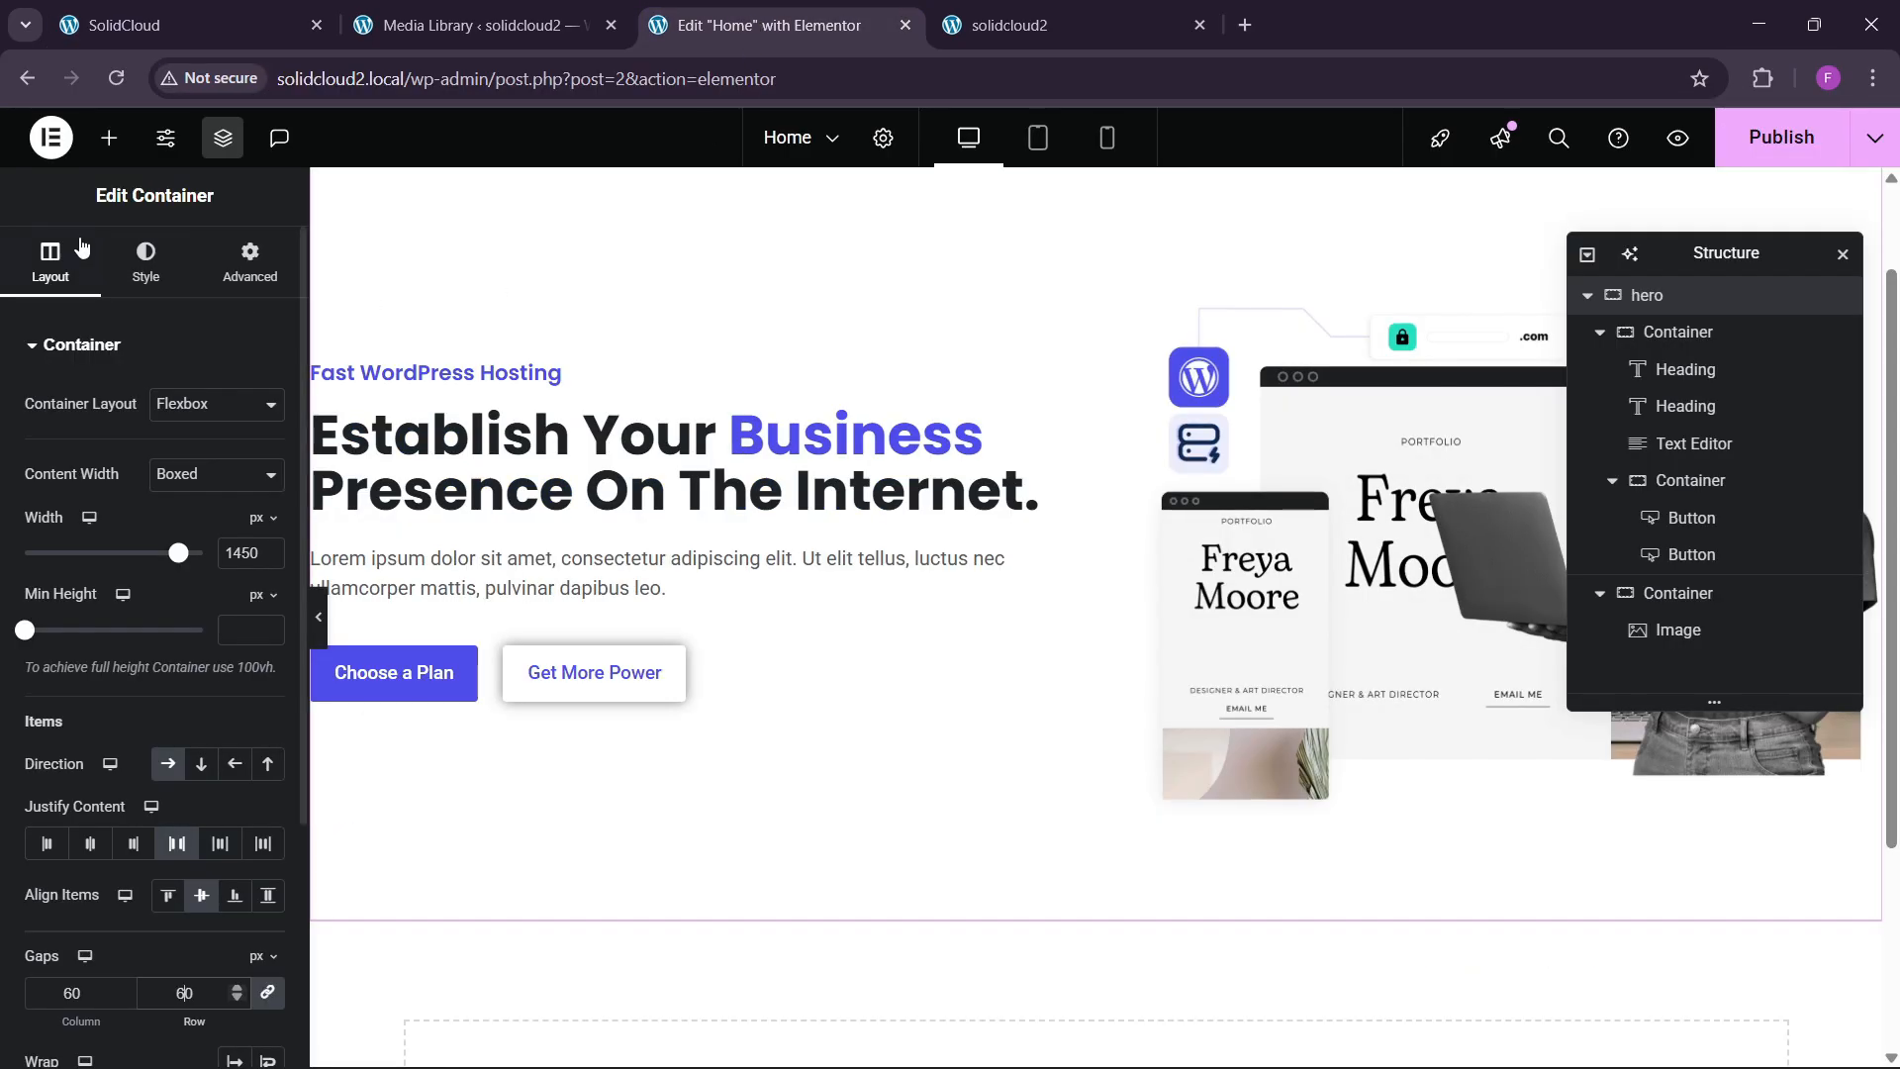
Add a new empty container after the buttons container in the Navigator.
{"action": "left_click", "coordinate": [115, 143]}
{"action": "scroll", "coordinate": [399, 441], "scroll_direction": "down", "scroll_amount": 3}
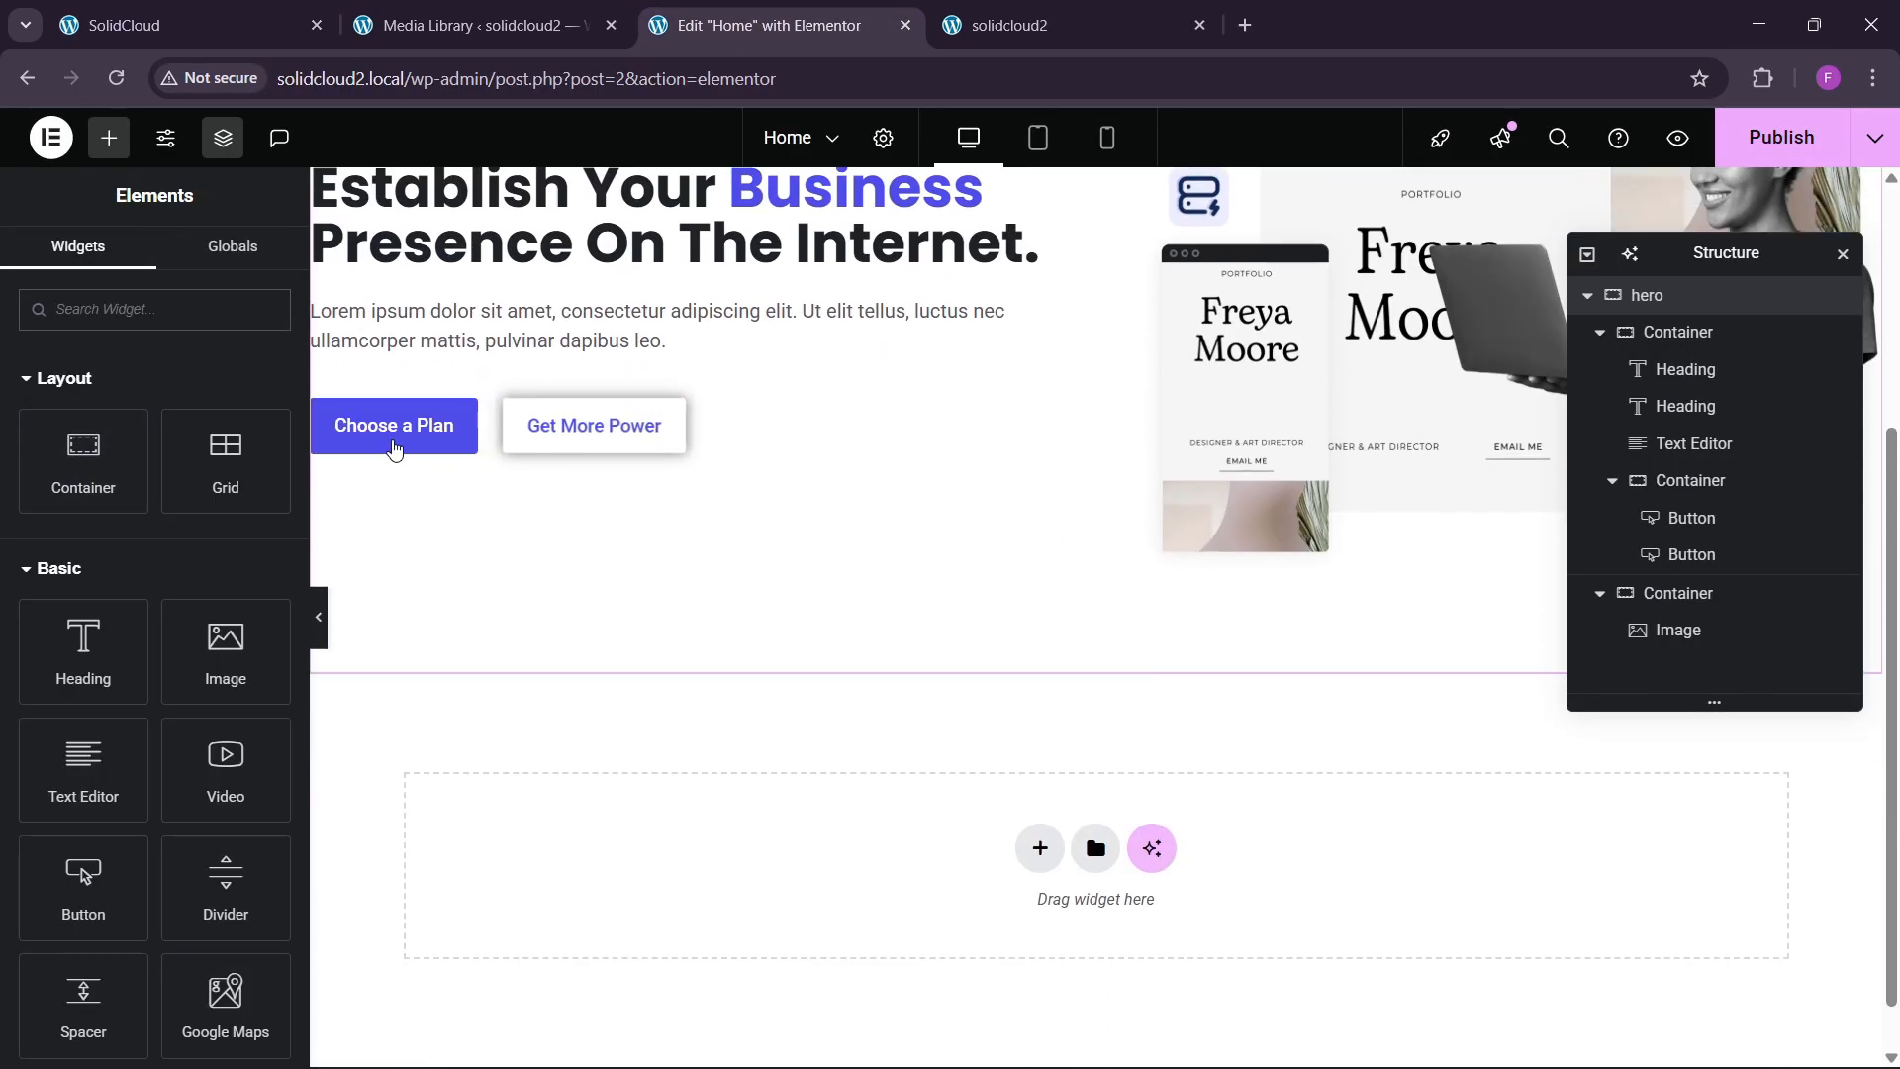
{"action": "left_click", "coordinate": [329, 416]}
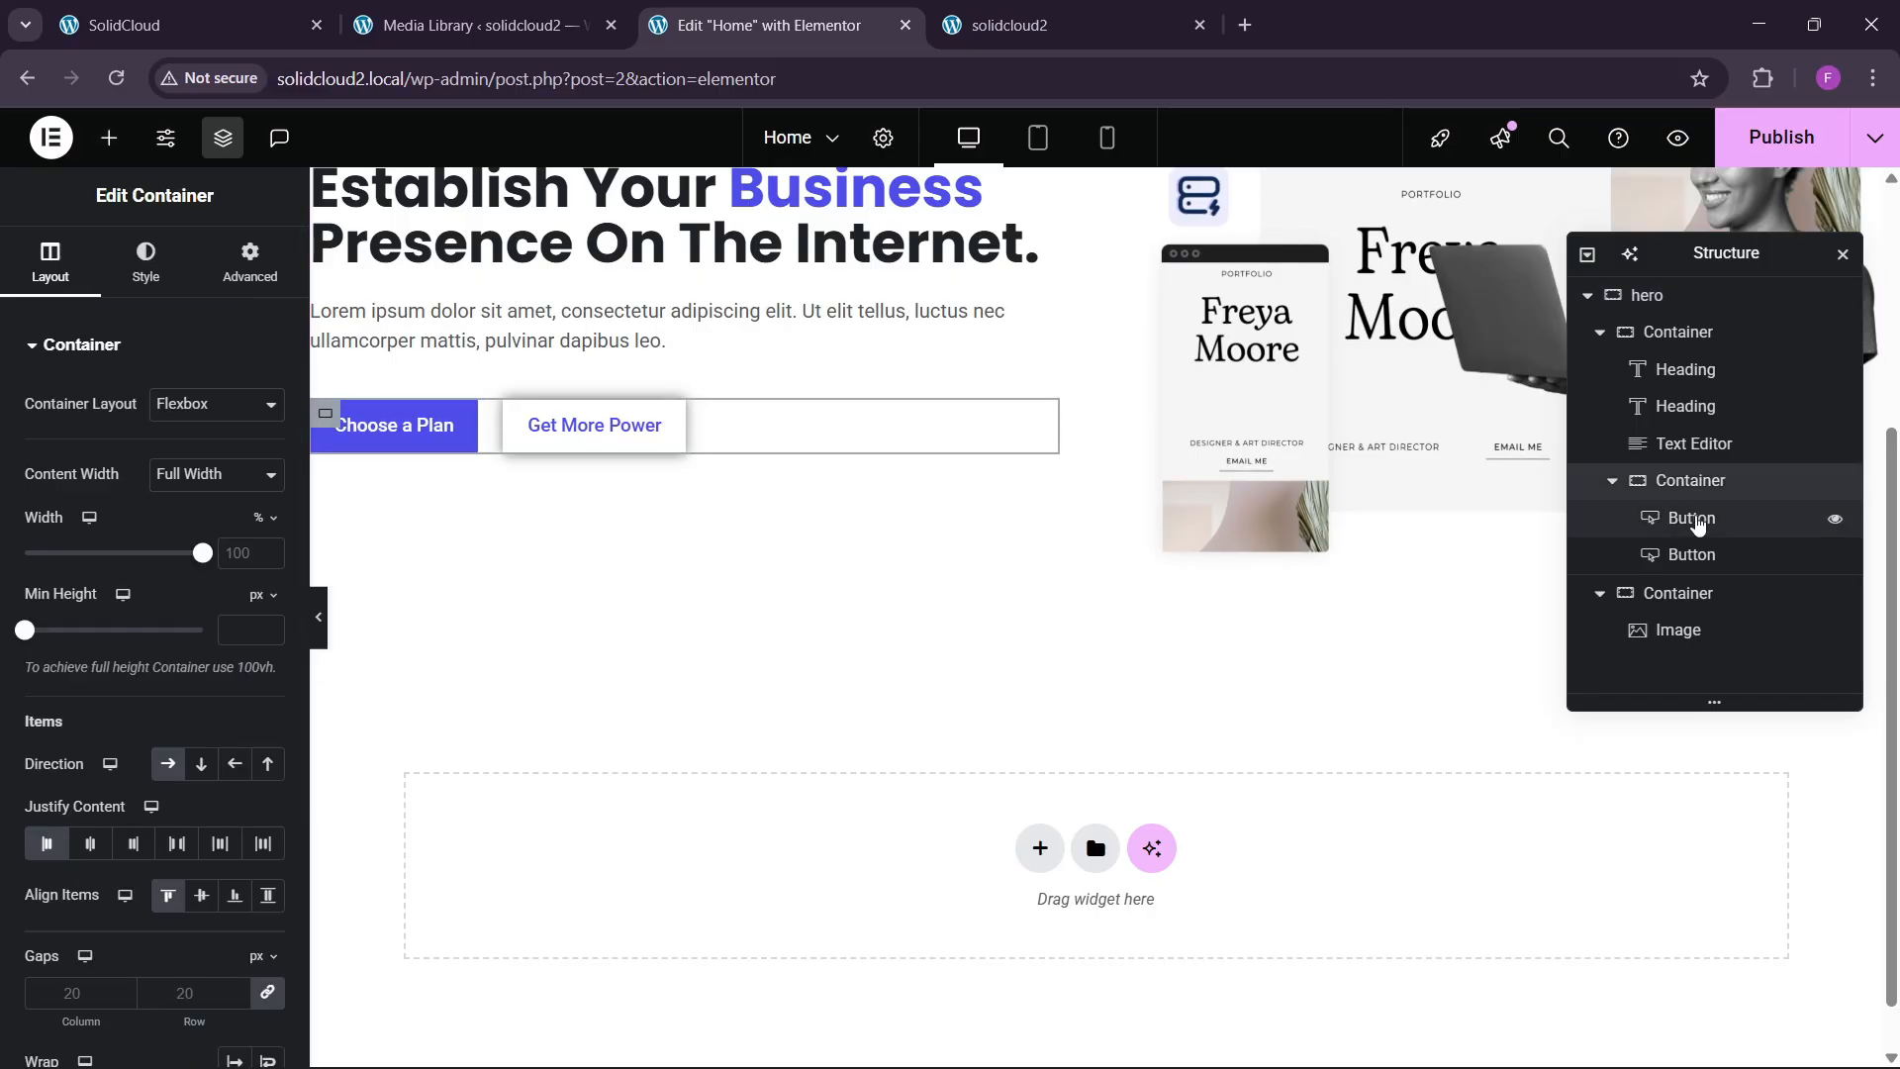
{"action": "left_click", "coordinate": [1615, 486]}
{"action": "right_click", "coordinate": [1706, 485]}
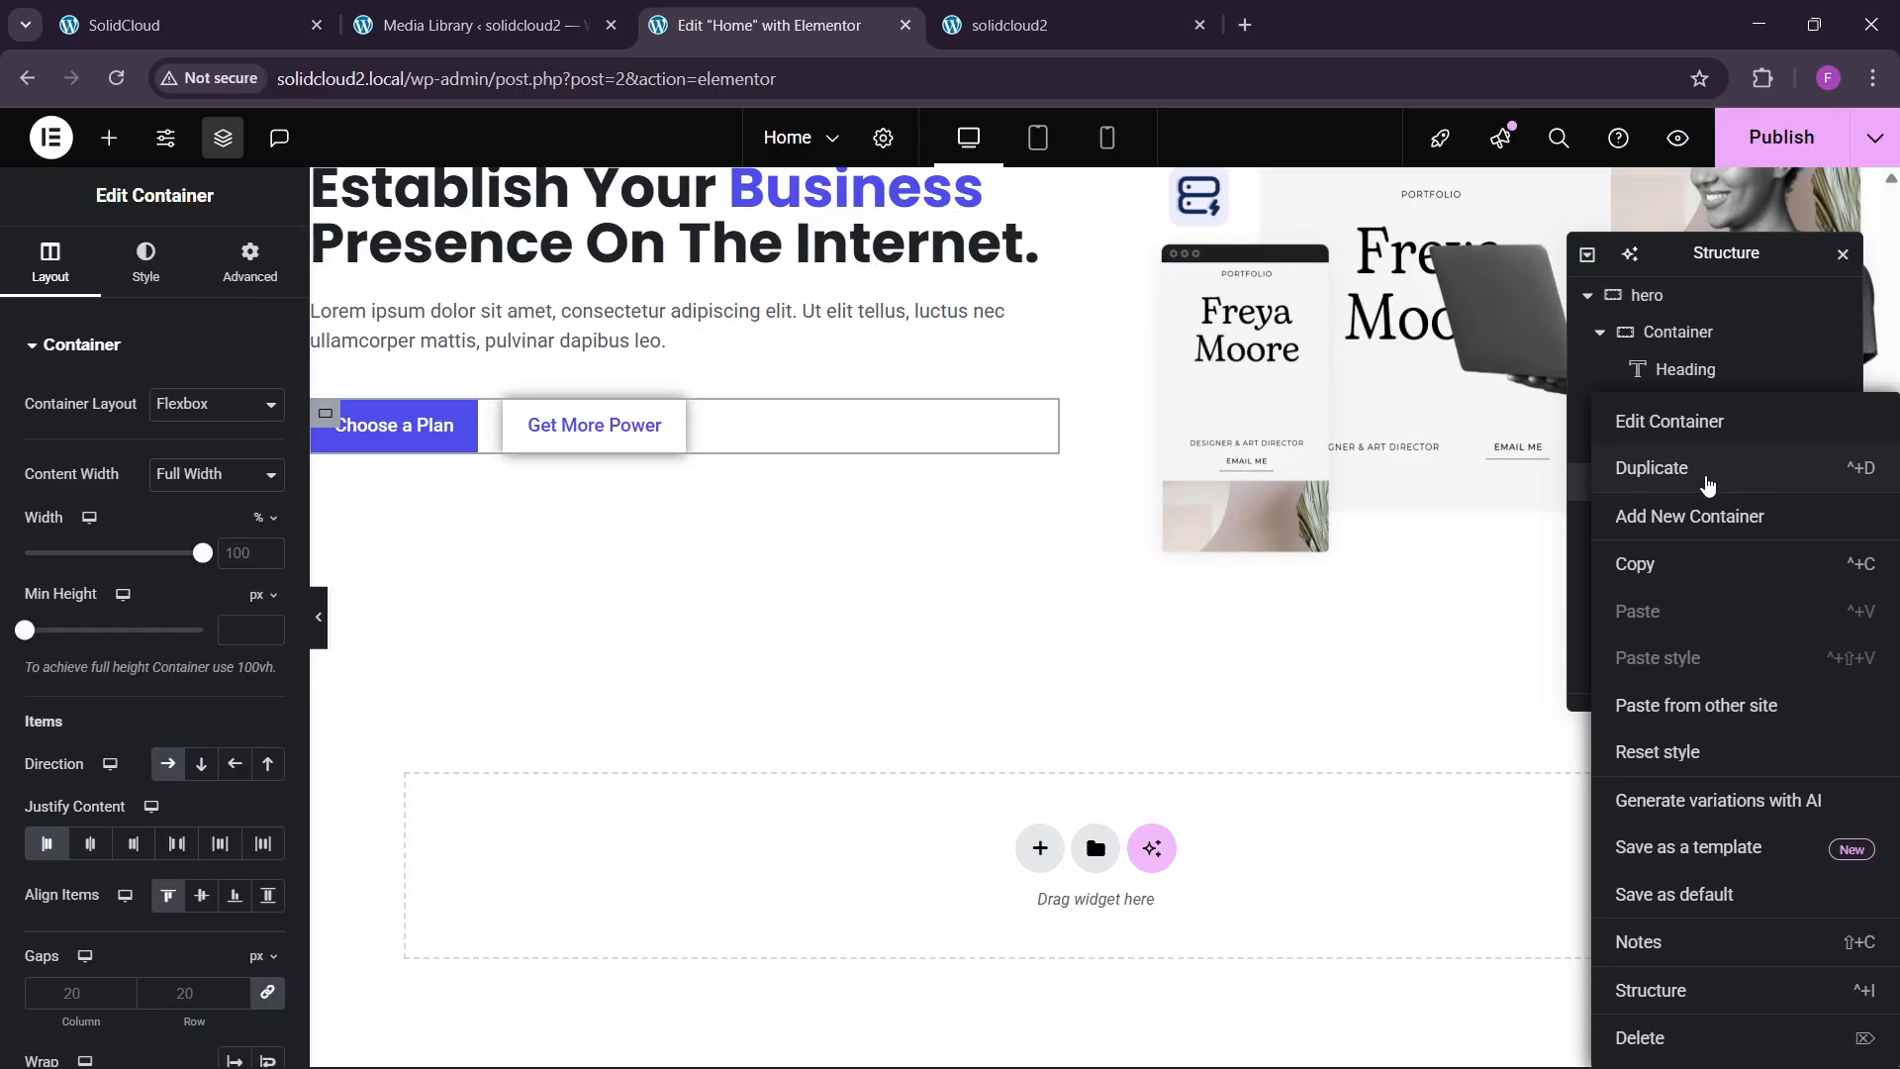
{"action": "left_click", "coordinate": [1692, 531]}
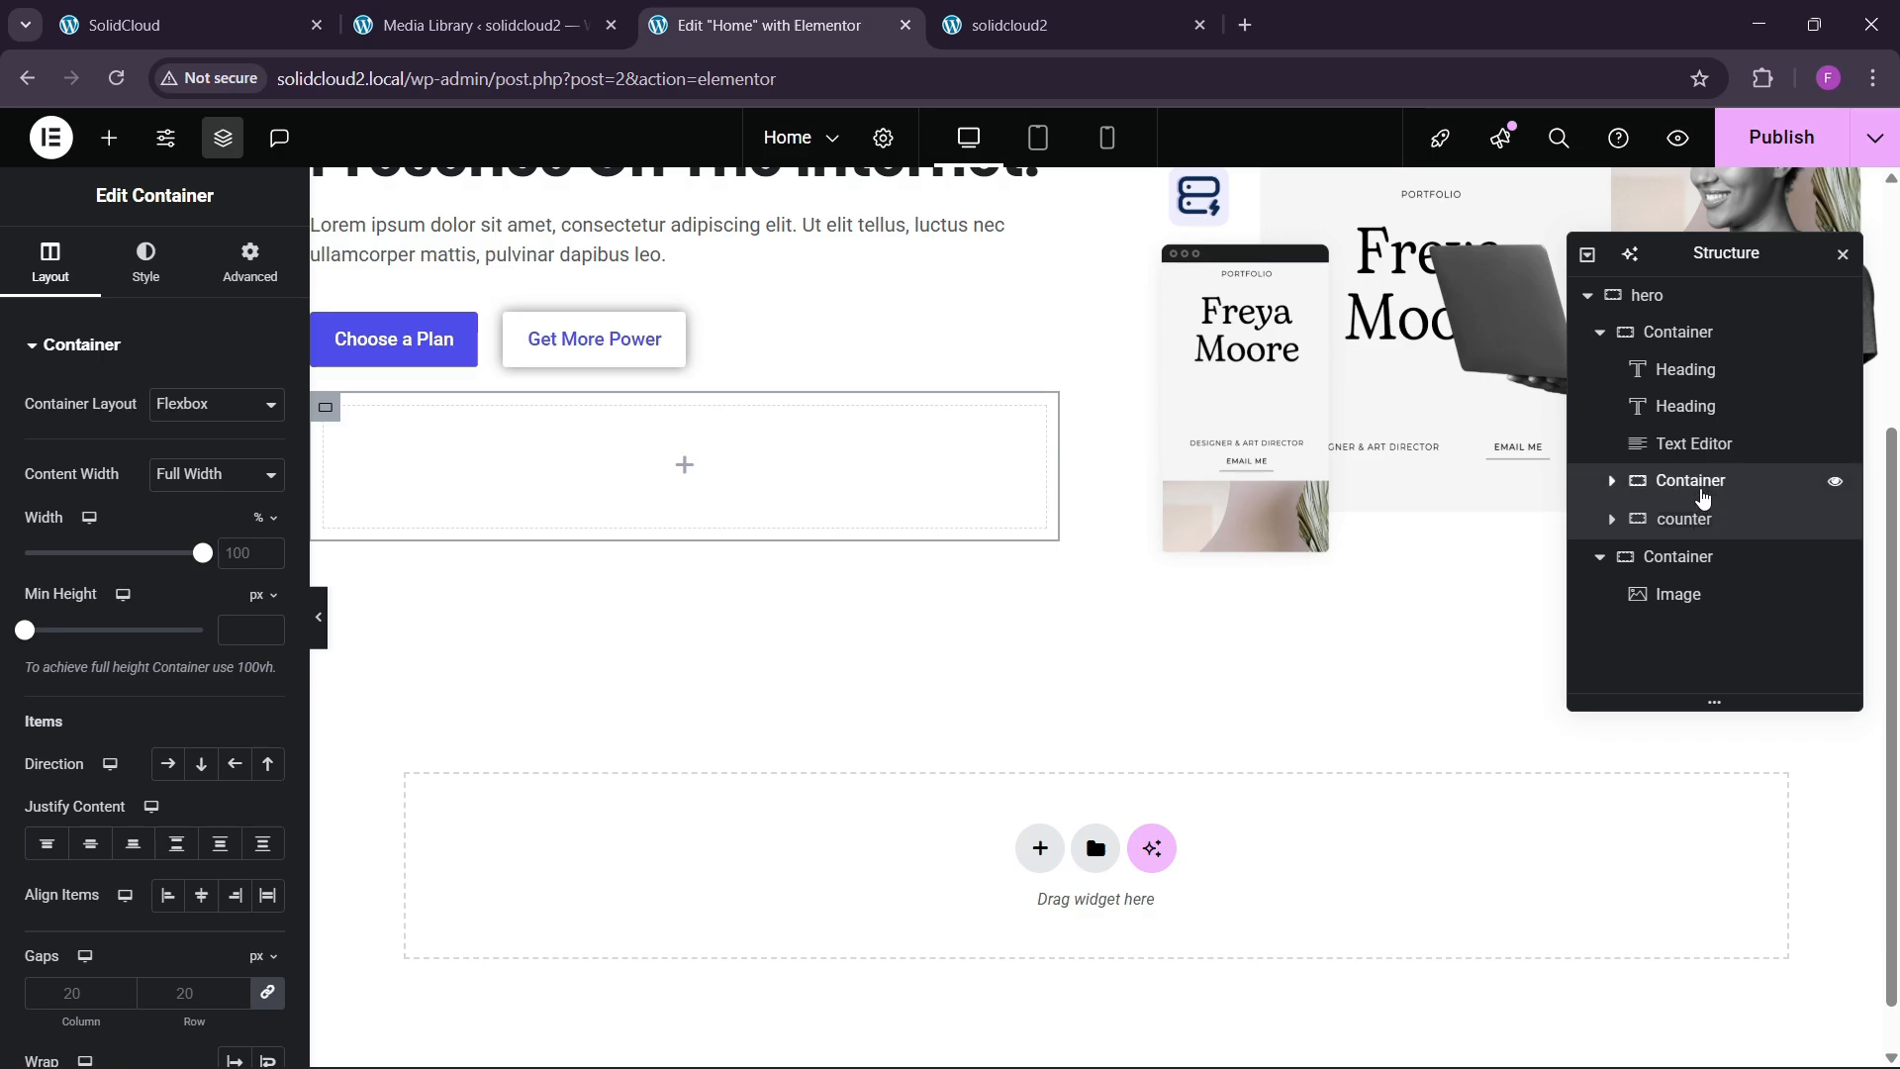
Rename the hero containers 'btn box', 'left' and 'image box'.
{"action": "double_click", "coordinate": [1702, 495]}
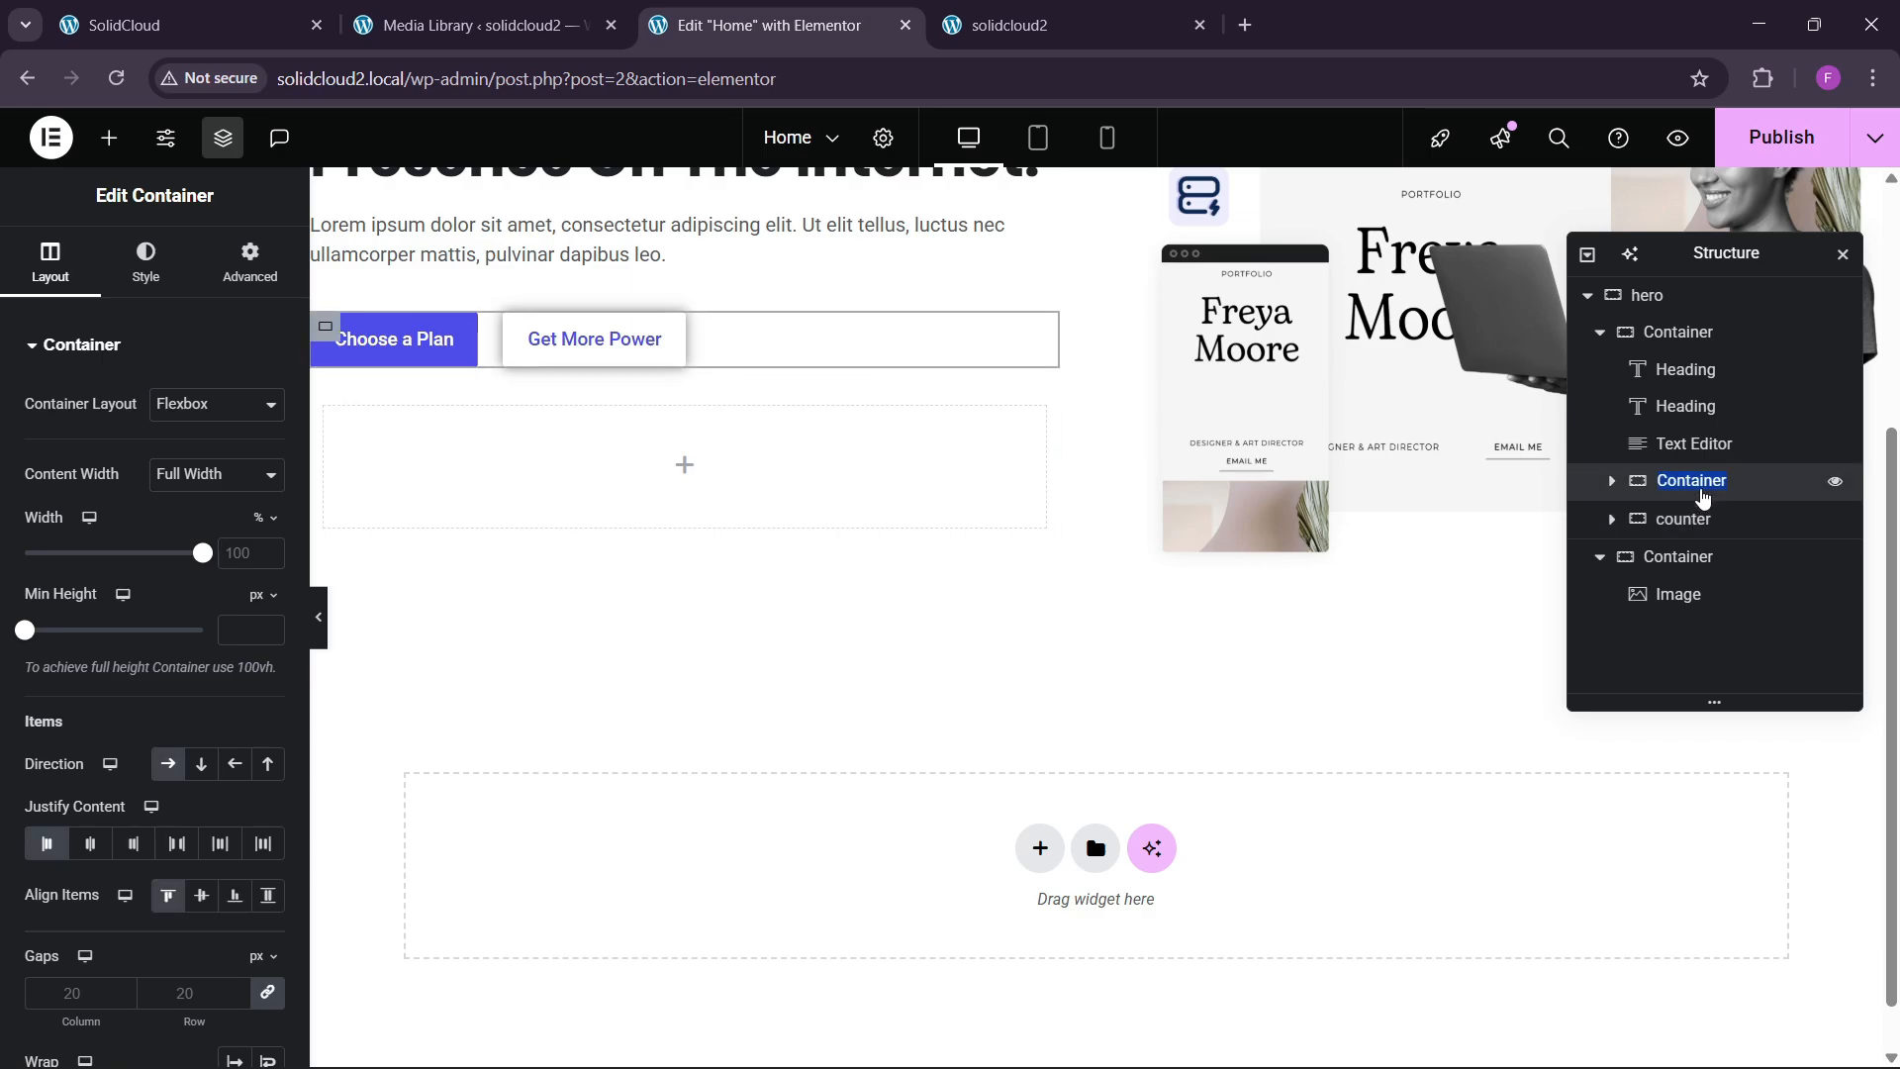
{"action": "type", "text": "btn box"}
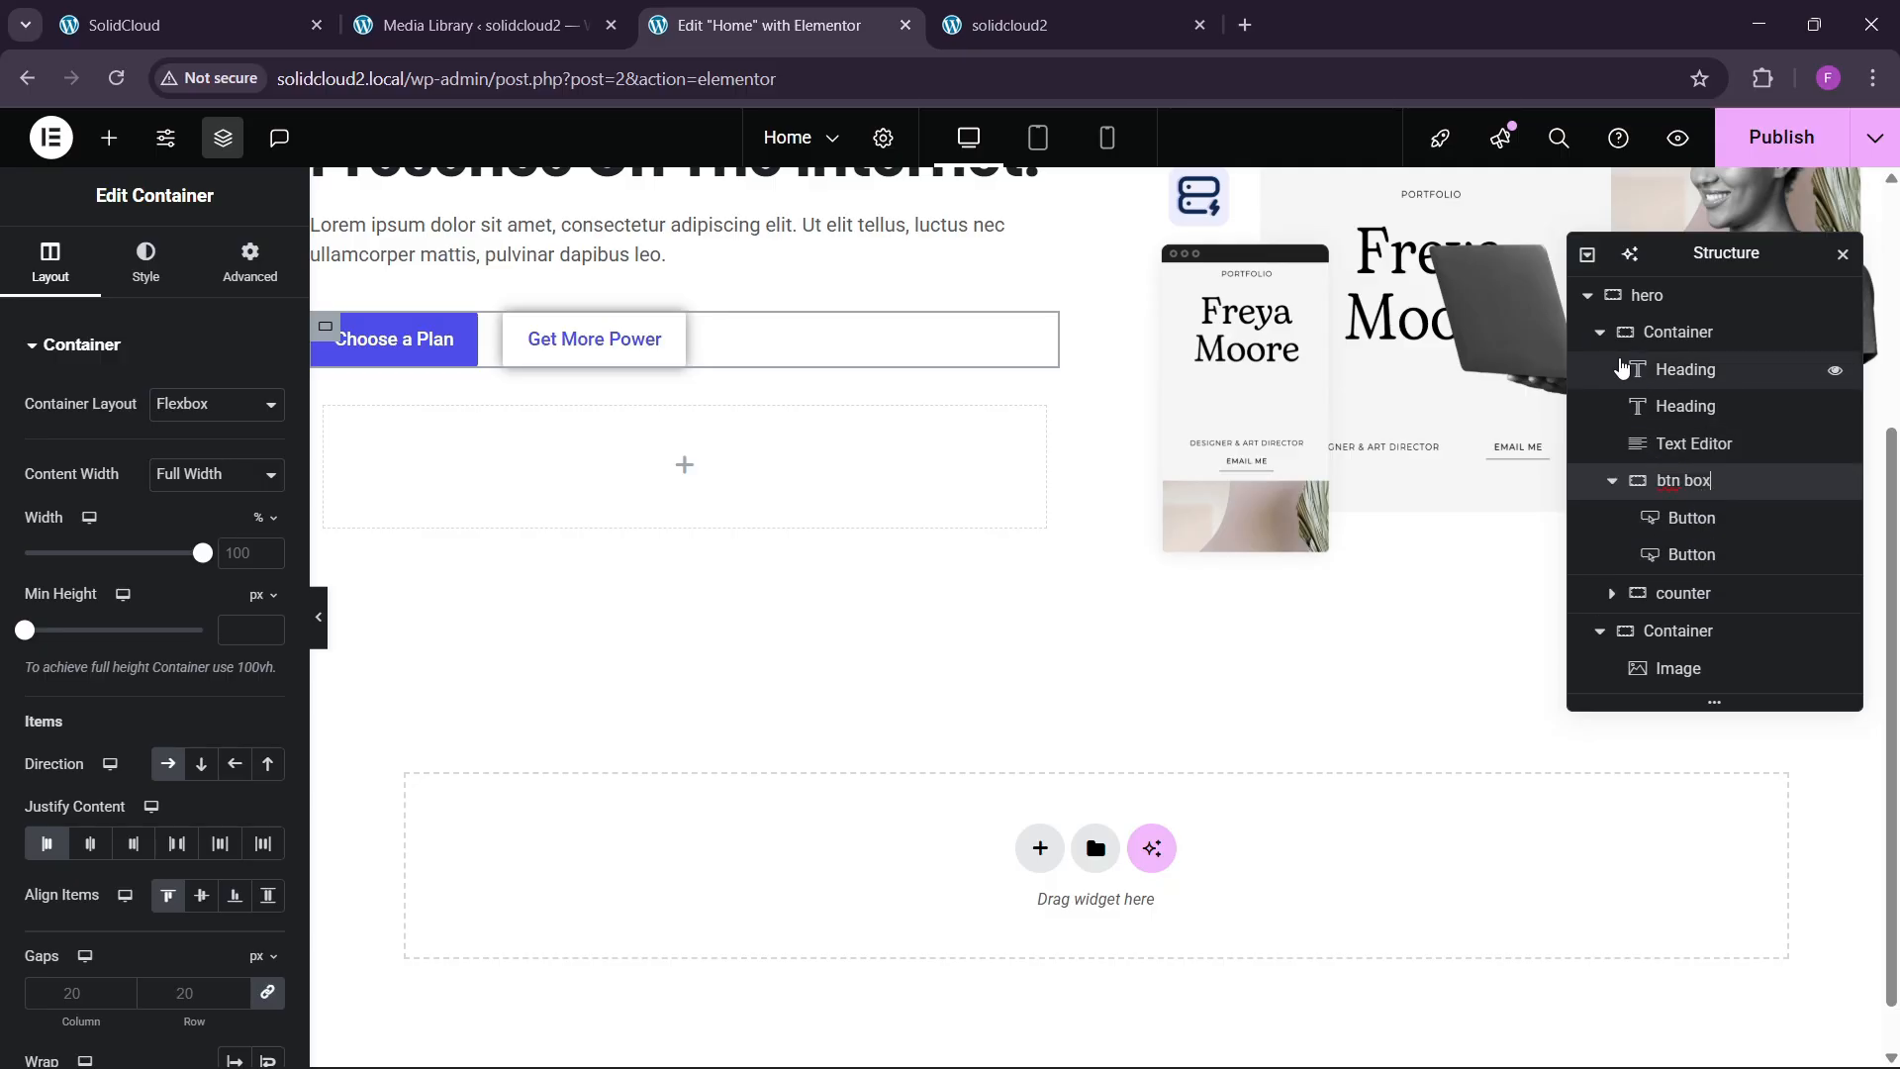
{"action": "left_click", "coordinate": [1600, 333]}
{"action": "double_click", "coordinate": [1669, 344]}
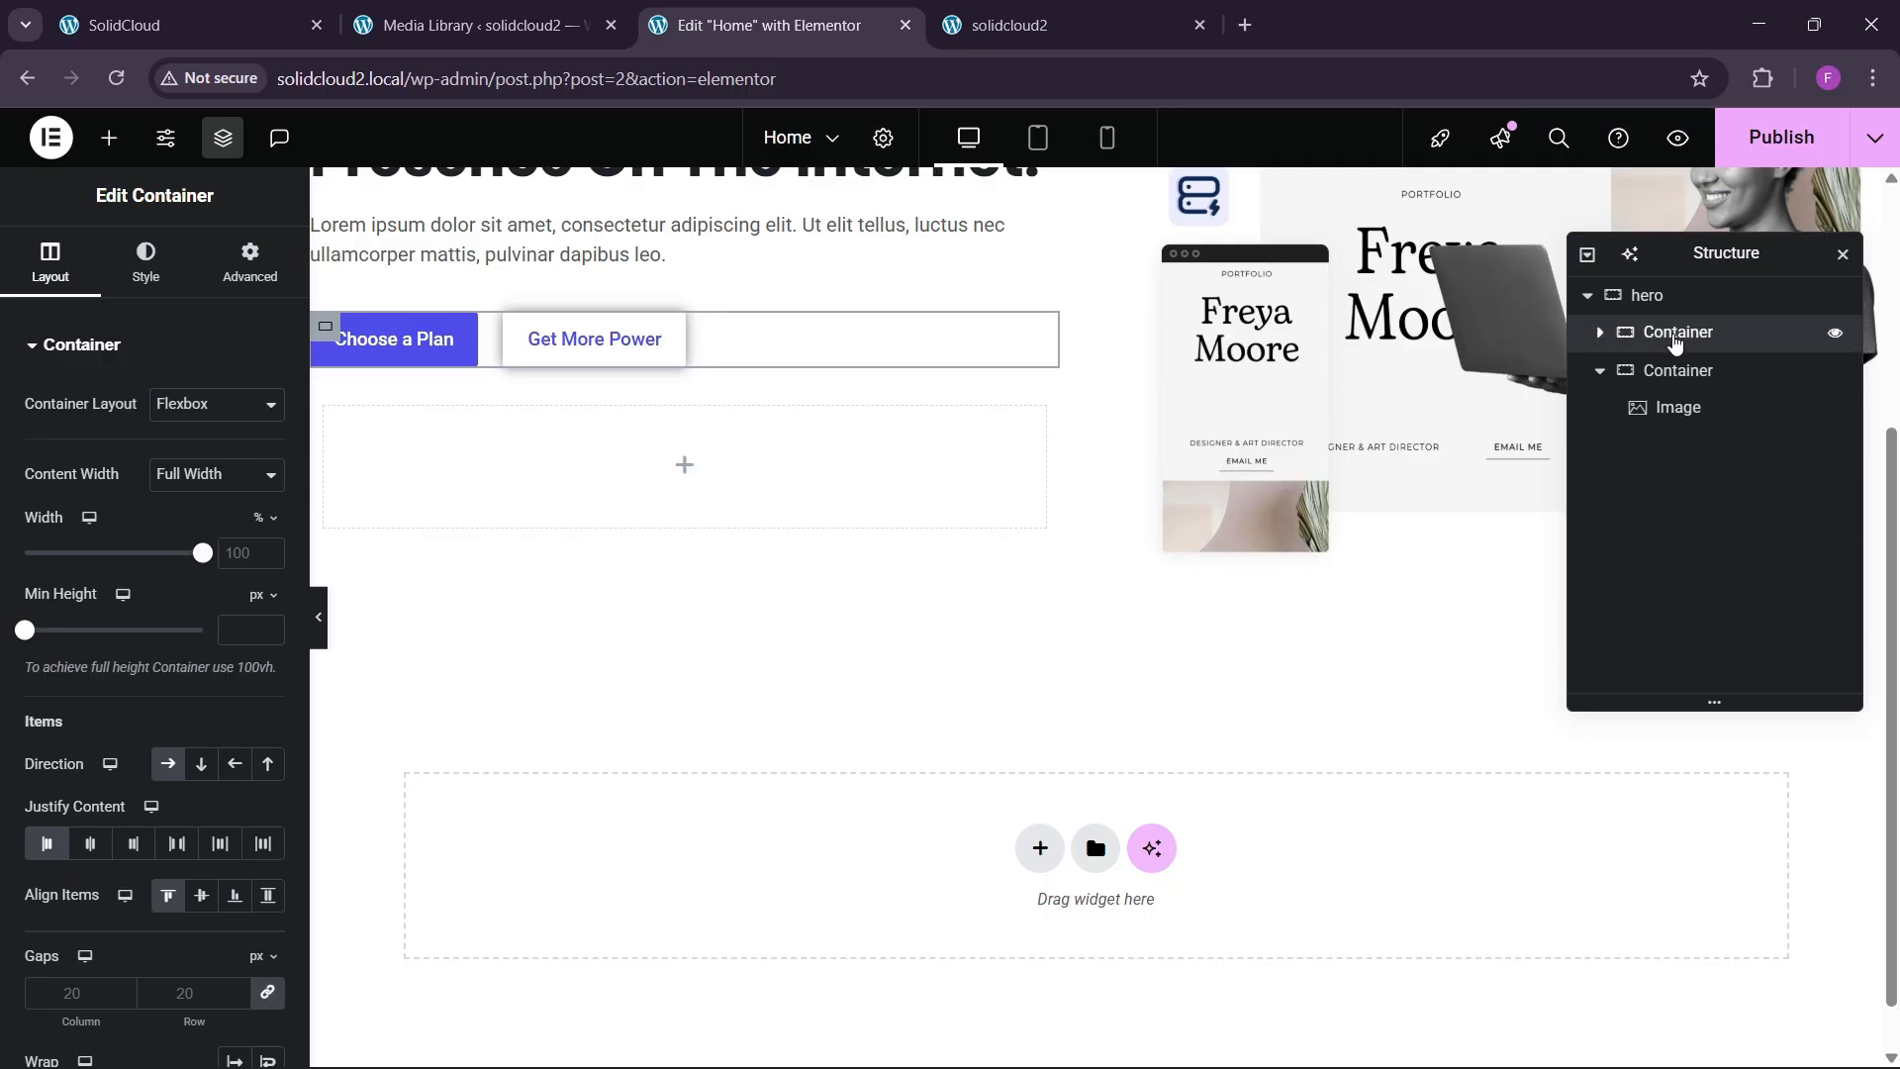
{"action": "type", "text": "left"}
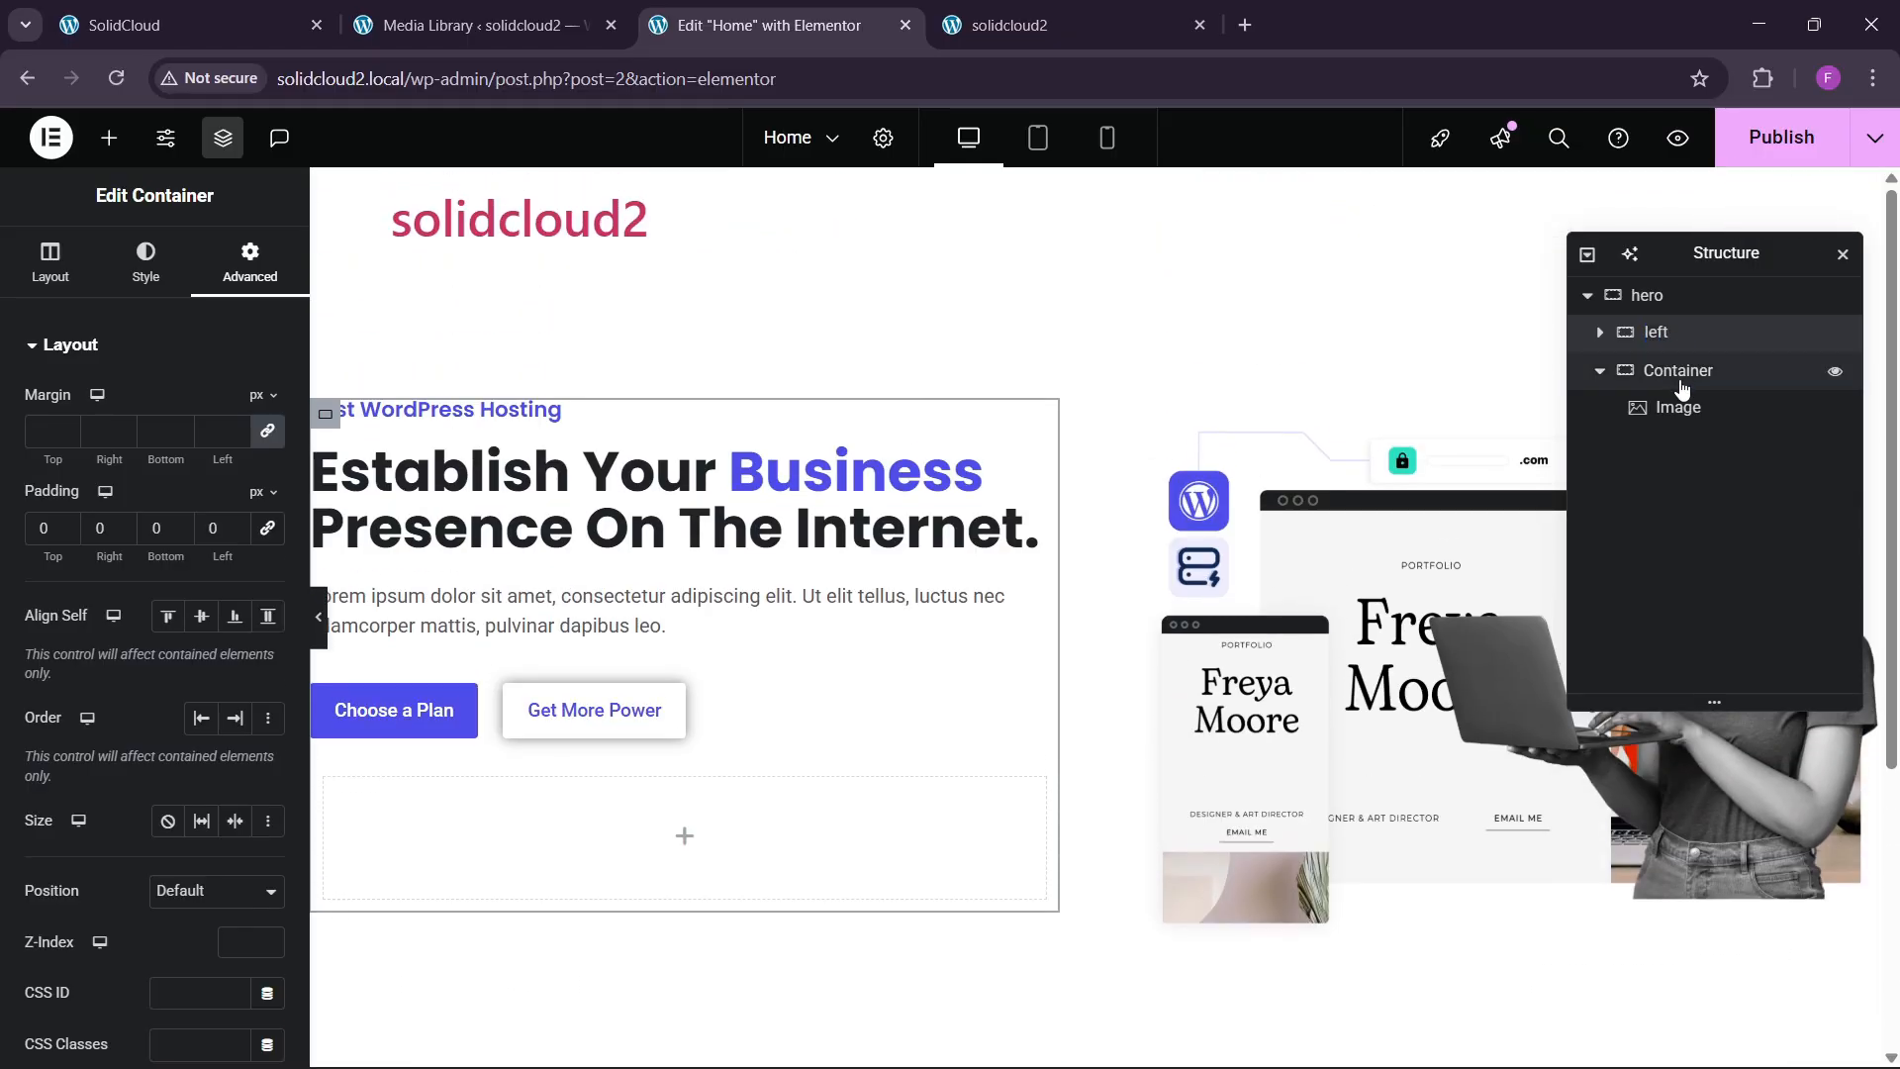
{"action": "double_click", "coordinate": [1680, 375]}
{"action": "type", "text": "image box"}
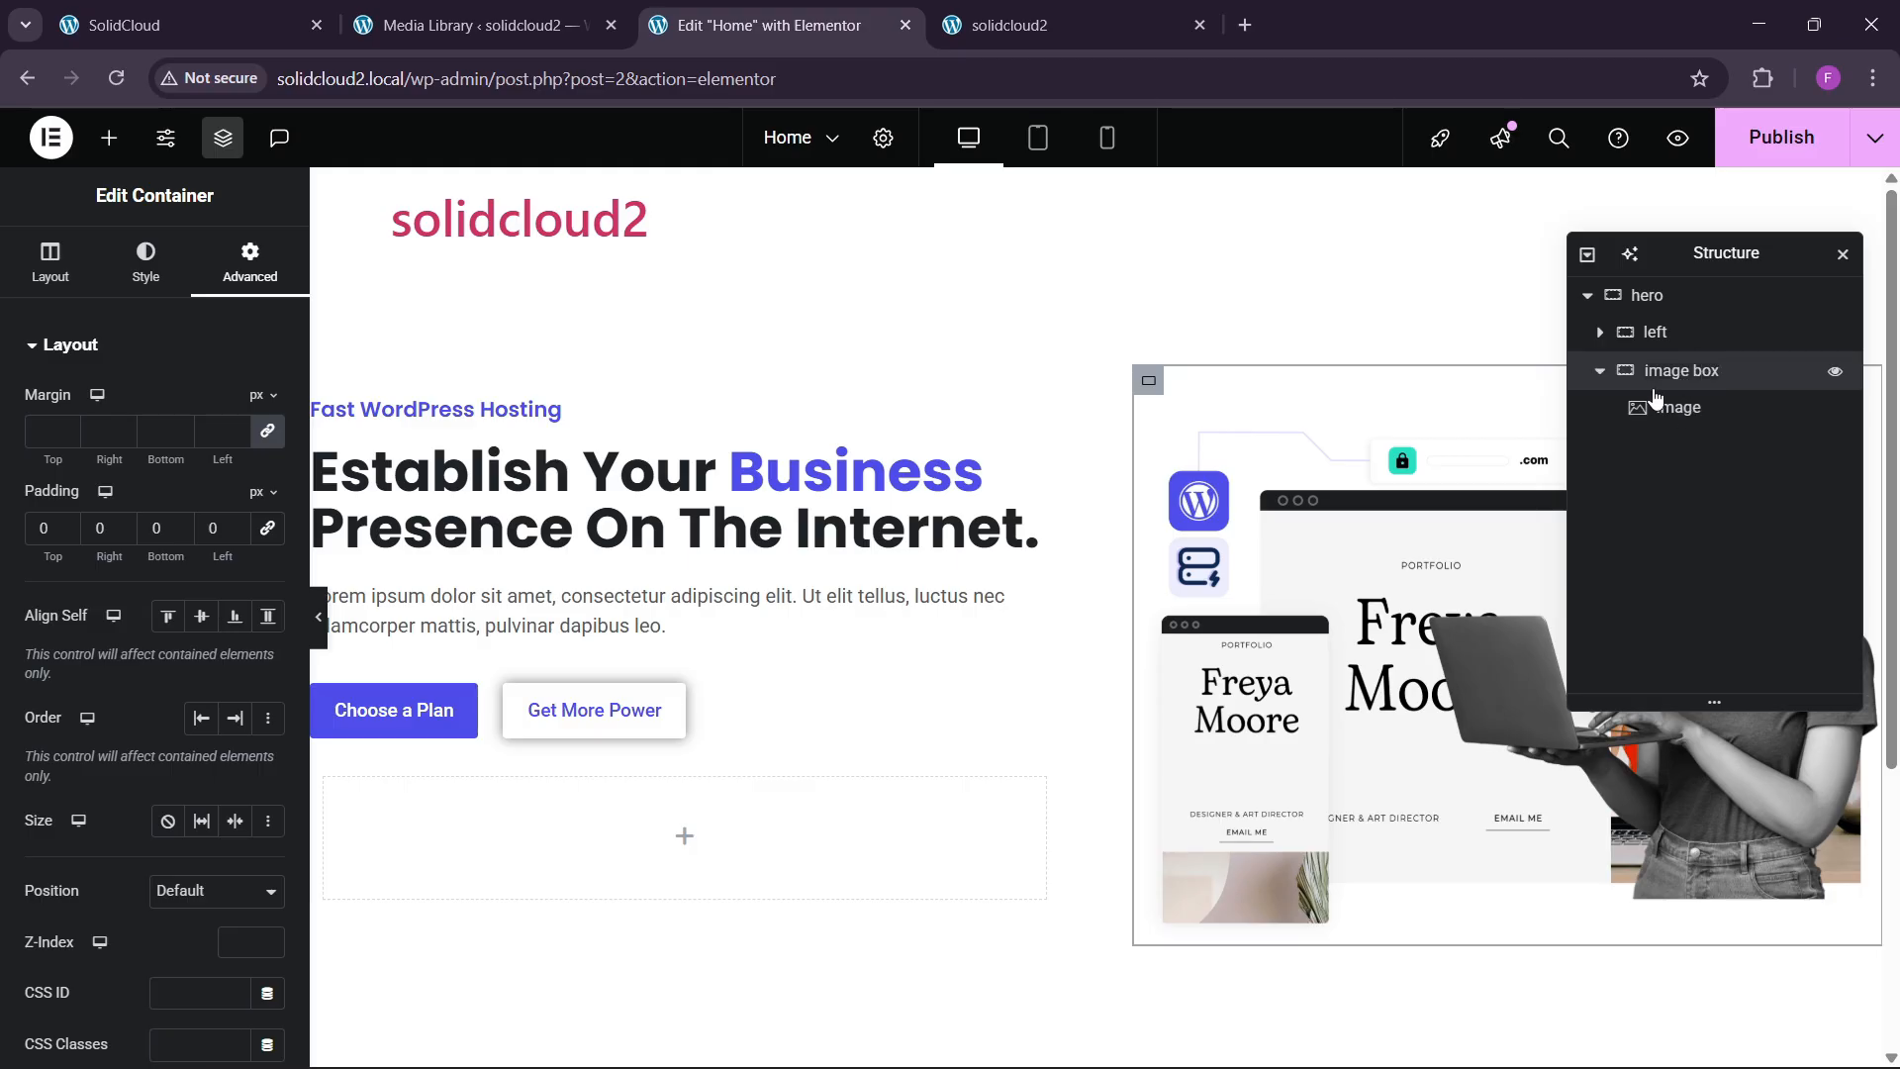
Select the empty counter container in the left column and bring up the widget list.
{"action": "left_click", "coordinate": [1599, 370]}
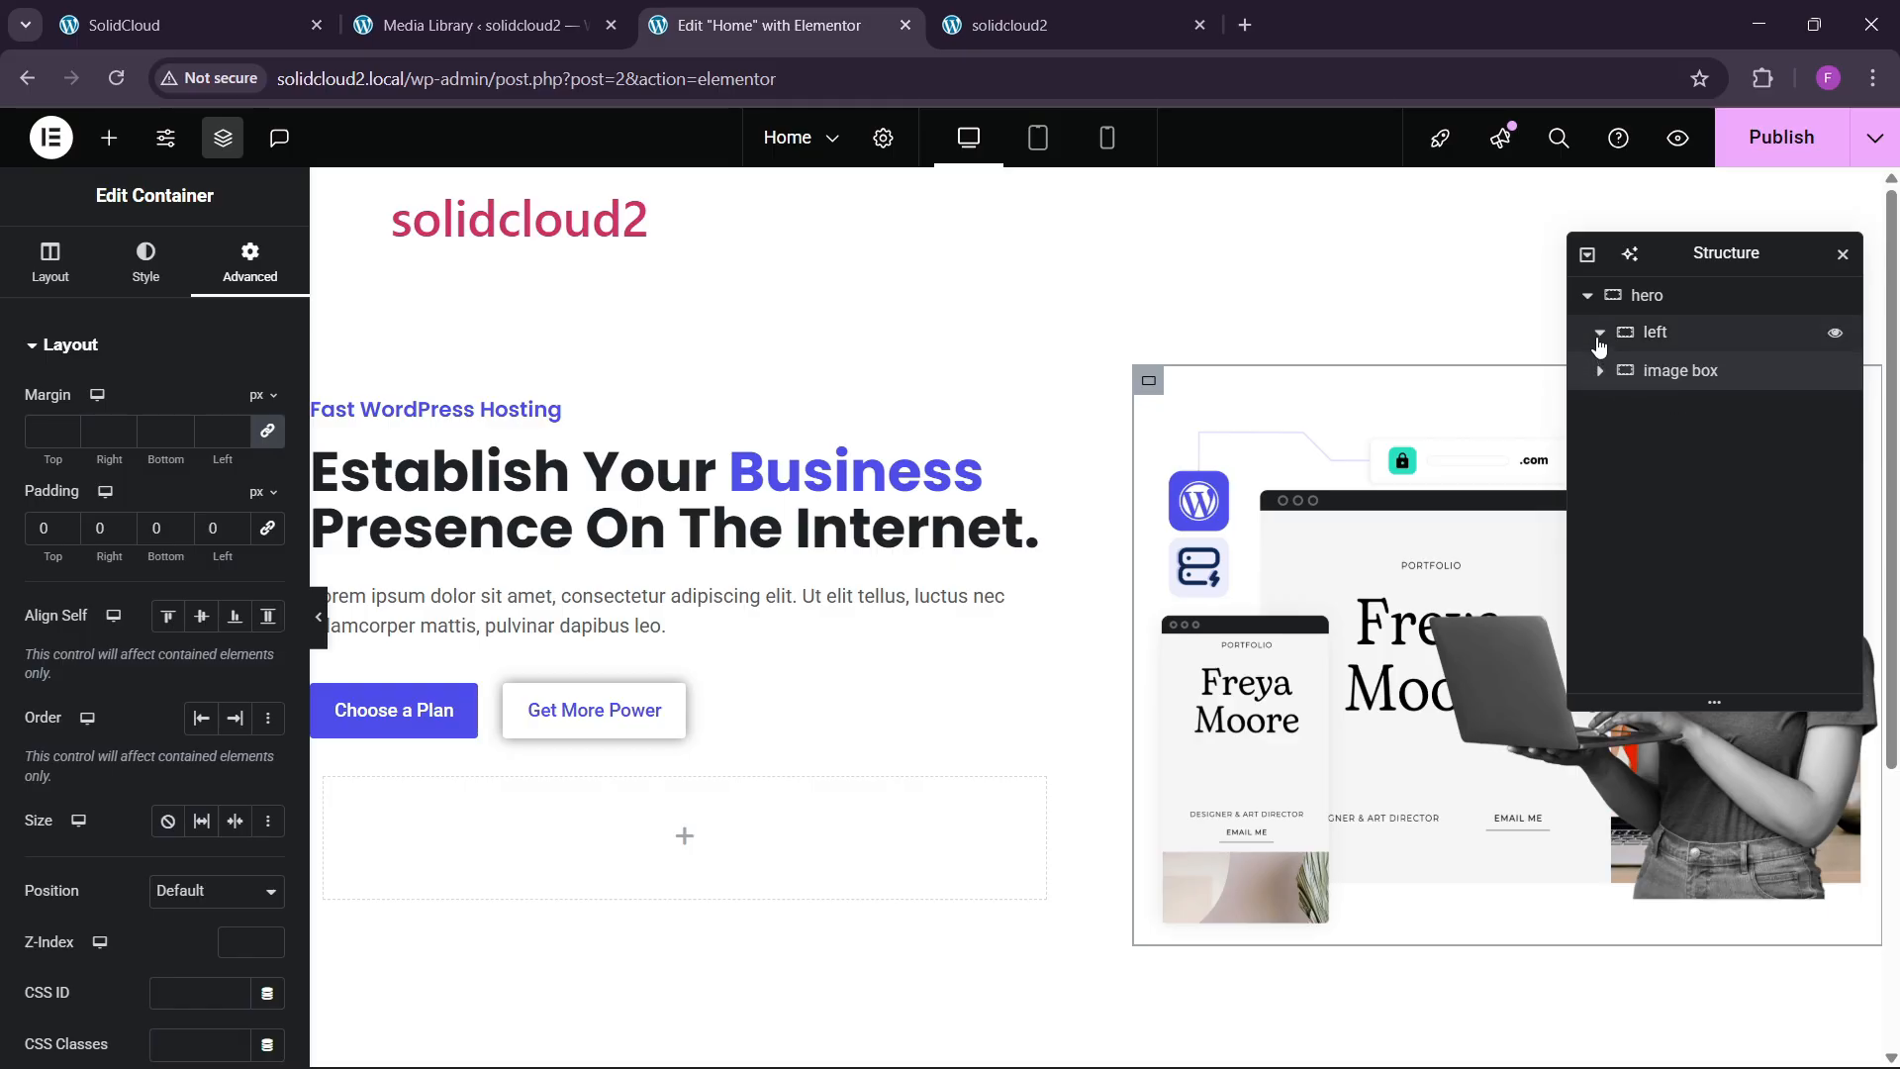
{"action": "left_click", "coordinate": [1599, 332]}
{"action": "left_click", "coordinate": [1676, 331]}
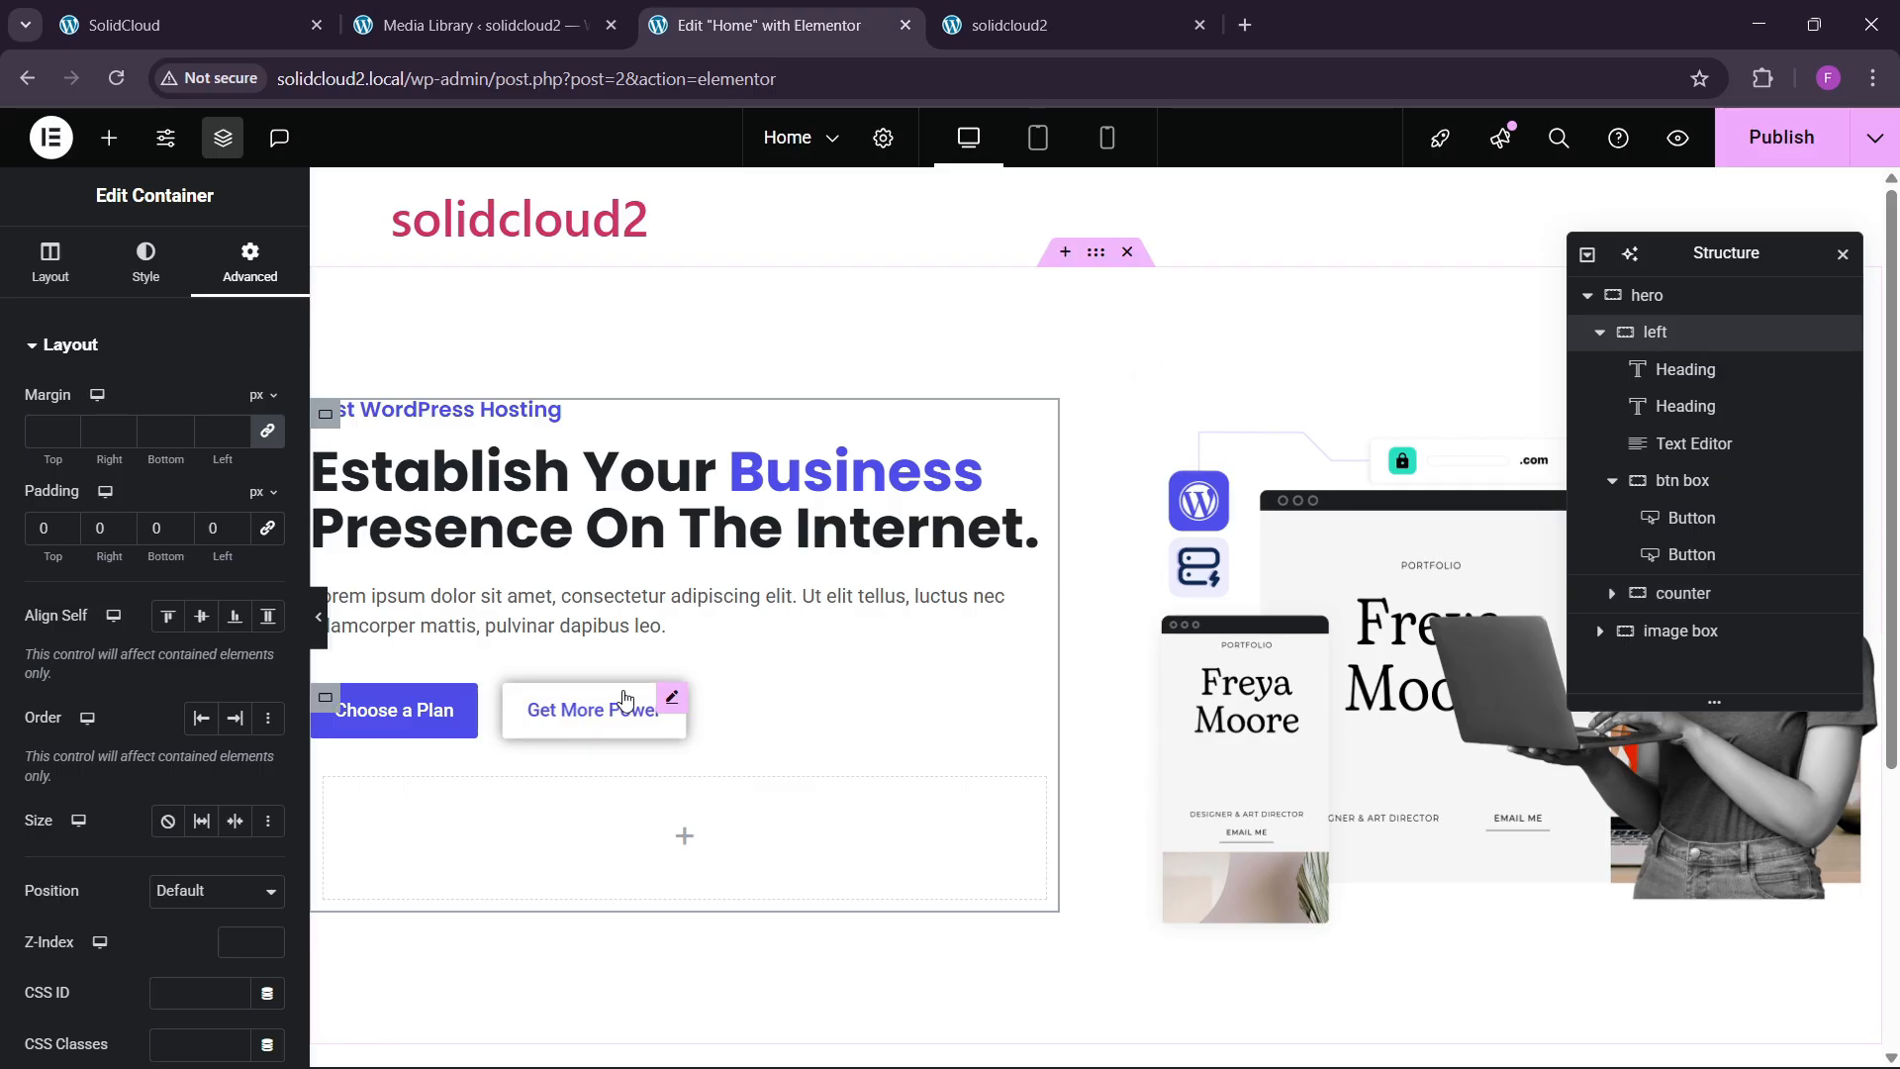
{"action": "scroll", "coordinate": [521, 792], "scroll_direction": "down", "scroll_amount": 3}
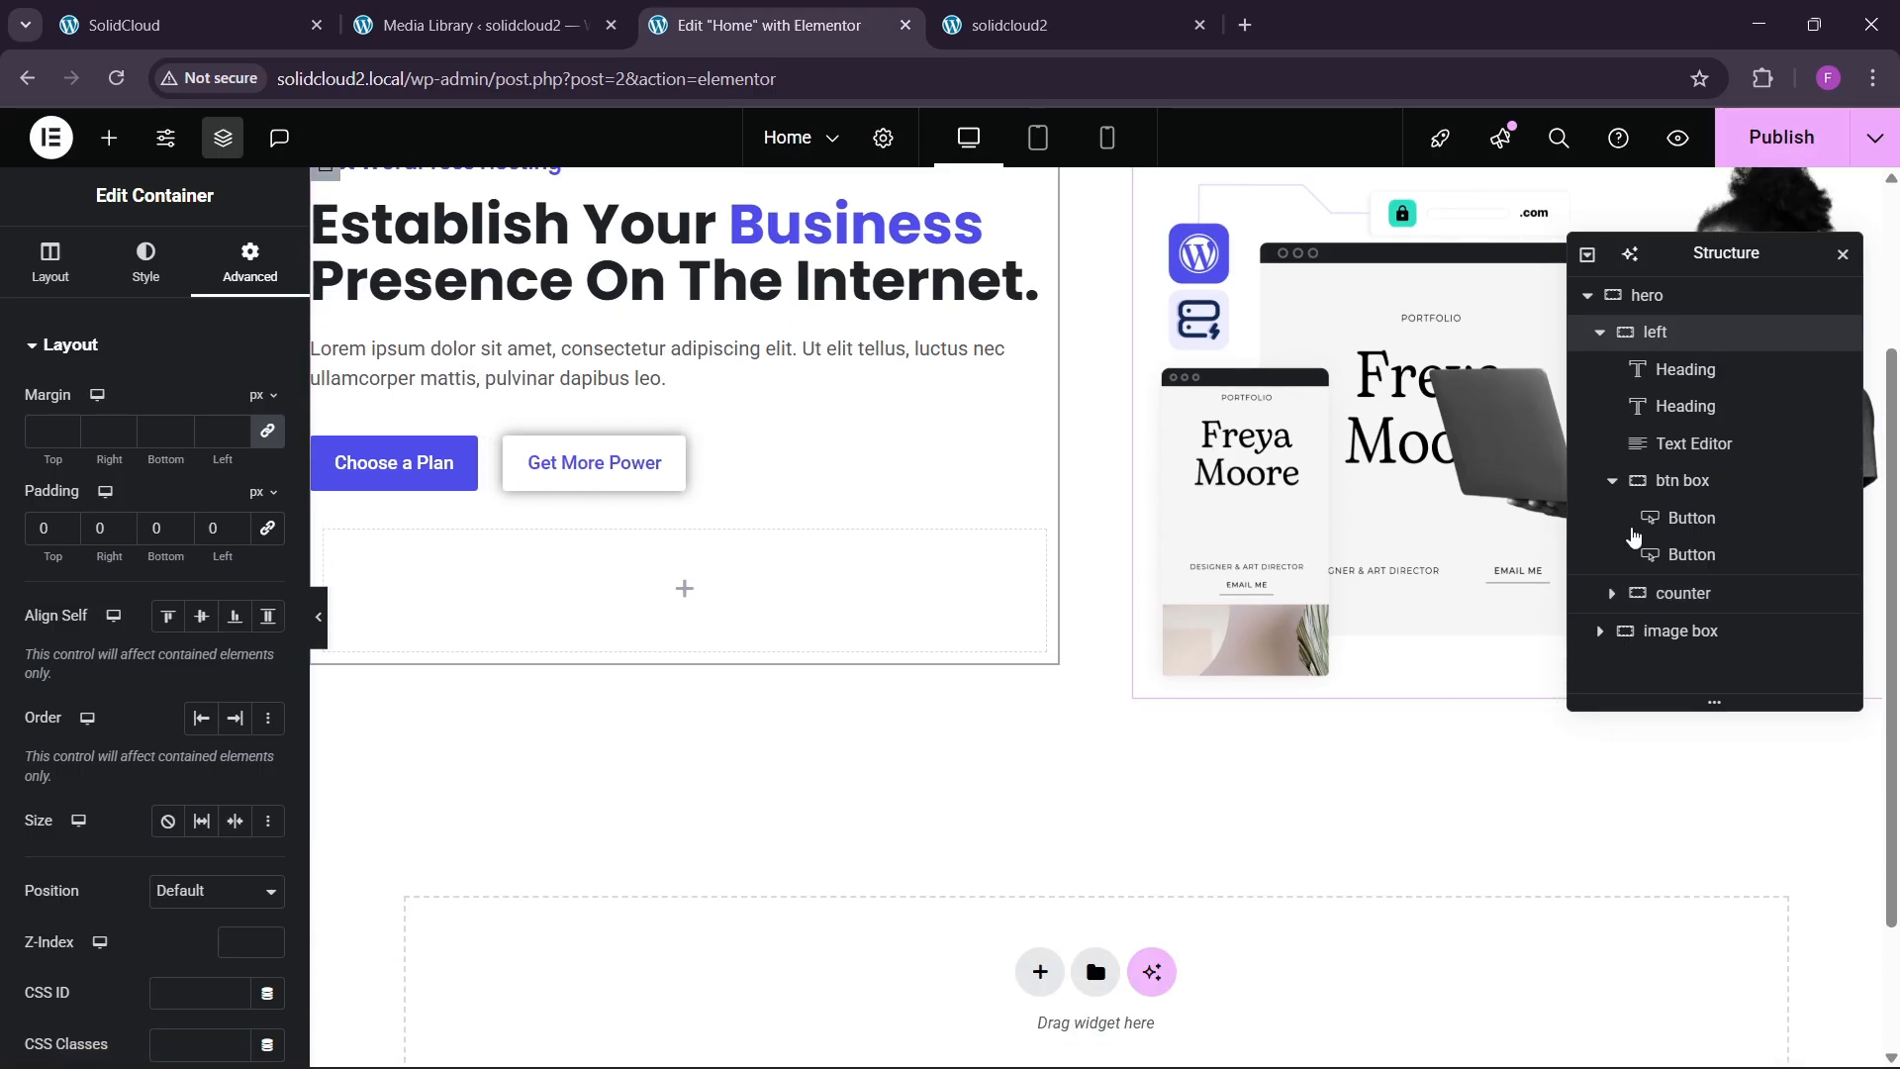
{"action": "left_click", "coordinate": [1682, 593]}
{"action": "left_click", "coordinate": [249, 262]}
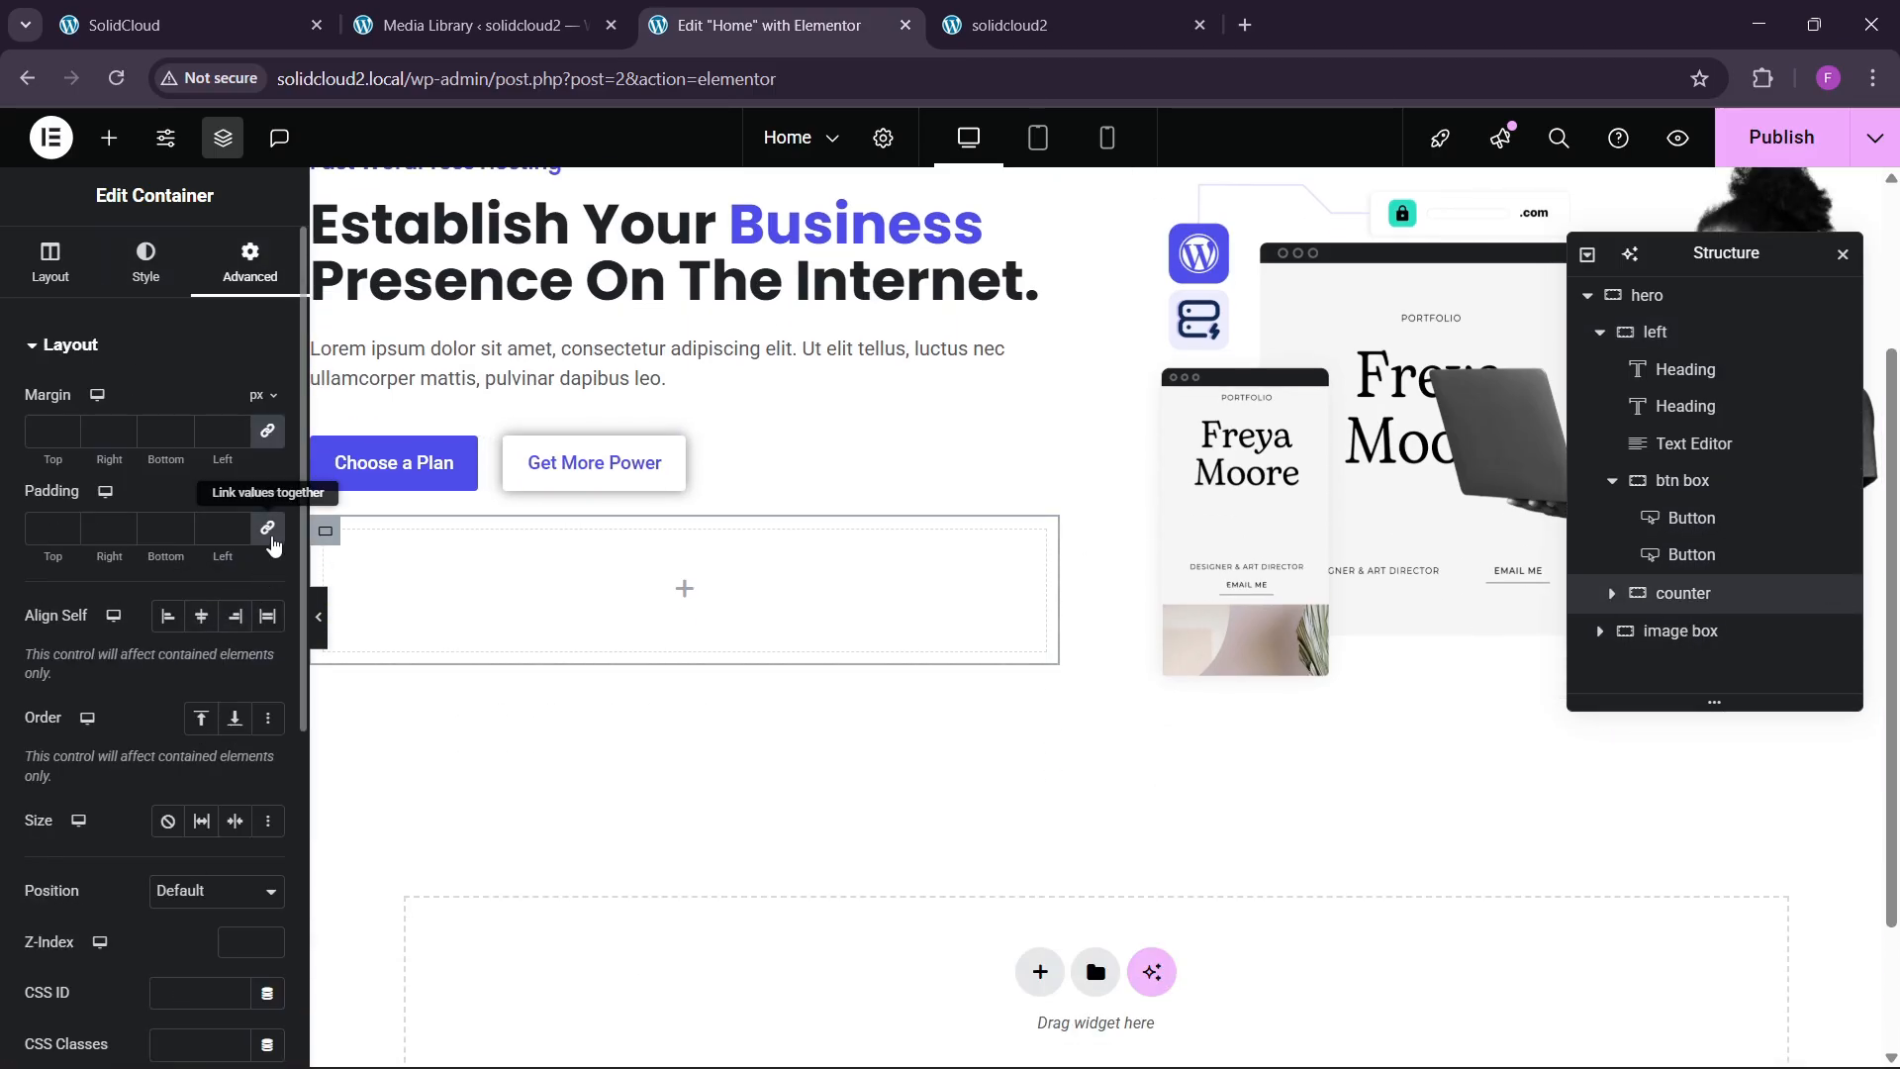
{"action": "left_click", "coordinate": [109, 138]}
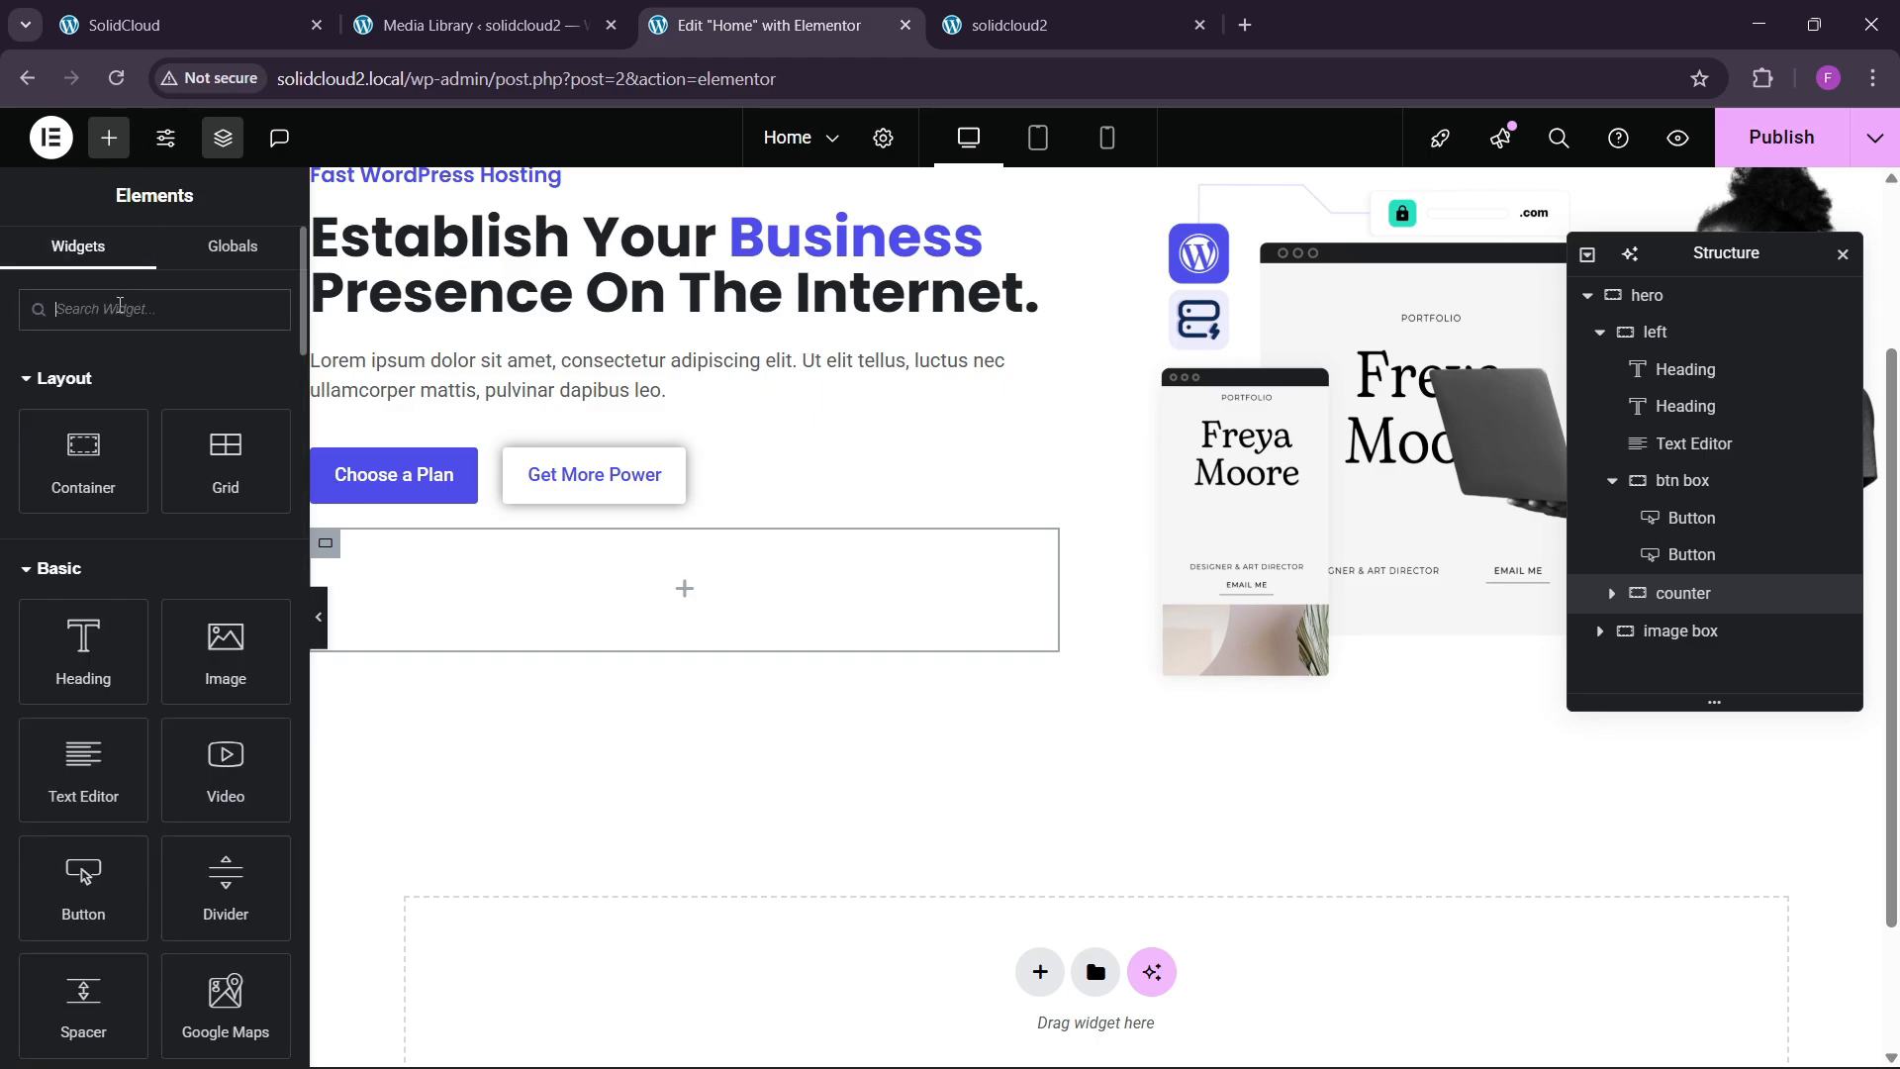
Search for the Counter widget and drop it into the empty counter container.
{"action": "left_click", "coordinate": [120, 309]}
{"action": "type", "text": "counter"}
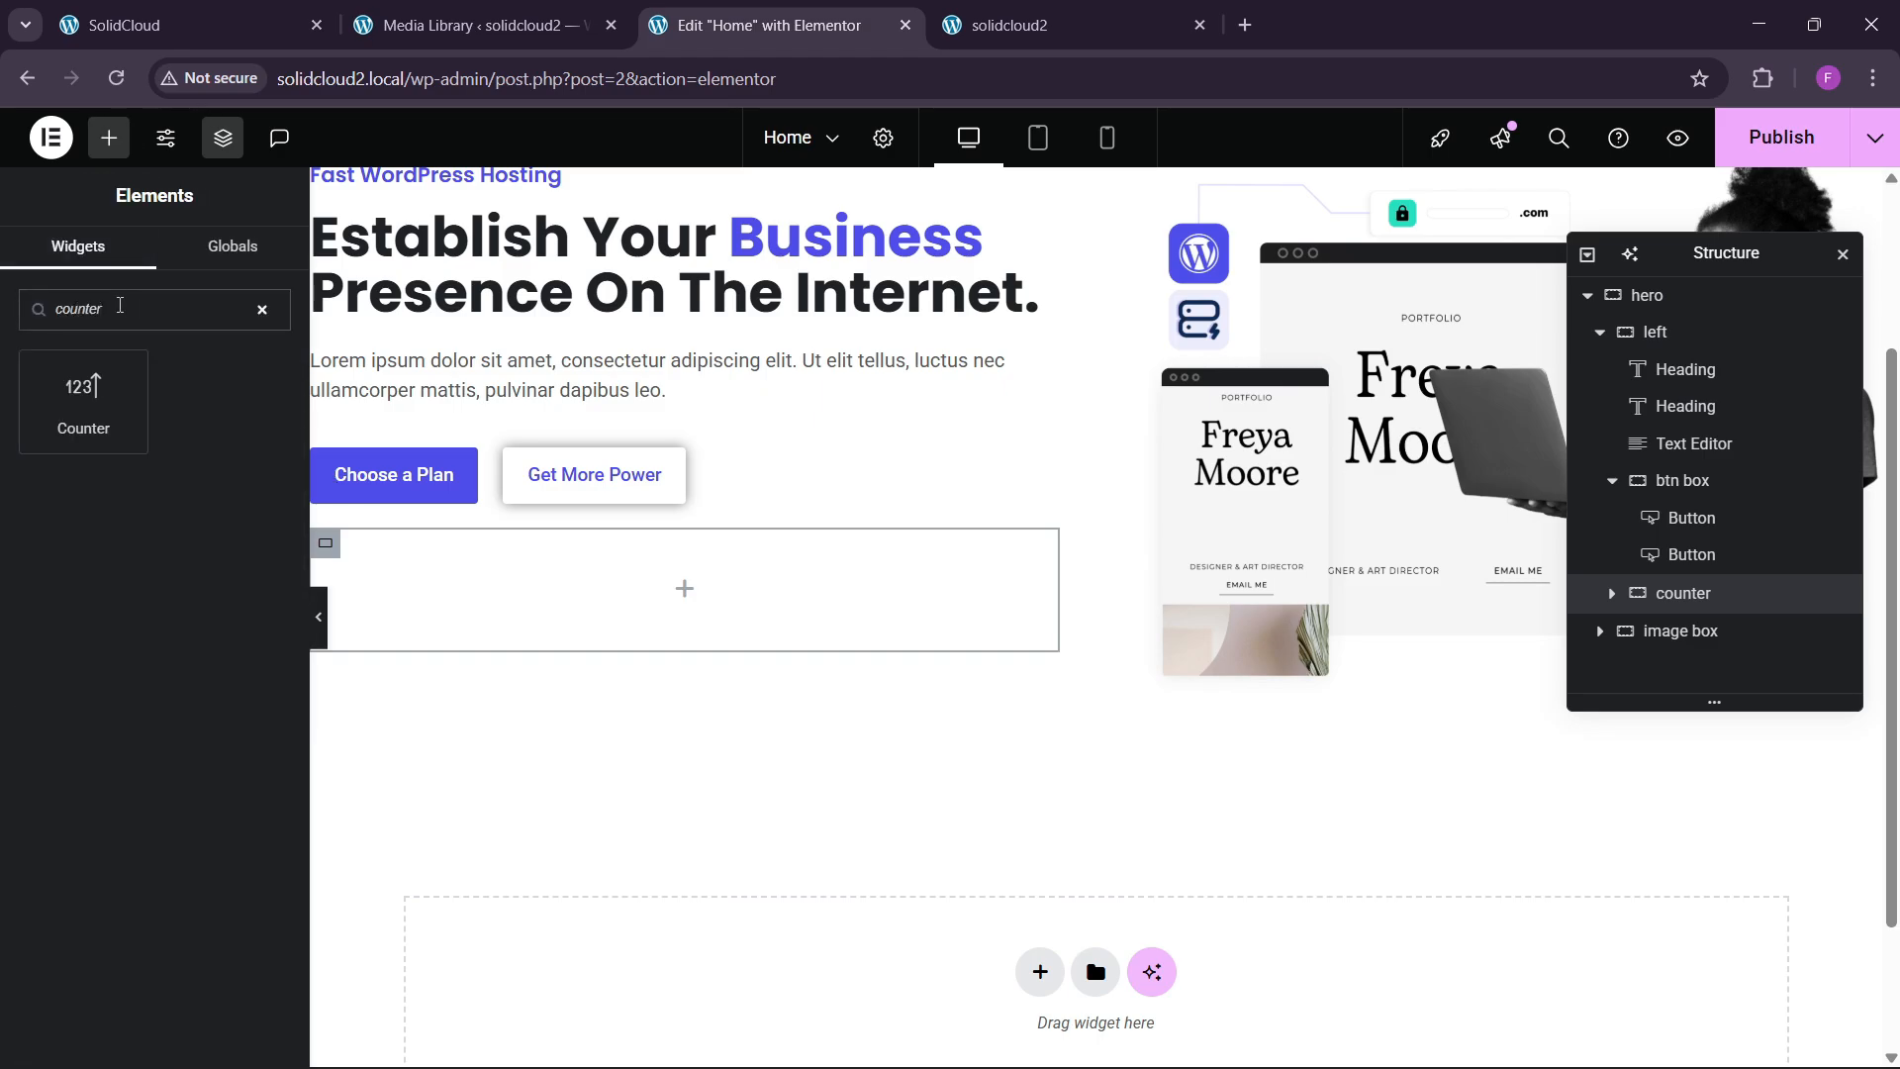
{"action": "left_click_drag", "start_coordinate": [83, 401], "coordinate": [503, 617]}
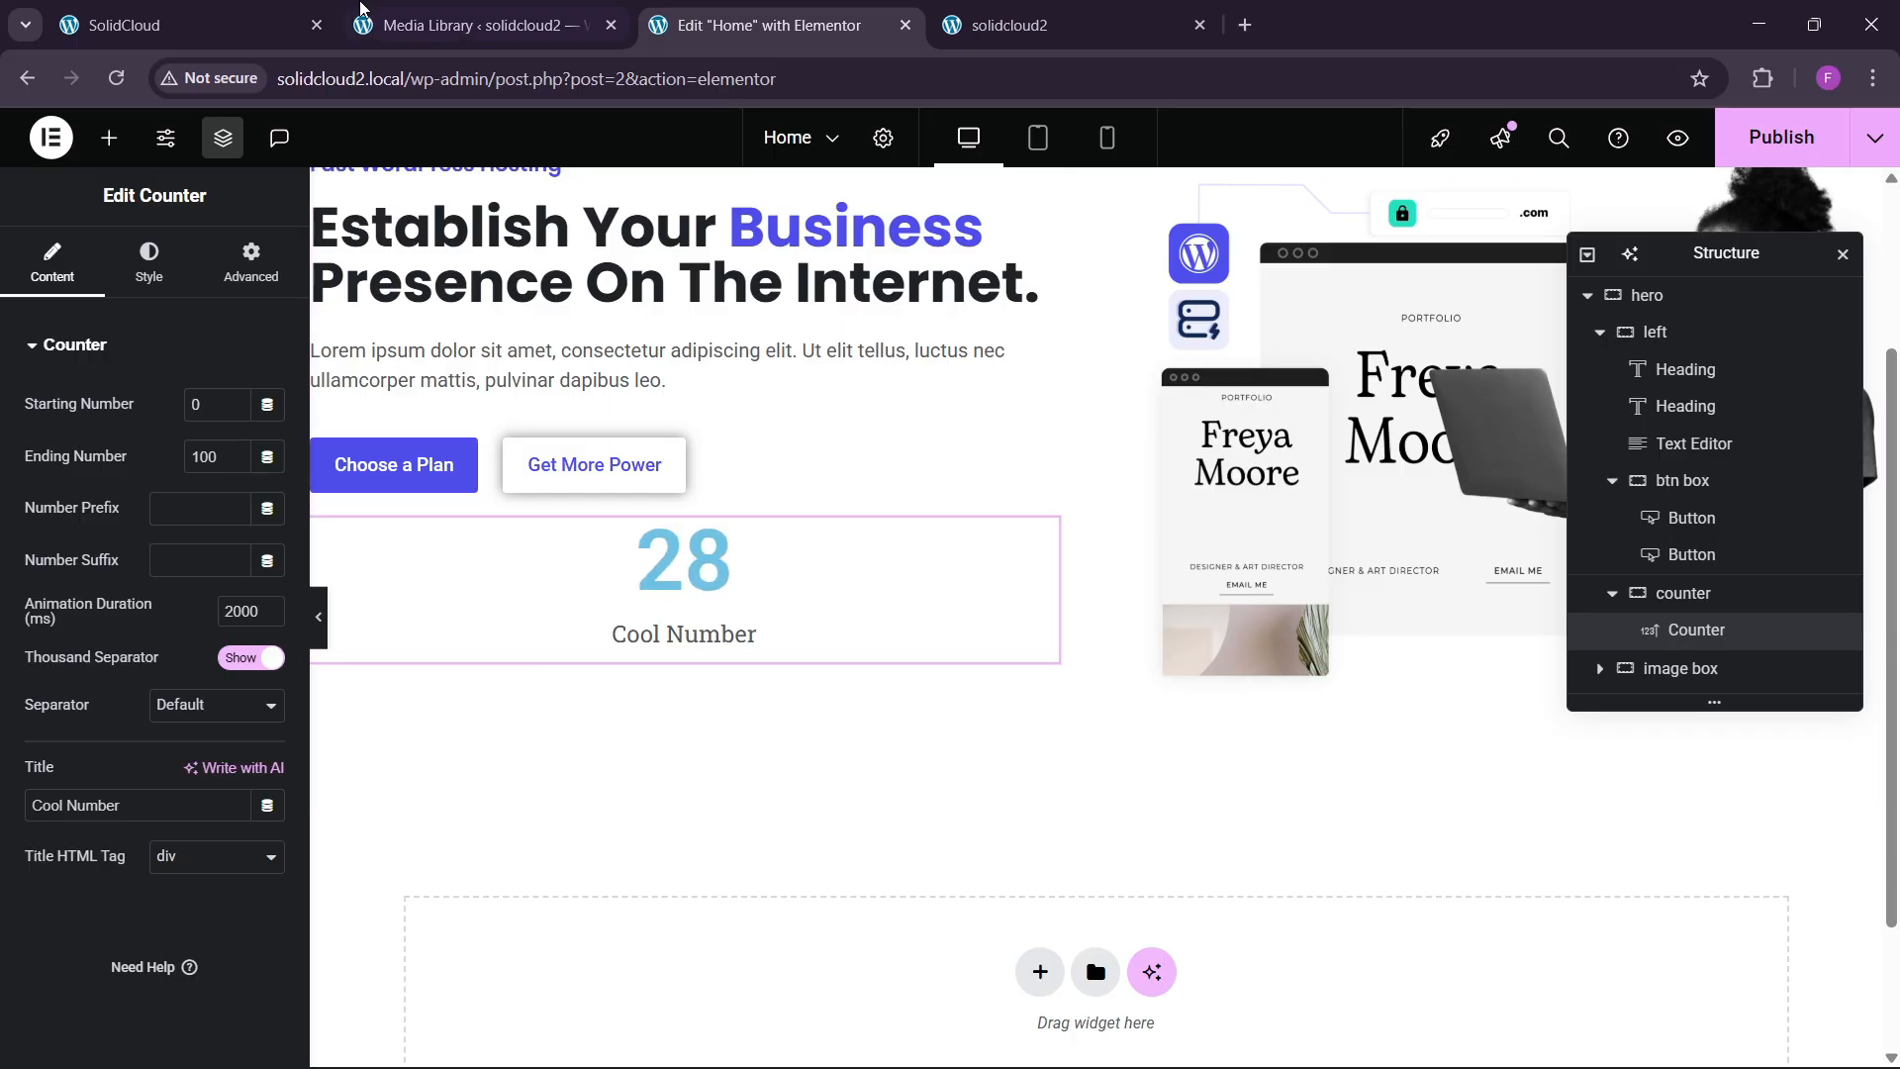
{"action": "left_click", "coordinate": [198, 25]}
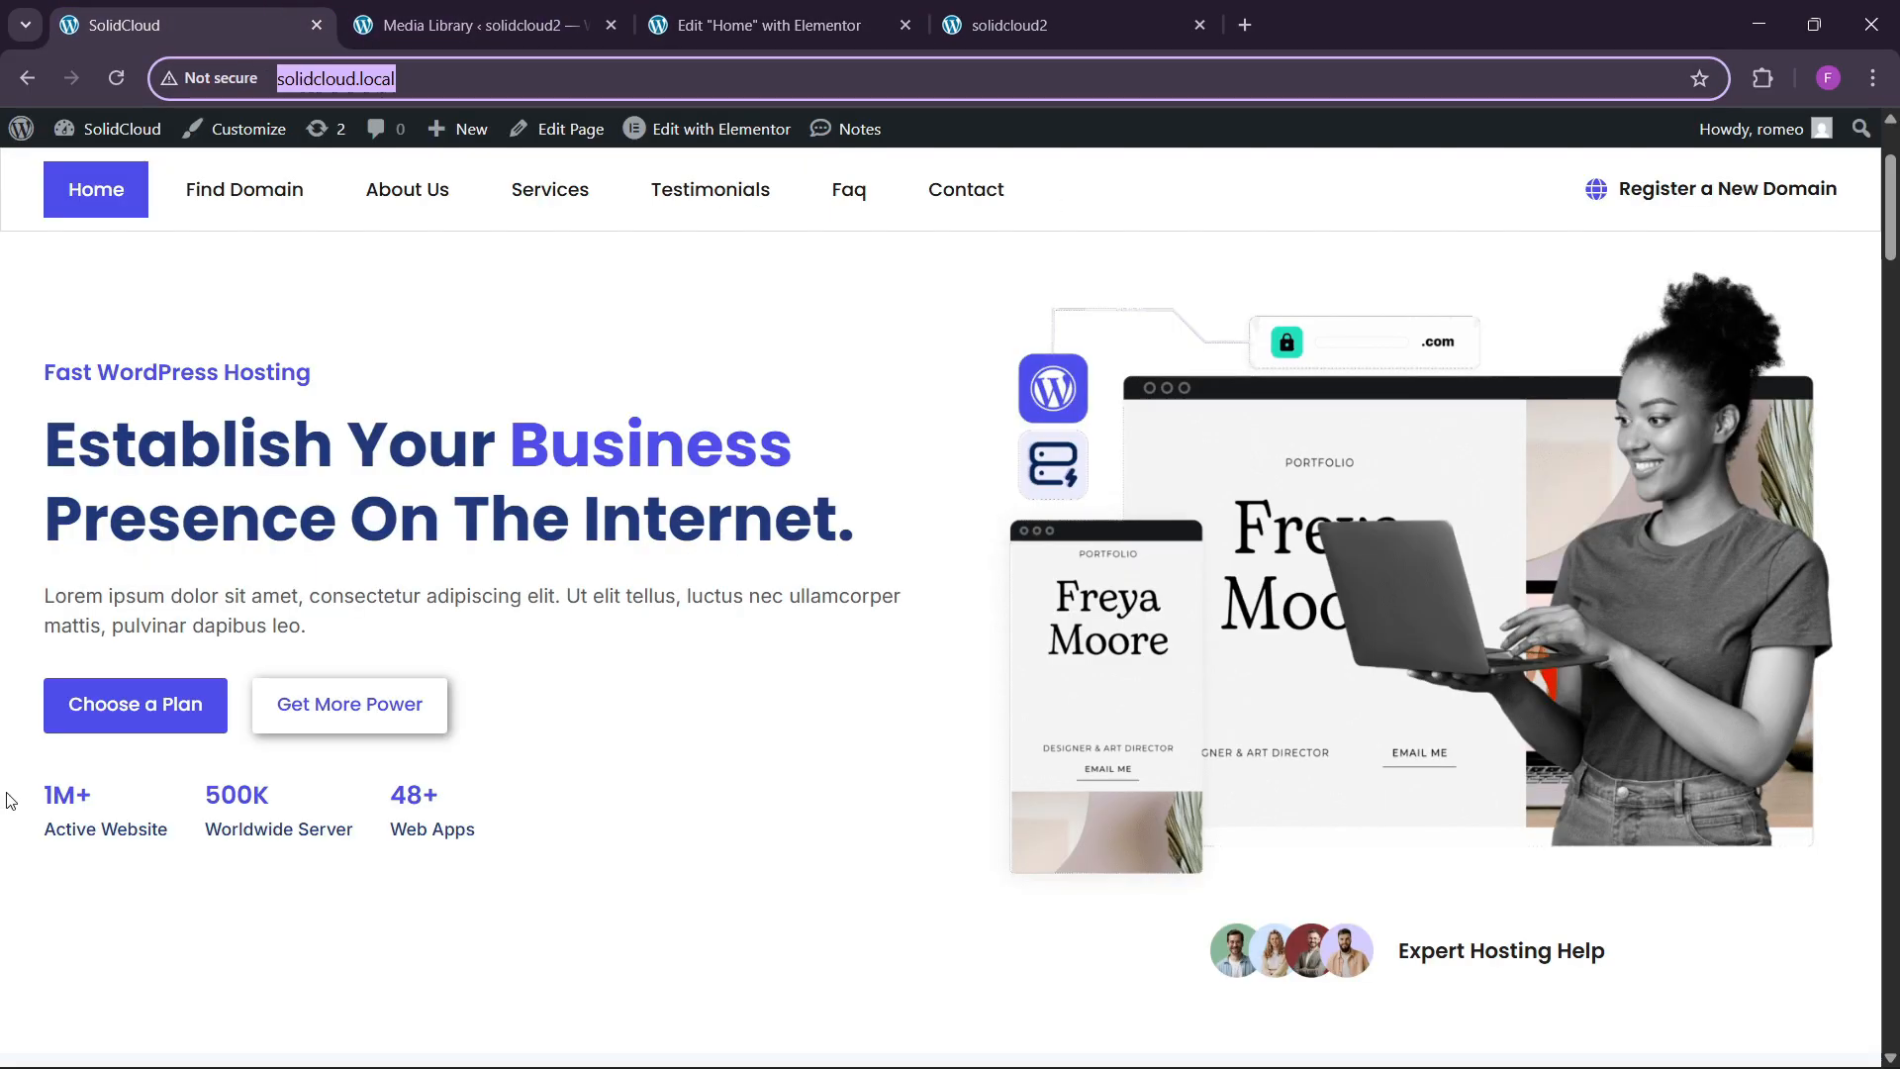
{"action": "left_click", "coordinate": [799, 28]}
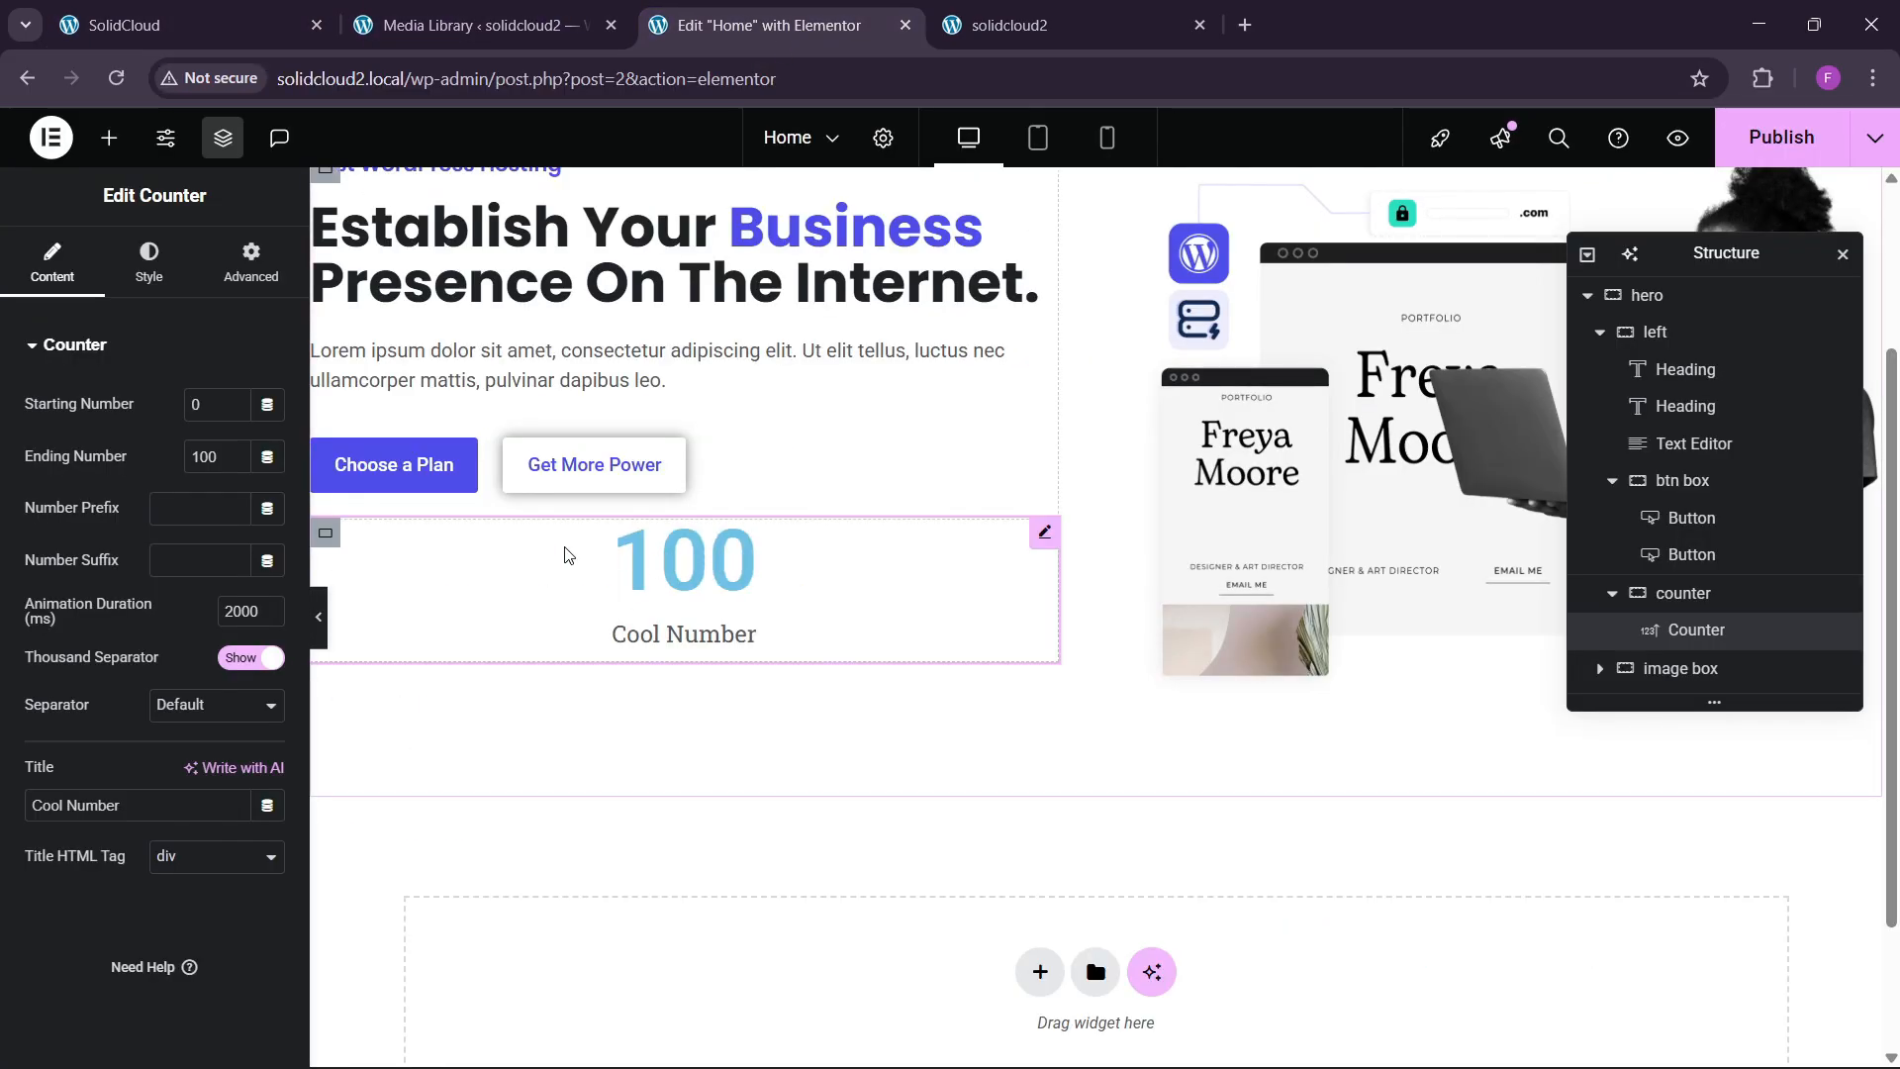
Set the counter to end at 1 with suffix M+, titled 'Active Websites', title aligned to start.
{"action": "type", "text": "1"}
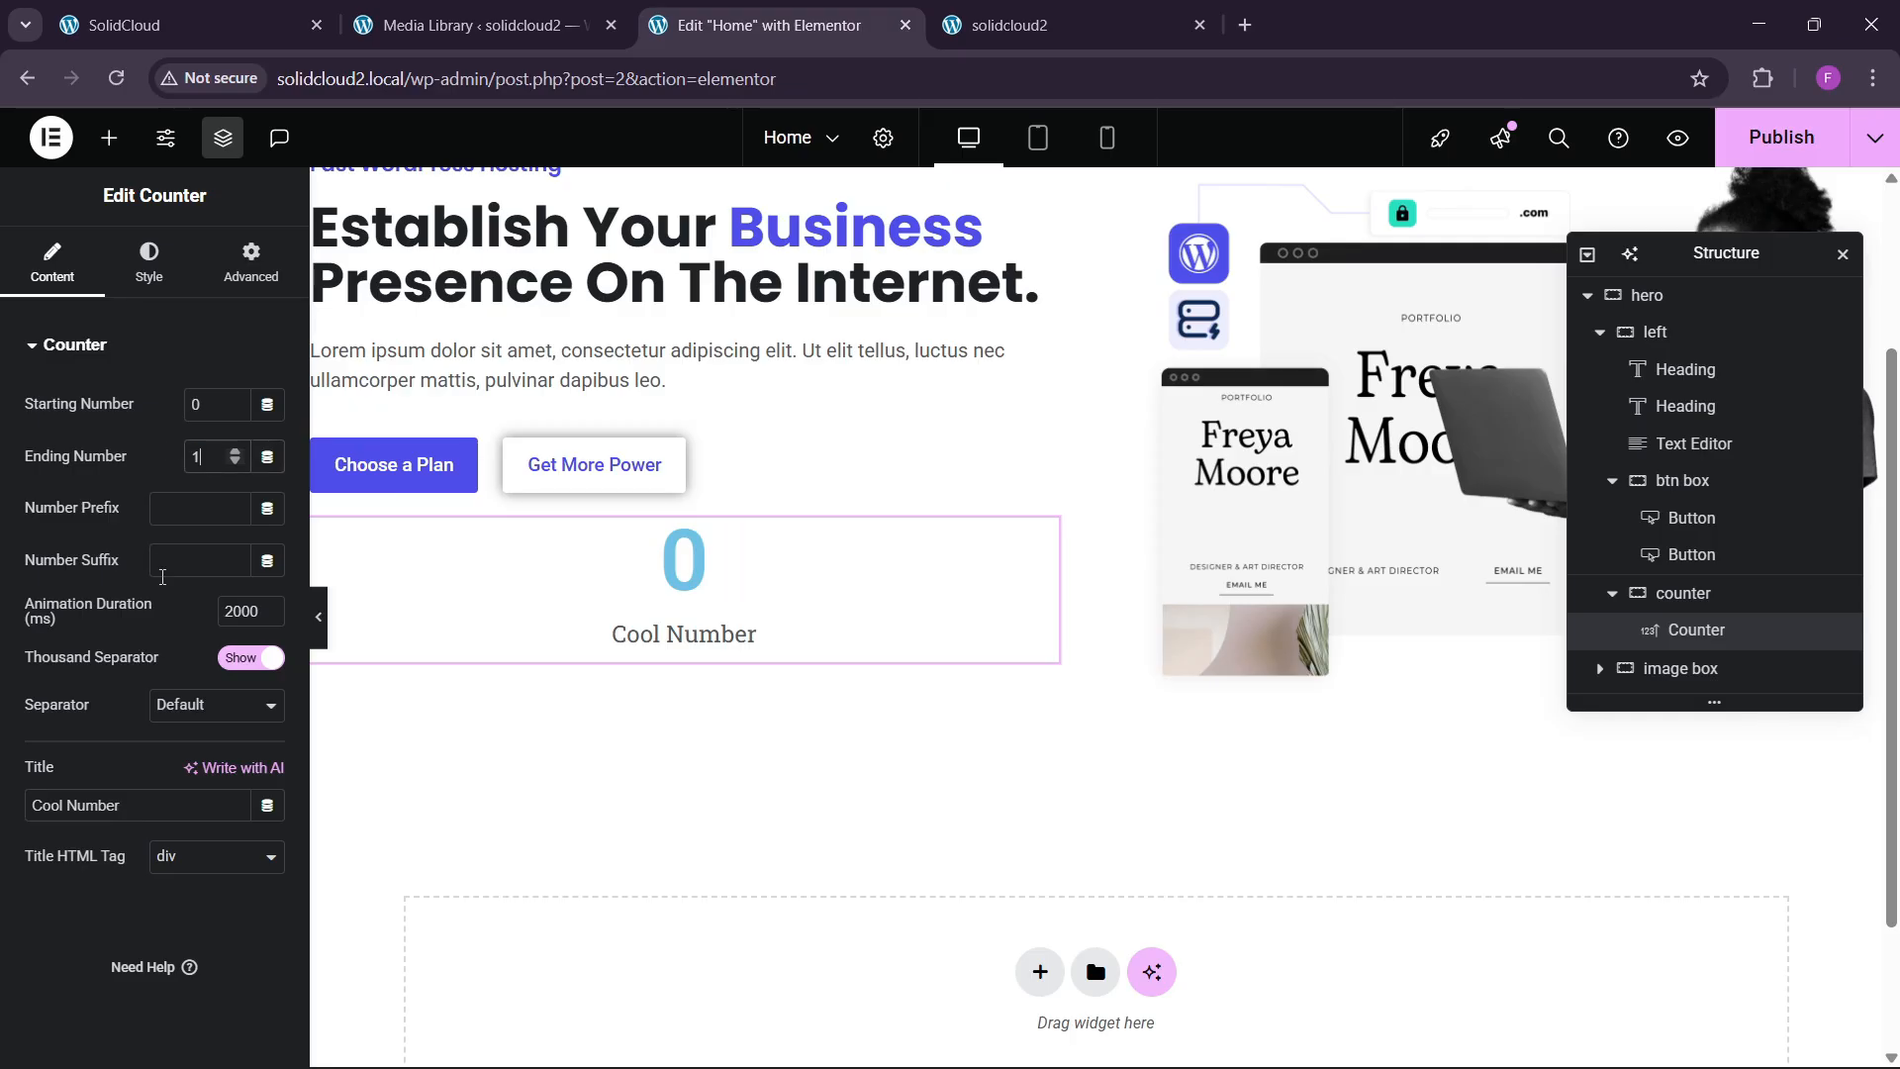
{"action": "left_click", "coordinate": [203, 554]}
{"action": "type", "text": "M"}
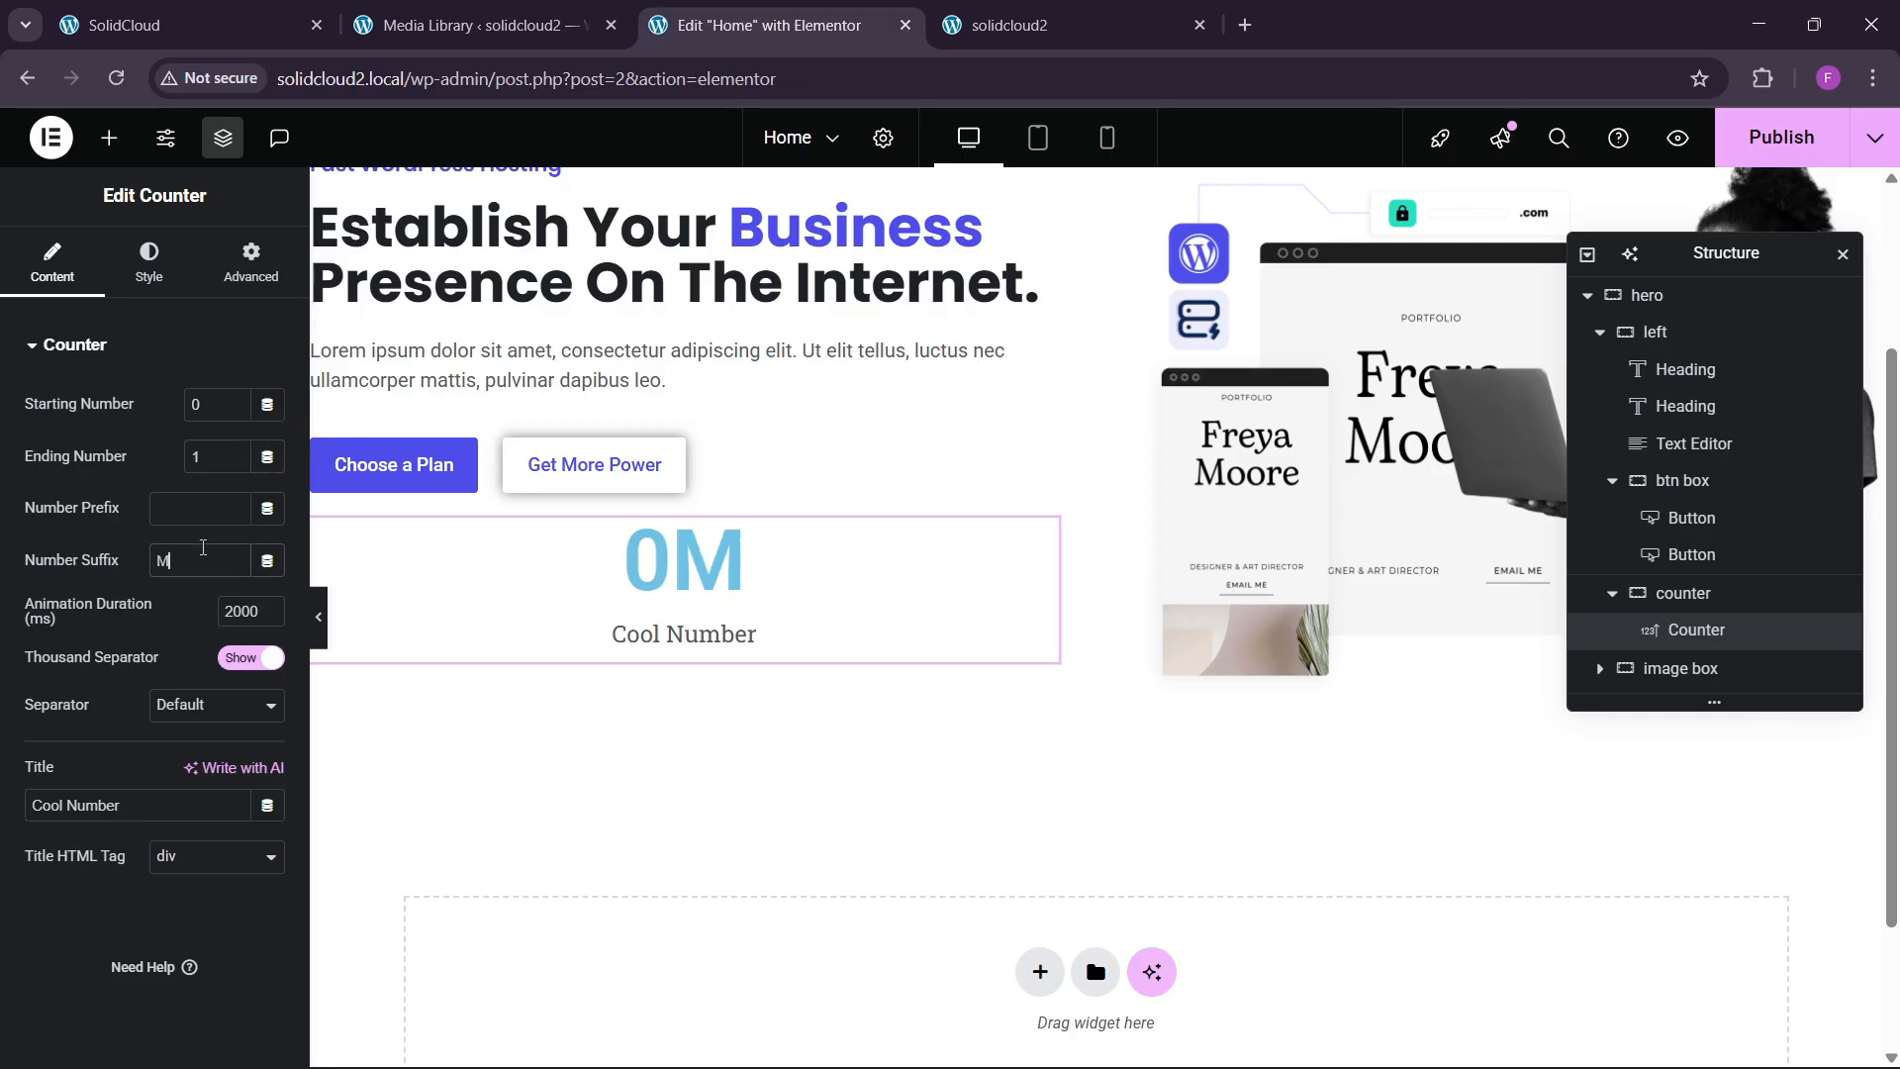
{"action": "type", "text": "+"}
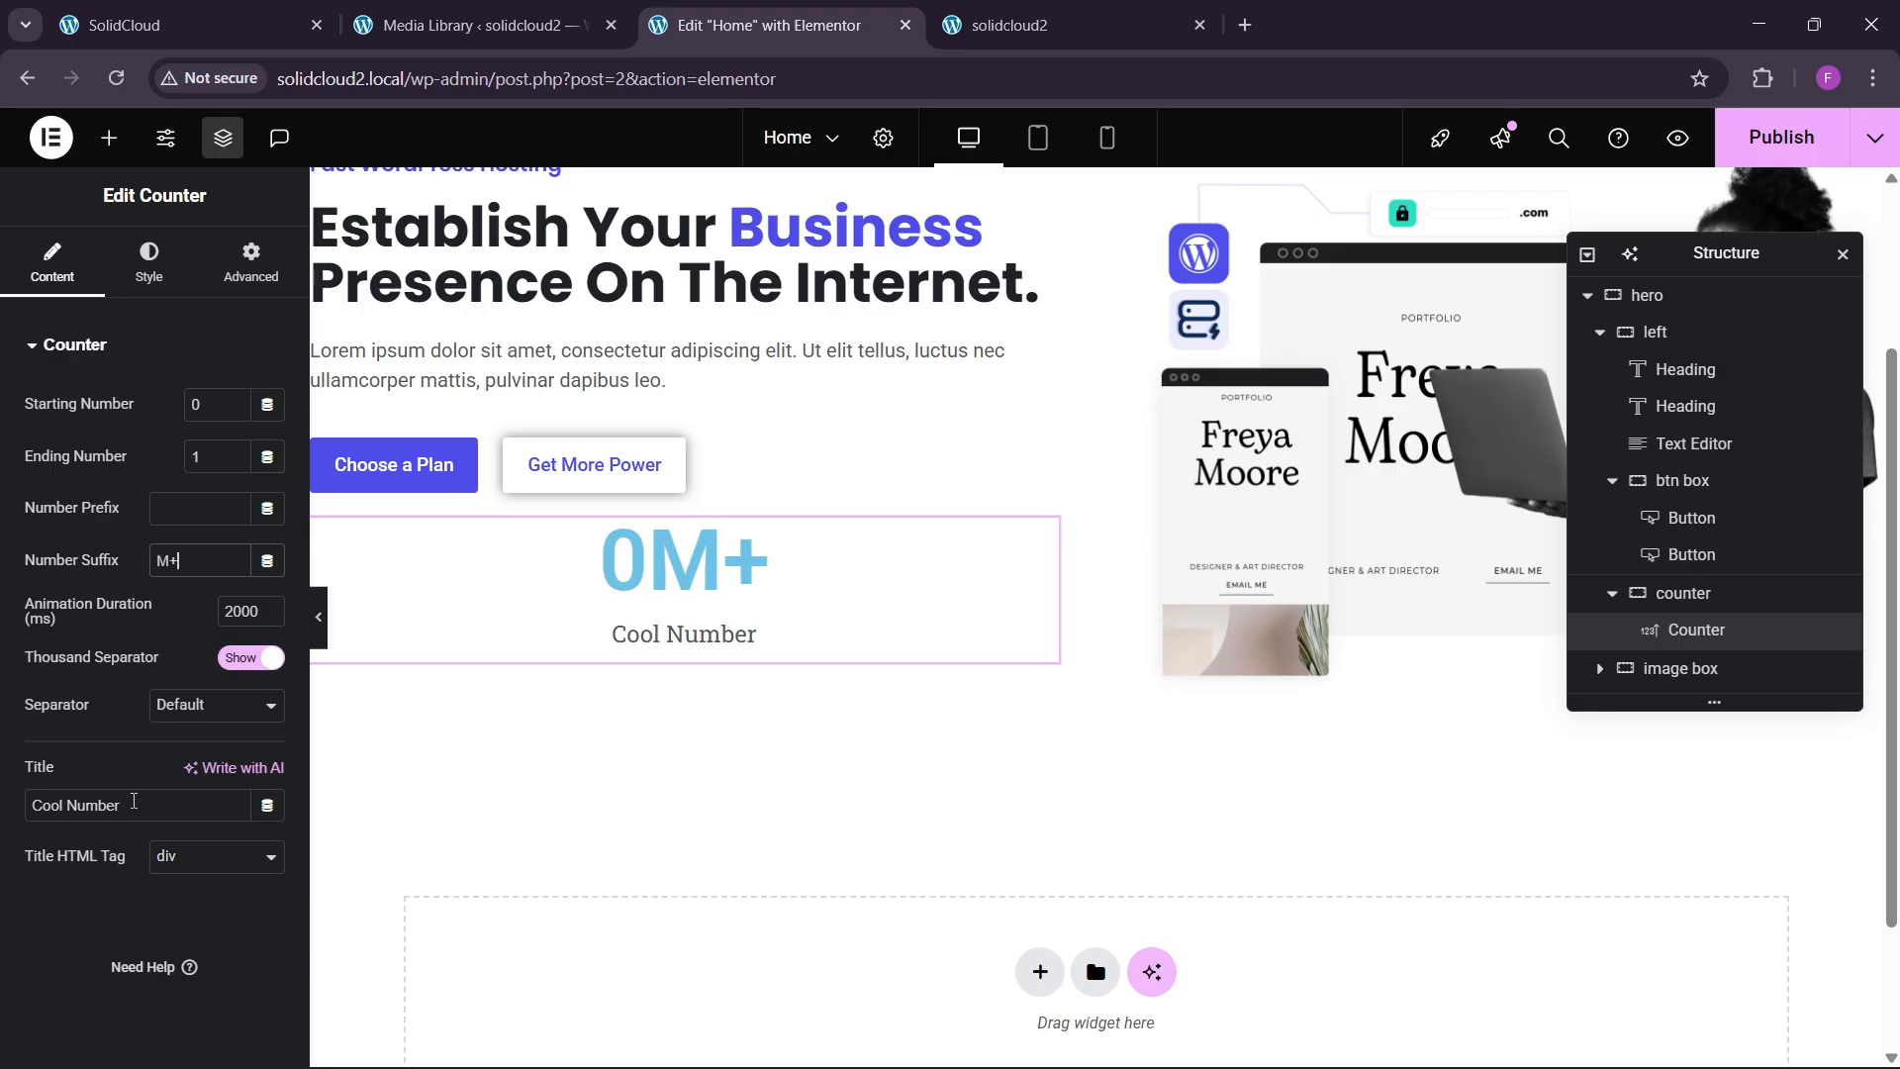
{"action": "left_click_drag", "start_coordinate": [133, 801], "coordinate": [30, 802]}
{"action": "type", "text": "Ac"}
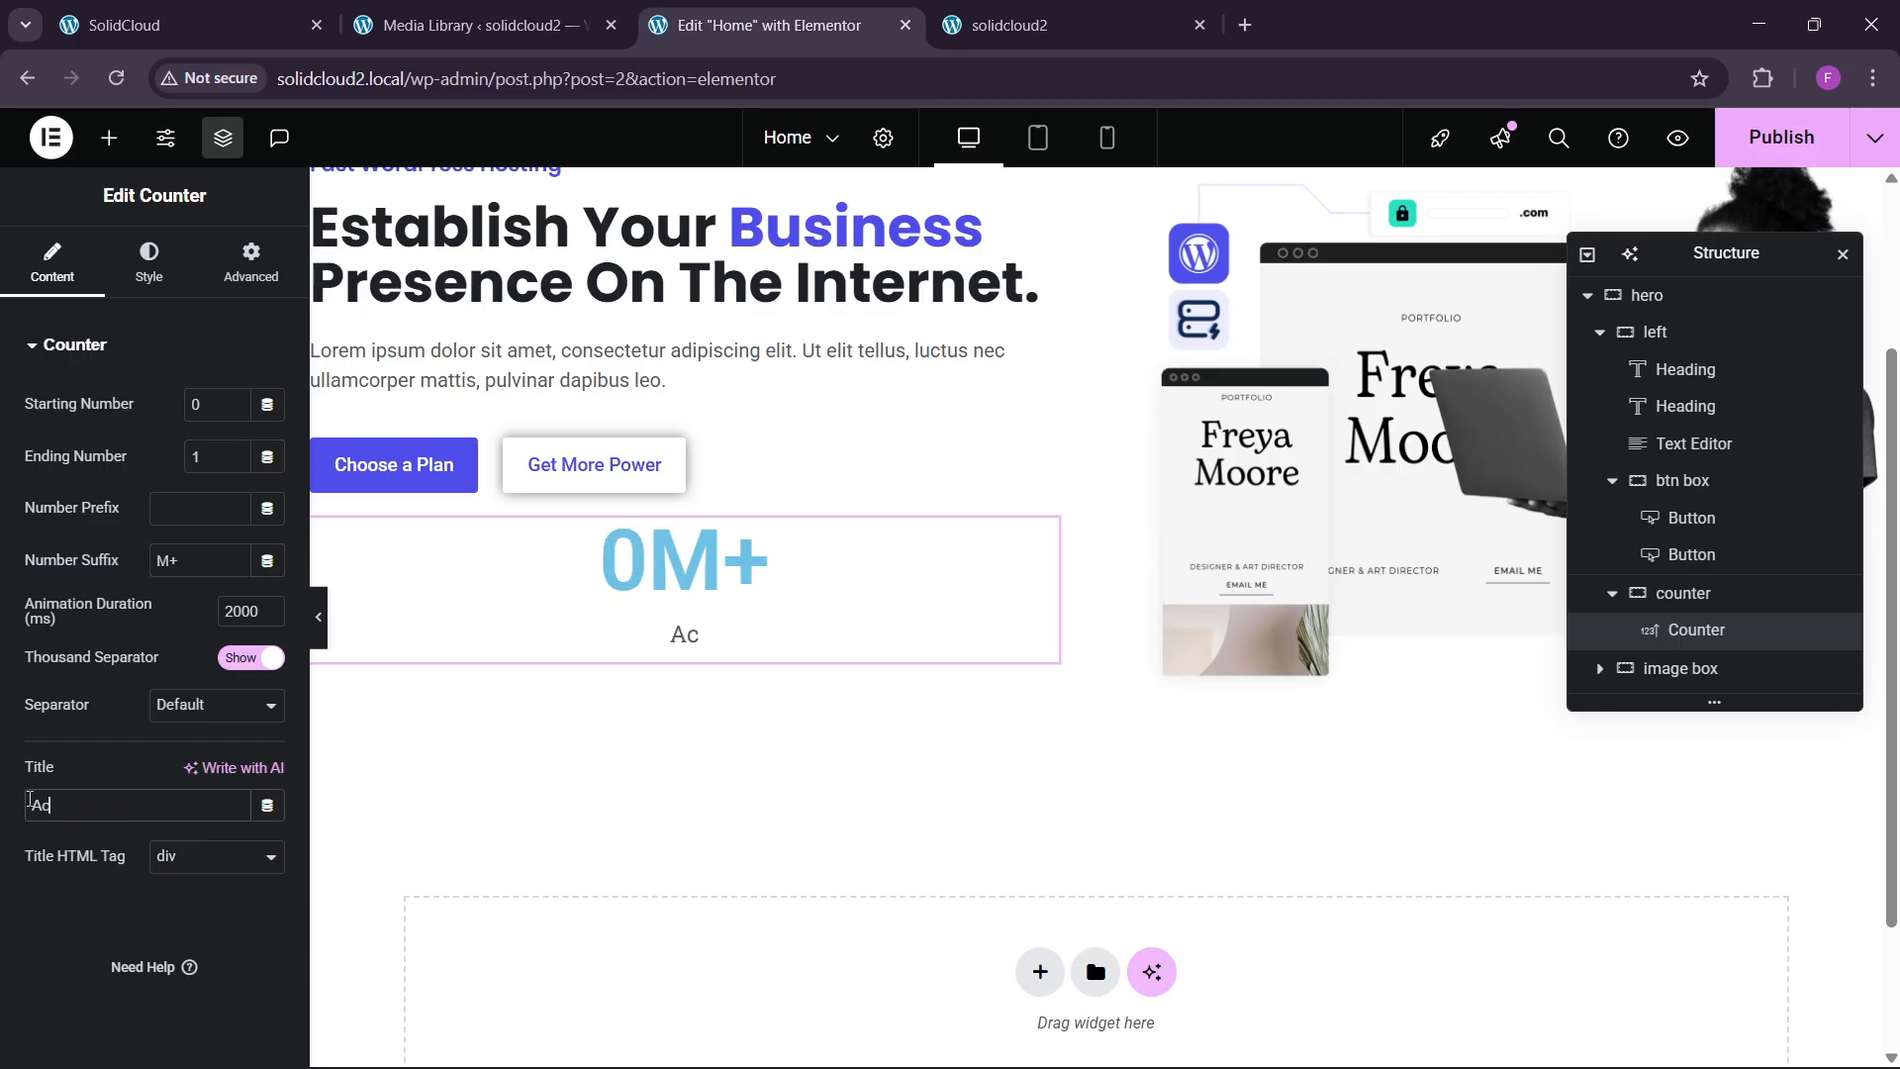
{"action": "type", "text": "tive Wesit"}
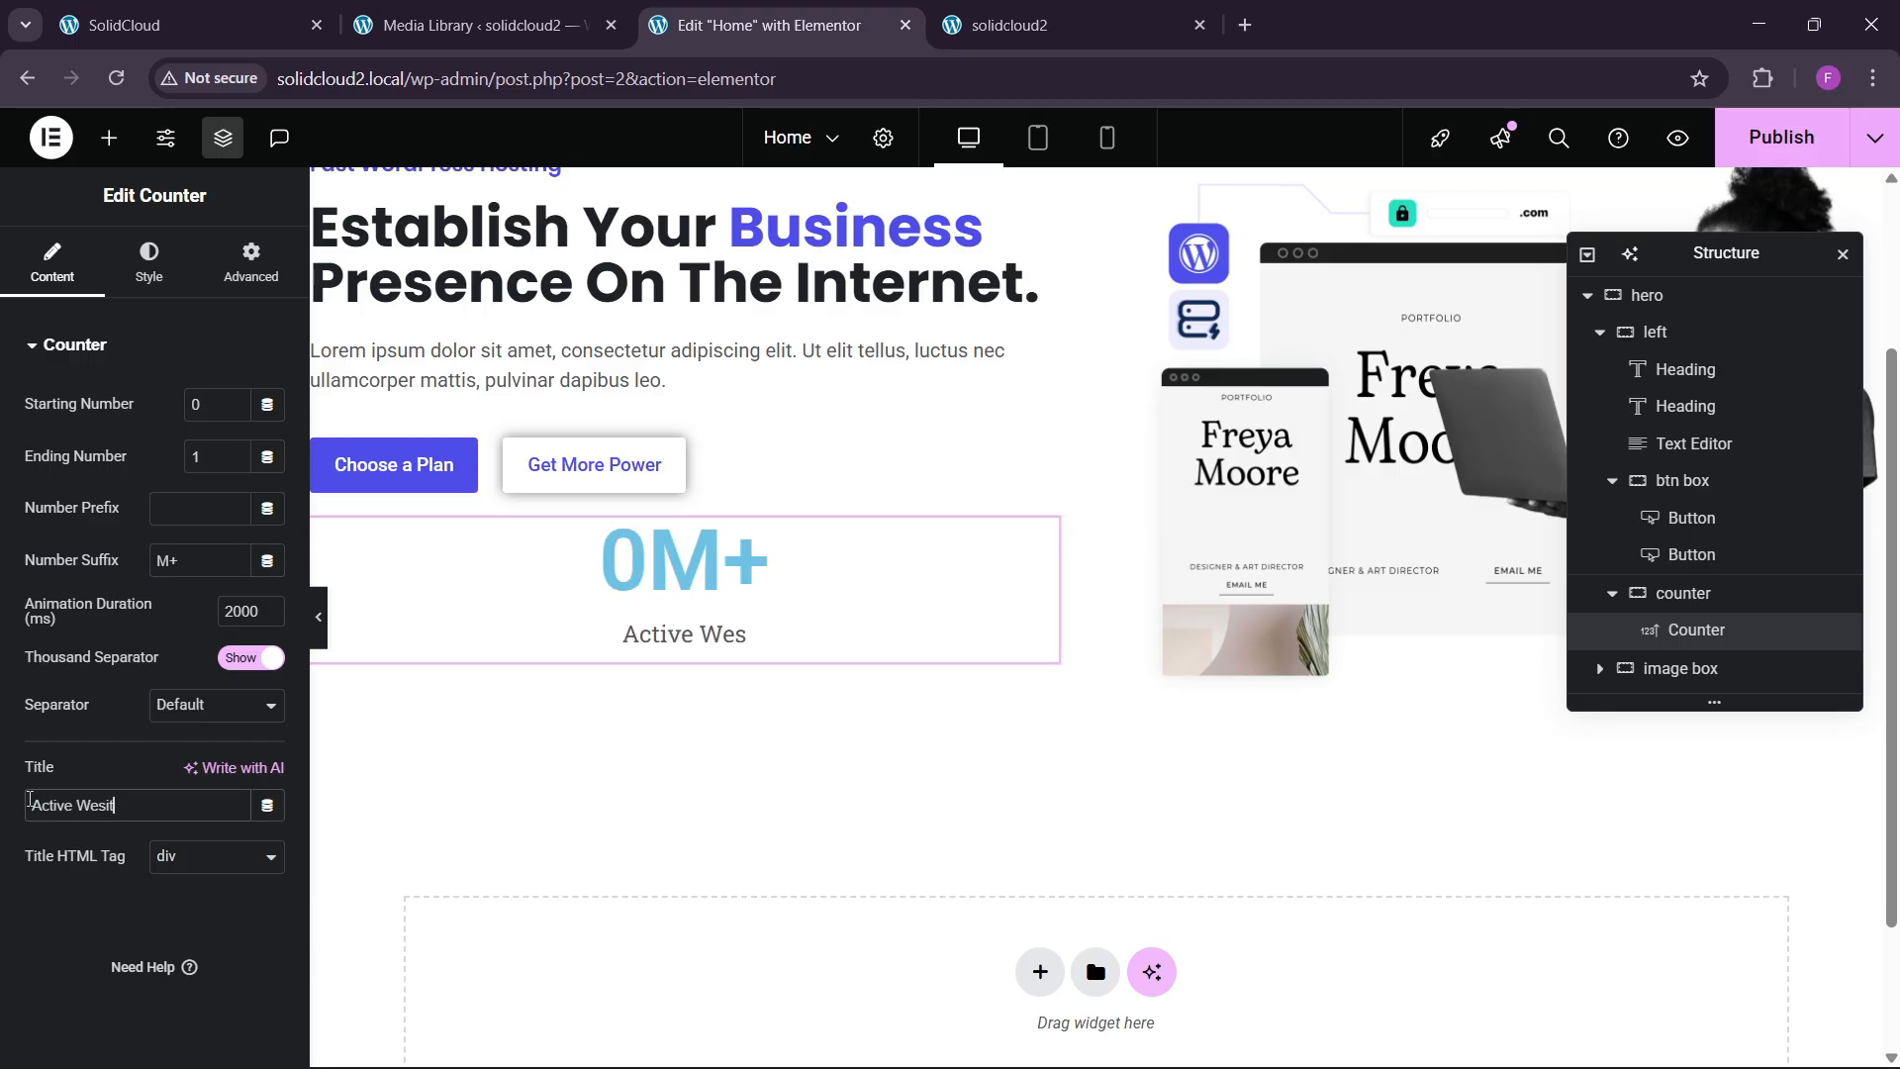
{"action": "key", "text": "BackSpace"}
{"action": "key", "text": "BackSpace"}
{"action": "key", "text": "BackSpace"}
{"action": "type", "text": "bsites"}
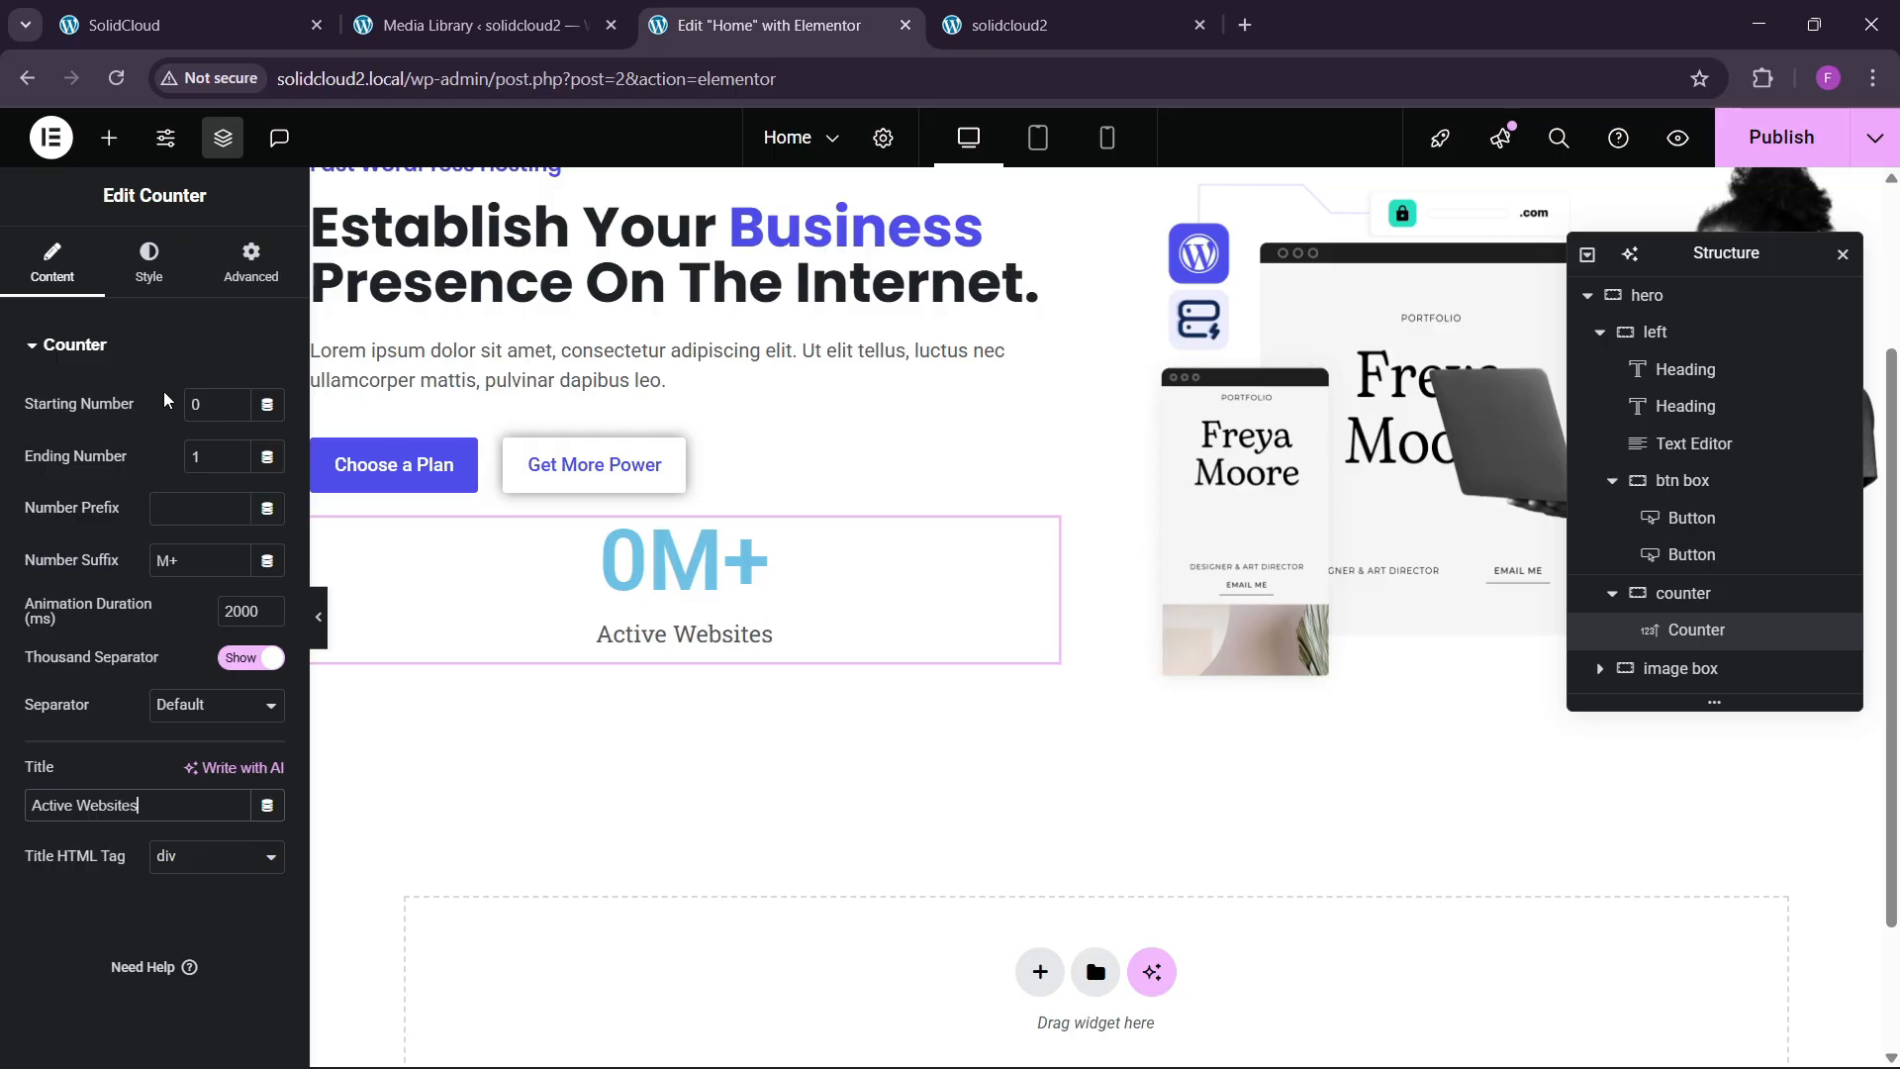
{"action": "left_click", "coordinate": [168, 269]}
{"action": "left_click", "coordinate": [214, 479]}
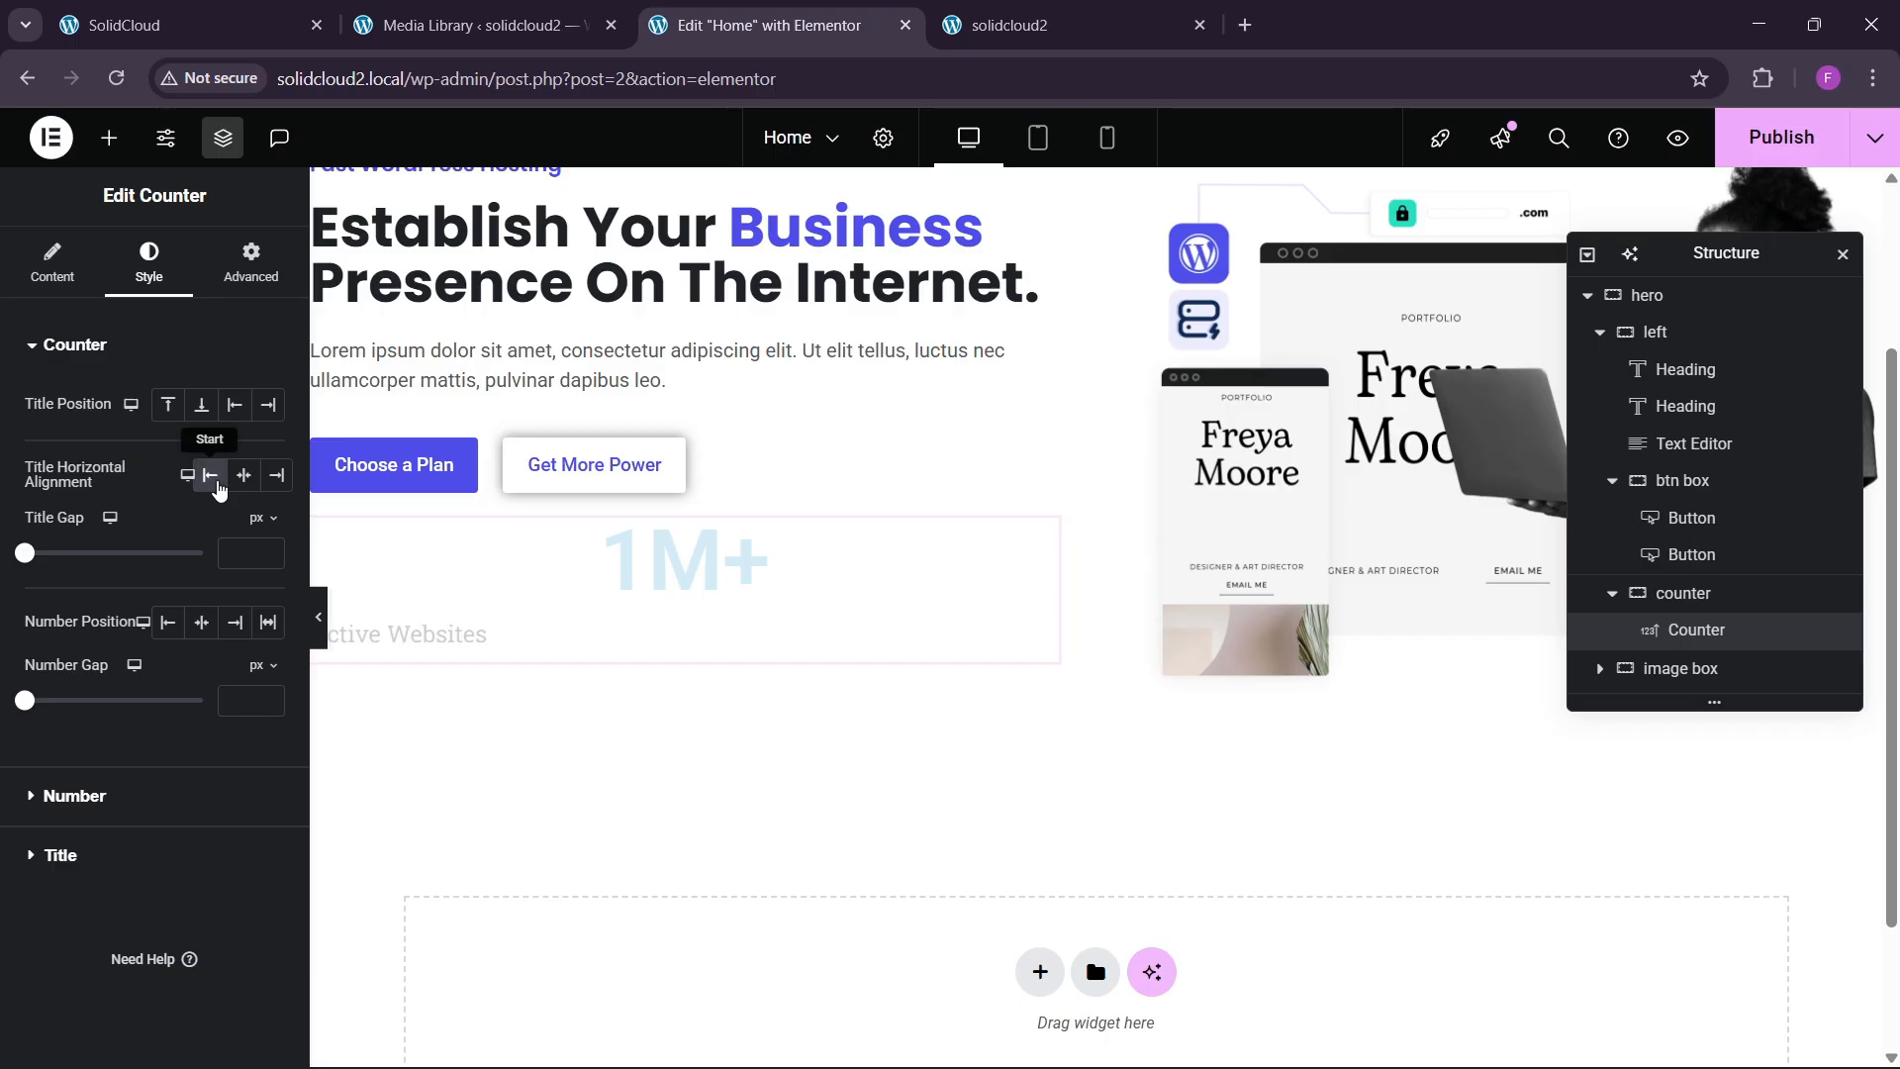
Keep the title below the number, left-align the number, and apply the saved New global colour.
{"action": "left_click", "coordinate": [235, 403]}
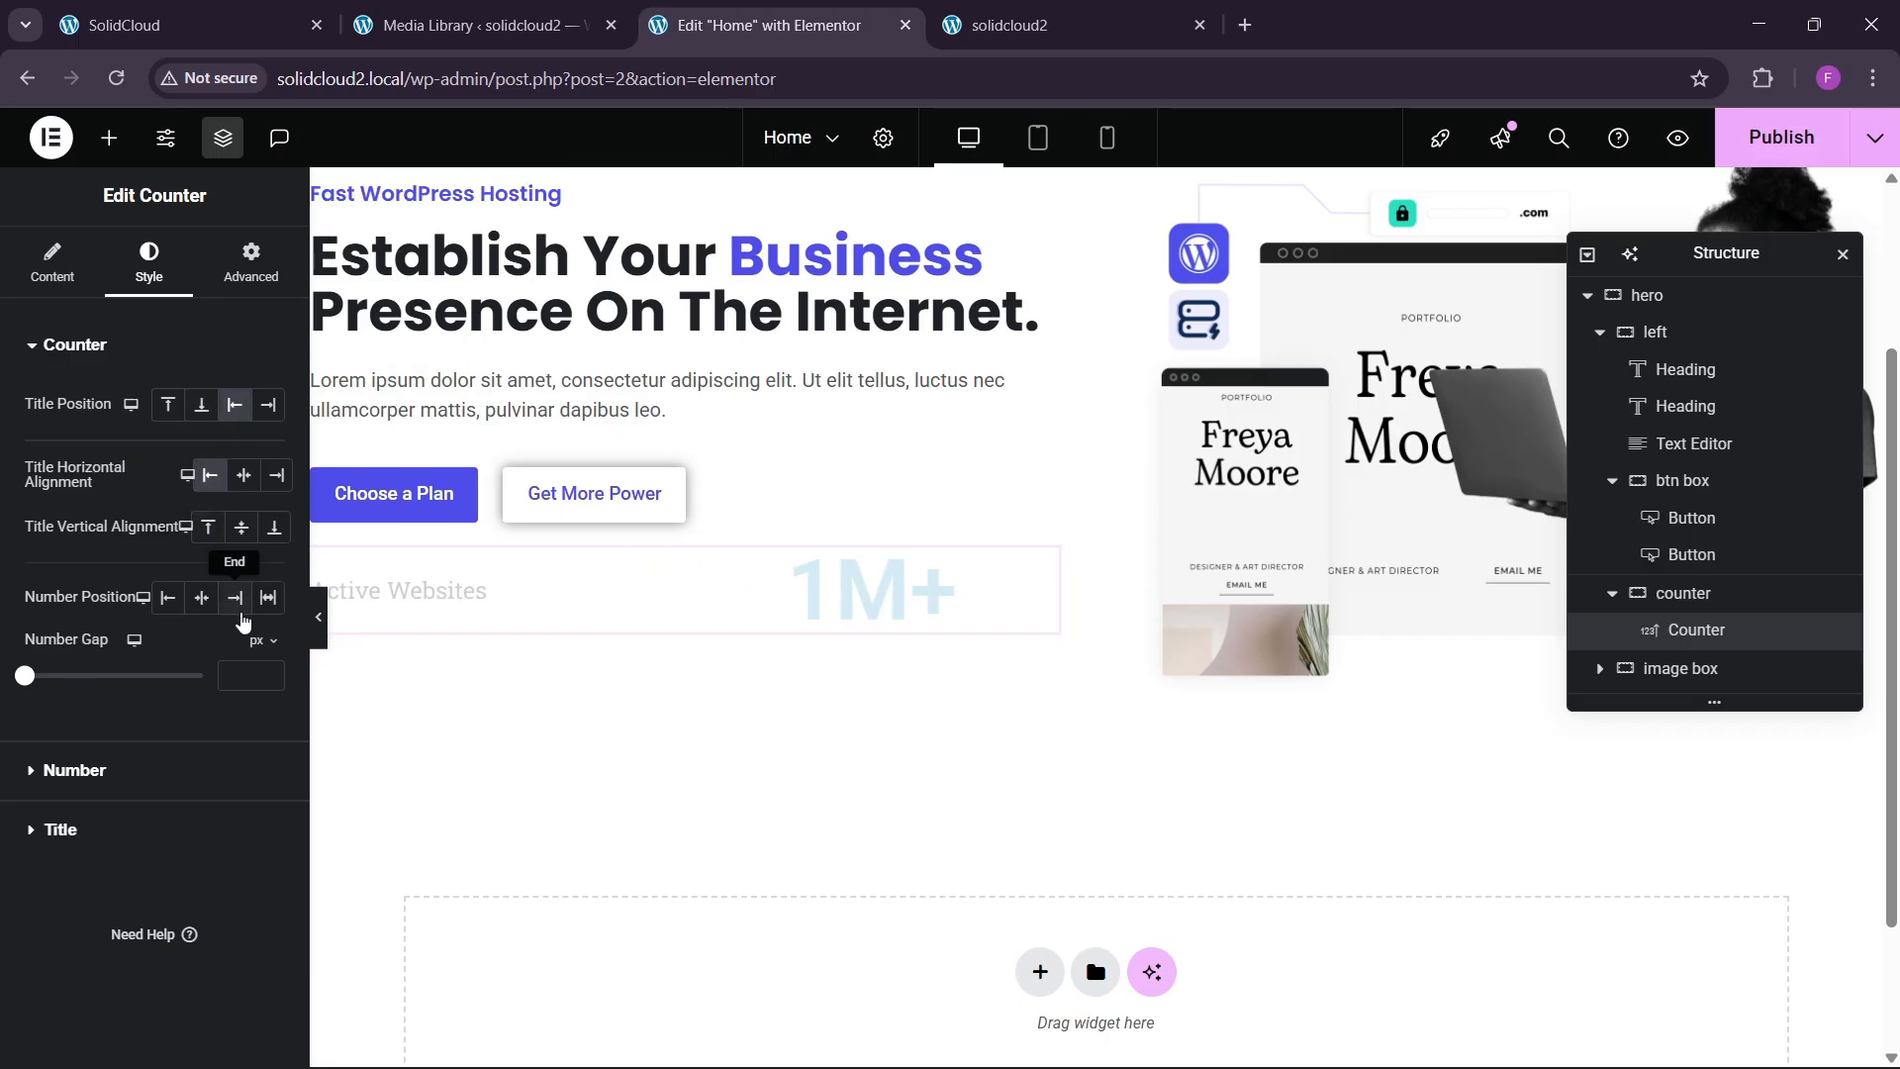
{"action": "left_click", "coordinate": [168, 404]}
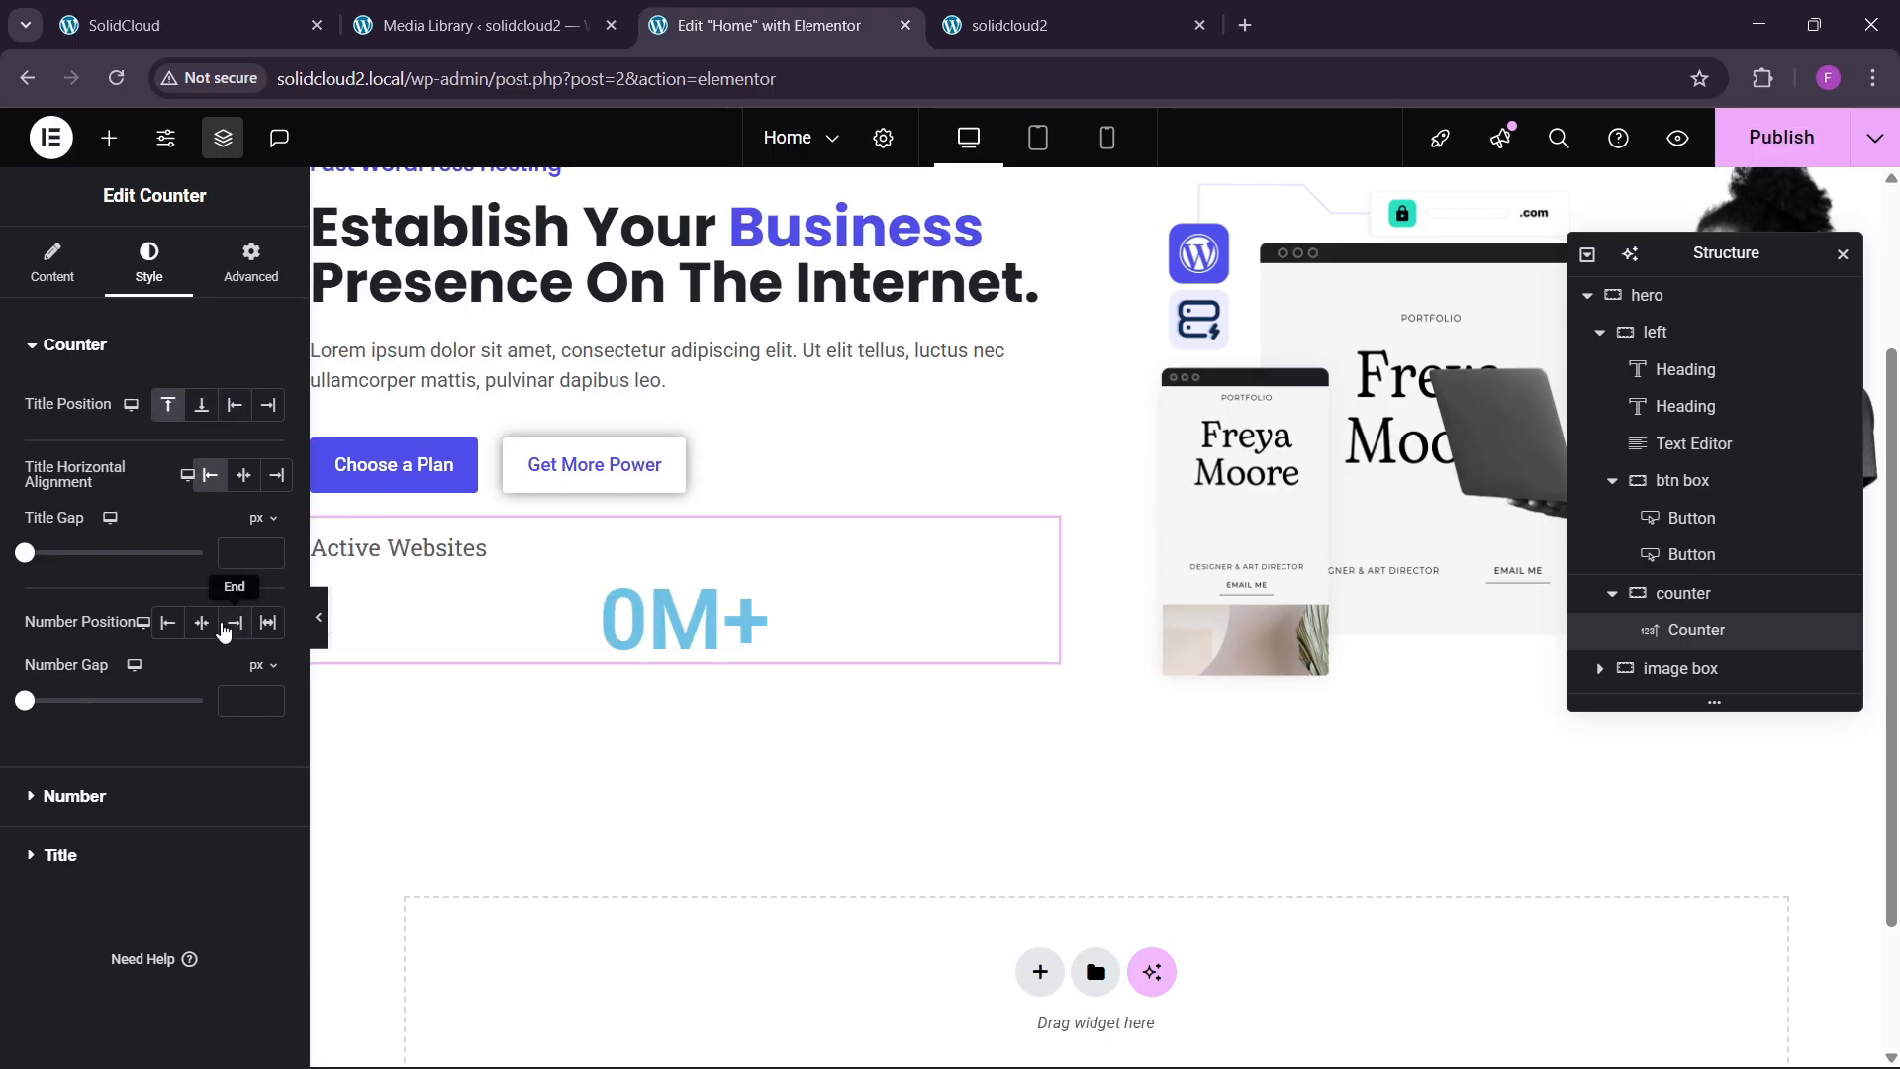
{"action": "left_click", "coordinate": [169, 629]}
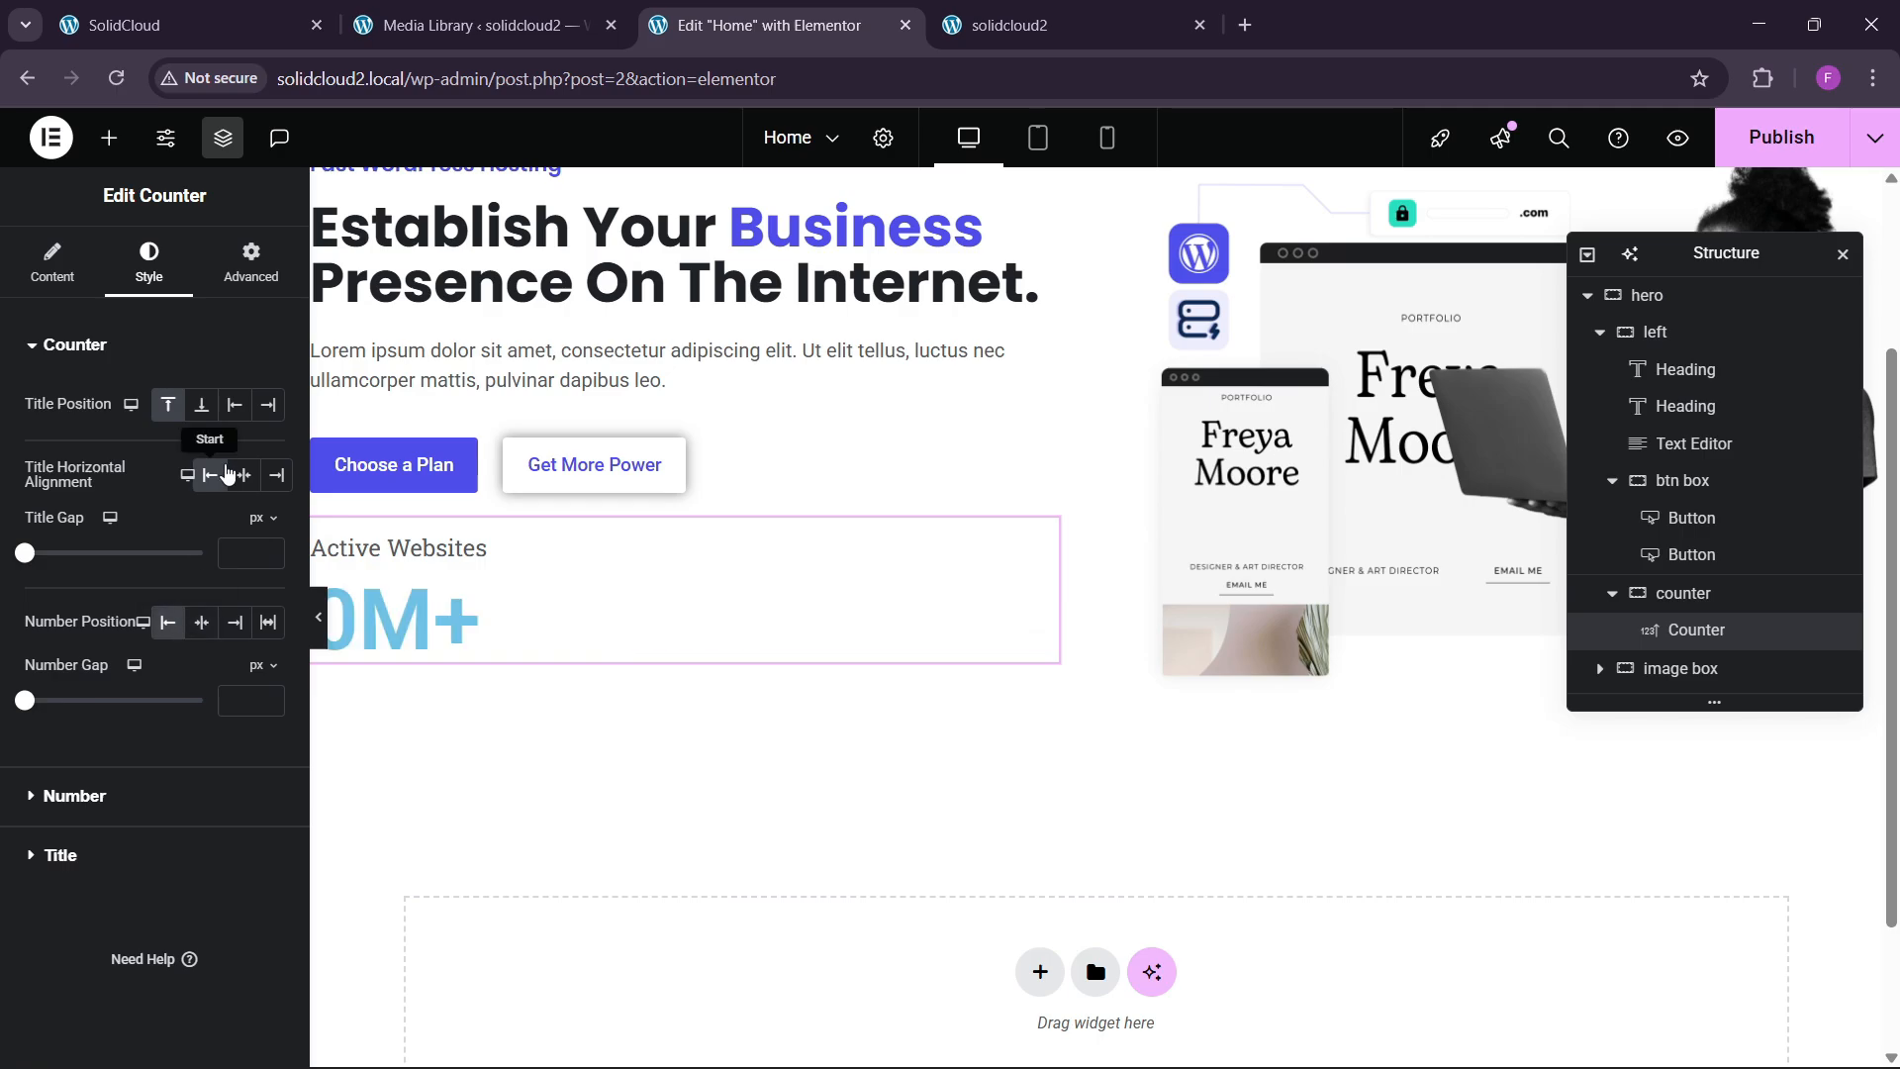
{"action": "left_click", "coordinate": [202, 407]}
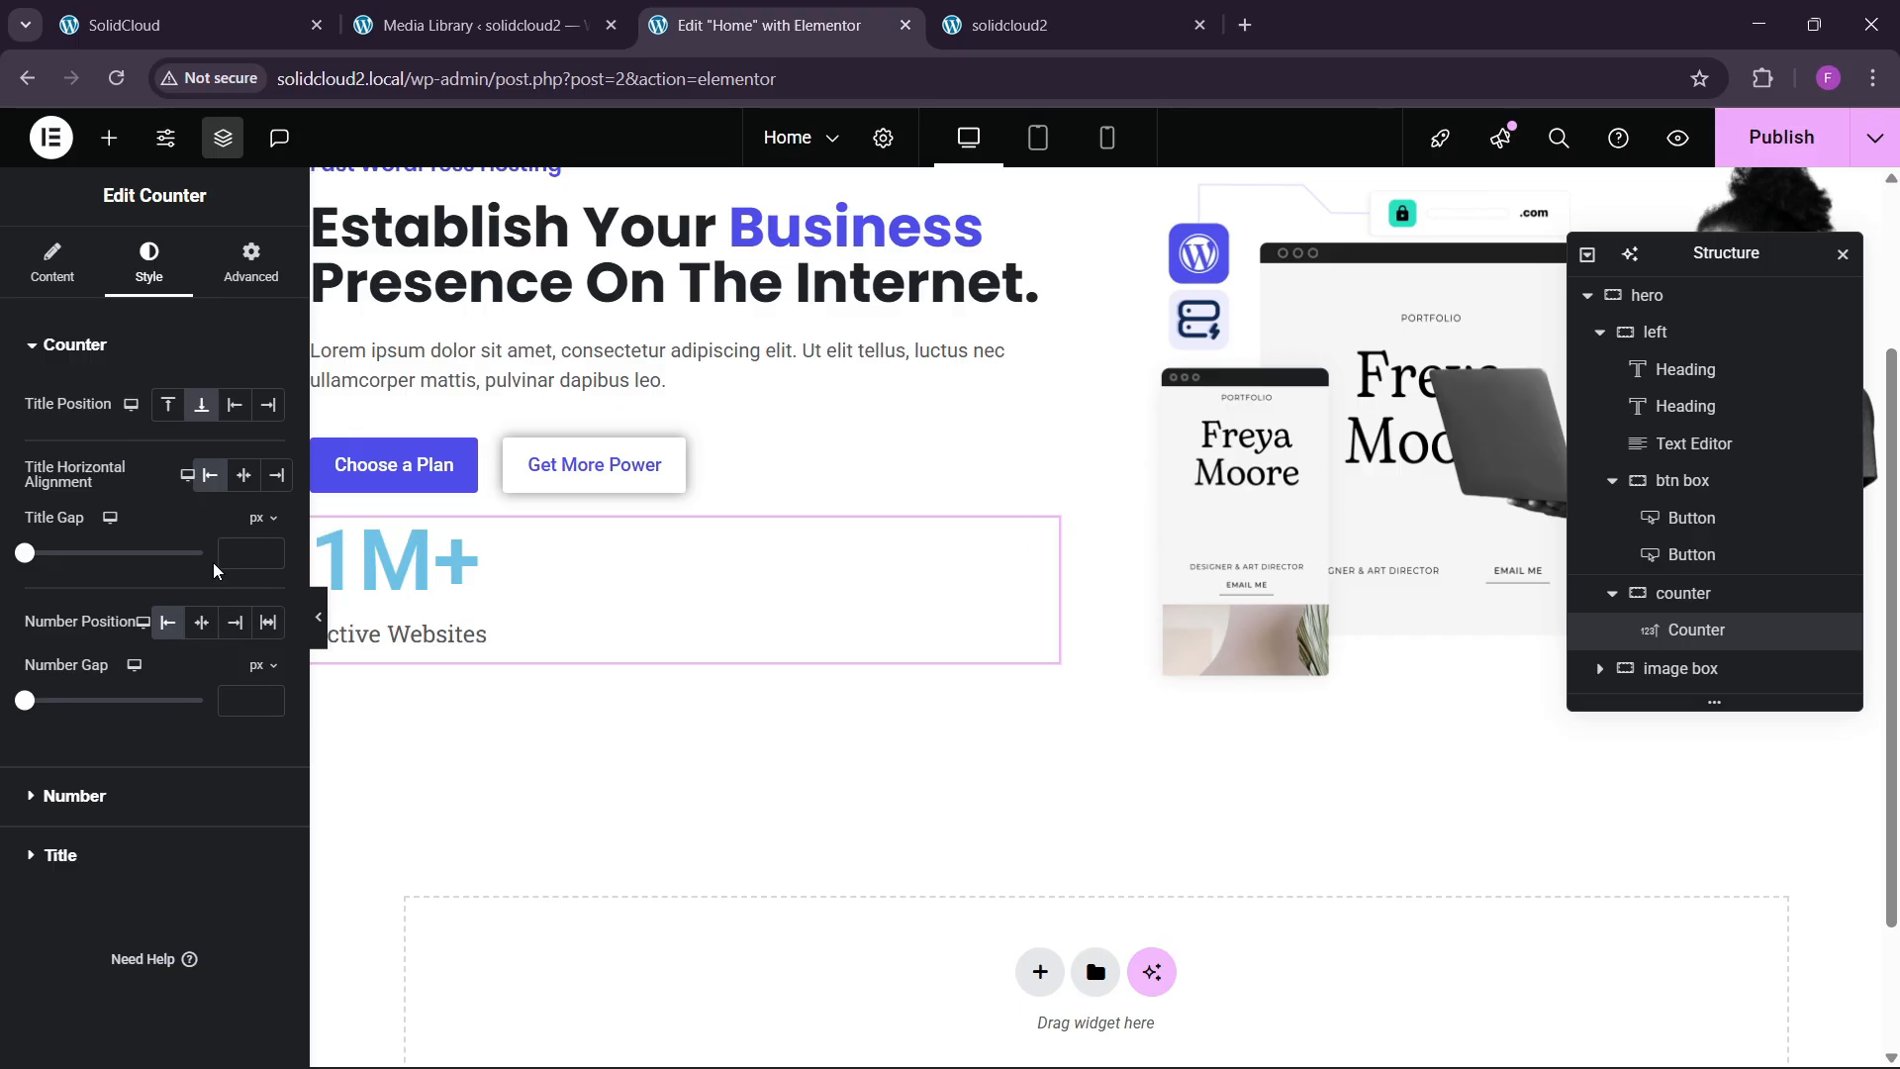
{"action": "left_click", "coordinate": [71, 796]}
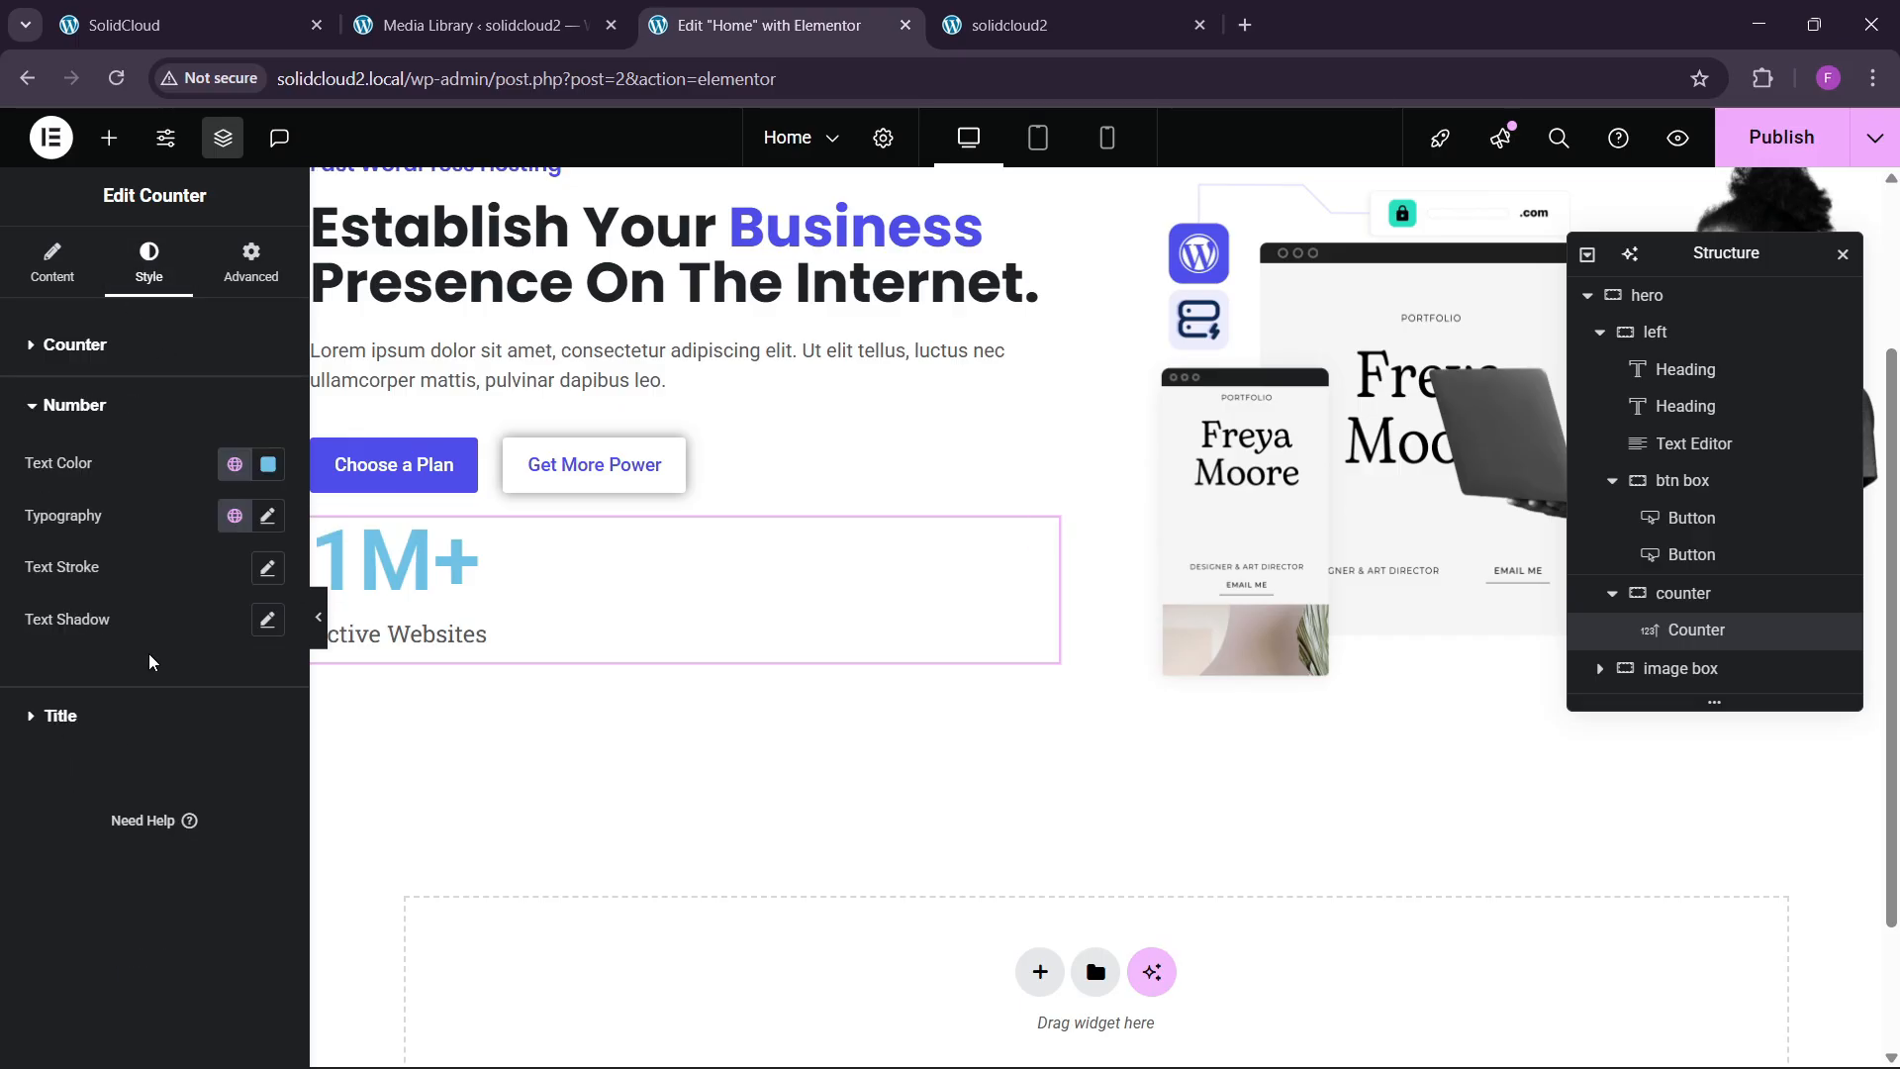
{"action": "left_click", "coordinate": [234, 473]}
{"action": "left_click", "coordinate": [115, 772]}
Style the counter number in Roboto, weight 600, at 23 px.
{"action": "left_click", "coordinate": [268, 515]}
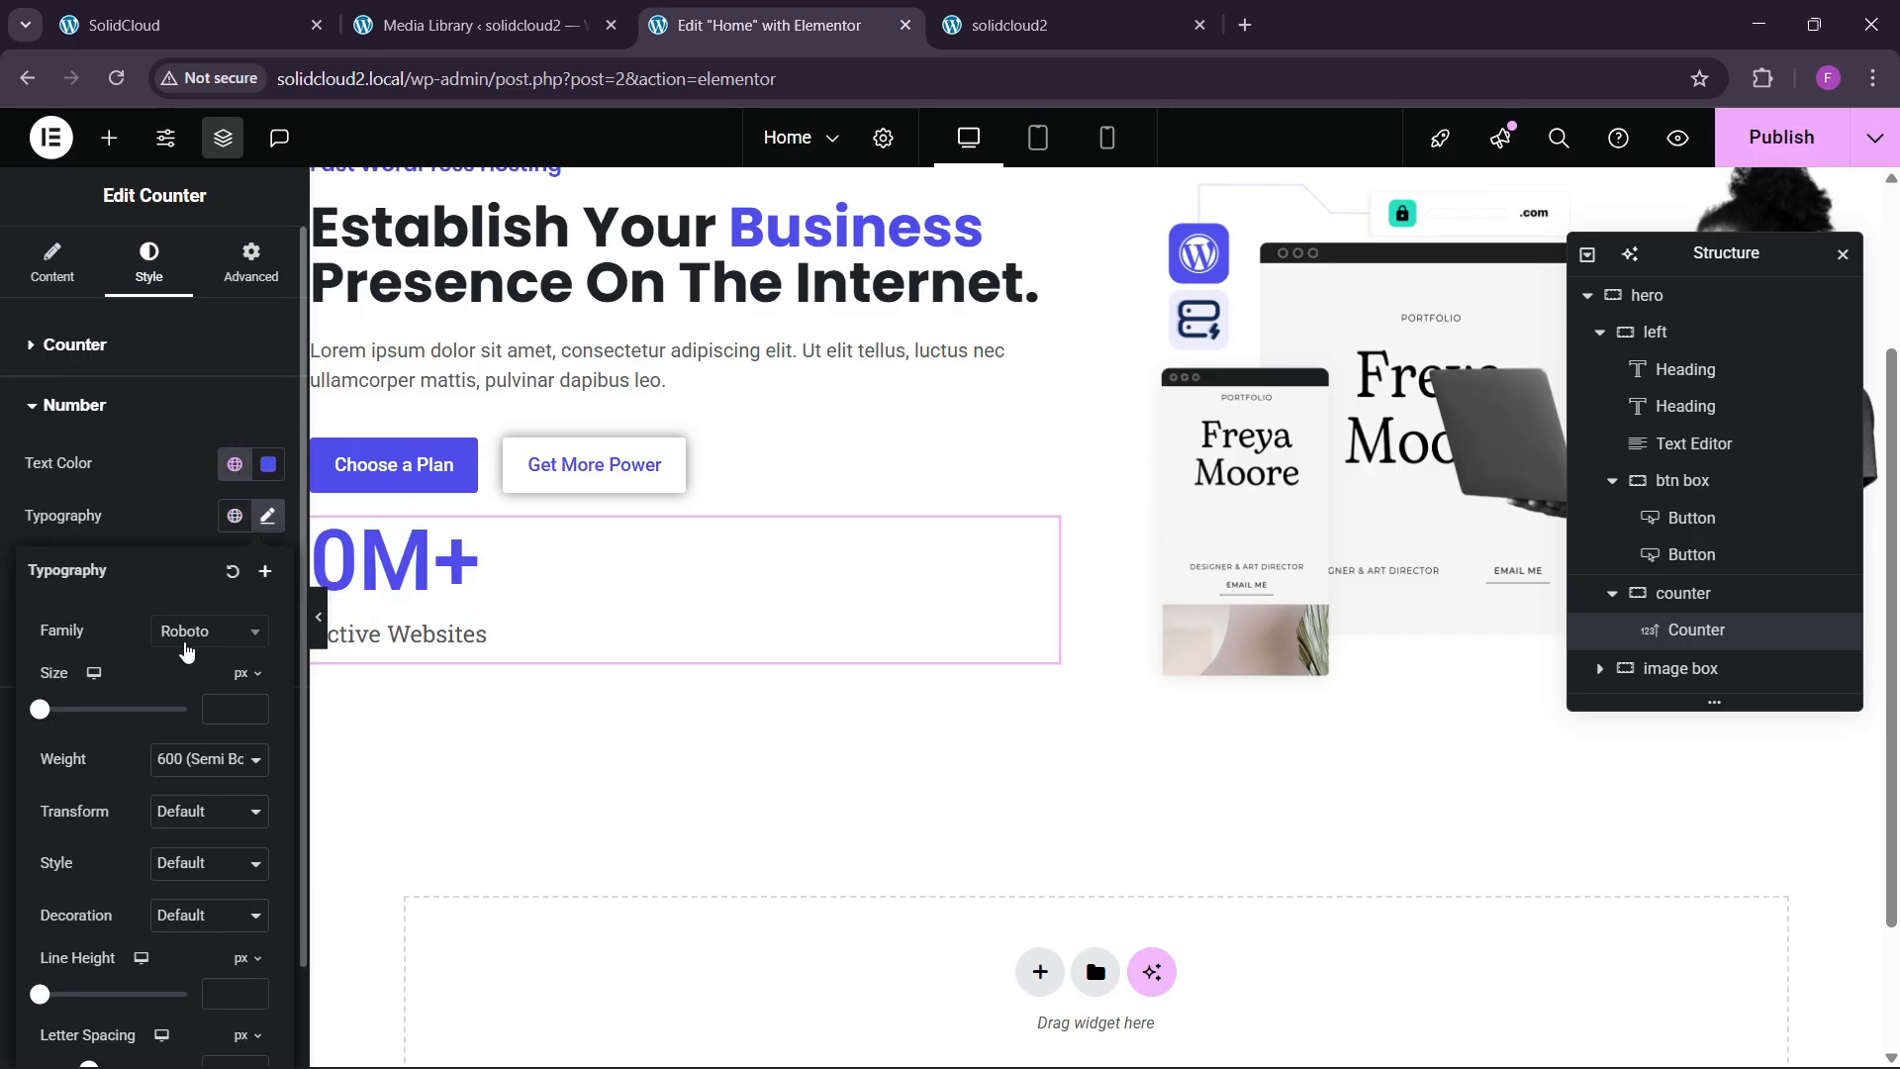
{"action": "left_click", "coordinate": [186, 638]}
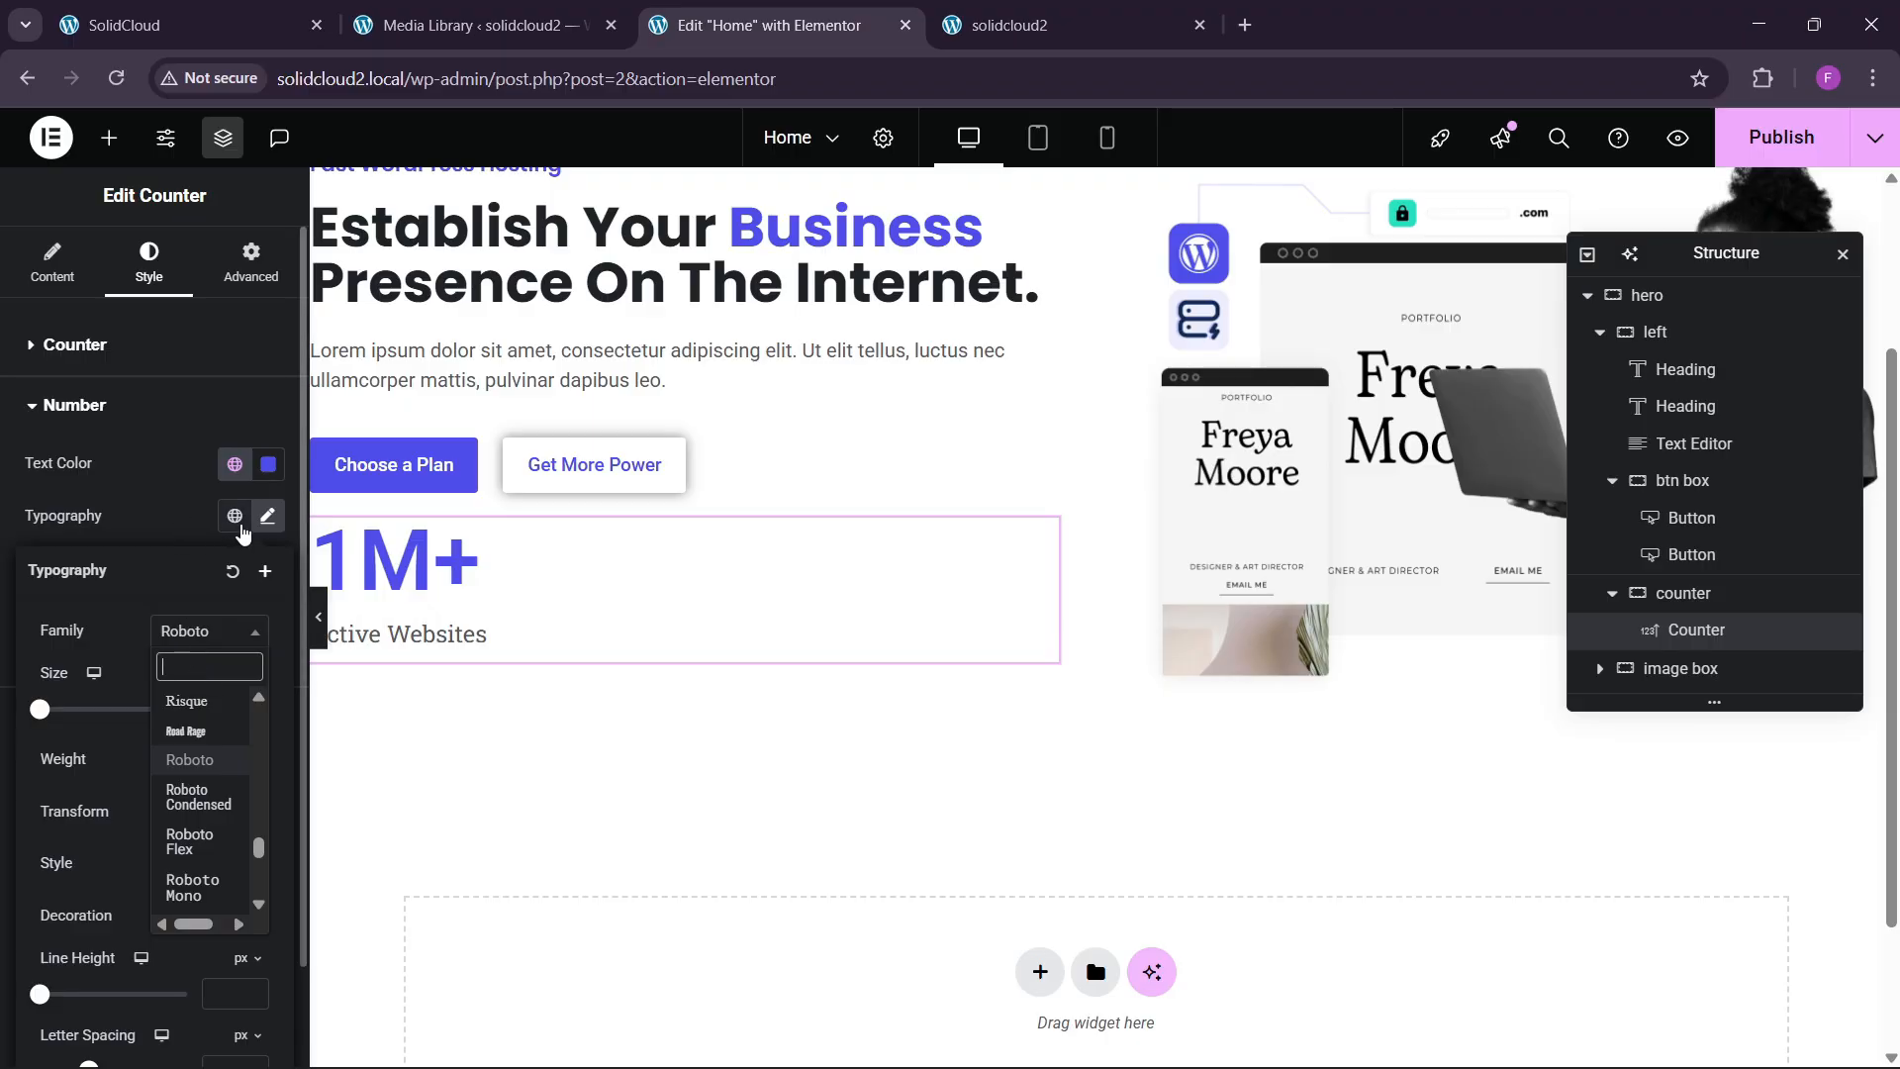
{"action": "left_click", "coordinate": [265, 516]}
{"action": "left_click", "coordinate": [264, 515]}
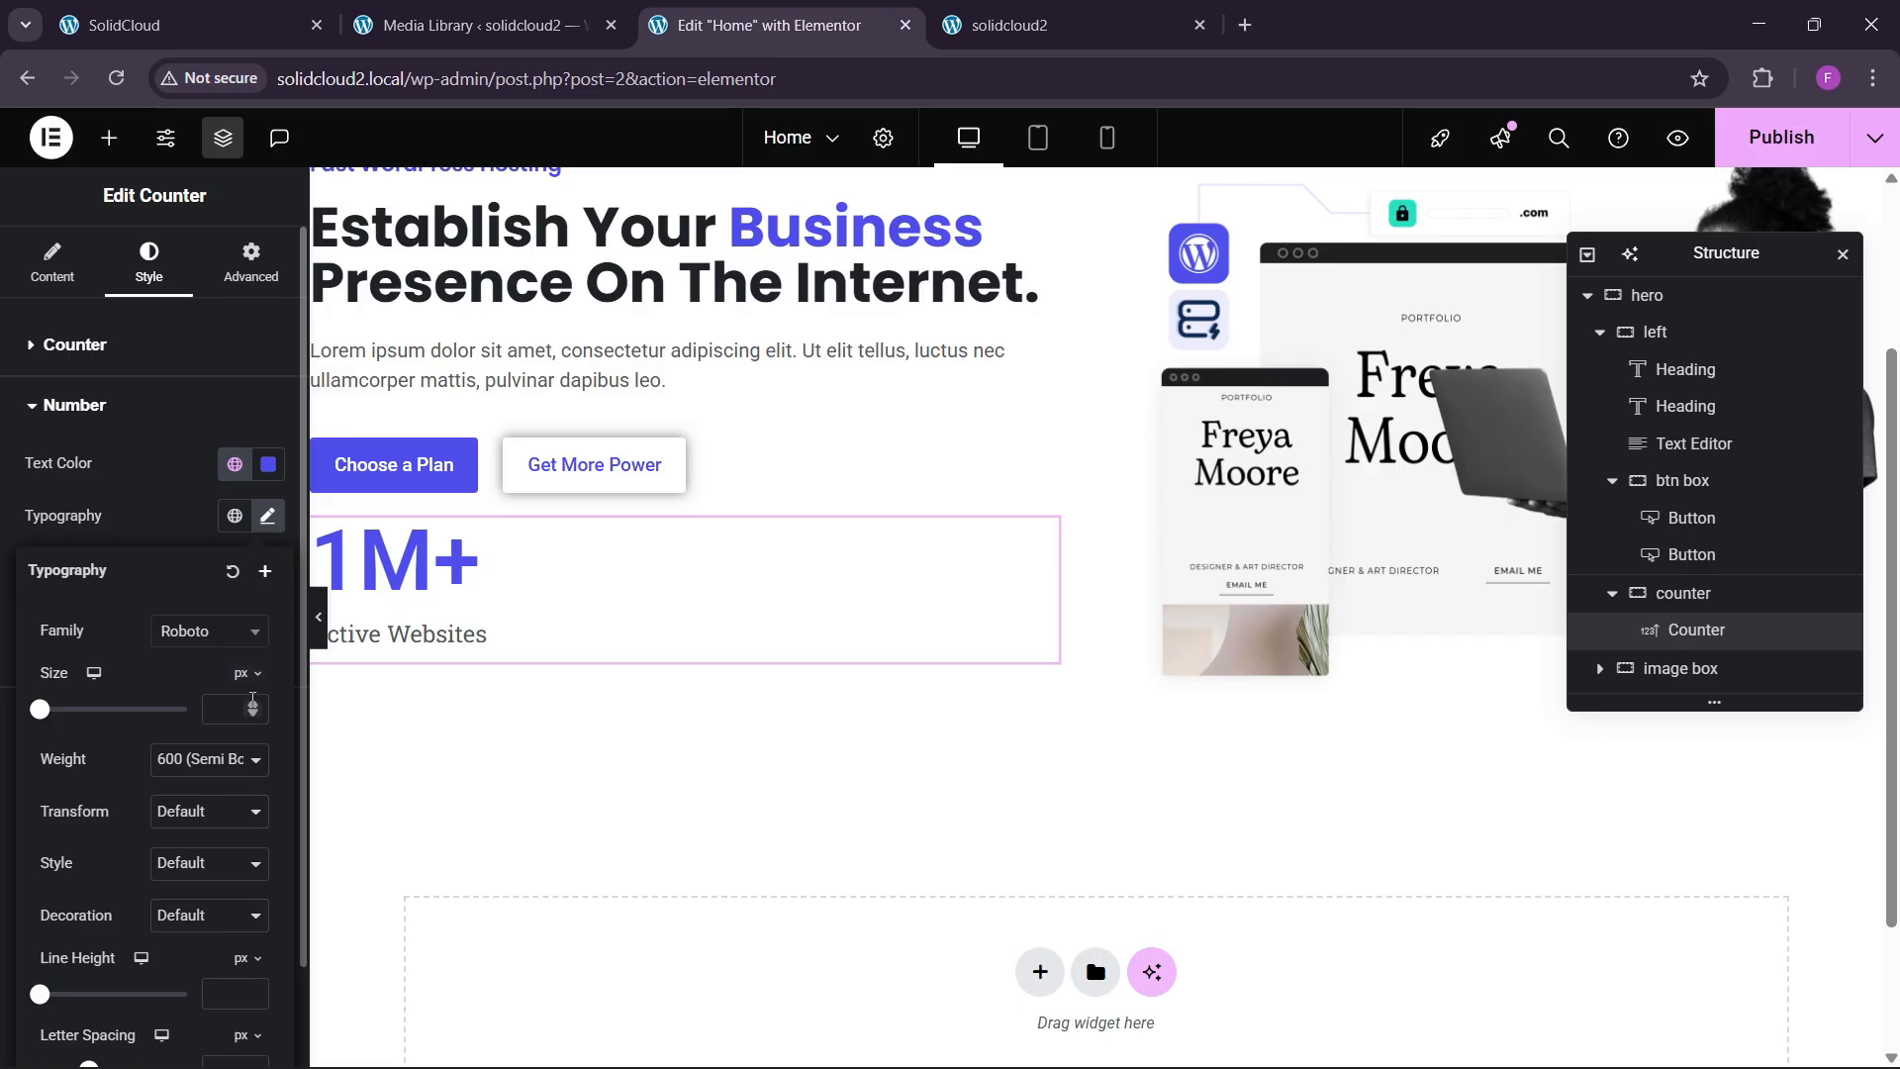
{"action": "left_click", "coordinate": [253, 703]}
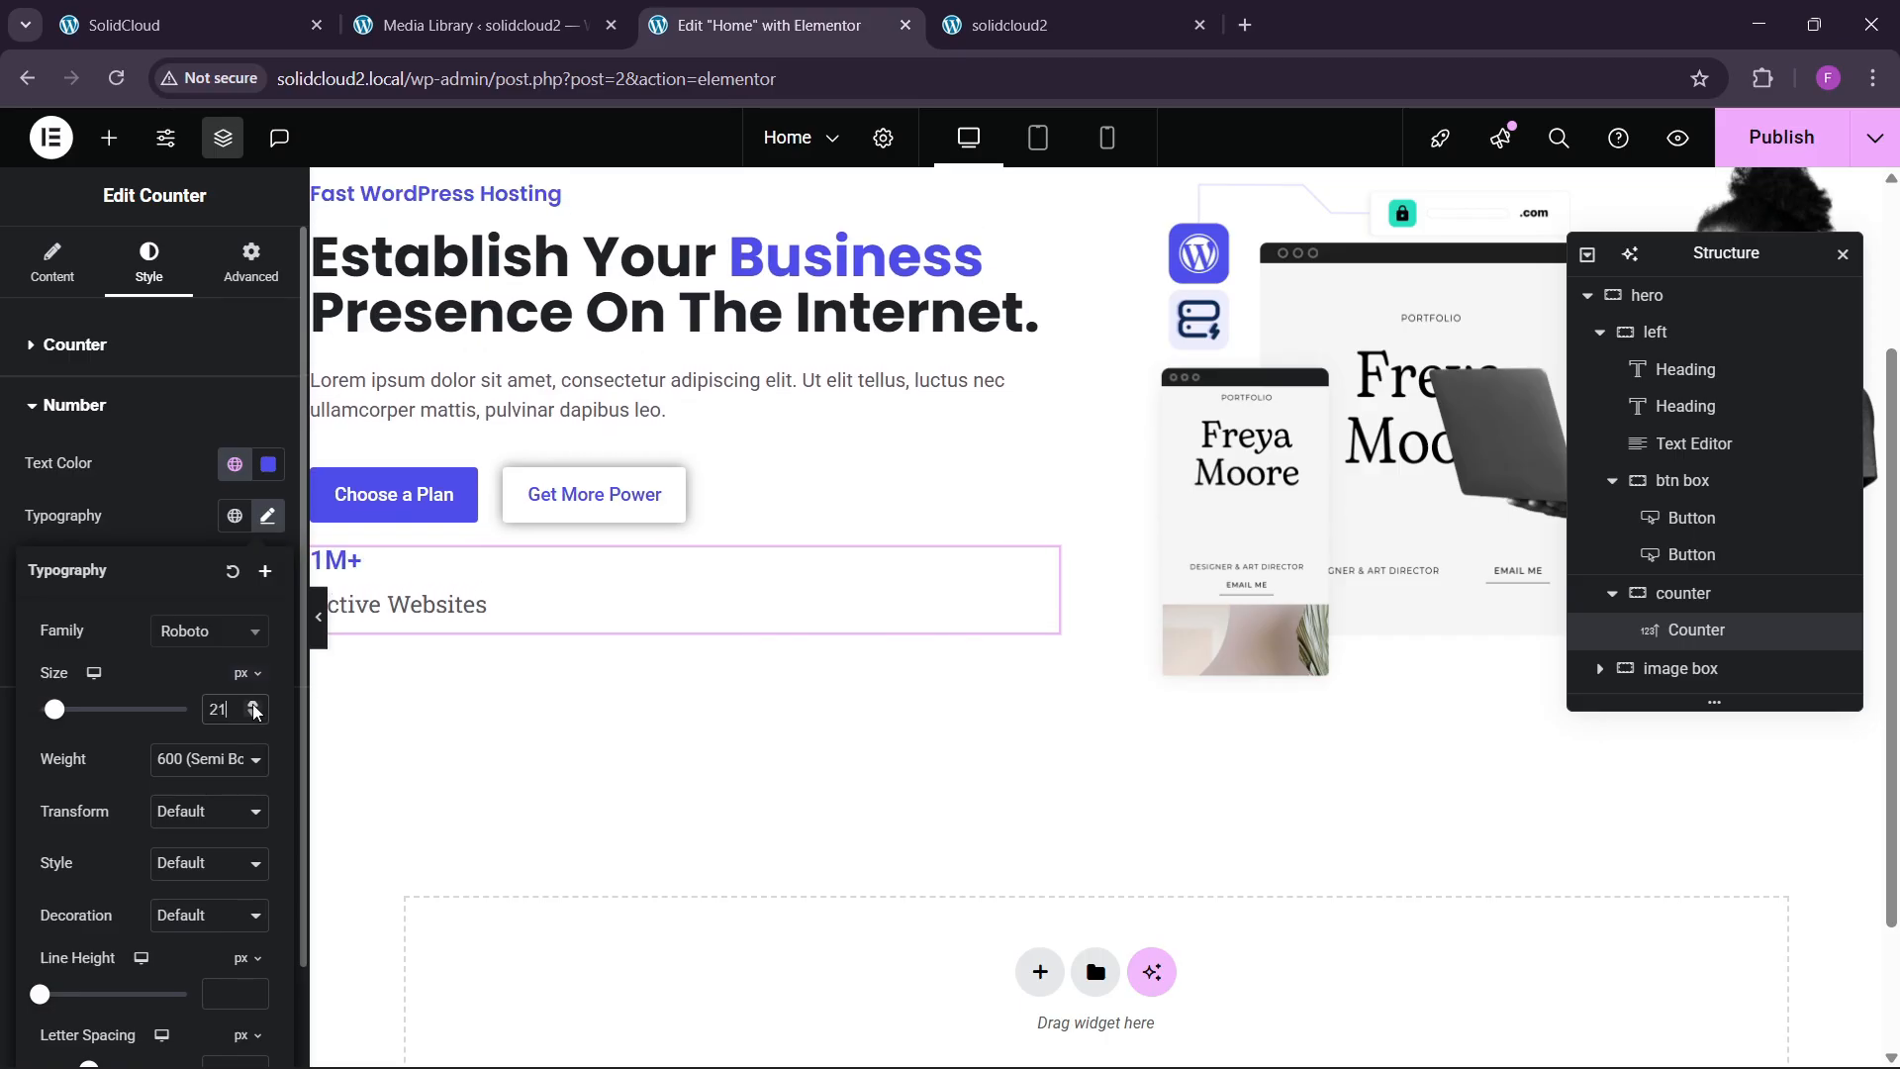
{"action": "double_click", "coordinate": [253, 703]}
{"action": "double_click", "coordinate": [253, 707]}
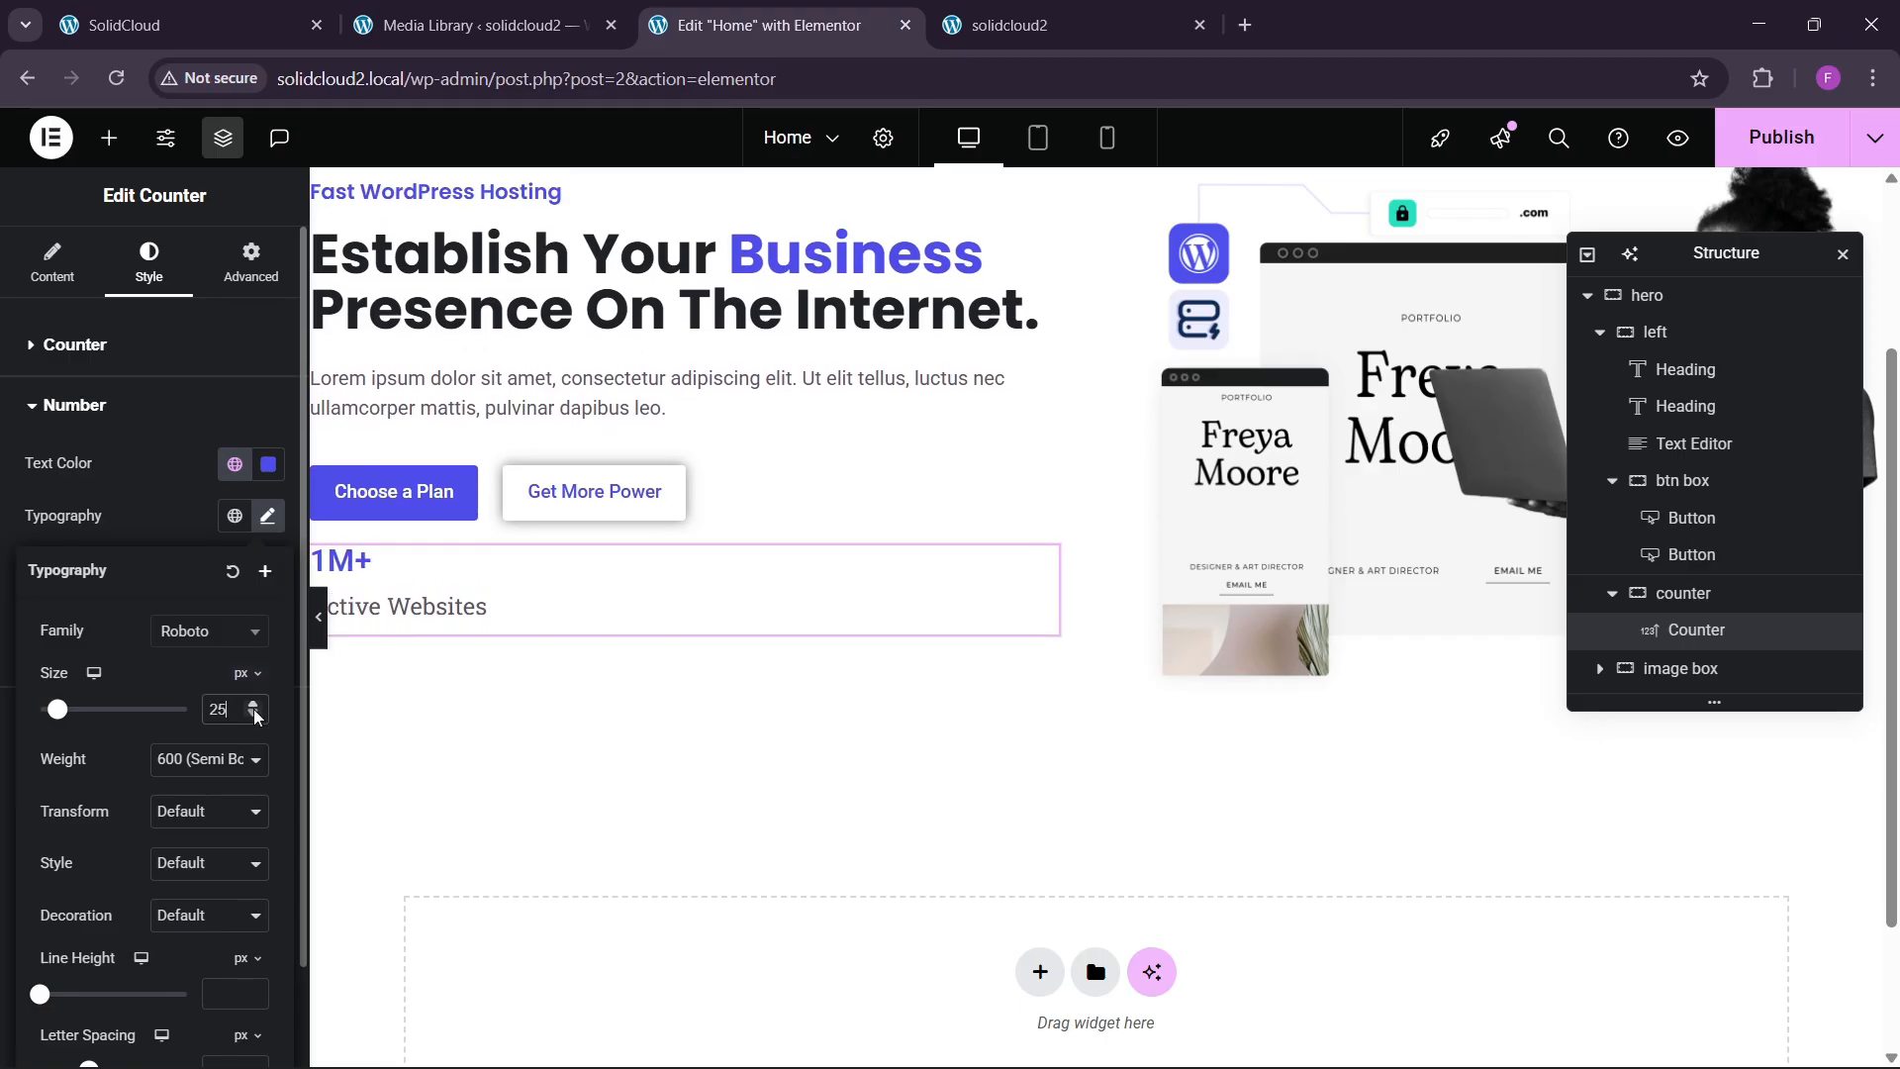
{"action": "double_click", "coordinate": [255, 717]}
{"action": "triple_click", "coordinate": [254, 717]}
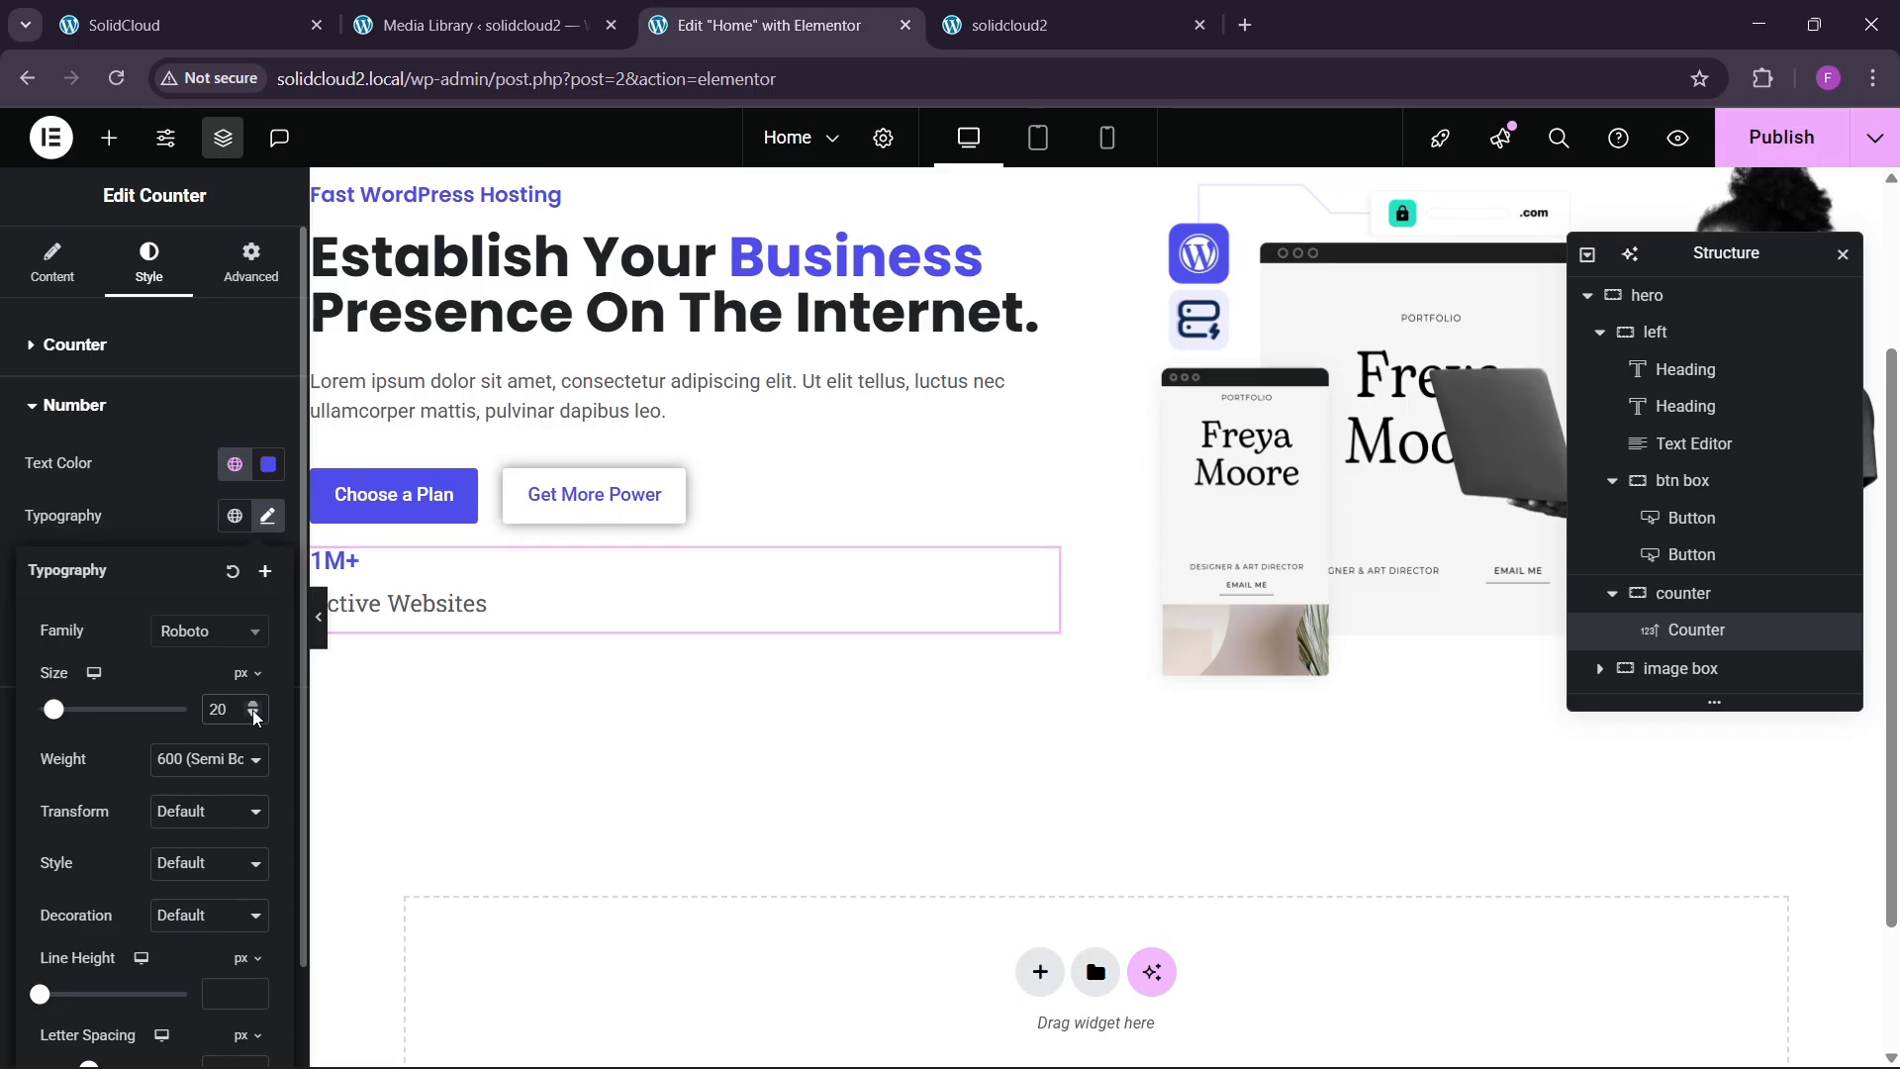
{"action": "triple_click", "coordinate": [254, 705]}
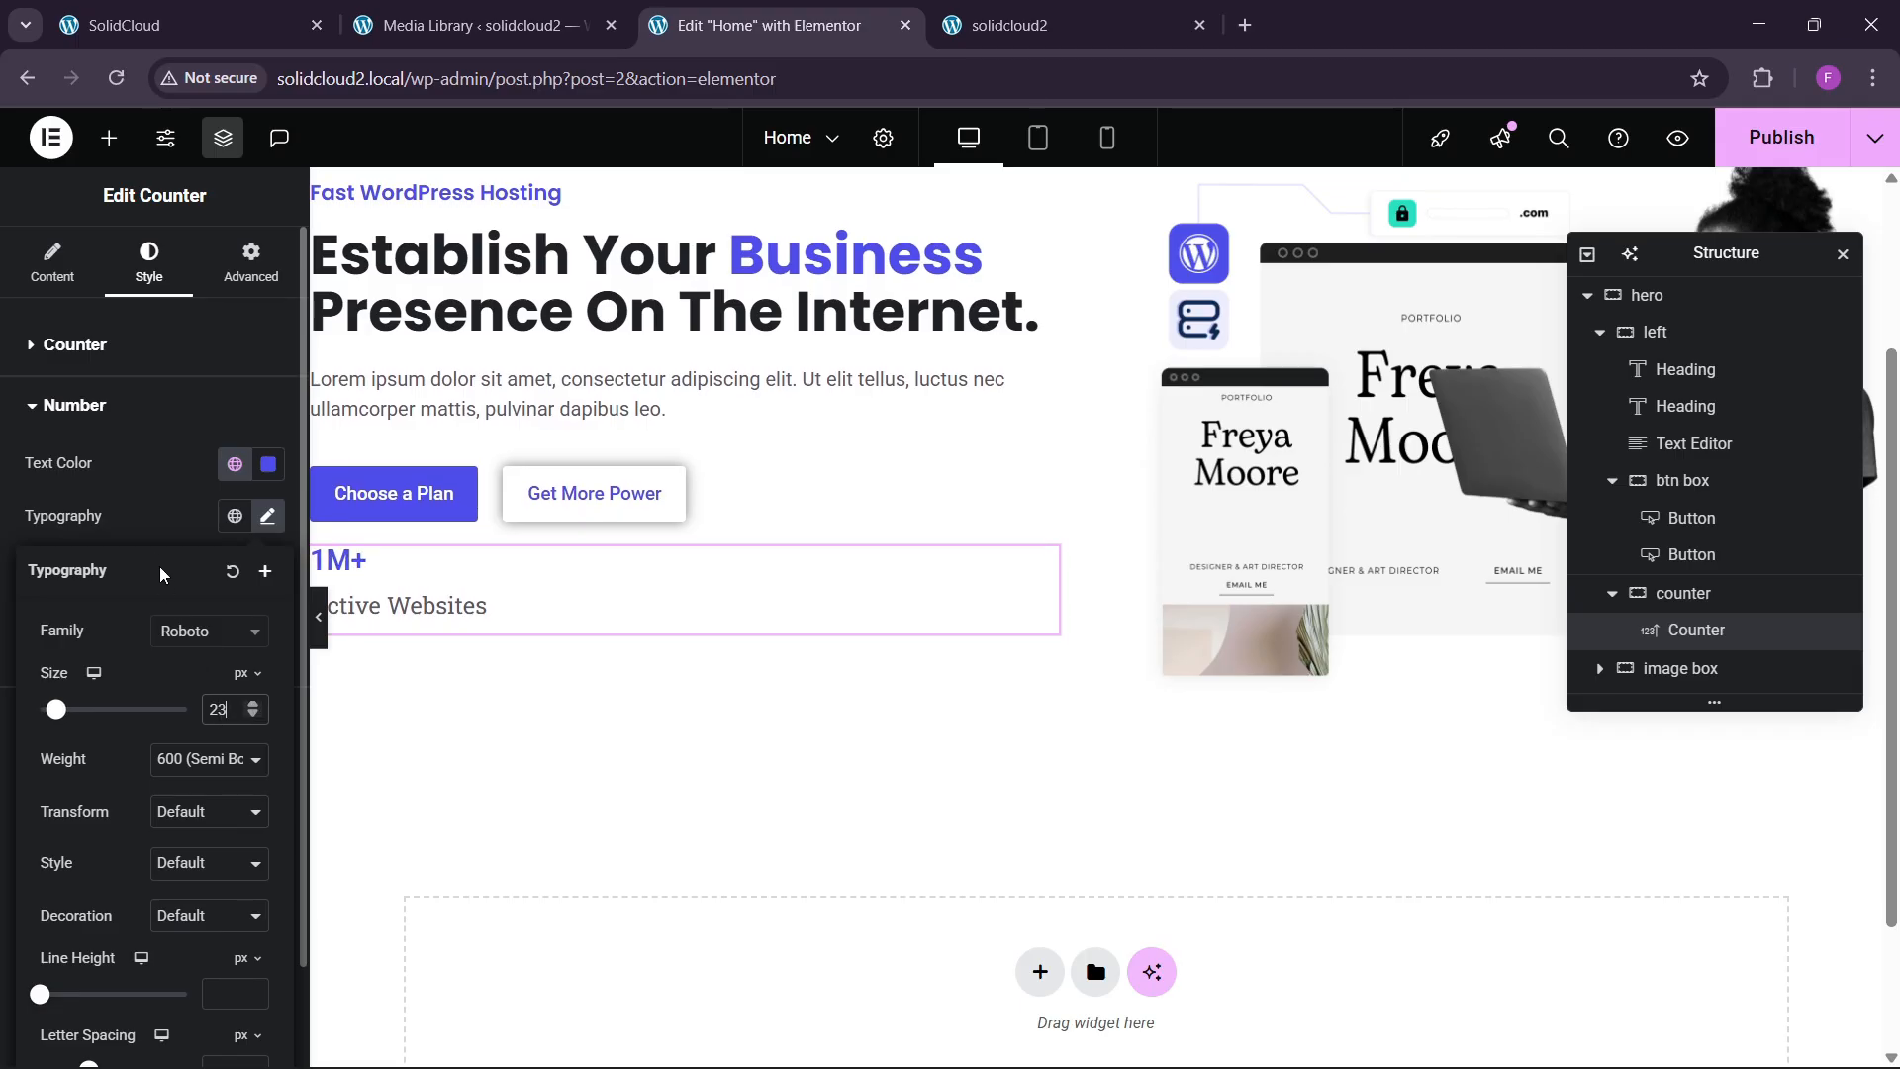
{"action": "left_click", "coordinate": [146, 629]}
{"action": "left_click", "coordinate": [109, 716]}
Set the 'Active Websites' title font to Inter at 16 px.
{"action": "left_click", "coordinate": [234, 522]}
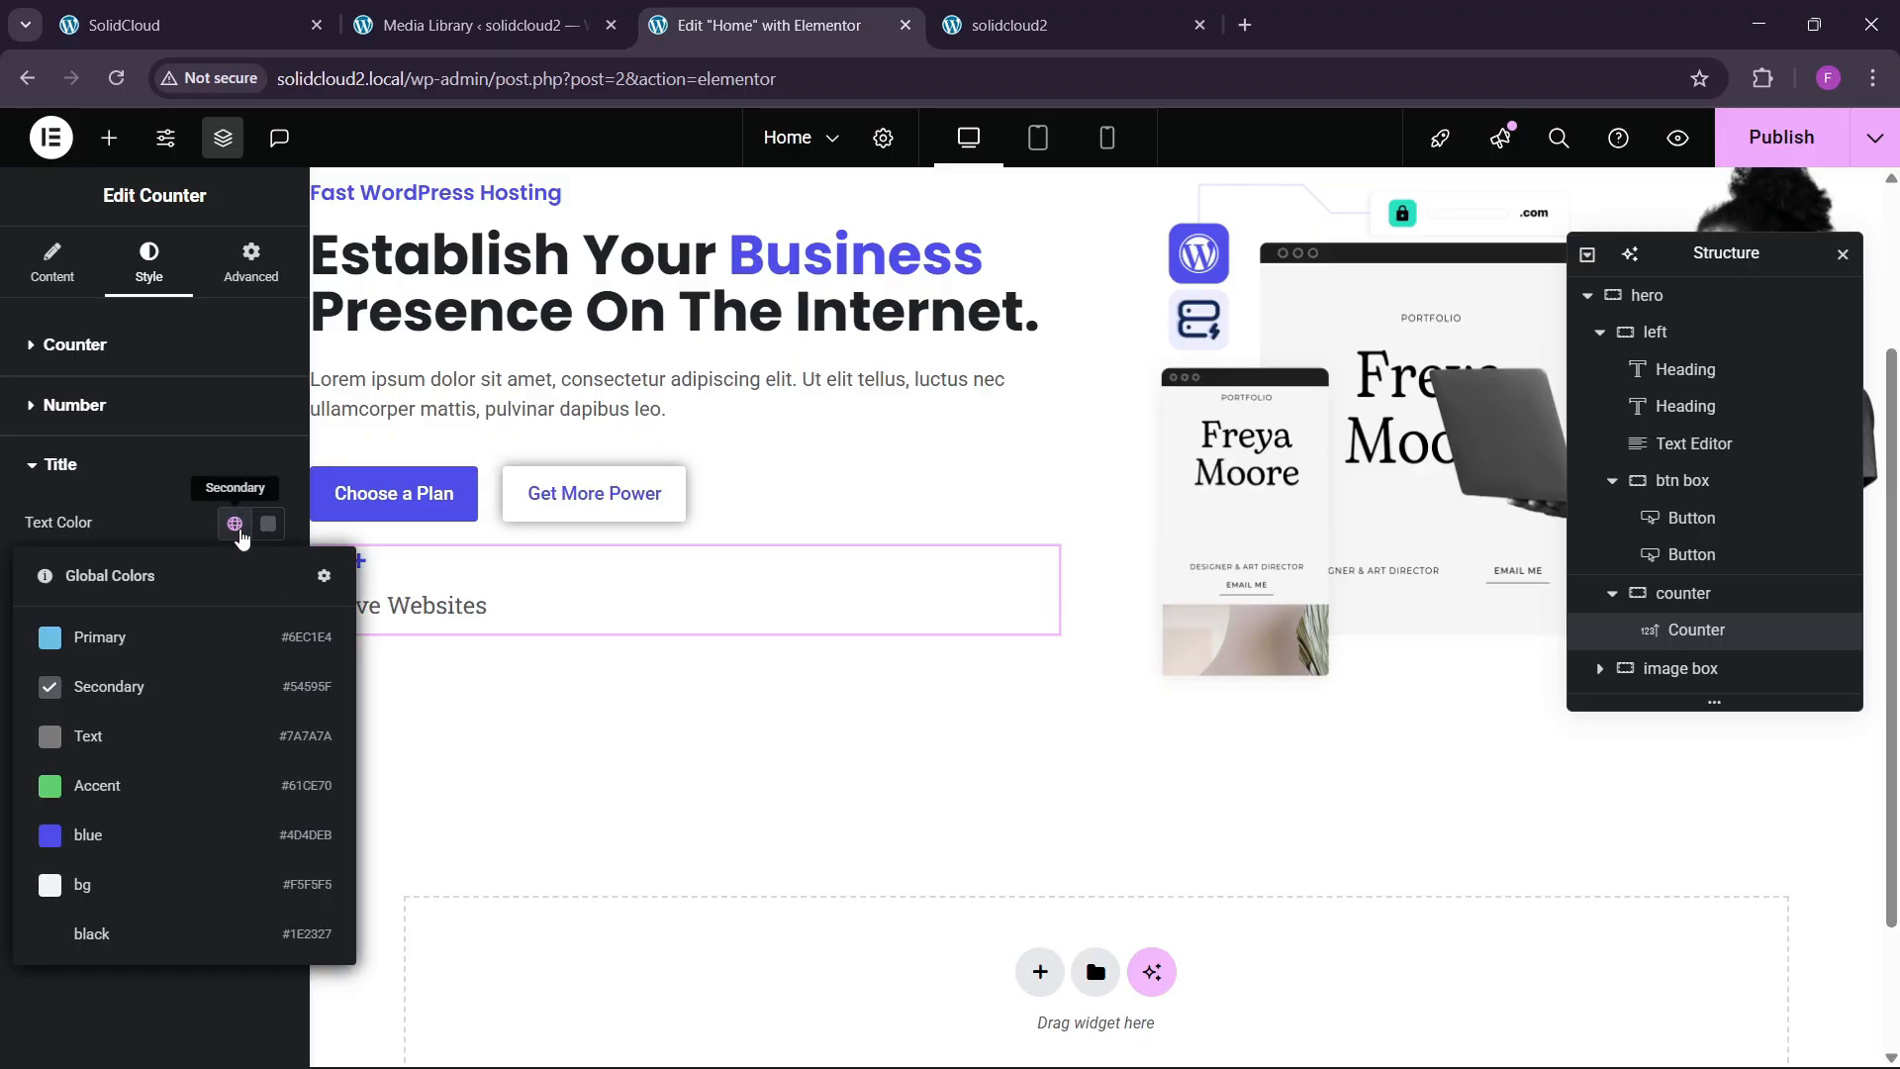
{"action": "left_click", "coordinate": [107, 685]}
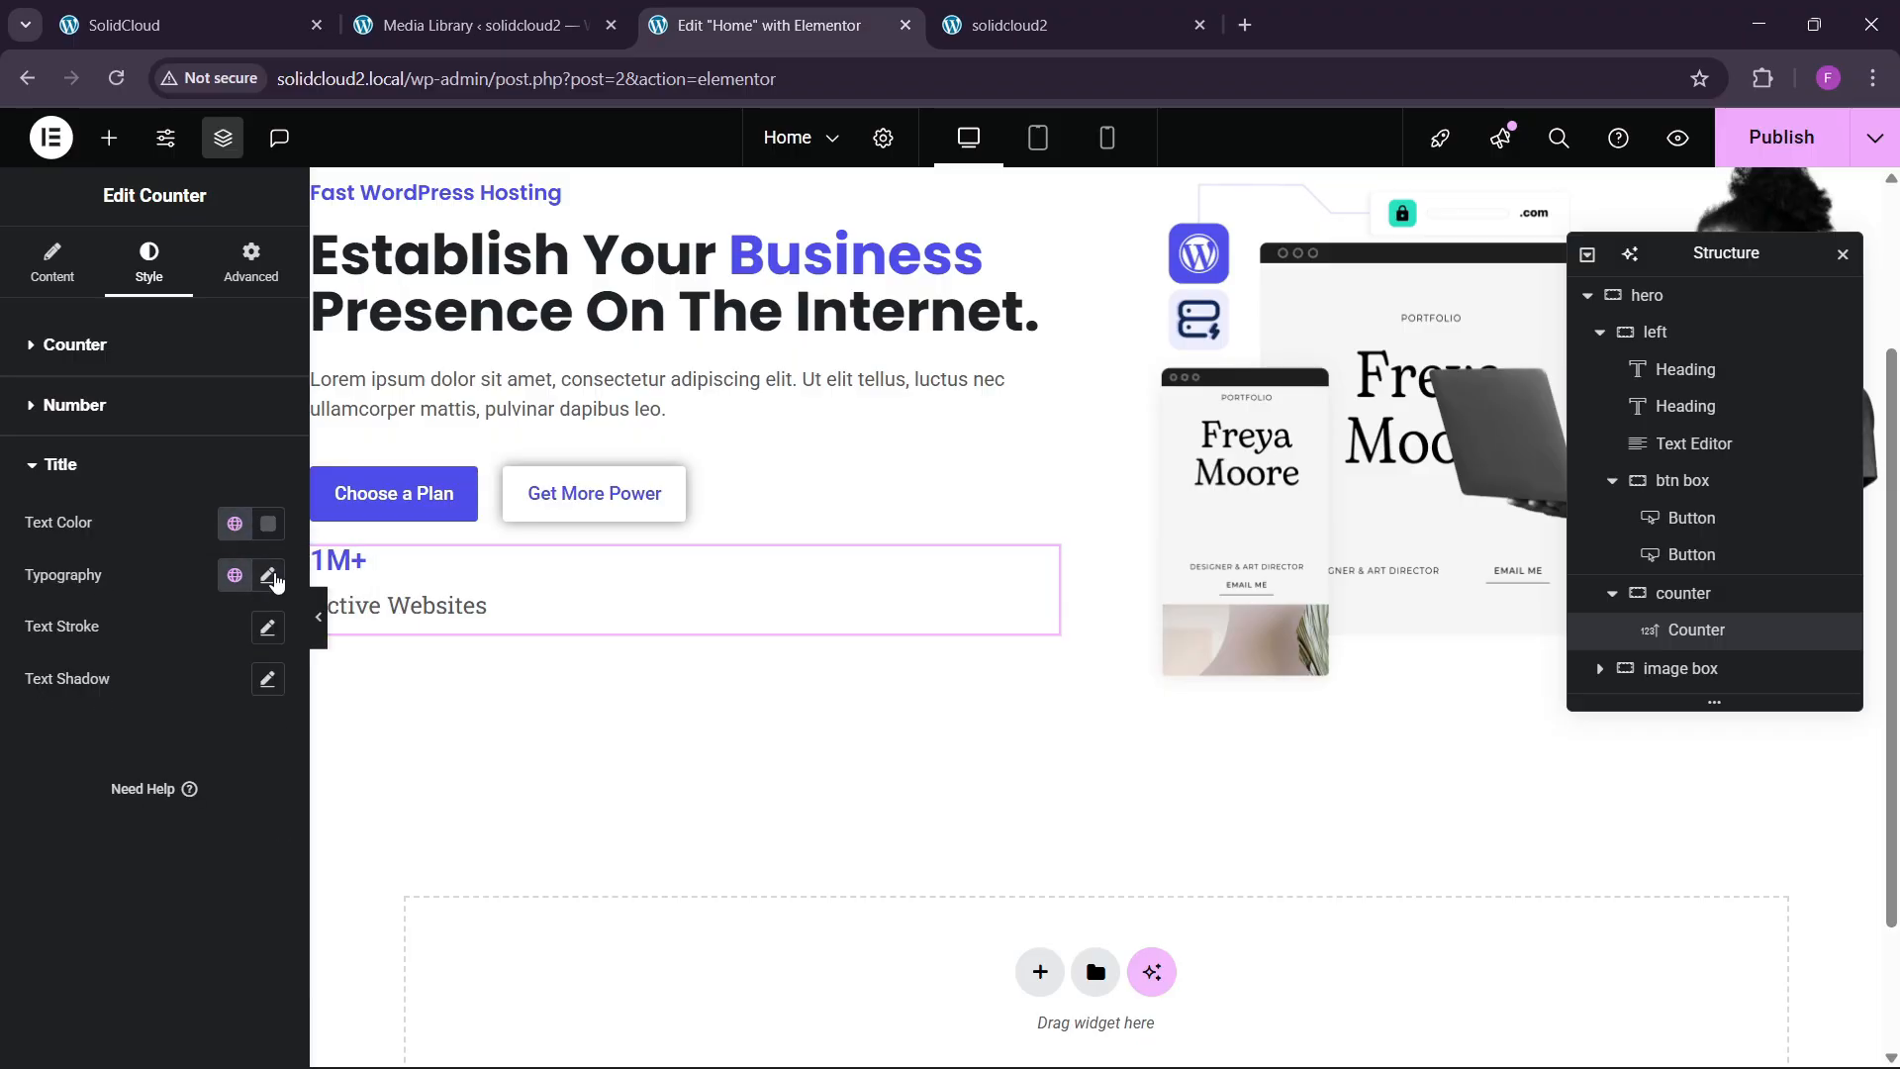
{"action": "left_click", "coordinate": [267, 576]}
{"action": "left_click", "coordinate": [253, 762]}
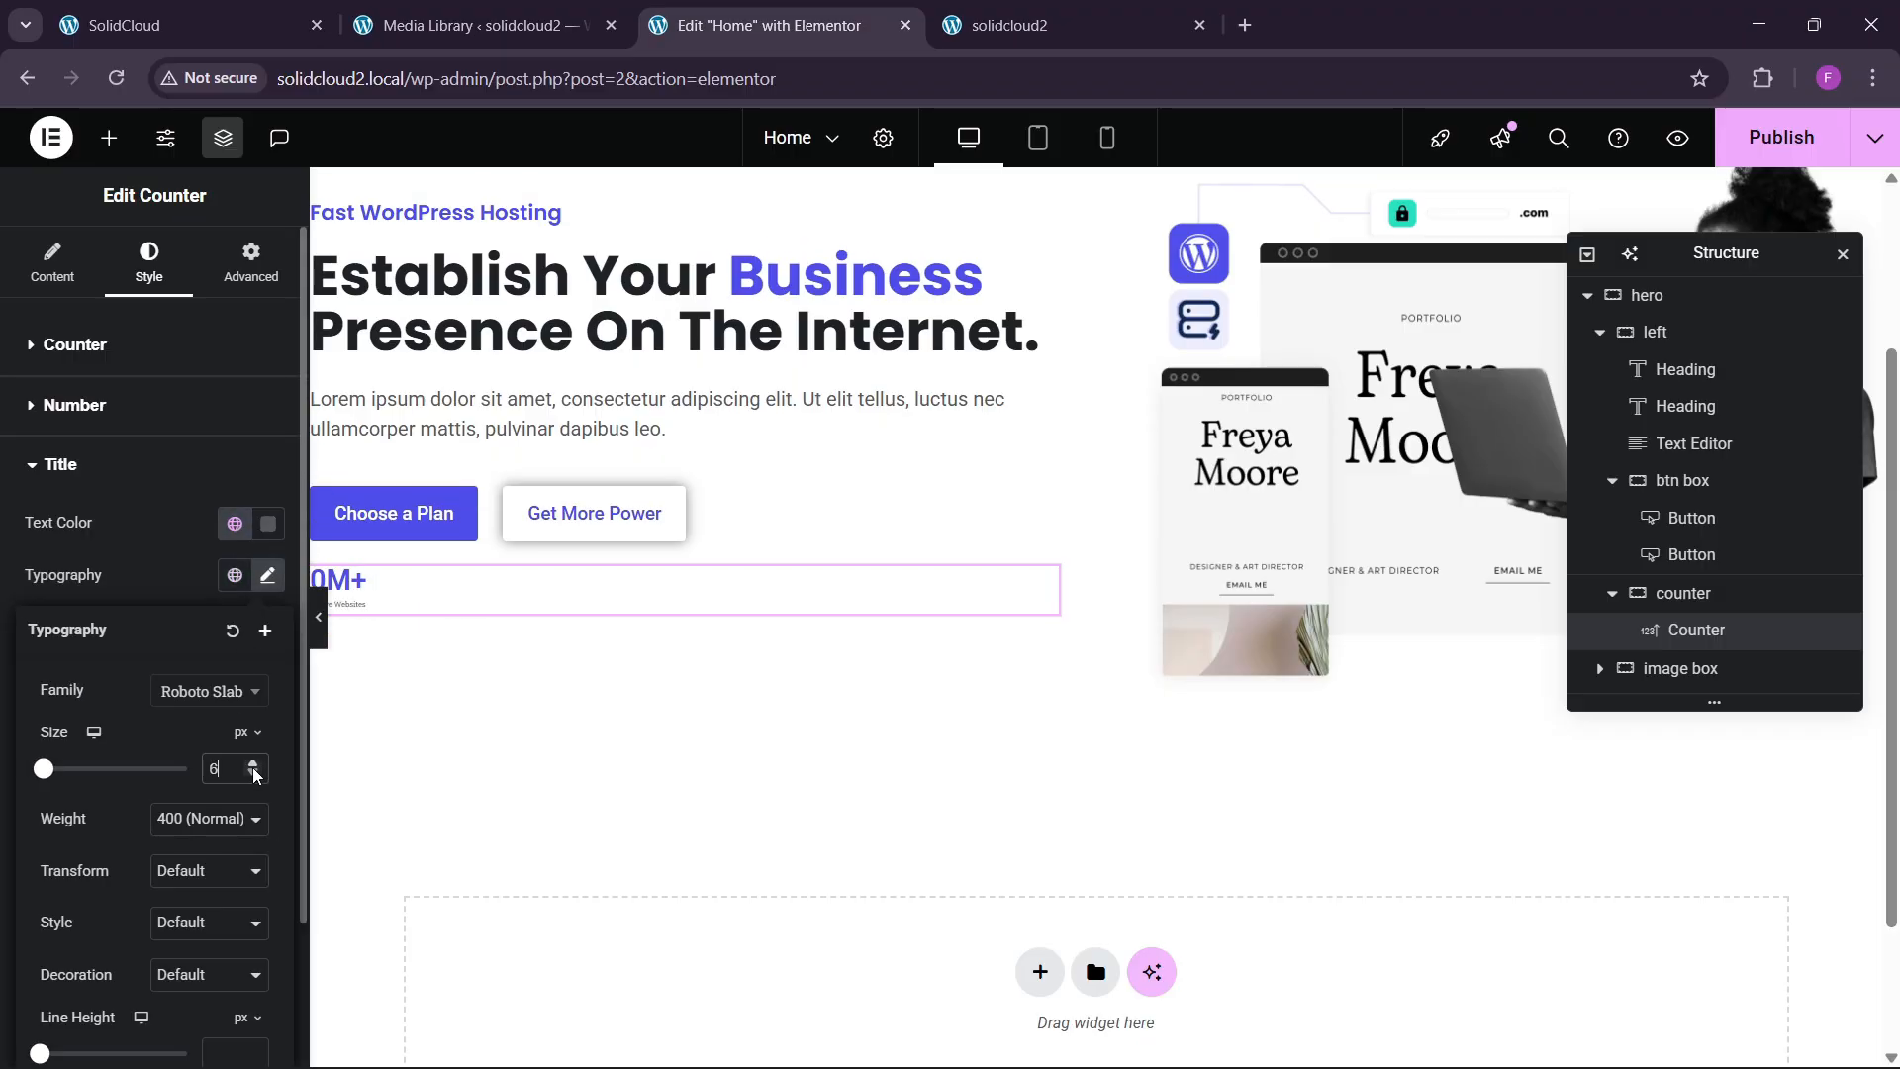
{"action": "left_click_drag", "start_coordinate": [253, 772], "coordinate": [254, 772]}
{"action": "left_click", "coordinate": [212, 705]}
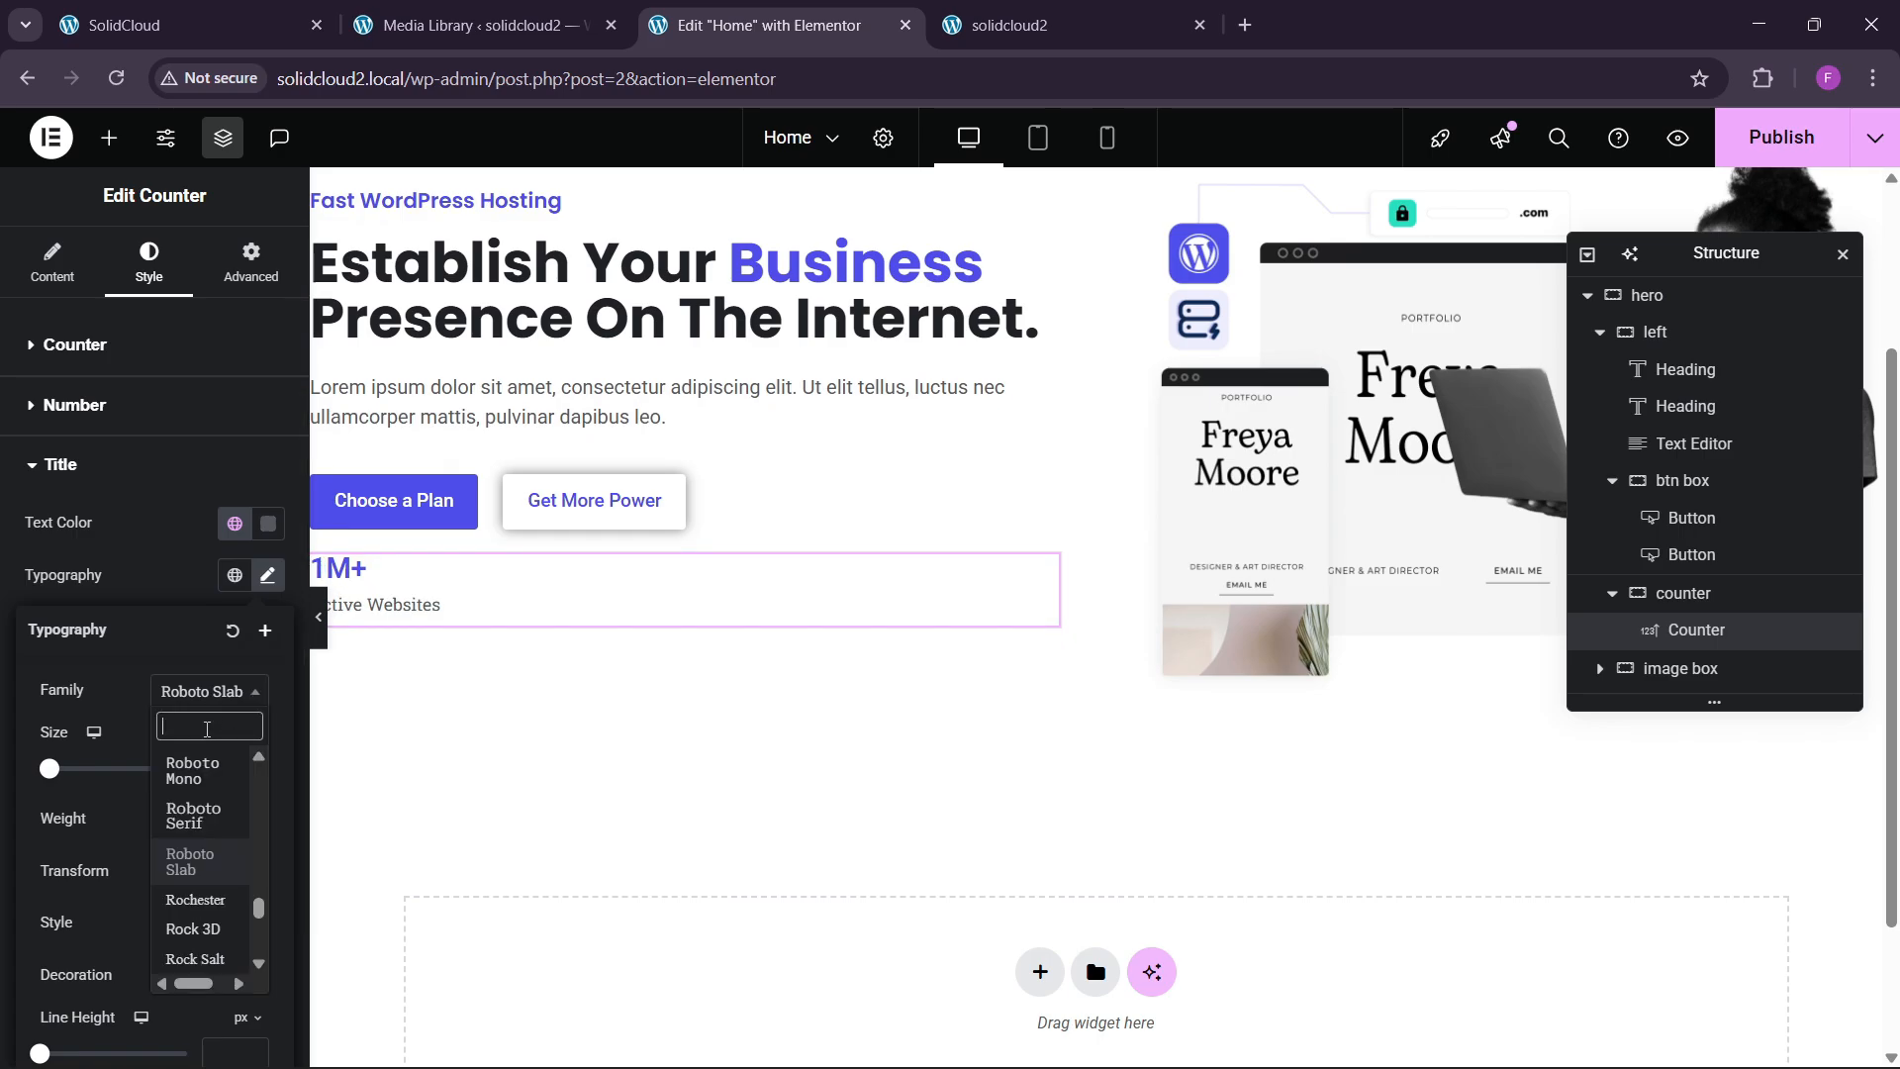
{"action": "type", "text": "inter"}
{"action": "key", "text": "BackSpace"}
{"action": "key", "text": "BackSpace"}
{"action": "key", "text": "BackSpace"}
{"action": "key", "text": "BackSpace"}
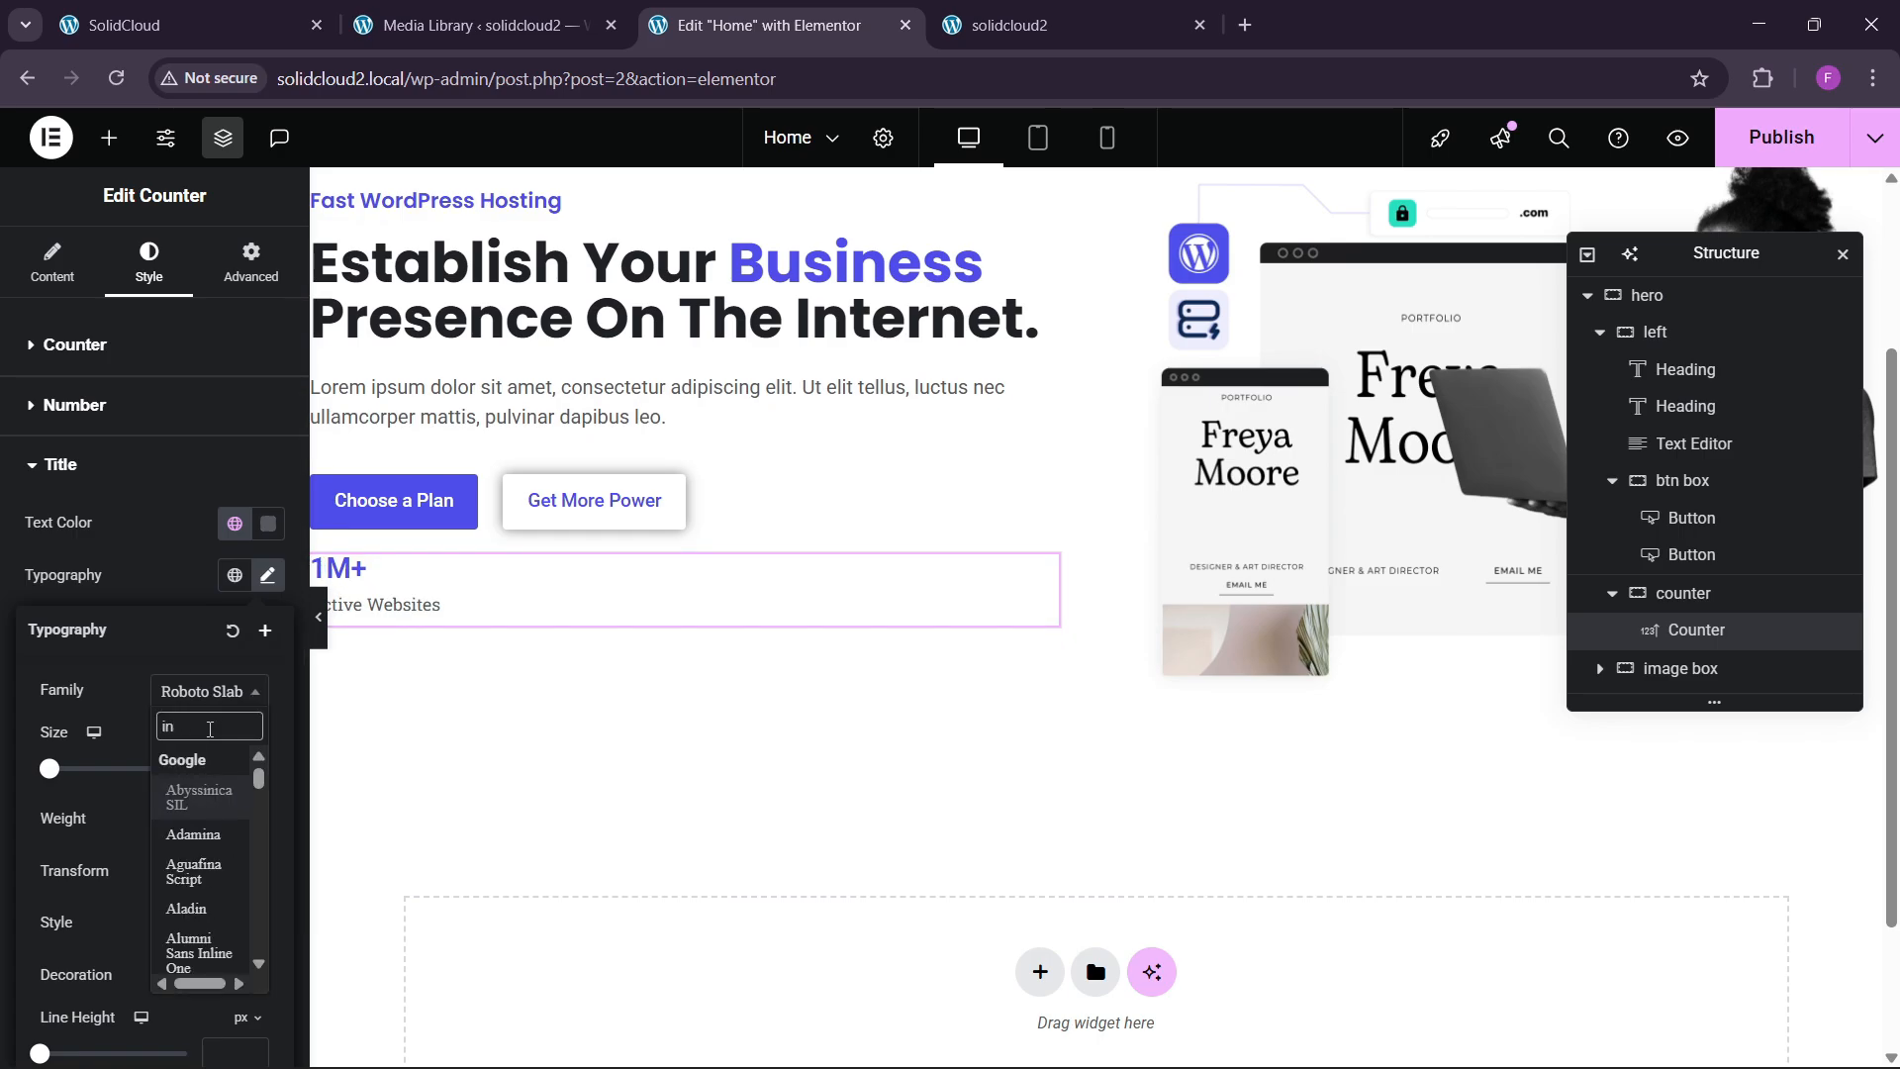
{"action": "type", "text": "nter"}
{"action": "key", "text": "Return"}
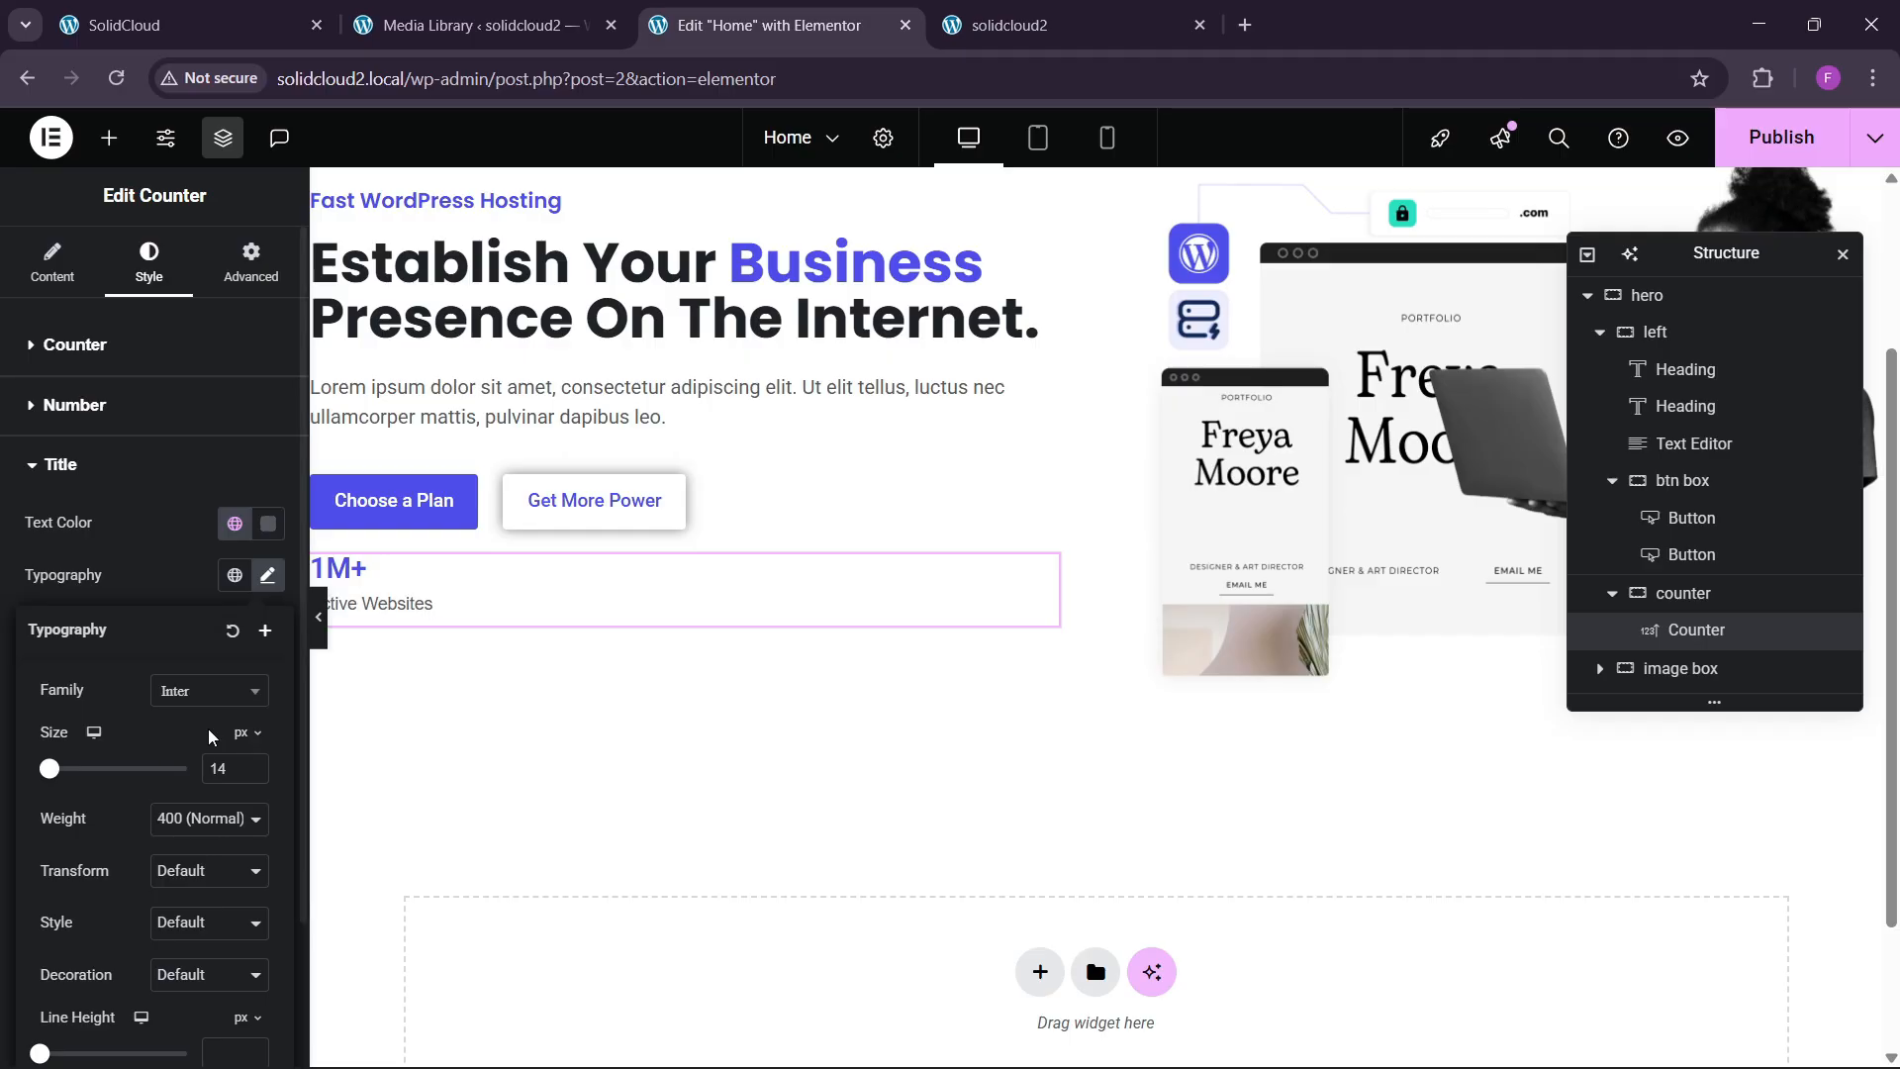
{"action": "left_click", "coordinate": [255, 764]}
{"action": "left_click", "coordinate": [256, 764]}
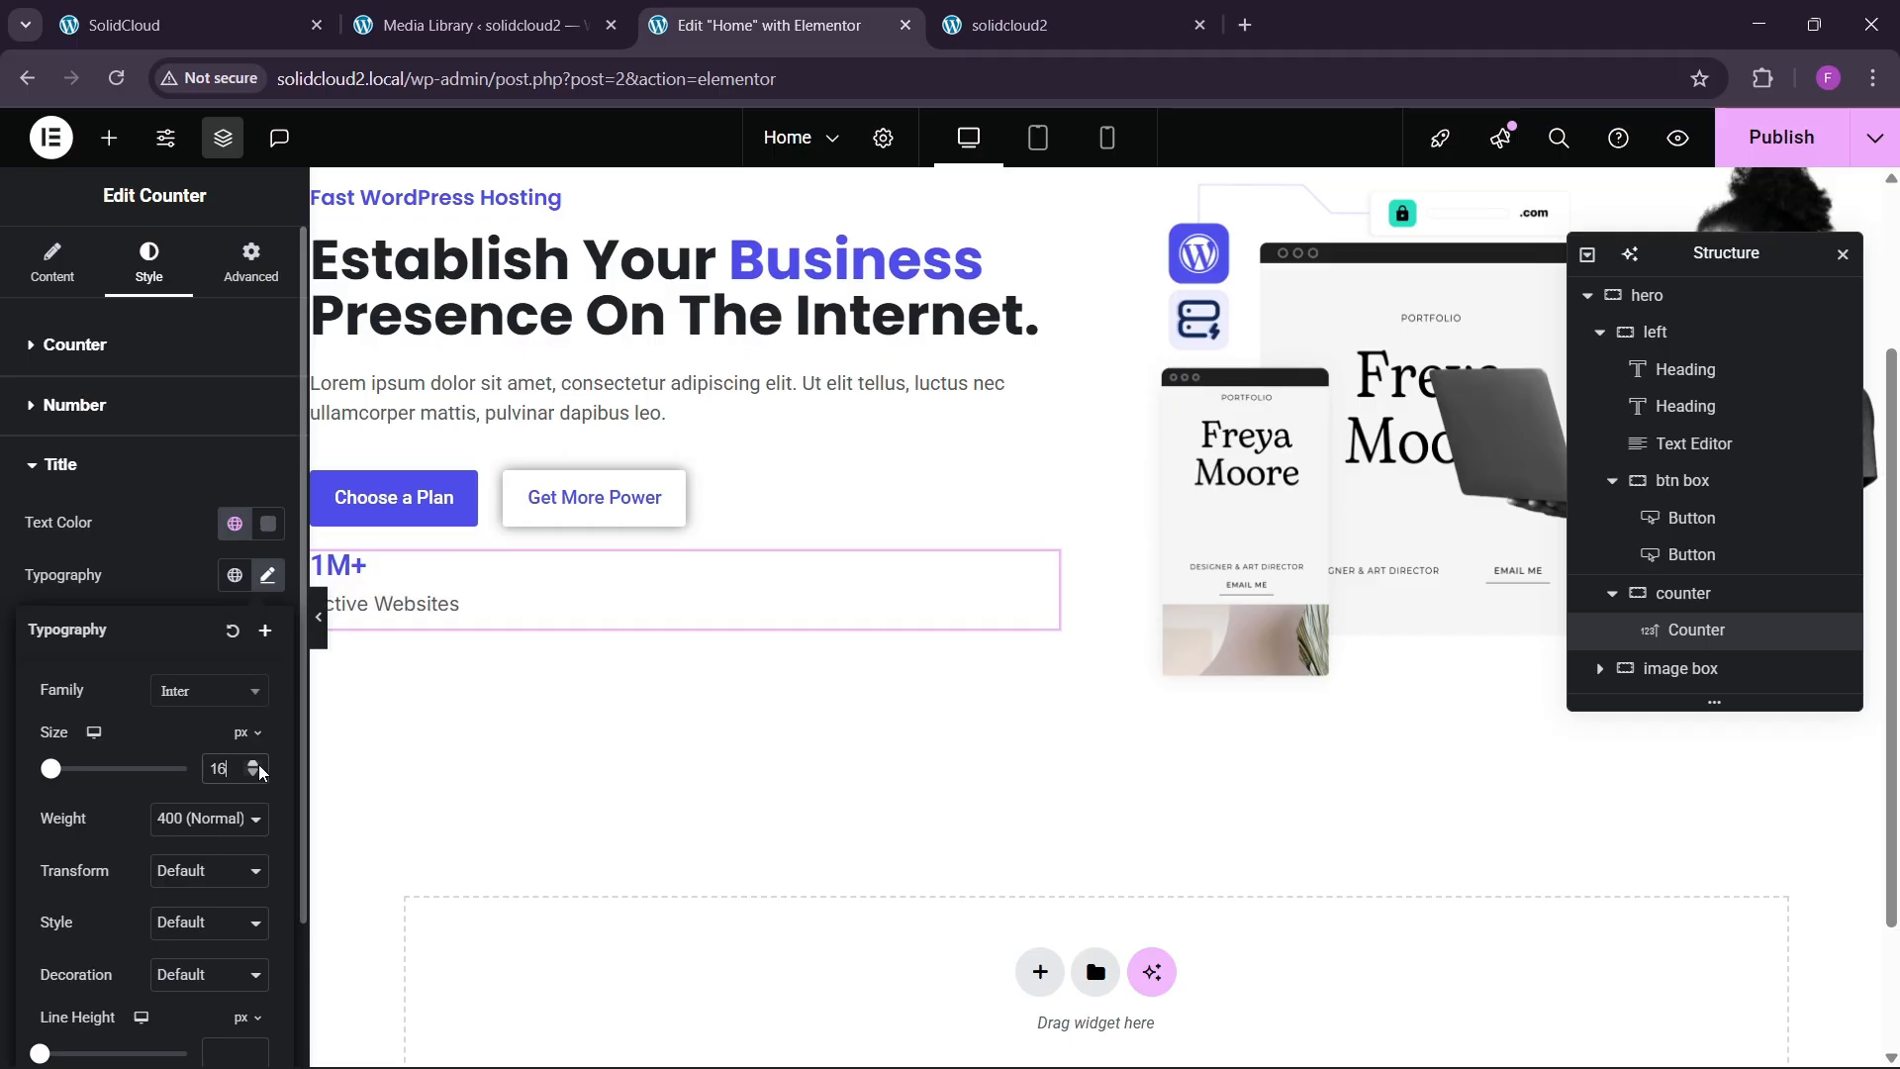
Change the title colour to the global Black and compare with the live SolidCloud site.
{"action": "left_click", "coordinate": [234, 523]}
{"action": "left_click", "coordinate": [99, 923]}
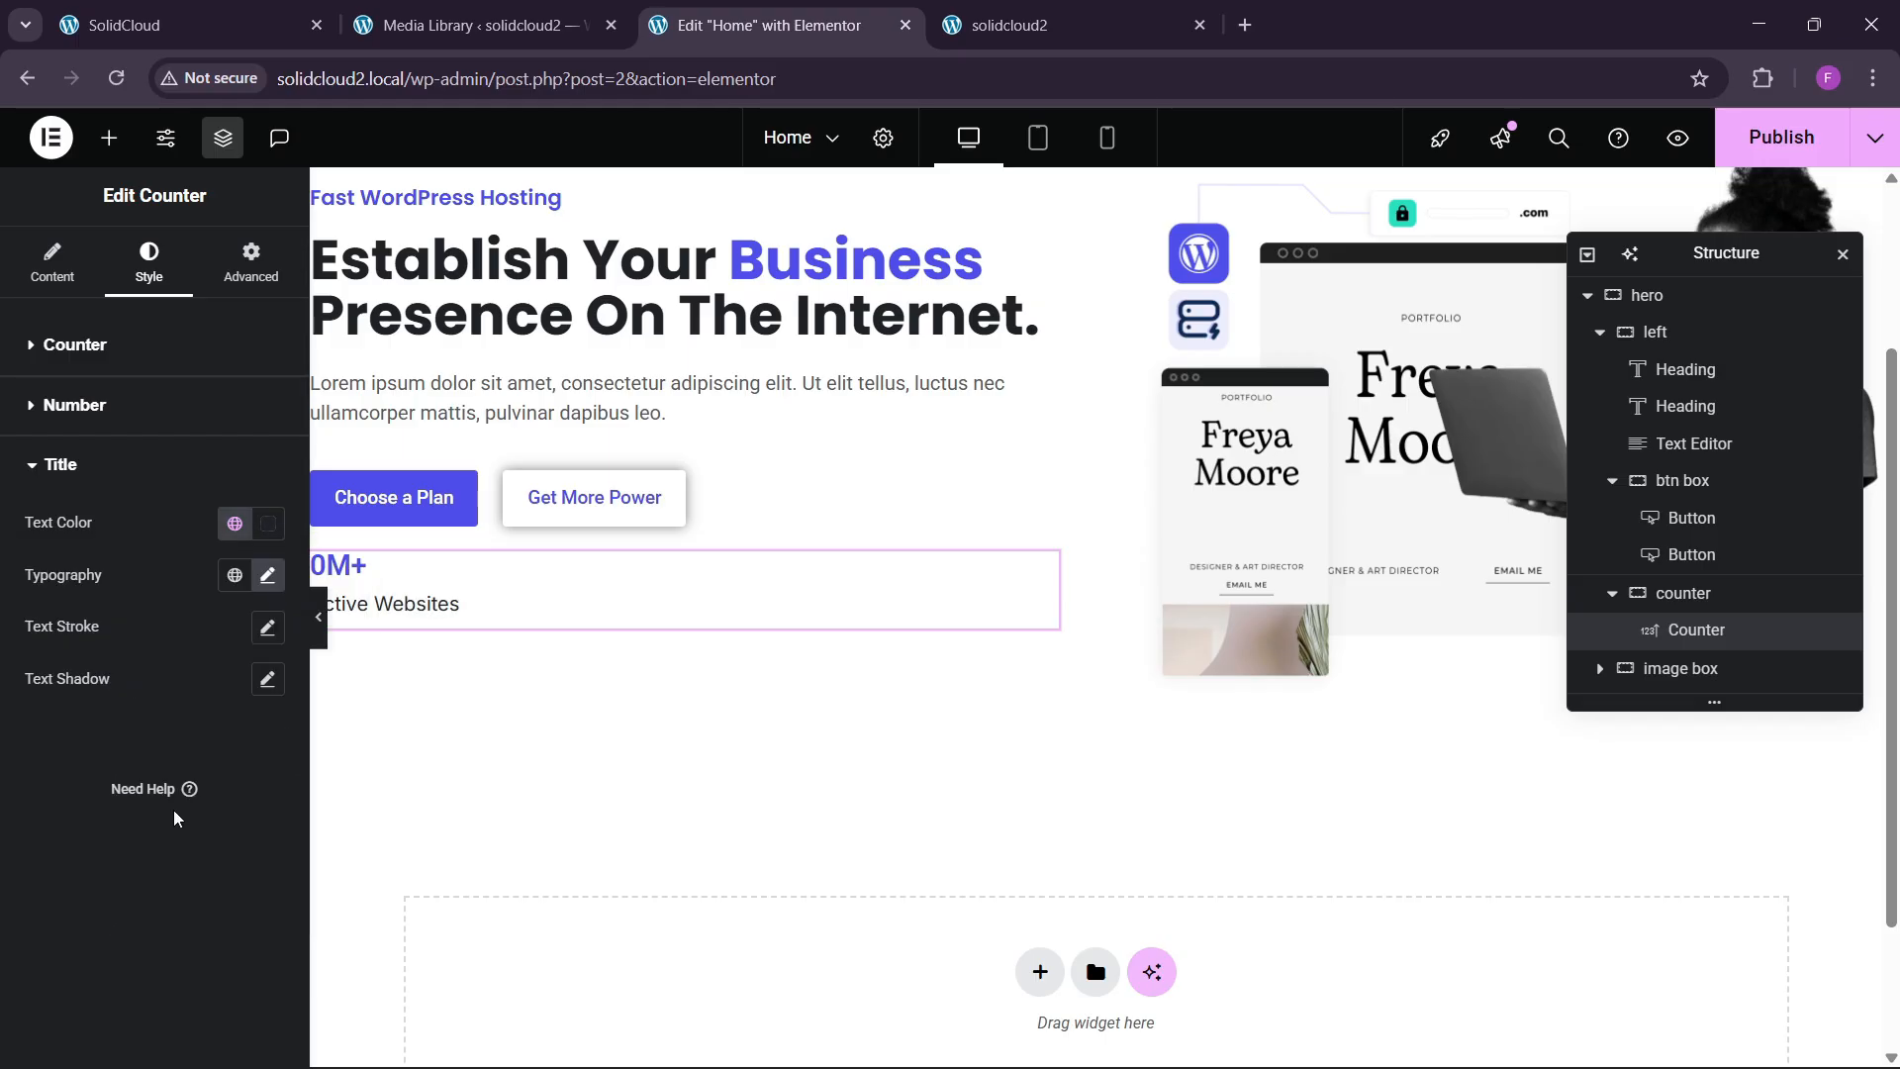
{"action": "left_click", "coordinate": [192, 9]}
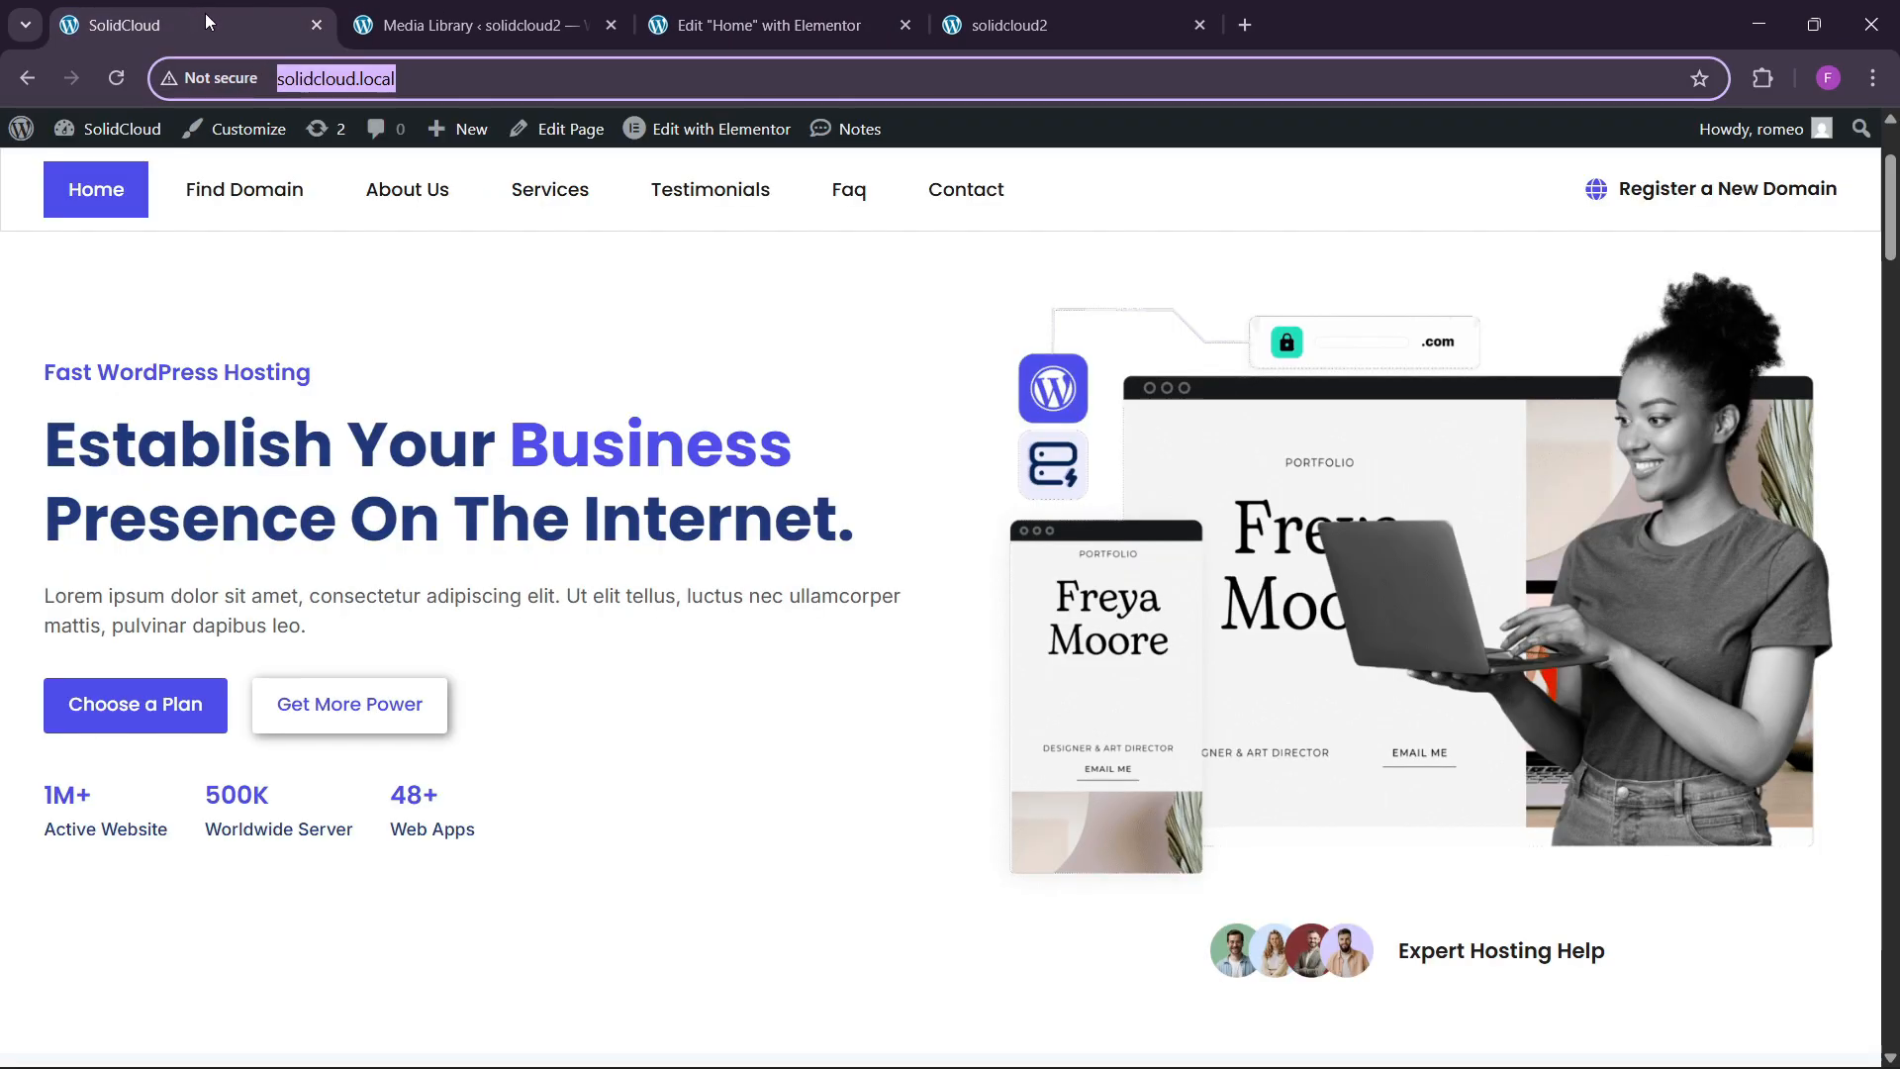
{"action": "left_click", "coordinate": [757, 25]}
Duplicate the counter widget twice to make three counters.
{"action": "right_click", "coordinate": [440, 591]}
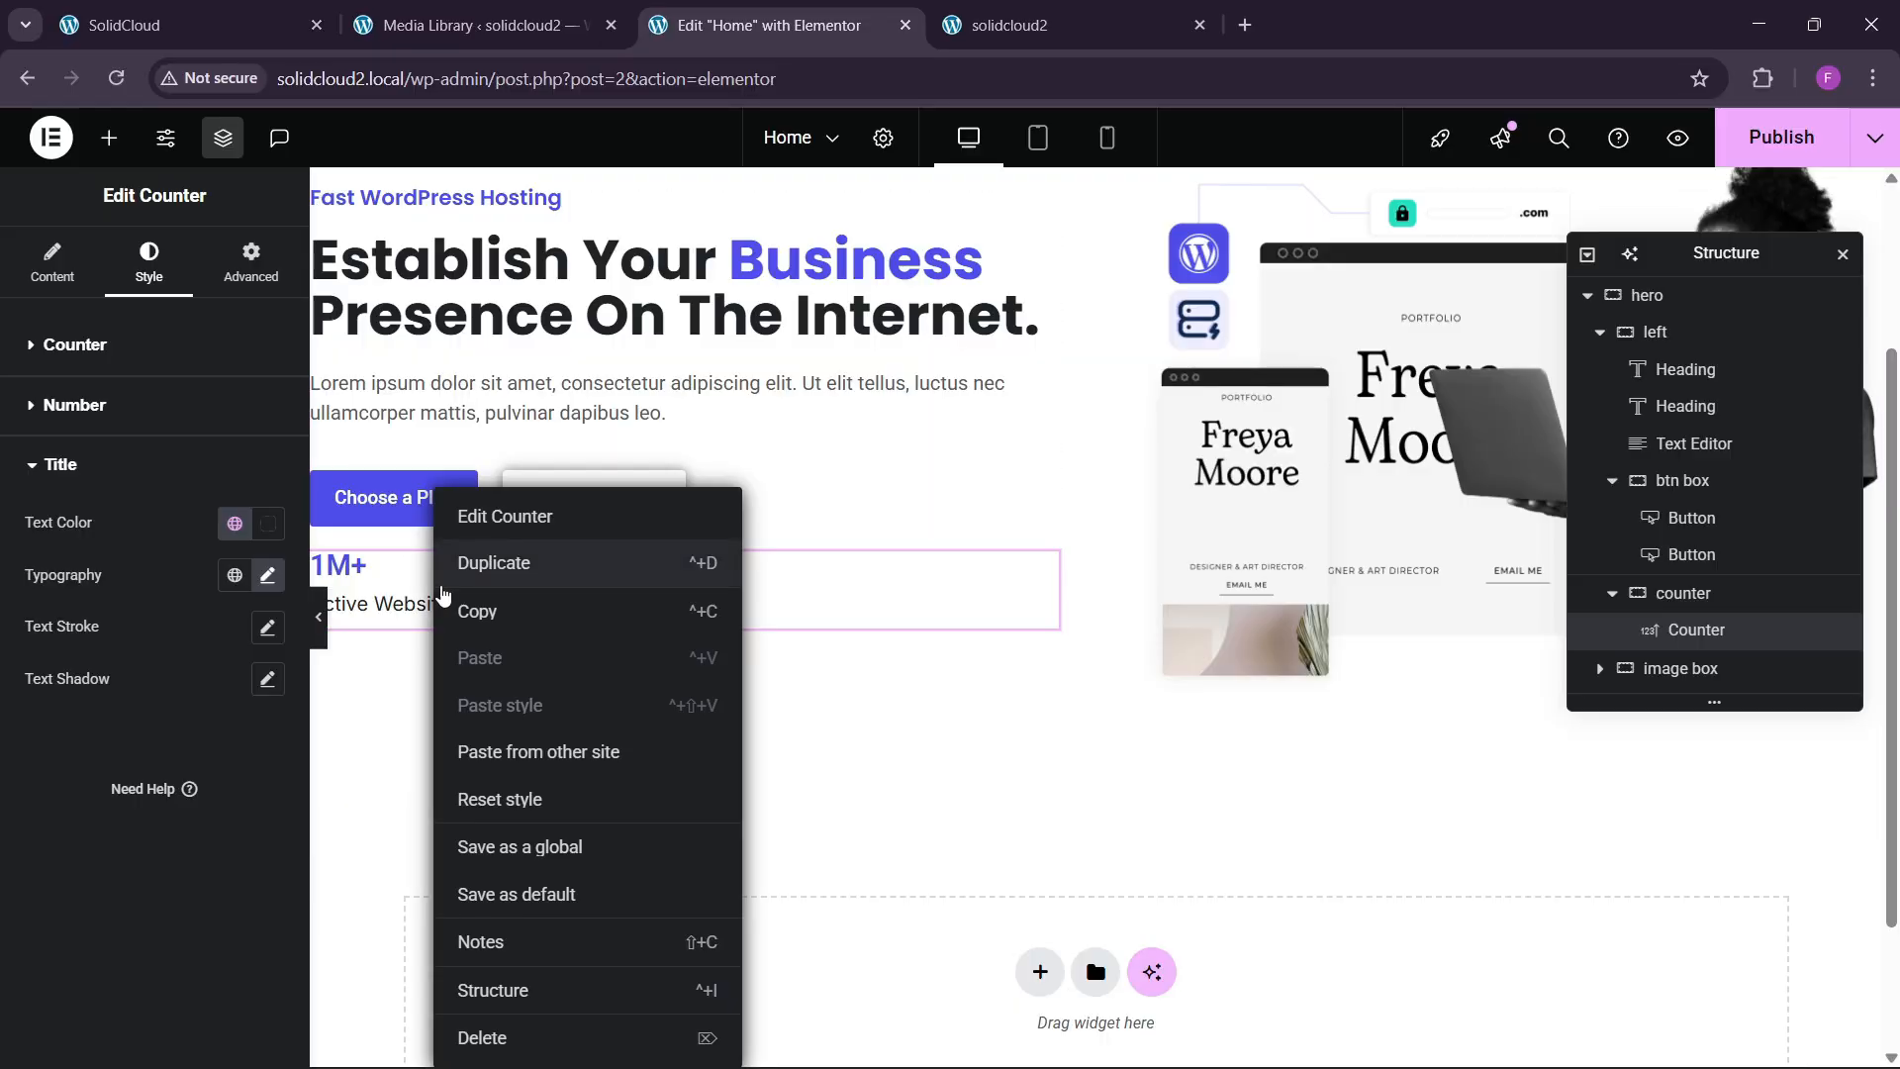
{"action": "left_click", "coordinate": [494, 563]}
{"action": "right_click", "coordinate": [479, 651]}
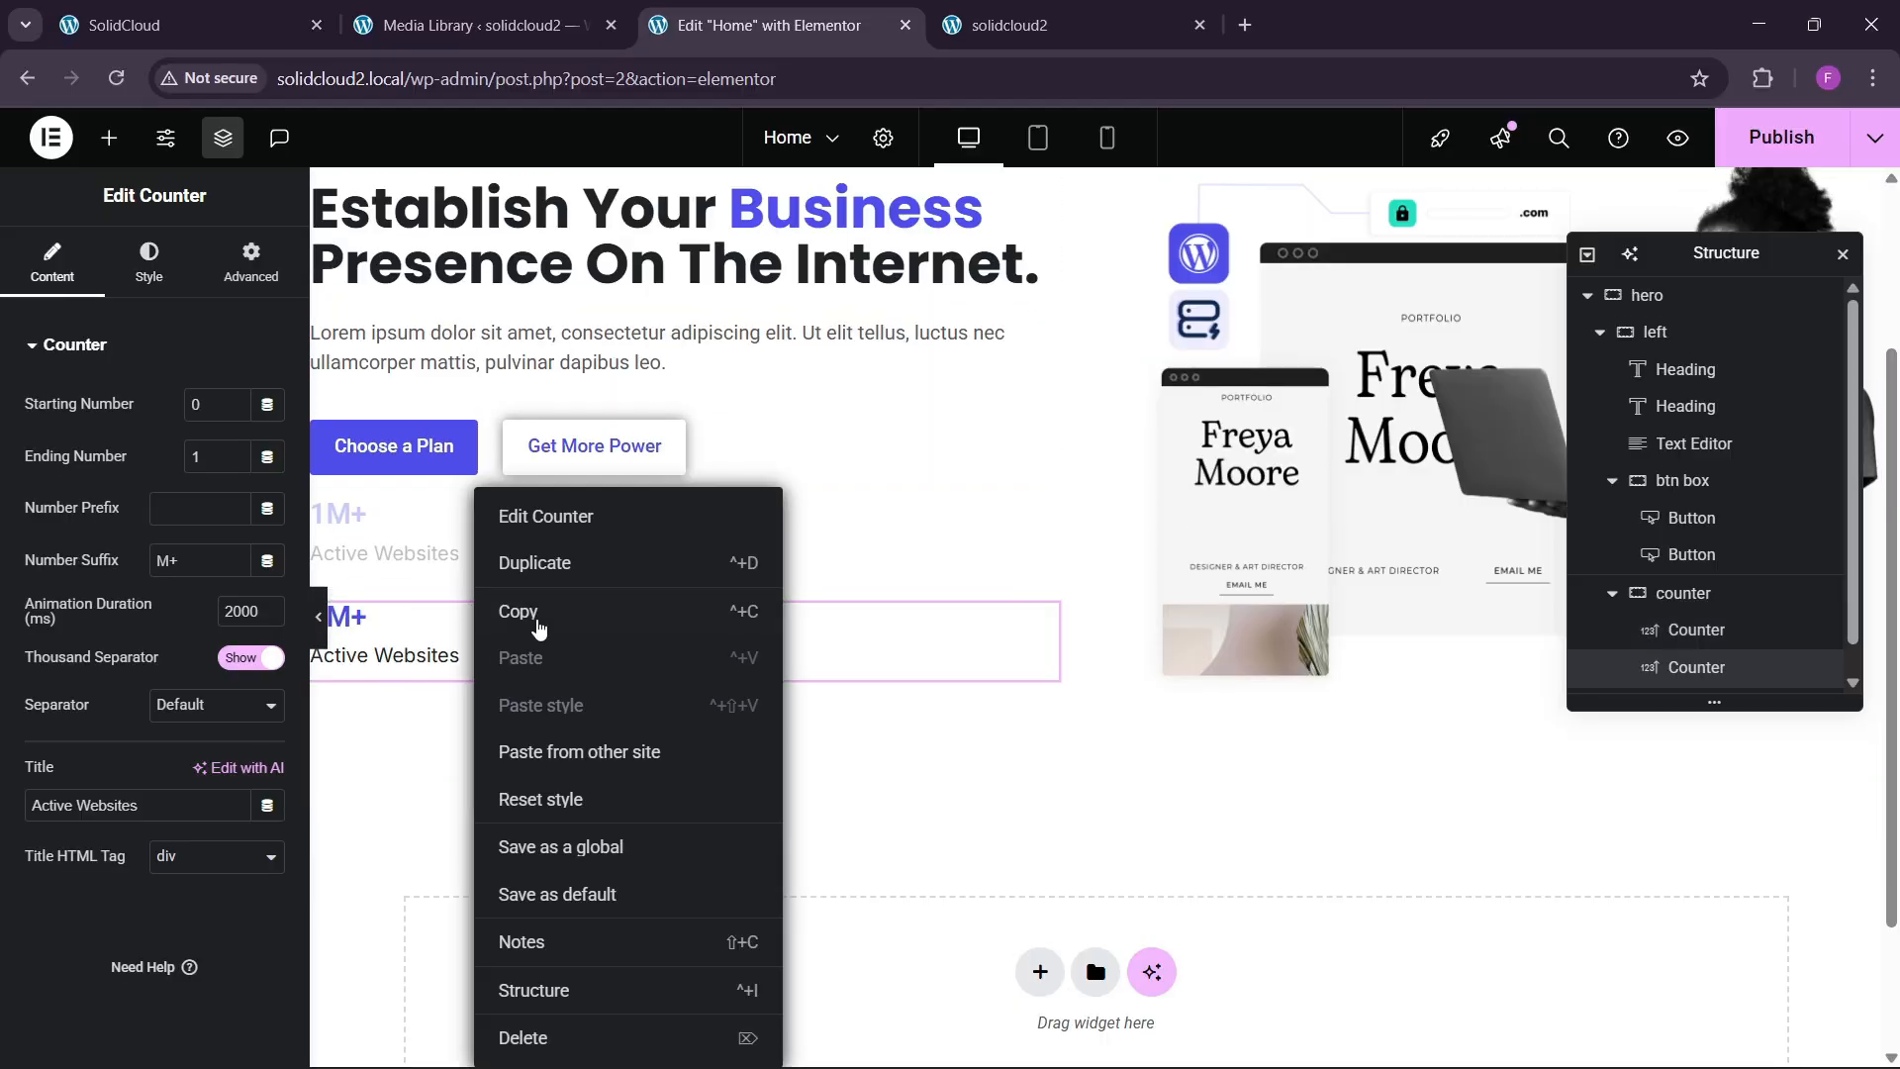
{"action": "left_click", "coordinate": [530, 562]}
Lay the counter container out as a row, justified and aligned to start, with 40 px gaps.
{"action": "scroll", "coordinate": [1782, 643], "scroll_direction": "down", "scroll_amount": 1}
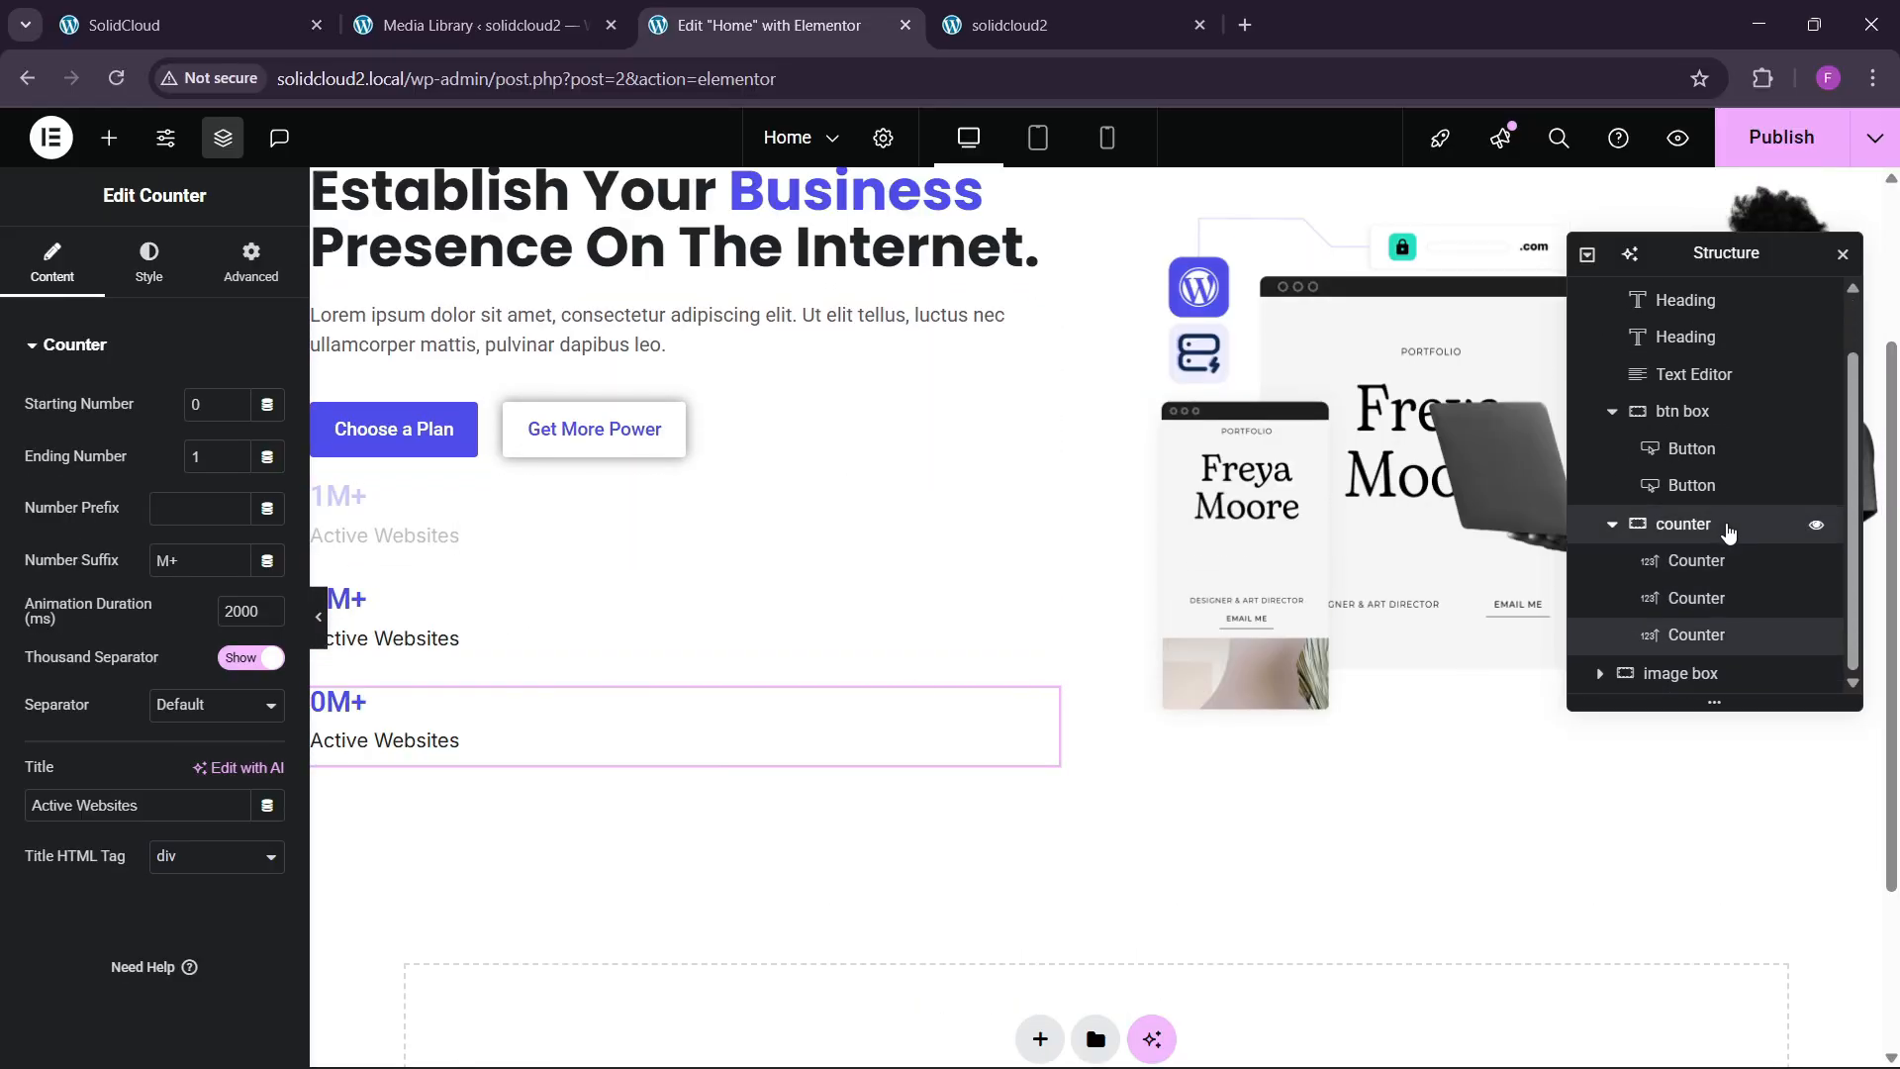
{"action": "left_click", "coordinate": [1726, 525]}
{"action": "left_click", "coordinate": [49, 262]}
{"action": "scroll", "coordinate": [163, 653], "scroll_direction": "down", "scroll_amount": 1}
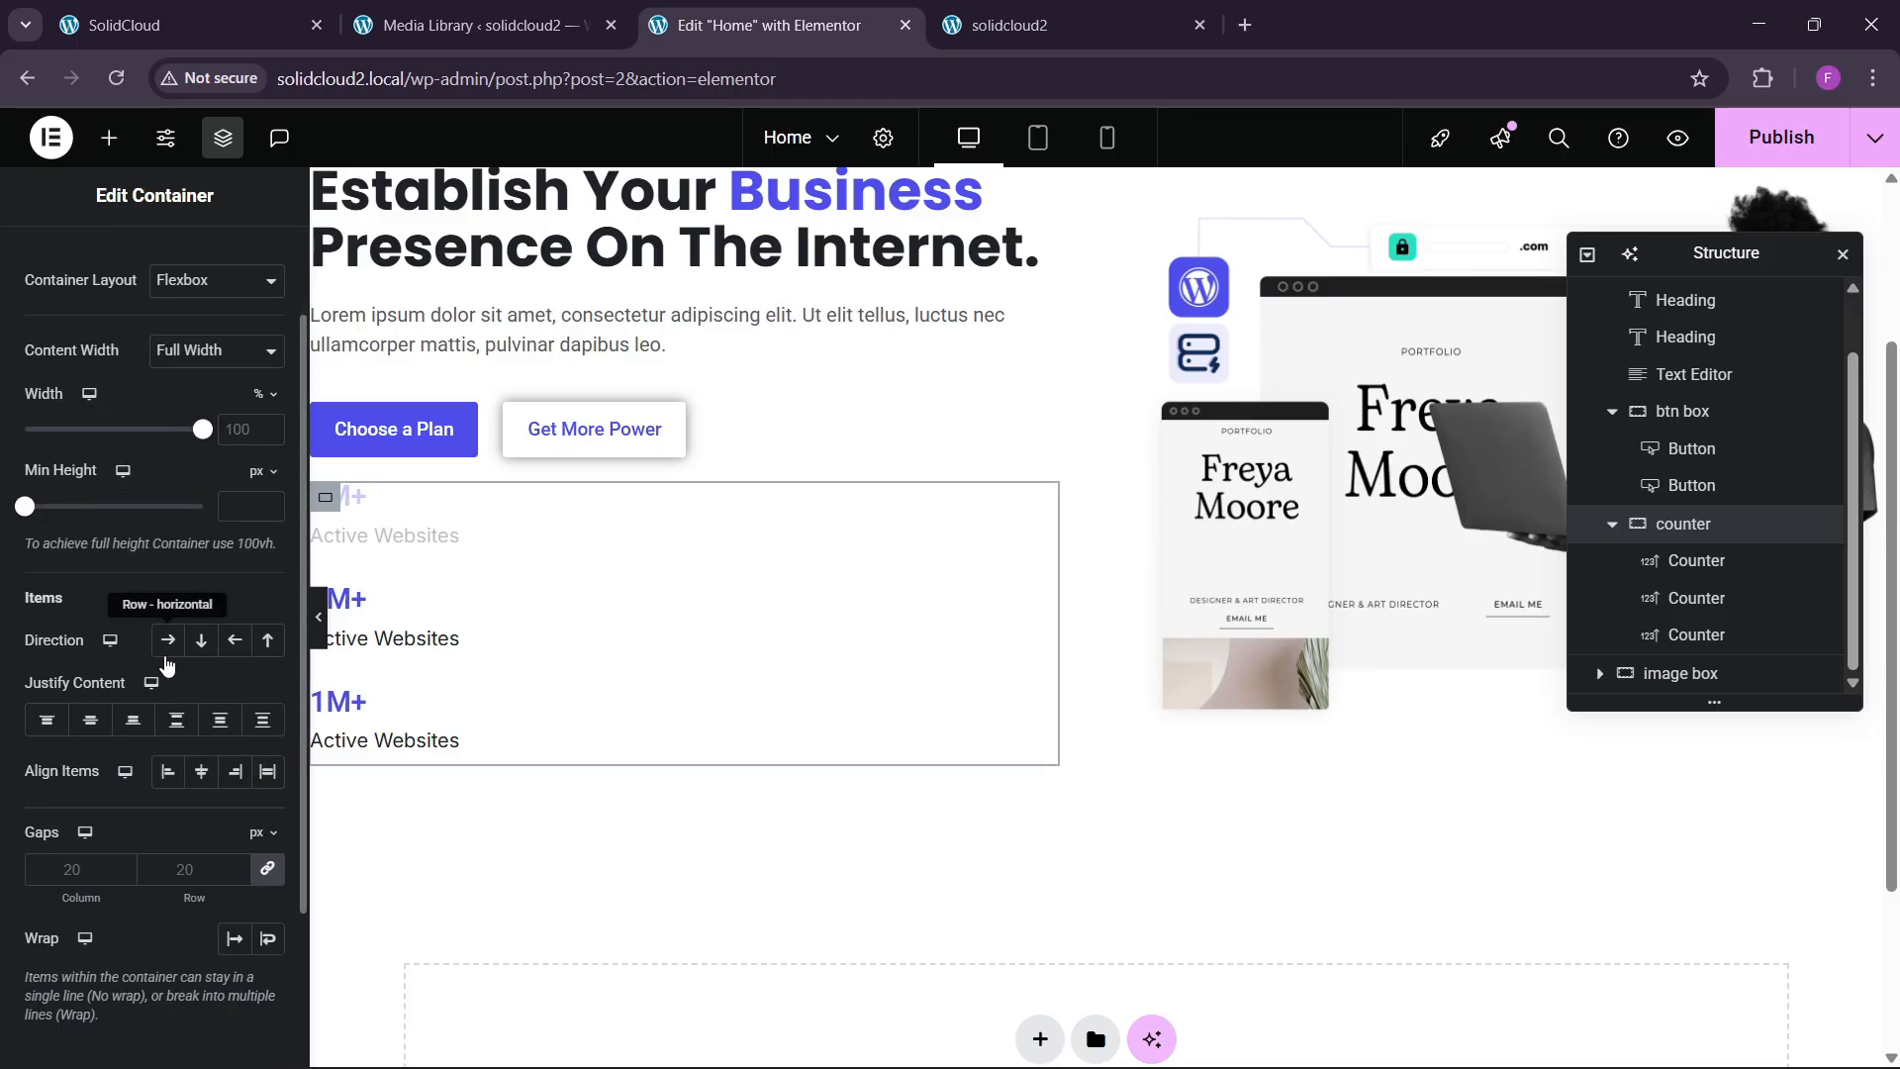
{"action": "left_click", "coordinate": [167, 640]}
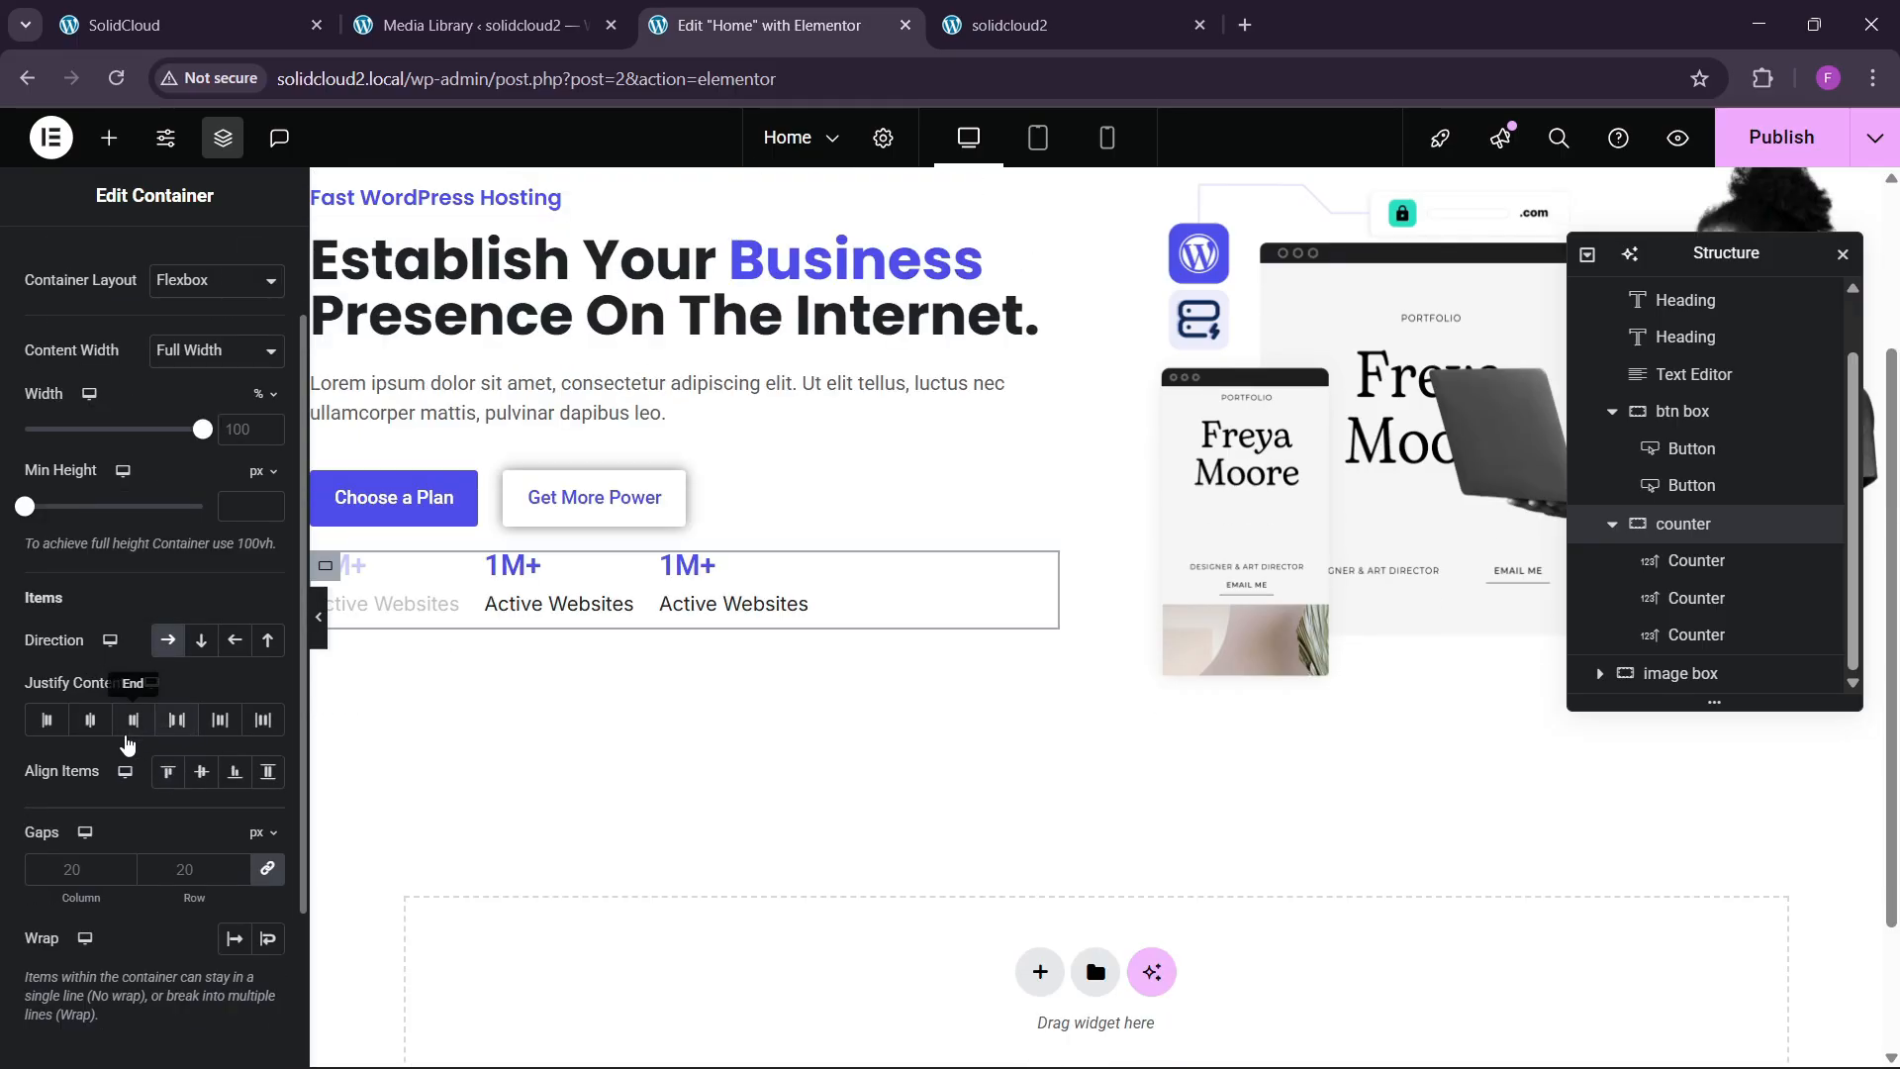
{"action": "left_click", "coordinate": [47, 719]}
{"action": "left_click", "coordinate": [168, 773]}
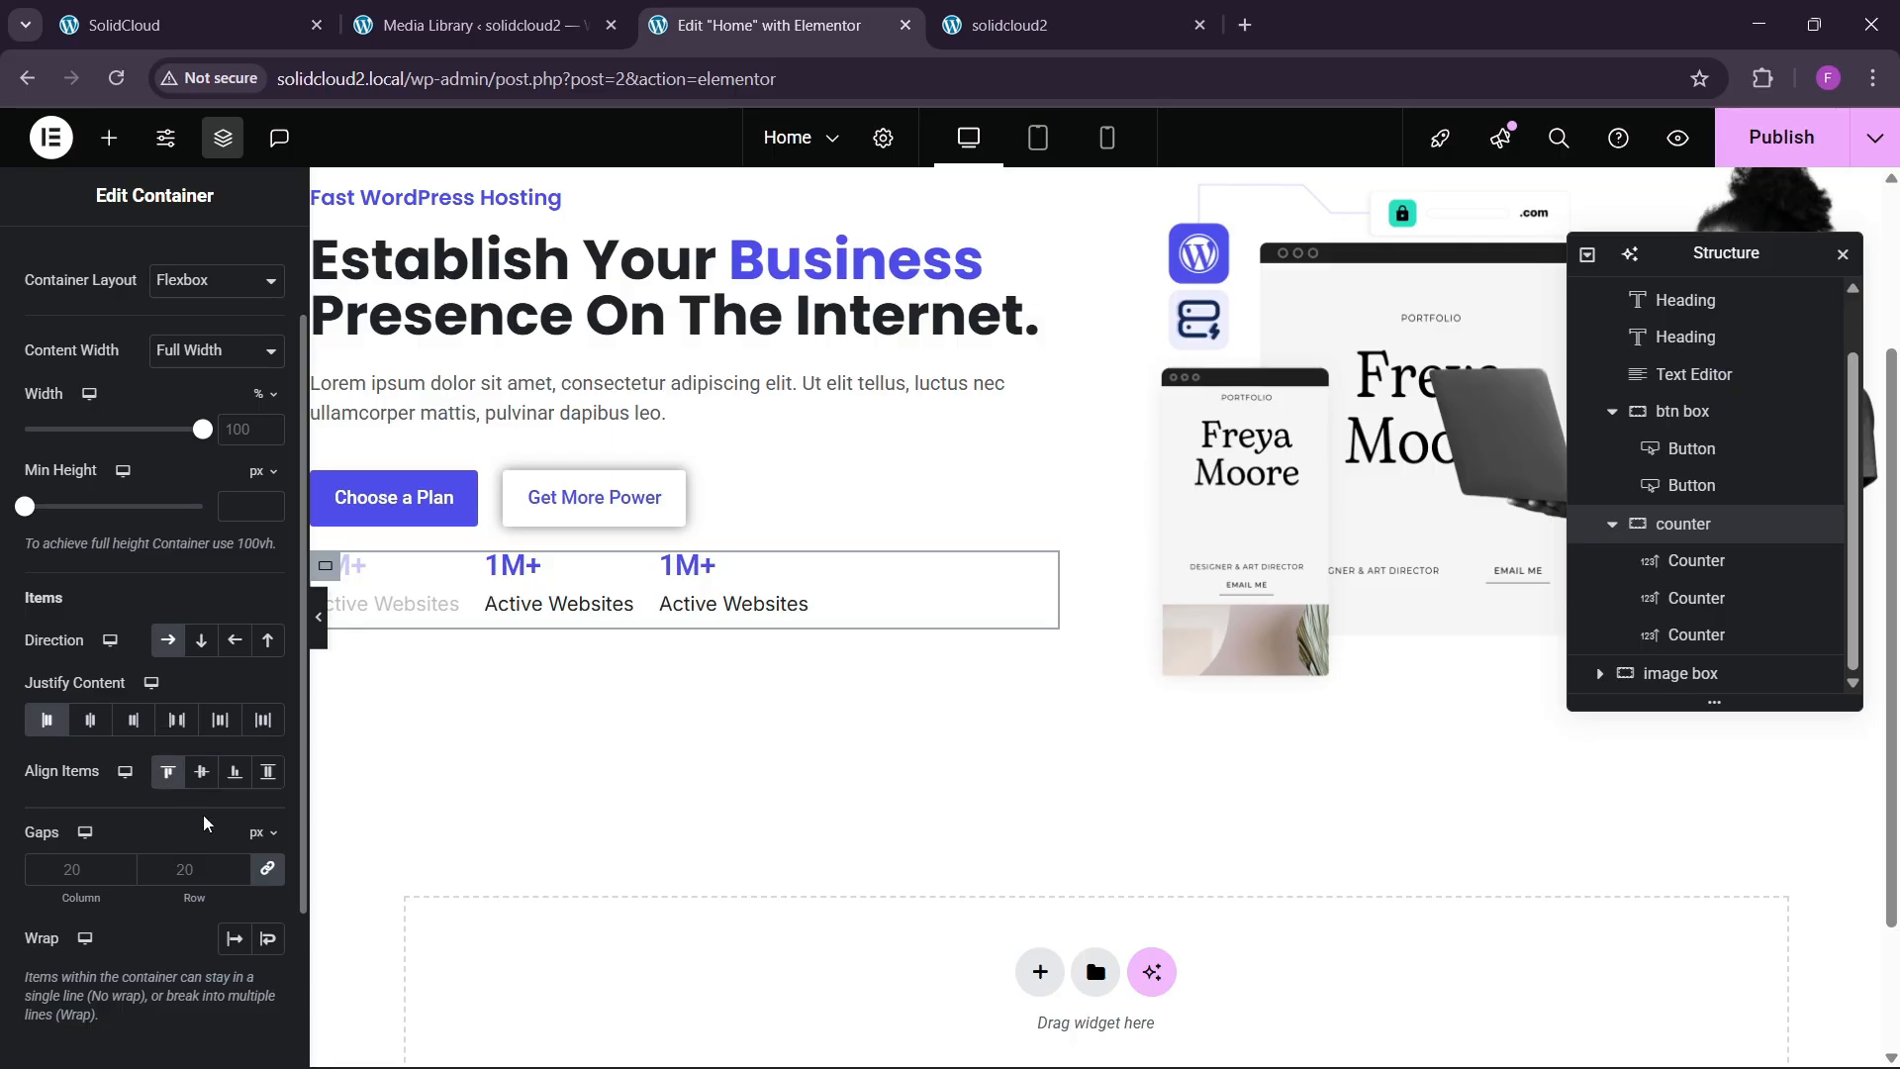
{"action": "left_click", "coordinate": [194, 871]}
{"action": "type", "text": "40"}
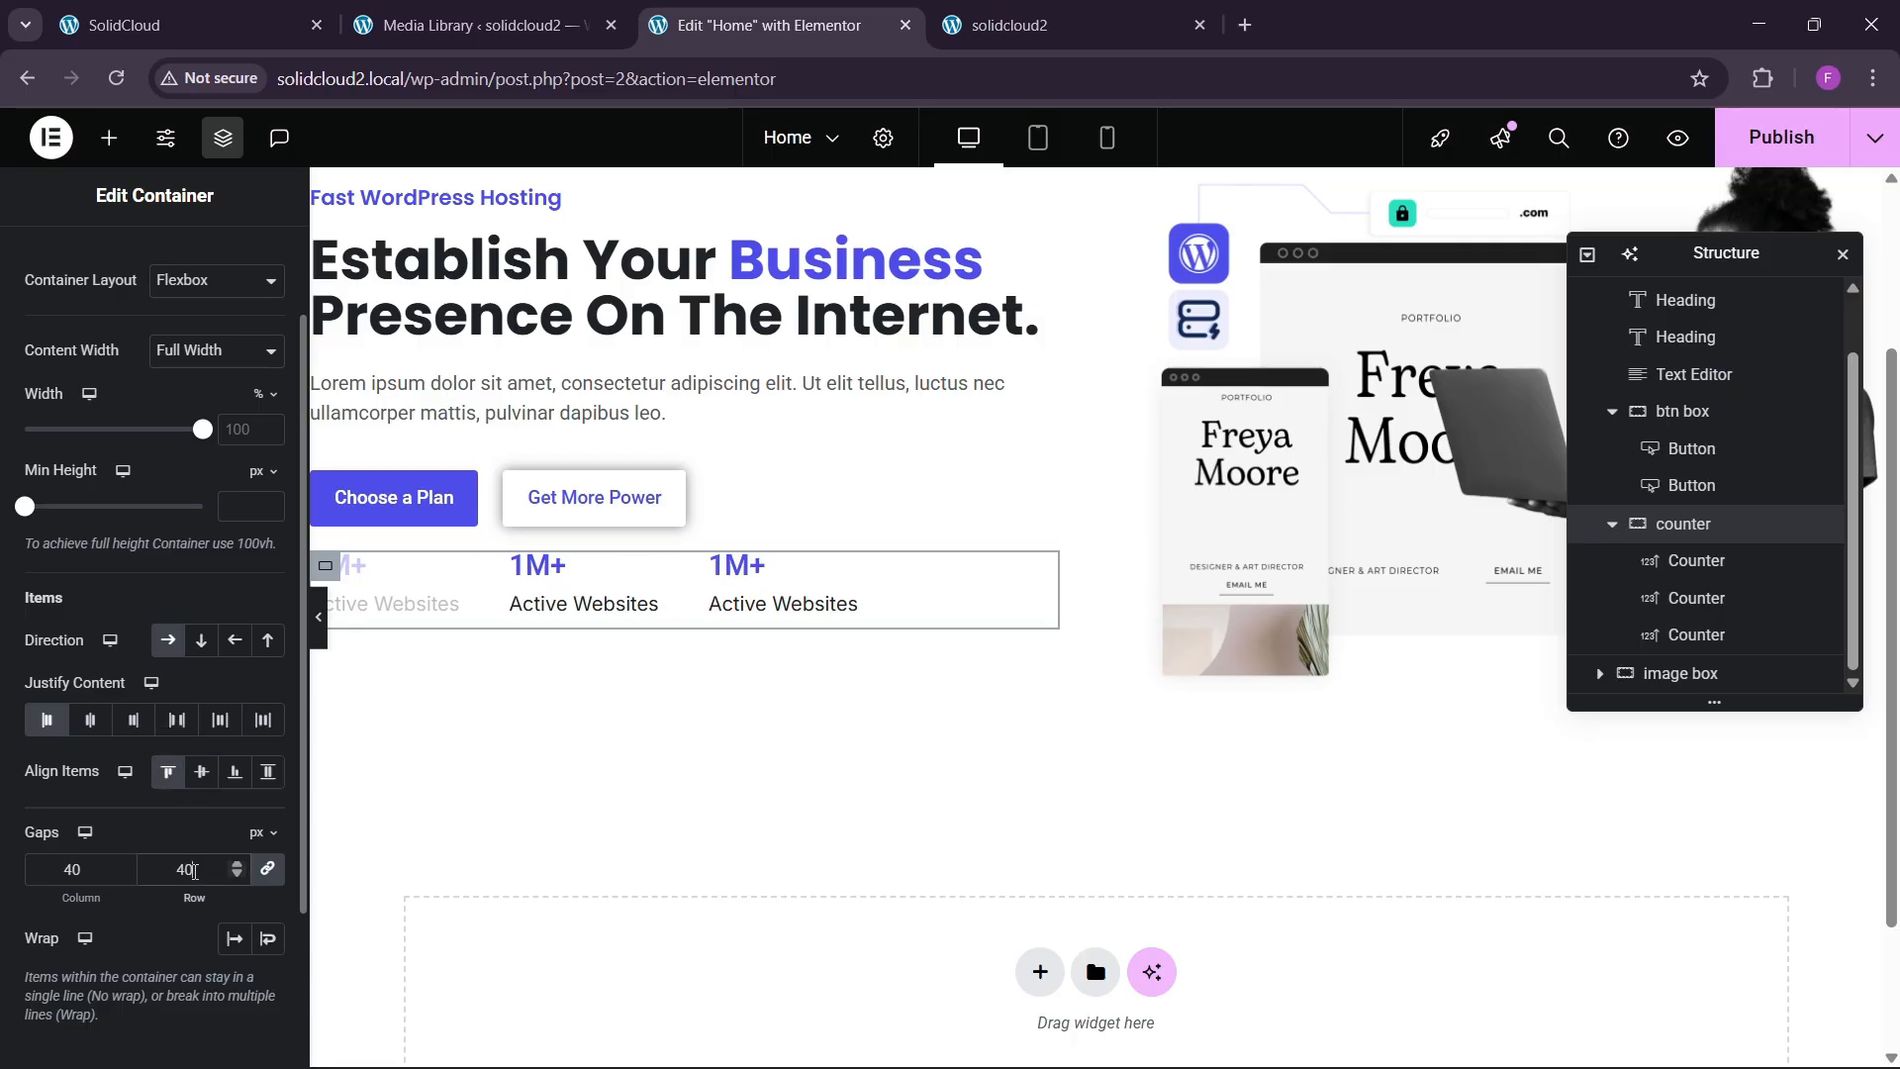
{"action": "left_click", "coordinate": [139, 25]}
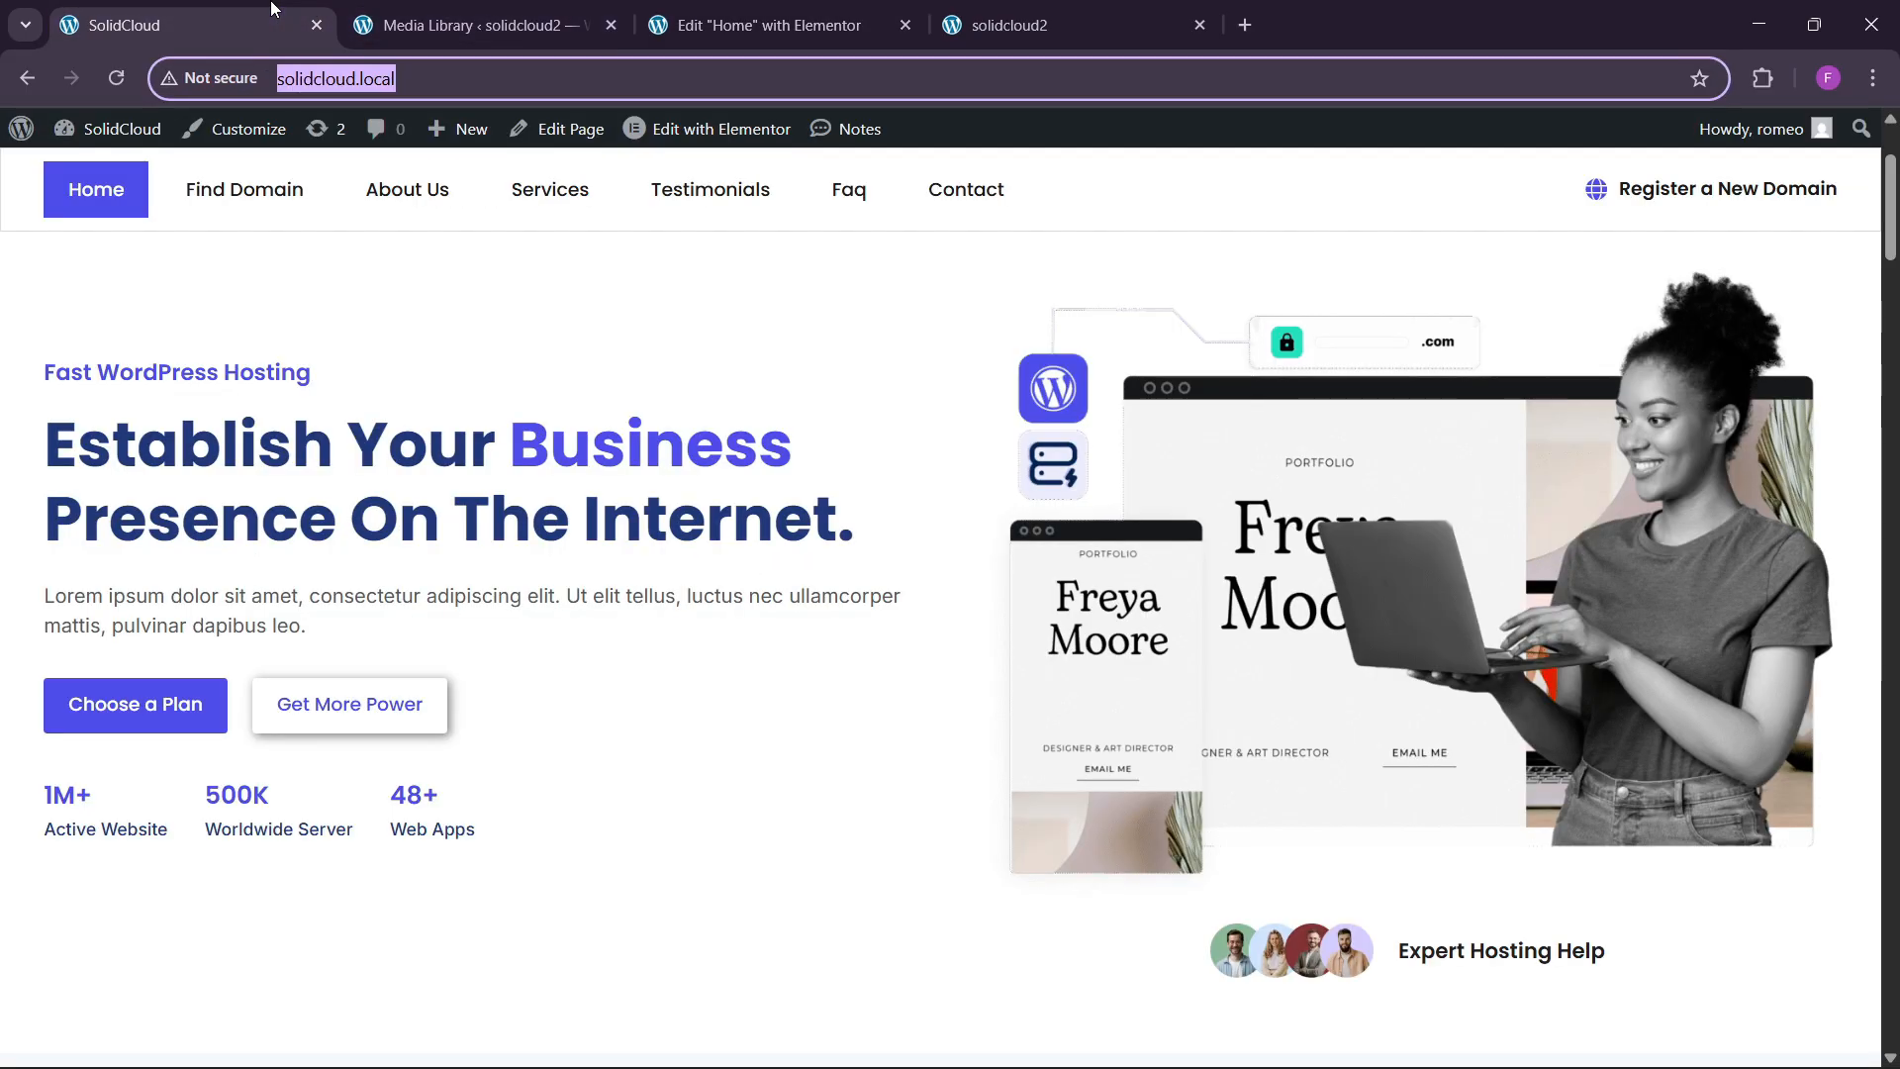
Make the middle counter read 500+ with the title 'Worldwide Server'.
{"action": "left_click", "coordinate": [792, 8]}
{"action": "left_click", "coordinate": [582, 586]}
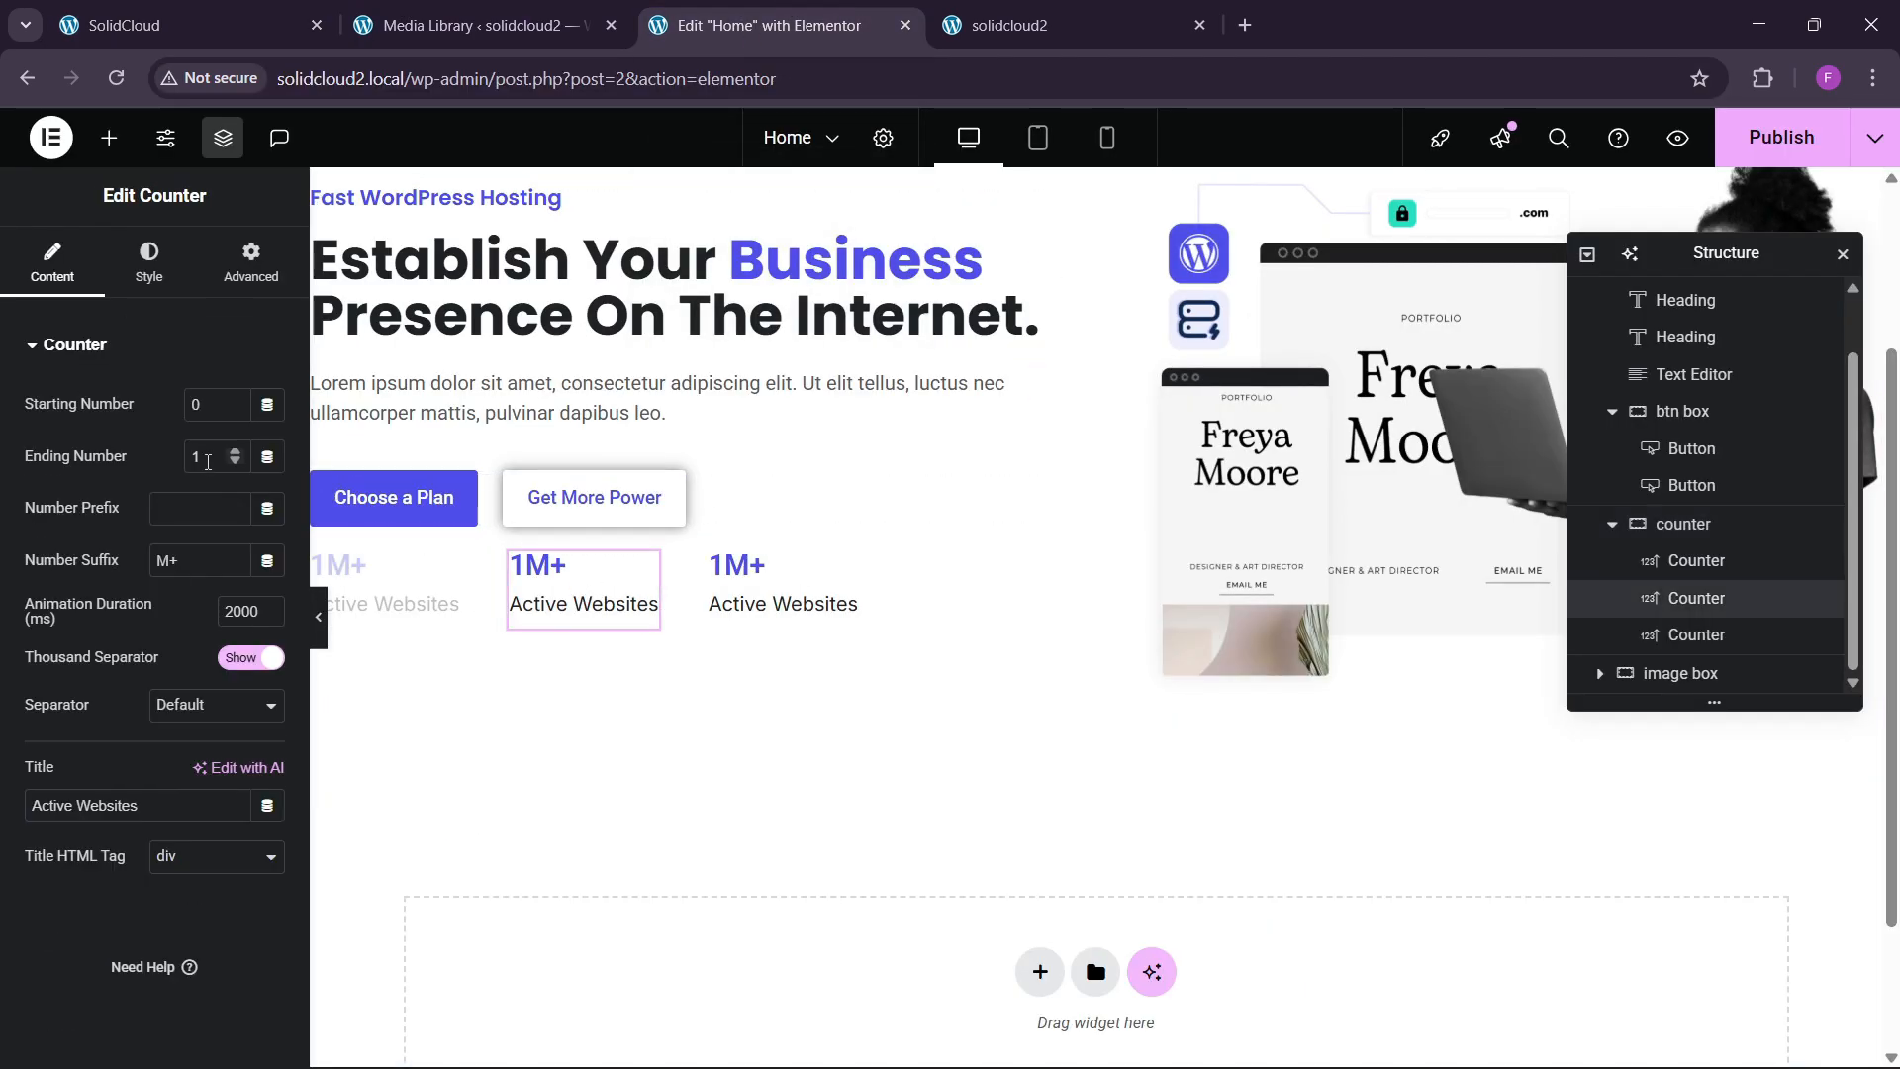
{"action": "type", "text": "500"}
{"action": "left_click_drag", "start_coordinate": [188, 561], "coordinate": [73, 568]}
{"action": "type", "text": "+"}
{"action": "left_click_drag", "start_coordinate": [153, 807], "coordinate": [2, 814]}
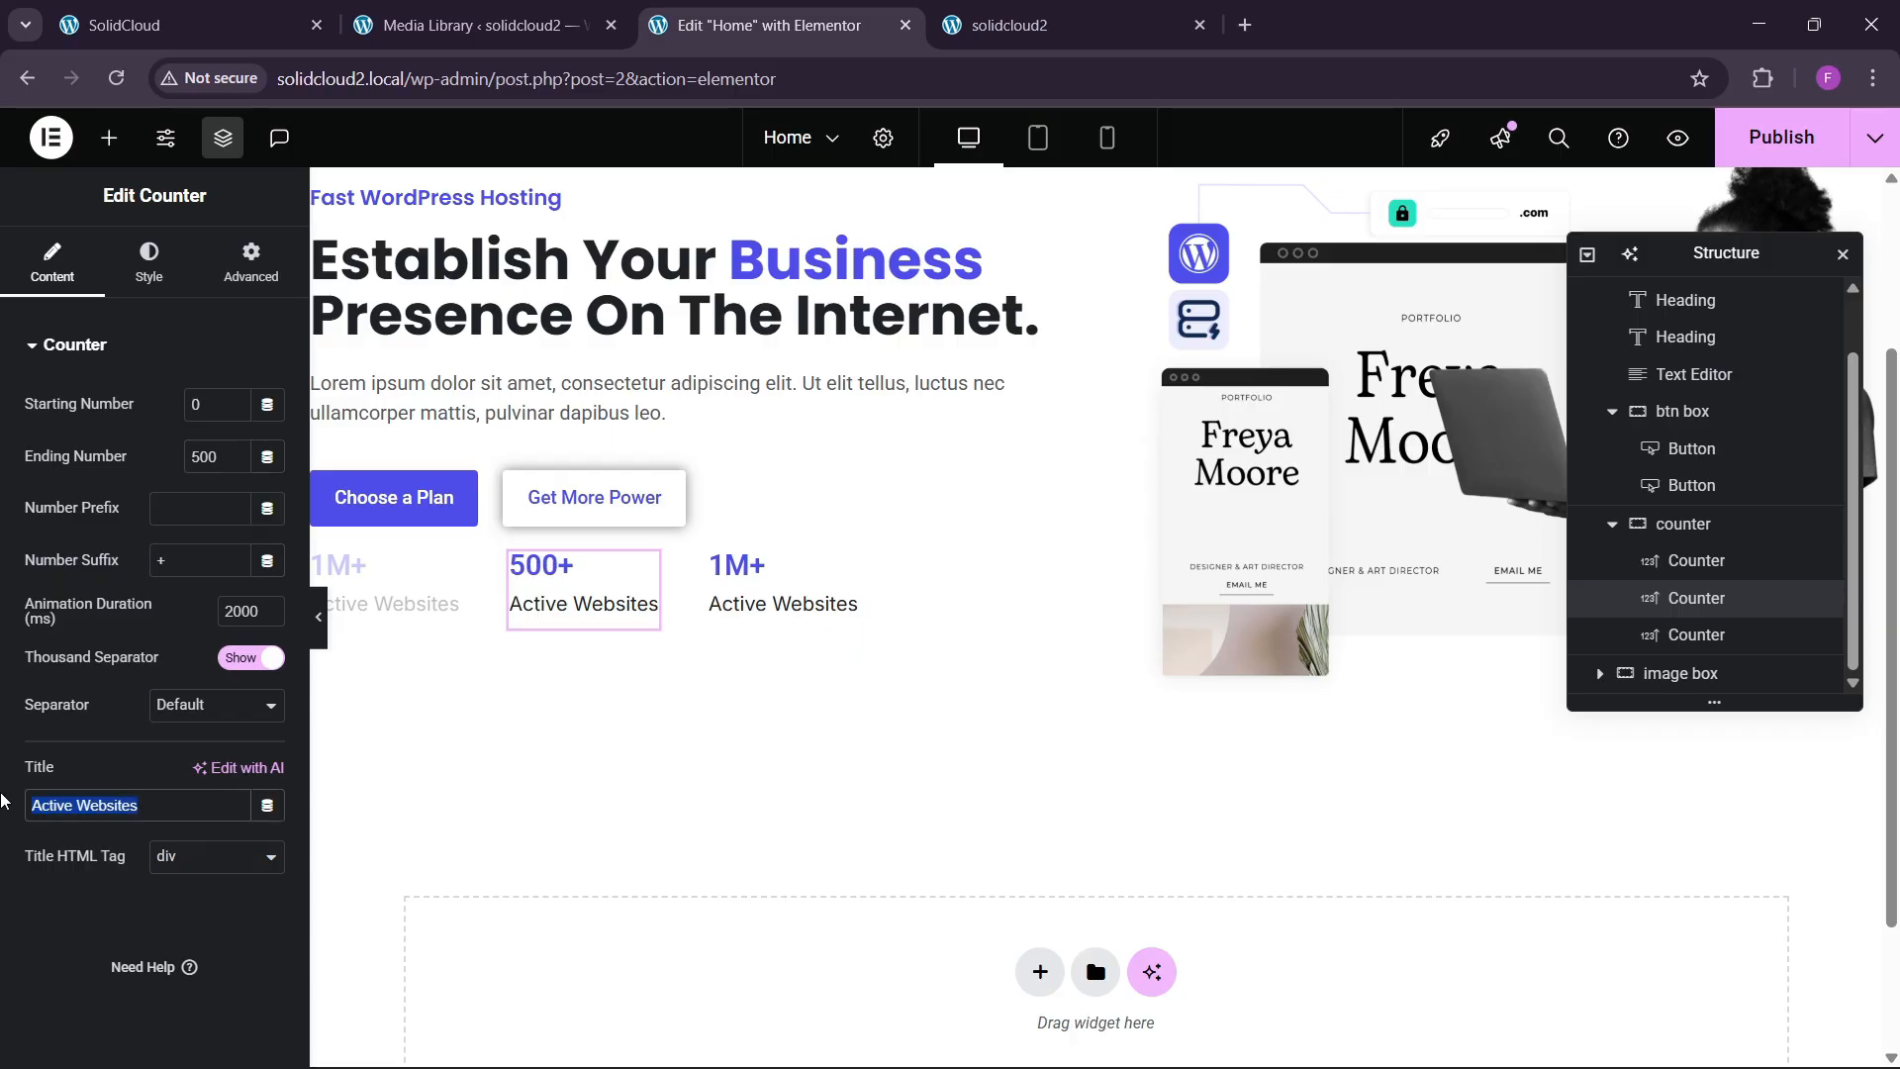
{"action": "type", "text": "World"}
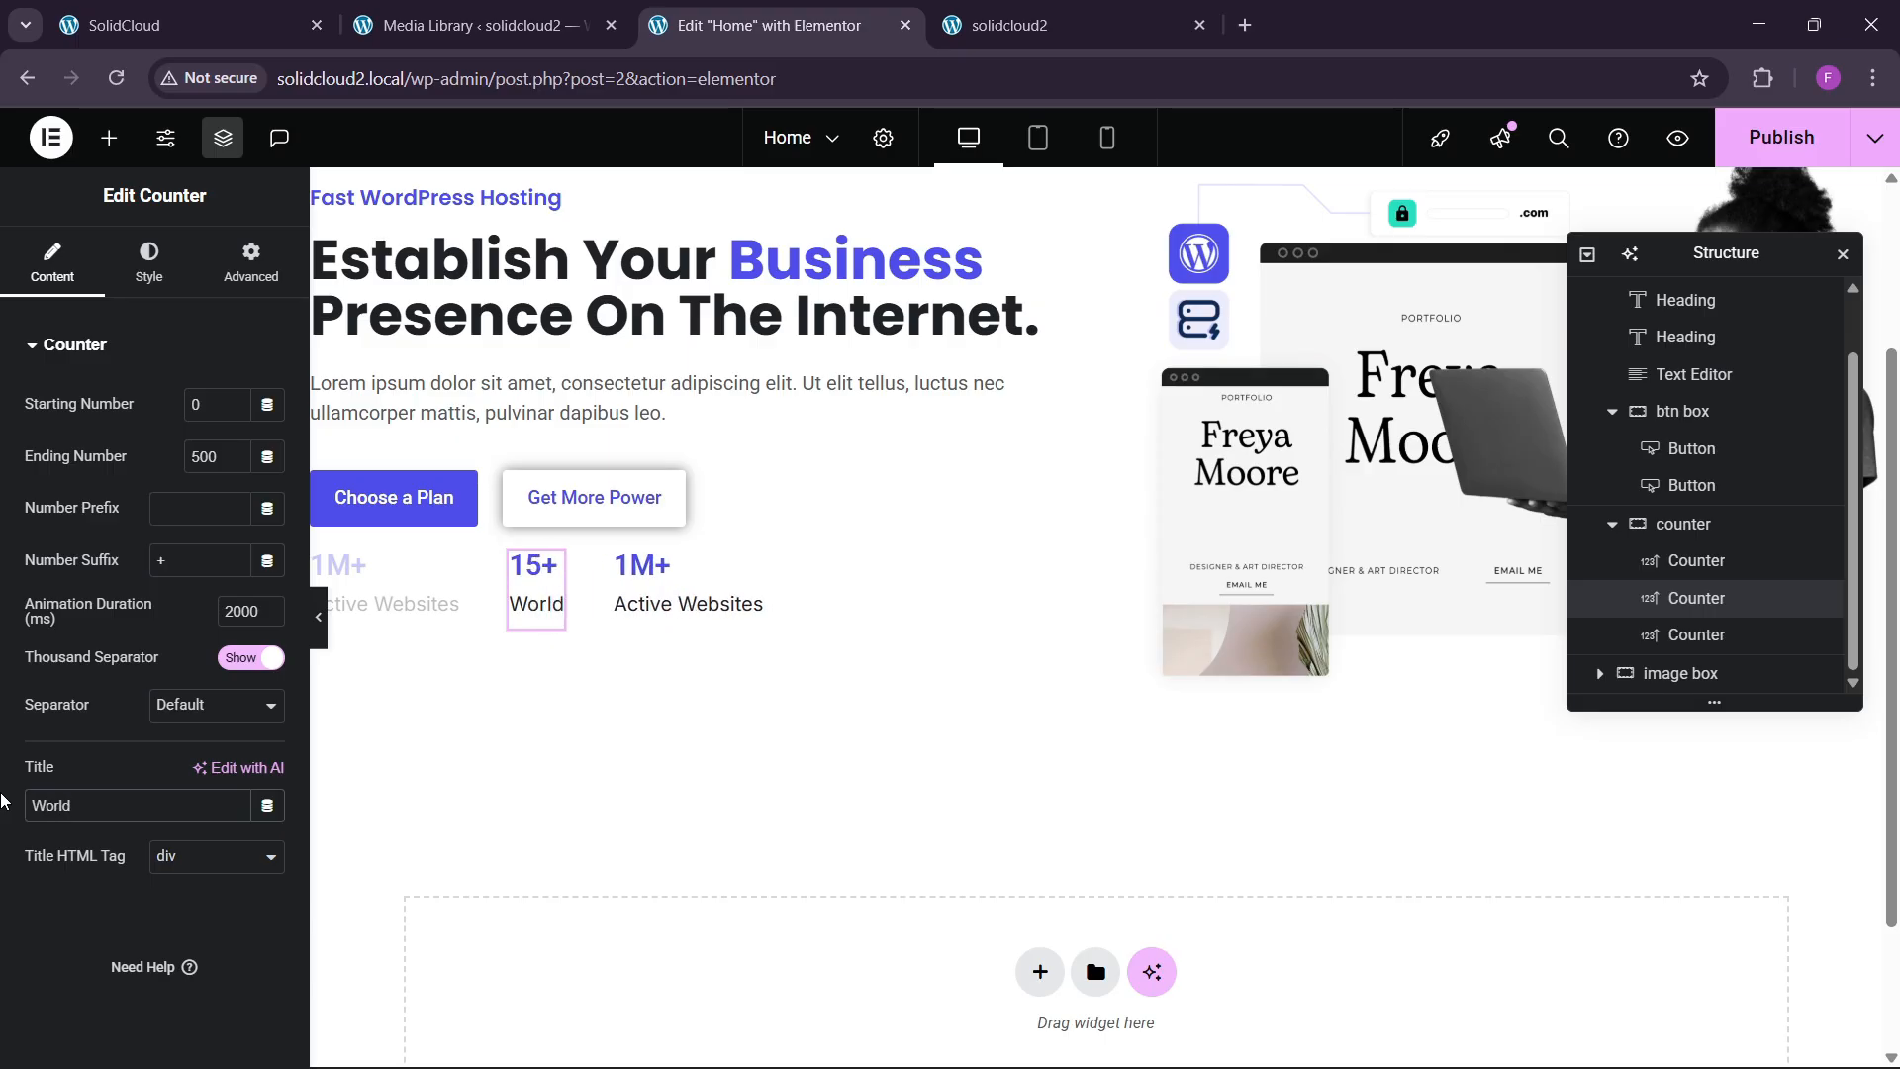
{"action": "type", "text": "wide Ser"}
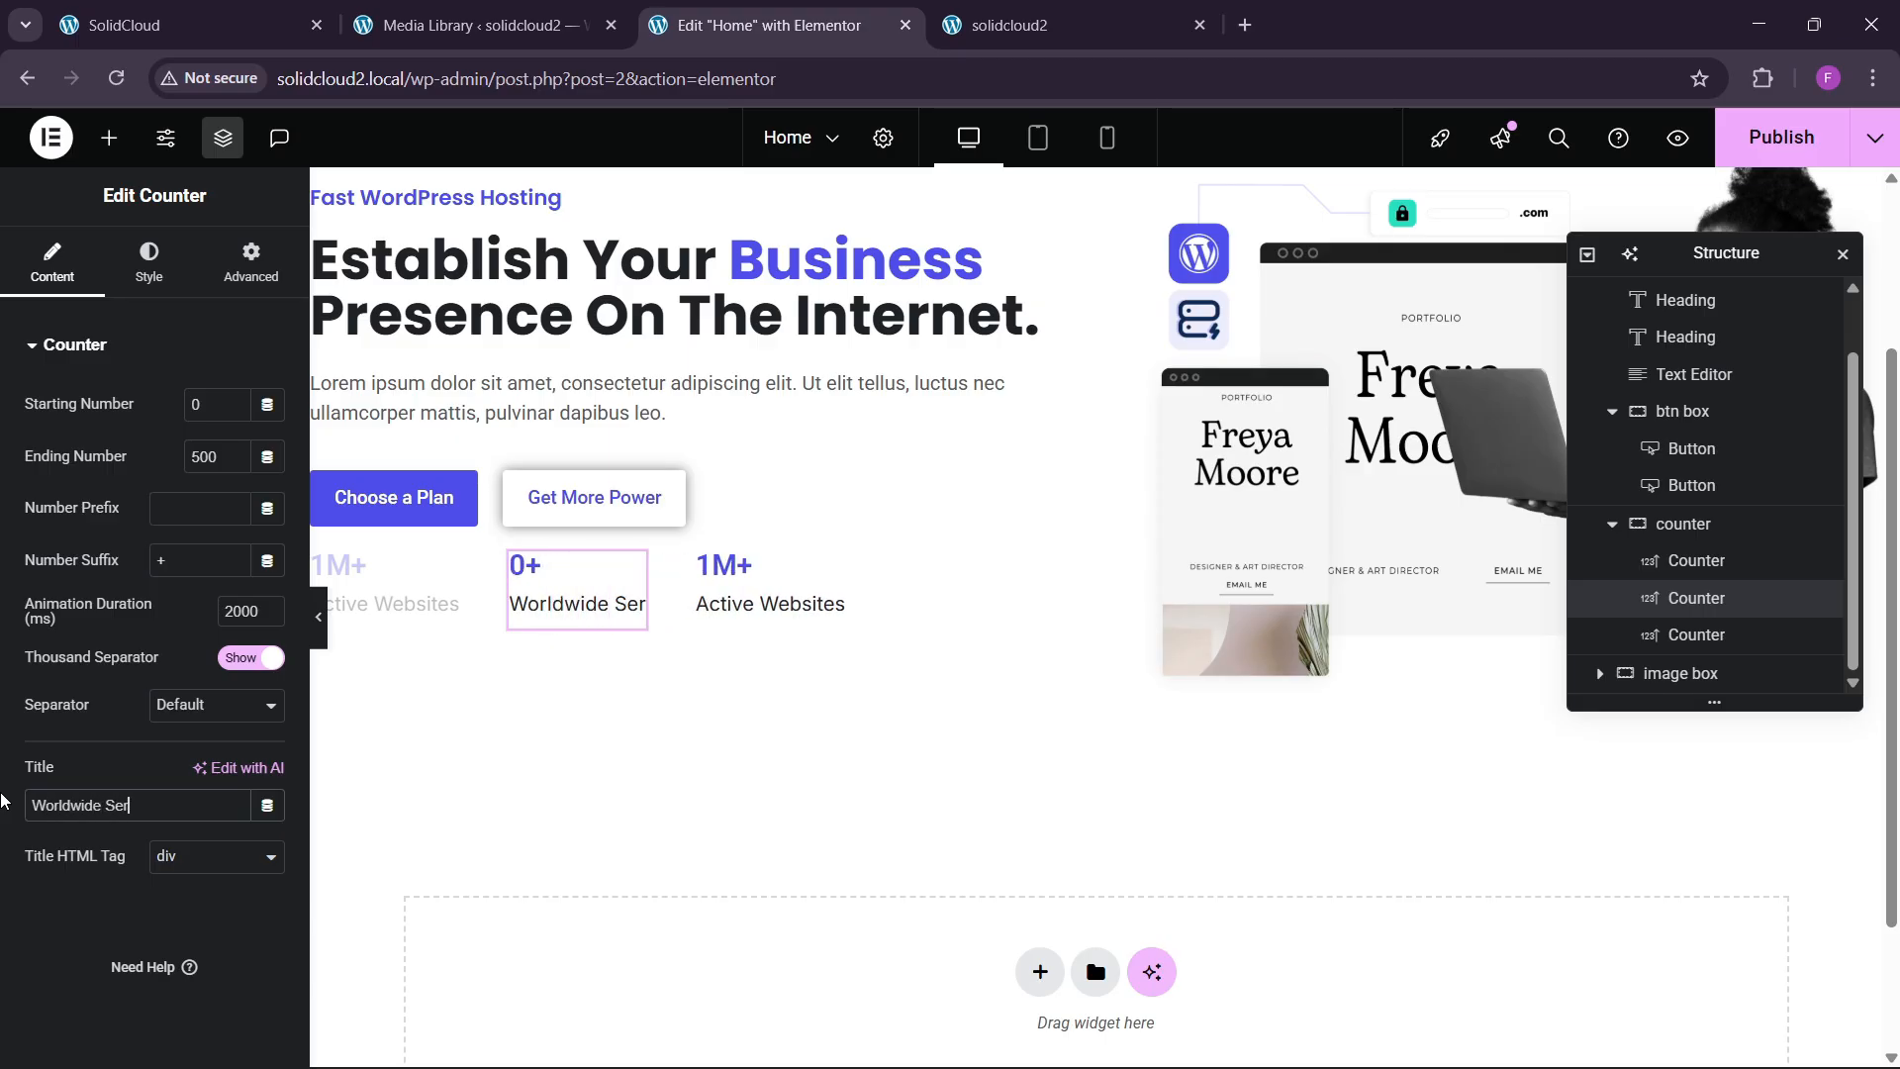
{"action": "type", "text": "ver"}
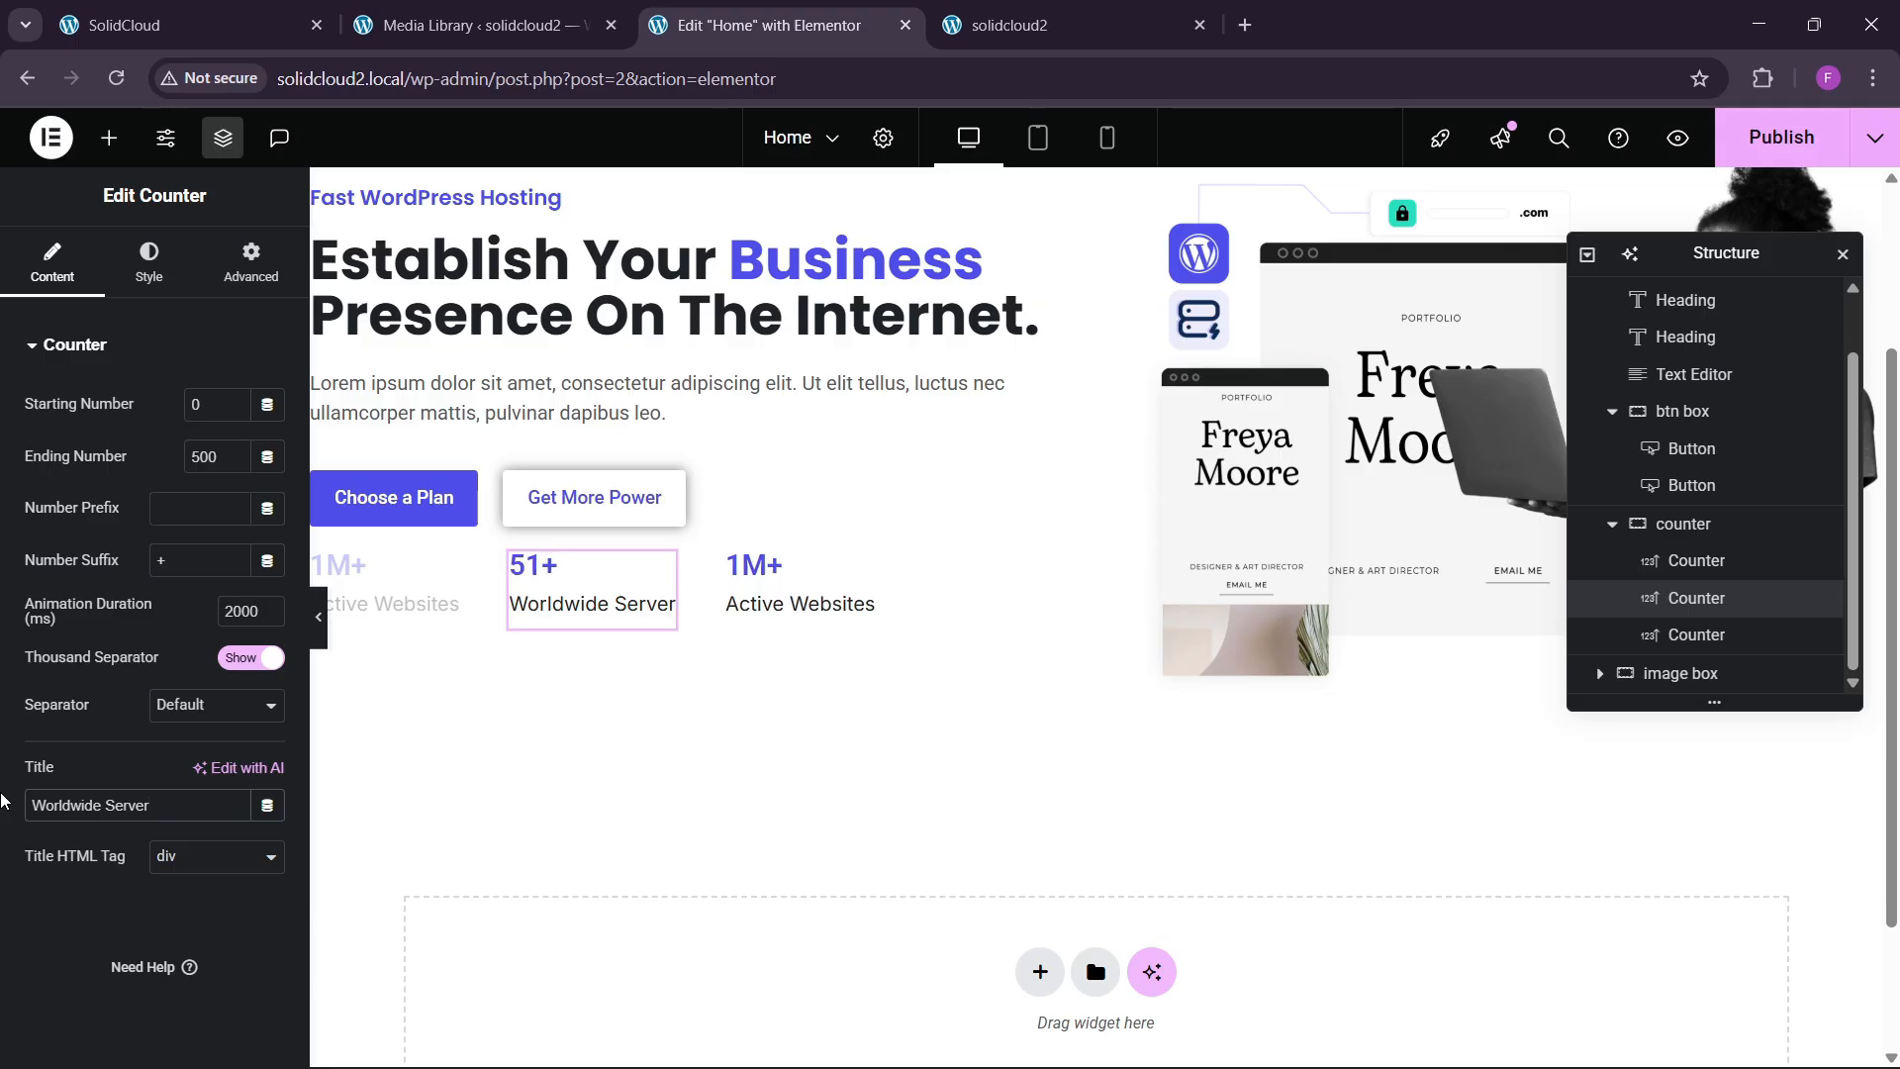
{"action": "key", "text": "ctrl+1"}
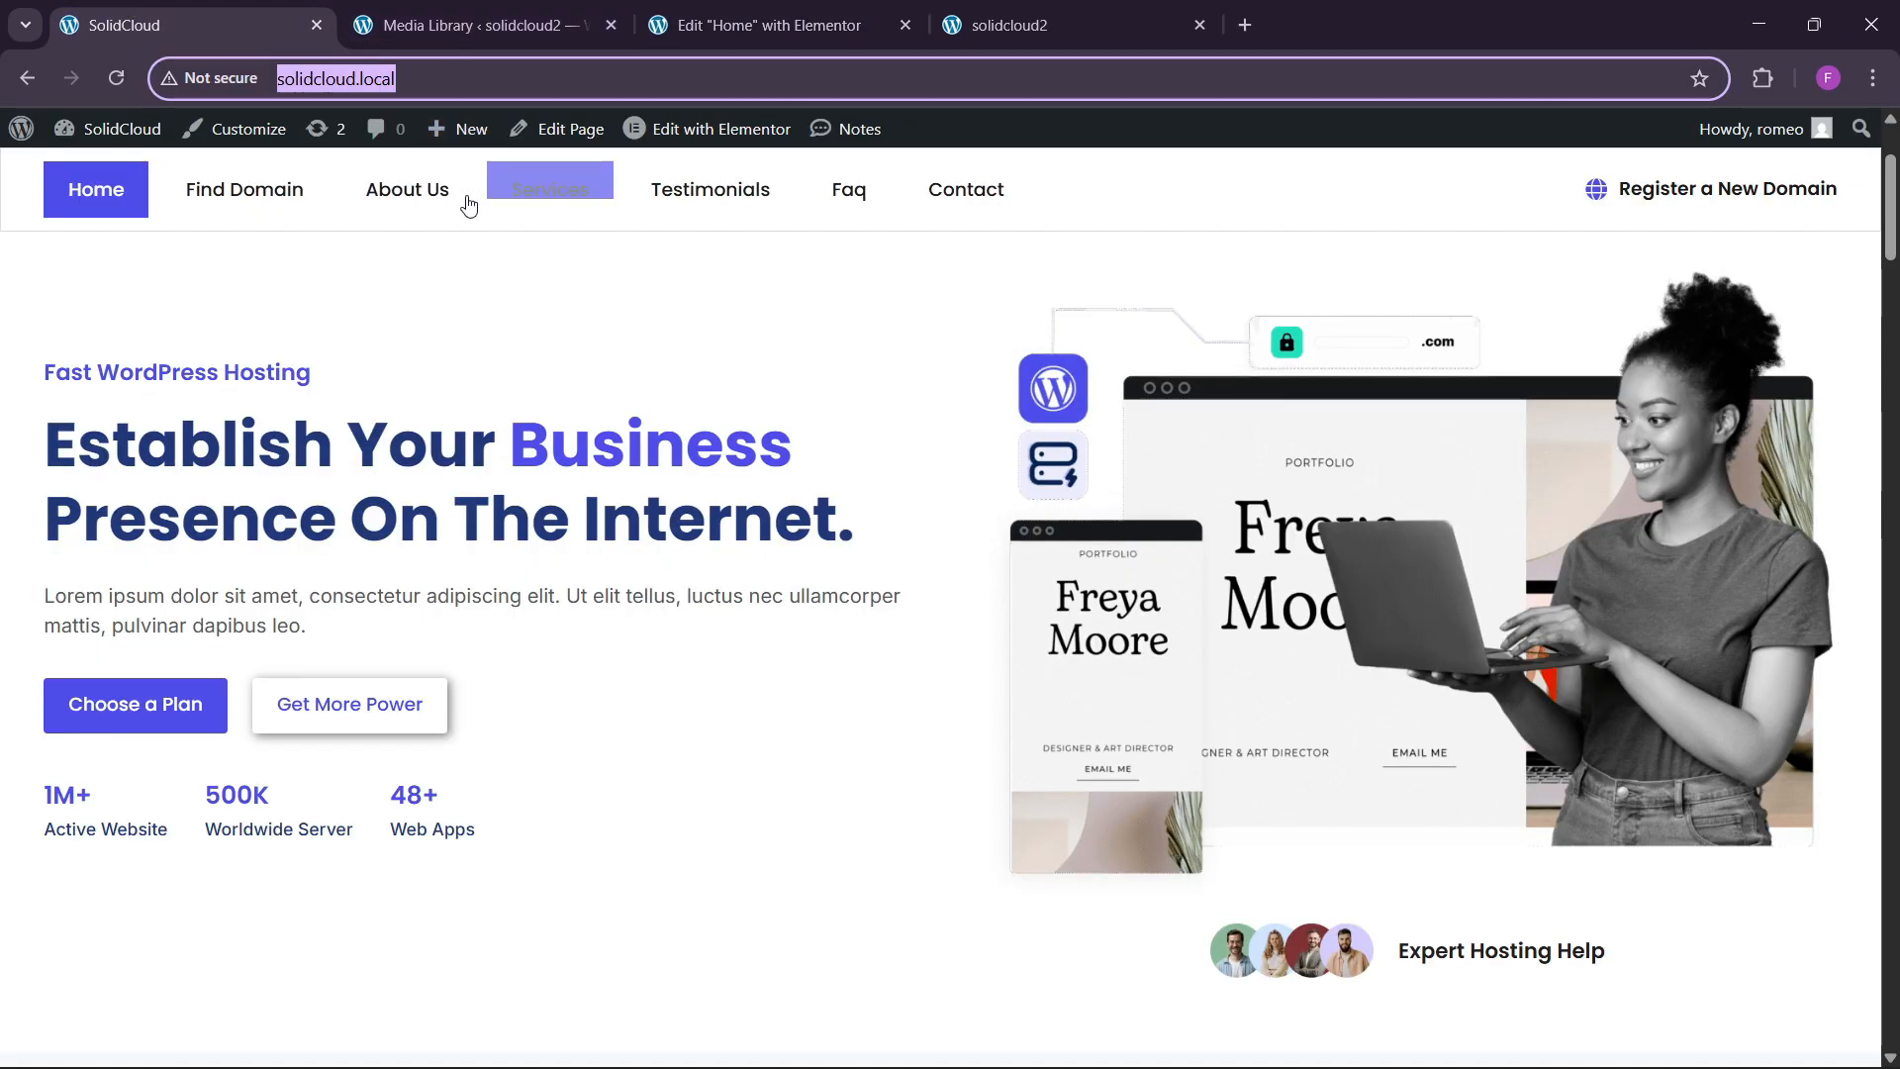
{"action": "left_click", "coordinate": [836, 12]}
Set the third counter's ending number to 48, suffix +, and title 'Web Apps'.
{"action": "left_click", "coordinate": [754, 583]}
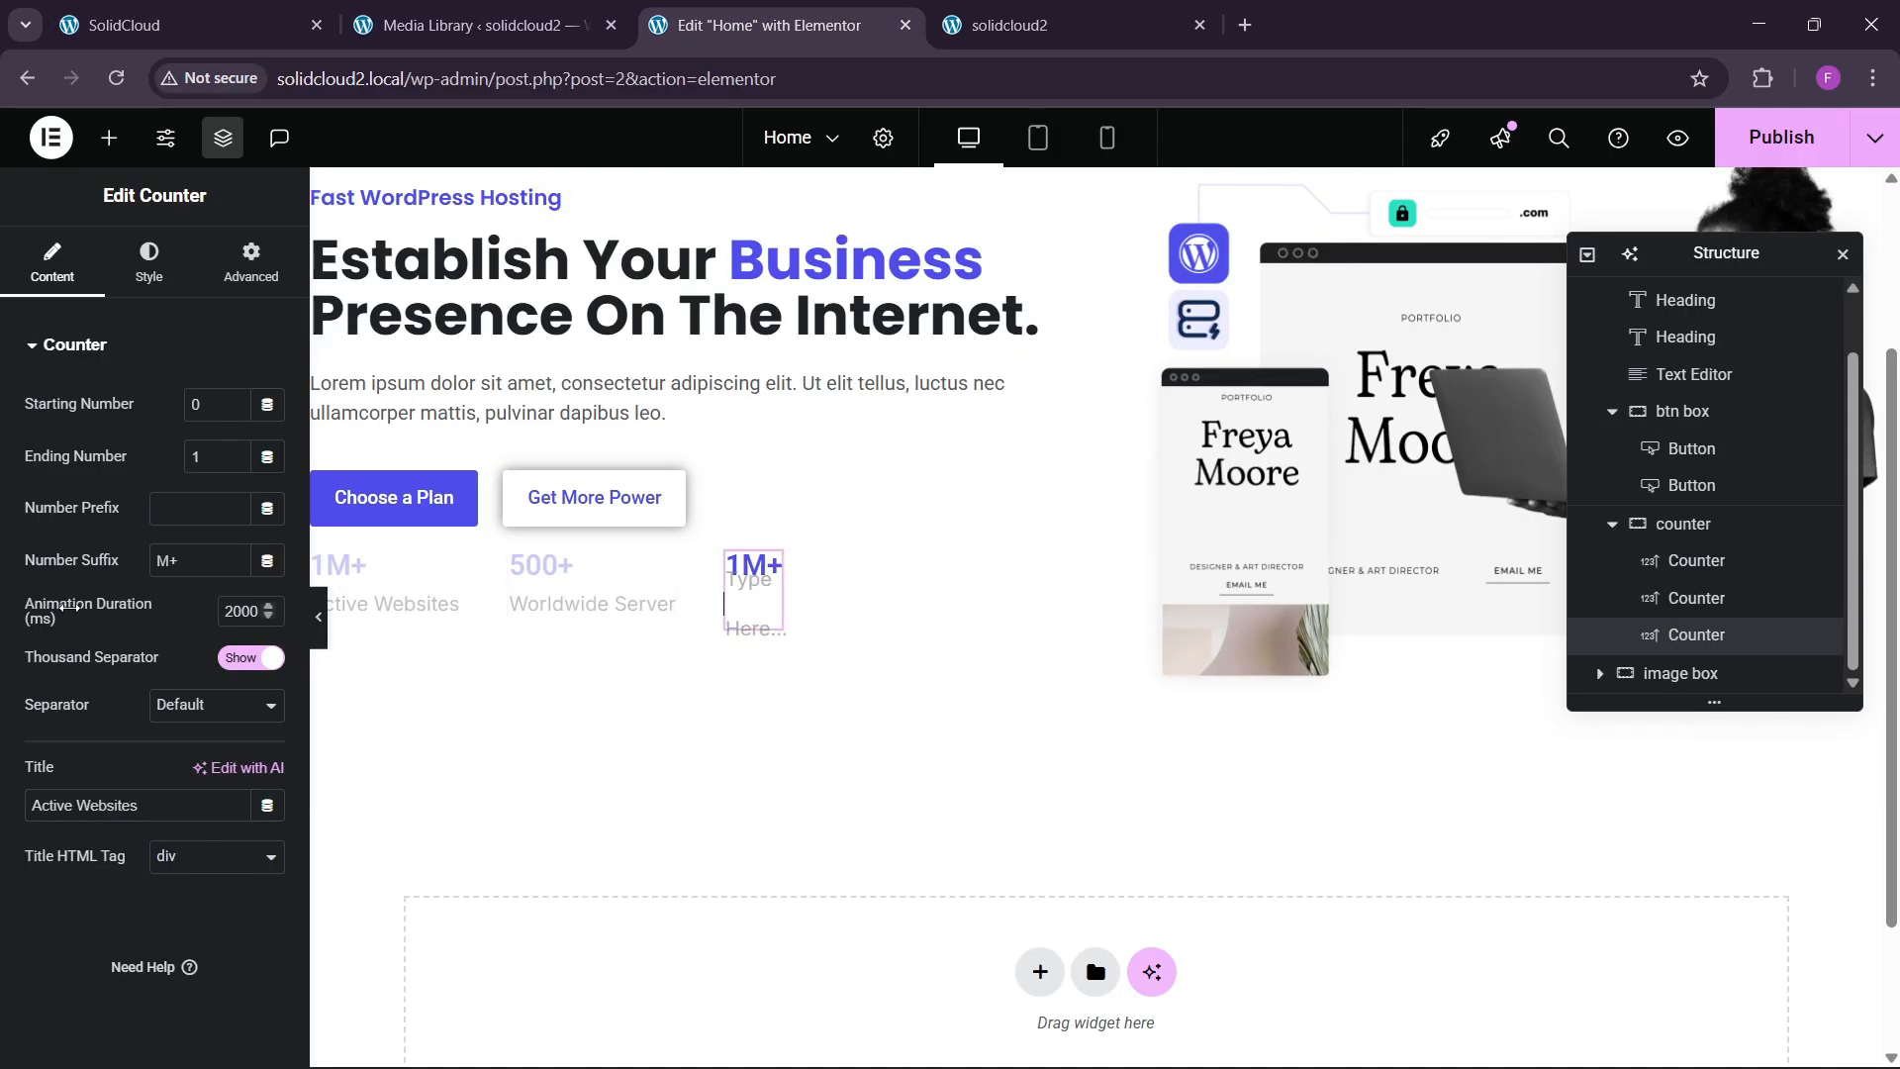
{"action": "double_click", "coordinate": [209, 459]}
{"action": "type", "text": "4"}
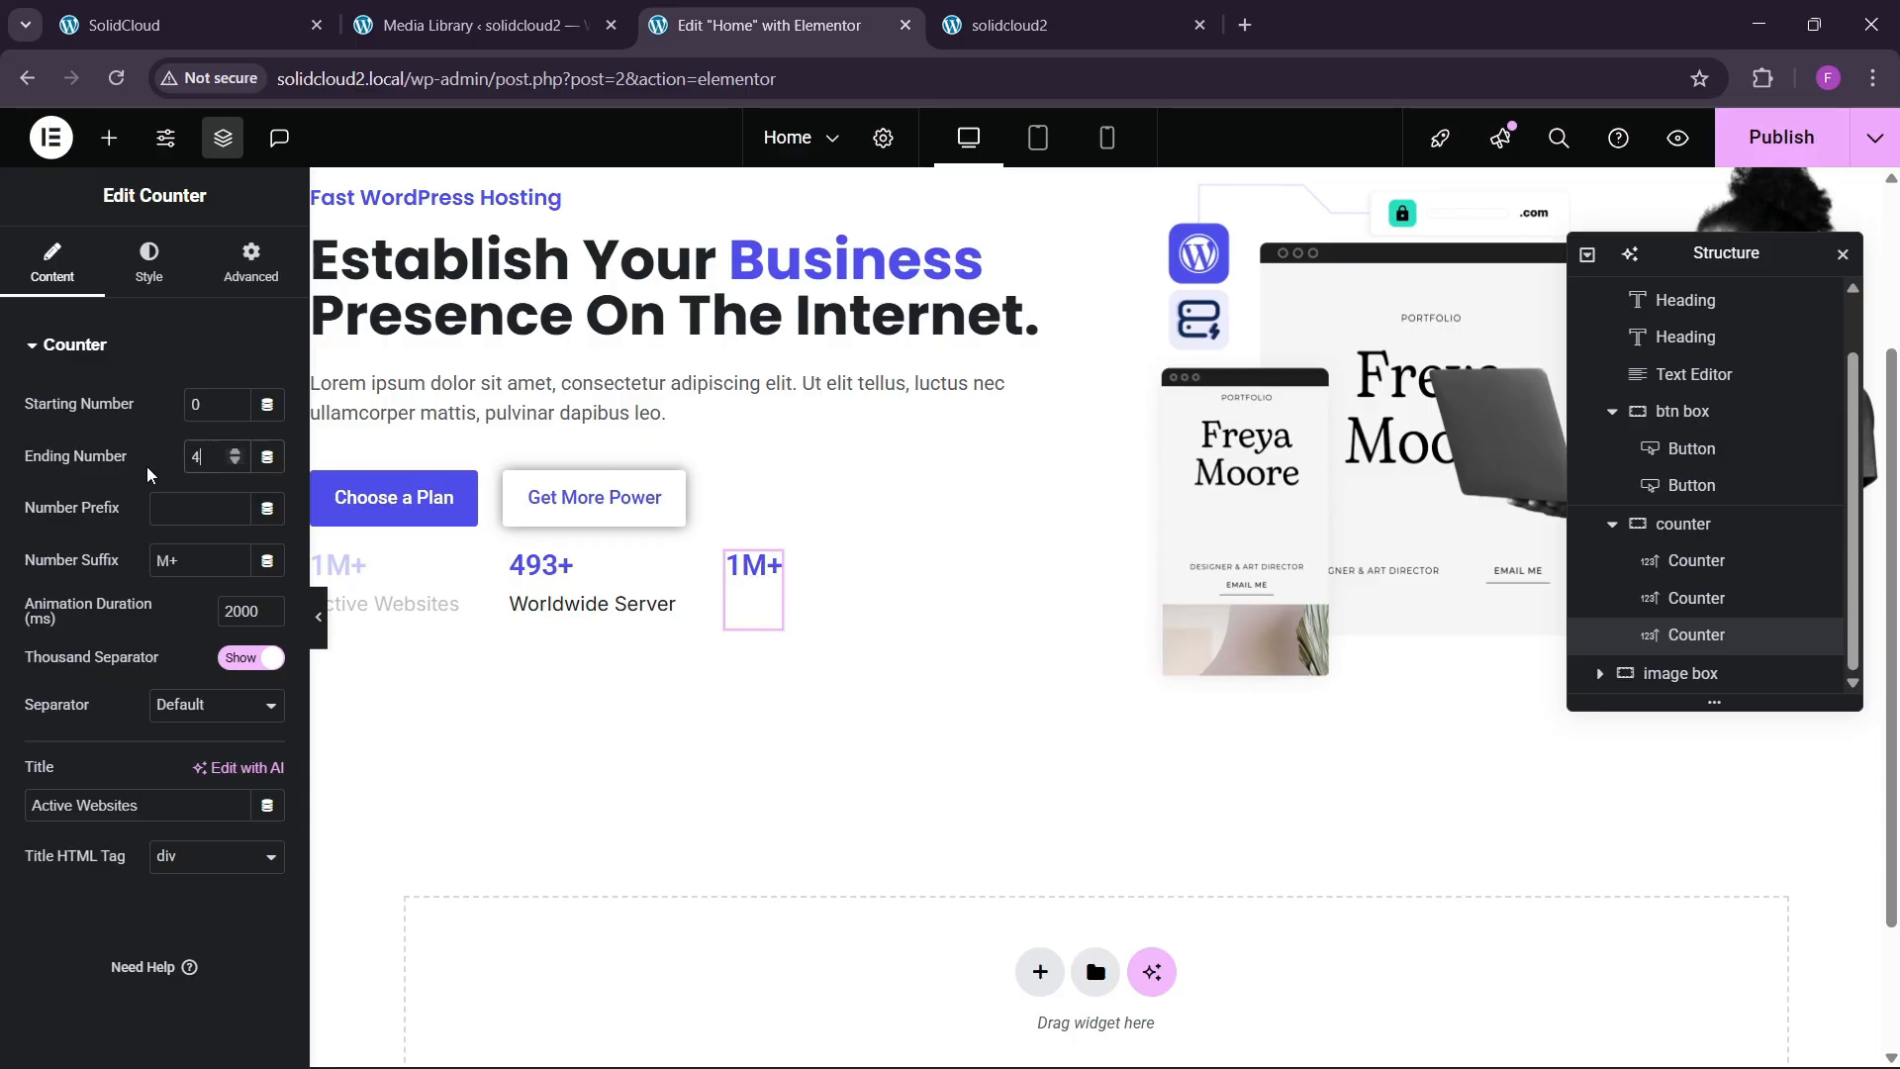
{"action": "type", "text": "8"}
{"action": "key", "text": "Tab"}
{"action": "key", "text": "Tab"}
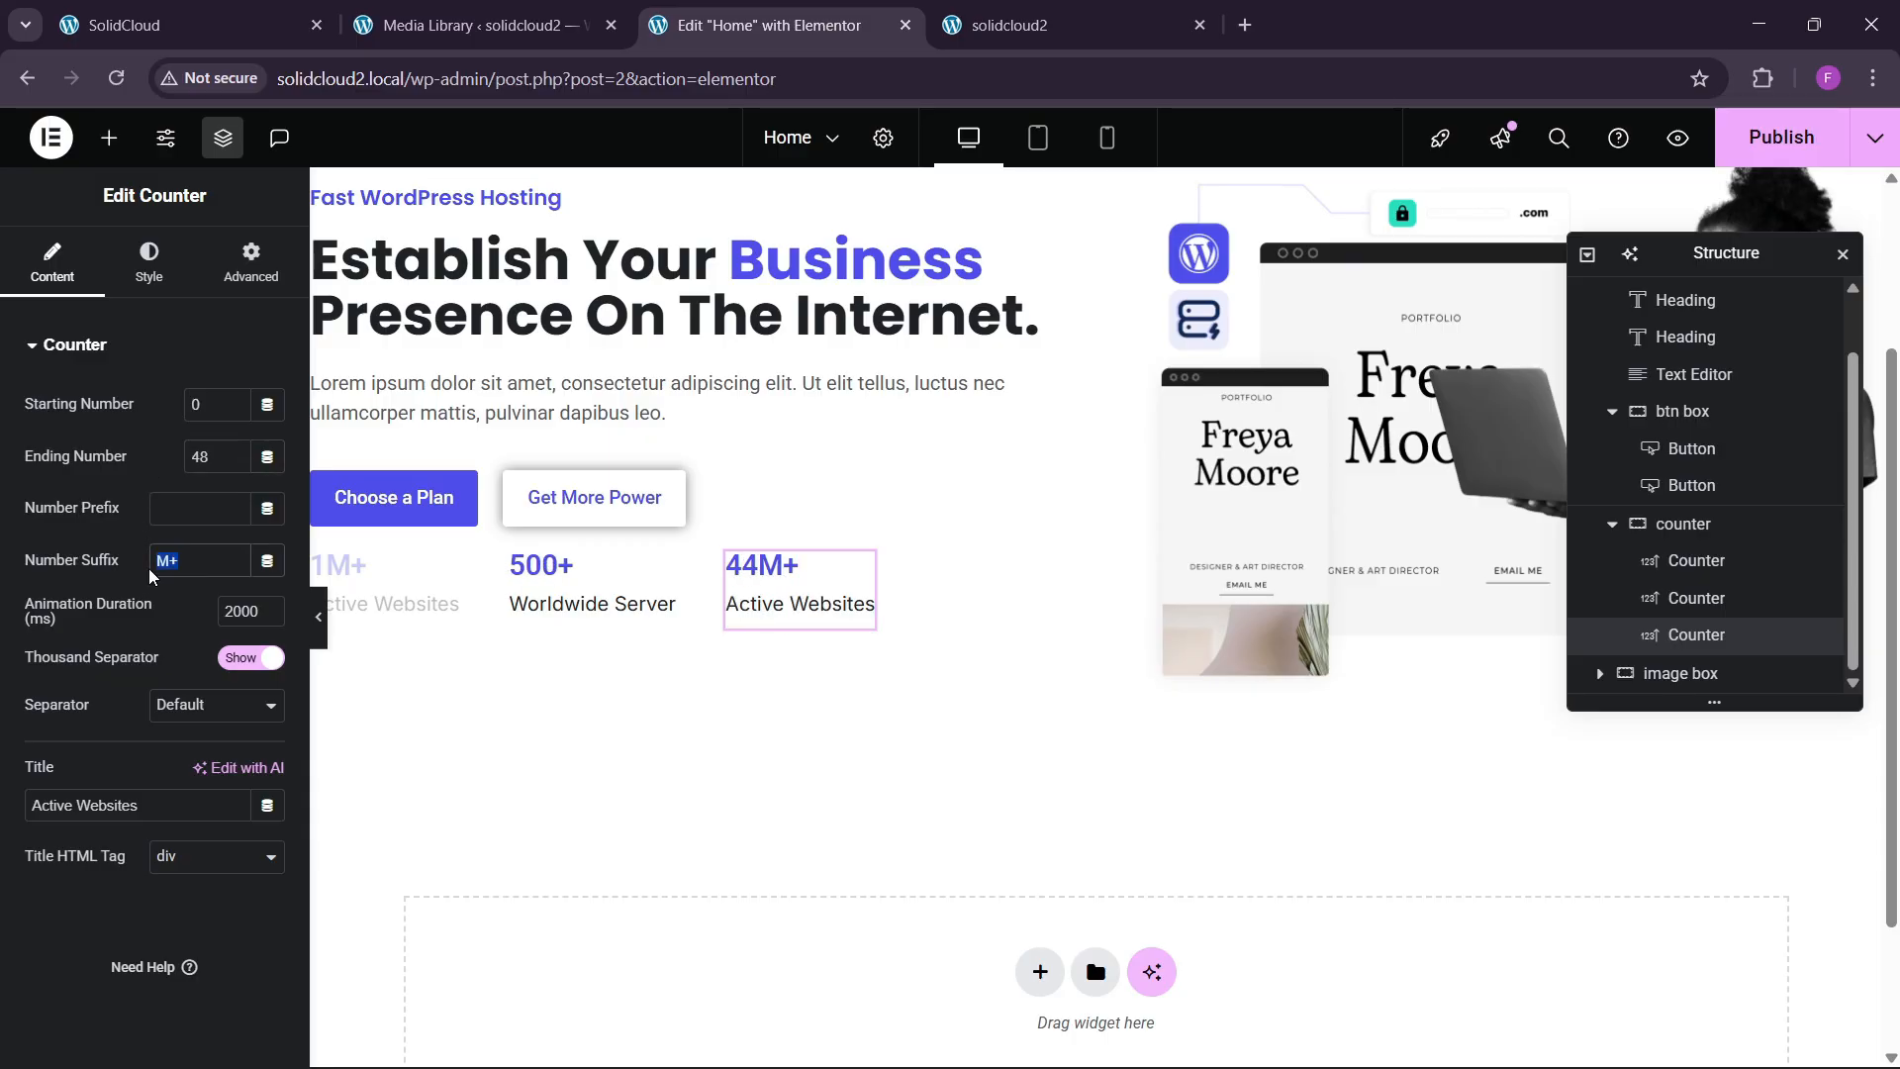
{"action": "type", "text": "+"}
{"action": "left_click_drag", "start_coordinate": [145, 804], "coordinate": [2, 812]}
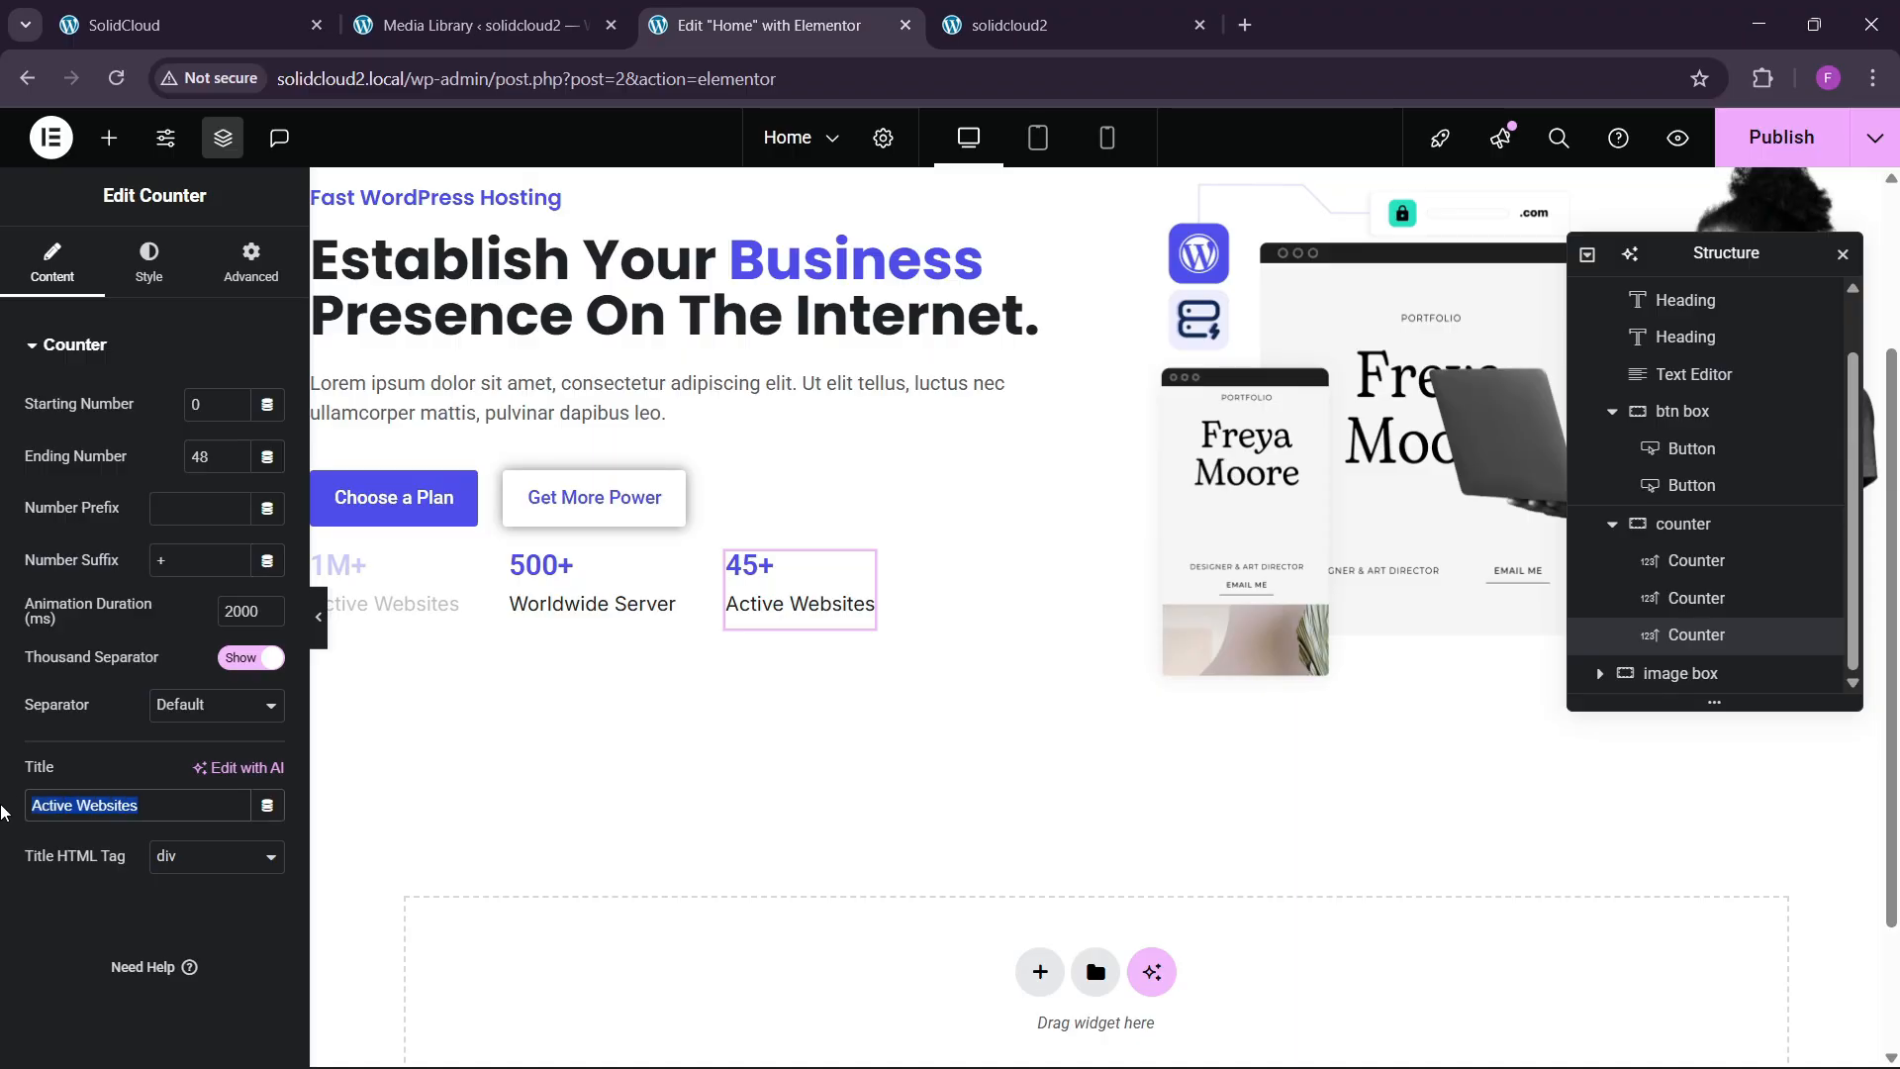
{"action": "type", "text": "Web Apps"}
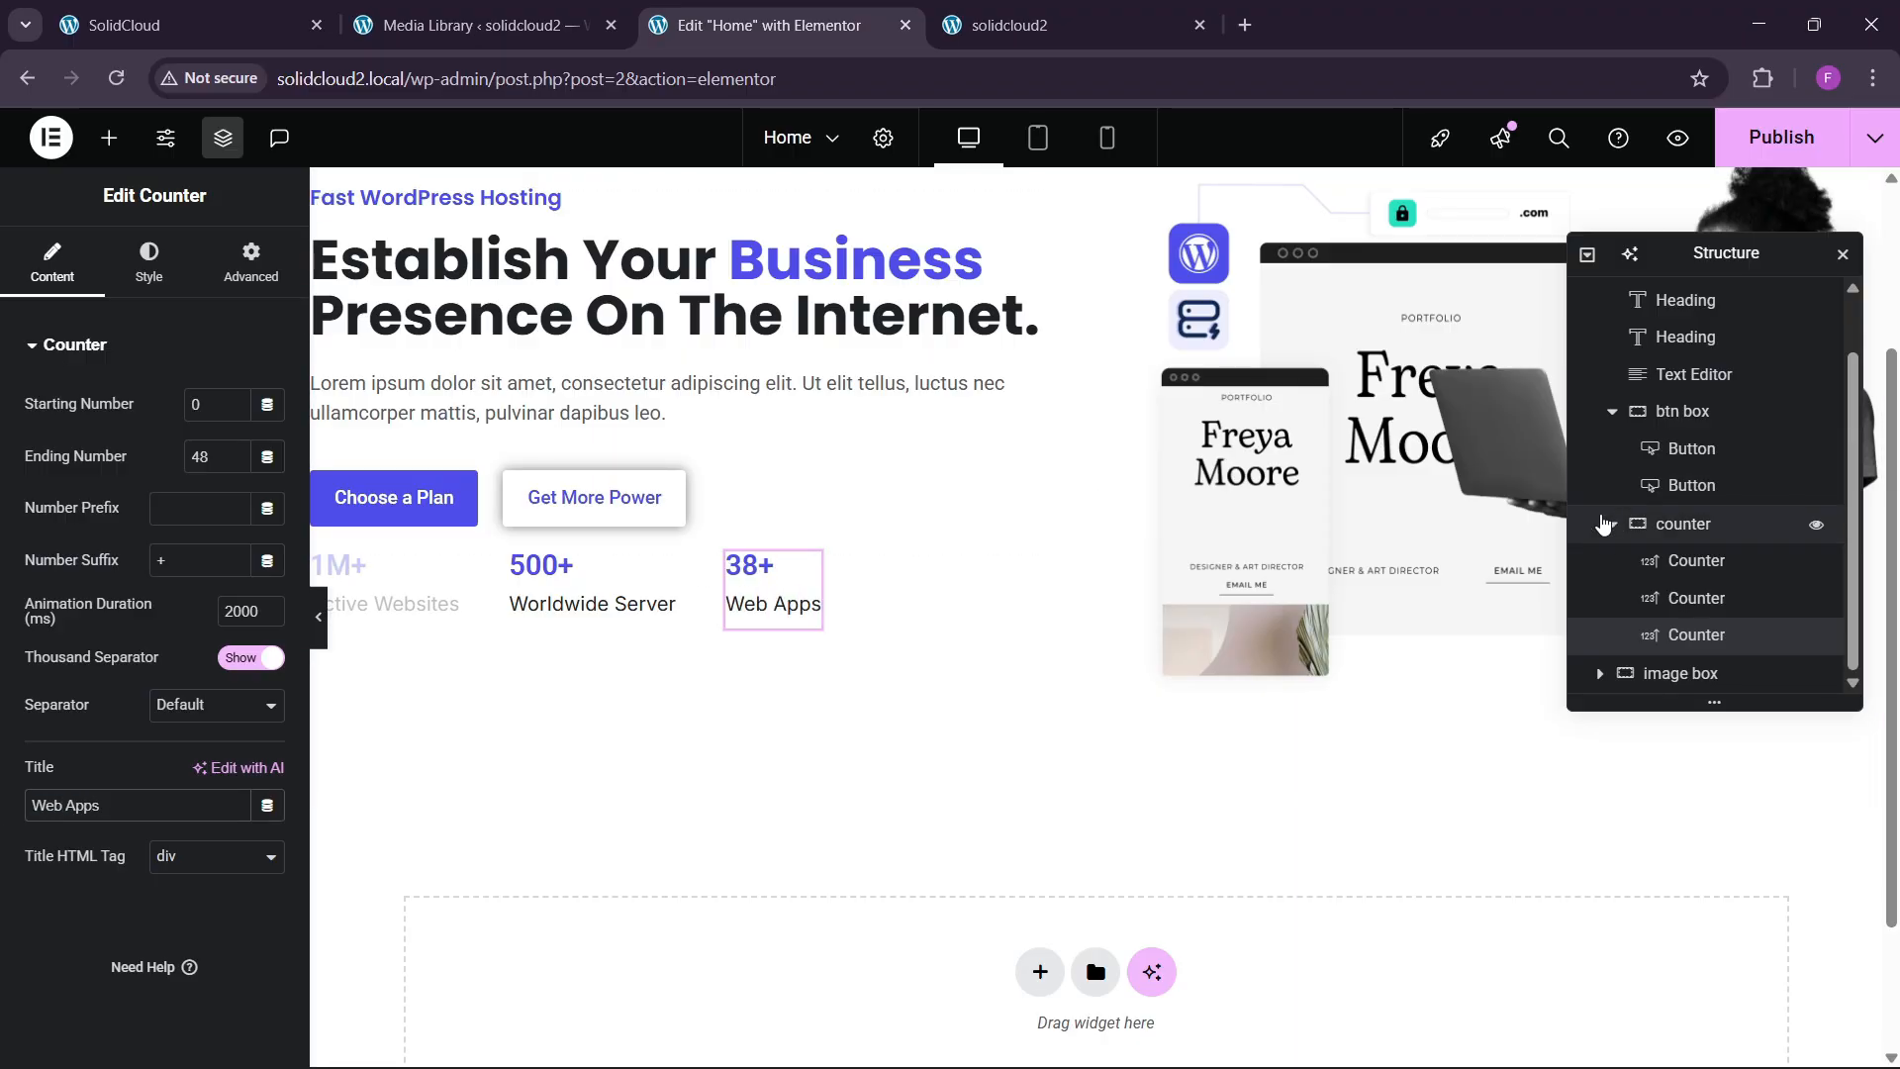
{"action": "scroll", "coordinate": [508, 570], "scroll_direction": "up", "scroll_amount": 2}
{"action": "scroll", "coordinate": [508, 570], "scroll_direction": "up", "scroll_amount": 2}
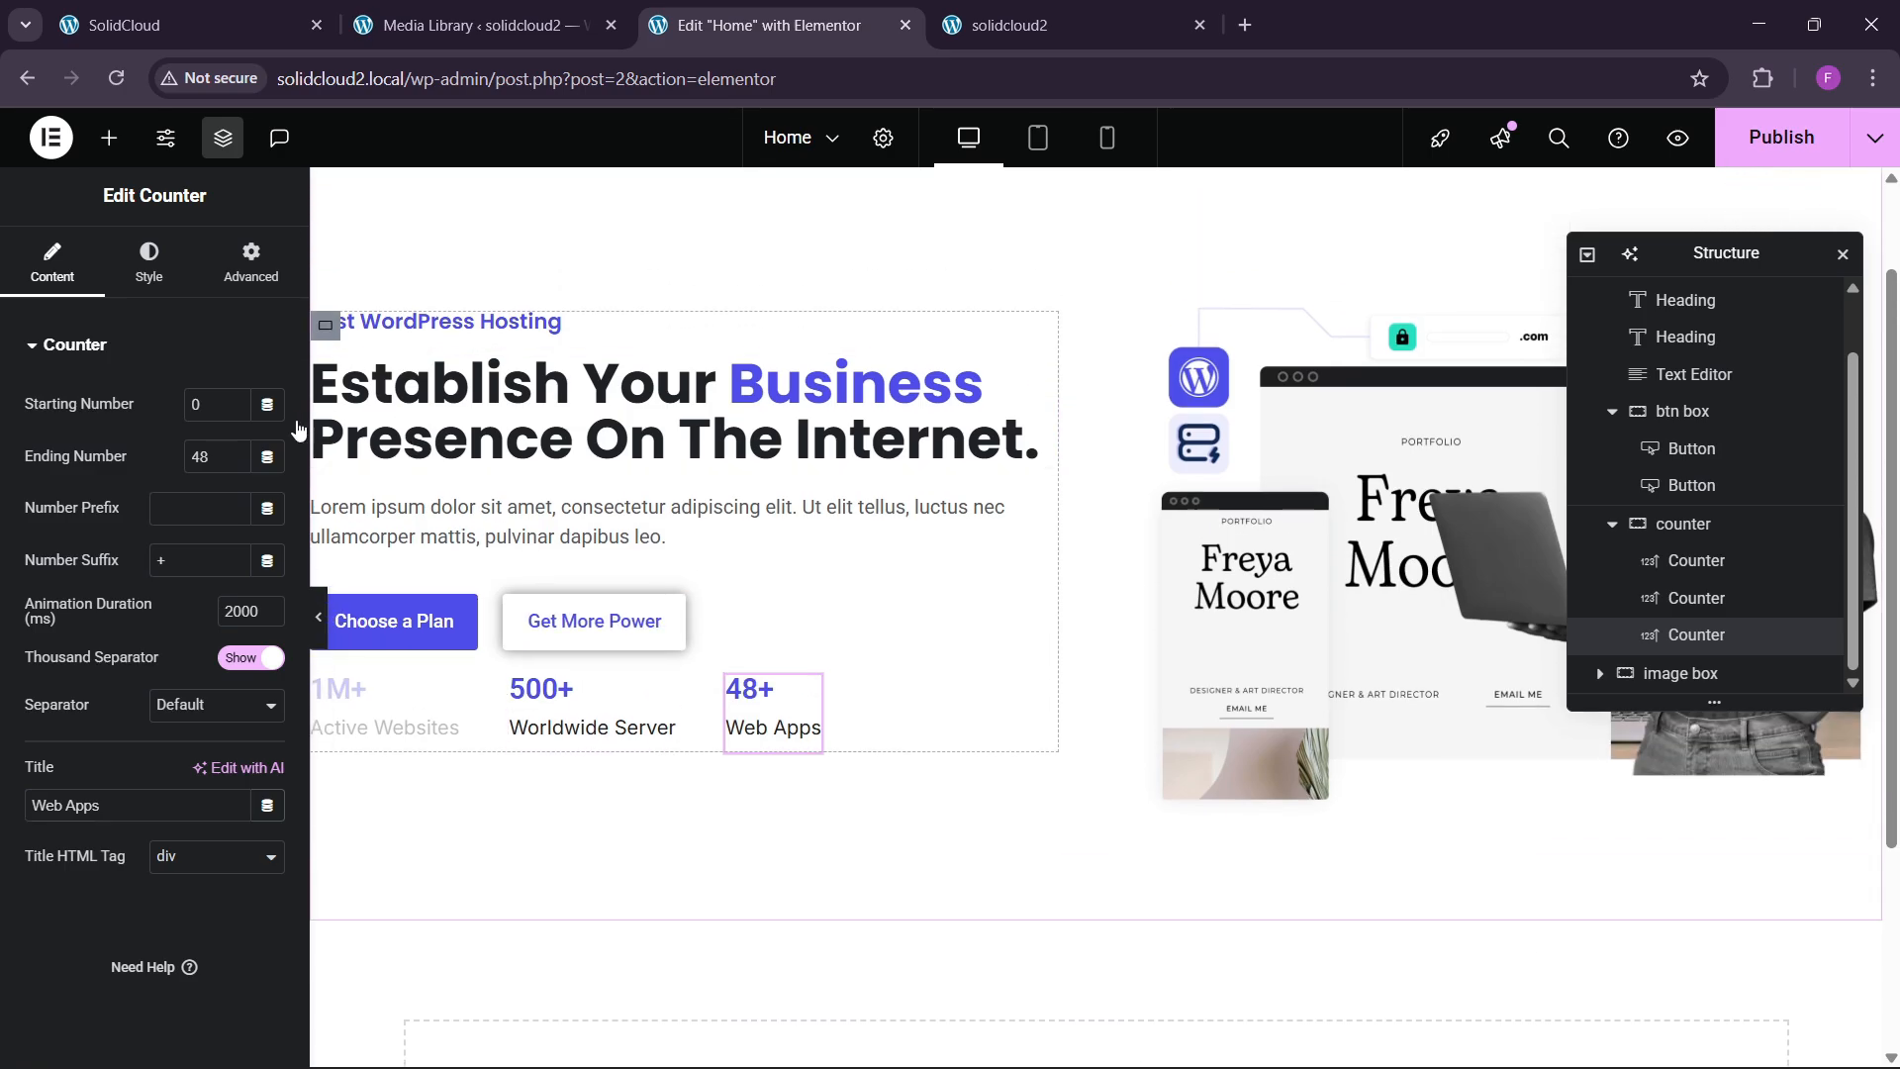
Center the hero's left column vertically, align items to start, with 30 px gaps.
{"action": "left_click", "coordinate": [508, 570]}
{"action": "scroll", "coordinate": [123, 620], "scroll_direction": "down", "scroll_amount": 1}
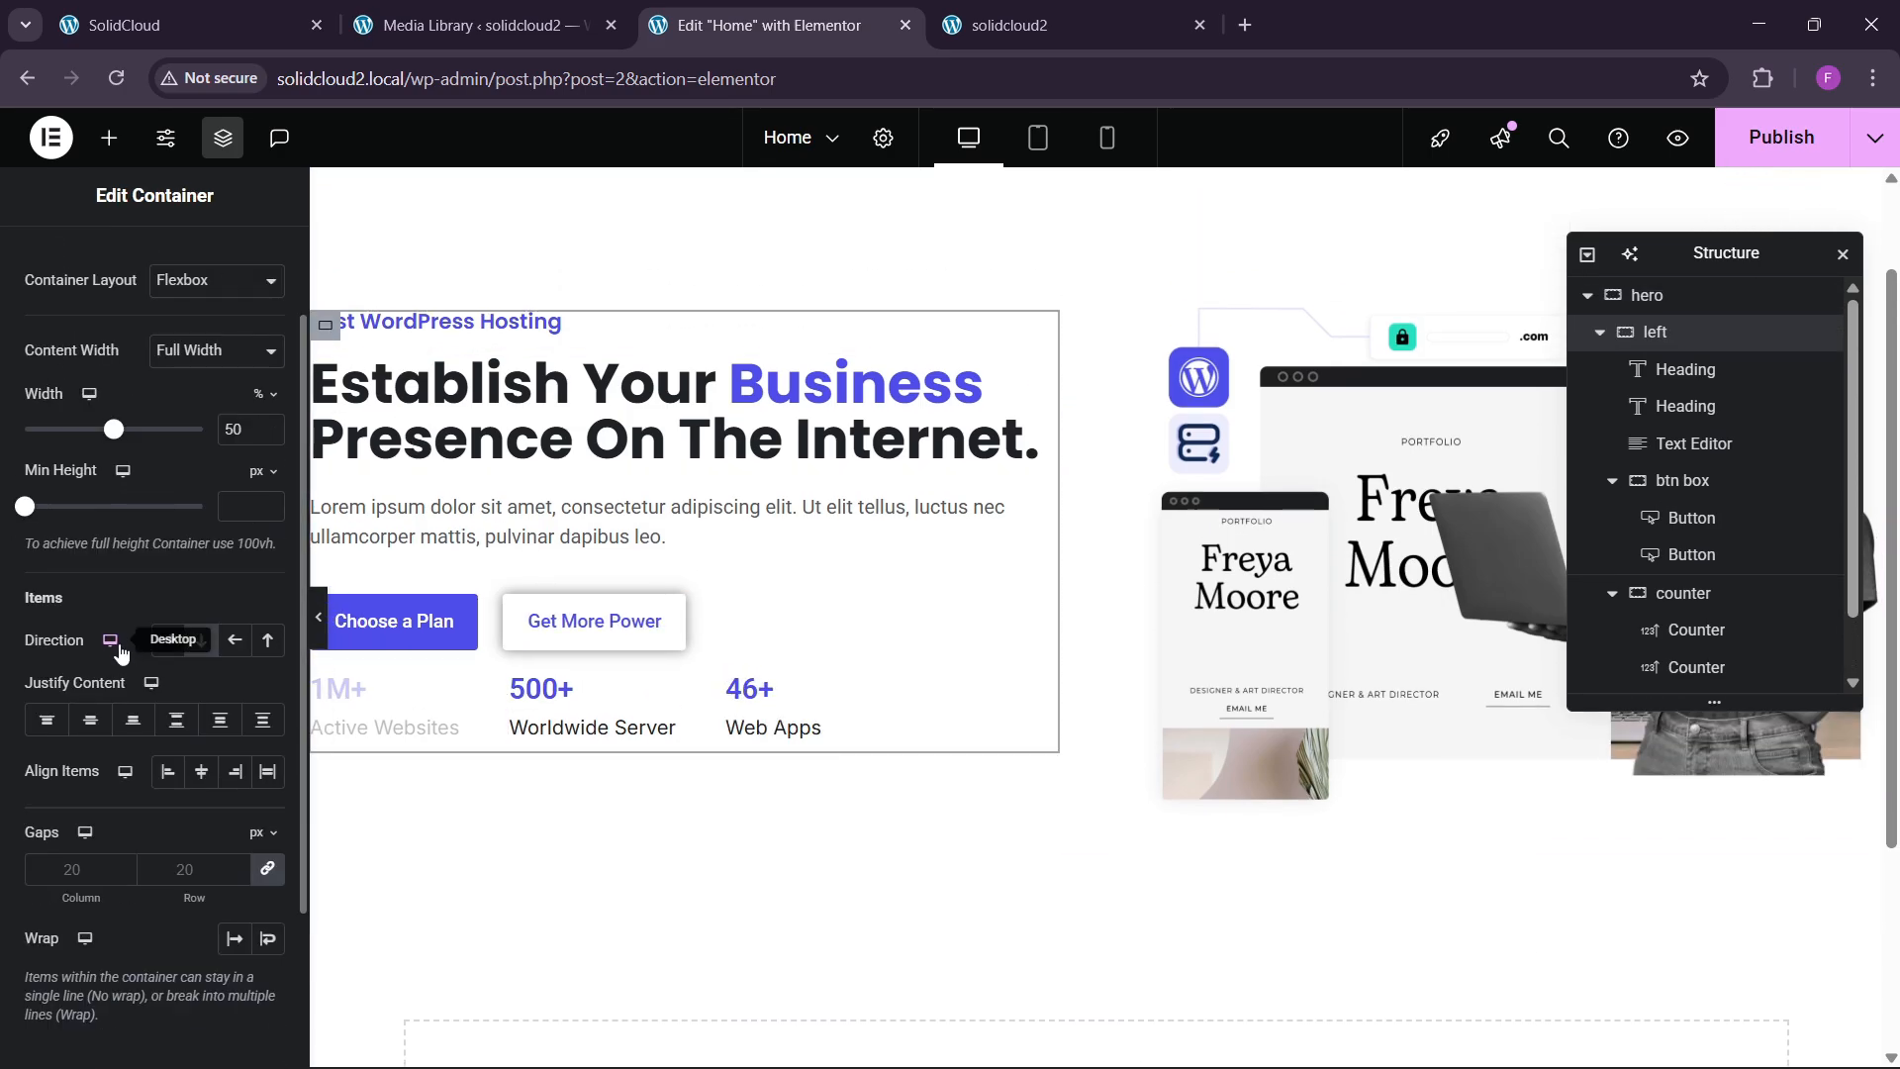
{"action": "left_click", "coordinate": [90, 719]}
{"action": "left_click", "coordinate": [167, 771]}
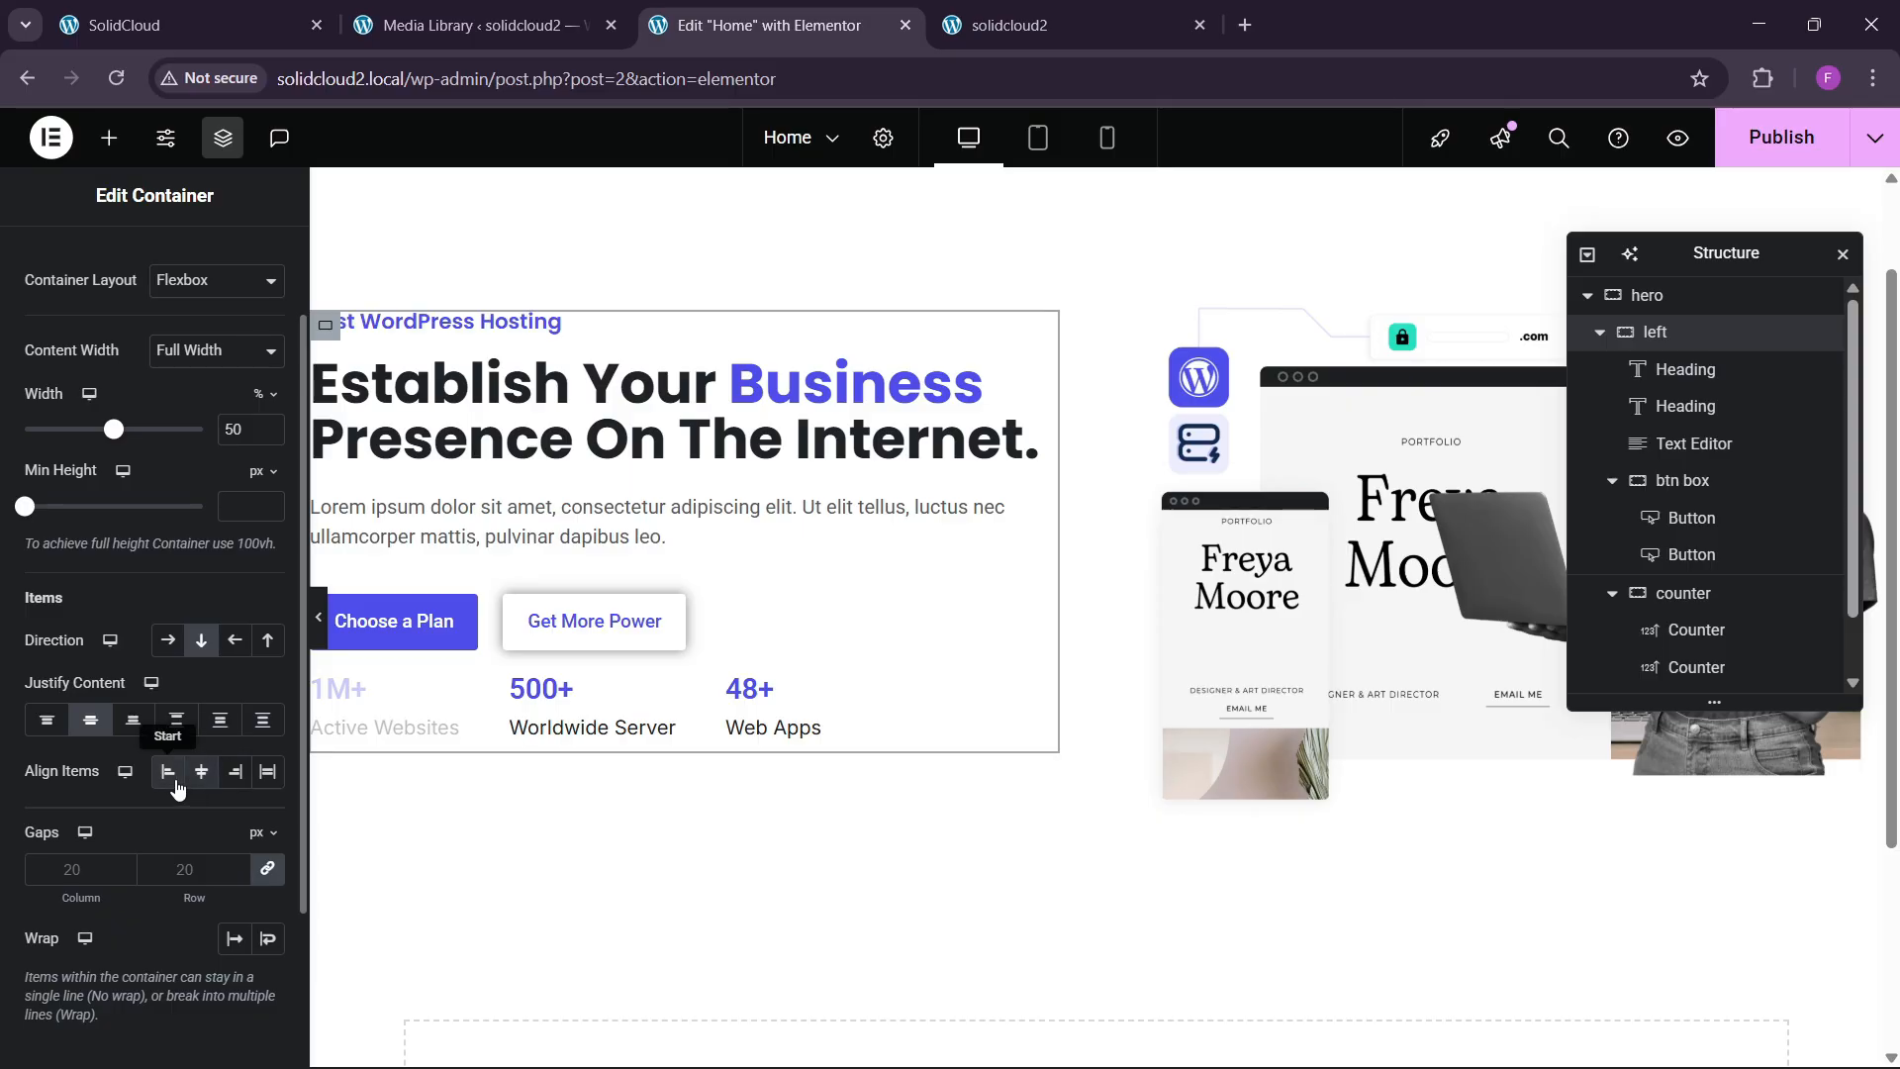
{"action": "left_click", "coordinate": [196, 871]}
{"action": "type", "text": "40"}
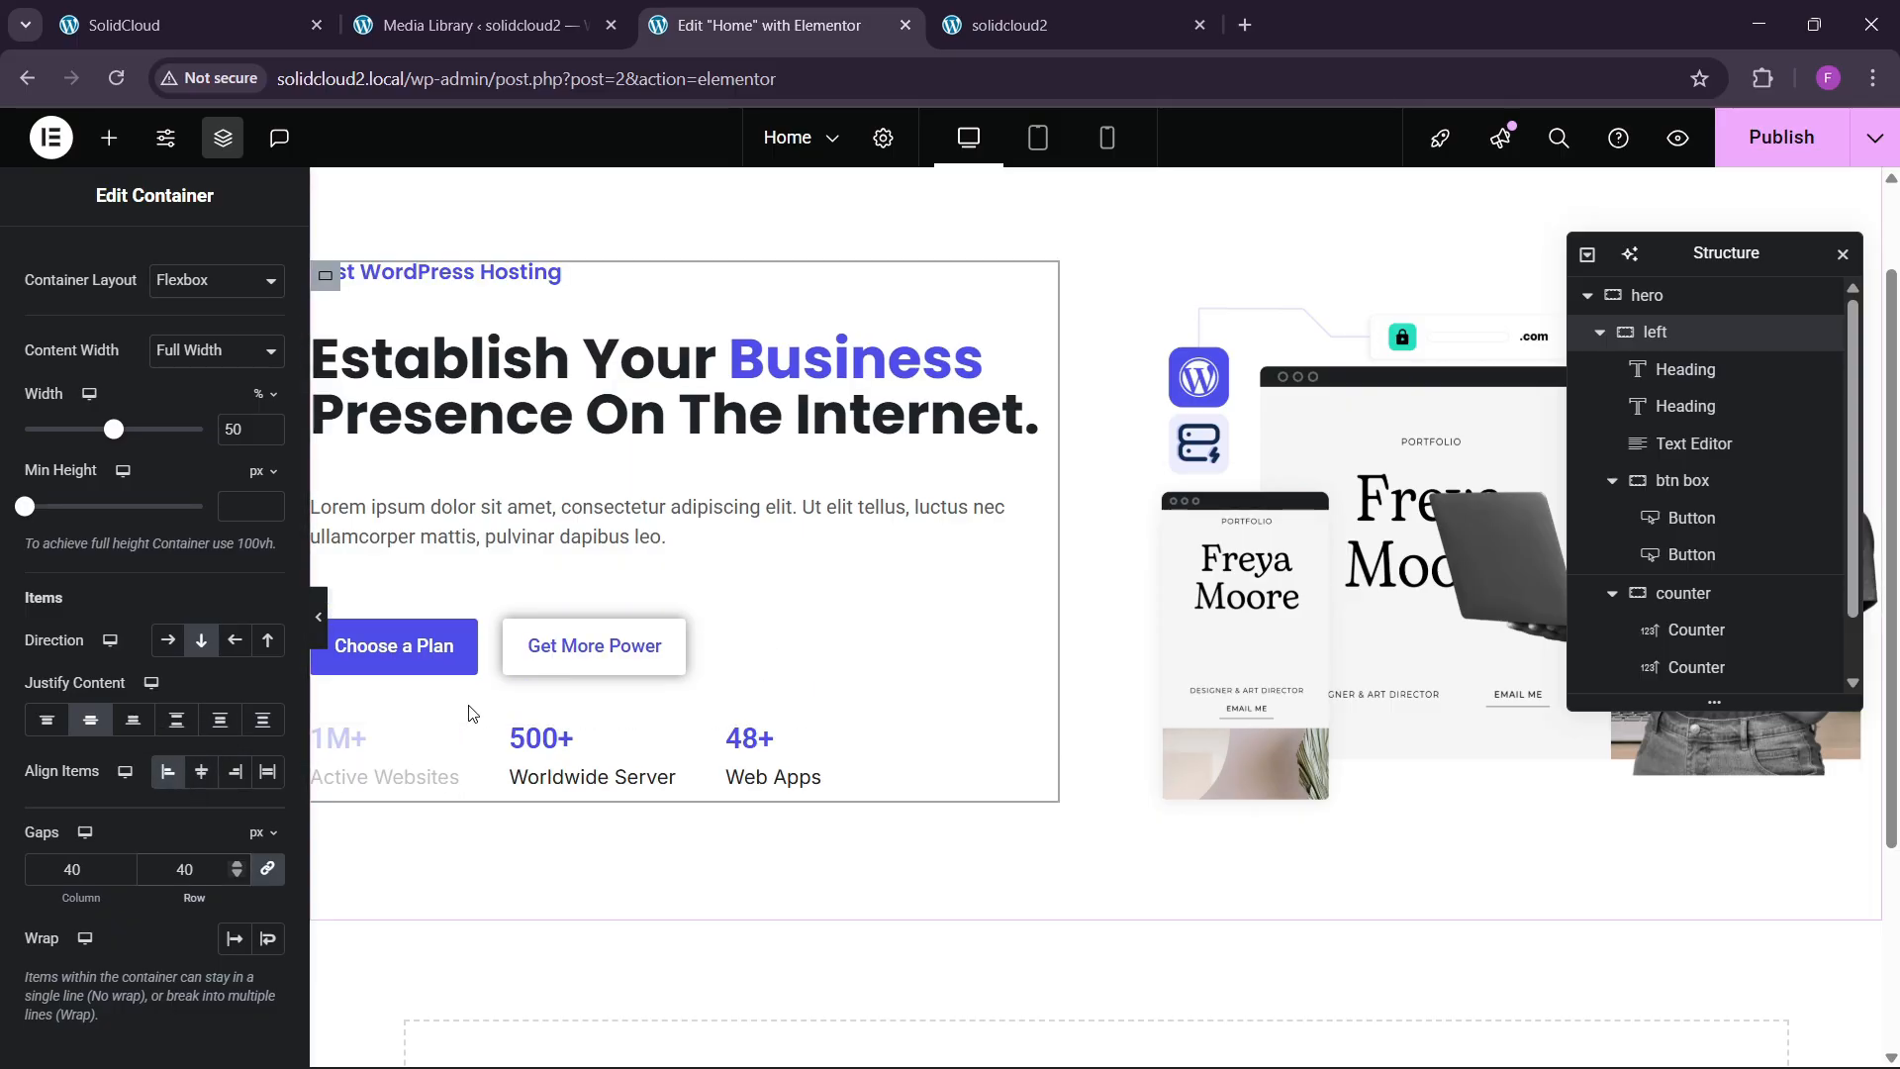
{"action": "key", "text": "BackSpace"}
{"action": "key", "text": "BackSpace"}
{"action": "type", "text": "30"}
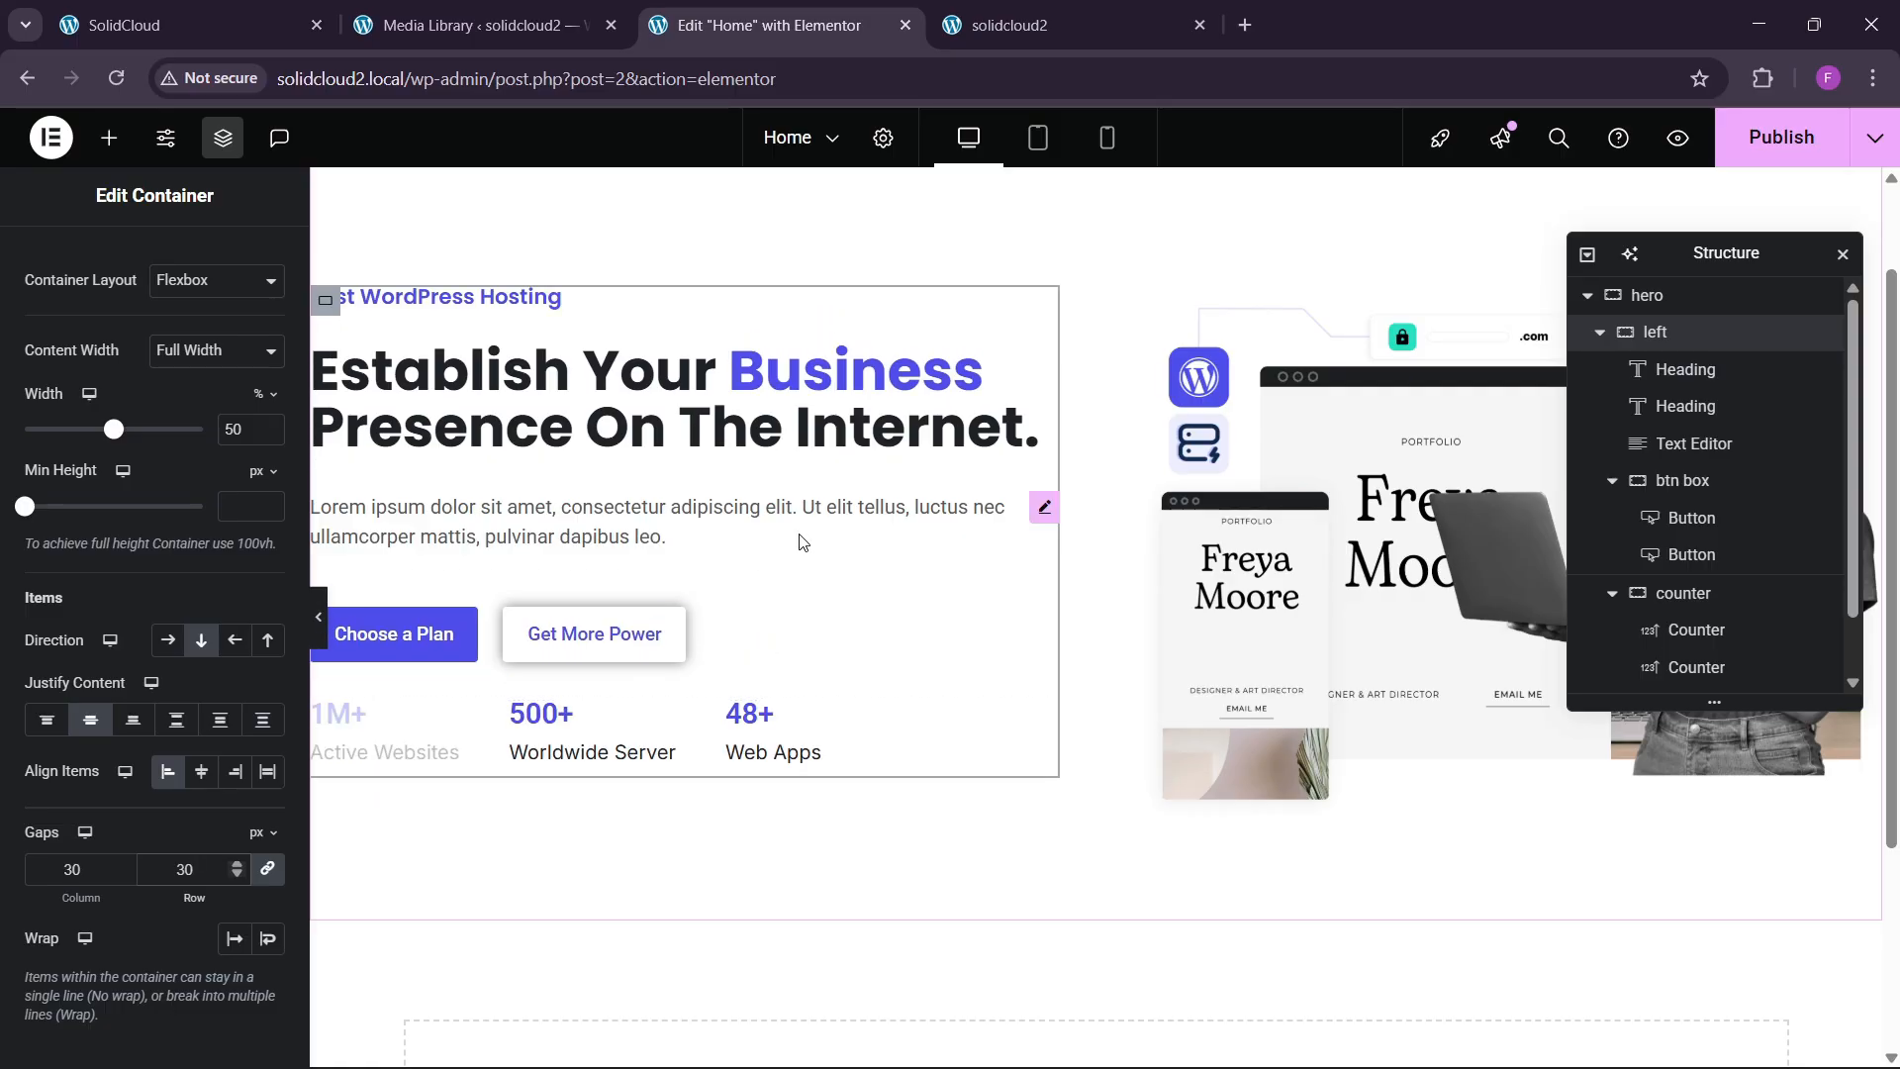
Give the counter row a 30 px top margin, publish, and view the live homepage.
{"action": "scroll", "coordinate": [693, 542], "scroll_direction": "down", "scroll_amount": 3}
{"action": "left_click", "coordinate": [325, 466]}
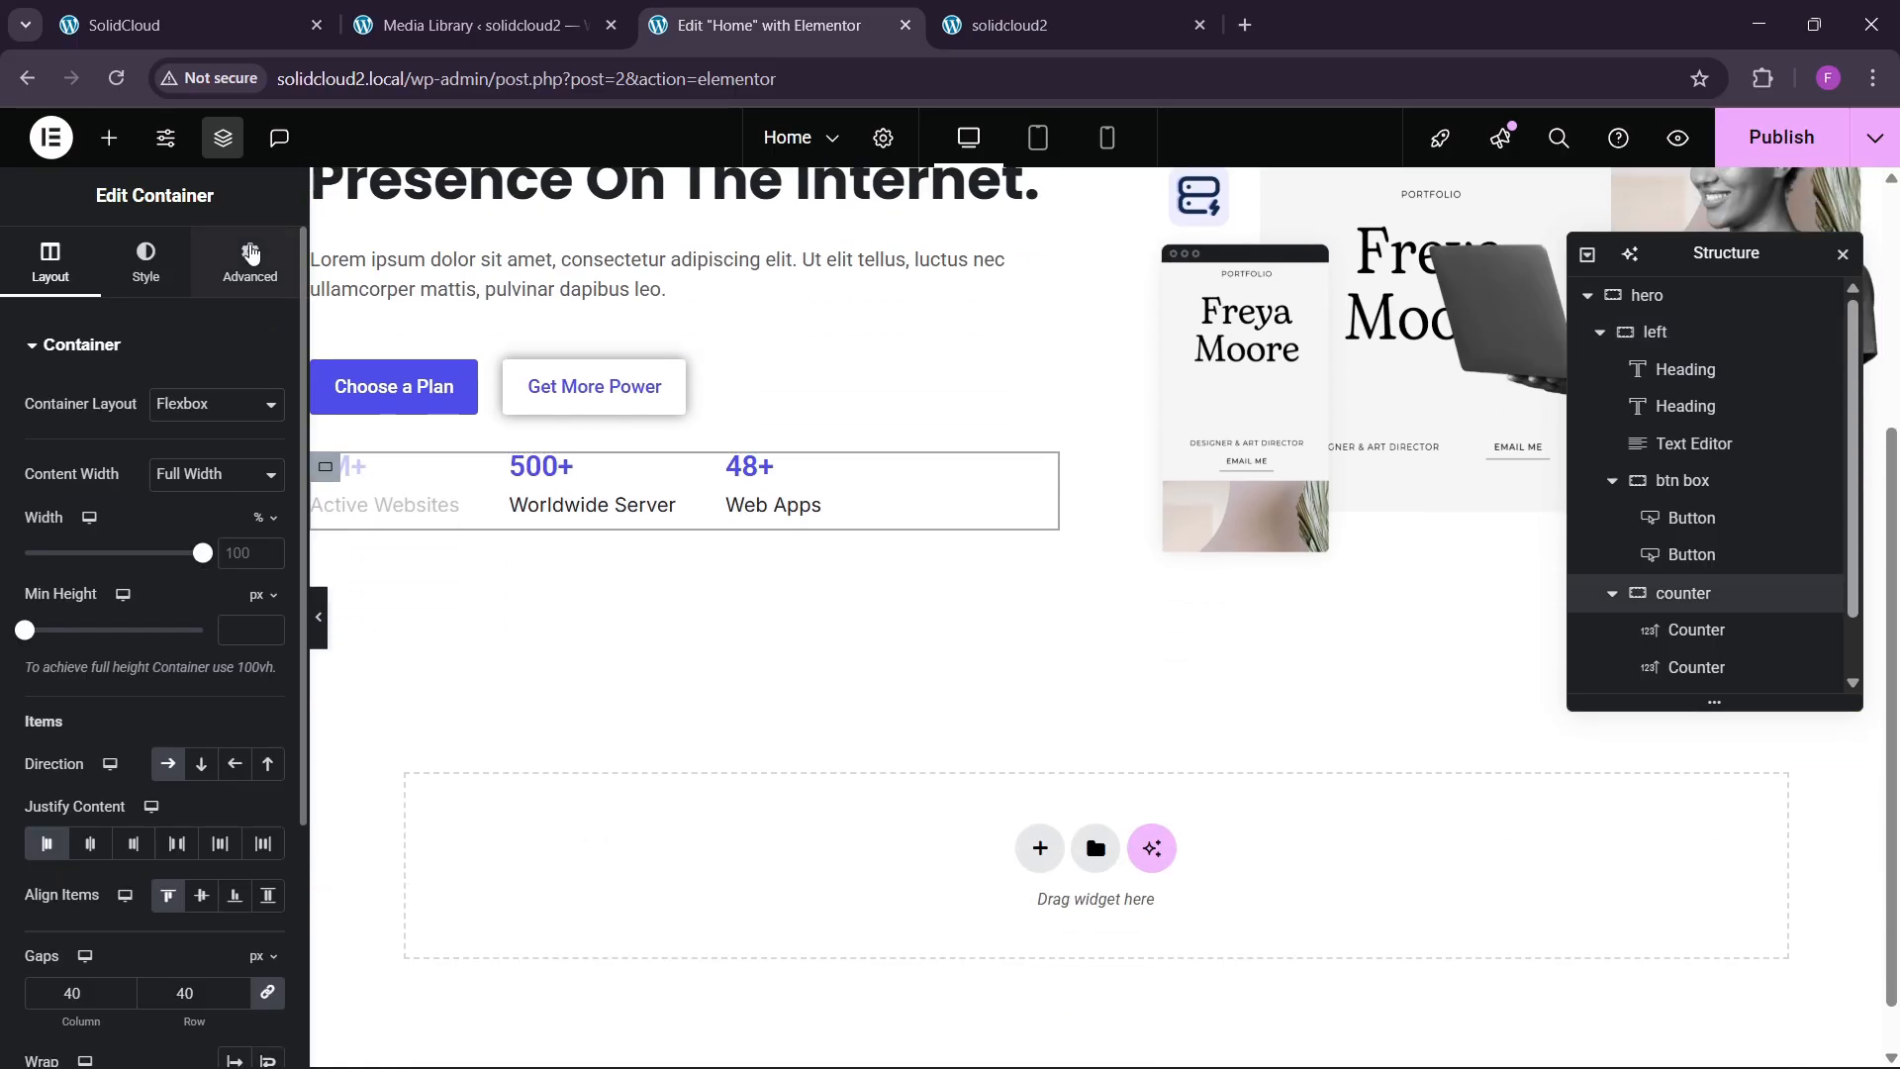
{"action": "left_click", "coordinate": [249, 261]}
{"action": "type", "text": "30"}
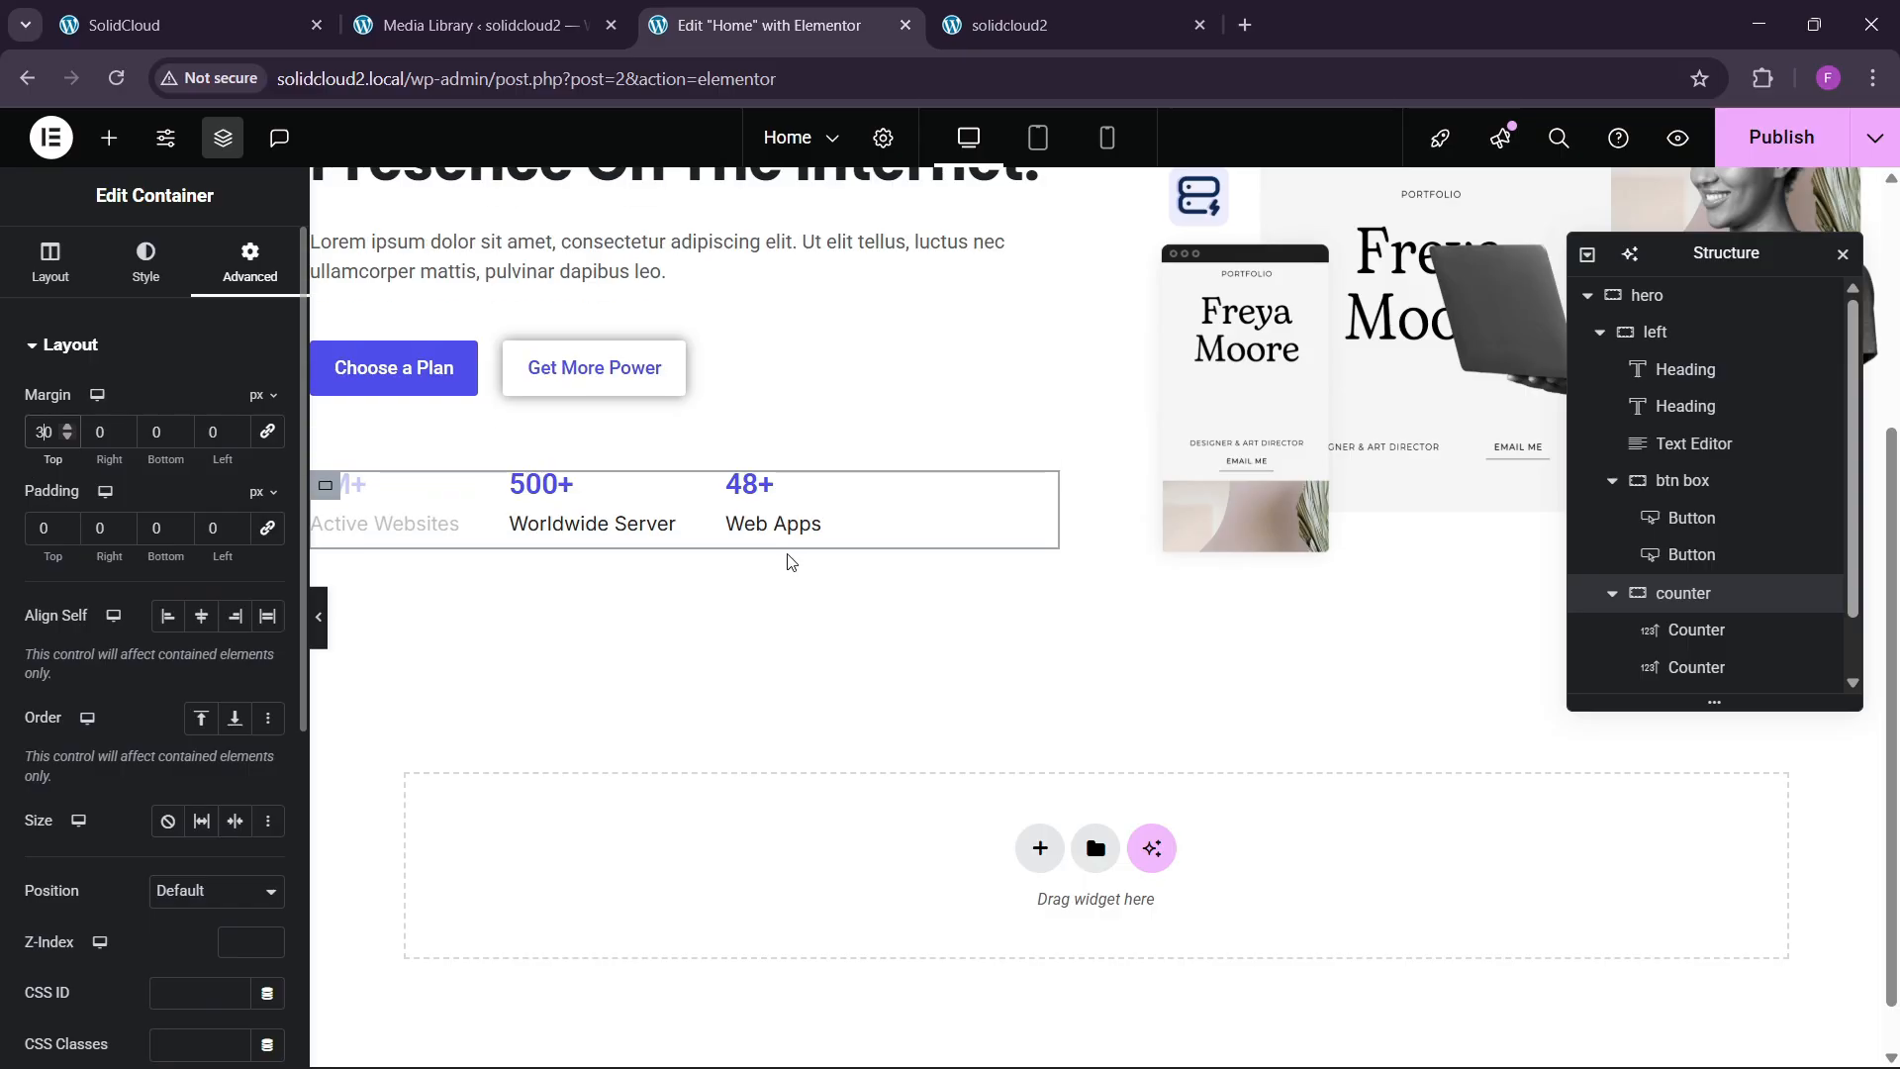
{"action": "scroll", "coordinate": [802, 594], "scroll_direction": "up", "scroll_amount": 3}
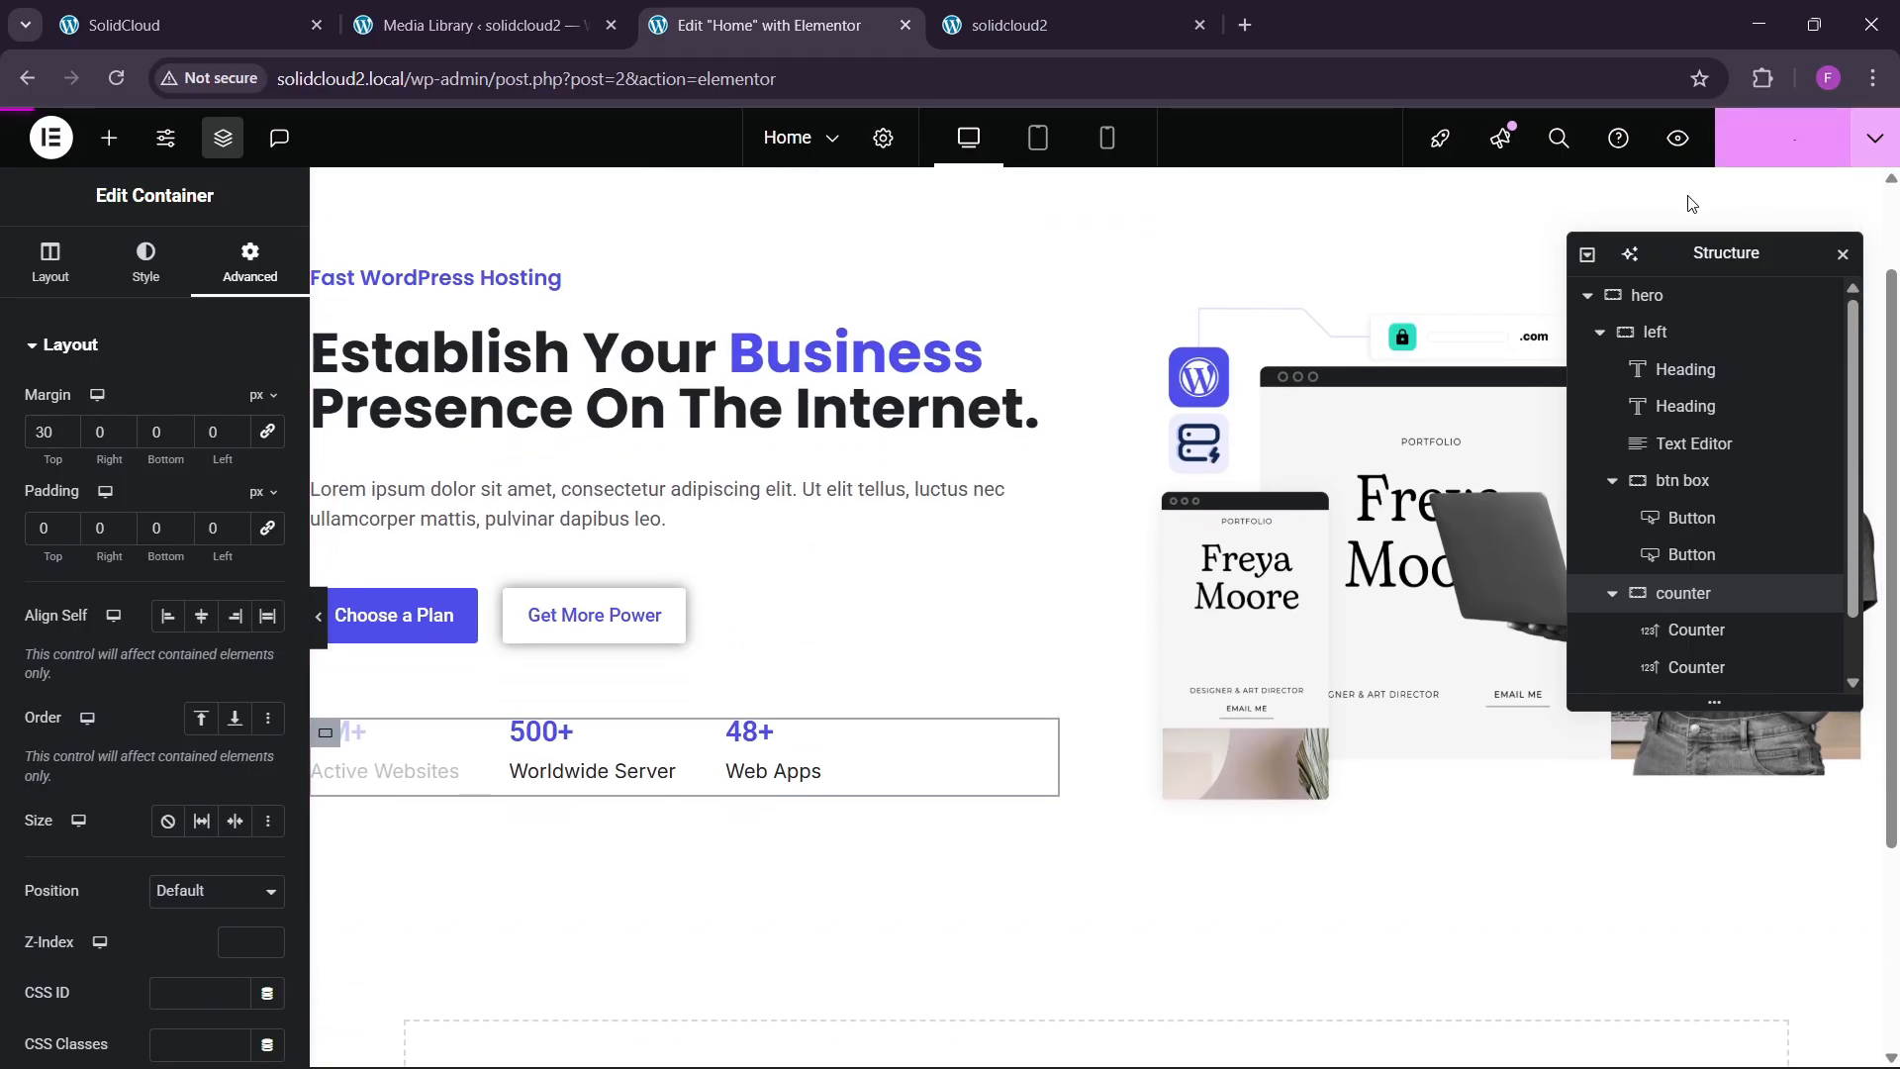
{"action": "left_click", "coordinate": [178, 24]}
{"action": "left_click", "coordinate": [911, 12]}
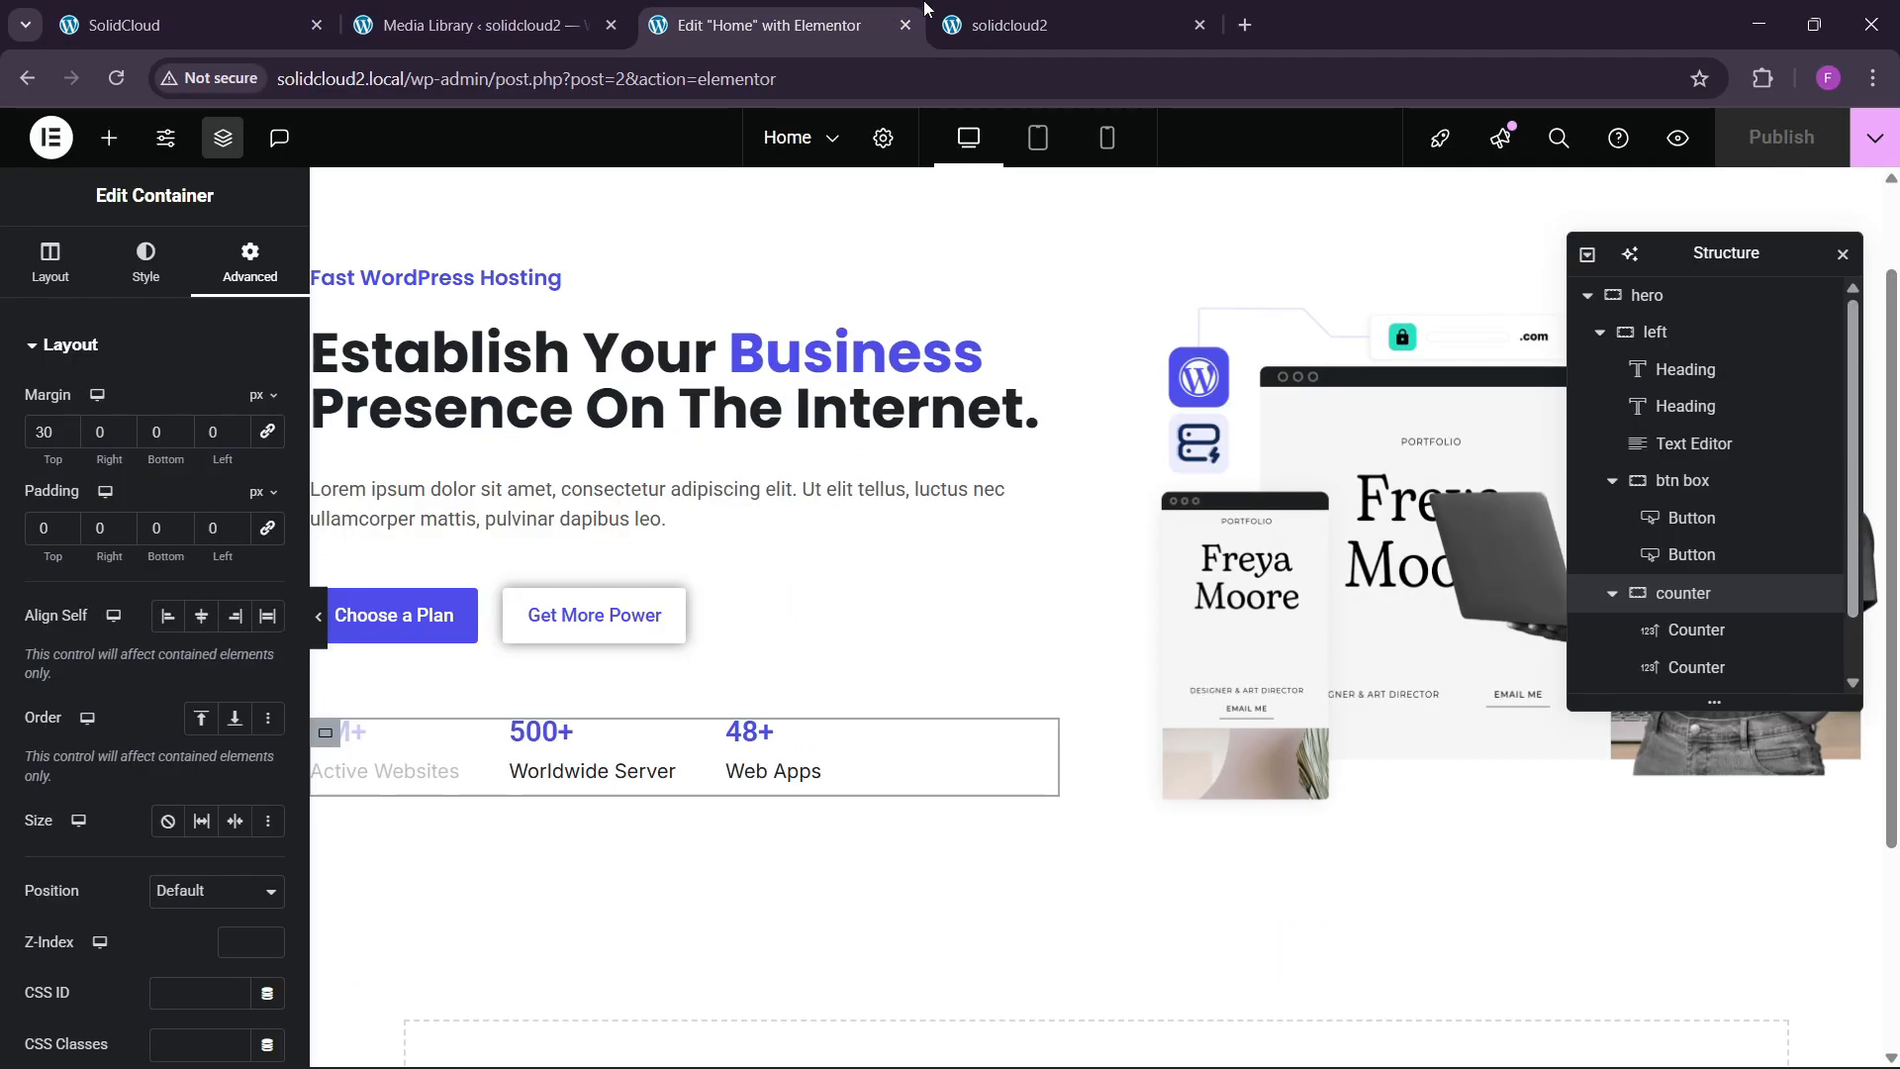
{"action": "left_click", "coordinate": [1009, 25]}
{"action": "left_click", "coordinate": [116, 78]}
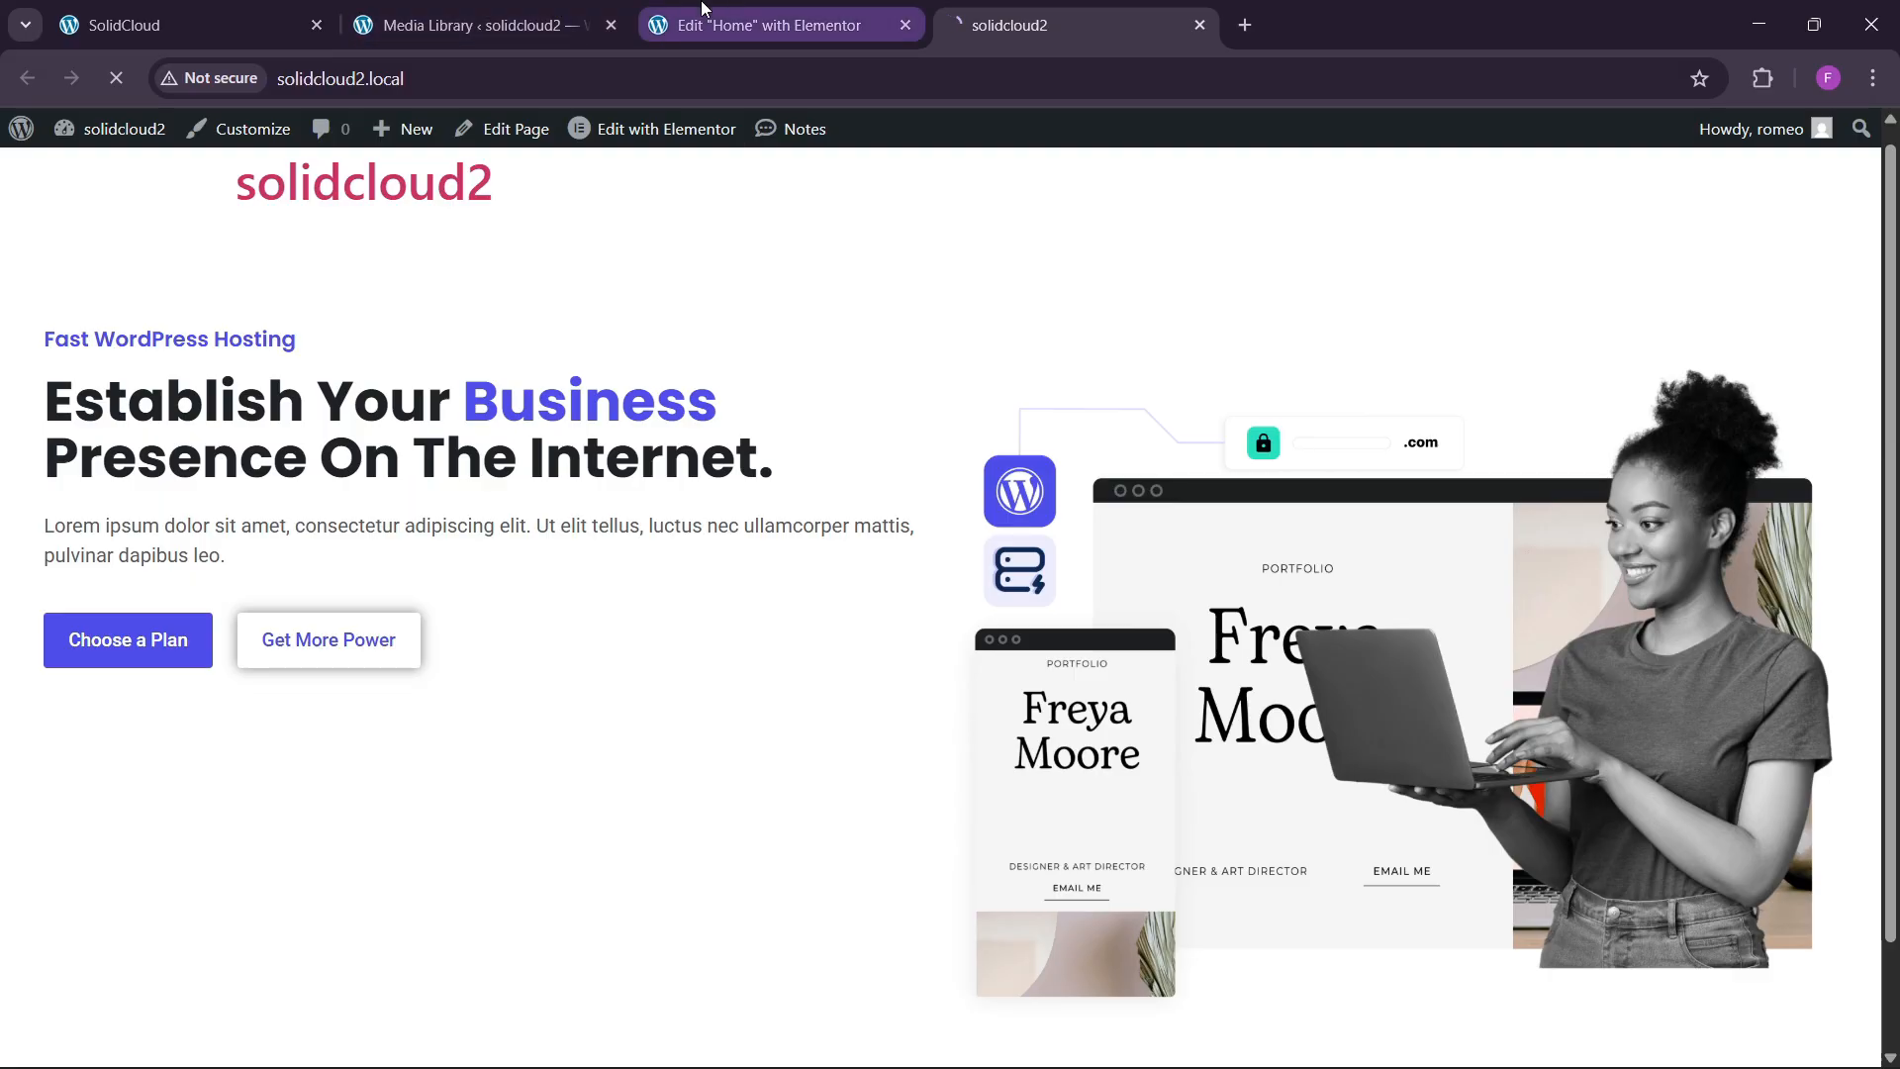
{"action": "left_click", "coordinate": [782, 25]}
{"action": "left_click", "coordinate": [1000, 24]}
{"action": "left_click", "coordinate": [851, 10]}
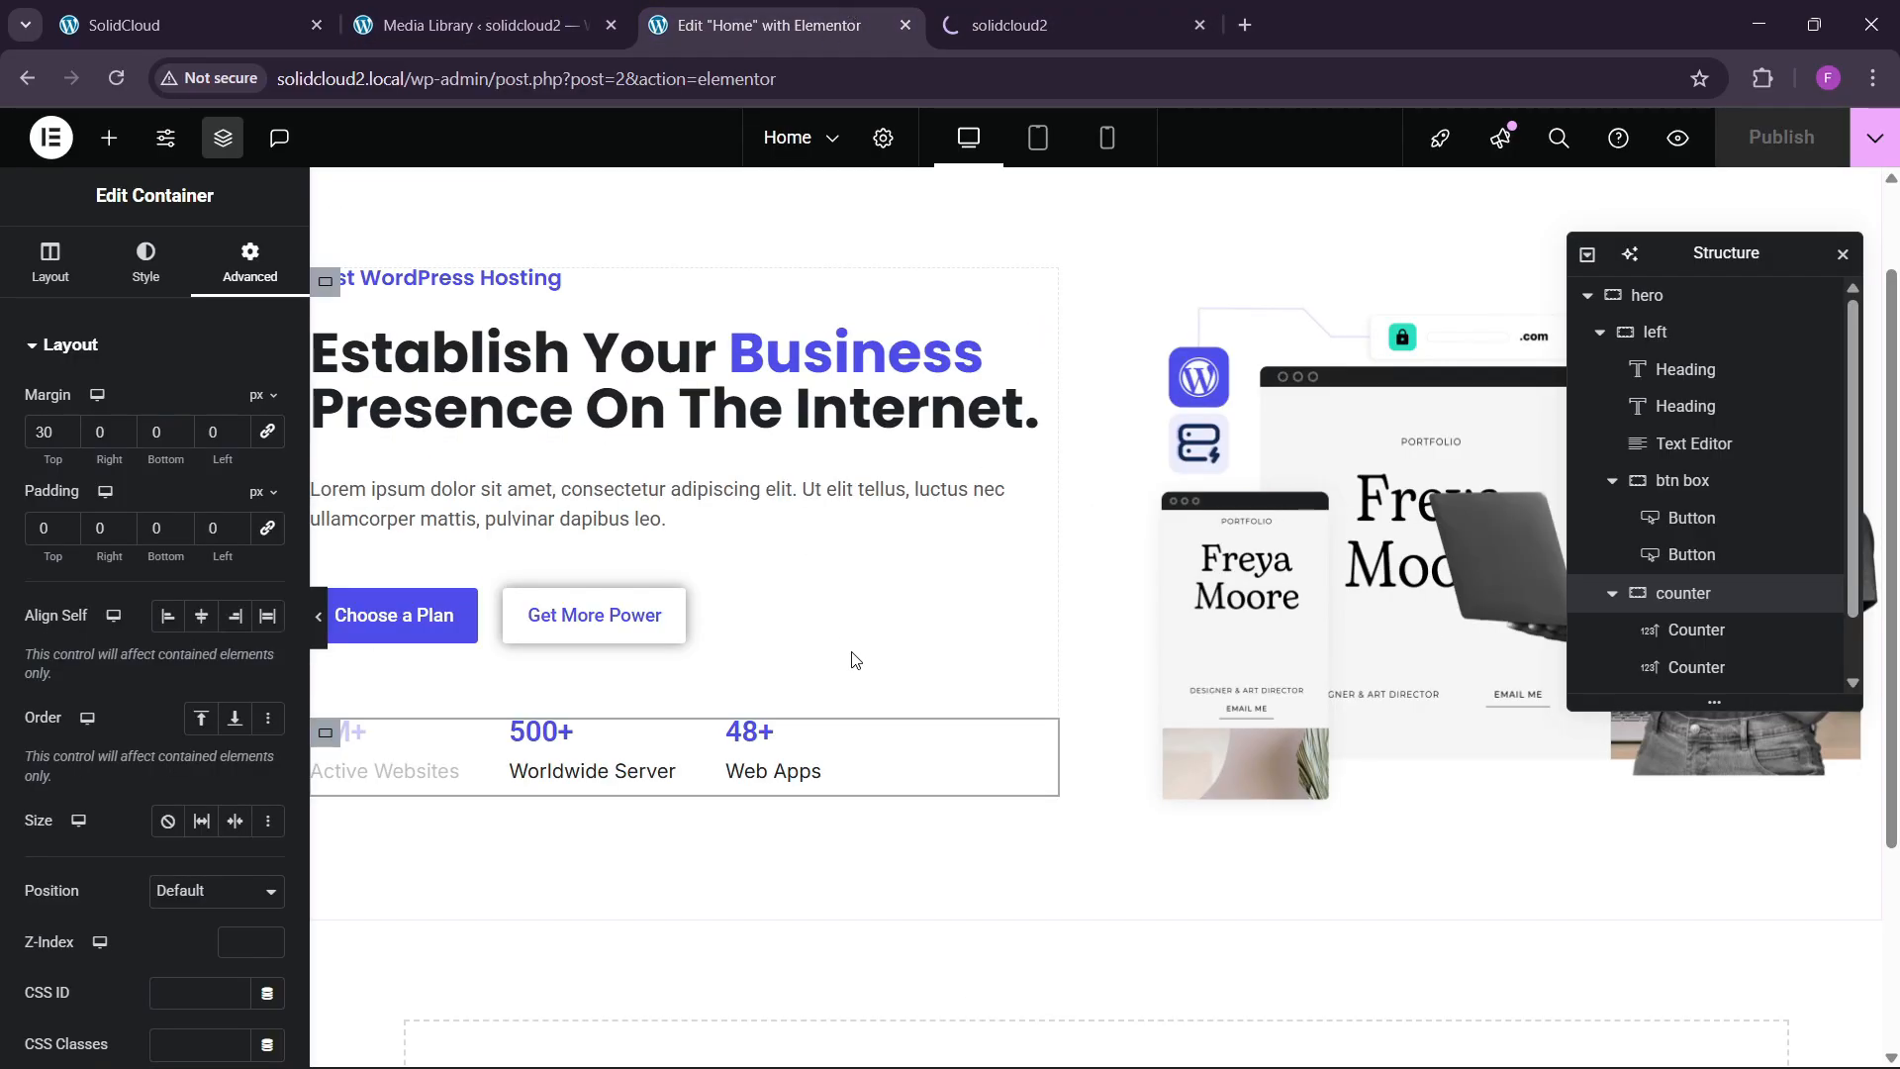
{"action": "left_click", "coordinate": [999, 24]}
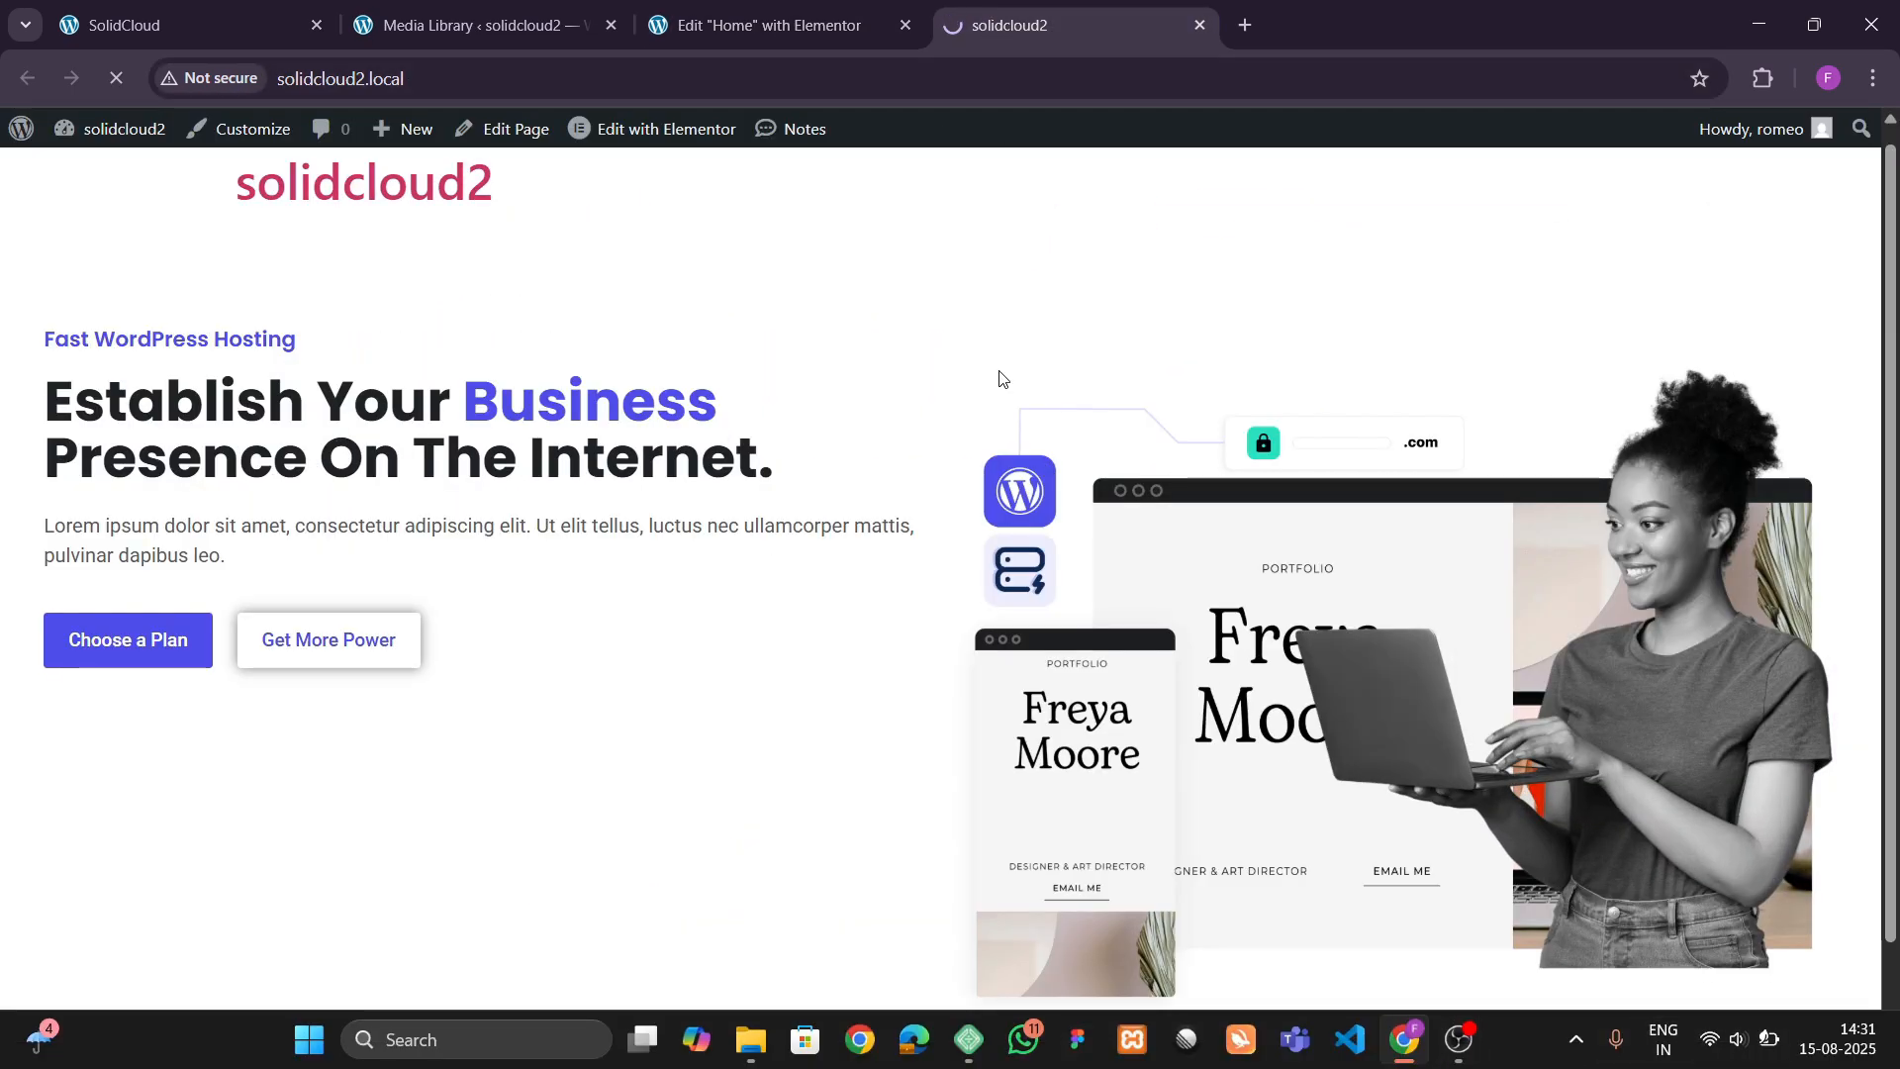
{"action": "left_click", "coordinate": [782, 25]}
{"action": "left_click", "coordinate": [1000, 25]}
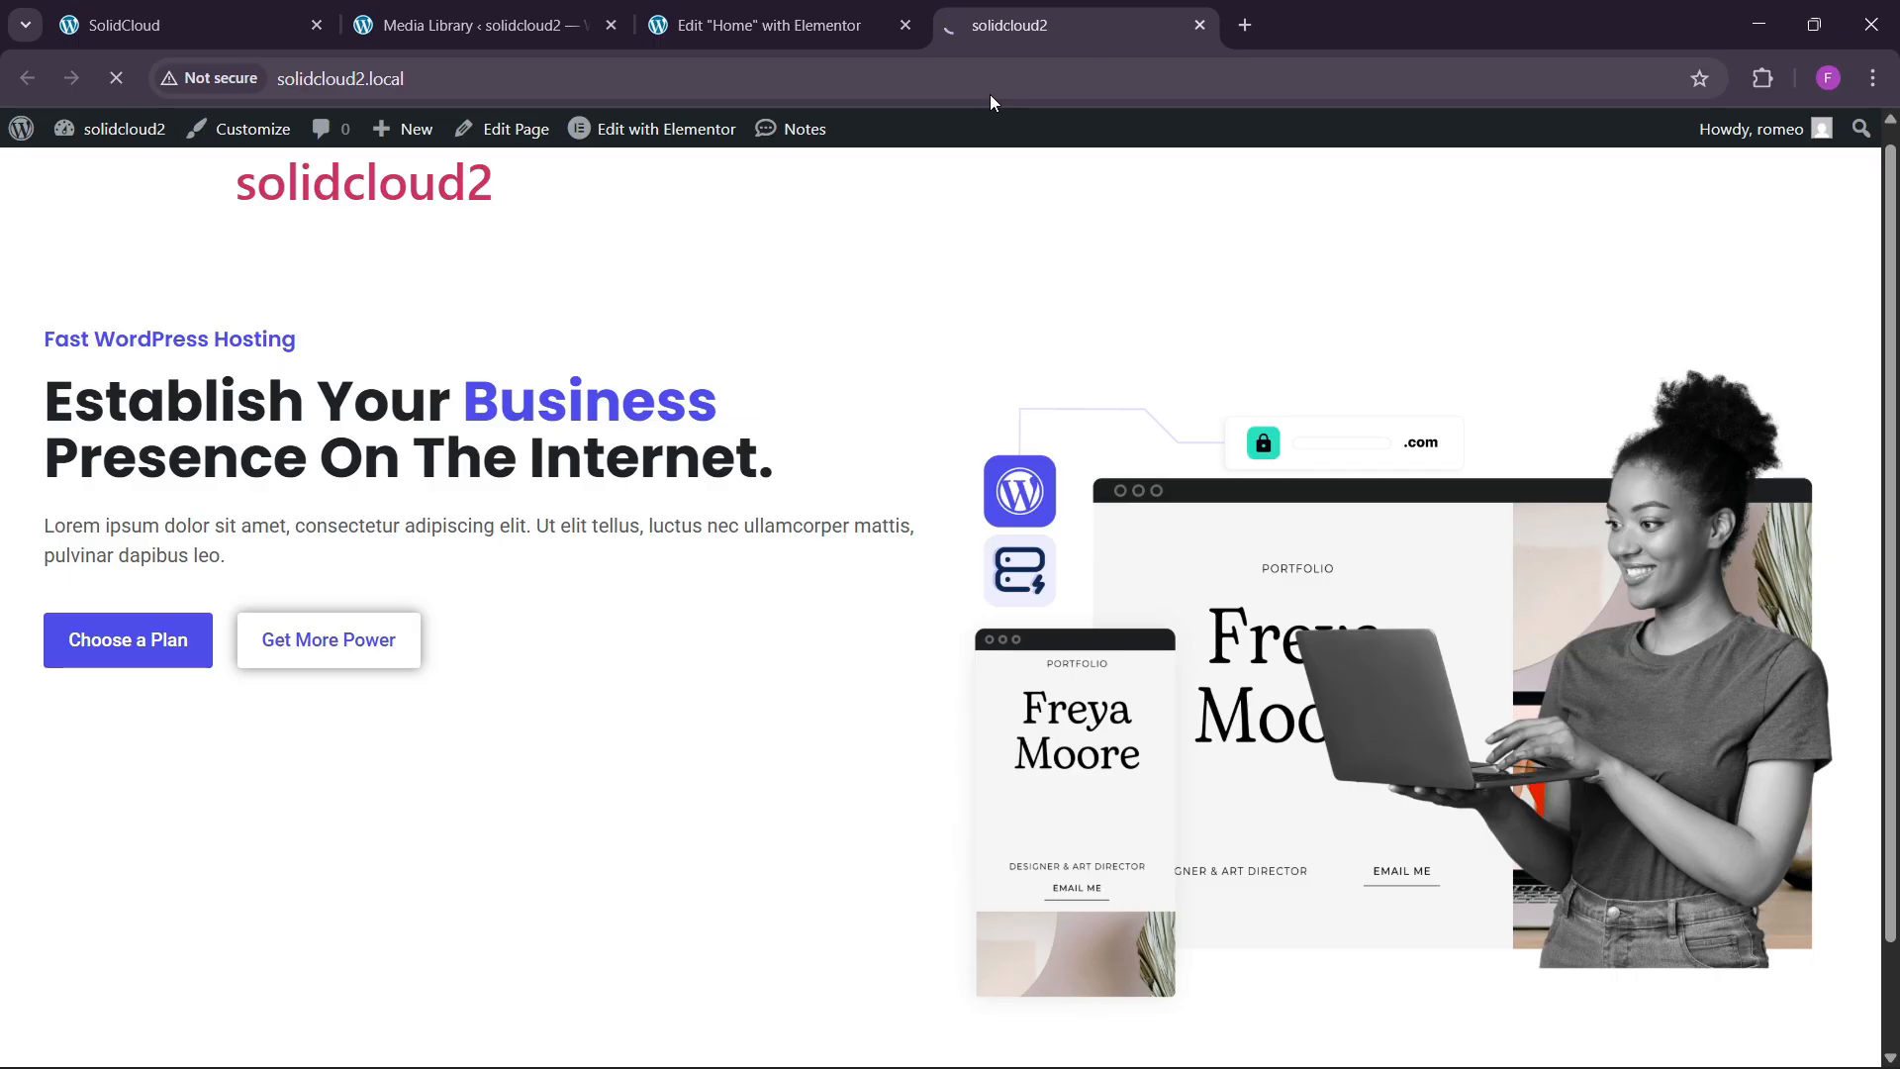
{"action": "key", "text": "ctrl+shift+Tab"}
{"action": "key", "text": "ctrl+Tab"}
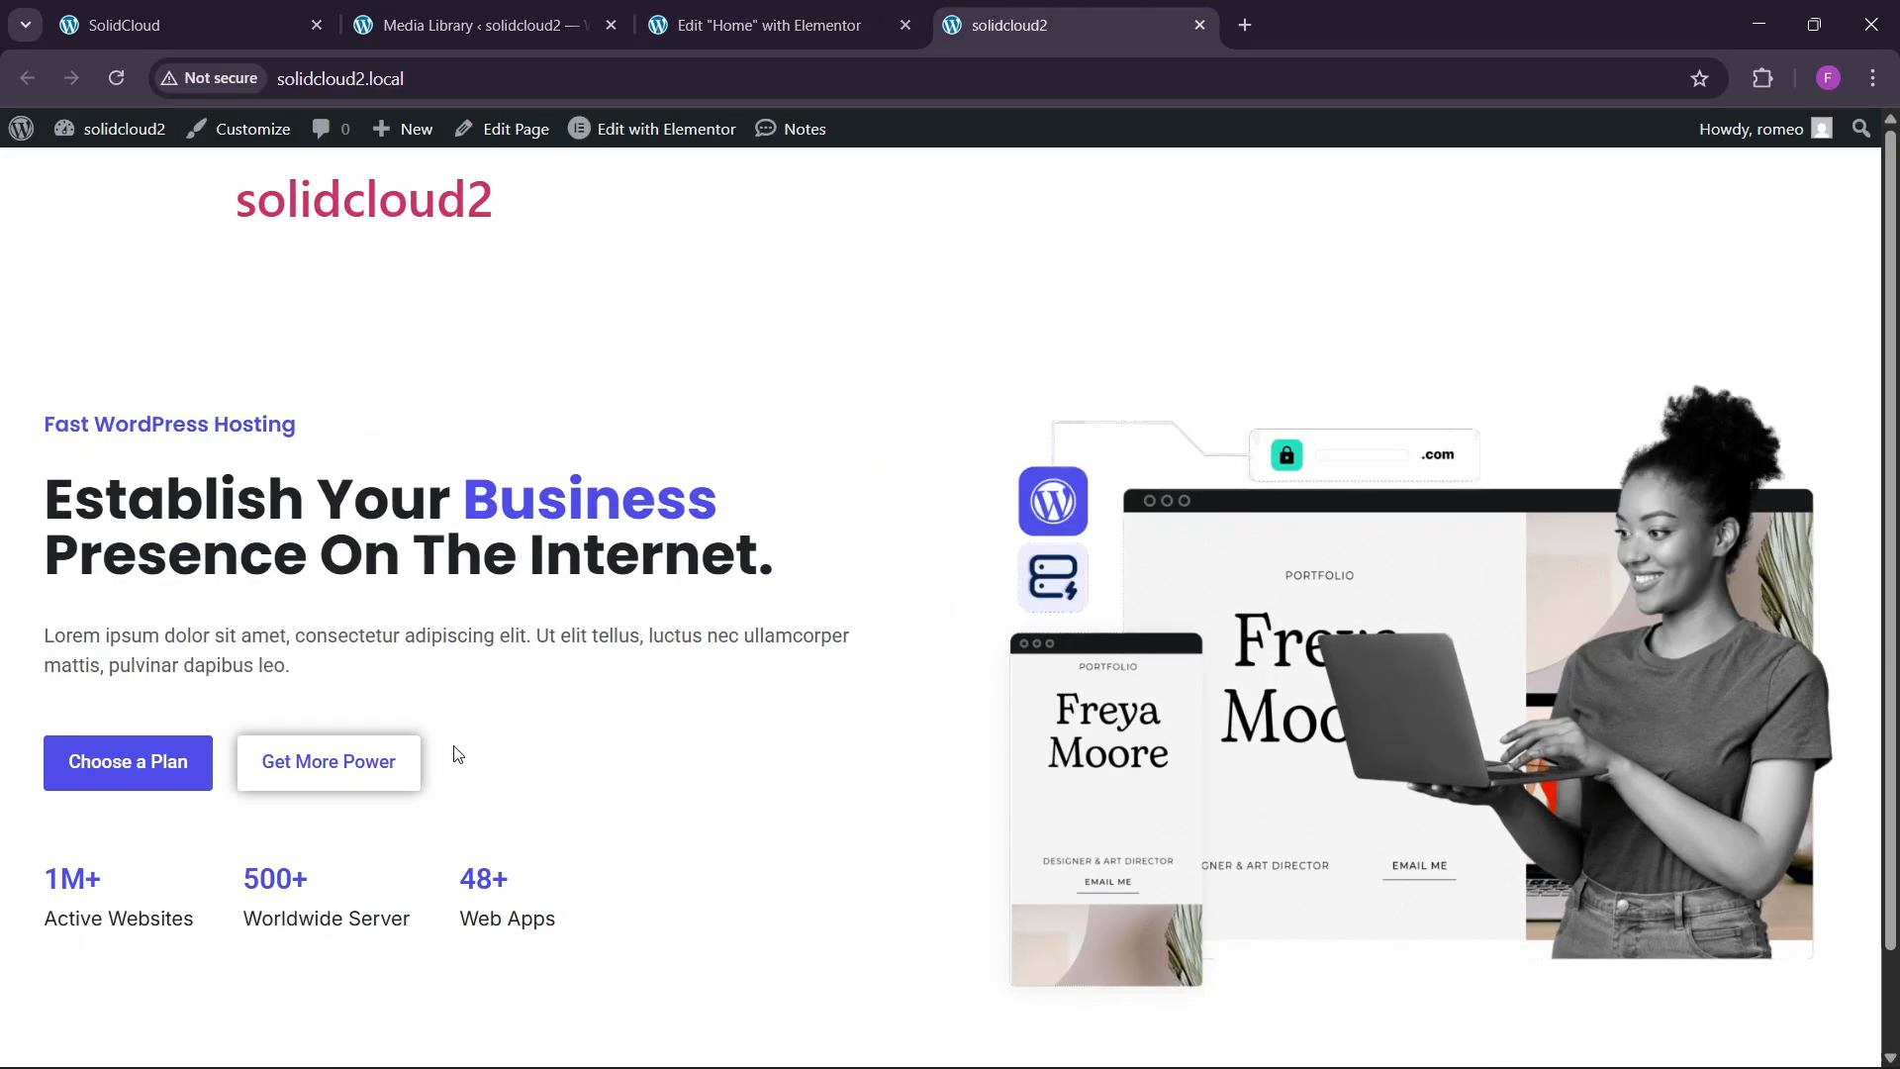
{"action": "left_click", "coordinate": [739, 8]}
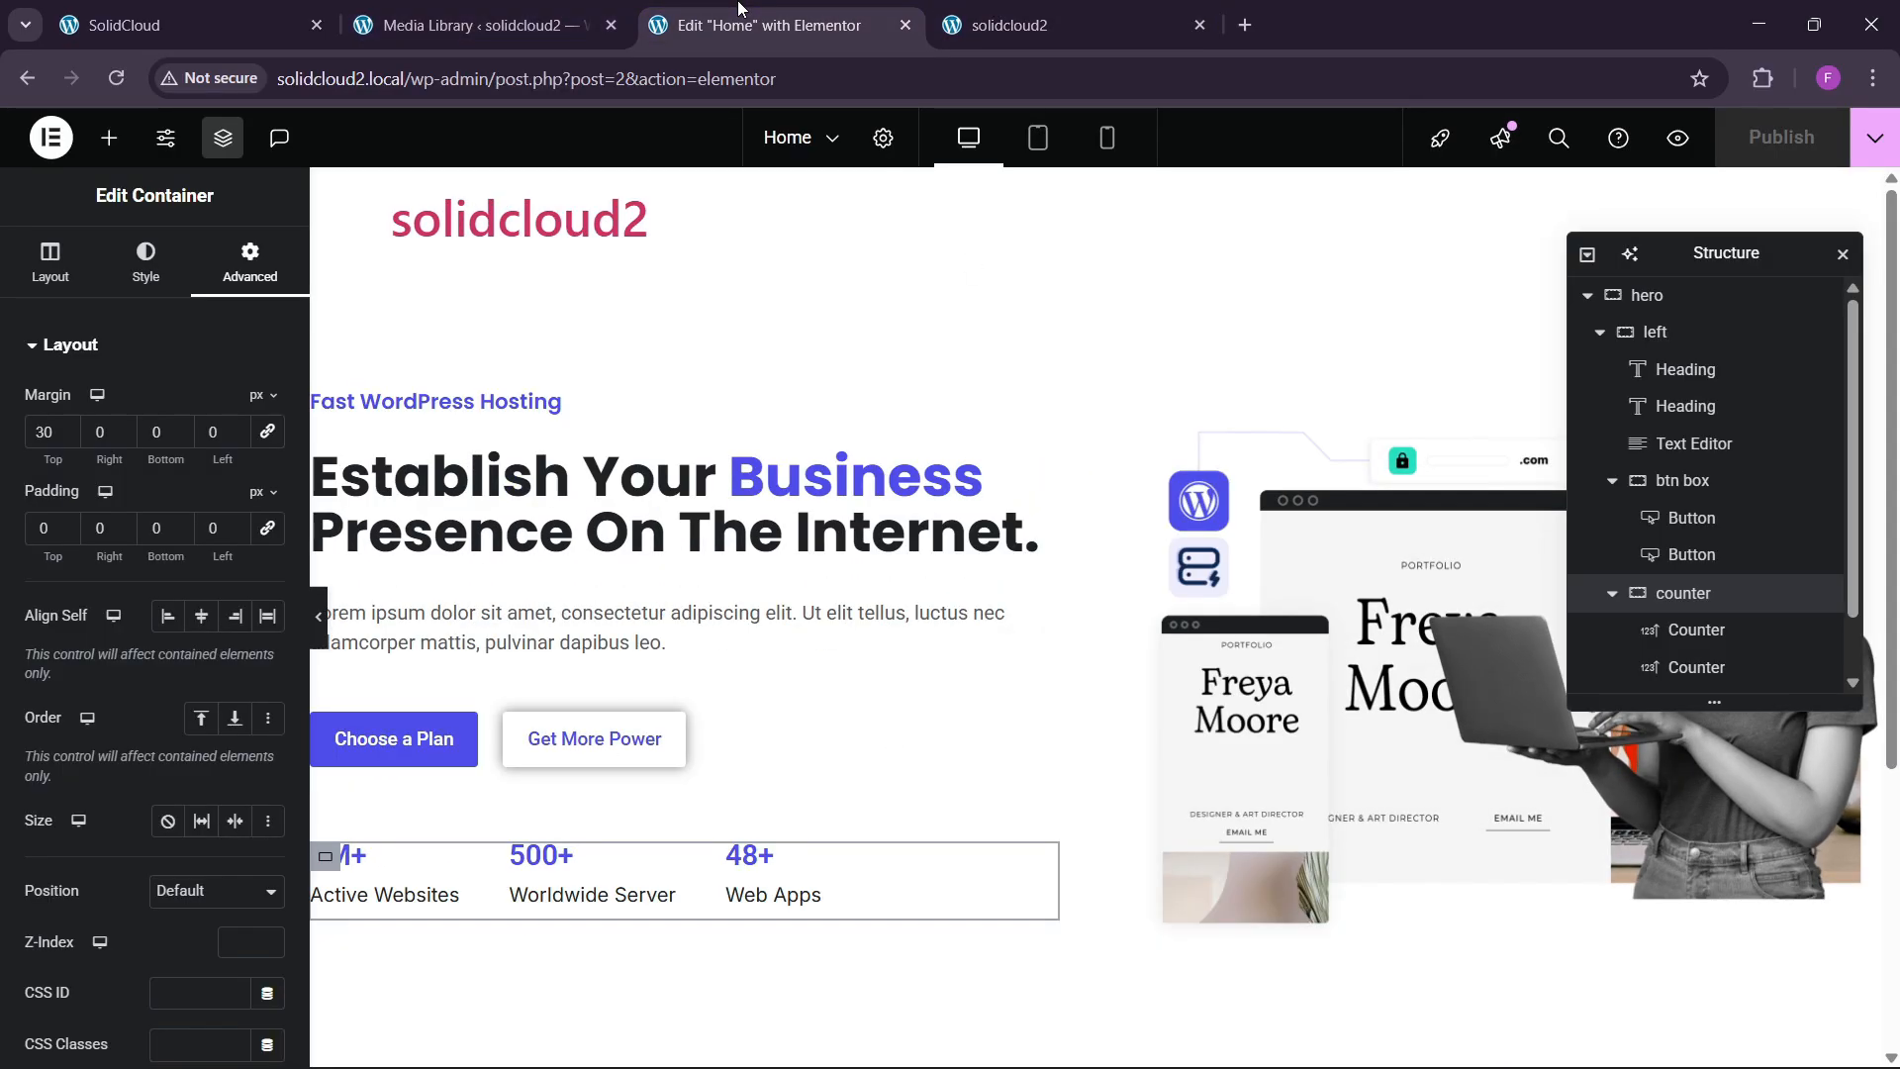
{"action": "left_click", "coordinate": [475, 25]}
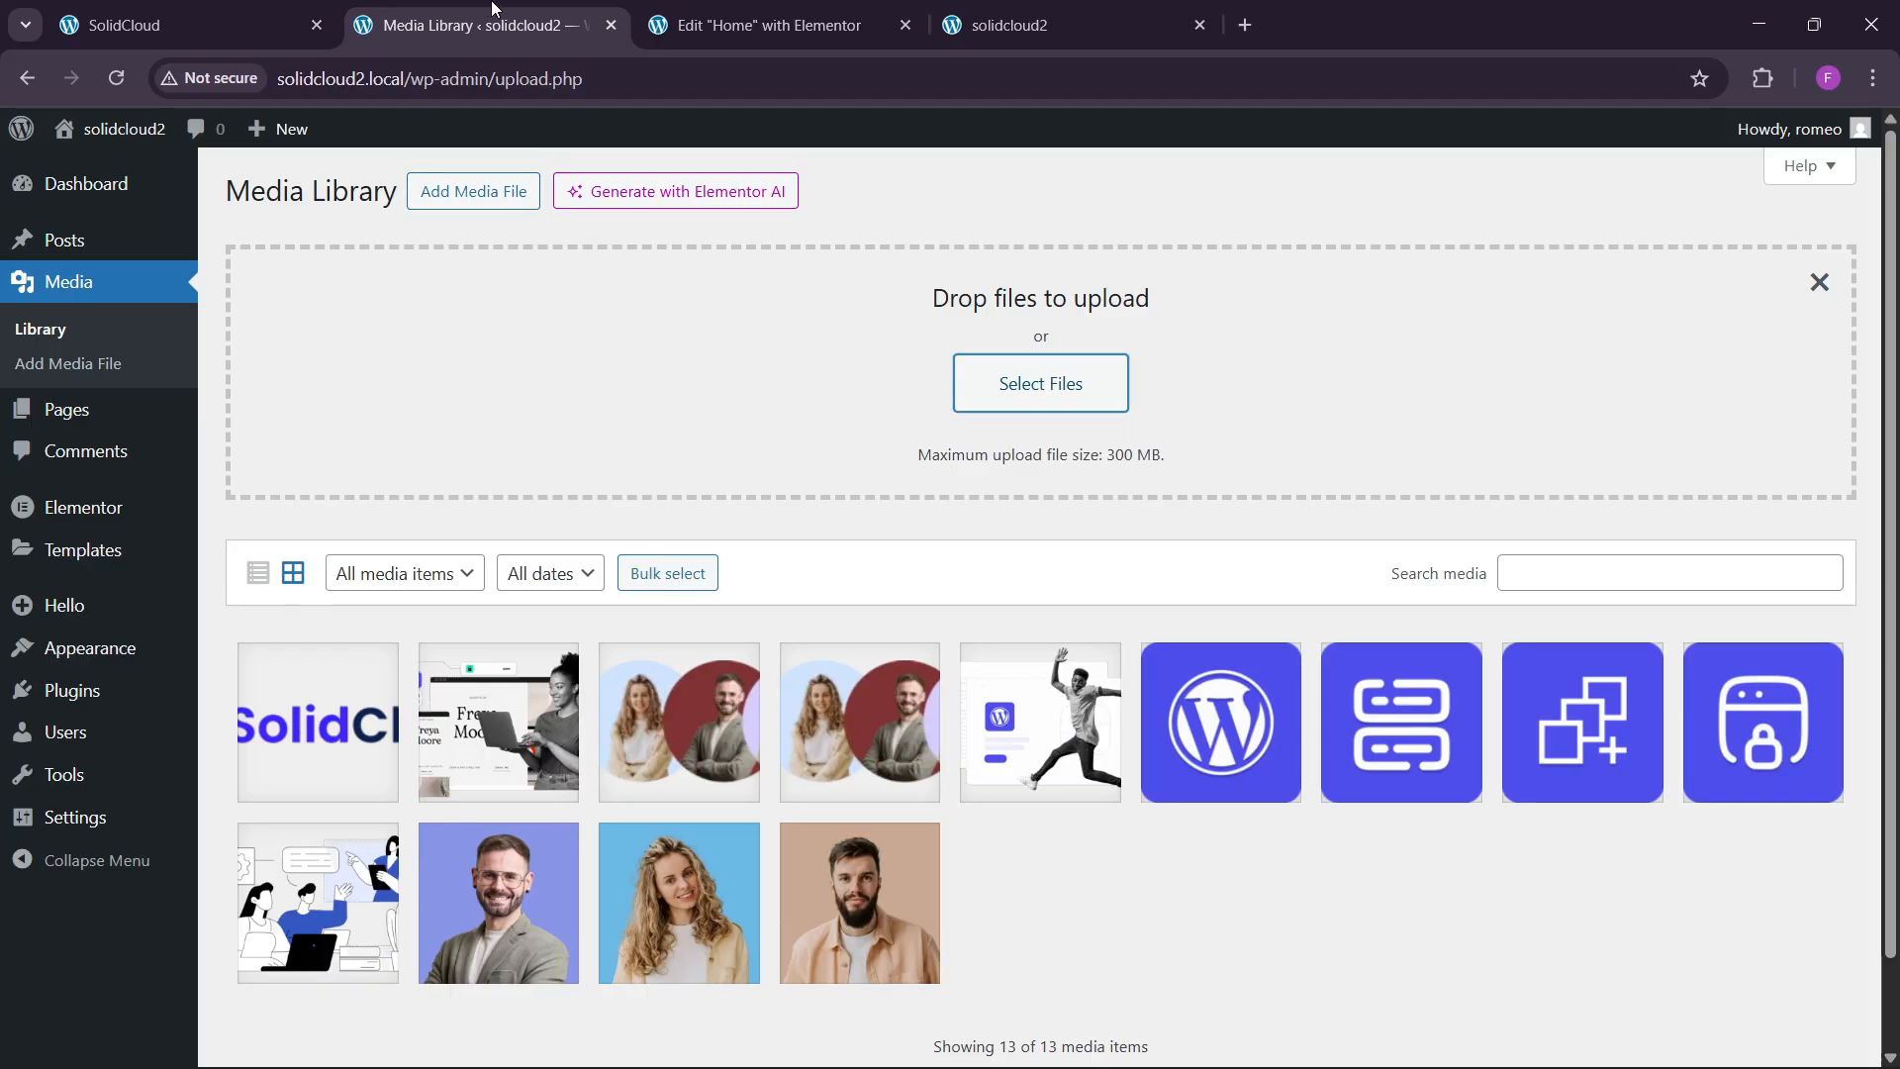
{"action": "left_click", "coordinate": [689, 30]}
{"action": "left_click", "coordinate": [188, 25]}
{"action": "scroll", "coordinate": [752, 622], "scroll_direction": "down", "scroll_amount": 3}
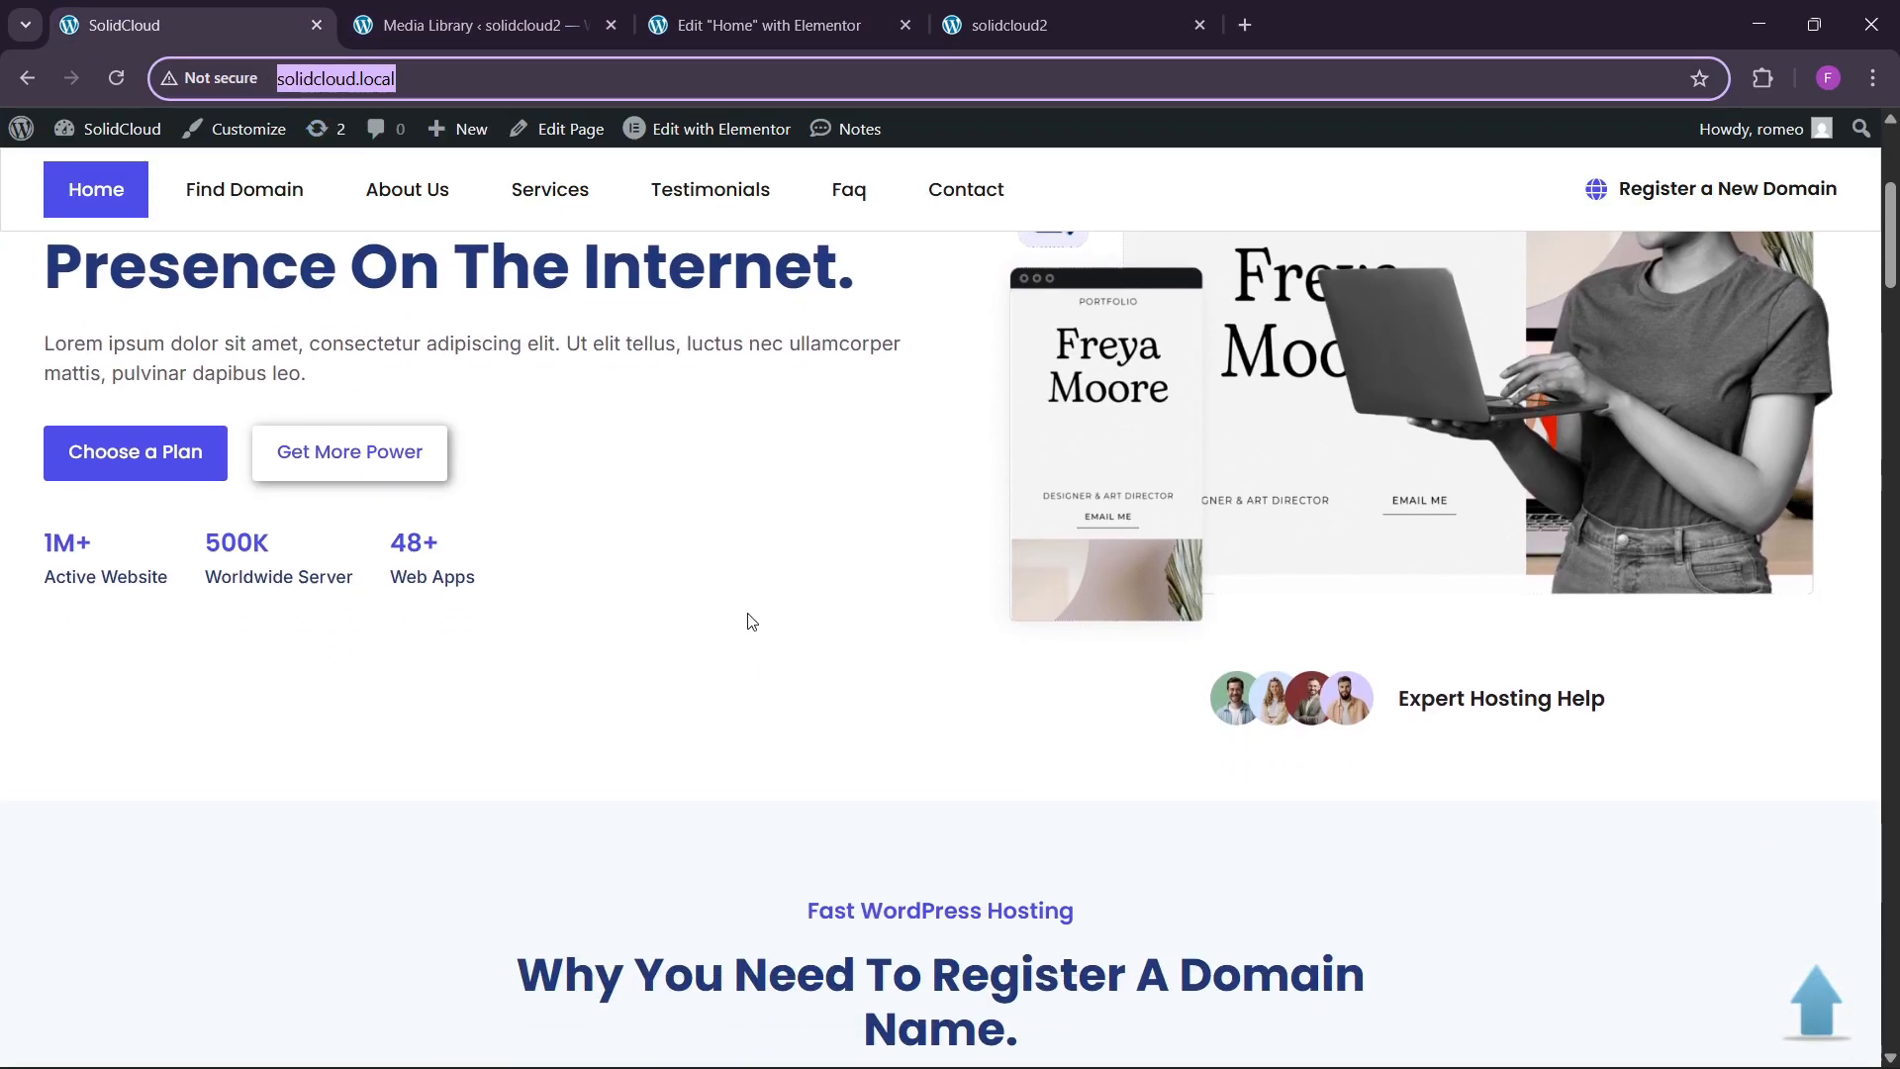
{"action": "scroll", "coordinate": [752, 621], "scroll_direction": "up", "scroll_amount": 1}
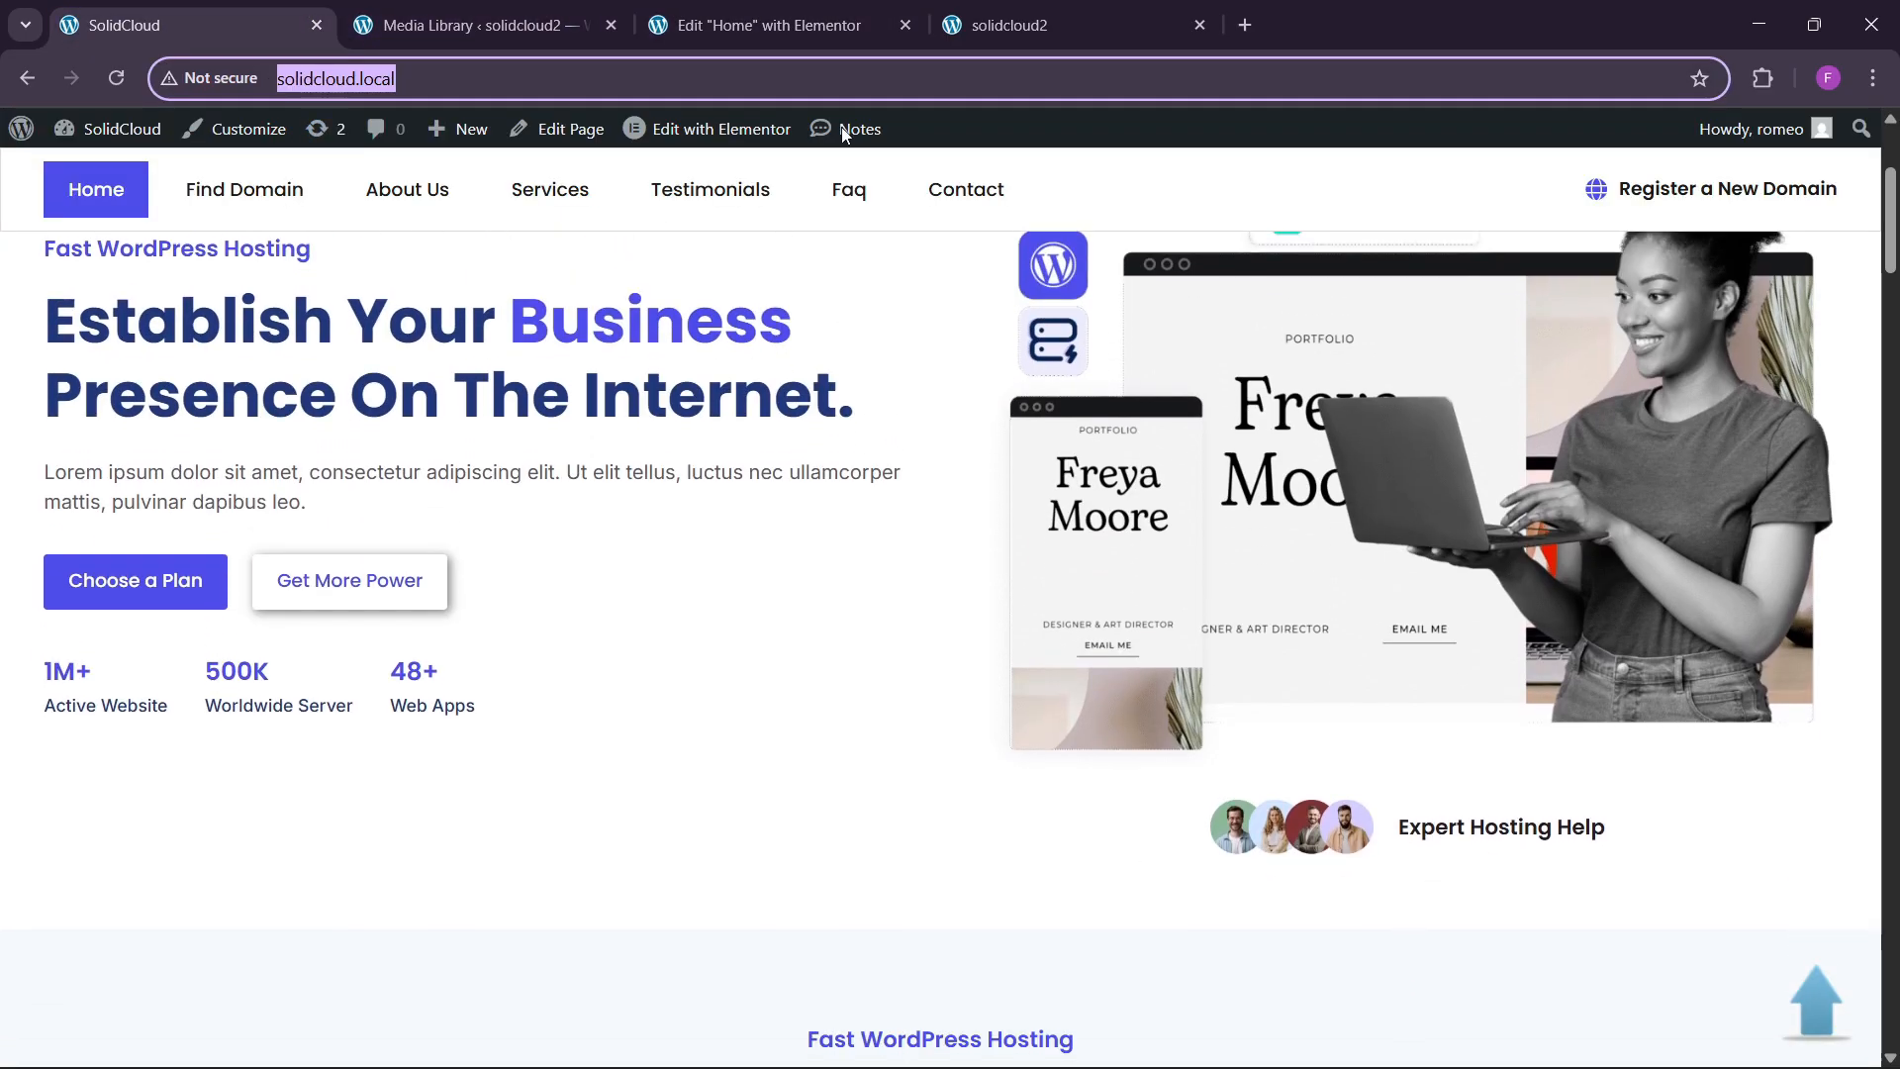
{"action": "left_click", "coordinate": [762, 25]}
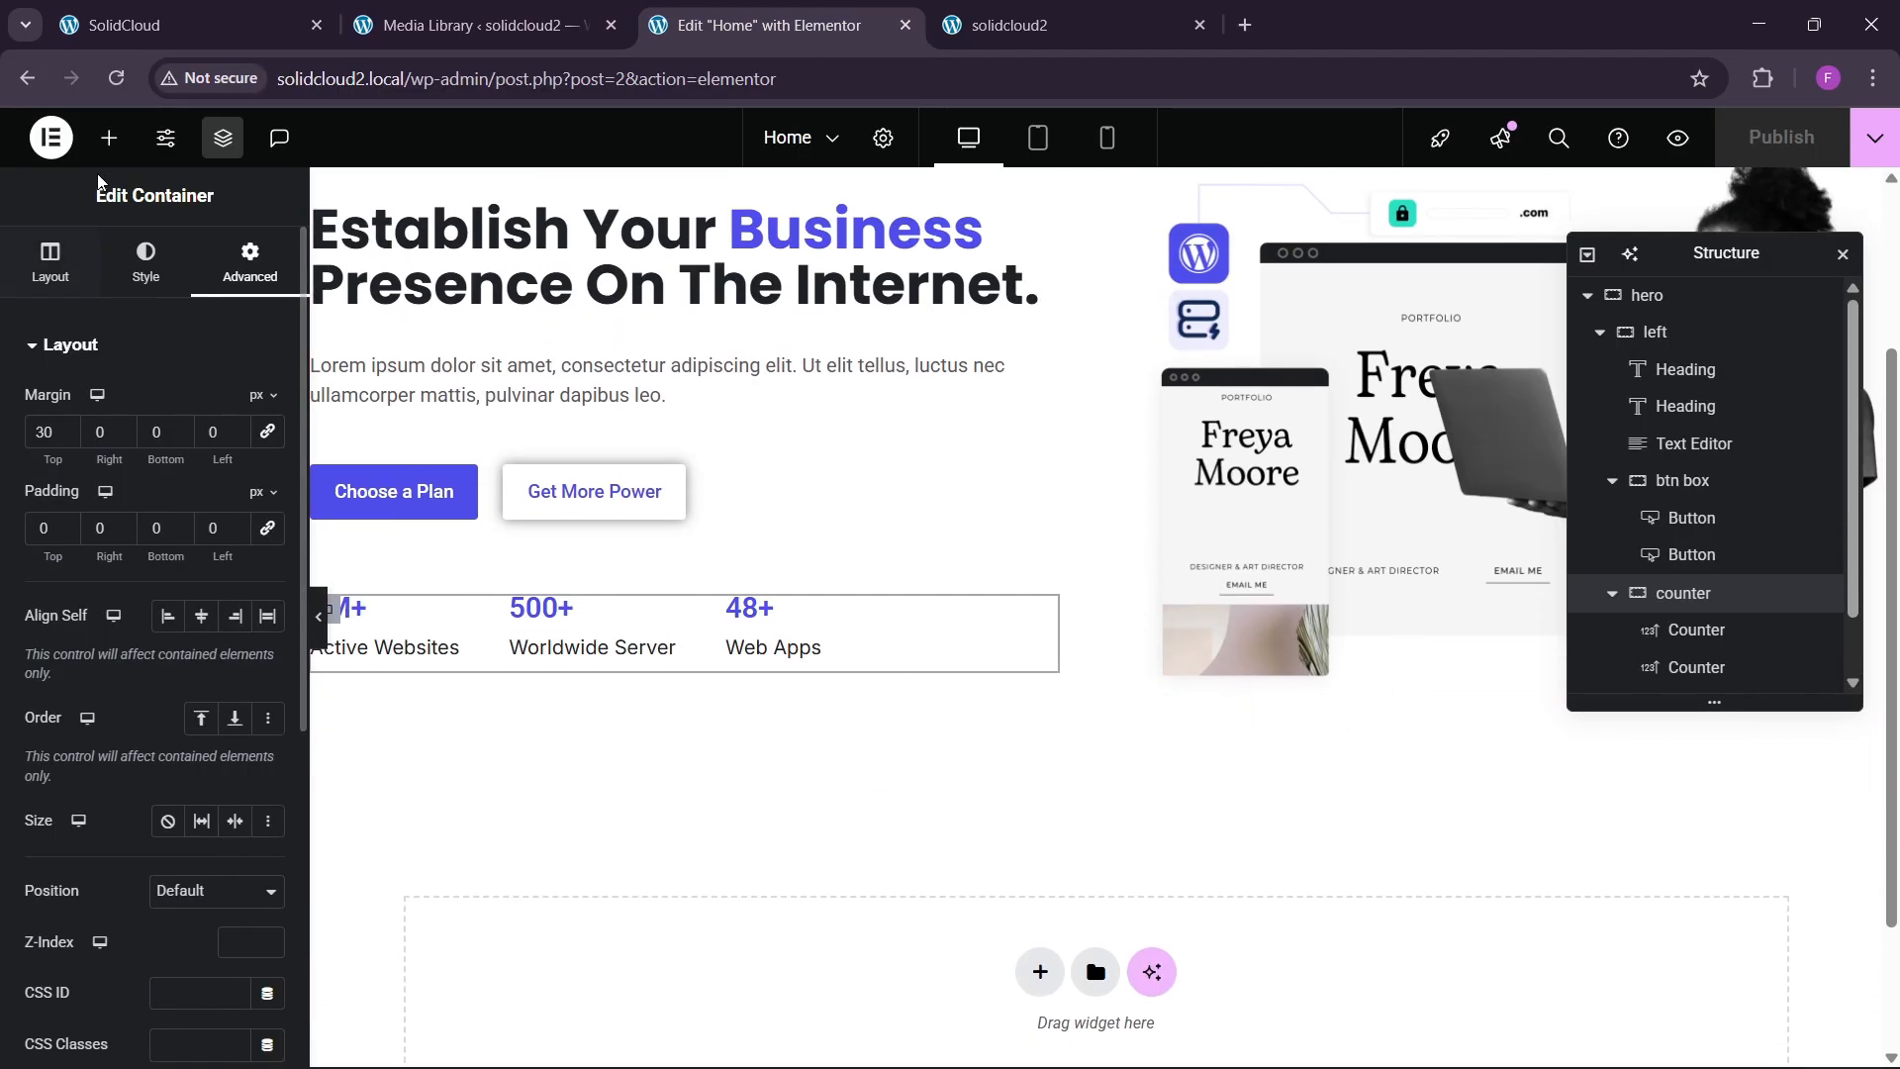
Add a container below the hero image and insert the four-avatar image into it.
{"action": "left_click", "coordinate": [109, 137]}
{"action": "left_click_drag", "start_coordinate": [79, 460], "coordinate": [1435, 717]}
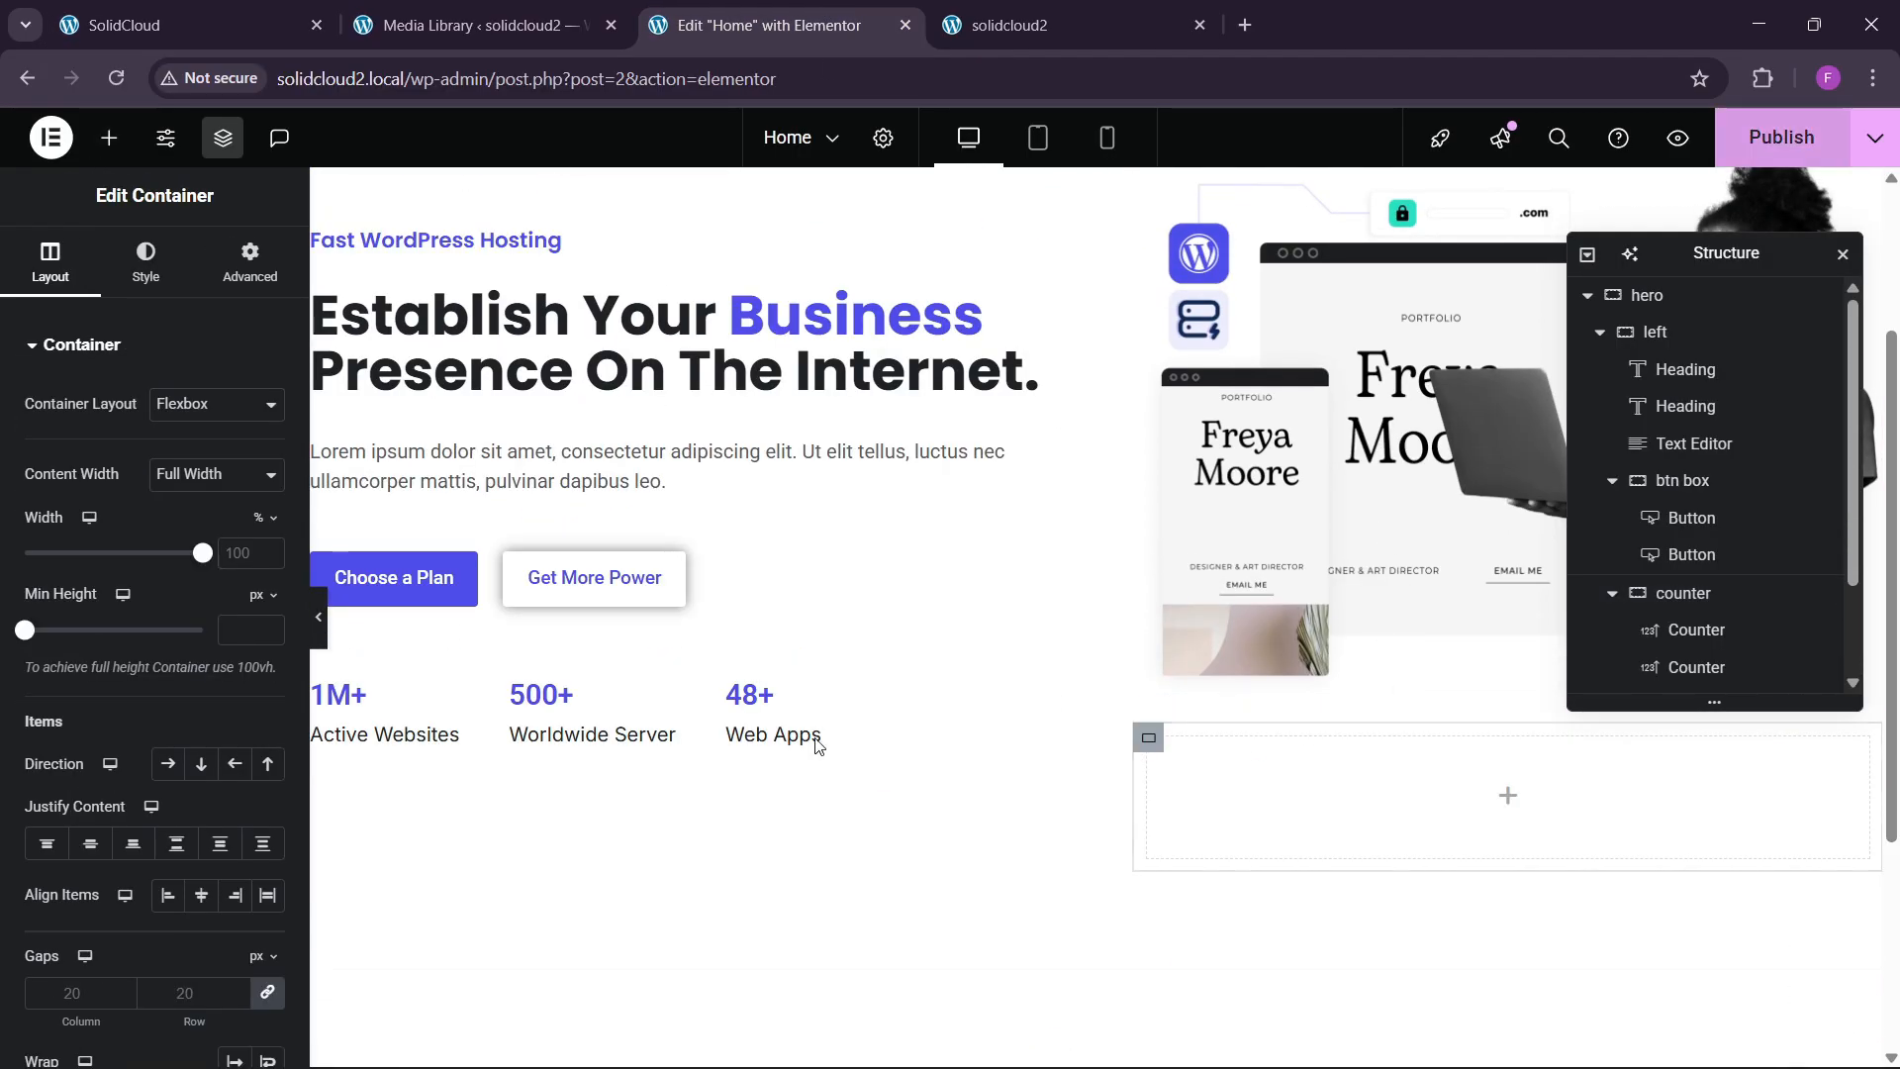
{"action": "left_click", "coordinate": [249, 262]}
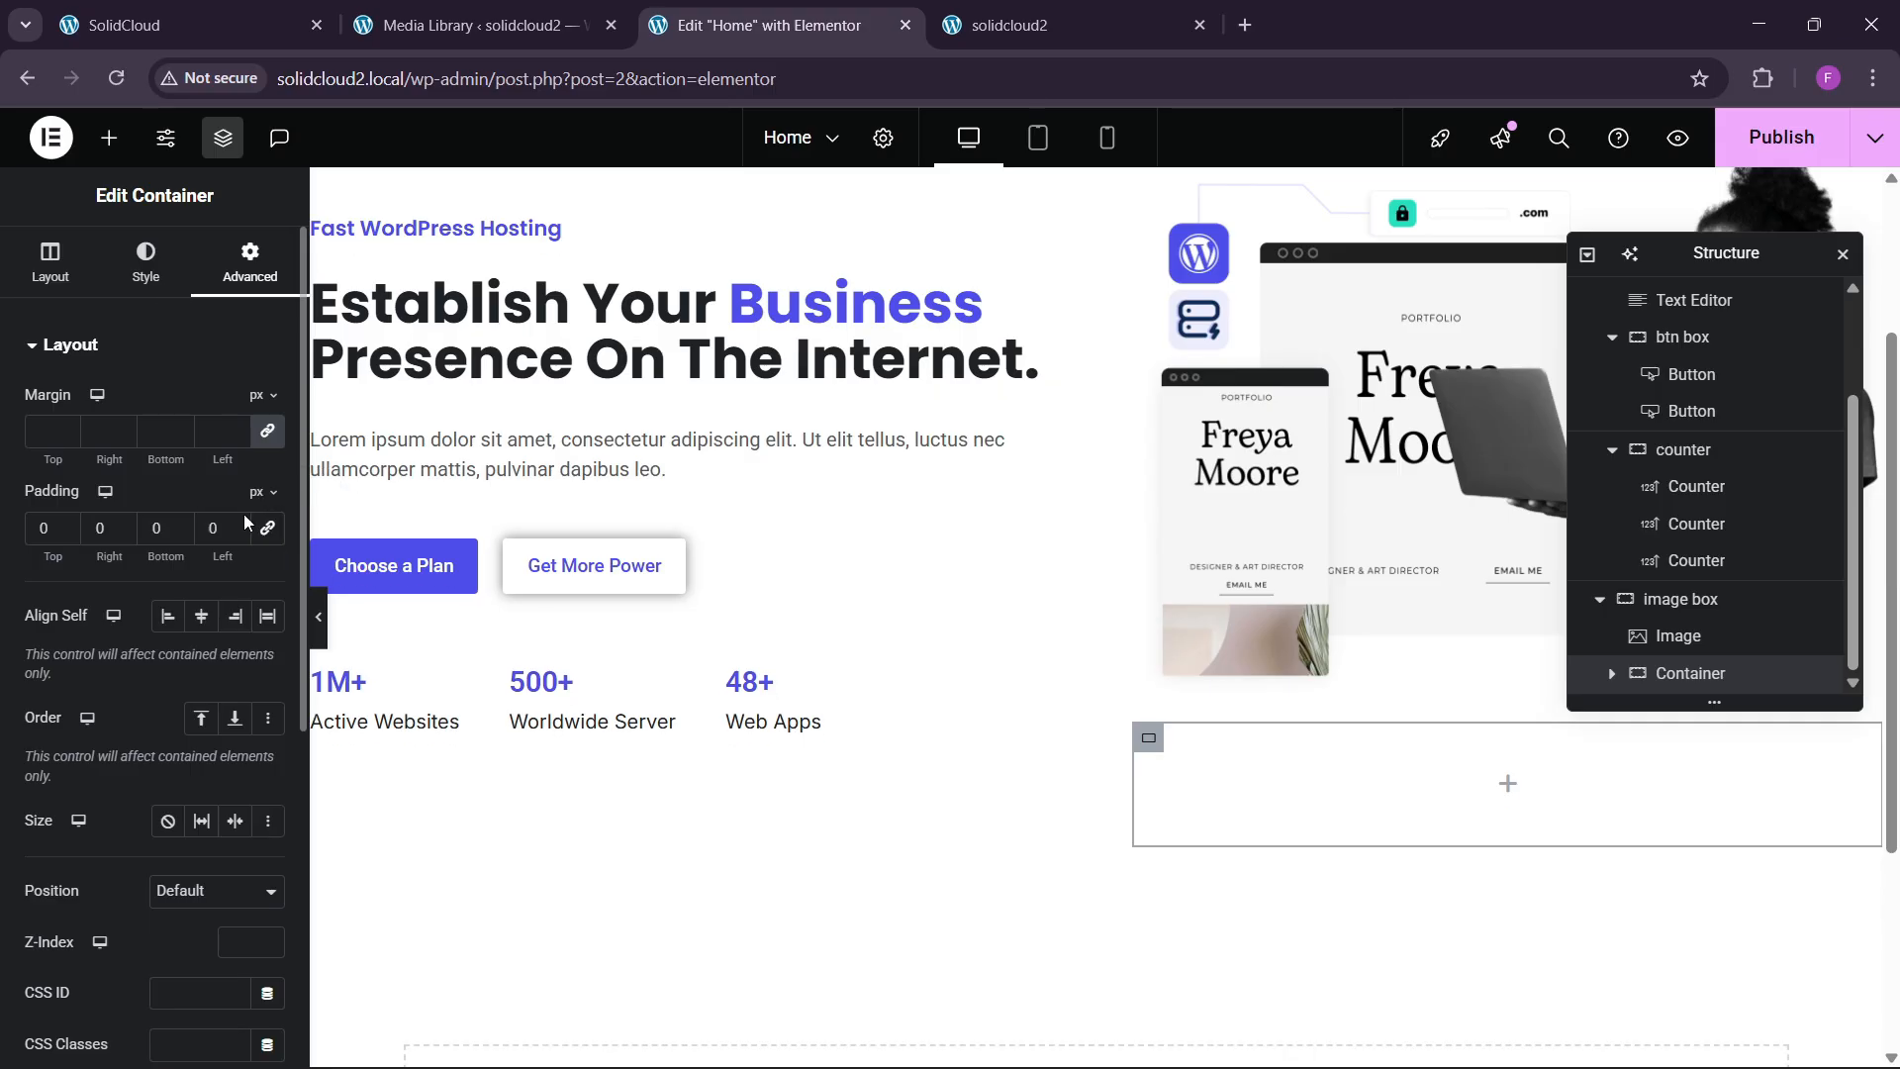
{"action": "left_click", "coordinate": [109, 137]}
{"action": "left_click_drag", "start_coordinate": [223, 668], "coordinate": [1231, 834]}
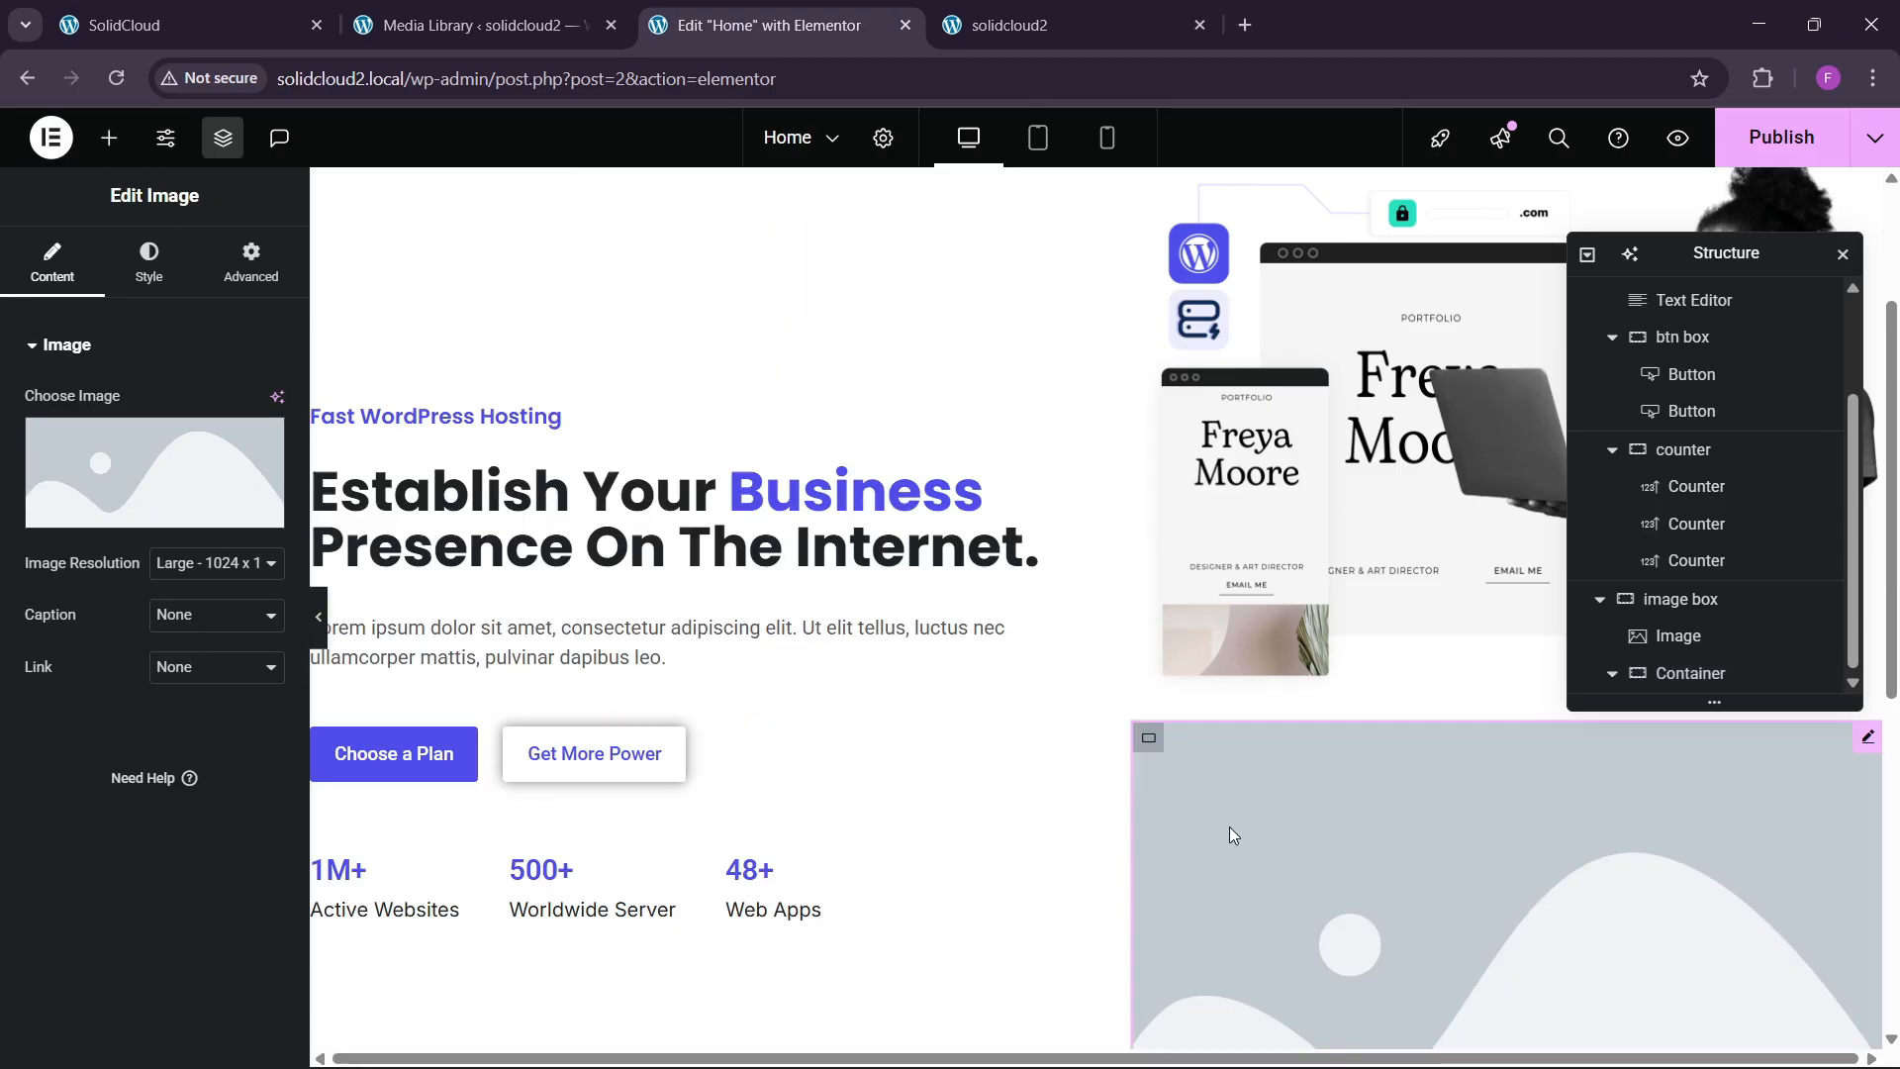
{"action": "left_click", "coordinate": [157, 475]}
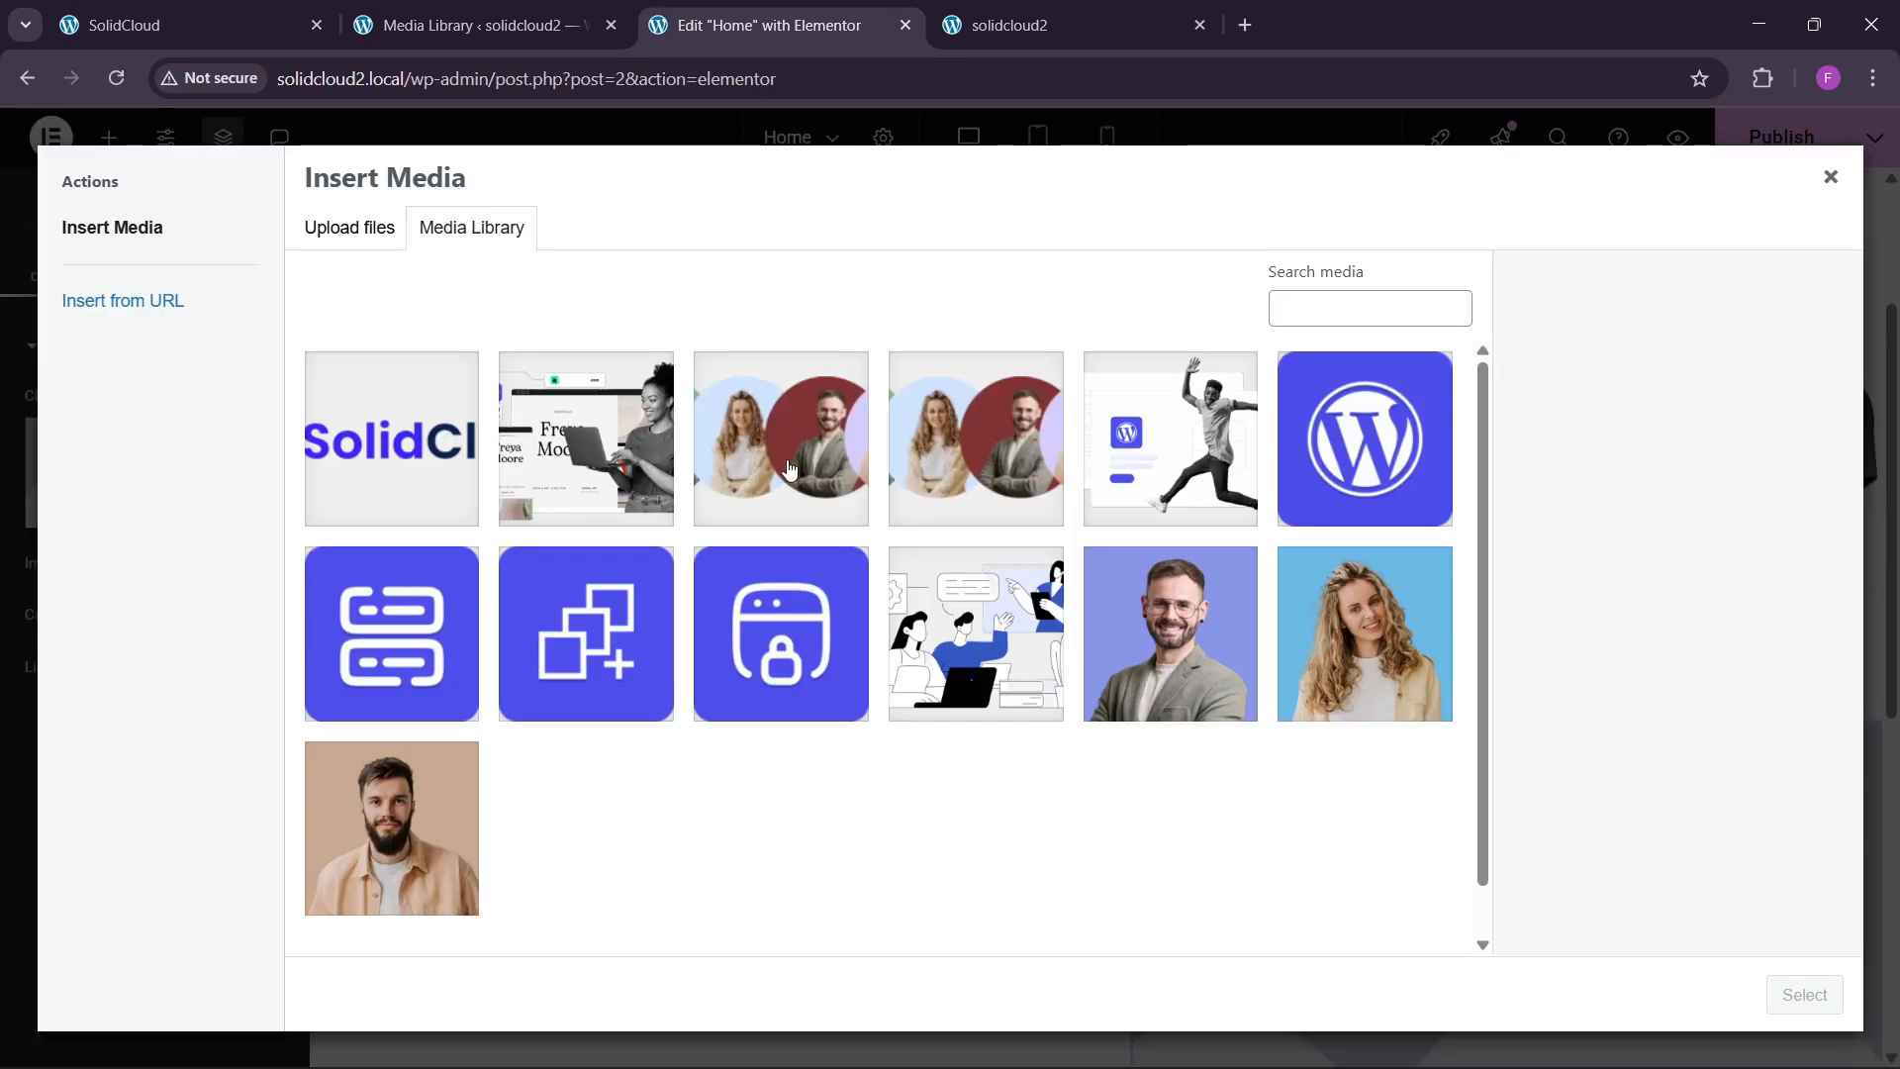
{"action": "left_click", "coordinate": [817, 501]}
{"action": "left_click", "coordinate": [1804, 993]}
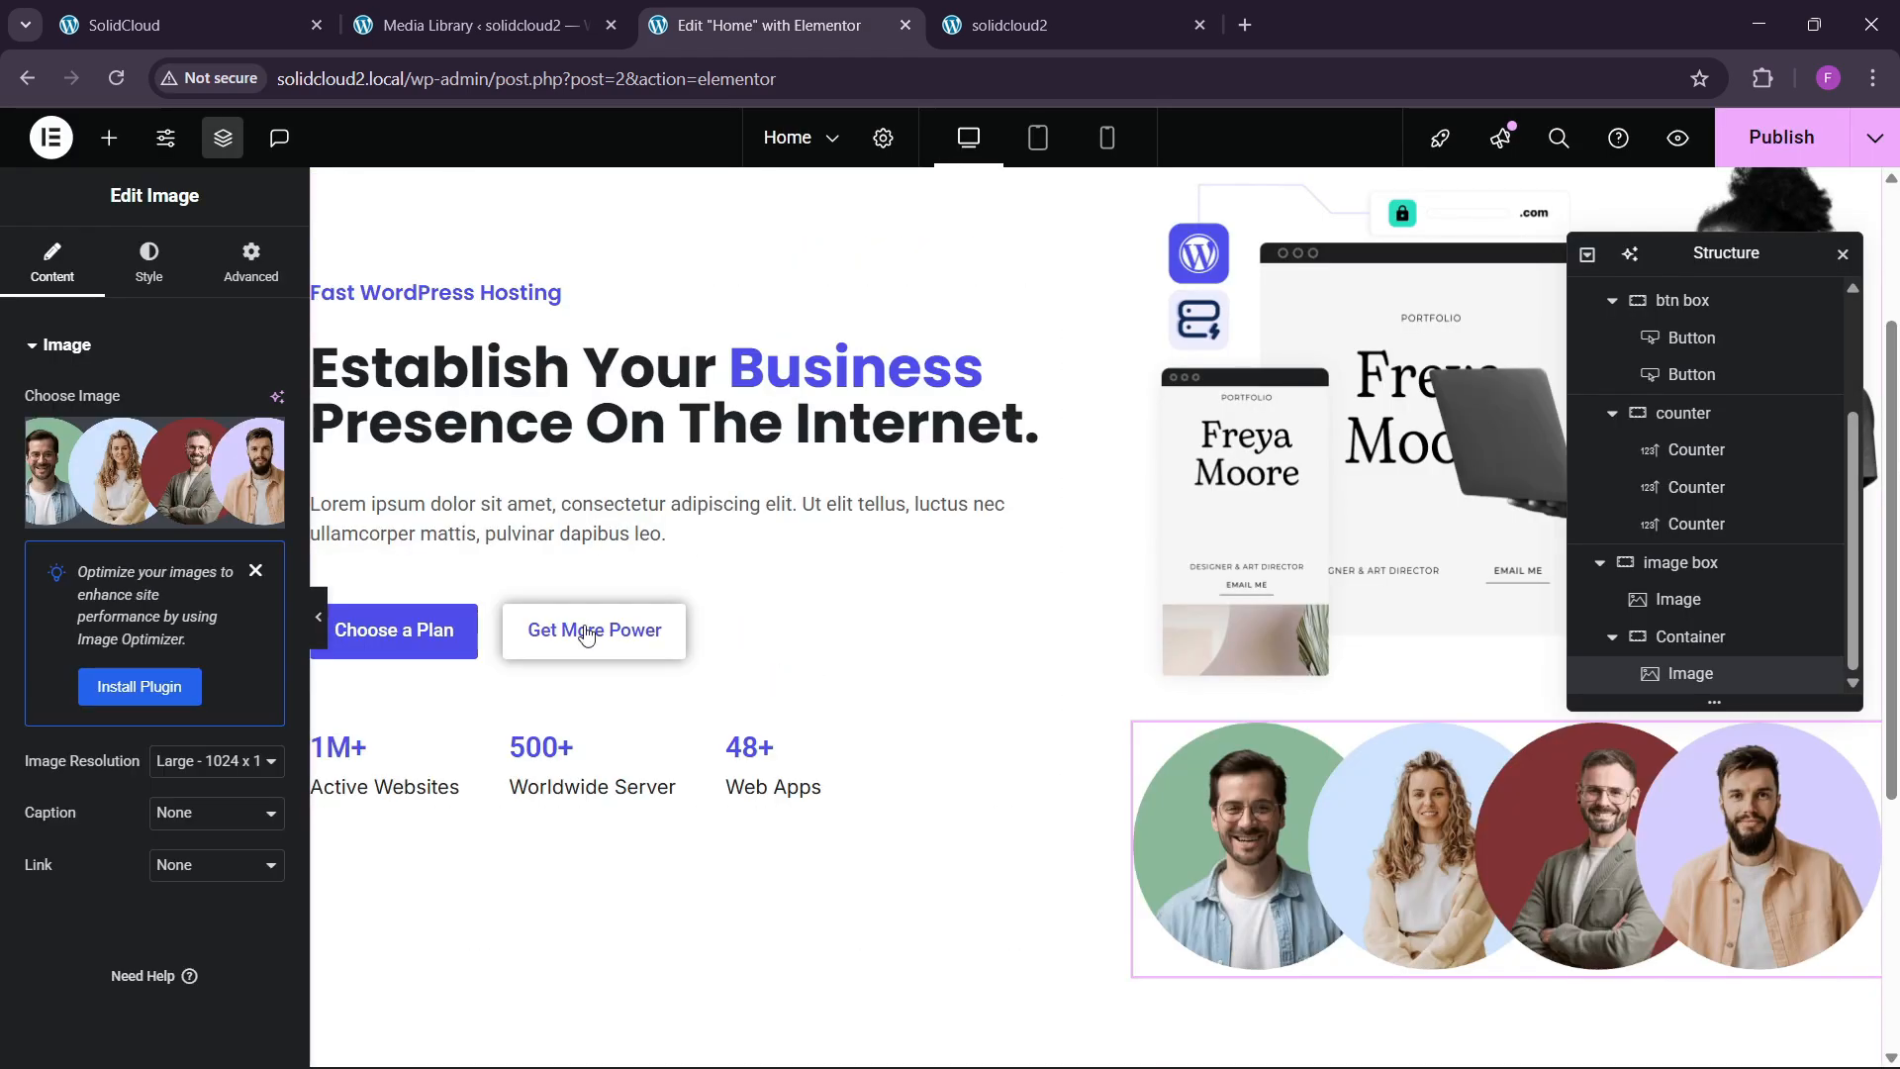
Set the avatar image to a custom width of 19%.
{"action": "left_click", "coordinate": [163, 267]}
{"action": "left_click", "coordinate": [208, 277]}
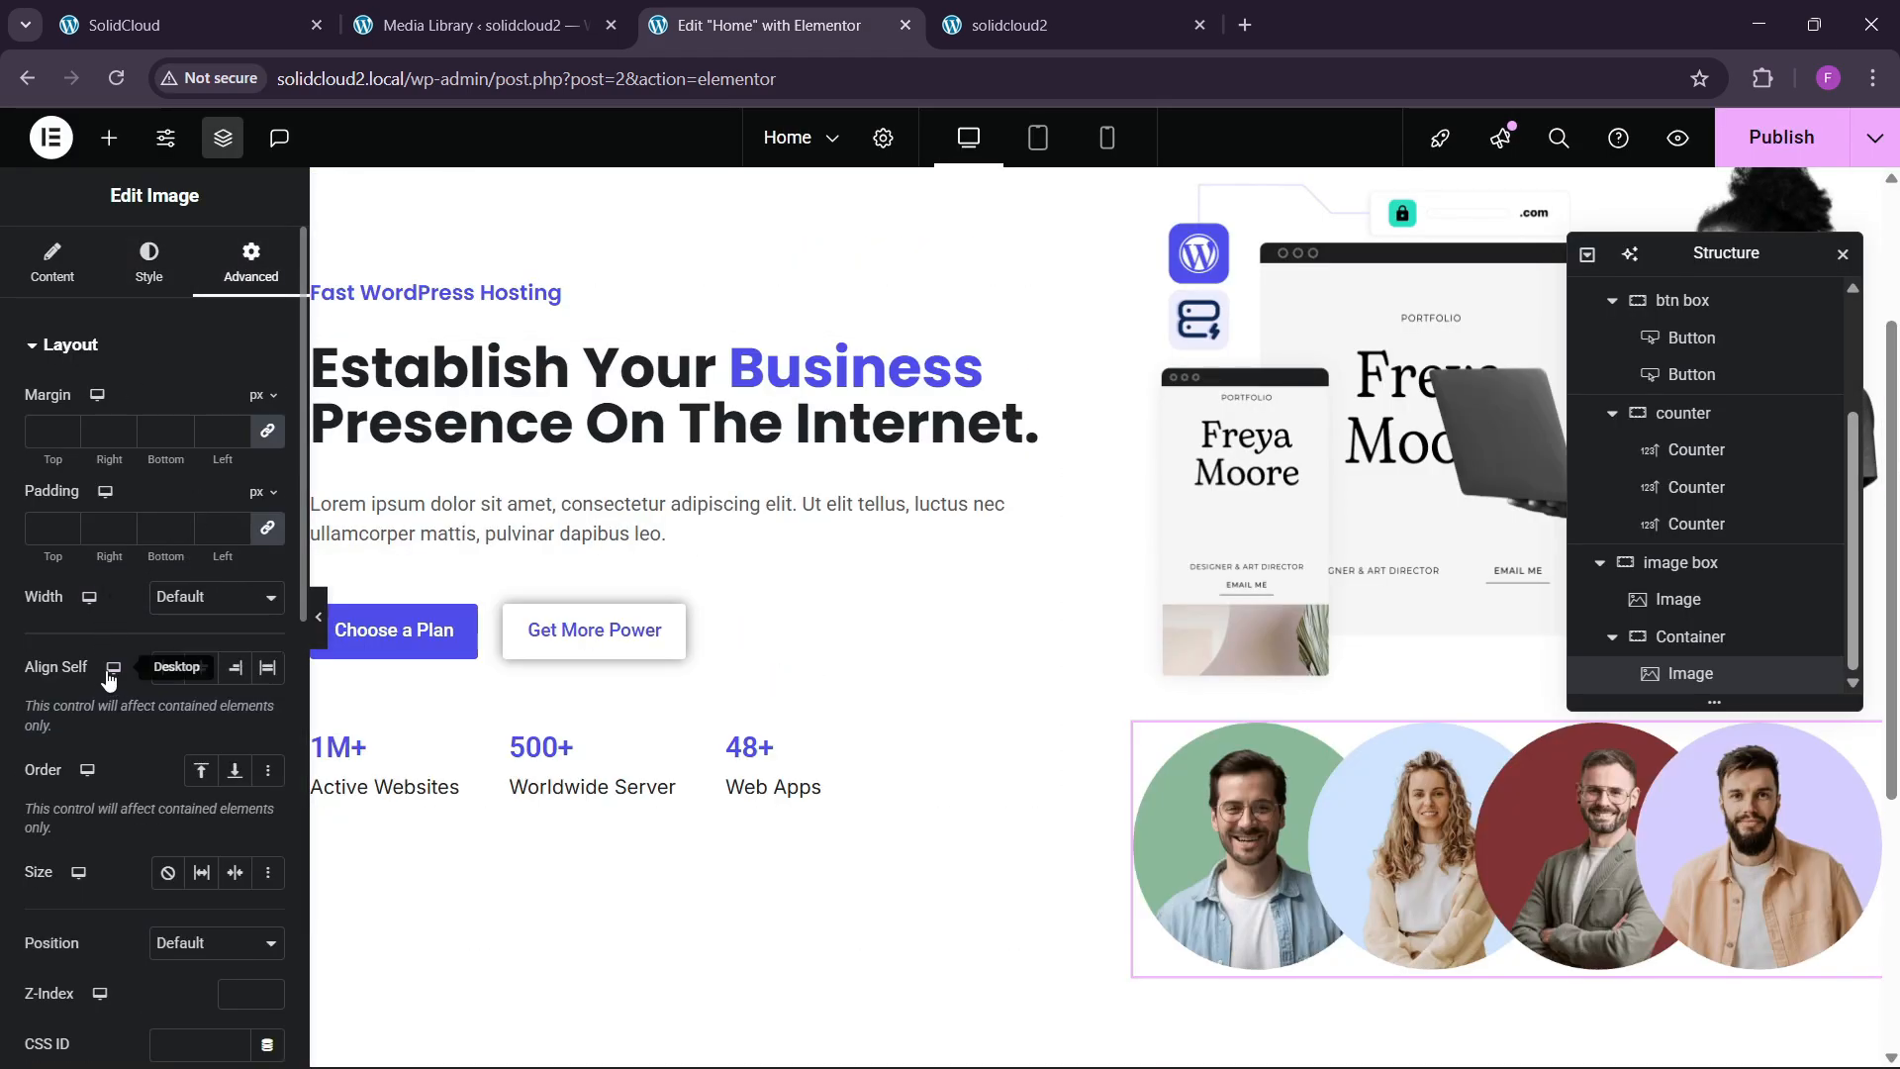
{"action": "left_click", "coordinate": [203, 599]}
{"action": "left_click", "coordinate": [198, 719]}
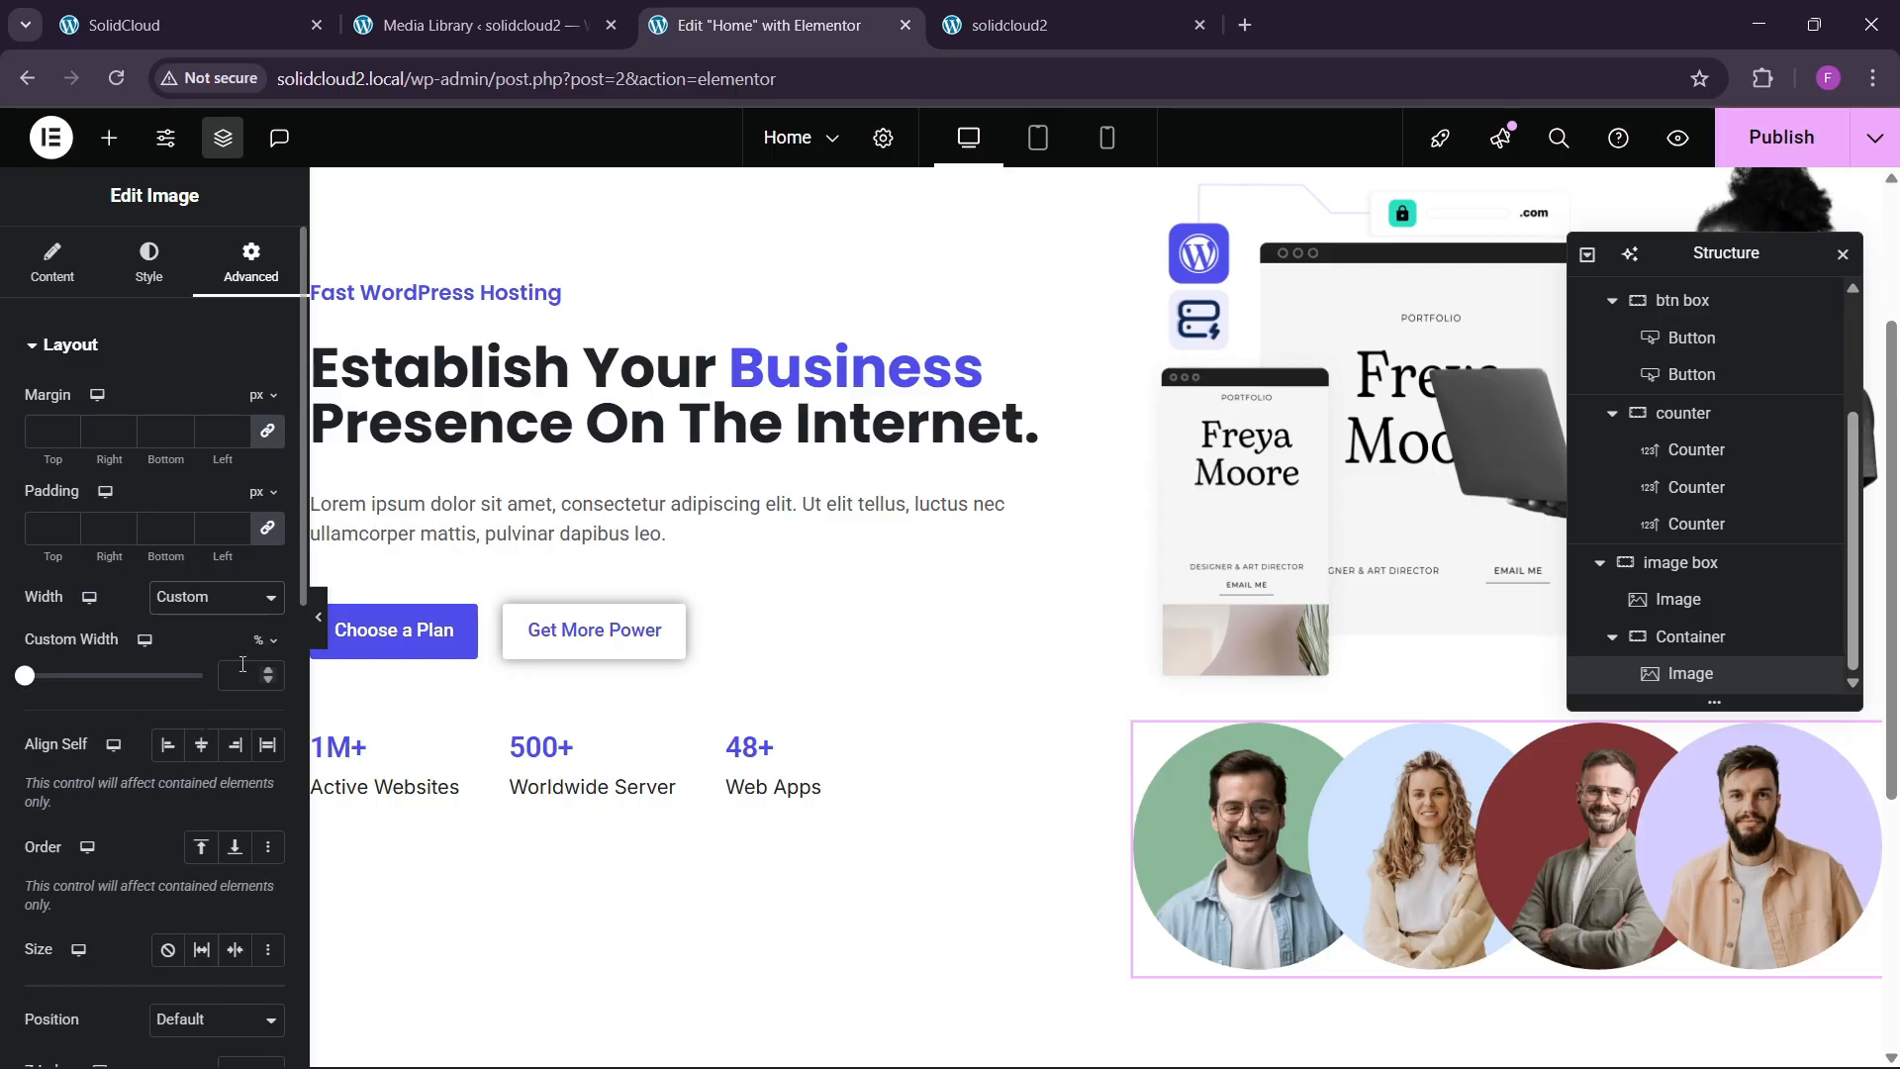
{"action": "left_click", "coordinate": [33, 681]}
{"action": "left_click_drag", "start_coordinate": [34, 685], "coordinate": [56, 693]}
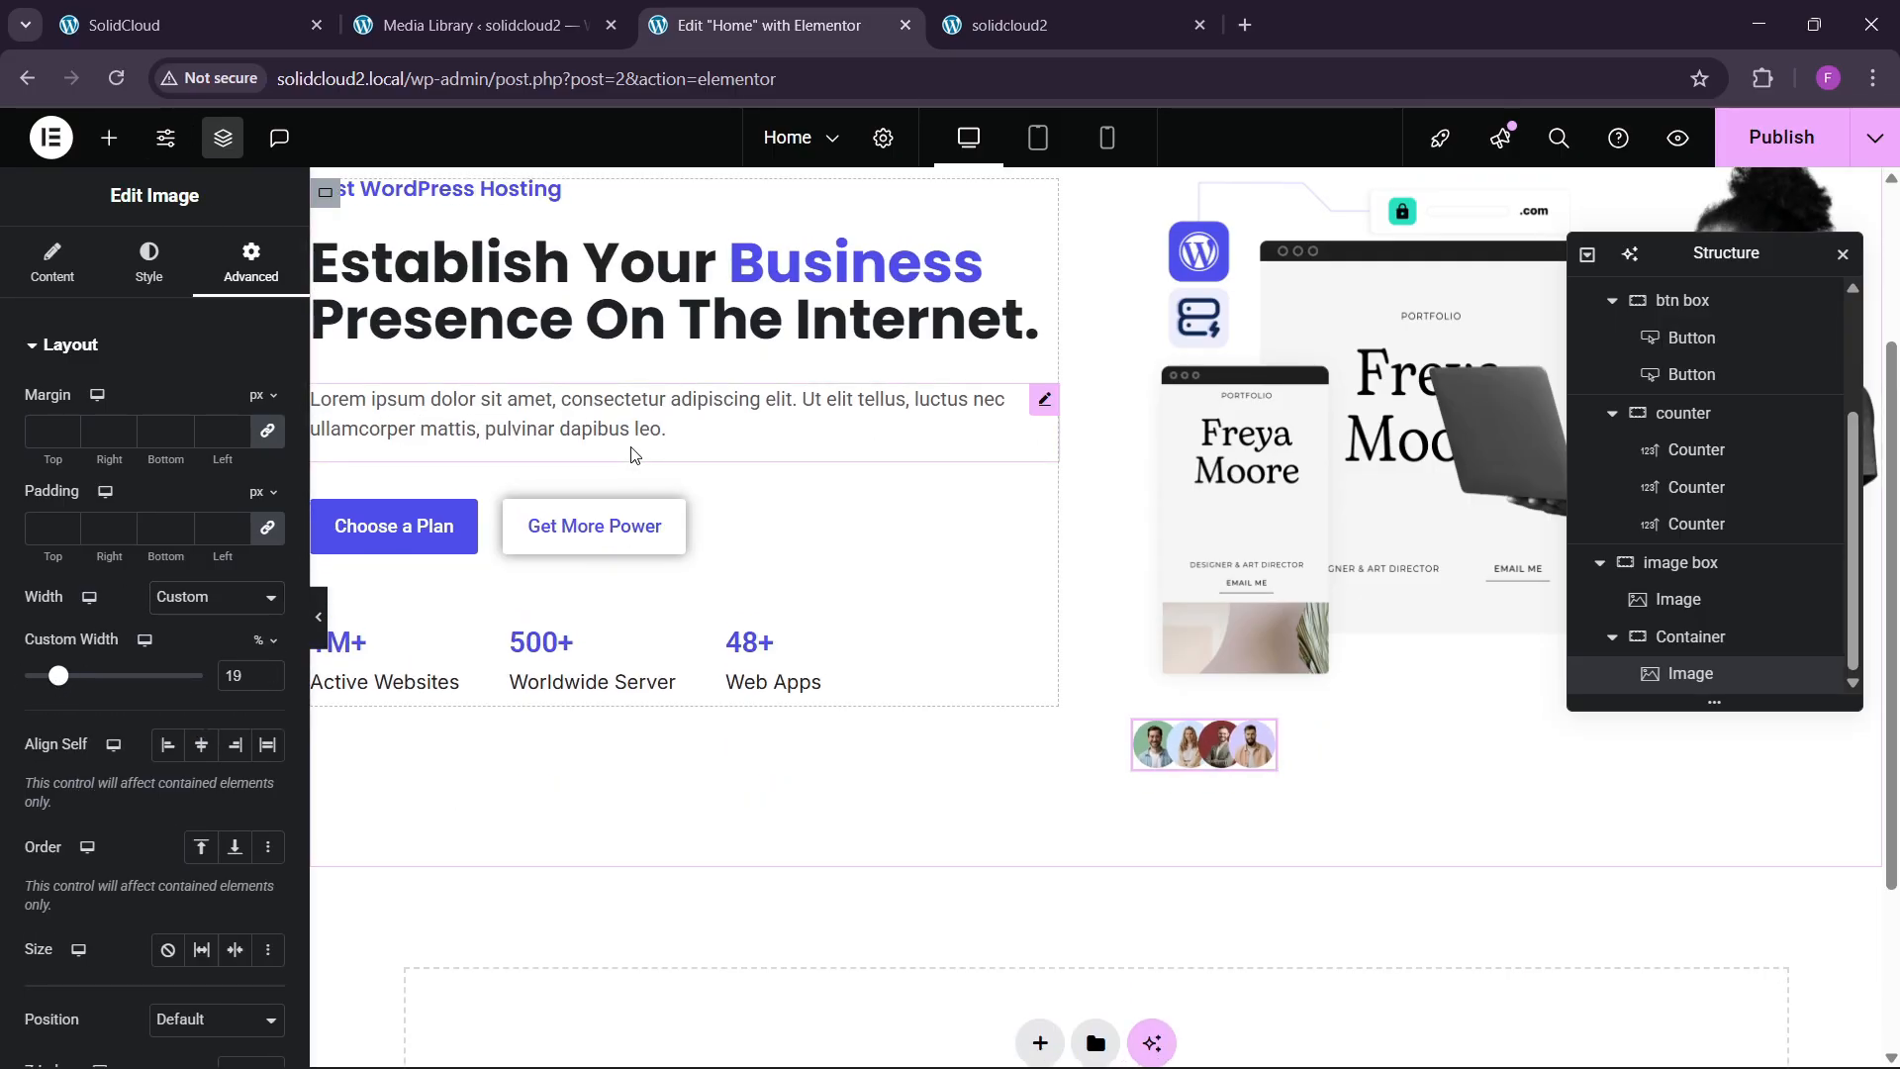
Paste a copy of the Fast WordPress Hosting label beside the avatars in a vertically centred row.
{"action": "right_click", "coordinate": [514, 335]}
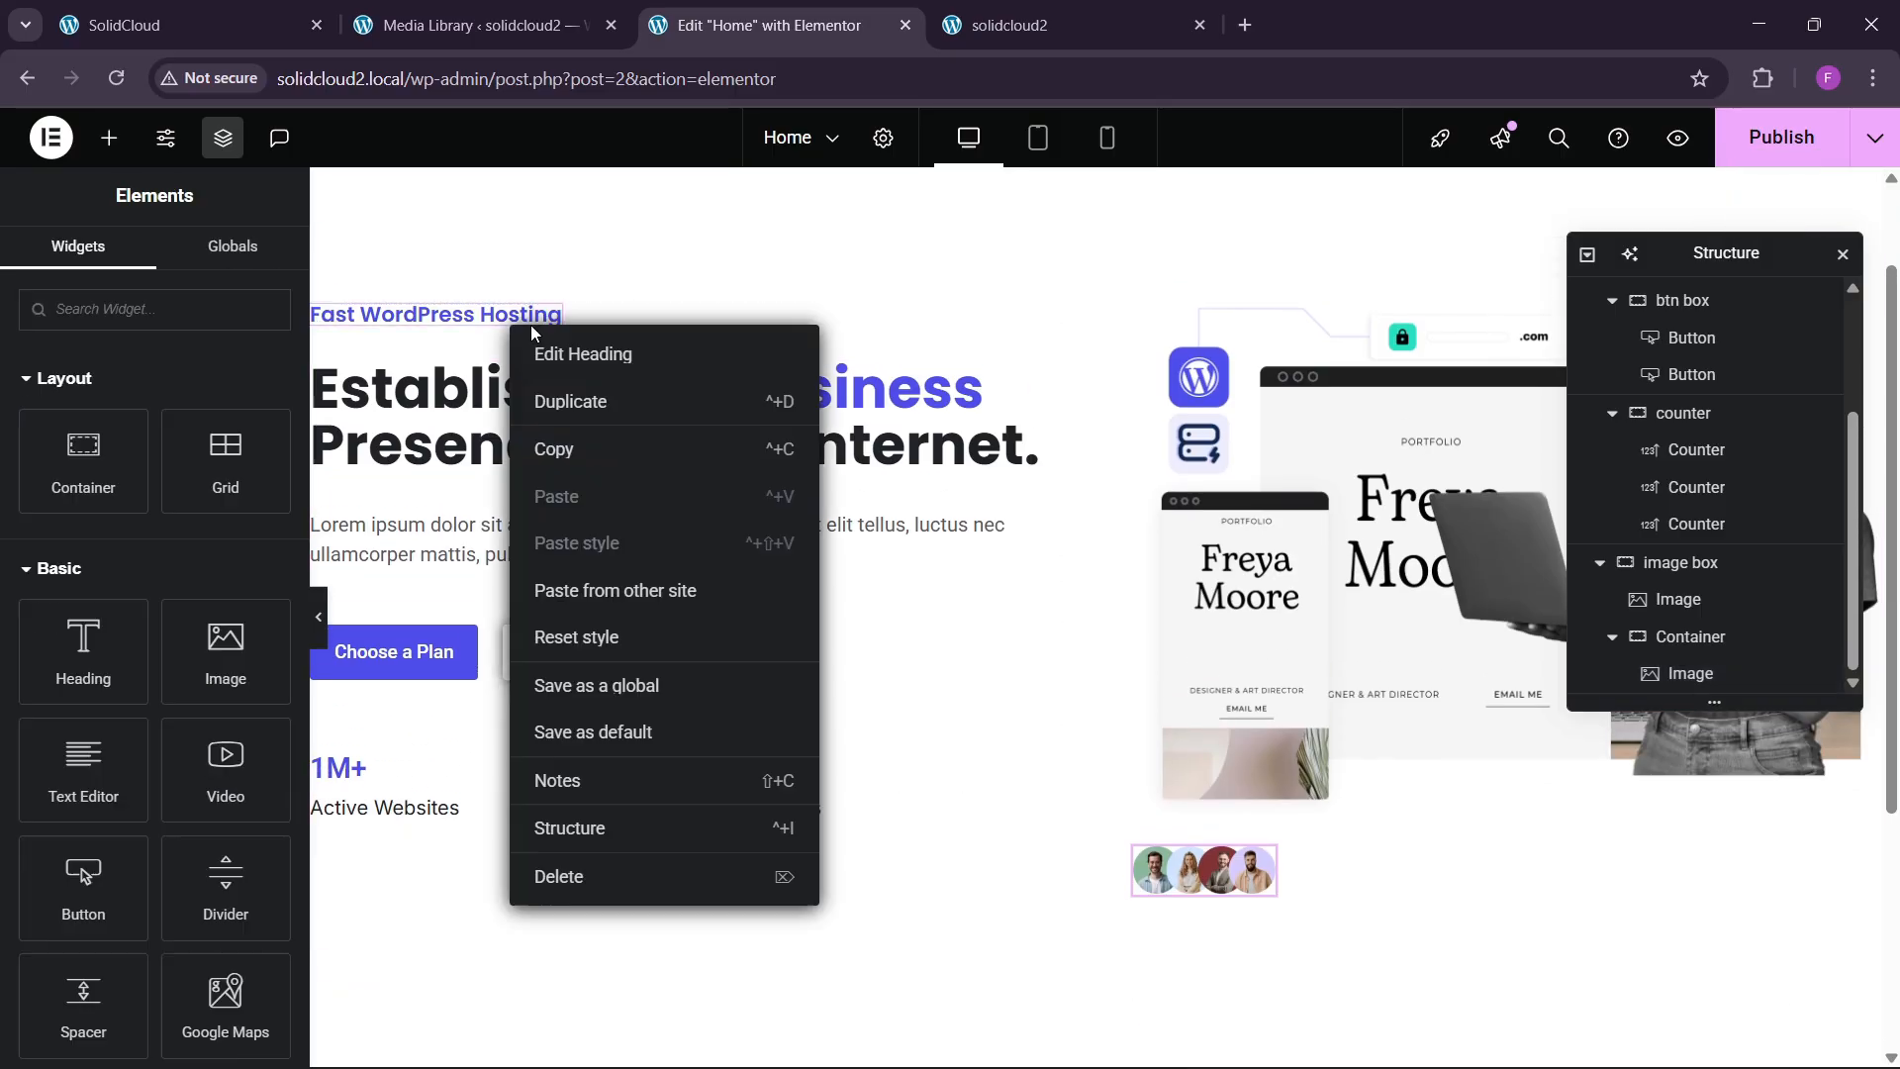
{"action": "left_click", "coordinate": [552, 445]}
{"action": "right_click", "coordinate": [1226, 847]}
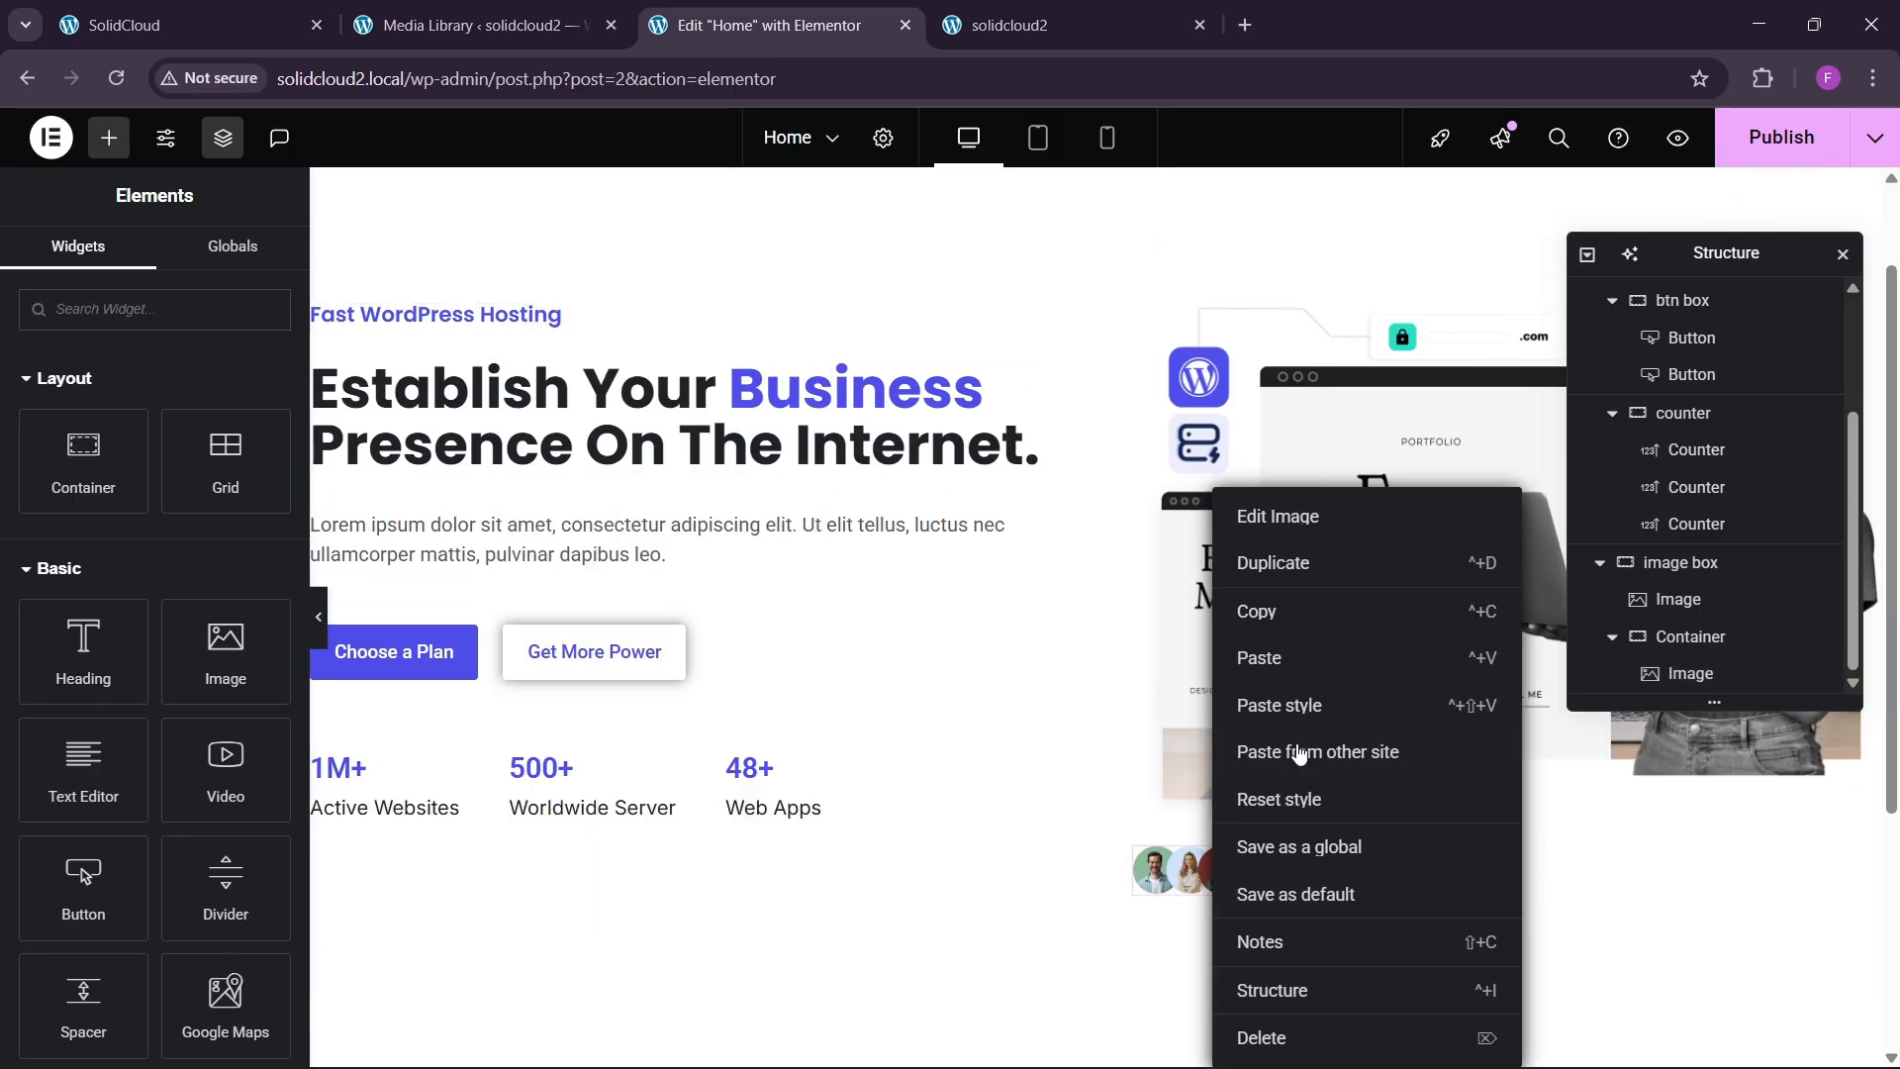
{"action": "left_click", "coordinate": [1249, 653]}
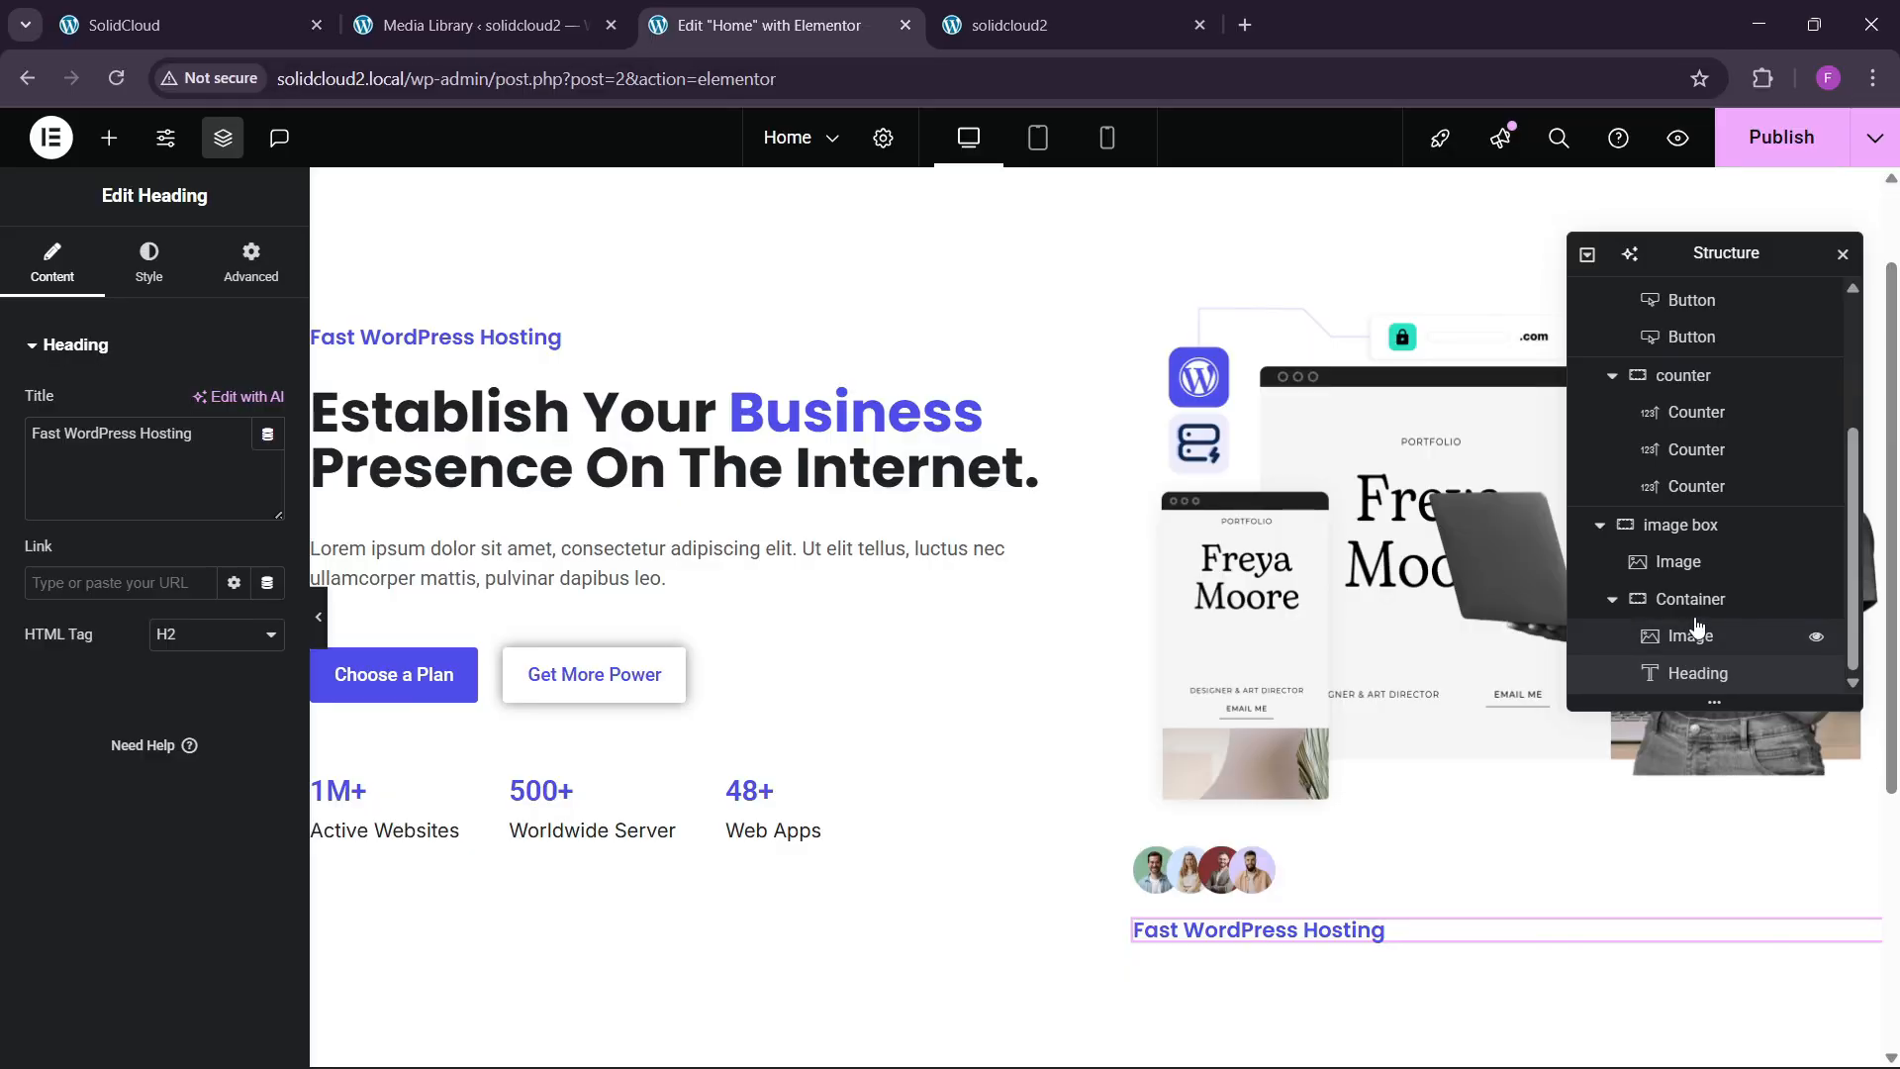
{"action": "left_click", "coordinate": [1688, 600]}
{"action": "left_click", "coordinate": [47, 270]}
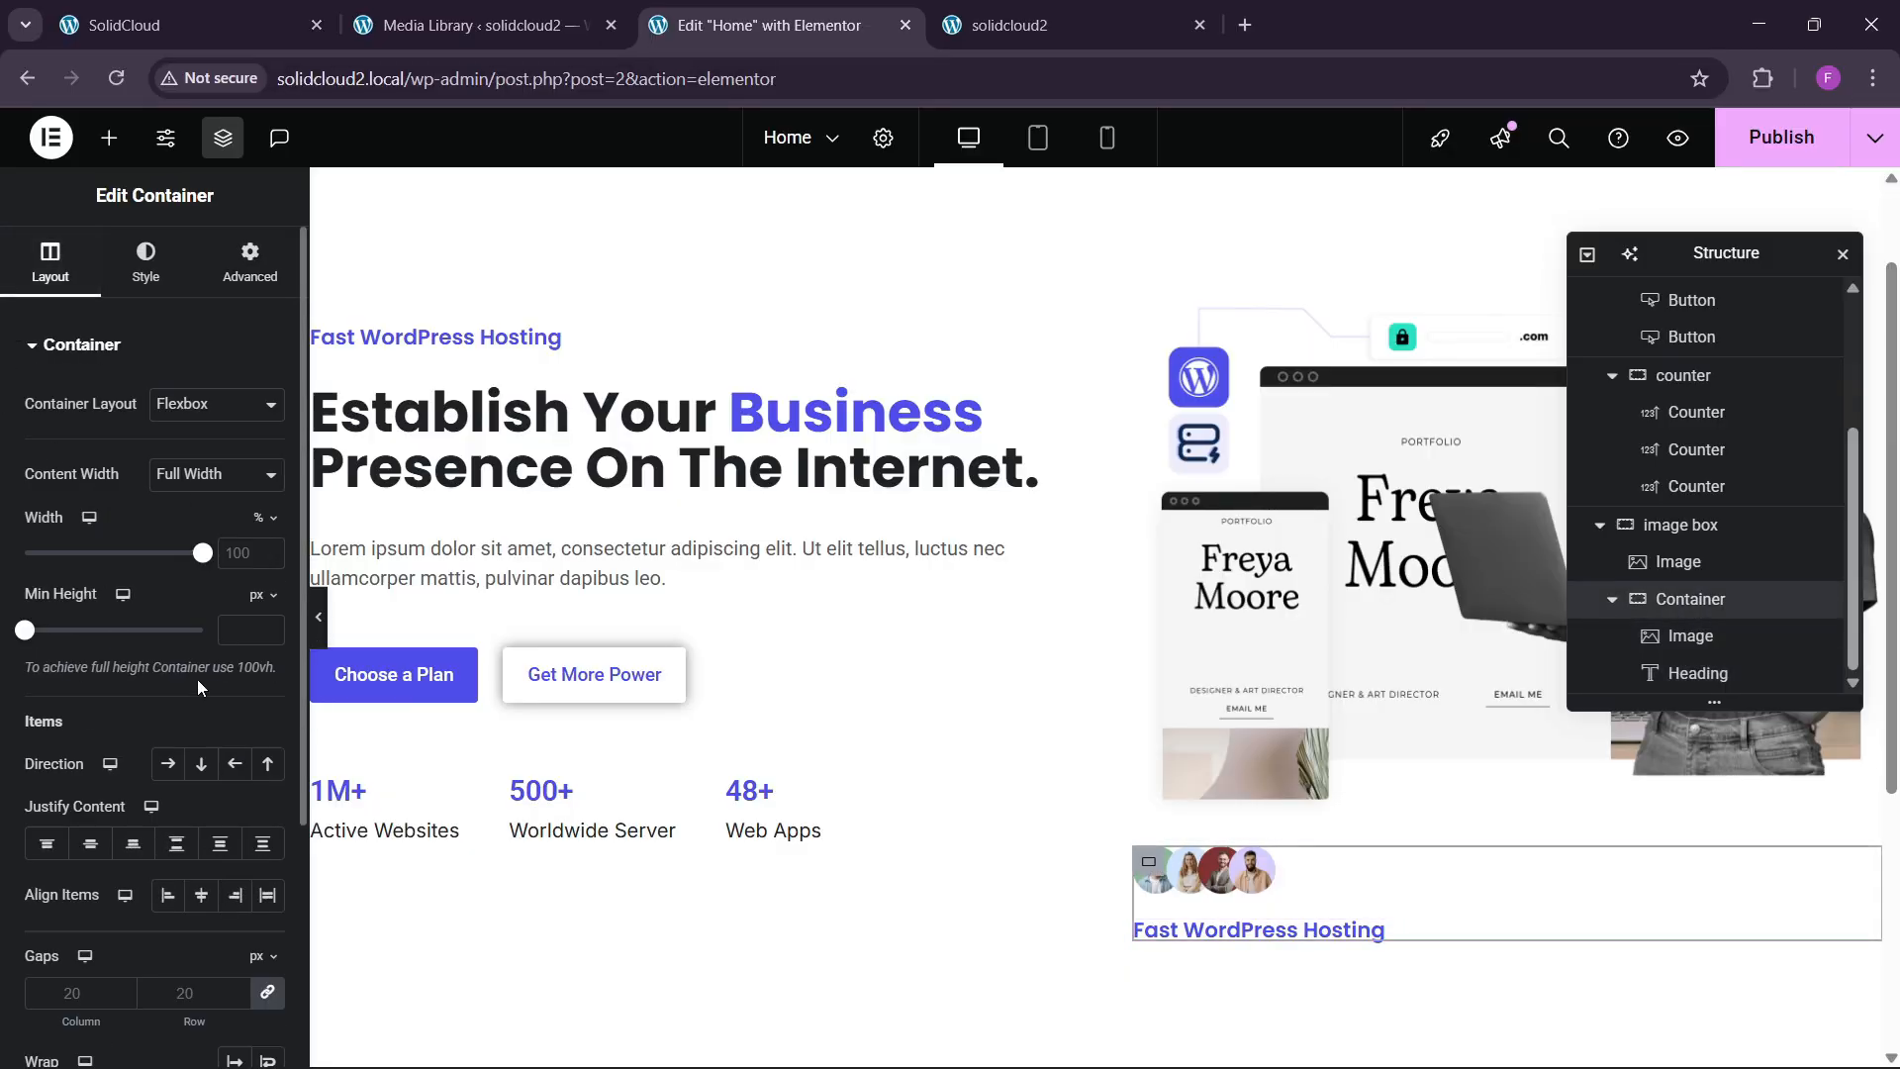
{"action": "left_click", "coordinate": [173, 768]}
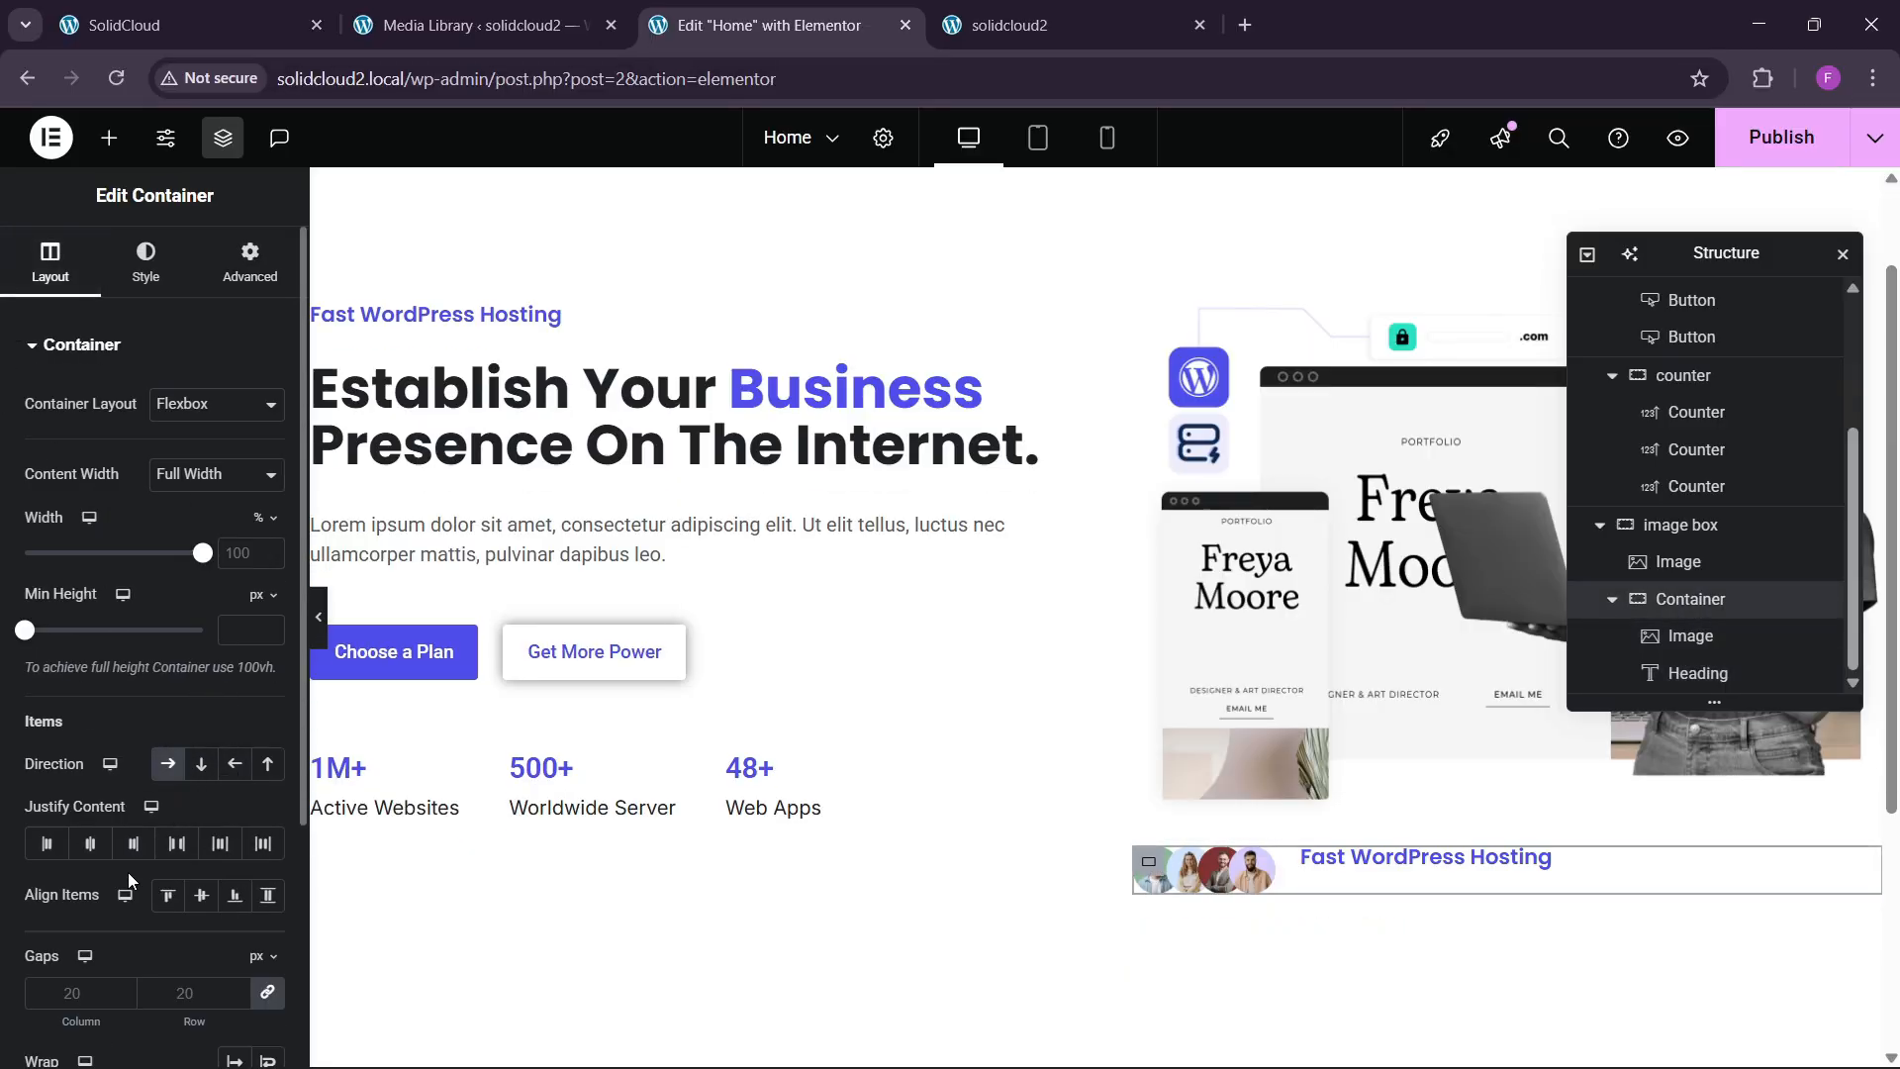
{"action": "left_click", "coordinate": [203, 898]}
Replace the pasted heading with 'Expert Hosting Help' copied from the original site.
{"action": "left_click", "coordinate": [188, 24]}
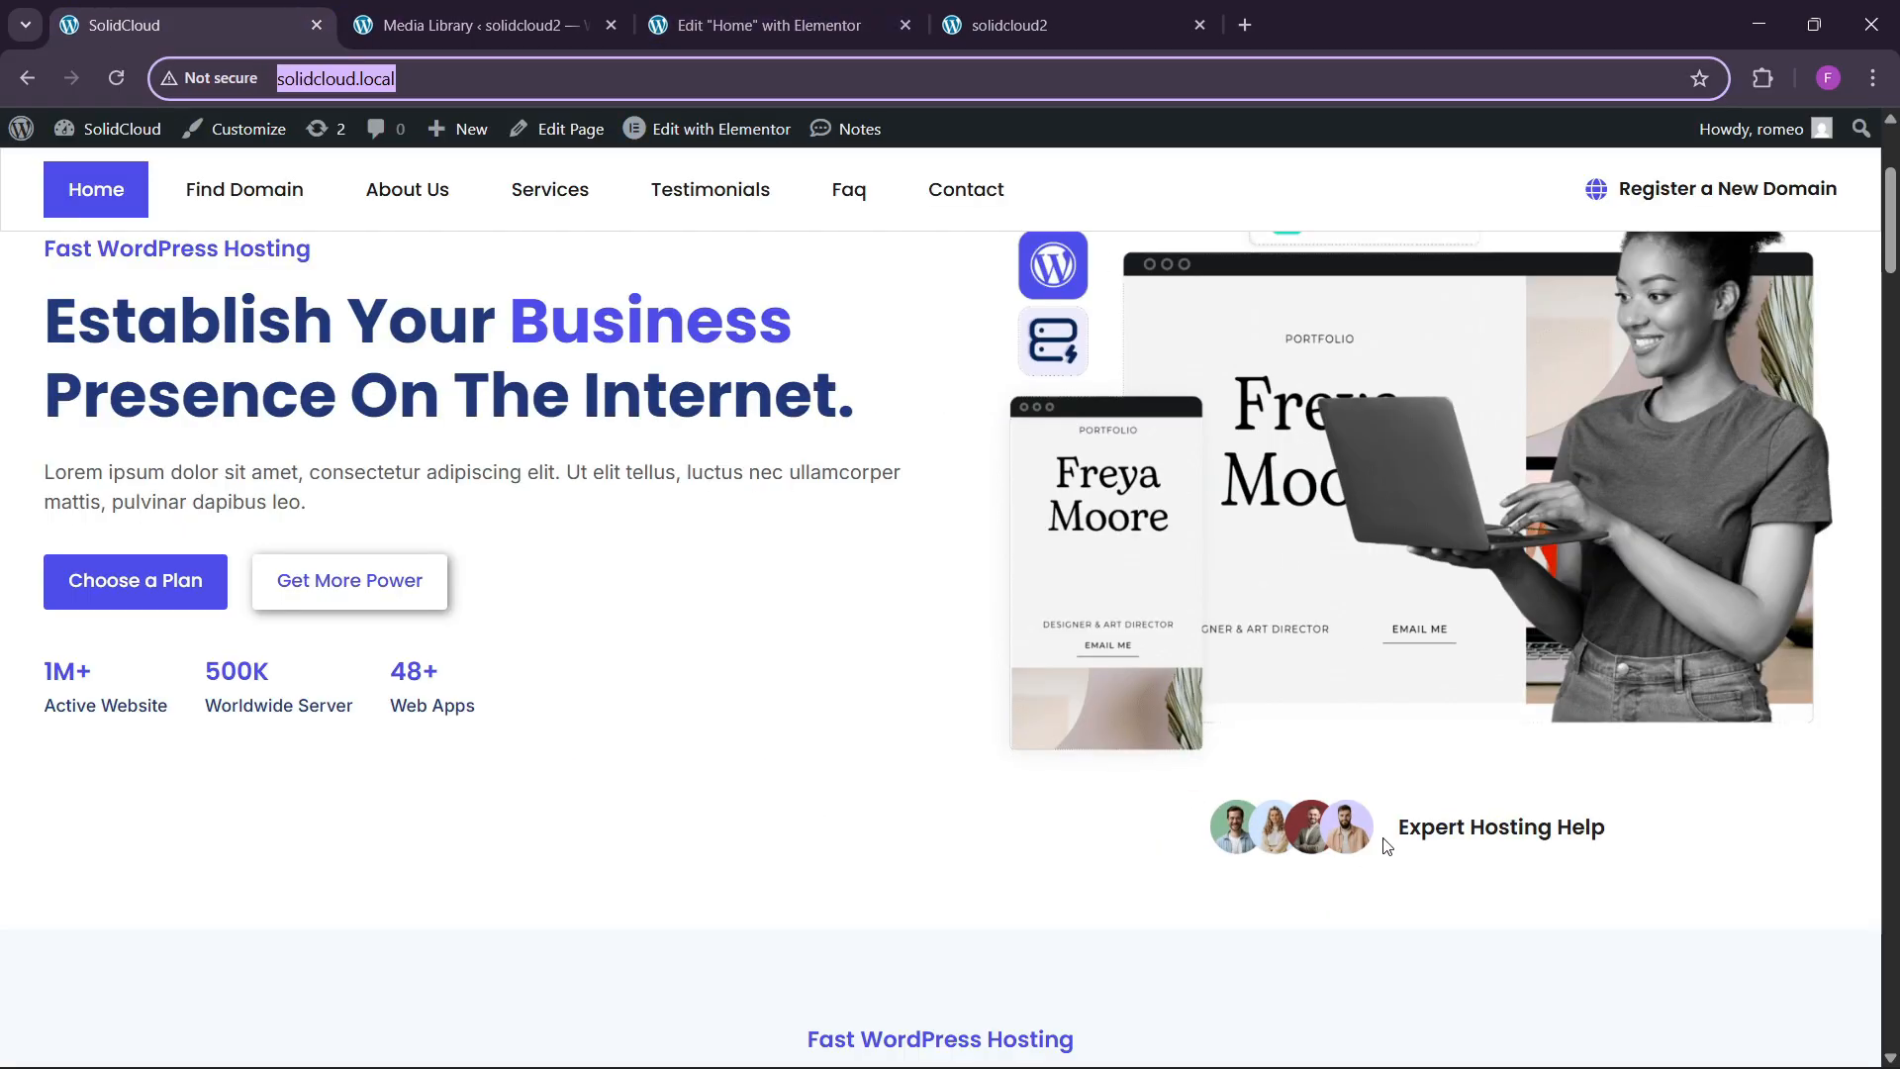
{"action": "left_click_drag", "start_coordinate": [1388, 847], "coordinate": [1603, 820]}
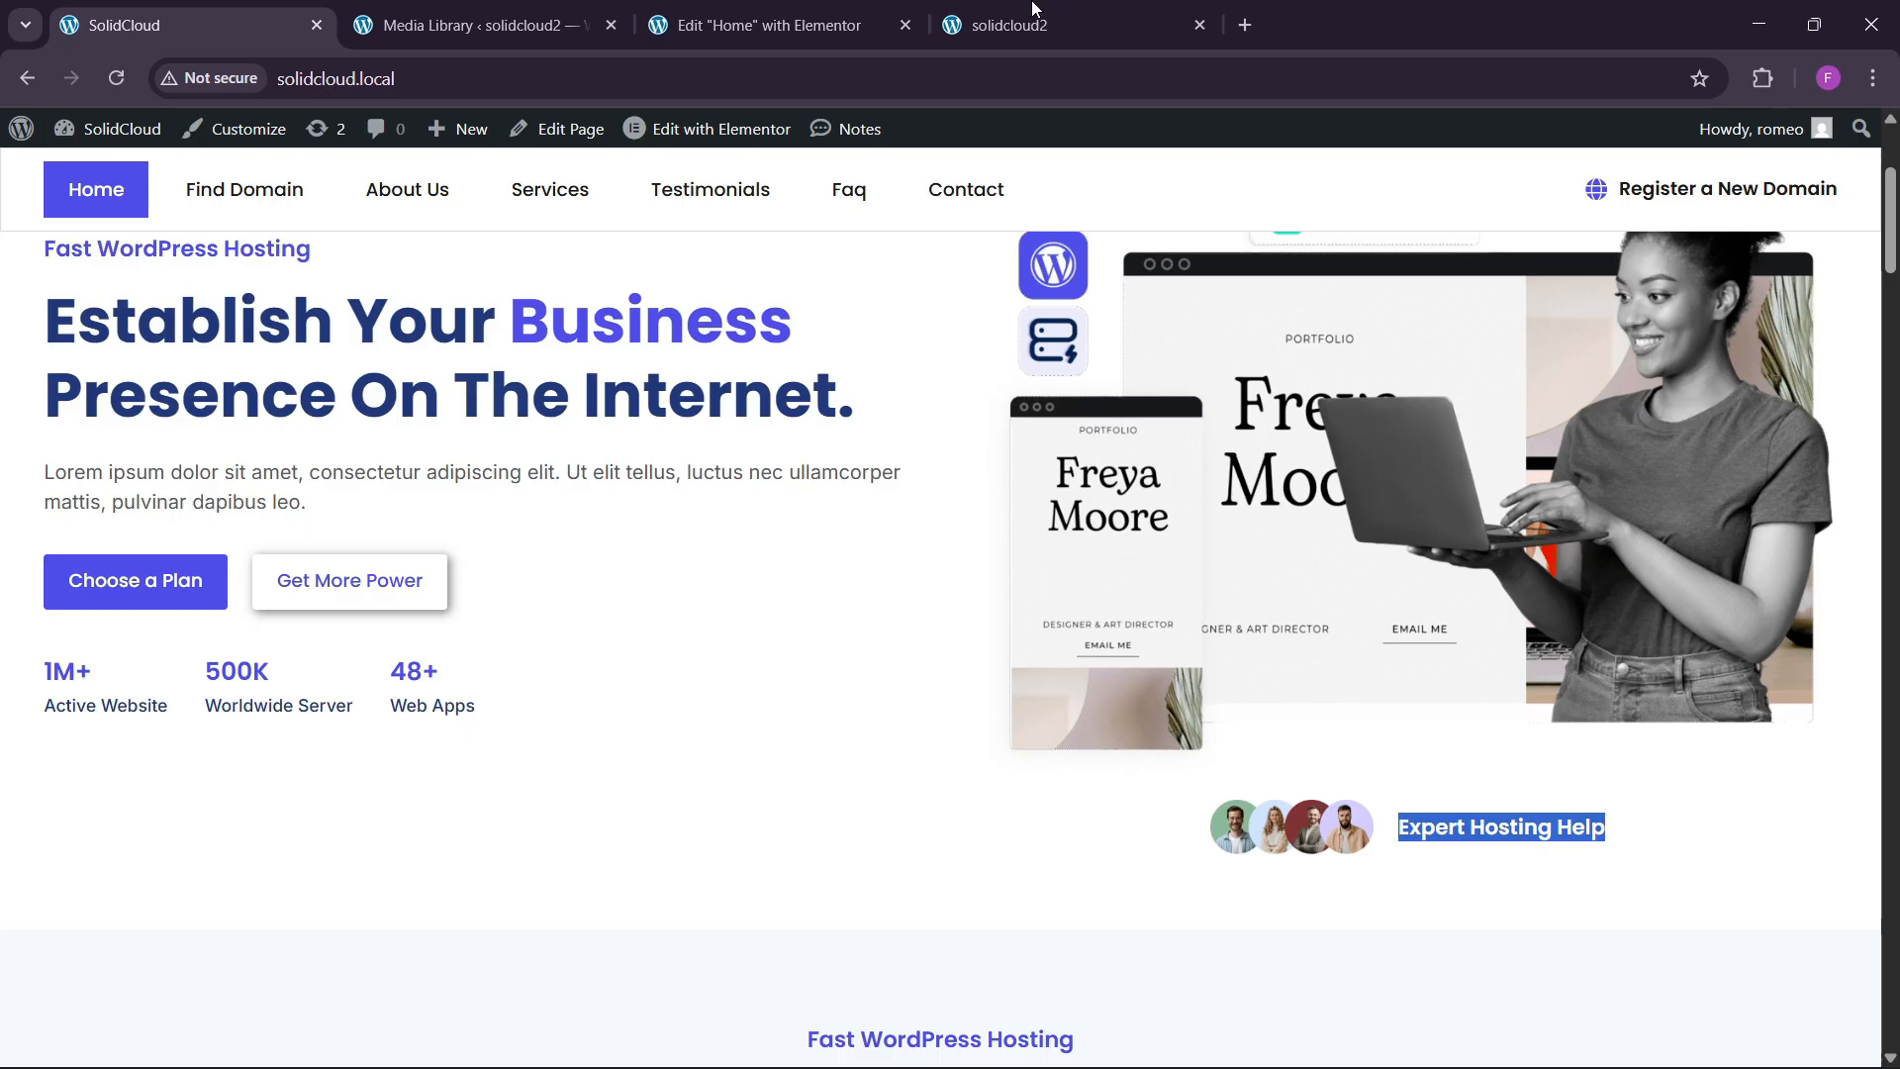
{"action": "left_click", "coordinate": [769, 25]}
{"action": "left_click", "coordinate": [1583, 871]}
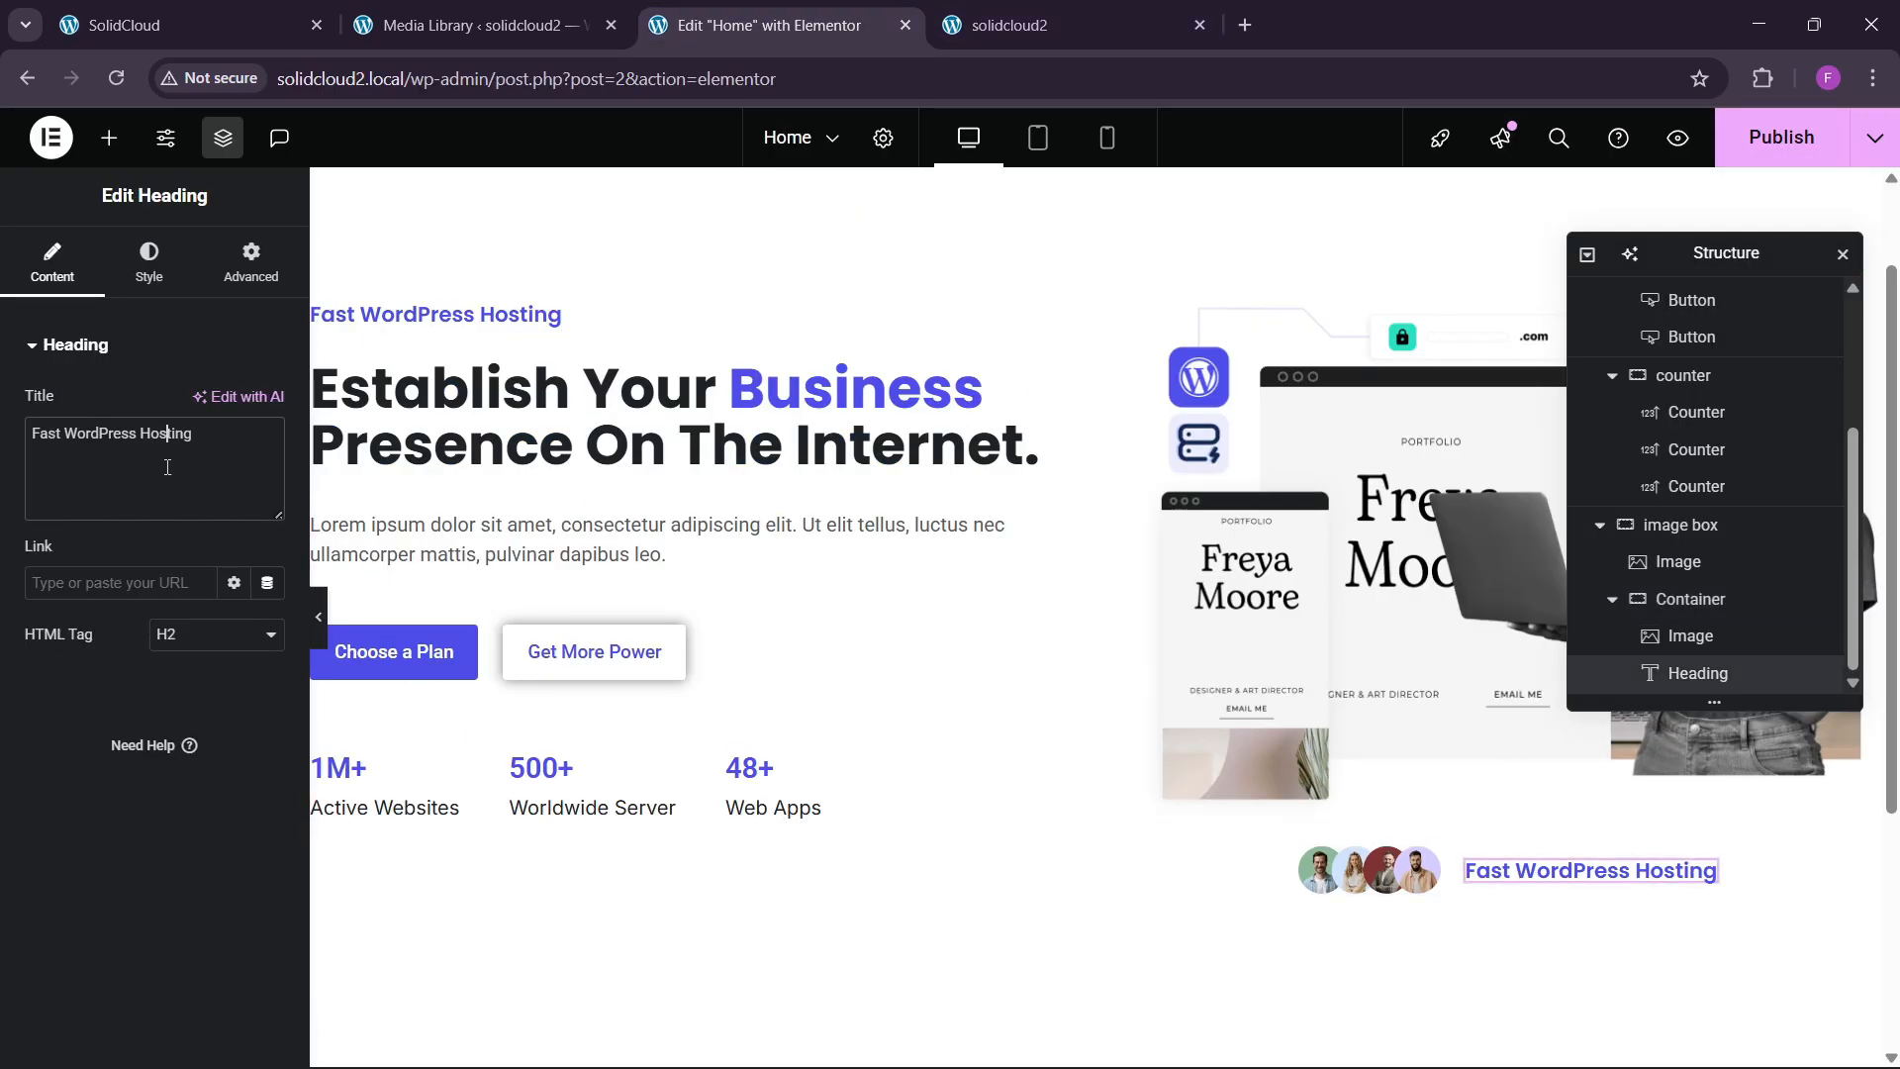
{"action": "key", "text": "ctrl+v"}
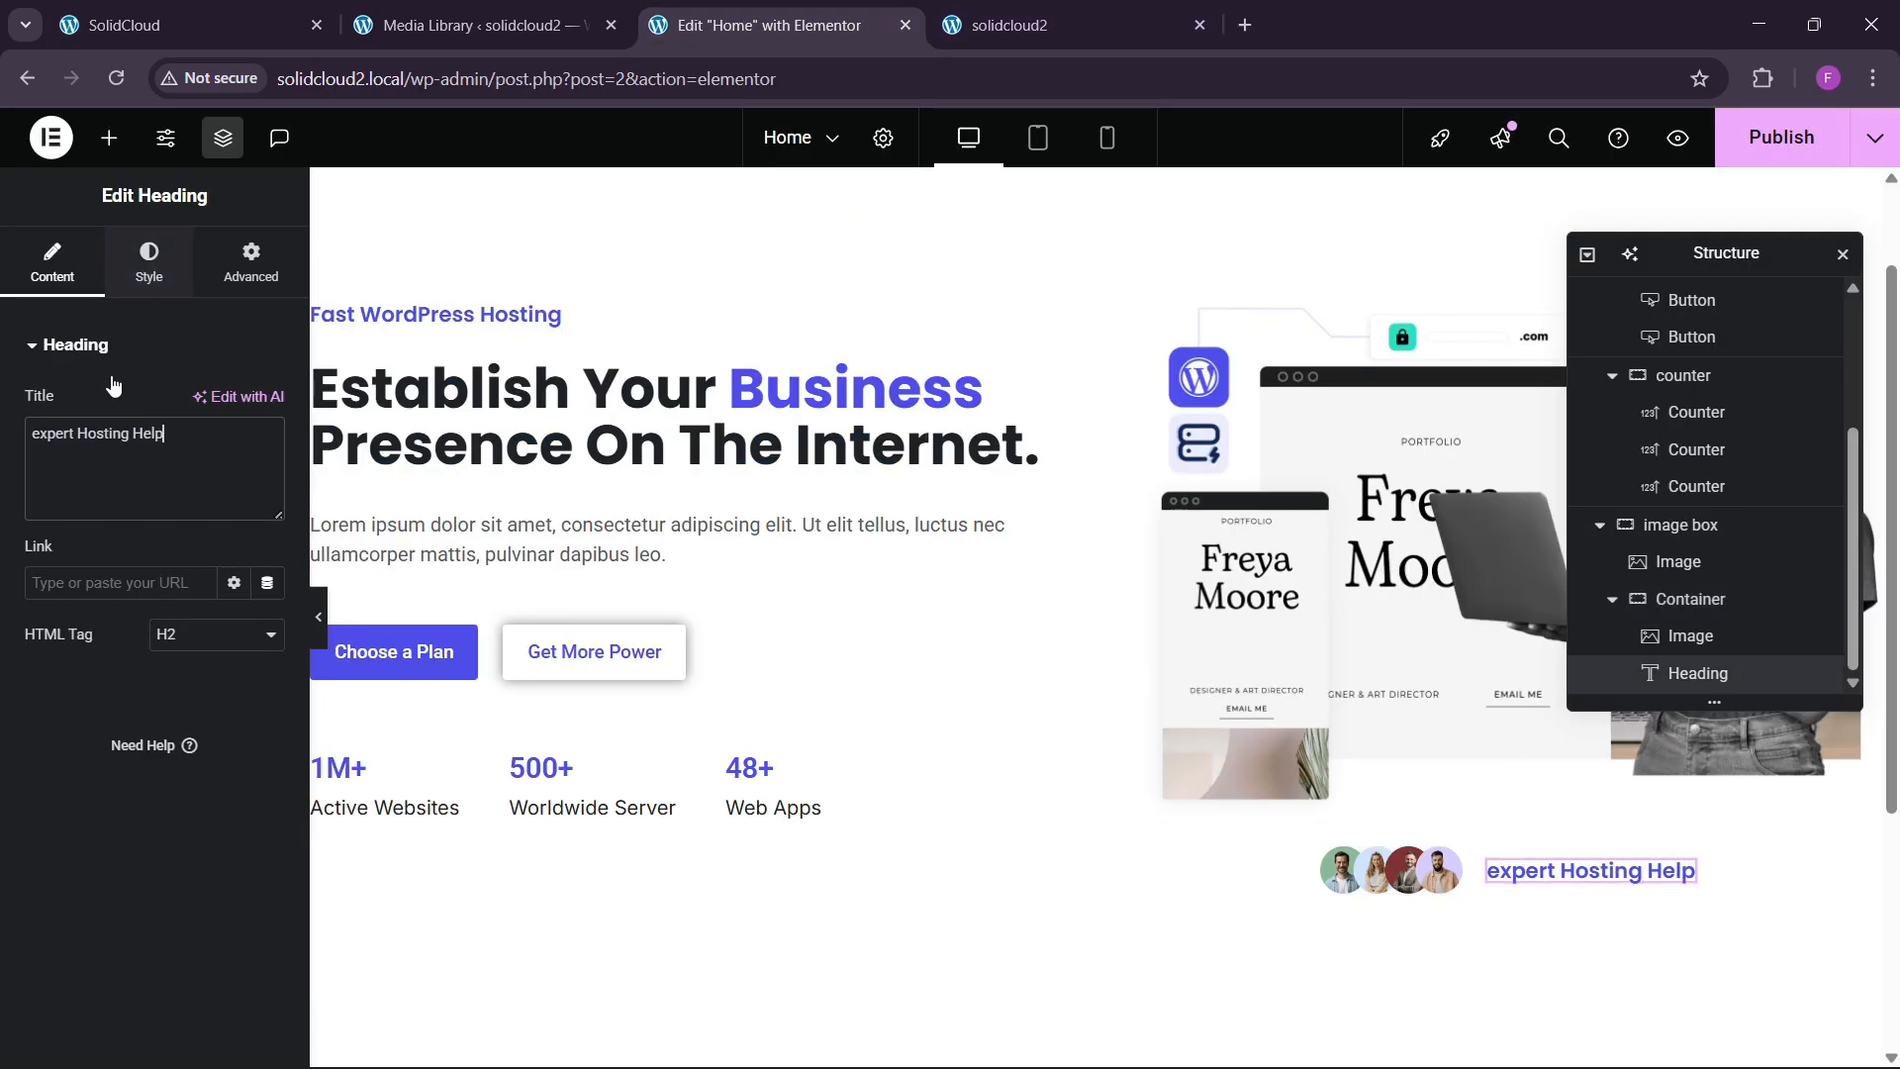
Capitalize the heading, make it the global black colour, and publish the page.
{"action": "left_click", "coordinate": [148, 263]}
{"action": "left_click", "coordinate": [267, 474]}
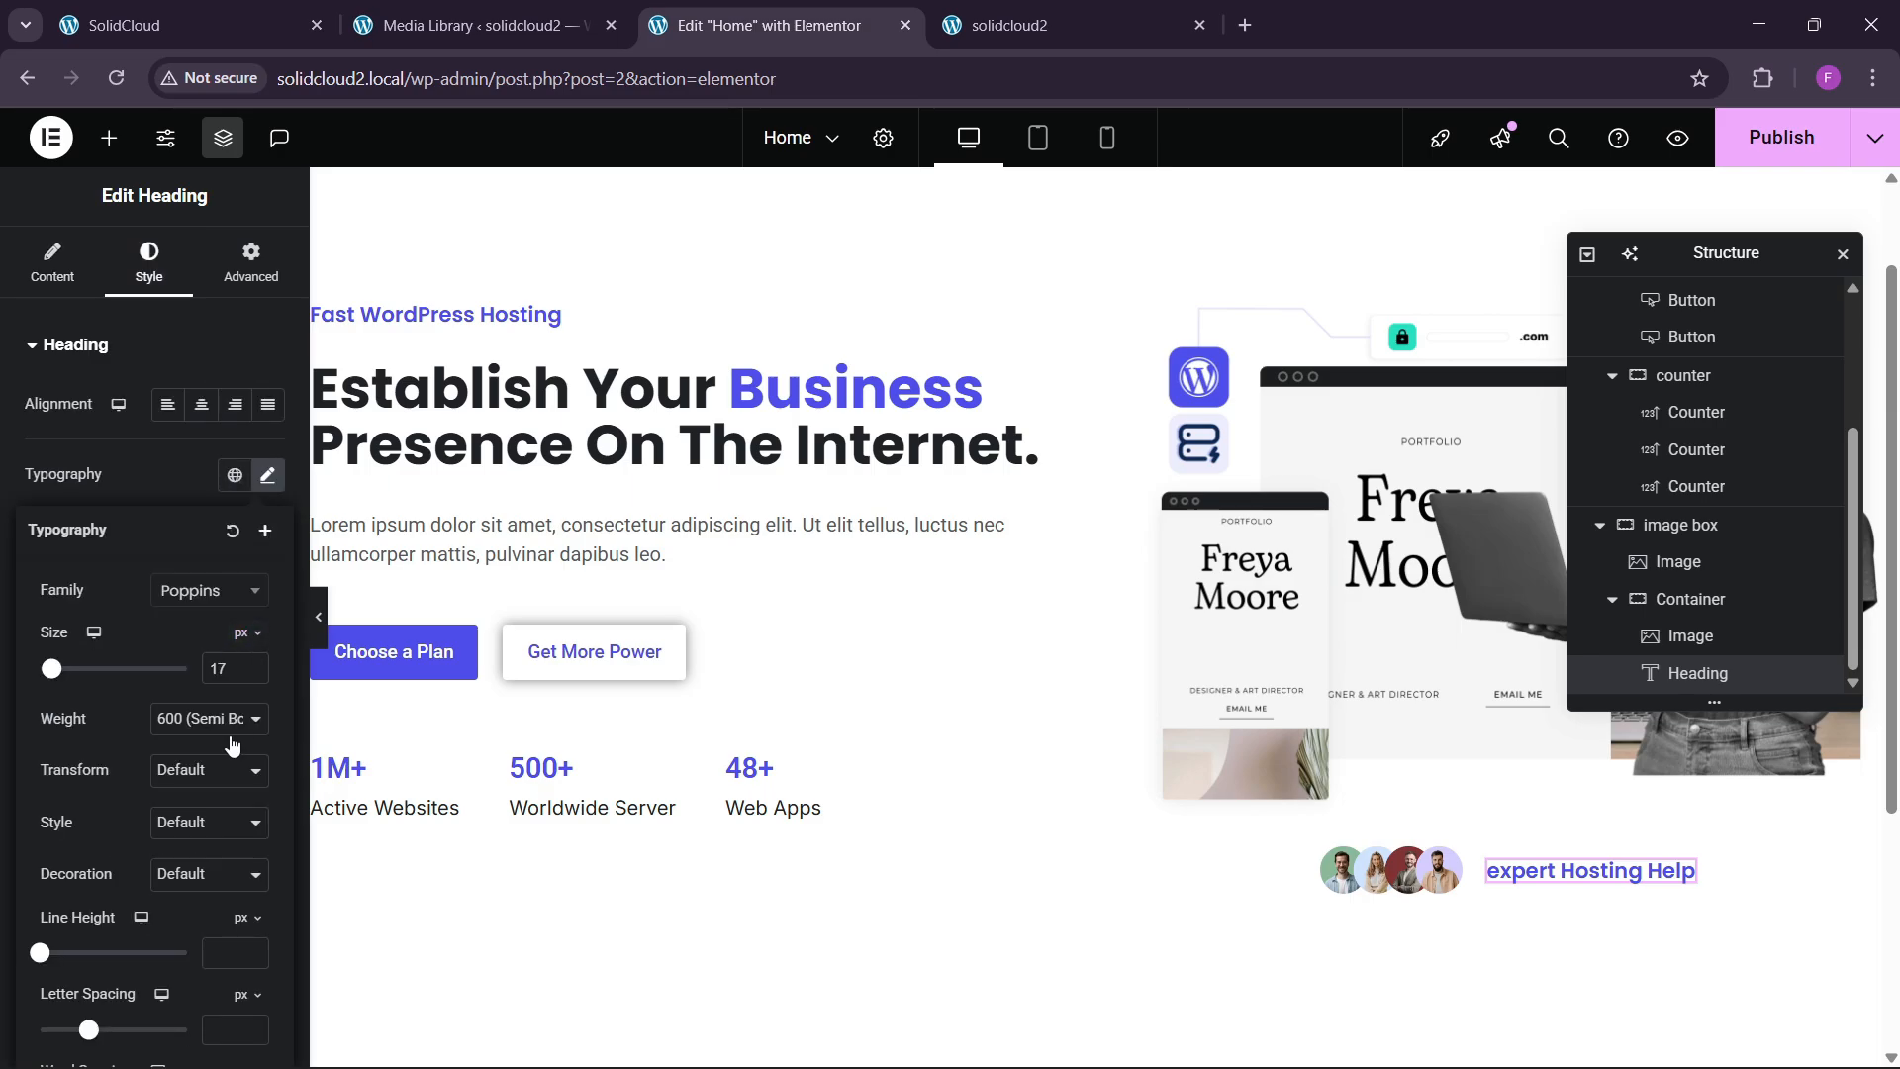
{"action": "left_click", "coordinate": [212, 771]}
{"action": "left_click", "coordinate": [193, 890]}
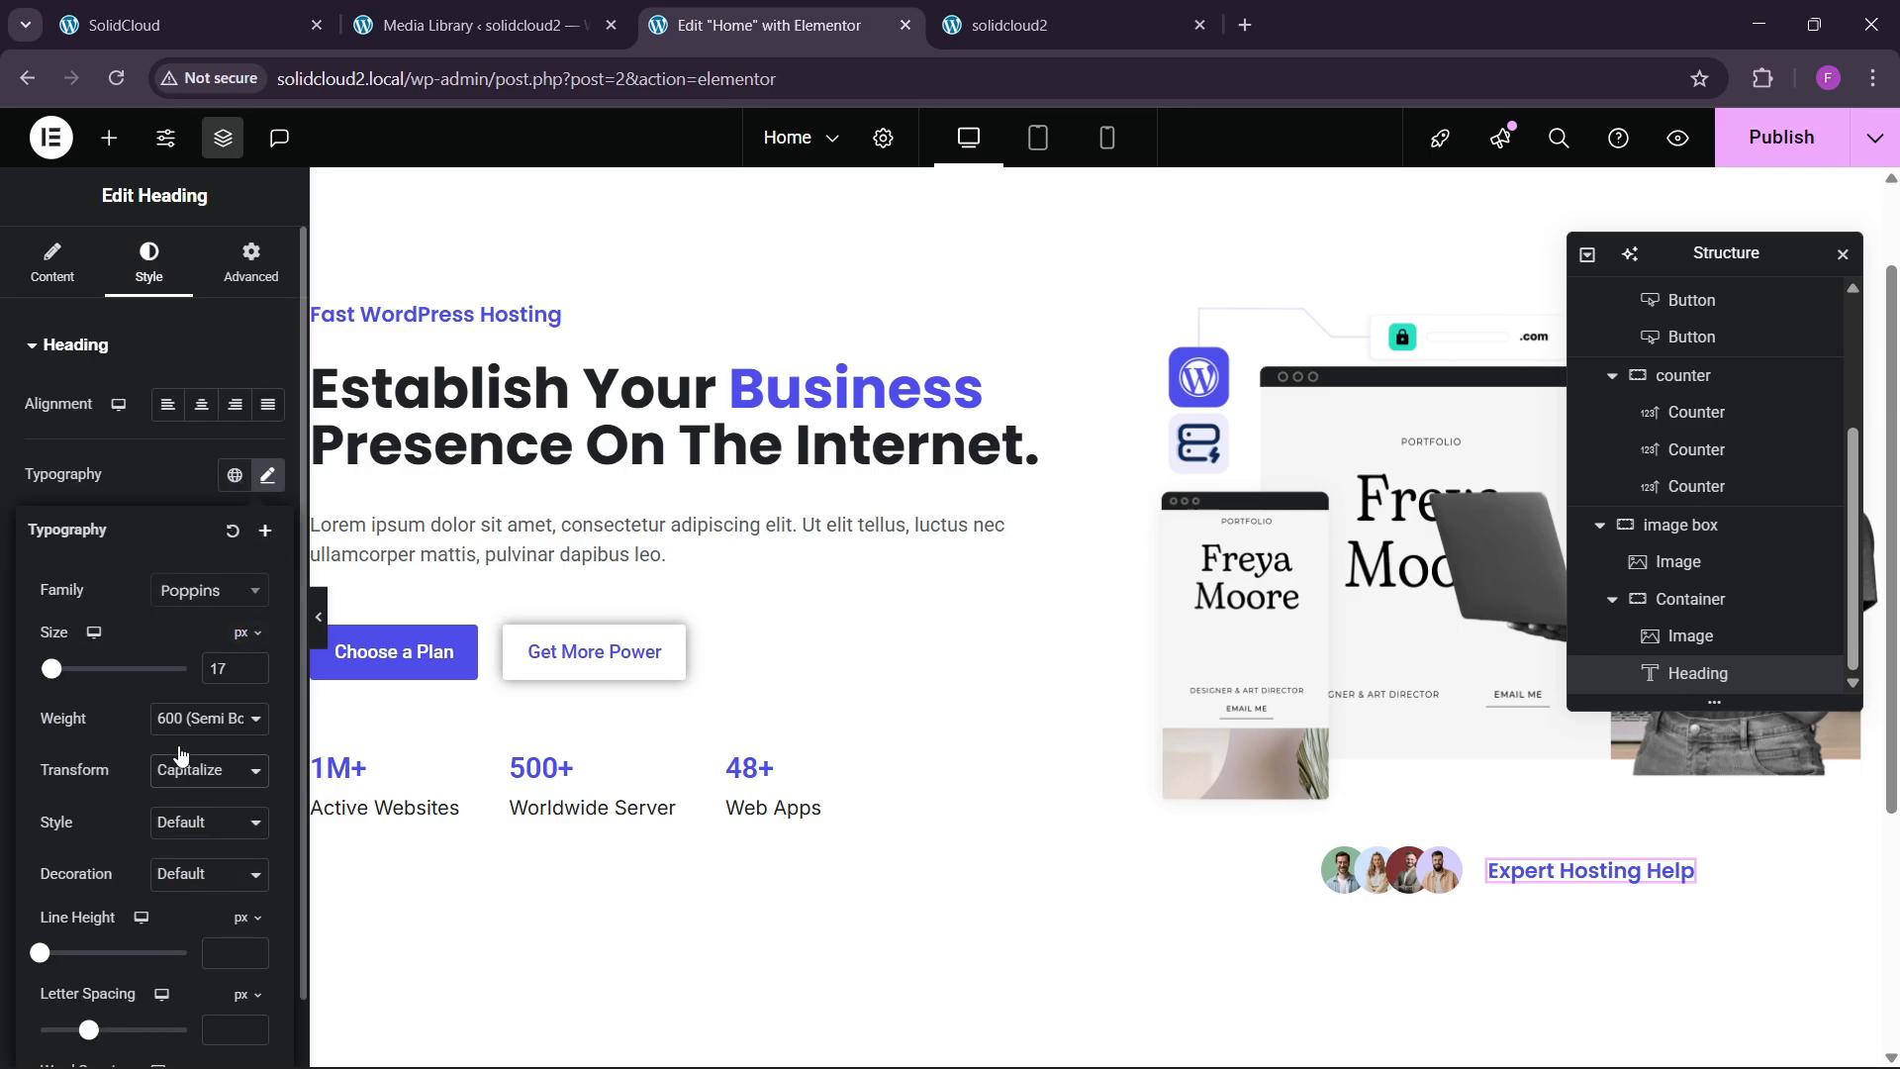
{"action": "left_click", "coordinate": [181, 475]}
{"action": "left_click", "coordinate": [234, 753]}
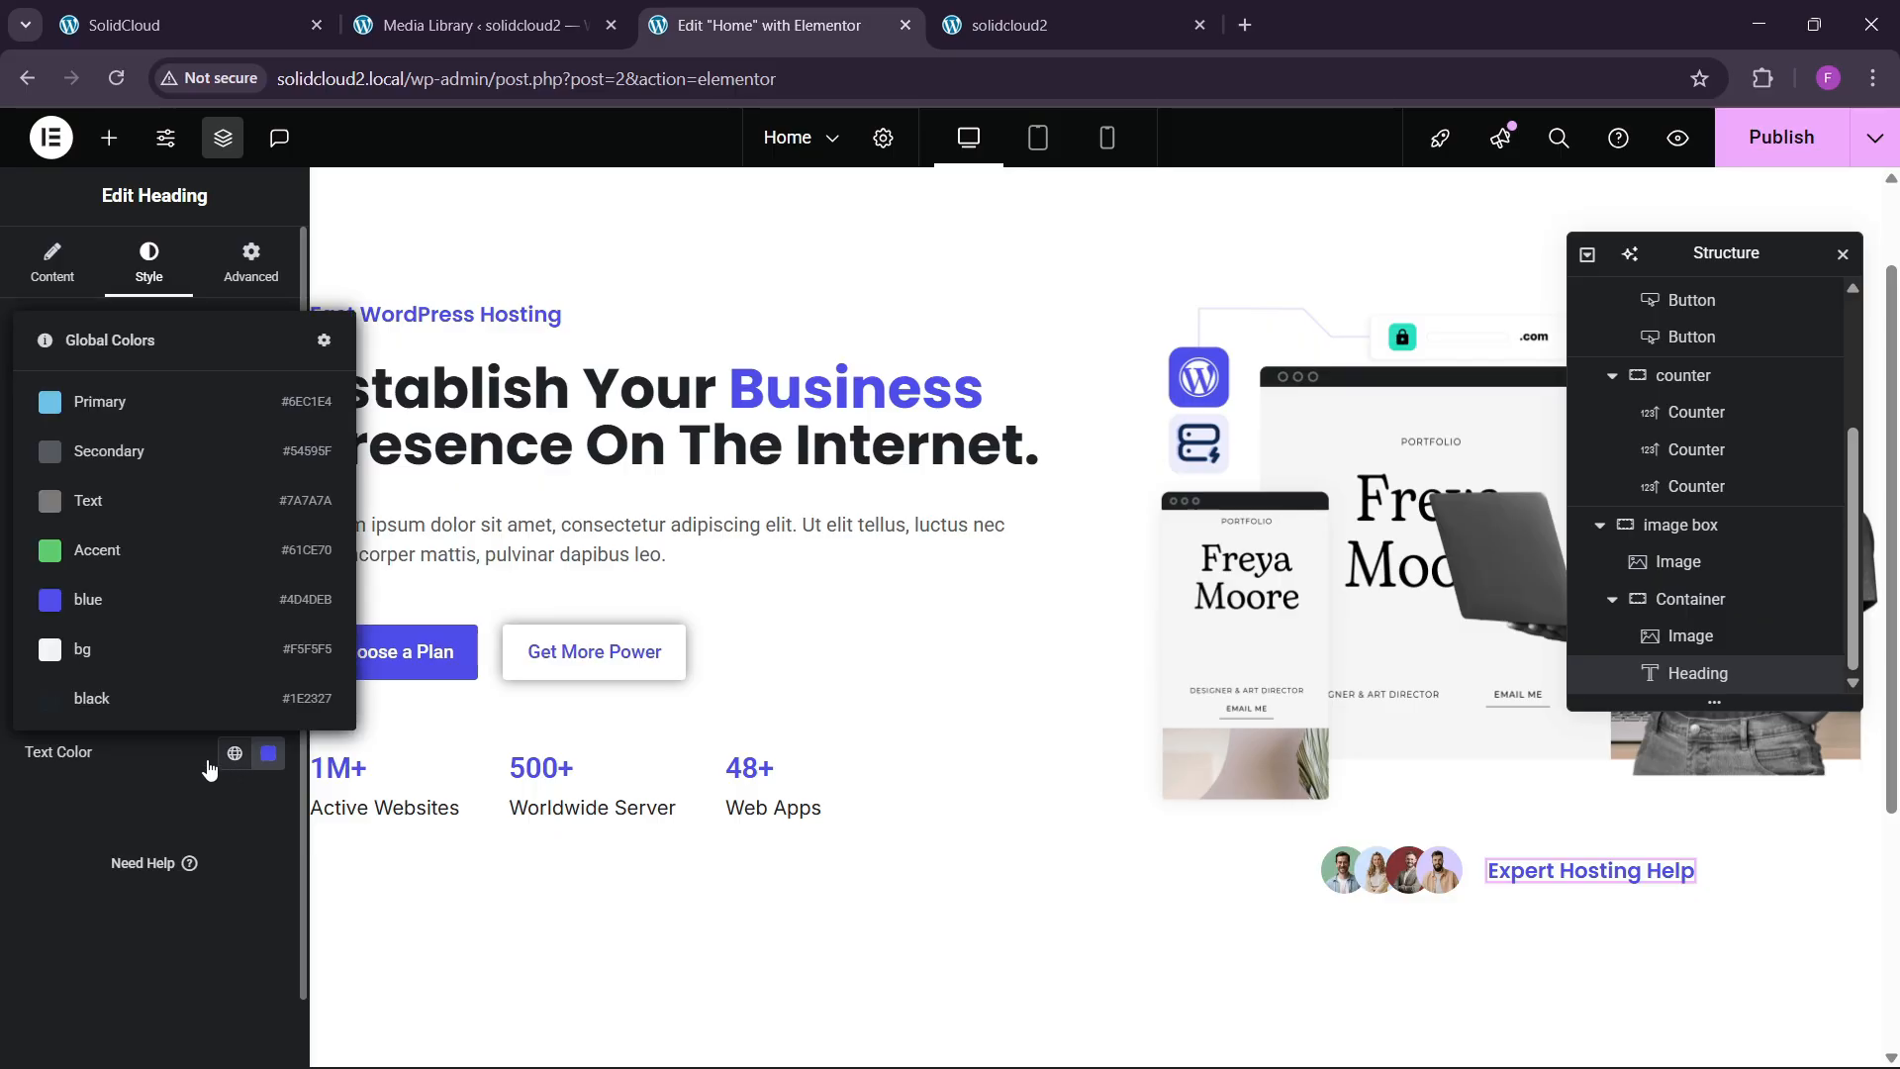
{"action": "left_click", "coordinate": [124, 698]}
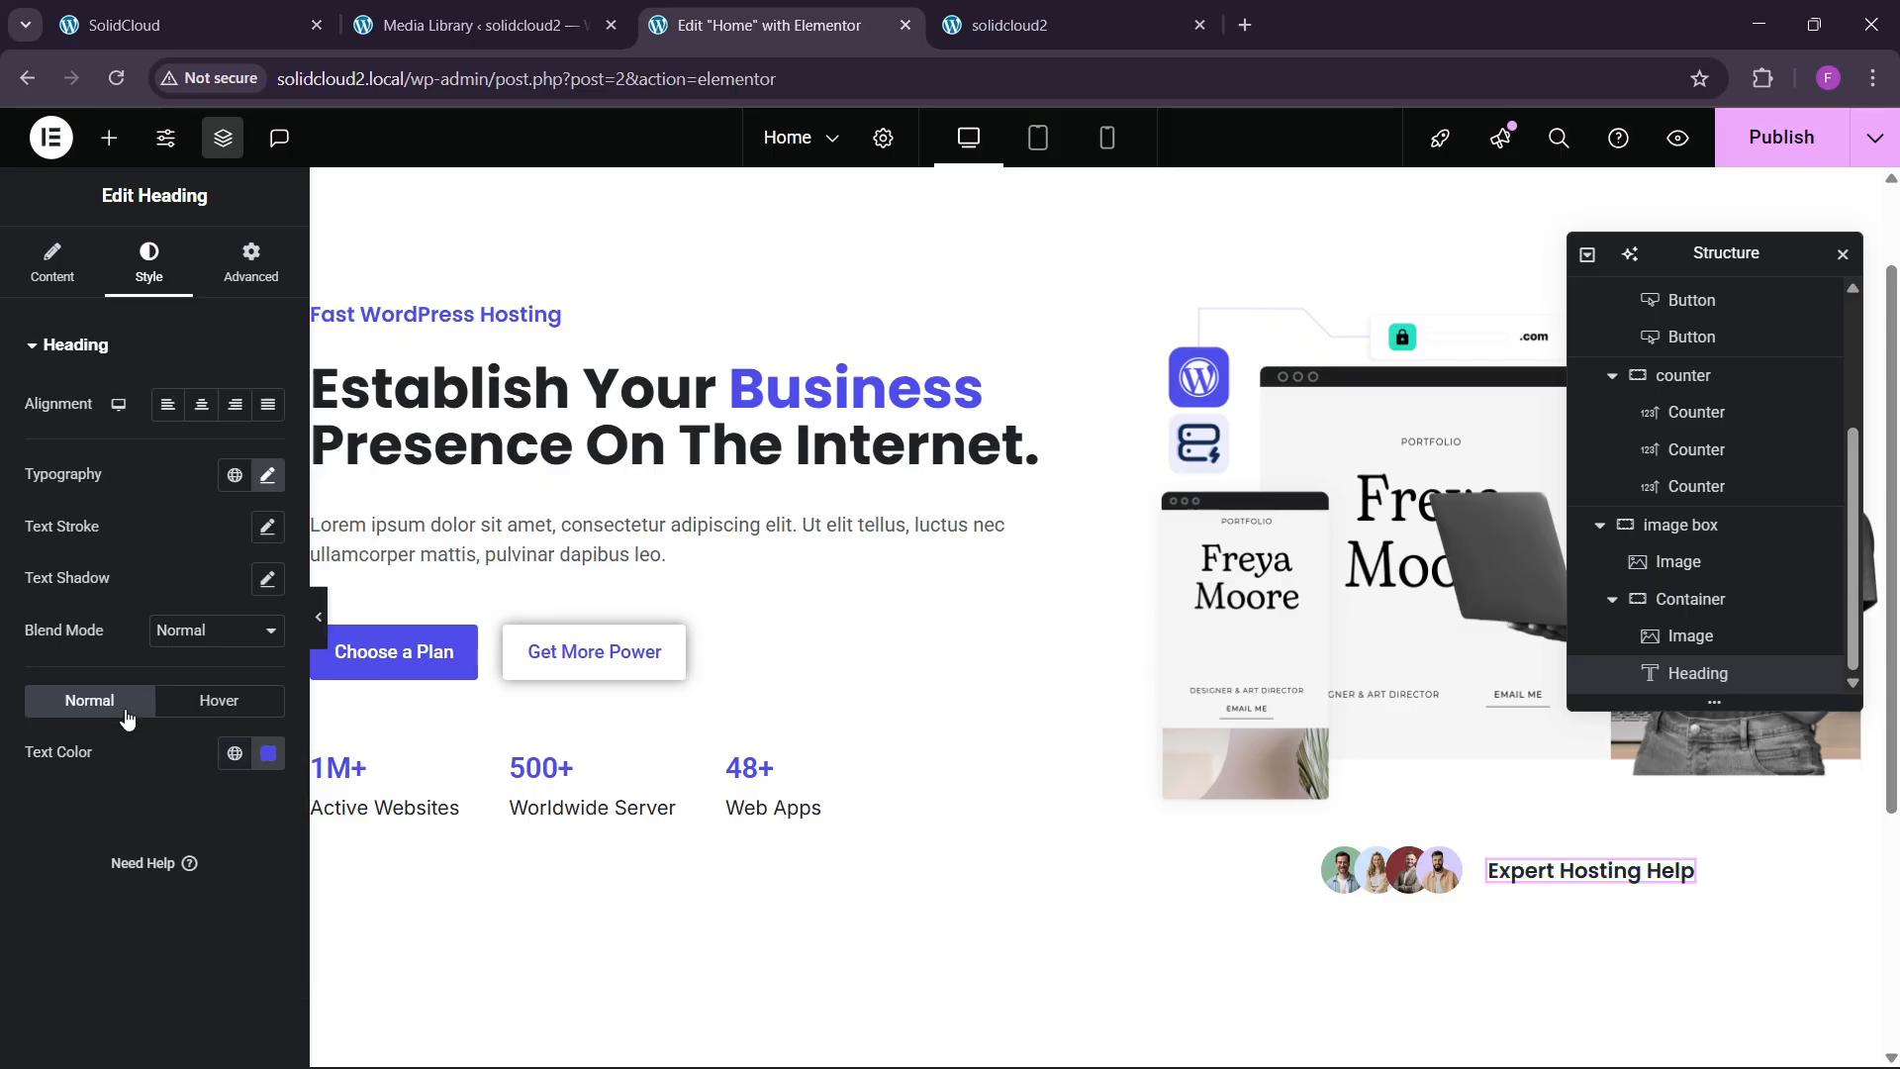
{"action": "left_click", "coordinate": [1781, 137]}
Reload the published homepage and review the new avatar row.
{"action": "left_click", "coordinate": [1030, 24]}
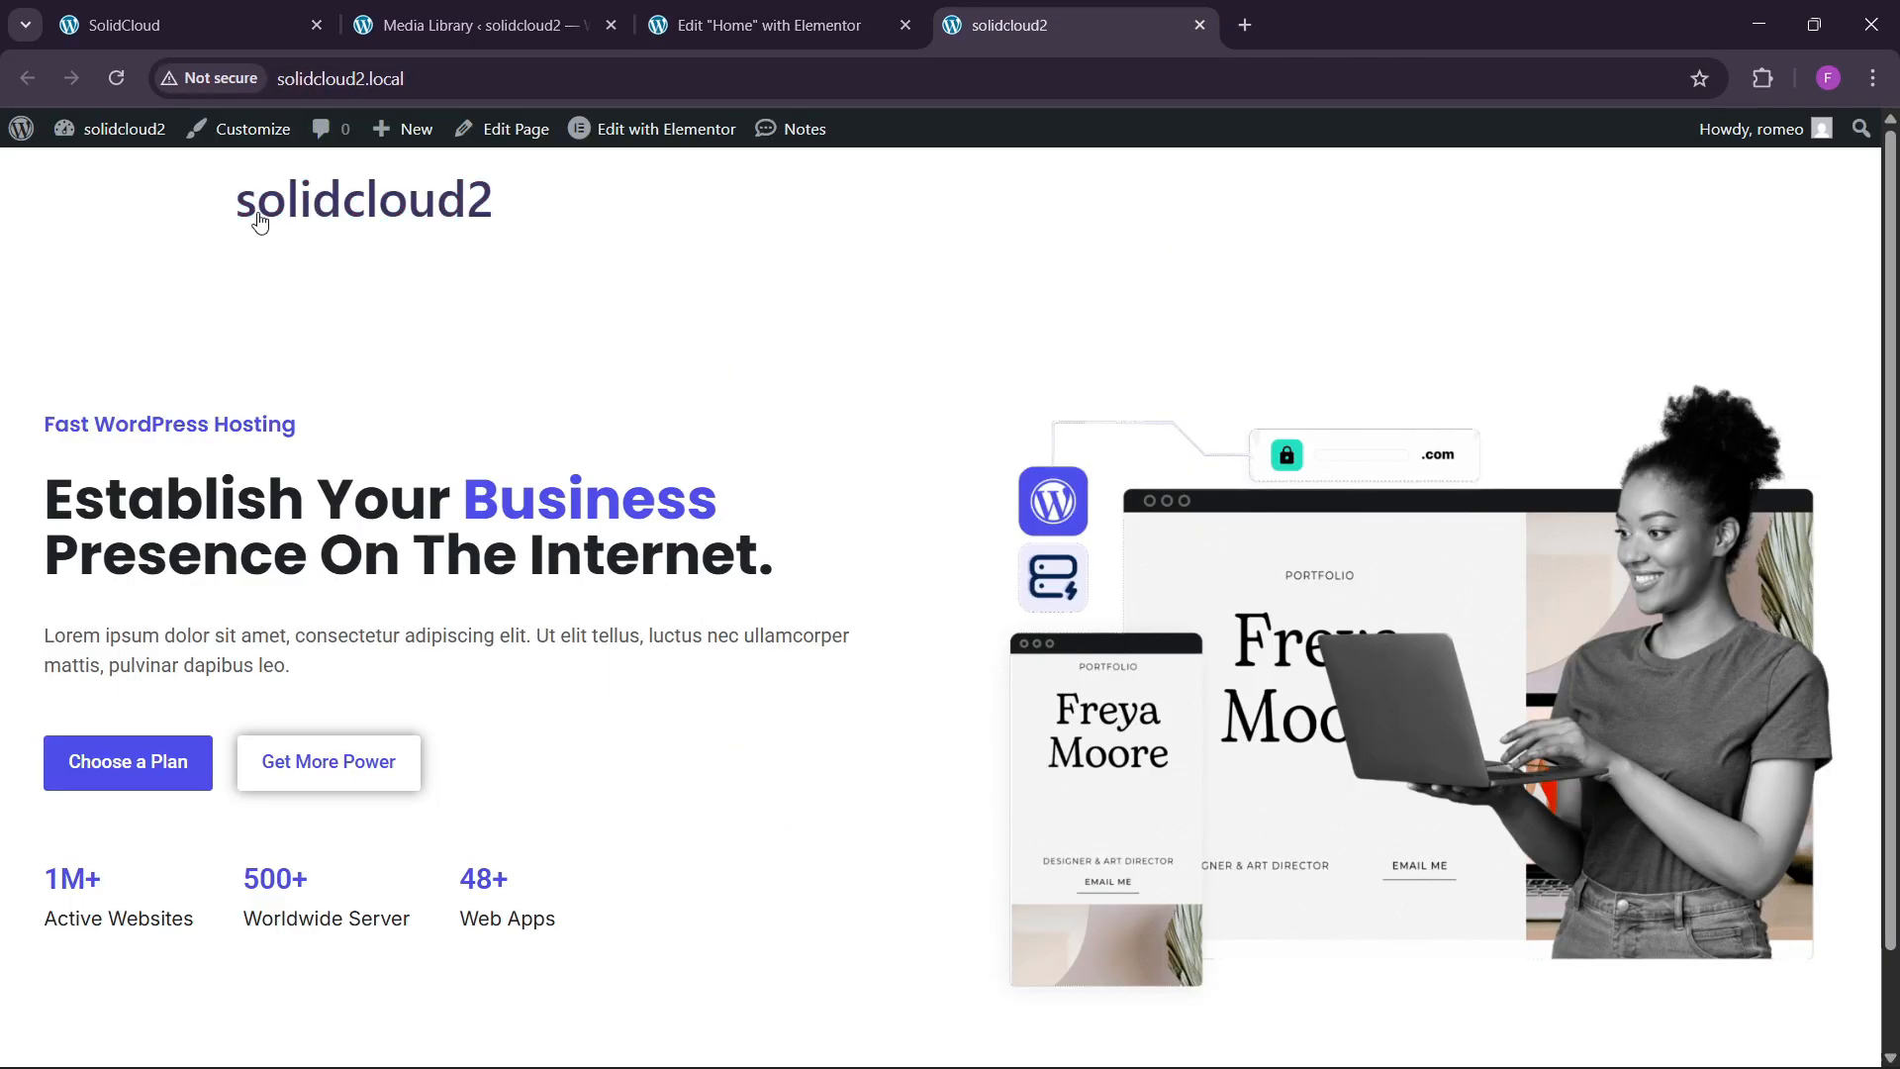
{"action": "left_click", "coordinate": [130, 79]}
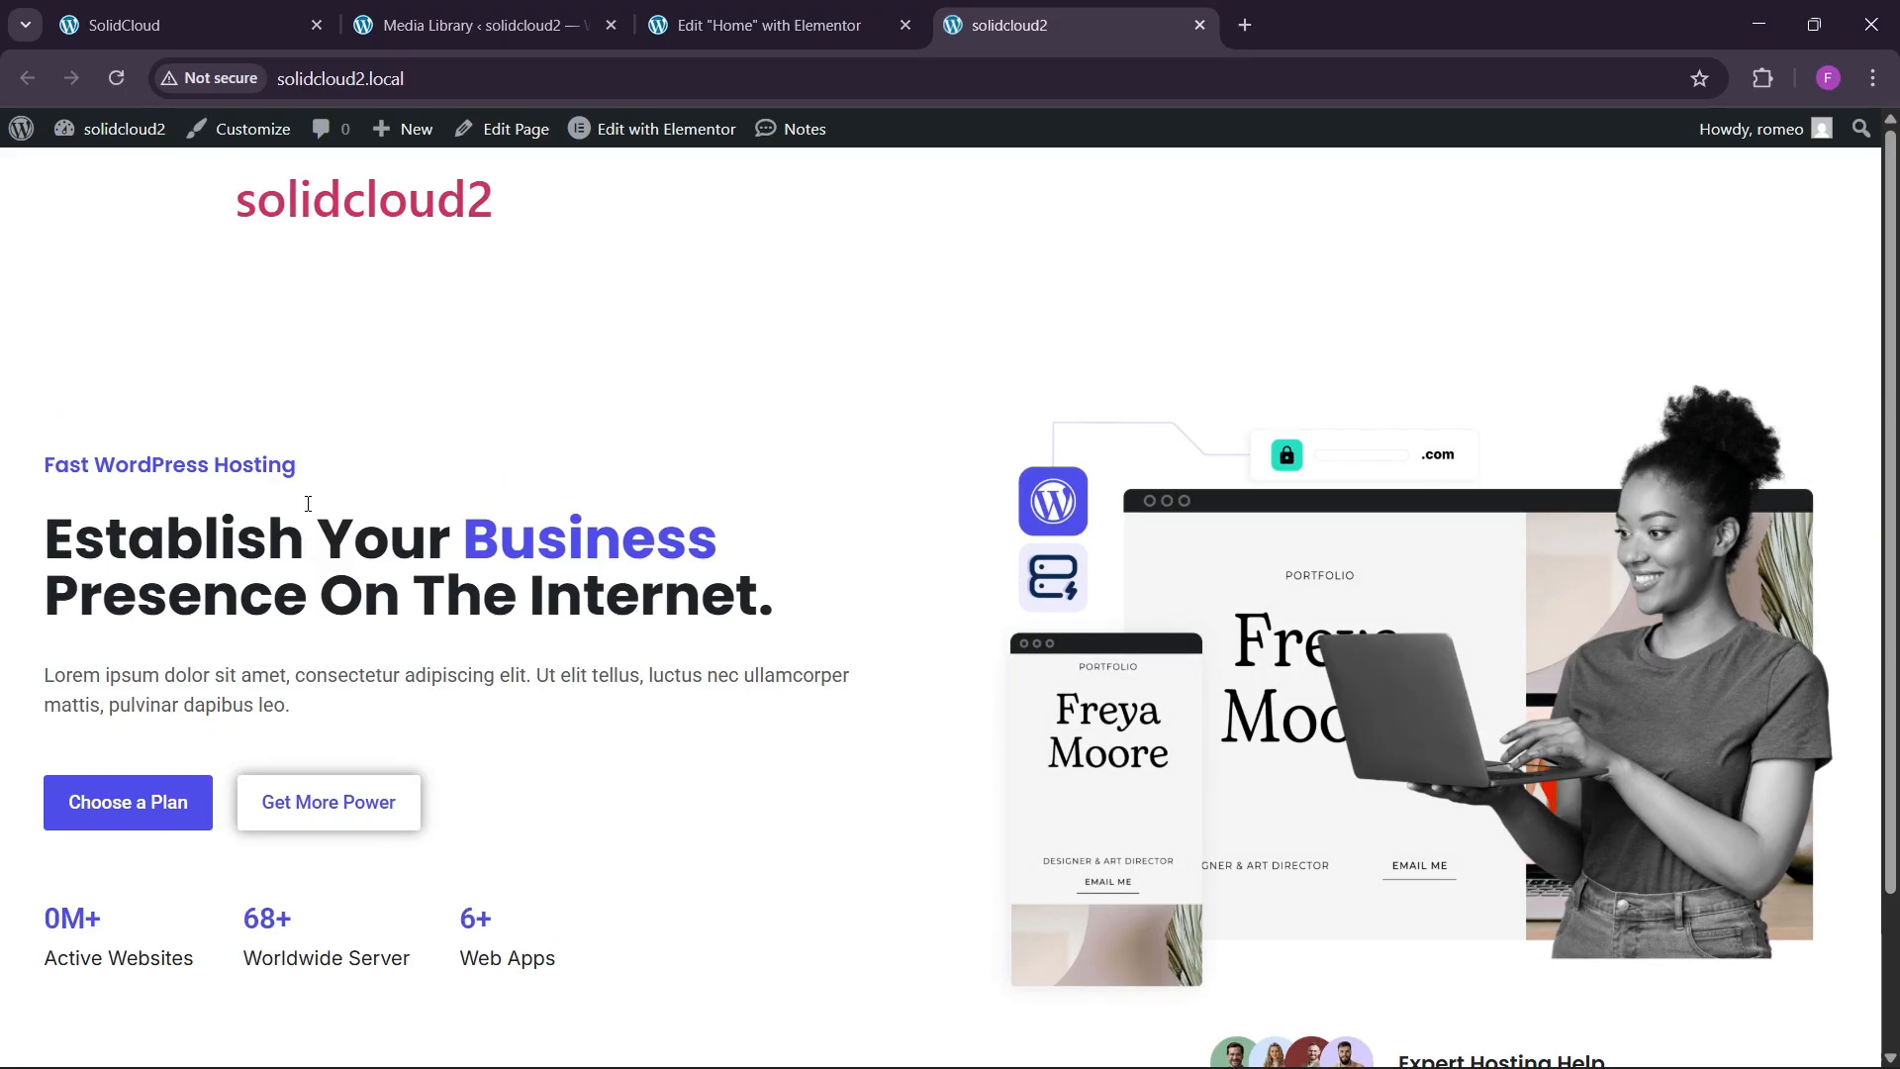
{"action": "scroll", "coordinate": [308, 504], "scroll_direction": "down", "scroll_amount": 2}
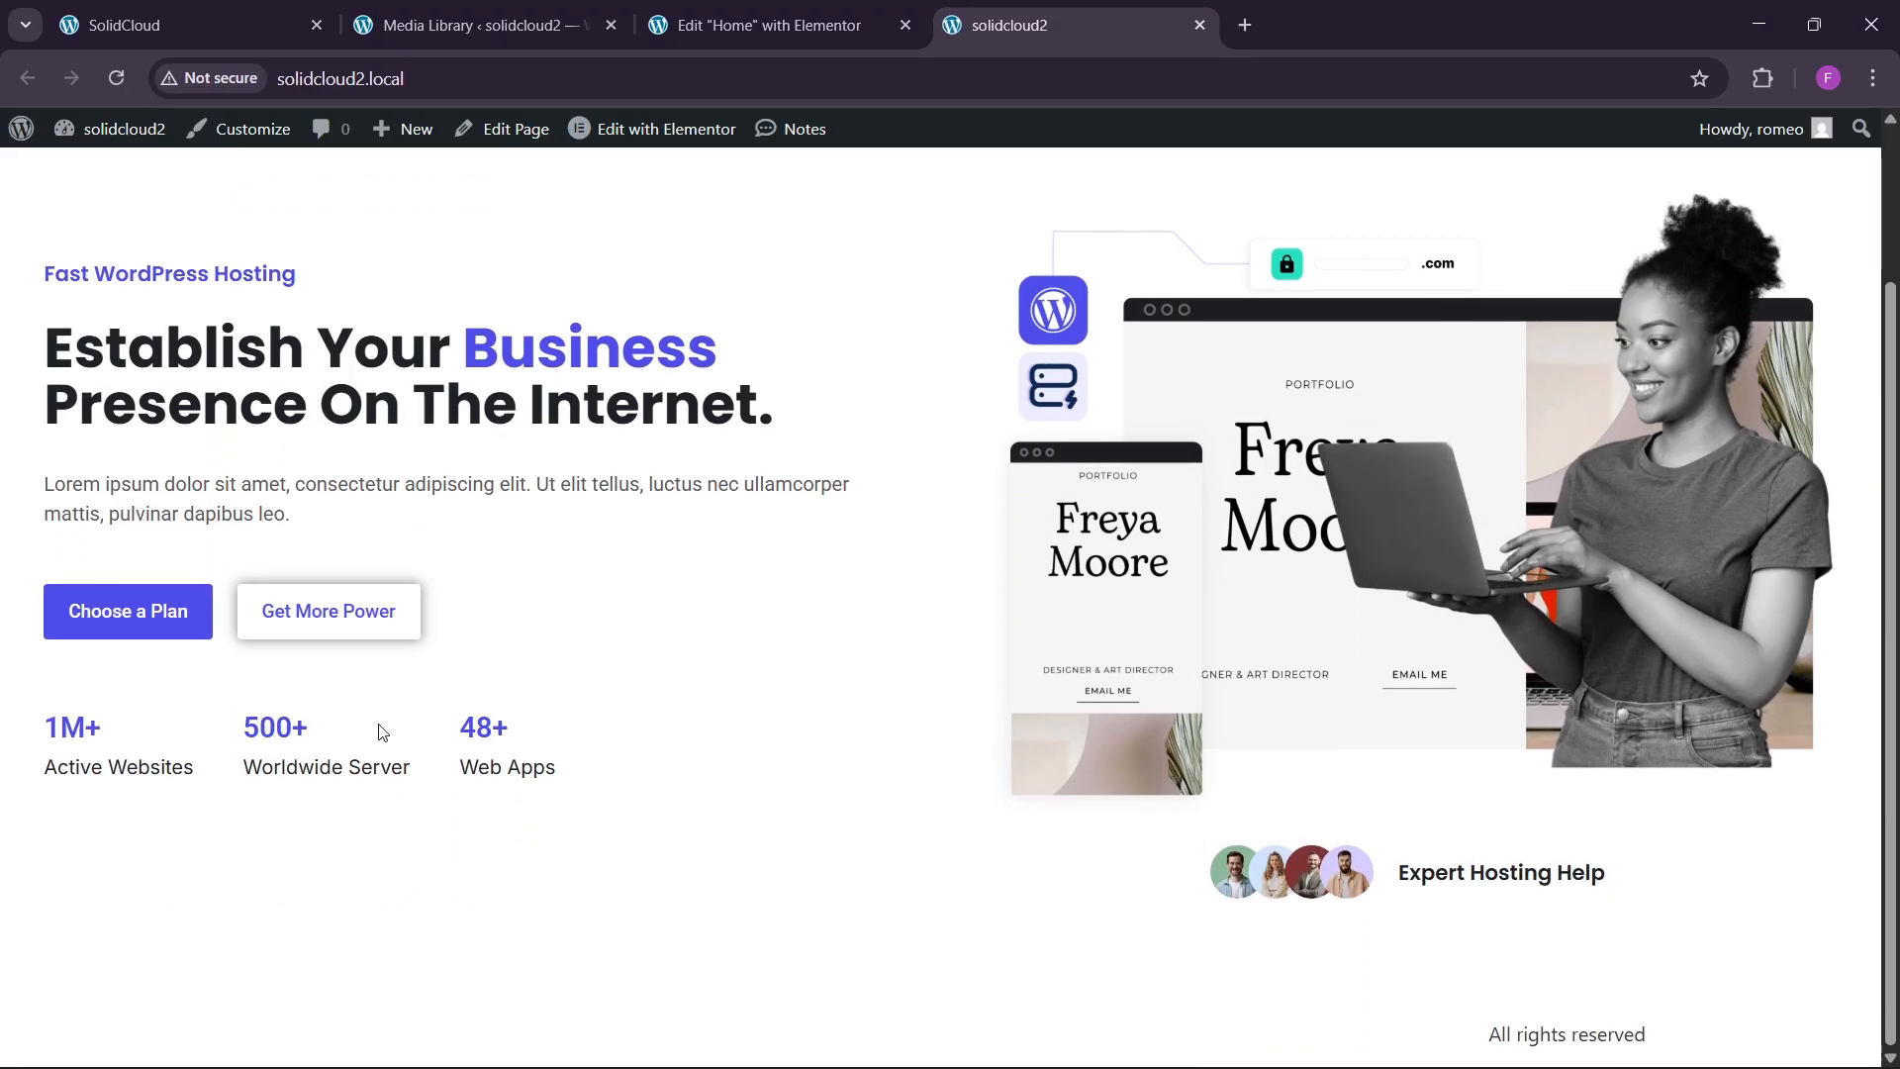
{"action": "scroll", "coordinate": [211, 859], "scroll_direction": "up", "scroll_amount": 2}
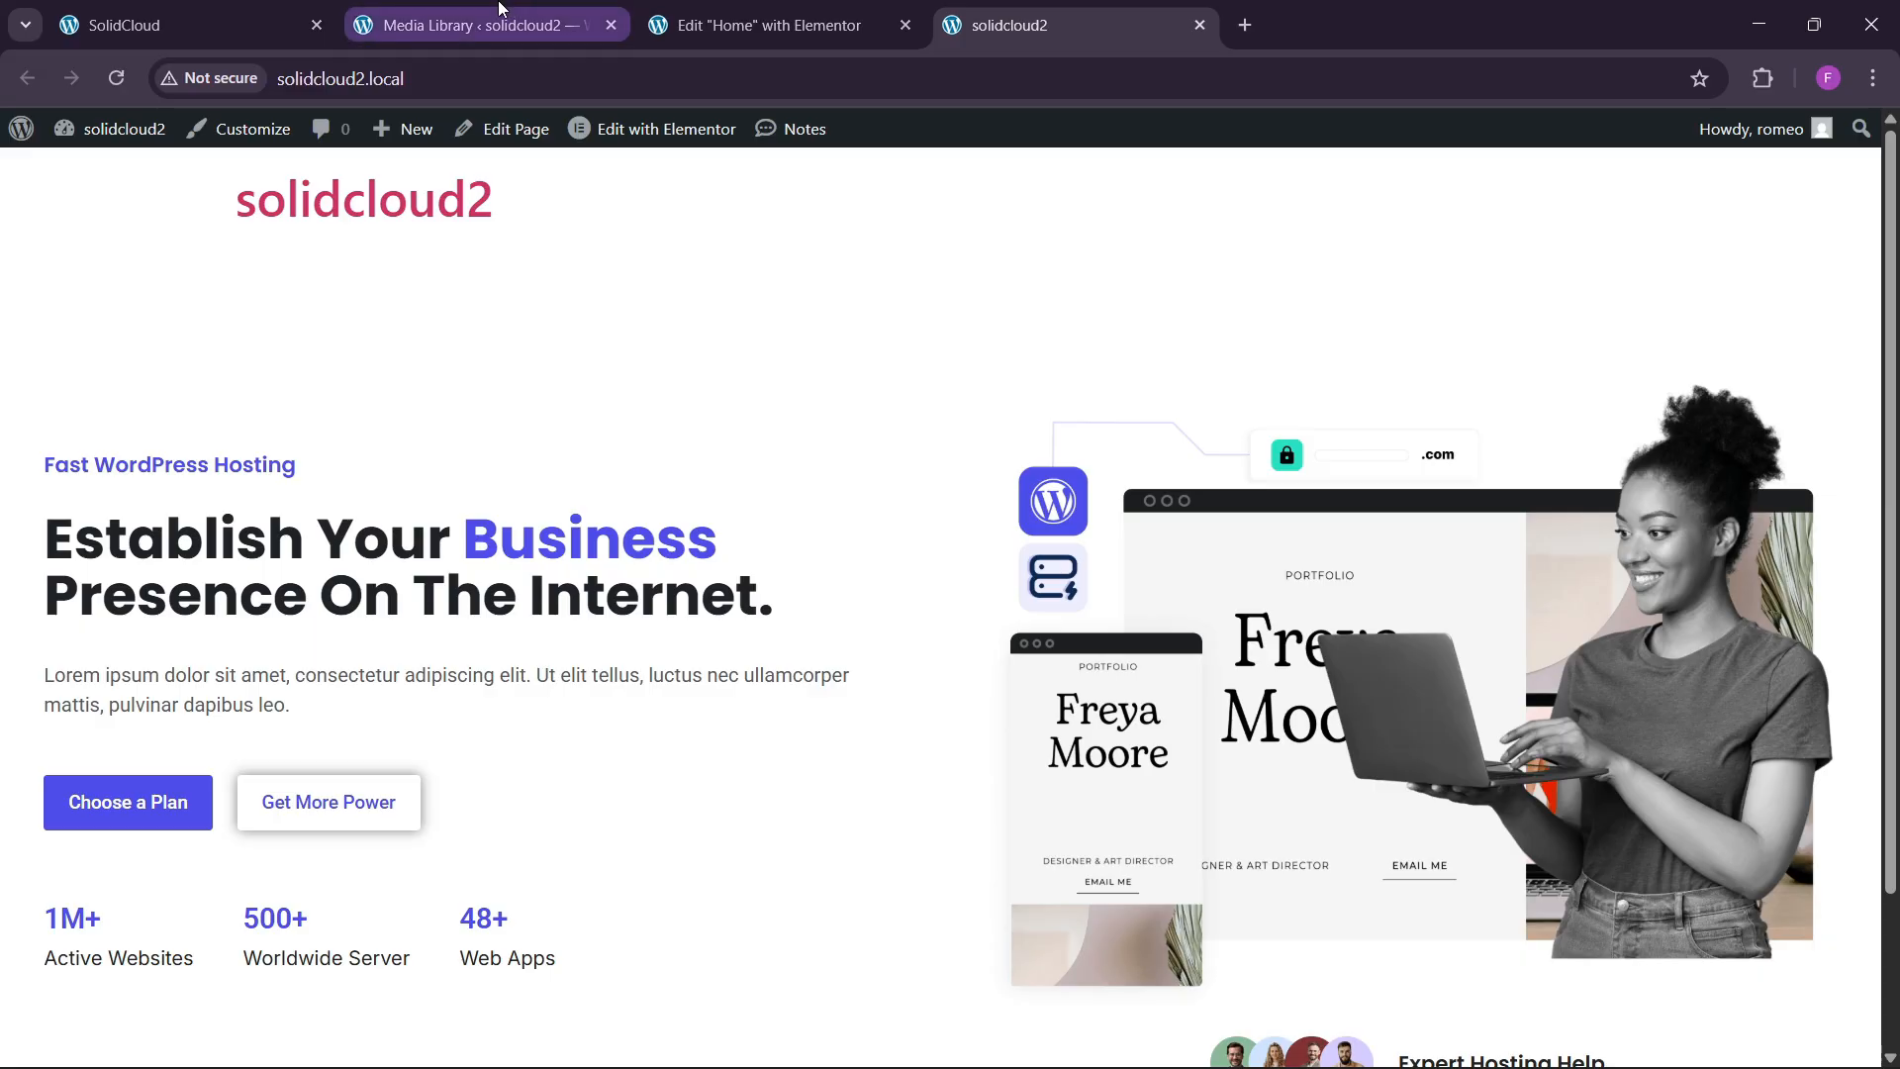
Scroll through the original SolidCloud domains section, then go back to the Elementor editor.
{"action": "left_click", "coordinate": [188, 25]}
{"action": "scroll", "coordinate": [819, 495], "scroll_direction": "down", "scroll_amount": 10}
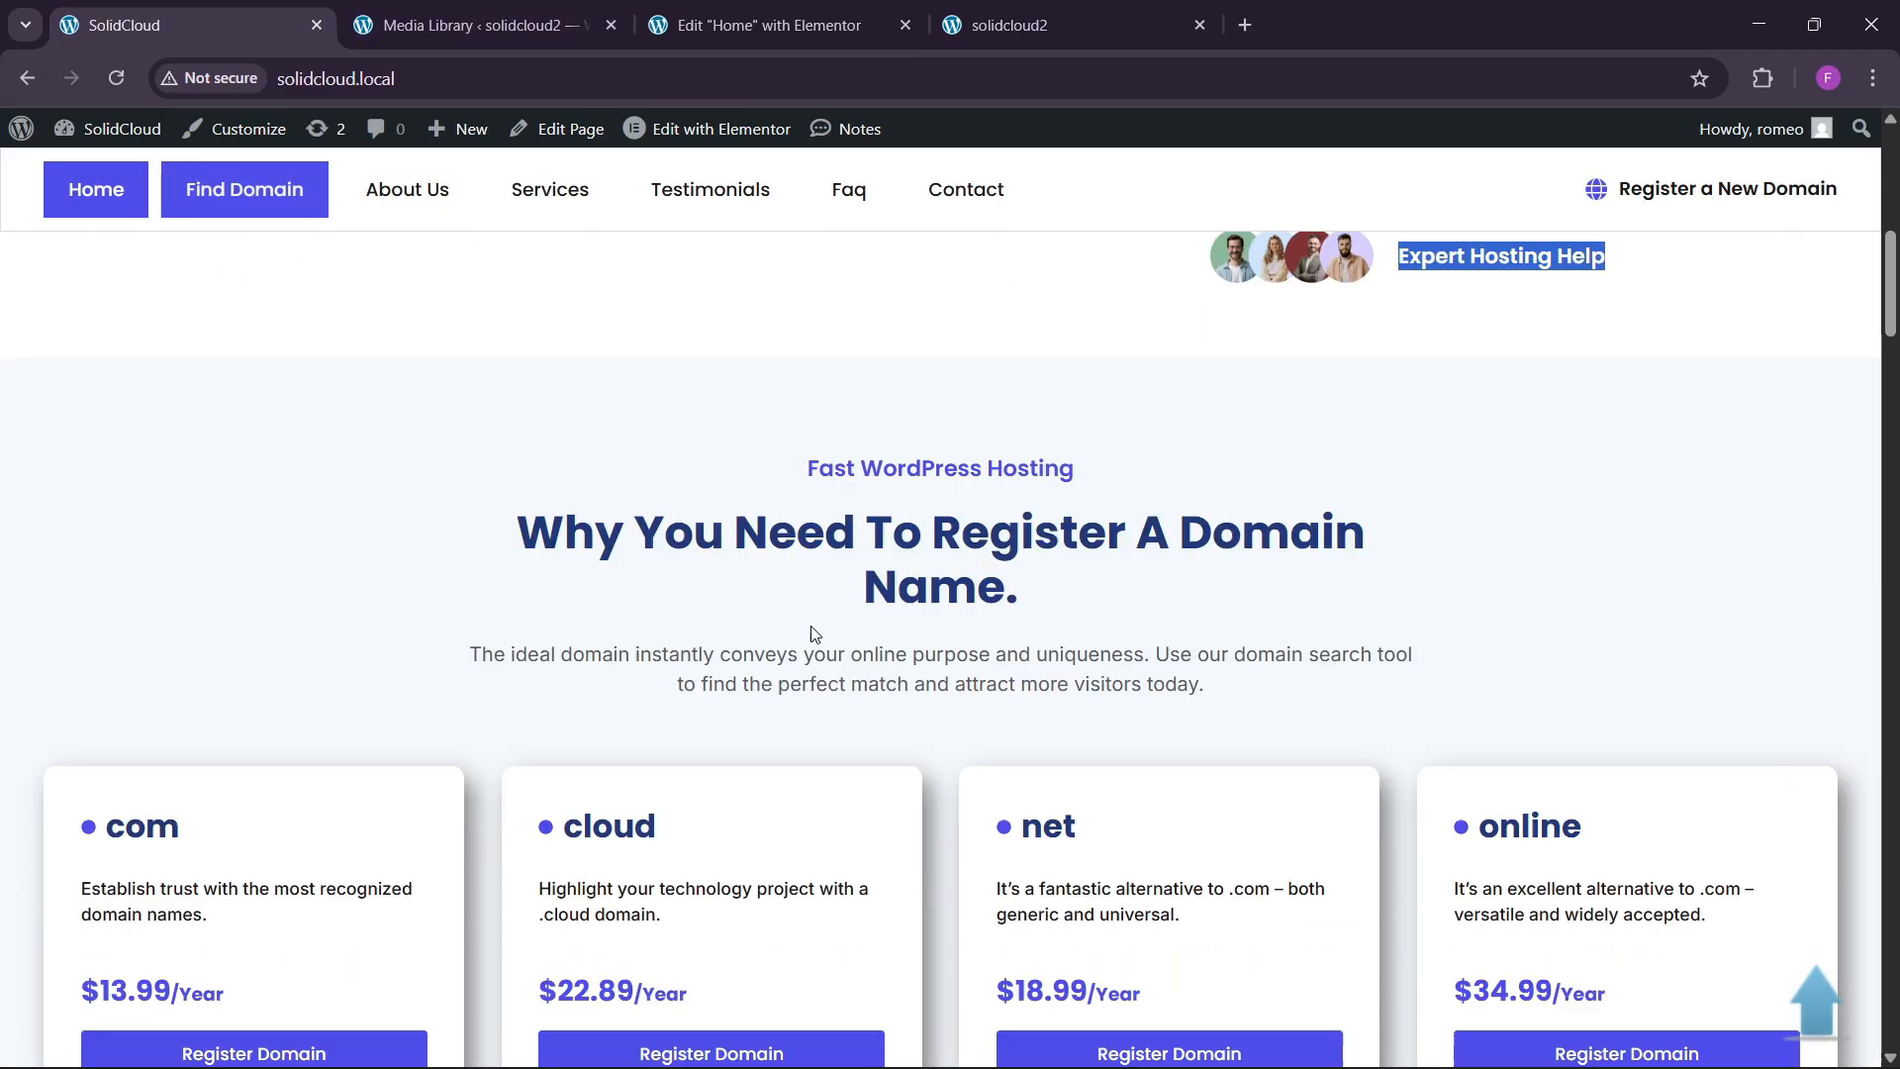
{"action": "scroll", "coordinate": [855, 595], "scroll_direction": "up", "scroll_amount": 4}
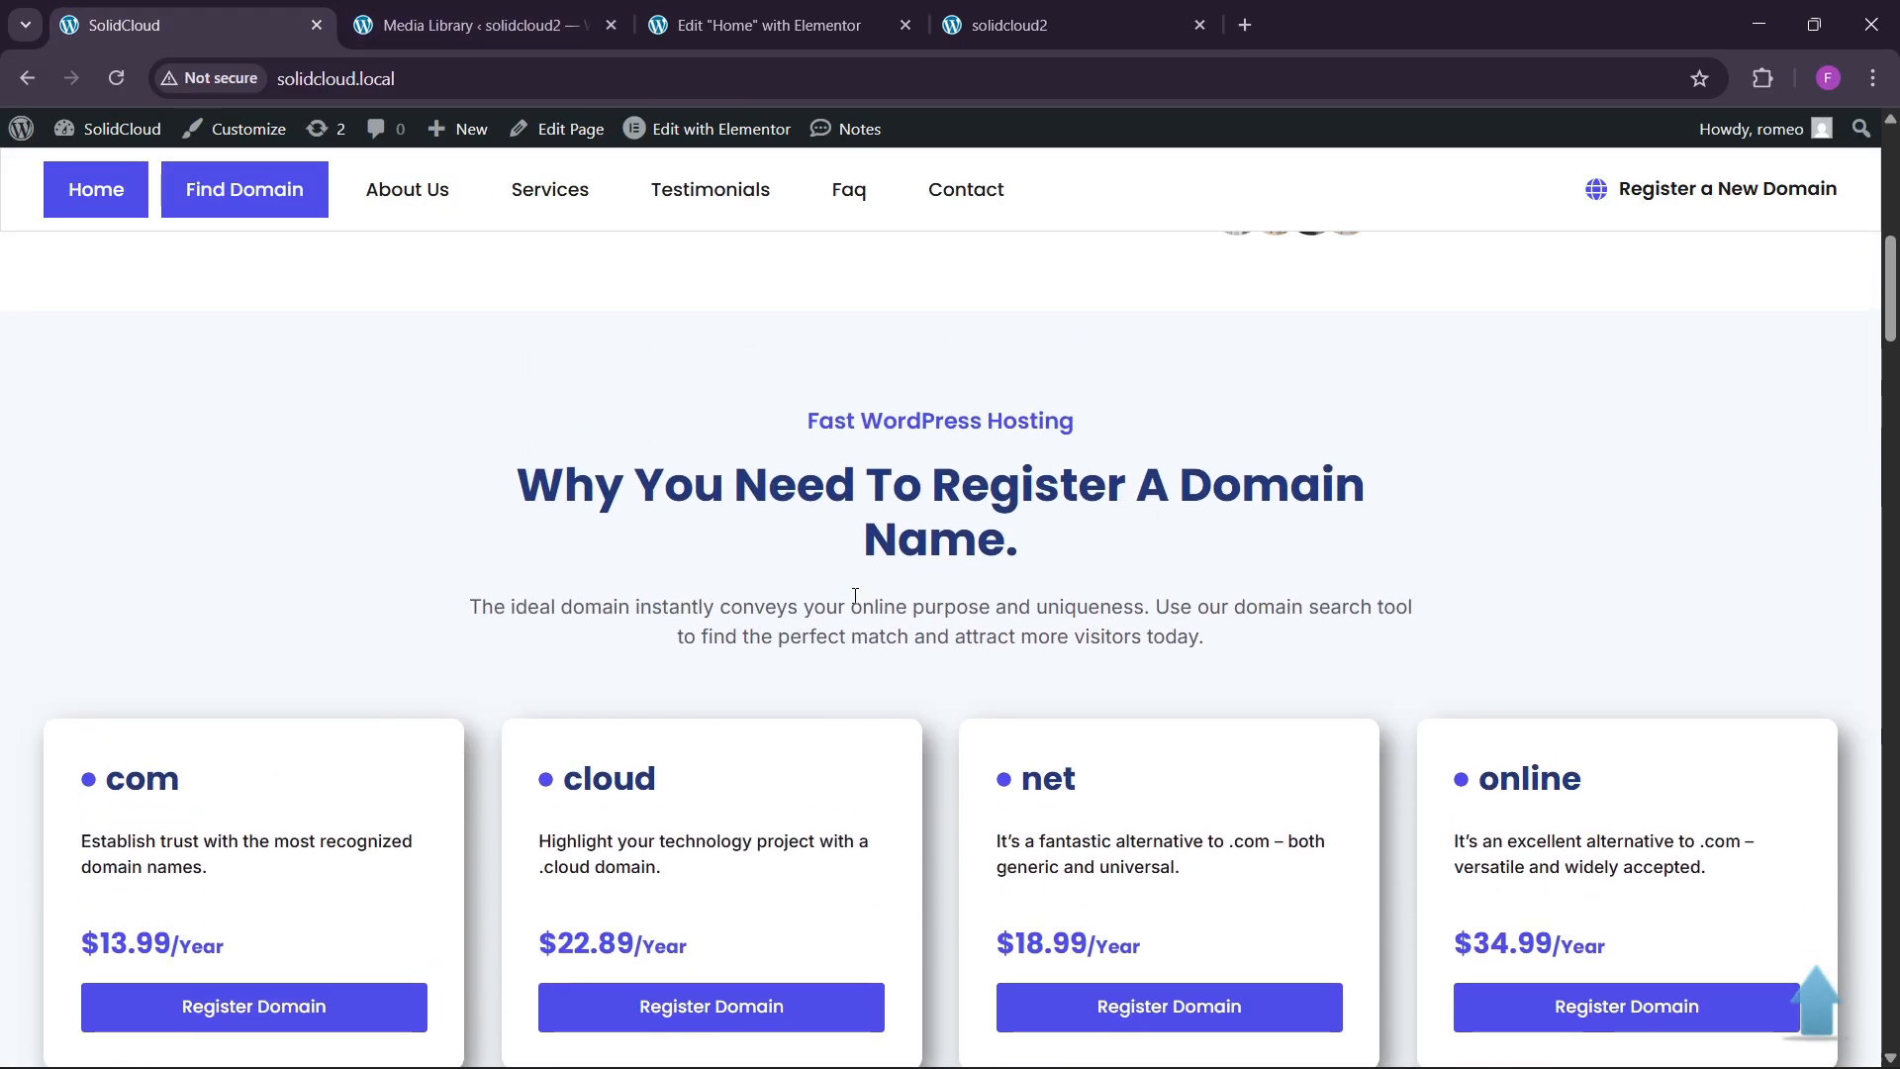
{"action": "left_click", "coordinate": [767, 25]}
{"action": "scroll", "coordinate": [953, 661], "scroll_direction": "down", "scroll_amount": 3}
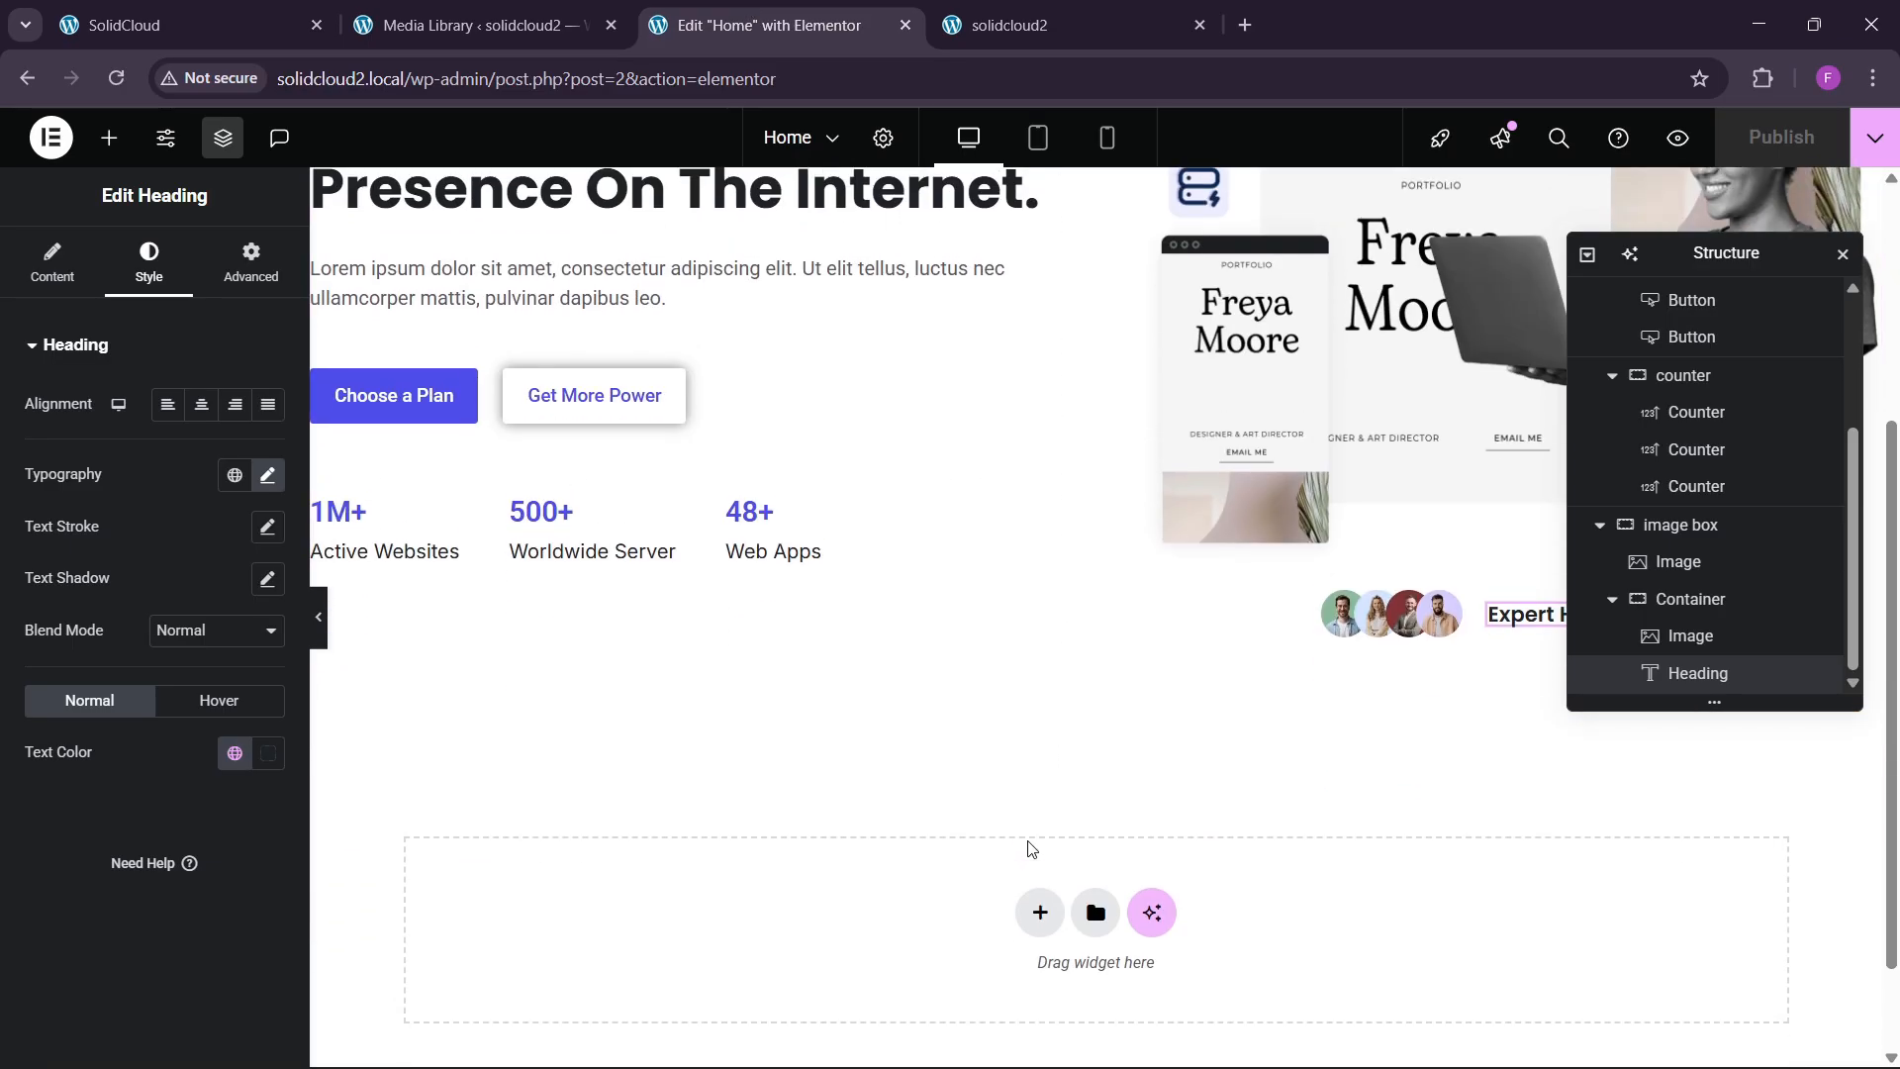
Add a single-column flexbox container below the hero section.
{"action": "left_click", "coordinate": [1039, 911]}
{"action": "left_click", "coordinate": [1029, 989]}
{"action": "left_click", "coordinate": [802, 963]}
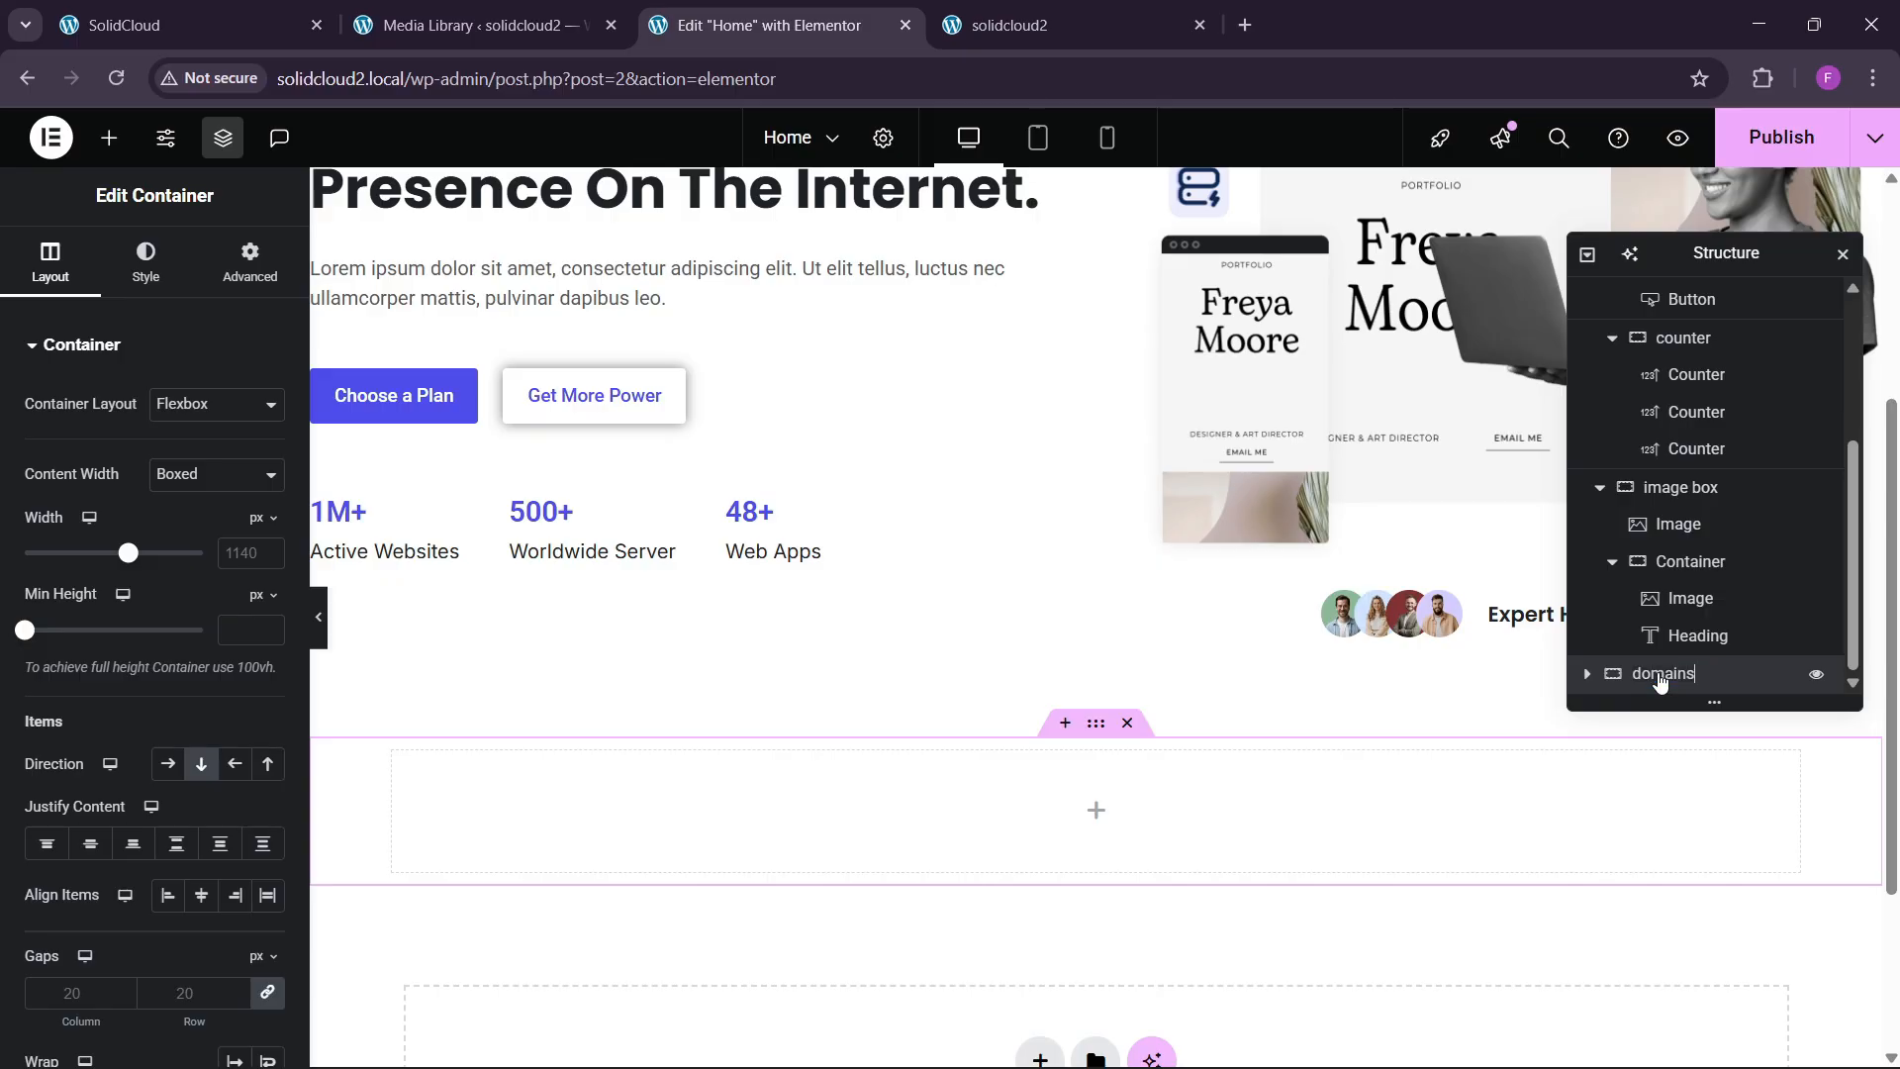
{"action": "left_click", "coordinate": [287, 20]}
{"action": "scroll", "coordinate": [868, 673], "scroll_direction": "down", "scroll_amount": 4}
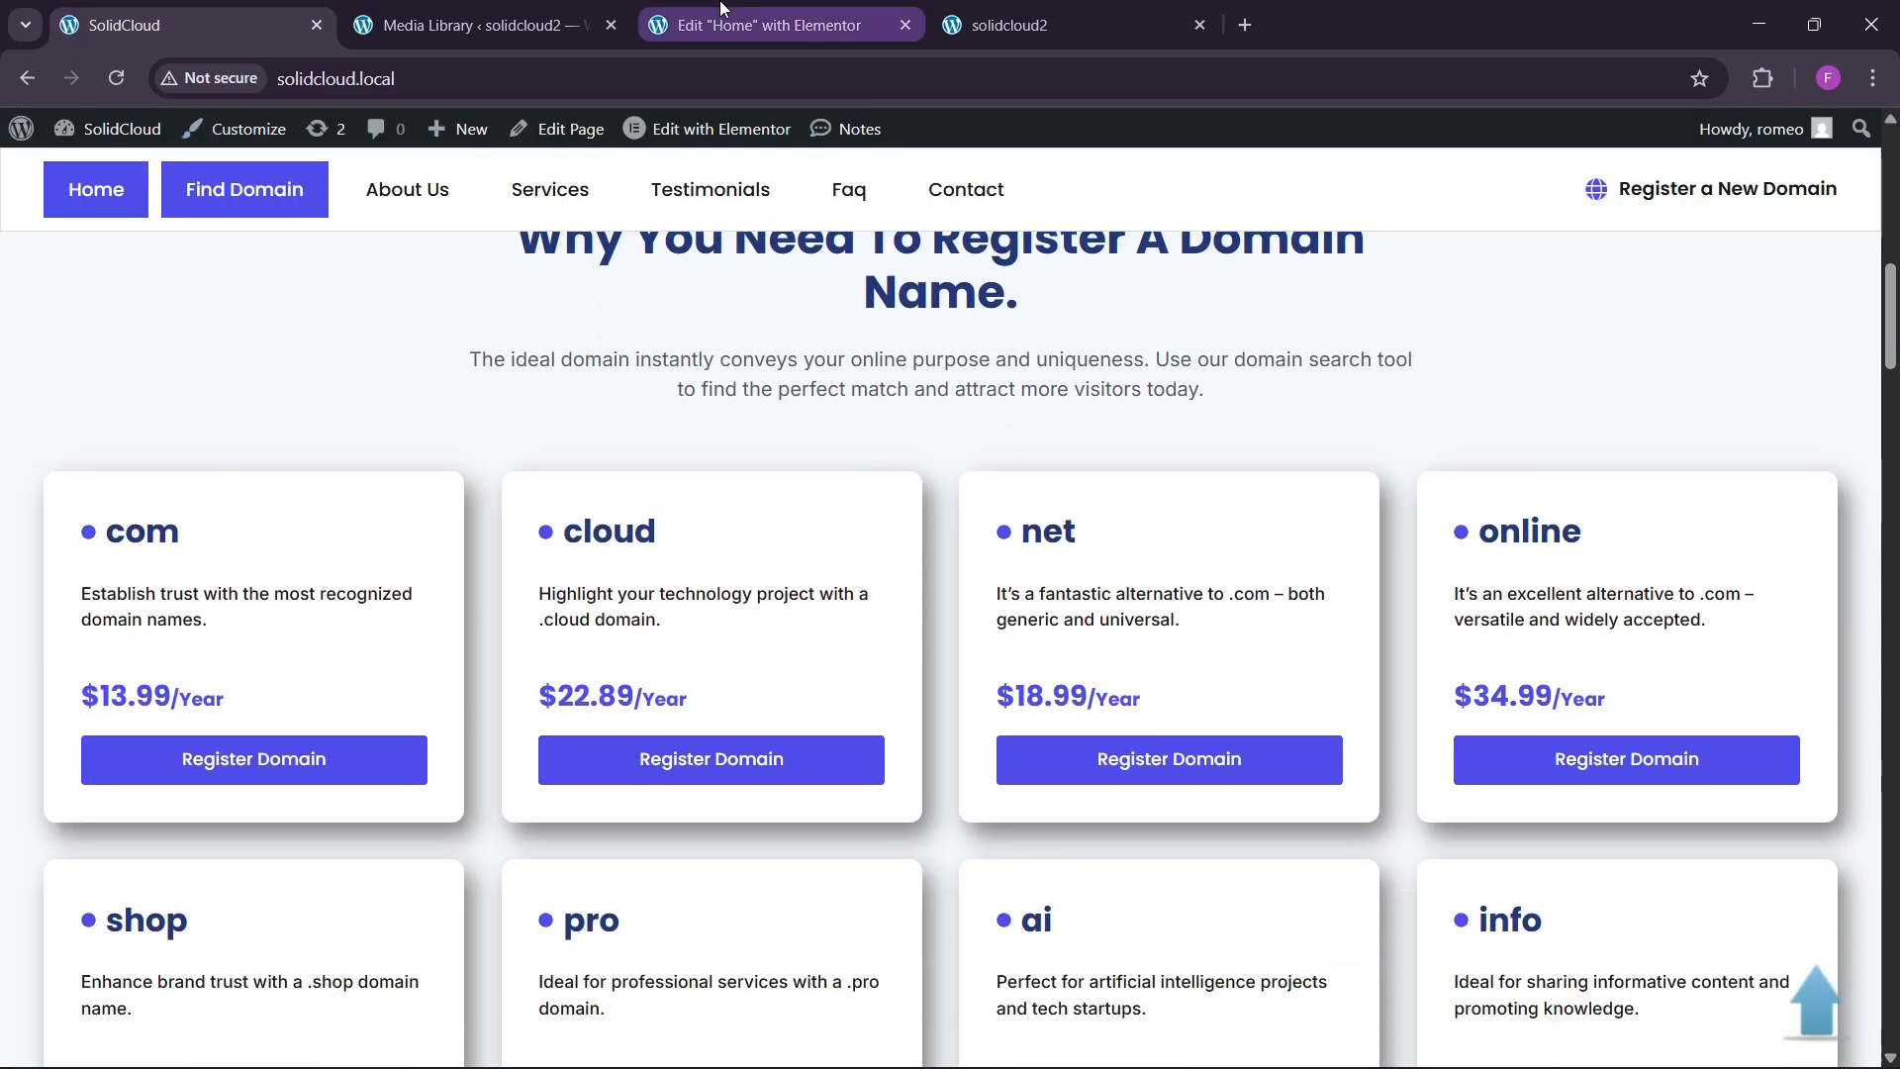
{"action": "left_click", "coordinate": [721, 22]}
{"action": "scroll", "coordinate": [1129, 645], "scroll_direction": "down", "scroll_amount": 2}
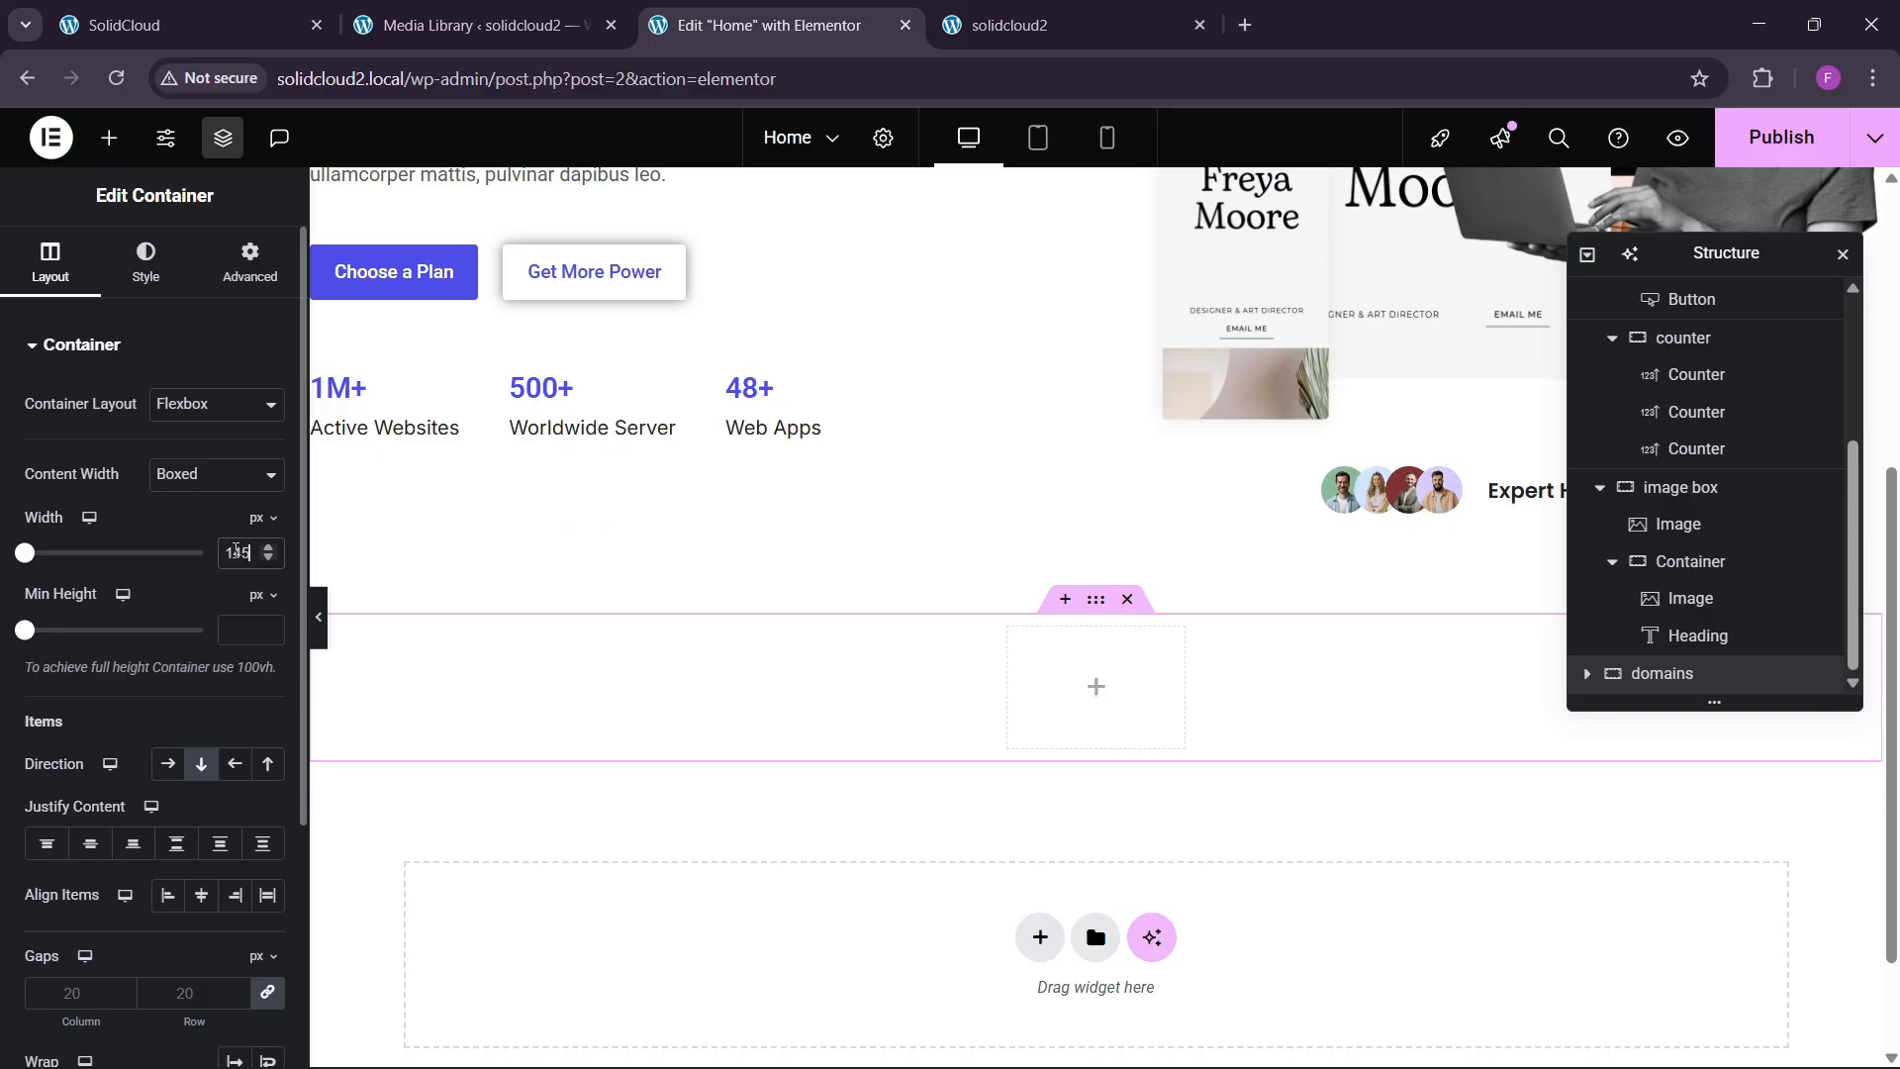
Give the new container 80 px bottom padding.
{"action": "left_click", "coordinate": [249, 264]}
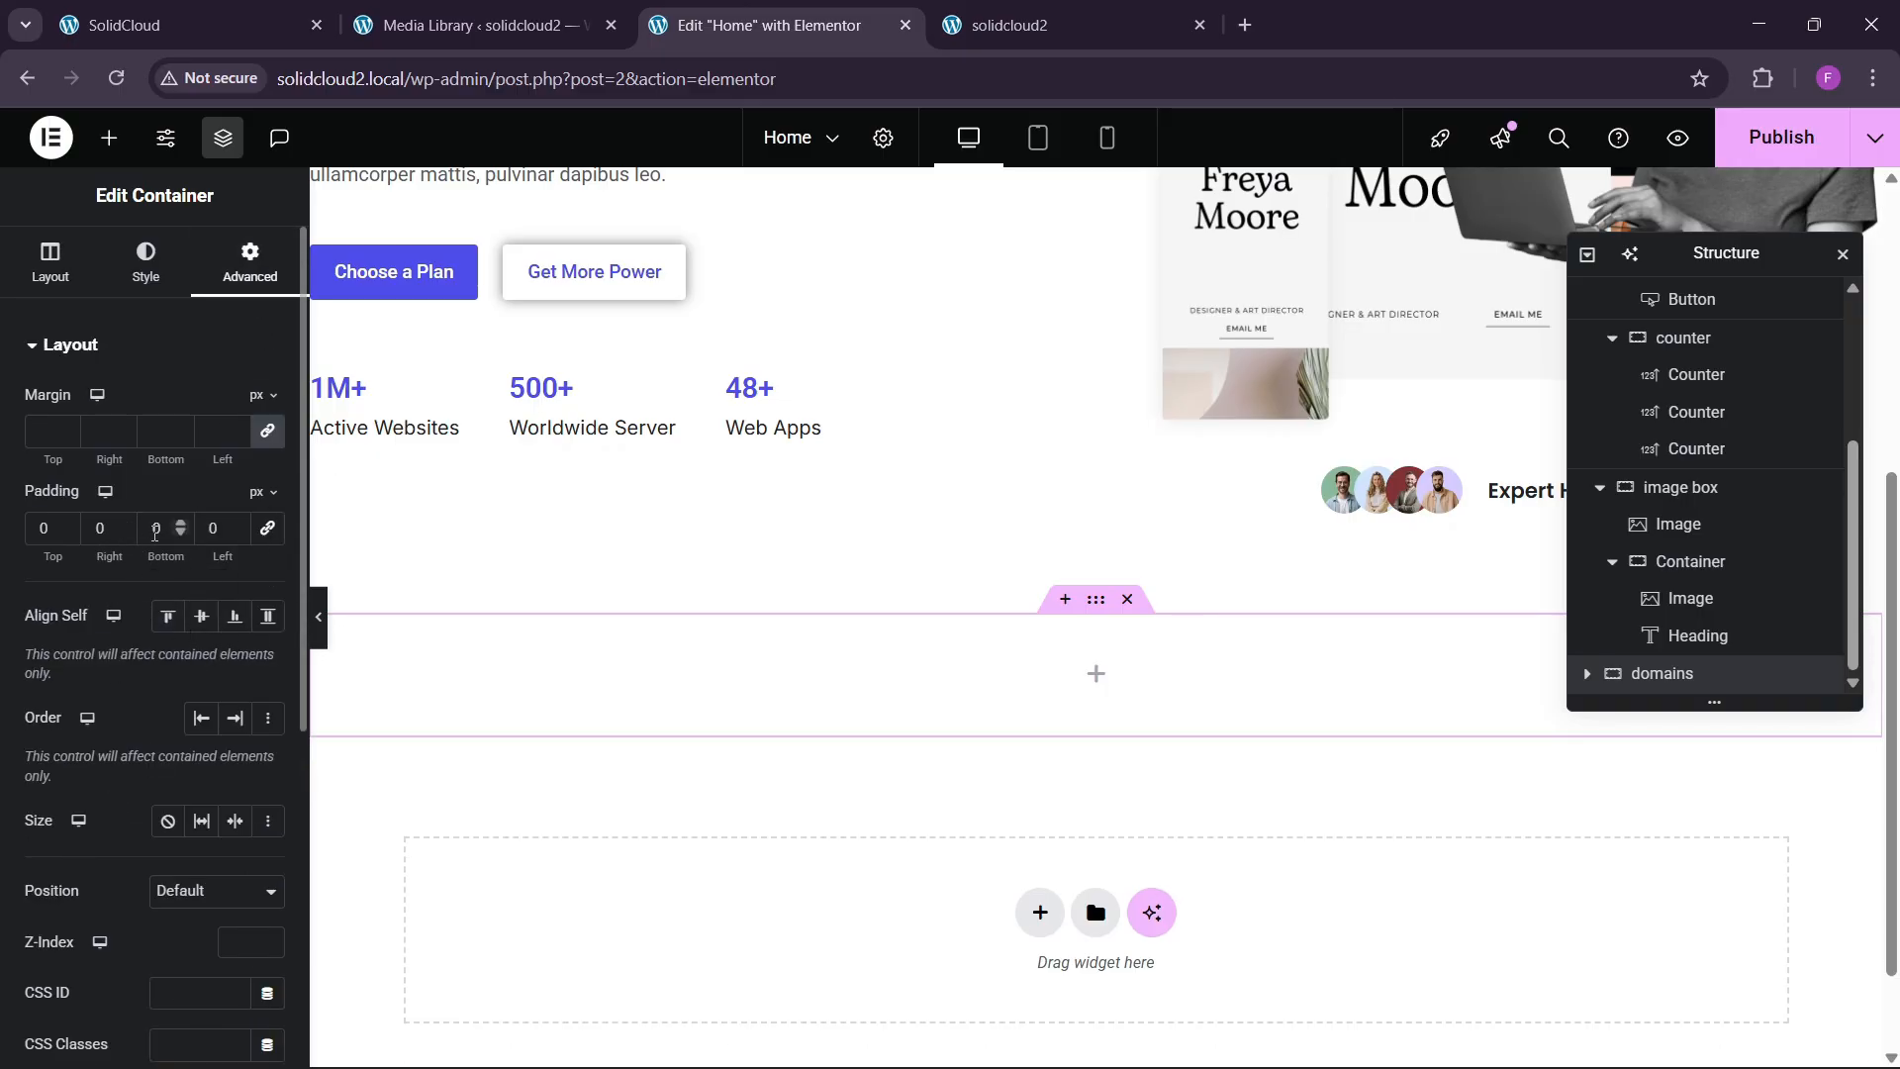
{"action": "type", "text": "8"}
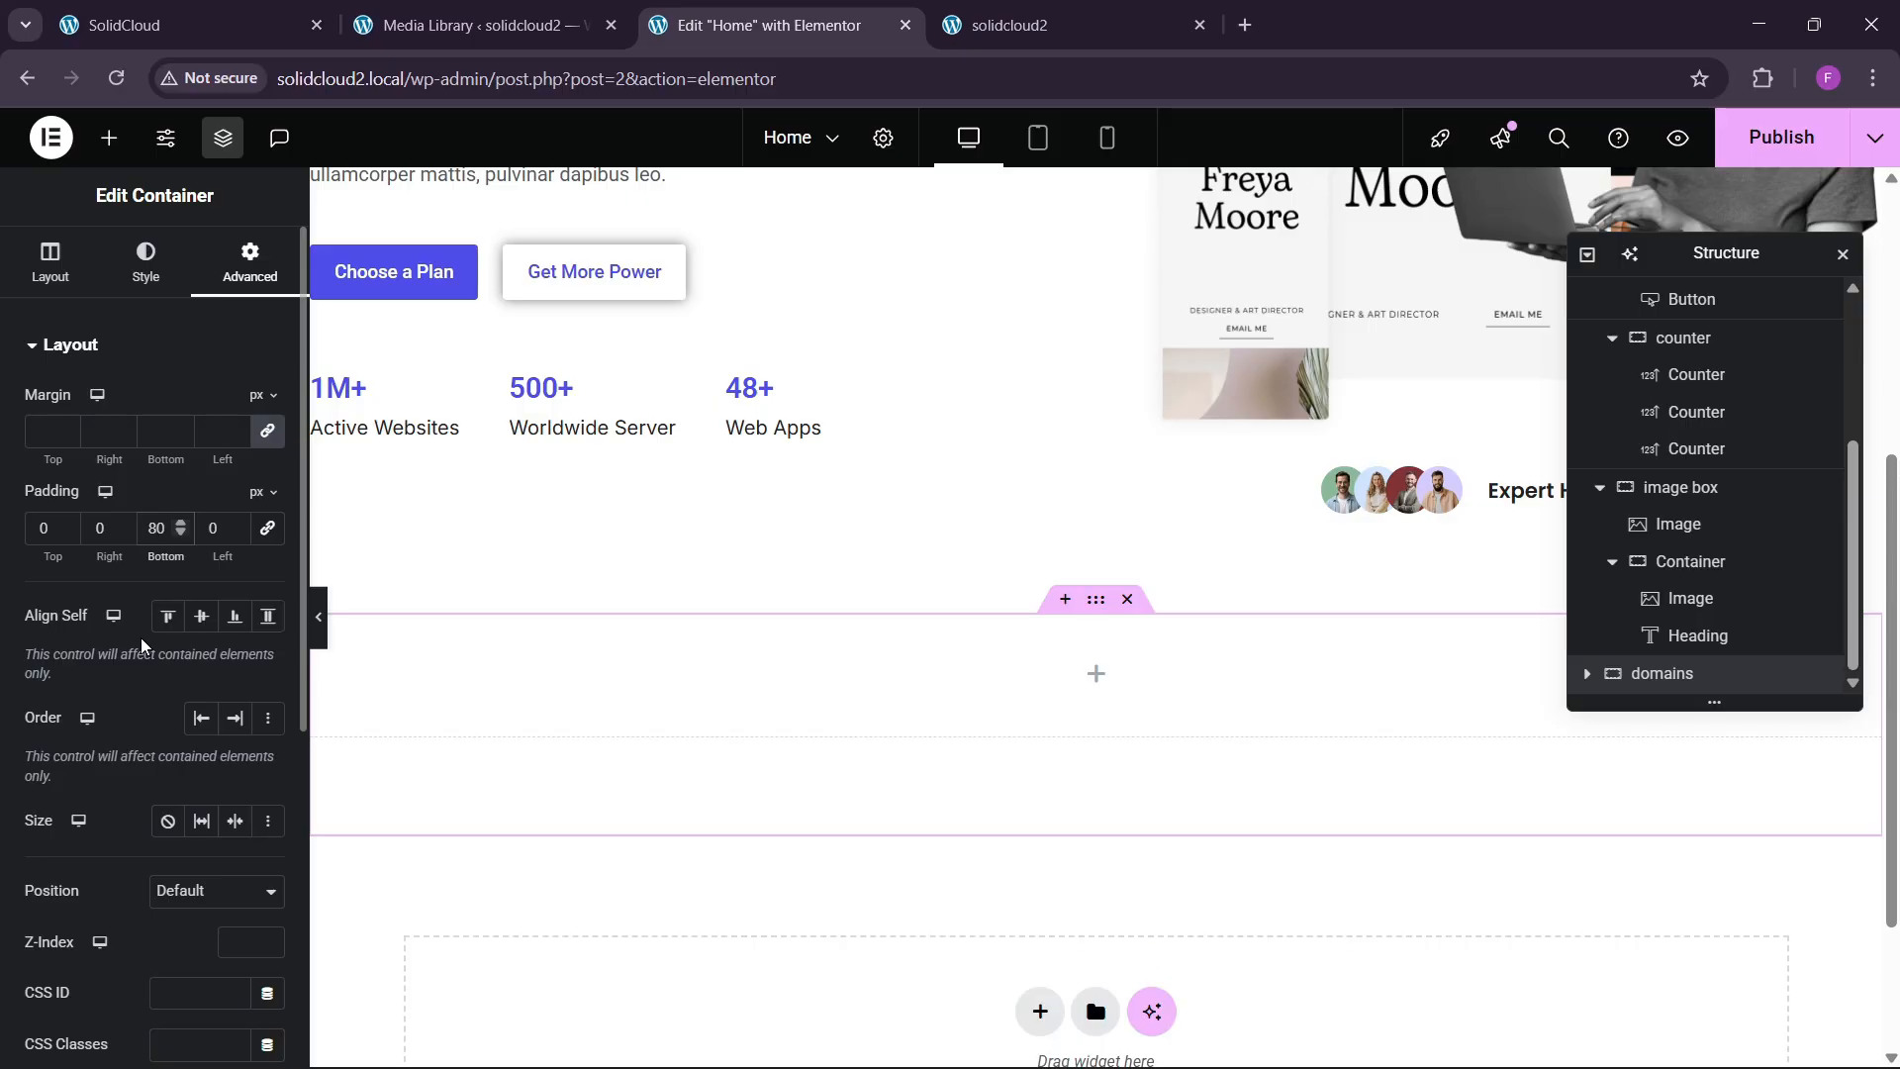
{"action": "scroll", "coordinate": [891, 594], "scroll_direction": "up", "scroll_amount": 5}
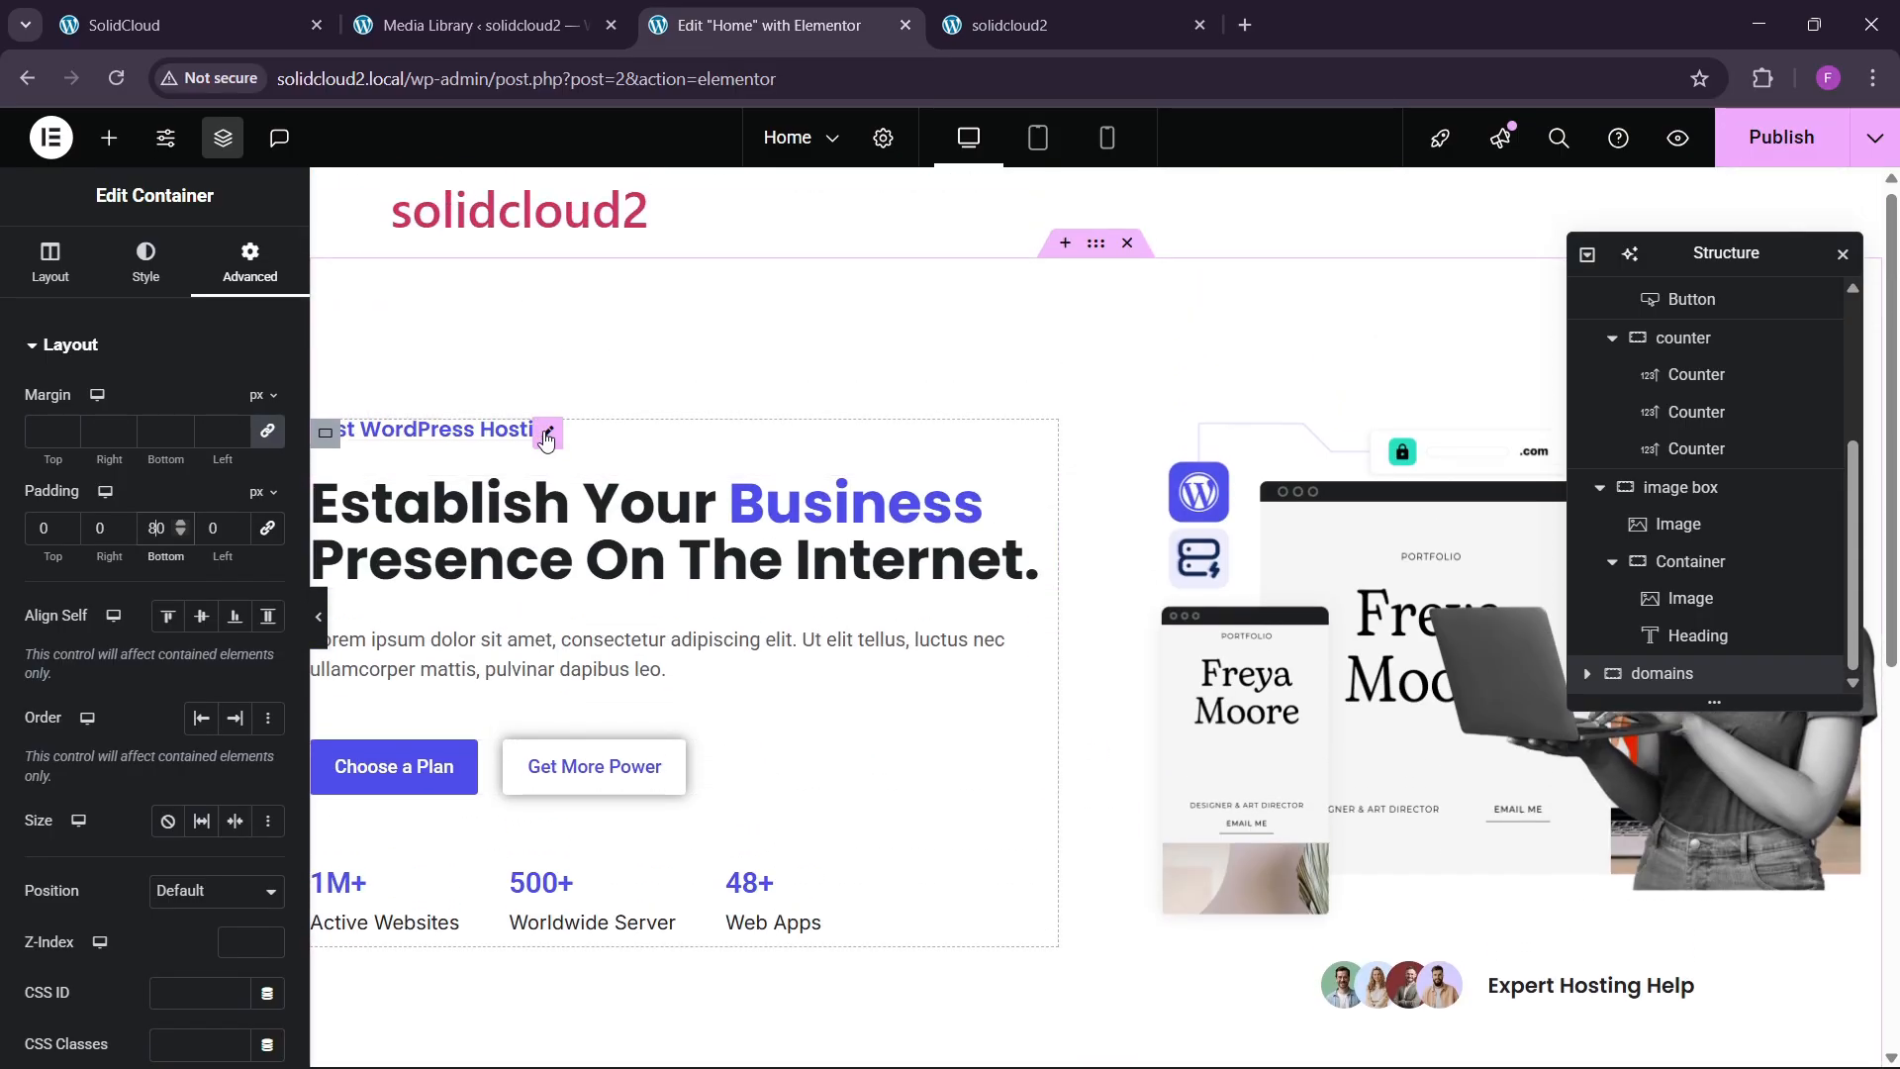
Copy the Fast WordPress Hosting label widget.
{"action": "right_click", "coordinate": [548, 436]}
{"action": "left_click", "coordinate": [594, 551]}
{"action": "scroll", "coordinate": [1054, 519], "scroll_direction": "down", "scroll_amount": 6}
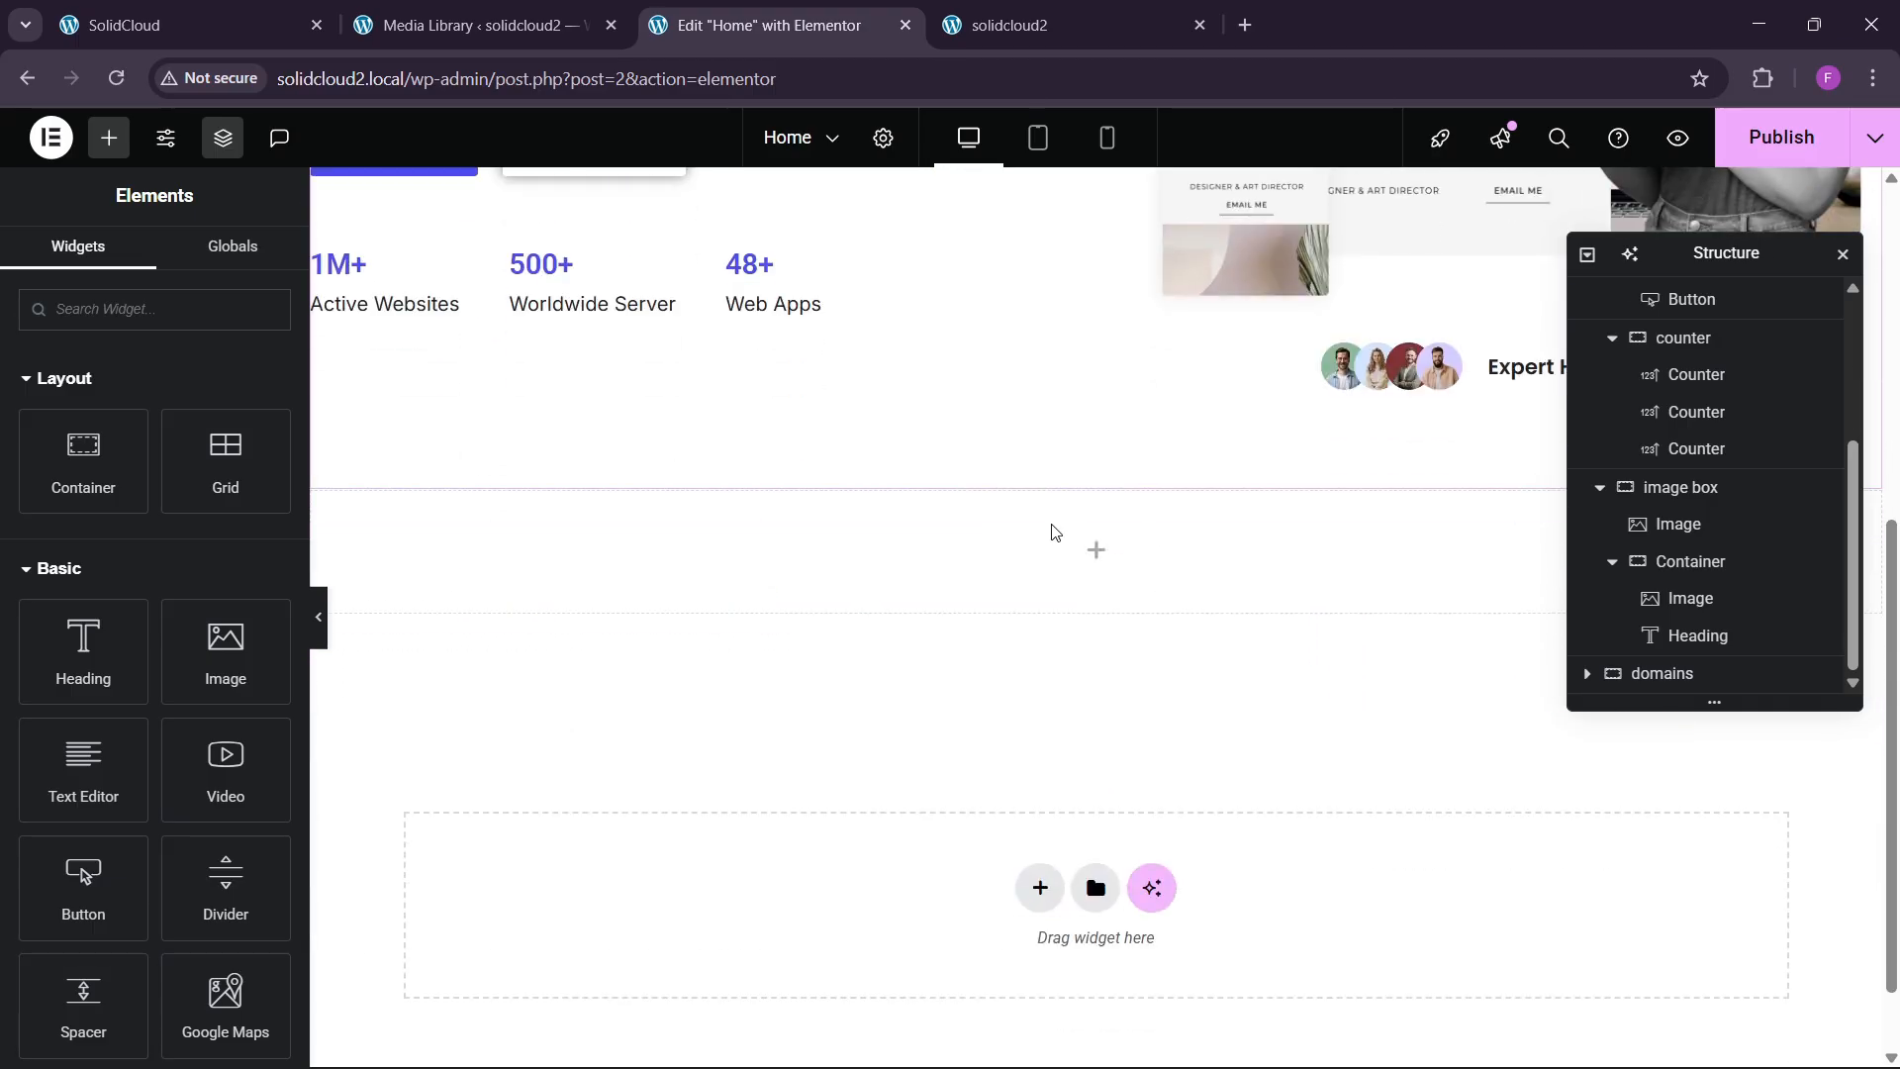
Paste the Fast WordPress Hosting label and a copy of the hero heading into the domains container.
{"action": "right_click", "coordinate": [912, 555]}
{"action": "left_click", "coordinate": [987, 618]}
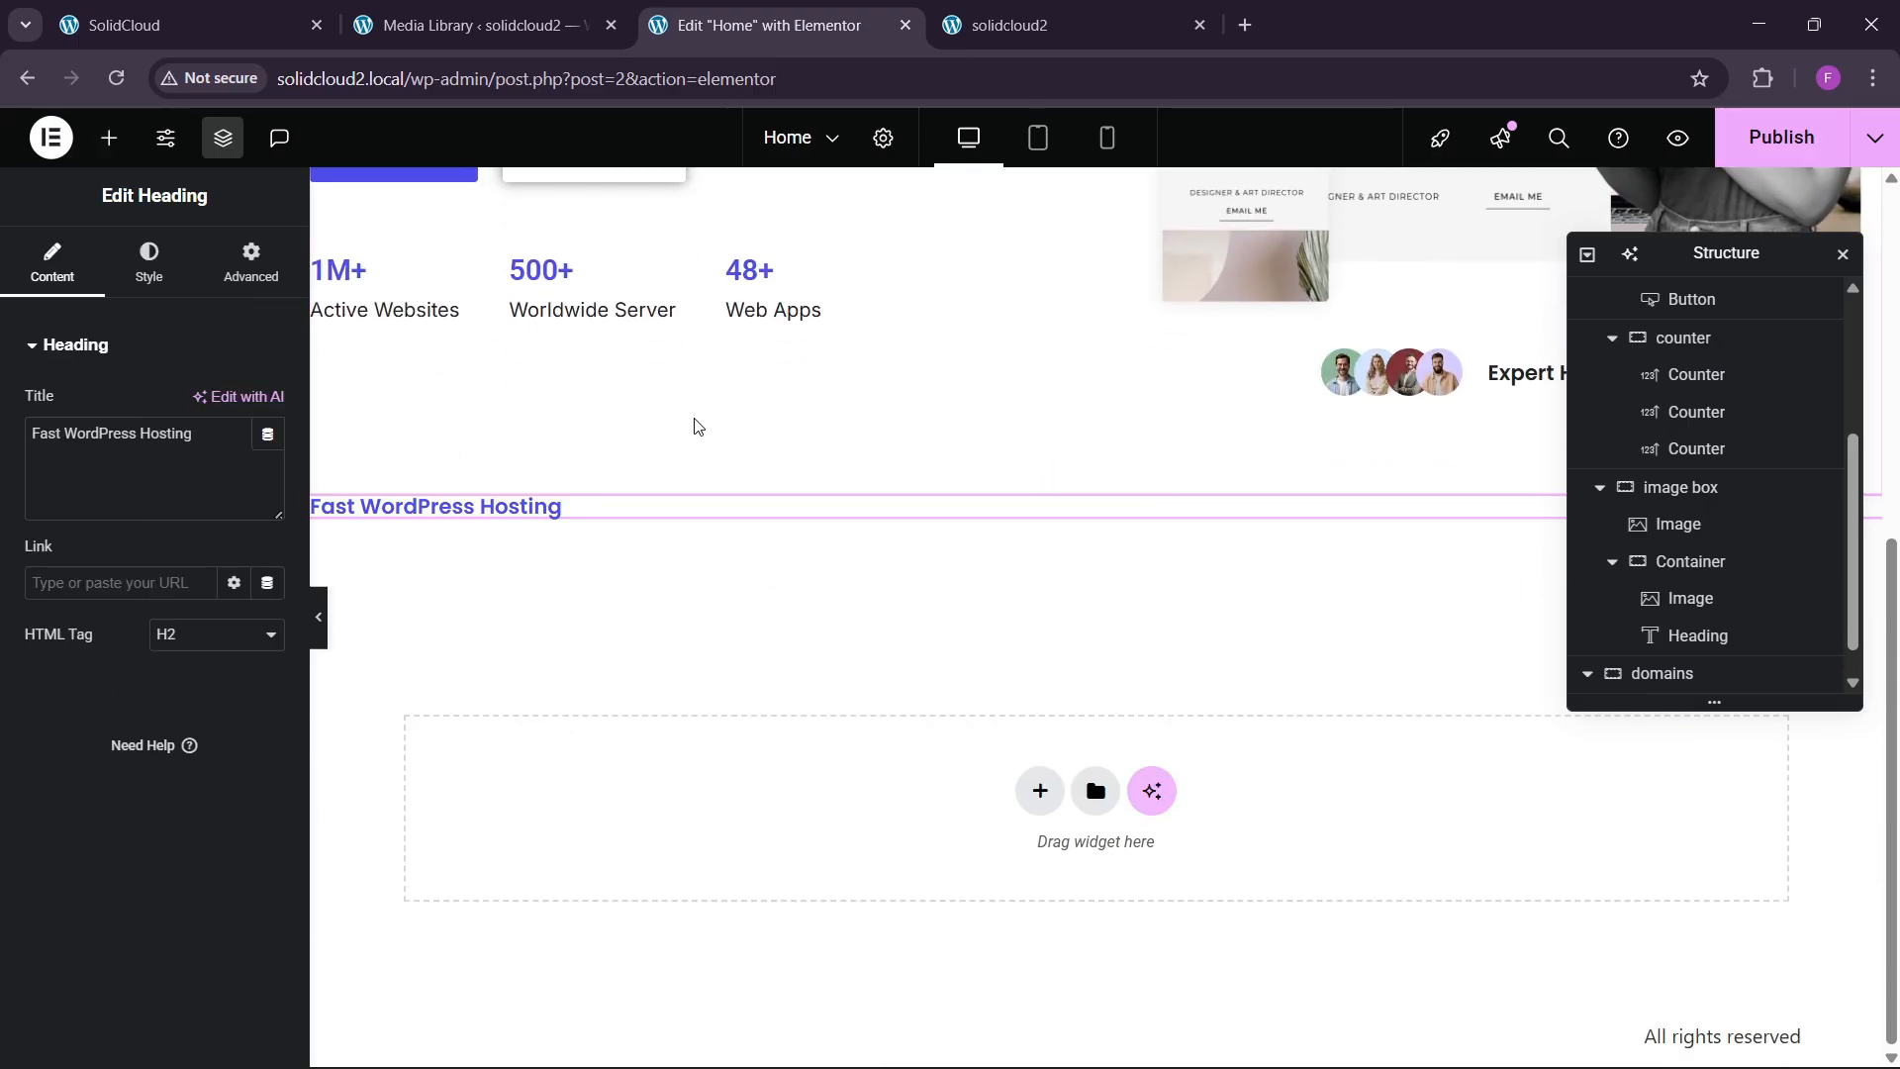
{"action": "scroll", "coordinate": [695, 426], "scroll_direction": "up", "scroll_amount": 4}
{"action": "right_click", "coordinate": [682, 317]}
{"action": "left_click", "coordinate": [752, 444]}
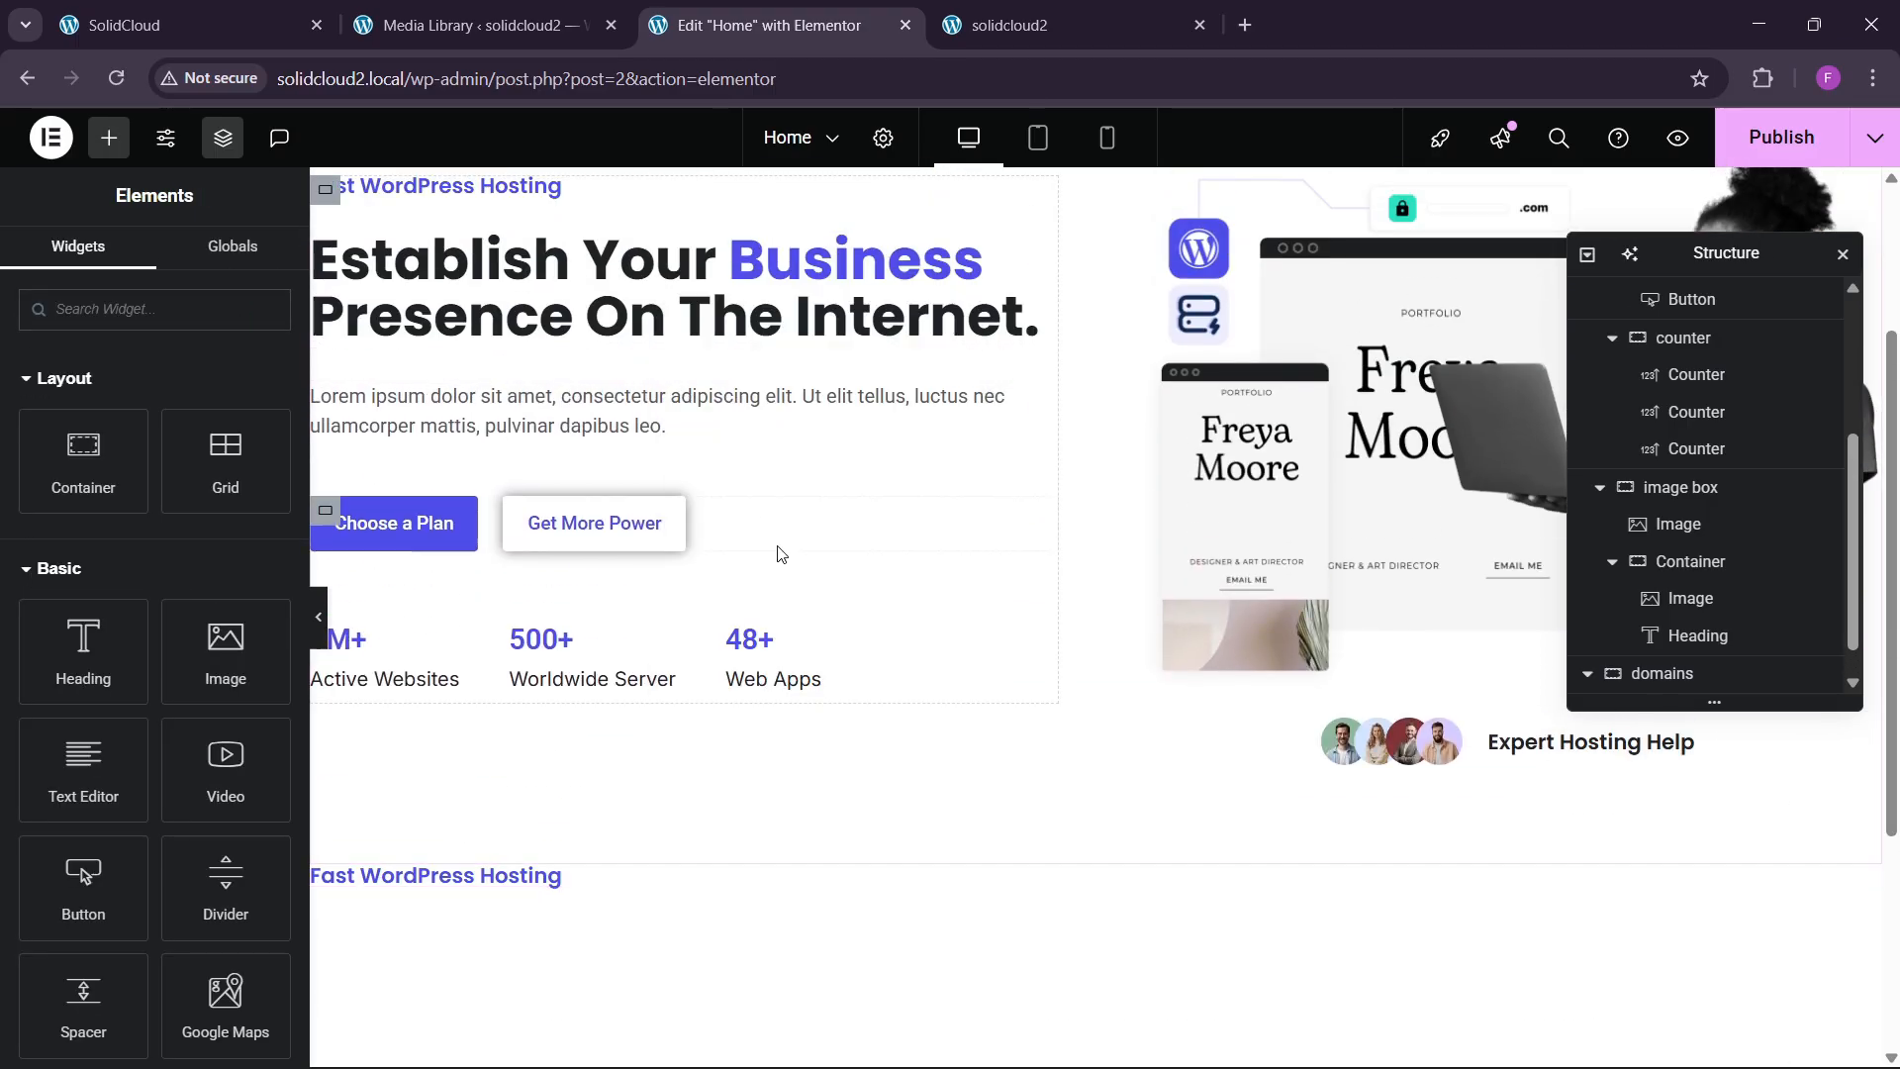
{"action": "scroll", "coordinate": [778, 554], "scroll_direction": "down", "scroll_amount": 3}
{"action": "right_click", "coordinate": [591, 625]}
{"action": "left_click", "coordinate": [614, 654]}
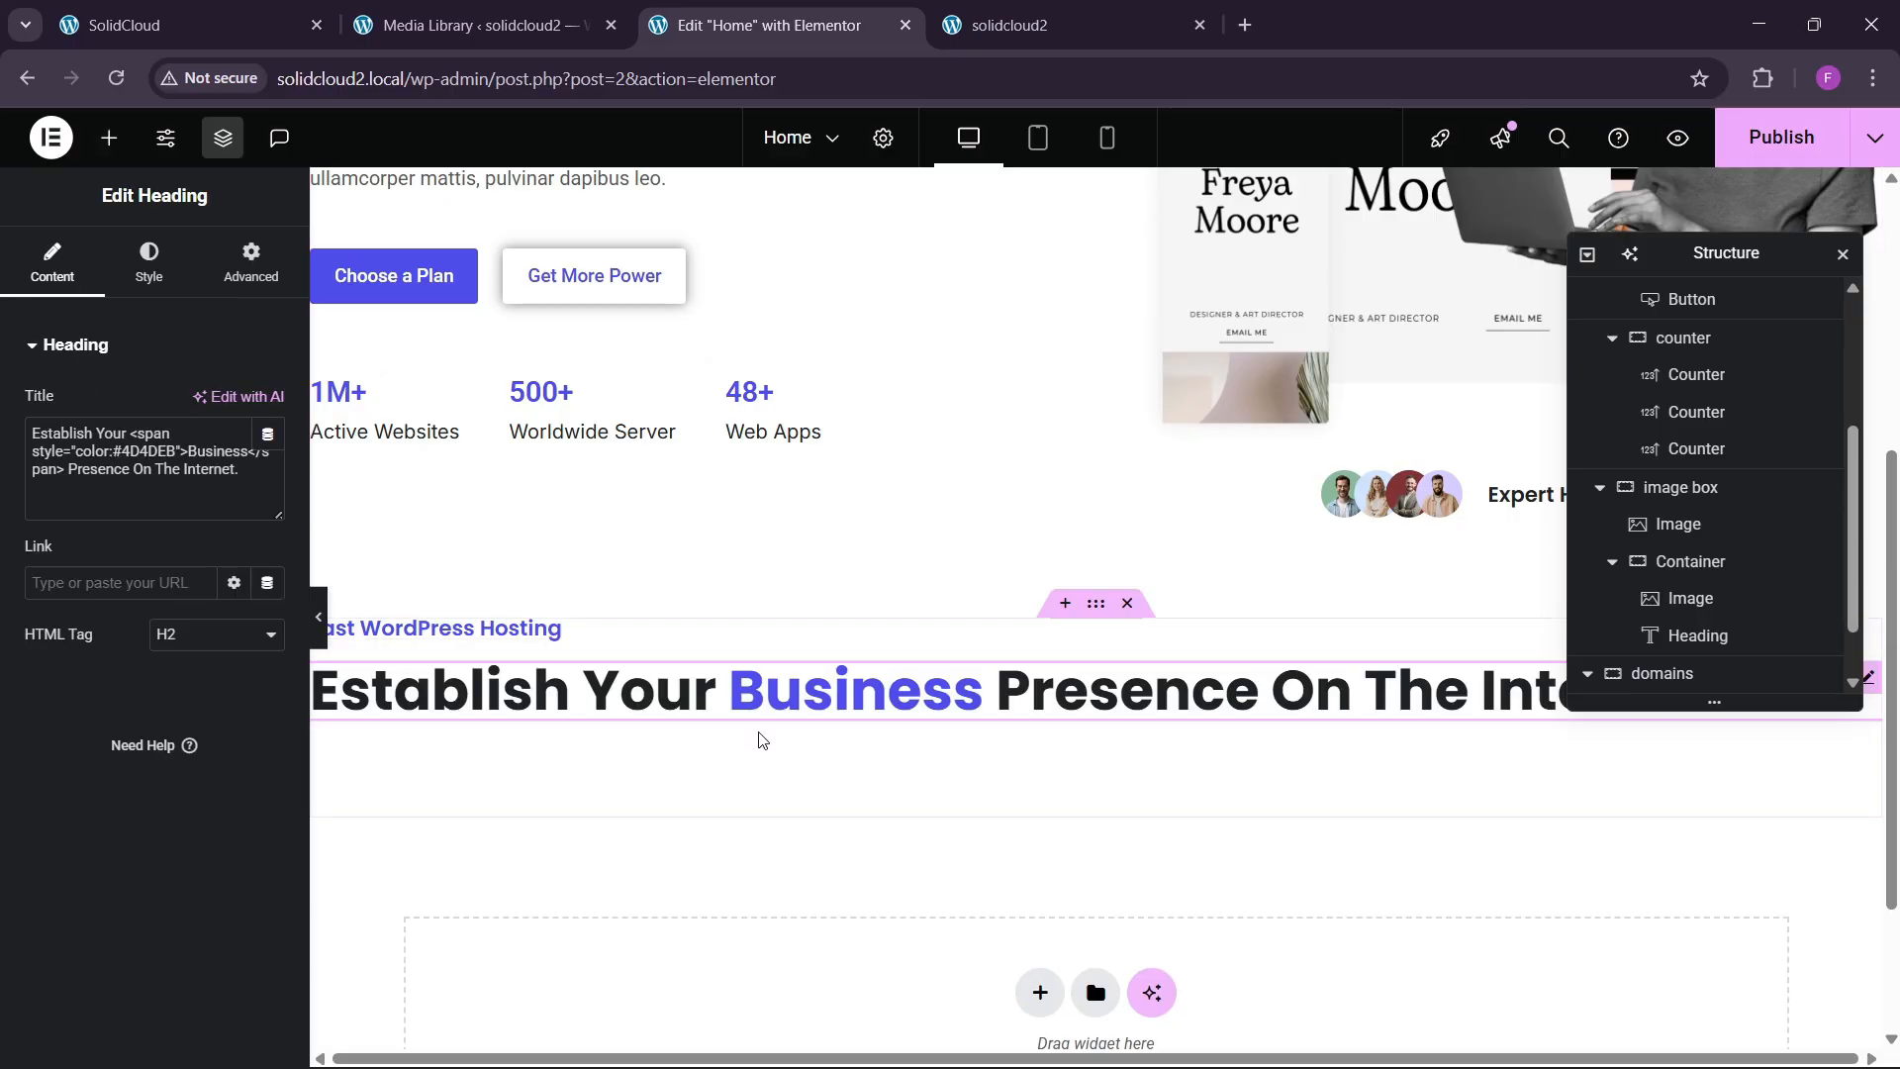
Set the domains container's Align Items to Center, then select the pasted heading.
{"action": "scroll", "coordinate": [1701, 554], "scroll_direction": "down", "scroll_amount": 3}
{"action": "scroll", "coordinate": [1701, 594], "scroll_direction": "up", "scroll_amount": 5}
{"action": "scroll", "coordinate": [1701, 624], "scroll_direction": "down", "scroll_amount": 3}
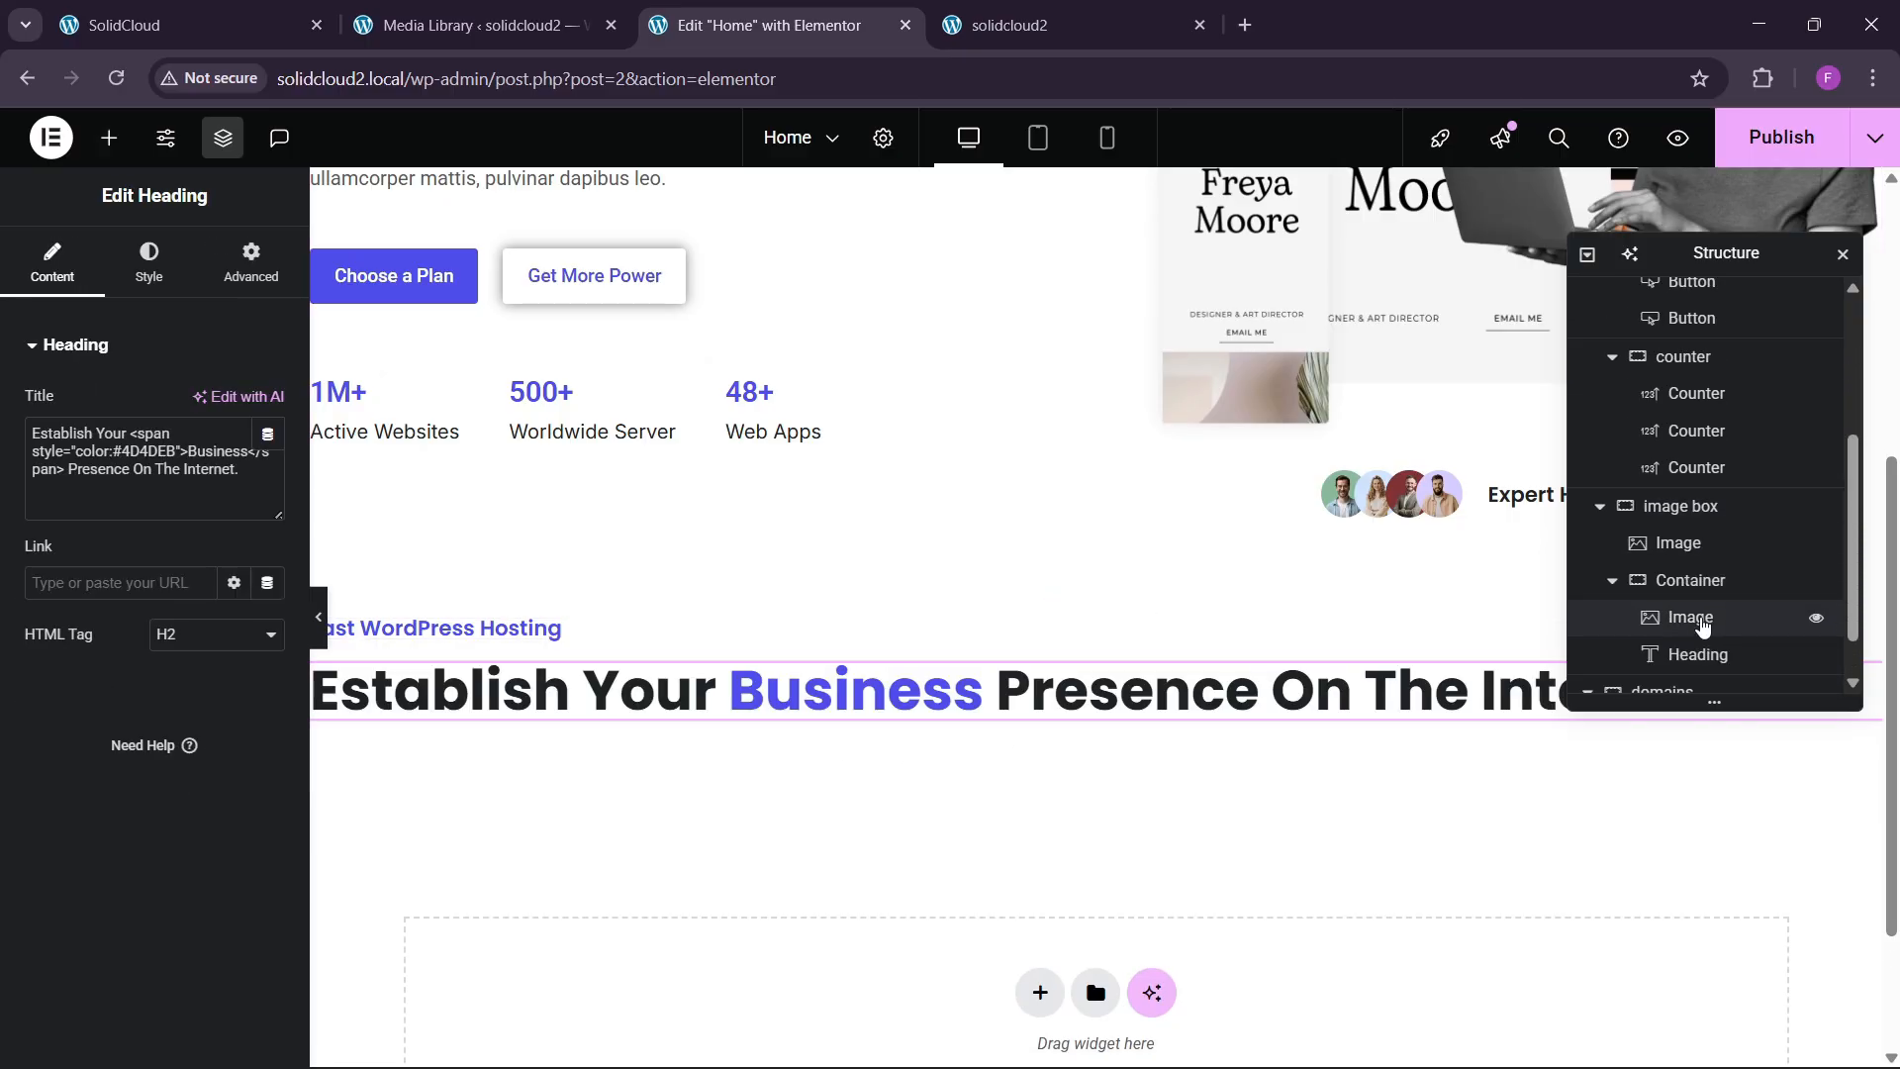
{"action": "scroll", "coordinate": [1701, 626], "scroll_direction": "down", "scroll_amount": 2}
{"action": "left_click", "coordinate": [1662, 598]}
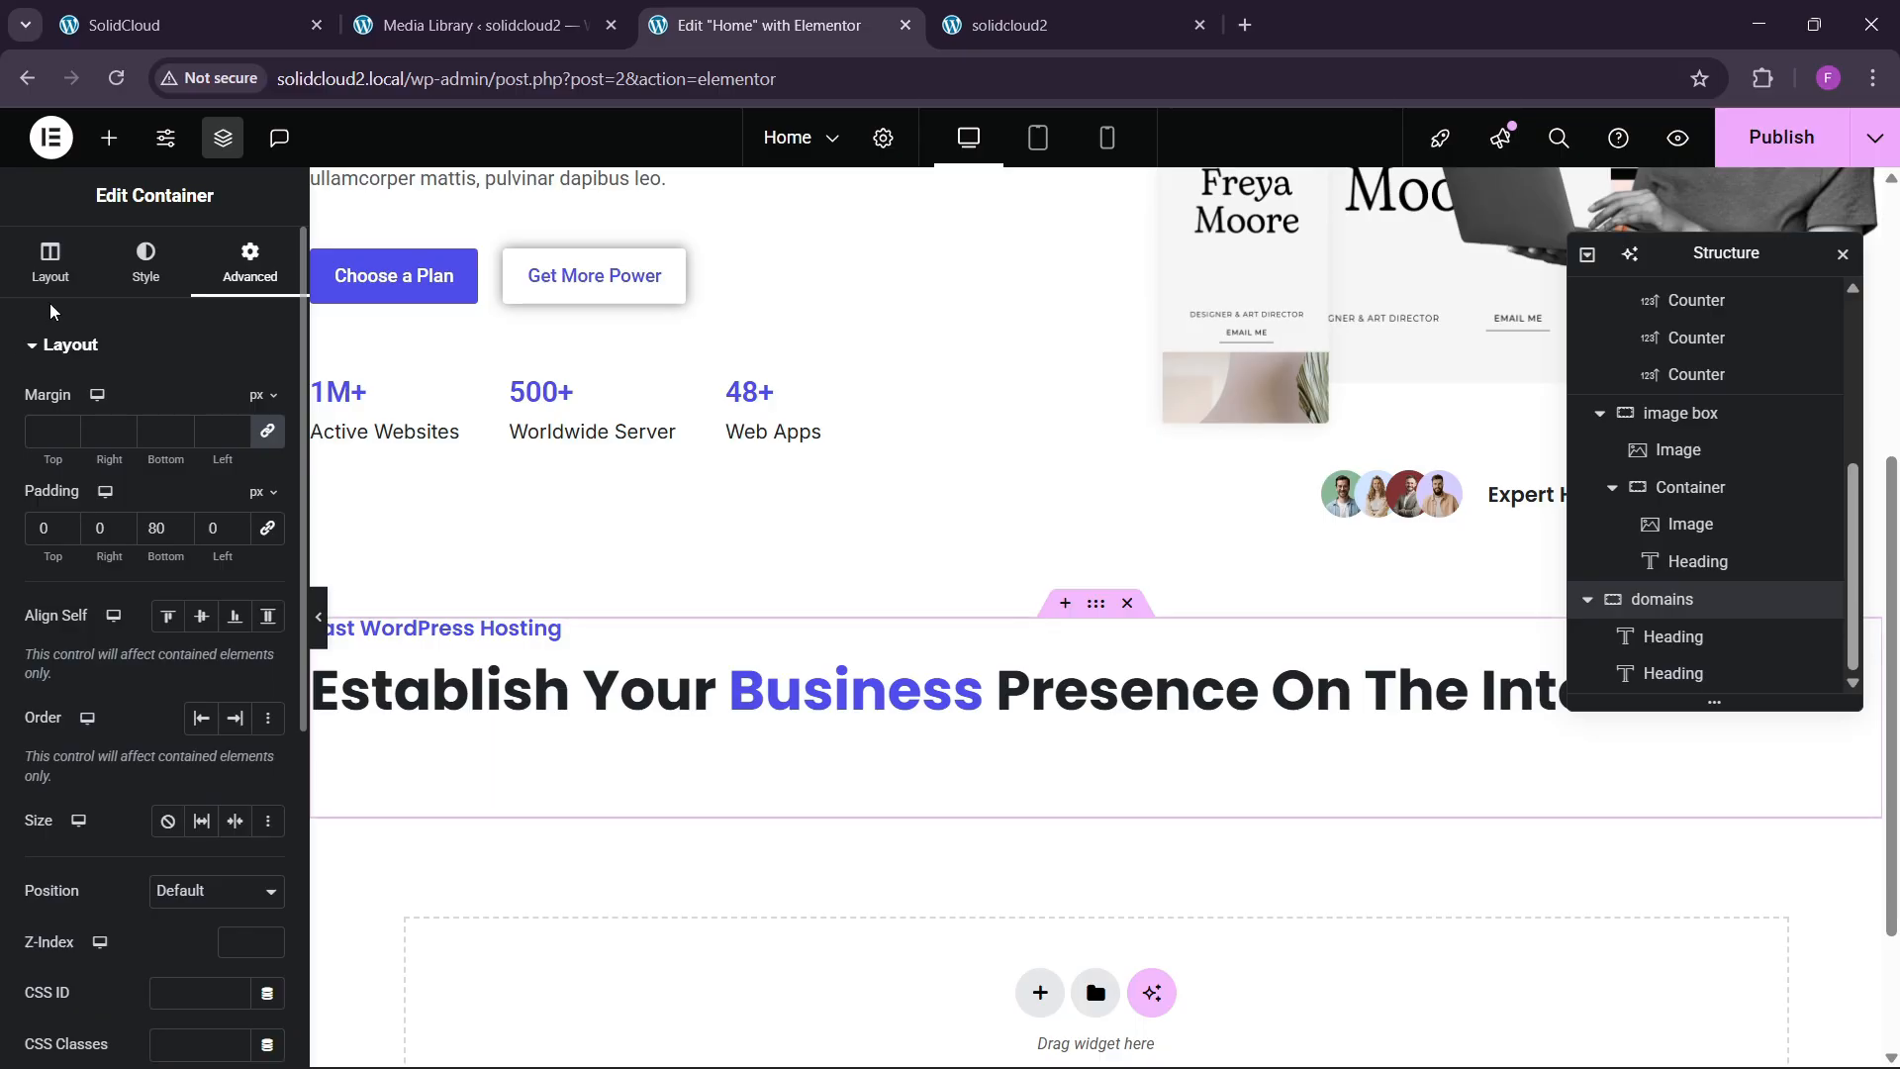
{"action": "left_click", "coordinate": [51, 272]}
{"action": "scroll", "coordinate": [90, 613], "scroll_direction": "down", "scroll_amount": 3}
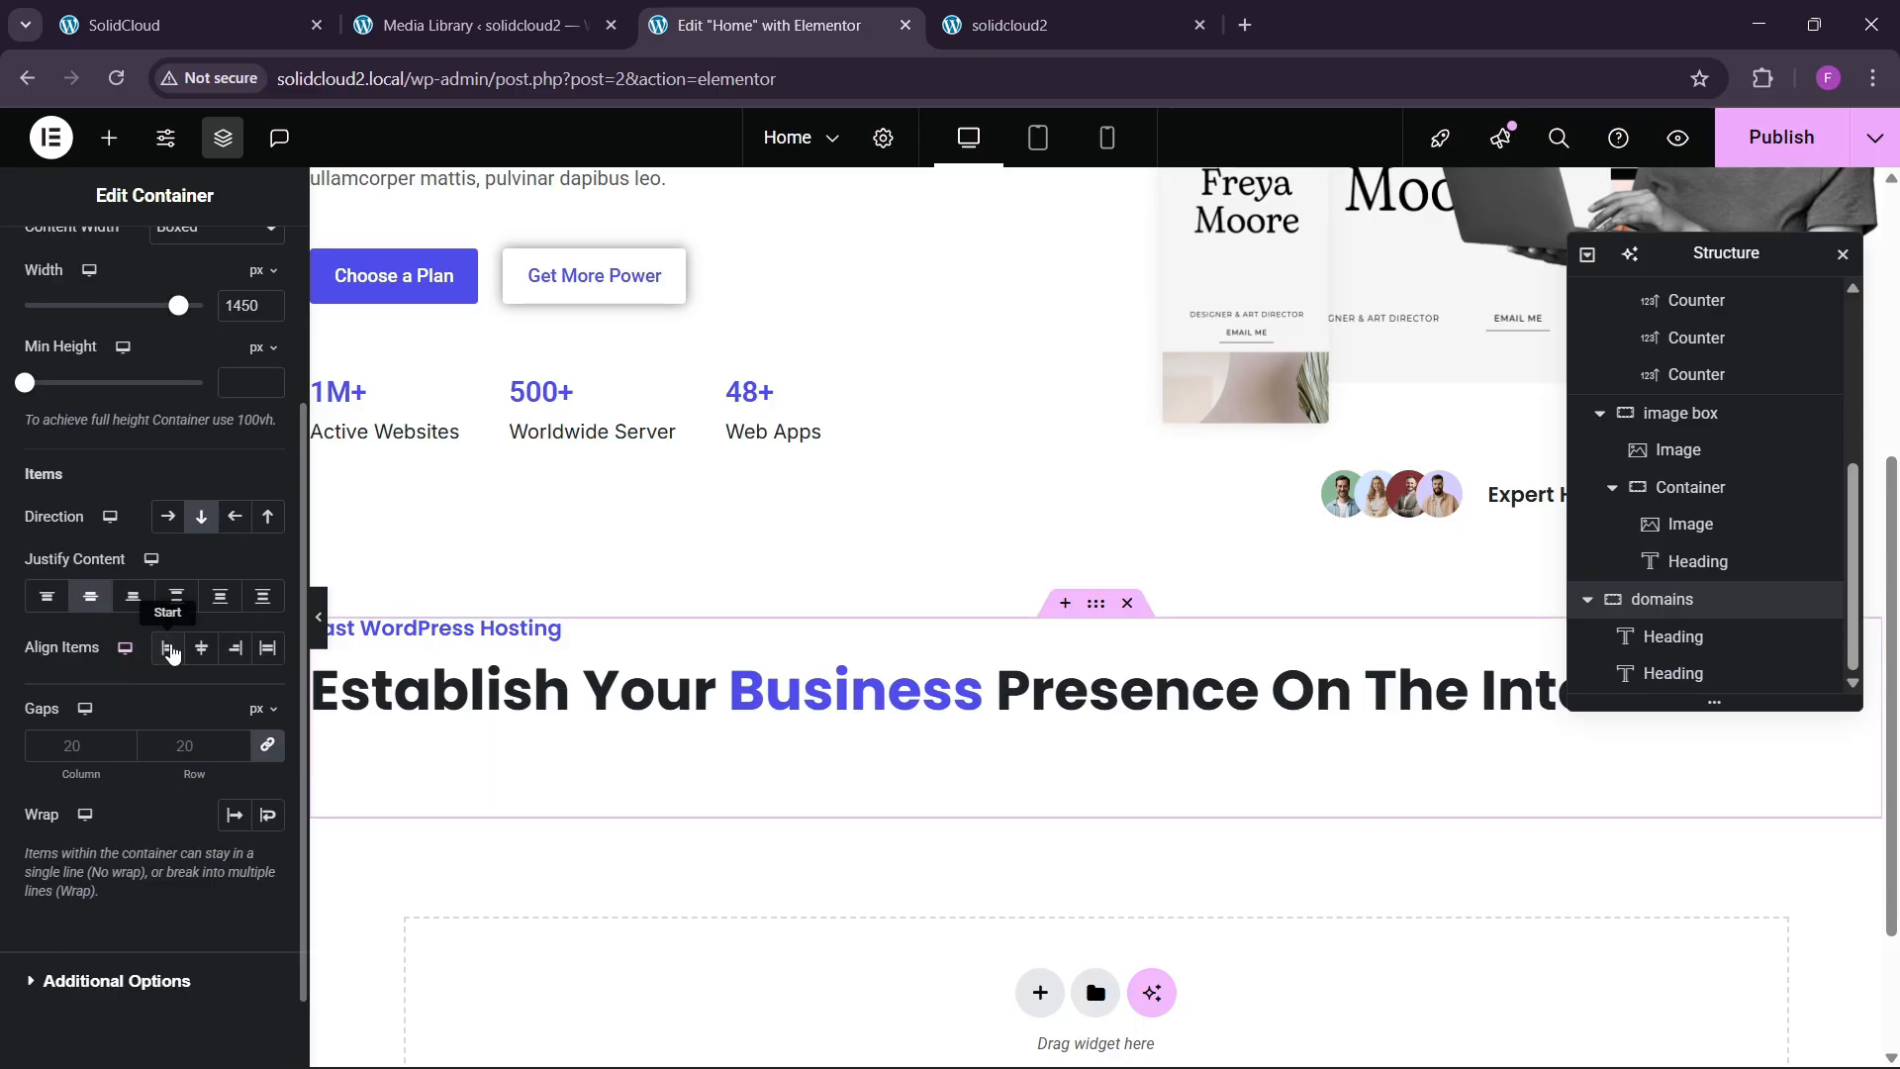
{"action": "left_click", "coordinate": [201, 647]}
{"action": "left_click", "coordinate": [1083, 697]}
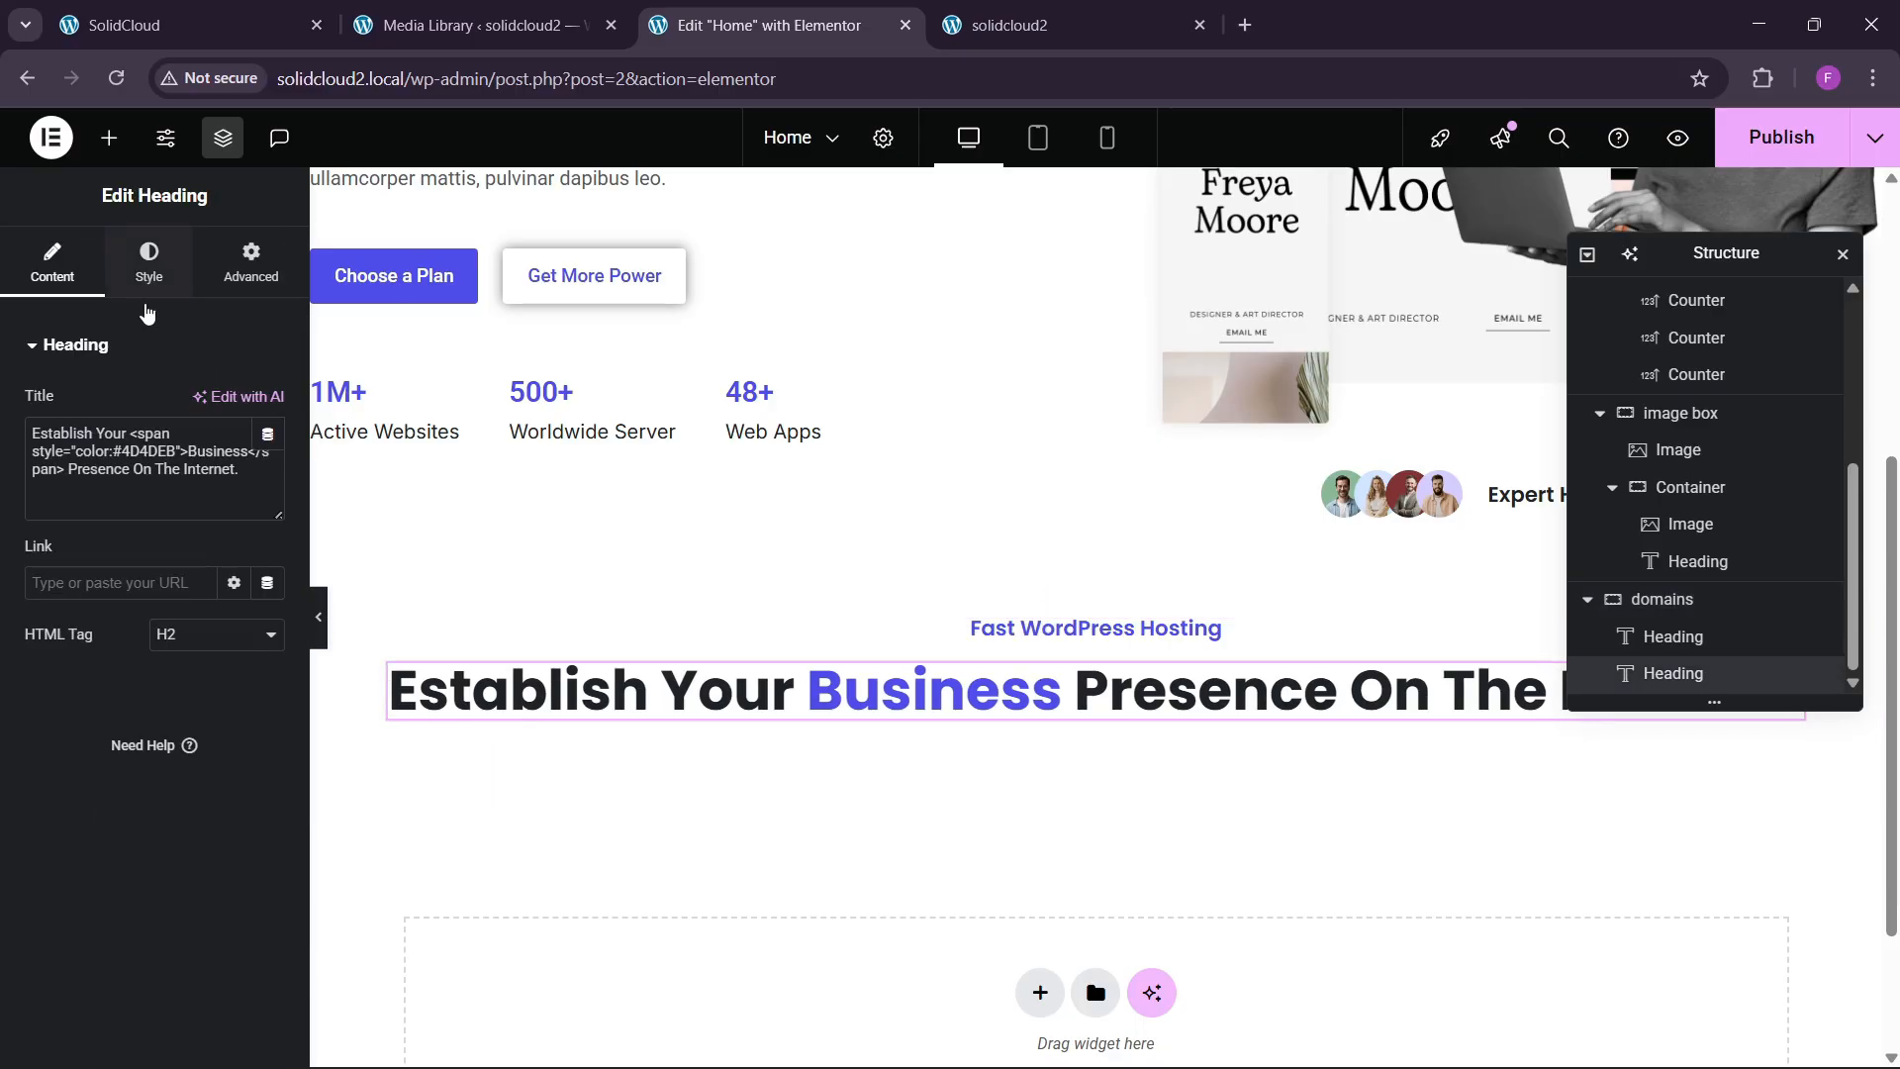
{"action": "left_click", "coordinate": [149, 262]}
Replace the heading text with "Why You Need To Register A Domain Name." copied from the live site.
{"action": "left_click", "coordinate": [247, 24]}
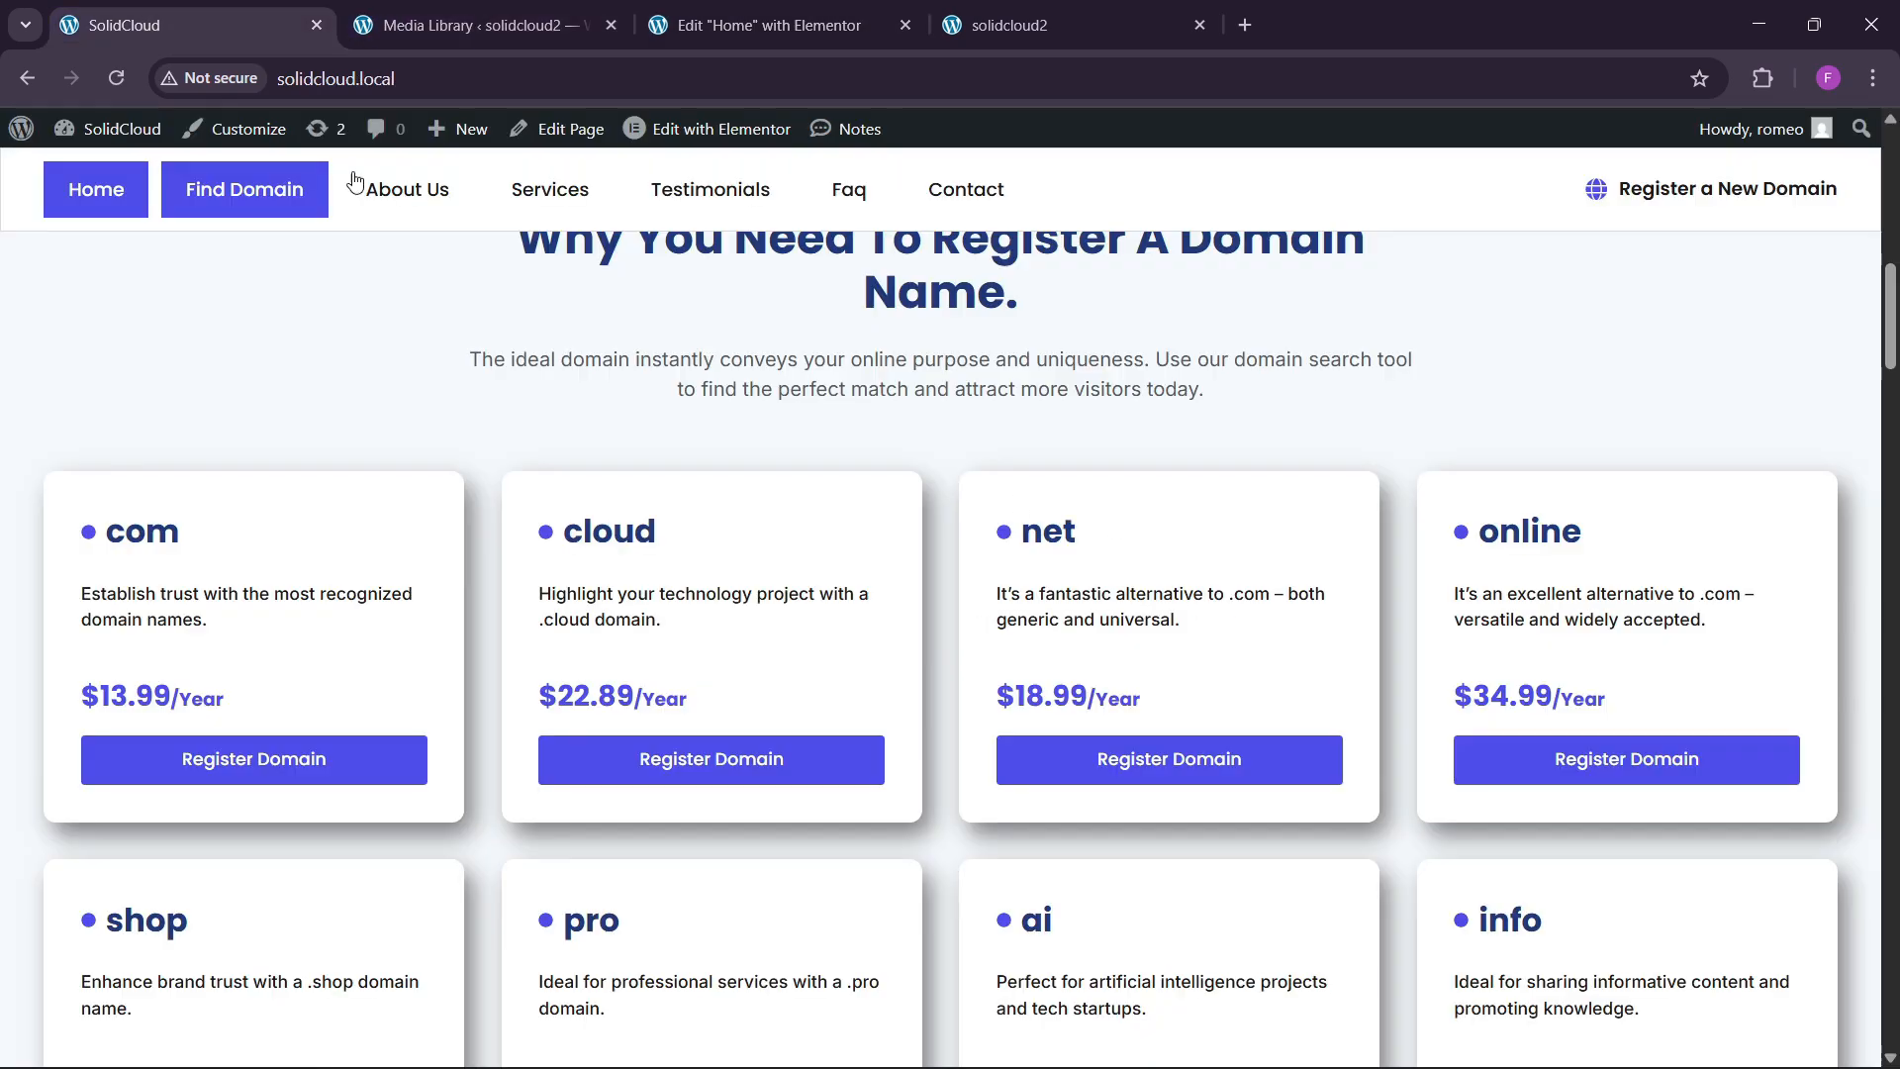
{"action": "scroll", "coordinate": [354, 181], "scroll_direction": "up", "scroll_amount": 4}
{"action": "left_click_drag", "start_coordinate": [518, 608], "coordinate": [1129, 656]}
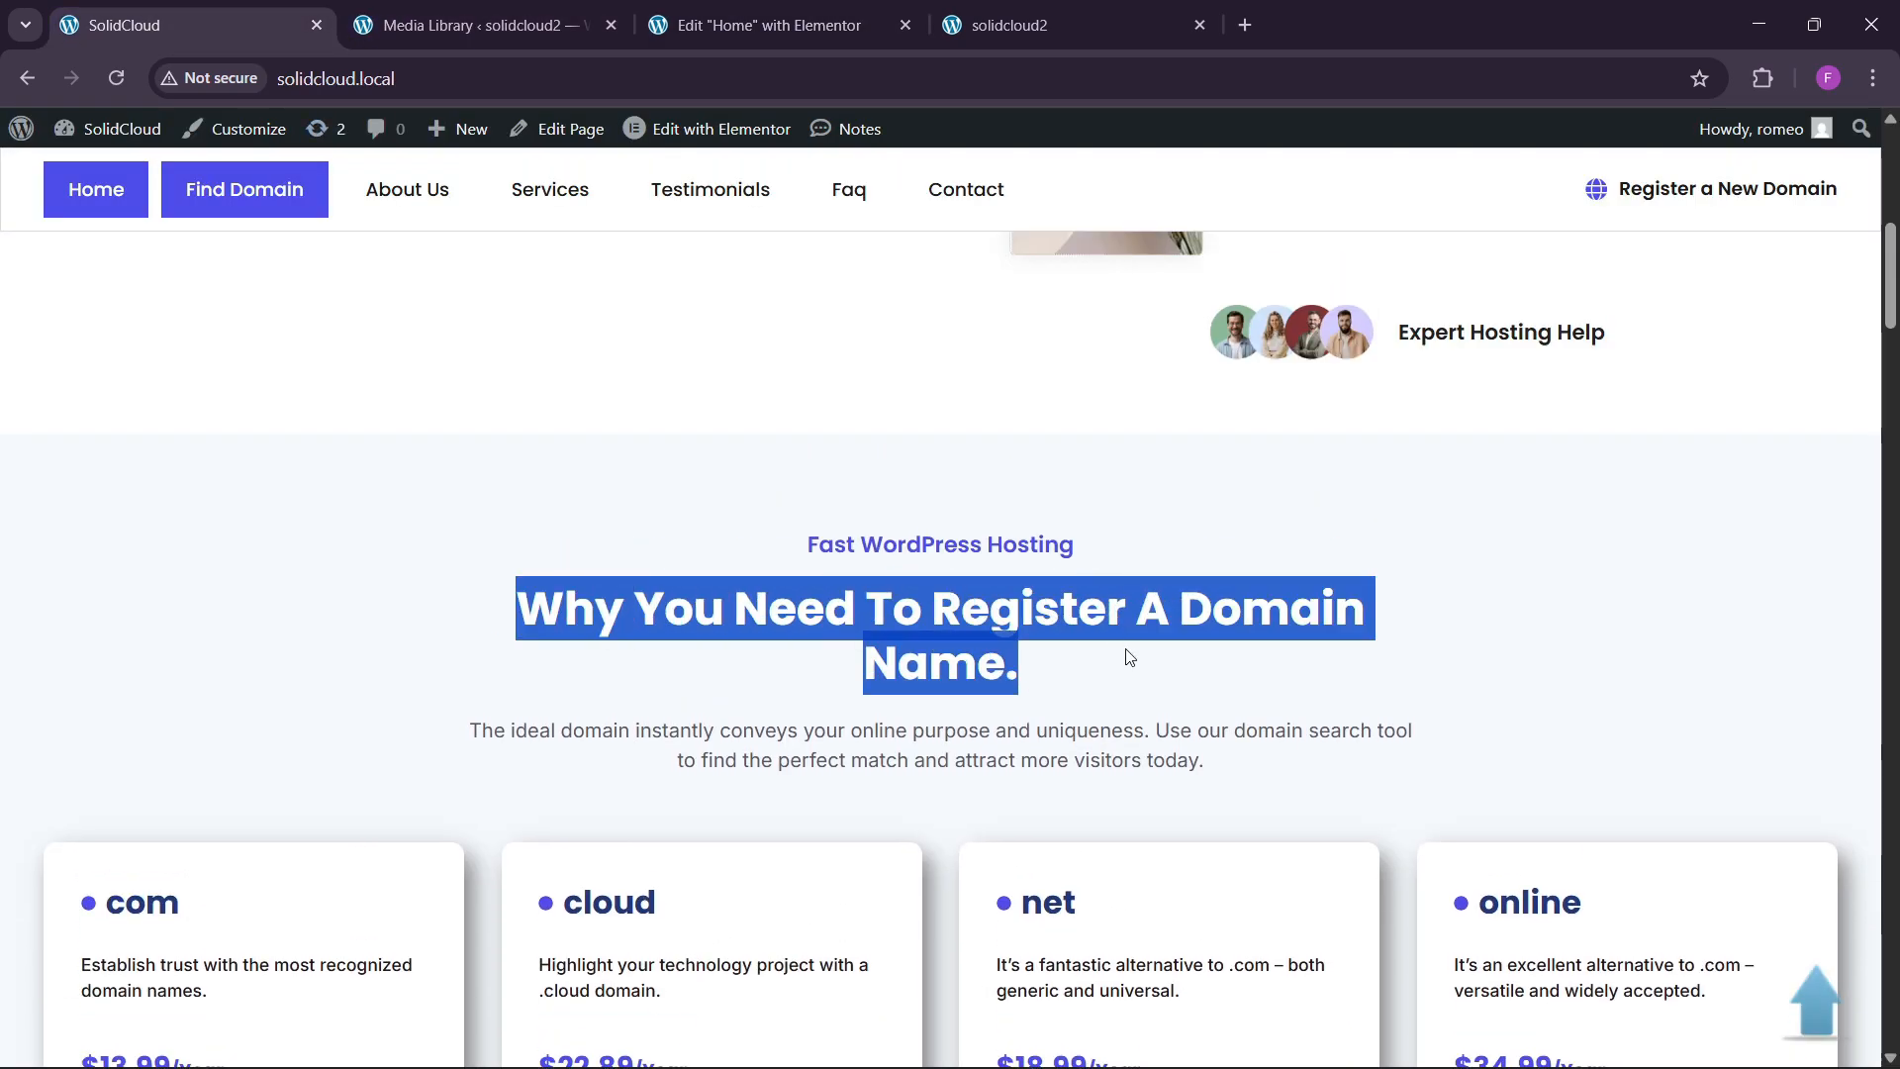
{"action": "left_click", "coordinate": [744, 25]}
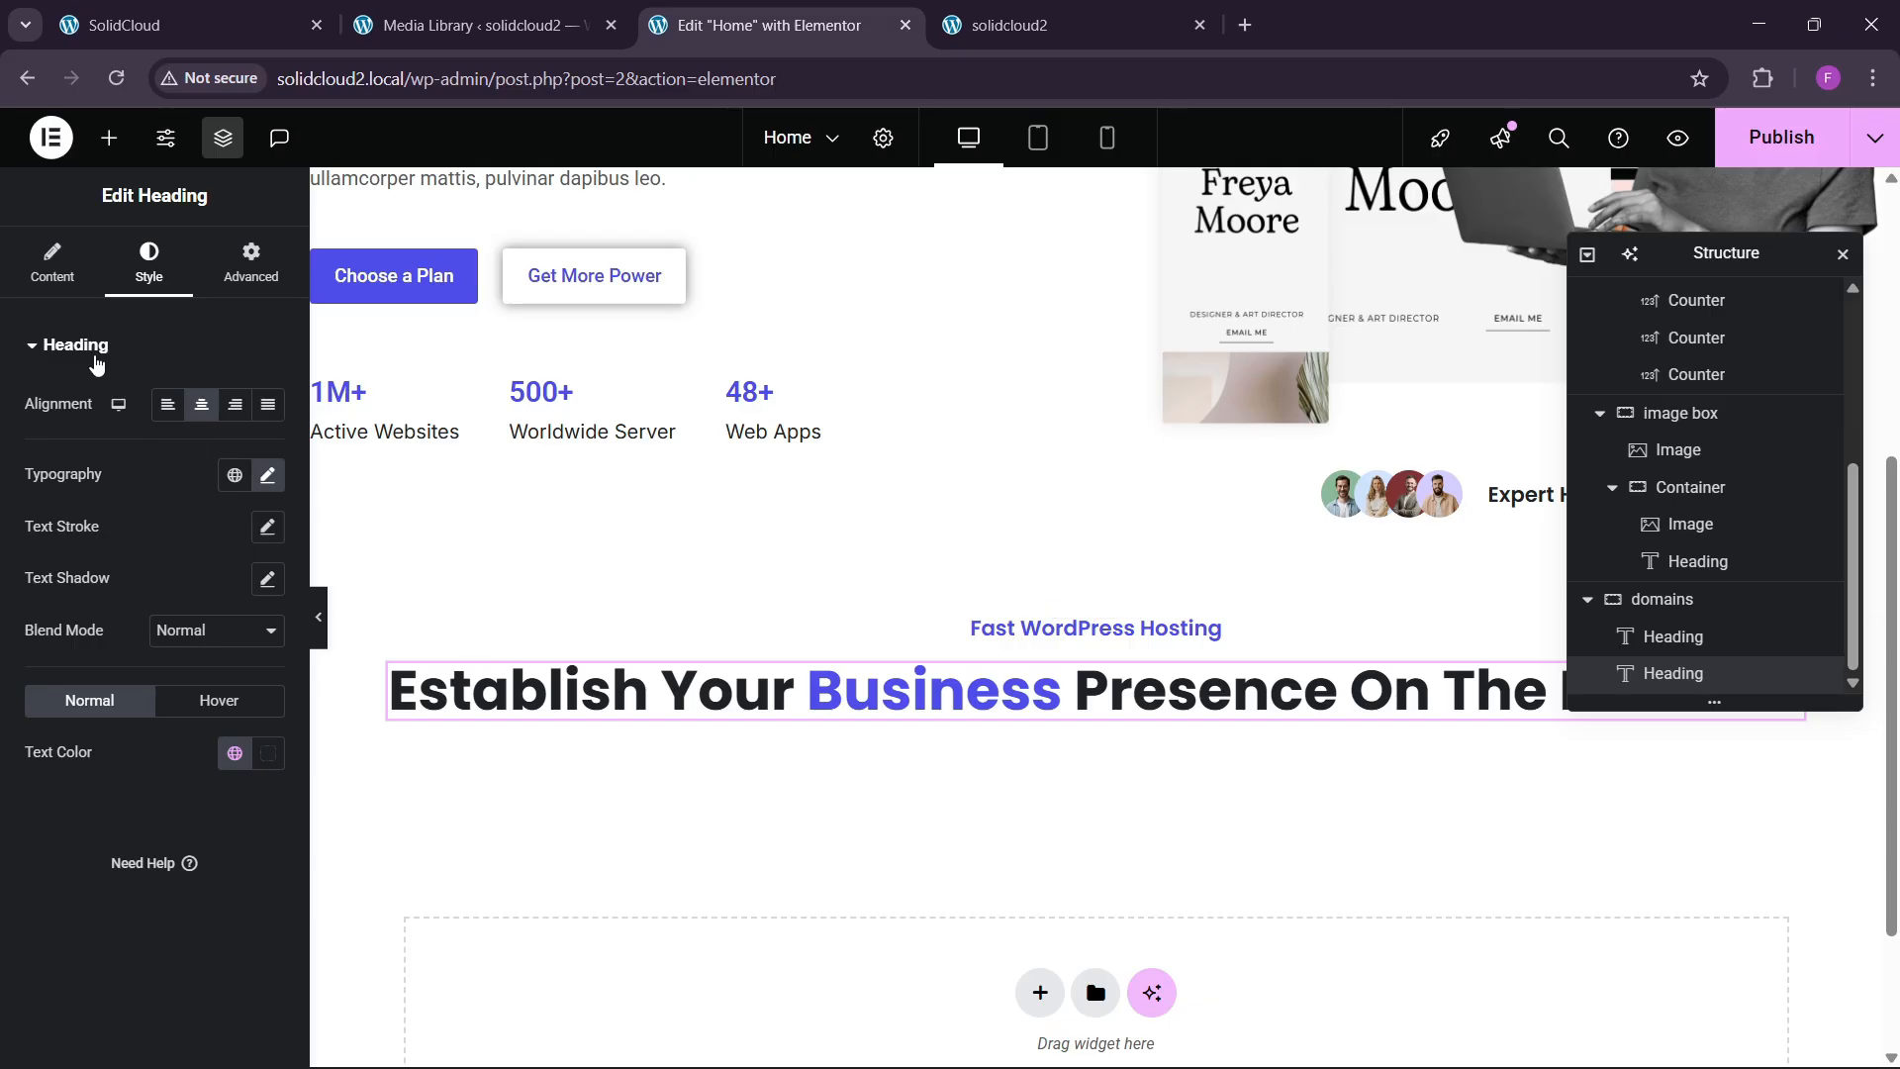
{"action": "left_click", "coordinate": [69, 277]}
{"action": "left_click", "coordinate": [173, 518]}
{"action": "key", "text": "ctrl+a"}
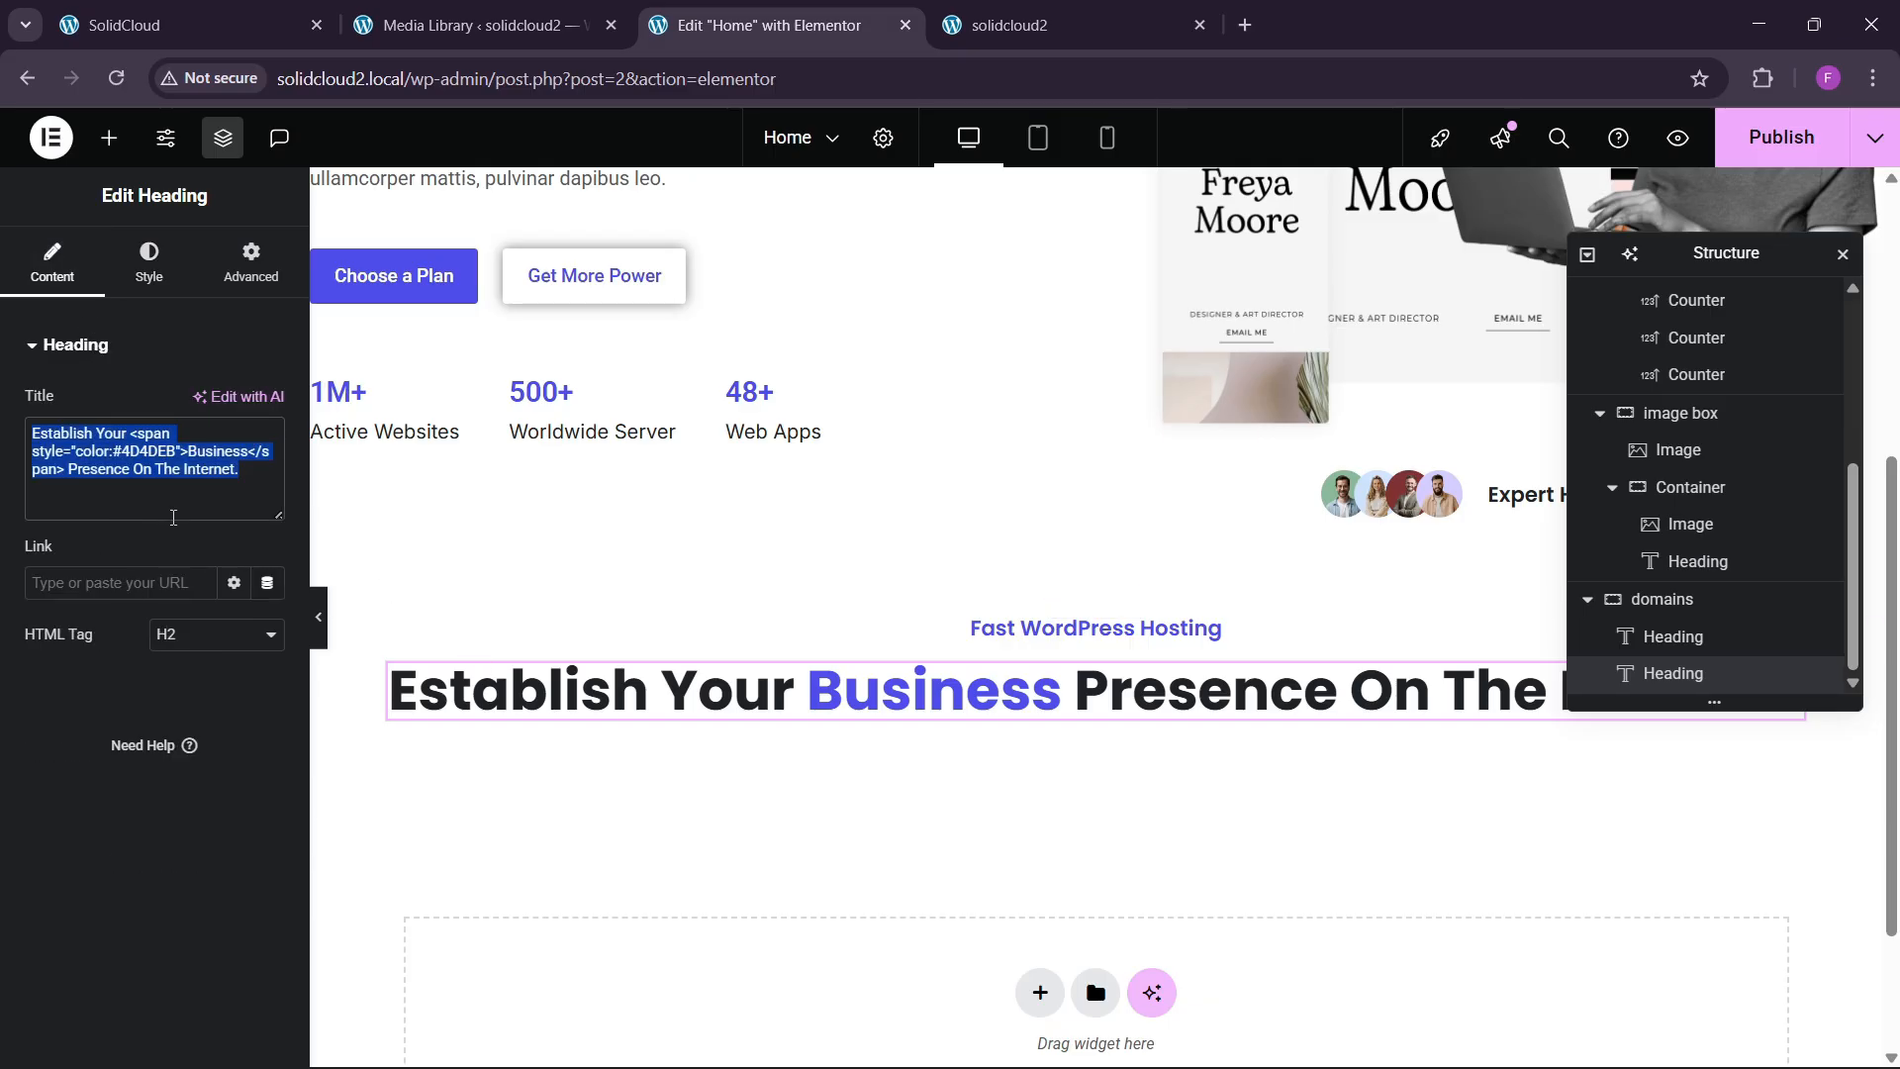
{"action": "key", "text": "ctrl+v"}
Reduce the heading font size to 35 and set its transform to Capitalize.
{"action": "left_click", "coordinate": [151, 265]}
{"action": "left_click", "coordinate": [267, 475]}
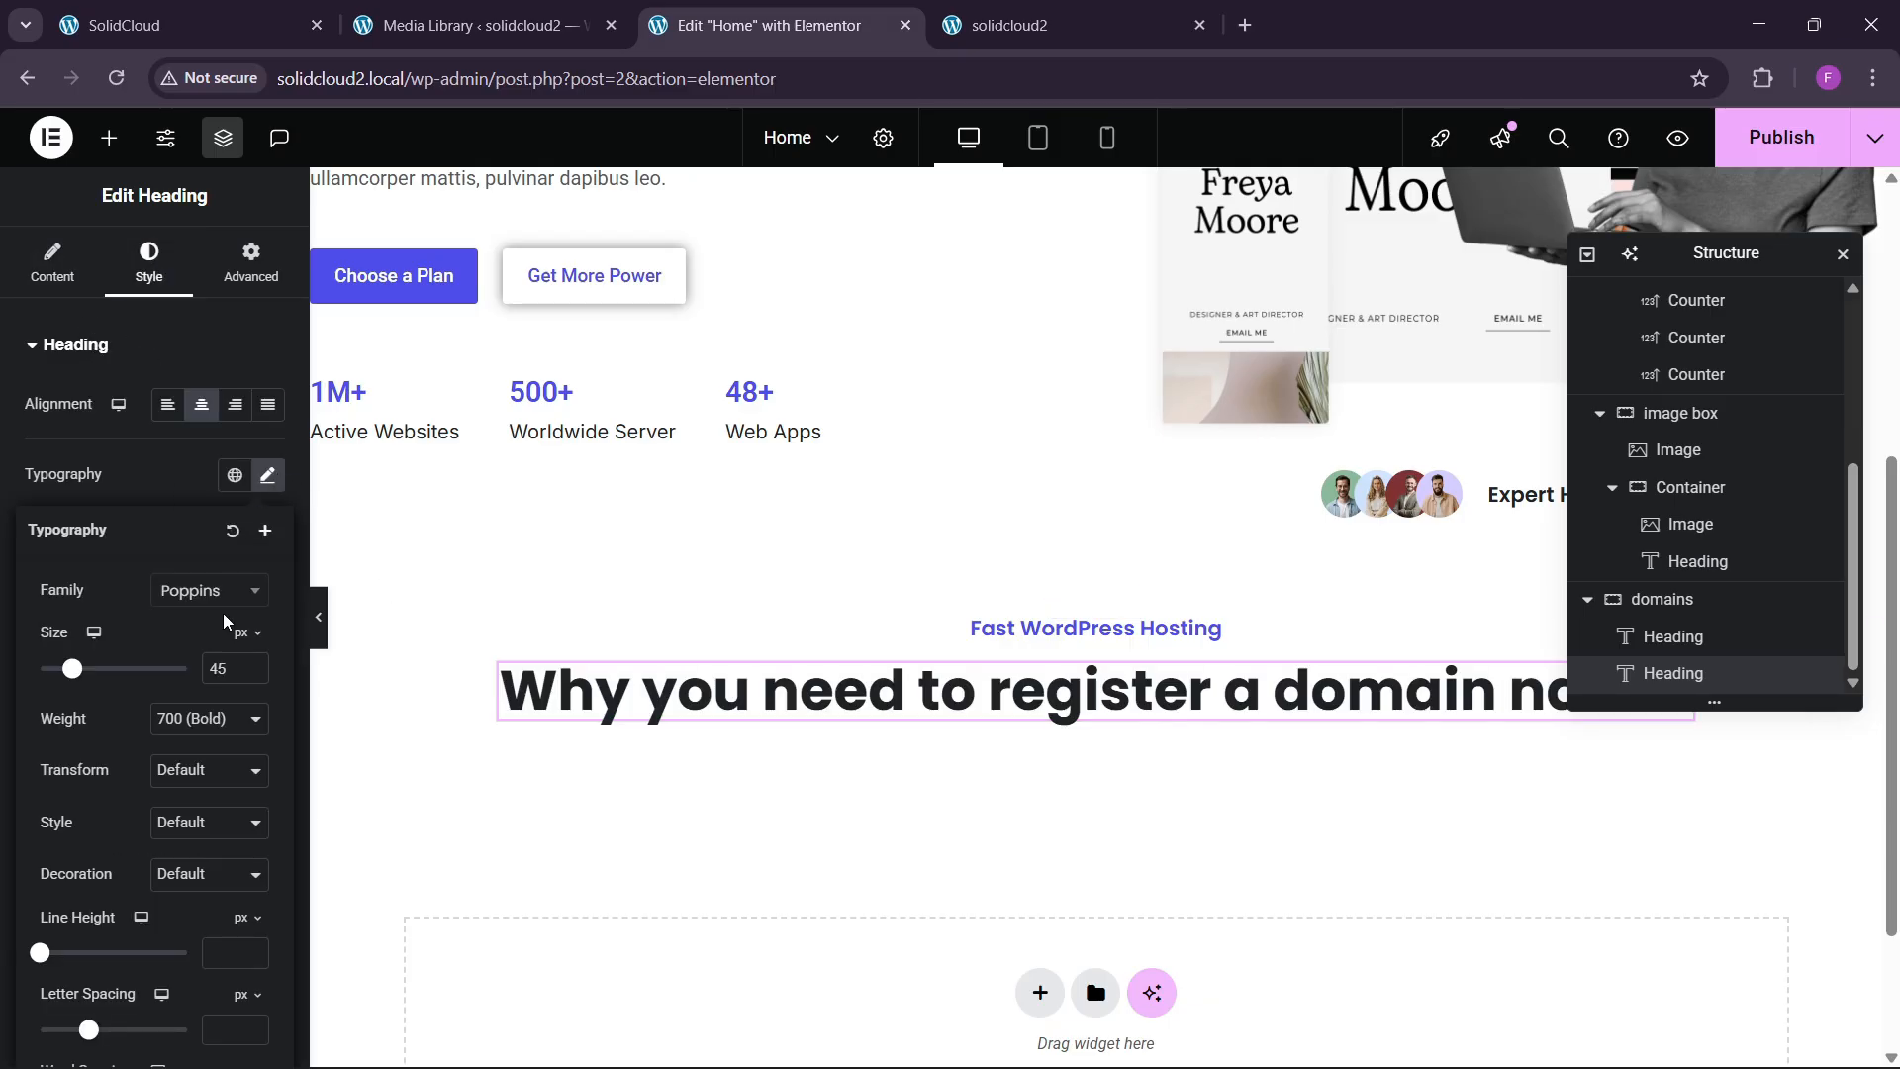
{"action": "left_click", "coordinate": [252, 676]}
{"action": "left_click", "coordinate": [253, 676]}
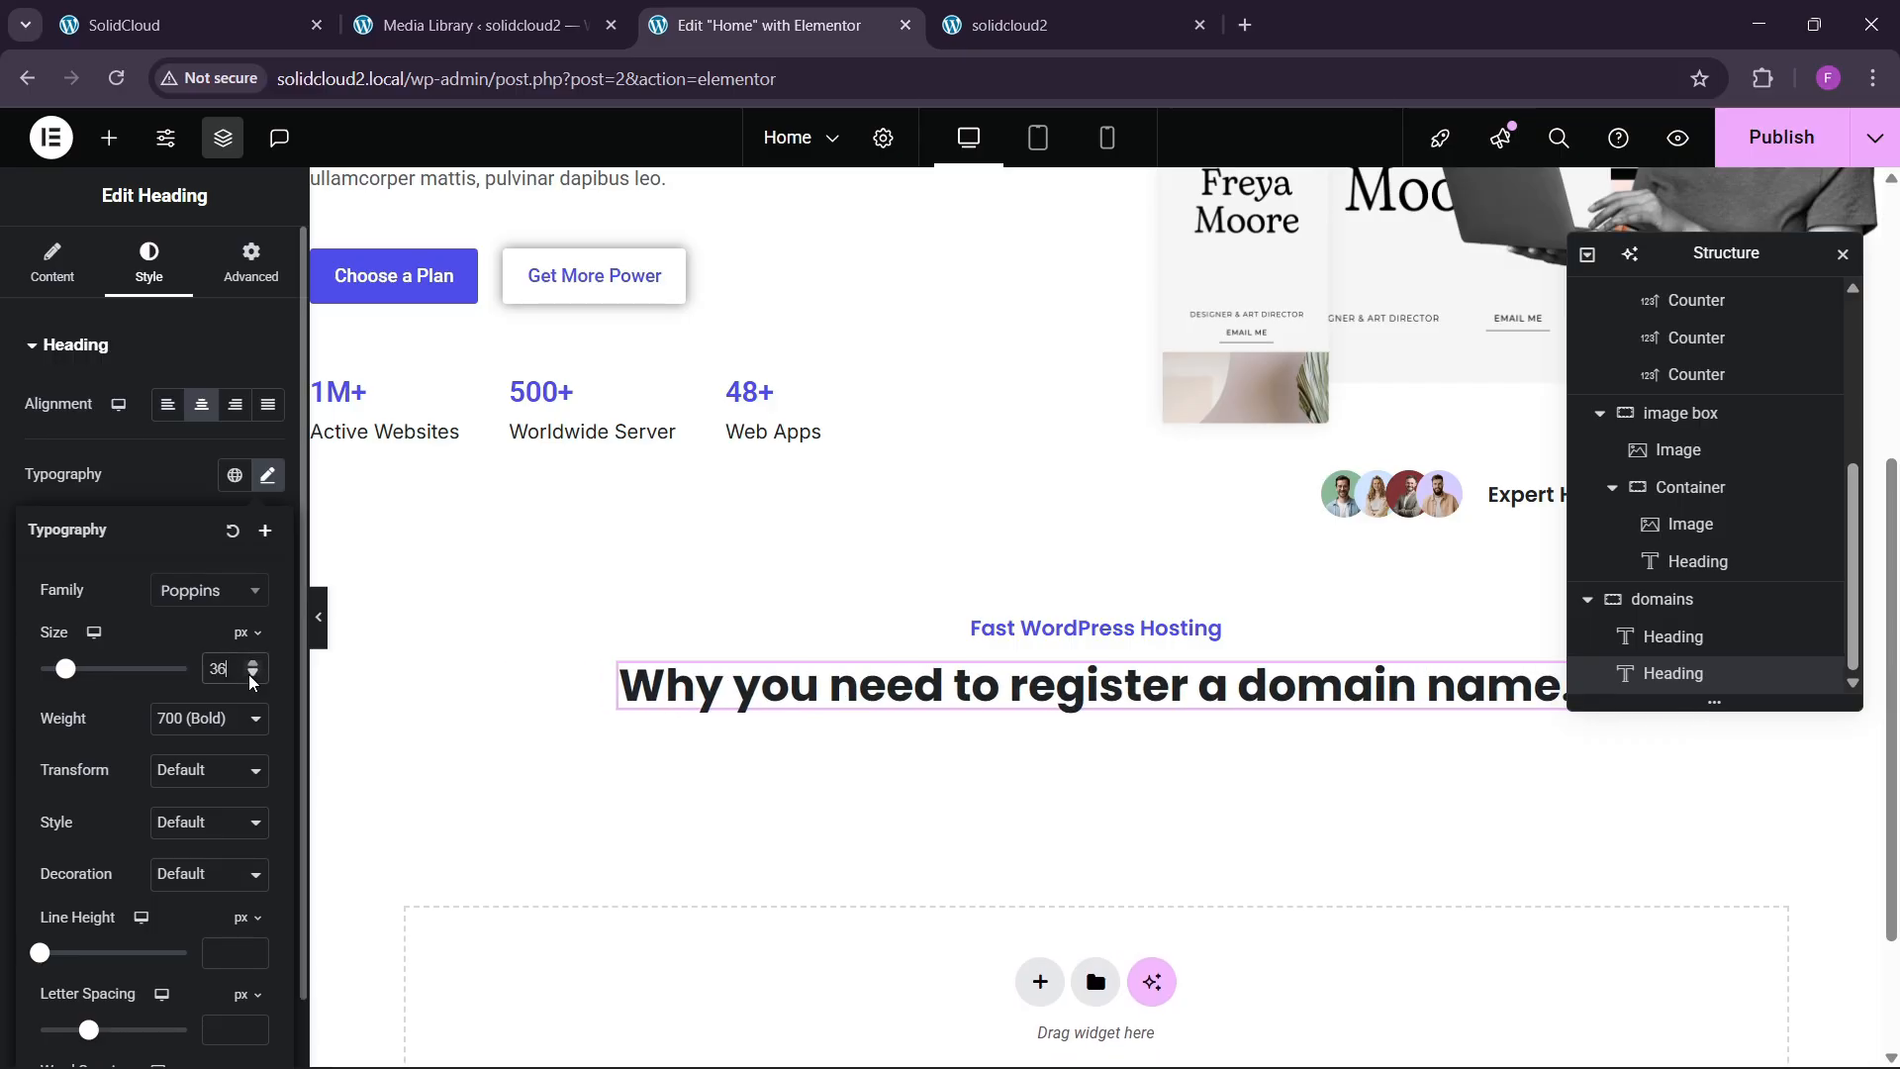
{"action": "left_click", "coordinate": [253, 675]}
{"action": "left_click", "coordinate": [197, 770]}
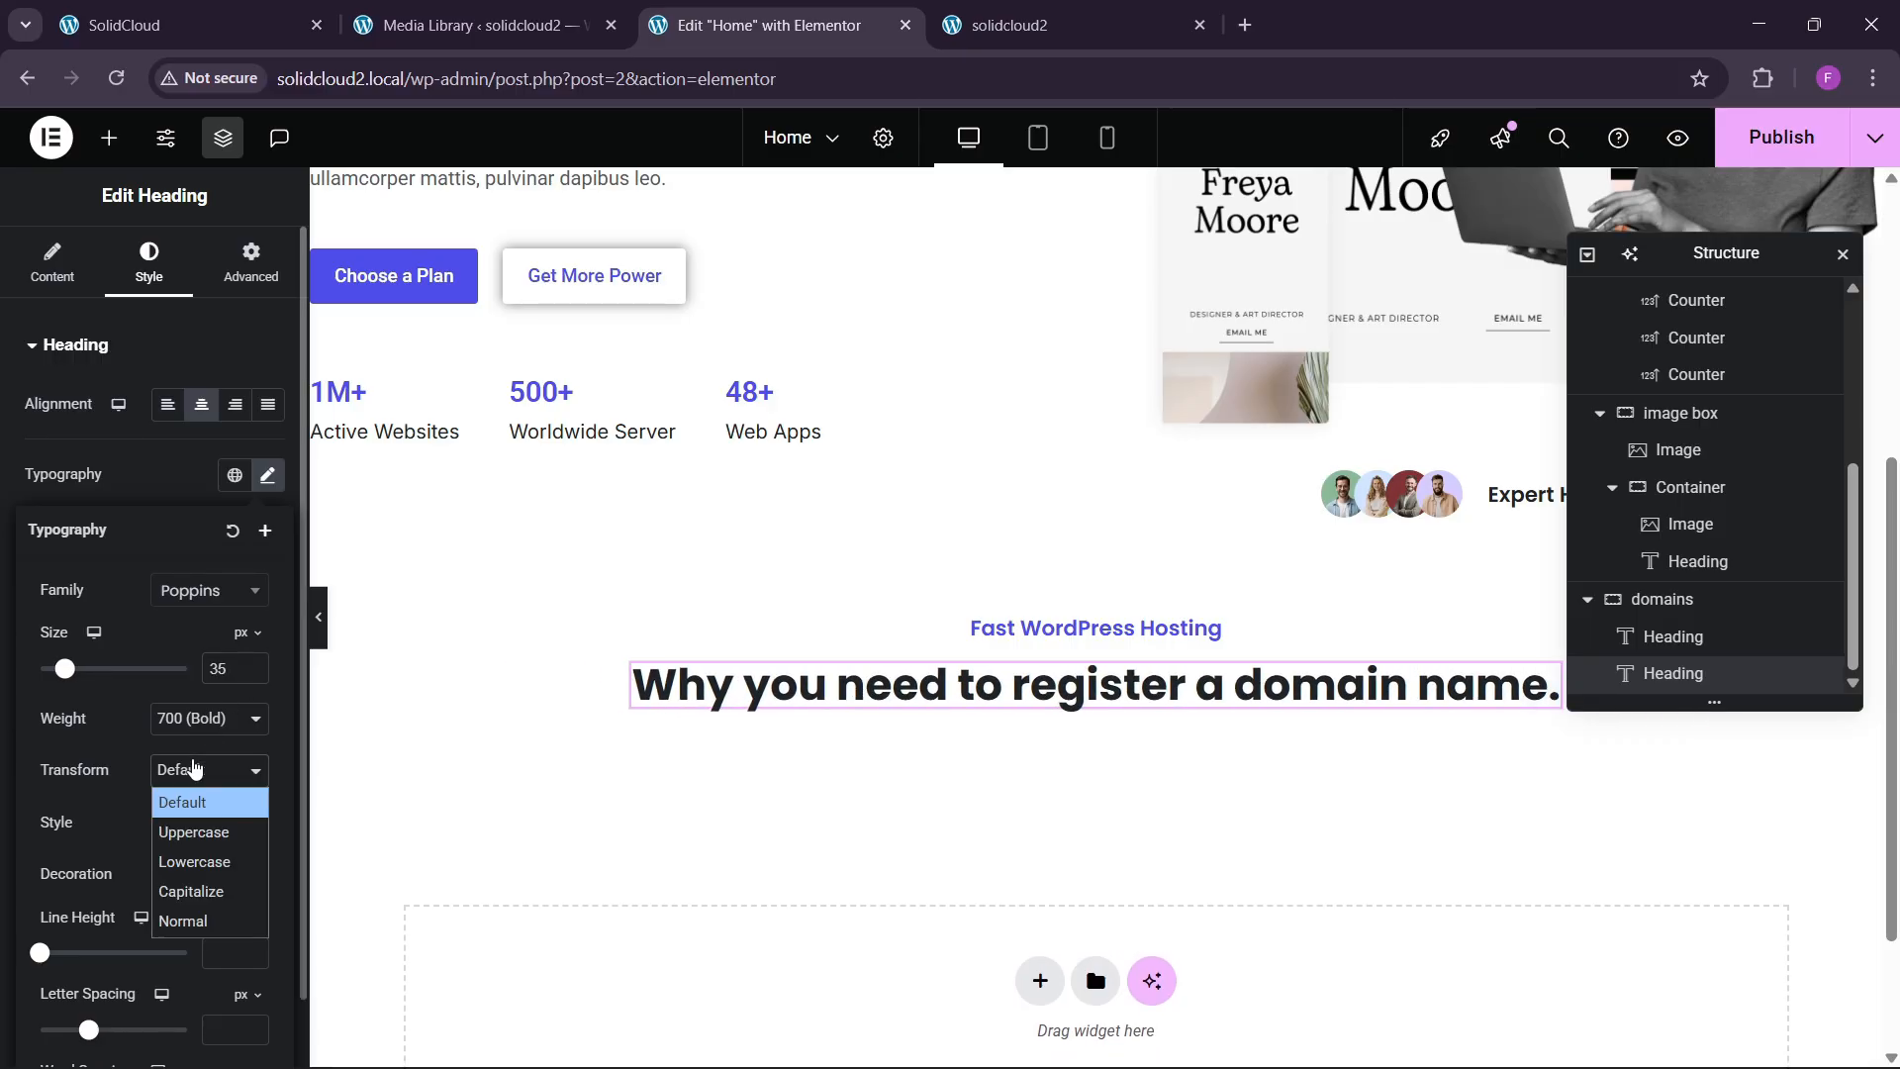
{"action": "left_click", "coordinate": [193, 893]}
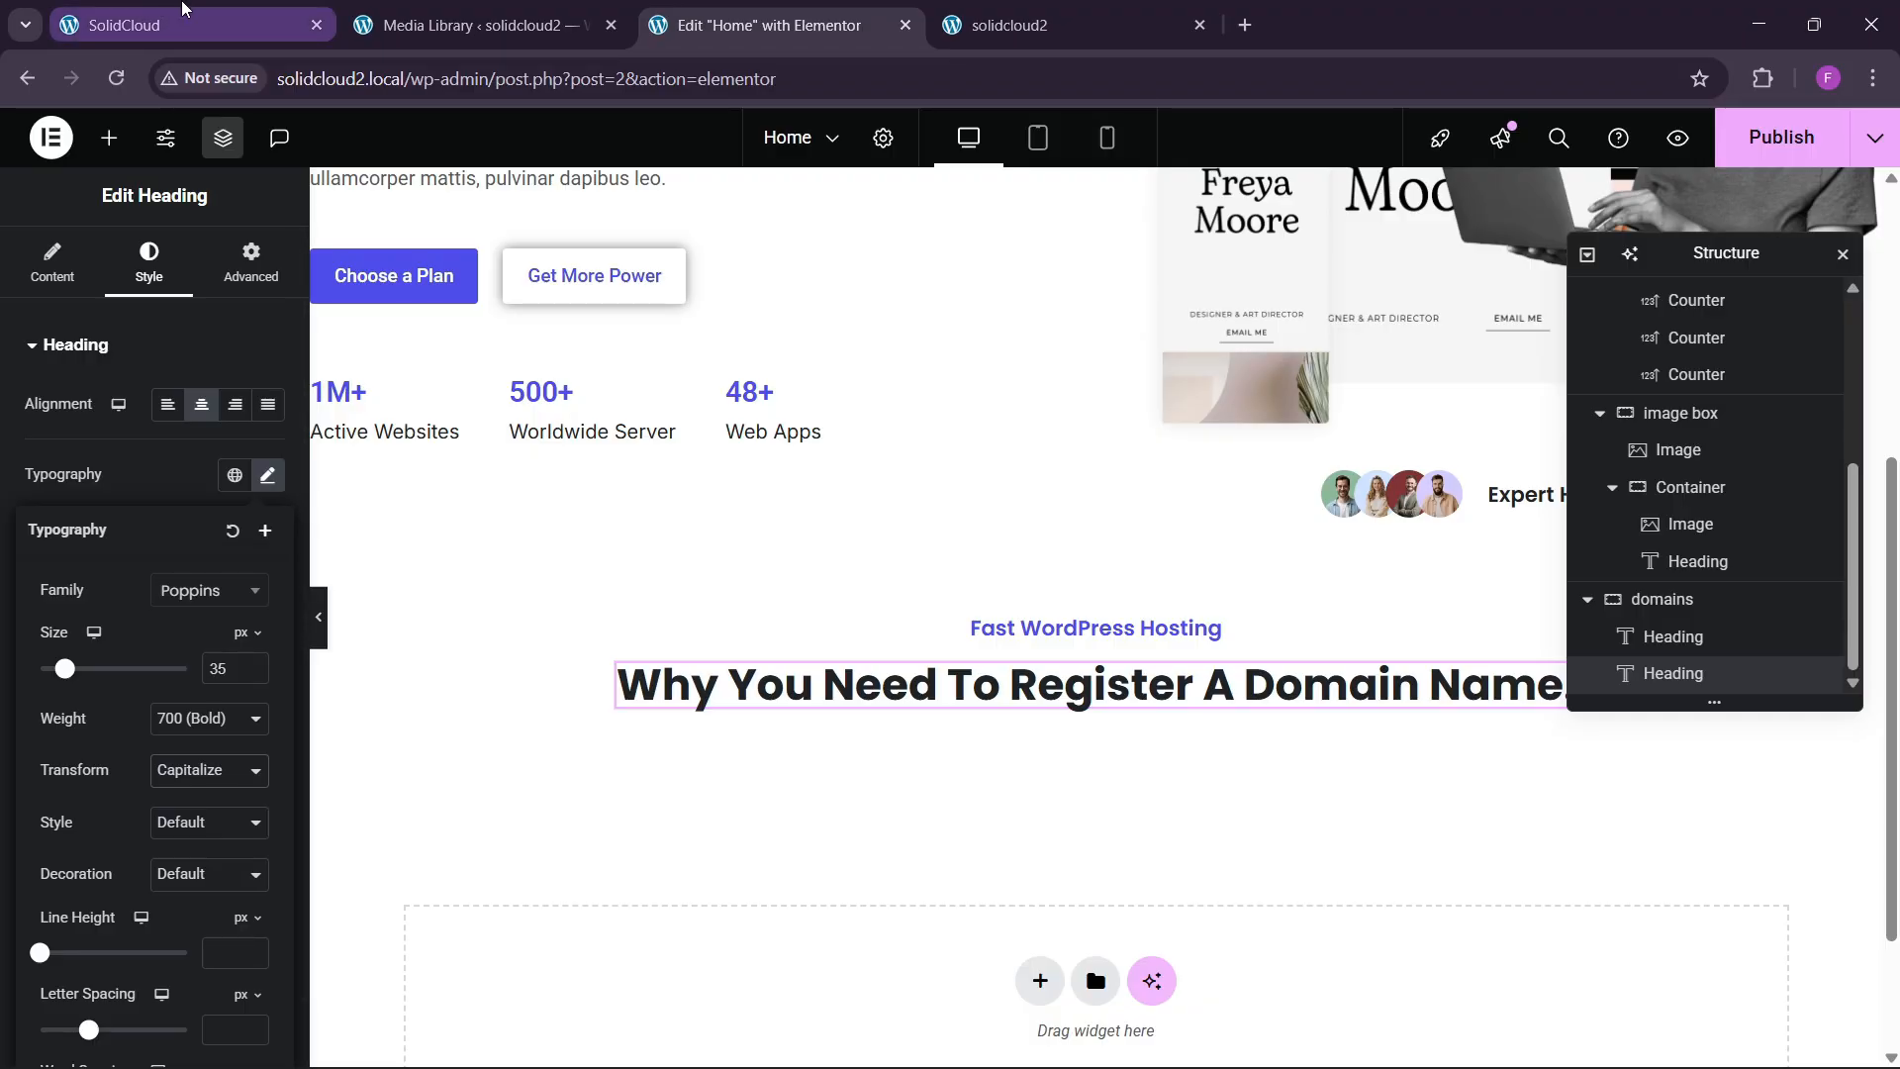
{"action": "left_click", "coordinate": [168, 8]}
{"action": "left_click", "coordinate": [792, 9]}
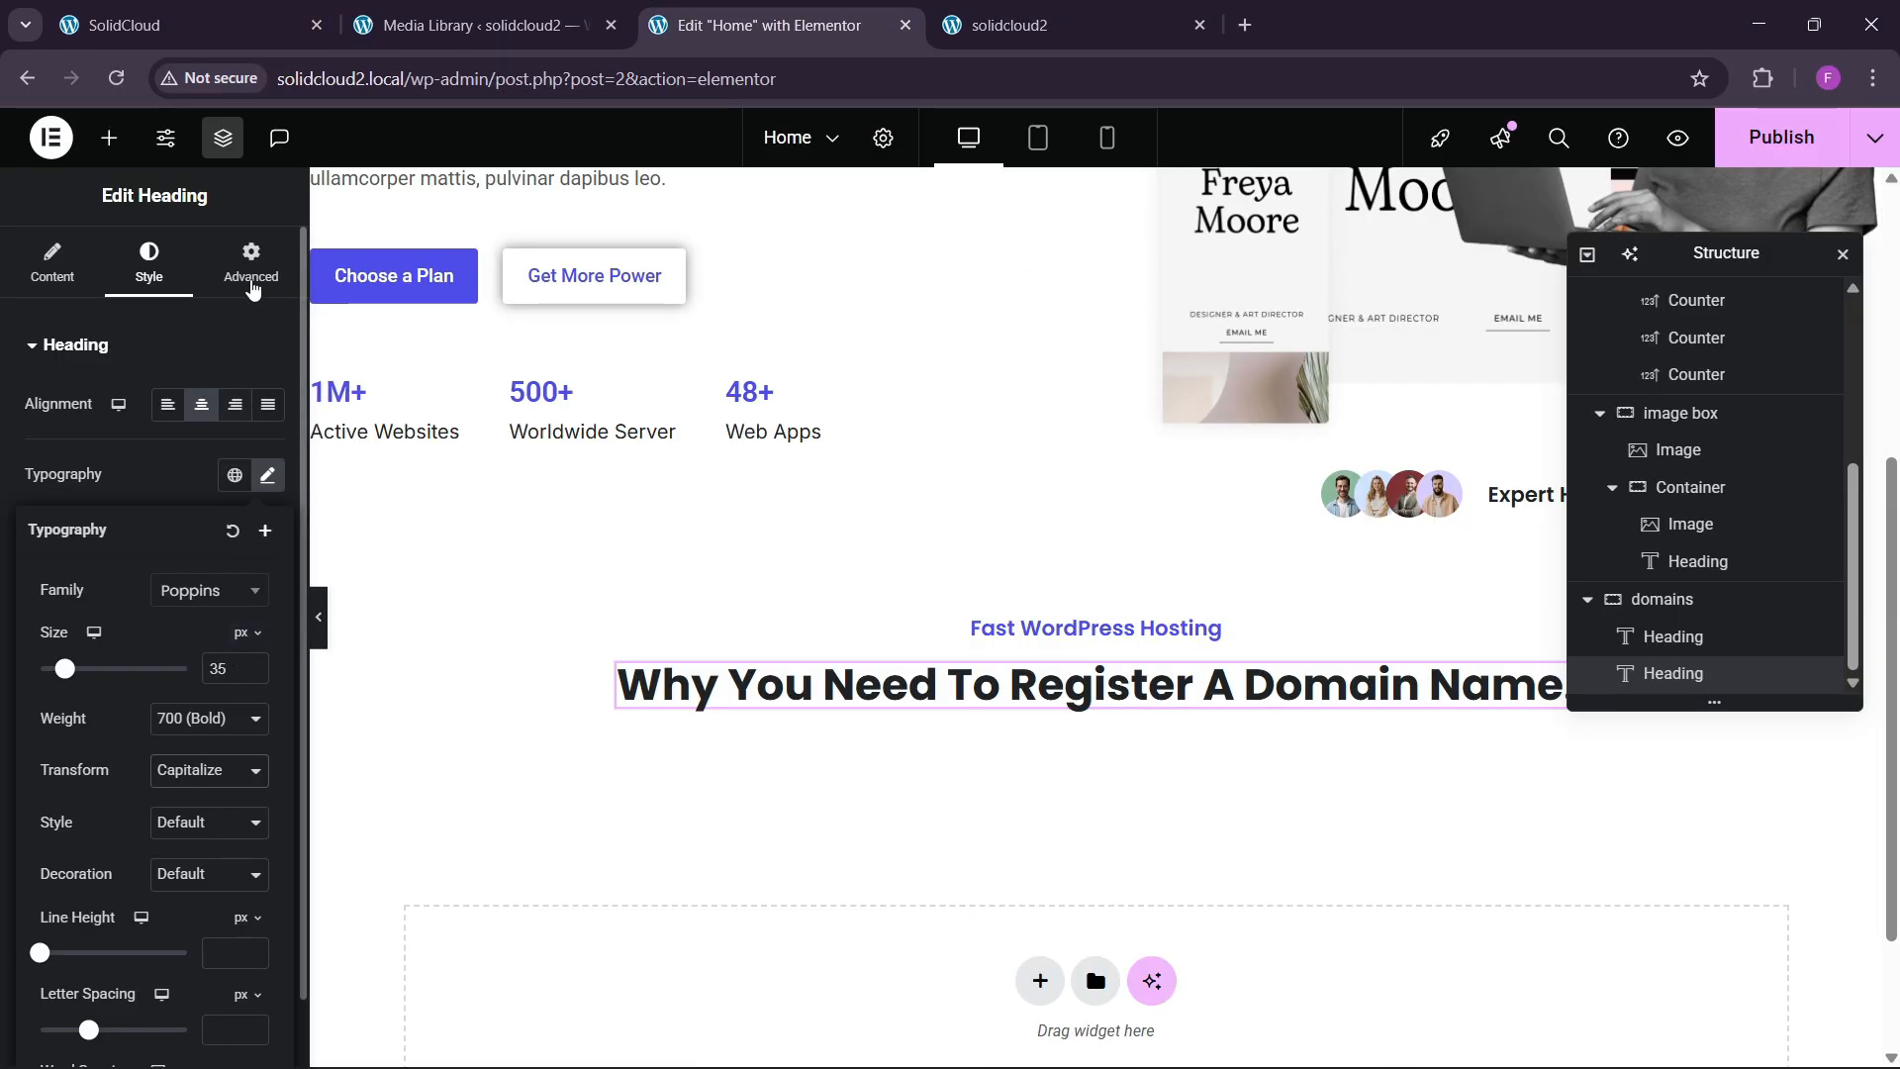
Give the heading a custom width of 49% so it wraps onto two lines.
{"action": "left_click", "coordinate": [250, 263]}
{"action": "left_click", "coordinate": [218, 607]}
{"action": "left_click", "coordinate": [198, 721]}
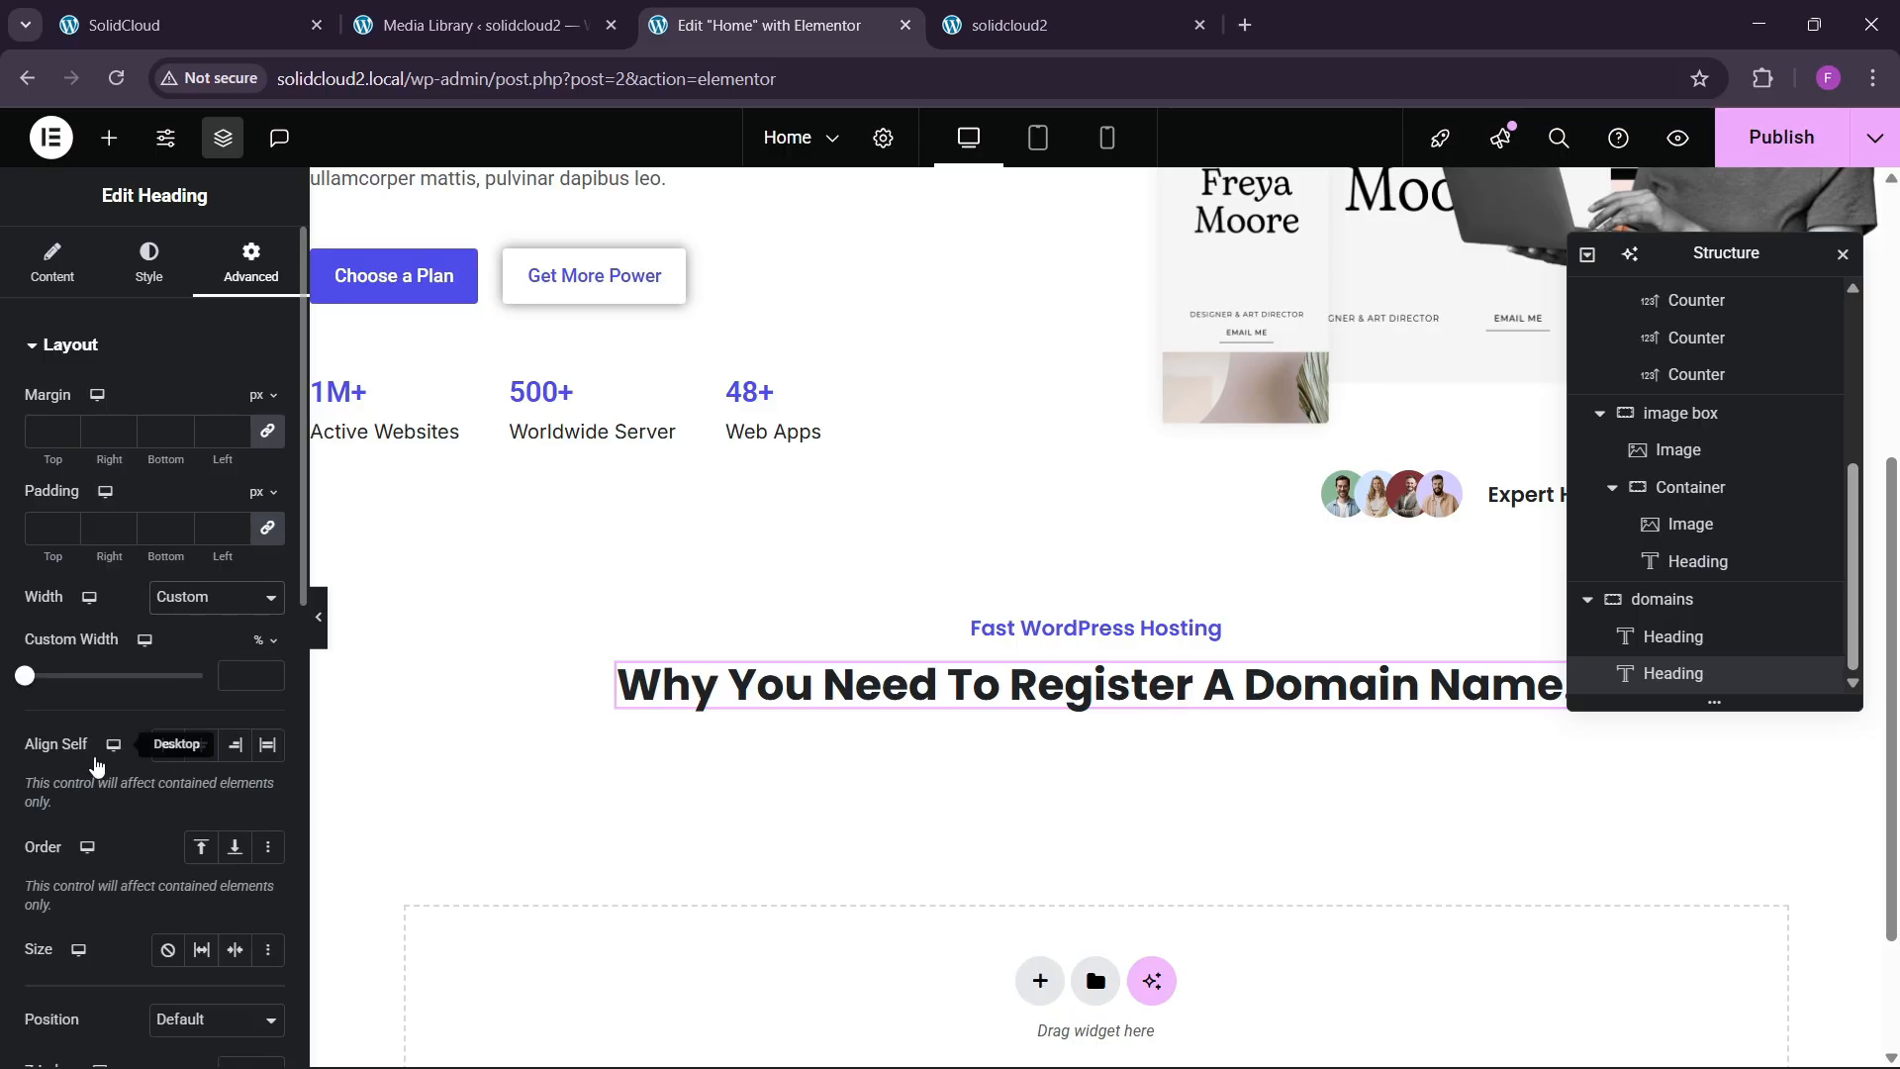
{"action": "left_click_drag", "start_coordinate": [28, 693], "coordinate": [115, 700]}
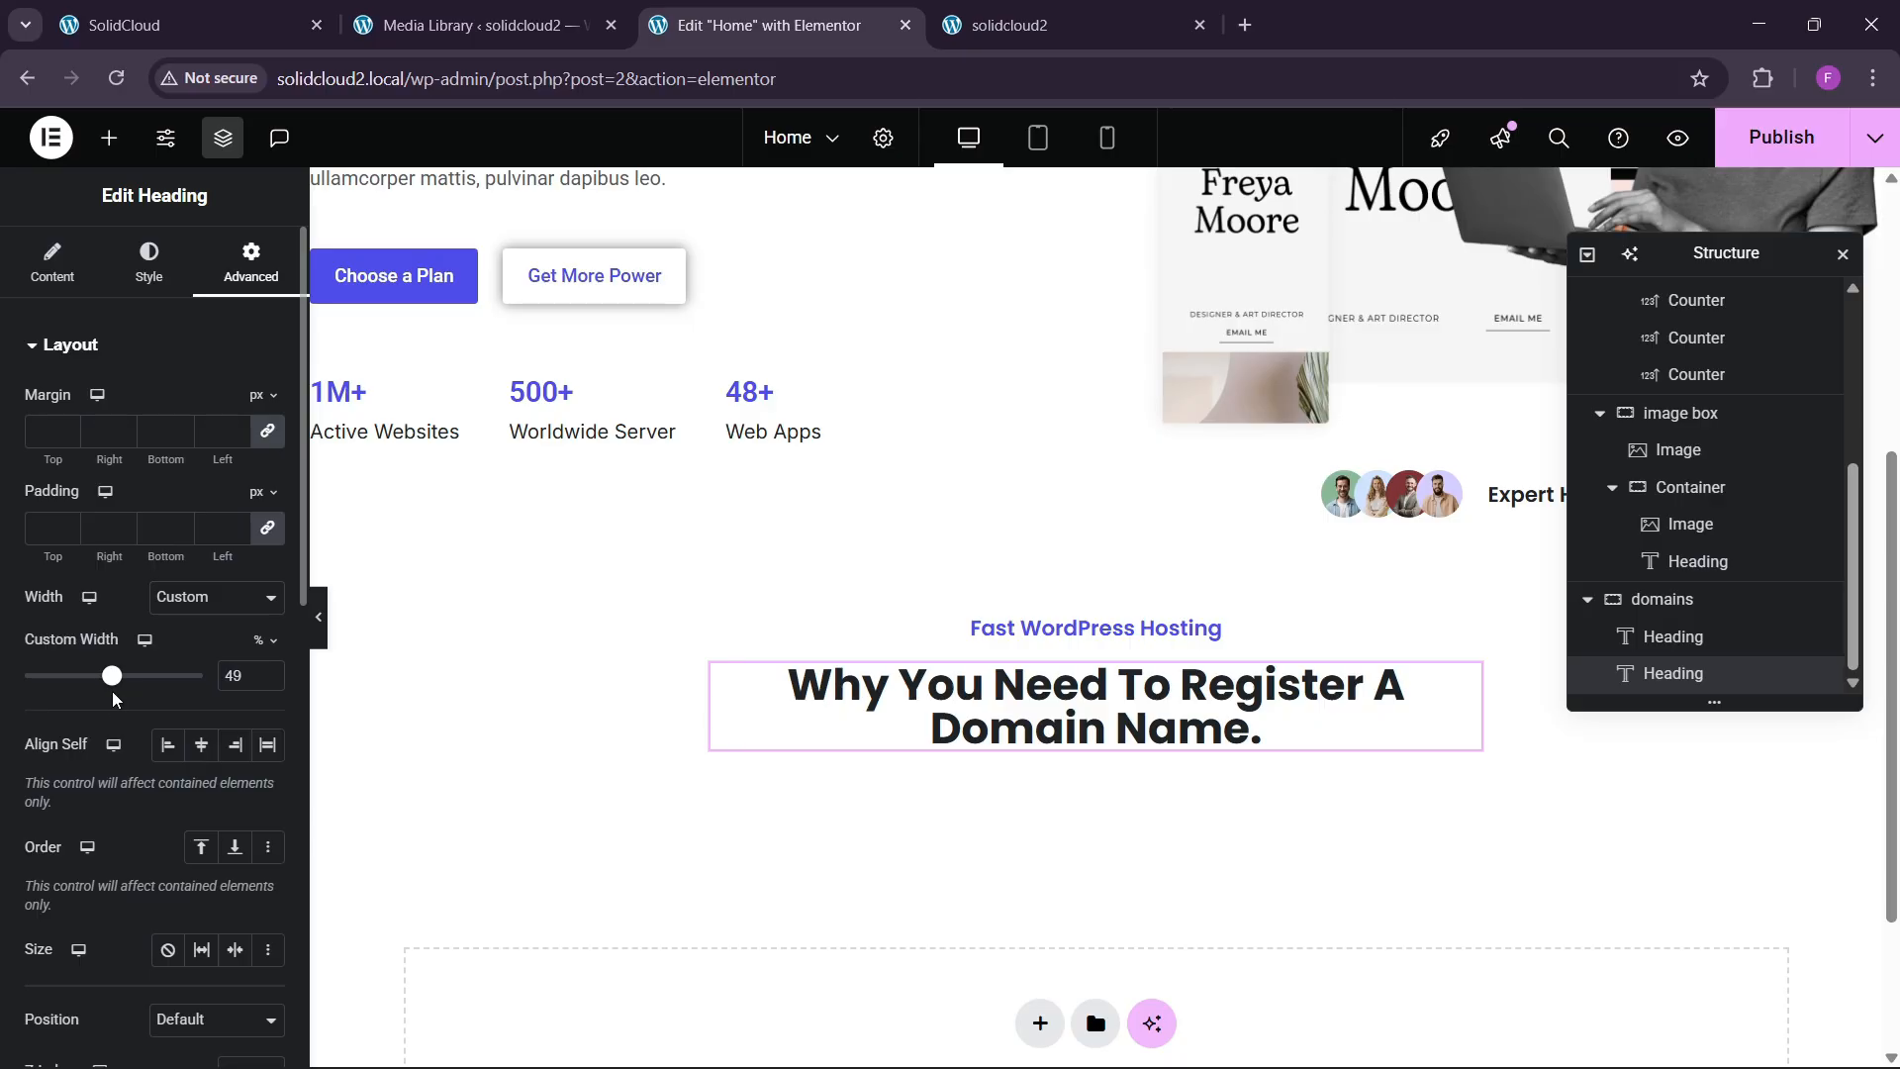
{"action": "left_click", "coordinate": [188, 28]}
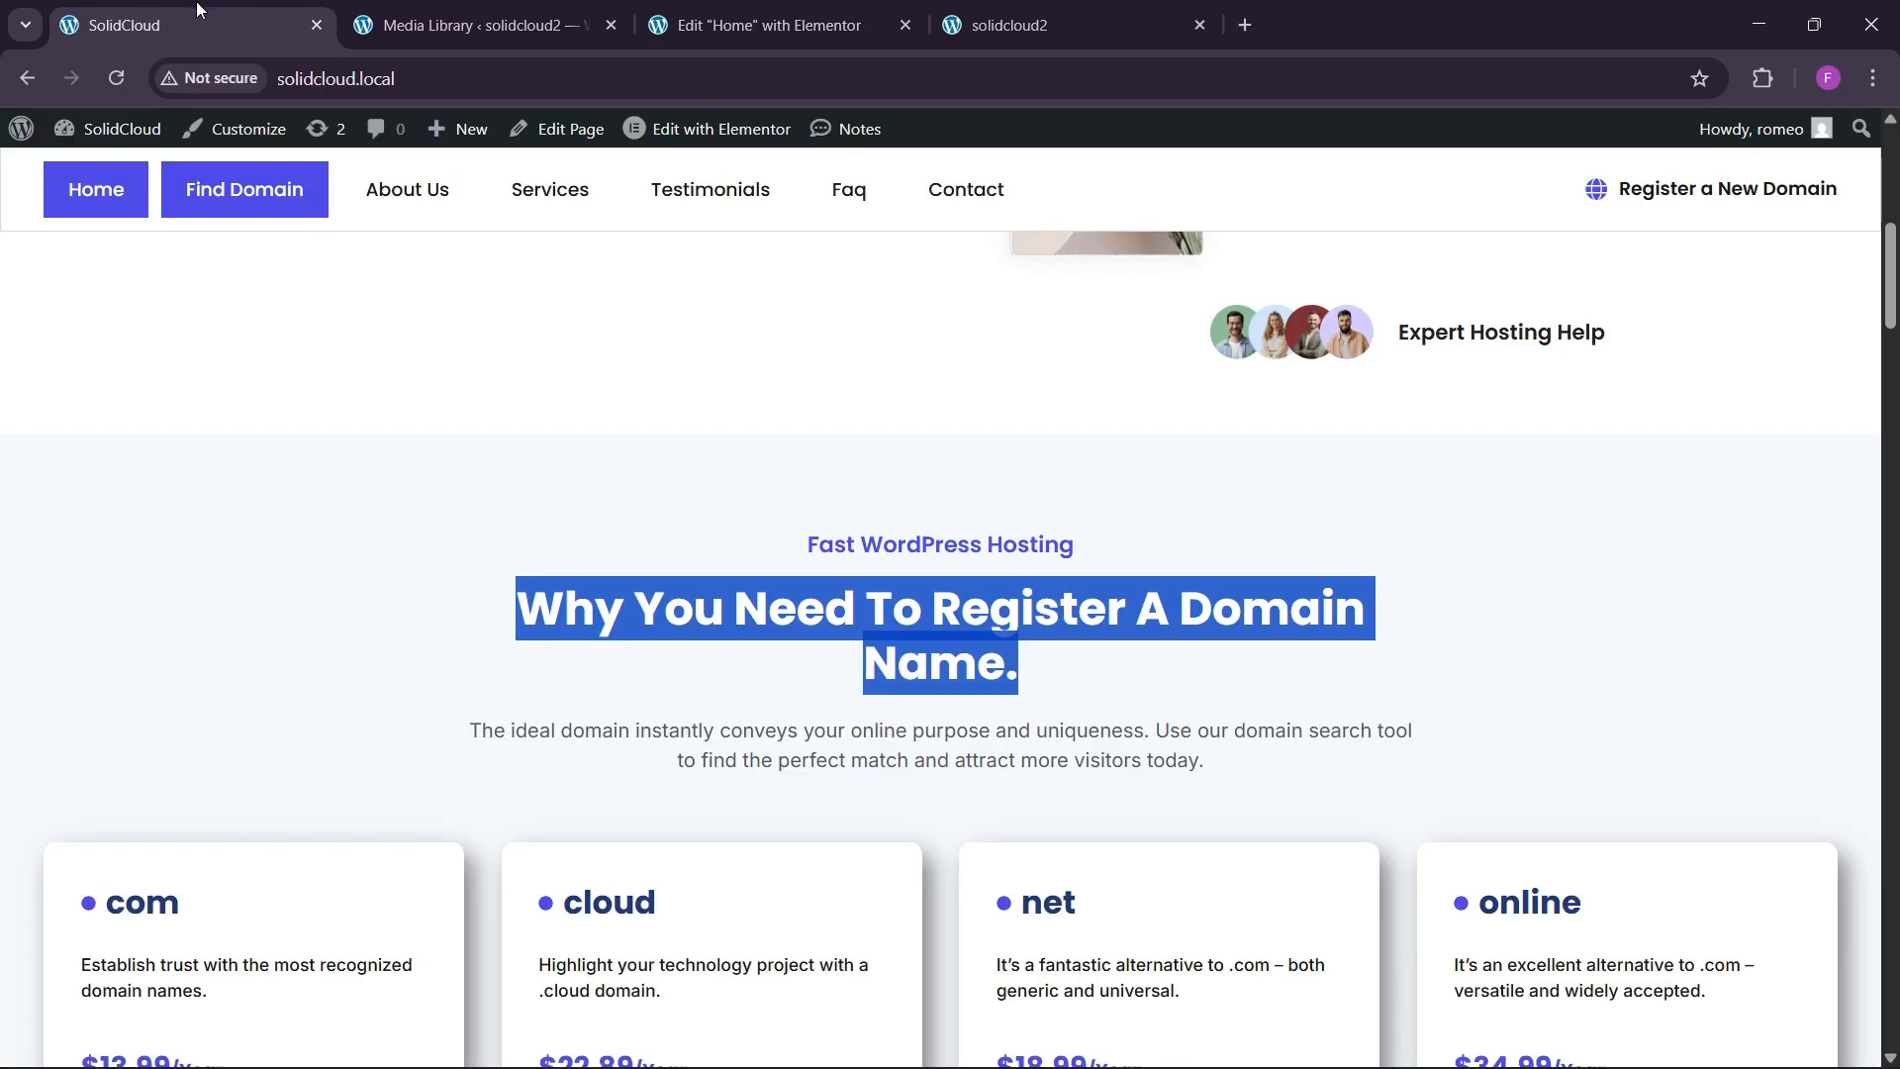
{"action": "left_click", "coordinate": [768, 25]}
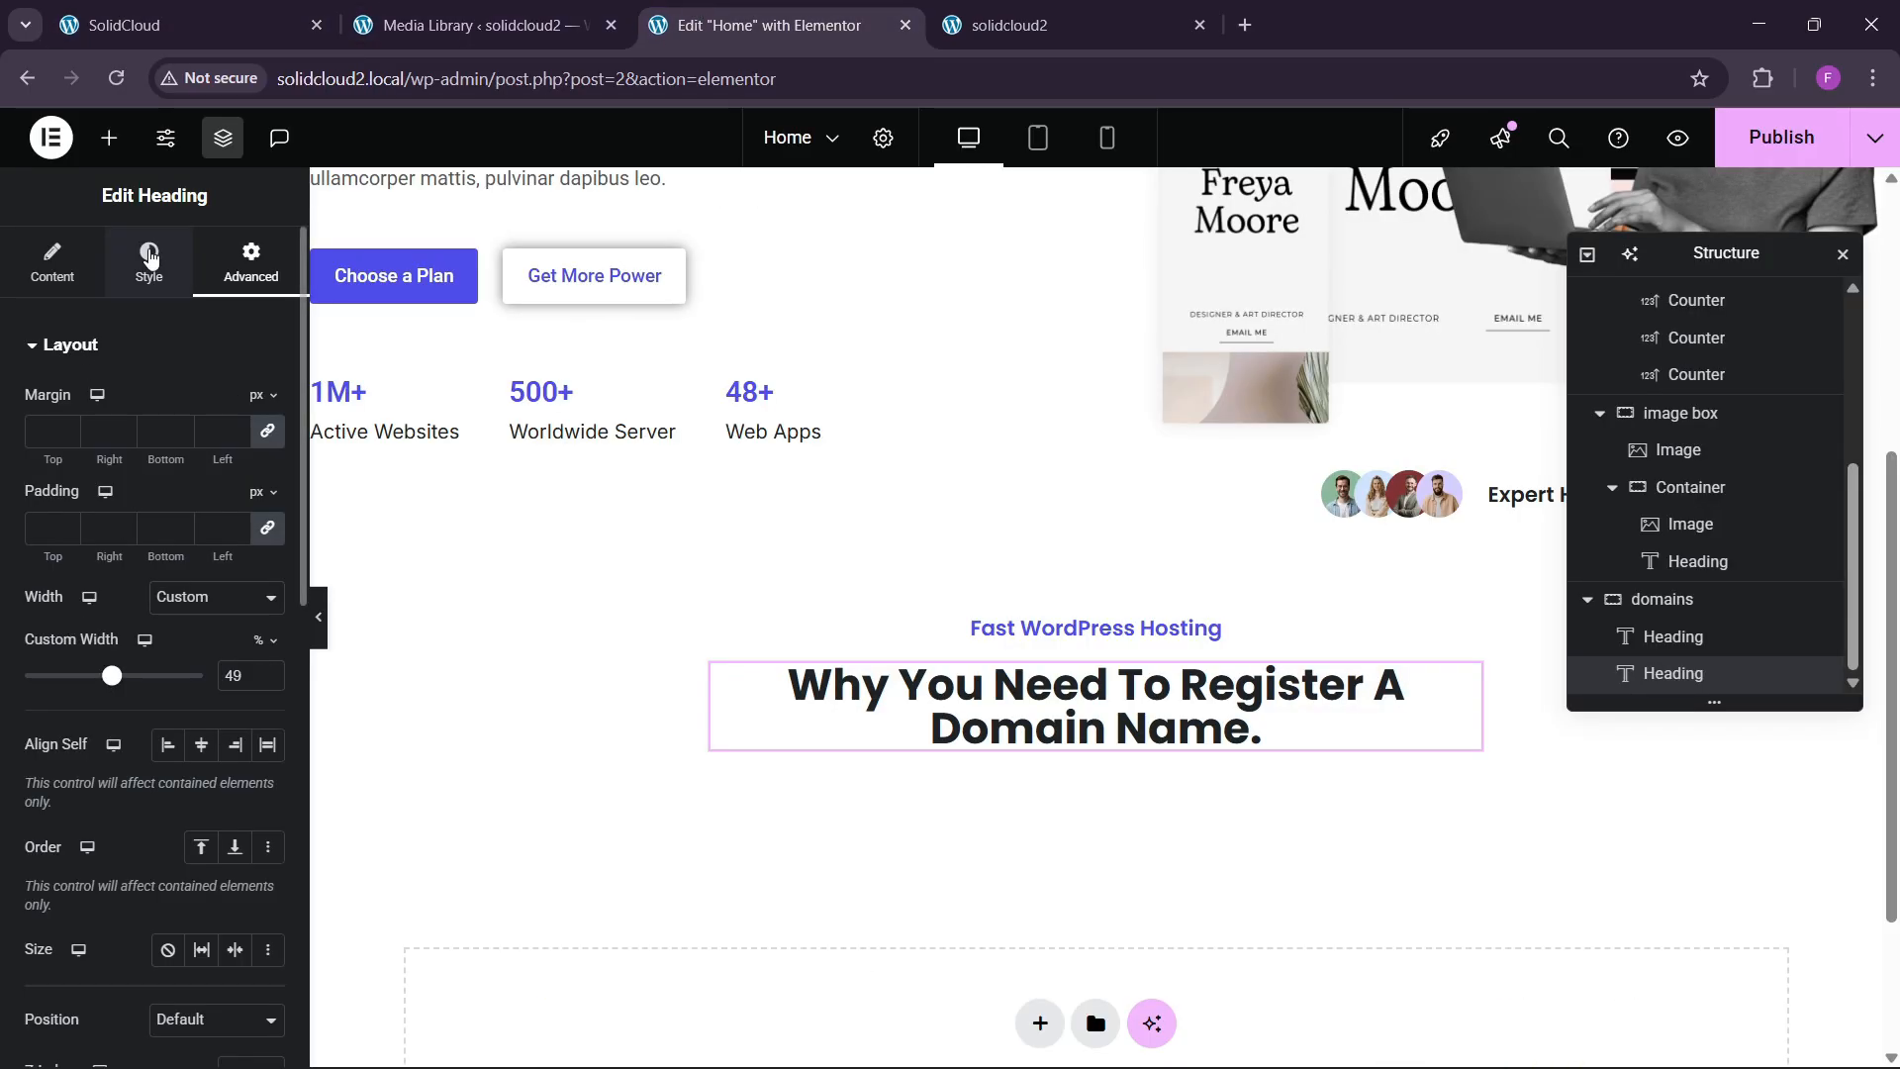
Set the heading font size to 37 px.
{"action": "left_click", "coordinate": [149, 263]}
{"action": "left_click", "coordinate": [267, 475]}
{"action": "double_click", "coordinate": [254, 668]}
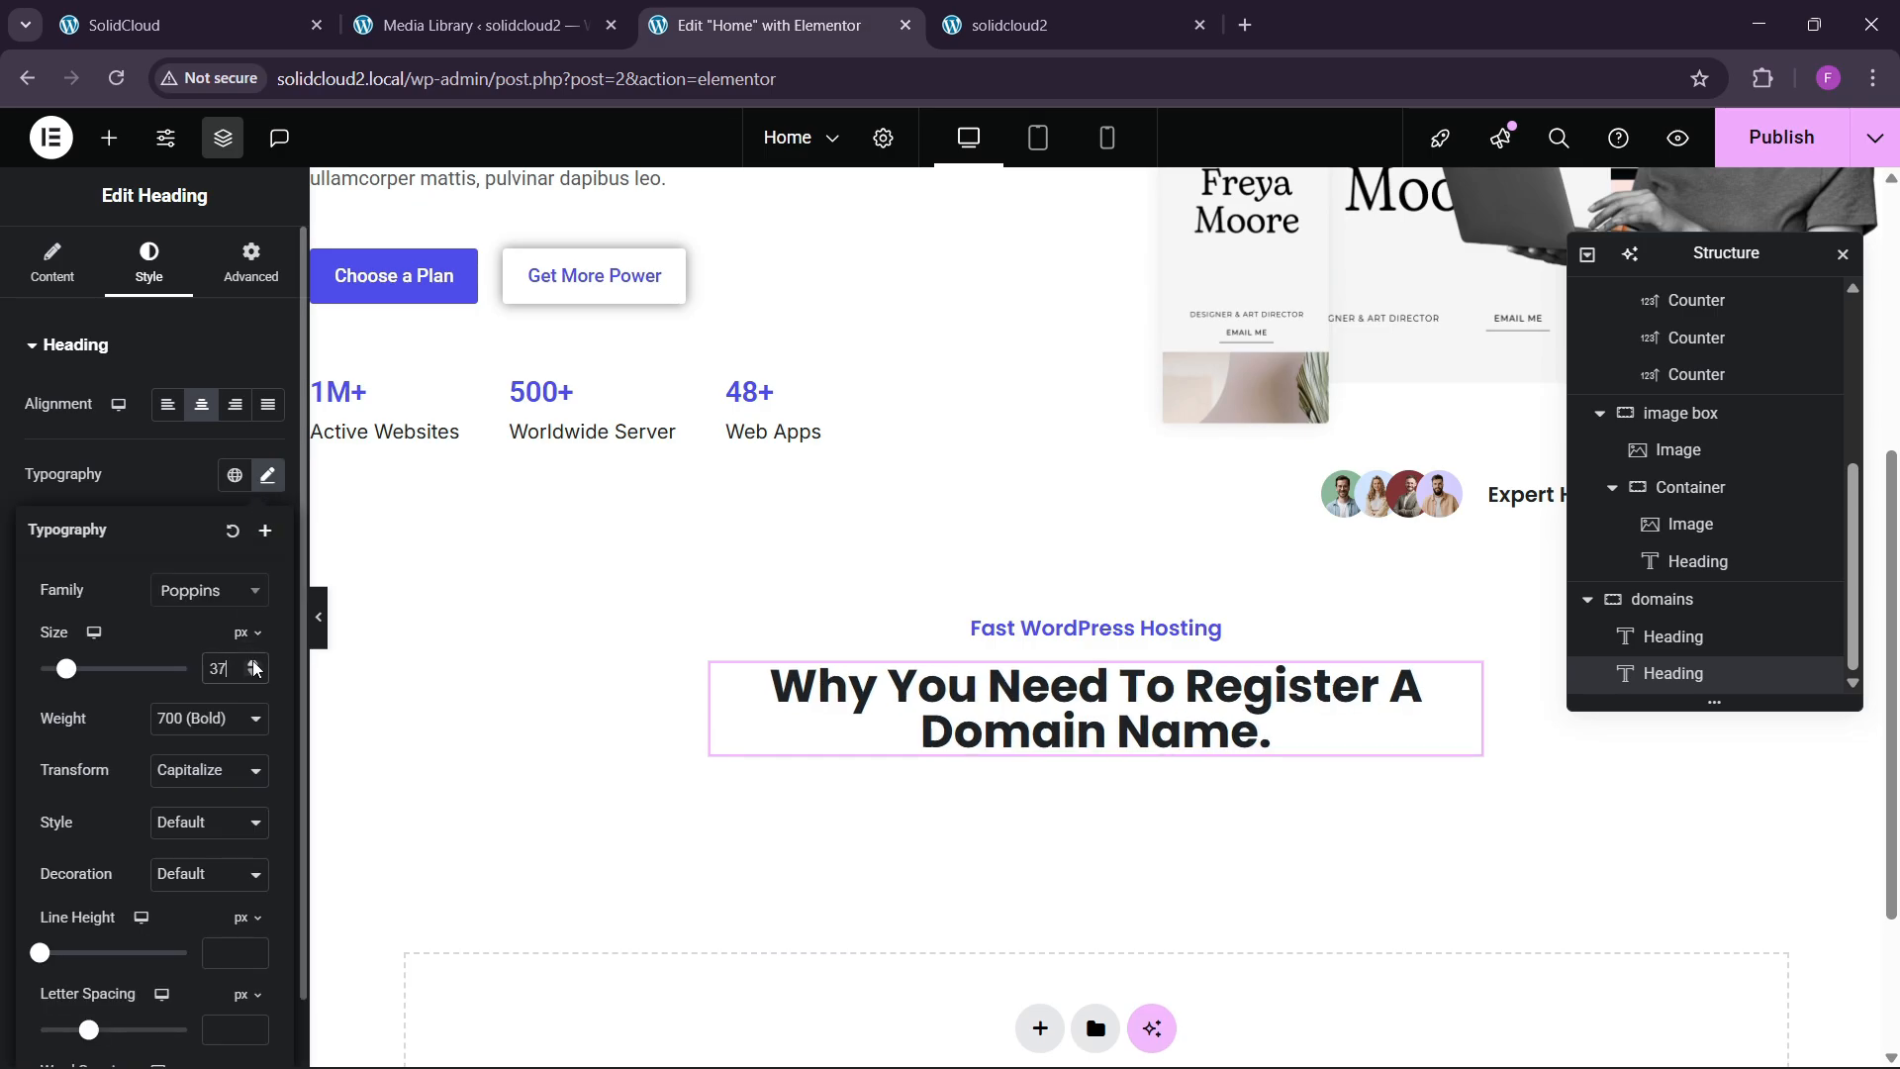
{"action": "left_click", "coordinate": [188, 25]}
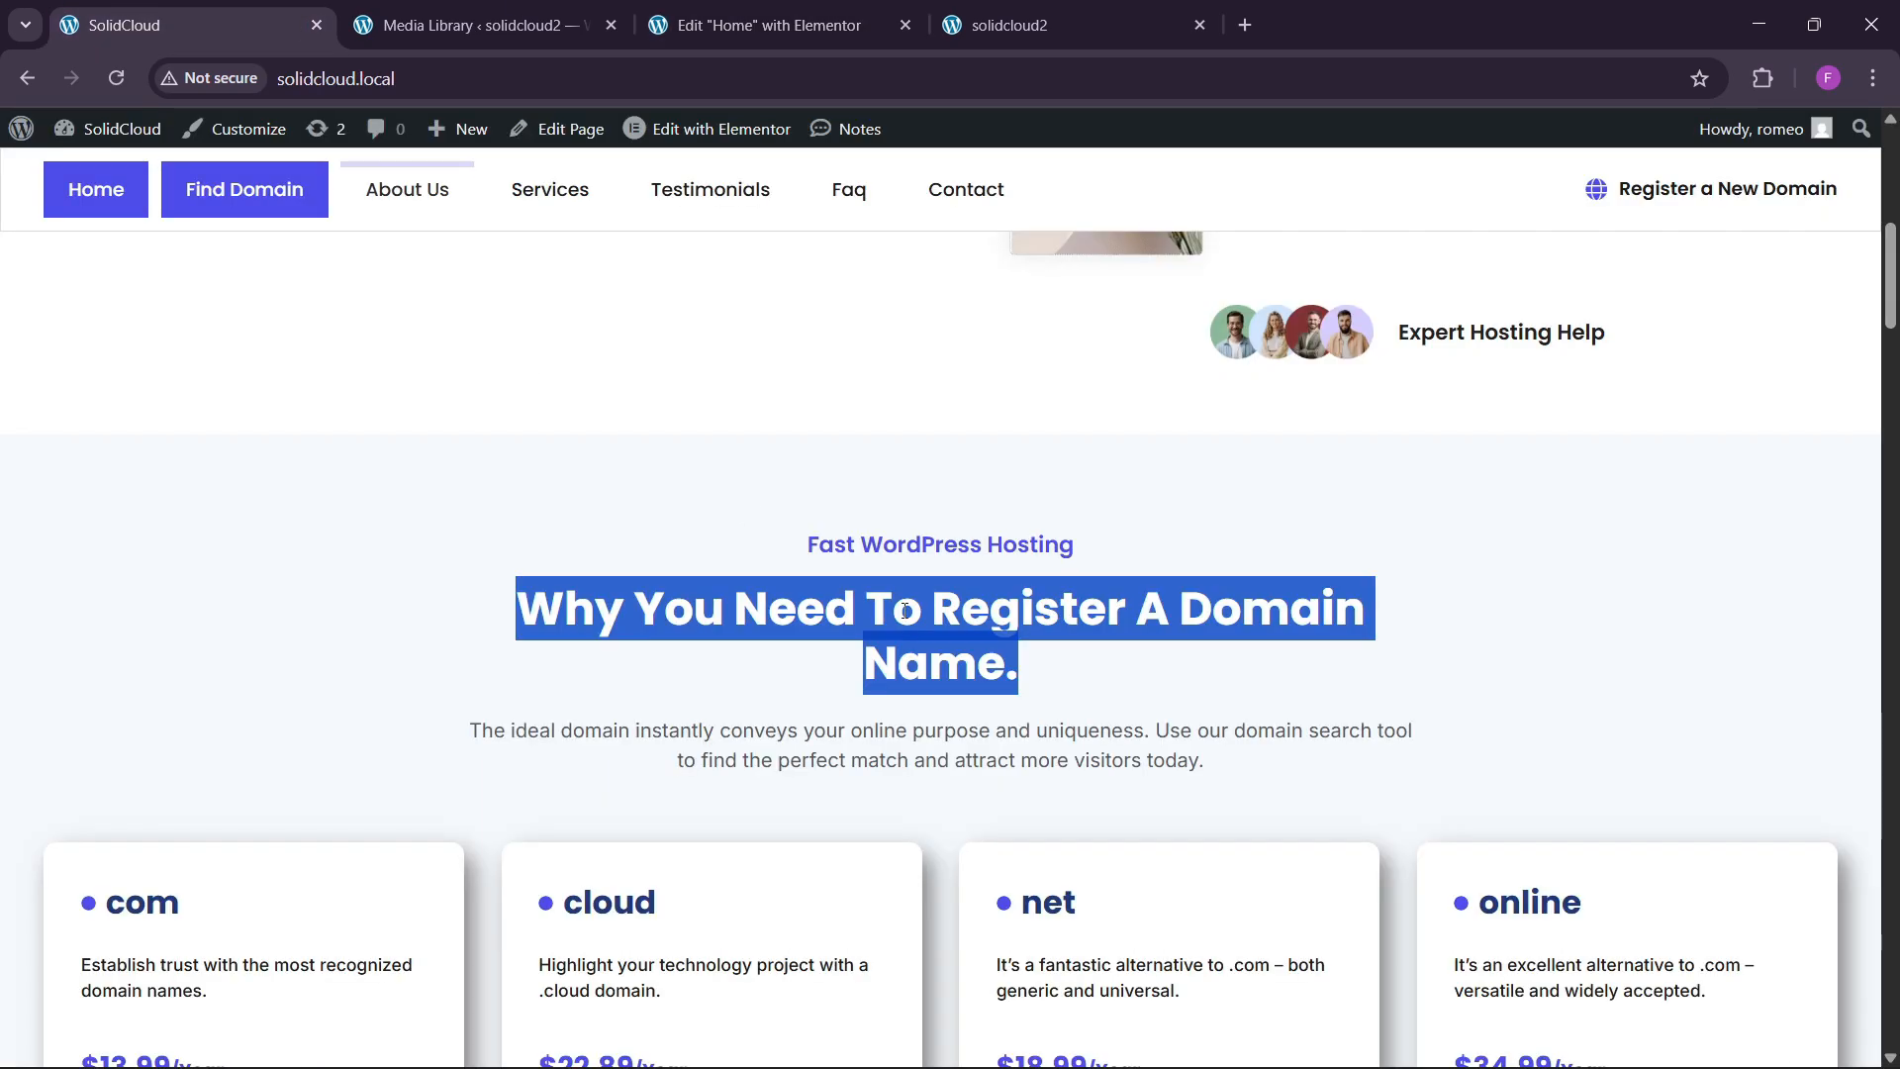
{"action": "scroll", "coordinate": [871, 752], "scroll_direction": "down", "scroll_amount": 2}
{"action": "left_click", "coordinate": [886, 14]}
Copy the hero paragraph widget.
{"action": "scroll", "coordinate": [479, 679], "scroll_direction": "up", "scroll_amount": 5}
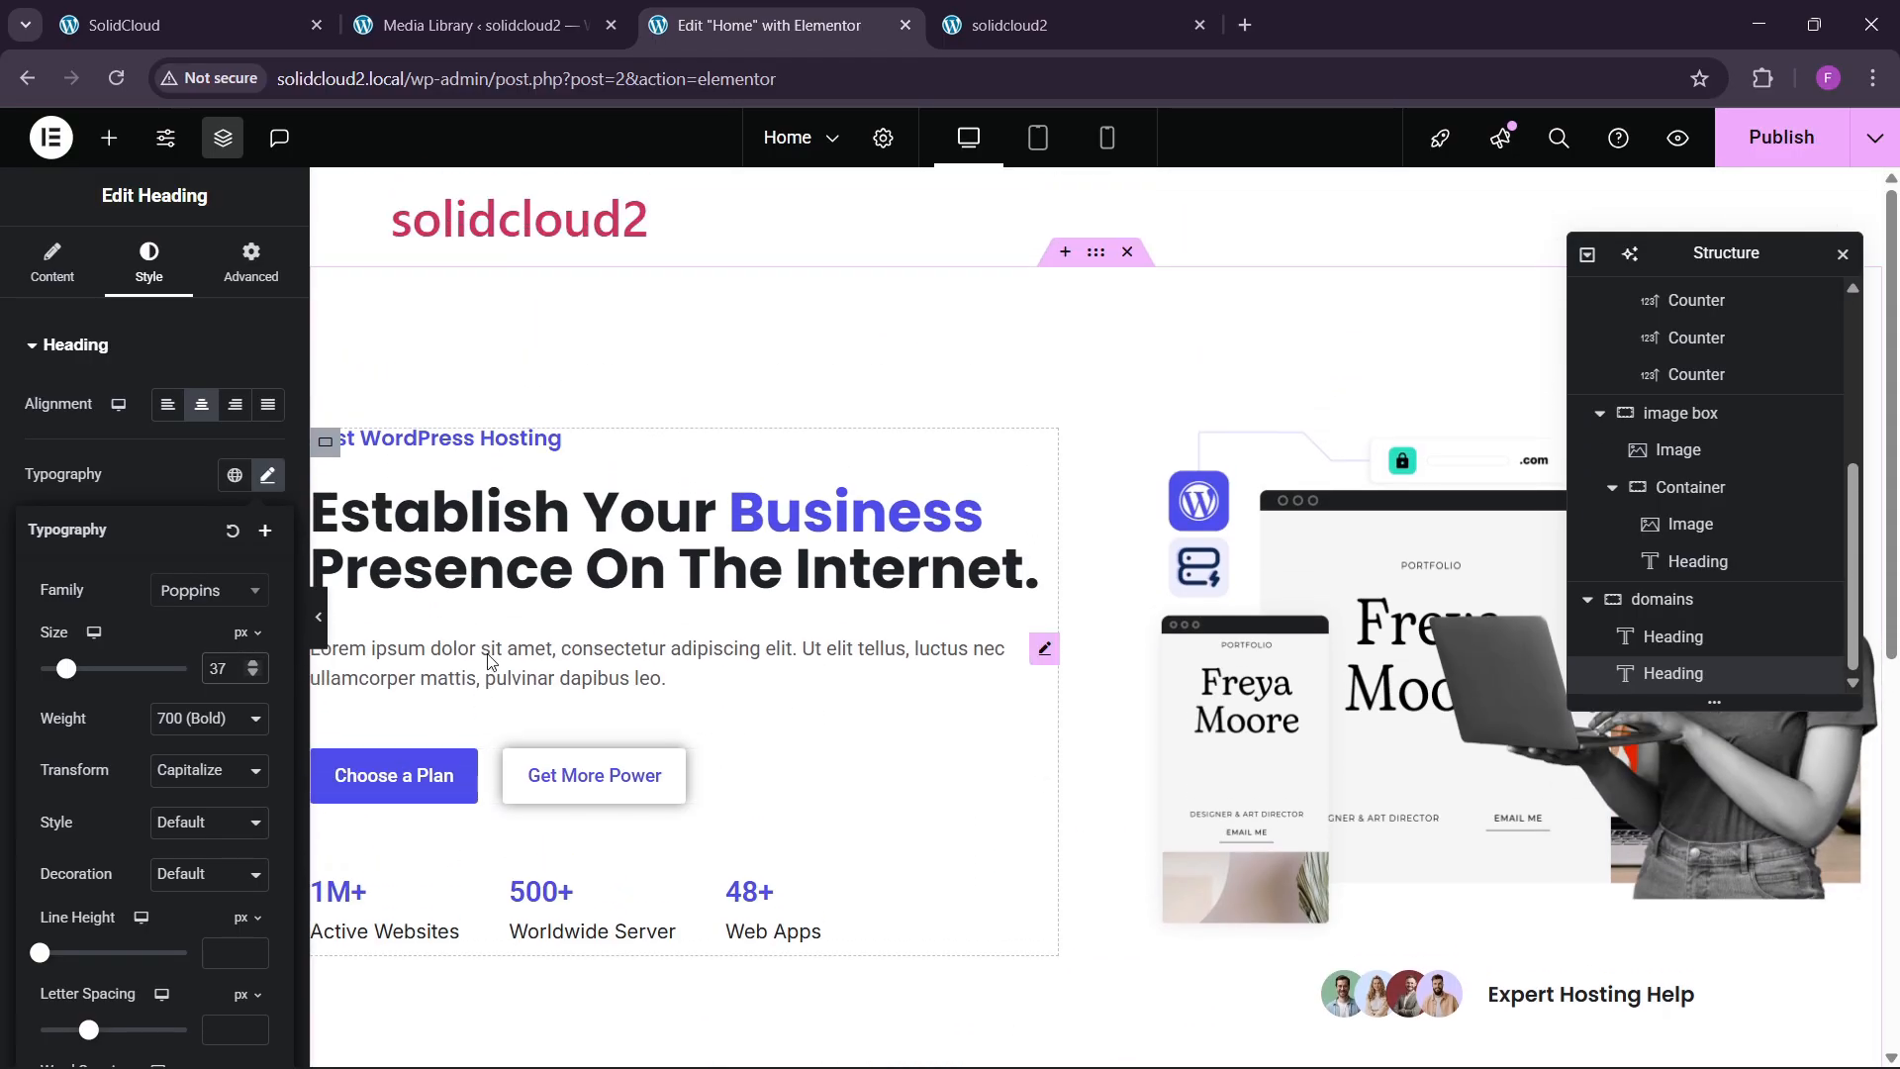
{"action": "right_click", "coordinate": [490, 665]}
{"action": "left_click", "coordinate": [564, 610]}
Paste the copied paragraph widget below the domains heading.
{"action": "scroll", "coordinate": [975, 807], "scroll_direction": "down", "scroll_amount": 7}
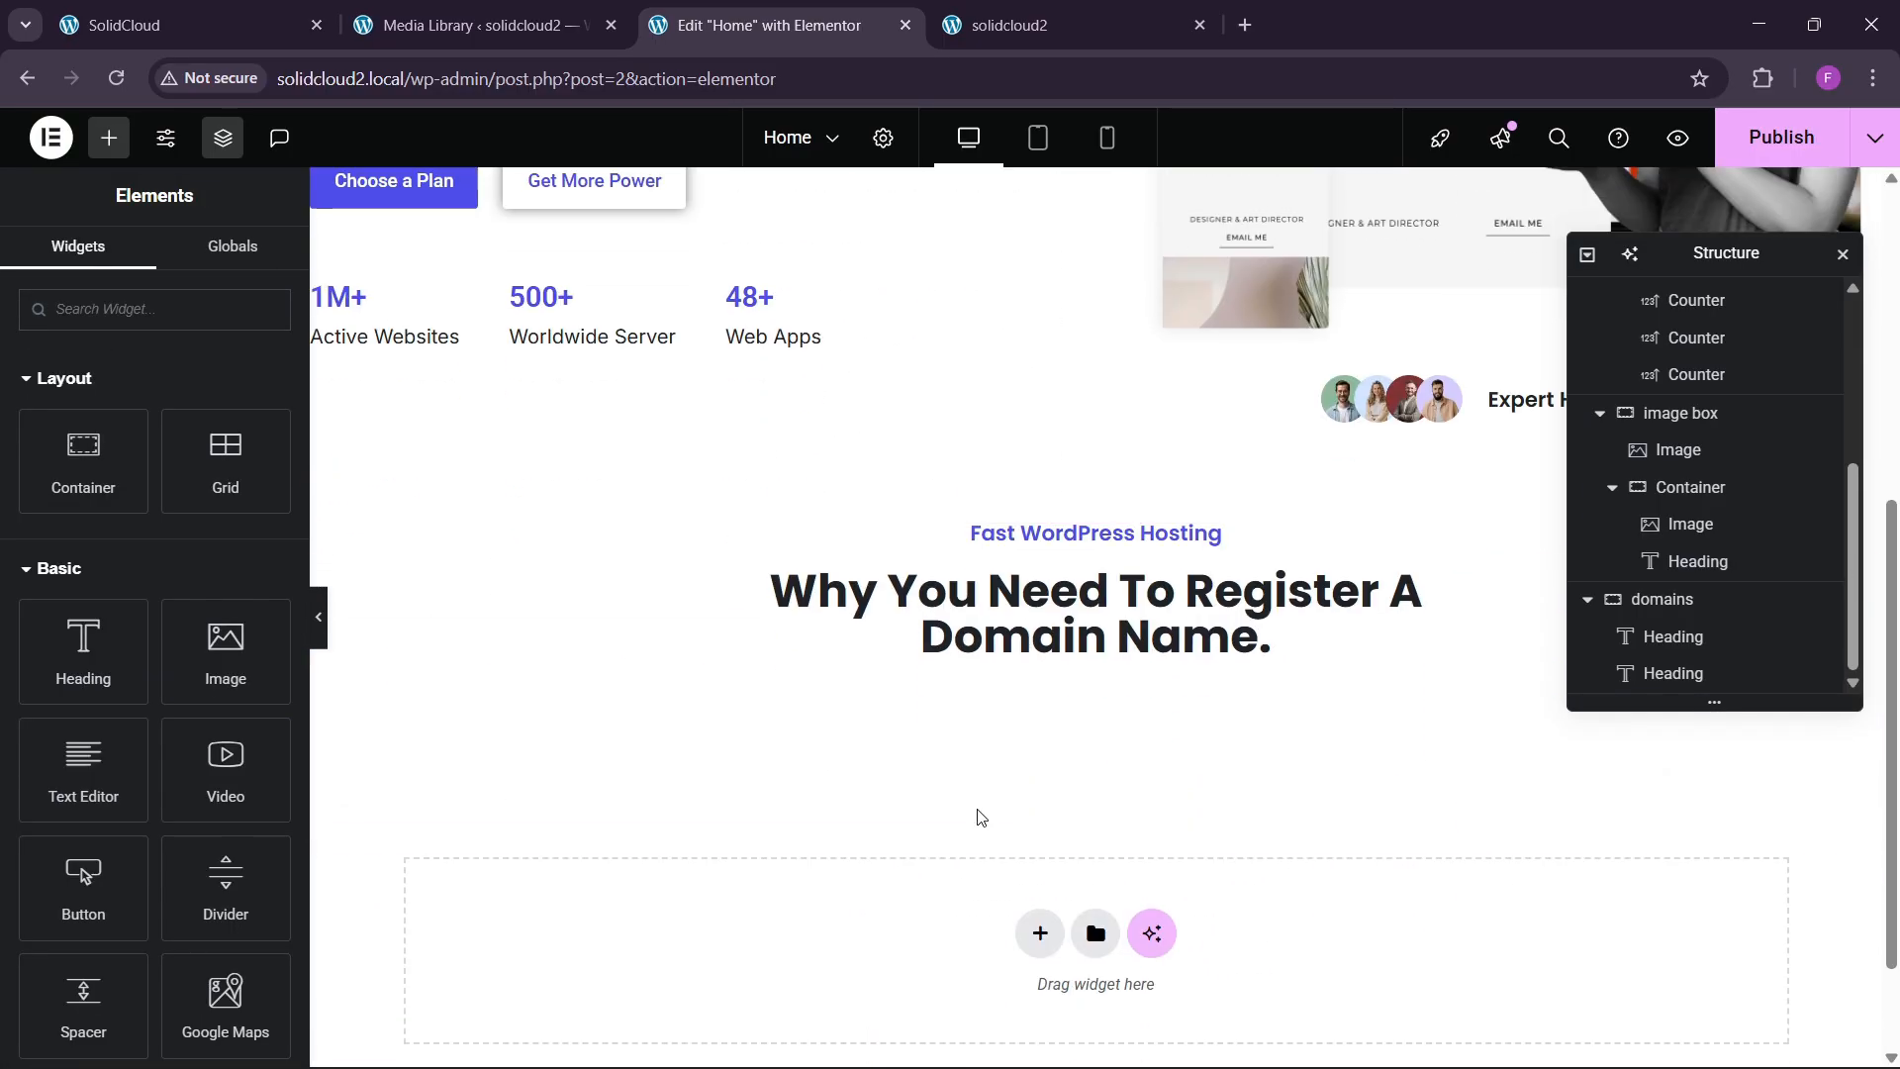
{"action": "right_click", "coordinate": [1039, 499]}
{"action": "left_click", "coordinate": [1078, 659]}
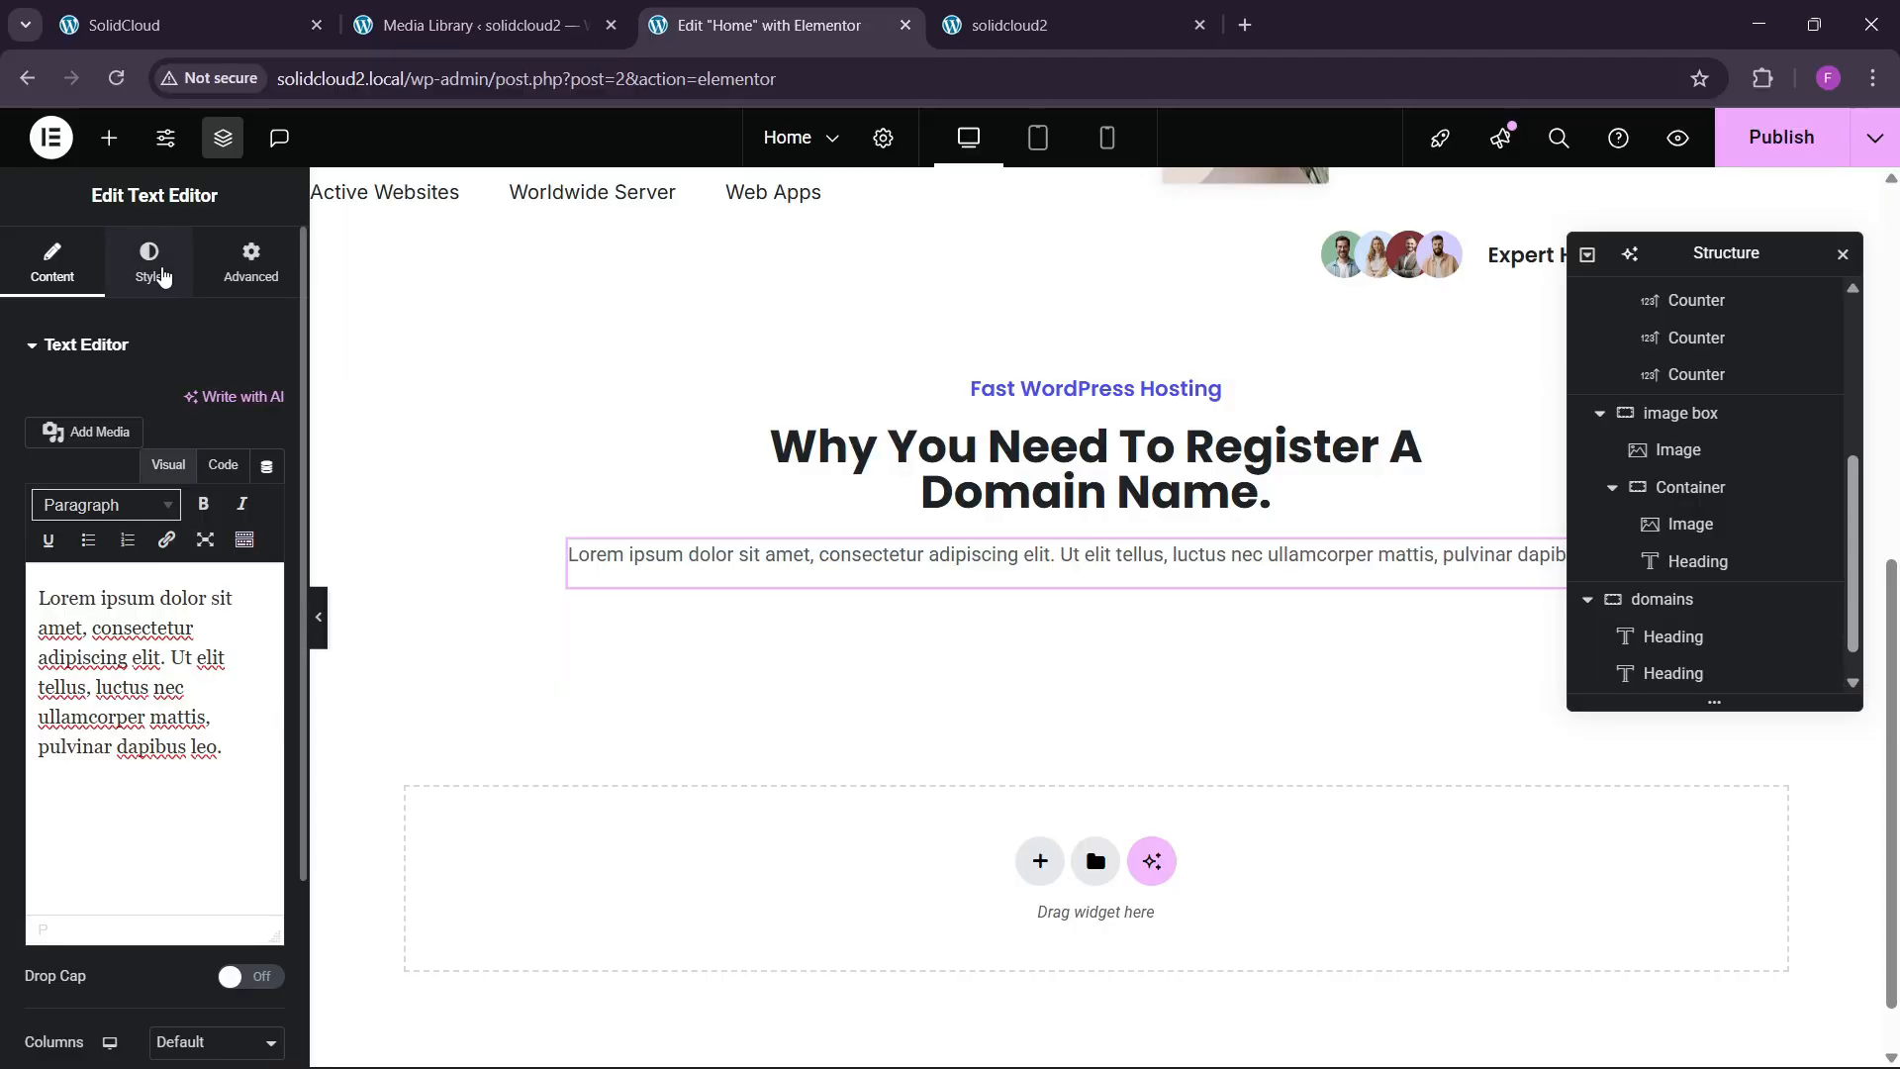
Give the paragraph a 49% custom width and centre its text.
{"action": "left_click", "coordinate": [150, 260]}
{"action": "left_click", "coordinate": [274, 256]}
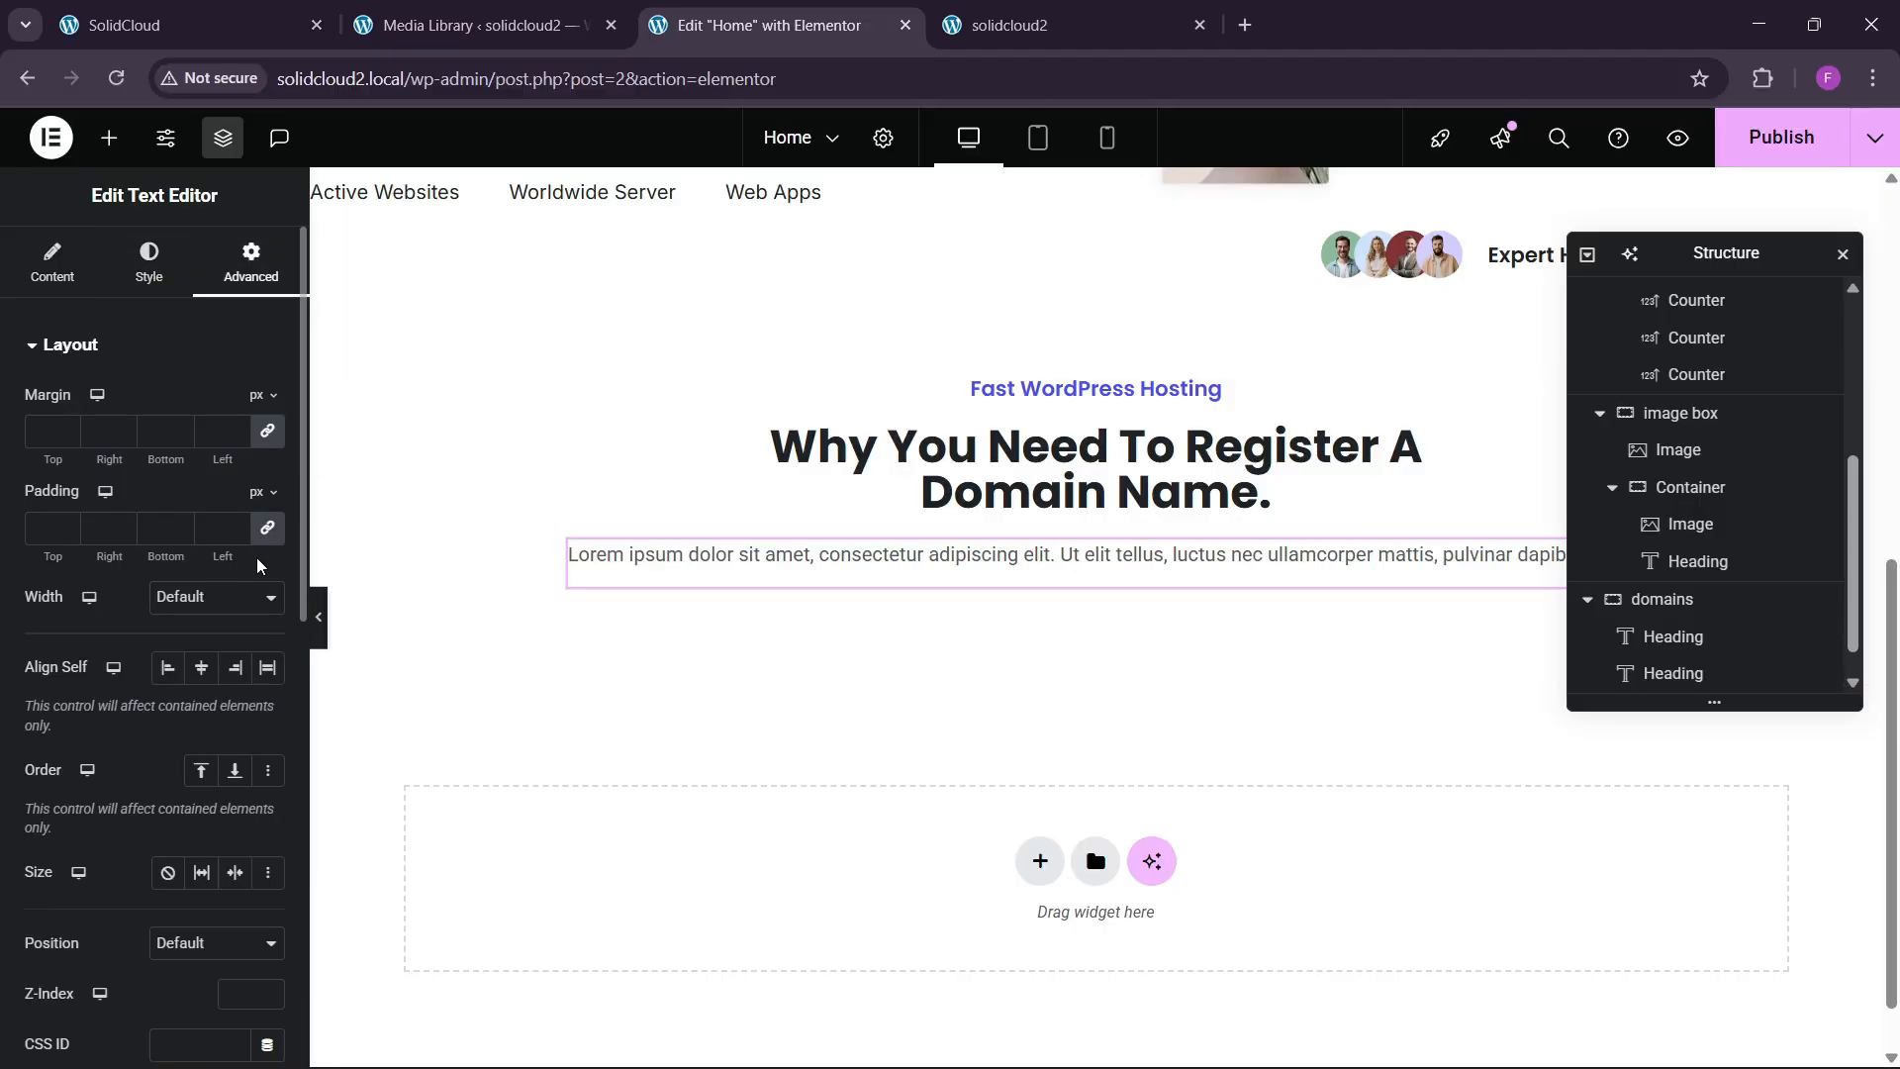
{"action": "left_click", "coordinate": [222, 596]}
{"action": "left_click", "coordinate": [205, 724]}
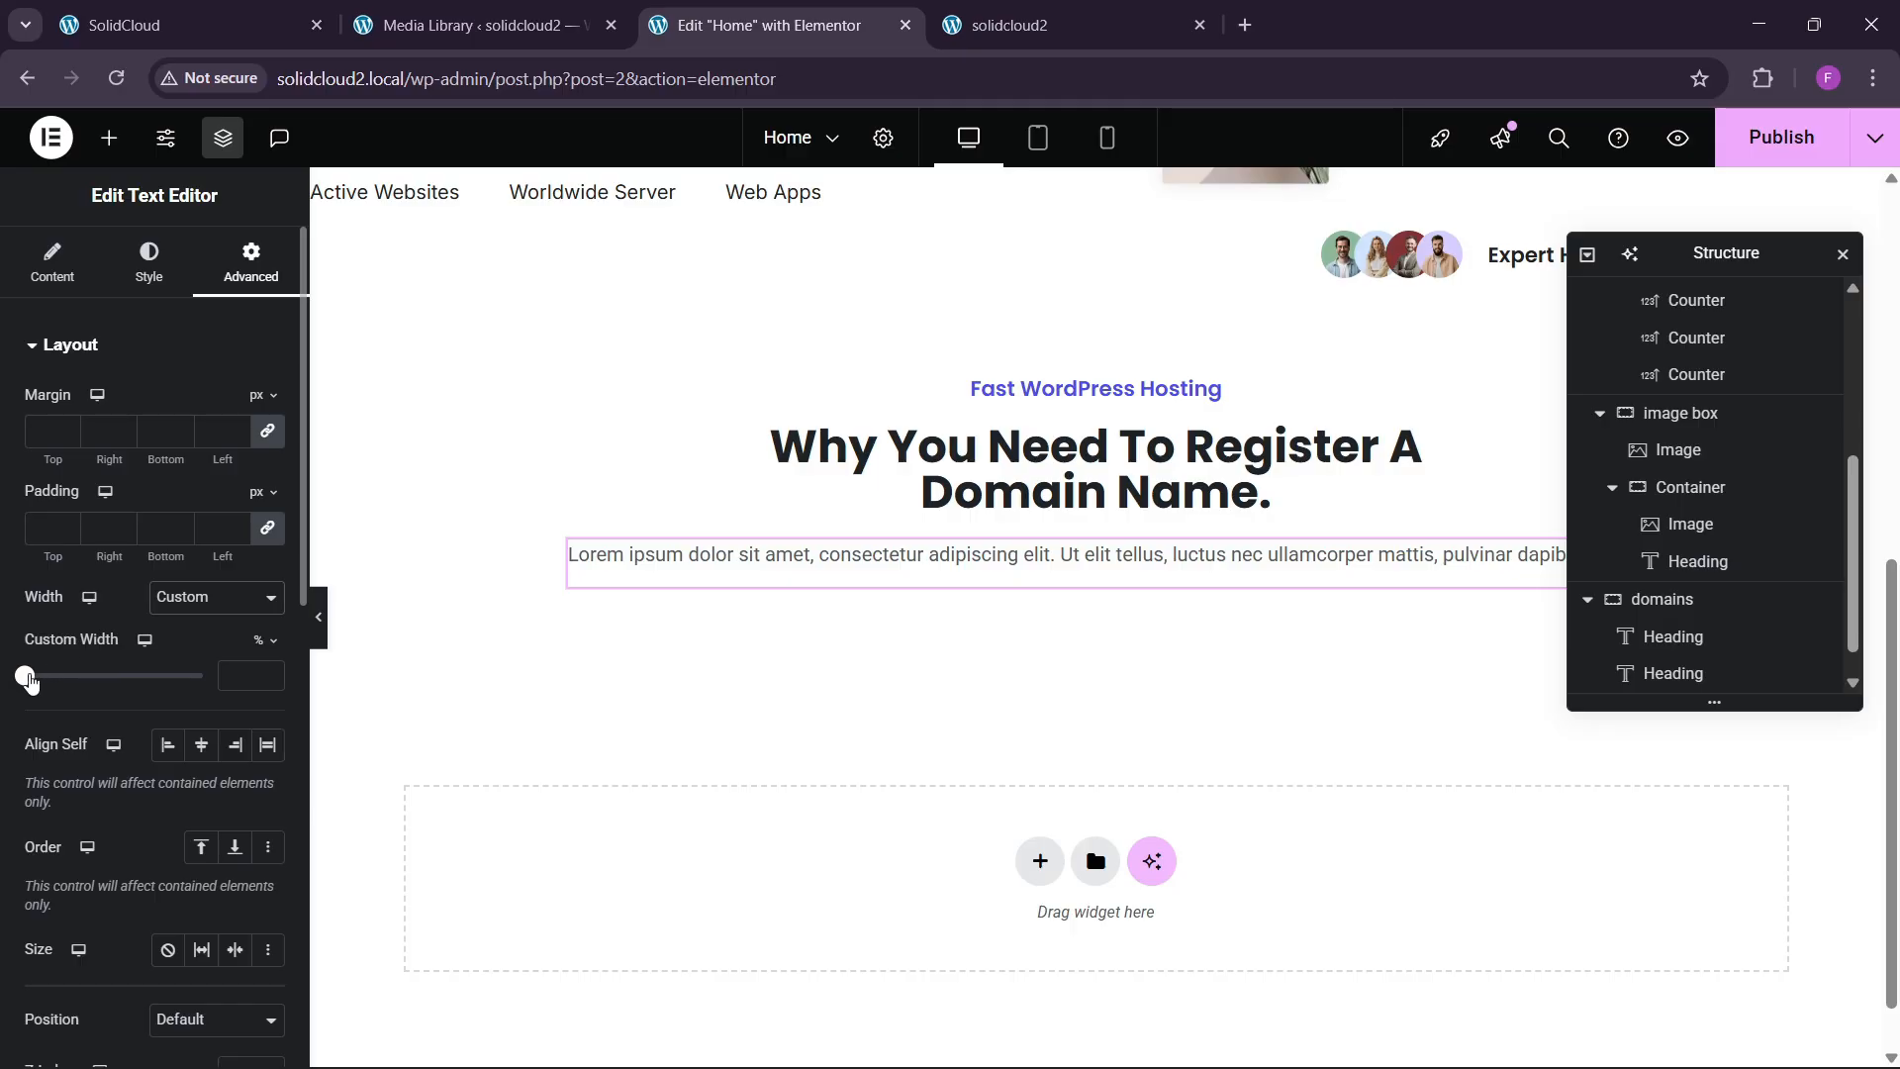
{"action": "left_click_drag", "start_coordinate": [27, 679], "coordinate": [112, 676]}
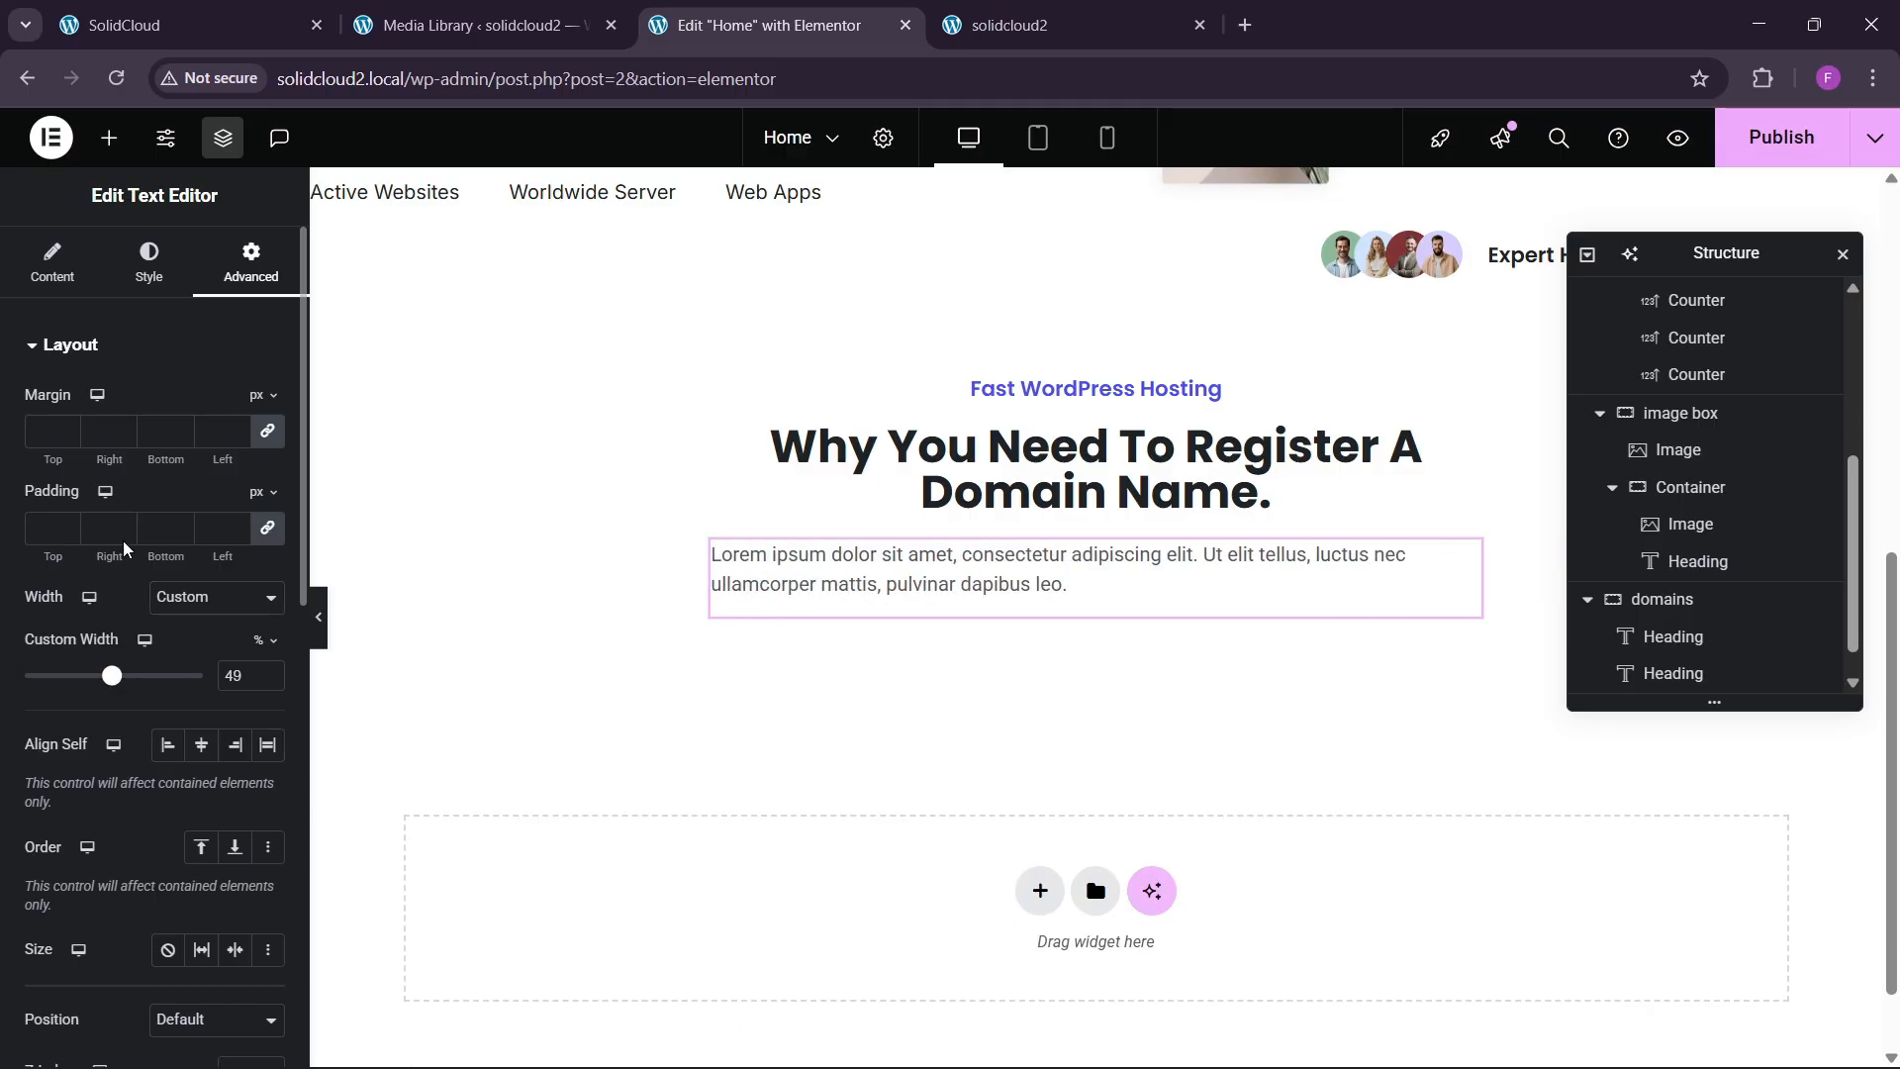
{"action": "left_click", "coordinate": [149, 262]}
{"action": "left_click", "coordinate": [201, 403]}
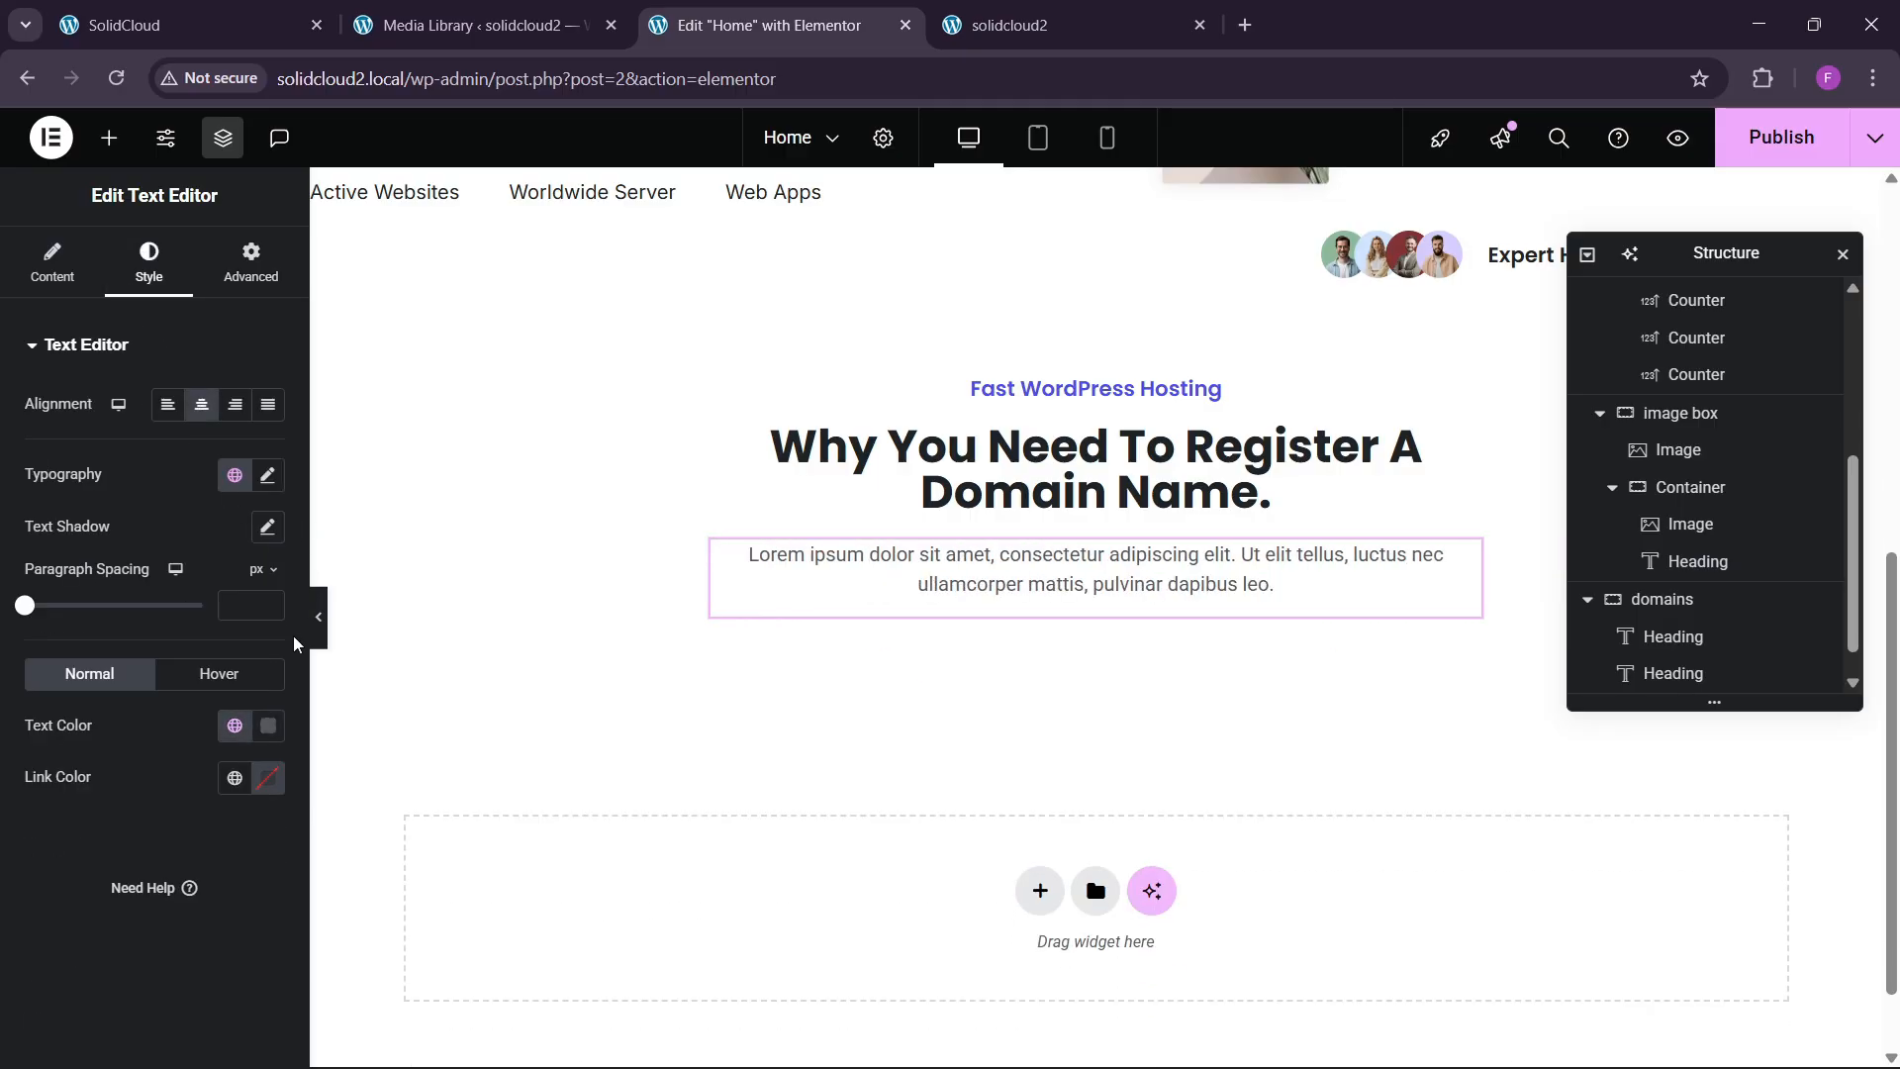
Replace the paragraph text with the live site's "The ideal domain instantly conveys your online purpose…" intro.
{"action": "left_click", "coordinate": [52, 262]}
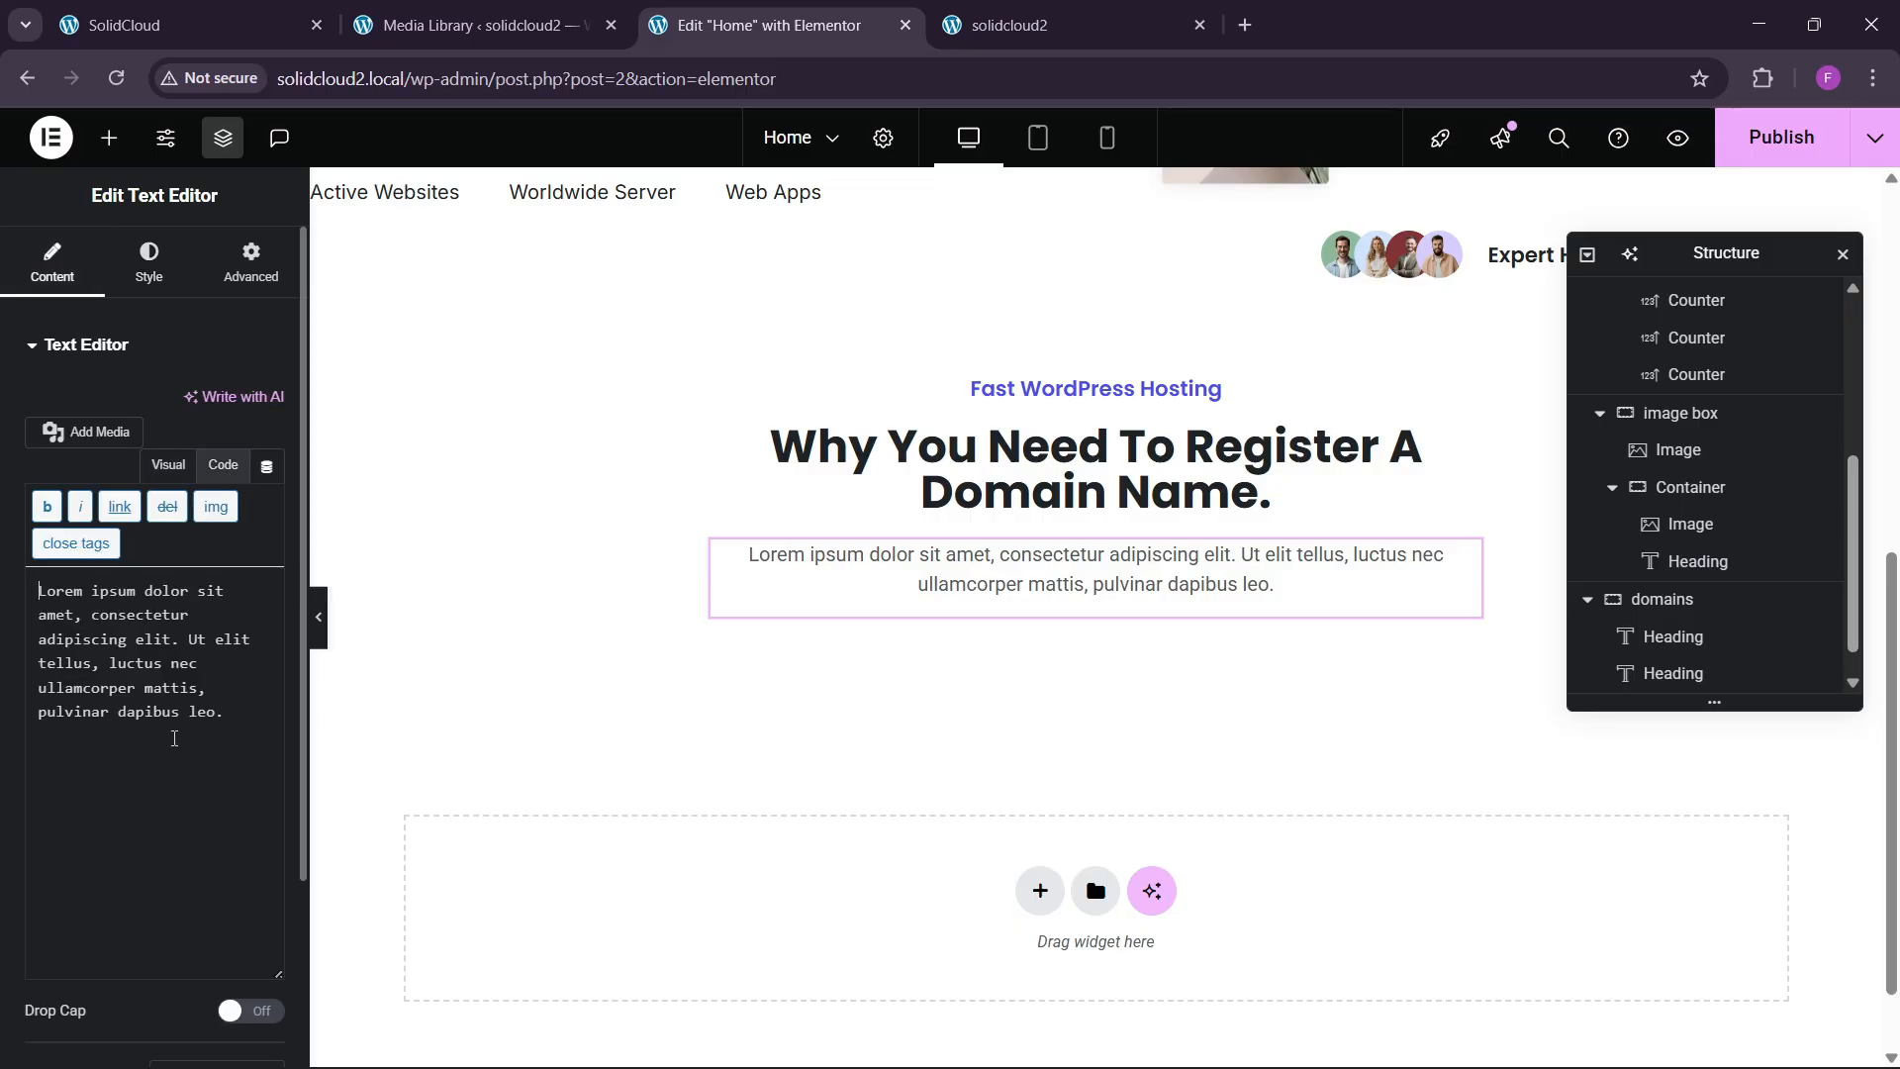
{"action": "left_click", "coordinate": [230, 723]}
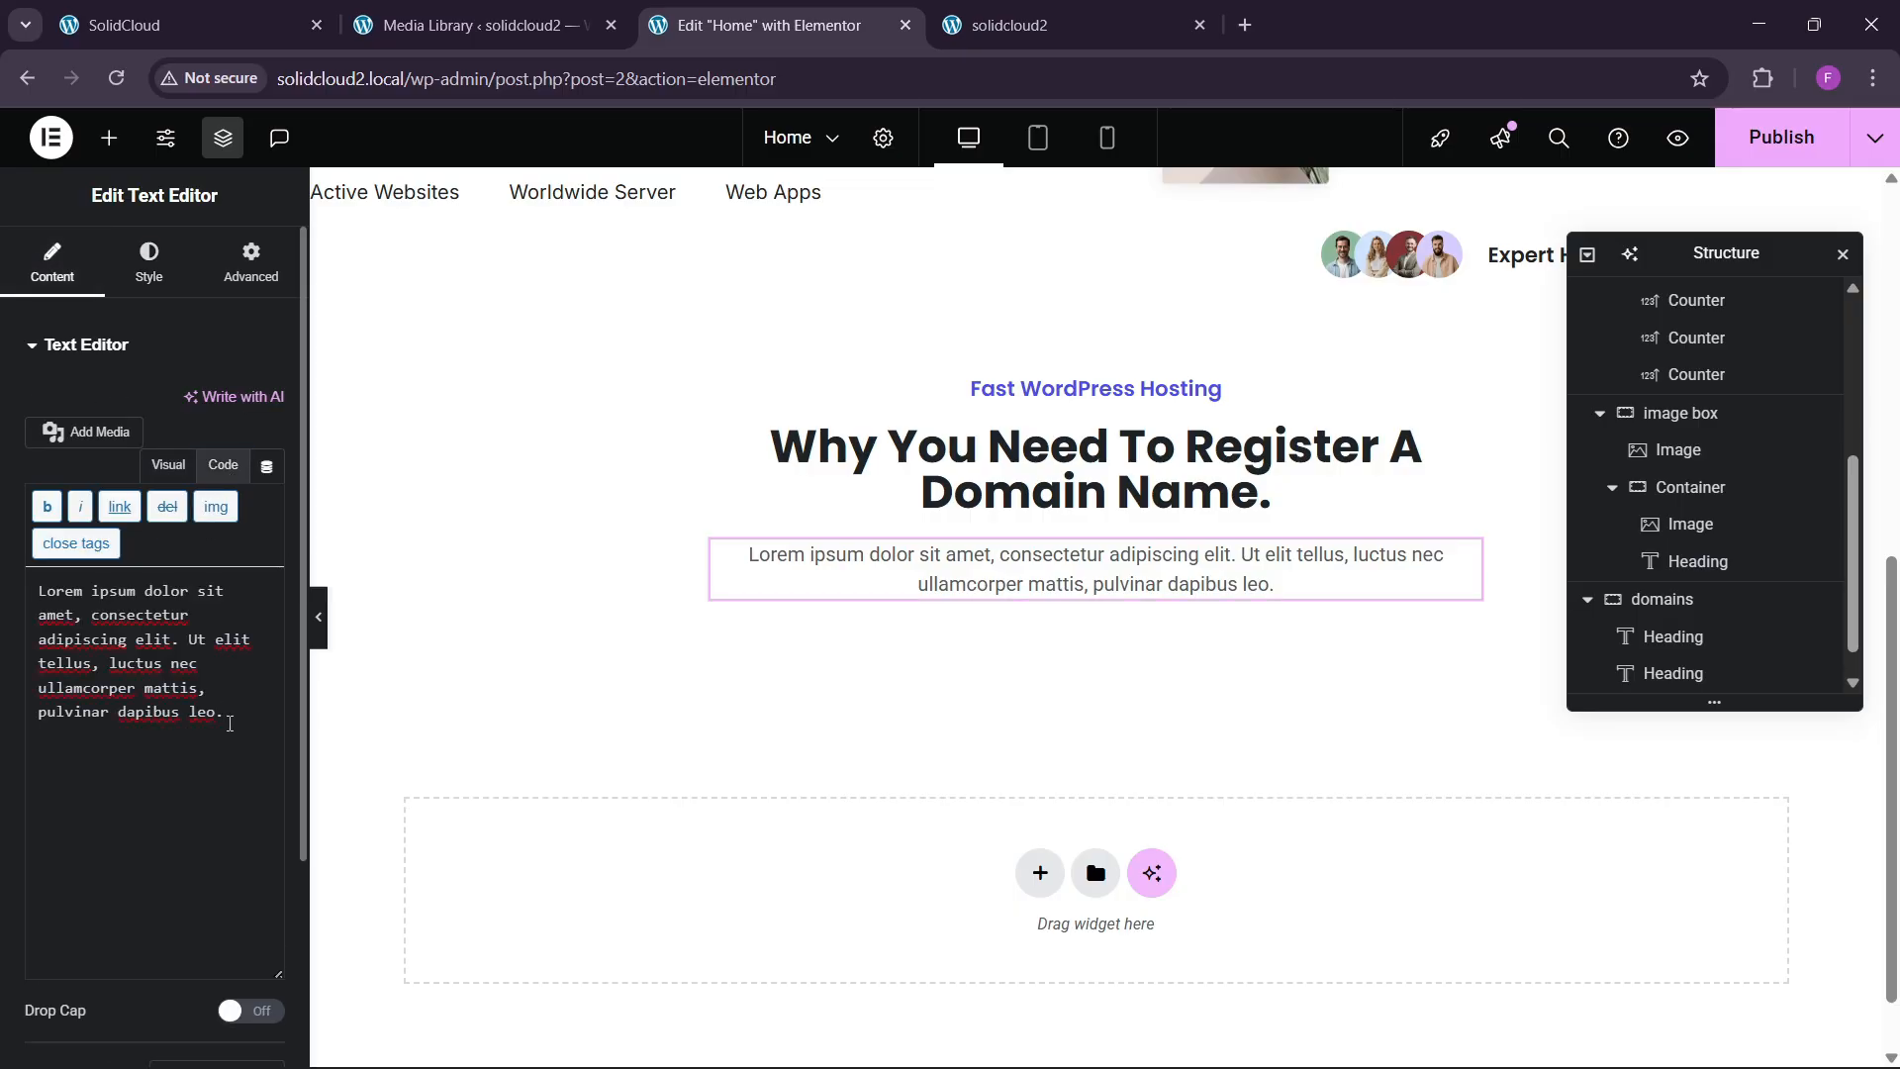
{"action": "left_click", "coordinate": [158, 25]}
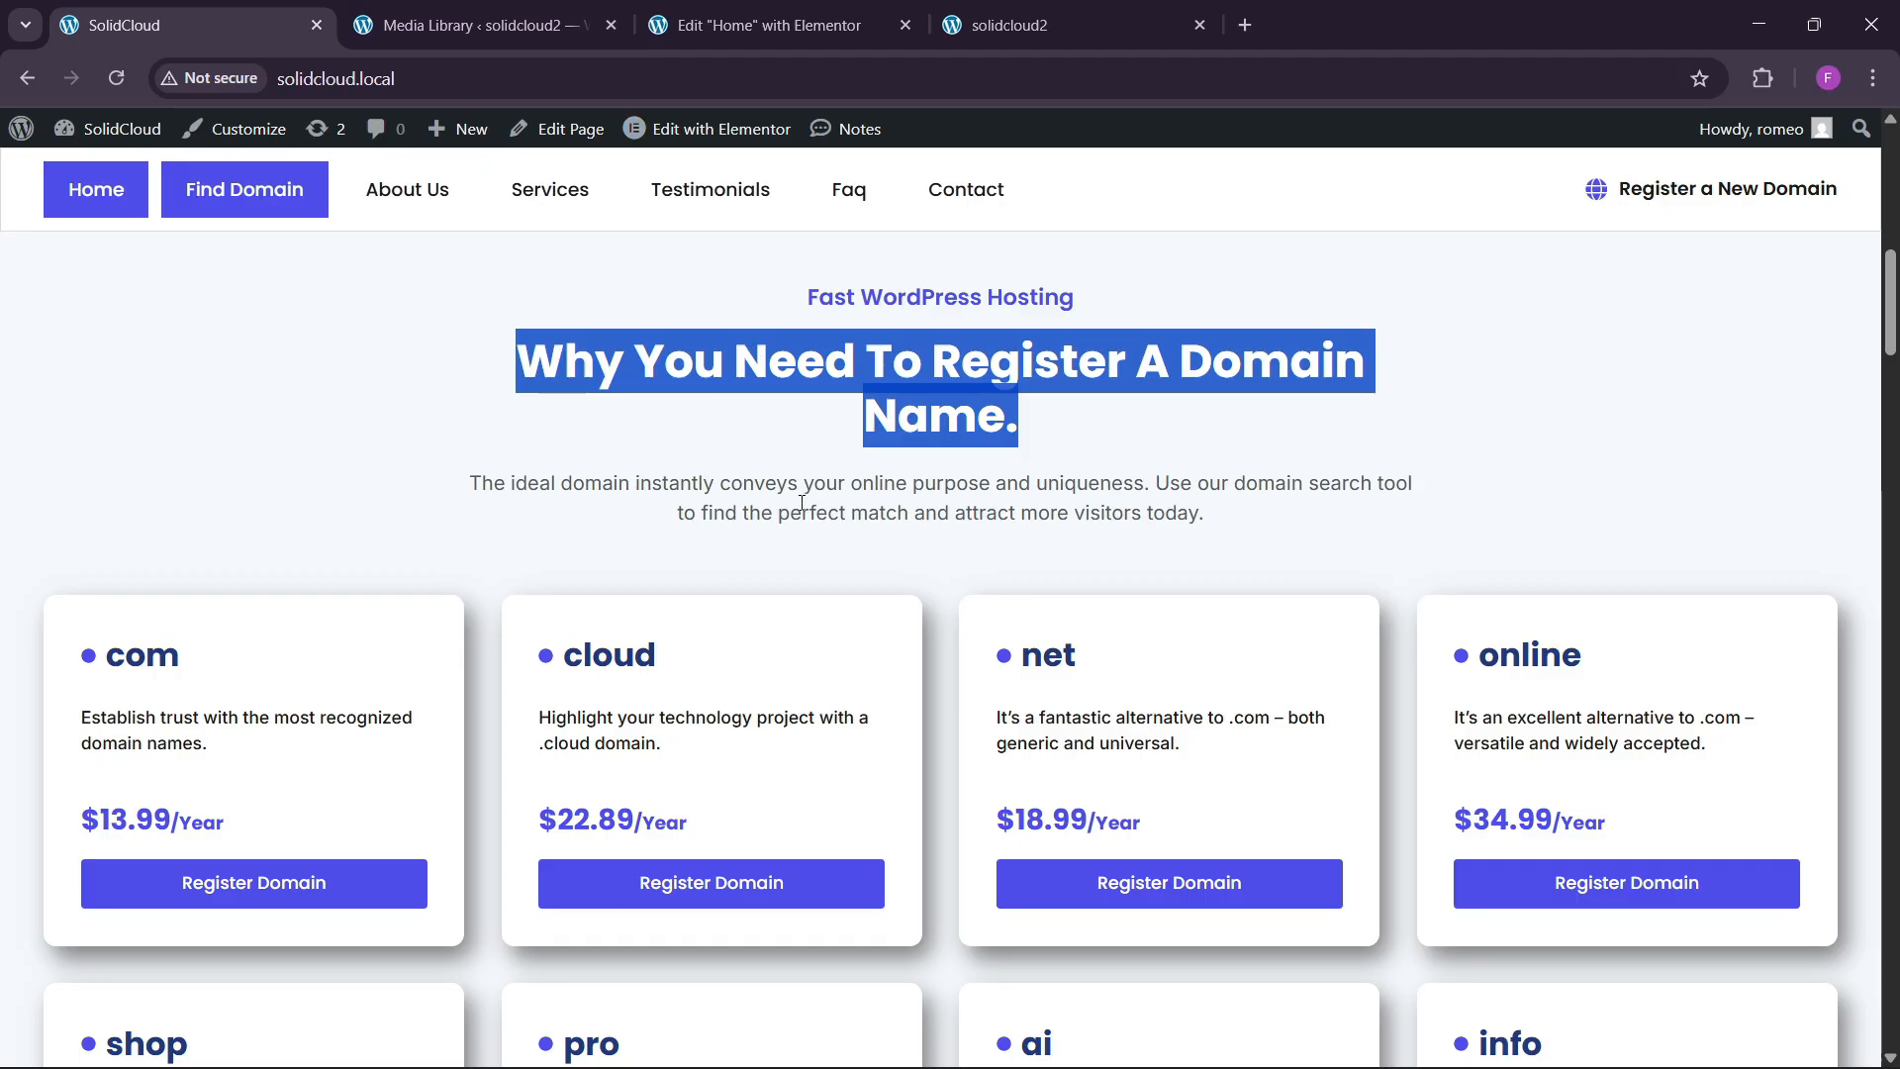
{"action": "left_click_drag", "start_coordinate": [471, 482], "coordinate": [1265, 525]}
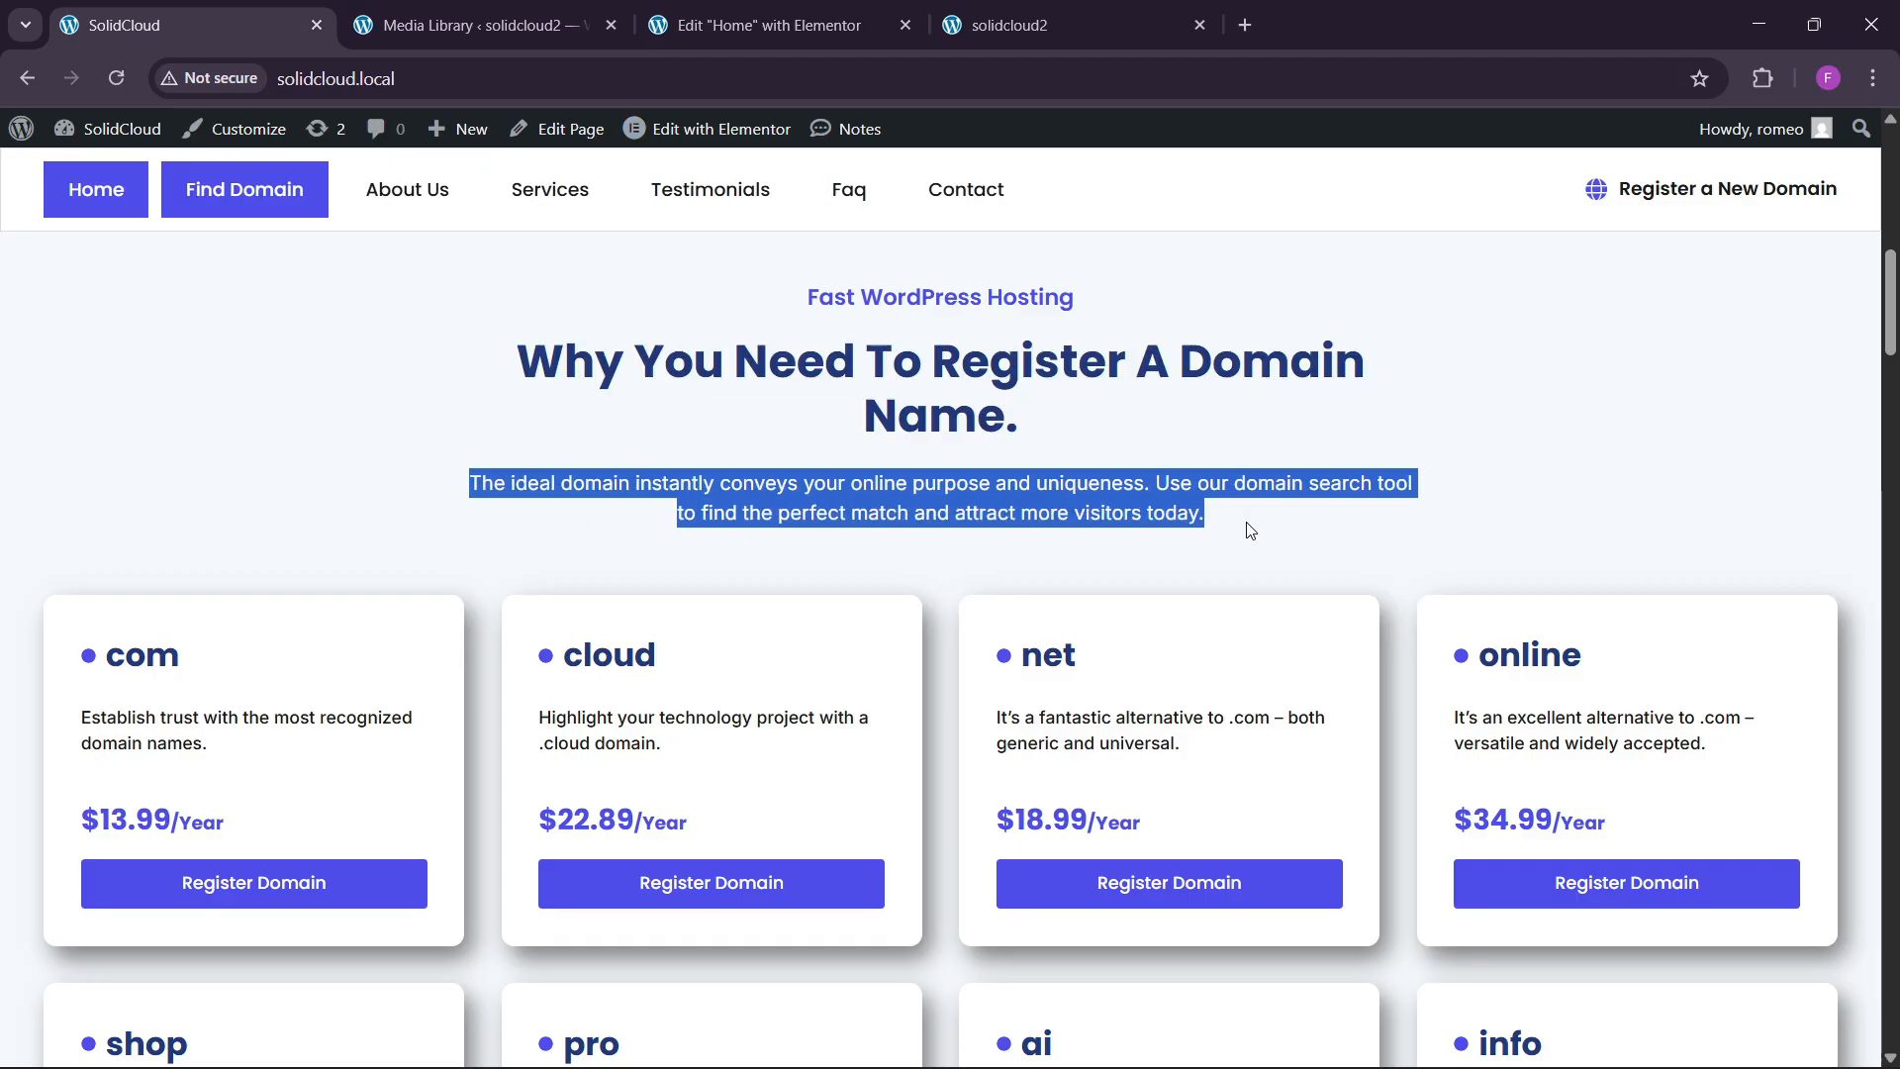
{"action": "left_click", "coordinate": [792, 24]}
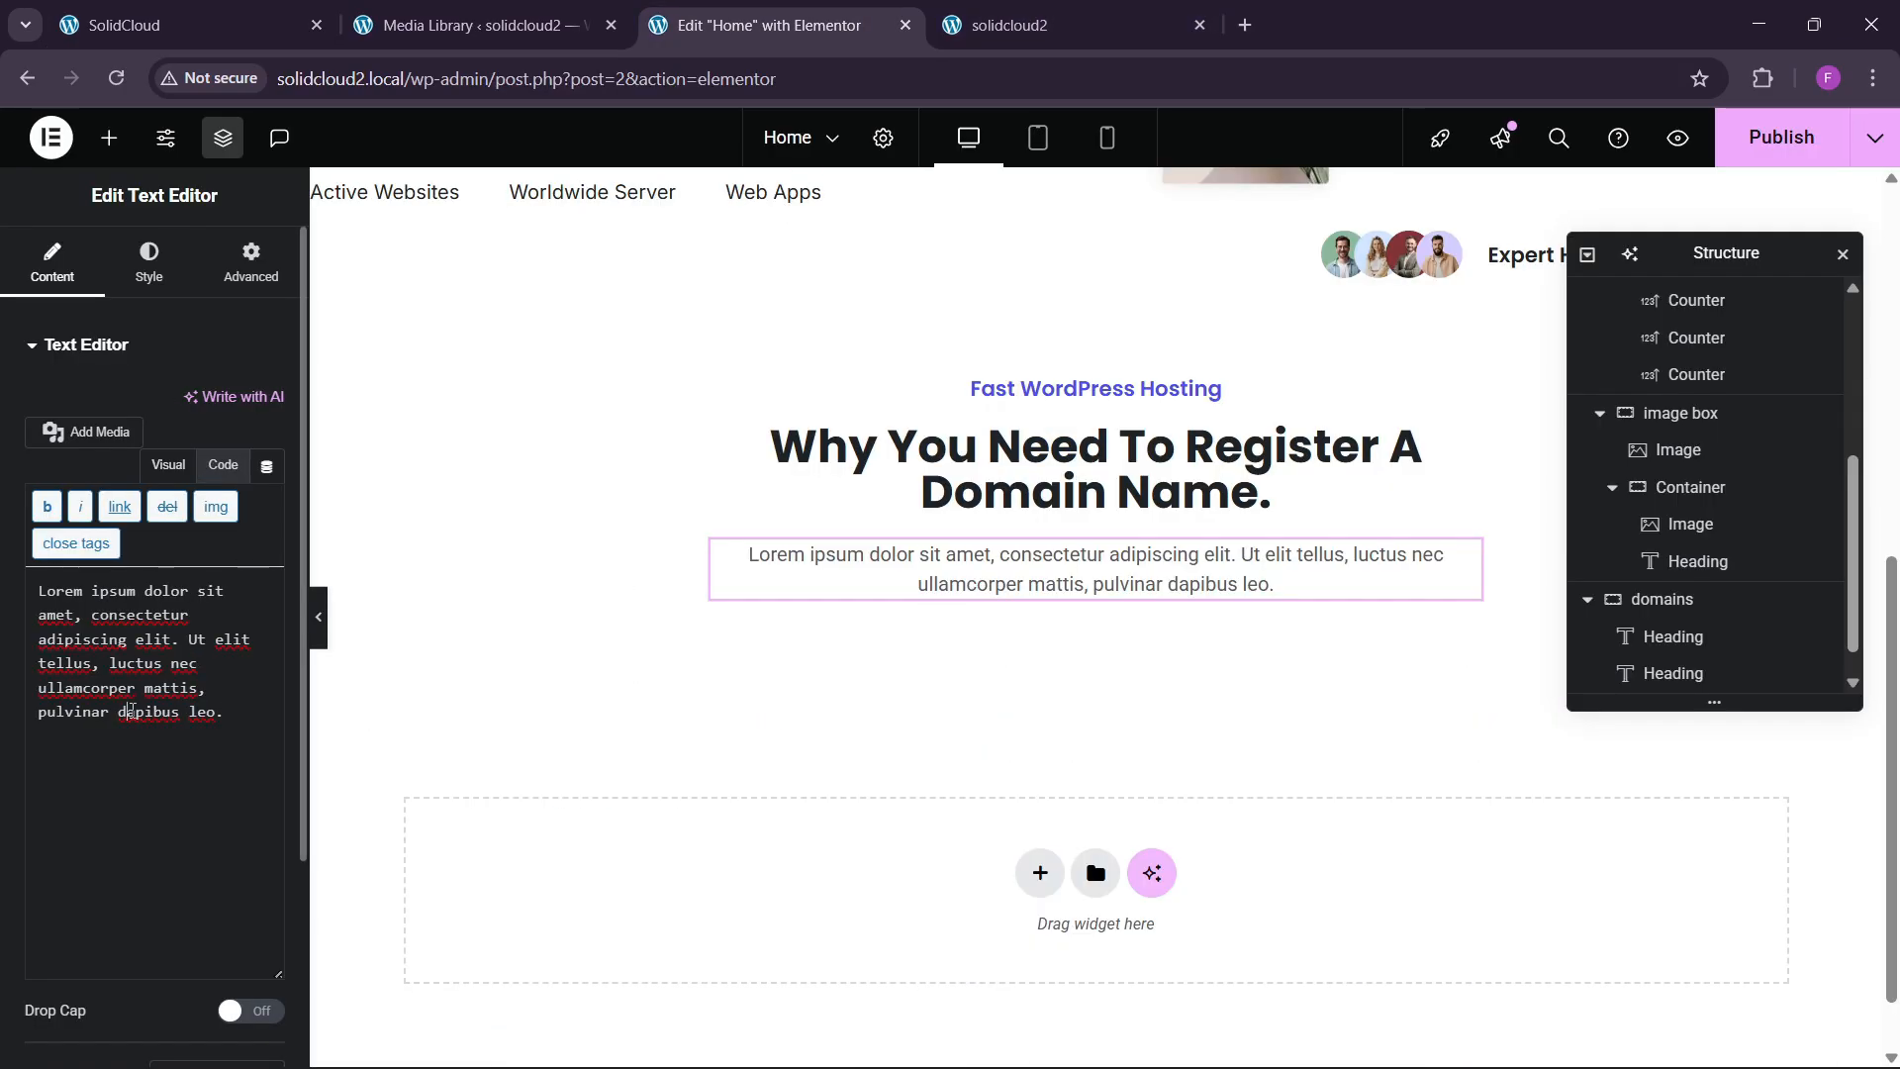
{"action": "key", "text": "ctrl+a"}
{"action": "key", "text": "ctrl+v"}
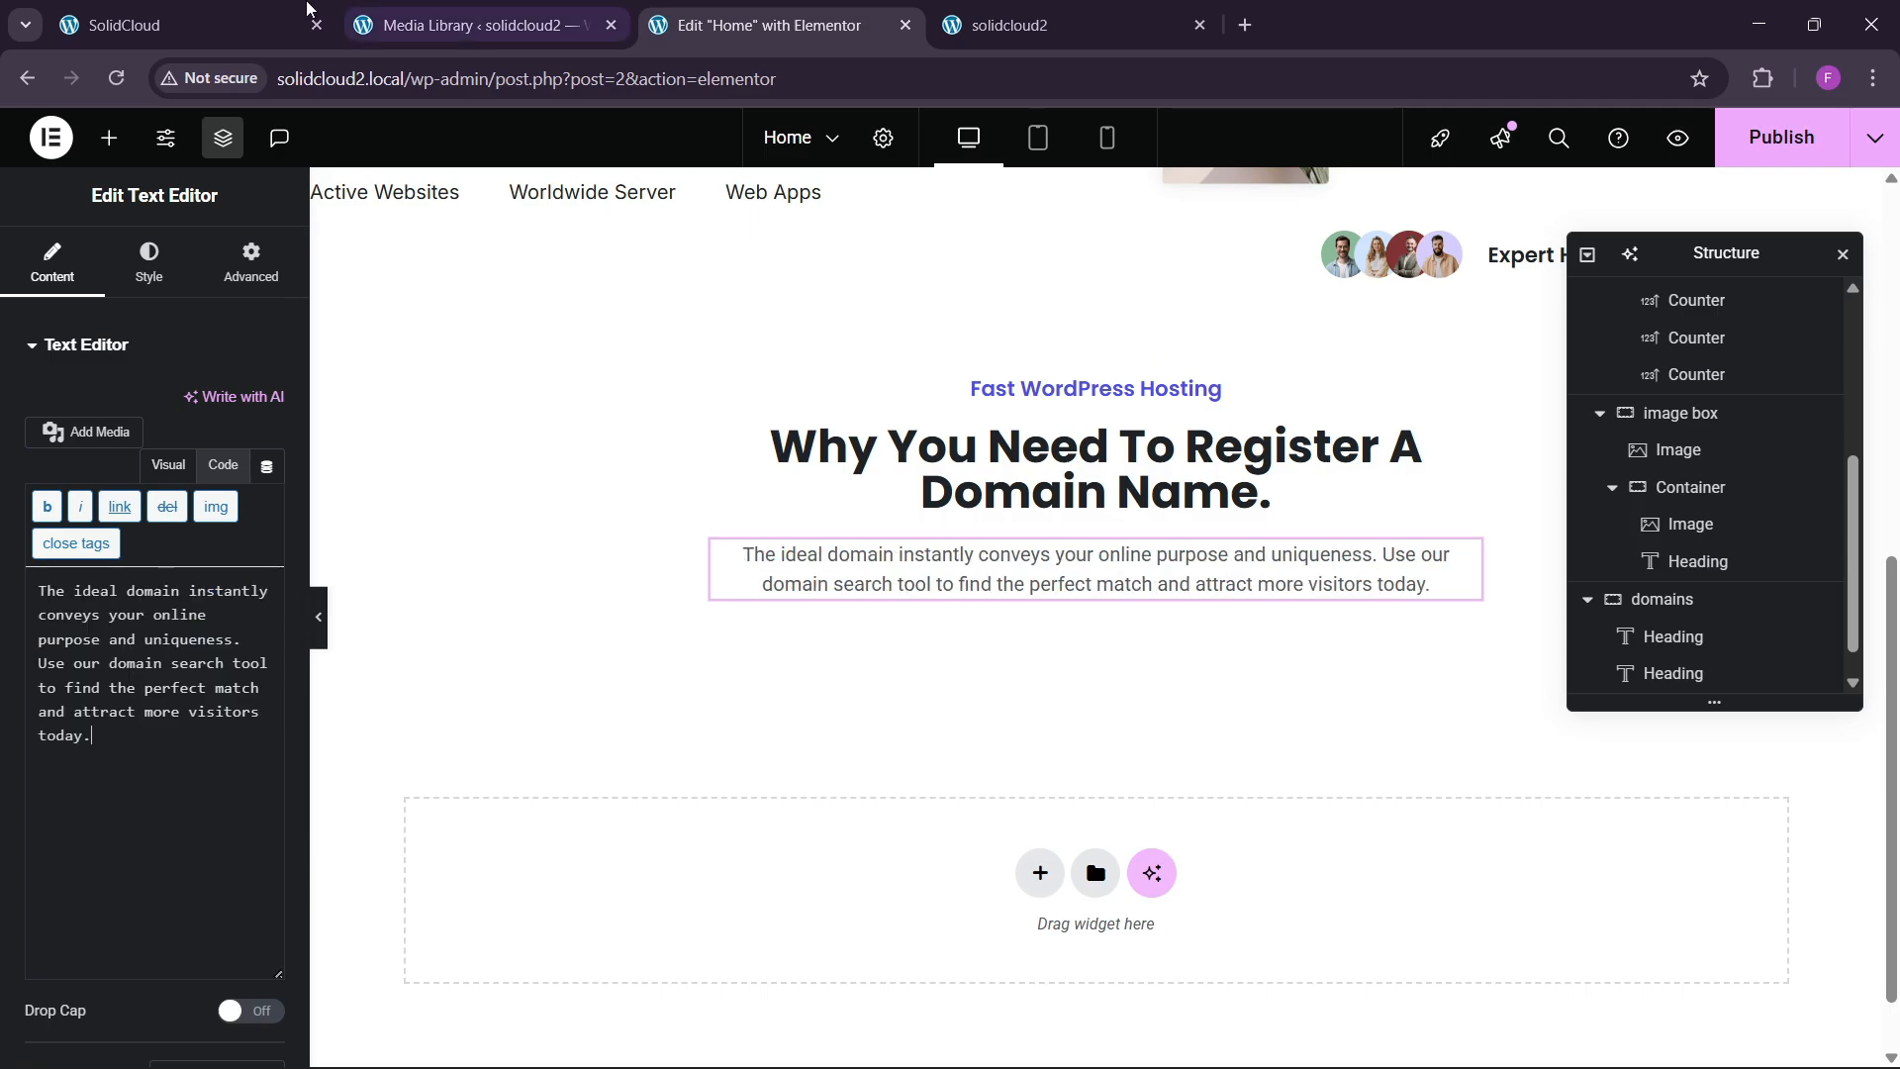
{"action": "left_click", "coordinate": [183, 25]}
{"action": "scroll", "coordinate": [742, 600], "scroll_direction": "up", "scroll_amount": 3}
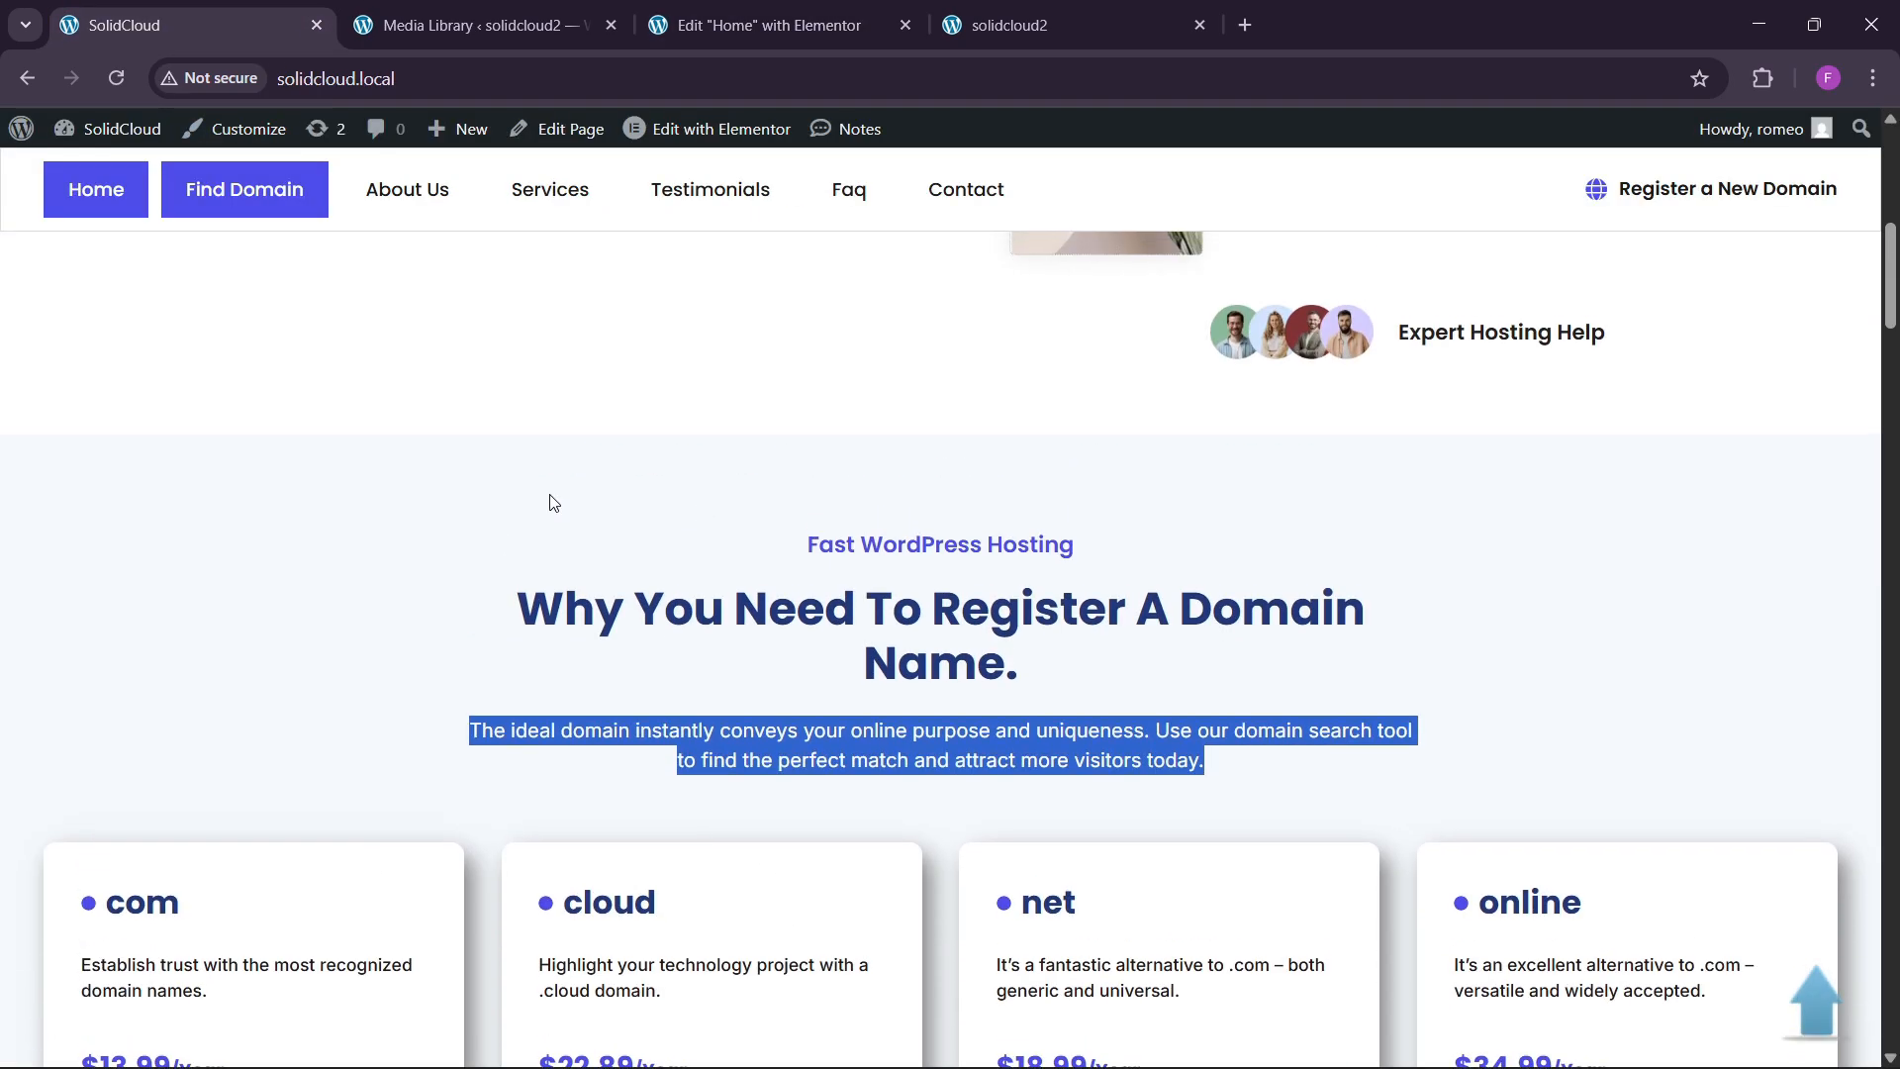
{"action": "left_click", "coordinate": [782, 25]}
Give the domains container a classic light grey background from the global colours.
{"action": "left_click", "coordinate": [1095, 610]}
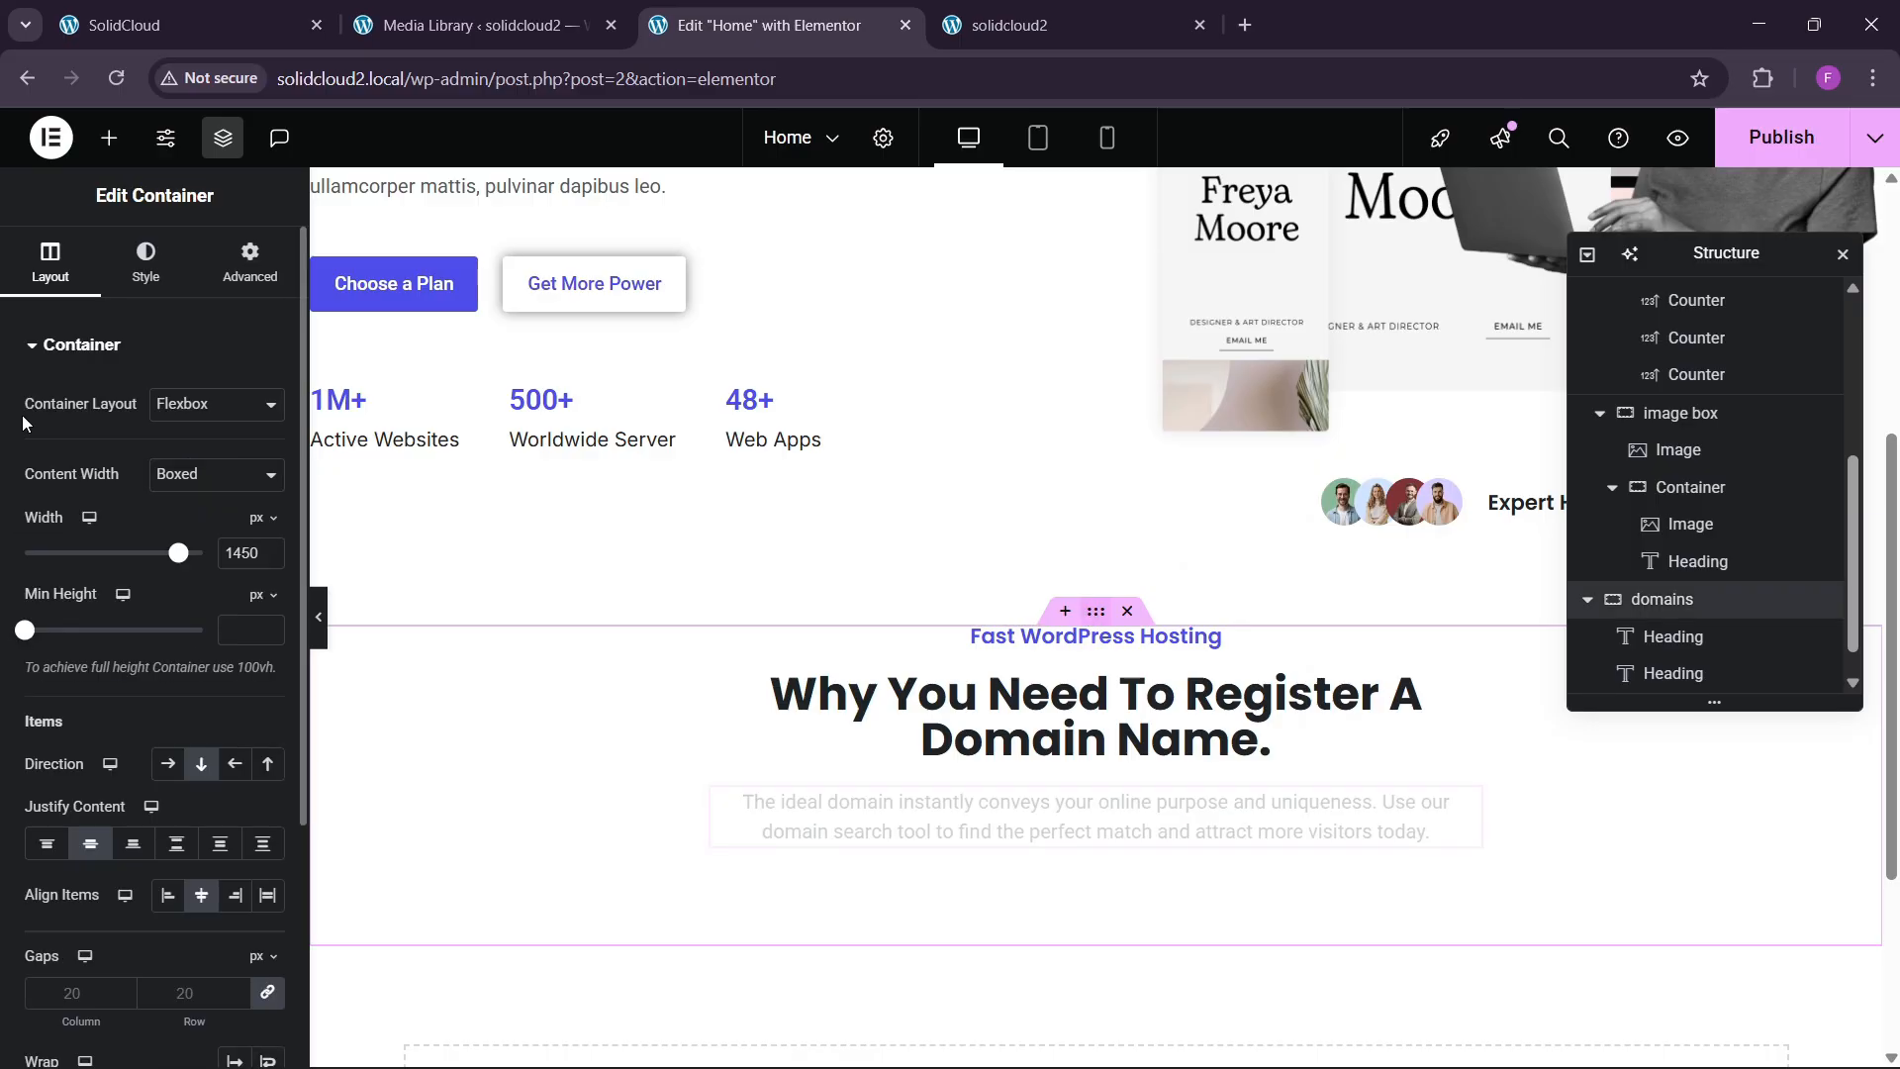
{"action": "left_click", "coordinate": [145, 262]}
{"action": "left_click", "coordinate": [168, 457]}
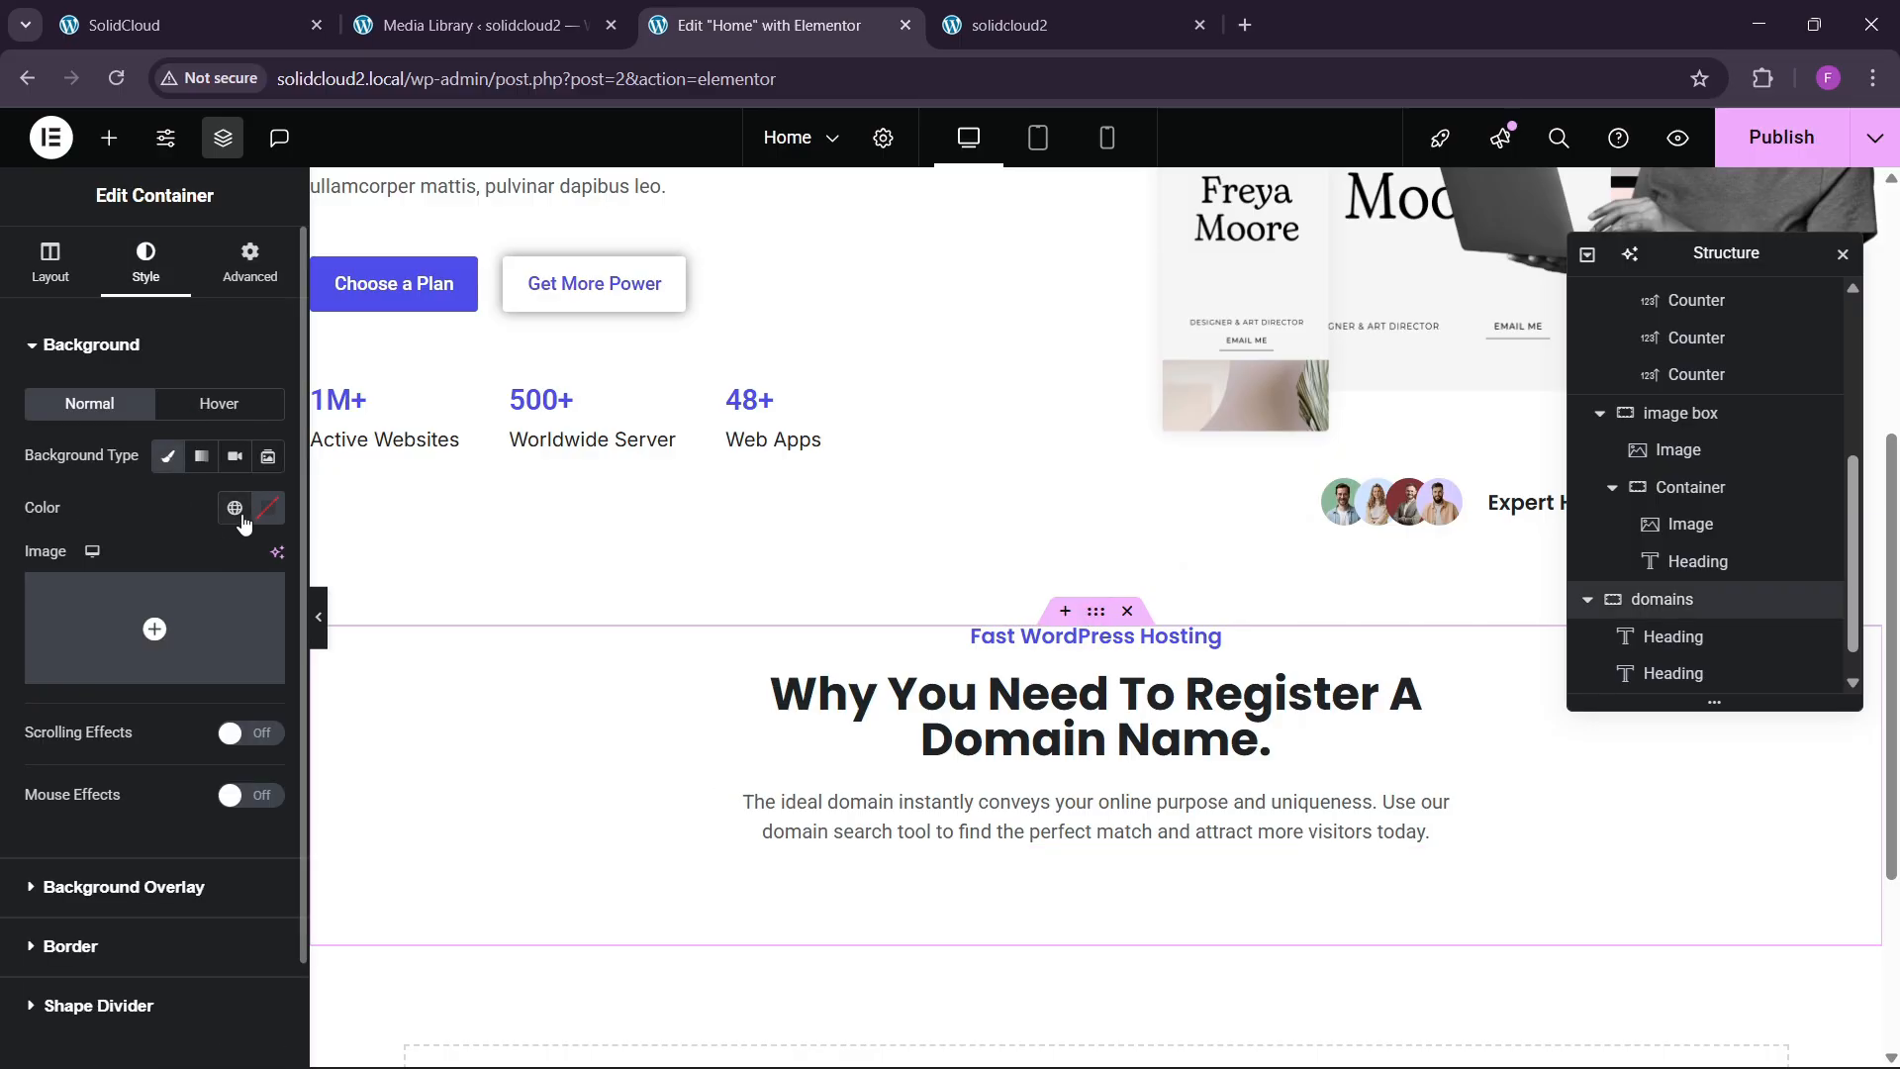
{"action": "left_click", "coordinate": [234, 507]}
{"action": "left_click", "coordinate": [89, 865]}
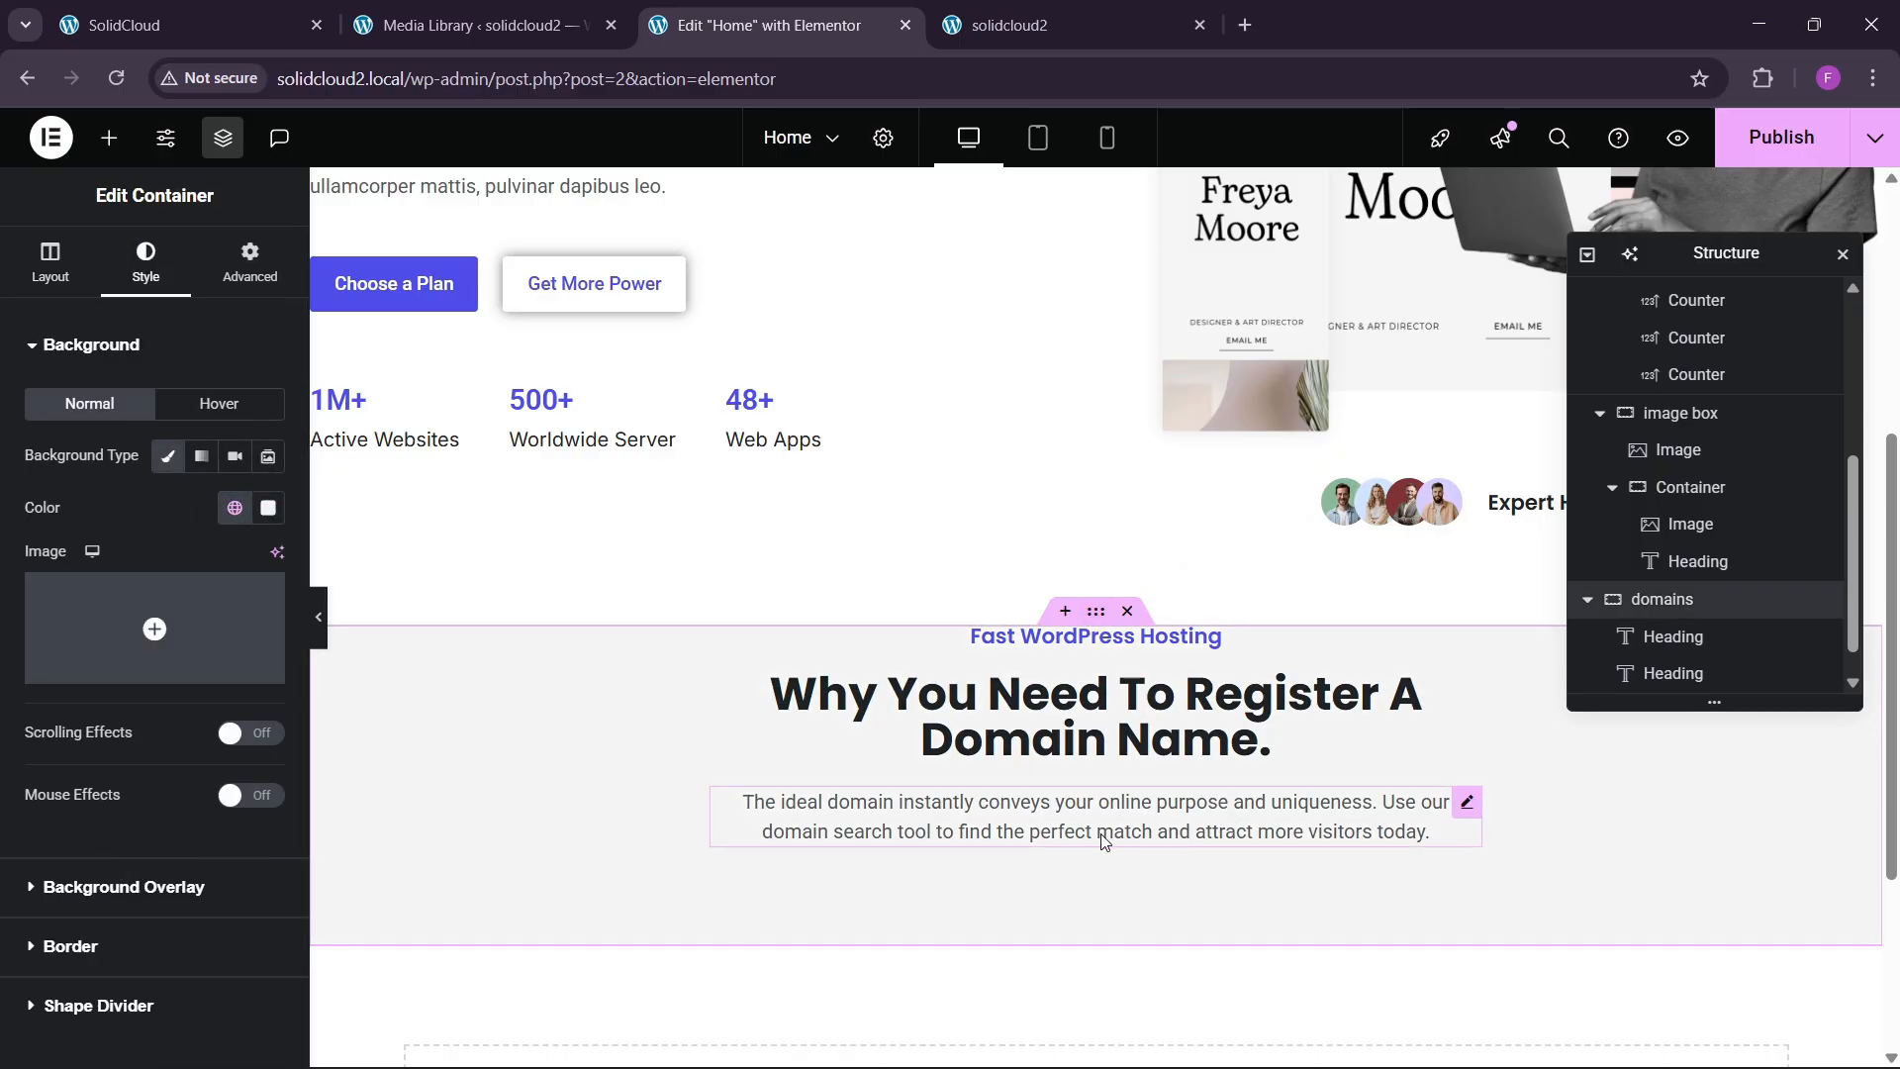
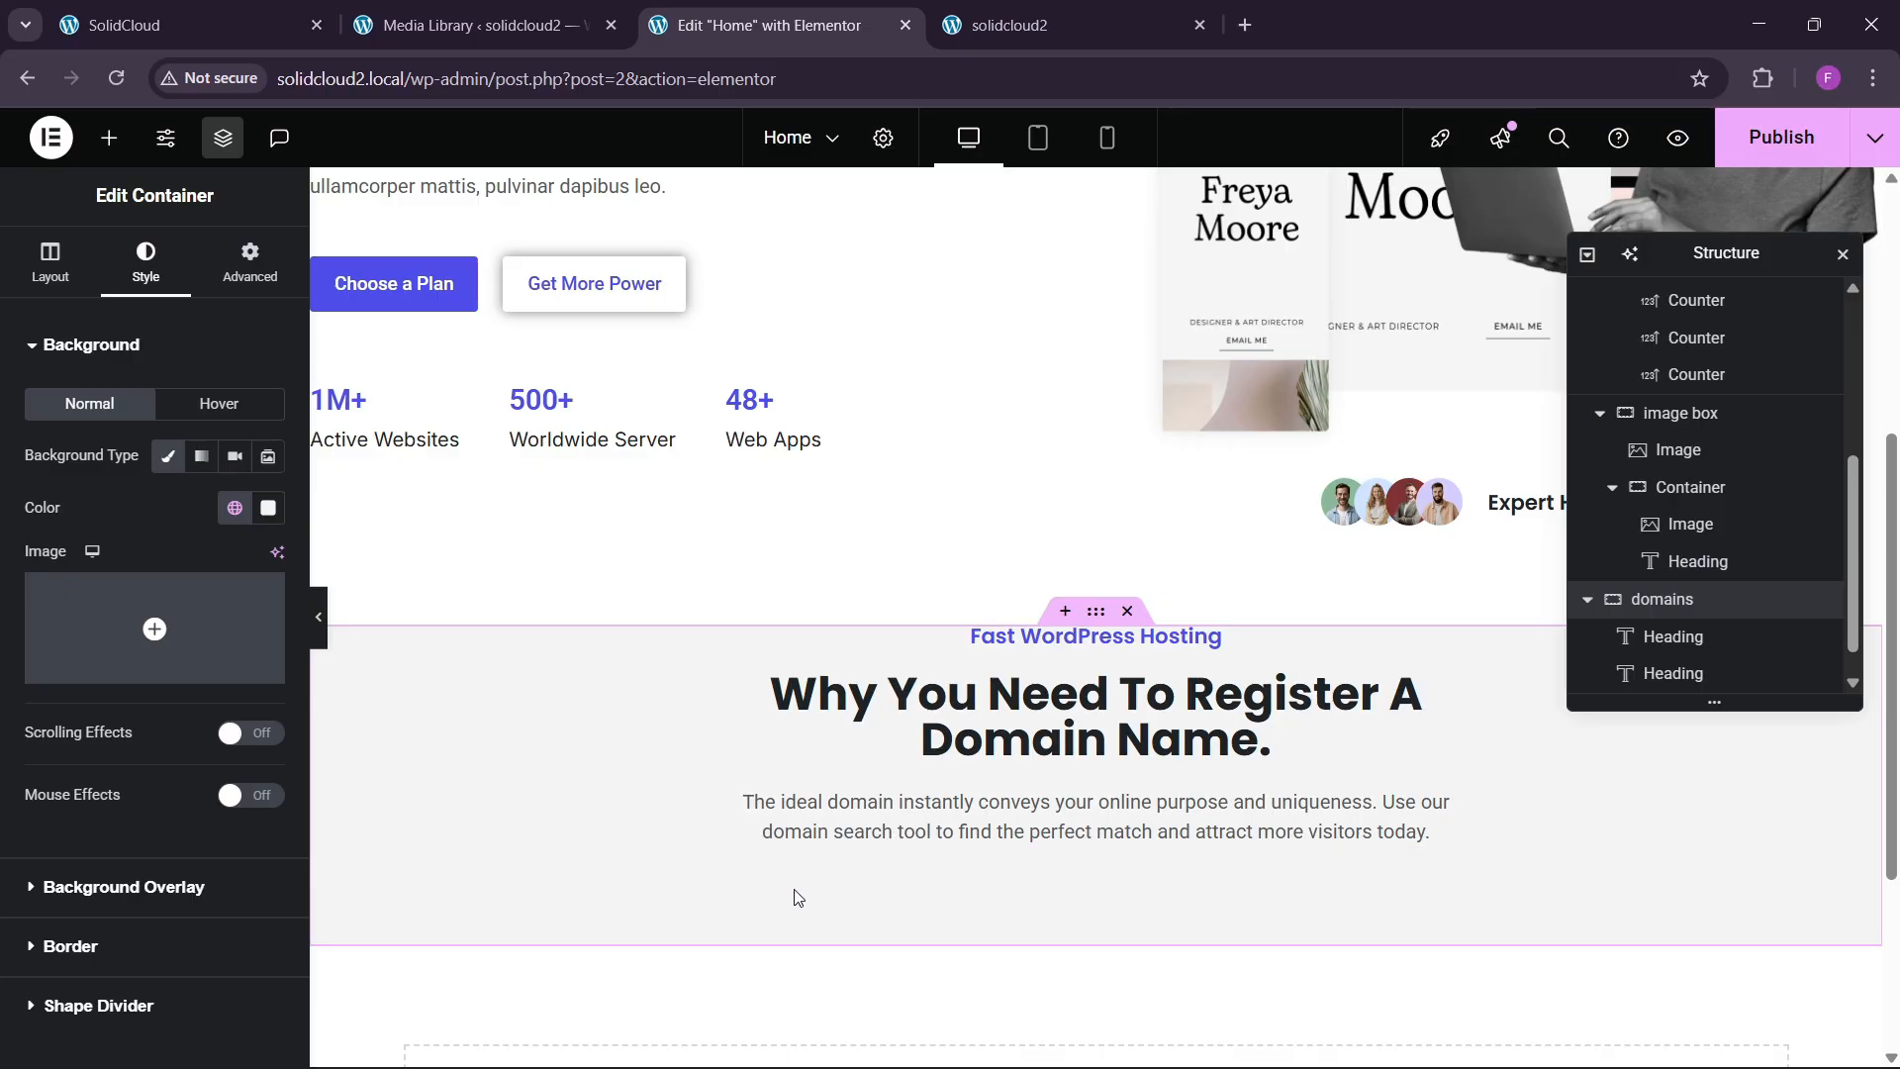
Set the domains container's top padding to 80 px, matching the live site's domain section.
{"action": "key", "text": "ctrl+1"}
{"action": "key", "text": "ctrl+3"}
{"action": "left_click", "coordinate": [253, 270]}
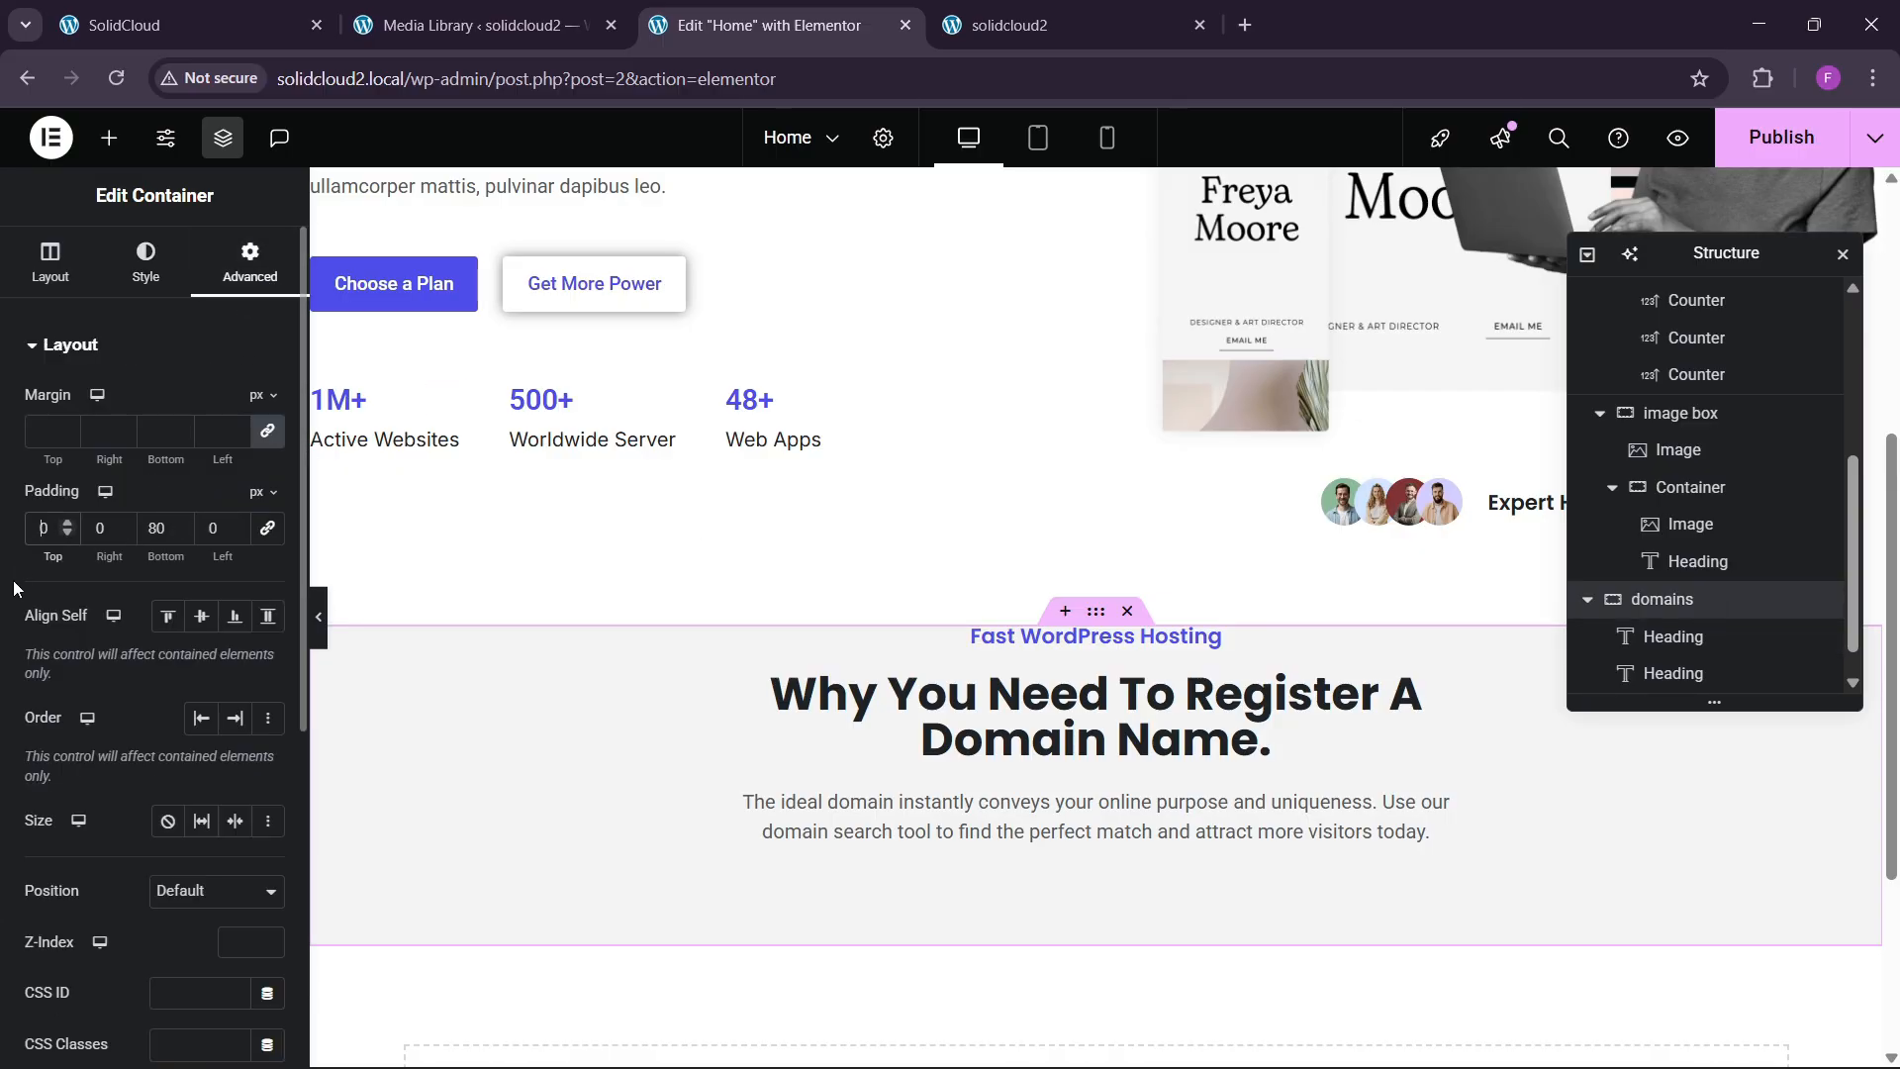
{"action": "type", "text": "8"}
{"action": "scroll", "coordinate": [879, 666], "scroll_direction": "down", "scroll_amount": 3}
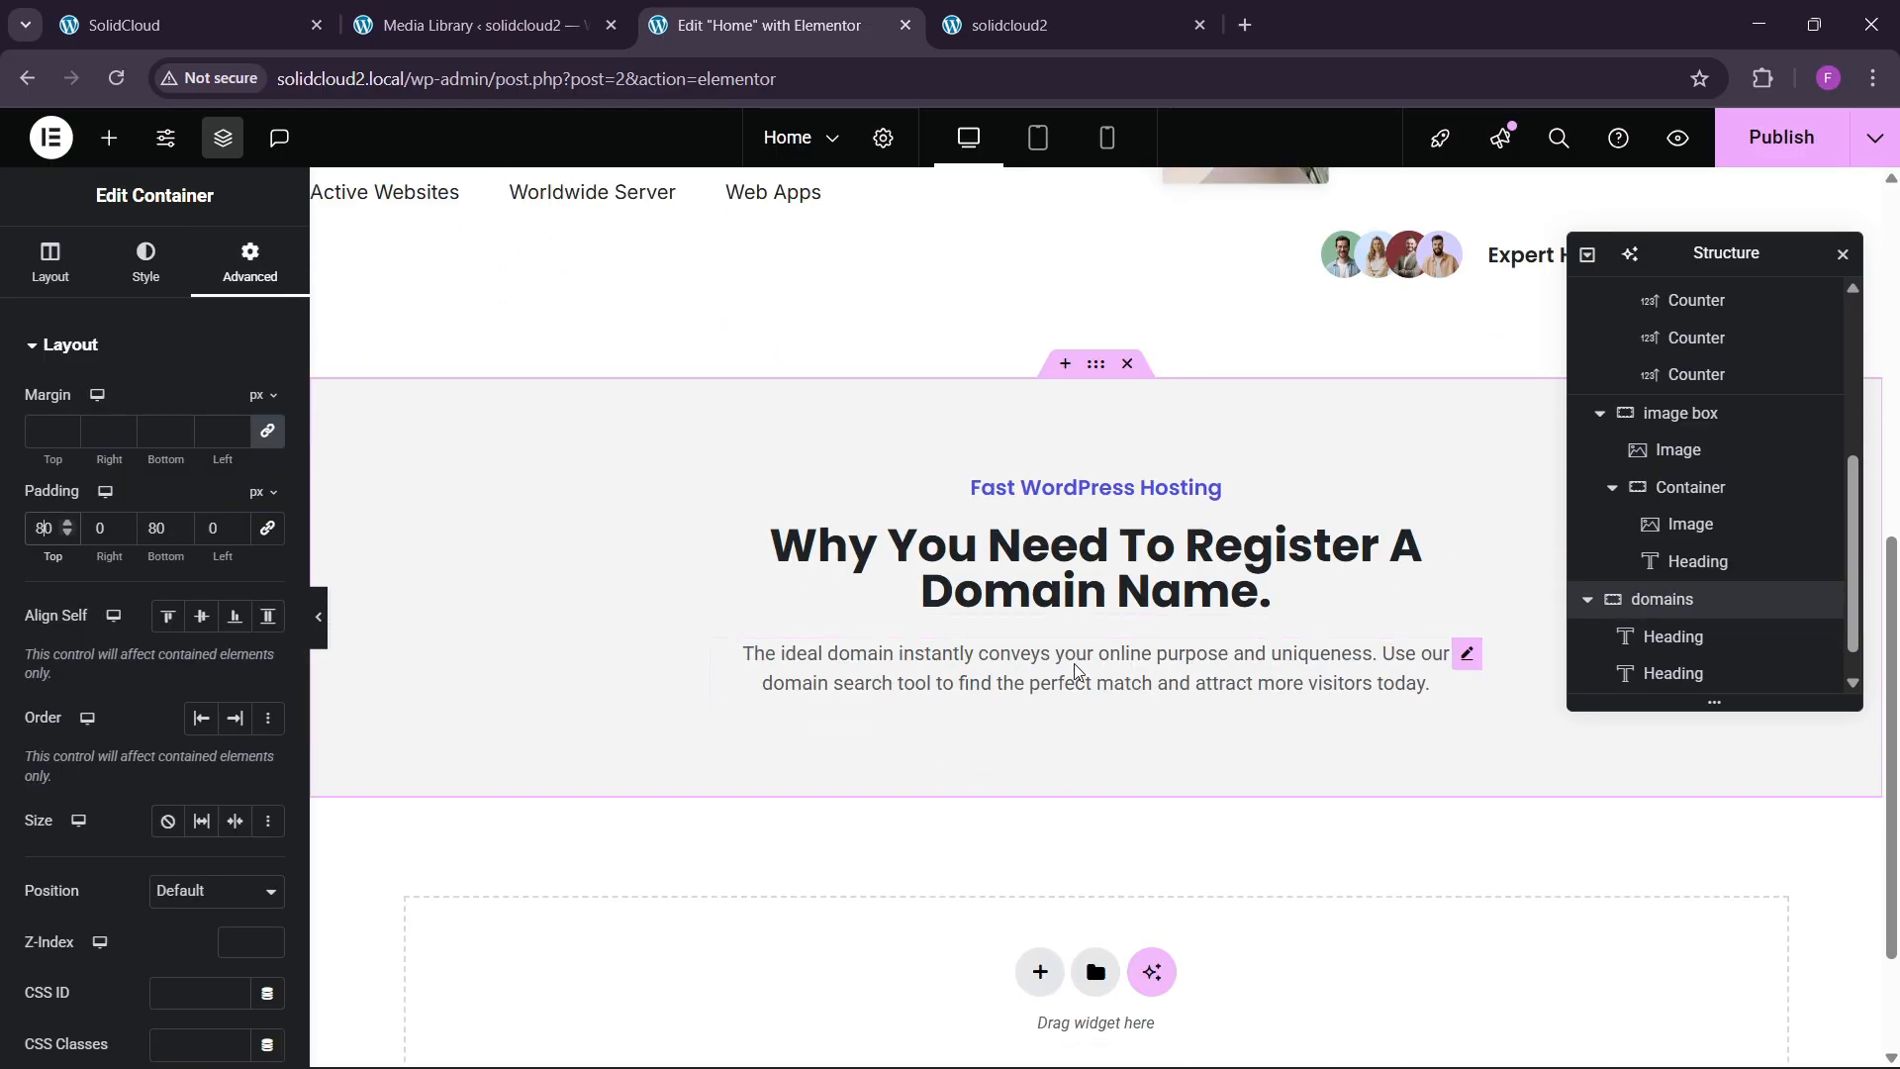
{"action": "left_click", "coordinate": [287, 25]}
{"action": "scroll", "coordinate": [595, 749], "scroll_direction": "down", "scroll_amount": 4}
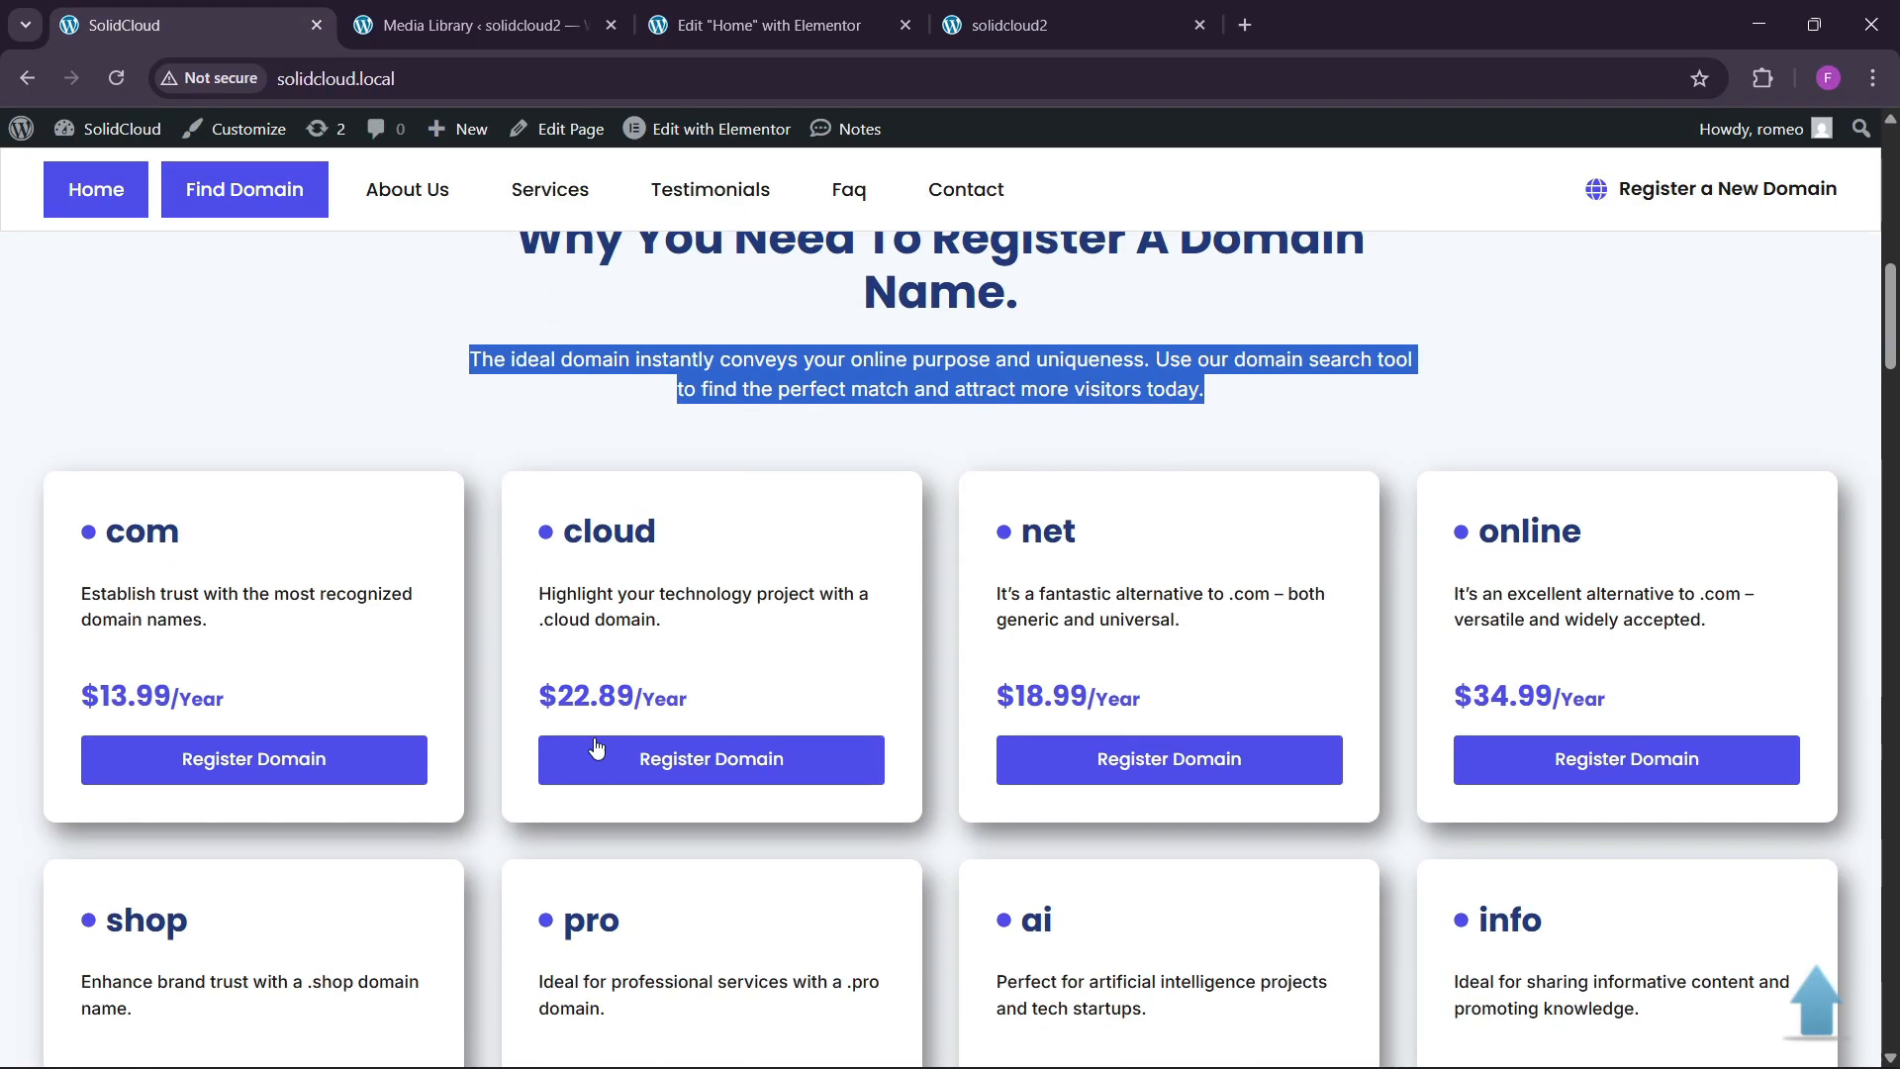
{"action": "left_click", "coordinate": [486, 758]}
{"action": "left_click", "coordinate": [831, 10]}
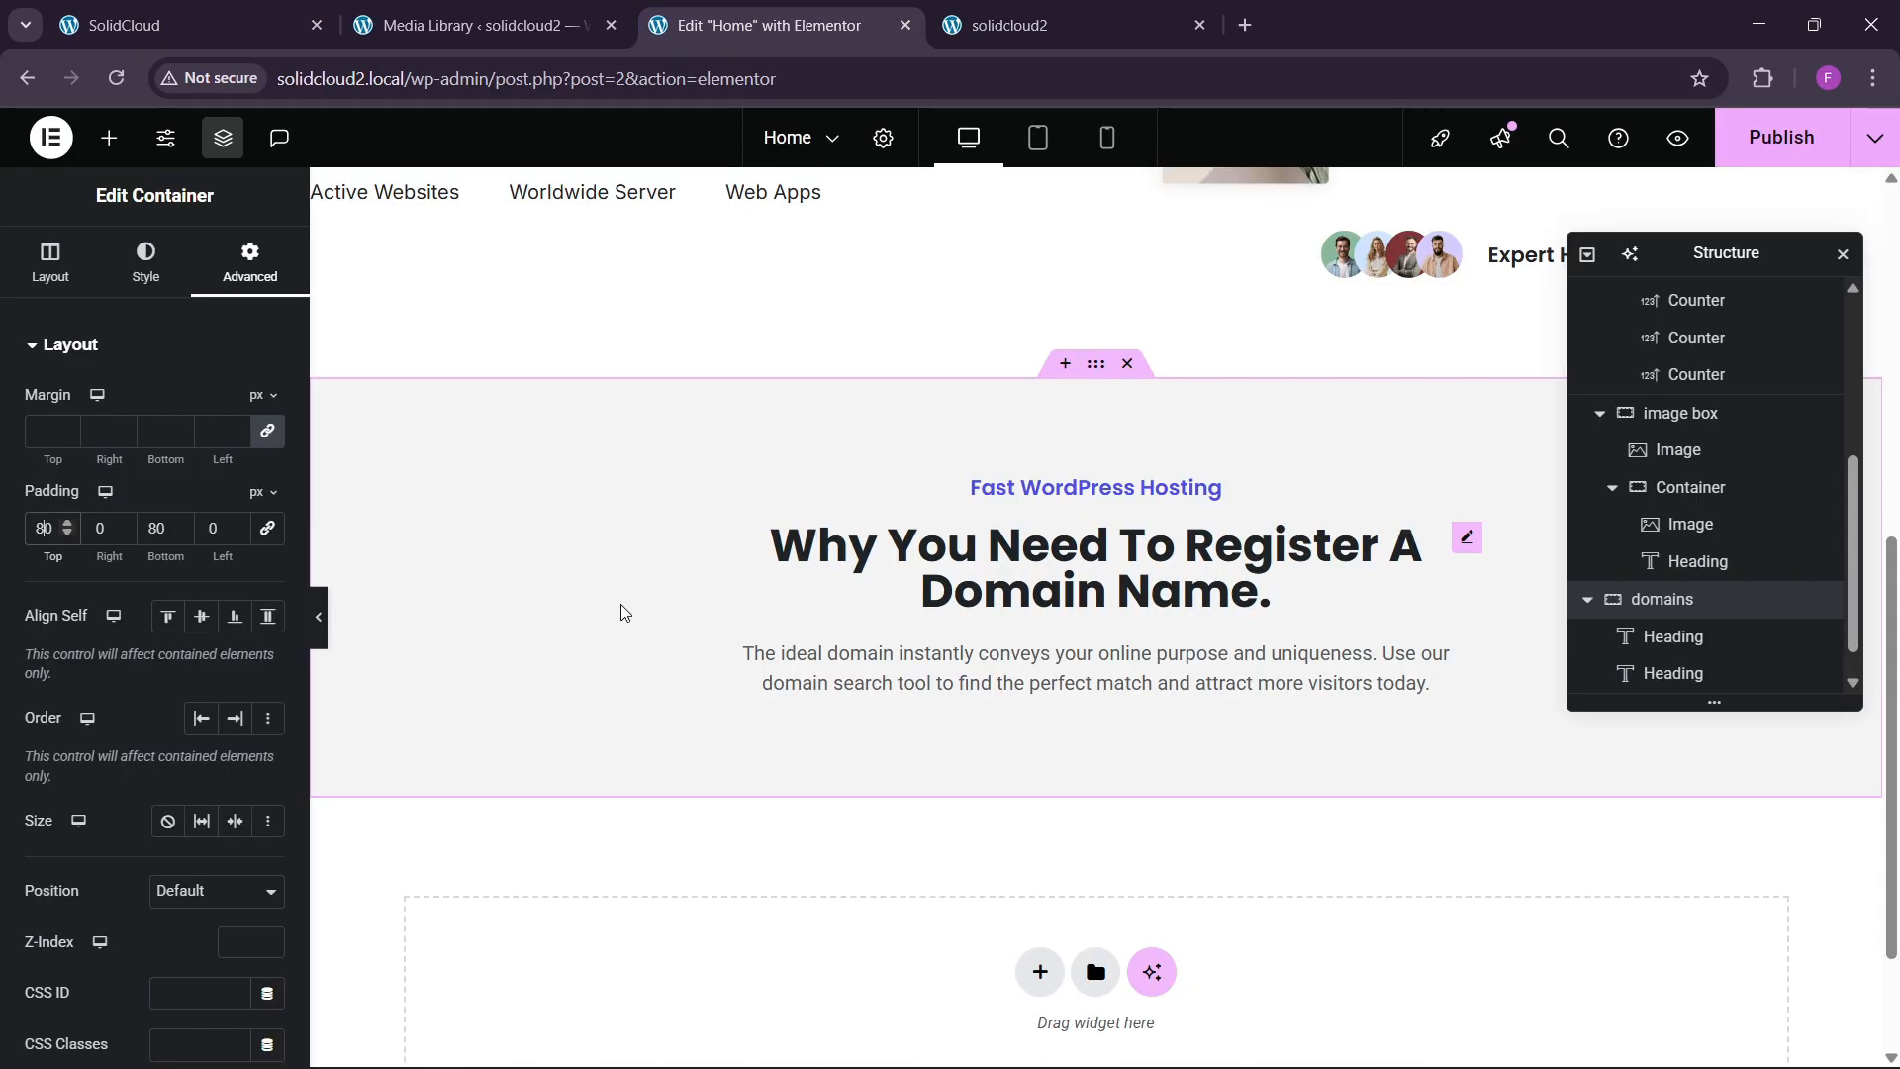
{"action": "left_click", "coordinate": [109, 137]}
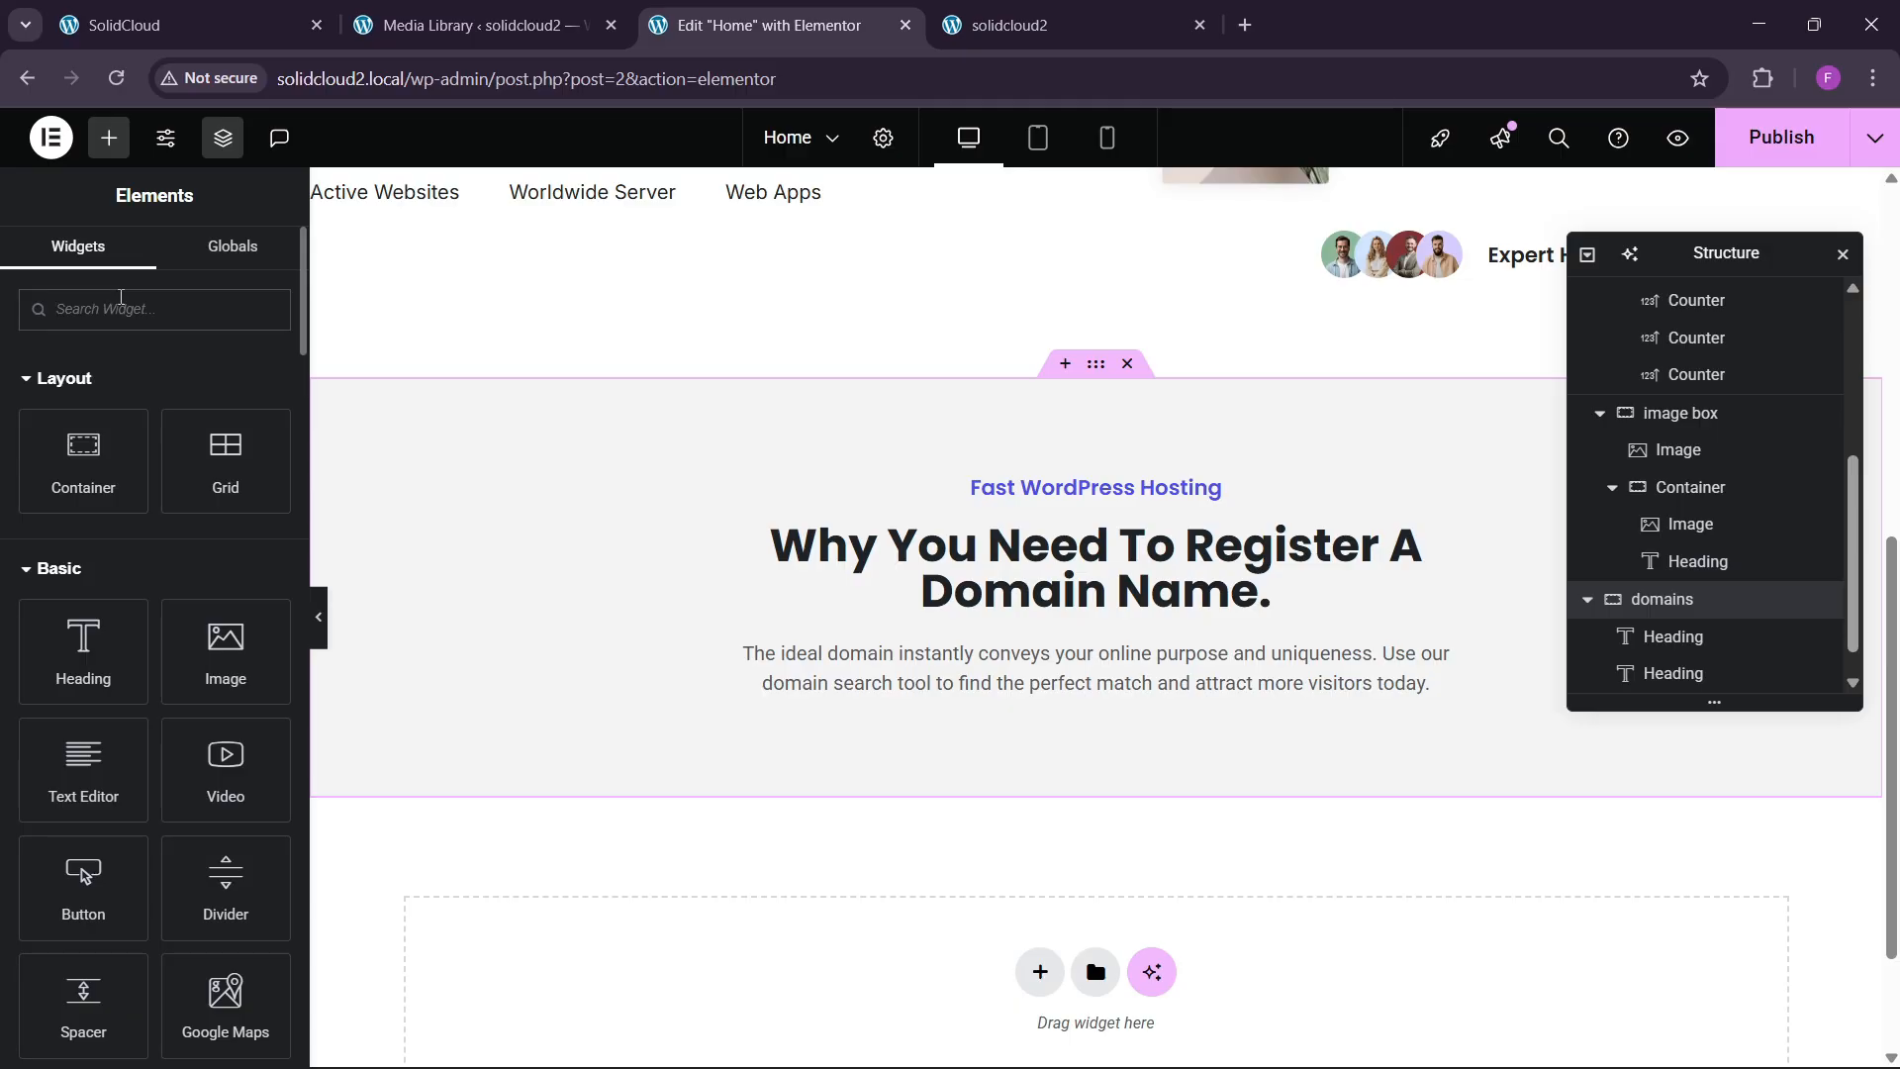
Add a Grid below the domains paragraph and drop a container into its first cell.
{"action": "left_click", "coordinate": [121, 302]}
{"action": "type", "text": "grid"}
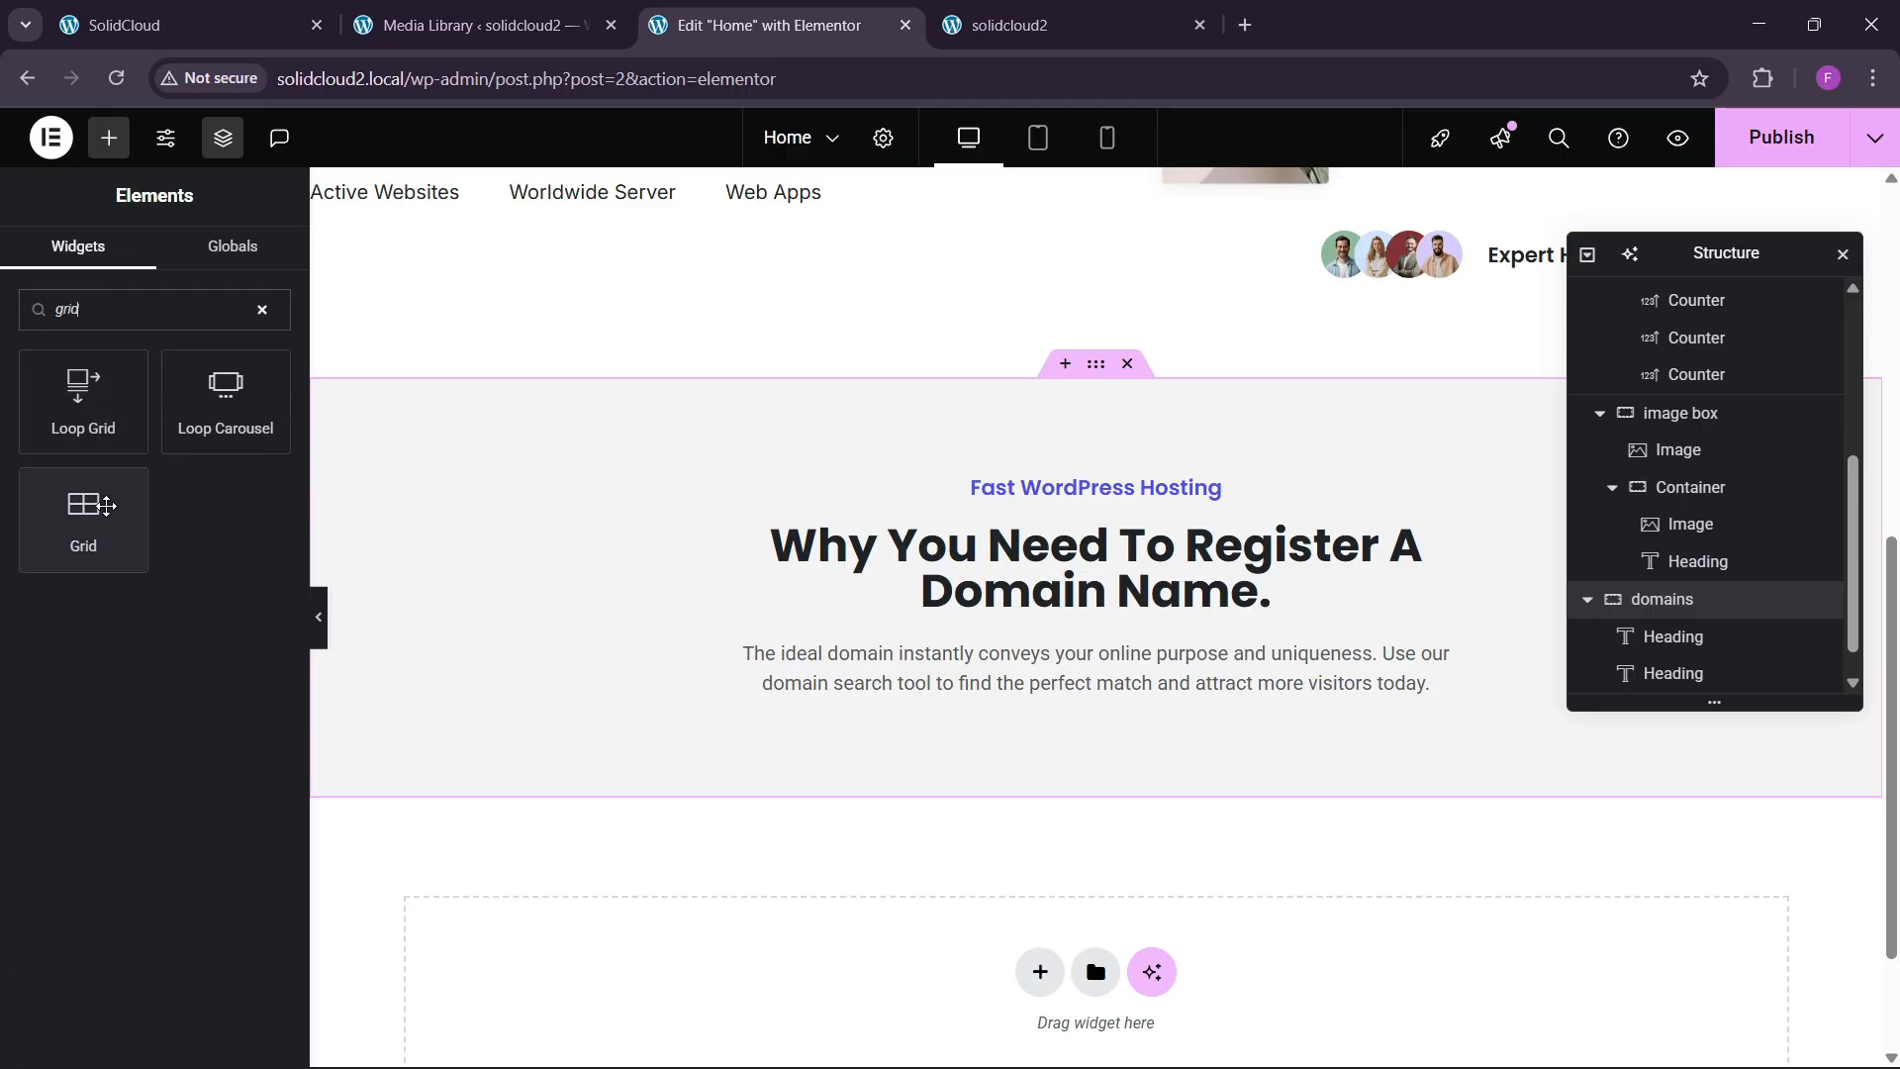
{"action": "left_click_drag", "start_coordinate": [83, 519], "coordinate": [1152, 687]}
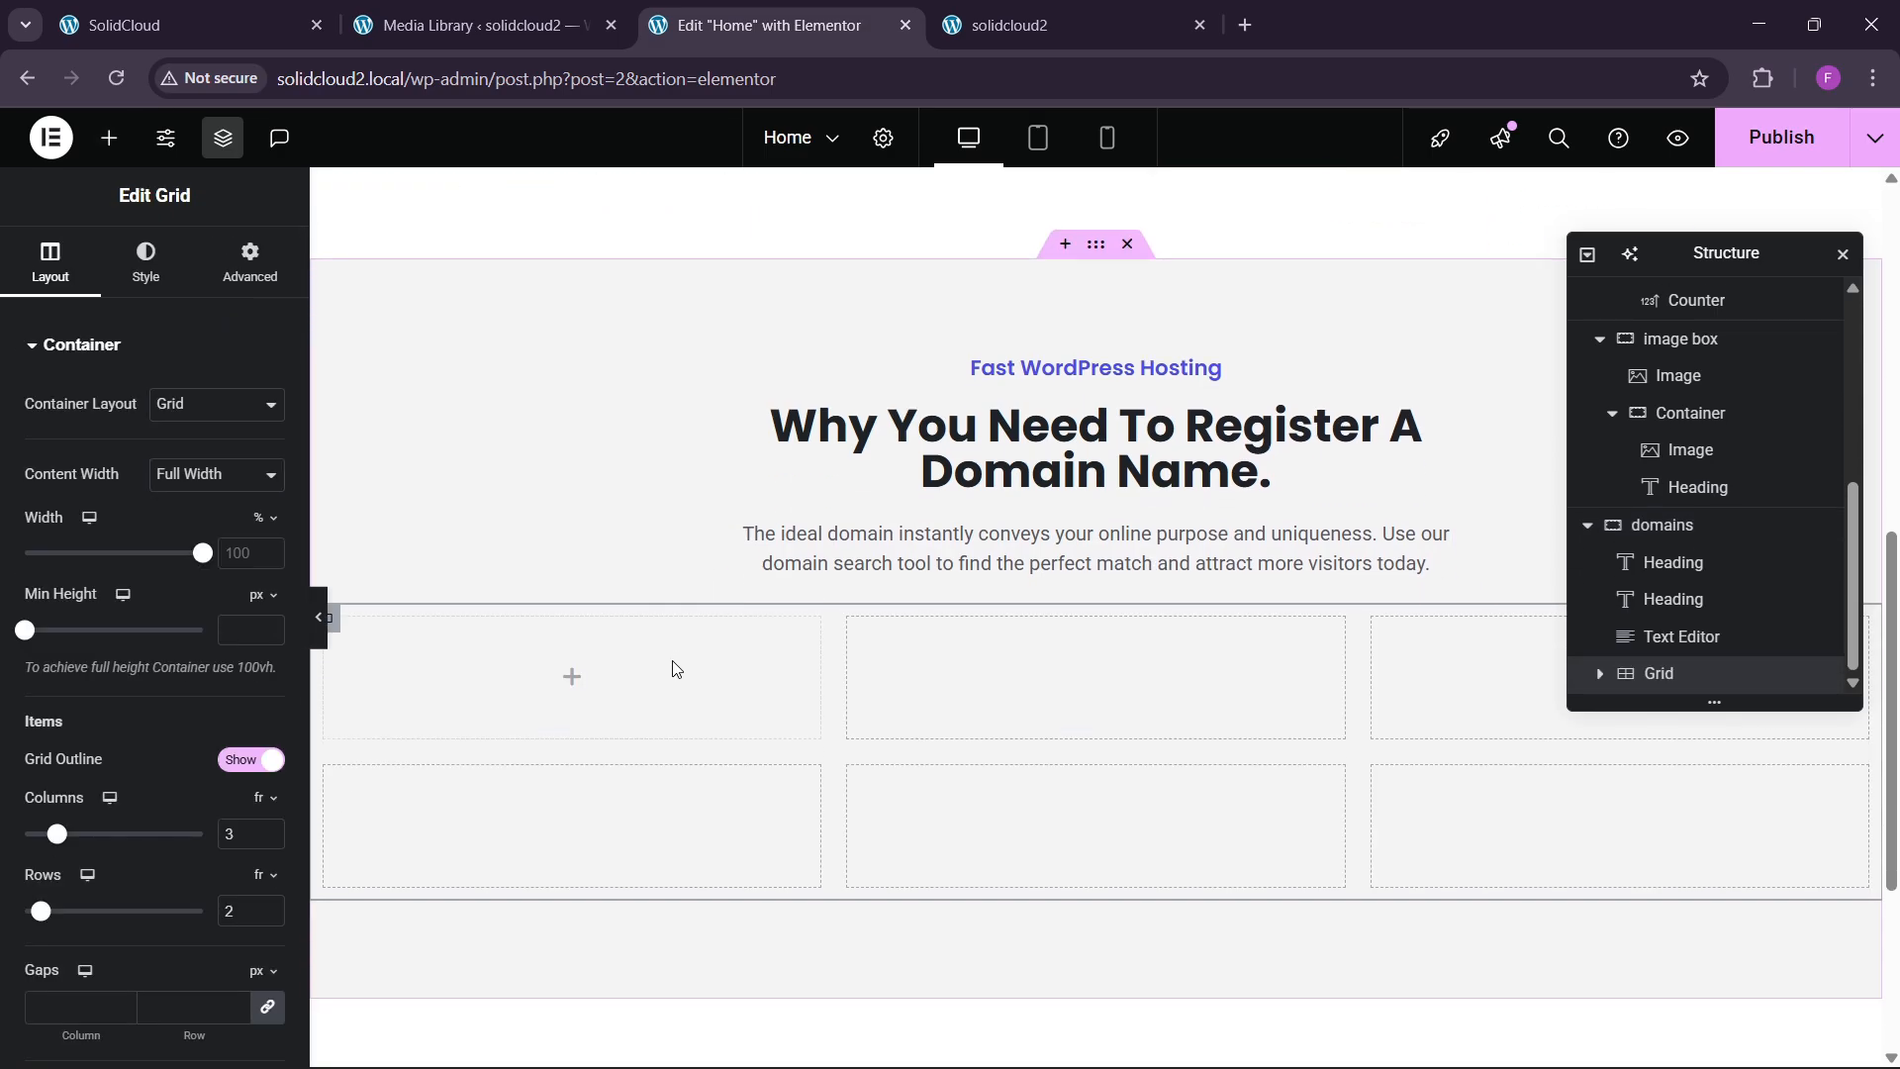
{"action": "left_click", "coordinate": [251, 263]}
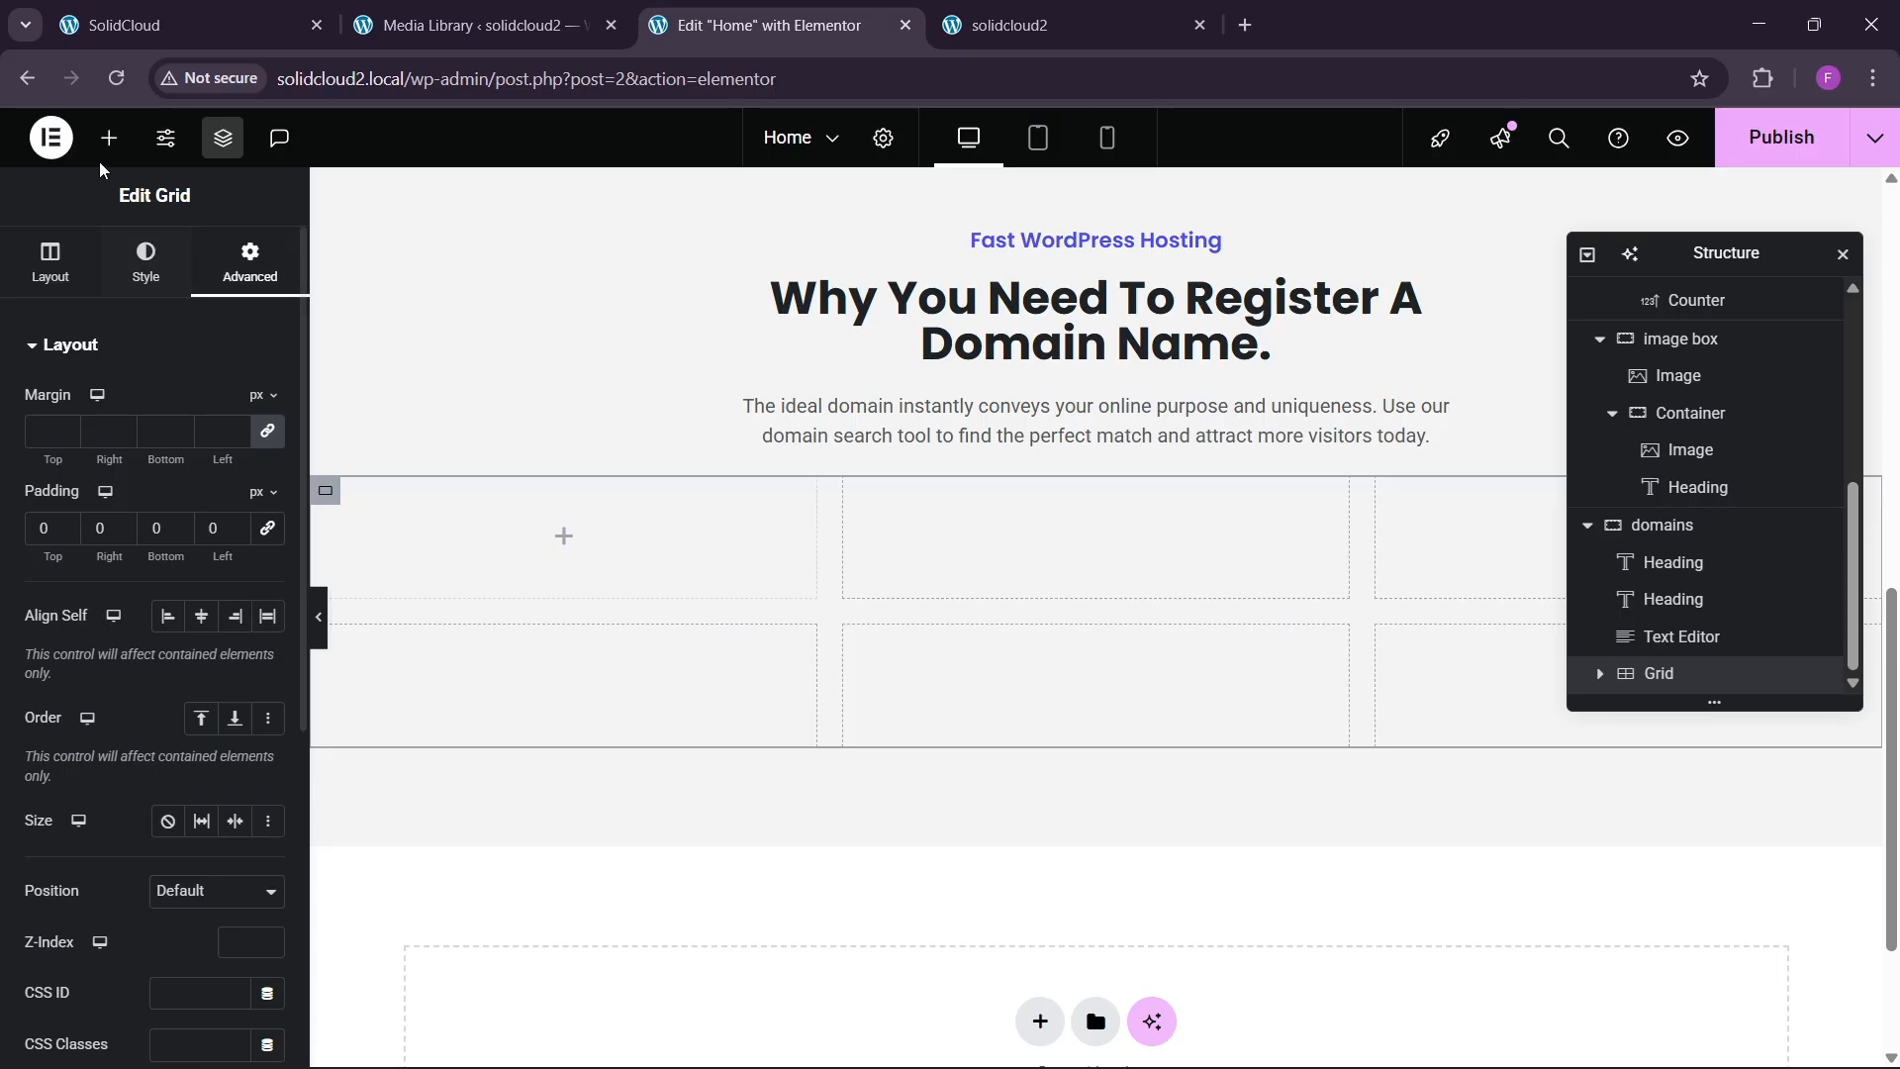
{"action": "left_click", "coordinate": [109, 137]}
{"action": "left_click_drag", "start_coordinate": [105, 470], "coordinate": [653, 546]}
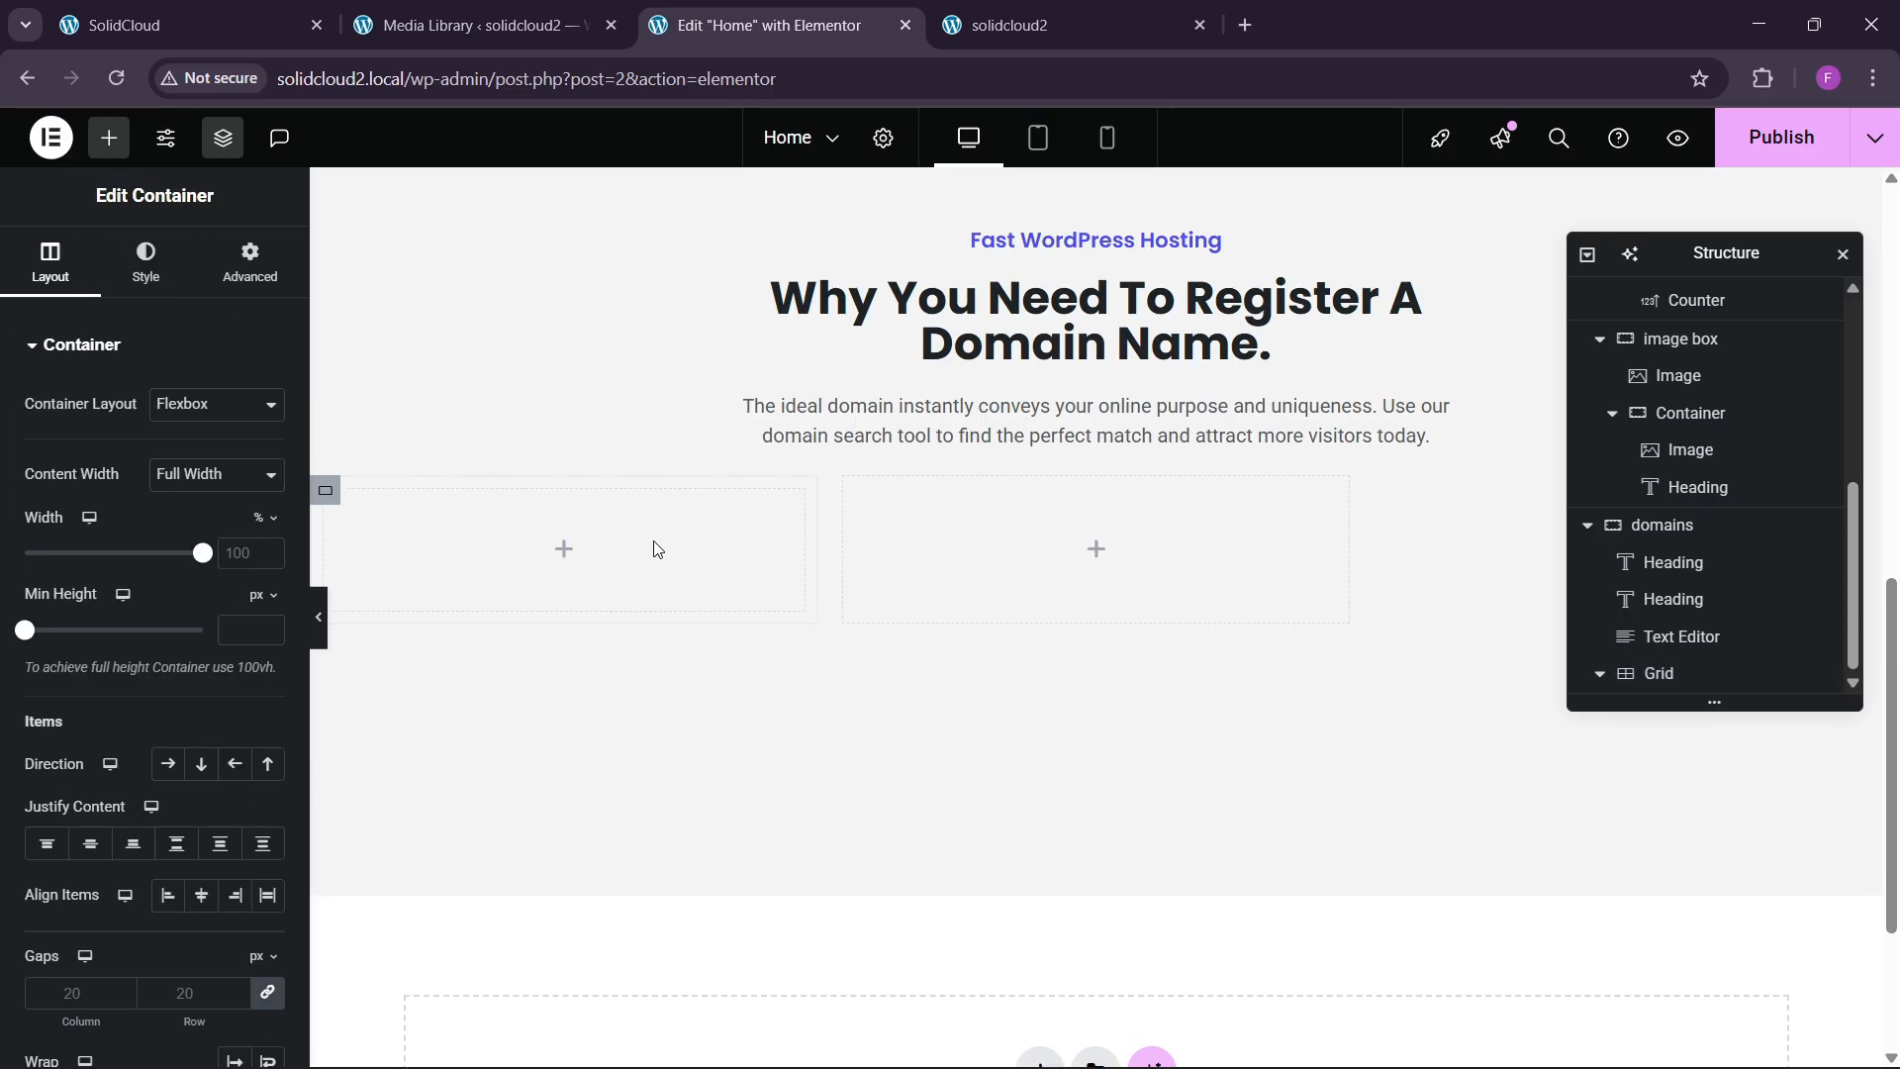
{"action": "left_click", "coordinate": [226, 275]}
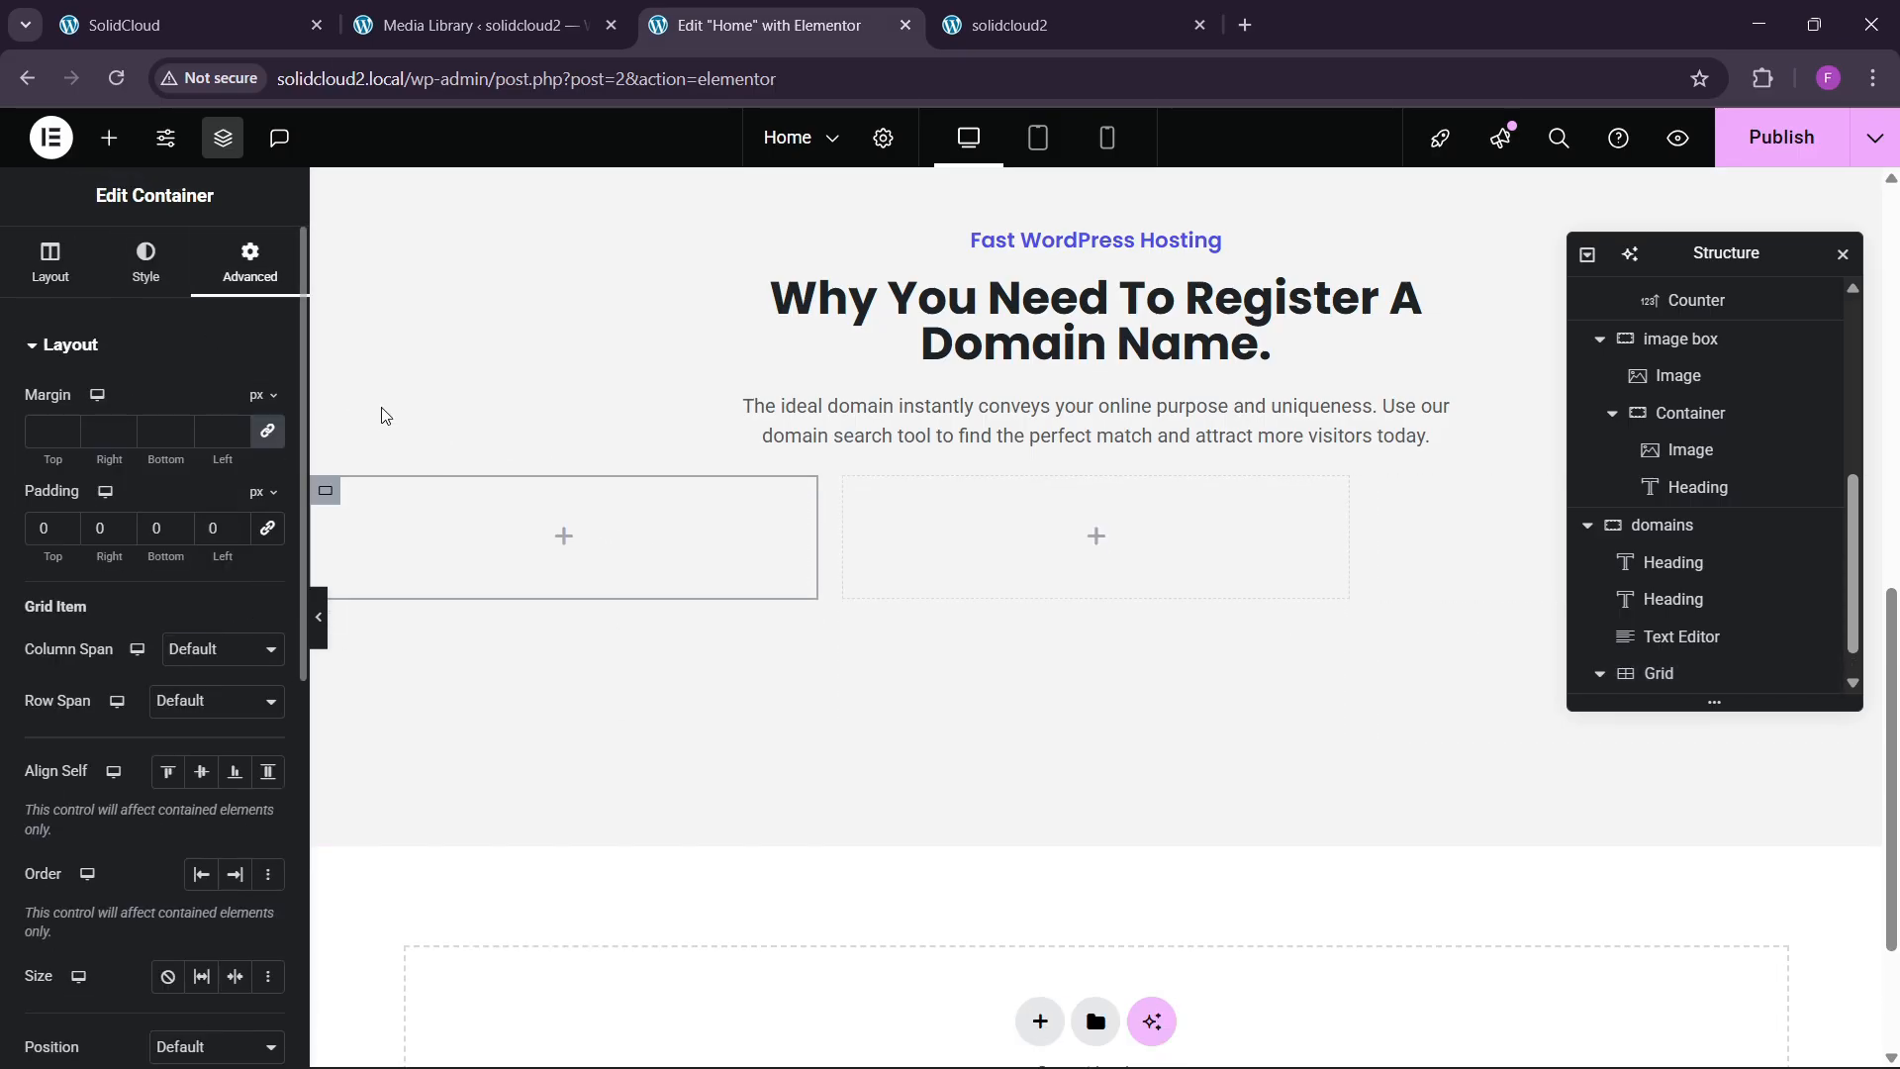
Set the grid to 4 columns by 2 rows to match the live site's domain cards.
{"action": "left_click", "coordinate": [188, 25]}
{"action": "left_click", "coordinate": [782, 8]}
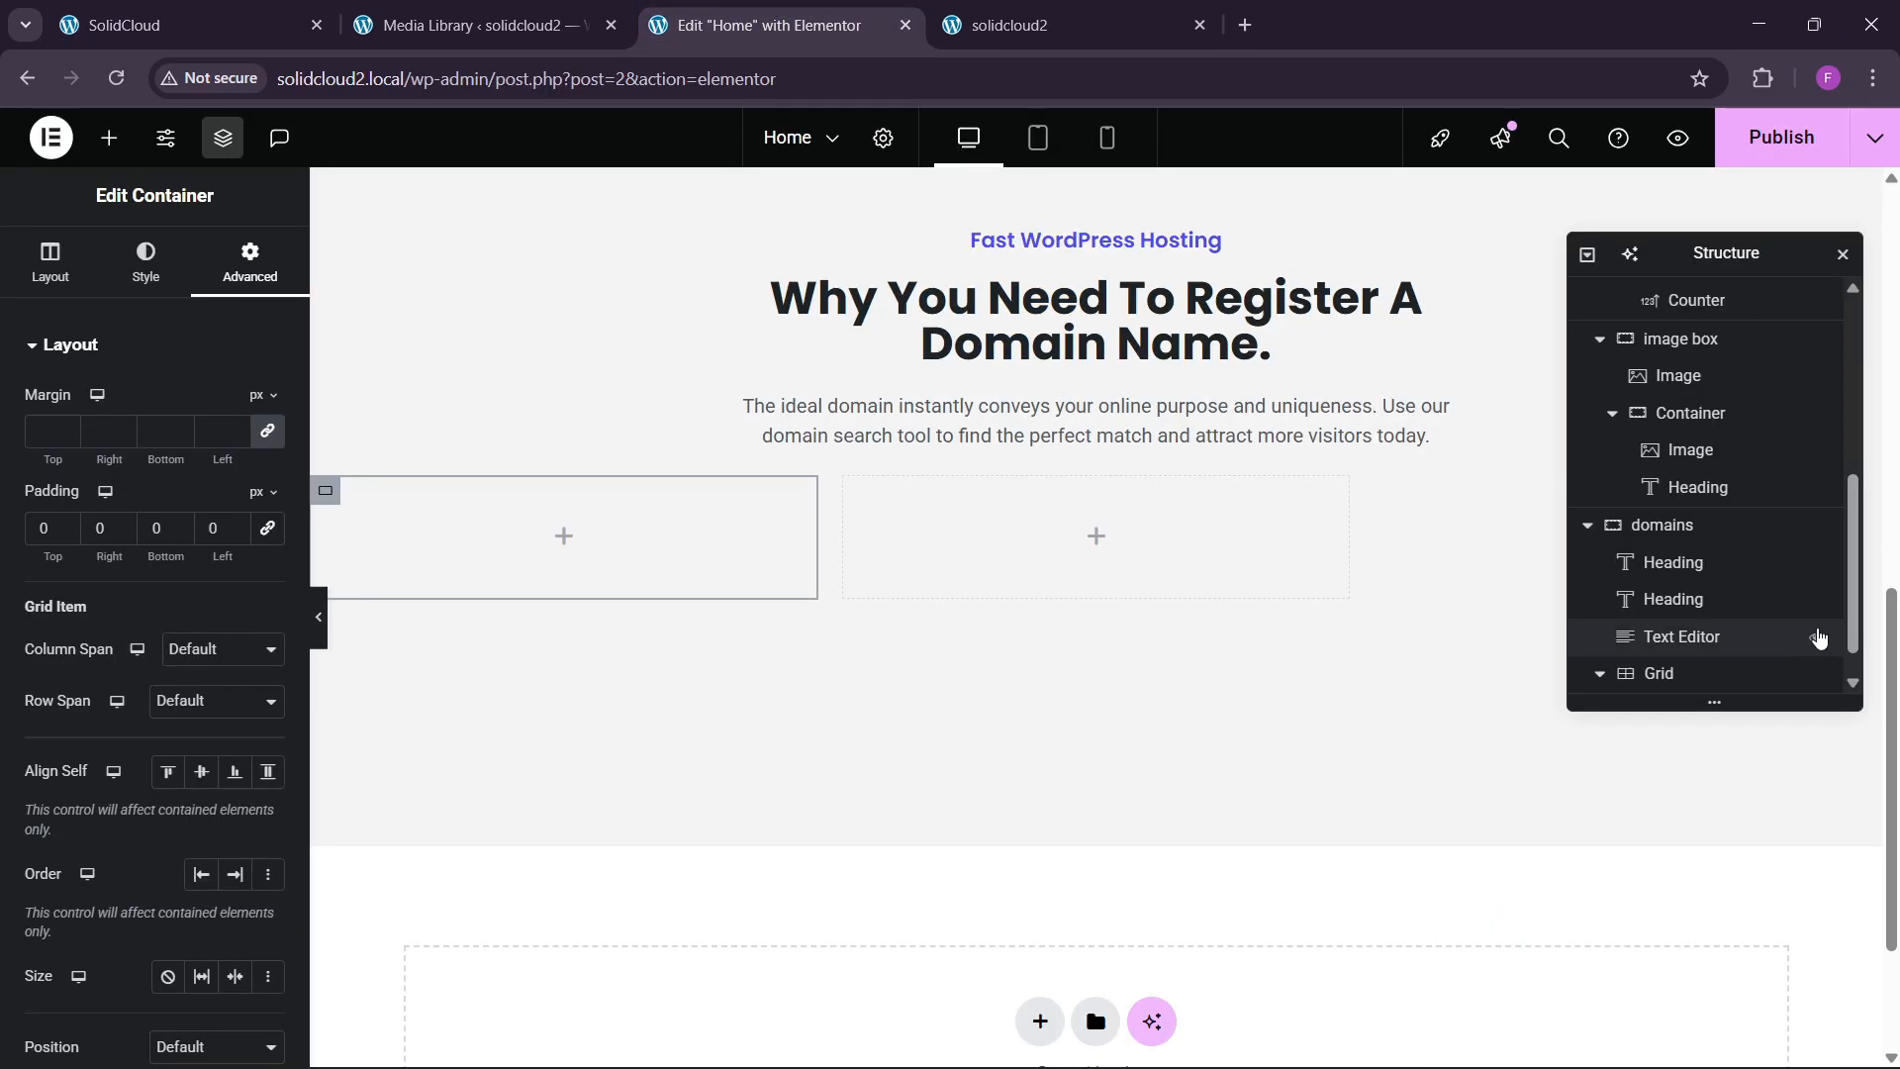
{"action": "scroll", "coordinate": [1671, 661], "scroll_direction": "down", "scroll_amount": 1}
{"action": "left_click", "coordinate": [1682, 643]}
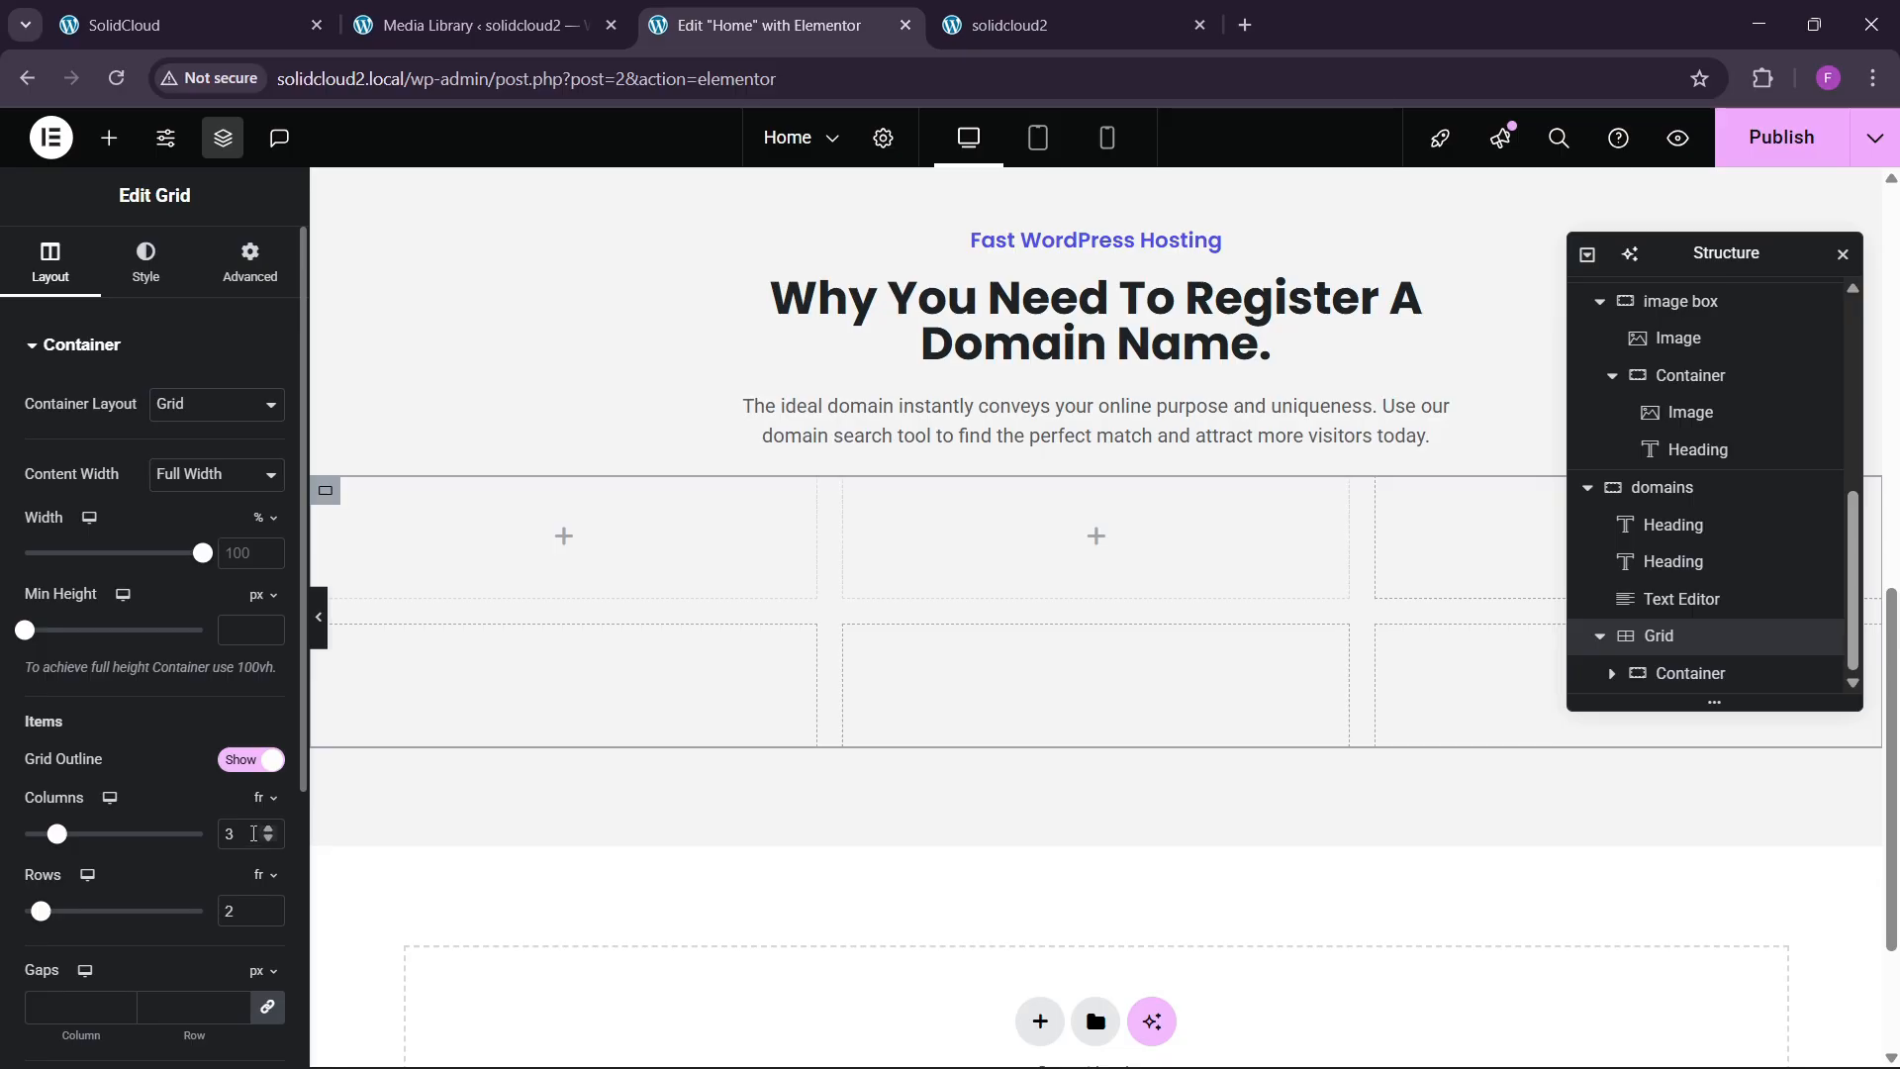
{"action": "scroll", "coordinate": [115, 743], "scroll_direction": "down", "scroll_amount": 3}
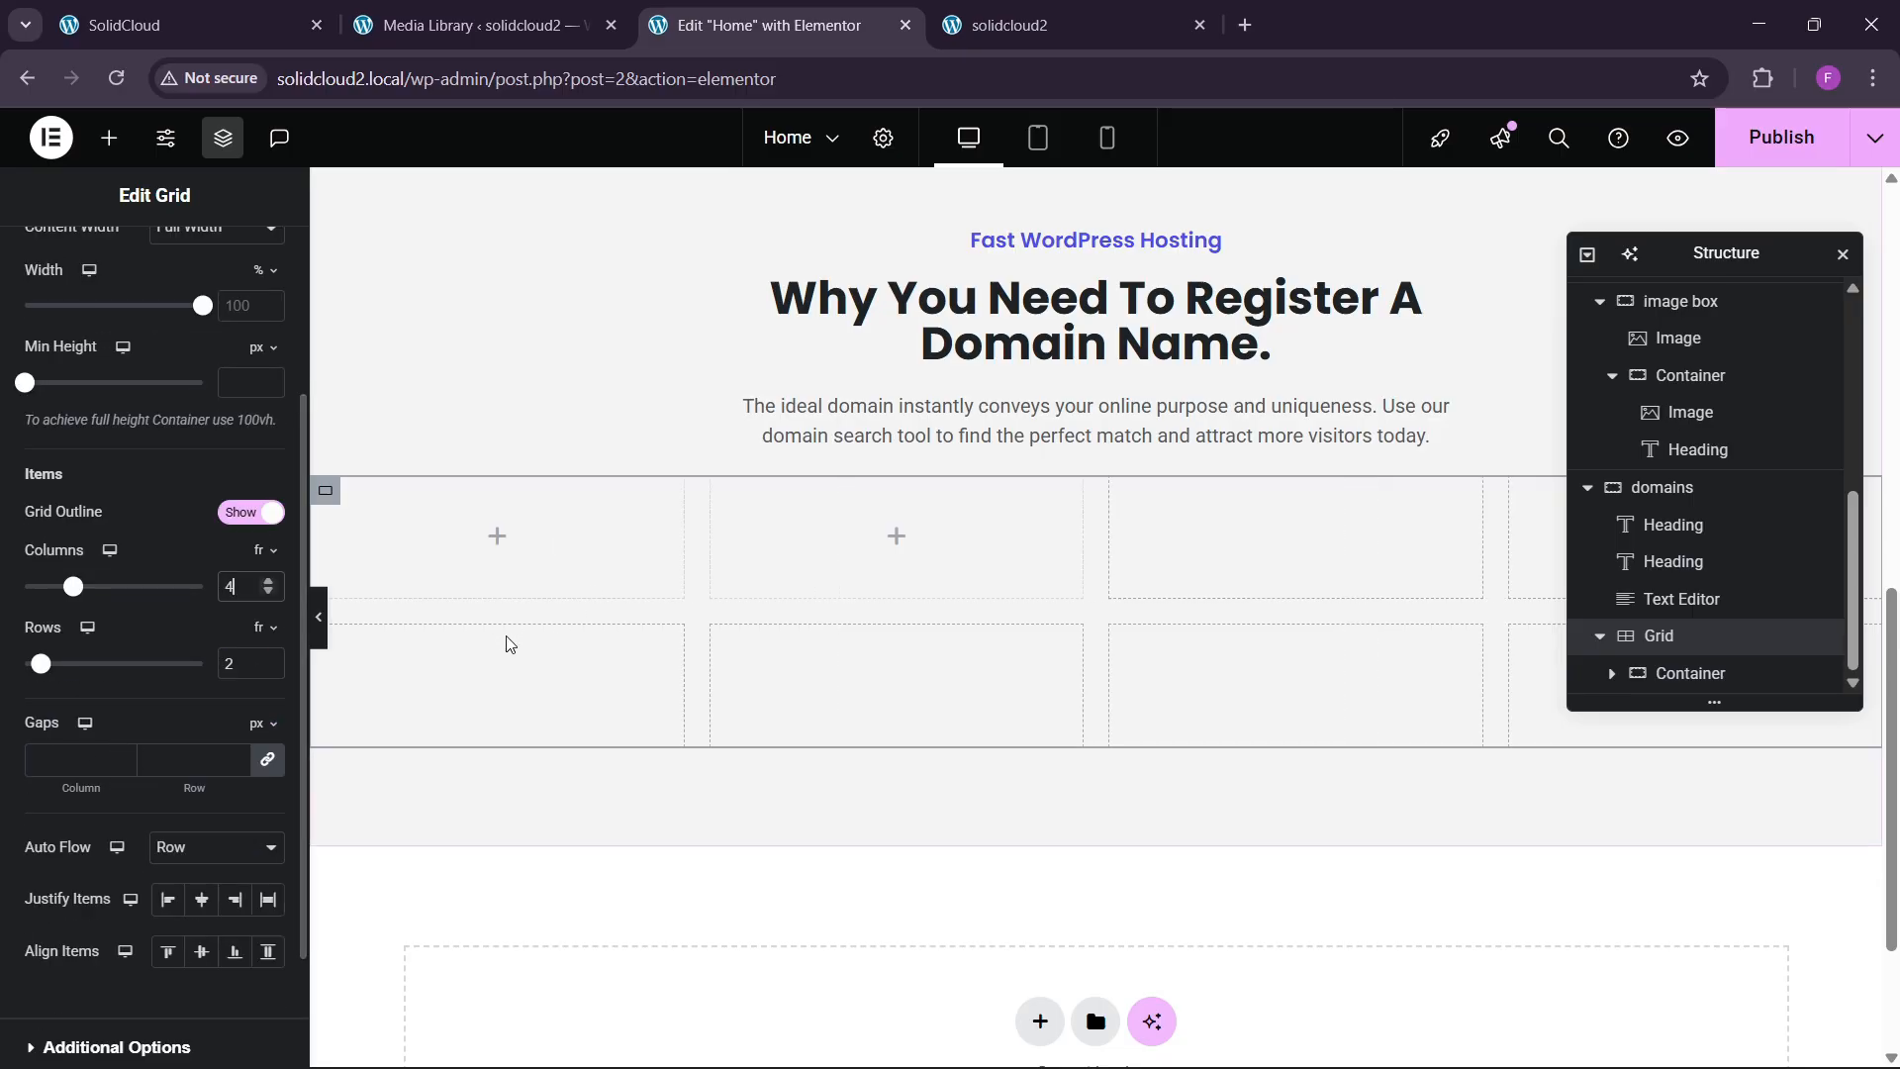
{"action": "scroll", "coordinate": [99, 396], "scroll_direction": "down", "scroll_amount": 2}
{"action": "scroll", "coordinate": [98, 396], "scroll_direction": "up", "scroll_amount": 5}
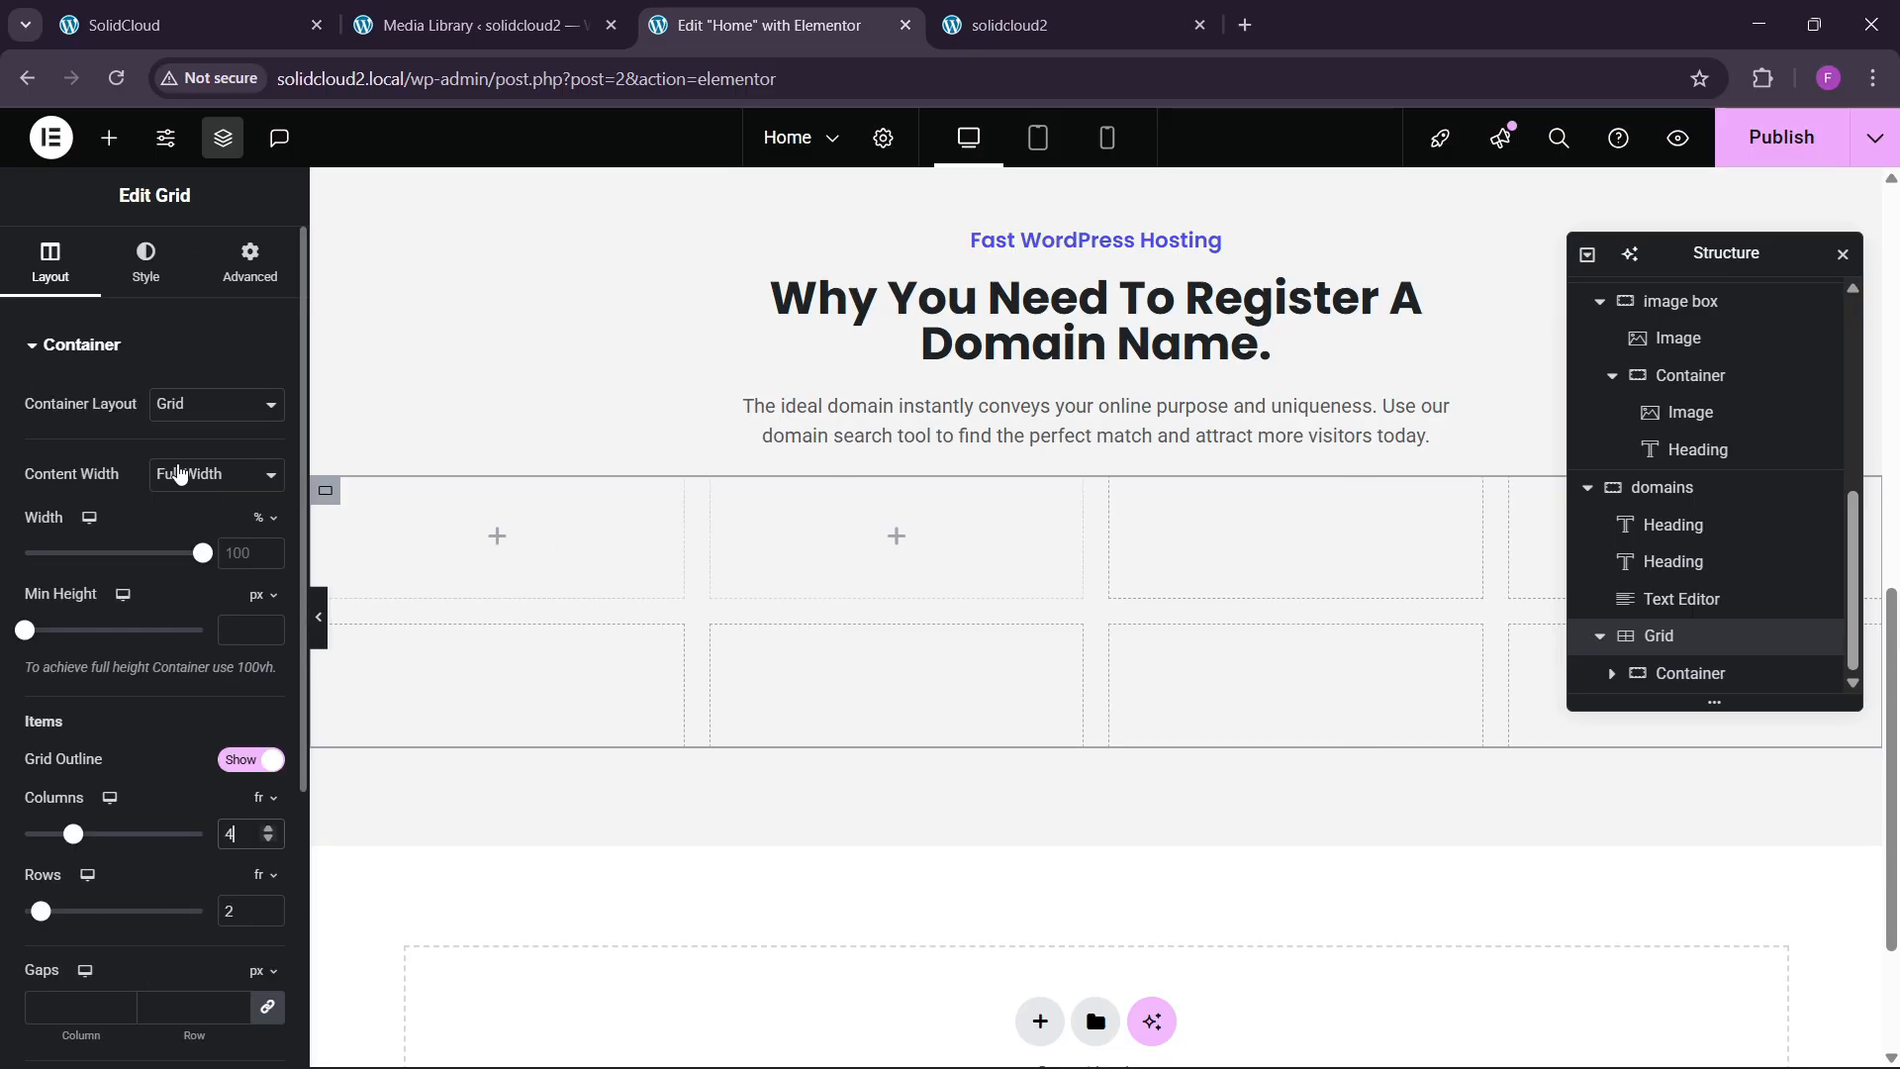
{"action": "left_click", "coordinate": [188, 21]}
{"action": "left_click", "coordinate": [834, 20]}
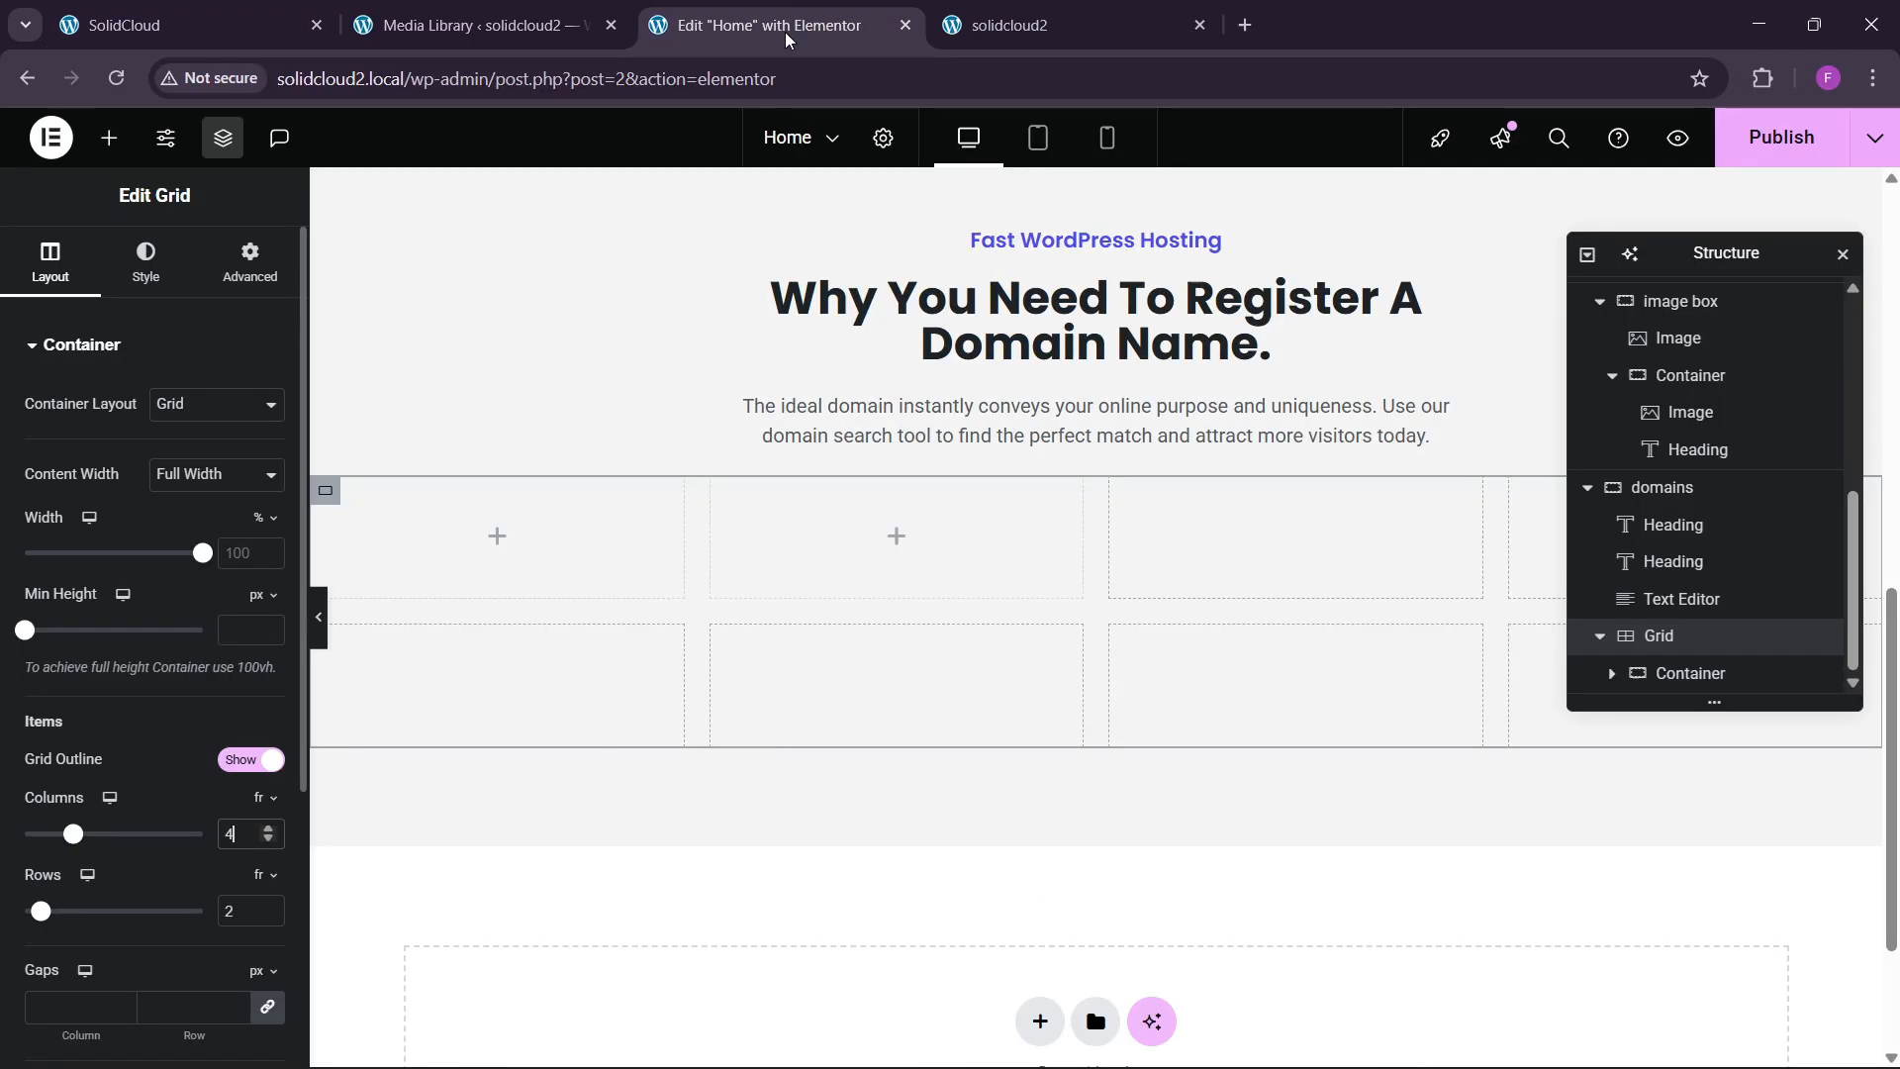
{"action": "left_click", "coordinate": [109, 137]}
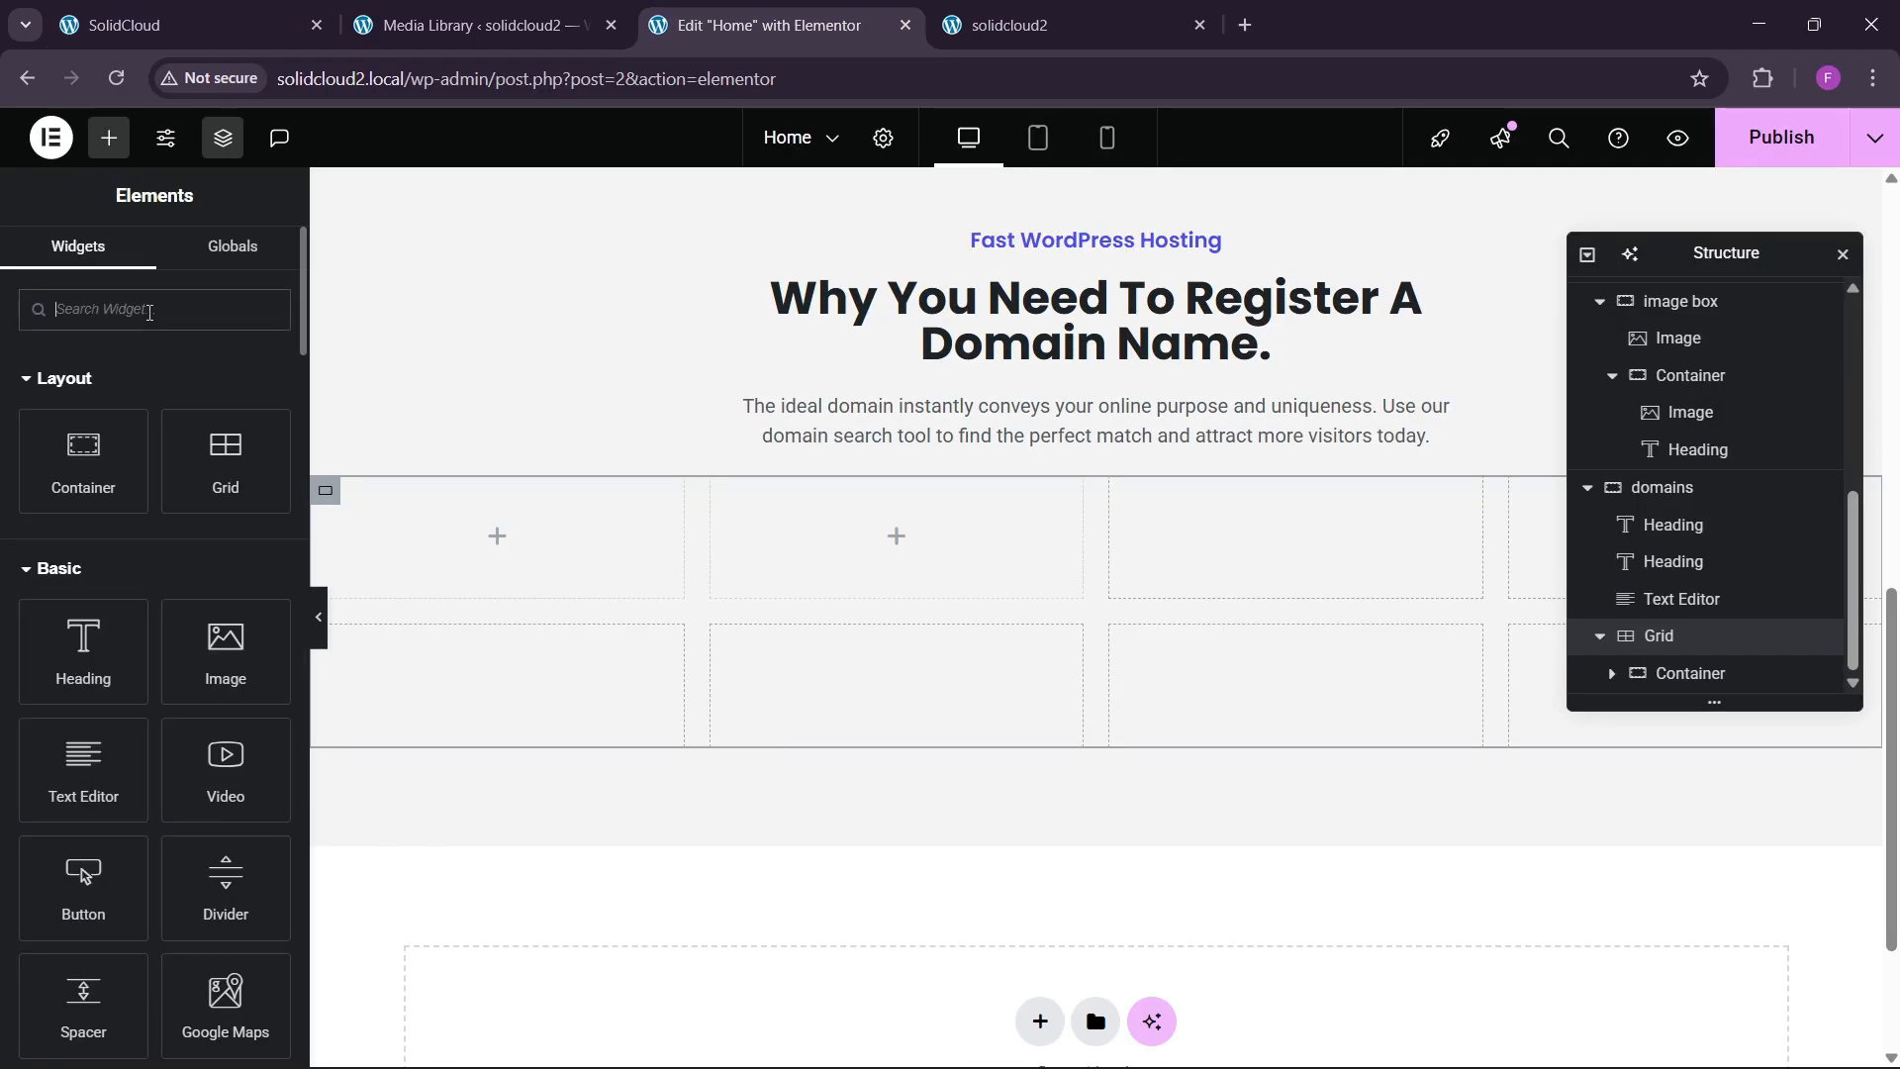
Place an Icon List in the first grid cell and set its container padding to 30.
{"action": "left_click", "coordinate": [150, 312]}
{"action": "type", "text": "list"}
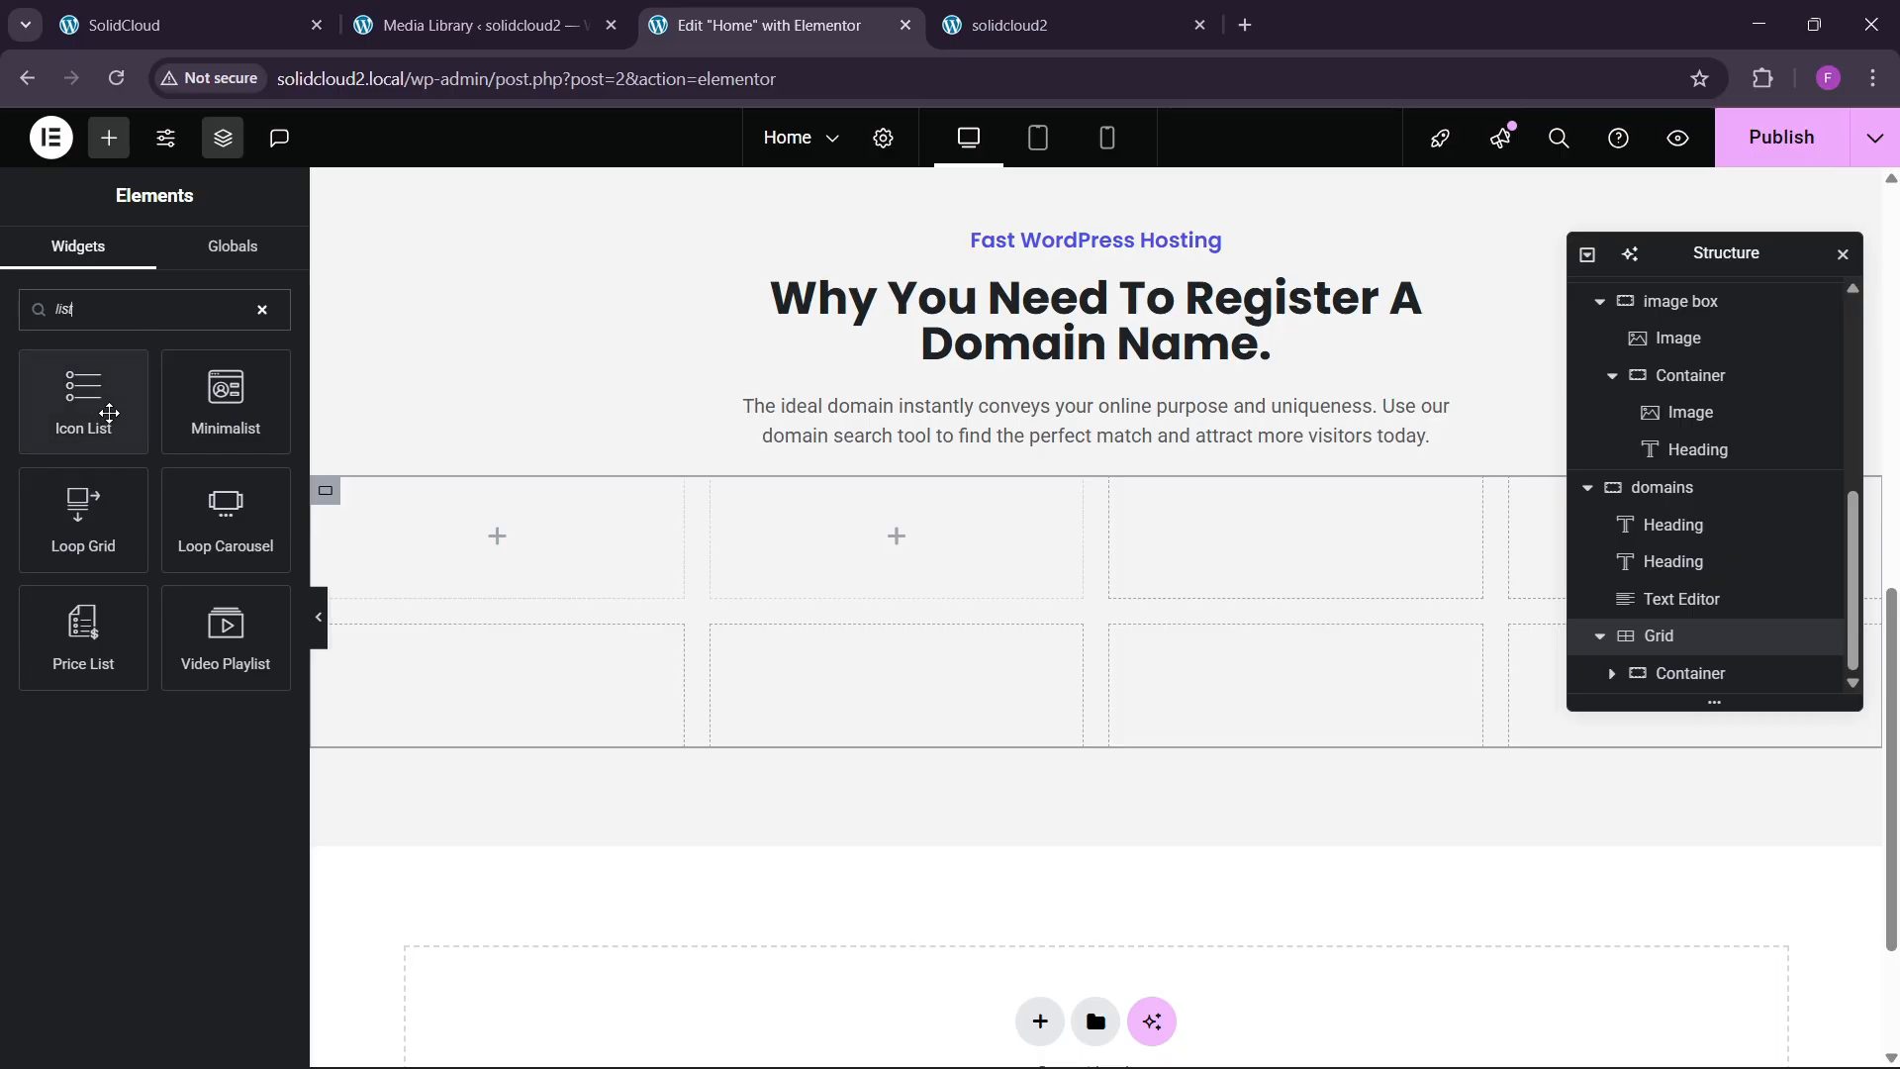
{"action": "left_click_drag", "start_coordinate": [109, 413], "coordinate": [356, 542]}
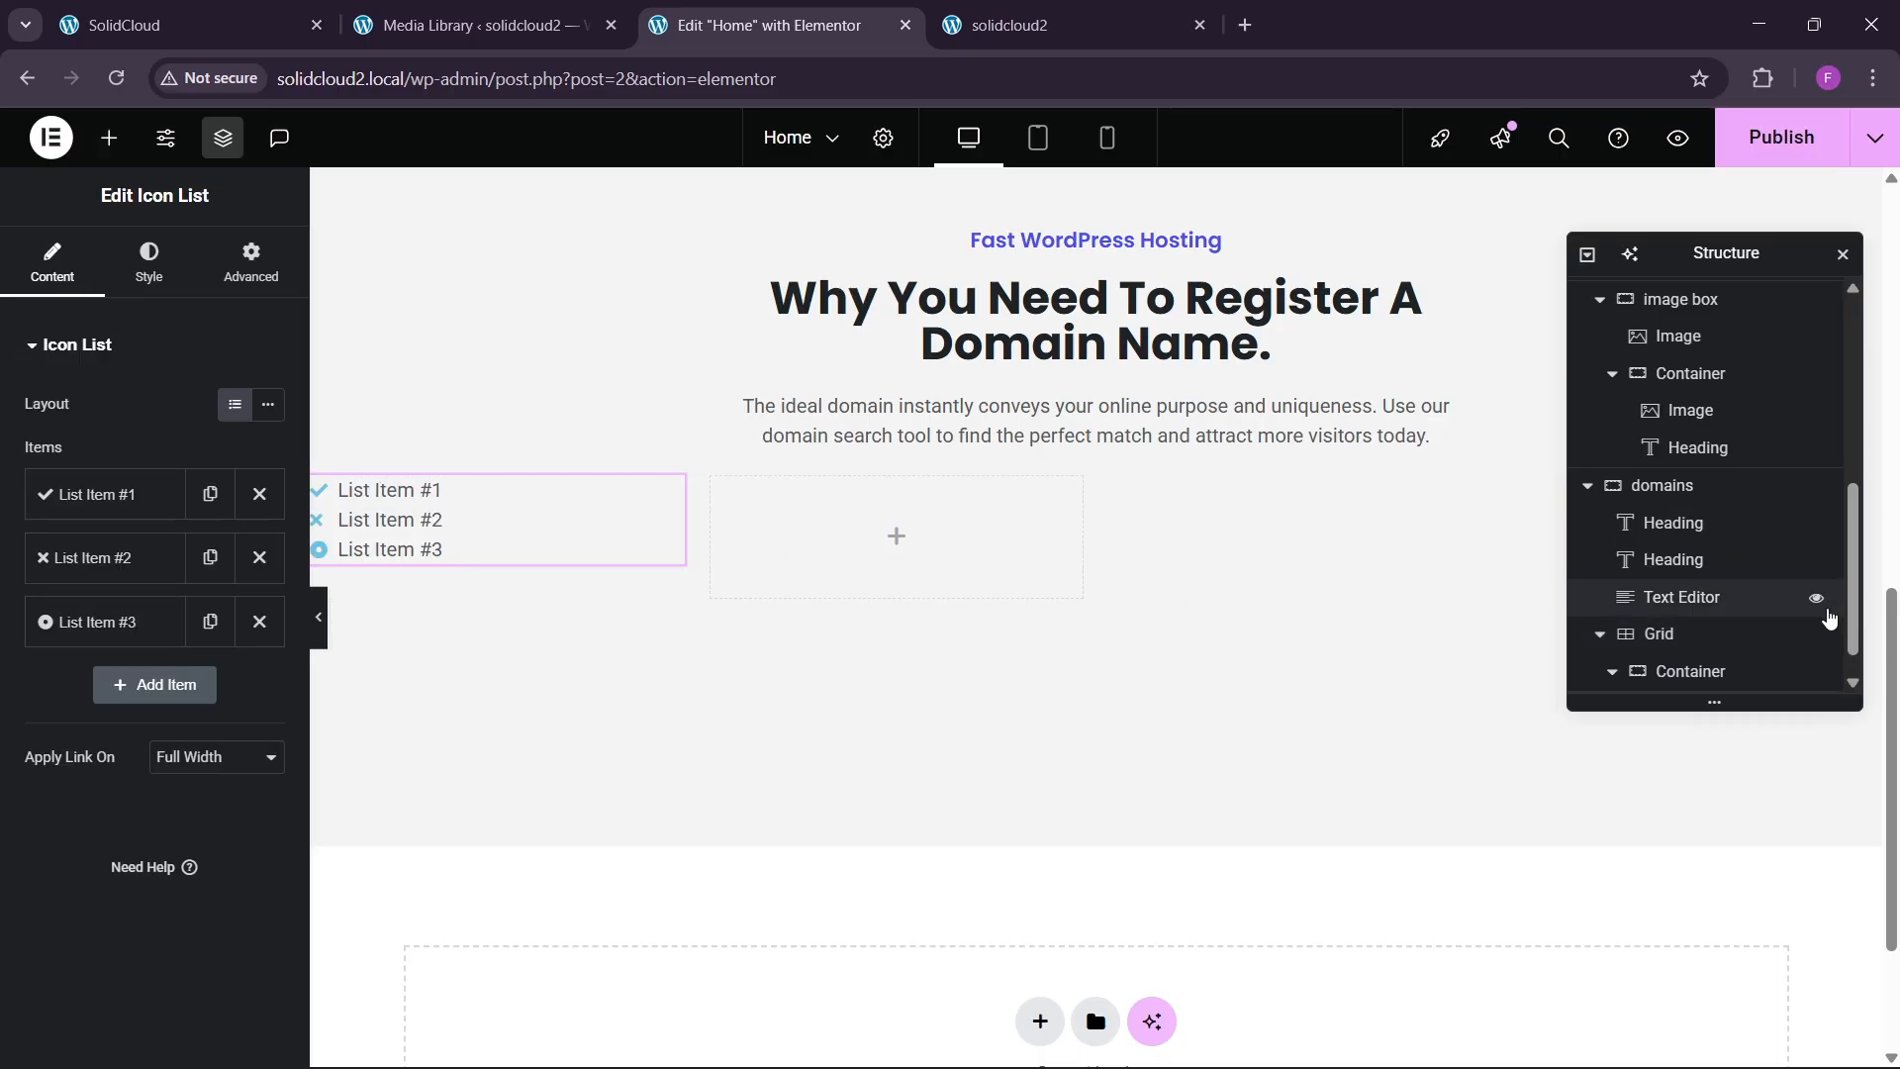
{"action": "scroll", "coordinate": [1742, 633], "scroll_direction": "down", "scroll_amount": 1}
{"action": "left_click", "coordinate": [1722, 643]}
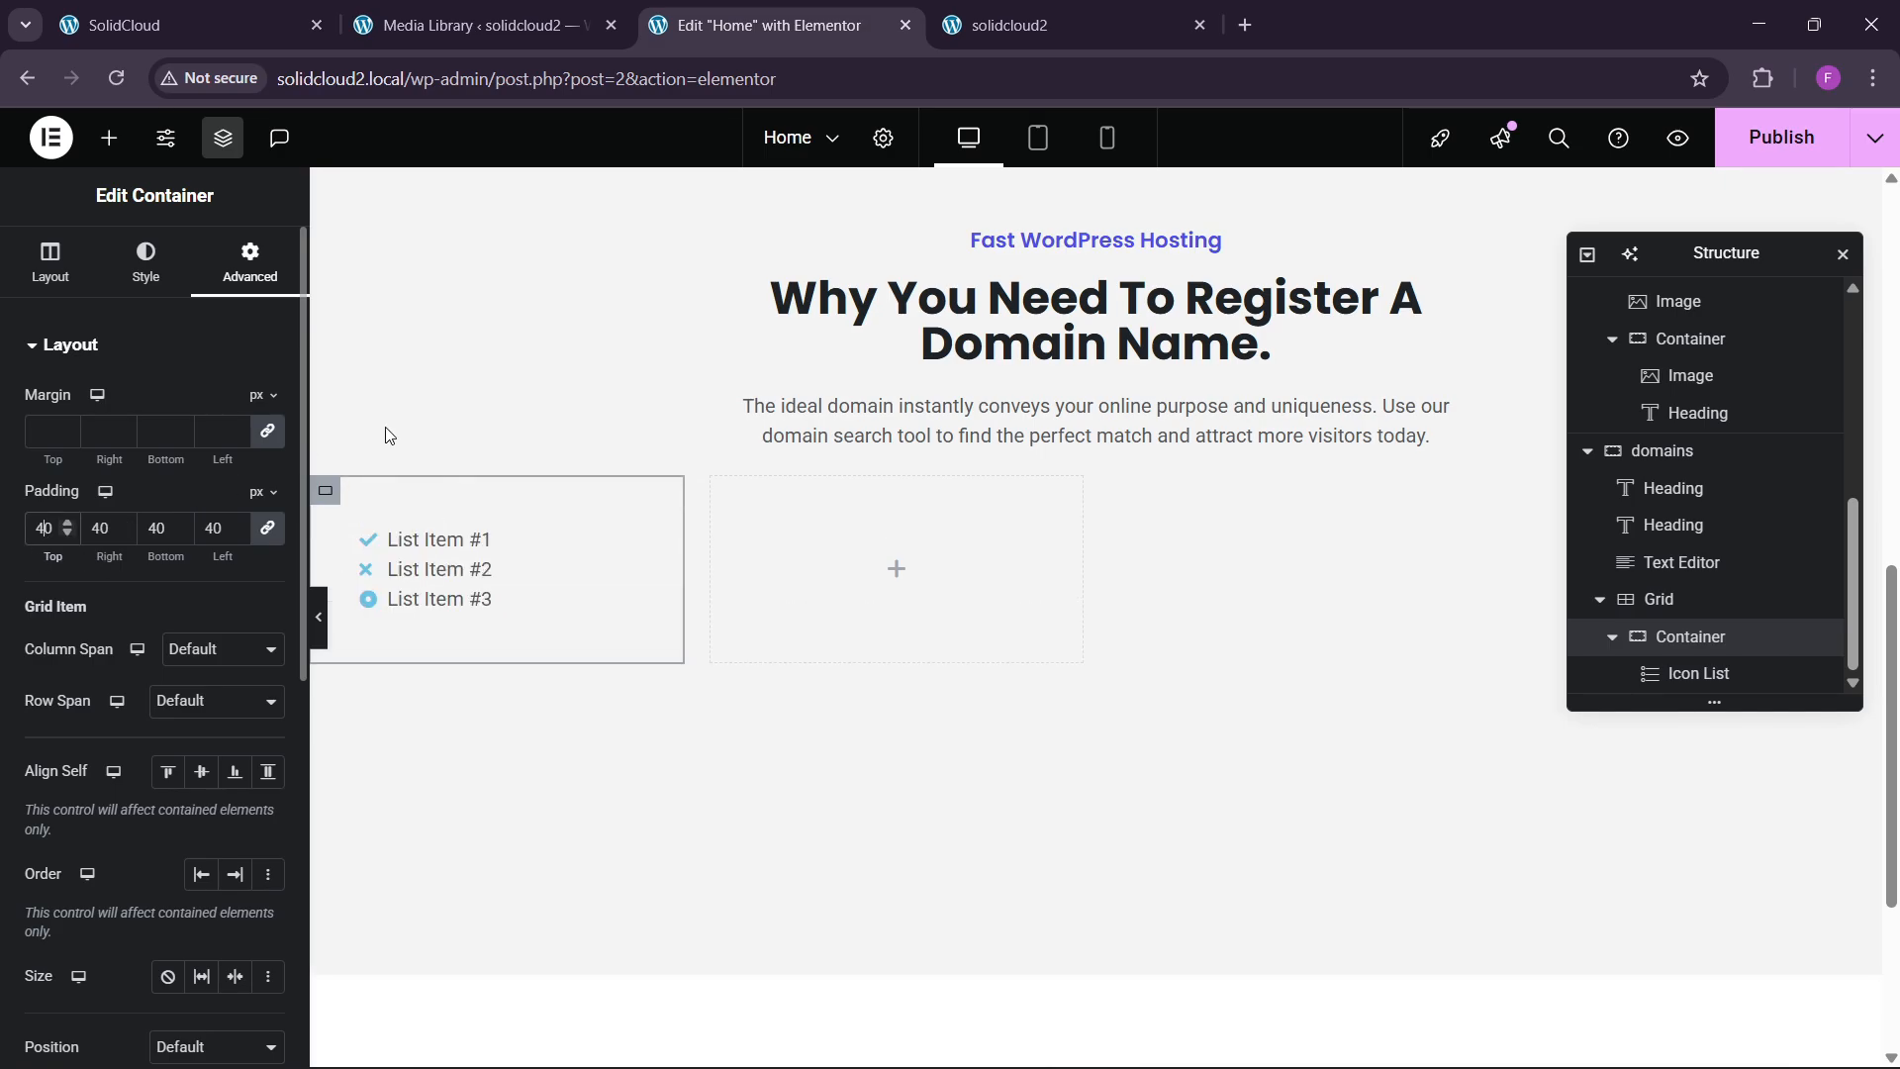
{"action": "left_click", "coordinate": [287, 11]}
{"action": "left_click", "coordinate": [767, 25]}
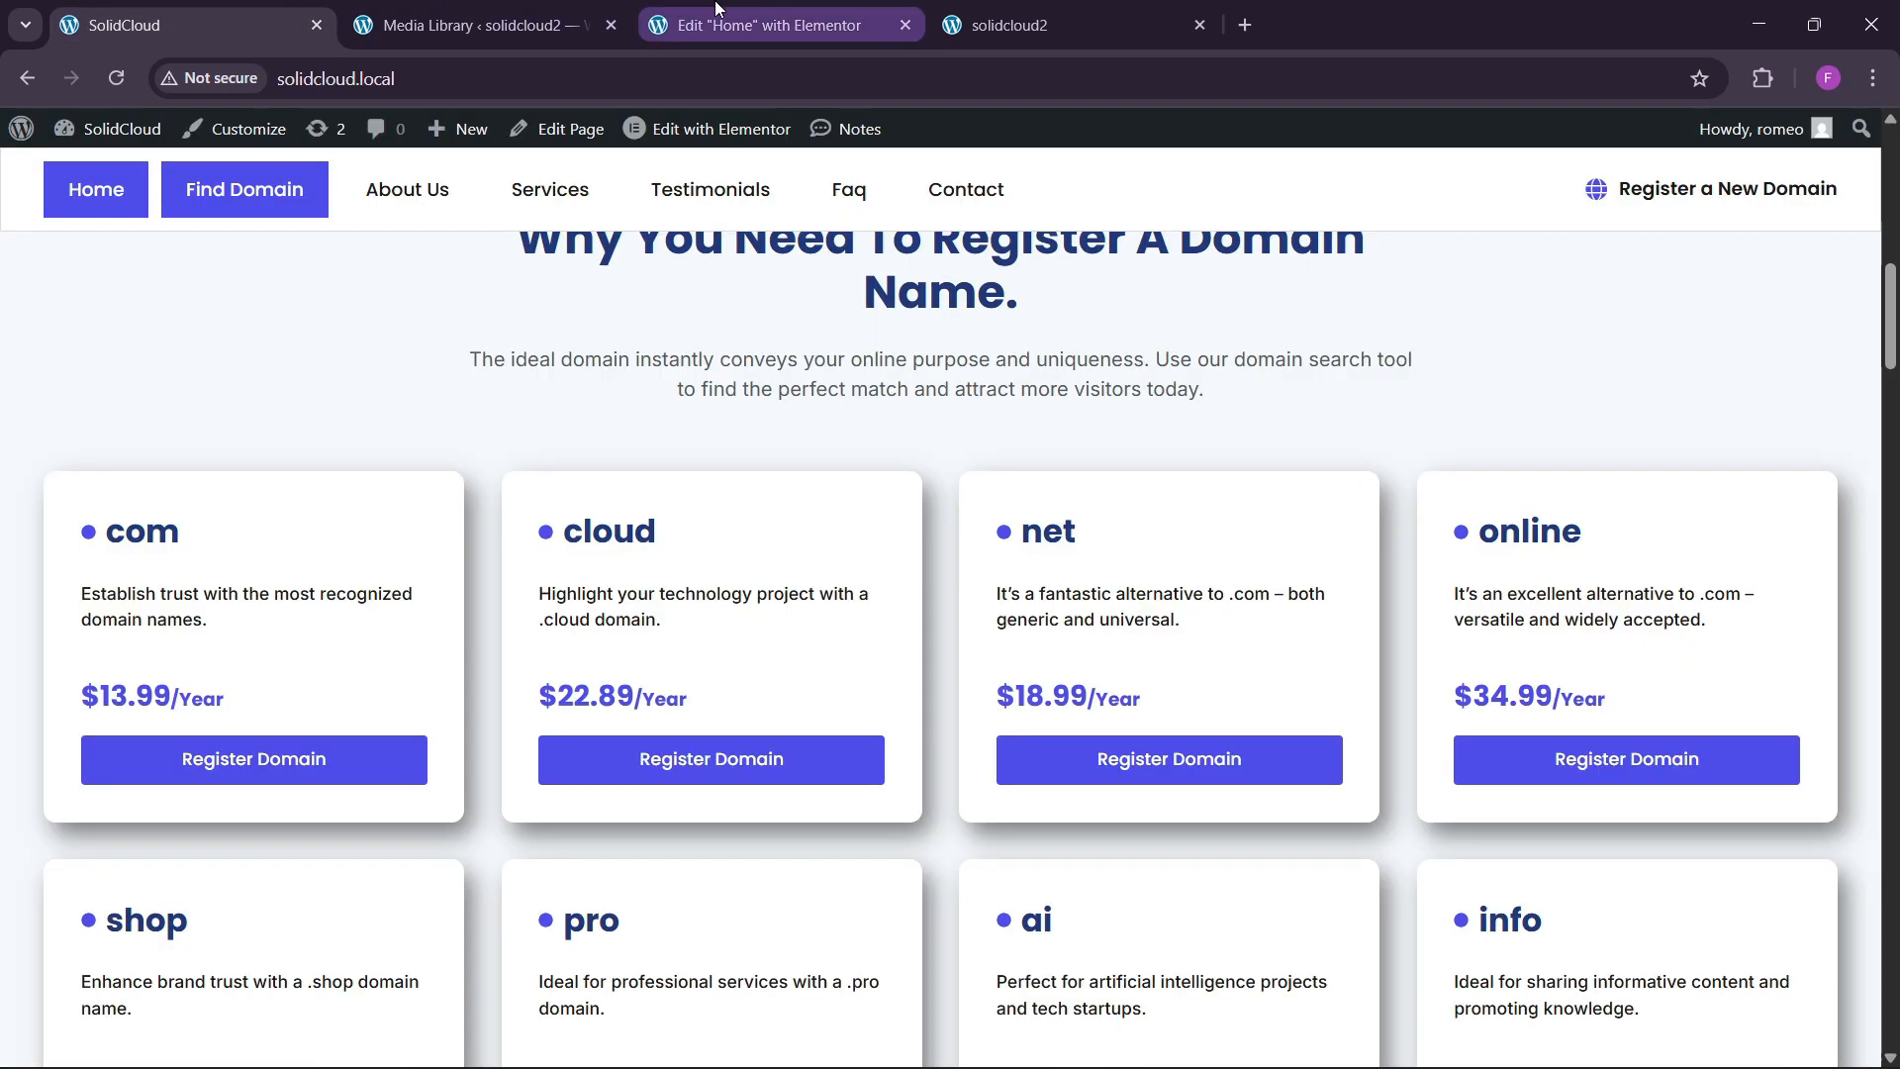
{"action": "key", "text": "BackSpace"}
{"action": "type", "text": "30"}
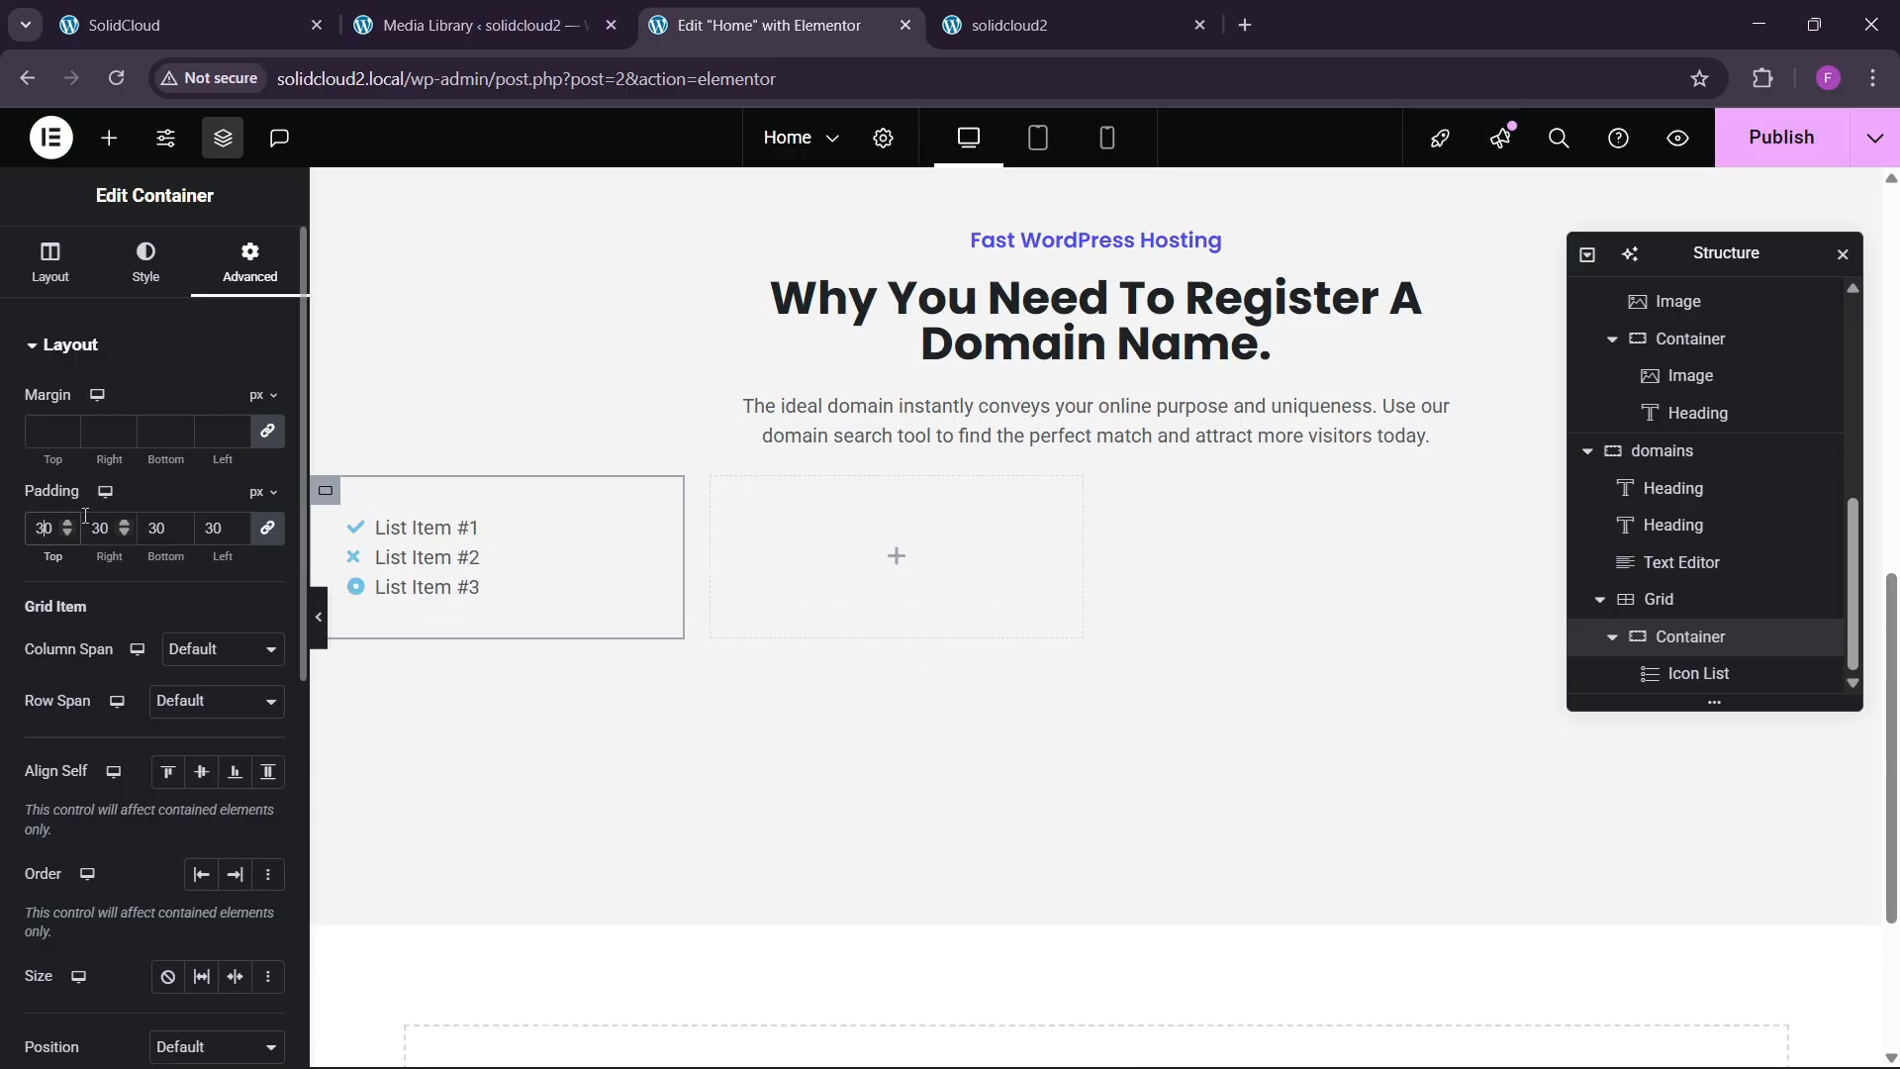
{"action": "left_click", "coordinate": [188, 25]}
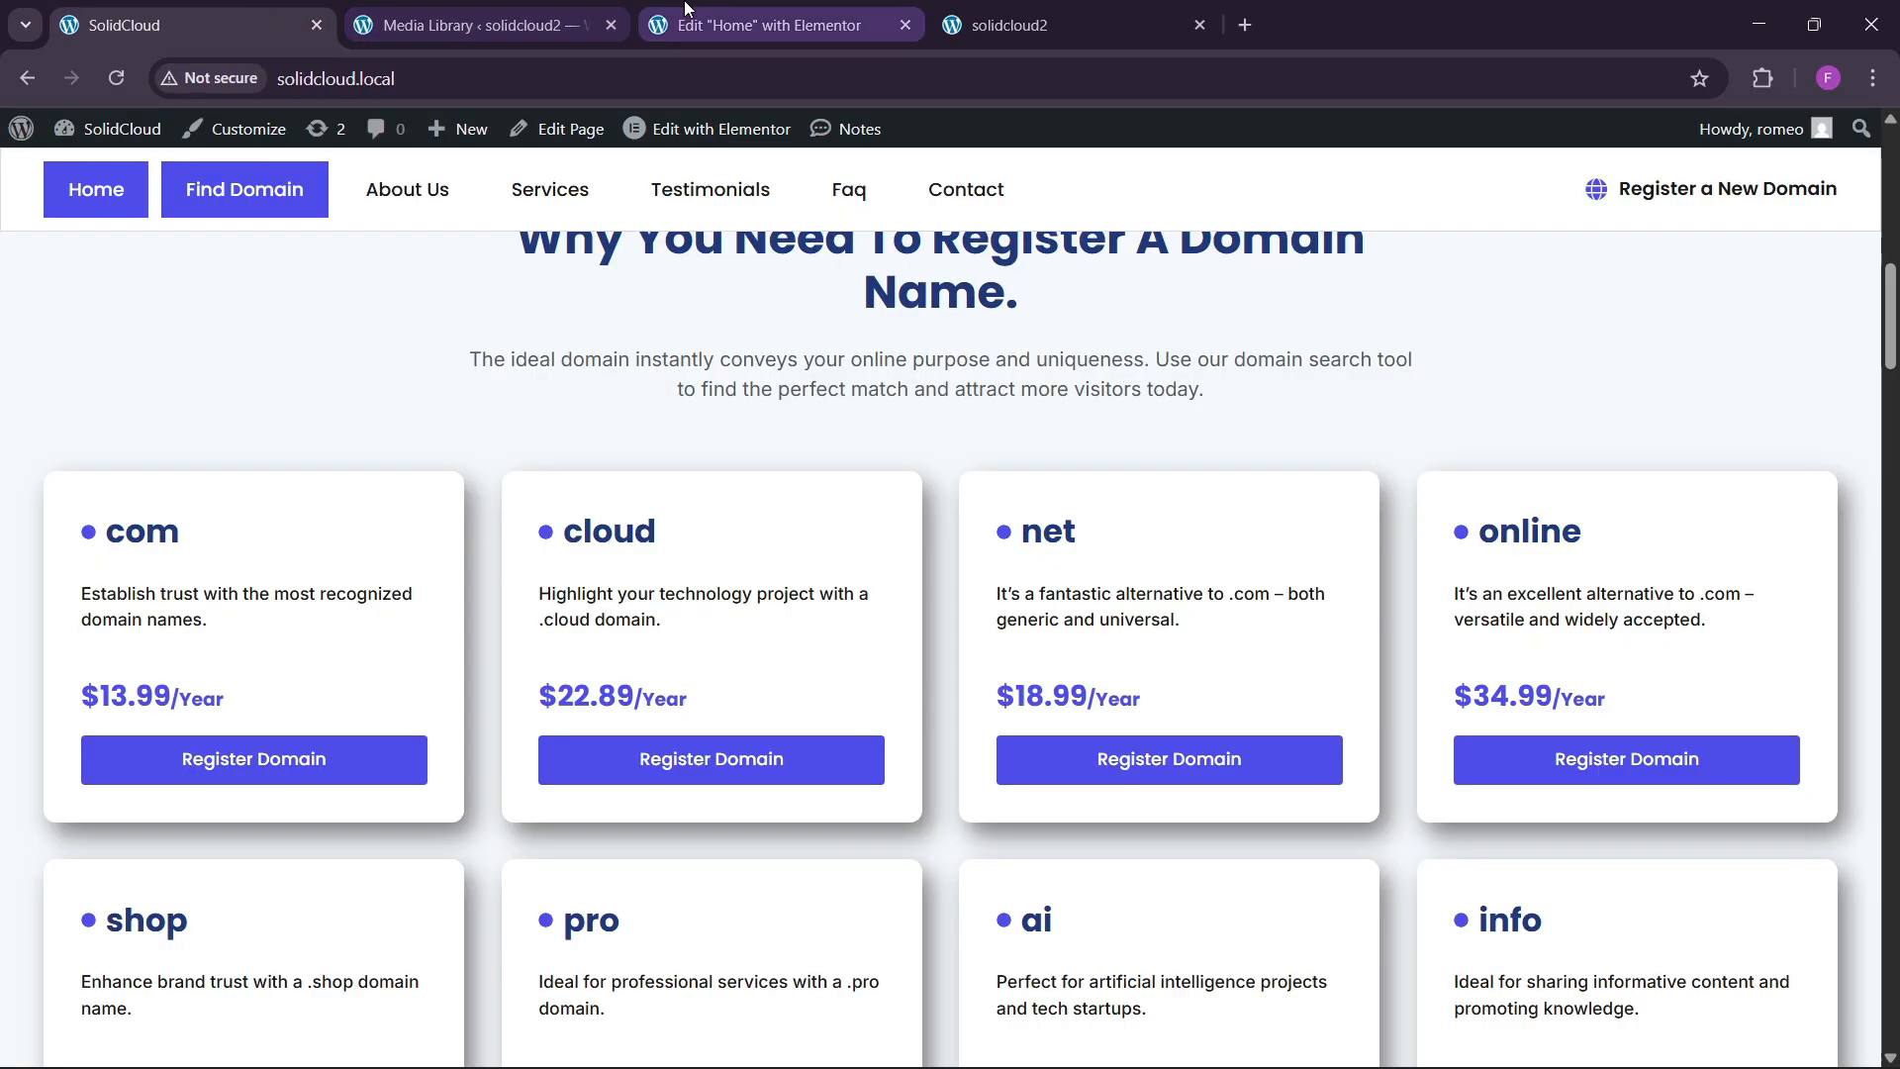
{"action": "left_click", "coordinate": [772, 25]}
Trim the icon list to a single item reading 'com' with the Circle icon.
{"action": "left_click", "coordinate": [469, 593]}
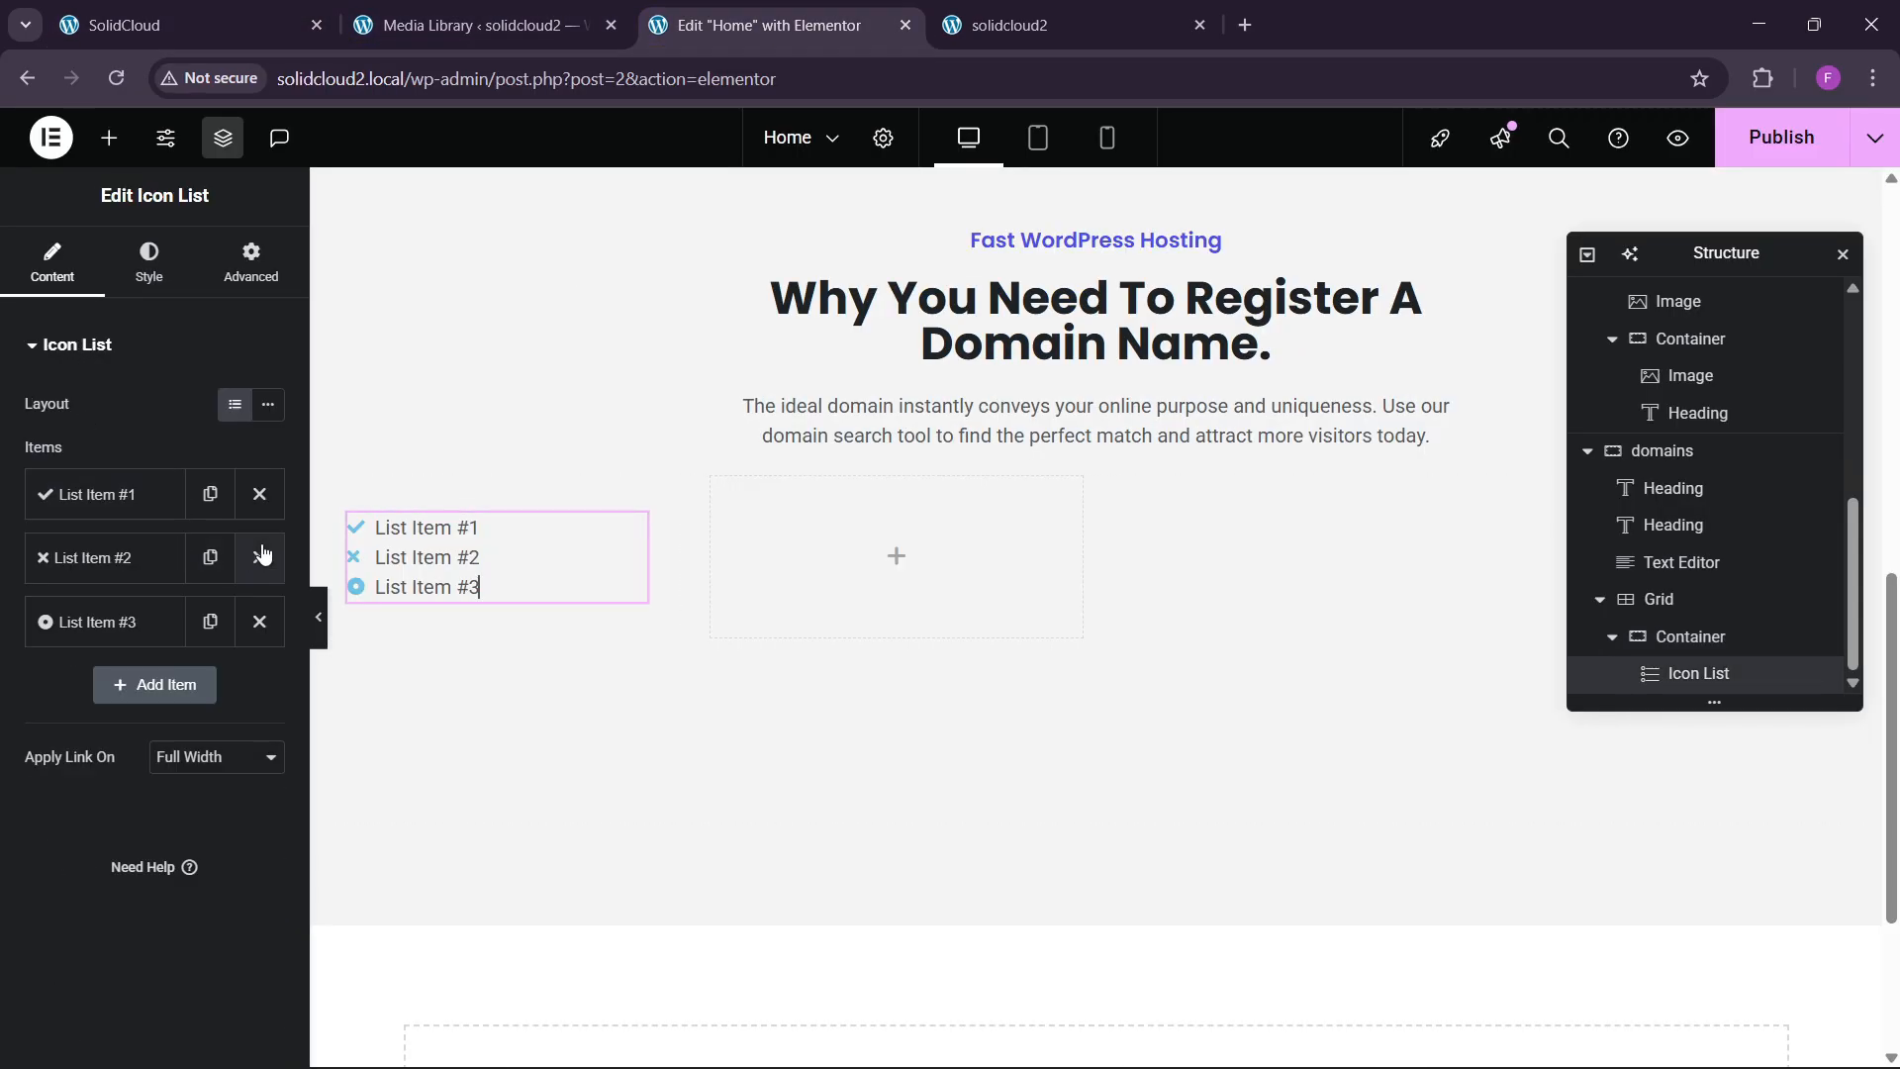
{"action": "left_click", "coordinate": [259, 557]}
{"action": "left_click", "coordinate": [259, 557]}
{"action": "left_click", "coordinate": [119, 493]}
{"action": "key", "text": "ctrl+a"}
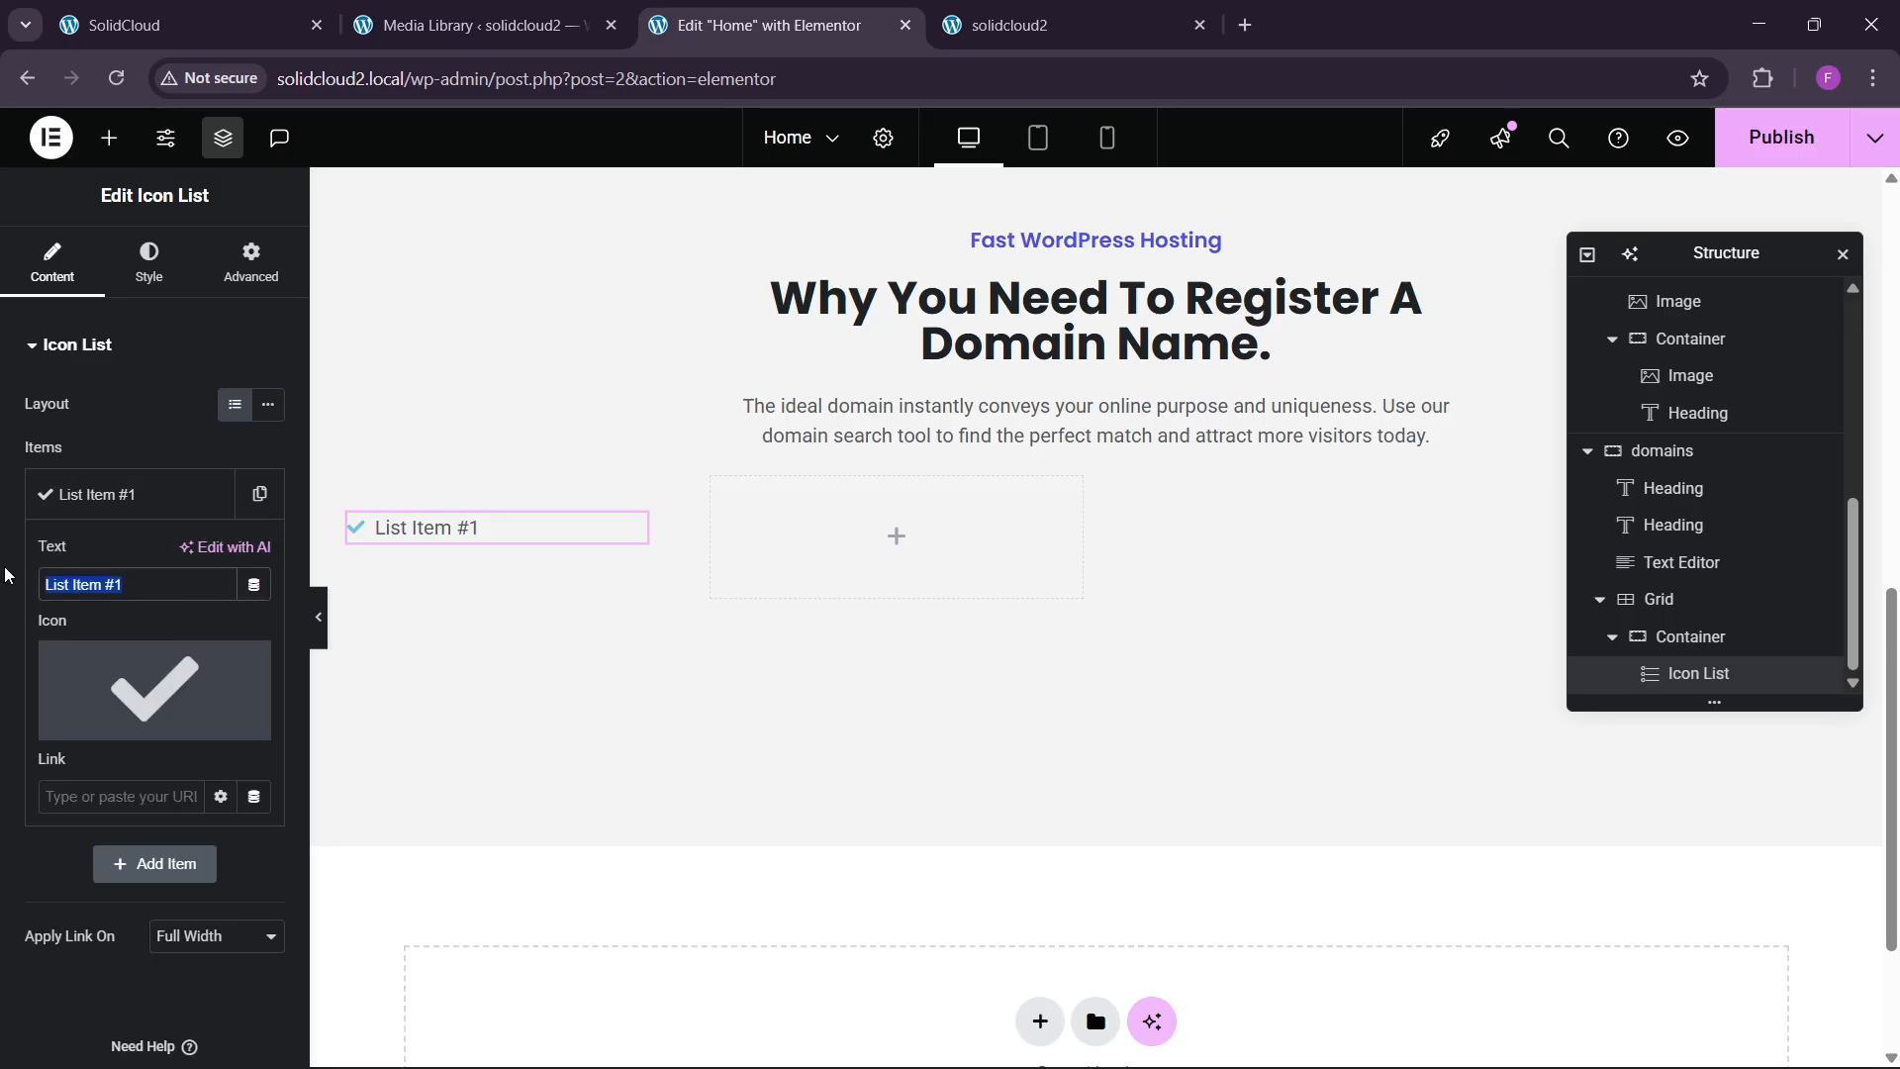
{"action": "type", "text": "com"}
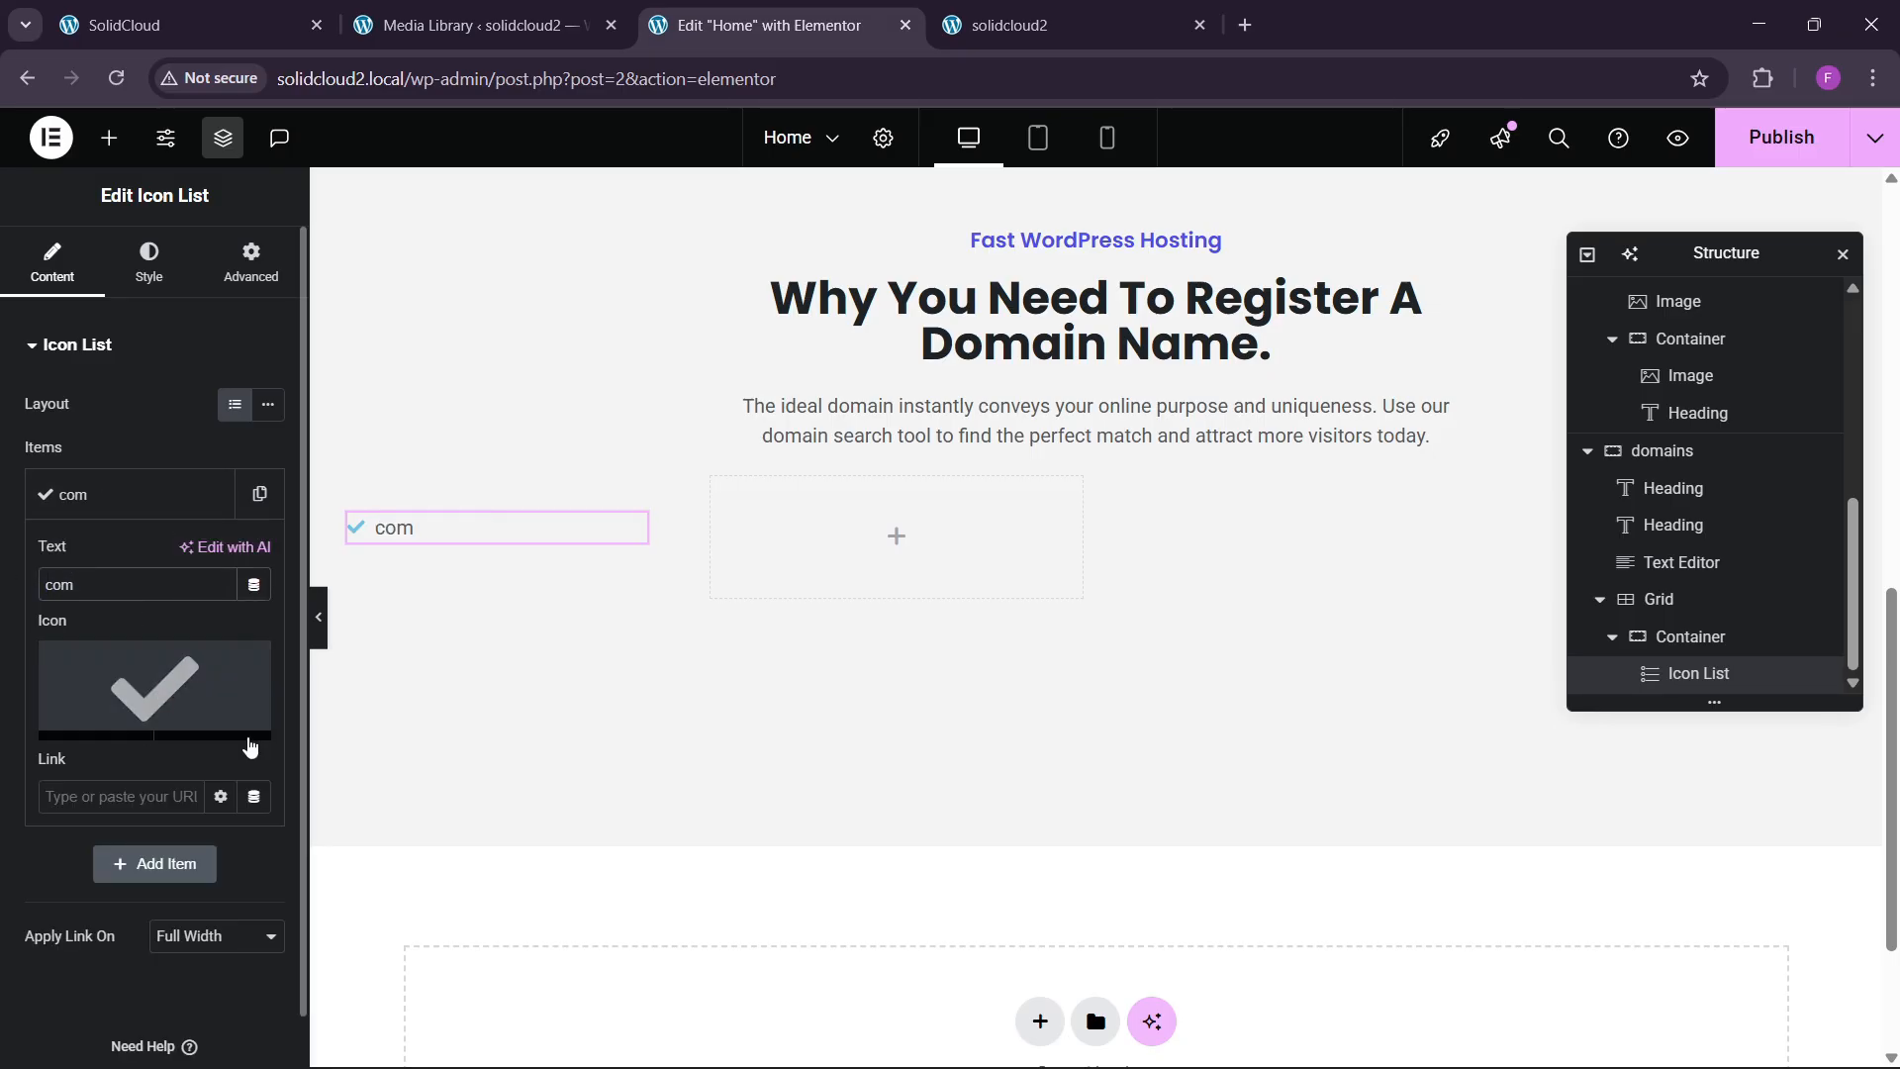
{"action": "left_click", "coordinate": [210, 708]}
{"action": "scroll", "coordinate": [989, 792], "scroll_direction": "down", "scroll_amount": 3}
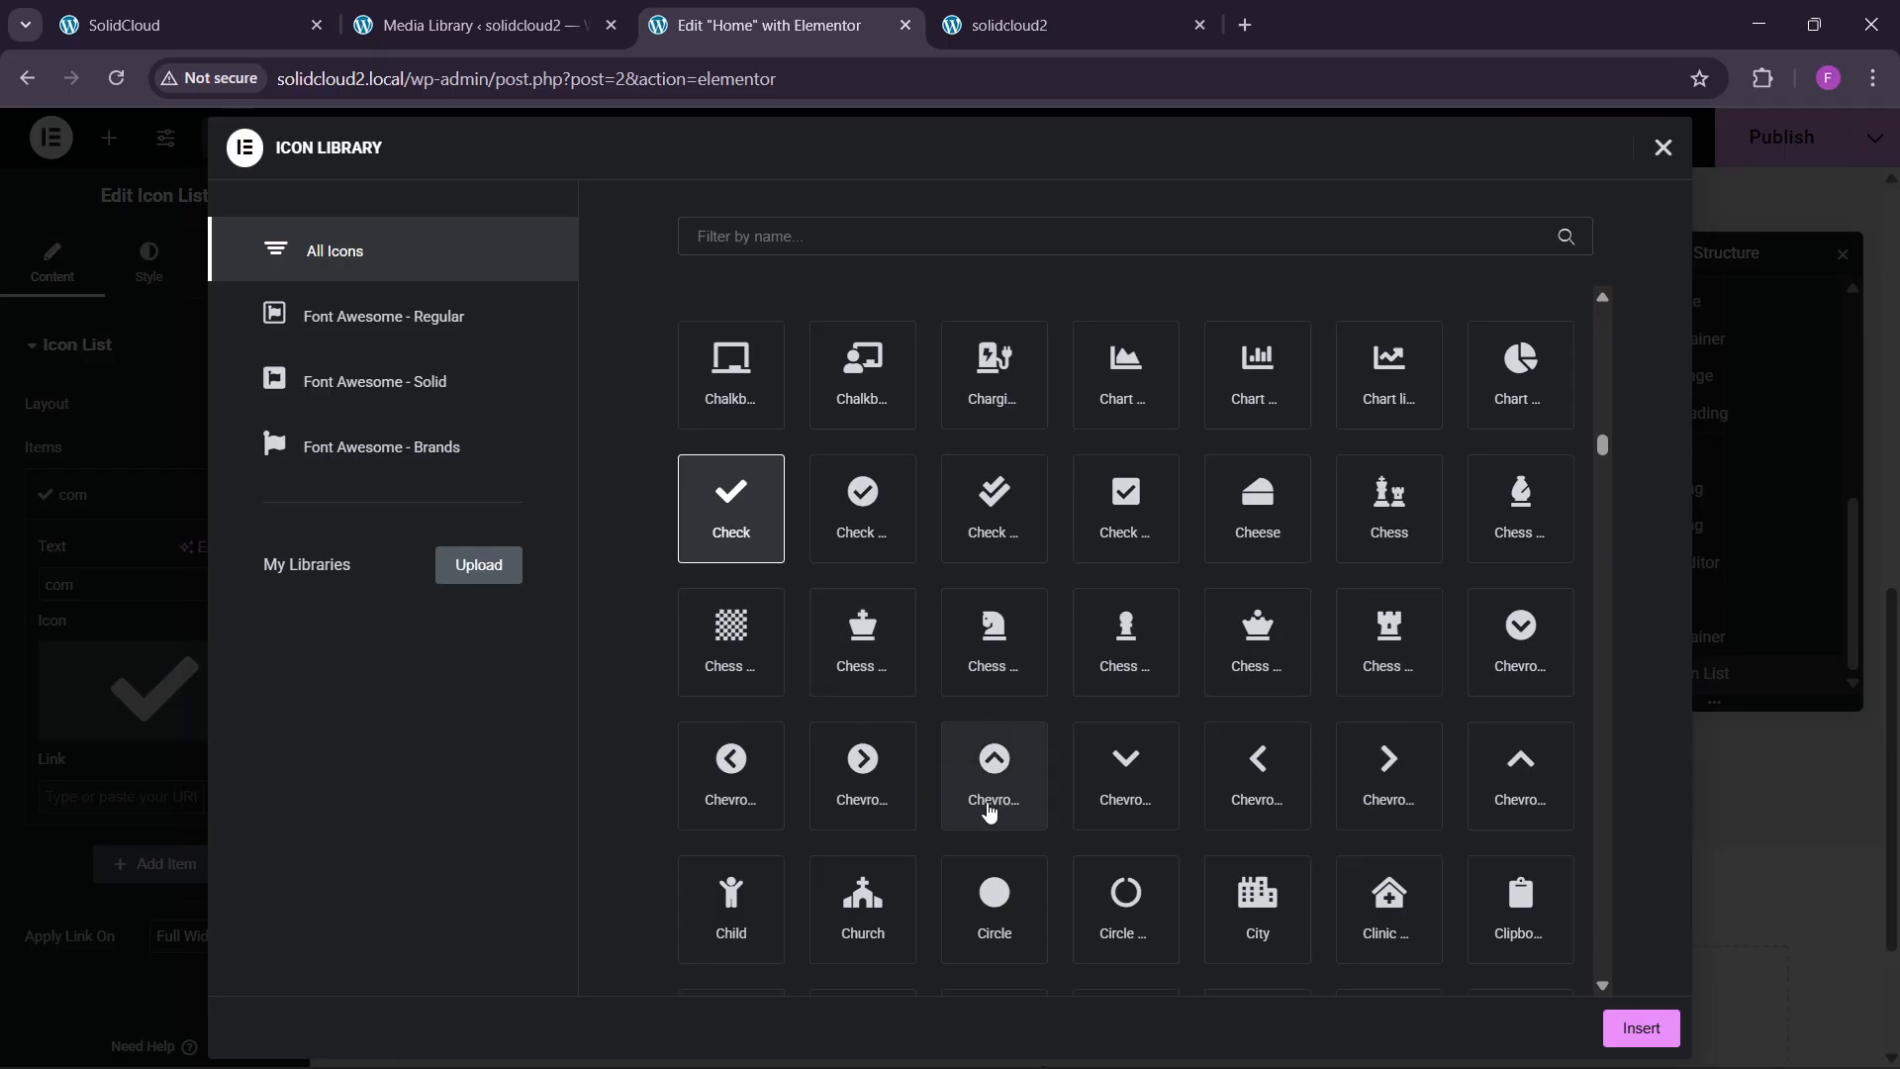
{"action": "left_click", "coordinate": [993, 673]}
{"action": "left_click", "coordinate": [1640, 1028]}
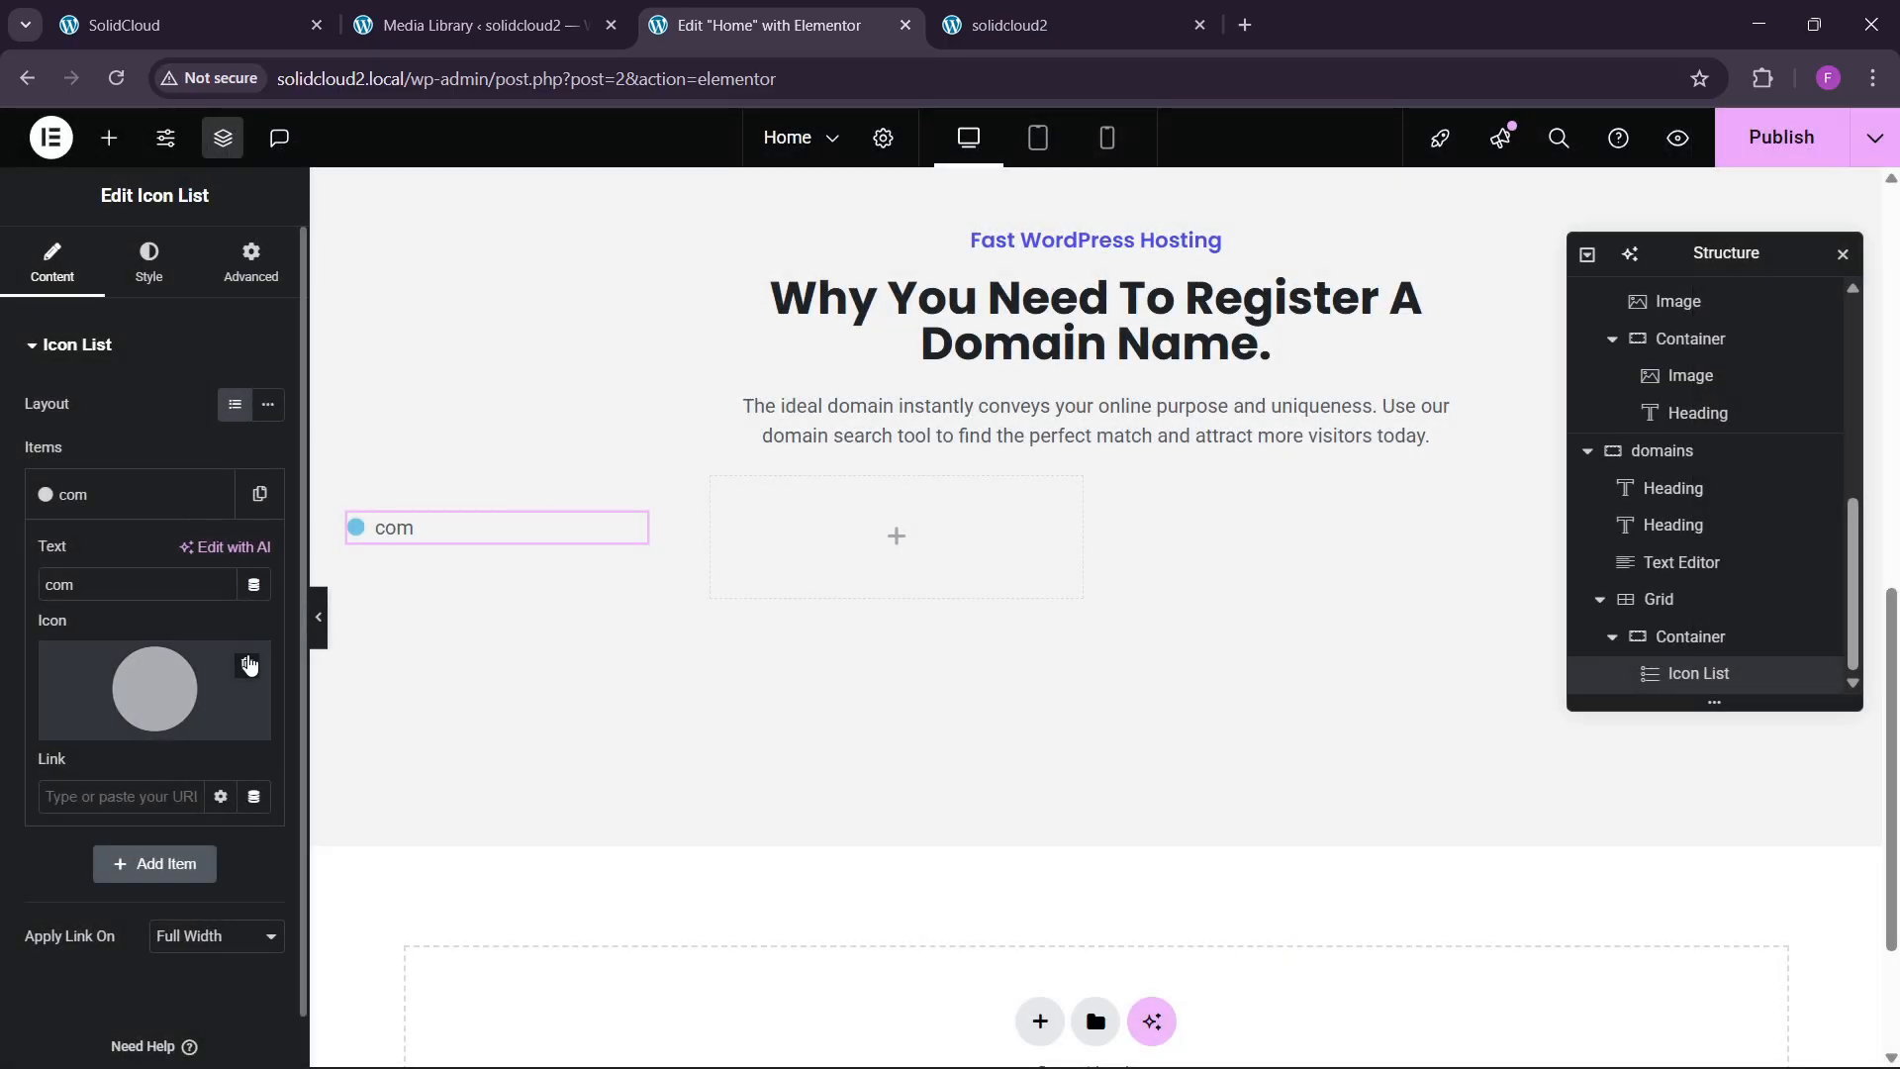
{"action": "left_click", "coordinate": [106, 495]}
Give the icon list's icon the blue global colour.
{"action": "left_click", "coordinate": [149, 262]}
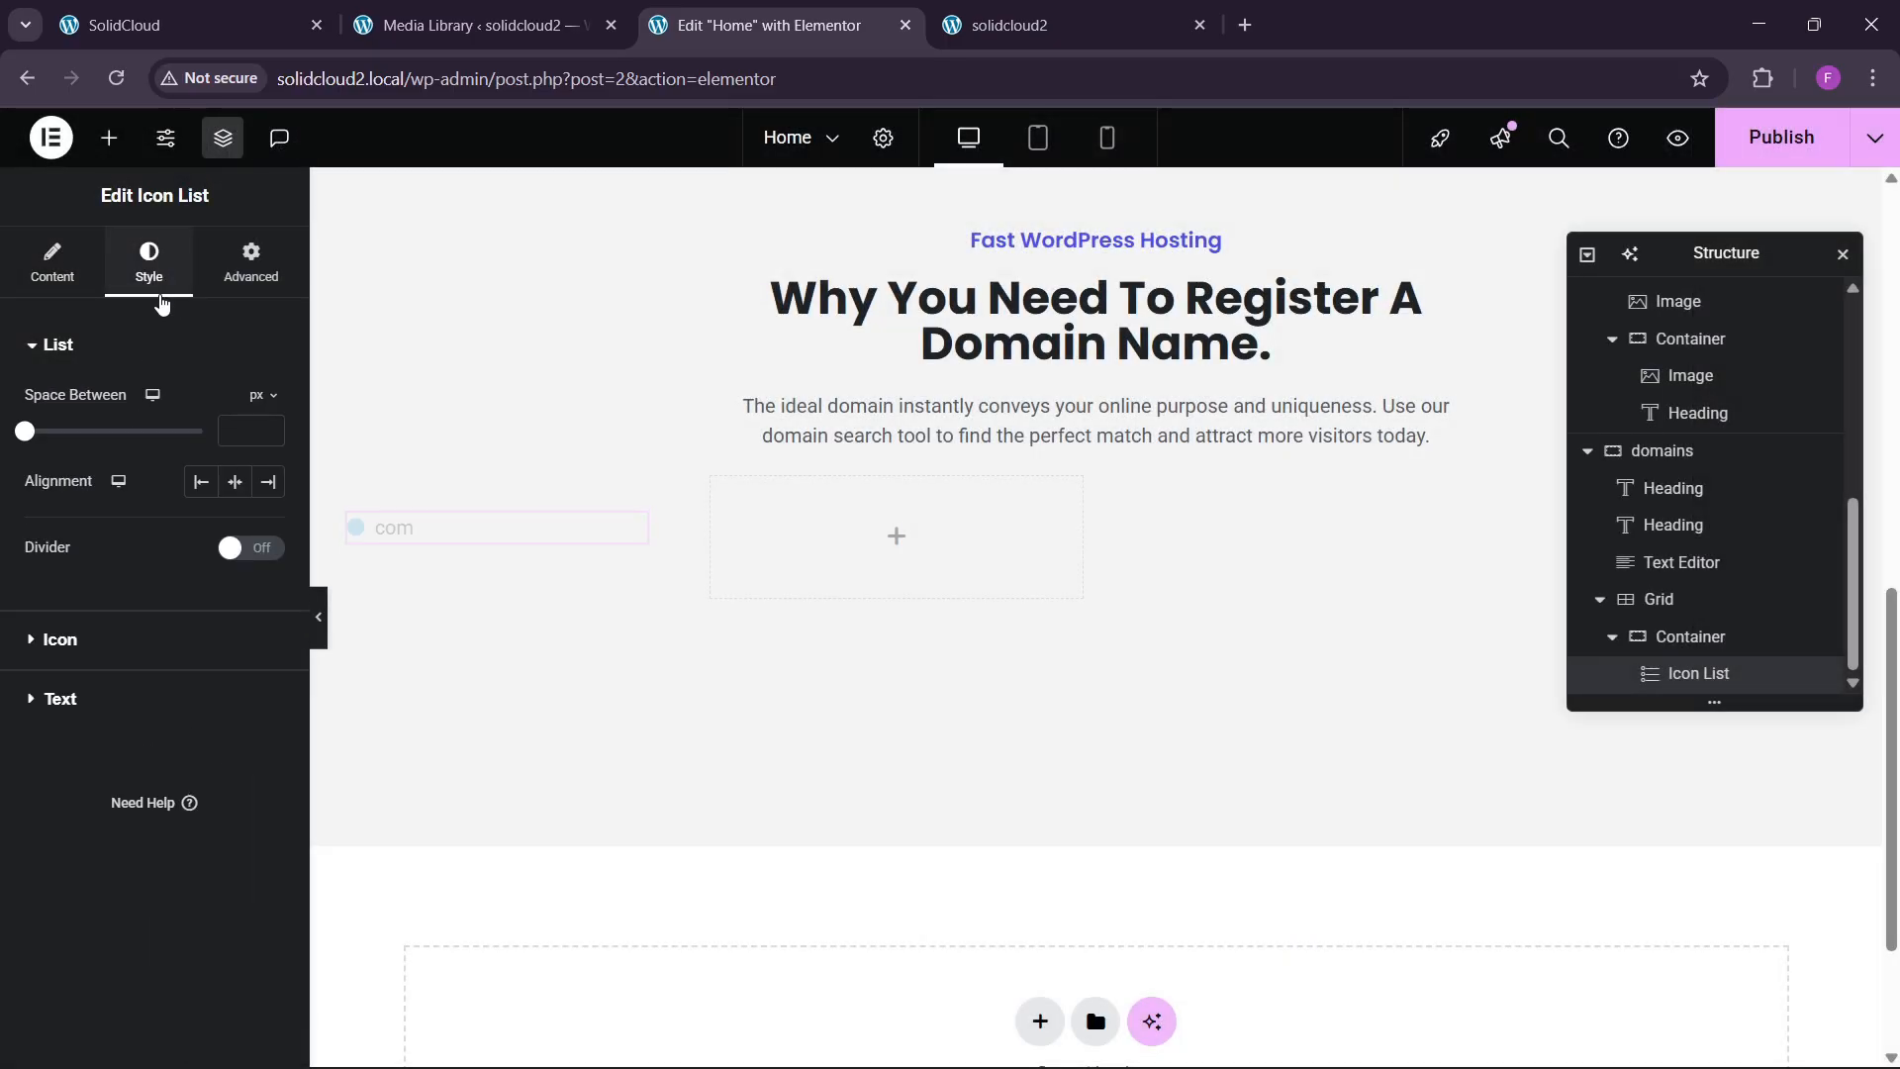
{"action": "left_click", "coordinate": [127, 643]}
{"action": "left_click", "coordinate": [236, 517]}
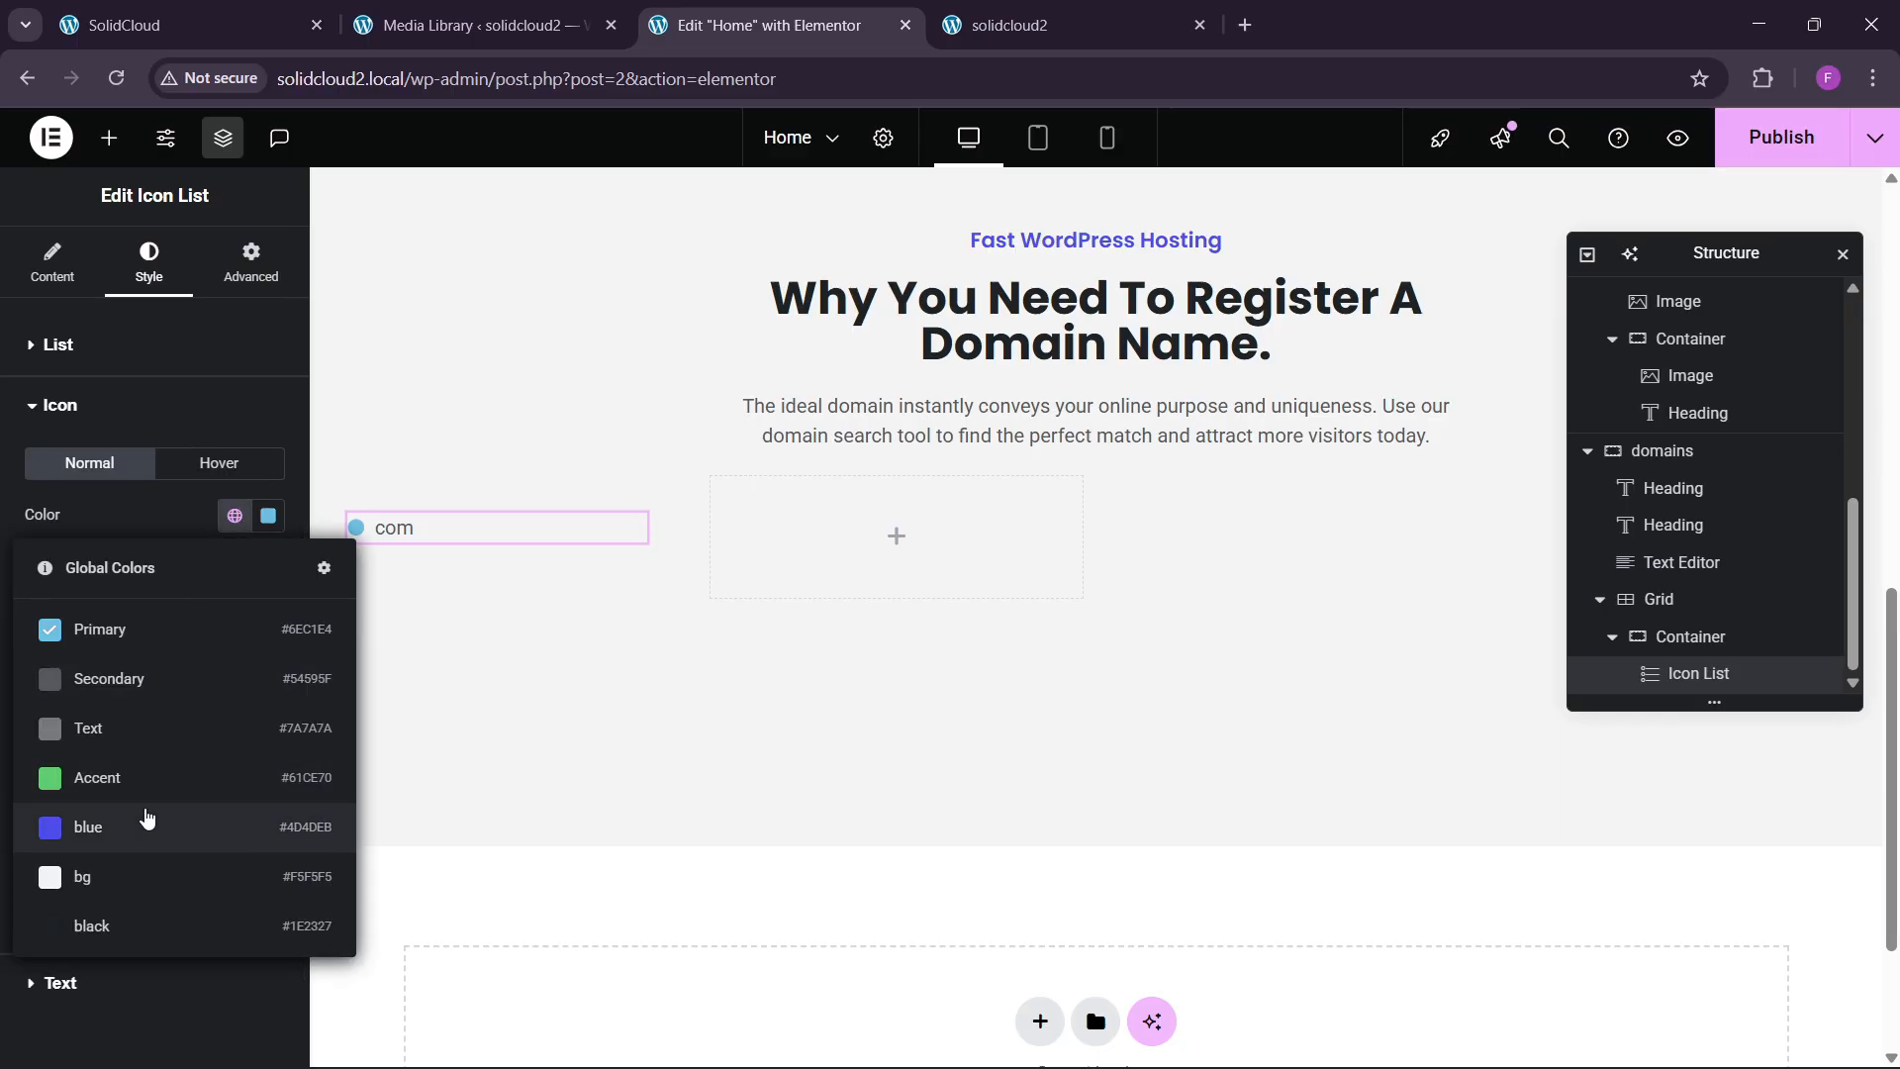
{"action": "left_click", "coordinate": [144, 822]}
Style the com label in Poppins, weight 700 (Bold), at 26 px.
{"action": "left_click", "coordinate": [61, 888]}
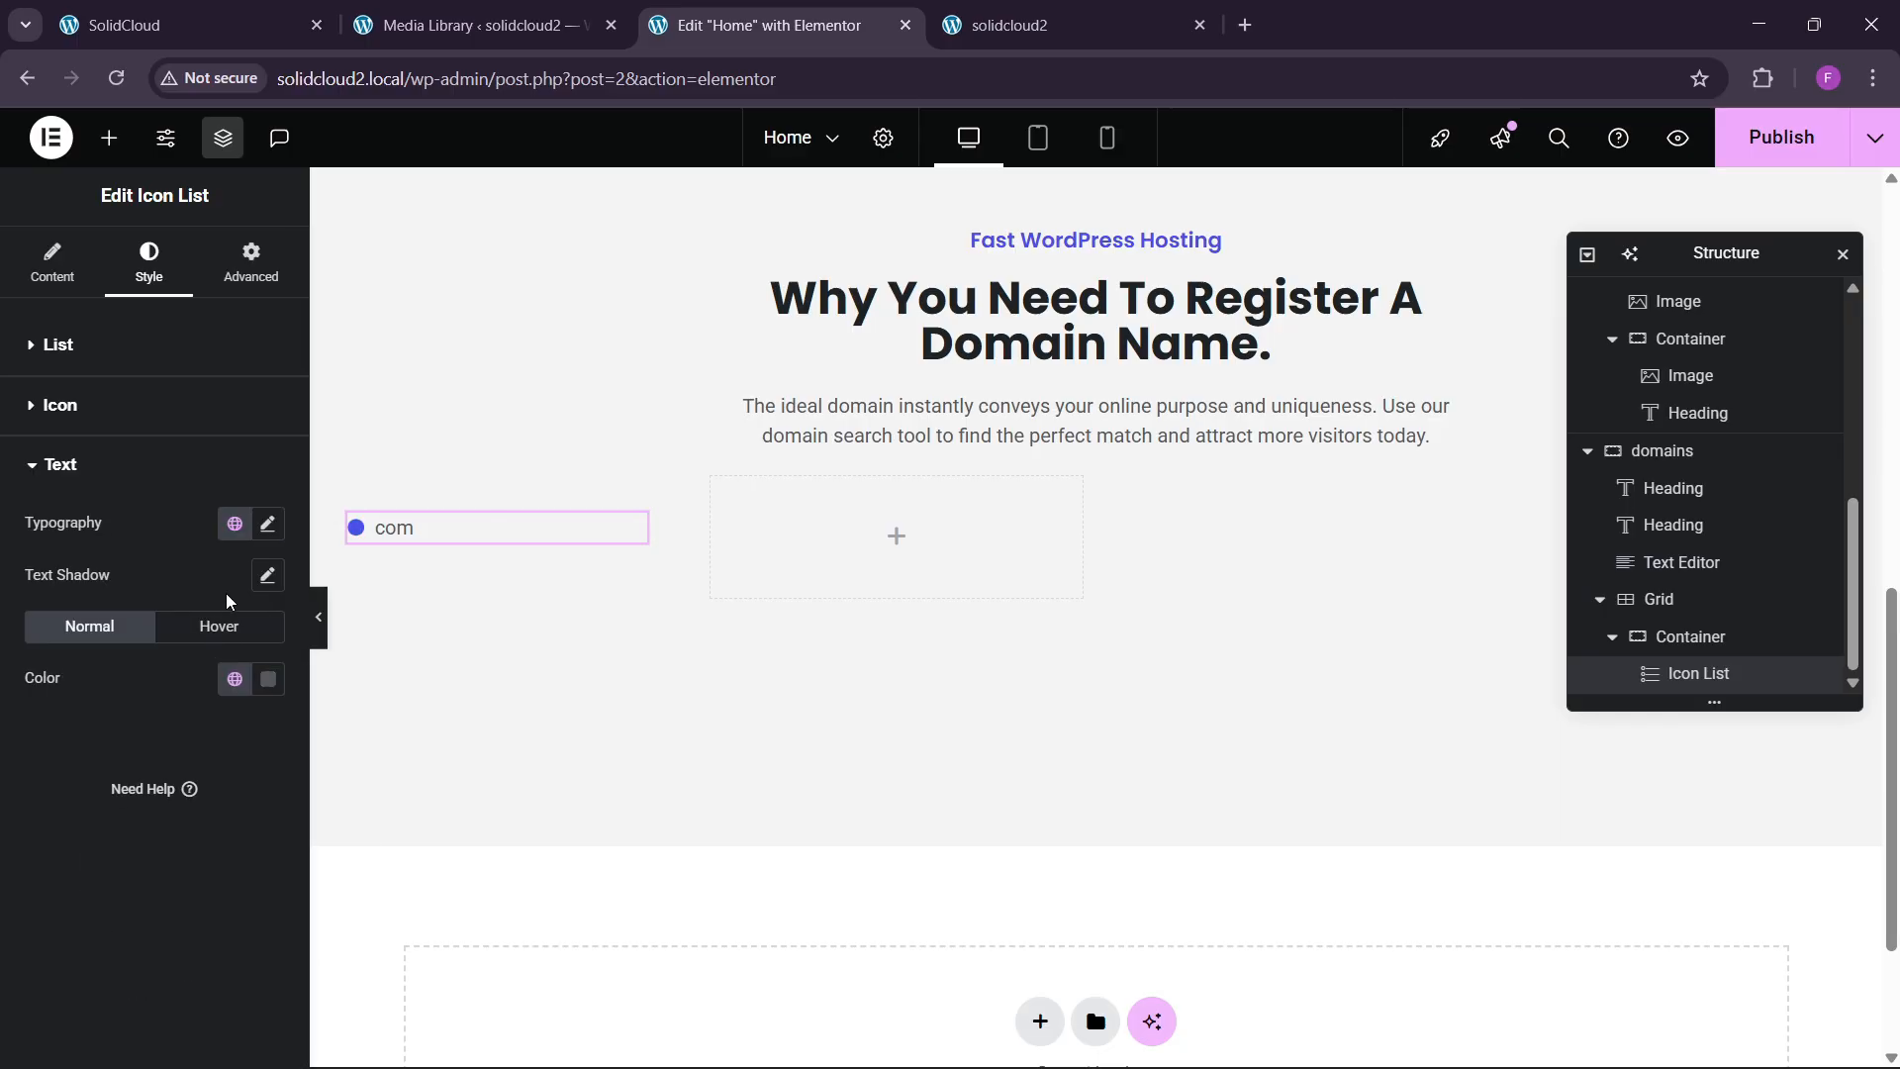
{"action": "left_click", "coordinate": [268, 526]}
{"action": "left_click", "coordinate": [203, 638]}
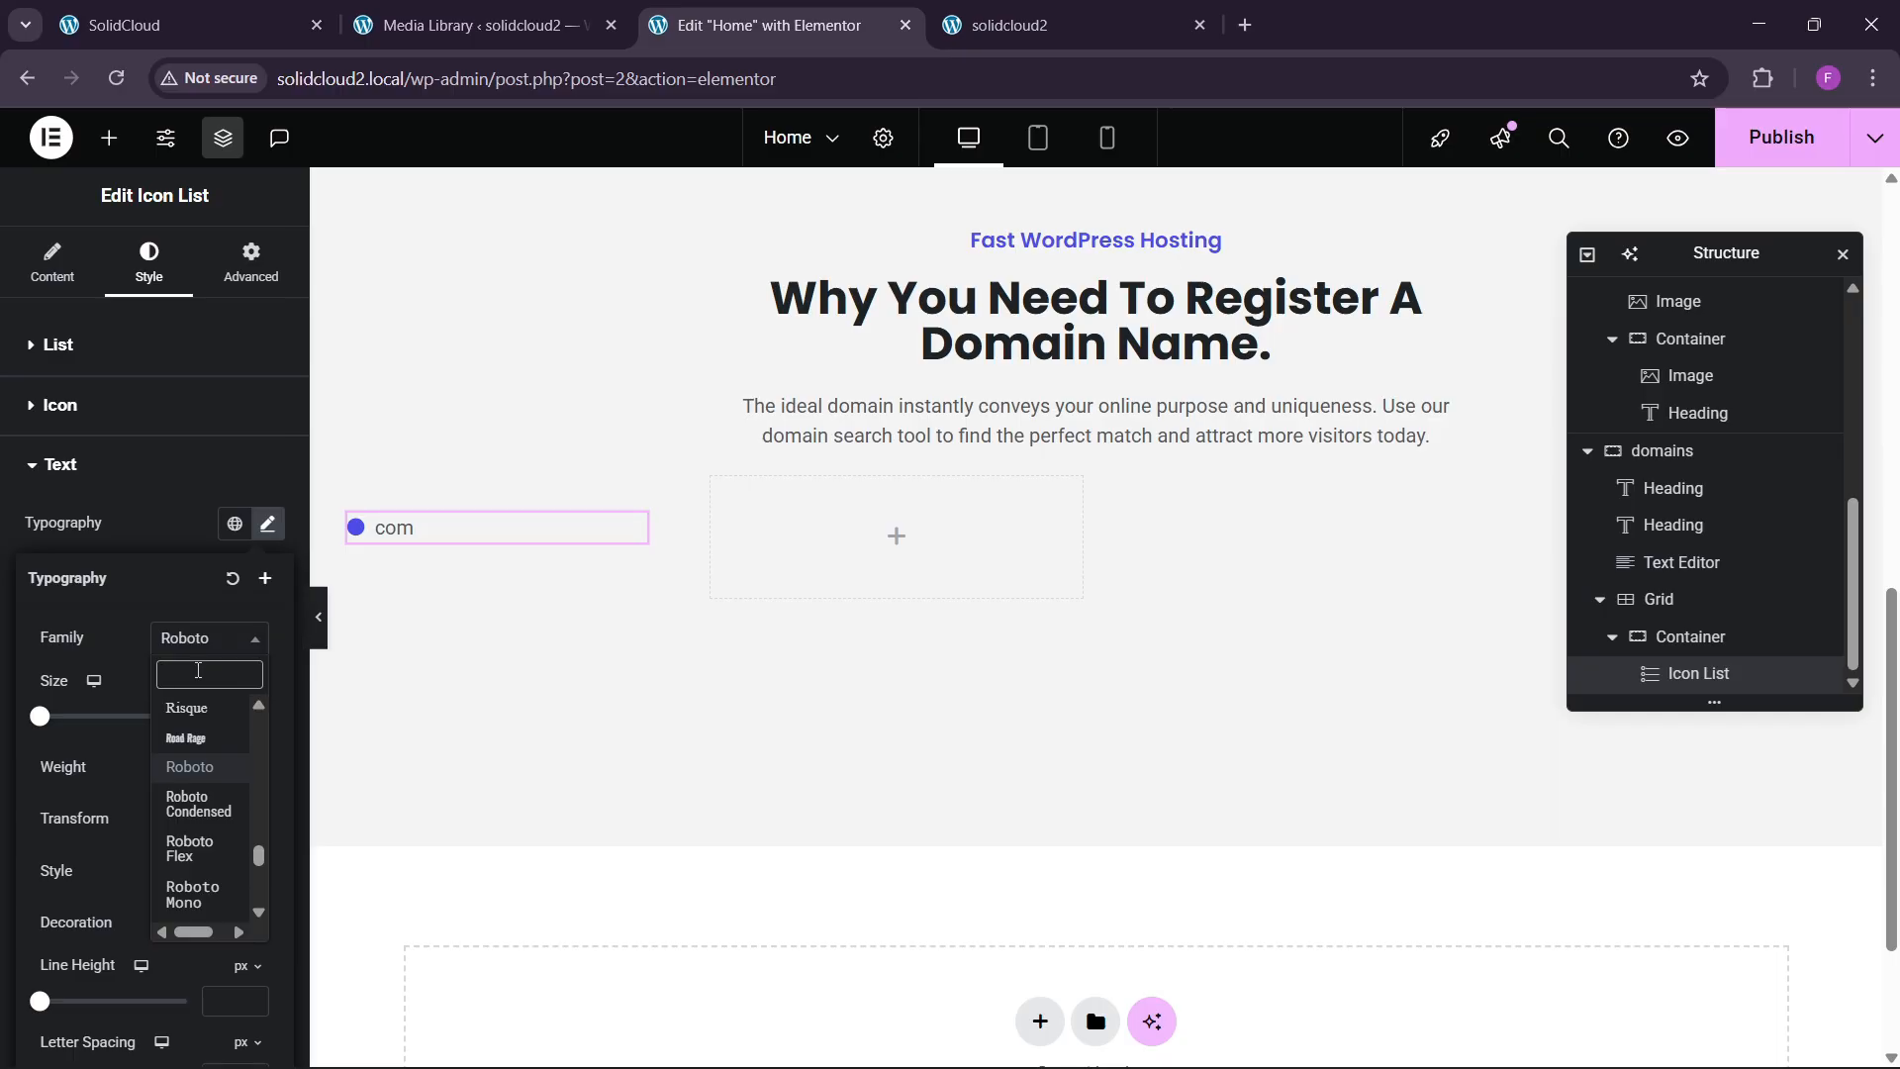
{"action": "type", "text": "poppins"}
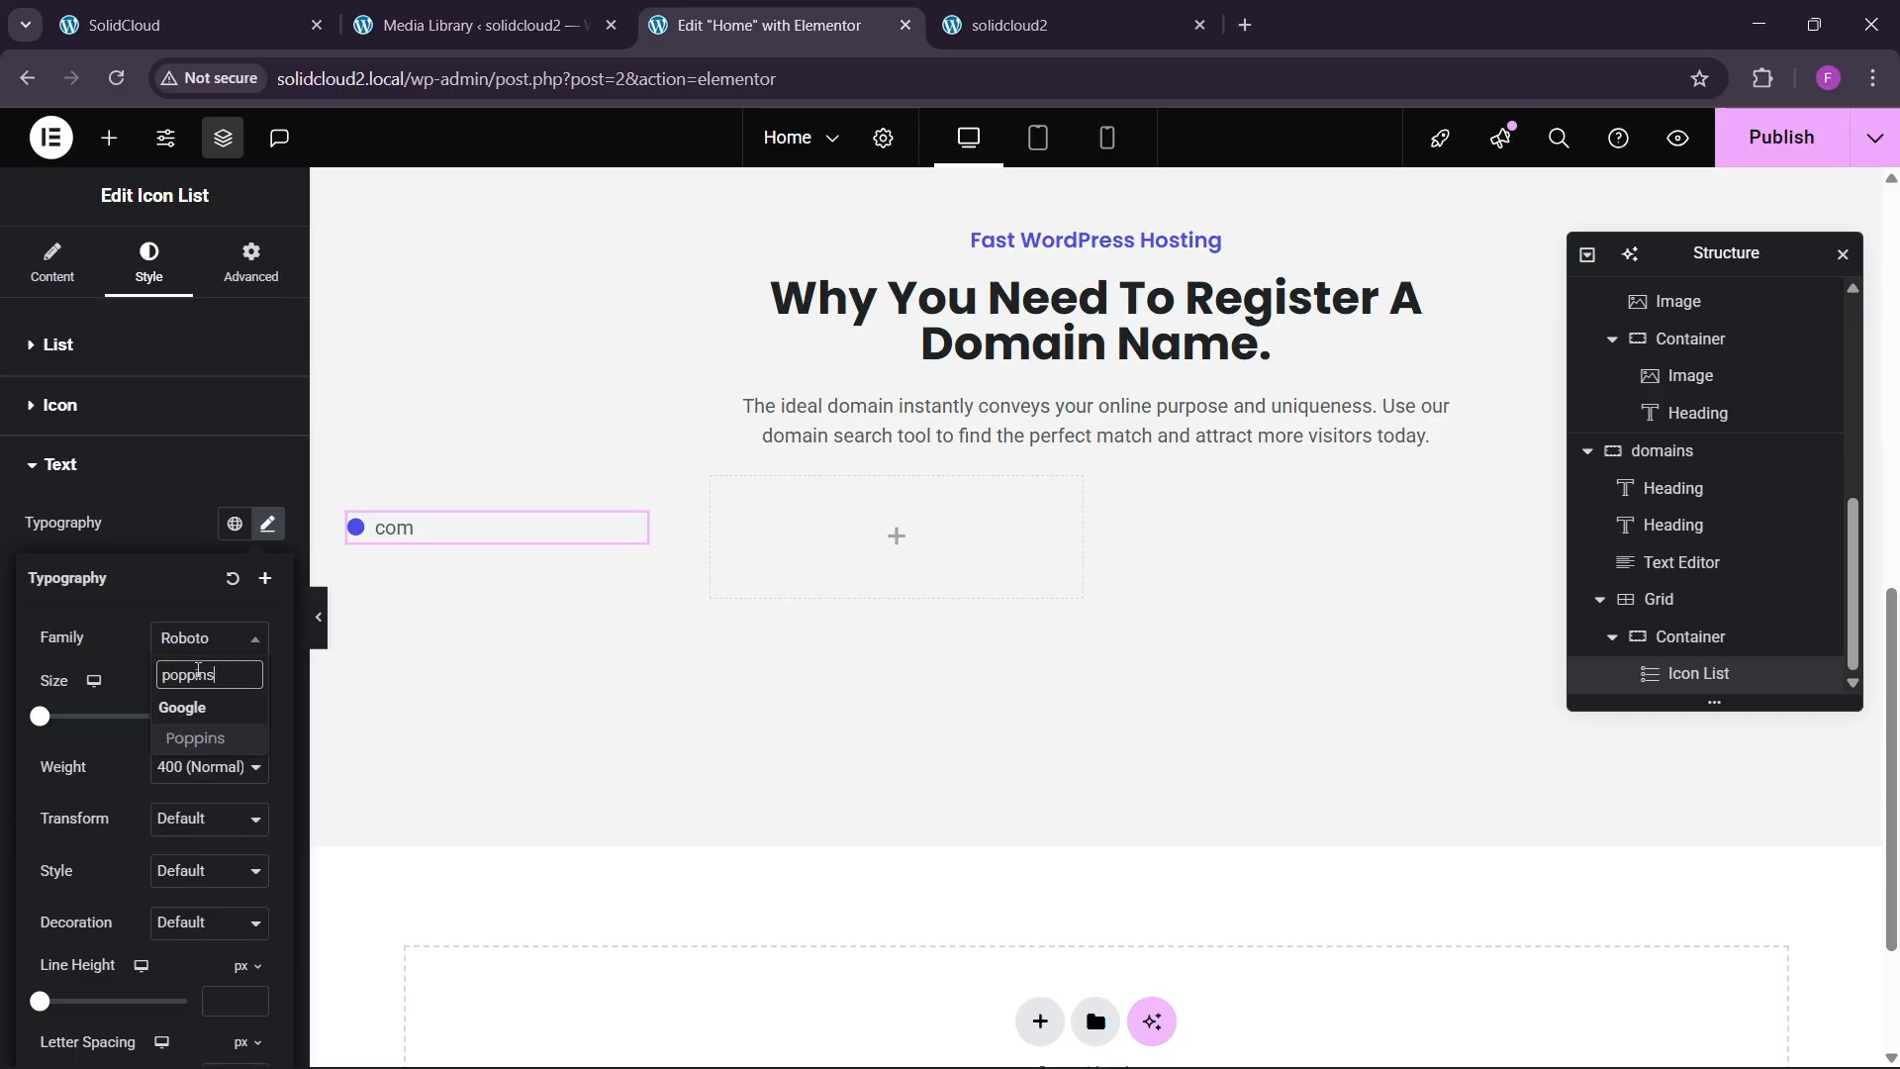
{"action": "key", "text": "Return"}
{"action": "left_click", "coordinate": [208, 754]}
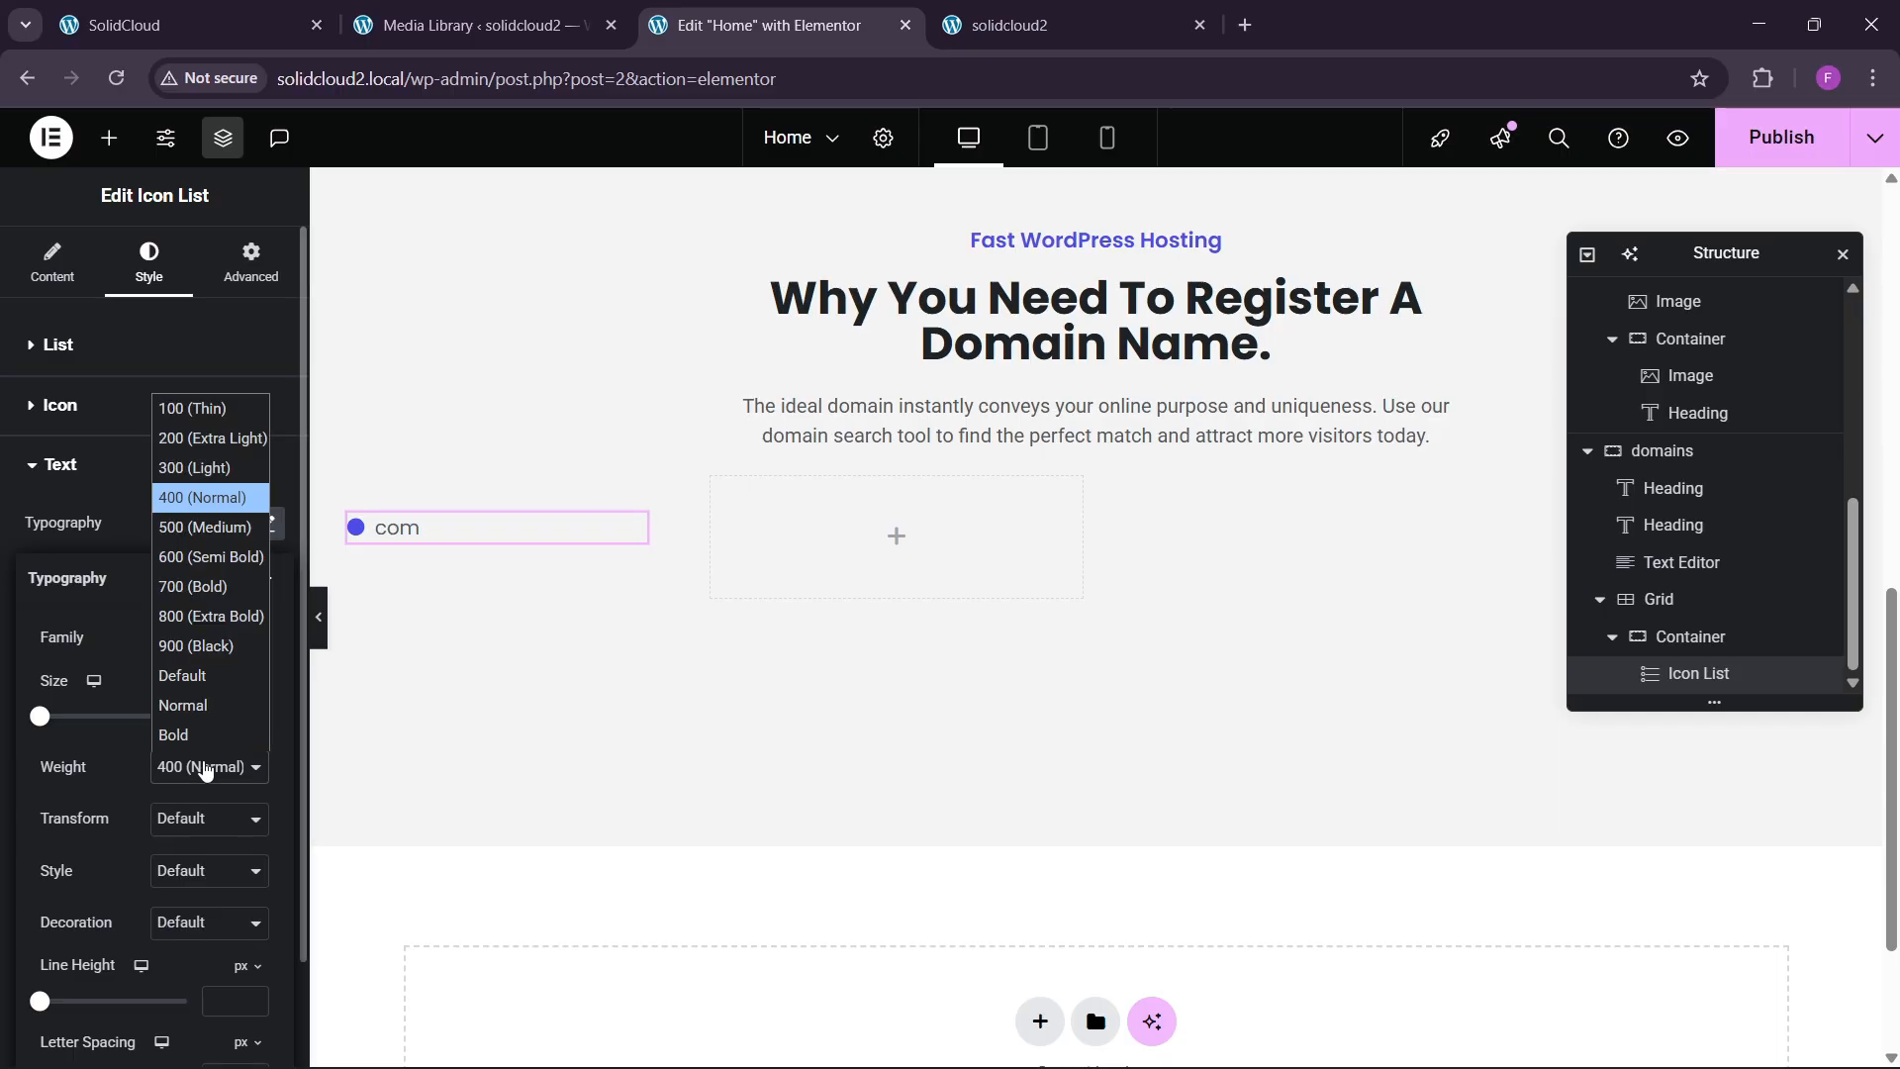
{"action": "left_click", "coordinate": [208, 604]}
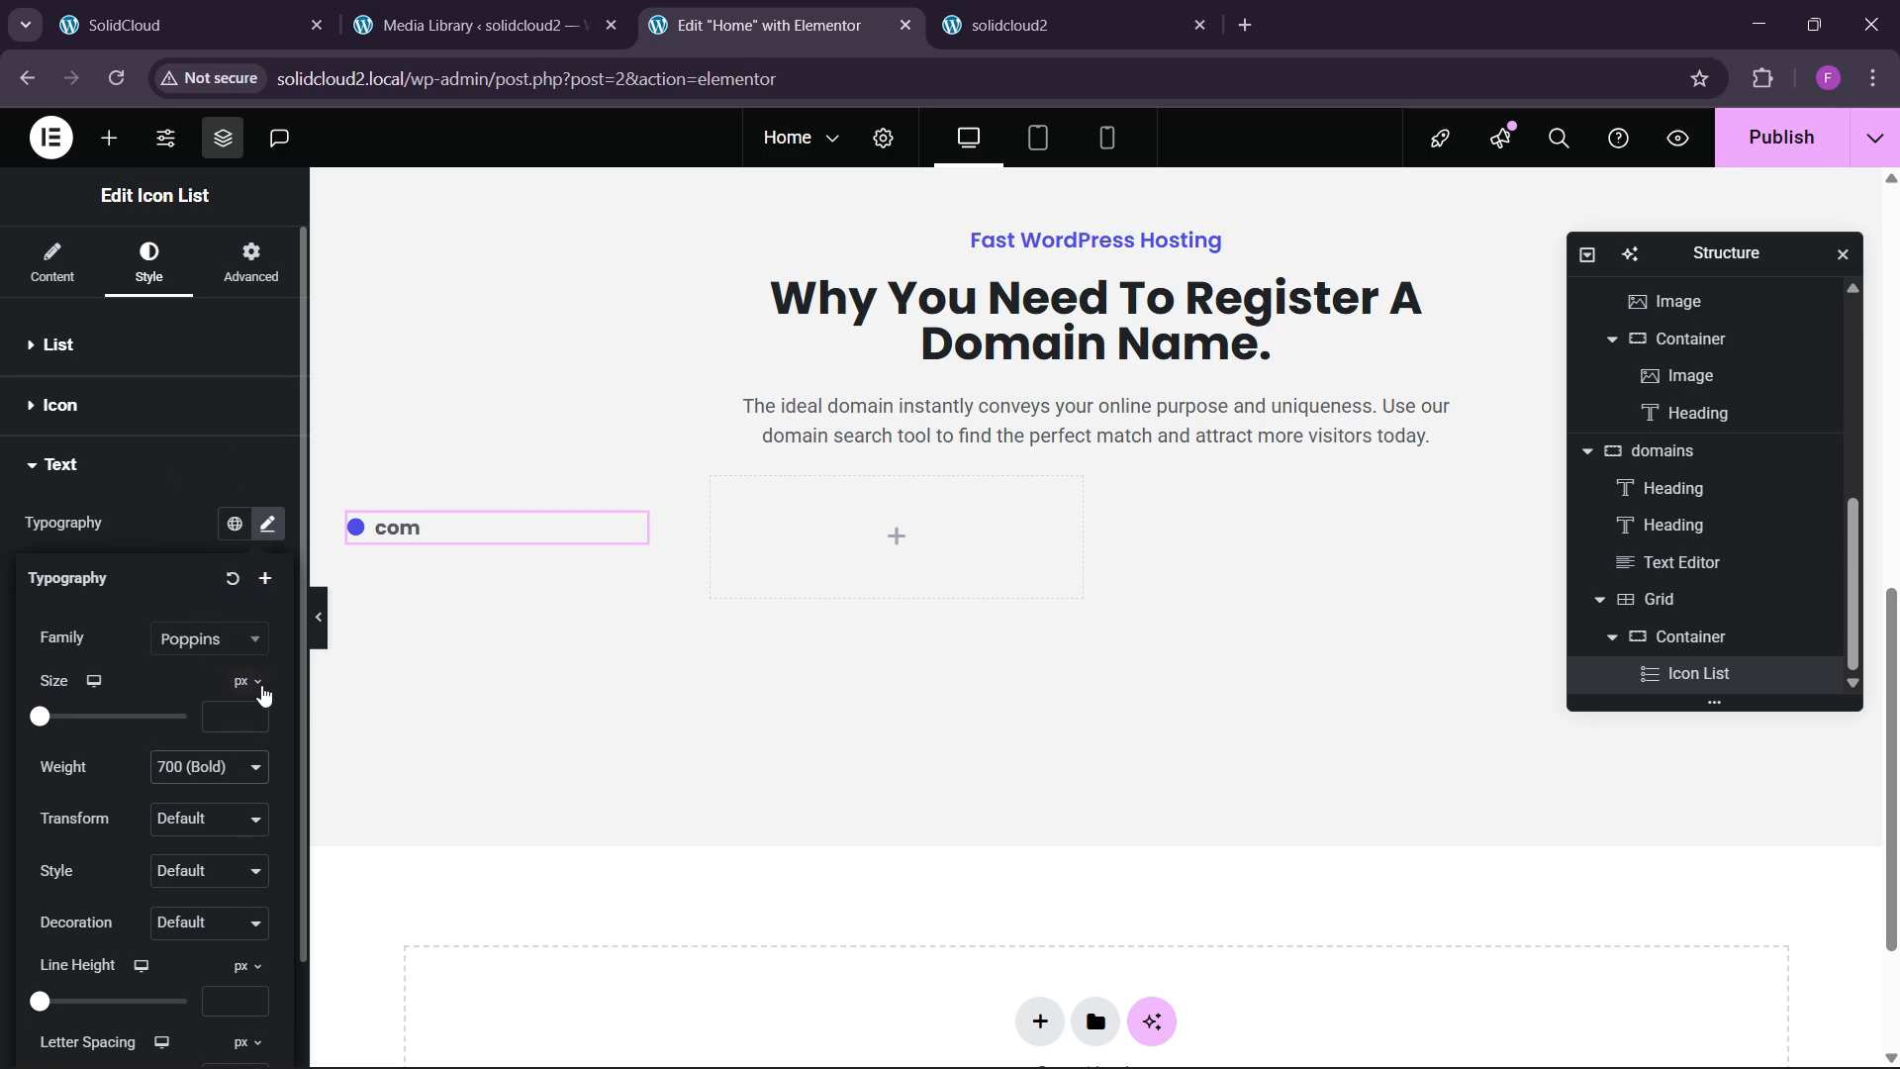
{"action": "left_click", "coordinate": [258, 714]}
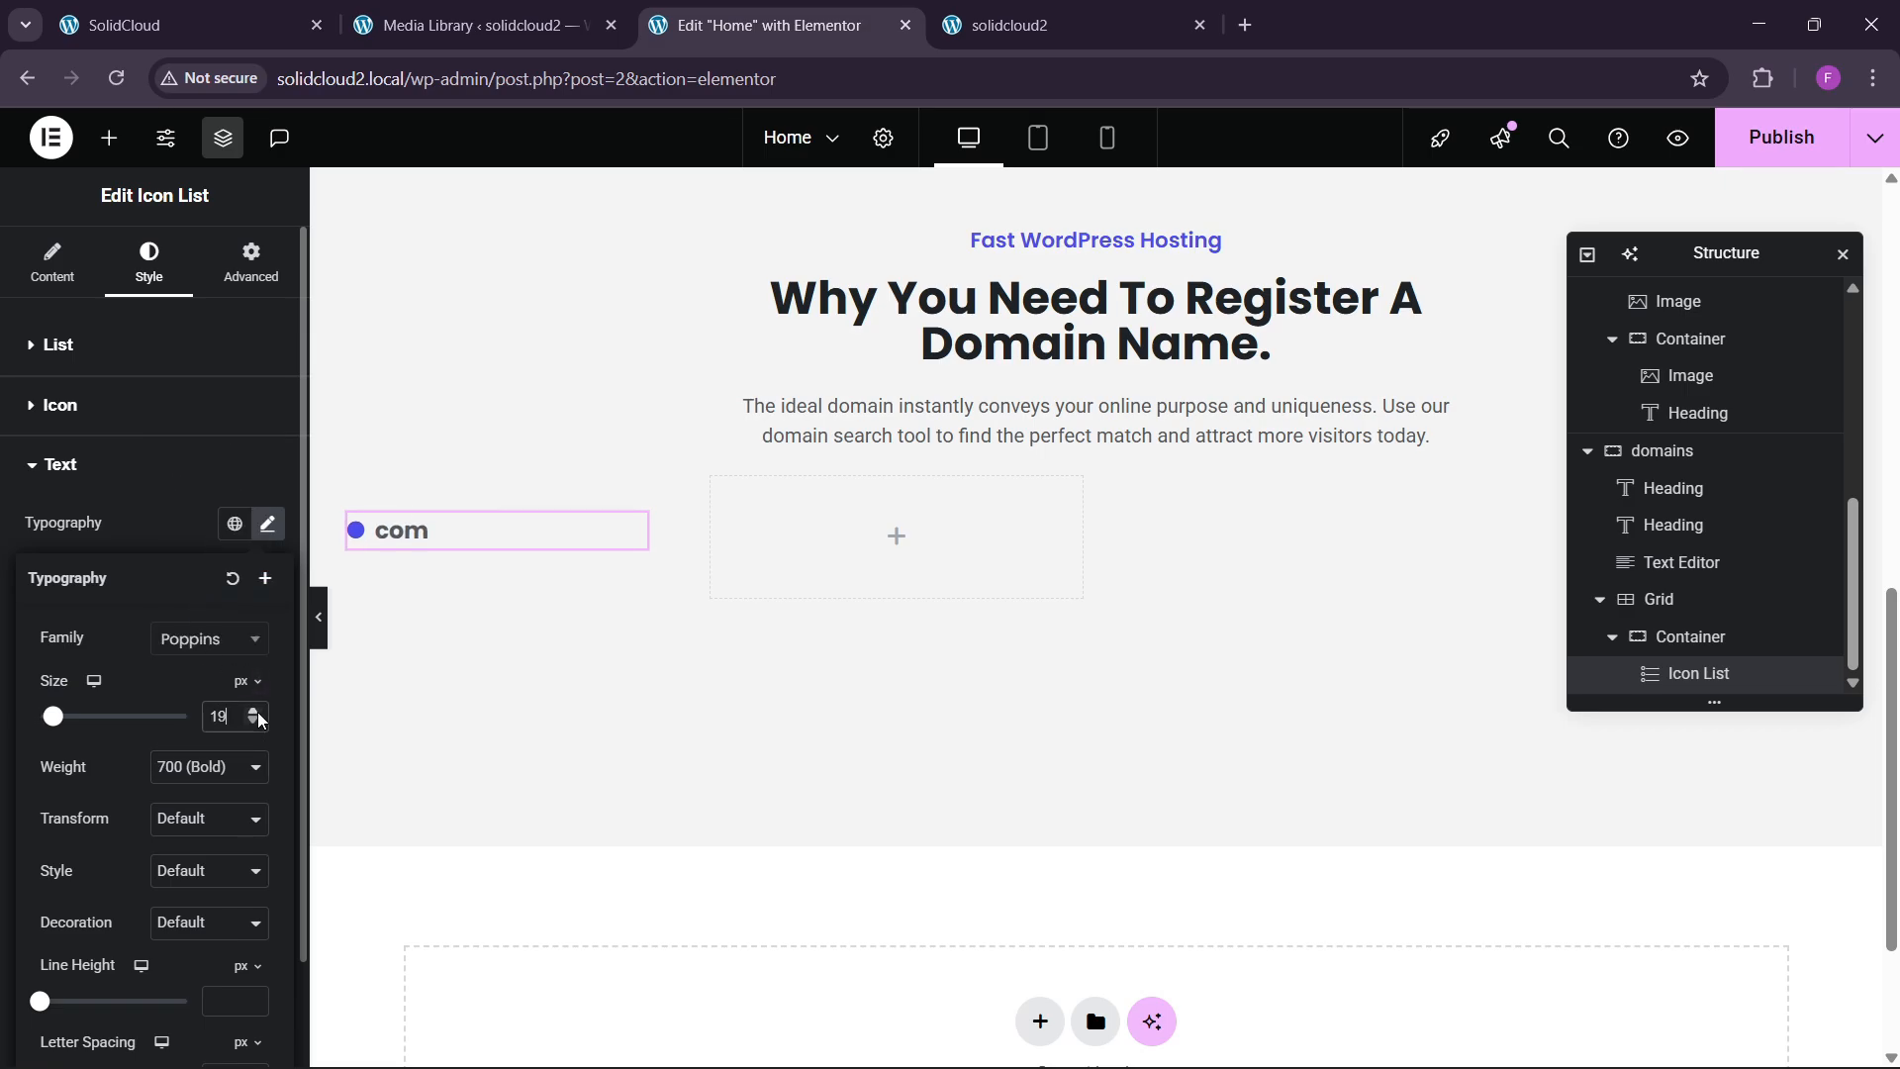
{"action": "left_click", "coordinate": [256, 712]}
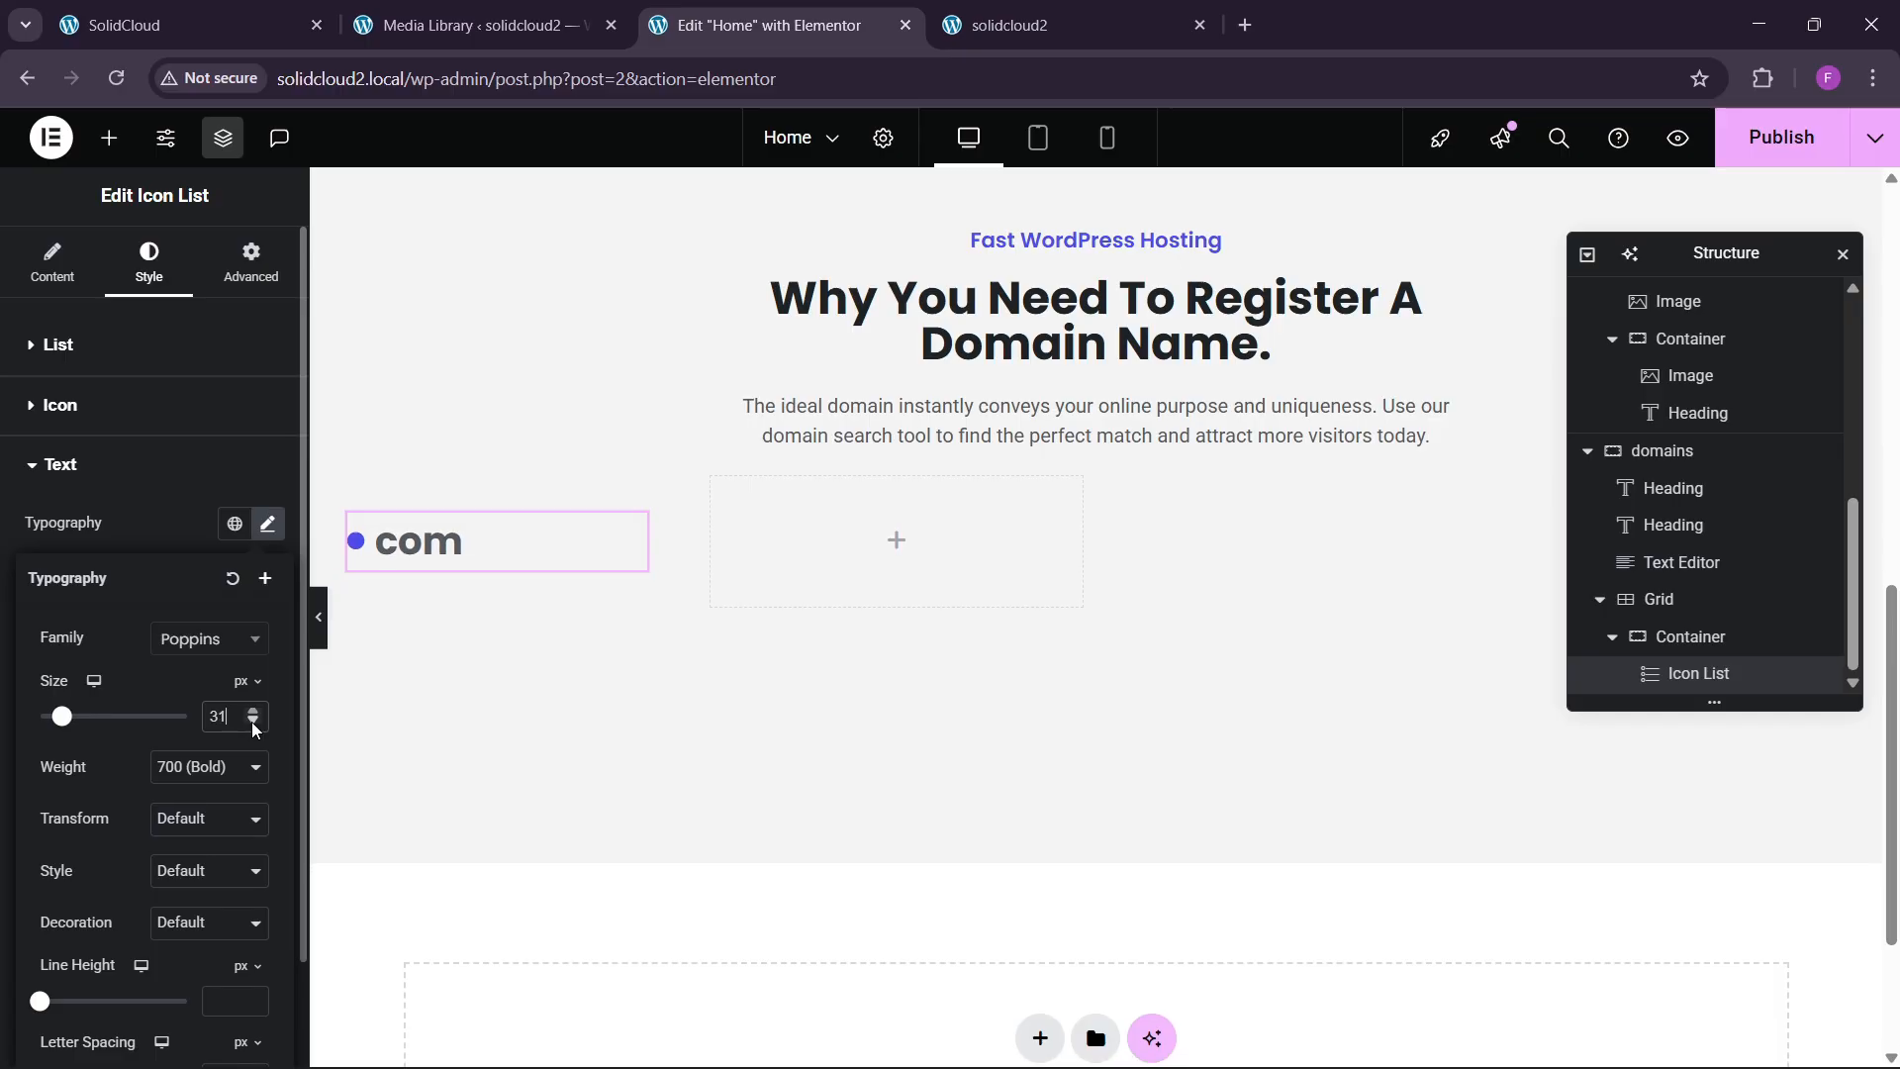
{"action": "left_click", "coordinate": [271, 9]}
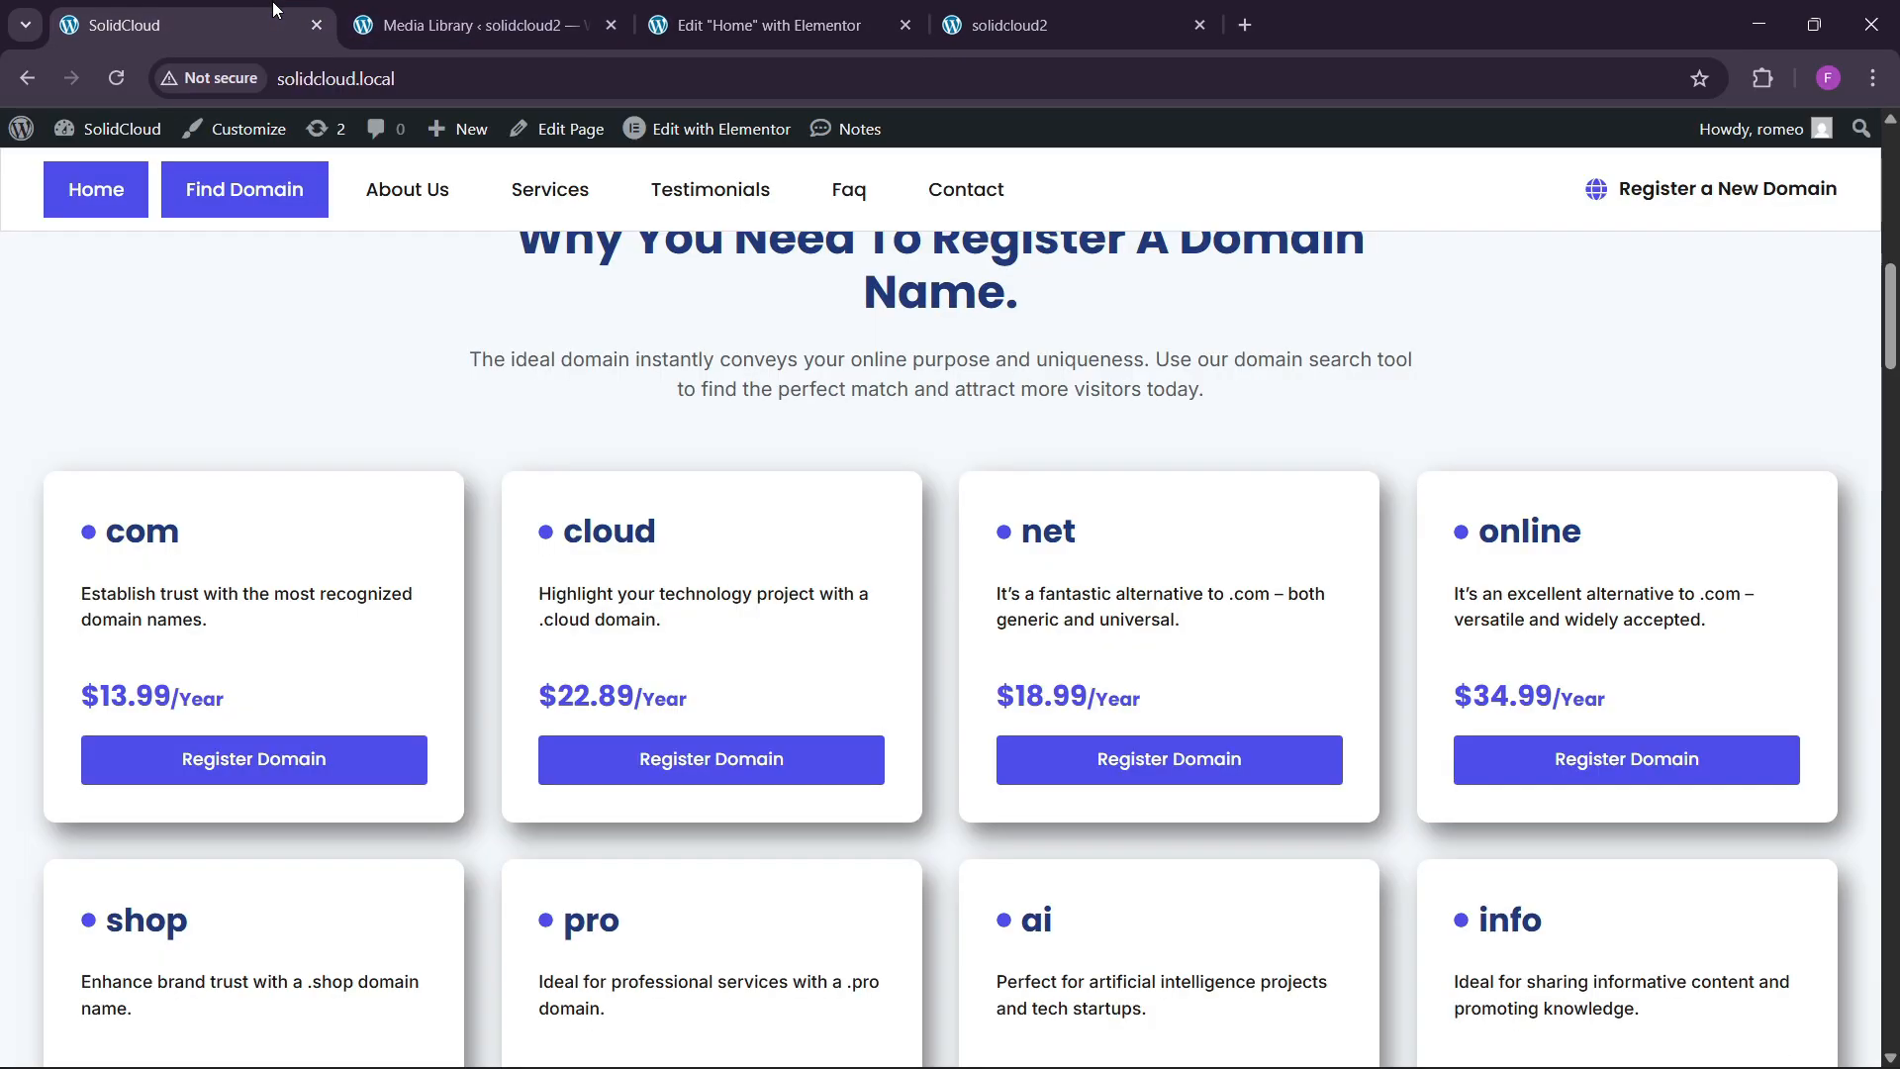
{"action": "left_click", "coordinate": [904, 8]}
{"action": "left_click", "coordinate": [255, 725]}
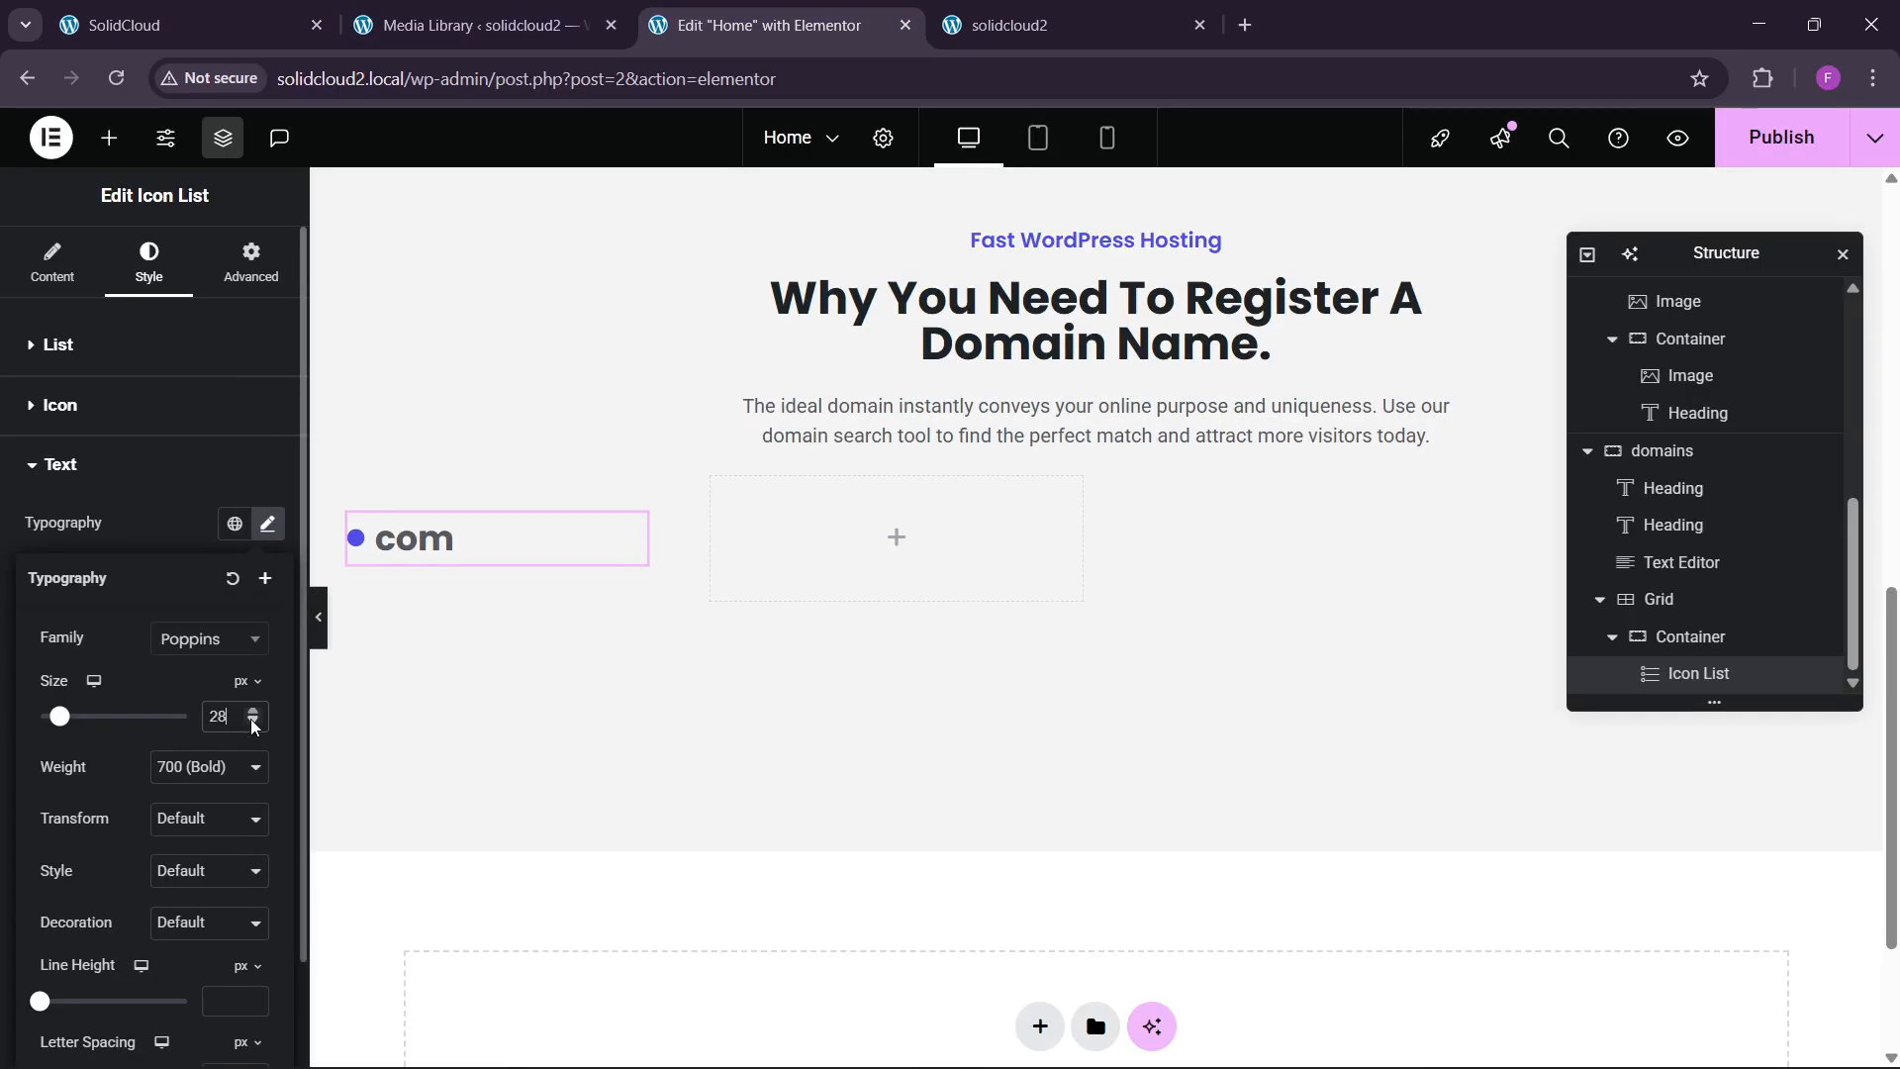
{"action": "left_click", "coordinate": [255, 725]}
{"action": "left_click", "coordinate": [254, 726]}
{"action": "left_click", "coordinate": [254, 725]}
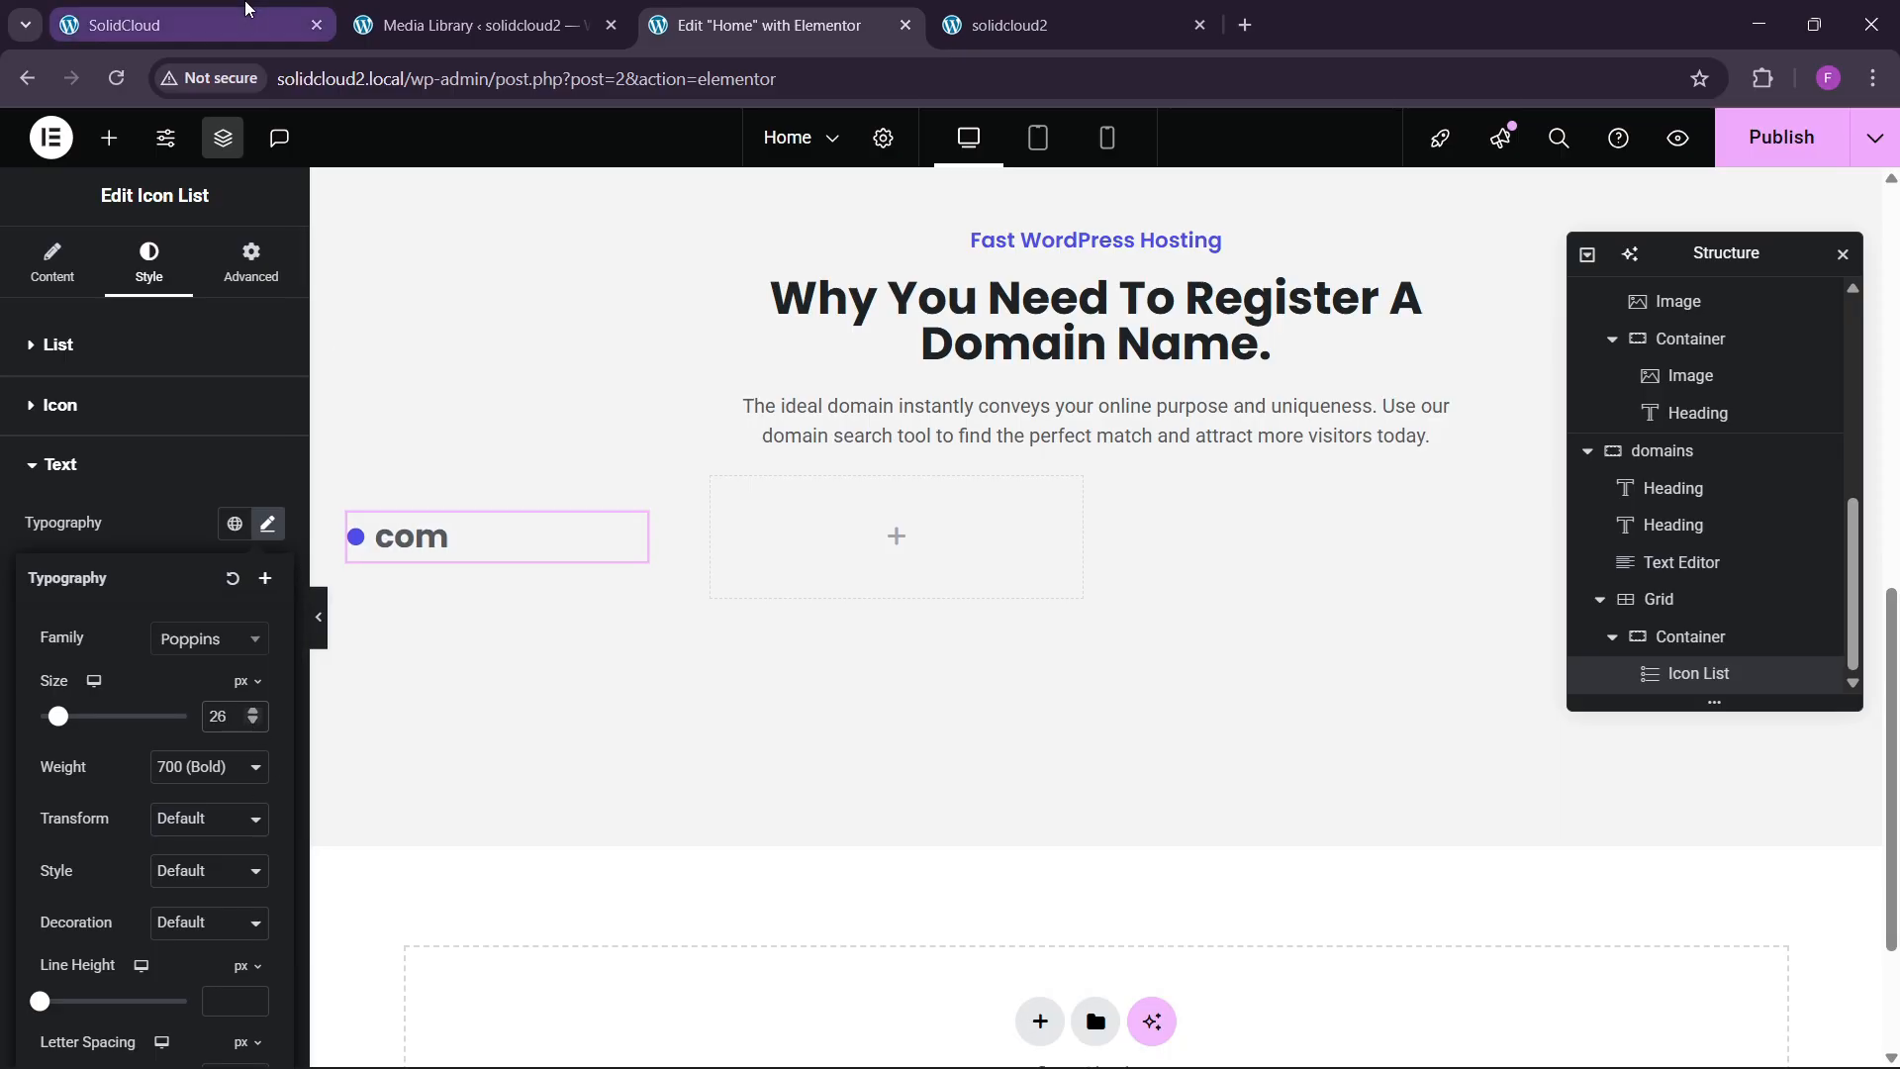
{"action": "left_click", "coordinate": [245, 11]}
{"action": "left_click", "coordinate": [753, 14]}
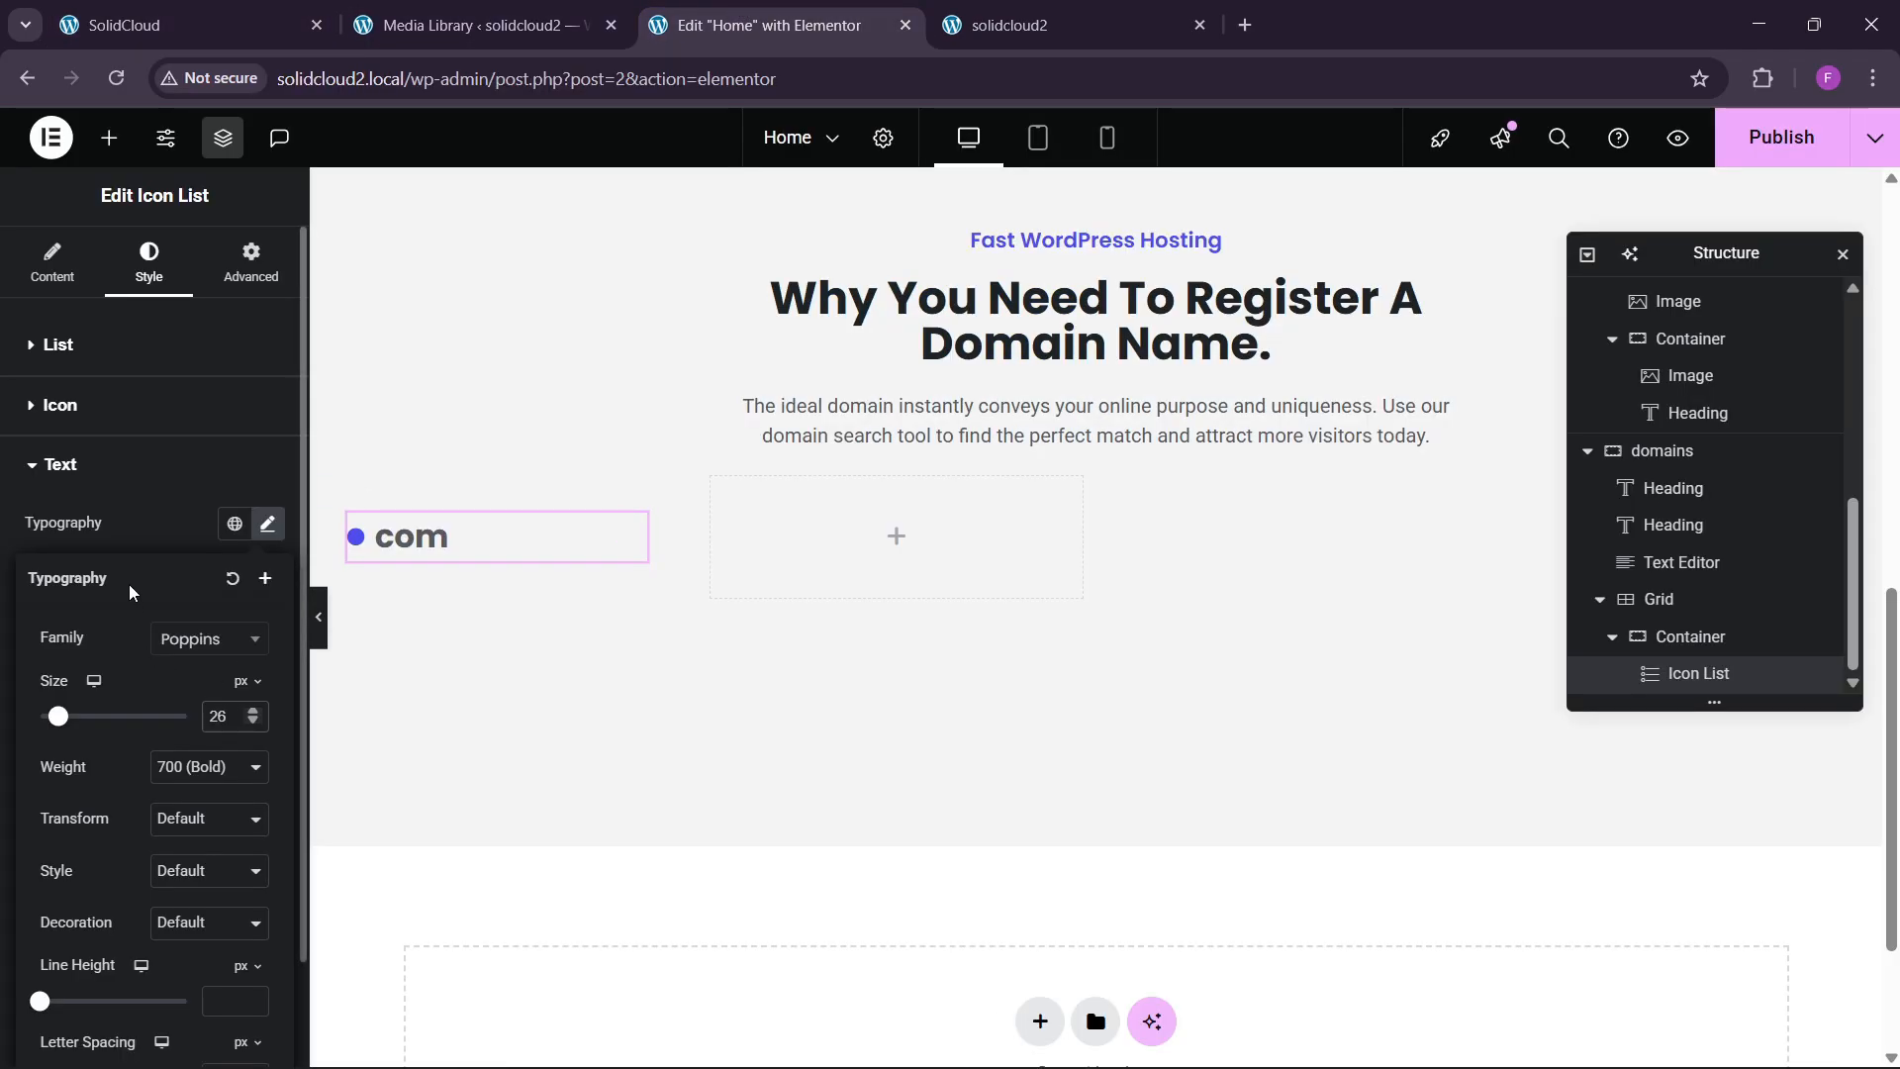
Colour the com text global black and add a Text Editor widget beneath it.
{"action": "left_click", "coordinate": [138, 500]}
{"action": "left_click", "coordinate": [234, 678]}
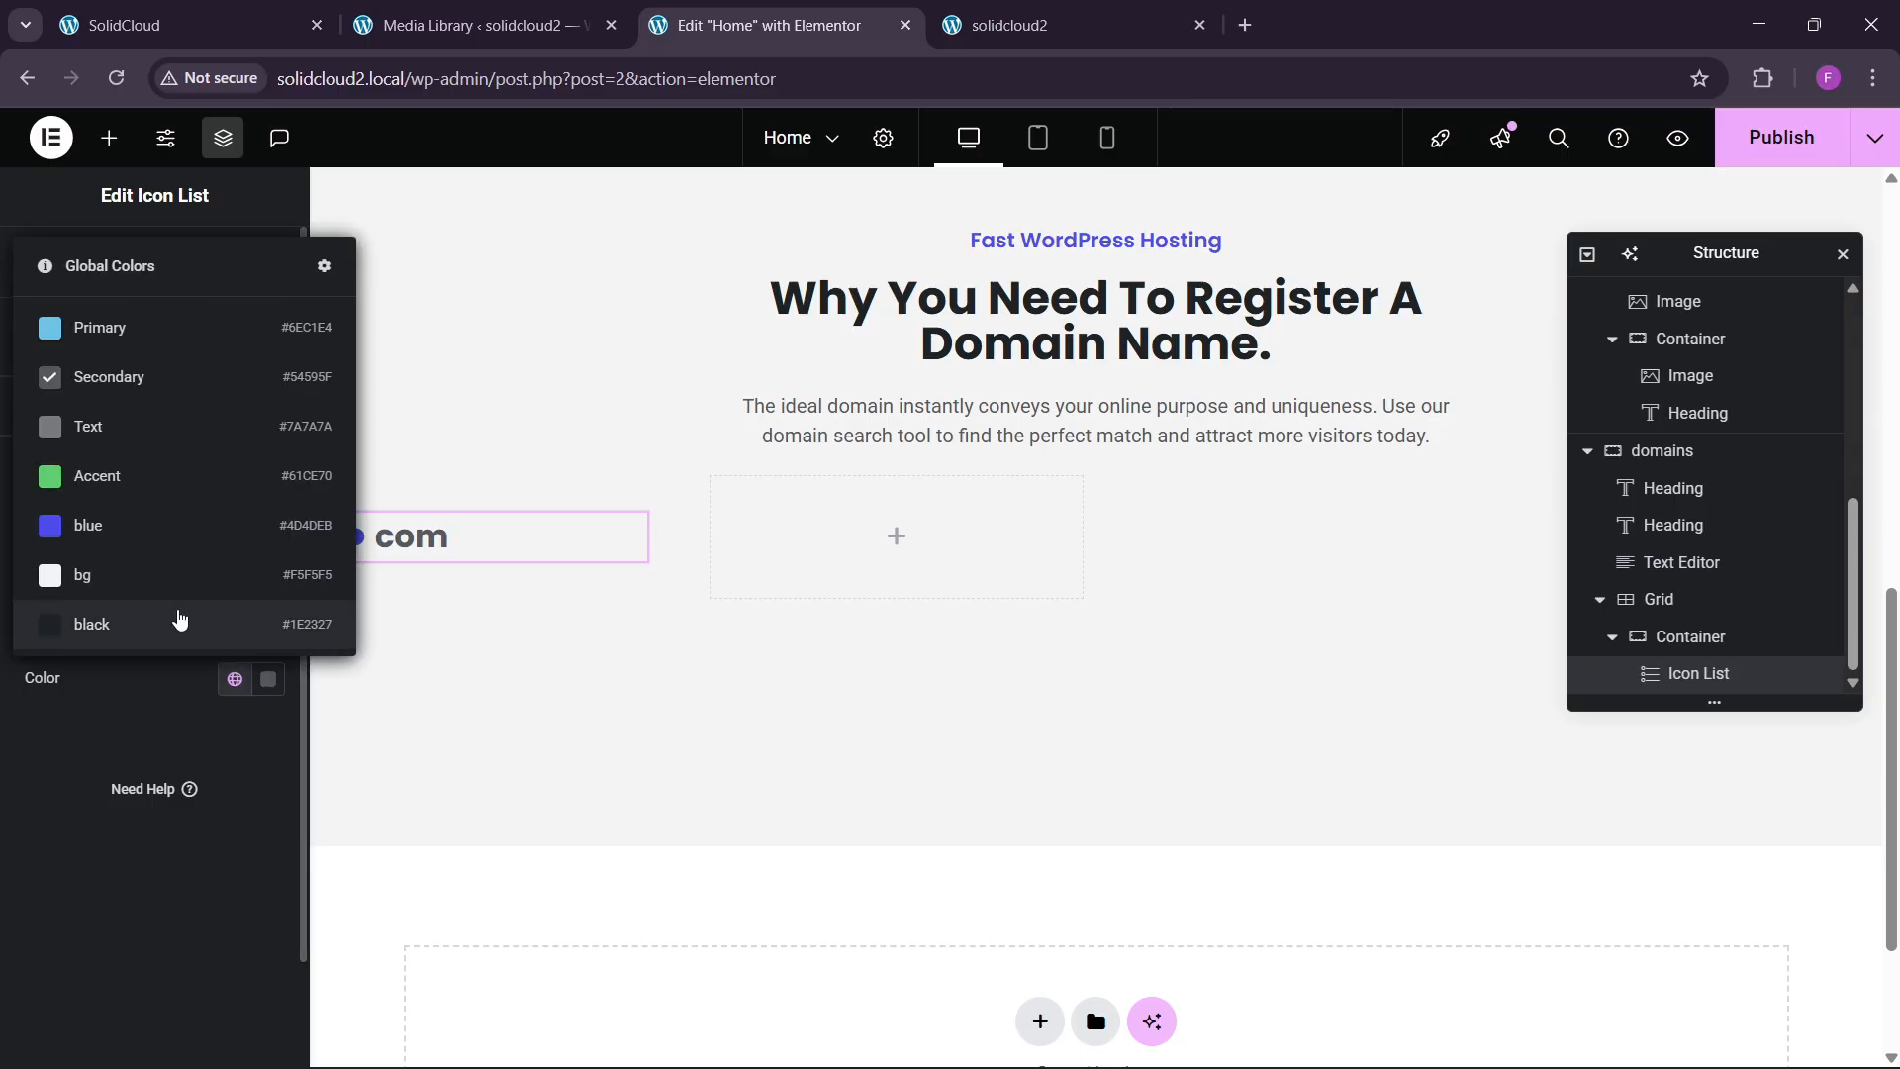
{"action": "left_click", "coordinate": [174, 619]}
{"action": "key", "text": "ctrl+1"}
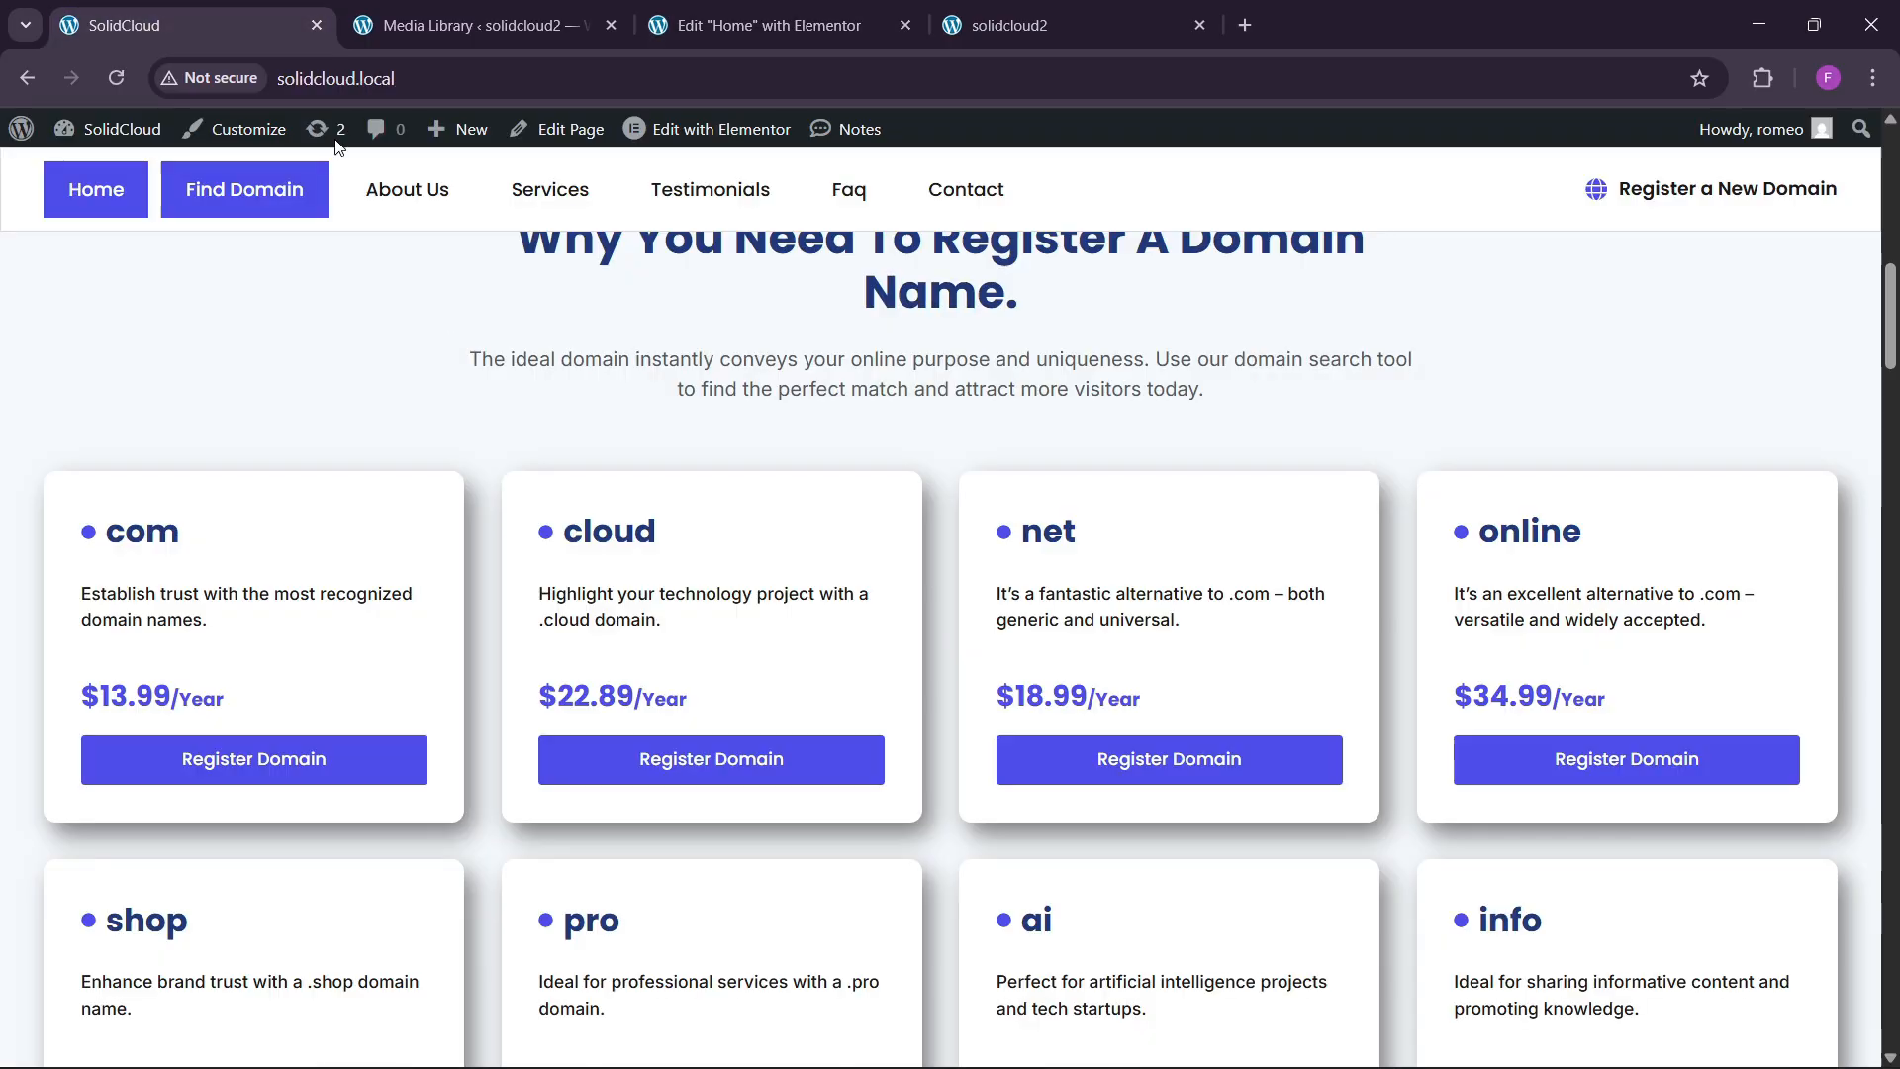
{"action": "left_click", "coordinate": [690, 7]}
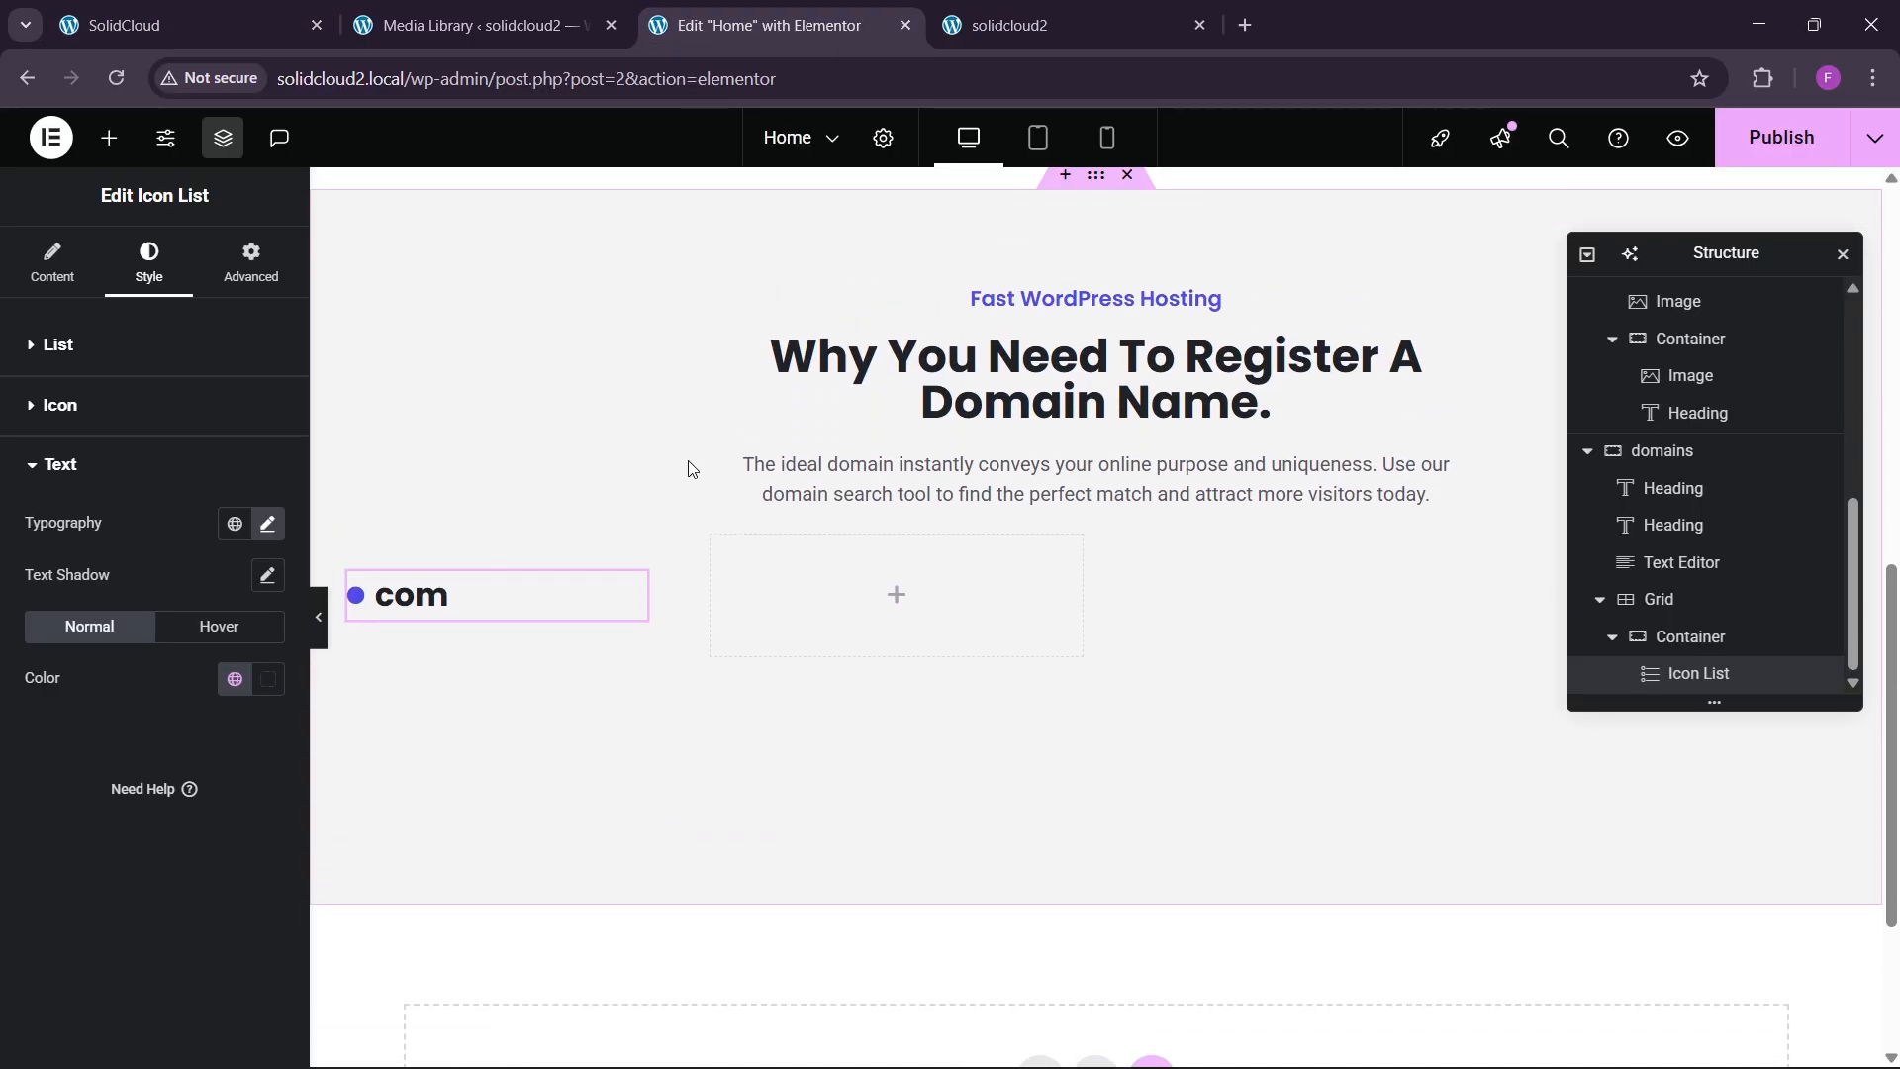
{"action": "left_click", "coordinate": [109, 138]}
{"action": "left_click_drag", "start_coordinate": [83, 770], "coordinate": [456, 553]}
Give the com card container a white background, 10 px corner radius and a box shadow.
{"action": "left_click", "coordinate": [186, 29]}
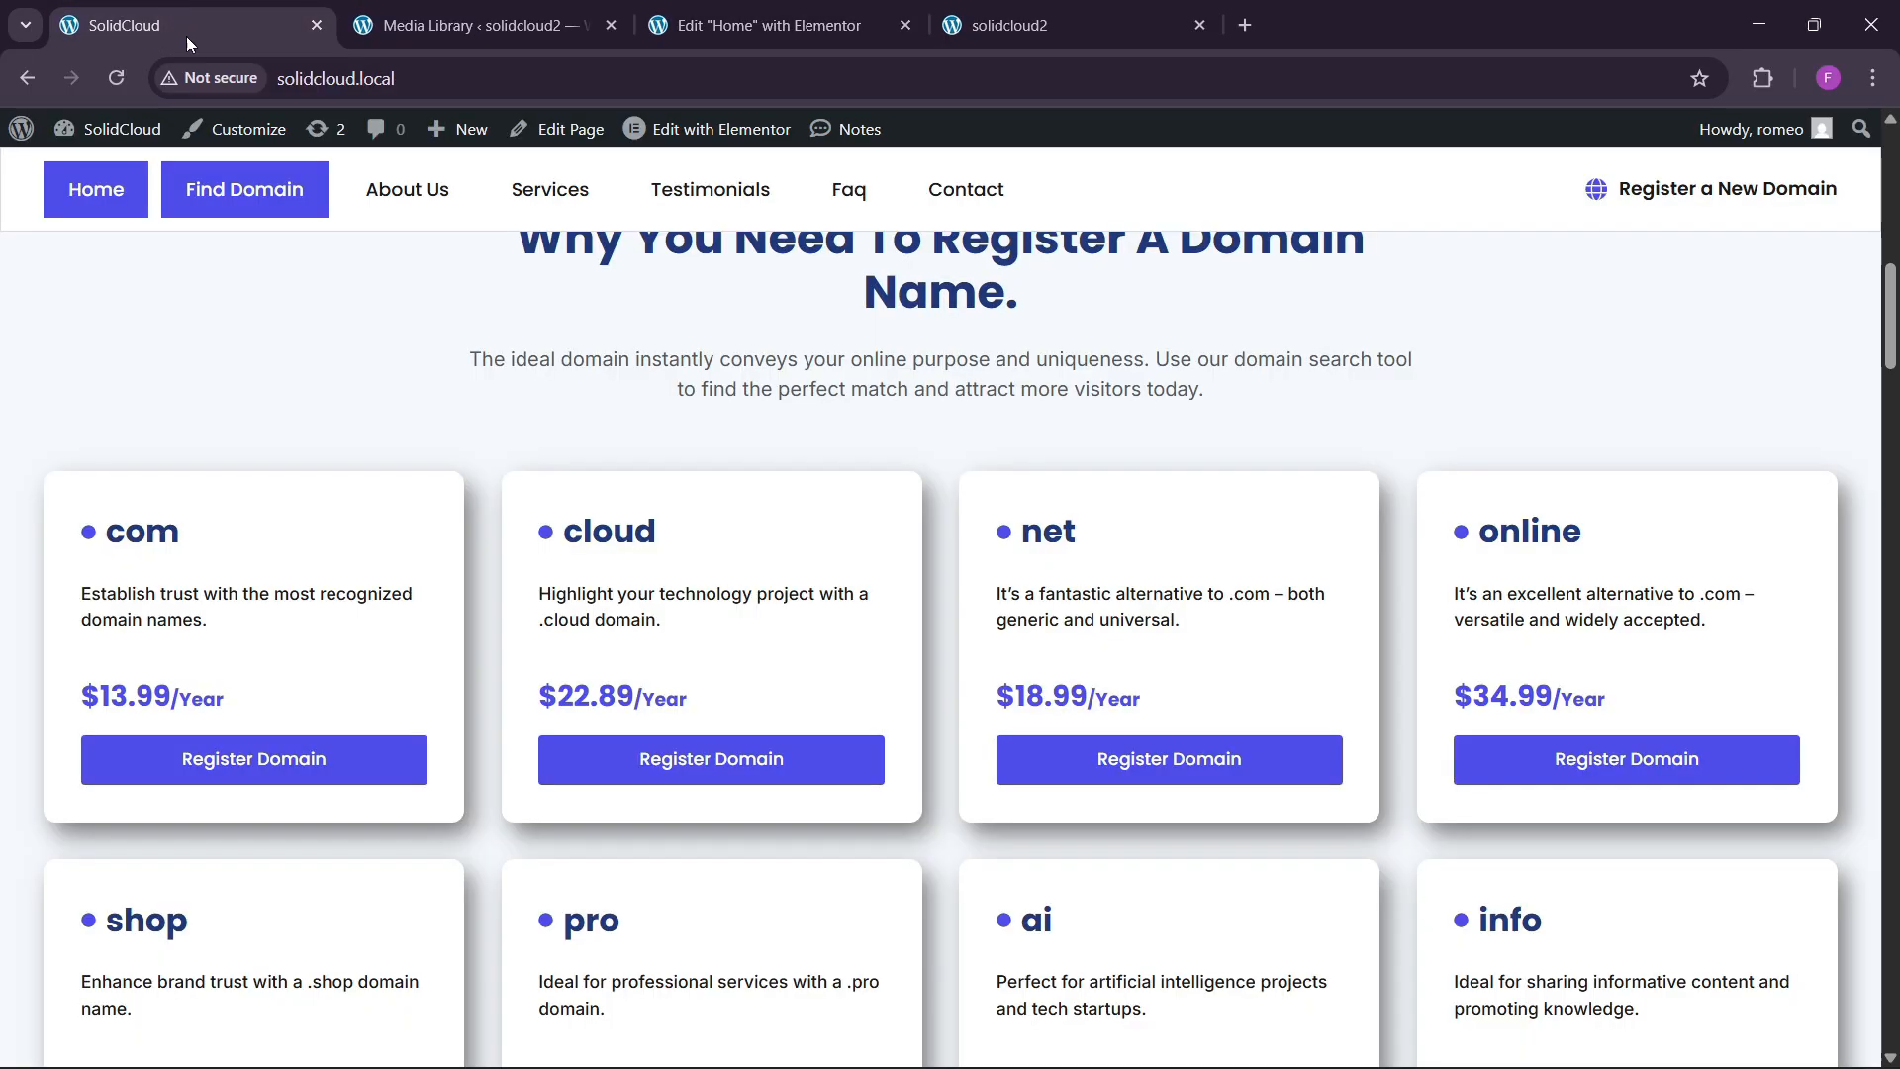
{"action": "left_click", "coordinate": [762, 24]}
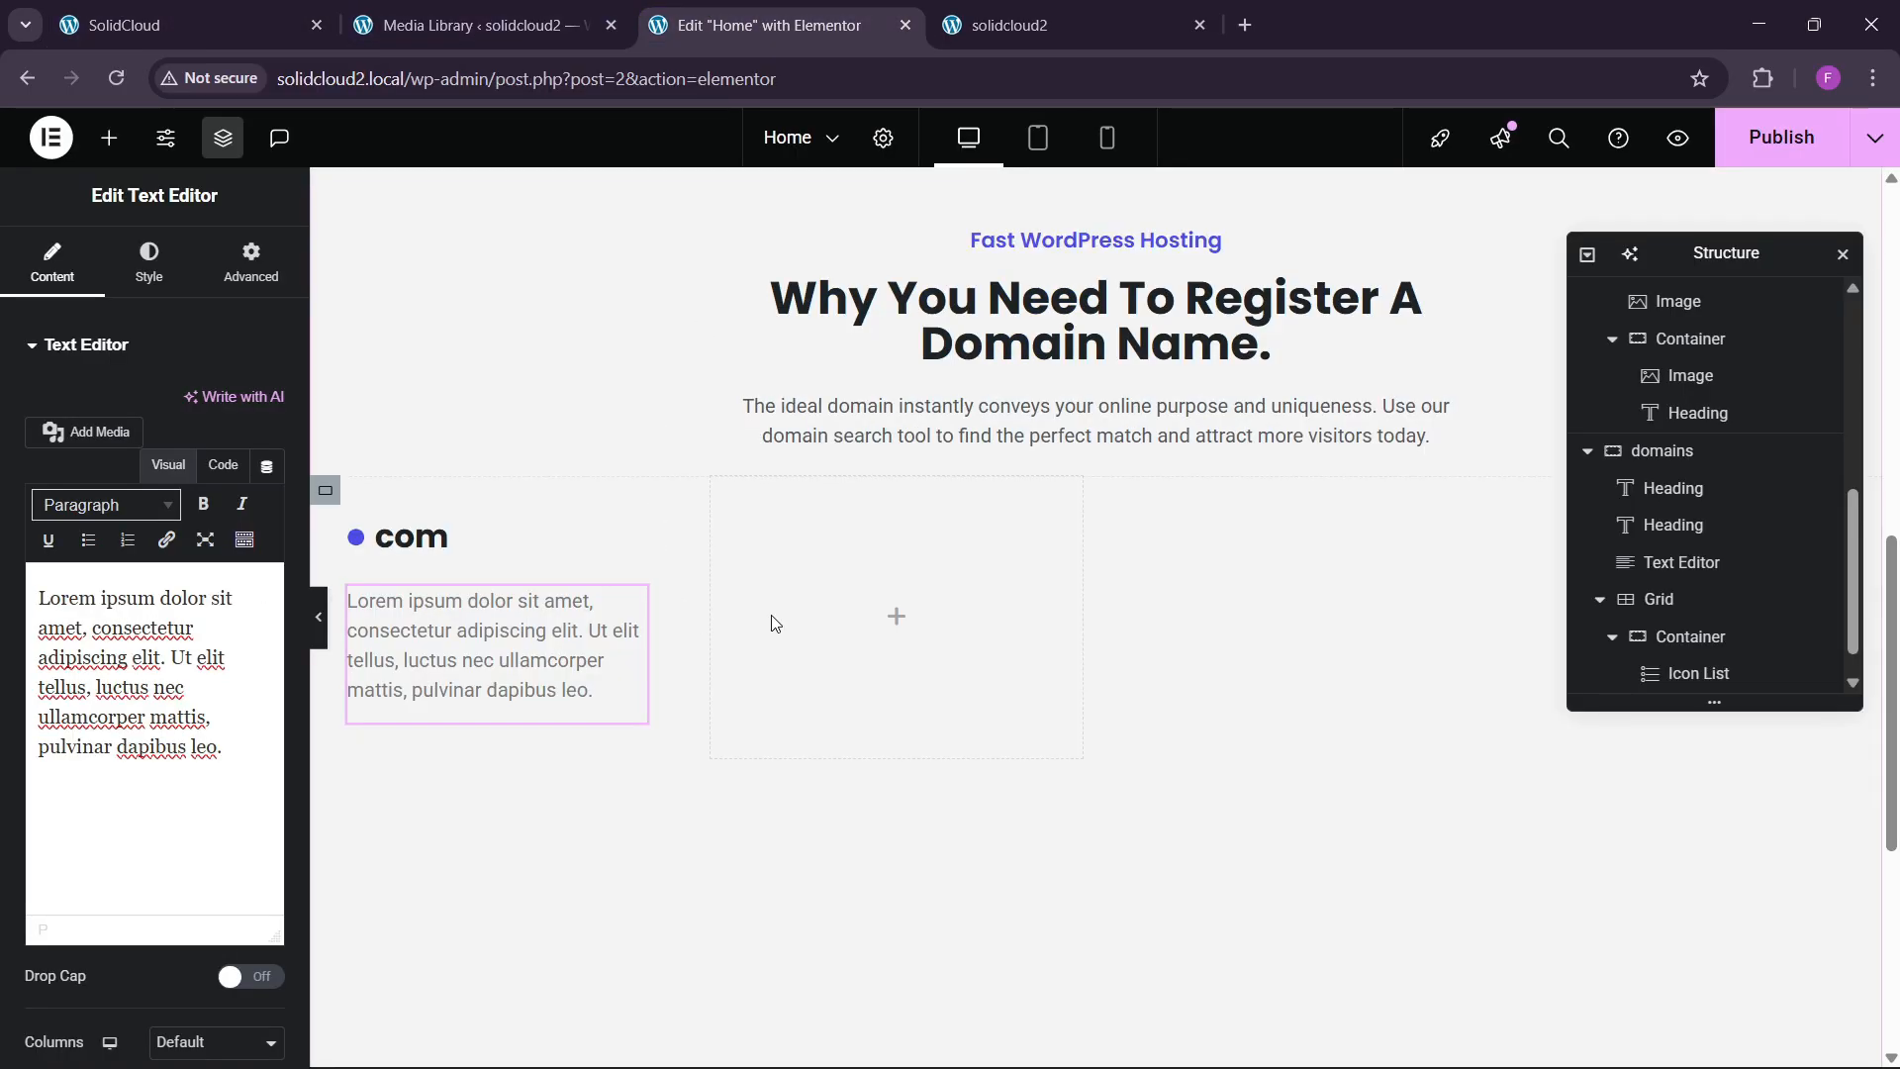
{"action": "left_click", "coordinate": [325, 490]}
{"action": "left_click", "coordinate": [146, 263]}
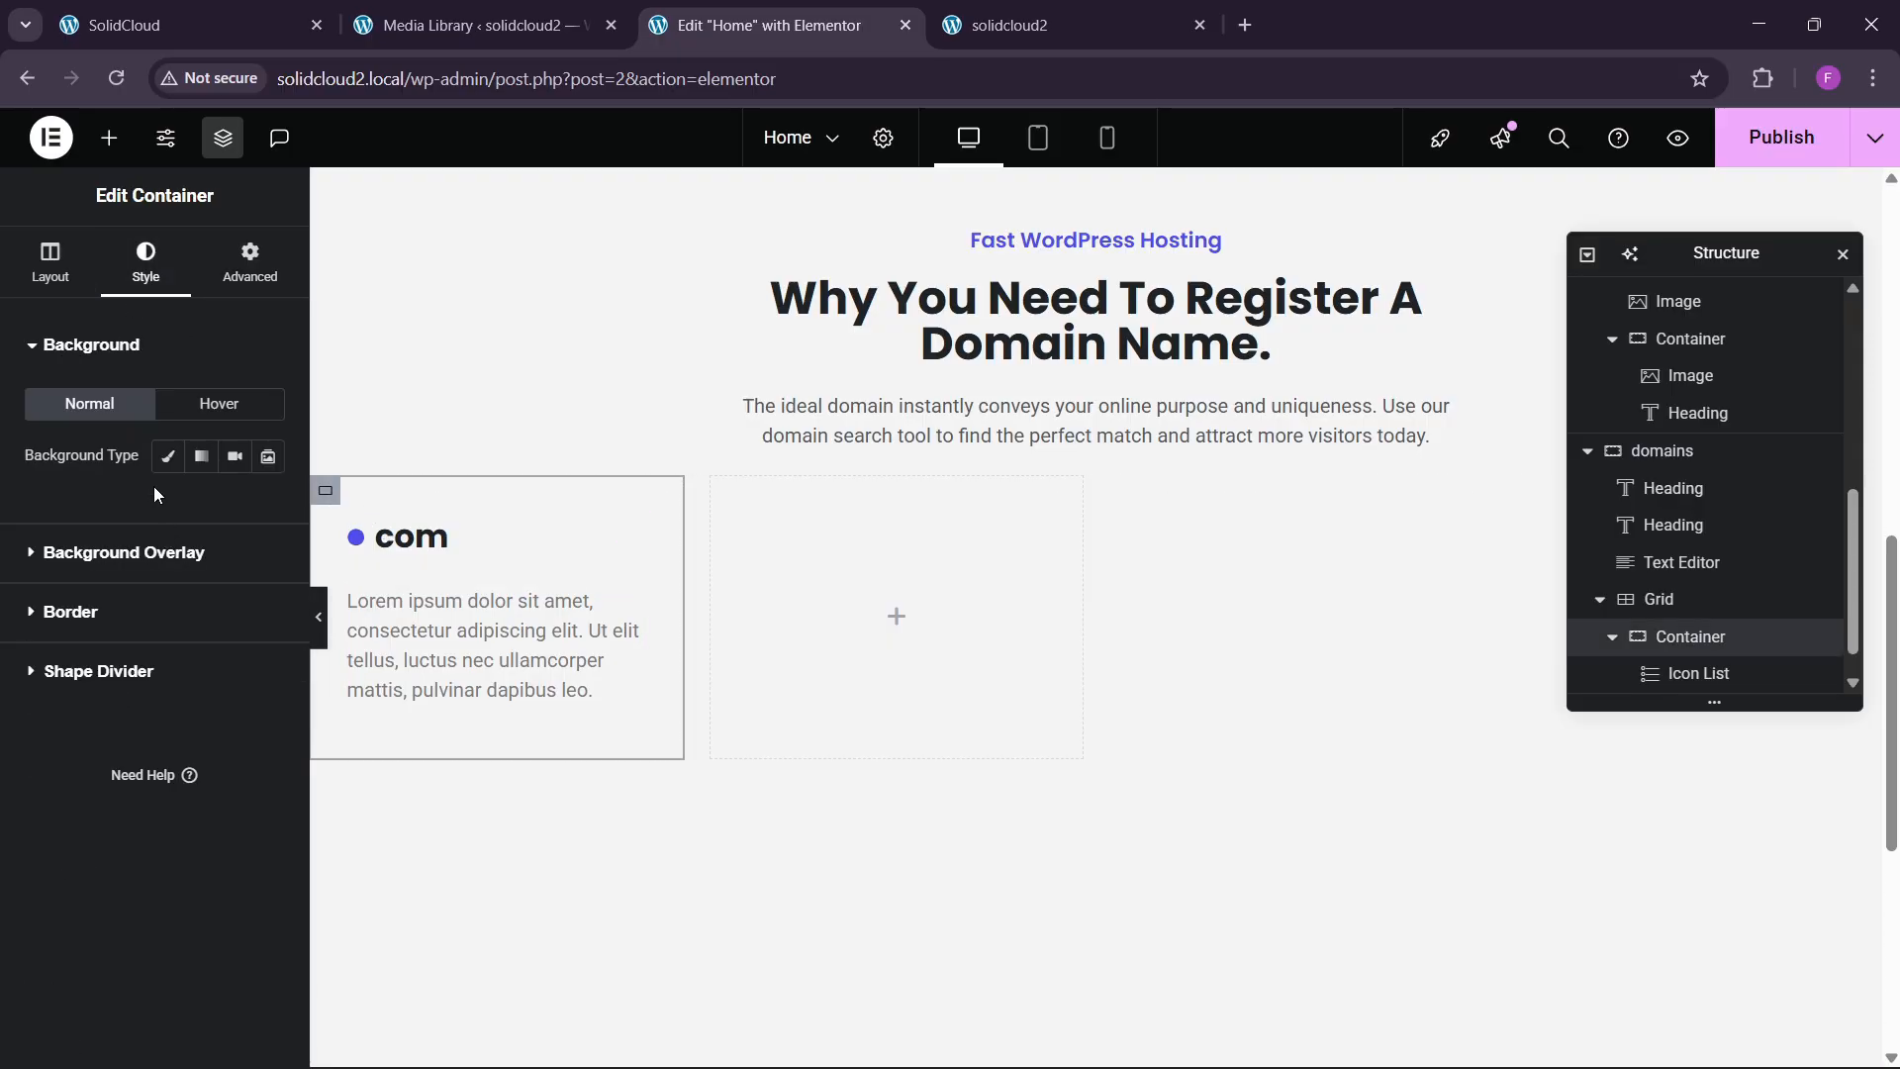
{"action": "left_click", "coordinate": [167, 457]}
{"action": "left_click", "coordinate": [268, 508]}
{"action": "left_click", "coordinate": [101, 530]}
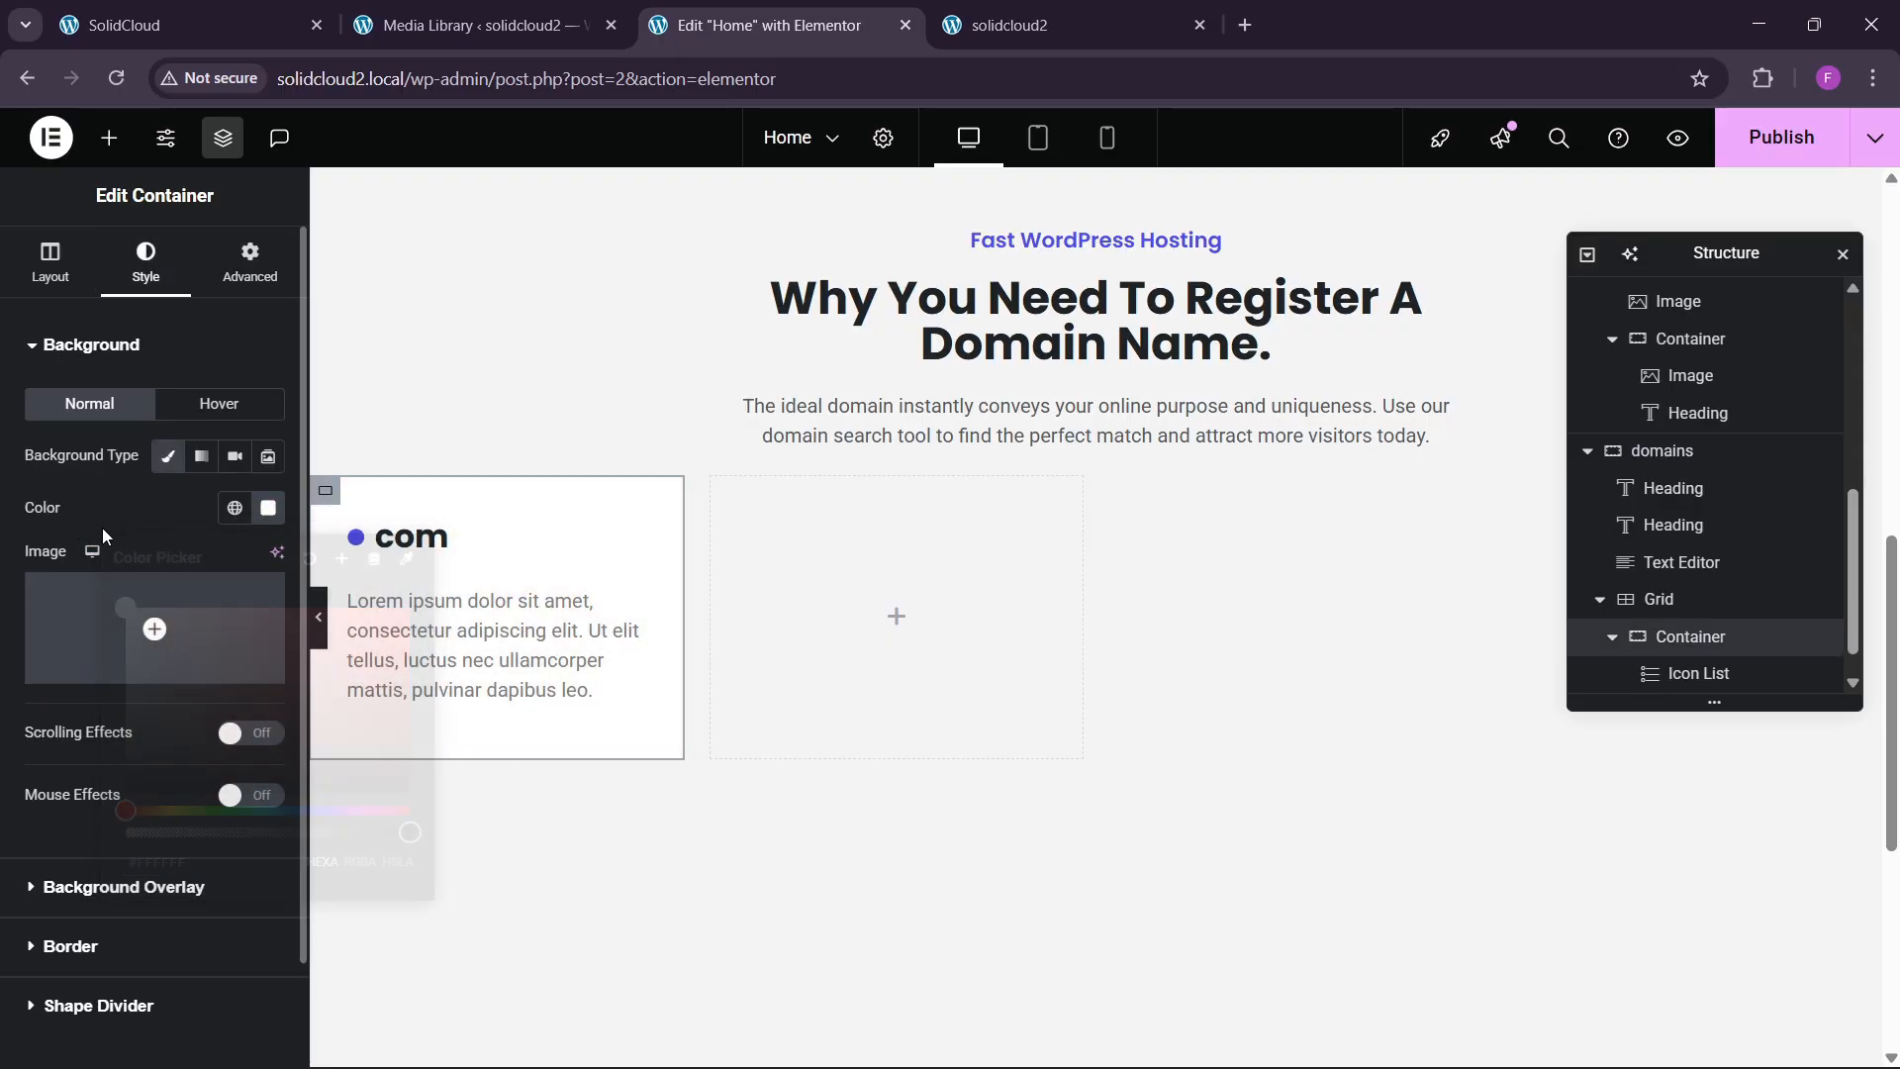
{"action": "scroll", "coordinate": [72, 831], "scroll_direction": "down", "scroll_amount": 1}
{"action": "left_click", "coordinate": [71, 829]}
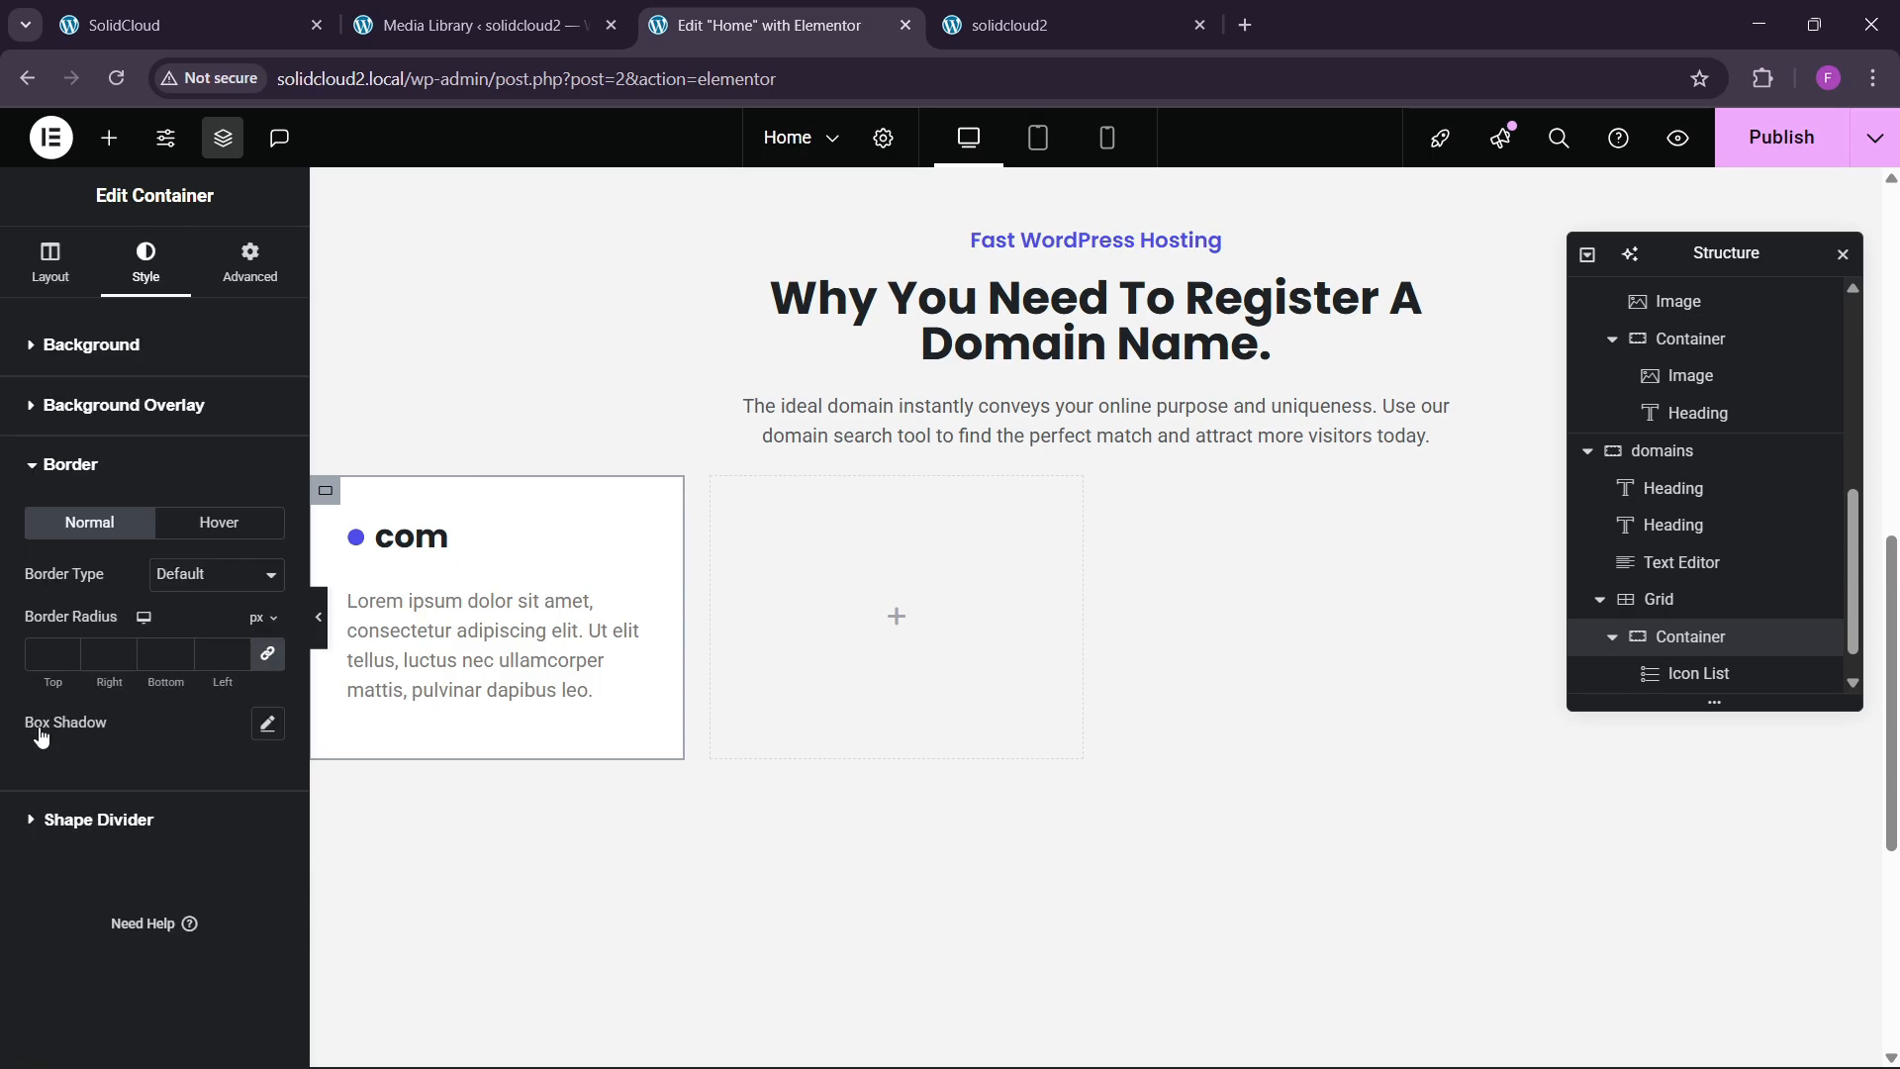
{"action": "left_click", "coordinate": [51, 655]}
{"action": "type", "text": "10"}
{"action": "left_click", "coordinate": [269, 725]}
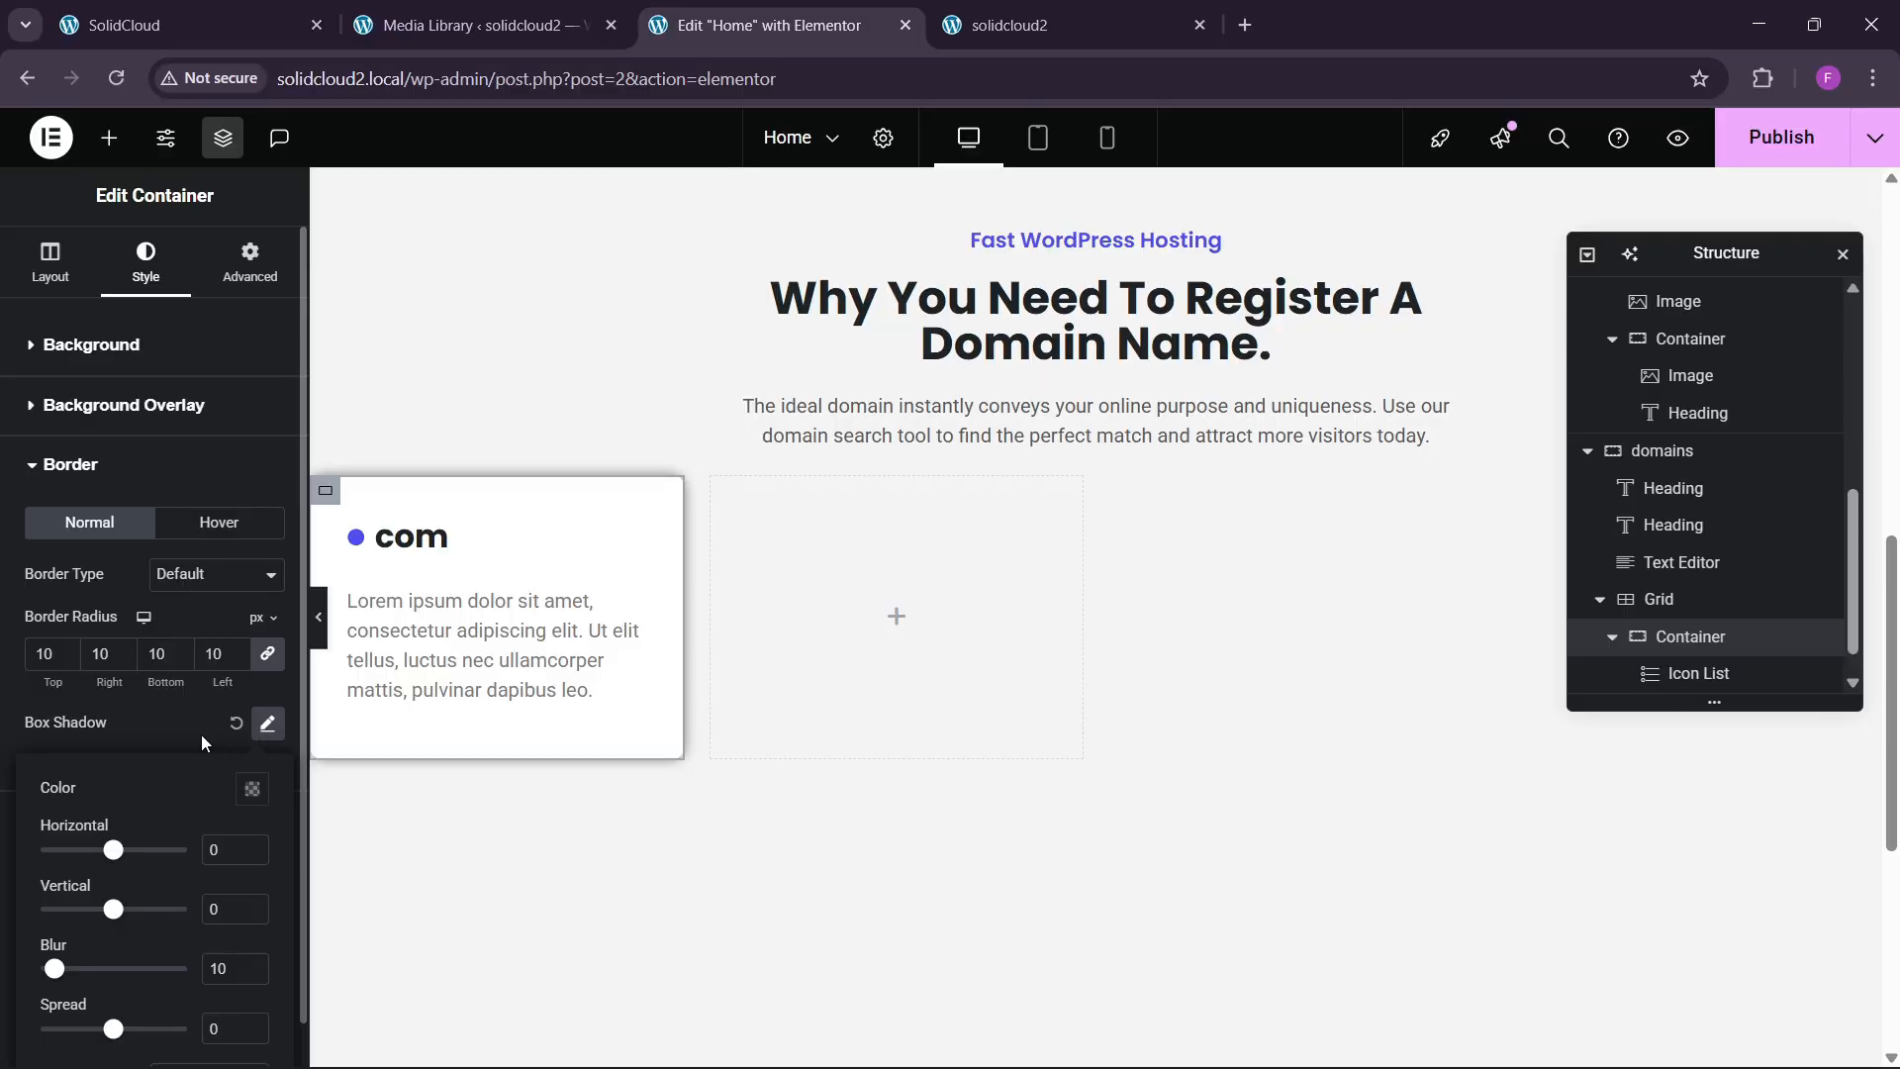
Copy the com card's description text from the live SolidCloud site.
{"action": "left_click", "coordinate": [258, 14]}
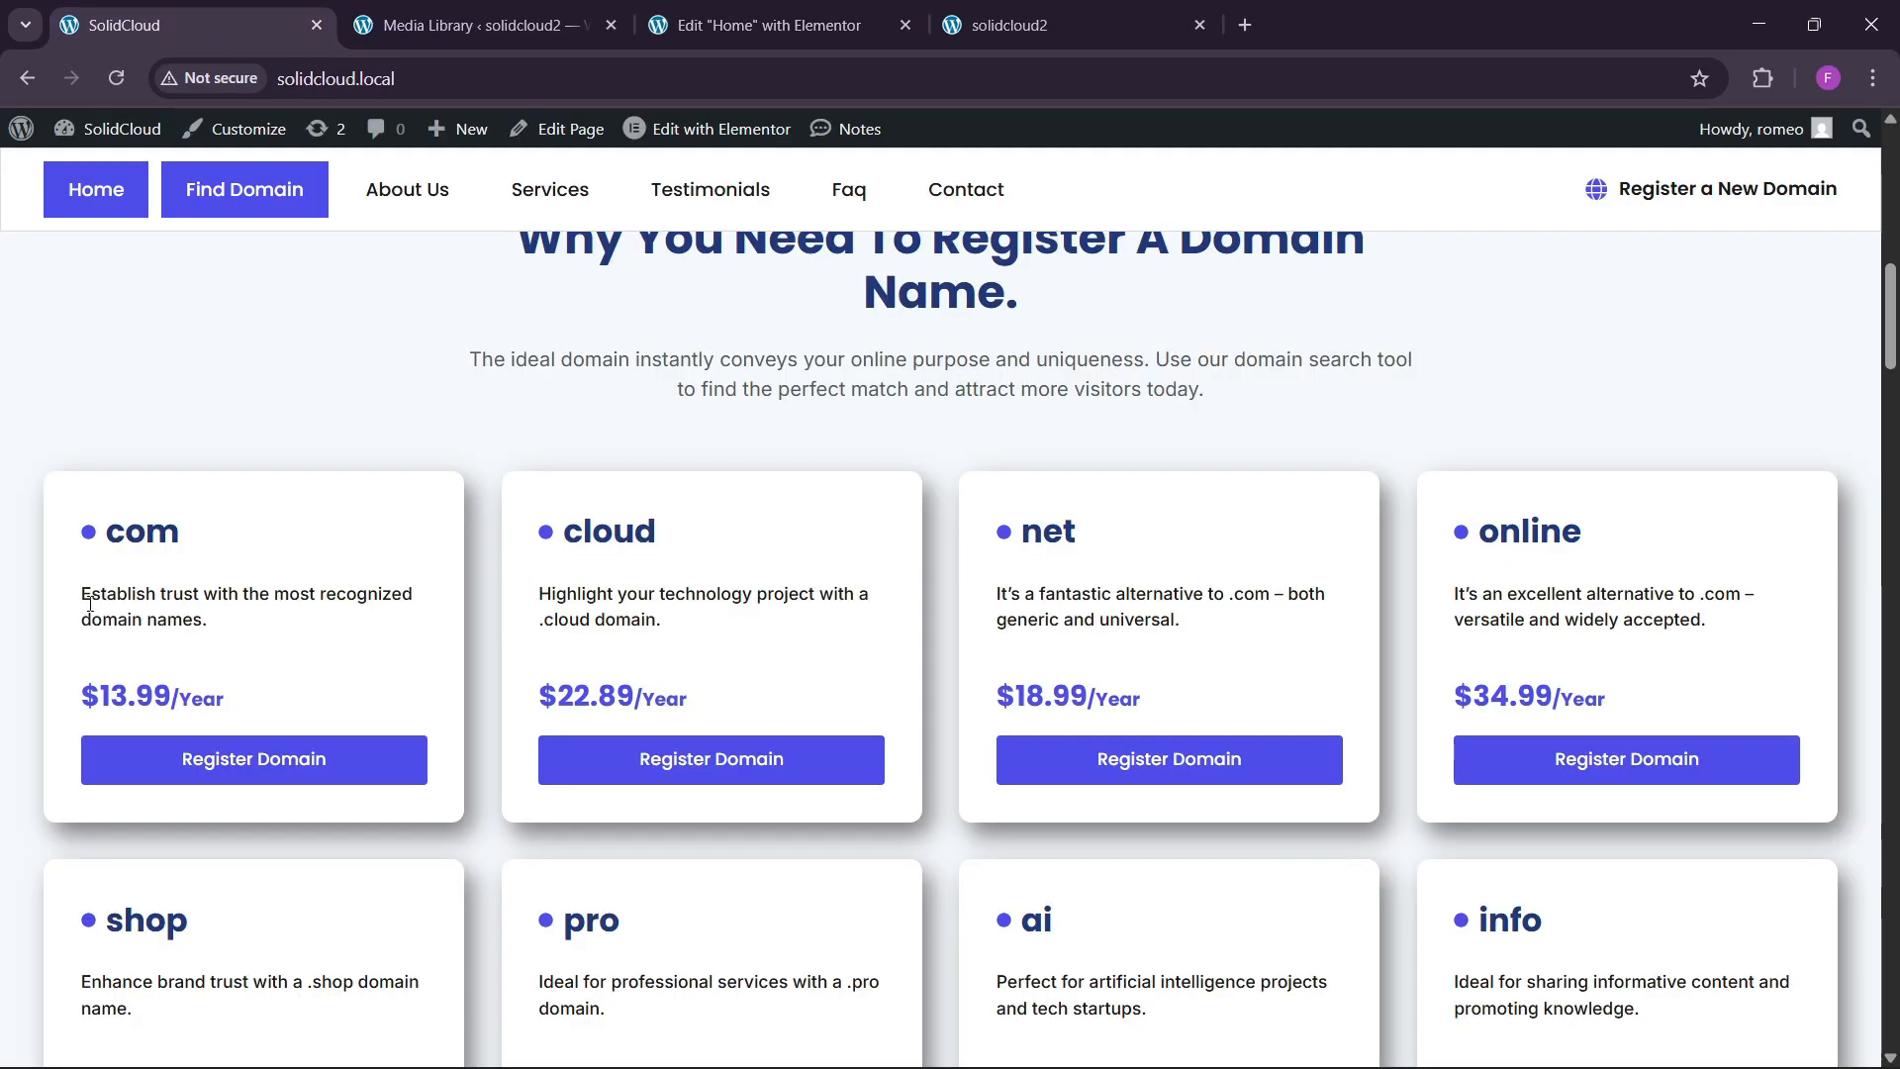
{"action": "left_click_drag", "start_coordinate": [90, 604], "coordinate": [213, 622]}
{"action": "key", "text": "ctrl+c"}
{"action": "left_click", "coordinate": [32, 605]}
{"action": "left_click_drag", "start_coordinate": [86, 598], "coordinate": [199, 626]}
{"action": "left_click", "coordinate": [762, 24]}
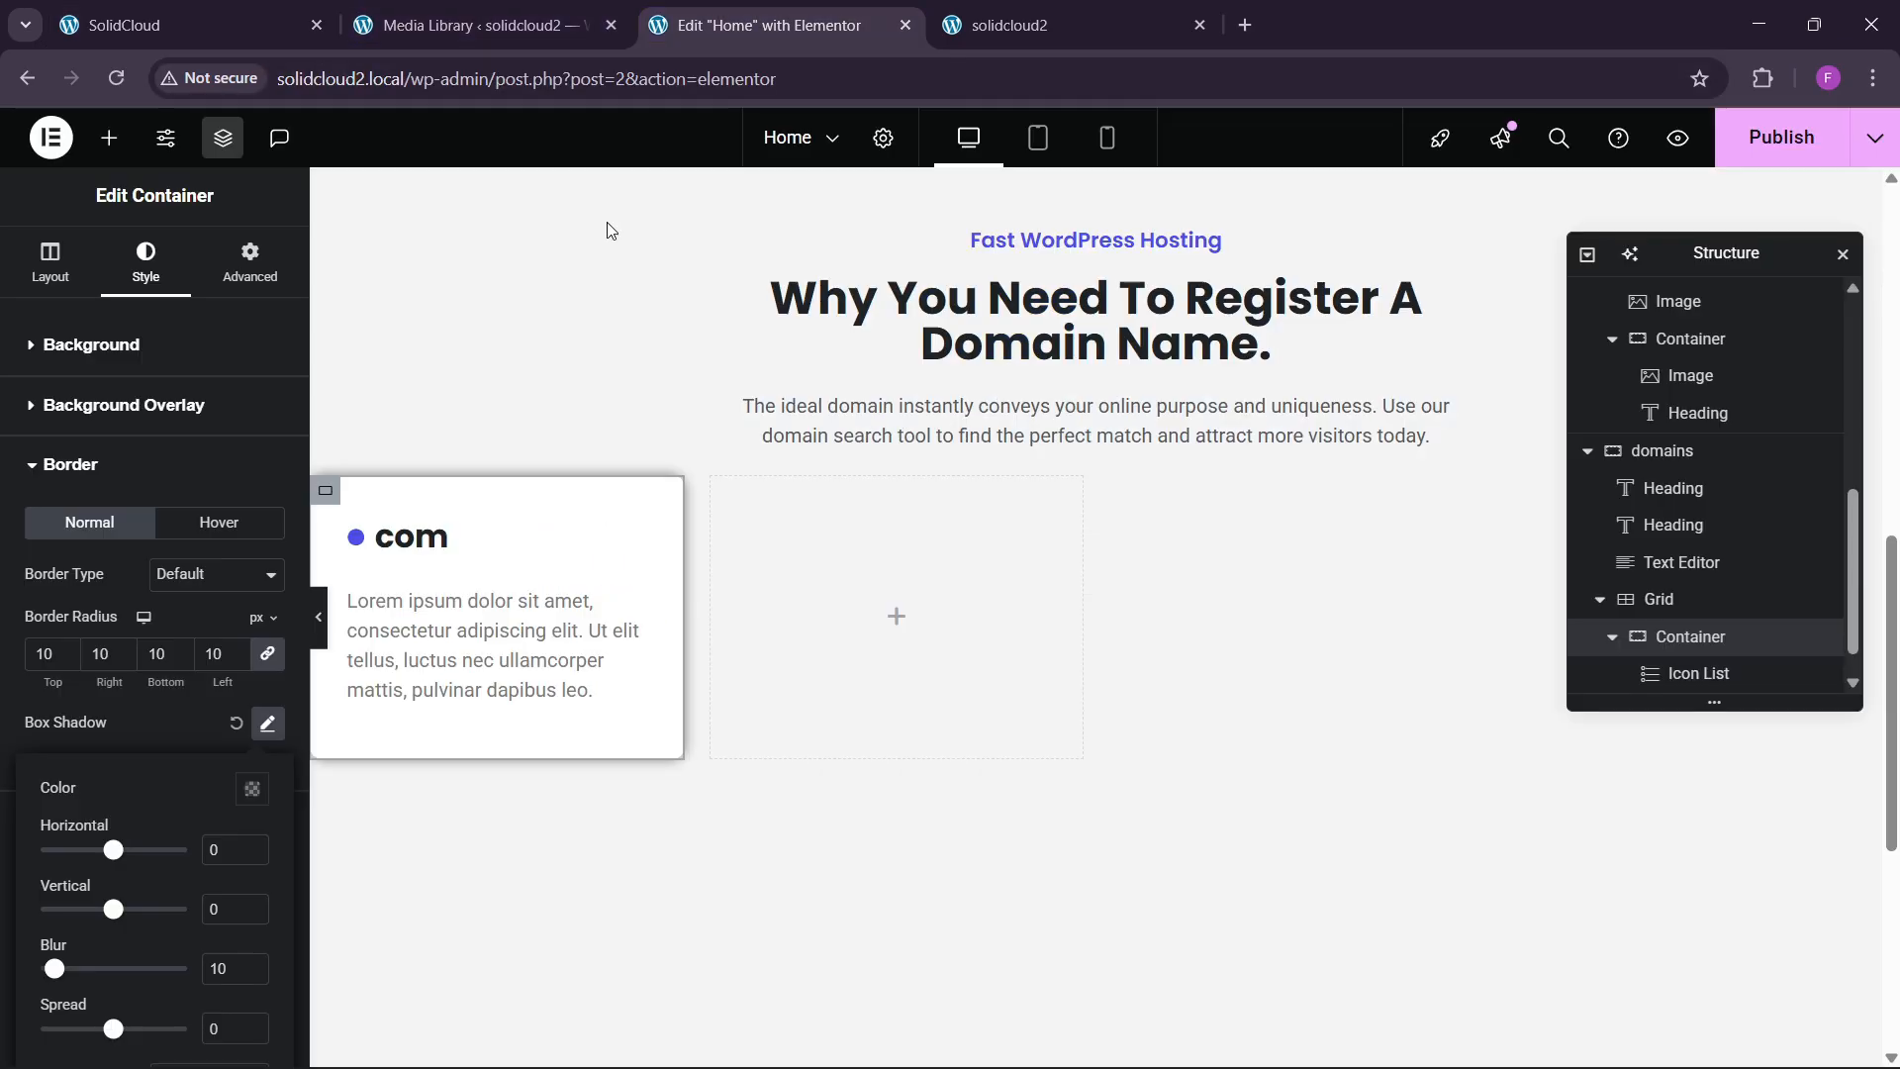
Paste the copied com description into the text block, replacing the placeholder text.
{"action": "left_click", "coordinate": [494, 732]}
{"action": "left_click", "coordinate": [495, 643]}
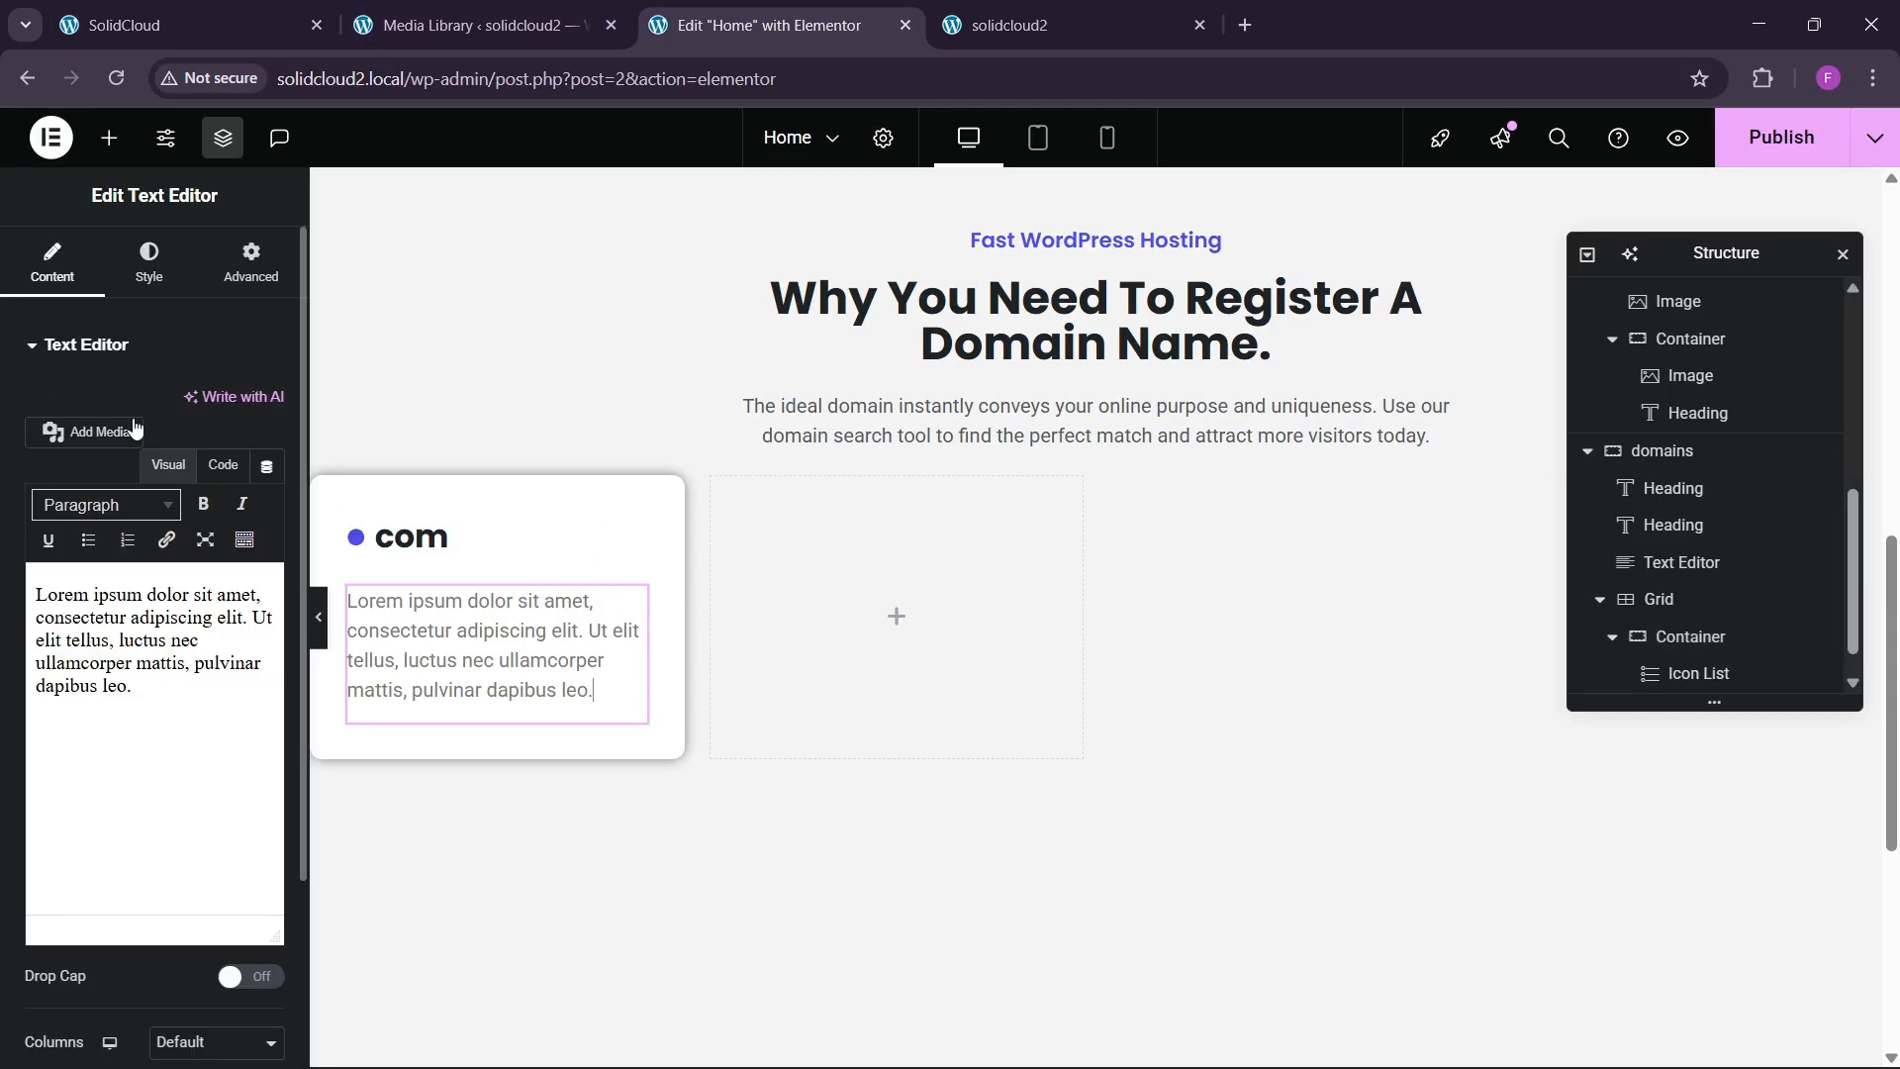
{"action": "left_click", "coordinate": [223, 465]}
{"action": "key", "text": "ctrl+a"}
{"action": "key", "text": "ctrl+v"}
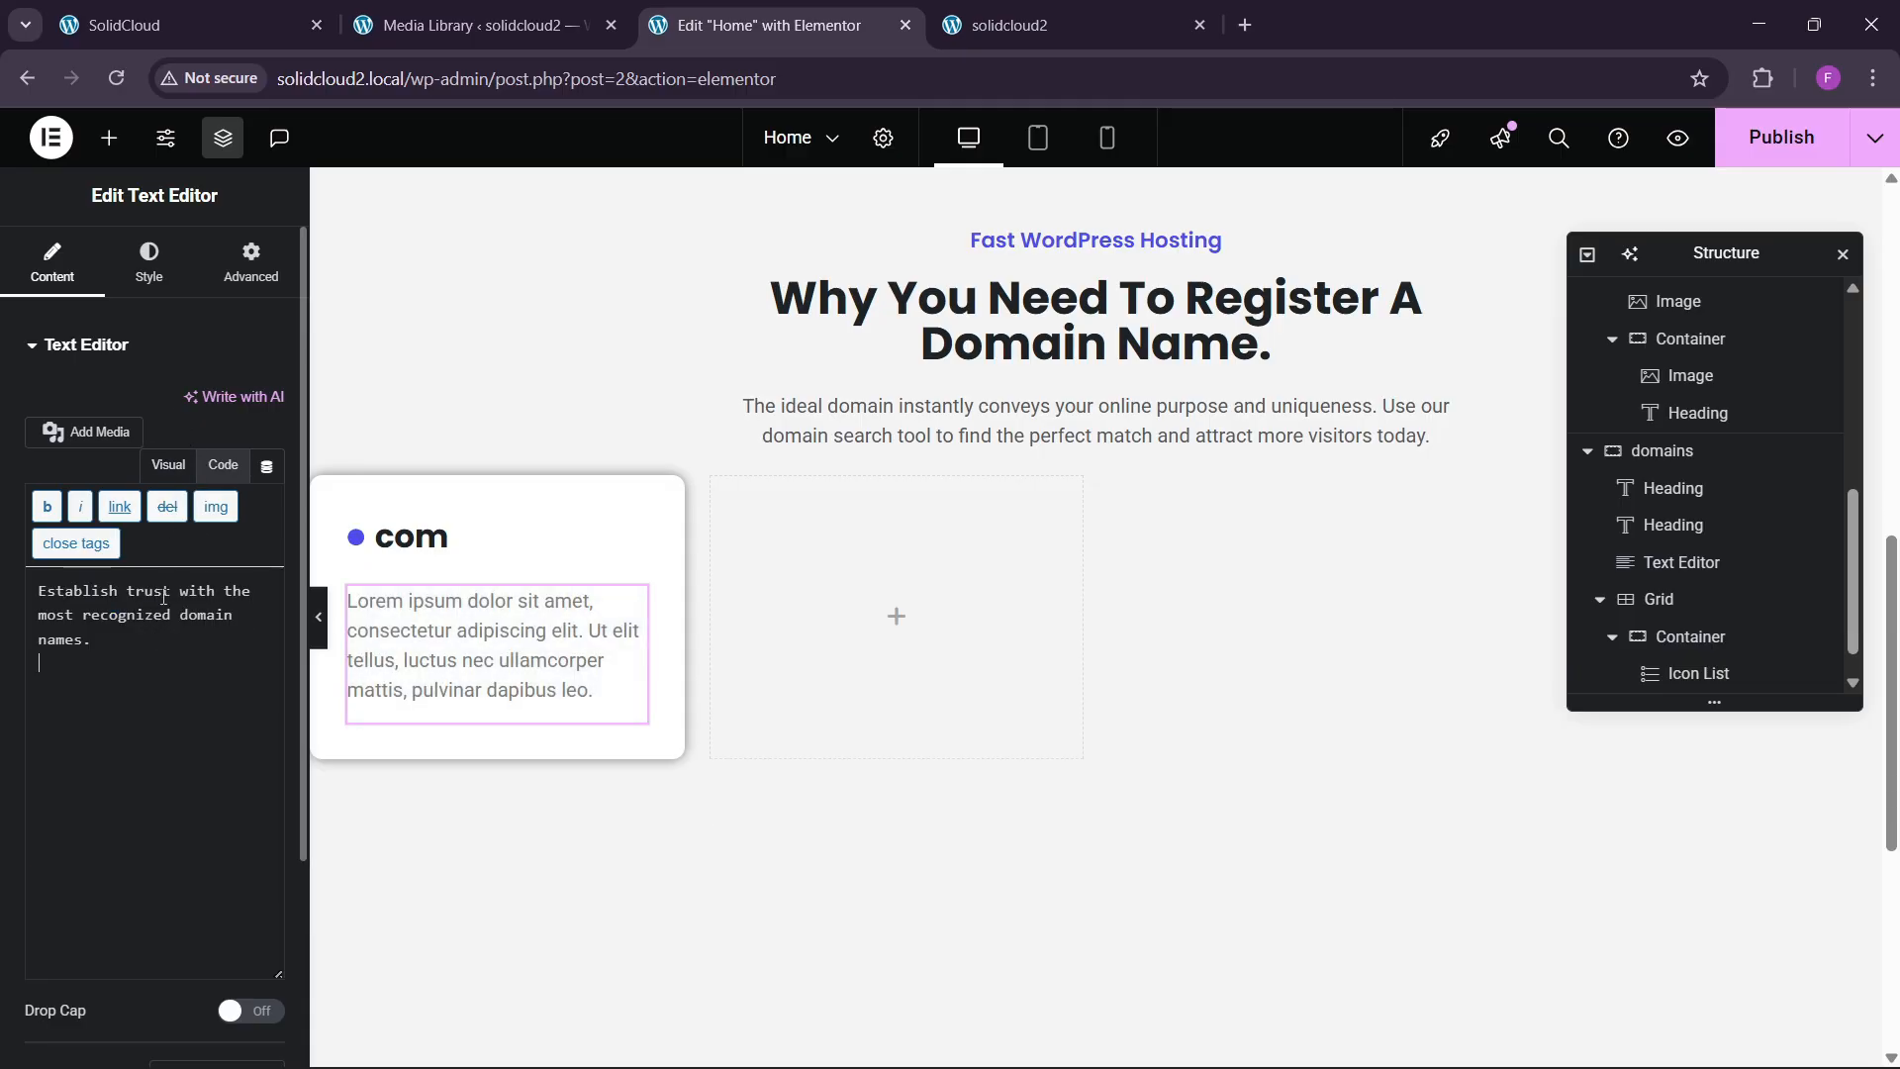
{"action": "key", "text": "BackSpace"}
Set the description typography to Inter, 15 px, weight 500 (Medium).
{"action": "left_click", "coordinate": [149, 263]}
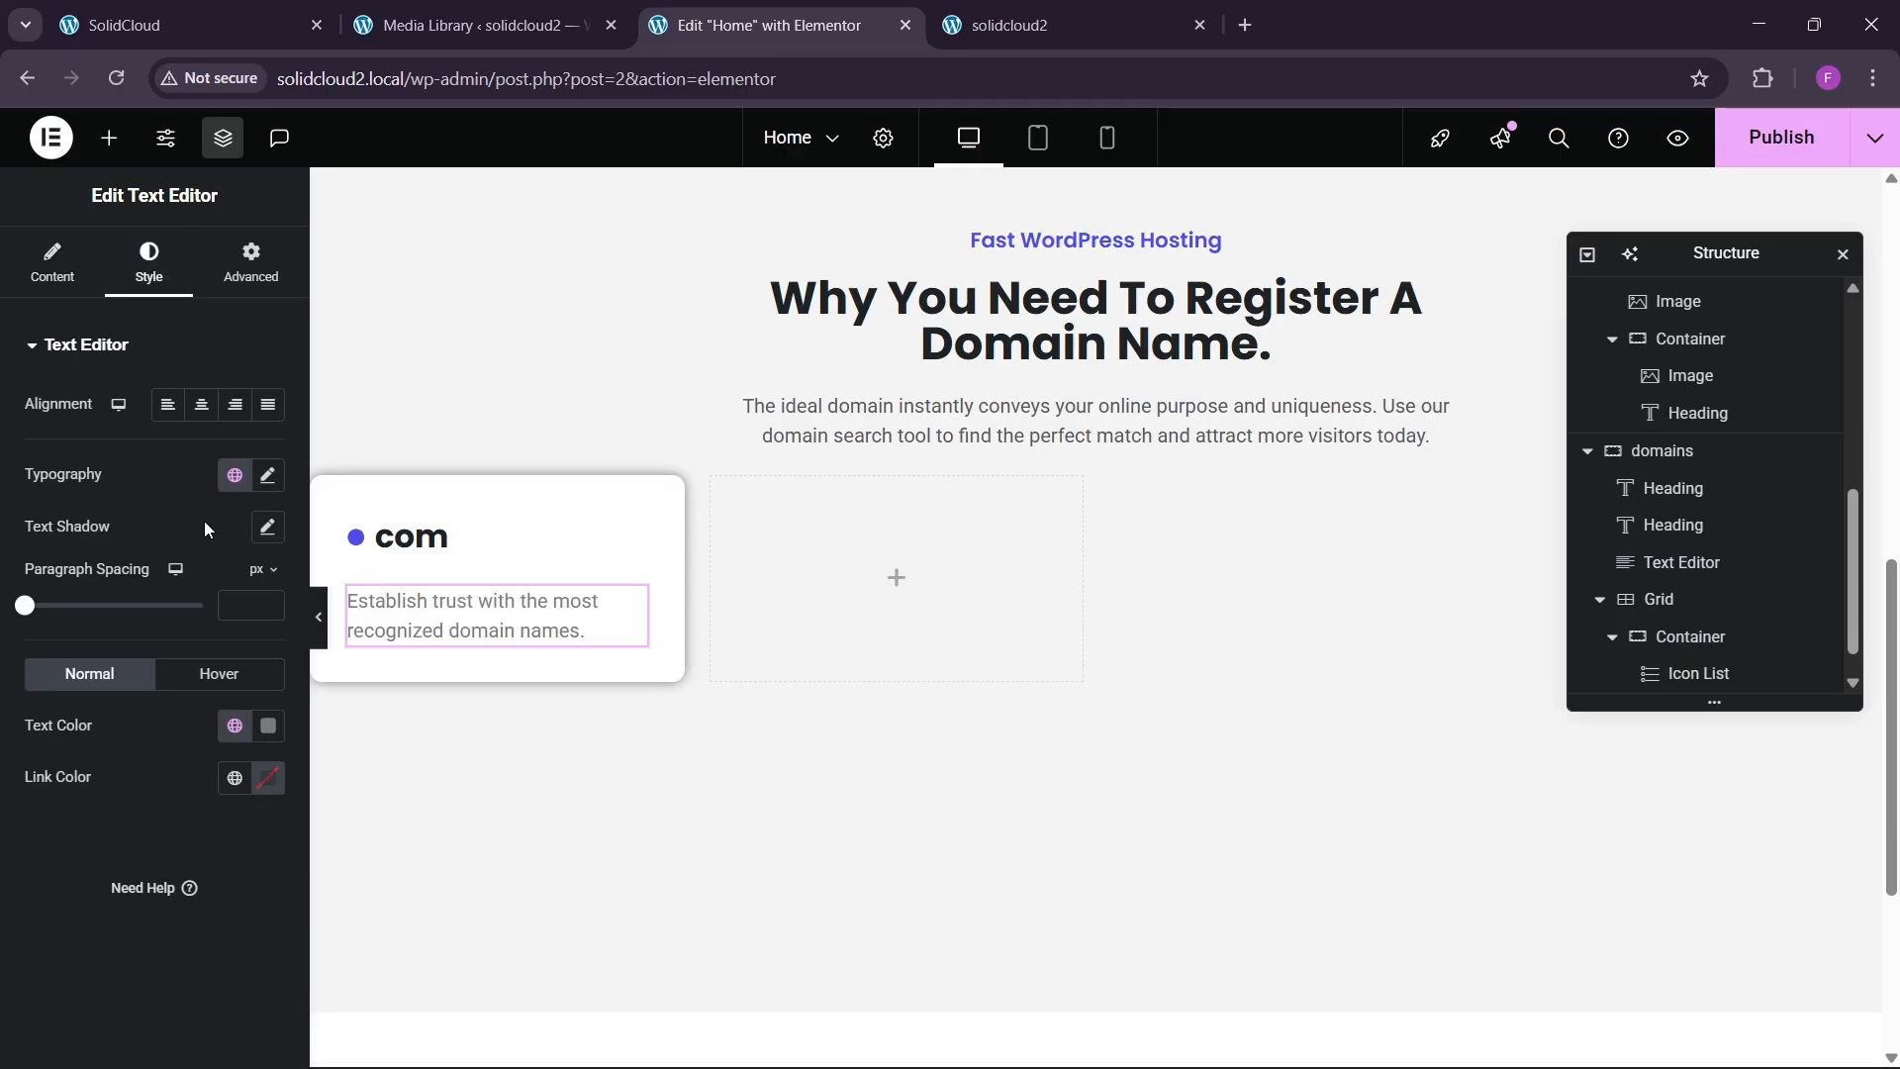
{"action": "left_click", "coordinate": [267, 475]}
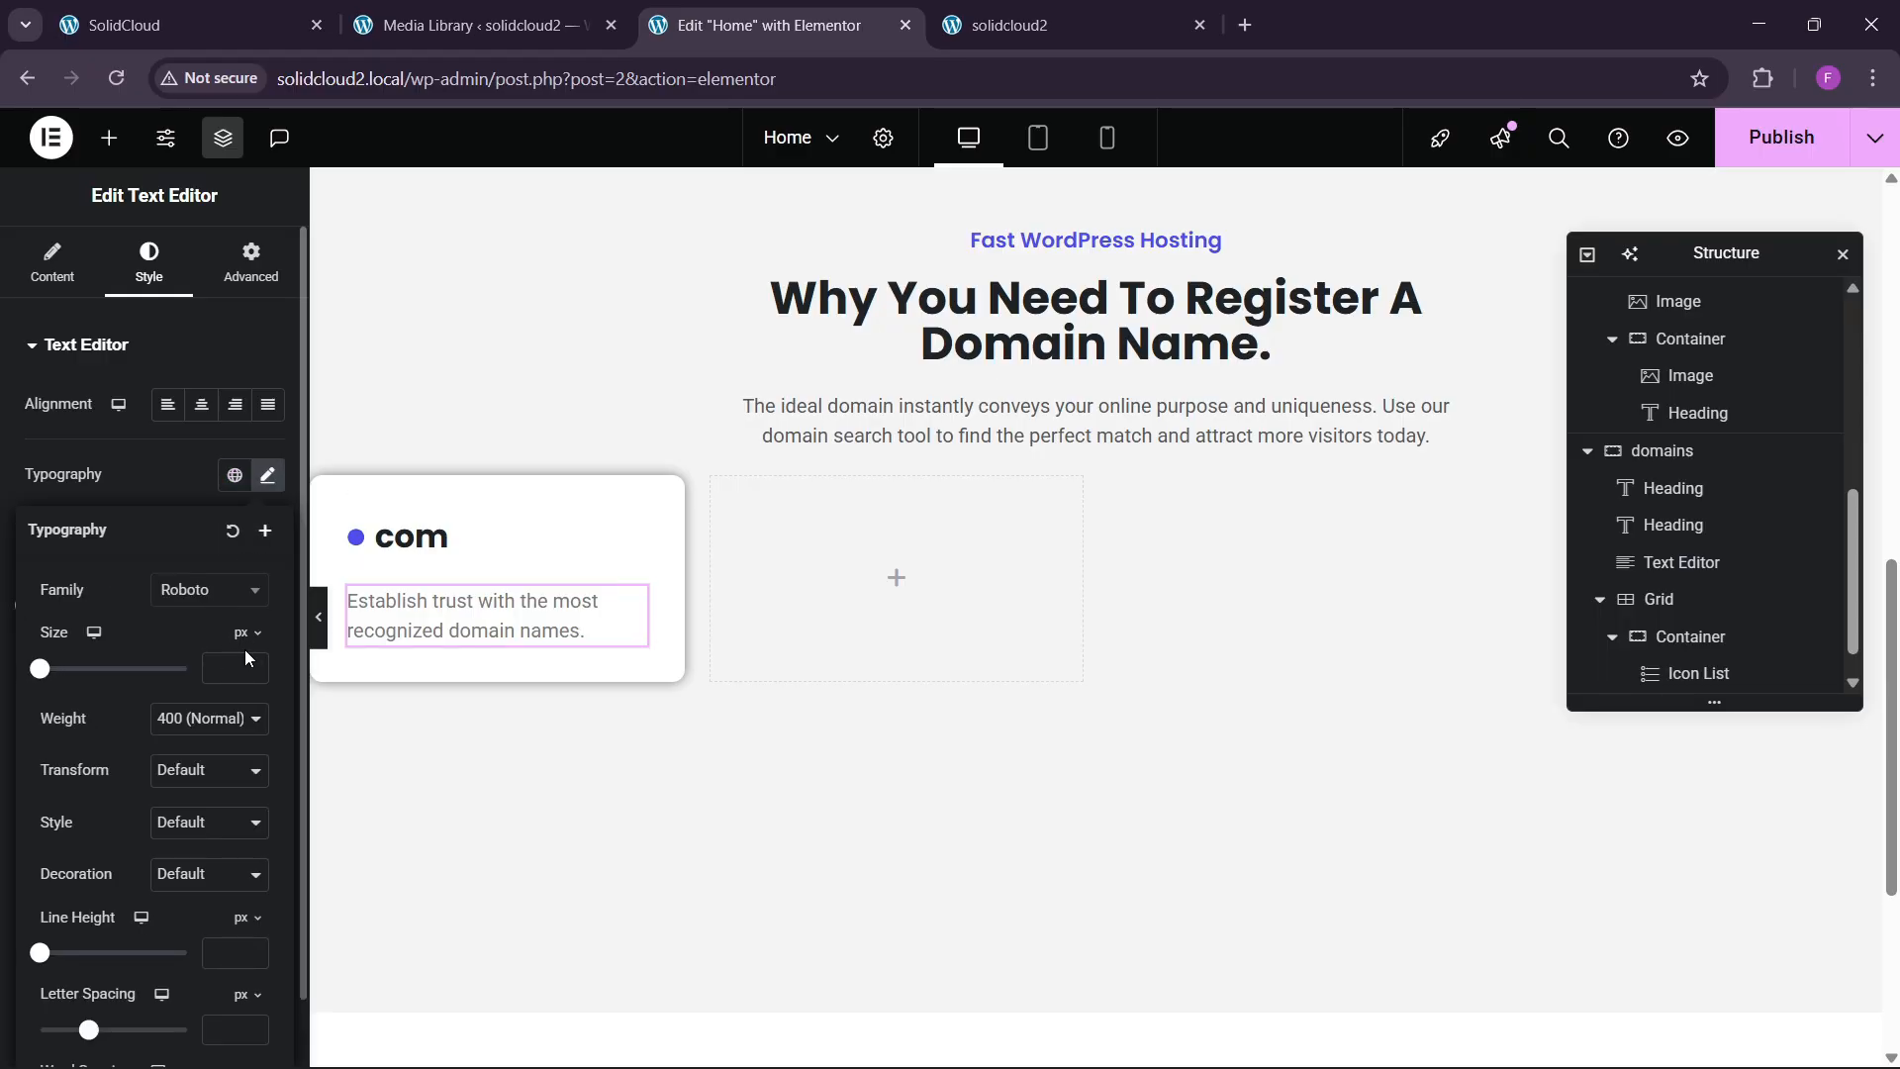
{"action": "left_click", "coordinate": [222, 604]}
{"action": "type", "text": "inter"}
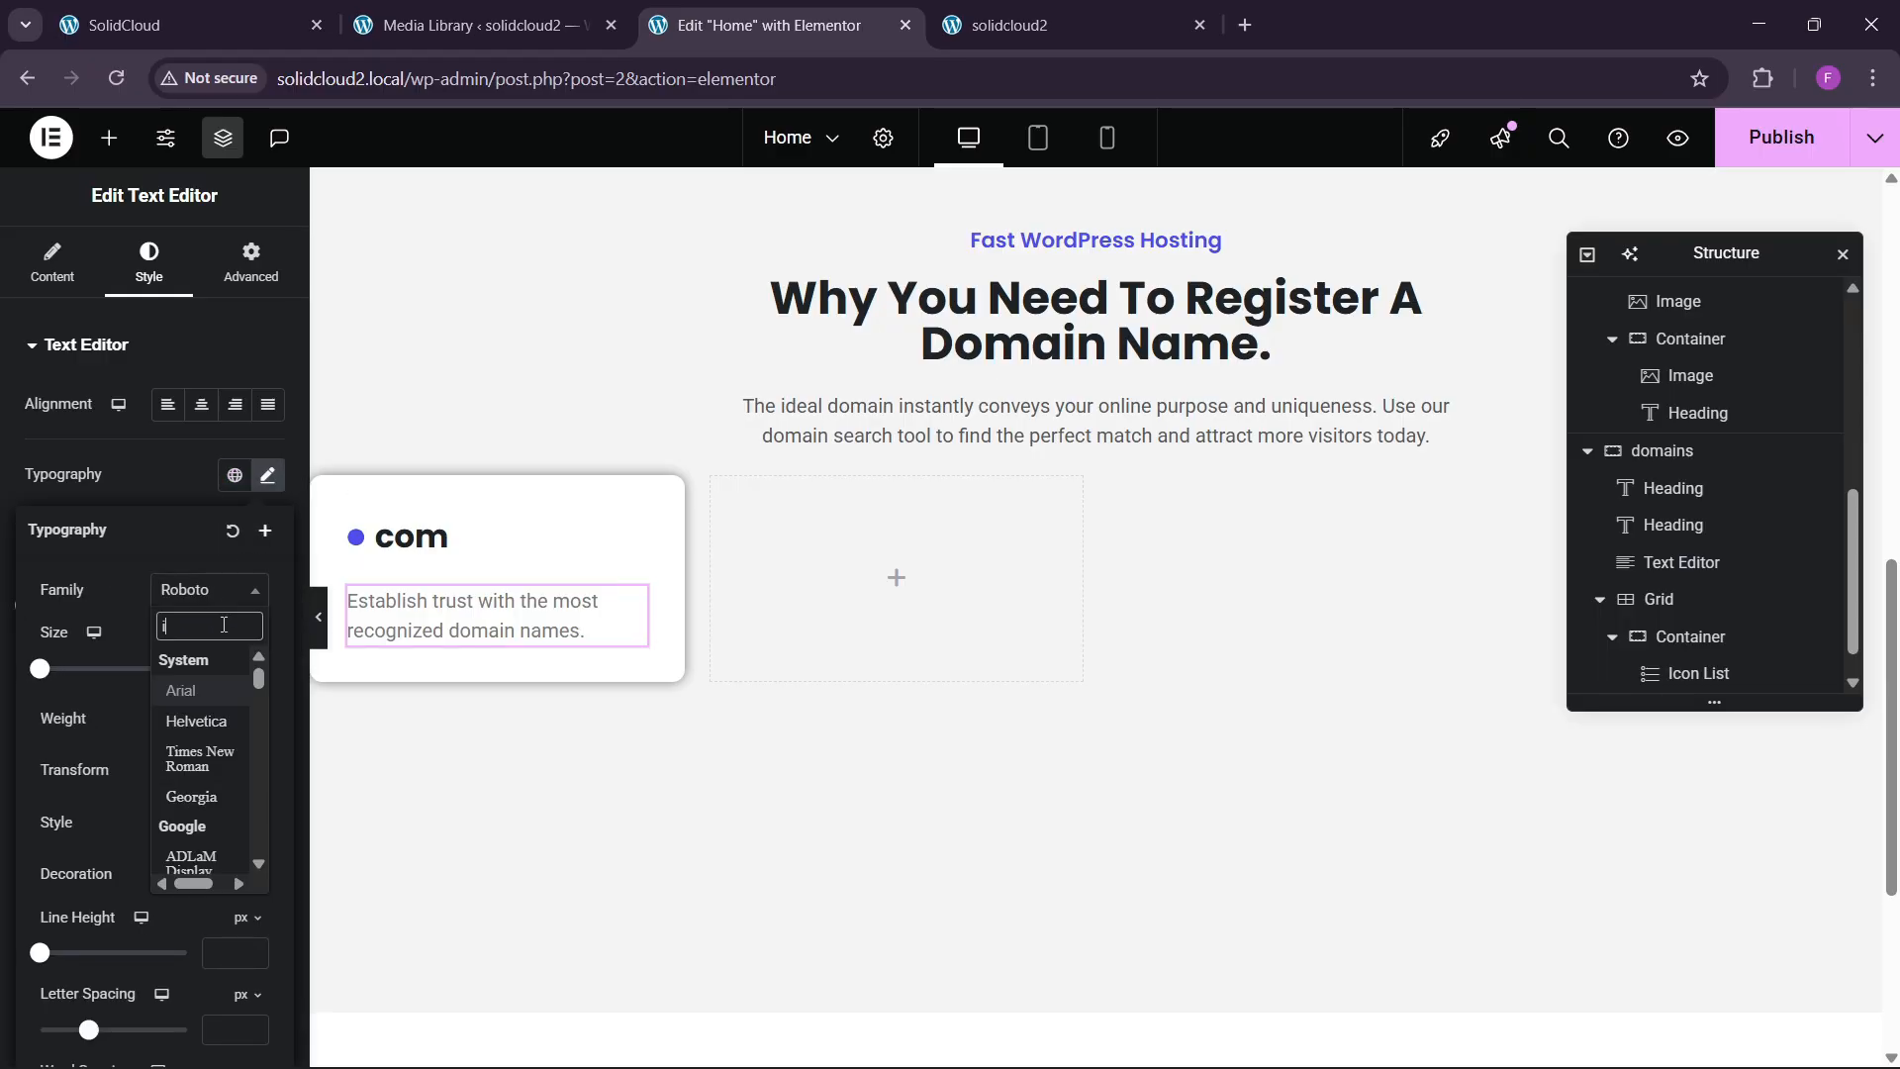
{"action": "key", "text": "Return"}
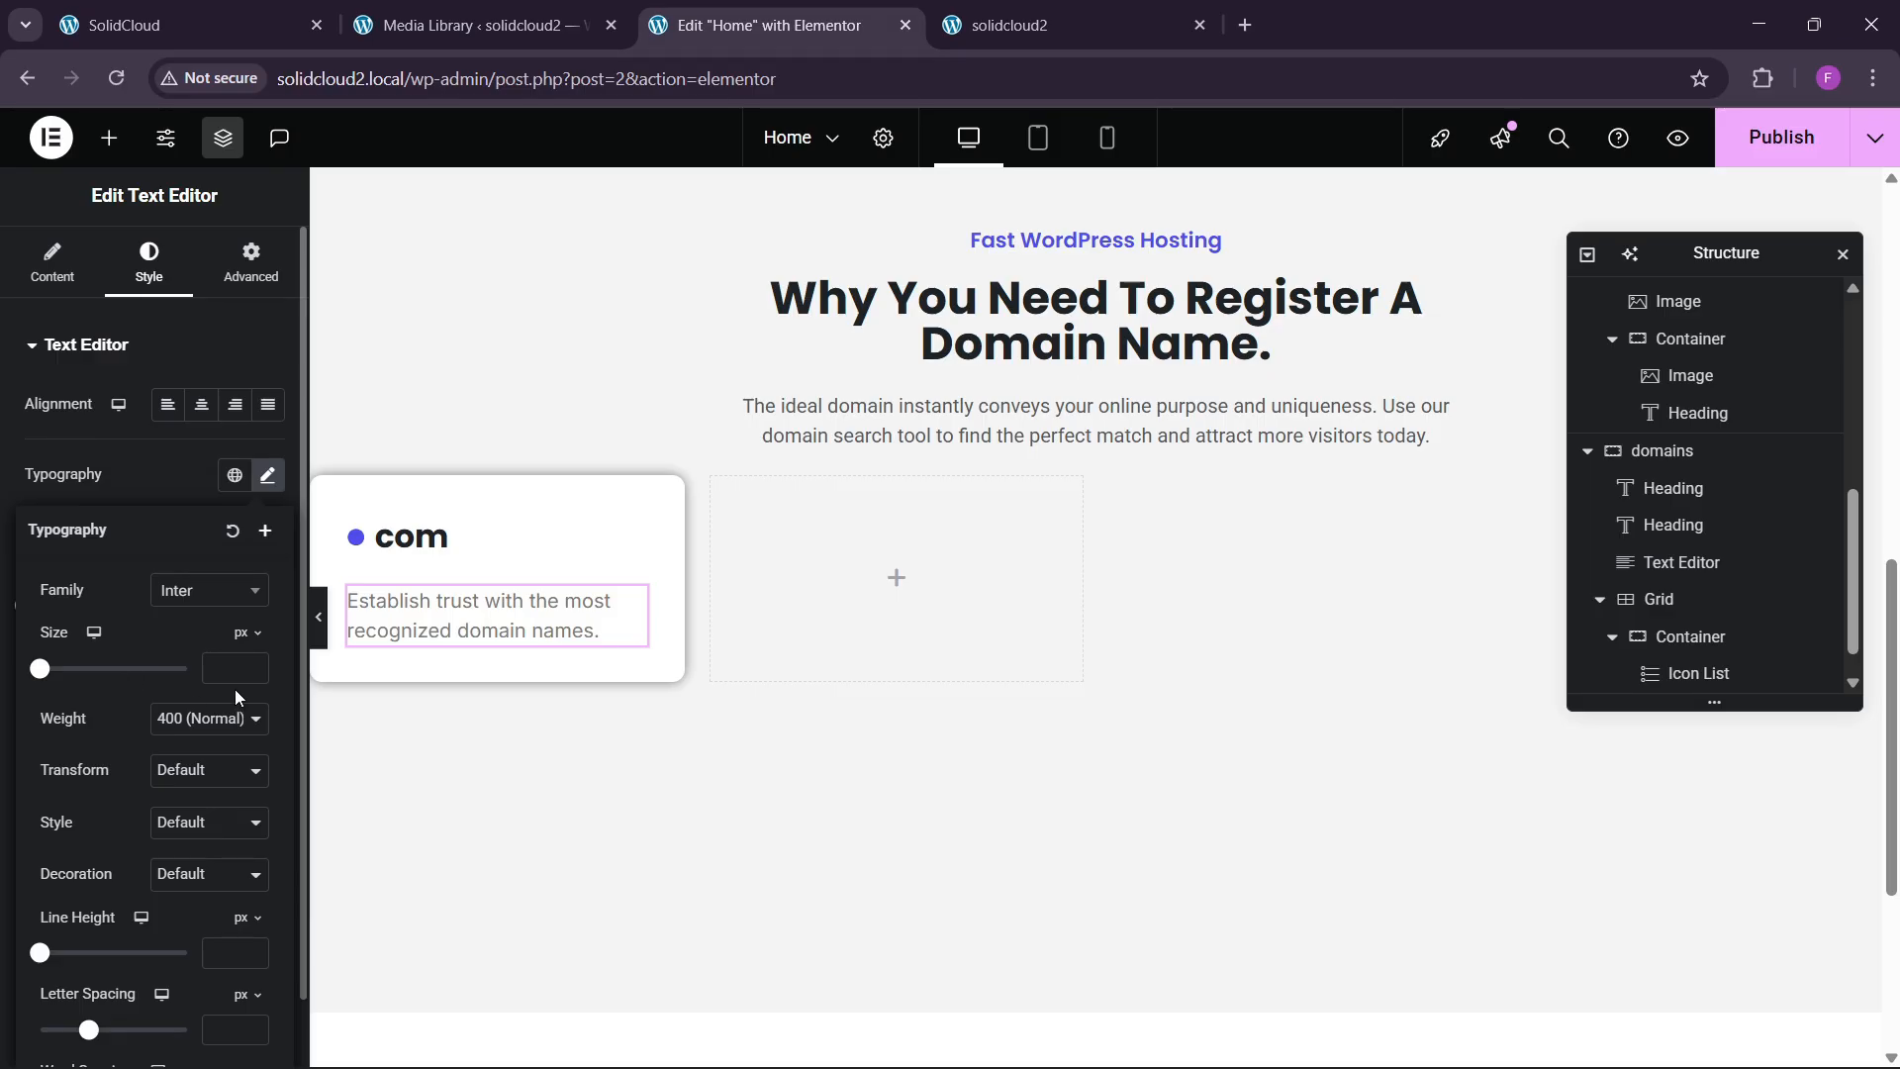
{"action": "left_click_drag", "start_coordinate": [256, 671], "coordinate": [256, 669]}
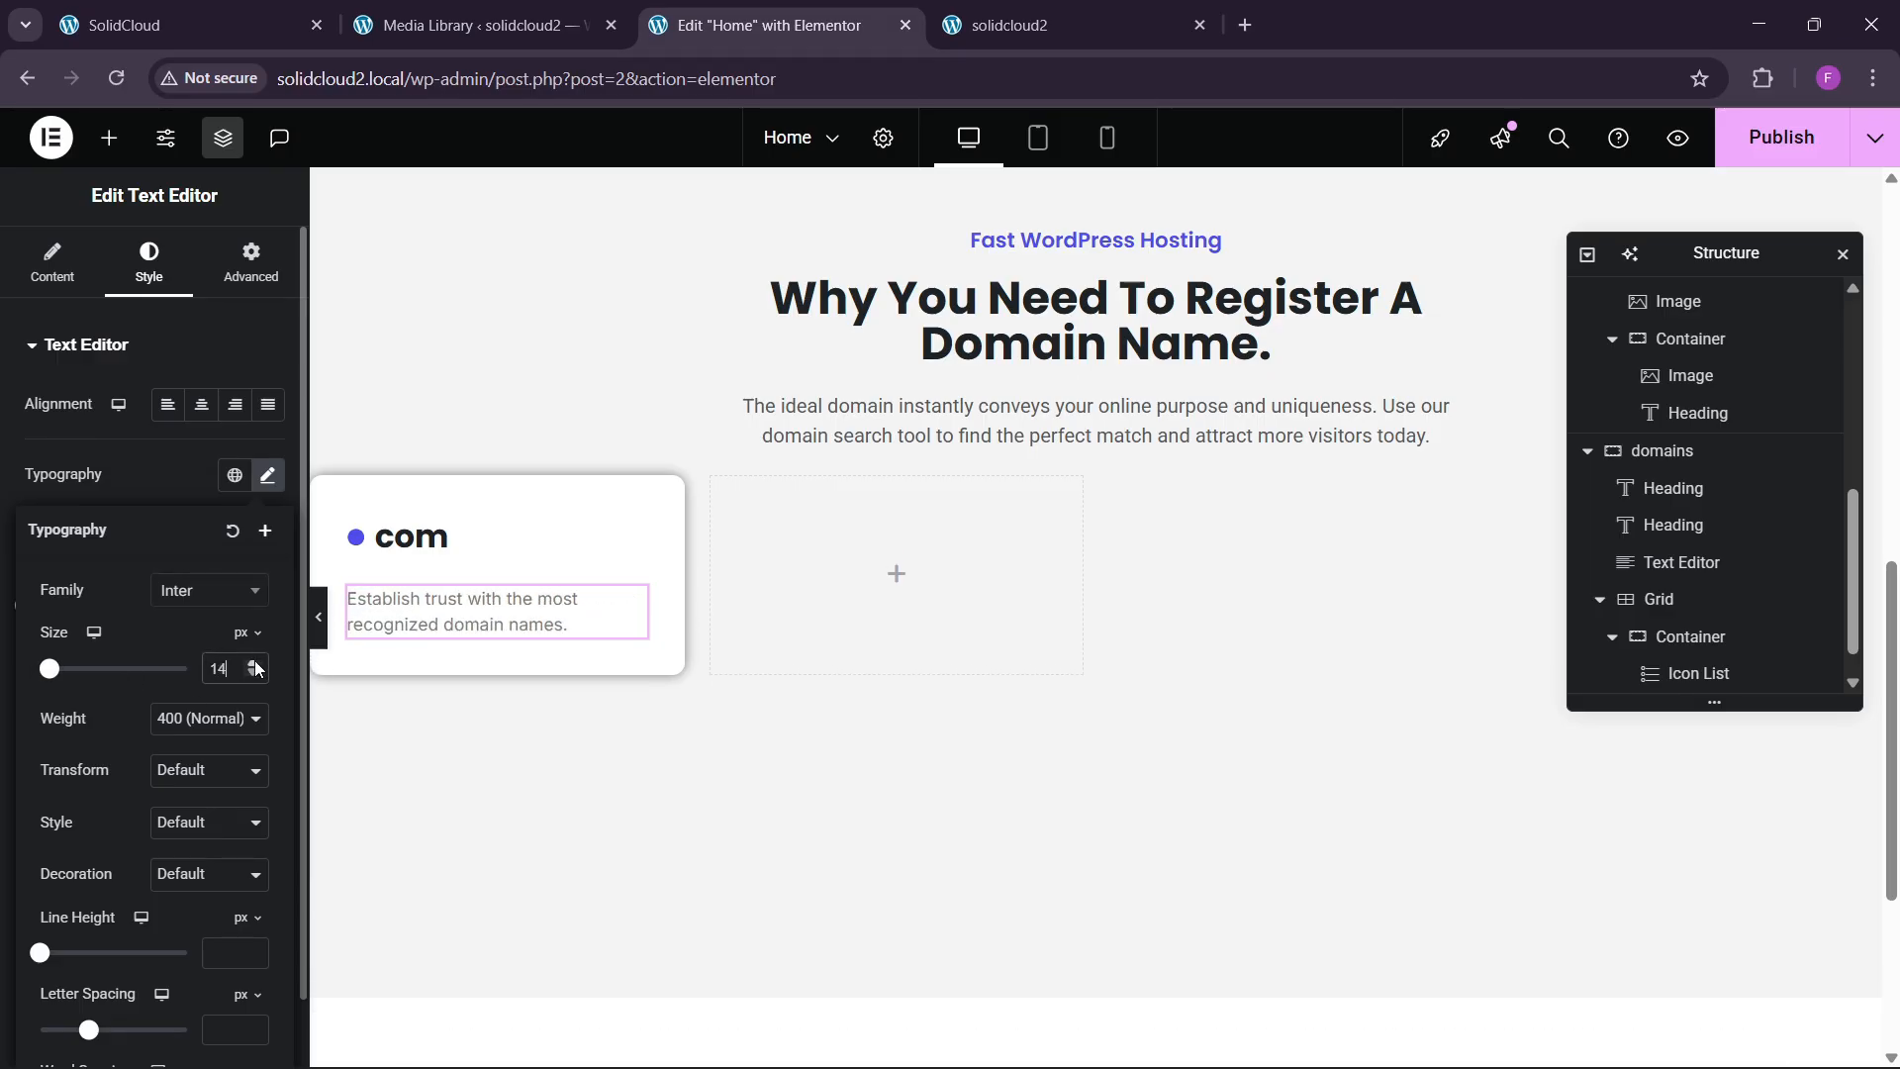
{"action": "left_click", "coordinate": [257, 669]}
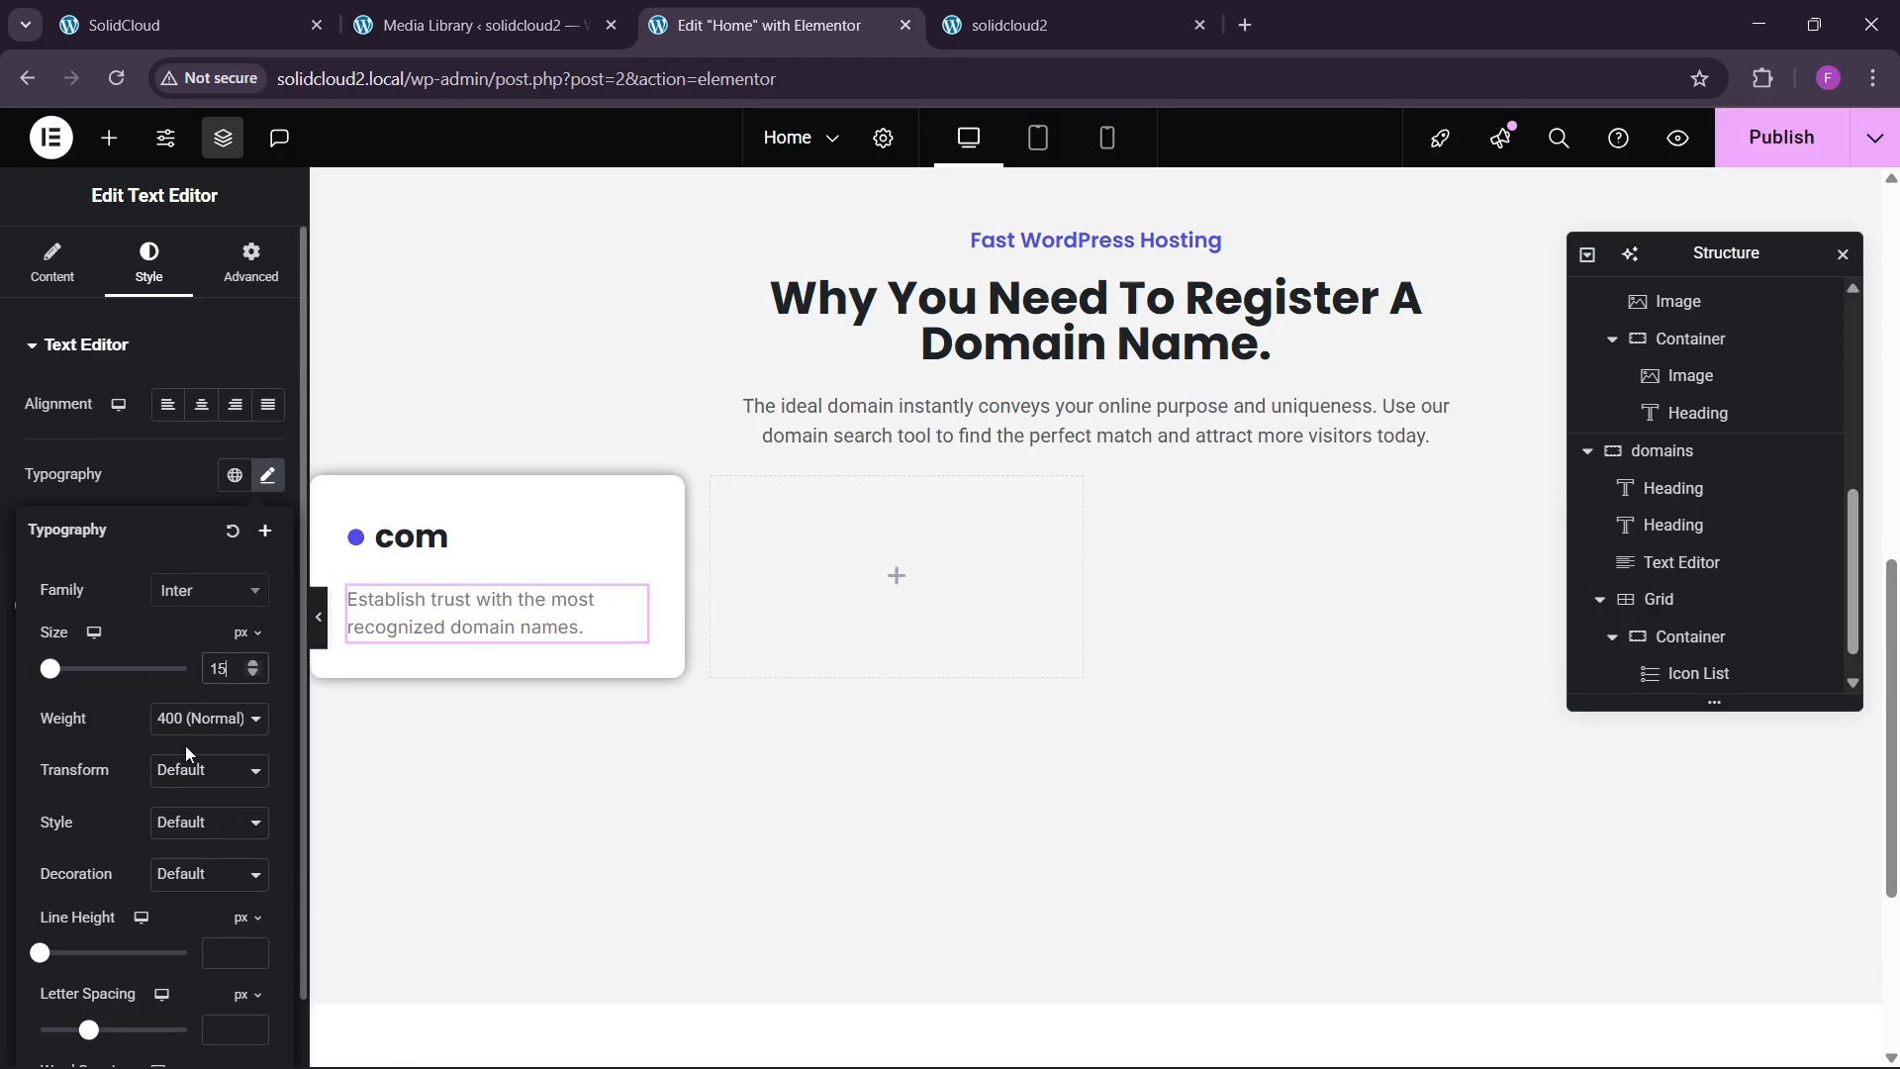
{"action": "left_click", "coordinate": [198, 718]}
{"action": "left_click", "coordinate": [204, 483]}
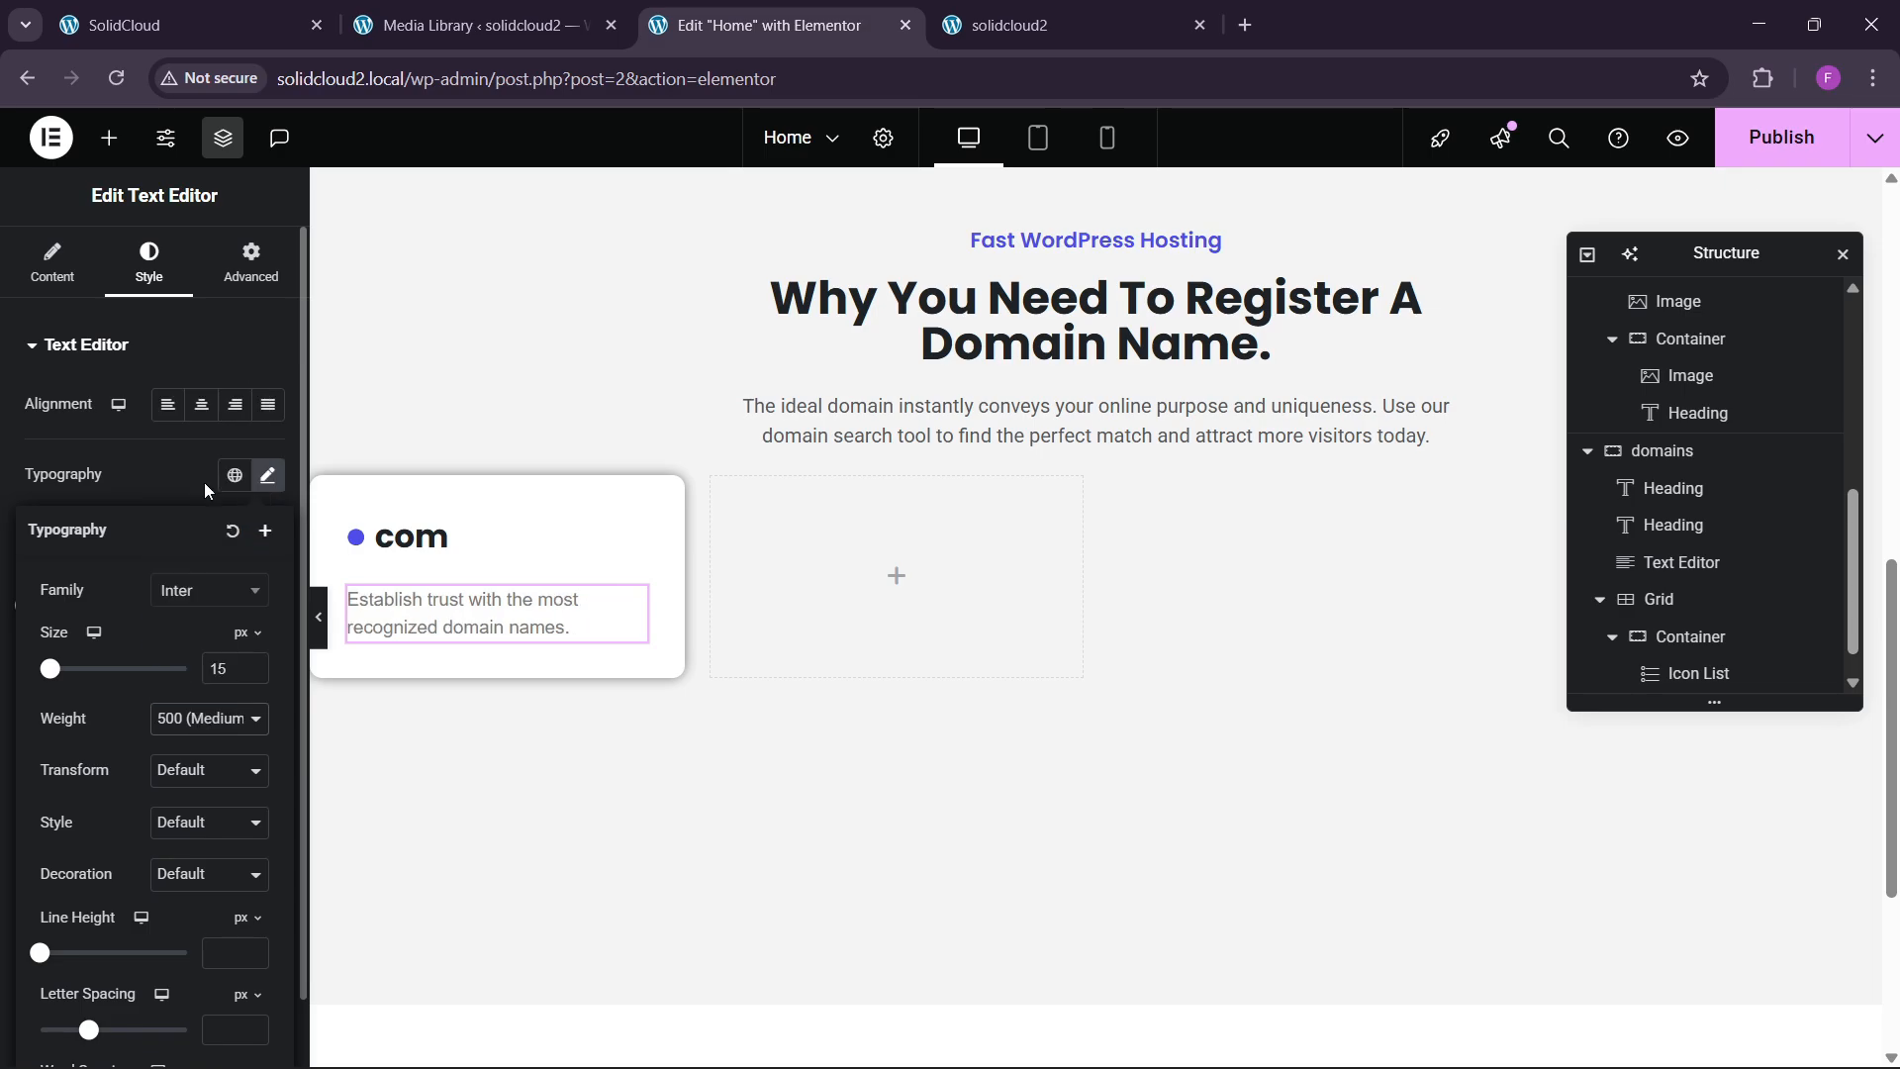
{"action": "left_click", "coordinate": [191, 531]}
Make the description text global black and compare it with the live site's card.
{"action": "left_click", "coordinate": [235, 726]}
{"action": "left_click", "coordinate": [136, 673]}
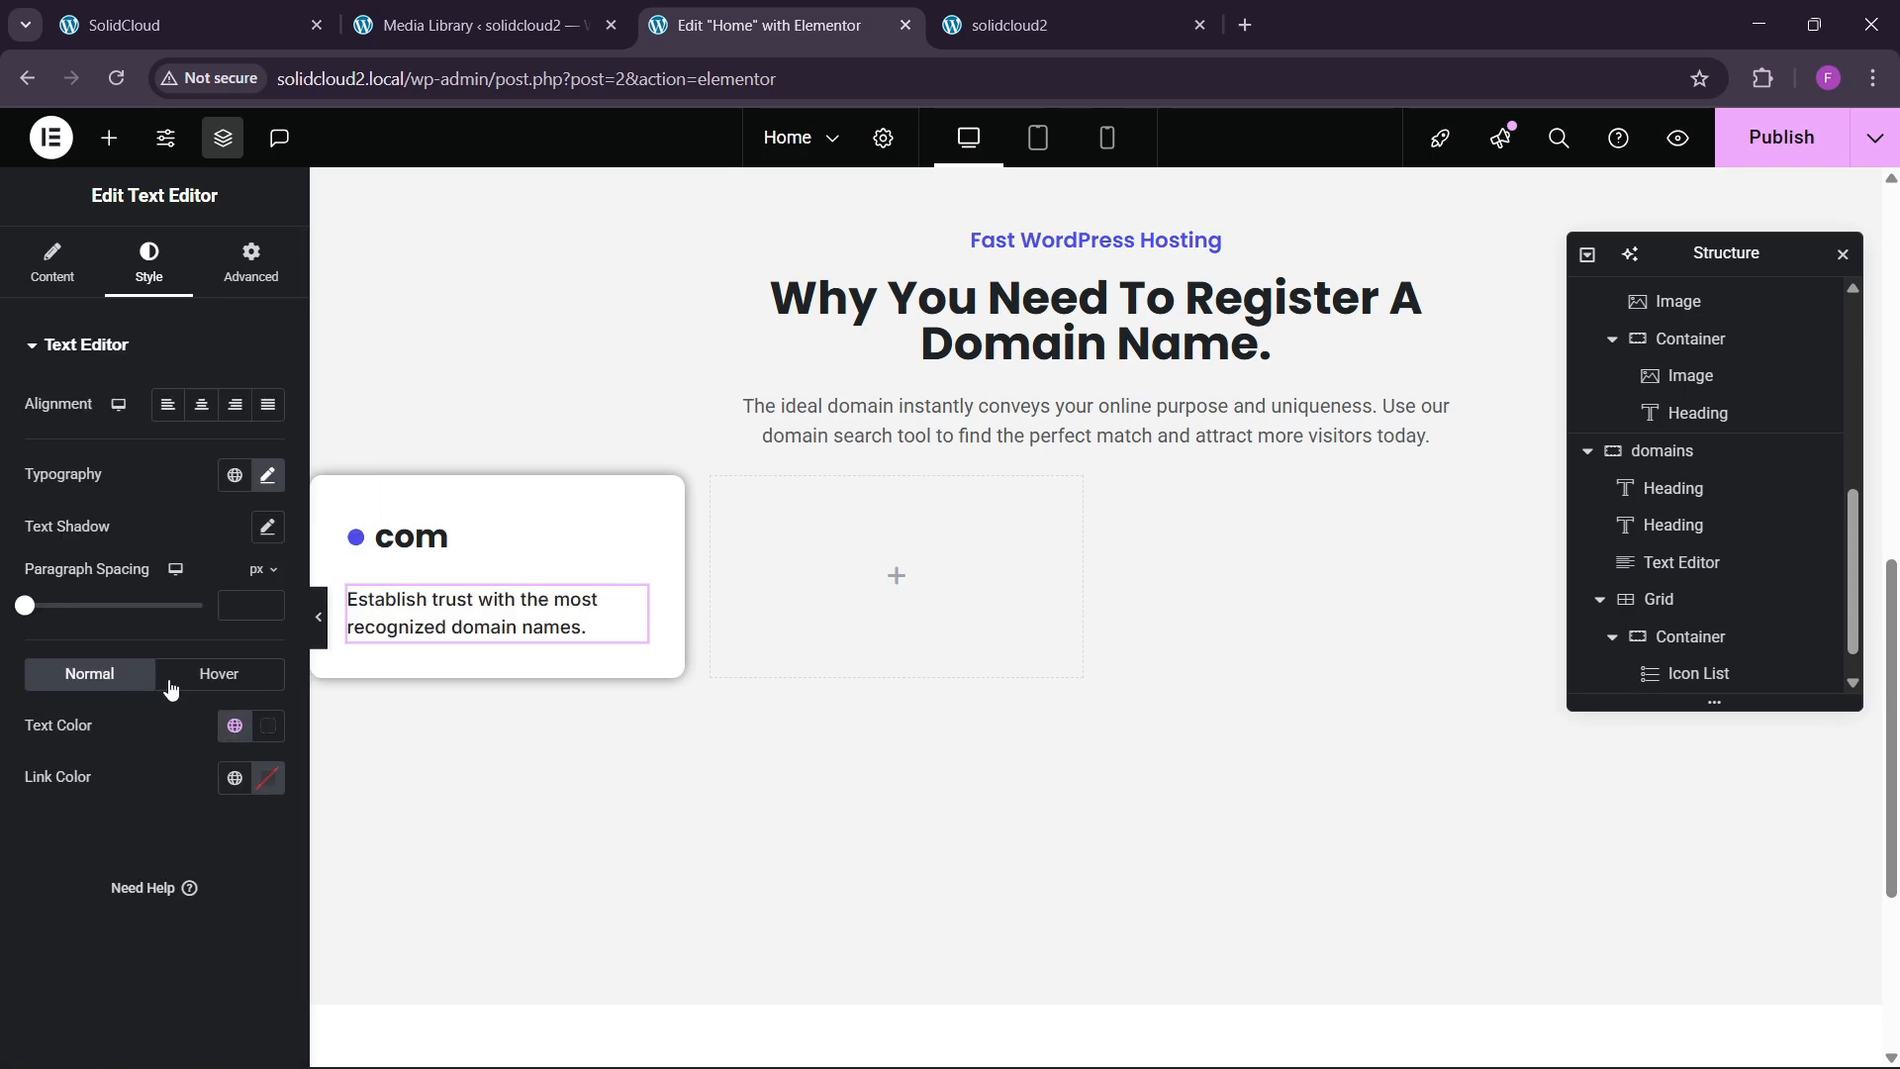
{"action": "left_click", "coordinate": [254, 19]}
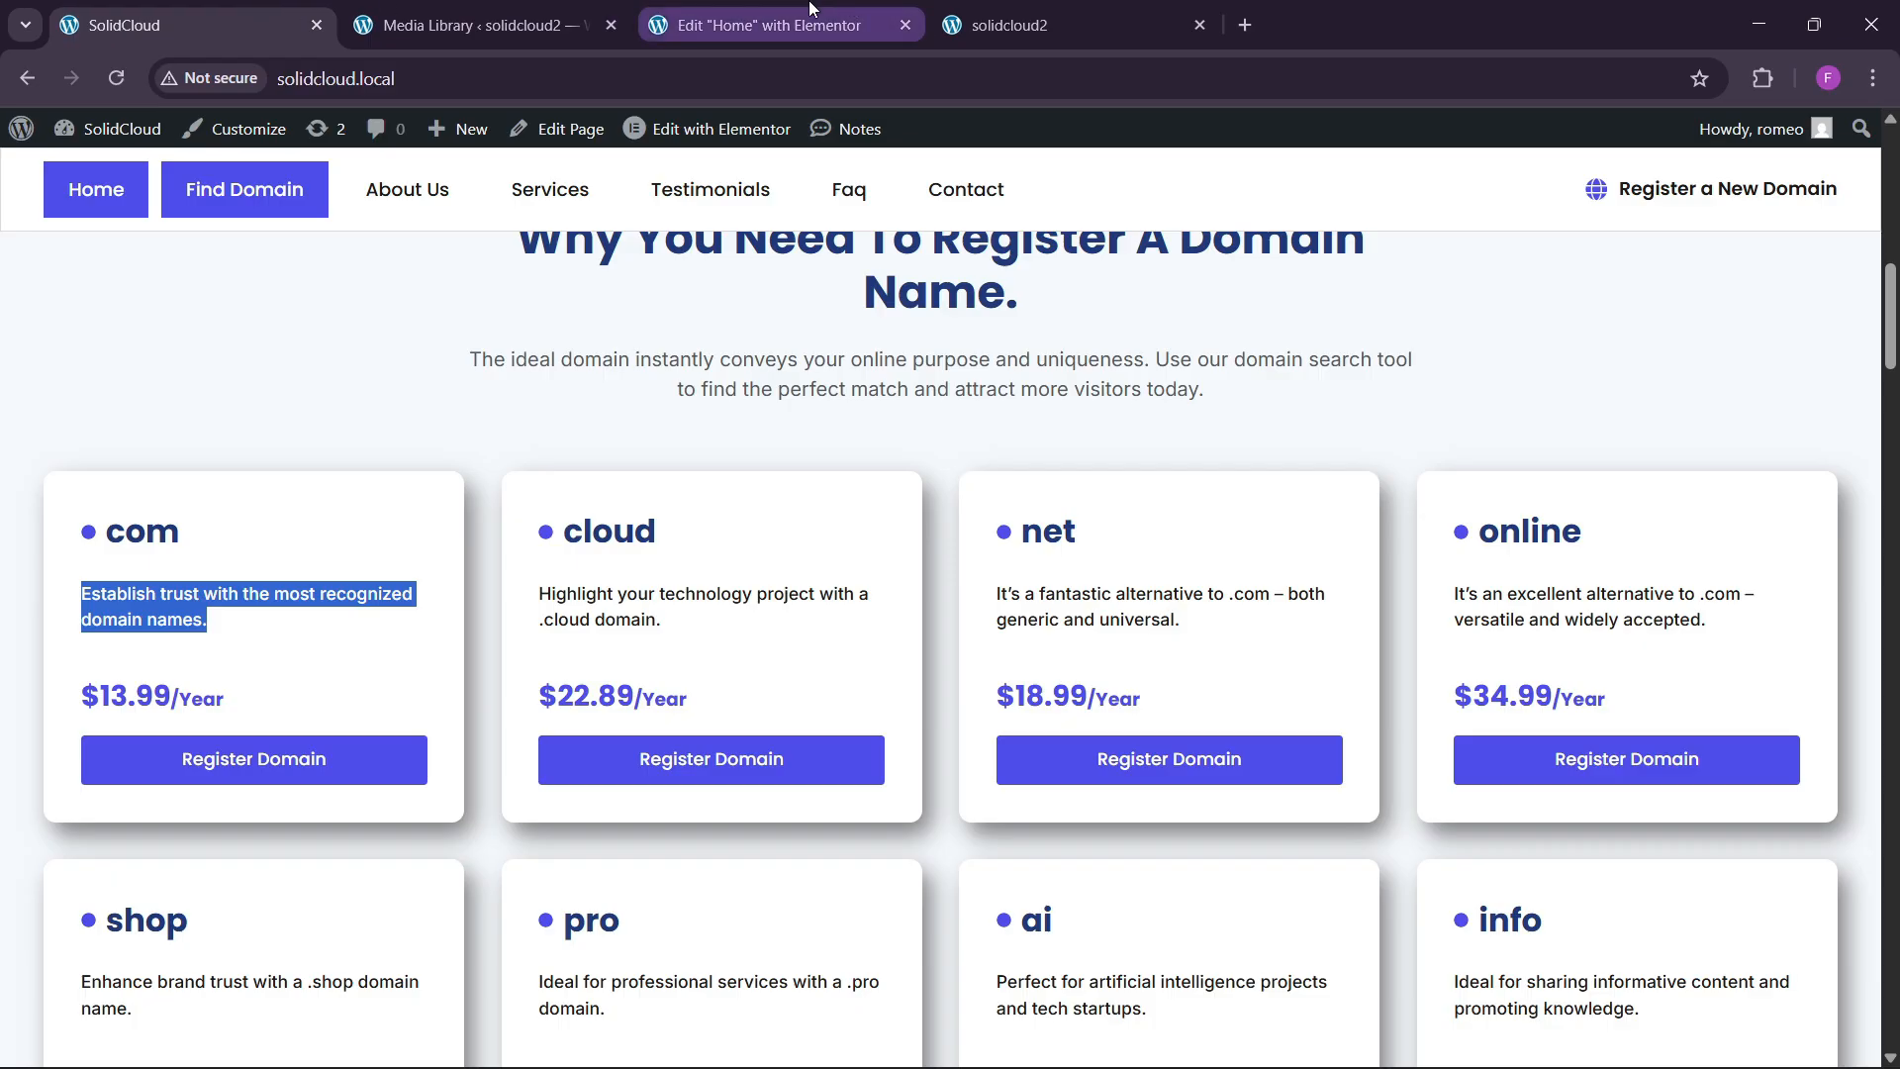
{"action": "left_click", "coordinate": [782, 24]}
{"action": "left_click", "coordinate": [169, 24]}
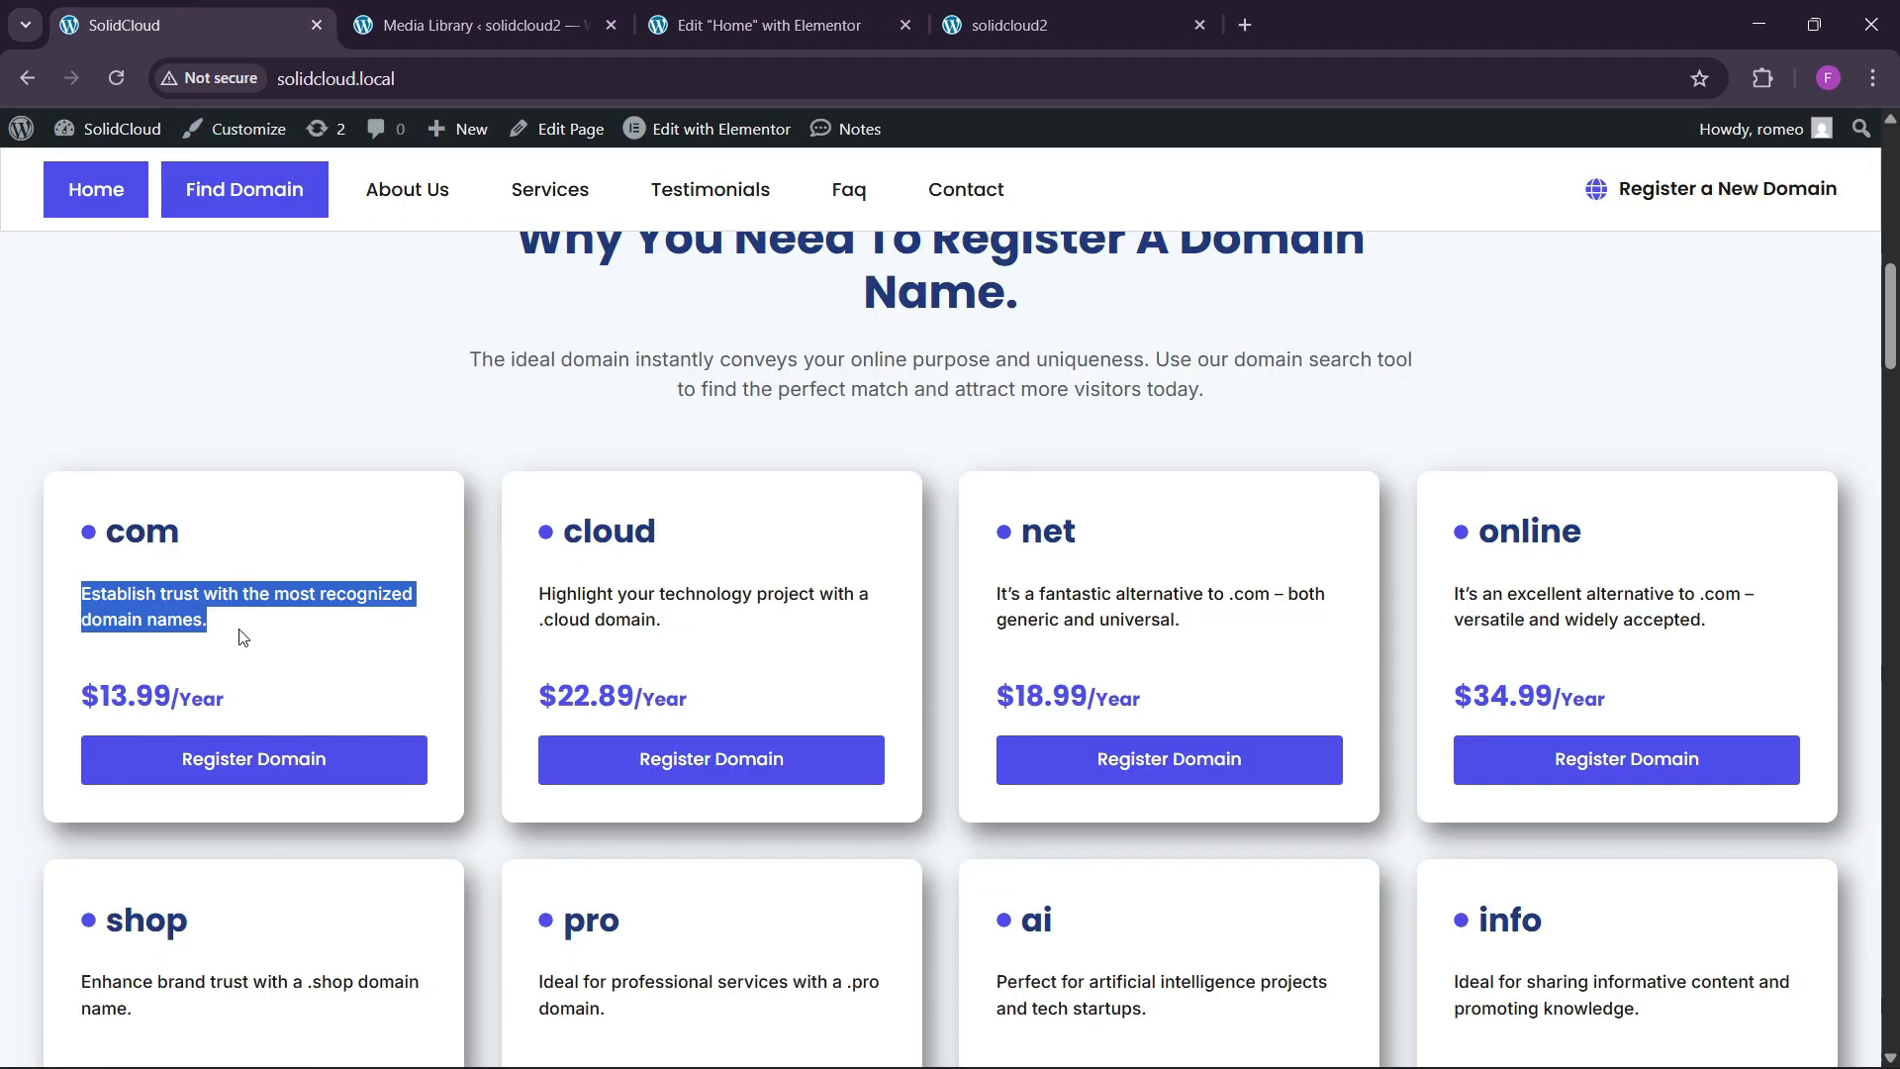
{"action": "left_click", "coordinate": [745, 19]}
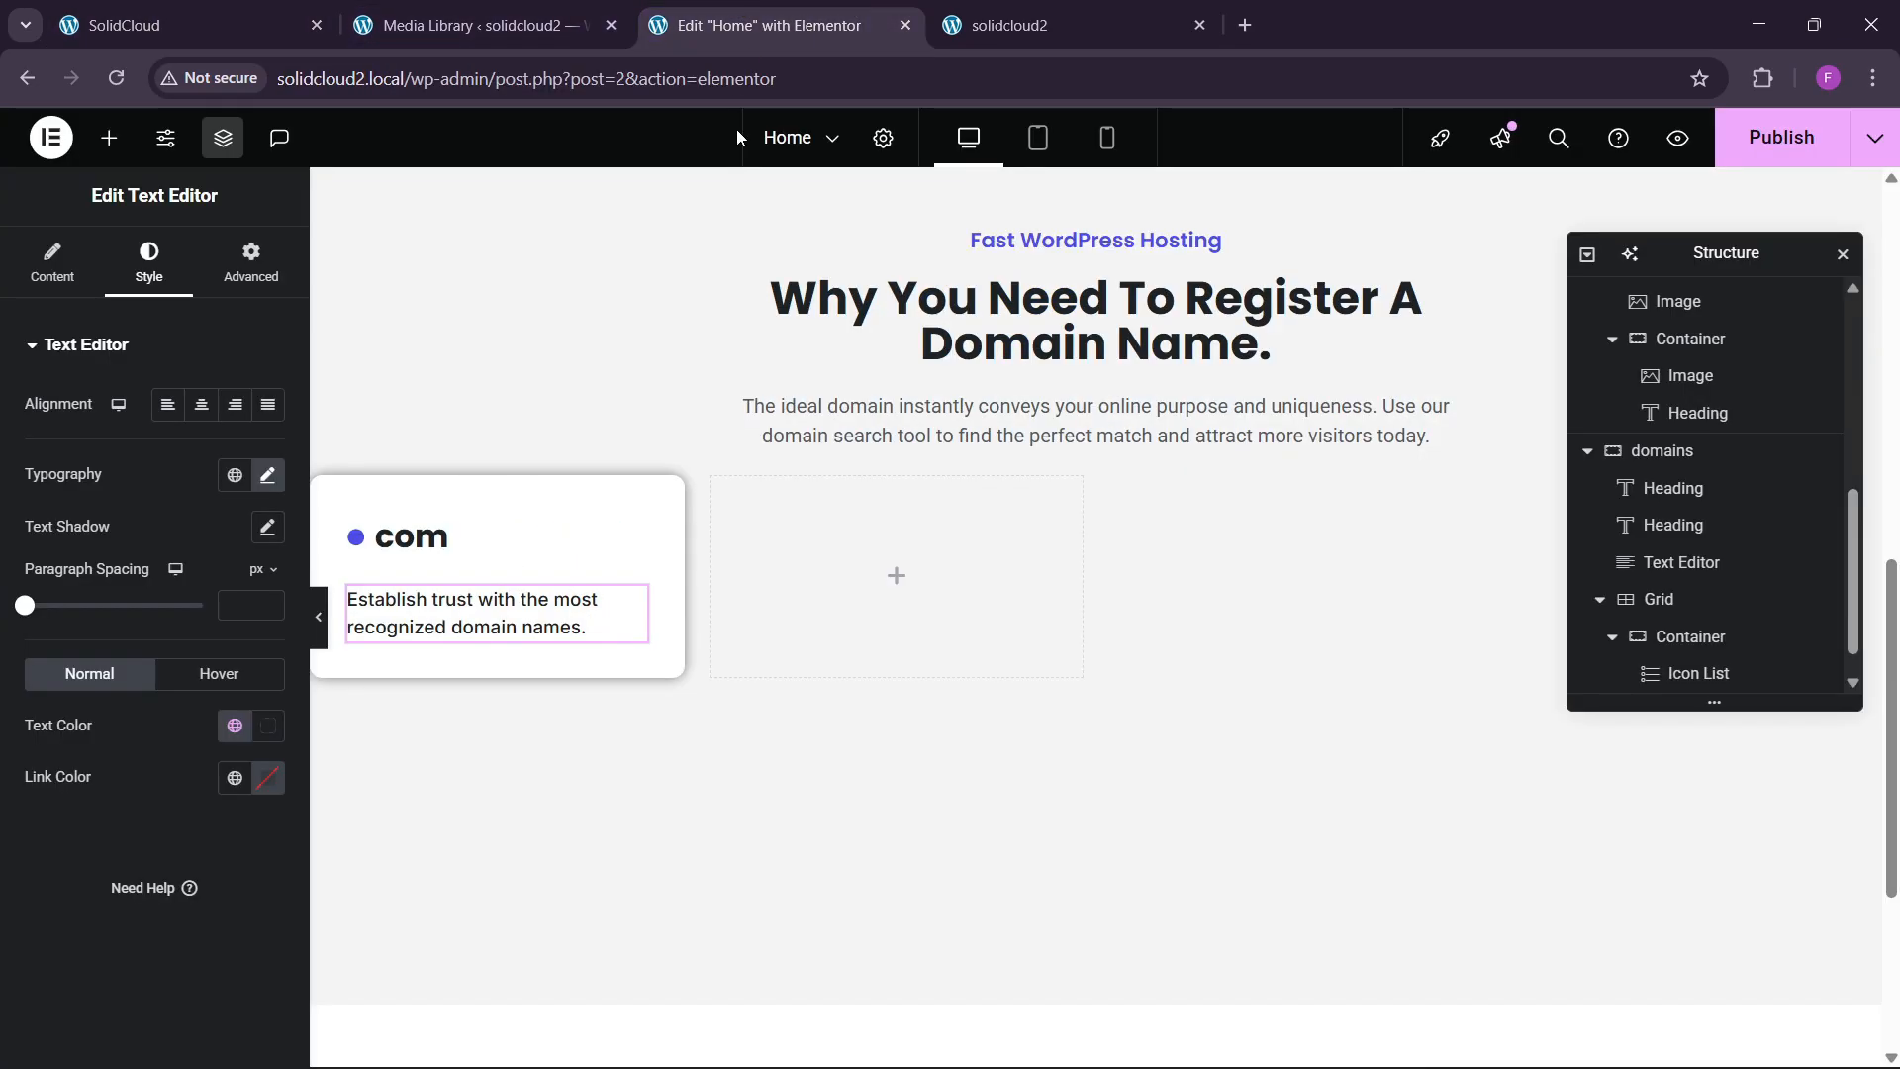
Add a com card heading reading $13.99/year, with /year wrapped in a <span style="">.
{"action": "left_click", "coordinate": [110, 138]}
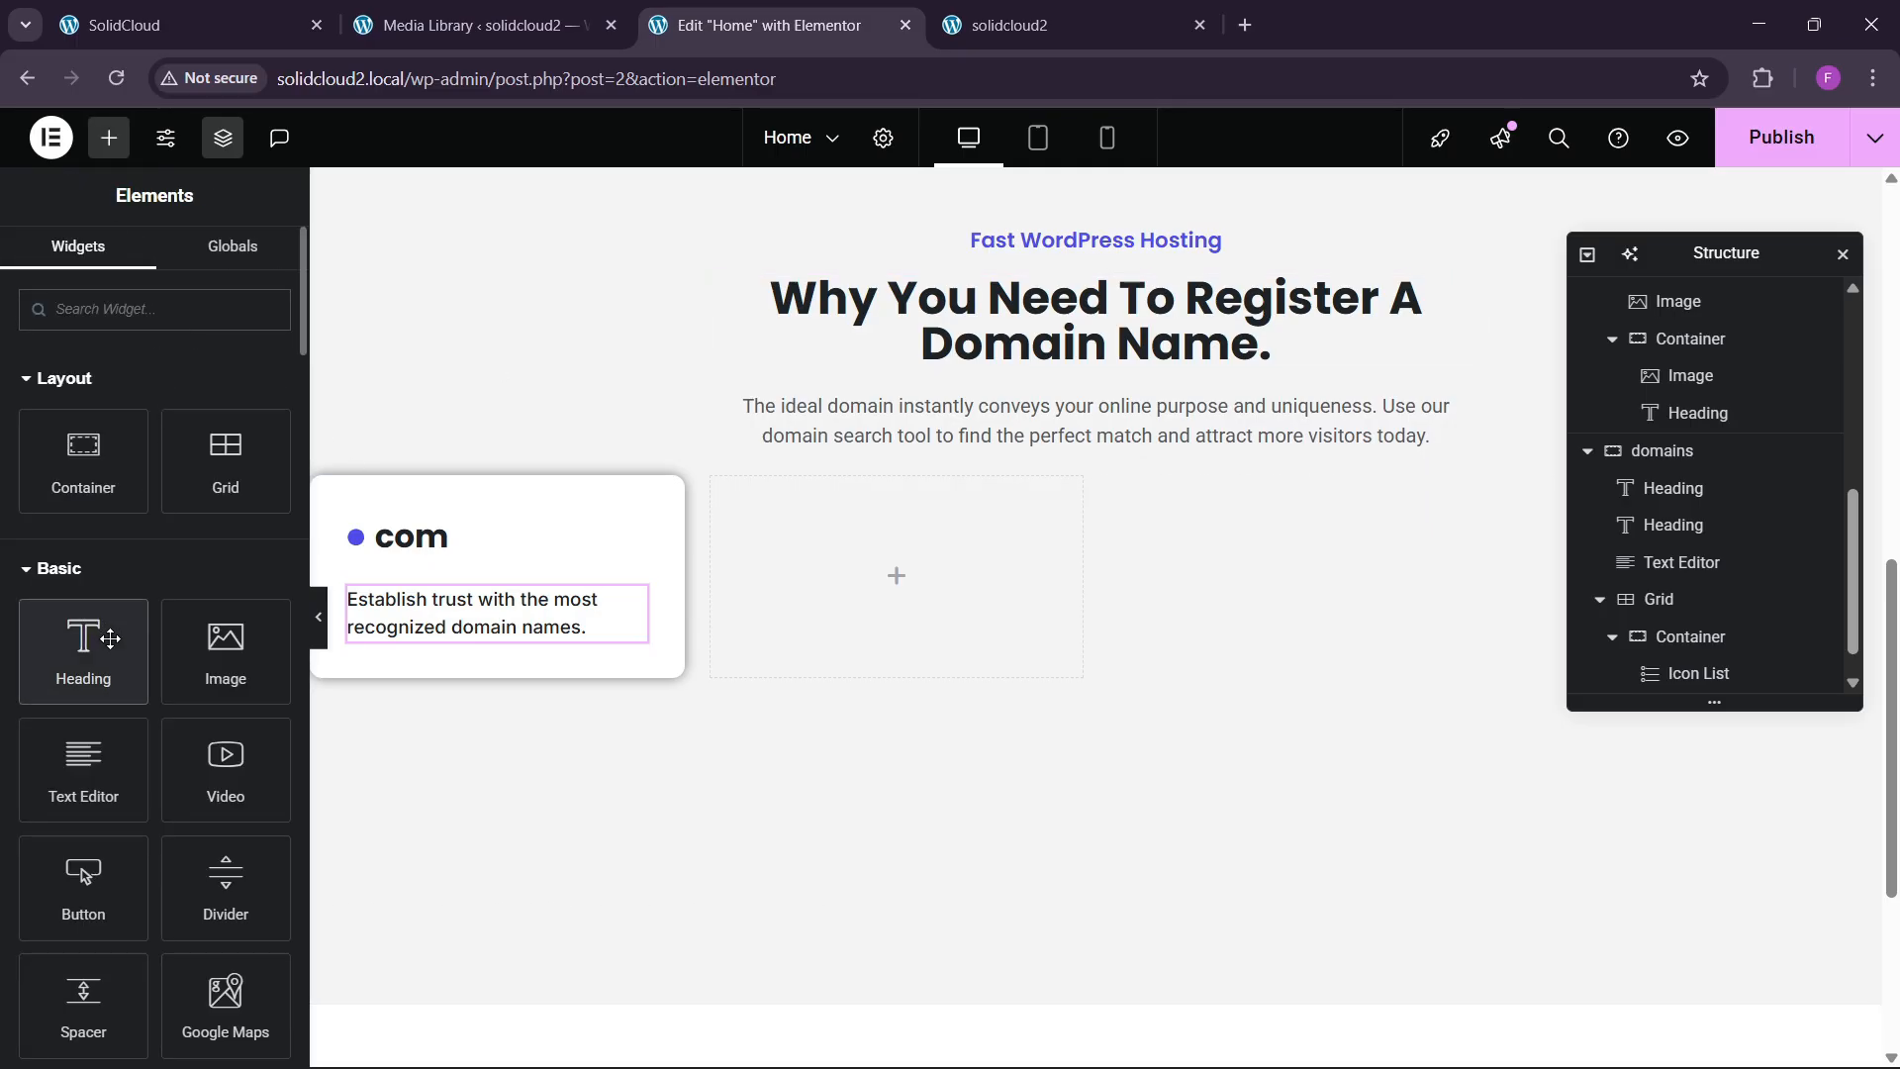
{"action": "left_click_drag", "start_coordinate": [85, 637], "coordinate": [489, 619]}
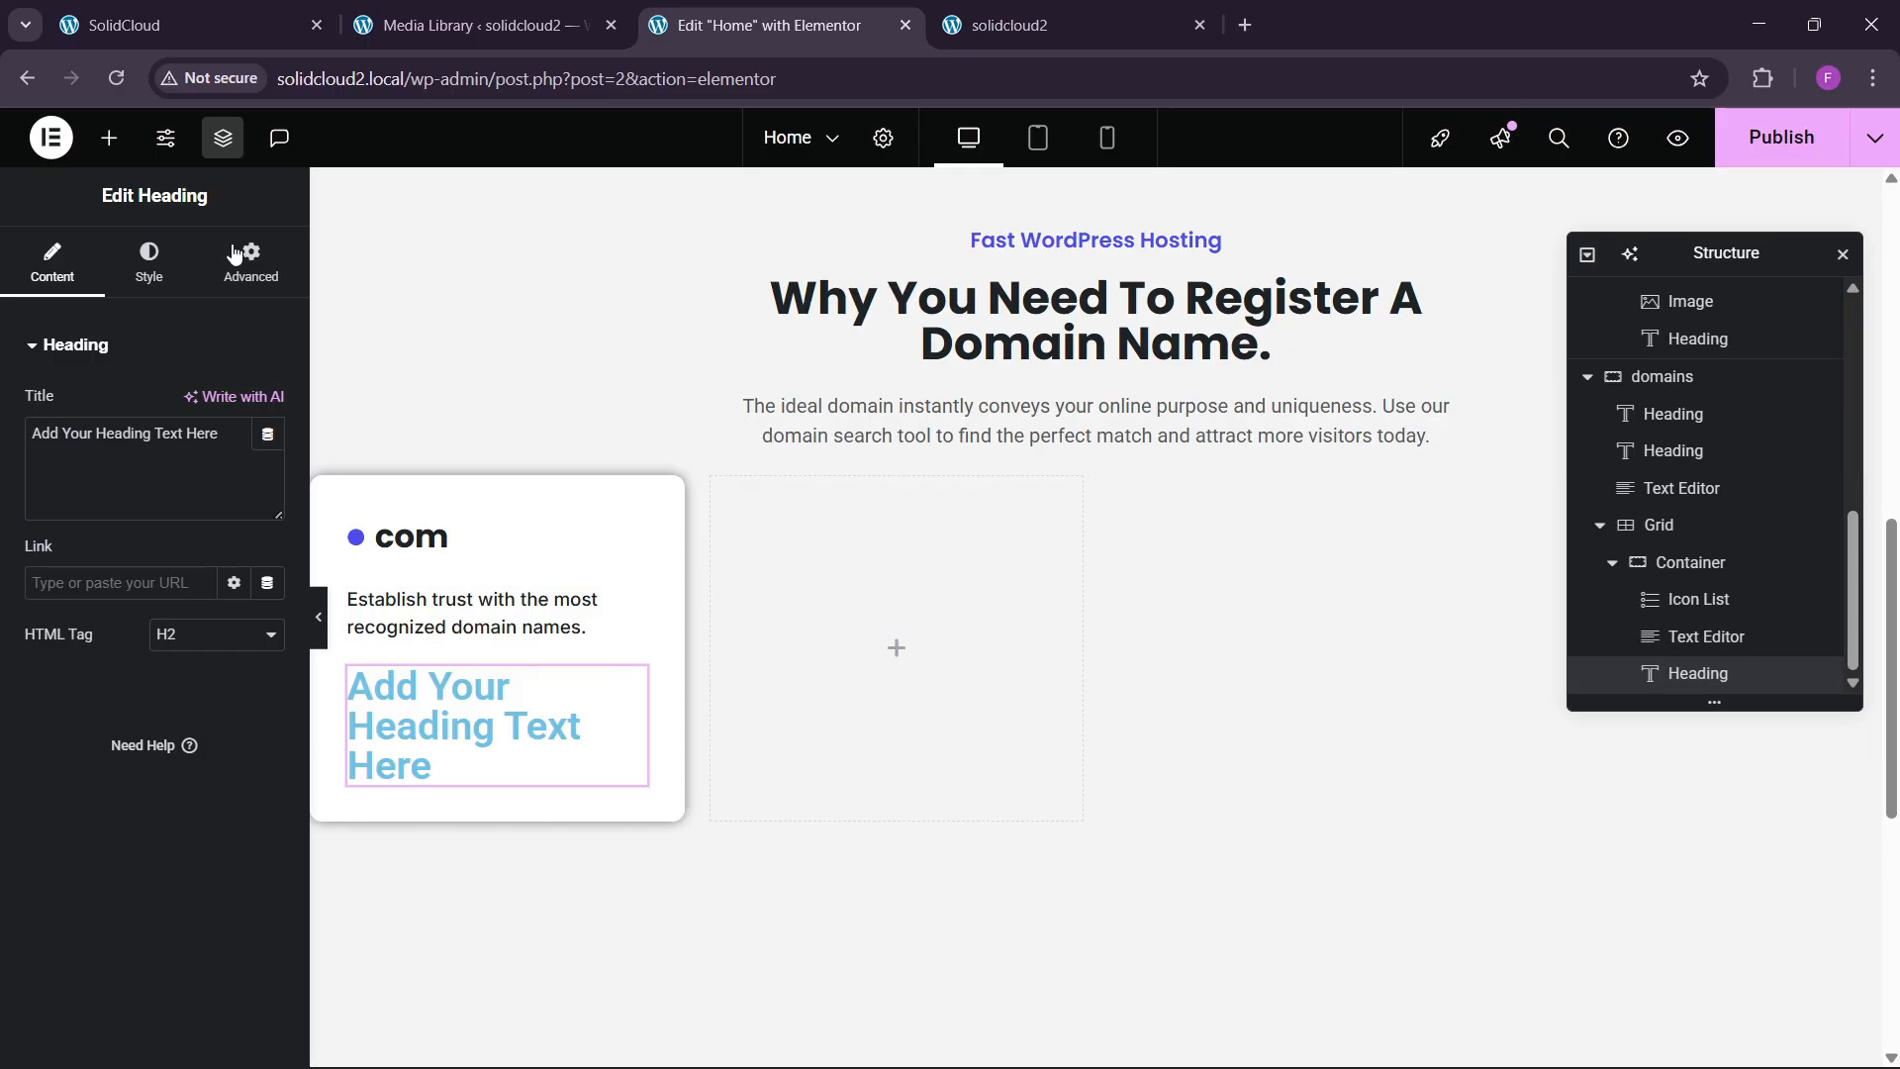
{"action": "left_click_drag", "start_coordinate": [235, 439], "coordinate": [3, 438]}
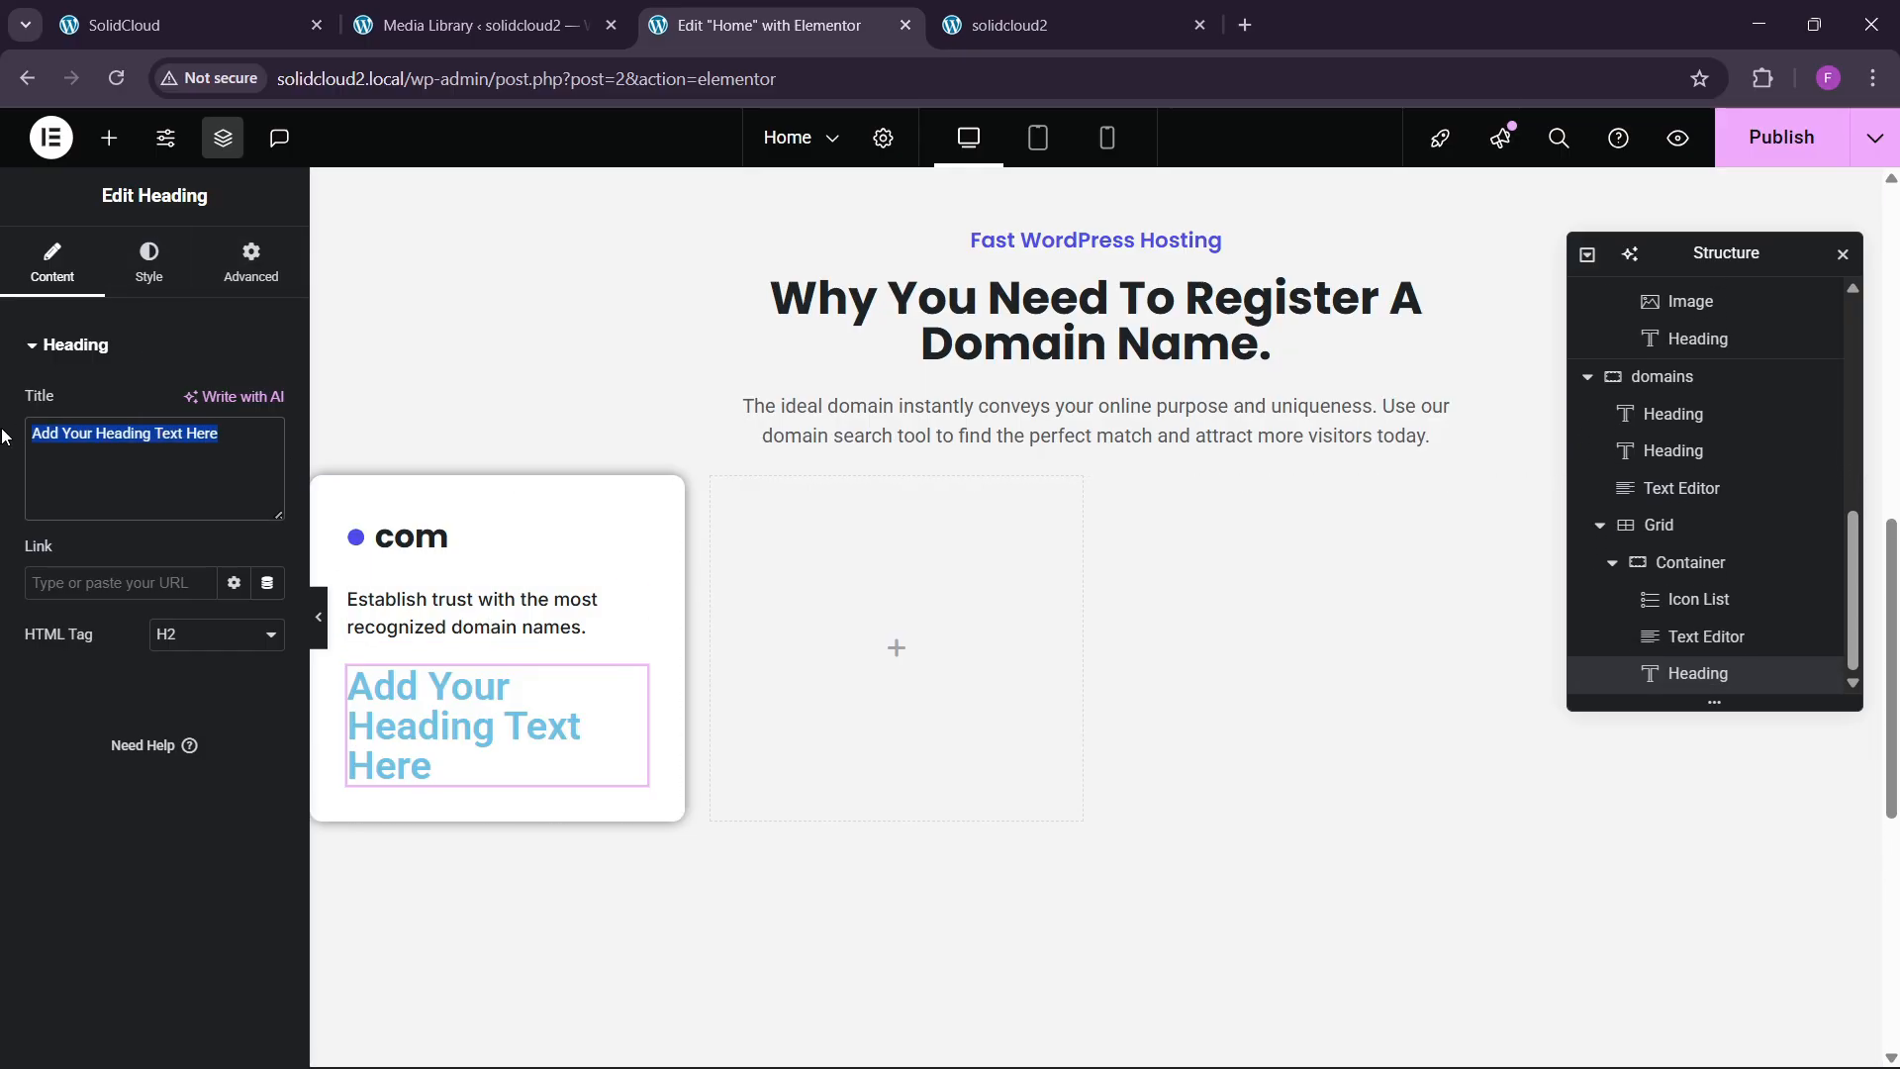
{"action": "type", "text": "$13"}
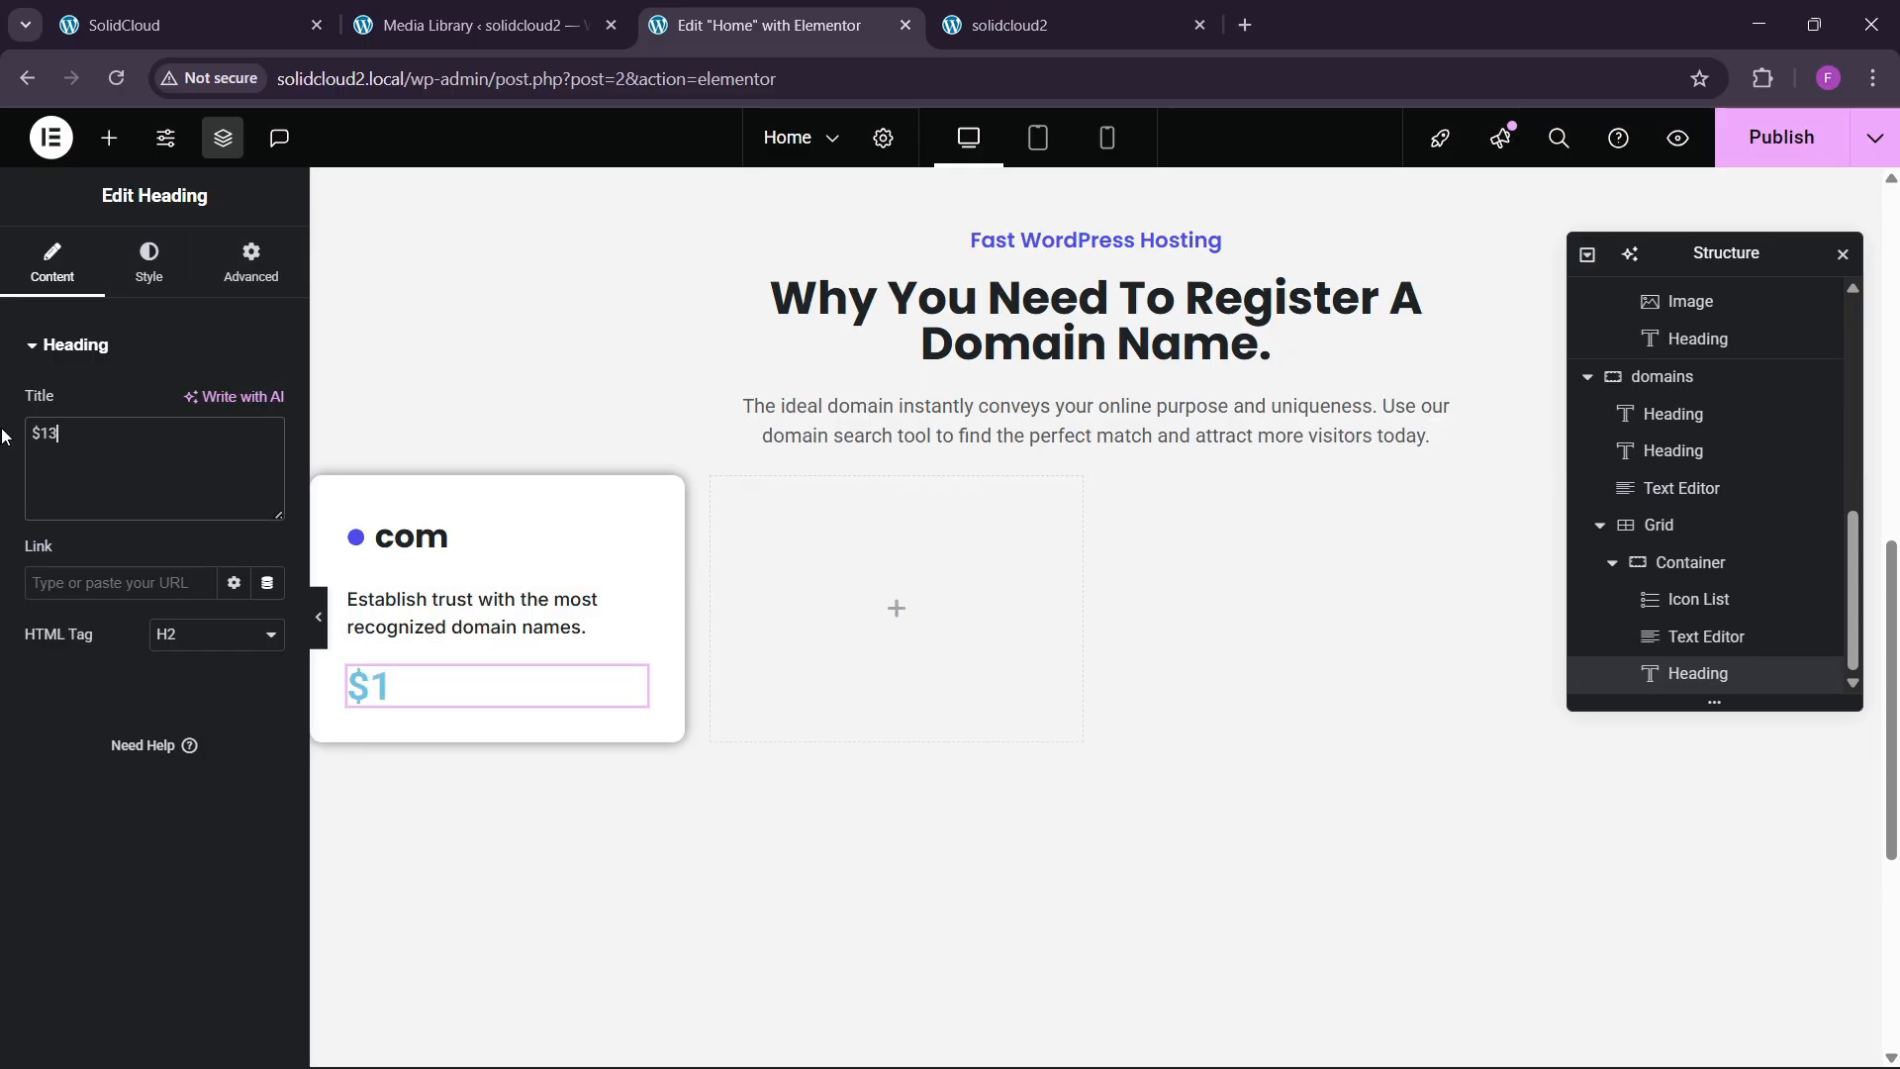
{"action": "type", "text": ".99"}
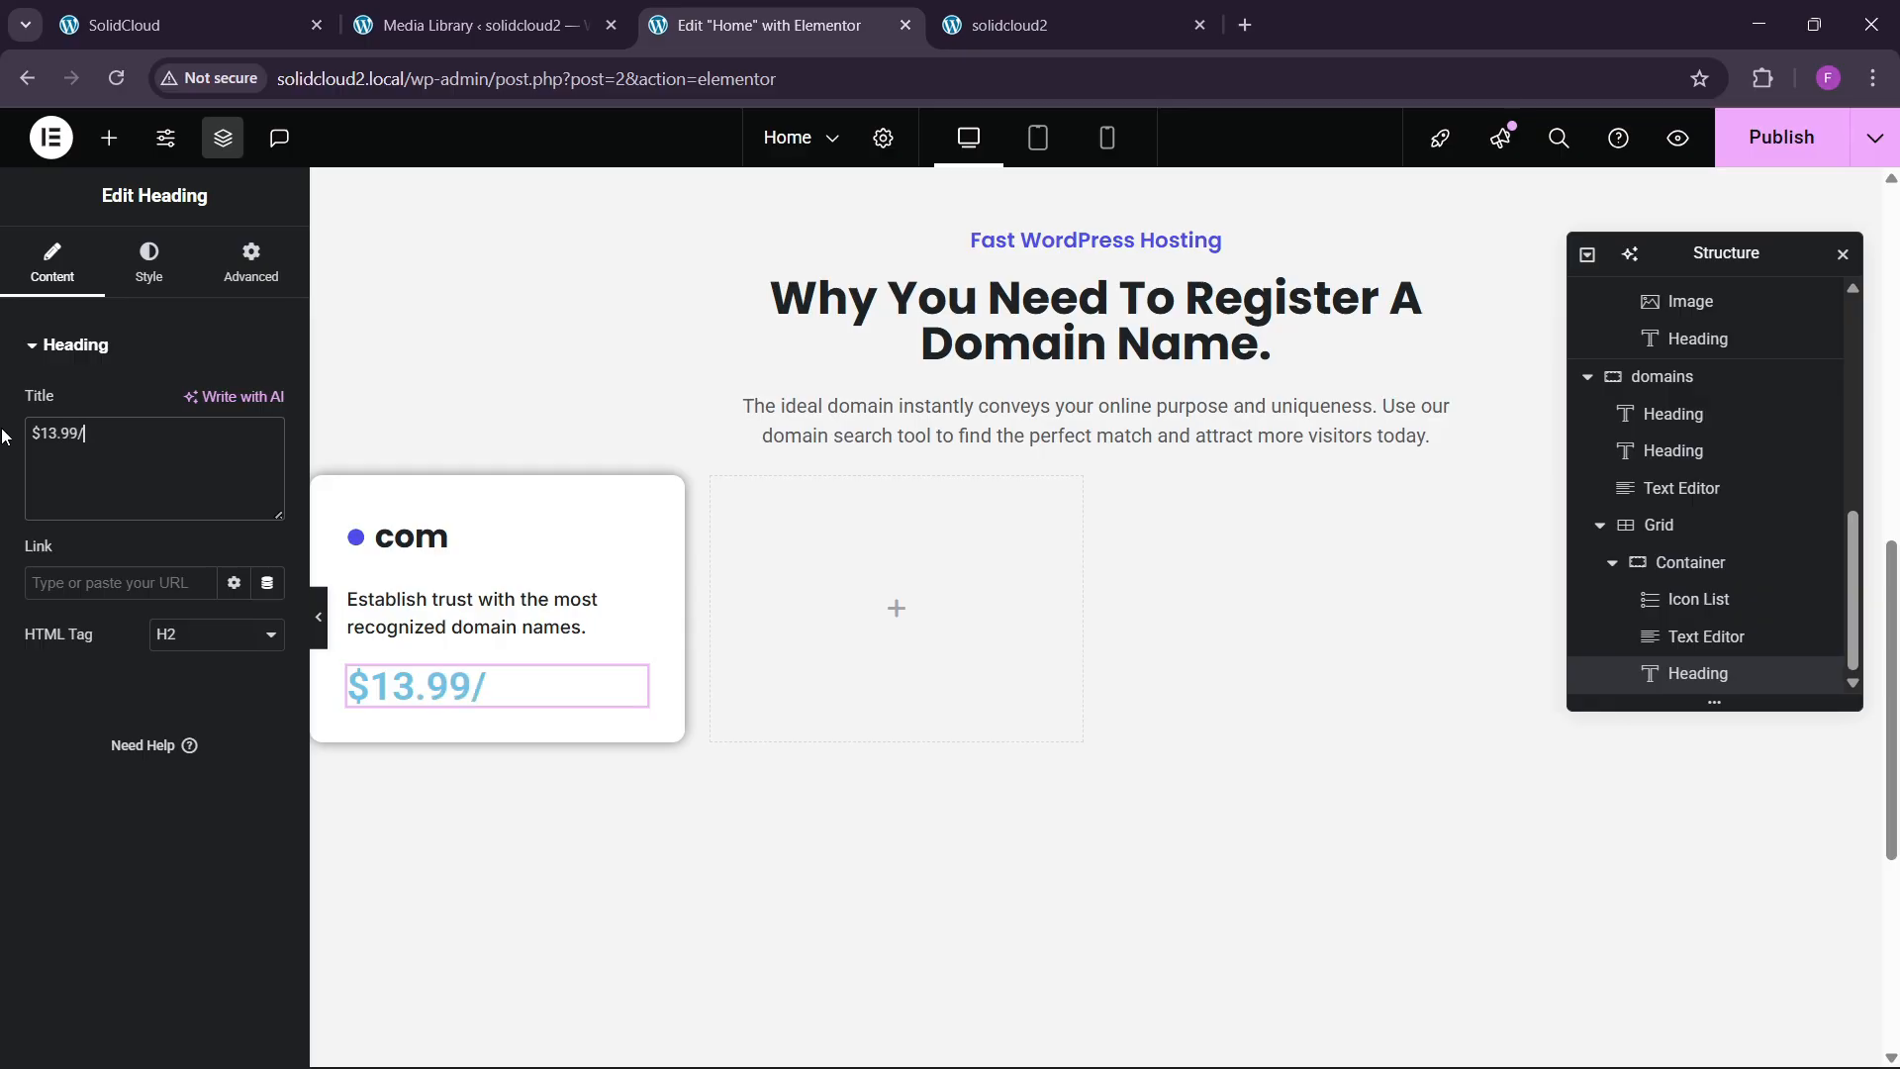
{"action": "type", "text": "/year"}
{"action": "type", "text": "<span"}
{"action": "type", "text": ">"}
{"action": "type", "text": "</"}
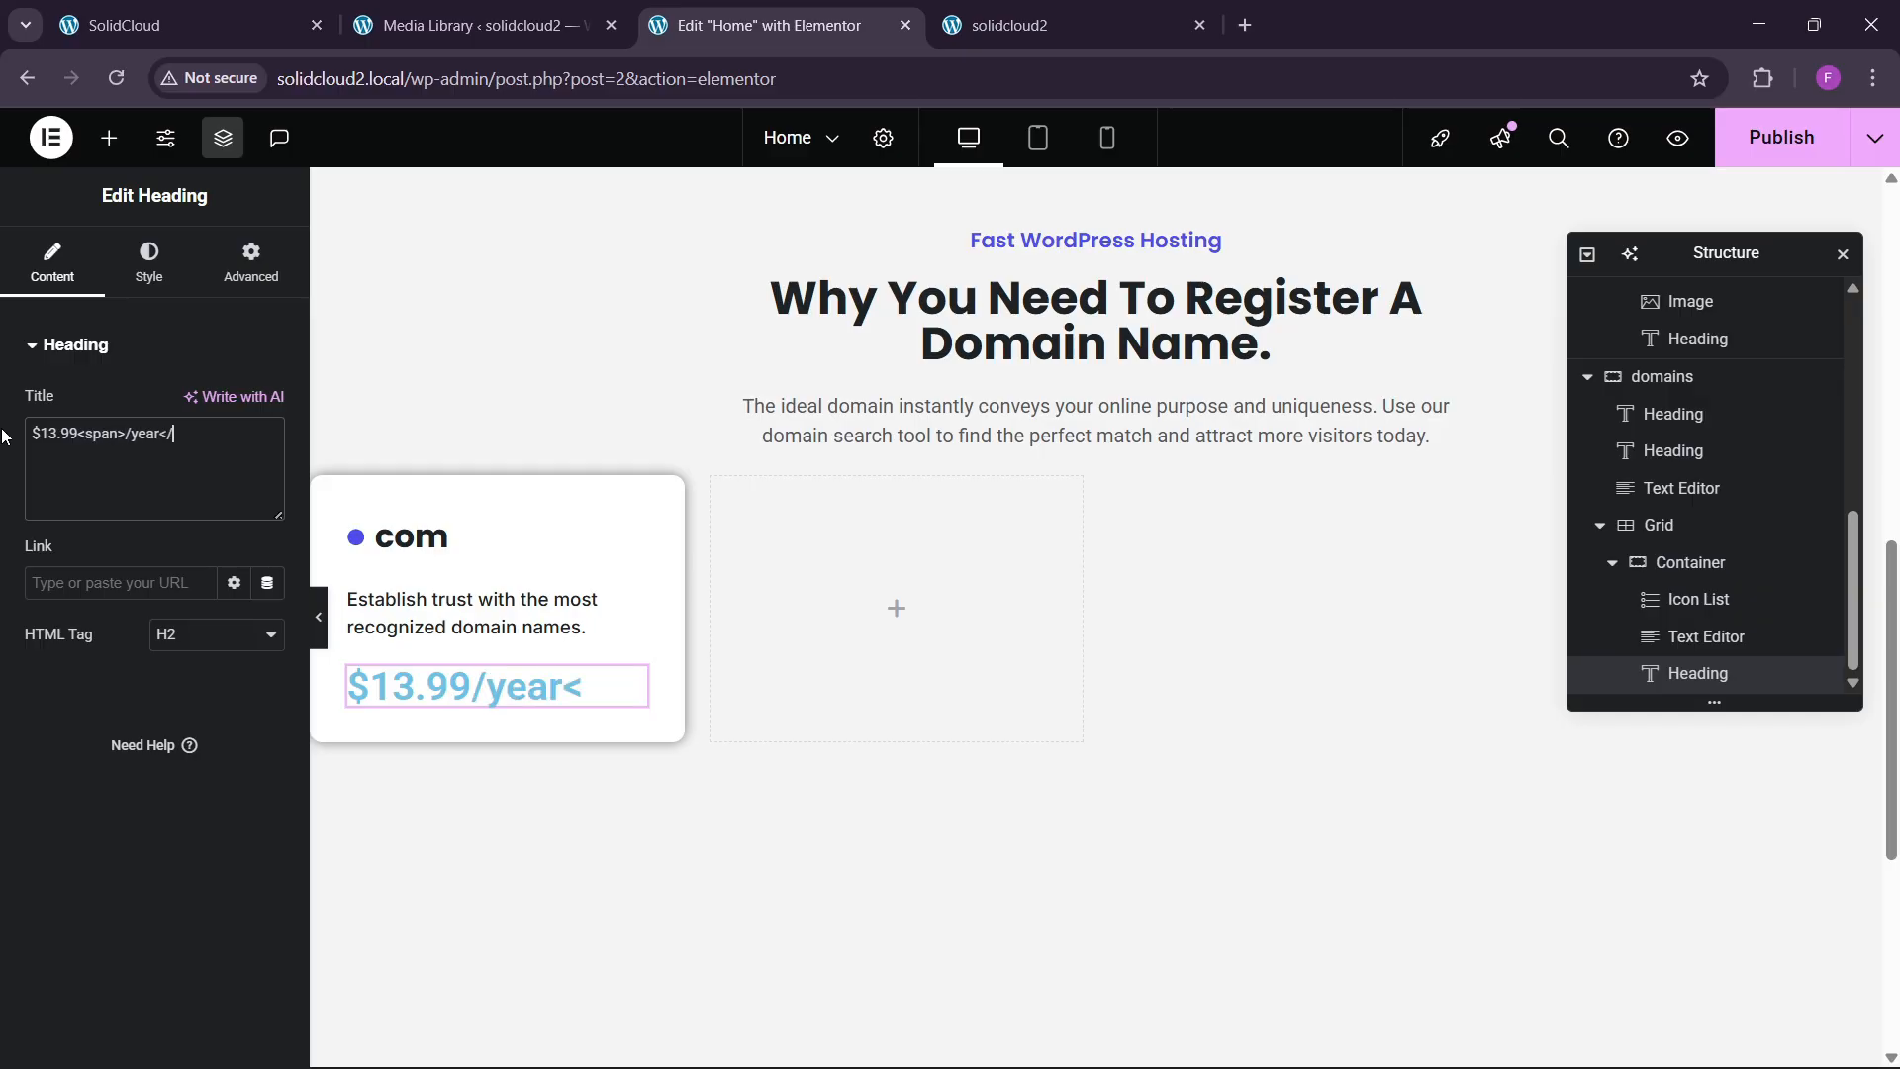
{"action": "type", "text": "spa"}
{"action": "type", "text": " style"}
{"action": "key", "text": "BackSpace"}
{"action": "key", "text": "BackSpace"}
{"action": "key", "text": "BackSpace"}
{"action": "key", "text": "BackSpace"}
{"action": "key", "text": "BackSpace"}
{"action": "type", "text": "tyle=\""}
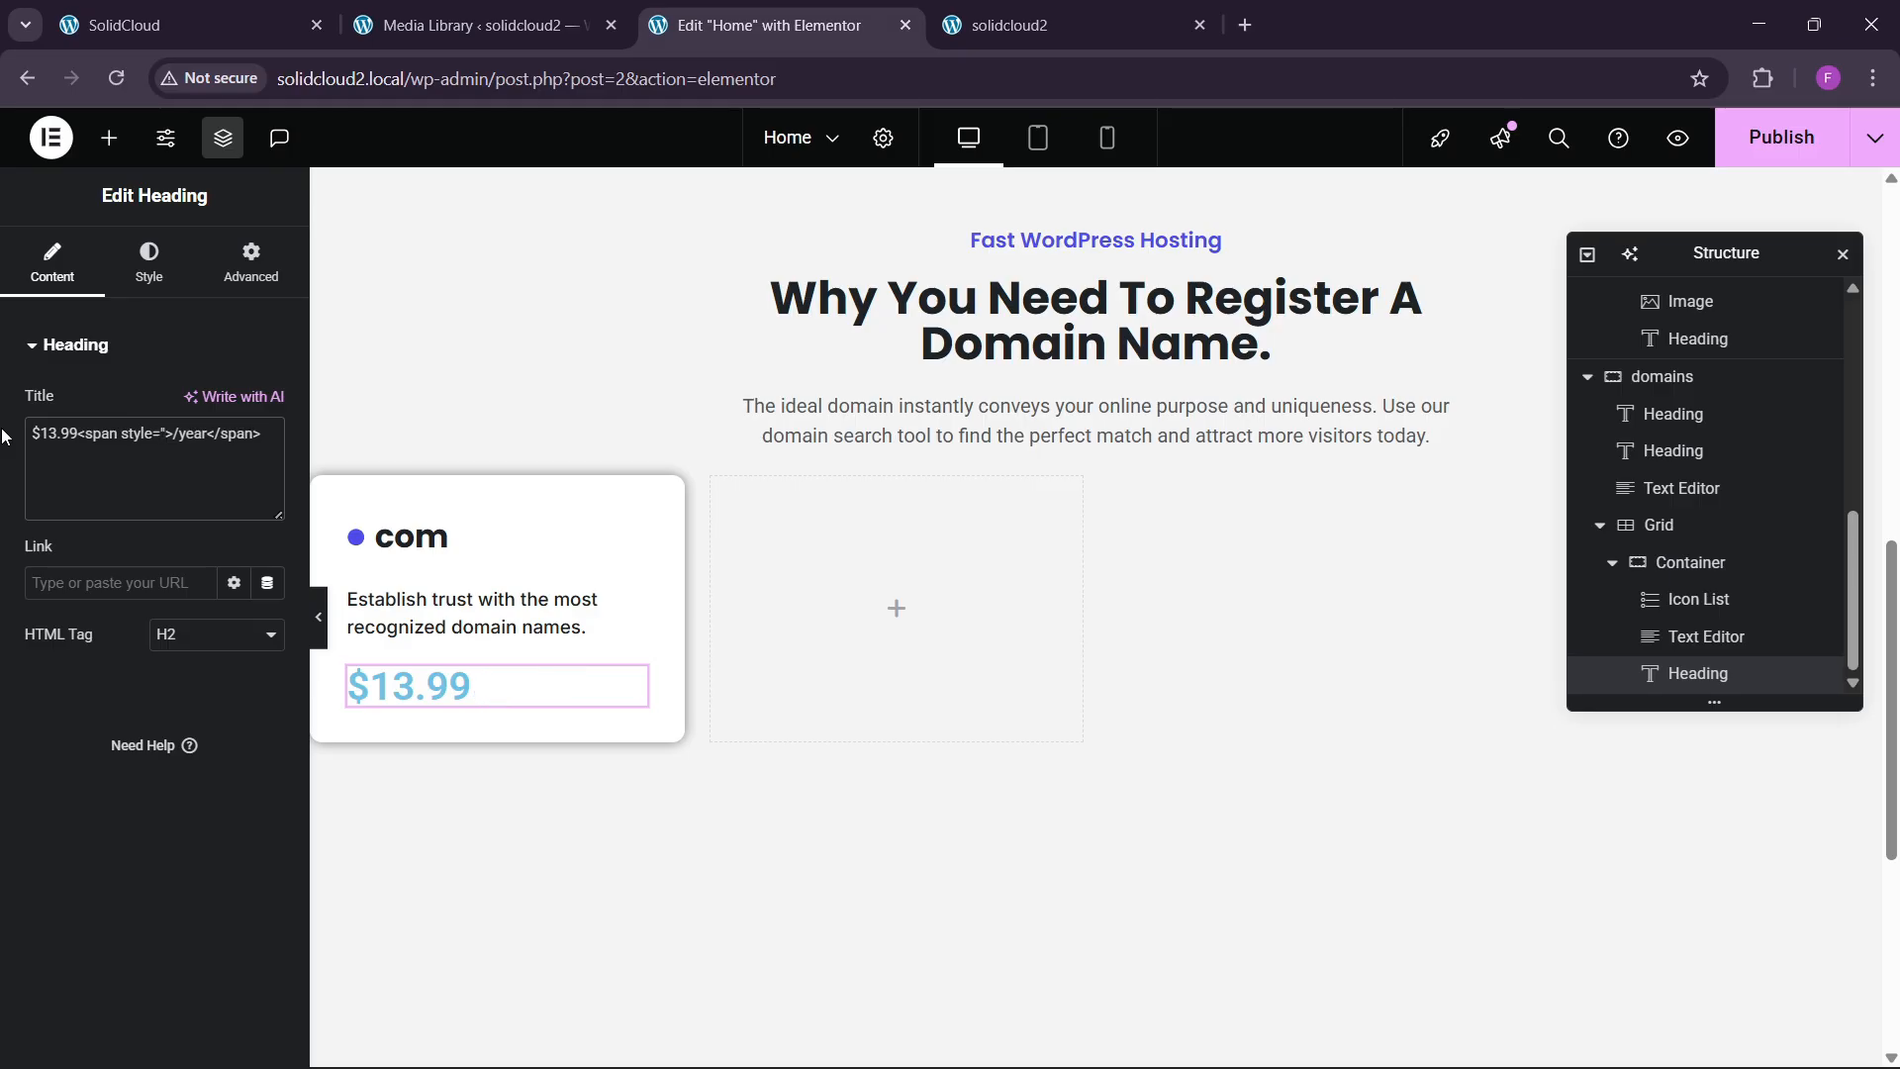
{"action": "type", "text": "\""}
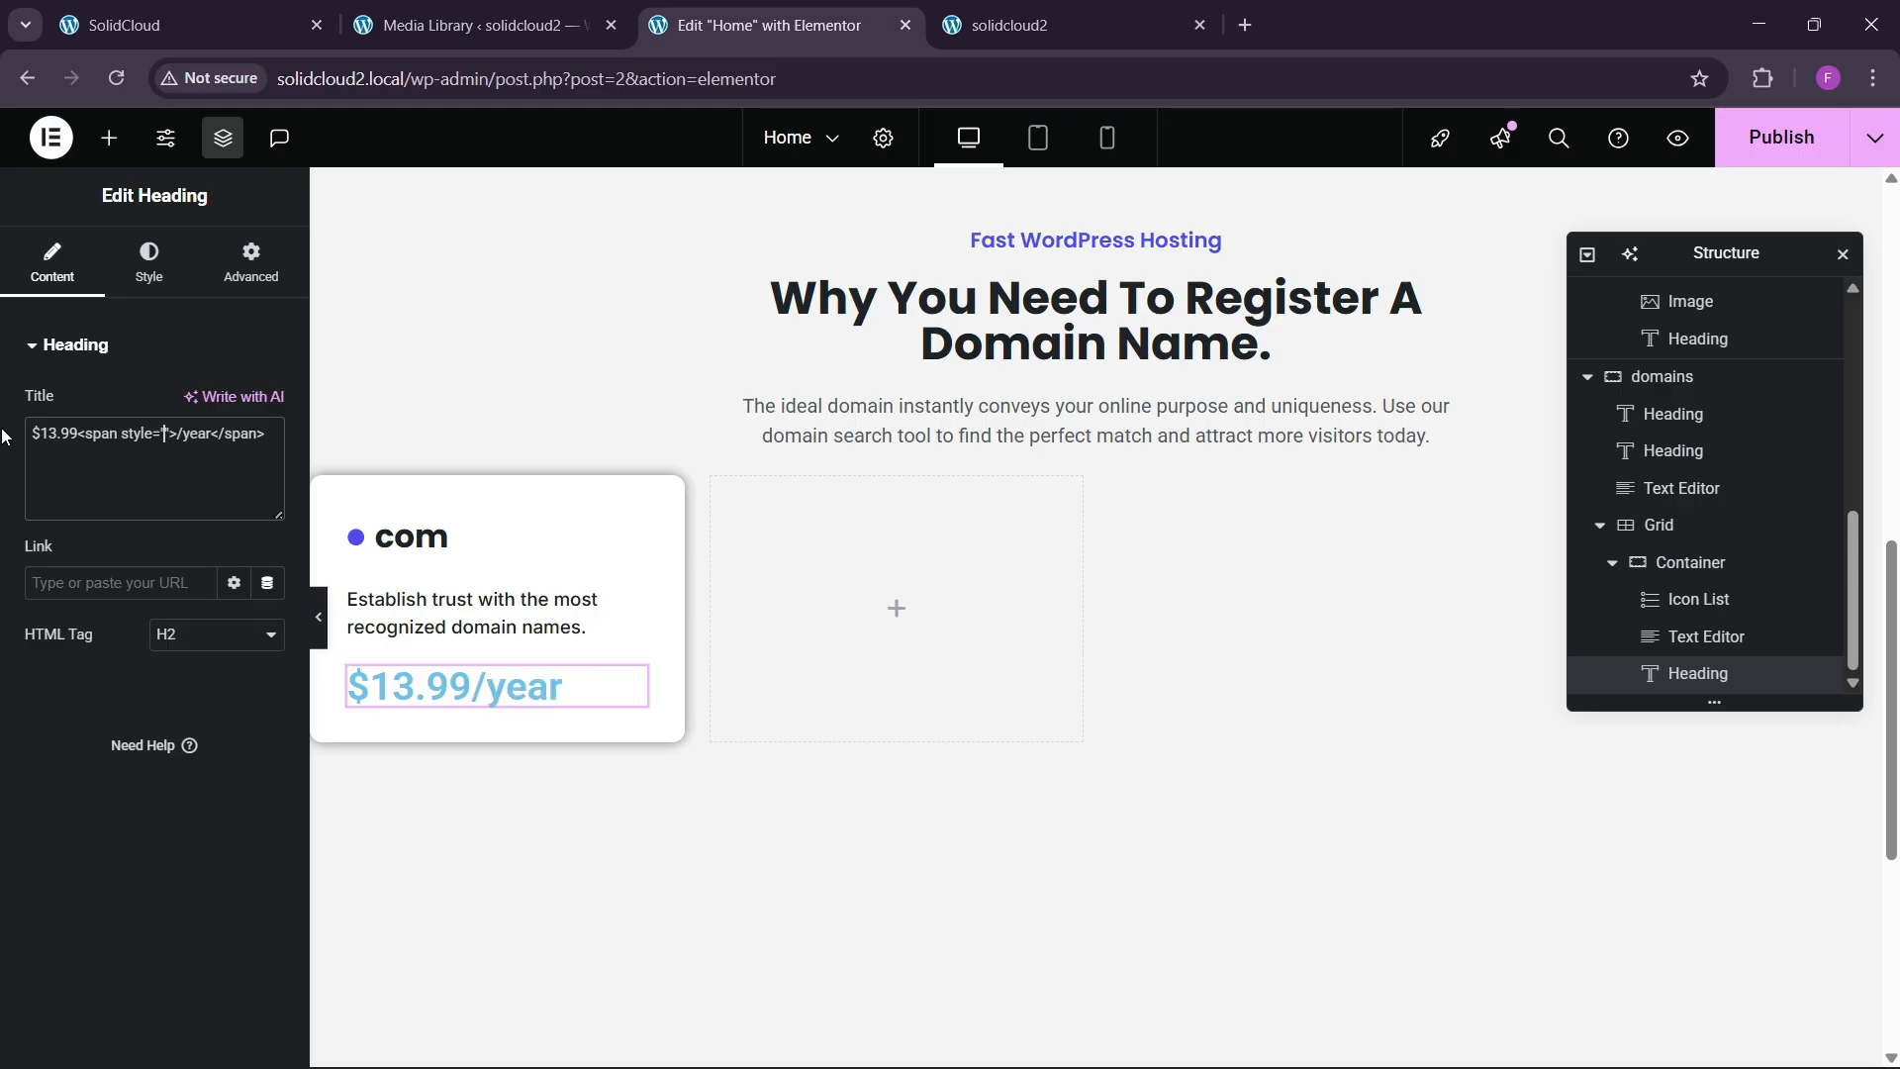
{"action": "left_click", "coordinate": [243, 20]}
{"action": "left_click", "coordinate": [772, 25]}
{"action": "left_click", "coordinate": [147, 277]}
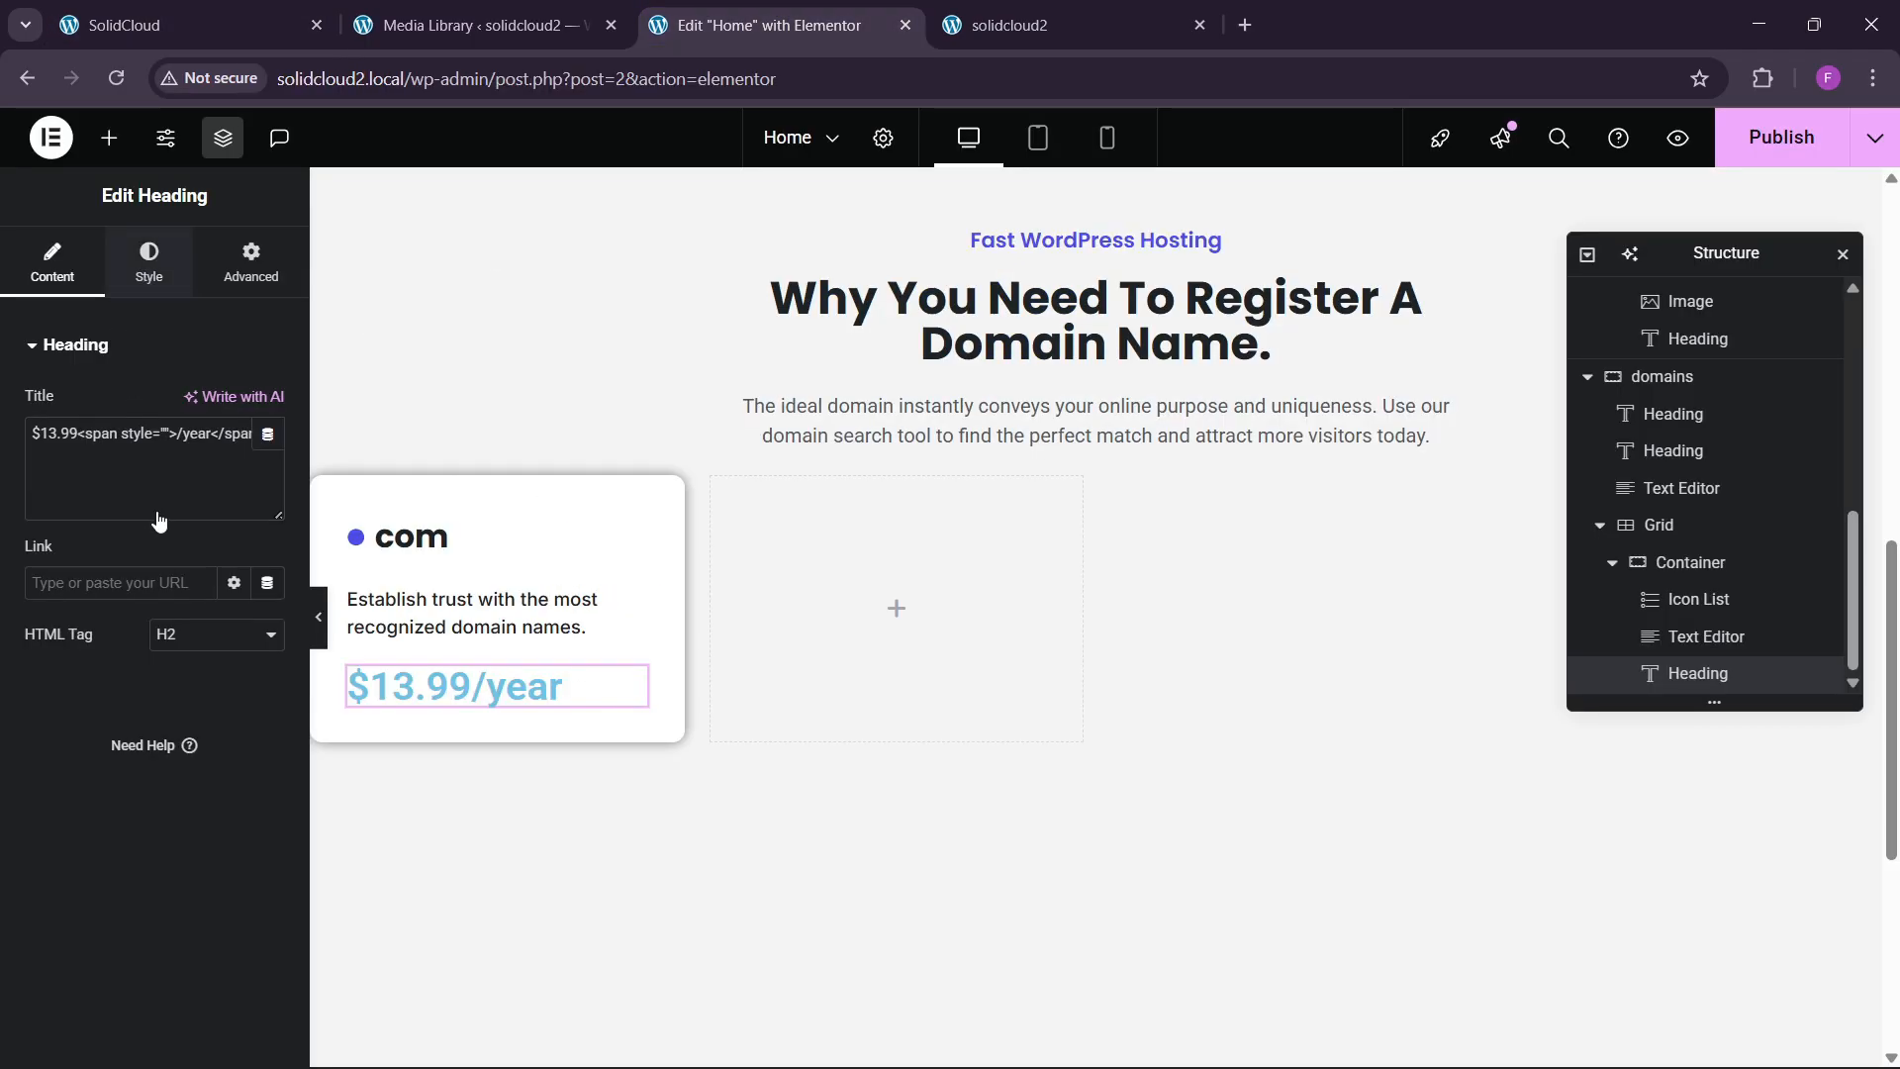
Make the $13.99/year price the global blue in Poppins at 25px.
{"action": "left_click", "coordinate": [235, 753]}
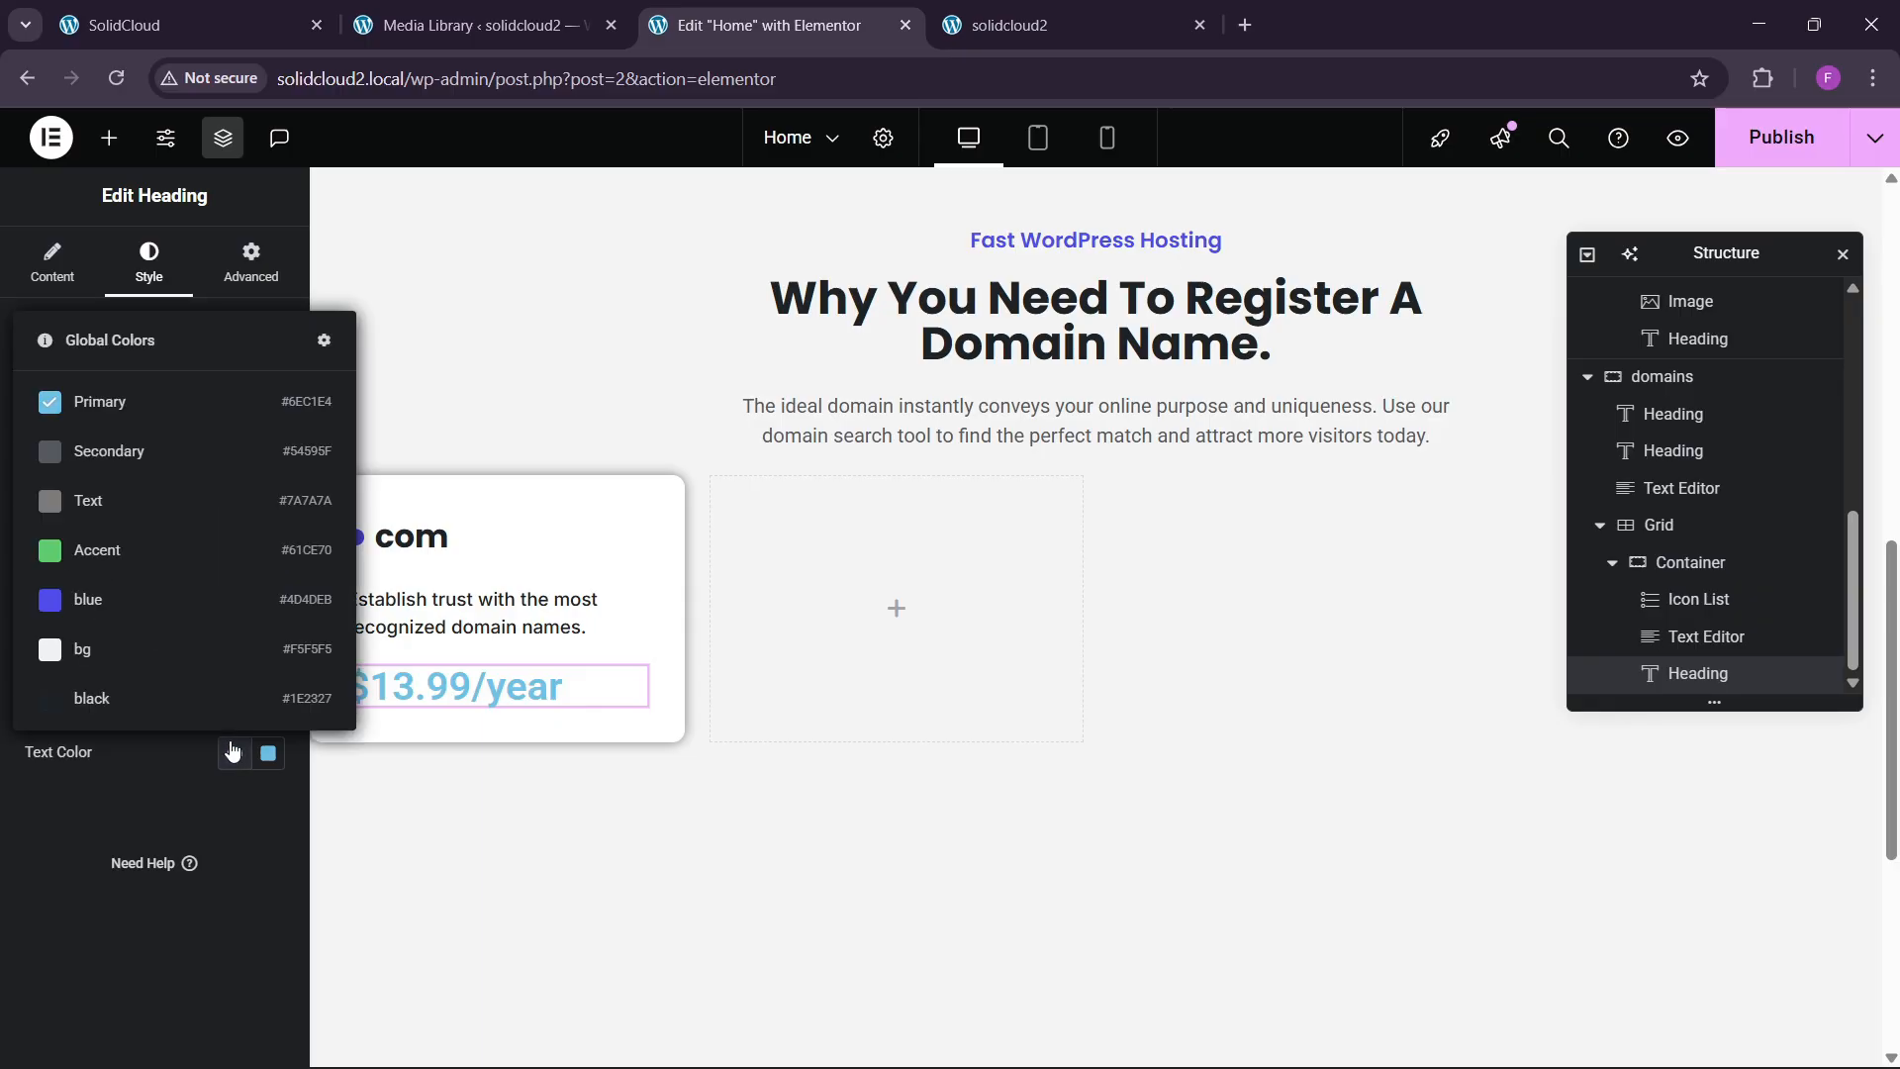
{"action": "left_click", "coordinate": [119, 606]}
{"action": "left_click", "coordinate": [267, 476]}
{"action": "left_click", "coordinate": [210, 591]}
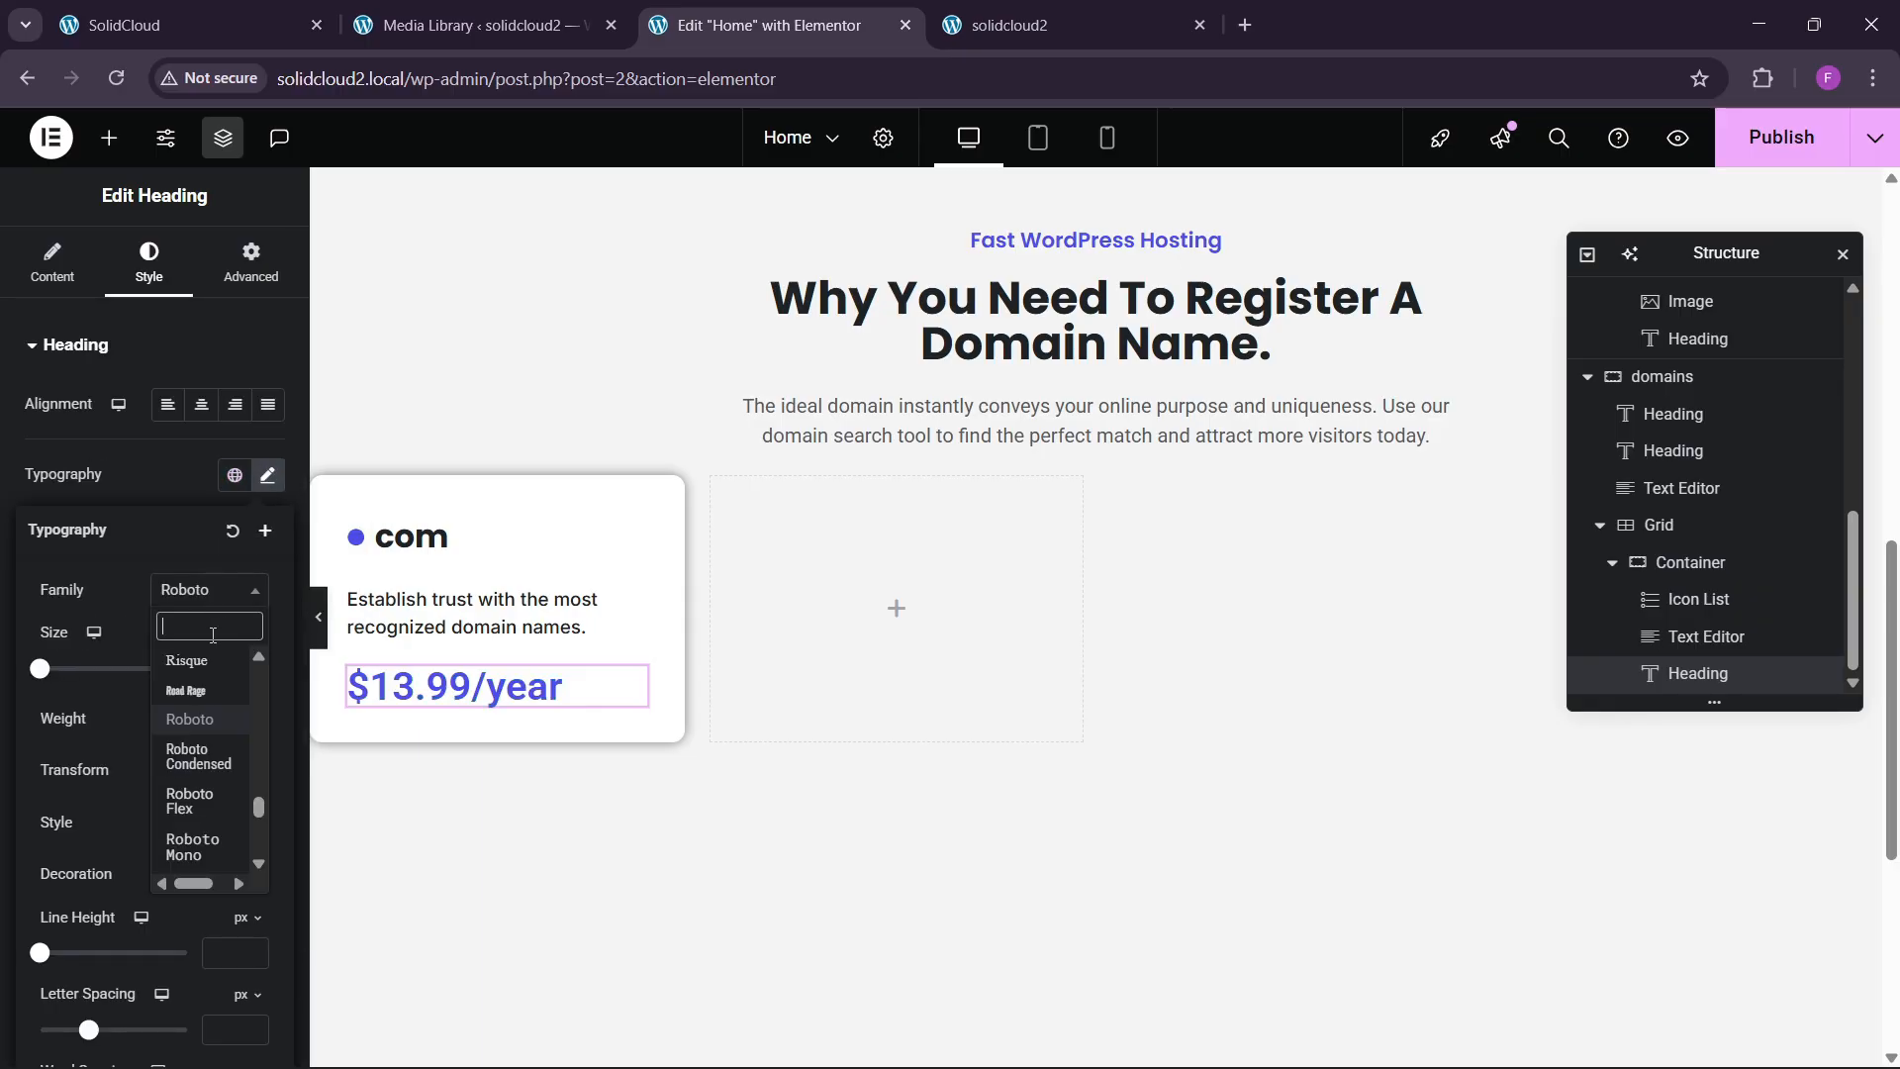
{"action": "type", "text": "poppins"}
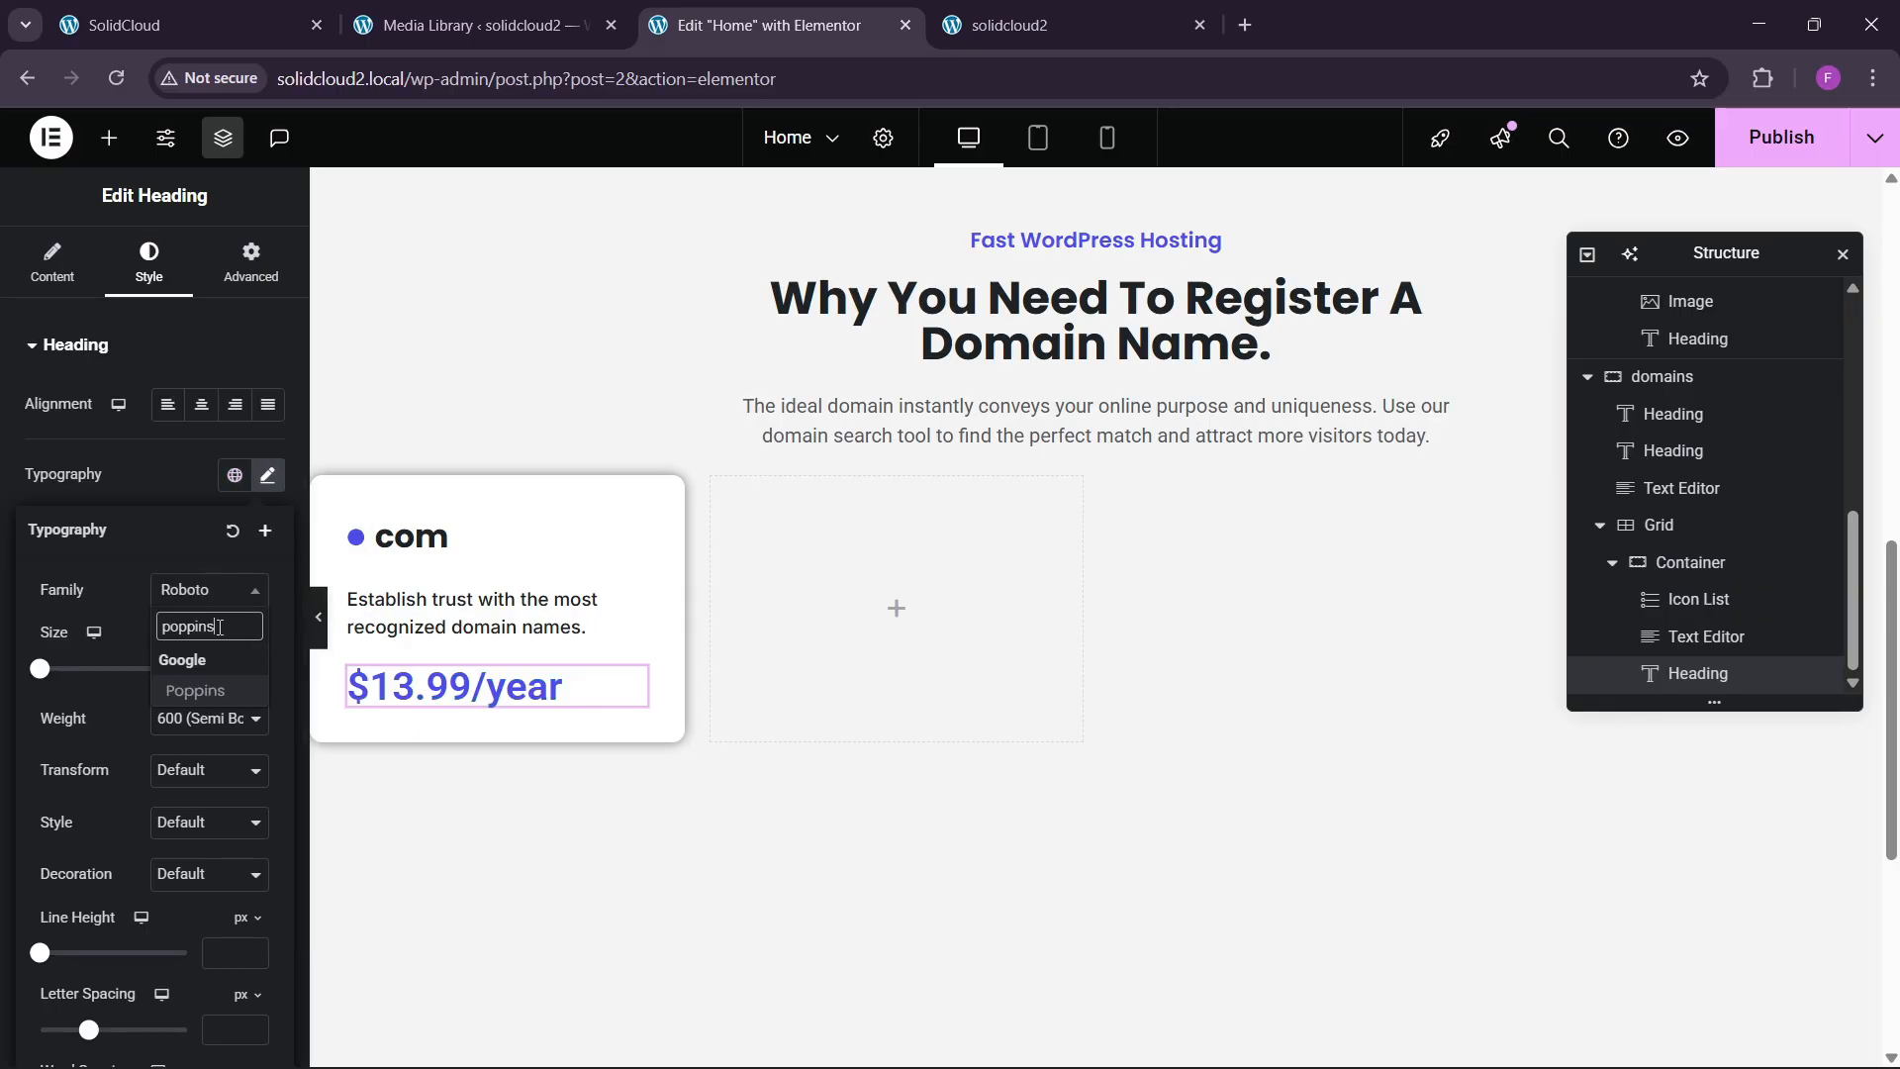
{"action": "key", "text": "Return"}
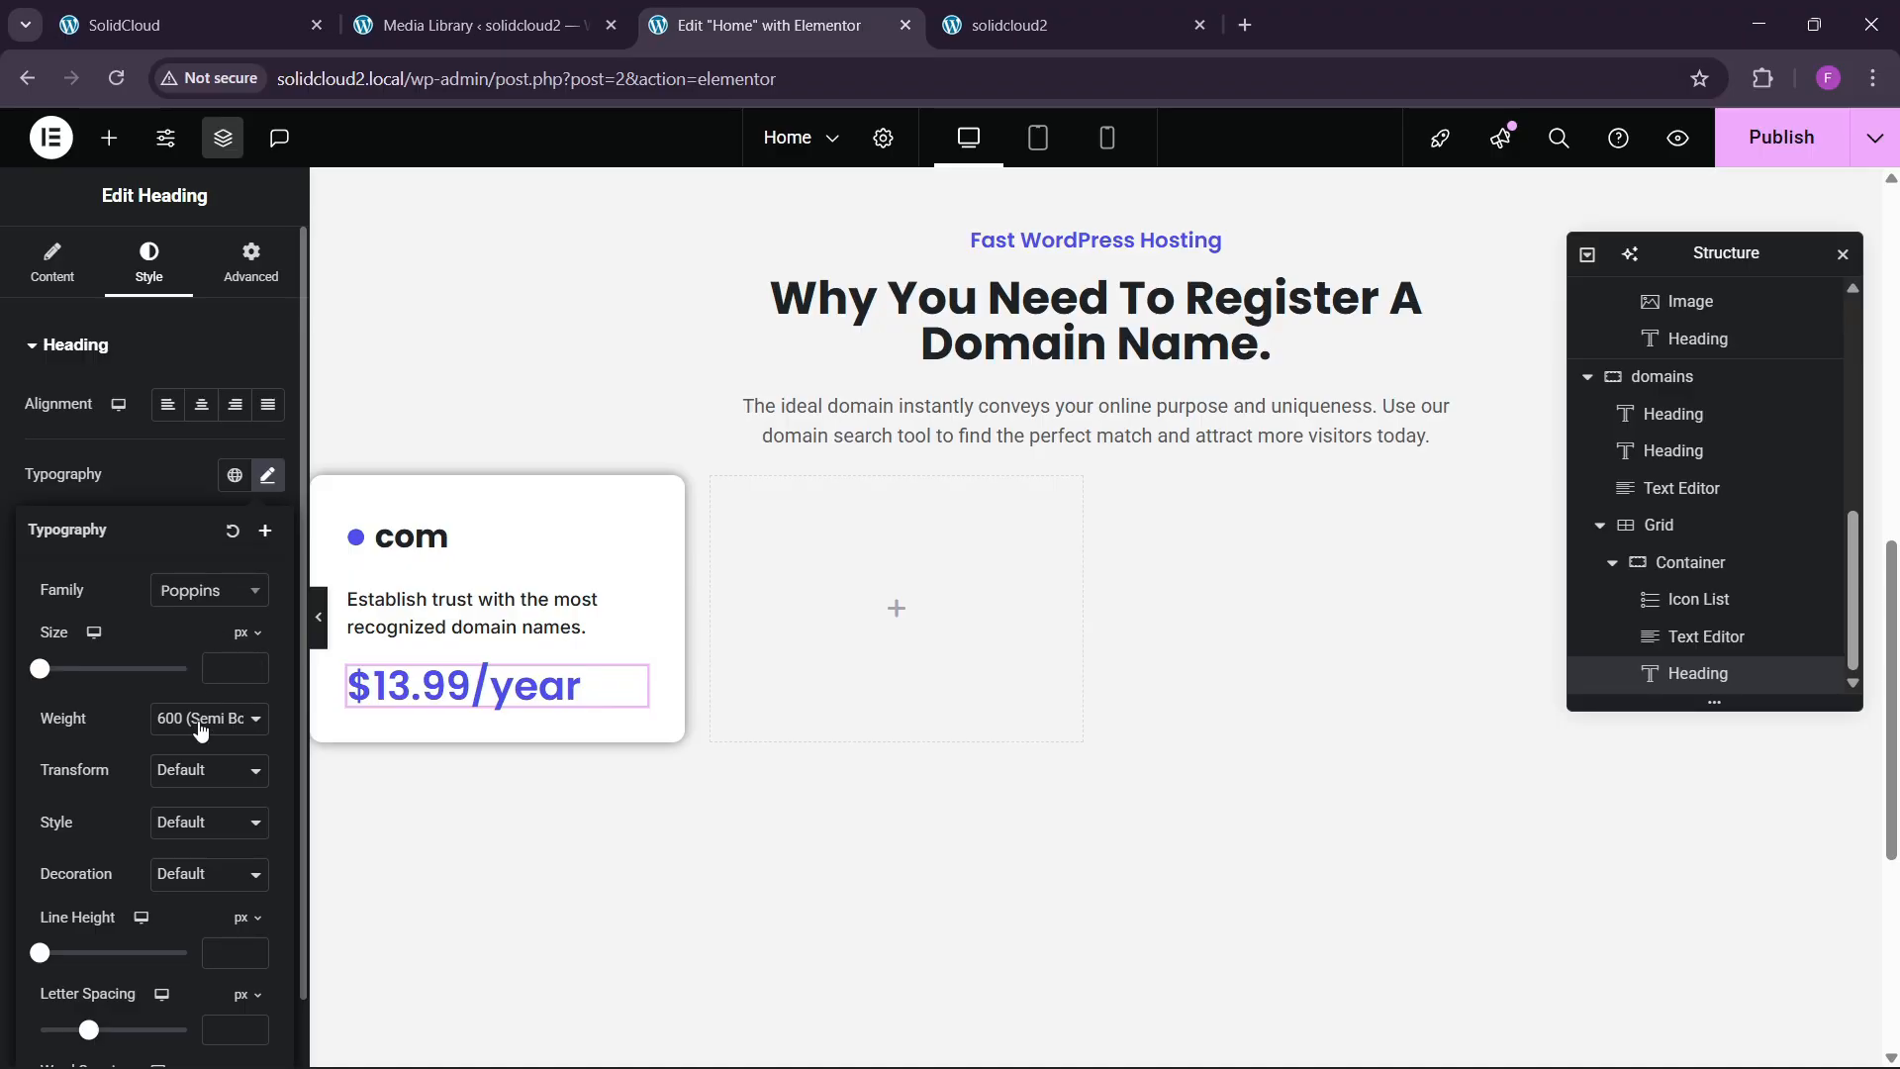
{"action": "left_click_drag", "start_coordinate": [255, 664], "coordinate": [254, 677]}
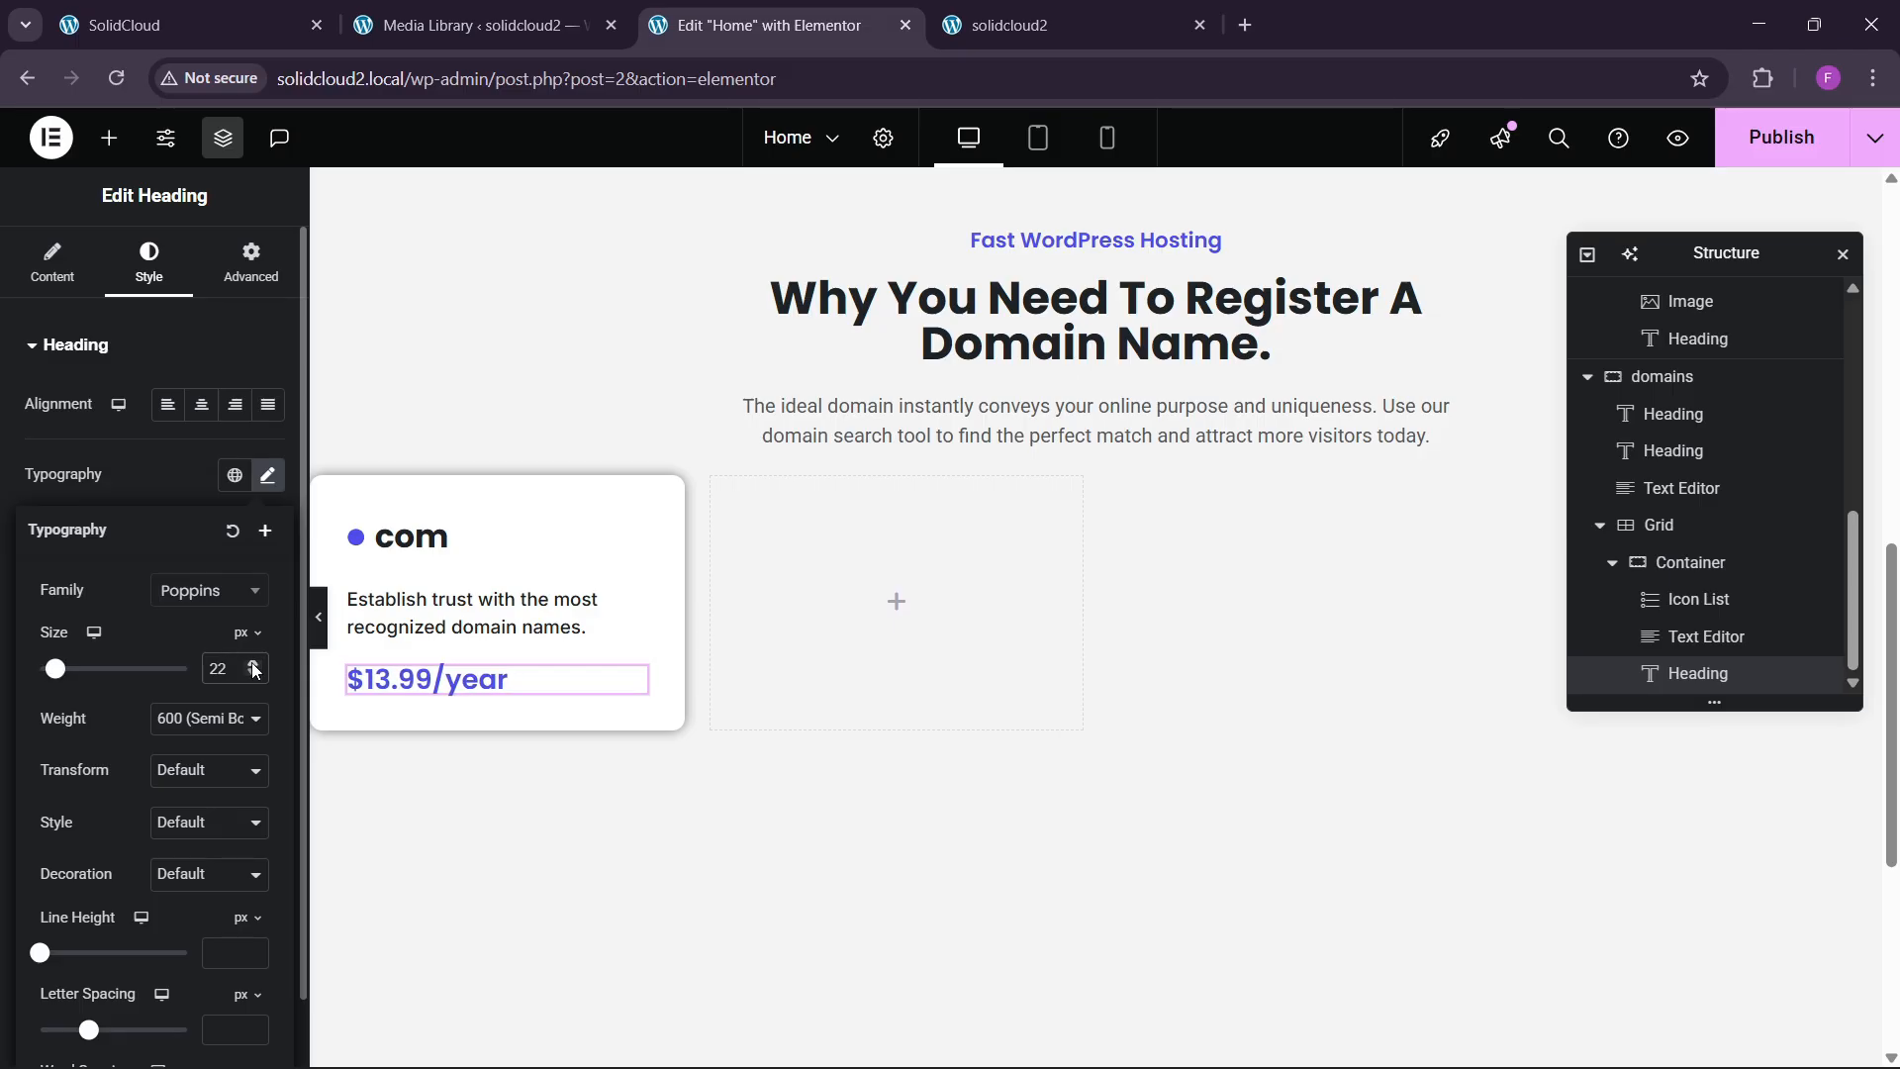
{"action": "left_click_drag", "start_coordinate": [253, 670], "coordinate": [254, 670]}
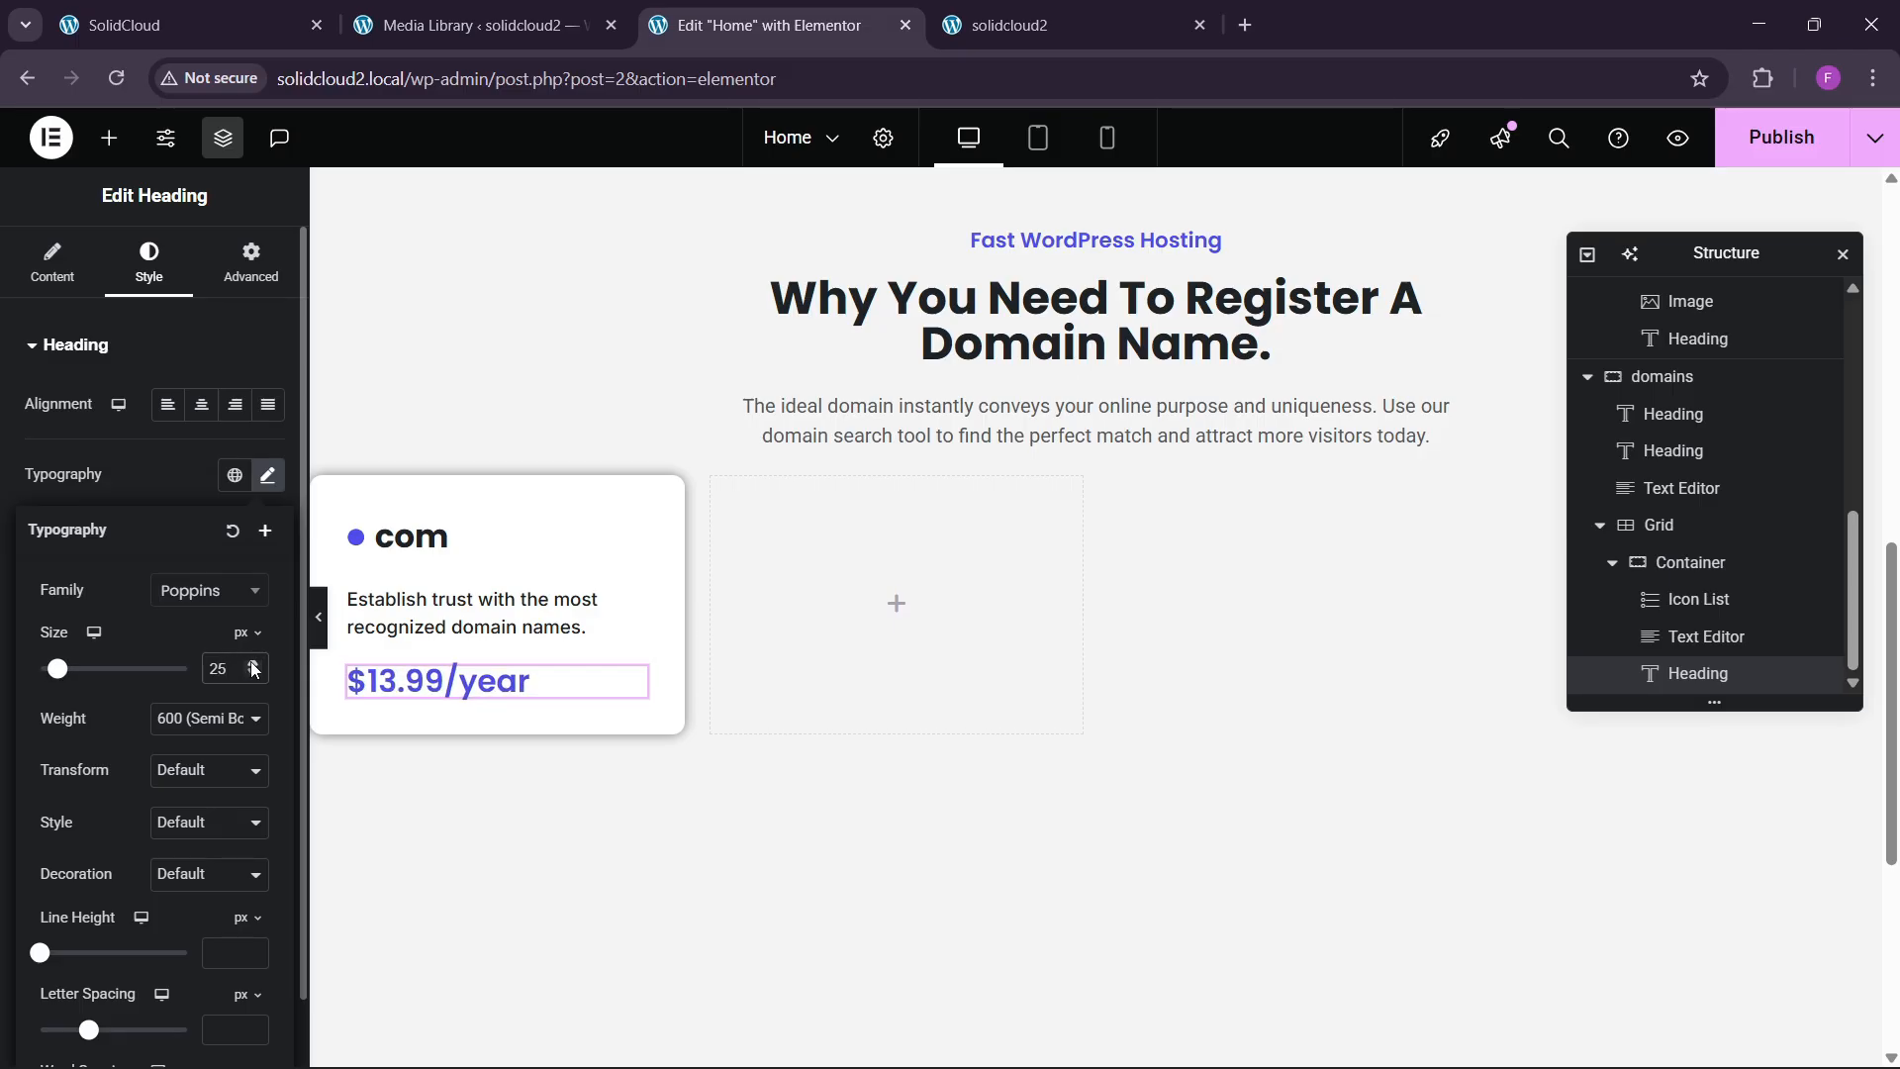
Add font-size:17px to the /year span's style in the price title.
{"action": "left_click", "coordinate": [55, 265]}
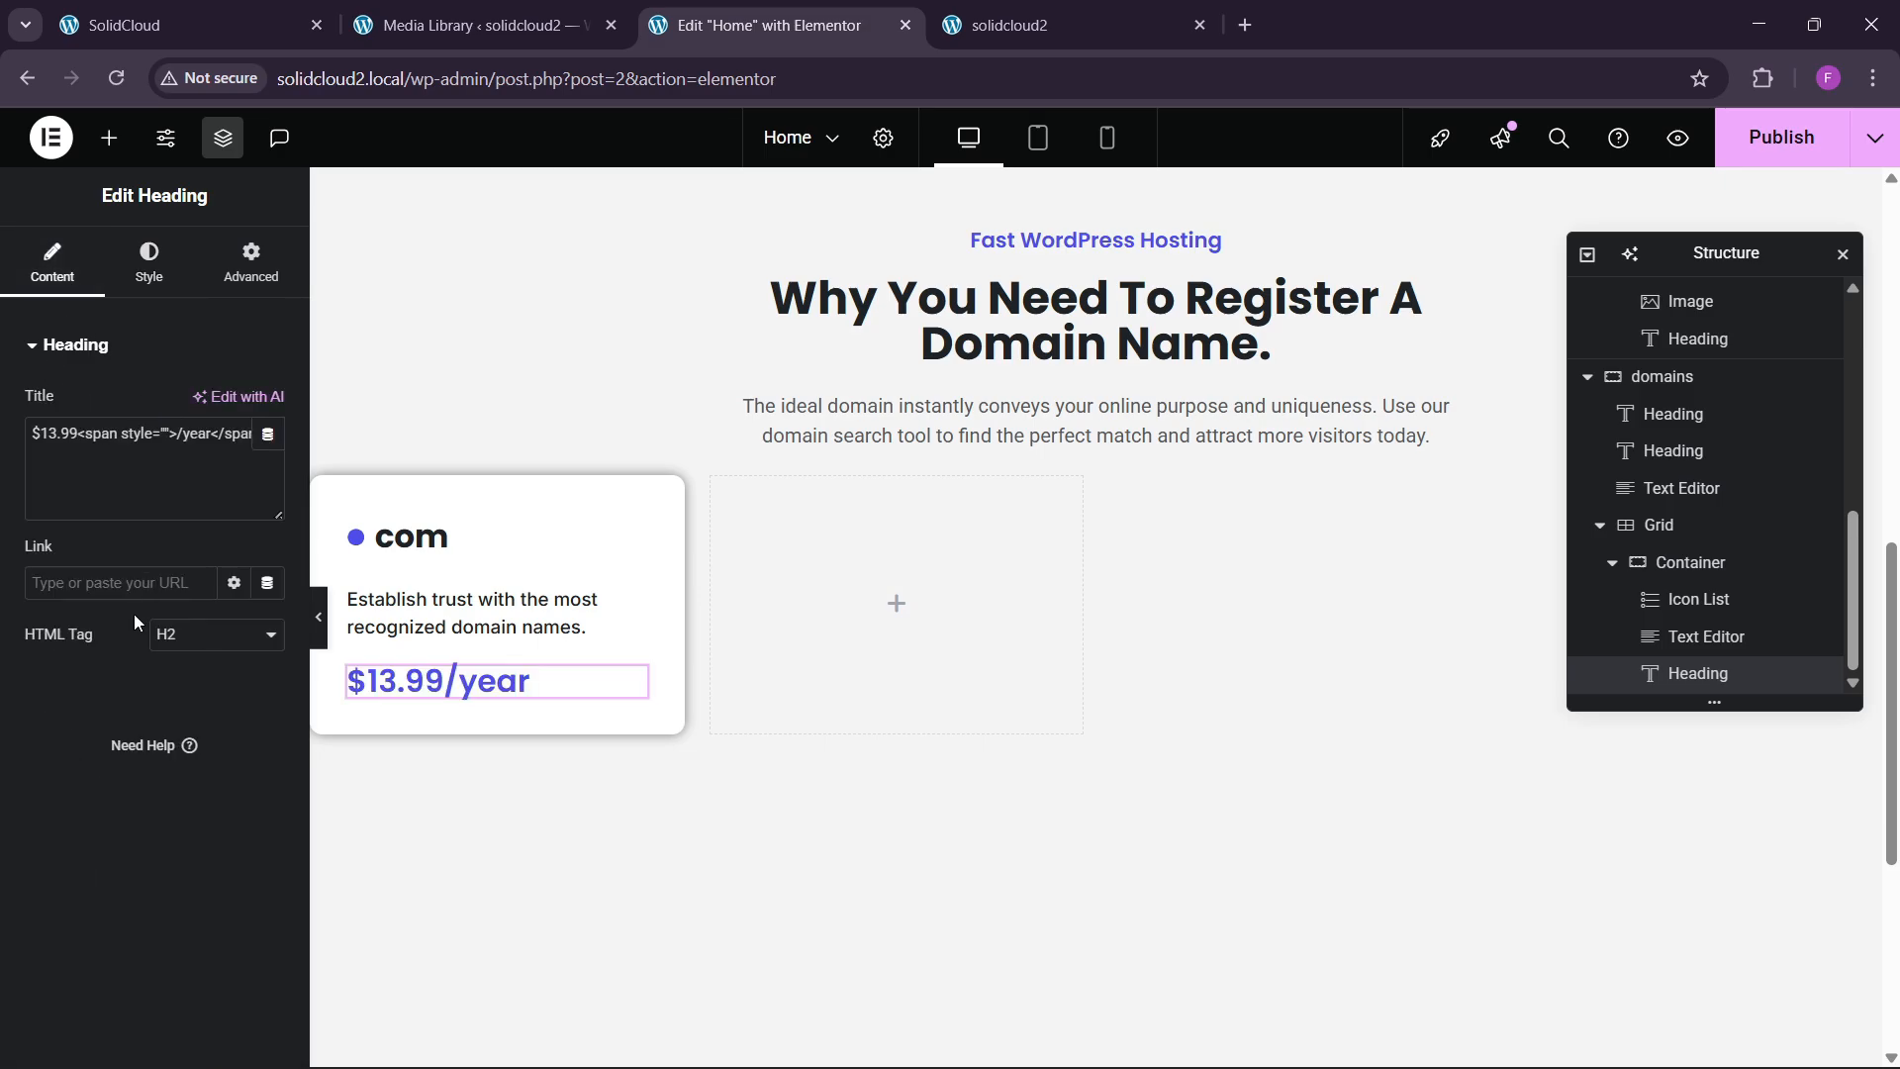
{"action": "left_click", "coordinate": [164, 433]}
{"action": "type", "text": "font-size"}
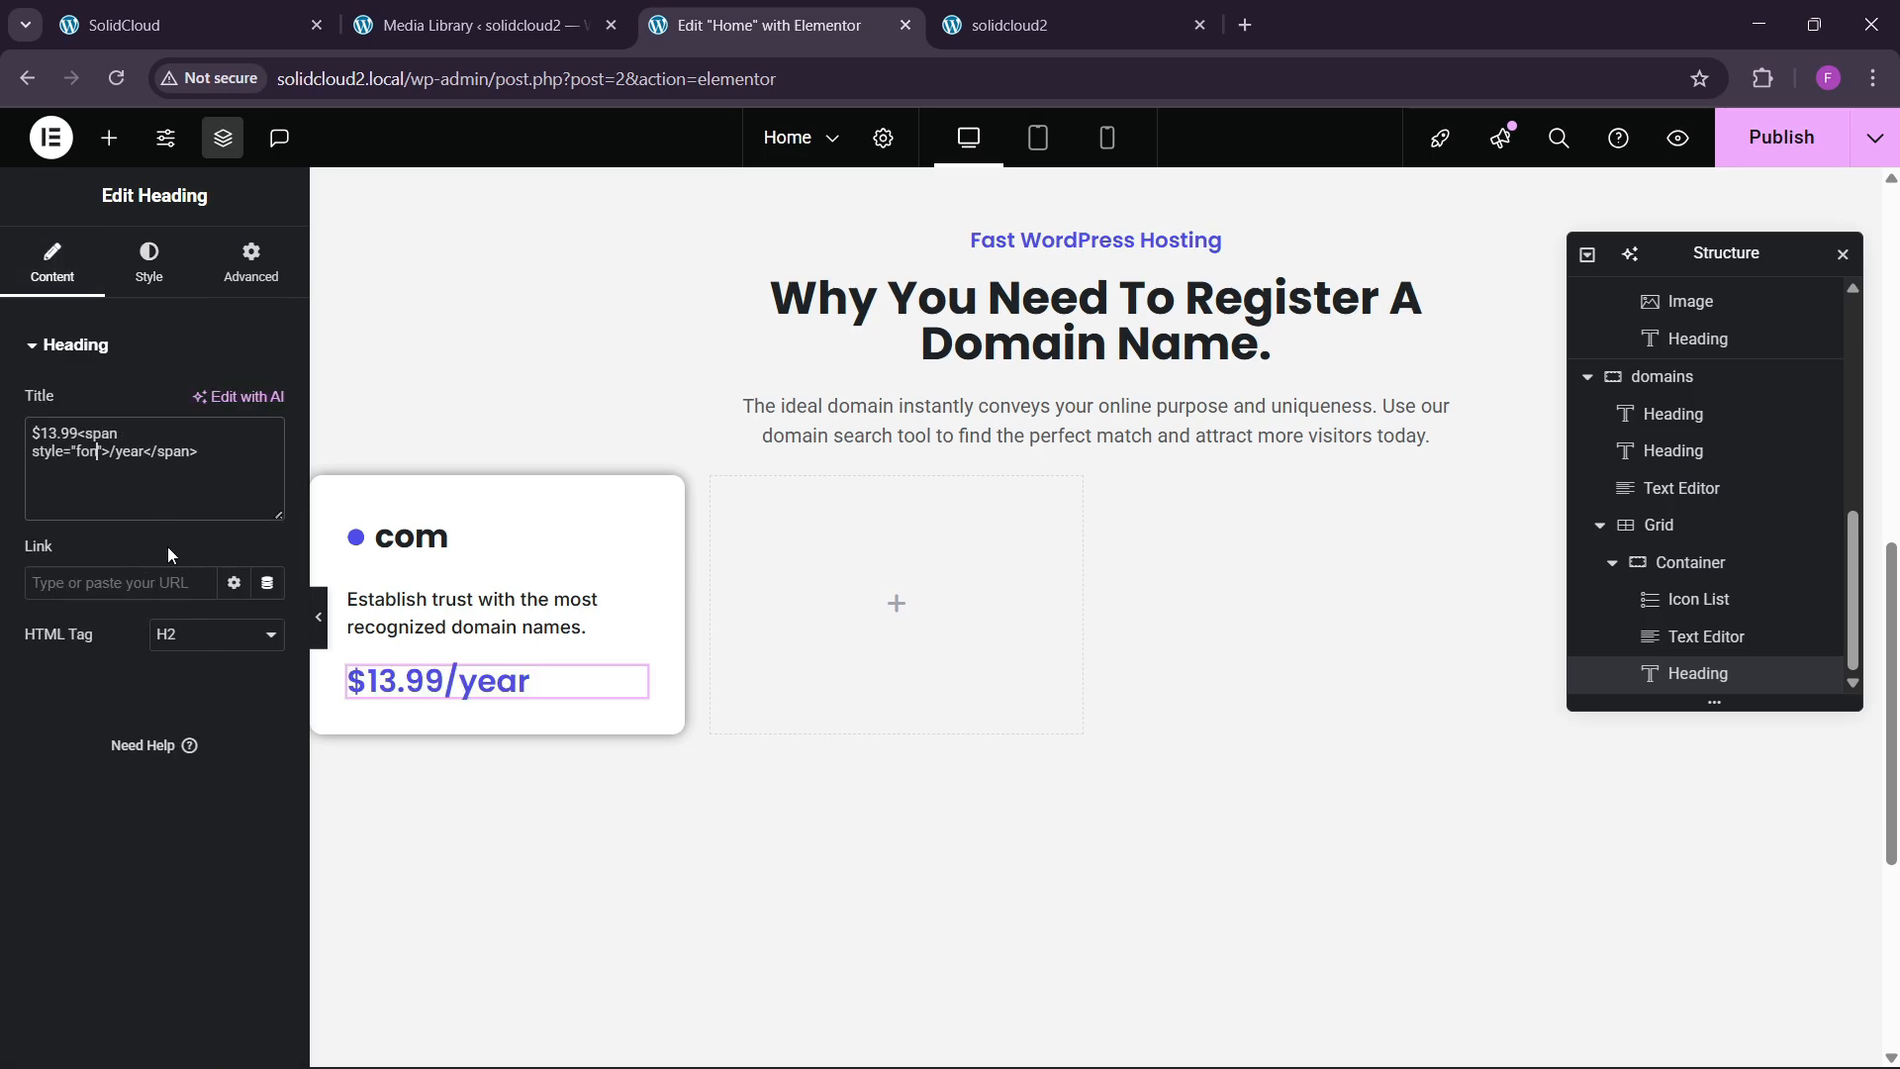
{"action": "type", "text": ":20px;"}
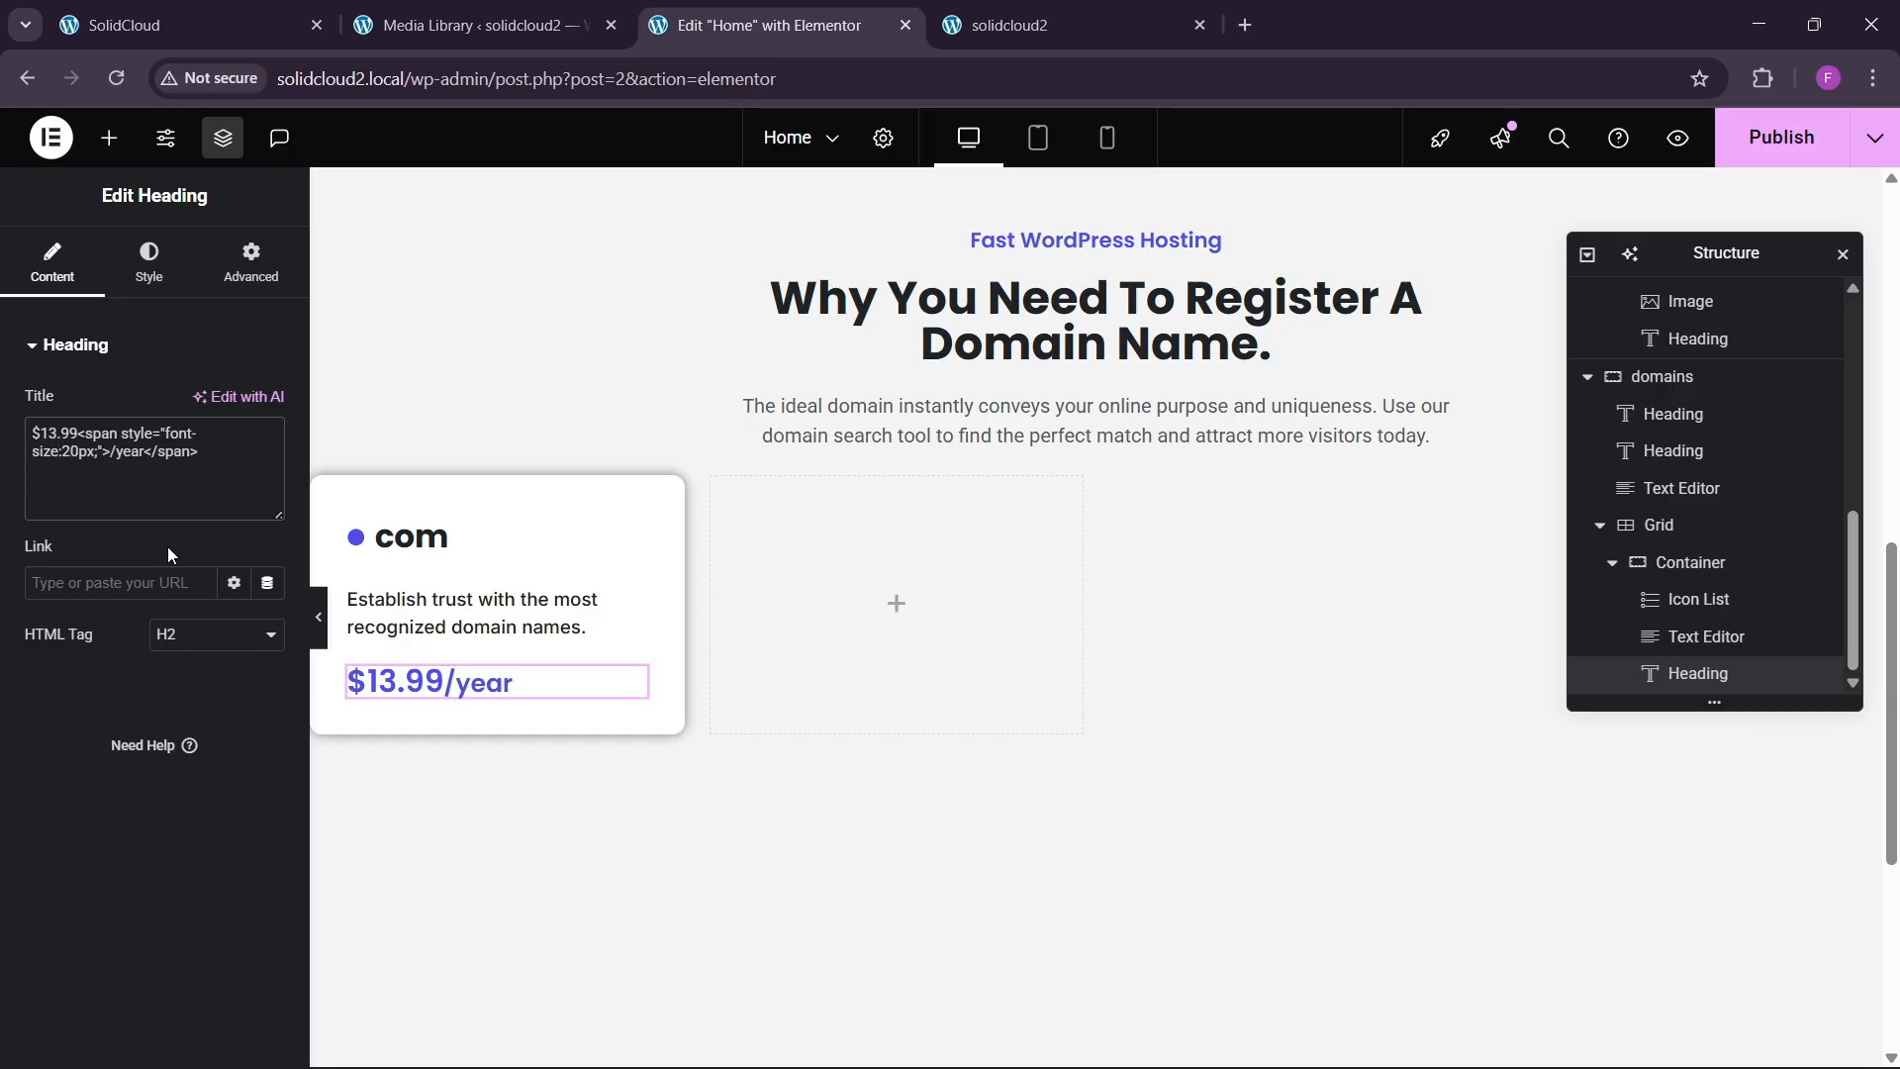
{"action": "key", "text": "BackSpace"}
{"action": "key", "text": "BackSpace"}
{"action": "key", "text": "BackSpace"}
{"action": "key", "text": "BackSpace"}
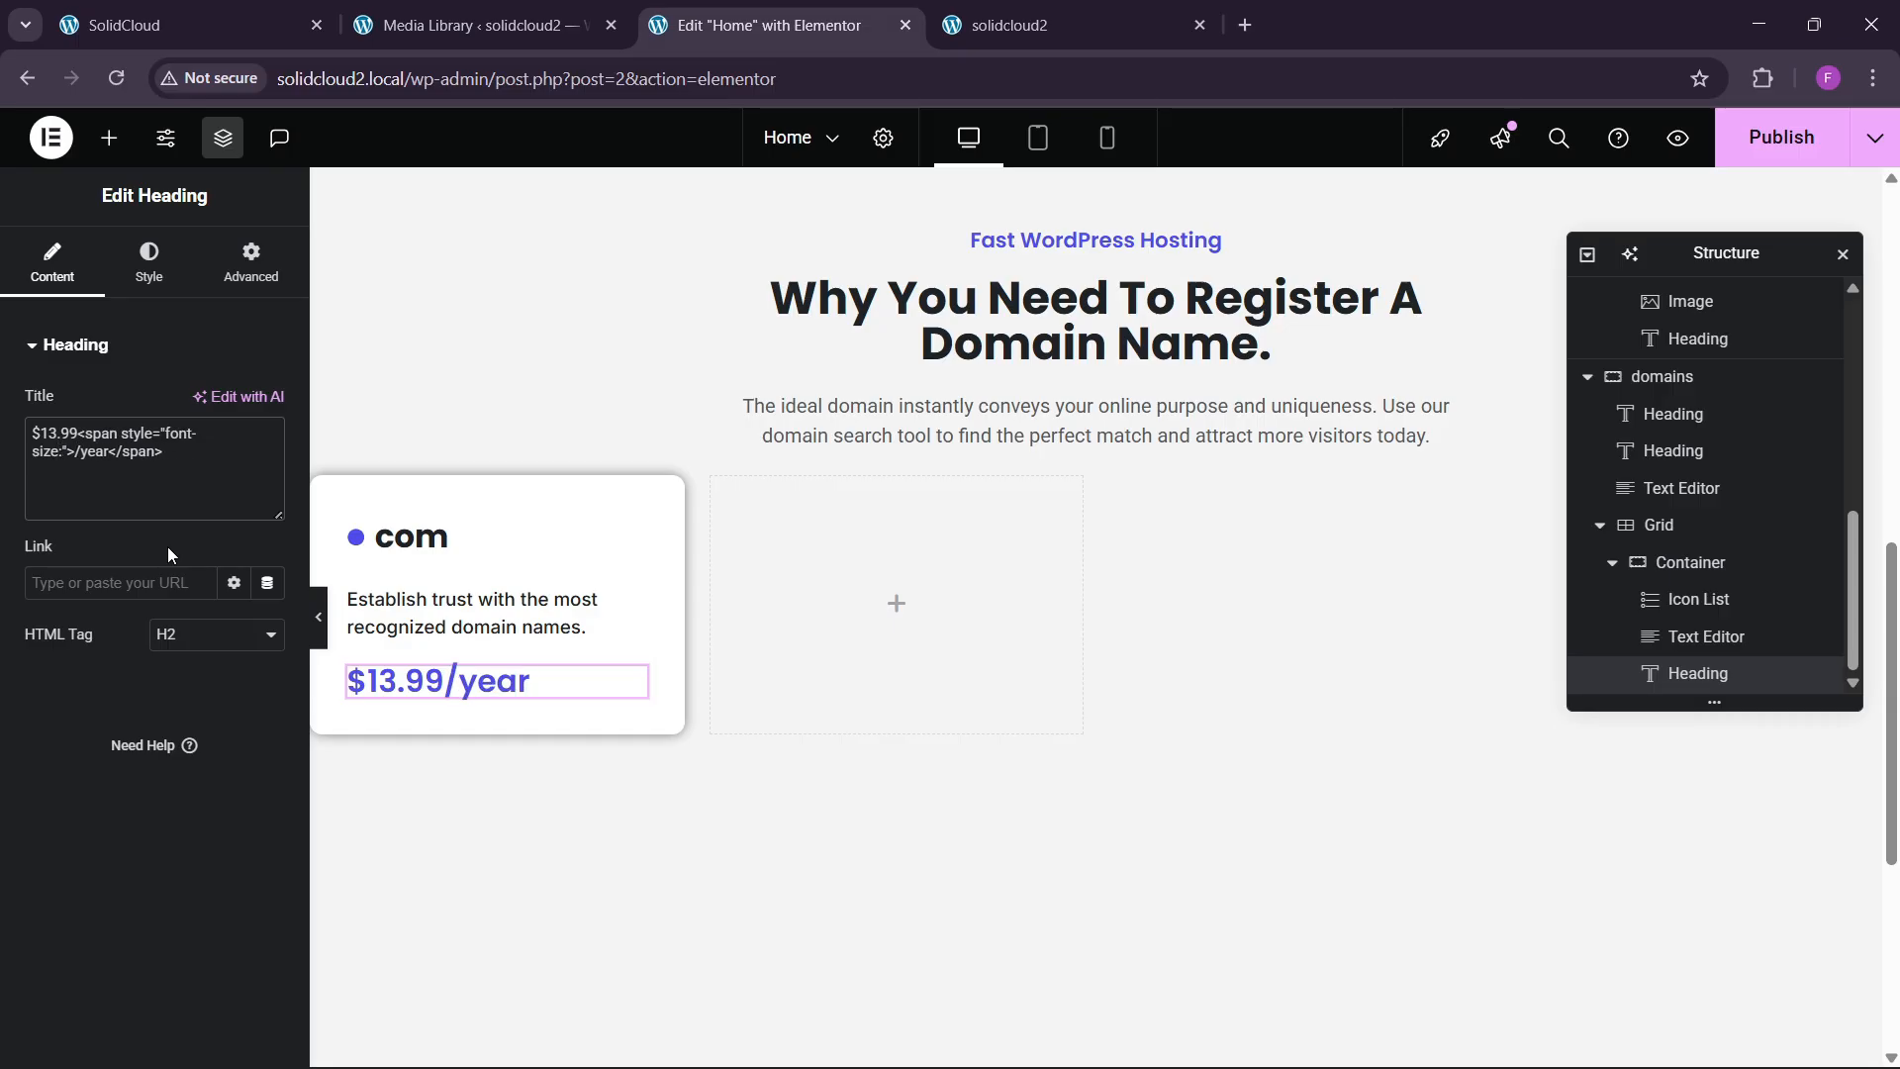
{"action": "type", "text": "18px"}
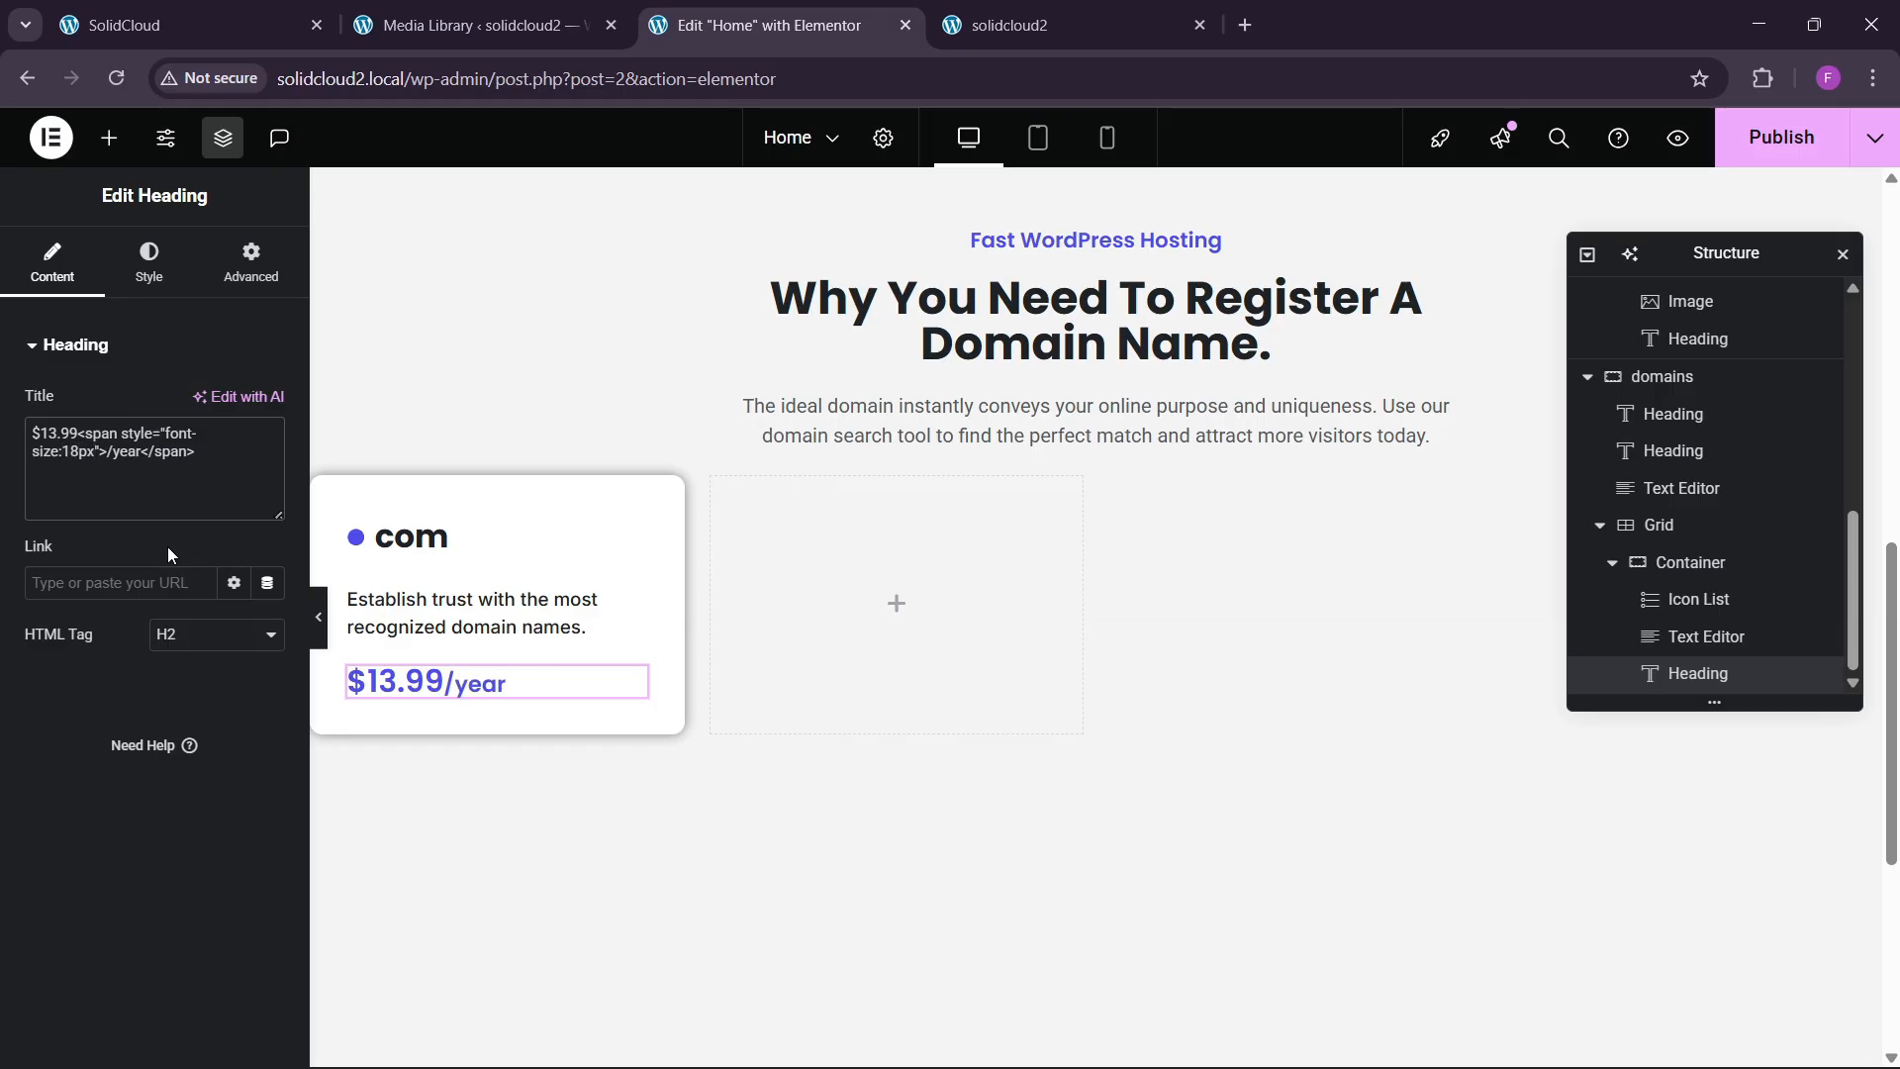
{"action": "key", "text": "BackSpace"}
{"action": "key", "text": "BackSpace"}
{"action": "key", "text": "BackSpace"}
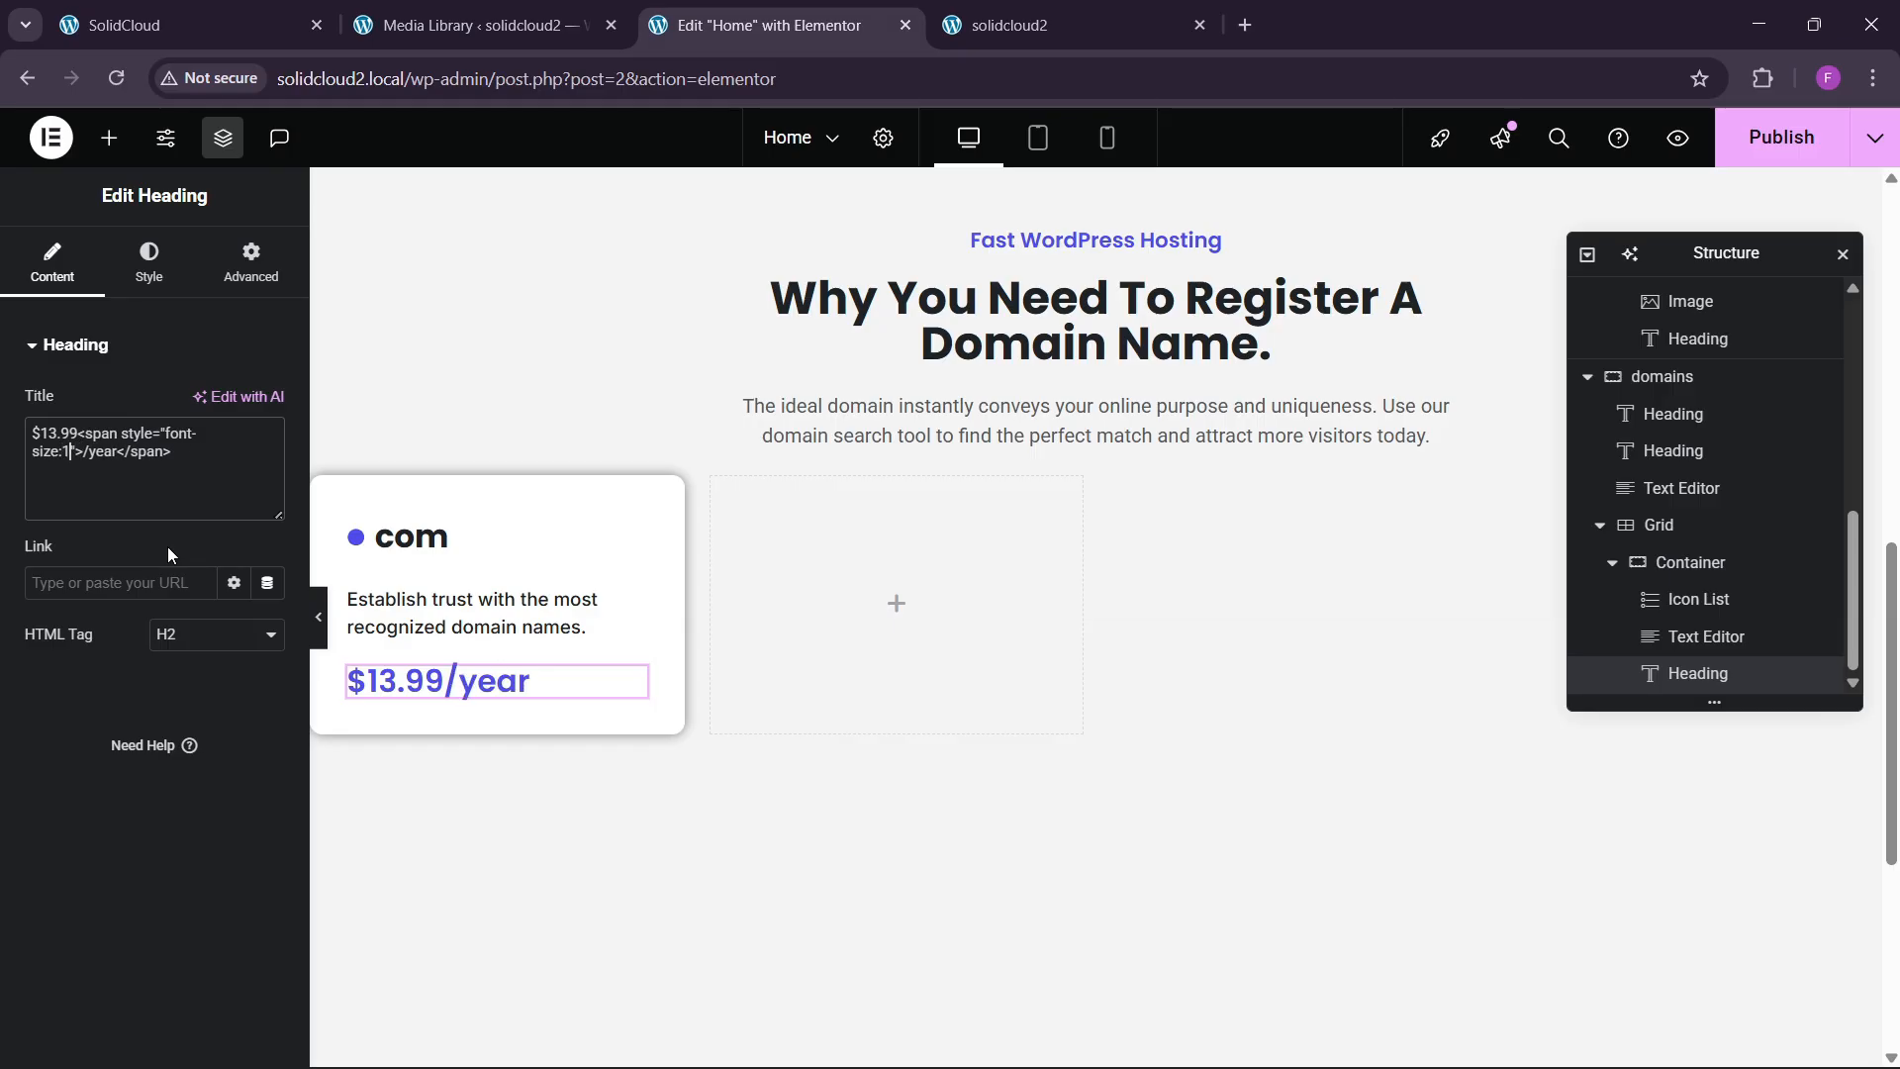
{"action": "type", "text": "6px;"}
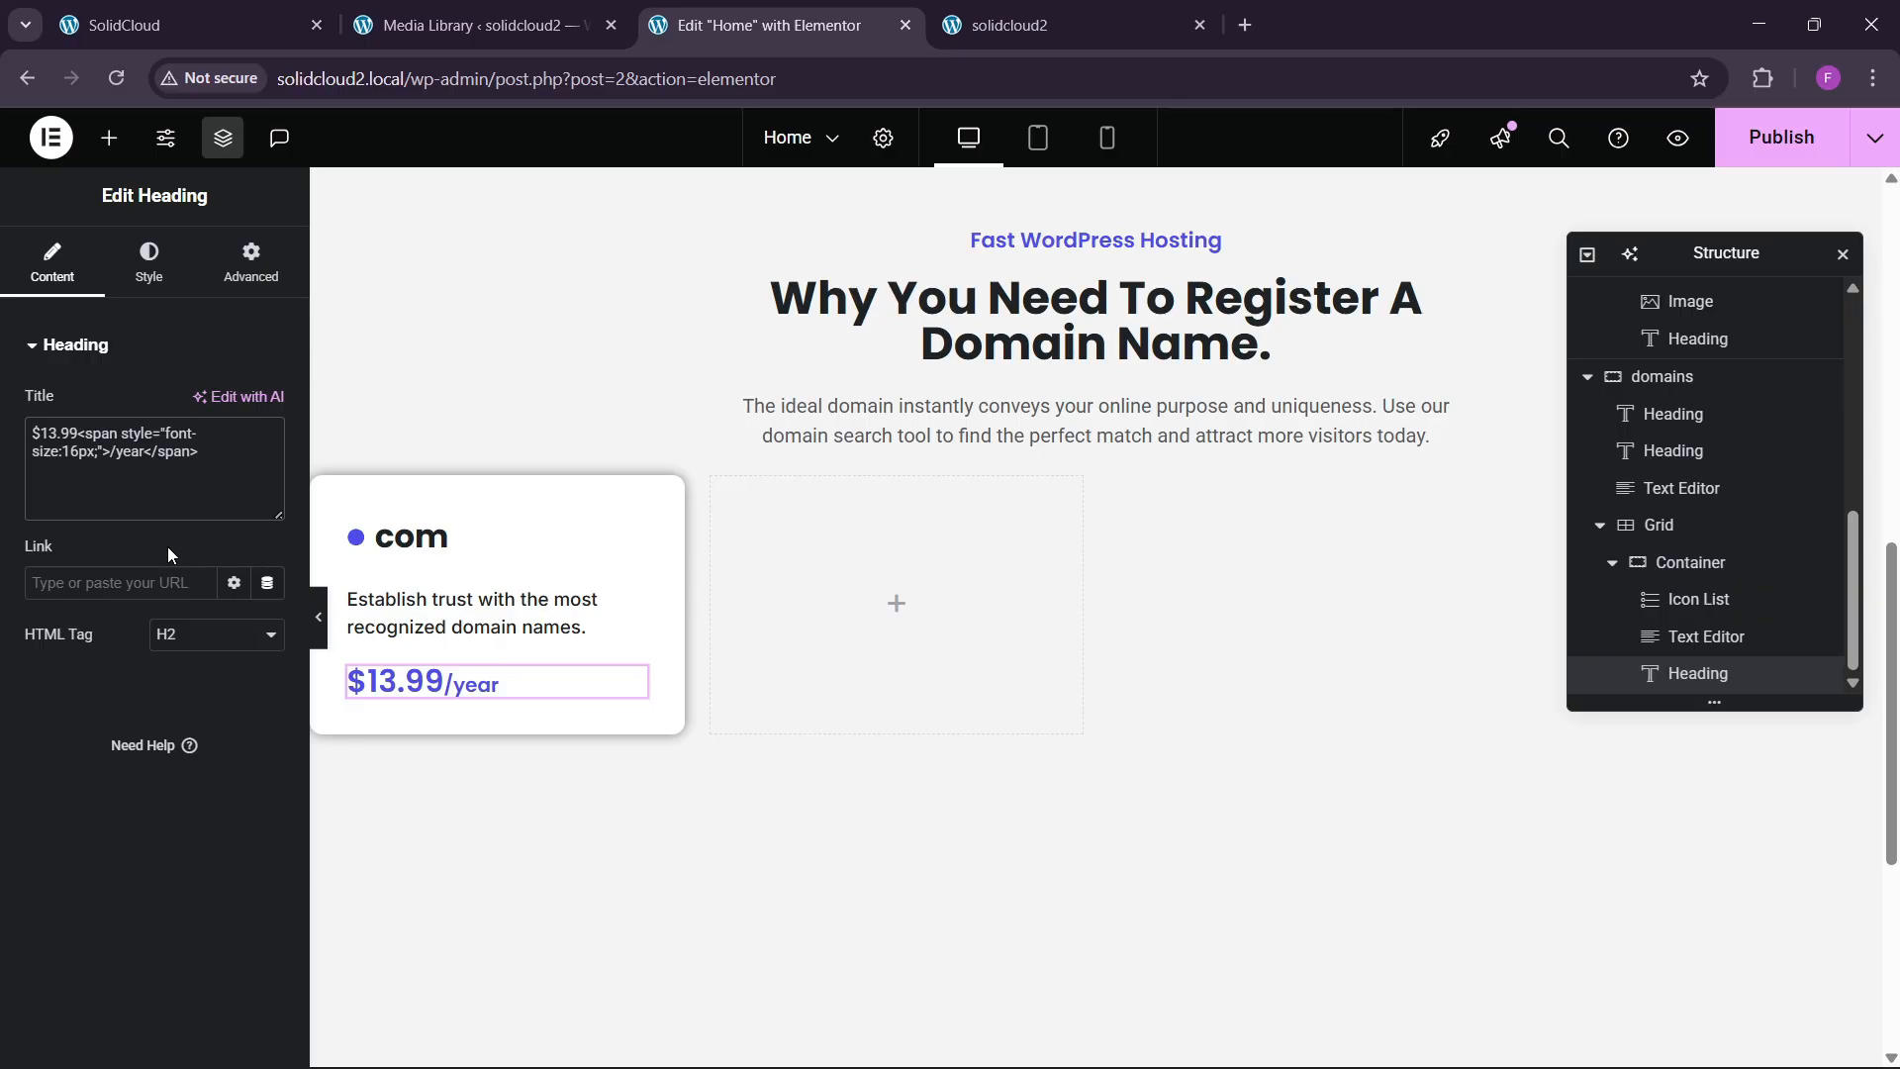
{"action": "key", "text": "BackSpace"}
{"action": "key", "text": "BackSpace"}
{"action": "key", "text": "BackSpace"}
{"action": "key", "text": "BackSpace"}
{"action": "key", "text": "BackSpace"}
{"action": "type", "text": "17px;;;"}
{"action": "key", "text": "BackSpace"}
Keep the price weight at 700 (Bold) and compare it with the live site.
{"action": "left_click", "coordinate": [248, 25]}
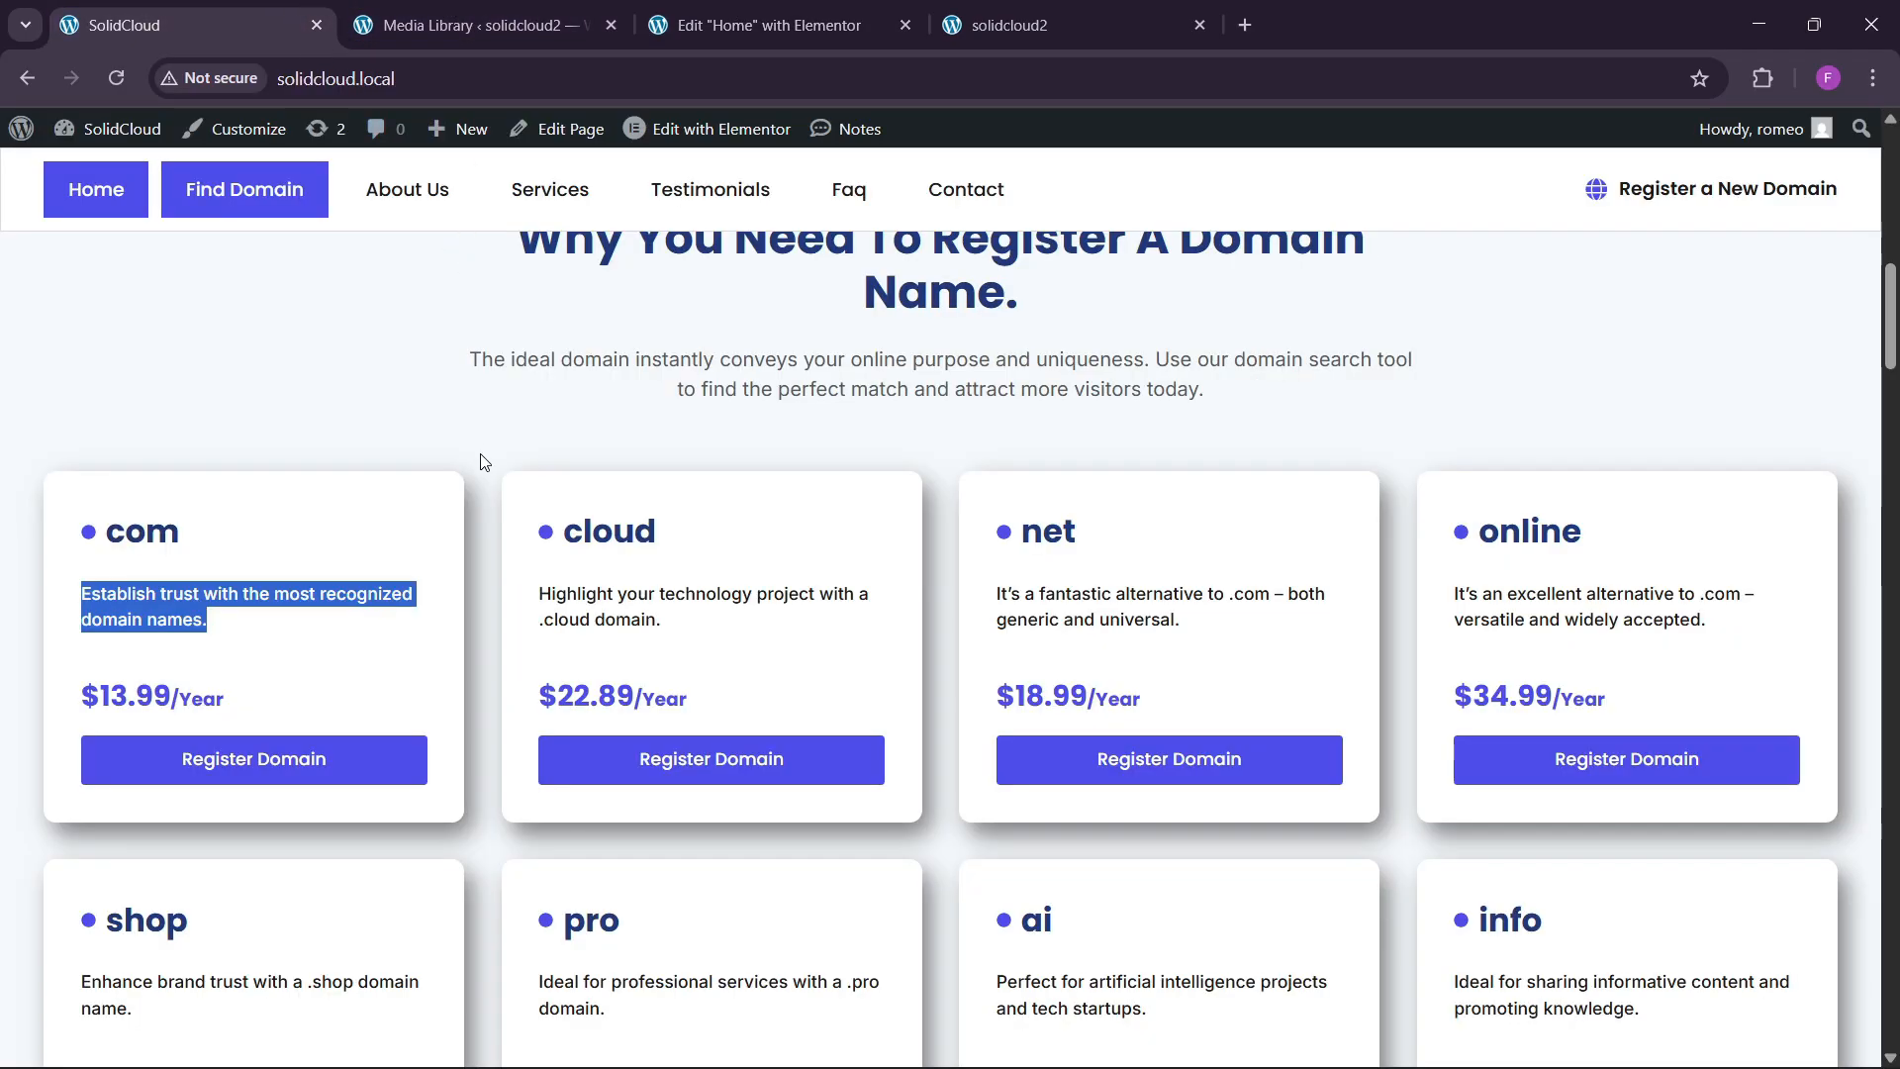
{"action": "left_click", "coordinate": [789, 12]}
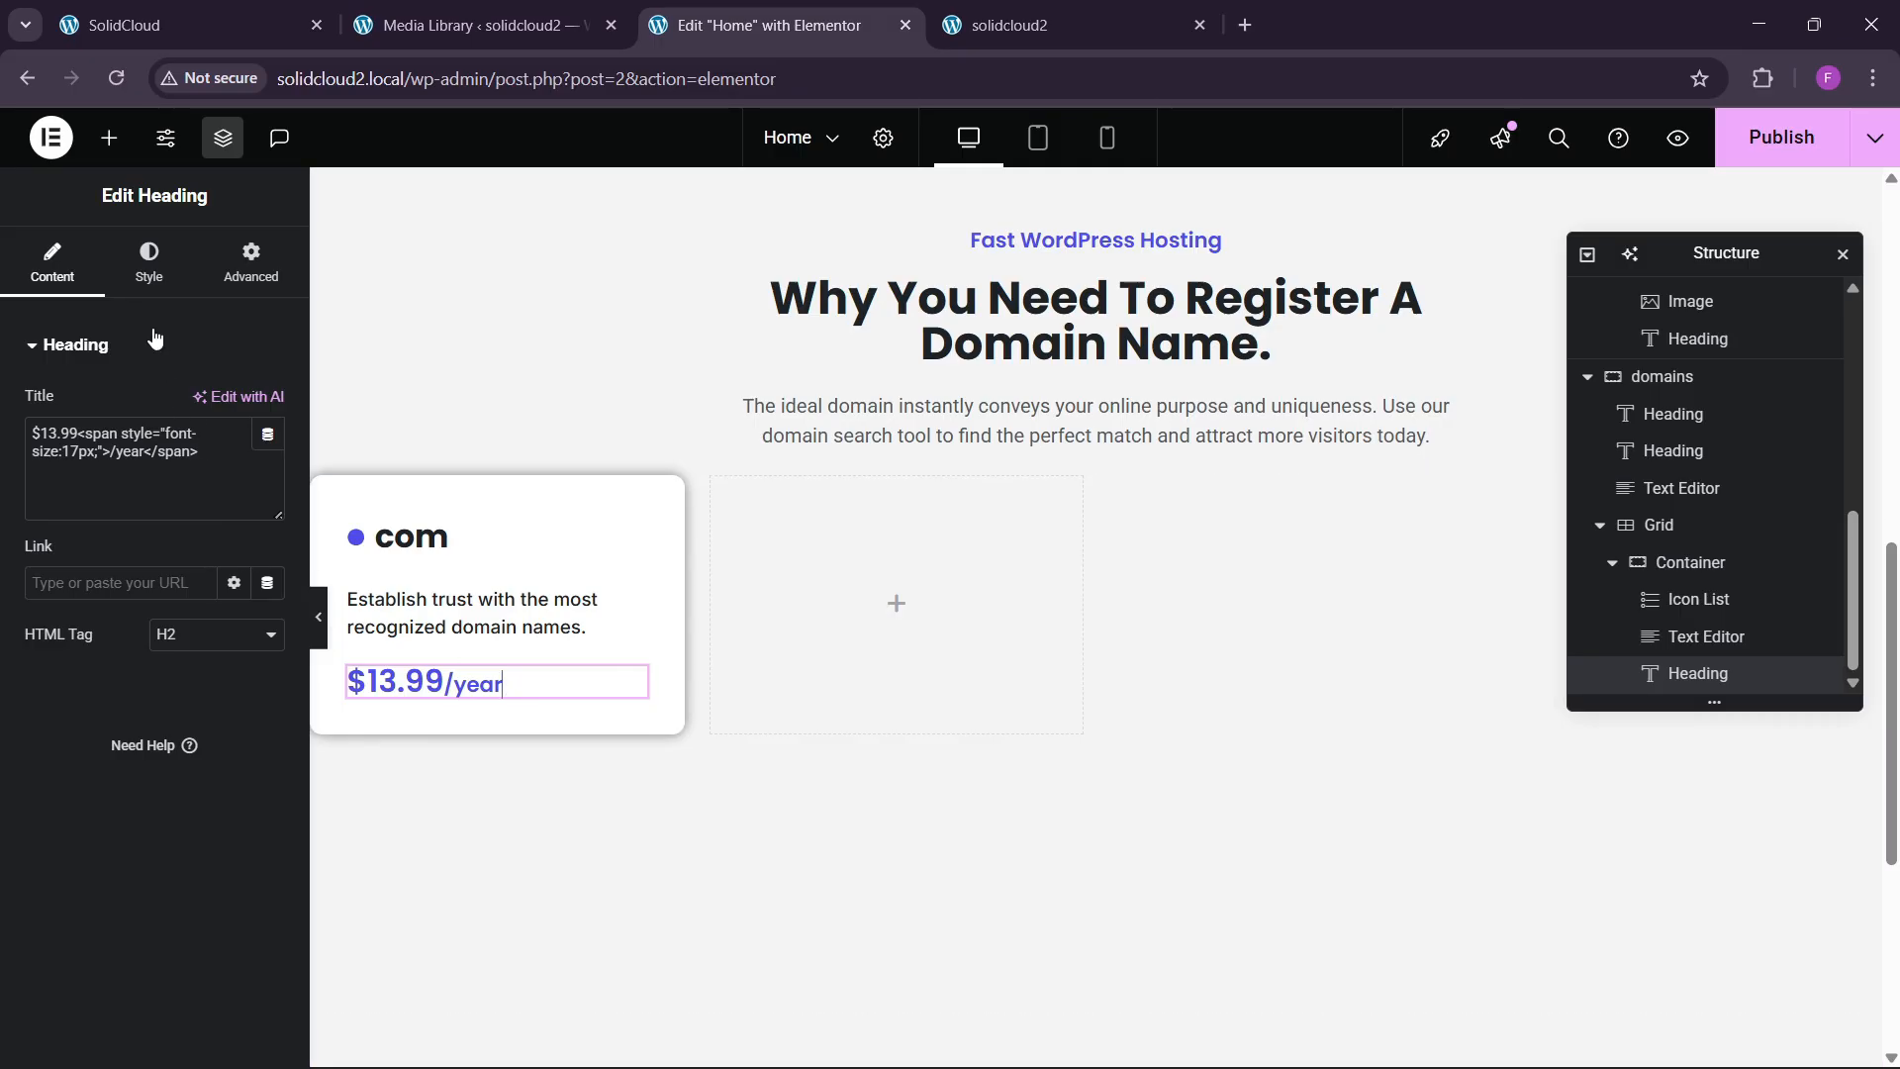
{"action": "left_click", "coordinate": [149, 263]}
{"action": "left_click", "coordinate": [267, 475]}
{"action": "left_click", "coordinate": [208, 717]}
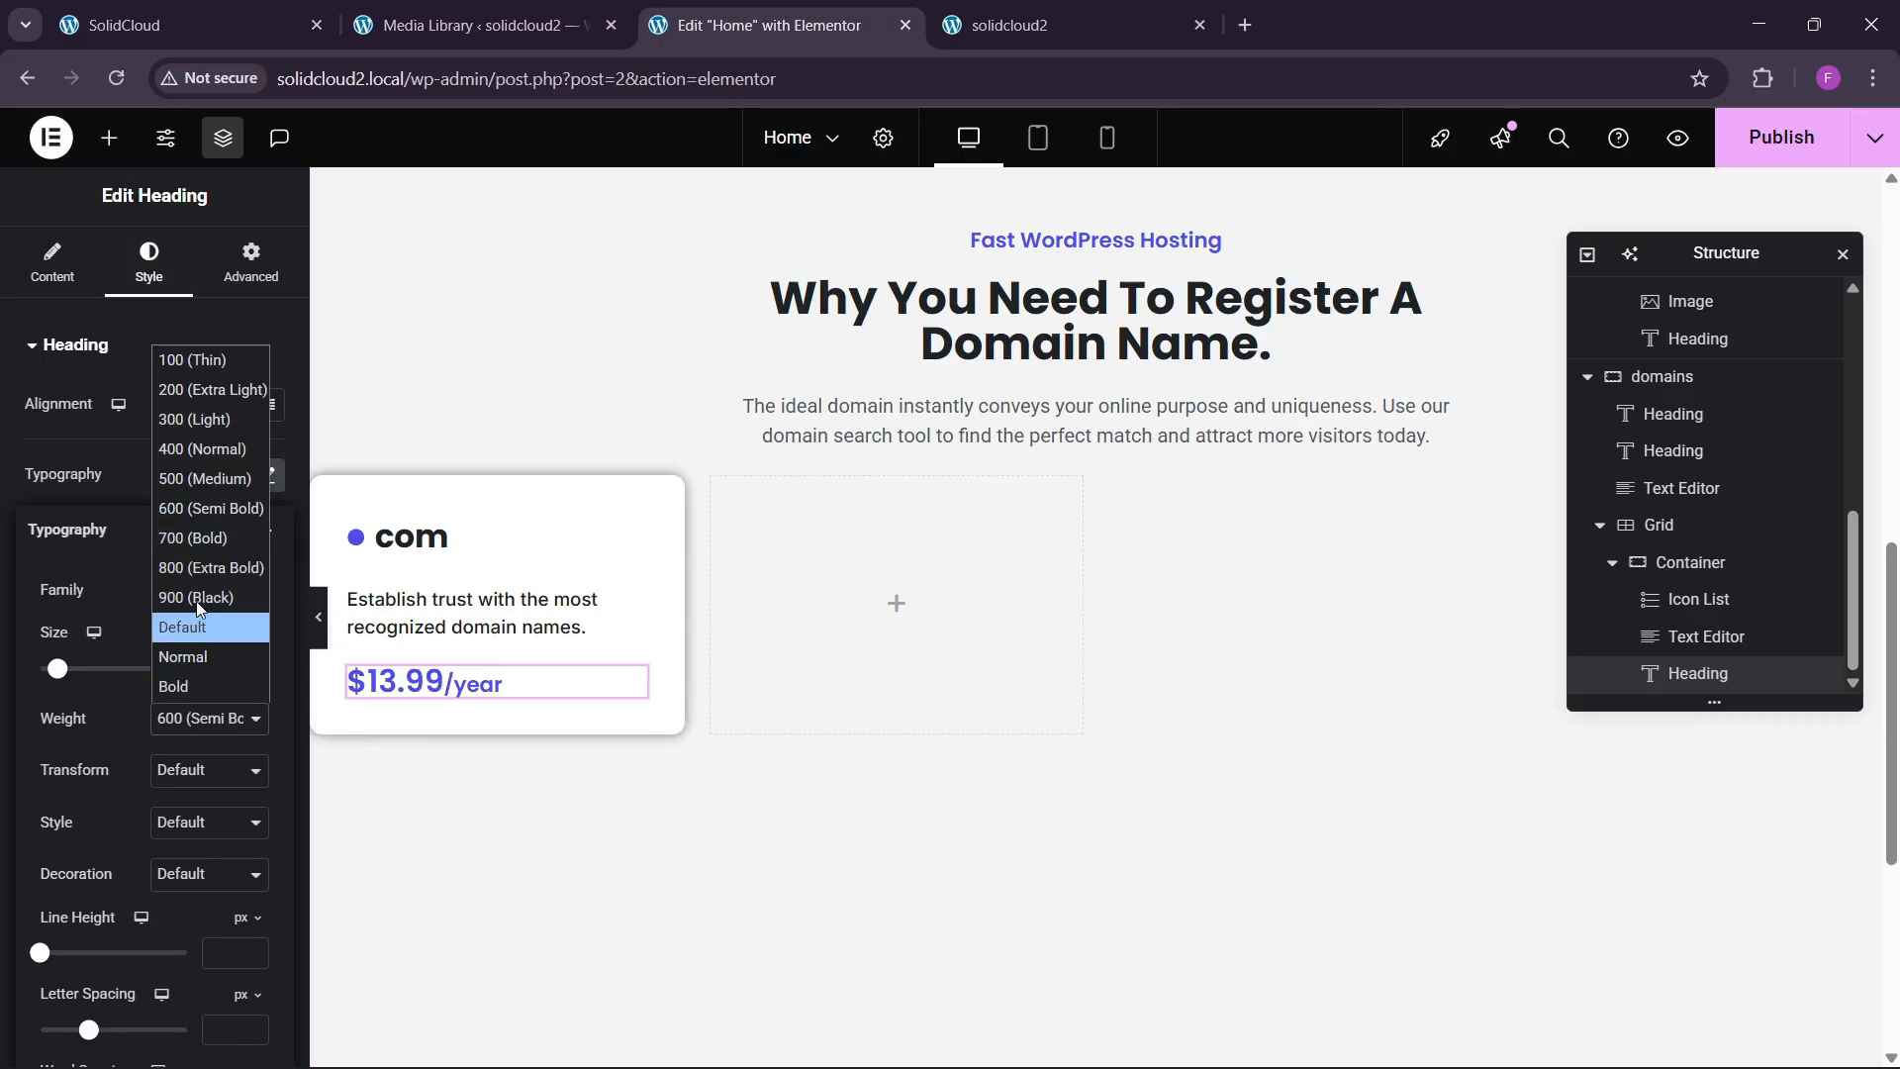
{"action": "key", "text": "Escape"}
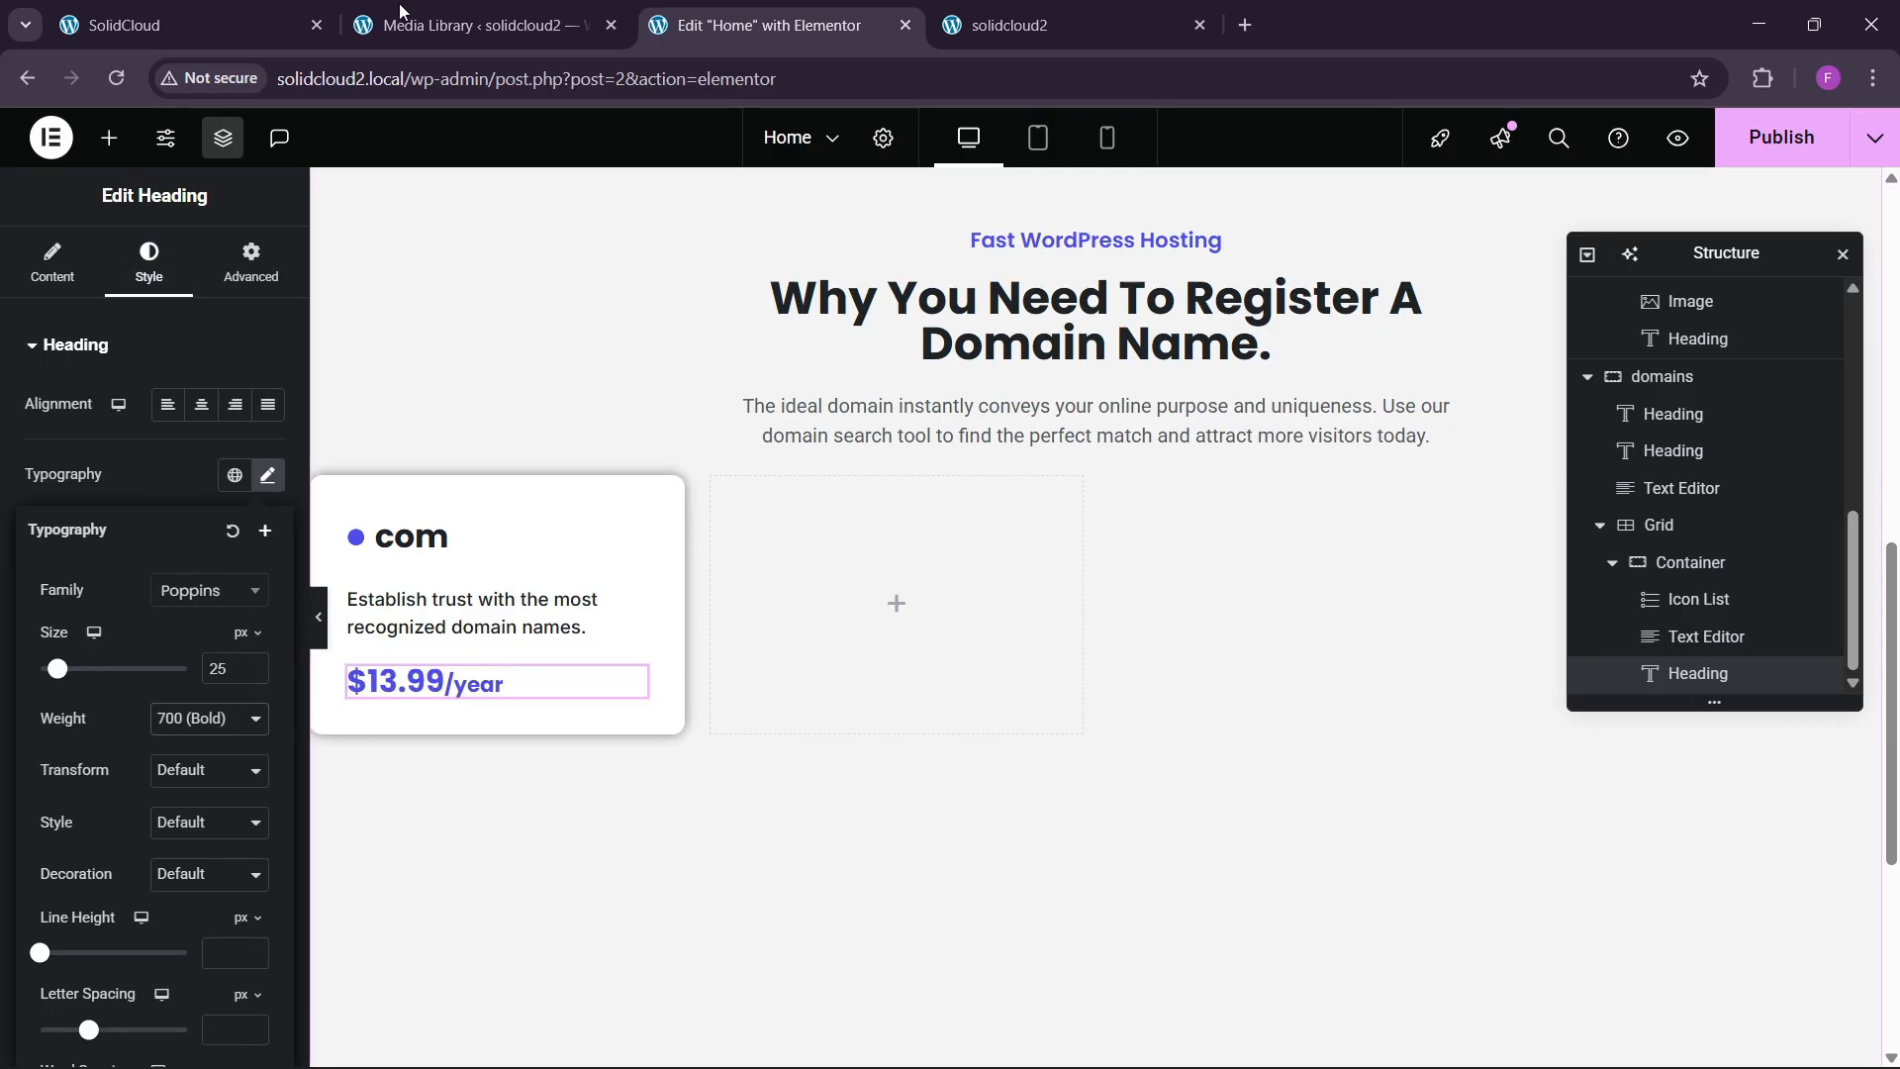
{"action": "left_click", "coordinate": [247, 24]}
{"action": "left_click", "coordinate": [762, 24]}
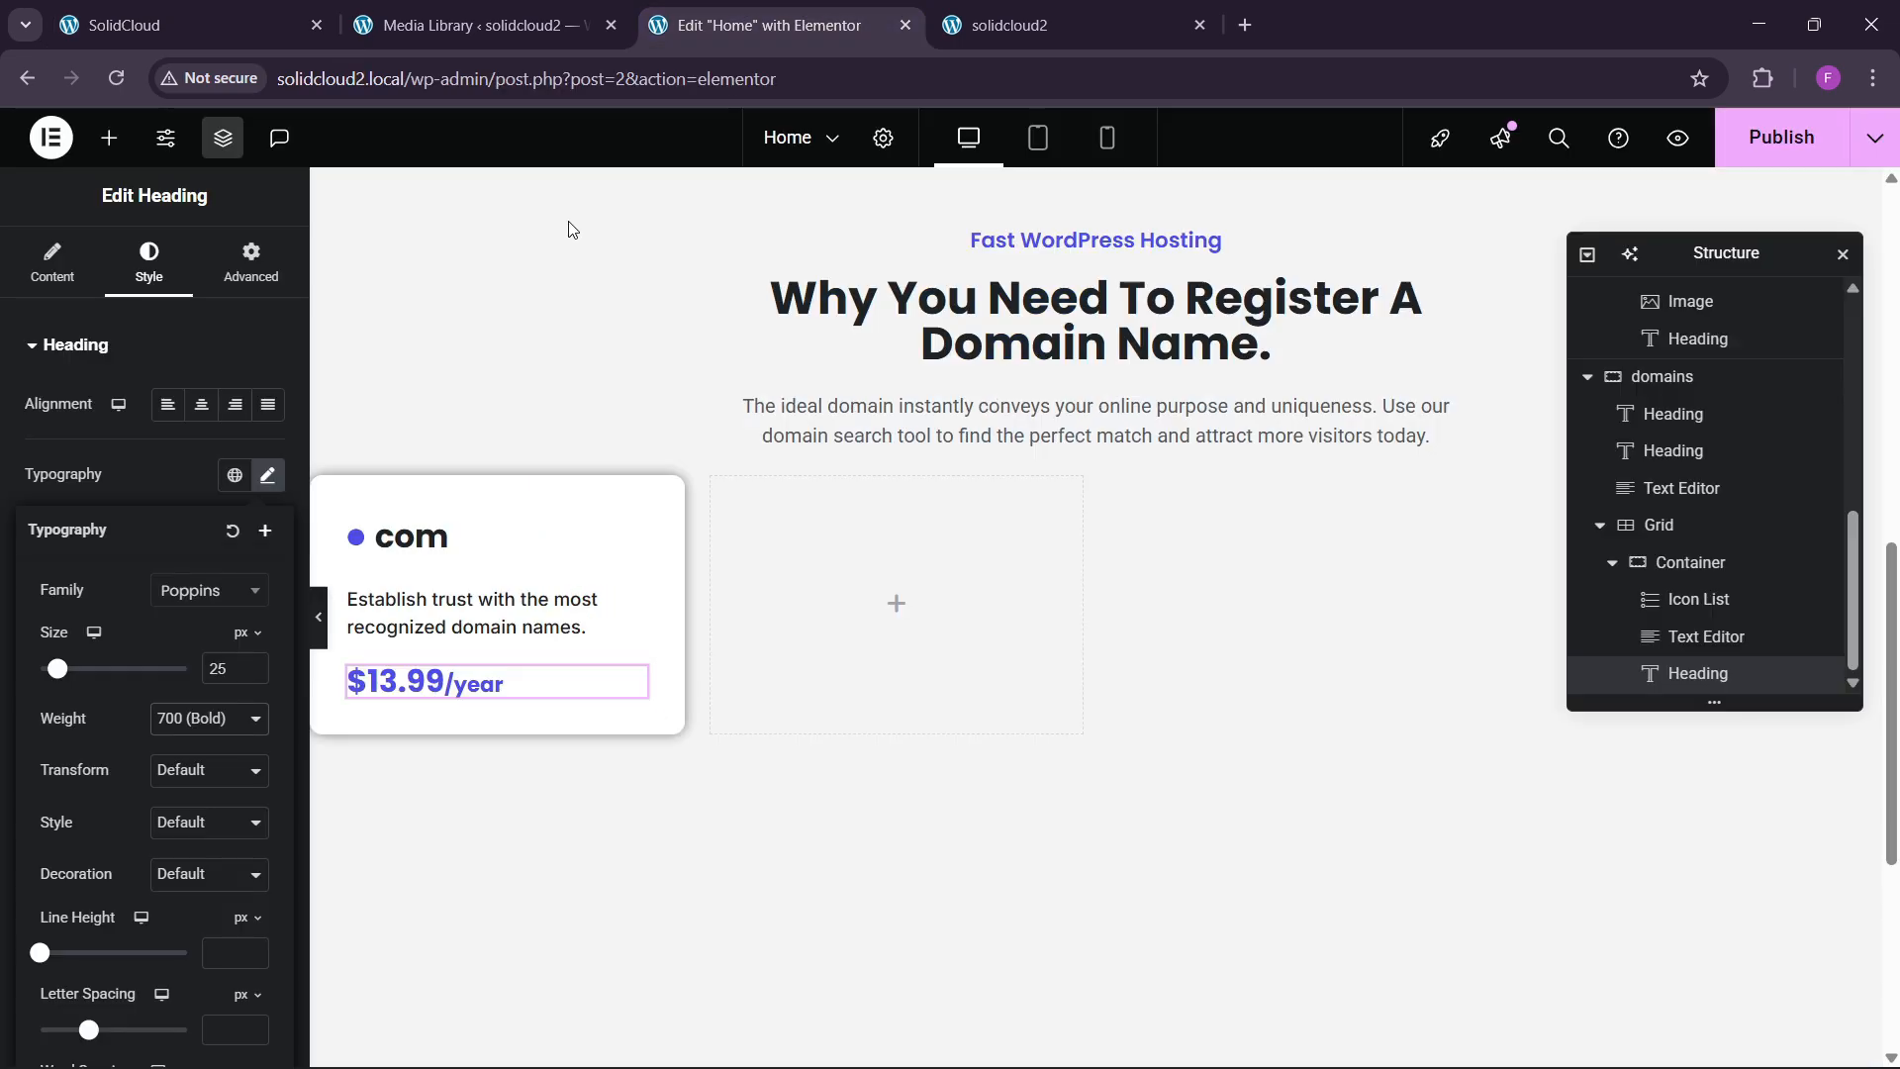
{"action": "left_click", "coordinate": [109, 138]}
Copy the Choose a Plan button and paste it below the com card's price.
{"action": "scroll", "coordinate": [401, 717], "scroll_direction": "up", "scroll_amount": 10}
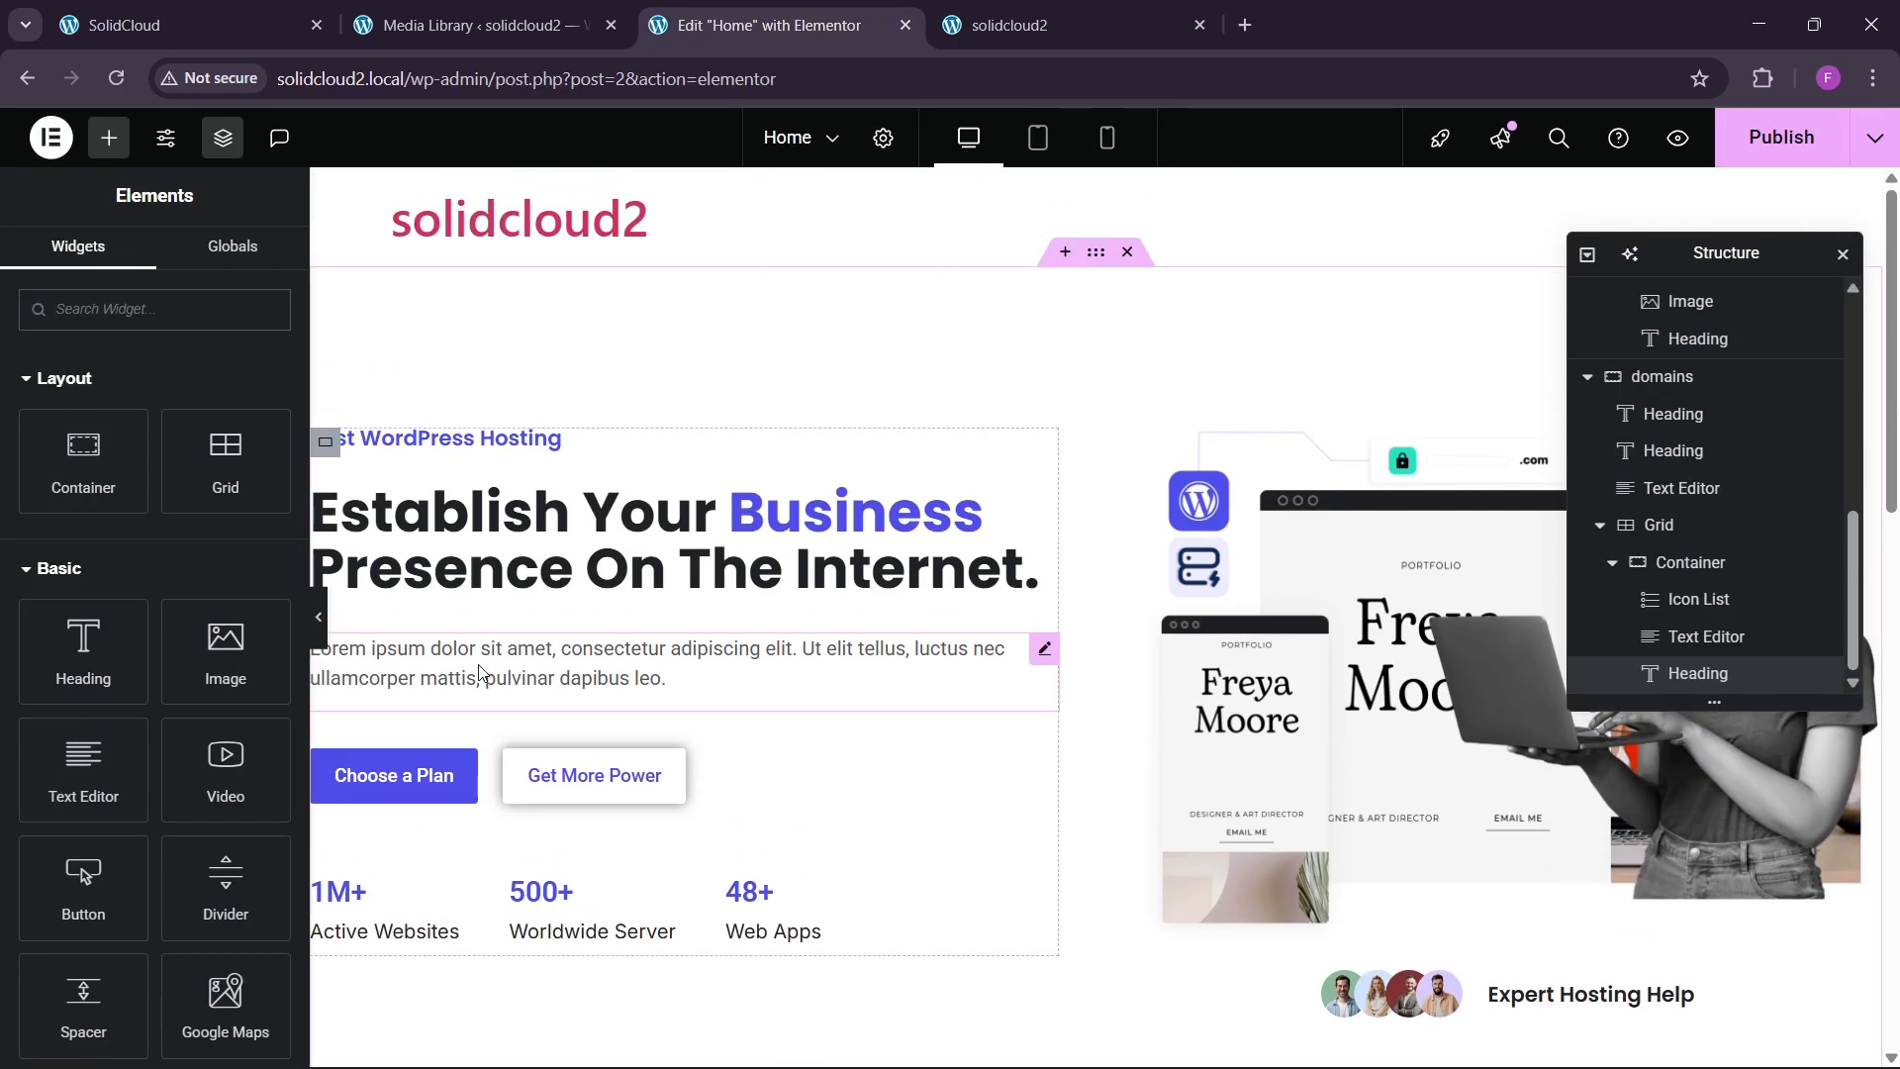
{"action": "right_click", "coordinate": [465, 775]}
{"action": "left_click", "coordinate": [524, 608]}
{"action": "scroll", "coordinate": [730, 692], "scroll_direction": "down", "scroll_amount": 10}
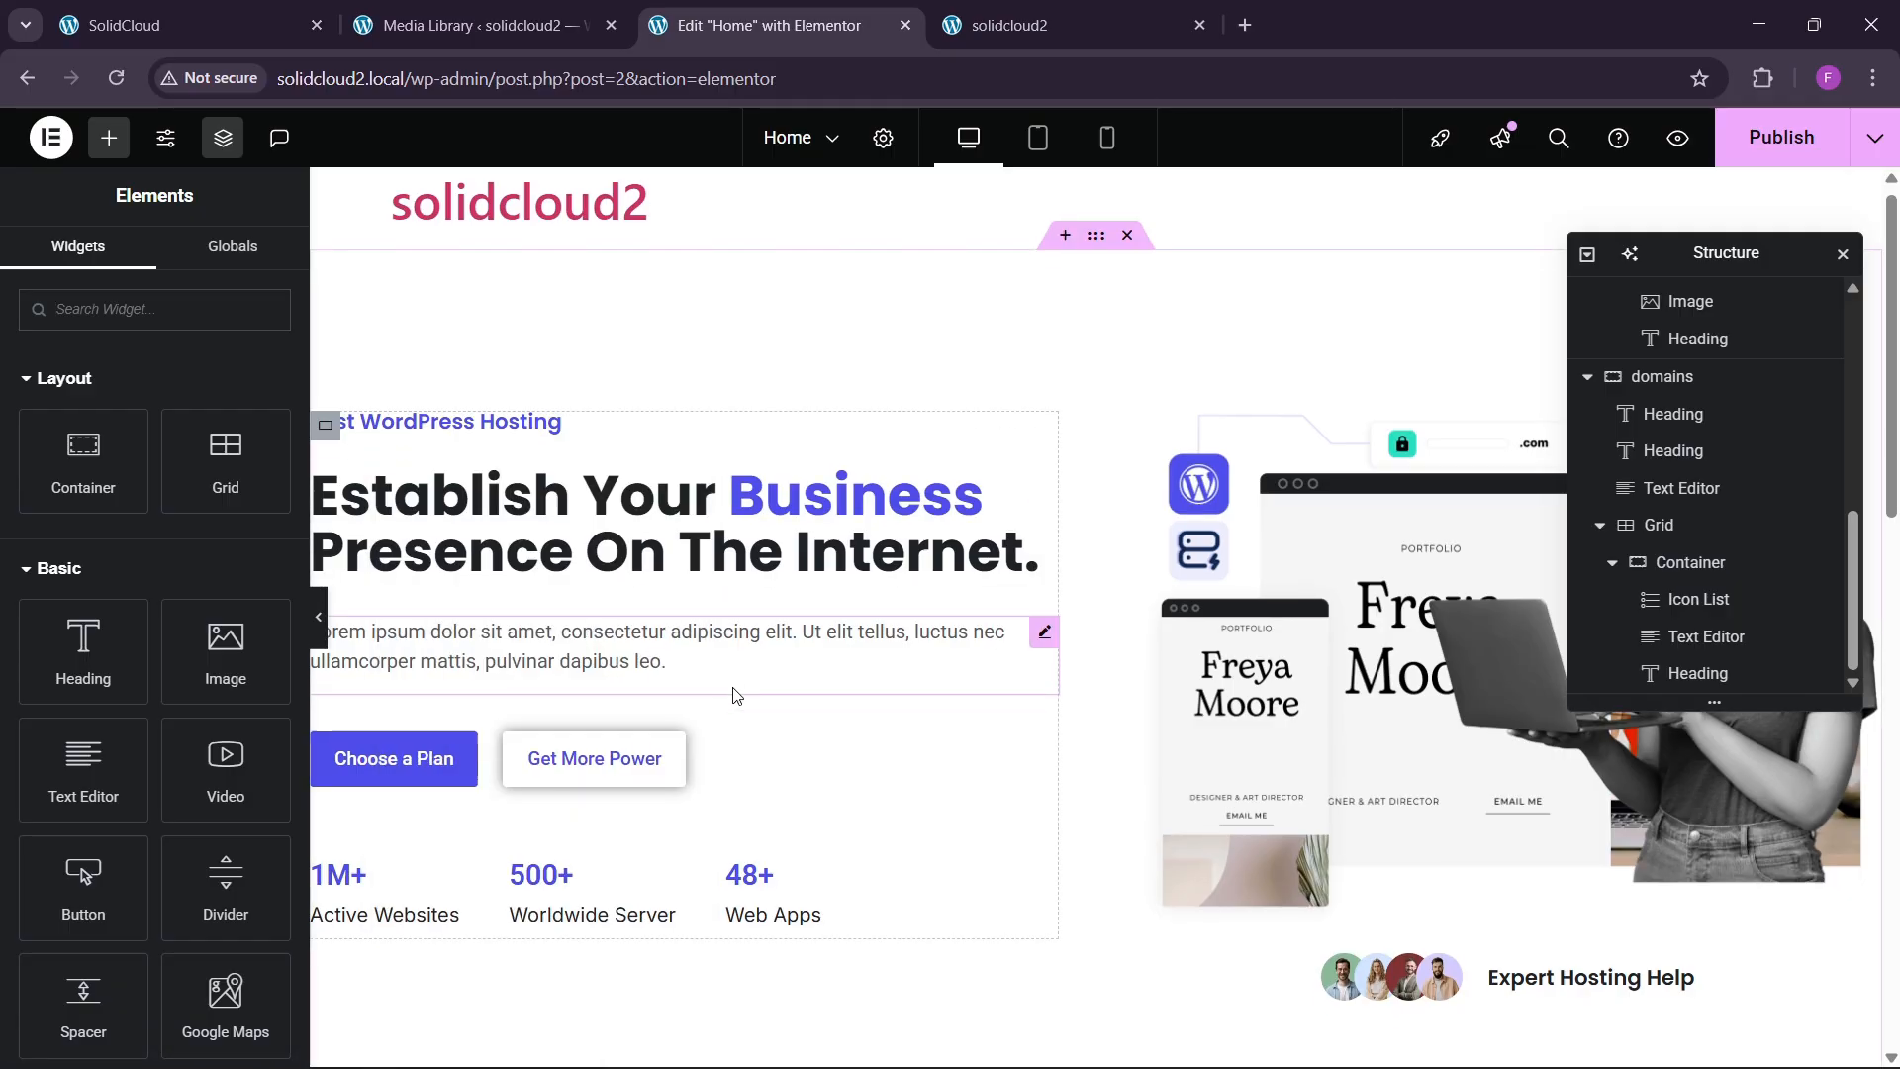
{"action": "right_click", "coordinate": [500, 662]}
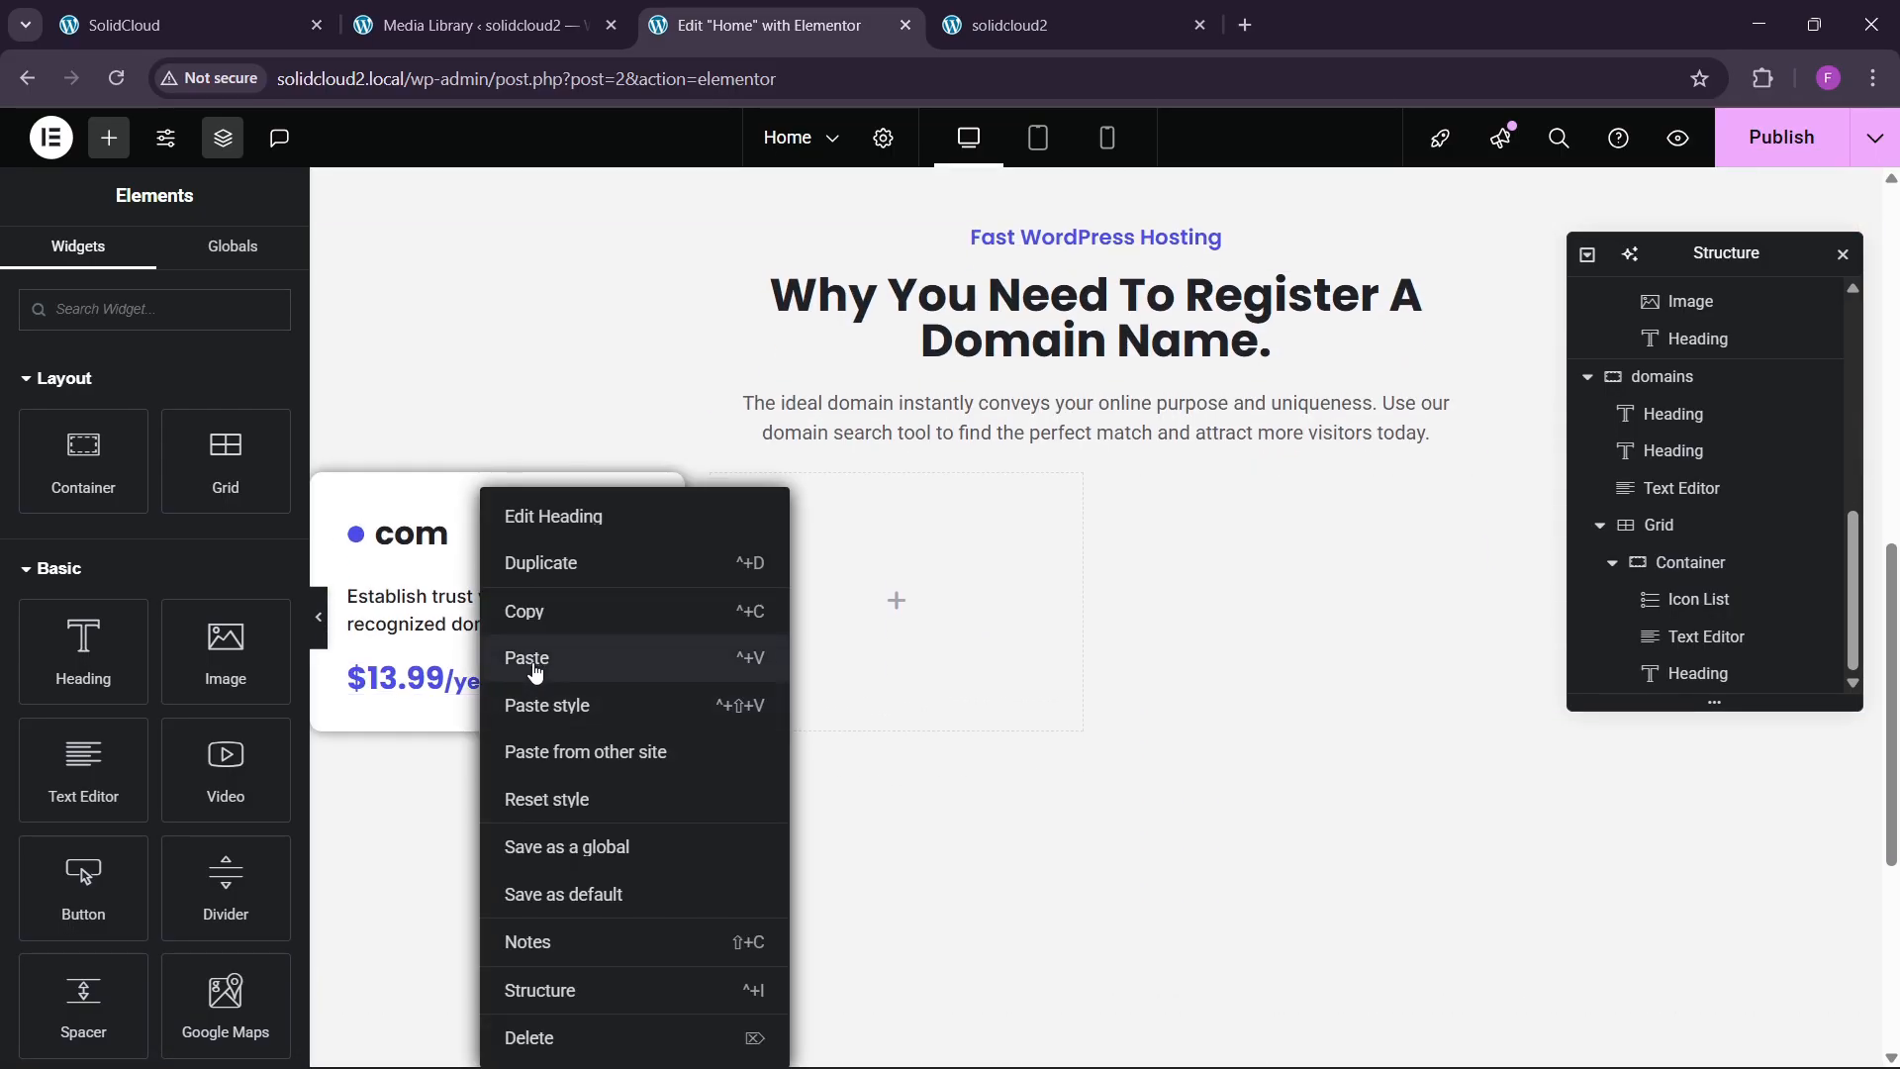
{"action": "left_click", "coordinate": [526, 657]}
Stretch the Choose a Plan button across the card's full width.
{"action": "left_click", "coordinate": [148, 262]}
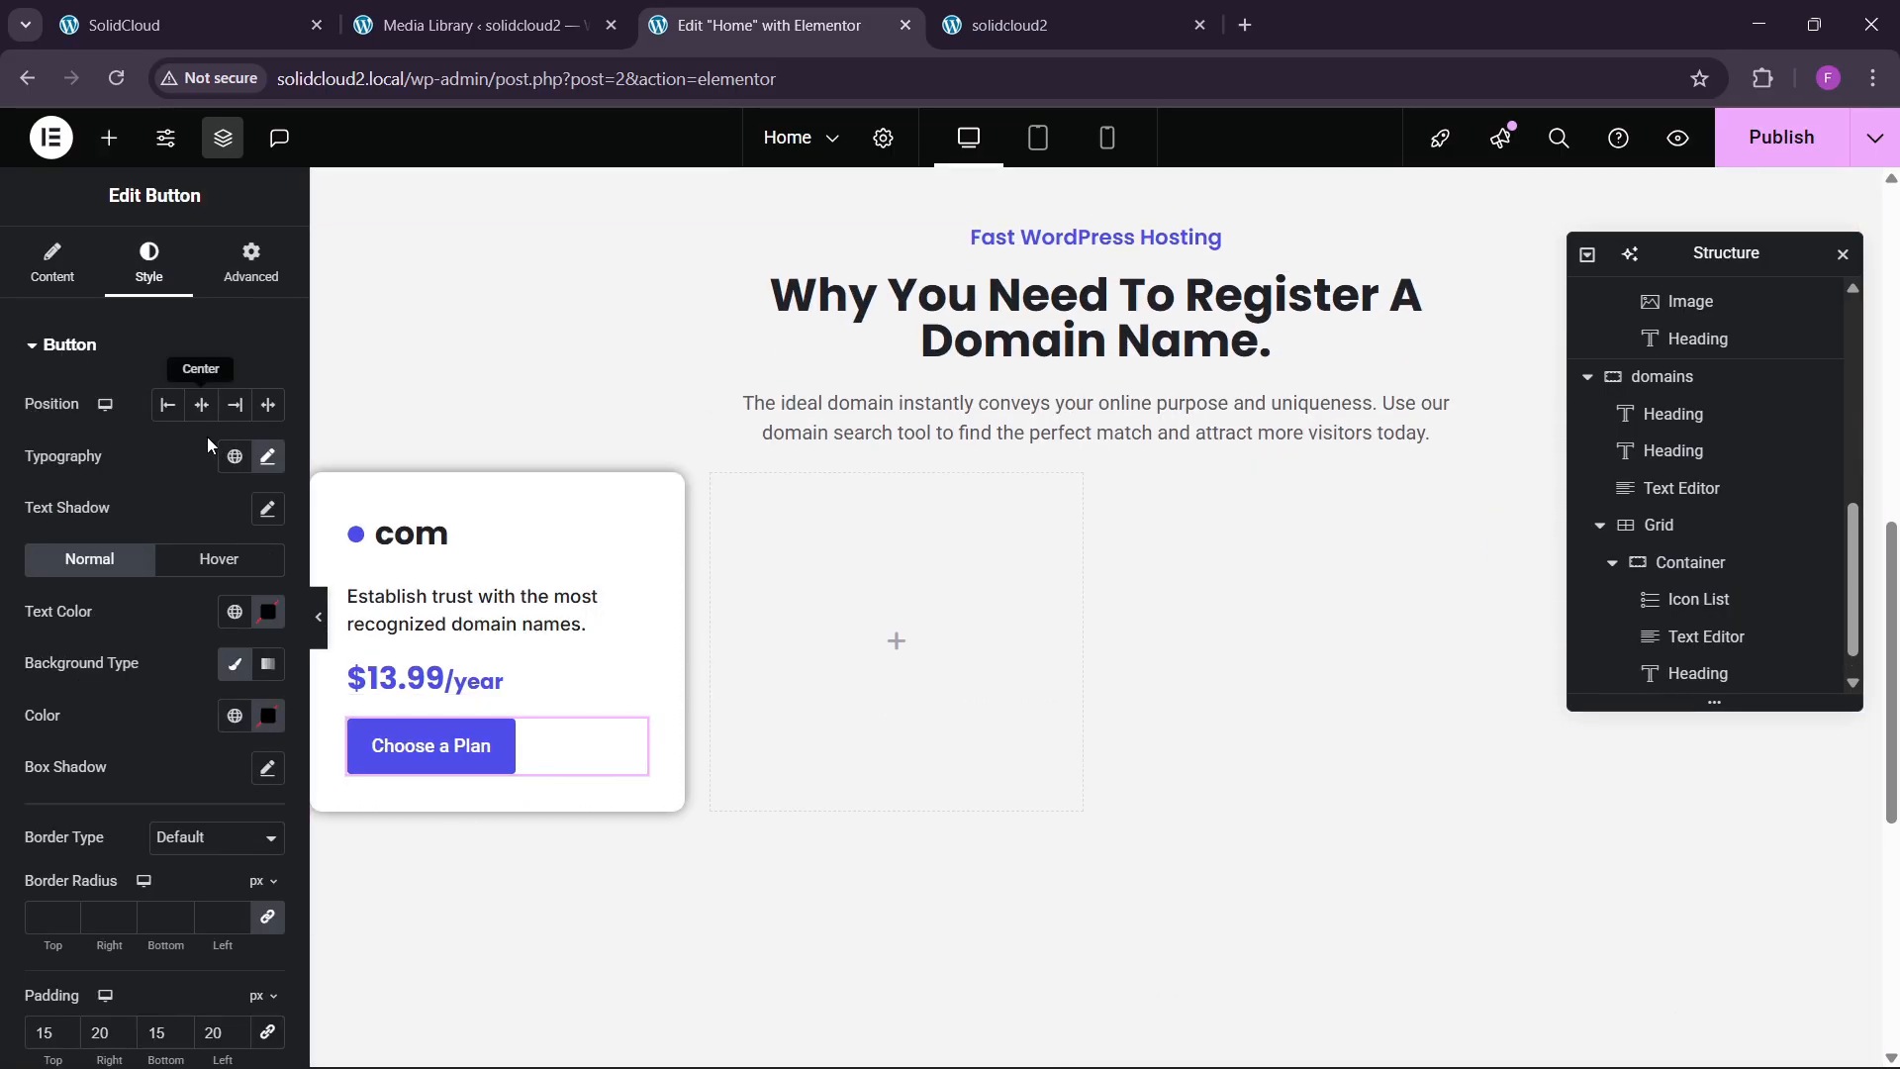
{"action": "left_click", "coordinate": [267, 404]}
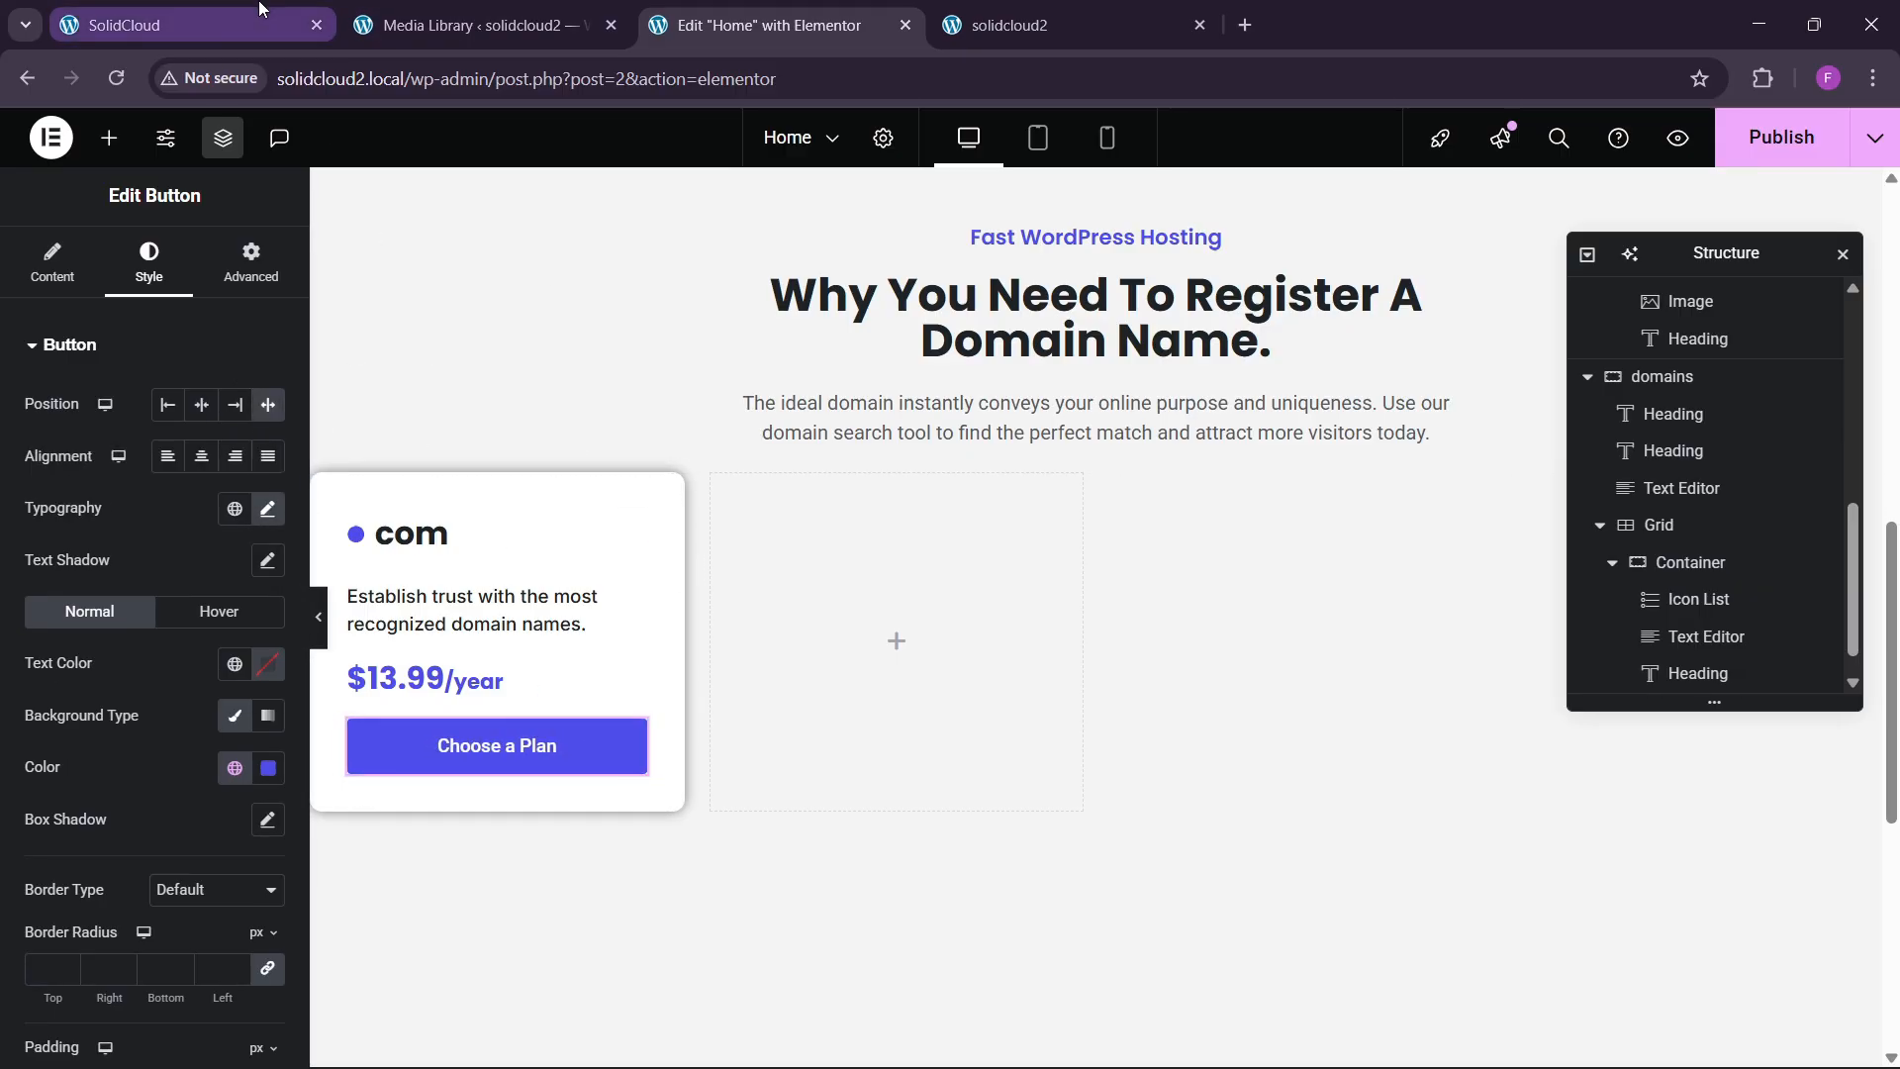
{"action": "left_click", "coordinate": [193, 18]}
{"action": "left_click", "coordinate": [762, 25]}
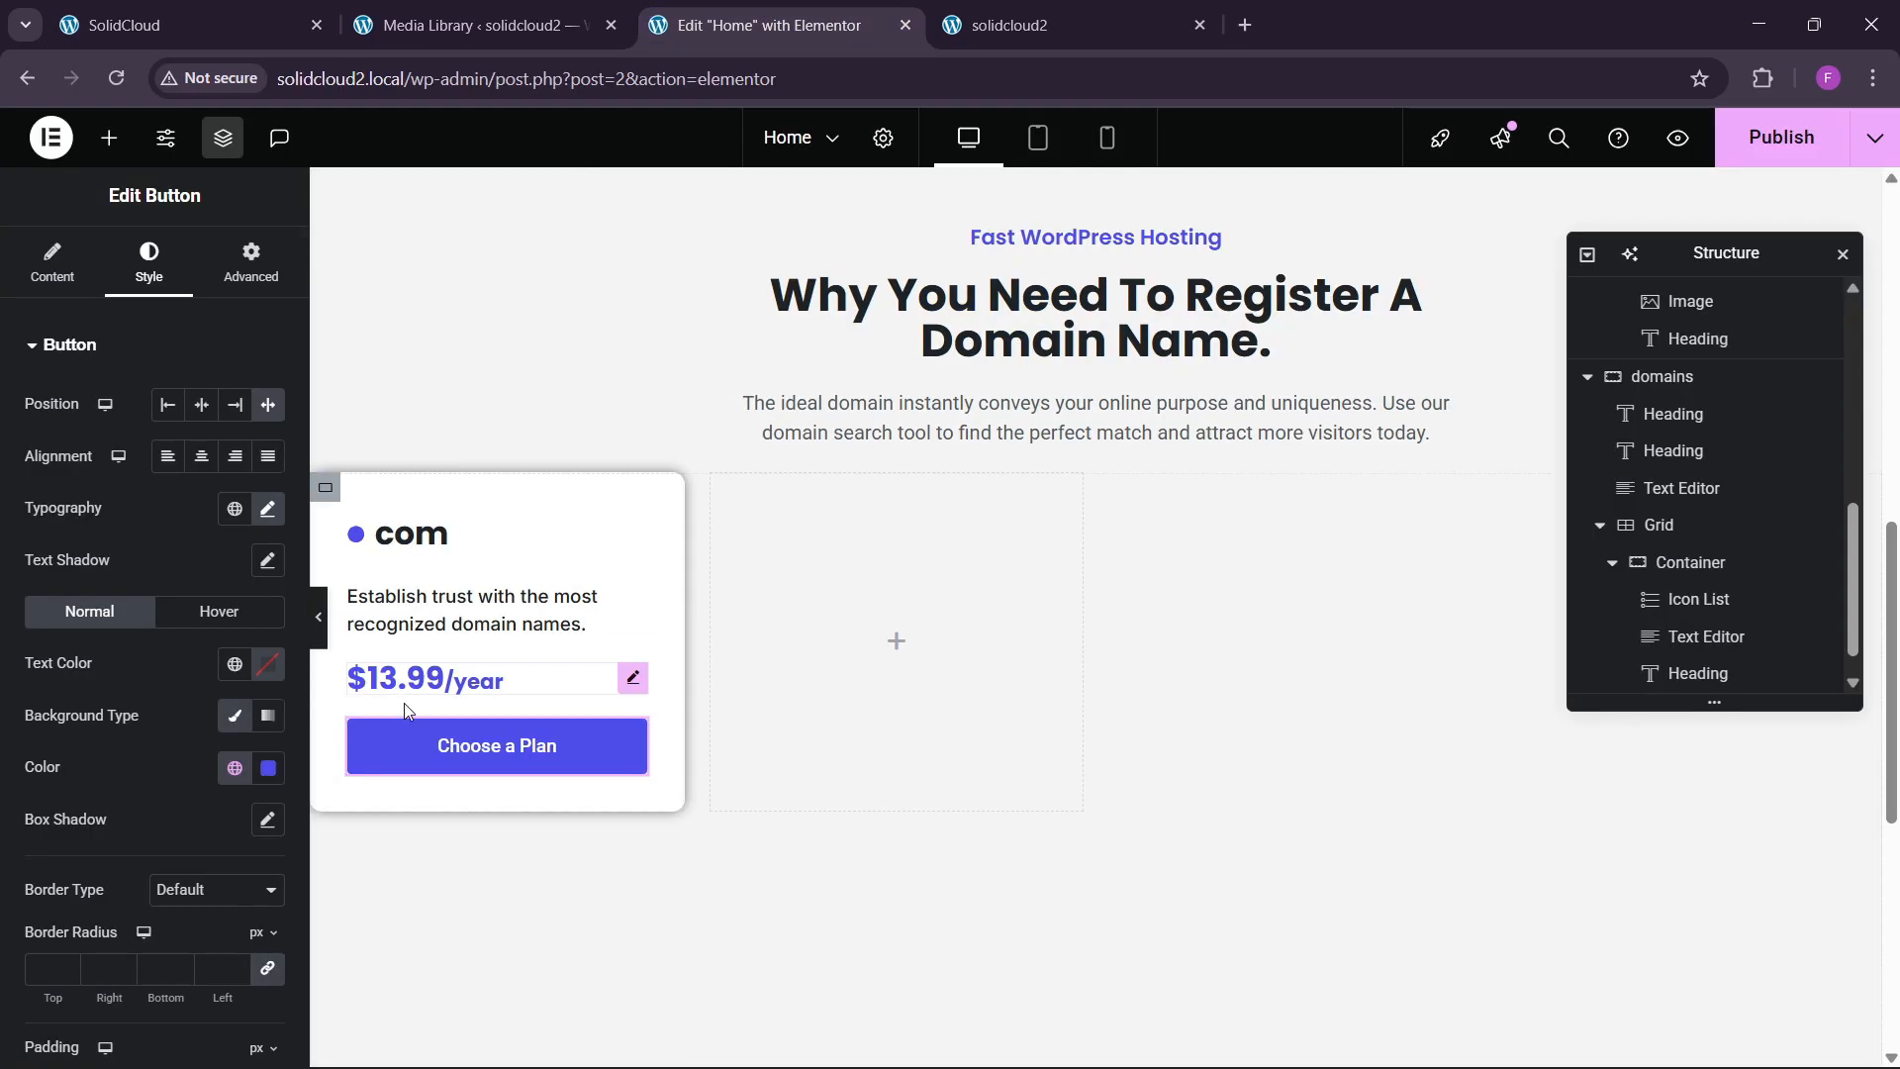
{"action": "scroll", "coordinate": [74, 669], "scroll_direction": "down", "scroll_amount": 2}
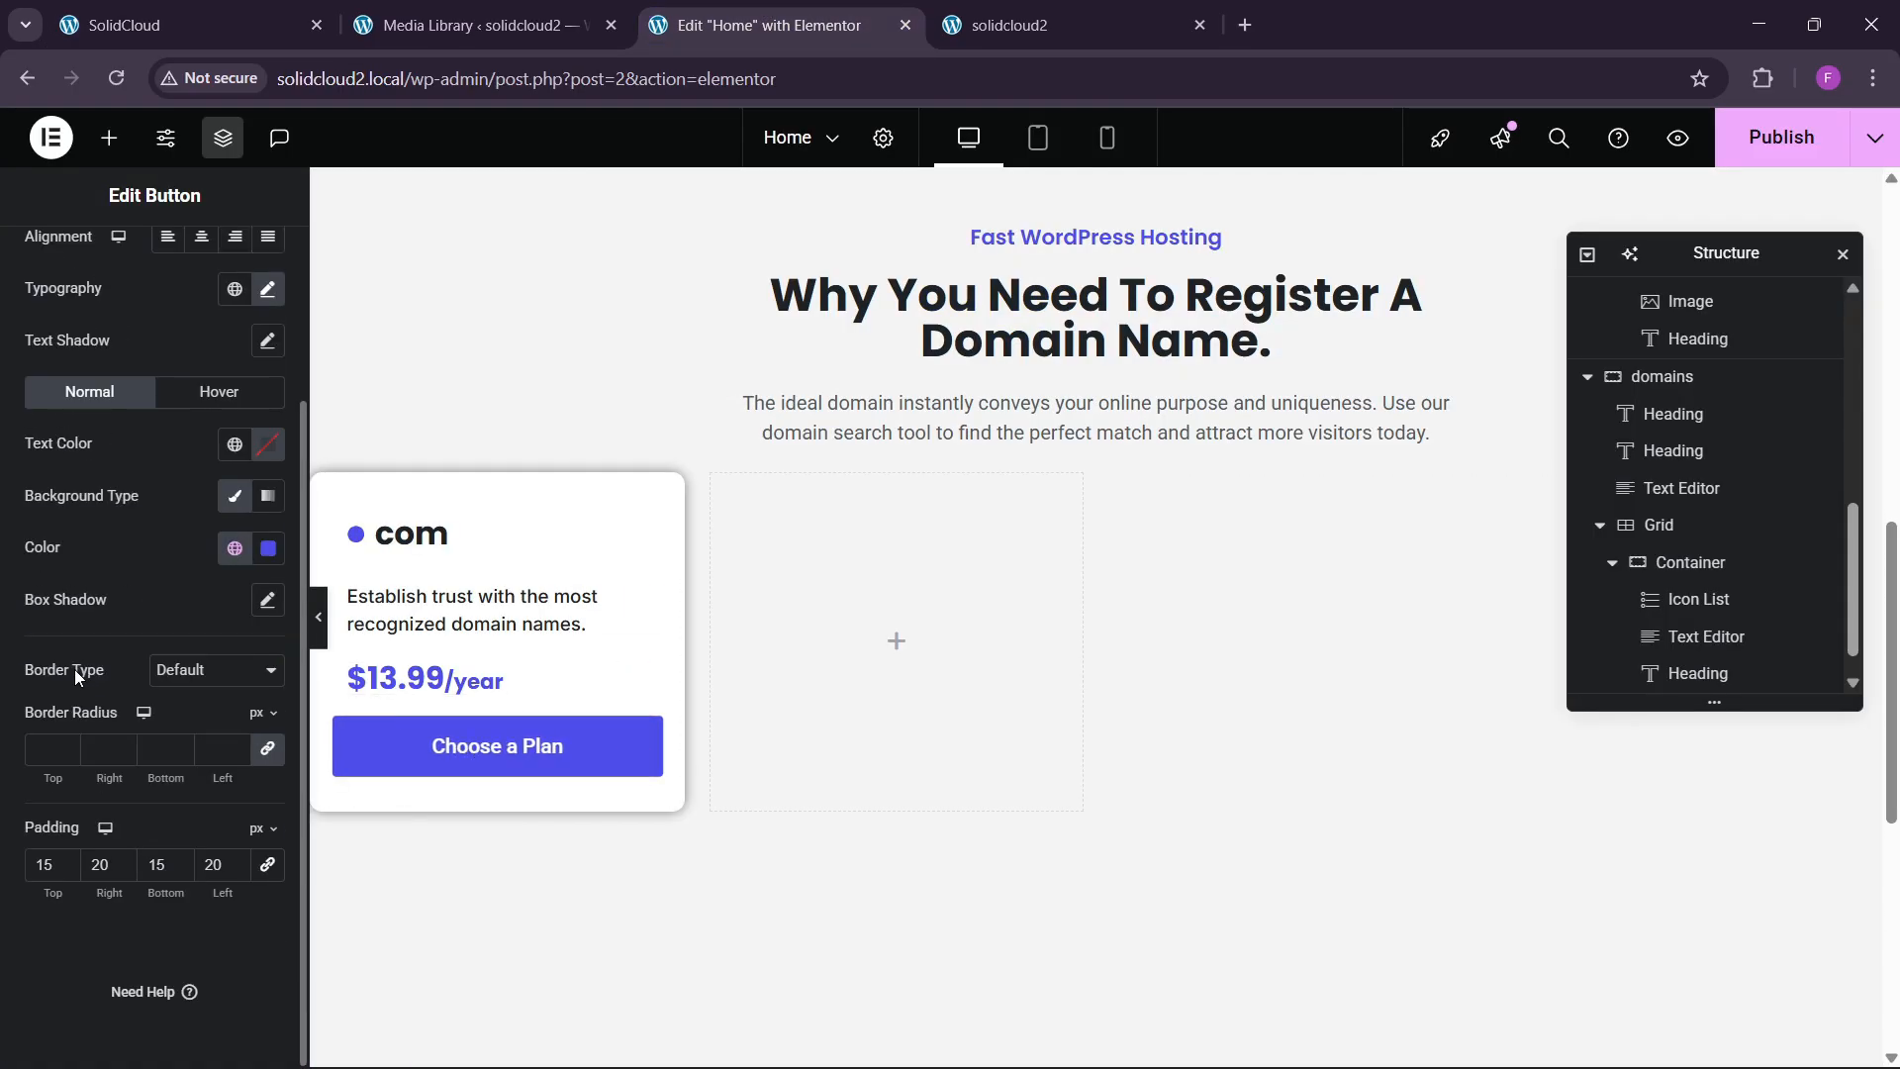
{"action": "scroll", "coordinate": [75, 669], "scroll_direction": "up", "scroll_amount": 1}
{"action": "scroll", "coordinate": [75, 669], "scroll_direction": "down", "scroll_amount": 1}
Lower the button's top and bottom padding from 15 to 13.
{"action": "left_click", "coordinate": [66, 869]}
{"action": "left_click", "coordinate": [67, 869]}
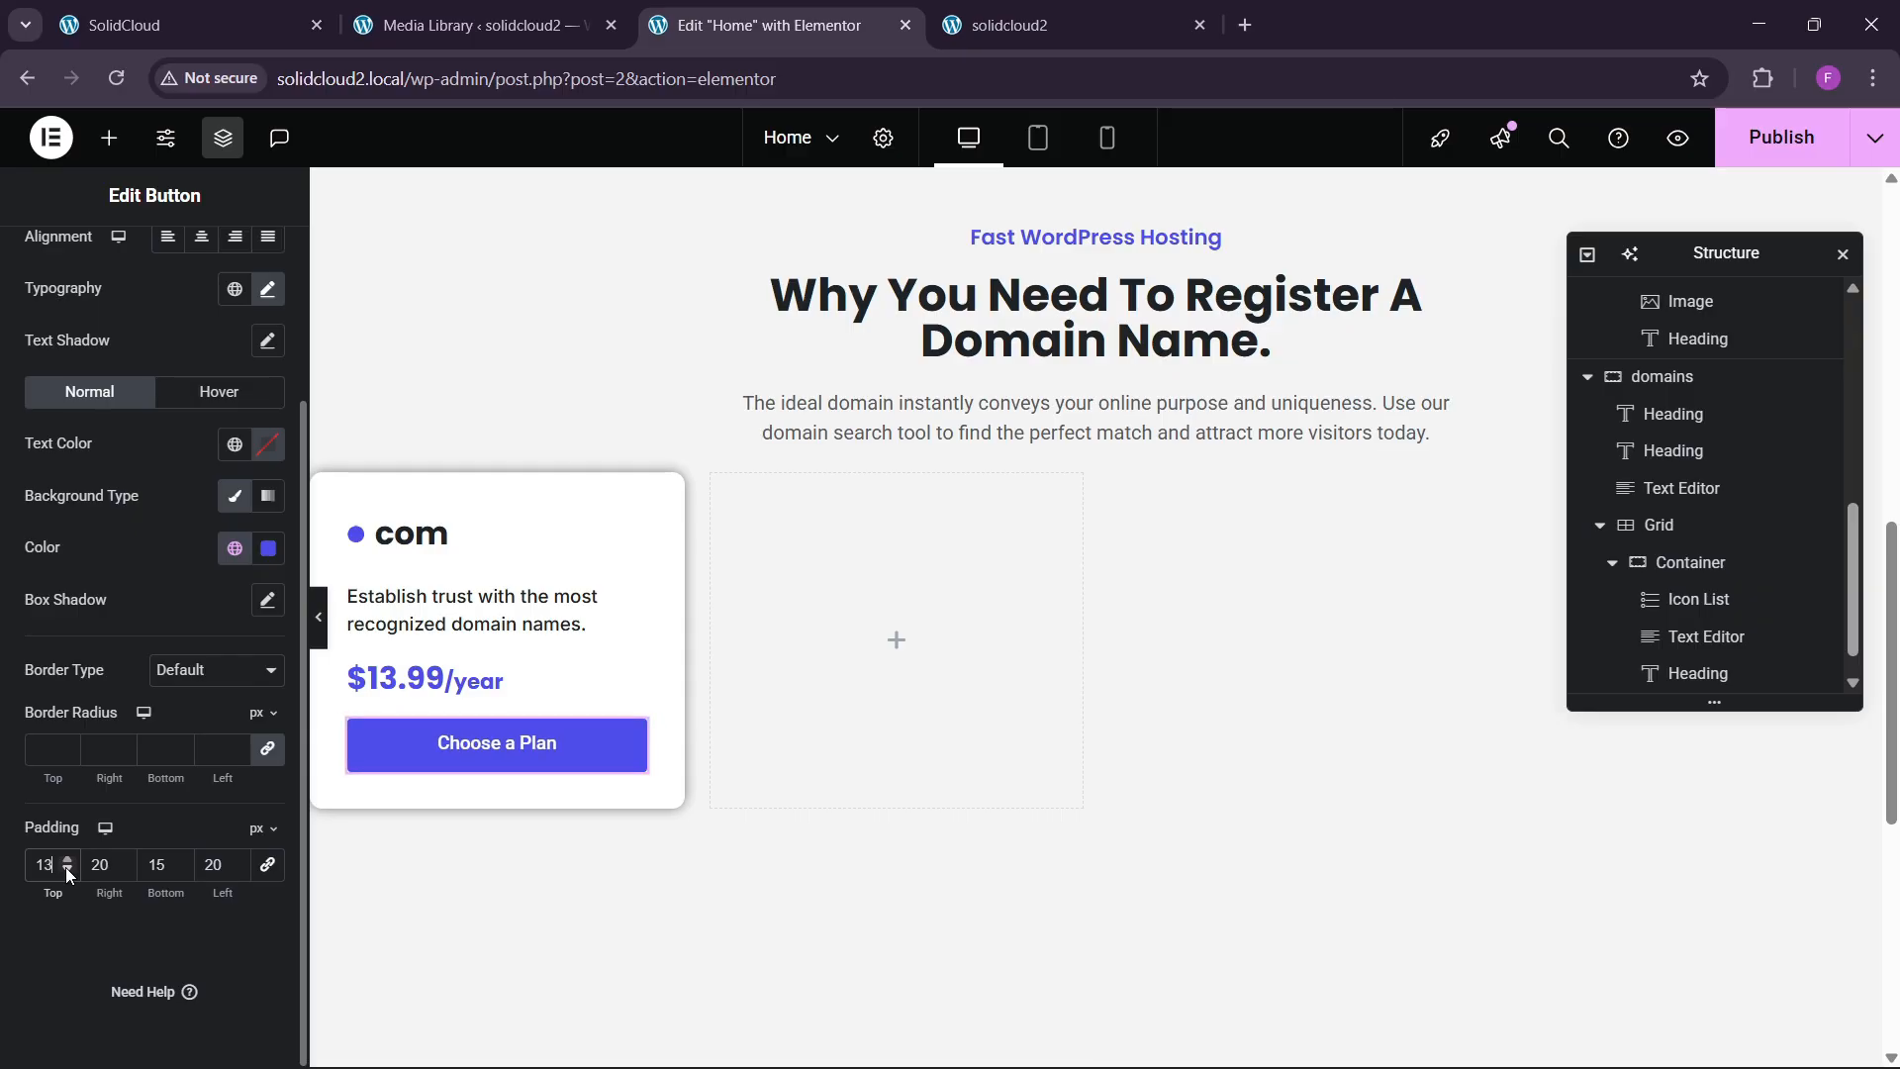
{"action": "left_click", "coordinate": [186, 871]}
{"action": "left_click", "coordinate": [186, 871]}
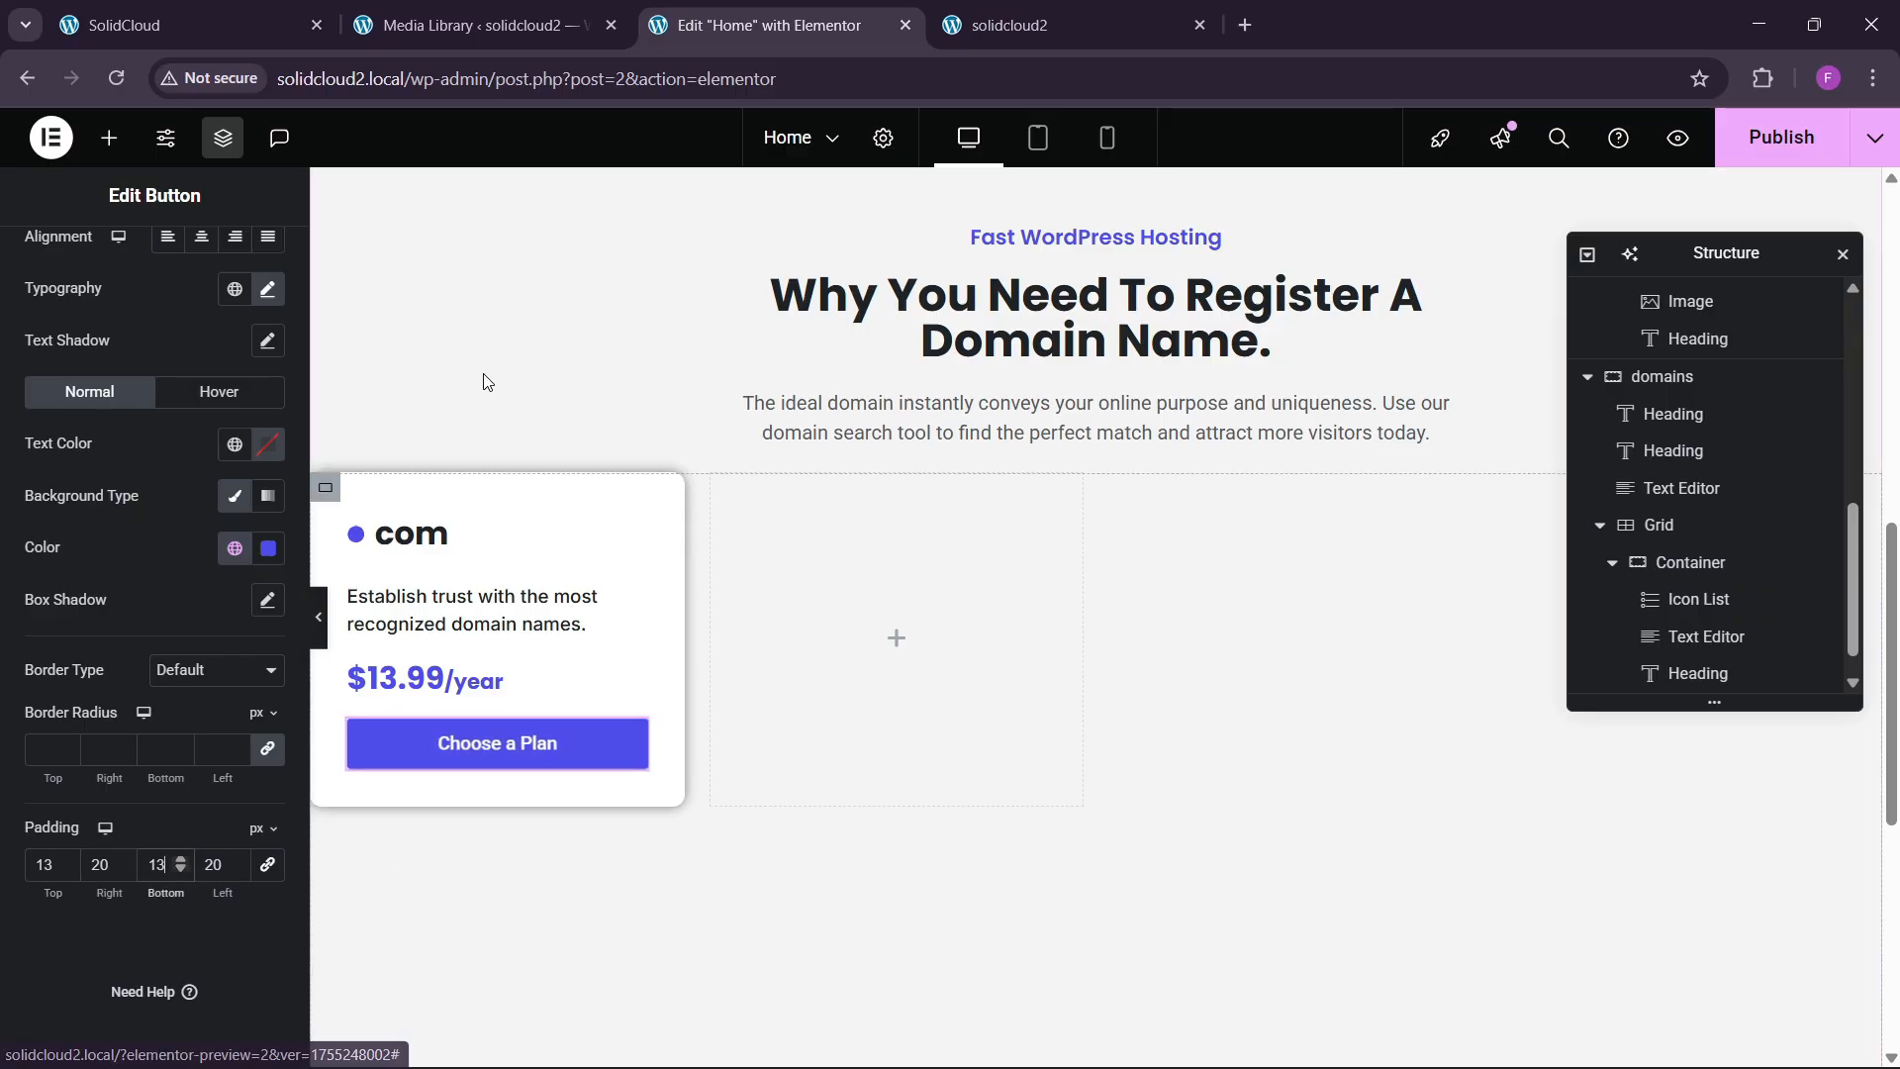
{"action": "left_click", "coordinate": [220, 10]}
{"action": "left_click", "coordinate": [706, 8]}
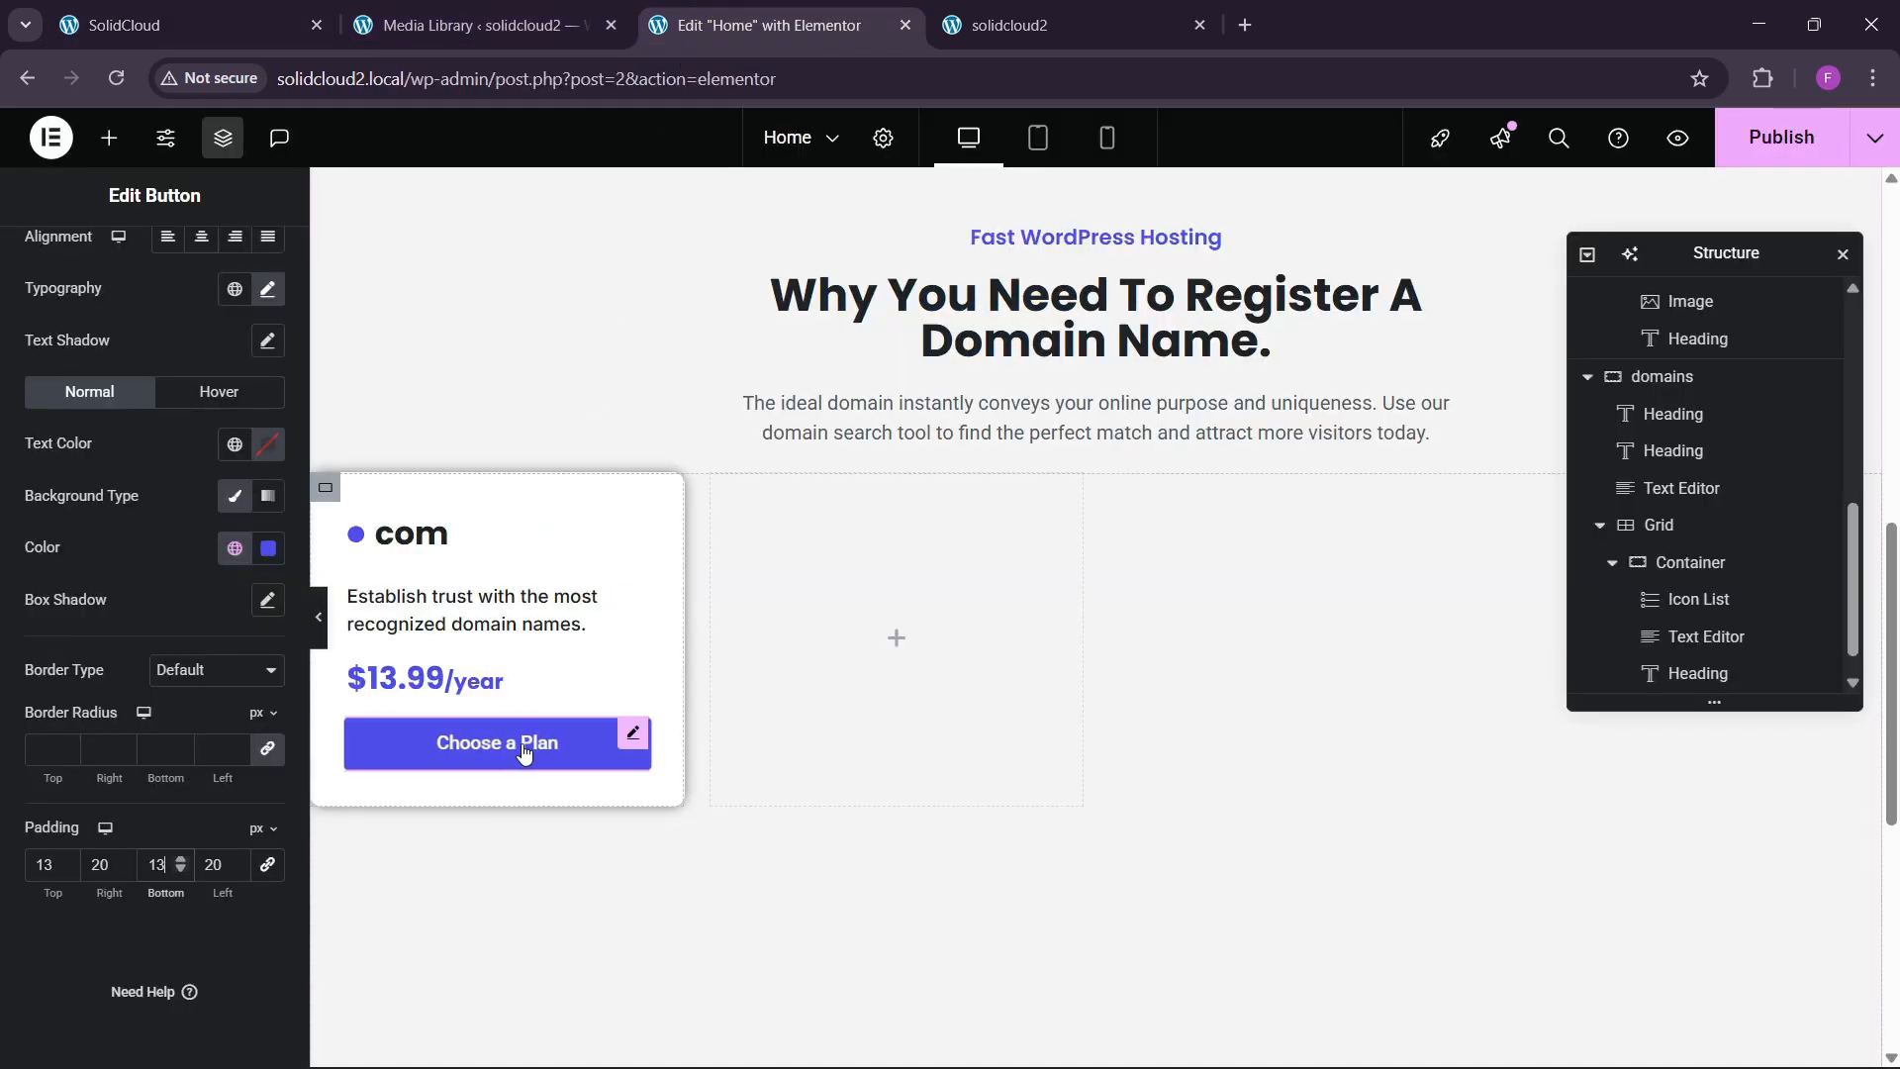
{"action": "scroll", "coordinate": [86, 307], "scroll_direction": "up", "scroll_amount": 3}
{"action": "left_click", "coordinate": [62, 275]}
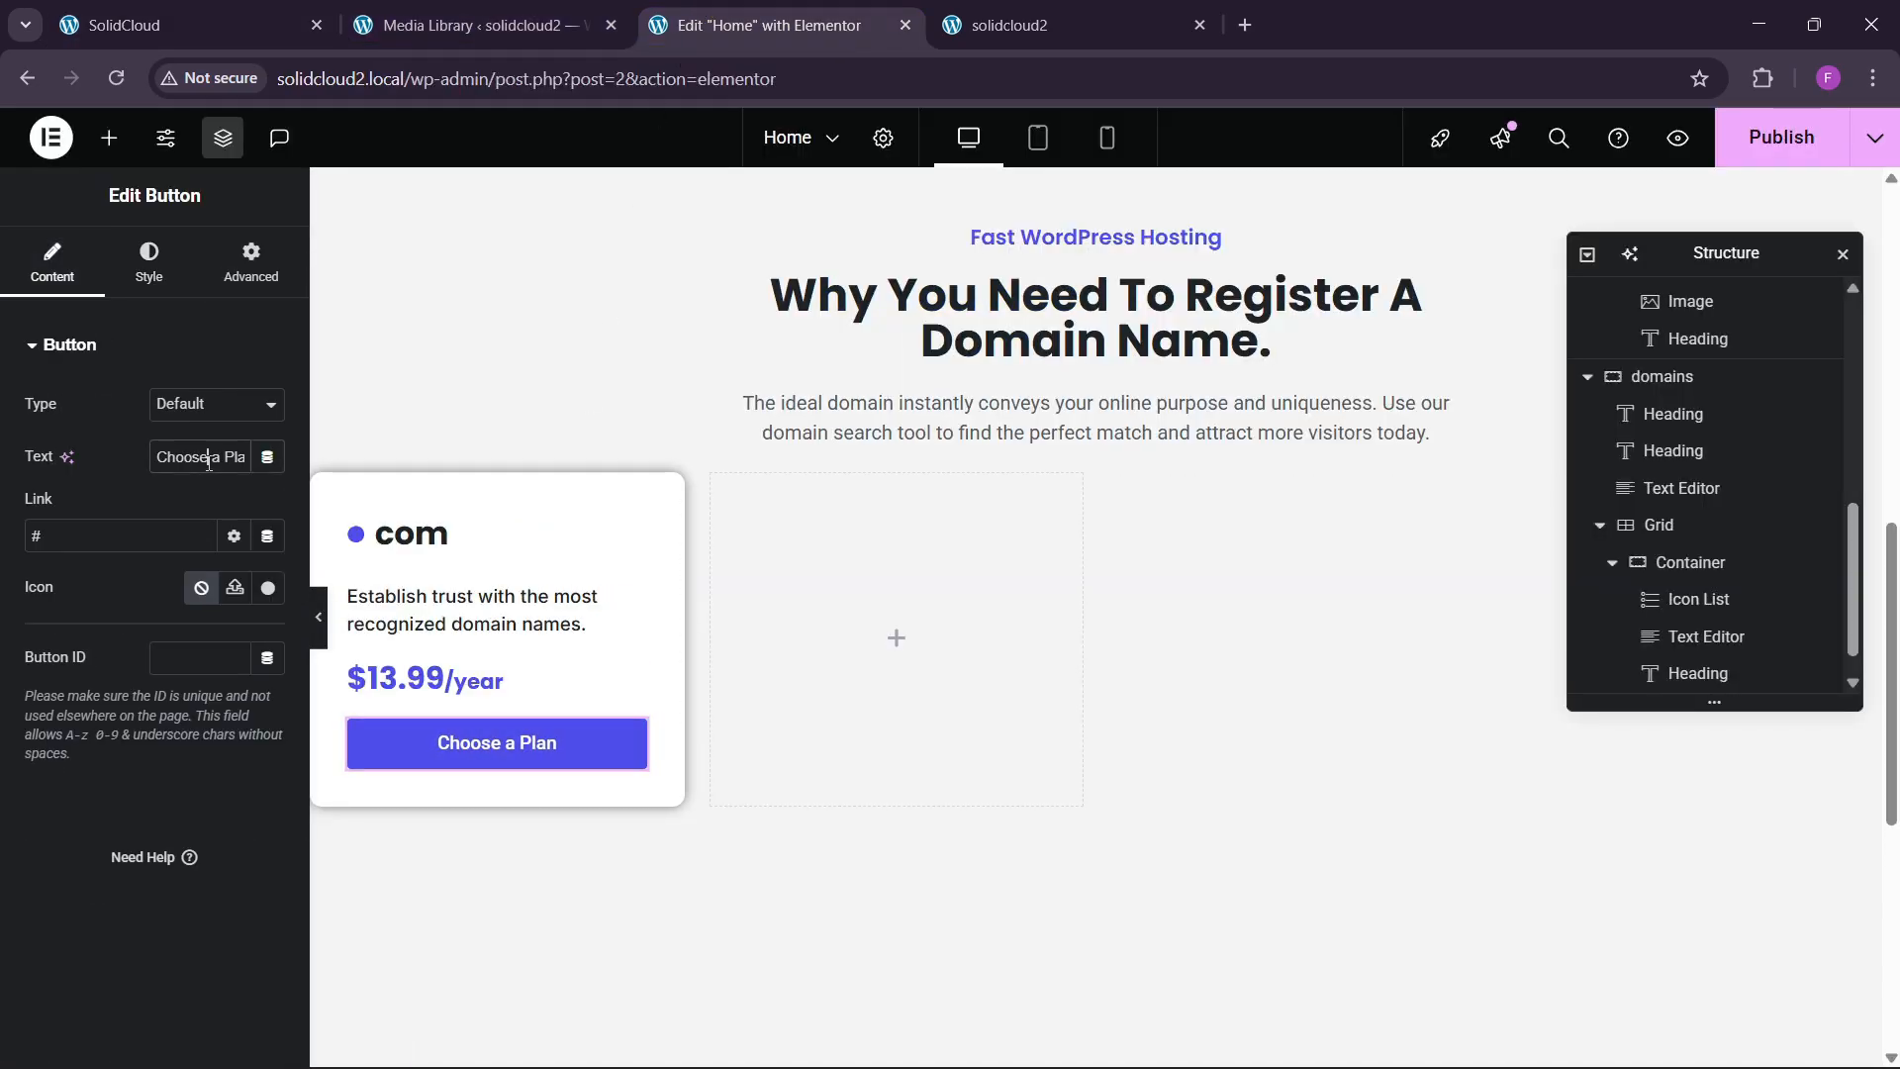
Change the button label to 'Register Domain'.
{"action": "type", "text": "Register Domain"}
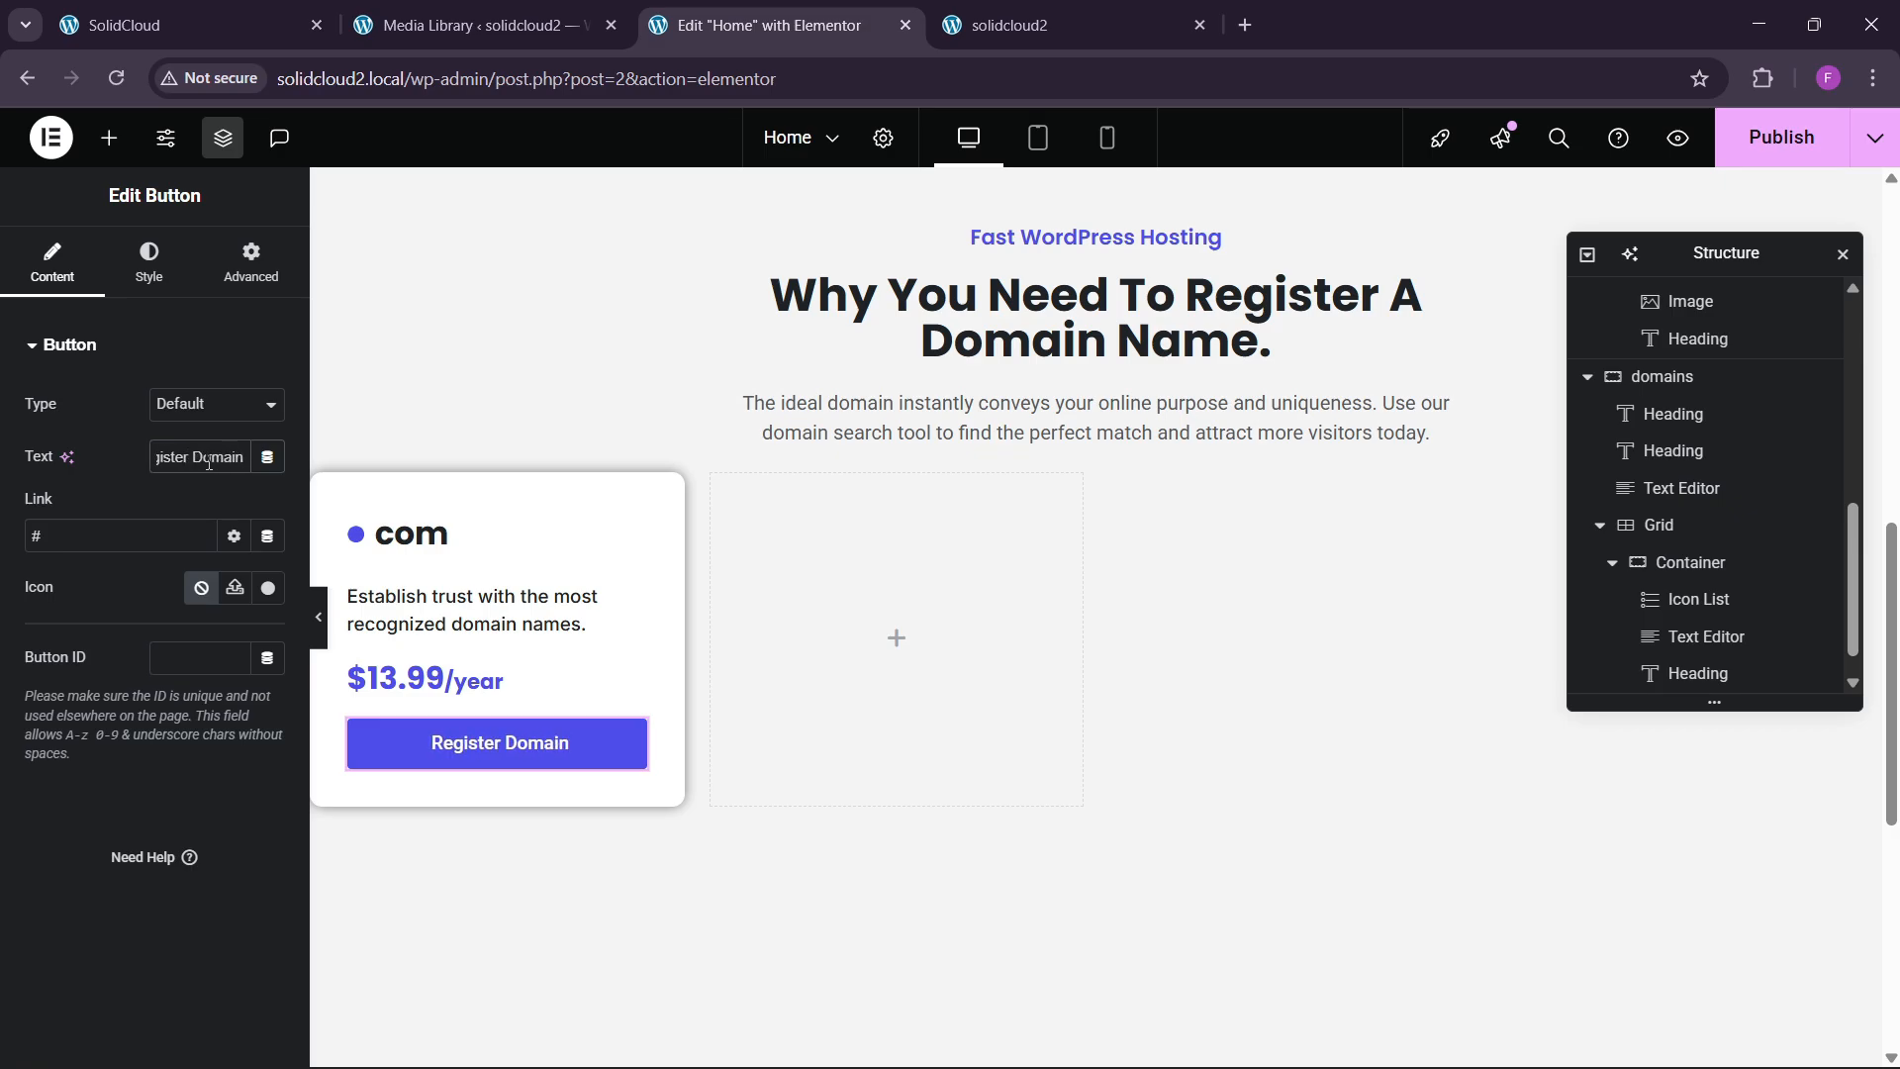
{"action": "left_click", "coordinate": [134, 12]}
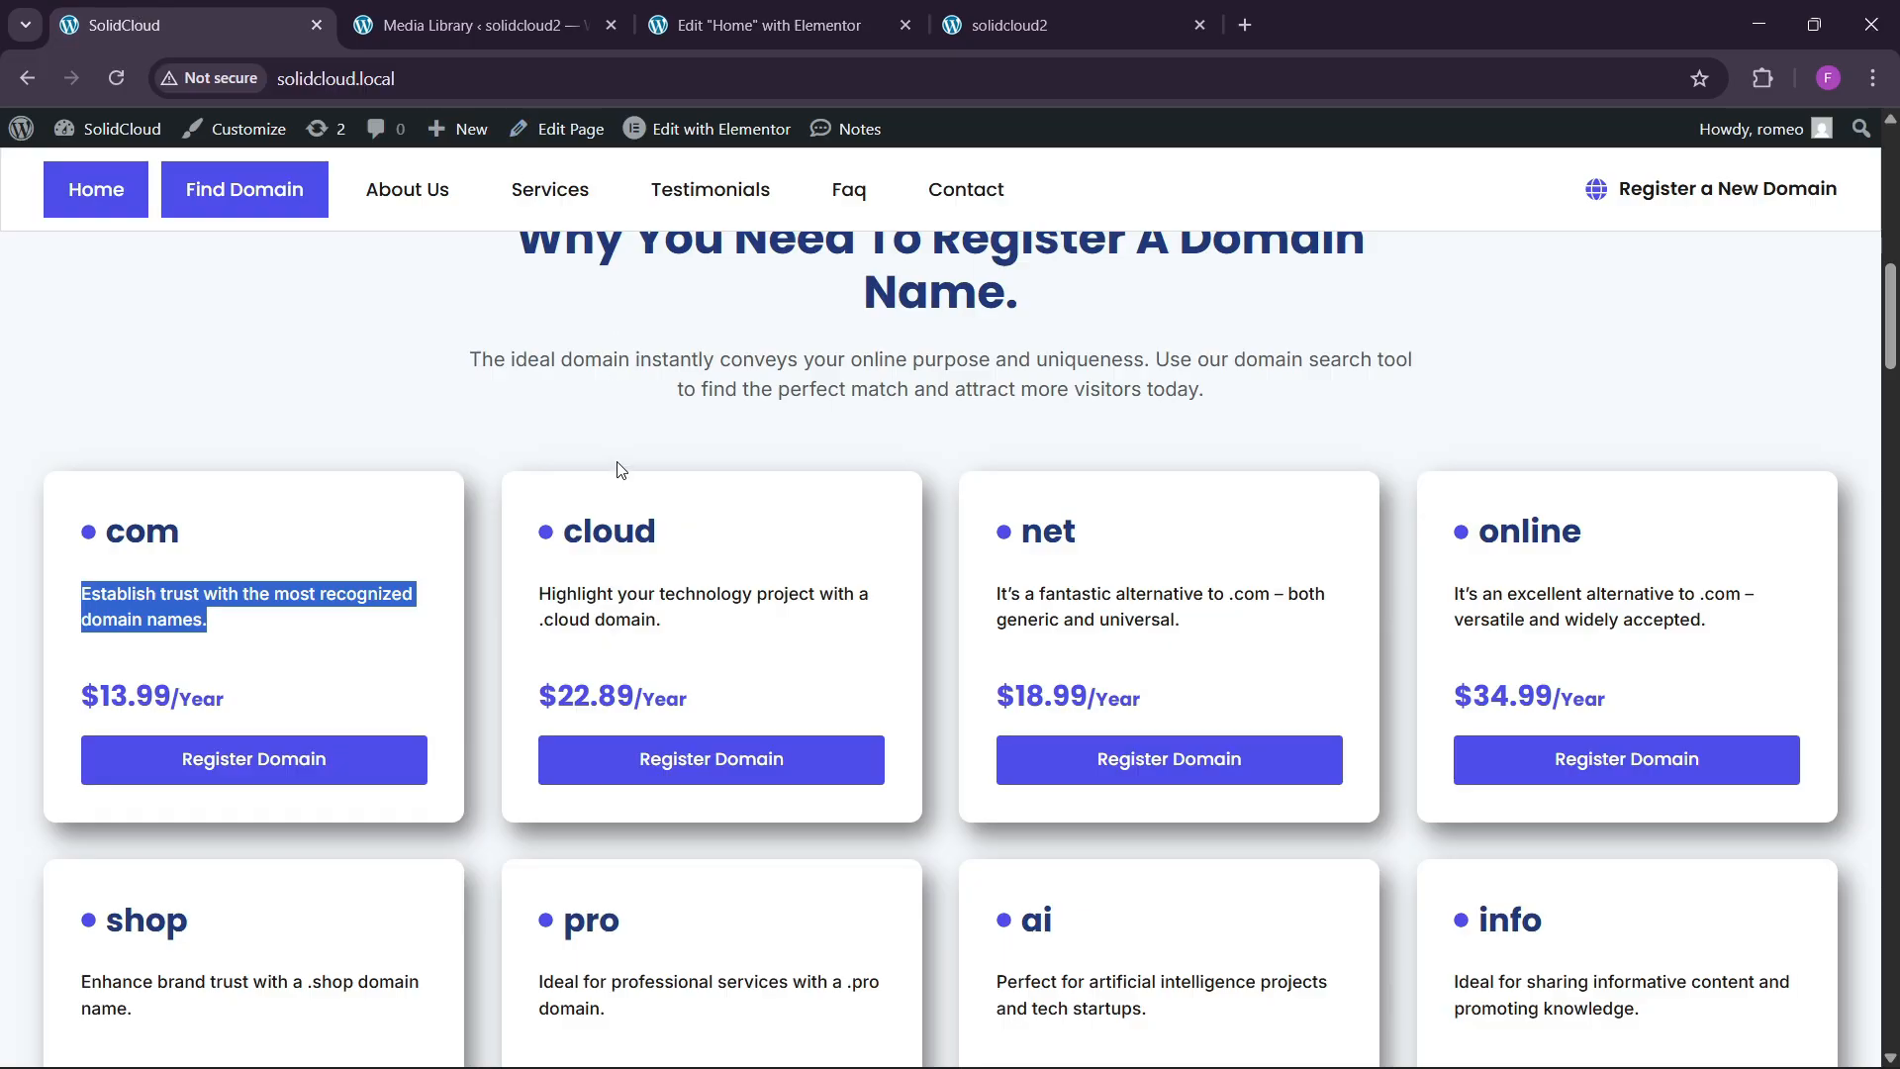
{"action": "left_click", "coordinate": [757, 24]}
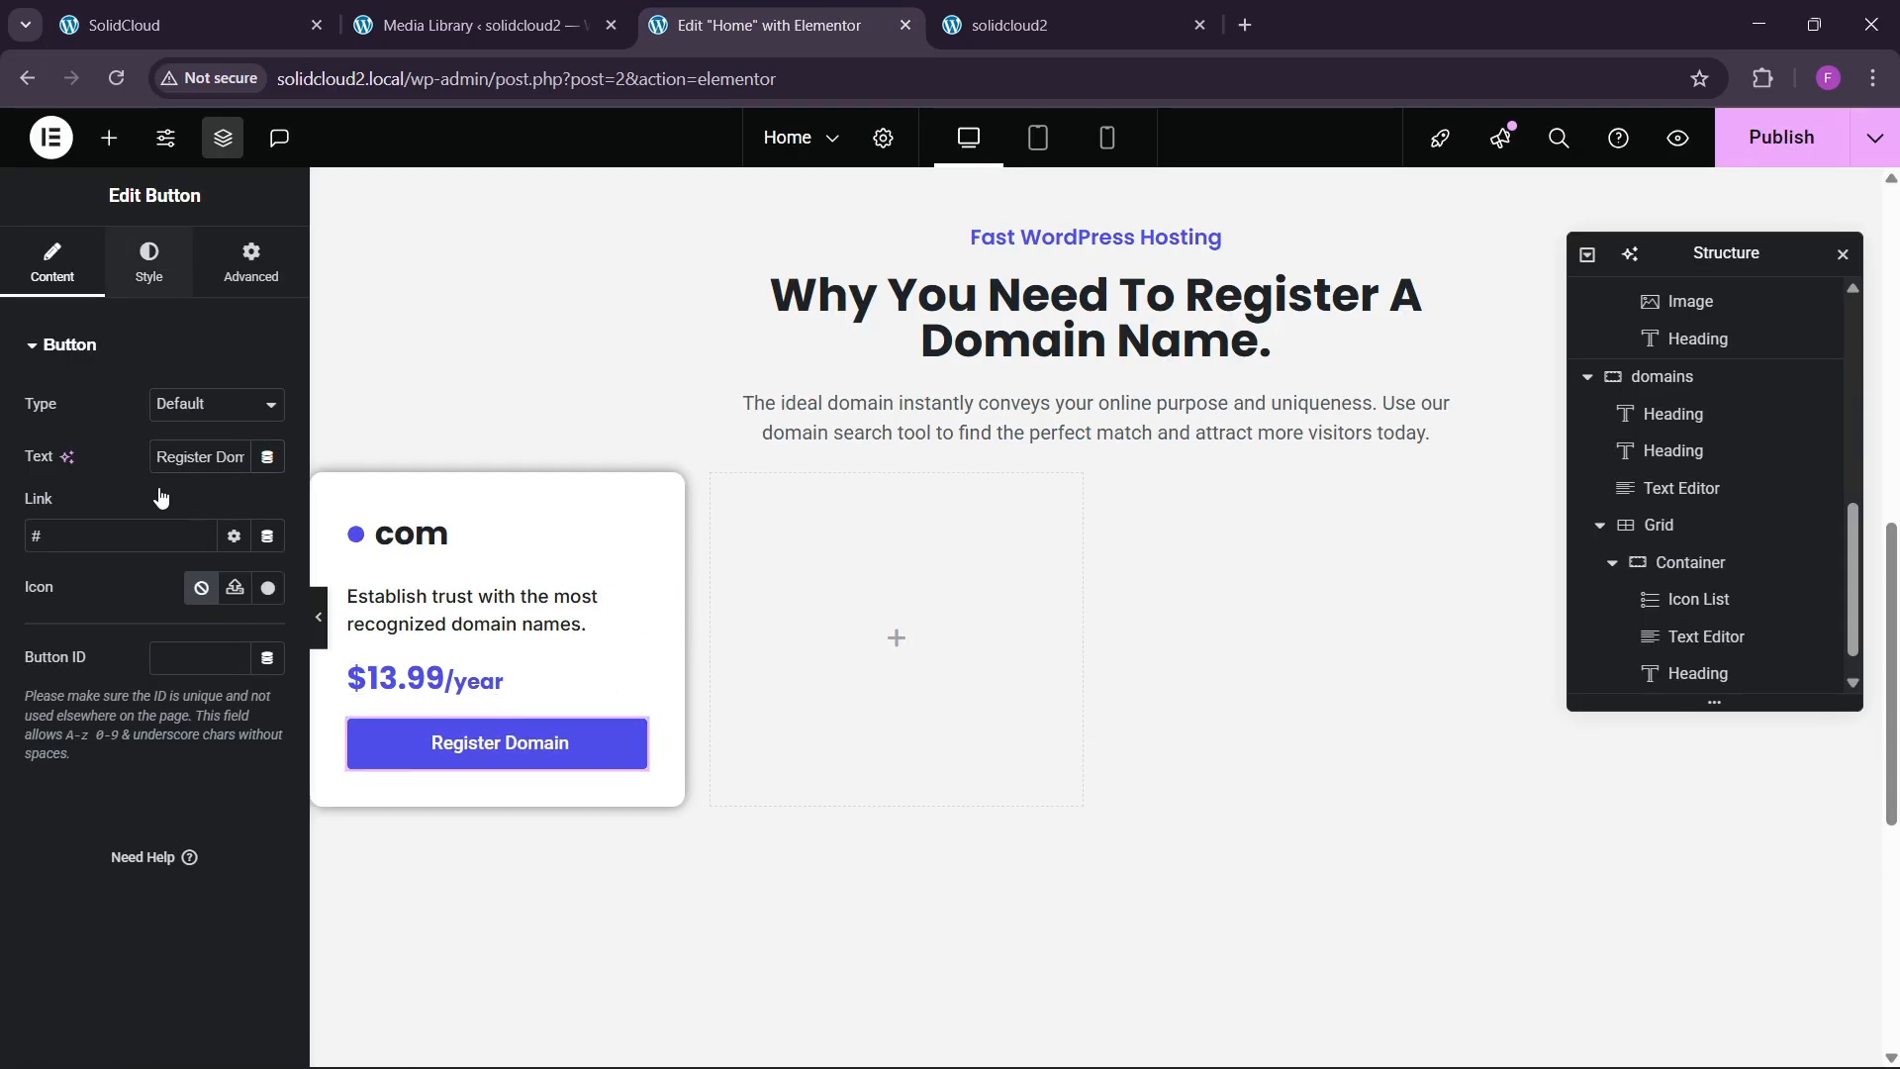
Set the Register Domain button's font family to Poppins.
{"action": "left_click", "coordinate": [267, 509]}
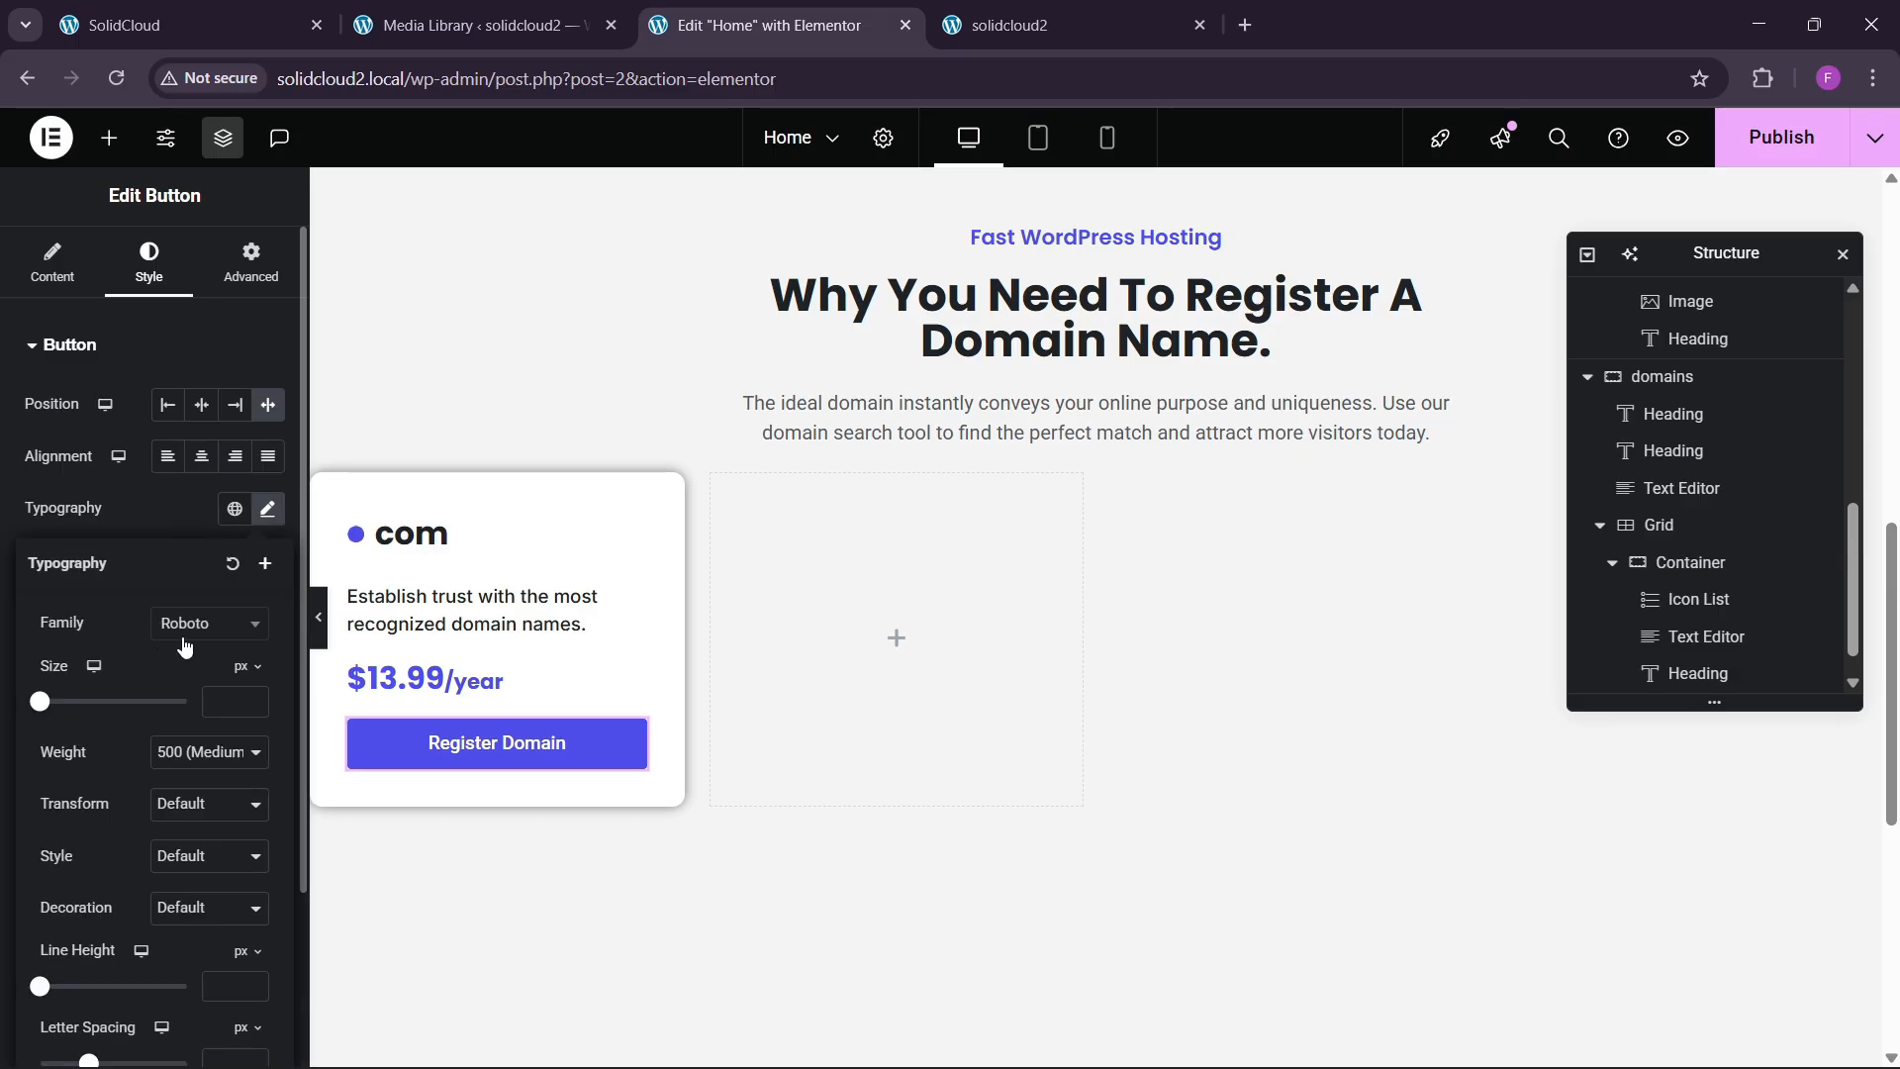
{"action": "left_click", "coordinate": [203, 622]}
{"action": "type", "text": "oioo"}
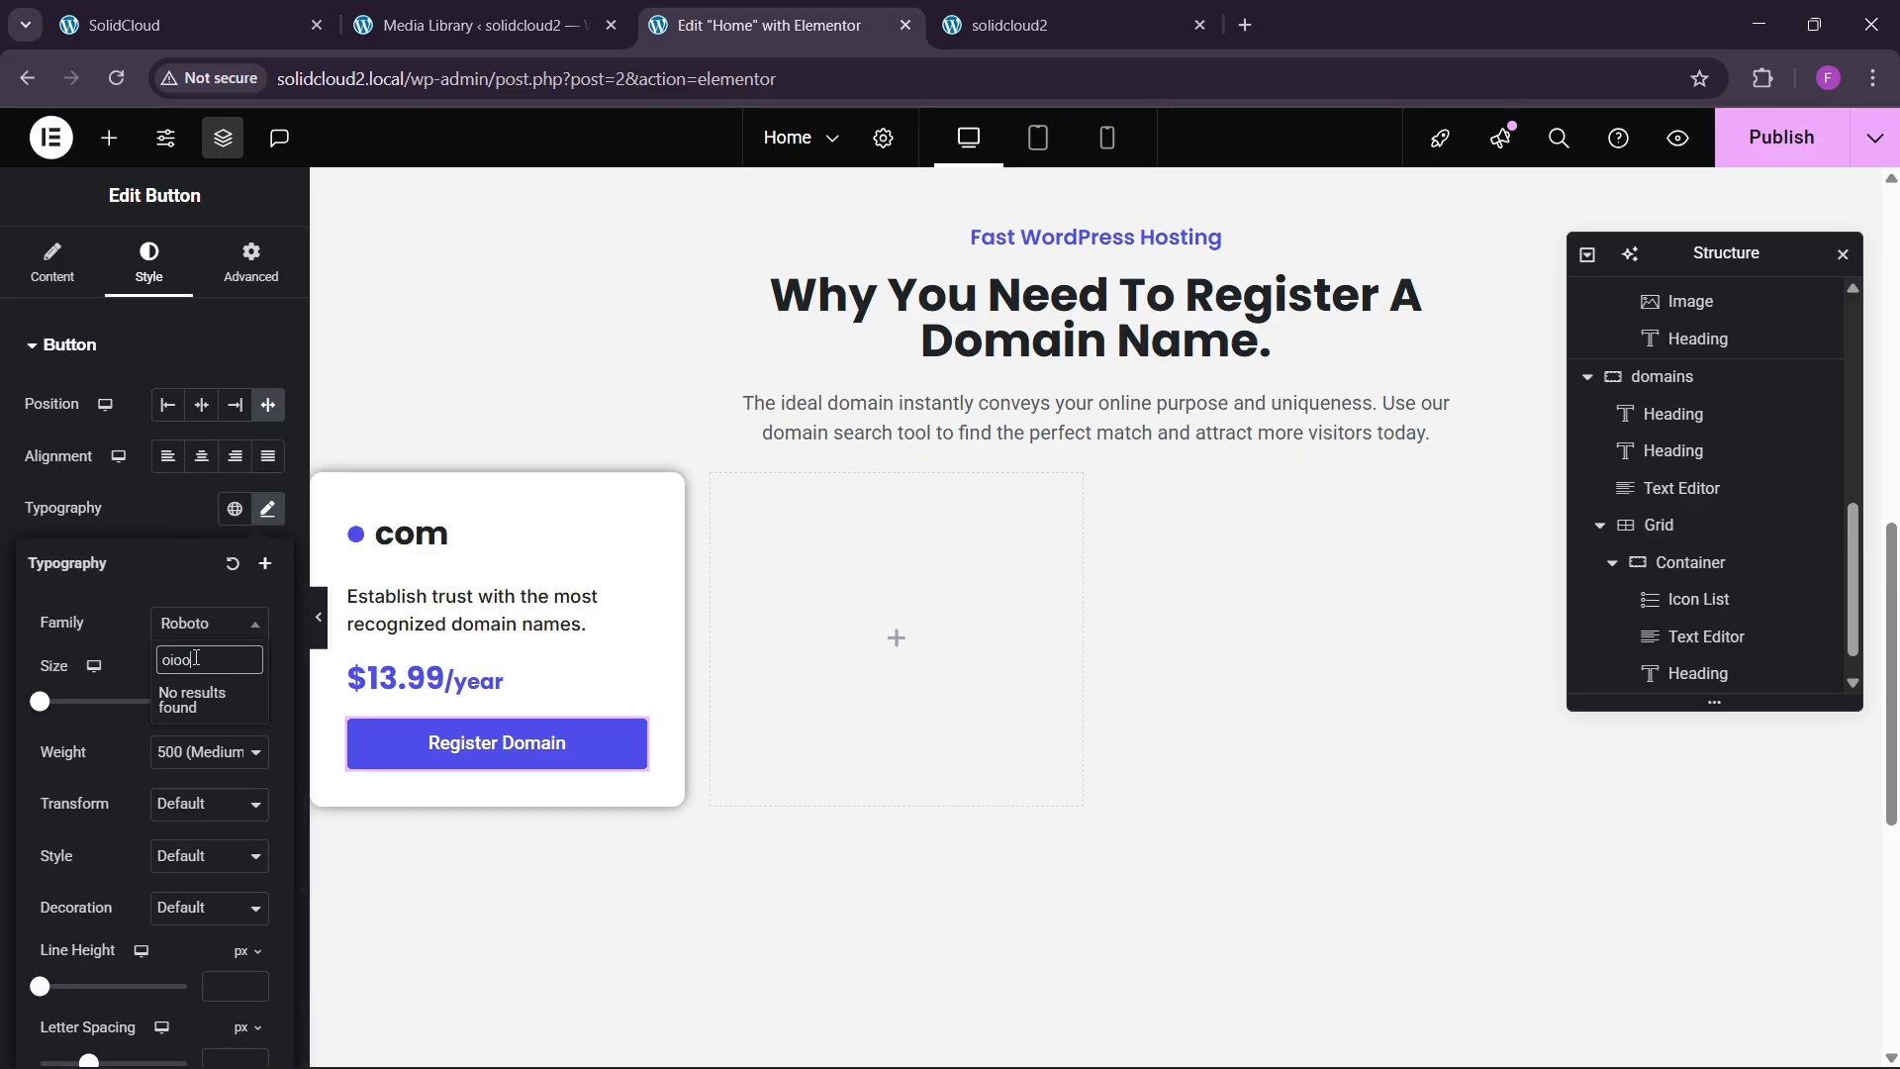
{"action": "key", "text": "BackSpace"}
{"action": "key", "text": "BackSpace"}
{"action": "key", "text": "BackSpace"}
{"action": "key", "text": "BackSpace"}
{"action": "type", "text": "po"}
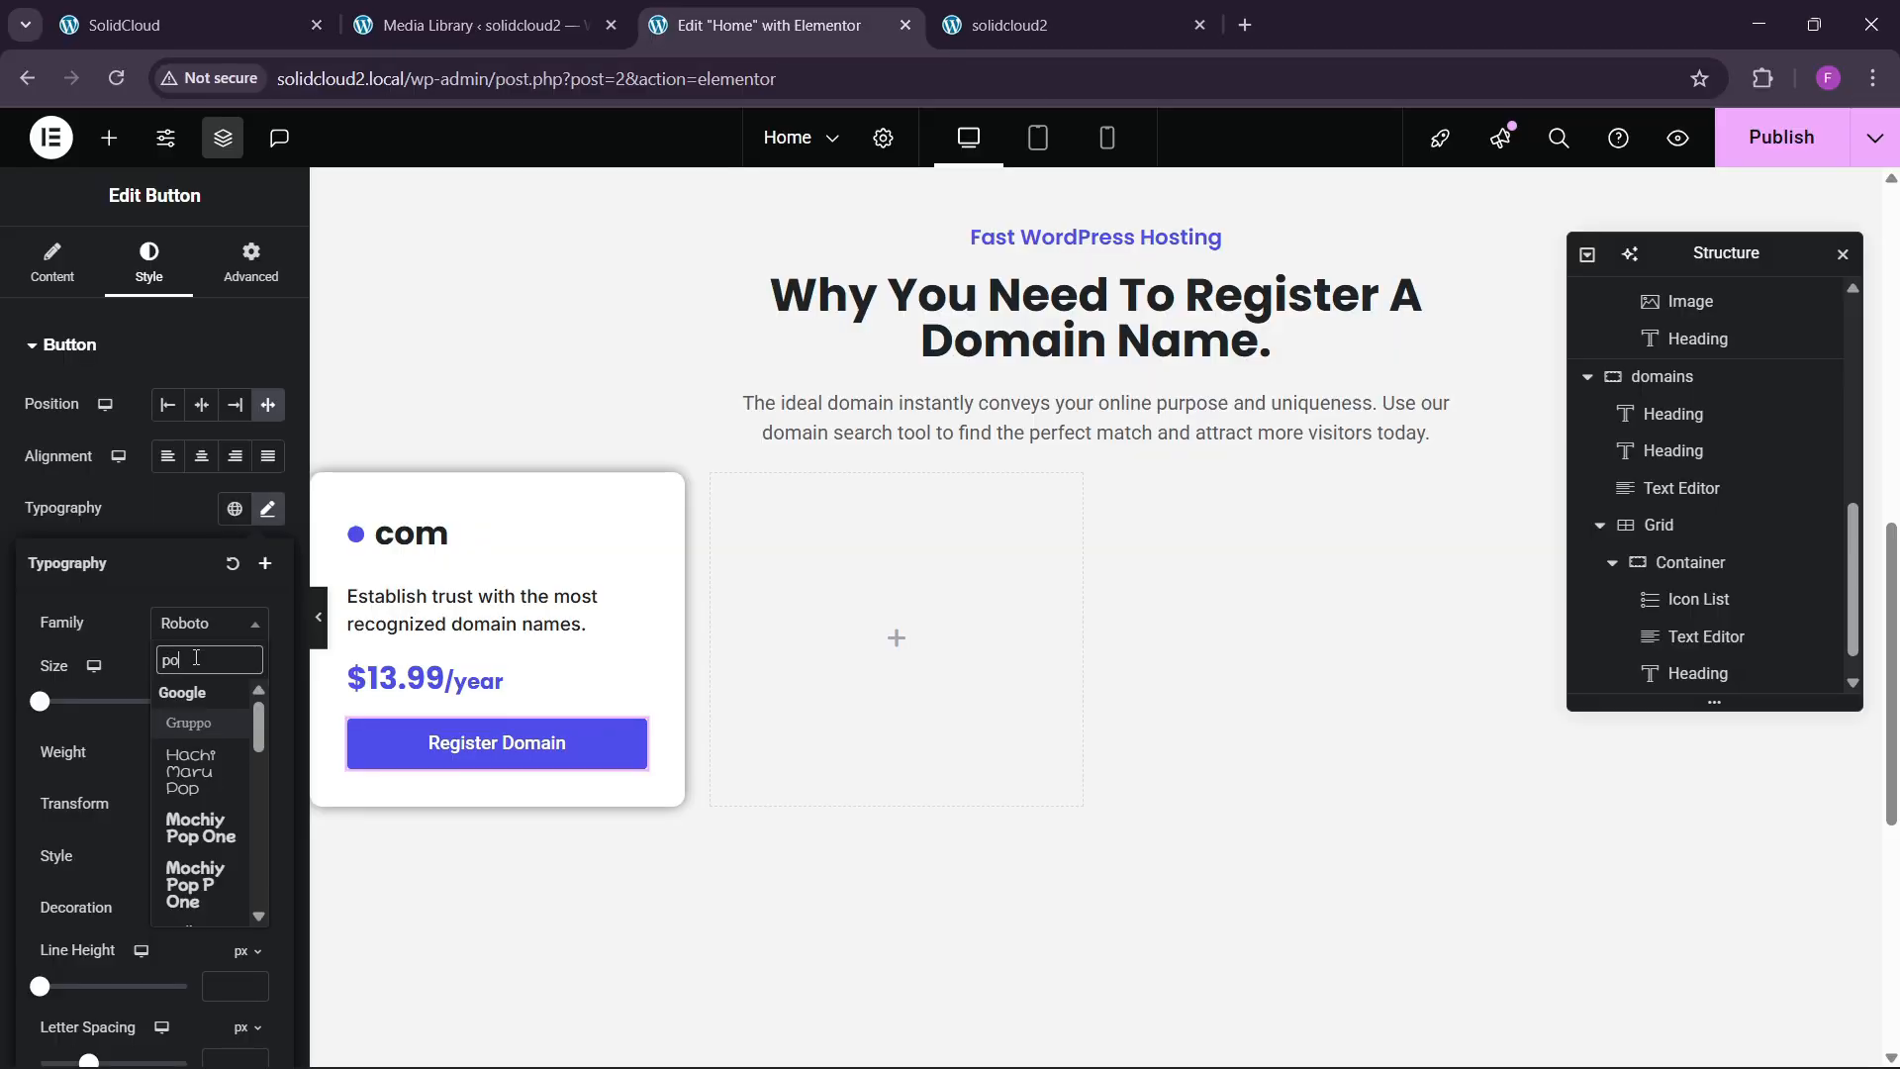
{"action": "type", "text": "ppins"}
{"action": "key", "text": "Return"}
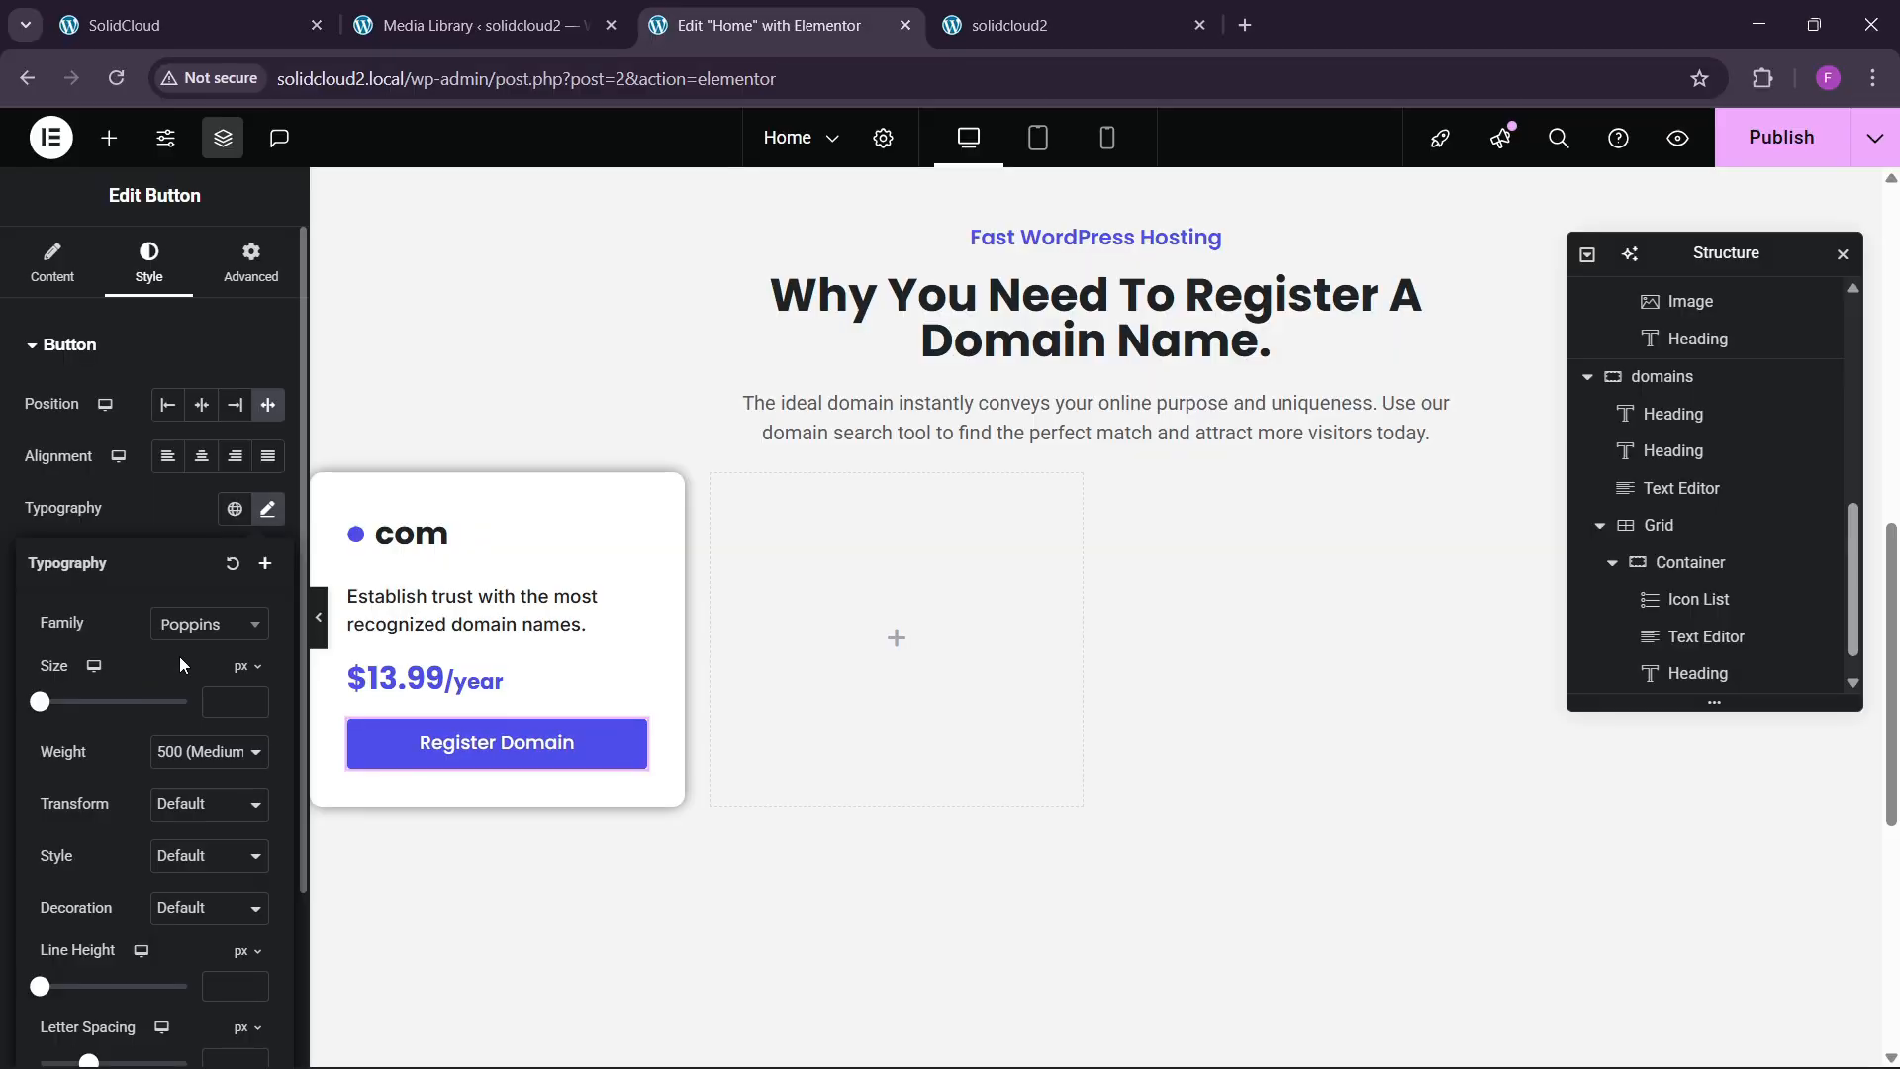
{"action": "left_click", "coordinate": [164, 345]}
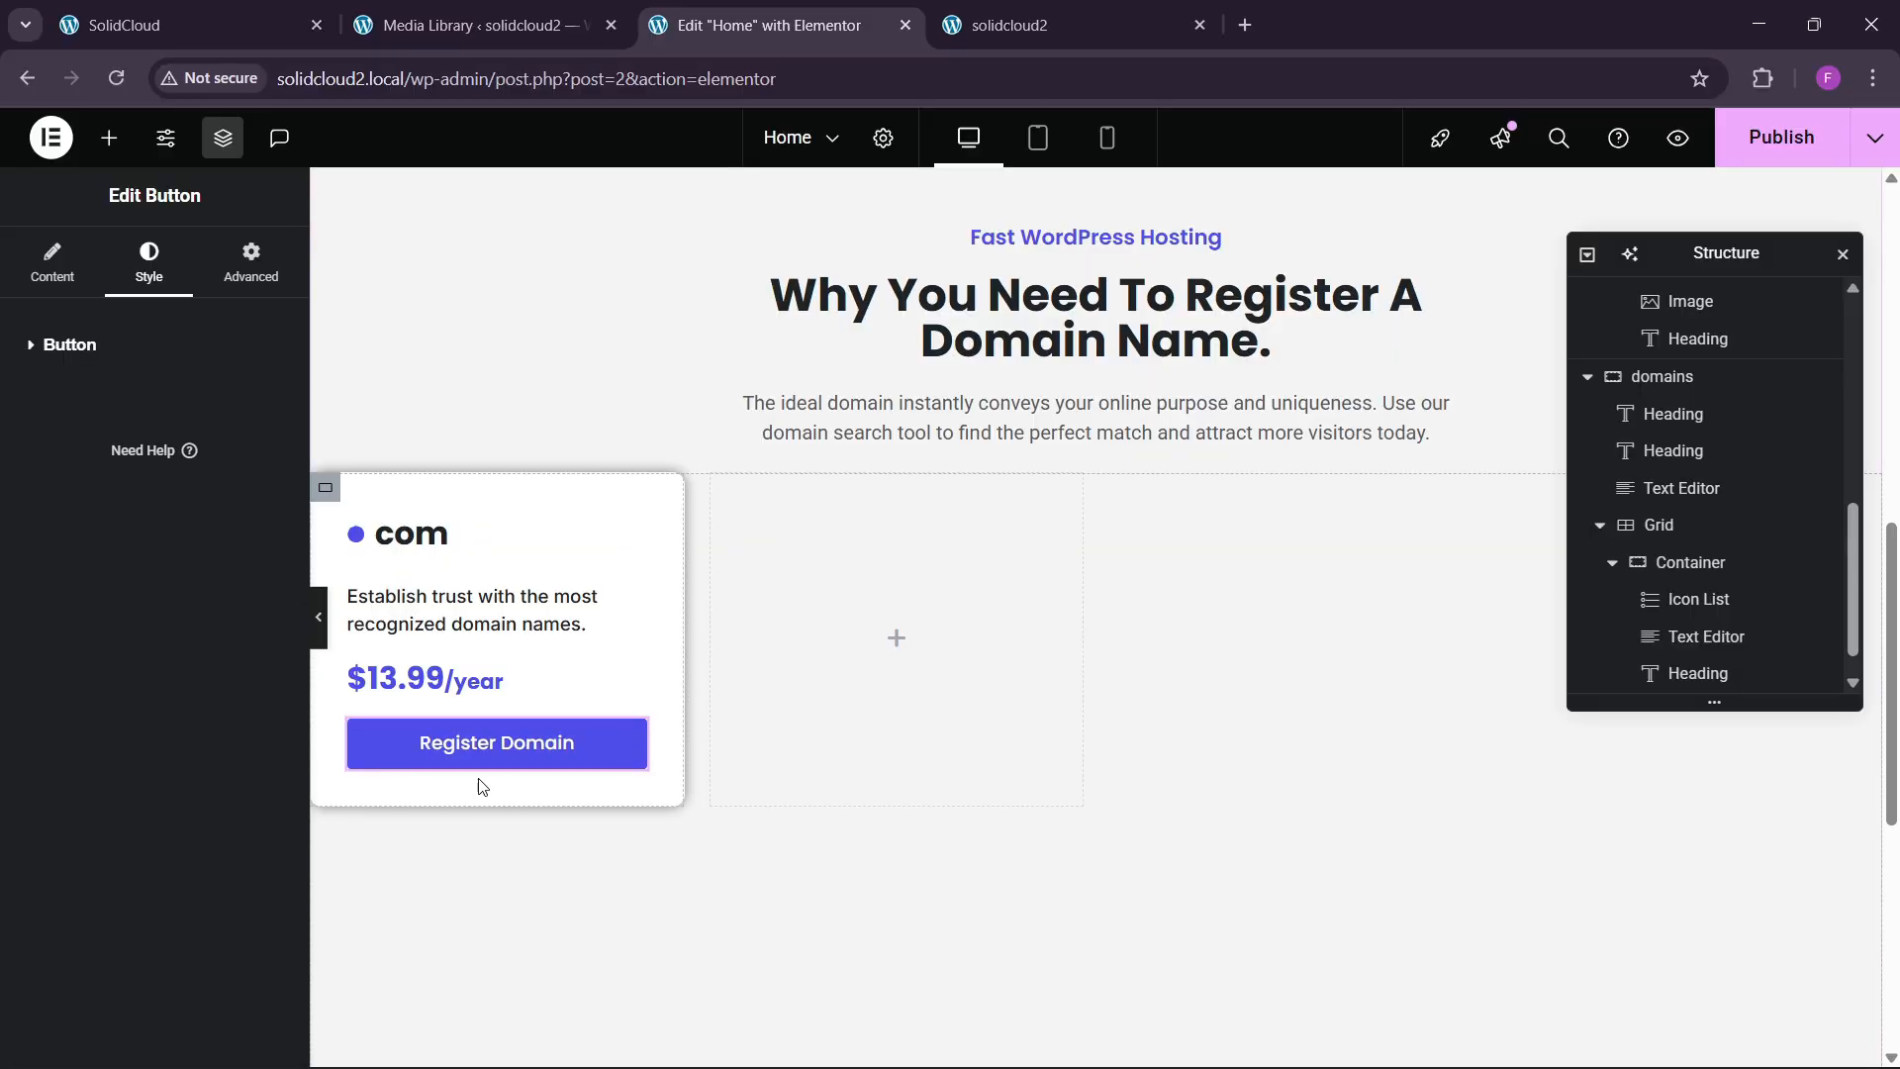
Stack the com card's items vertically and stretch them to full width, keeping a 20 gap.
{"action": "left_click", "coordinate": [1583, 564]}
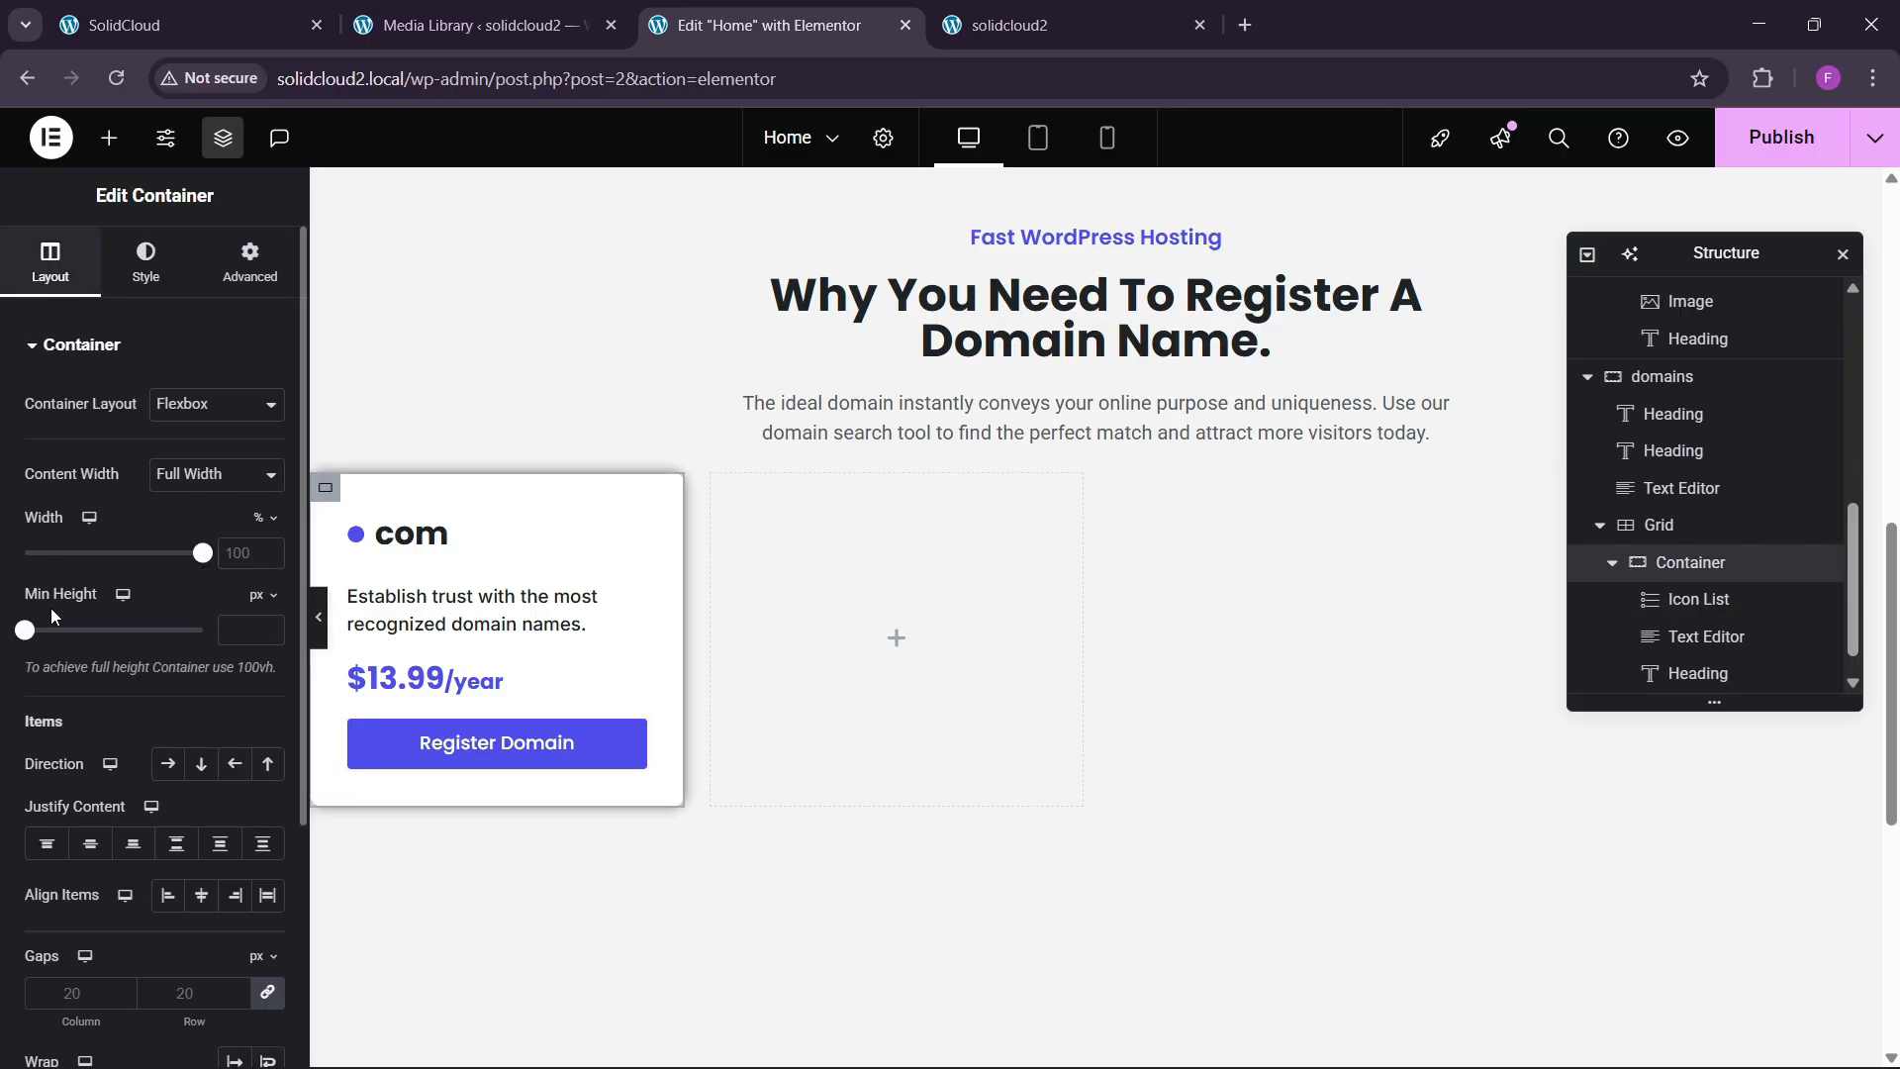
{"action": "scroll", "coordinate": [170, 661], "scroll_direction": "down", "scroll_amount": 1}
{"action": "left_click", "coordinate": [197, 644]}
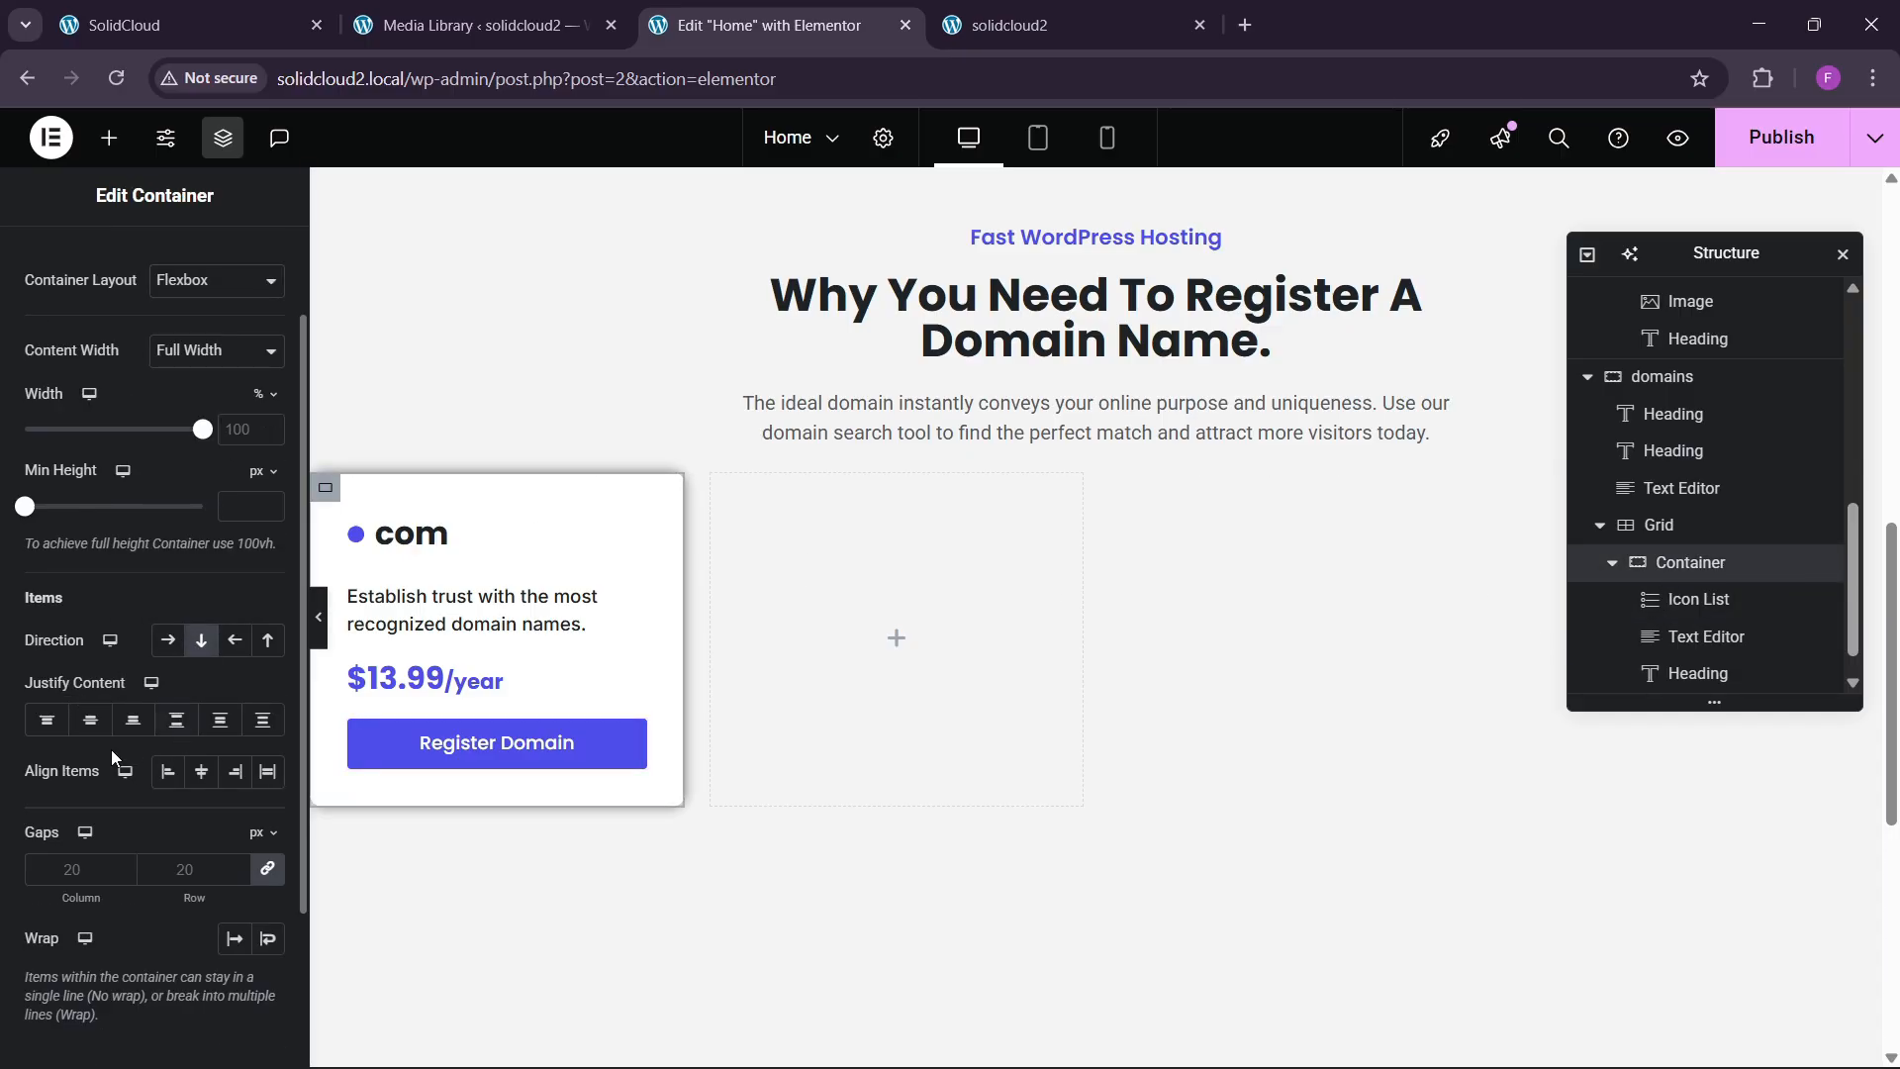
{"action": "left_click", "coordinate": [203, 780]}
{"action": "left_click", "coordinate": [175, 780]}
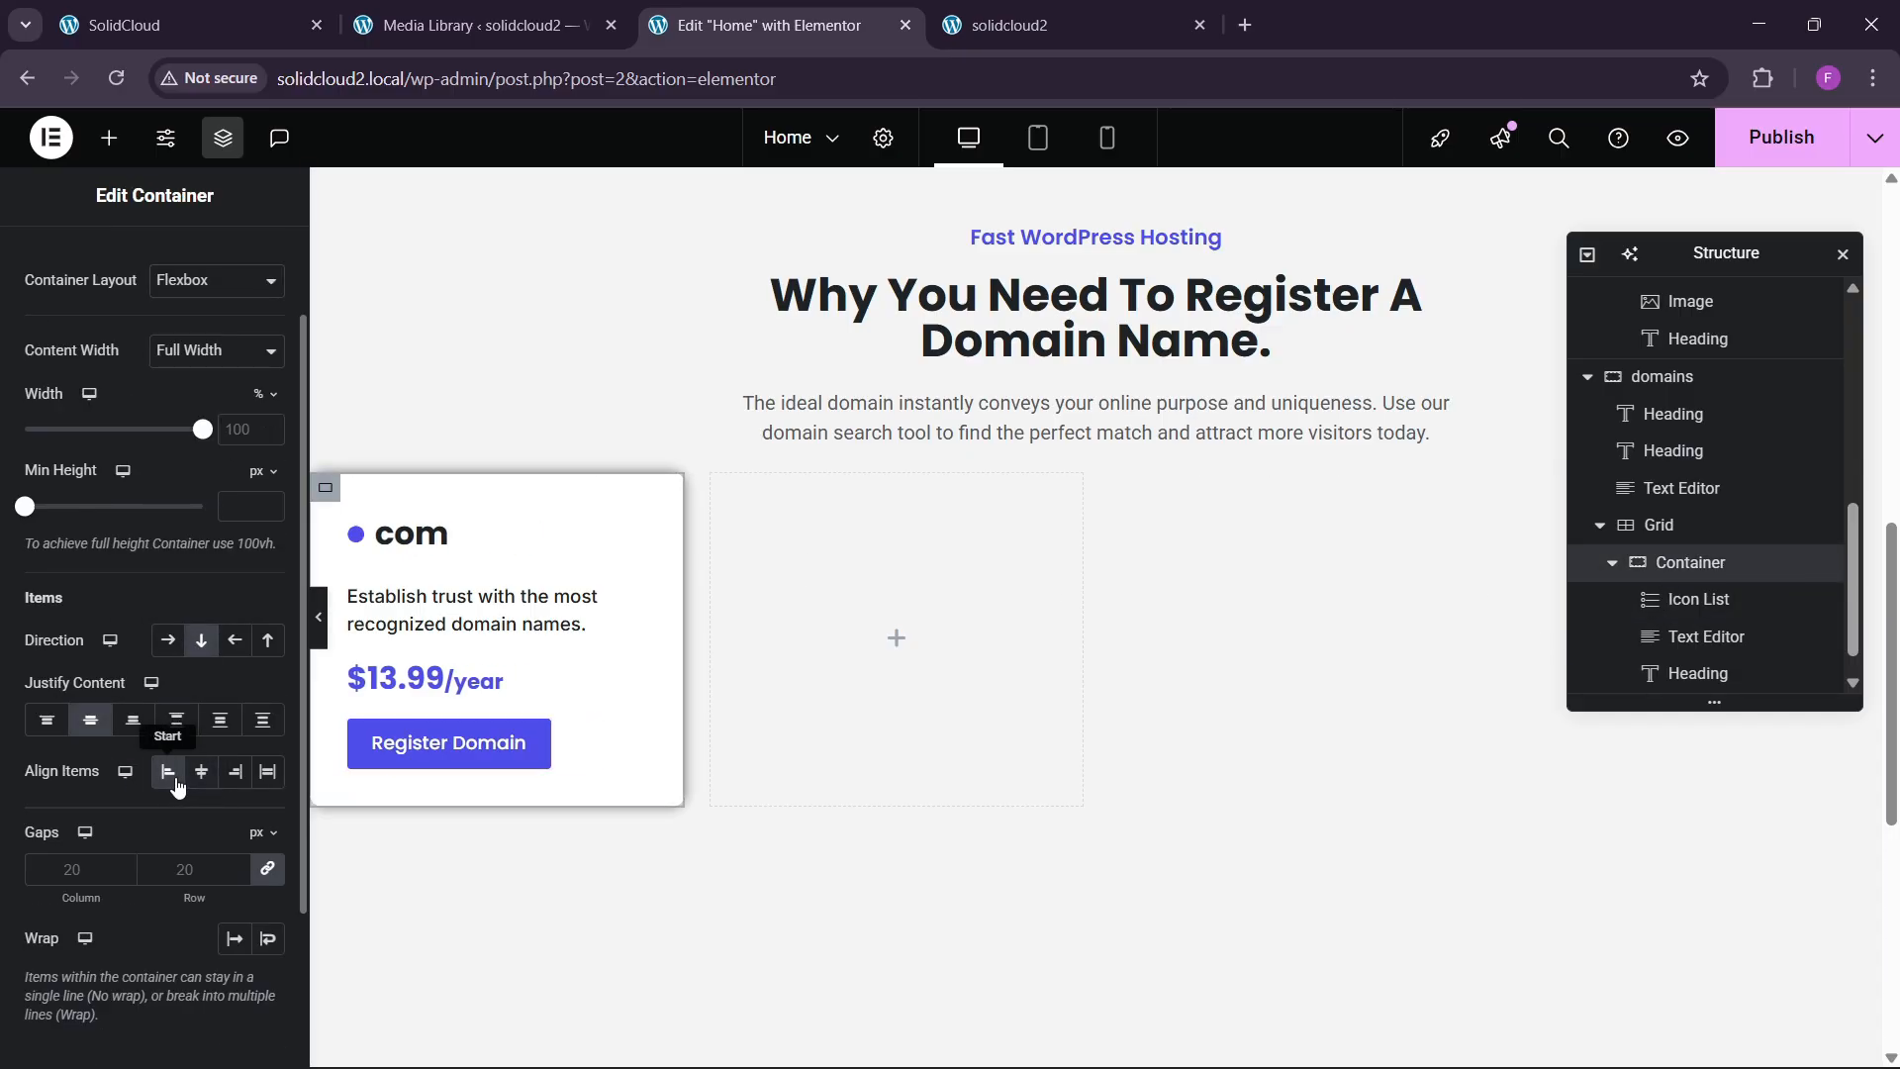
{"action": "left_click", "coordinate": [257, 781]}
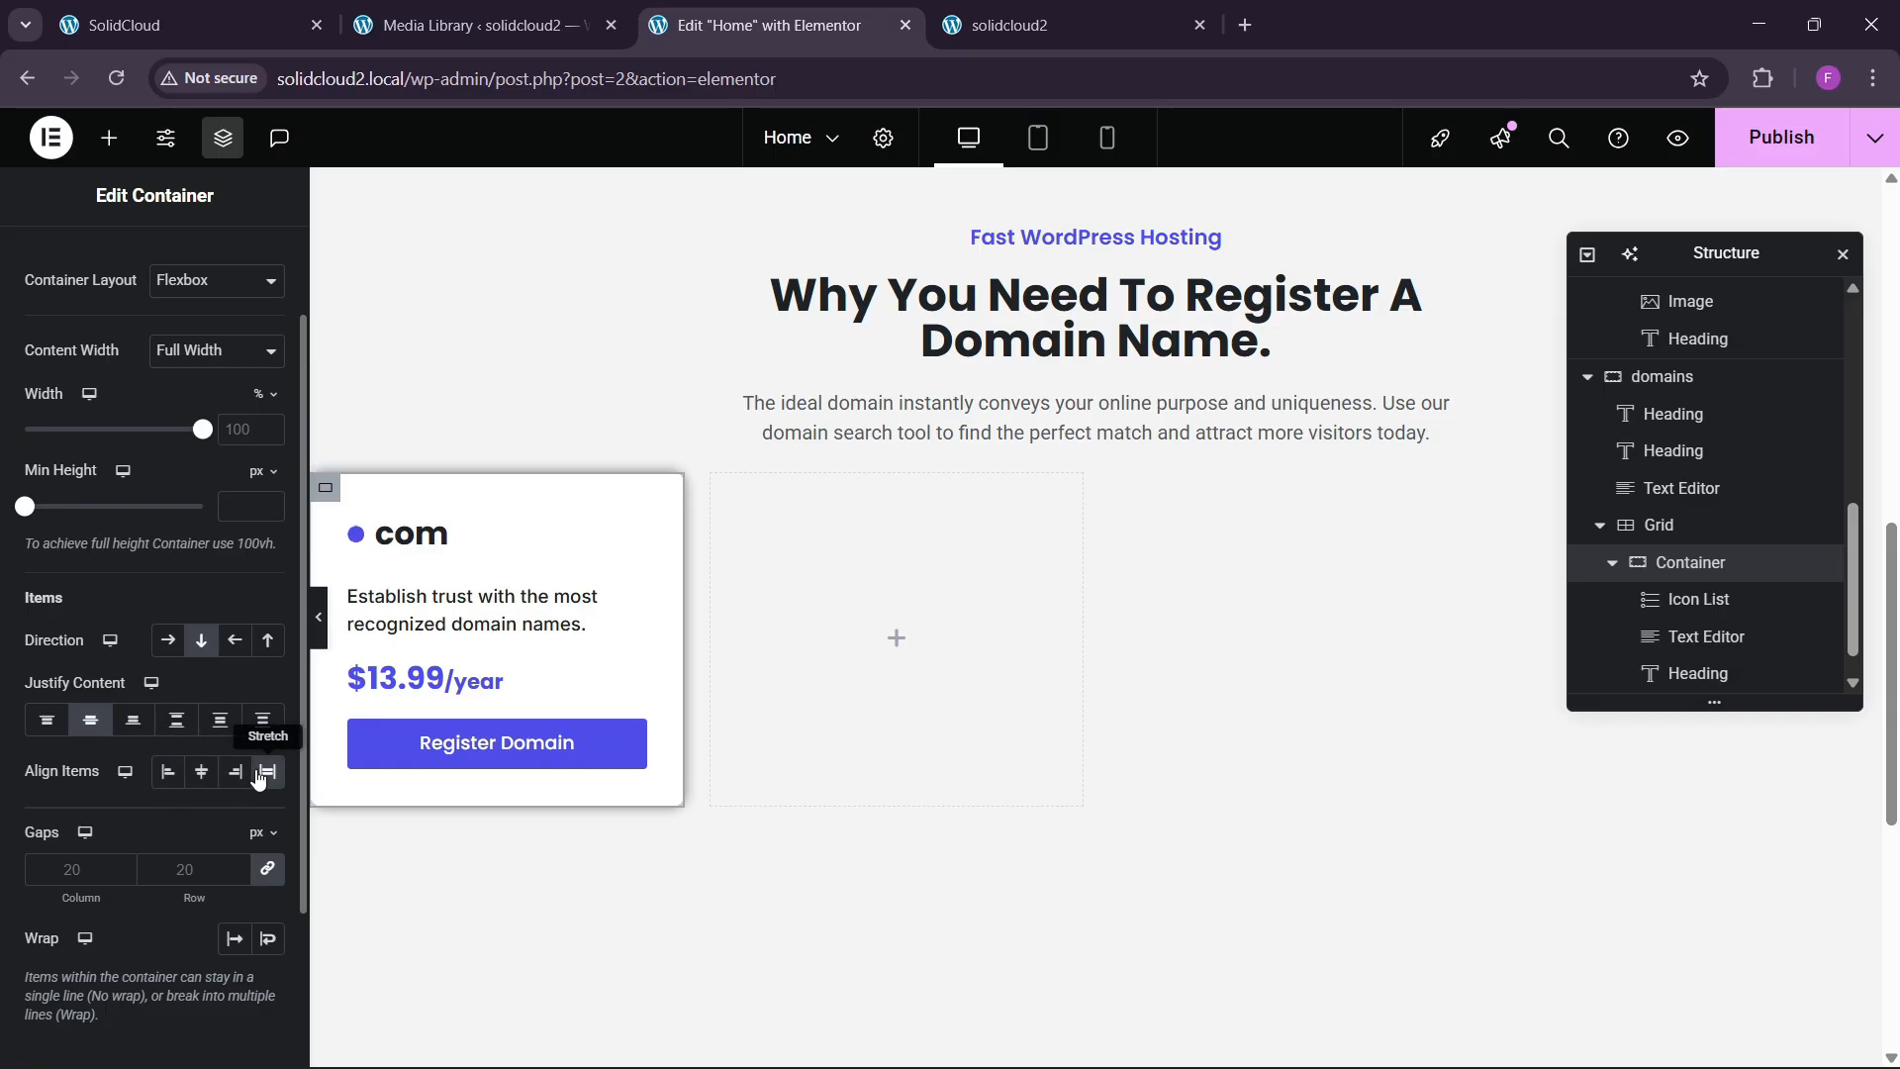
{"action": "left_click", "coordinate": [199, 868]}
{"action": "type", "text": "30"}
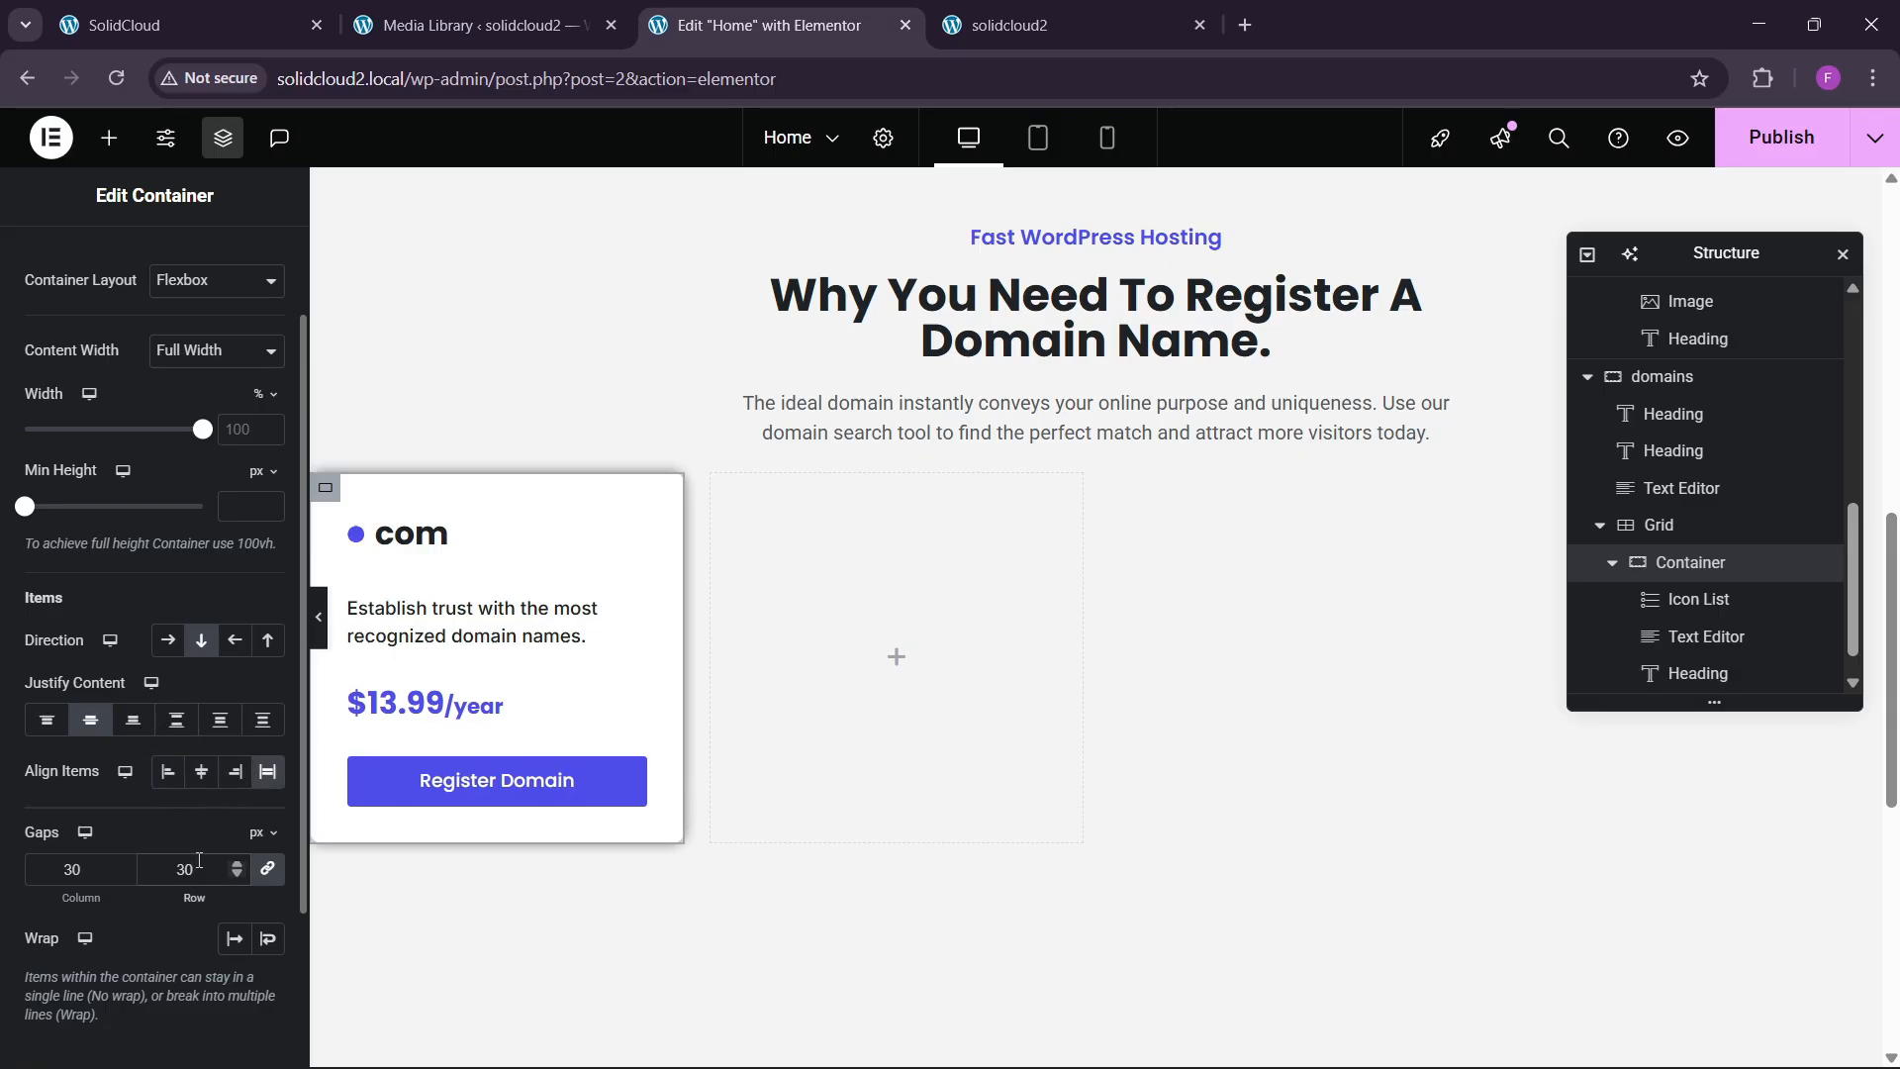
{"action": "key", "text": "BackSpace"}
{"action": "key", "text": "BackSpace"}
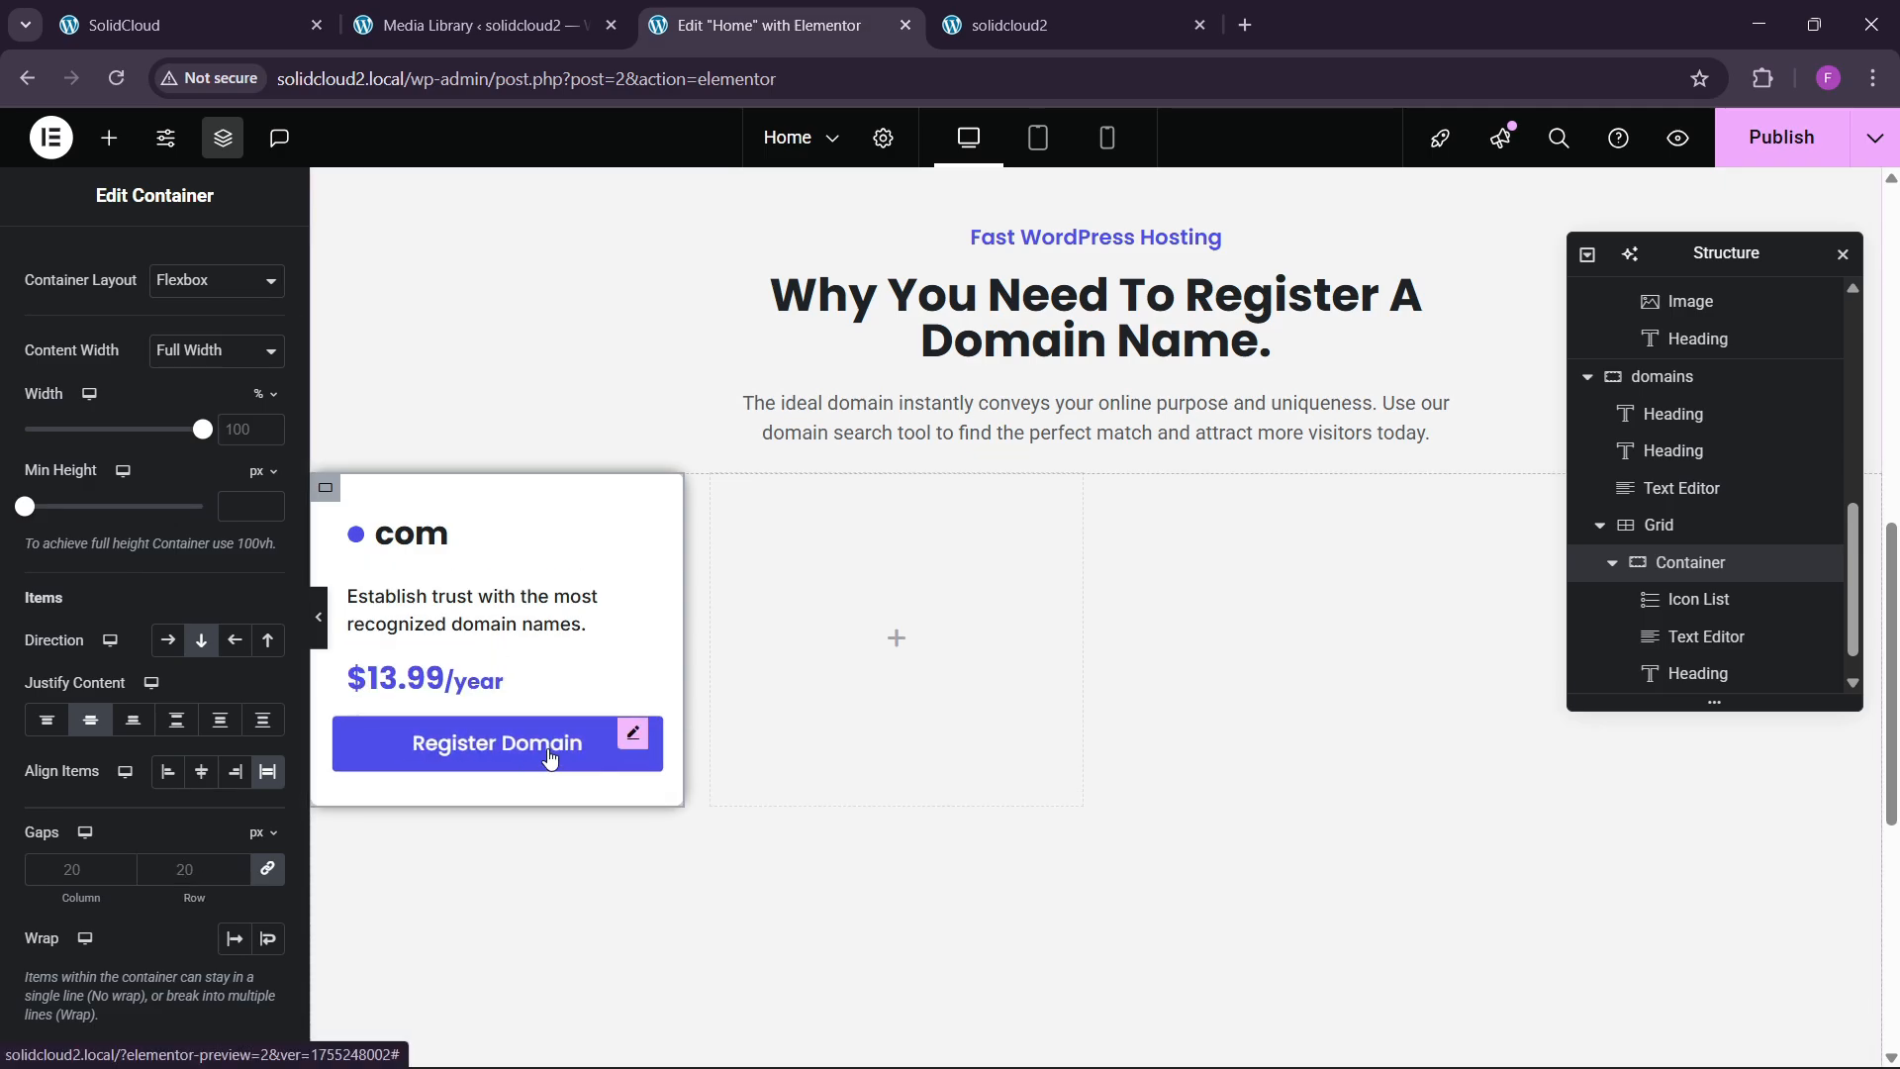
Give the Register Domain button a 20 px top margin.
{"action": "left_click", "coordinate": [497, 742]}
{"action": "left_click", "coordinate": [251, 262]}
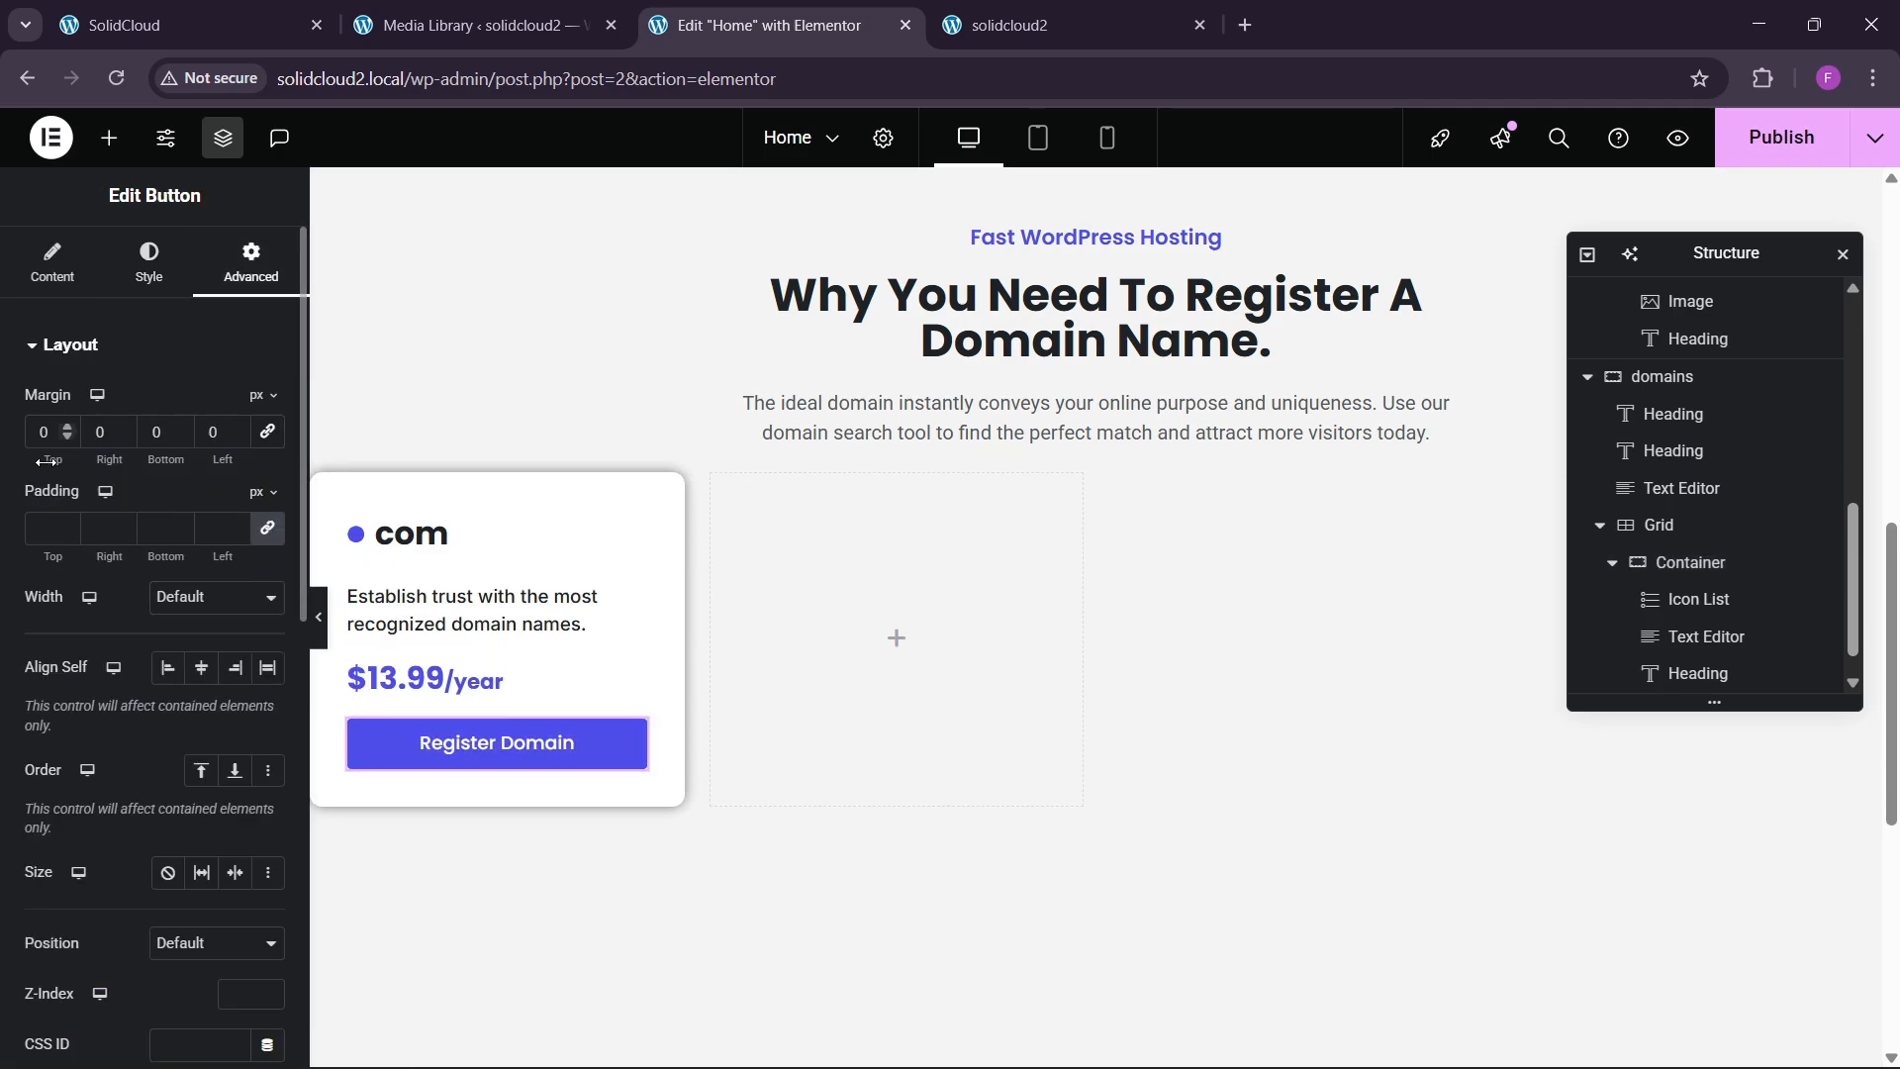
{"action": "type", "text": "20"}
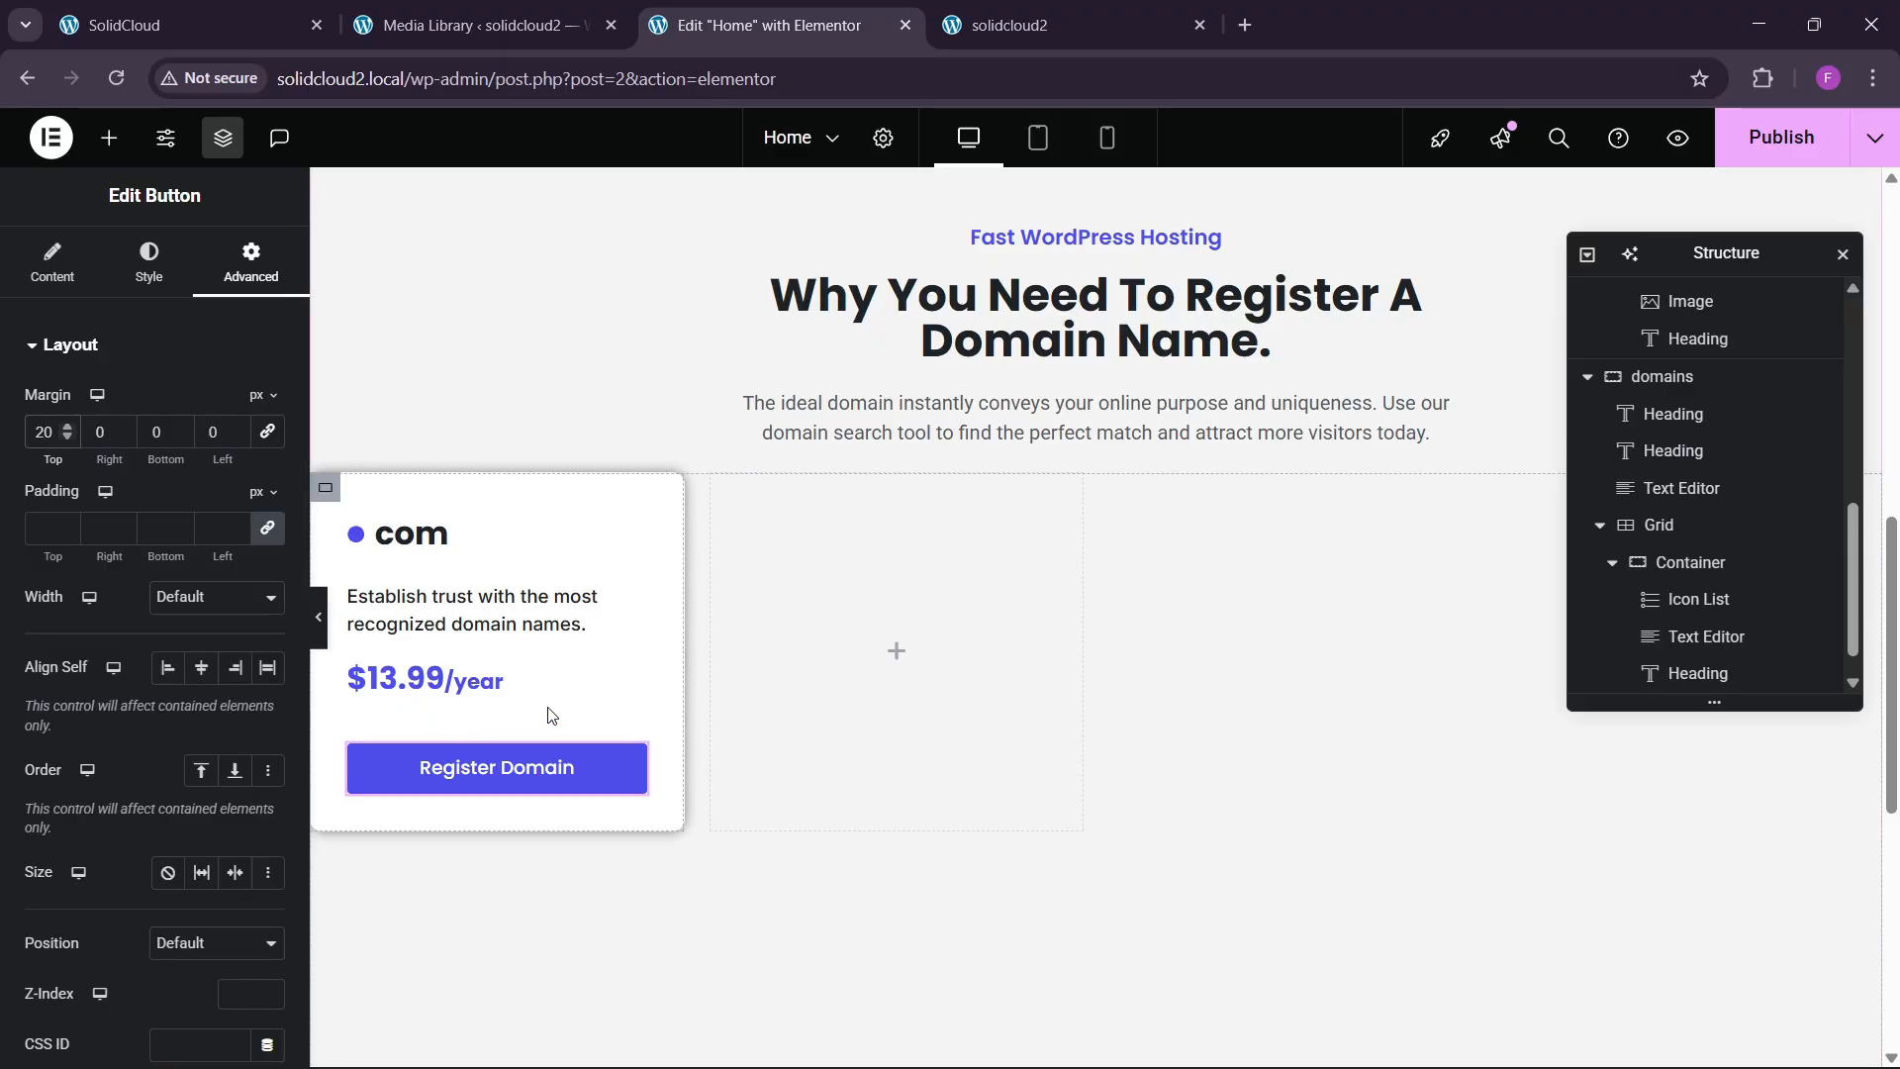
{"action": "left_click", "coordinate": [287, 27]}
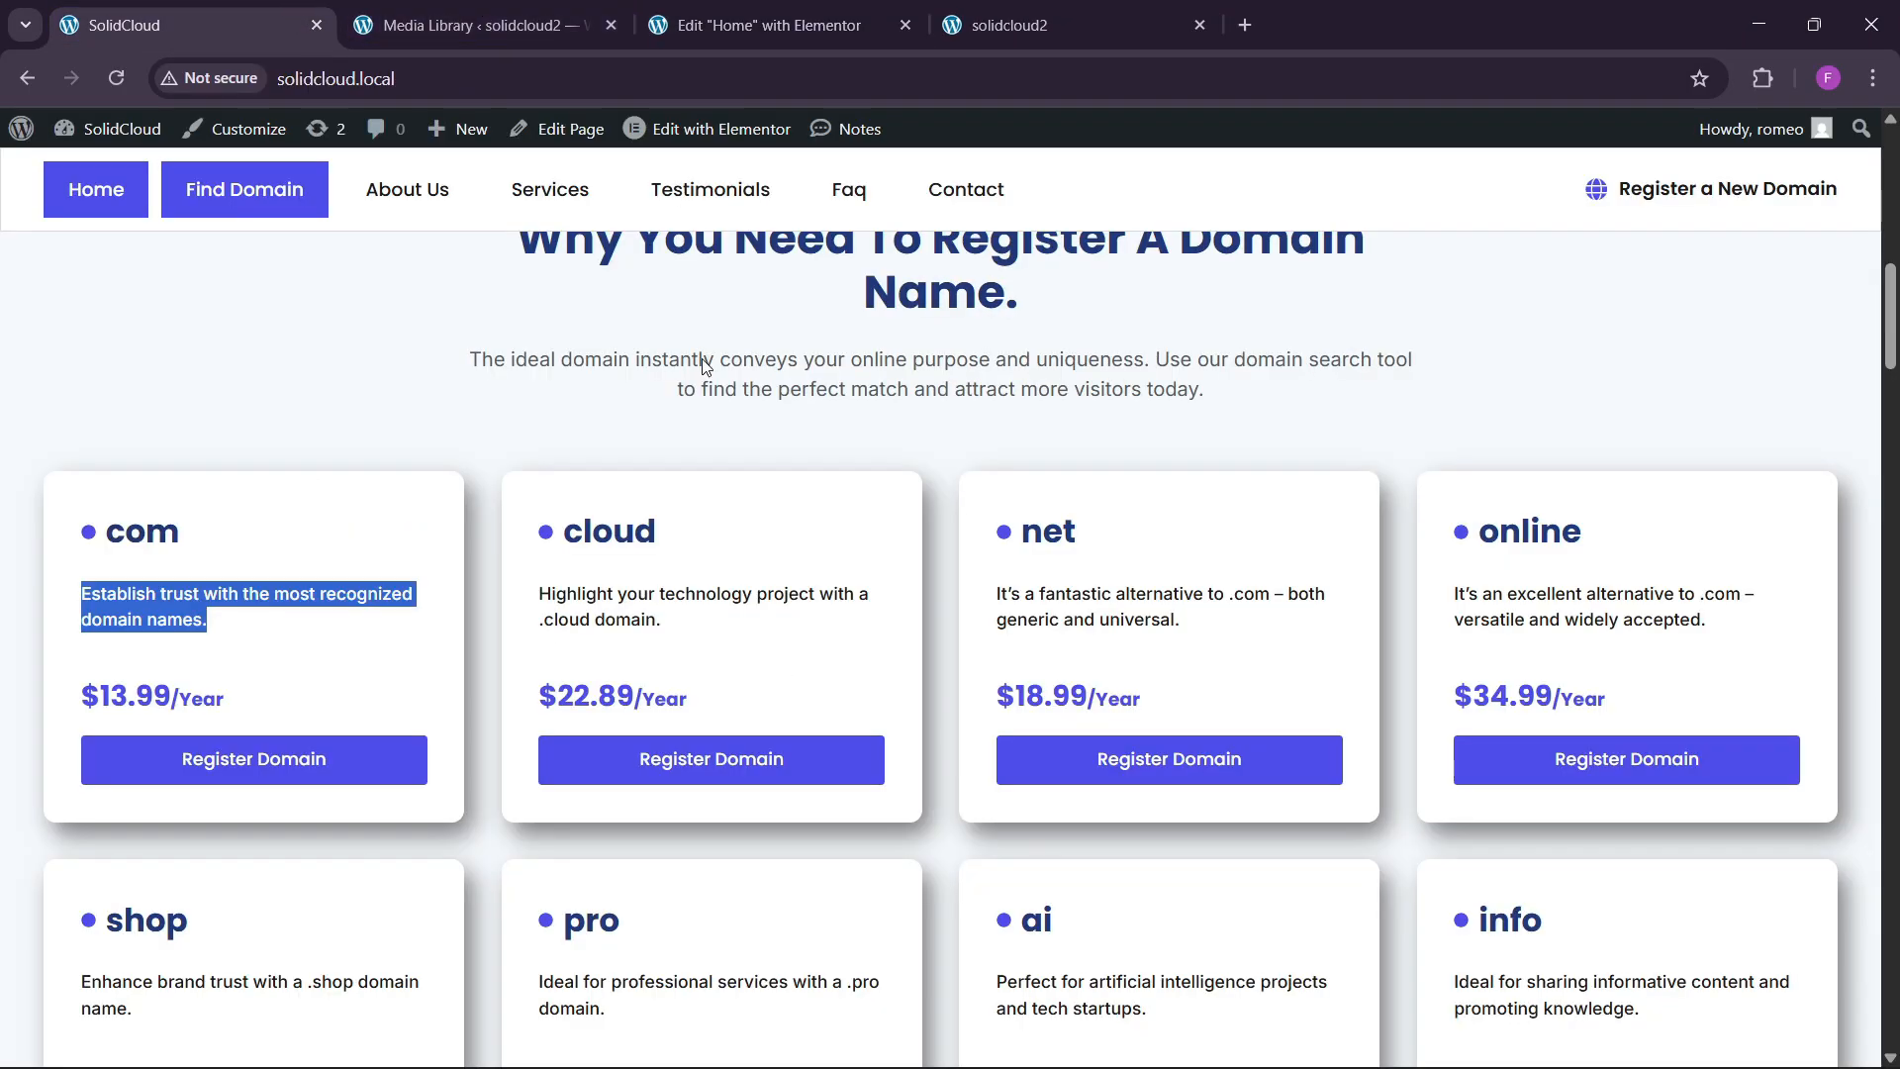
{"action": "left_click", "coordinate": [769, 25]}
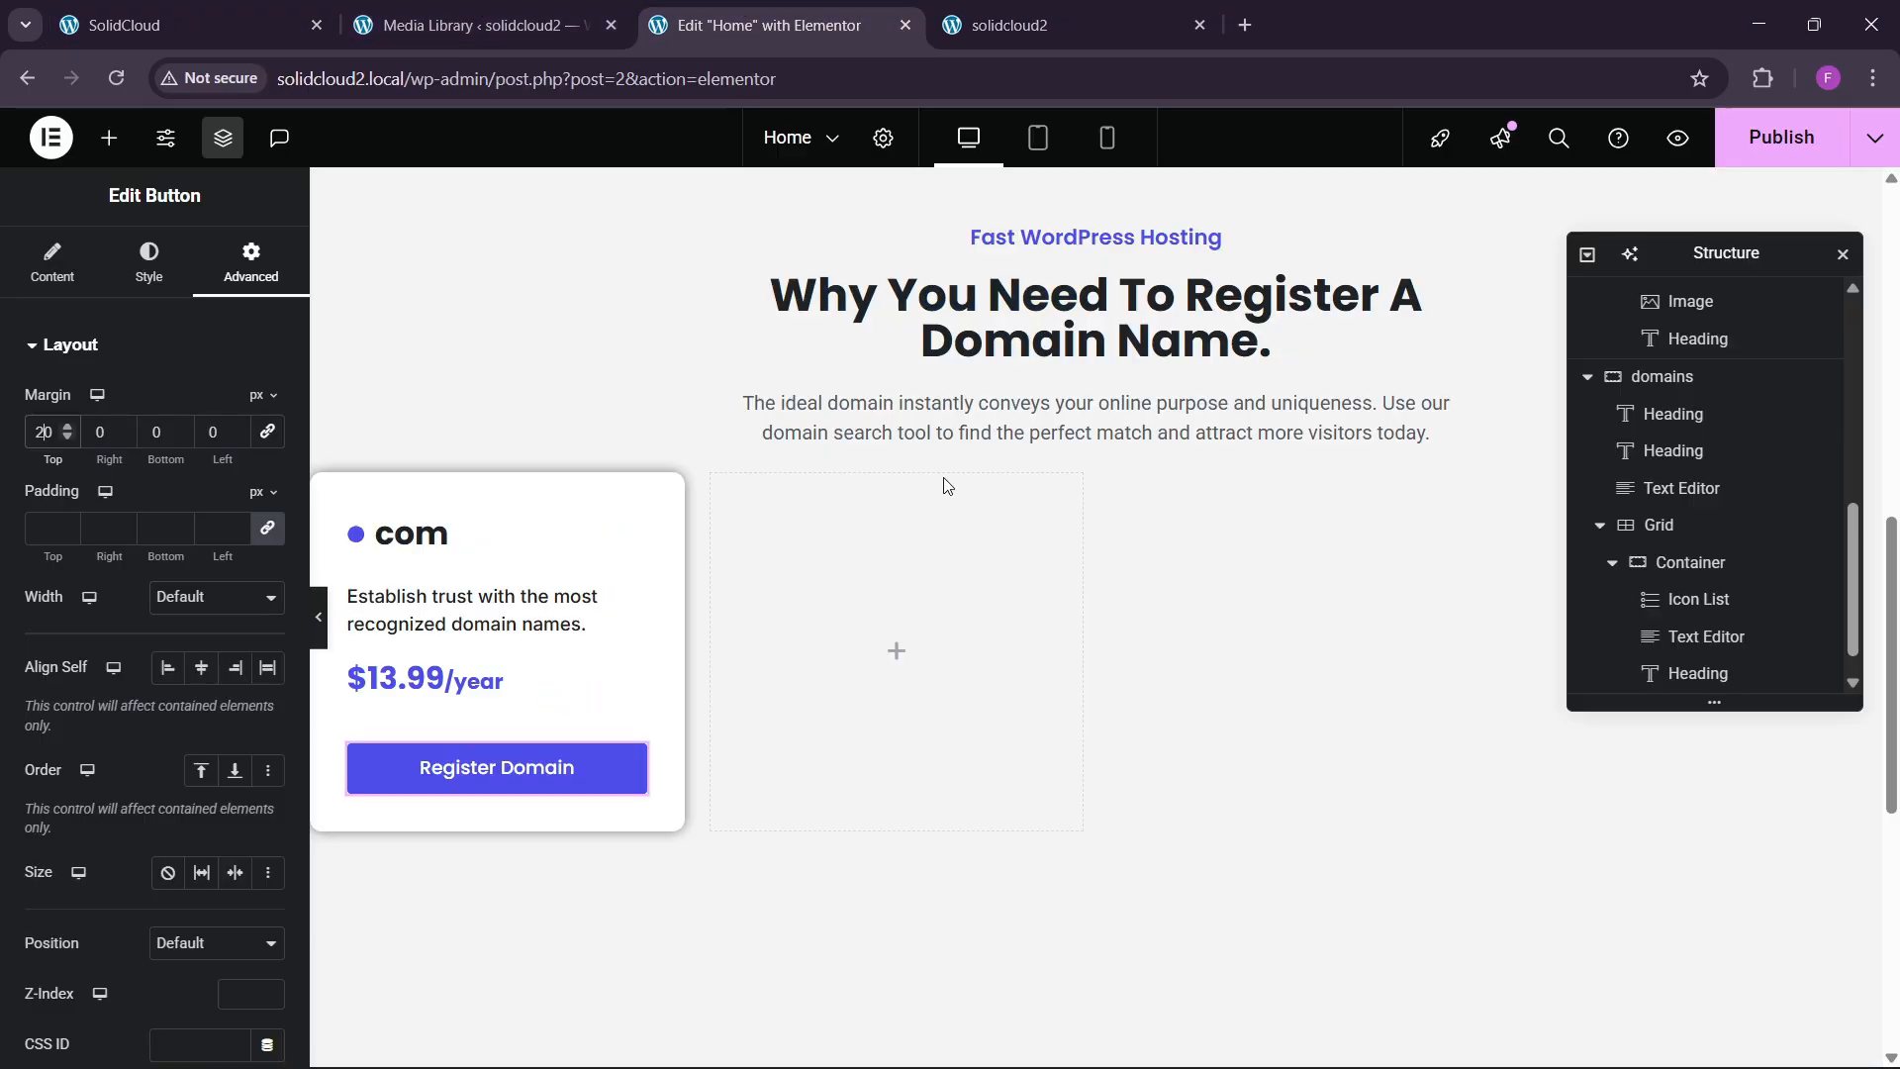
{"action": "left_click", "coordinate": [1623, 578]}
Duplicate the com card until the first row holds four cards.
{"action": "left_click", "coordinate": [1612, 562]}
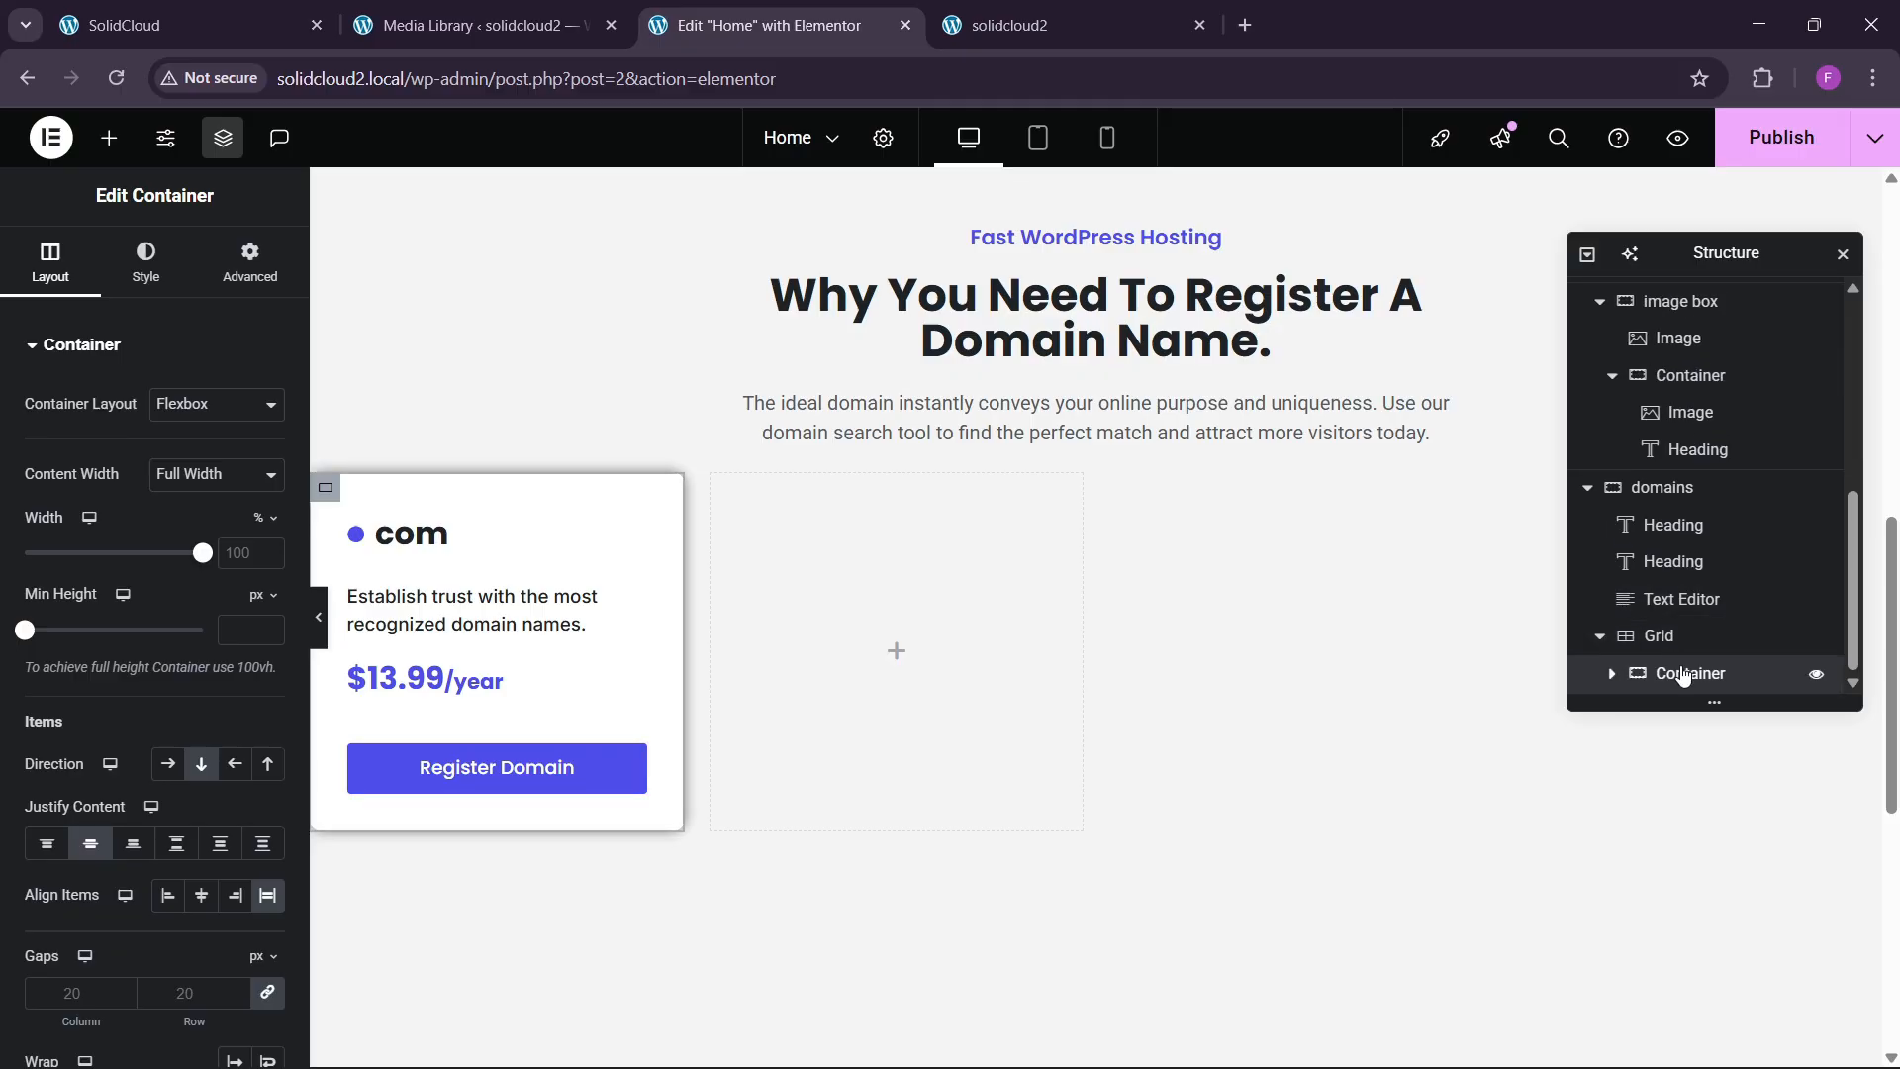
{"action": "right_click", "coordinate": [1683, 675]}
{"action": "left_click", "coordinate": [1628, 474]}
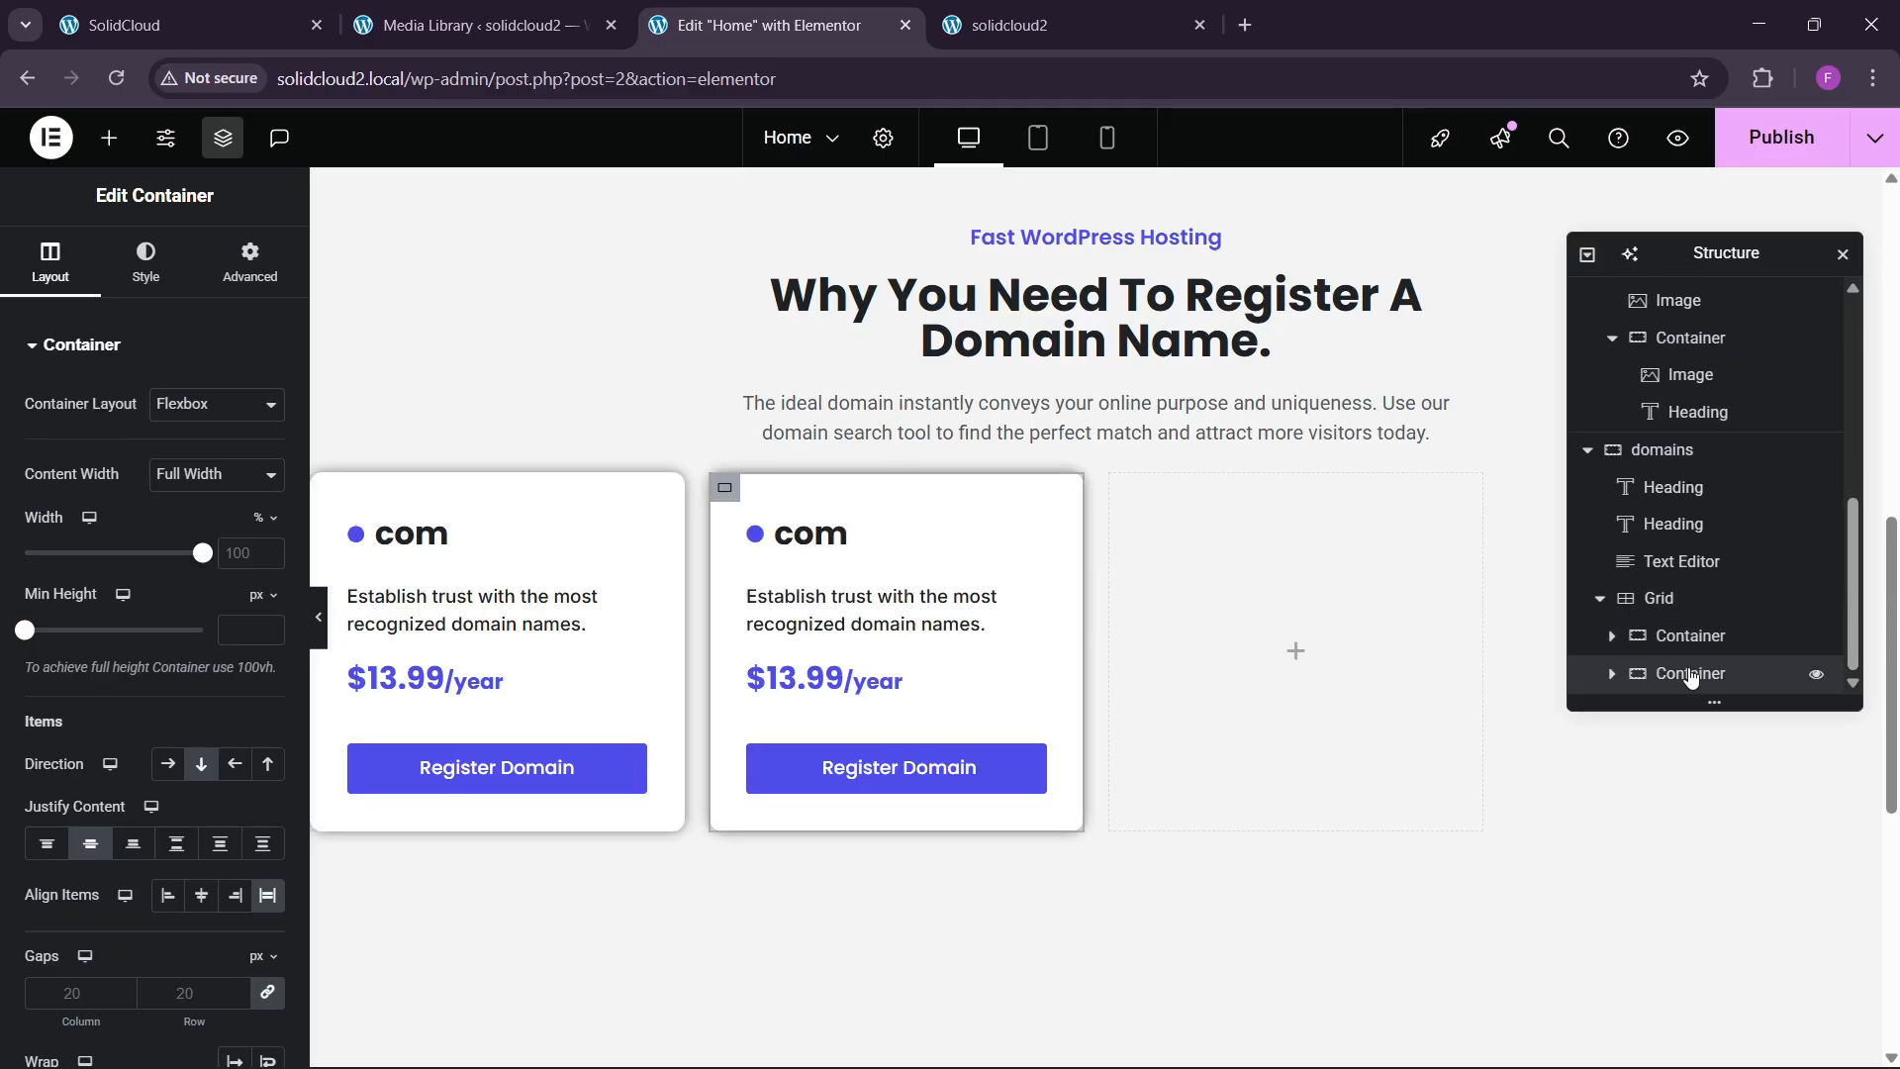
{"action": "right_click", "coordinate": [1691, 677]}
{"action": "left_click", "coordinate": [1628, 471]}
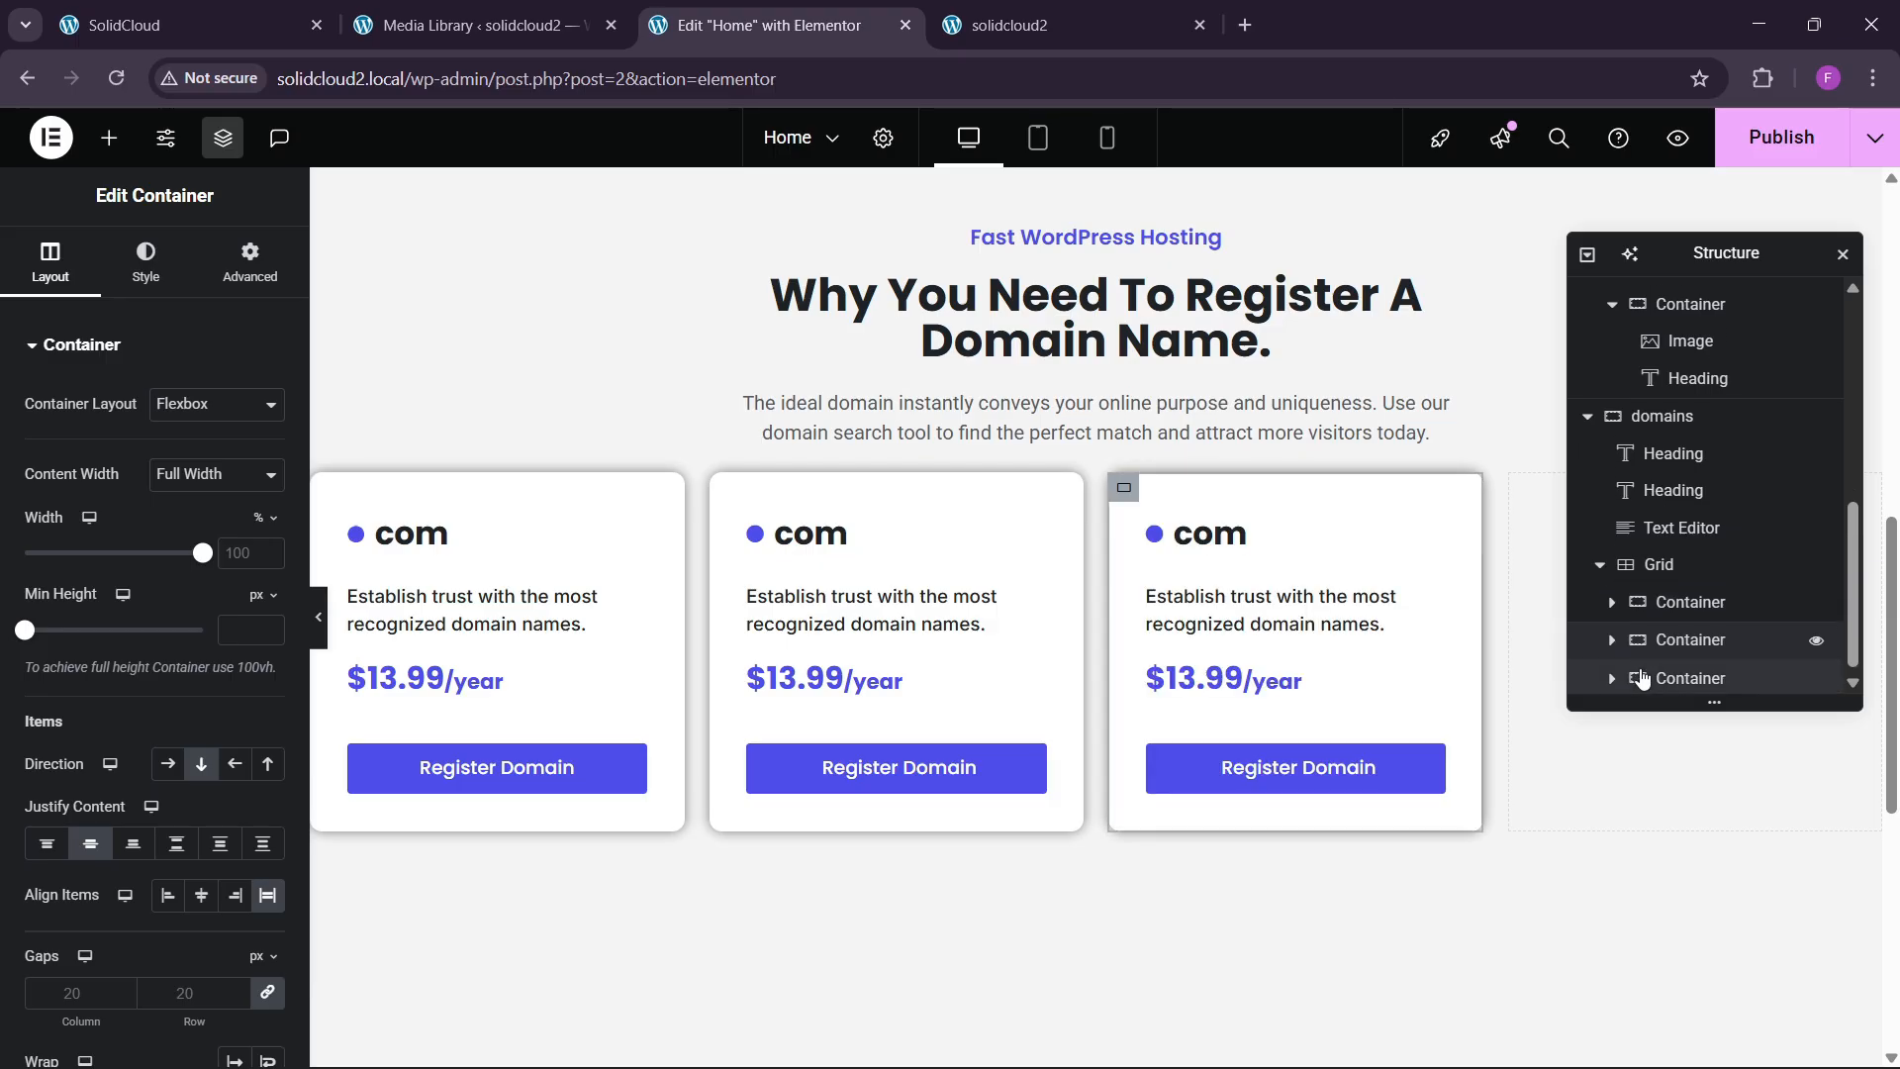
{"action": "right_click", "coordinate": [1642, 679]}
{"action": "left_click", "coordinate": [1702, 479]}
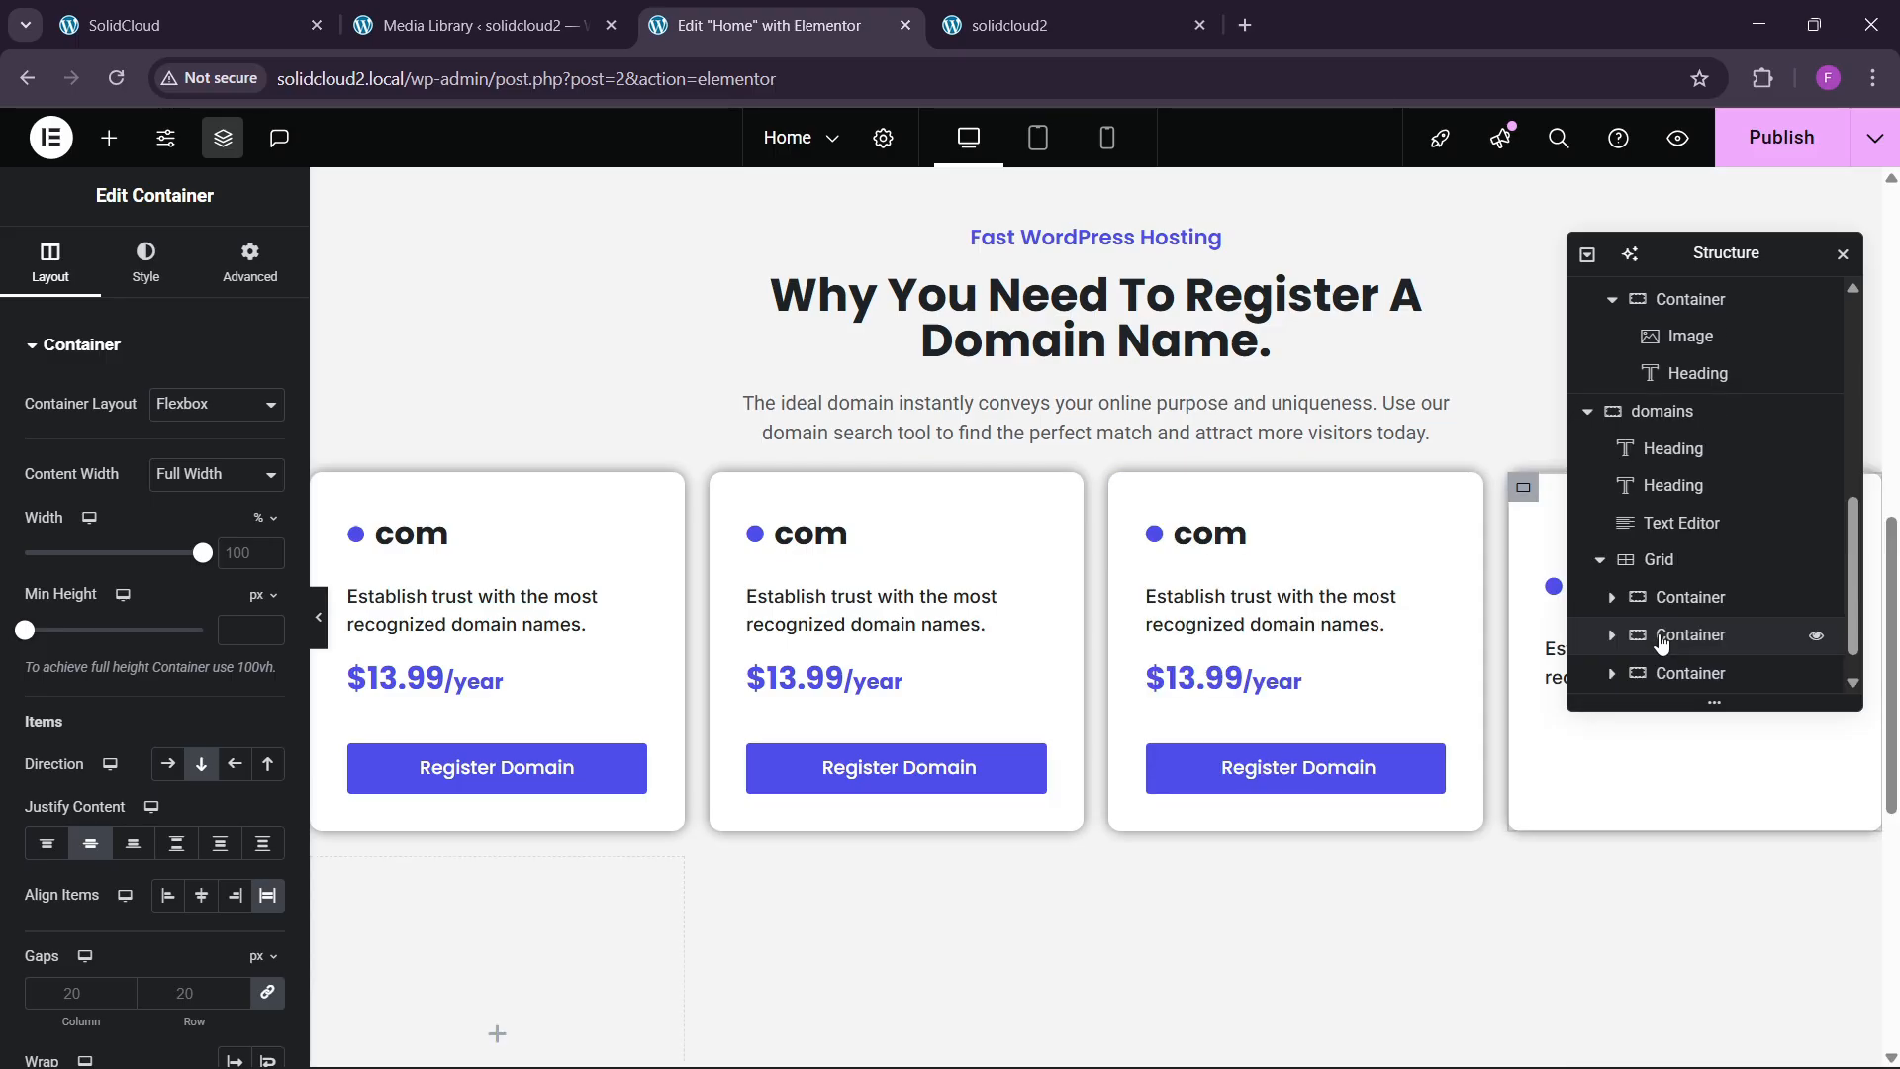
{"action": "right_click", "coordinate": [1683, 672]}
{"action": "left_click", "coordinate": [1741, 439]}
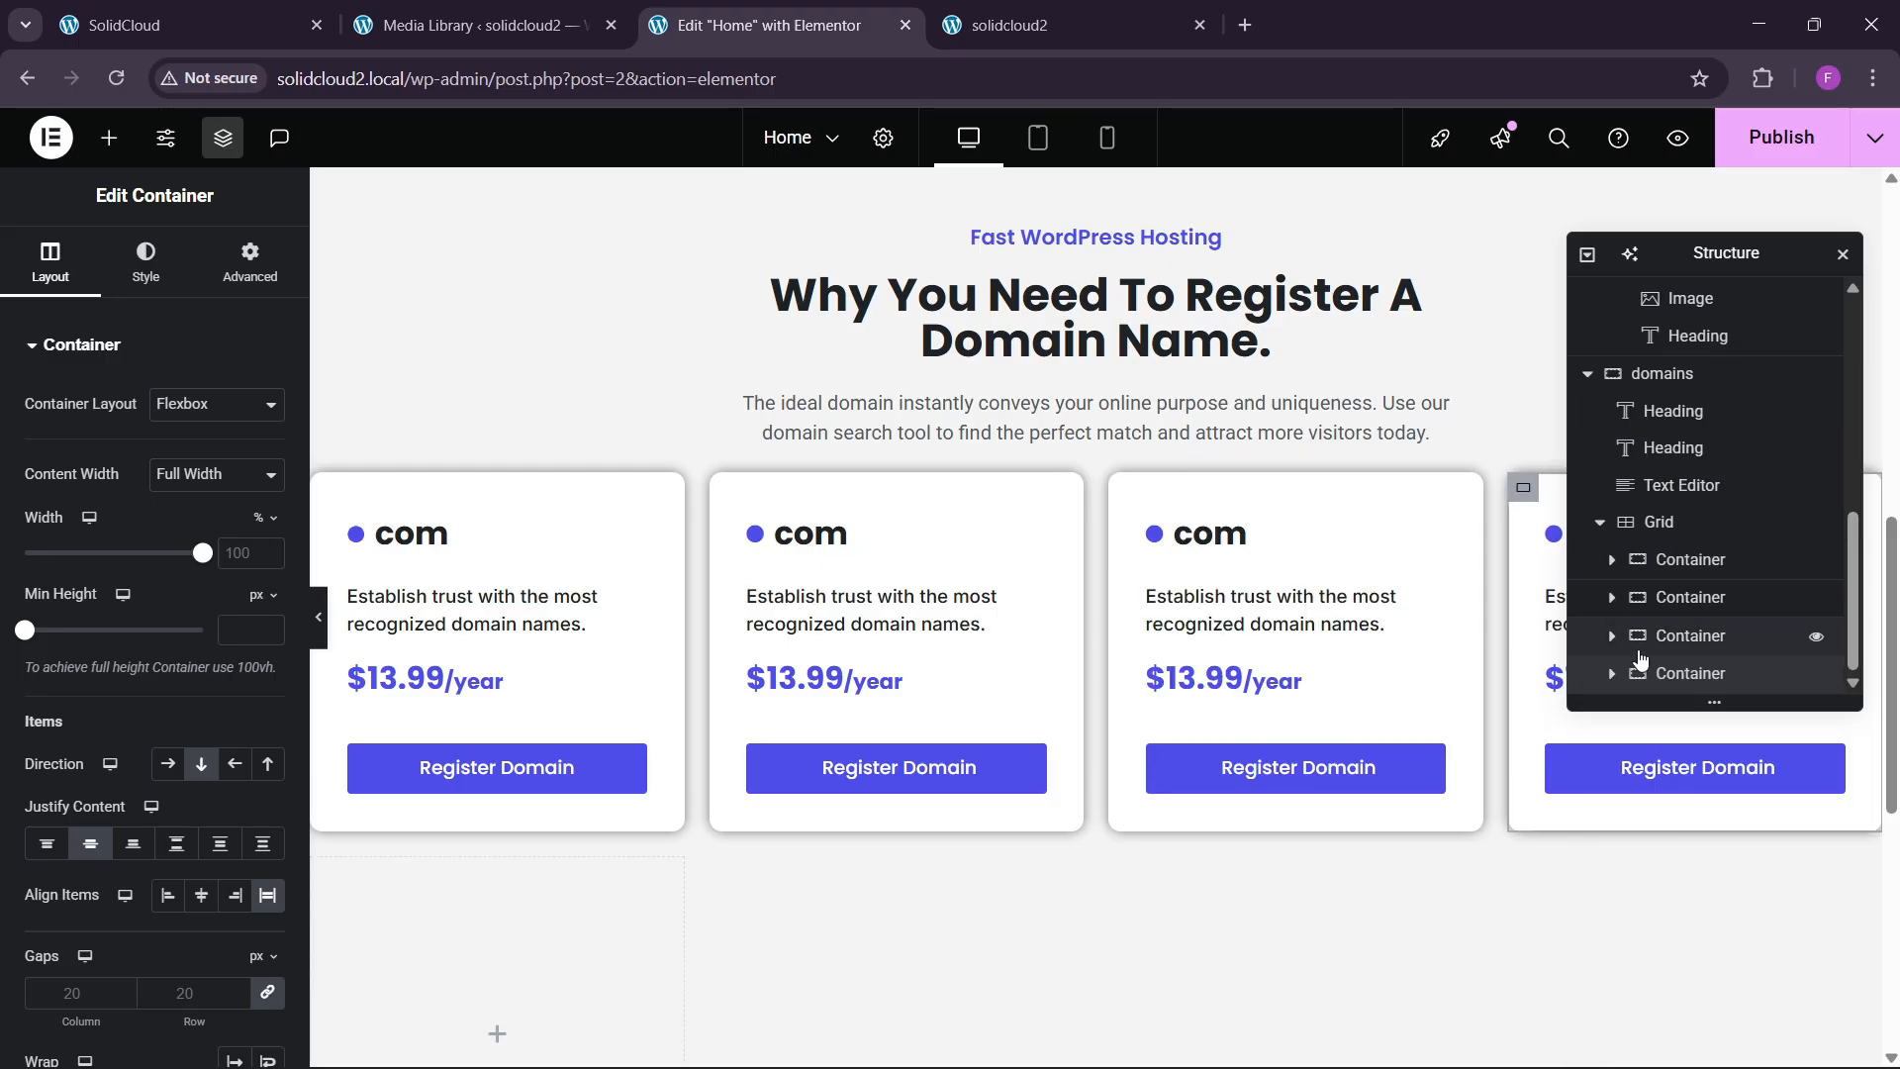
Duplicate four more cards to fill the second row.
{"action": "scroll", "coordinate": [1682, 633], "scroll_direction": "up", "scroll_amount": 2}
{"action": "scroll", "coordinate": [1679, 682], "scroll_direction": "down", "scroll_amount": 2}
{"action": "right_click", "coordinate": [1679, 683]}
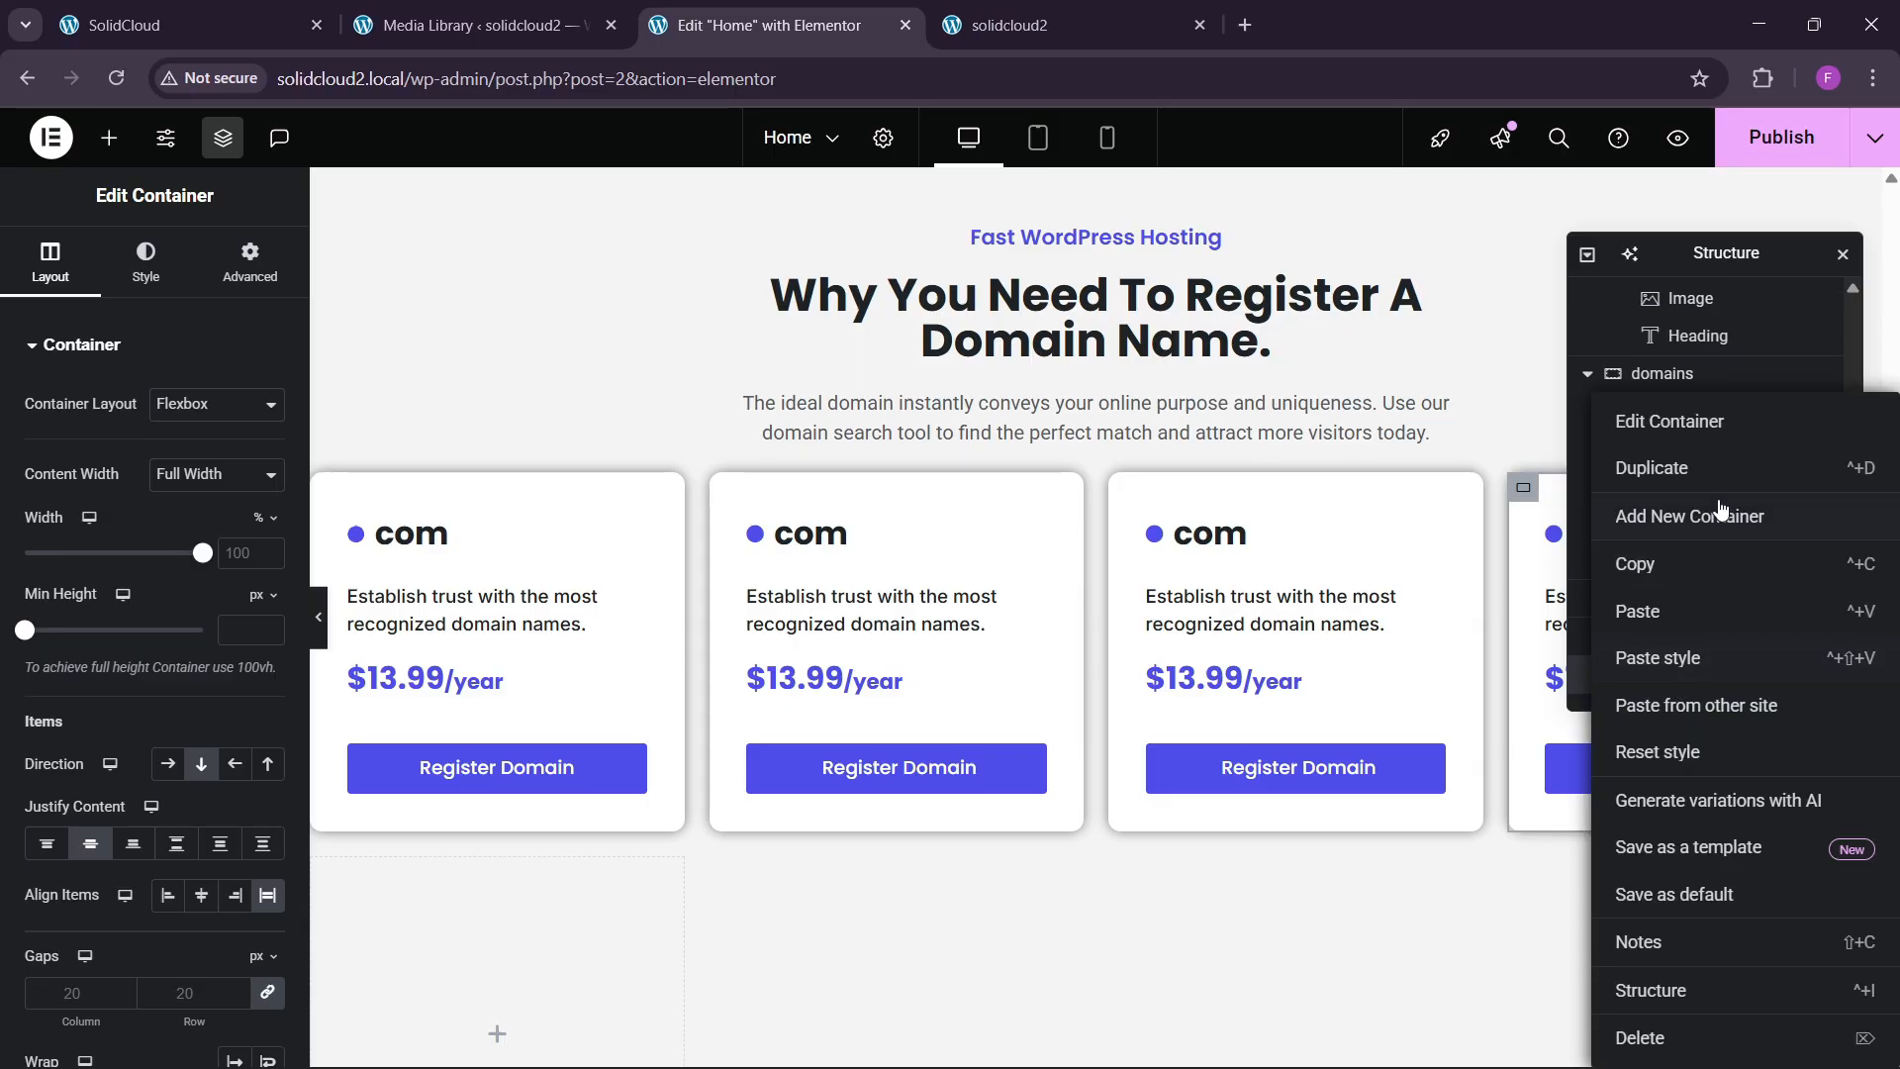
{"action": "left_click", "coordinate": [1701, 473]}
{"action": "scroll", "coordinate": [1092, 756], "scroll_direction": "down", "scroll_amount": 3}
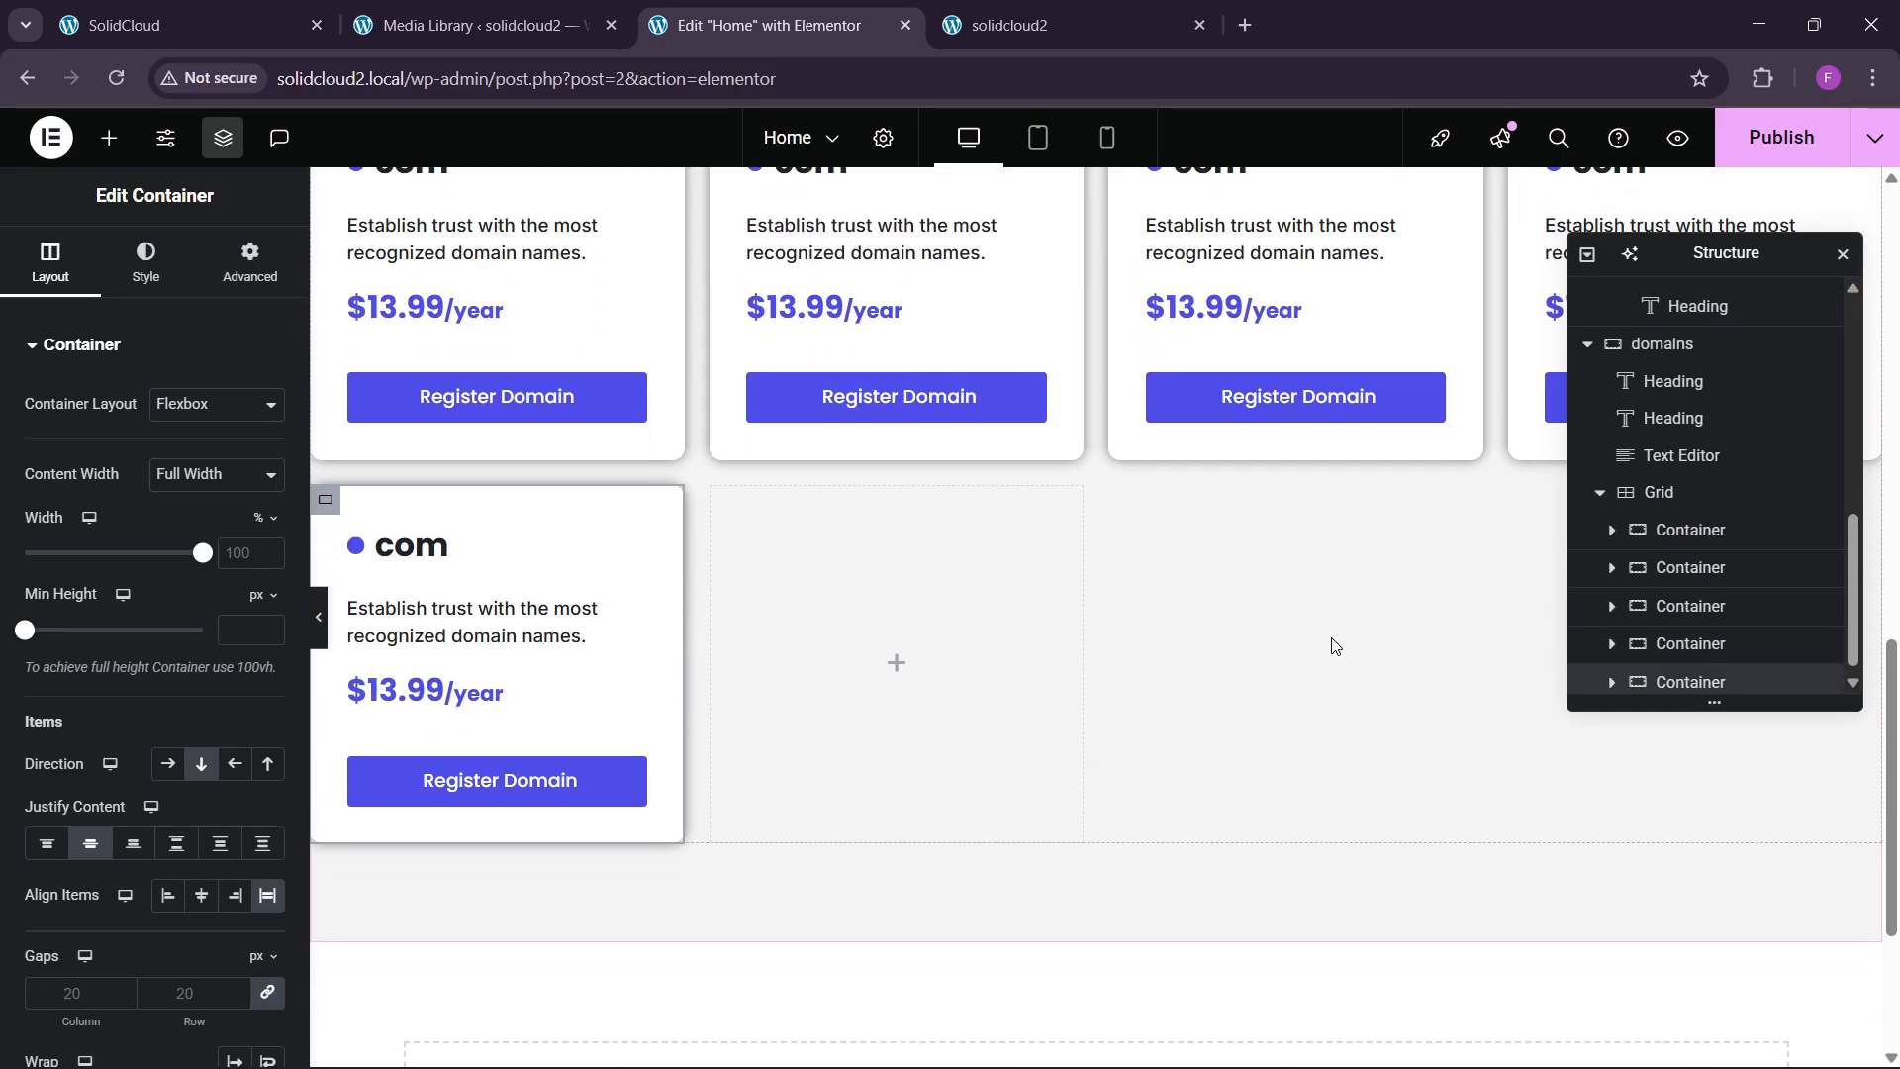
{"action": "right_click", "coordinate": [1679, 668]}
{"action": "left_click", "coordinate": [1679, 488]}
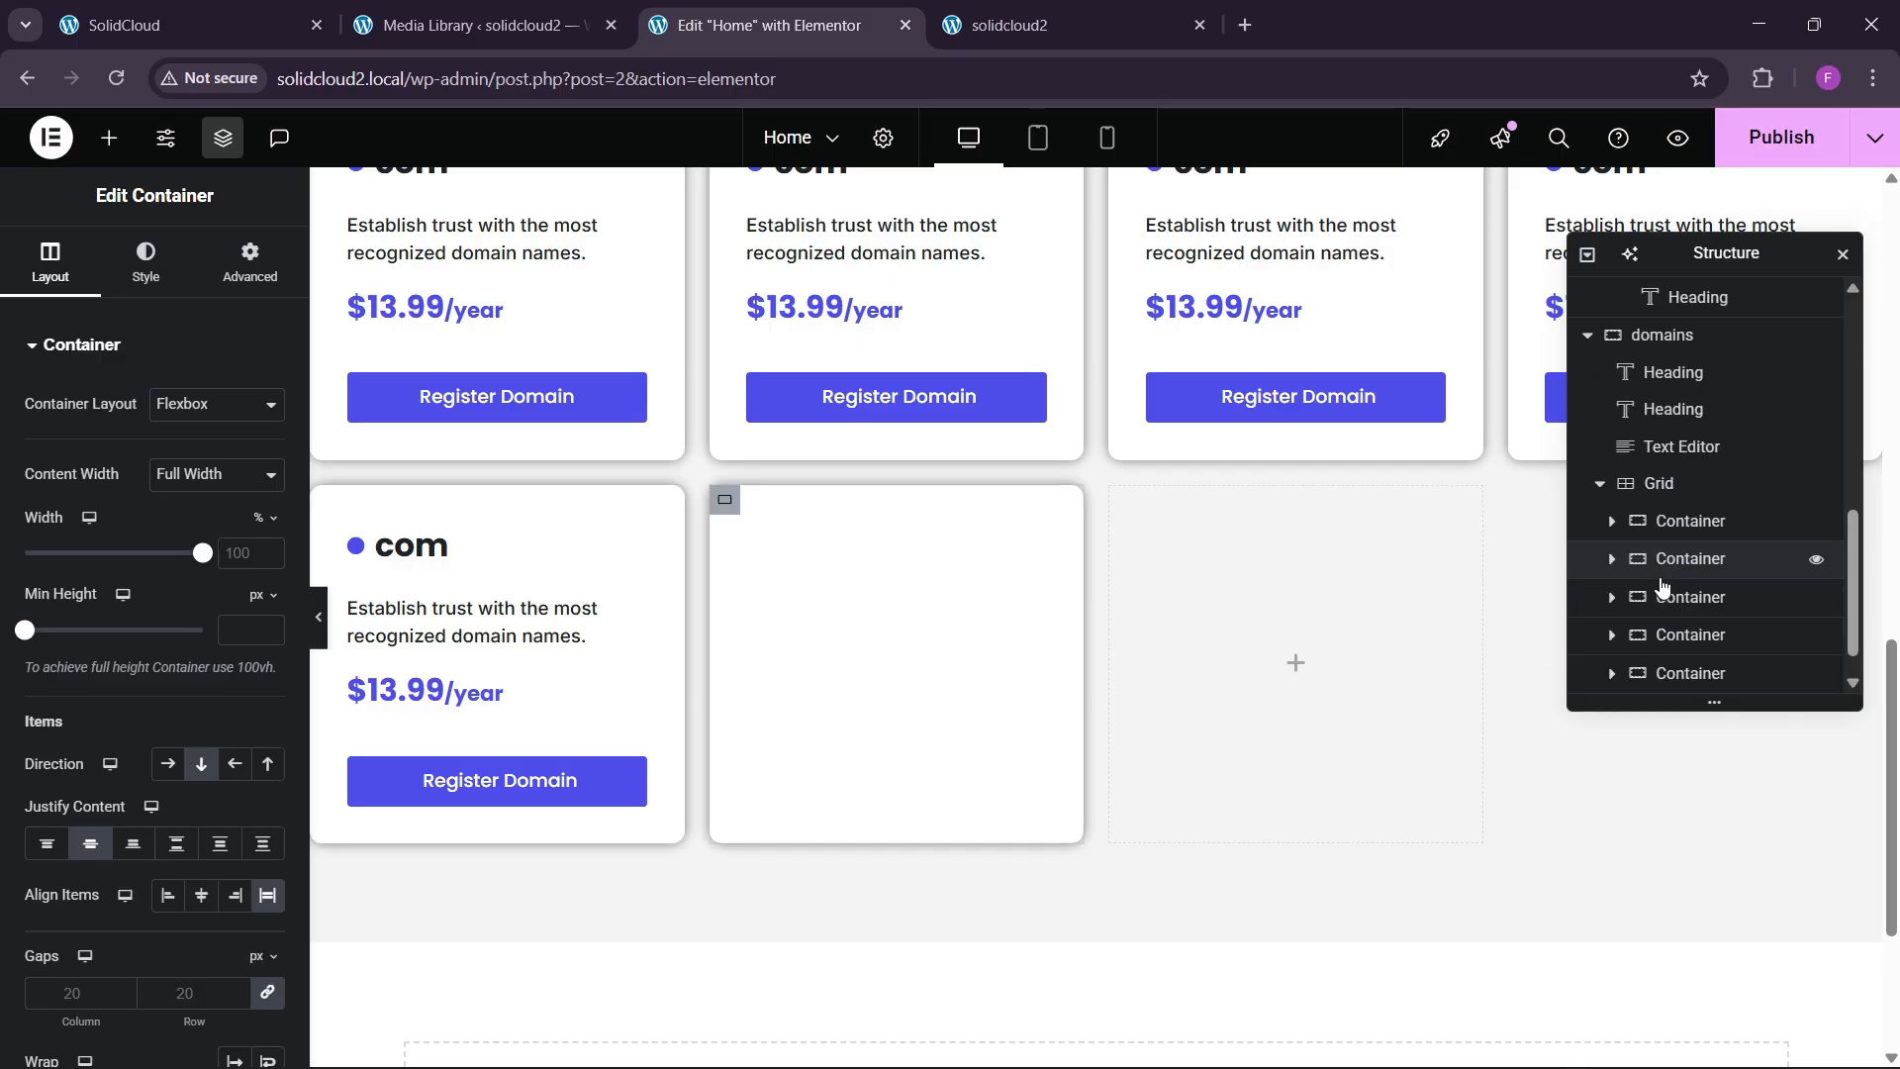
{"action": "scroll", "coordinate": [1698, 633], "scroll_direction": "down", "scroll_amount": 1}
{"action": "right_click", "coordinate": [1697, 670]}
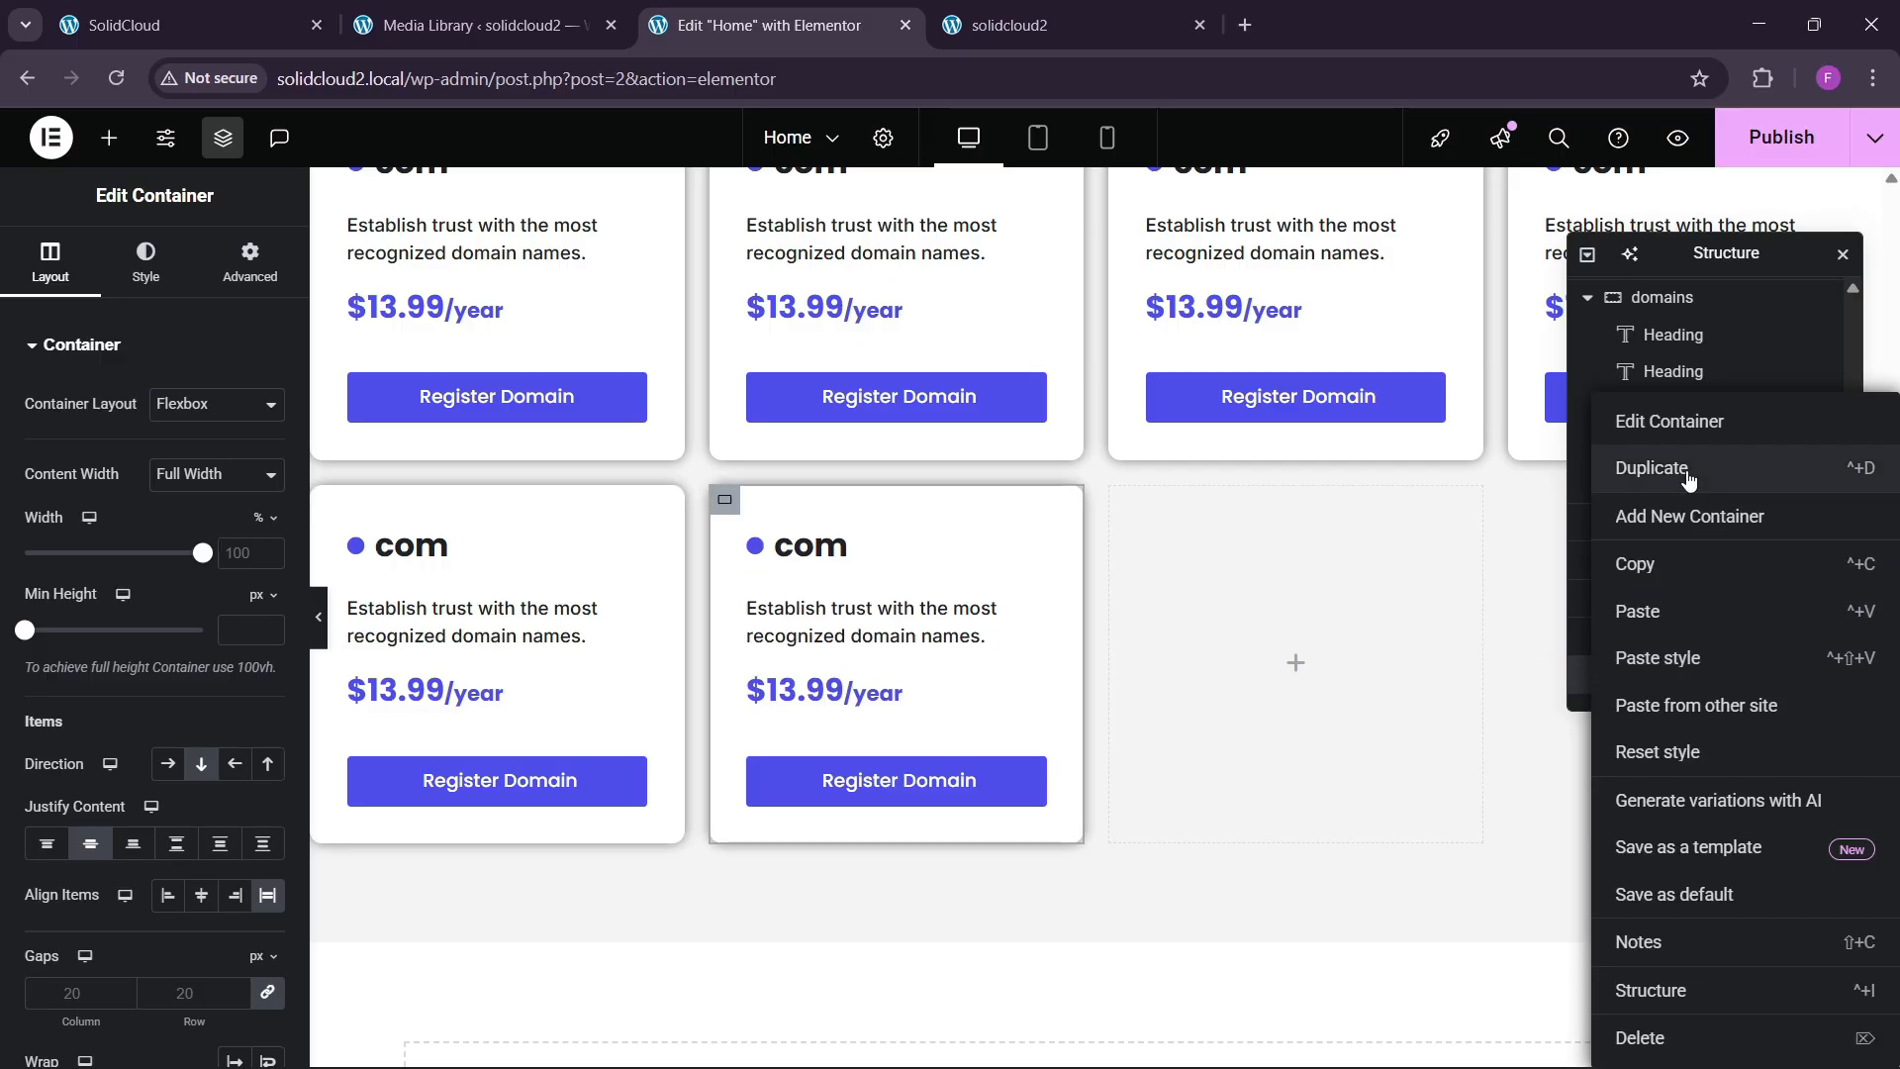
{"action": "left_click", "coordinate": [1689, 479]}
{"action": "scroll", "coordinate": [1690, 643], "scroll_direction": "down", "scroll_amount": 1}
{"action": "right_click", "coordinate": [1691, 676]}
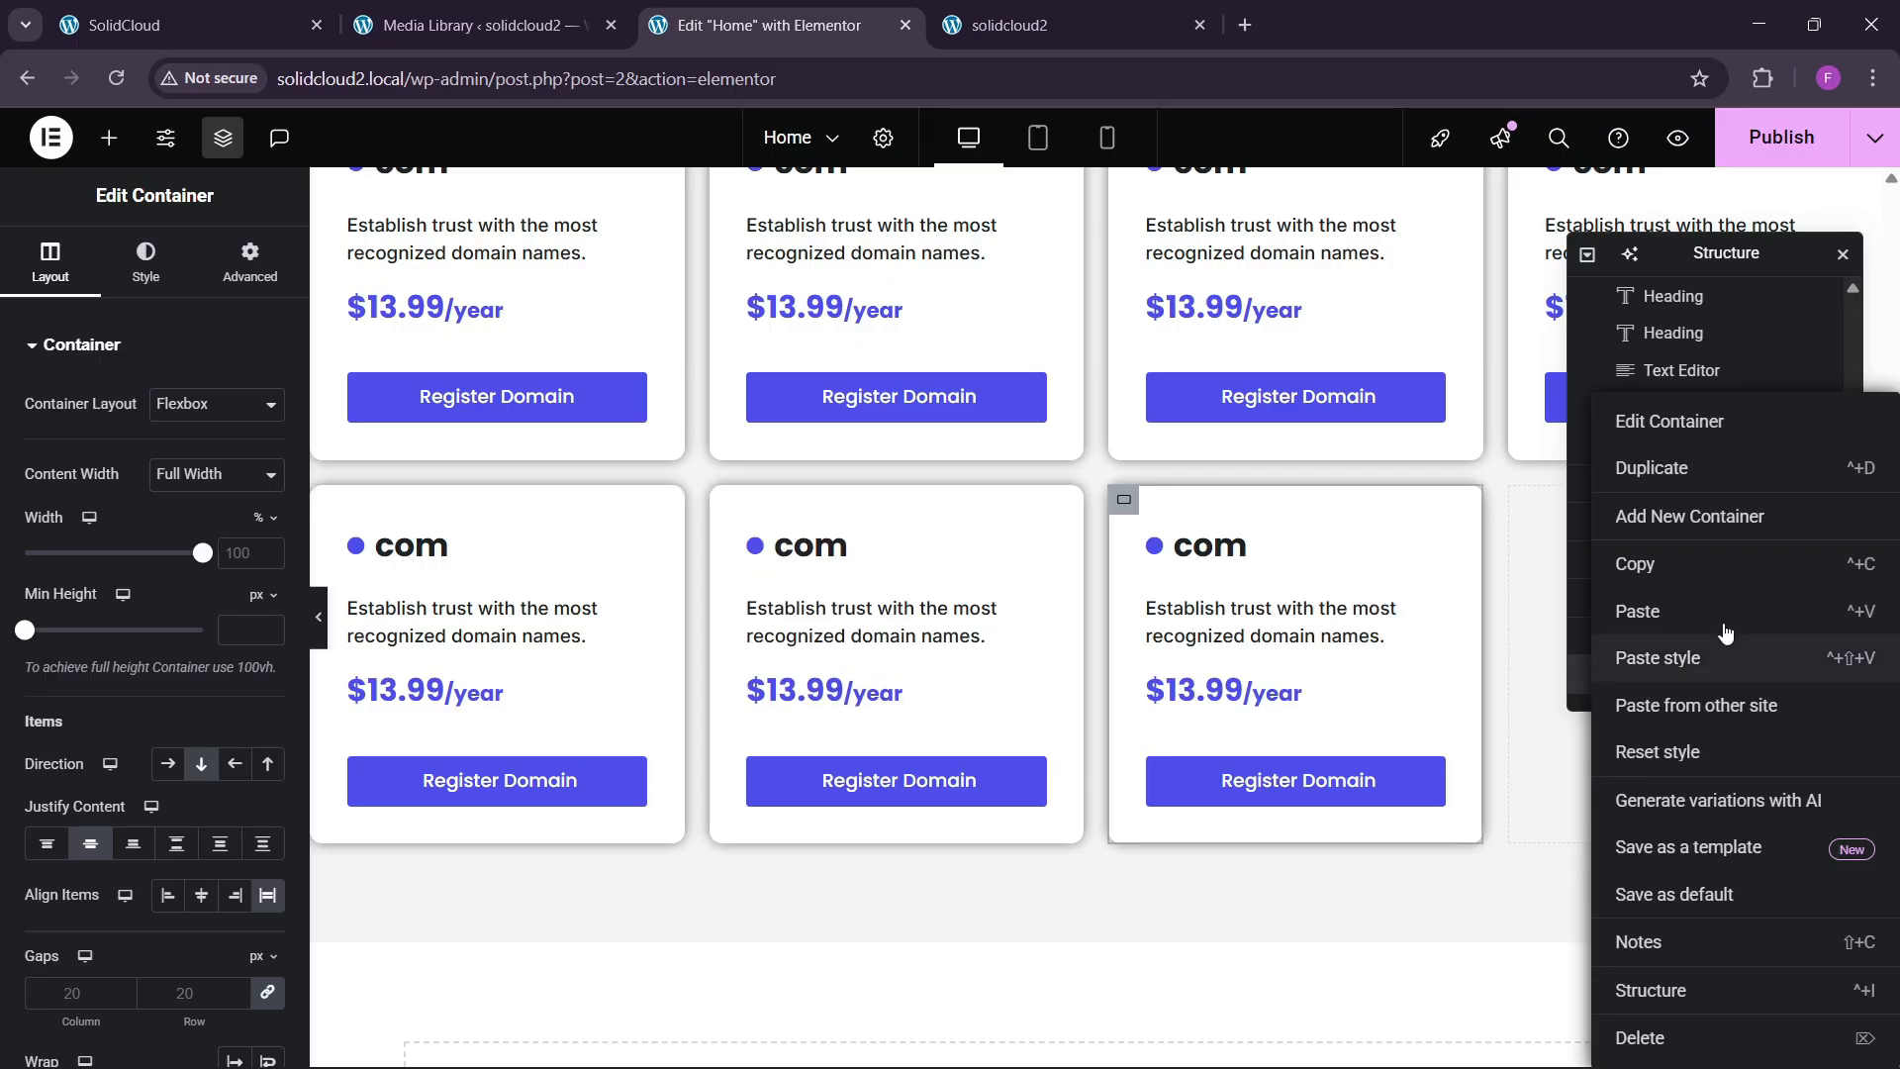
{"action": "left_click", "coordinate": [1632, 471]}
{"action": "scroll", "coordinate": [1646, 624], "scroll_direction": "down", "scroll_amount": 1}
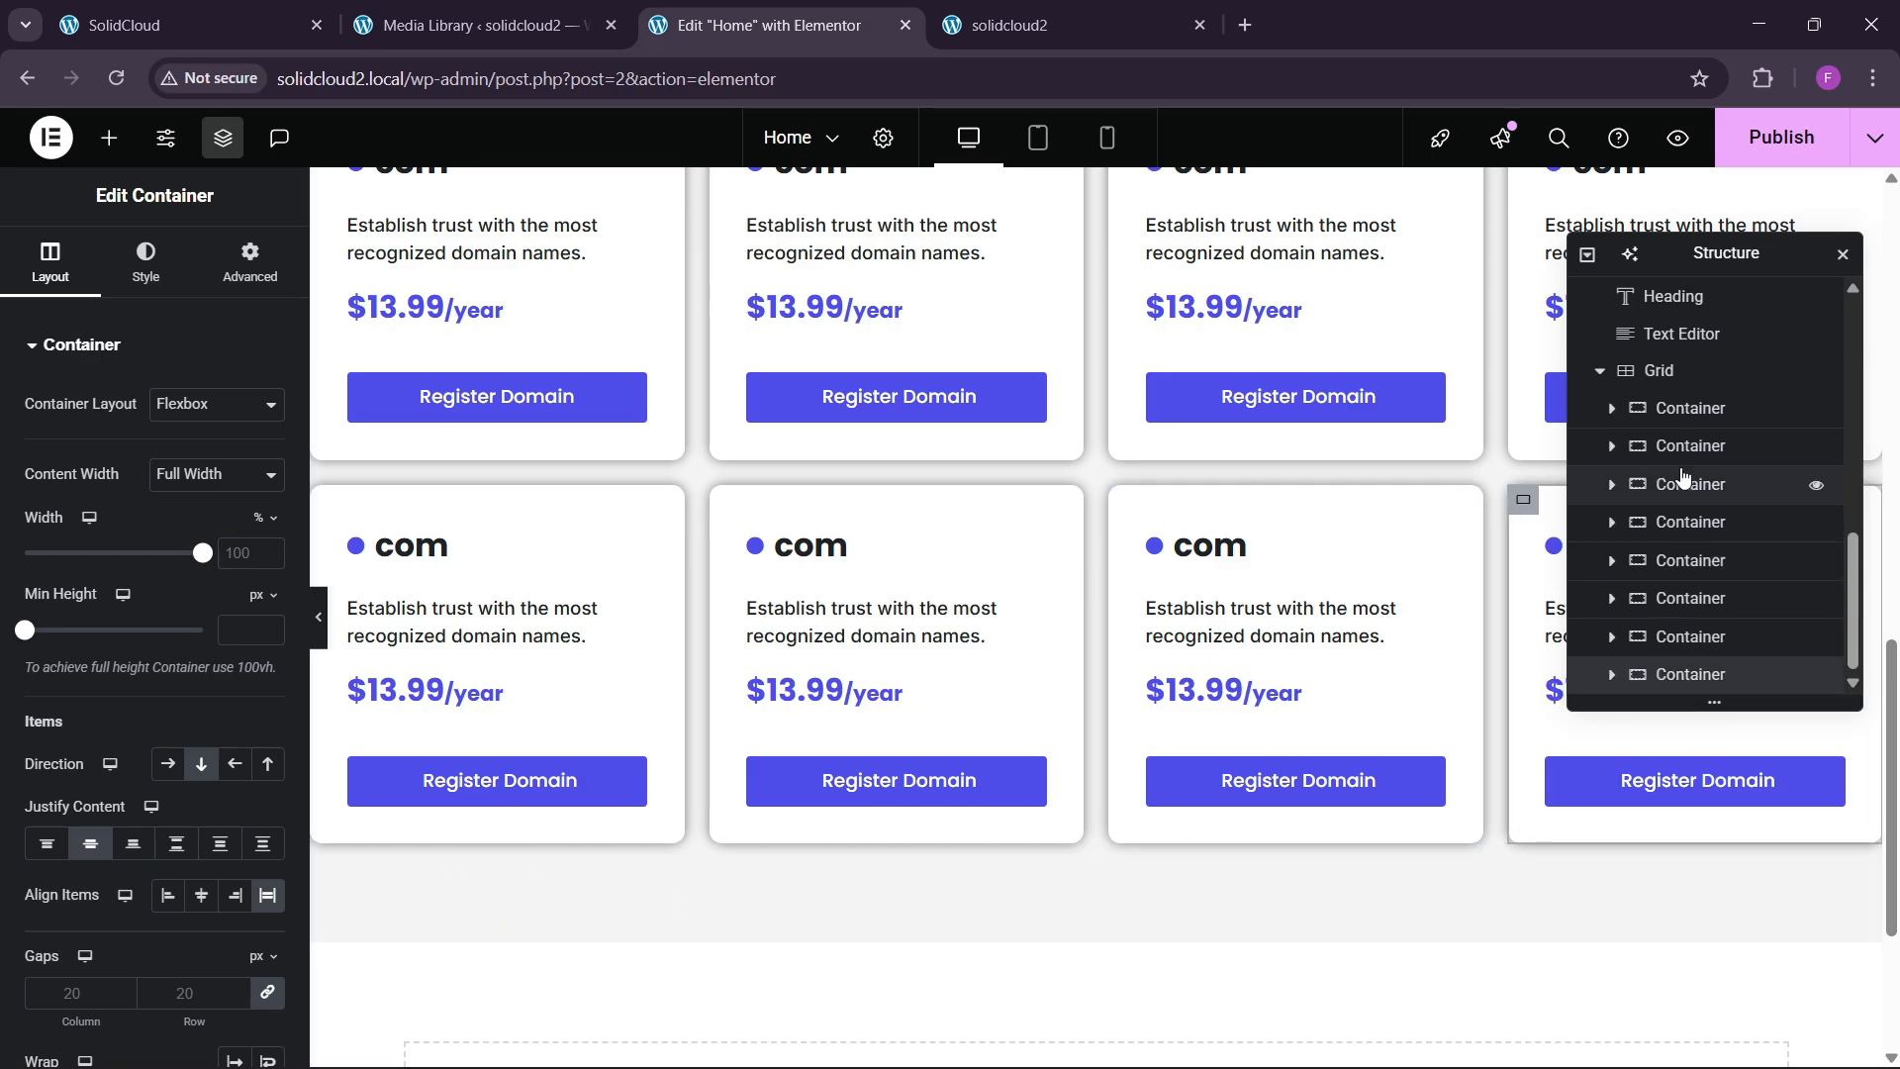
Set the domain grid's column and row gaps to 30.
{"action": "left_click", "coordinate": [1667, 371]}
{"action": "scroll", "coordinate": [372, 557], "scroll_direction": "up", "scroll_amount": 5}
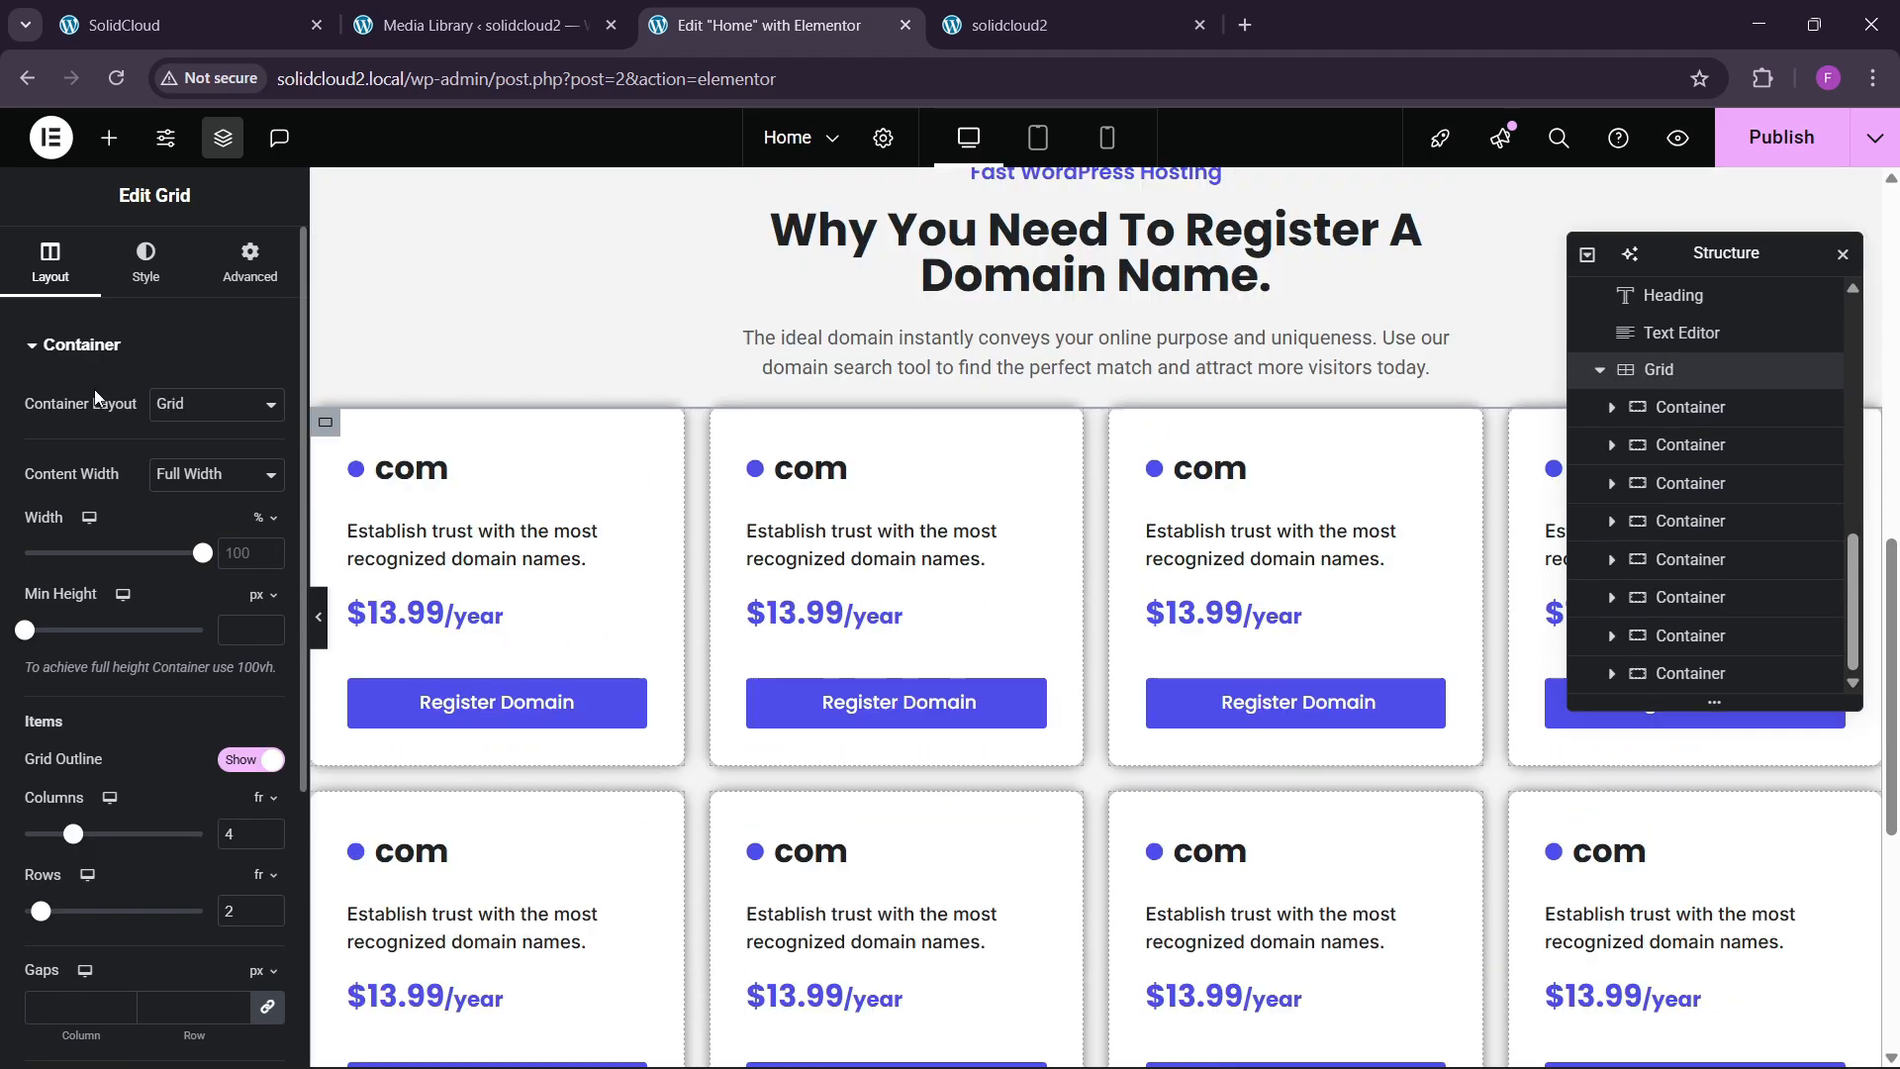
{"action": "scroll", "coordinate": [101, 657], "scroll_direction": "down", "scroll_amount": 4}
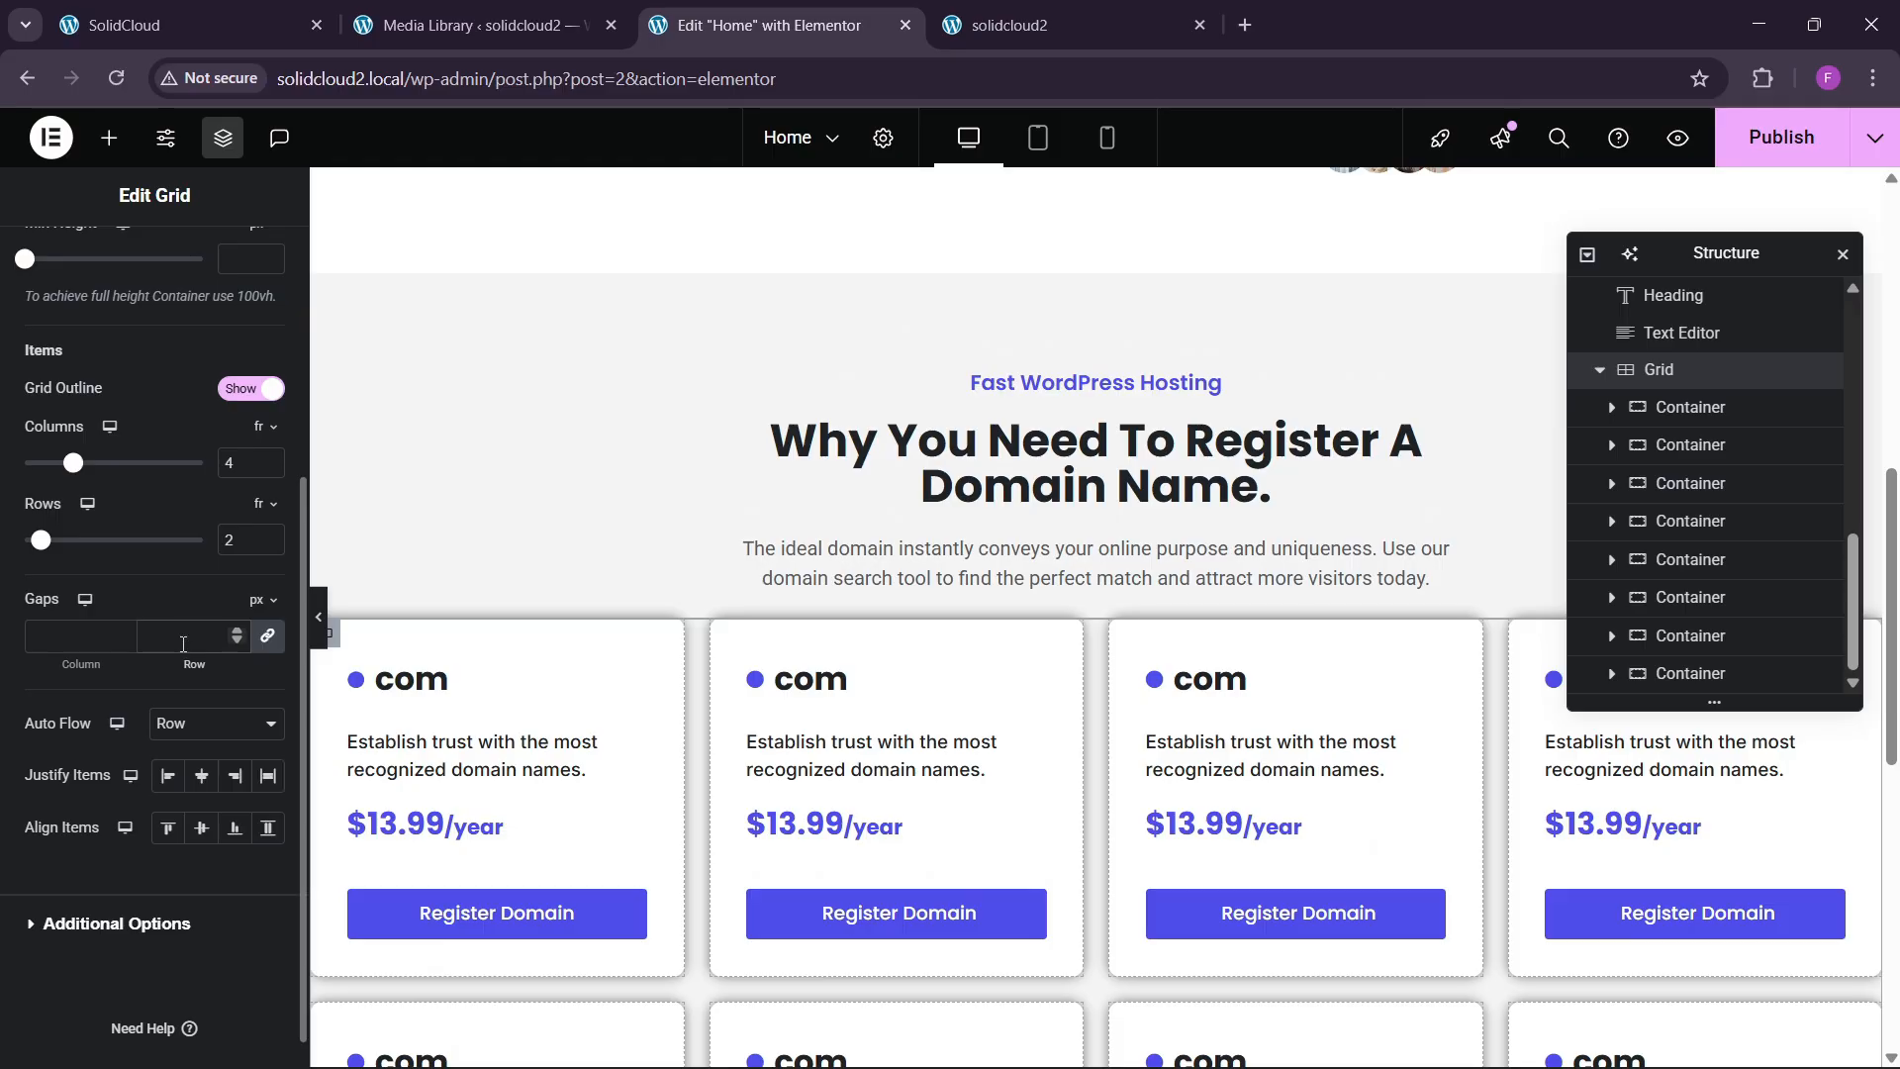
{"action": "left_click", "coordinate": [183, 644]}
{"action": "type", "text": "30"}
{"action": "scroll", "coordinate": [891, 564], "scroll_direction": "down", "scroll_amount": 3}
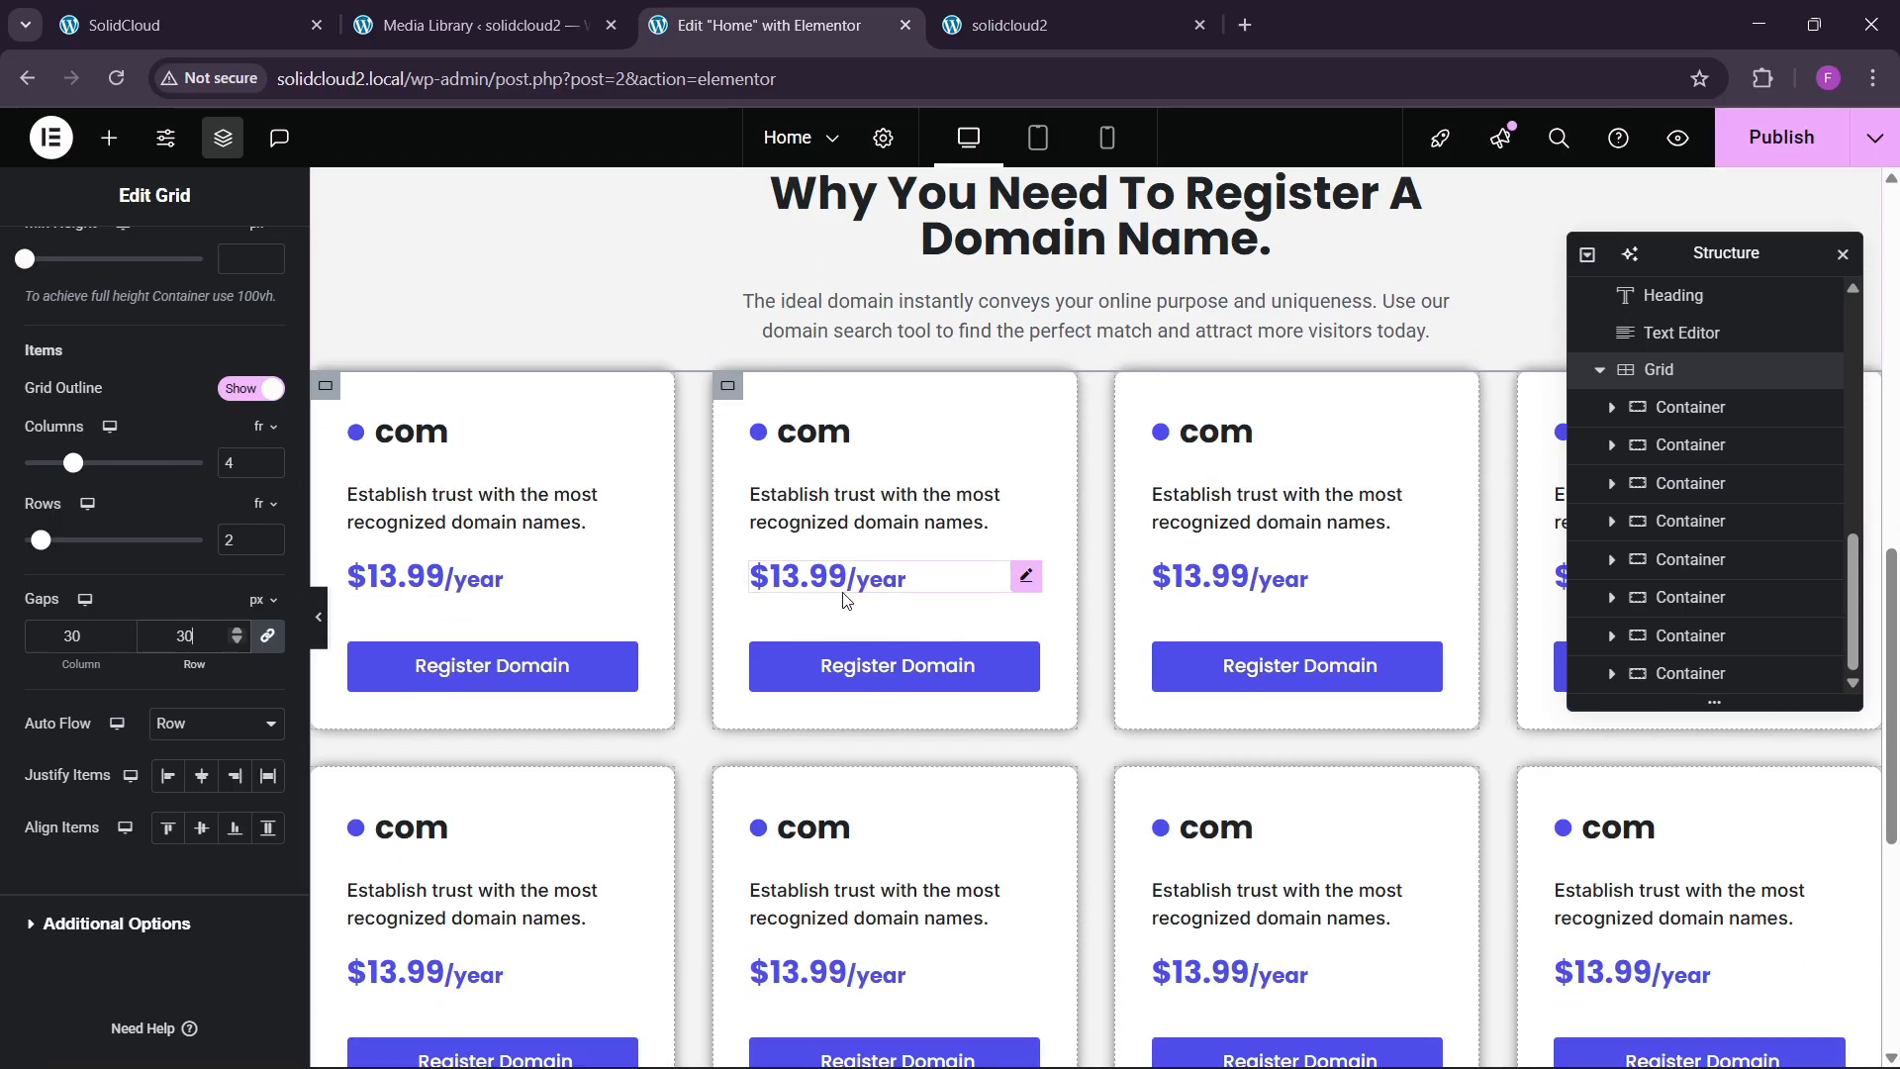
{"action": "scroll", "coordinate": [1287, 554], "scroll_direction": "up", "scroll_amount": 3}
{"action": "scroll", "coordinate": [226, 366], "scroll_direction": "up", "scroll_amount": 3}
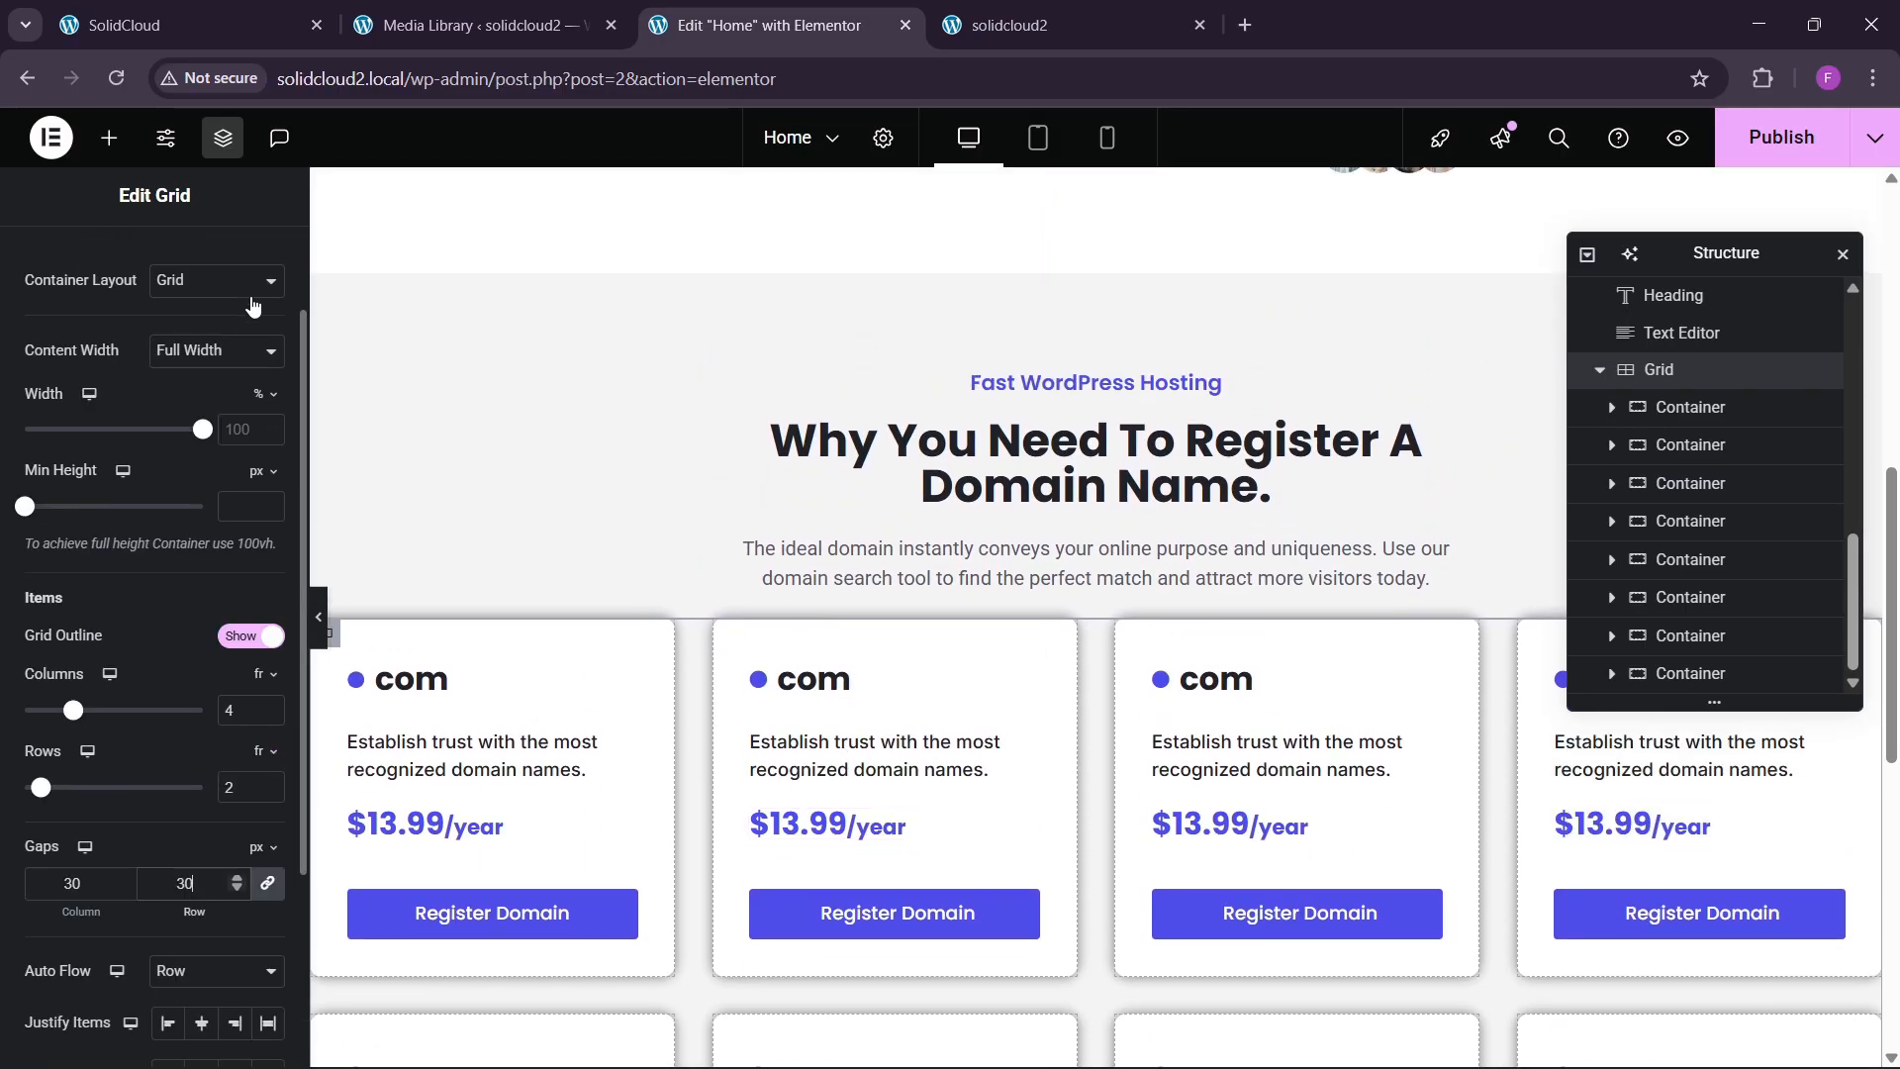
{"action": "scroll", "coordinate": [229, 302], "scroll_direction": "up", "scroll_amount": 2}
Give the grid a 30 px top margin.
{"action": "left_click", "coordinate": [249, 263]}
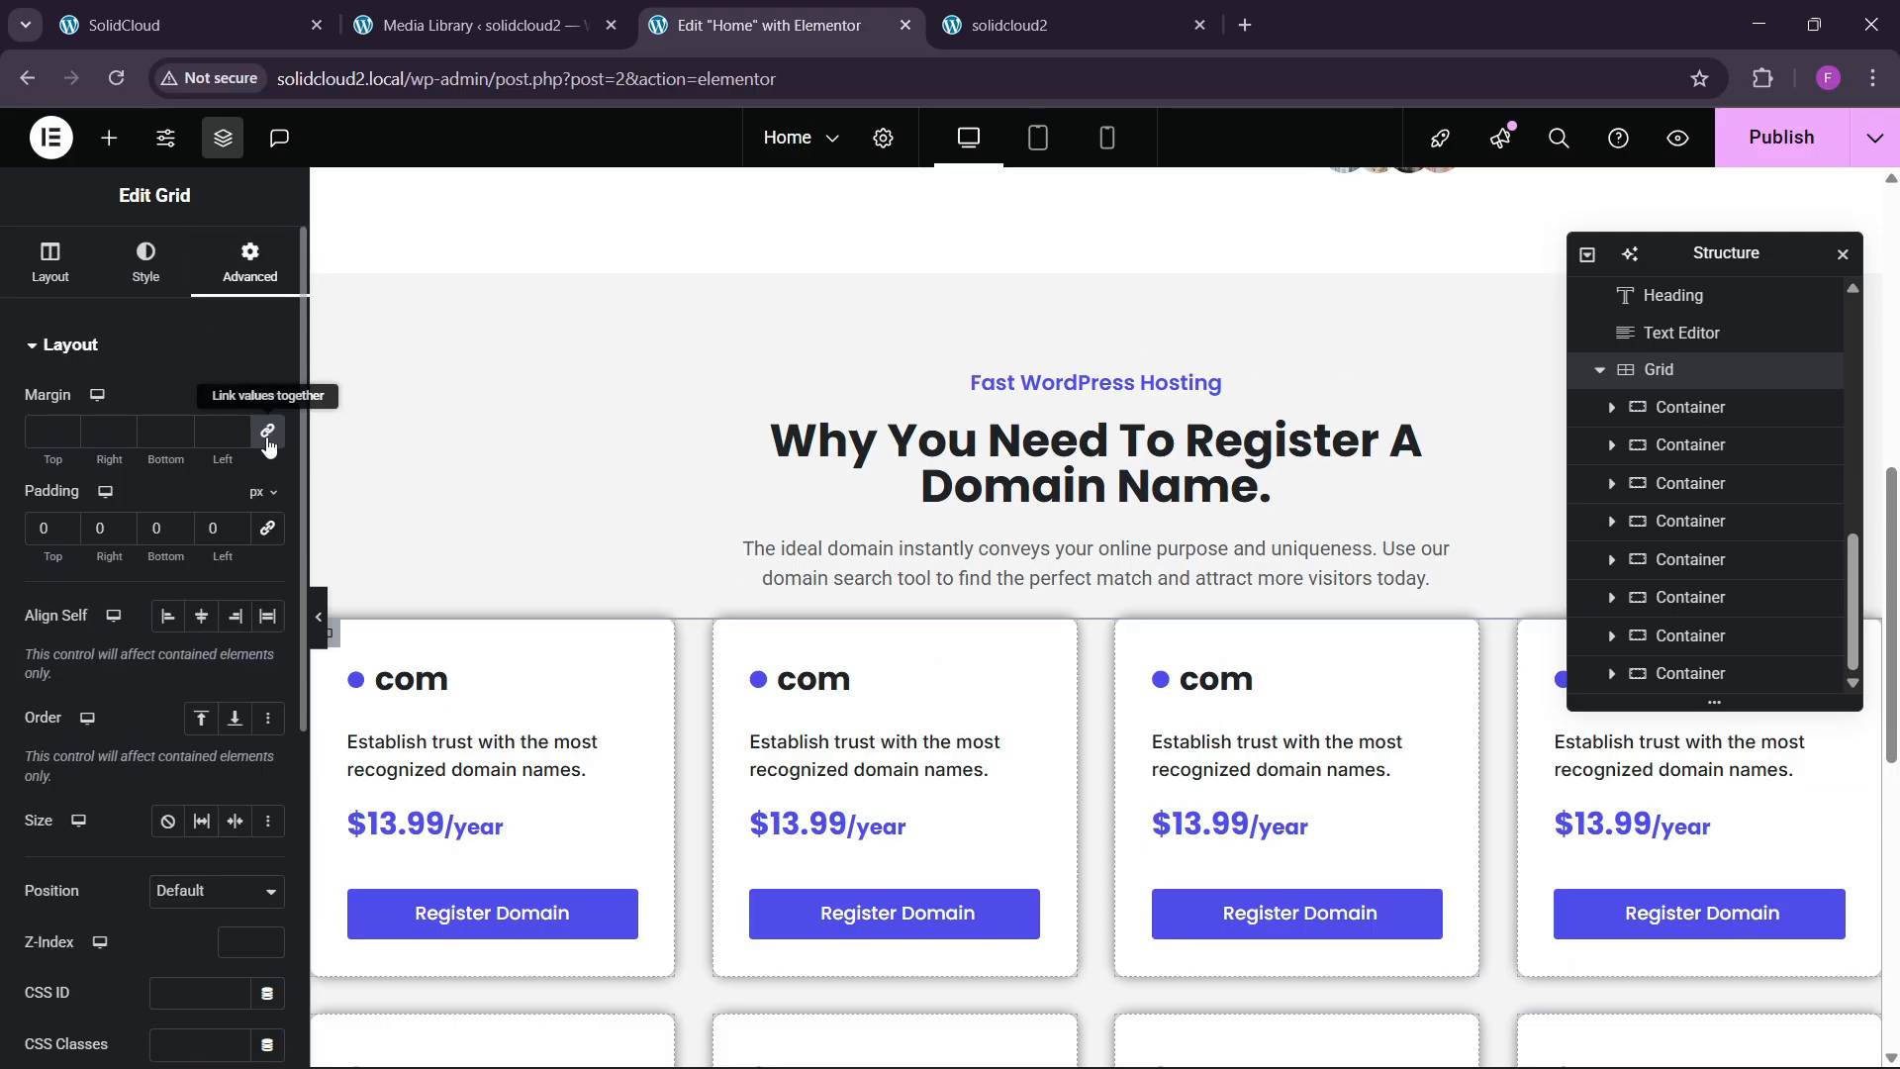
{"action": "left_click", "coordinate": [42, 432]}
{"action": "type", "text": "30"}
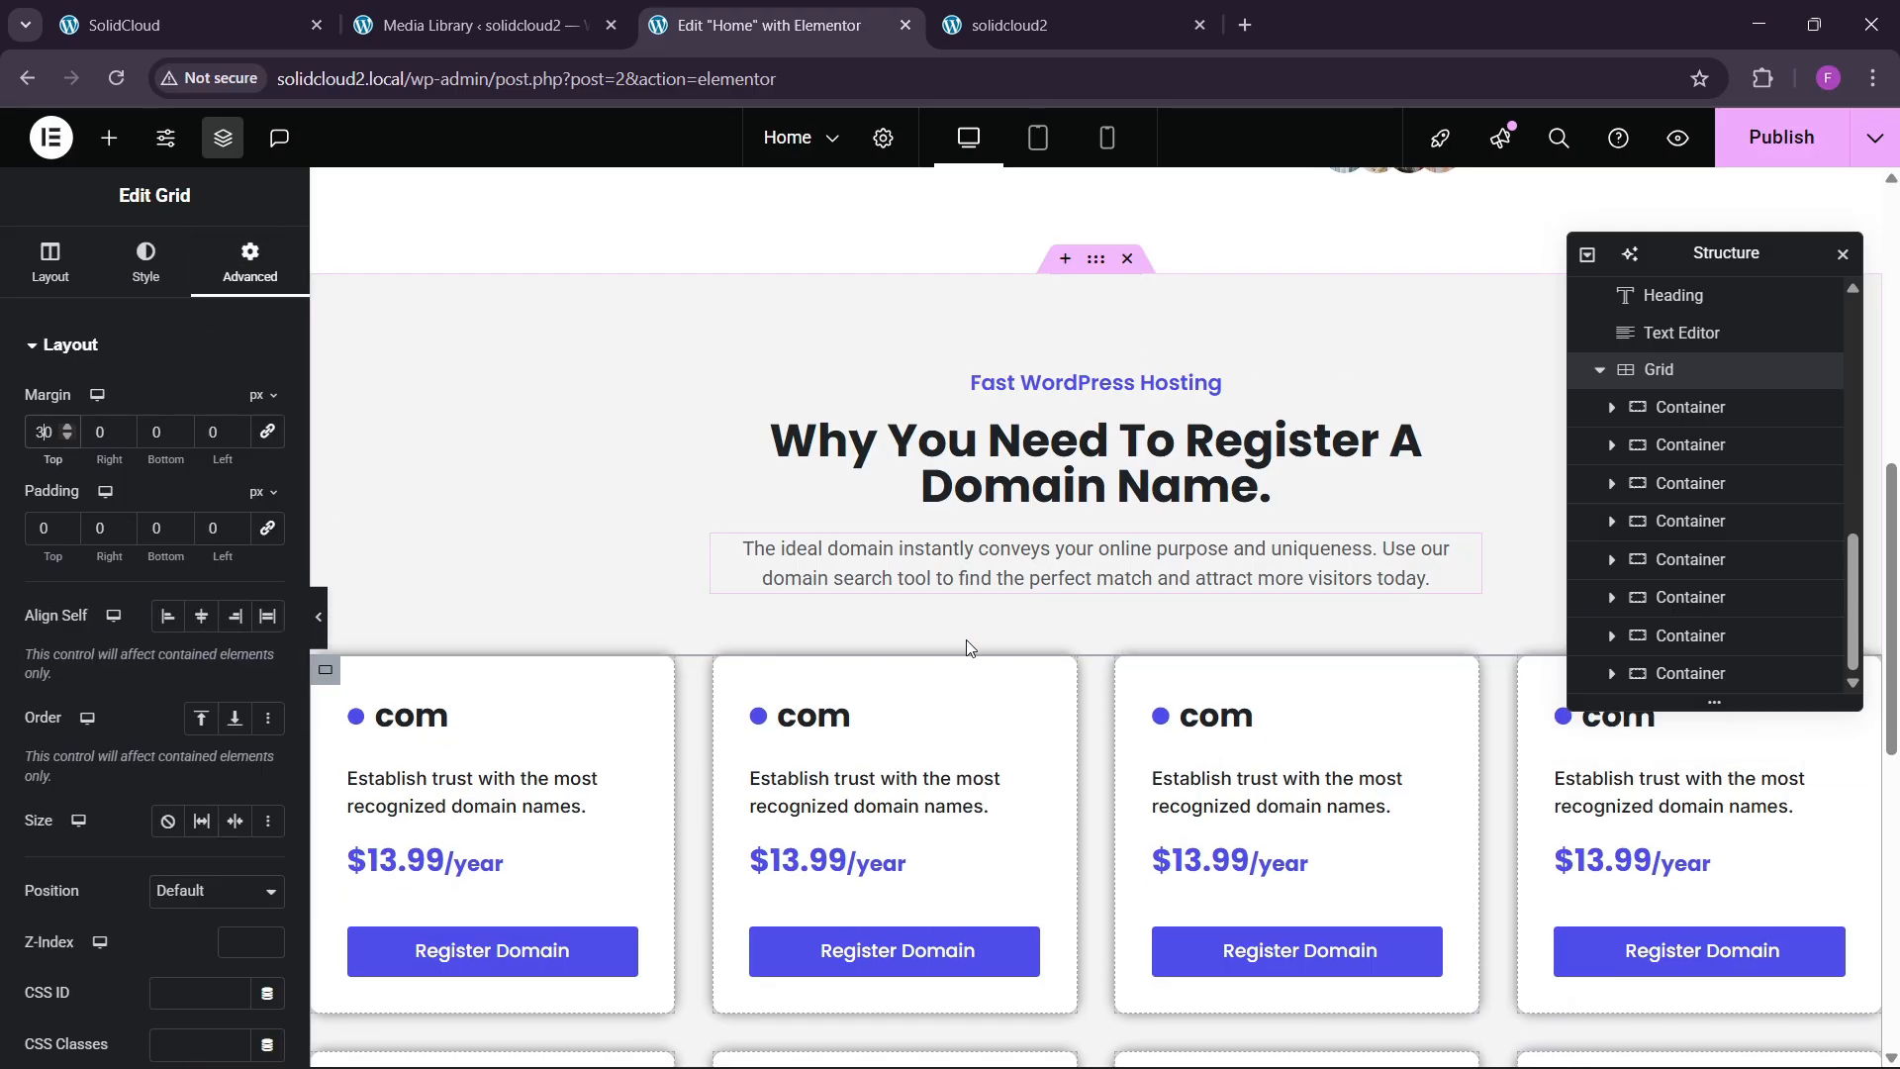
{"action": "scroll", "coordinate": [818, 570], "scroll_direction": "down", "scroll_amount": 2}
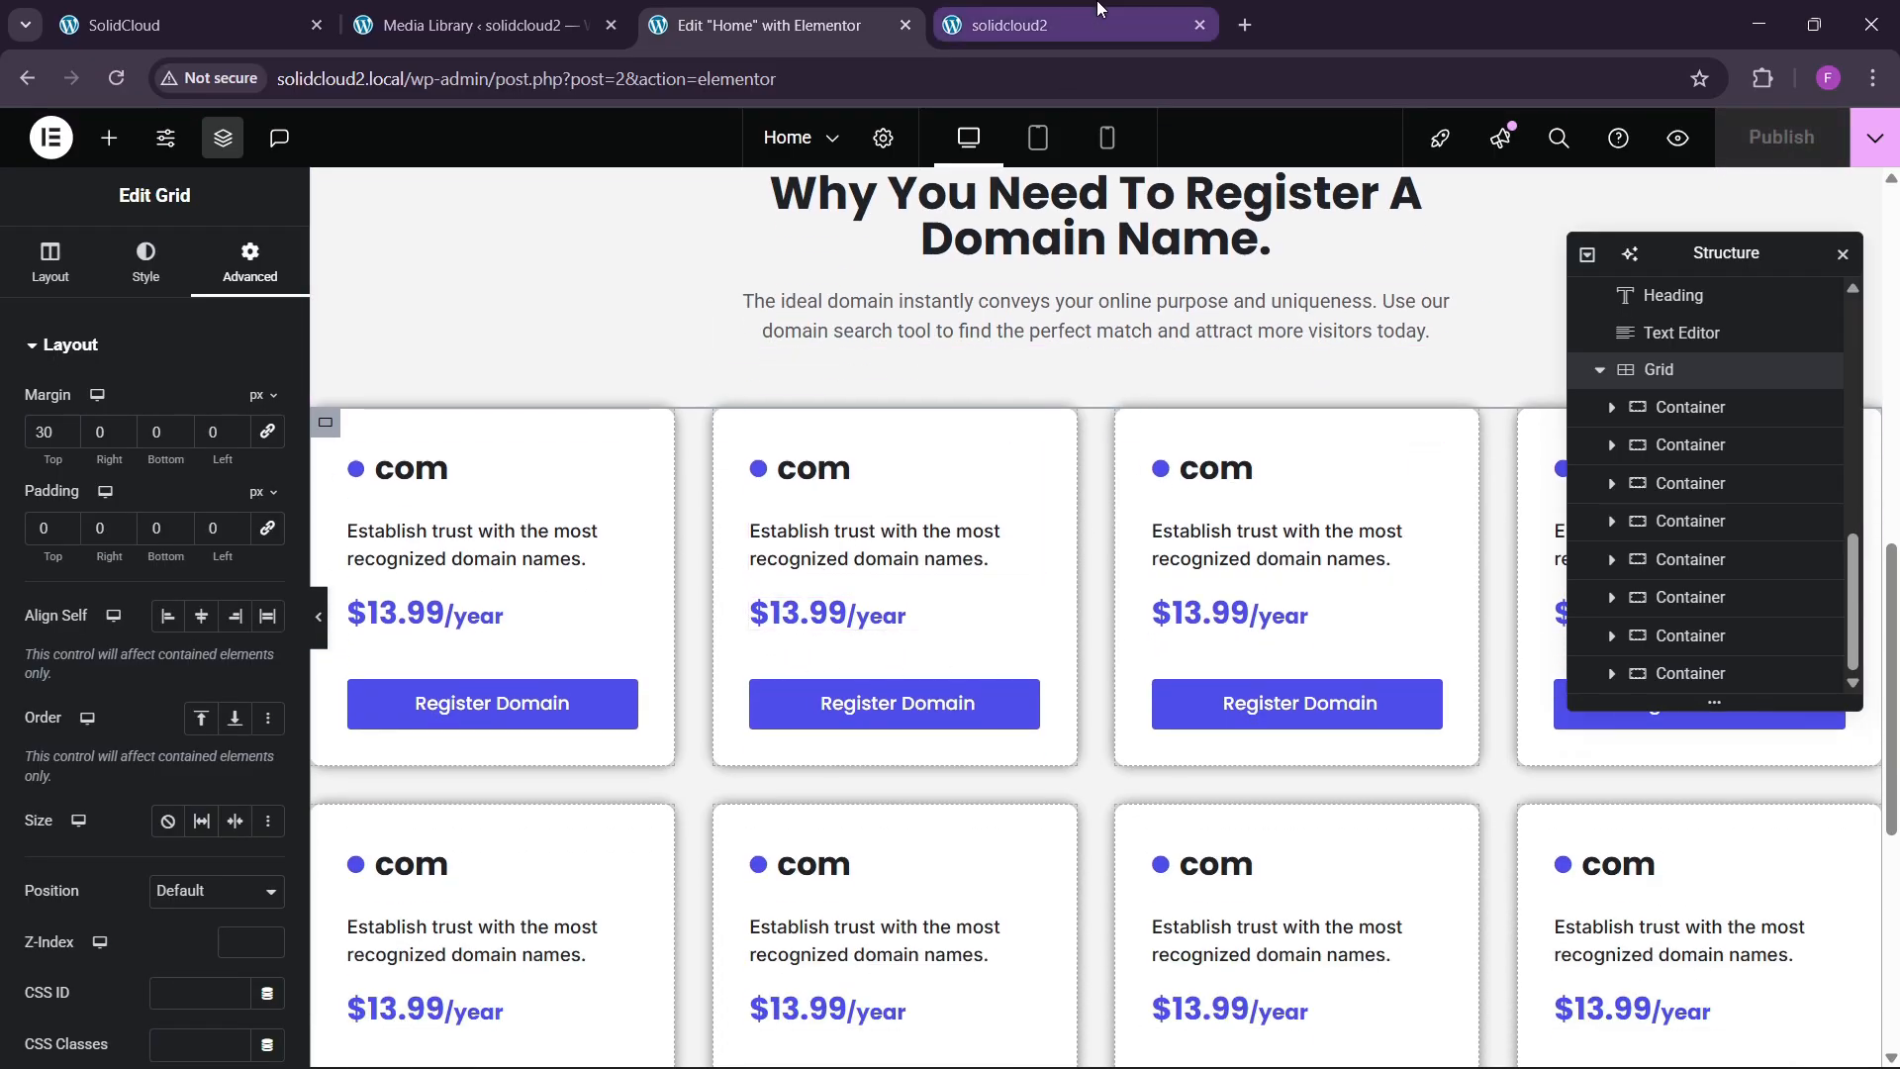
{"action": "left_click", "coordinate": [1009, 25]}
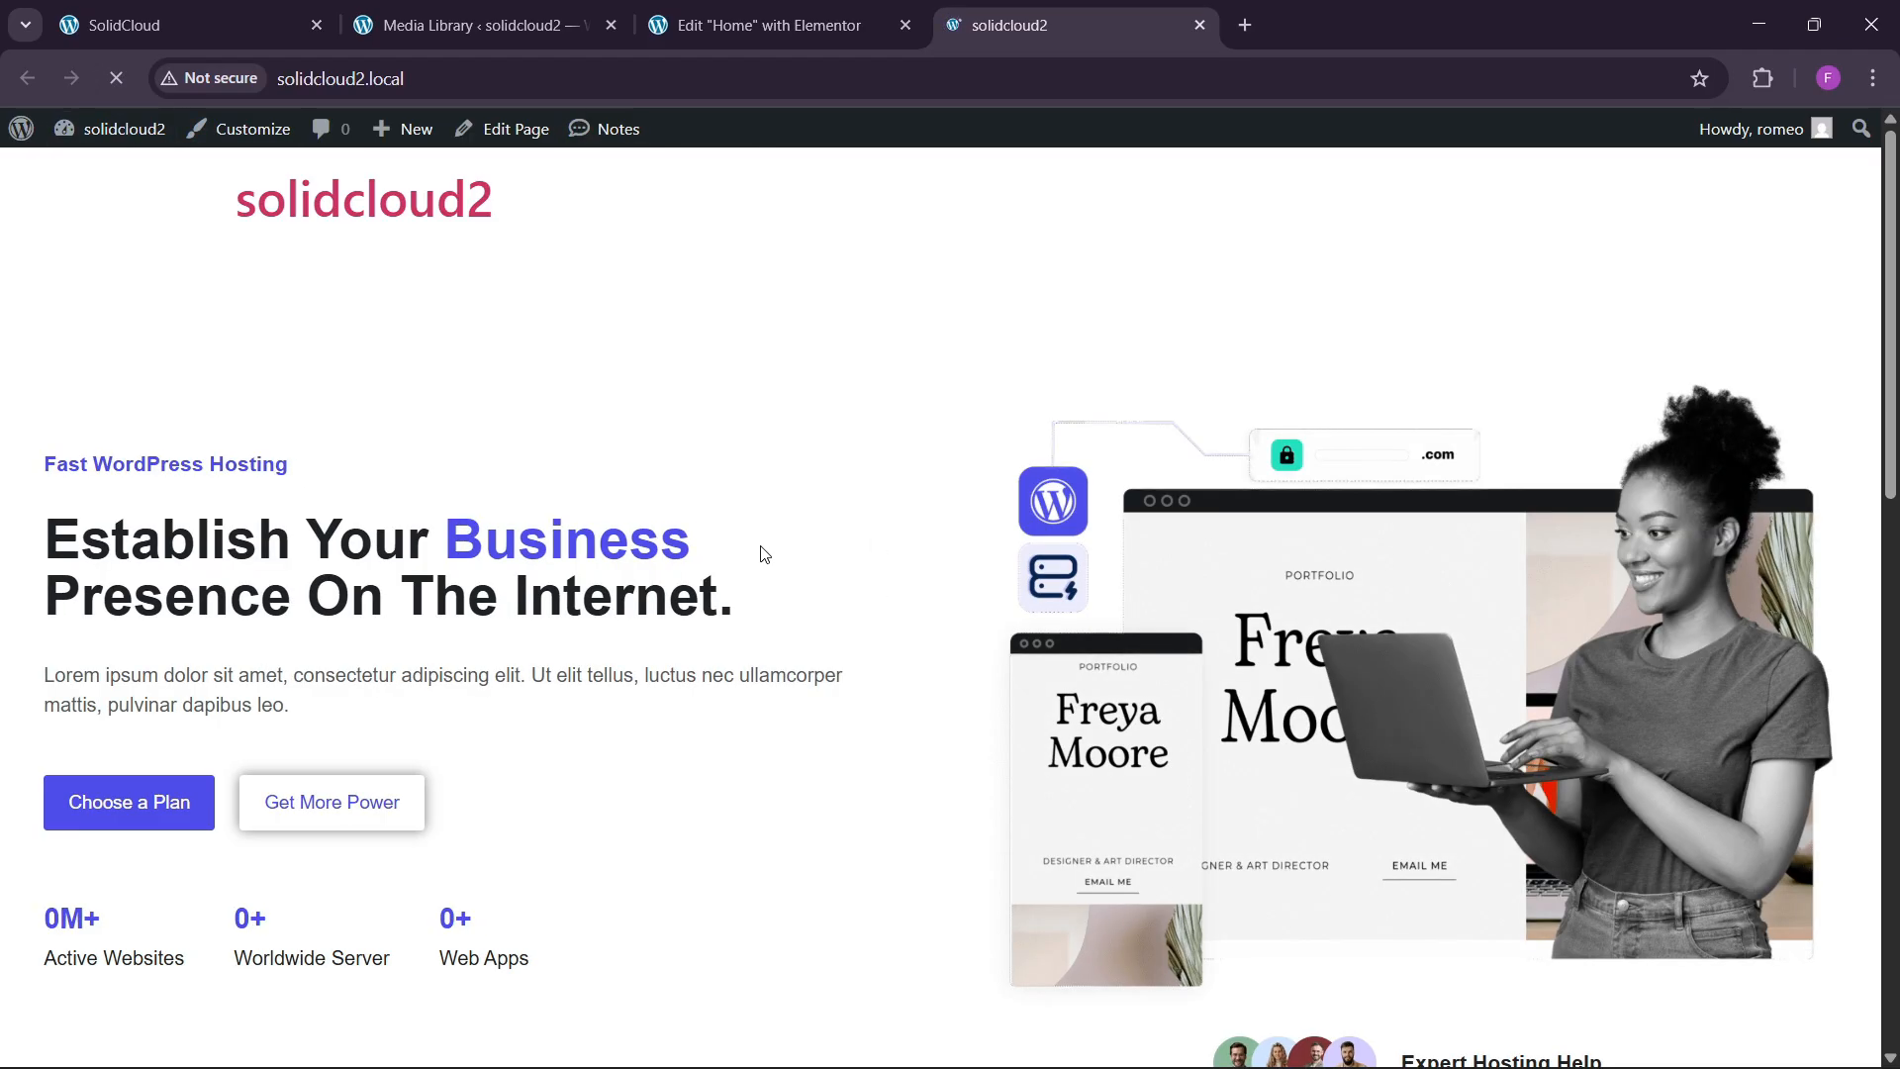
{"action": "scroll", "coordinate": [762, 551], "scroll_direction": "down", "scroll_amount": 10}
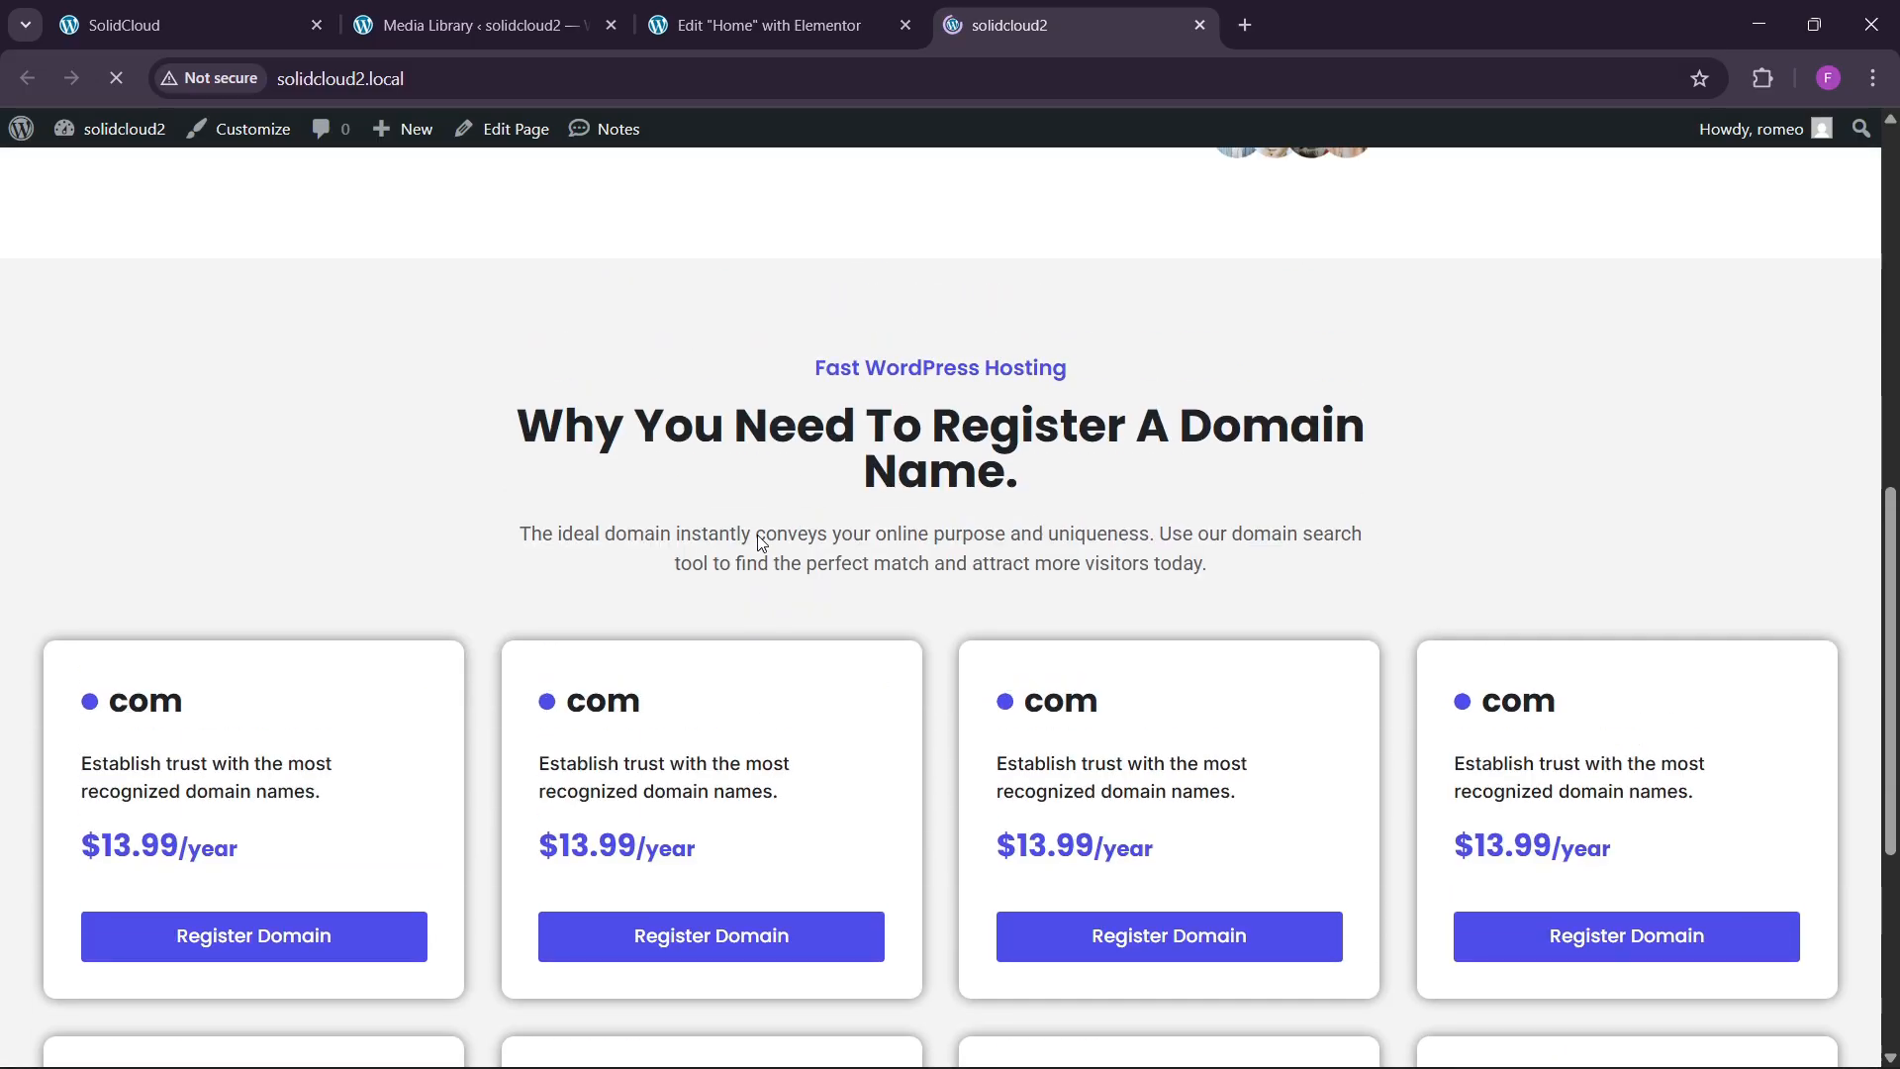
{"action": "scroll", "coordinate": [760, 544], "scroll_direction": "down", "scroll_amount": 5}
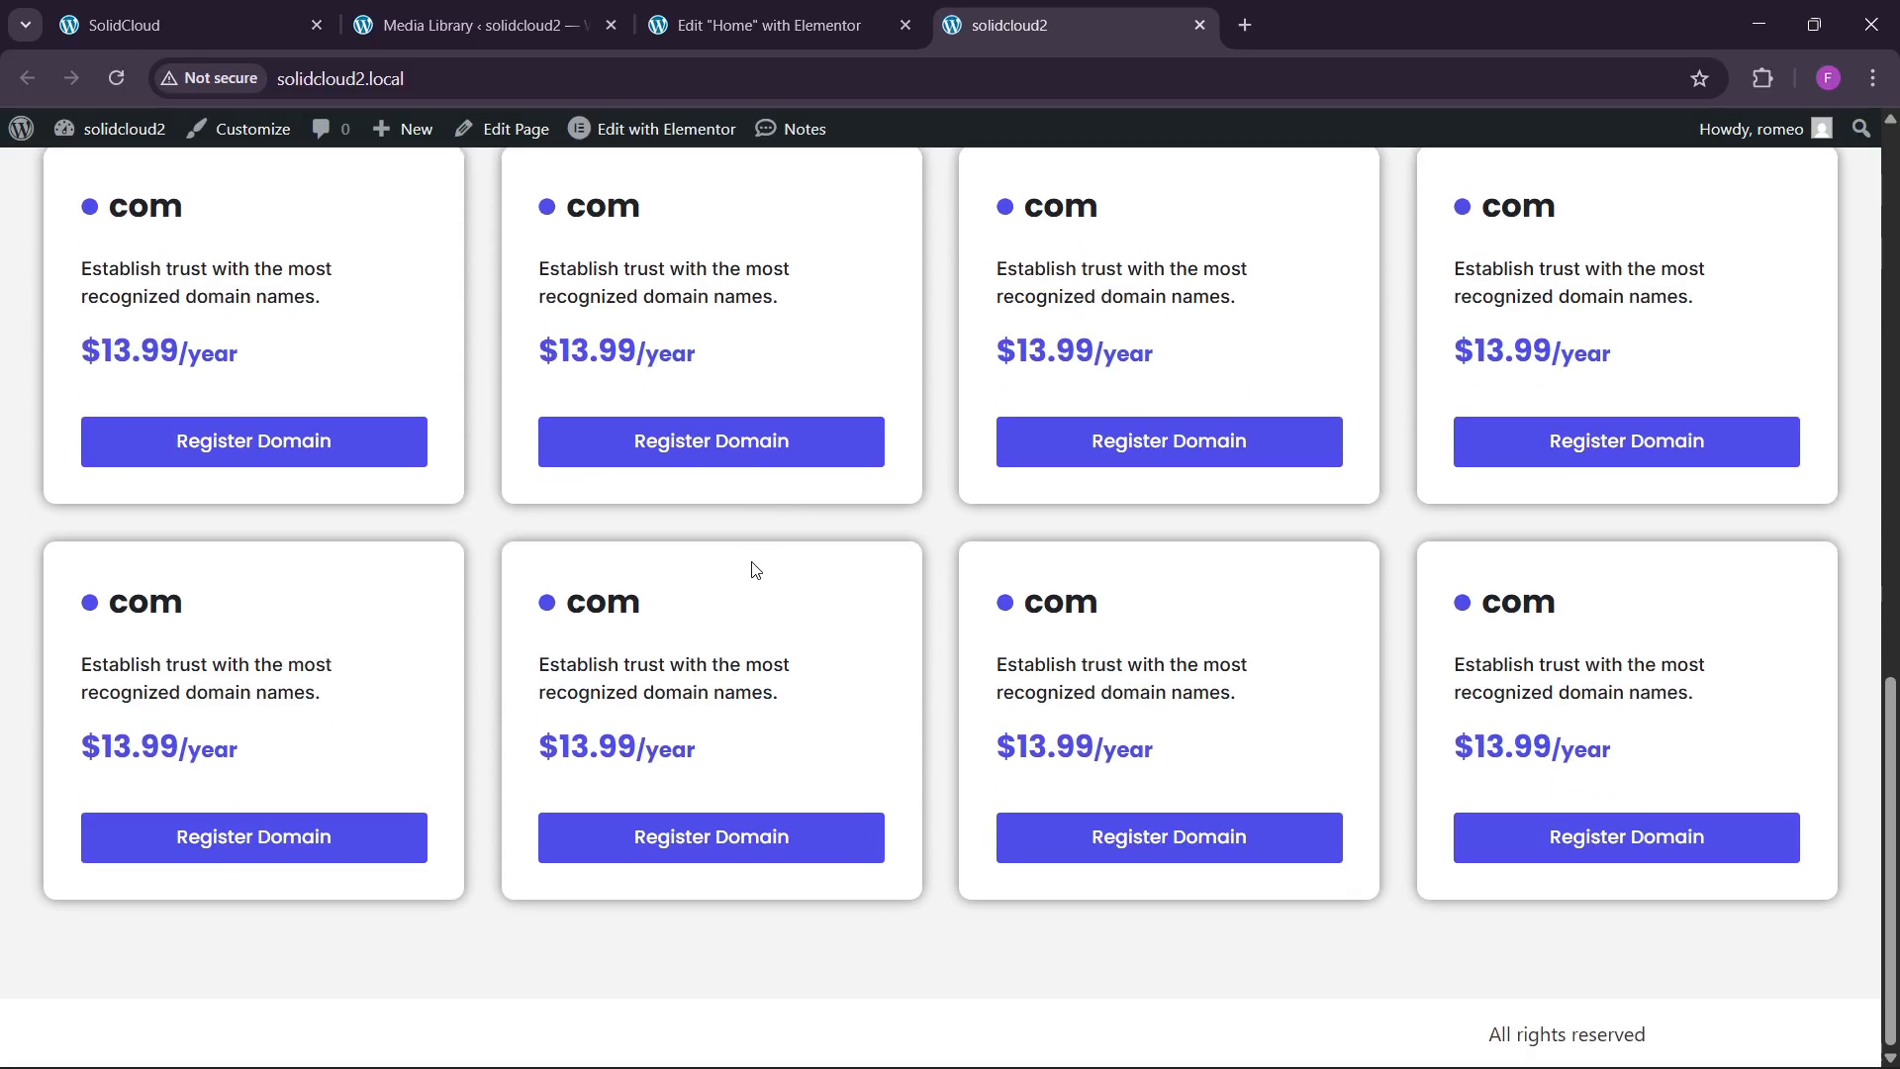
{"action": "left_click", "coordinate": [248, 25]}
{"action": "scroll", "coordinate": [555, 554], "scroll_direction": "down", "scroll_amount": 10}
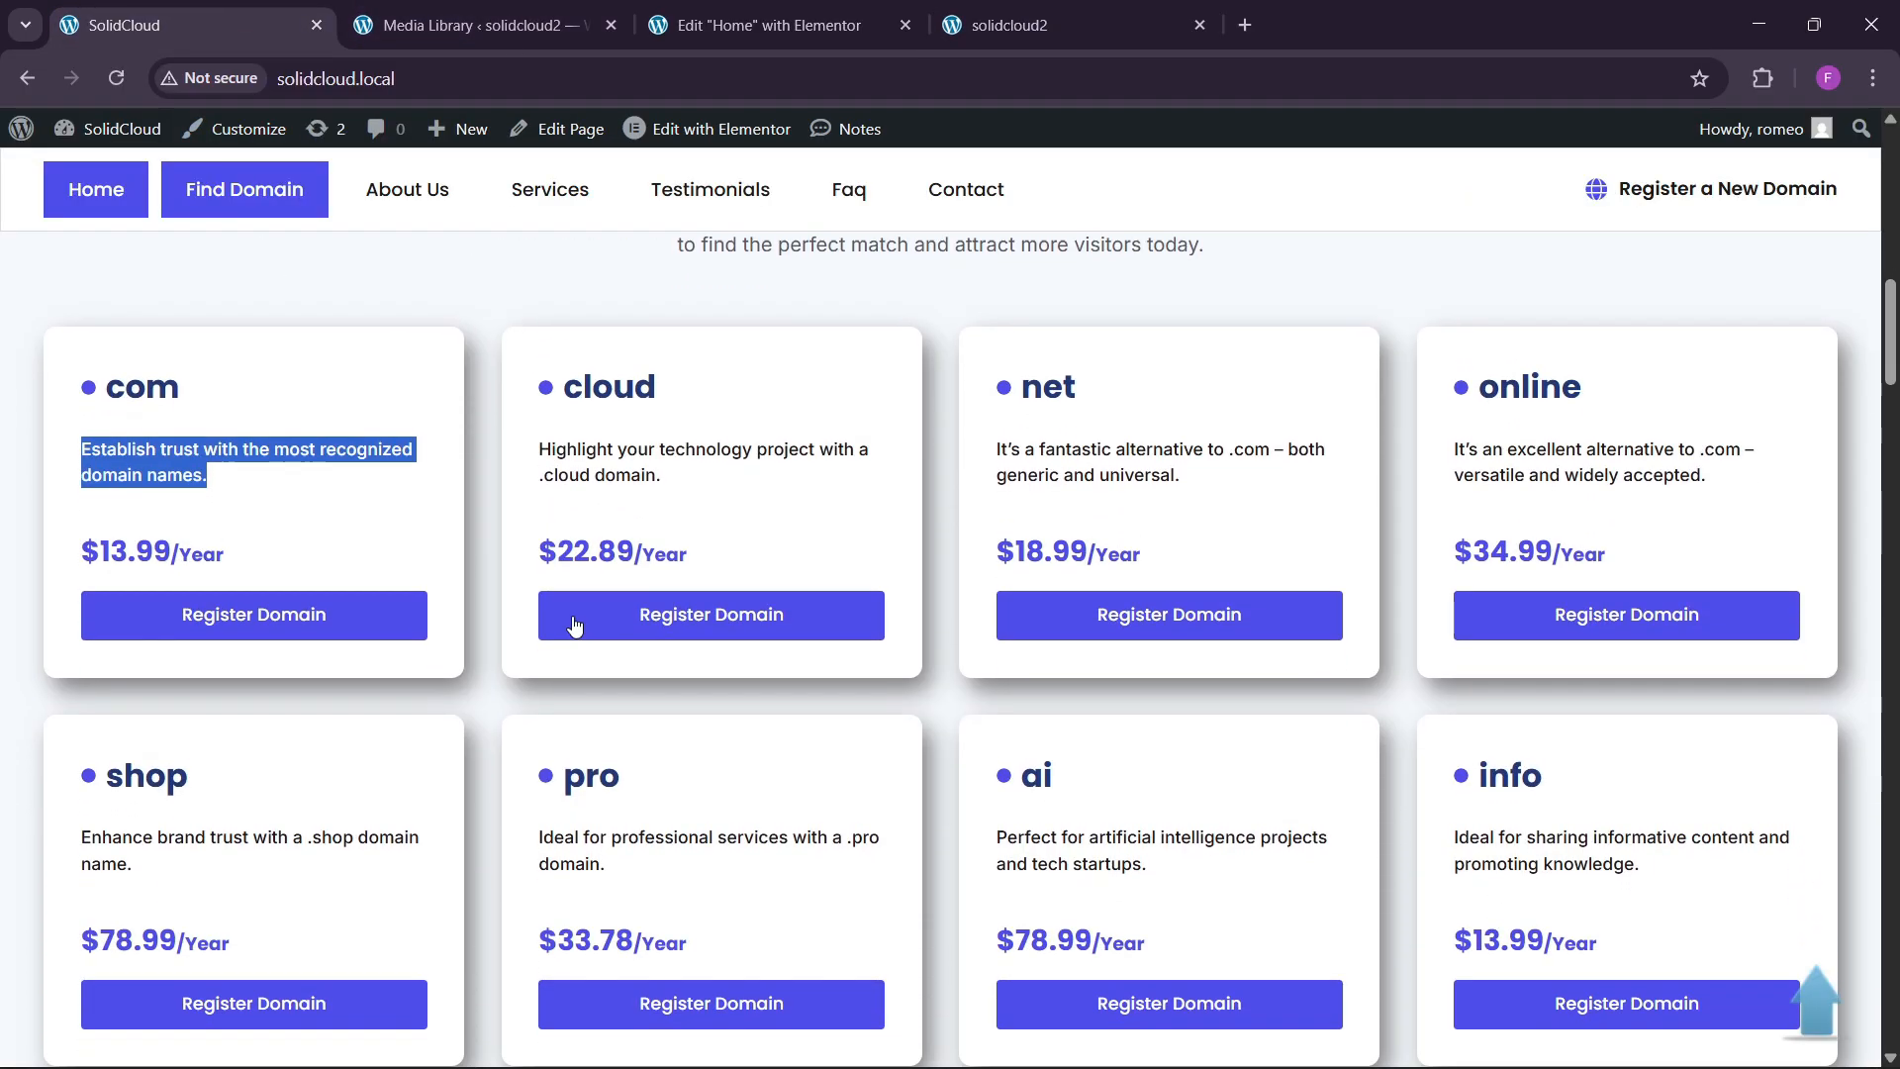
{"action": "scroll", "coordinate": [625, 666], "scroll_direction": "down", "scroll_amount": 5}
{"action": "scroll", "coordinate": [624, 669], "scroll_direction": "up", "scroll_amount": 6}
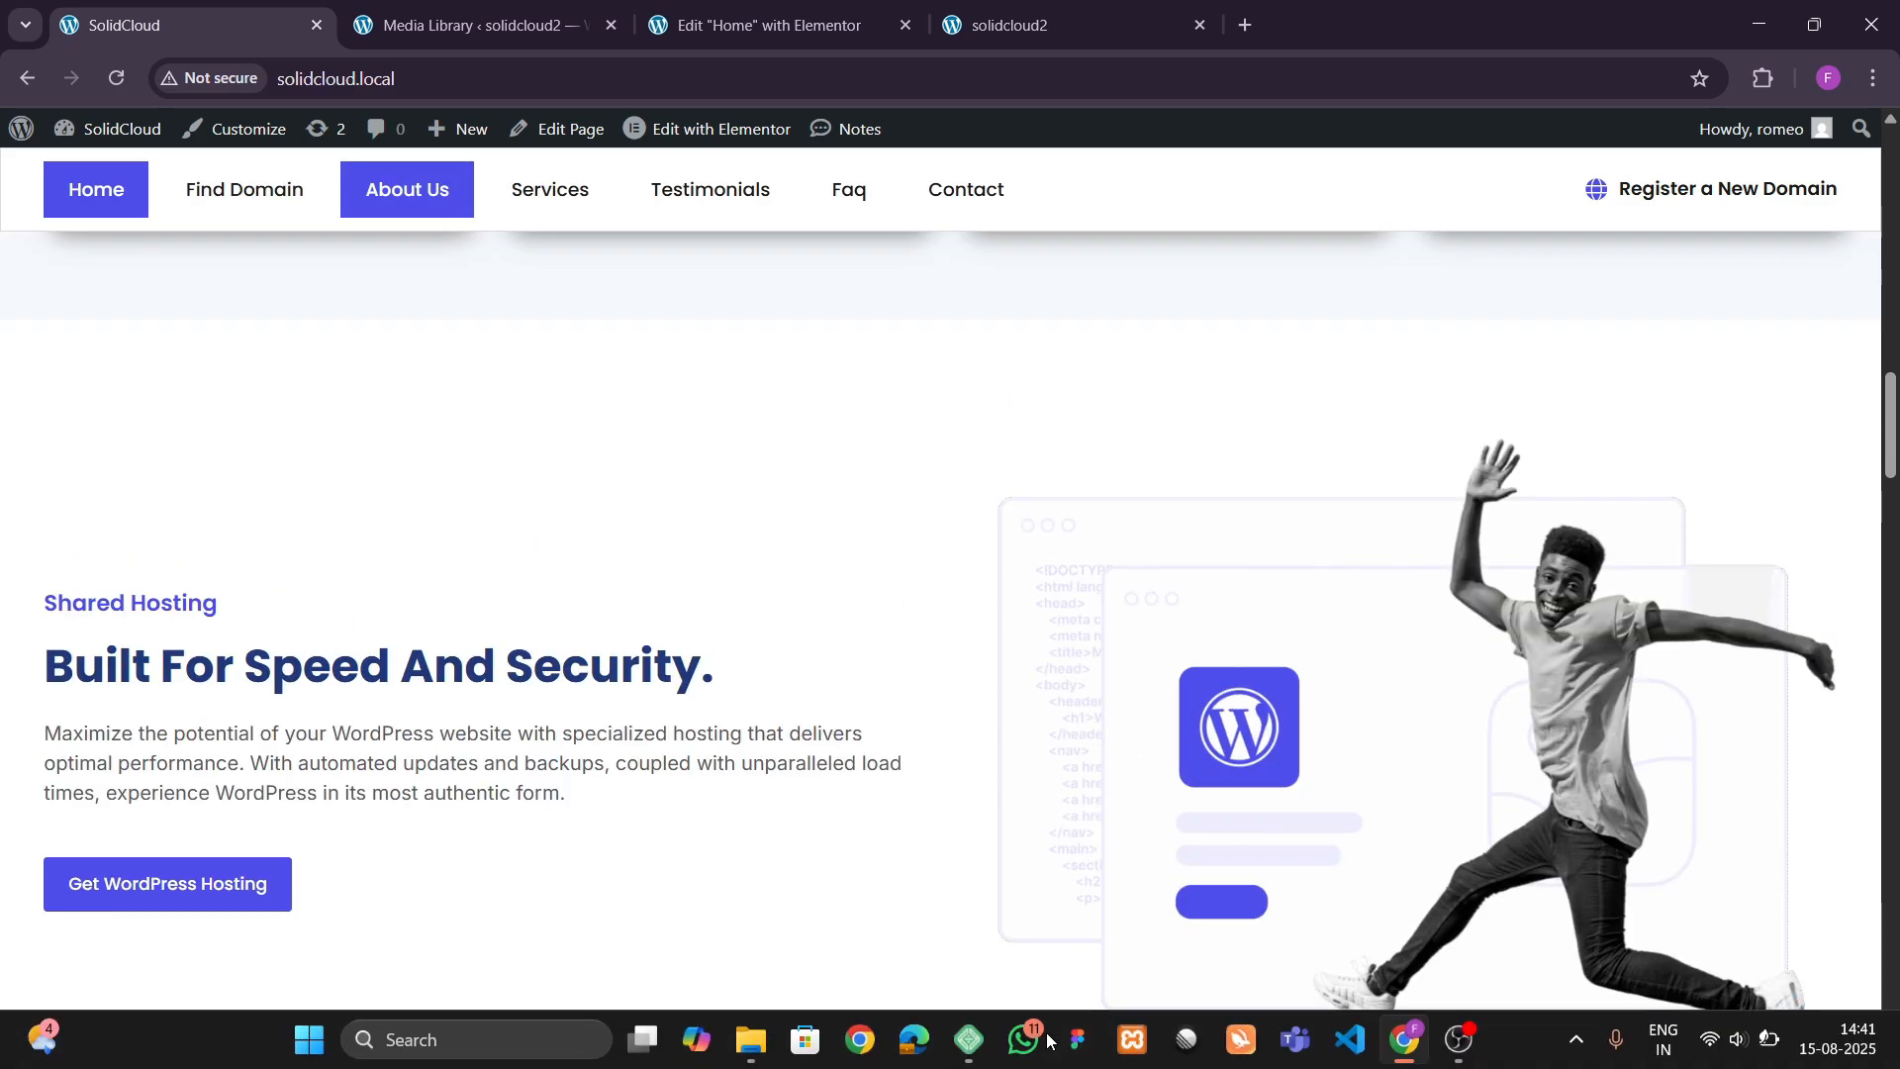
{"action": "scroll", "coordinate": [893, 734], "scroll_direction": "down", "scroll_amount": 3}
{"action": "key", "text": "ctrl+3"}
Add a 50/50 flexbox section below the domain grid and name it cta.
{"action": "scroll", "coordinate": [957, 749], "scroll_direction": "down", "scroll_amount": 3}
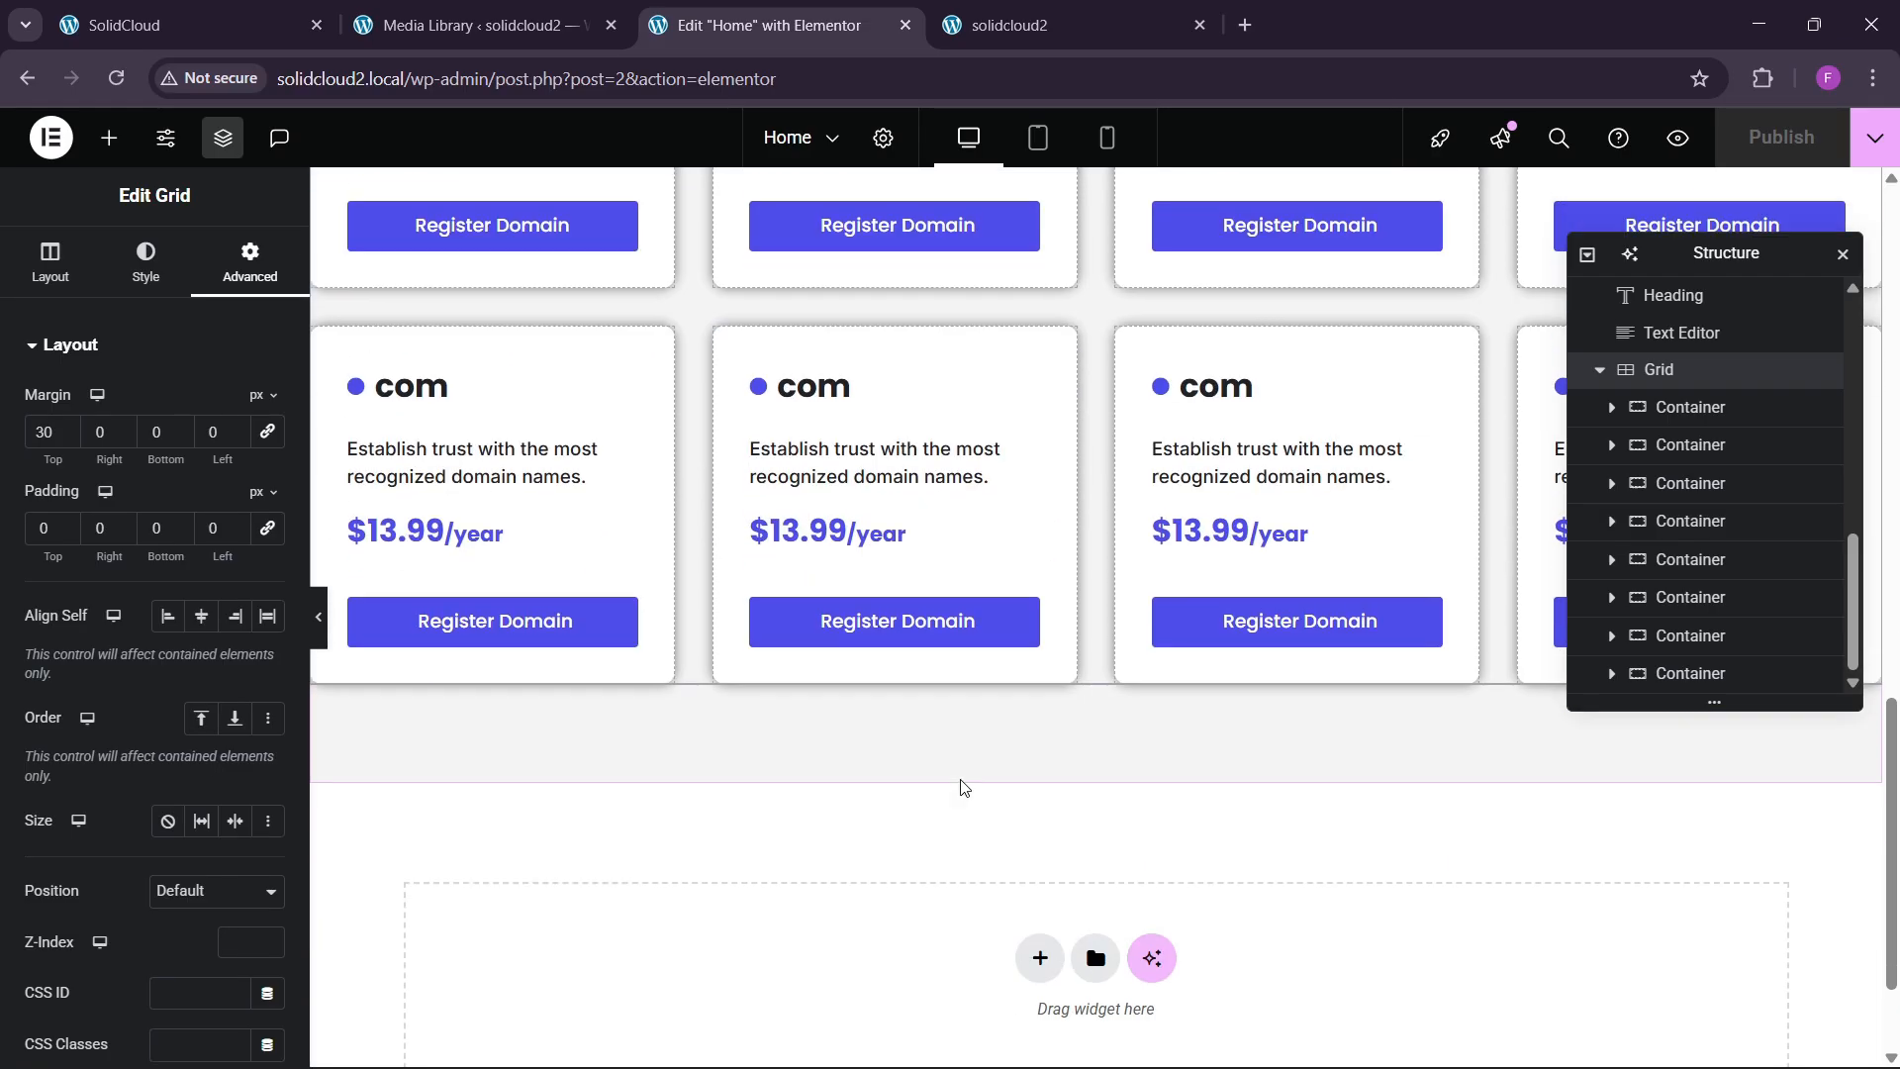
{"action": "left_click", "coordinate": [1030, 789]}
{"action": "left_click", "coordinate": [1014, 857]}
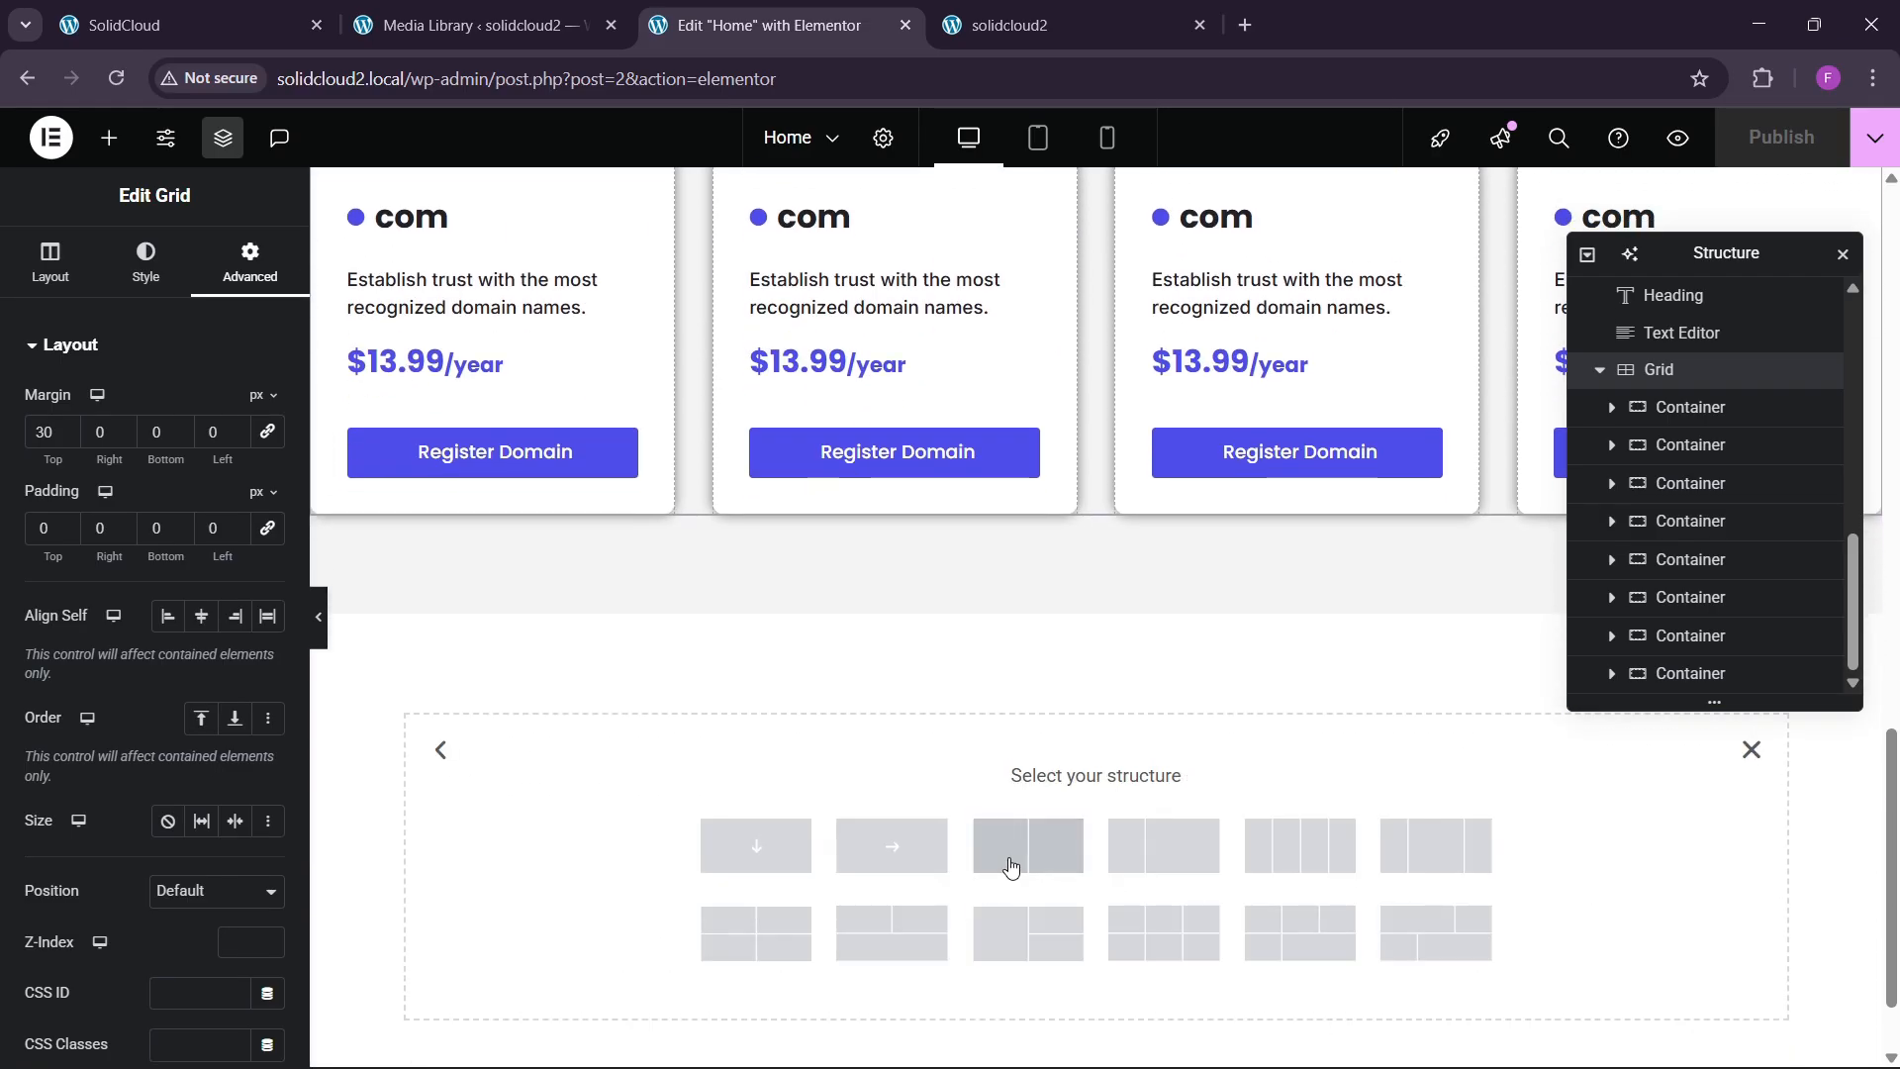
{"action": "left_click", "coordinate": [1012, 864]}
{"action": "scroll", "coordinate": [1742, 654], "scroll_direction": "down", "scroll_amount": 1}
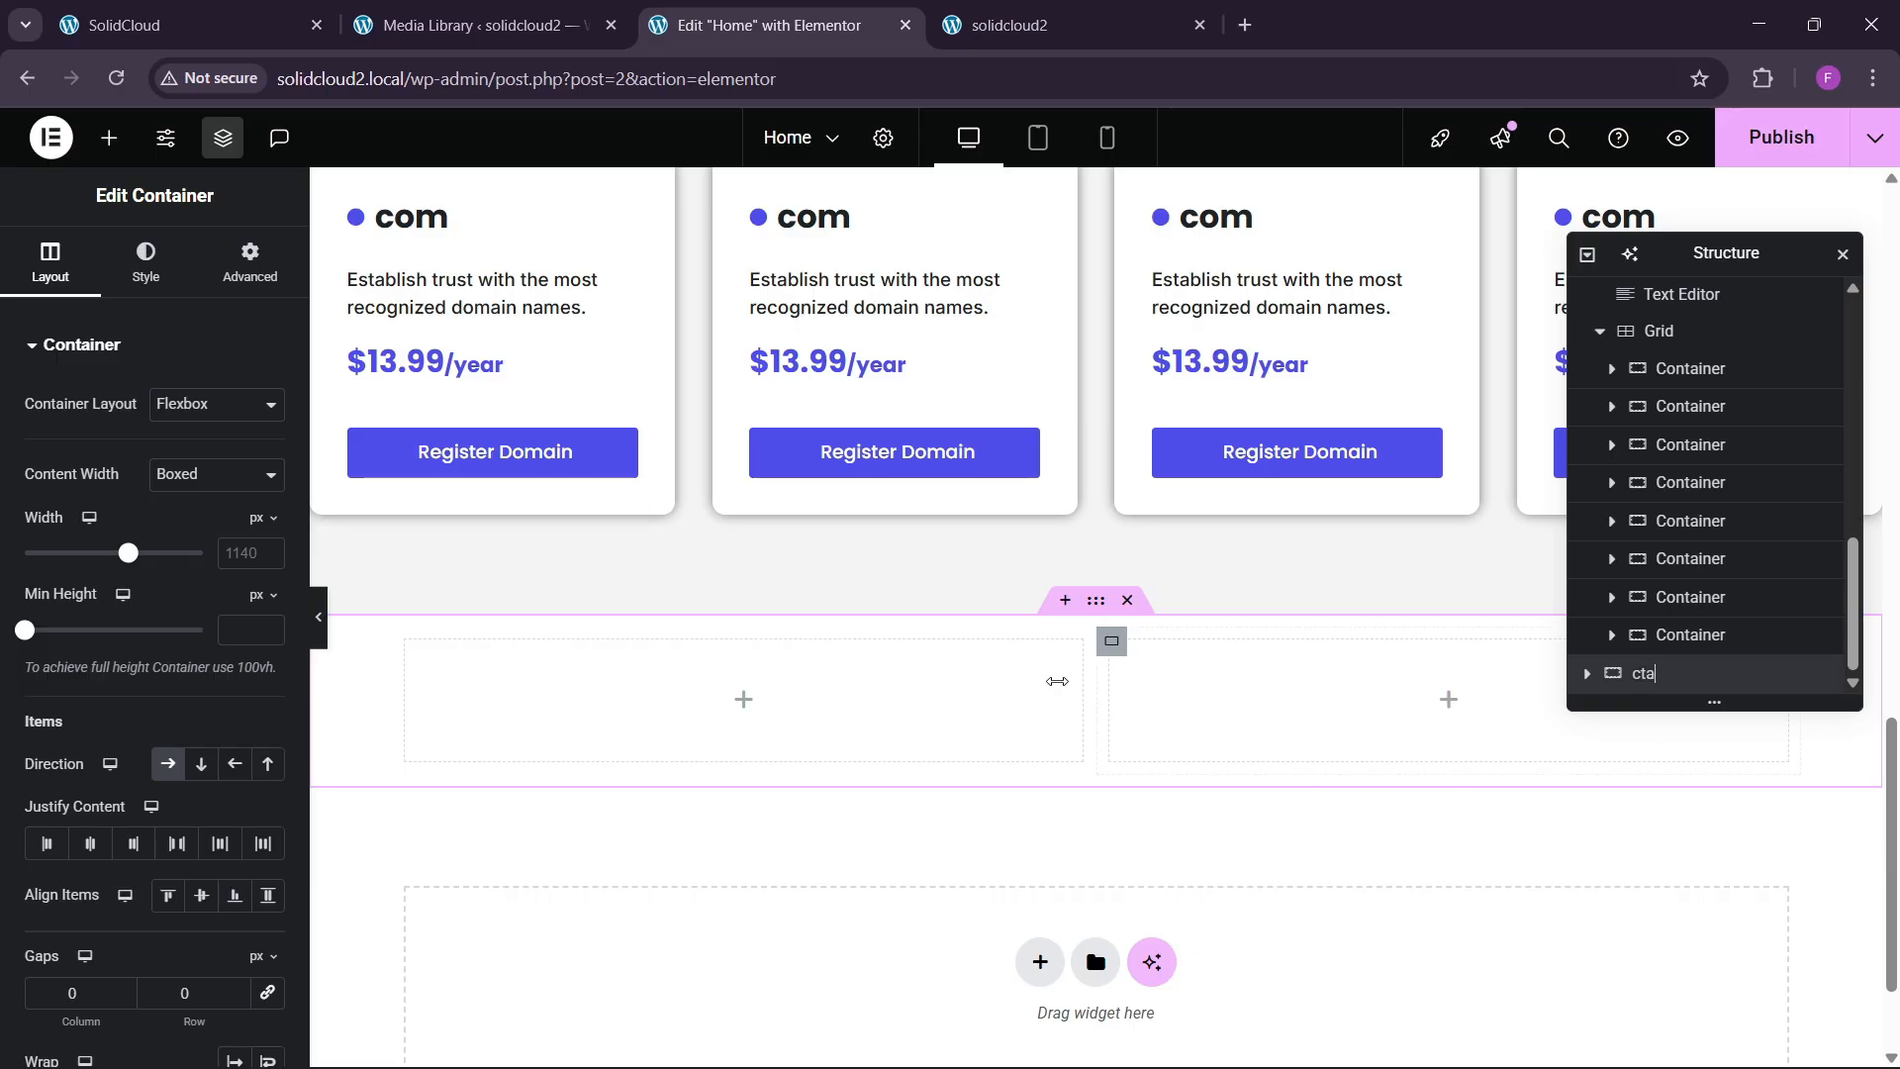
{"action": "left_click", "coordinate": [248, 554]}
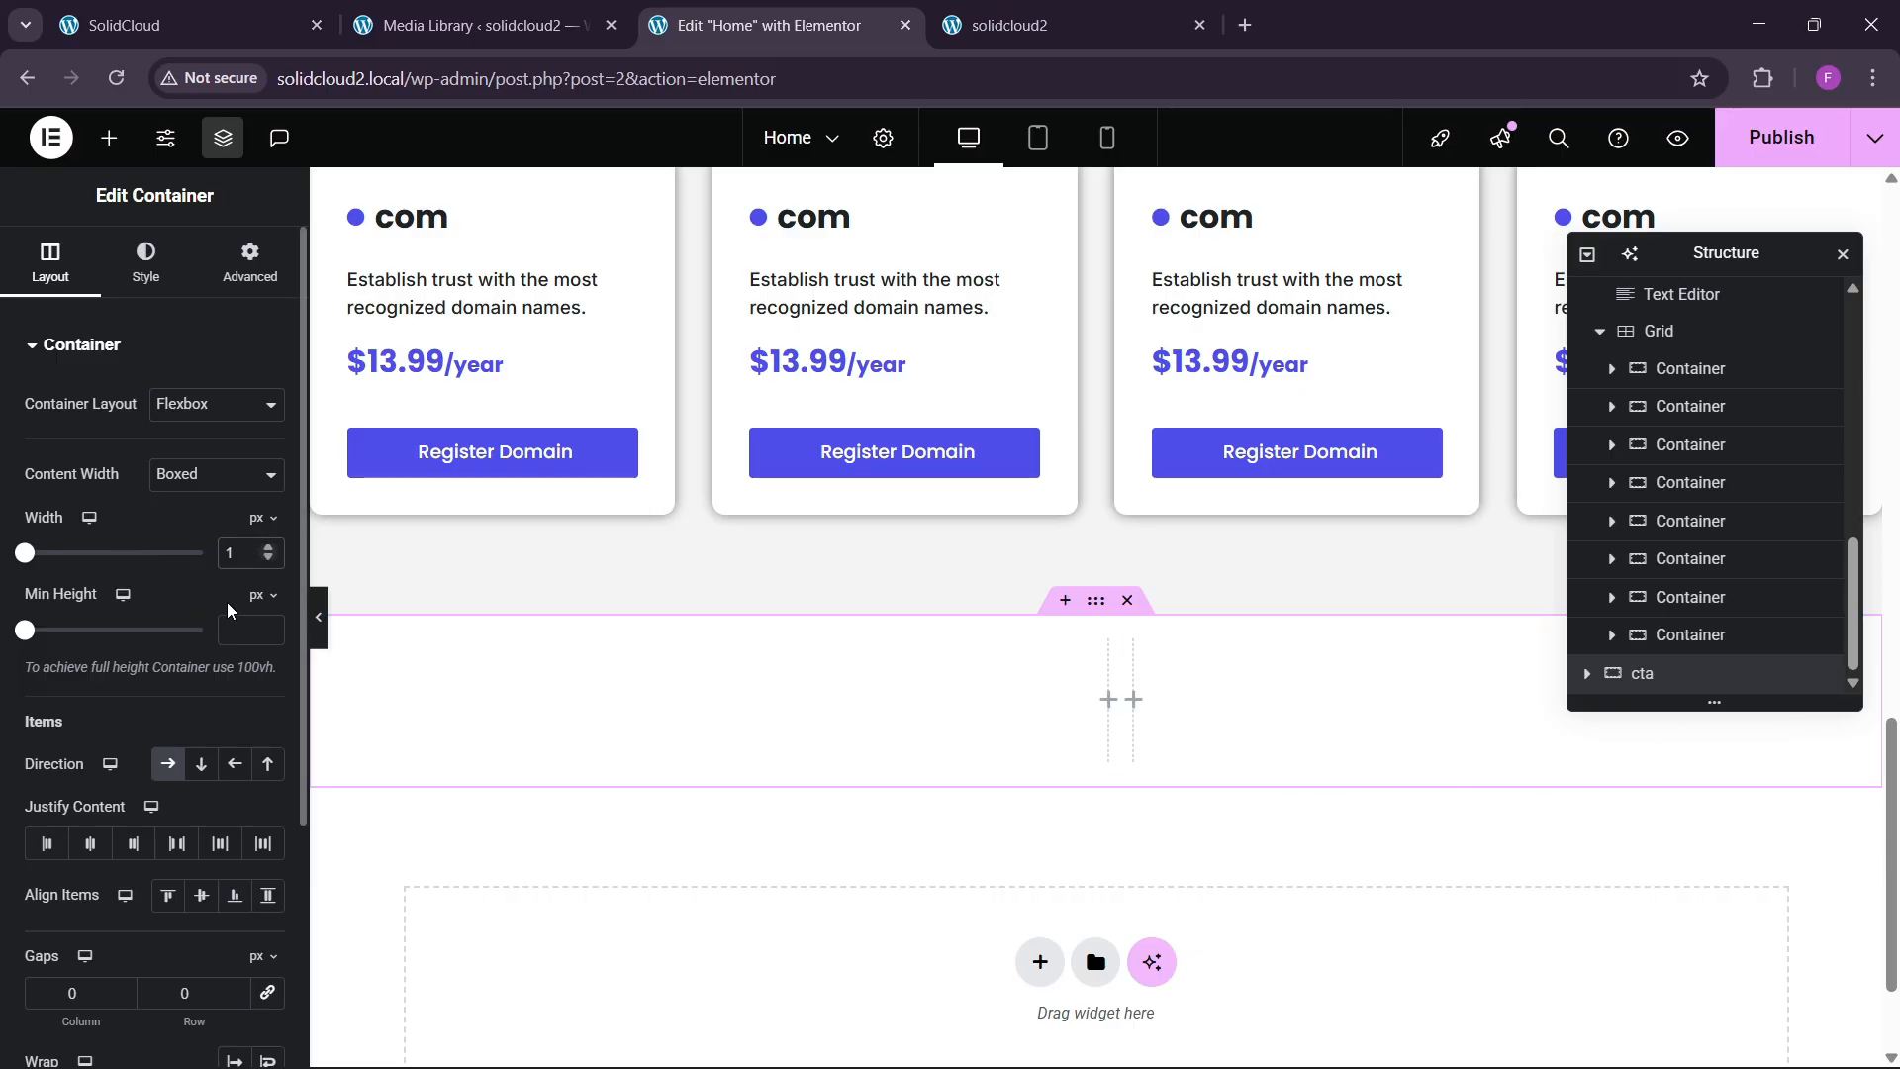
Pad the cta section 80 px top and bottom and review its two columns' spacing.
{"action": "left_click", "coordinate": [249, 263]}
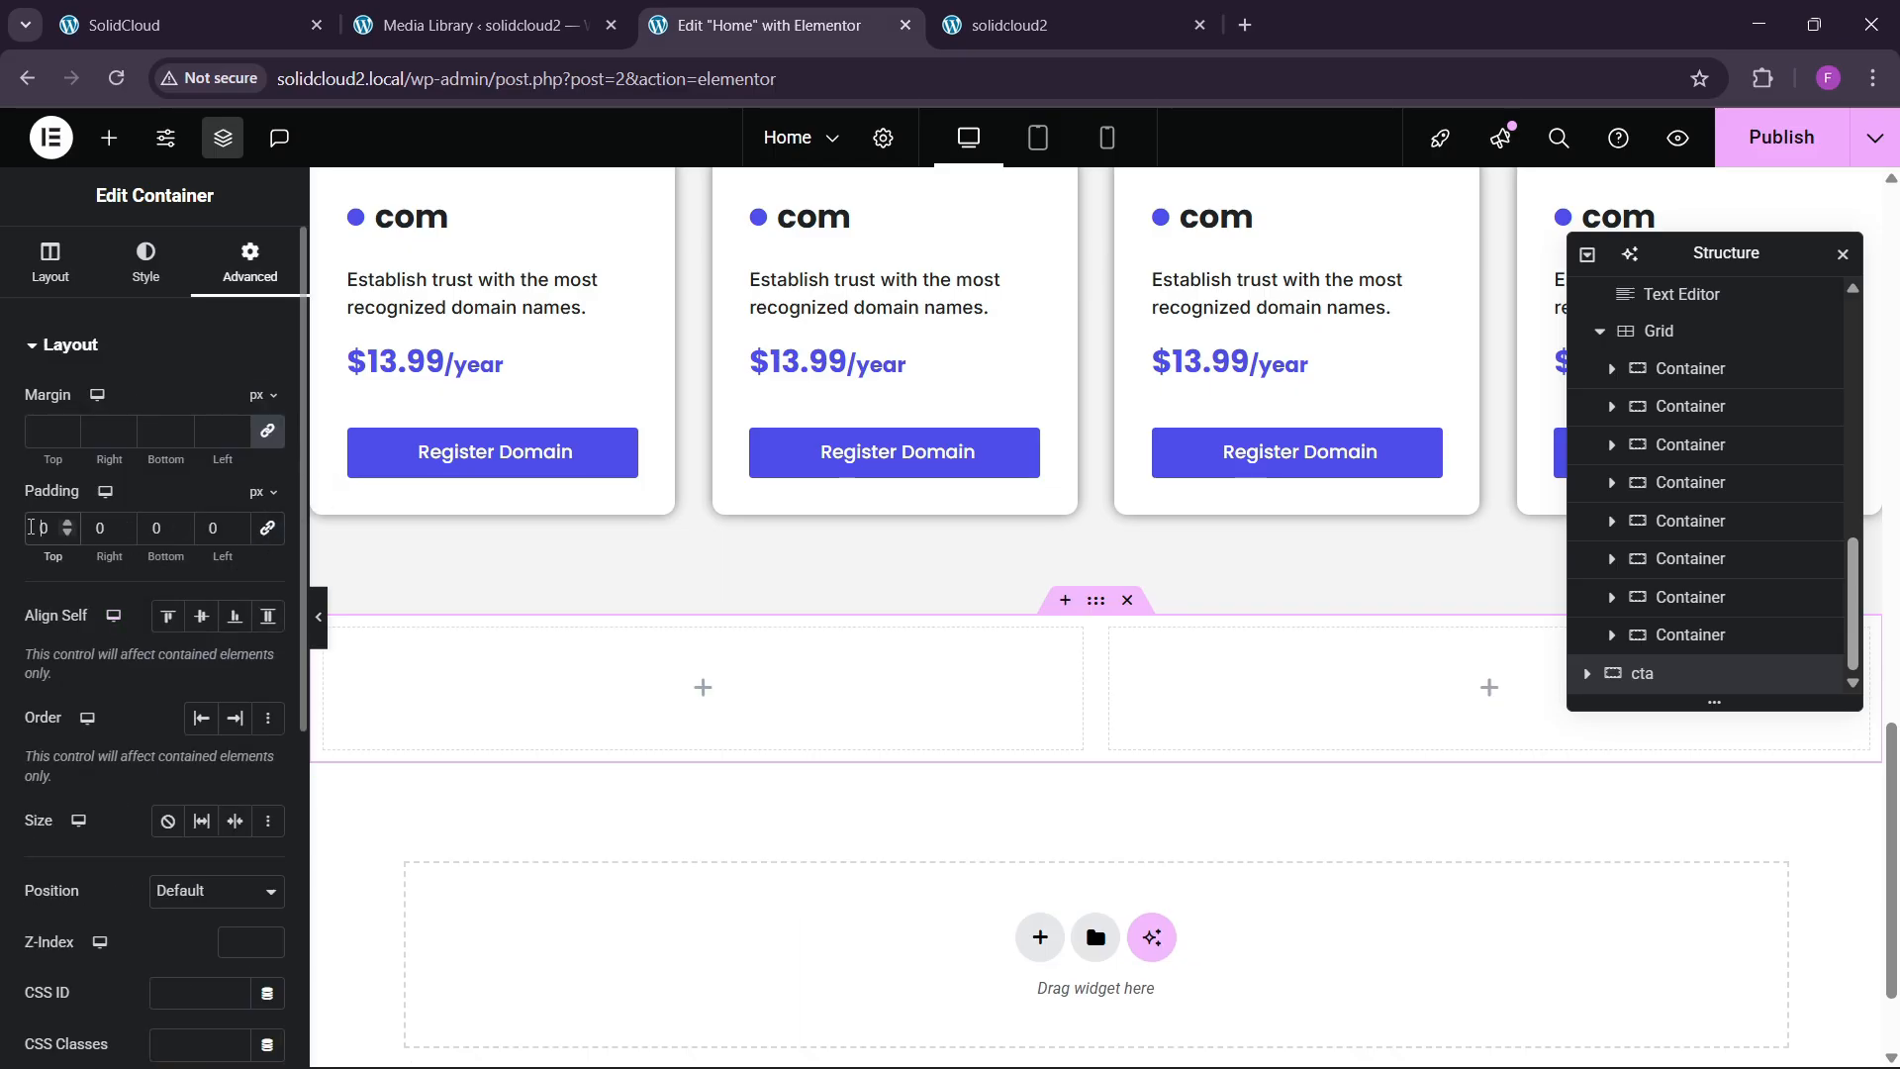
{"action": "type", "text": "8"}
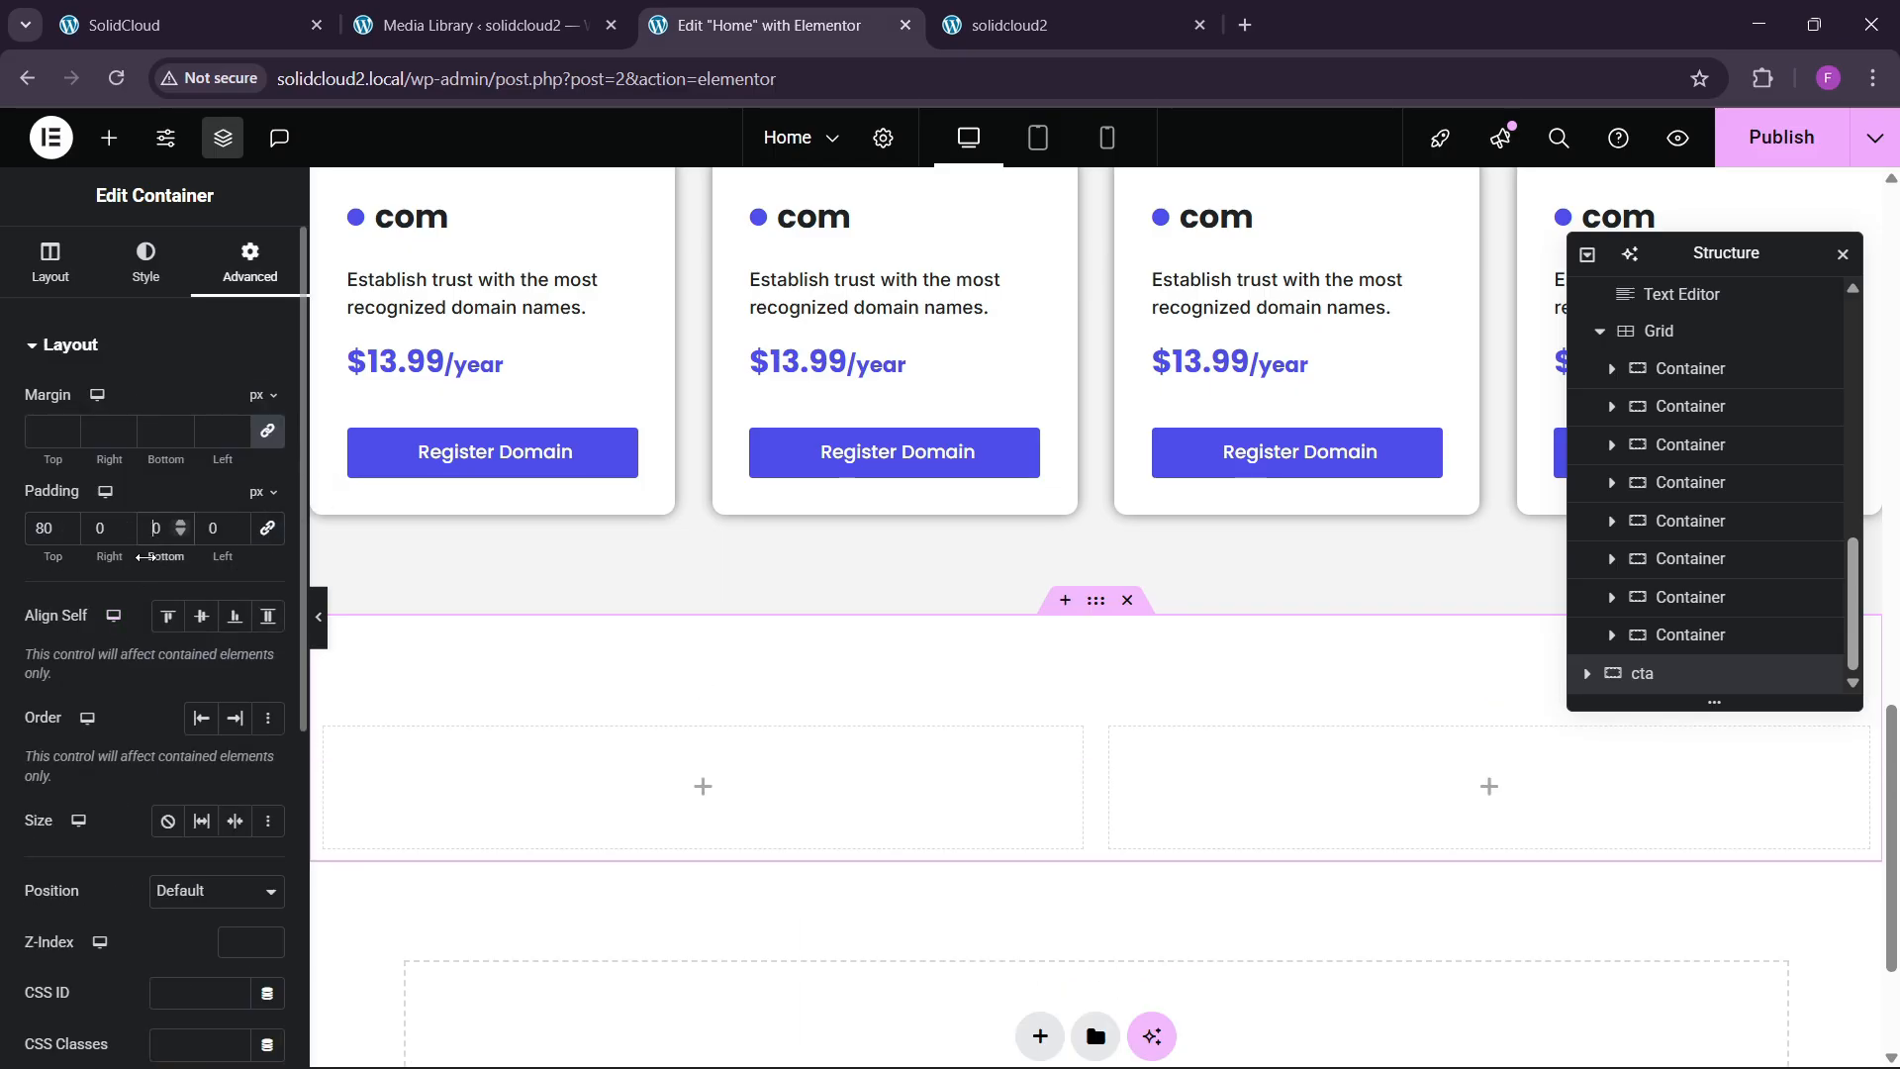
{"action": "type", "text": "8"}
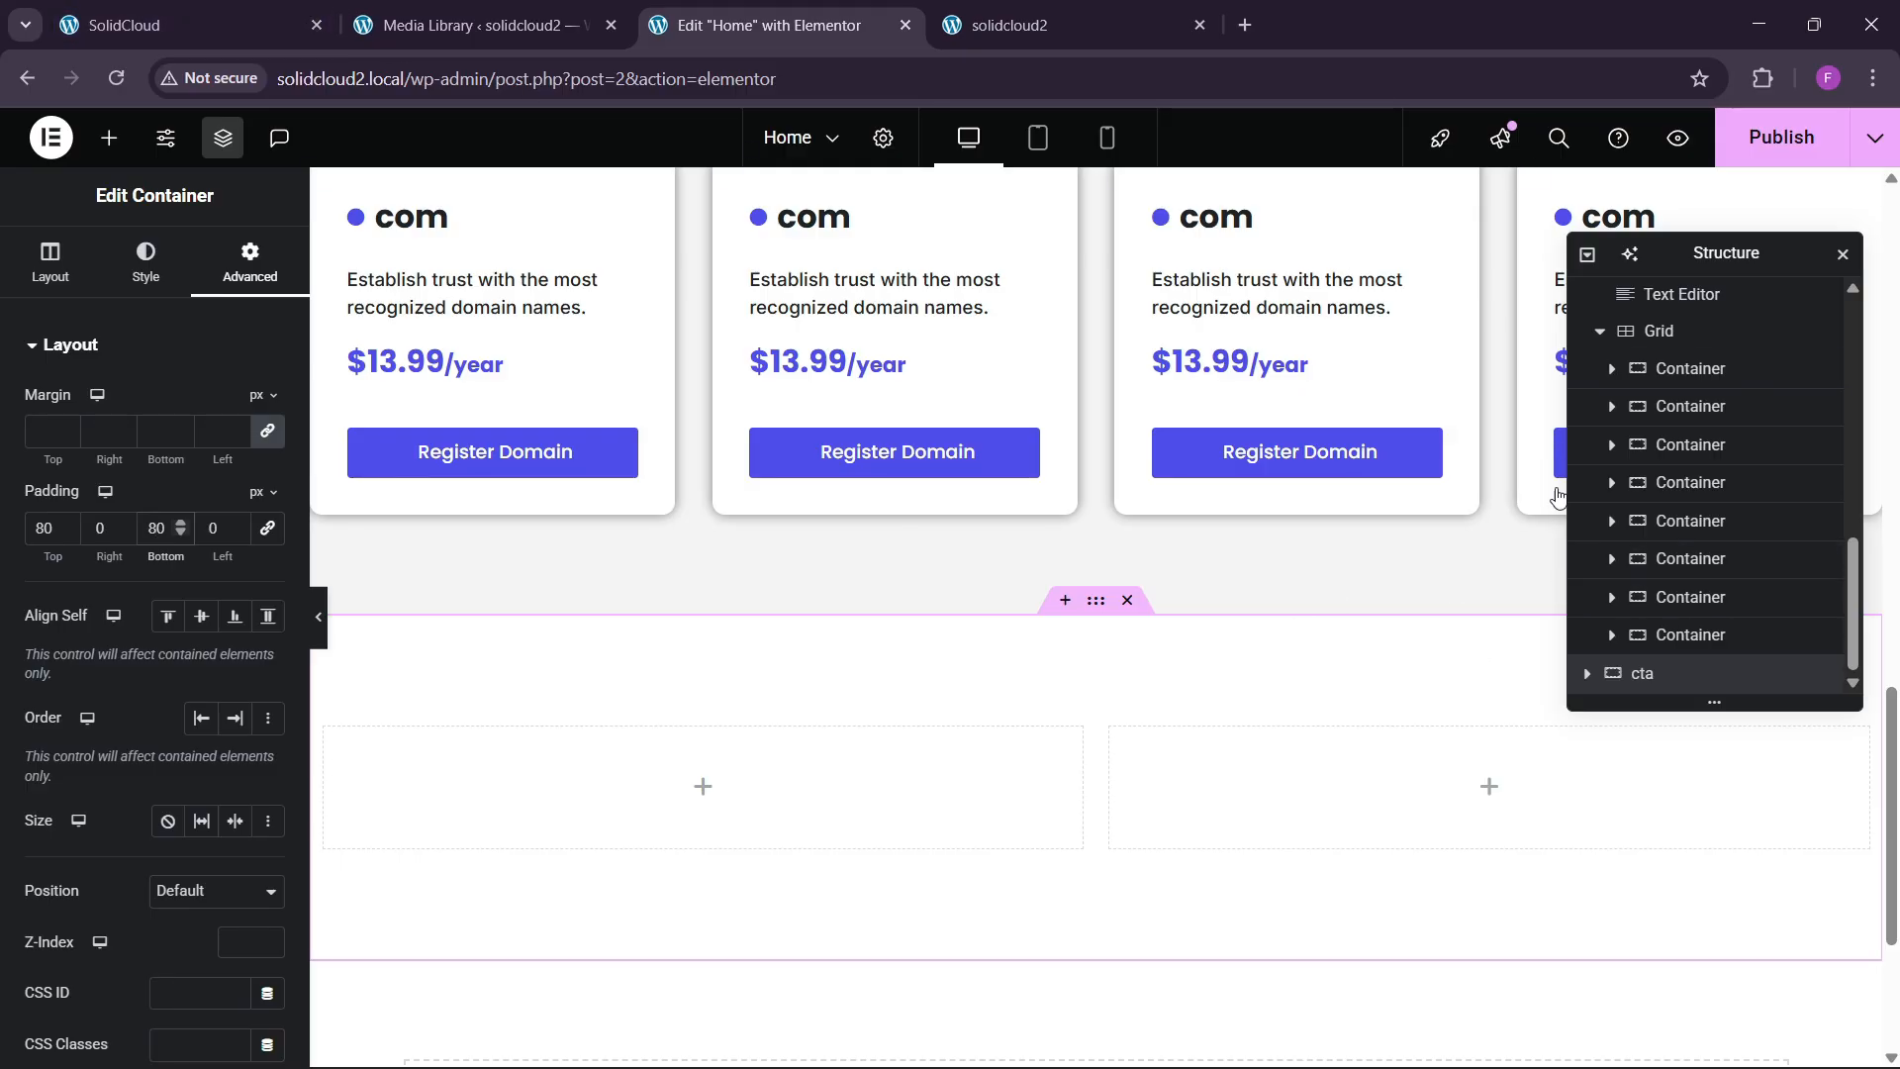
{"action": "left_click", "coordinate": [1586, 675]}
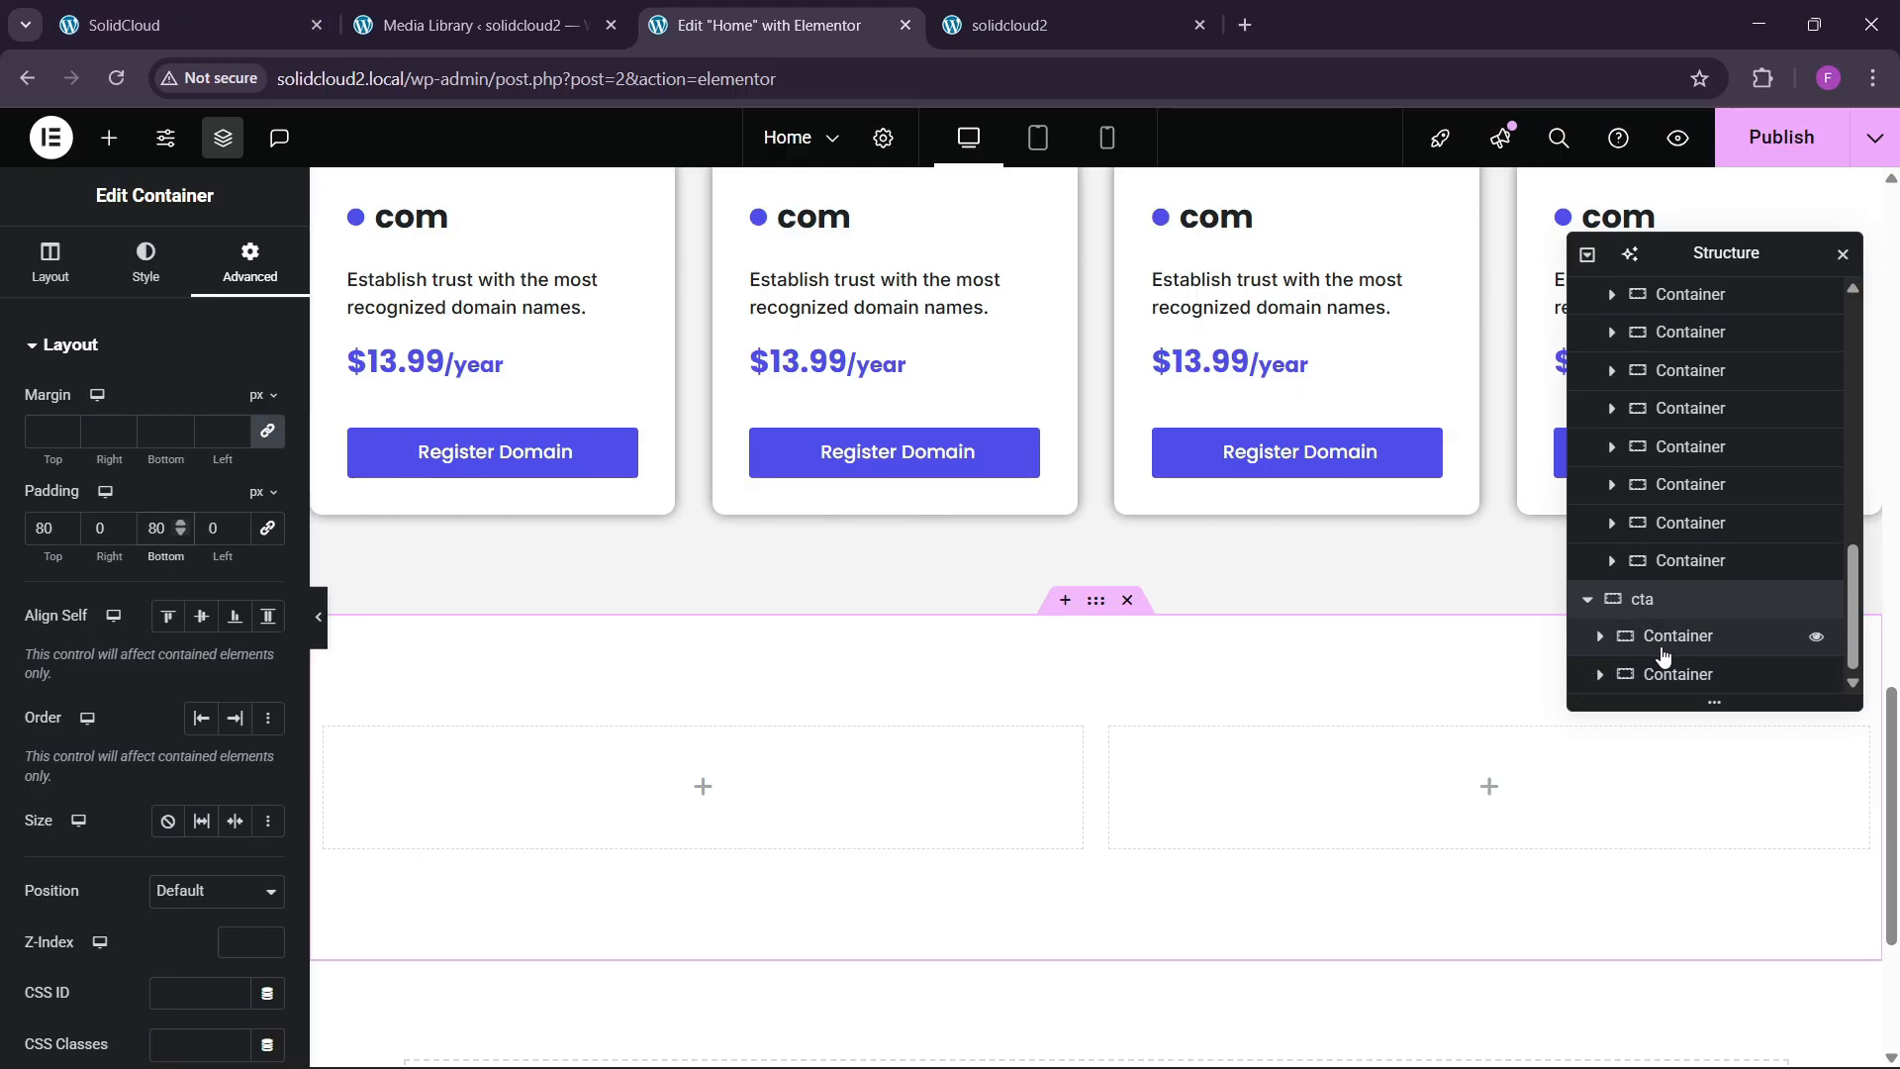
{"action": "left_click", "coordinate": [1656, 656]}
{"action": "left_click", "coordinate": [240, 259]}
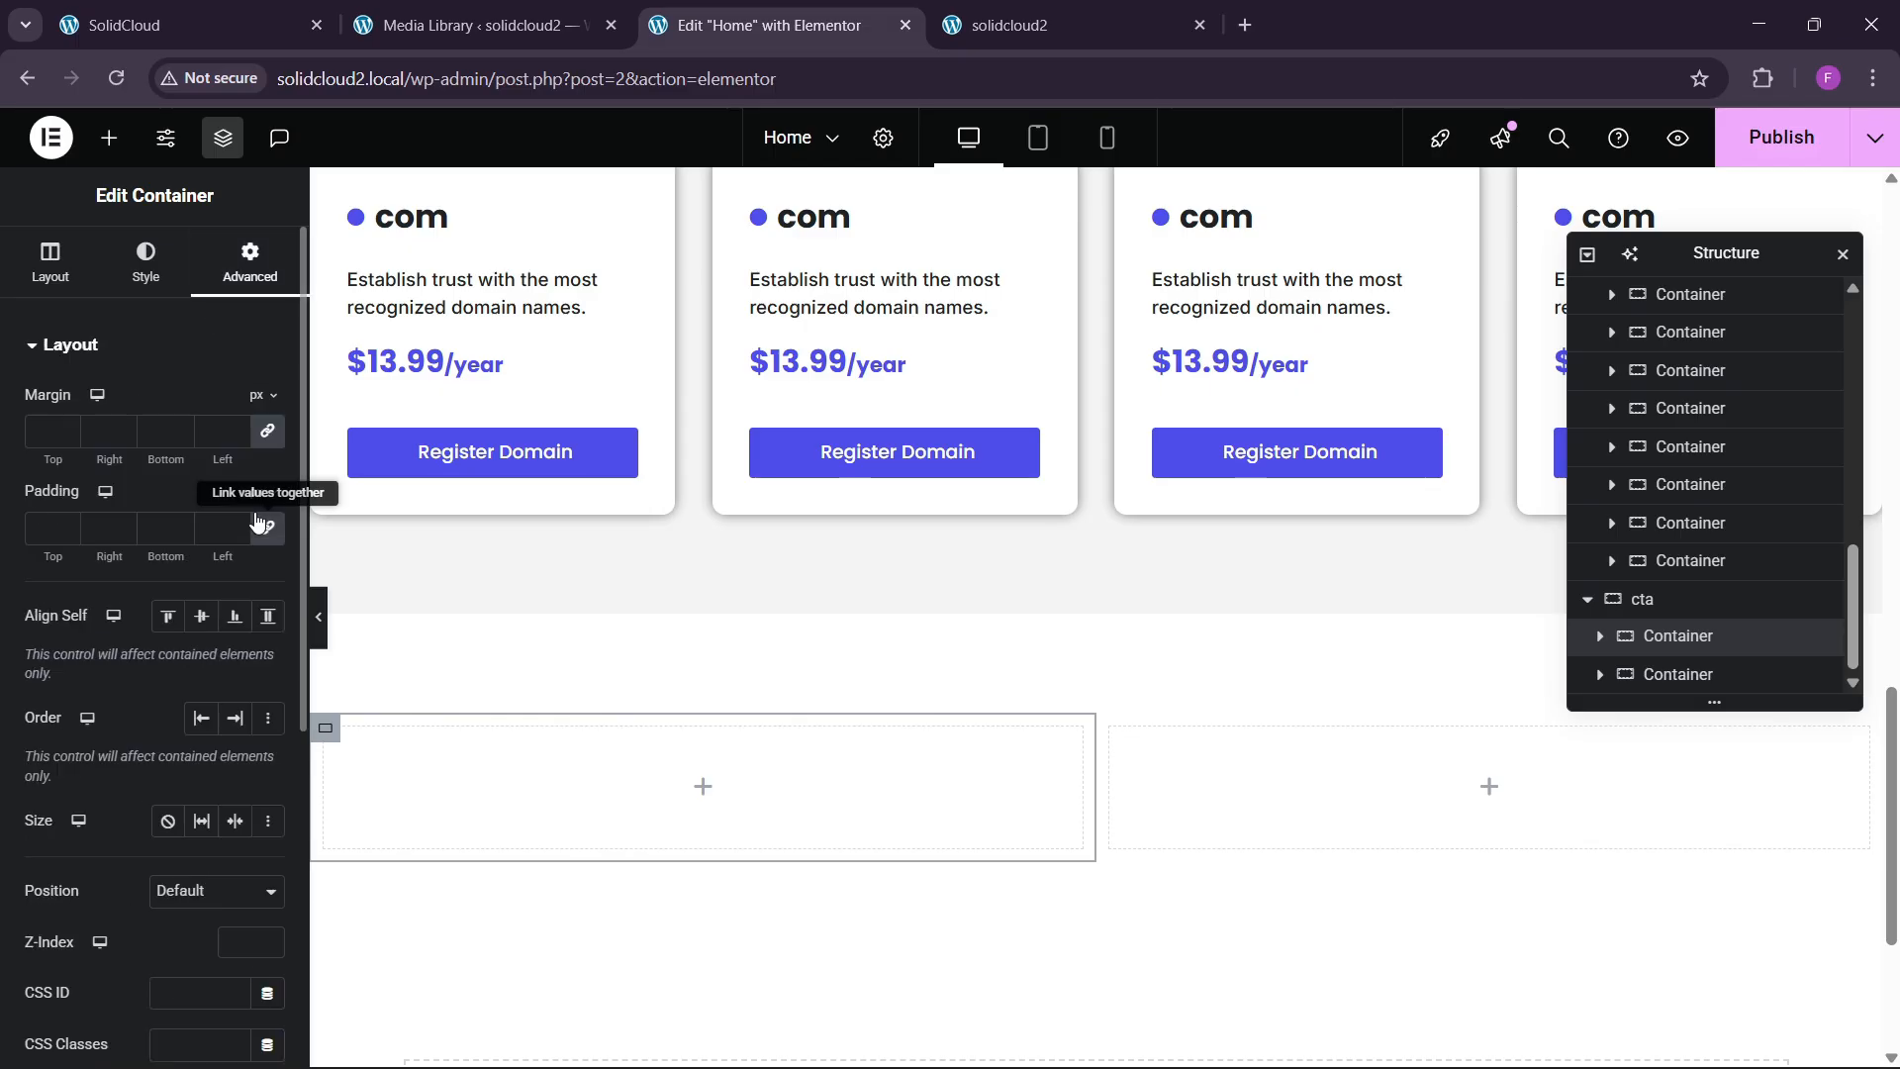
{"action": "left_click", "coordinate": [1680, 677]}
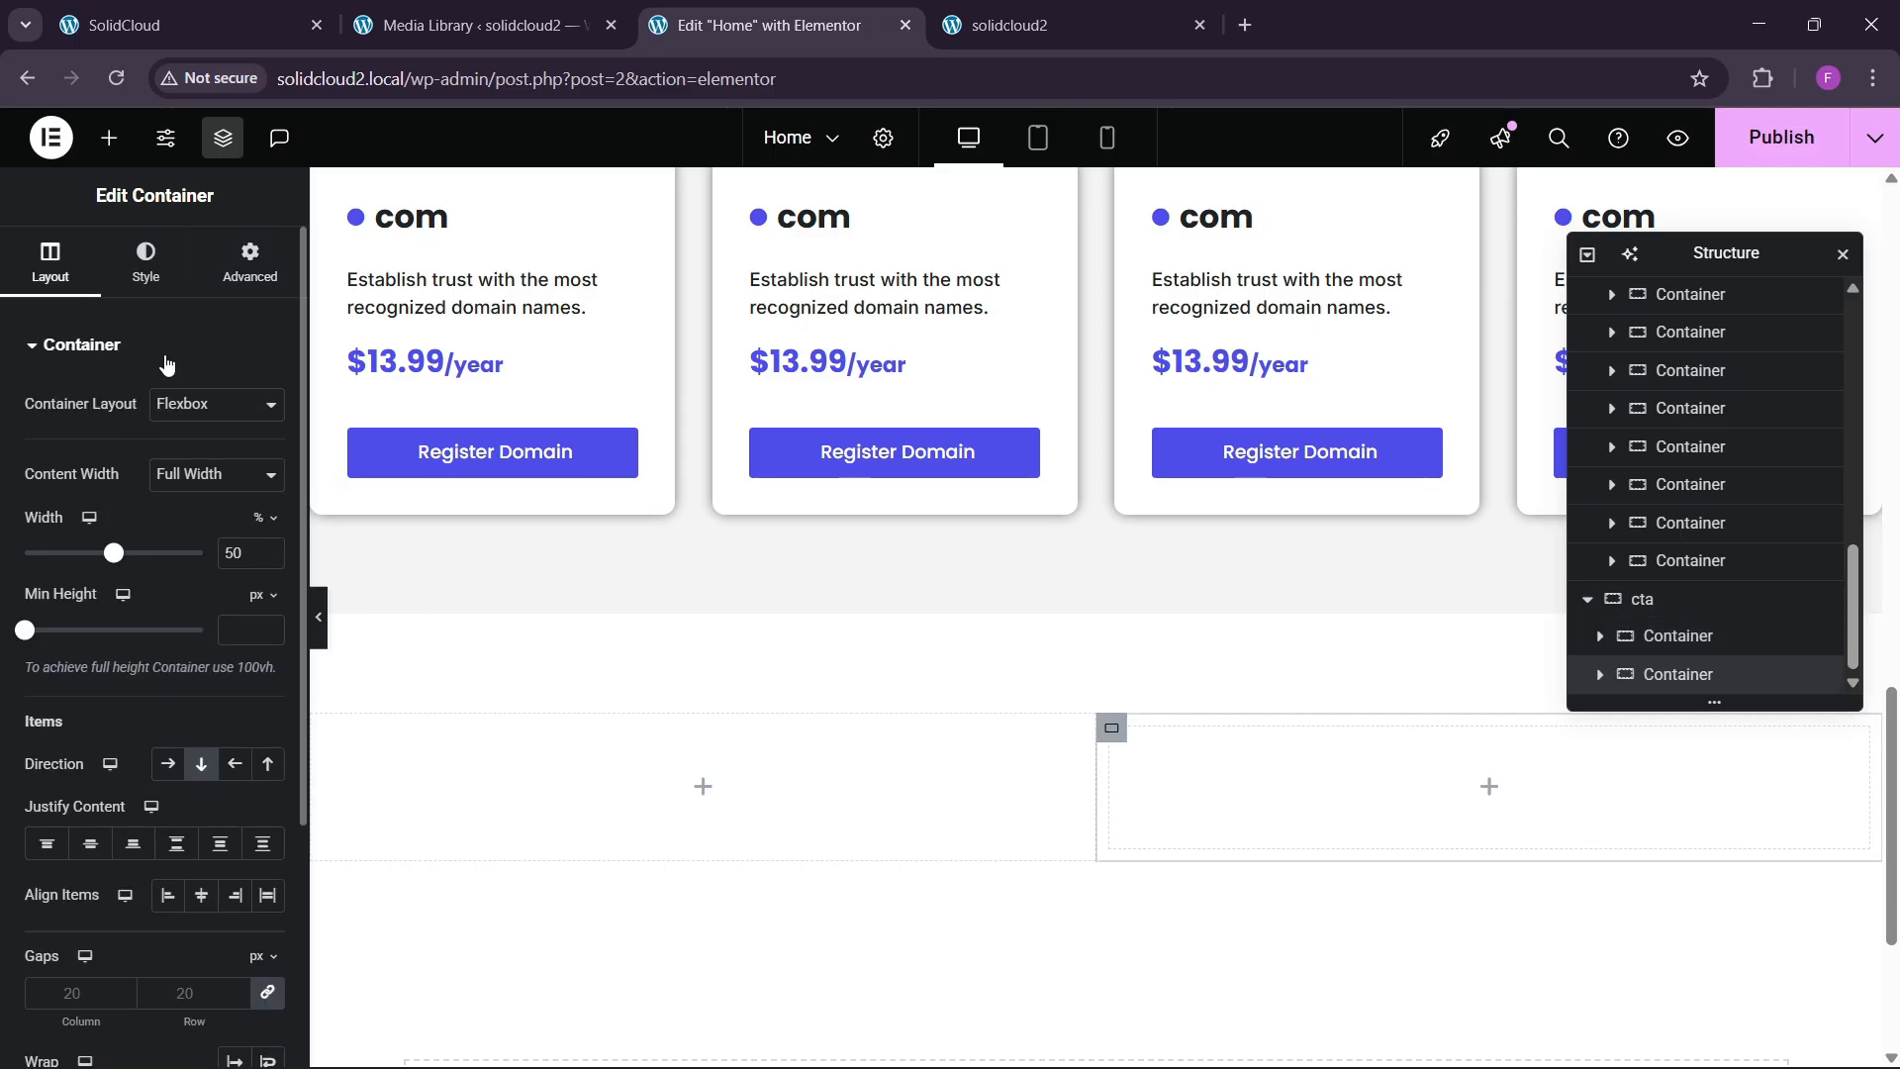
{"action": "left_click", "coordinate": [249, 262]}
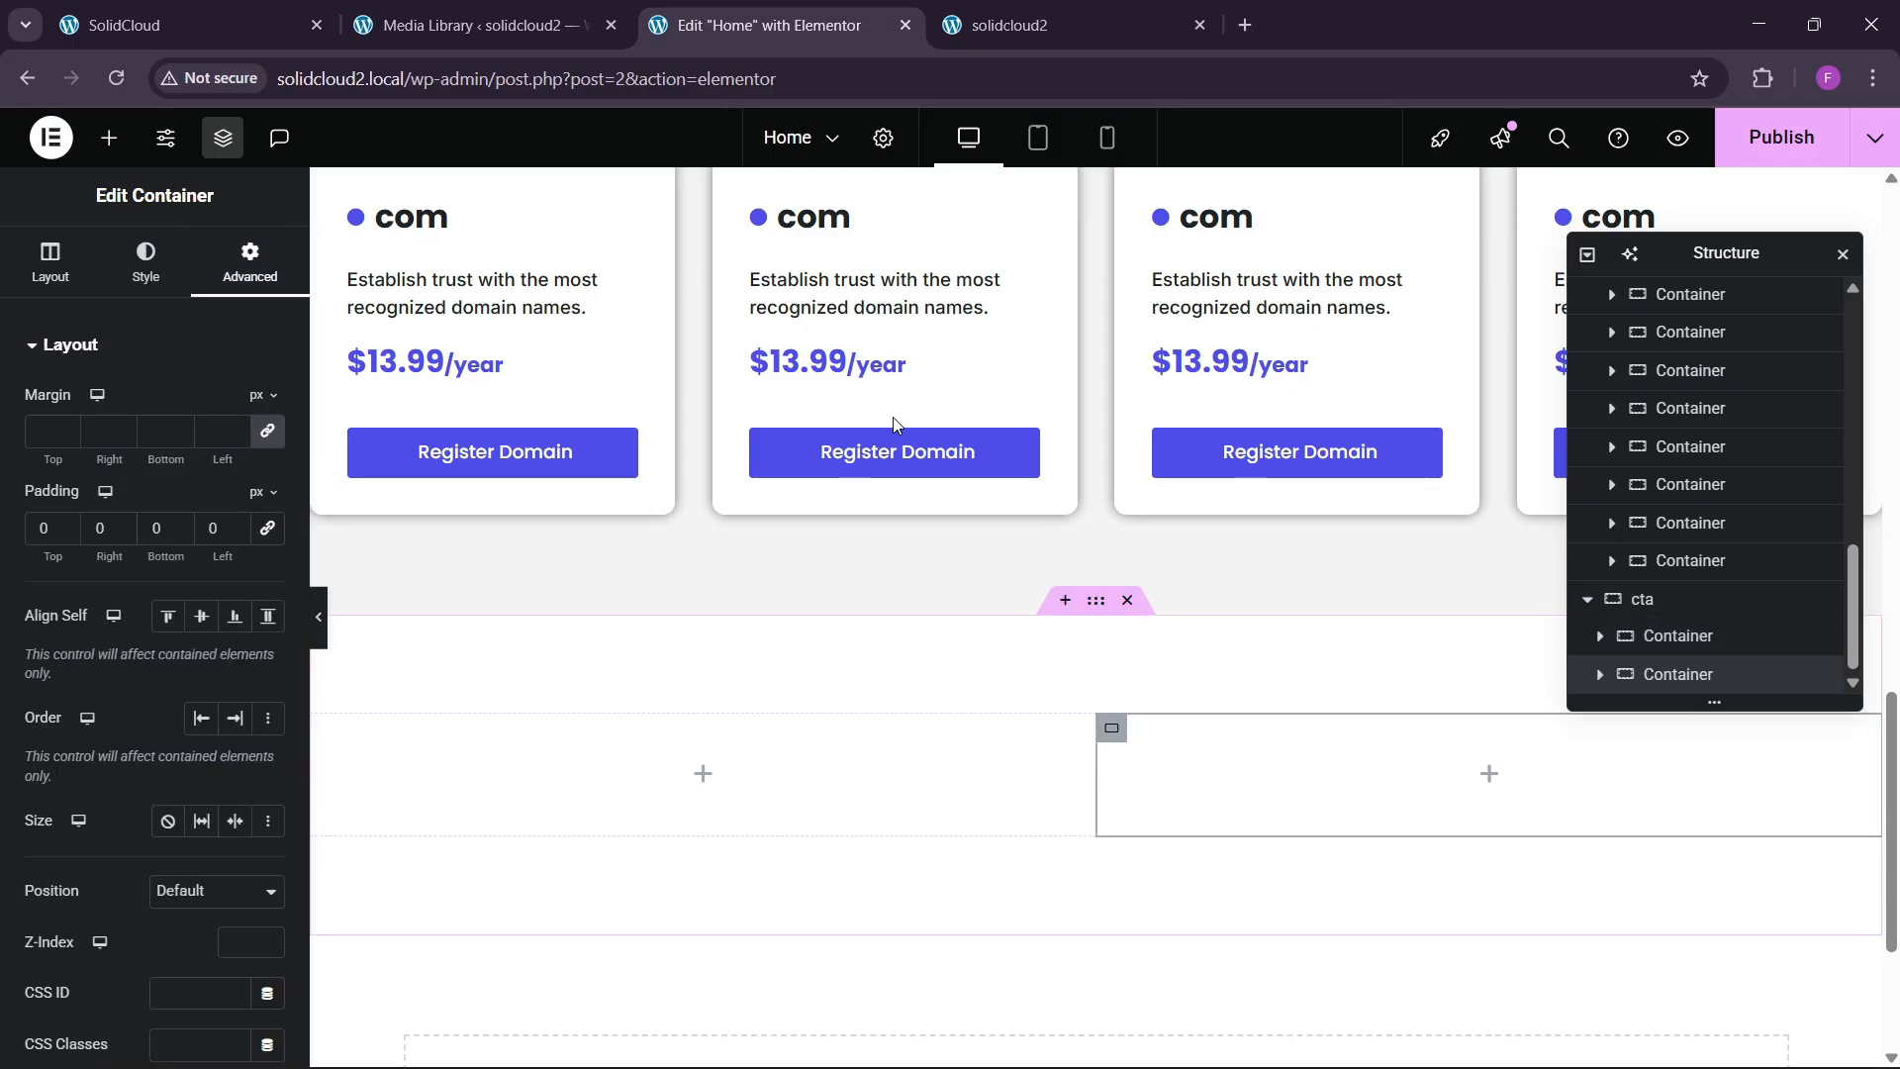
{"action": "left_click", "coordinate": [283, 7]}
{"action": "left_click", "coordinate": [836, 22]}
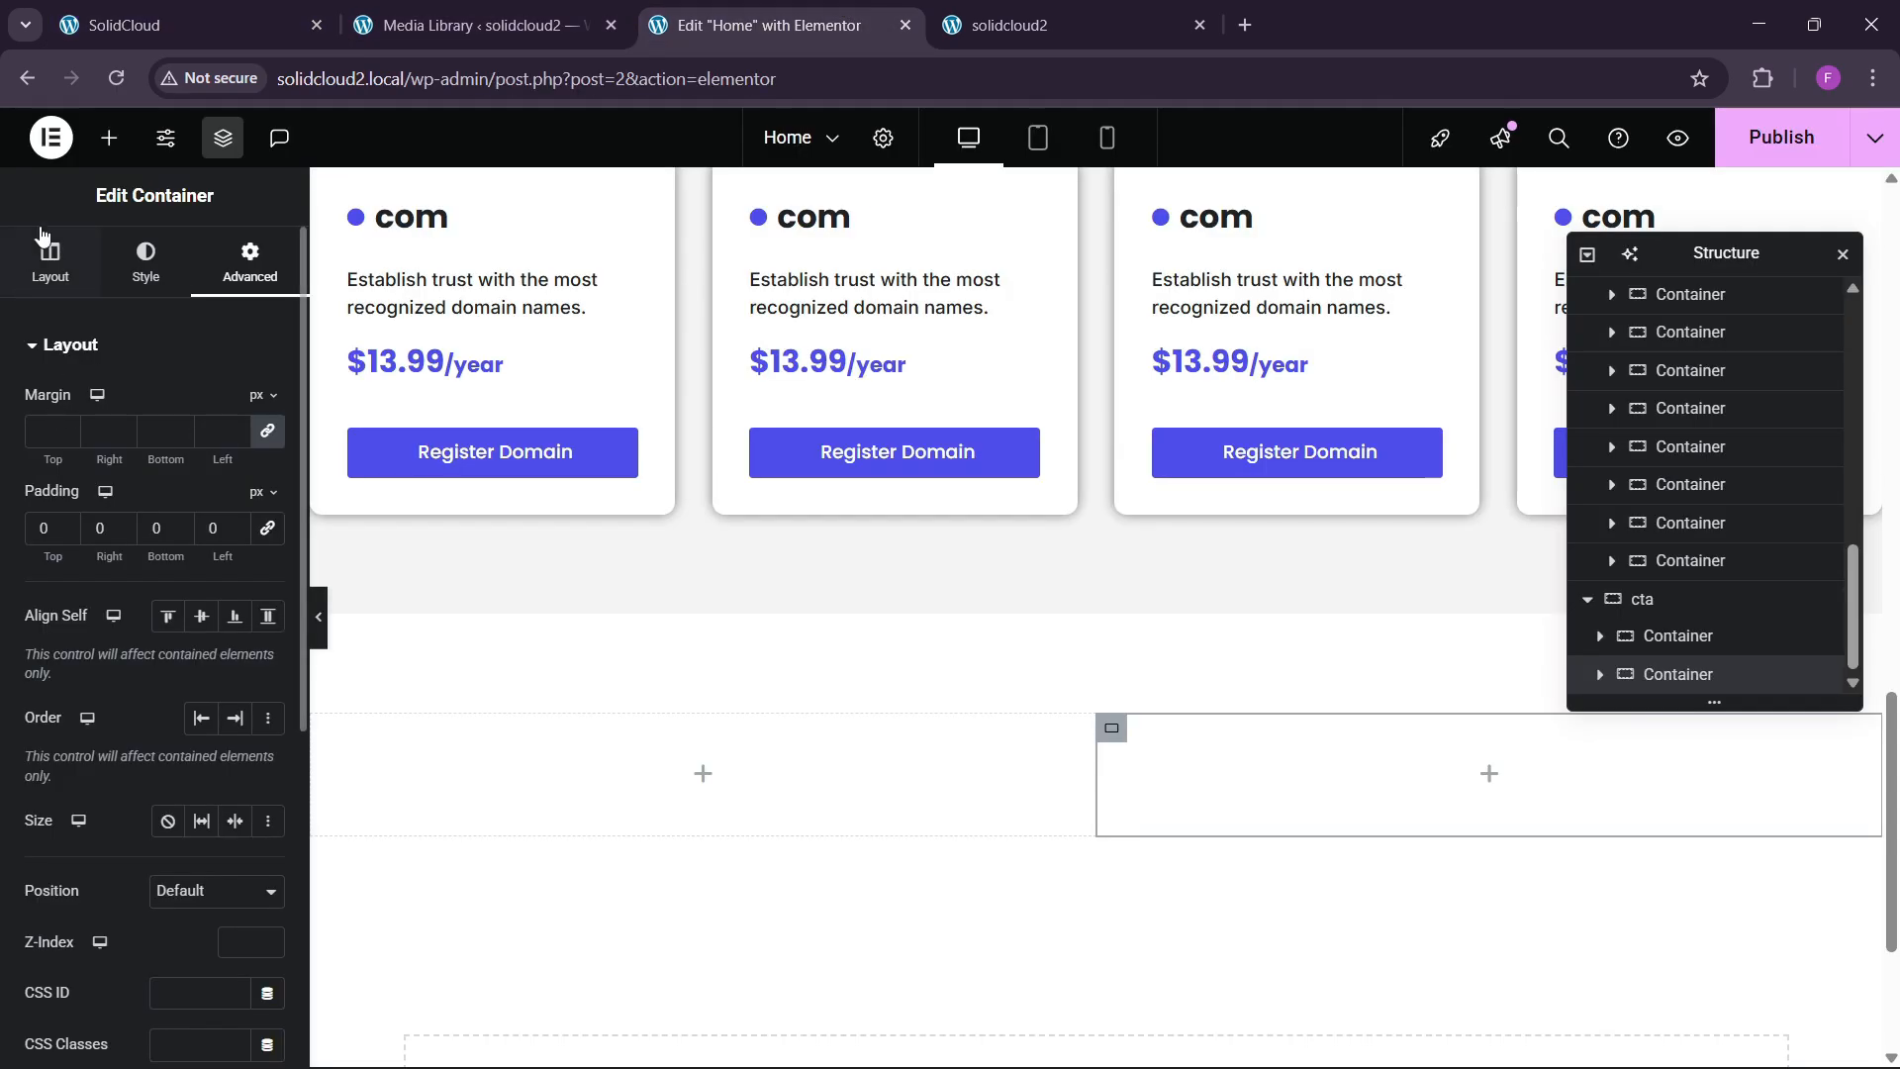
Add an Image widget with the jumping-man WordPress illustration to the cta's right column.
{"action": "left_click", "coordinate": [106, 139]}
{"action": "left_click_drag", "start_coordinate": [221, 653], "coordinate": [1346, 767]}
{"action": "left_click", "coordinate": [153, 475]}
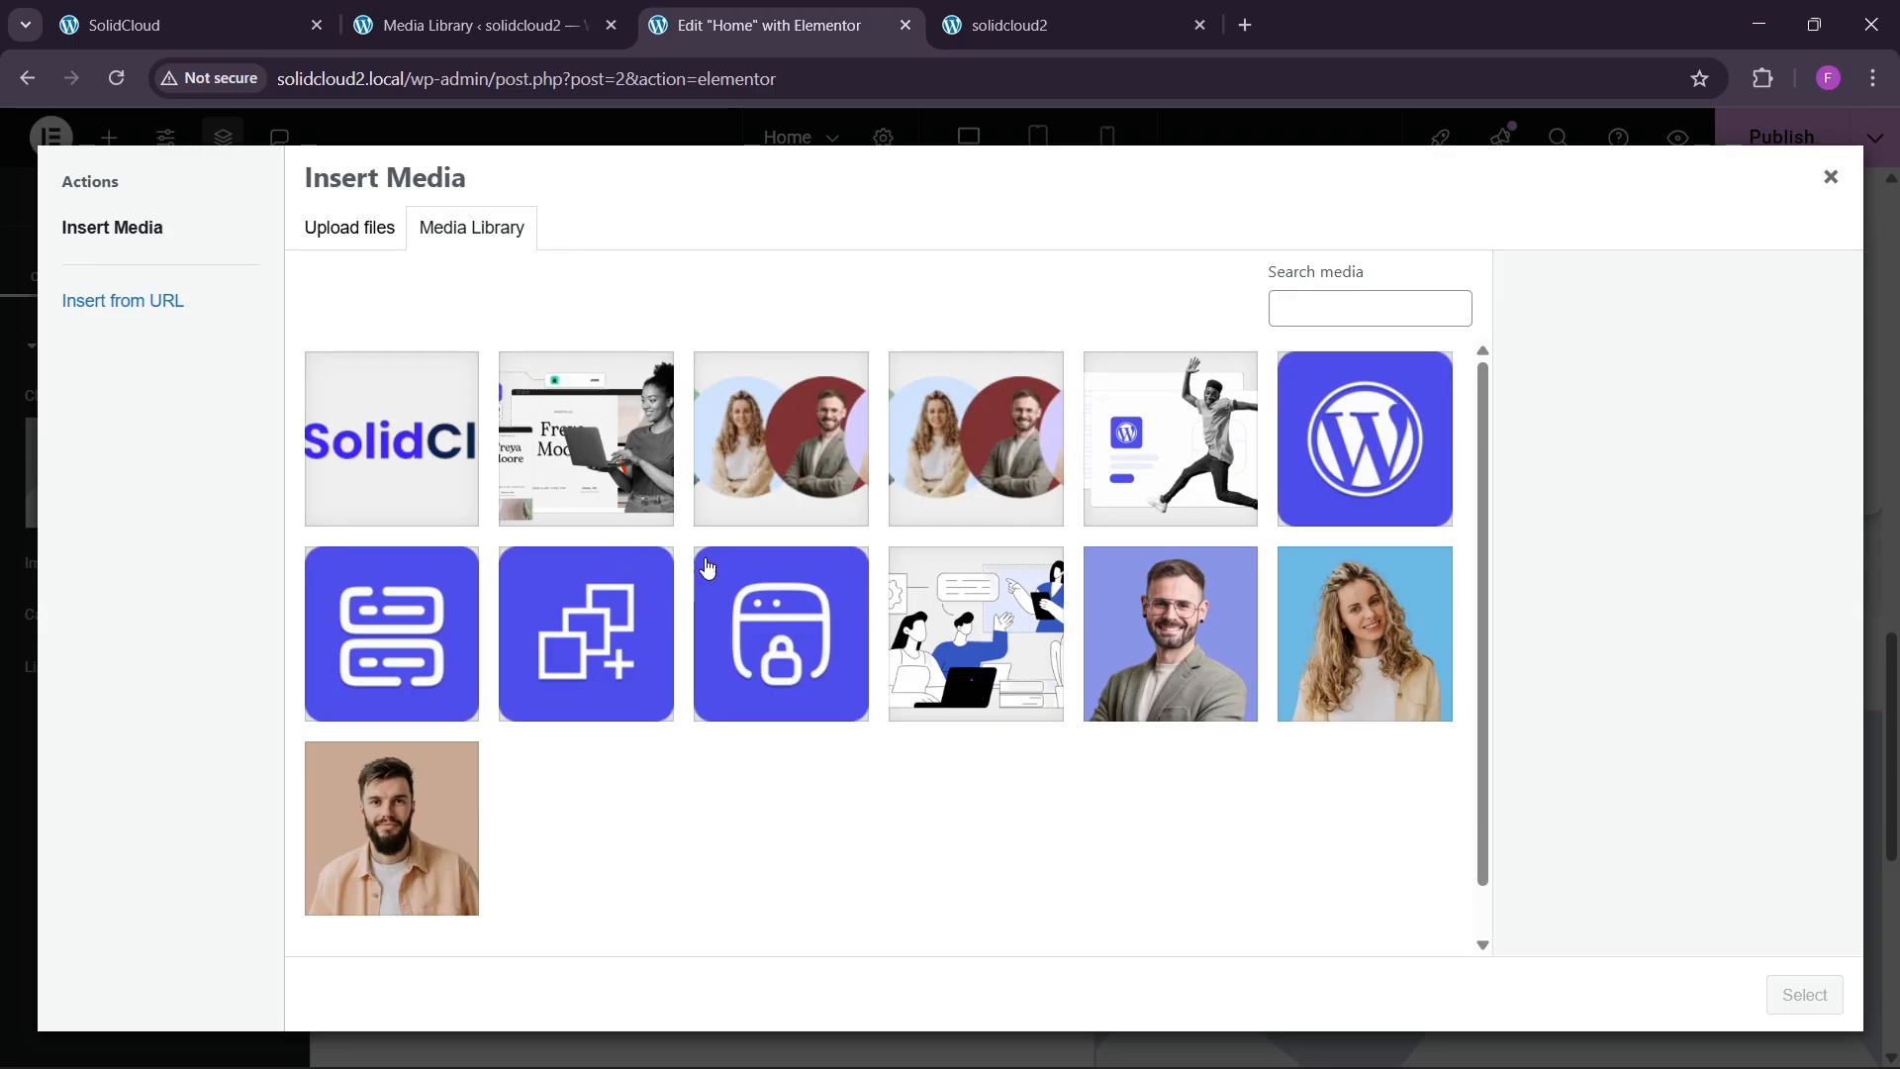
{"action": "left_click", "coordinate": [1193, 515]}
{"action": "left_click", "coordinate": [1803, 994]}
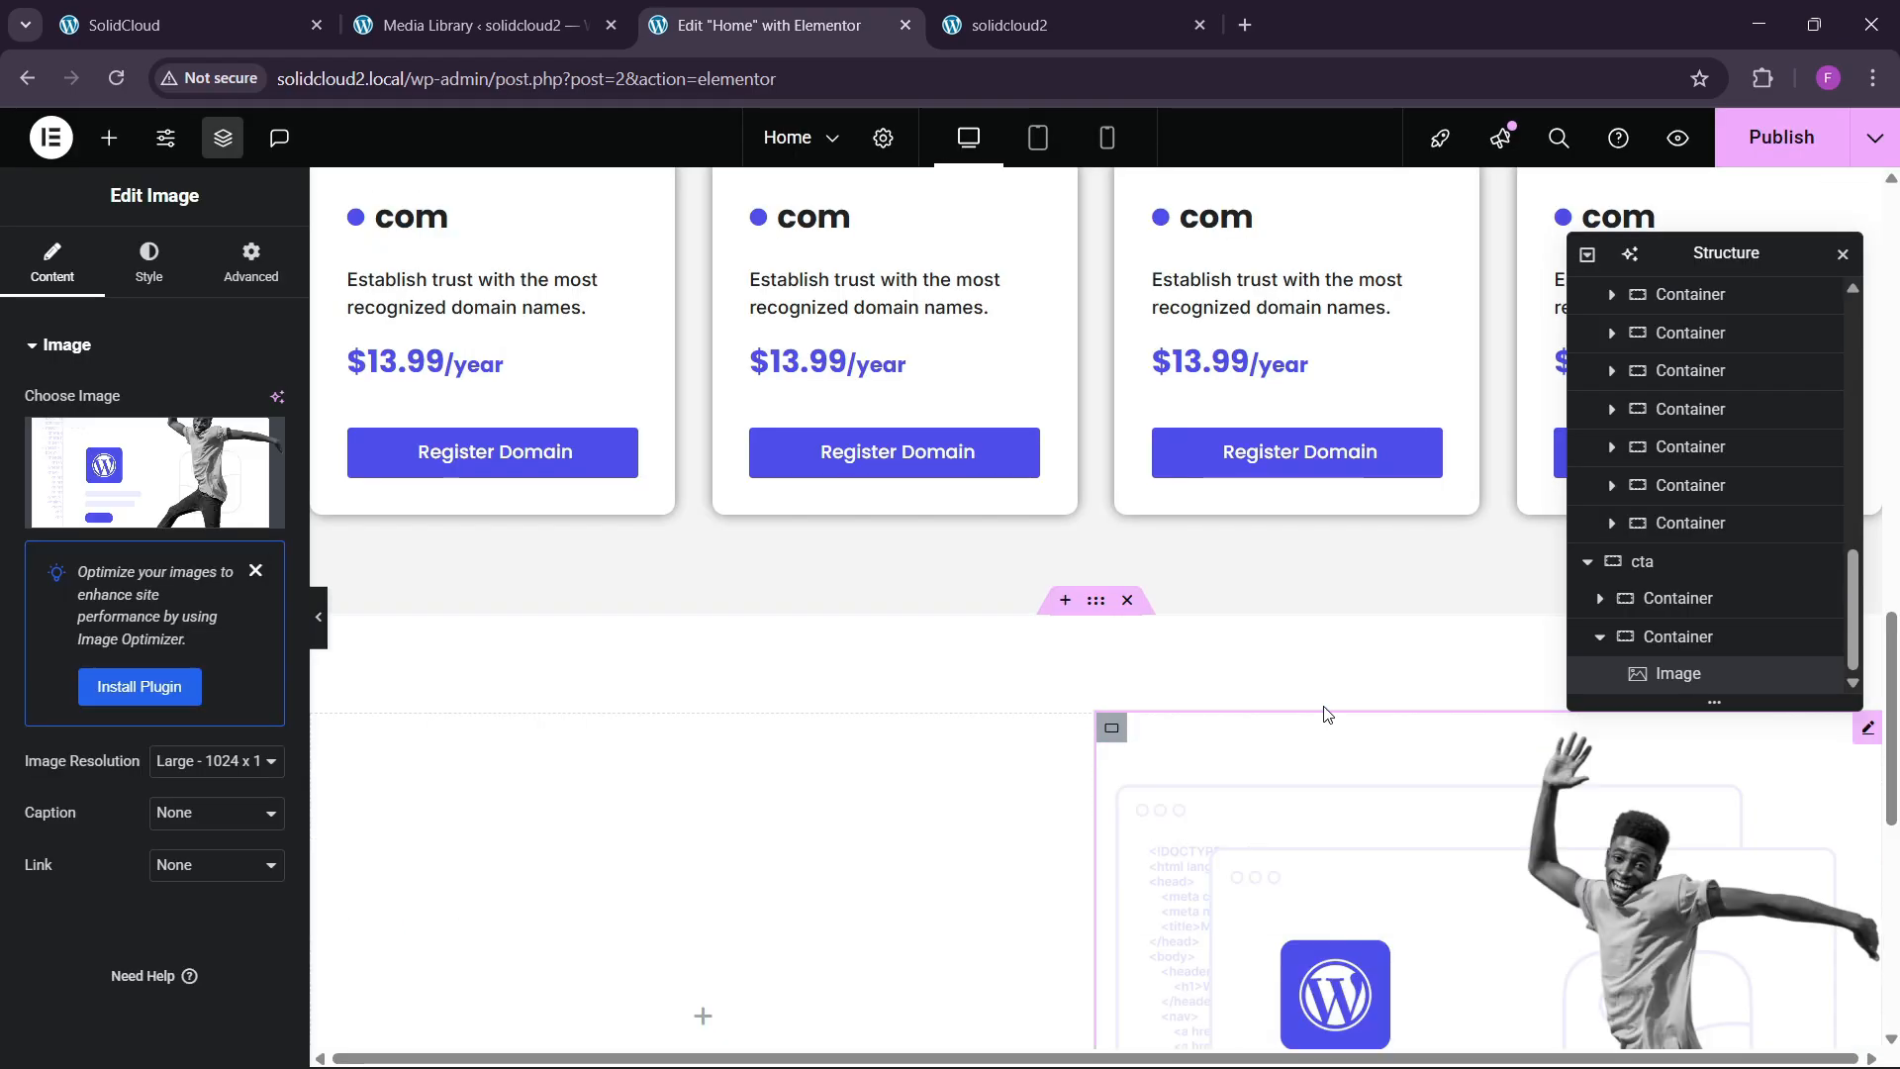
{"action": "scroll", "coordinate": [996, 636], "scroll_direction": "down", "scroll_amount": 5}
{"action": "left_click", "coordinate": [188, 24]}
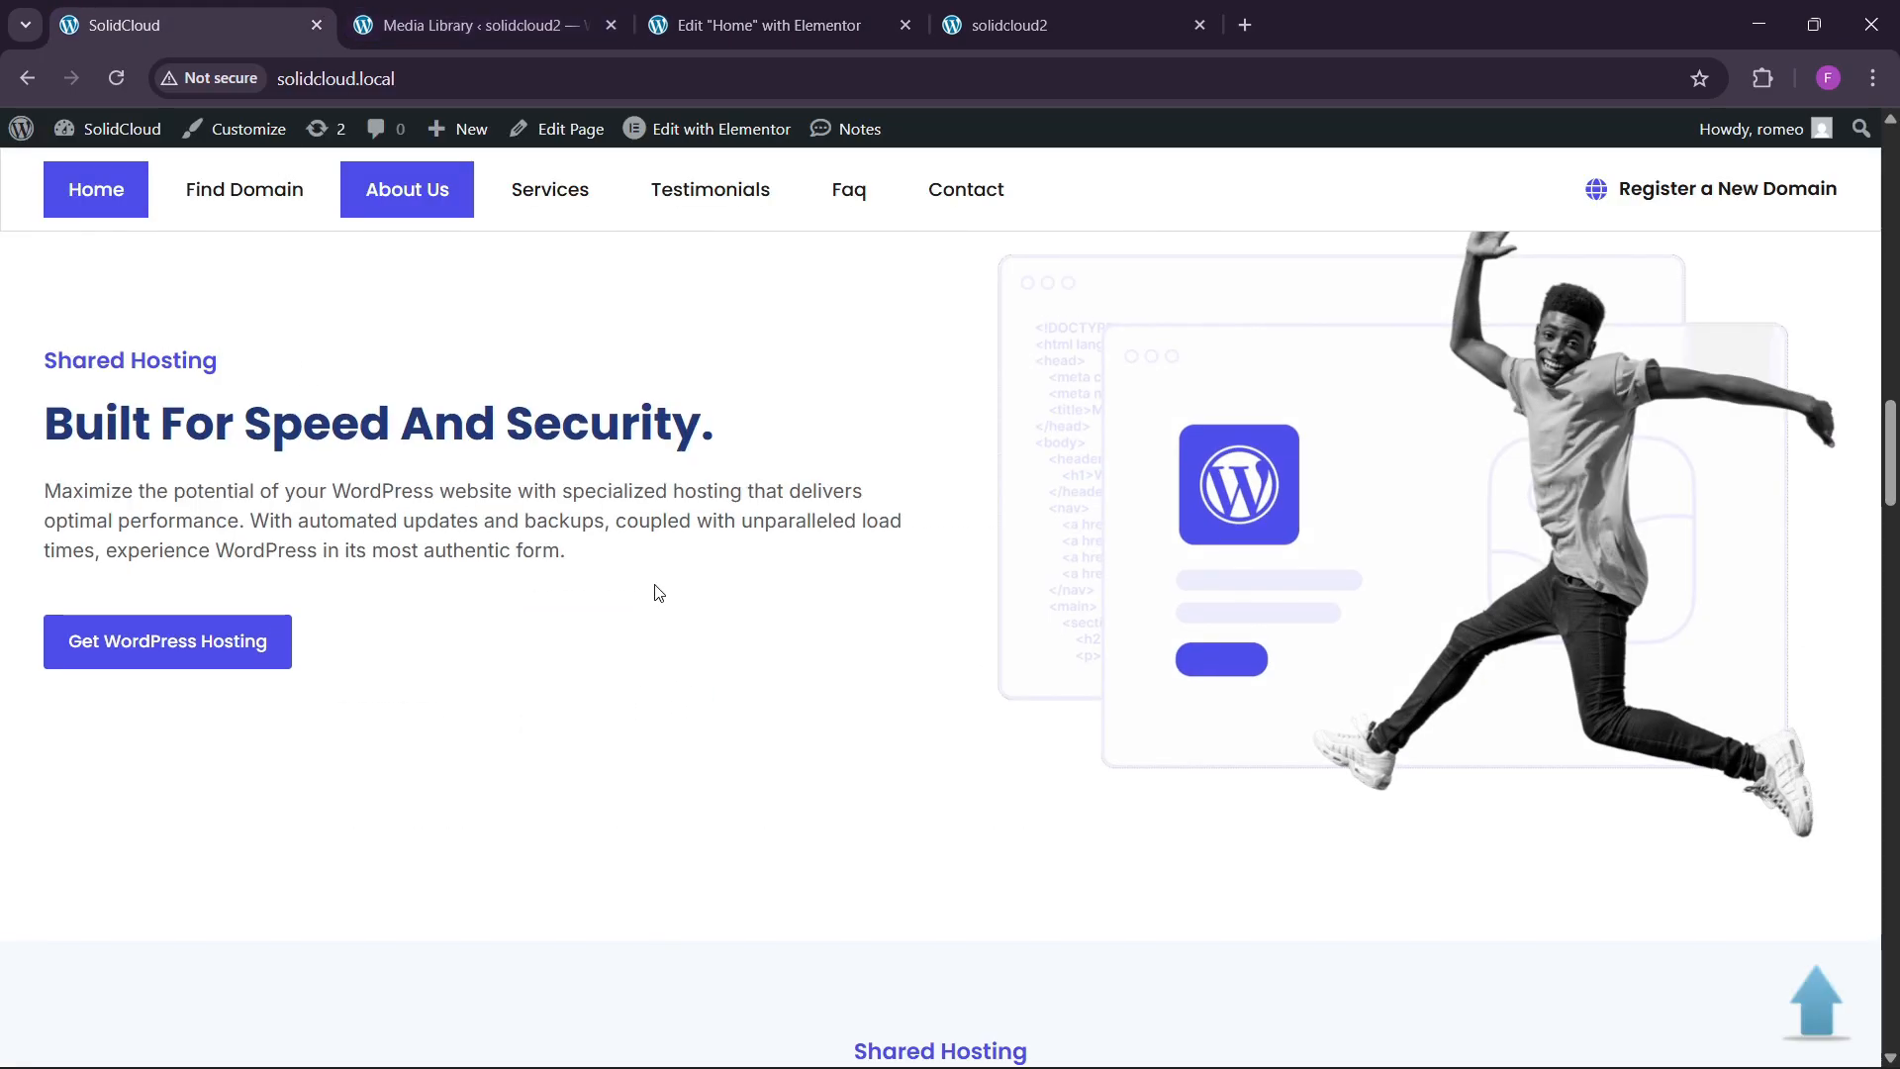
{"action": "scroll", "coordinate": [657, 592], "scroll_direction": "up", "scroll_amount": 2}
{"action": "left_click", "coordinate": [752, 25]}
{"action": "scroll", "coordinate": [633, 554], "scroll_direction": "up", "scroll_amount": 4}
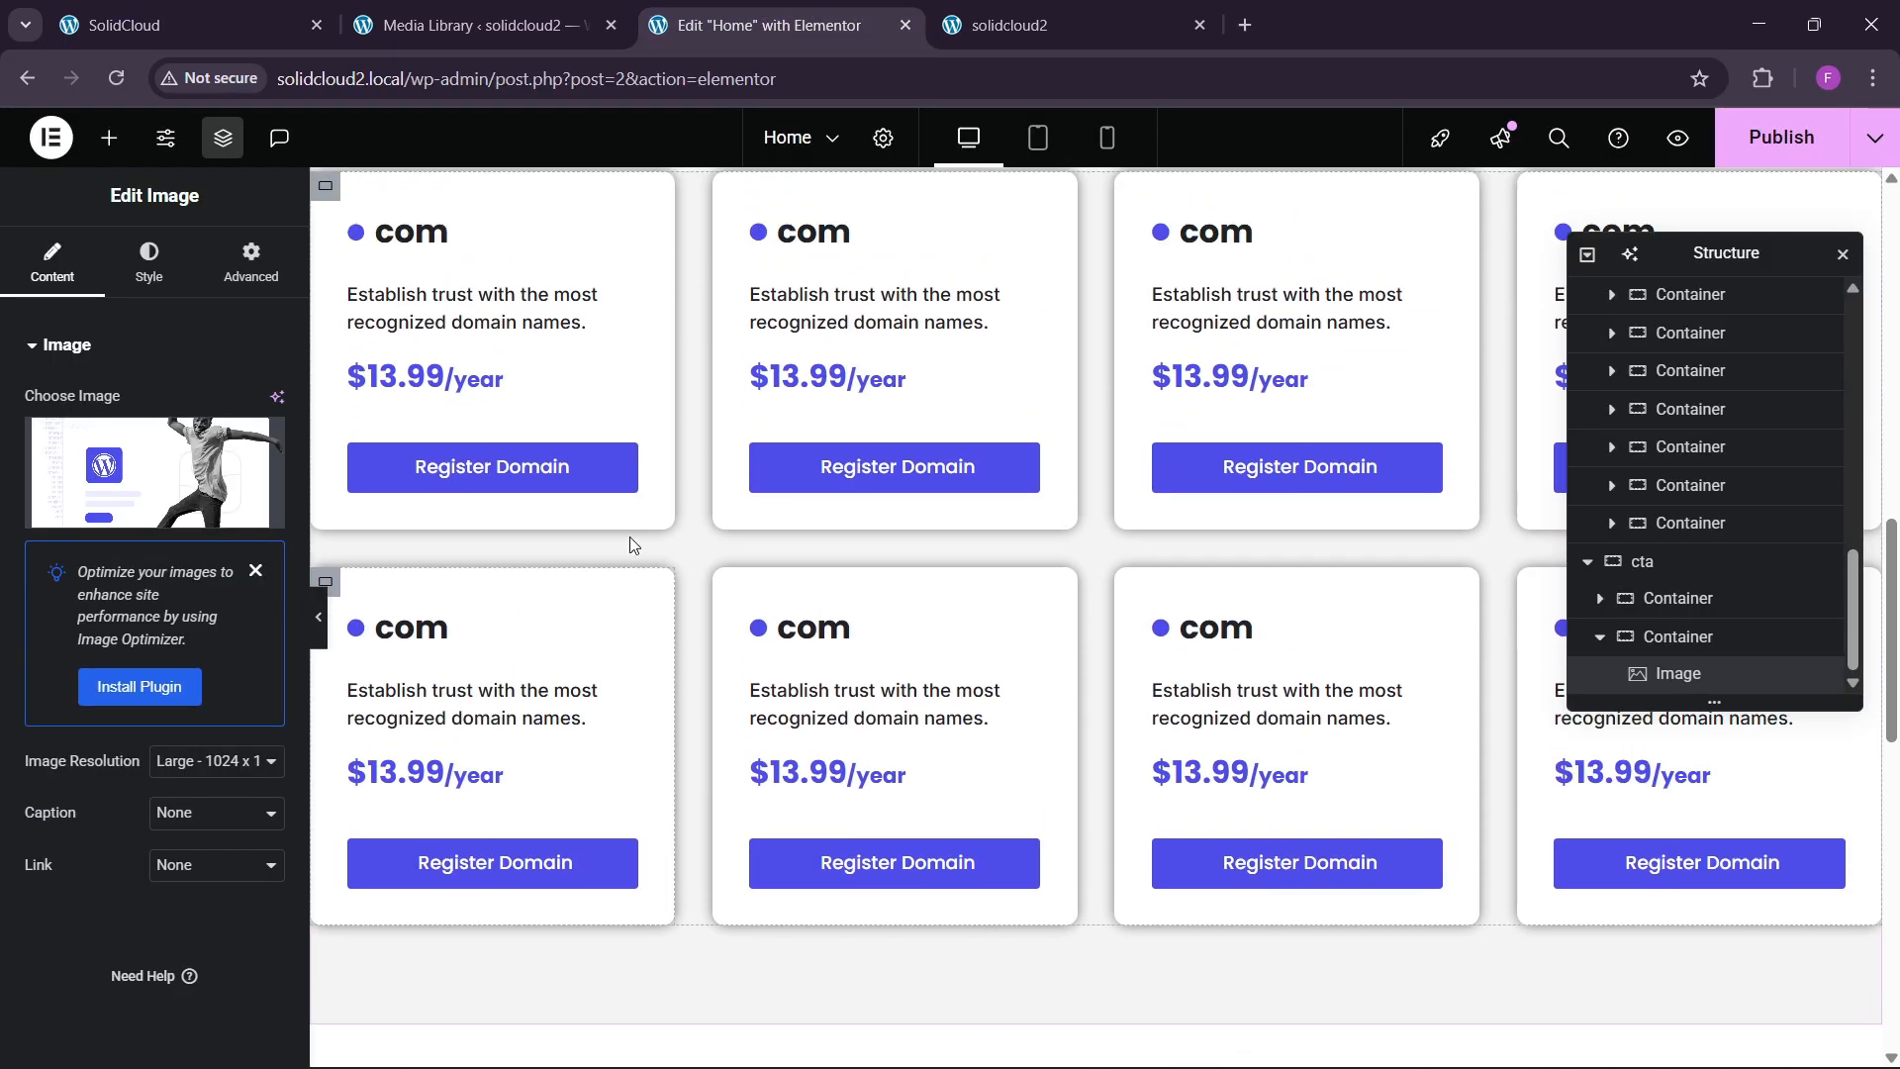
Paste the 'Fast WordPress Hosting' subtitle into the empty cta left column.
{"action": "right_click", "coordinate": [1005, 244]}
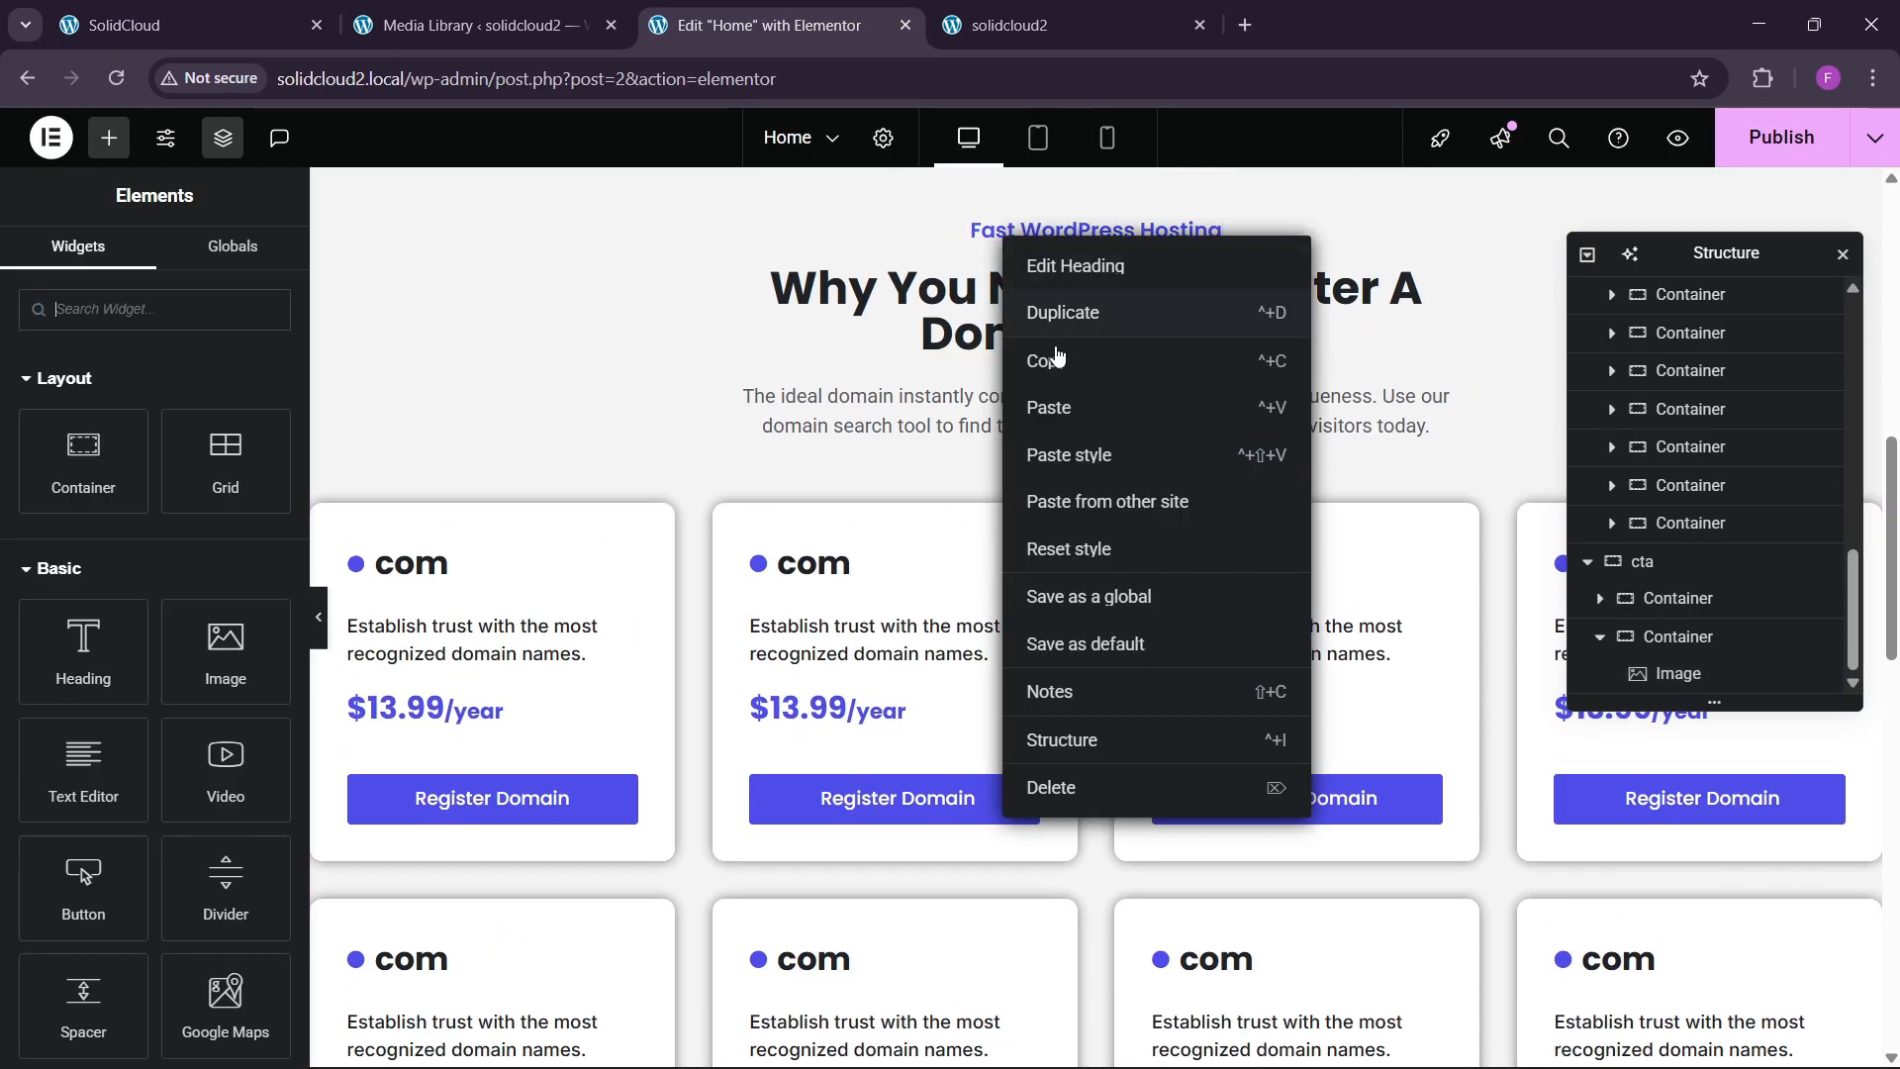
{"action": "key", "text": "Escape"}
{"action": "scroll", "coordinate": [671, 572], "scroll_direction": "down", "scroll_amount": 9}
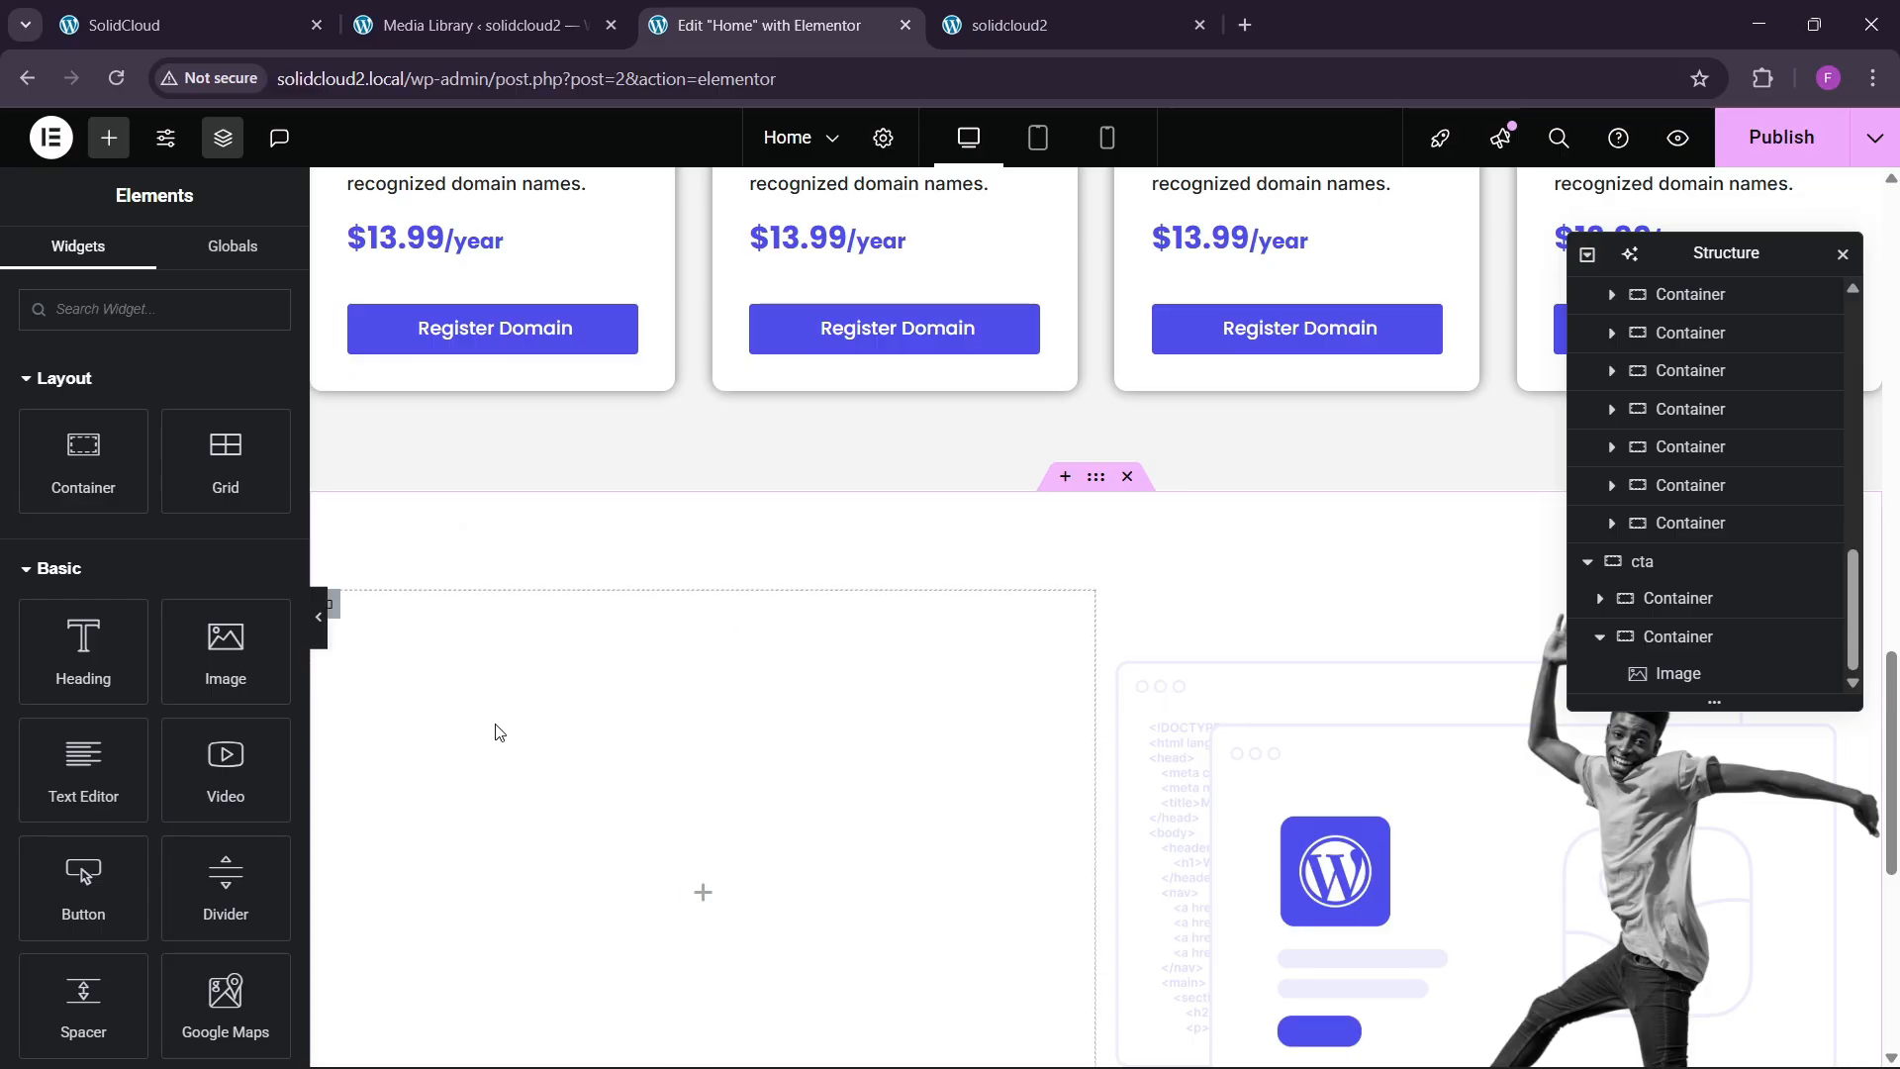
{"action": "right_click", "coordinate": [498, 733]}
{"action": "left_click", "coordinate": [579, 618]}
Copy the domain section's main heading and paste it below the subtitle in cta.
{"action": "scroll", "coordinate": [753, 713], "scroll_direction": "up", "scroll_amount": 8}
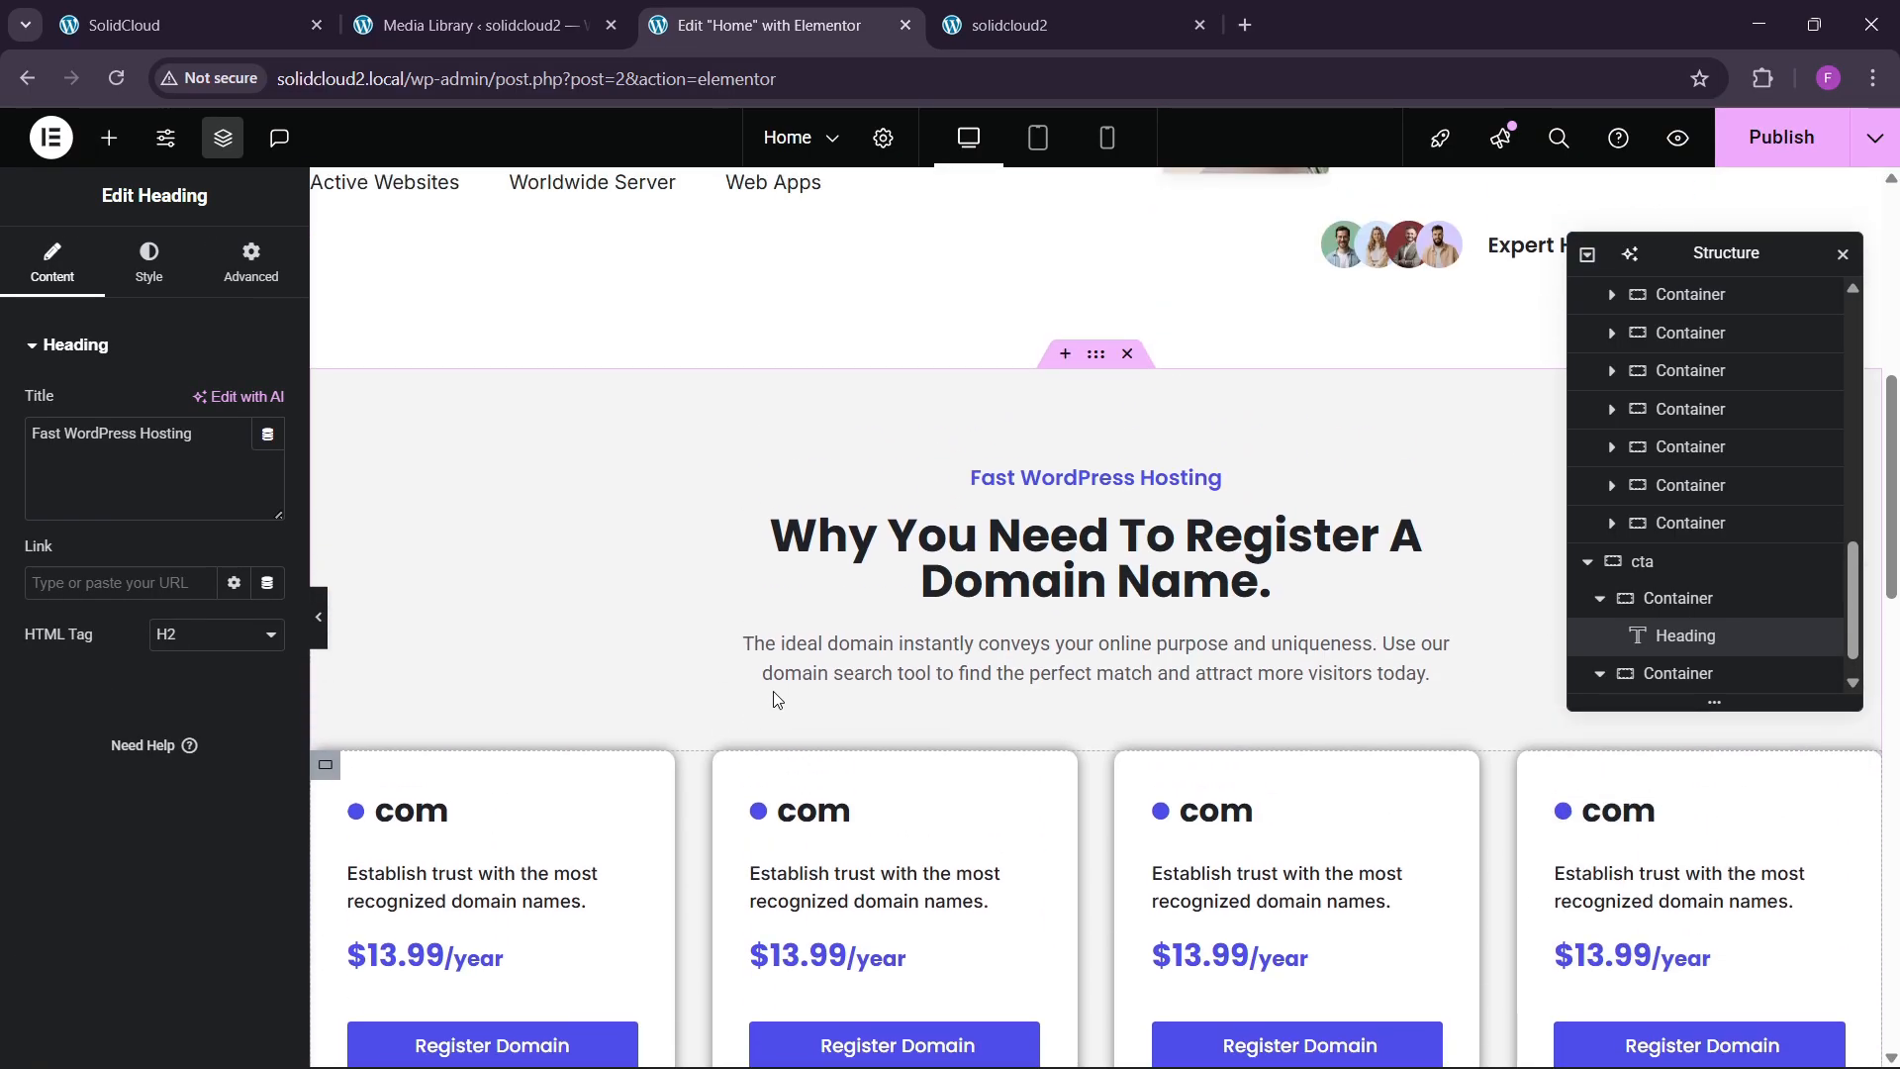
{"action": "right_click", "coordinate": [980, 477]}
{"action": "left_click", "coordinate": [1047, 616]}
{"action": "scroll", "coordinate": [542, 754], "scroll_direction": "down", "scroll_amount": 5}
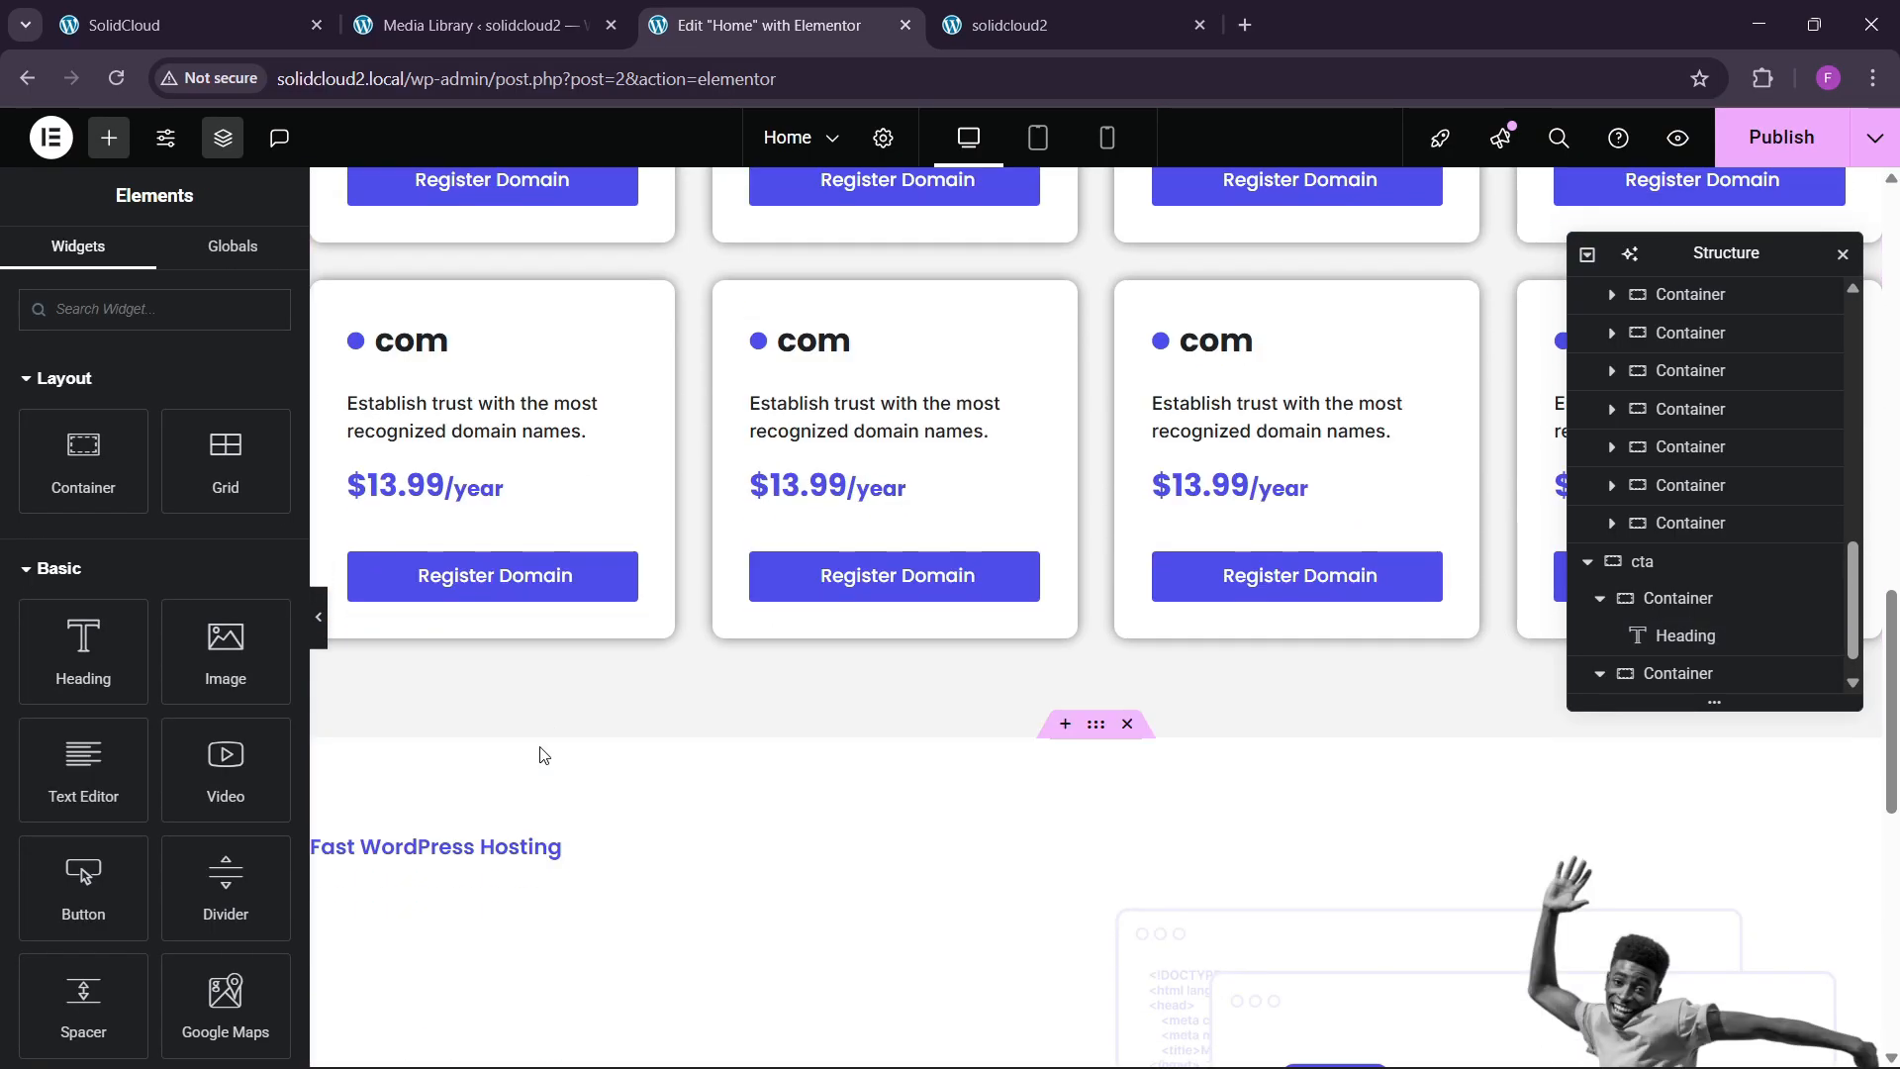
{"action": "scroll", "coordinate": [542, 754], "scroll_direction": "down", "scroll_amount": 4}
{"action": "right_click", "coordinate": [458, 476]}
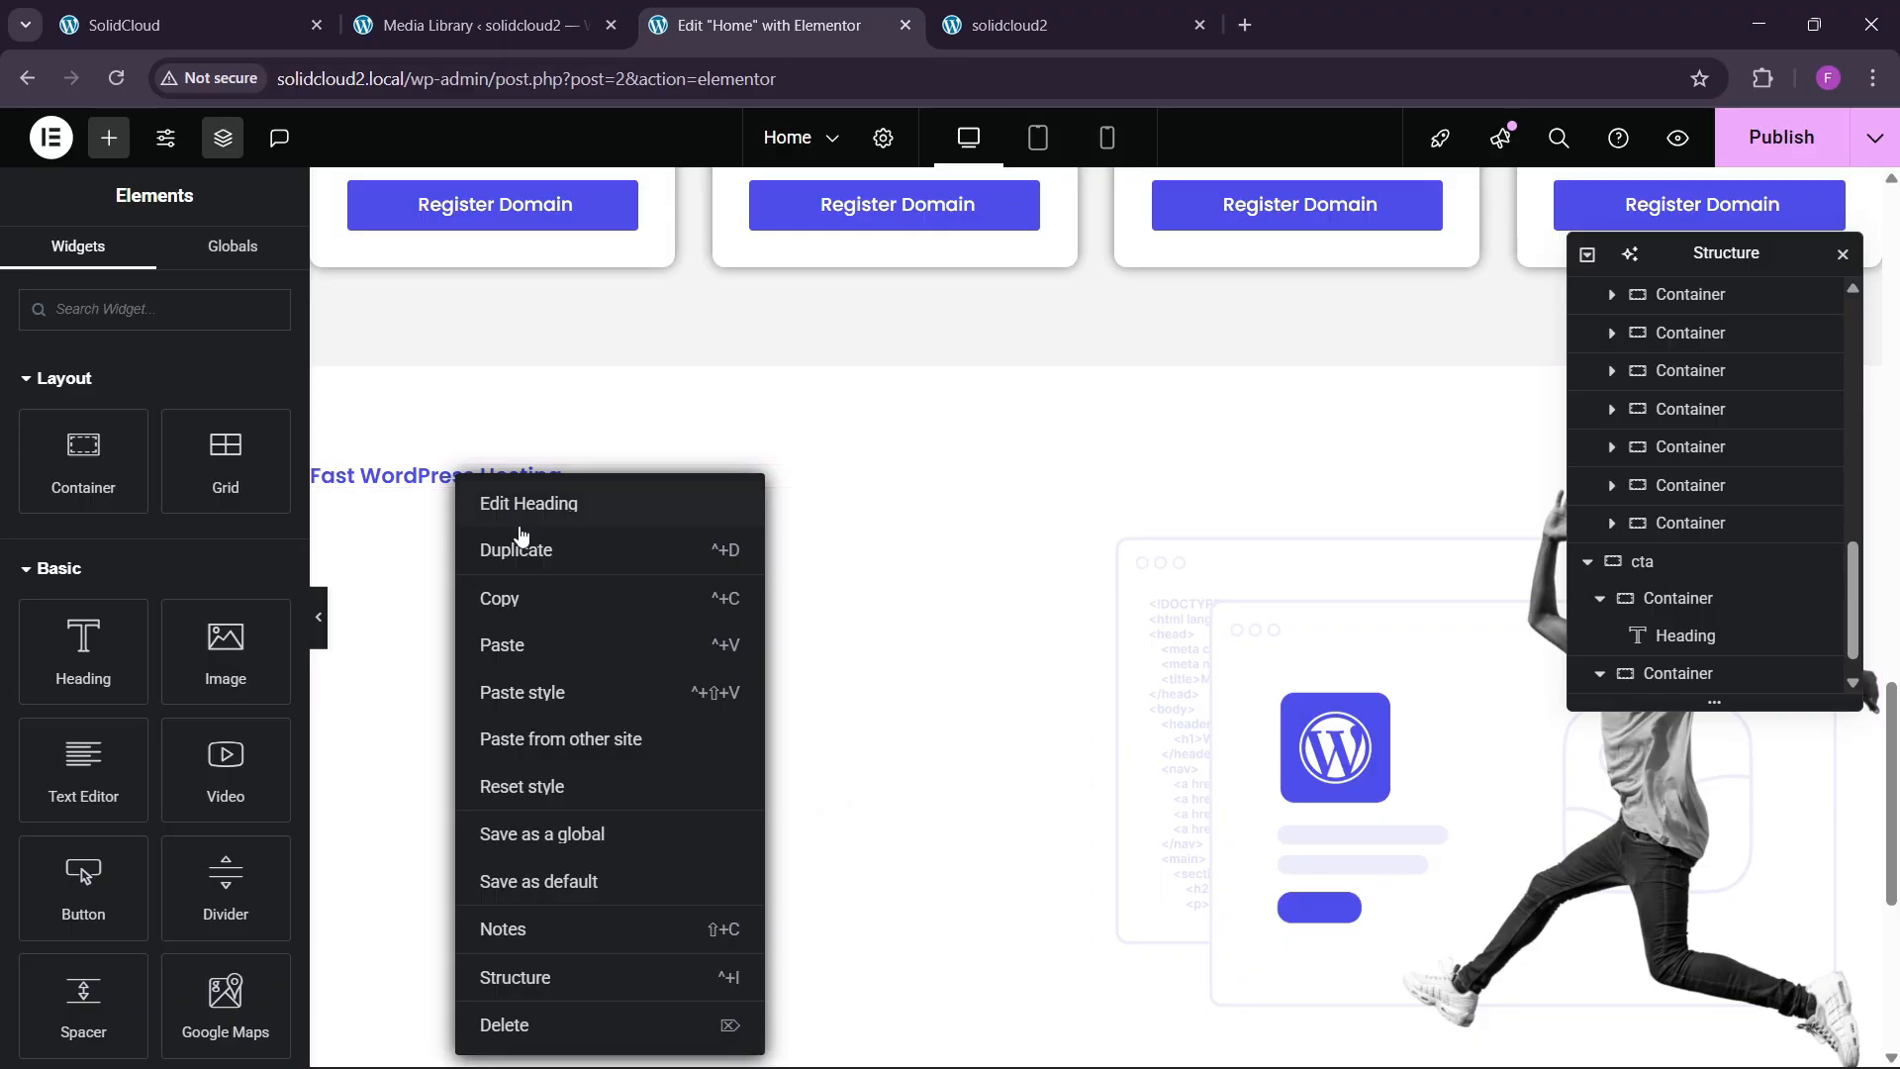
{"action": "left_click", "coordinate": [520, 646]}
Copy the domain description paragraph and paste it below the heading in cta.
{"action": "left_click", "coordinate": [205, 14]}
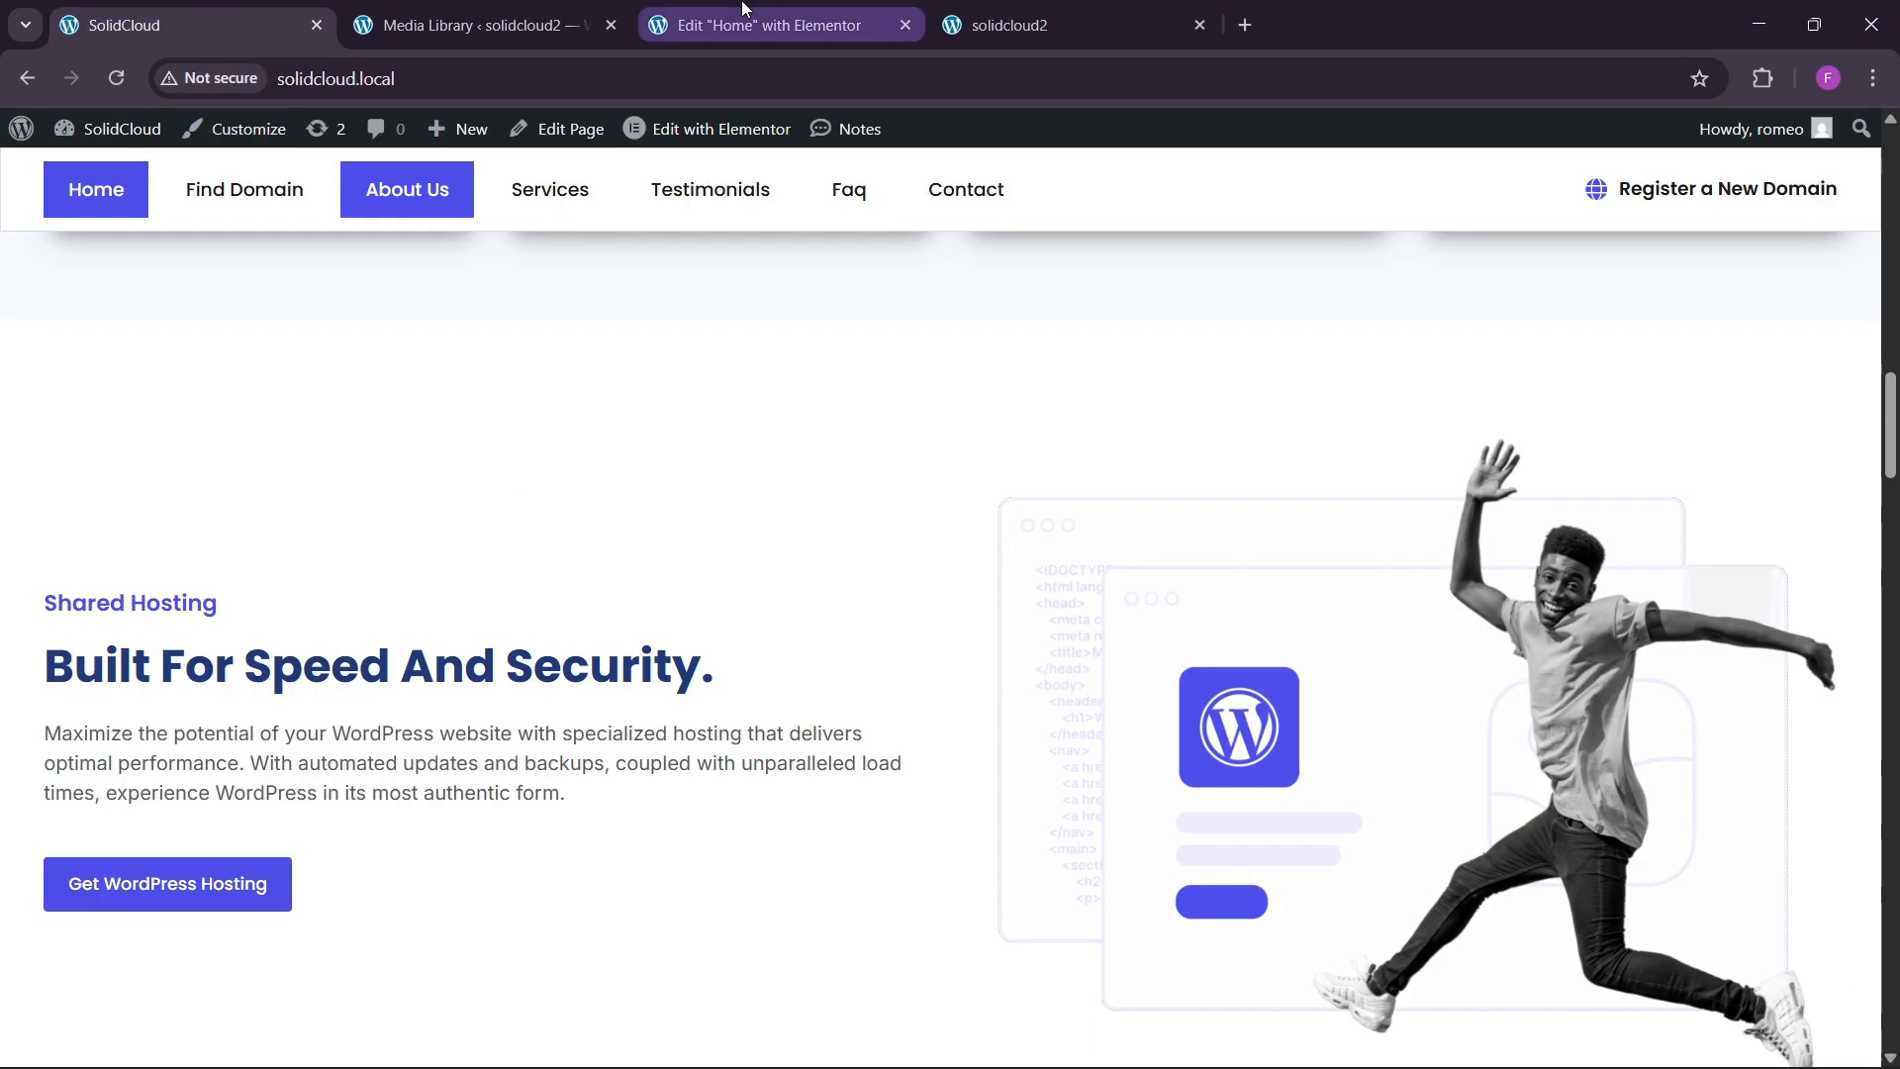
{"action": "left_click", "coordinate": [767, 25]}
{"action": "scroll", "coordinate": [886, 623], "scroll_direction": "up", "scroll_amount": 10}
{"action": "right_click", "coordinate": [1036, 479]}
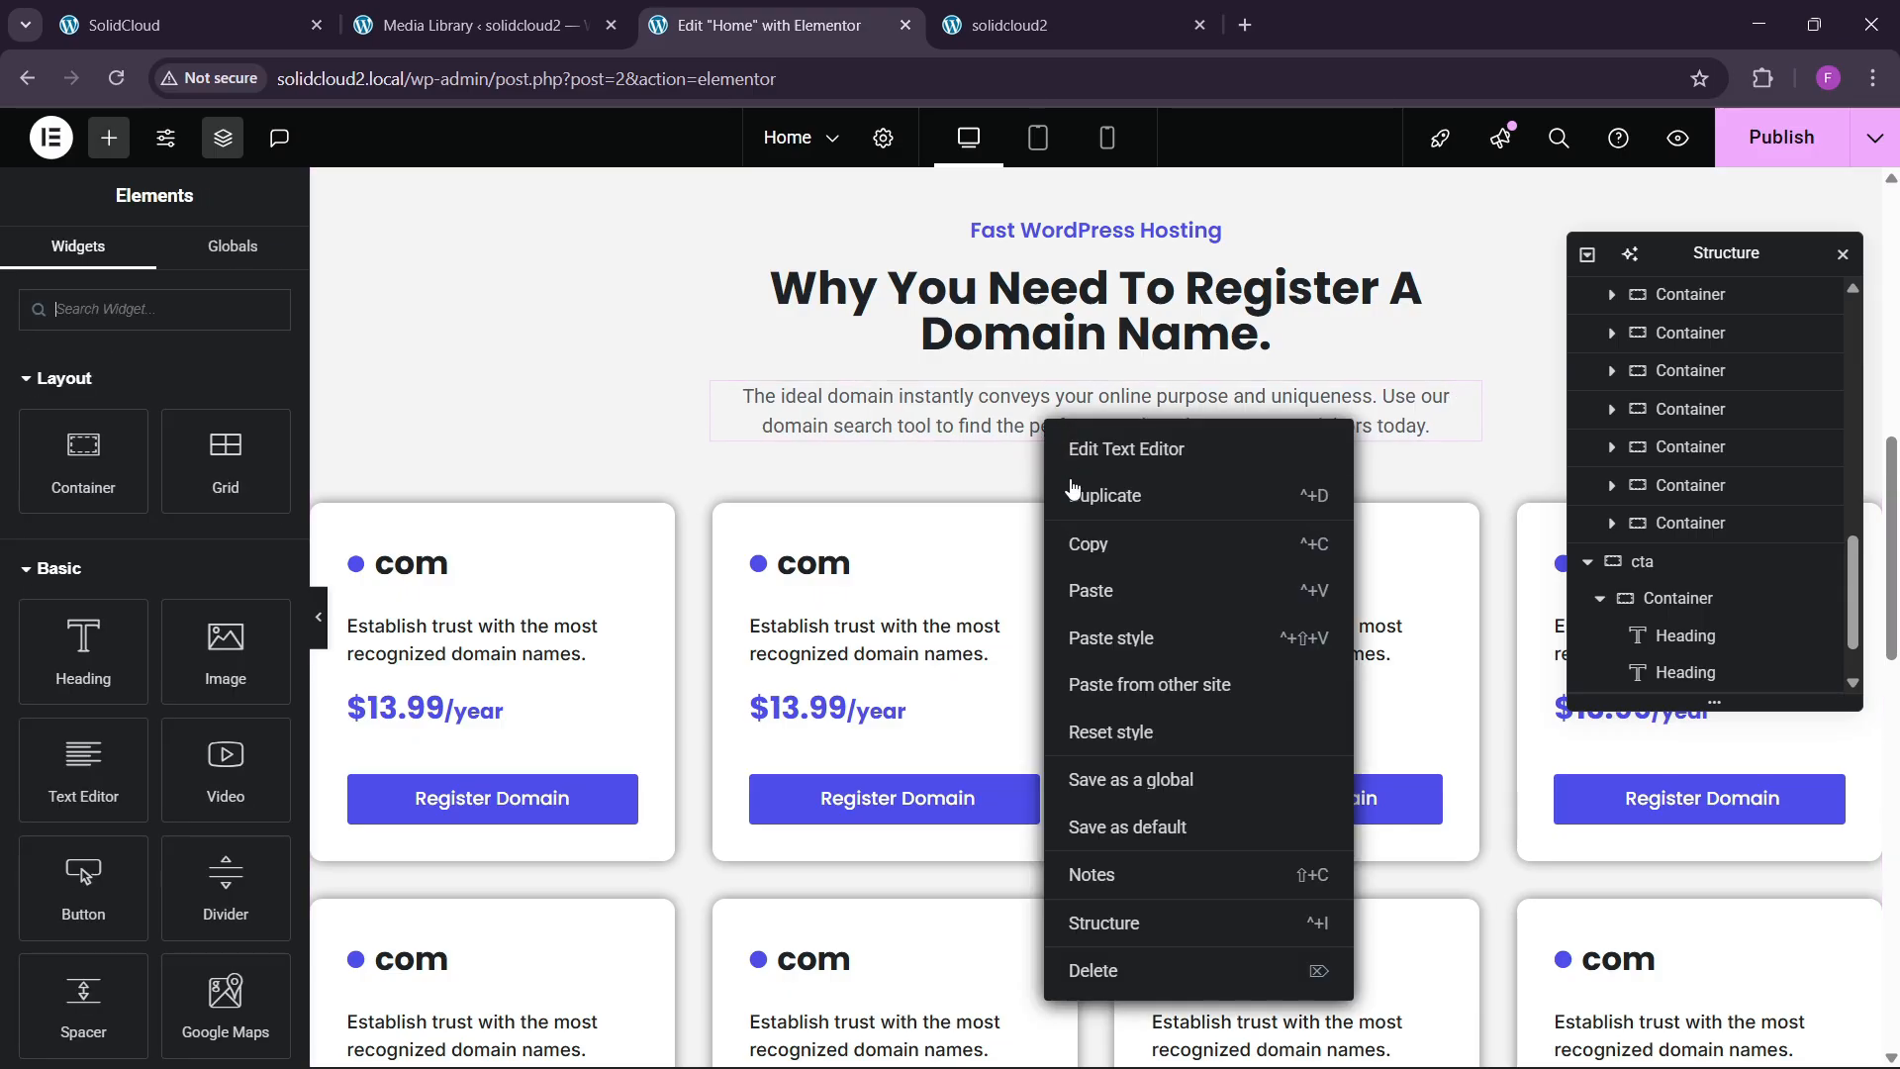
{"action": "left_click", "coordinate": [1085, 547]}
{"action": "scroll", "coordinate": [611, 651], "scroll_direction": "down", "scroll_amount": 5}
{"action": "scroll", "coordinate": [611, 650], "scroll_direction": "down", "scroll_amount": 3}
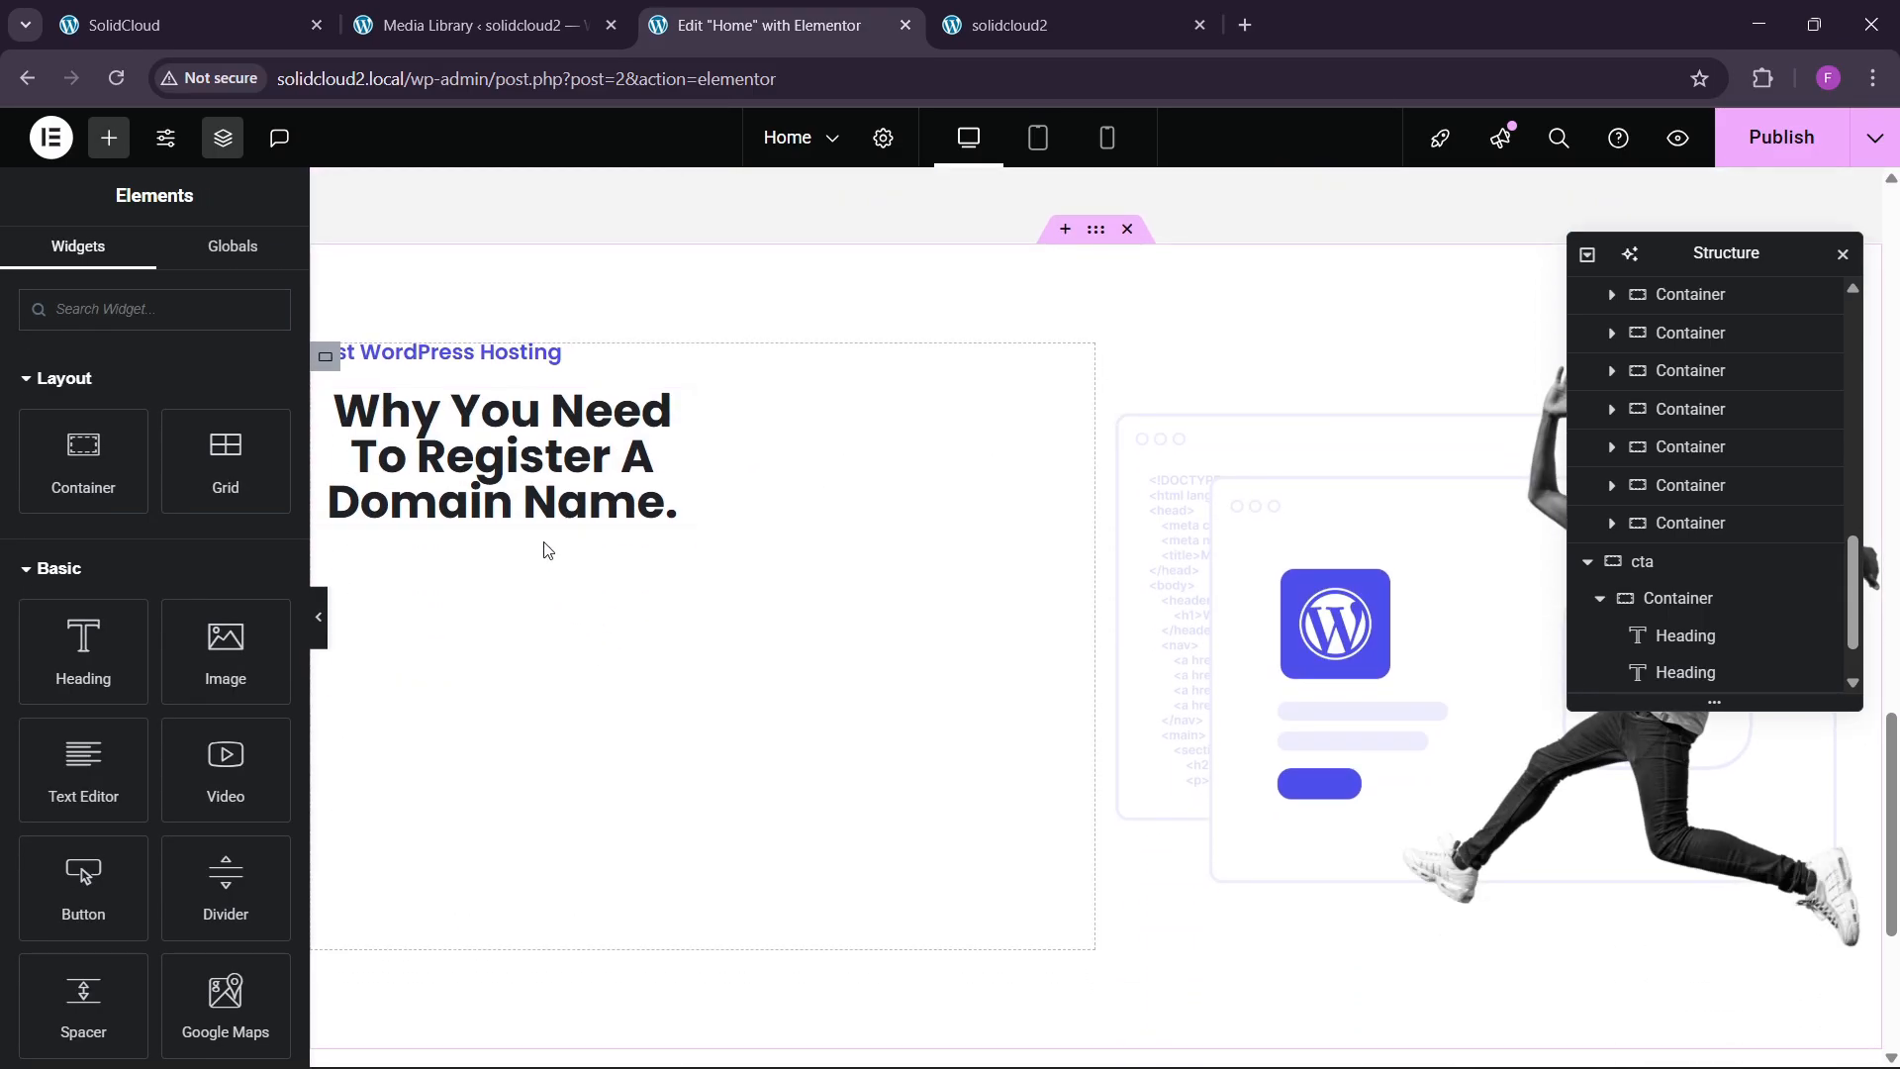
{"action": "right_click", "coordinate": [544, 544]}
{"action": "left_click", "coordinate": [575, 655]}
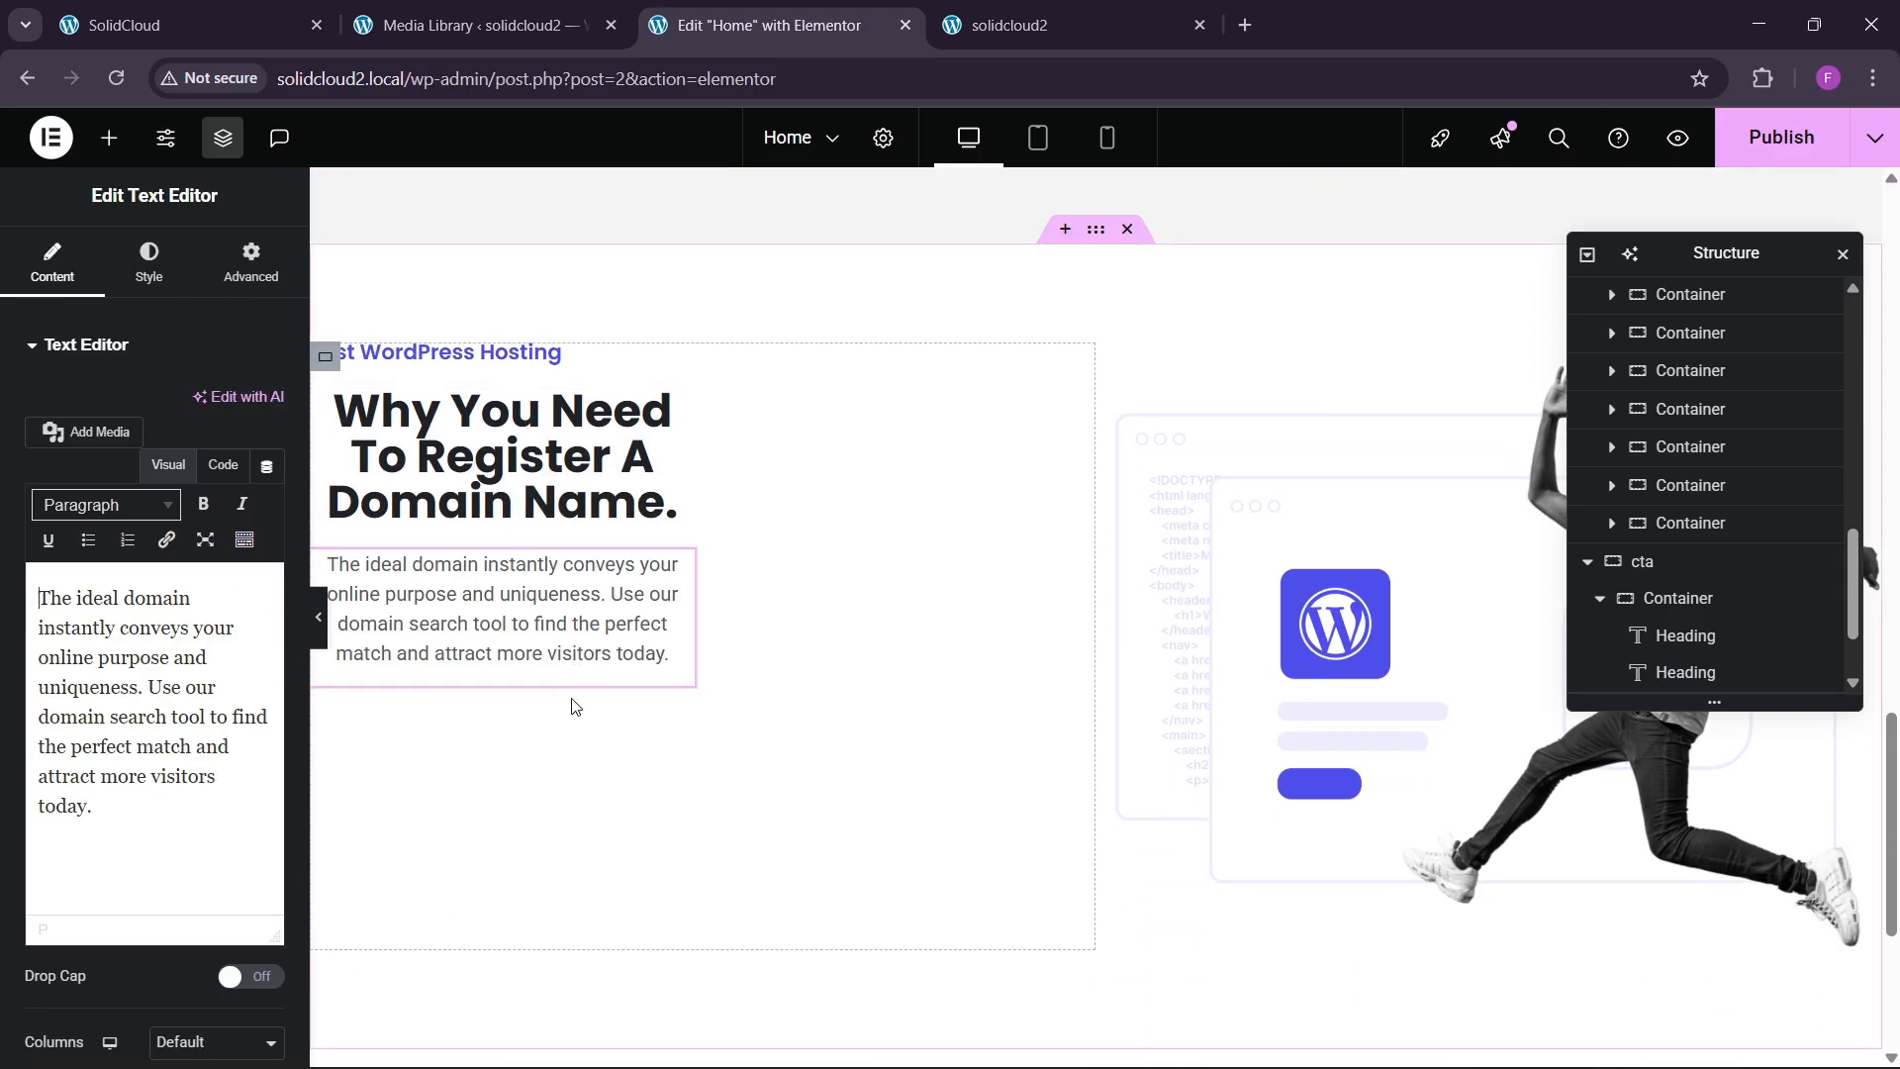
Make the pasted cta heading full width and left-aligned.
{"action": "left_click", "coordinate": [690, 407]}
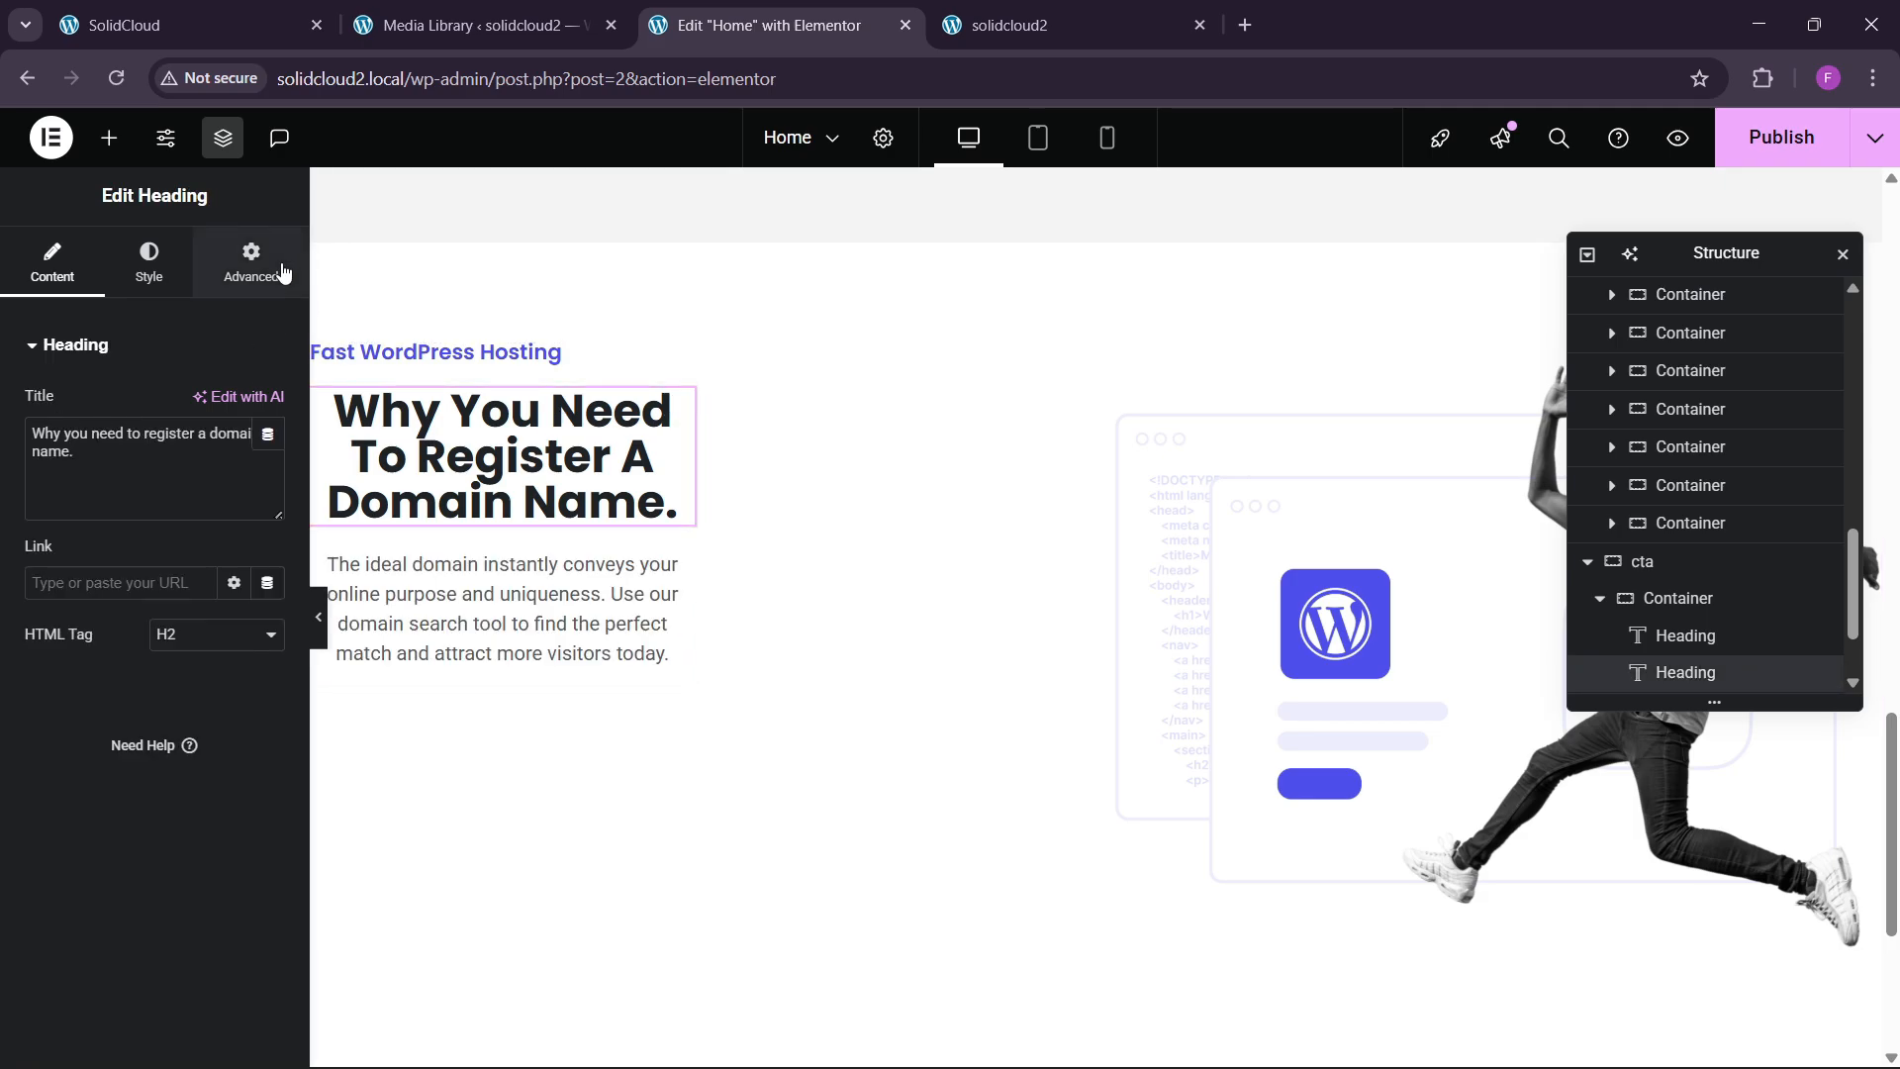
{"action": "left_click", "coordinate": [267, 265]}
{"action": "left_click", "coordinate": [218, 599]}
{"action": "left_click", "coordinate": [207, 656]}
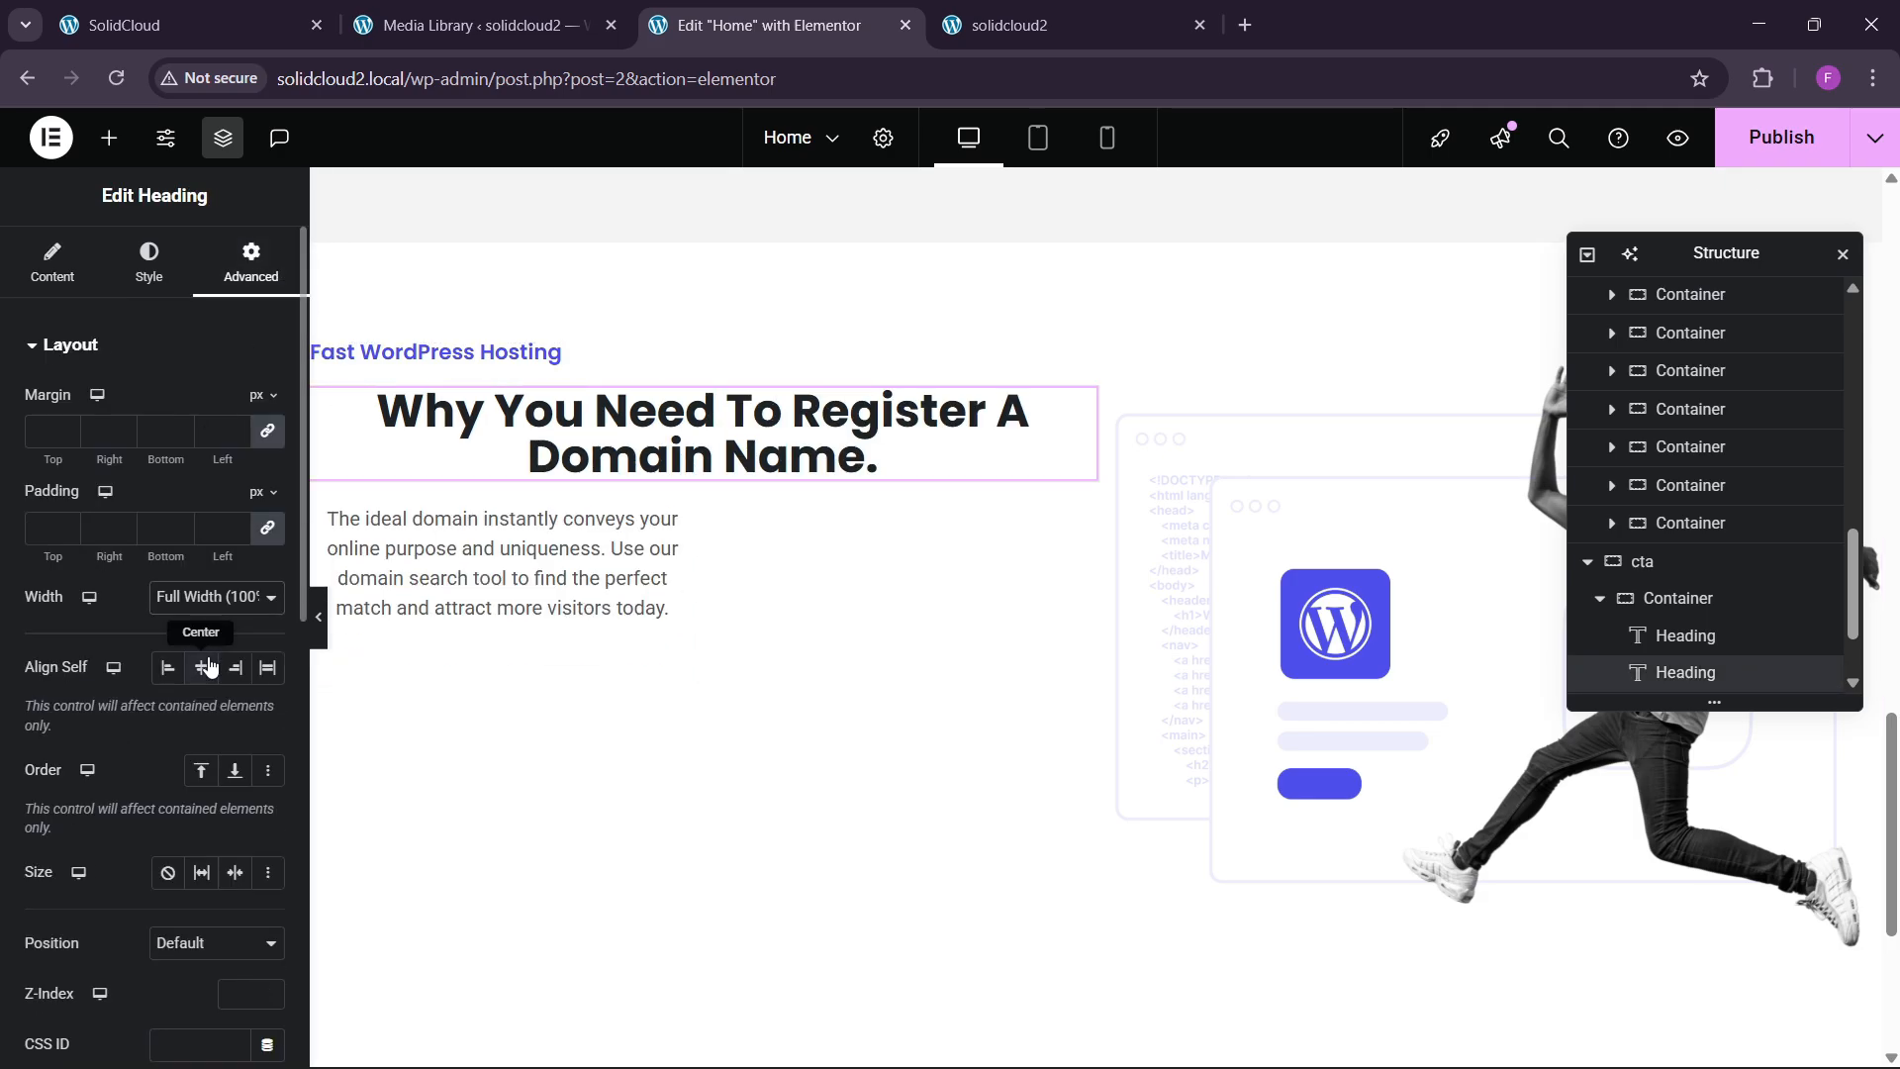
{"action": "left_click", "coordinate": [149, 265]}
{"action": "left_click", "coordinate": [168, 404]}
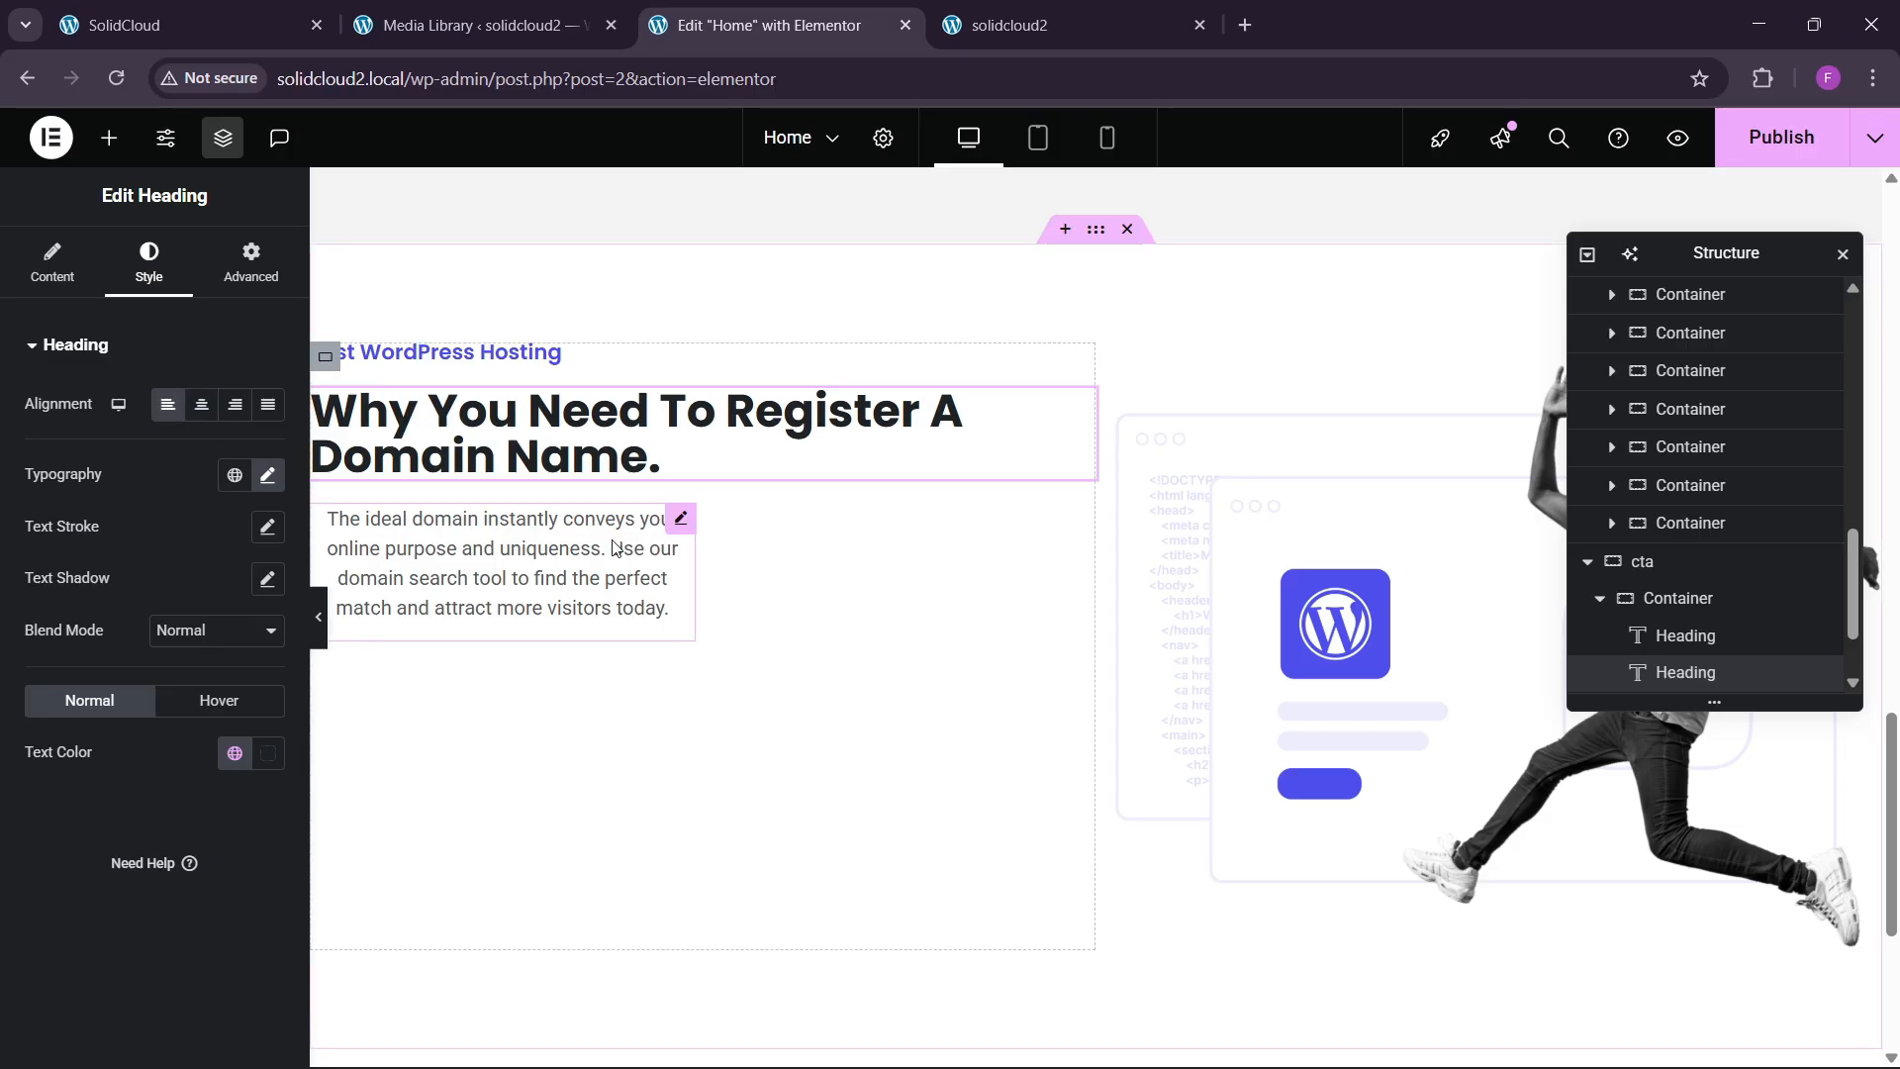
Make the cta paragraph full width and left-aligned.
{"action": "left_click", "coordinate": [681, 519]}
{"action": "left_click", "coordinate": [251, 265]}
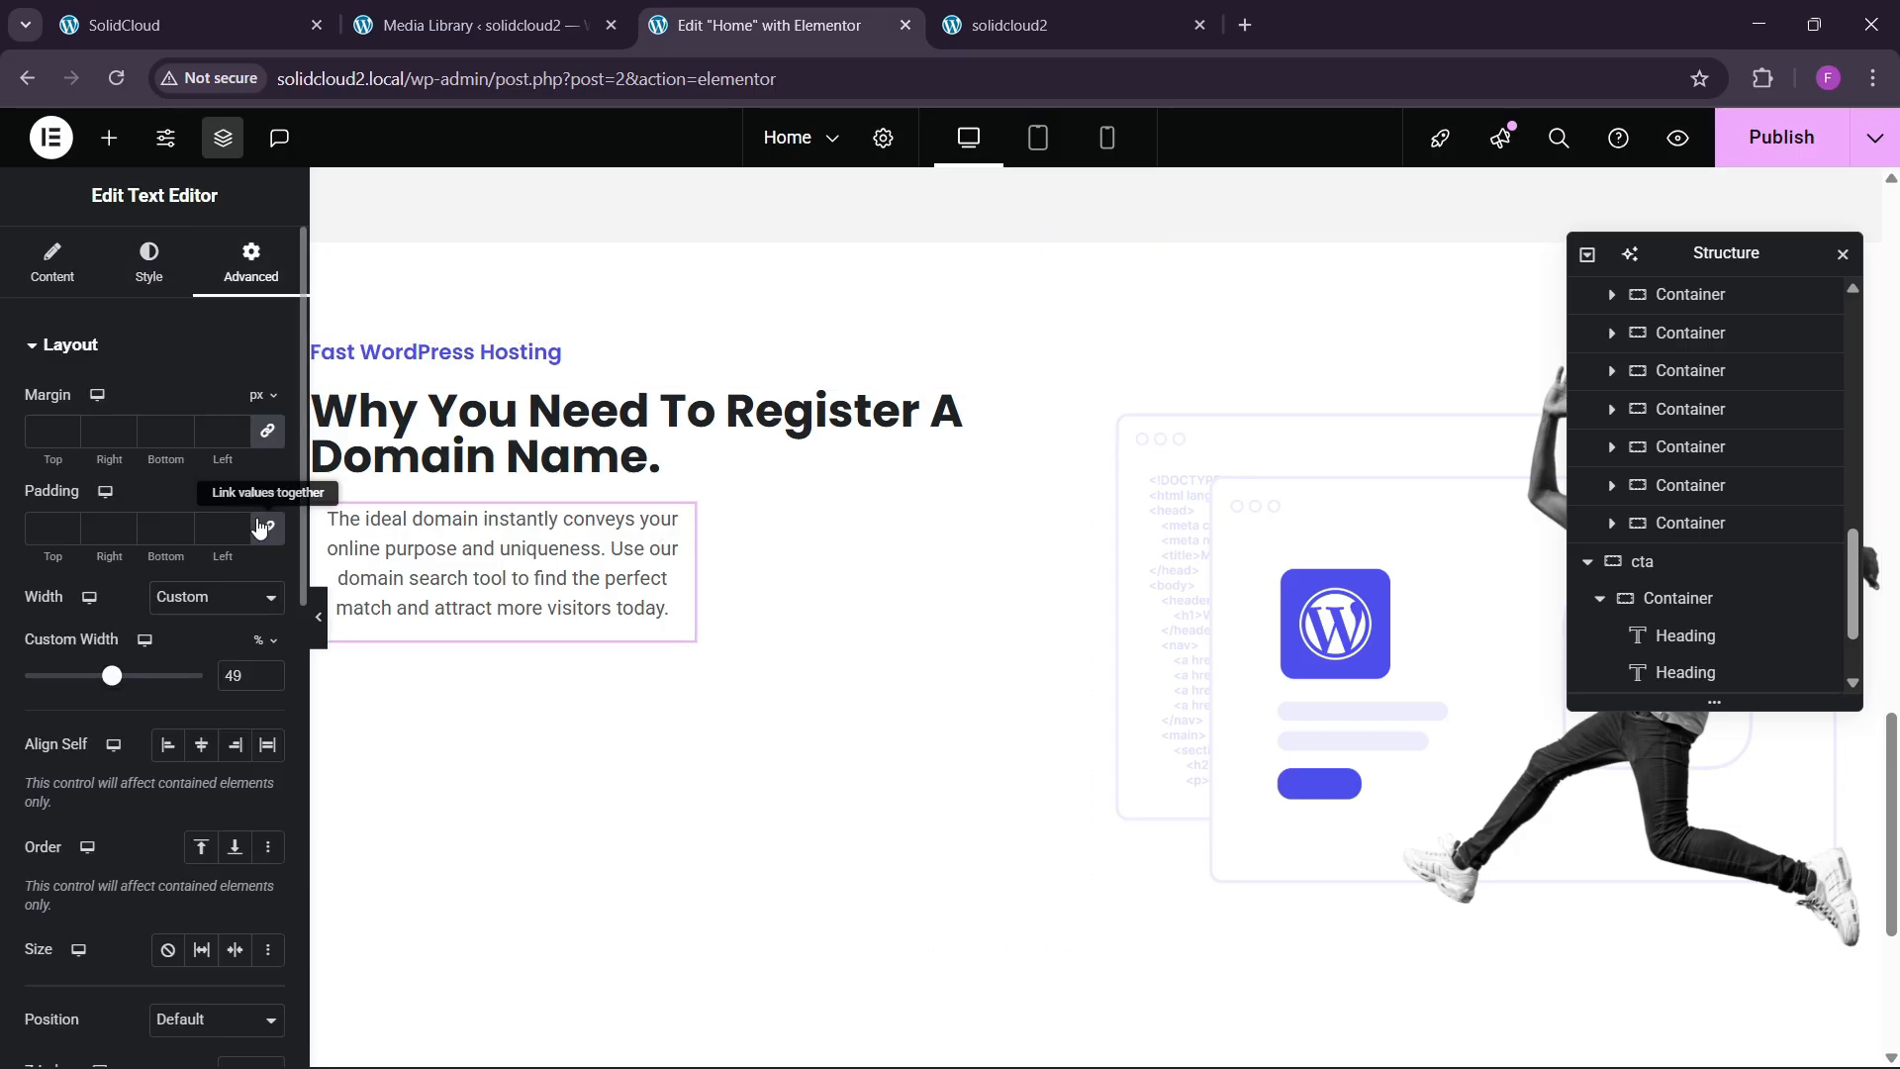
{"action": "left_click", "coordinate": [214, 594]}
{"action": "left_click", "coordinate": [201, 661]}
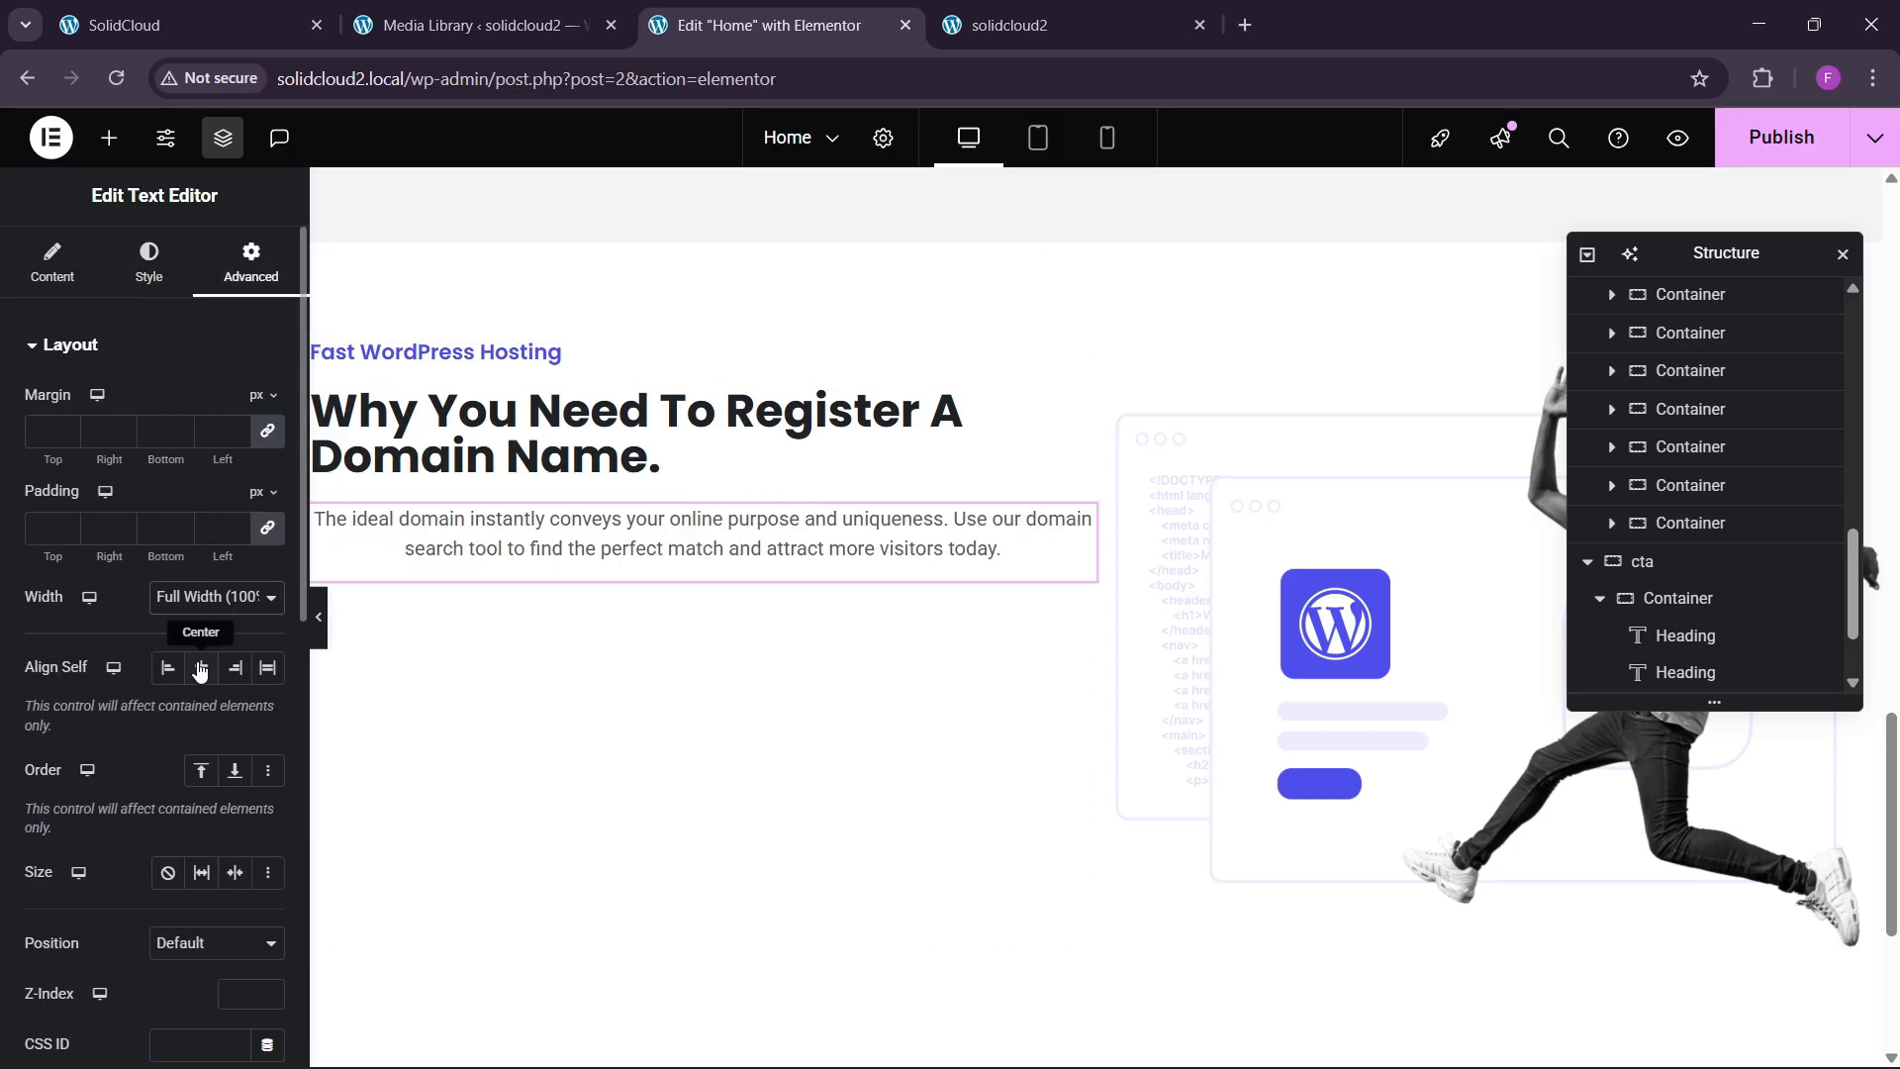
{"action": "left_click", "coordinate": [149, 265]}
{"action": "left_click", "coordinate": [168, 403]}
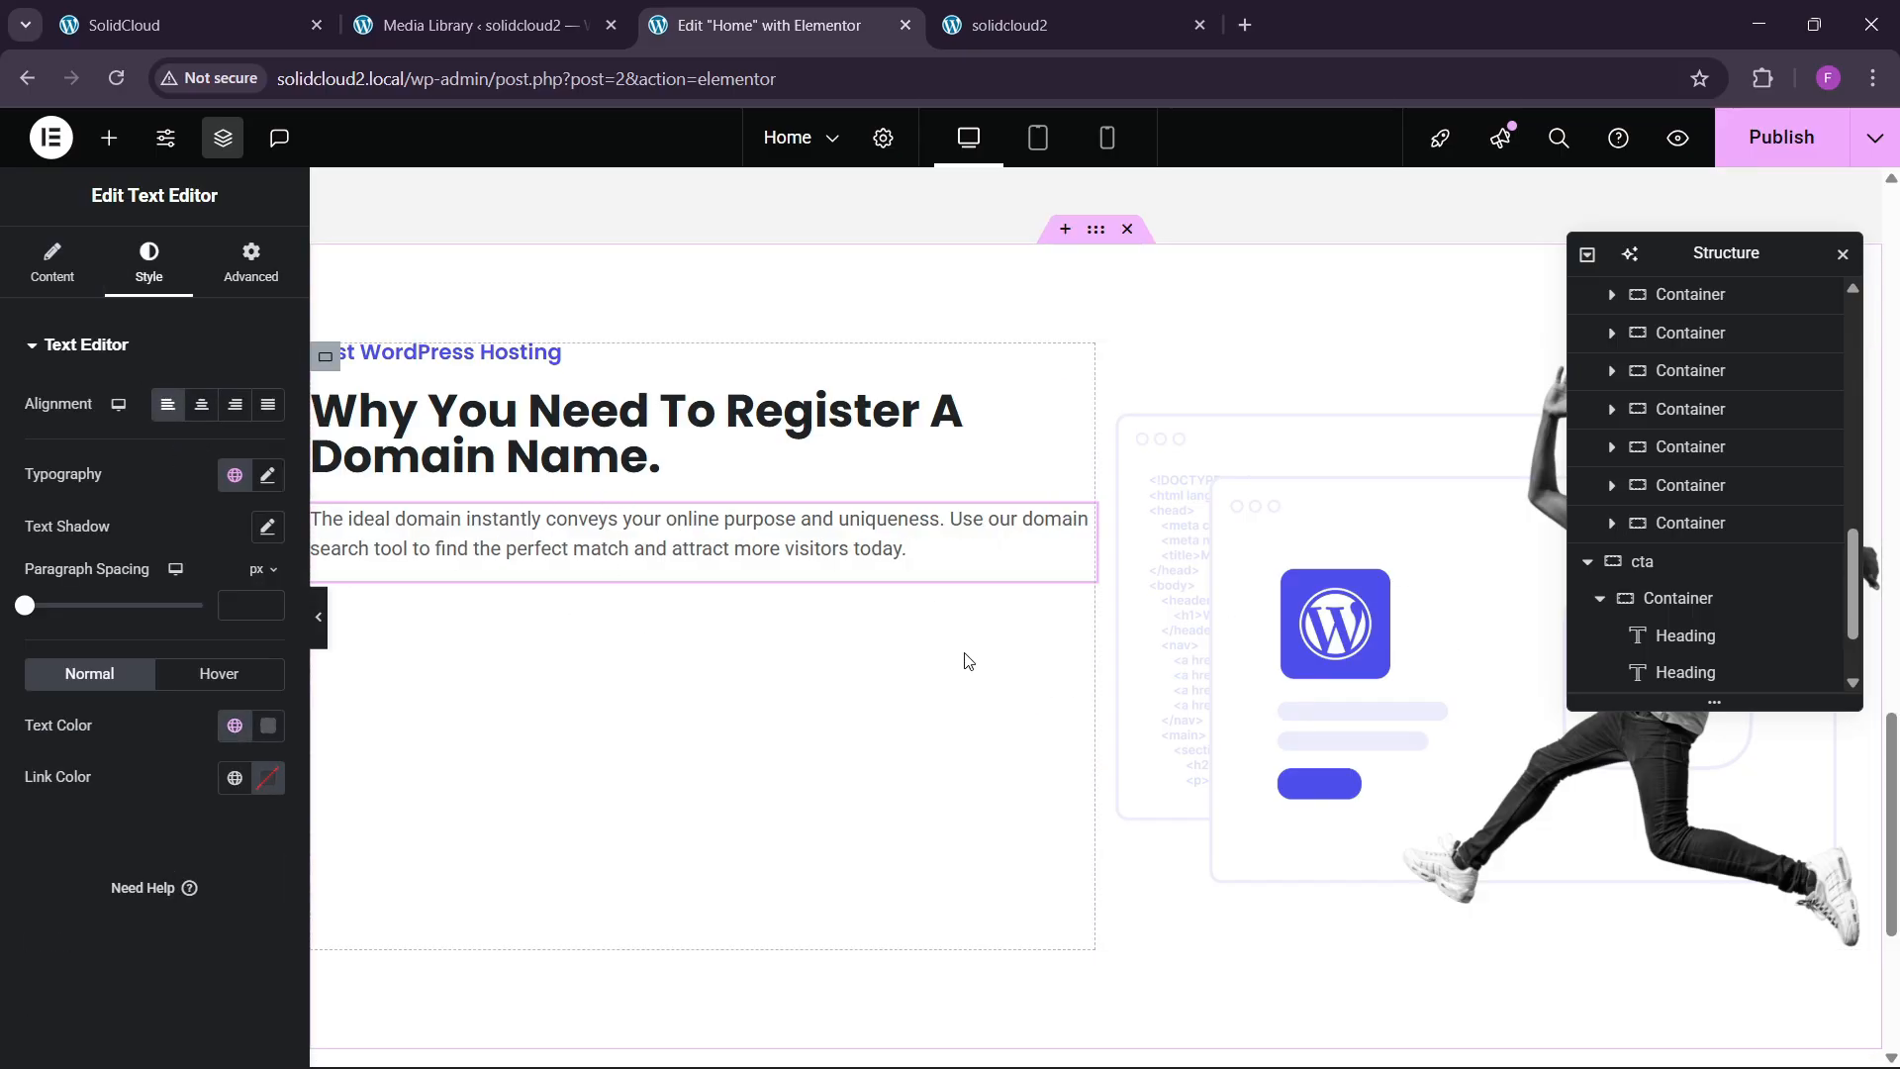
Set the cta container to Space Between, Align Center, with 60 px gaps.
{"action": "scroll", "coordinate": [967, 657], "scroll_direction": "up", "scroll_amount": 3}
{"action": "left_click", "coordinate": [1092, 485]}
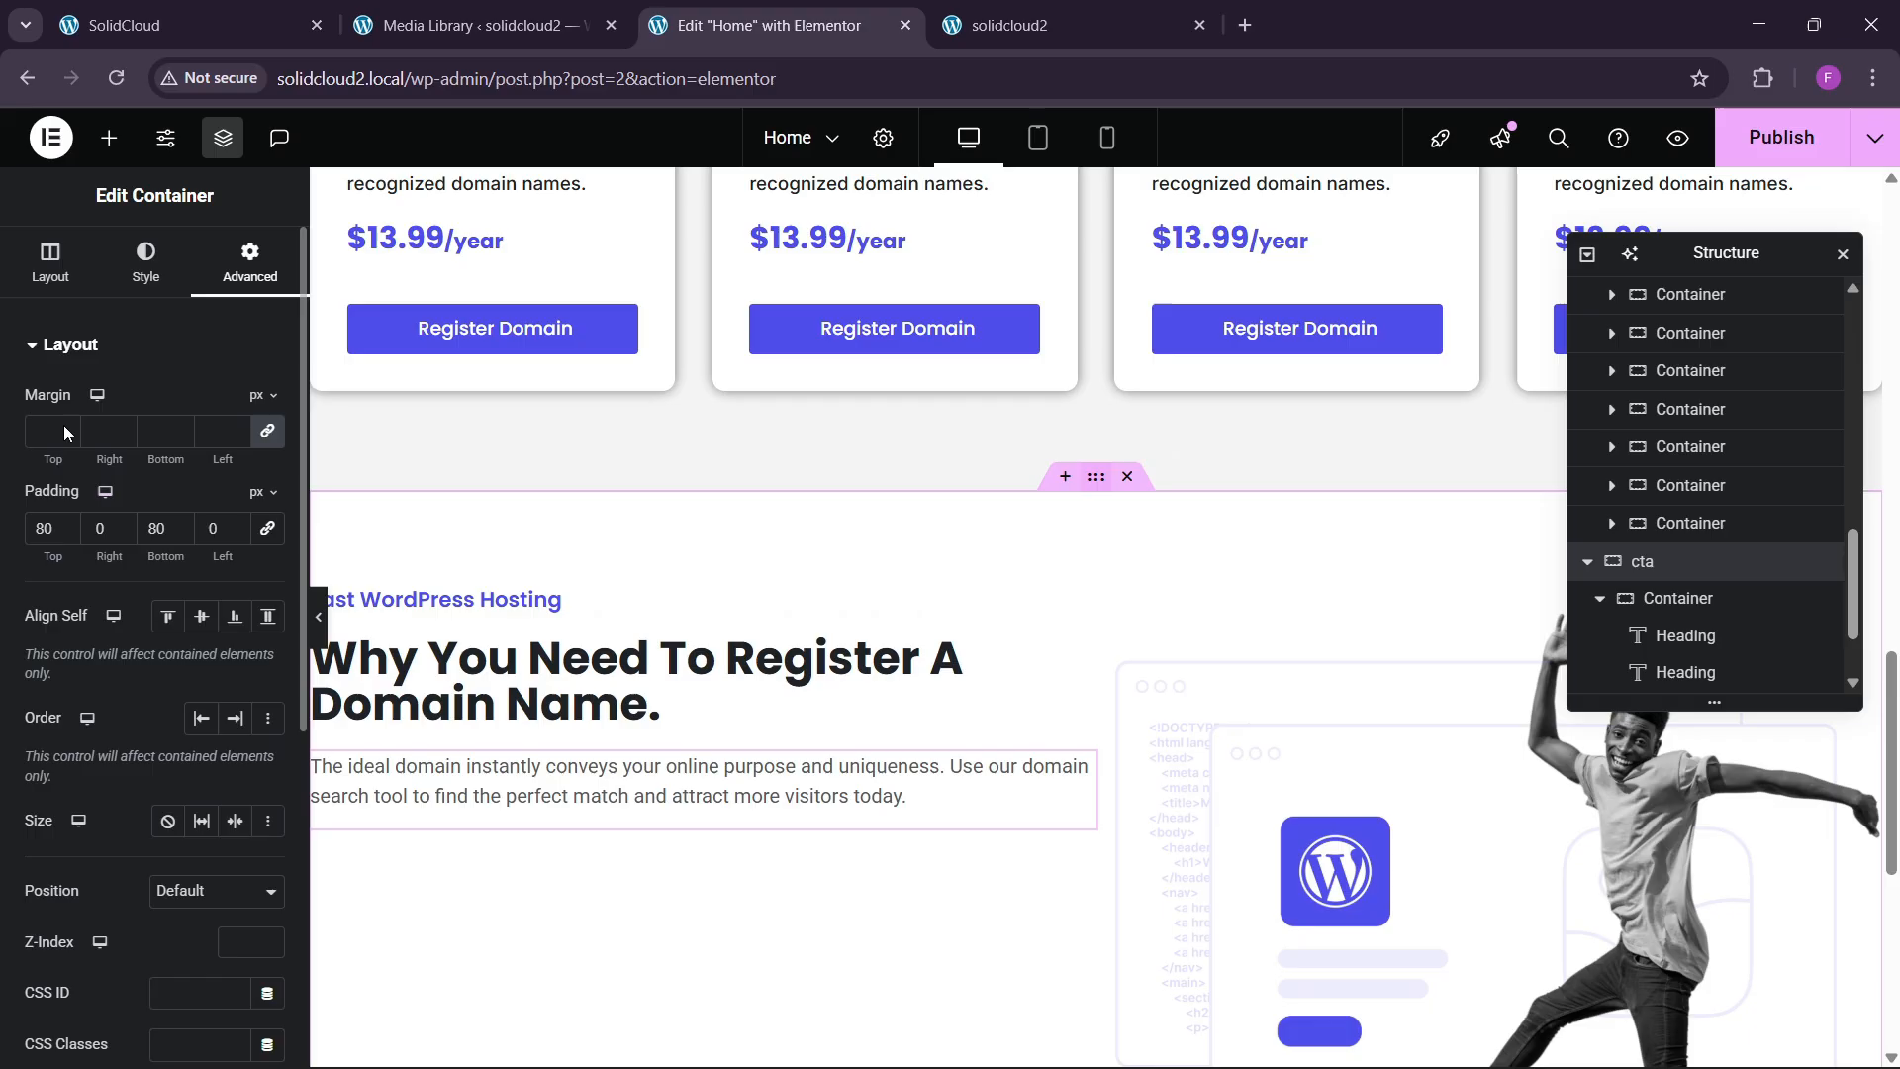
{"action": "left_click", "coordinate": [53, 259]}
{"action": "scroll", "coordinate": [68, 649], "scroll_direction": "down", "scroll_amount": 1}
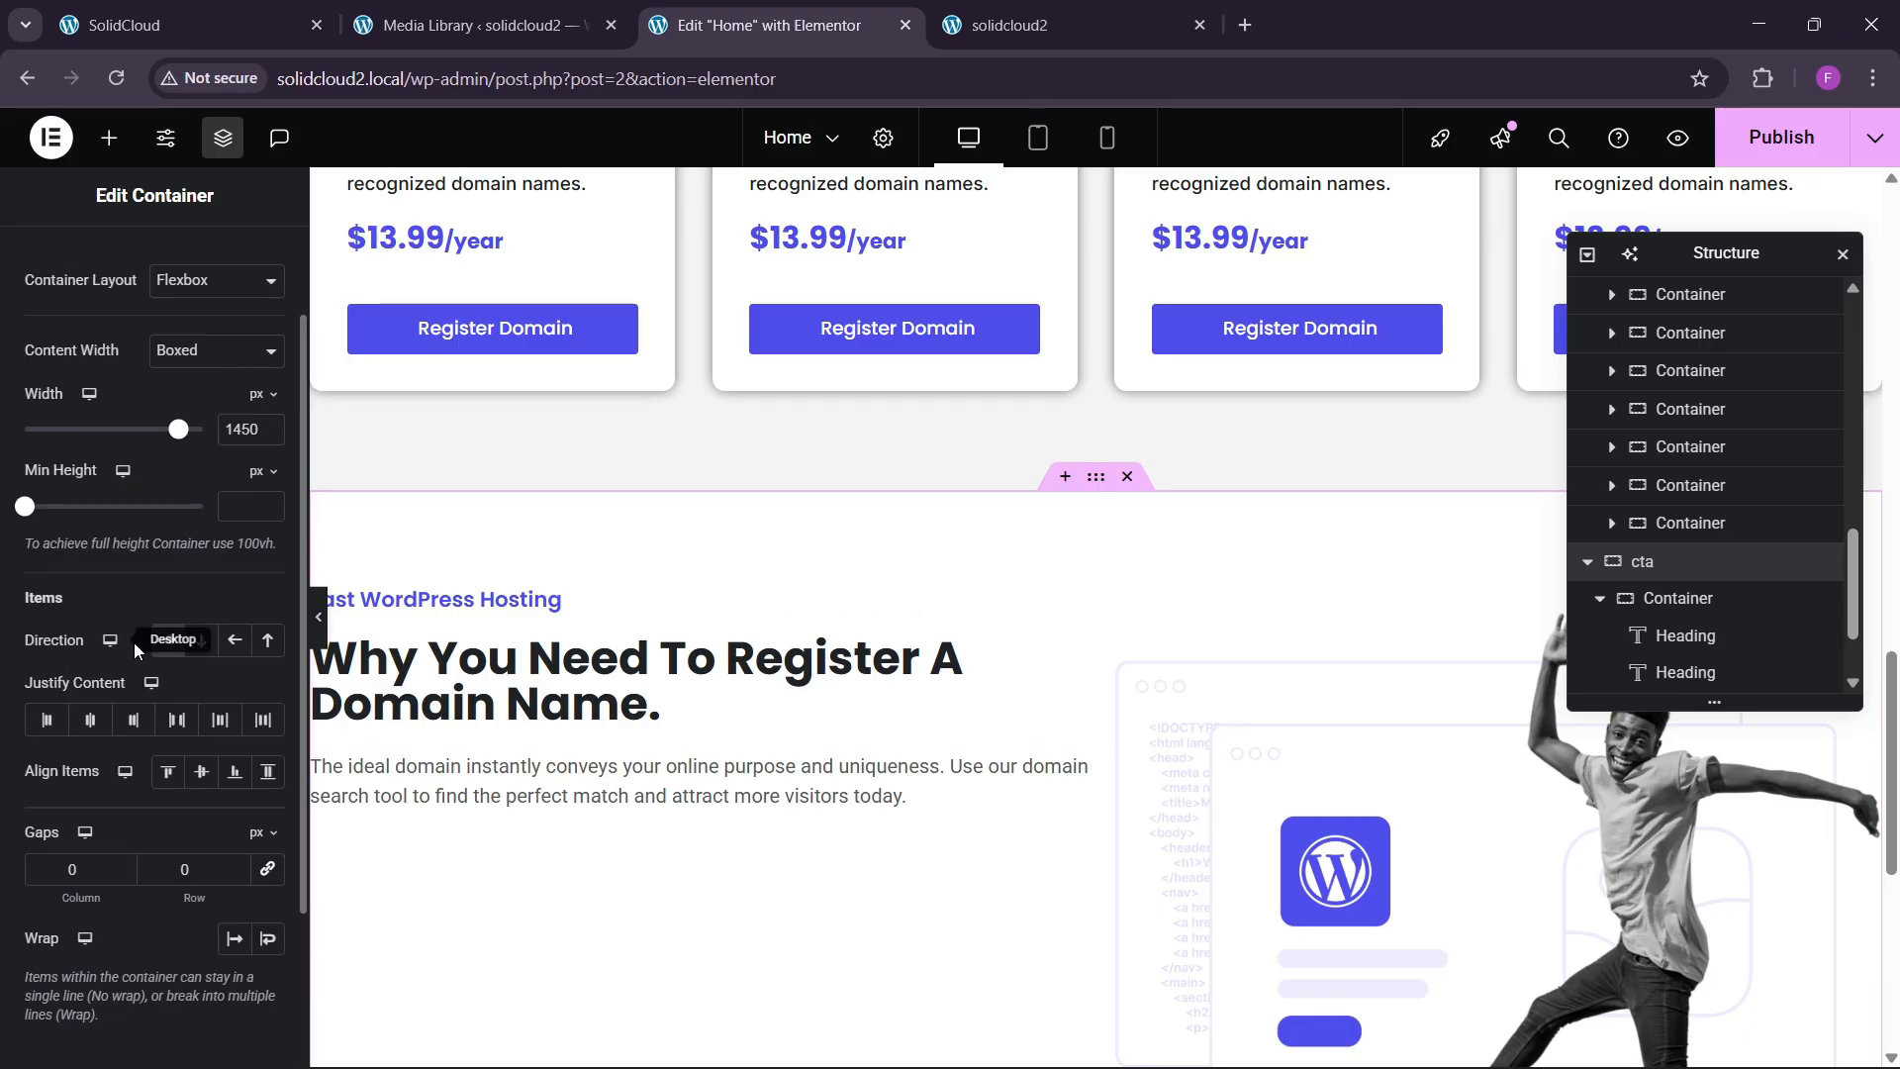
{"action": "left_click", "coordinate": [178, 721]}
{"action": "left_click", "coordinate": [202, 771]}
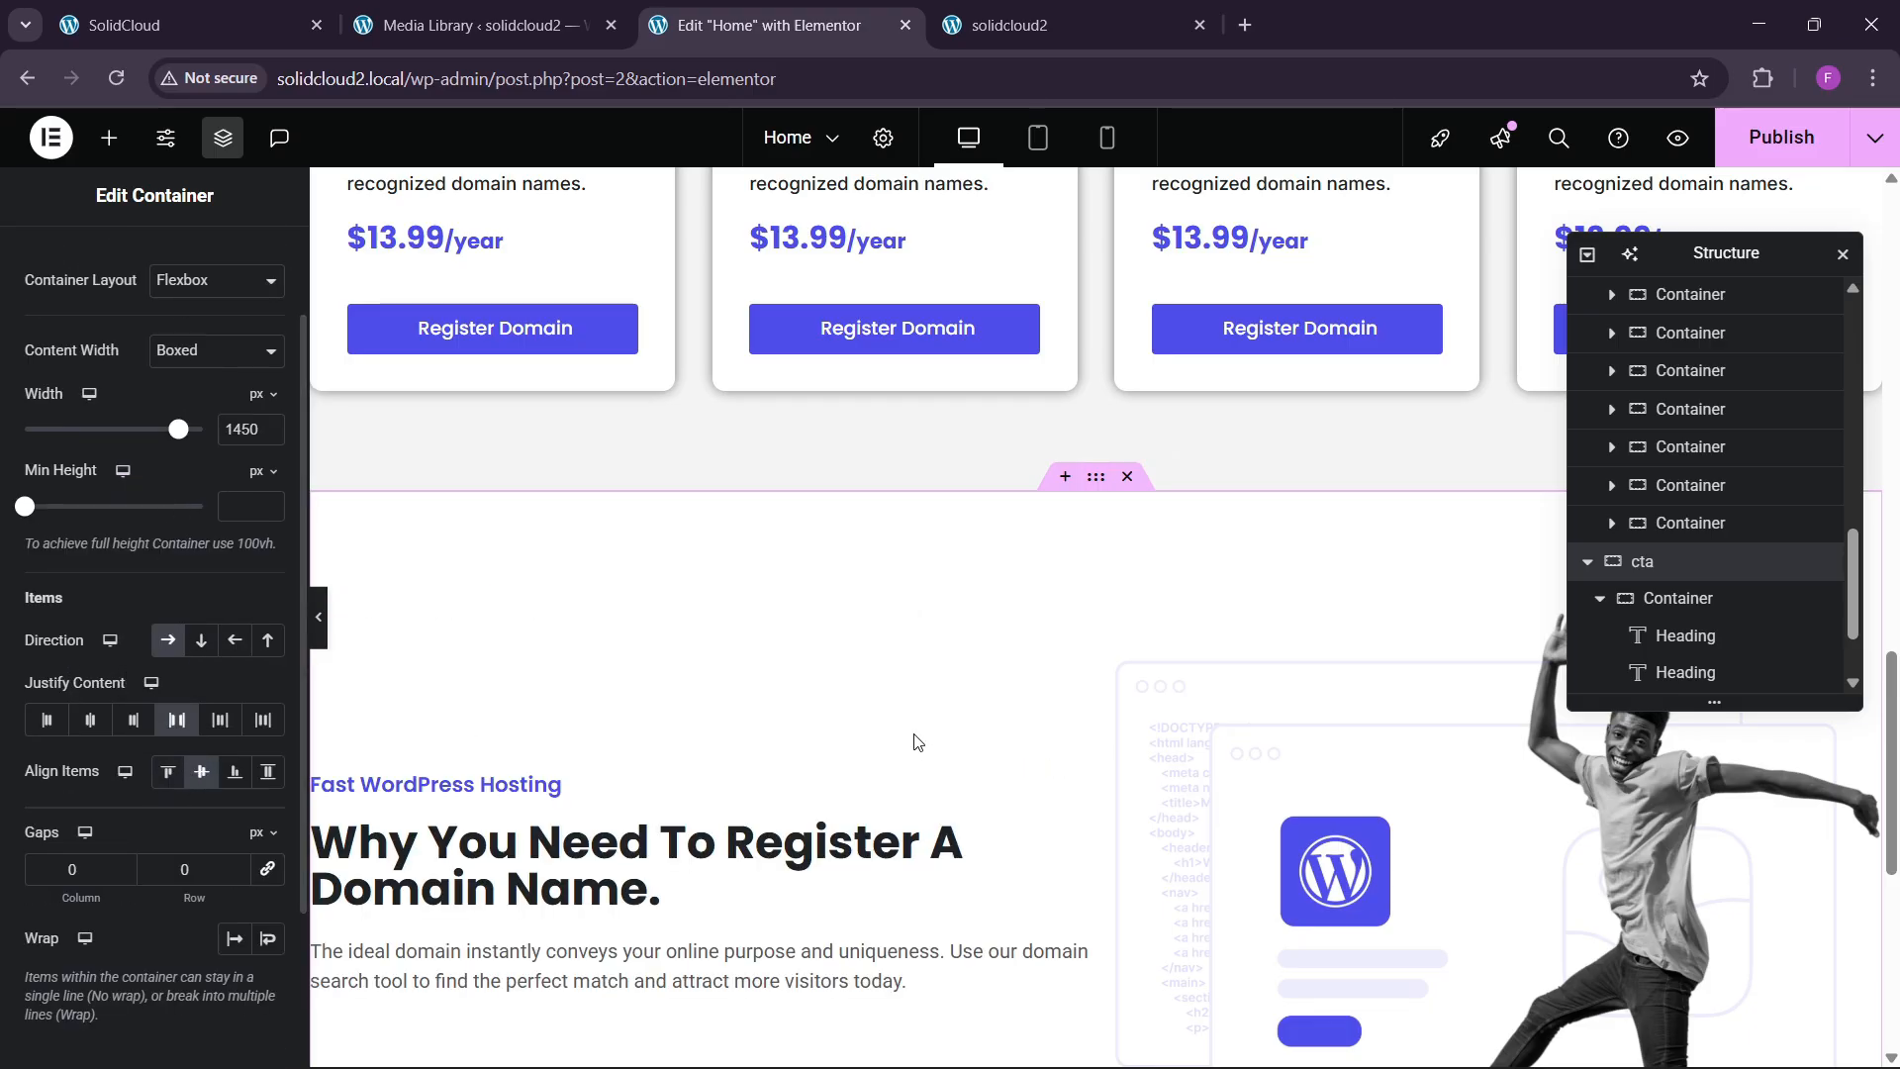
{"action": "scroll", "coordinate": [912, 741], "scroll_direction": "down", "scroll_amount": 1}
{"action": "left_click", "coordinate": [188, 879]}
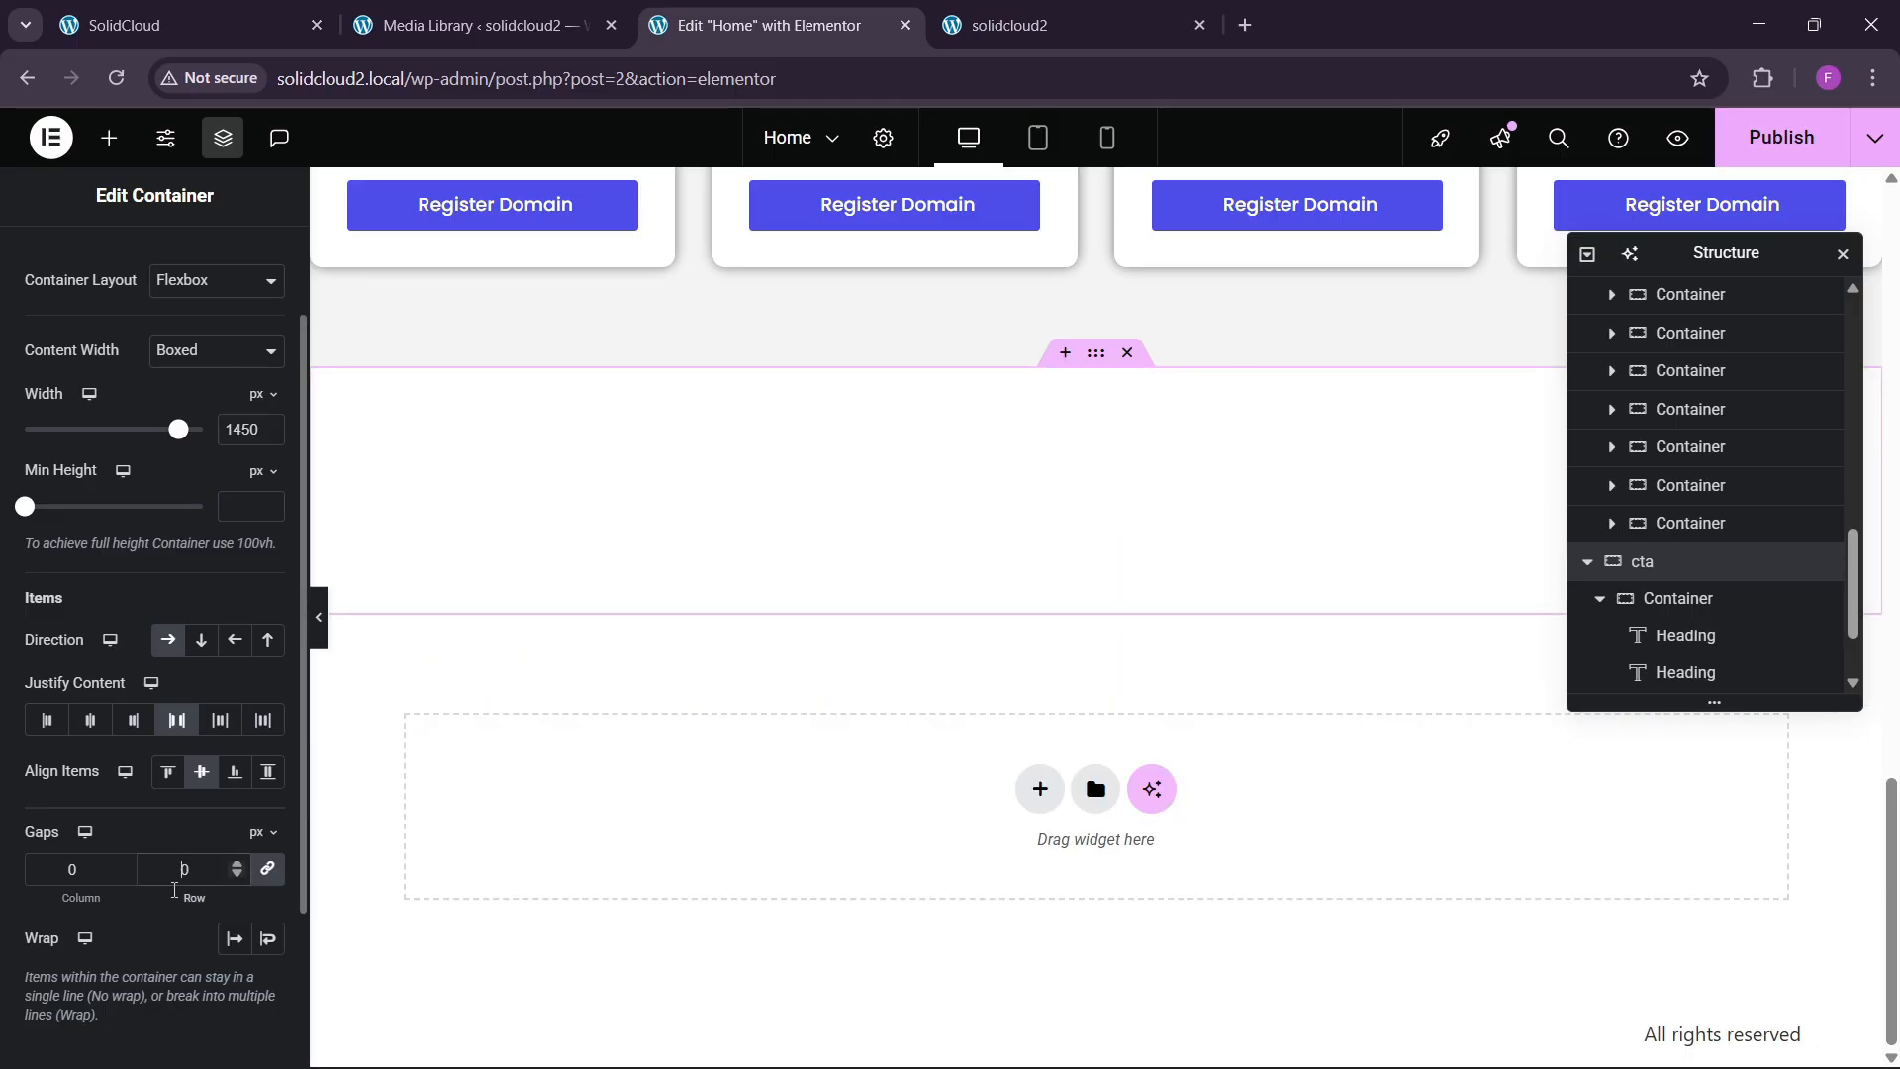
{"action": "type", "text": "6"}
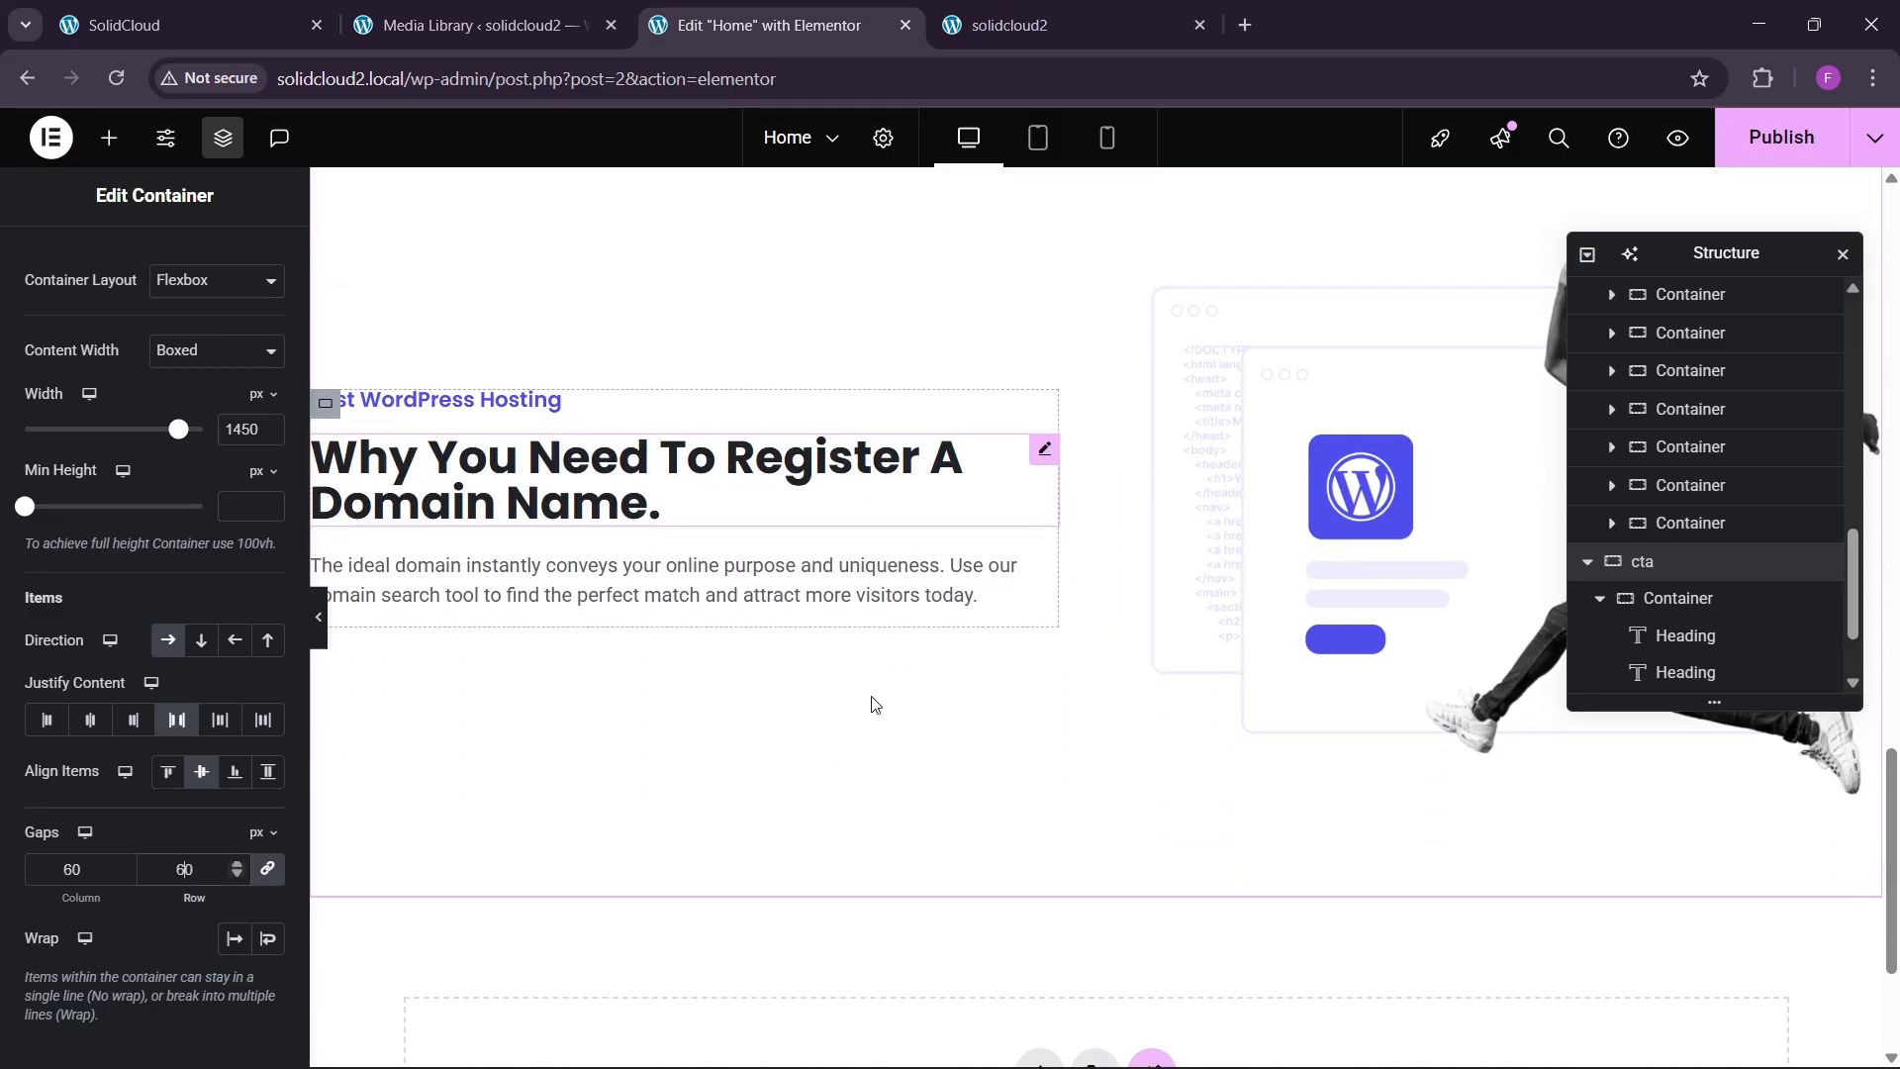
{"action": "left_click", "coordinate": [213, 24]}
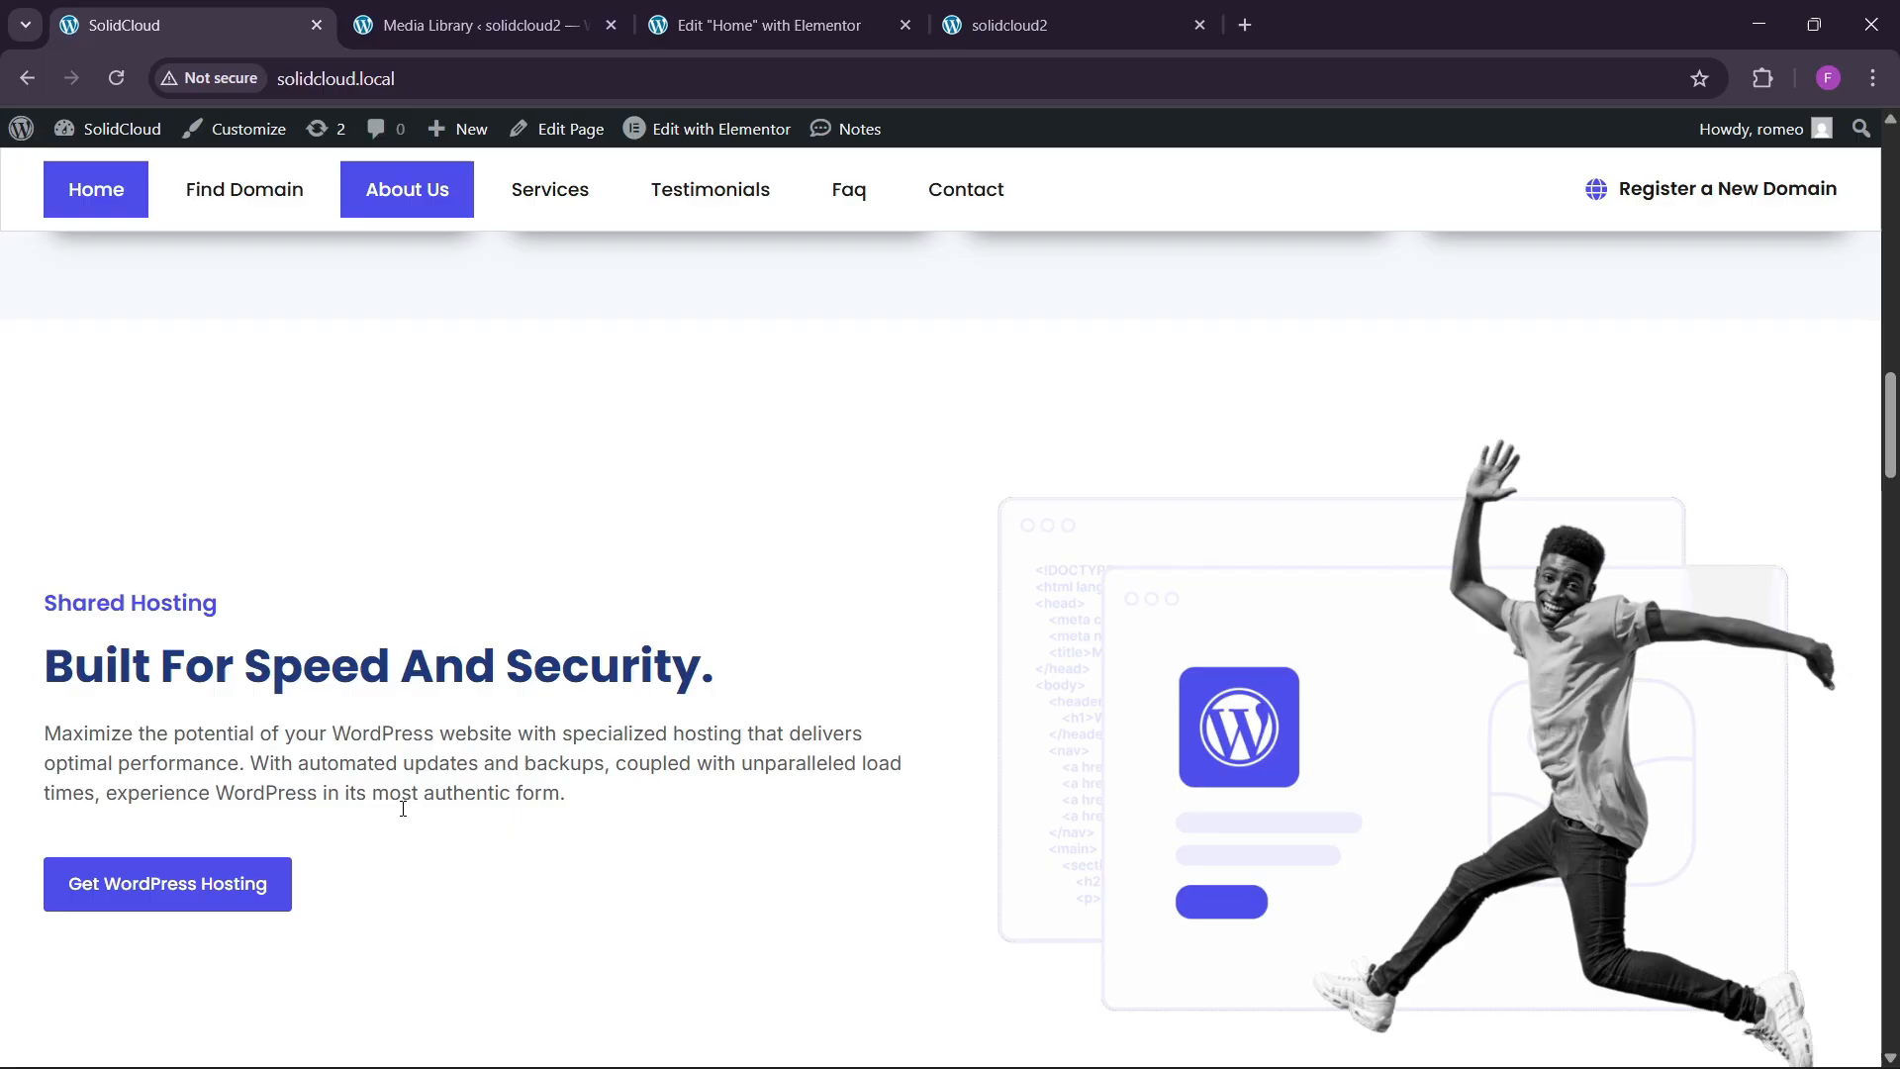
{"action": "left_click", "coordinate": [768, 25]}
Copy the Choose a Plan button and paste it below the cta paragraph.
{"action": "scroll", "coordinate": [730, 640], "scroll_direction": "up", "scroll_amount": 10}
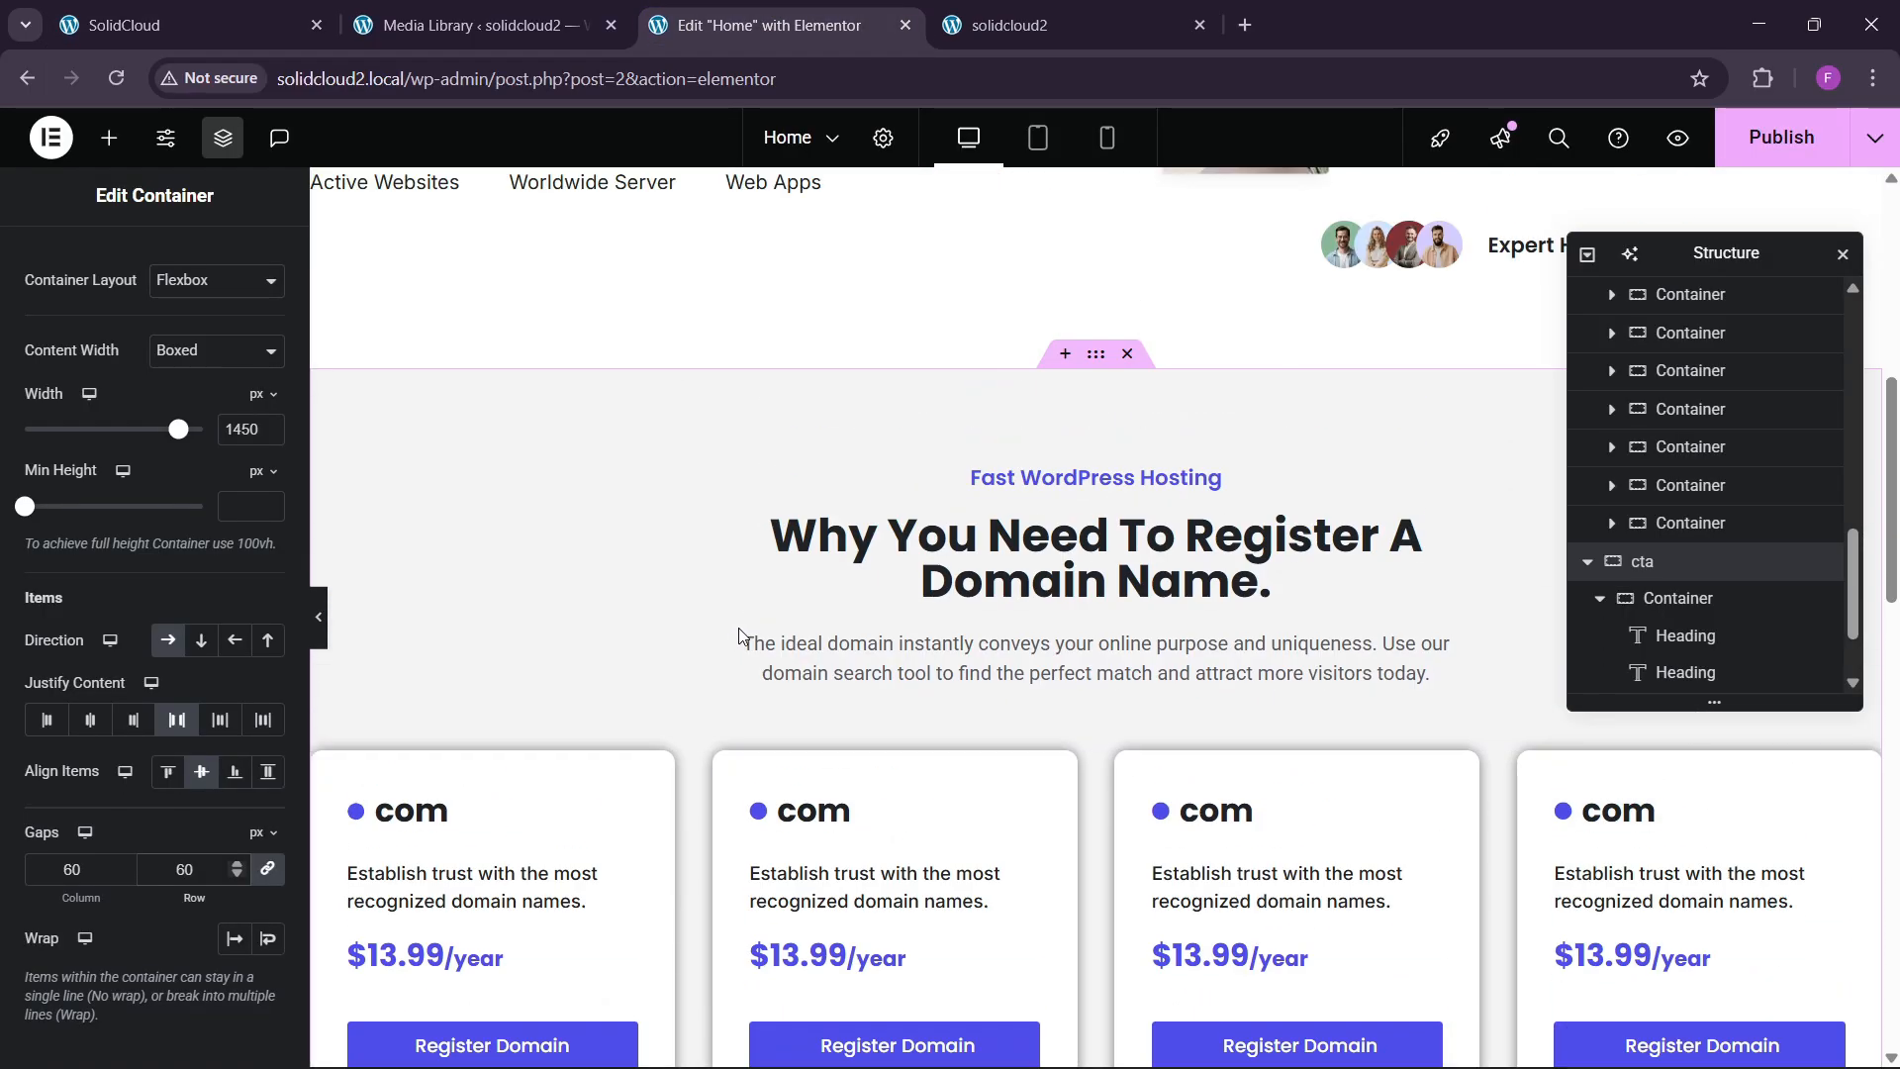
{"action": "scroll", "coordinate": [739, 635], "scroll_direction": "down", "scroll_amount": 1}
{"action": "right_click", "coordinate": [416, 644]}
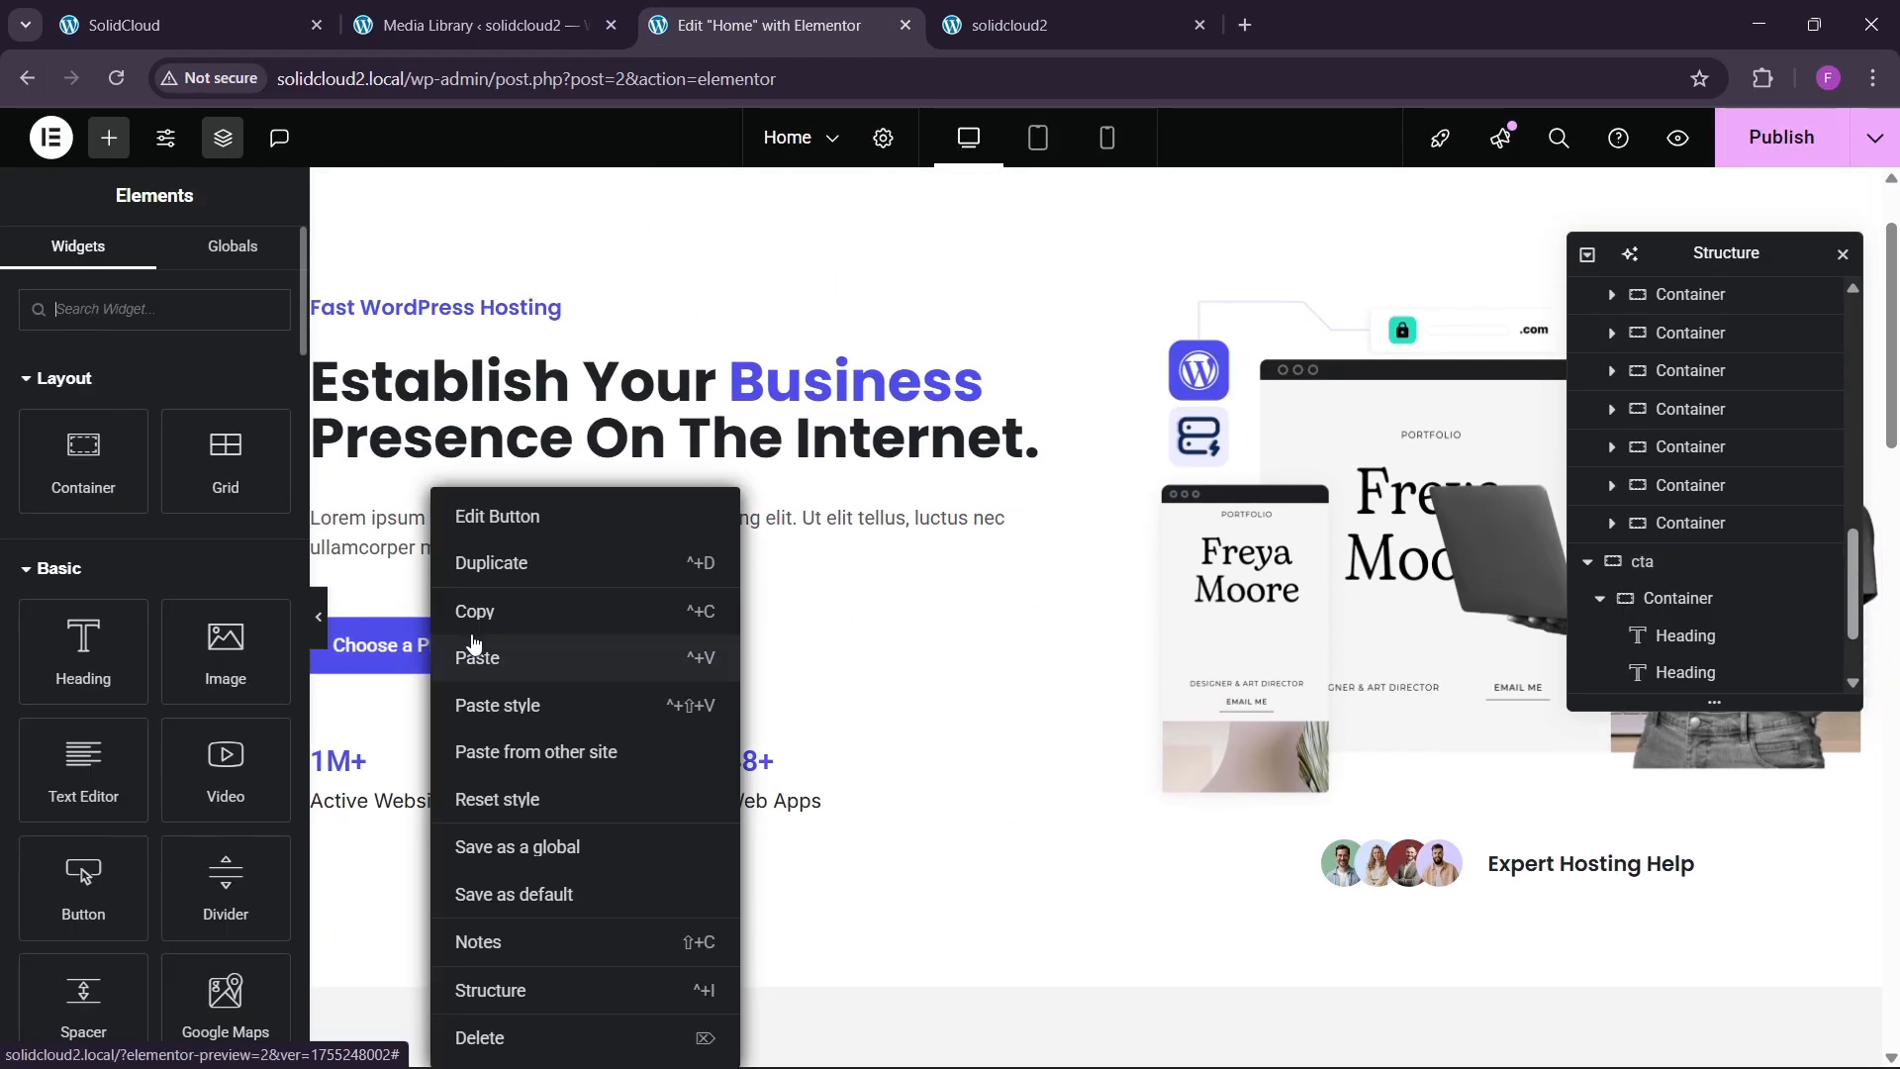
{"action": "left_click", "coordinate": [941, 660]}
{"action": "scroll", "coordinate": [942, 661], "scroll_direction": "down", "scroll_amount": 20}
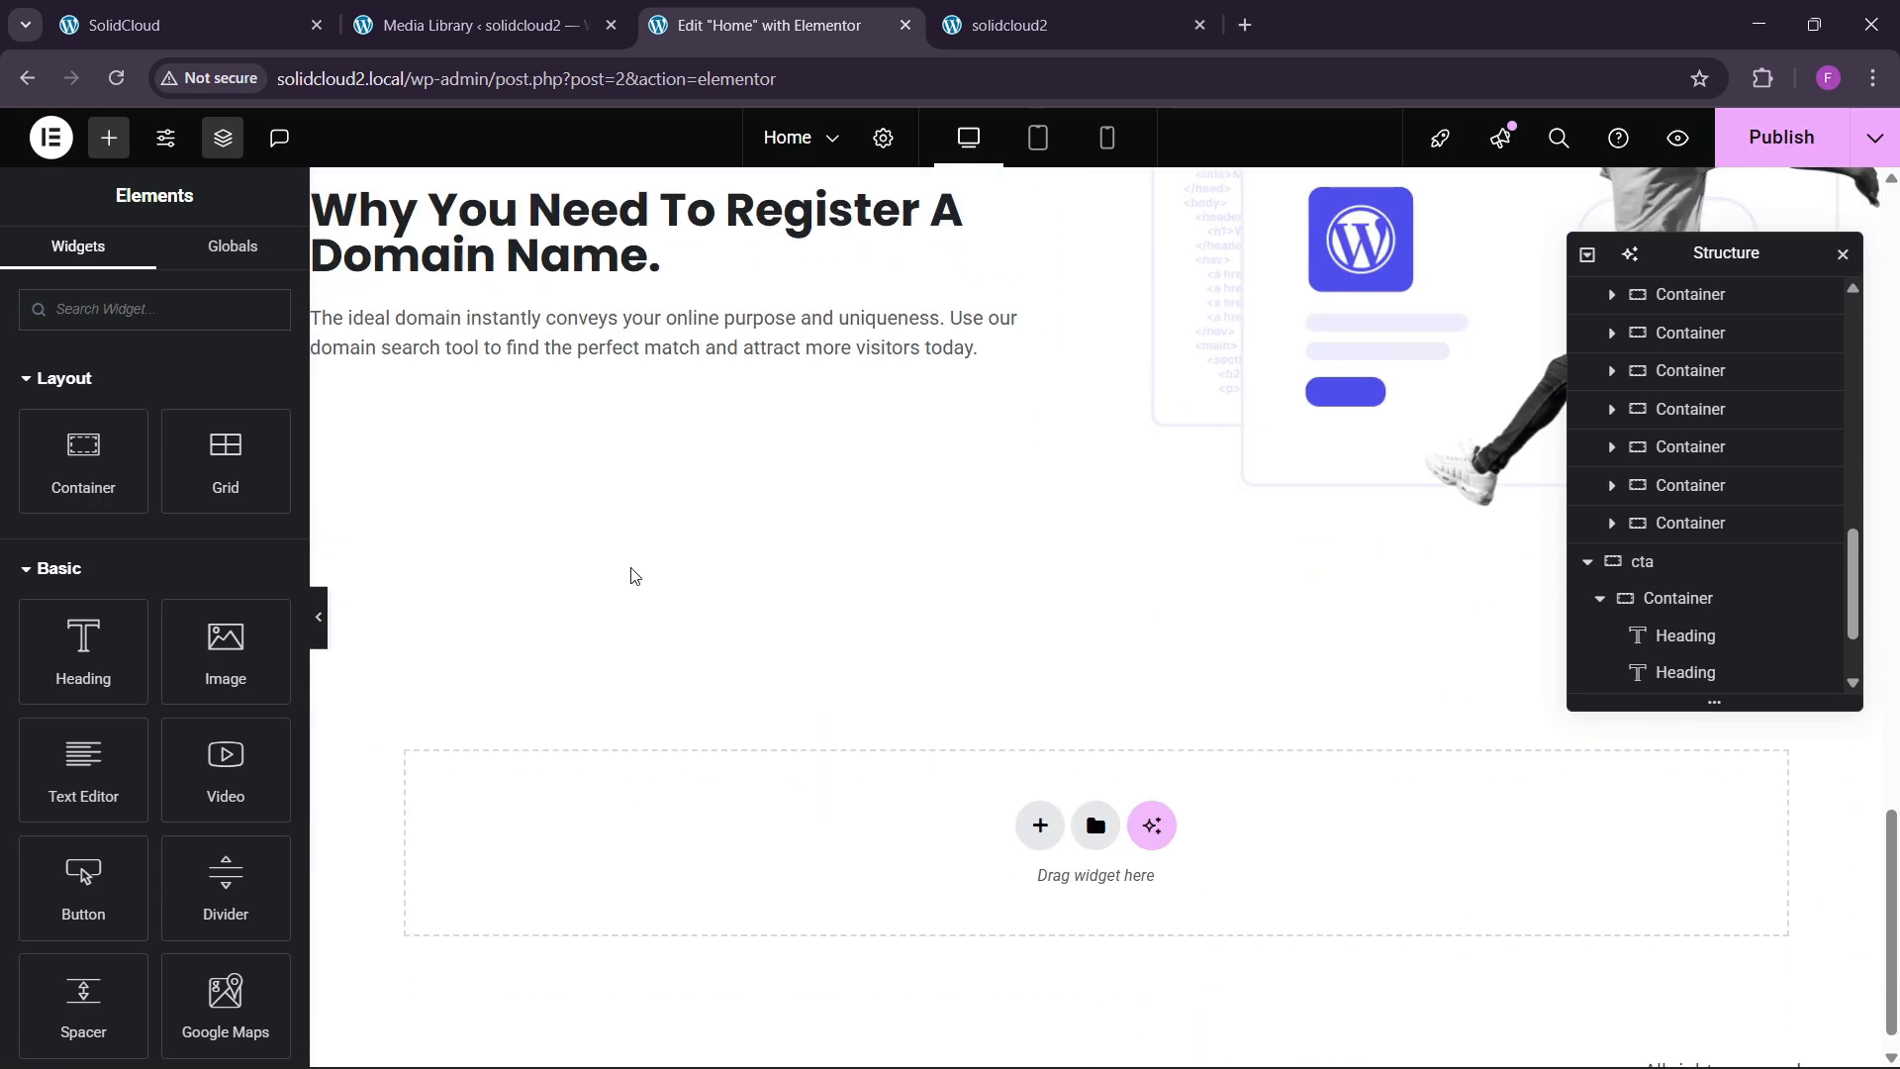
{"action": "right_click", "coordinate": [555, 354]}
{"action": "left_click", "coordinate": [584, 516]}
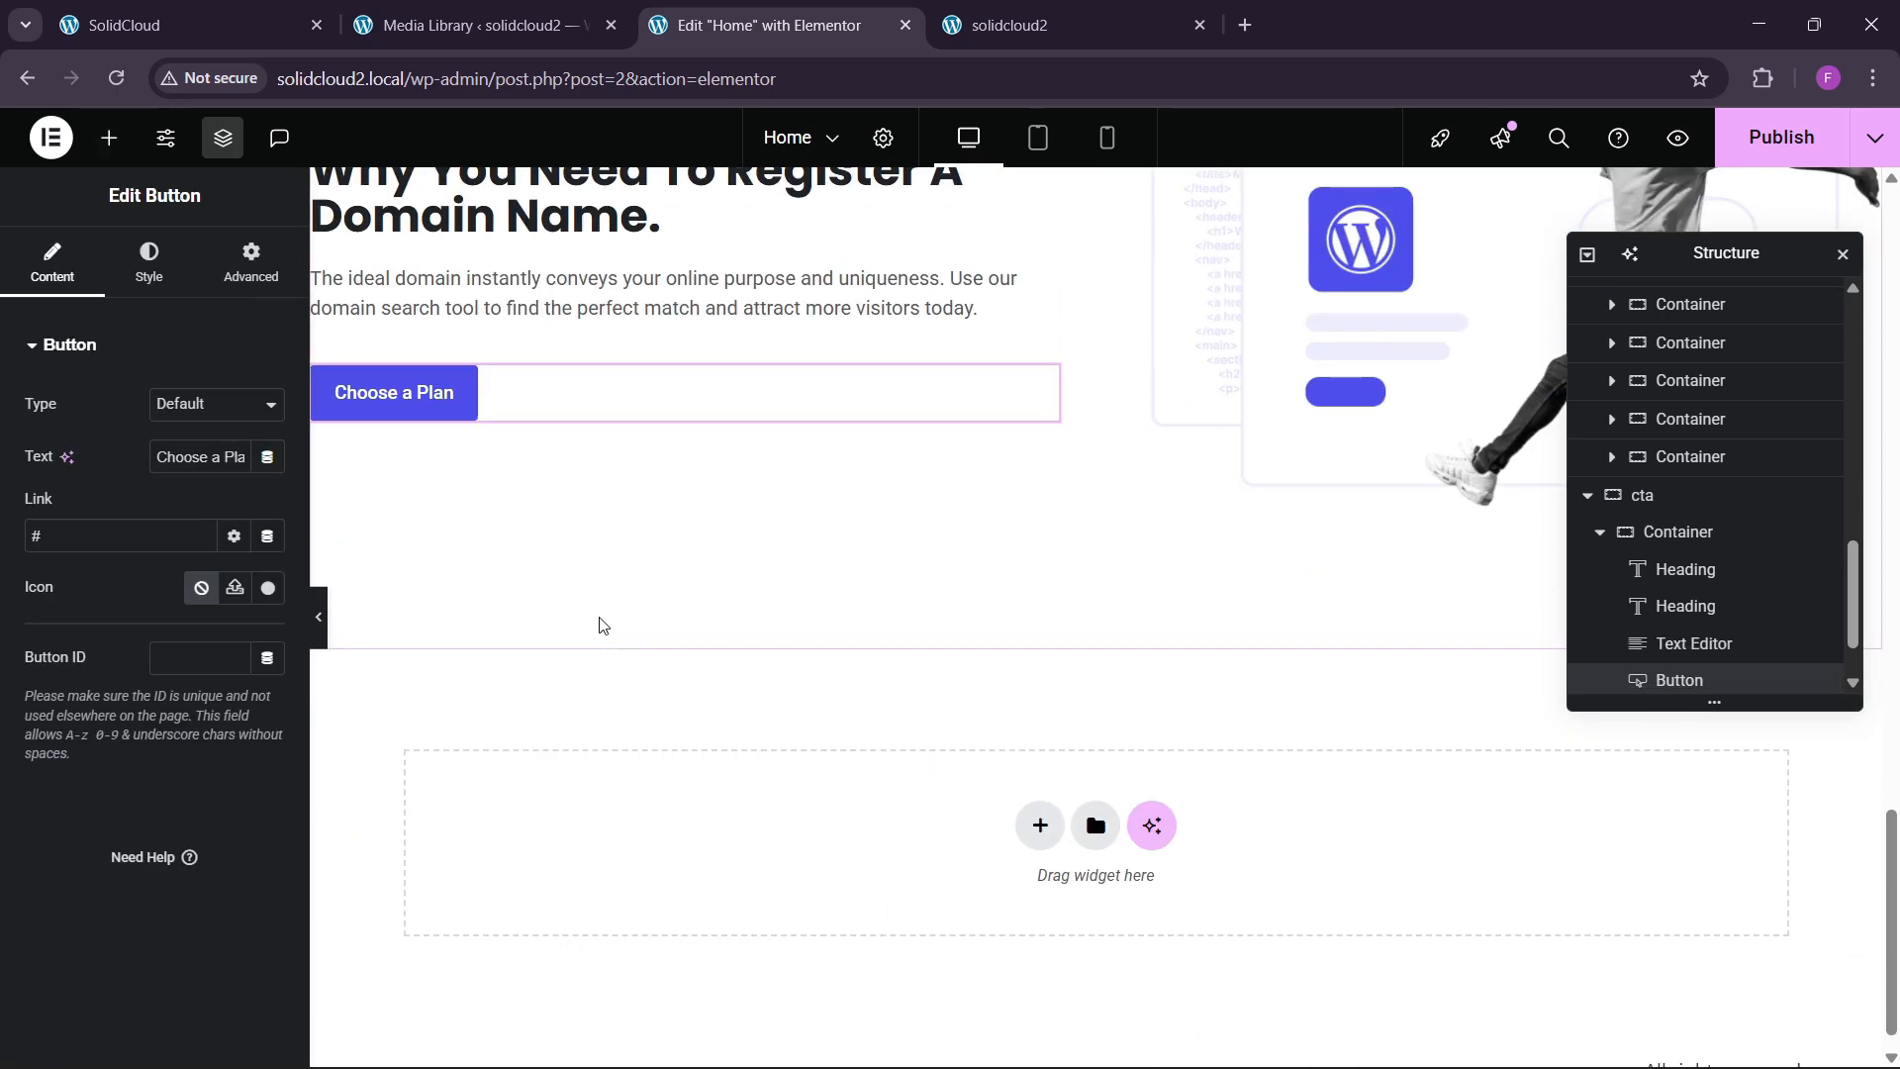
Retype the pasted button's text to 'Get Wordpress Hosting'.
{"action": "left_click", "coordinate": [188, 25]}
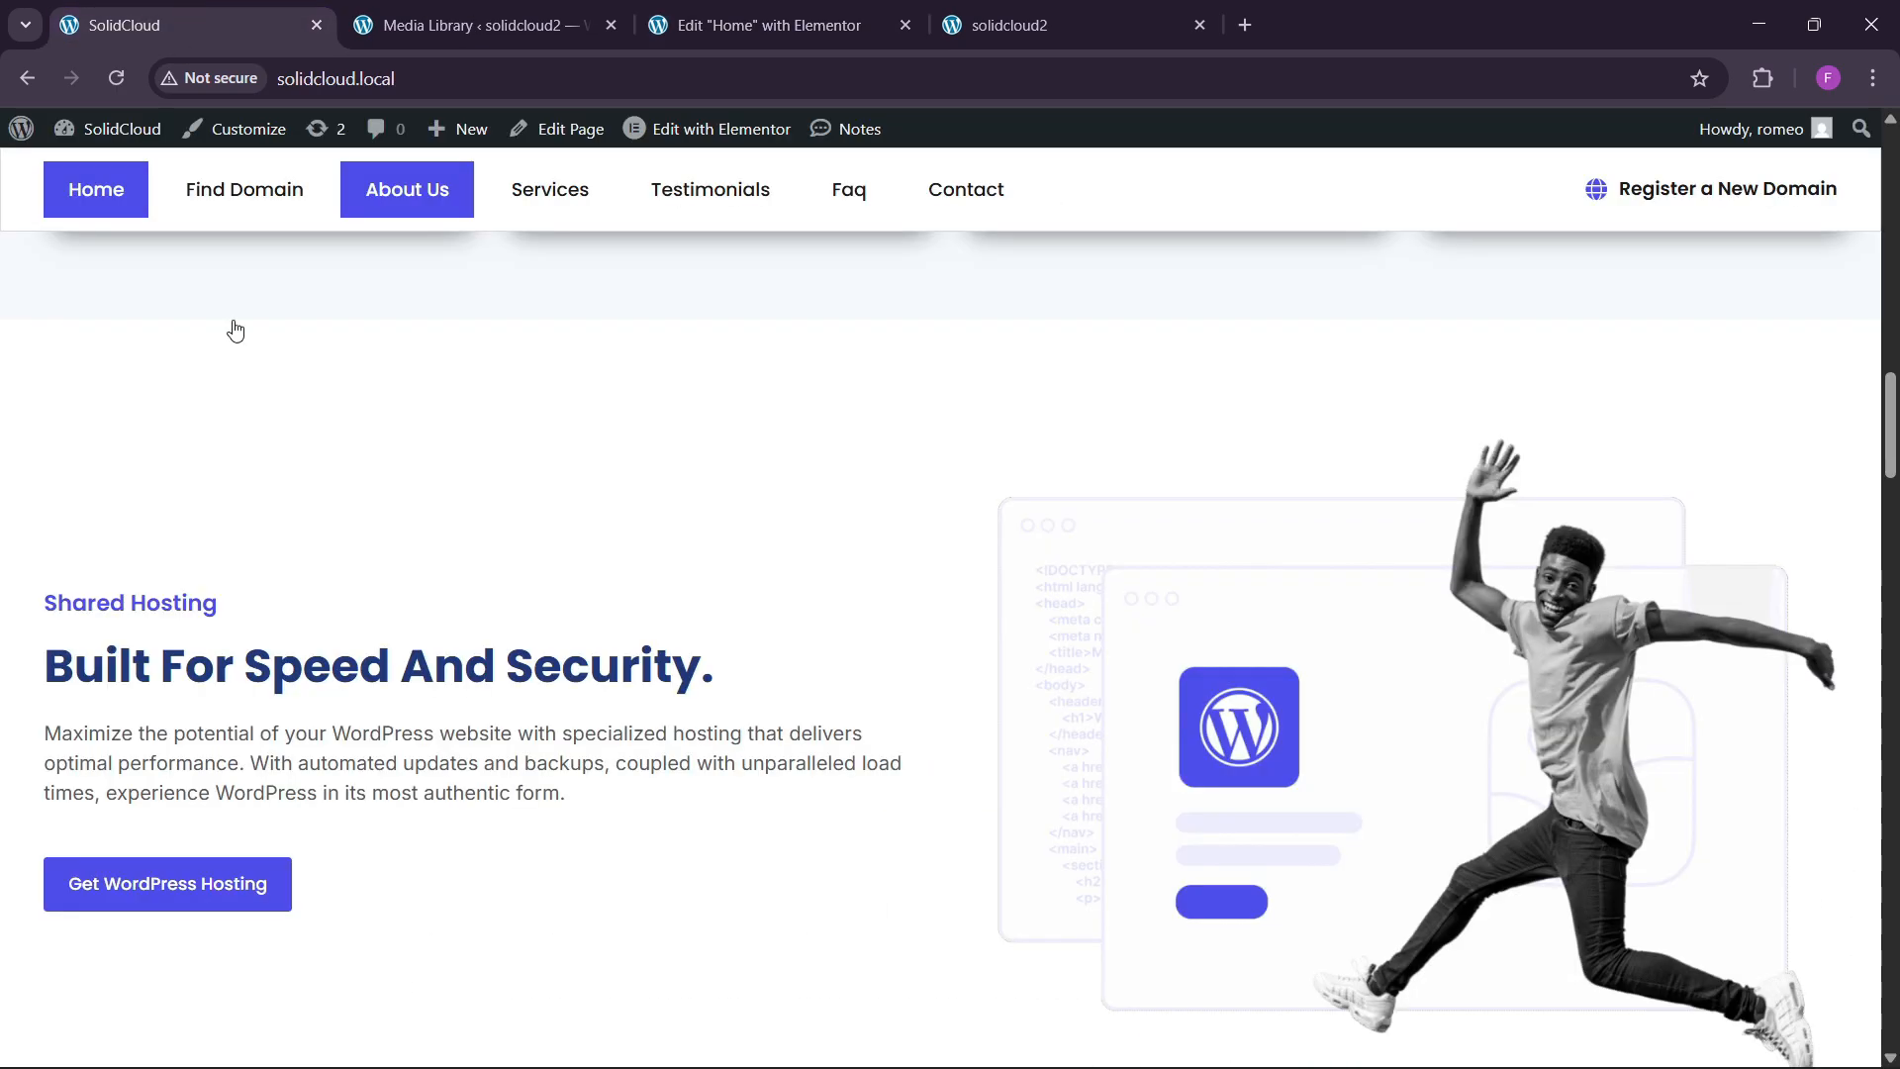
{"action": "left_click", "coordinate": [690, 26]}
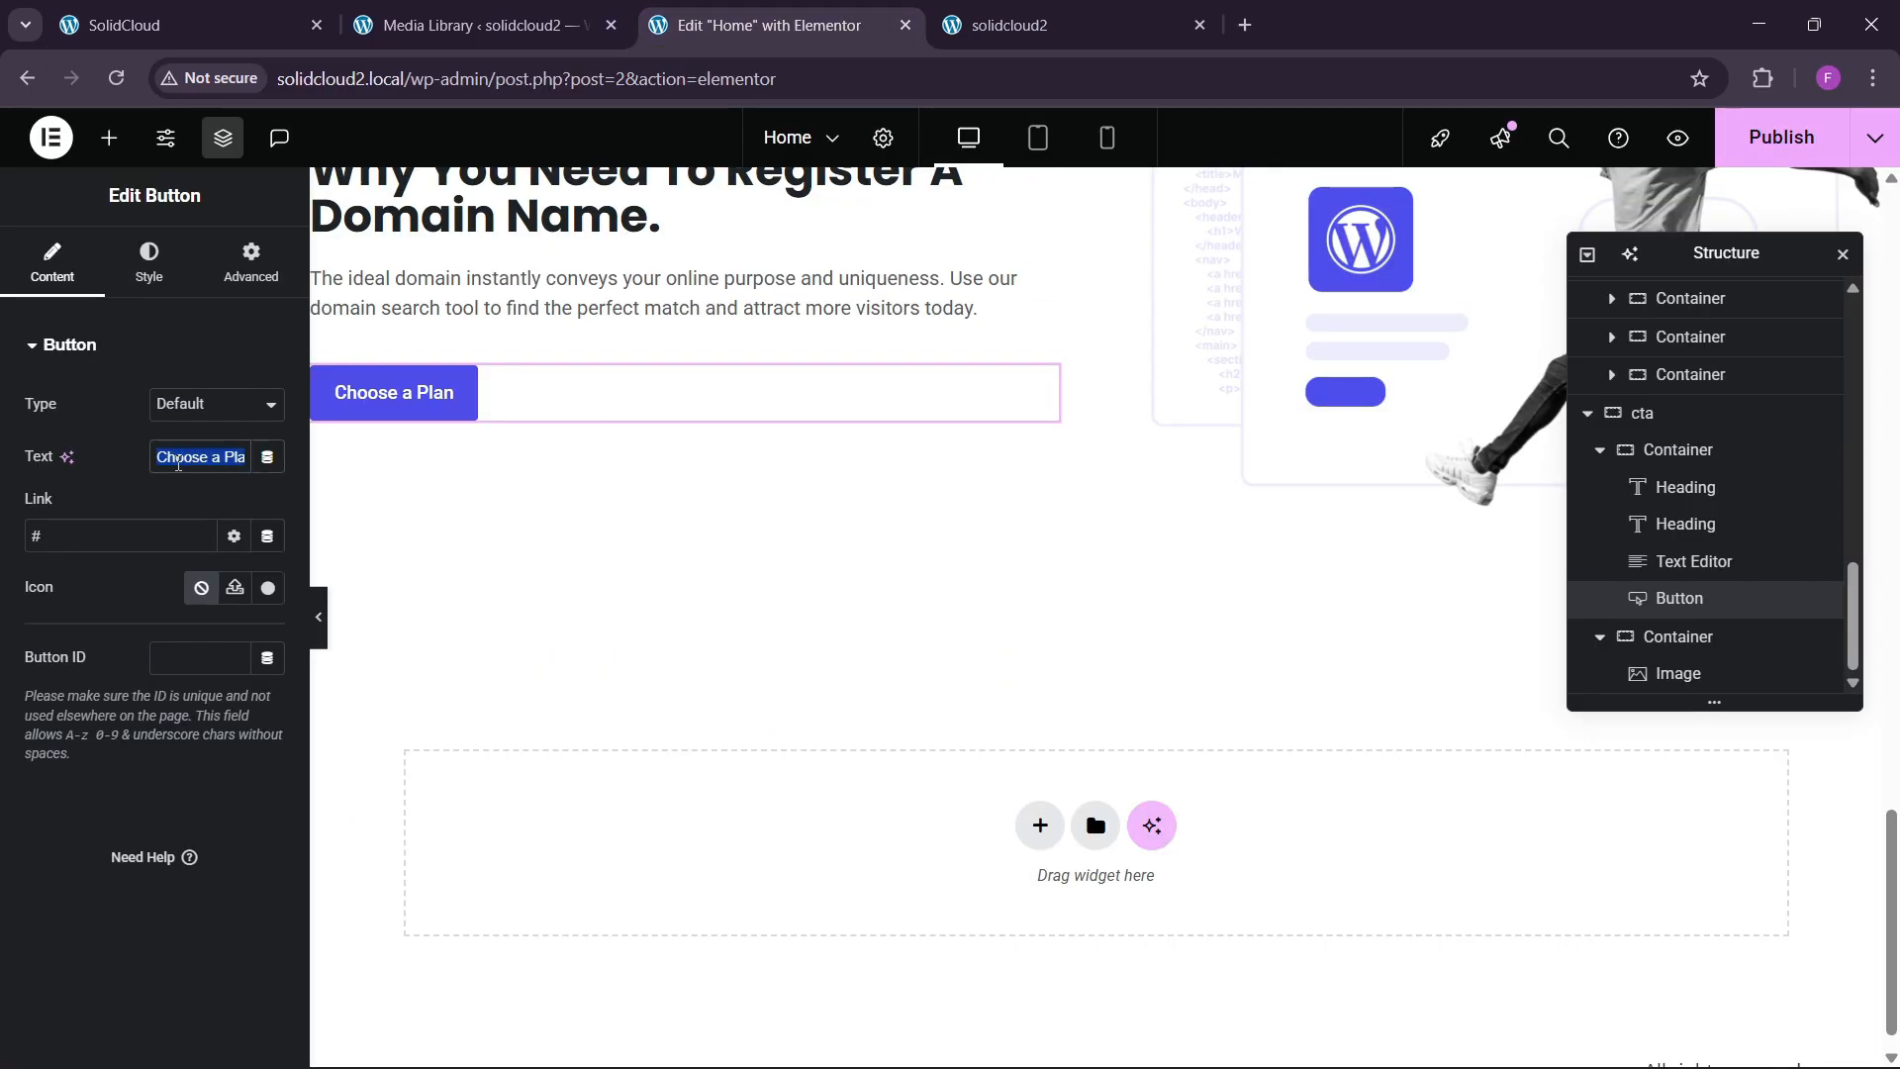
{"action": "type", "text": "get"}
{"action": "key", "text": "BackSpace"}
{"action": "key", "text": "BackSpace"}
{"action": "key", "text": "BackSpace"}
{"action": "type", "text": "Get Wordpress Hosting"}
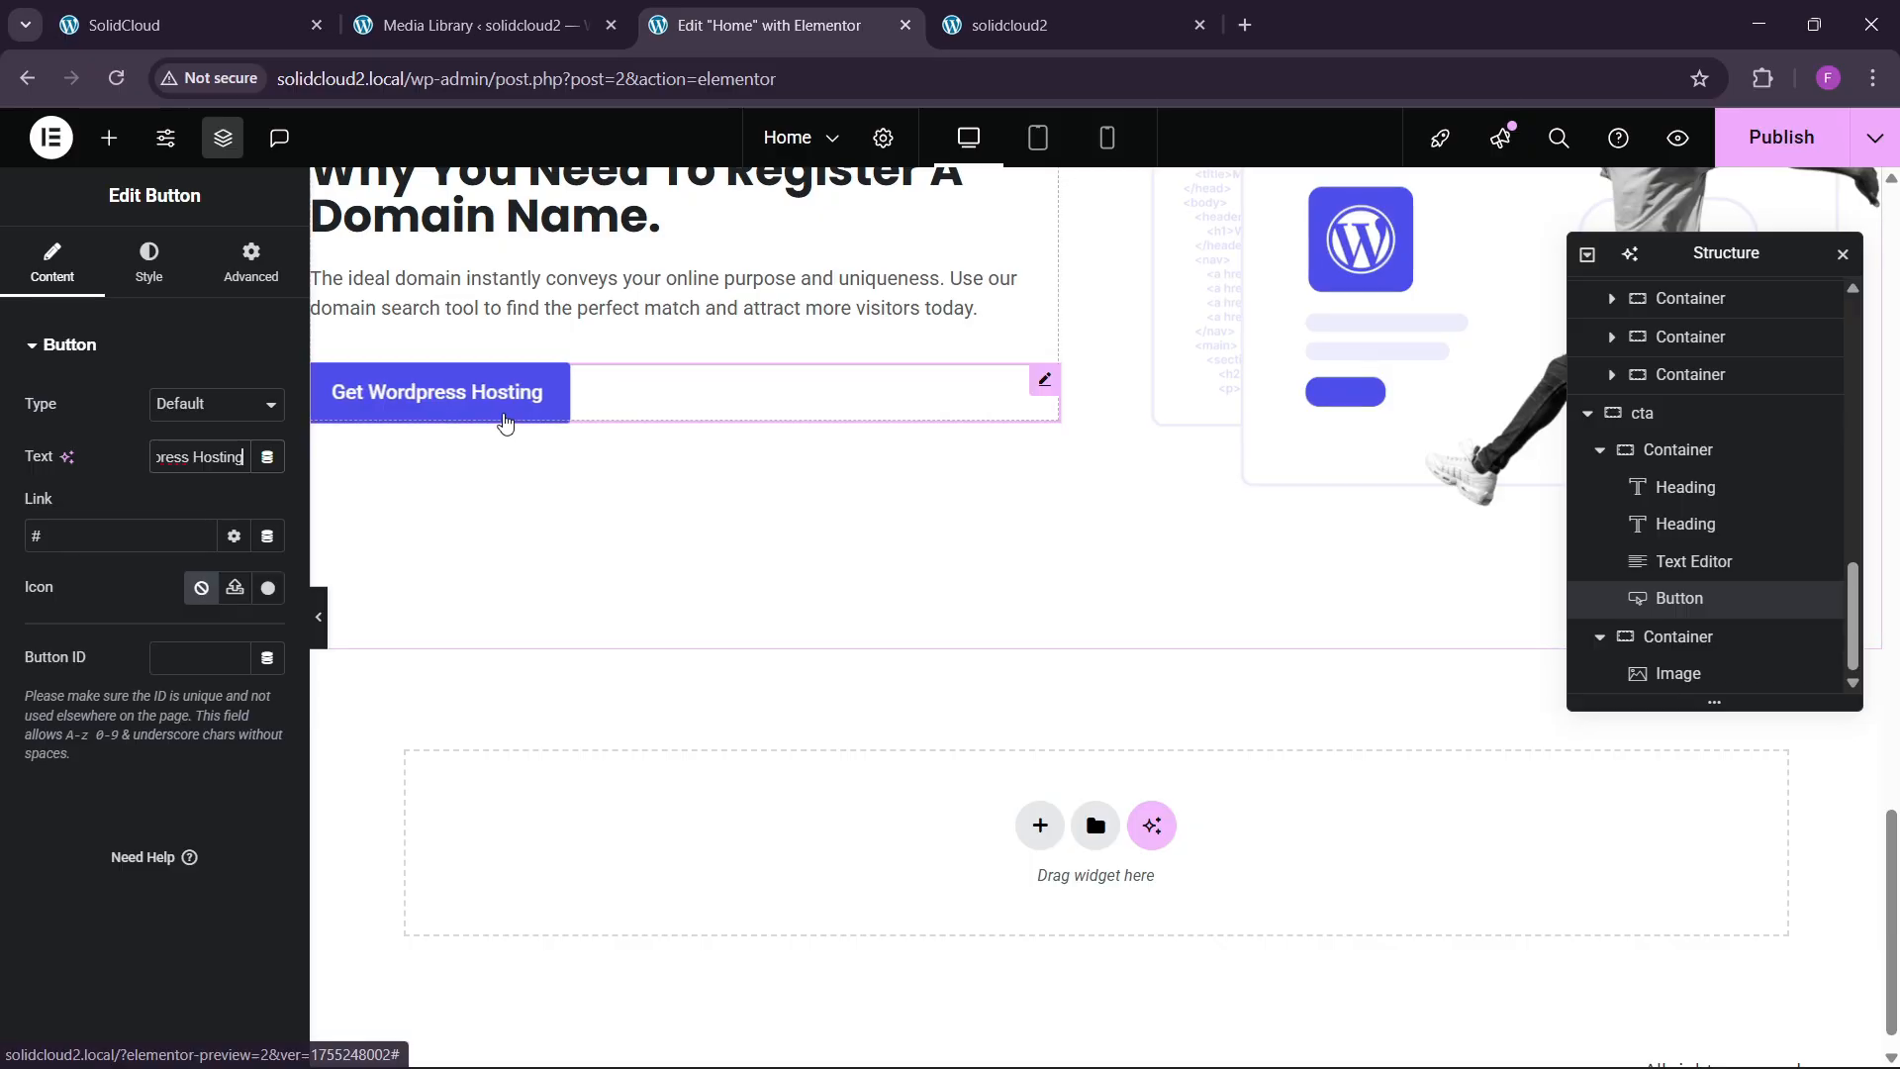
Align the cta text column's items to the start with a 30 px gap.
{"action": "scroll", "coordinate": [501, 416], "scroll_direction": "up", "scroll_amount": 4}
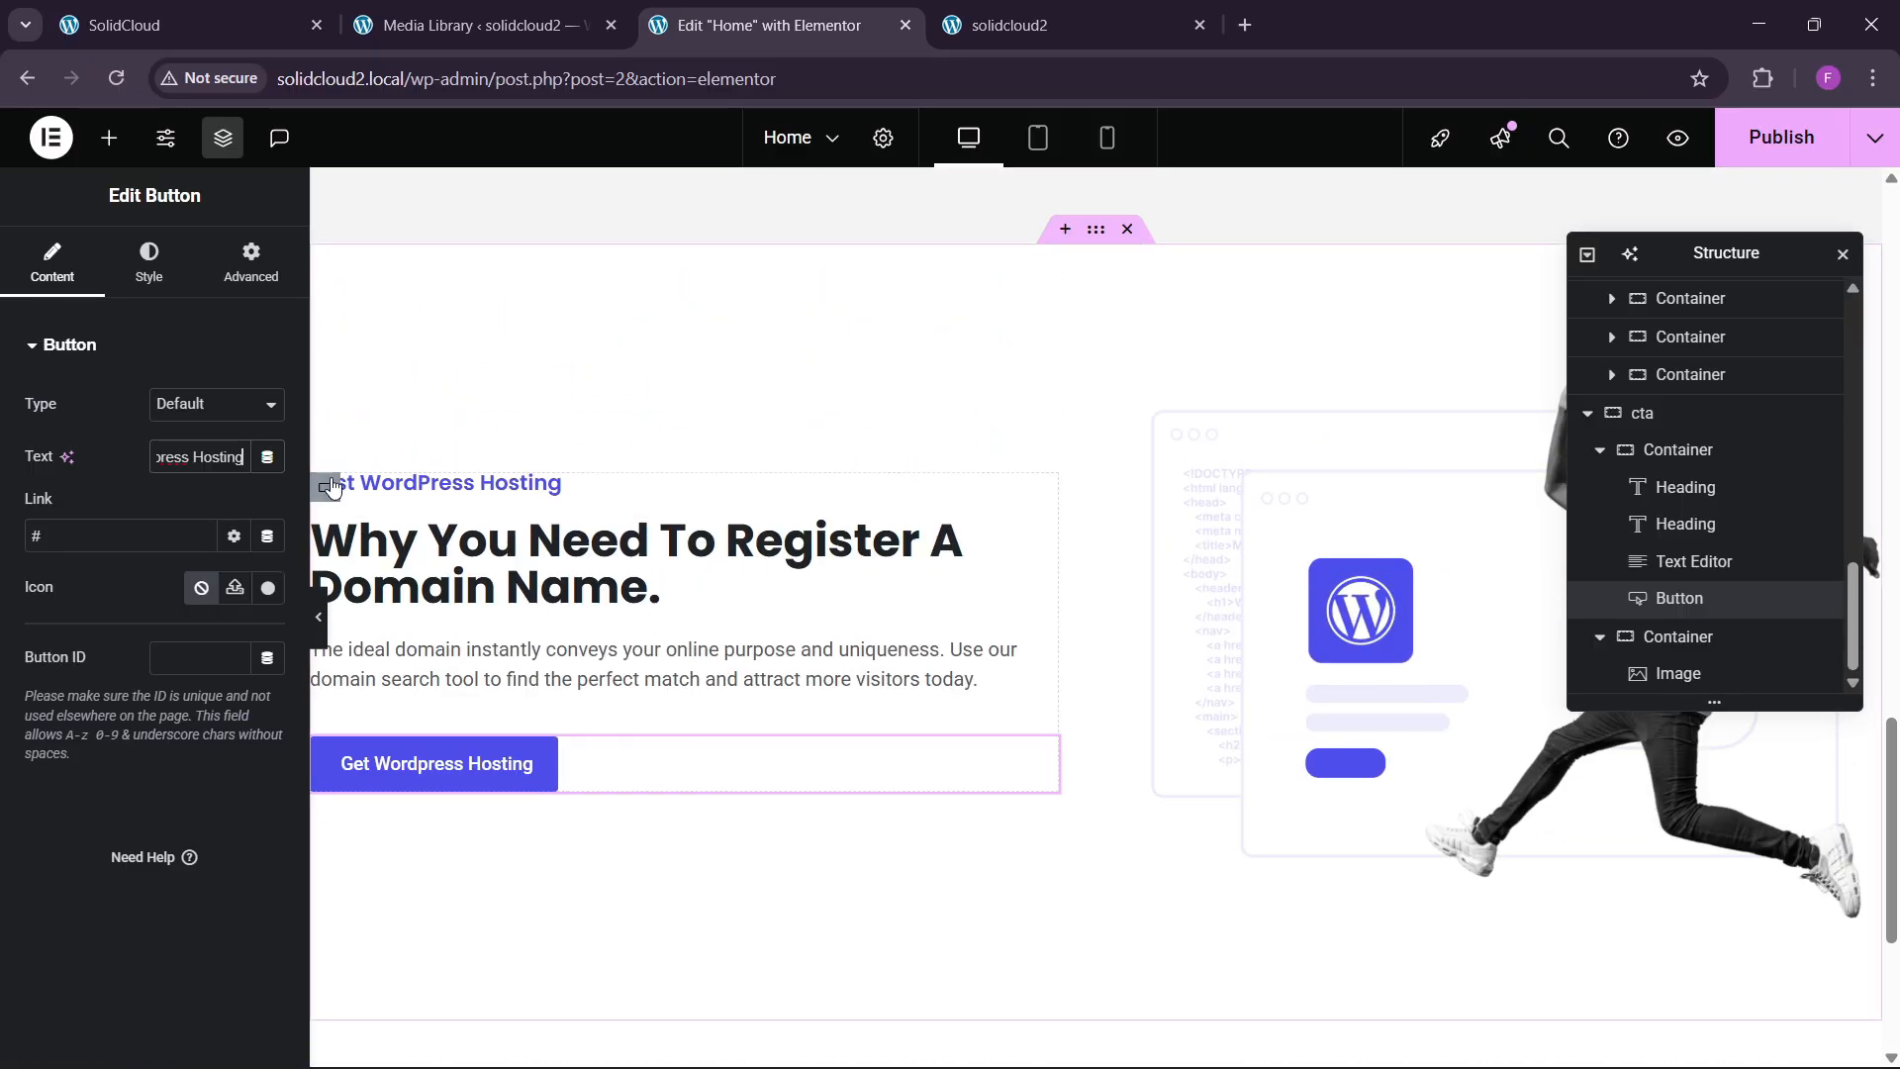
{"action": "left_click", "coordinate": [325, 487]}
{"action": "left_click", "coordinate": [51, 262]}
{"action": "scroll", "coordinate": [109, 683], "scroll_direction": "down", "scroll_amount": 3}
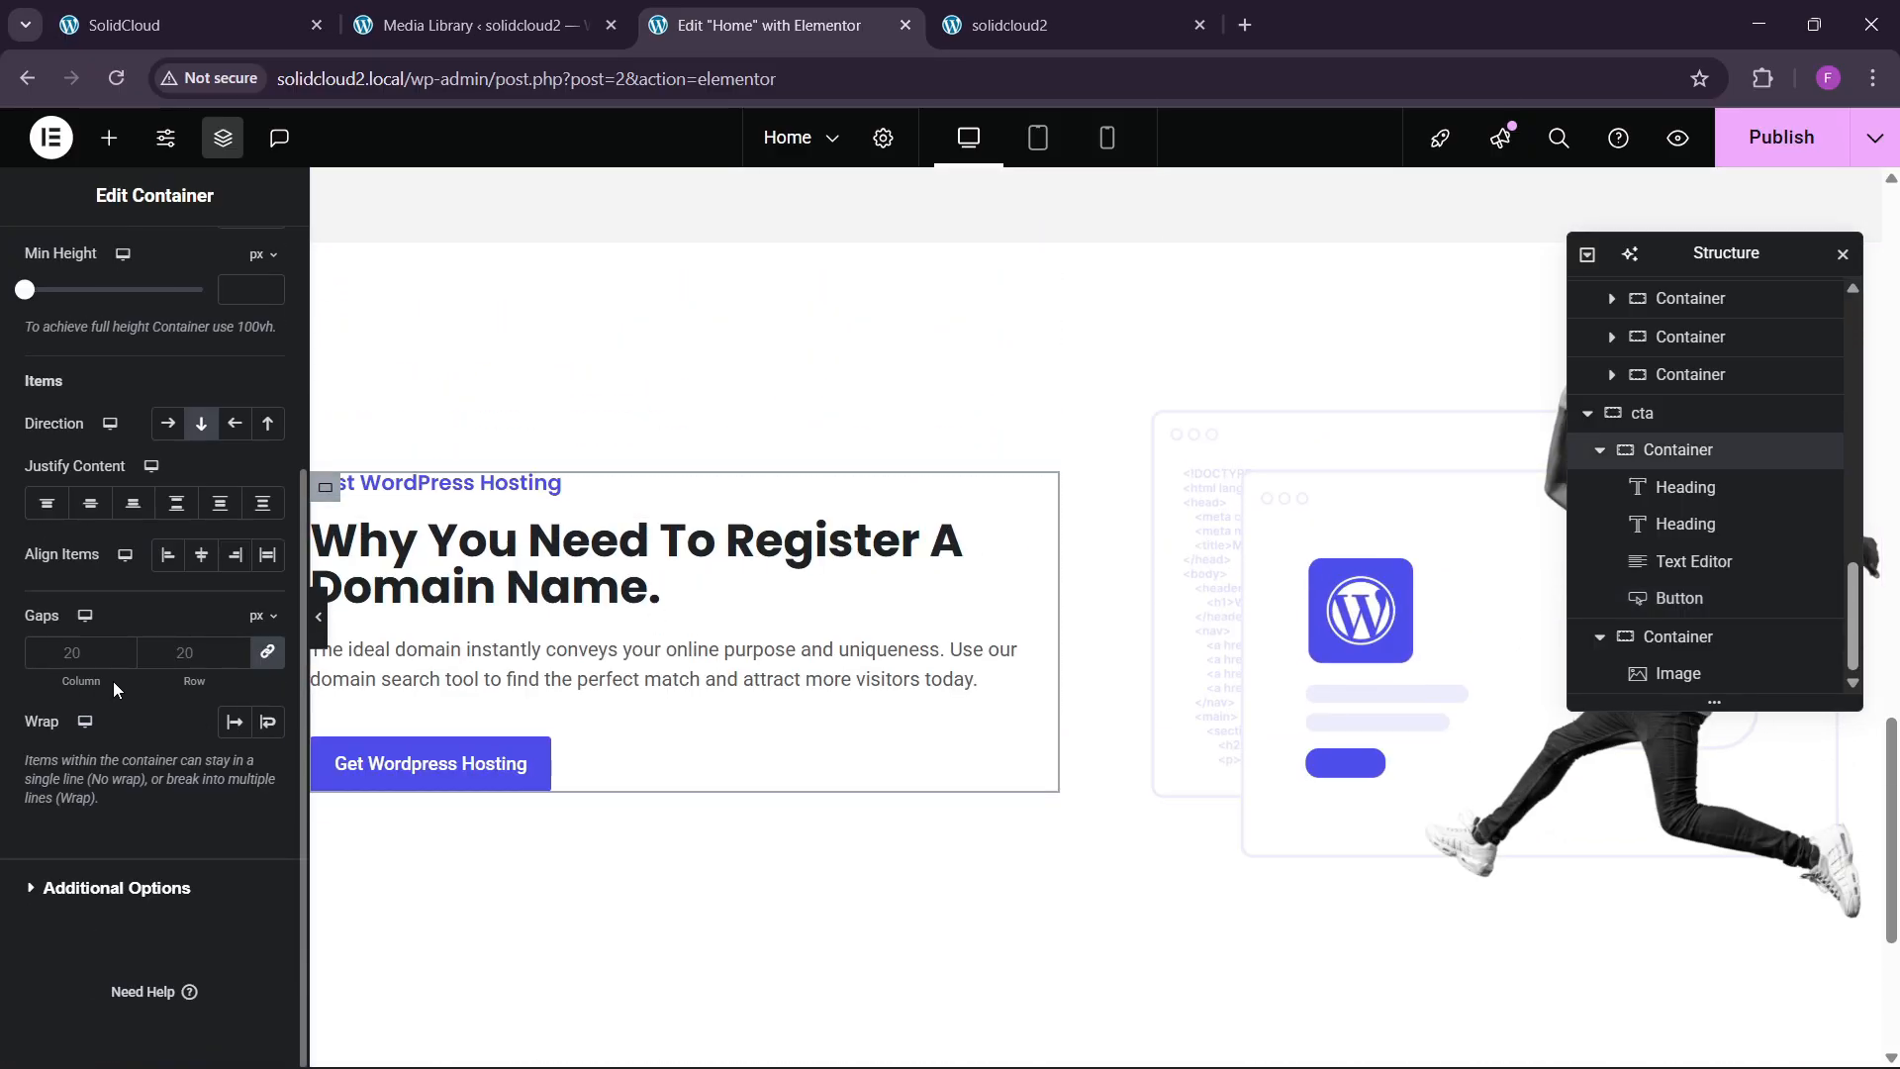
{"action": "left_click", "coordinate": [202, 556]}
{"action": "left_click", "coordinate": [169, 555]}
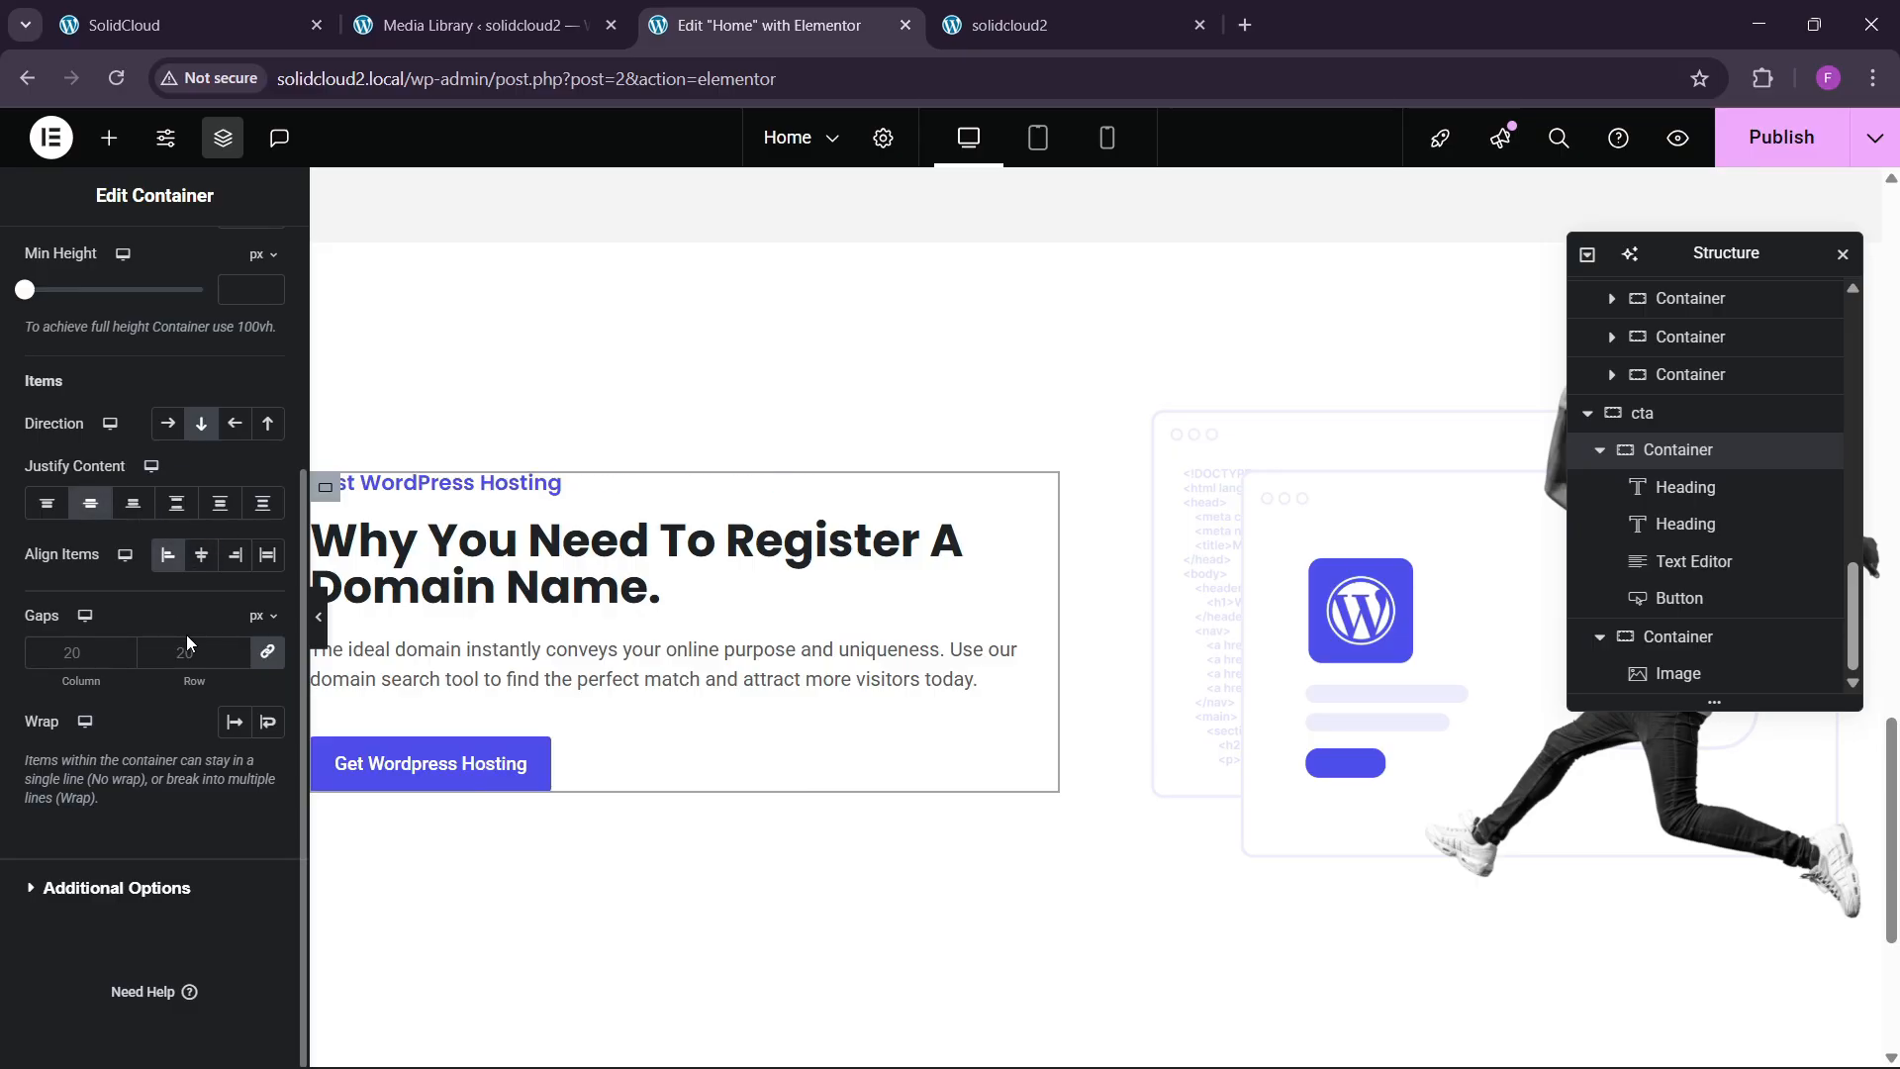
{"action": "left_click", "coordinate": [188, 656]}
{"action": "type", "text": "30"}
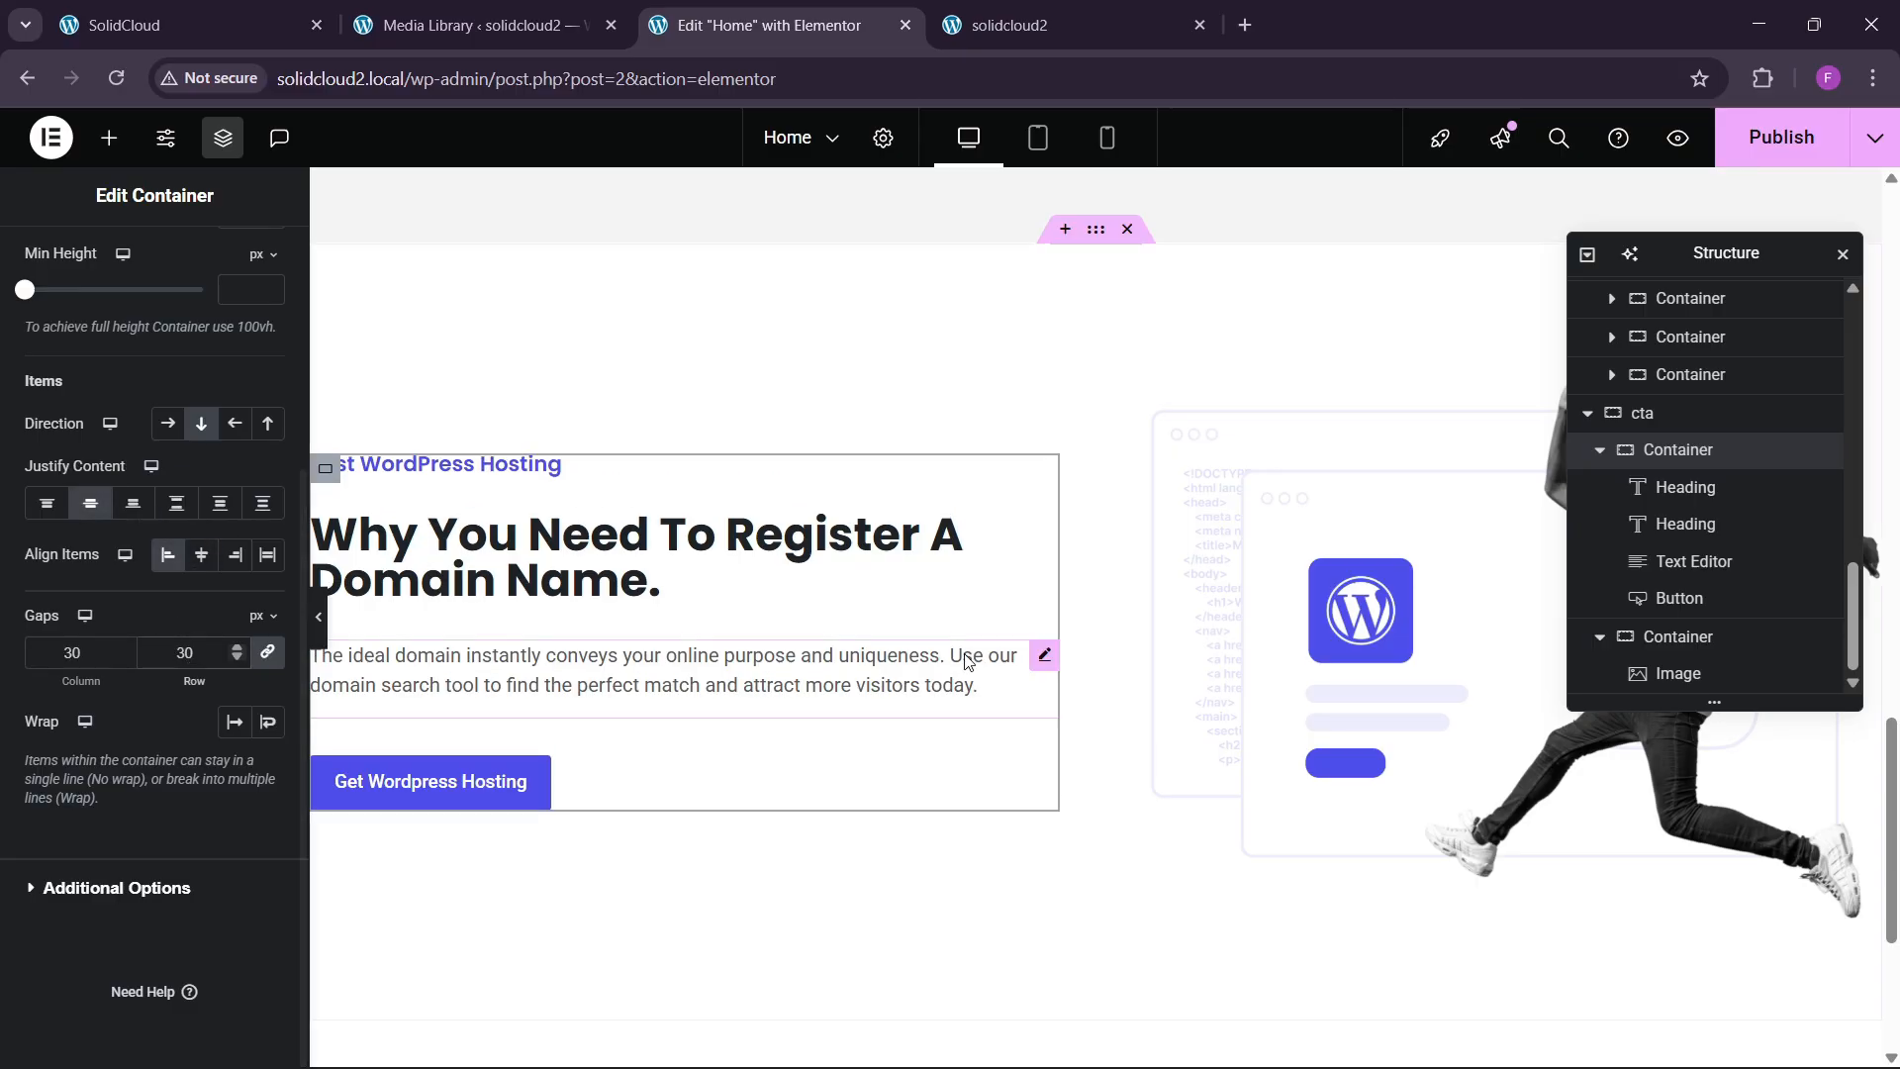
Publish the homepage and compare it with the live SolidCloud site.
{"action": "scroll", "coordinate": [960, 633], "scroll_direction": "up", "scroll_amount": 1}
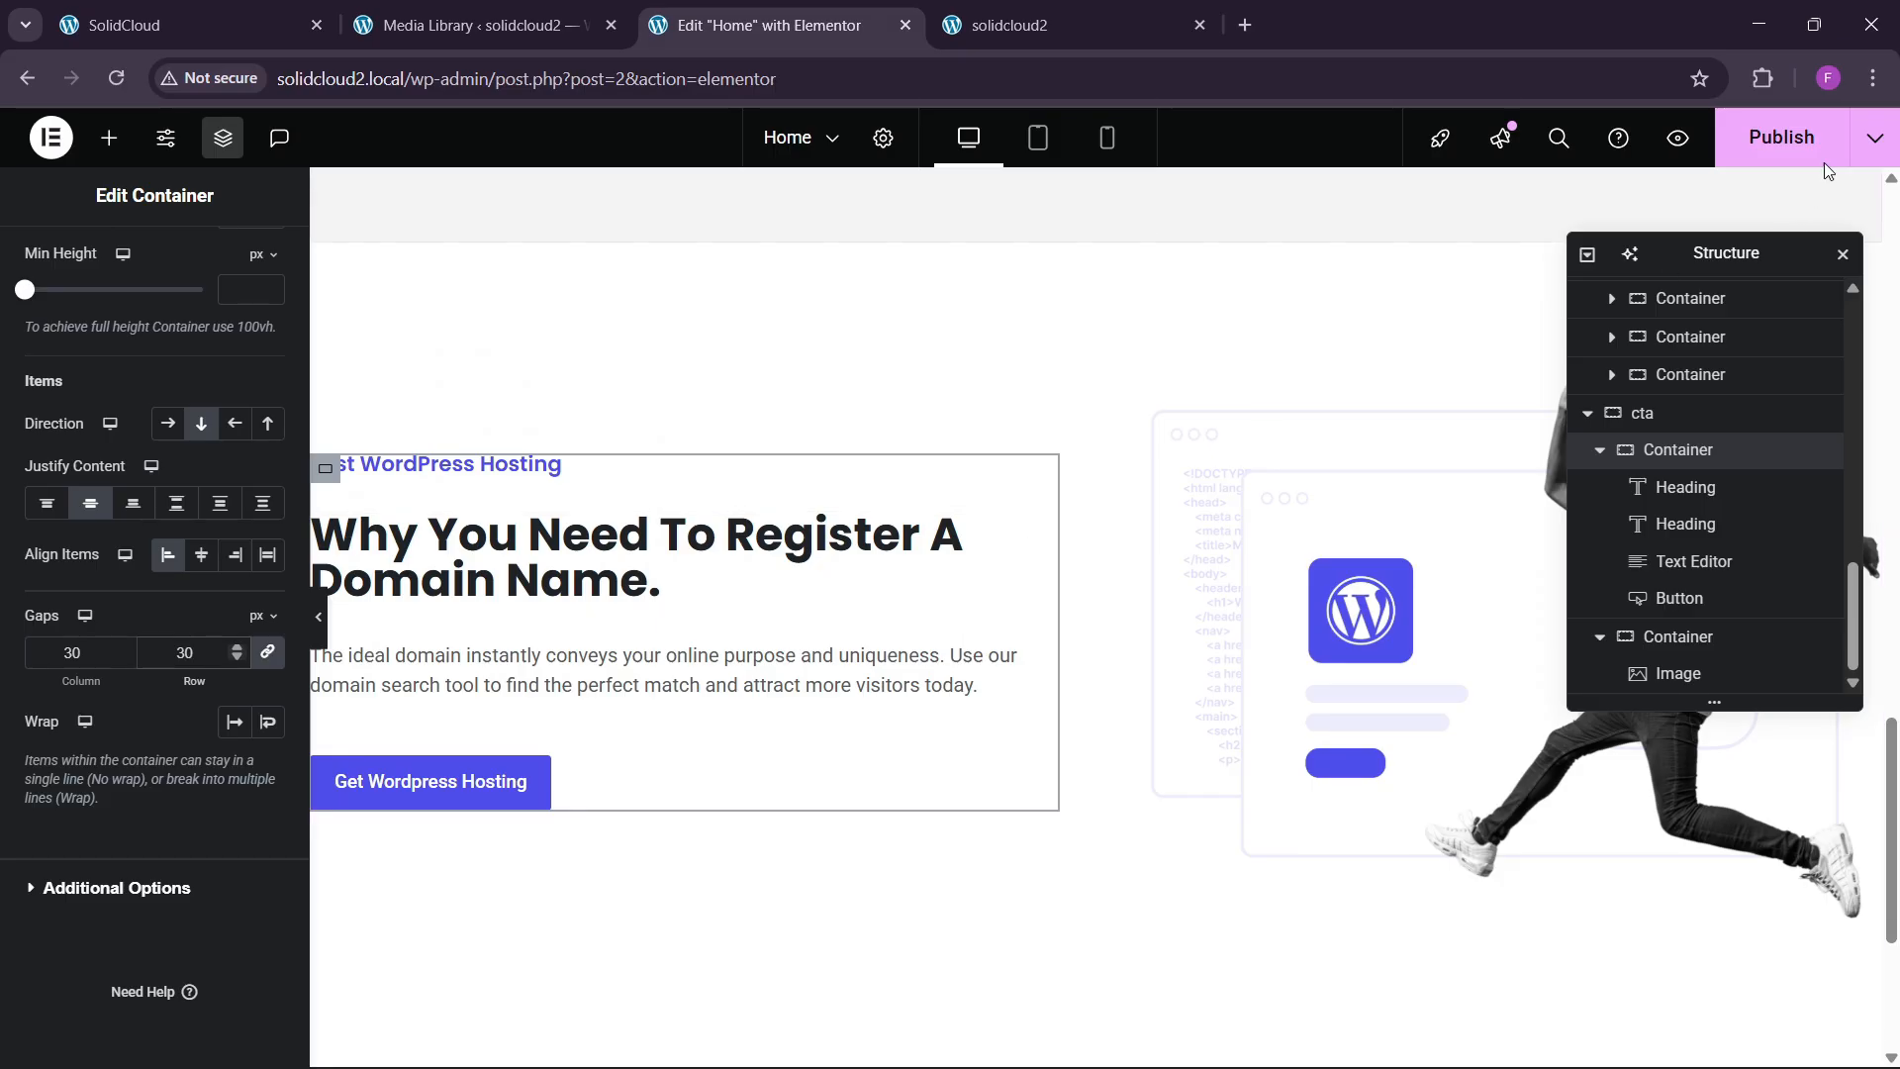
{"action": "left_click", "coordinate": [1781, 137]}
{"action": "left_click", "coordinate": [222, 10]}
{"action": "scroll", "coordinate": [792, 589], "scroll_direction": "down", "scroll_amount": 2}
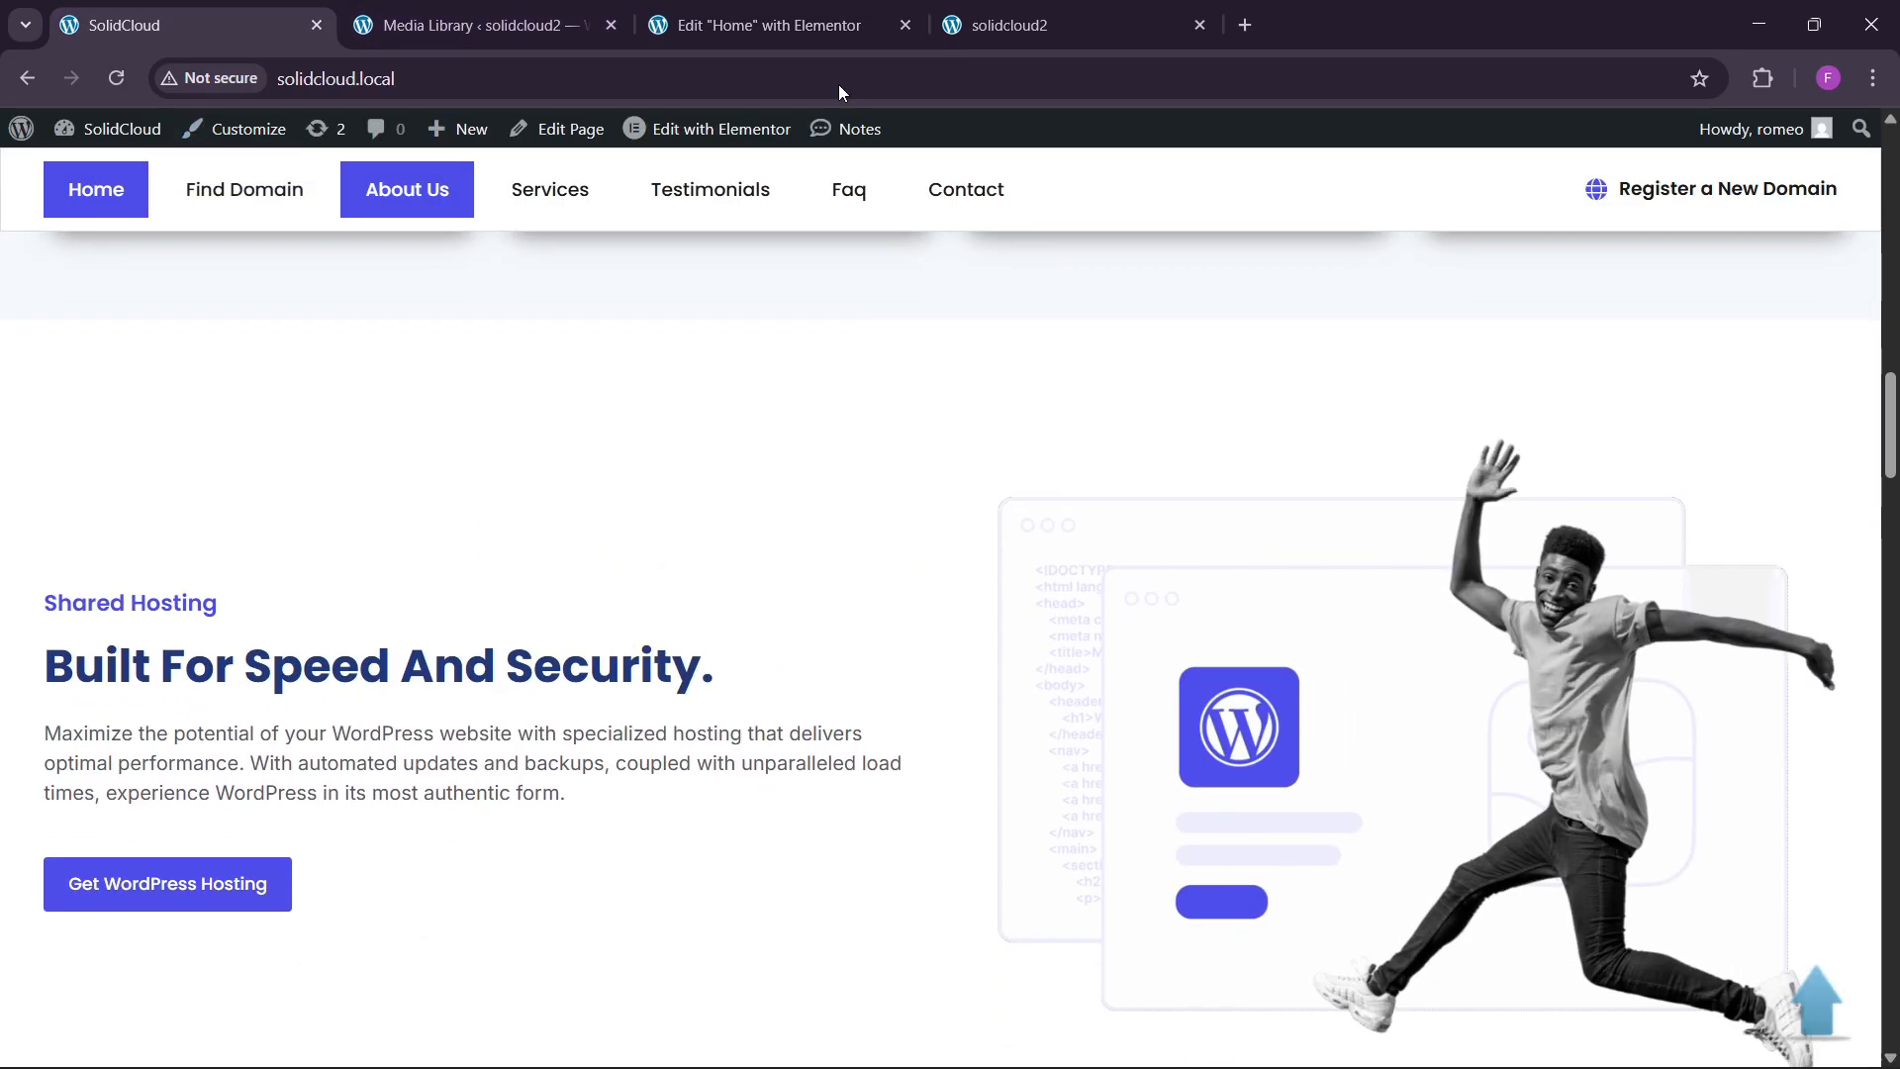
{"action": "left_click", "coordinate": [842, 24]}
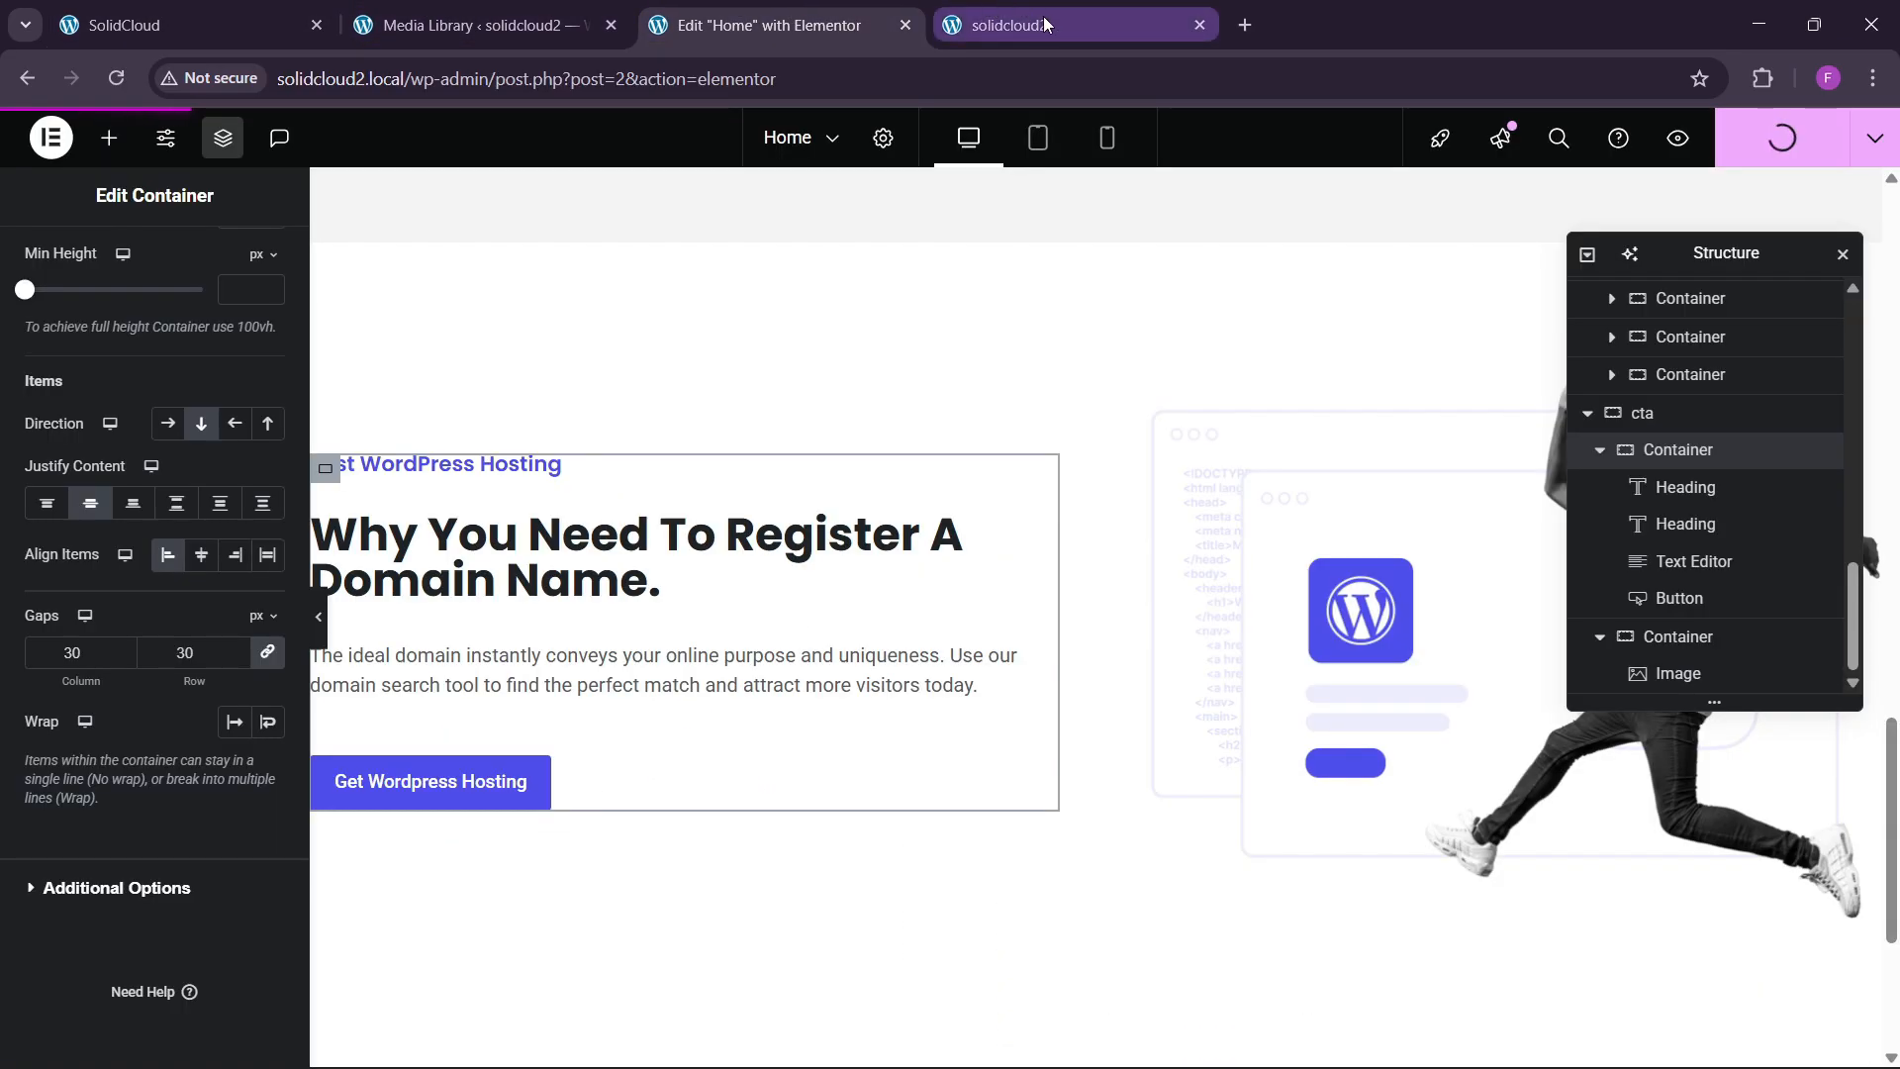
{"action": "mouse_move", "coordinate": [1043, 16]}
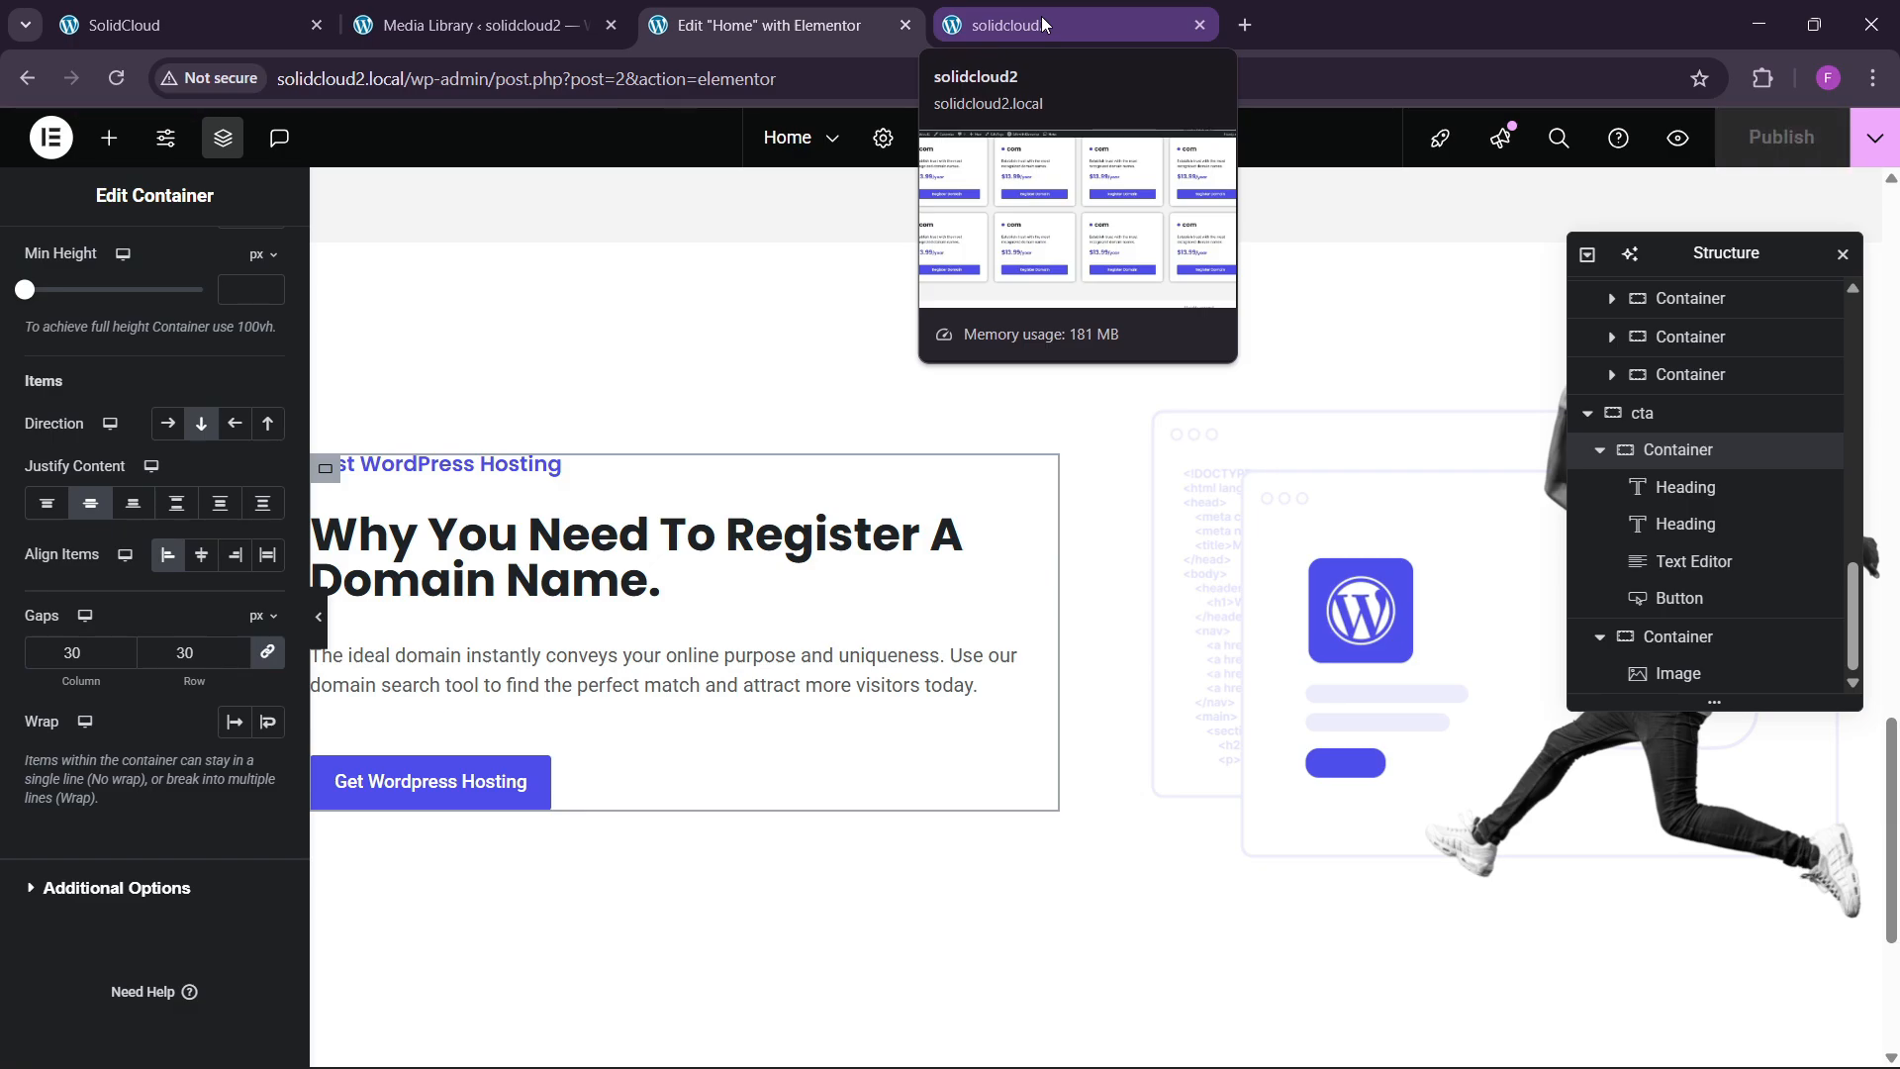
{"action": "left_click", "coordinate": [1041, 16]}
{"action": "left_click", "coordinate": [124, 147]}
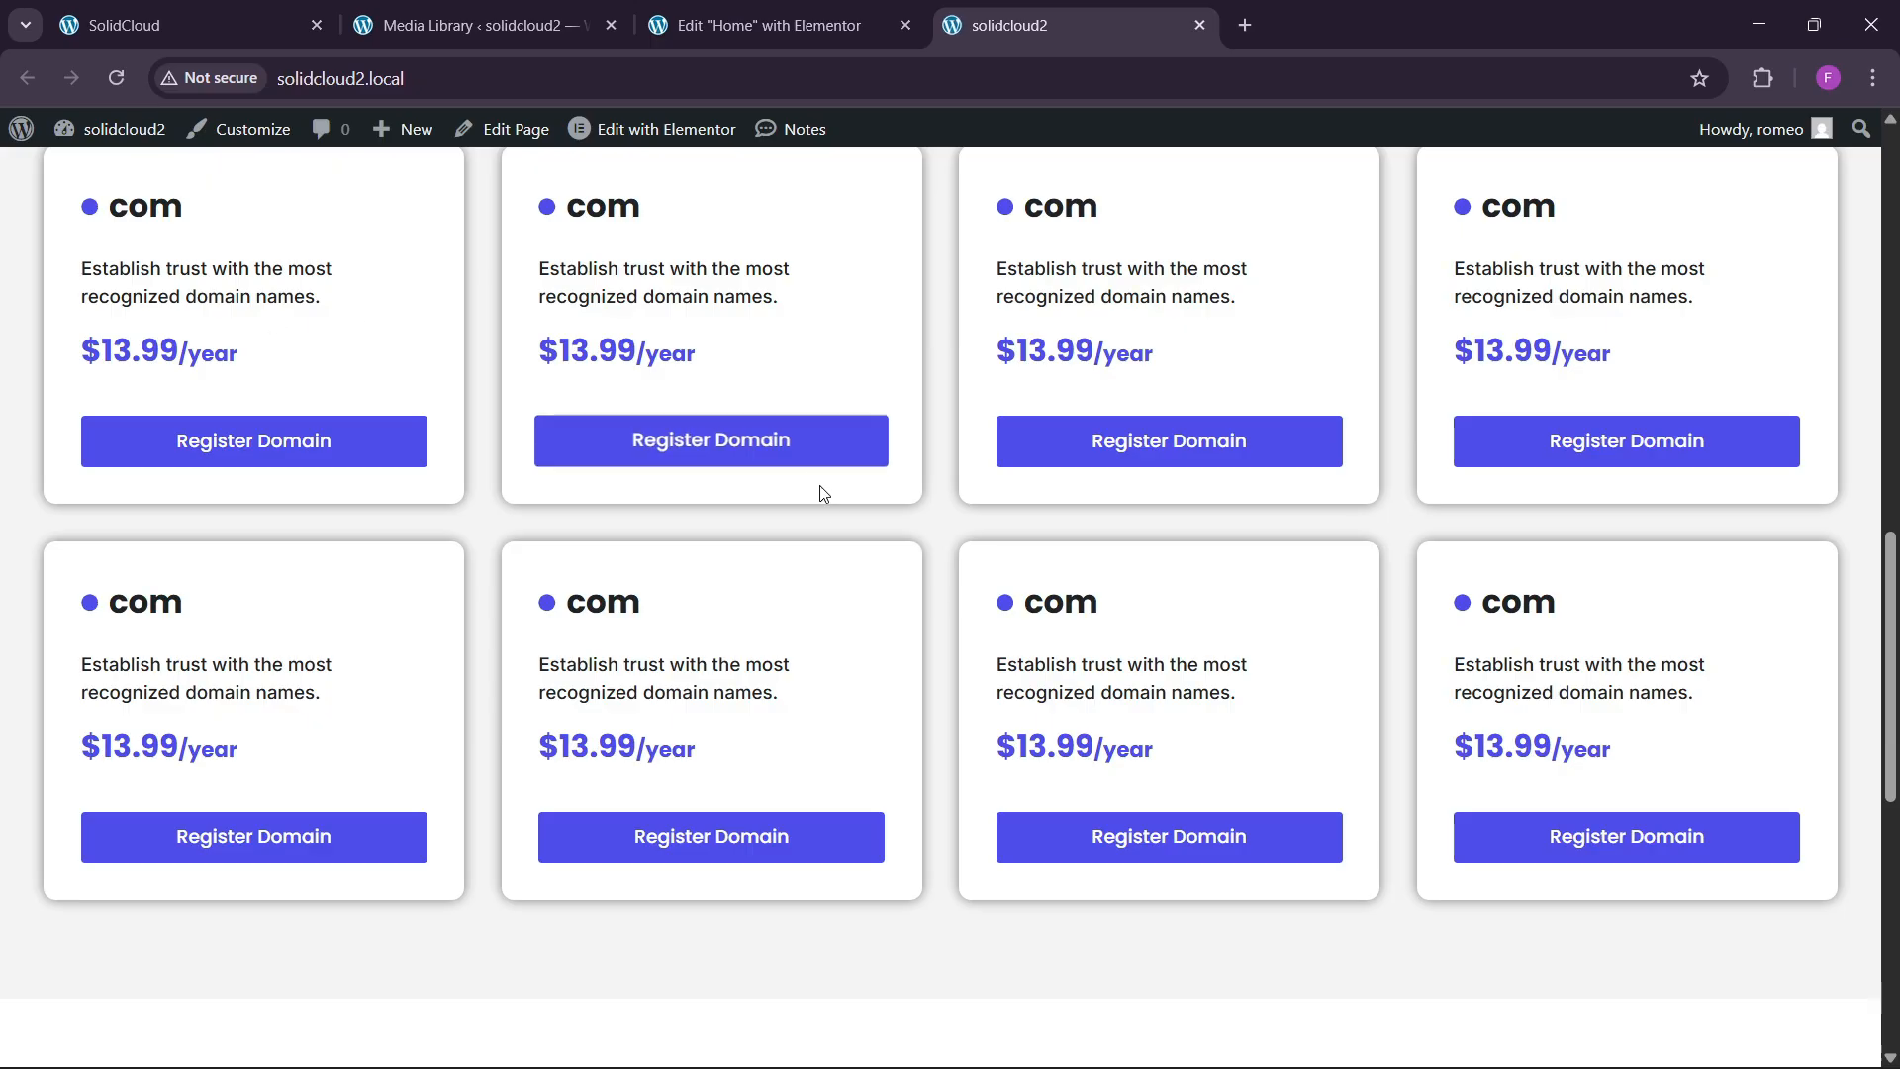
{"action": "scroll", "coordinate": [821, 713], "scroll_direction": "down", "scroll_amount": 8}
{"action": "scroll", "coordinate": [829, 709], "scroll_direction": "down", "scroll_amount": 2}
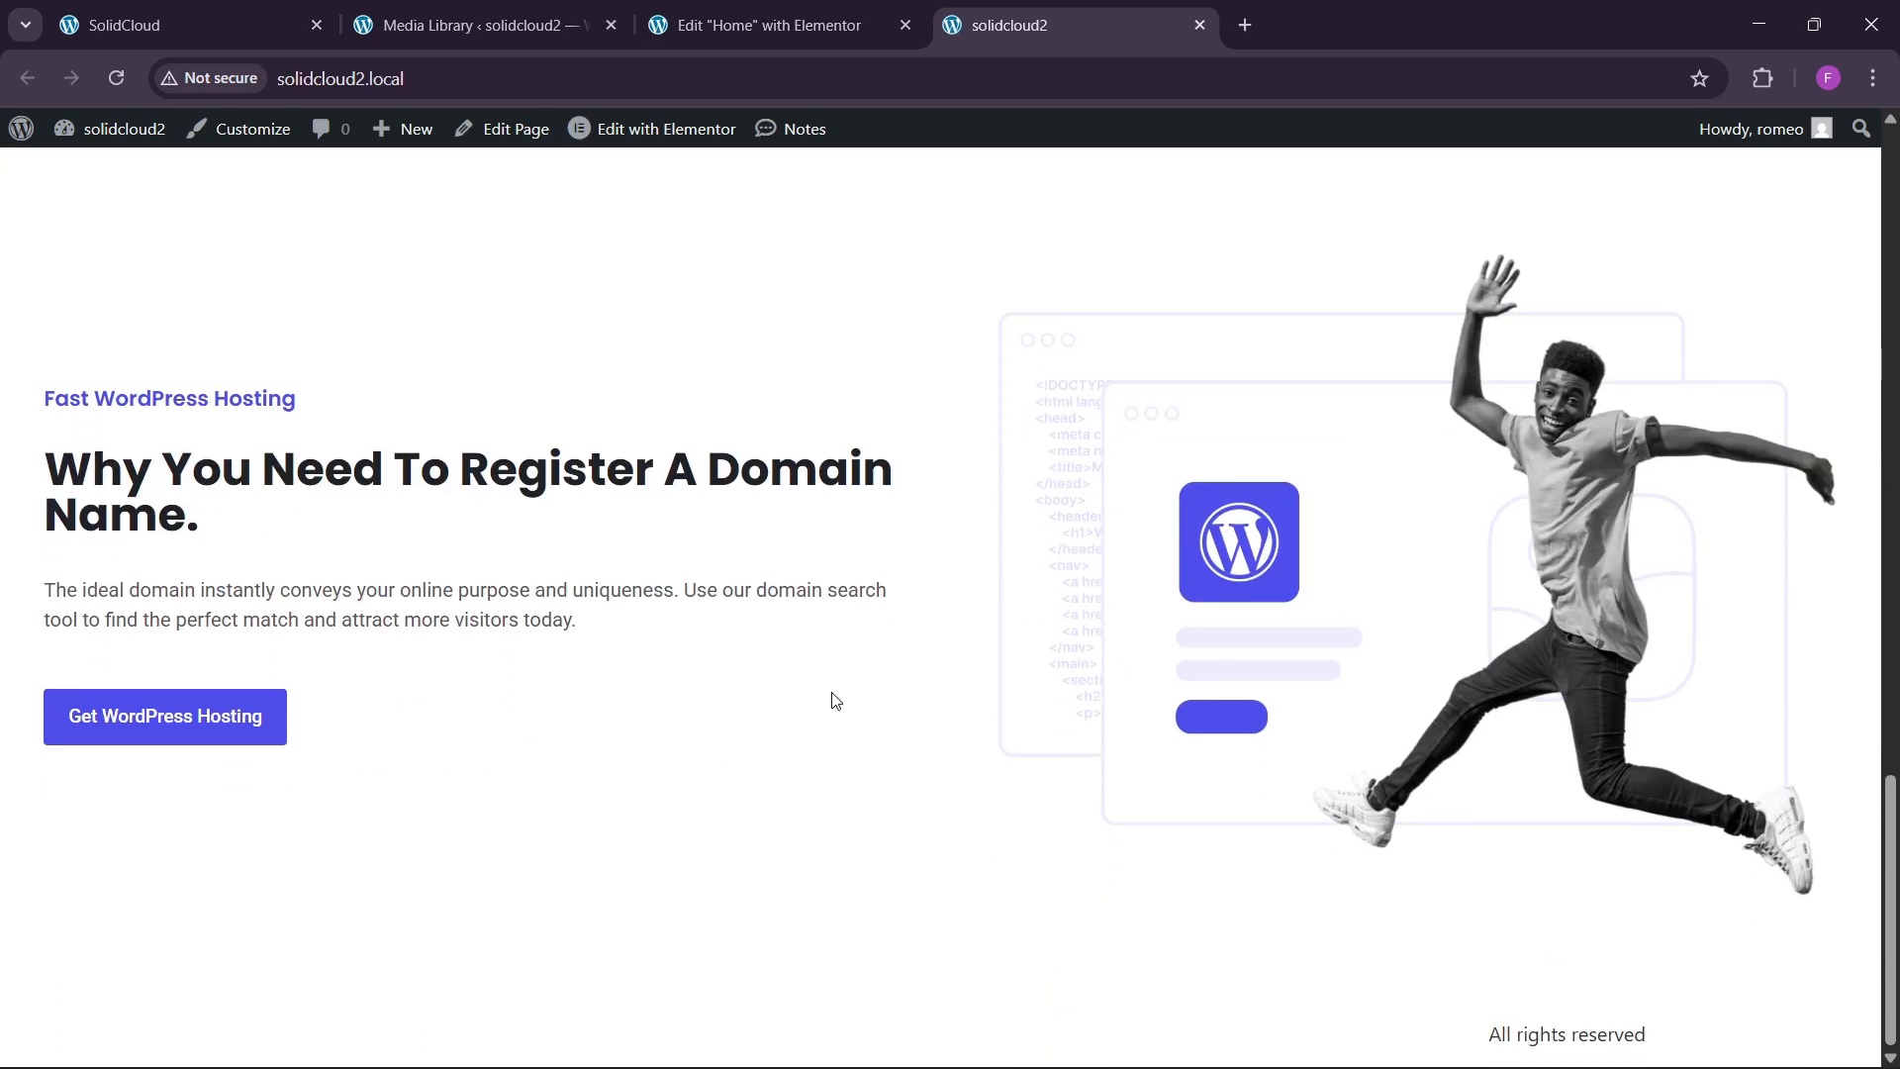
{"action": "scroll", "coordinate": [831, 699], "scroll_direction": "up", "scroll_amount": 3}
{"action": "key", "text": "ctrl+1"}
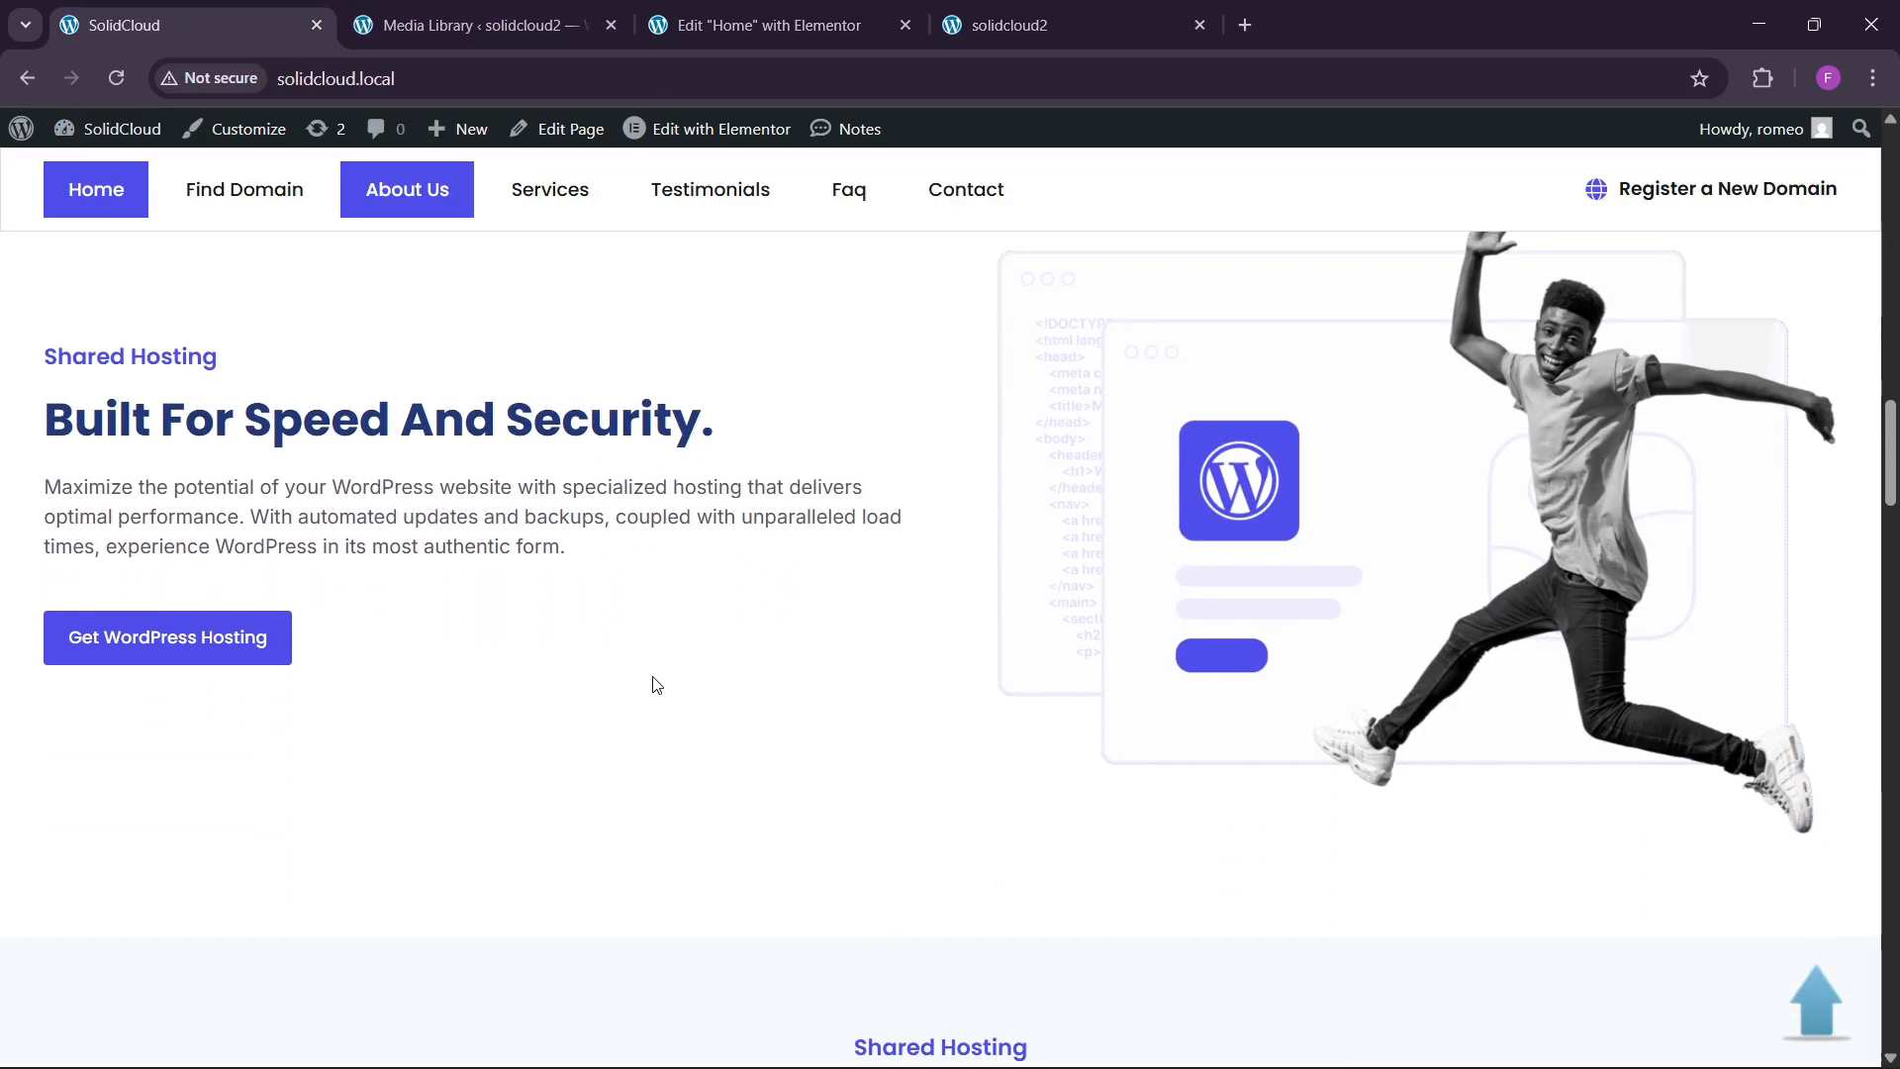
{"action": "scroll", "coordinate": [654, 683], "scroll_direction": "down", "scroll_amount": 8}
{"action": "scroll", "coordinate": [657, 680], "scroll_direction": "up", "scroll_amount": 1}
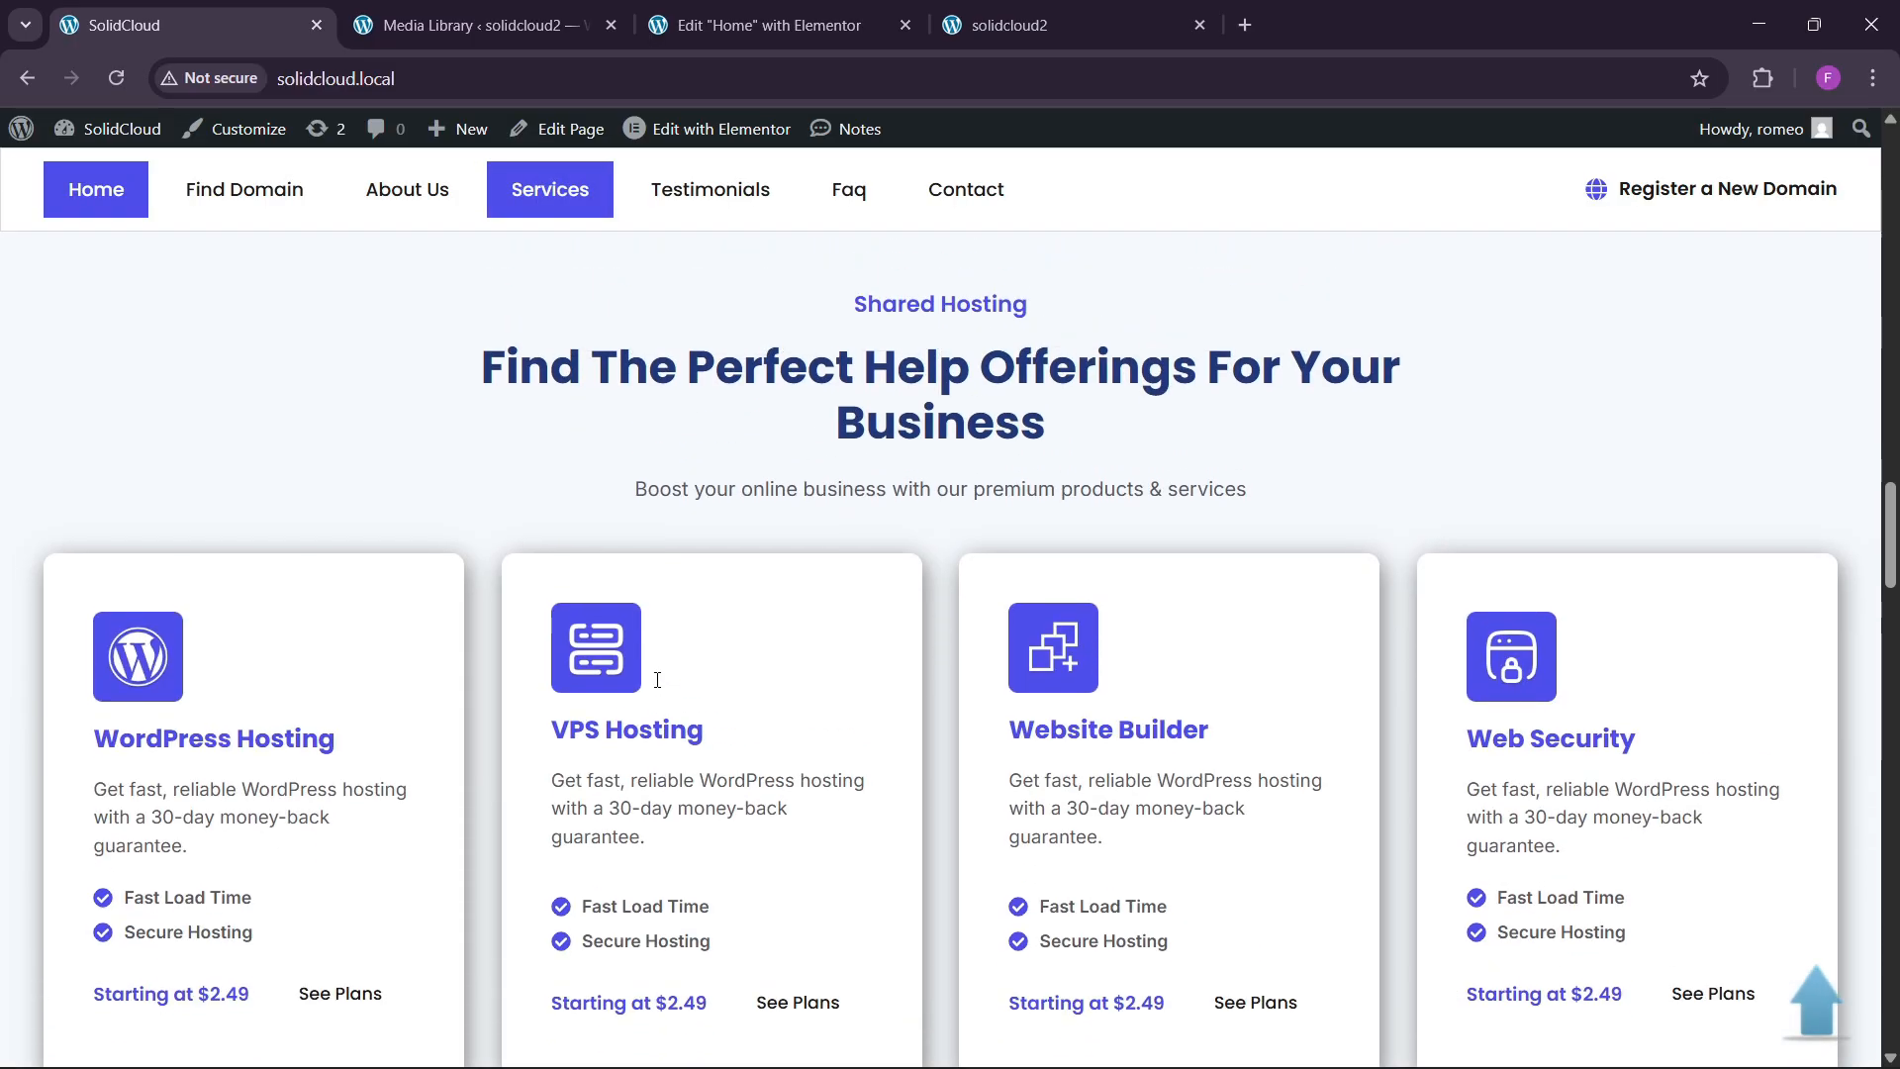
{"action": "scroll", "coordinate": [657, 683], "scroll_direction": "down", "scroll_amount": 5}
{"action": "scroll", "coordinate": [657, 685], "scroll_direction": "up", "scroll_amount": 4}
{"action": "scroll", "coordinate": [835, 488], "scroll_direction": "up", "scroll_amount": 5}
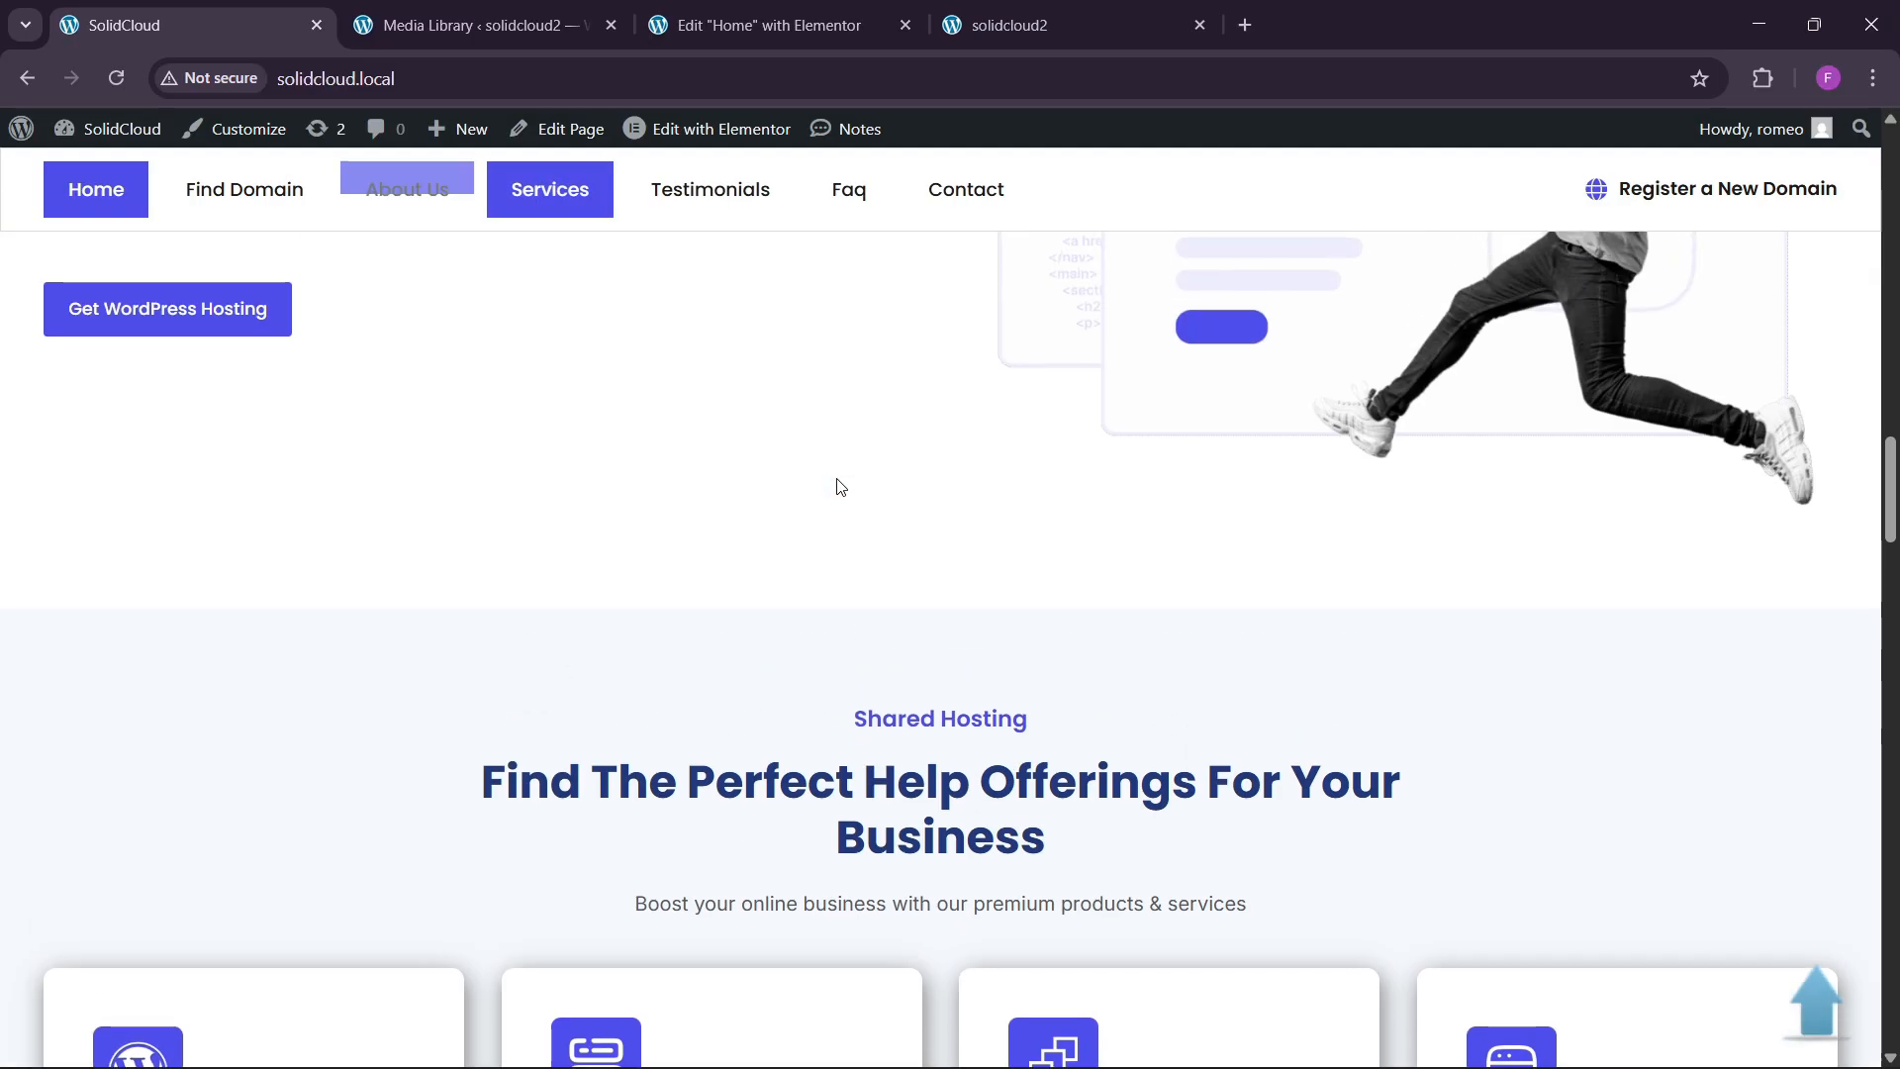
{"action": "scroll", "coordinate": [836, 554], "scroll_direction": "down", "scroll_amount": 5}
{"action": "scroll", "coordinate": [844, 574], "scroll_direction": "up", "scroll_amount": 1}
{"action": "scroll", "coordinate": [811, 599], "scroll_direction": "up", "scroll_amount": 2}
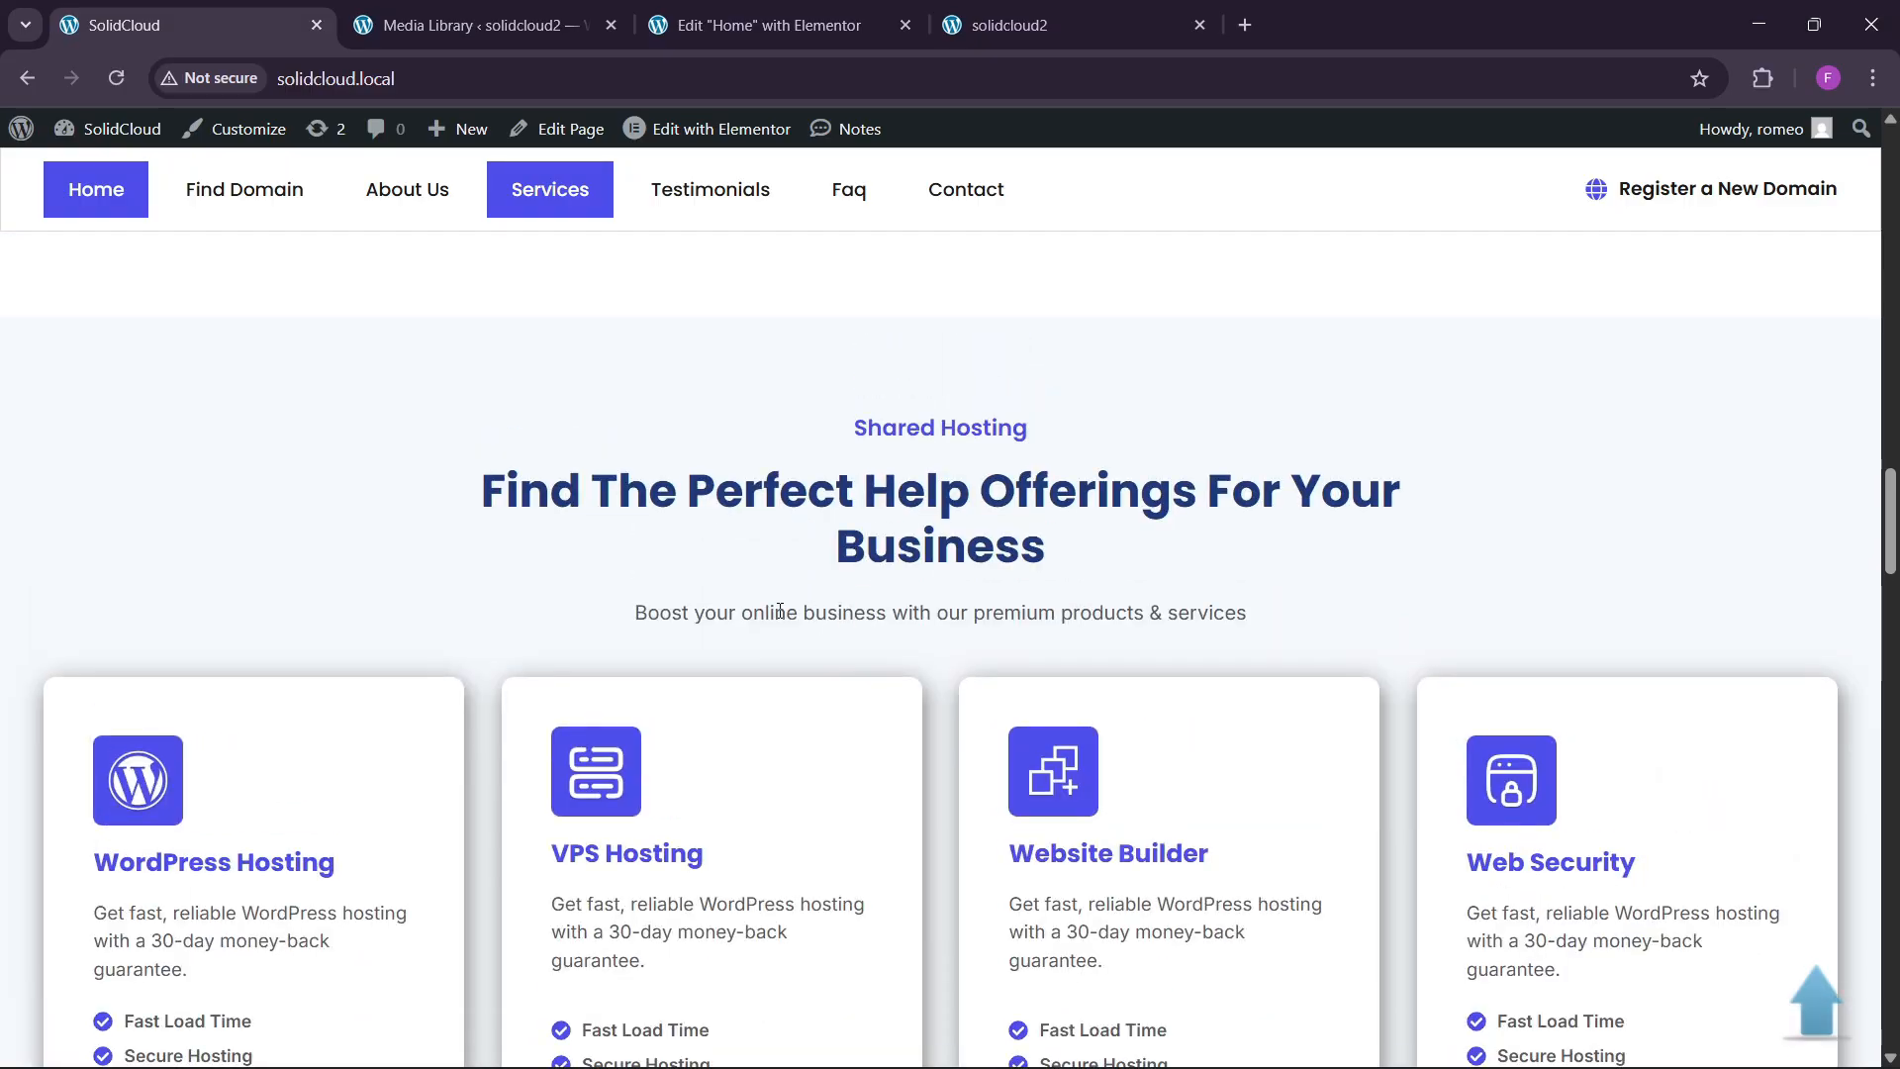
{"action": "scroll", "coordinate": [912, 734], "scroll_direction": "up", "scroll_amount": 3}
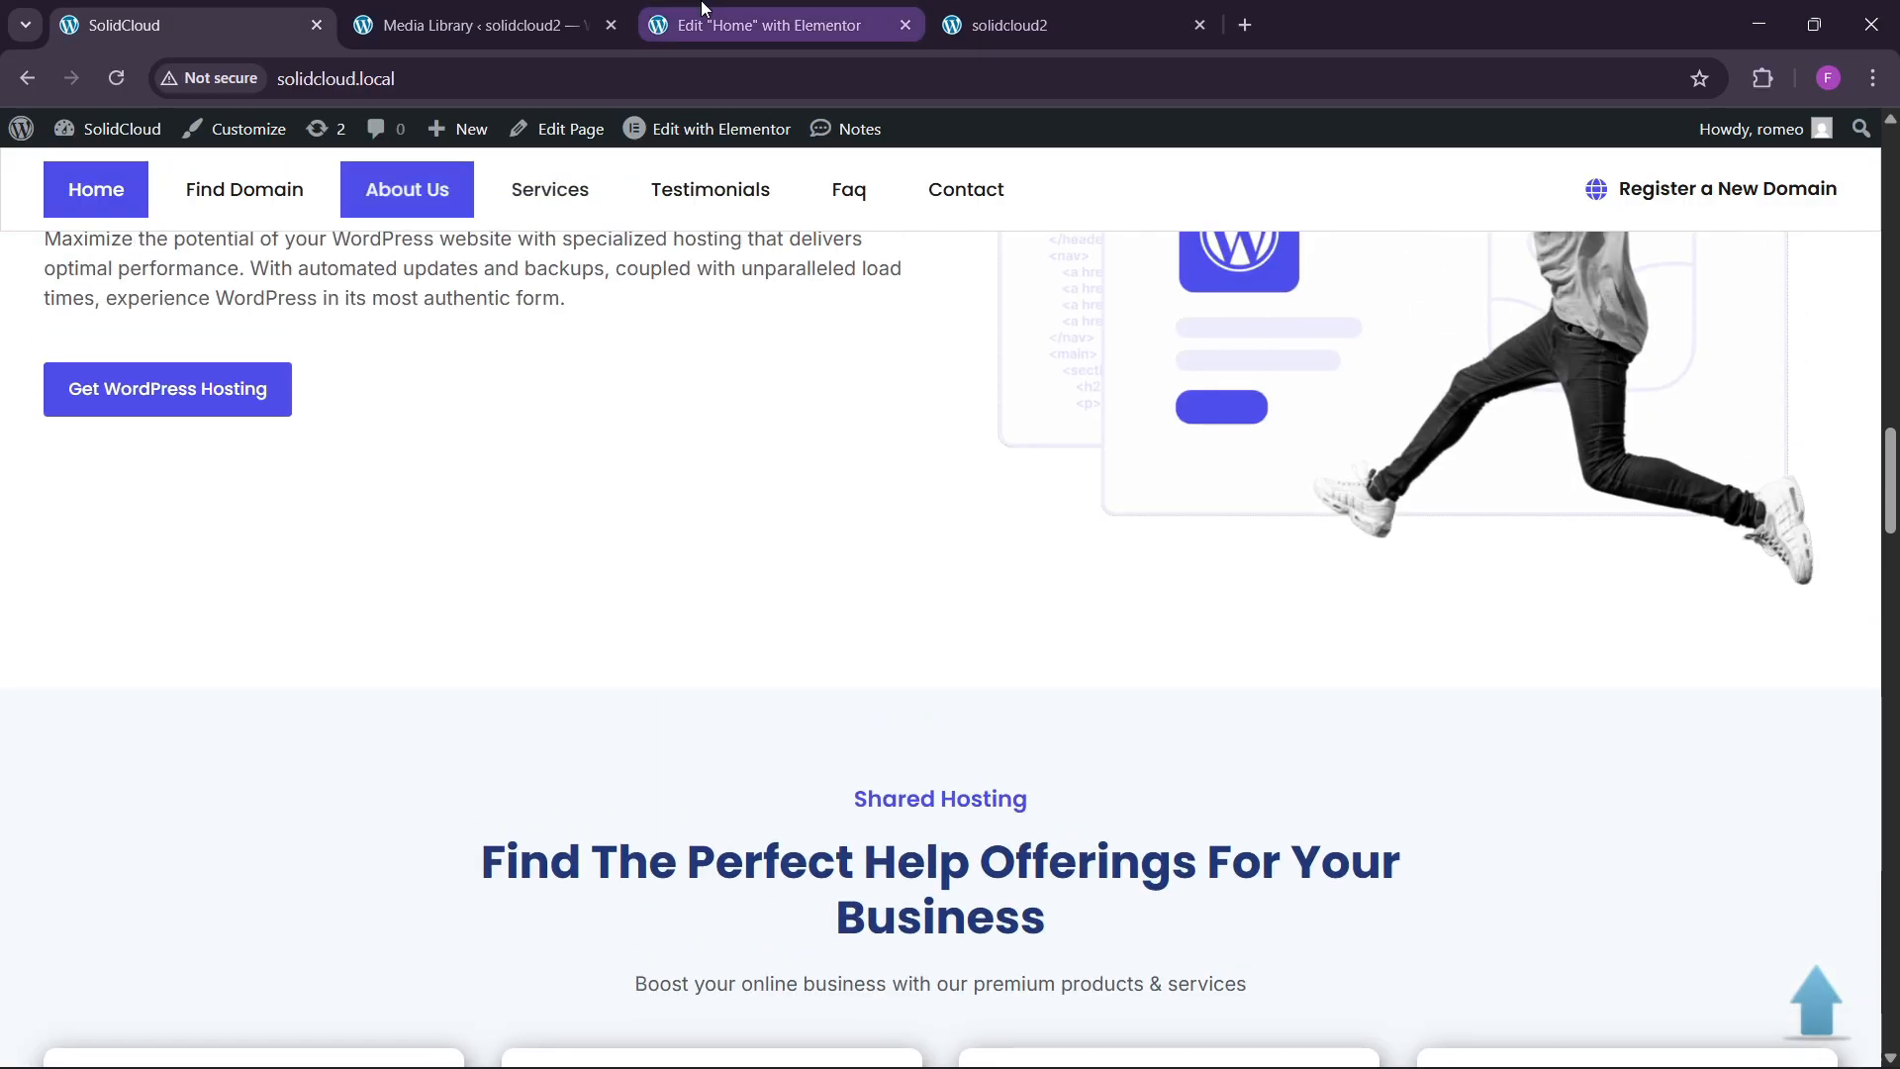
{"action": "left_click", "coordinate": [769, 25]}
{"action": "scroll", "coordinate": [926, 708], "scroll_direction": "down", "scroll_amount": 8}
{"action": "scroll", "coordinate": [928, 702], "scroll_direction": "up", "scroll_amount": 5}
Paste a copy of the domains section into the empty area at the bottom.
{"action": "scroll", "coordinate": [930, 707], "scroll_direction": "up", "scroll_amount": 2}
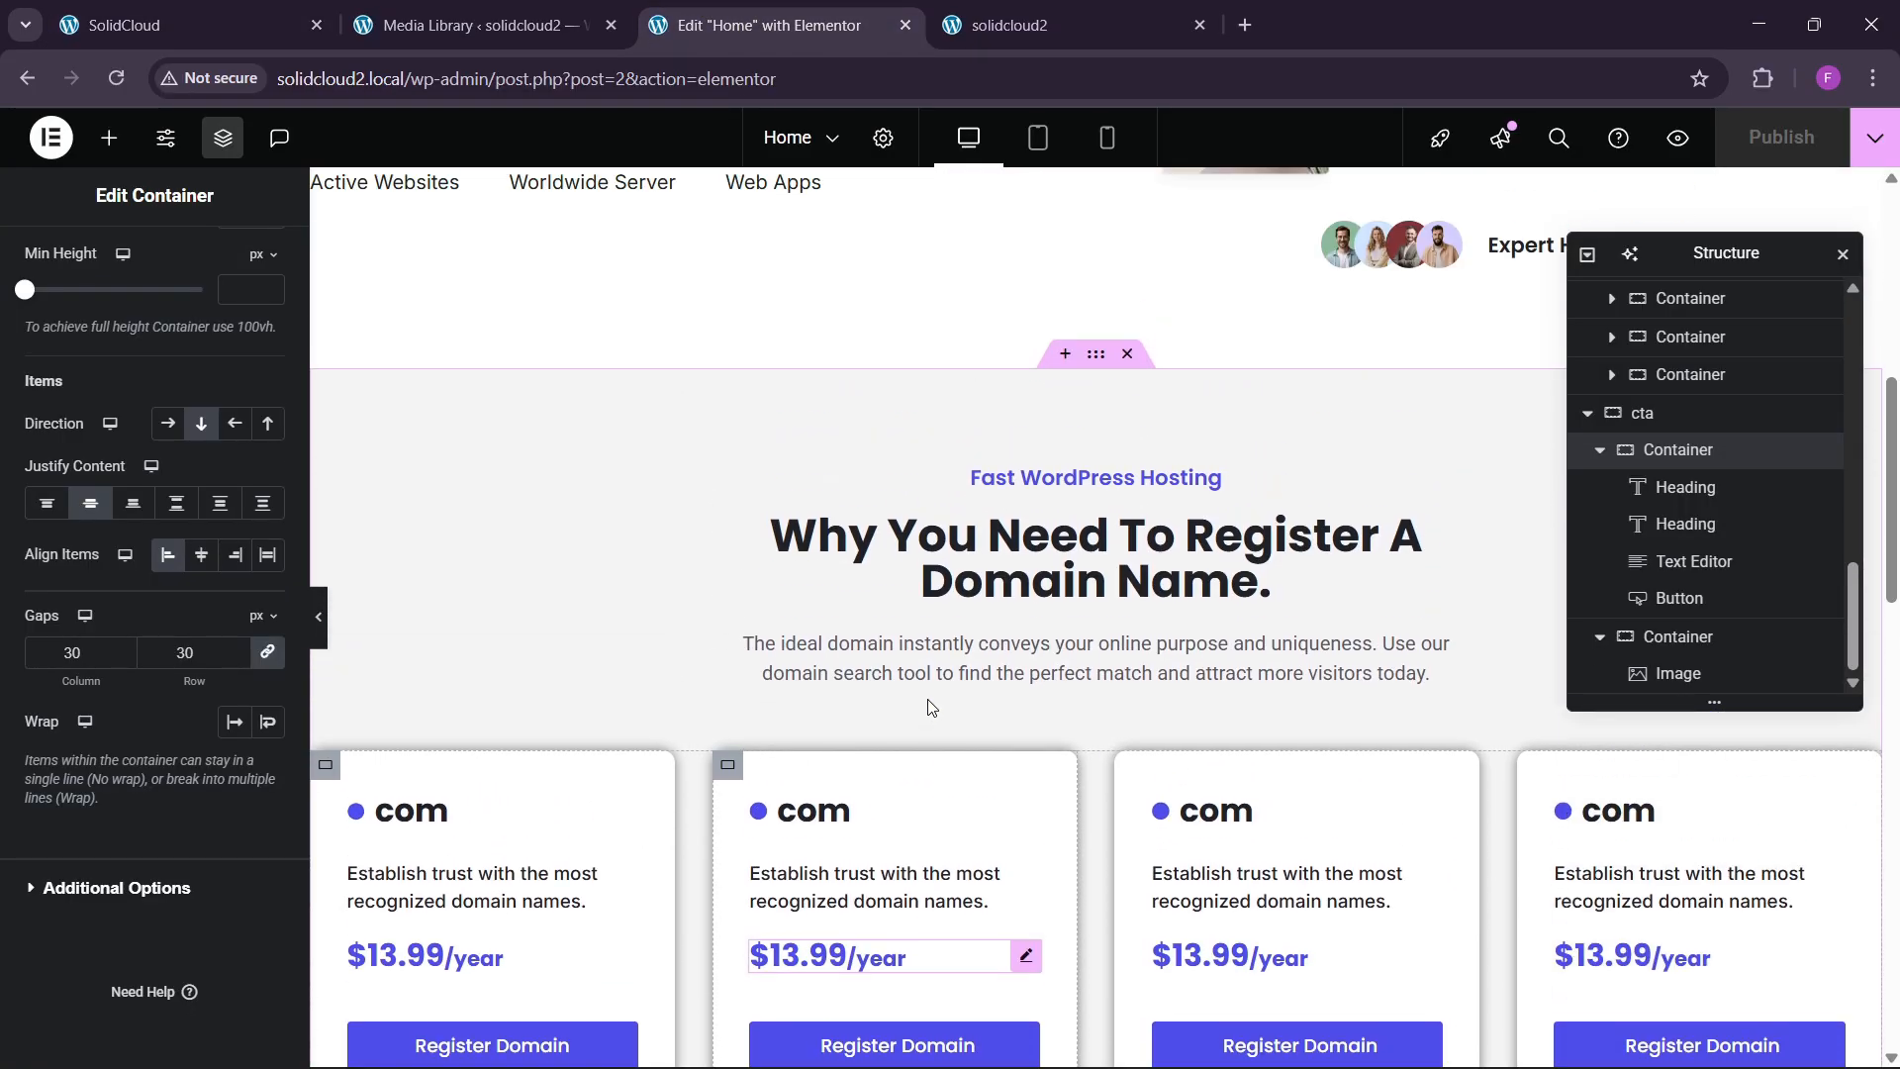
{"action": "left_click", "coordinate": [1094, 358]}
{"action": "right_click", "coordinate": [1093, 356]}
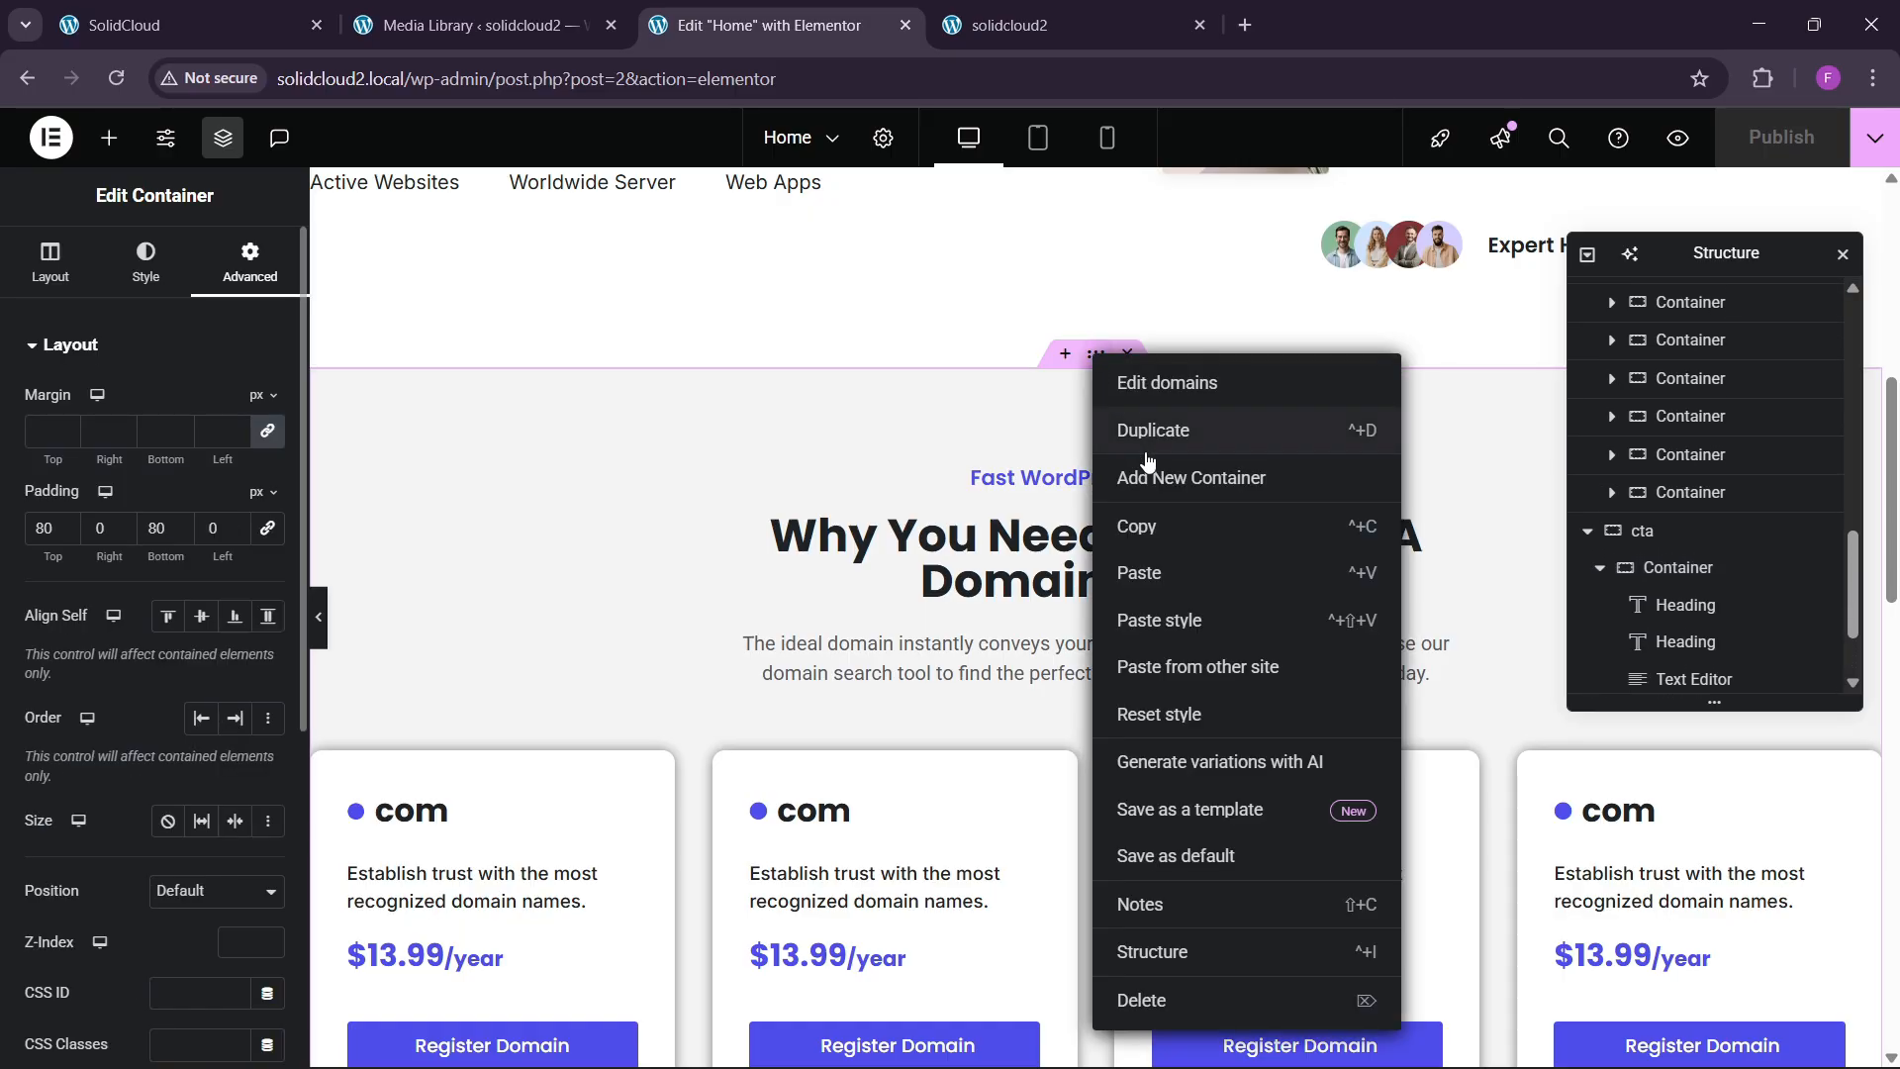
{"action": "scroll", "coordinate": [869, 692], "scroll_direction": "down", "scroll_amount": 1}
{"action": "scroll", "coordinate": [869, 693], "scroll_direction": "down", "scroll_amount": 15}
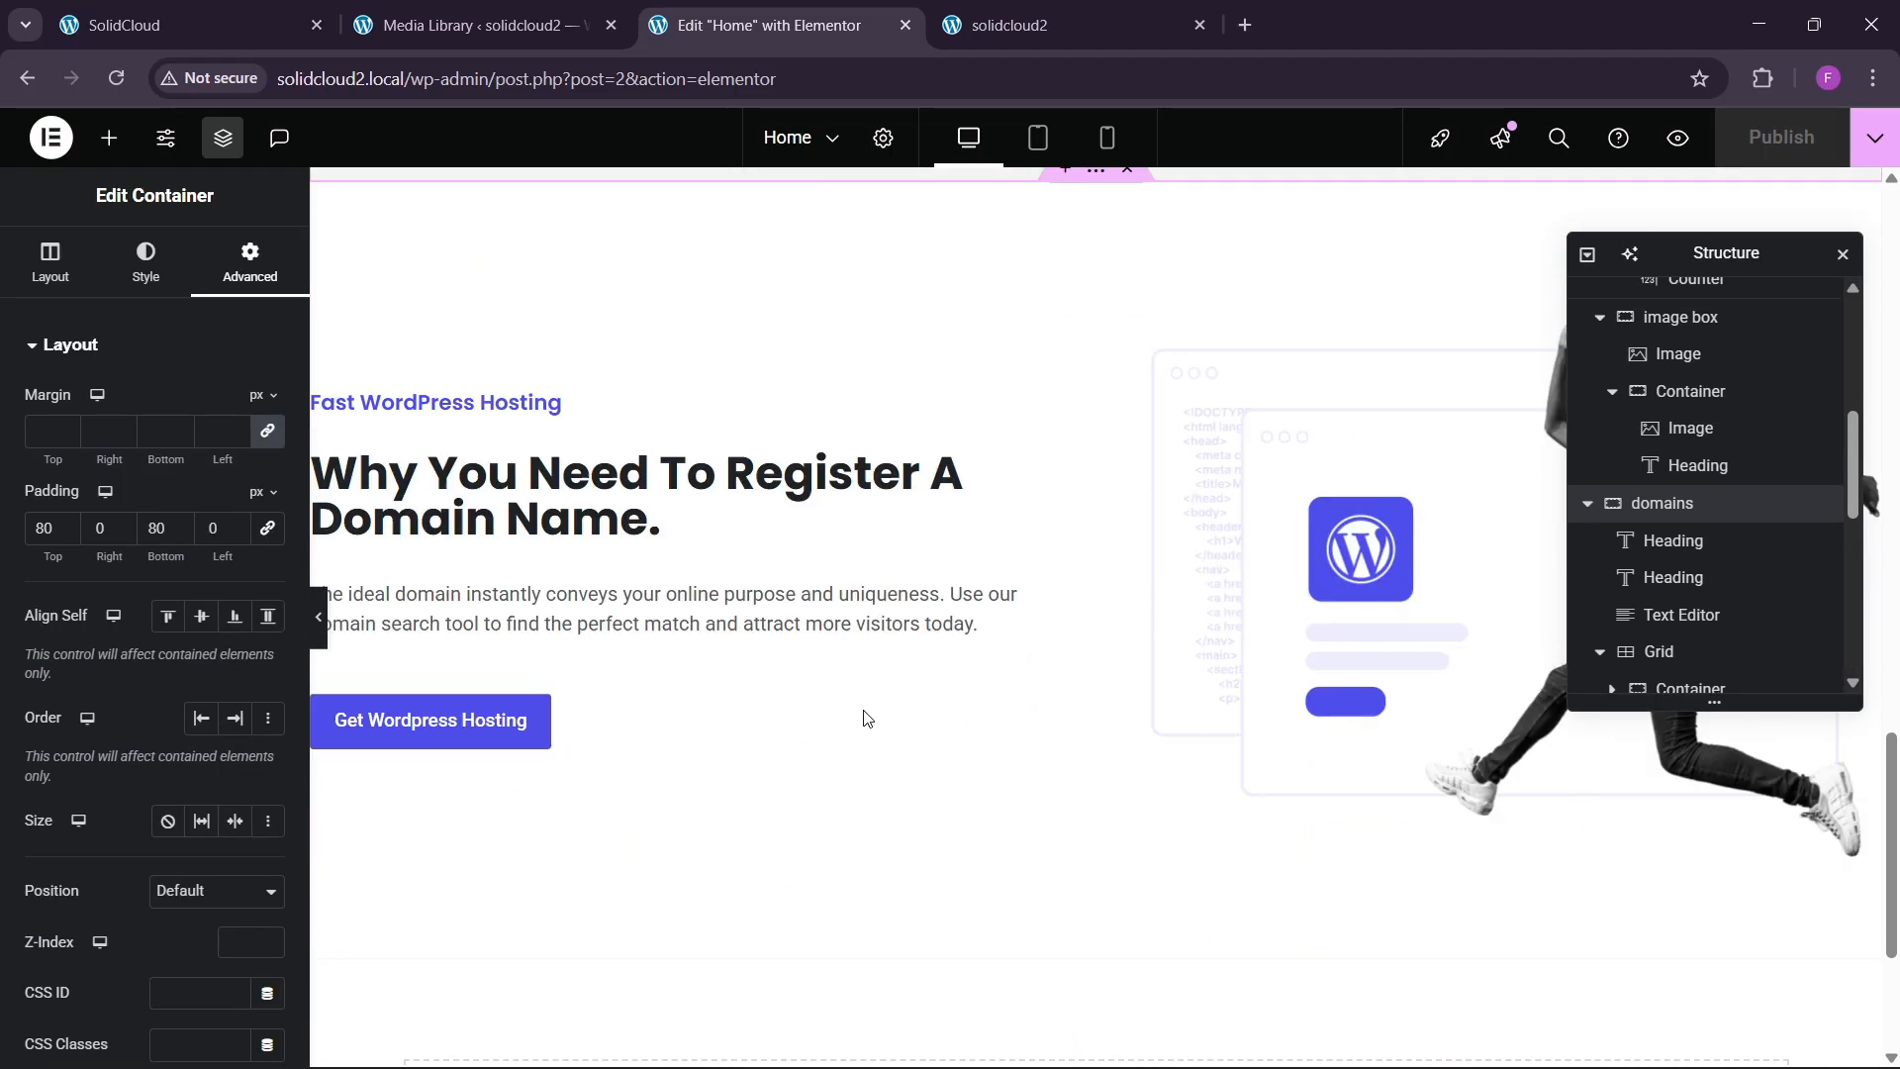
{"action": "right_click", "coordinate": [667, 772]}
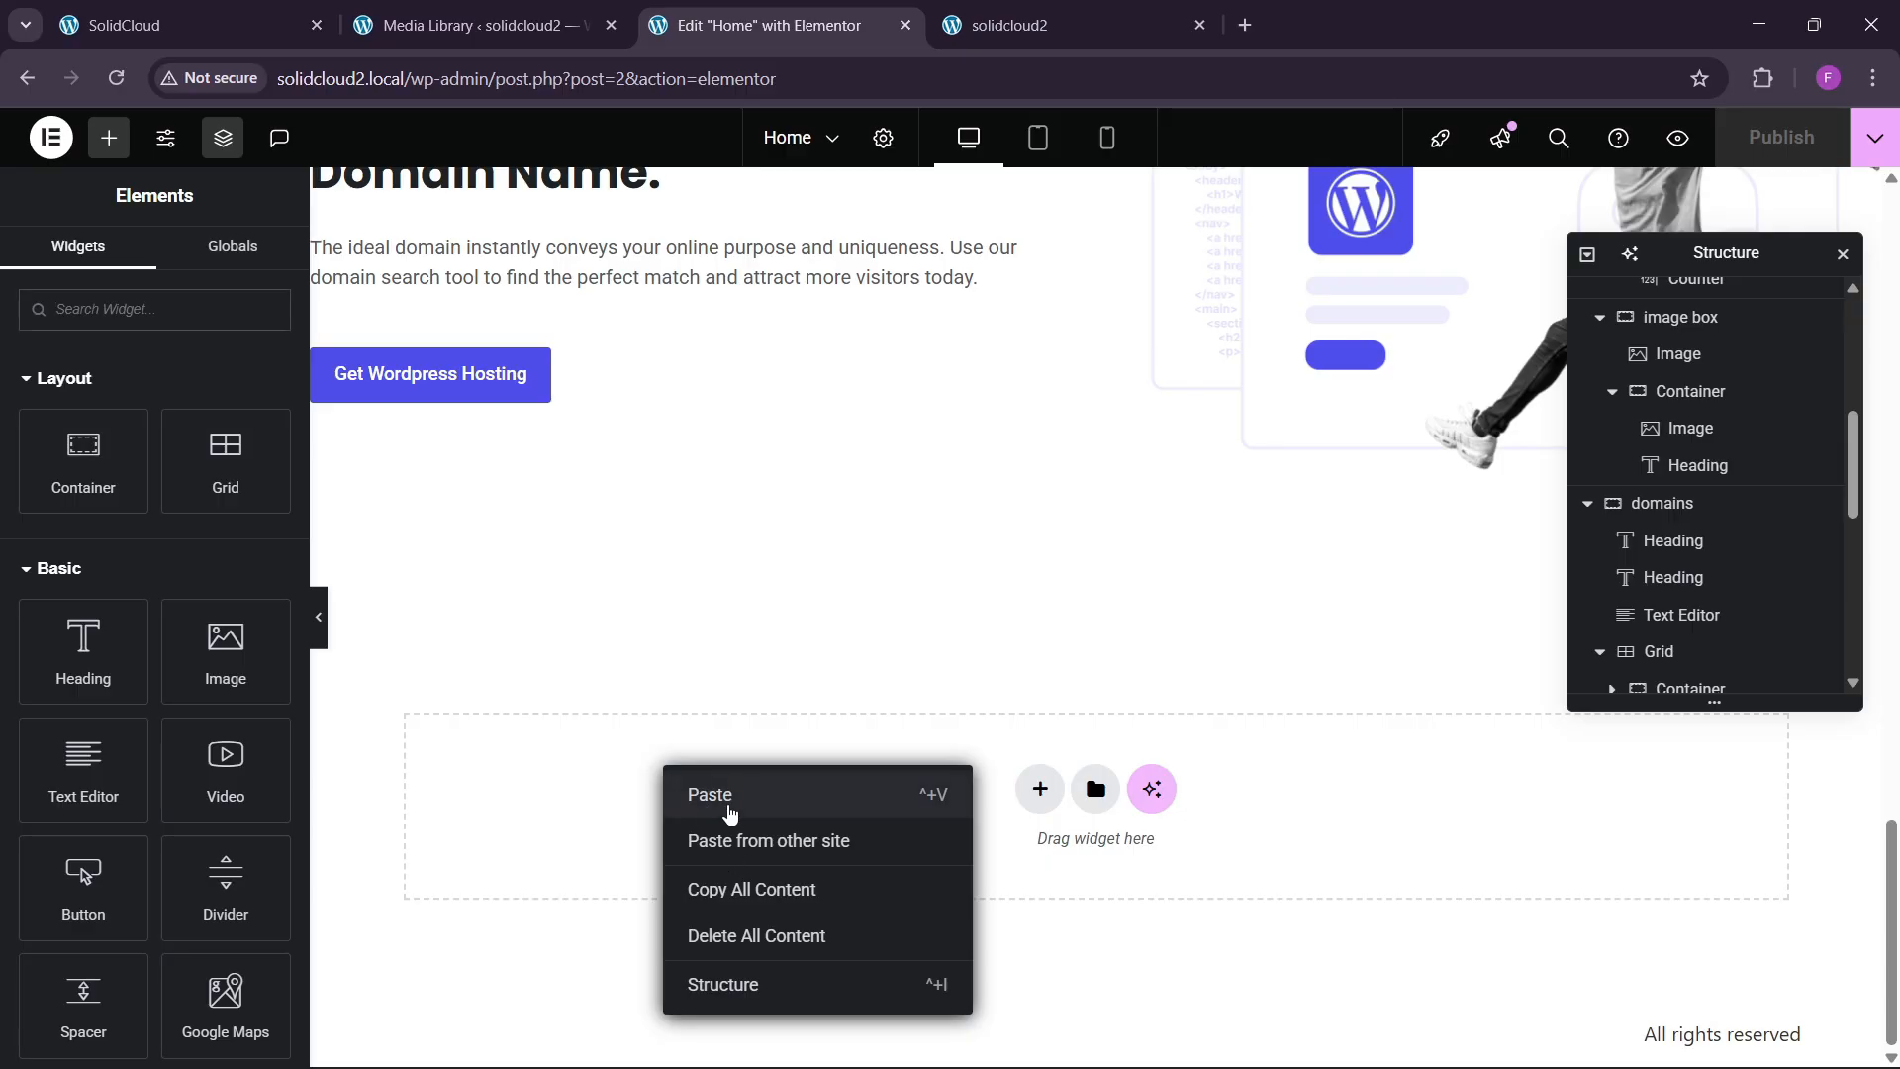
{"action": "left_click", "coordinate": [731, 813]}
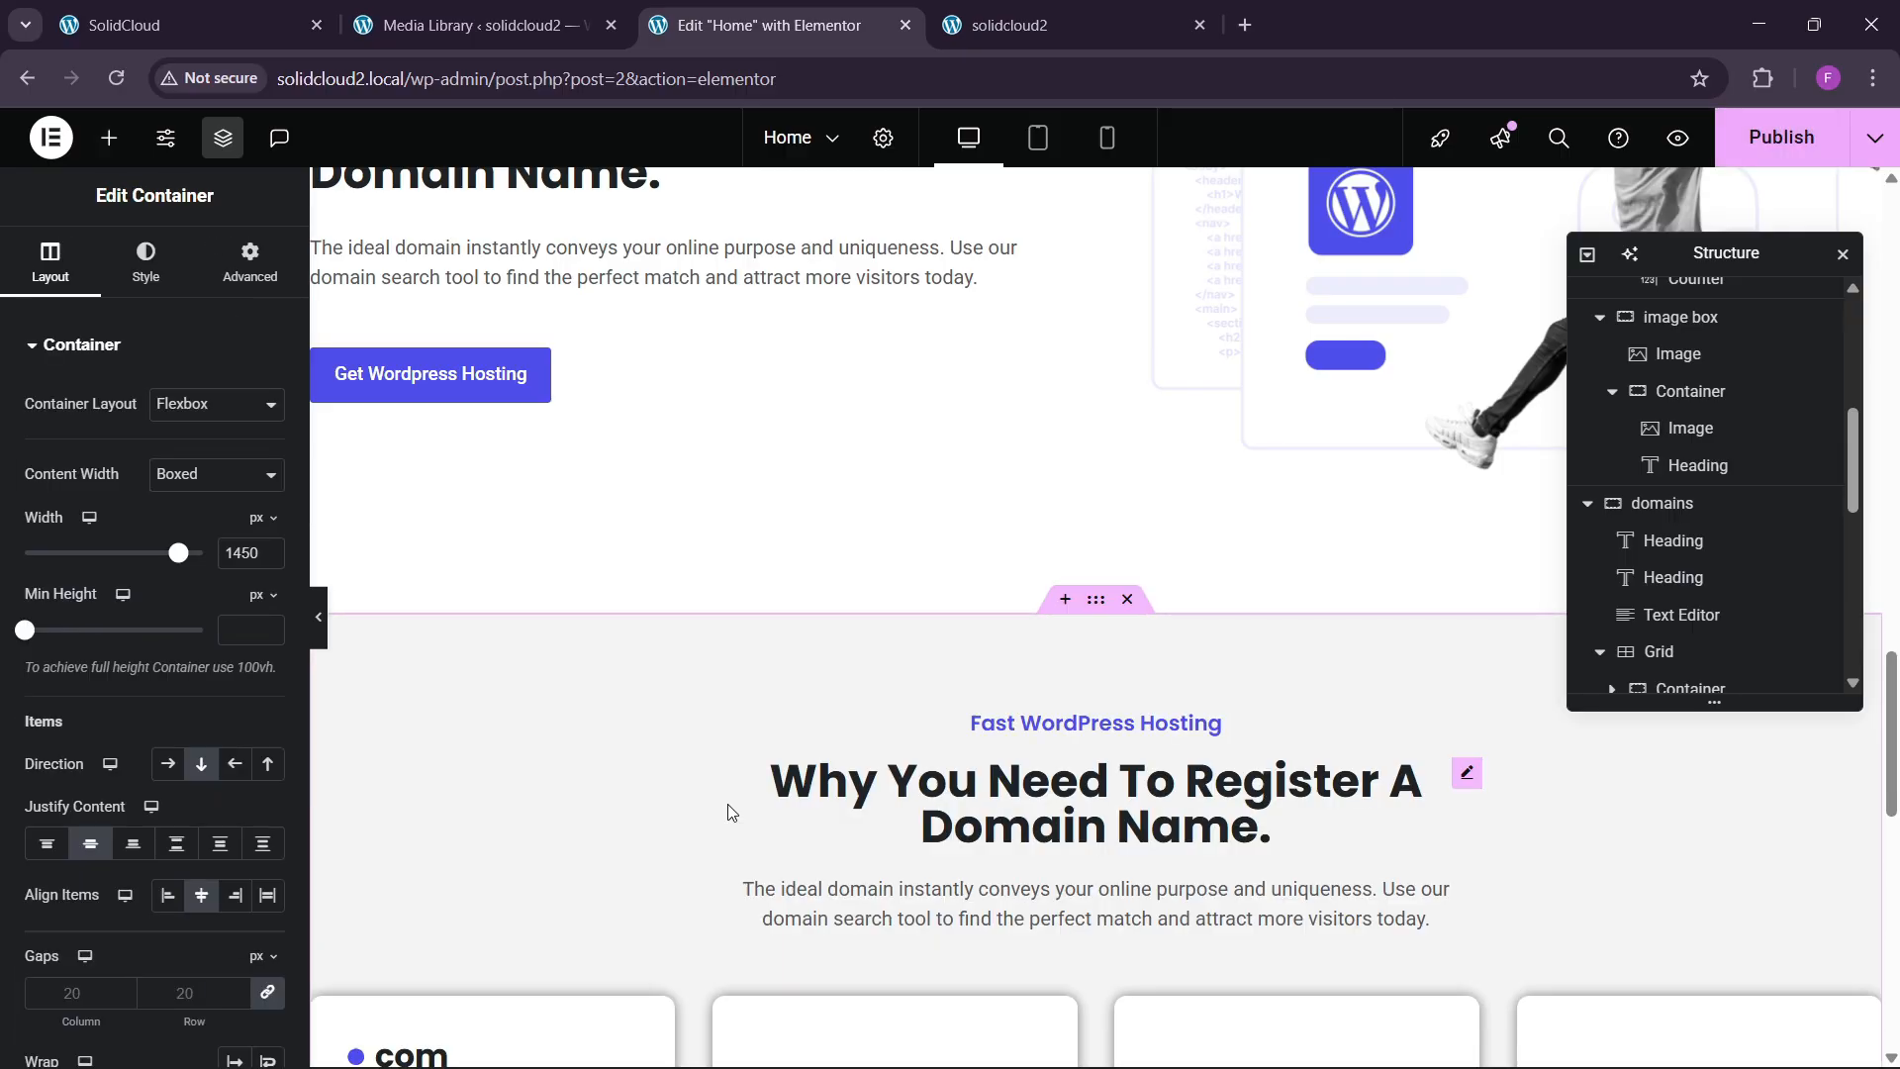
{"action": "scroll", "coordinate": [901, 767], "scroll_direction": "down", "scroll_amount": 3}
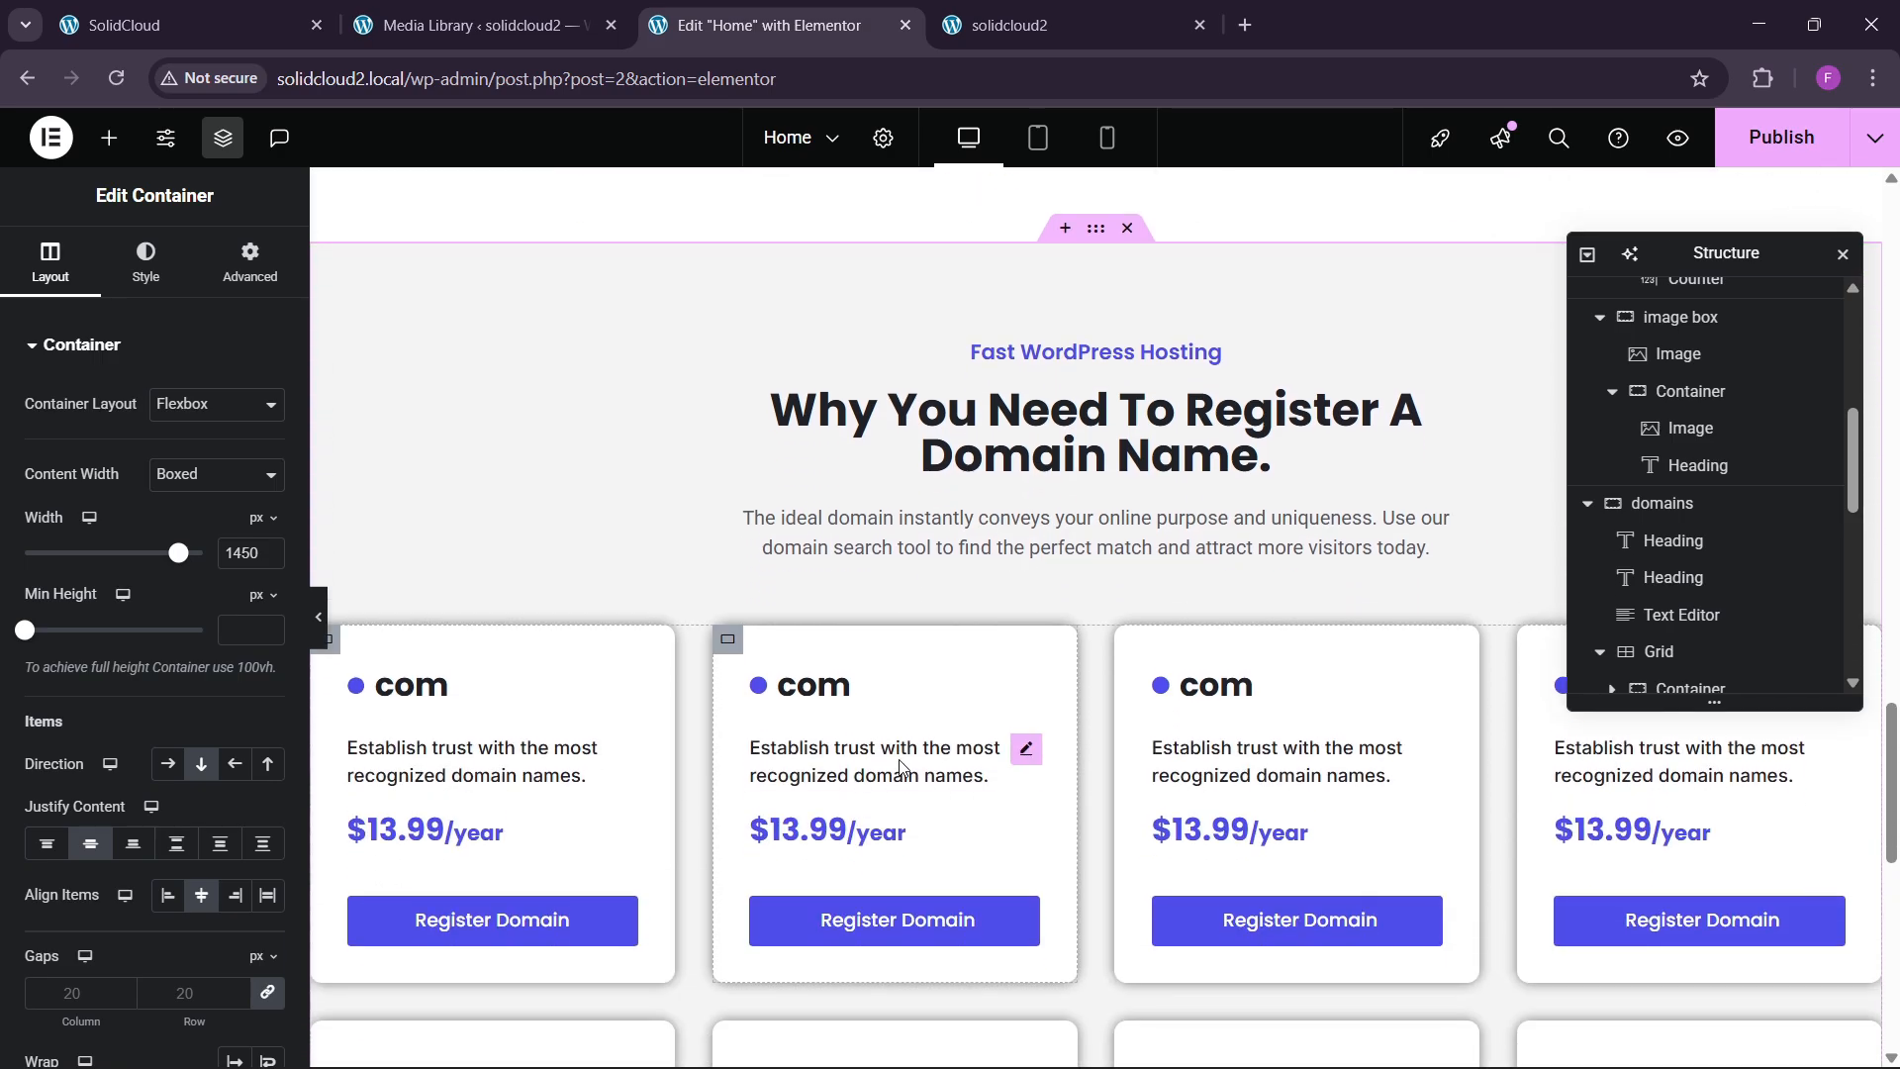
{"action": "scroll", "coordinate": [1029, 752], "scroll_direction": "up", "scroll_amount": 2}
Replace the copied section's heading with 'Find The Perfect Help Offerings For Your Business'.
{"action": "left_click", "coordinate": [248, 22]}
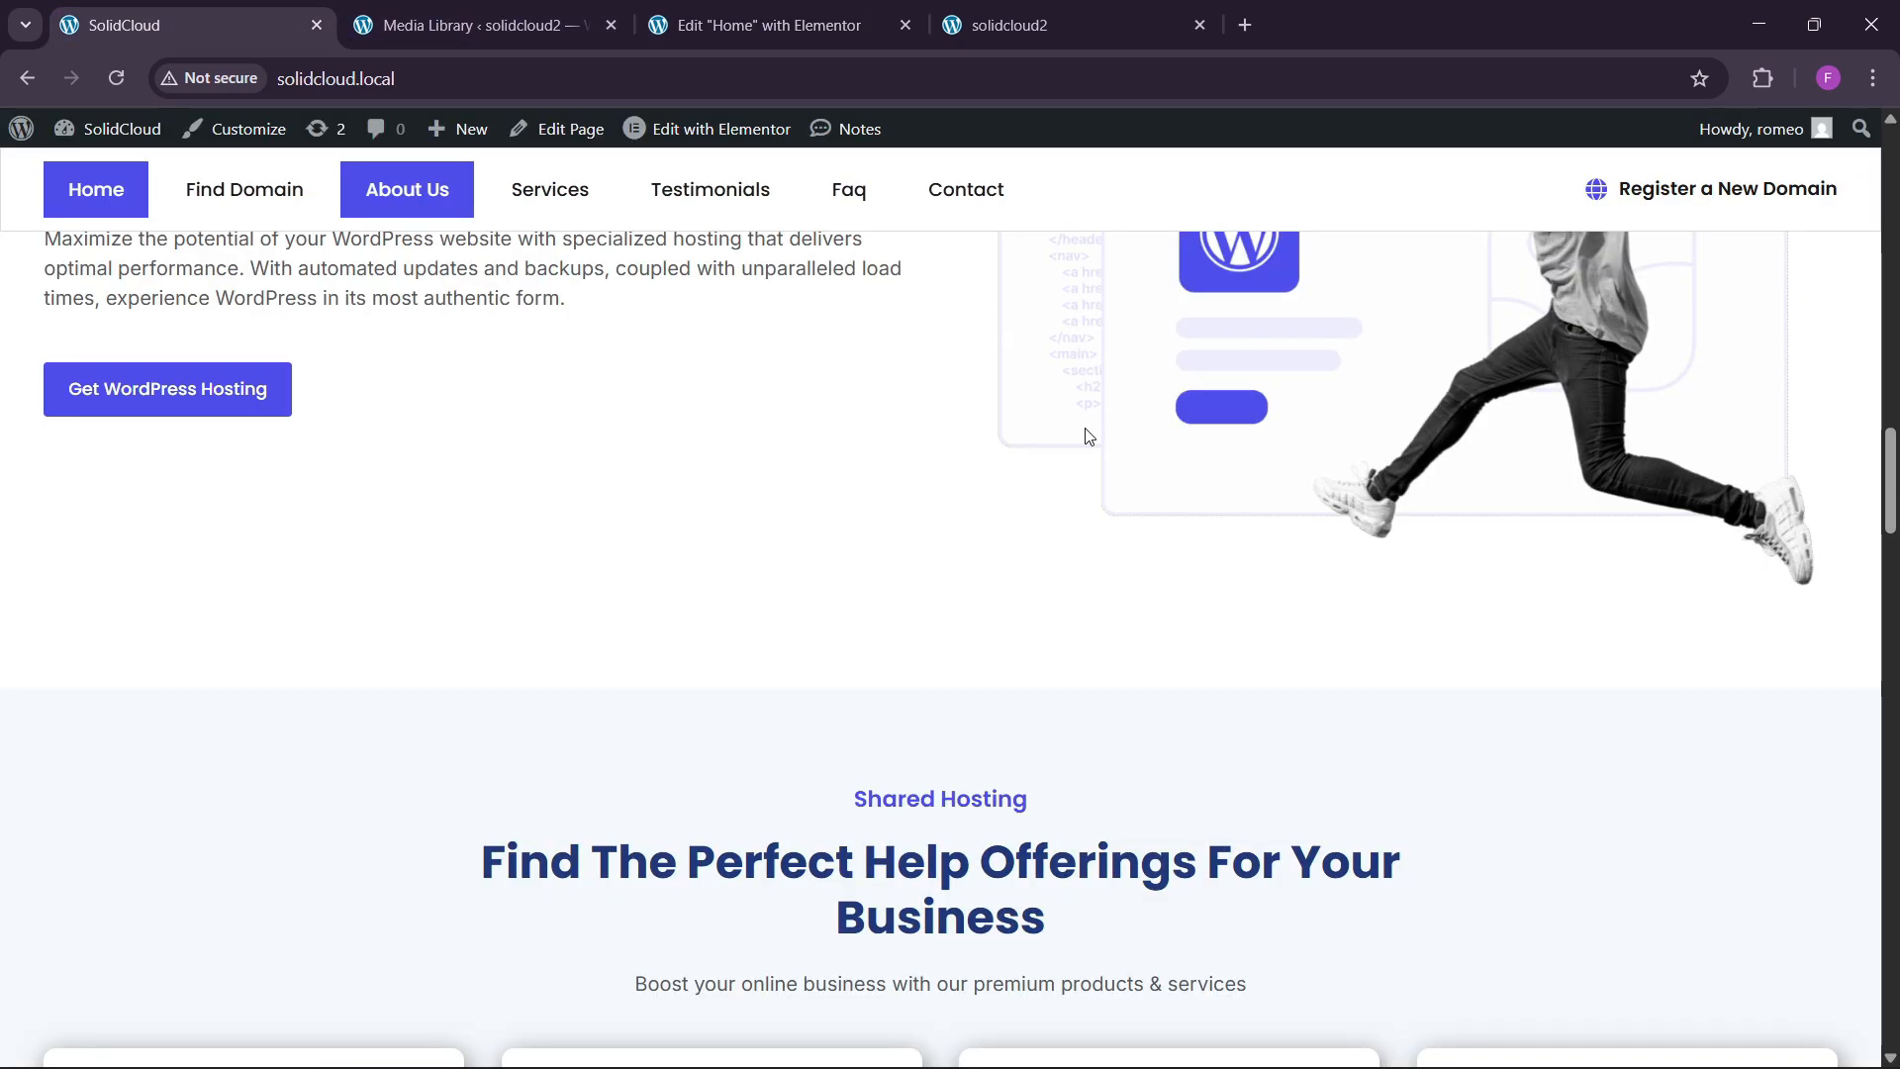
{"action": "scroll", "coordinate": [1022, 619], "scroll_direction": "down", "scroll_amount": 1}
{"action": "left_click_drag", "start_coordinate": [862, 688], "coordinate": [1041, 670]}
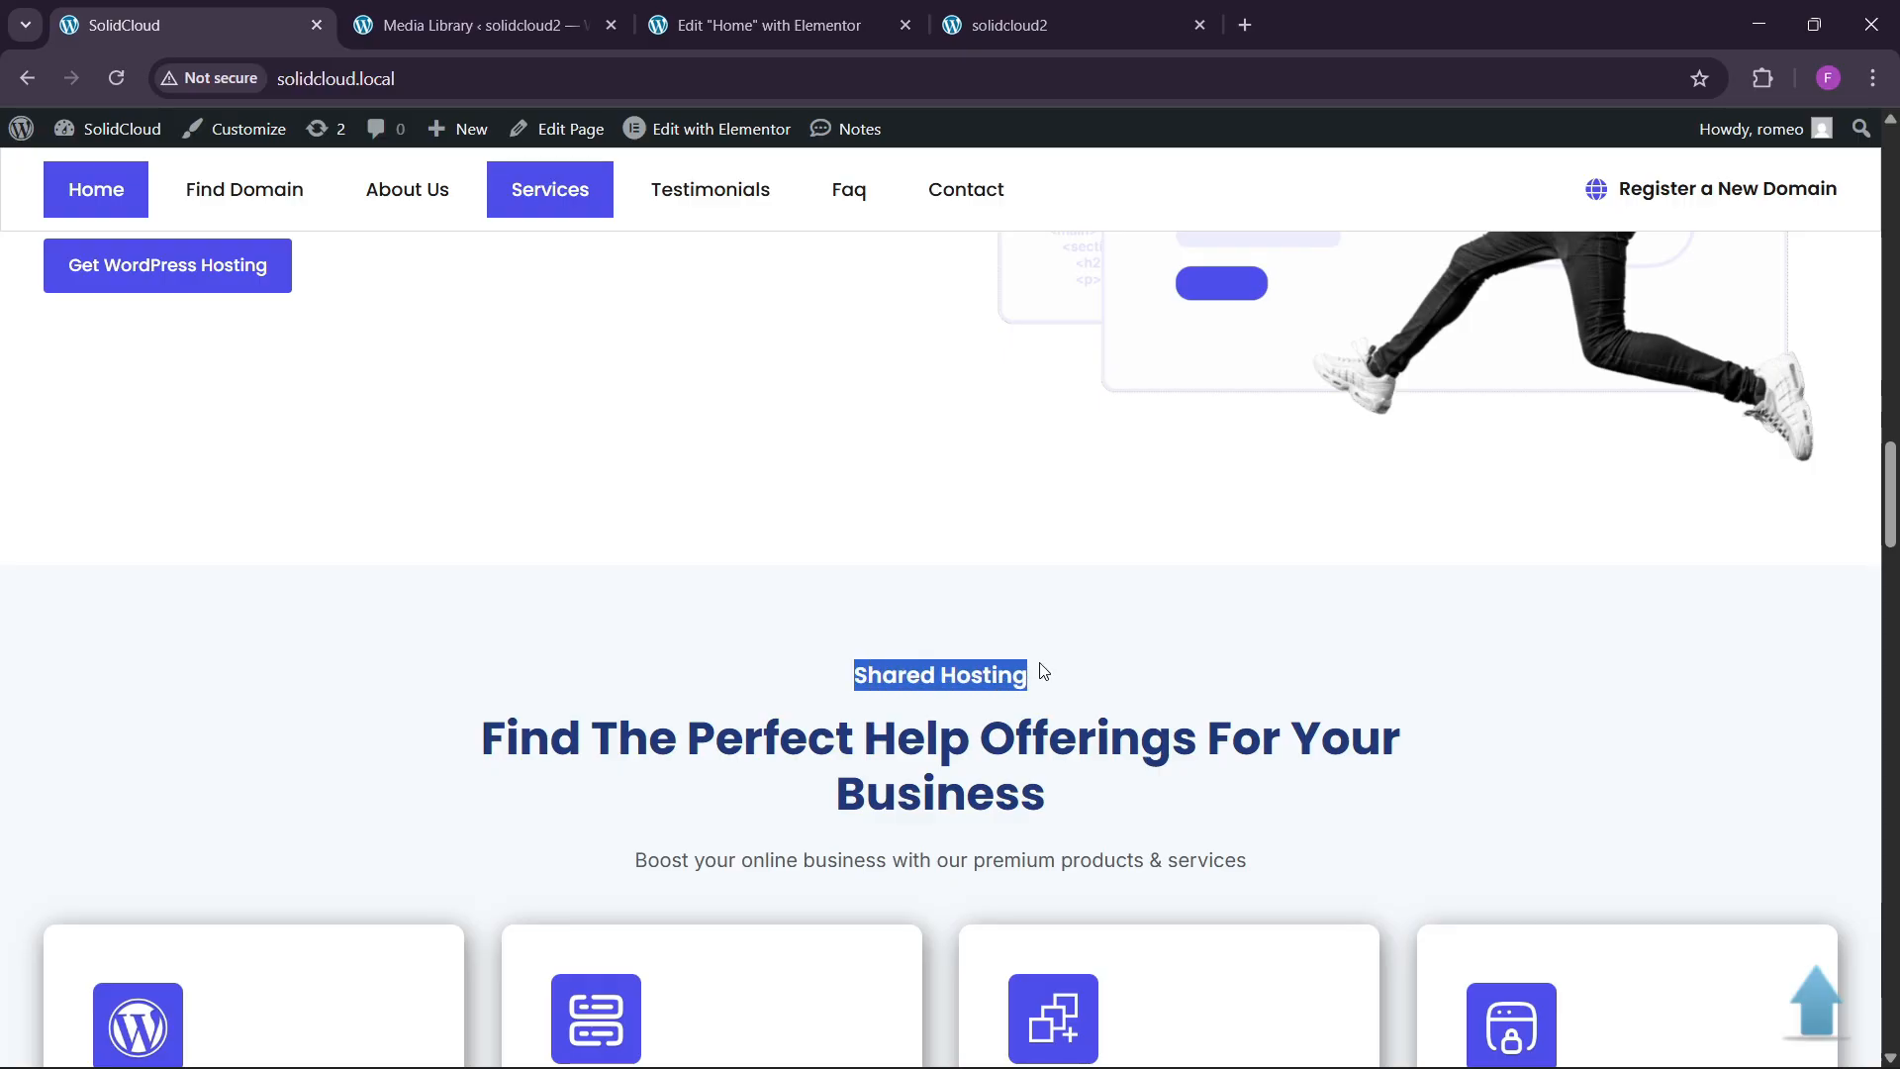
{"action": "left_click", "coordinate": [772, 25]}
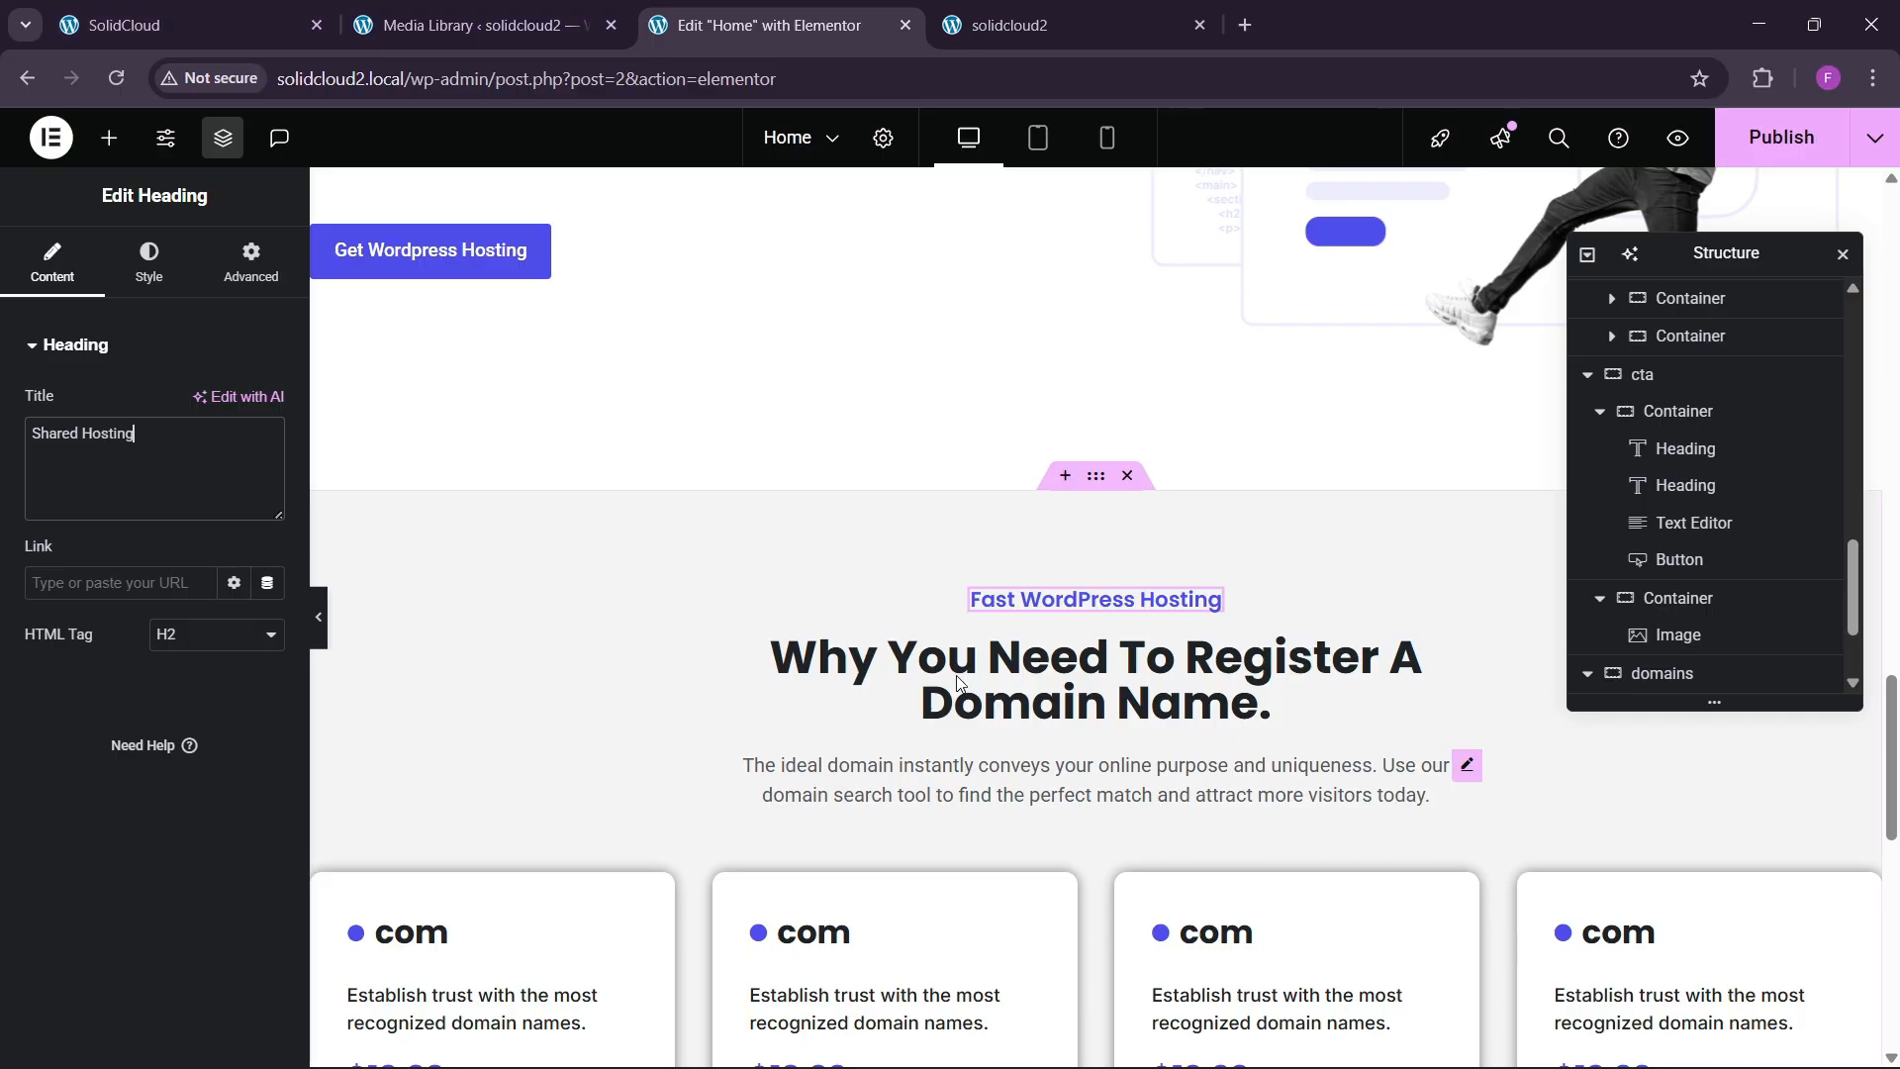
{"action": "left_click", "coordinate": [159, 25]}
{"action": "left_click", "coordinate": [818, 628]}
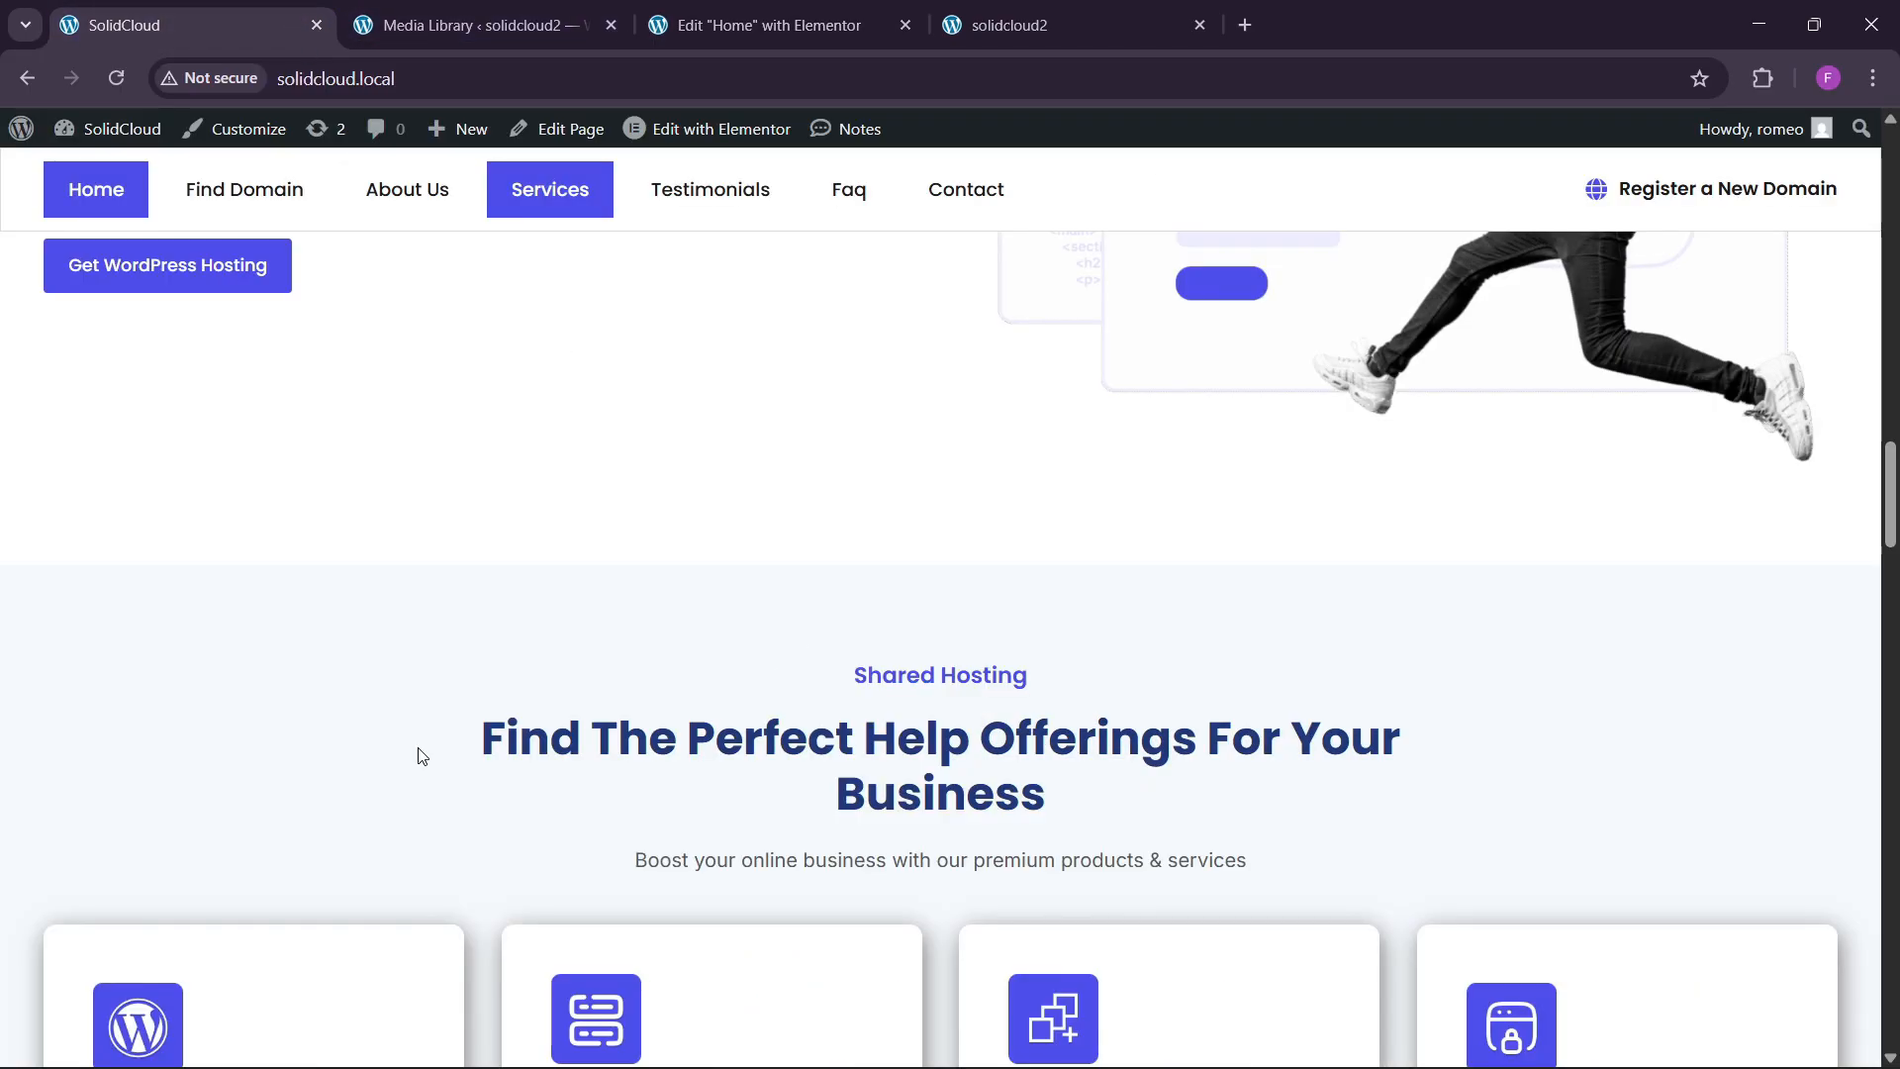
{"action": "left_click_drag", "start_coordinate": [426, 755], "coordinate": [1212, 792]}
{"action": "key", "text": "ctrl+c"}
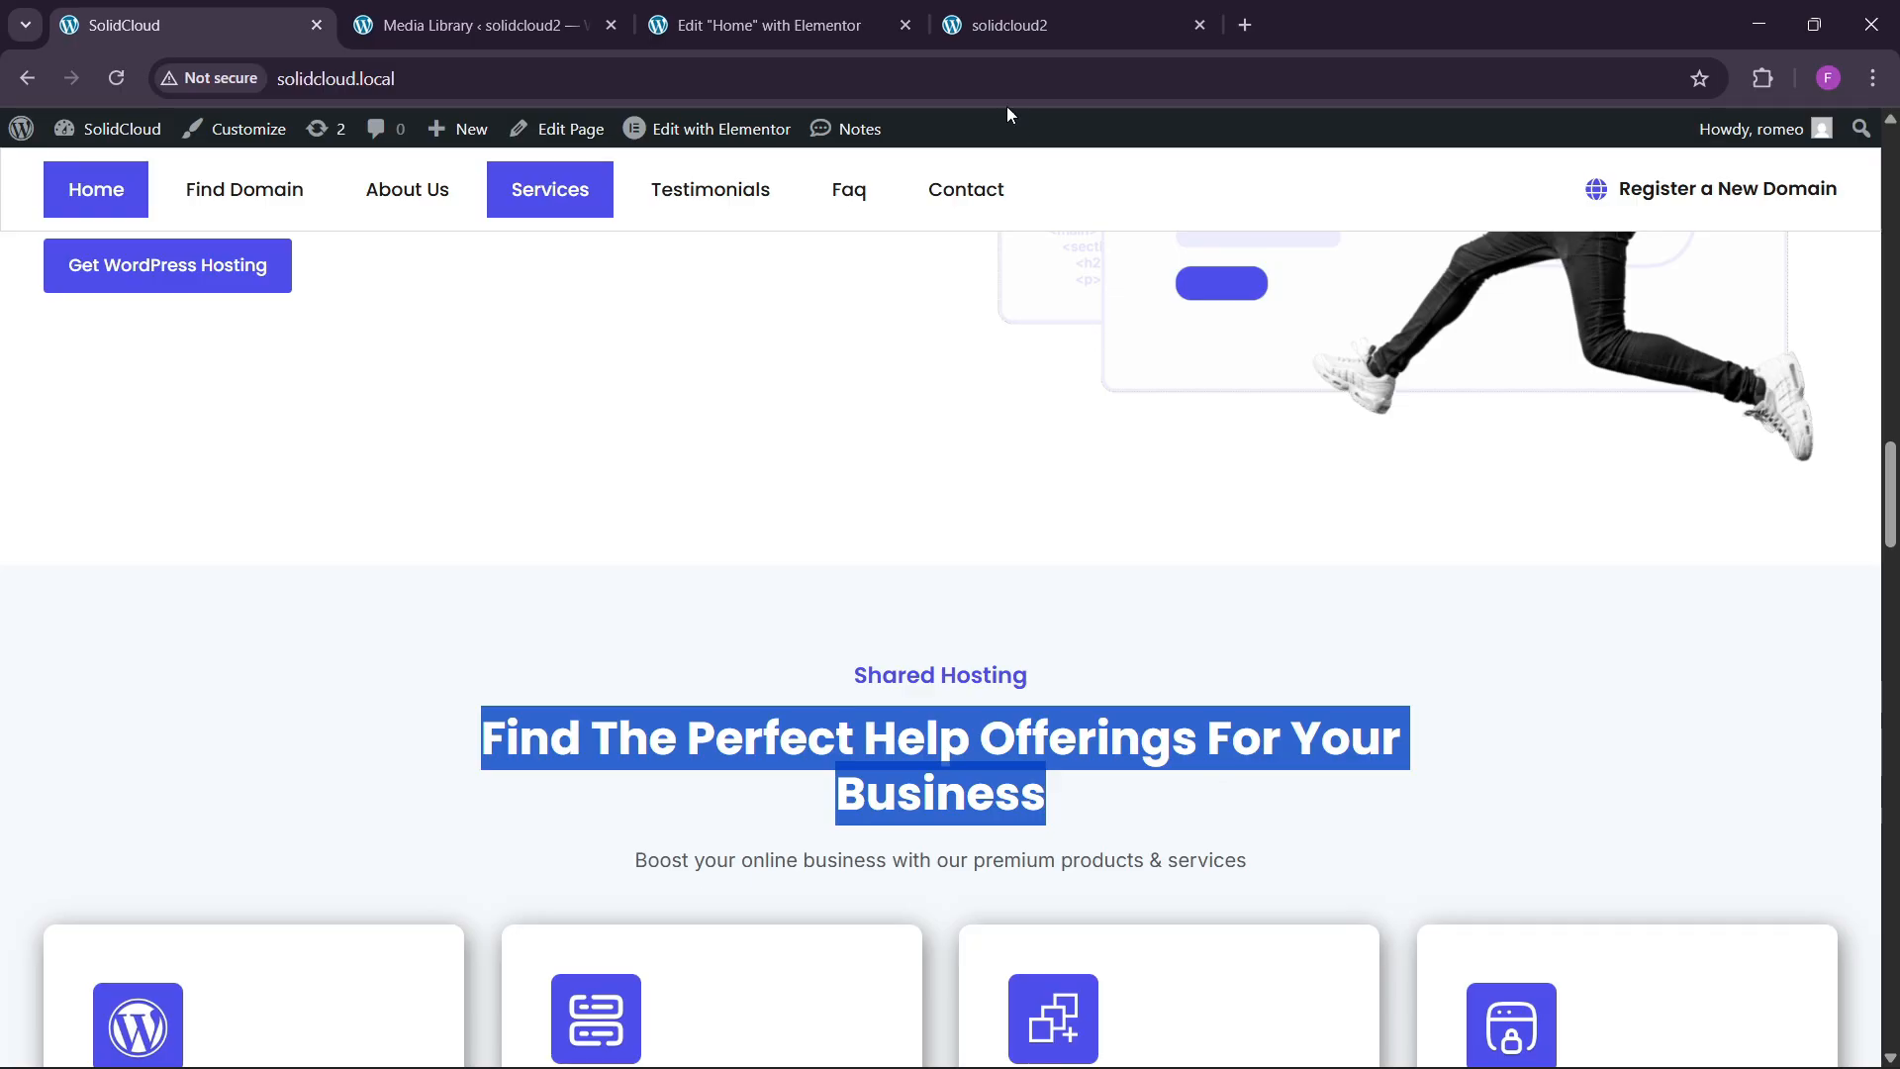
{"action": "left_click", "coordinate": [767, 25]}
{"action": "left_click", "coordinate": [1142, 723]}
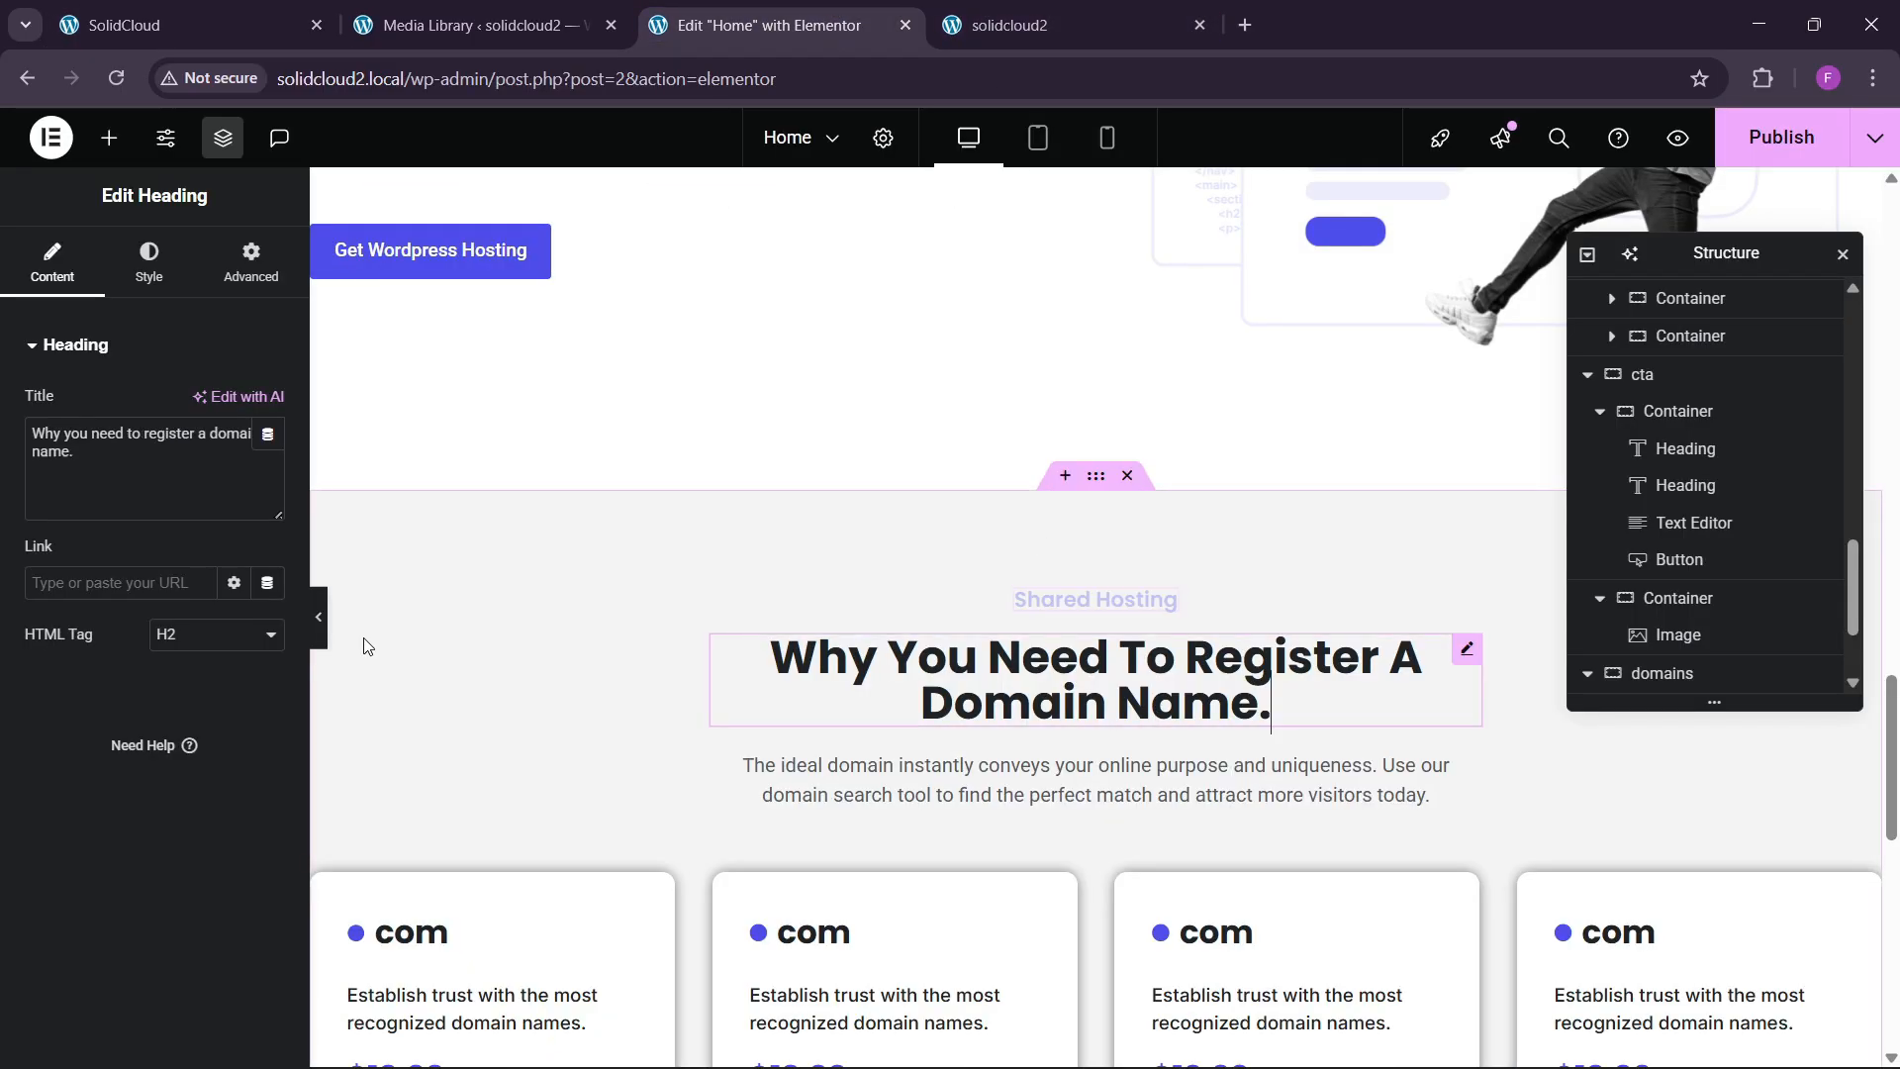
{"action": "left_click", "coordinate": [119, 494]}
{"action": "key", "text": "ctrl+a"}
{"action": "key", "text": "ctrl+v"}
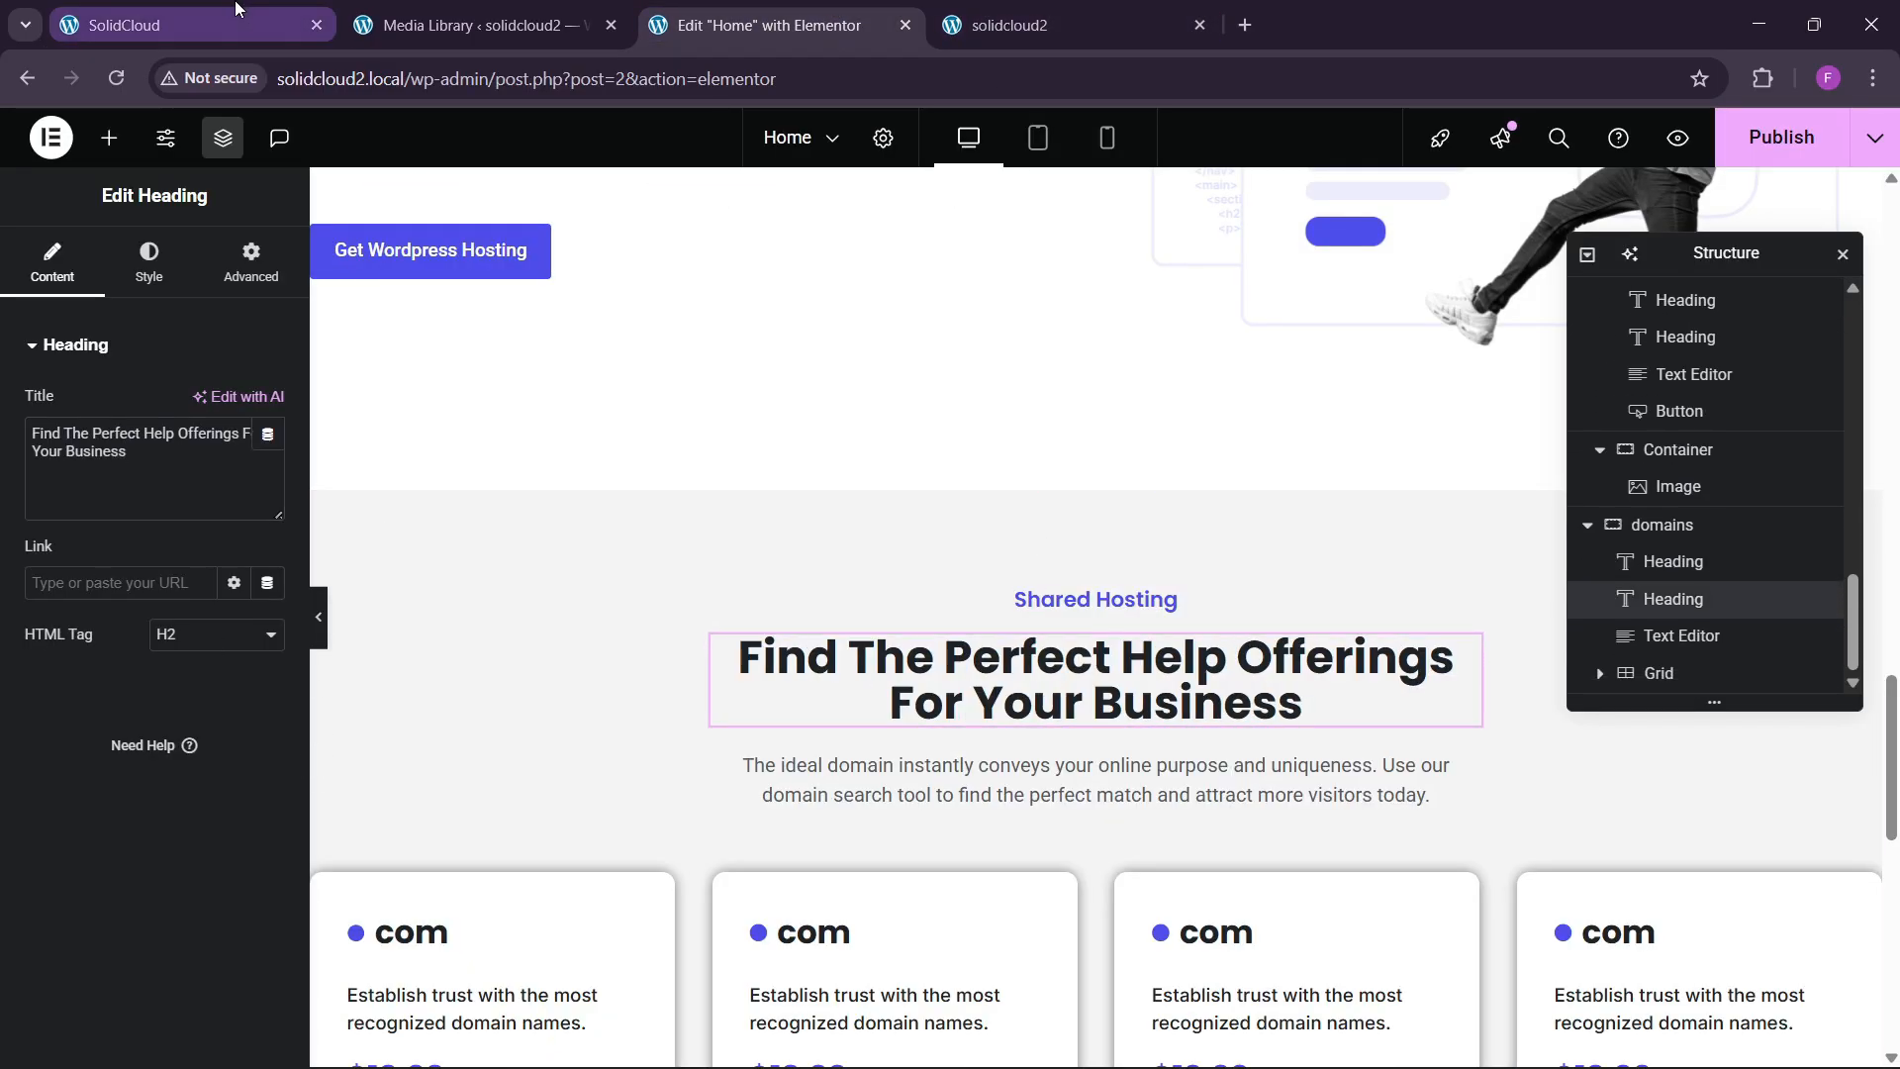
Replace the section's description paragraph code with the copied 'Boost your online business' subtitle.
{"action": "left_click", "coordinate": [236, 8]}
{"action": "left_click_drag", "start_coordinate": [634, 857], "coordinate": [1259, 846]}
{"action": "key", "text": "ctrl+c"}
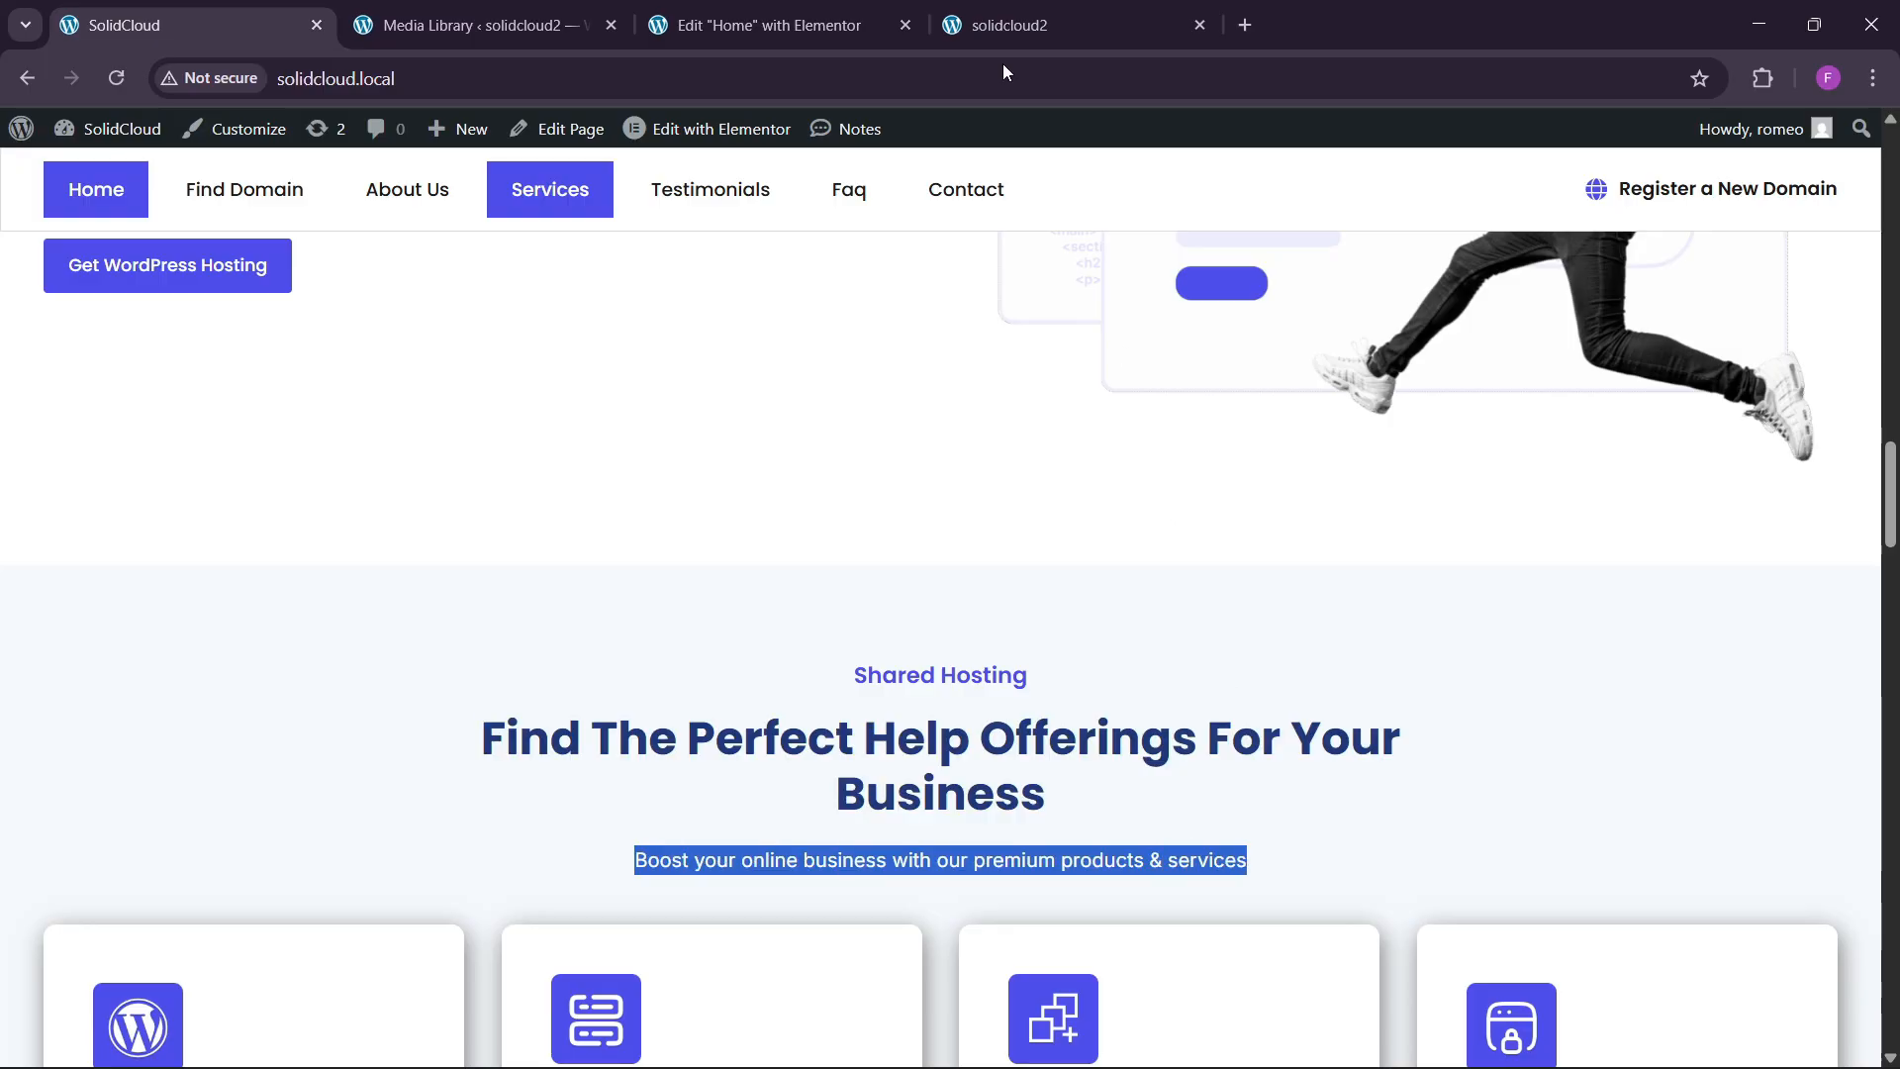
{"action": "left_click", "coordinate": [832, 25]}
{"action": "left_click", "coordinate": [1431, 793]}
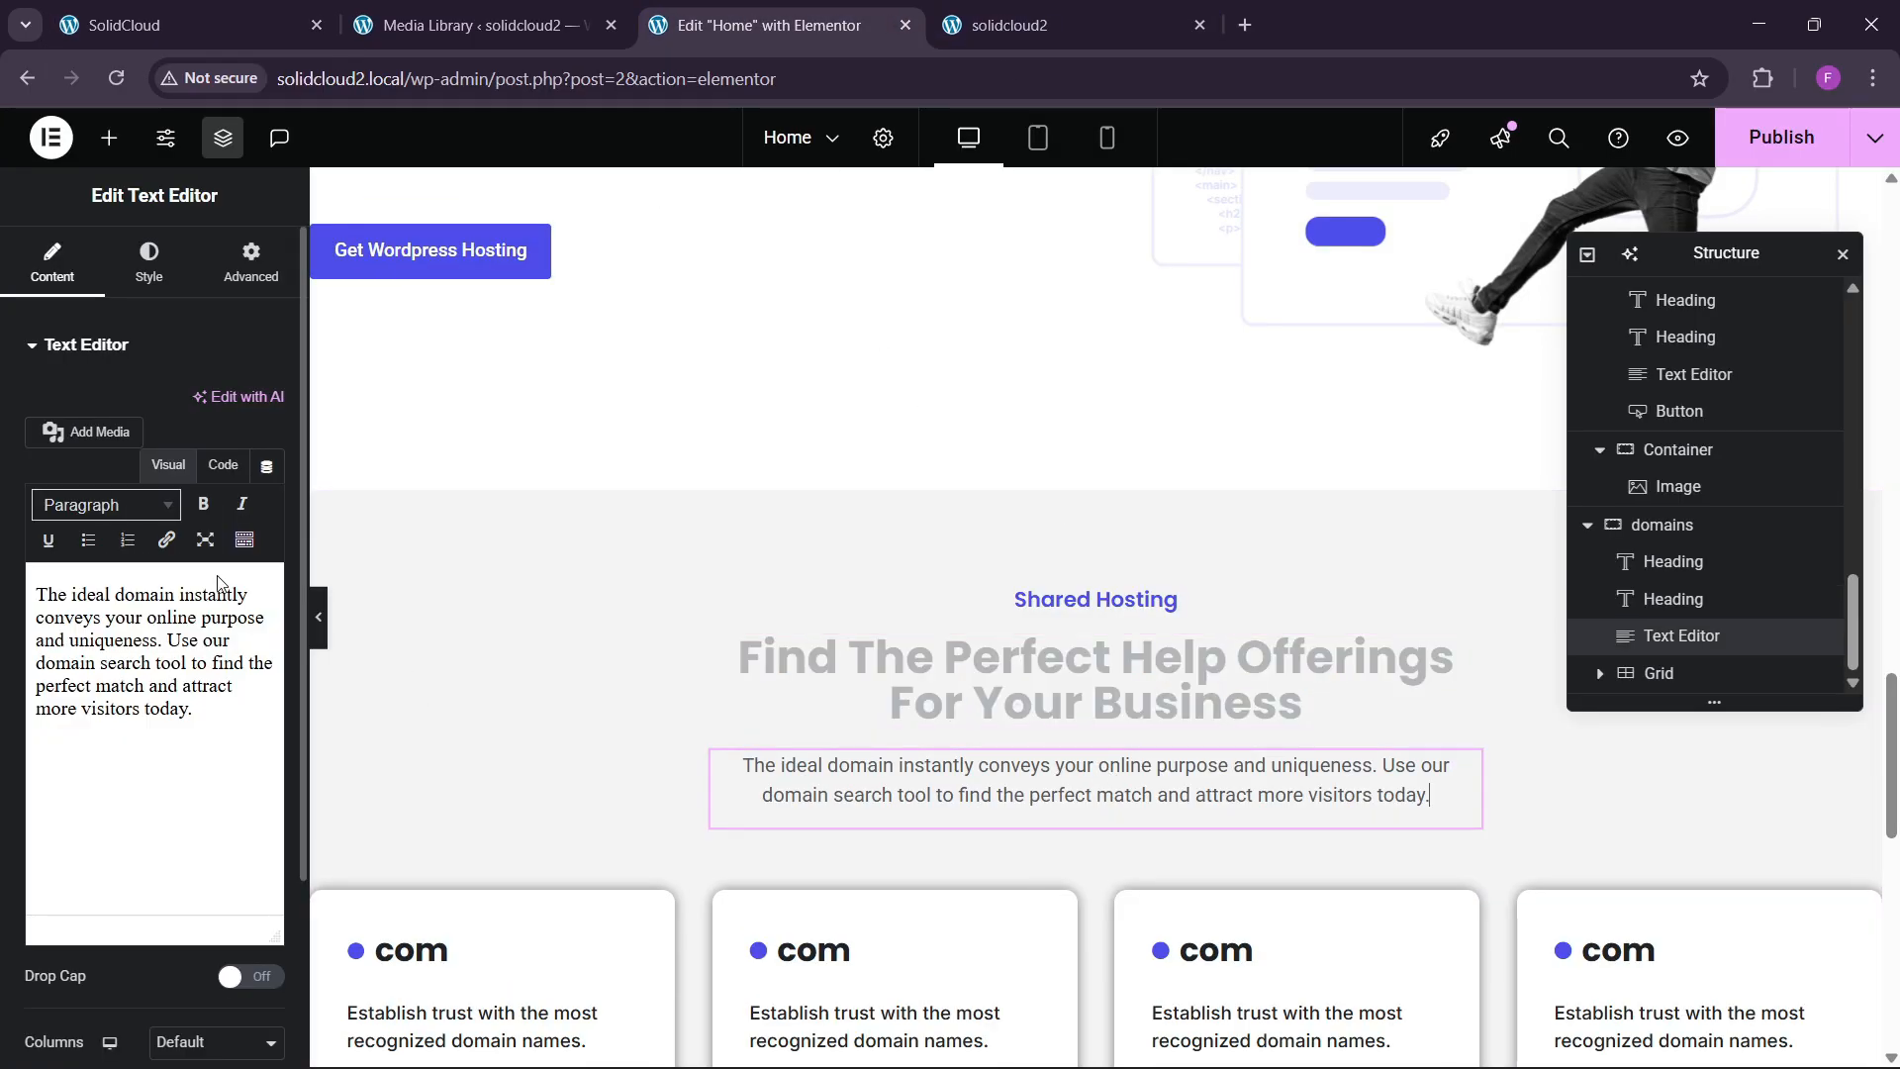
{"action": "left_click", "coordinate": [222, 469]}
{"action": "key", "text": "ctrl+a"}
{"action": "key", "text": "ctrl+v"}
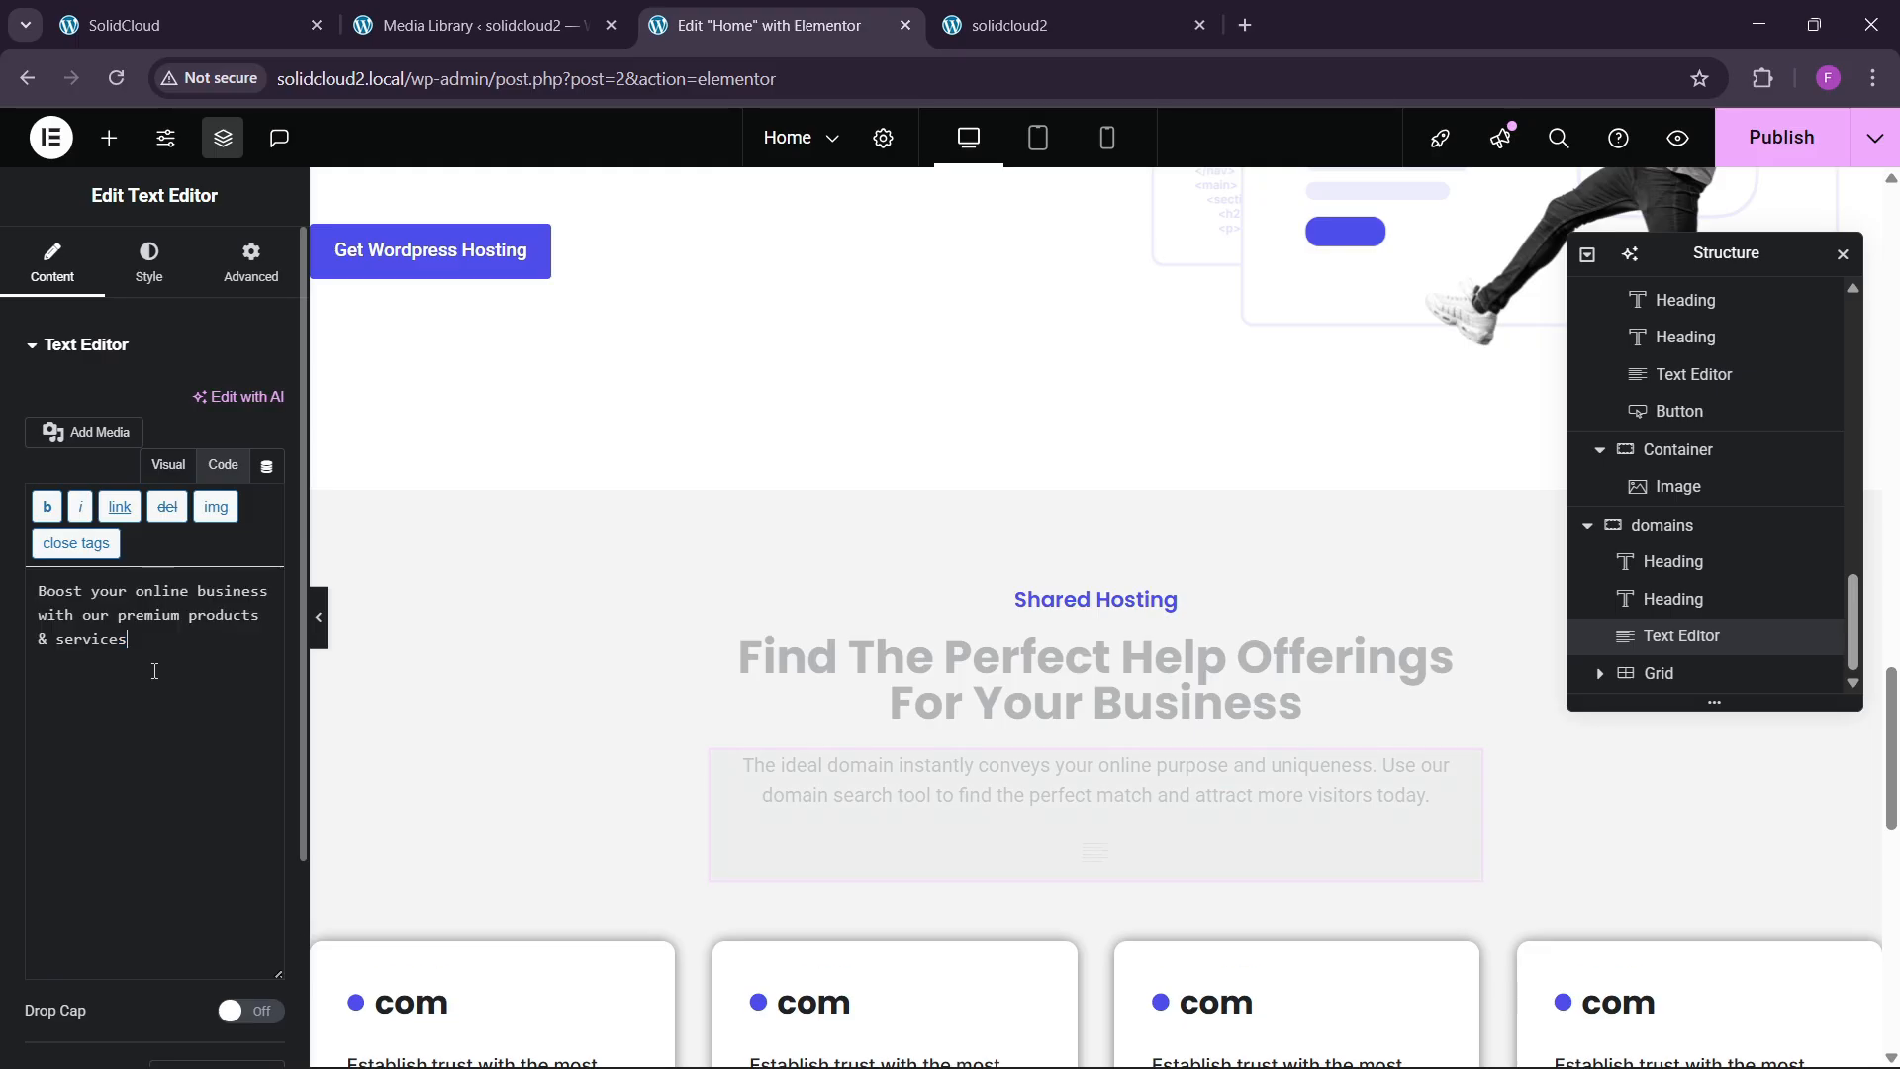
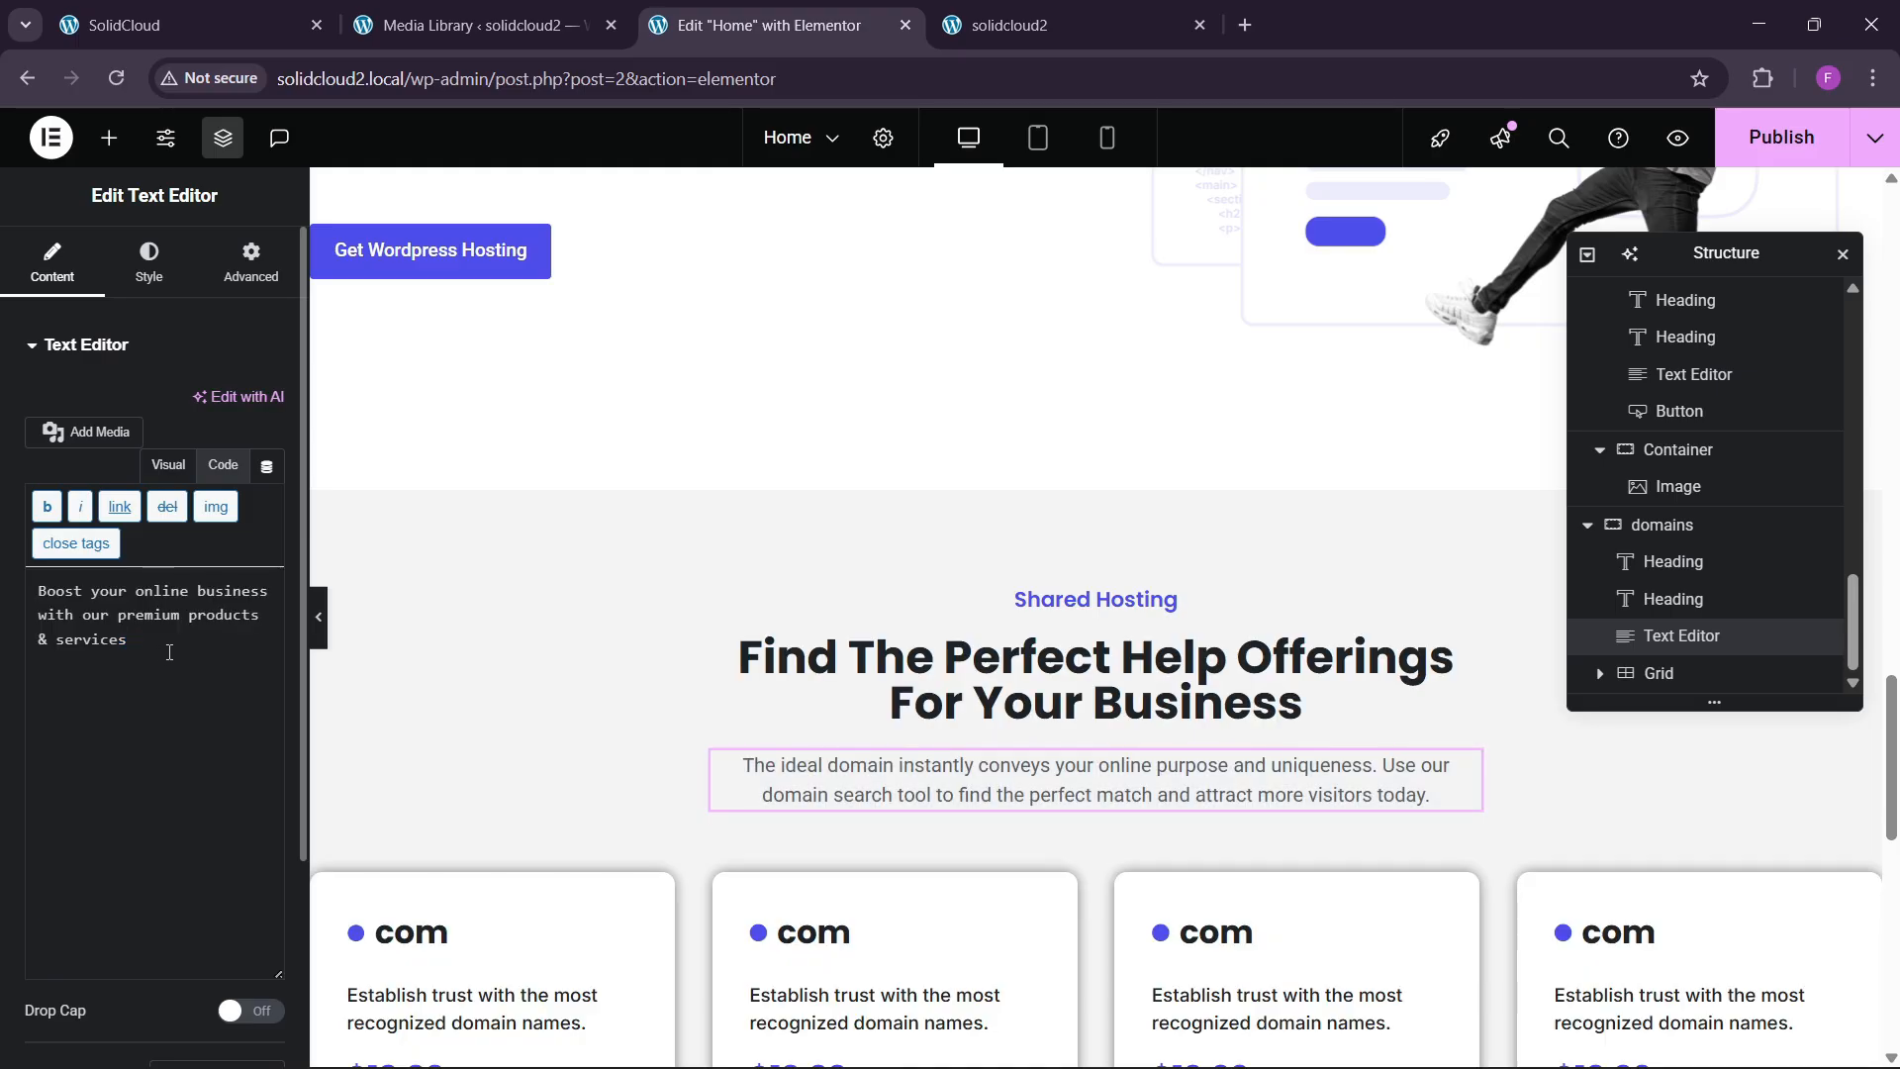
End the domains subtitle with a full stop after 'services'.
{"action": "type", "text": "."}
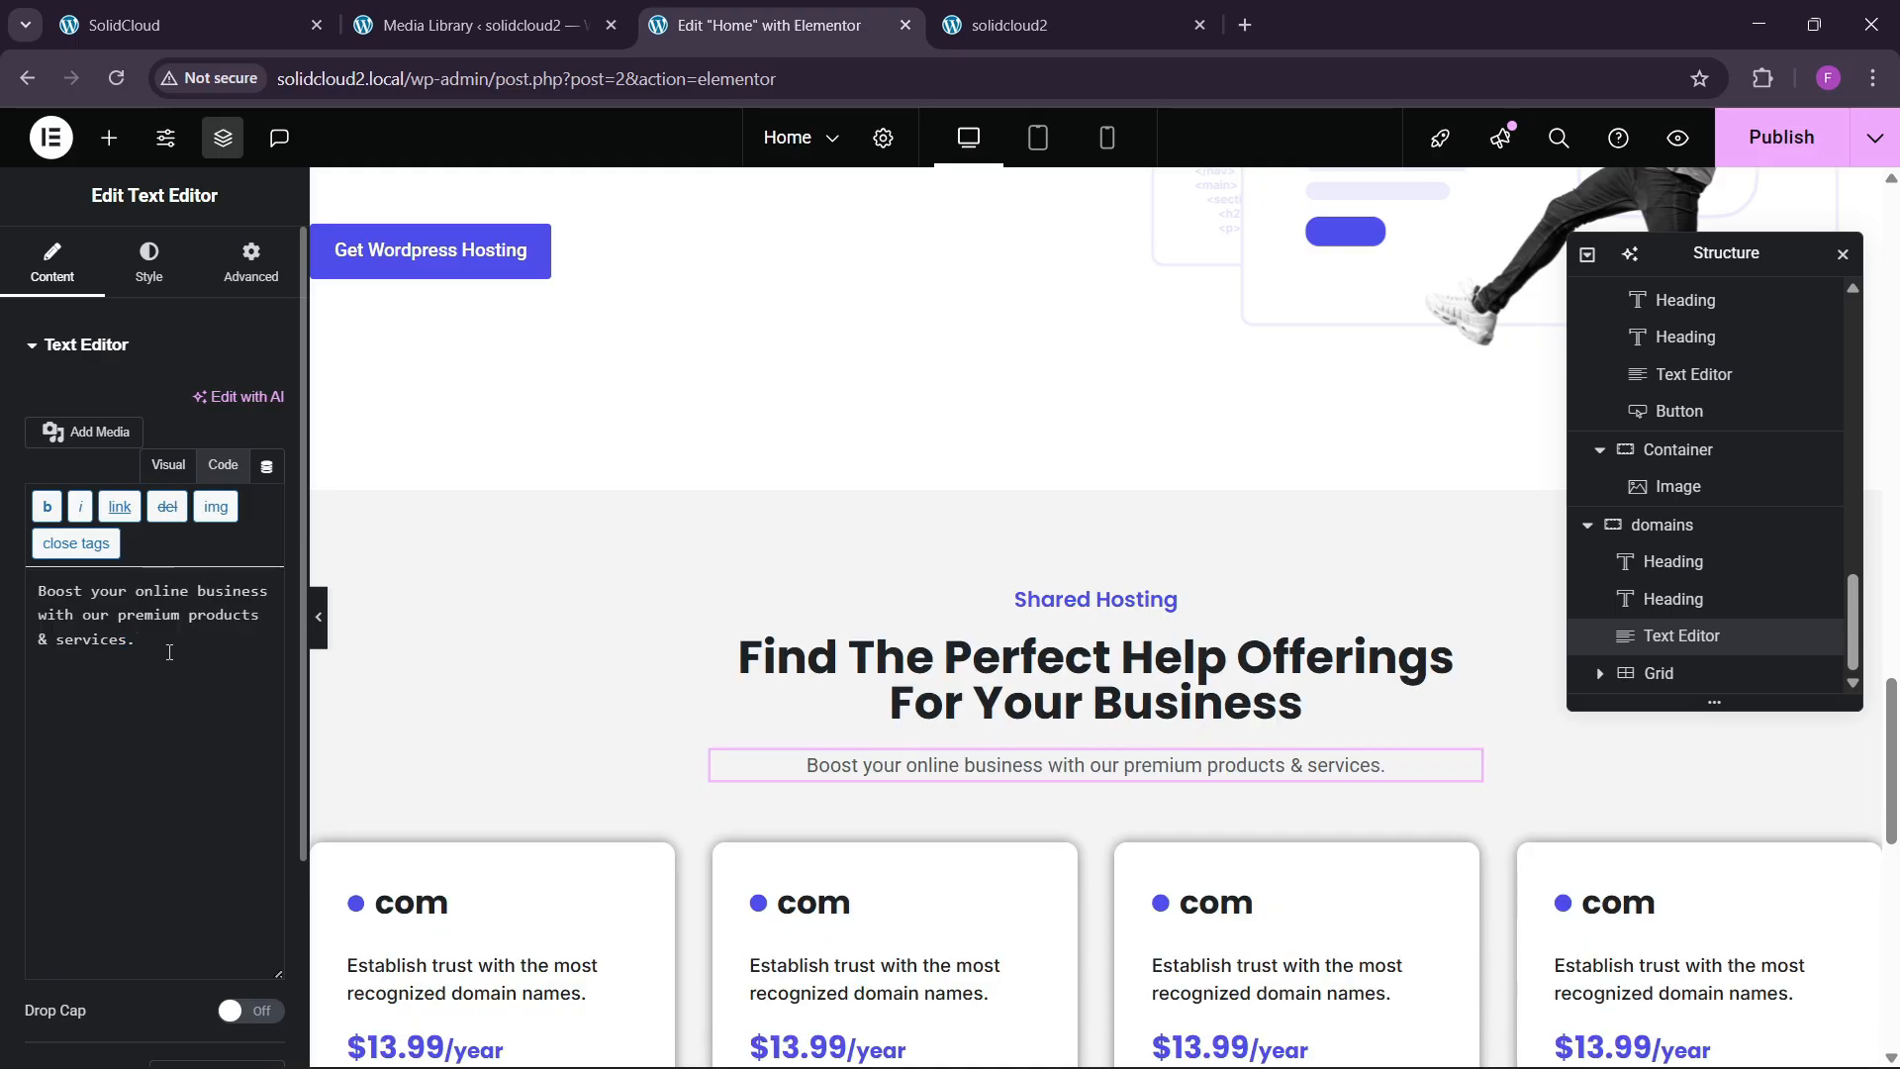
{"action": "scroll", "coordinate": [527, 629], "scroll_direction": "down", "scroll_amount": 2}
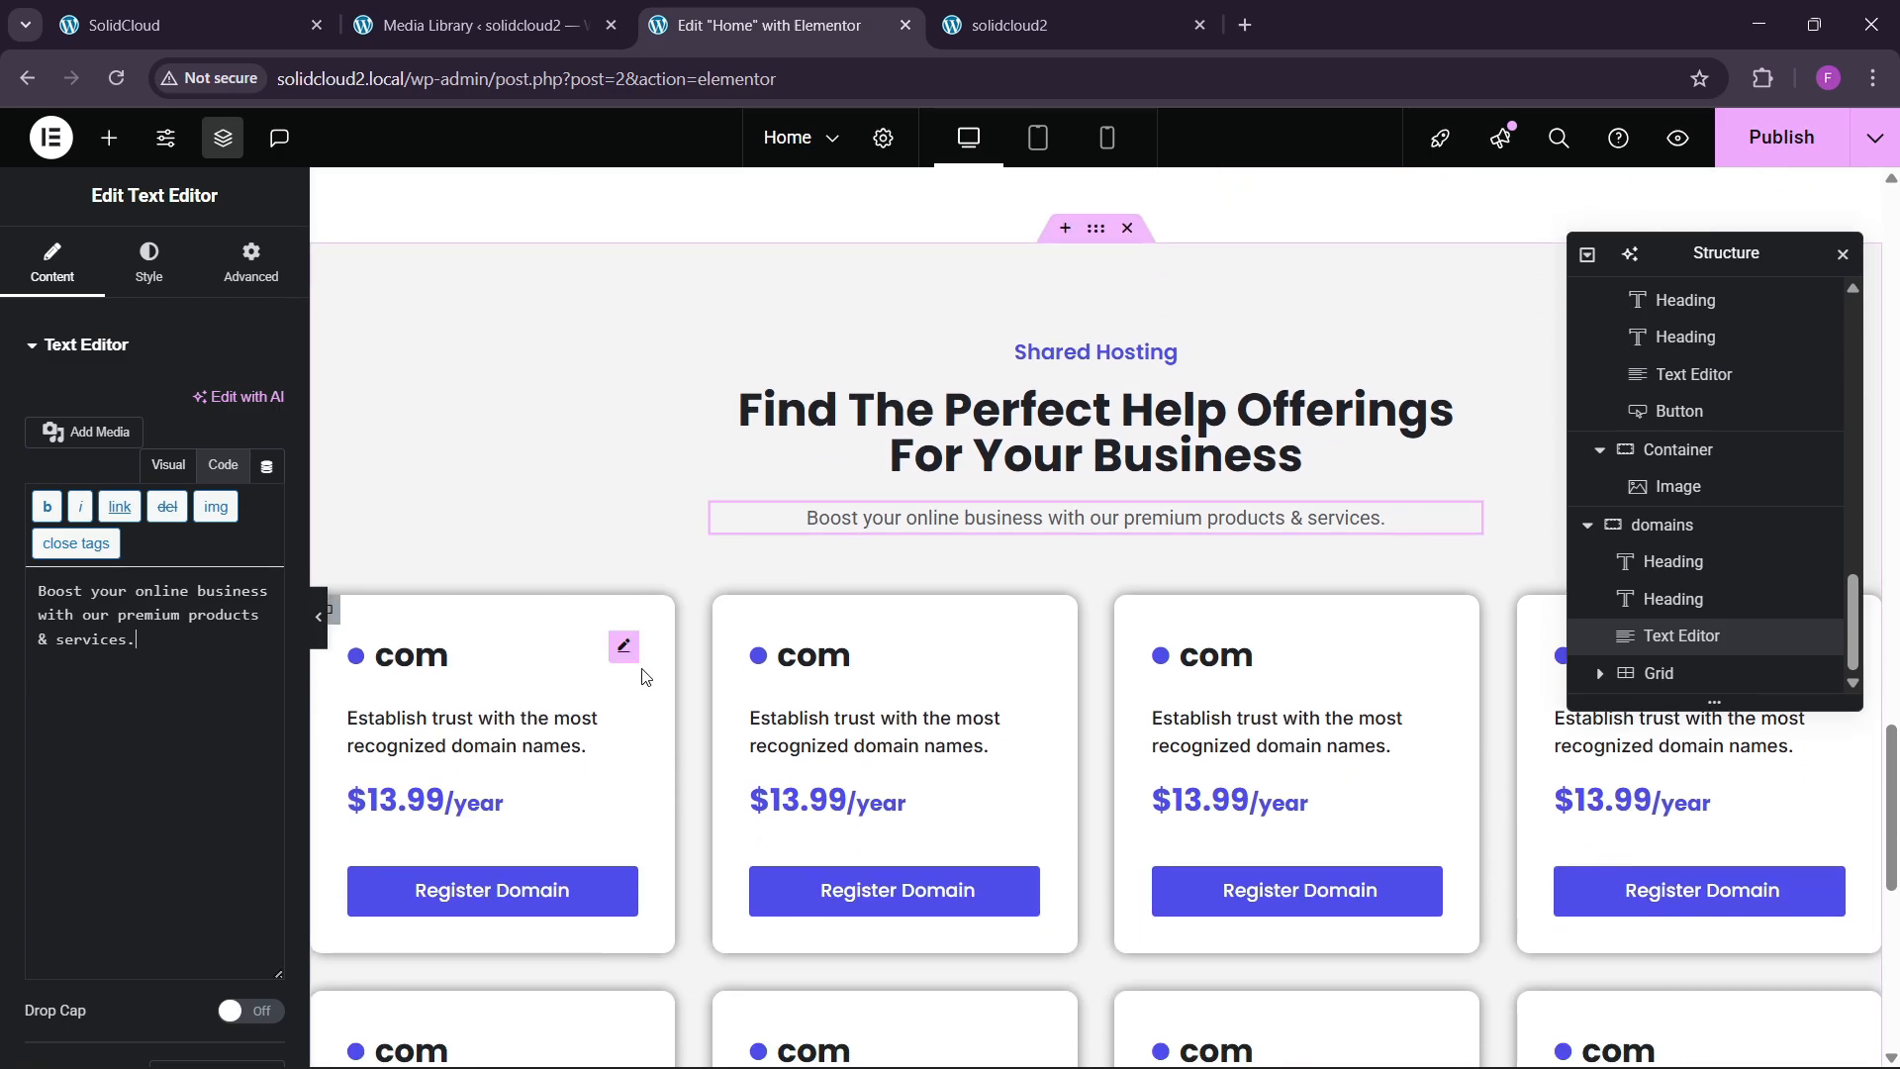
{"action": "left_click", "coordinate": [1689, 683]}
Delete the old domain cards grid and drop a new Grid widget into the section.
{"action": "right_click", "coordinate": [1690, 683]}
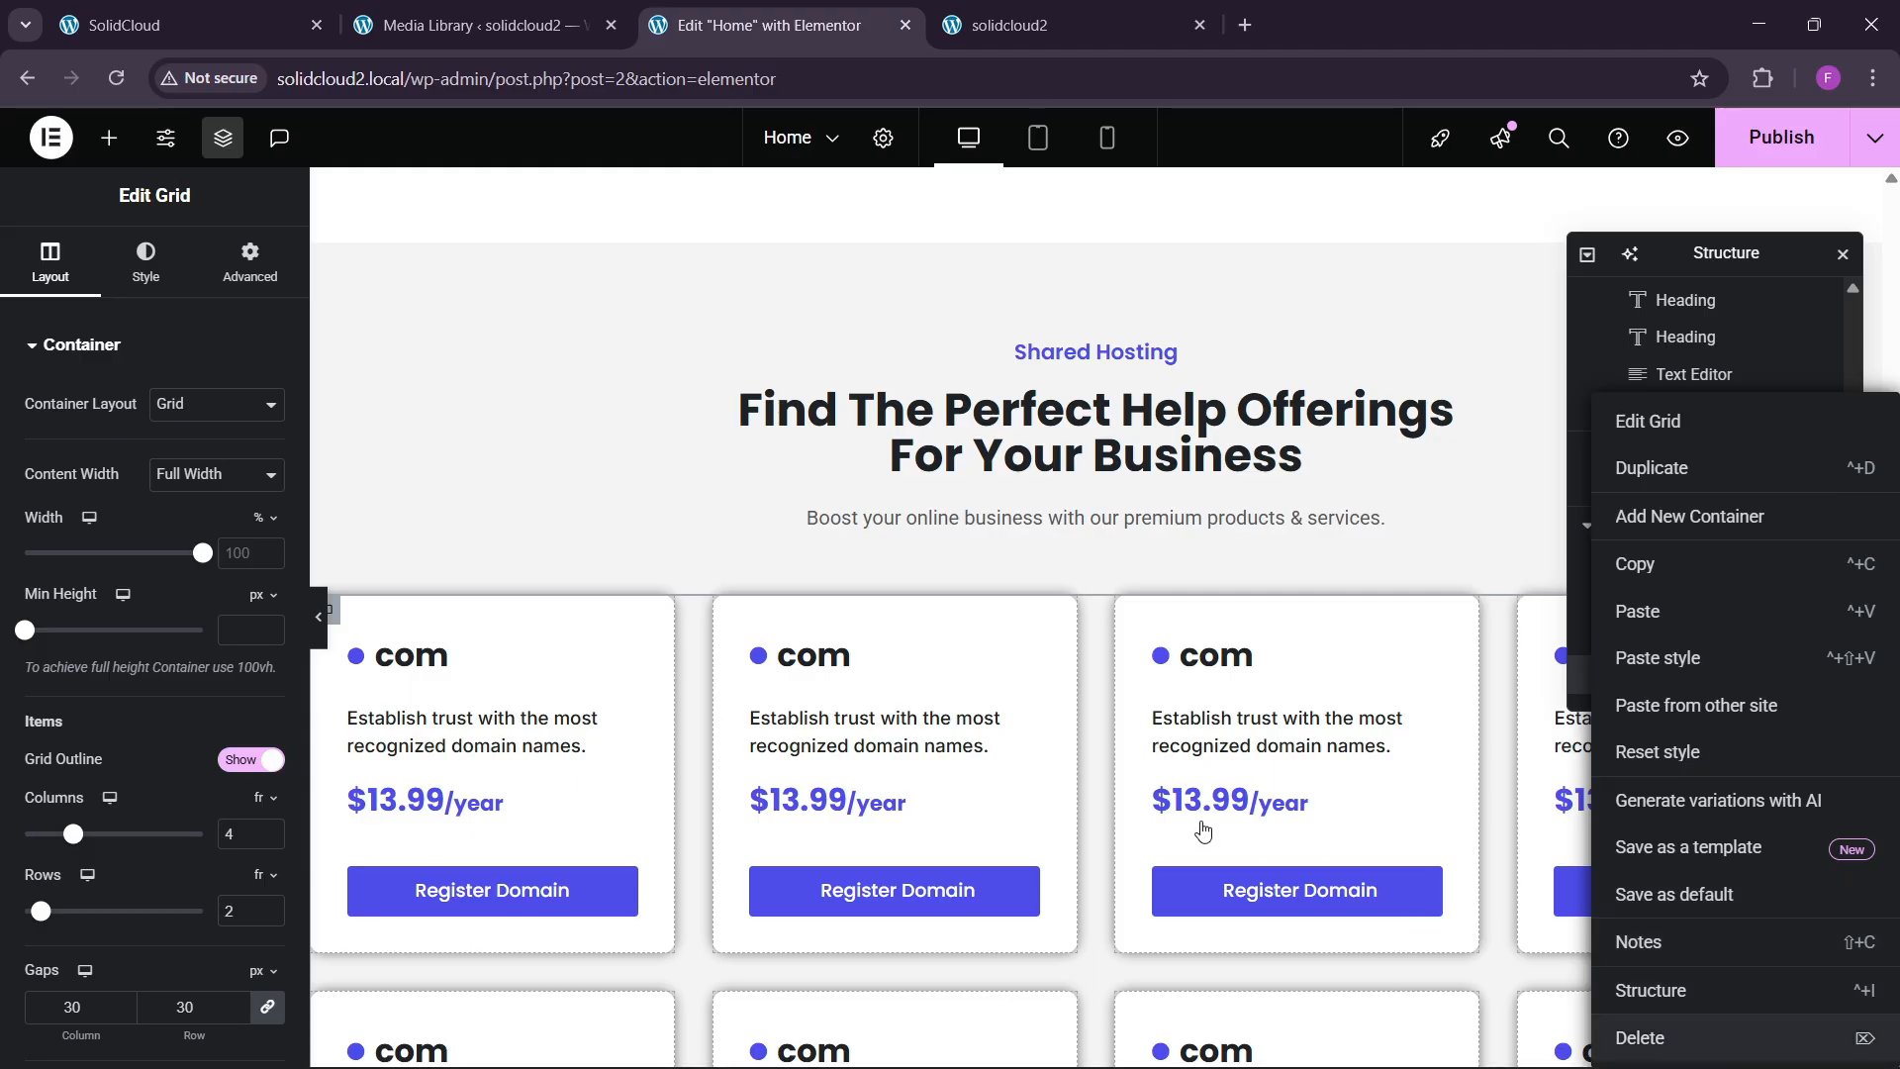
{"action": "key", "text": "Delete"}
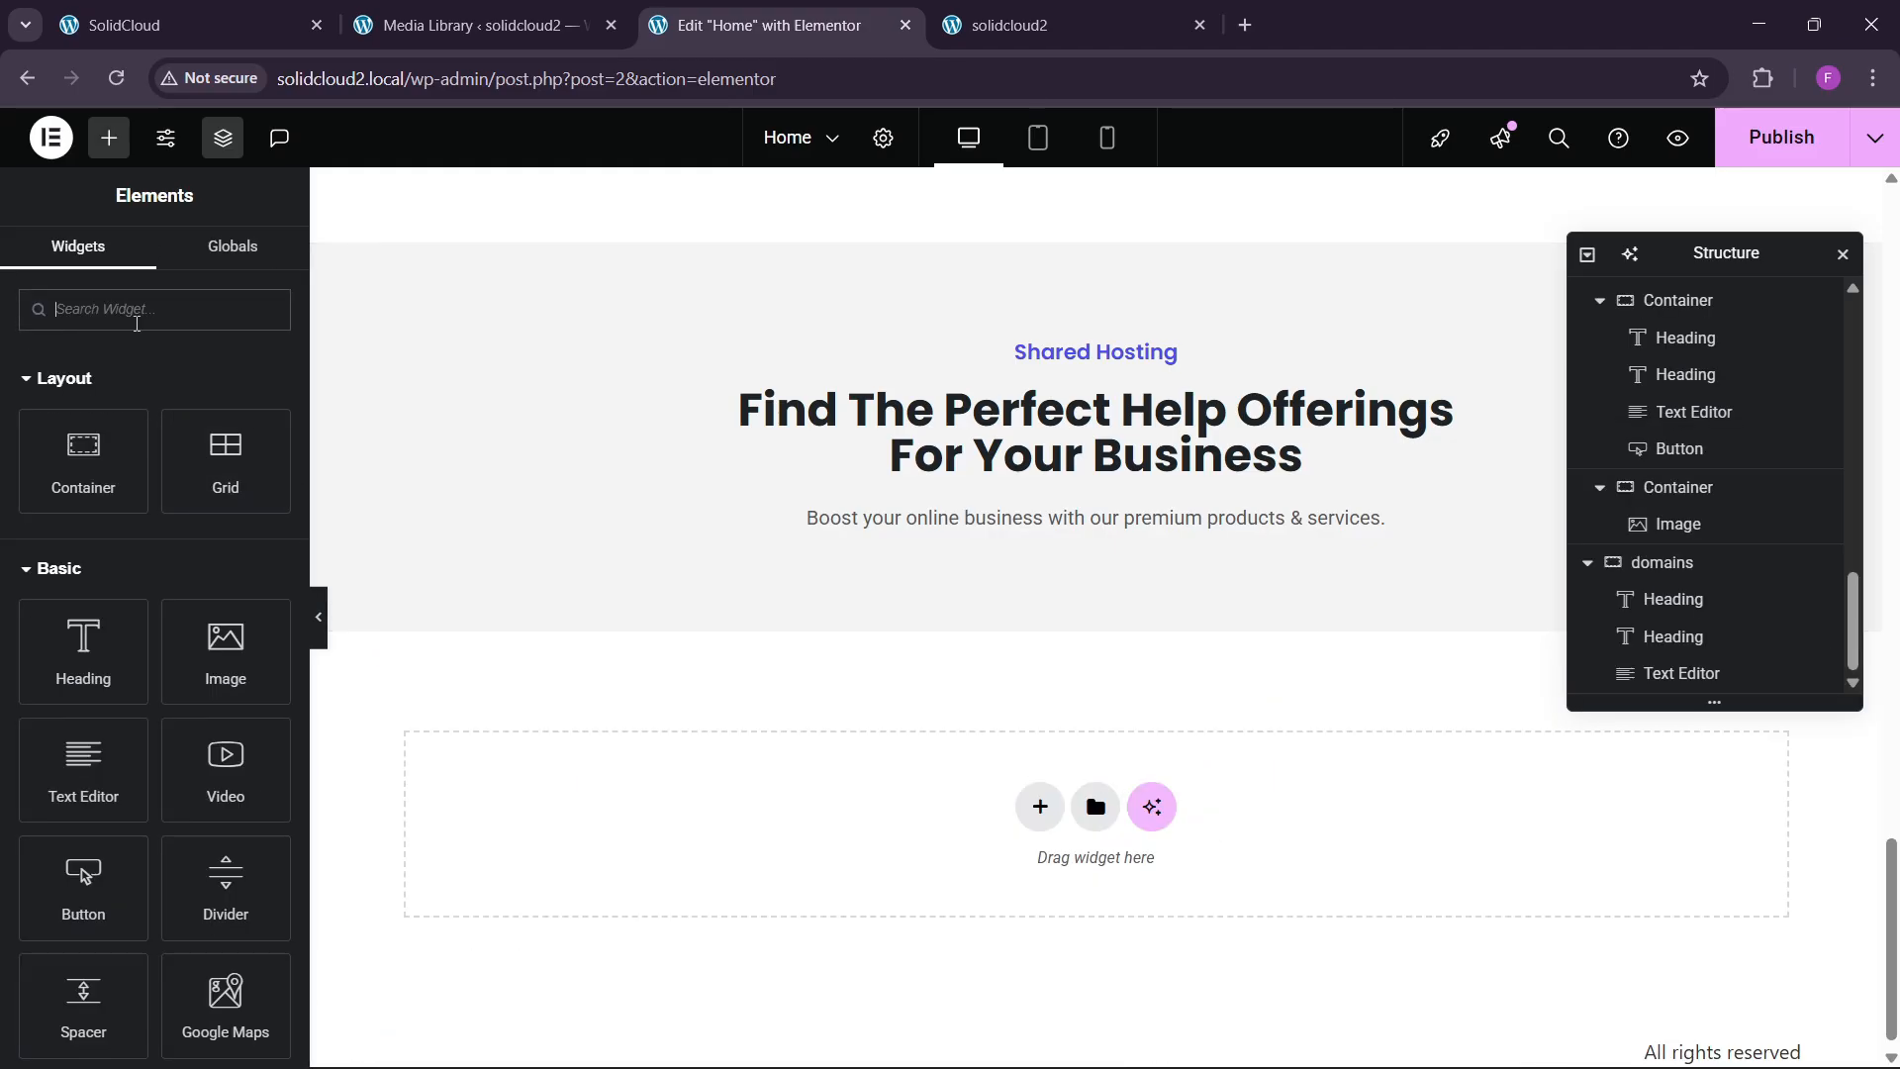
{"action": "type", "text": "grid"}
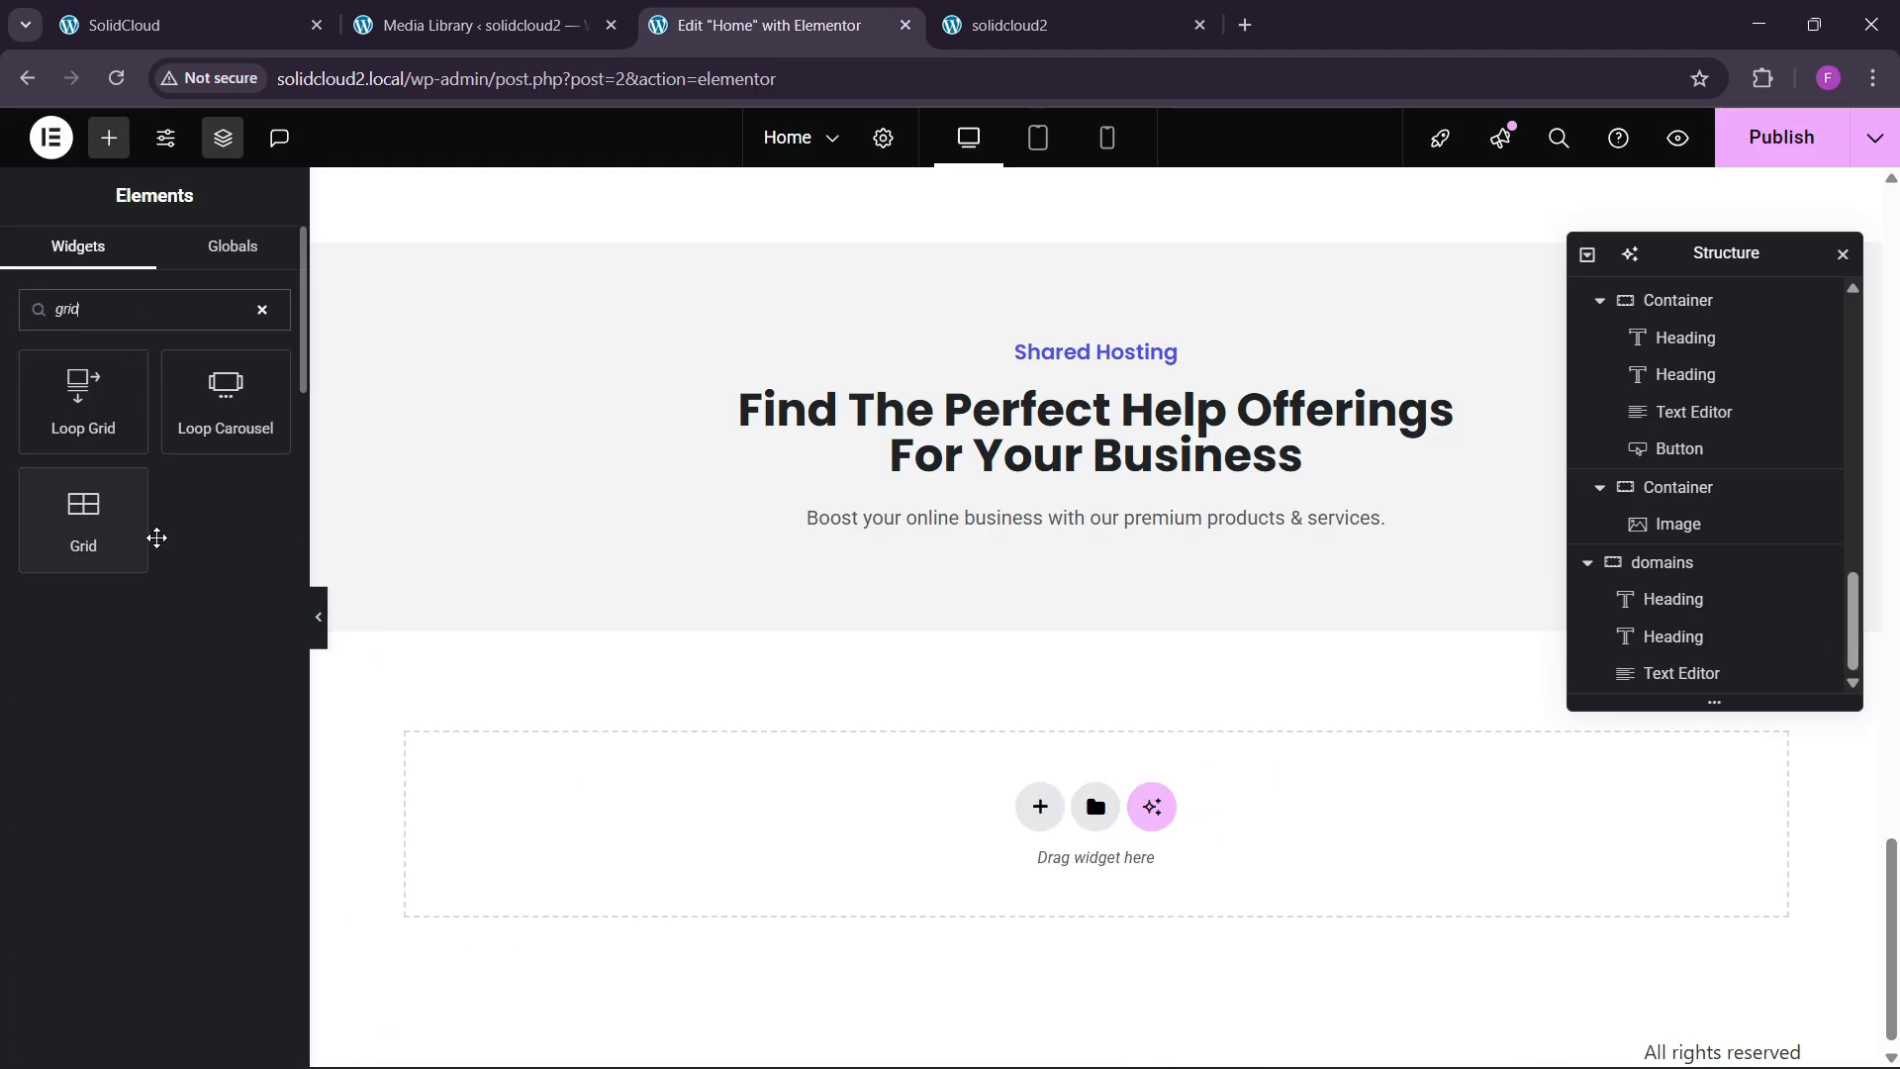
{"action": "left_click_drag", "start_coordinate": [149, 529], "coordinate": [1153, 522]}
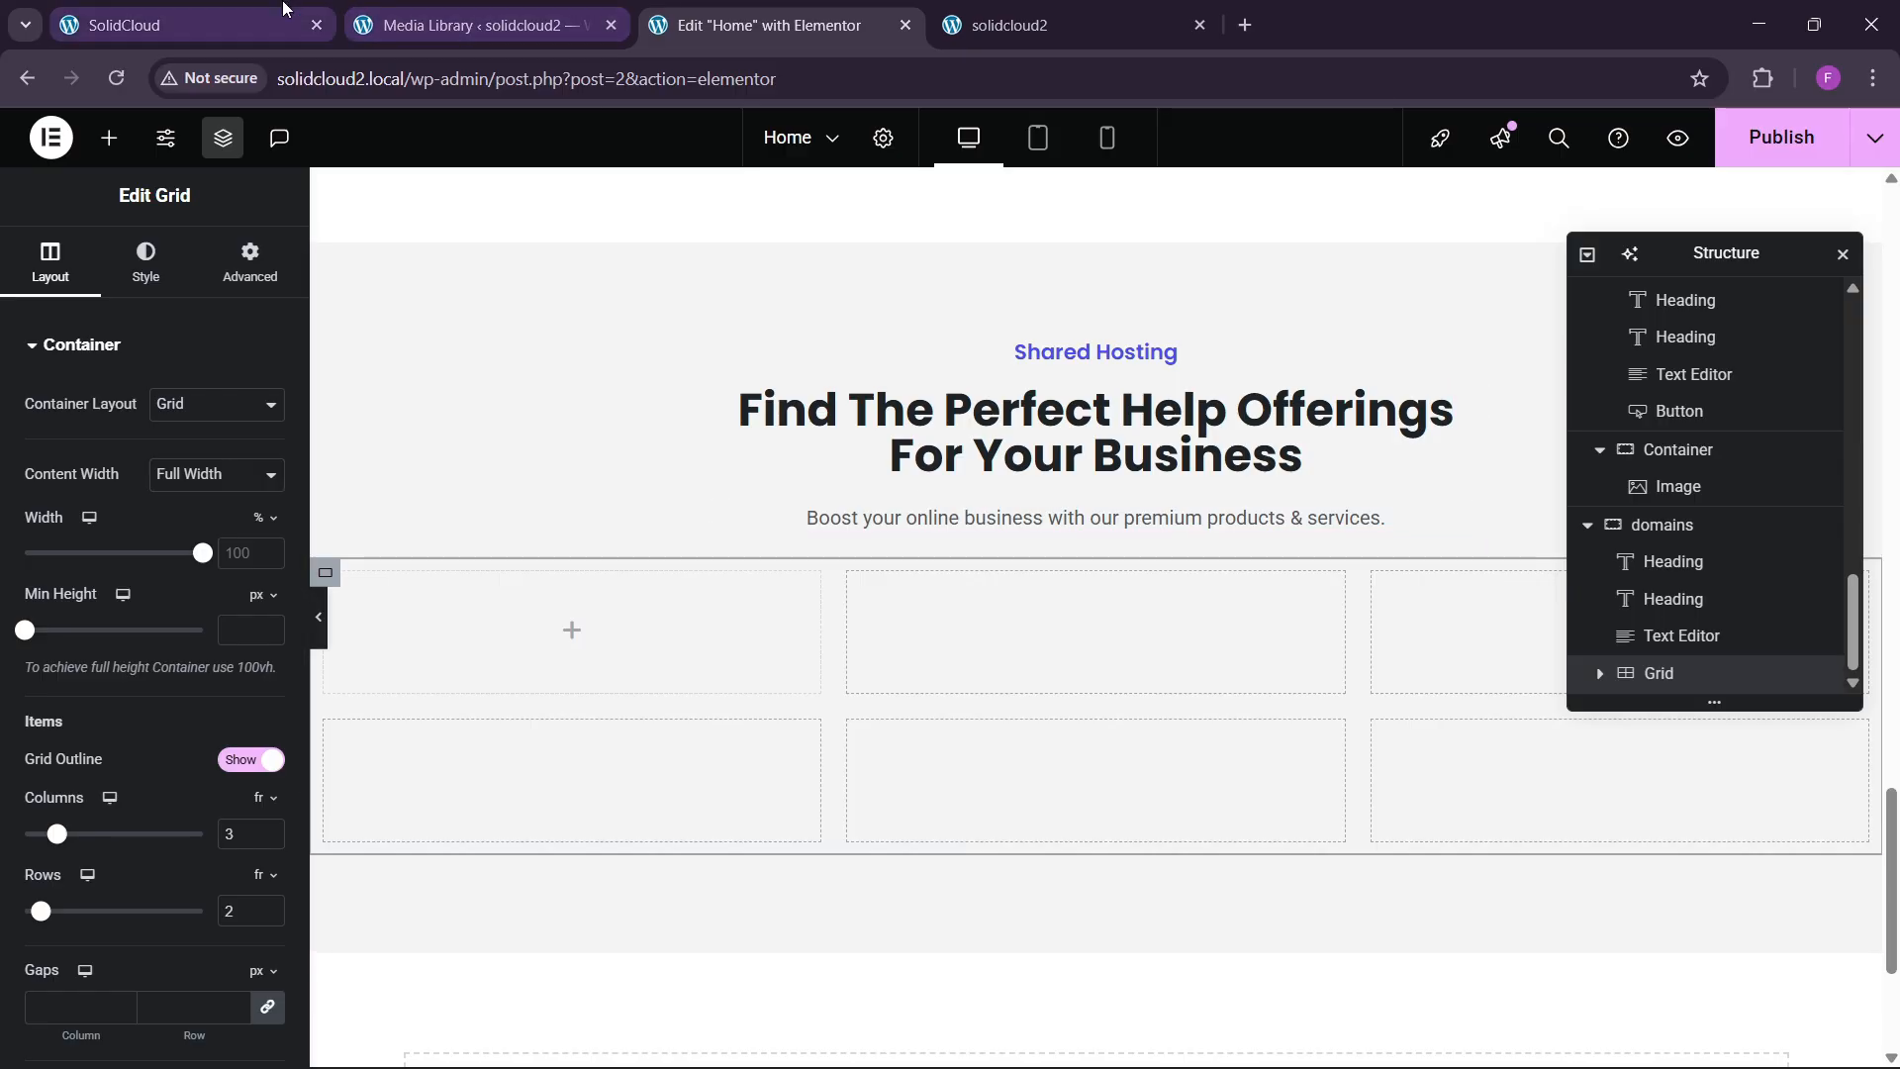
Set the new grid to 4 columns in a single row, checking the live site.
{"action": "left_click", "coordinate": [284, 14]}
{"action": "scroll", "coordinate": [738, 679], "scroll_direction": "down", "scroll_amount": 3}
{"action": "left_click", "coordinate": [663, 572]}
{"action": "scroll", "coordinate": [669, 661], "scroll_direction": "down", "scroll_amount": 5}
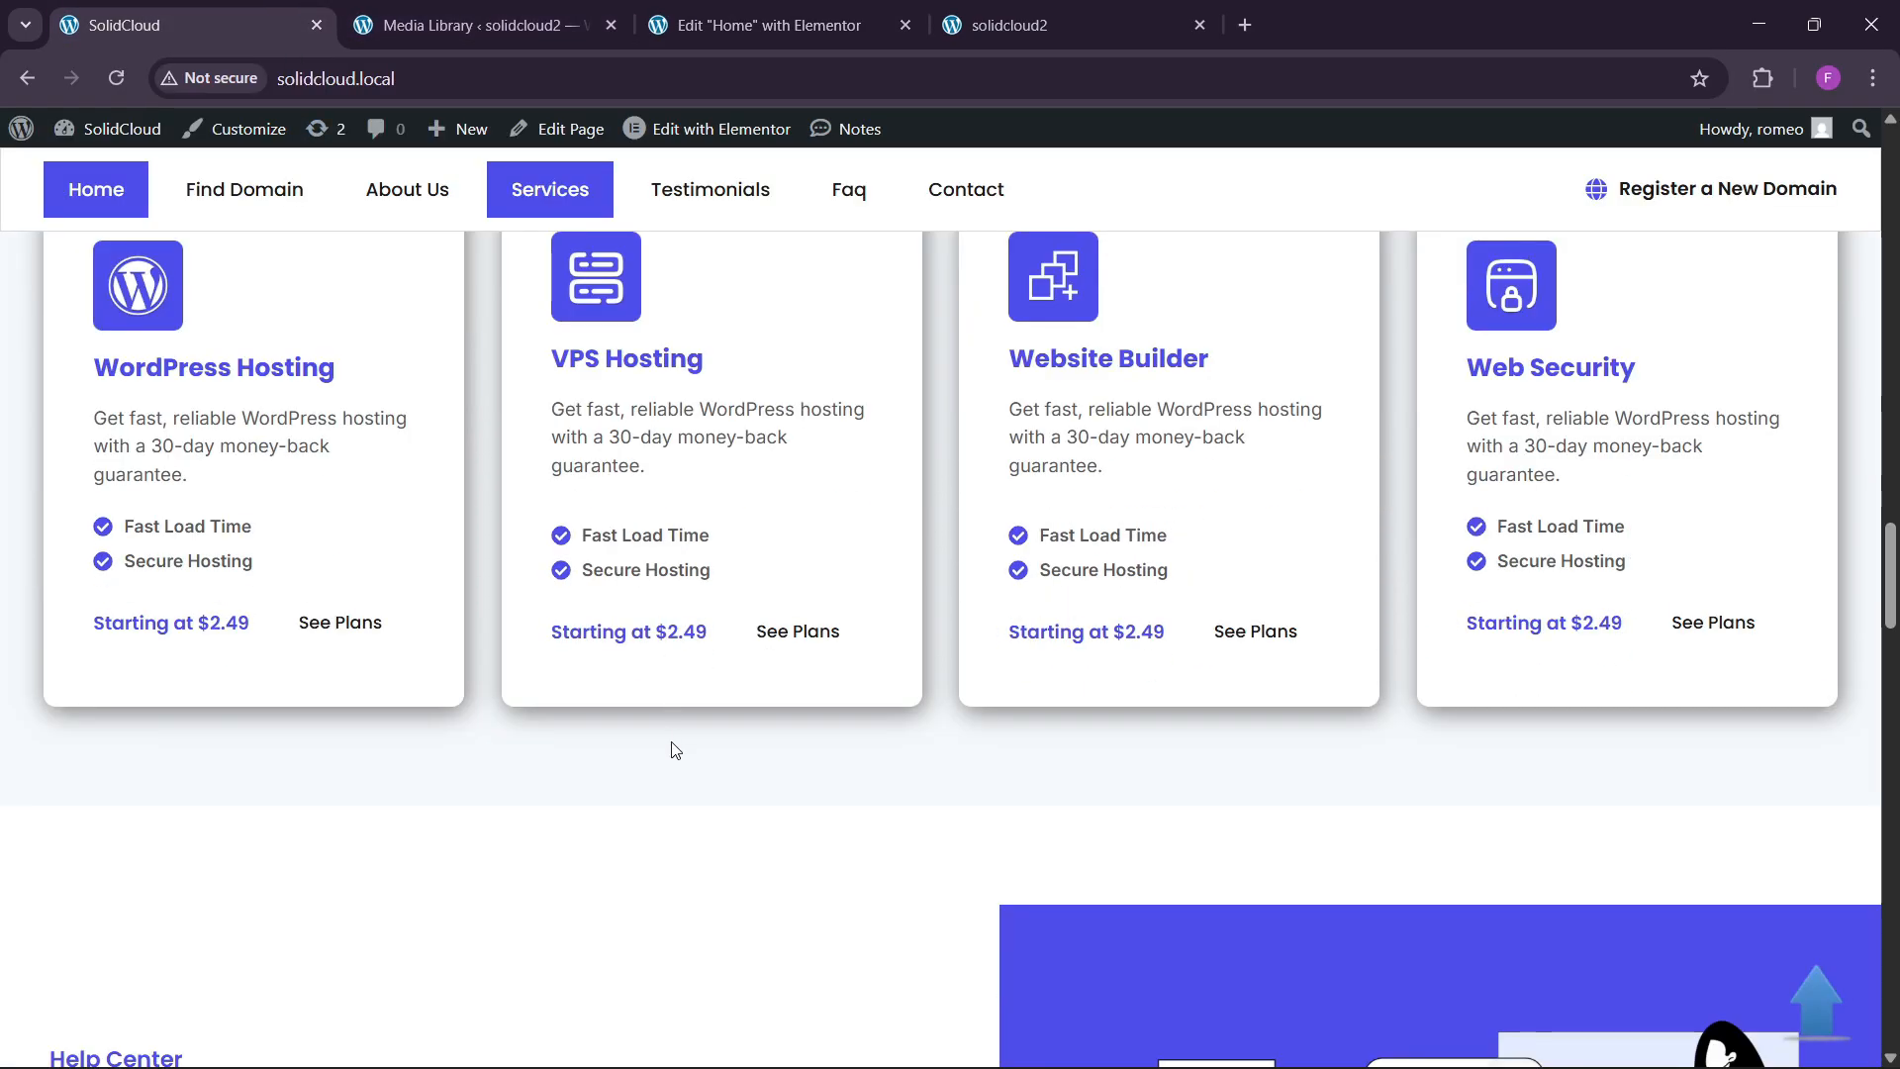
{"action": "scroll", "coordinate": [687, 806], "scroll_direction": "up", "scroll_amount": 5}
{"action": "left_click", "coordinate": [762, 25]}
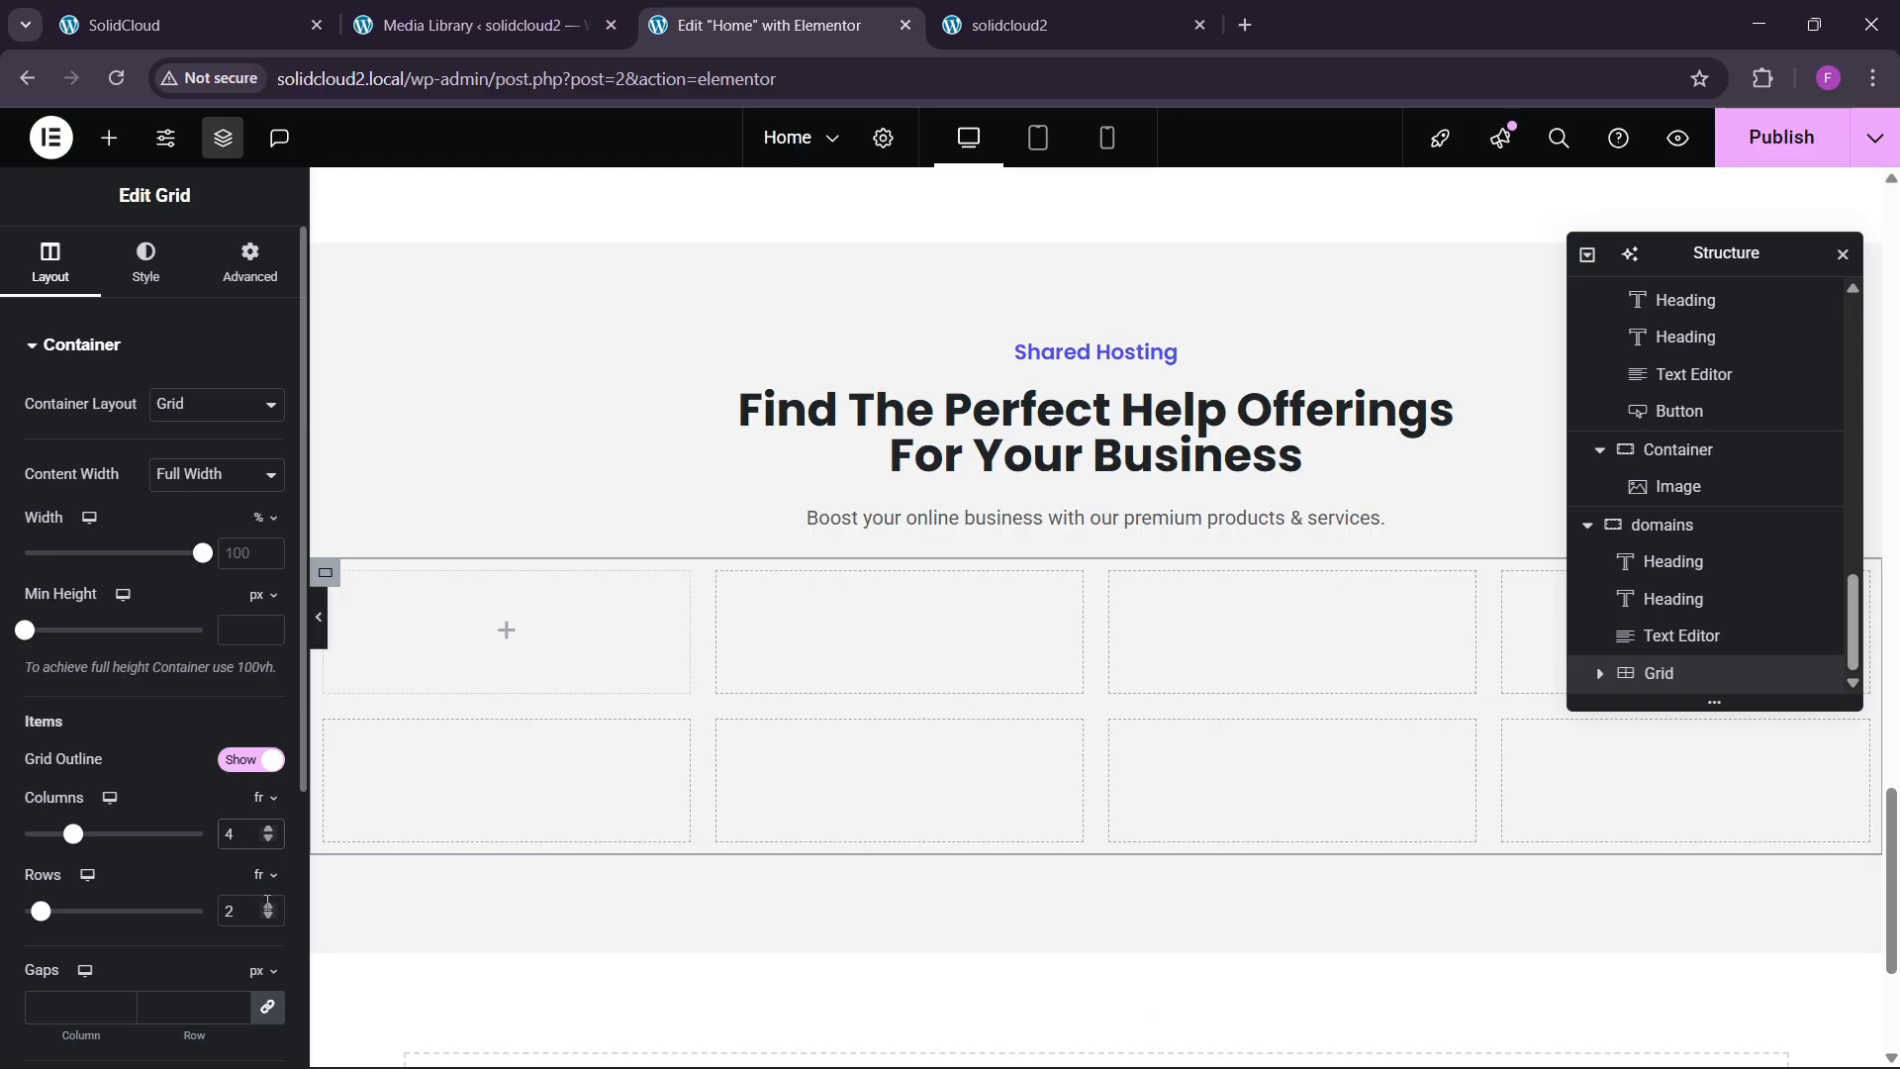
{"action": "left_click", "coordinate": [270, 918]}
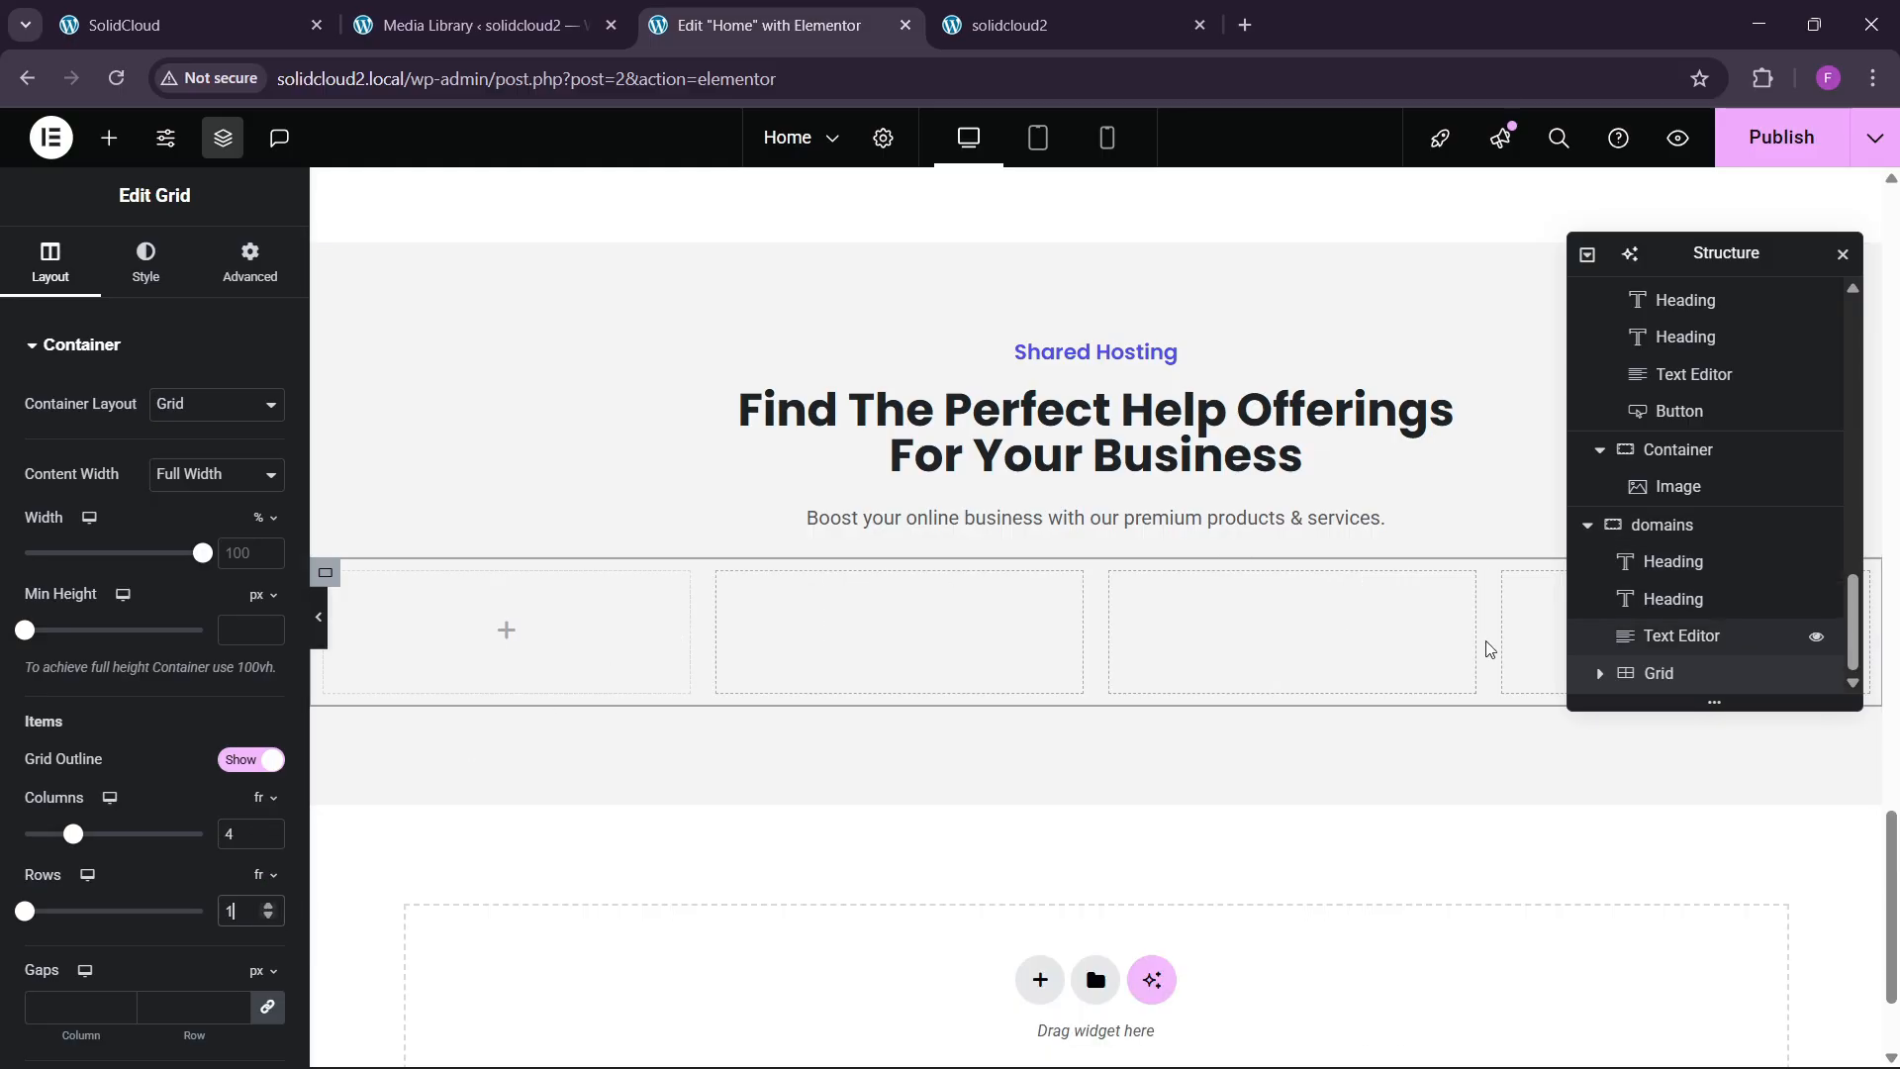
{"action": "left_click", "coordinate": [251, 262]}
Set the grid's padding to 0 and place a container in its first cell.
{"action": "left_click", "coordinate": [238, 527]}
{"action": "type", "text": "0"}
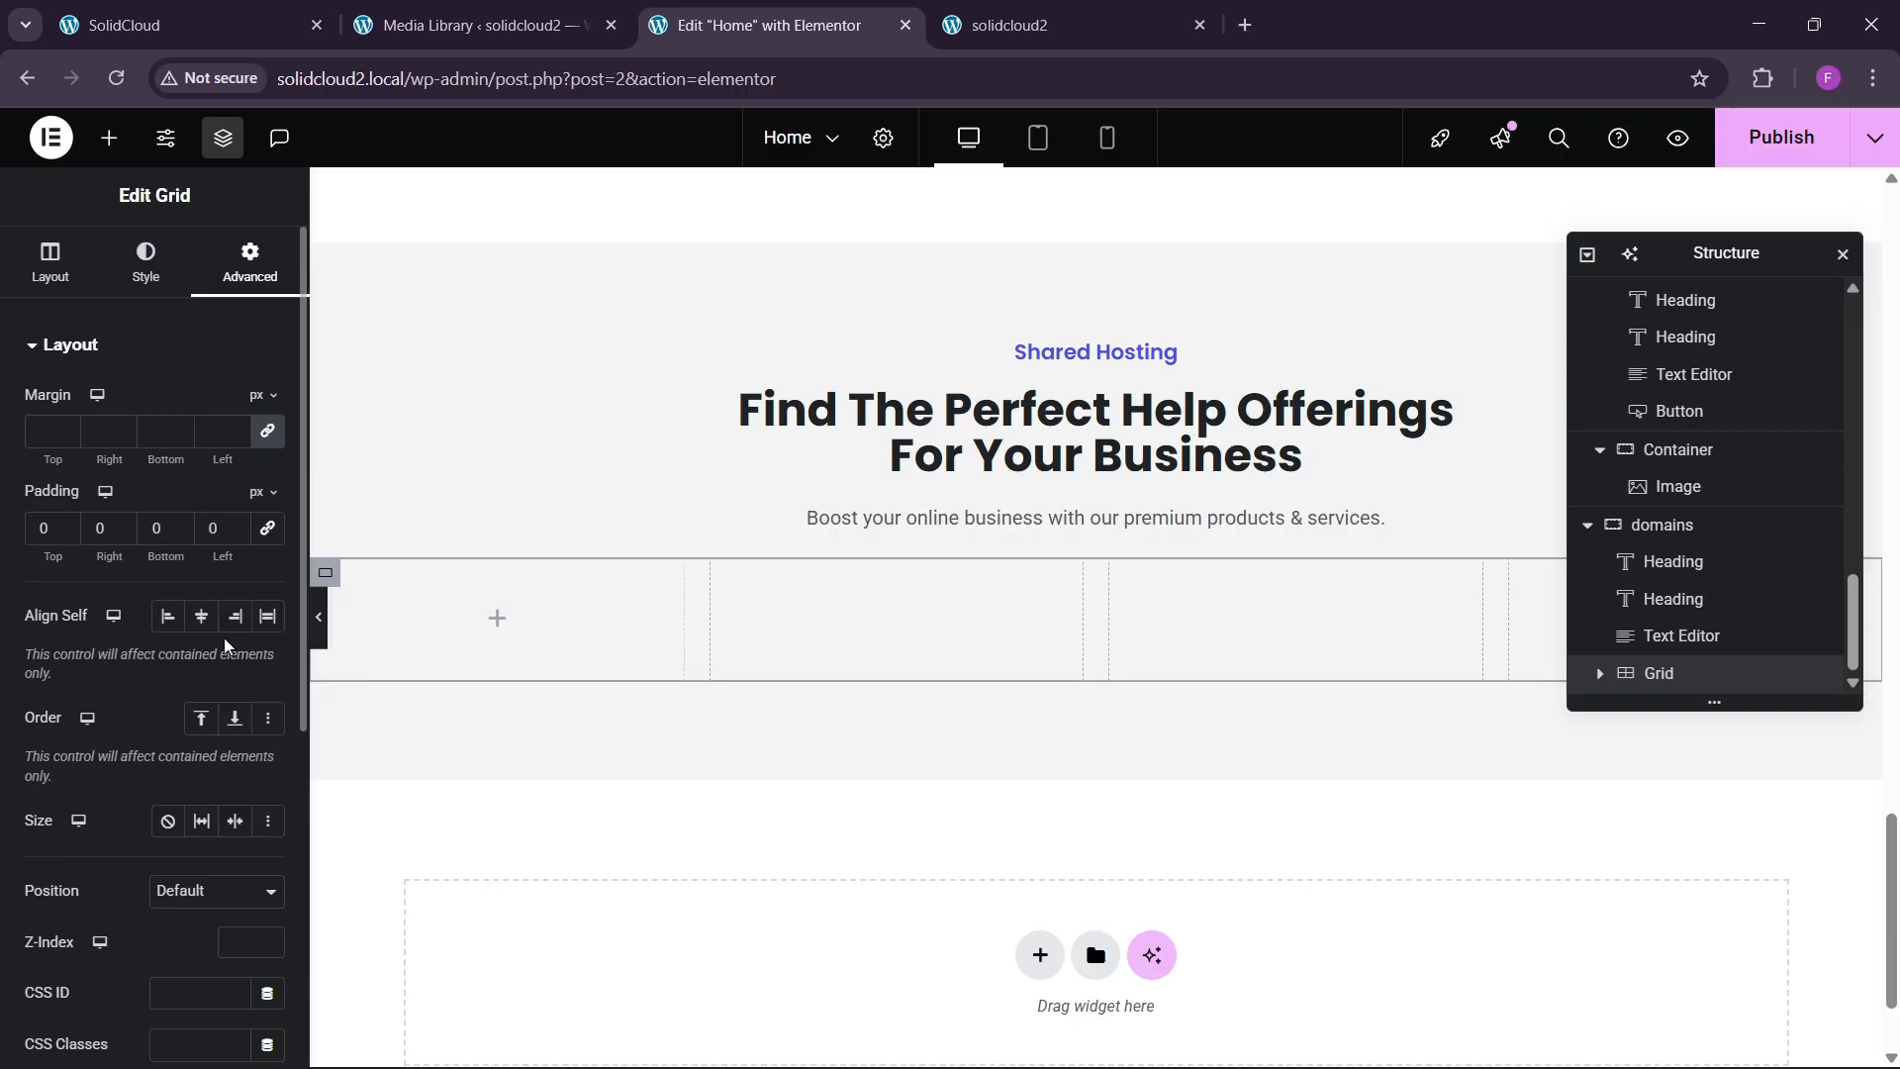
{"action": "left_click", "coordinate": [111, 140]}
{"action": "left_click_drag", "start_coordinate": [108, 472], "coordinate": [491, 586]}
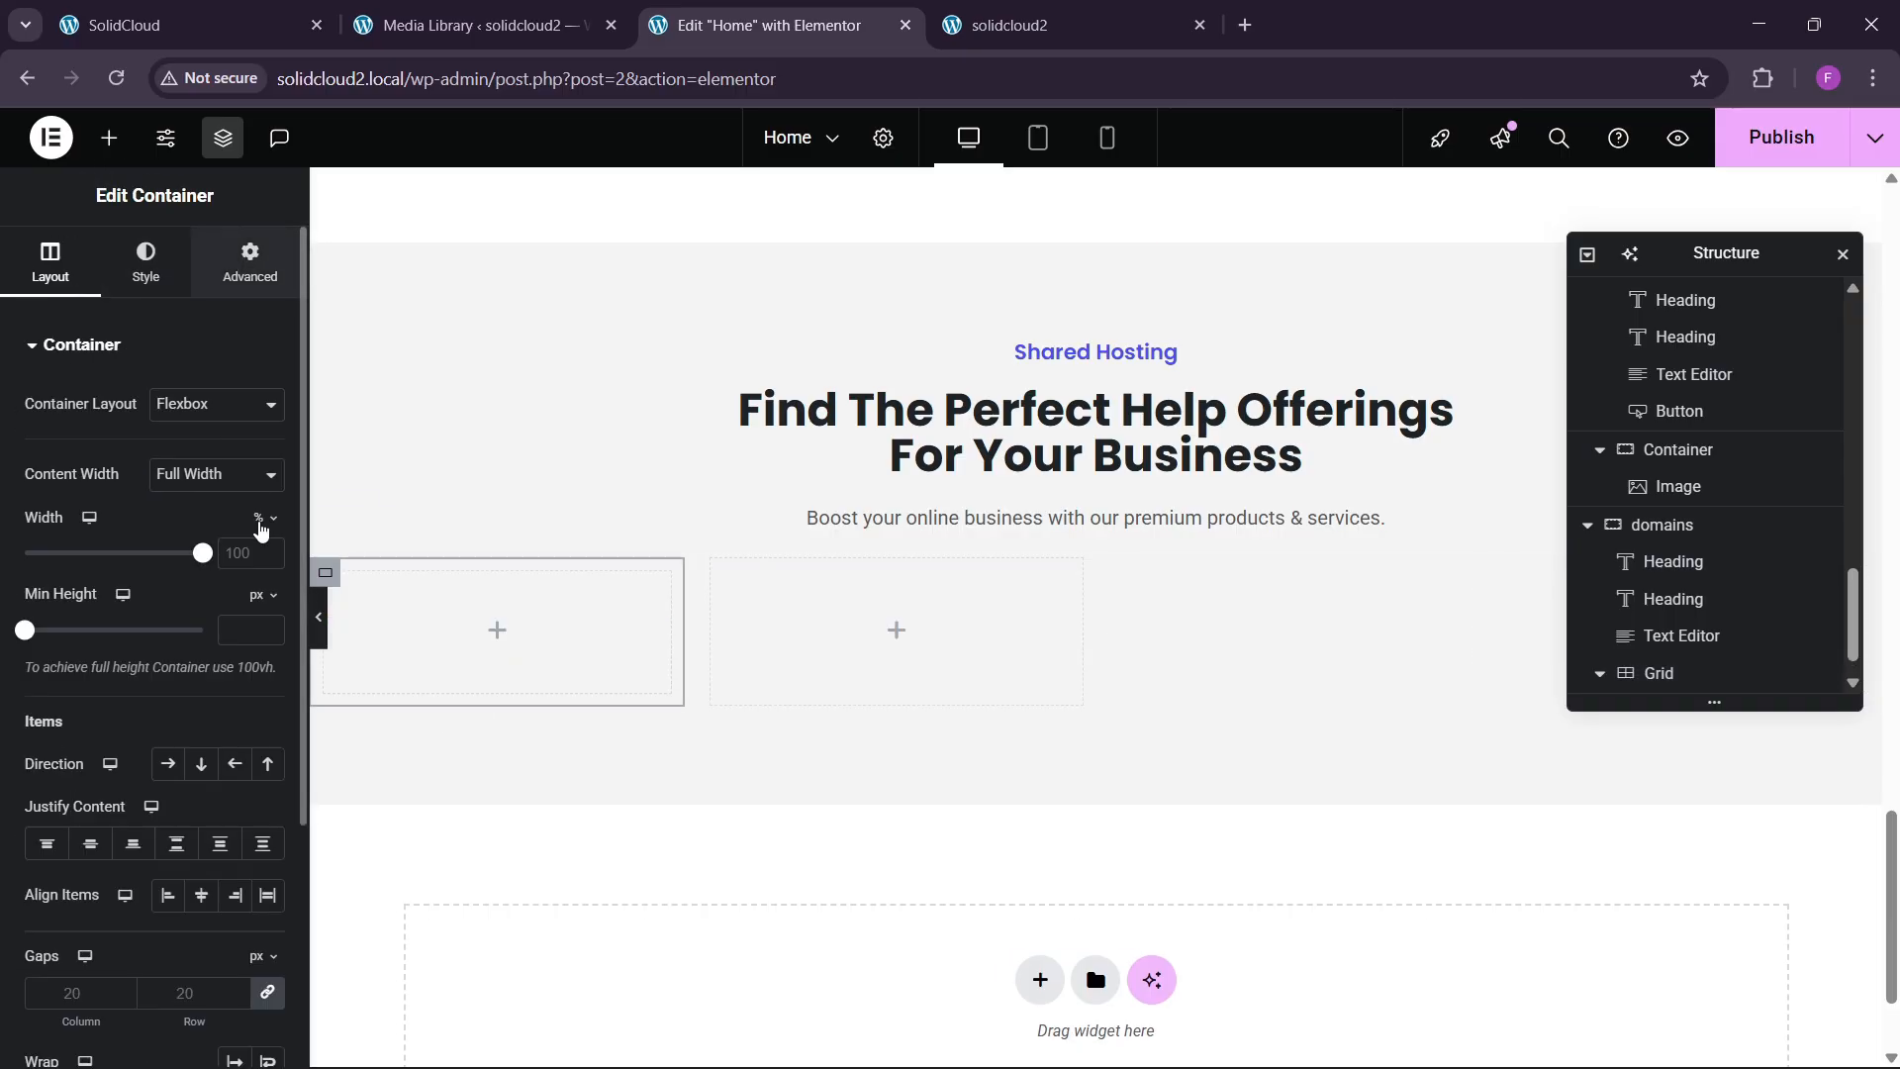
Give the card container a classic white background.
{"action": "left_click", "coordinate": [249, 265]}
{"action": "left_click", "coordinate": [265, 9]}
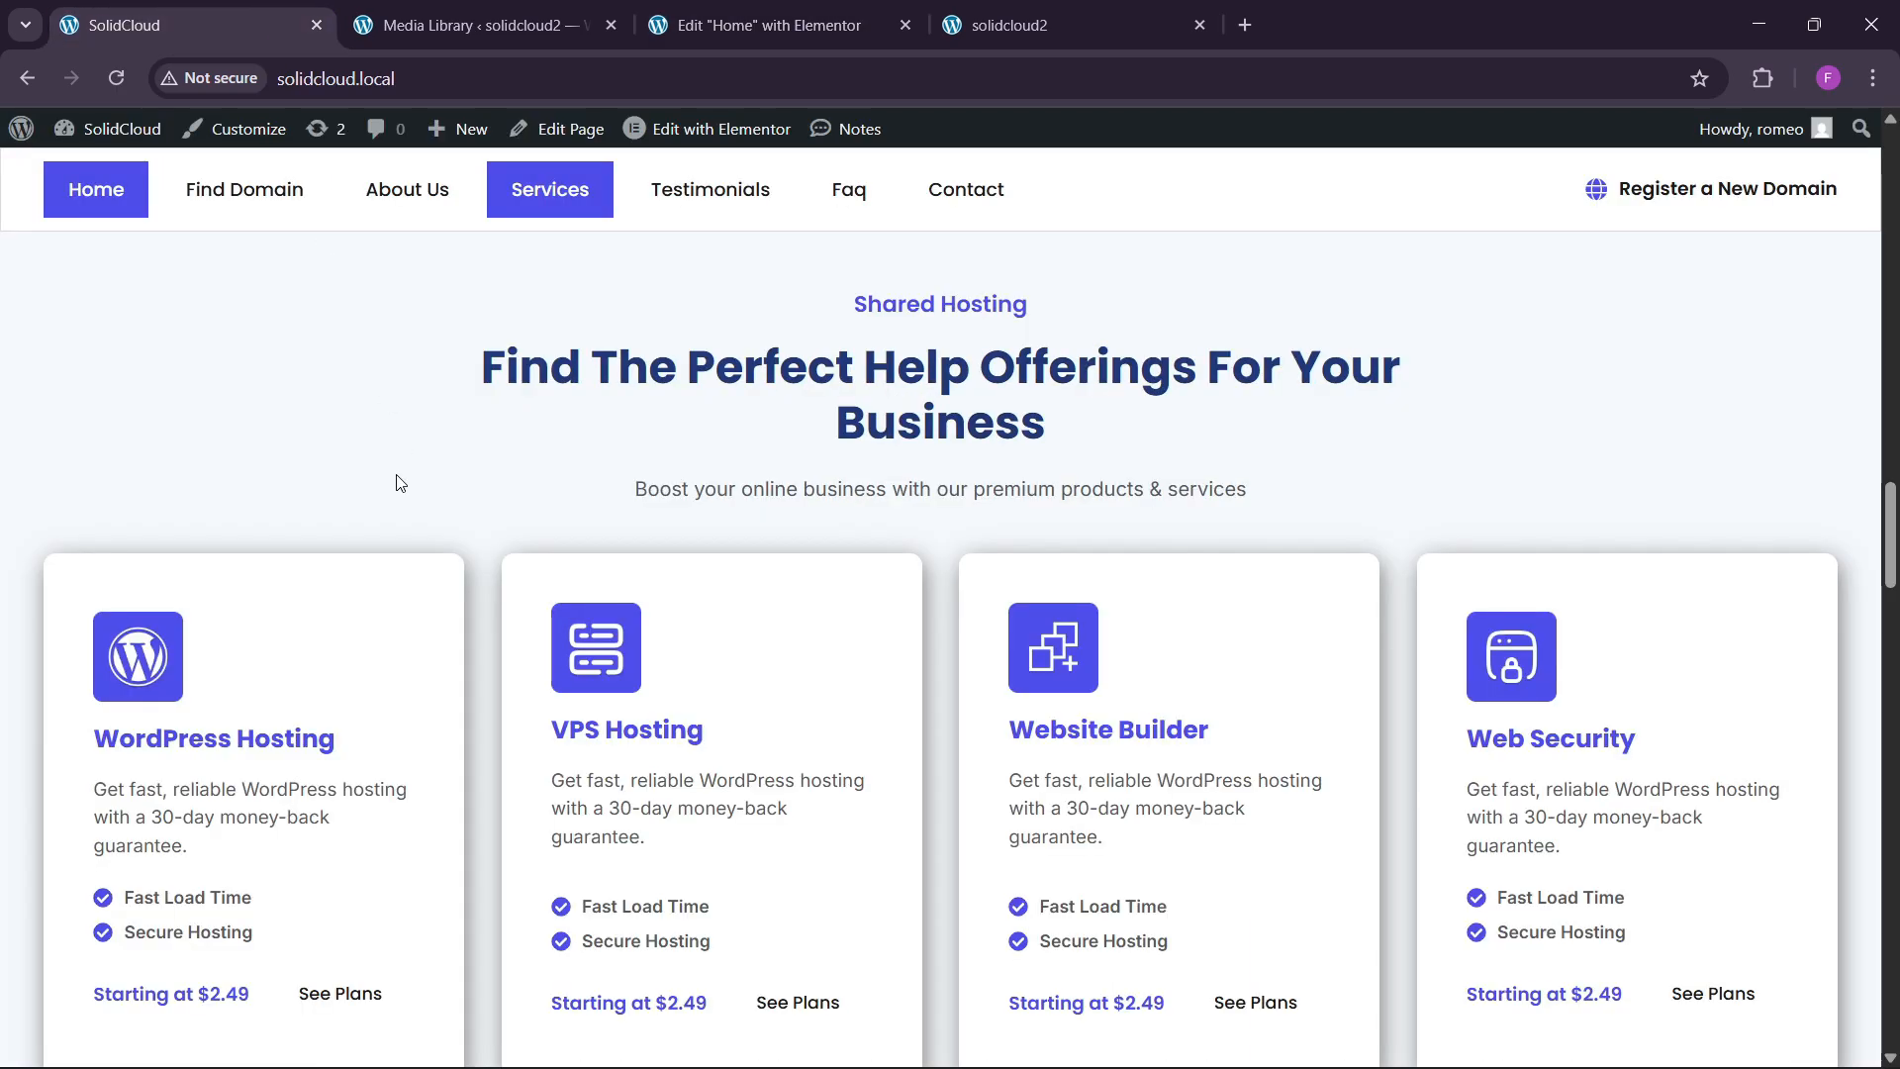
{"action": "left_click", "coordinate": [772, 24]}
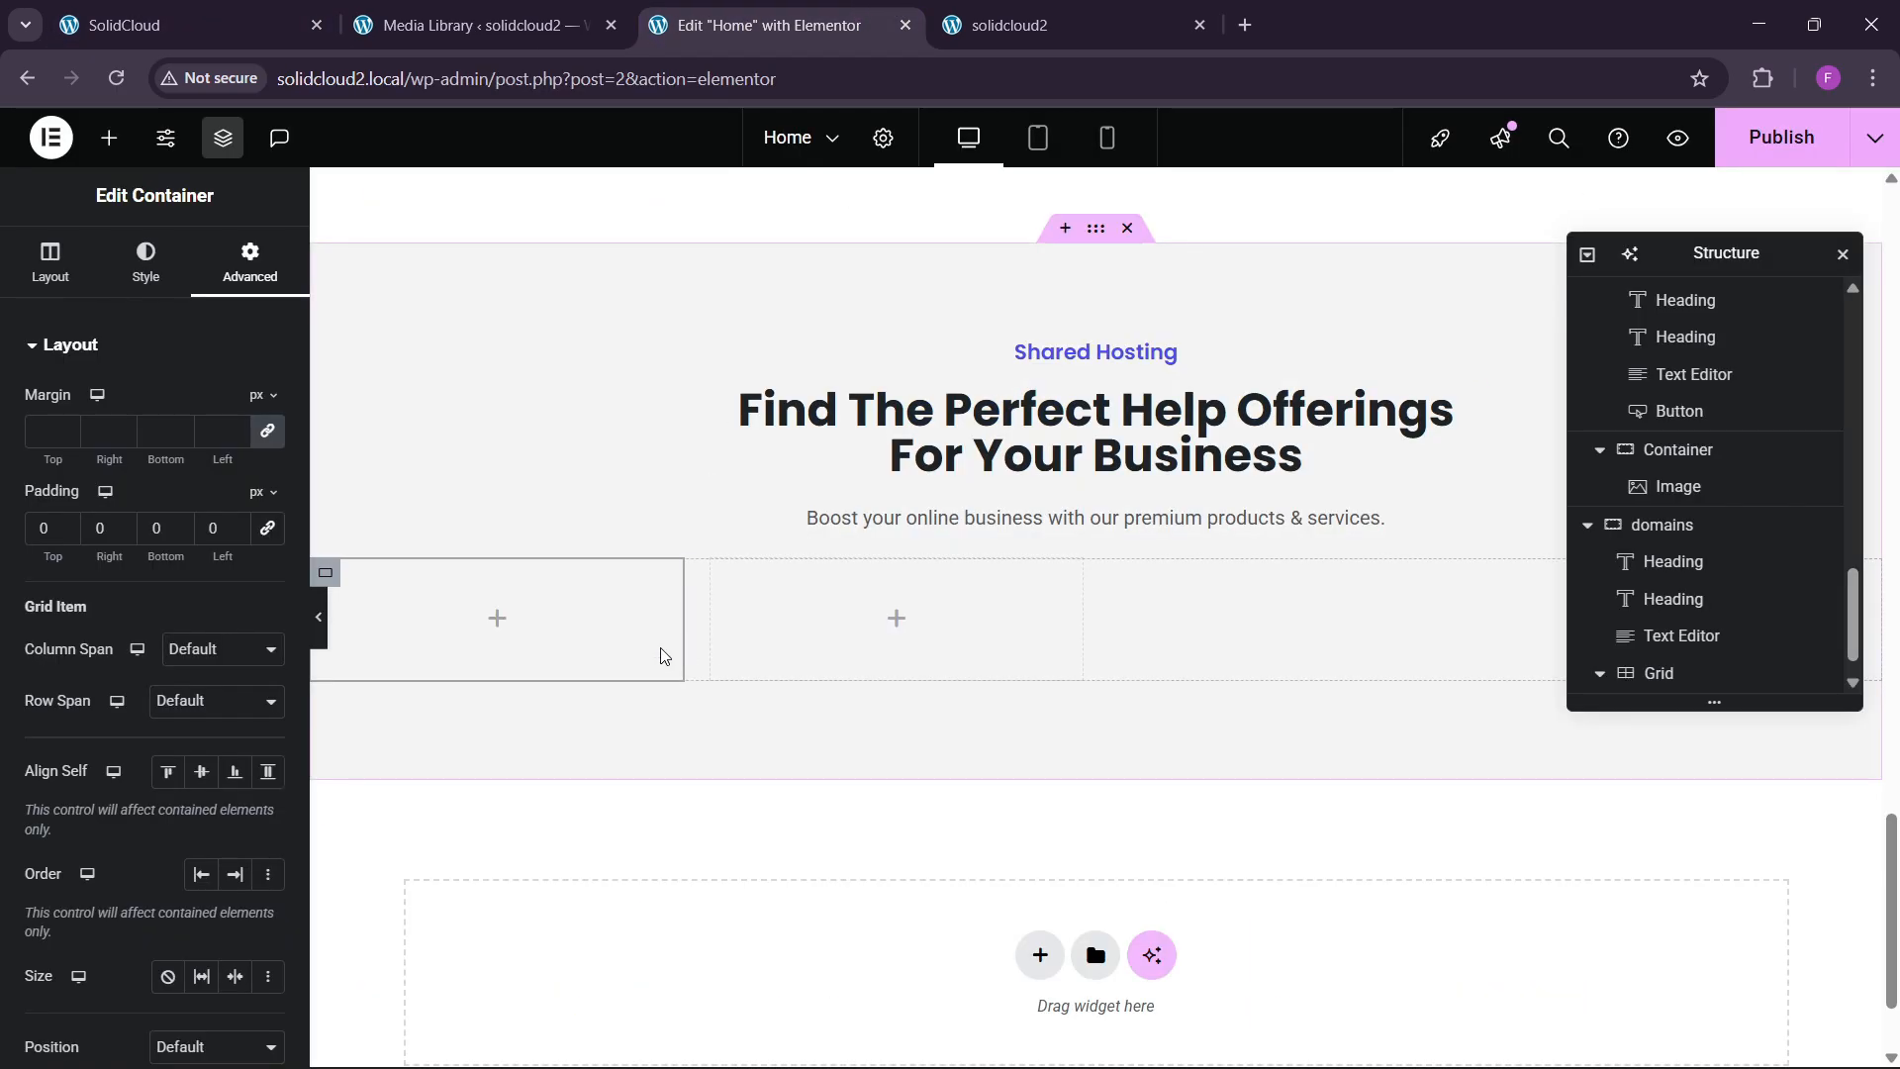
{"action": "scroll", "coordinate": [653, 648], "scroll_direction": "down", "scroll_amount": 2}
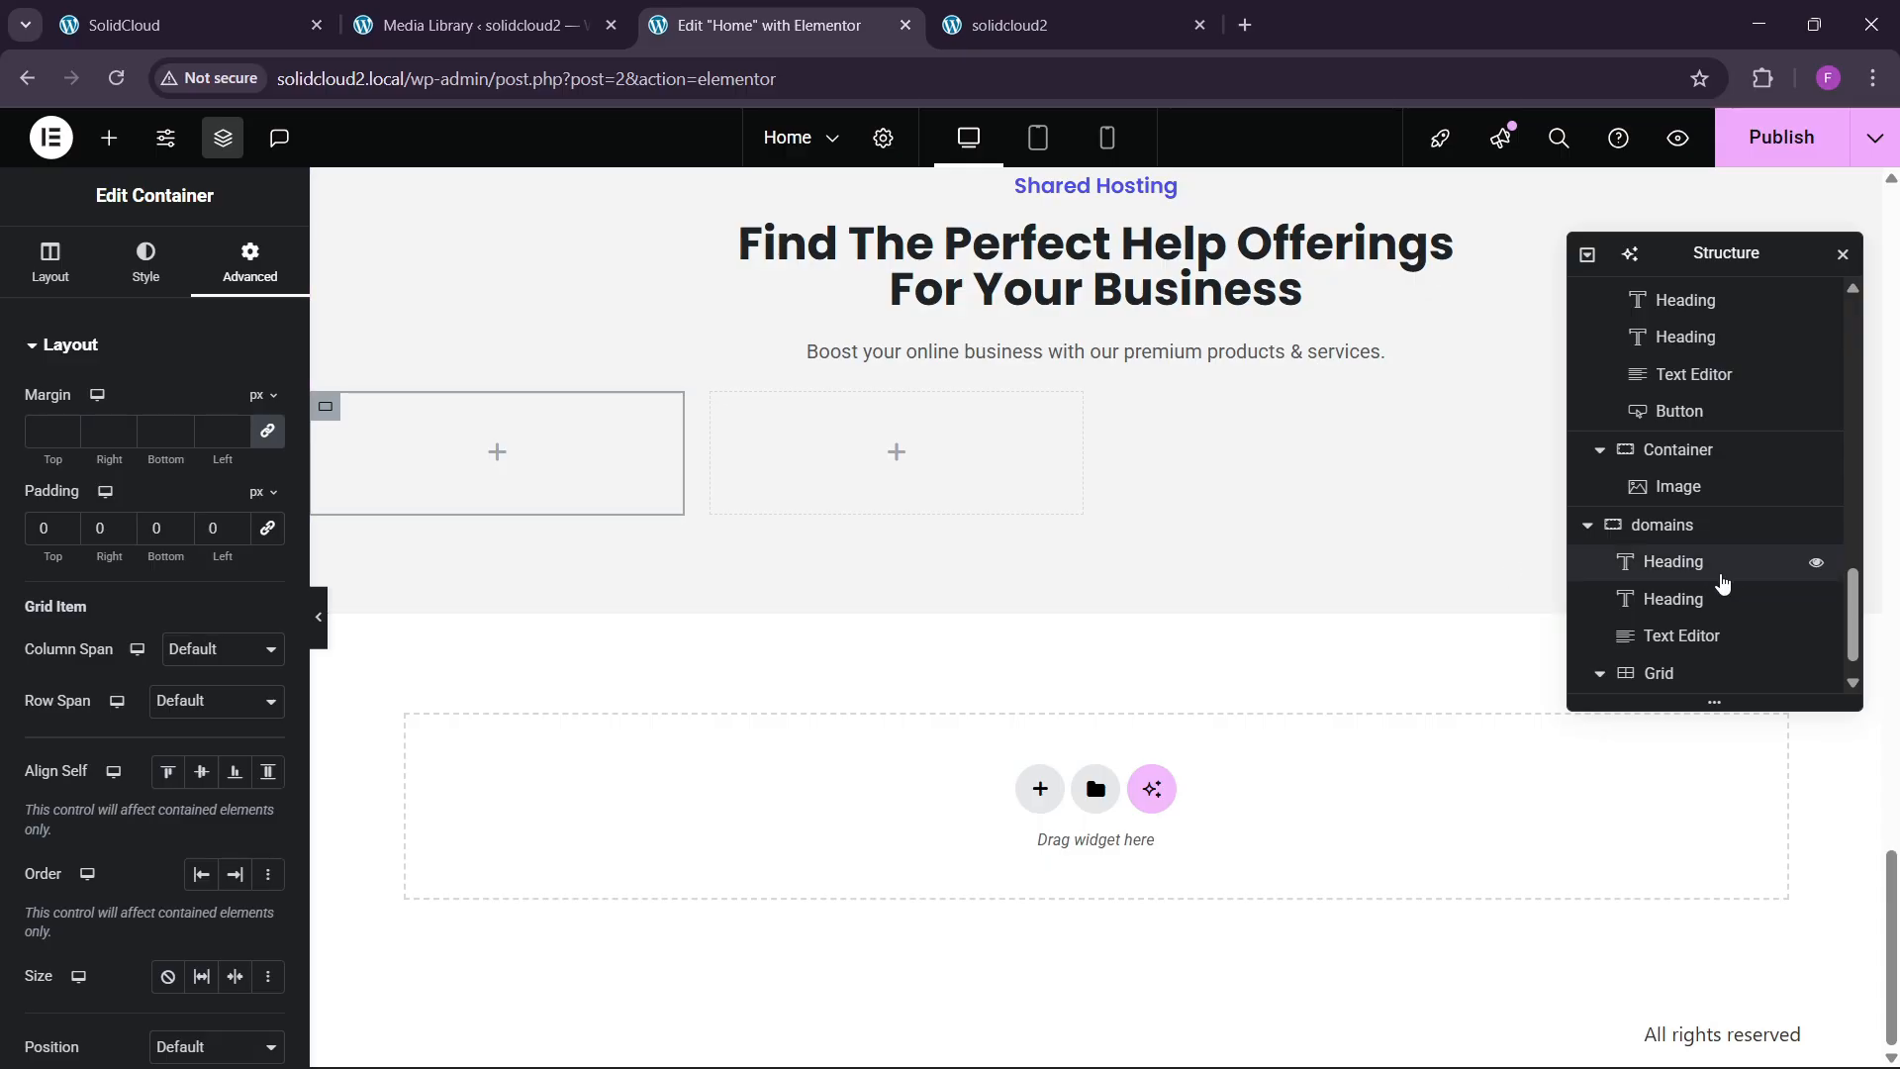
{"action": "scroll", "coordinate": [1603, 581], "scroll_direction": "down", "scroll_amount": 1}
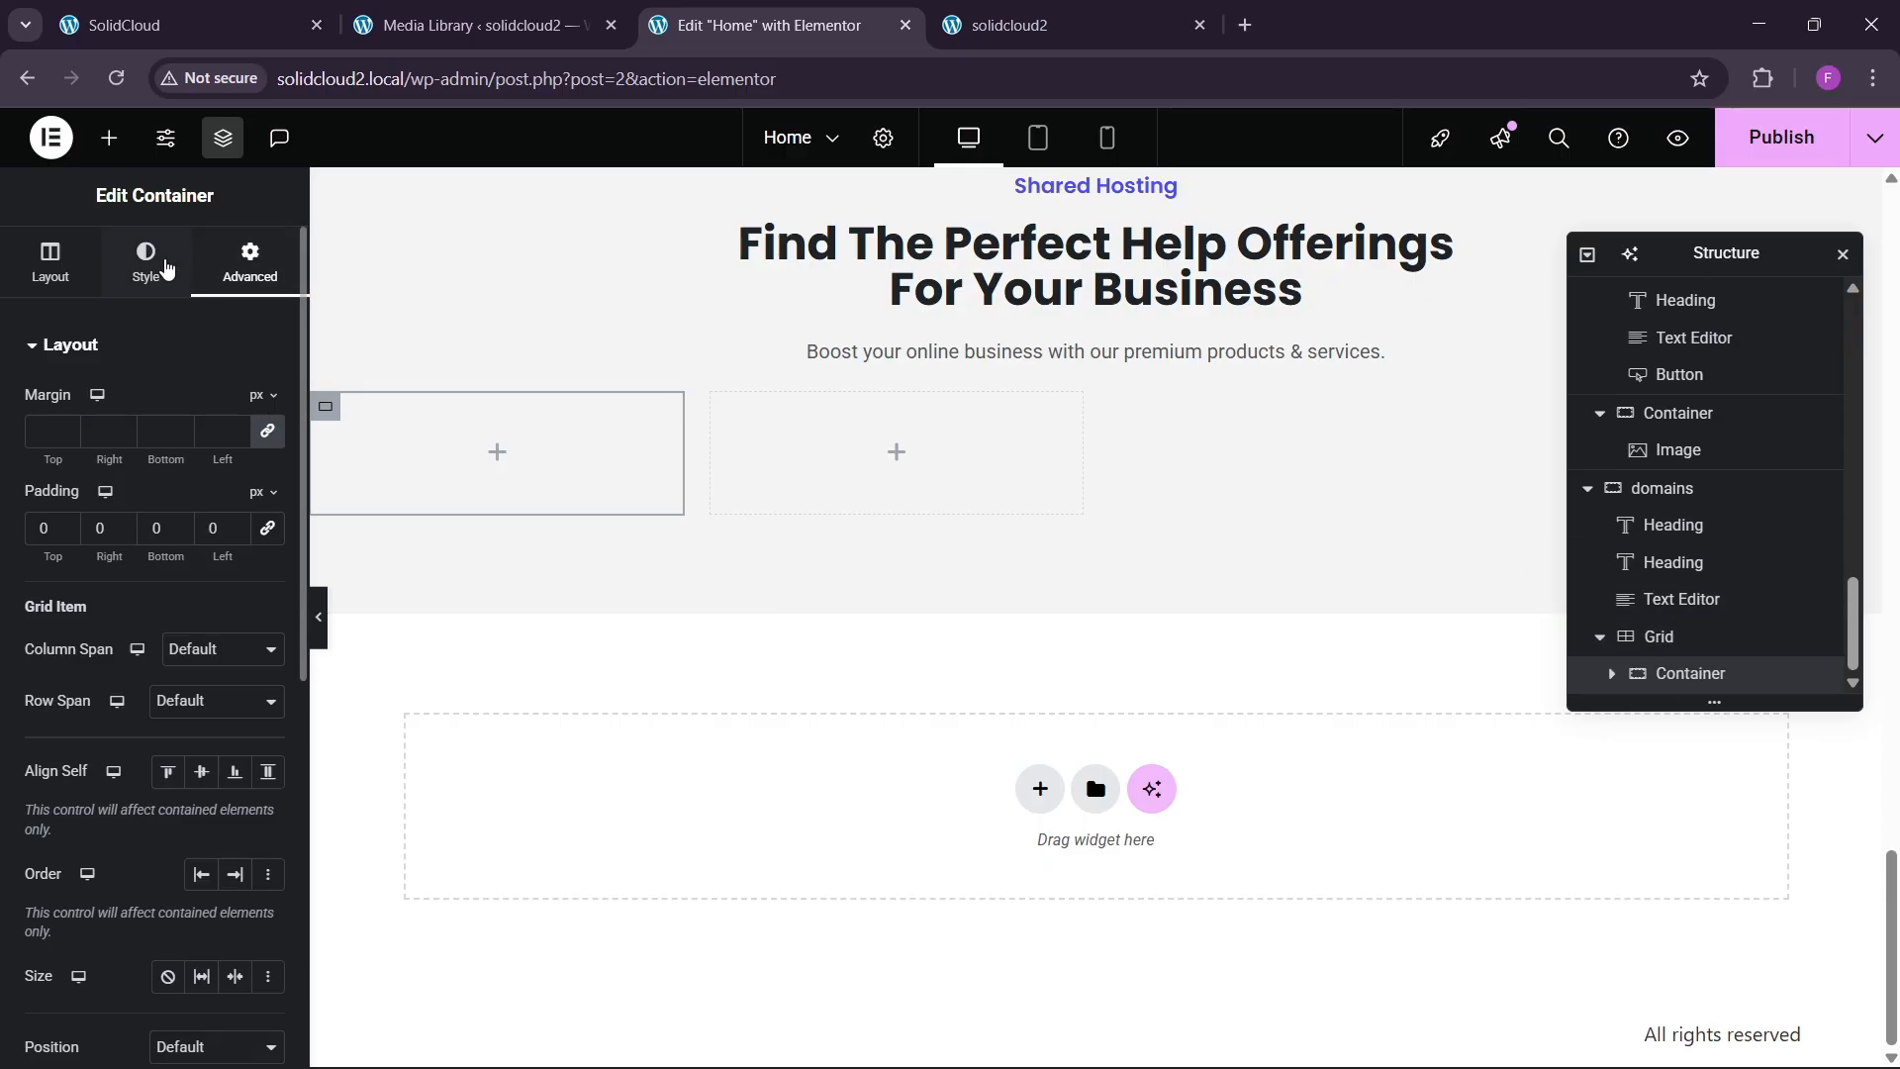
{"action": "left_click", "coordinate": [143, 262]}
{"action": "left_click", "coordinate": [167, 456]}
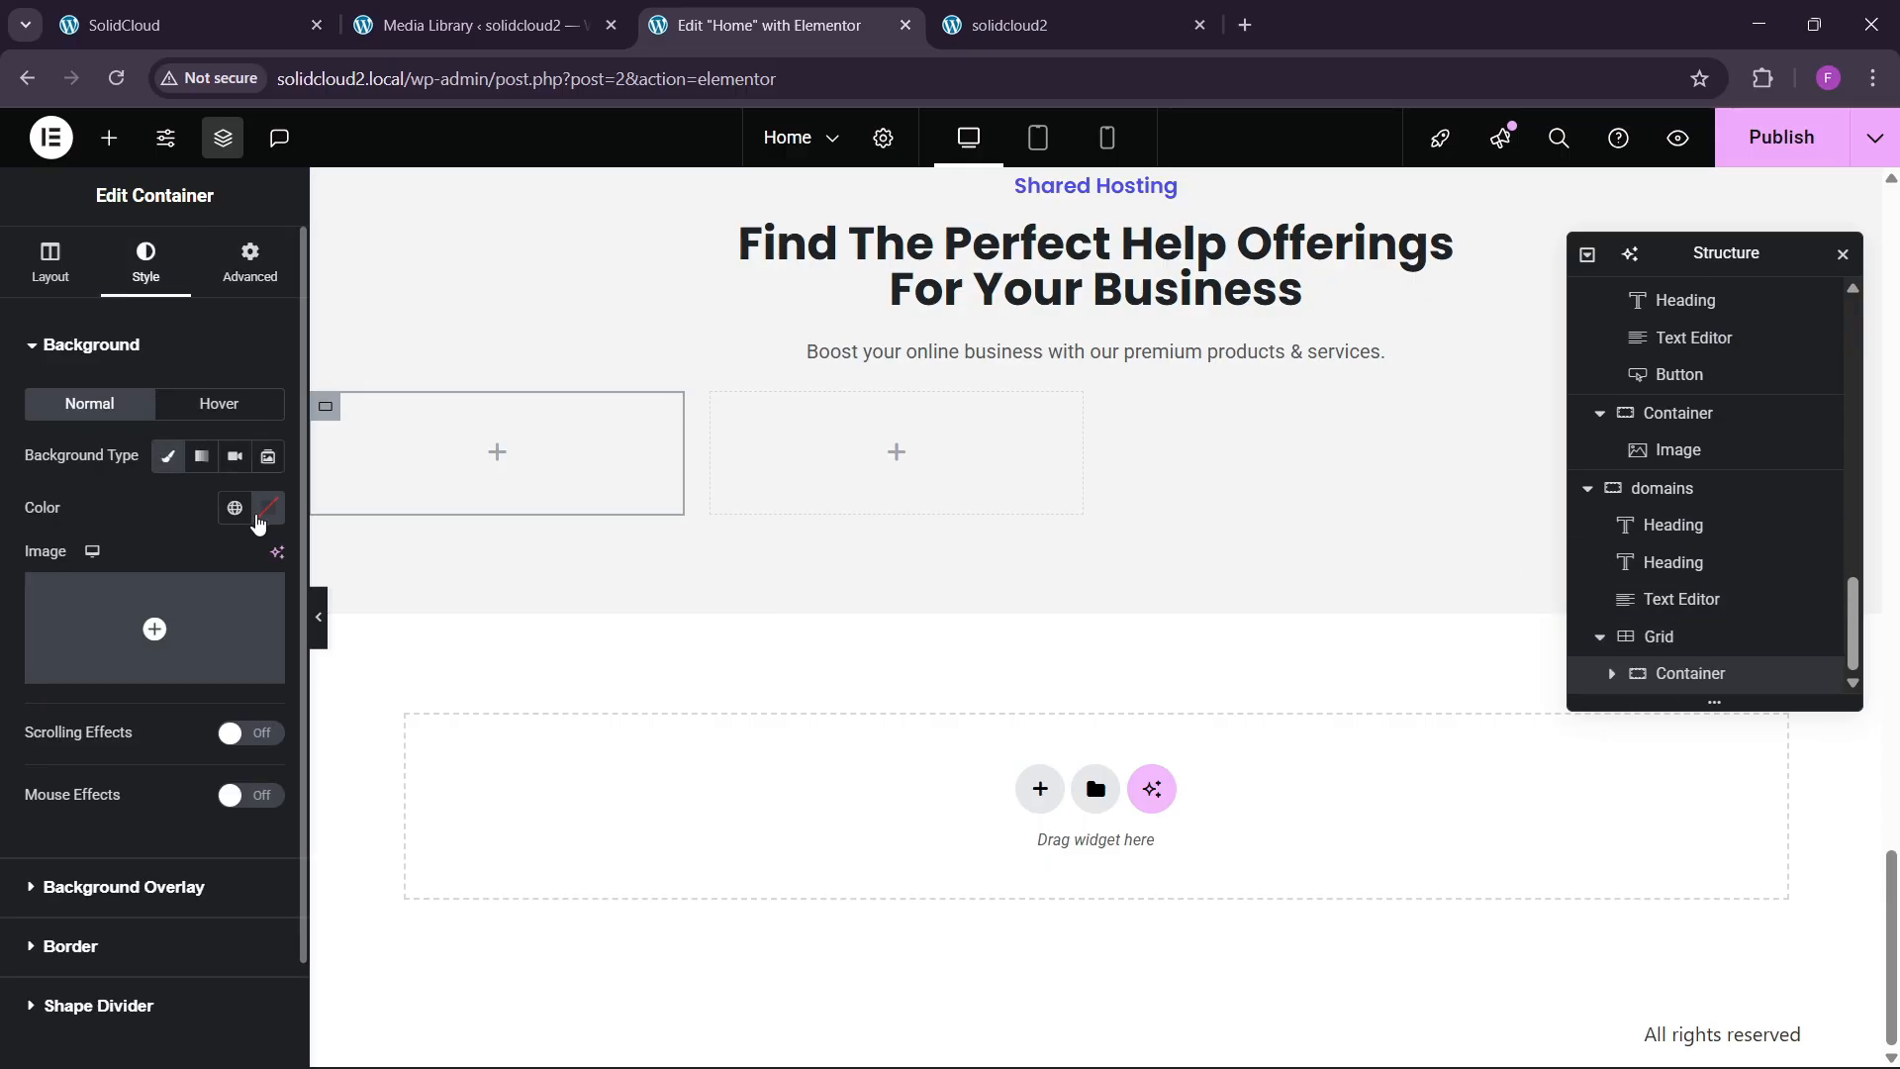
{"action": "left_click", "coordinate": [268, 507]}
{"action": "left_click", "coordinate": [123, 586]}
{"action": "left_click", "coordinate": [125, 730]}
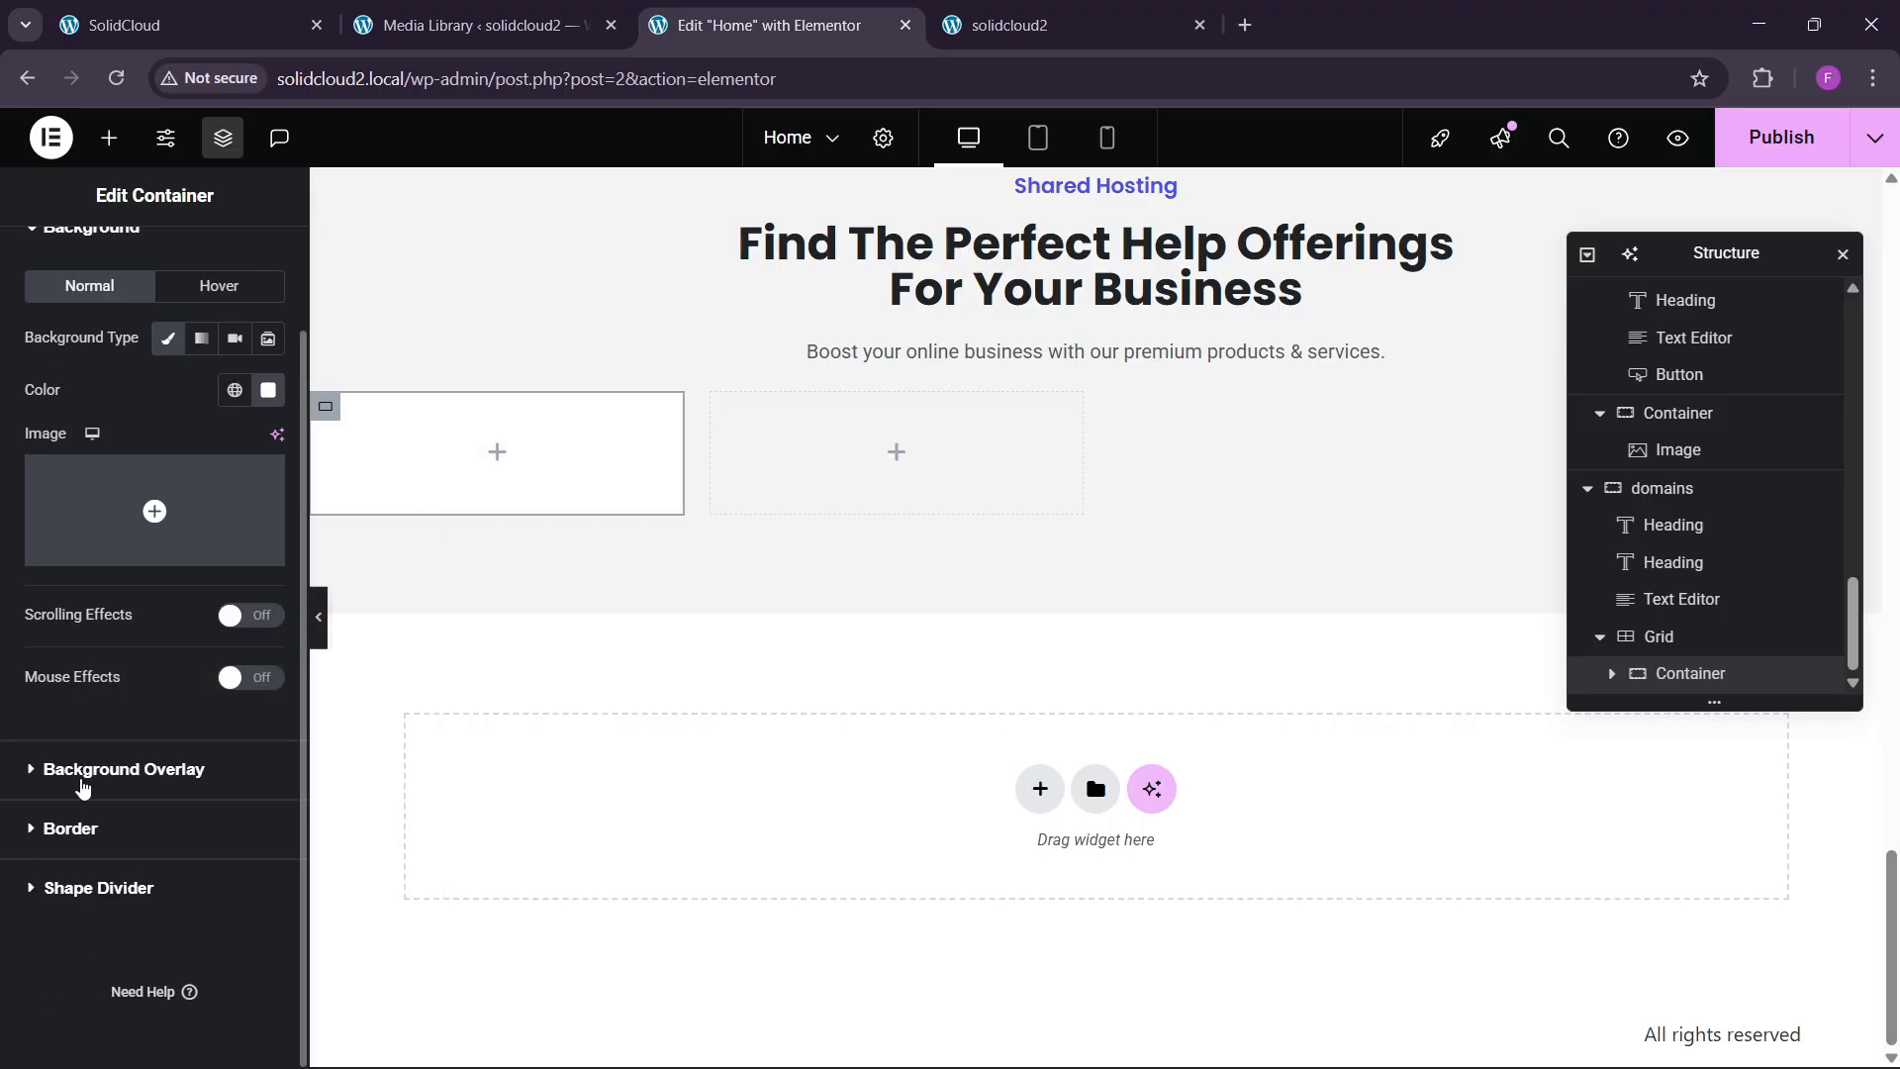
Give the card a 10px border radius and 30px padding.
{"action": "left_click", "coordinate": [75, 827]}
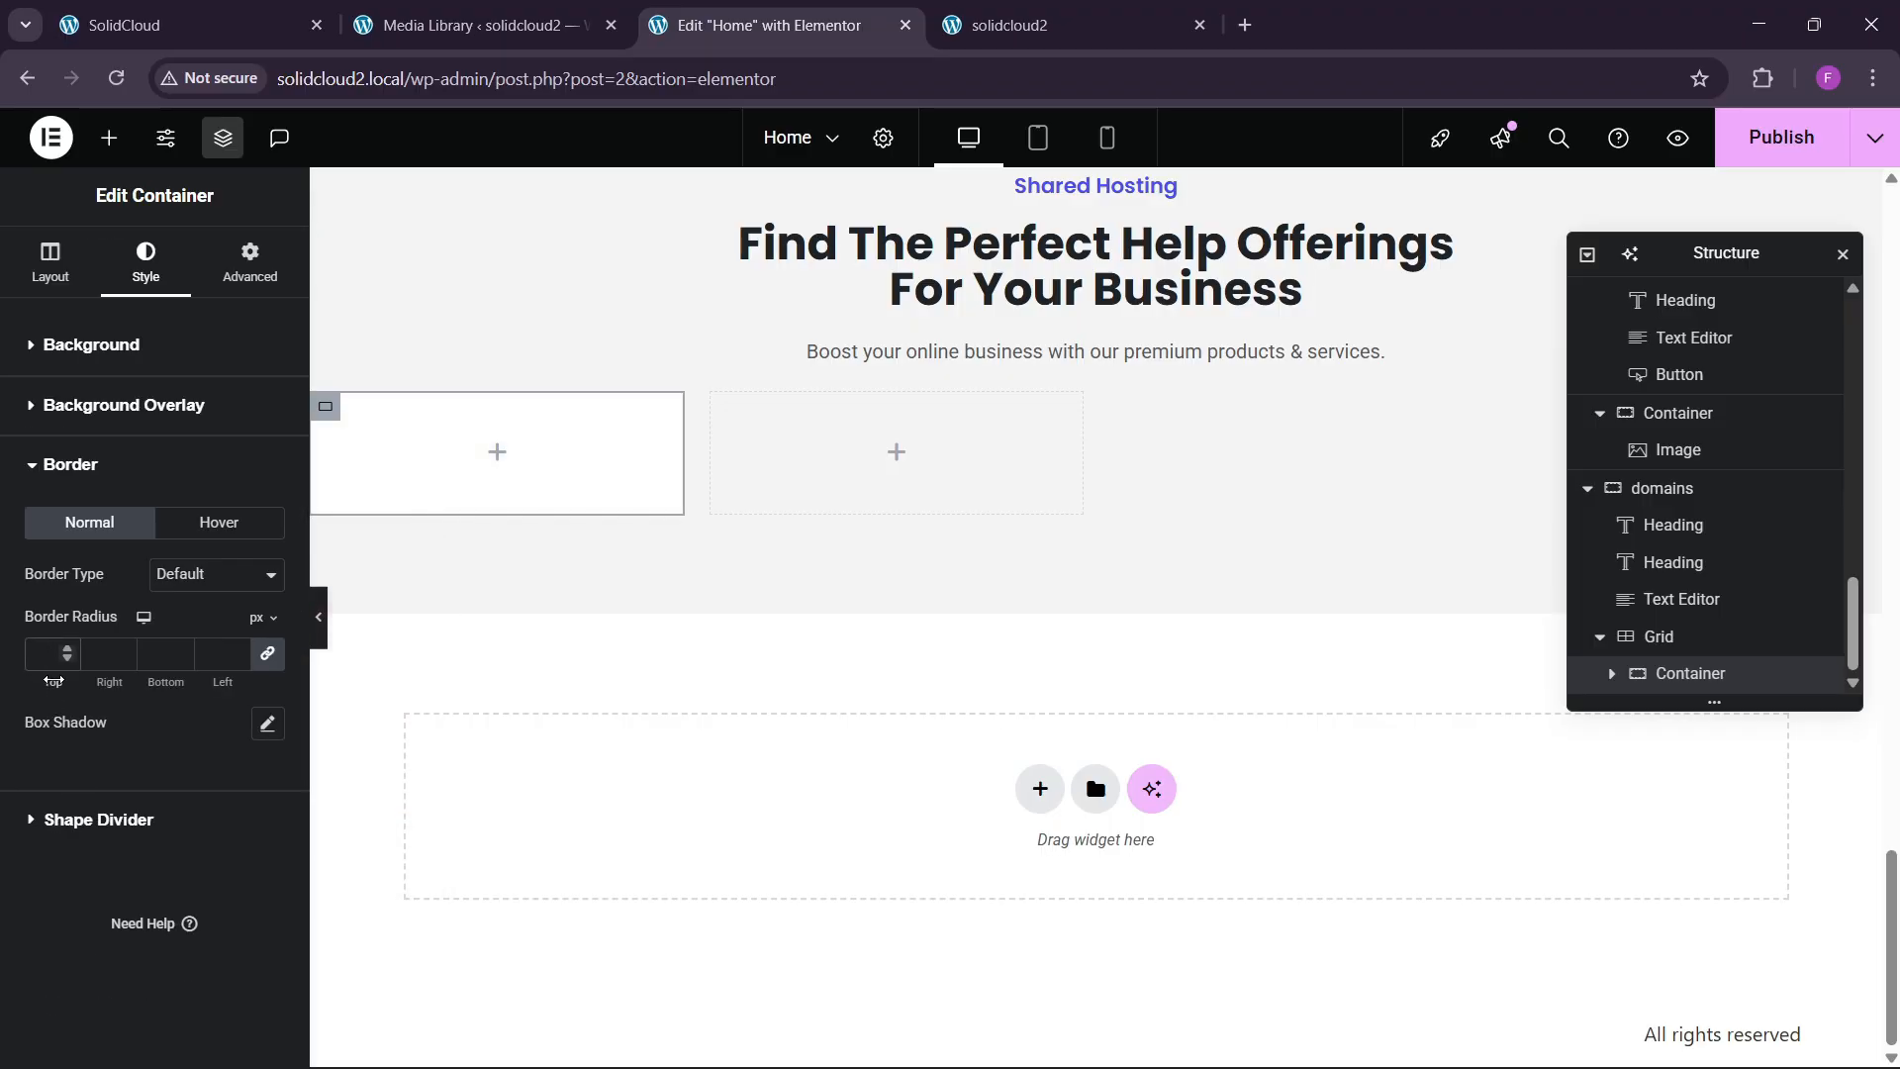
{"action": "left_click", "coordinate": [246, 287]}
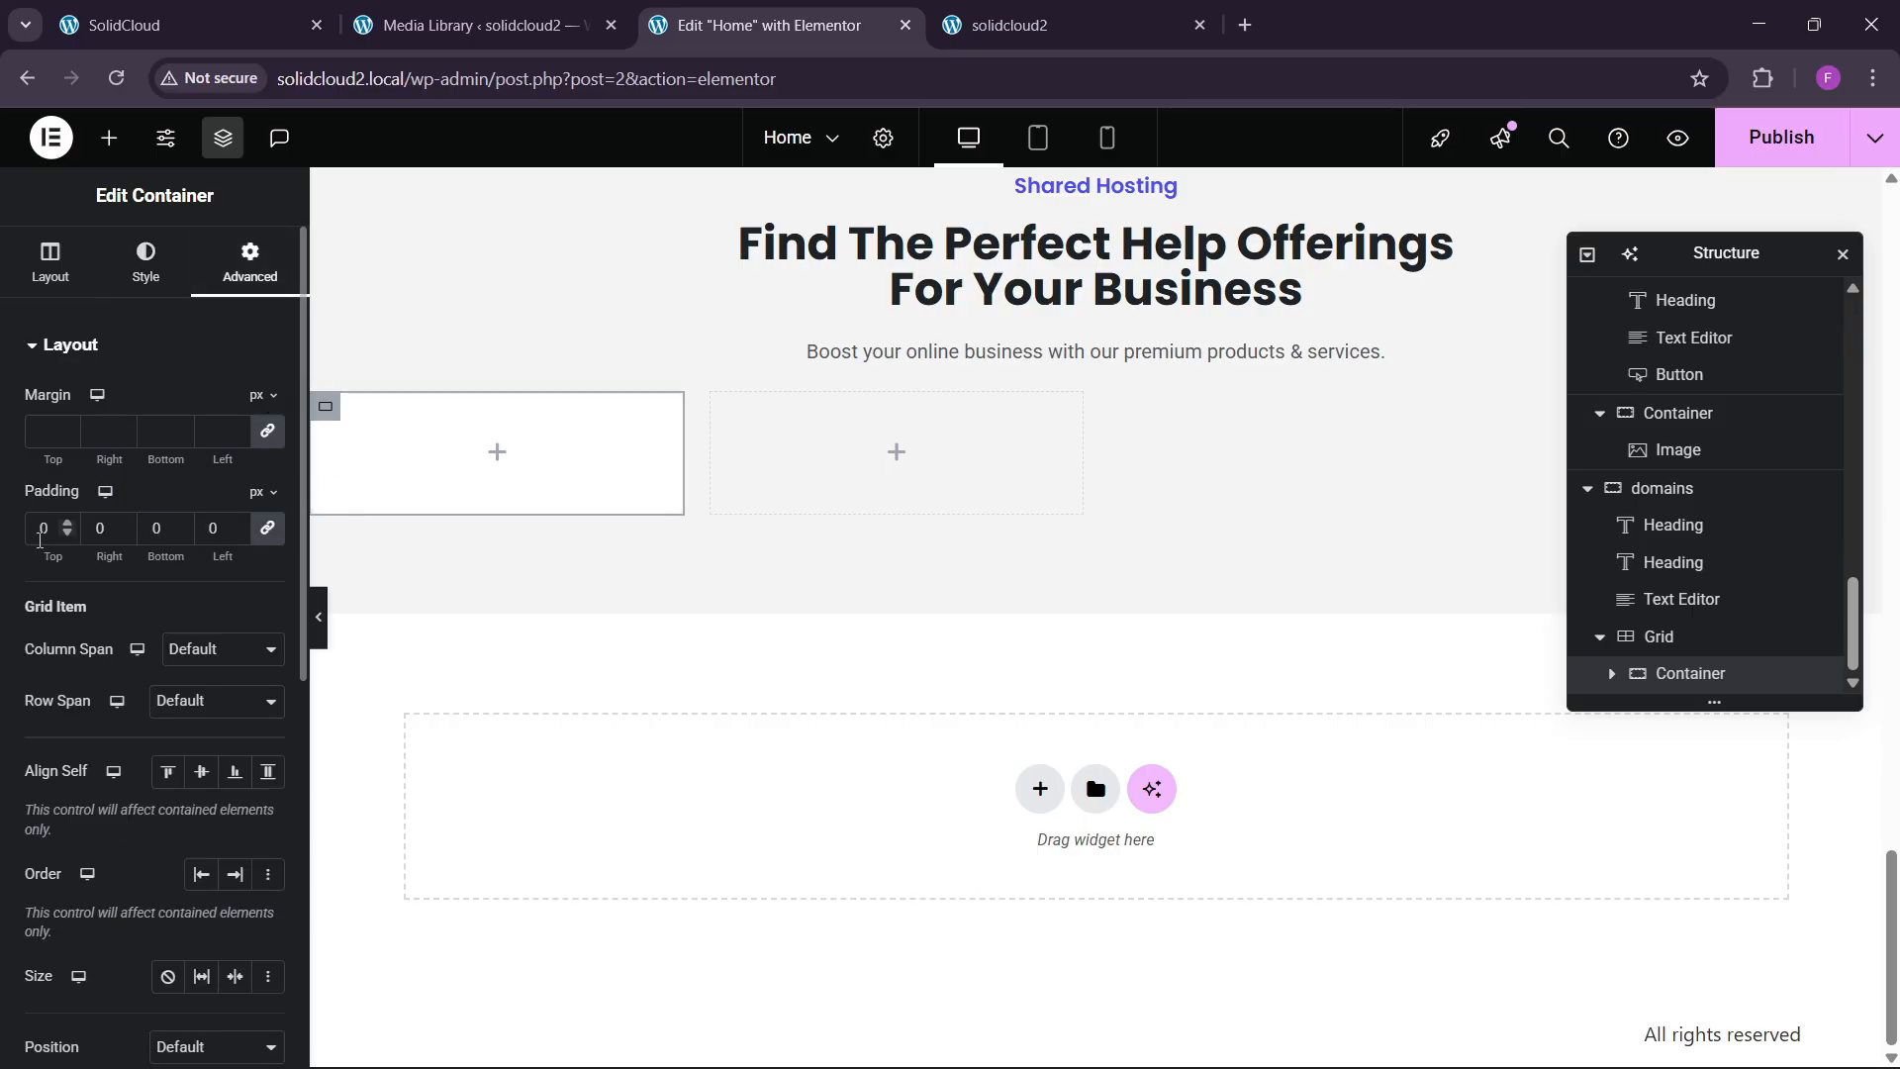
{"action": "left_click", "coordinate": [158, 24]}
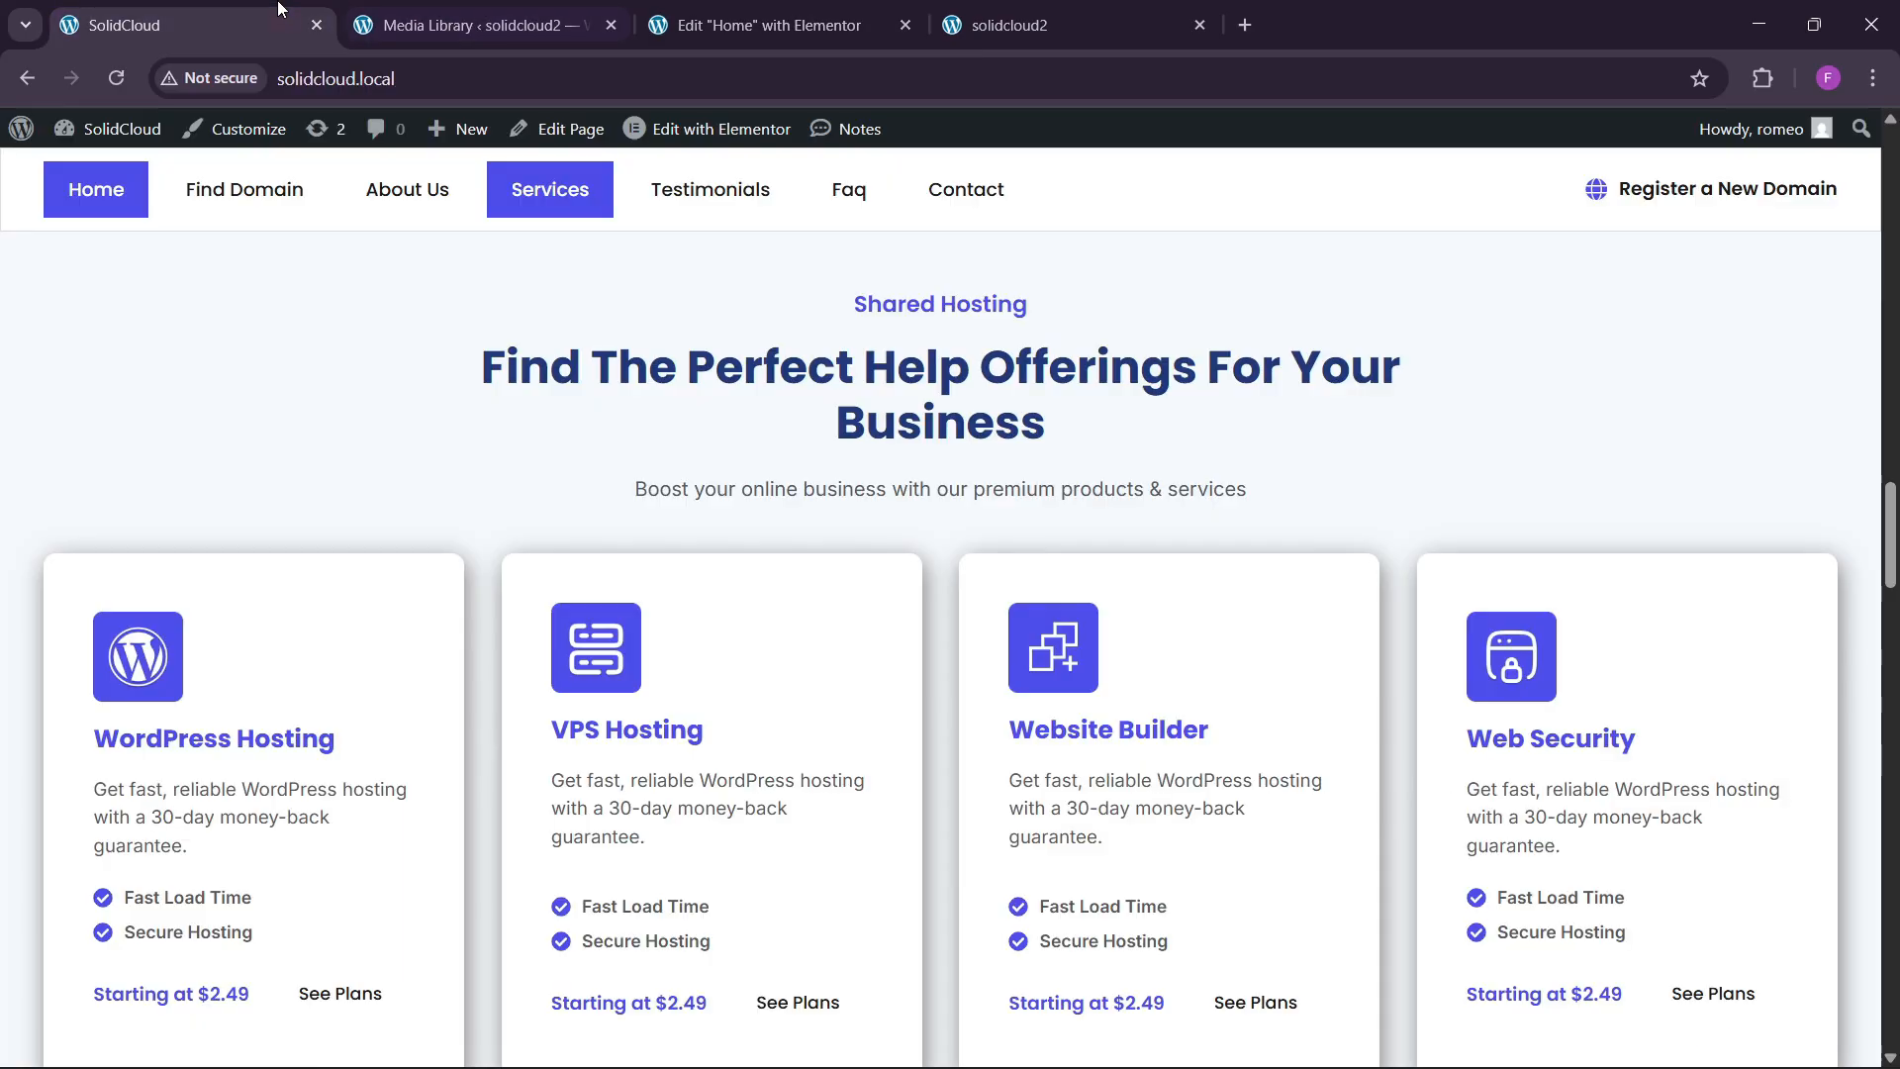
{"action": "left_click", "coordinate": [792, 12]}
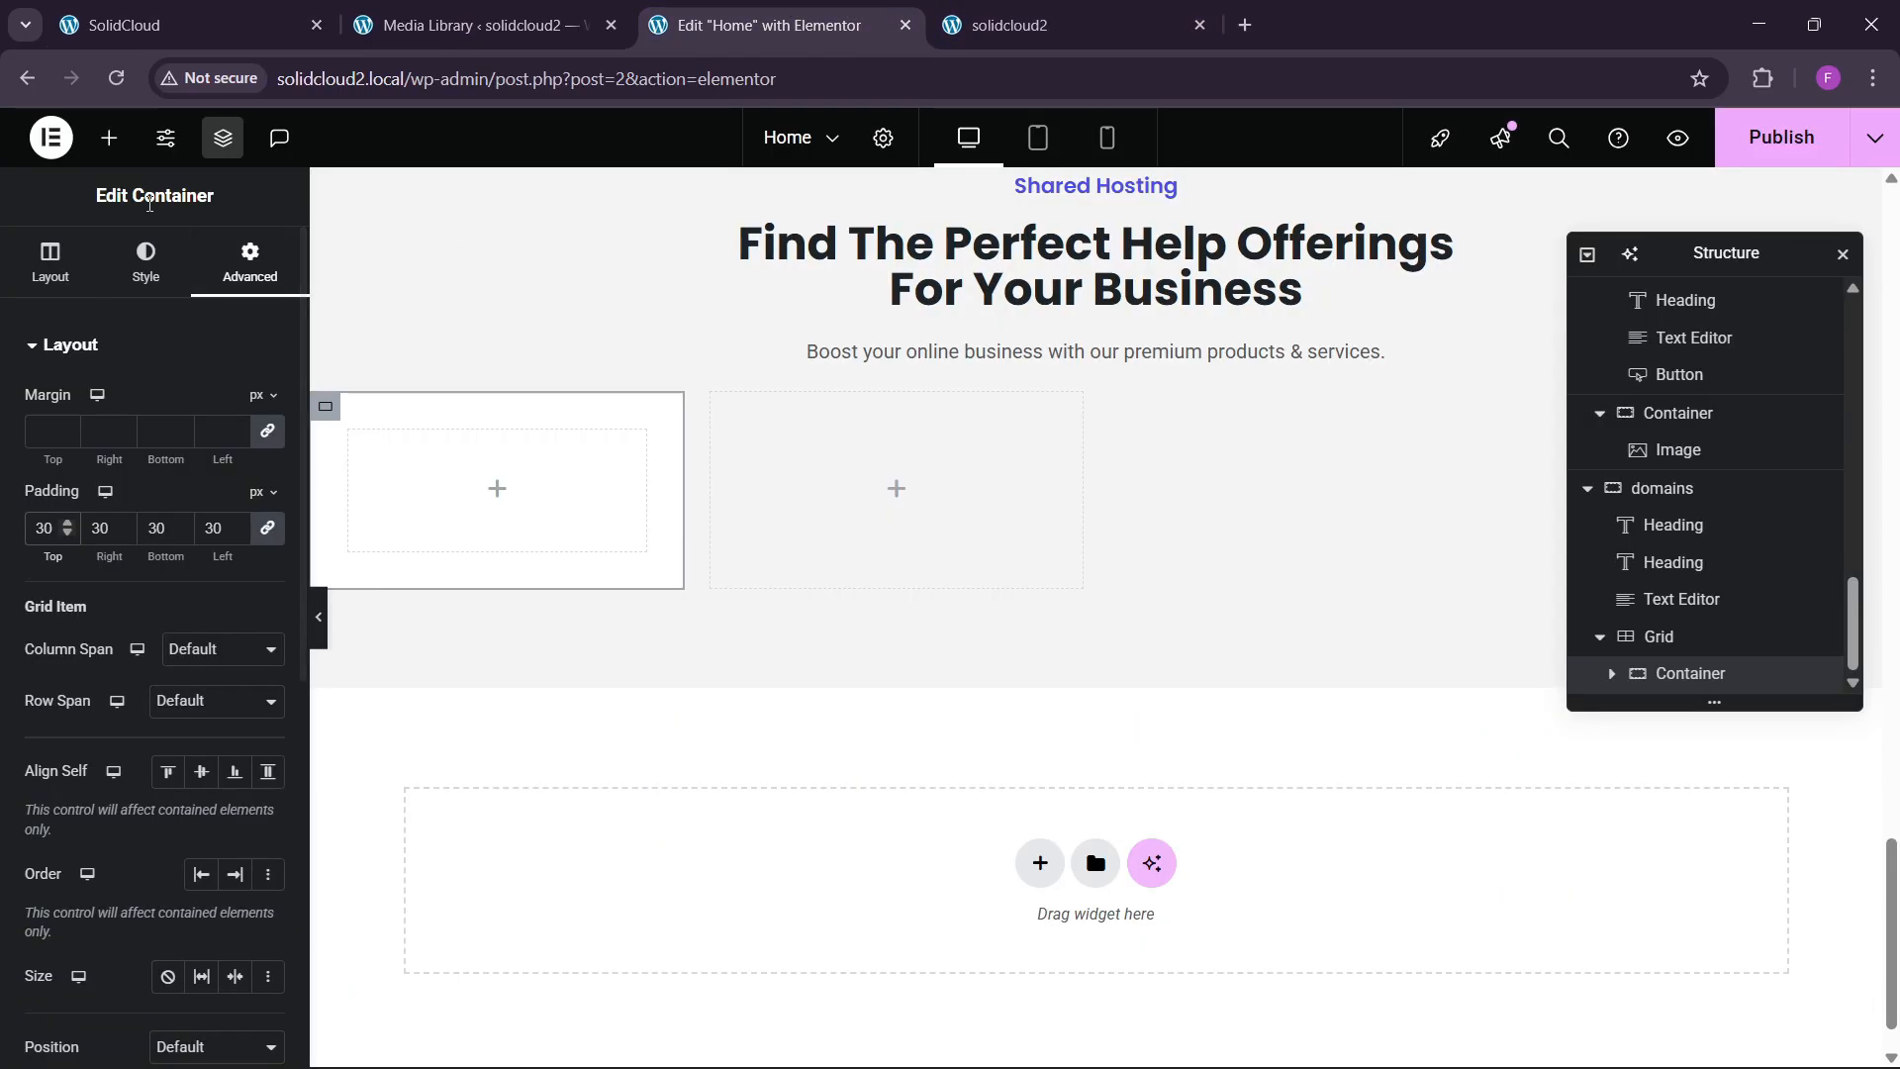
Insert an Image widget showing the WordPress logo from the Media Library into the card.
{"action": "left_click", "coordinate": [109, 137]}
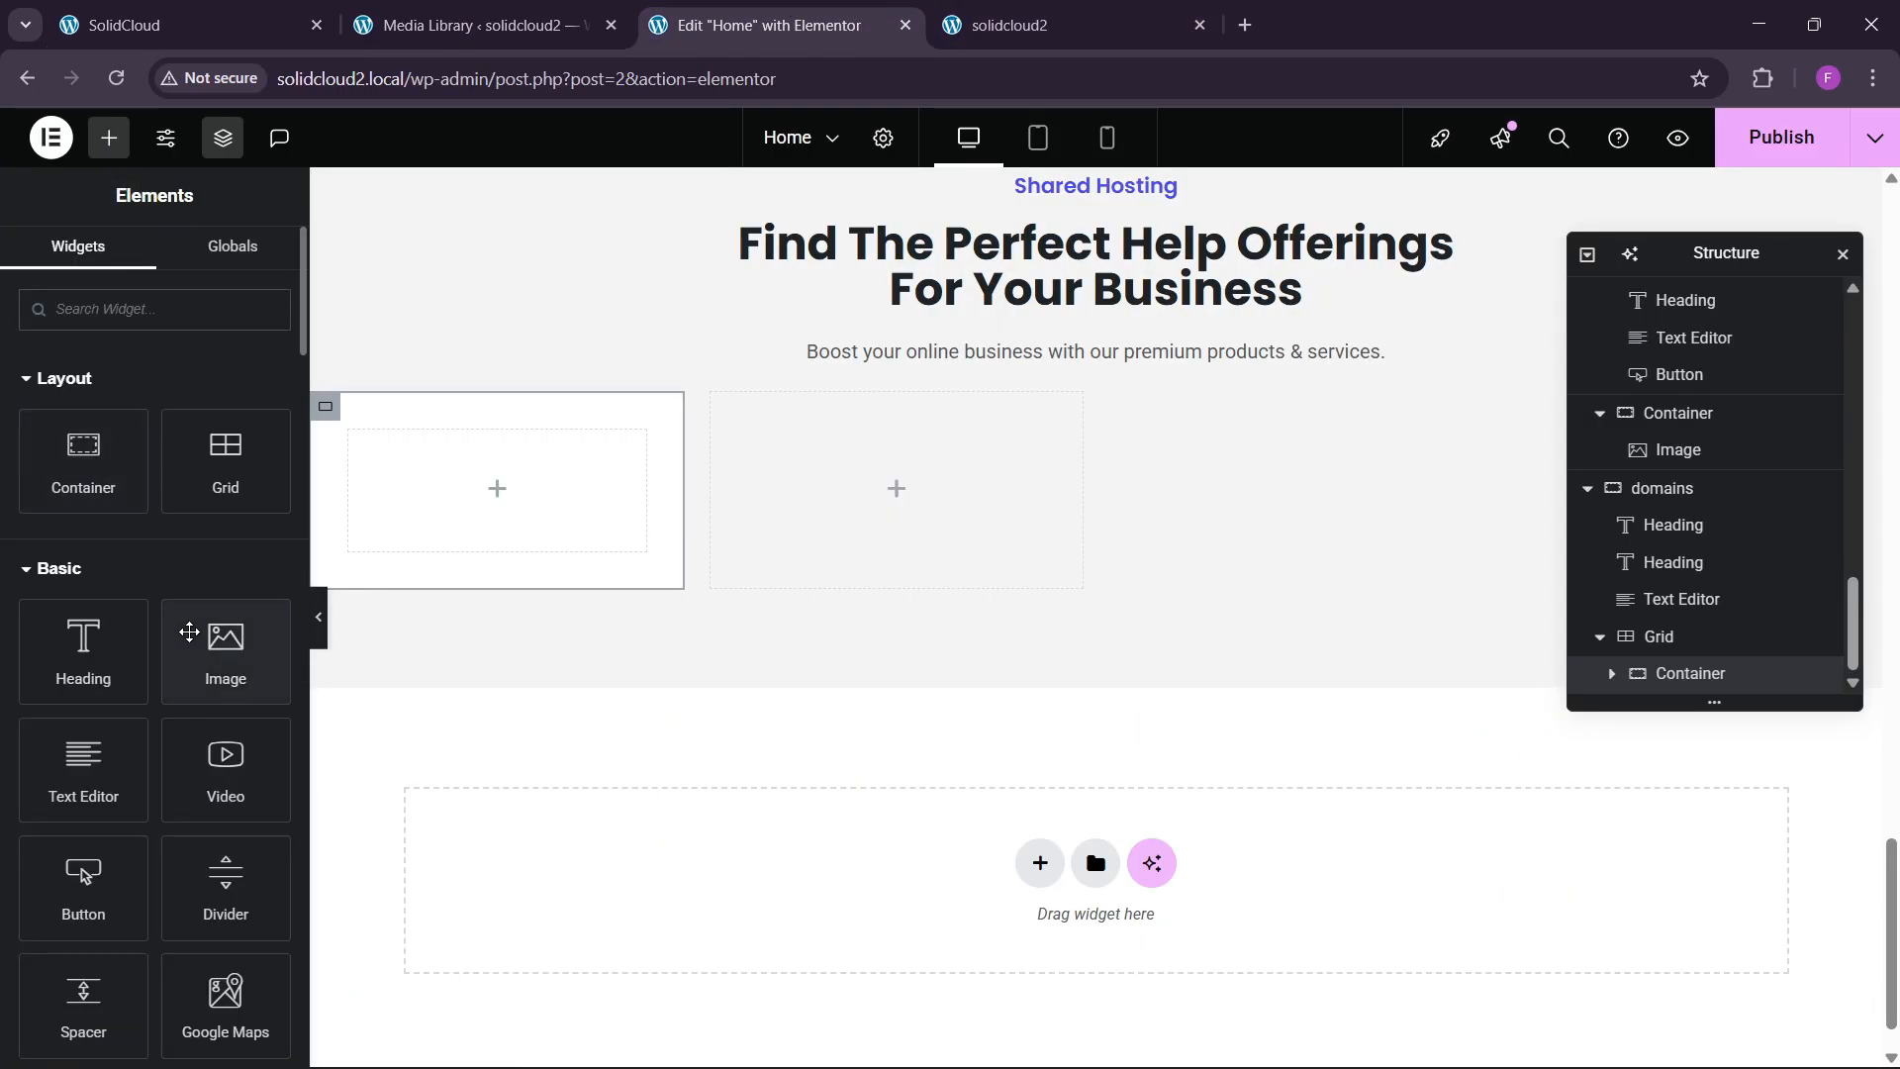
{"action": "left_click_drag", "start_coordinate": [225, 651], "coordinate": [403, 594]}
{"action": "left_click", "coordinate": [139, 475]}
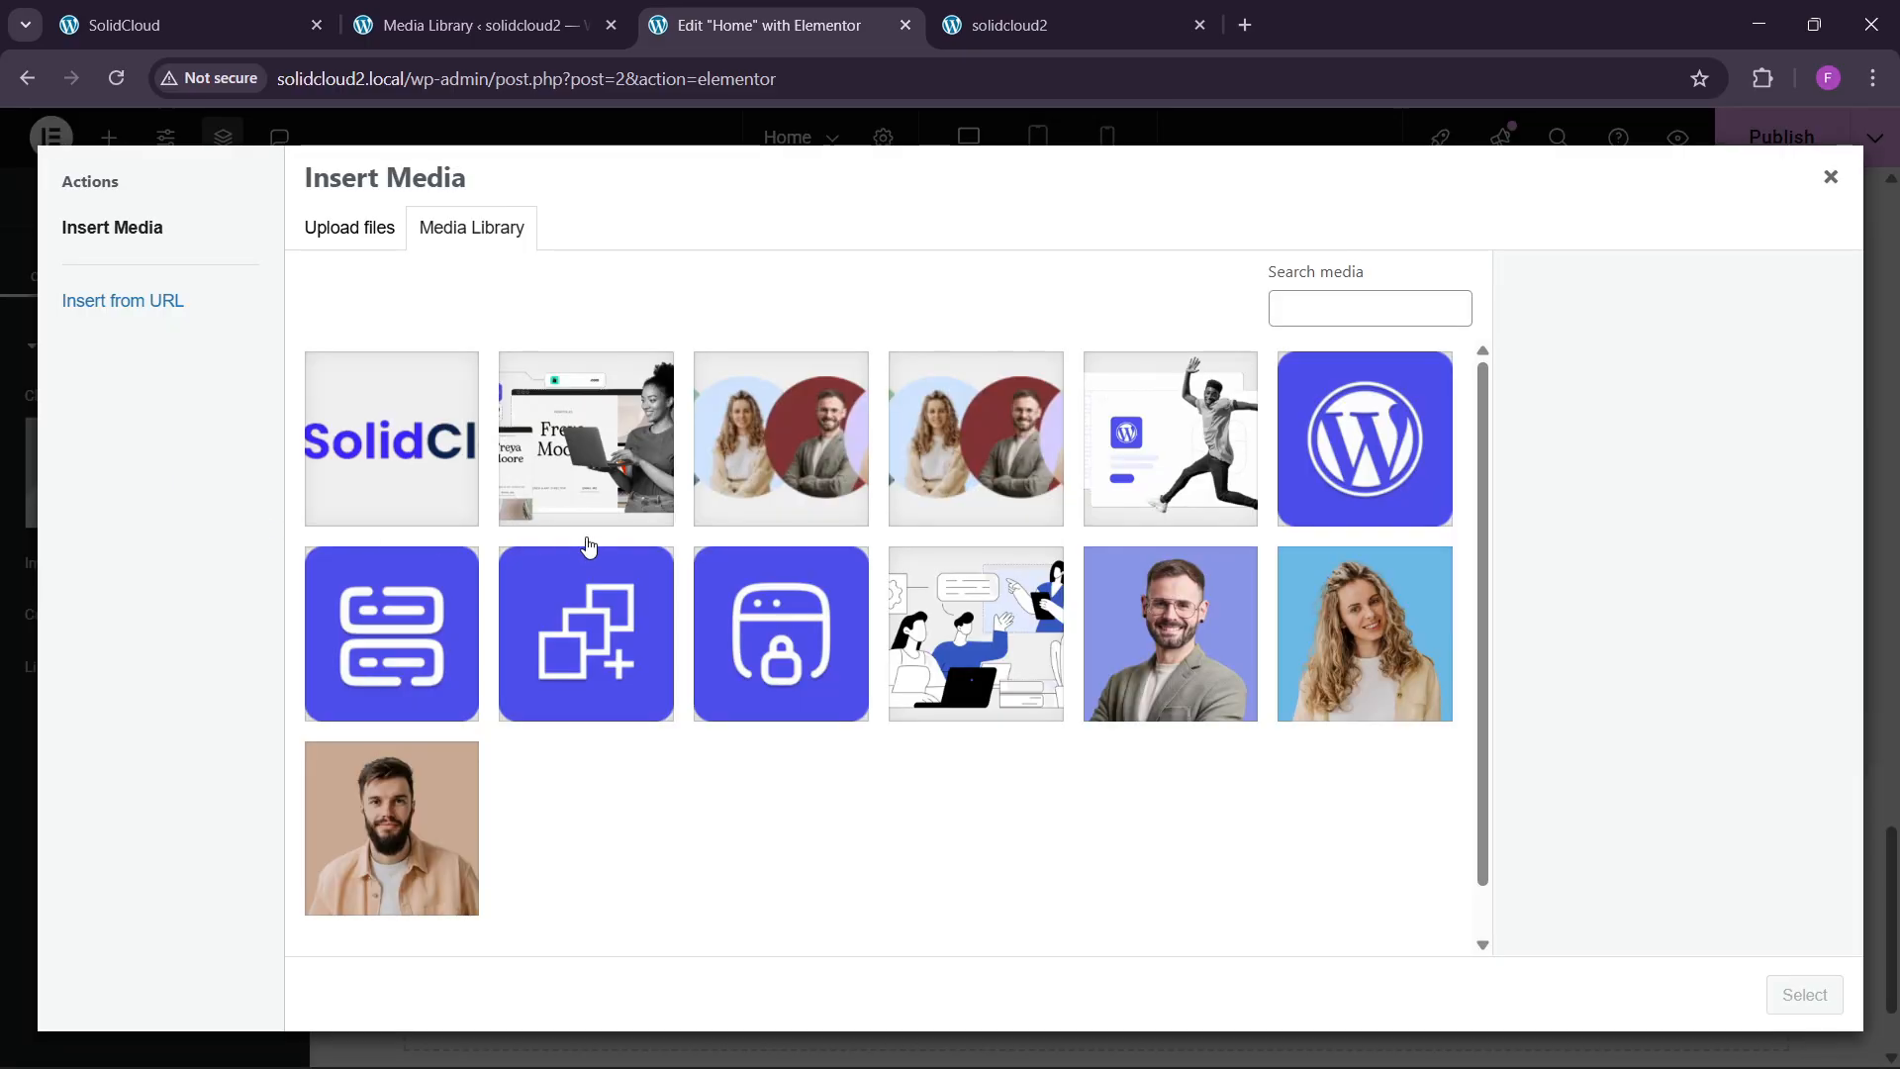
{"action": "left_click", "coordinate": [1316, 483]}
{"action": "left_click", "coordinate": [1804, 995]}
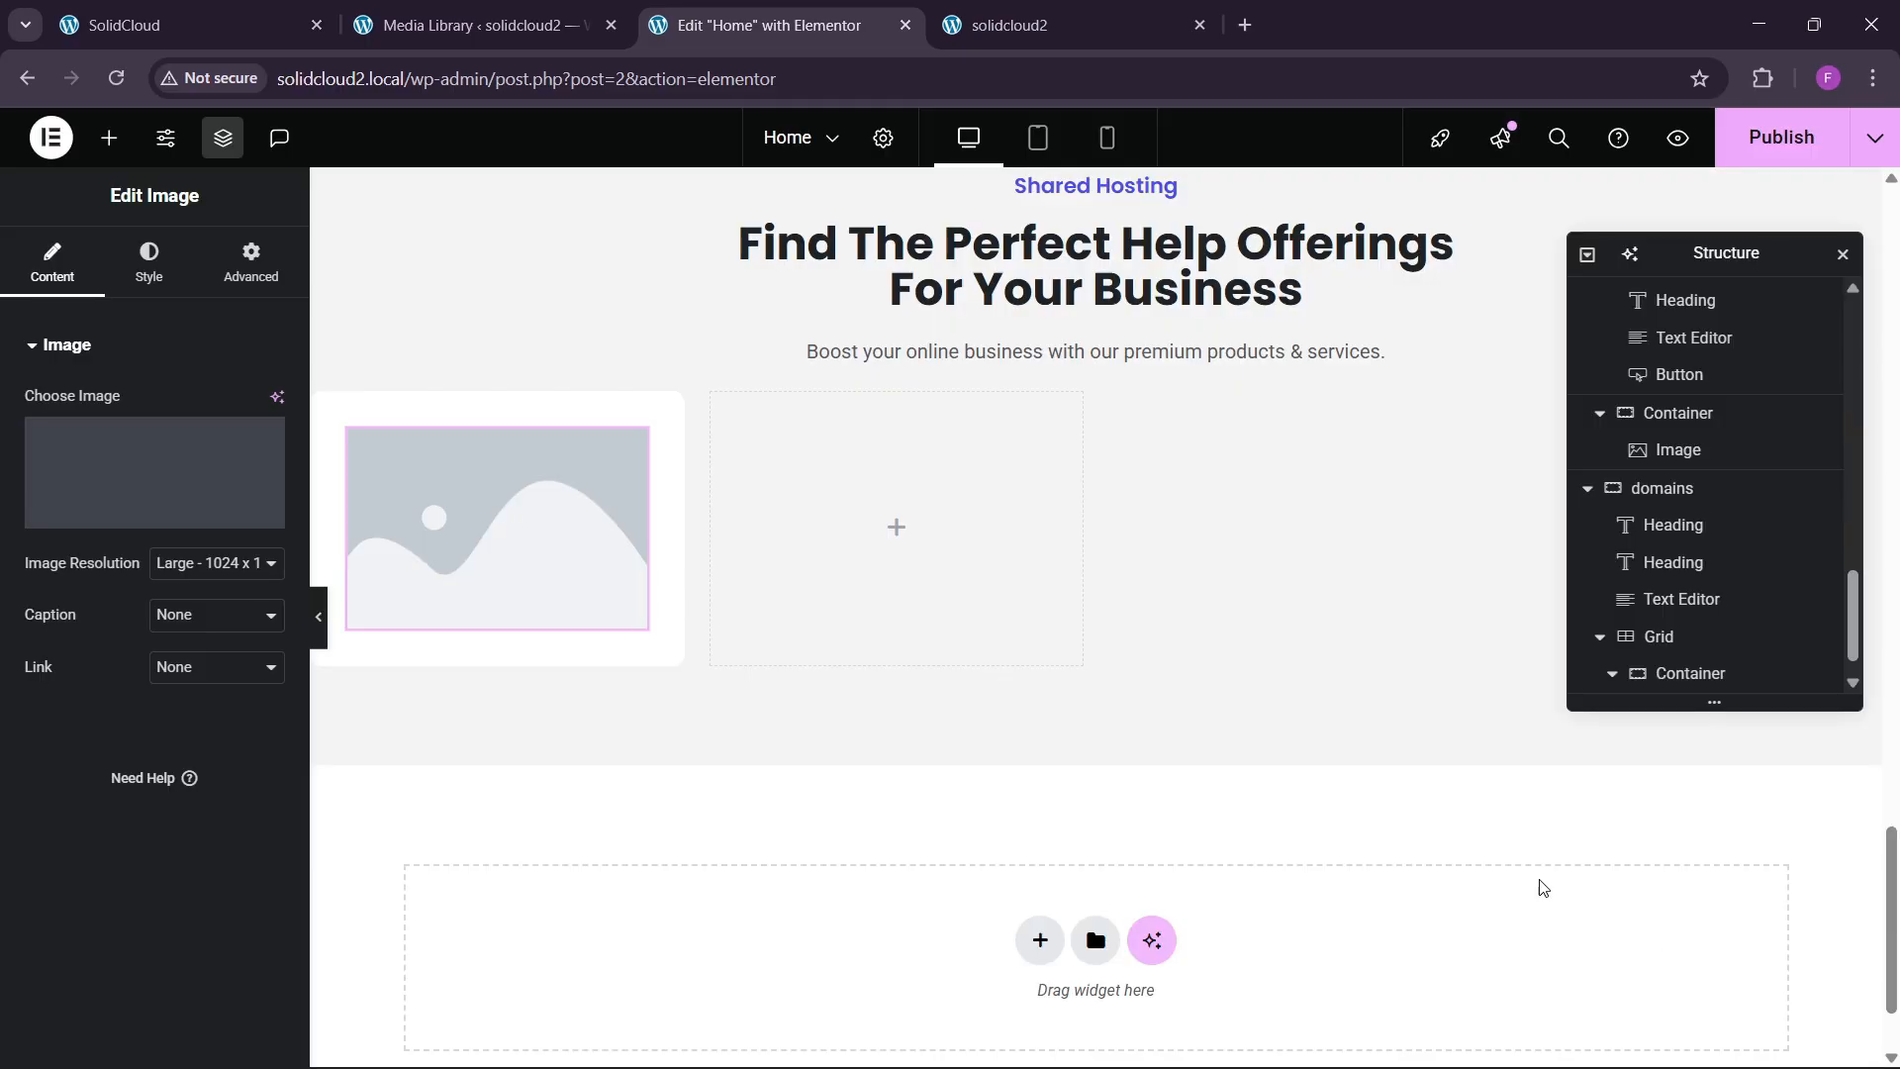
Set the logo image to a custom width of 30%.
{"action": "left_click", "coordinate": [237, 21]}
{"action": "scroll", "coordinate": [437, 665], "scroll_direction": "down", "scroll_amount": 1}
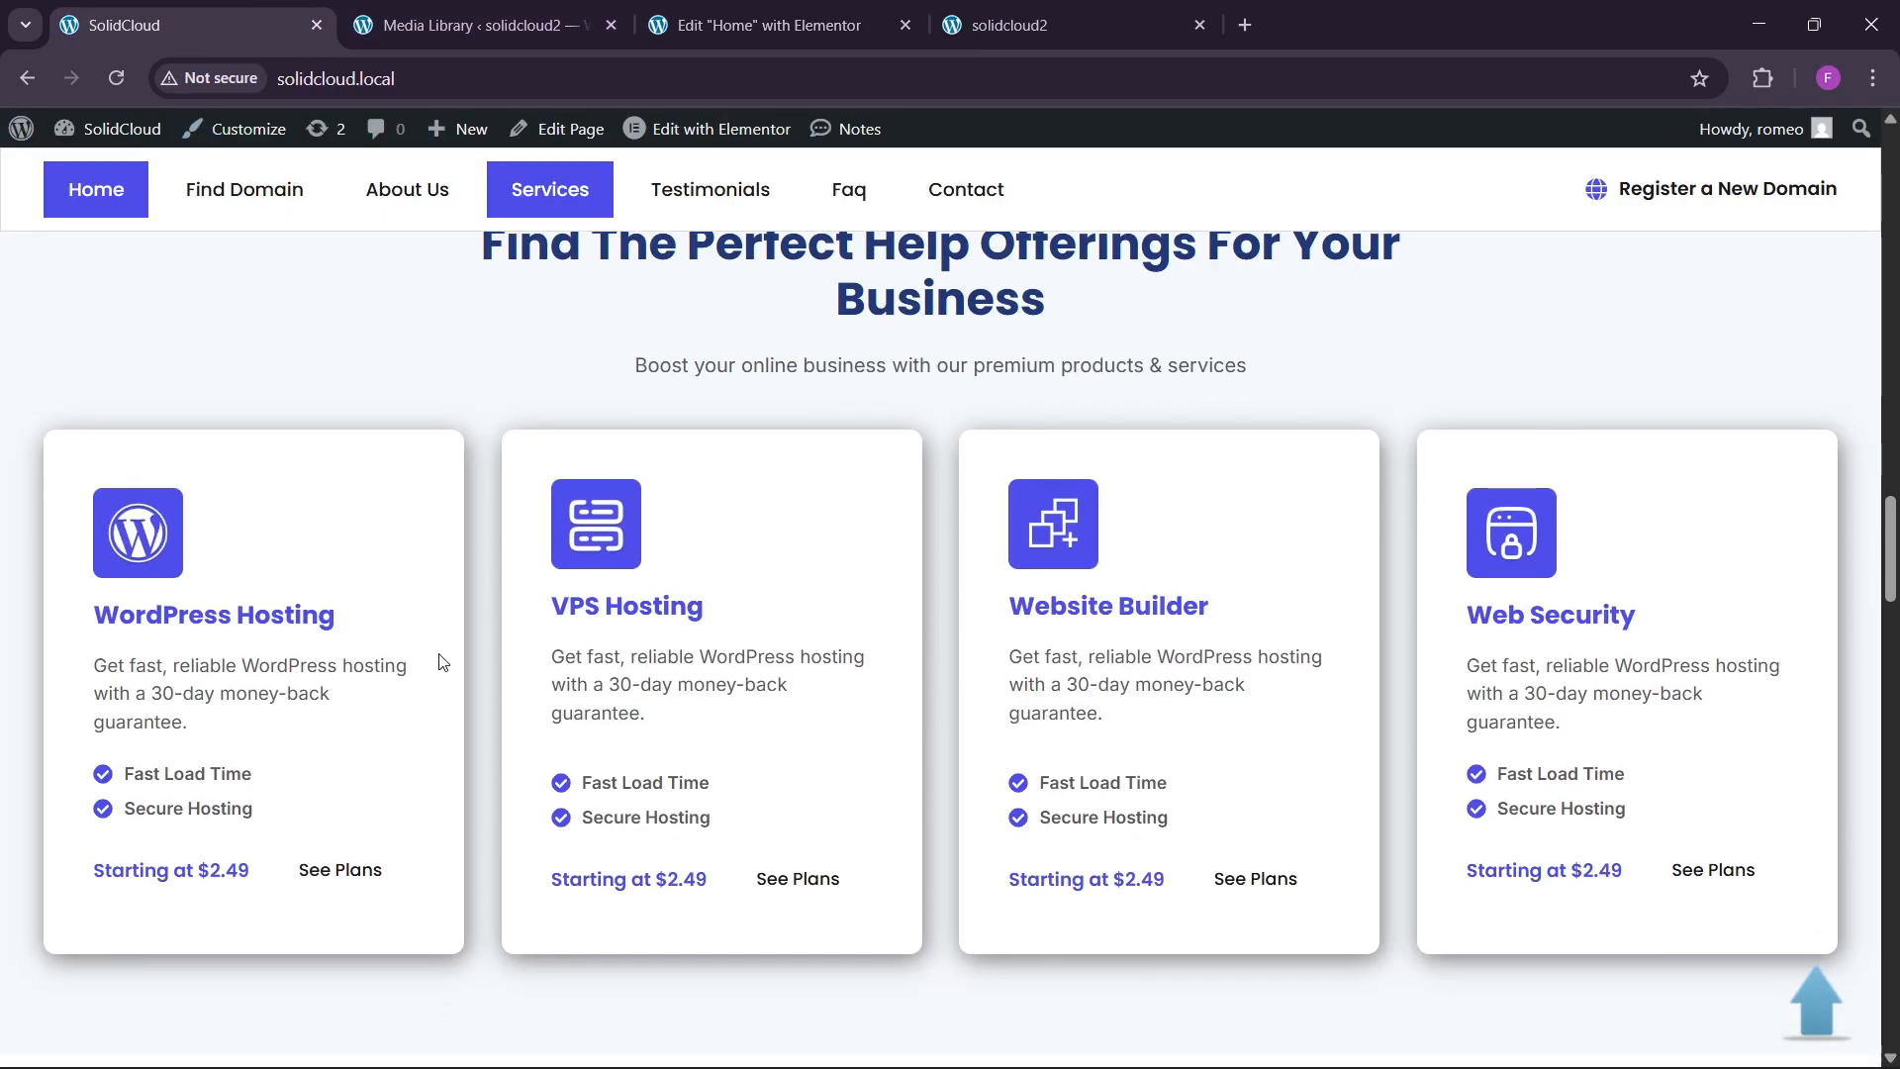
{"action": "left_click", "coordinate": [737, 14]}
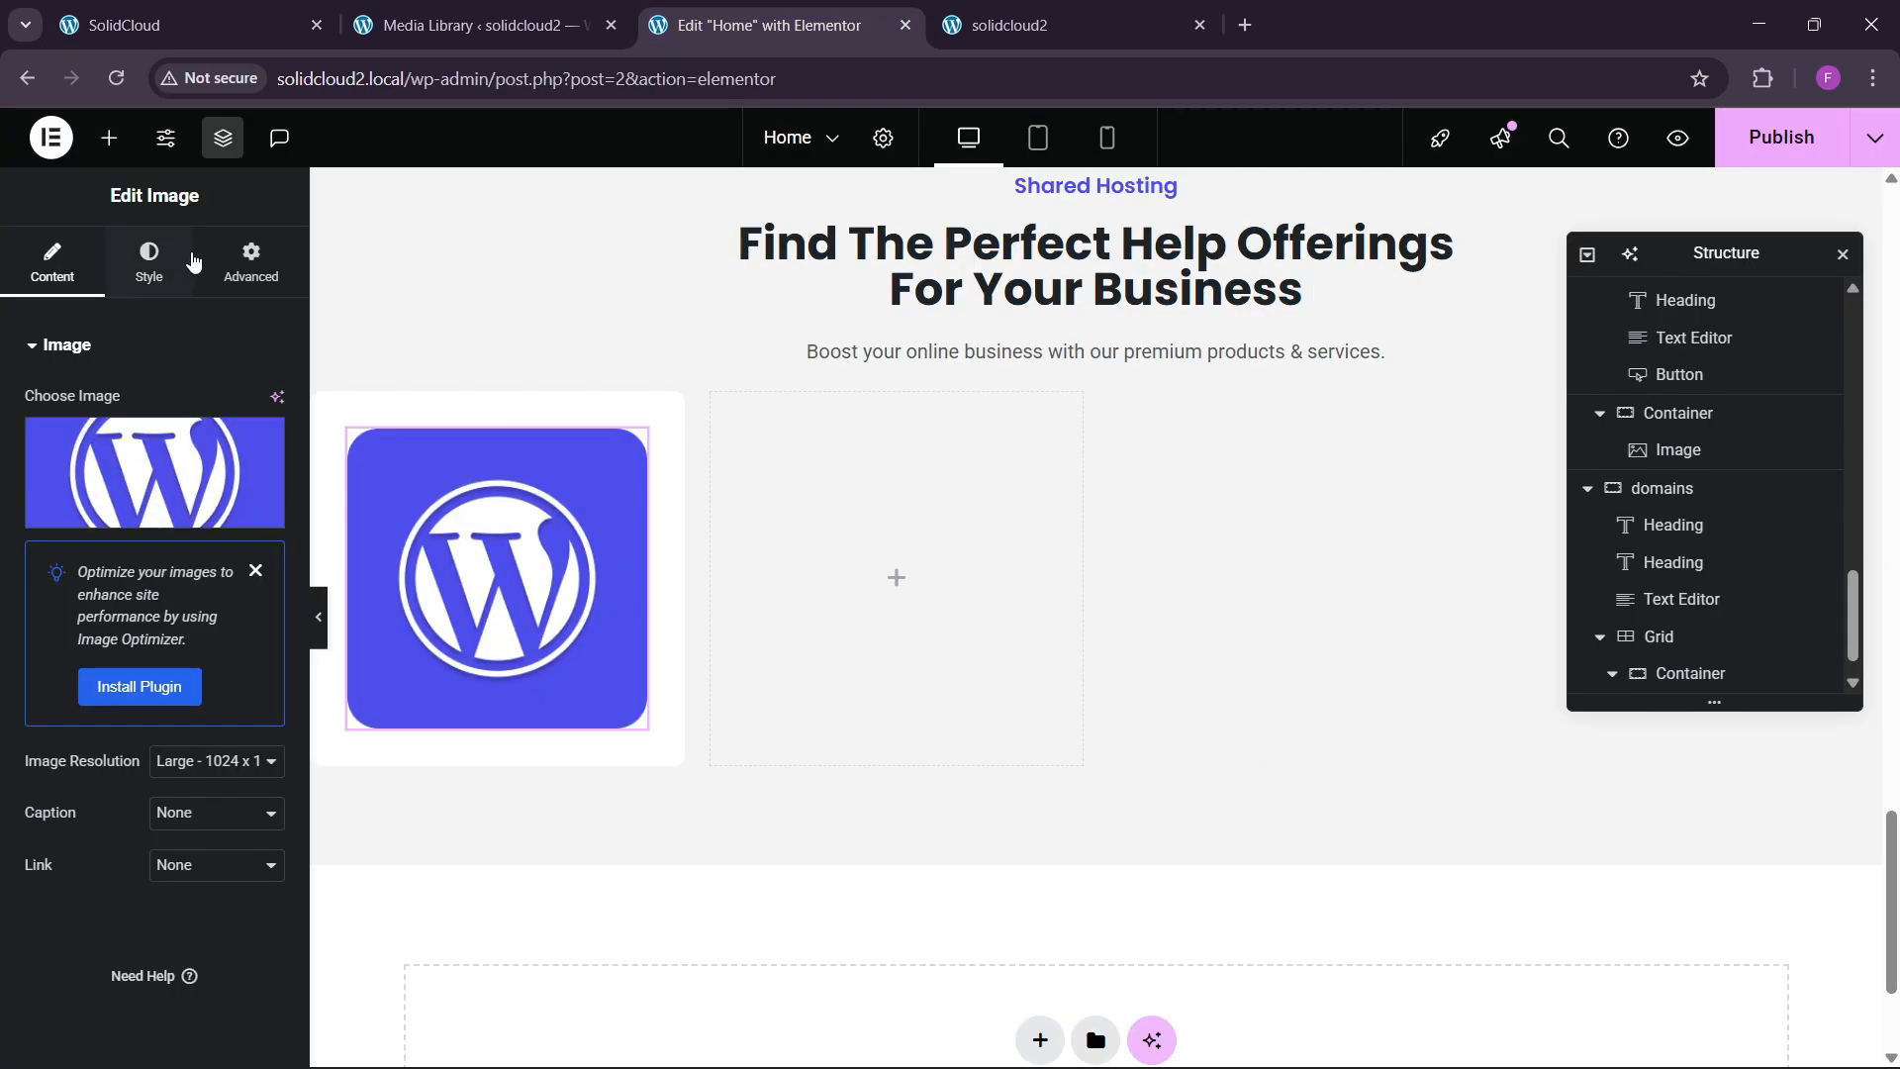
{"action": "left_click", "coordinate": [248, 262]}
{"action": "left_click", "coordinate": [212, 597]}
{"action": "left_click", "coordinate": [194, 718]}
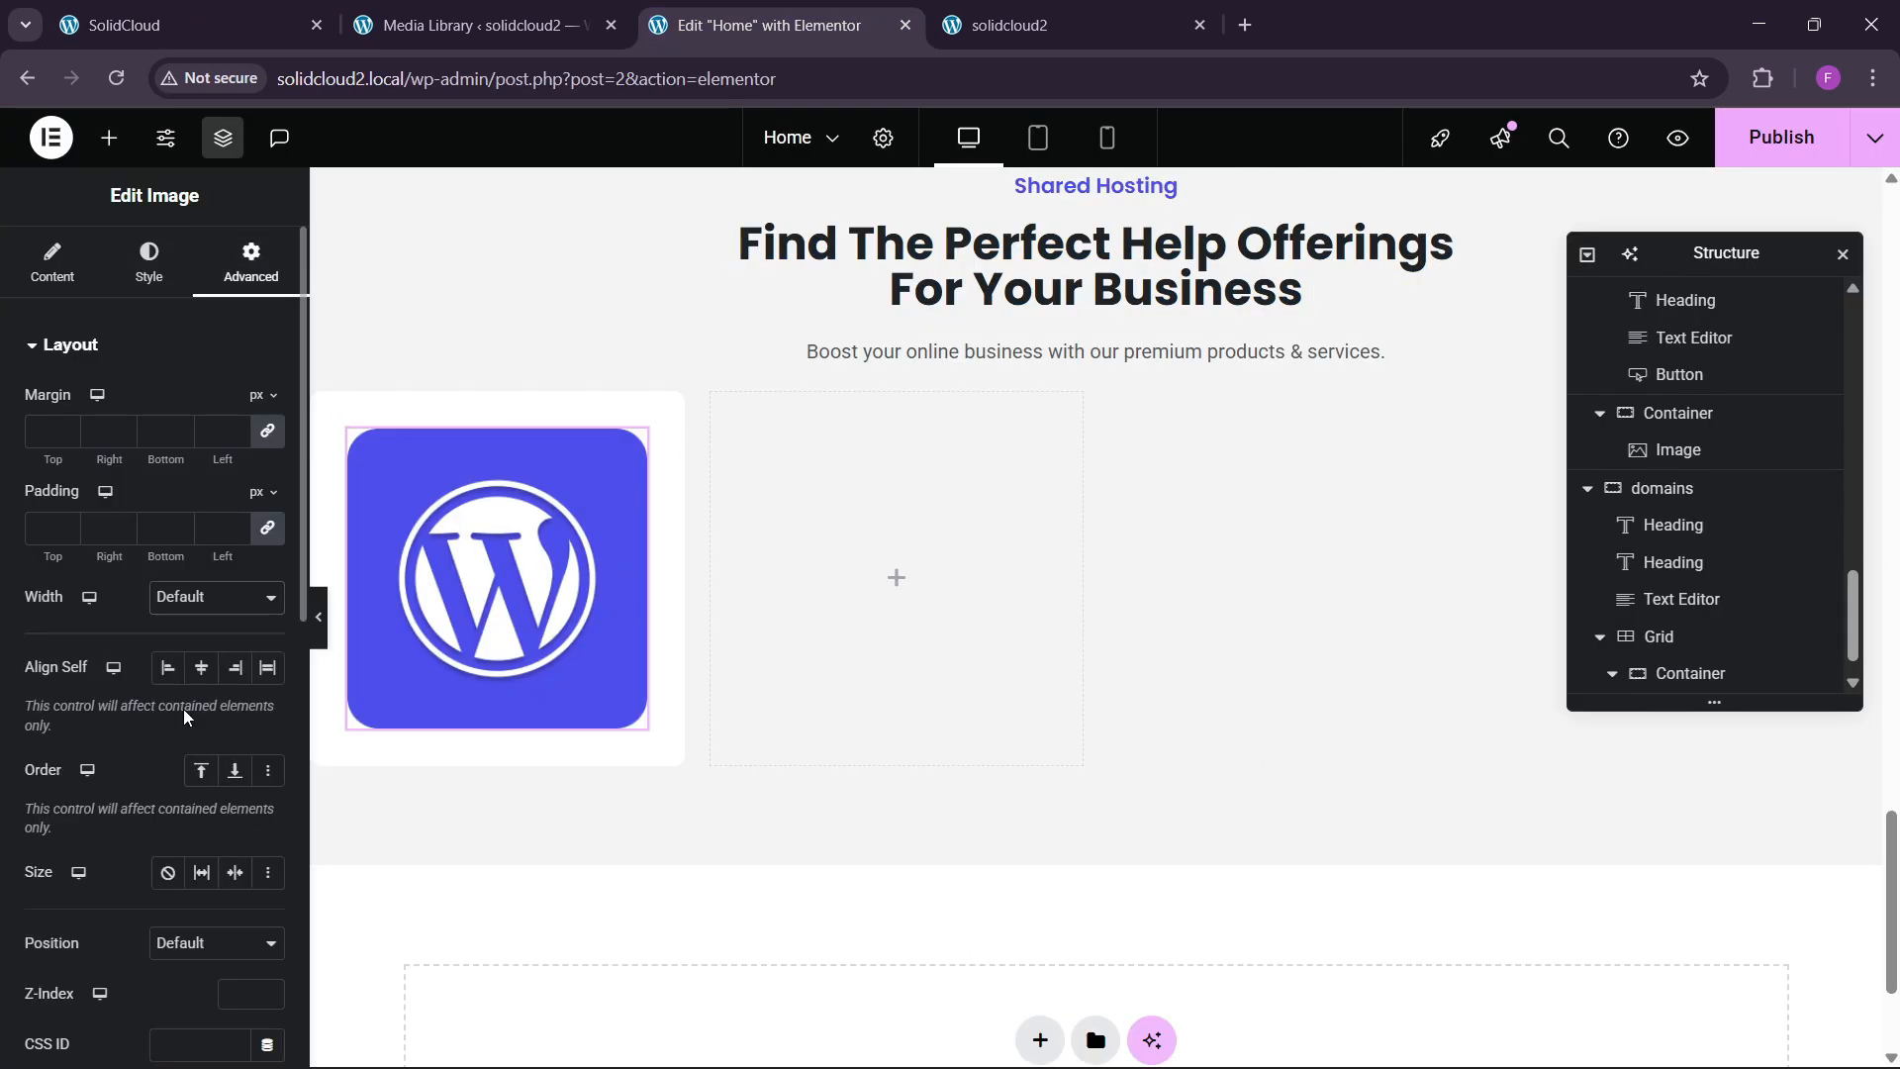
{"action": "left_click_drag", "start_coordinate": [28, 681], "coordinate": [83, 689]}
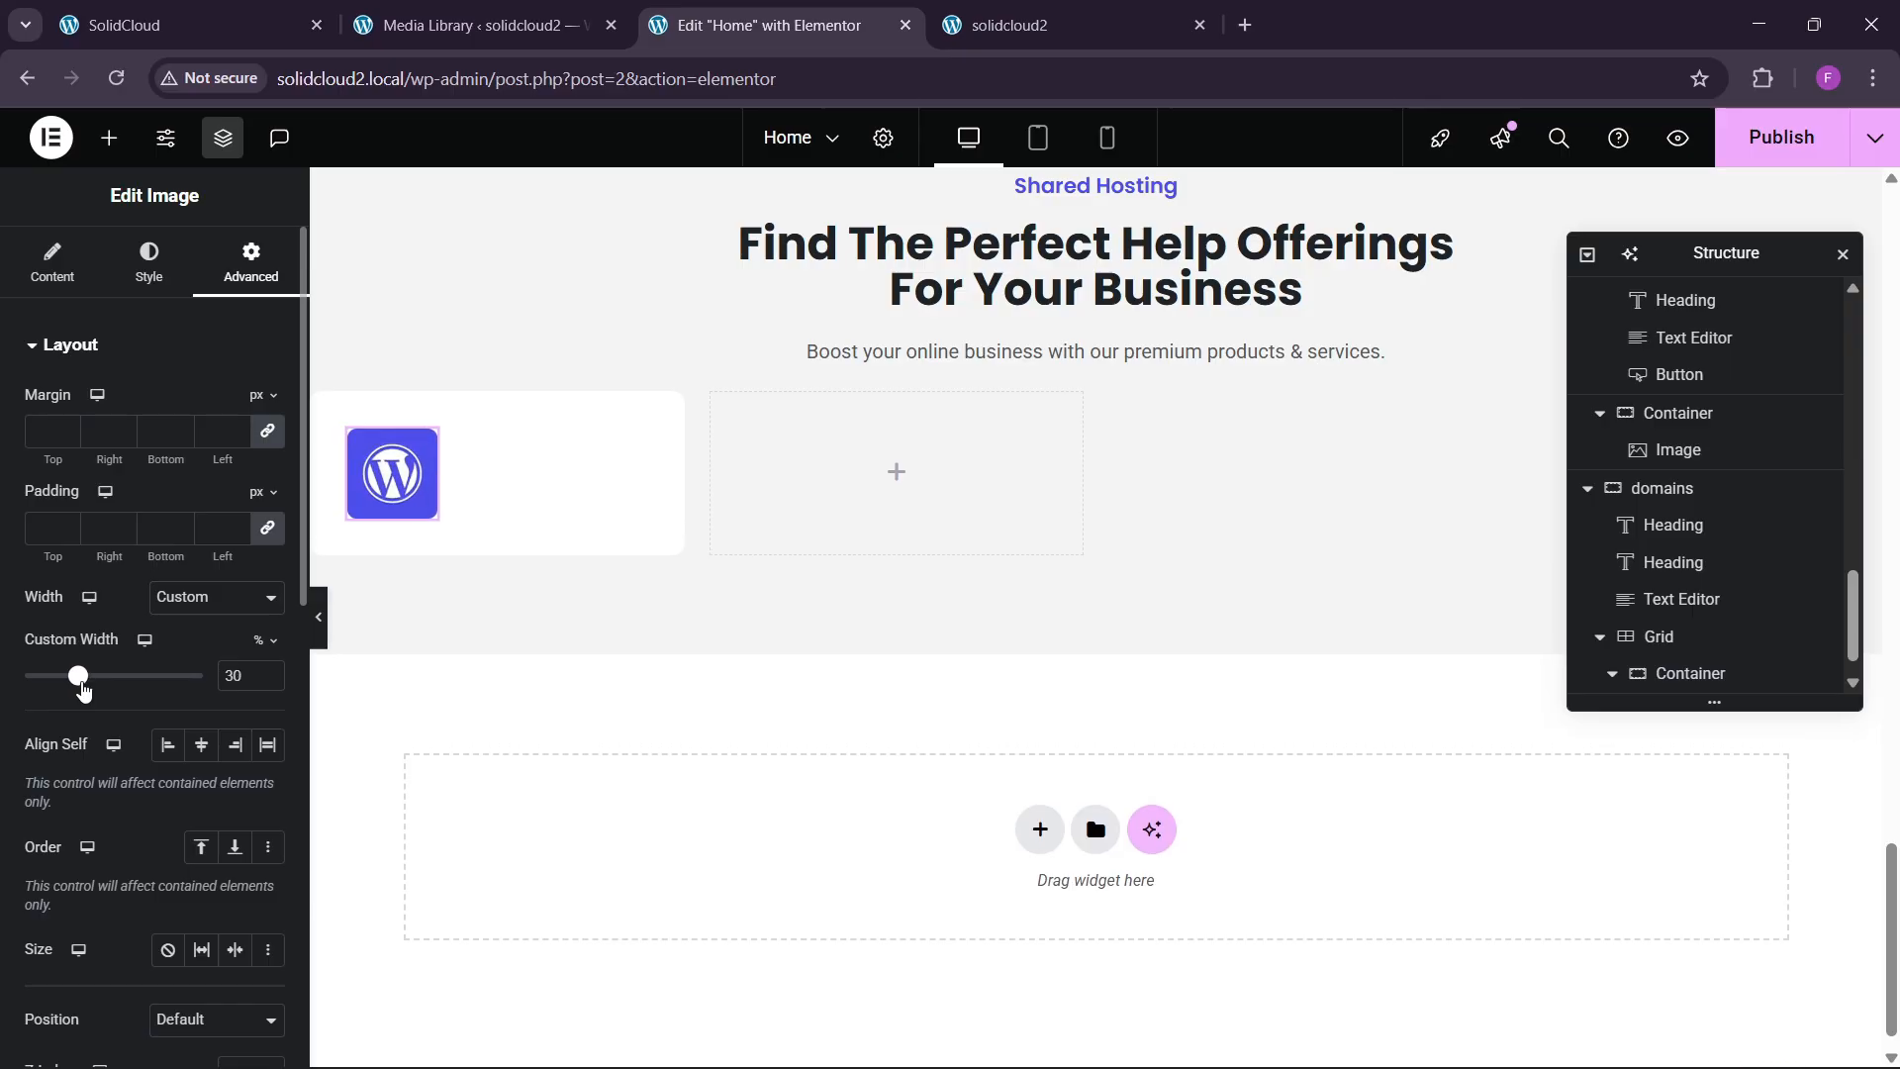
{"action": "scroll", "coordinate": [440, 520], "scroll_direction": "up", "scroll_amount": 3}
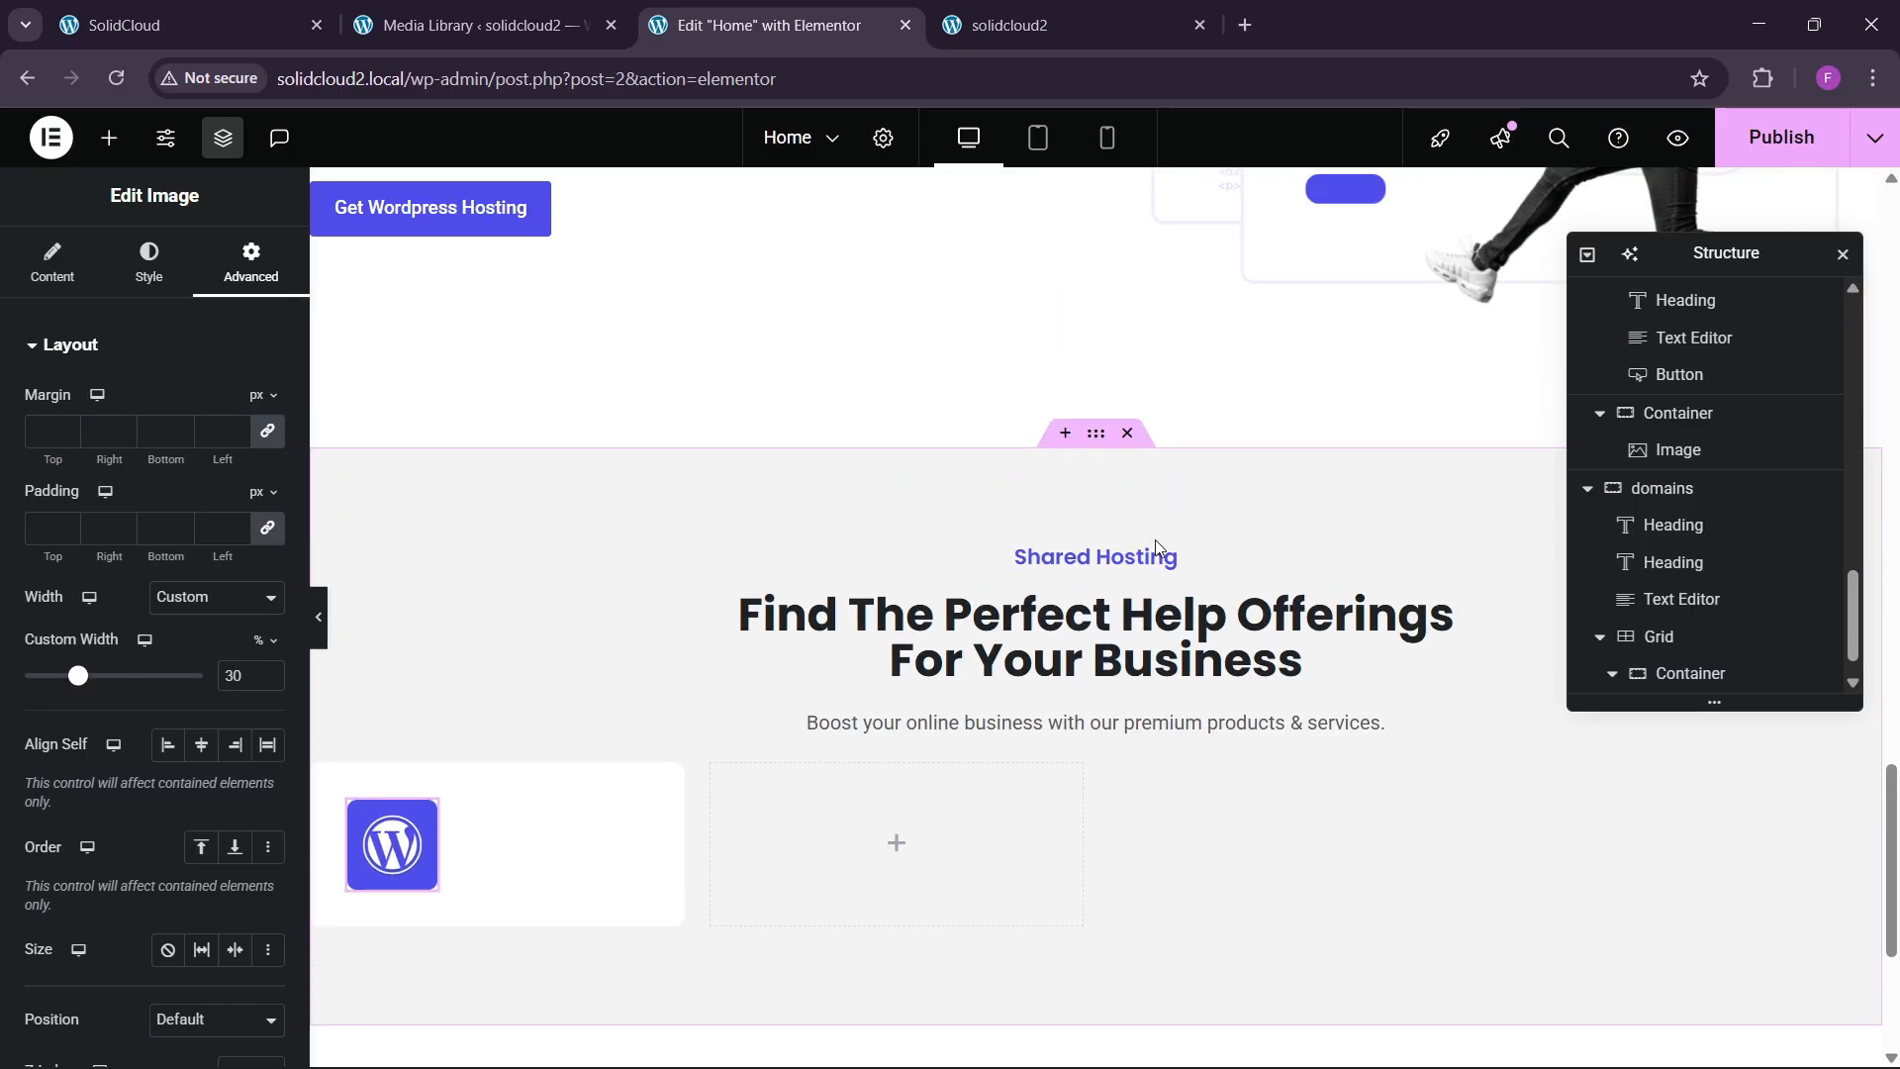
Copy the Shared Hosting heading and paste it beneath the logo image.
{"action": "right_click", "coordinate": [1087, 563]}
{"action": "key", "text": "Escape"}
{"action": "scroll", "coordinate": [445, 683], "scroll_direction": "down", "scroll_amount": 1}
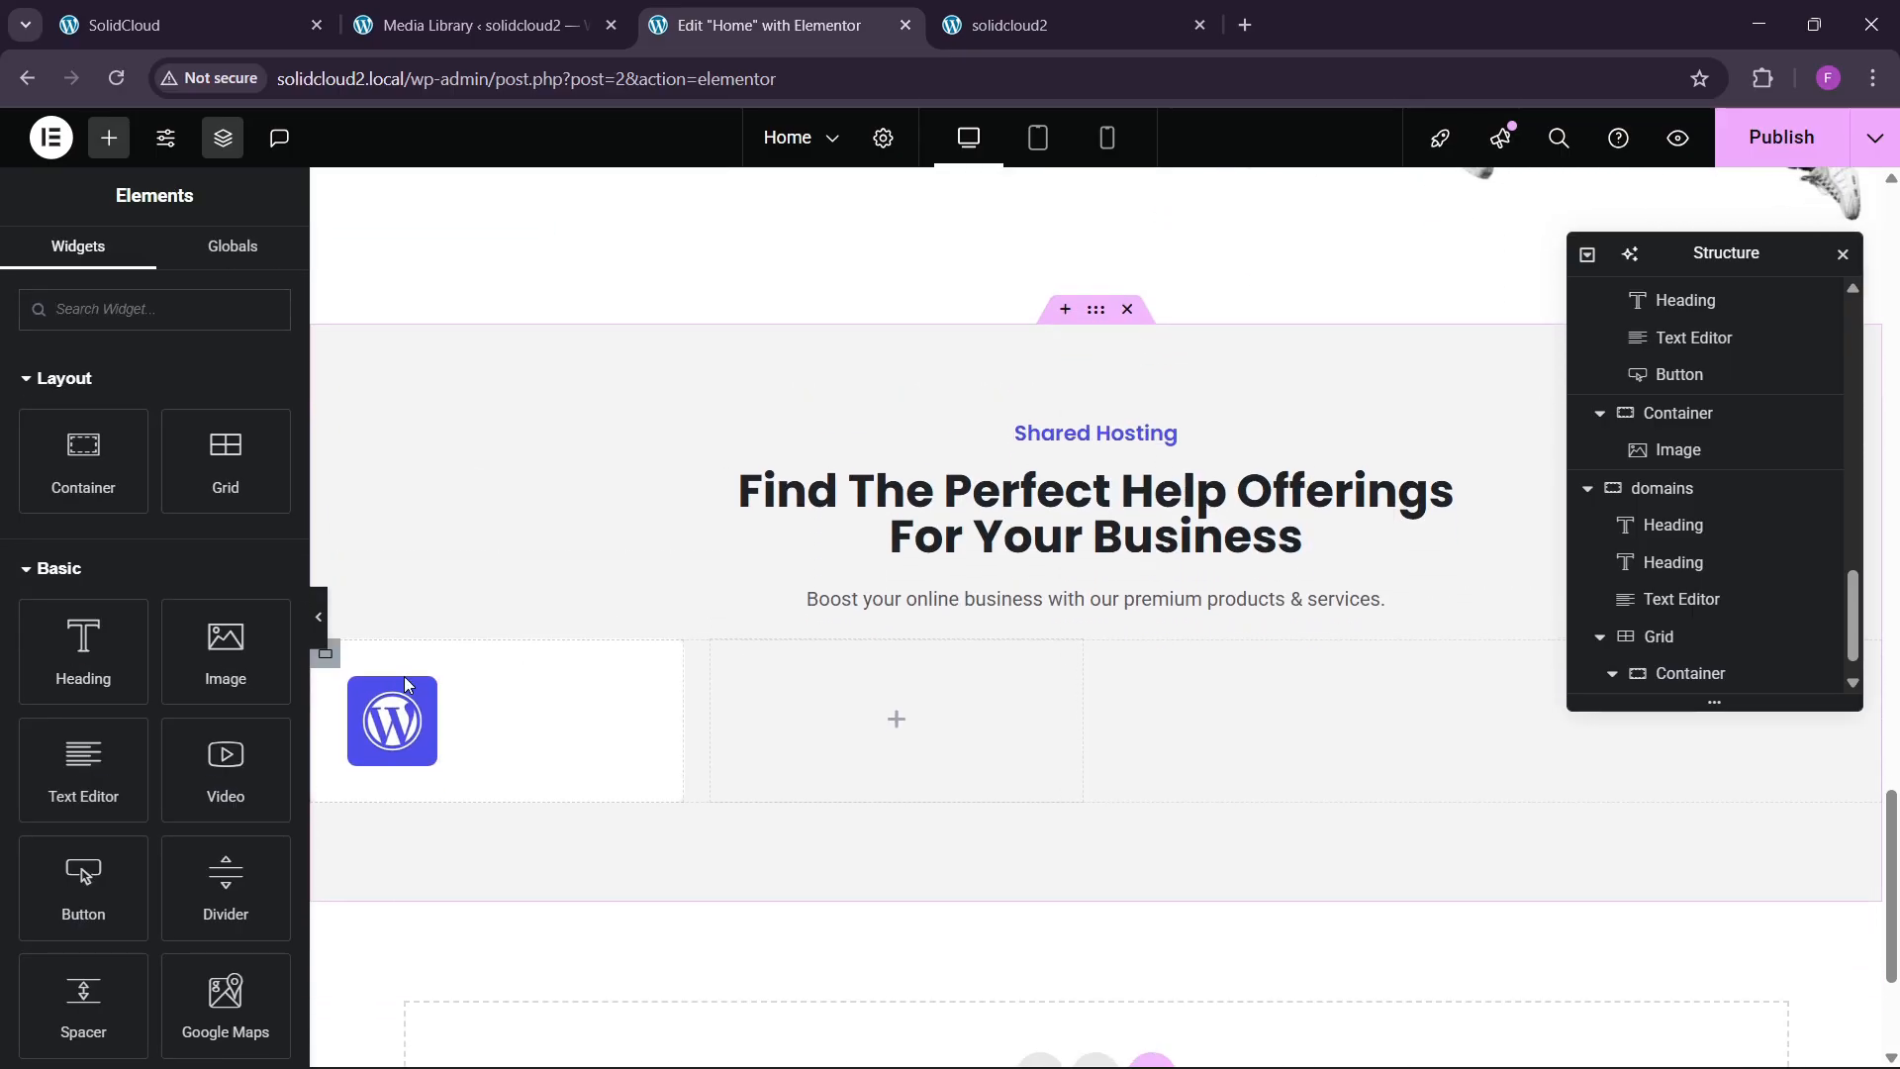
{"action": "right_click", "coordinate": [381, 733]}
{"action": "left_click", "coordinate": [425, 657]}
Change the pasted heading's text to 'WordPress Hosting' copied from the live site.
{"action": "key", "text": "ctrl+1"}
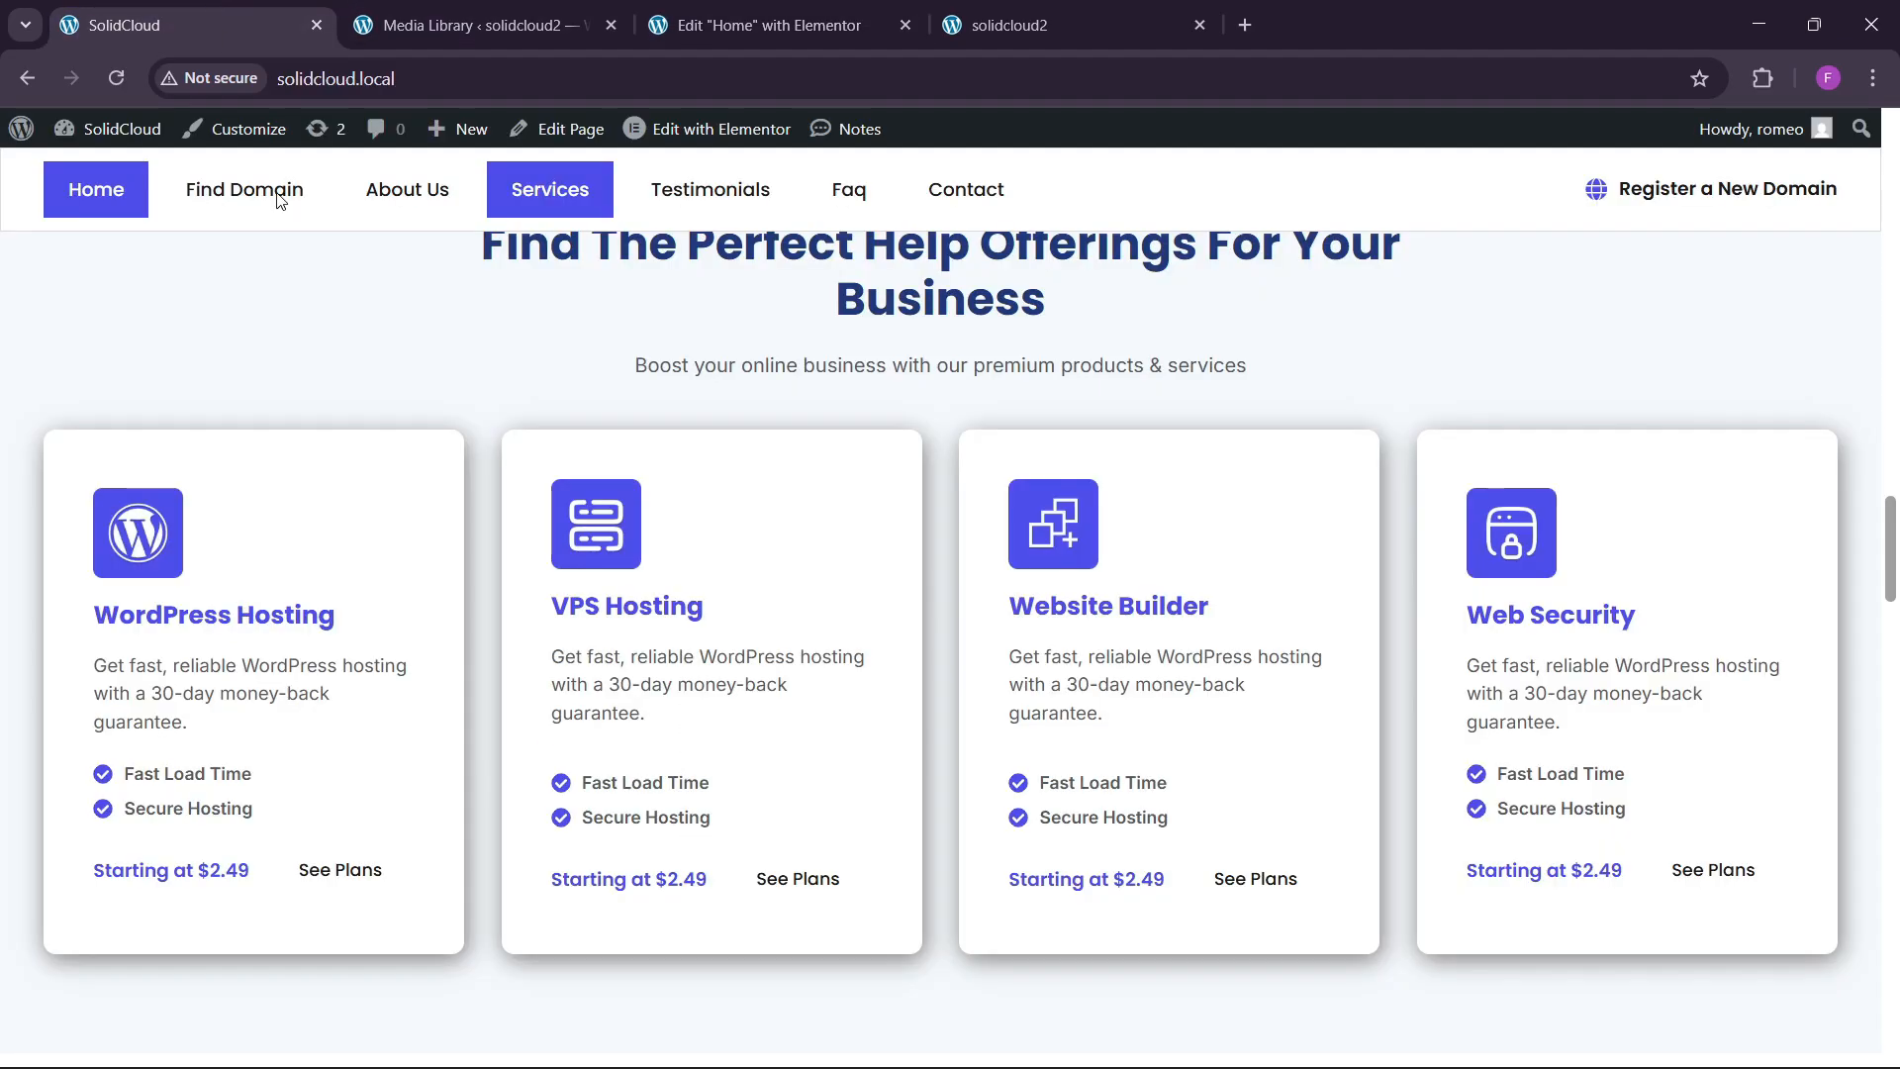
{"action": "left_click_drag", "start_coordinate": [105, 618], "coordinate": [345, 619]}
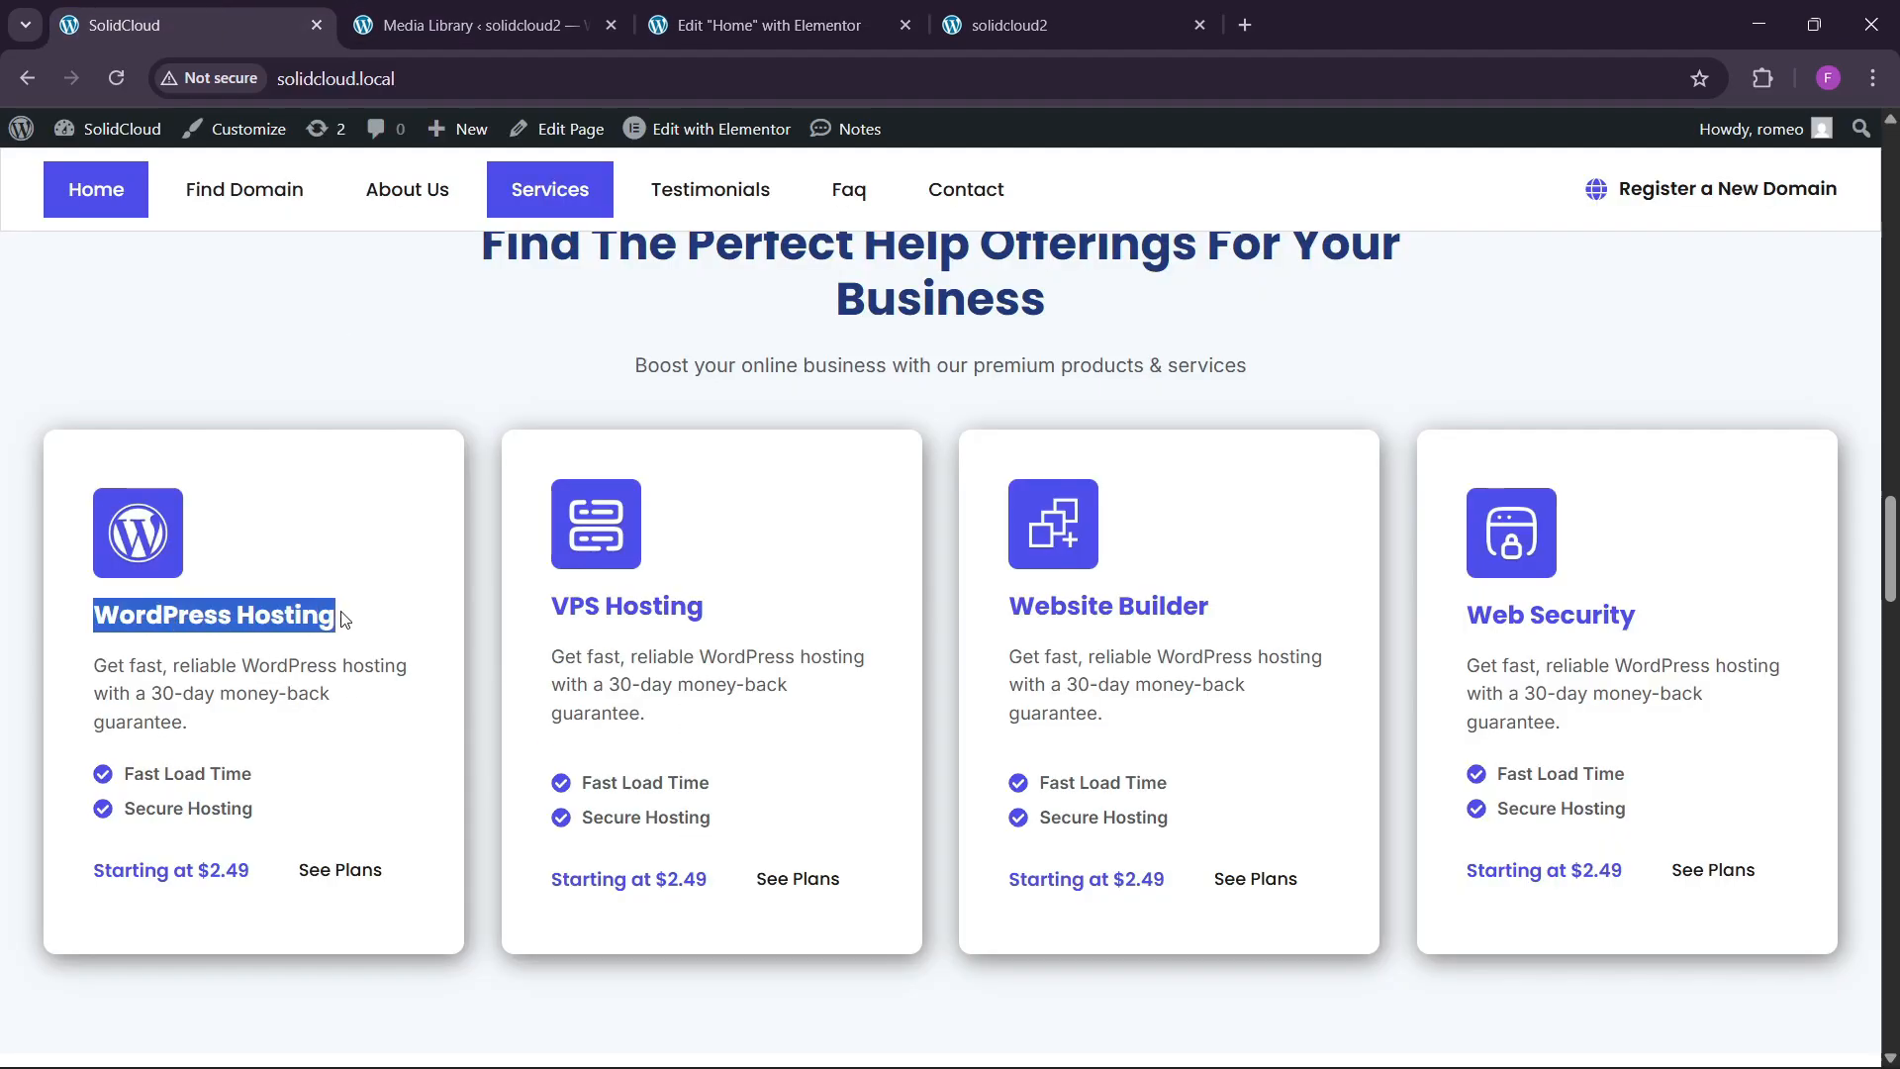
{"action": "key", "text": "ctrl+3"}
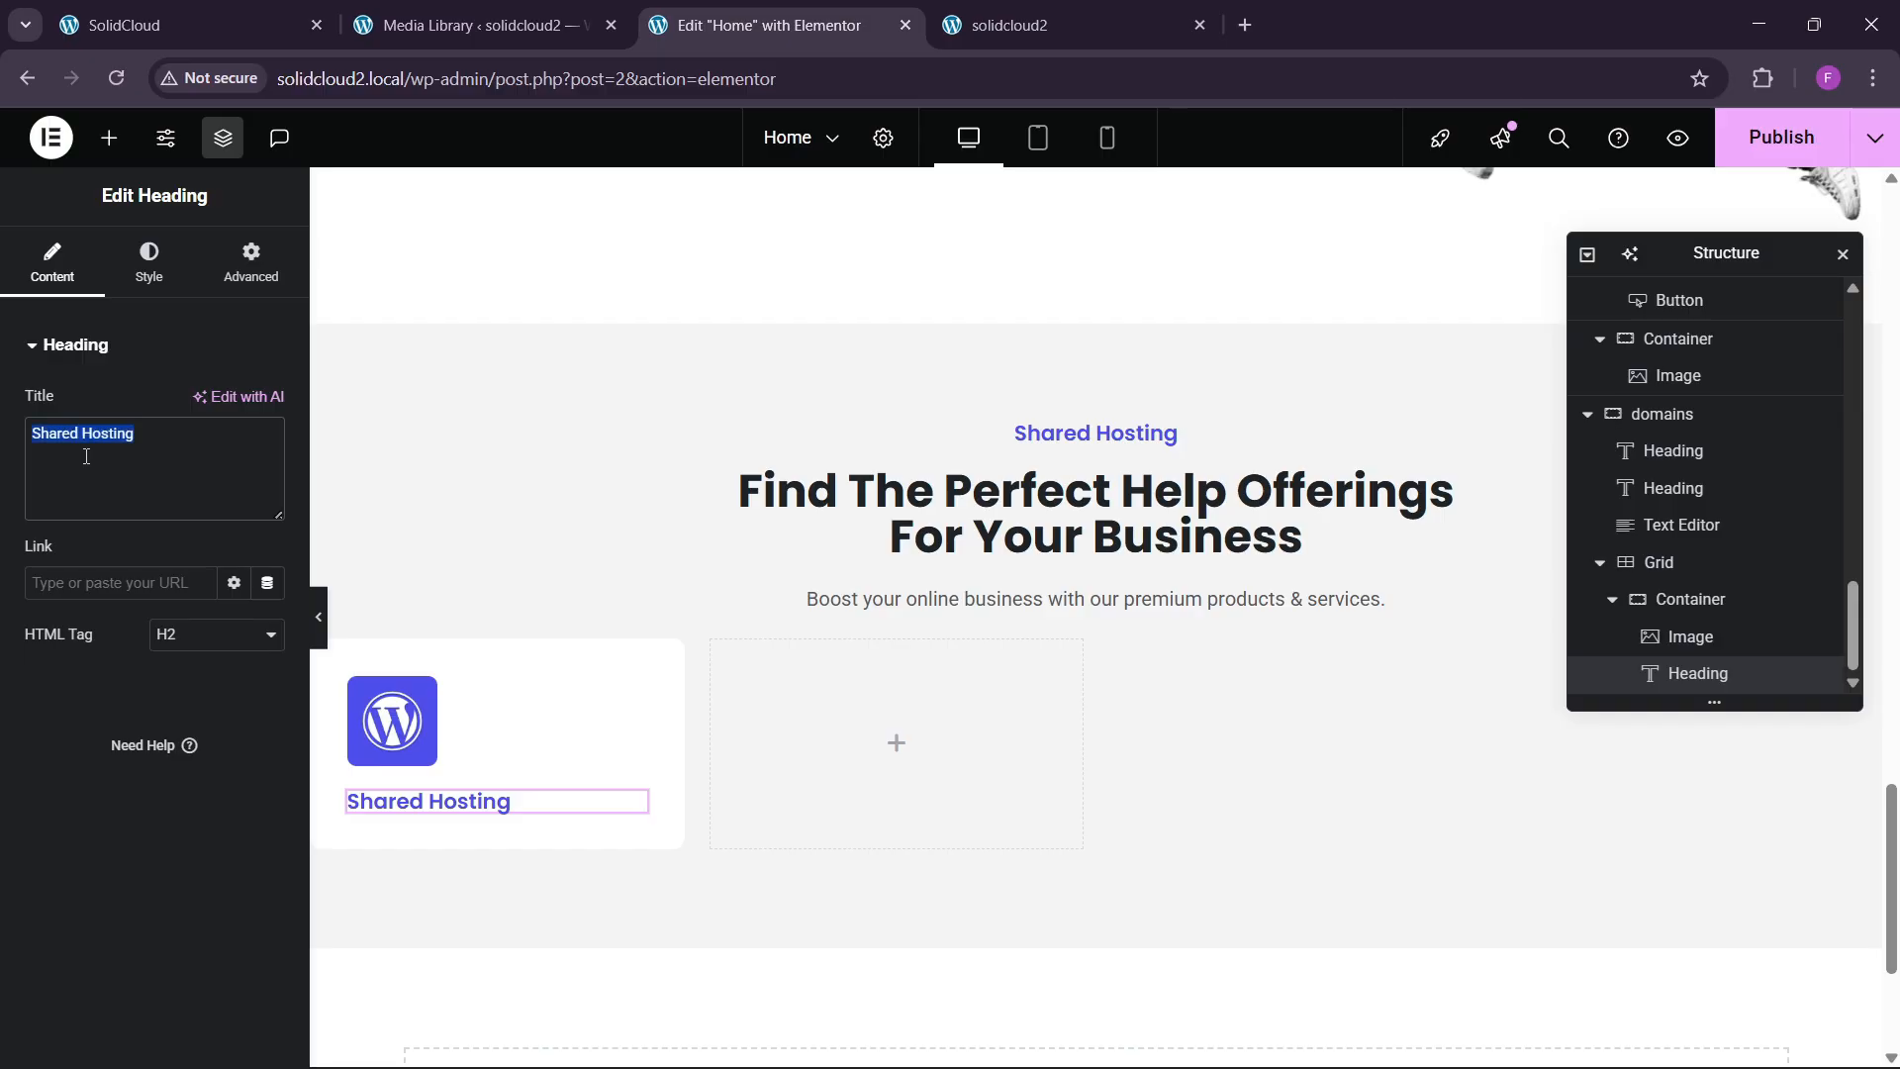
{"action": "type", "text": "WordPress Hosting"}
Set the heading's typography size to 20.
{"action": "left_click", "coordinate": [157, 254]}
{"action": "left_click", "coordinate": [268, 475]}
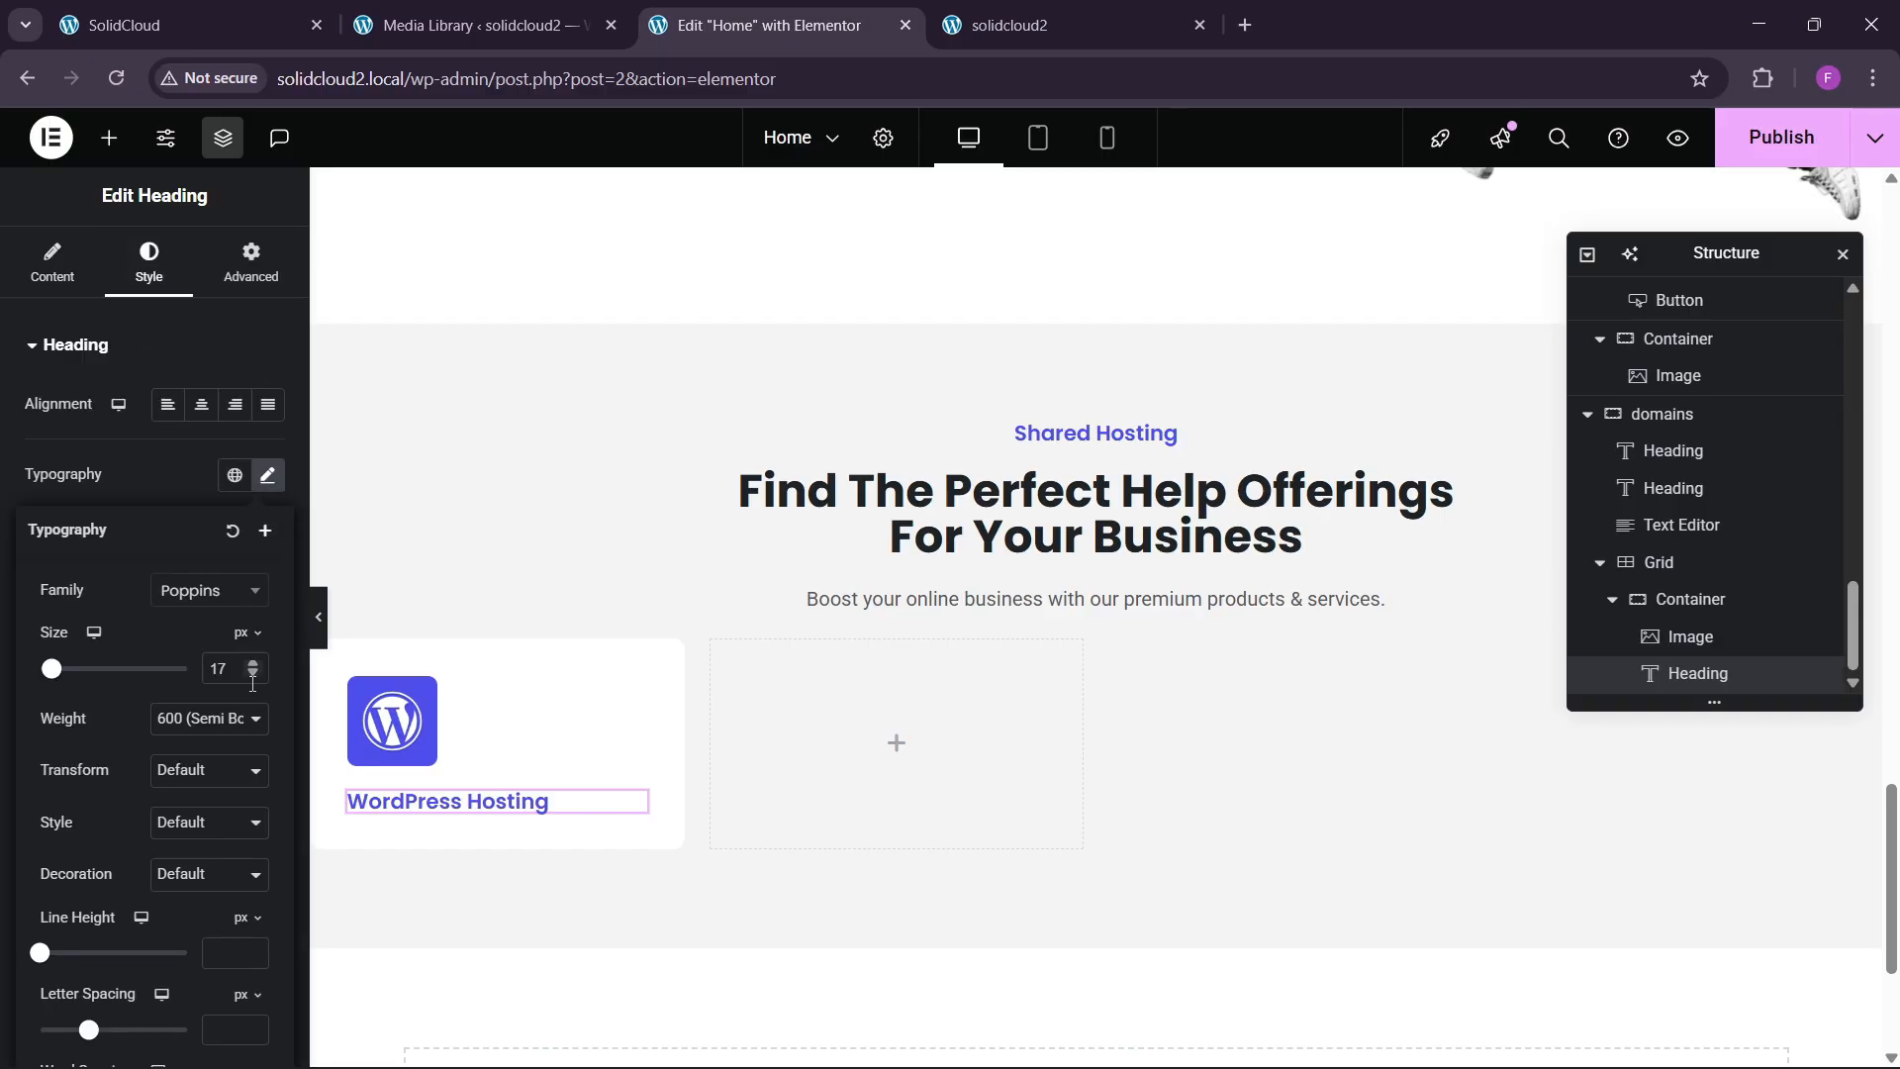
{"action": "left_click", "coordinate": [258, 664]}
{"action": "left_click", "coordinate": [259, 664]}
{"action": "left_click", "coordinate": [258, 664]}
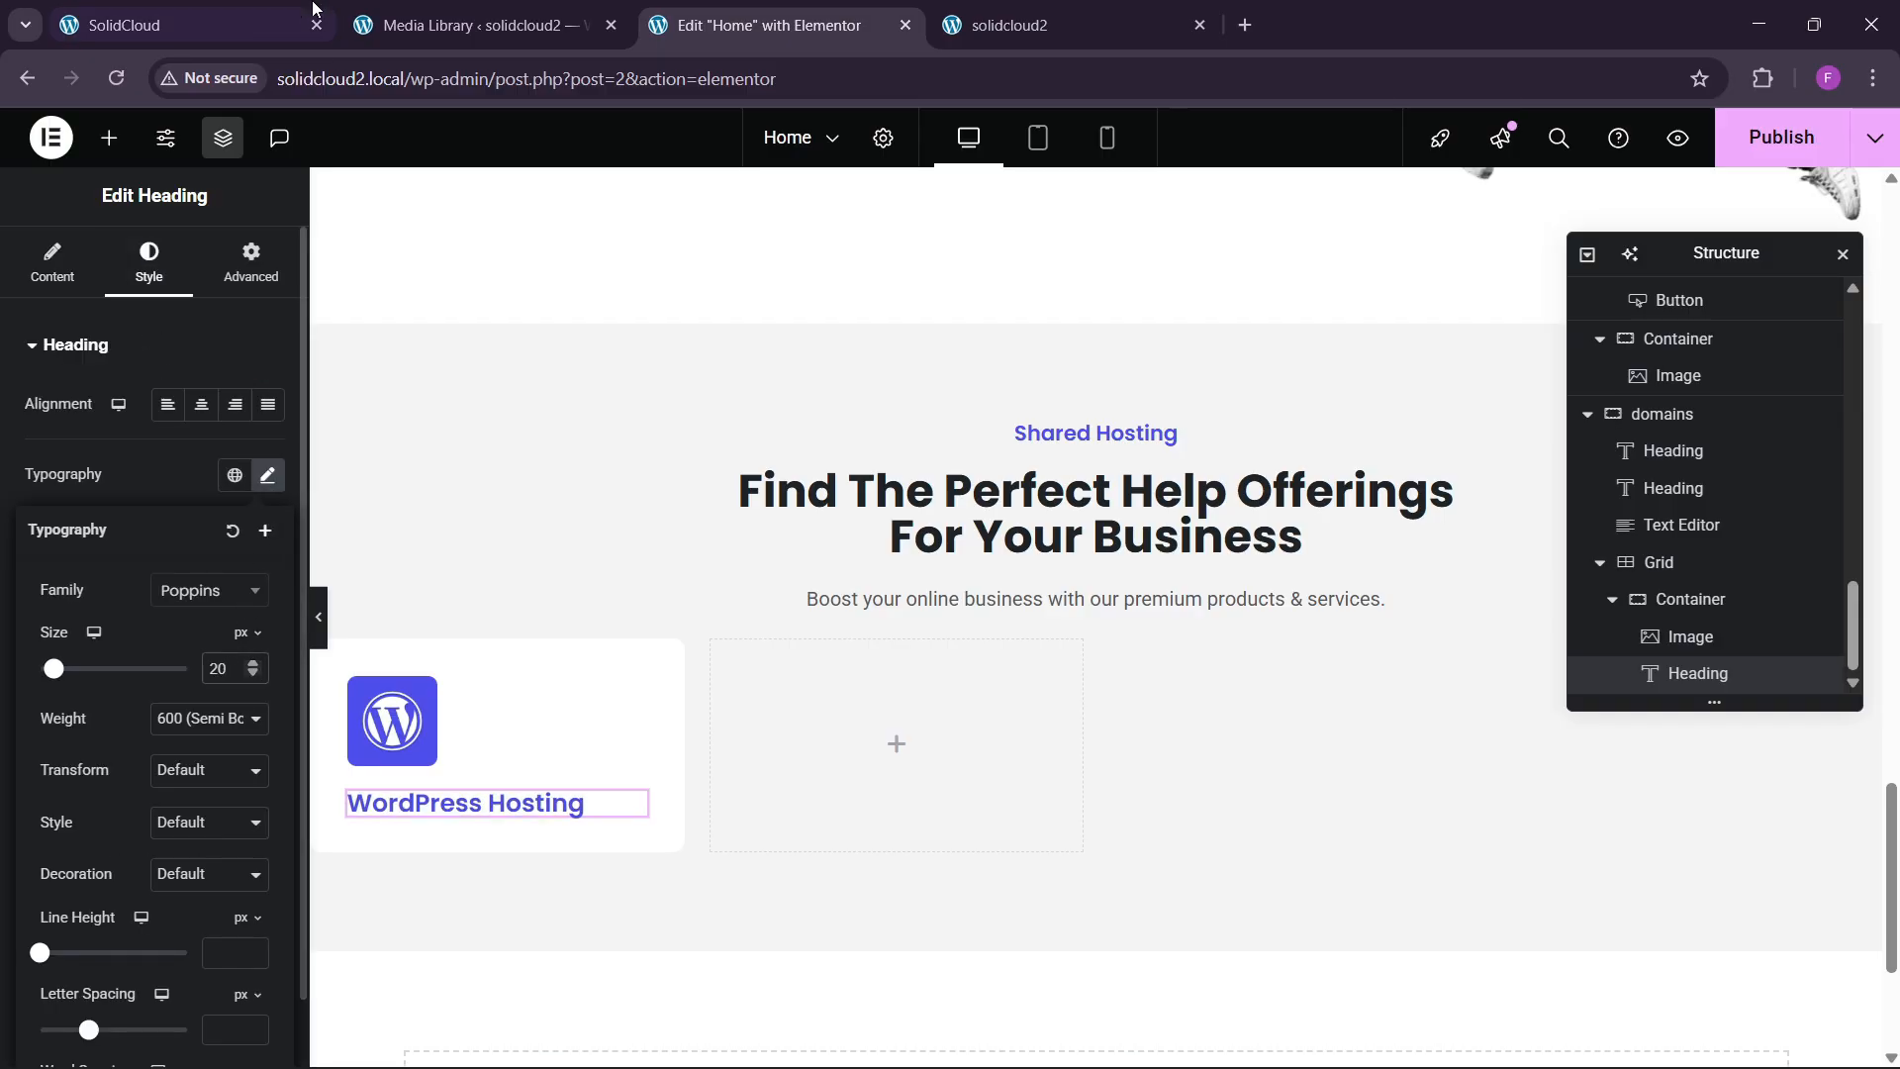
{"action": "left_click", "coordinate": [198, 24]}
{"action": "left_click", "coordinate": [262, 560]}
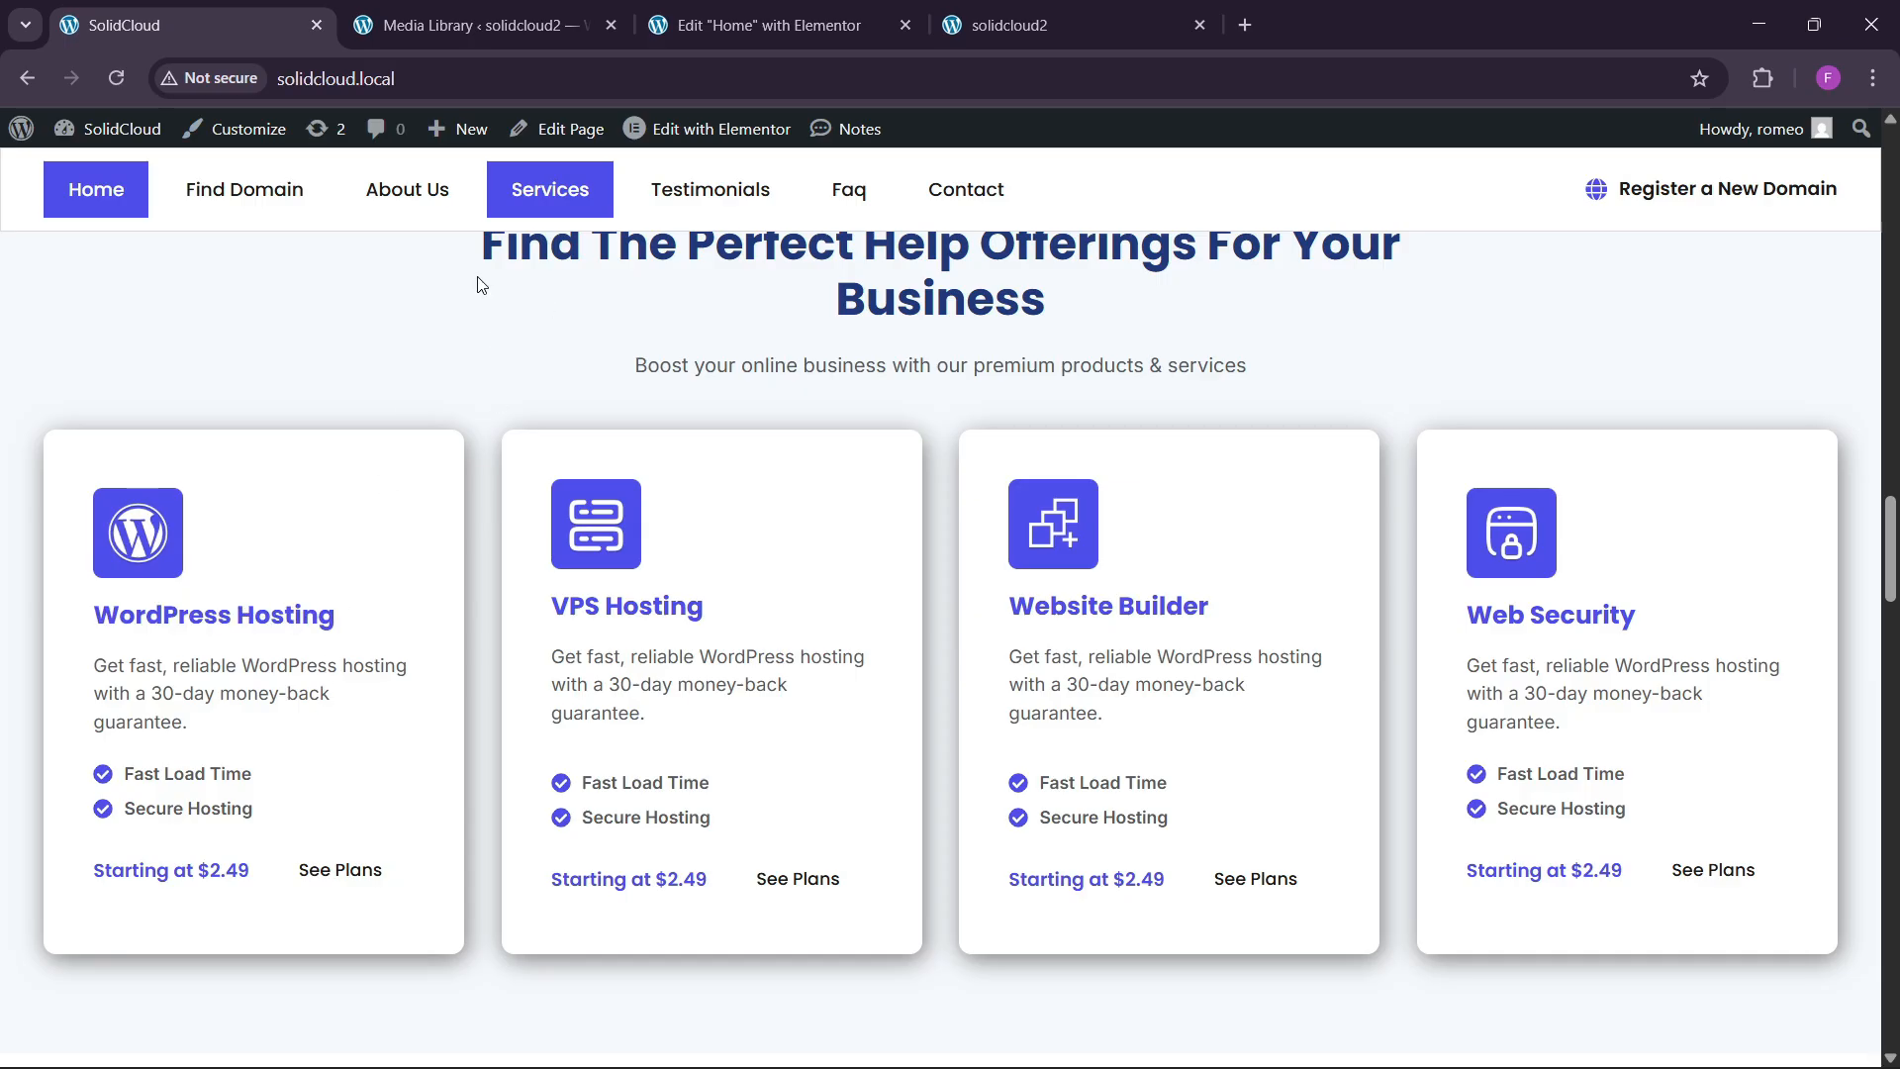
{"action": "left_click", "coordinate": [762, 24]}
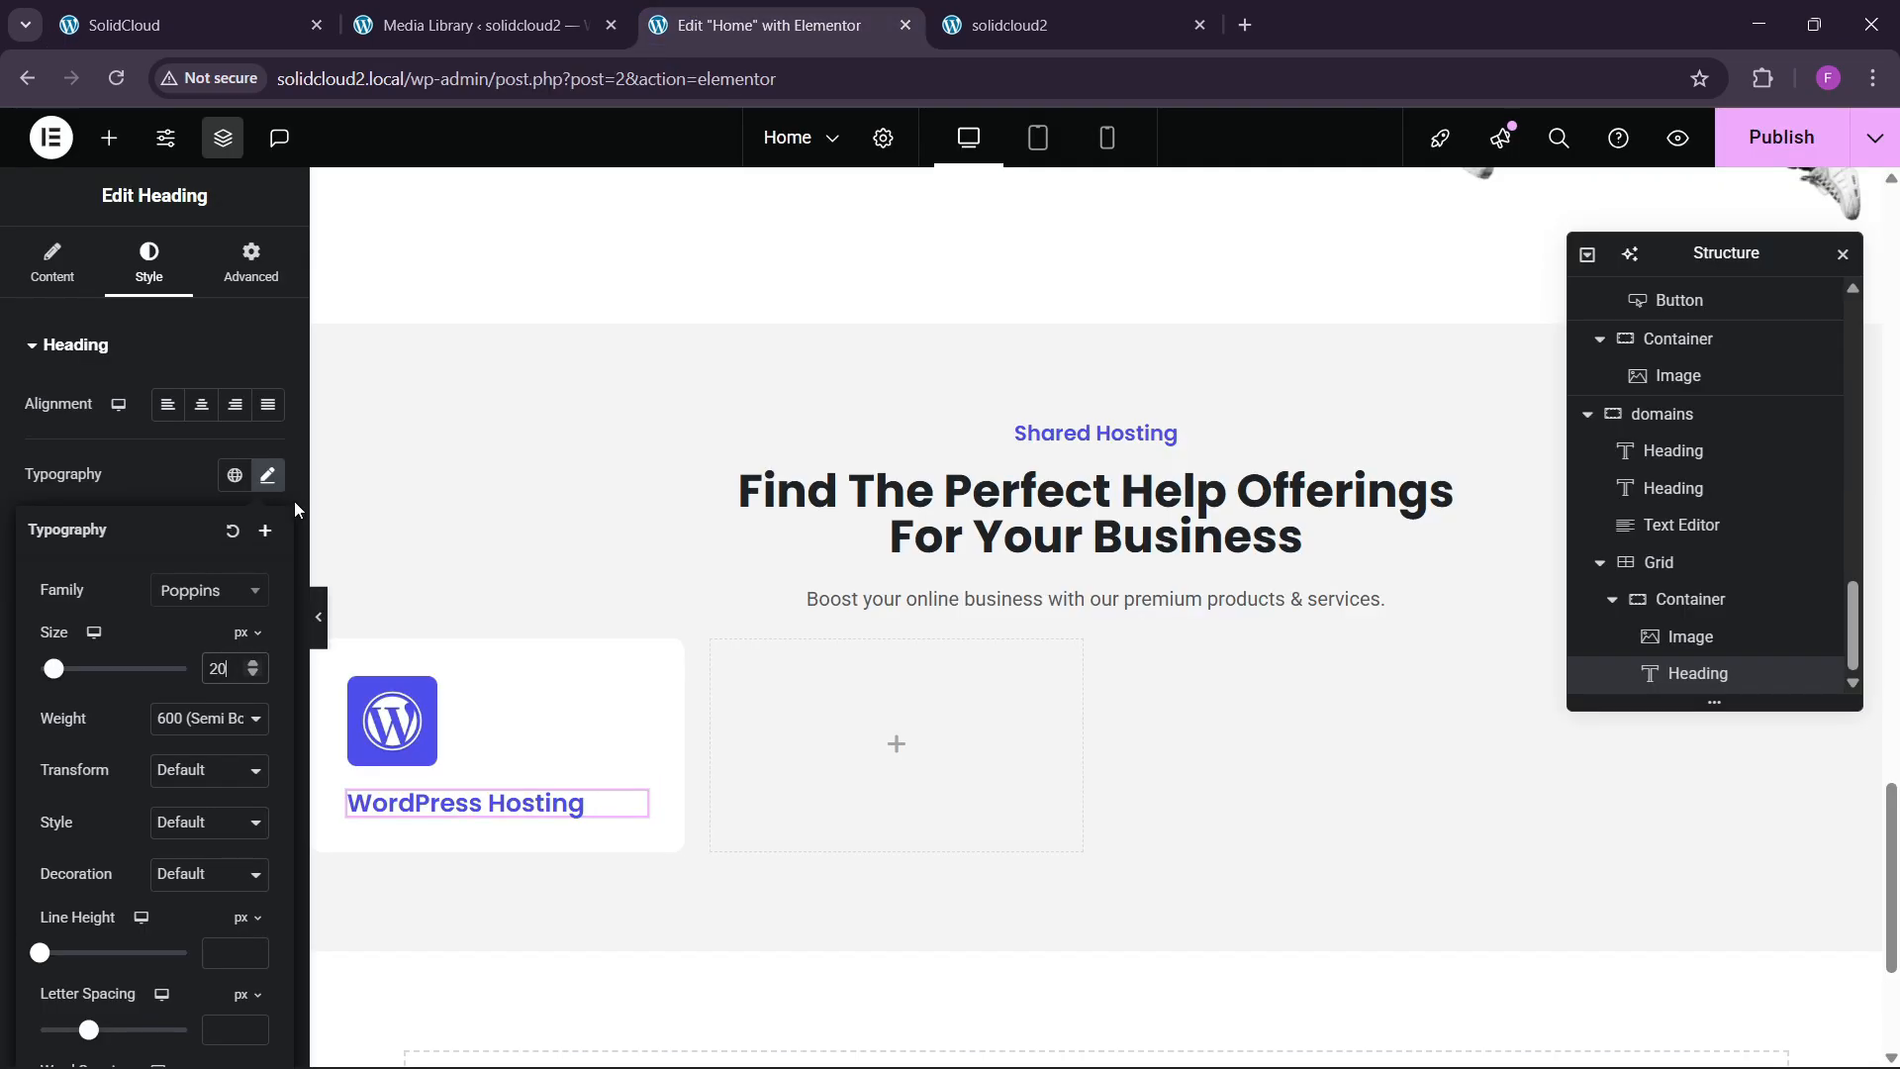
Set the heading's font weight to 600 Semi Bold after comparing with 700.
{"action": "left_click", "coordinate": [204, 714]}
{"action": "left_click", "coordinate": [168, 539]}
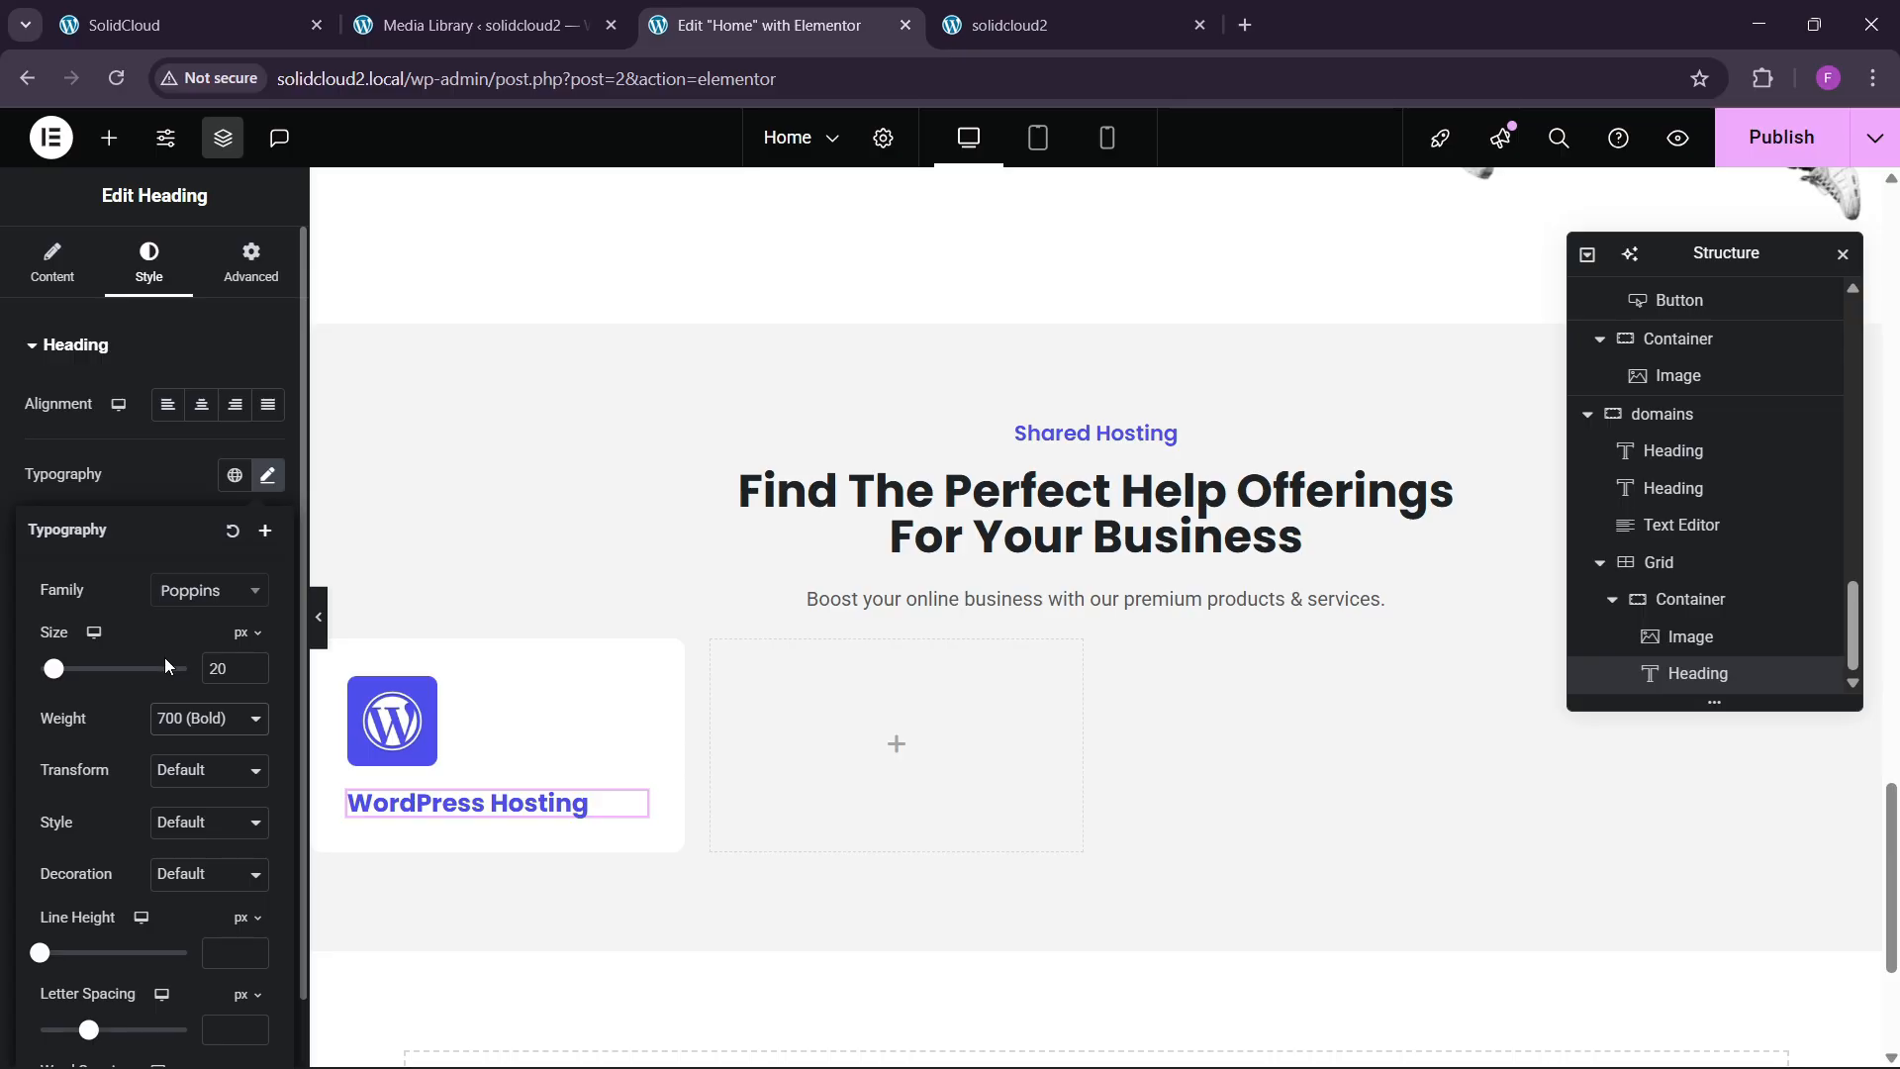
{"action": "left_click", "coordinate": [182, 730]}
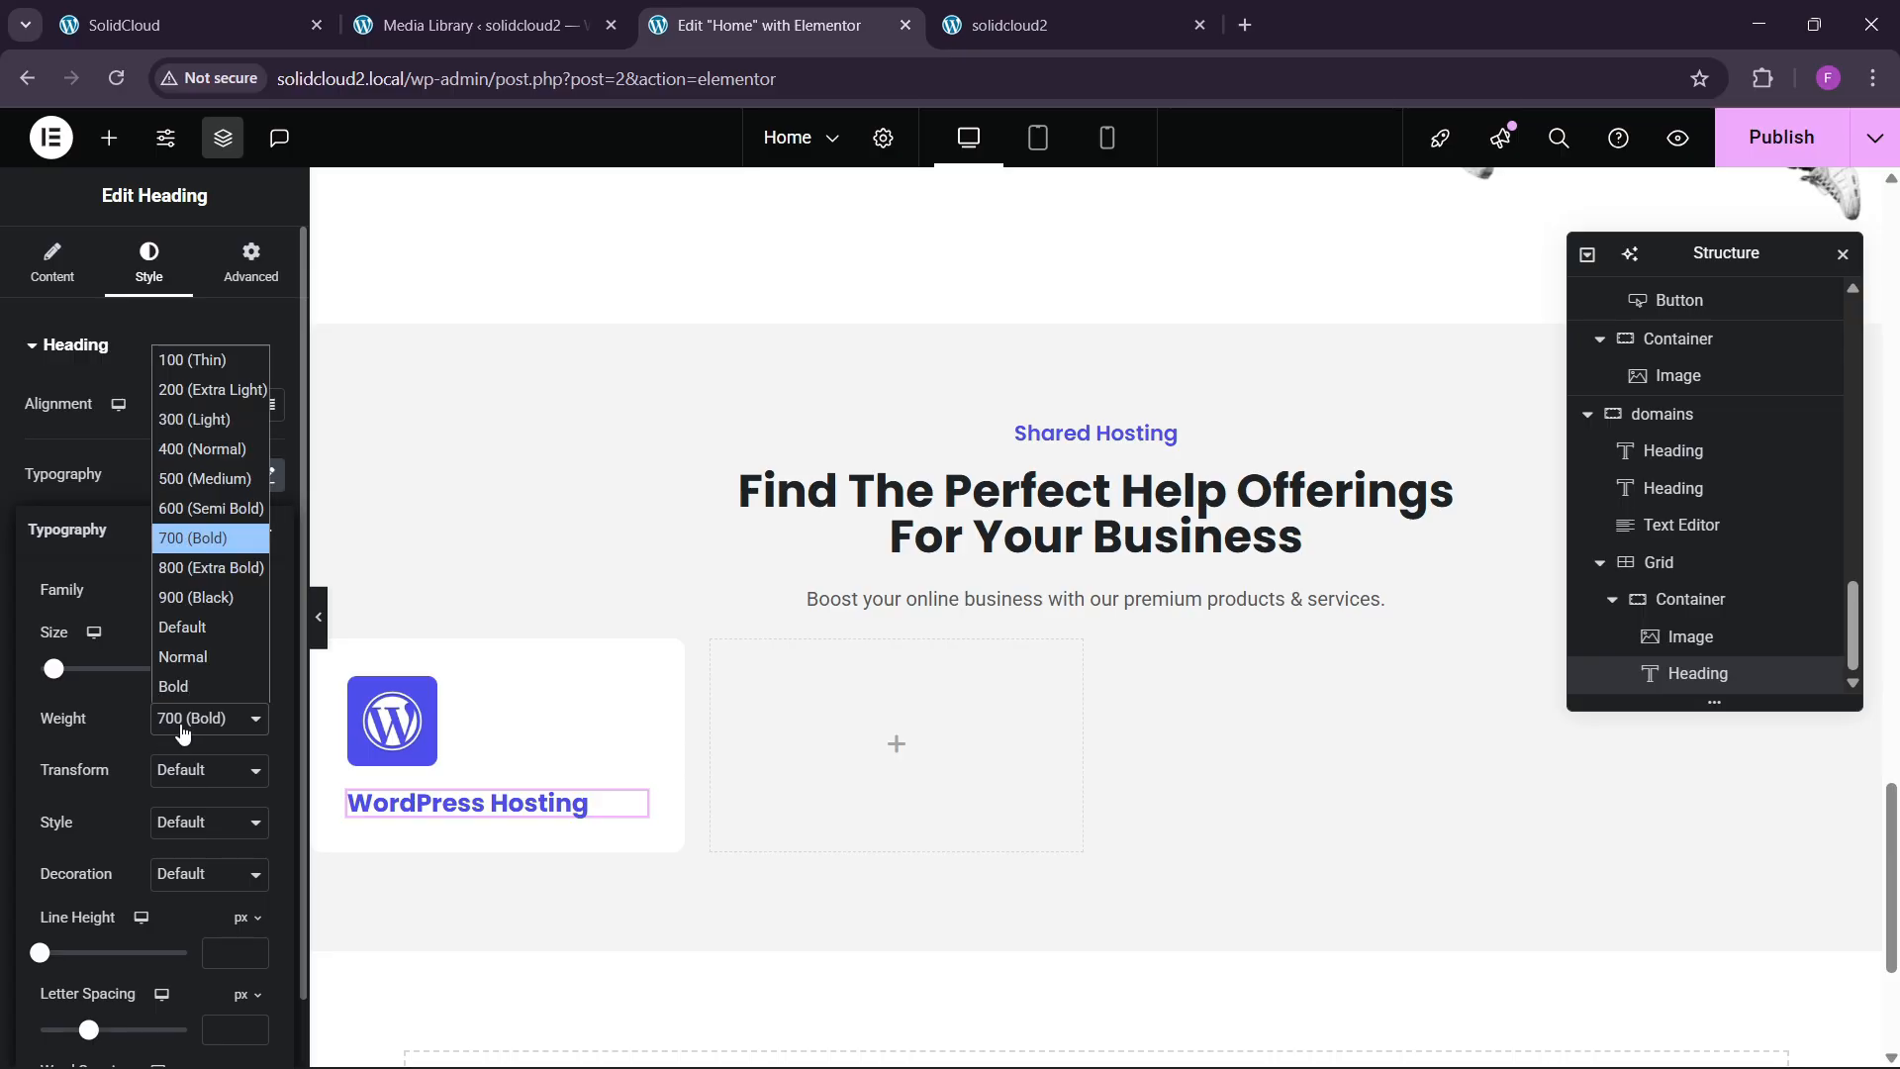
{"action": "left_click", "coordinate": [193, 535]}
{"action": "left_click", "coordinate": [178, 25]}
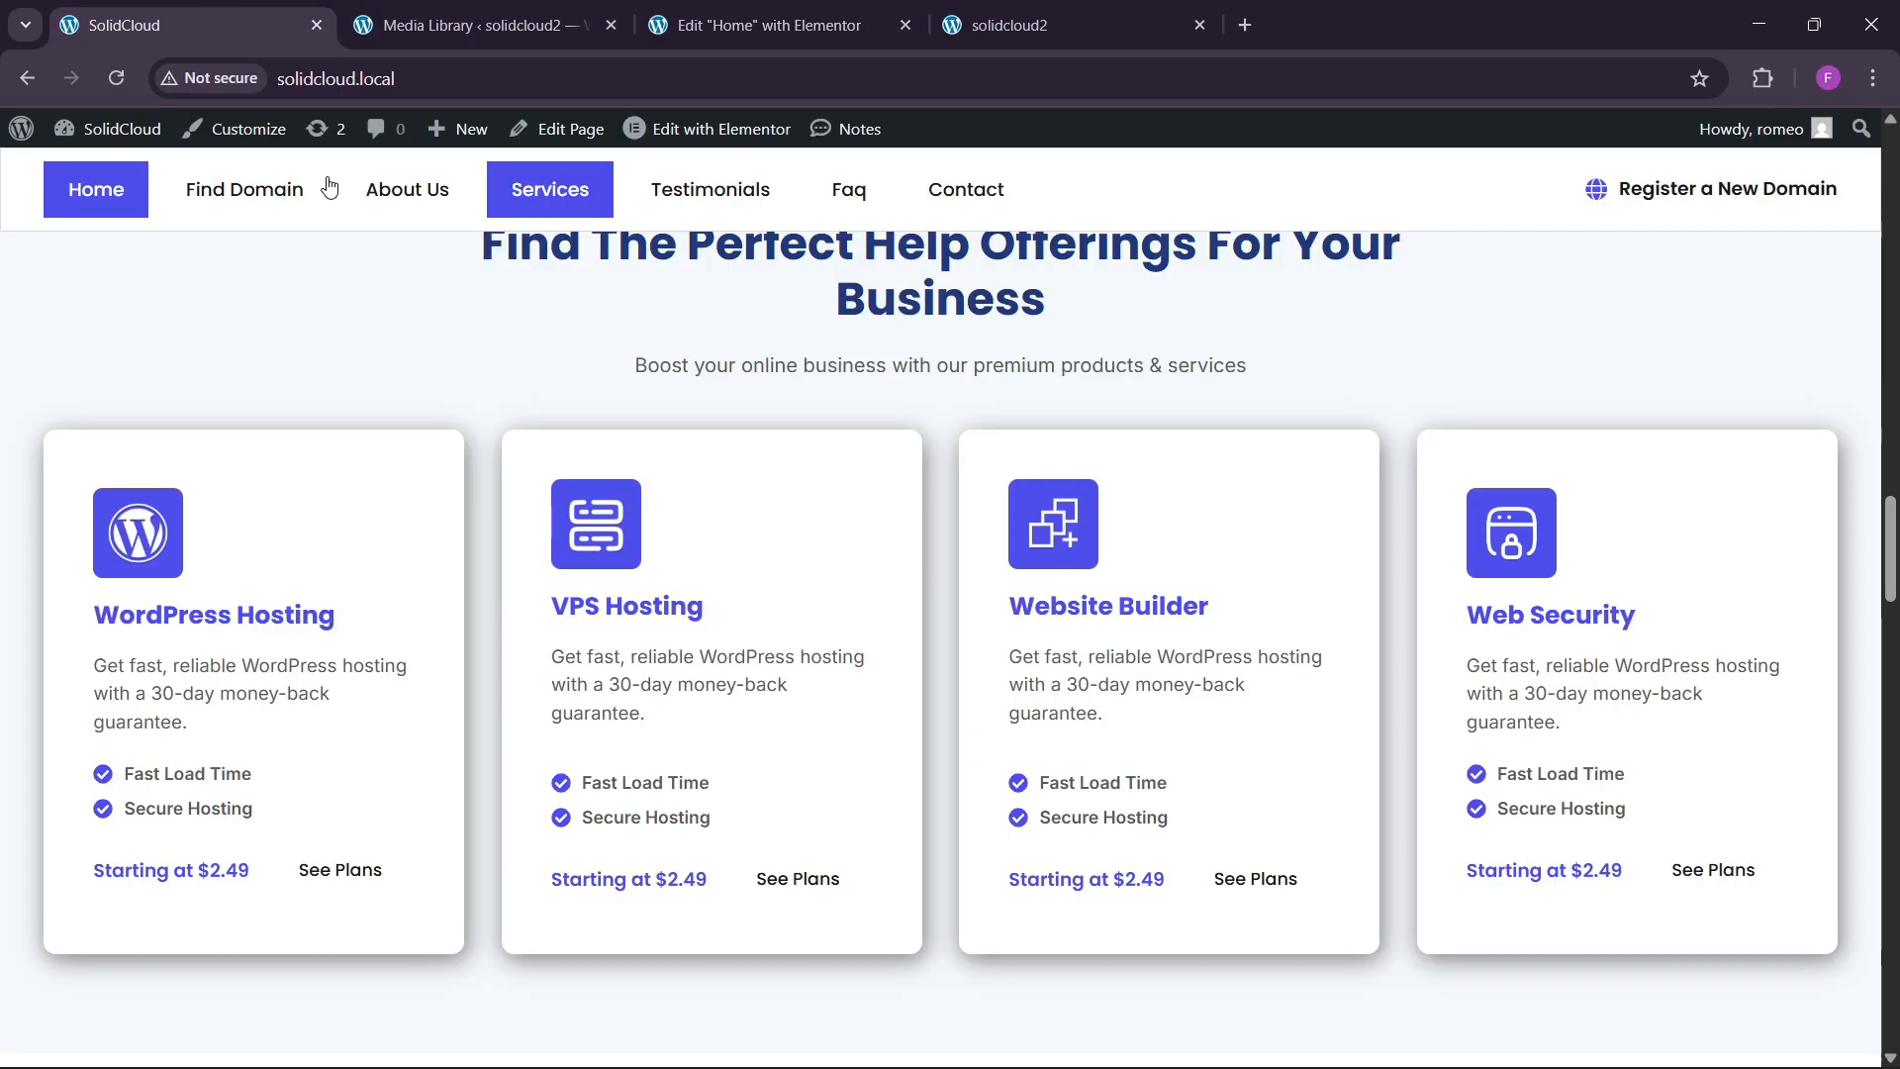
{"action": "left_click", "coordinate": [762, 25]}
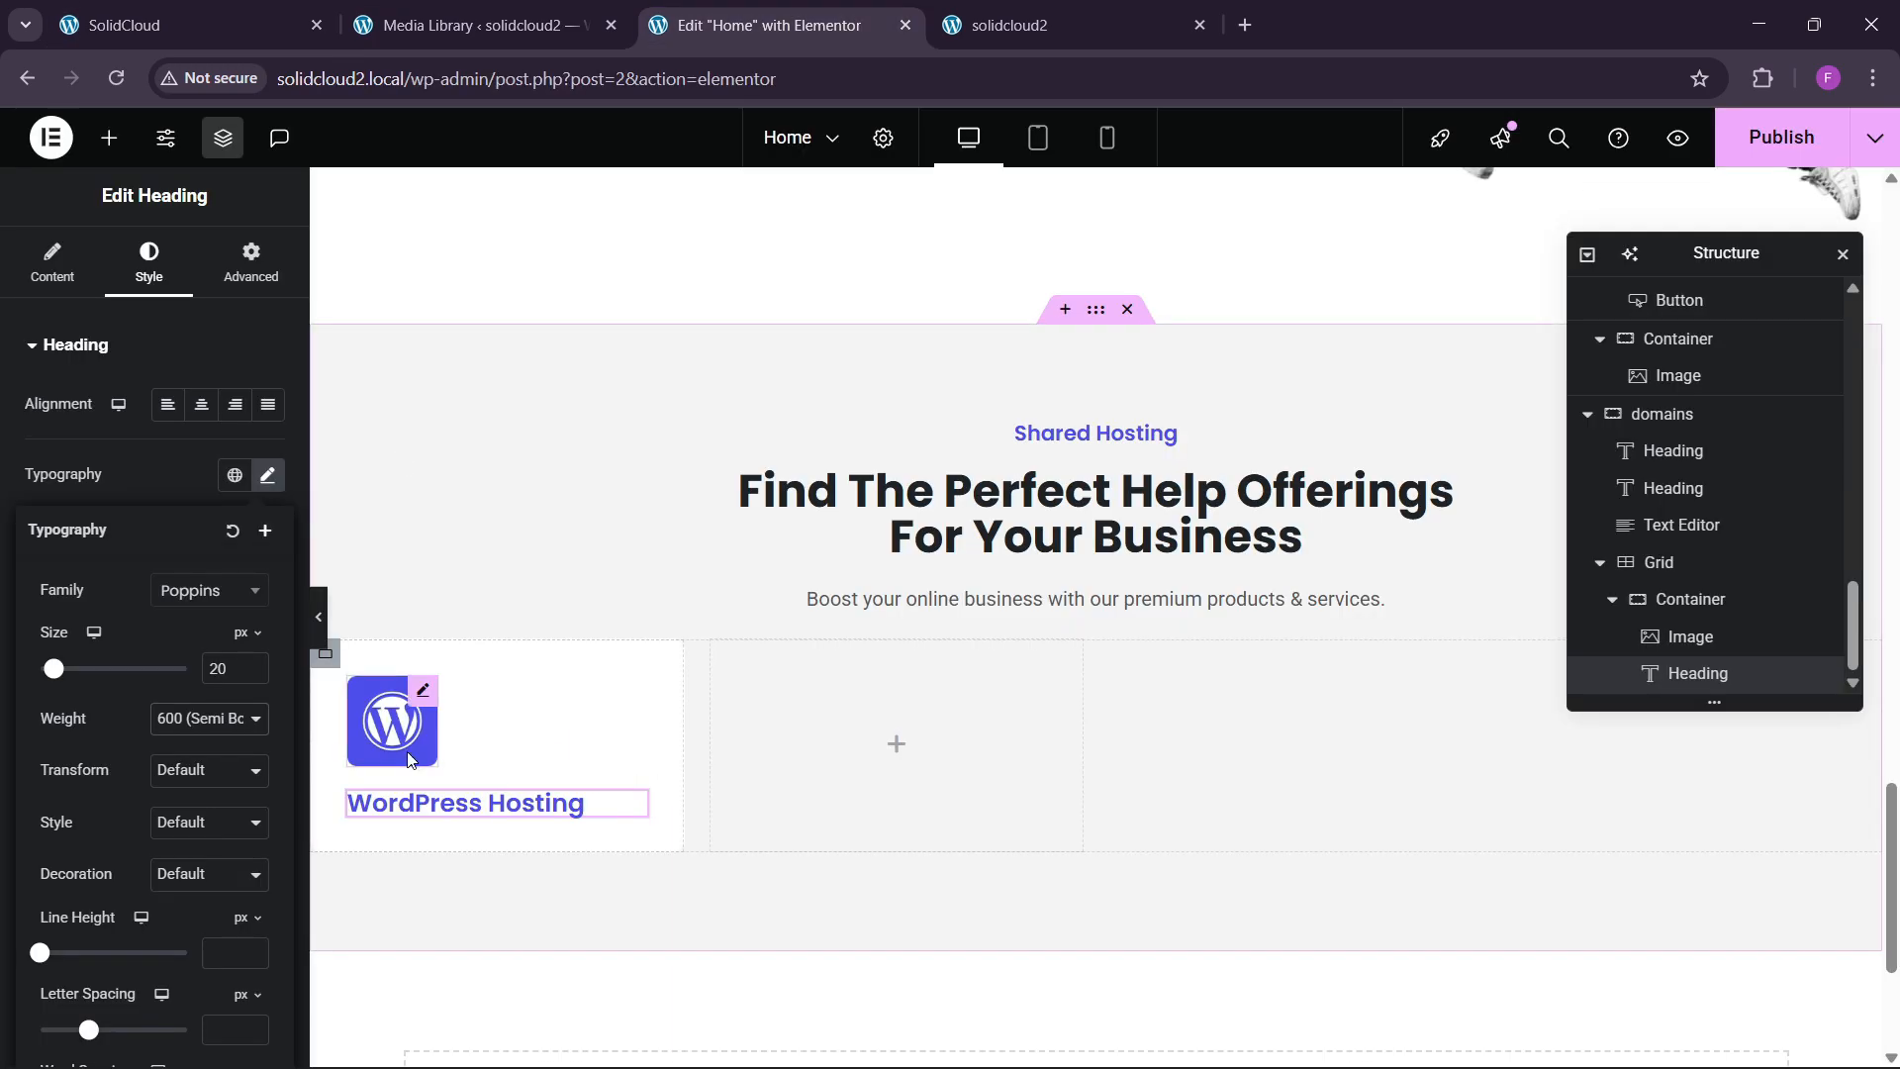
{"action": "left_click", "coordinate": [208, 720]}
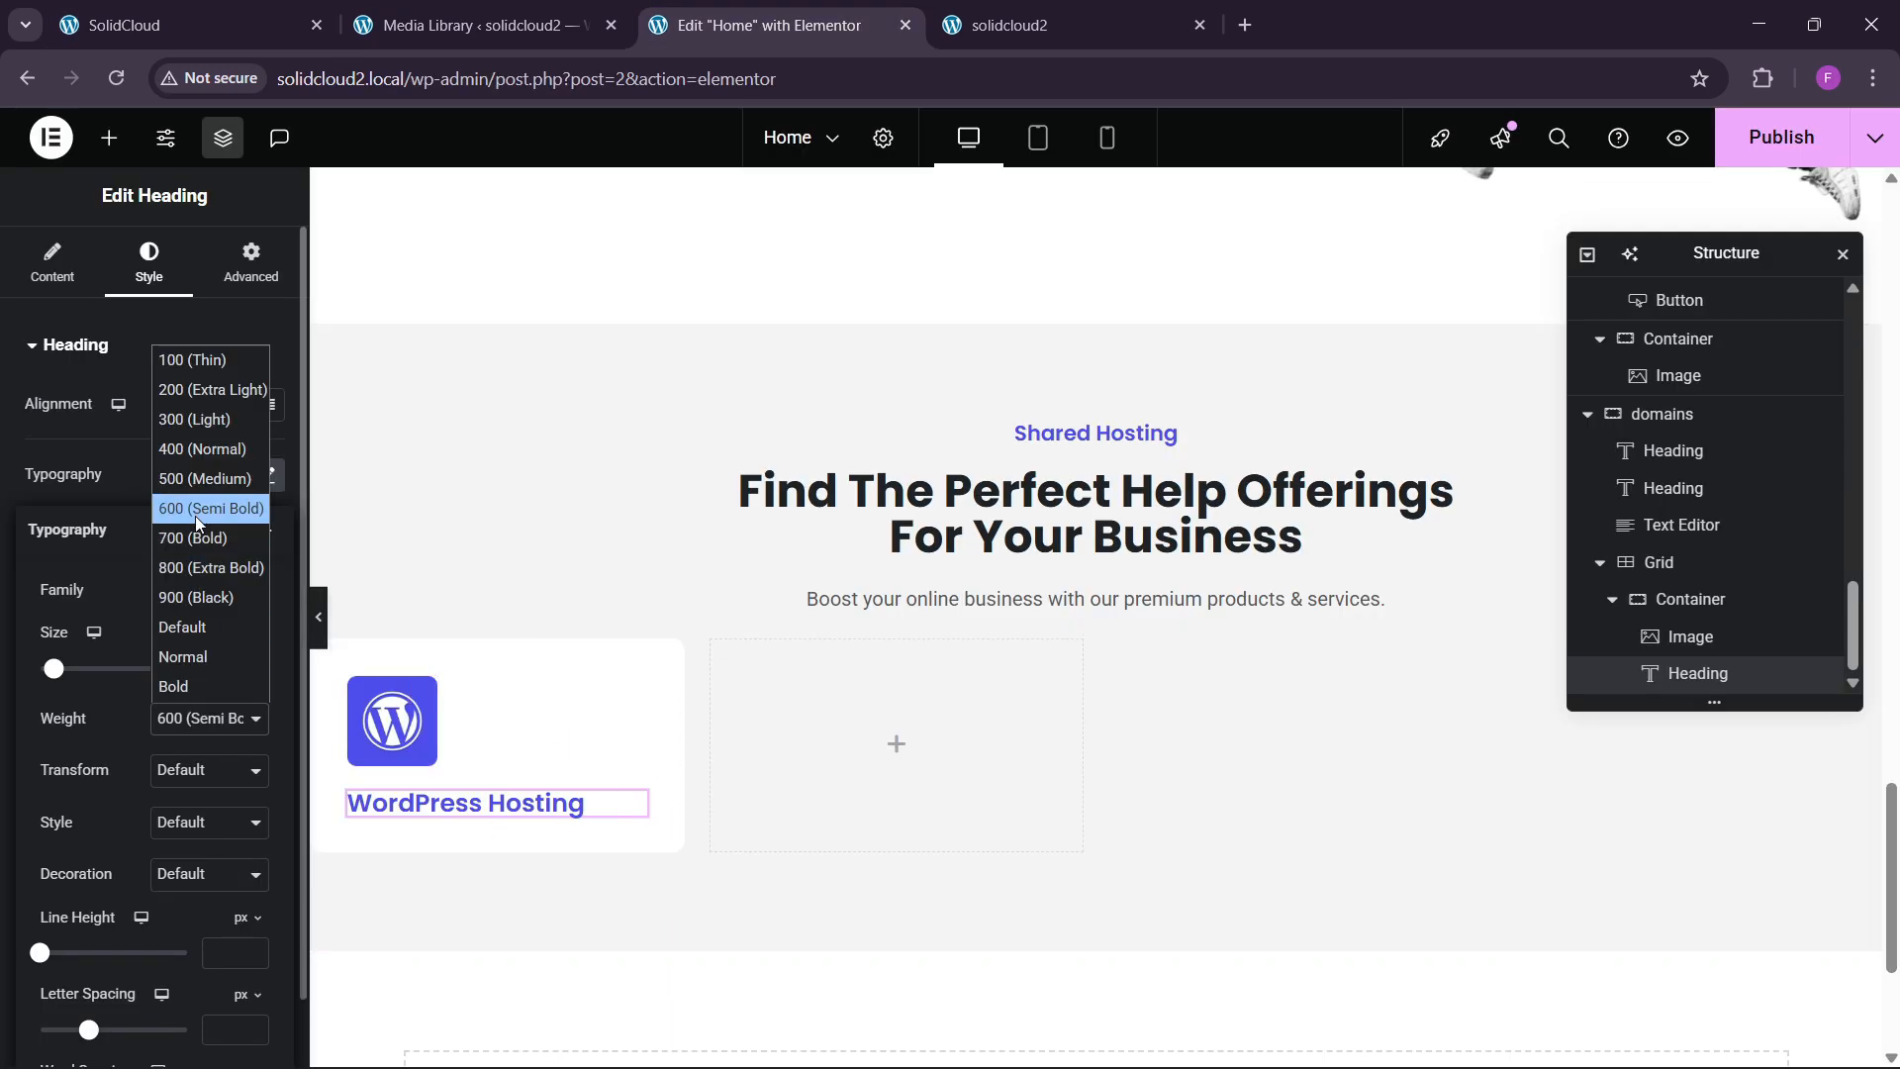
{"action": "left_click", "coordinate": [186, 541]}
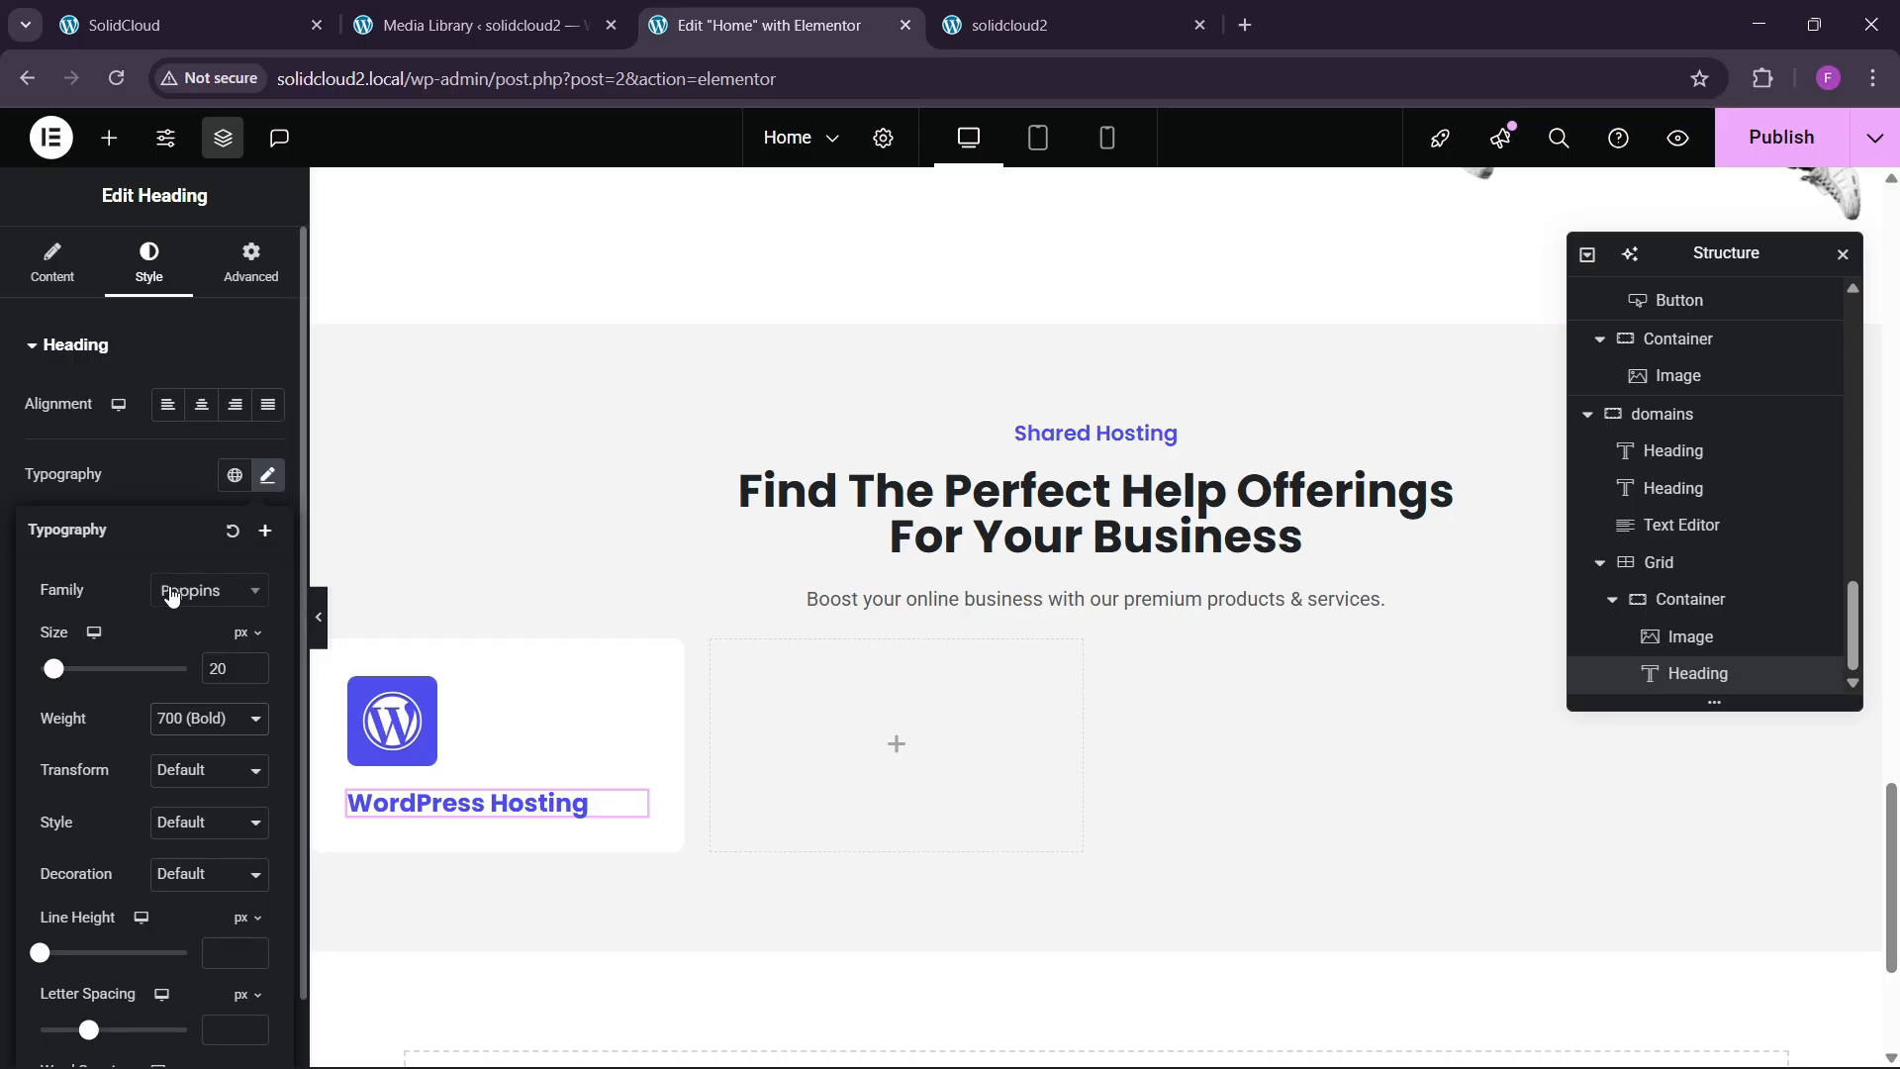
{"action": "left_click", "coordinate": [182, 730]}
{"action": "left_click", "coordinate": [190, 529]}
{"action": "left_click", "coordinate": [124, 25]}
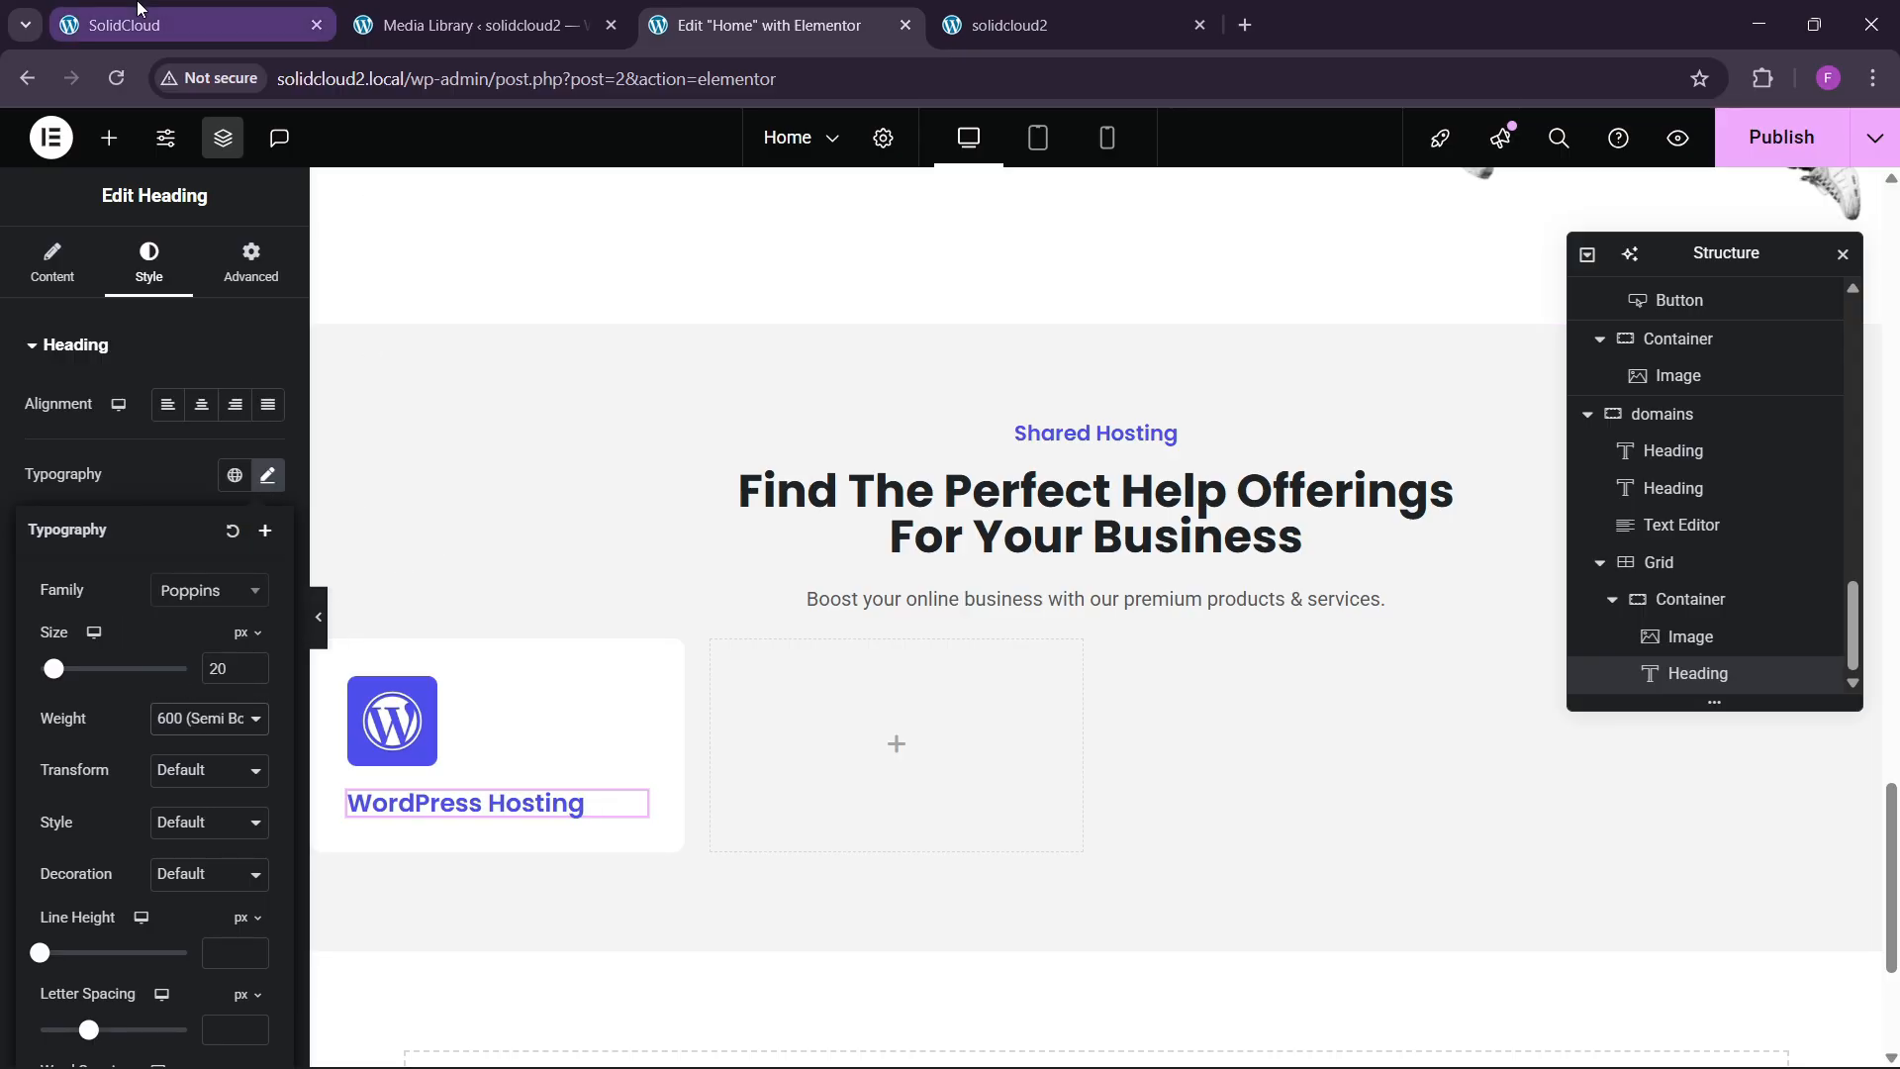
{"action": "left_click", "coordinate": [768, 25]}
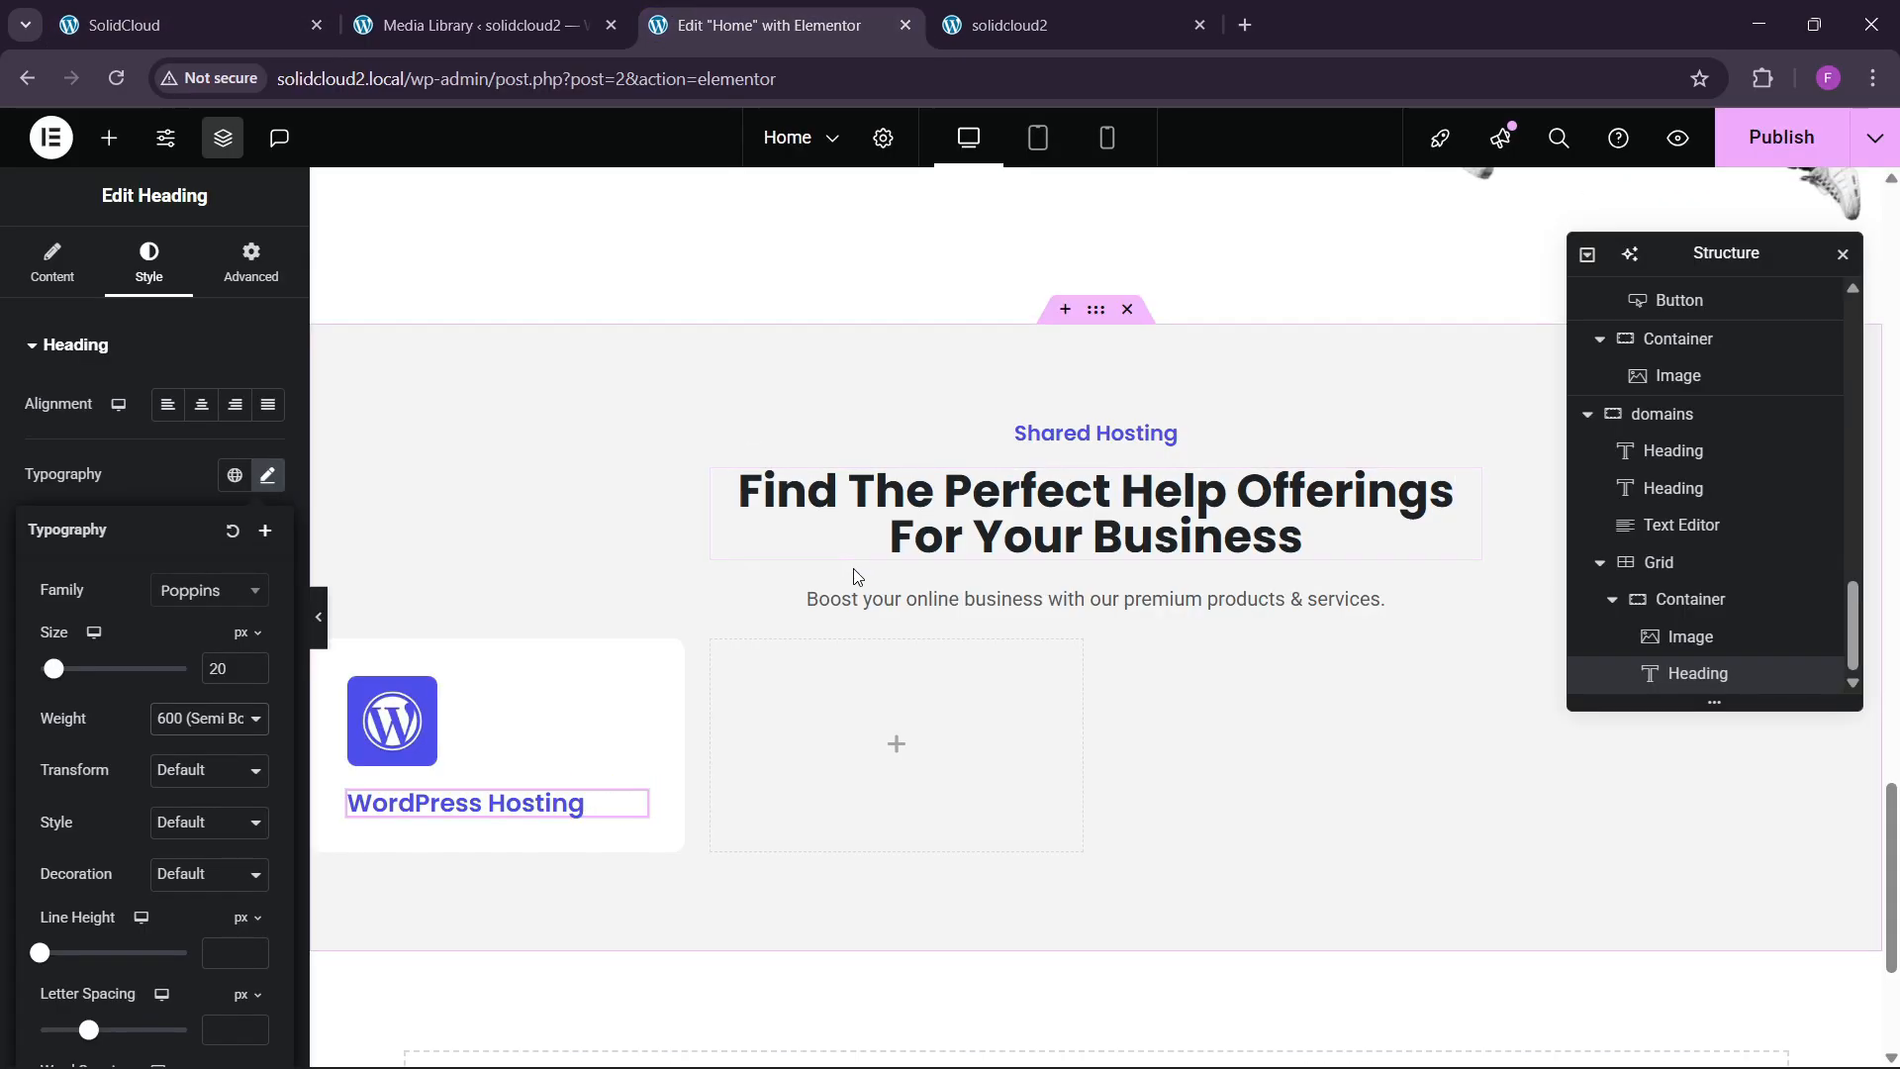
Paste a Text Editor widget below the WordPress Hosting heading.
{"action": "left_click", "coordinate": [897, 743]}
{"action": "scroll", "coordinate": [441, 779], "scroll_direction": "down", "scroll_amount": 1}
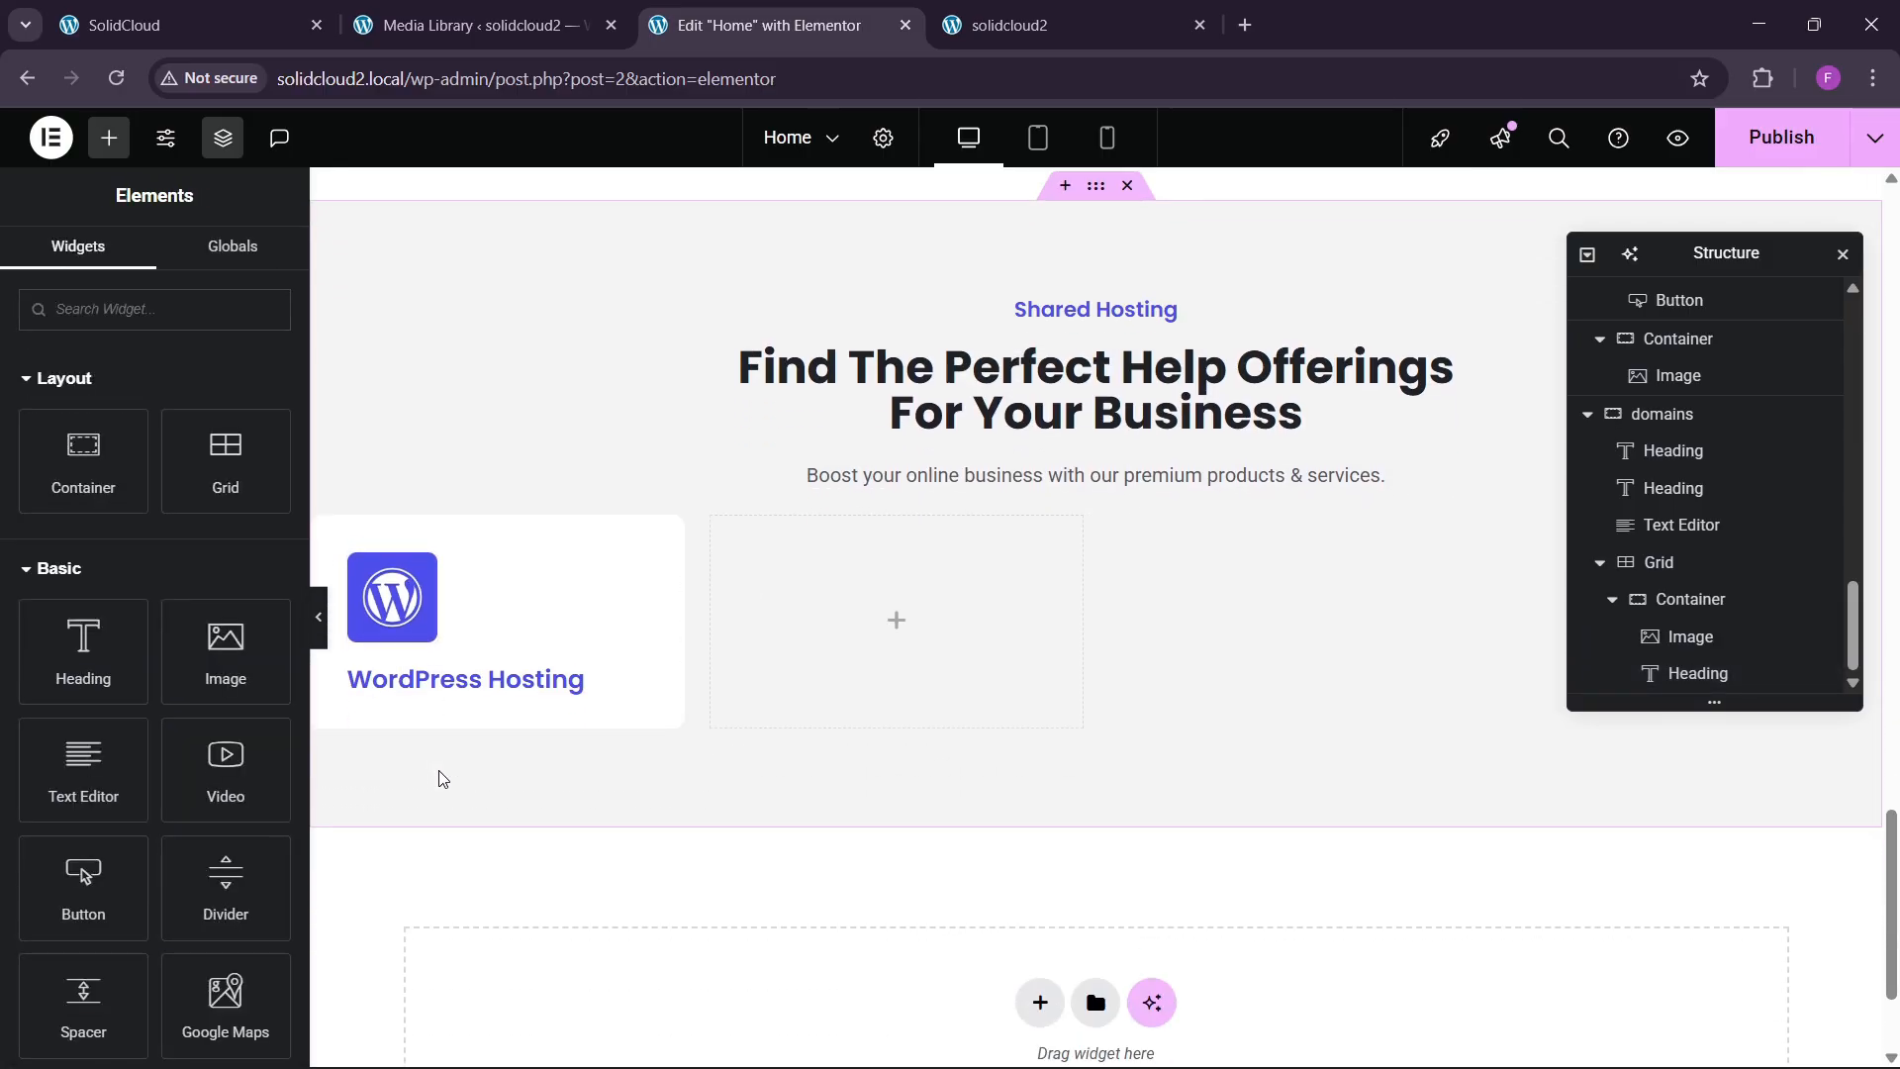
{"action": "right_click", "coordinate": [473, 682]}
{"action": "left_click", "coordinate": [513, 657]}
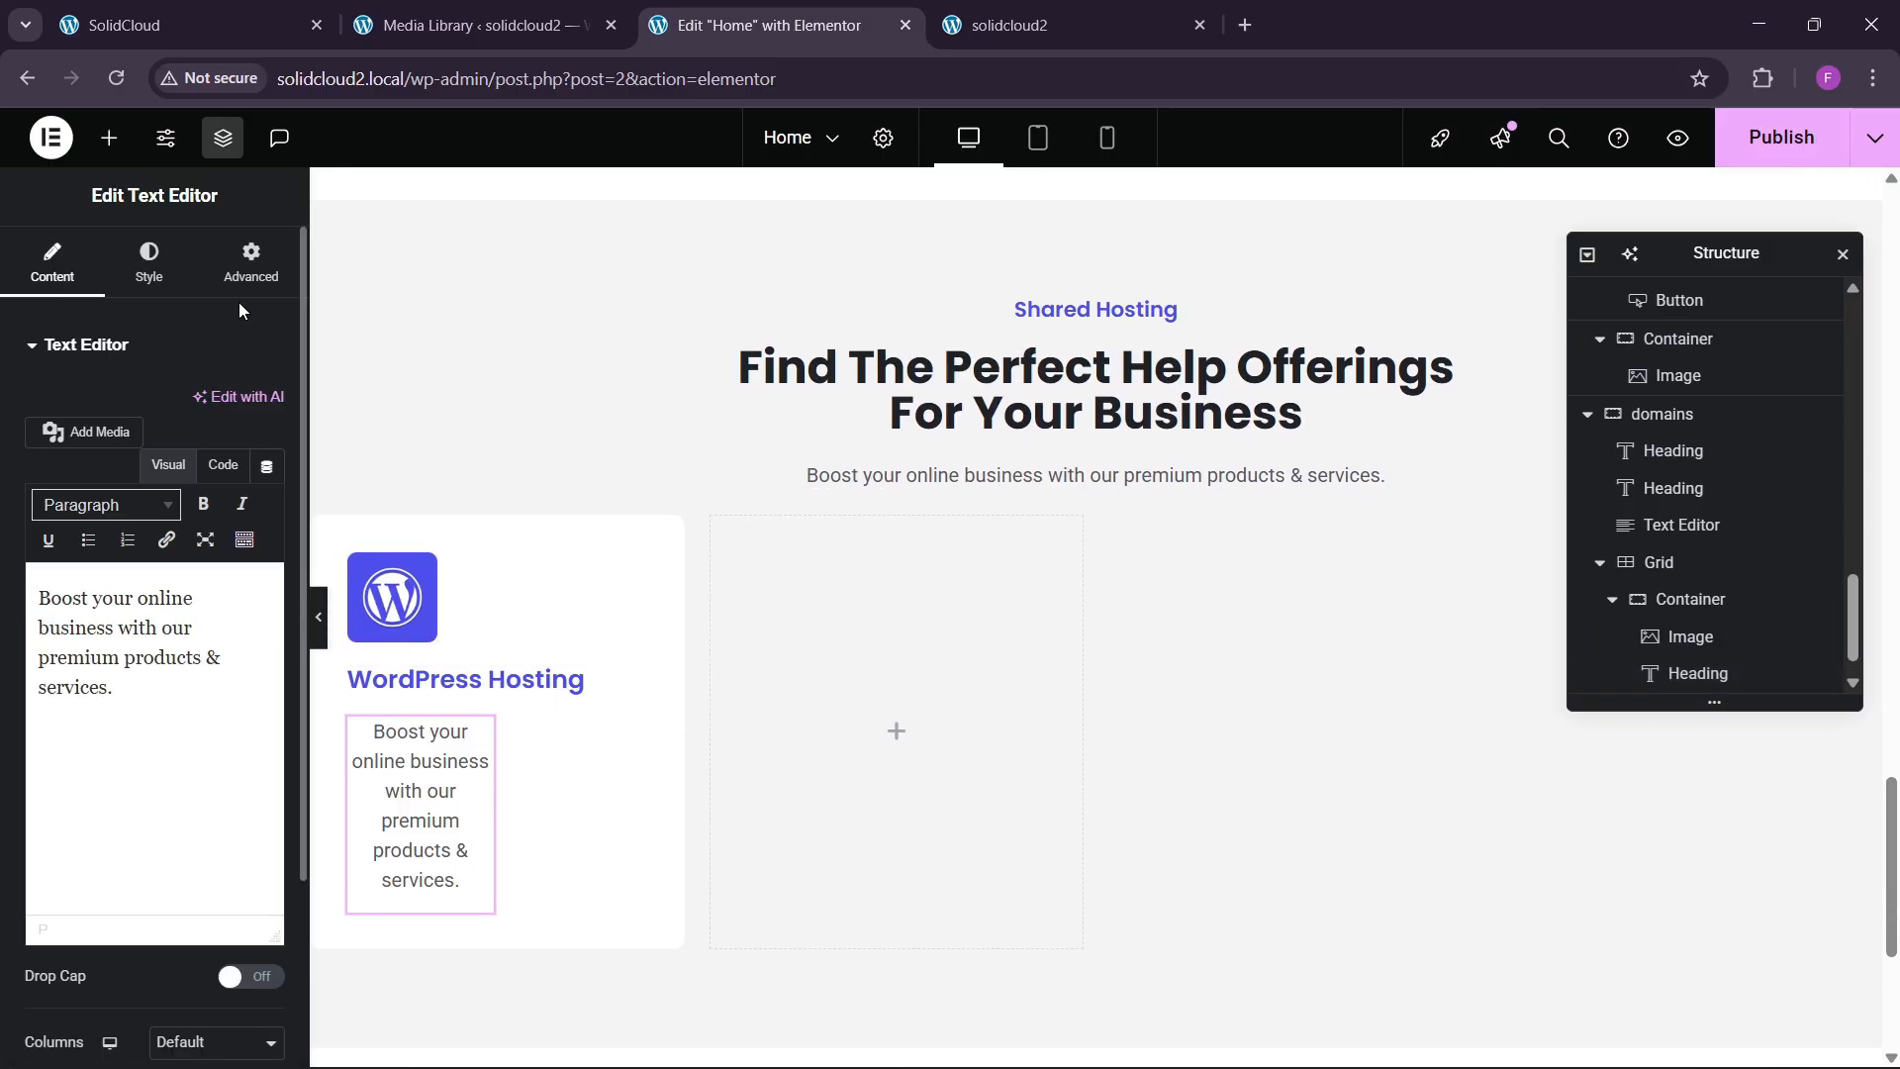
{"action": "left_click", "coordinate": [249, 265]}
Make the text block full width and left-aligned.
{"action": "left_click", "coordinate": [216, 596]}
{"action": "left_click", "coordinate": [197, 657]}
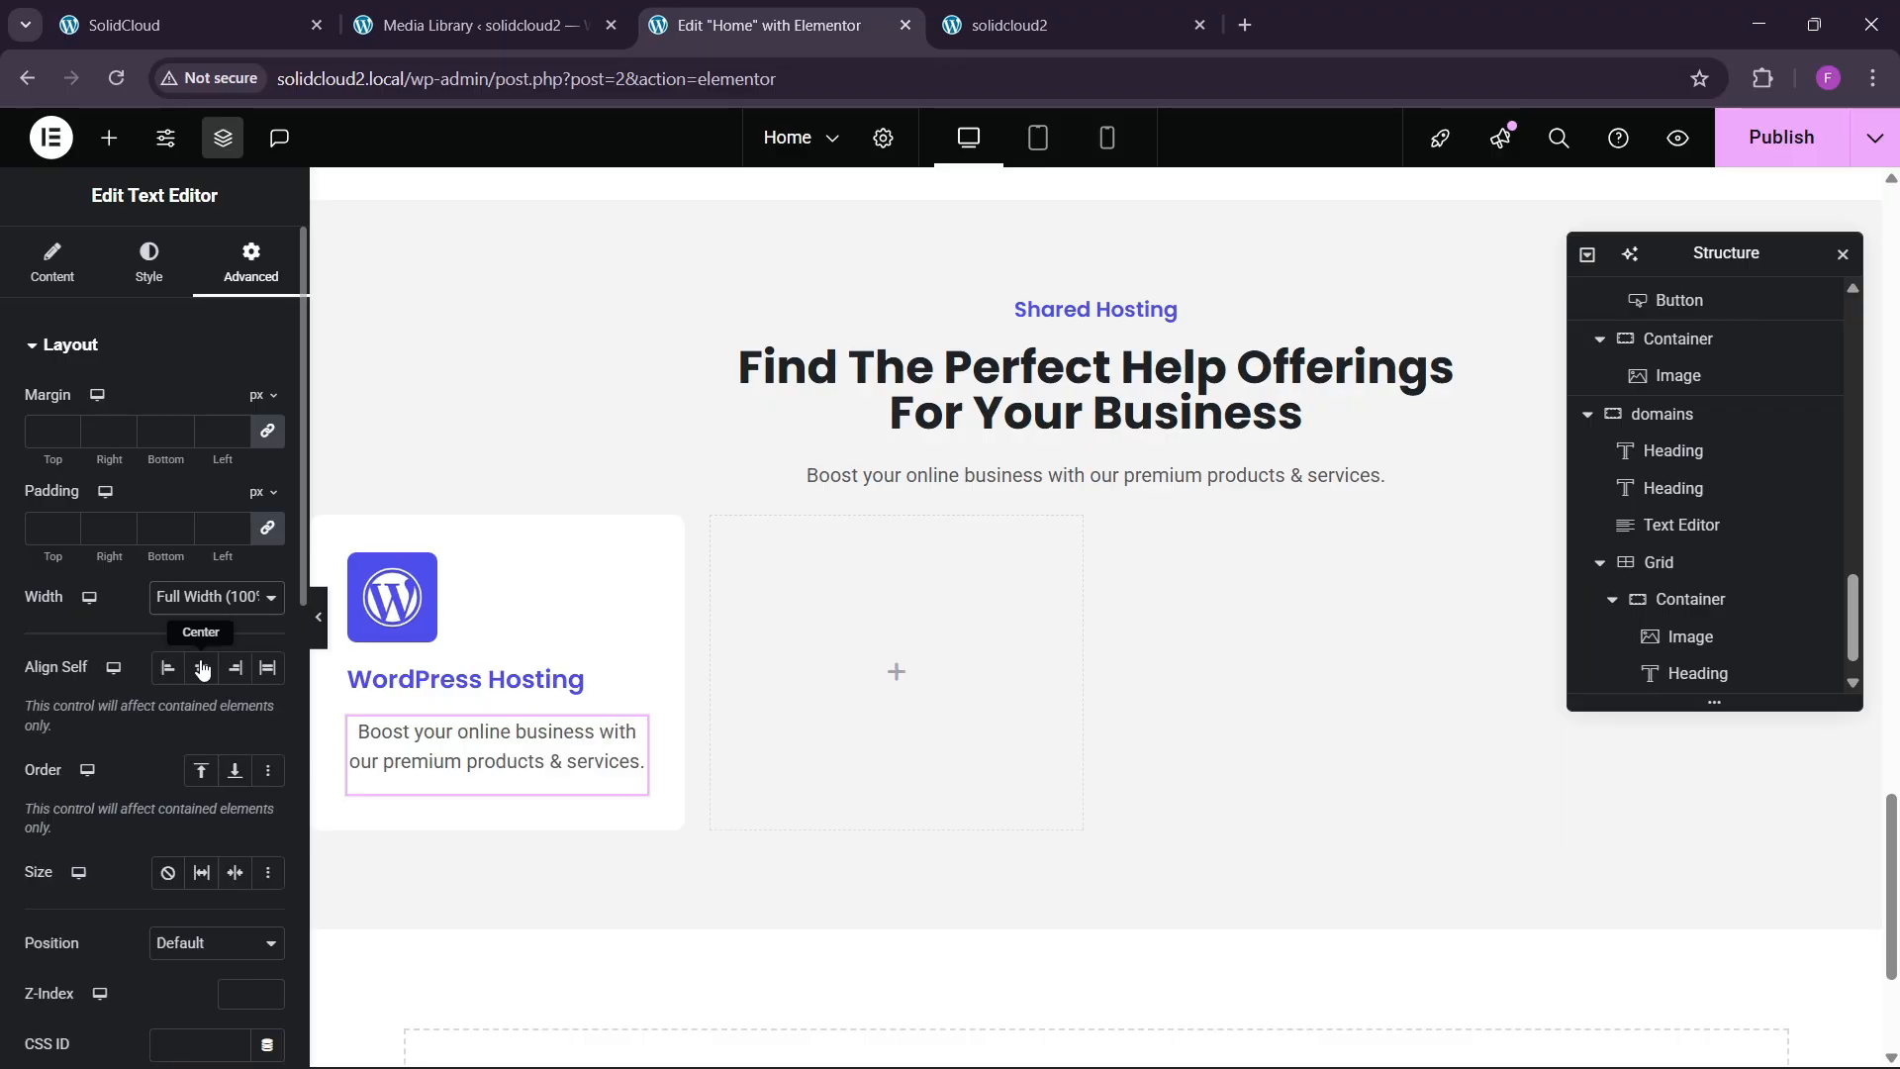
{"action": "left_click", "coordinate": [149, 262]}
{"action": "left_click", "coordinate": [158, 405]}
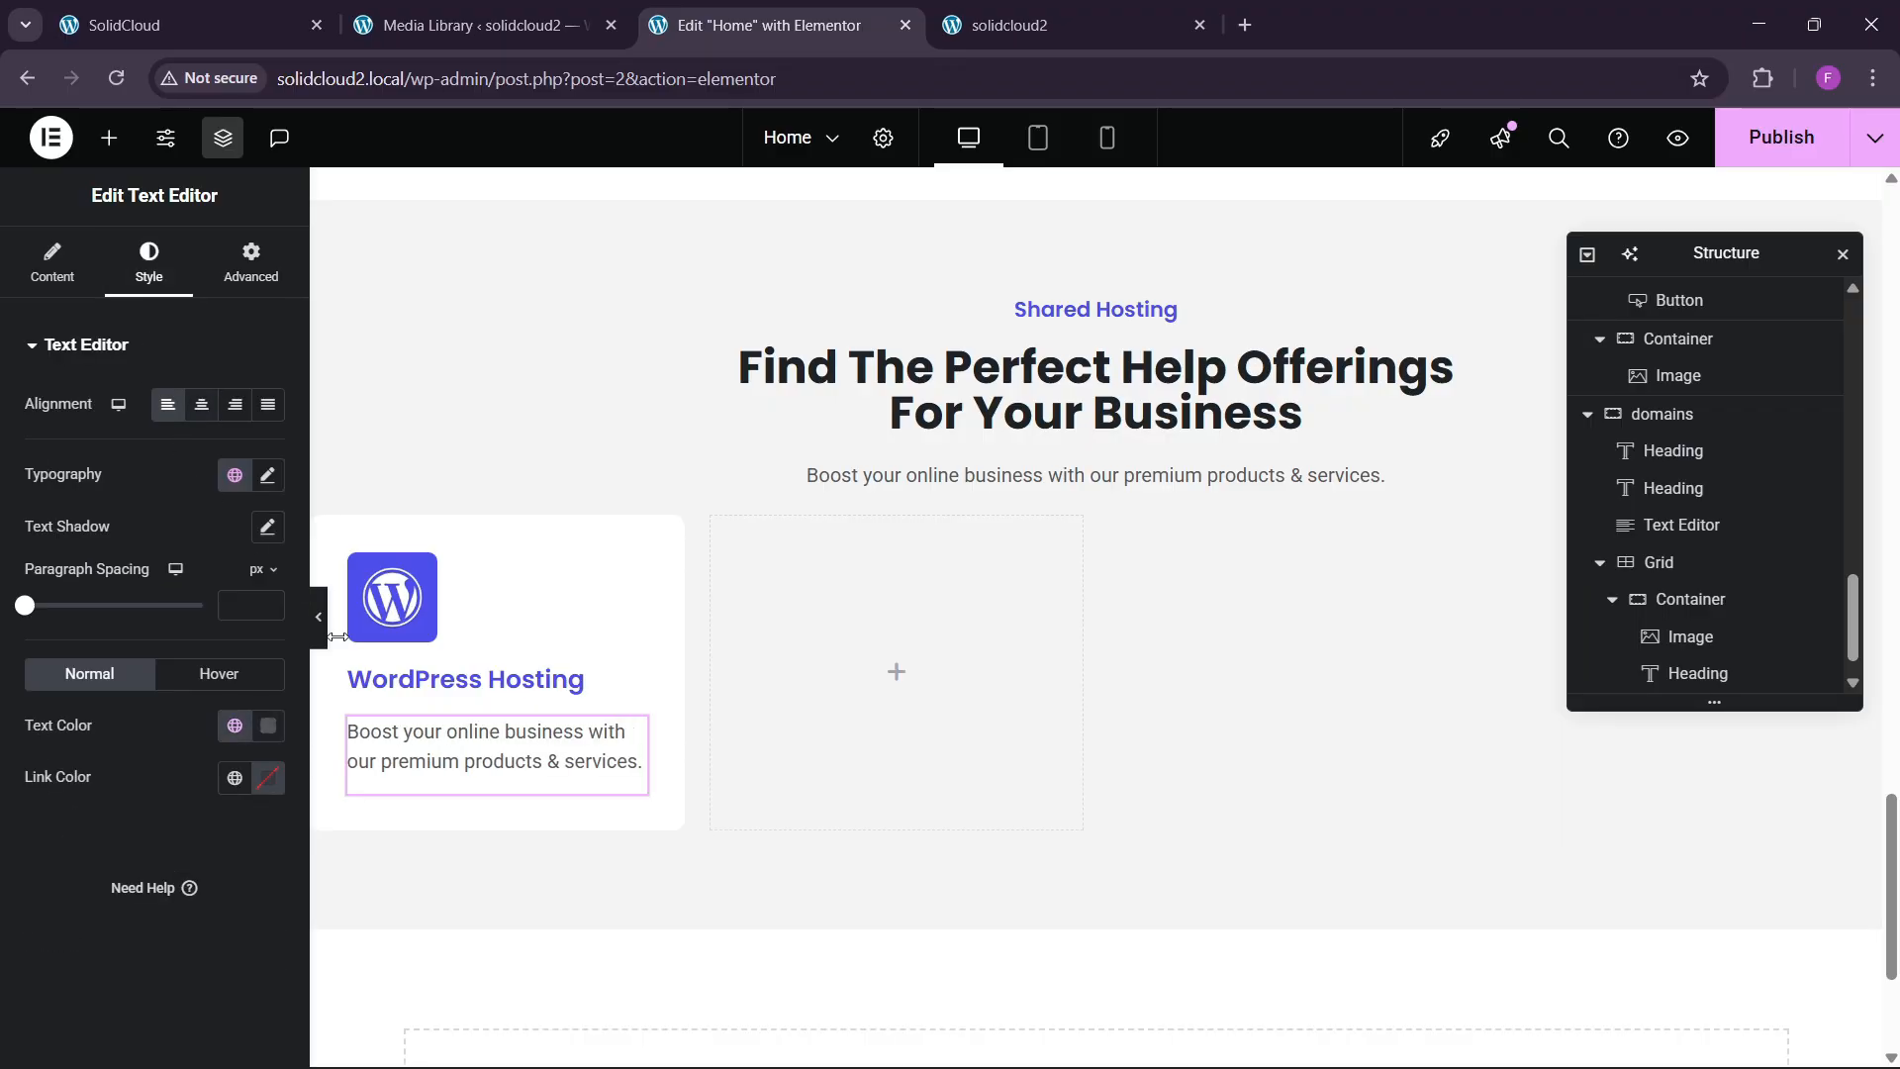
Replace the text with the live site's 30-day money-back guarantee description.
{"action": "left_click", "coordinate": [188, 25]}
{"action": "left_click_drag", "start_coordinate": [96, 677], "coordinate": [227, 720]}
{"action": "key", "text": "ctrl+c"}
{"action": "left_click", "coordinate": [693, 24]}
{"action": "left_click", "coordinate": [53, 262]}
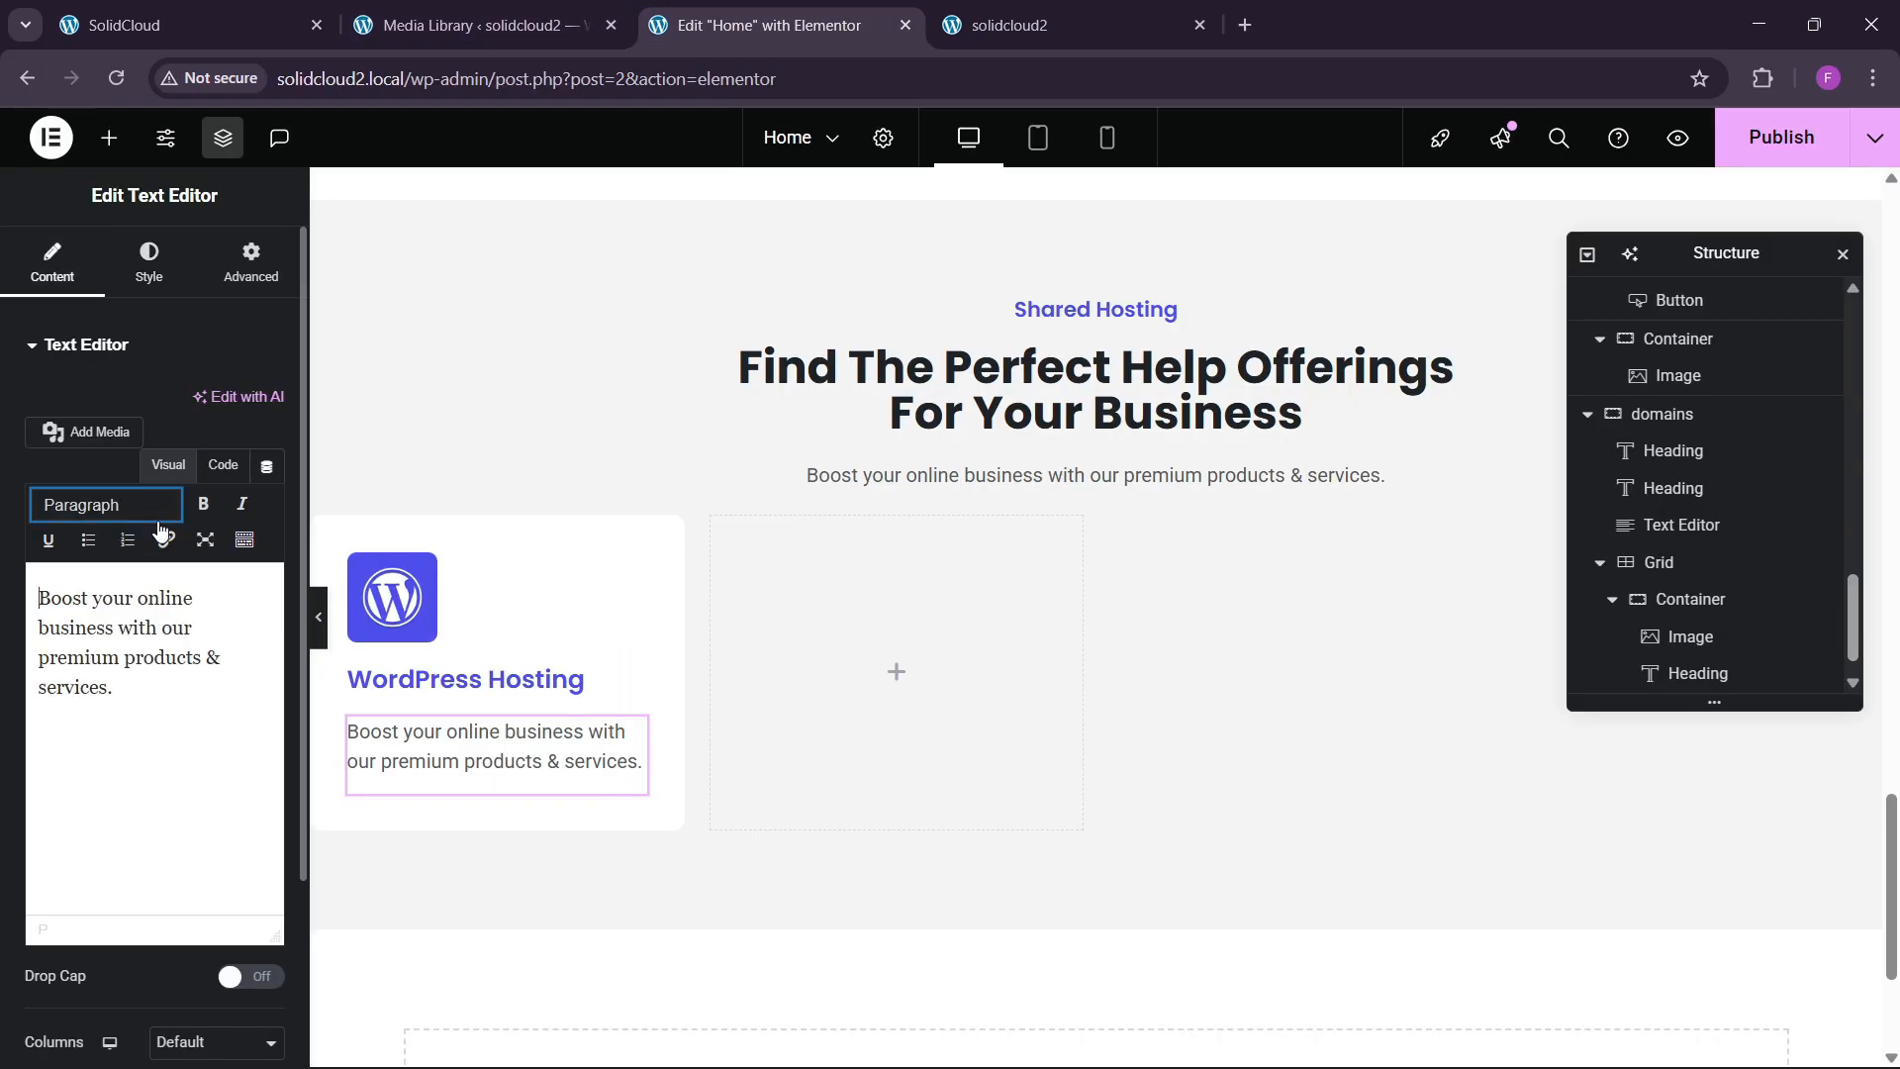
{"action": "left_click", "coordinate": [222, 465]}
{"action": "key", "text": "ctrl+a"}
{"action": "key", "text": "ctrl+v"}
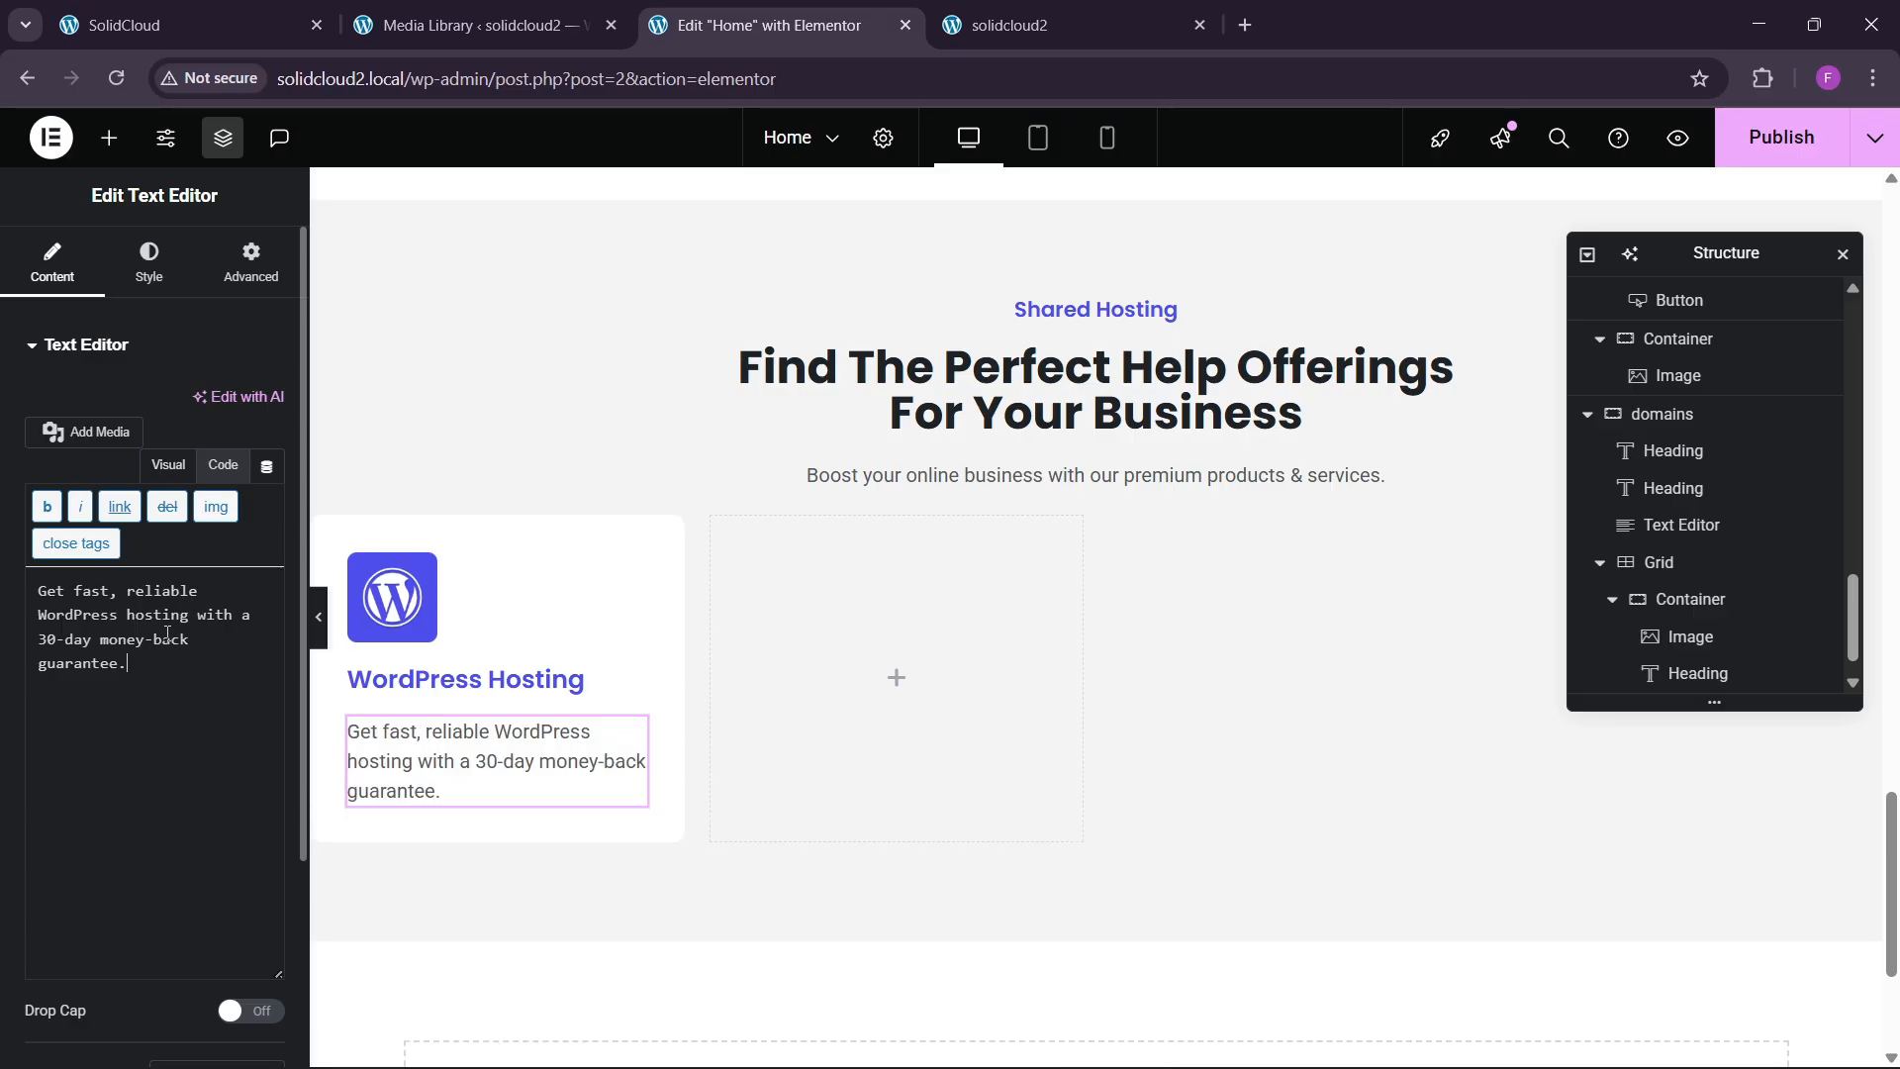
{"action": "left_click", "coordinate": [124, 25]}
{"action": "left_click", "coordinate": [827, 29]}
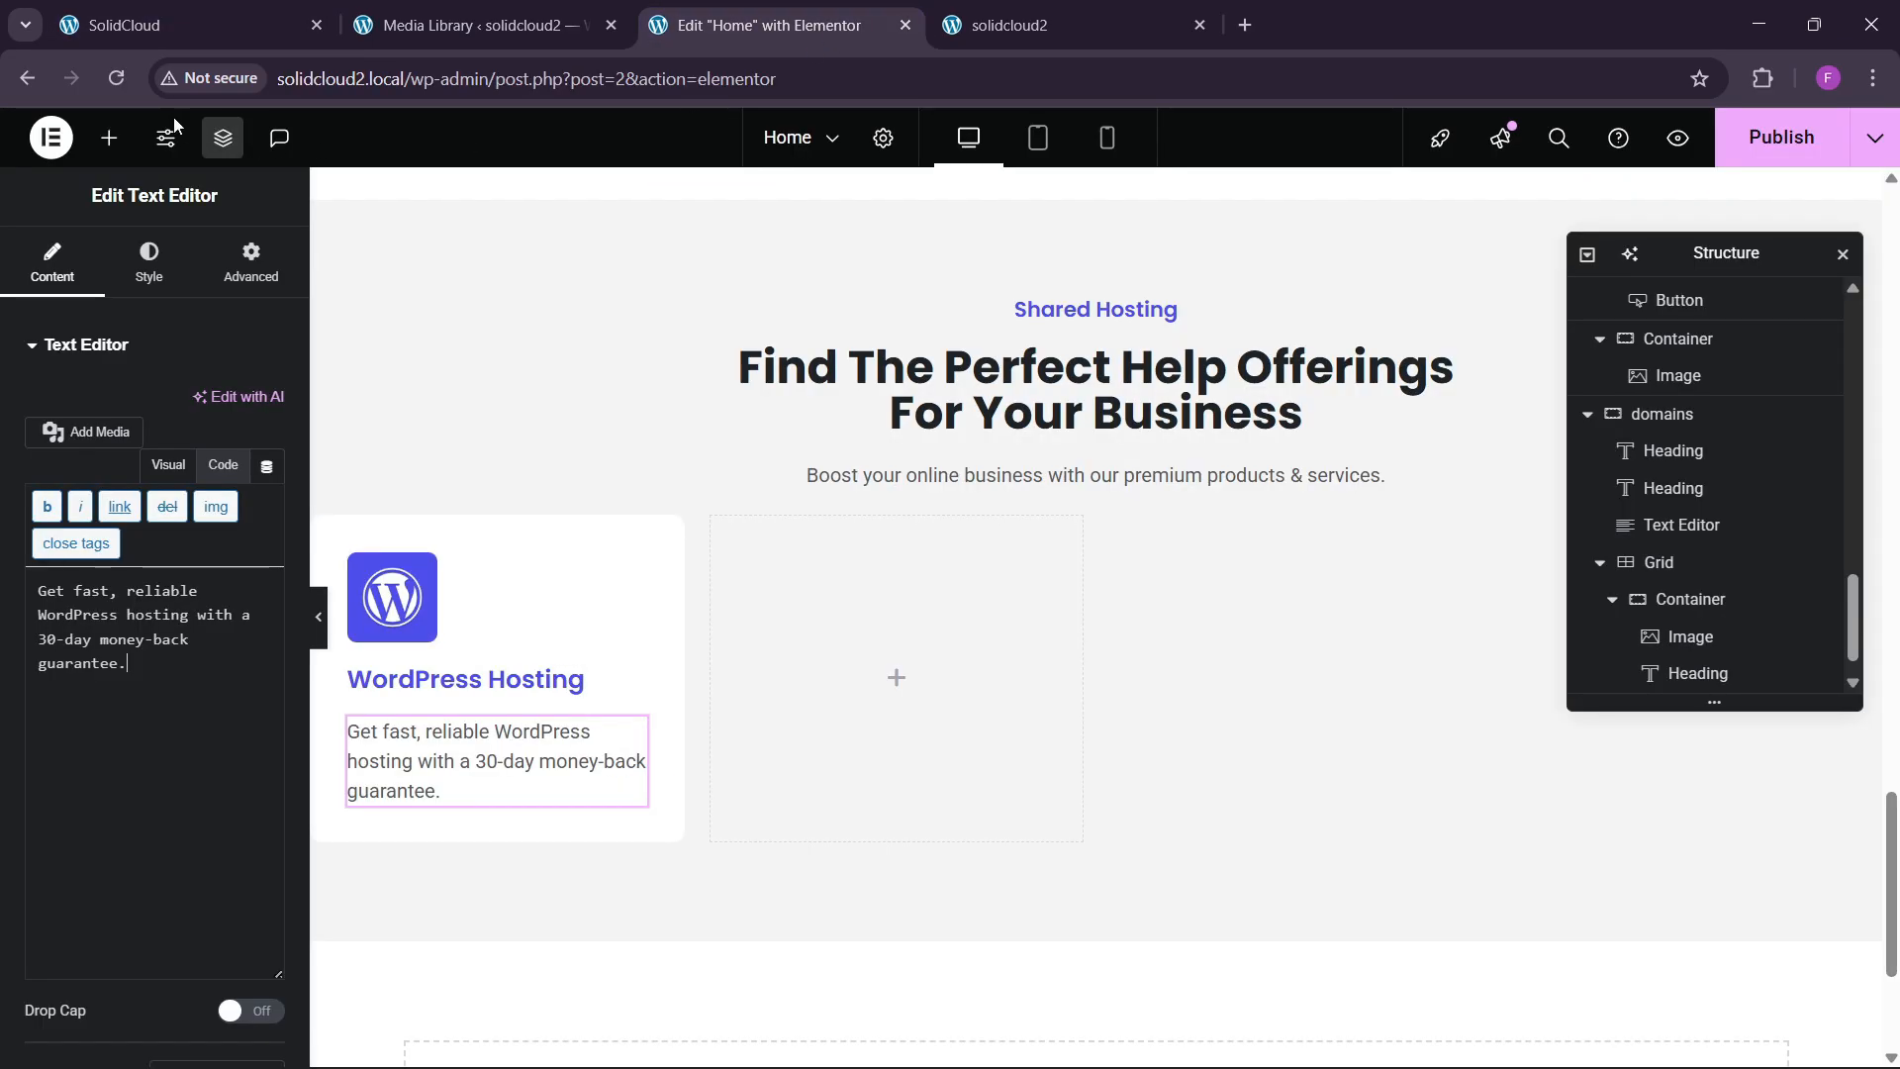
{"action": "left_click", "coordinate": [109, 138]}
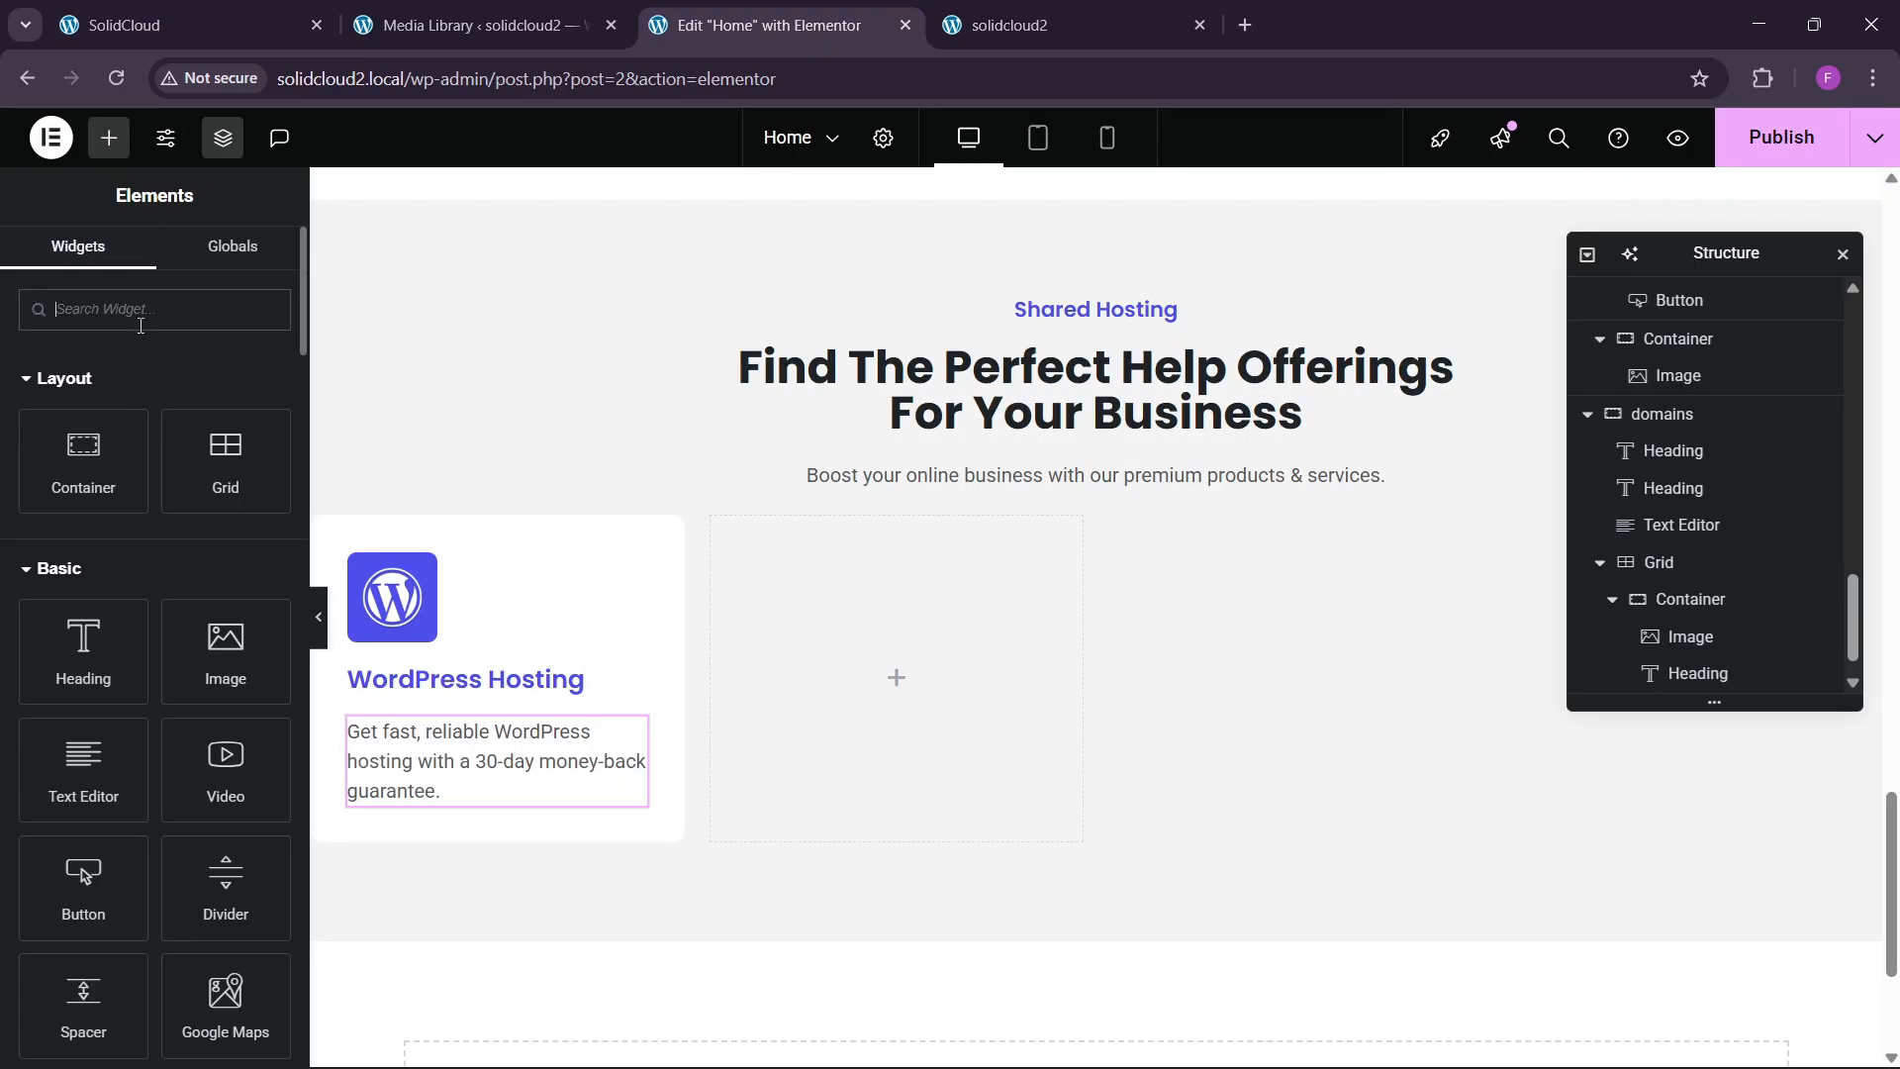
Add an Icon List below the description with 'Fast Load Time' as the first item.
{"action": "type", "text": "list"}
{"action": "left_click_drag", "start_coordinate": [107, 430], "coordinate": [531, 781]}
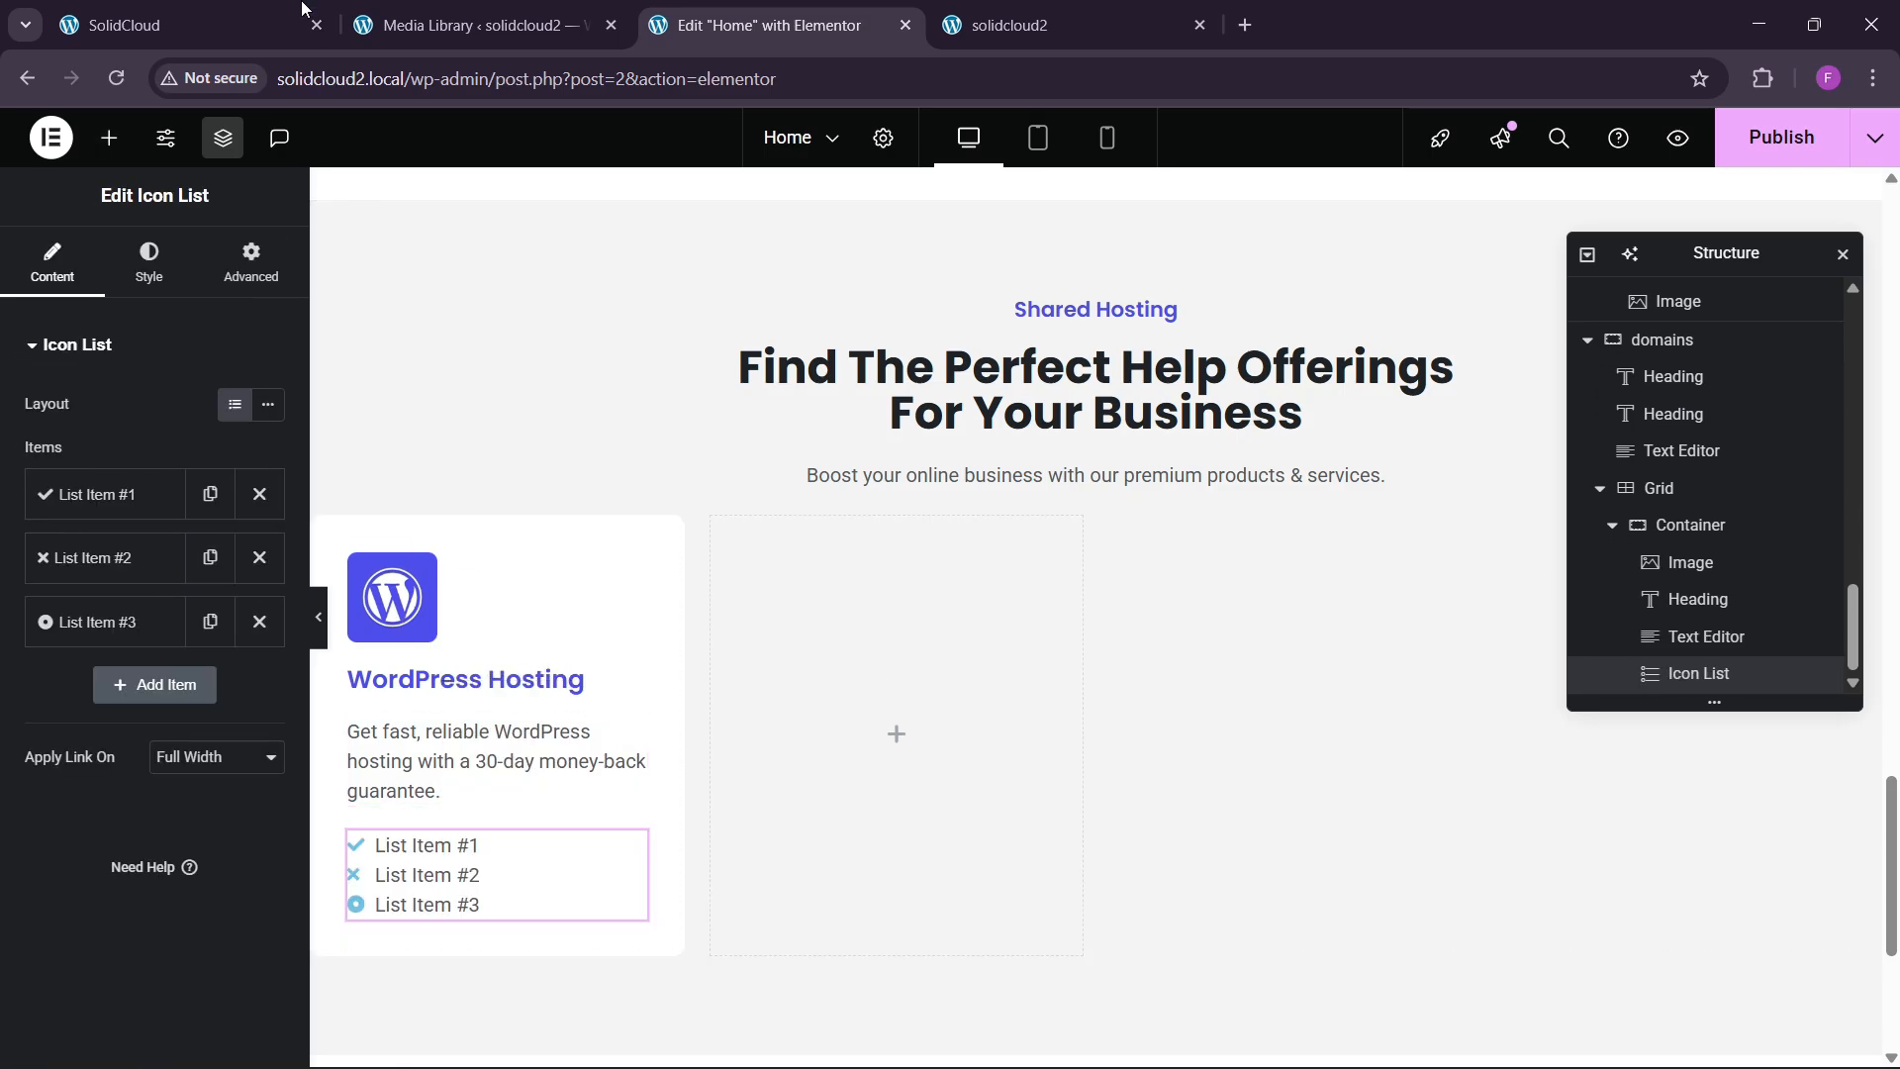
{"action": "left_click", "coordinate": [252, 17]}
{"action": "left_click", "coordinate": [132, 773]}
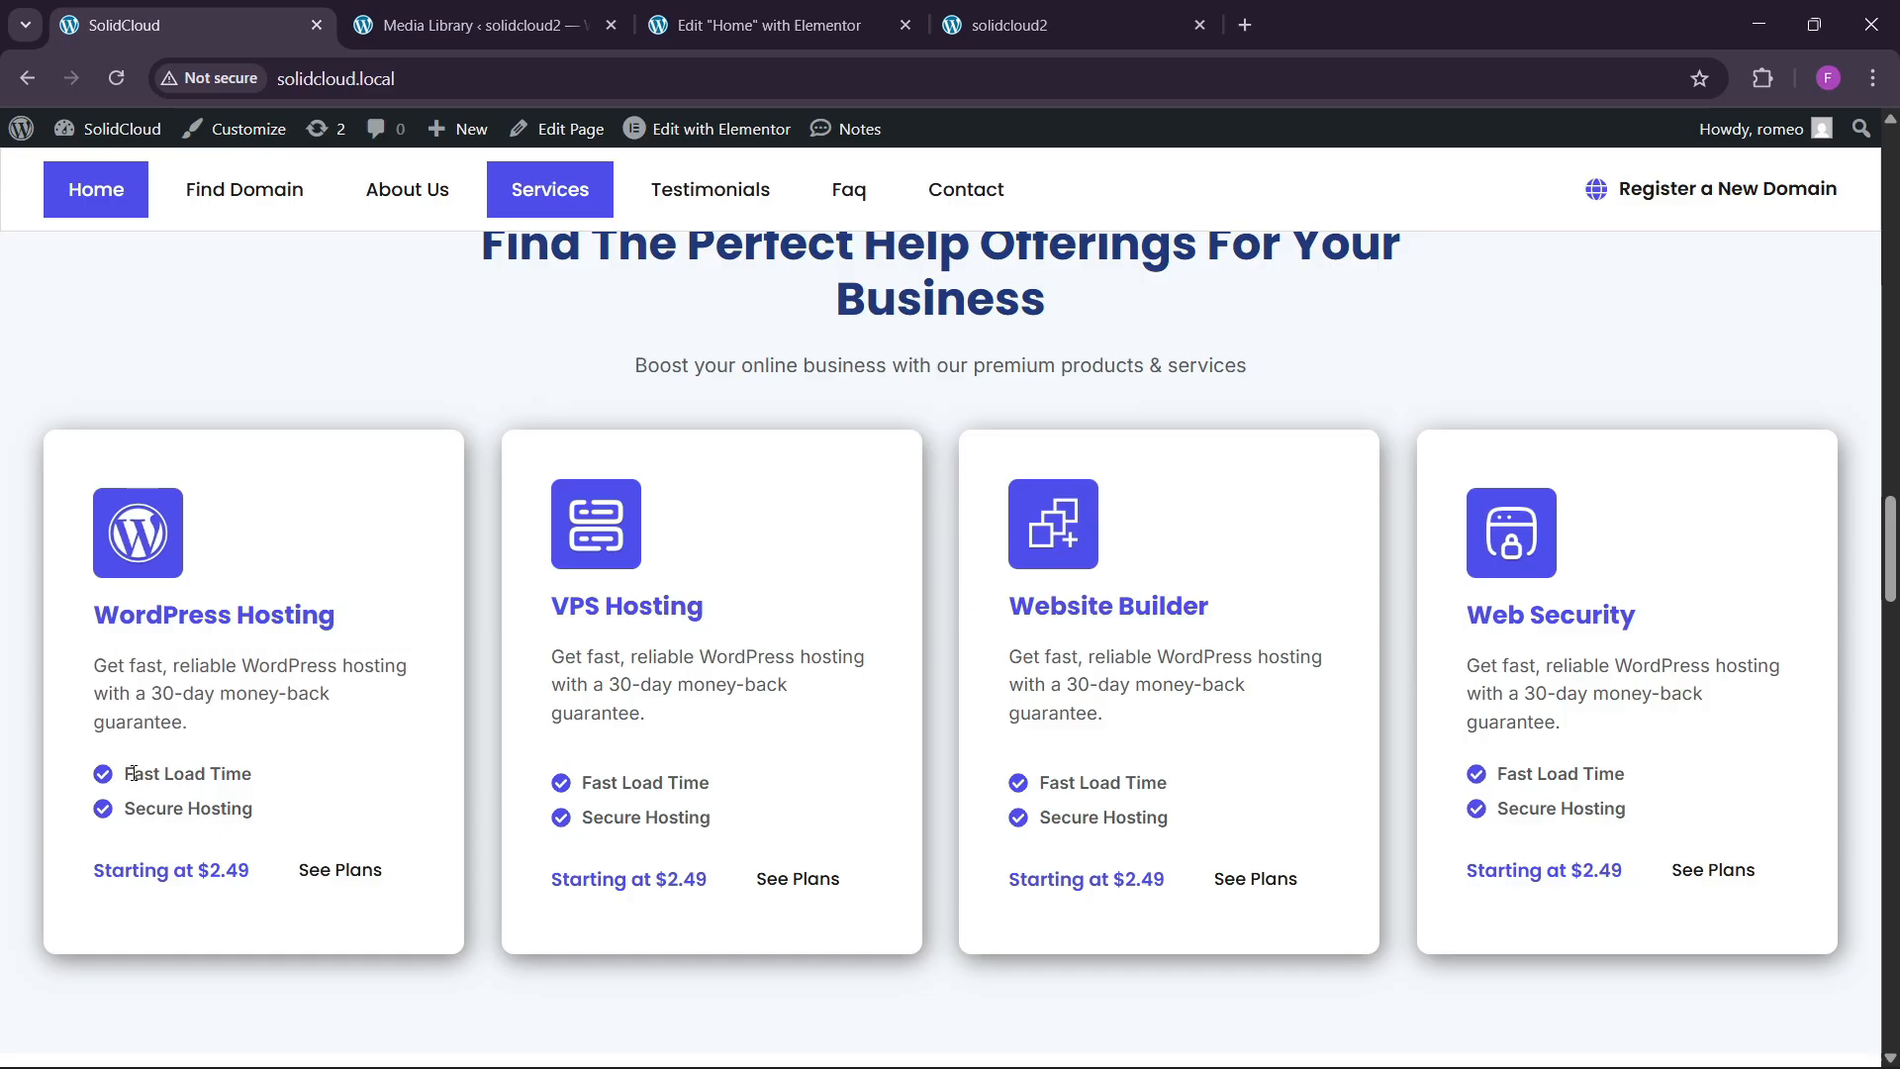
{"action": "left_click_drag", "start_coordinate": [153, 773], "coordinate": [273, 775]}
{"action": "key", "text": "ctrl+c"}
{"action": "left_click", "coordinate": [808, 27]}
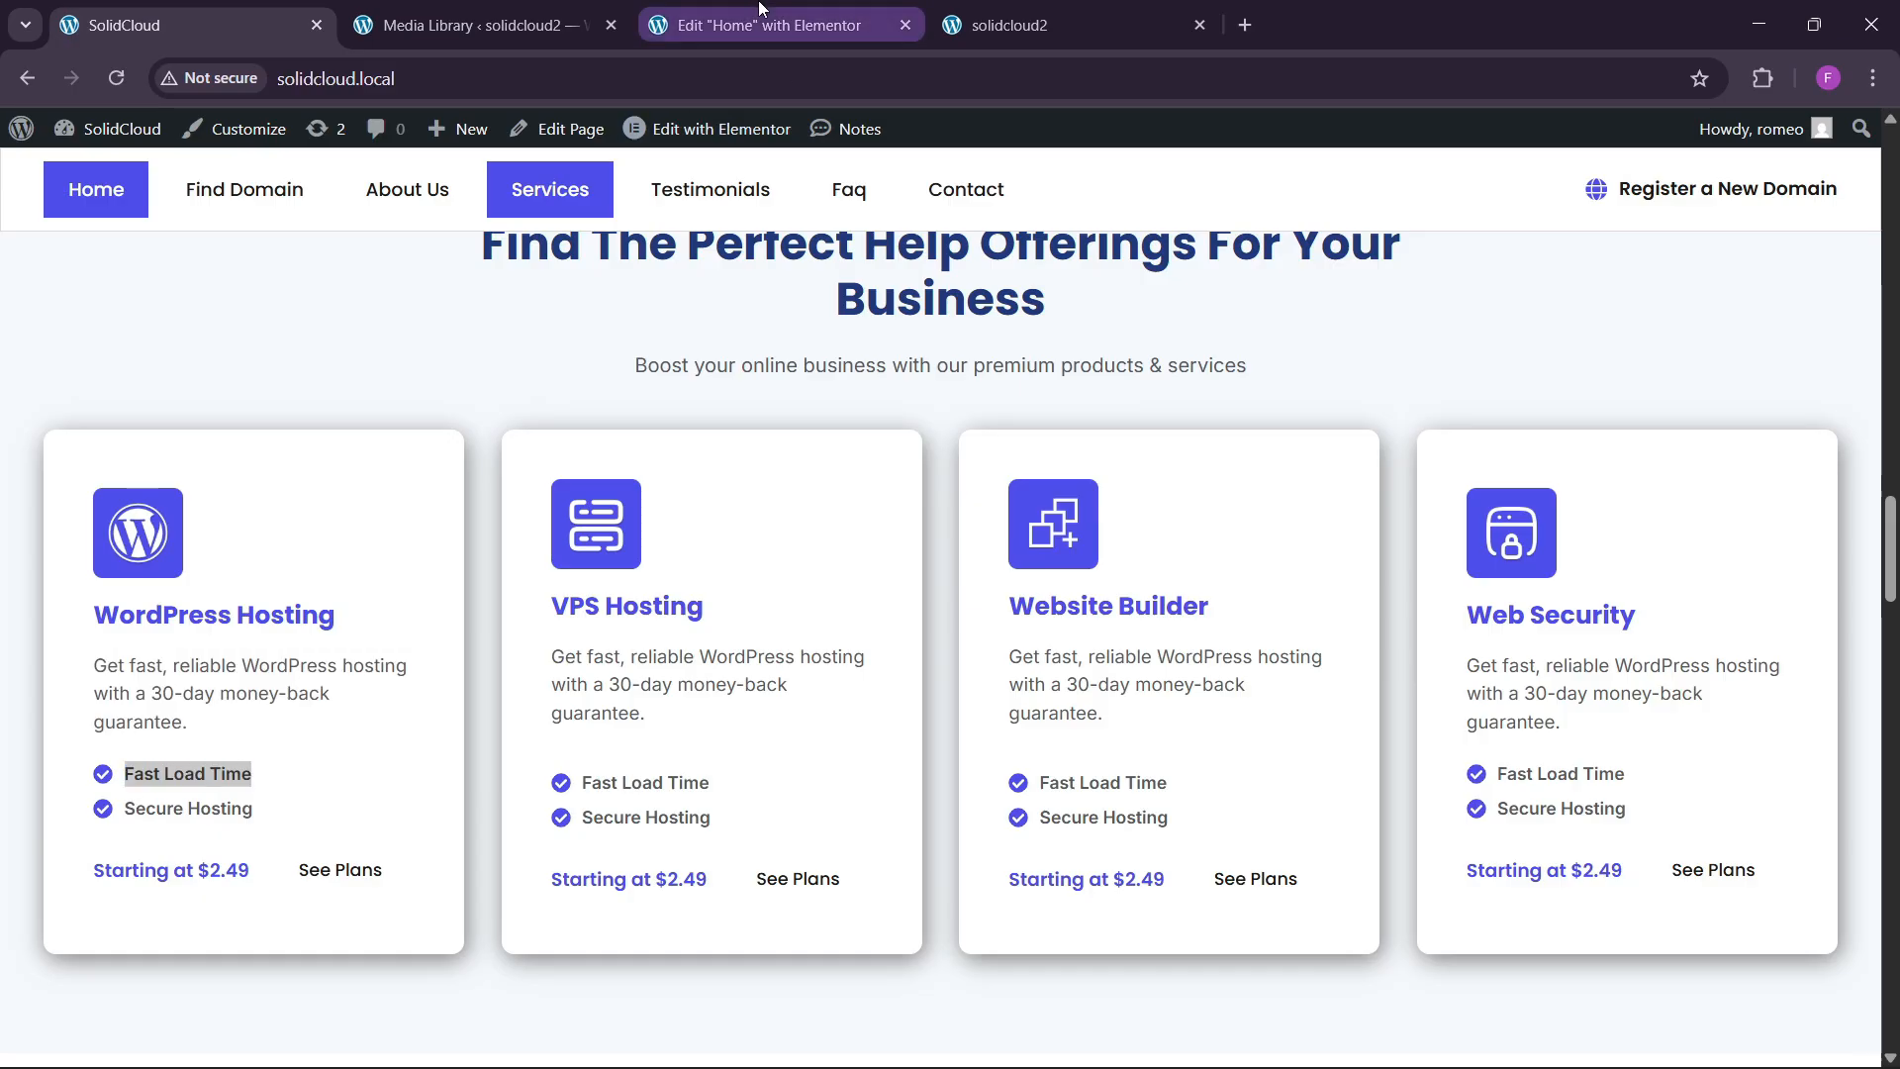
{"action": "left_click", "coordinate": [99, 493]}
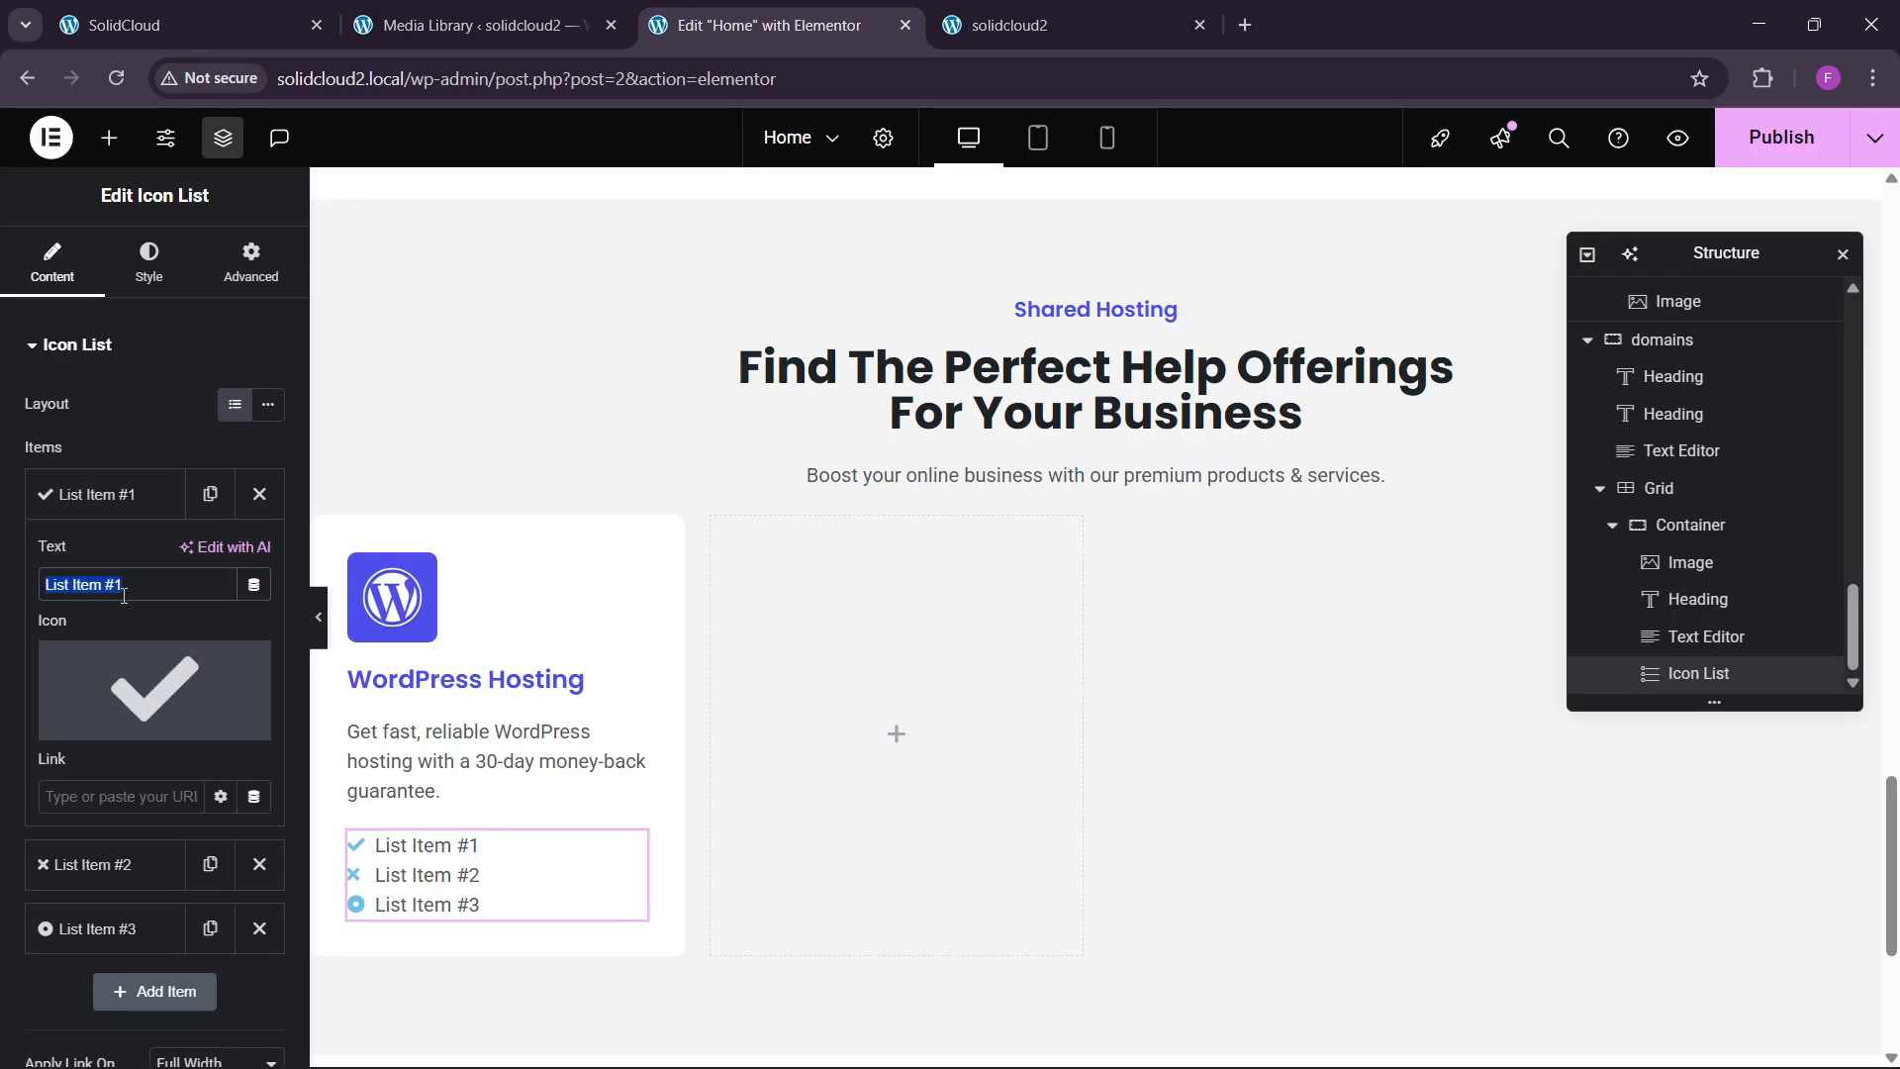
{"action": "key", "text": "ctrl+v"}
Change the Fast Load Time item's icon to a circled check.
{"action": "left_click", "coordinate": [109, 494]}
{"action": "left_click", "coordinate": [109, 494]}
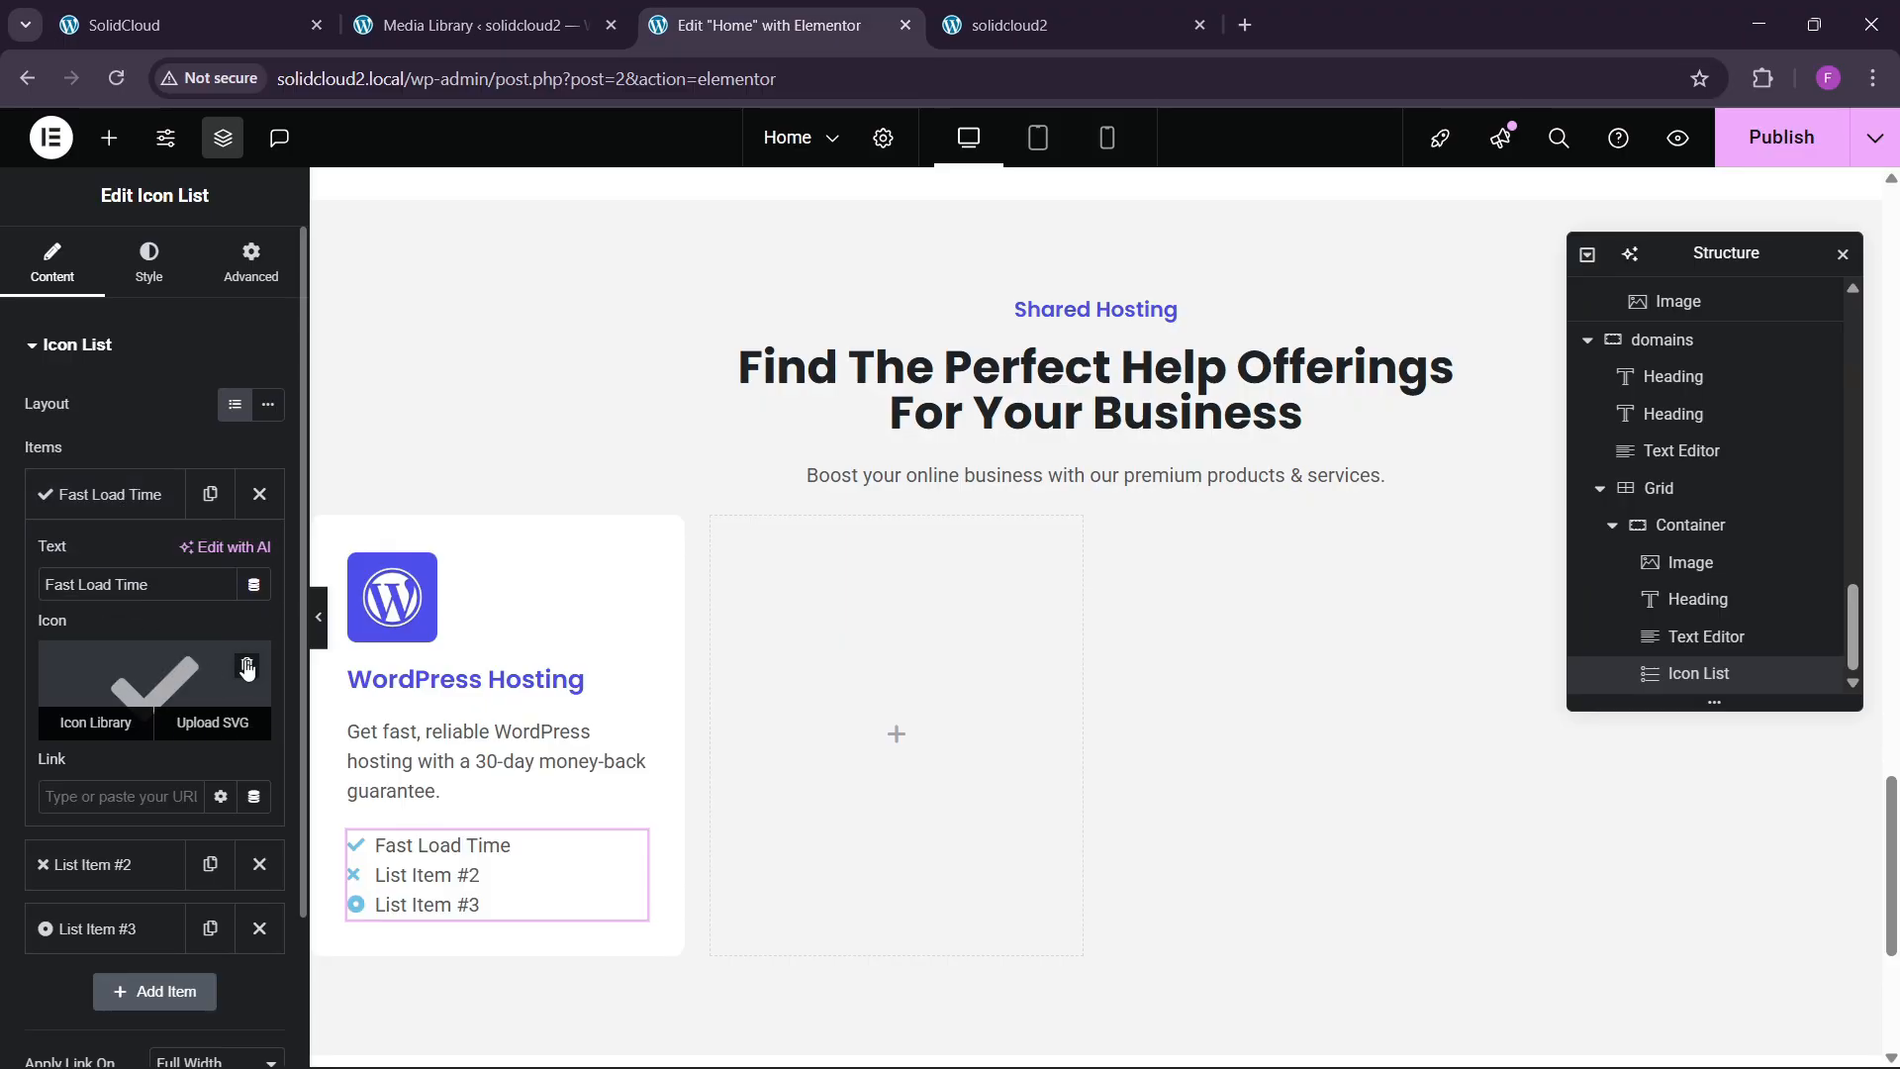
{"action": "left_click", "coordinate": [277, 20]}
{"action": "left_click", "coordinate": [753, 24]}
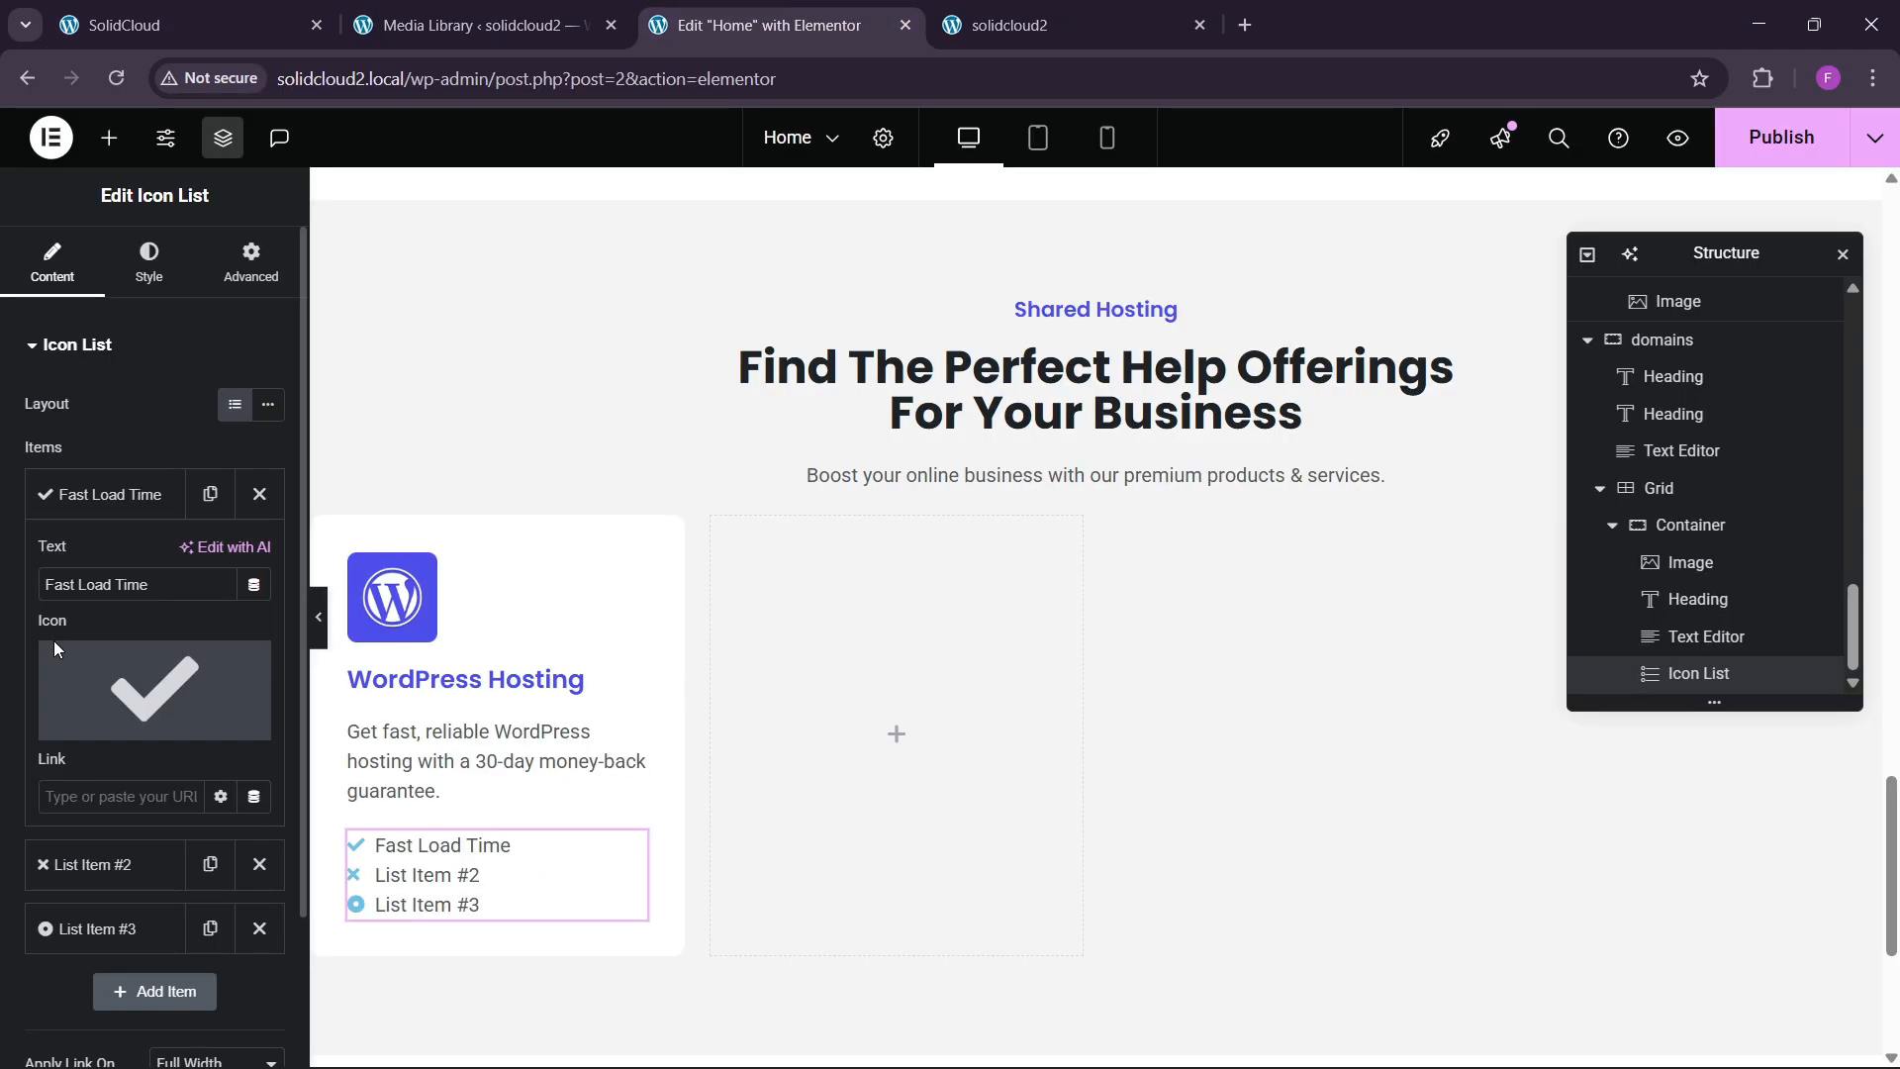
{"action": "left_click", "coordinate": [96, 723]}
{"action": "left_click", "coordinate": [862, 529]}
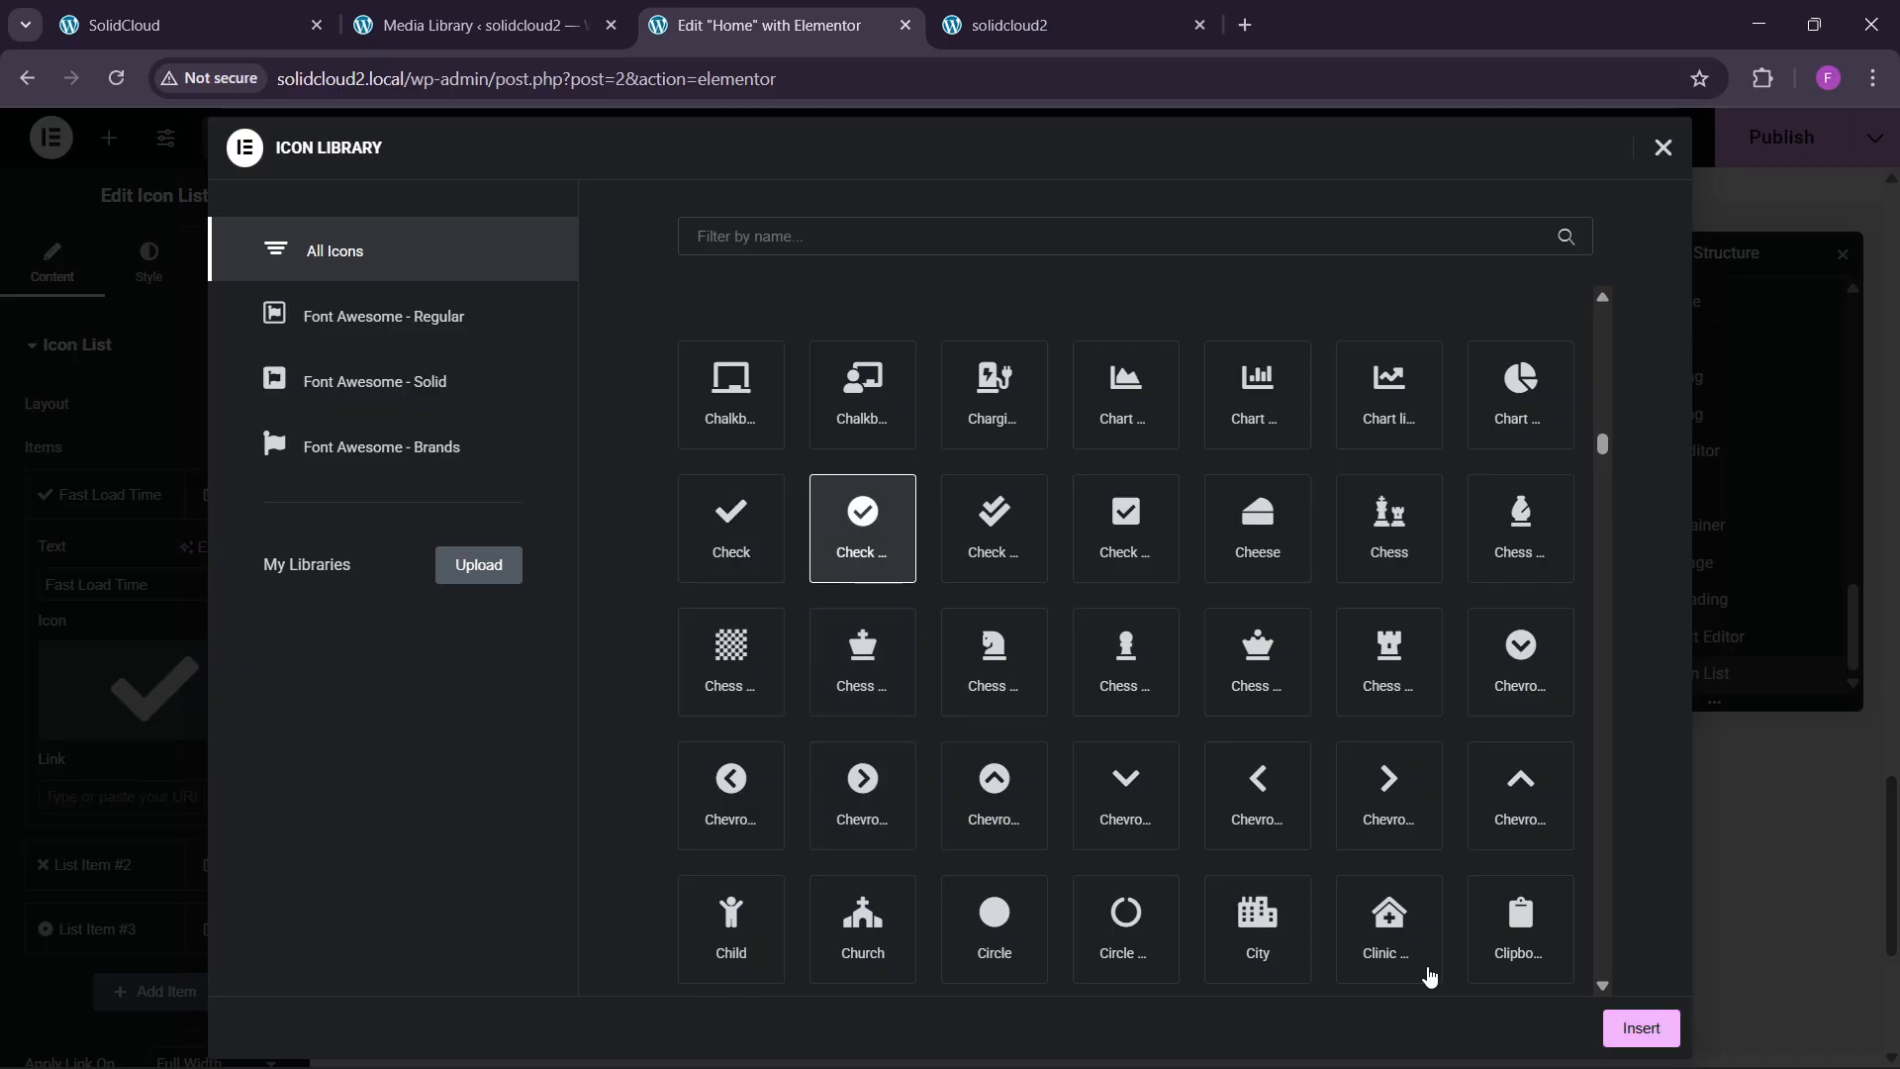
{"action": "left_click", "coordinate": [1608, 1030]}
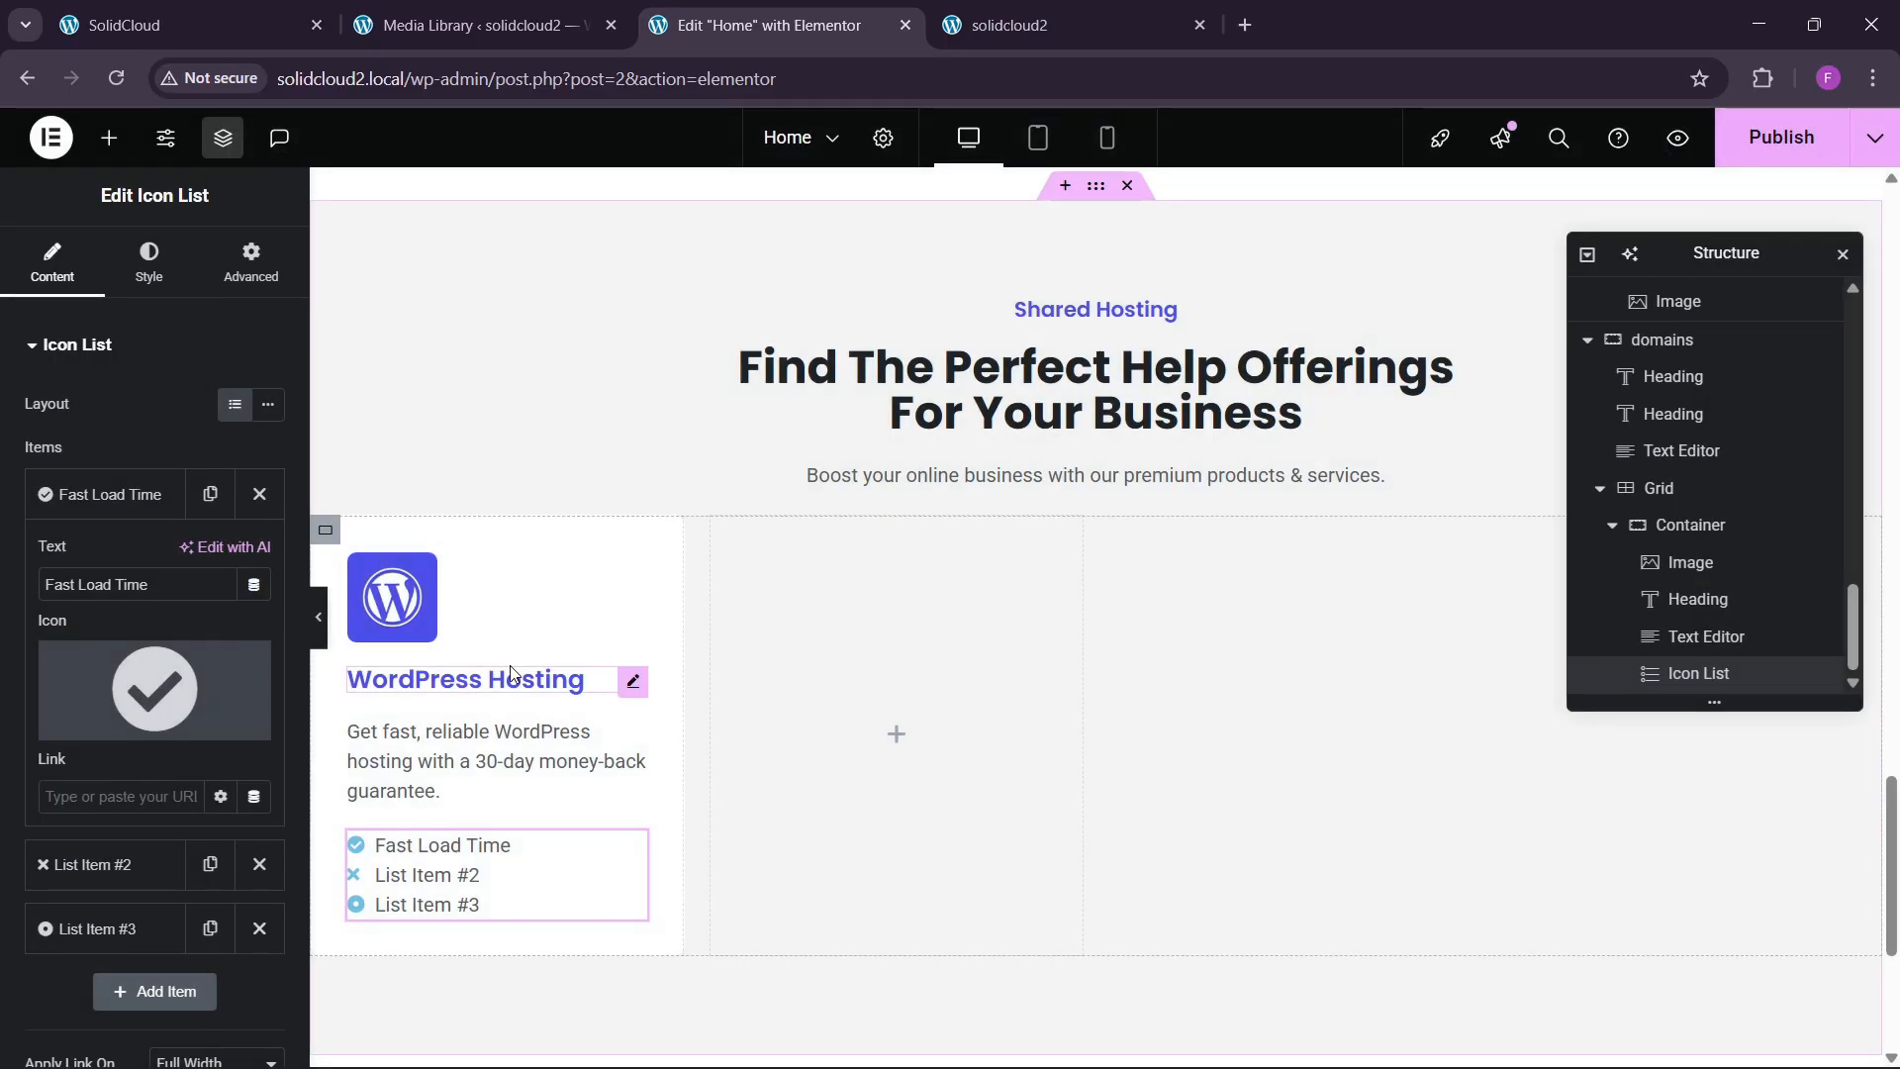
{"action": "left_click", "coordinate": [158, 501]}
Delete the default items 2 and 3 and duplicate the Fast Load Time item twice.
{"action": "left_click", "coordinate": [259, 620]}
{"action": "left_click", "coordinate": [260, 554]}
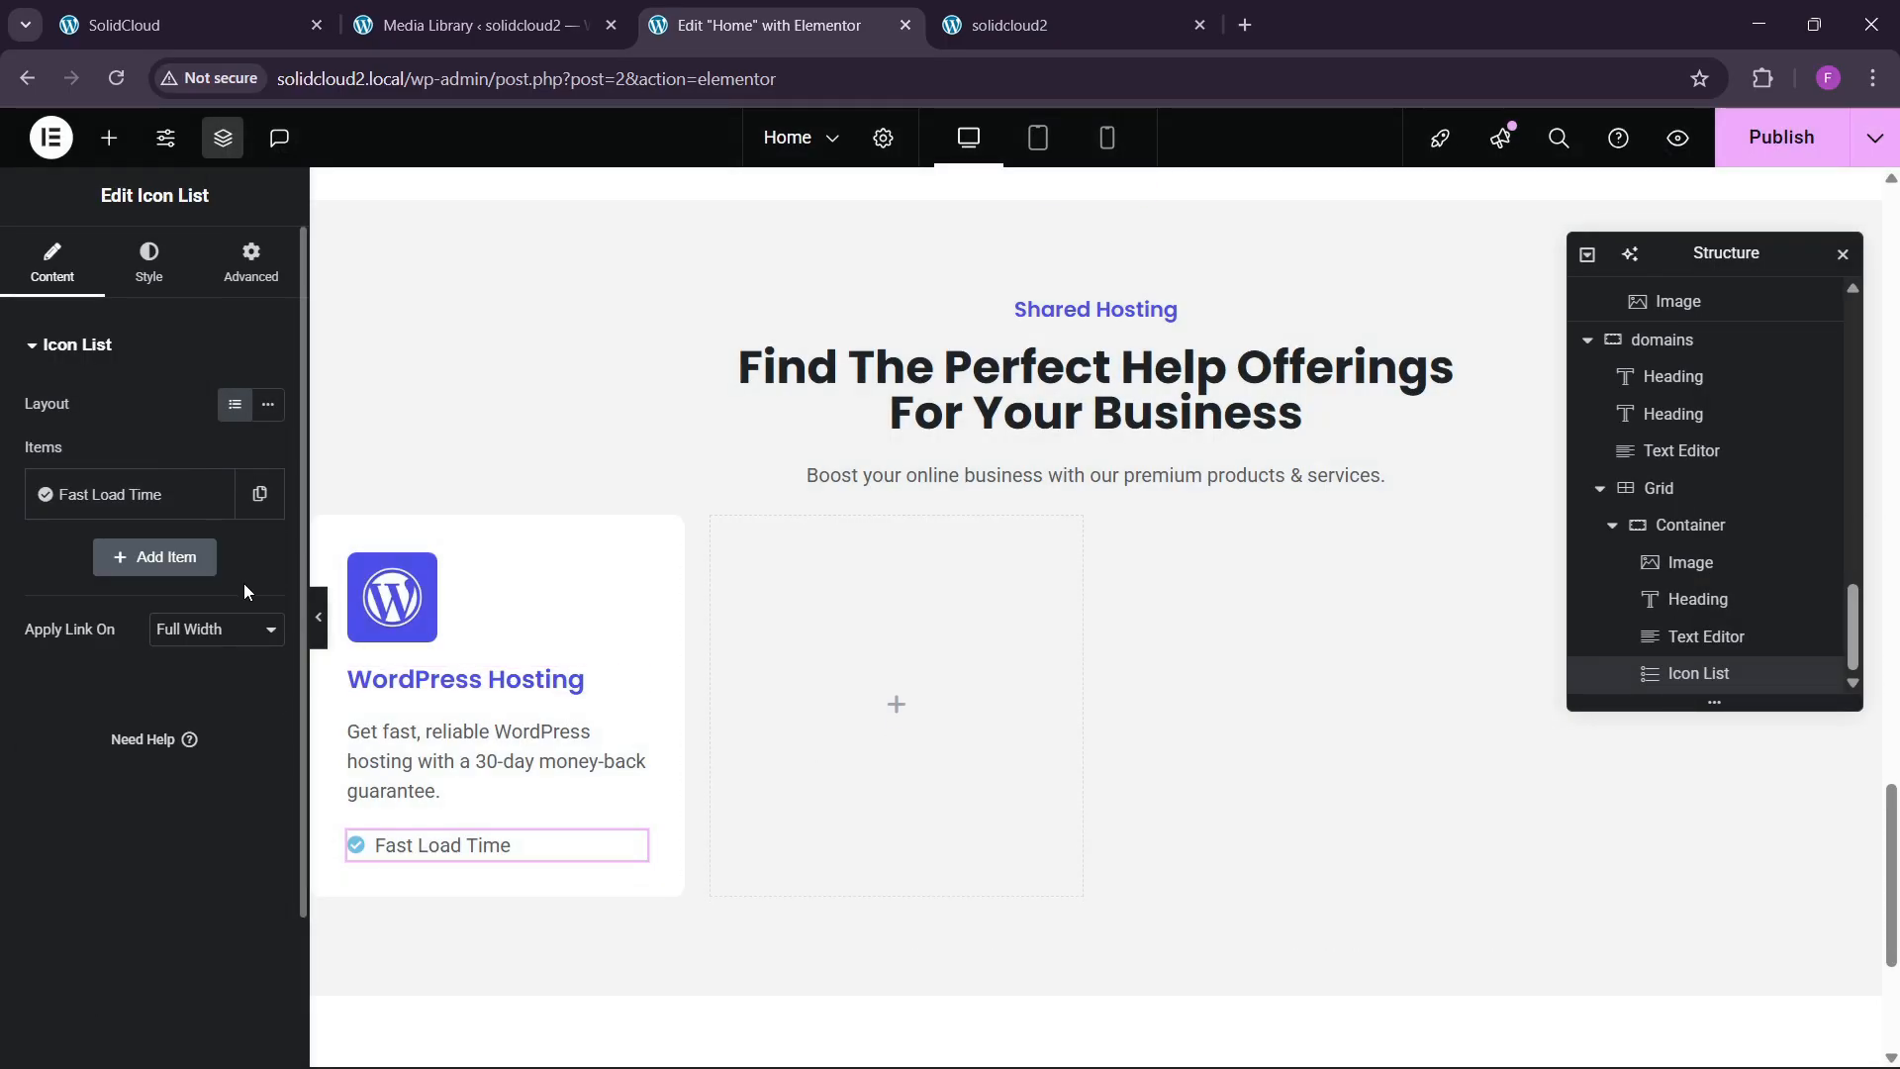
{"action": "left_click", "coordinate": [210, 494]}
{"action": "left_click", "coordinate": [217, 576]}
Rename the second item to 'Secure Hosting' and delete the extra third item.
{"action": "key", "text": "ctrl+1"}
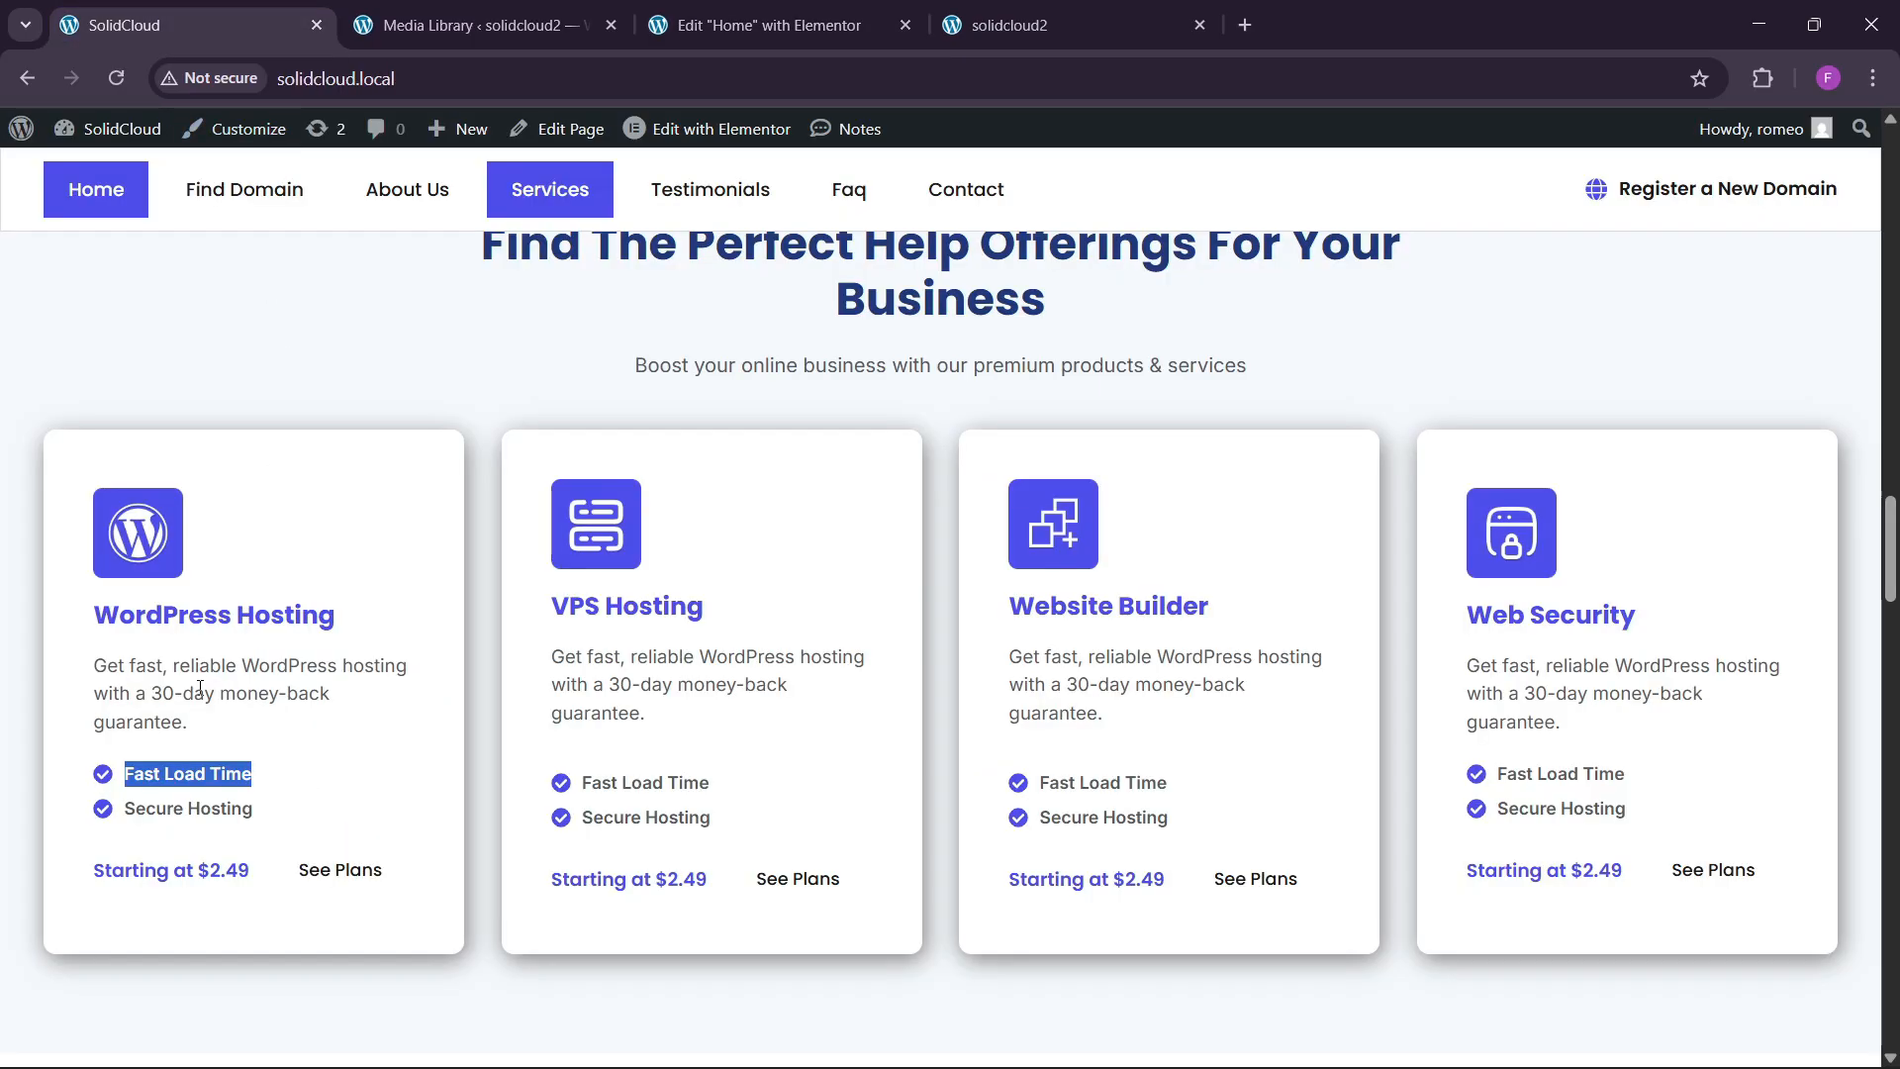
{"action": "left_click_drag", "start_coordinate": [129, 807], "coordinate": [235, 808]}
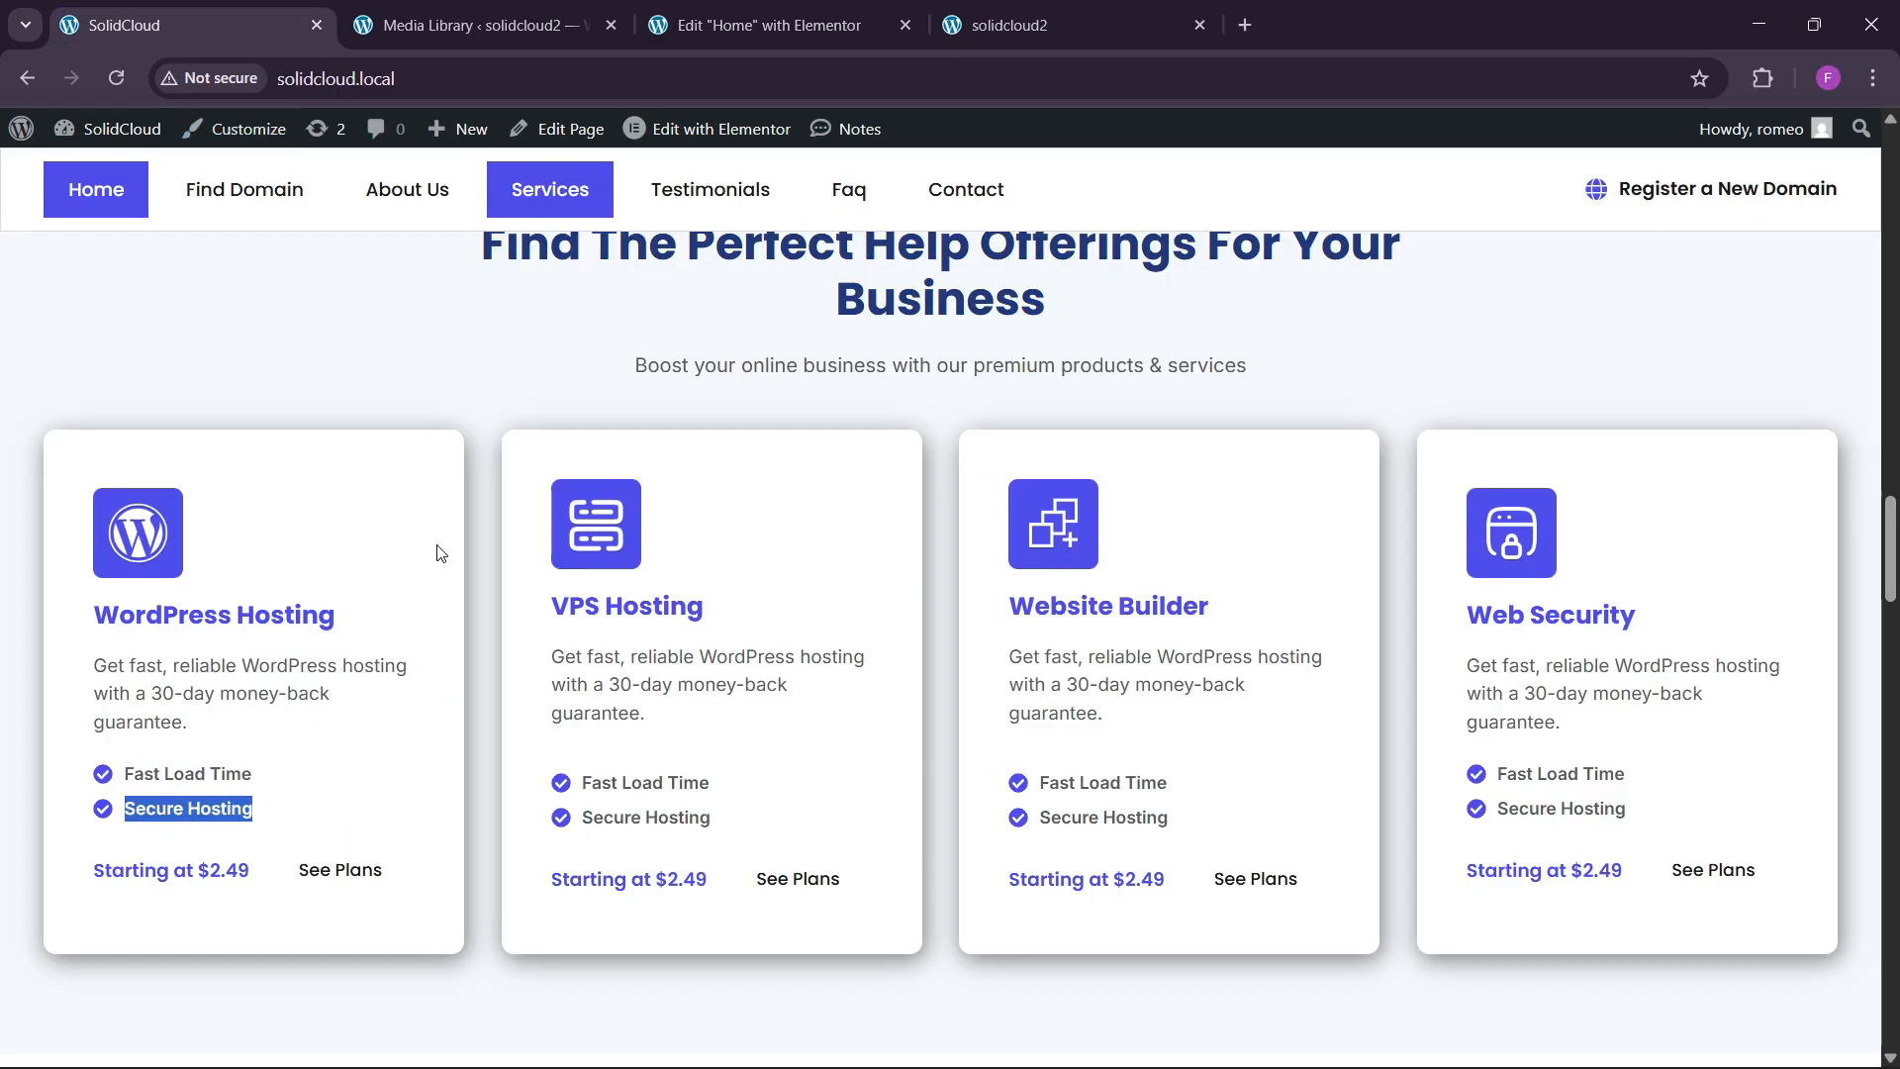
{"action": "key", "text": "ctrl+3"}
{"action": "left_click", "coordinate": [108, 557]}
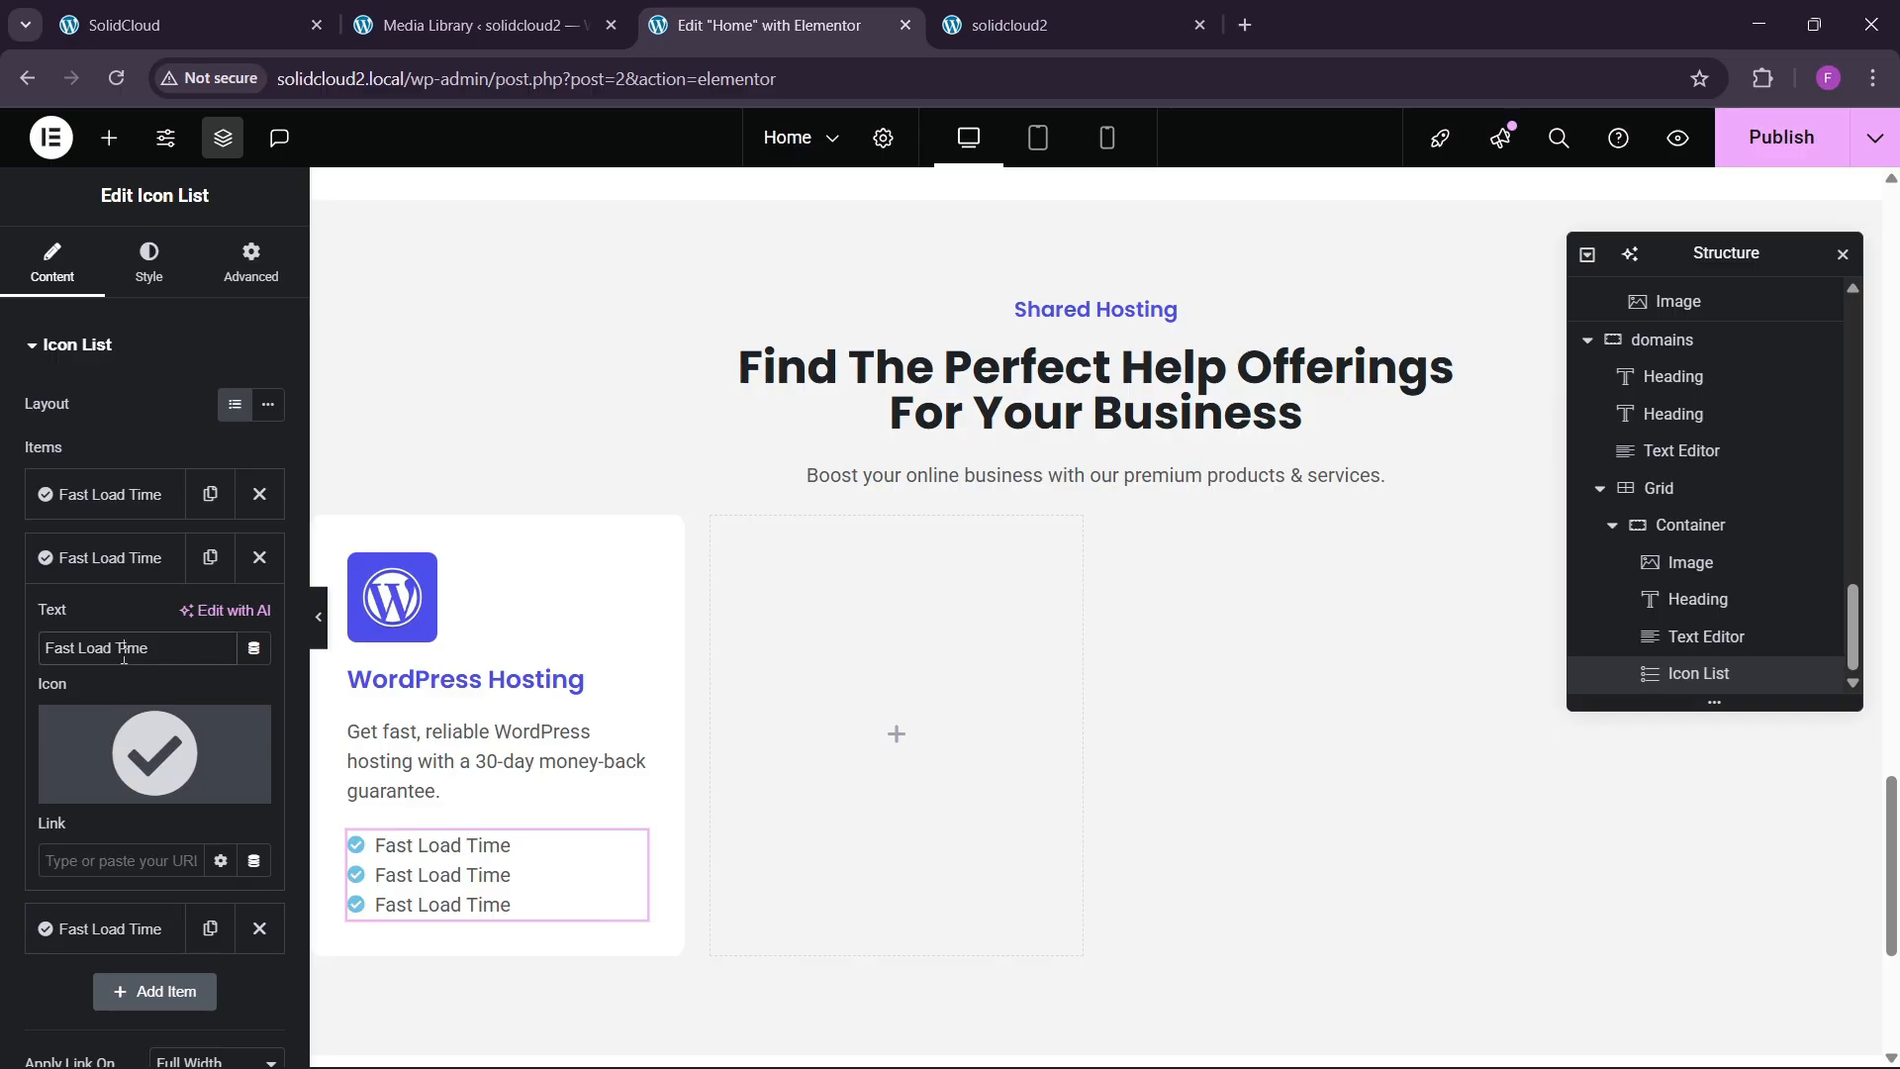
{"action": "type", "text": "Secure Hosting"}
{"action": "left_click", "coordinate": [124, 574]}
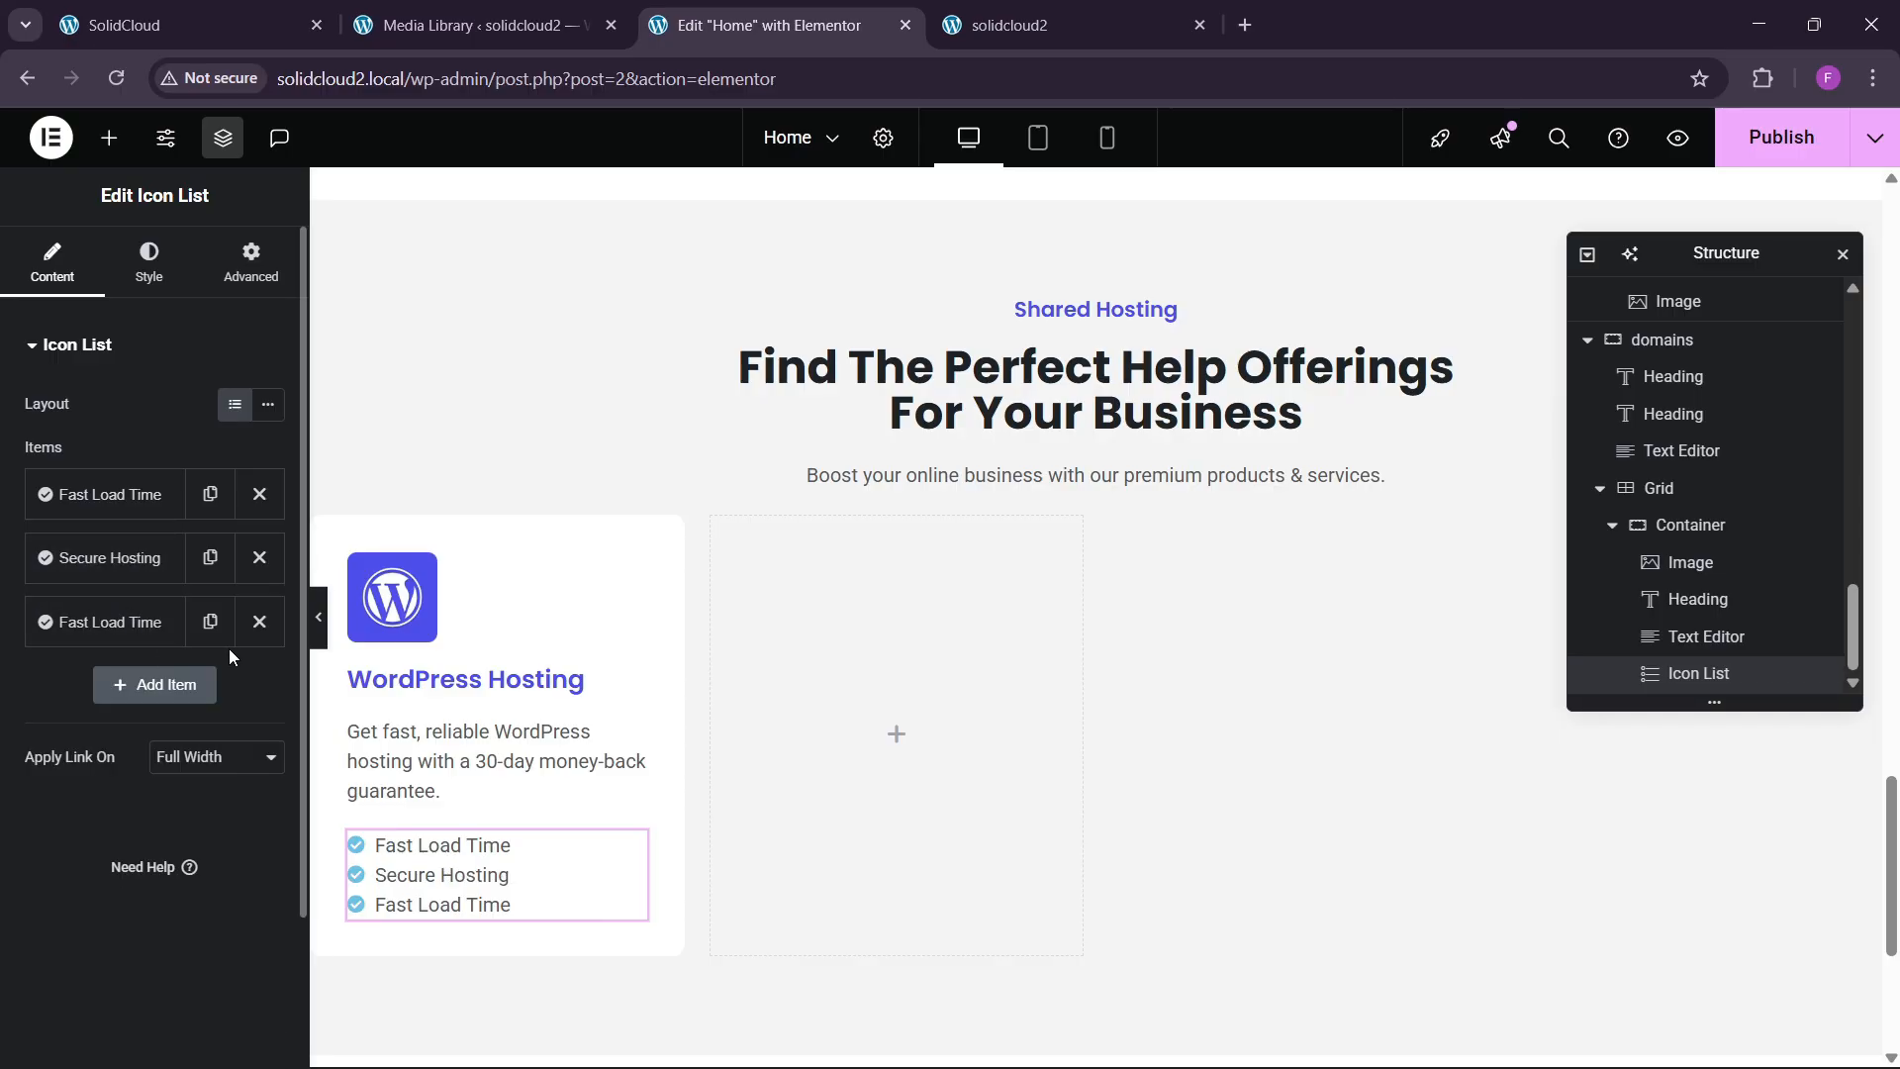
{"action": "left_click", "coordinate": [260, 621]}
Make the list icons blue at size 17px.
{"action": "left_click", "coordinate": [119, 287]}
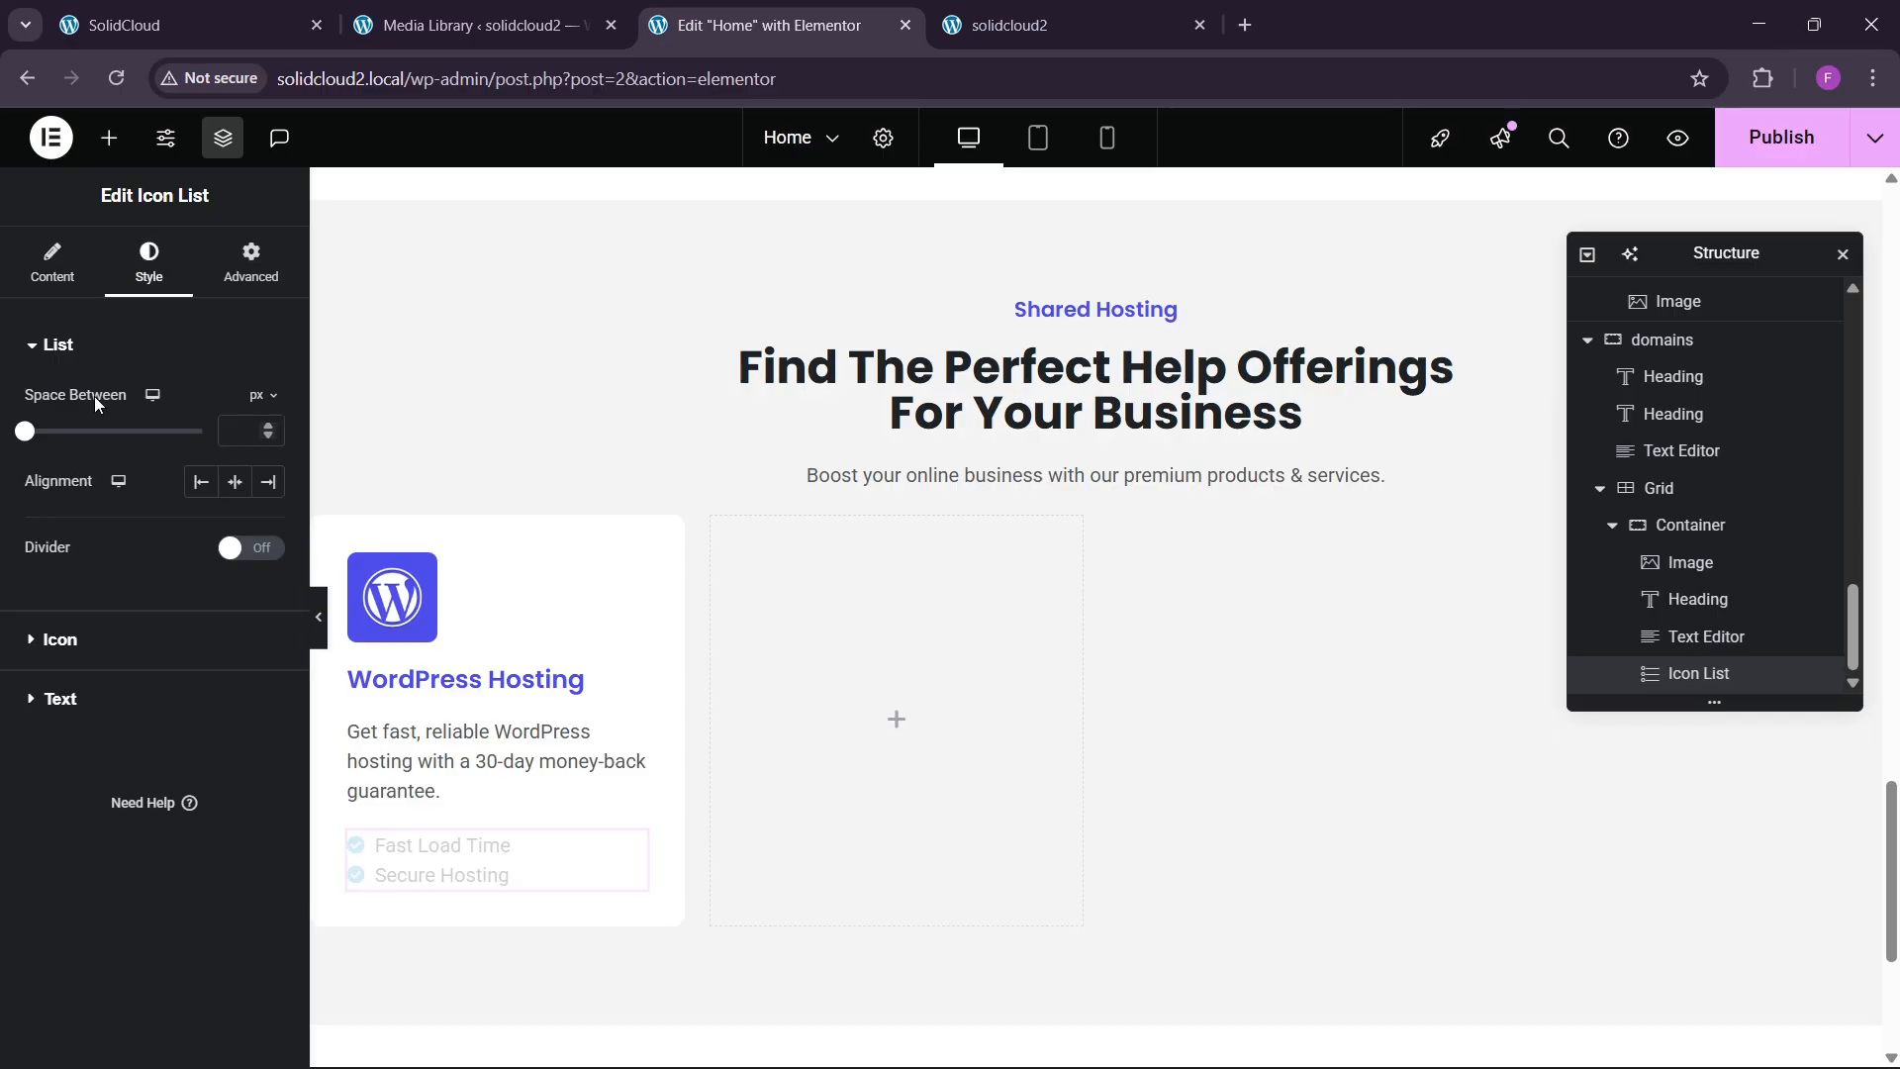
{"action": "left_click", "coordinate": [91, 641]}
{"action": "left_click", "coordinate": [234, 515]}
{"action": "left_click", "coordinate": [142, 829]}
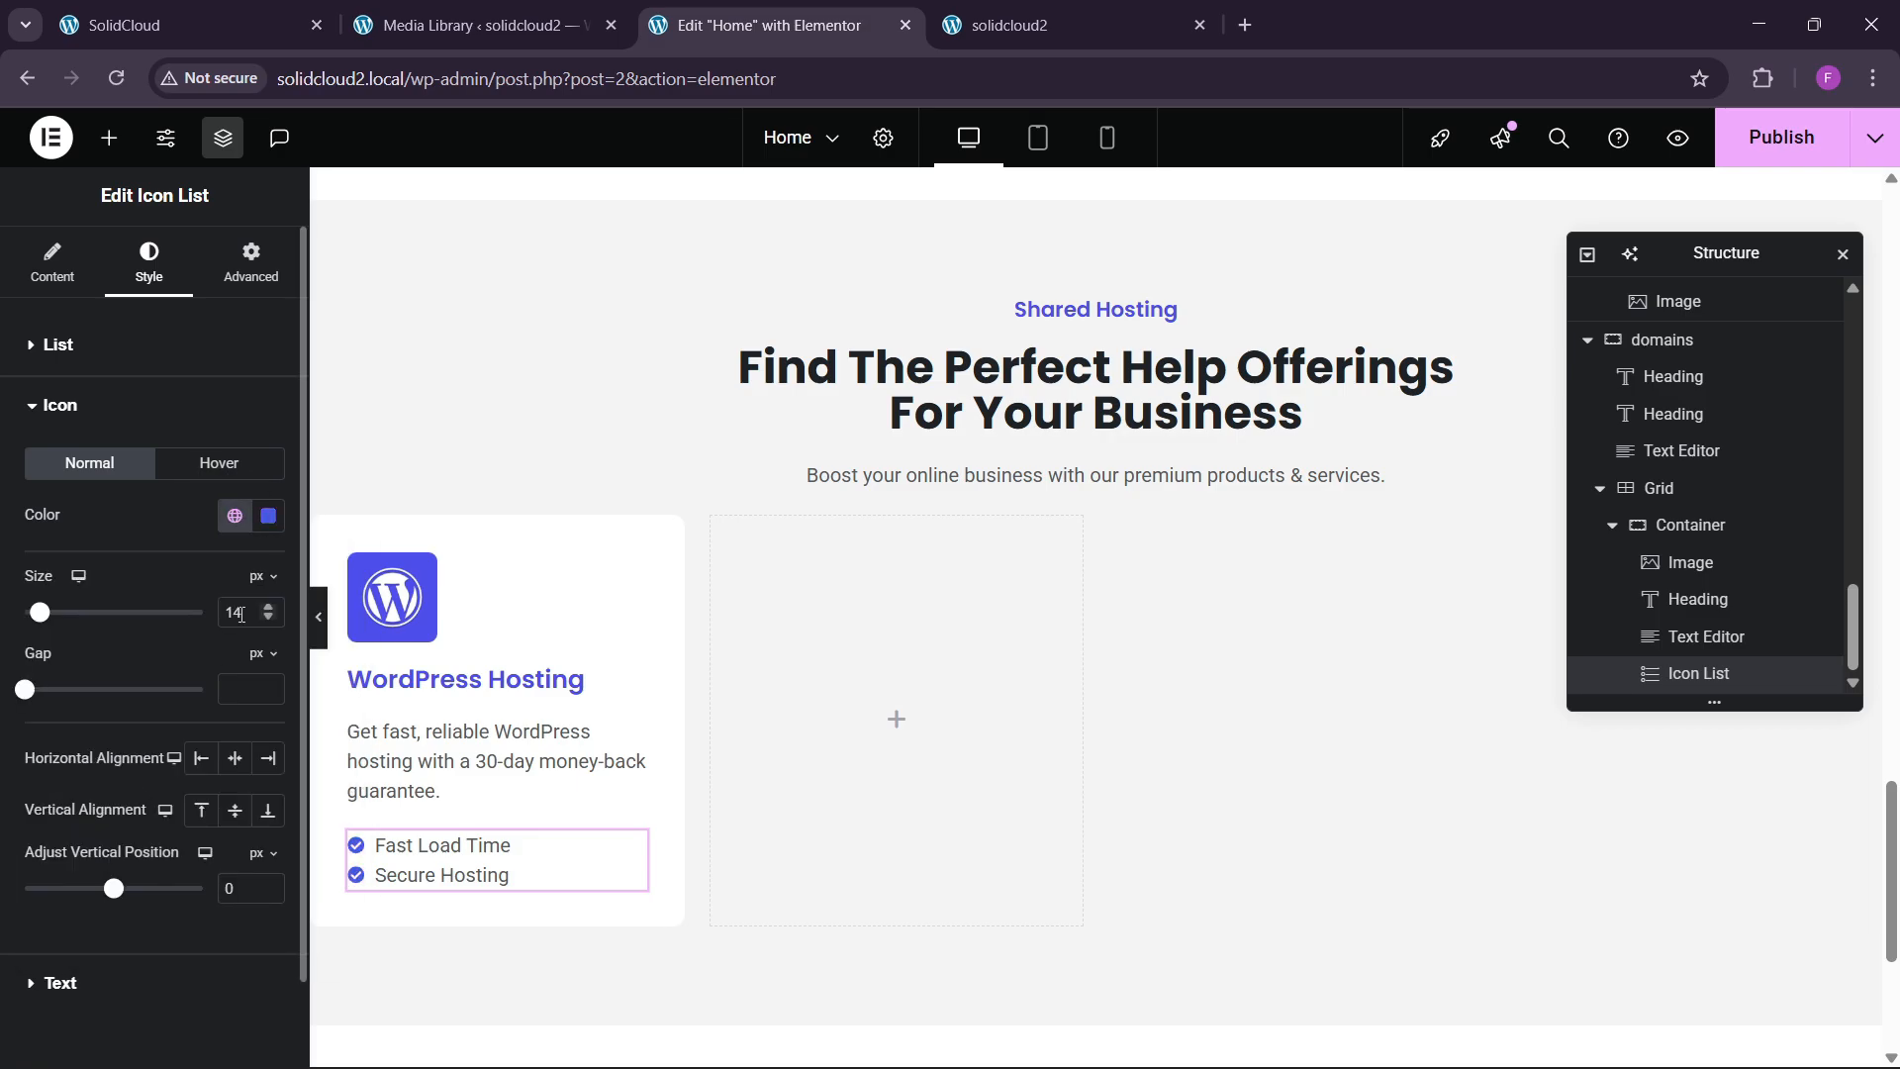
{"action": "left_click", "coordinate": [269, 610]}
{"action": "left_click", "coordinate": [269, 610]}
{"action": "left_click", "coordinate": [269, 608]}
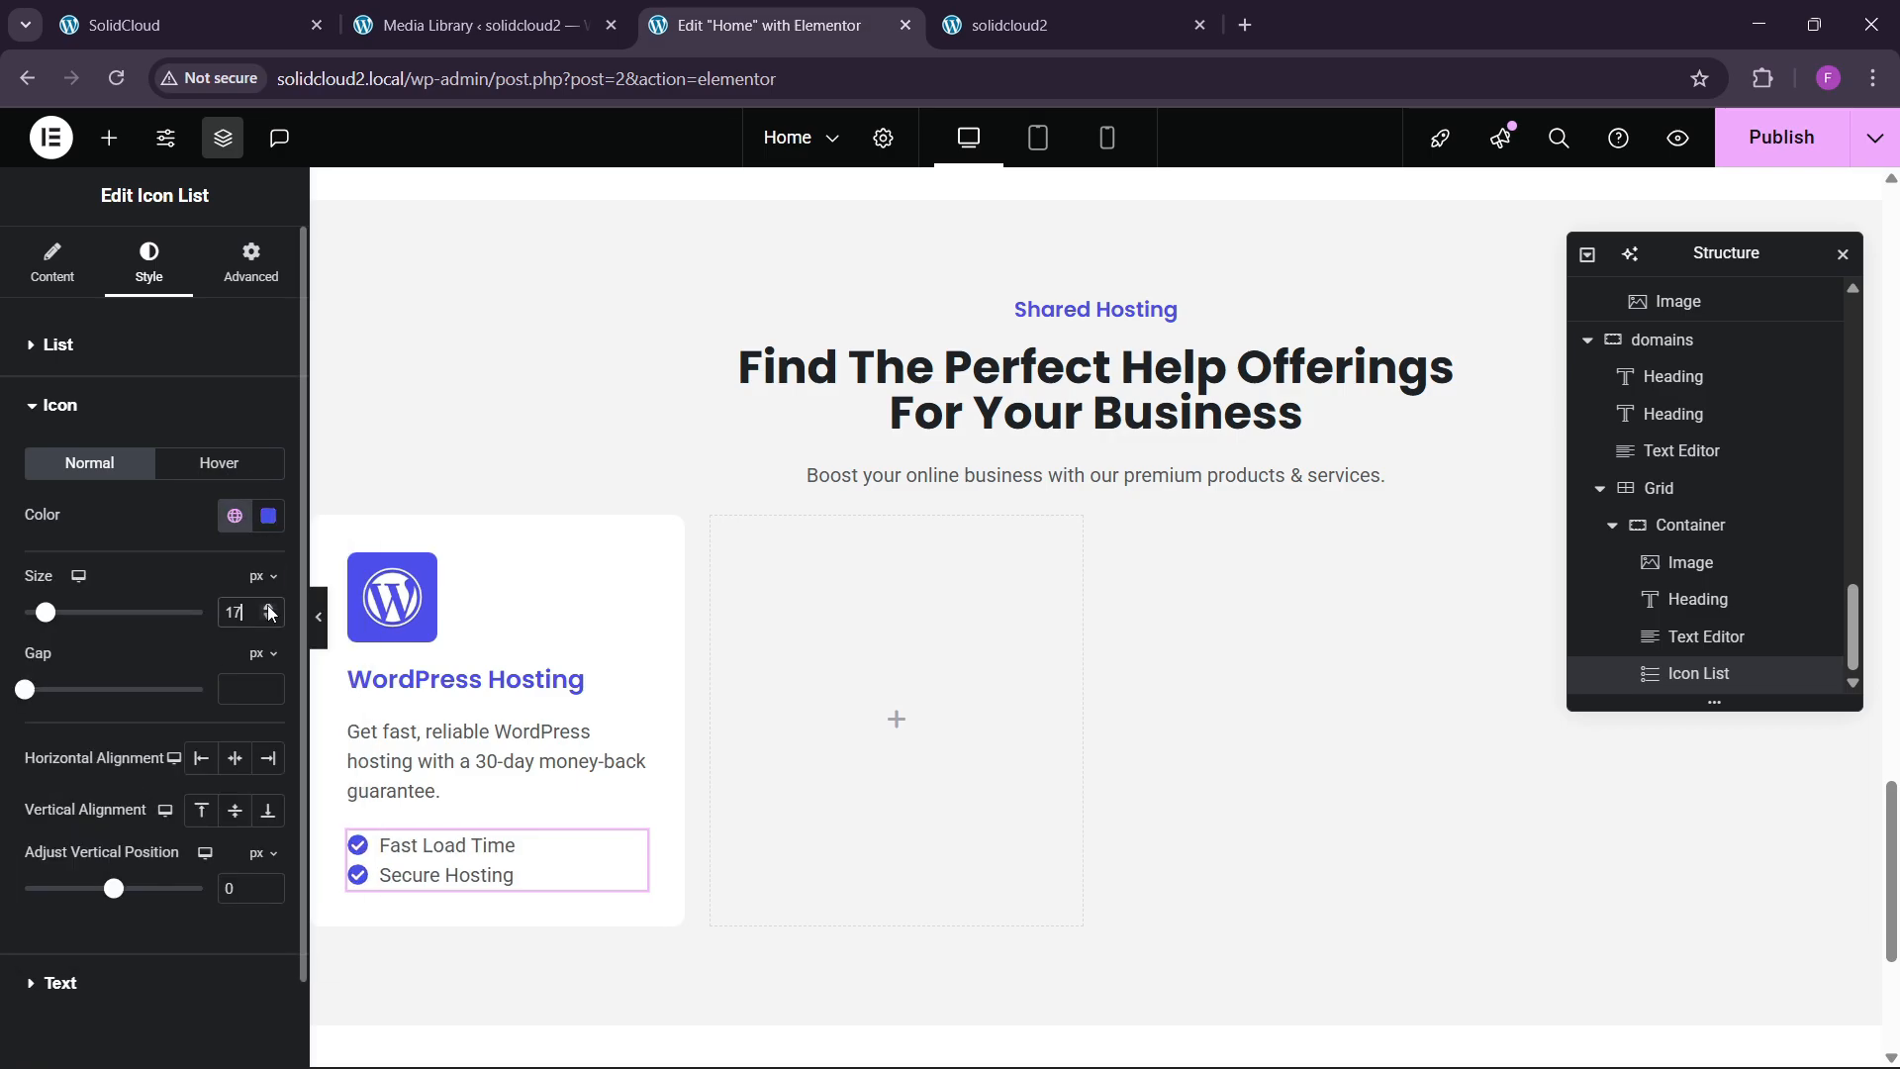
{"action": "scroll", "coordinate": [103, 710], "scroll_direction": "down", "scroll_amount": 1}
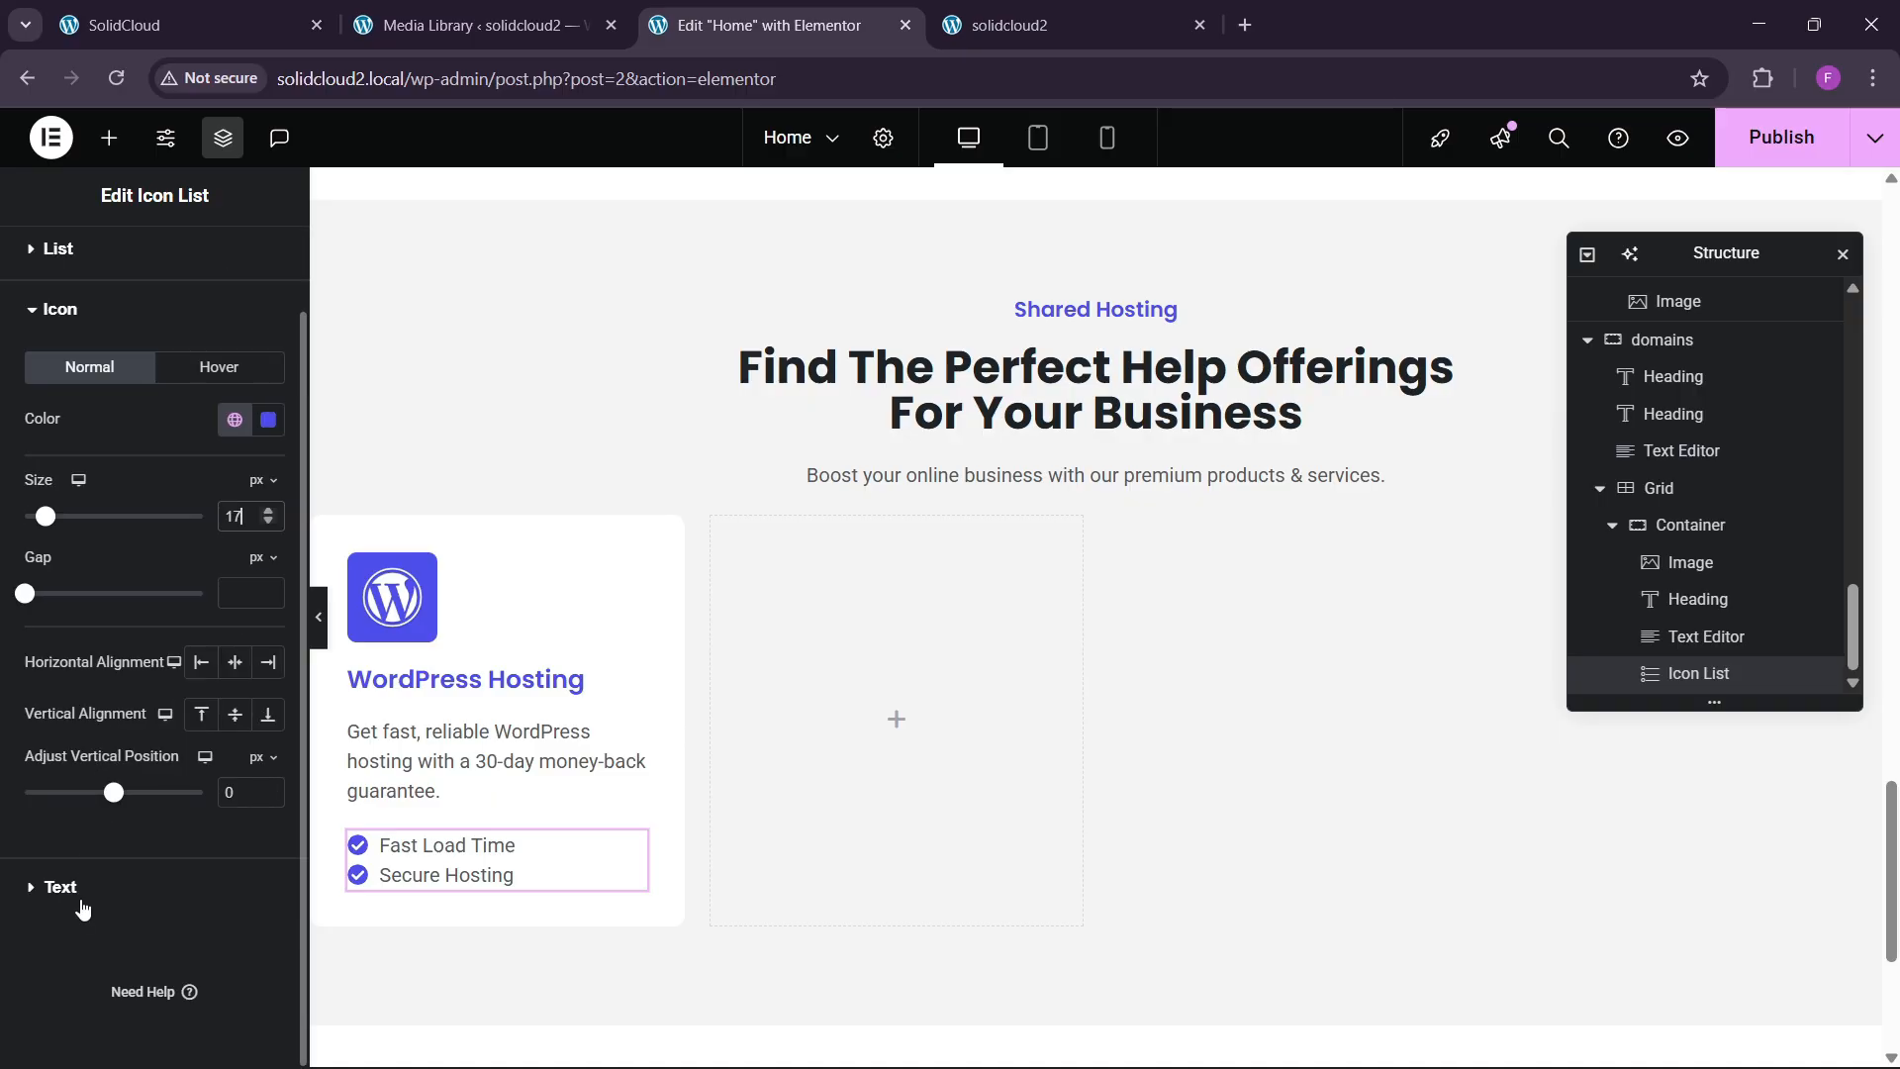
Set the list text typography to Inter, weight 500 Medium, 14px.
{"action": "left_click", "coordinate": [76, 901]}
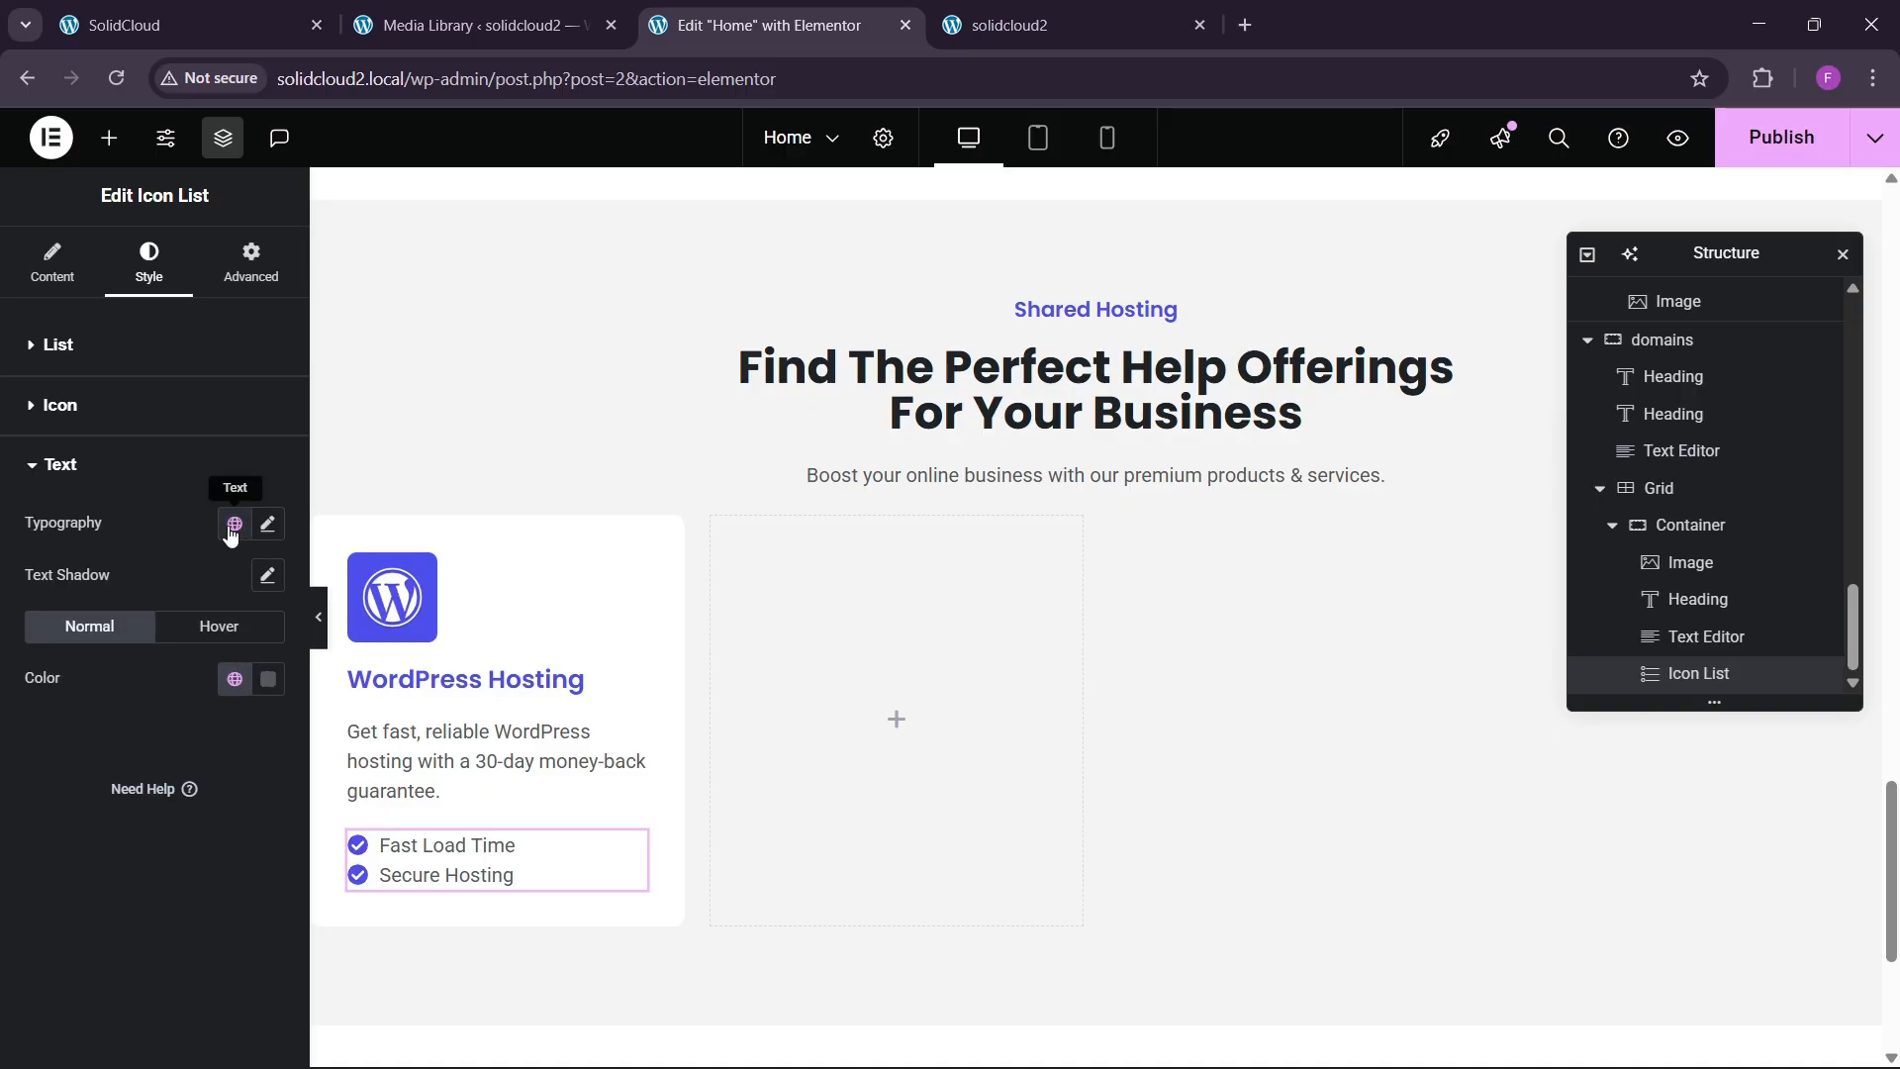
{"action": "left_click", "coordinate": [152, 26]}
{"action": "left_click", "coordinate": [772, 25]}
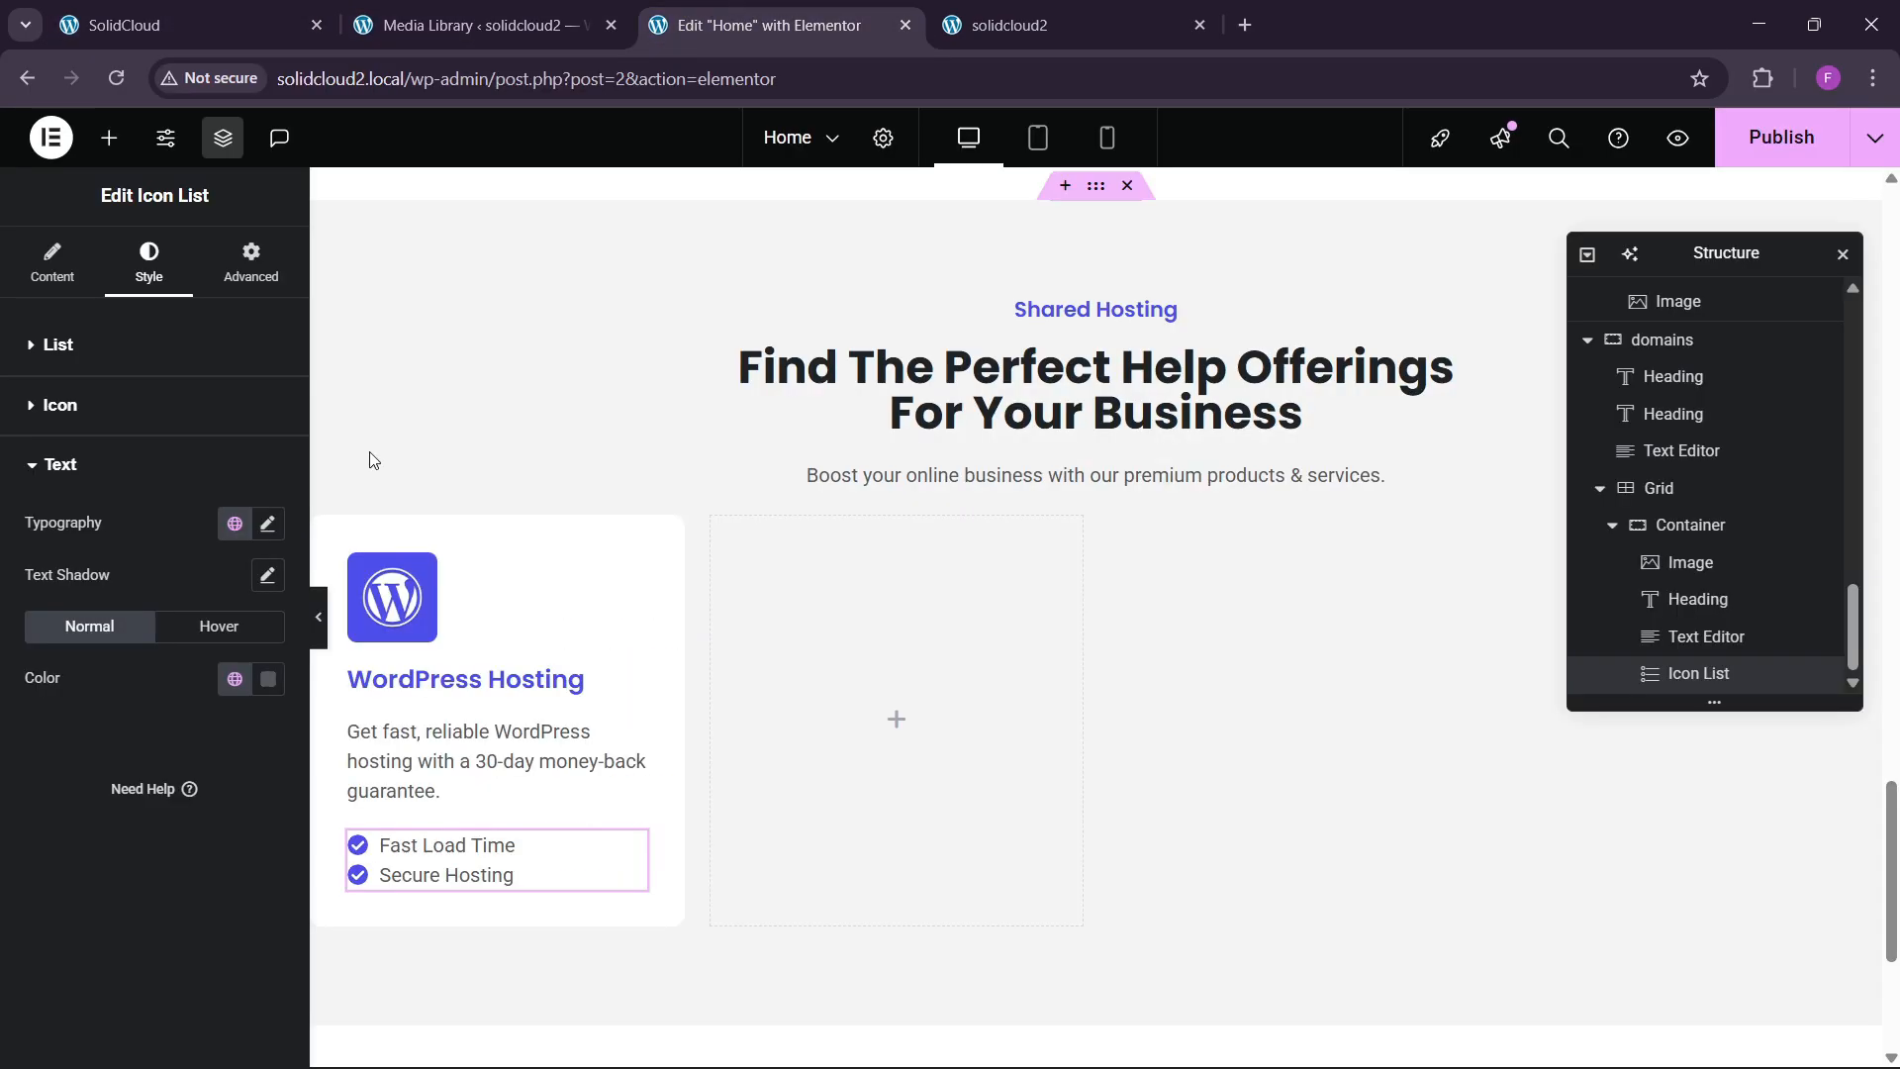
{"action": "left_click", "coordinate": [267, 522]}
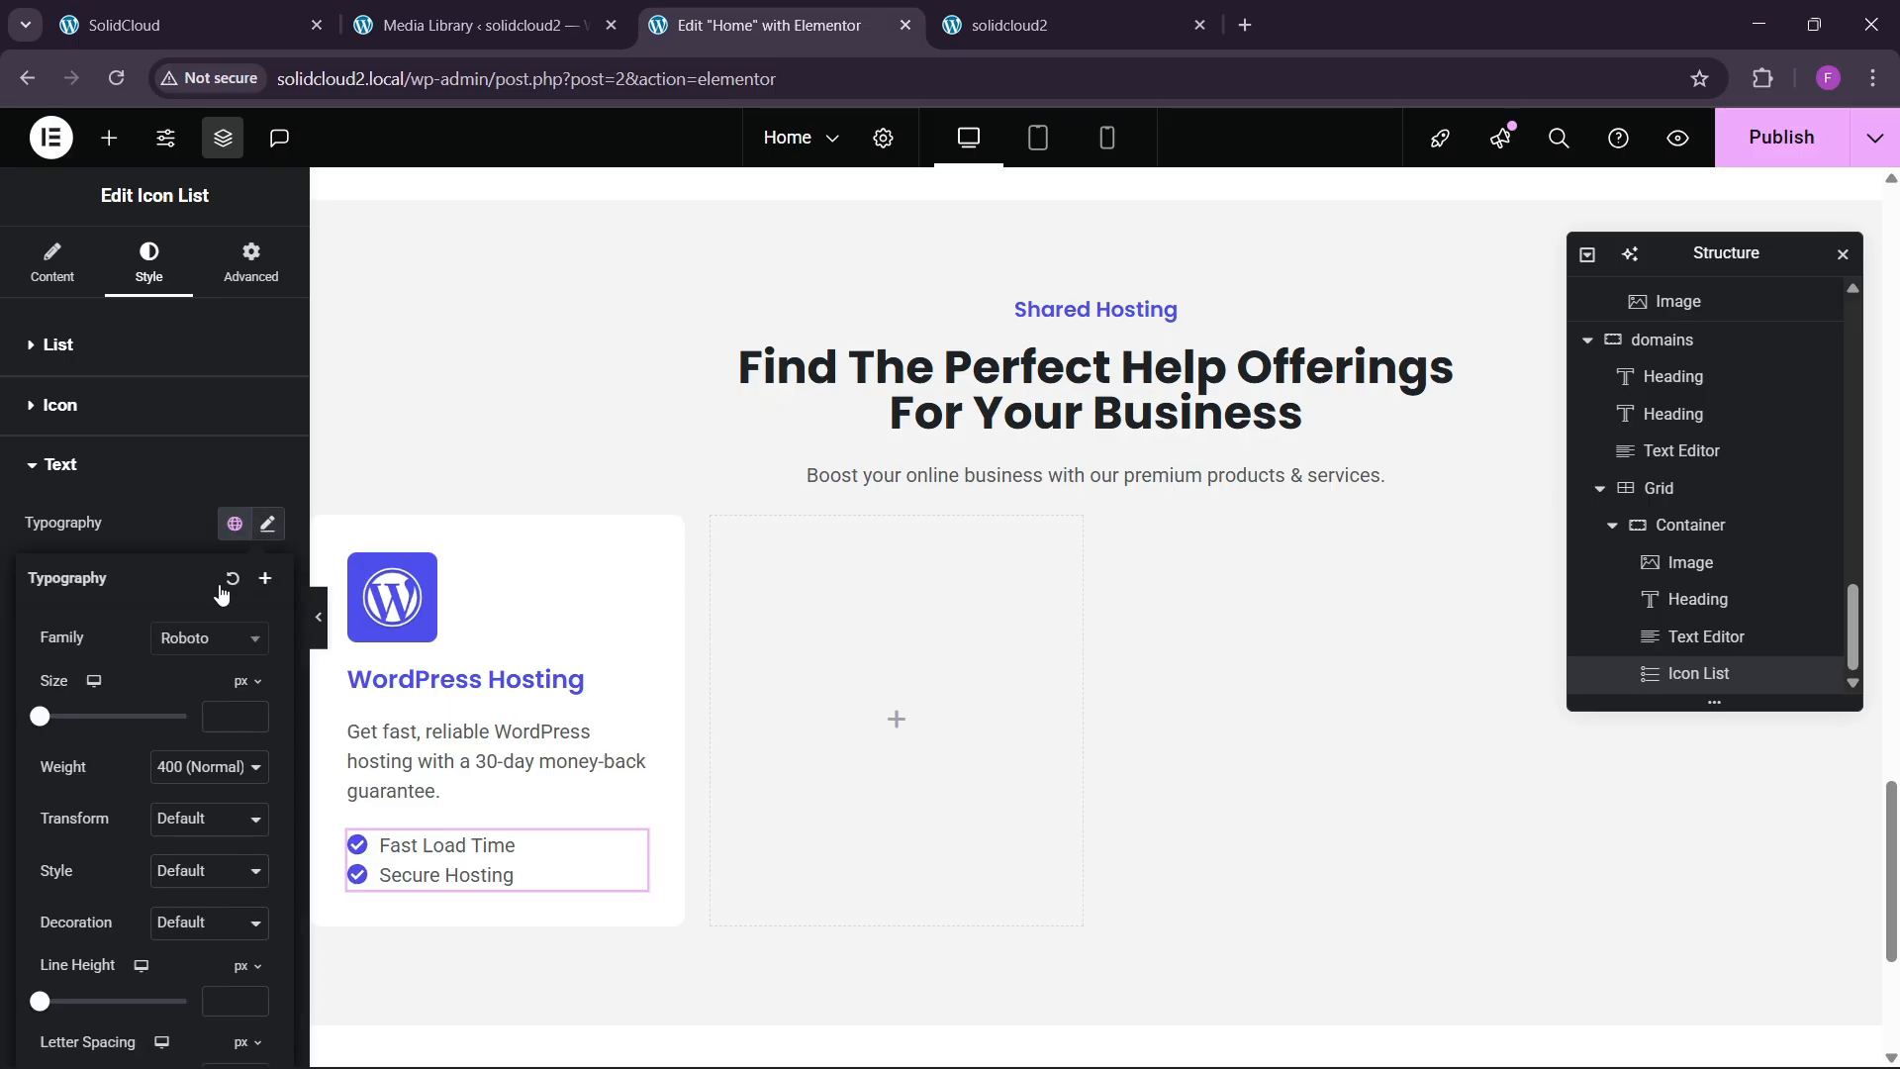
{"action": "left_click", "coordinate": [208, 768]}
{"action": "left_click", "coordinate": [208, 551]}
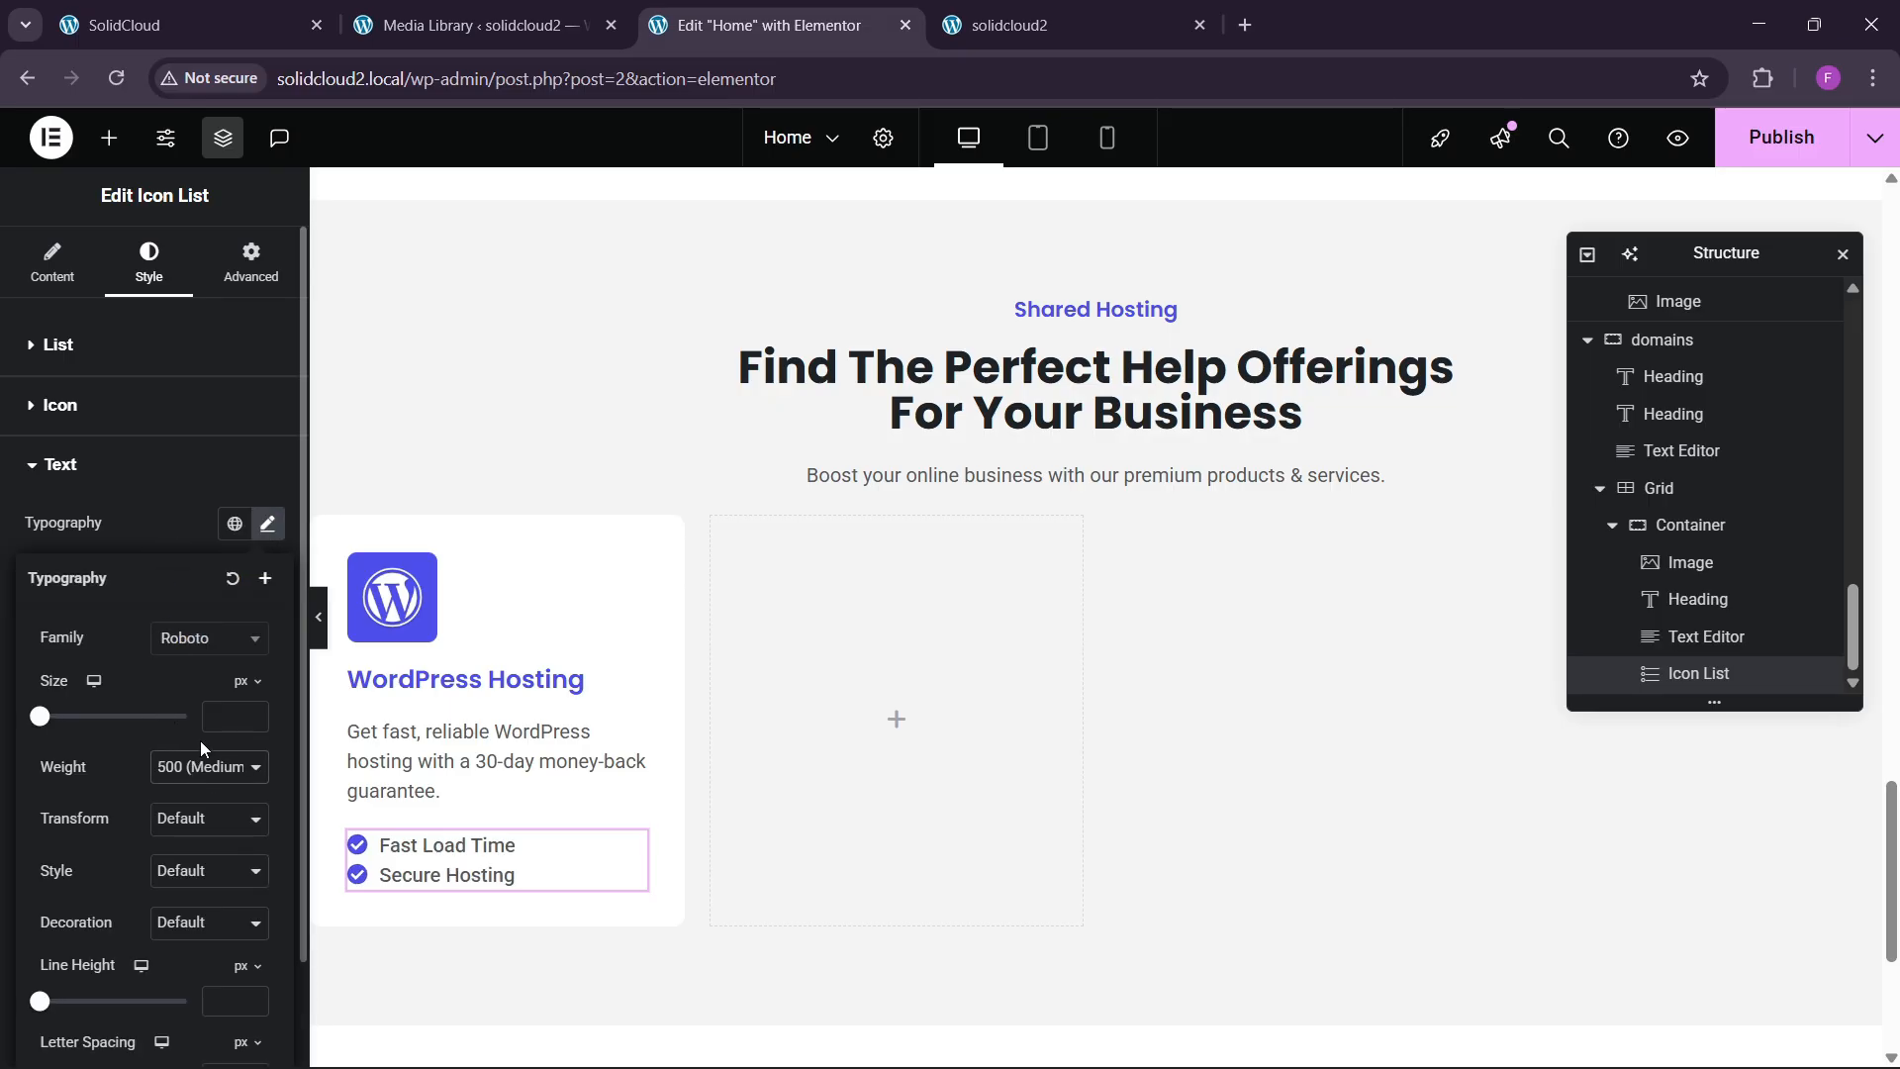
{"action": "left_click", "coordinate": [198, 653]}
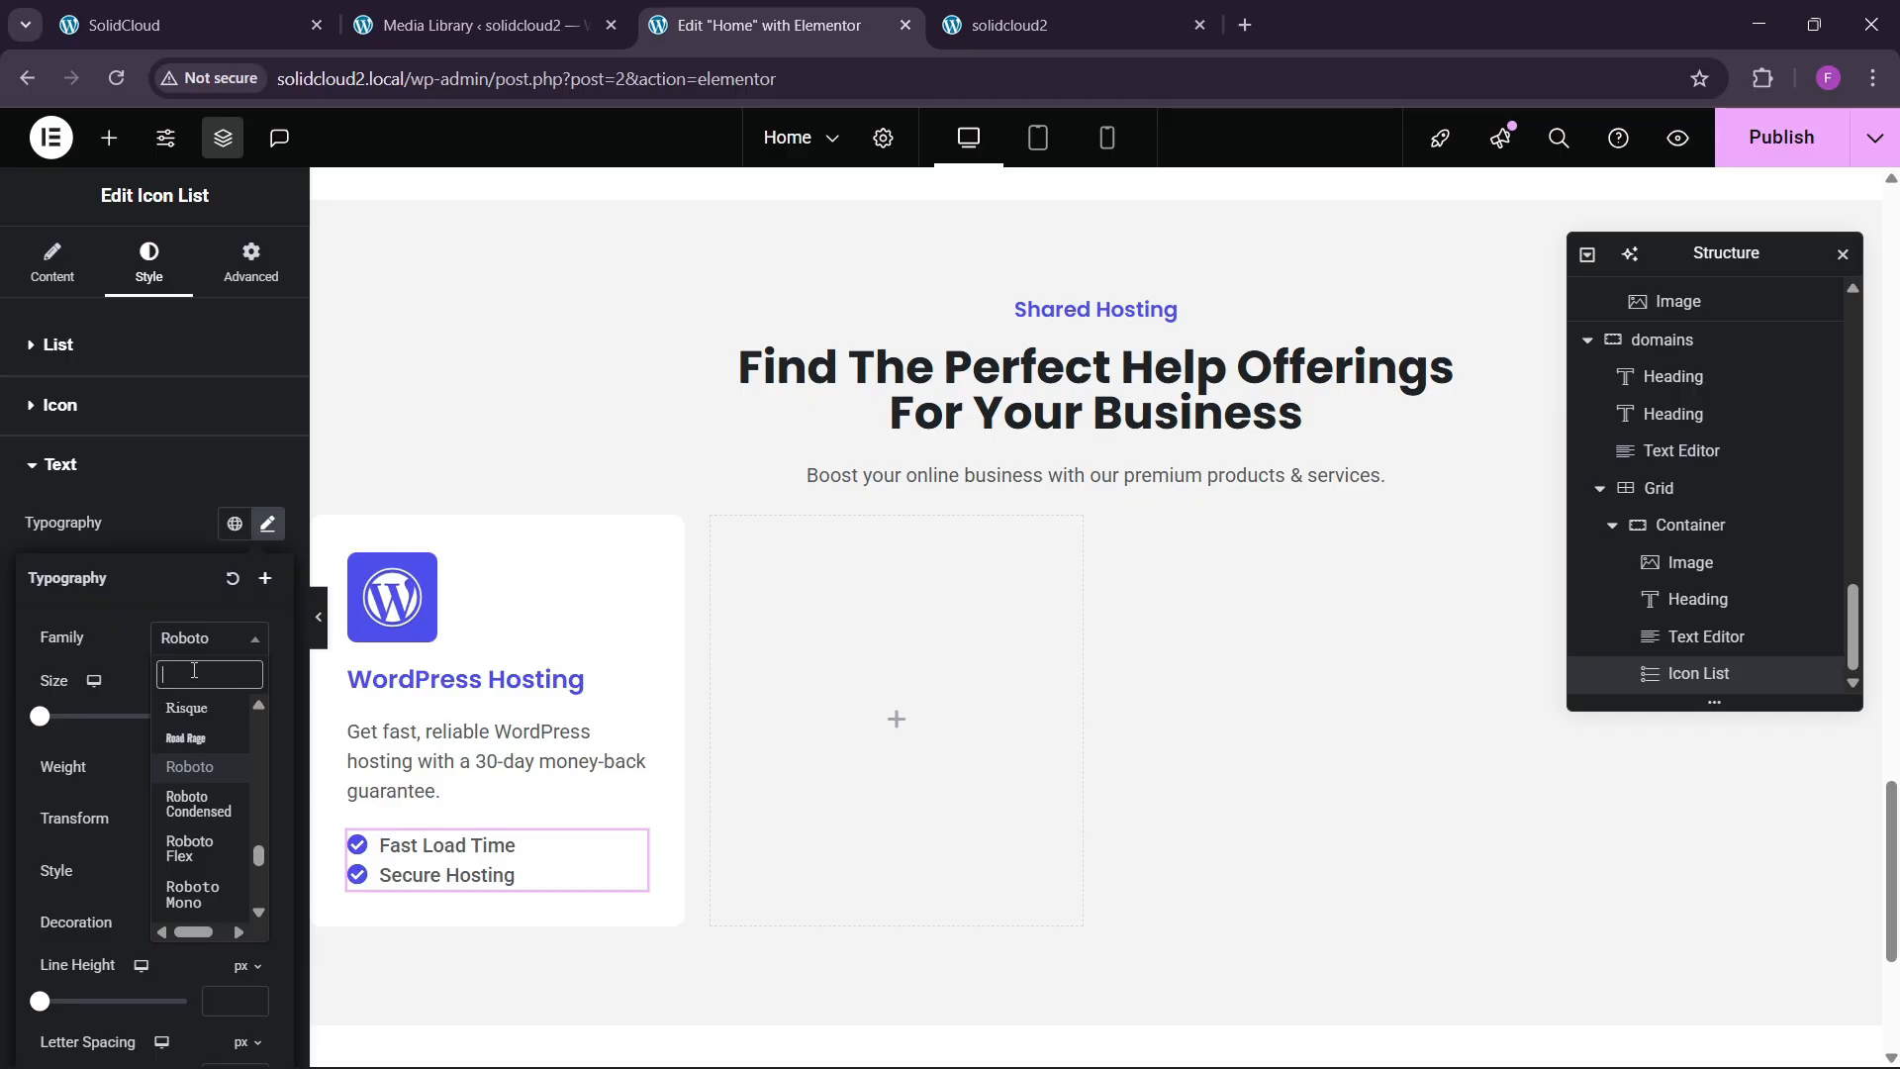
{"action": "type", "text": "Inter"}
{"action": "key", "text": "Return"}
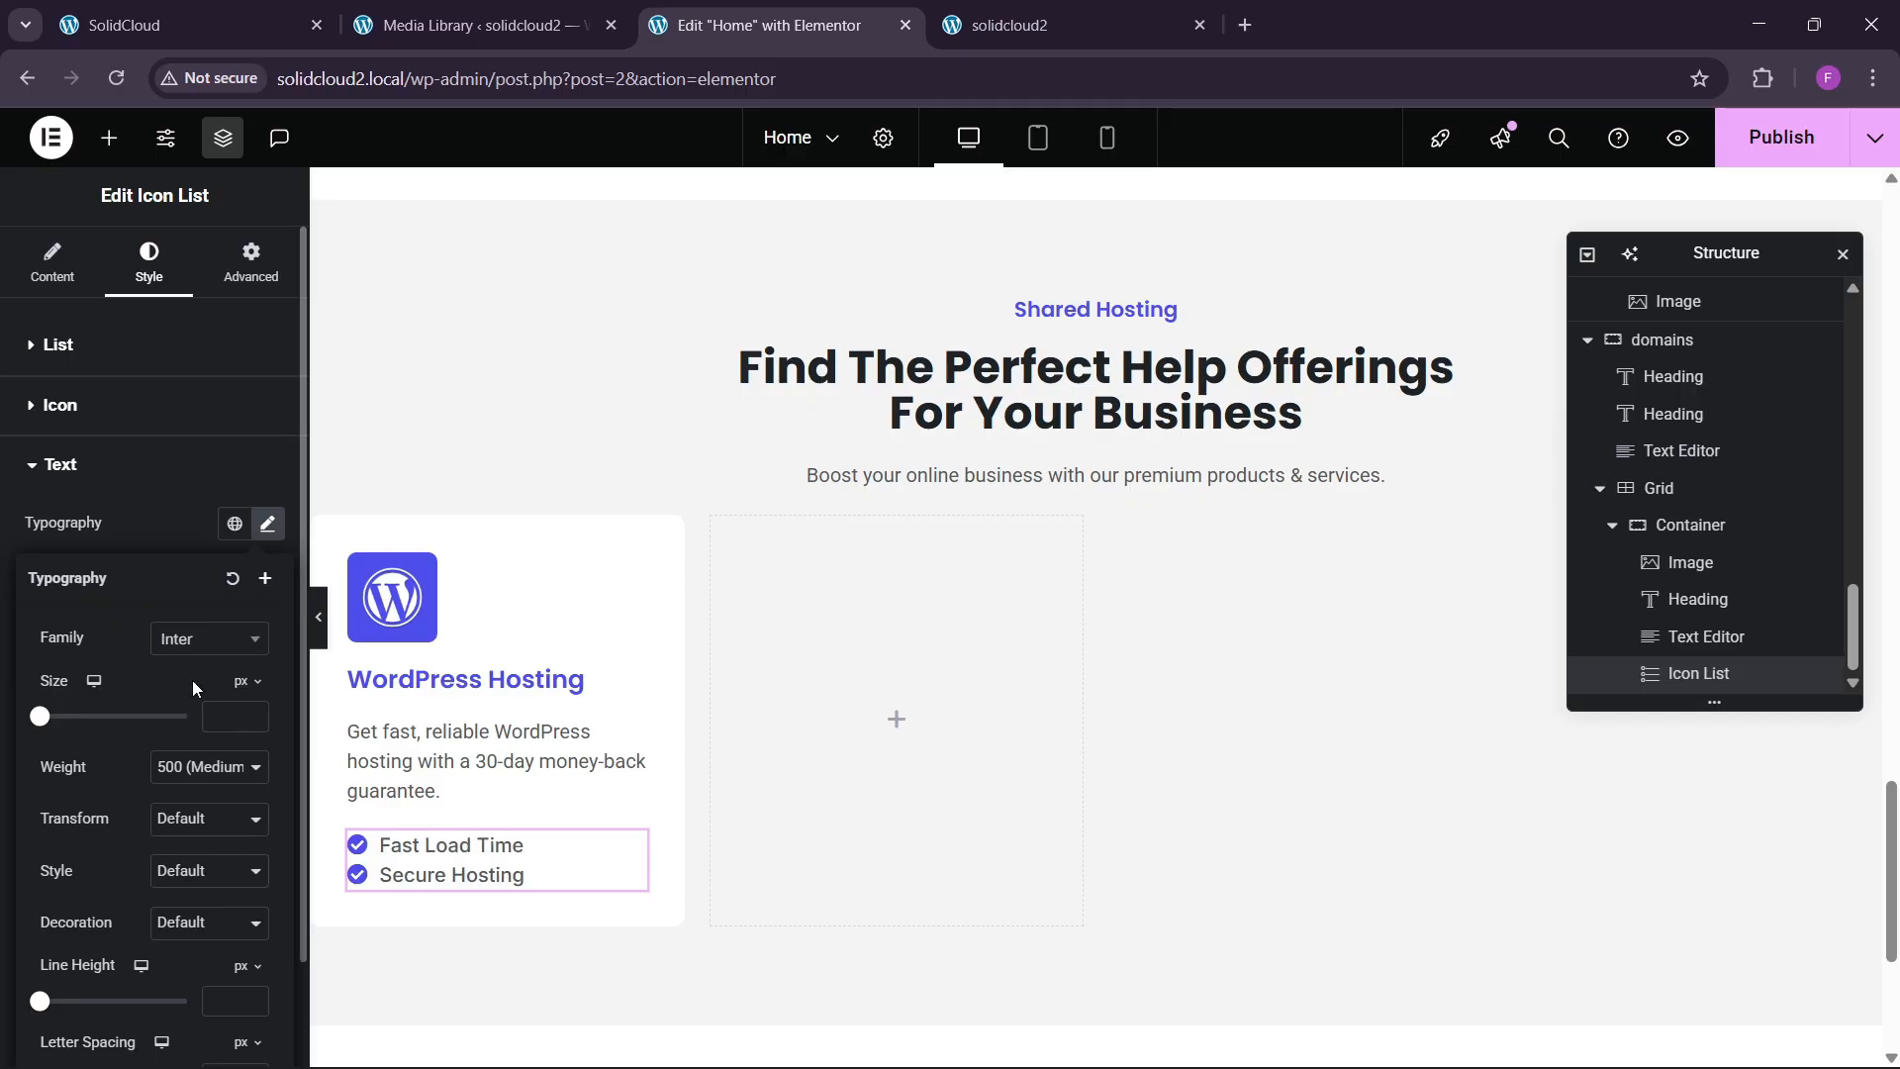
{"action": "left_click", "coordinate": [252, 712]}
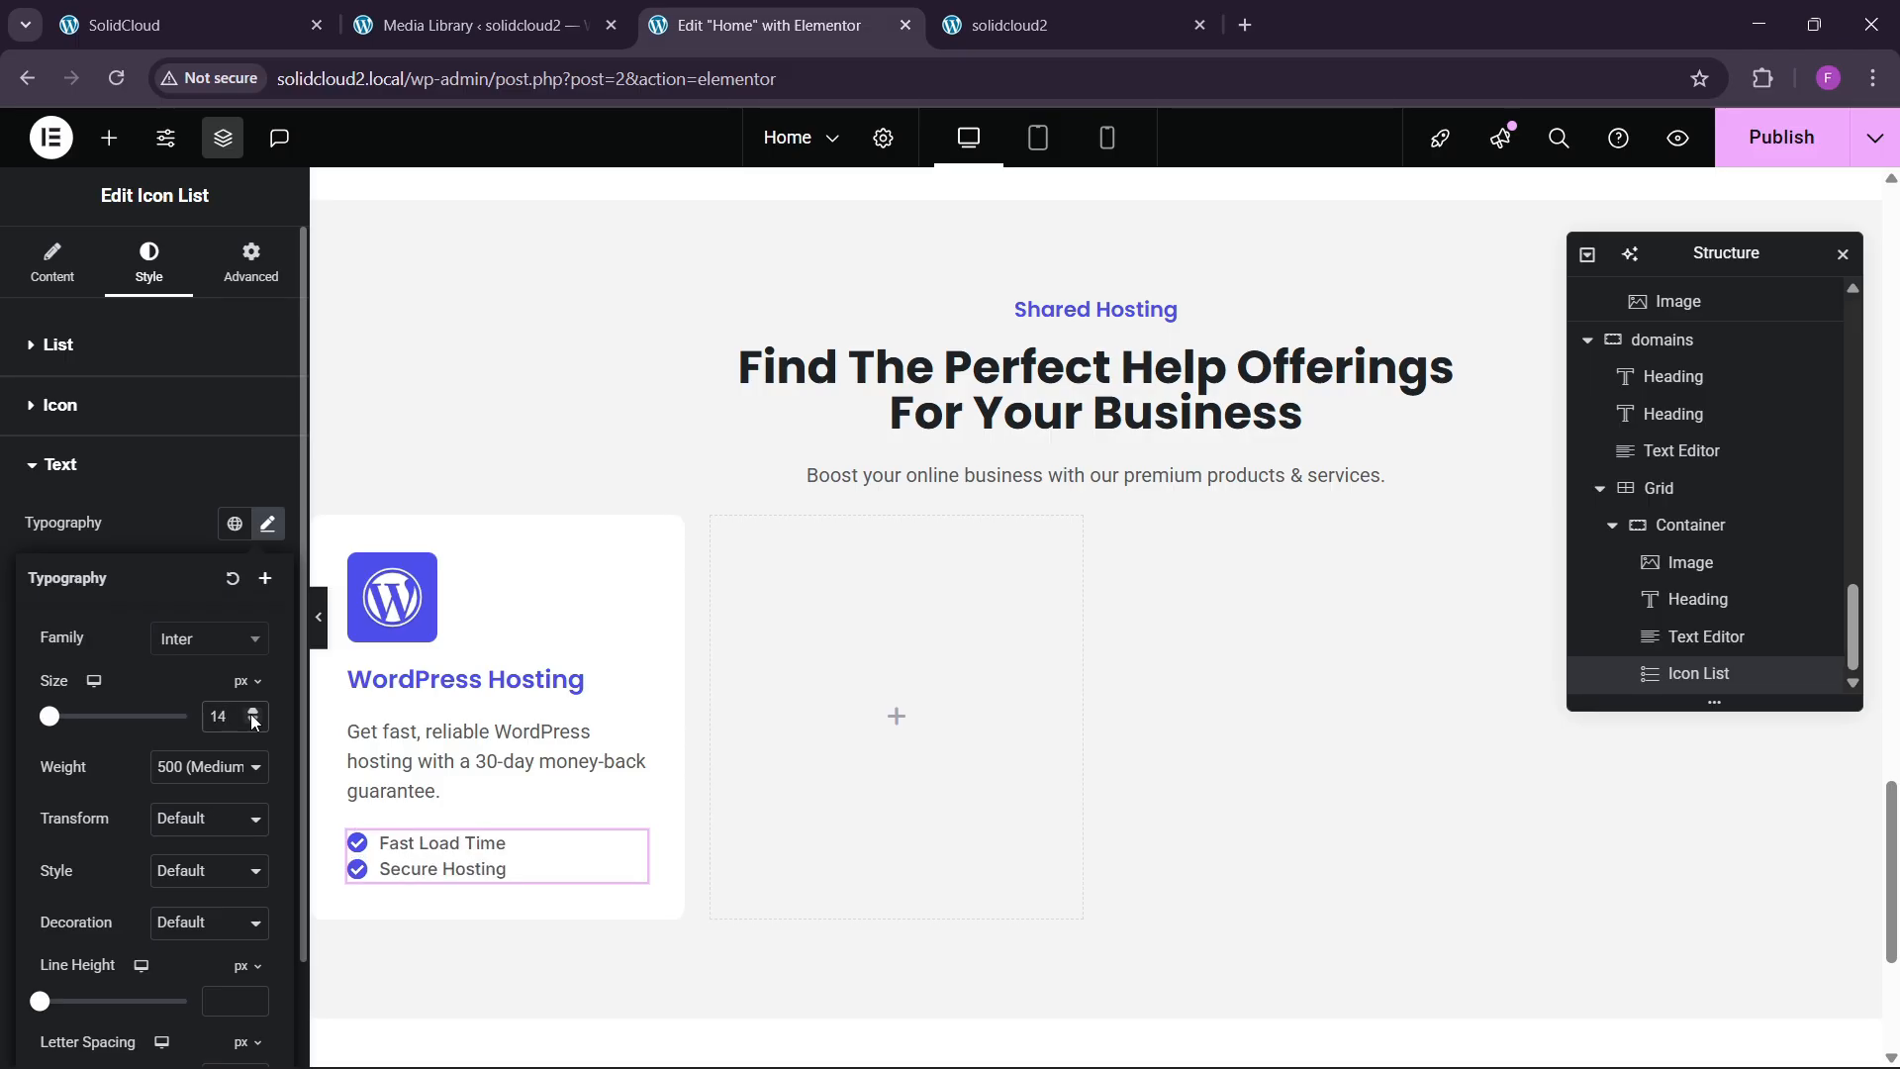
{"action": "left_click", "coordinate": [127, 511]}
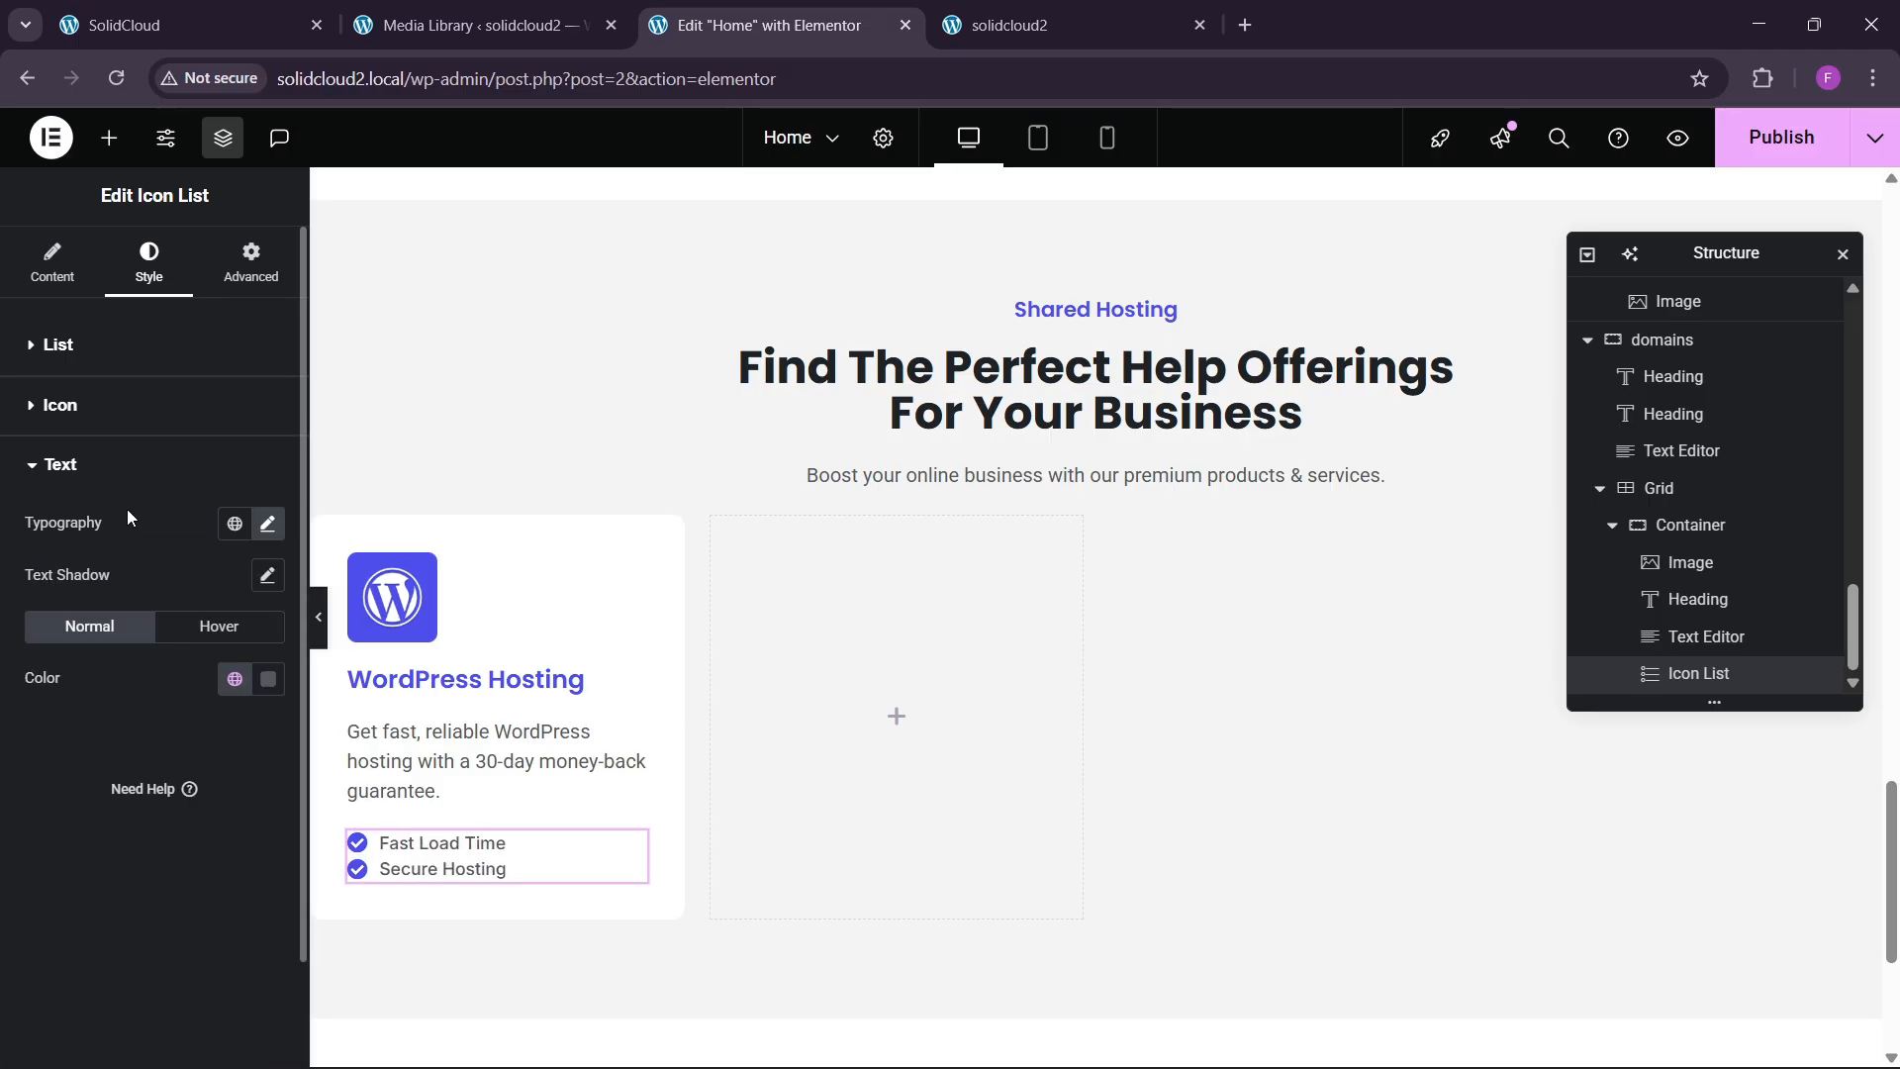
Space the list items 6px apart.
{"action": "left_click", "coordinate": [59, 345]}
{"action": "left_click", "coordinate": [270, 428]}
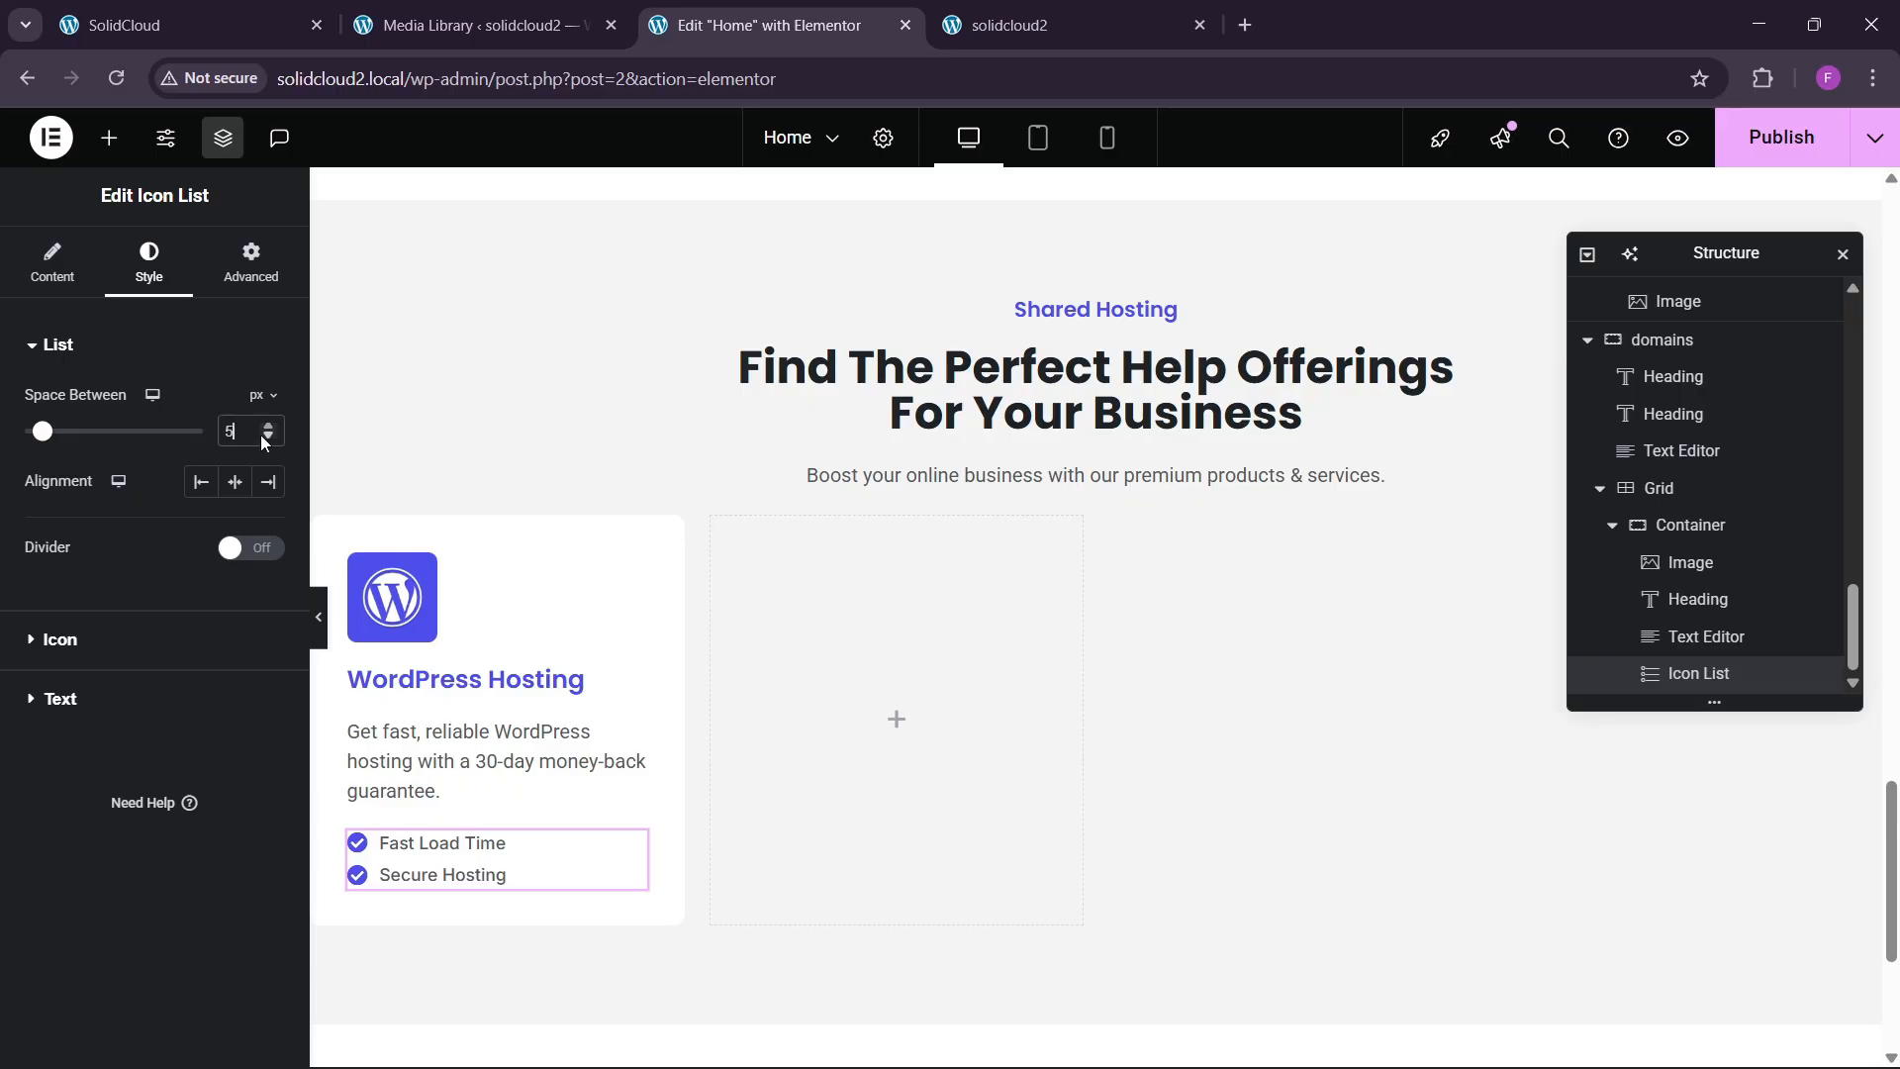
{"action": "left_click", "coordinate": [228, 25]}
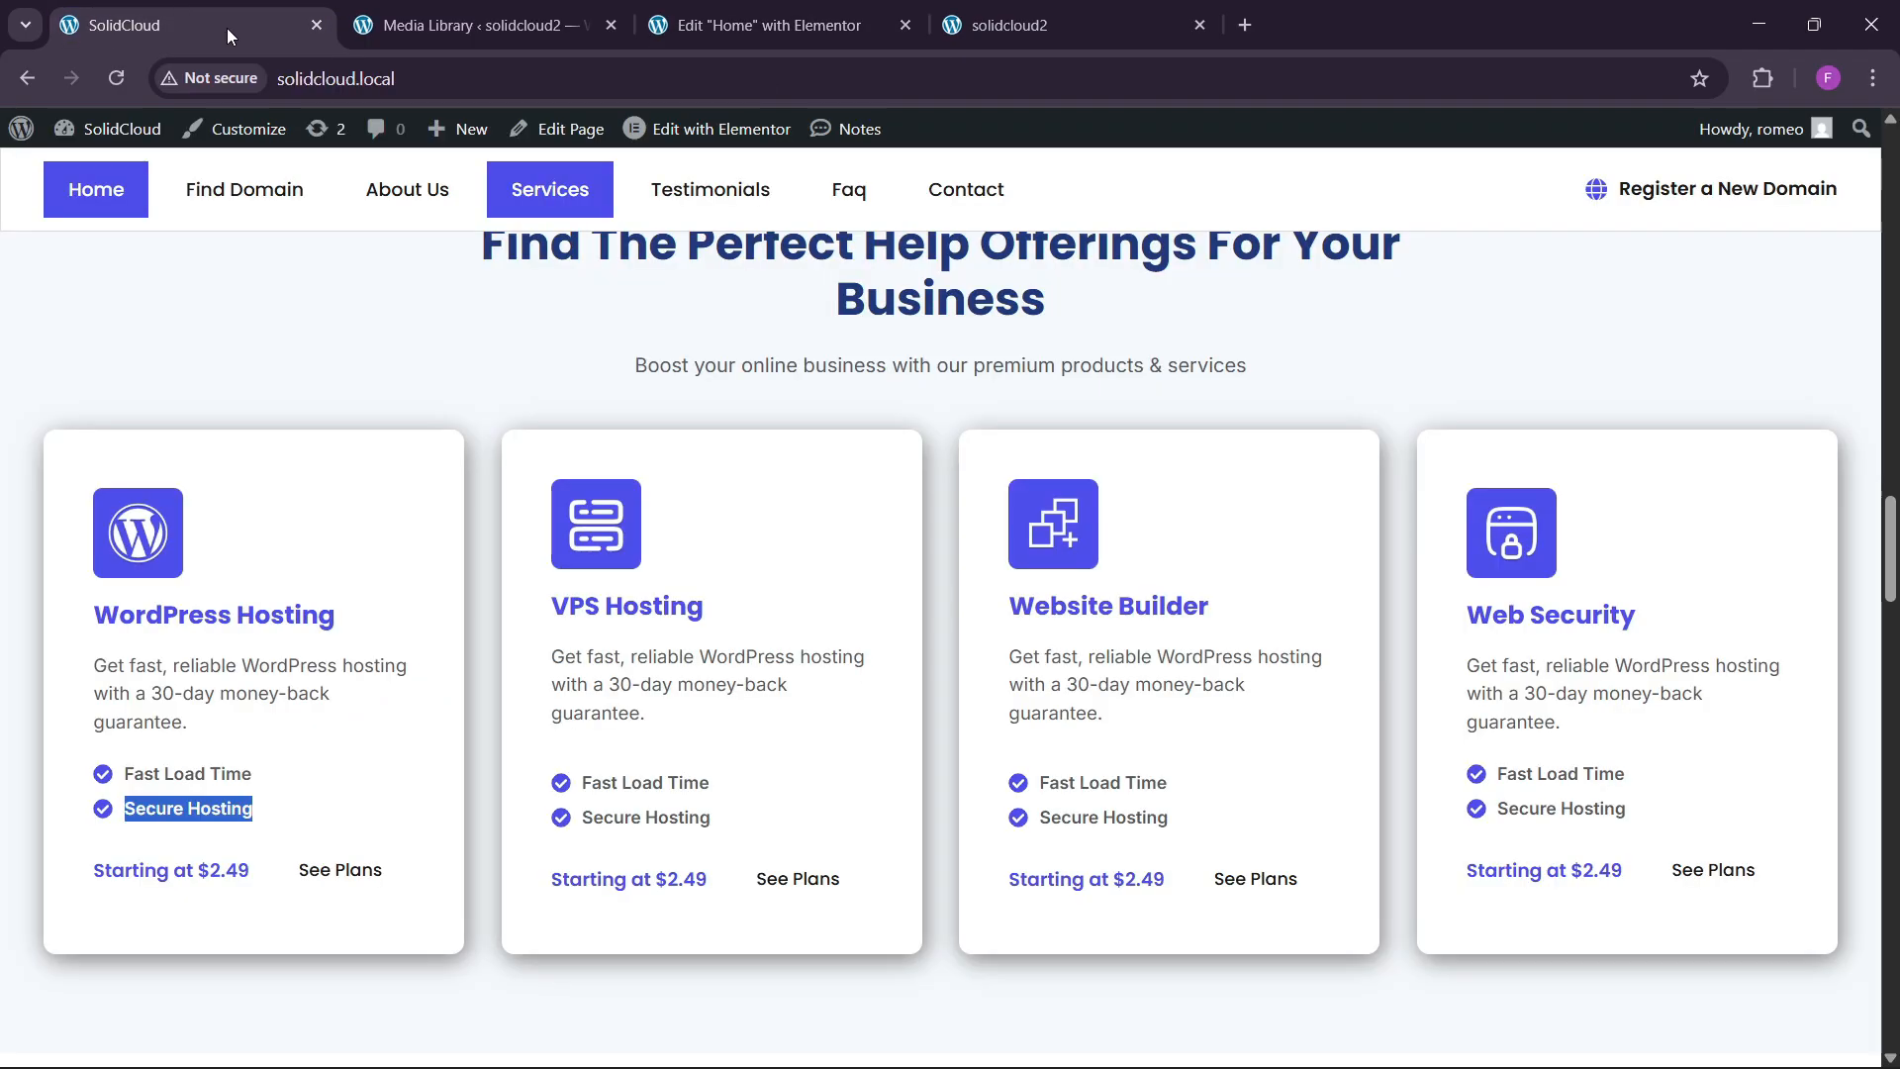
Add a new container below the feature list in the first hosting card.
{"action": "left_click", "coordinate": [744, 12]}
{"action": "left_click", "coordinate": [109, 137]}
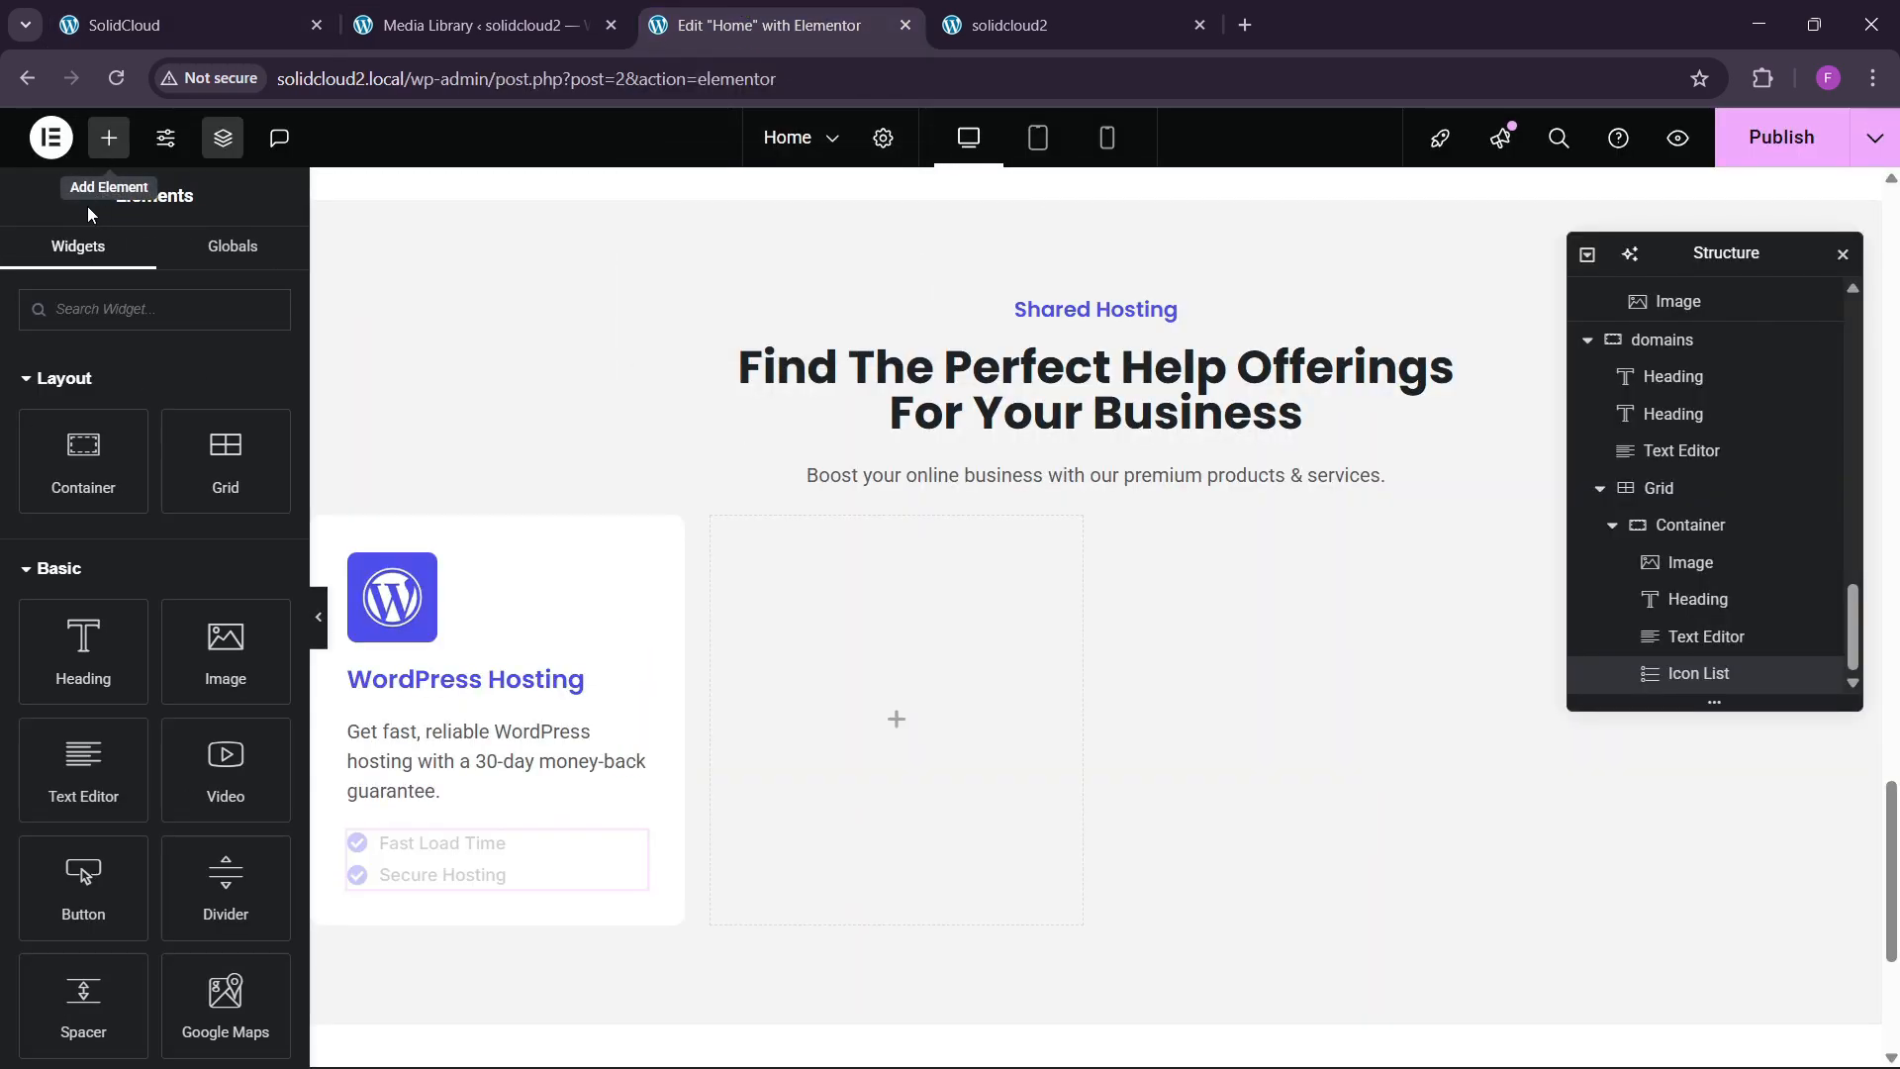
{"action": "left_click_drag", "start_coordinate": [132, 471], "coordinate": [471, 875]}
{"action": "left_click", "coordinate": [249, 262]}
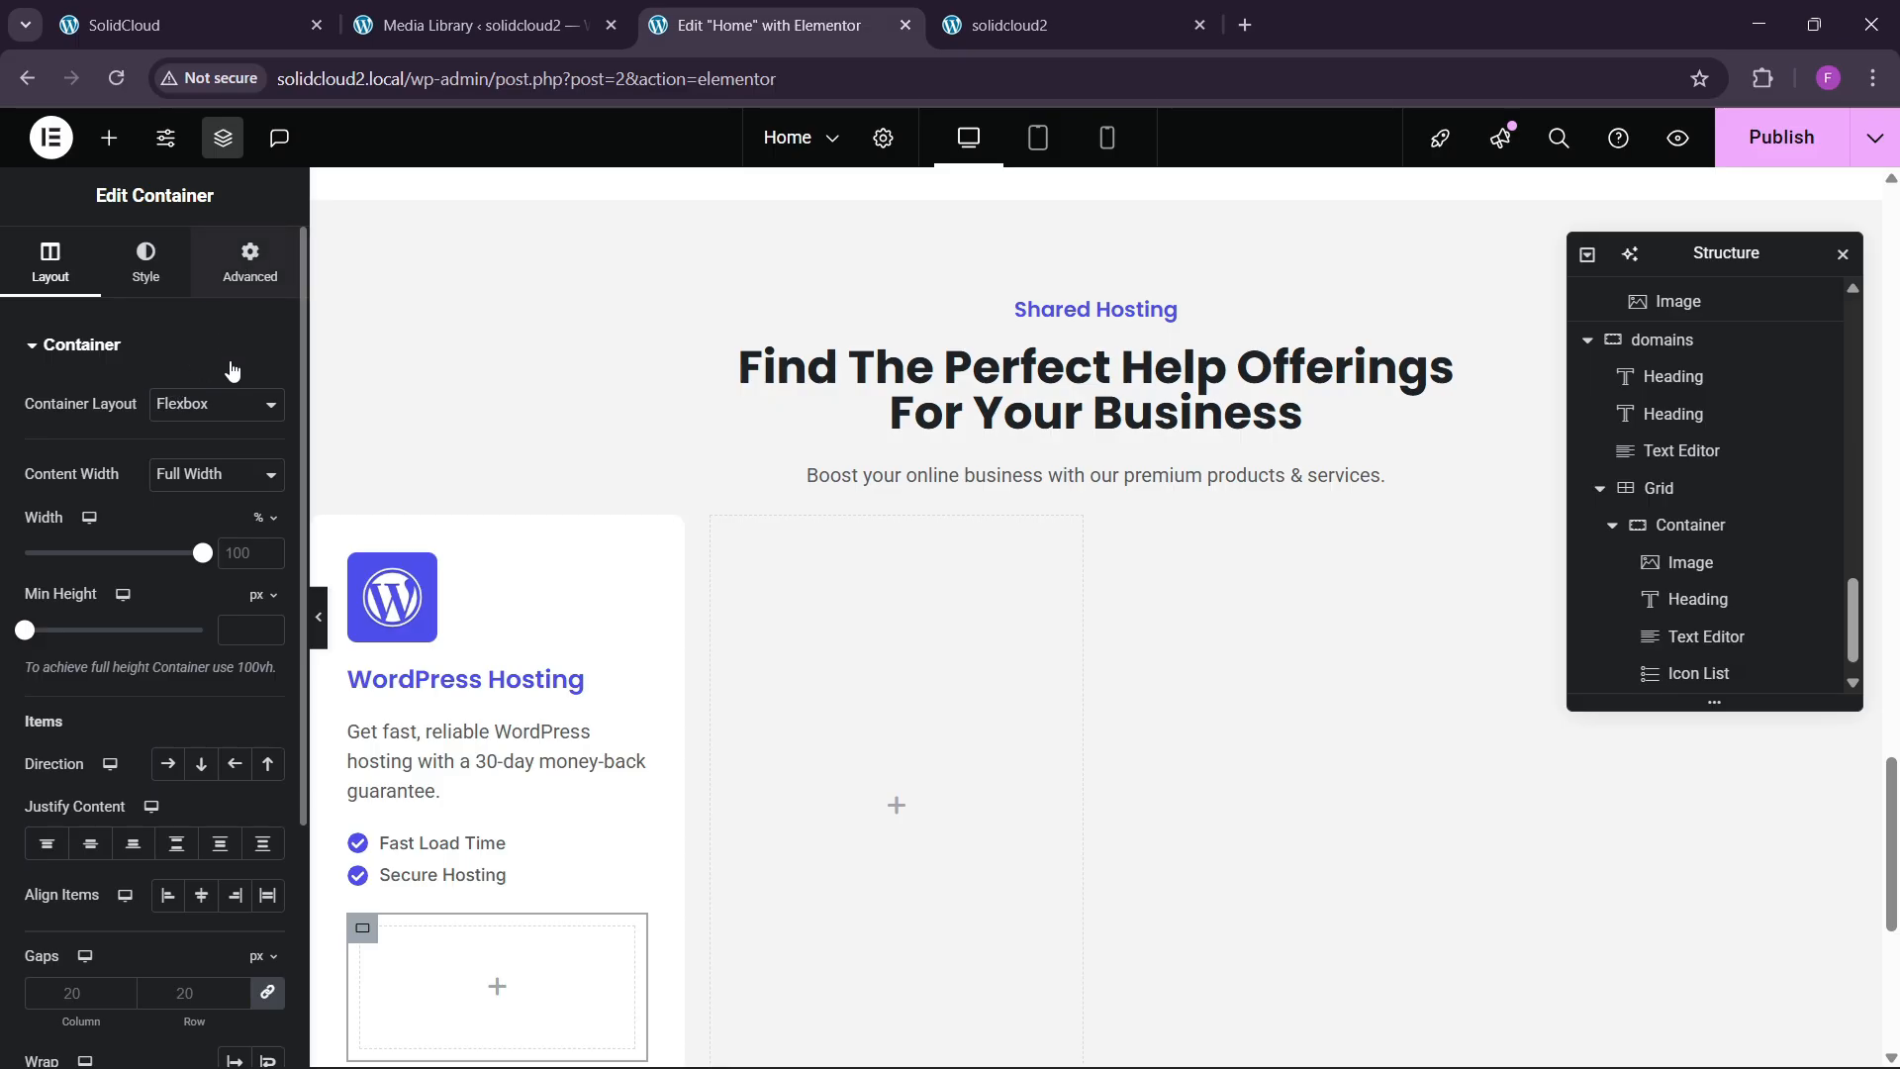
{"action": "left_click", "coordinate": [149, 25]}
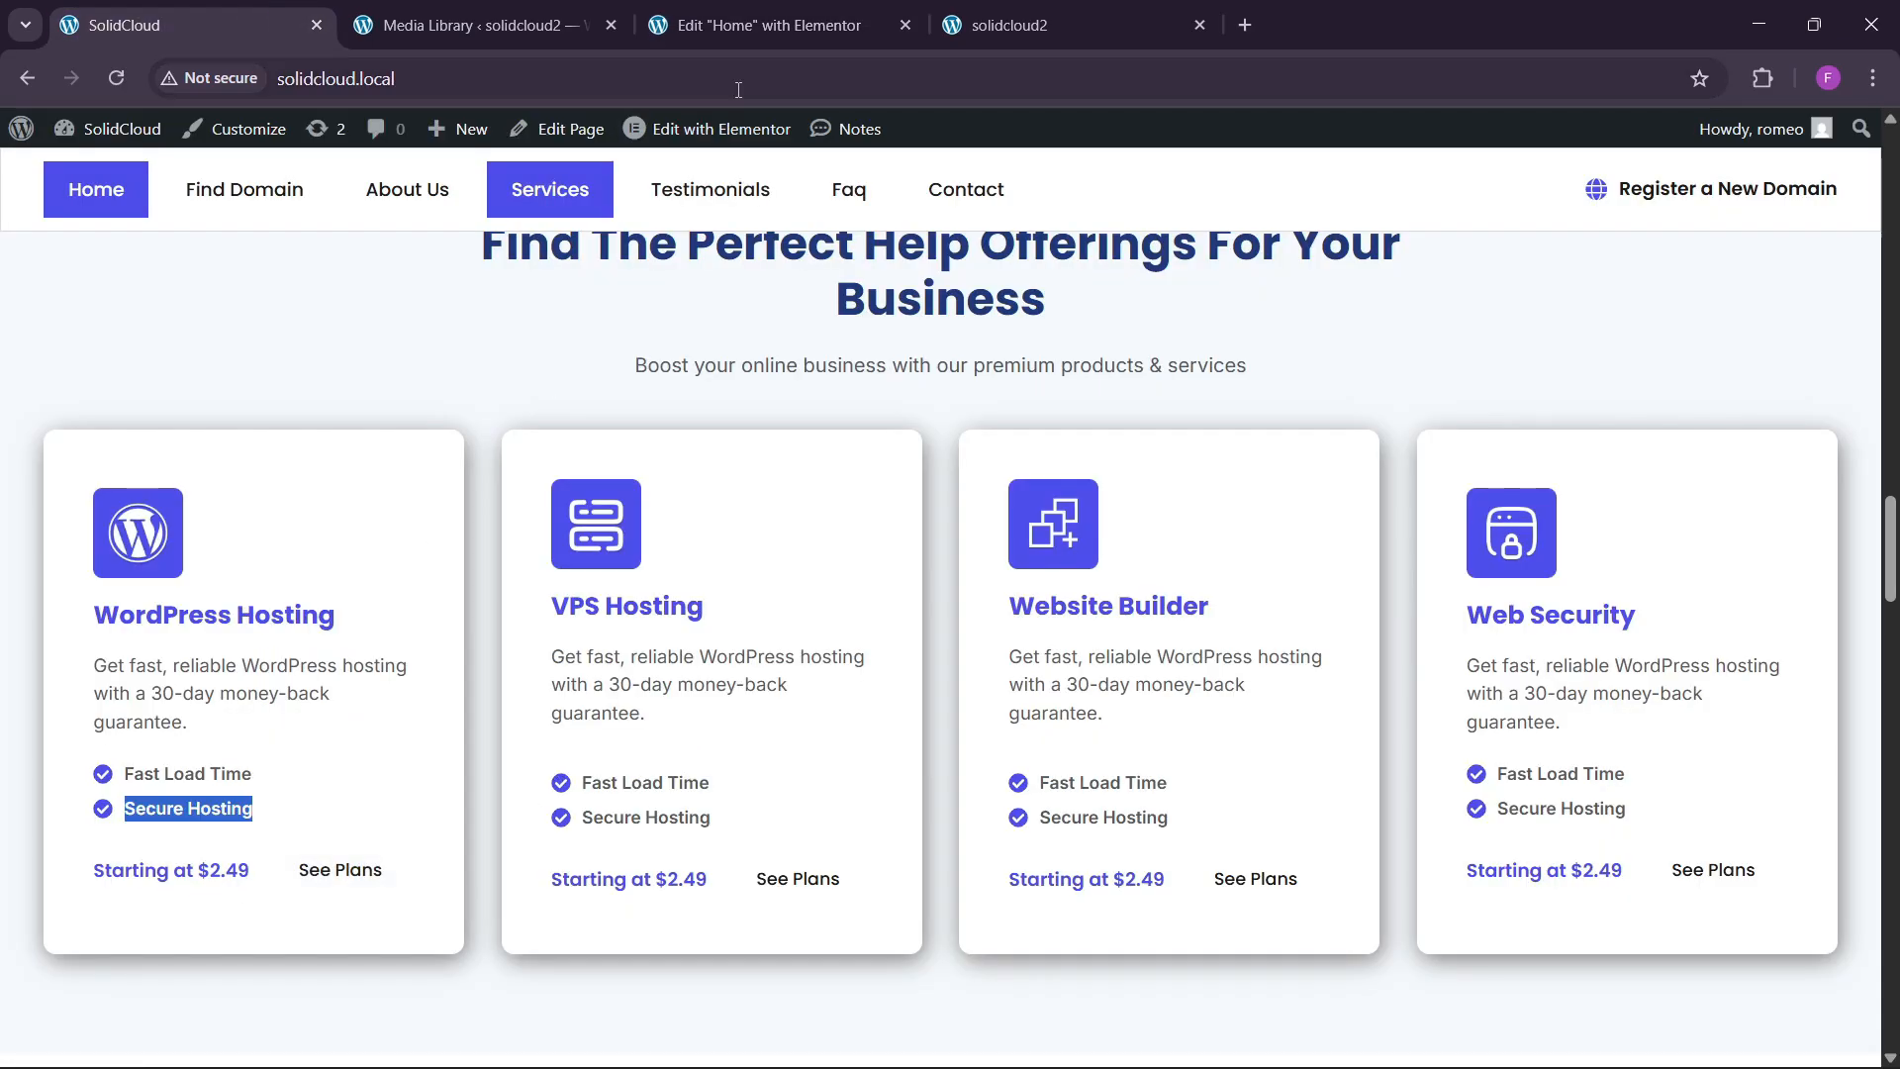
{"action": "left_click", "coordinate": [762, 24]}
Copy the WordPress Hosting heading and paste it into the new container.
{"action": "right_click", "coordinate": [500, 679]}
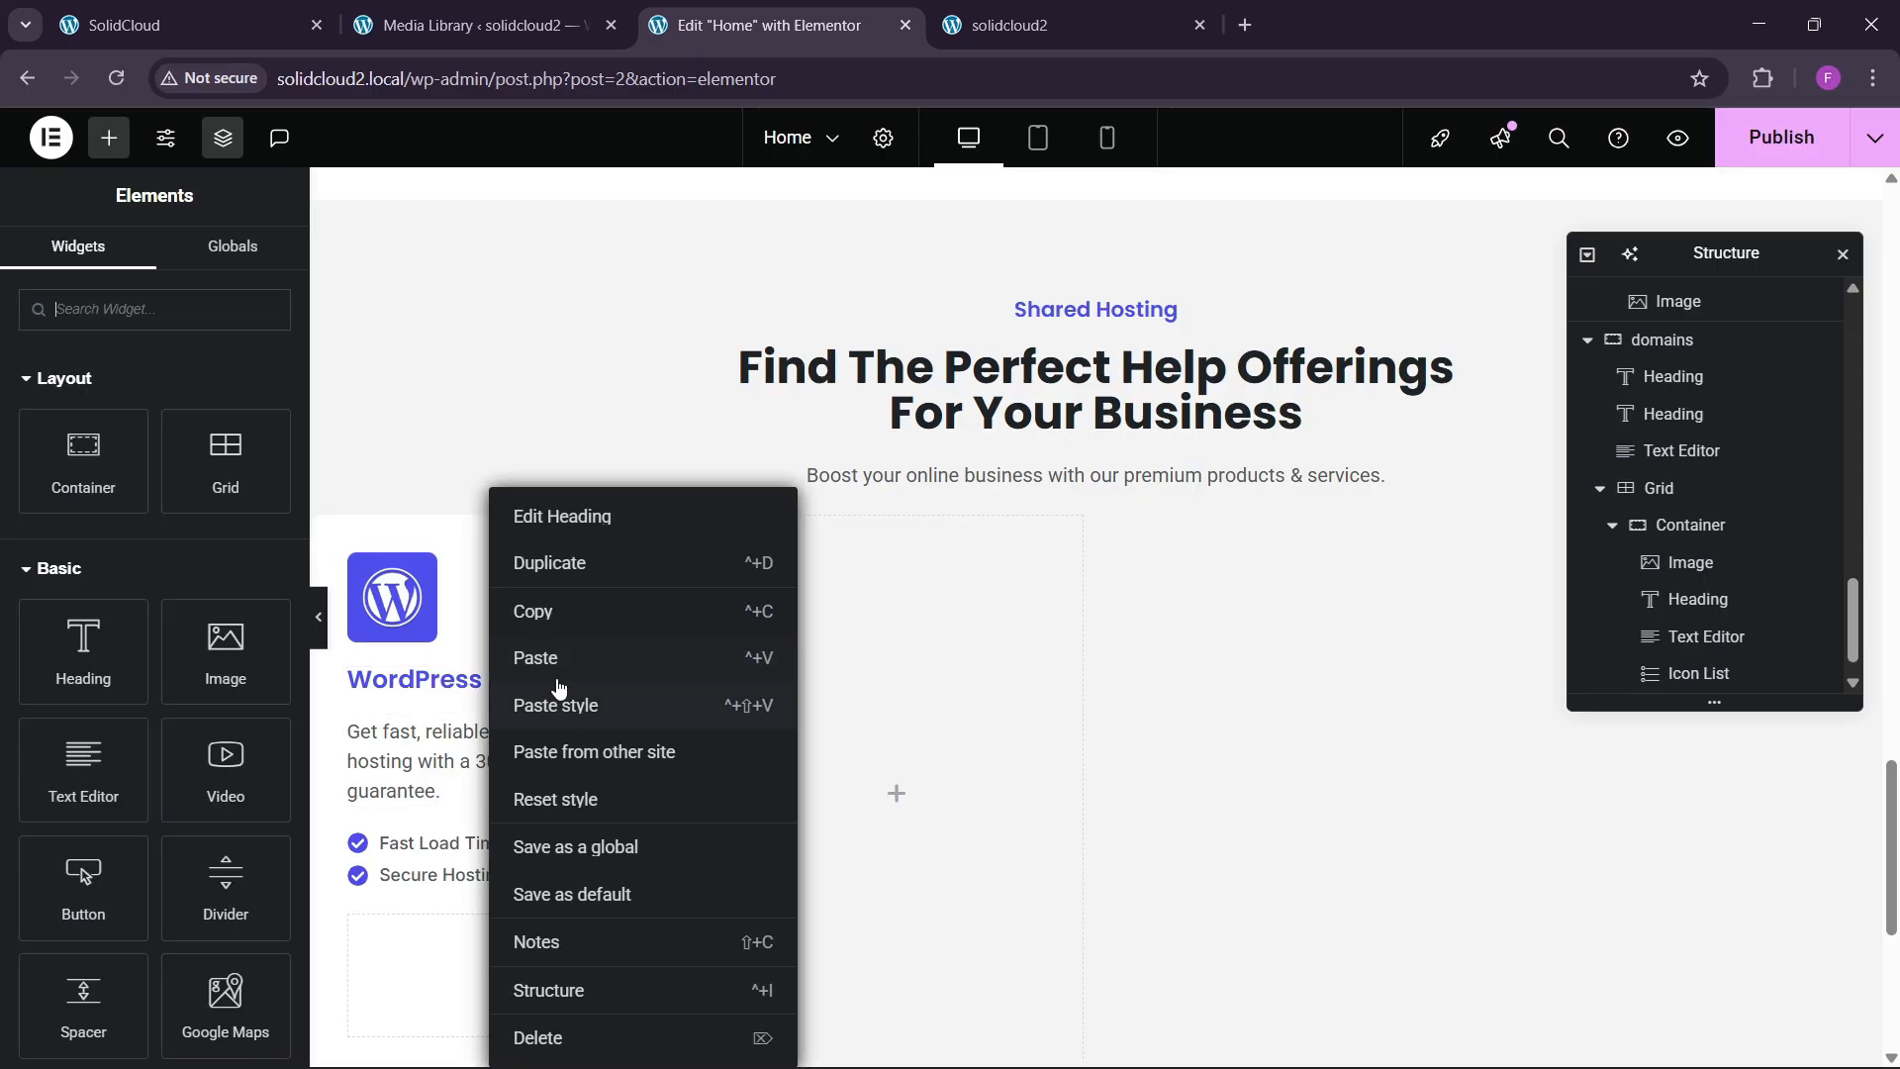
{"action": "key", "text": "Escape"}
{"action": "scroll", "coordinate": [465, 838], "scroll_direction": "down", "scroll_amount": 3}
{"action": "right_click", "coordinate": [412, 722]}
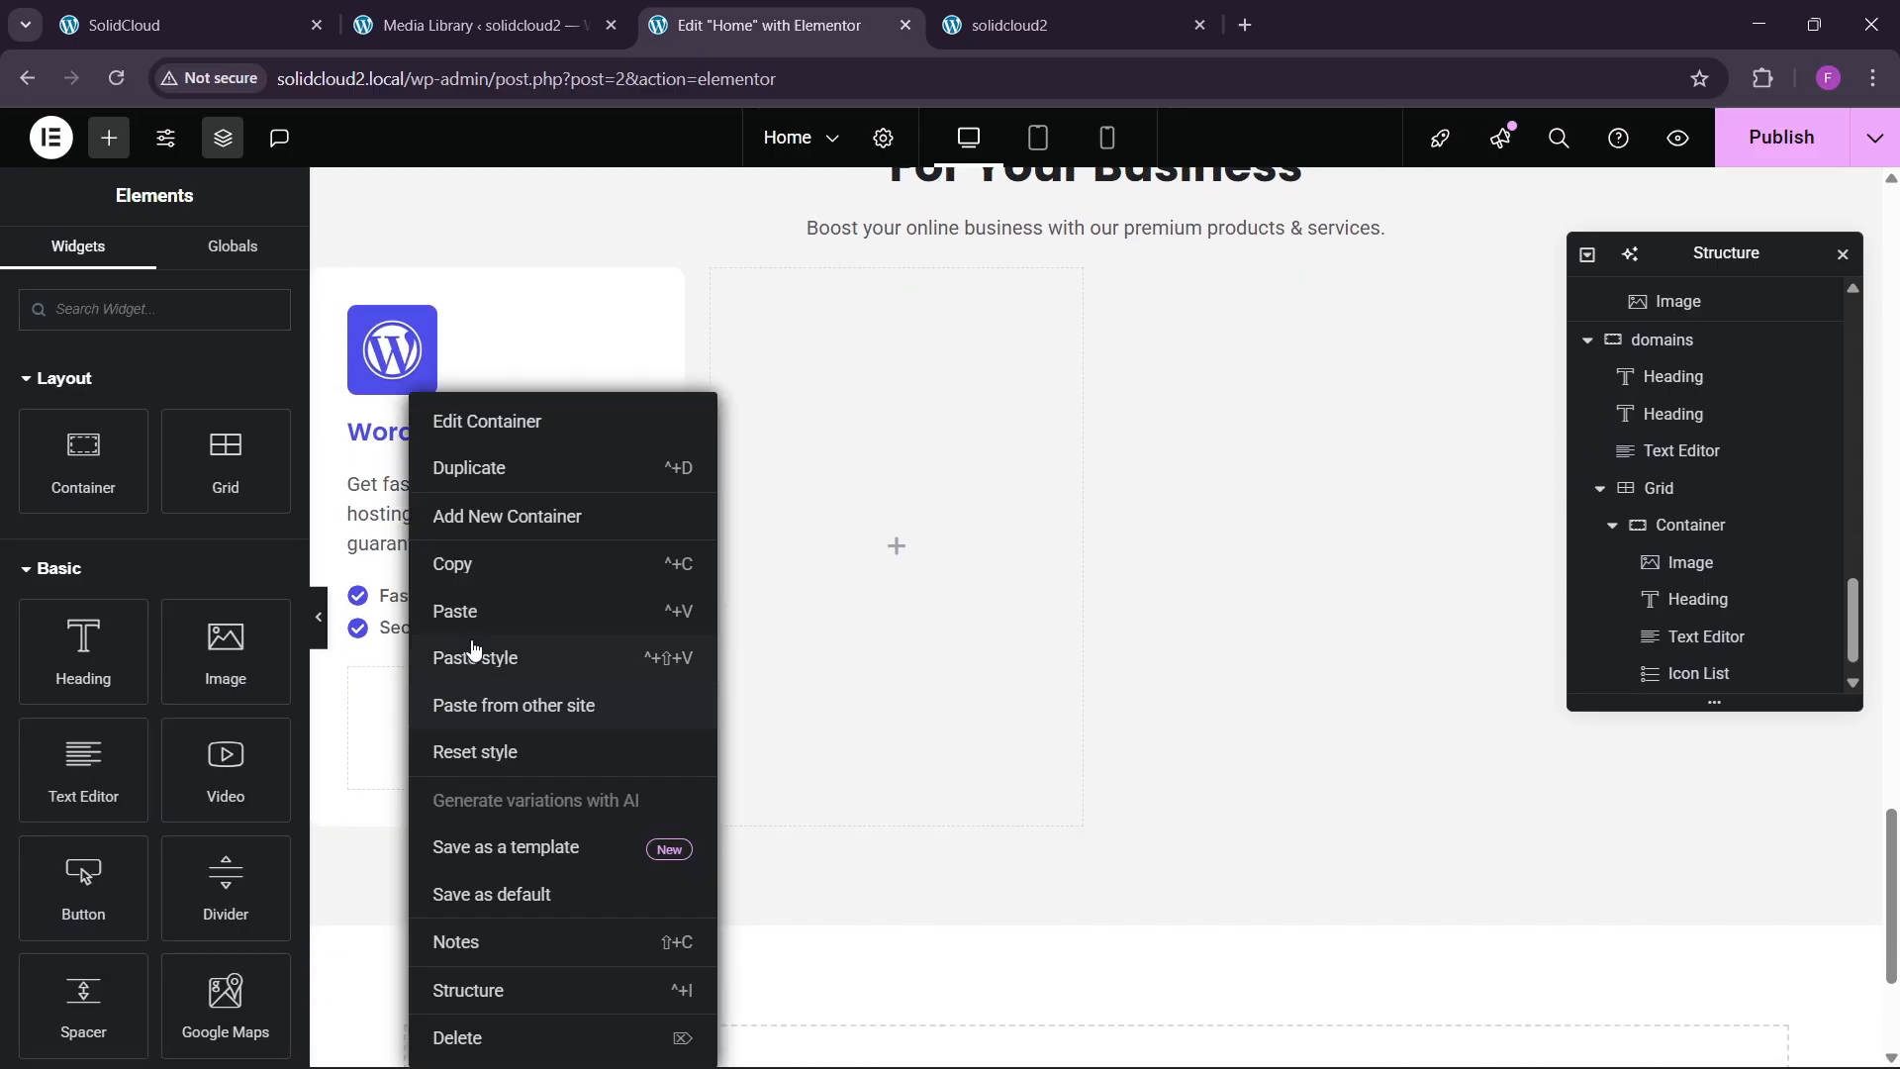
{"action": "left_click", "coordinate": [460, 607]}
Copy 'Starting at $2.49' from the live site and use it as the heading text.
{"action": "left_click", "coordinate": [193, 25]}
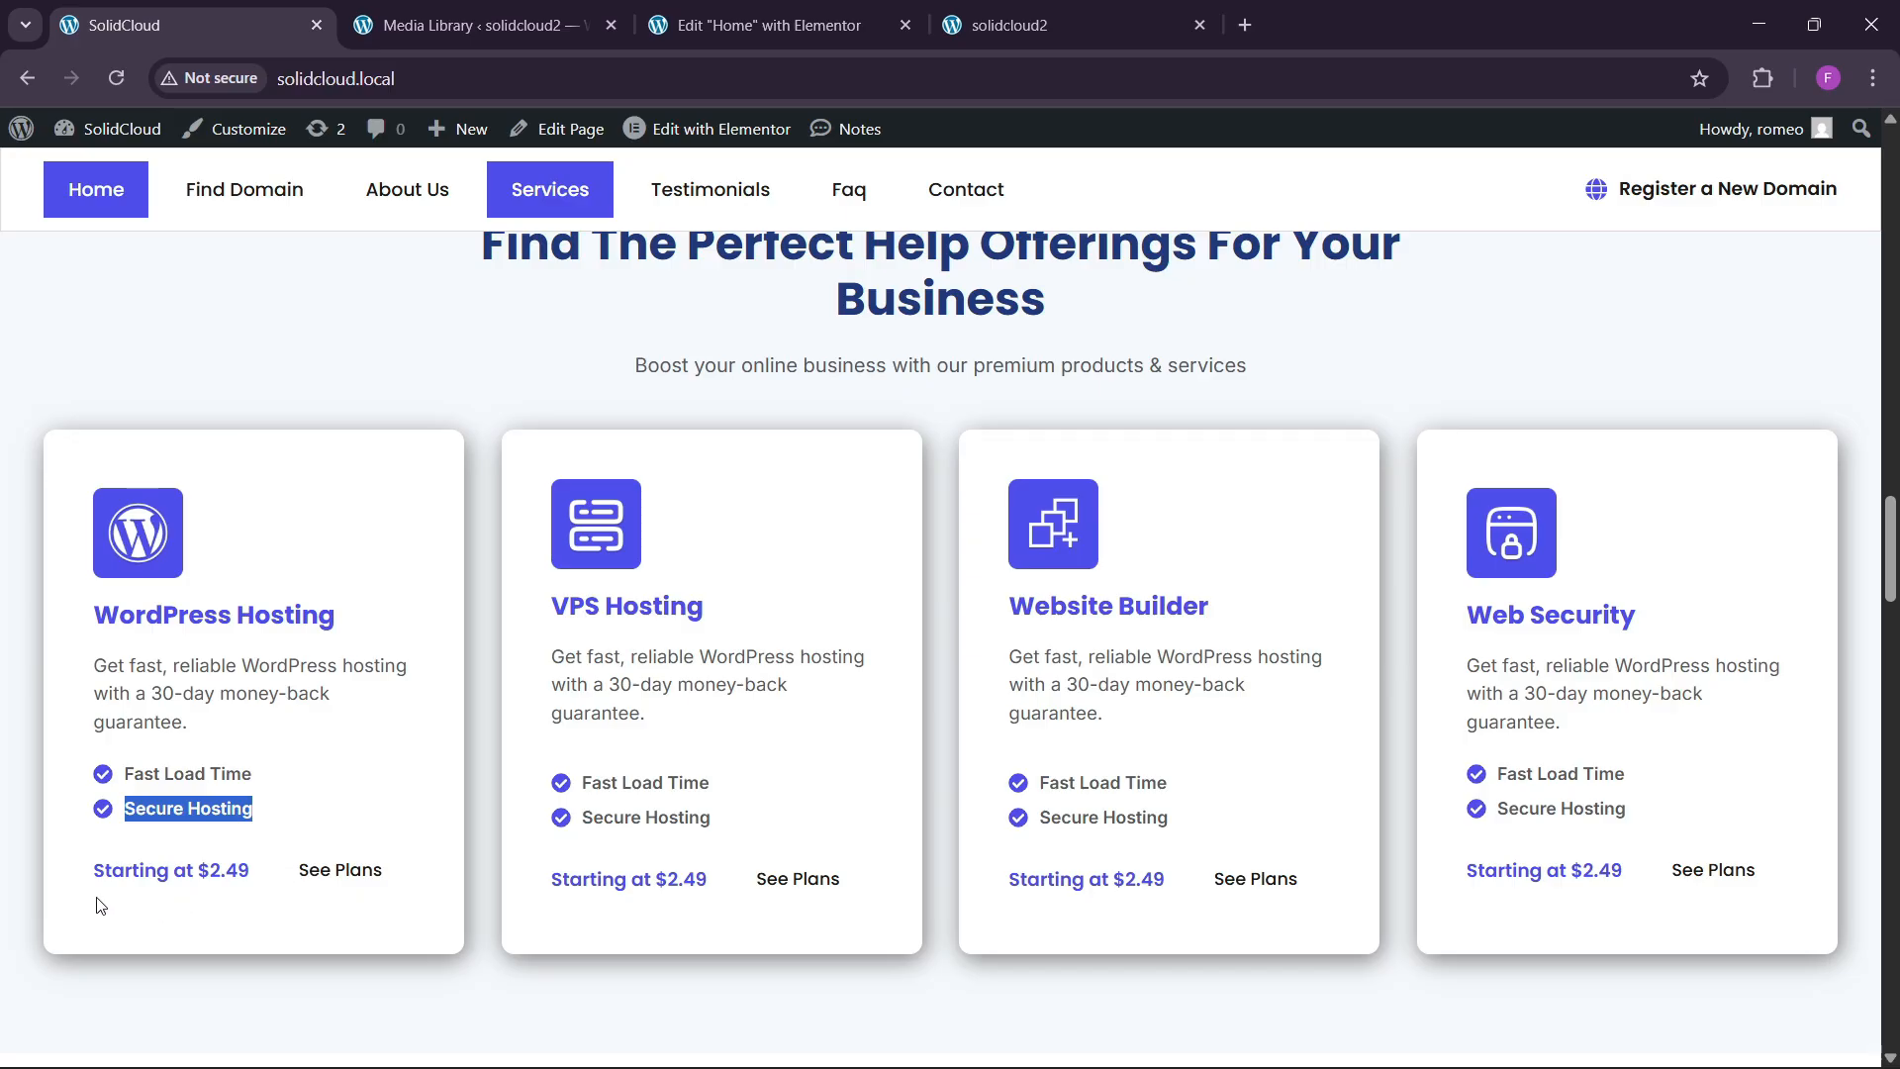
{"action": "left_click_drag", "start_coordinate": [93, 870], "coordinate": [254, 871]}
{"action": "key", "text": "ctrl+c"}
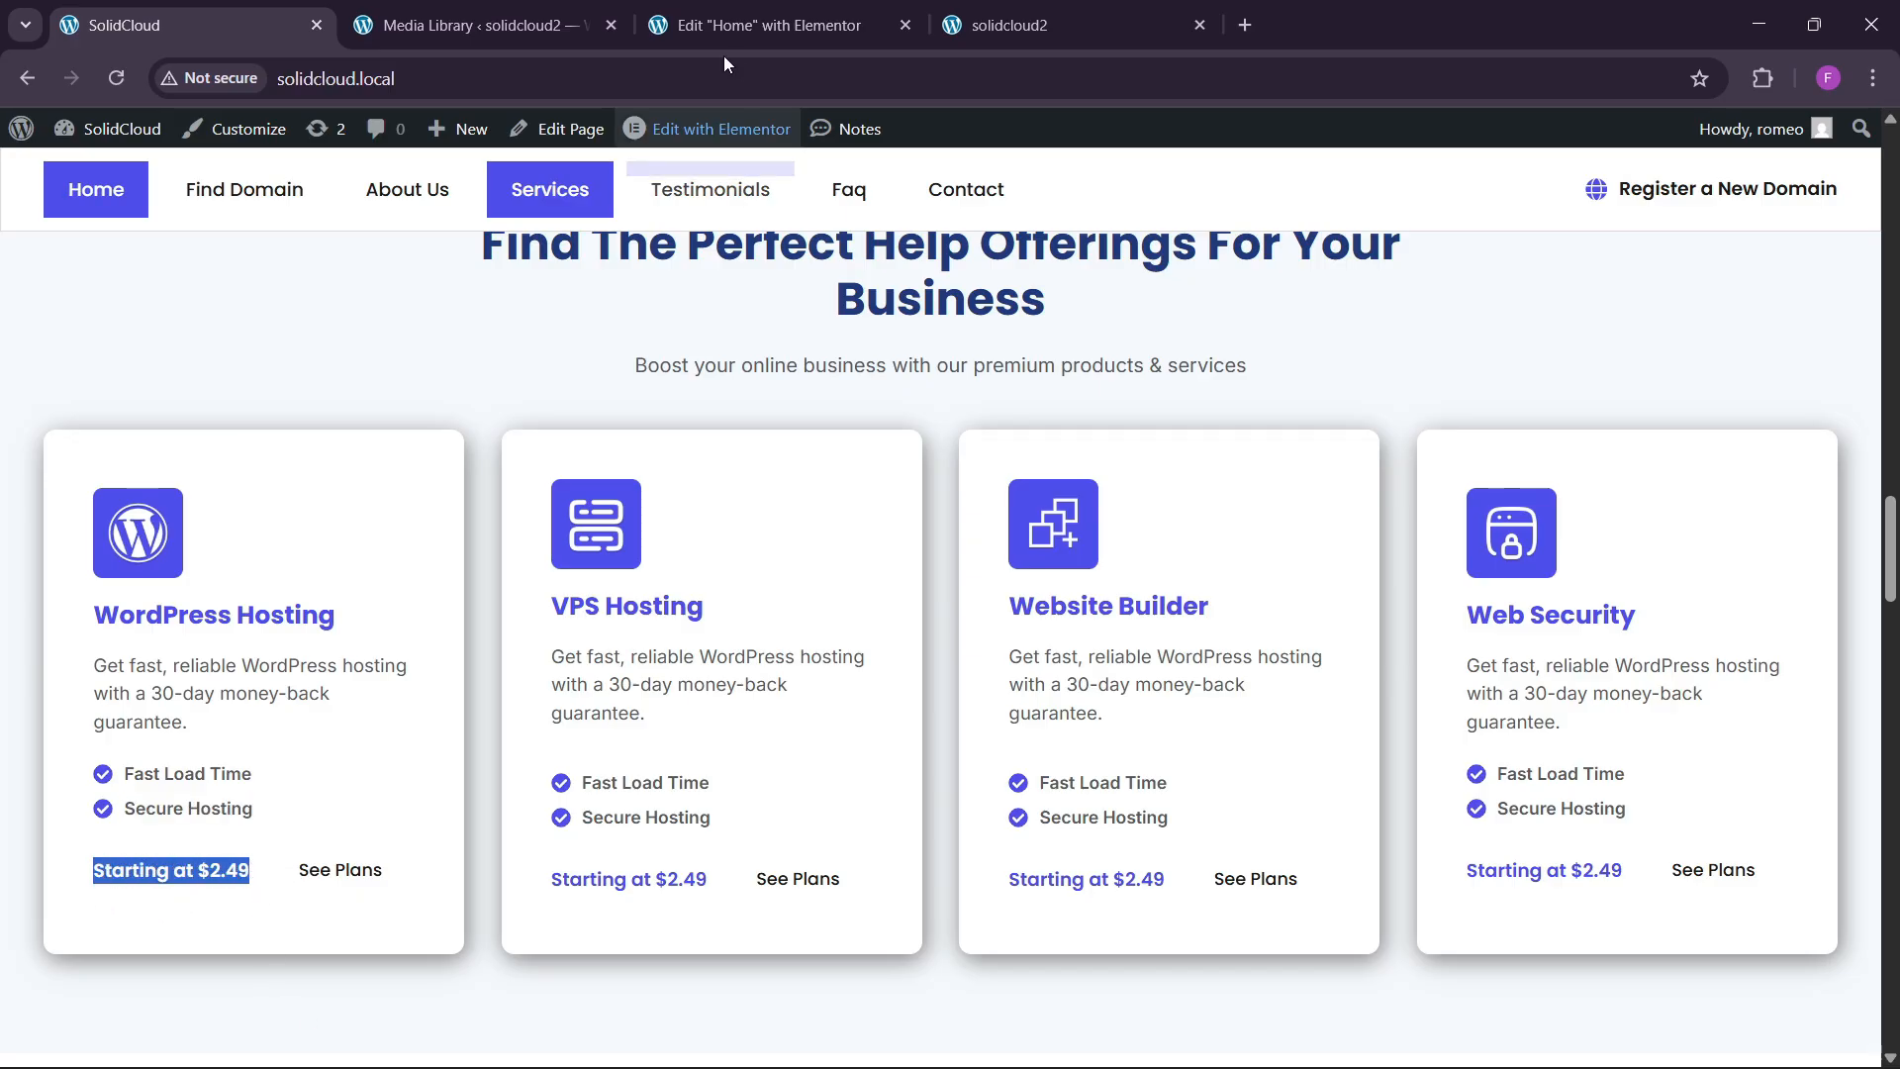
{"action": "left_click", "coordinate": [762, 24]}
{"action": "key", "text": "ctrl+v"}
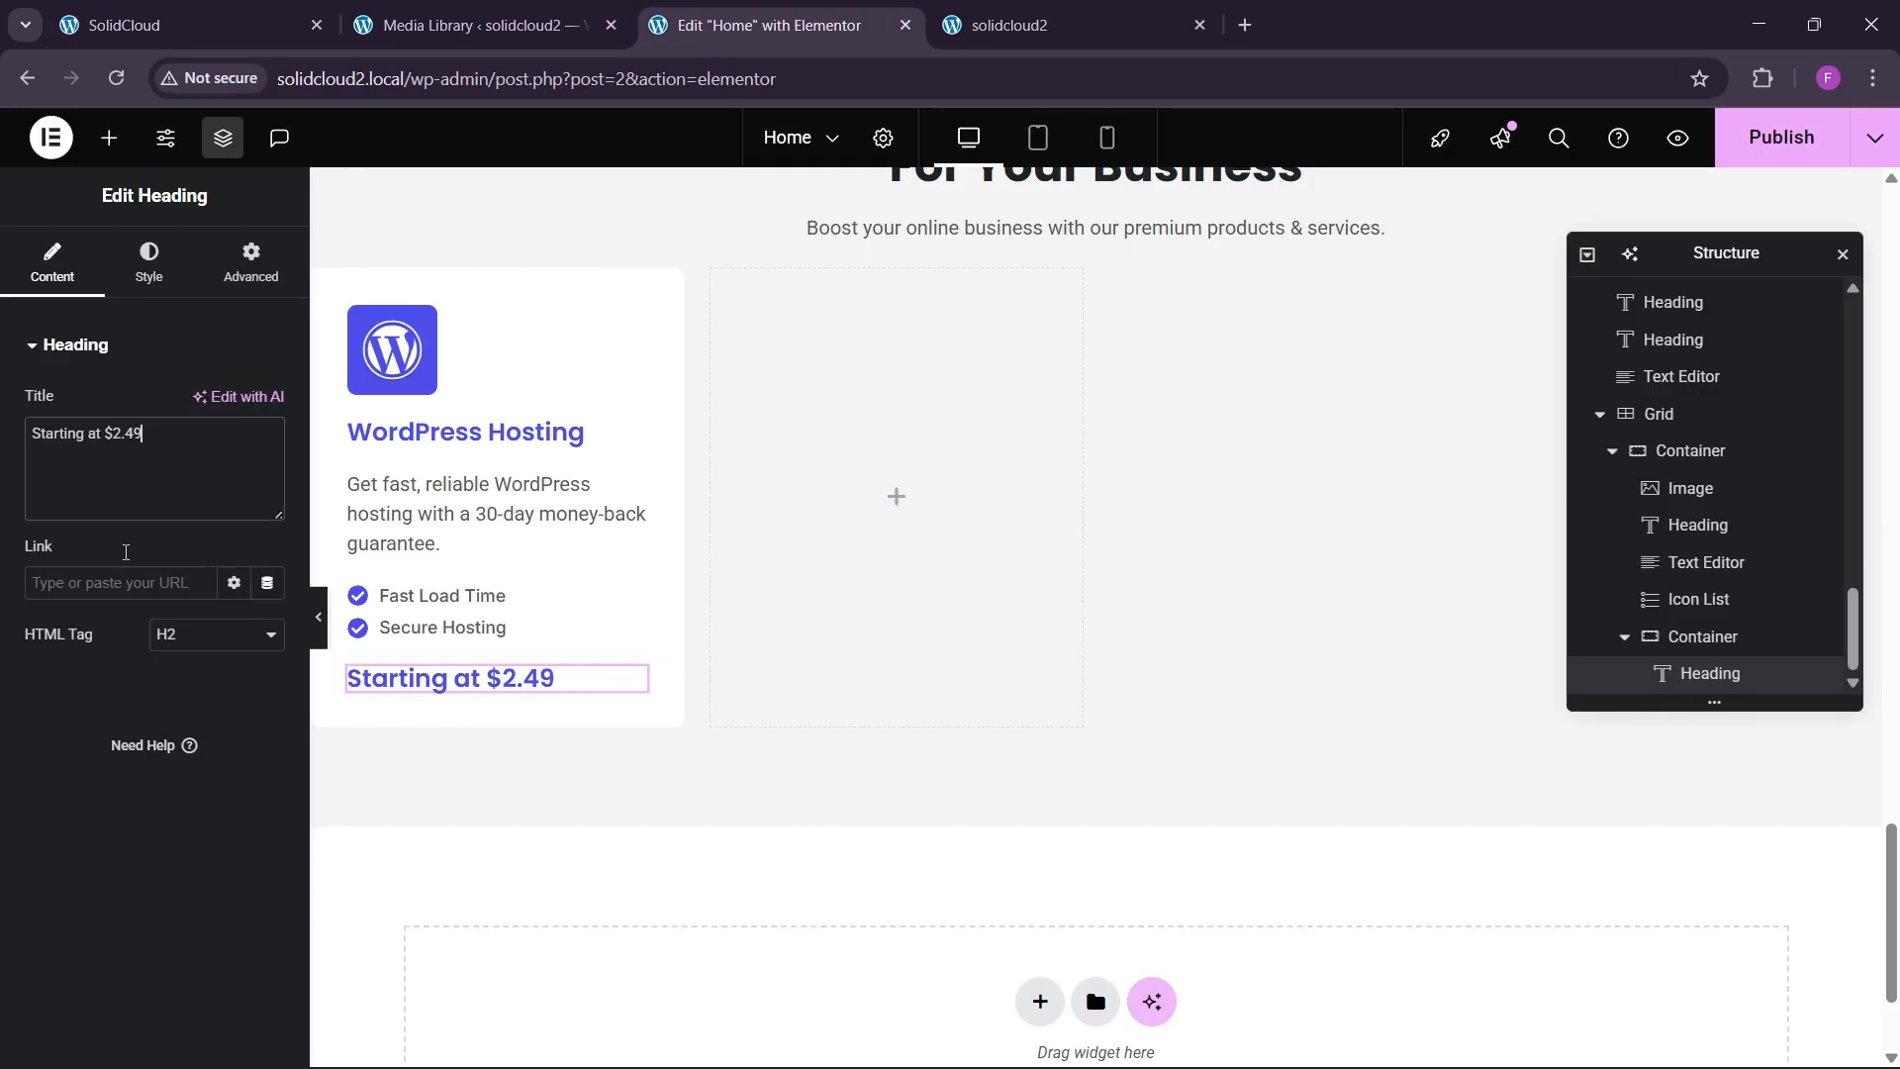
Set the price heading's typography size to 16px.
{"action": "left_click", "coordinate": [176, 283]}
{"action": "left_click", "coordinate": [267, 475]}
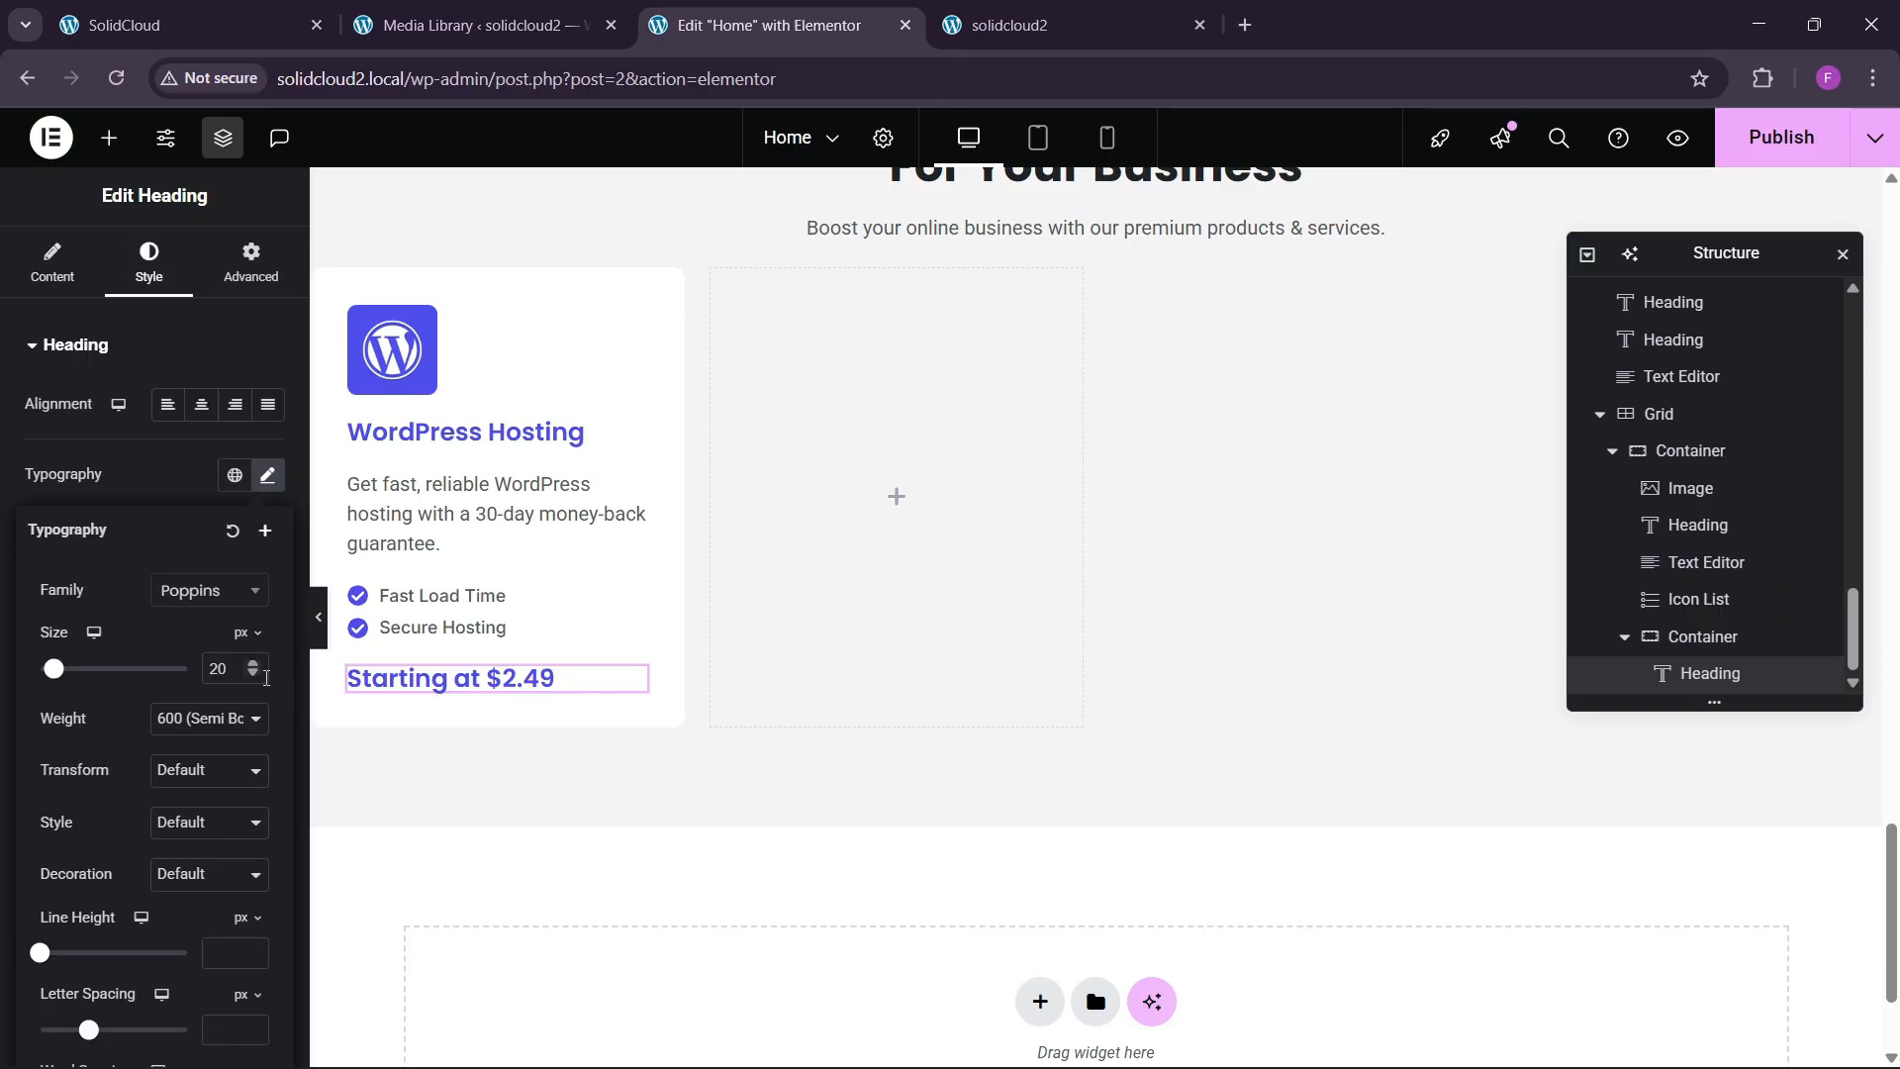
{"action": "left_click", "coordinate": [255, 674]}
{"action": "left_click", "coordinate": [255, 673]}
{"action": "left_click", "coordinate": [255, 673]}
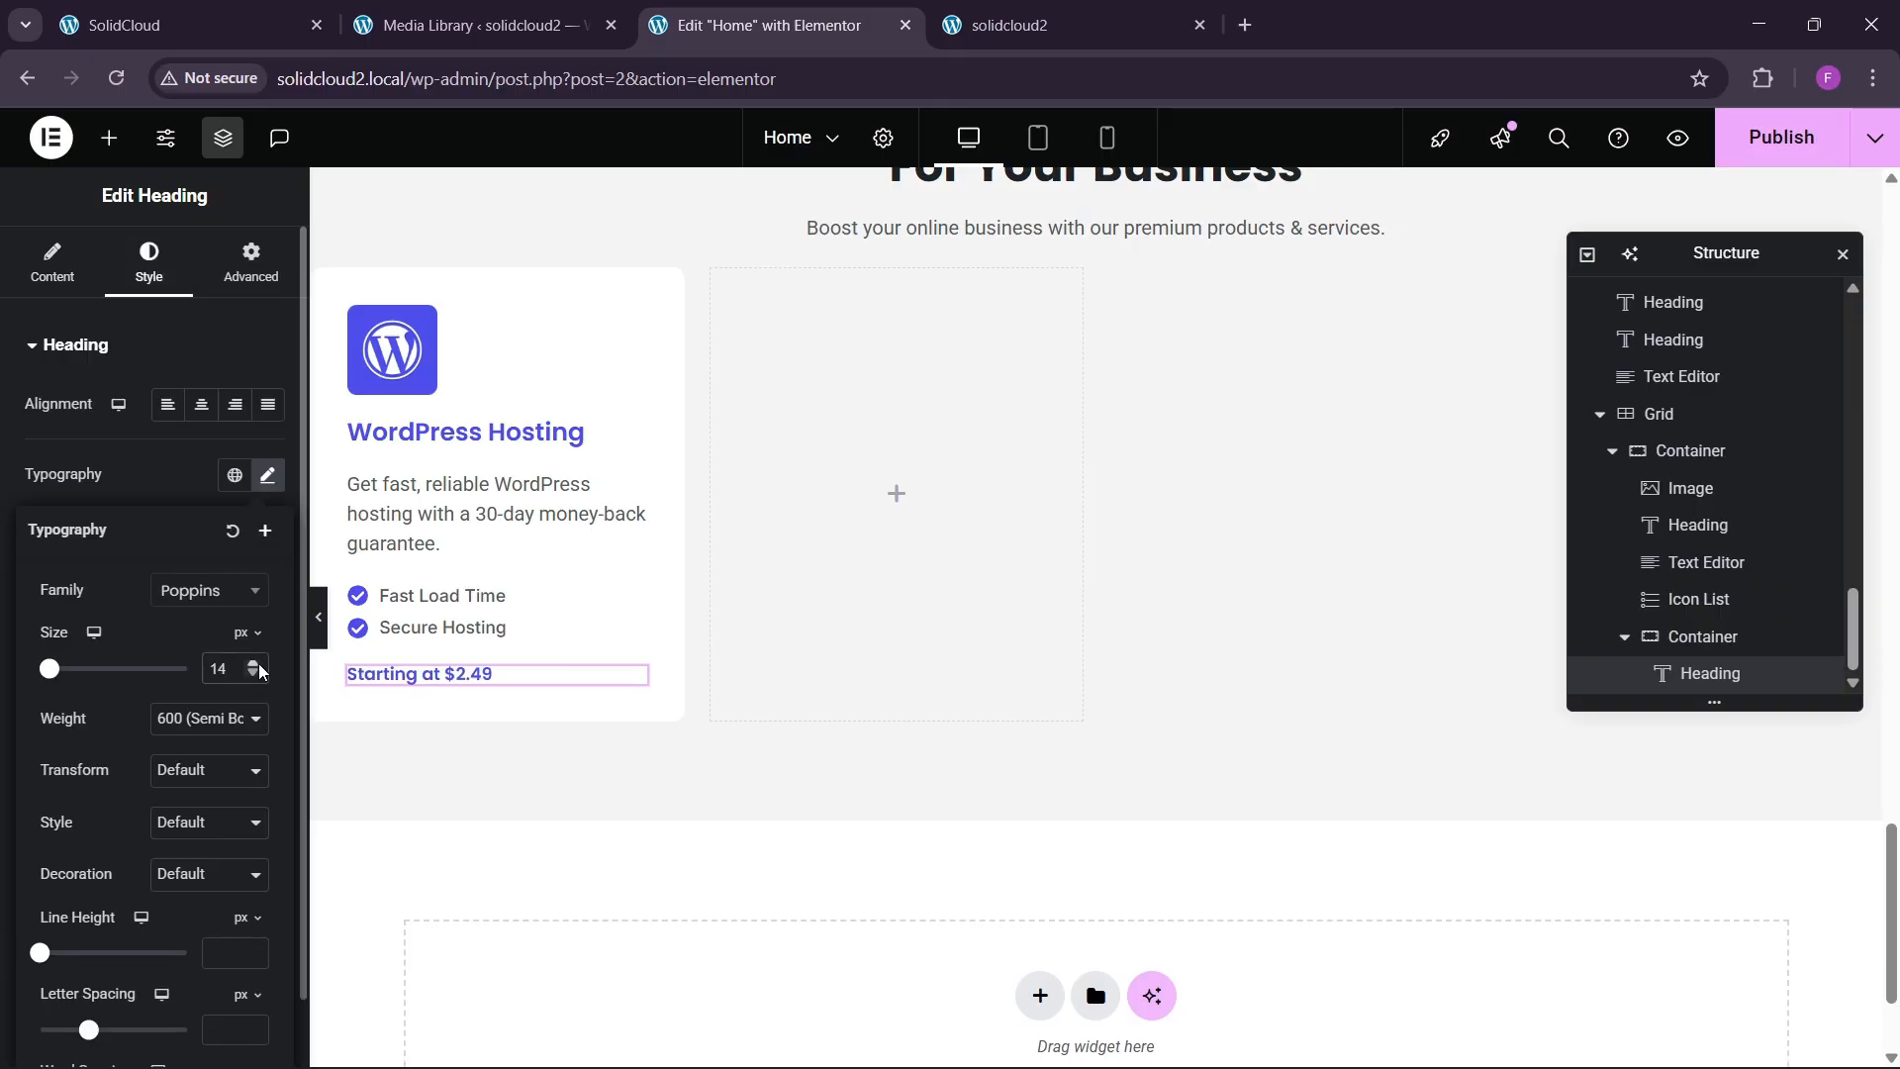
{"action": "left_click", "coordinate": [259, 663]}
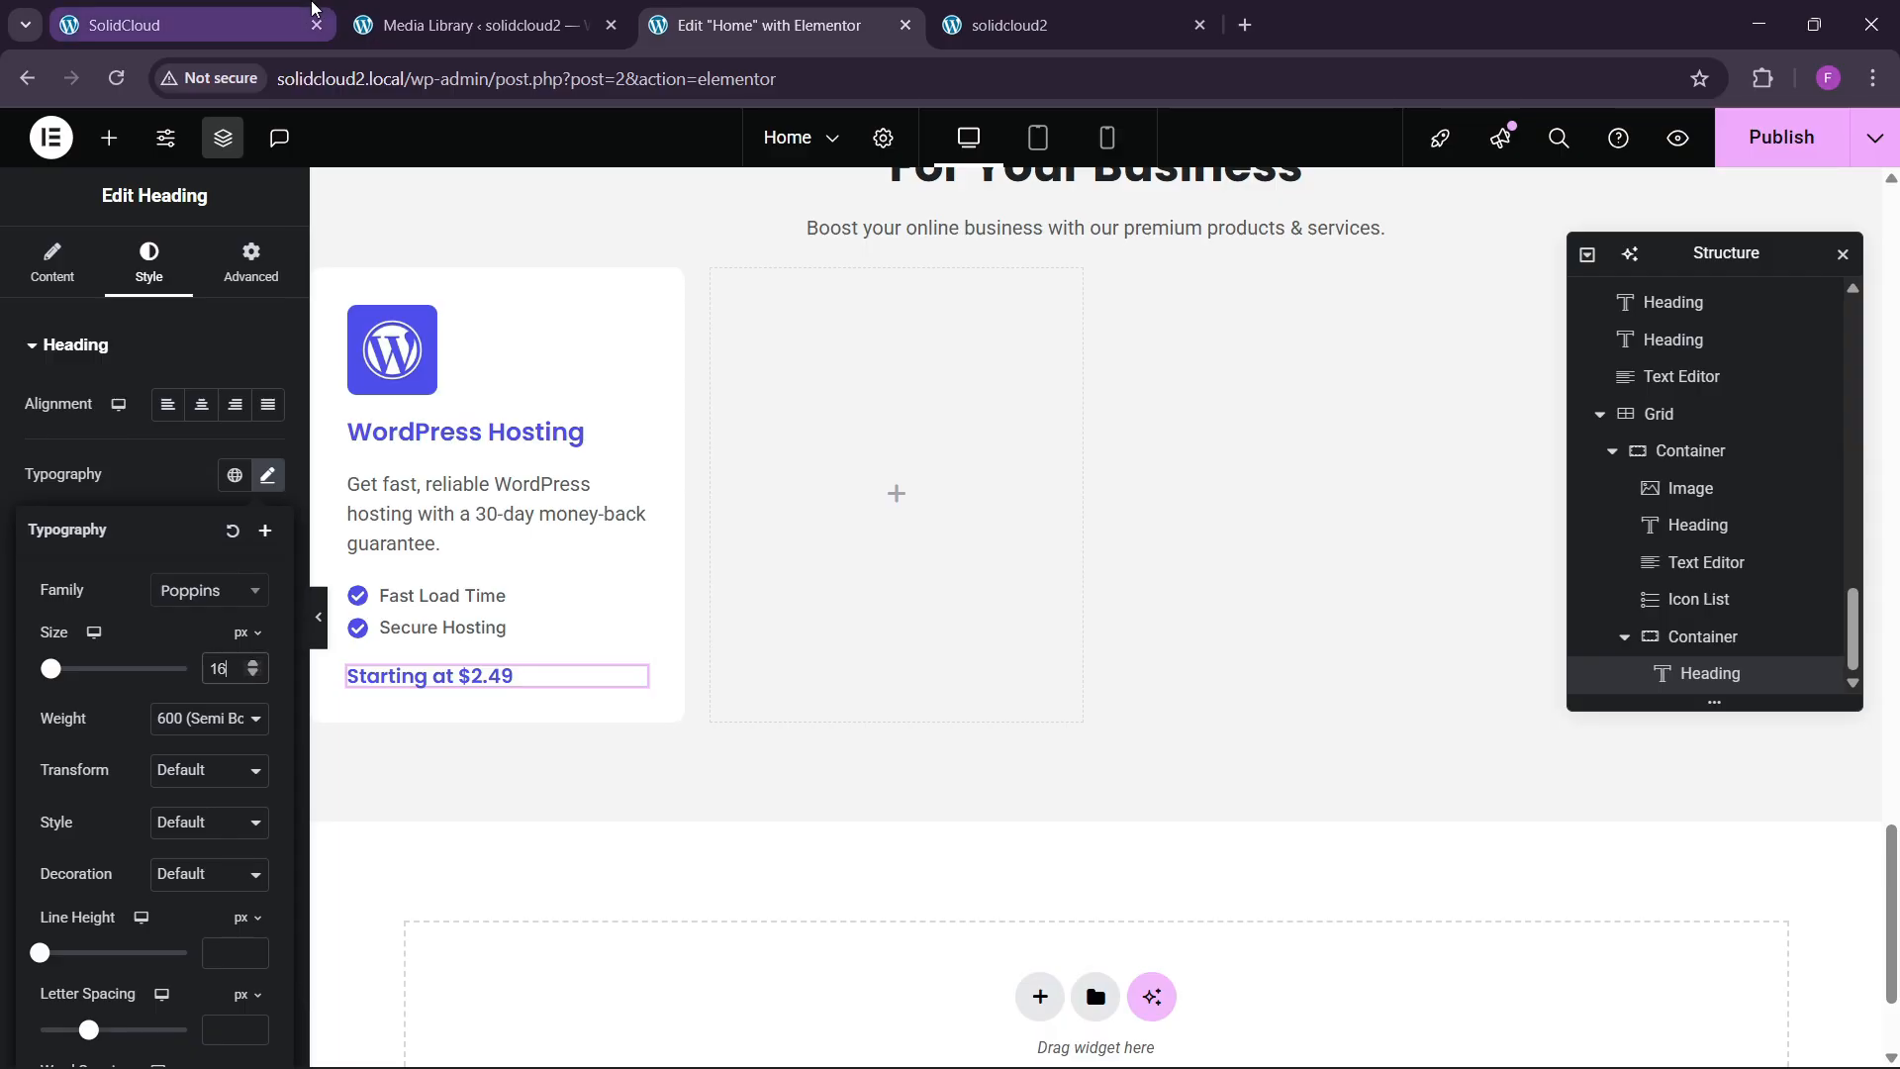
{"action": "left_click", "coordinate": [188, 25]}
Copy a Register Domain button from the domain cards and paste it below the 'Starting at $2.49' heading.
{"action": "left_click", "coordinate": [760, 28]}
{"action": "scroll", "coordinate": [556, 696], "scroll_direction": "up", "scroll_amount": 10}
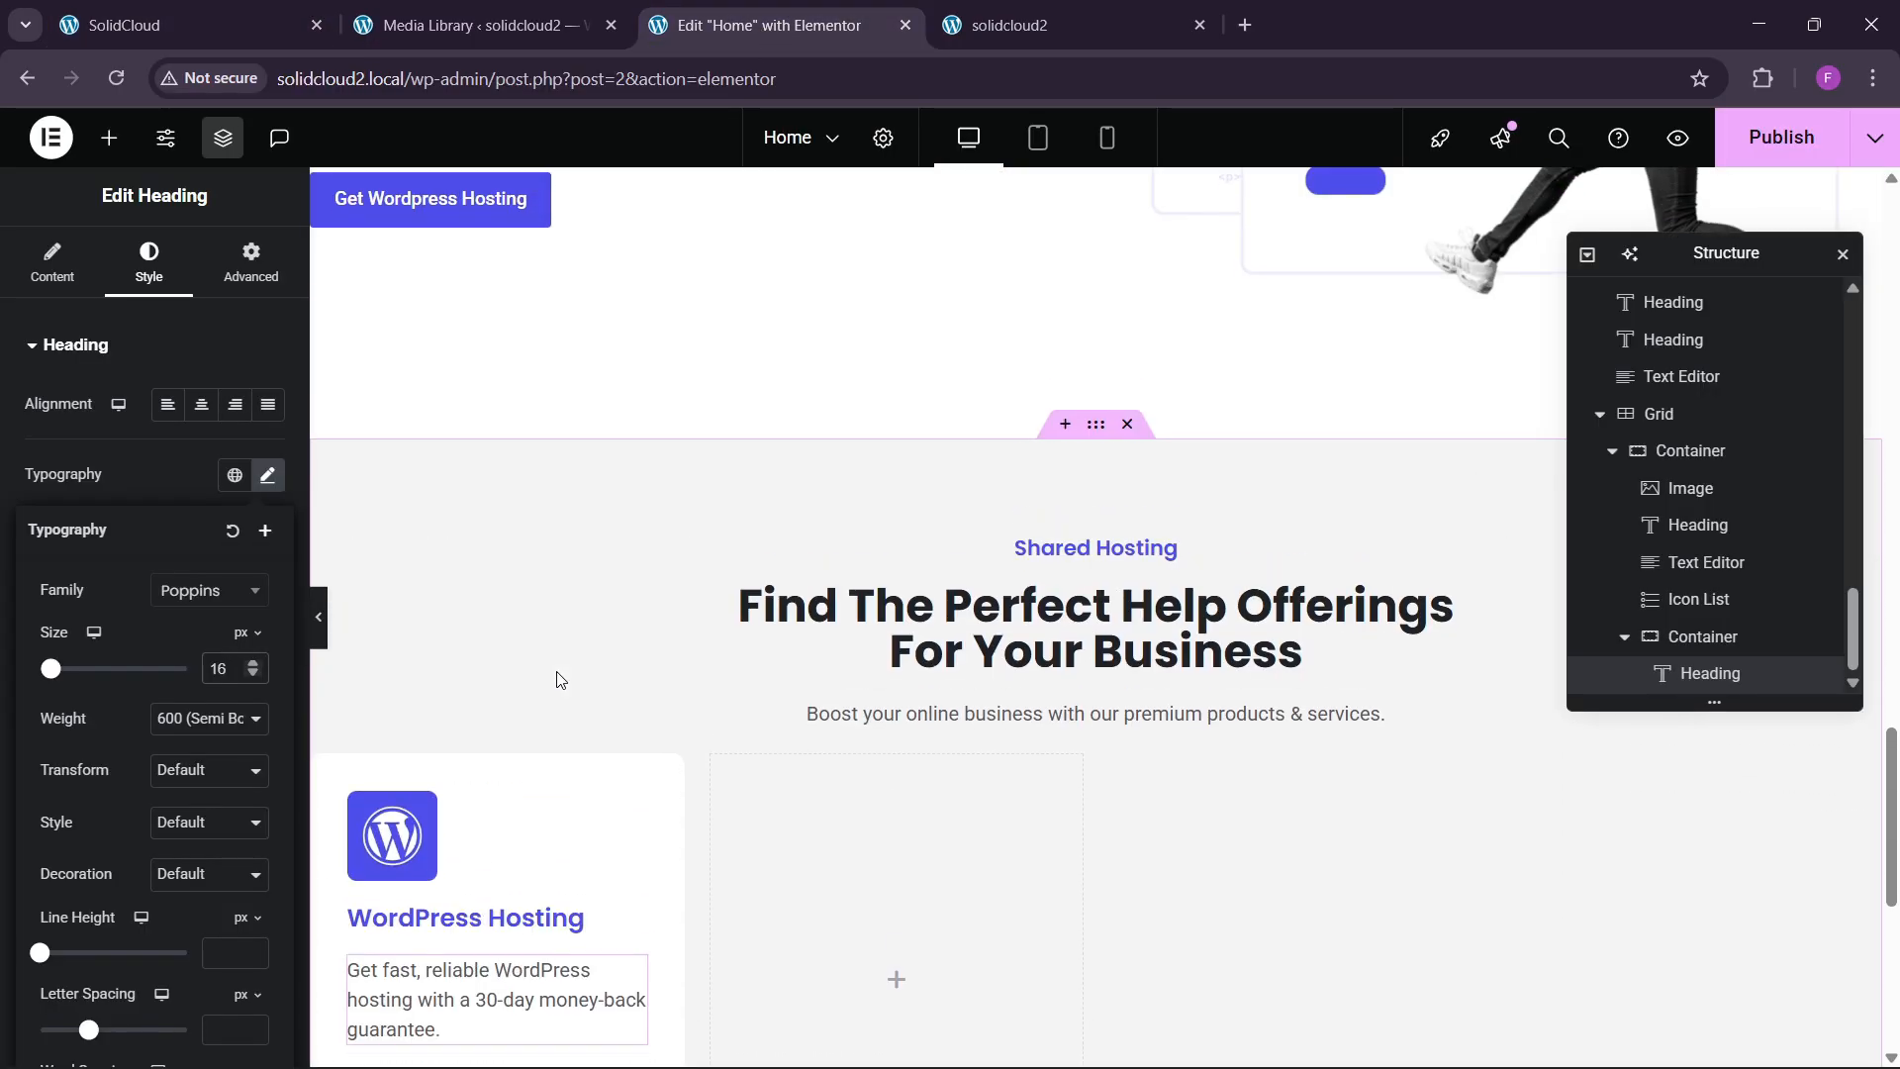
{"action": "scroll", "coordinate": [551, 670], "scroll_direction": "down", "scroll_amount": 1}
{"action": "scroll", "coordinate": [560, 677], "scroll_direction": "up", "scroll_amount": 4}
{"action": "scroll", "coordinate": [560, 673], "scroll_direction": "up", "scroll_amount": 5}
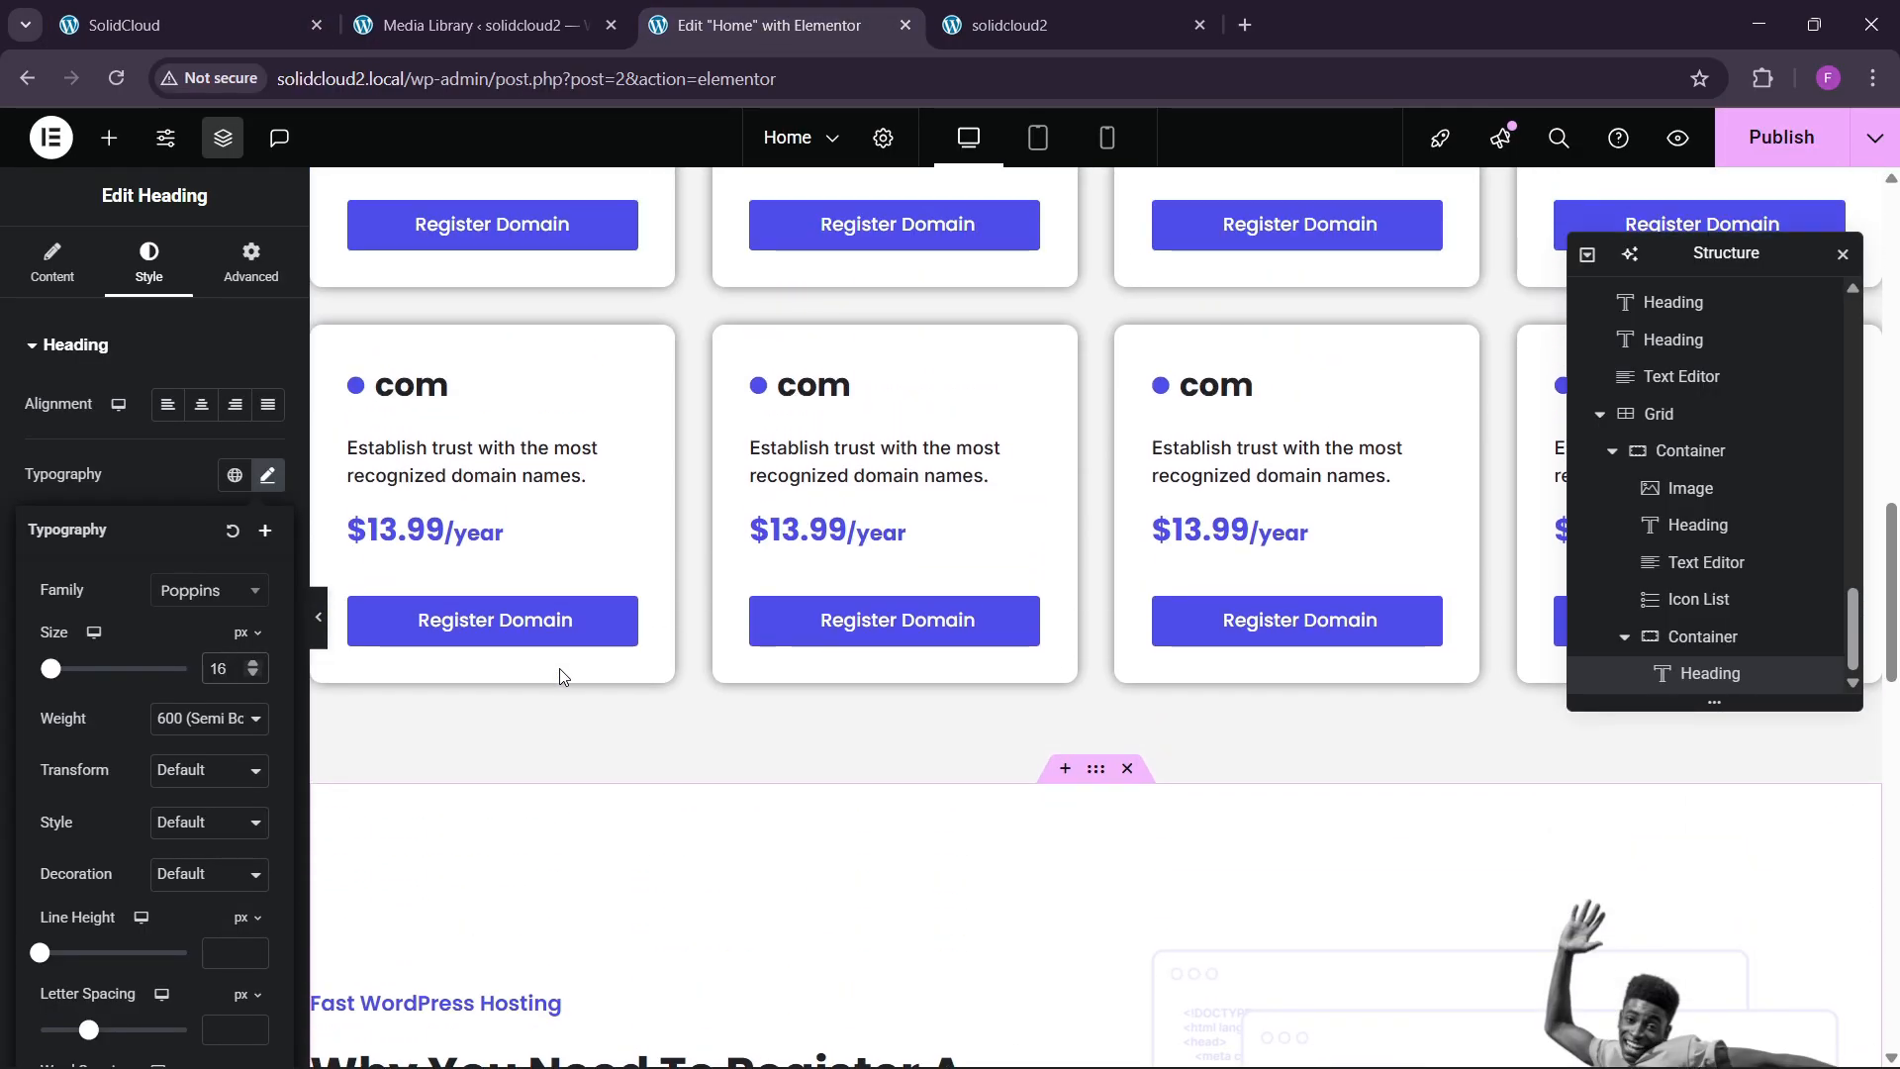
{"action": "right_click", "coordinate": [519, 595]}
{"action": "left_click", "coordinate": [564, 611]}
{"action": "scroll", "coordinate": [577, 752], "scroll_direction": "down", "scroll_amount": 15}
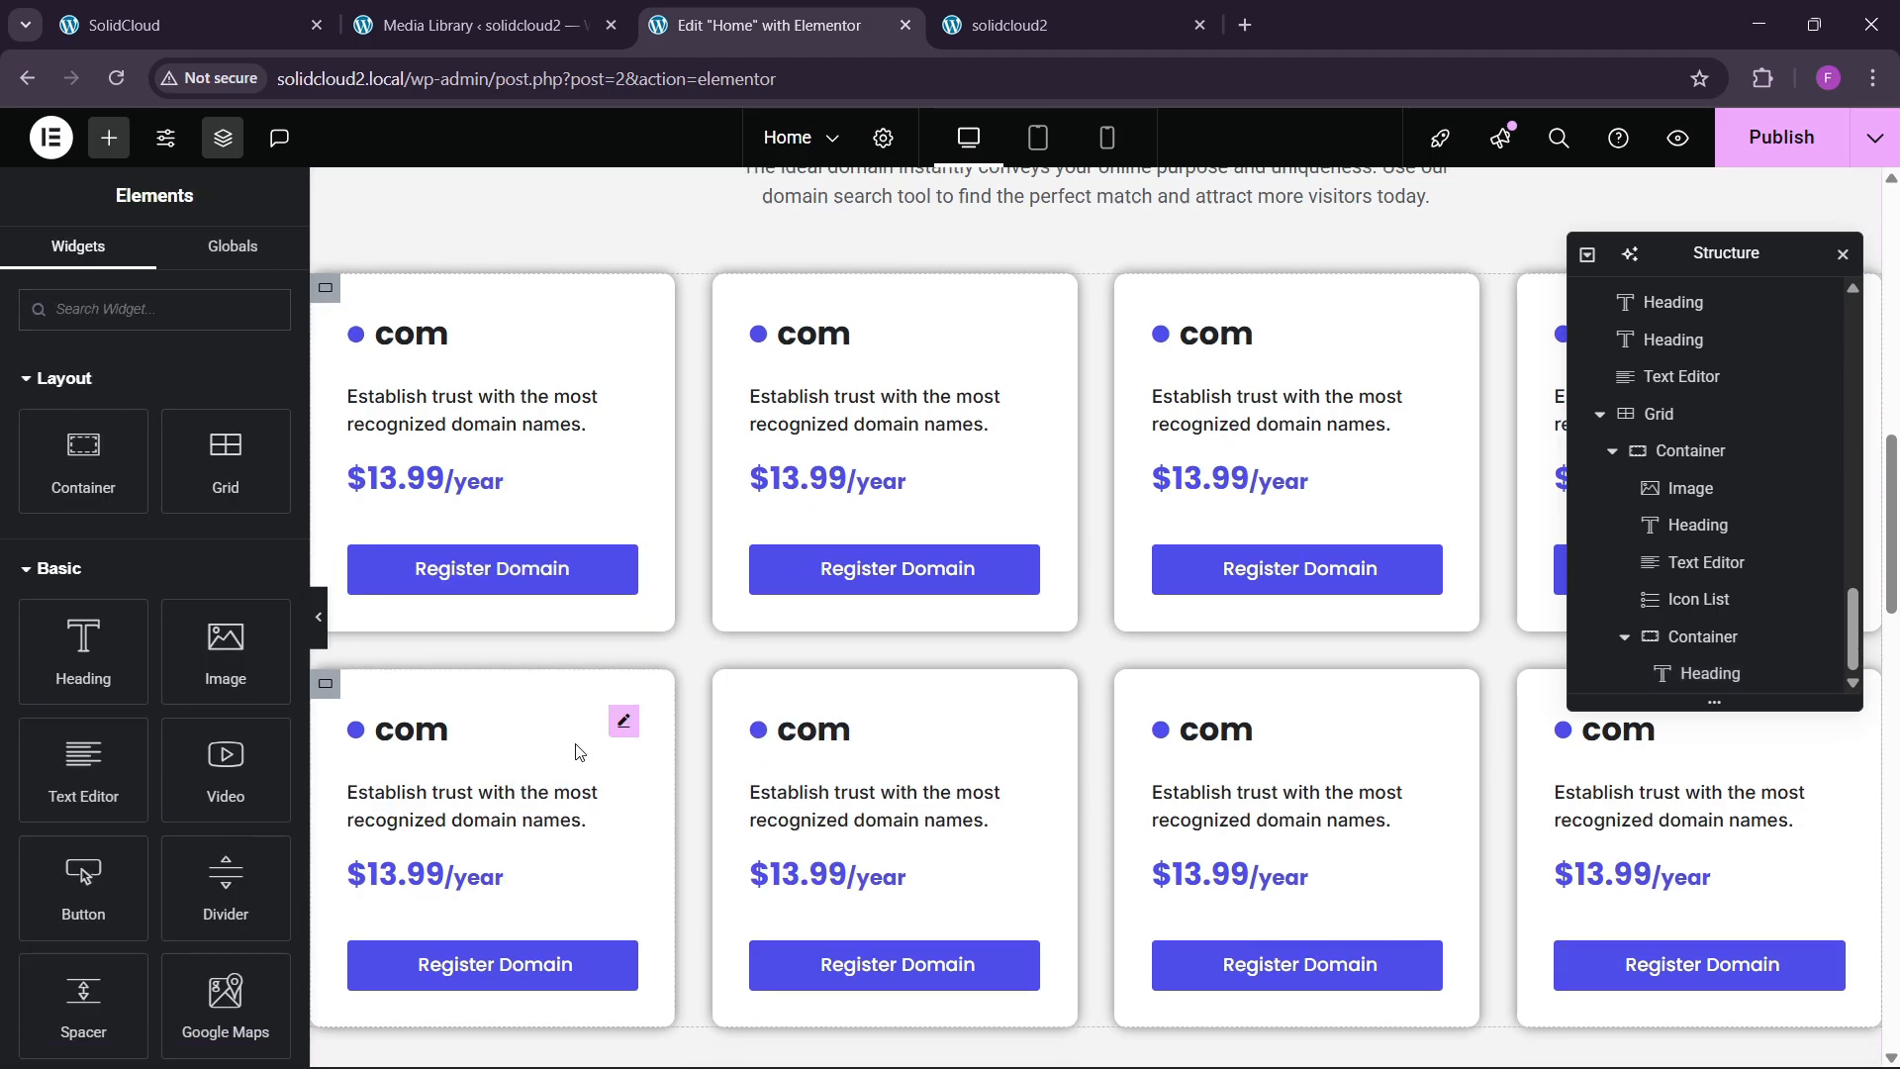
{"action": "scroll", "coordinate": [582, 762], "scroll_direction": "down", "scroll_amount": 3}
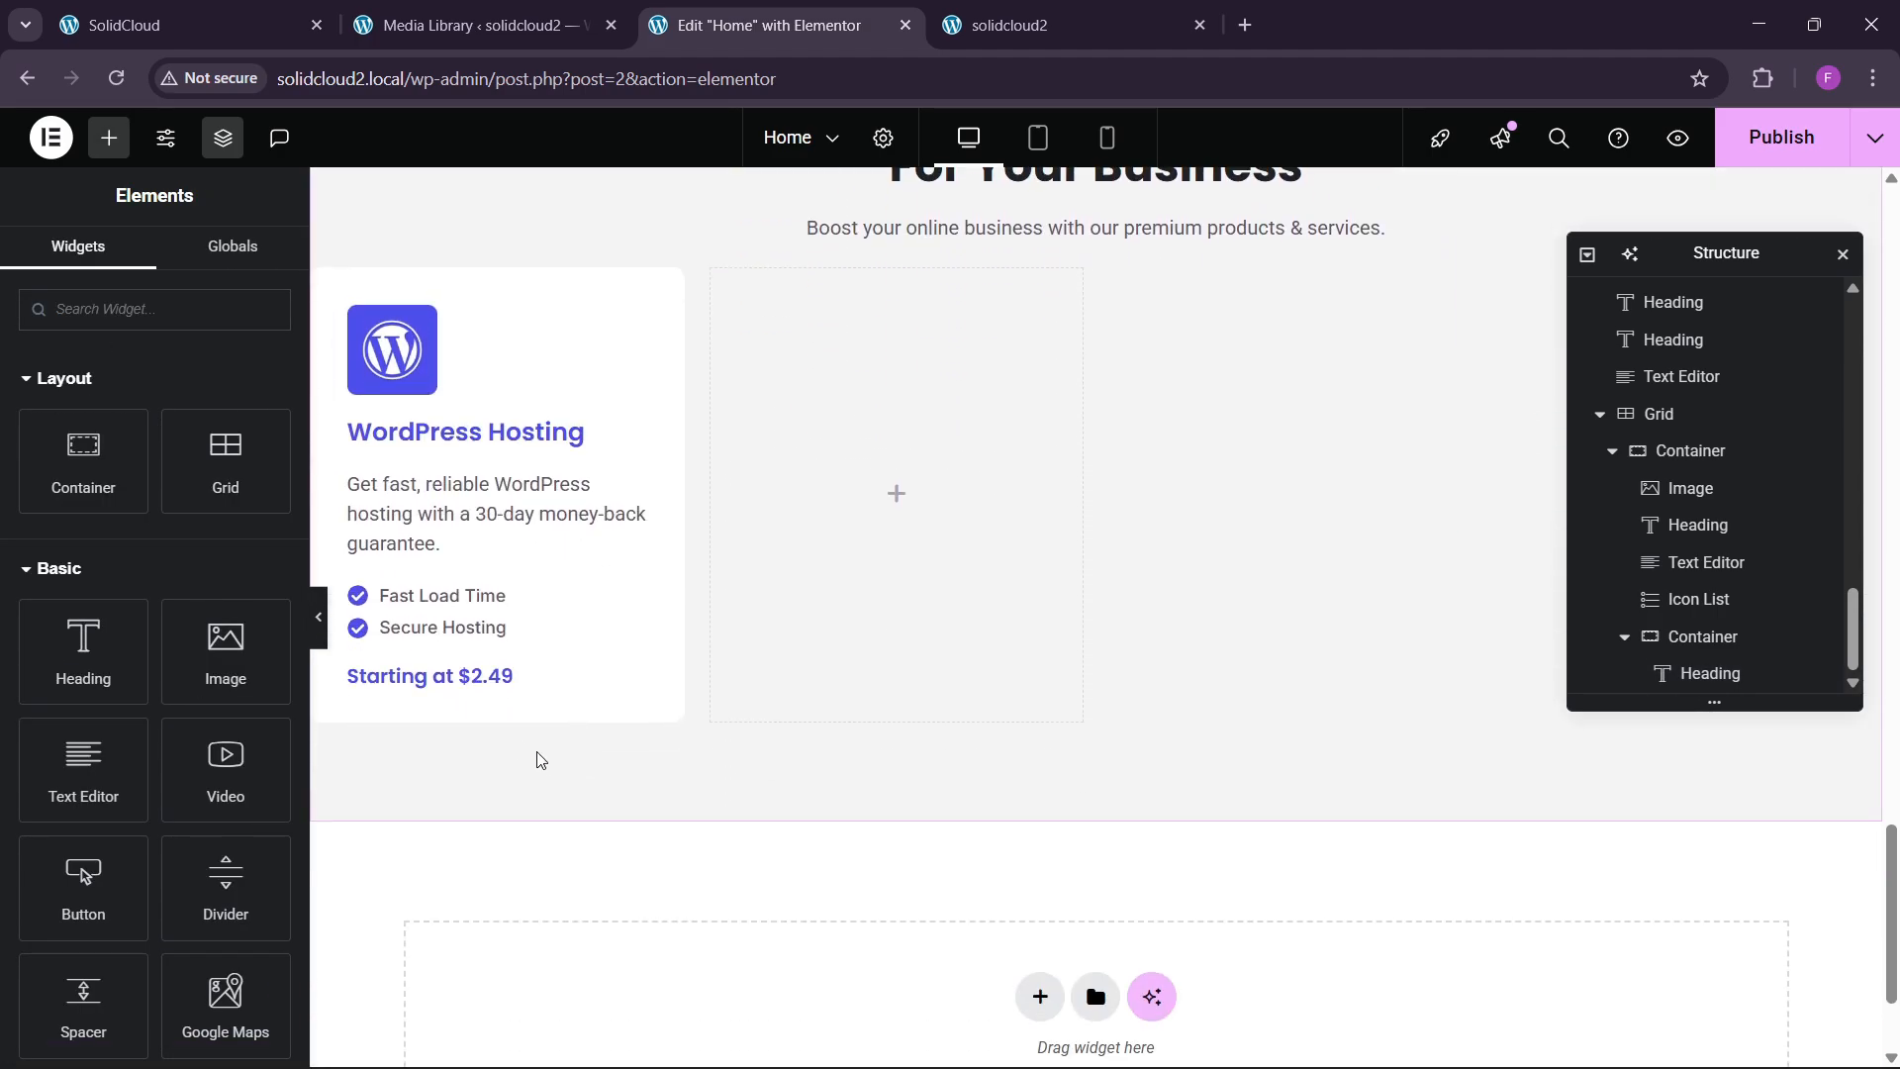
{"action": "right_click", "coordinate": [488, 678]}
{"action": "left_click", "coordinate": [522, 659]}
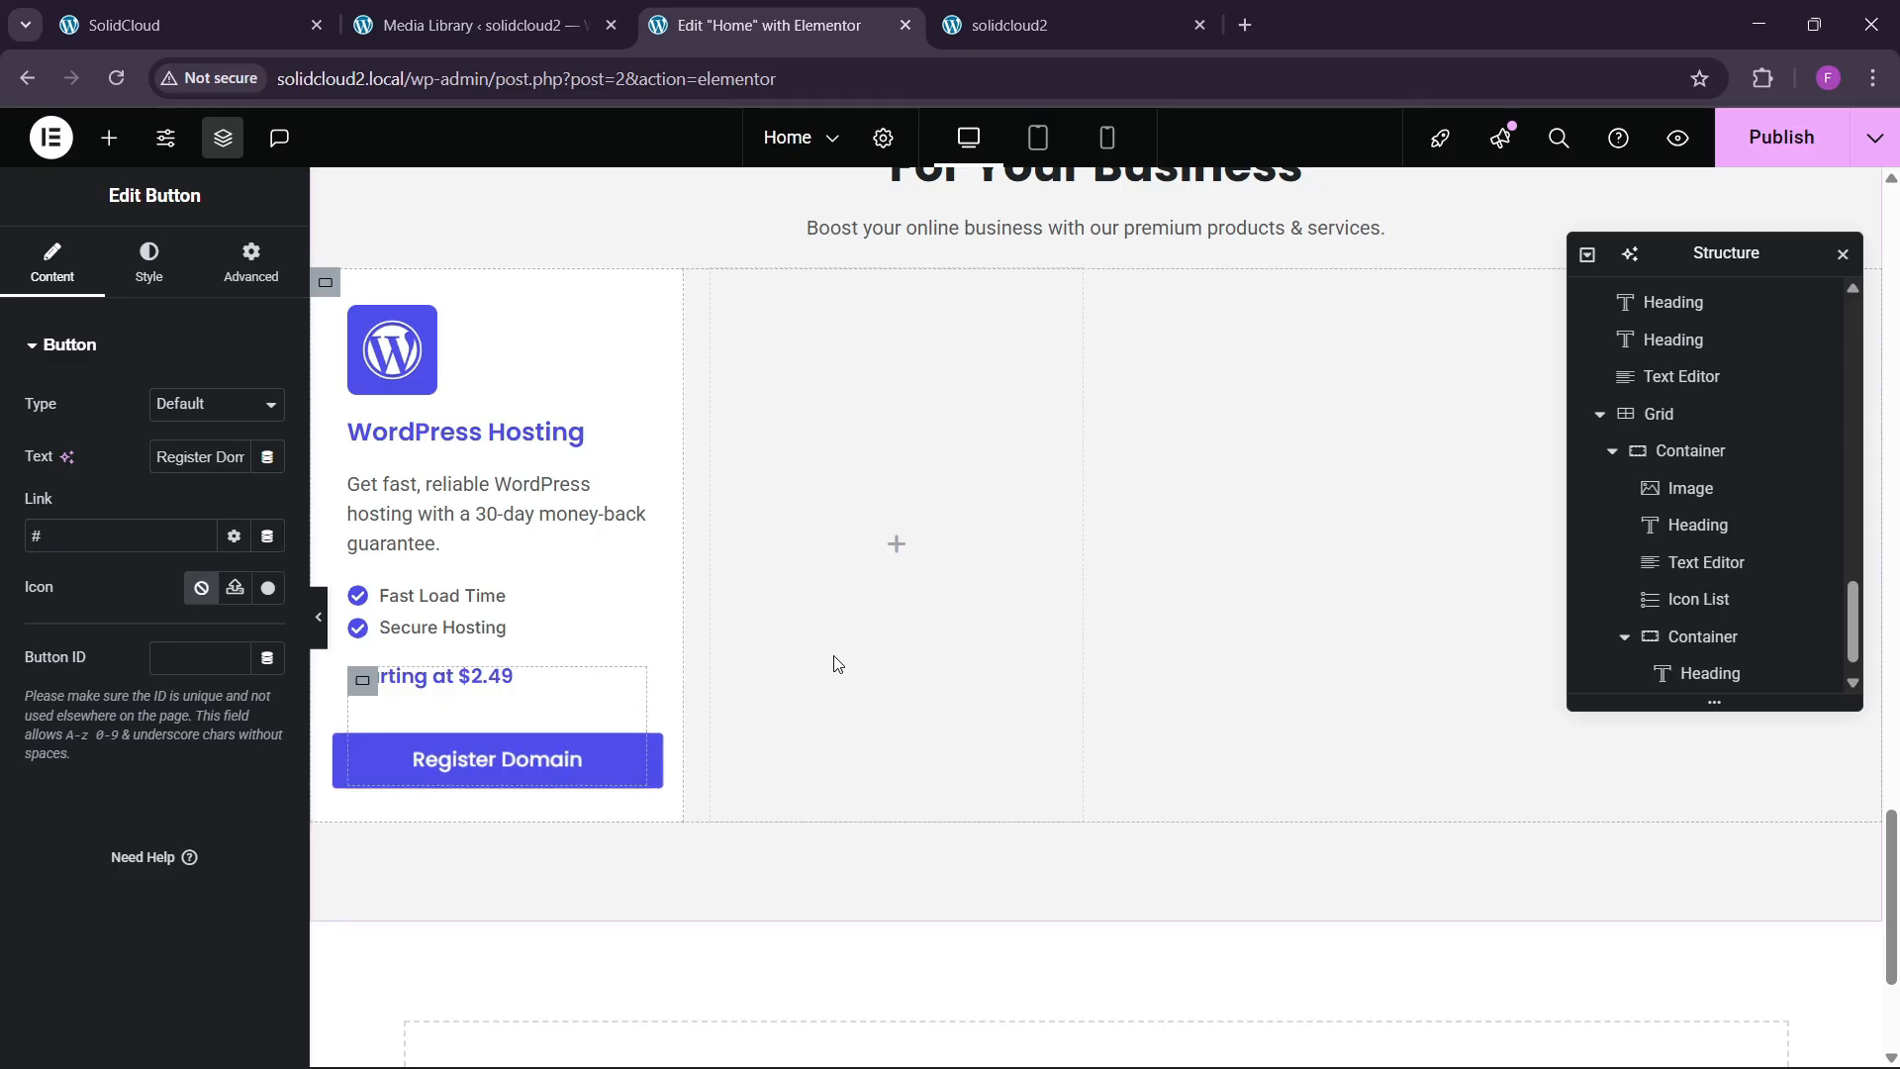
Remove the button's top margin and centre it within the card.
{"action": "left_click", "coordinate": [228, 269]}
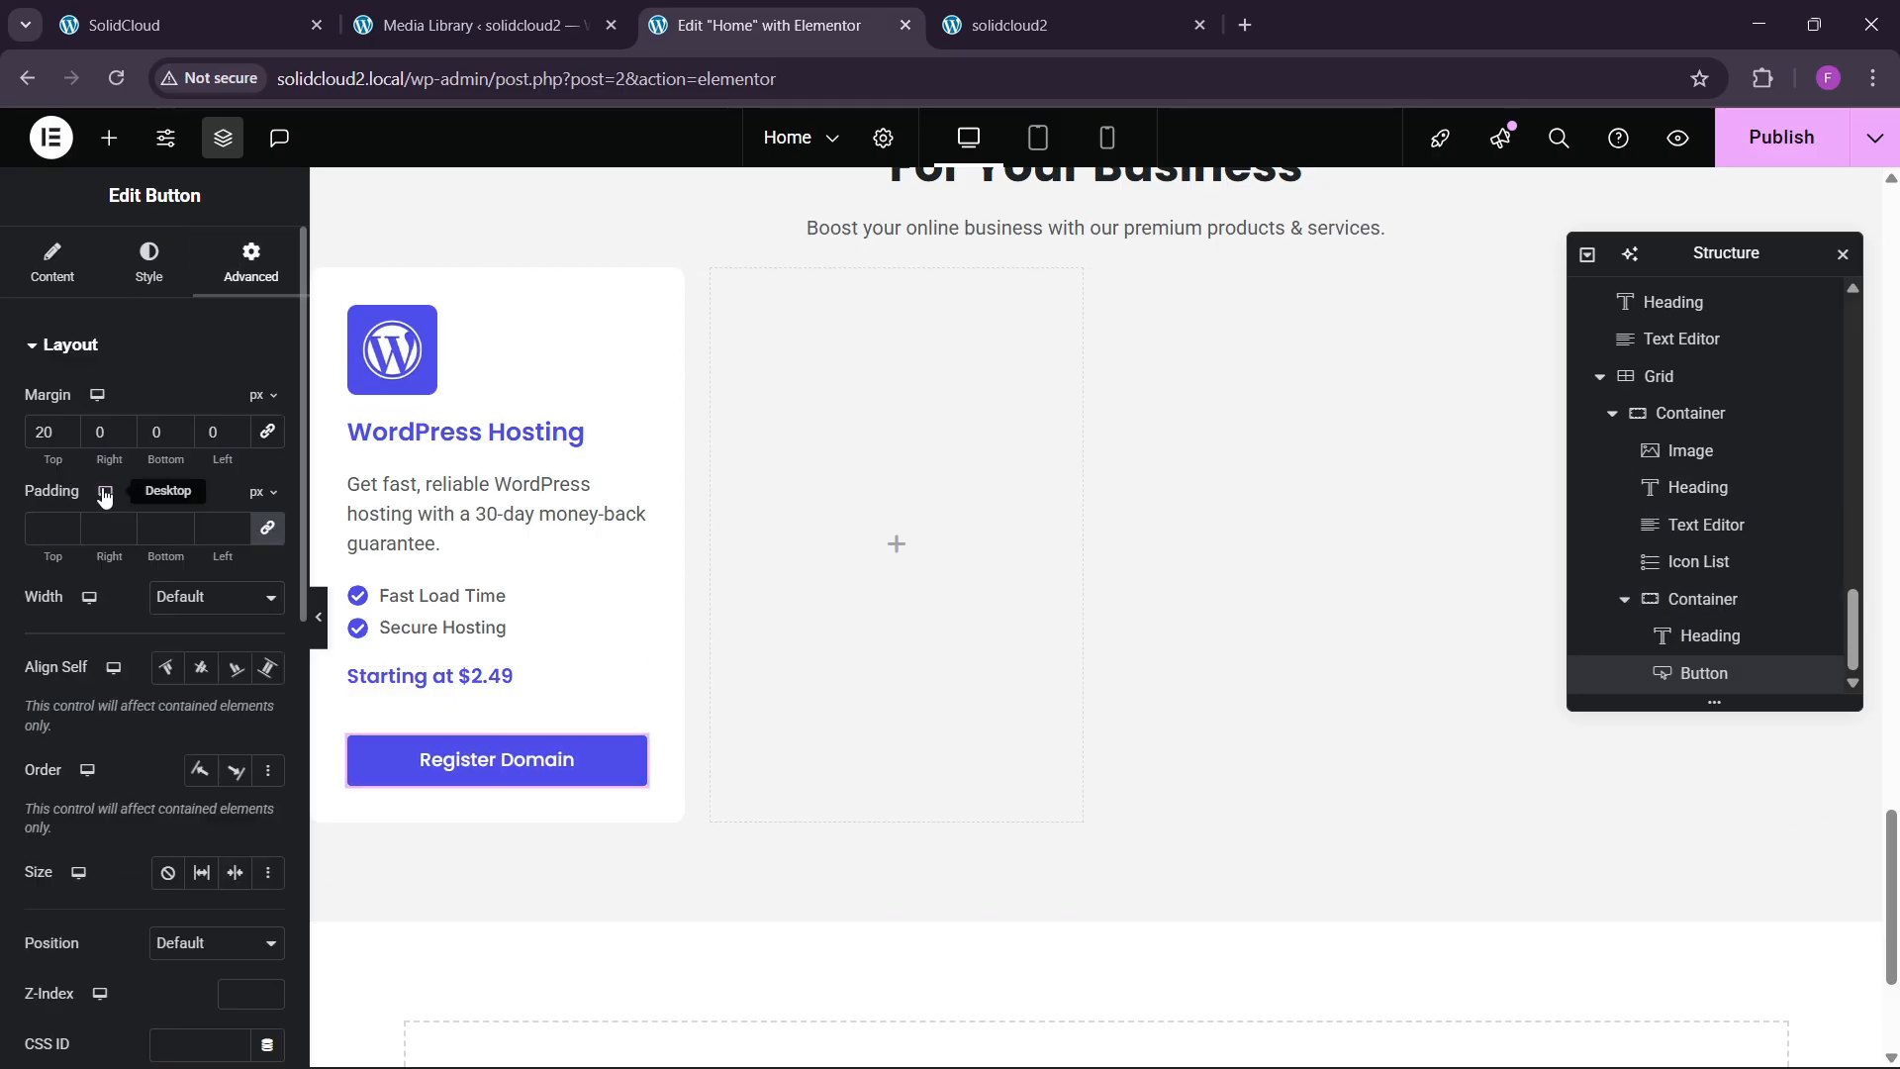
{"action": "left_click_drag", "start_coordinate": [66, 462], "coordinate": [1869, 478]}
{"action": "left_click", "coordinate": [458, 729]}
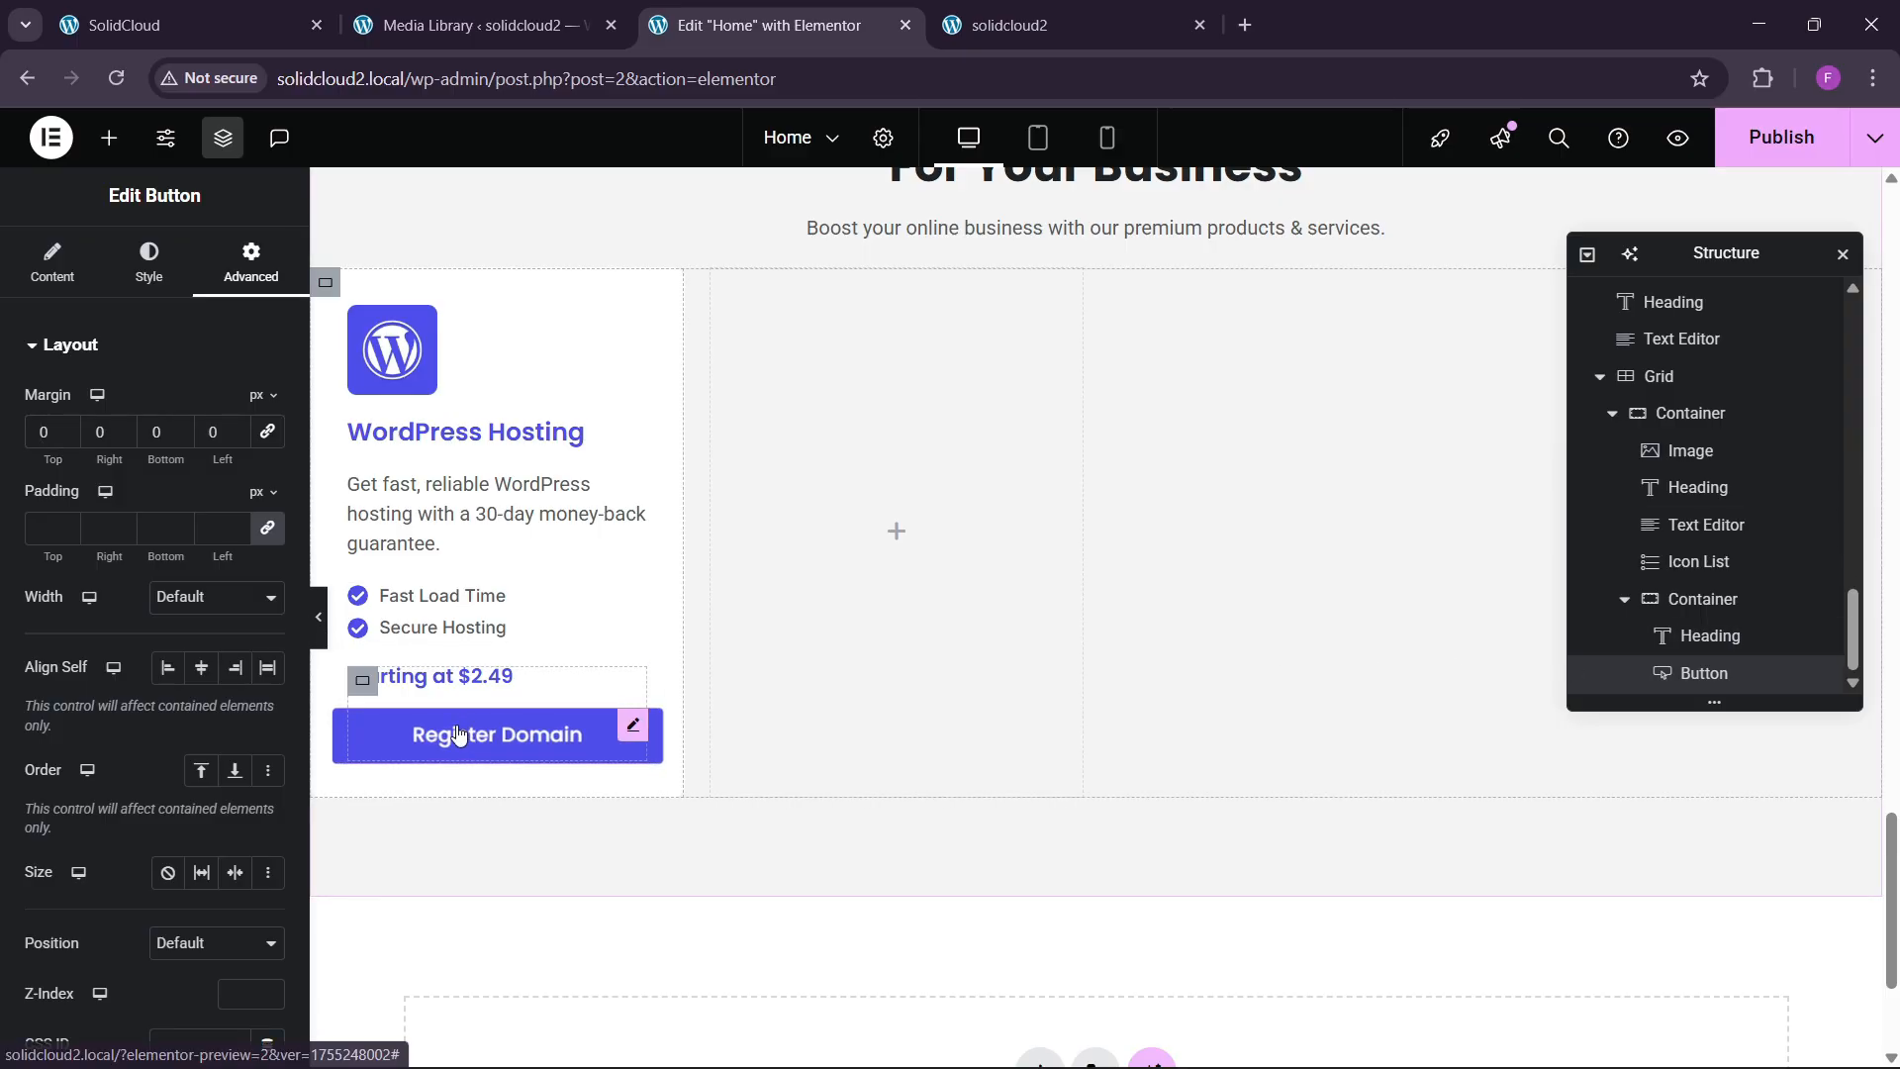
{"action": "left_click", "coordinate": [149, 262]}
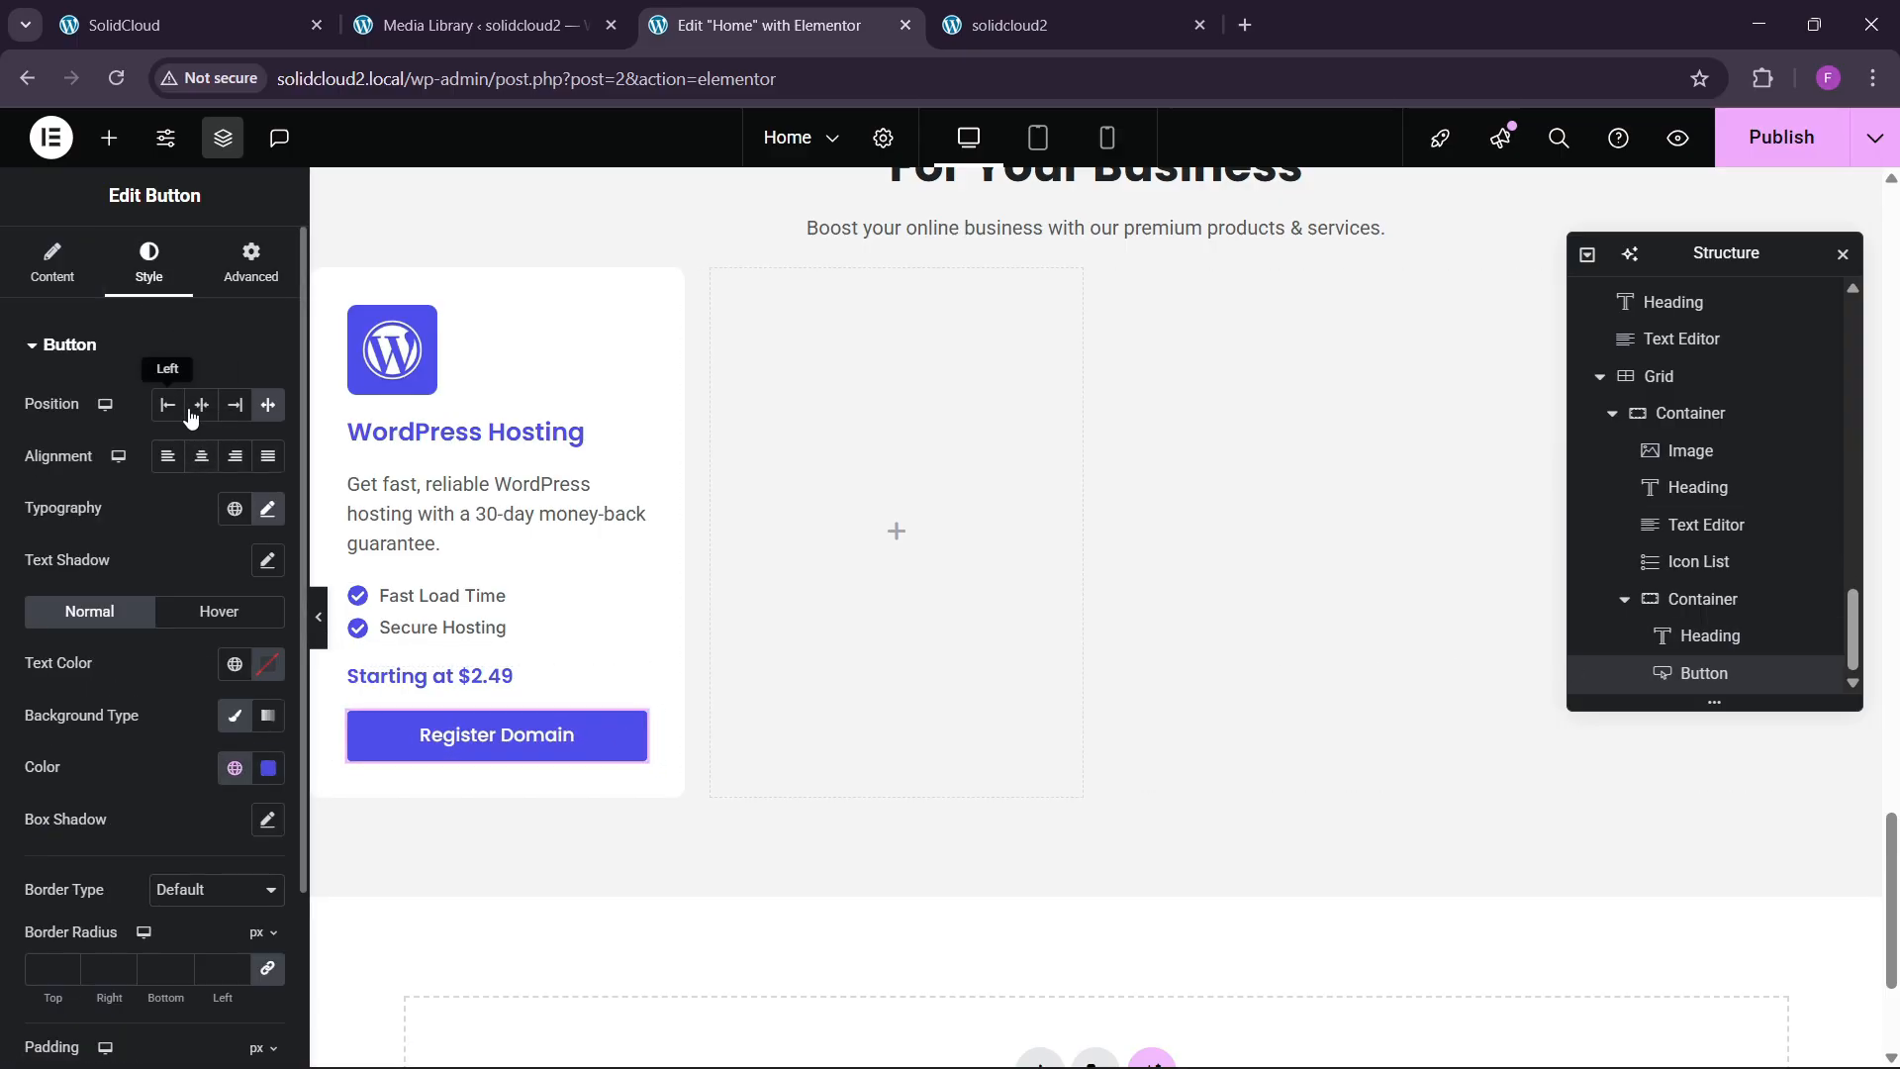
{"action": "left_click", "coordinate": [196, 414]}
{"action": "key", "text": "ctrl+1"}
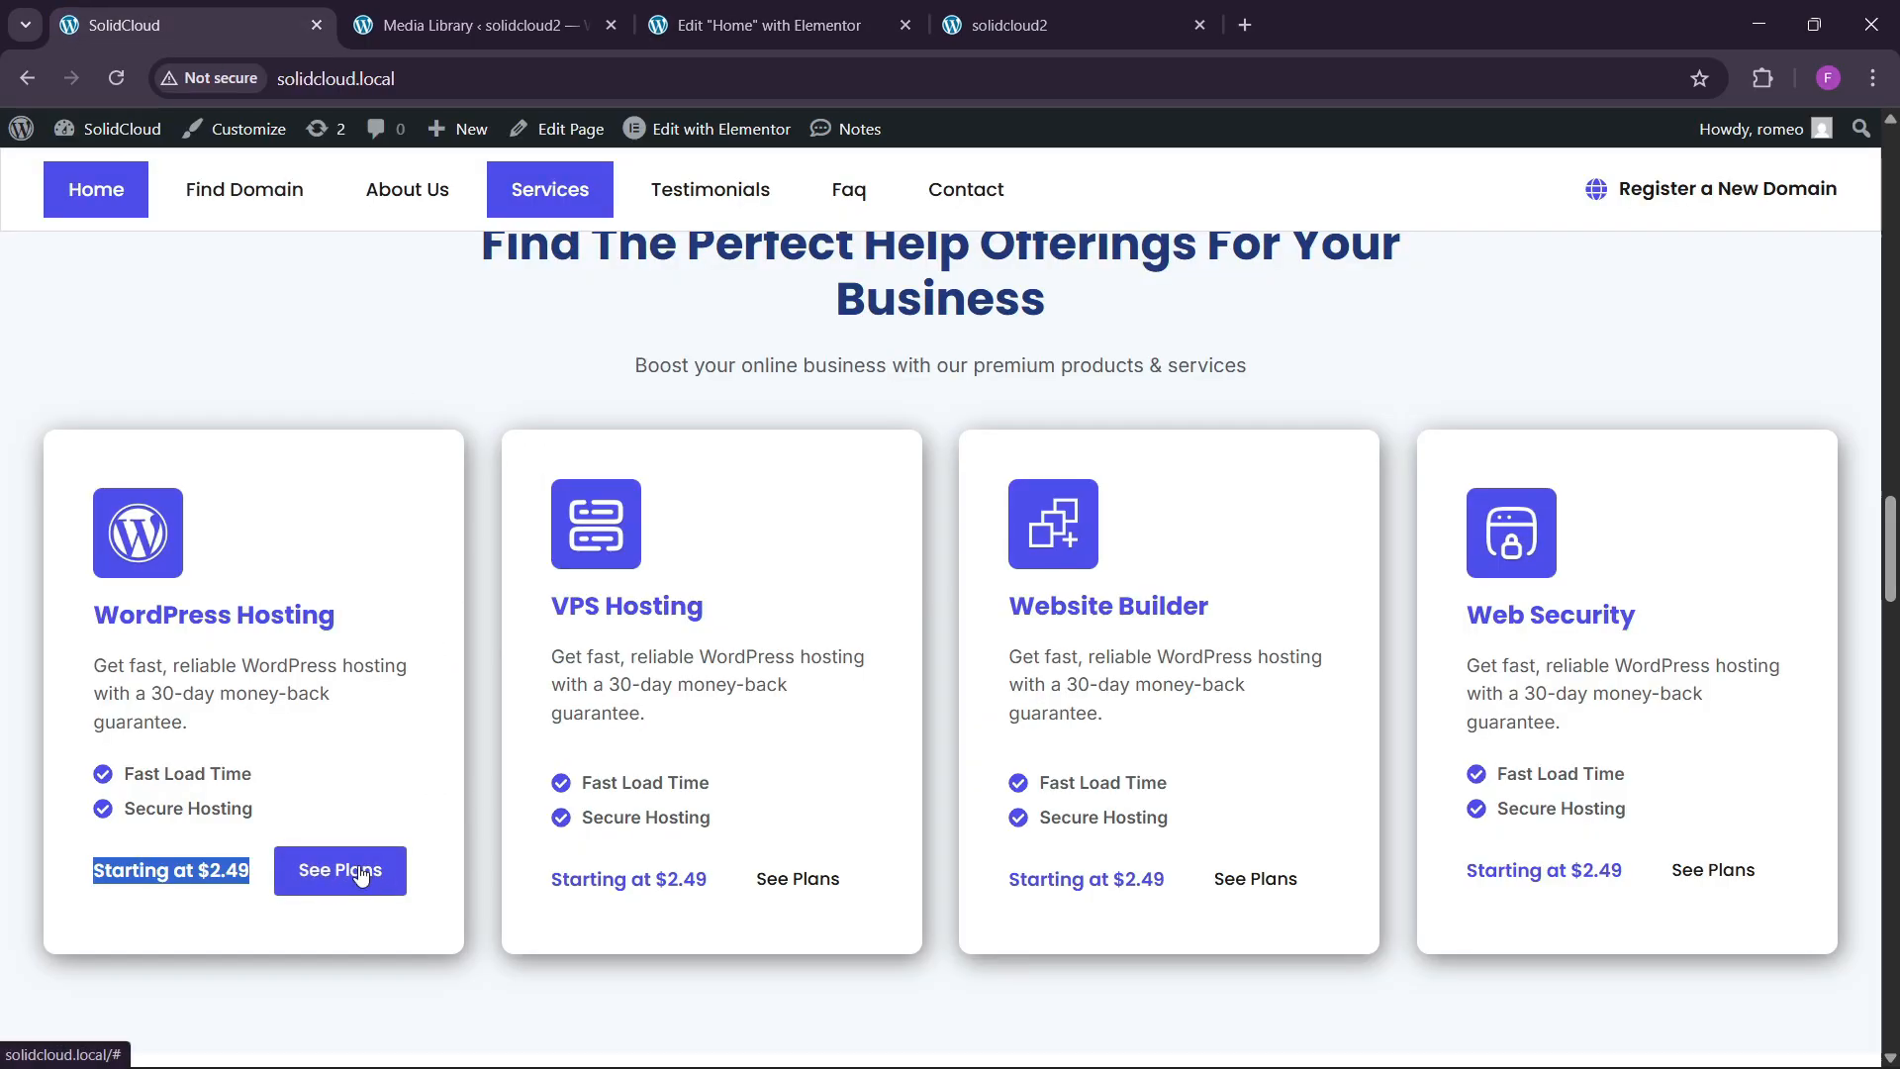
{"action": "key", "text": "ctrl+3"}
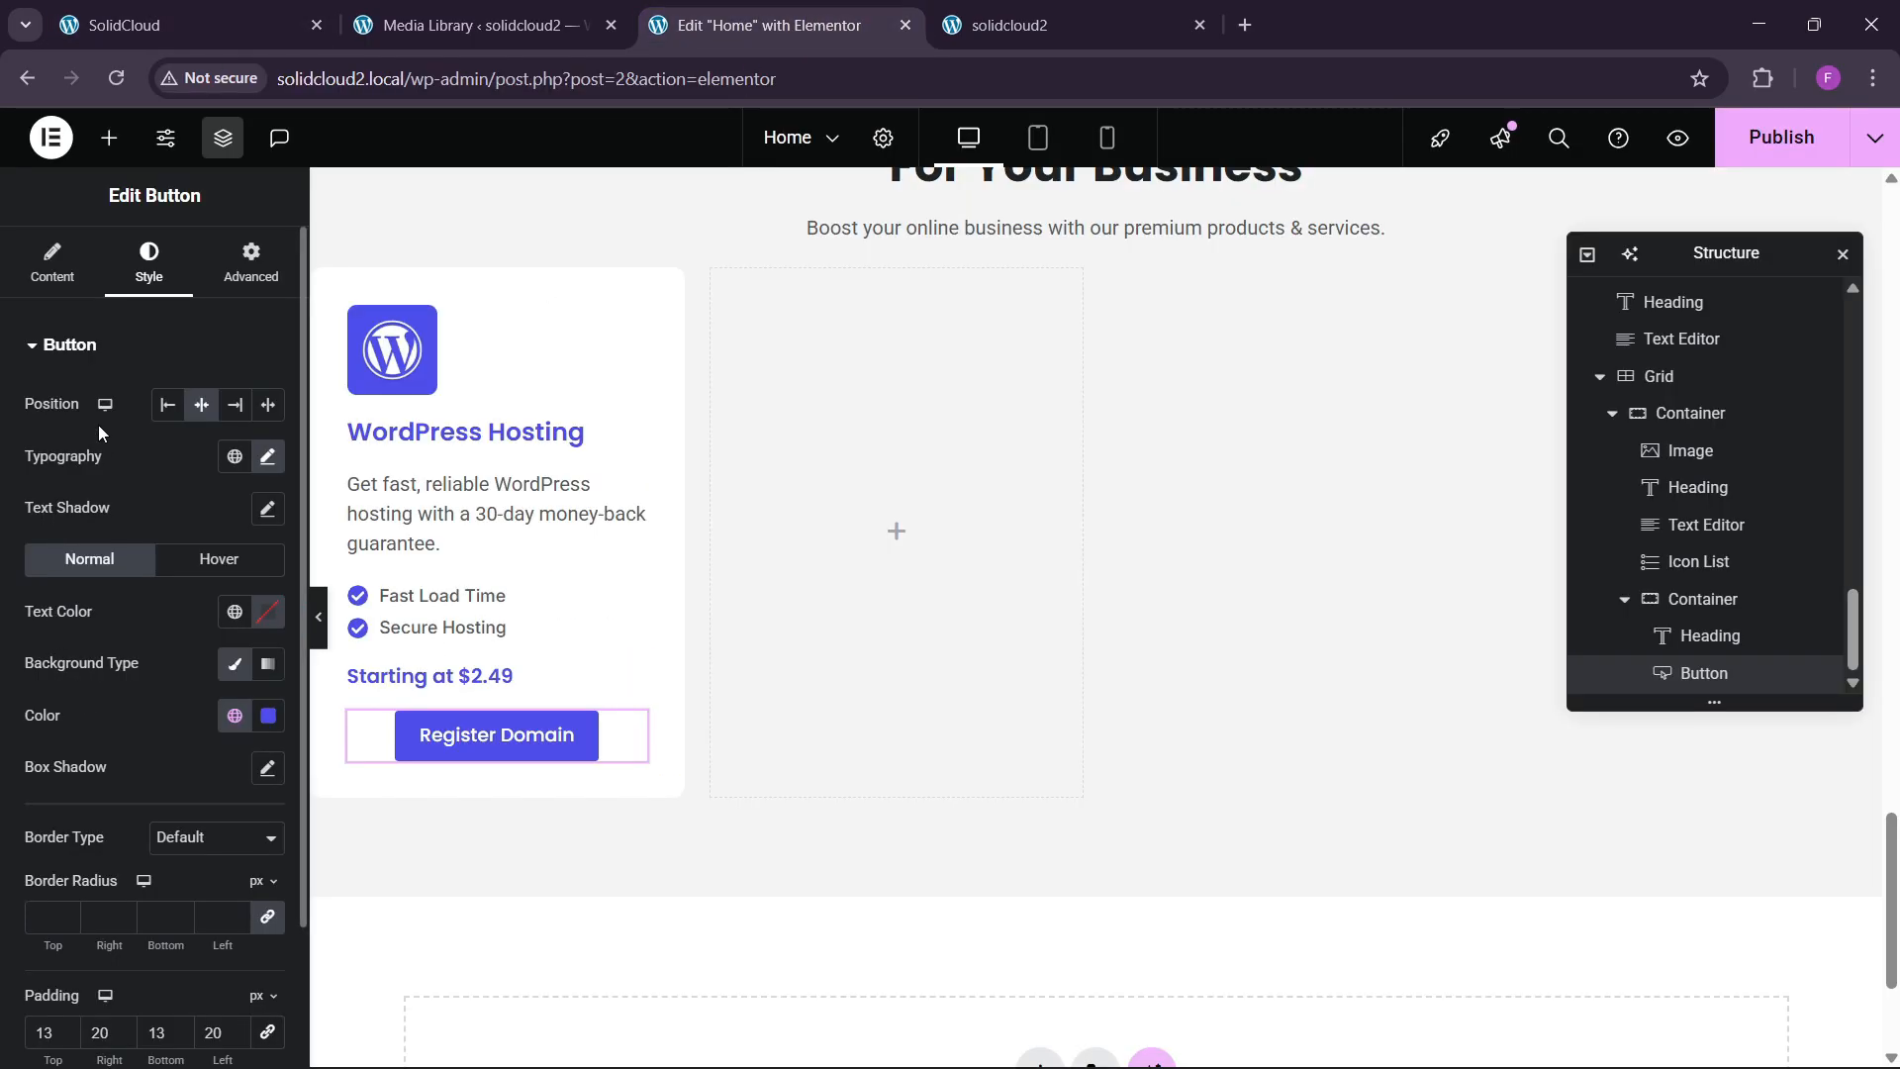
Change the button label to 'See Plans'.
{"action": "left_click", "coordinate": [55, 267]}
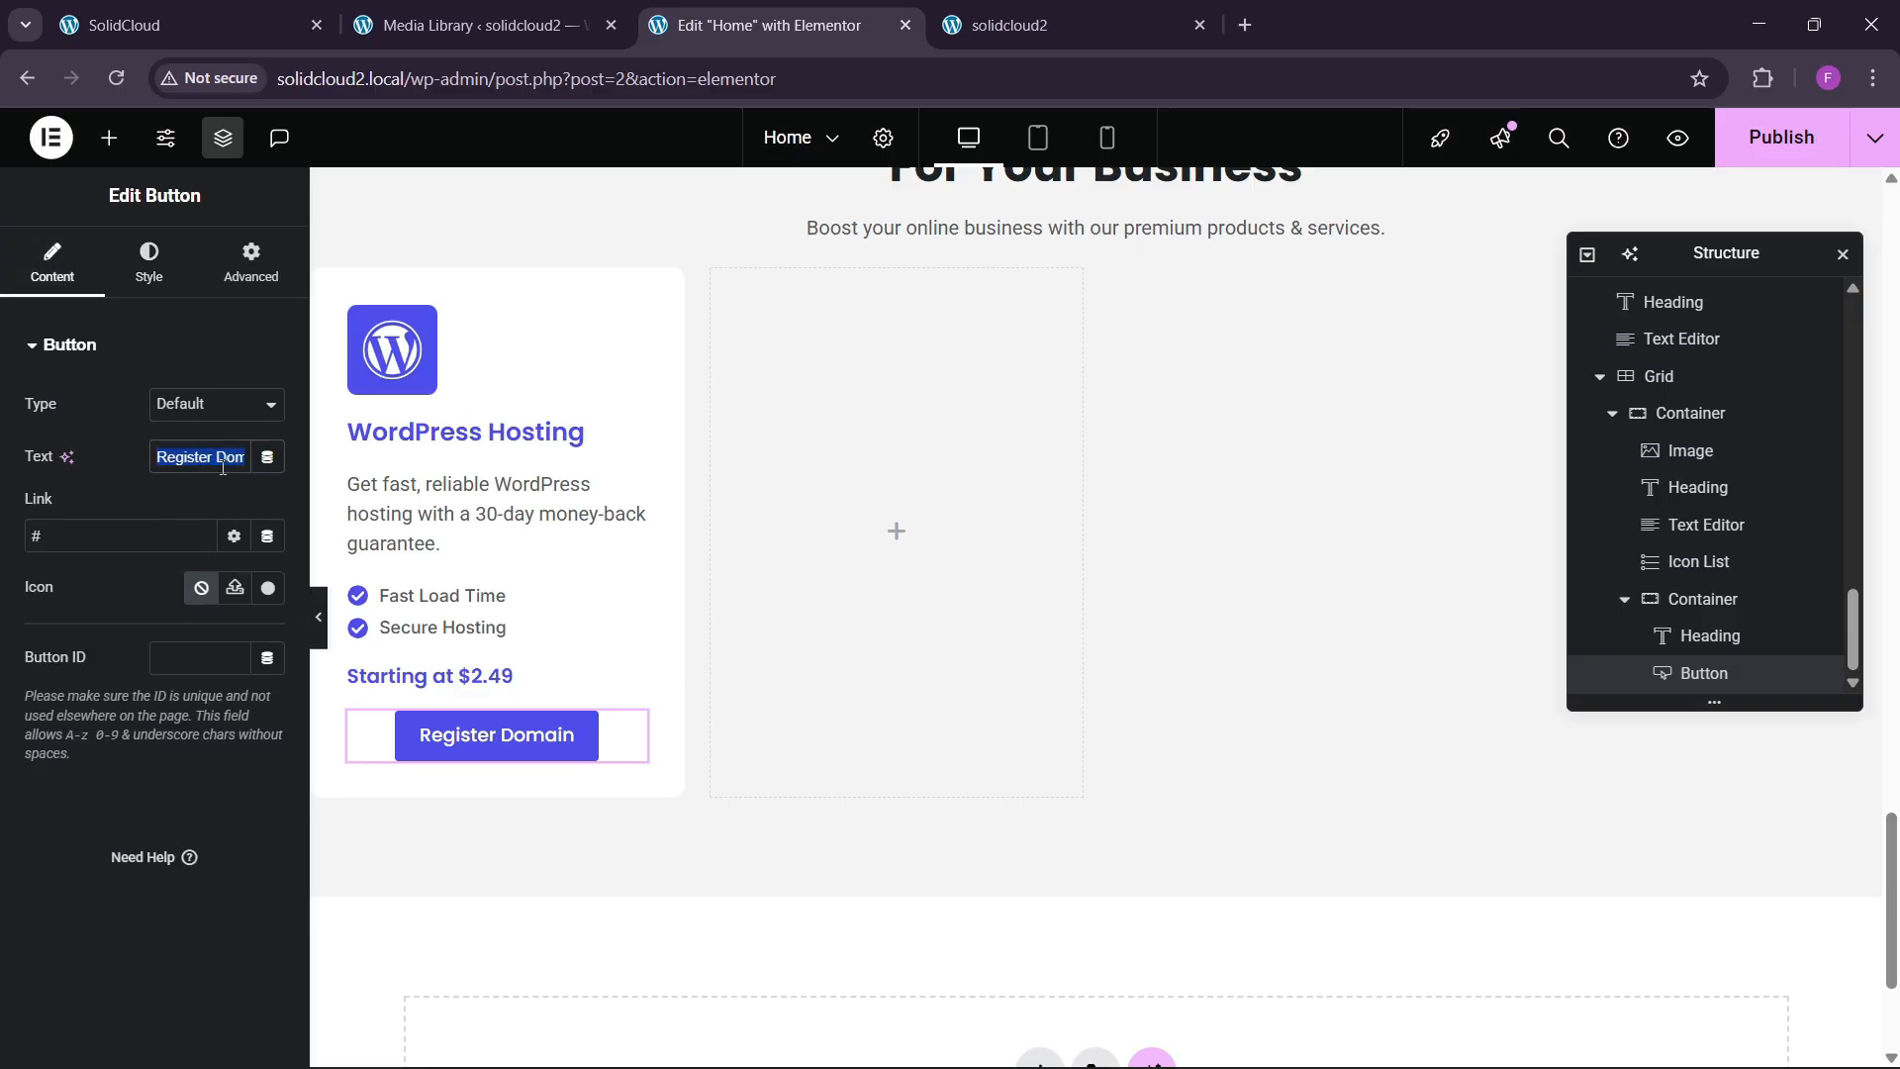
{"action": "key", "text": "BackSpace"}
{"action": "type", "text": "See P"}
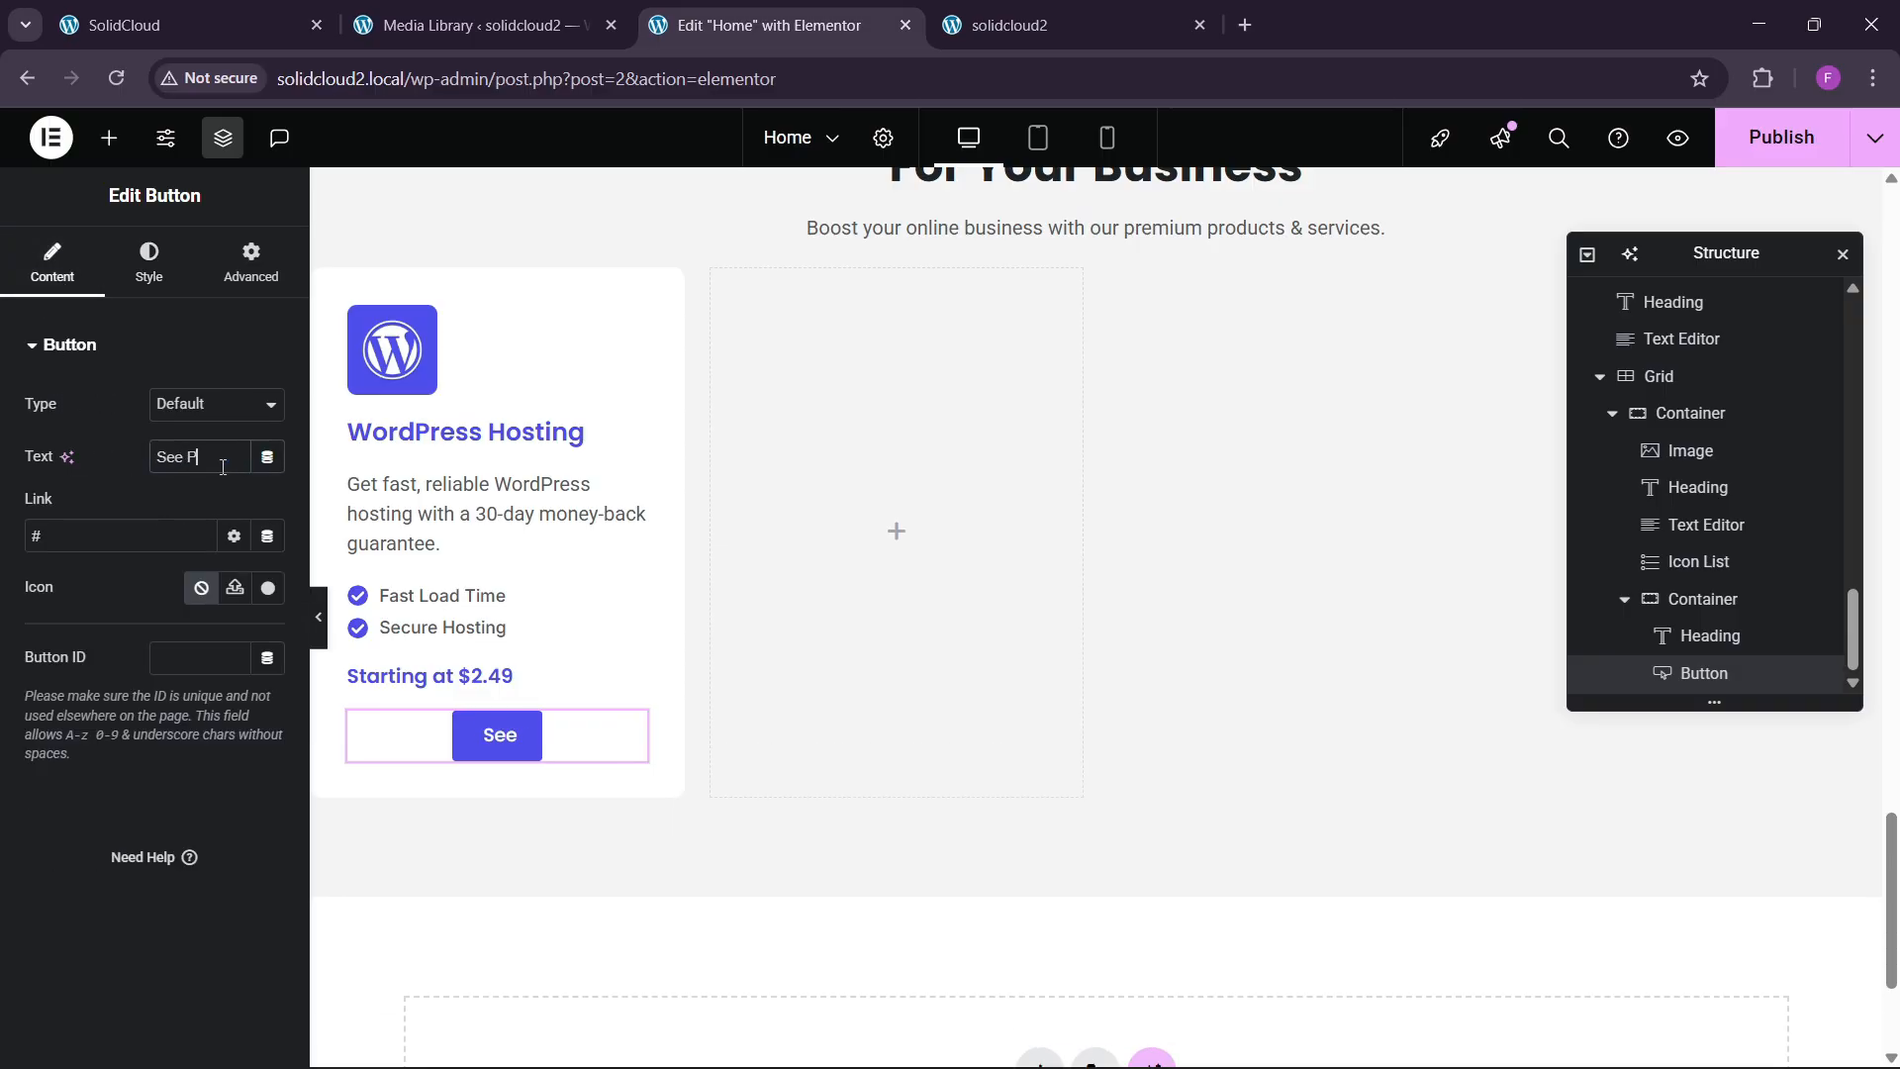
{"action": "type", "text": "lans"}
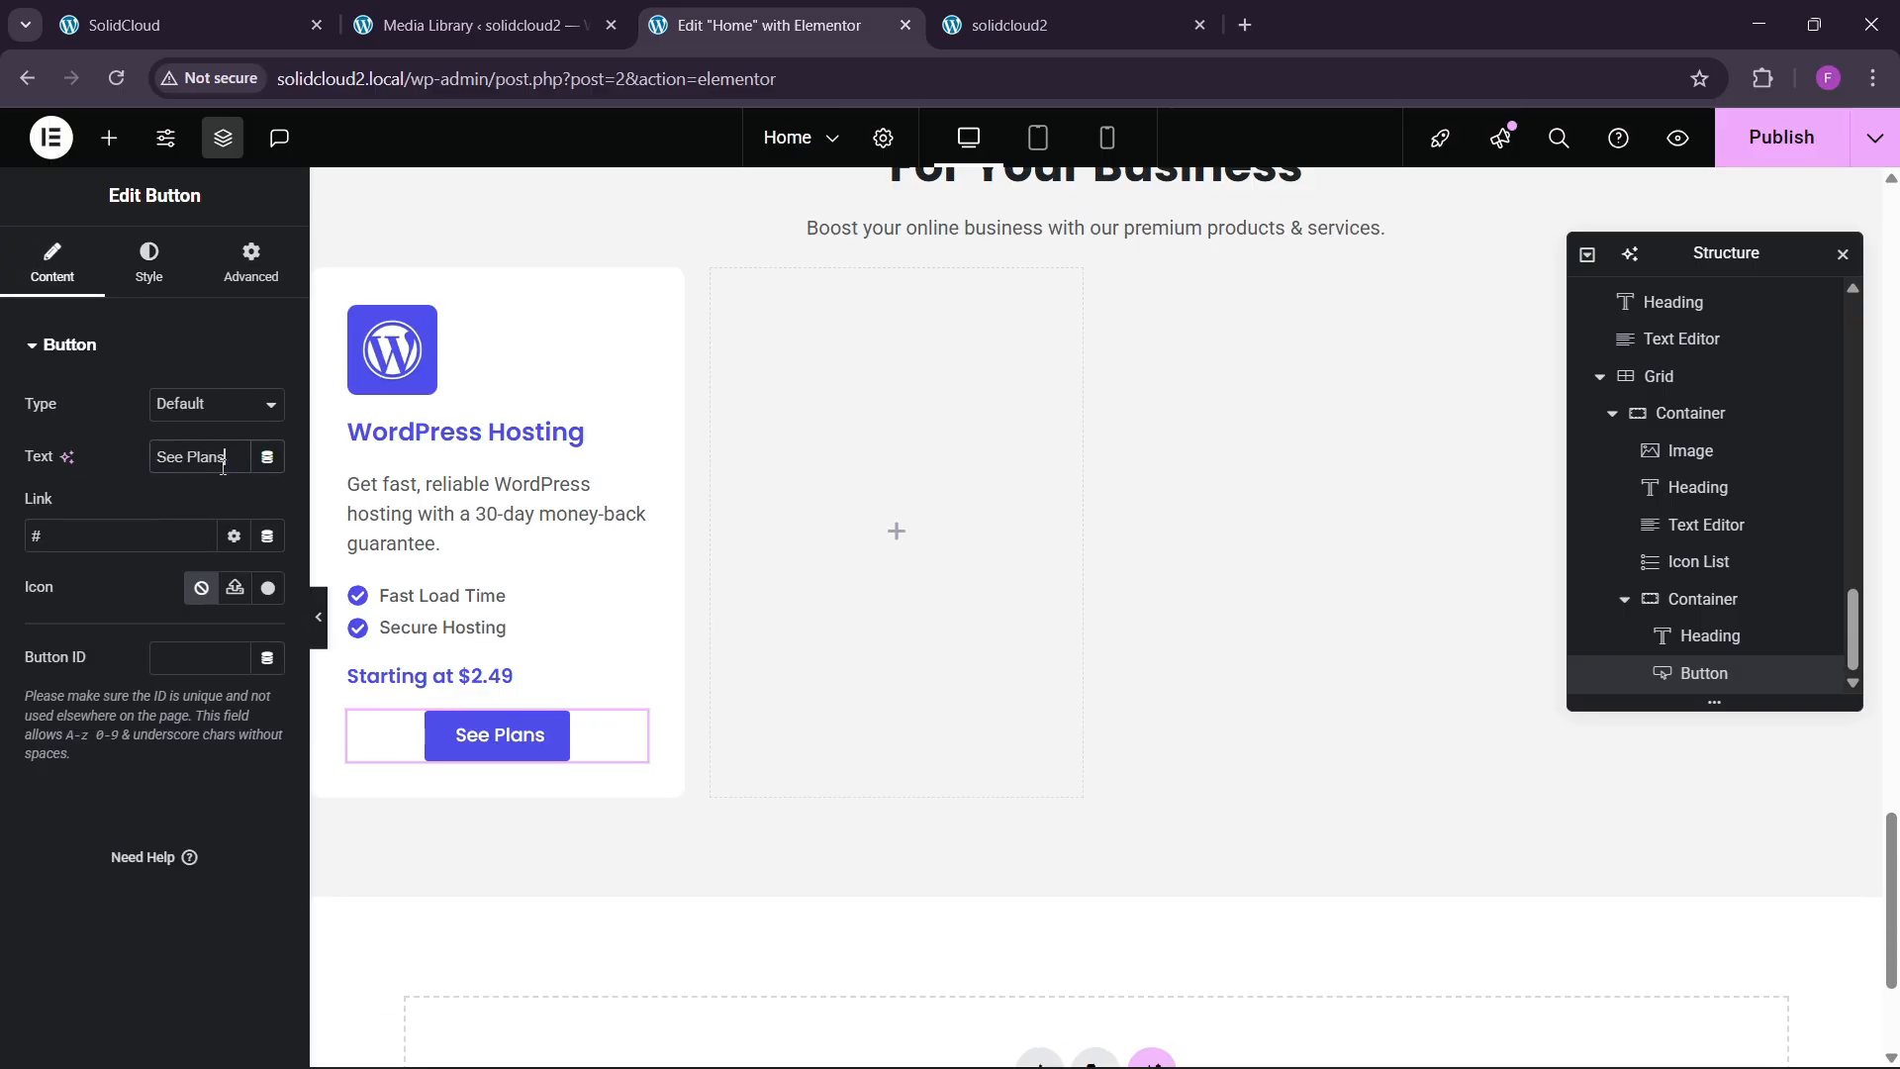
Give the button a transparent #FFFFFF00 background and the global blue text colour.
{"action": "left_click", "coordinate": [148, 264]}
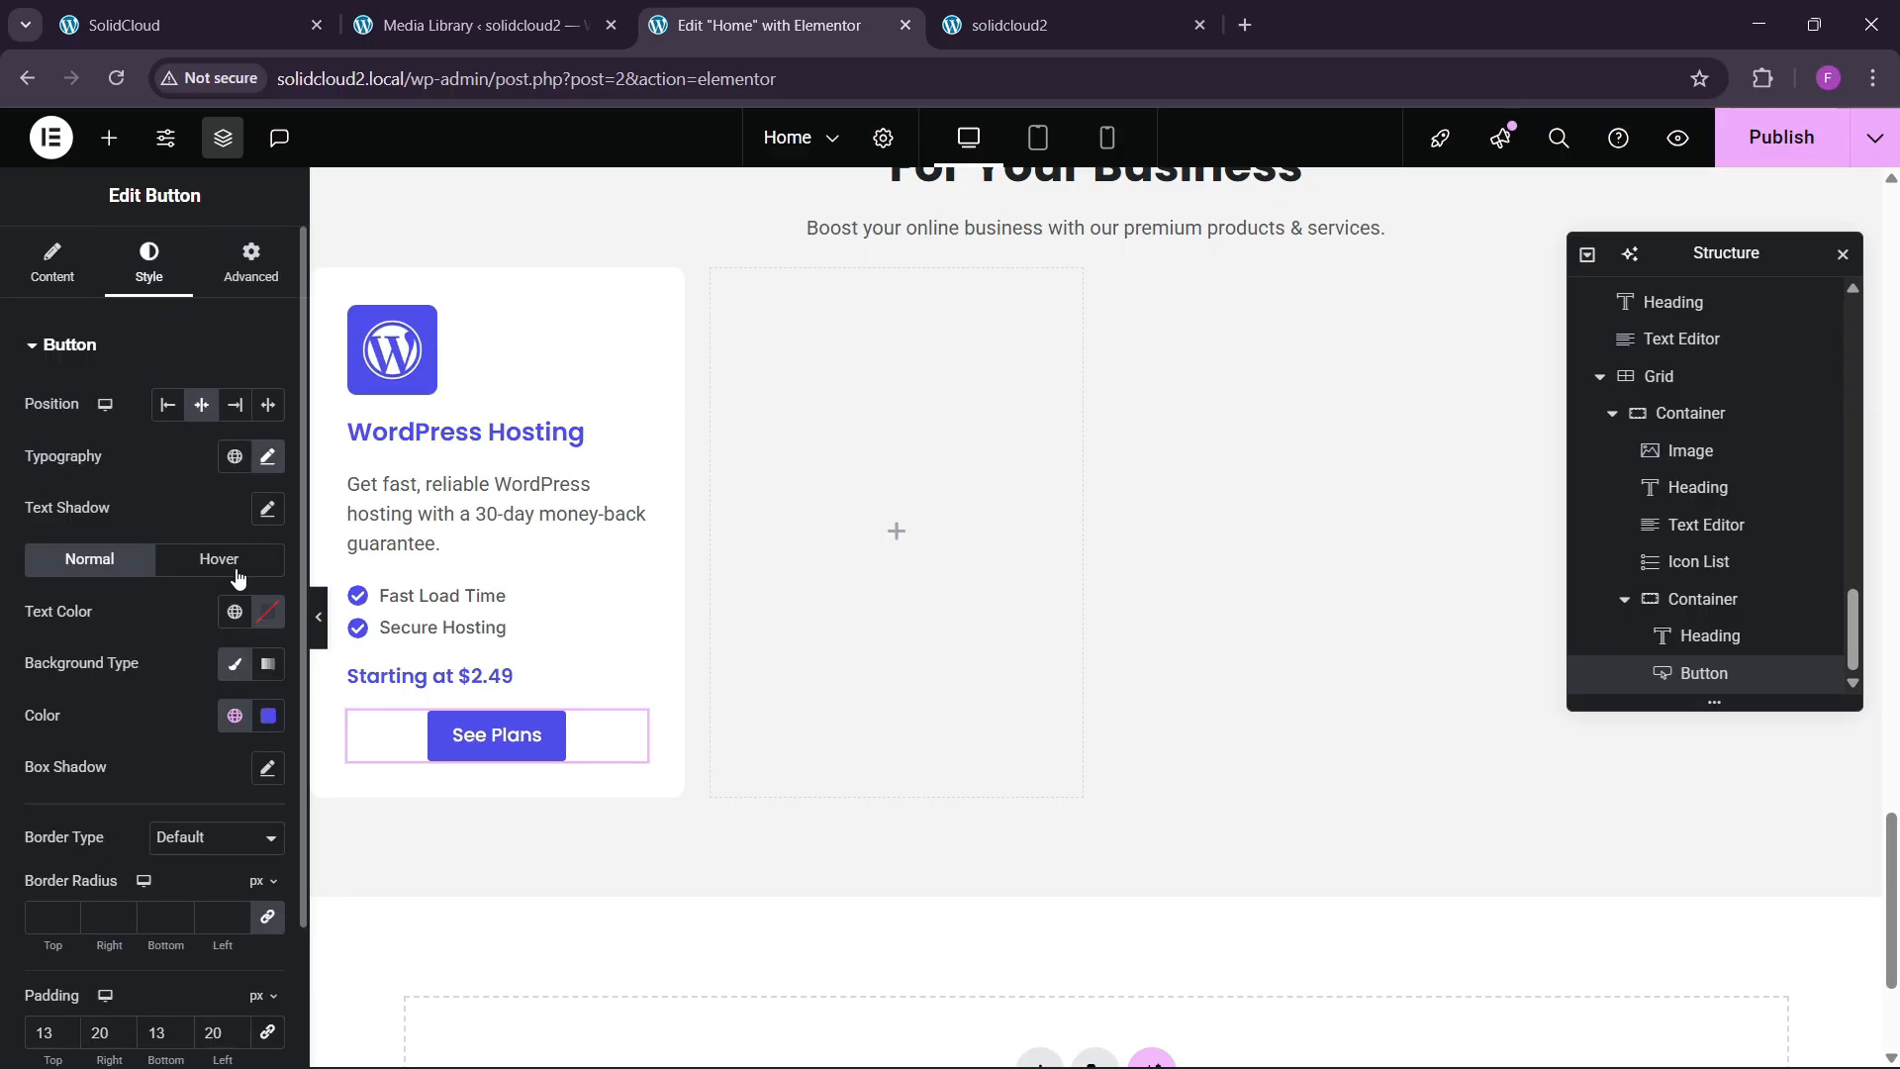
{"action": "left_click", "coordinate": [268, 717]}
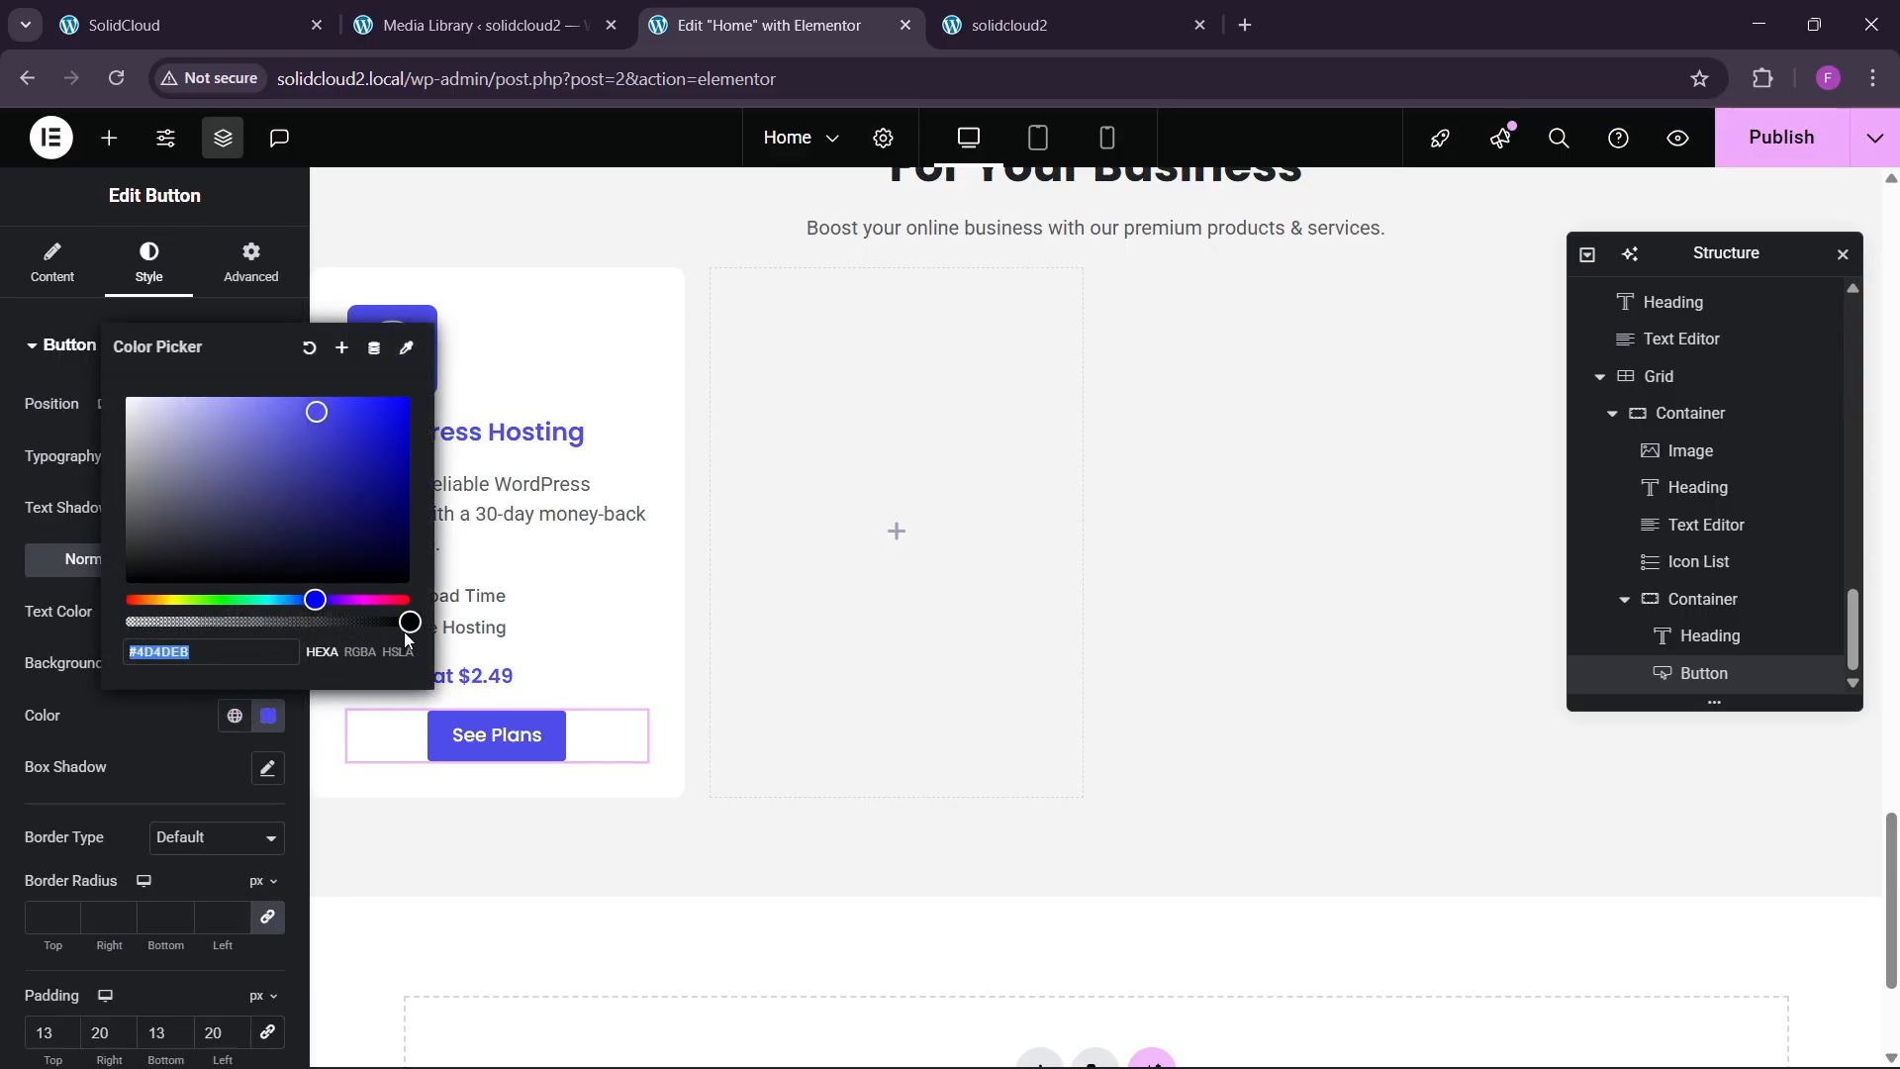
{"action": "type", "text": "#FFFFFF00"}
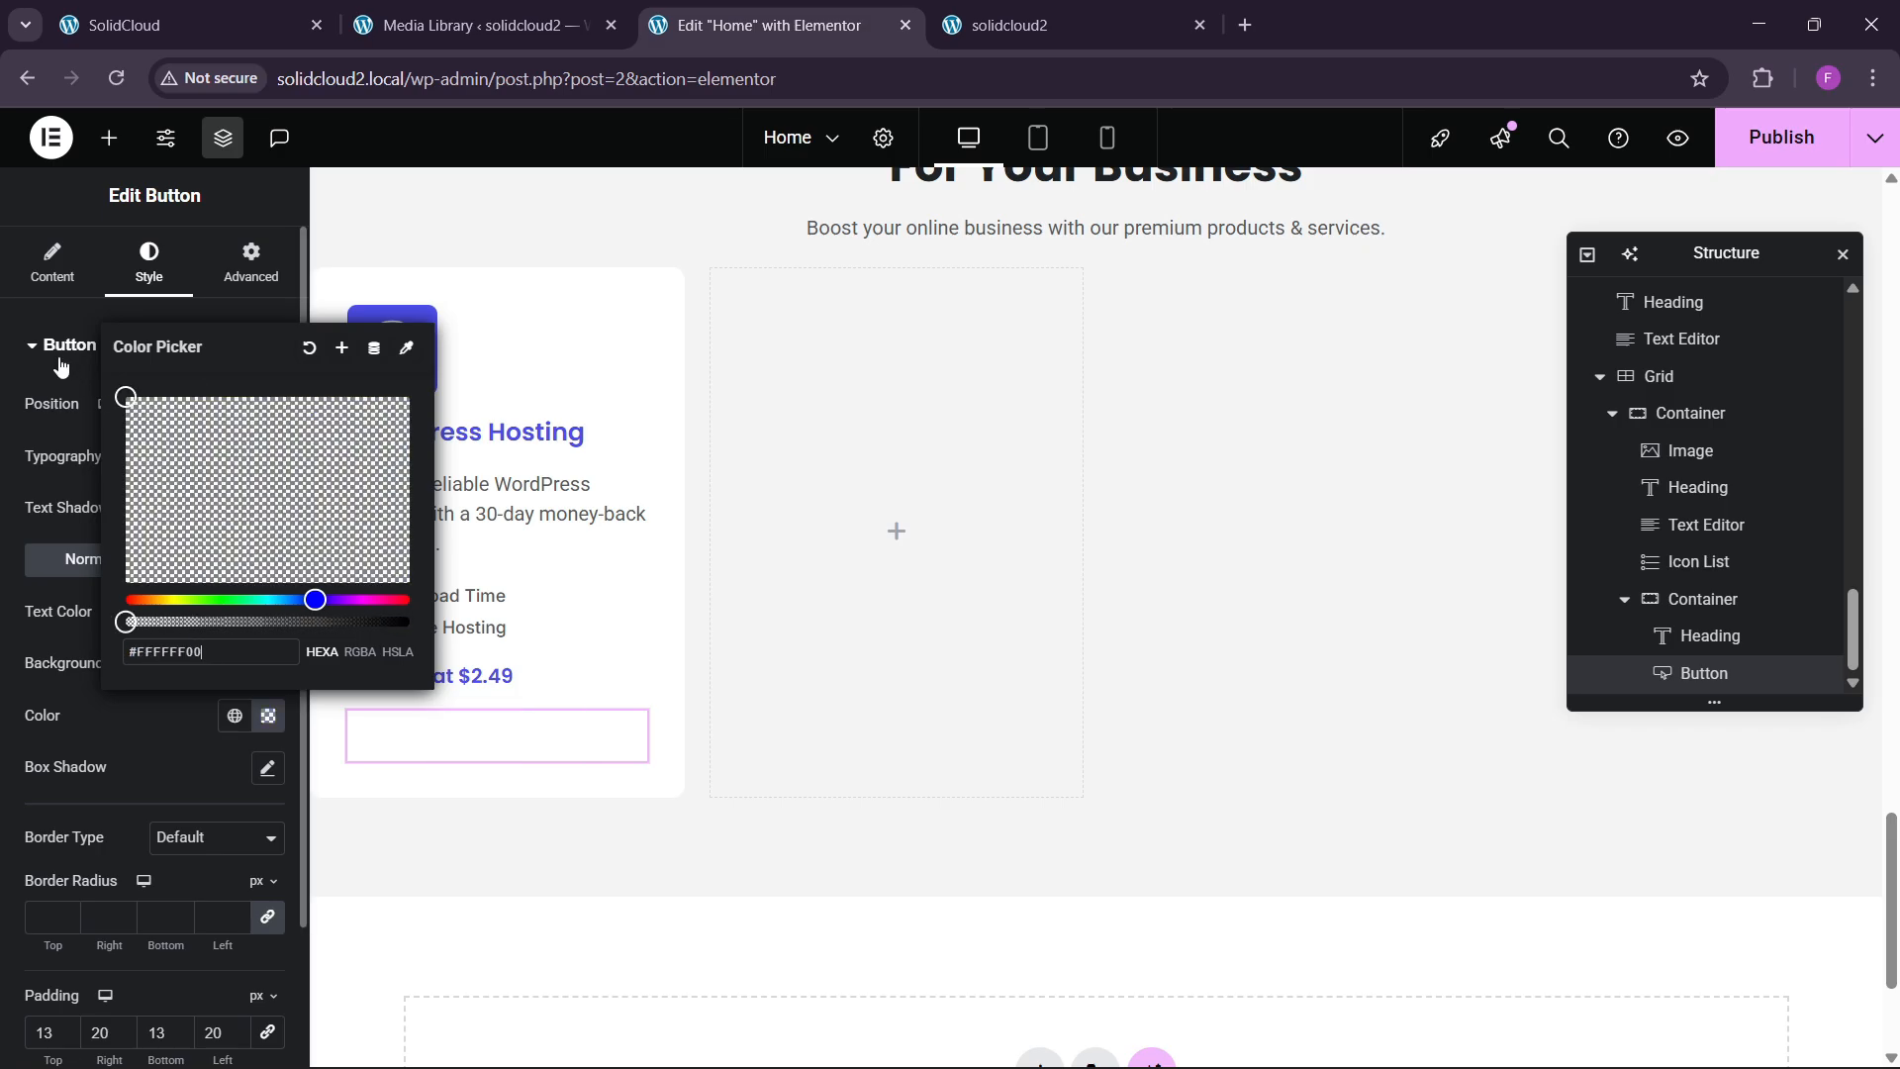
{"action": "left_click", "coordinate": [103, 701]}
{"action": "left_click", "coordinate": [235, 611]}
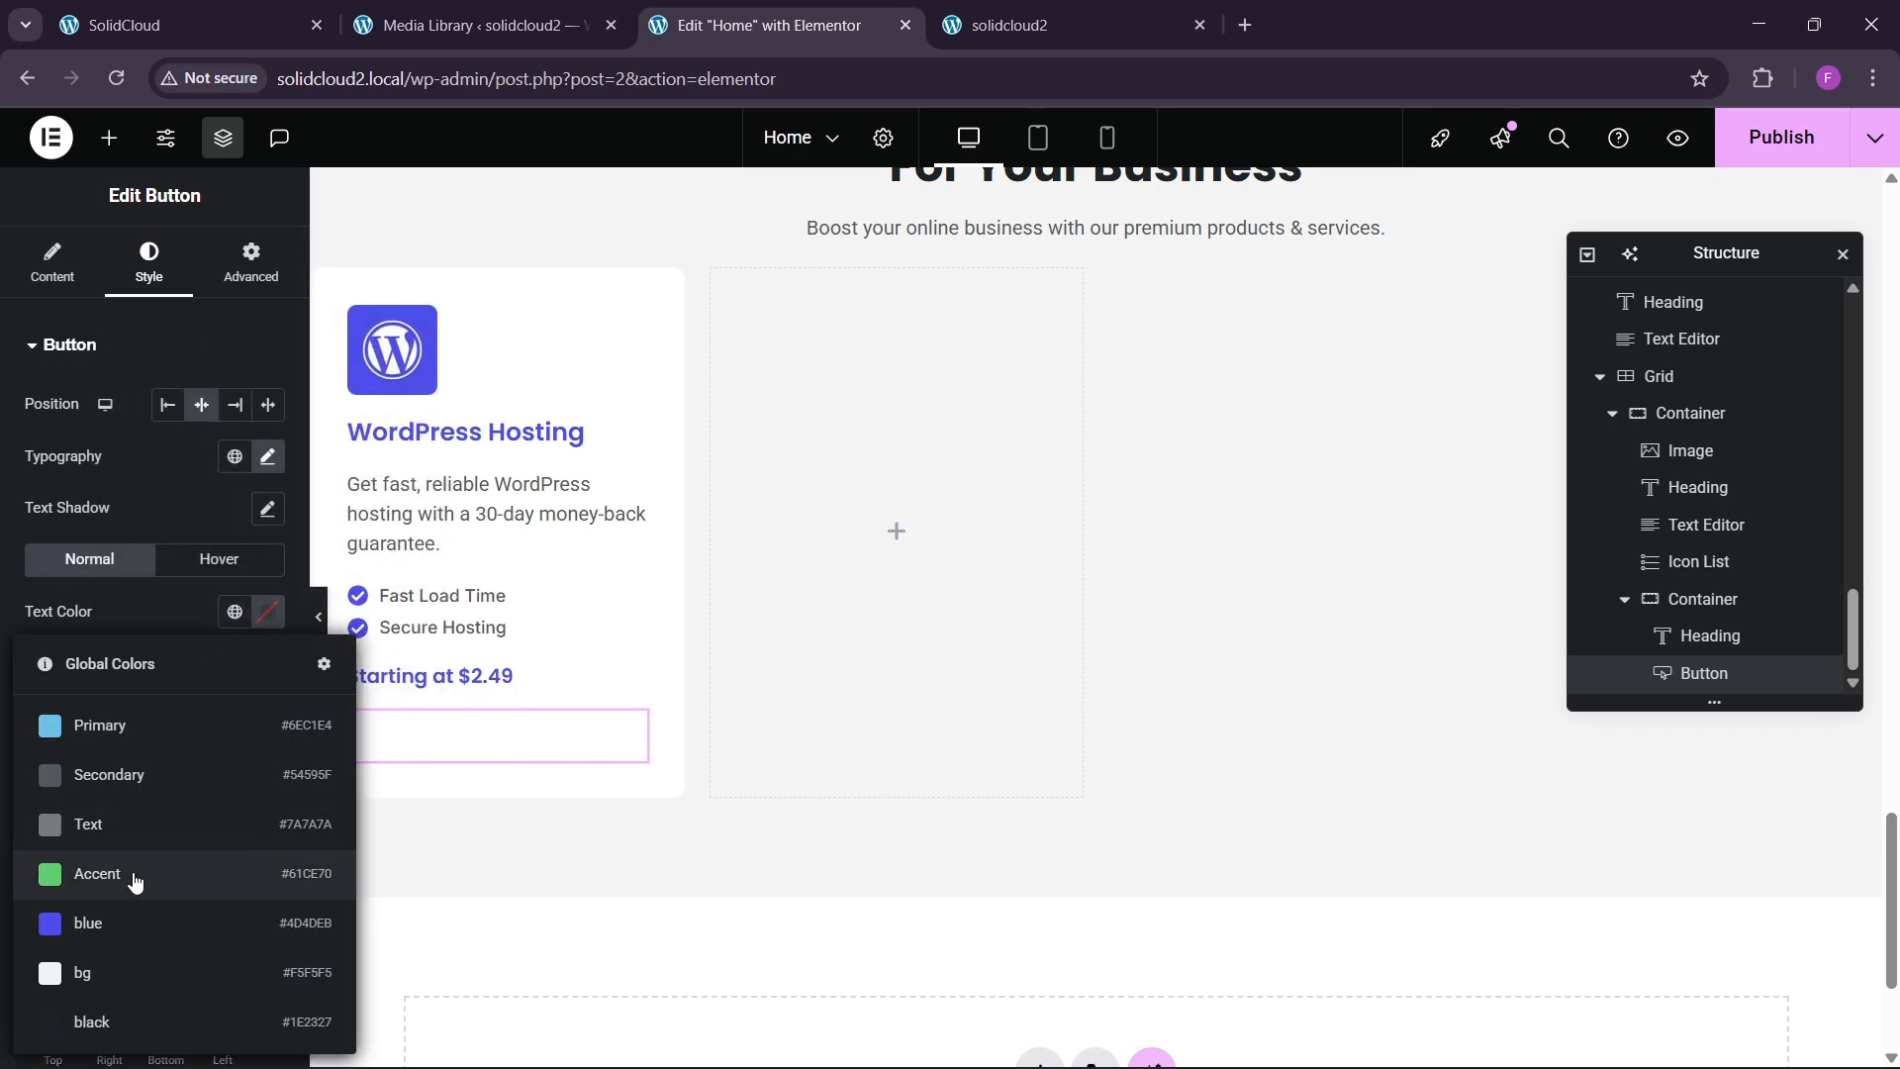
{"action": "left_click", "coordinate": [124, 920]}
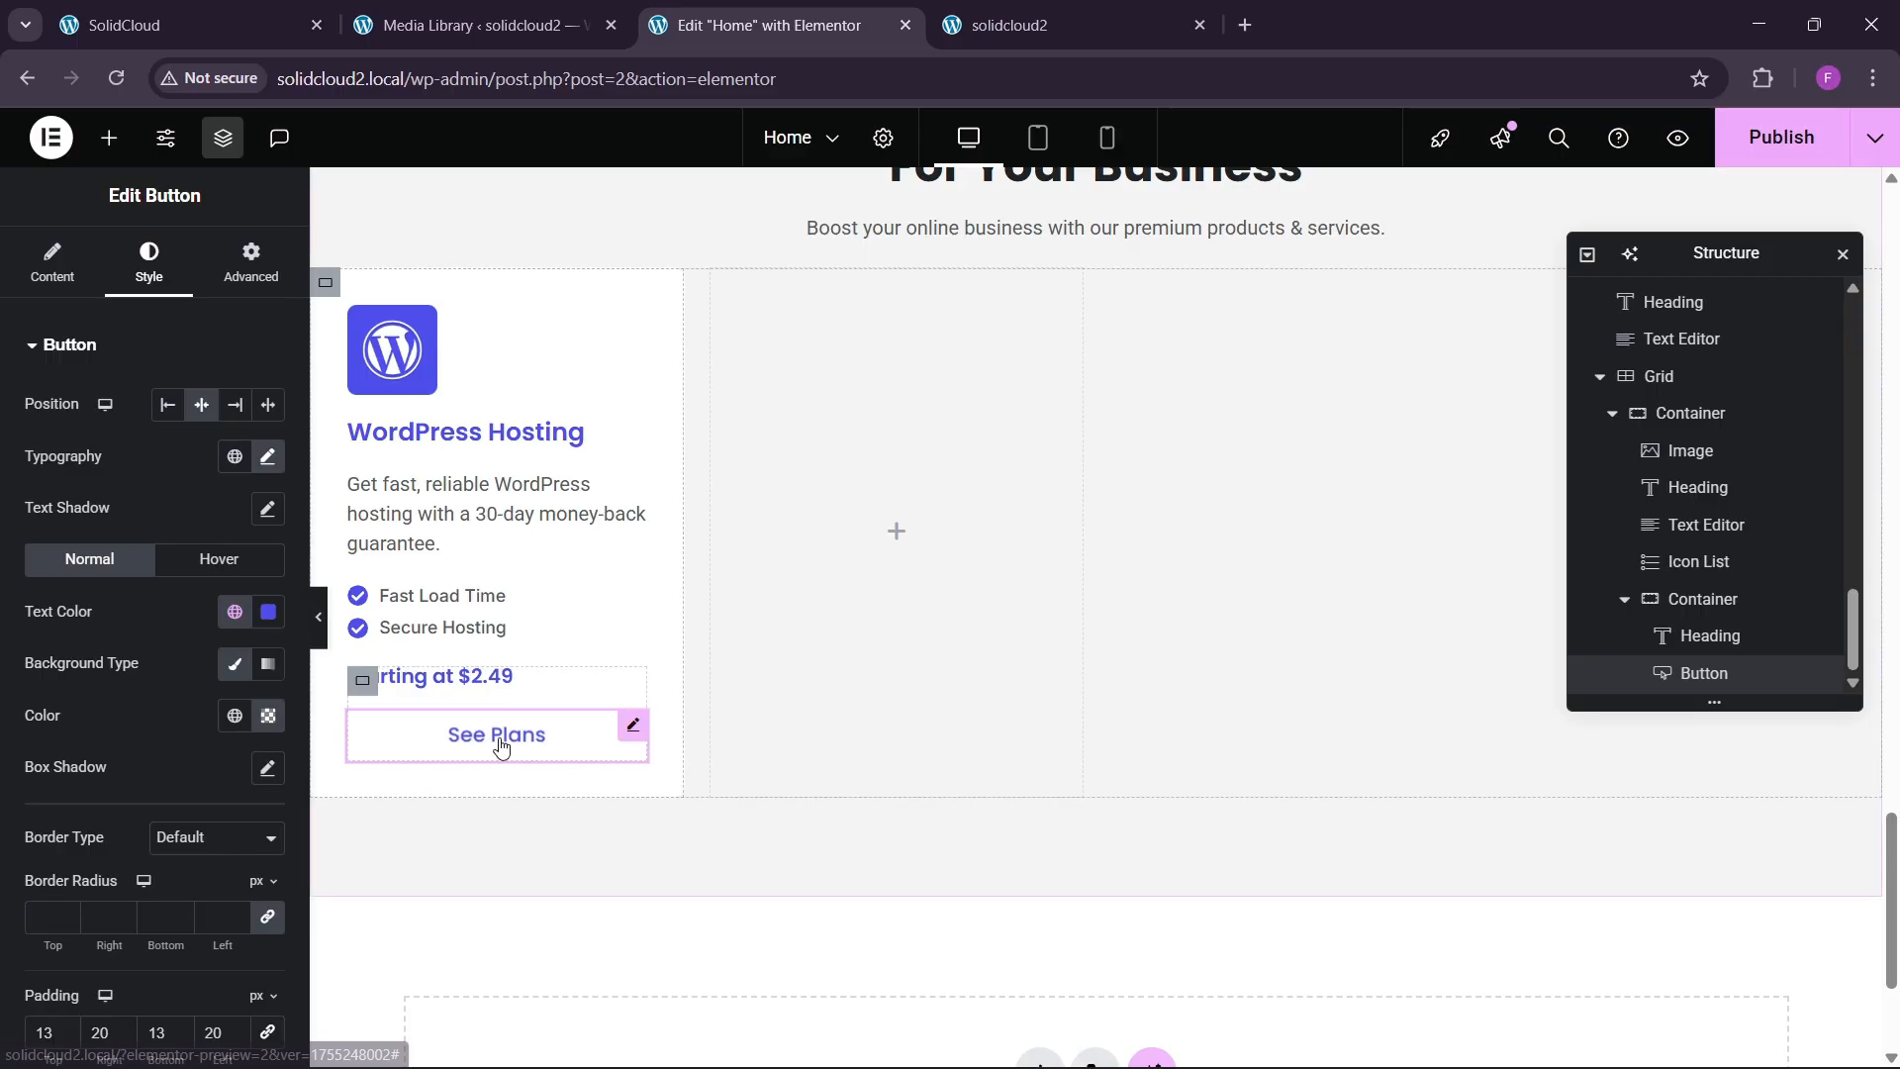
Set the button's hover state to a blue background, white text and Shrink animation.
{"action": "left_click", "coordinate": [233, 566]}
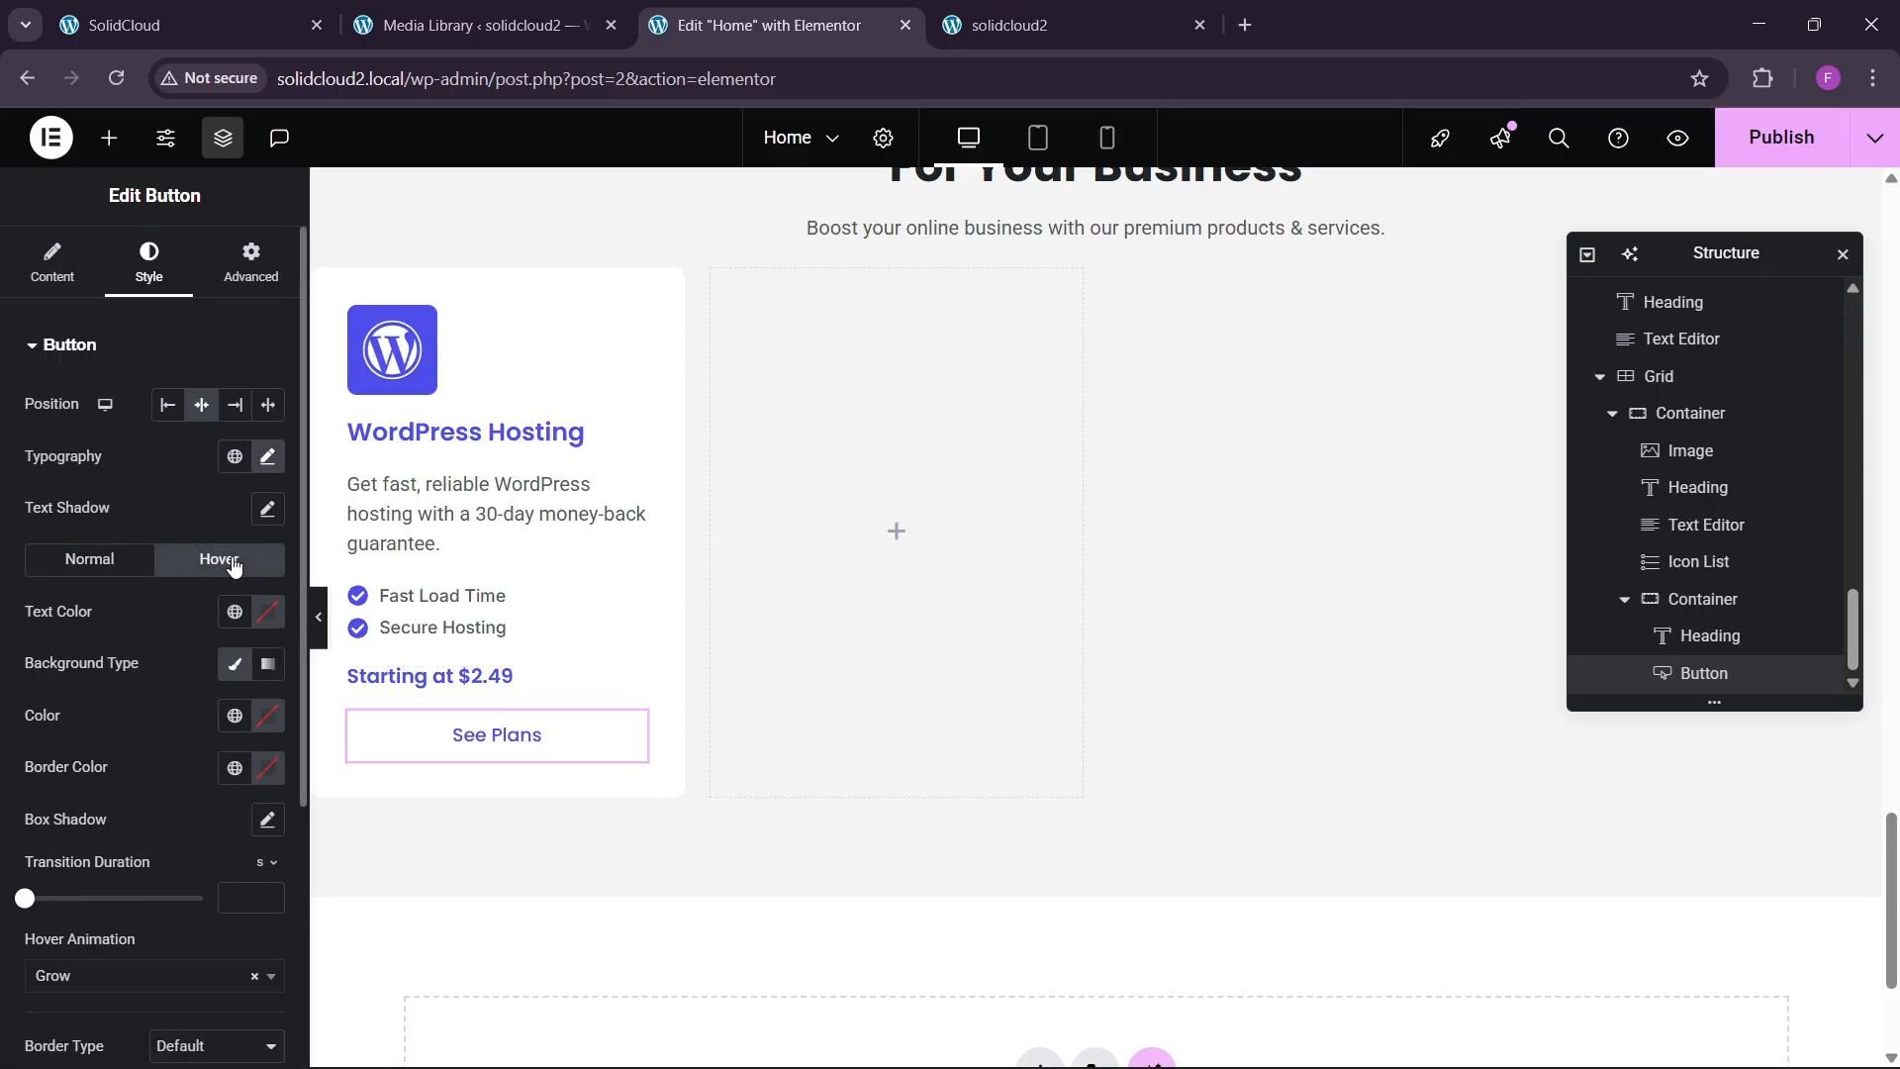
{"action": "left_click", "coordinate": [235, 716]}
{"action": "left_click", "coordinate": [109, 556]}
{"action": "left_click", "coordinate": [267, 612]}
{"action": "left_click", "coordinate": [73, 629]}
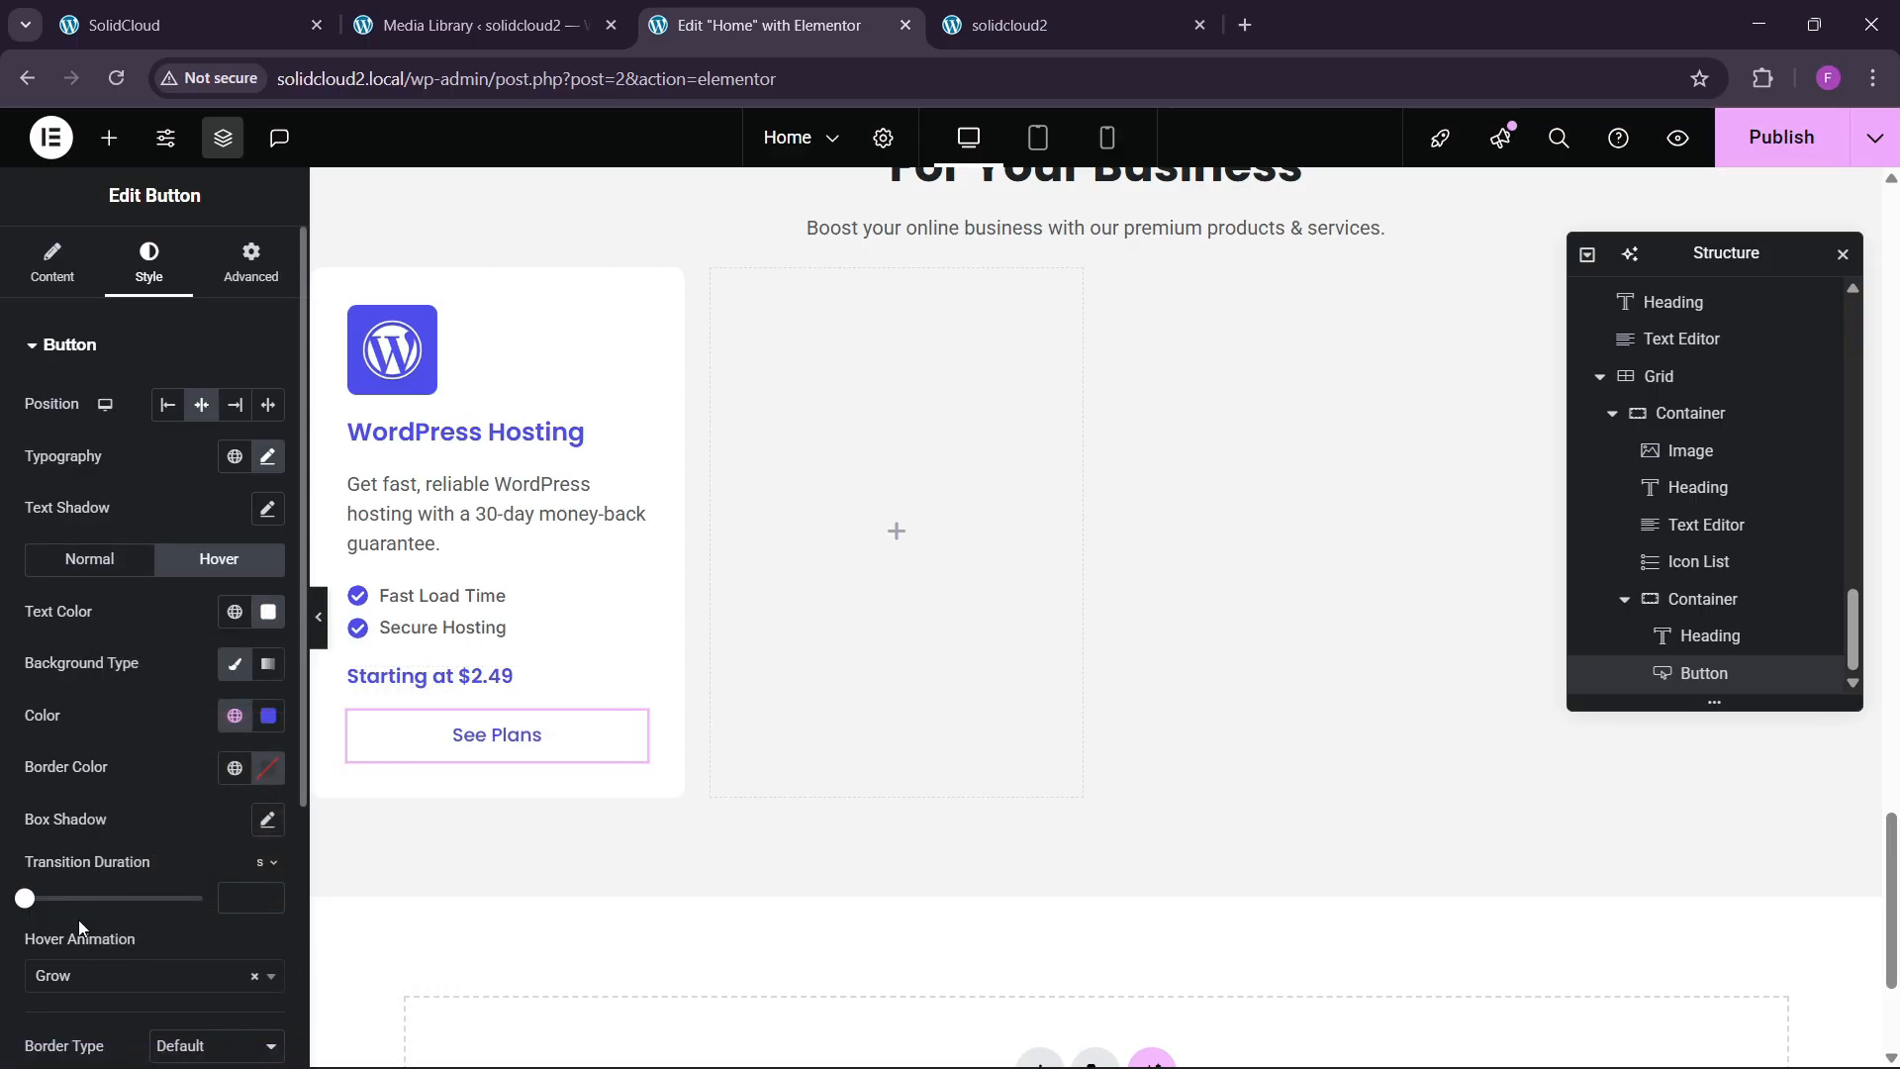
{"action": "left_click", "coordinate": [87, 977]}
{"action": "left_click", "coordinate": [54, 749]}
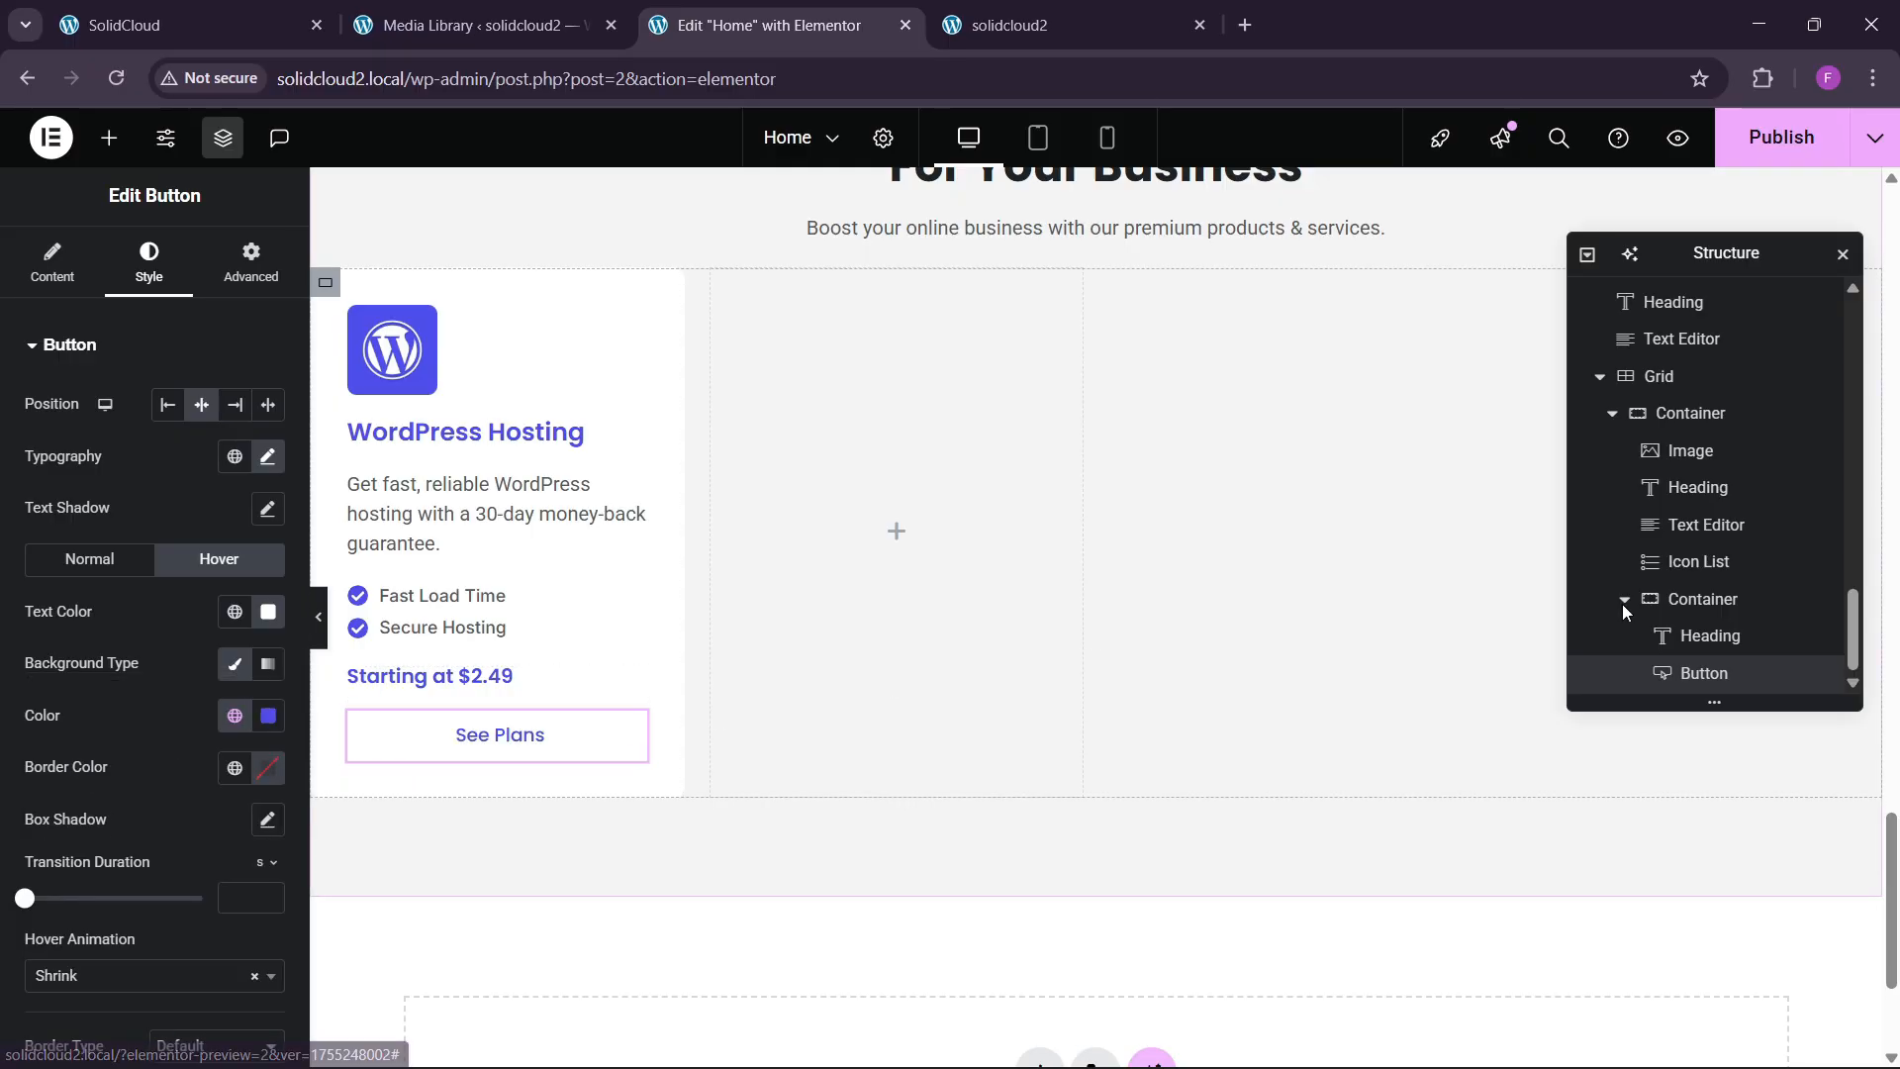
Lay the price and button out in a centred row inside their container.
{"action": "left_click", "coordinate": [1703, 598]}
{"action": "scroll", "coordinate": [149, 593], "scroll_direction": "down", "scroll_amount": 5}
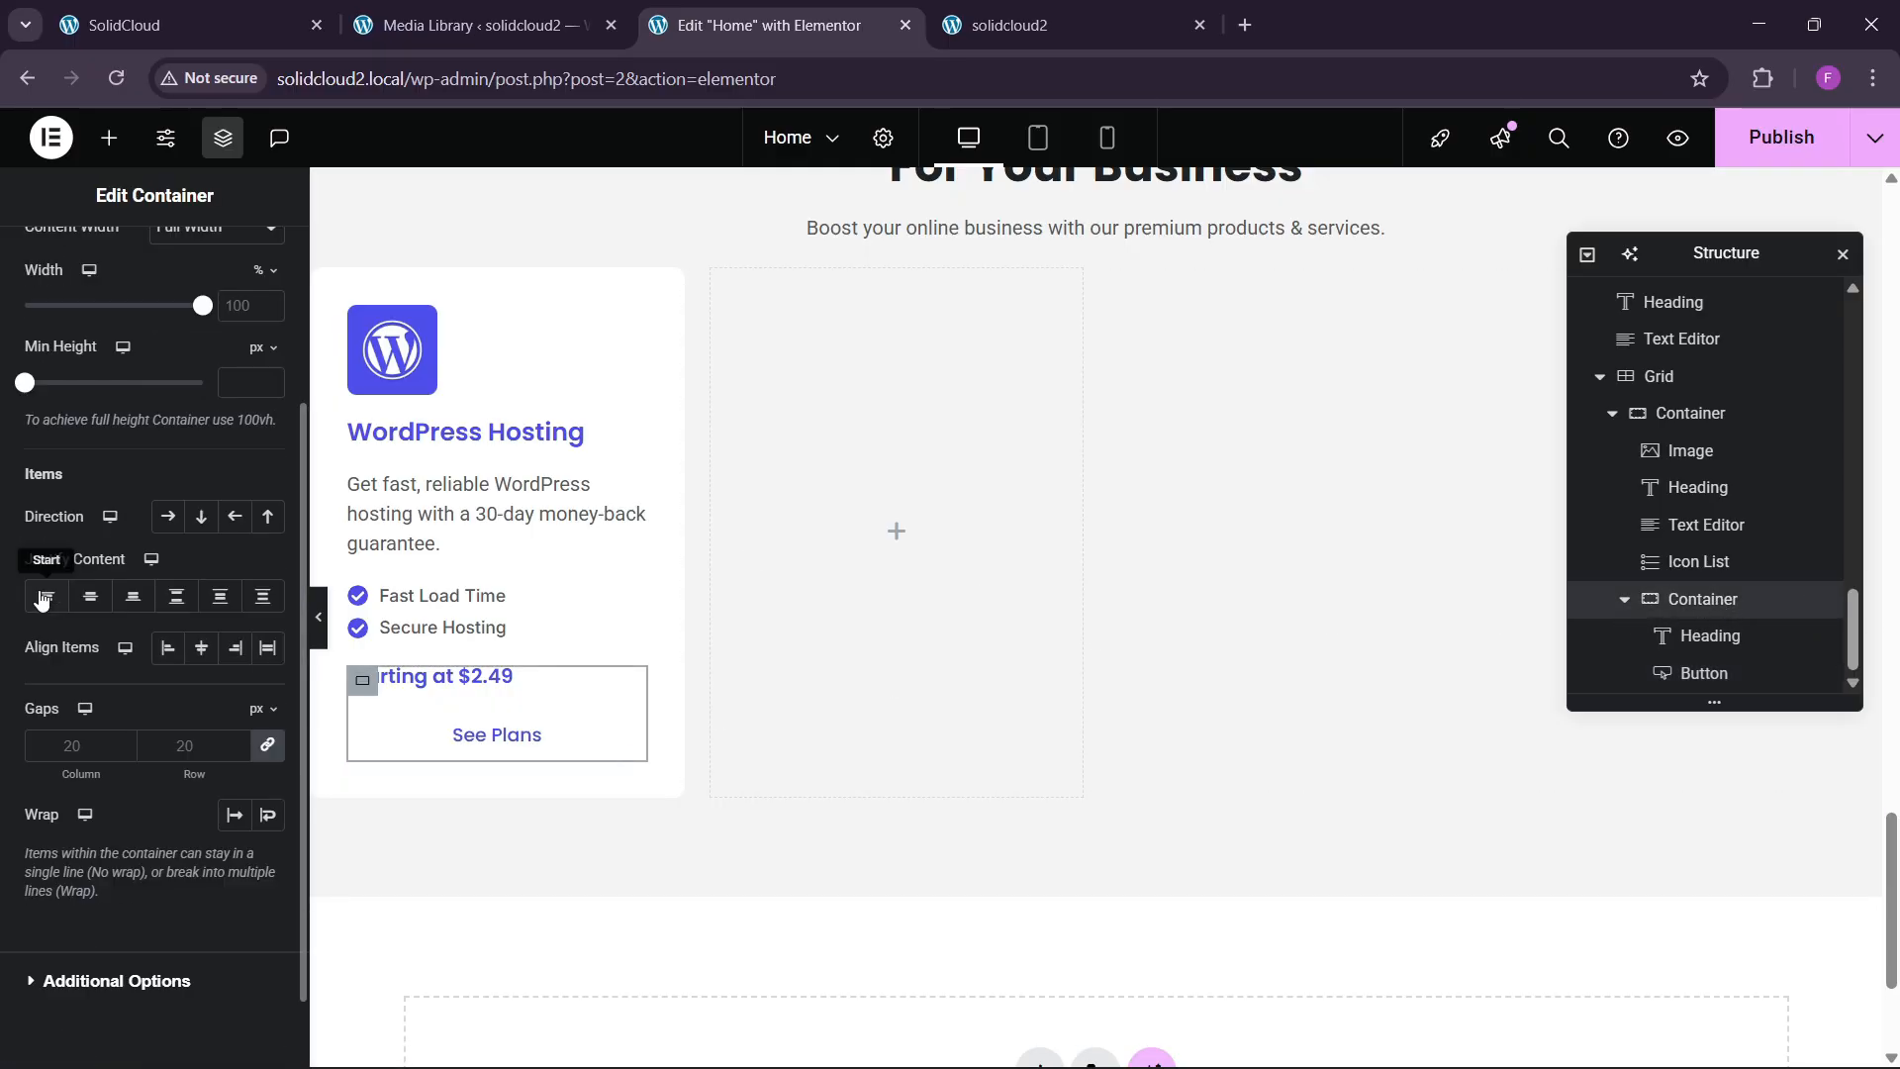
{"action": "left_click", "coordinate": [166, 517]}
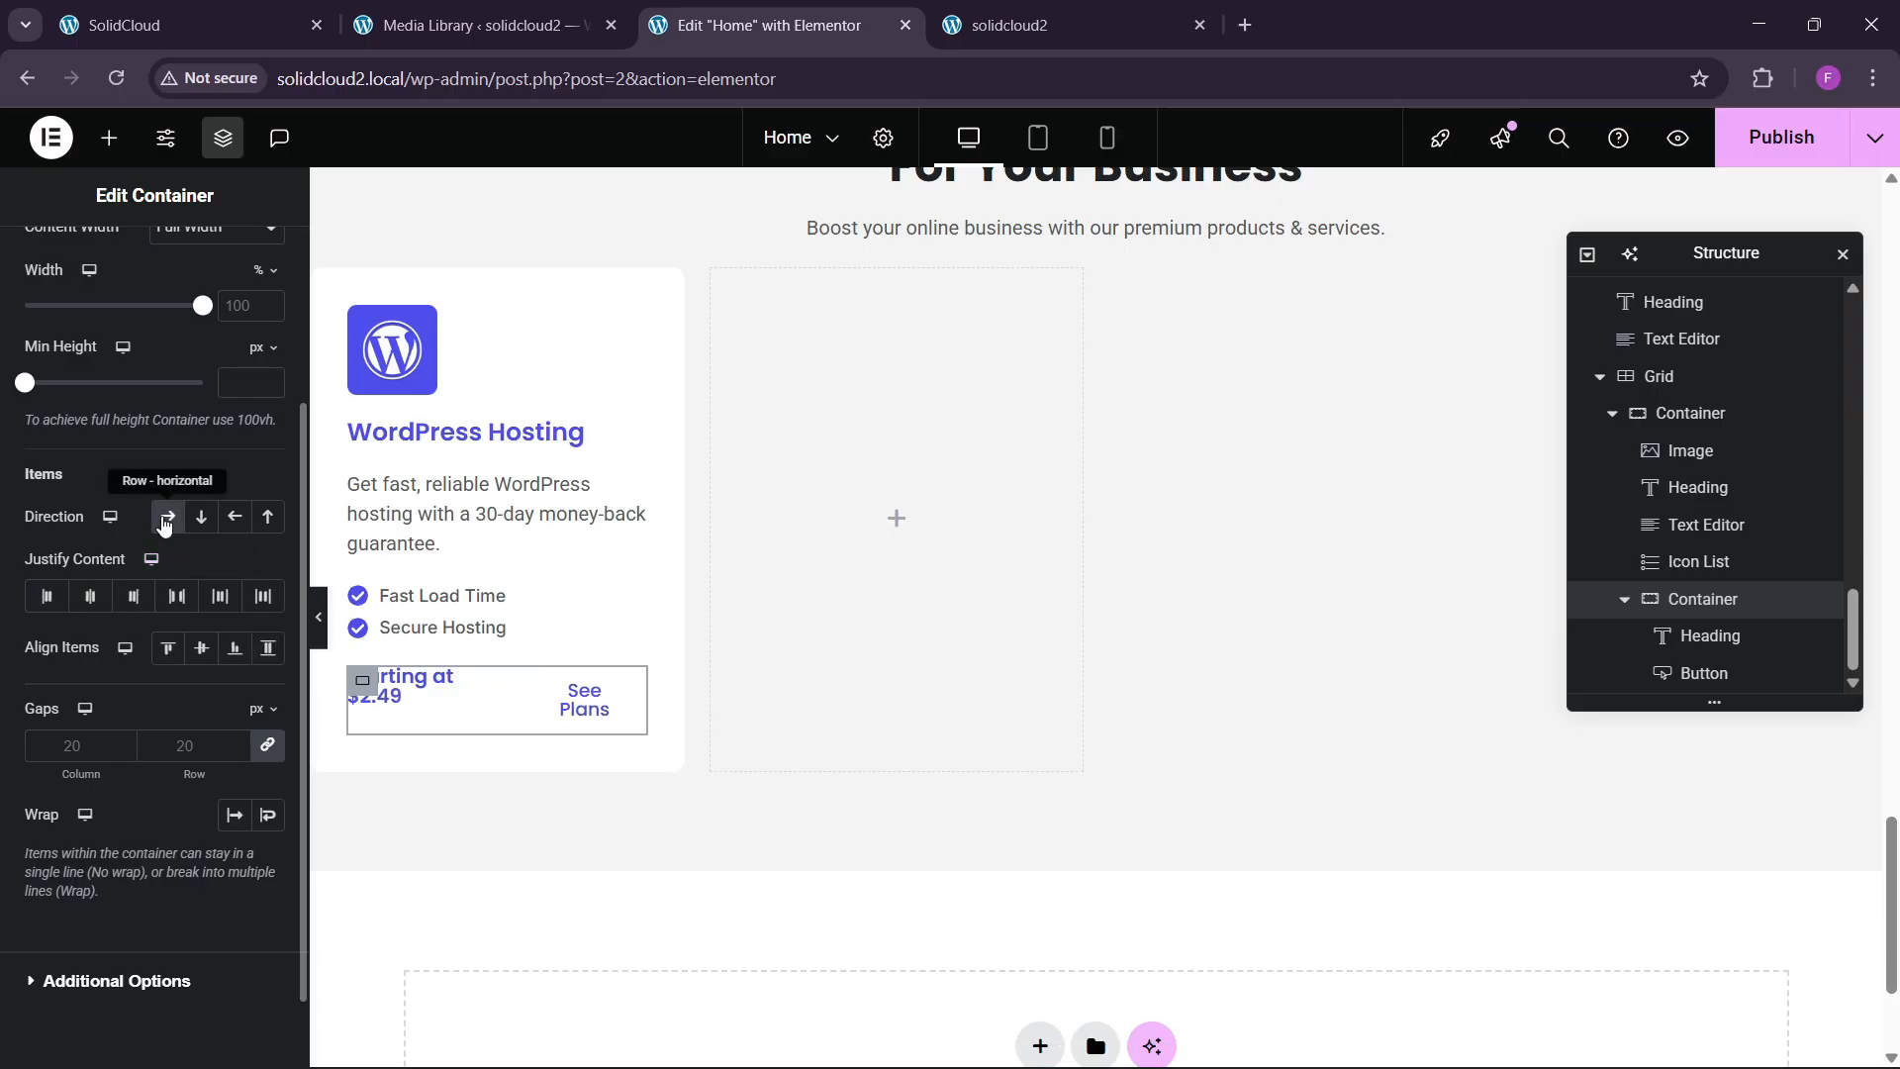
{"action": "left_click", "coordinate": [90, 596]}
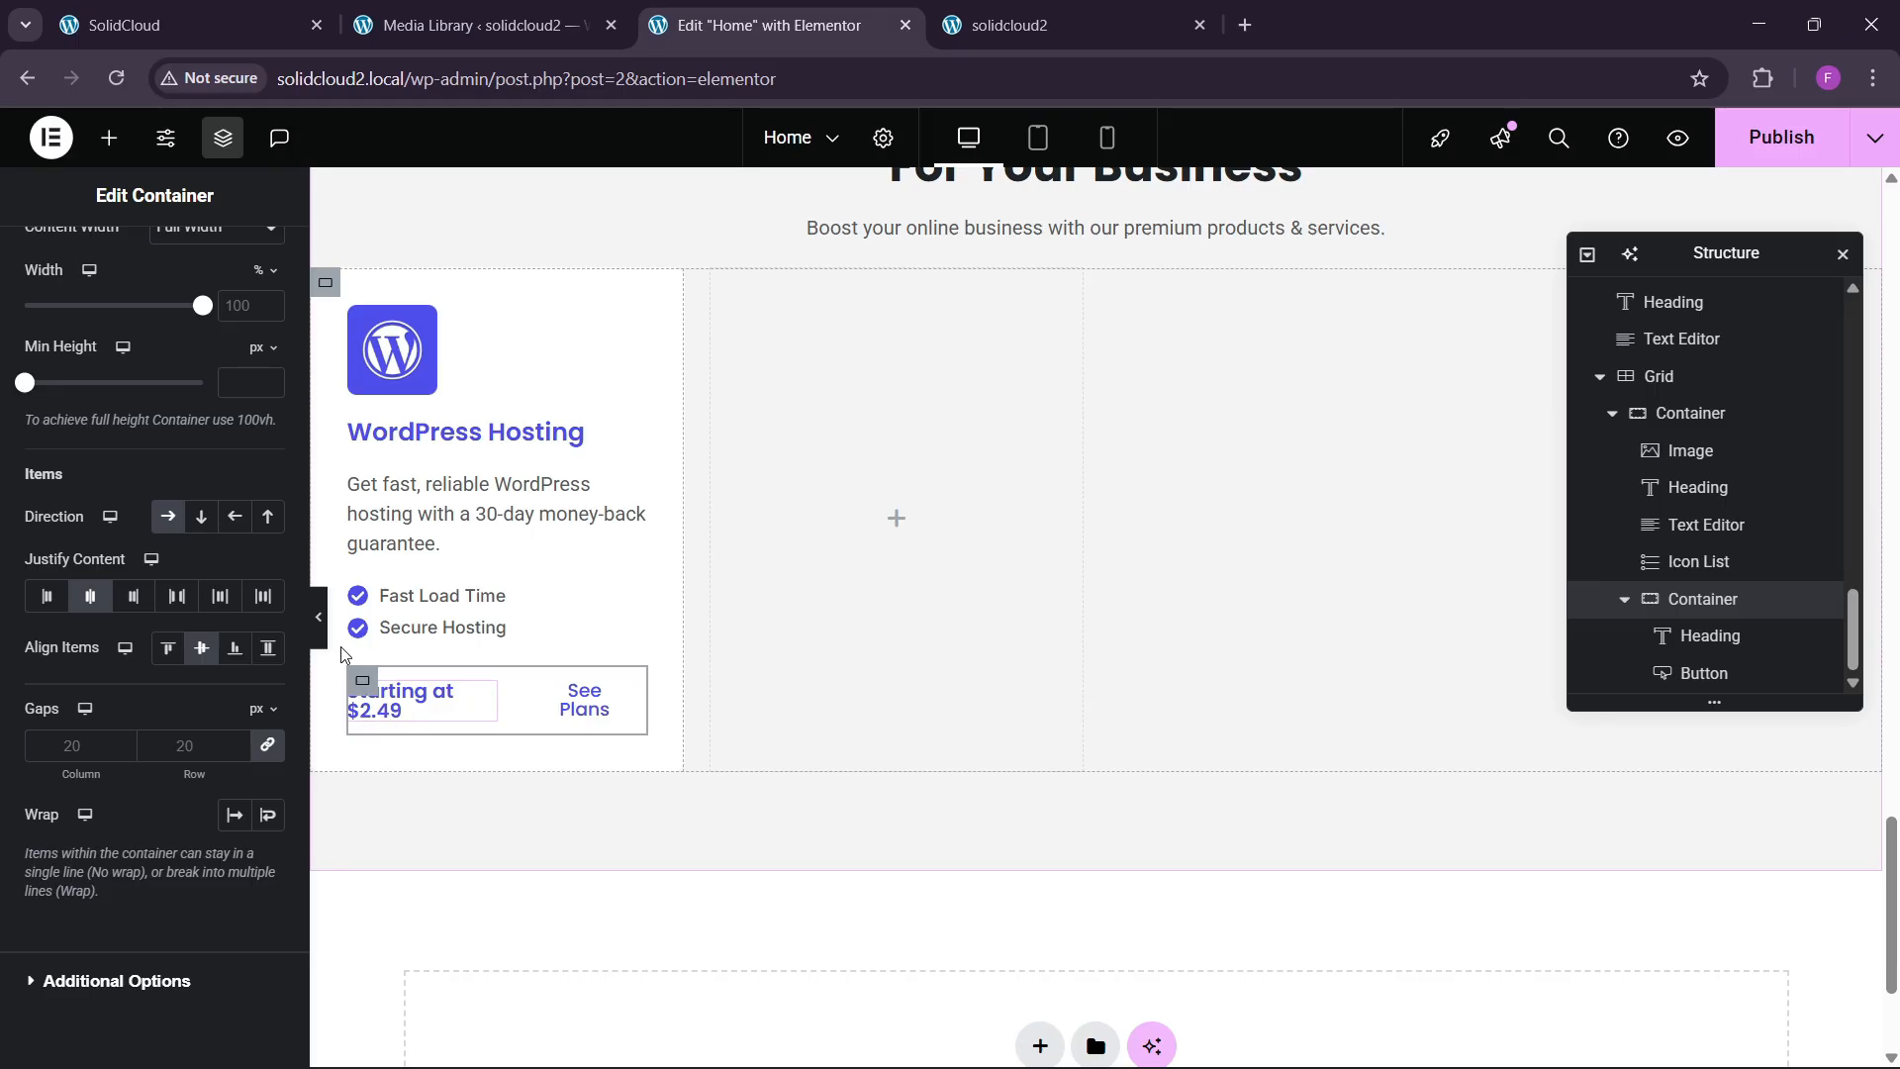
{"action": "left_click", "coordinate": [319, 616]}
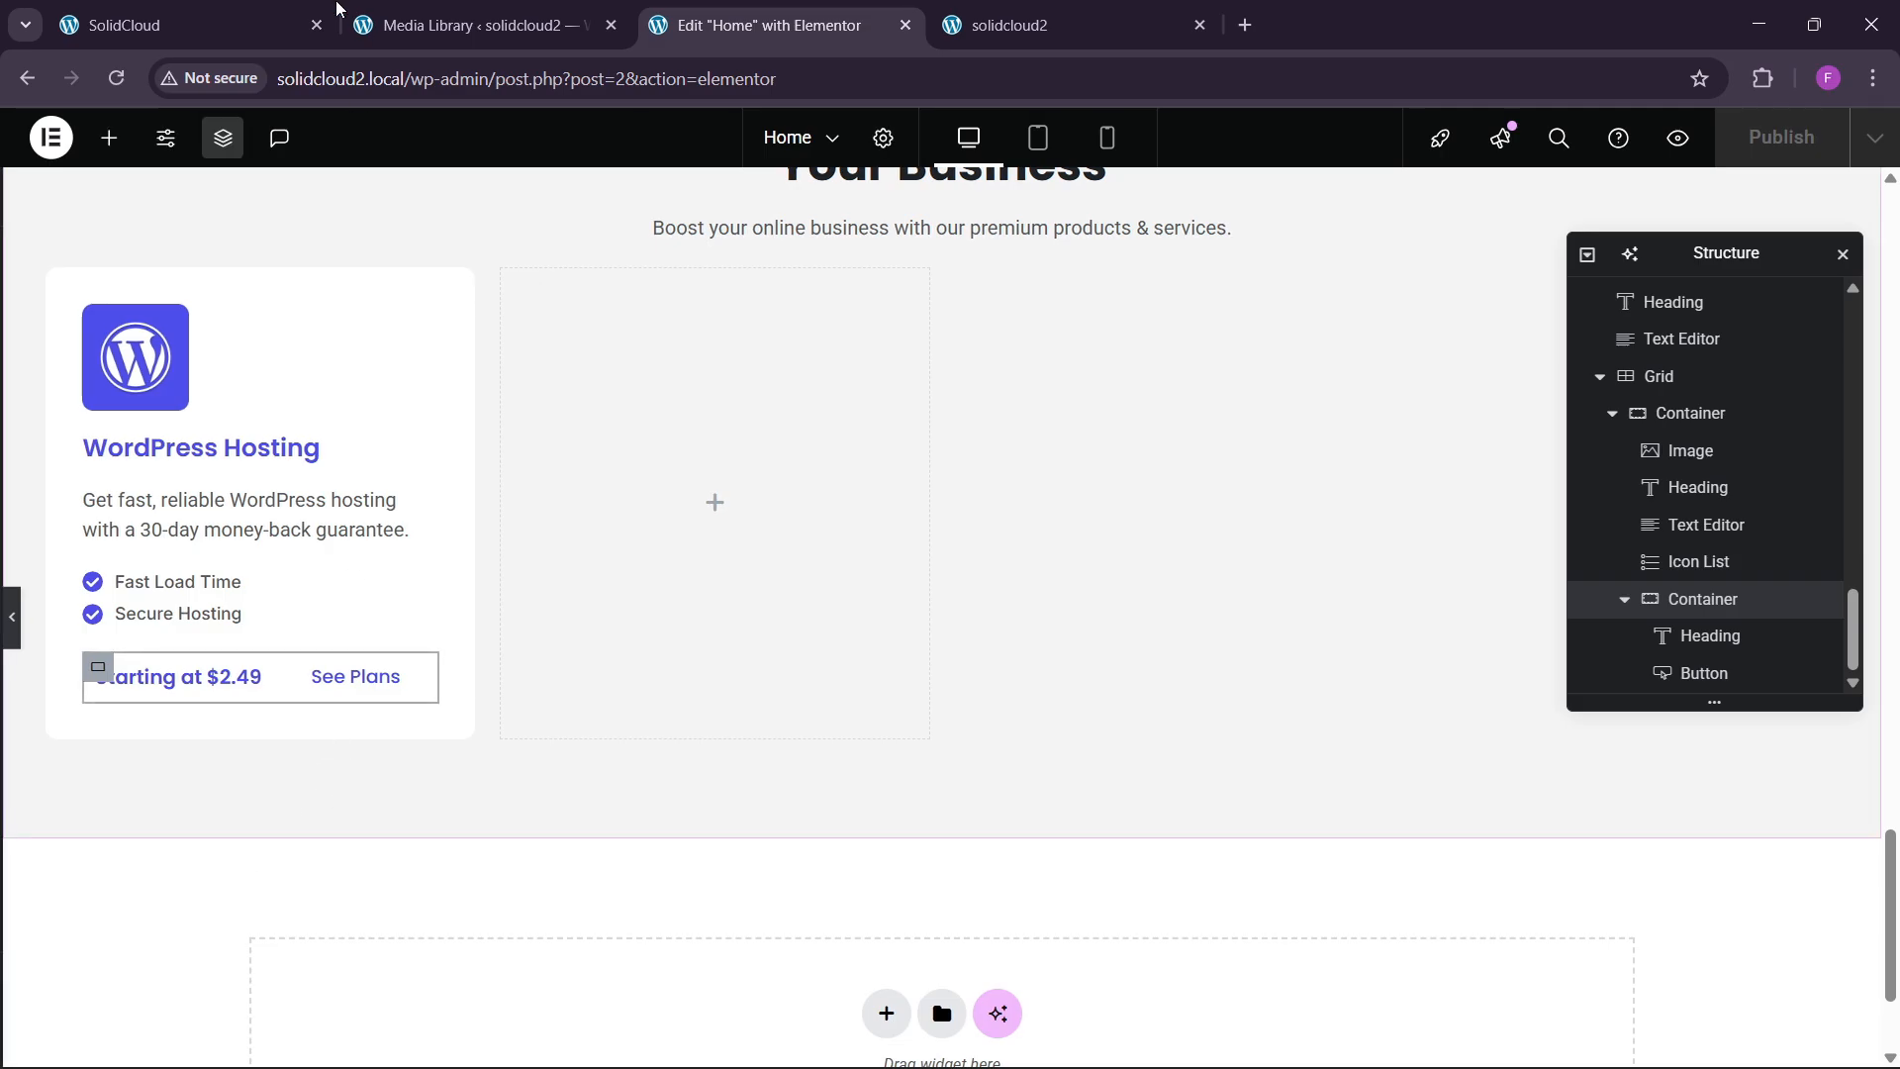
{"action": "left_click", "coordinate": [188, 24]}
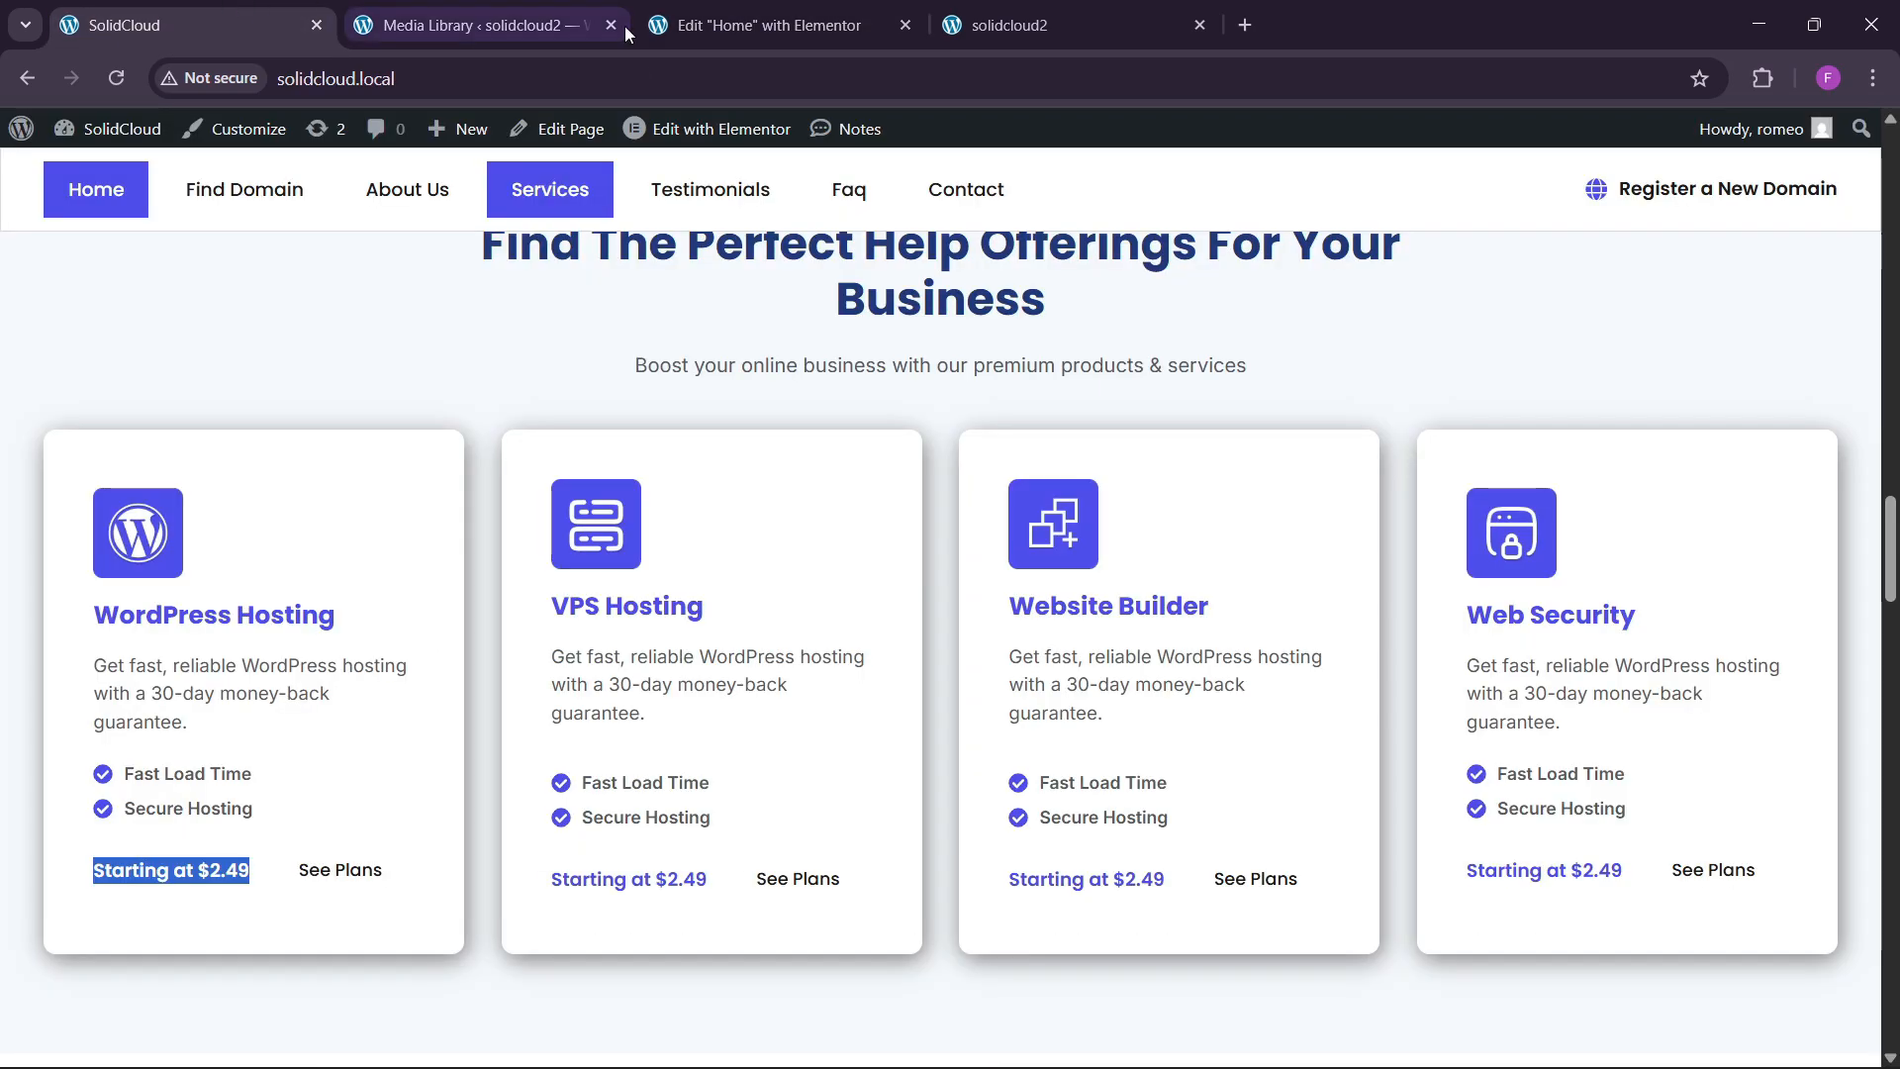
{"action": "left_click", "coordinate": [783, 8]}
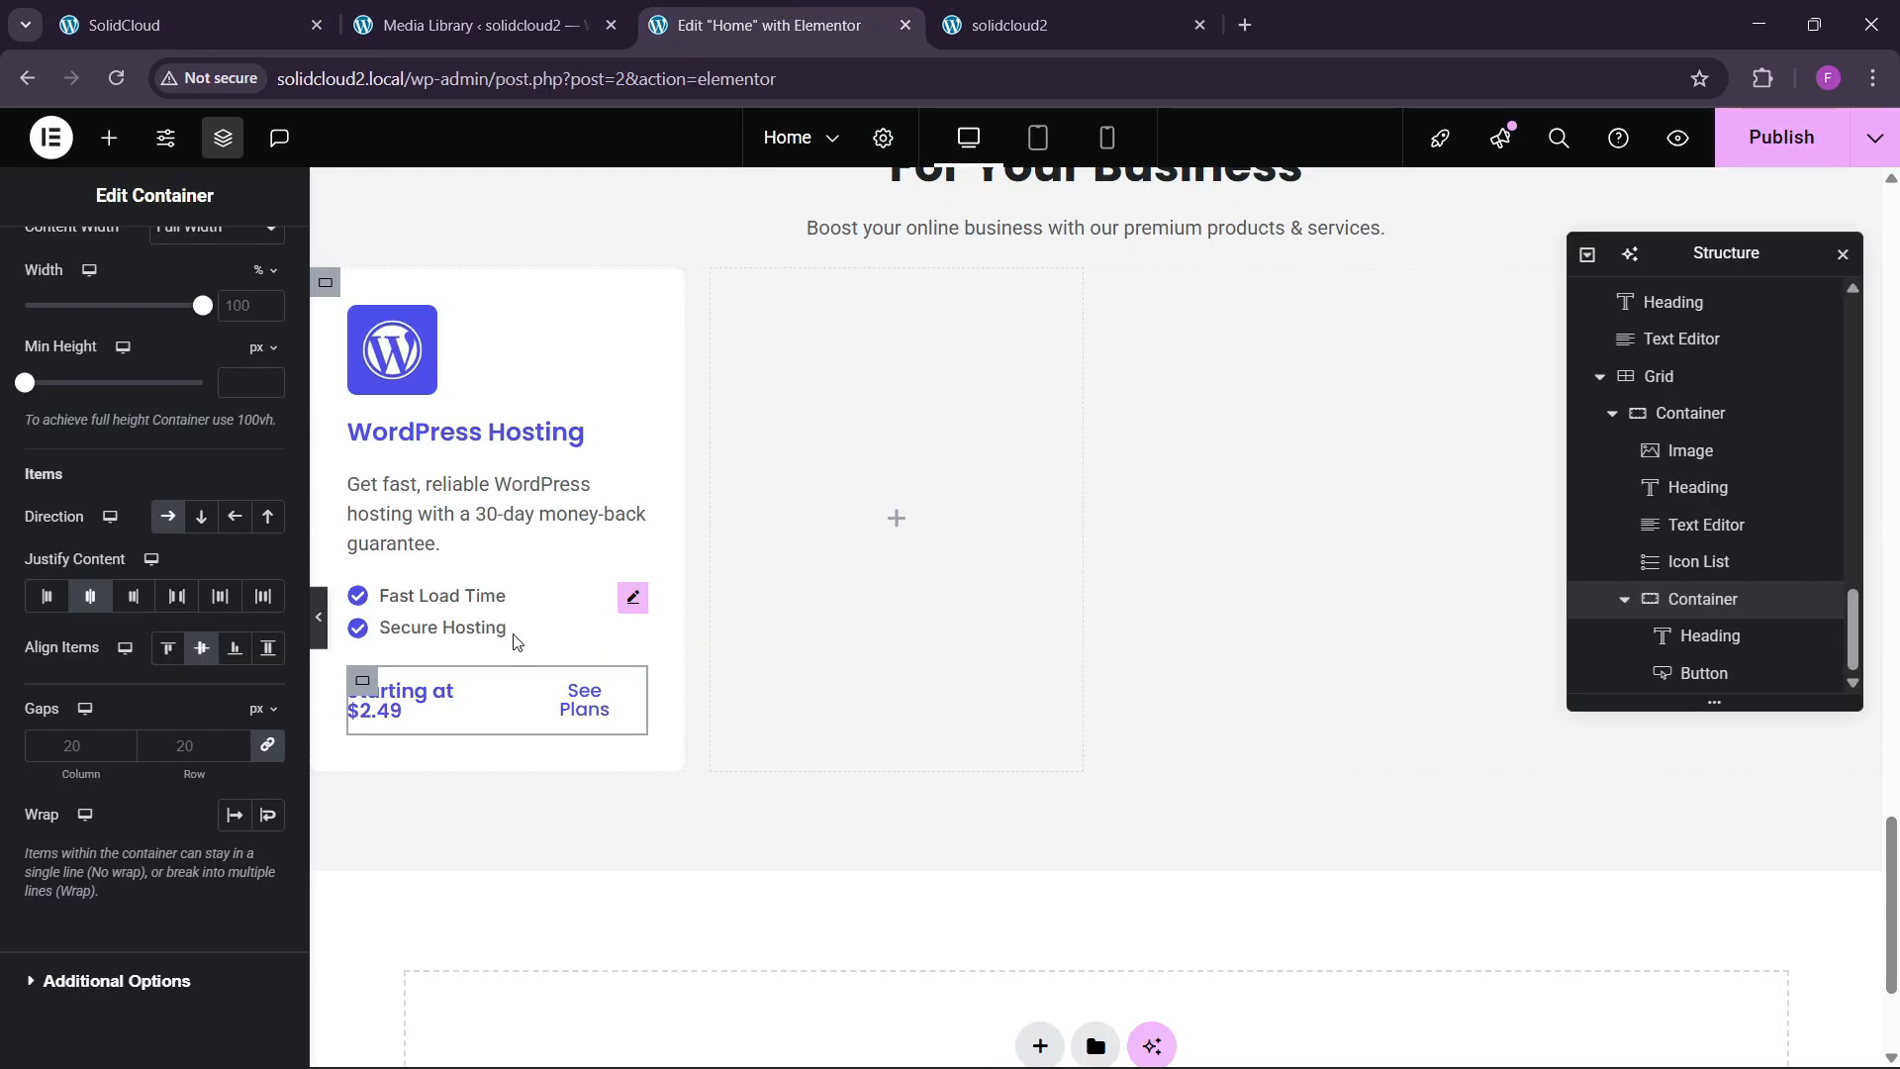
Change the See Plans button text to the global black colour.
{"action": "left_click", "coordinate": [584, 700]}
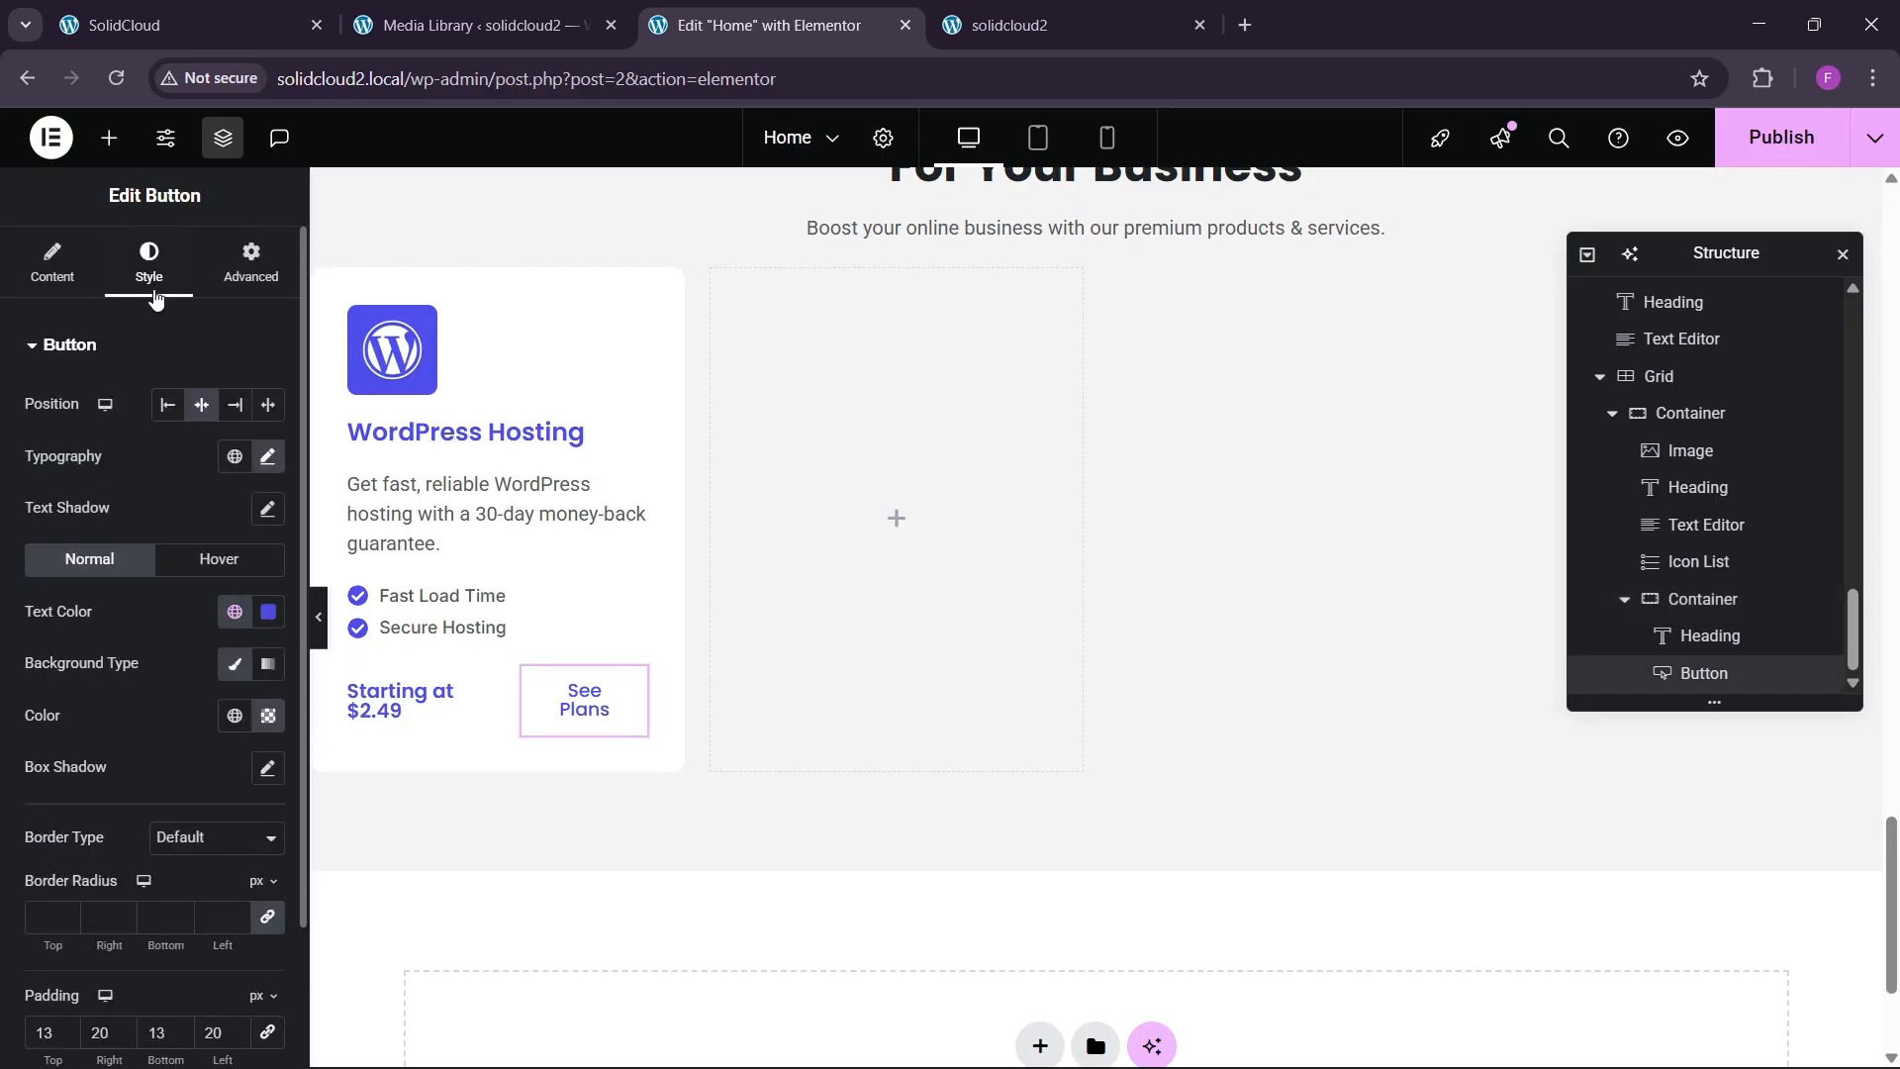
{"action": "left_click", "coordinate": [236, 614]}
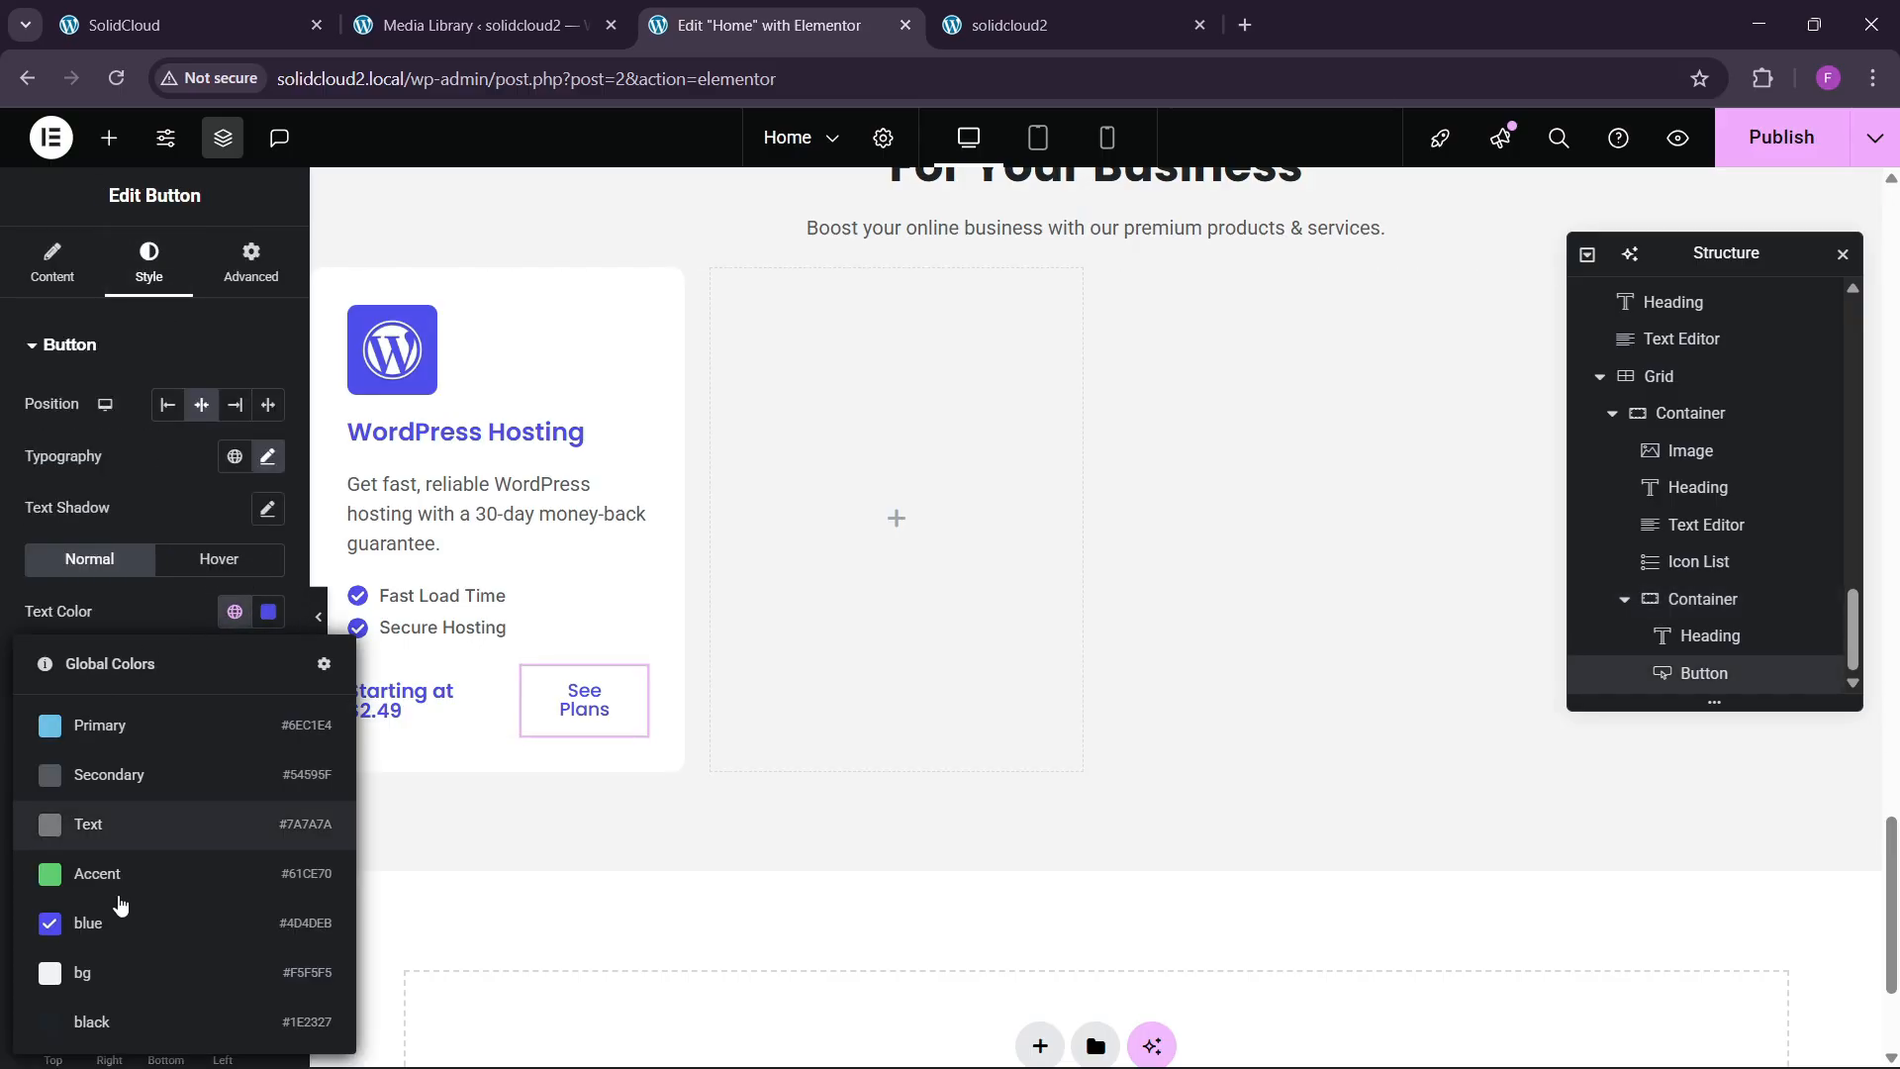
{"action": "left_click", "coordinate": [125, 1013]}
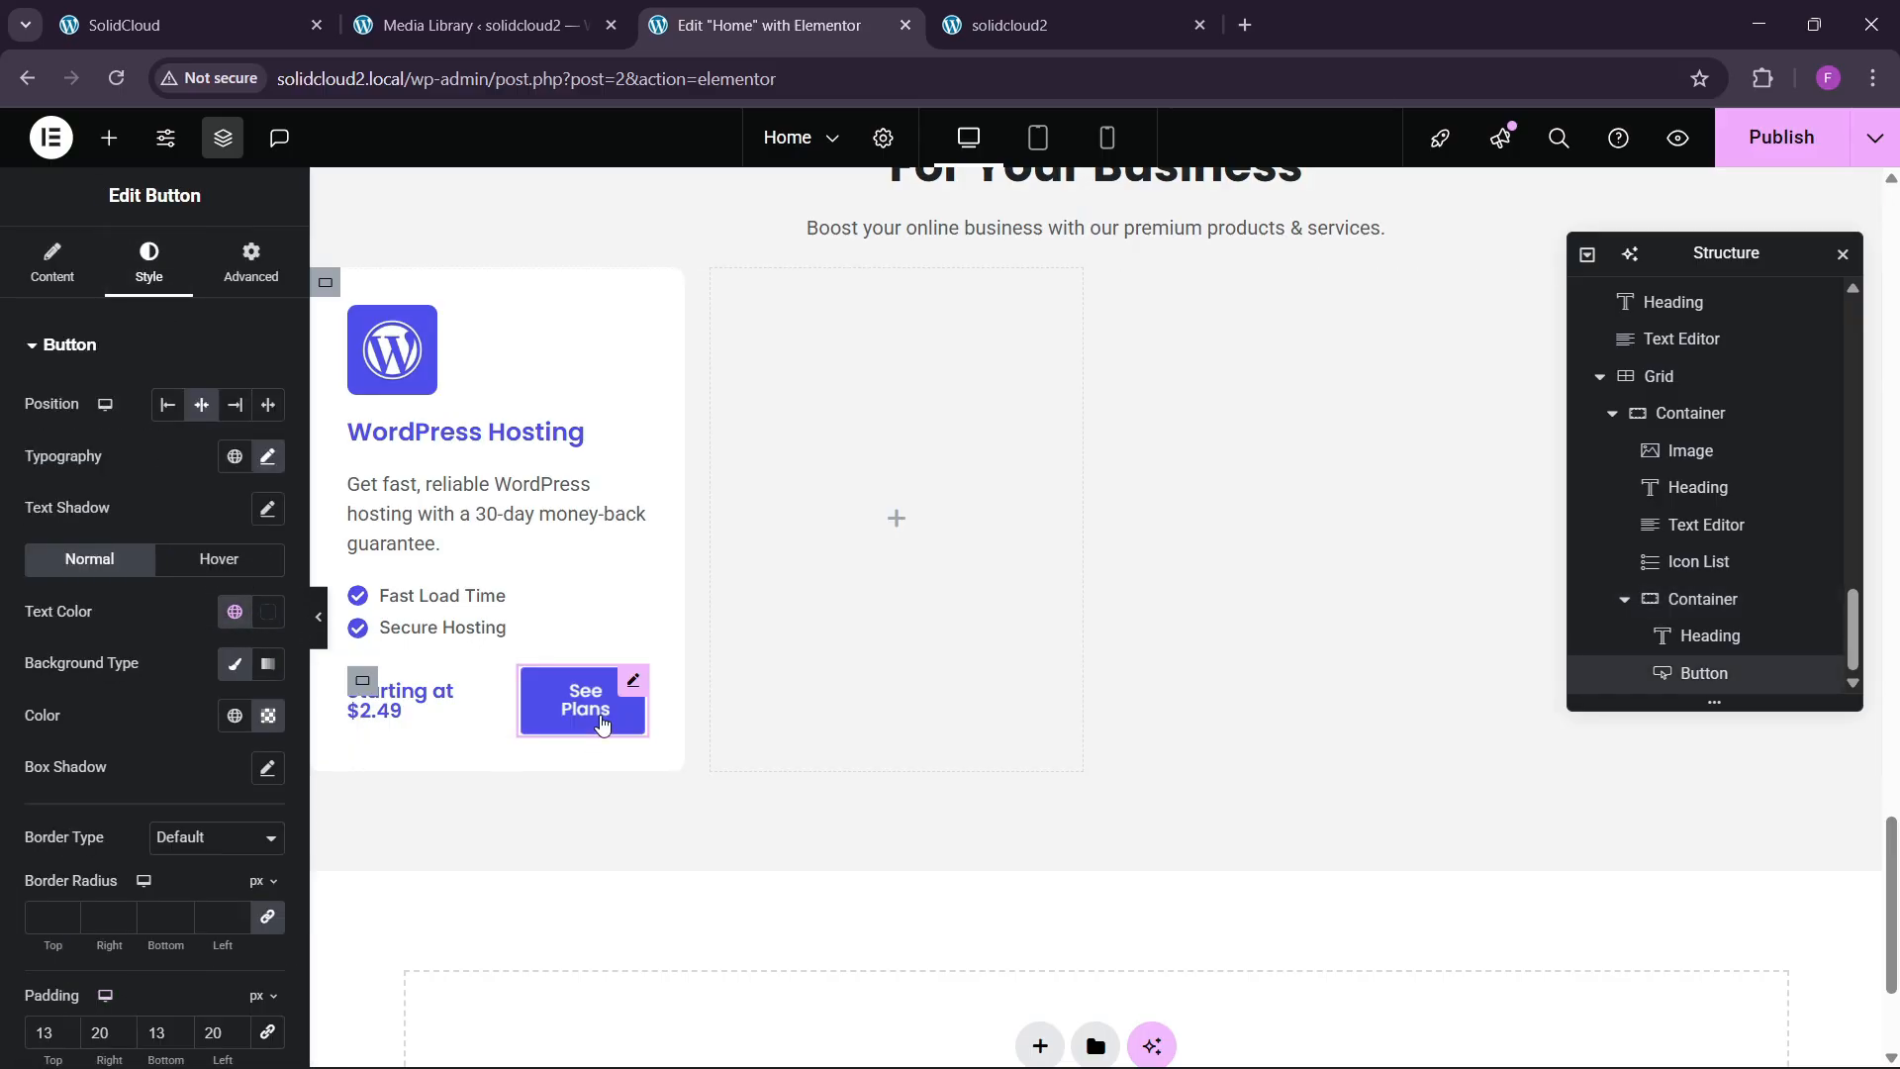
{"action": "left_click", "coordinate": [327, 641]}
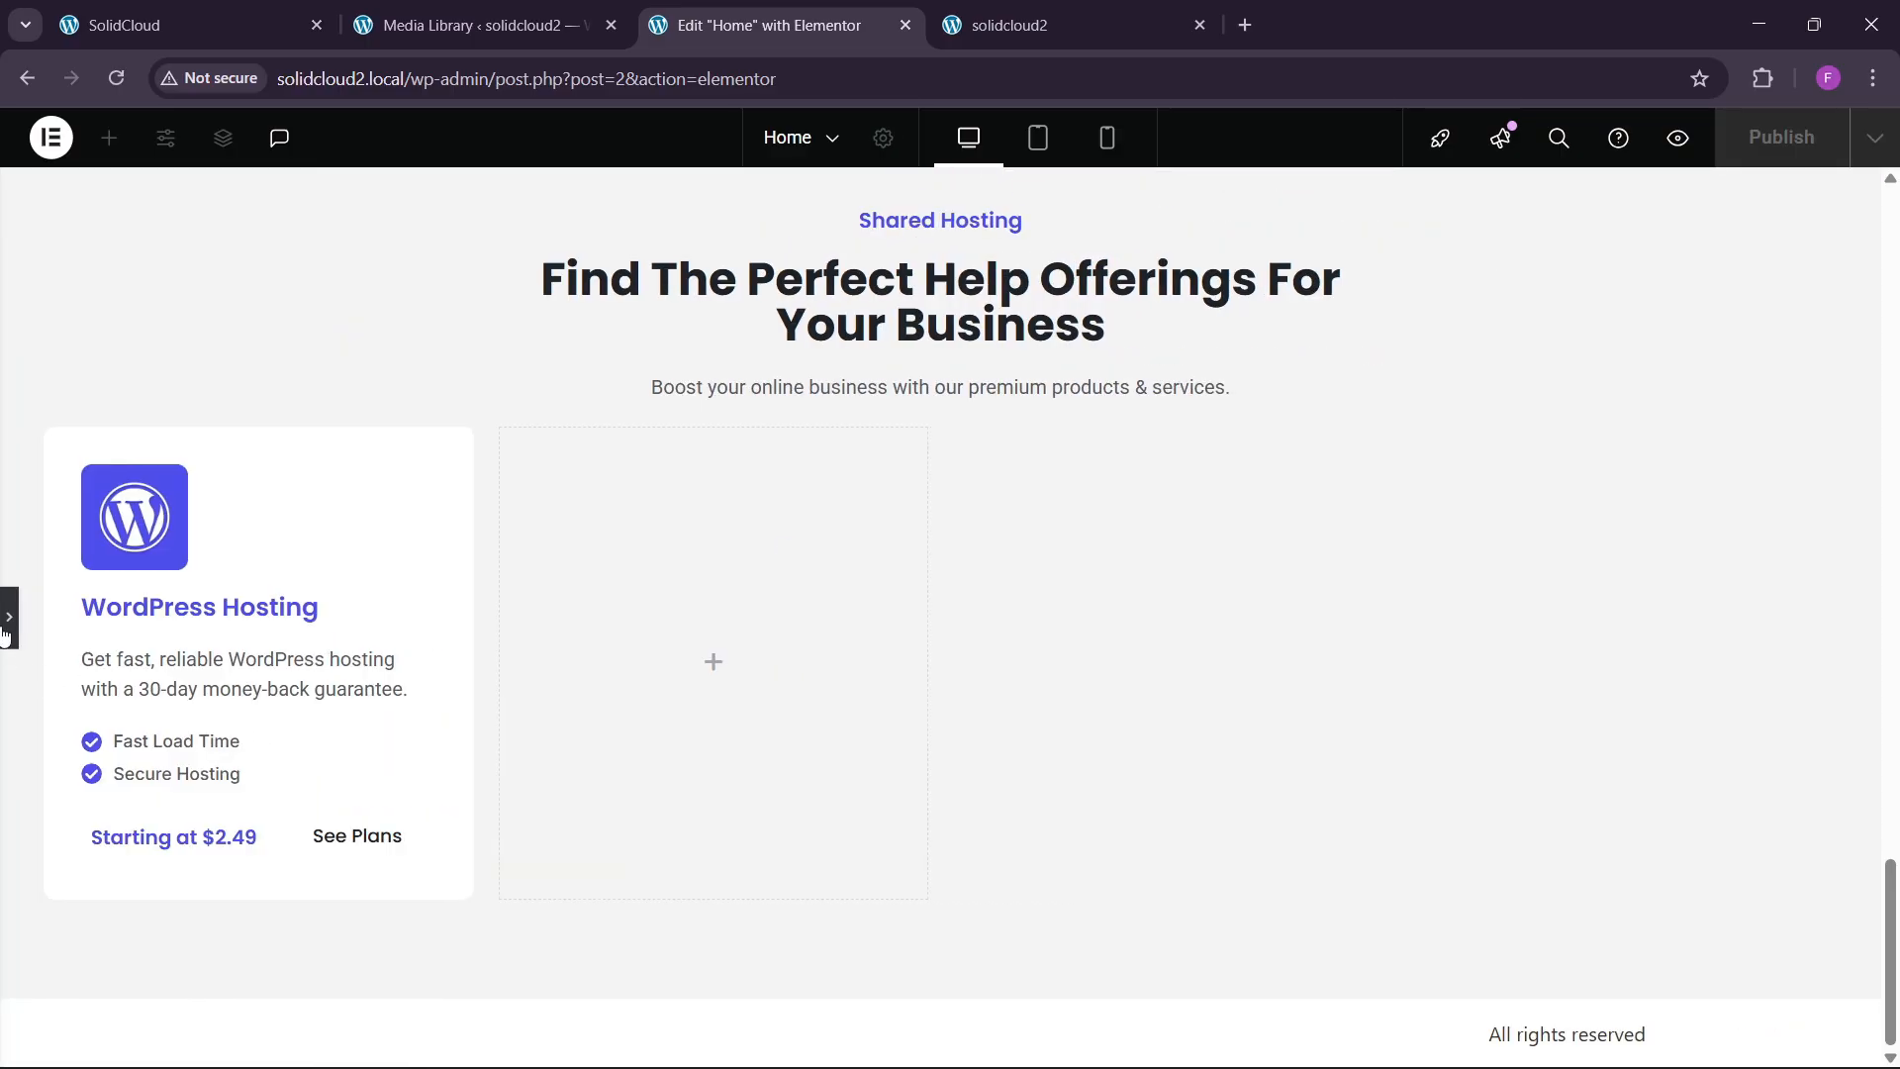
{"action": "left_click", "coordinate": [6, 631]}
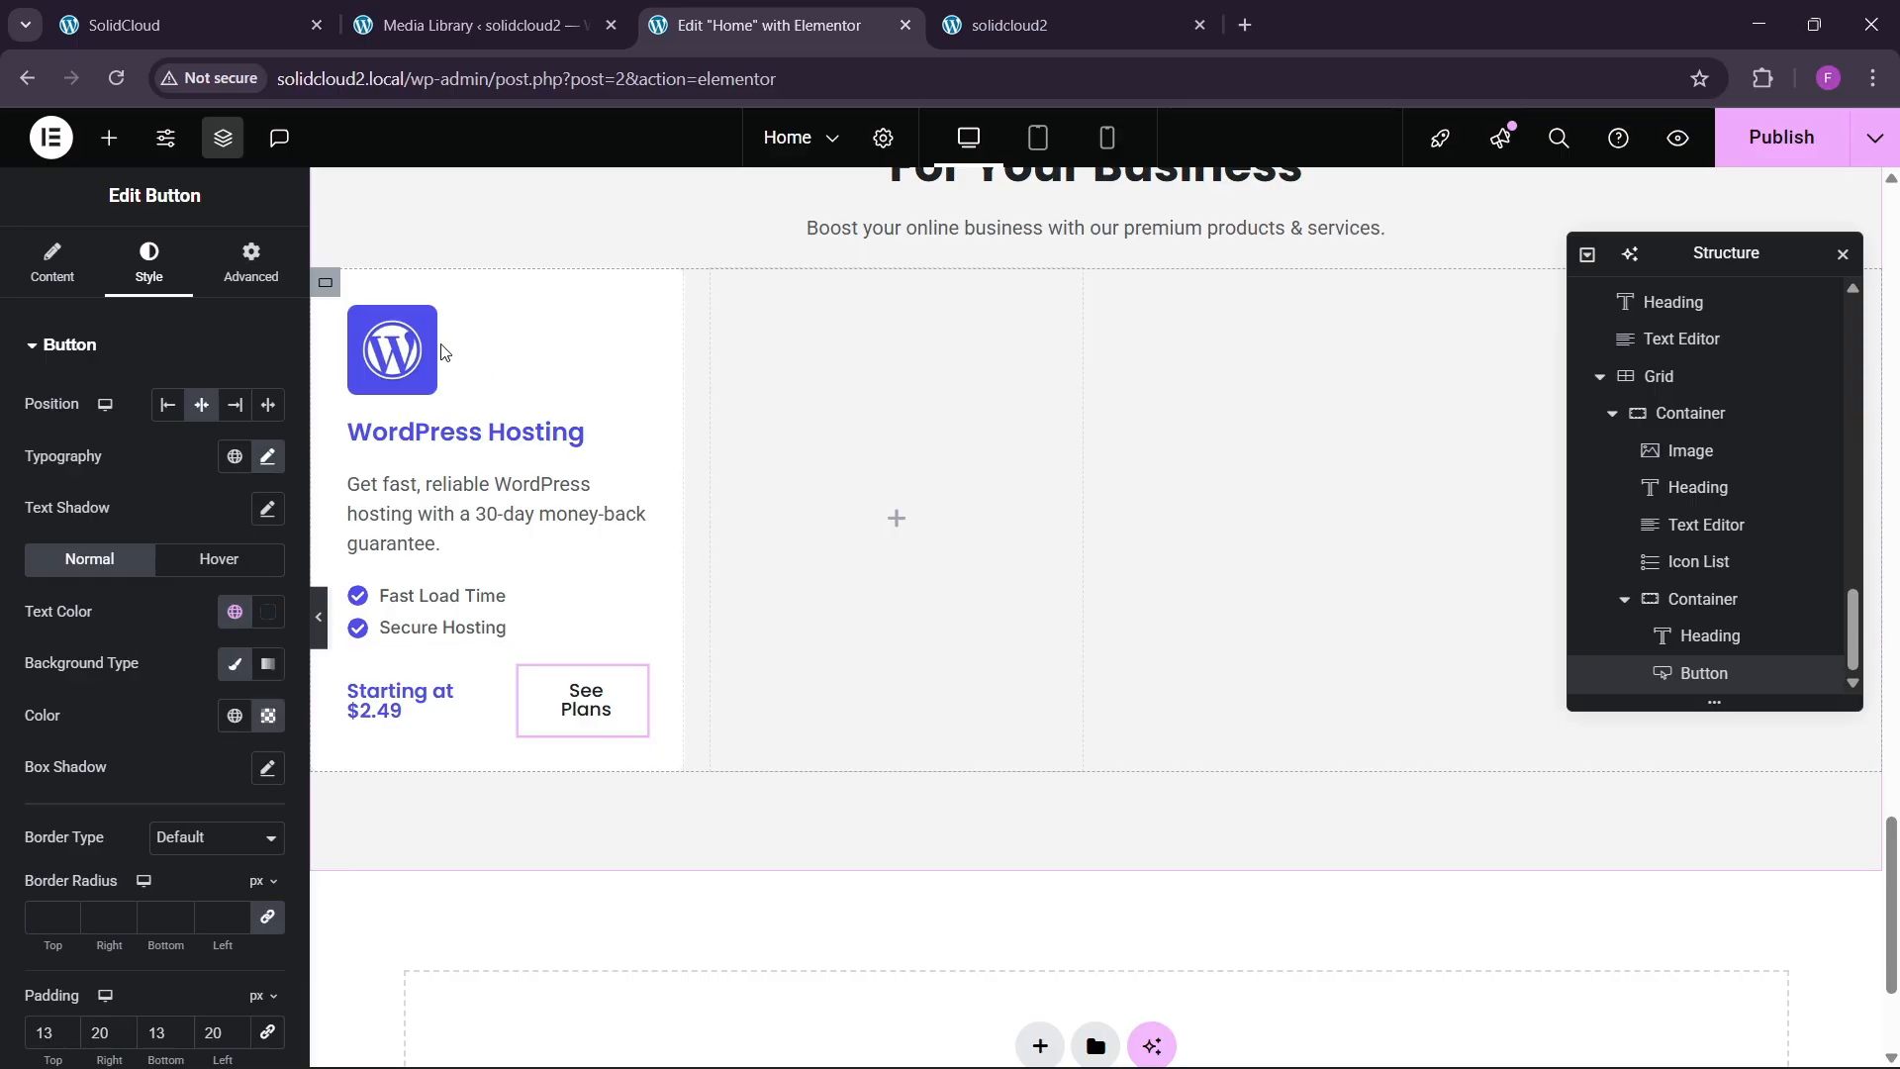
Give the WordPress Hosting card a soft box shadow.
{"action": "left_click", "coordinate": [325, 282]}
{"action": "left_click", "coordinate": [149, 263]}
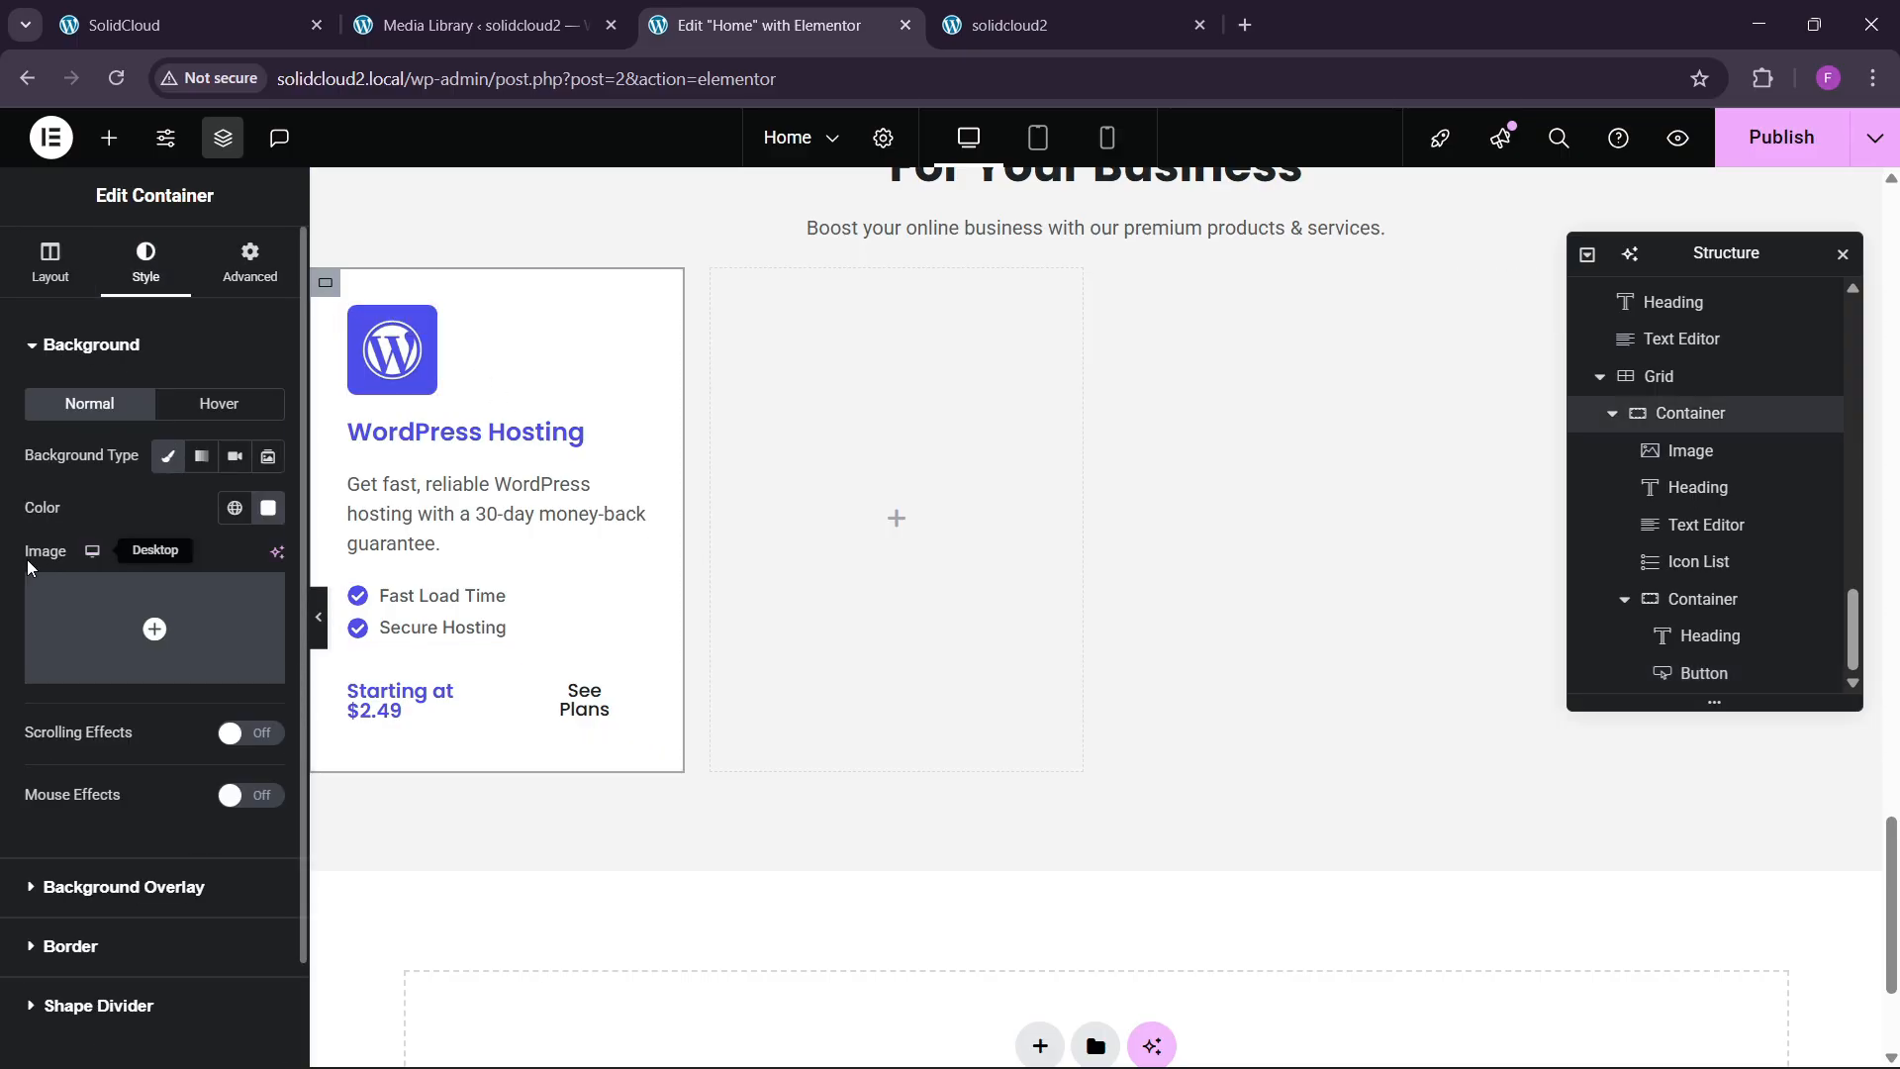
{"action": "scroll", "coordinate": [51, 717], "scroll_direction": "down", "scroll_amount": 1}
{"action": "left_click", "coordinate": [58, 829]}
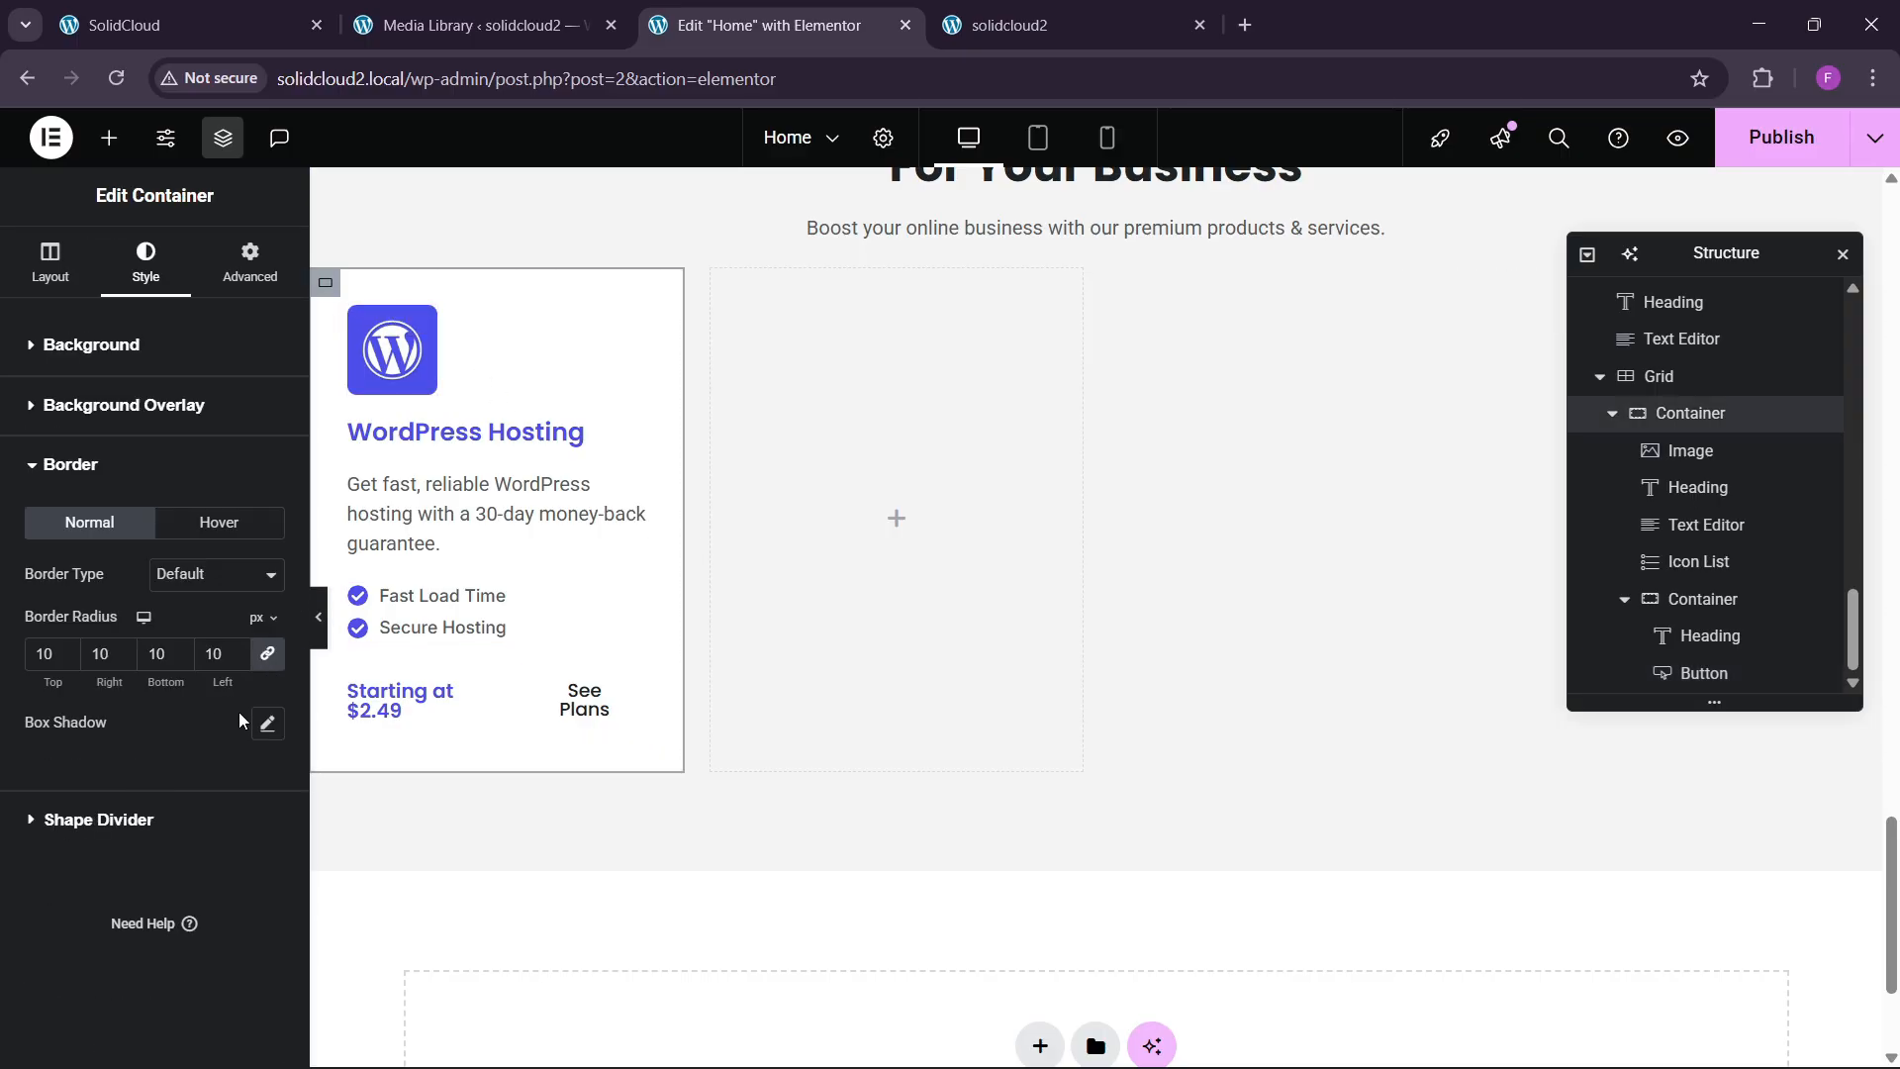
{"action": "left_click", "coordinate": [268, 723]}
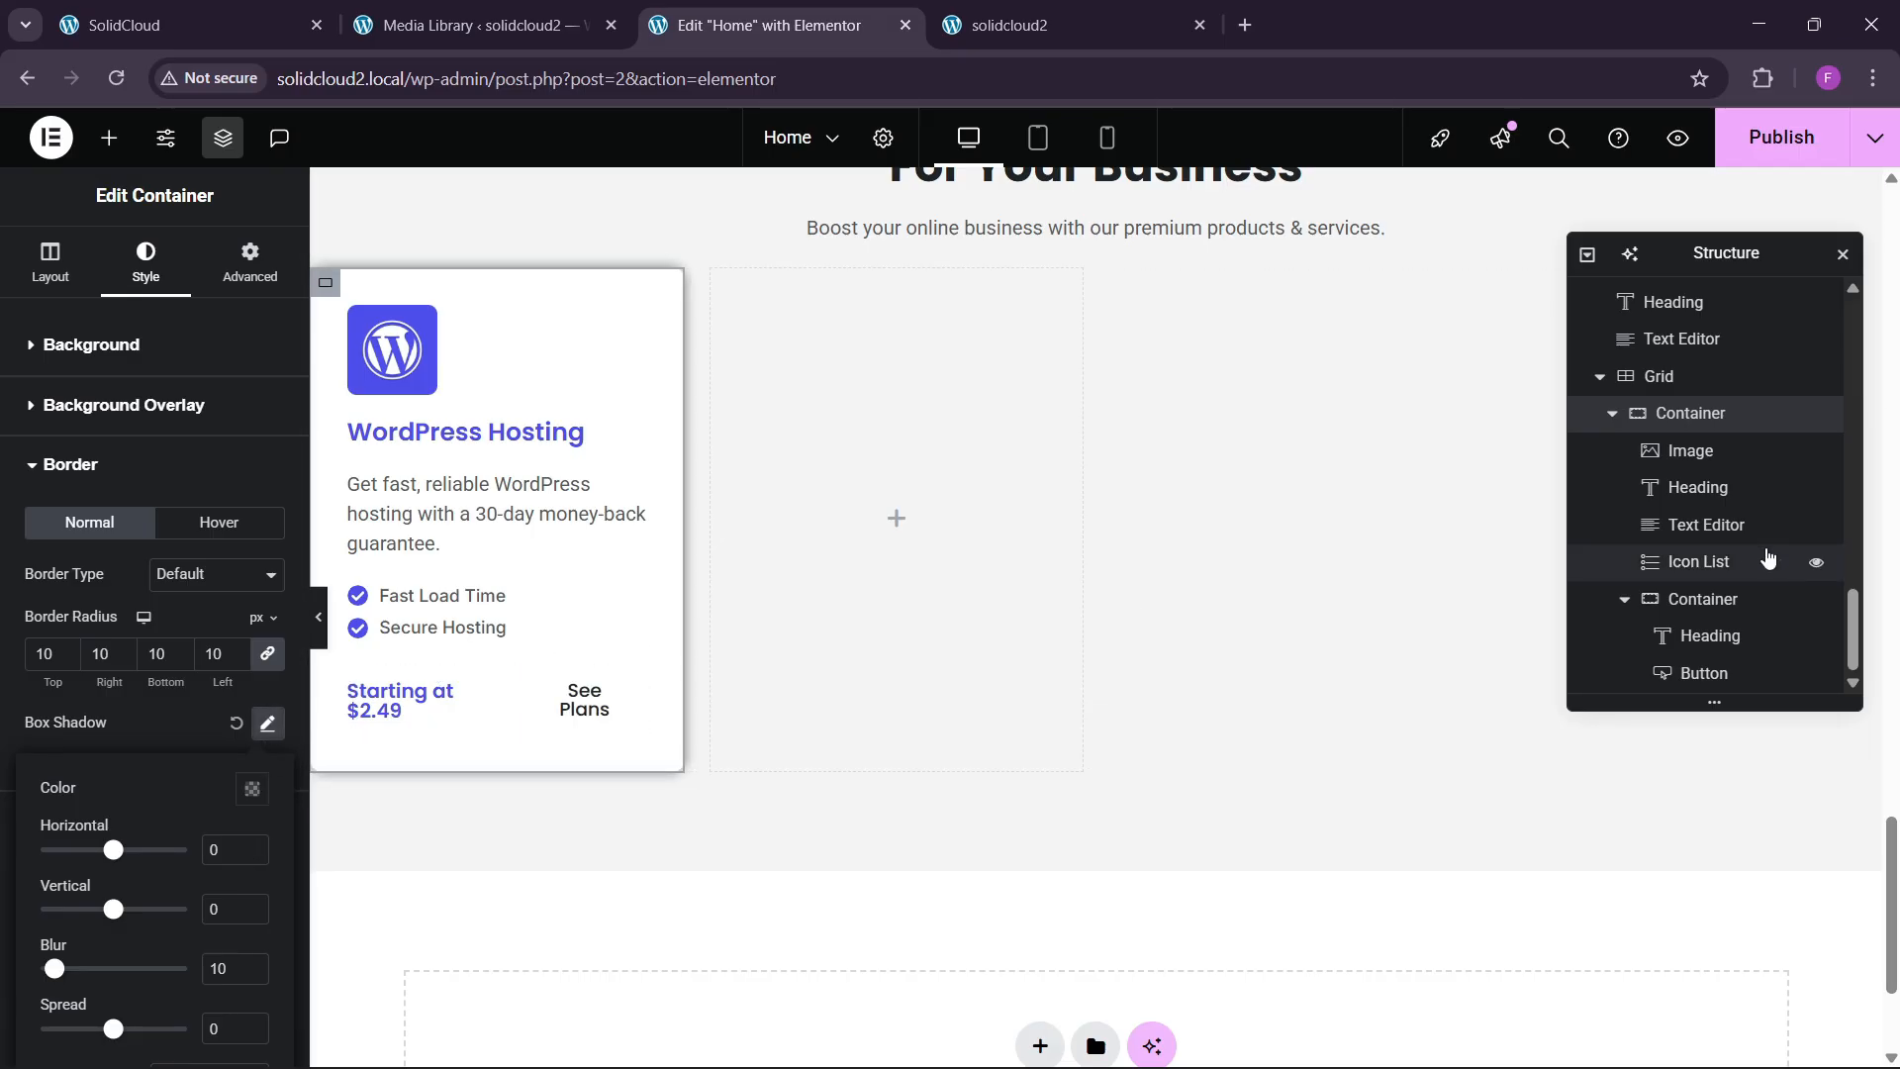
Duplicate the card three times so four WordPress Hosting cards fill the grid row.
{"action": "left_click", "coordinate": [1615, 416]}
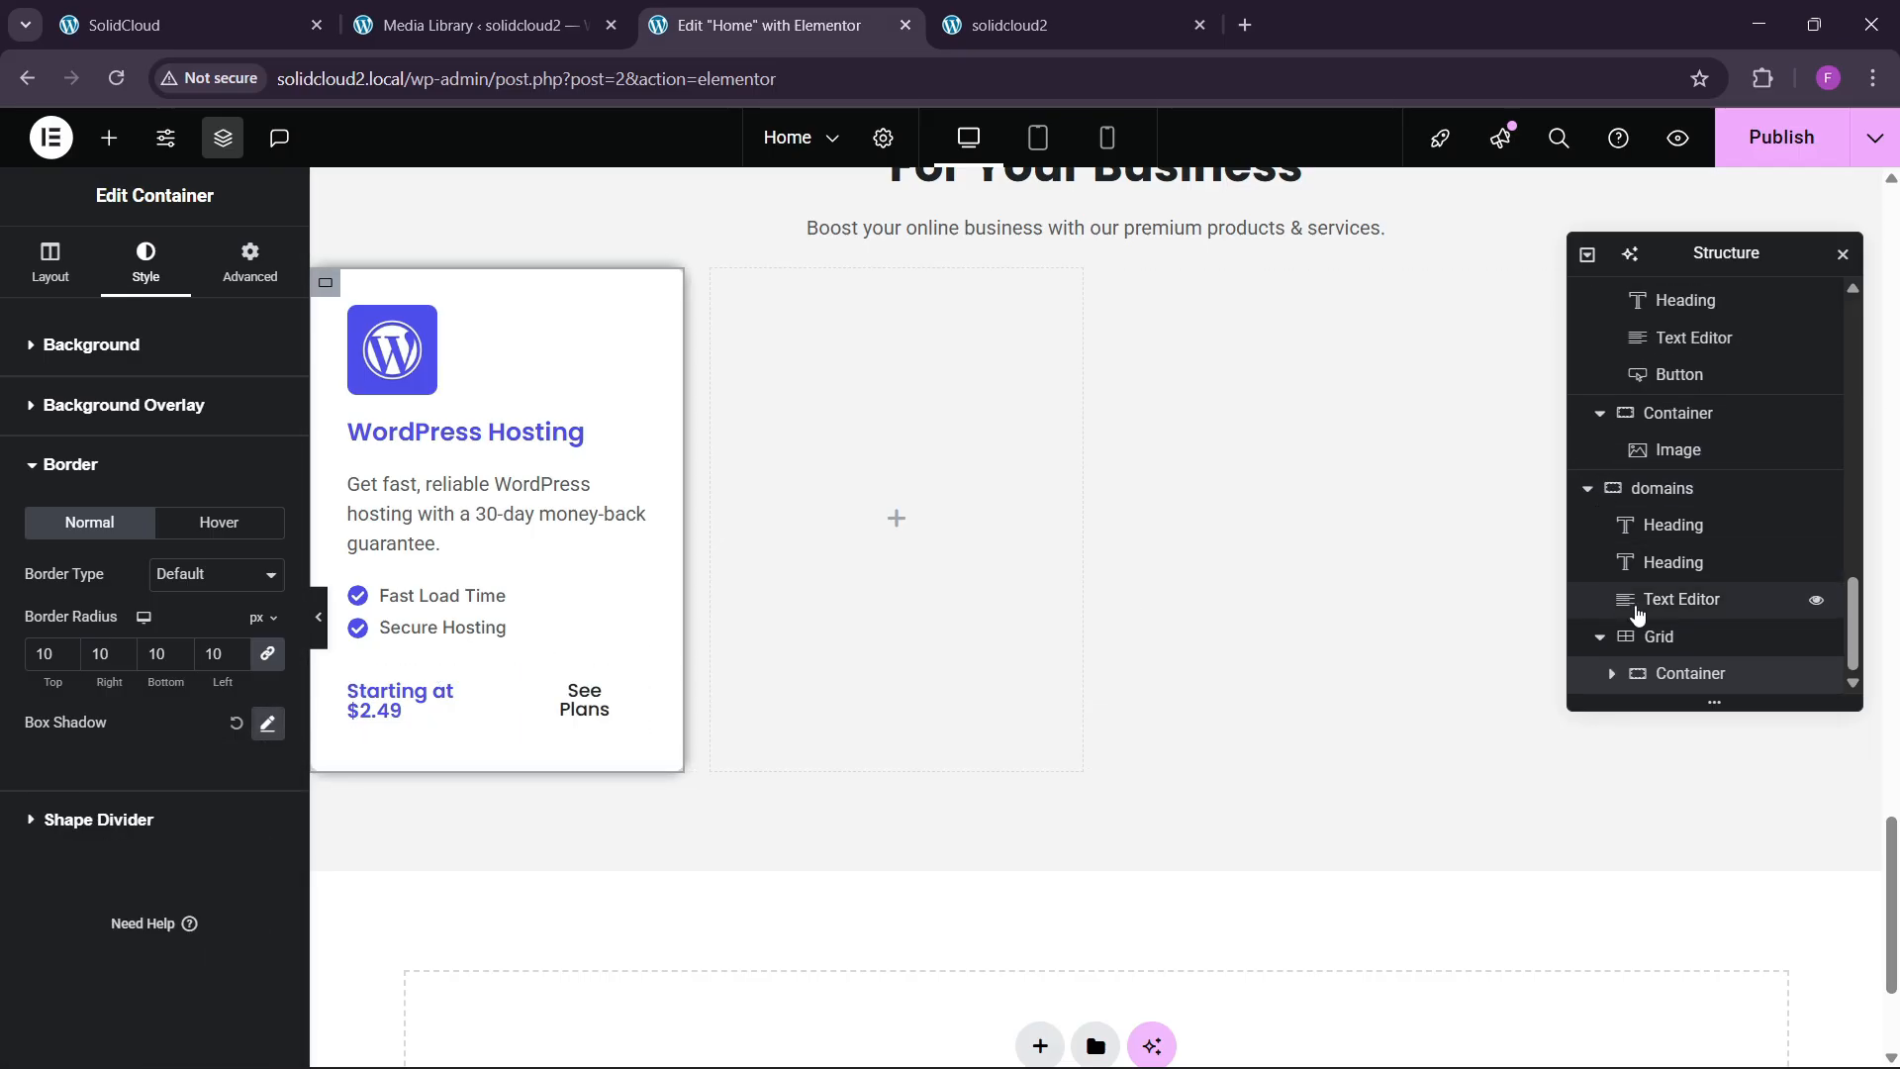
{"action": "right_click", "coordinate": [1686, 673]}
{"action": "left_click", "coordinate": [1651, 467]}
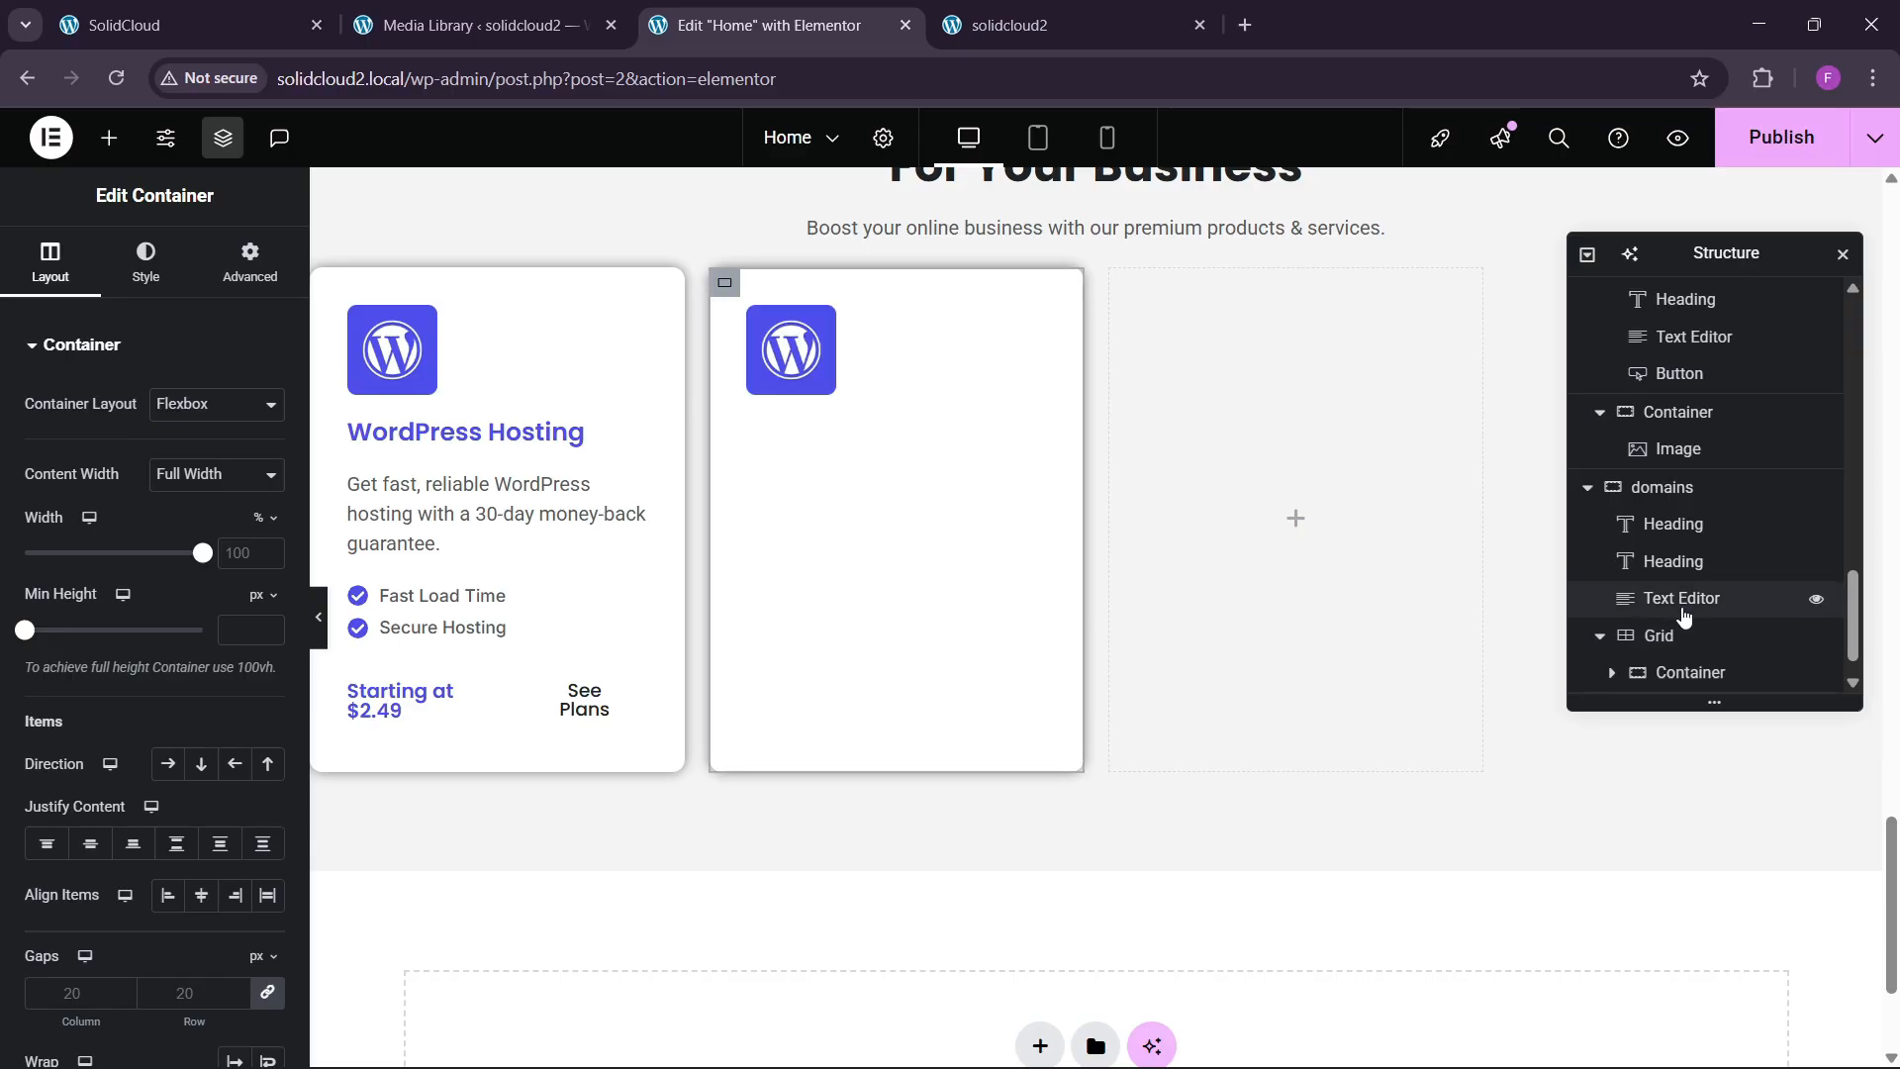
{"action": "right_click", "coordinate": [1691, 678]}
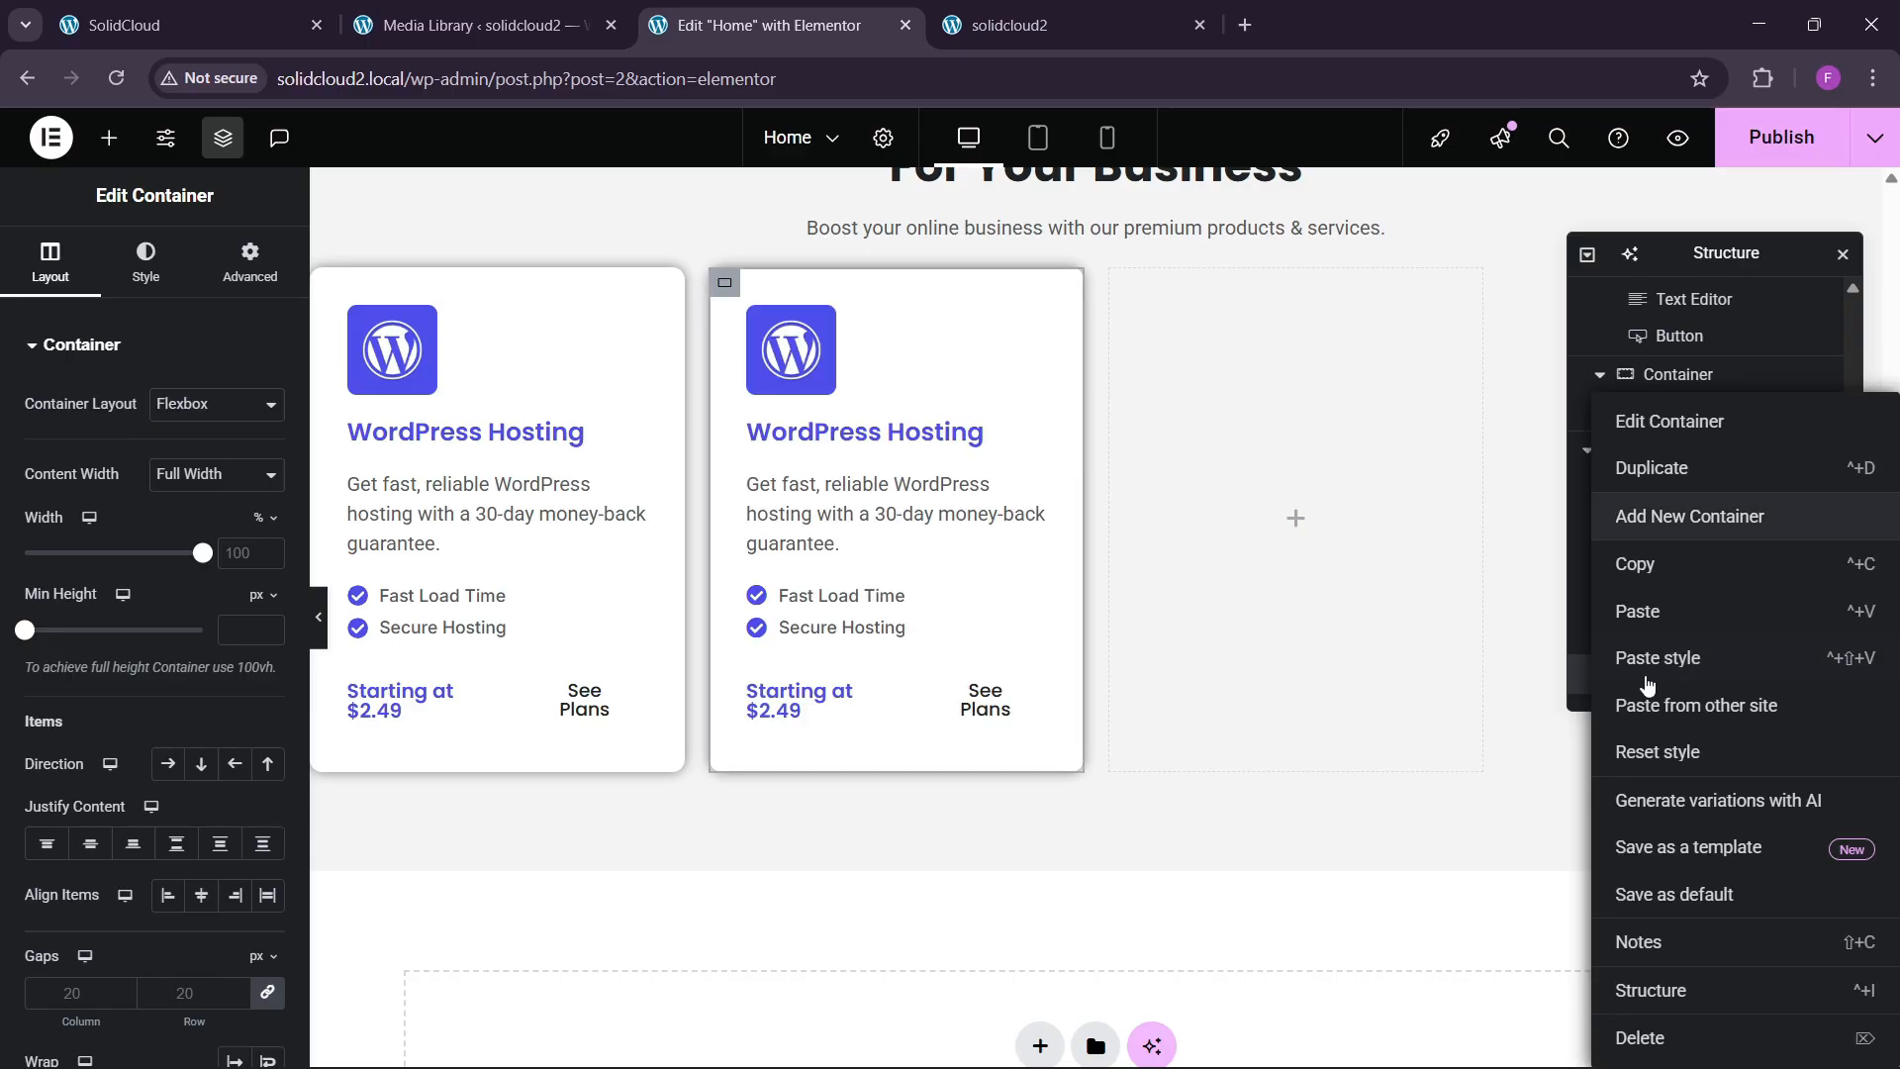
{"action": "left_click", "coordinate": [1683, 467]}
{"action": "right_click", "coordinate": [1683, 673]}
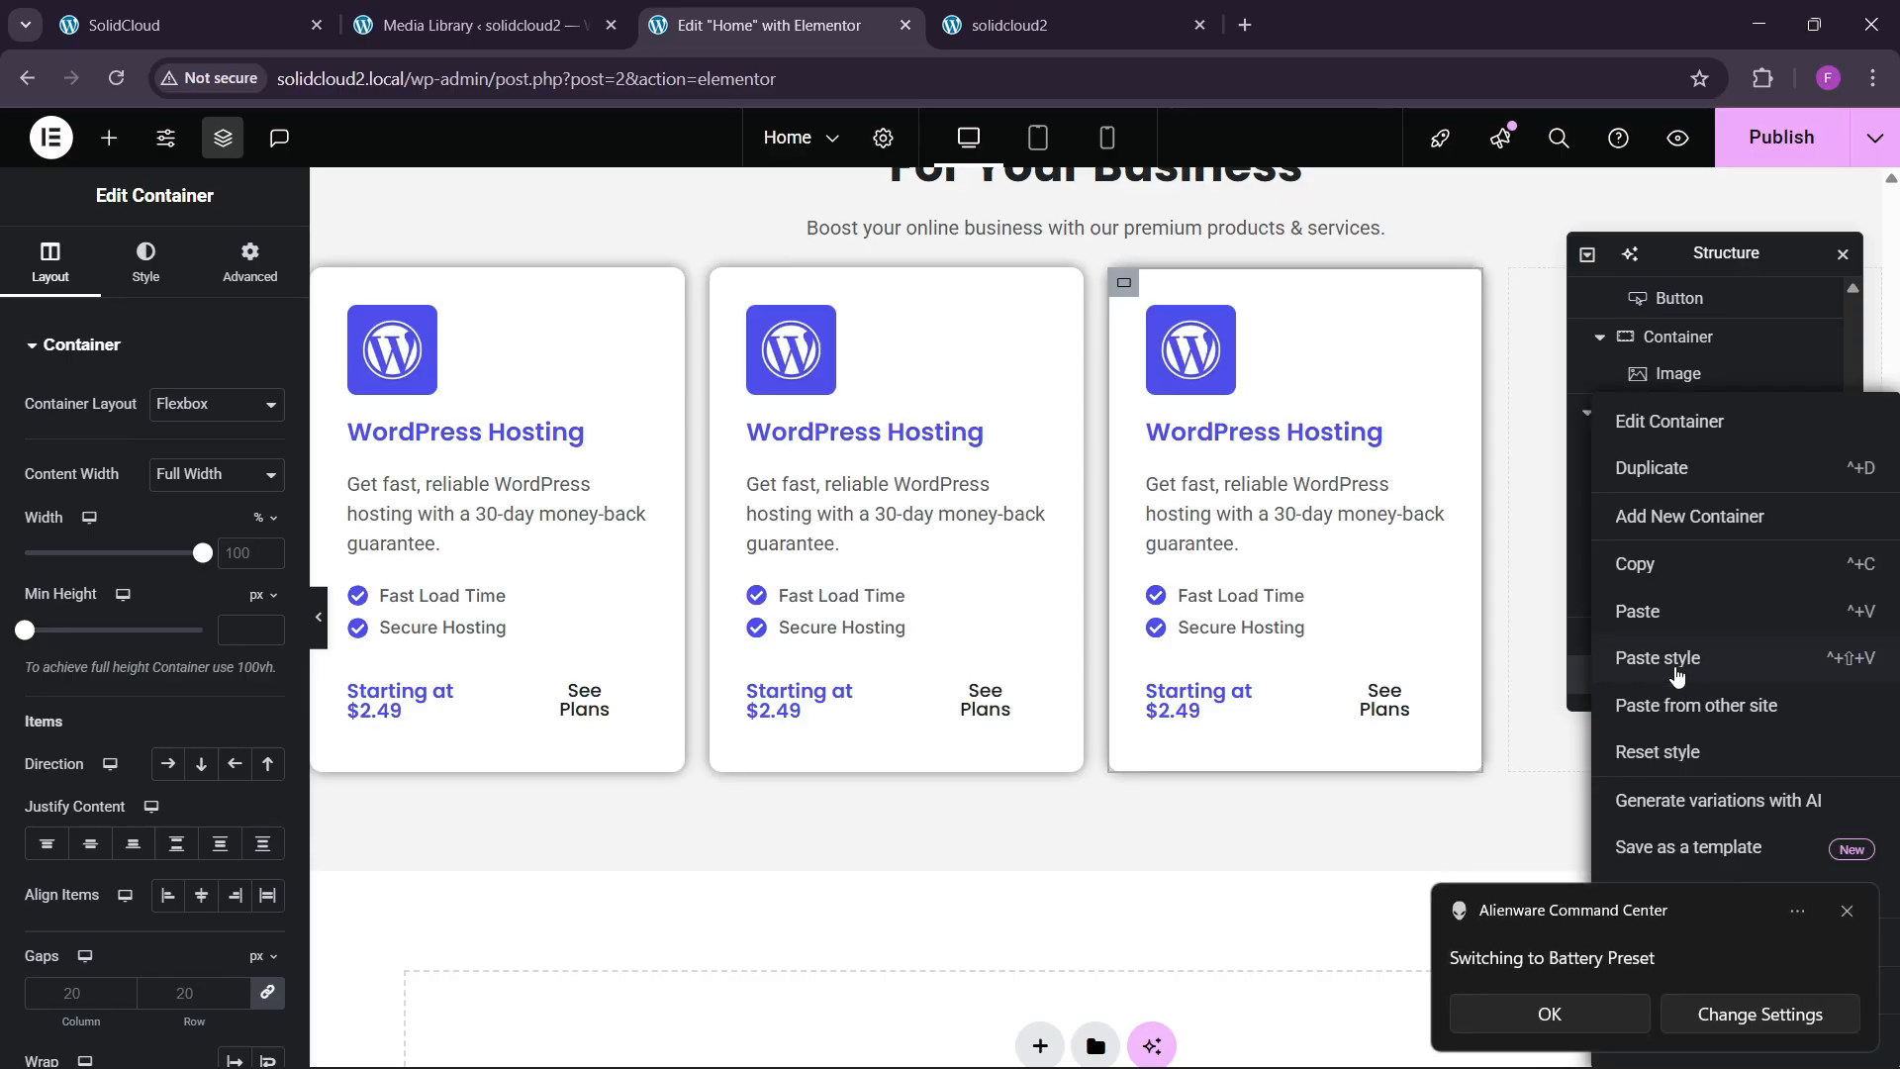
{"action": "left_click", "coordinate": [1651, 468]}
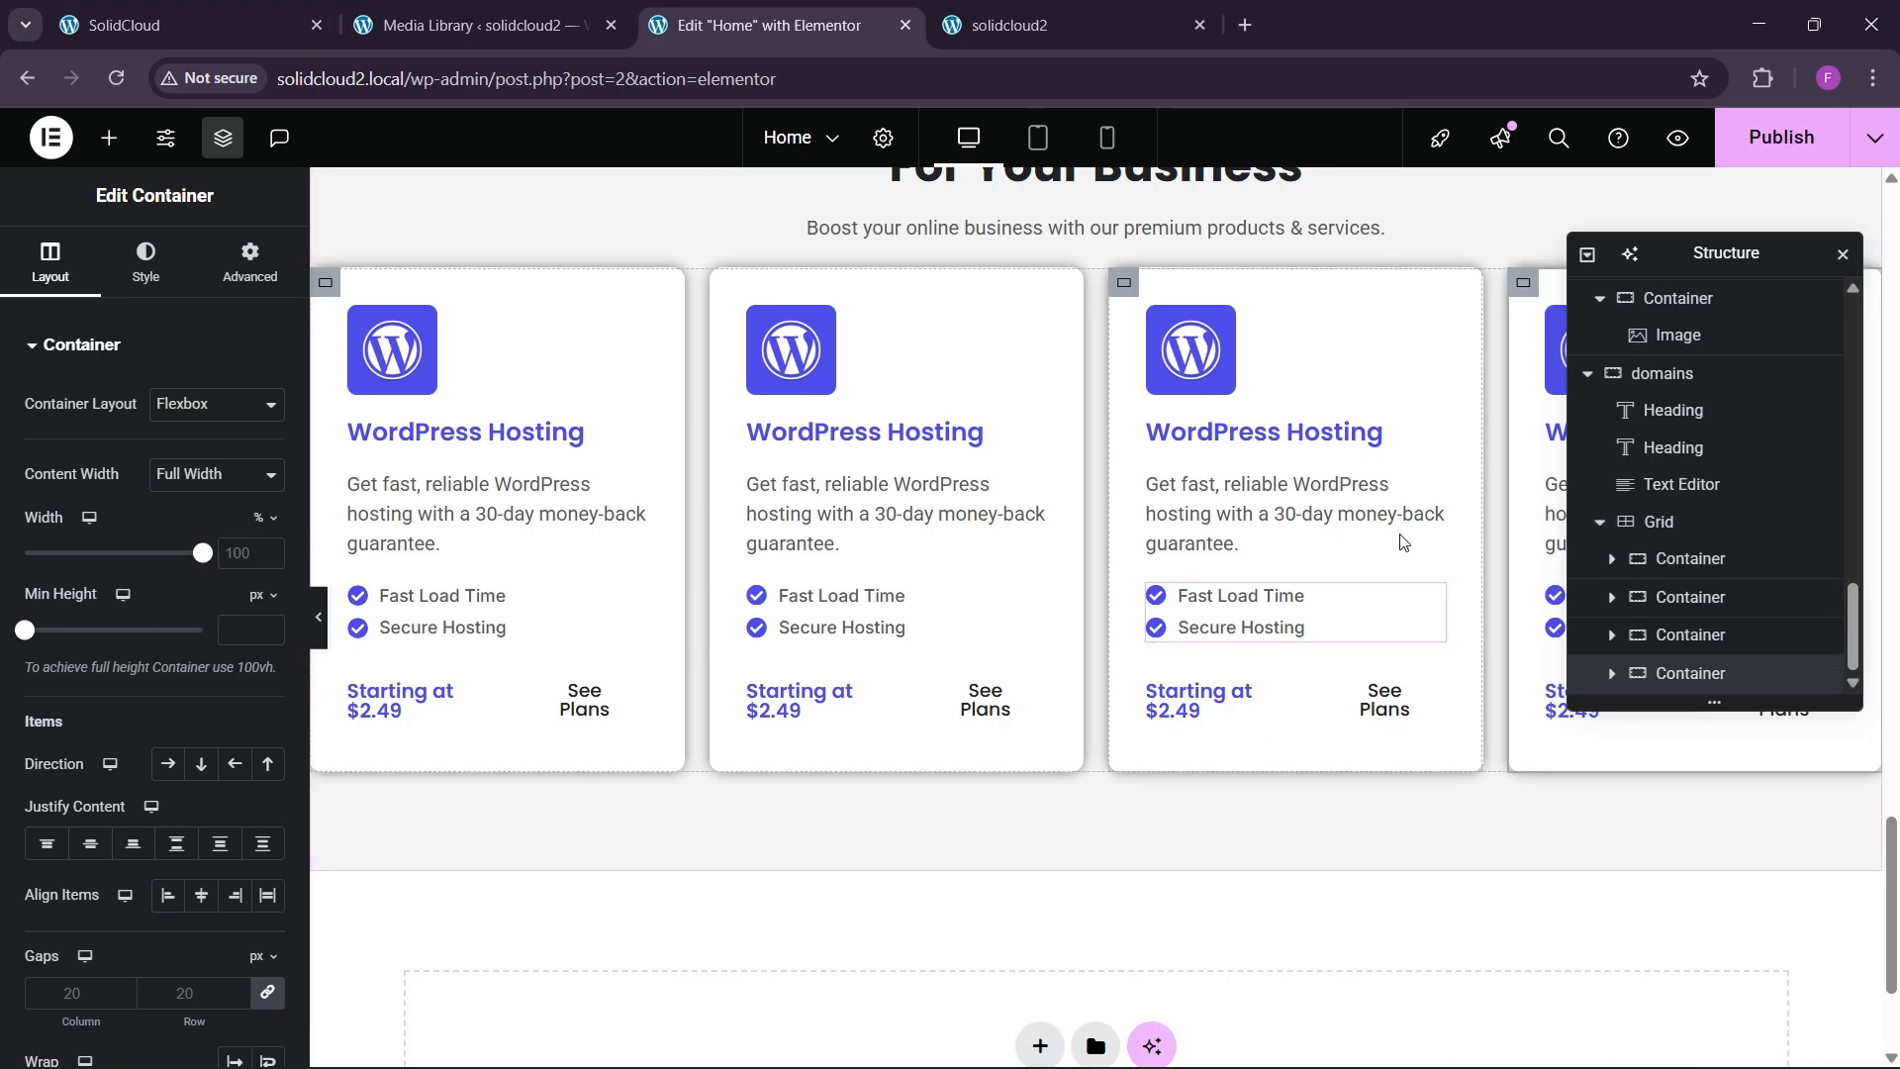
{"action": "left_click", "coordinate": [1673, 524]}
Set the grid gap between the cards to 30.
{"action": "left_click", "coordinate": [50, 262]}
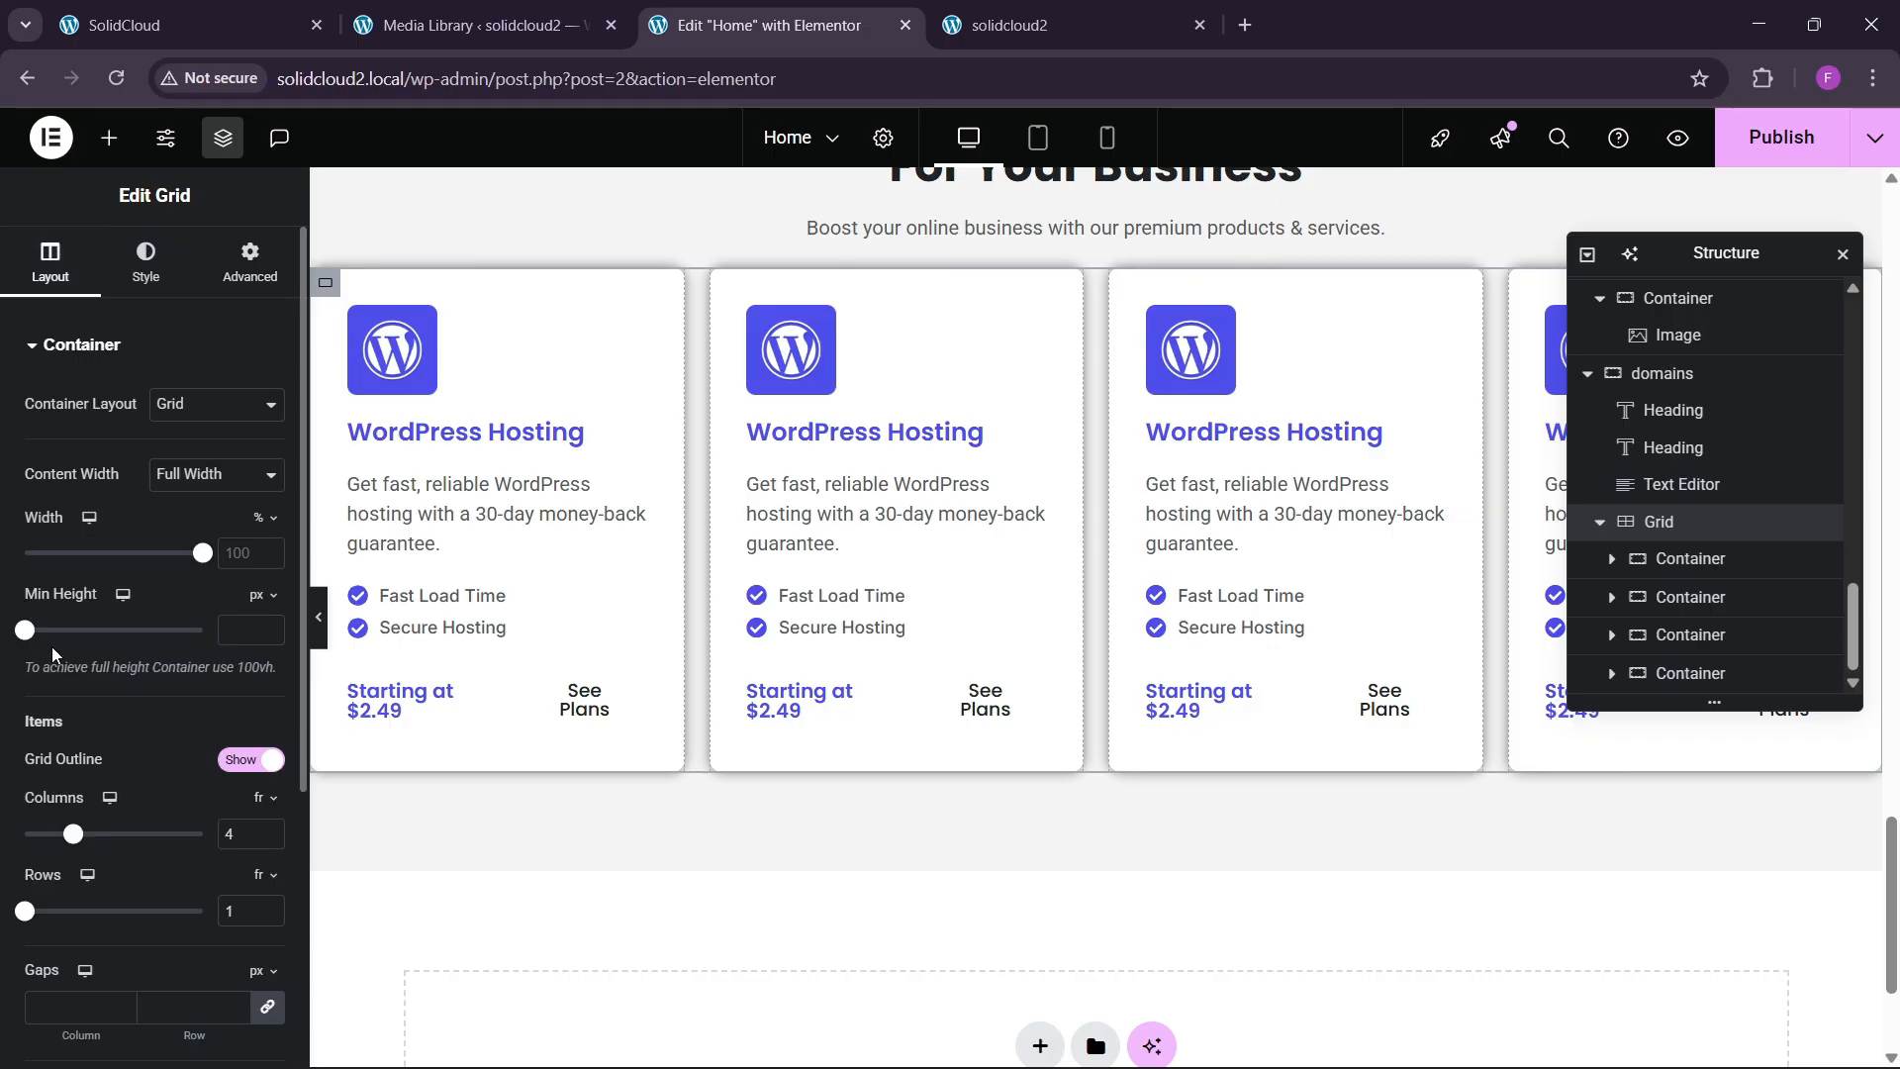
{"action": "scroll", "coordinate": [60, 653], "scroll_direction": "down", "scroll_amount": 4}
{"action": "scroll", "coordinate": [174, 782], "scroll_direction": "up", "scroll_amount": 3}
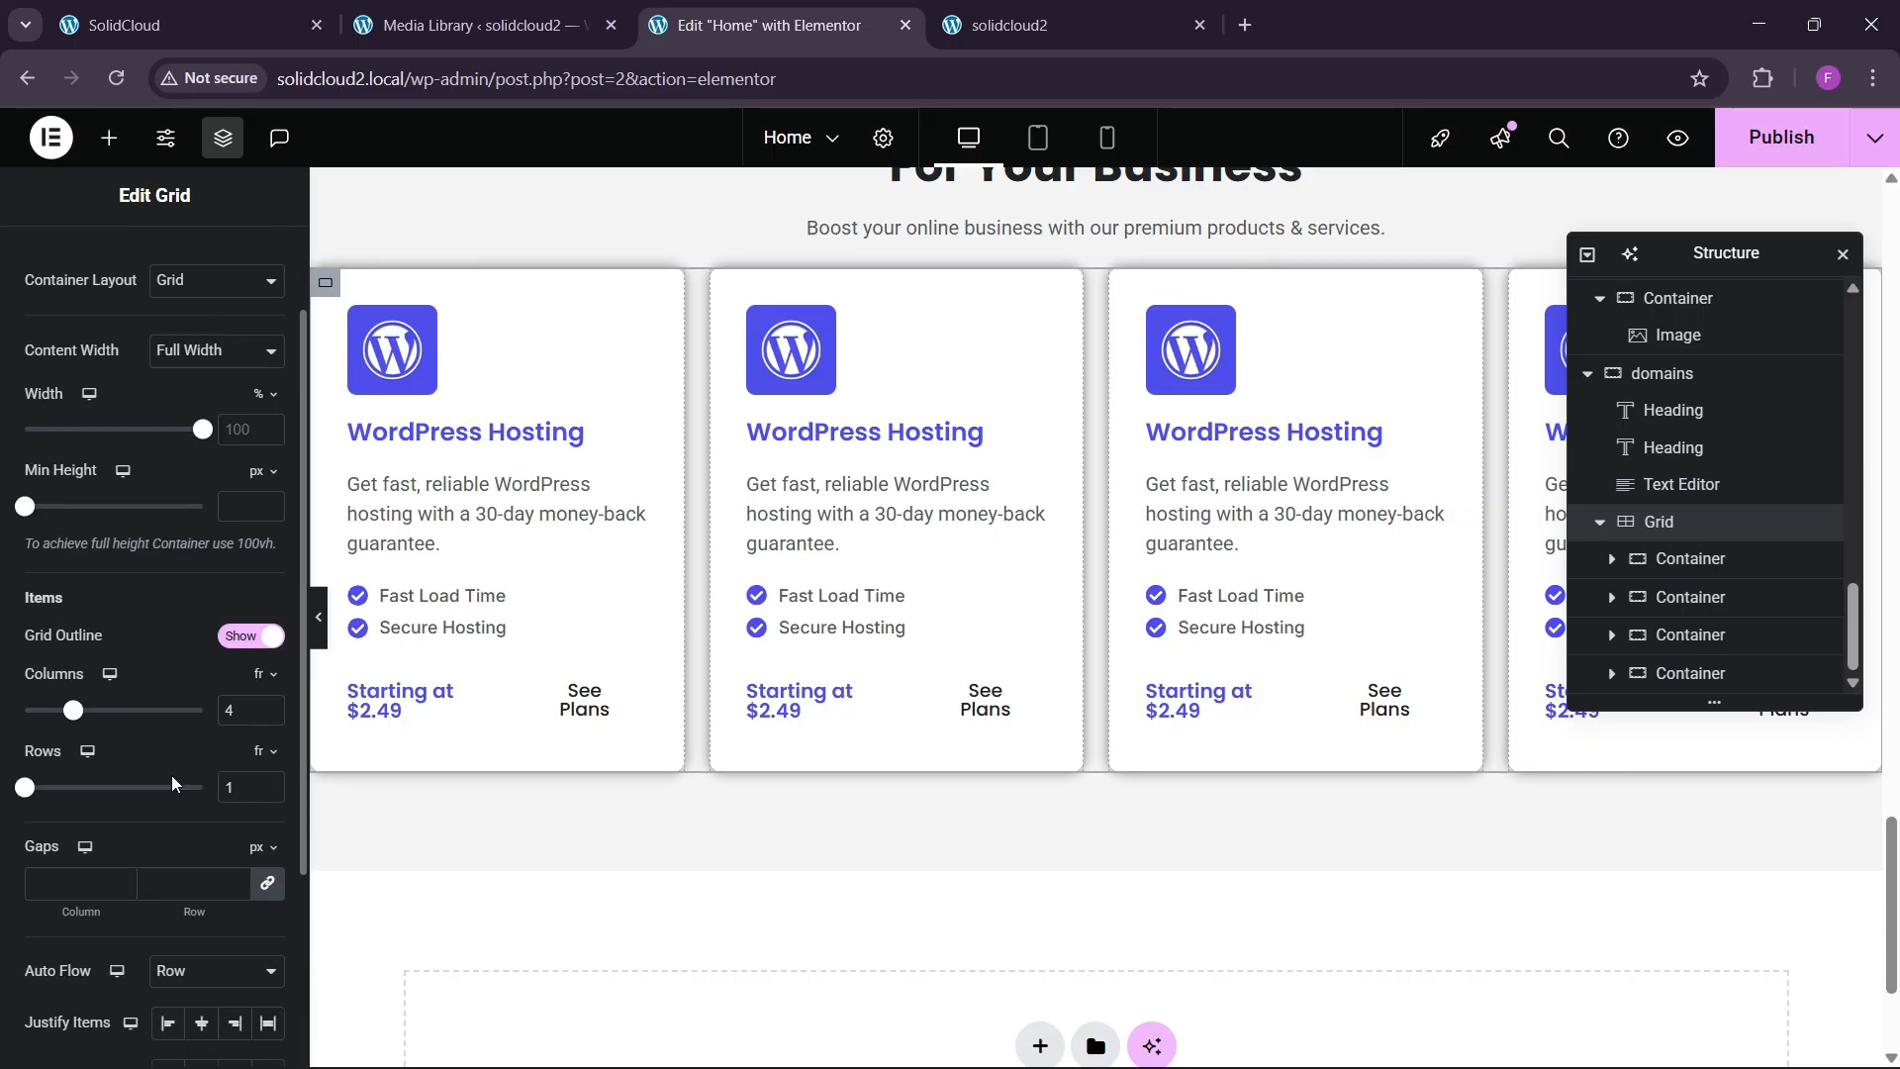
{"action": "scroll", "coordinate": [170, 775], "scroll_direction": "down", "scroll_amount": 1}
{"action": "left_click", "coordinate": [192, 757]}
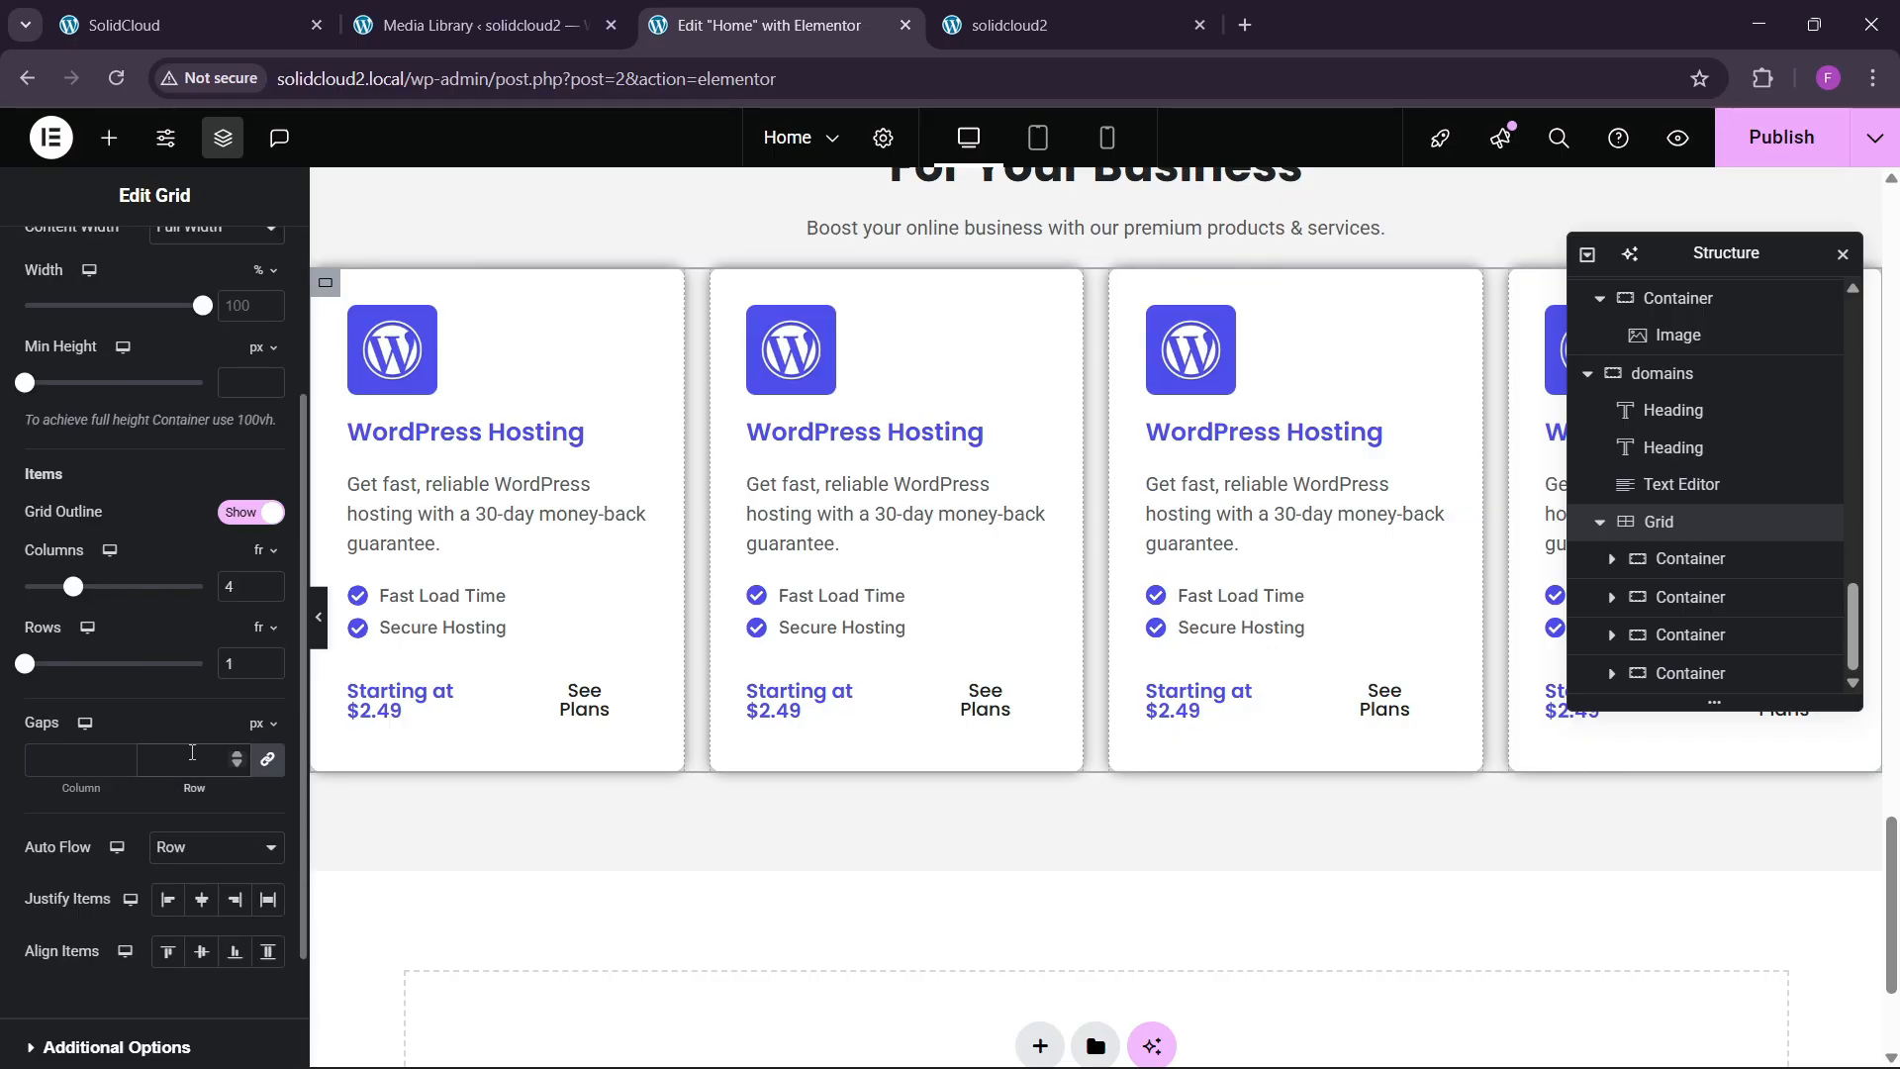
{"action": "type", "text": "30"}
{"action": "scroll", "coordinate": [572, 670], "scroll_direction": "up", "scroll_amount": 3}
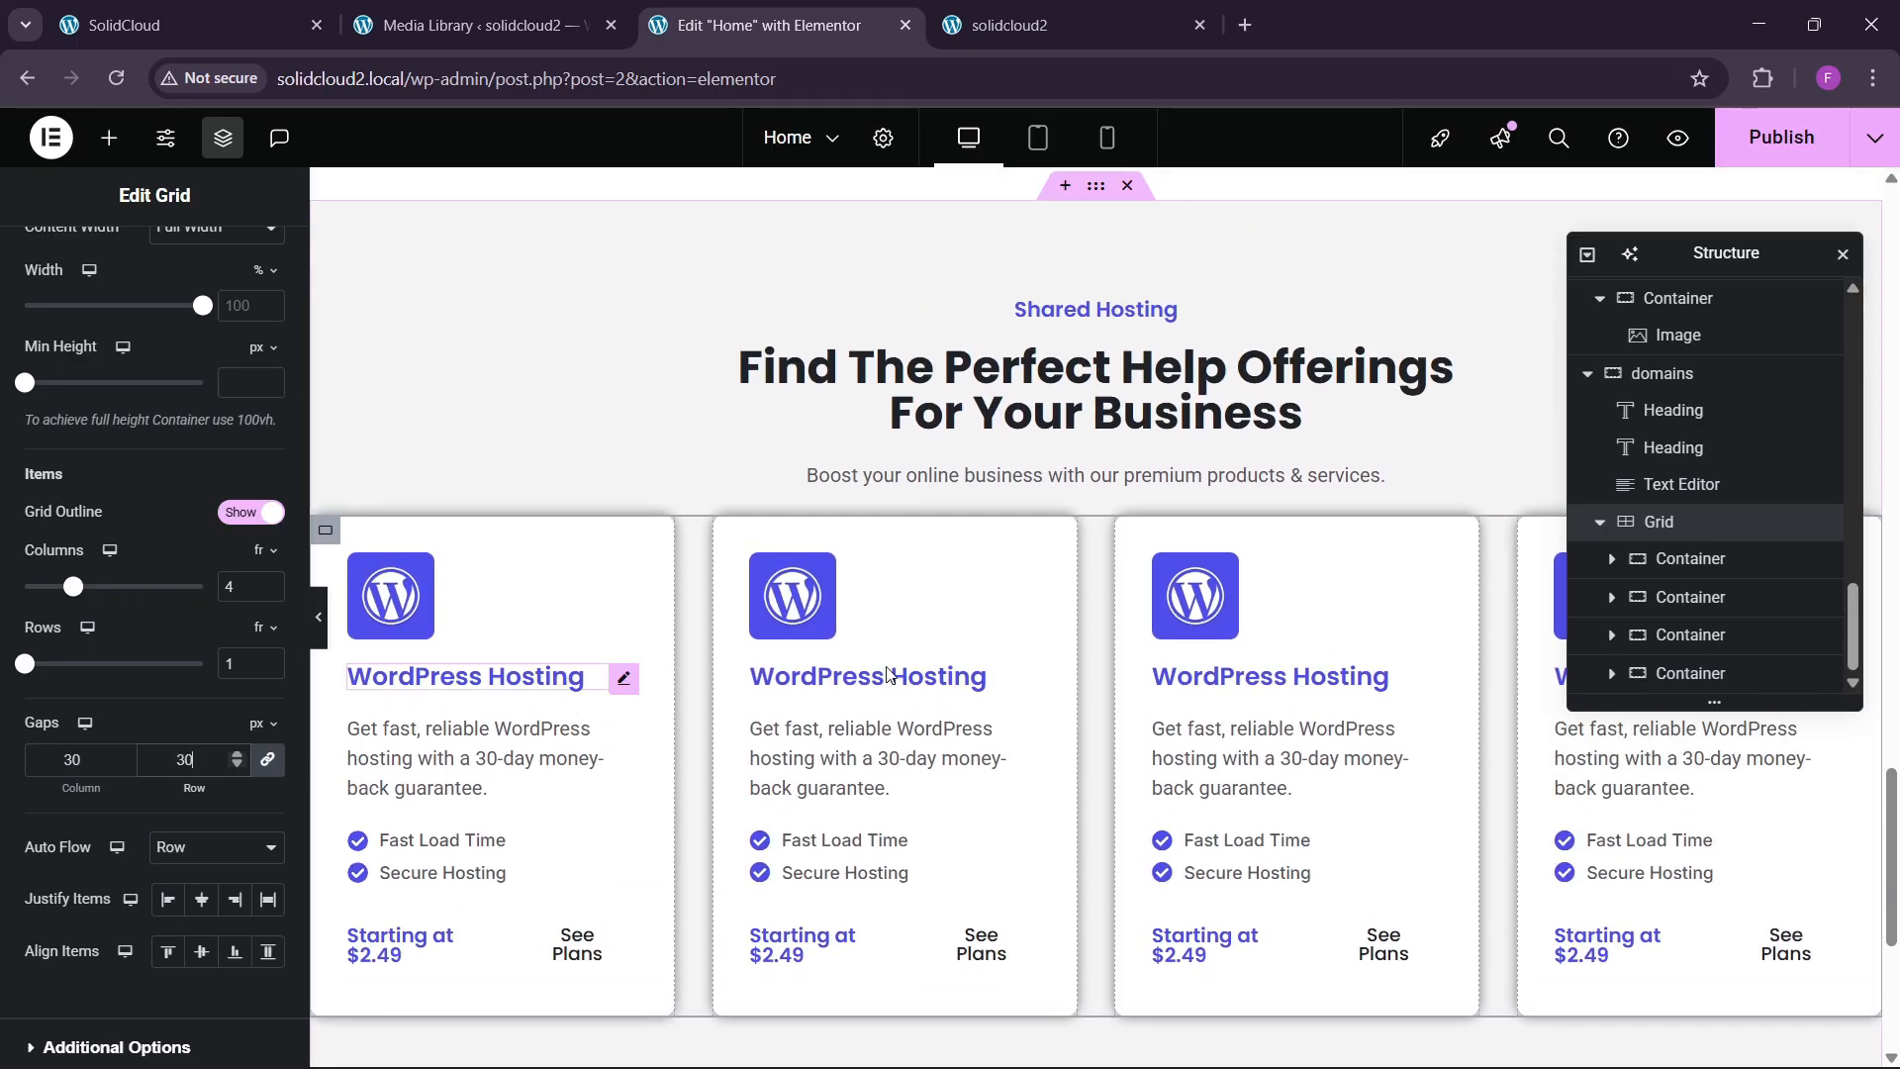
{"action": "scroll", "coordinate": [263, 346], "scroll_direction": "up", "scroll_amount": 2}
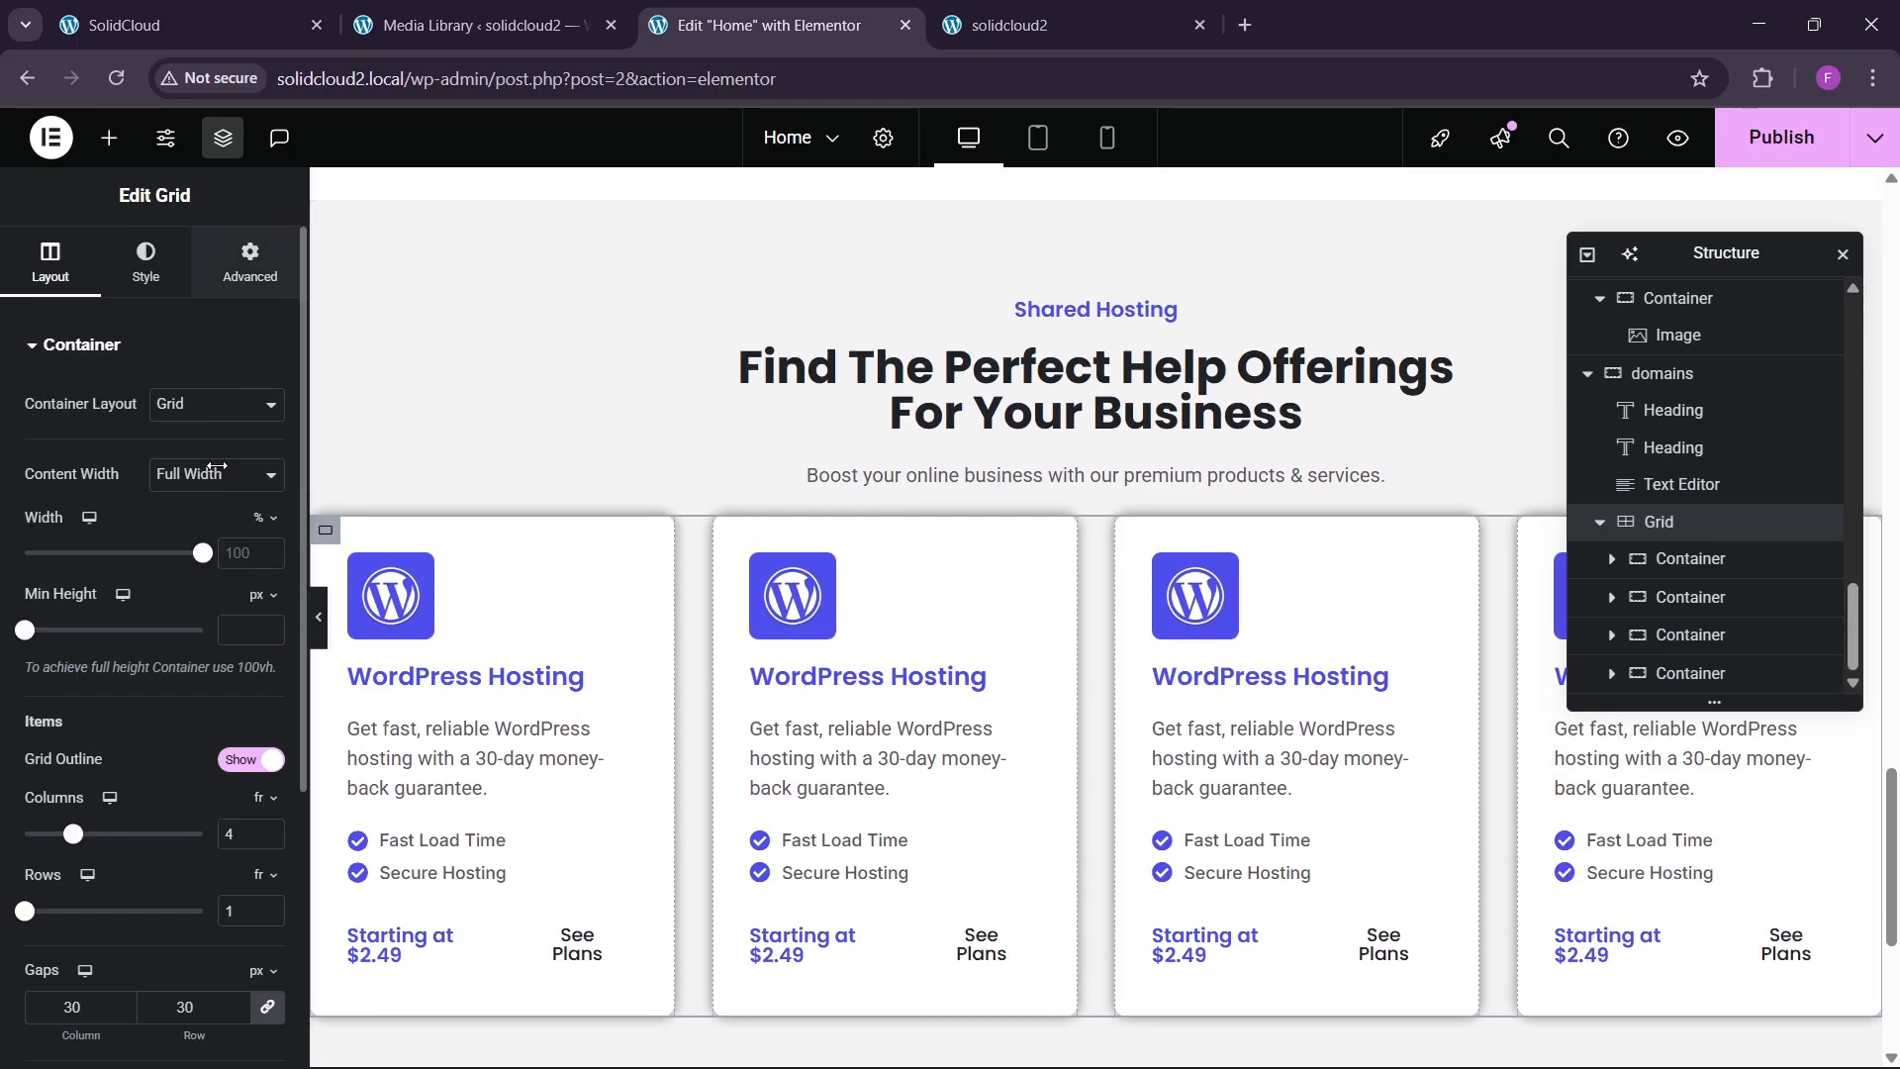
Give the grid a 30 px top margin.
{"action": "left_click", "coordinate": [250, 262]}
{"action": "left_click", "coordinate": [38, 431]}
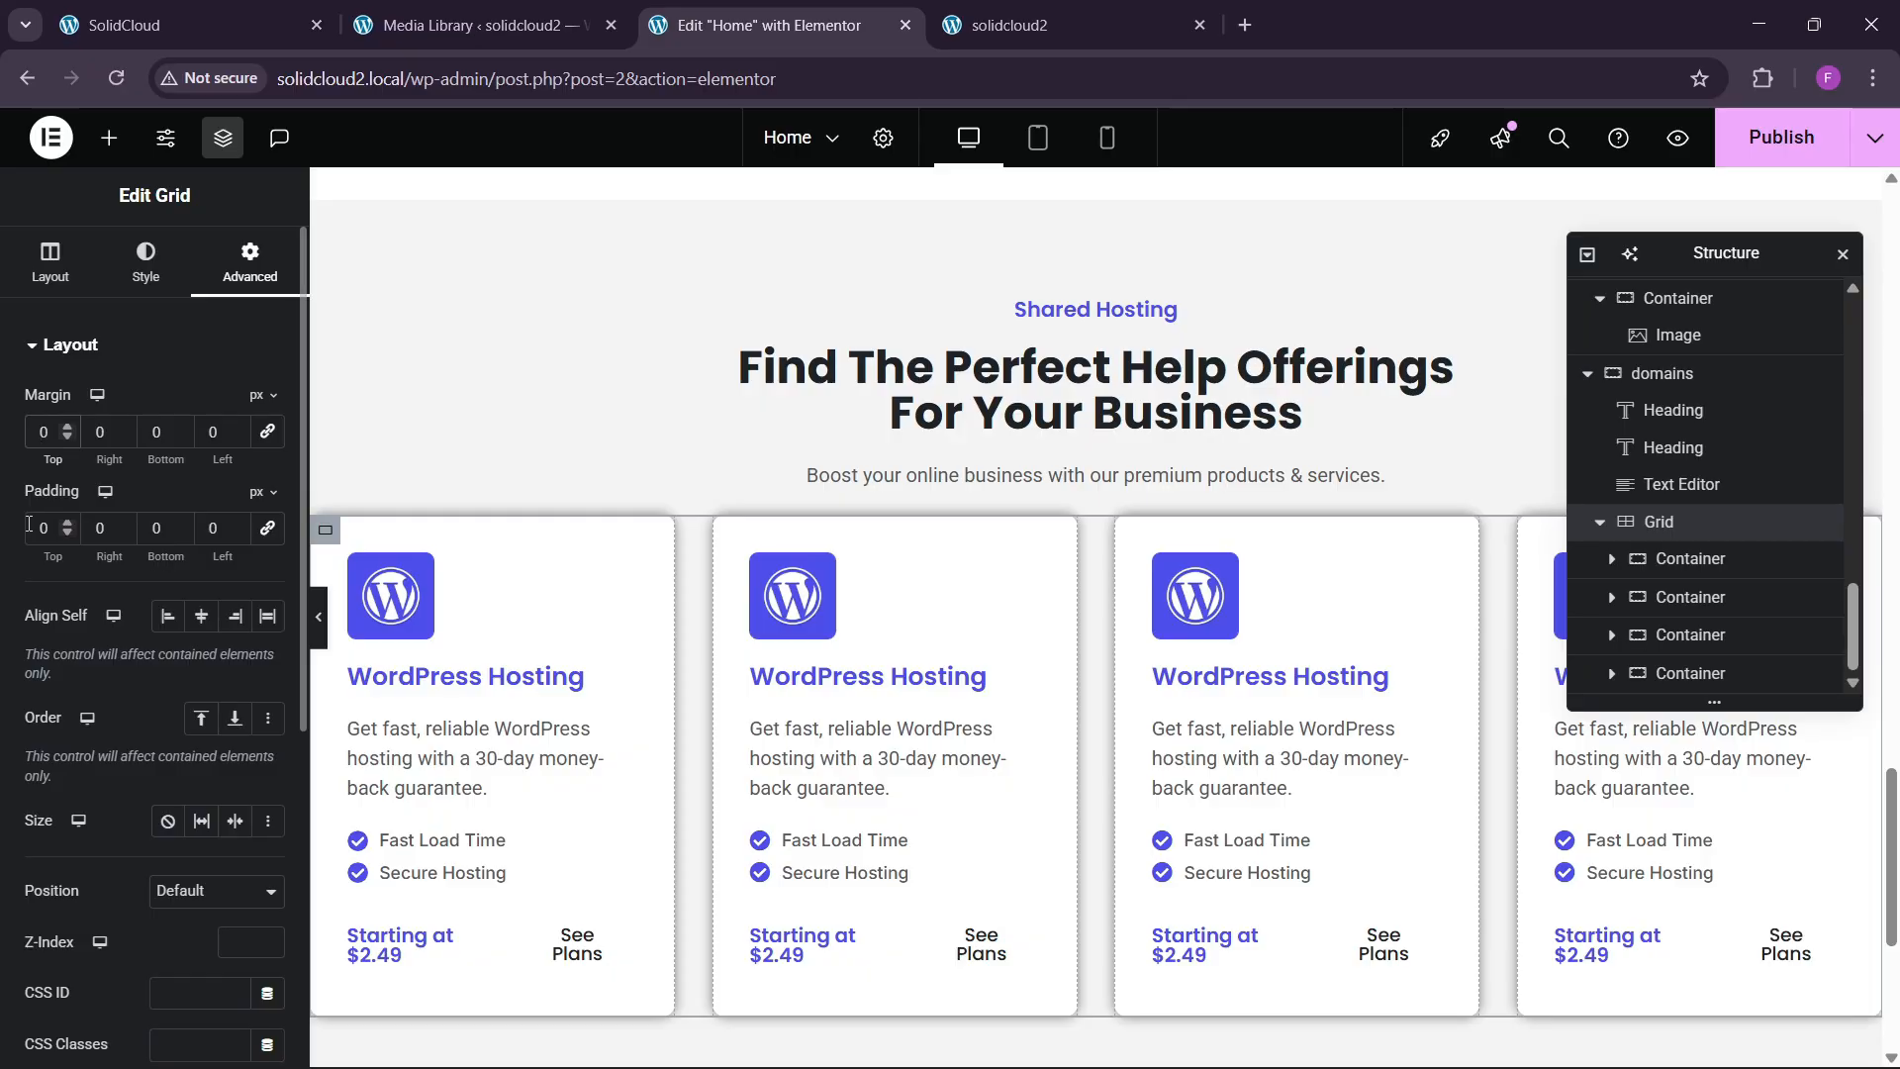
{"action": "type", "text": "30"}
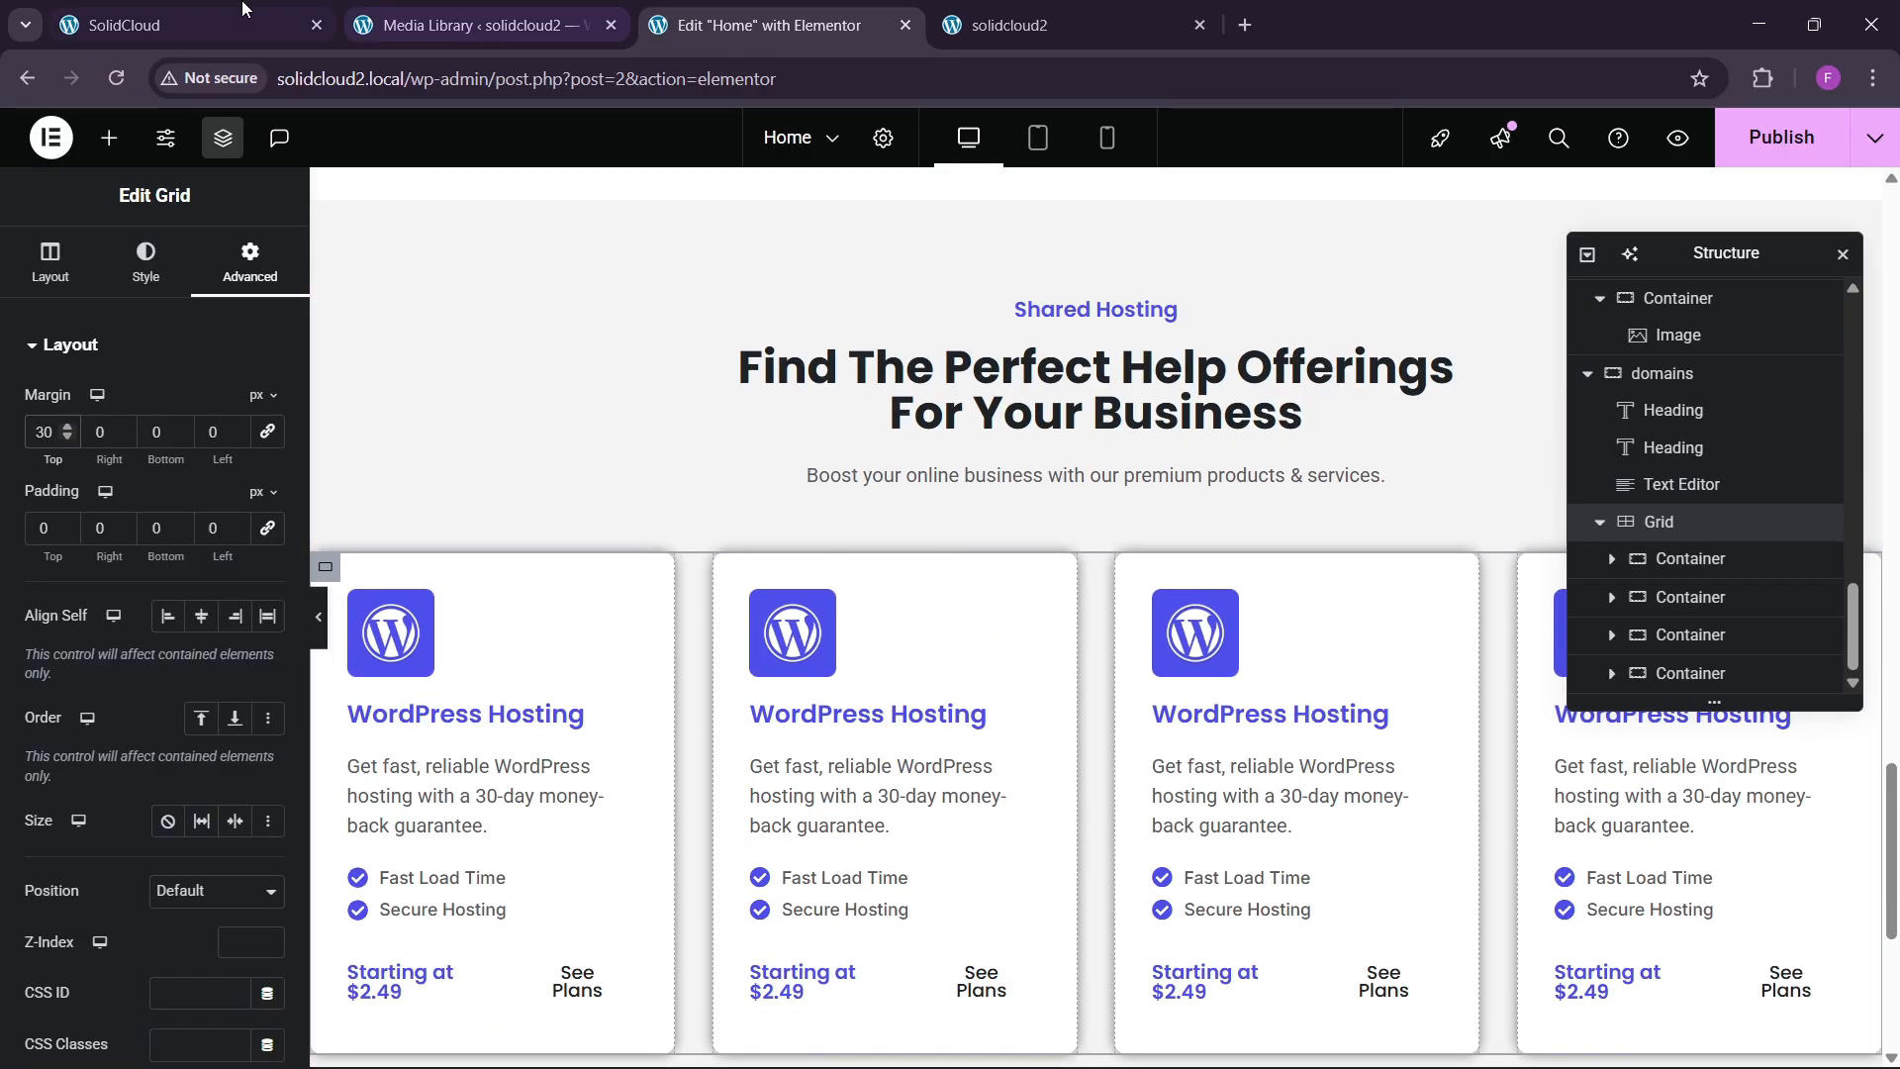
{"action": "left_click", "coordinate": [242, 8]}
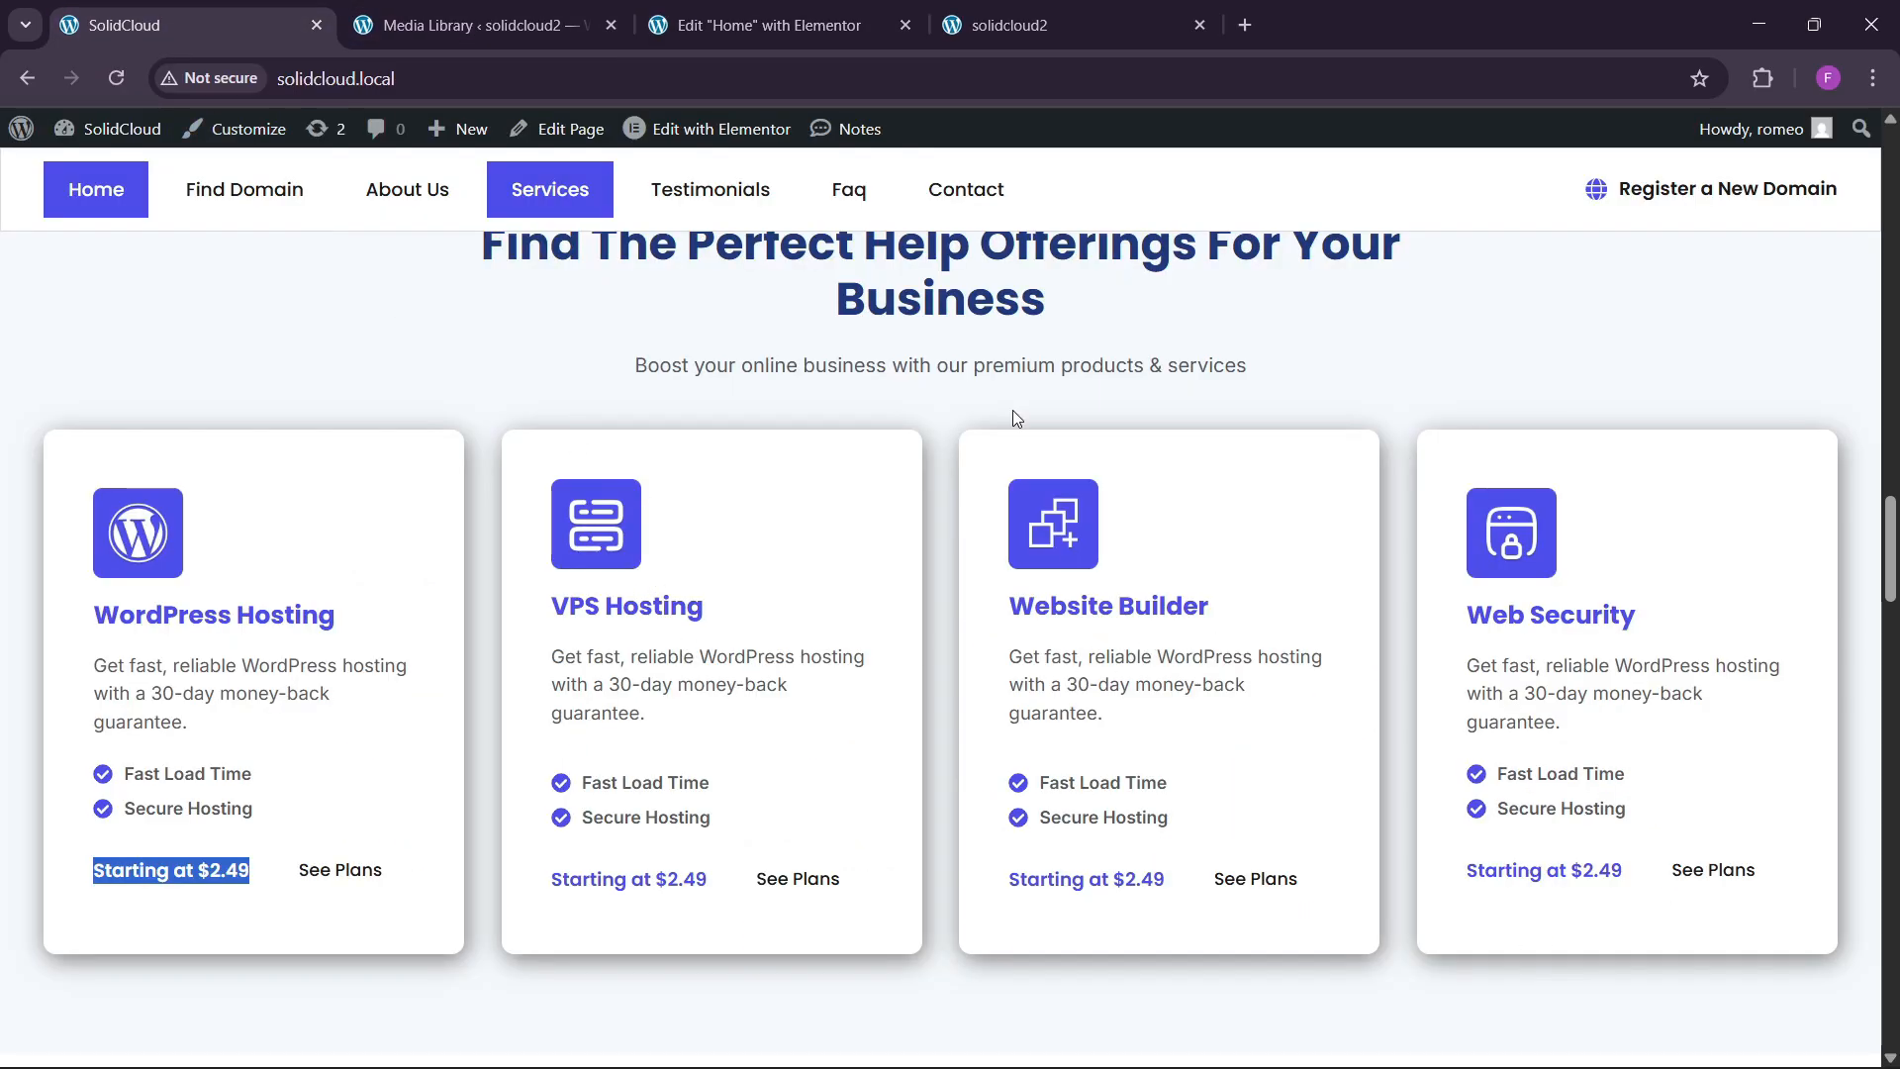
{"action": "left_click", "coordinate": [769, 24]}
Replace the icons on cards two, three and four with server, stacked-windows and lock images.
{"action": "left_click", "coordinate": [792, 633]}
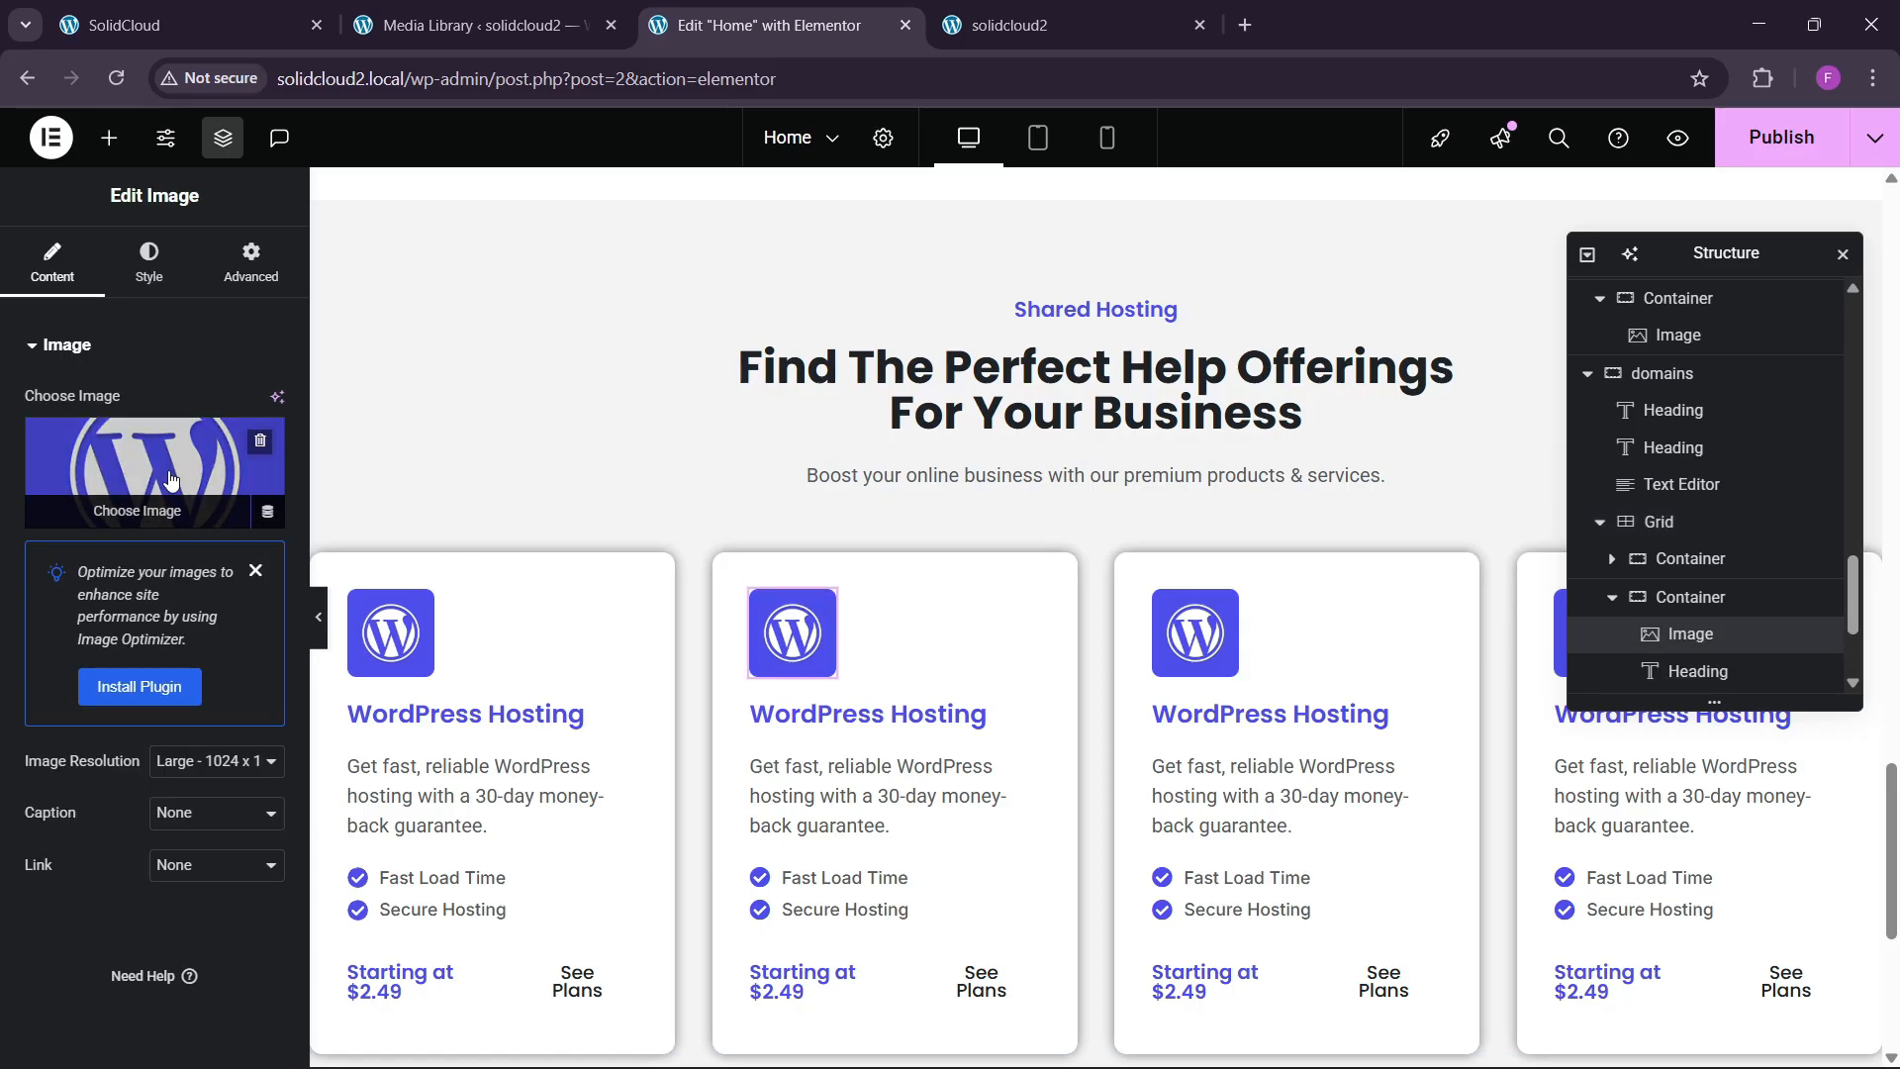
{"action": "left_click", "coordinate": [170, 479]}
{"action": "left_click", "coordinate": [451, 611]}
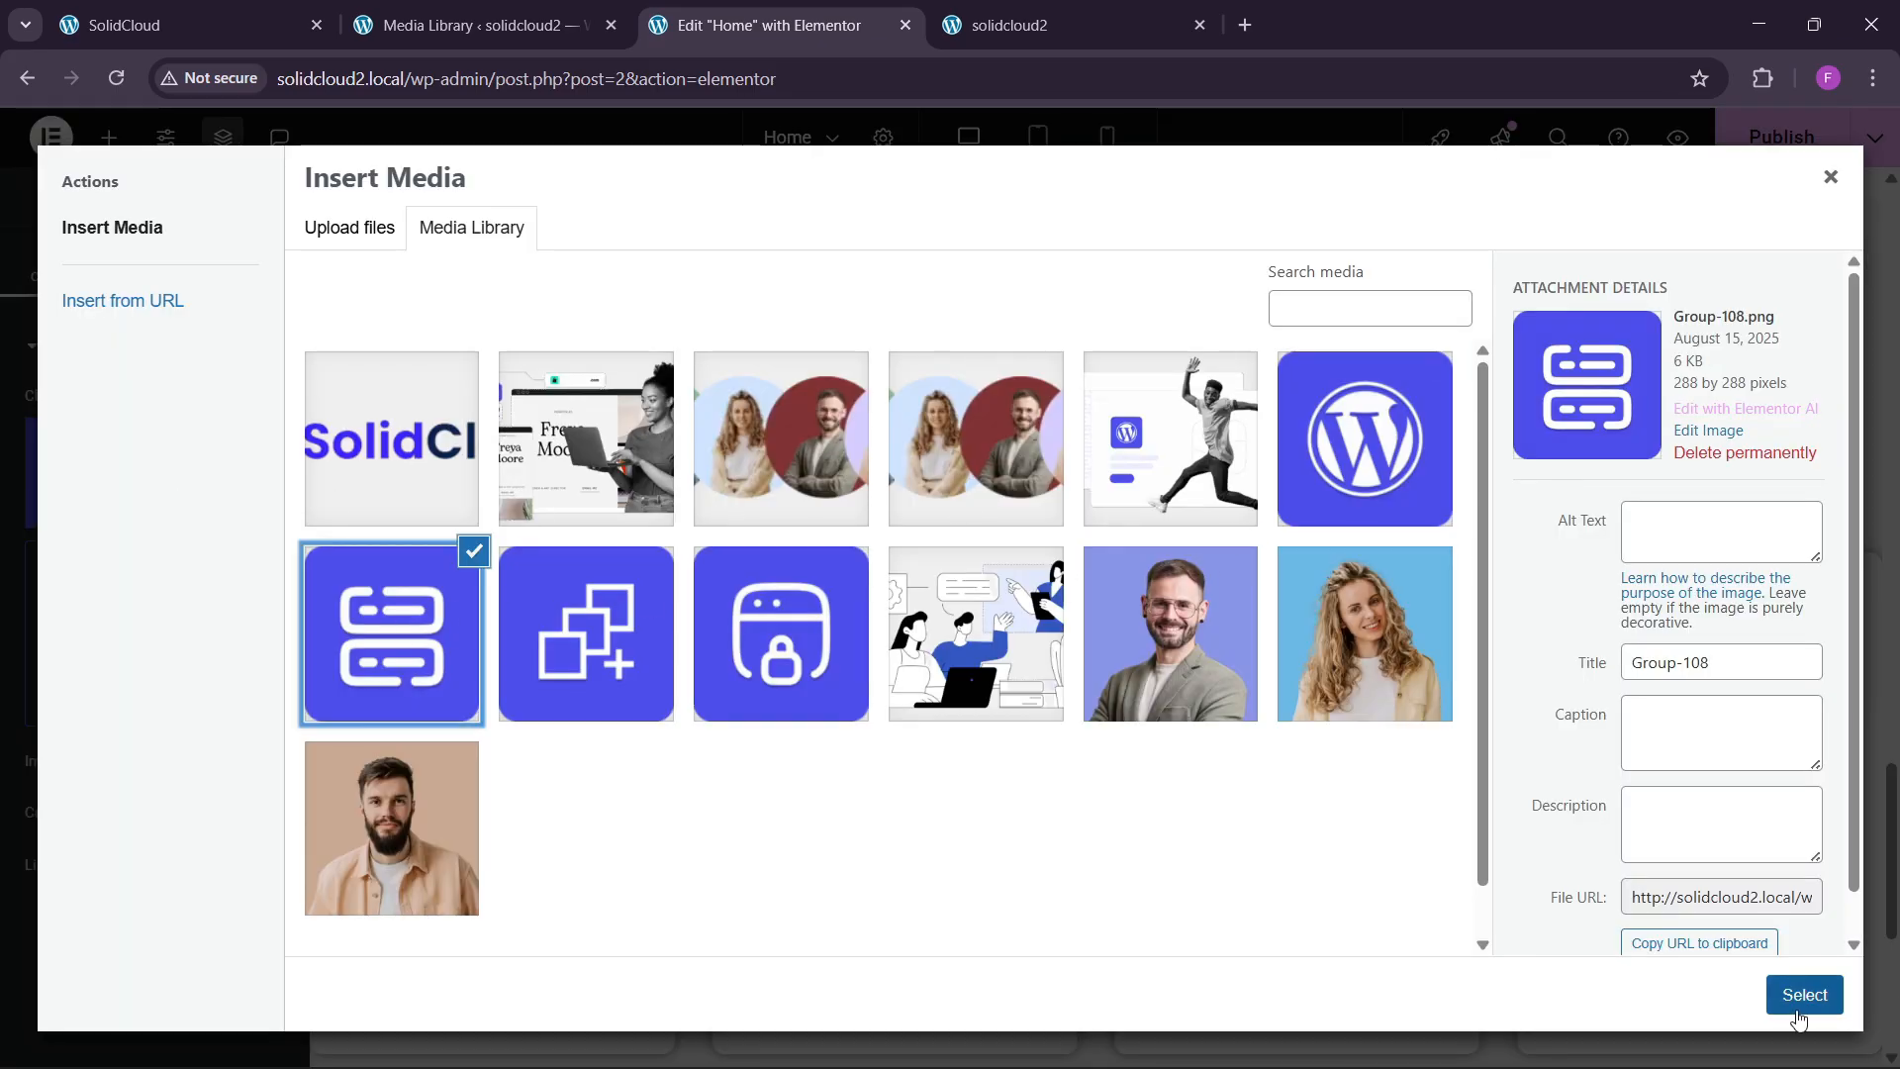
{"action": "left_click", "coordinate": [1804, 994]}
{"action": "left_click", "coordinate": [1180, 645]}
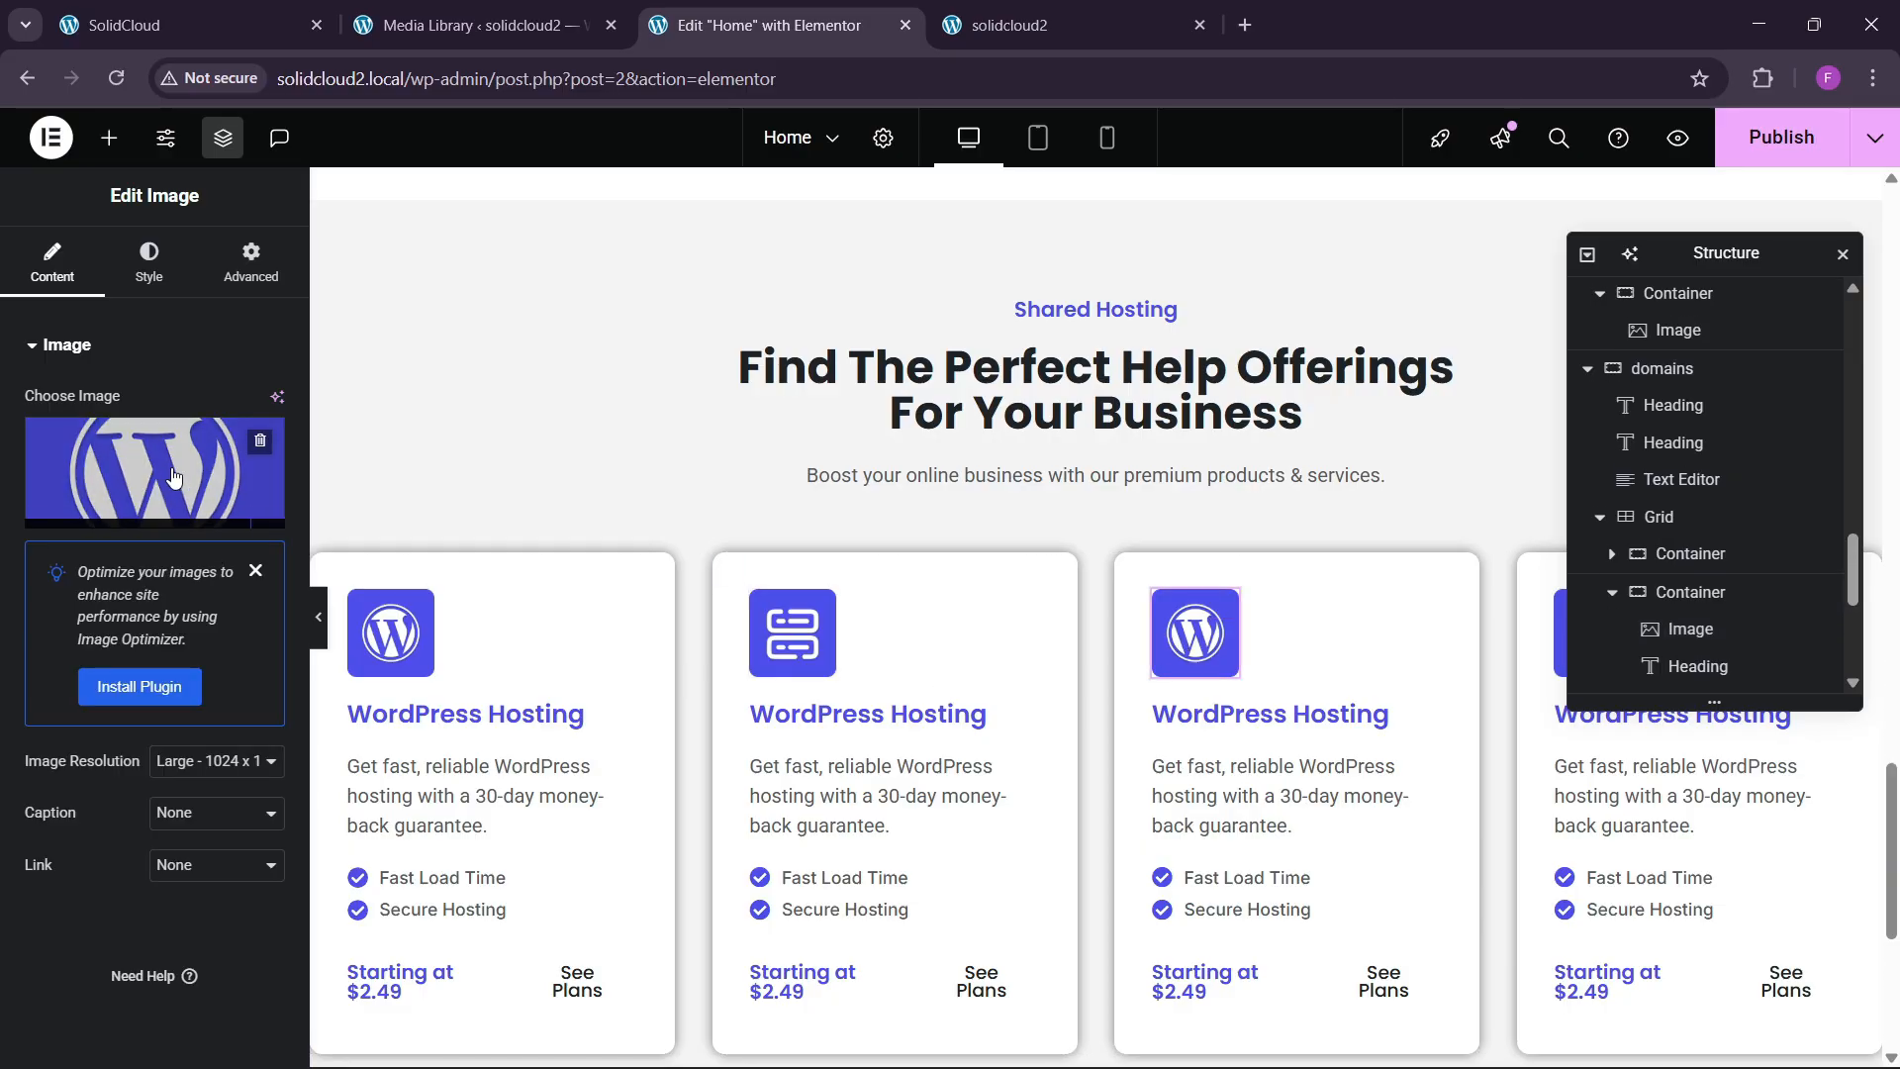
{"action": "left_click", "coordinate": [155, 472]}
{"action": "left_click", "coordinate": [782, 633]}
{"action": "left_click", "coordinate": [586, 633]}
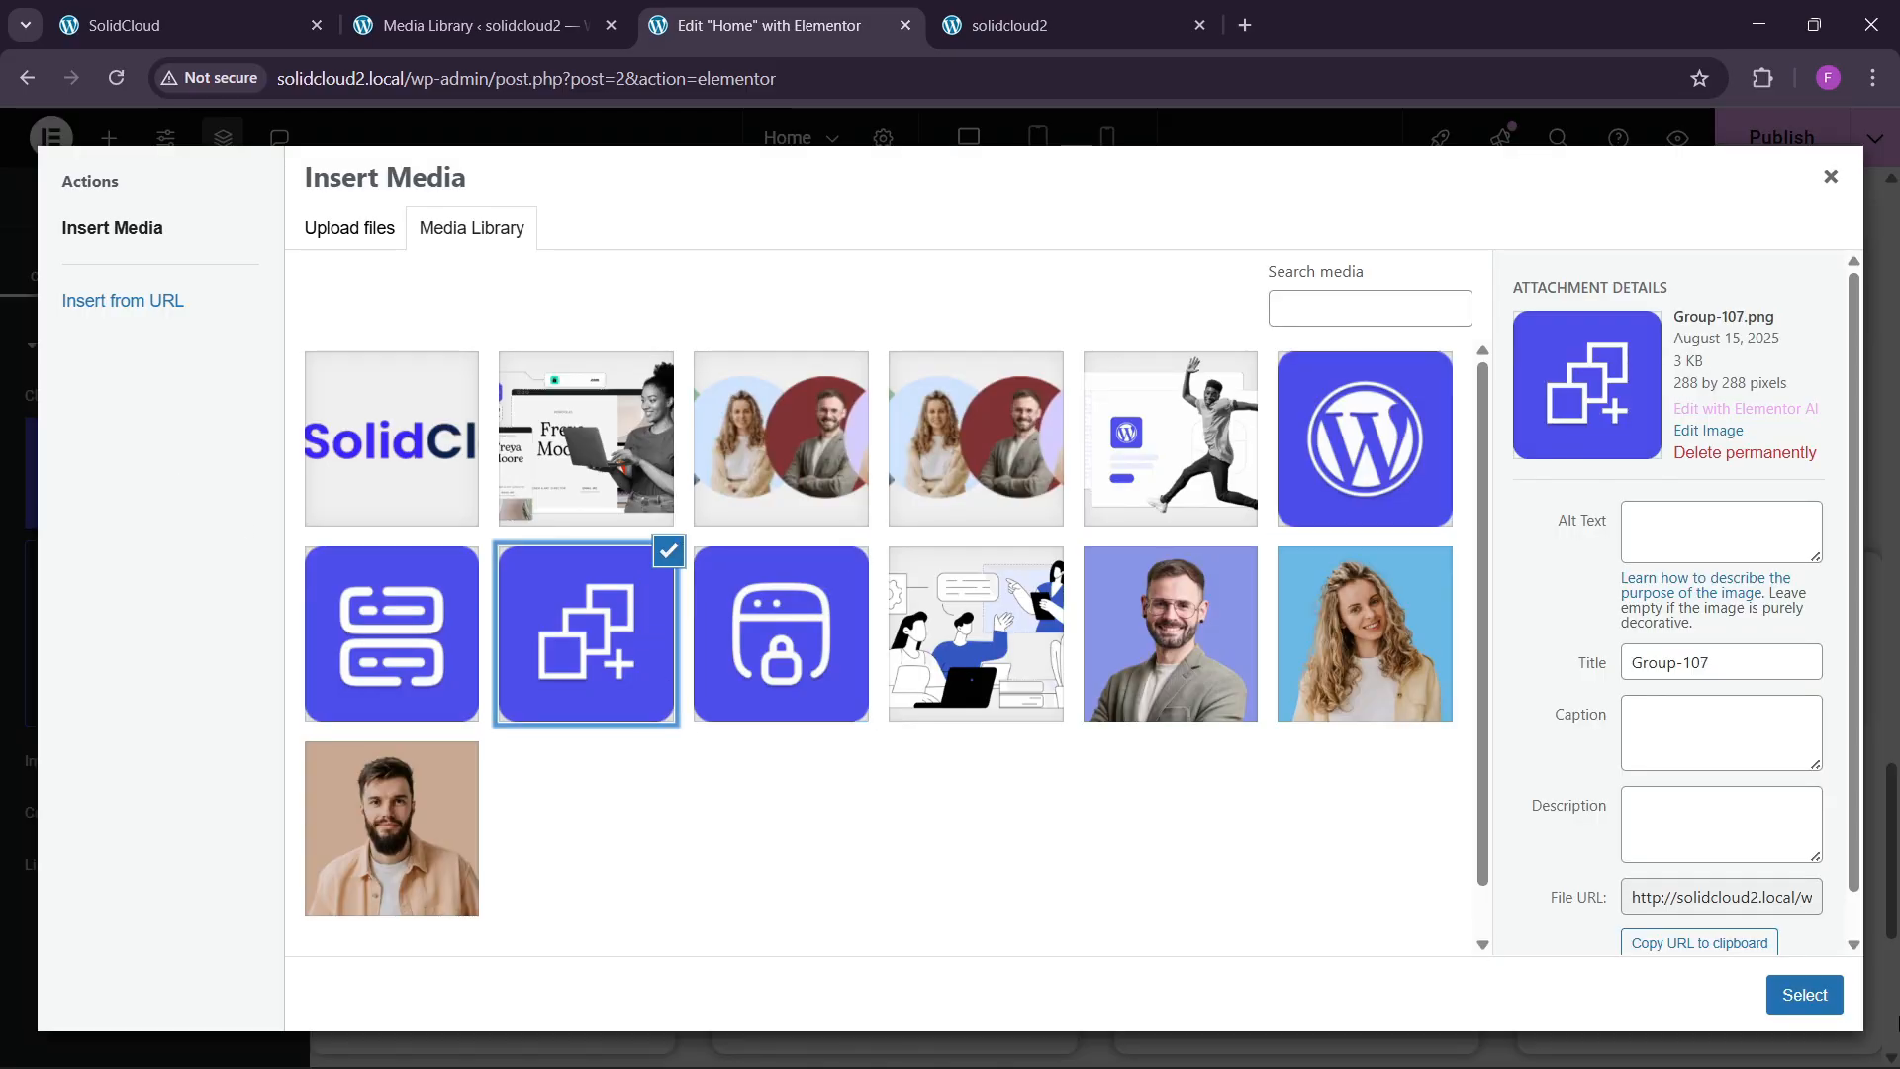
{"action": "left_click", "coordinate": [1803, 995]}
{"action": "left_click_drag", "start_coordinate": [1688, 262], "coordinate": [1214, 435]}
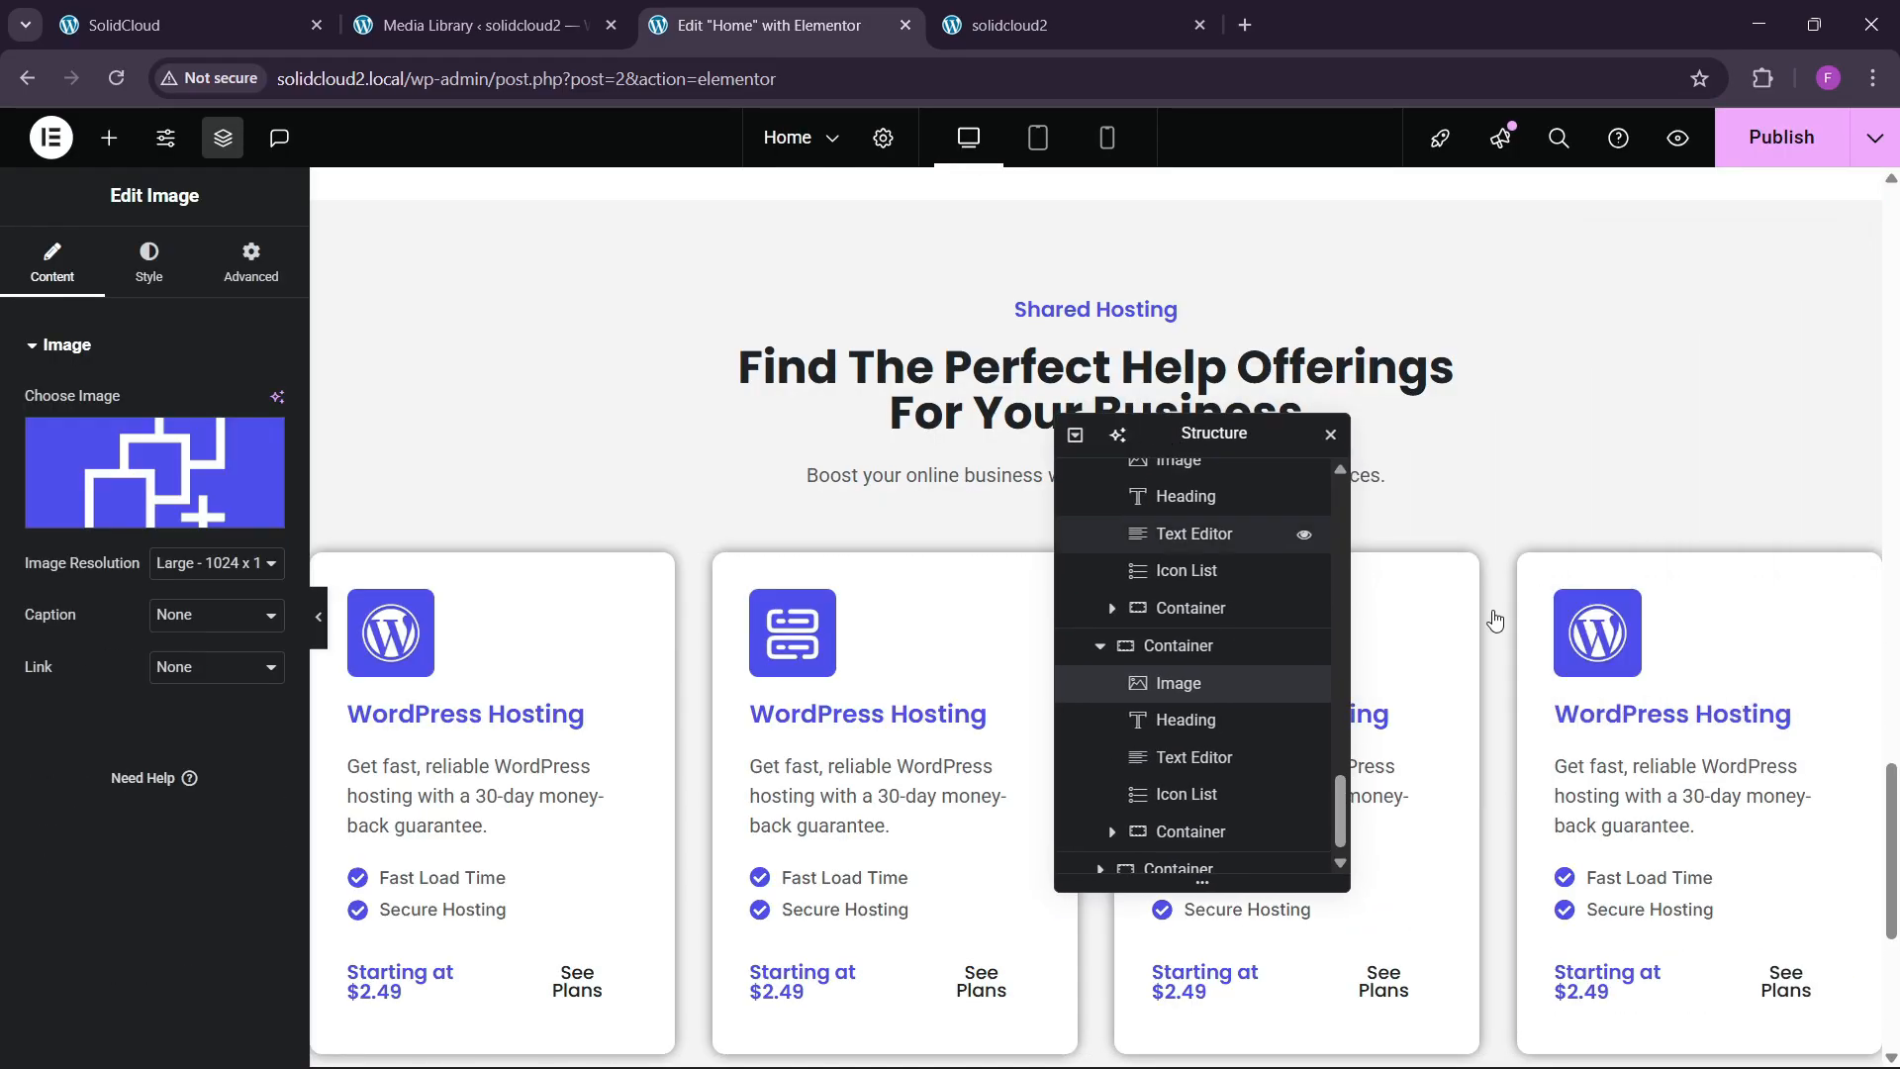
{"action": "left_click", "coordinate": [1623, 641]}
{"action": "left_click", "coordinate": [191, 466]}
{"action": "left_click", "coordinate": [782, 633]}
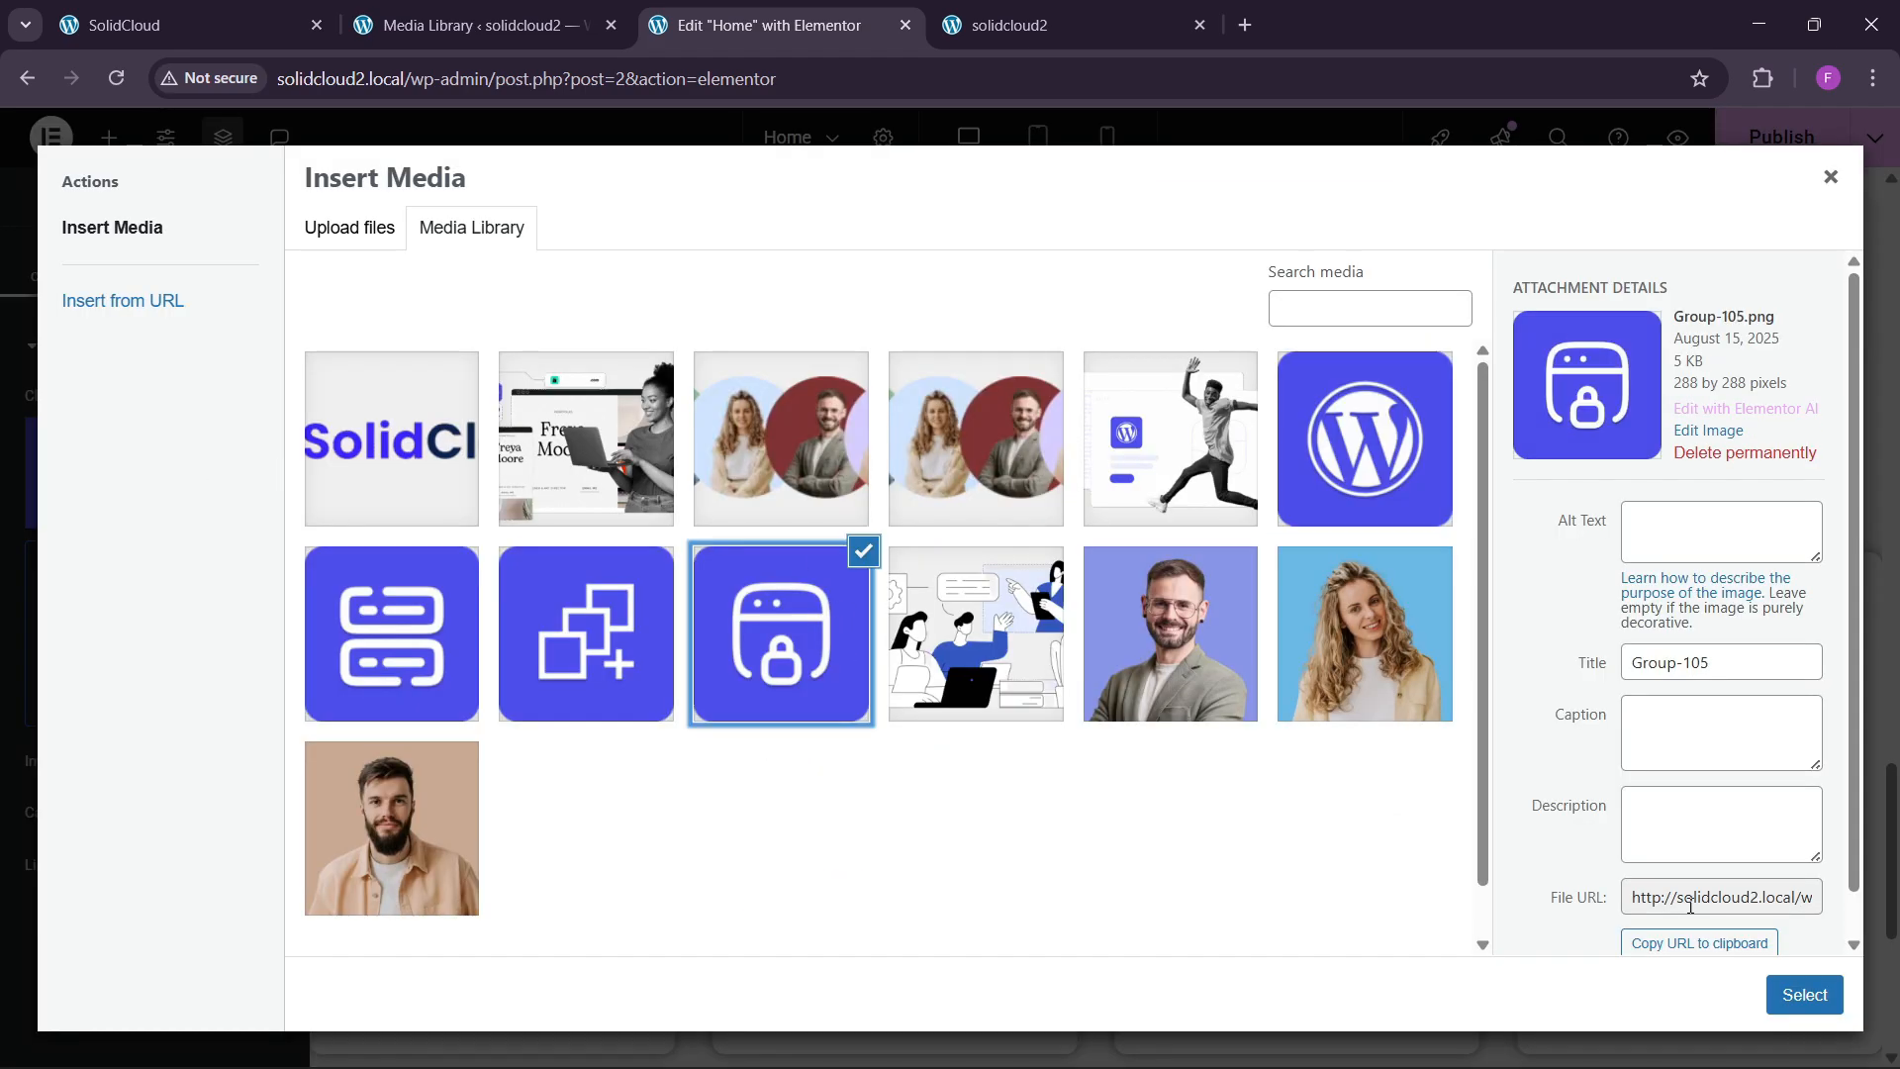
{"action": "left_click", "coordinate": [1781, 1003]}
Publish the page changes.
{"action": "scroll", "coordinate": [751, 697], "scroll_direction": "down", "scroll_amount": 3}
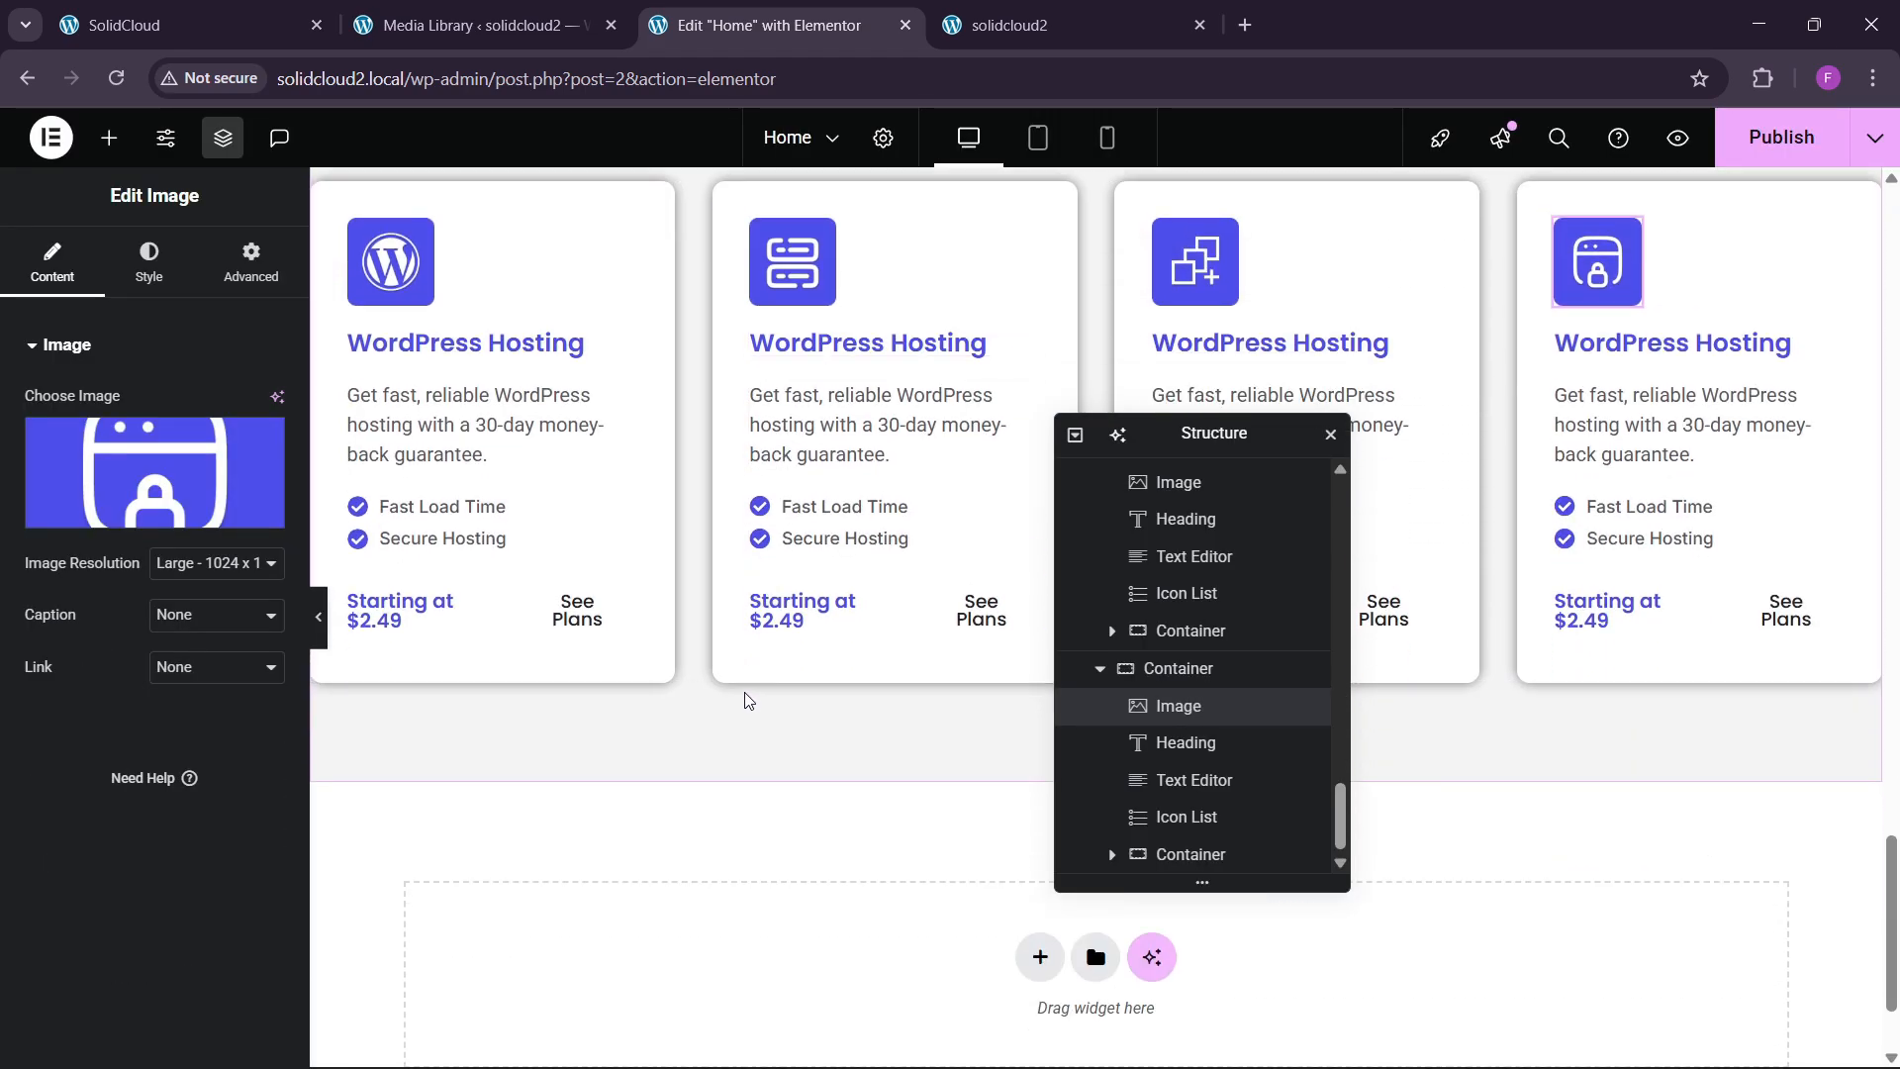
{"action": "scroll", "coordinate": [723, 693], "scroll_direction": "up", "scroll_amount": 3}
{"action": "left_click", "coordinate": [1781, 137]}
{"action": "scroll", "coordinate": [774, 560], "scroll_direction": "up", "scroll_amount": 4}
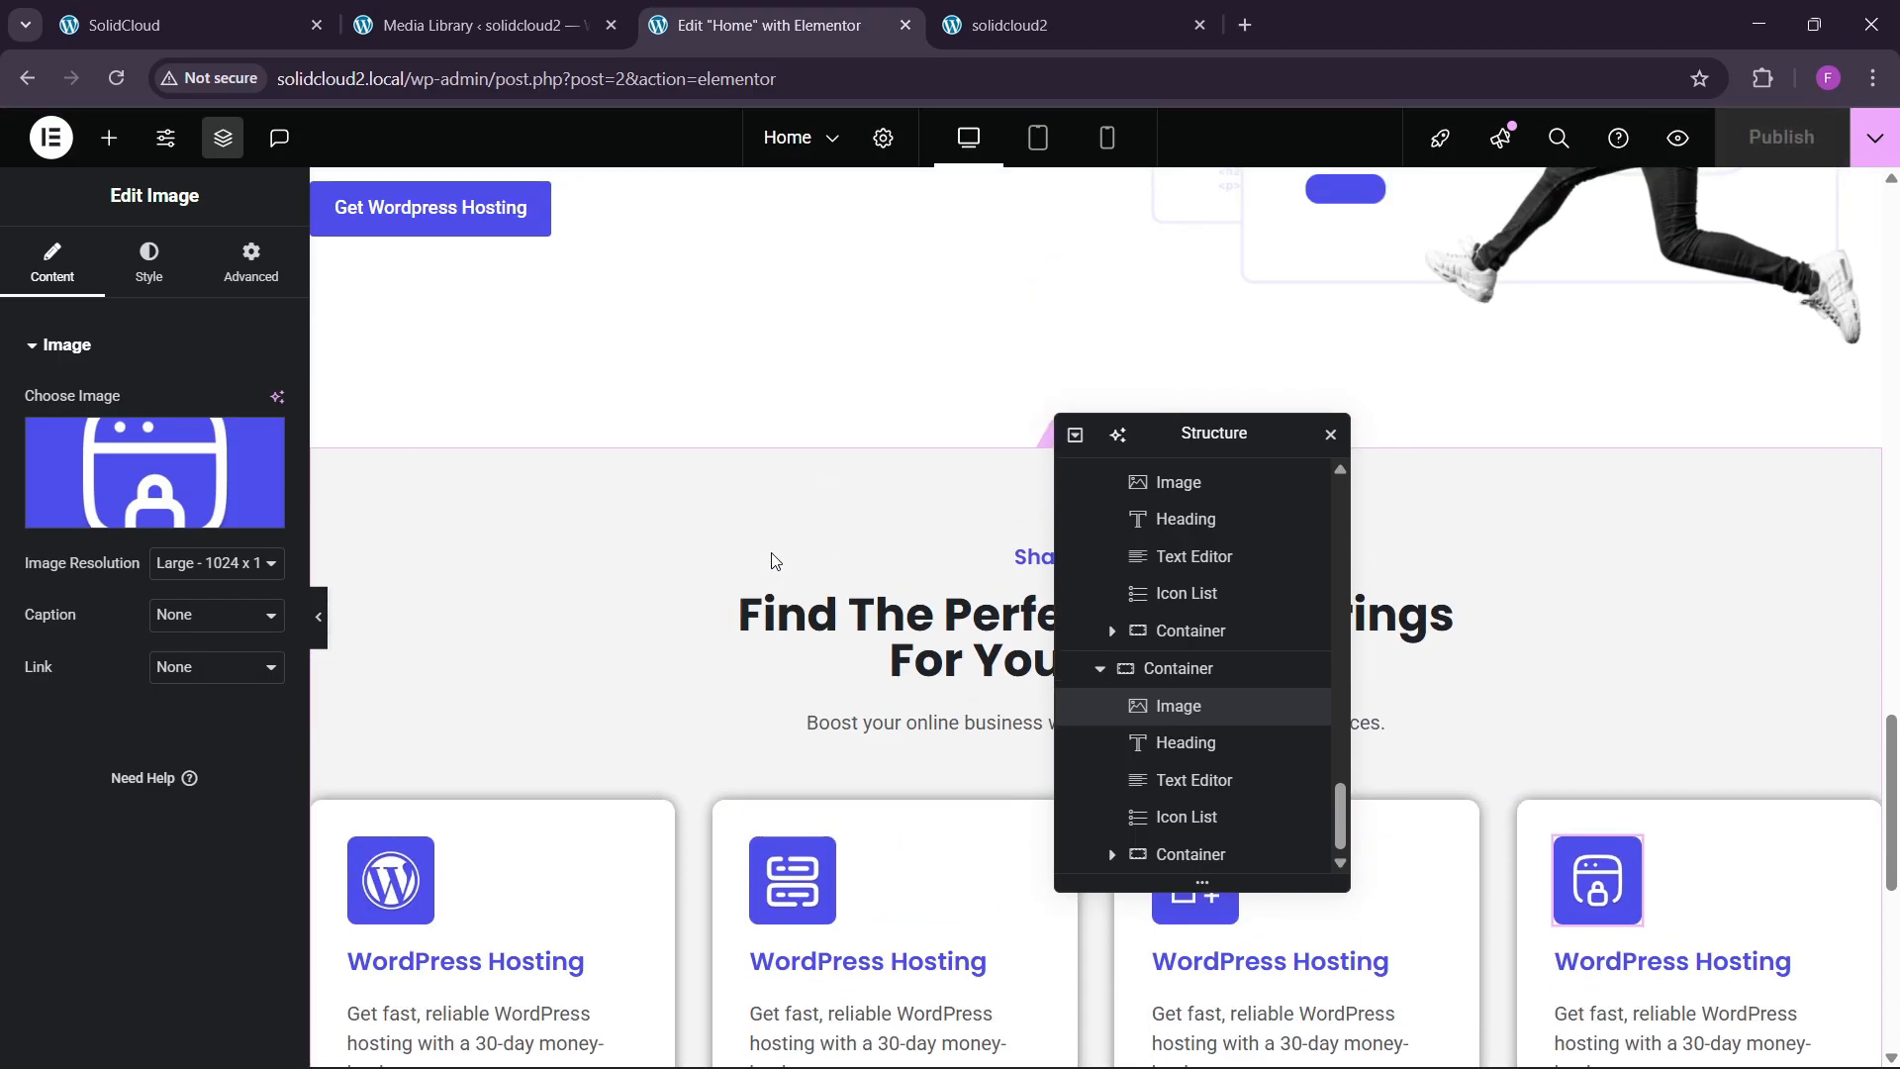
Reload the live solidcloud2 homepage and scroll through the four hosting cards.
{"action": "left_click", "coordinate": [999, 24]}
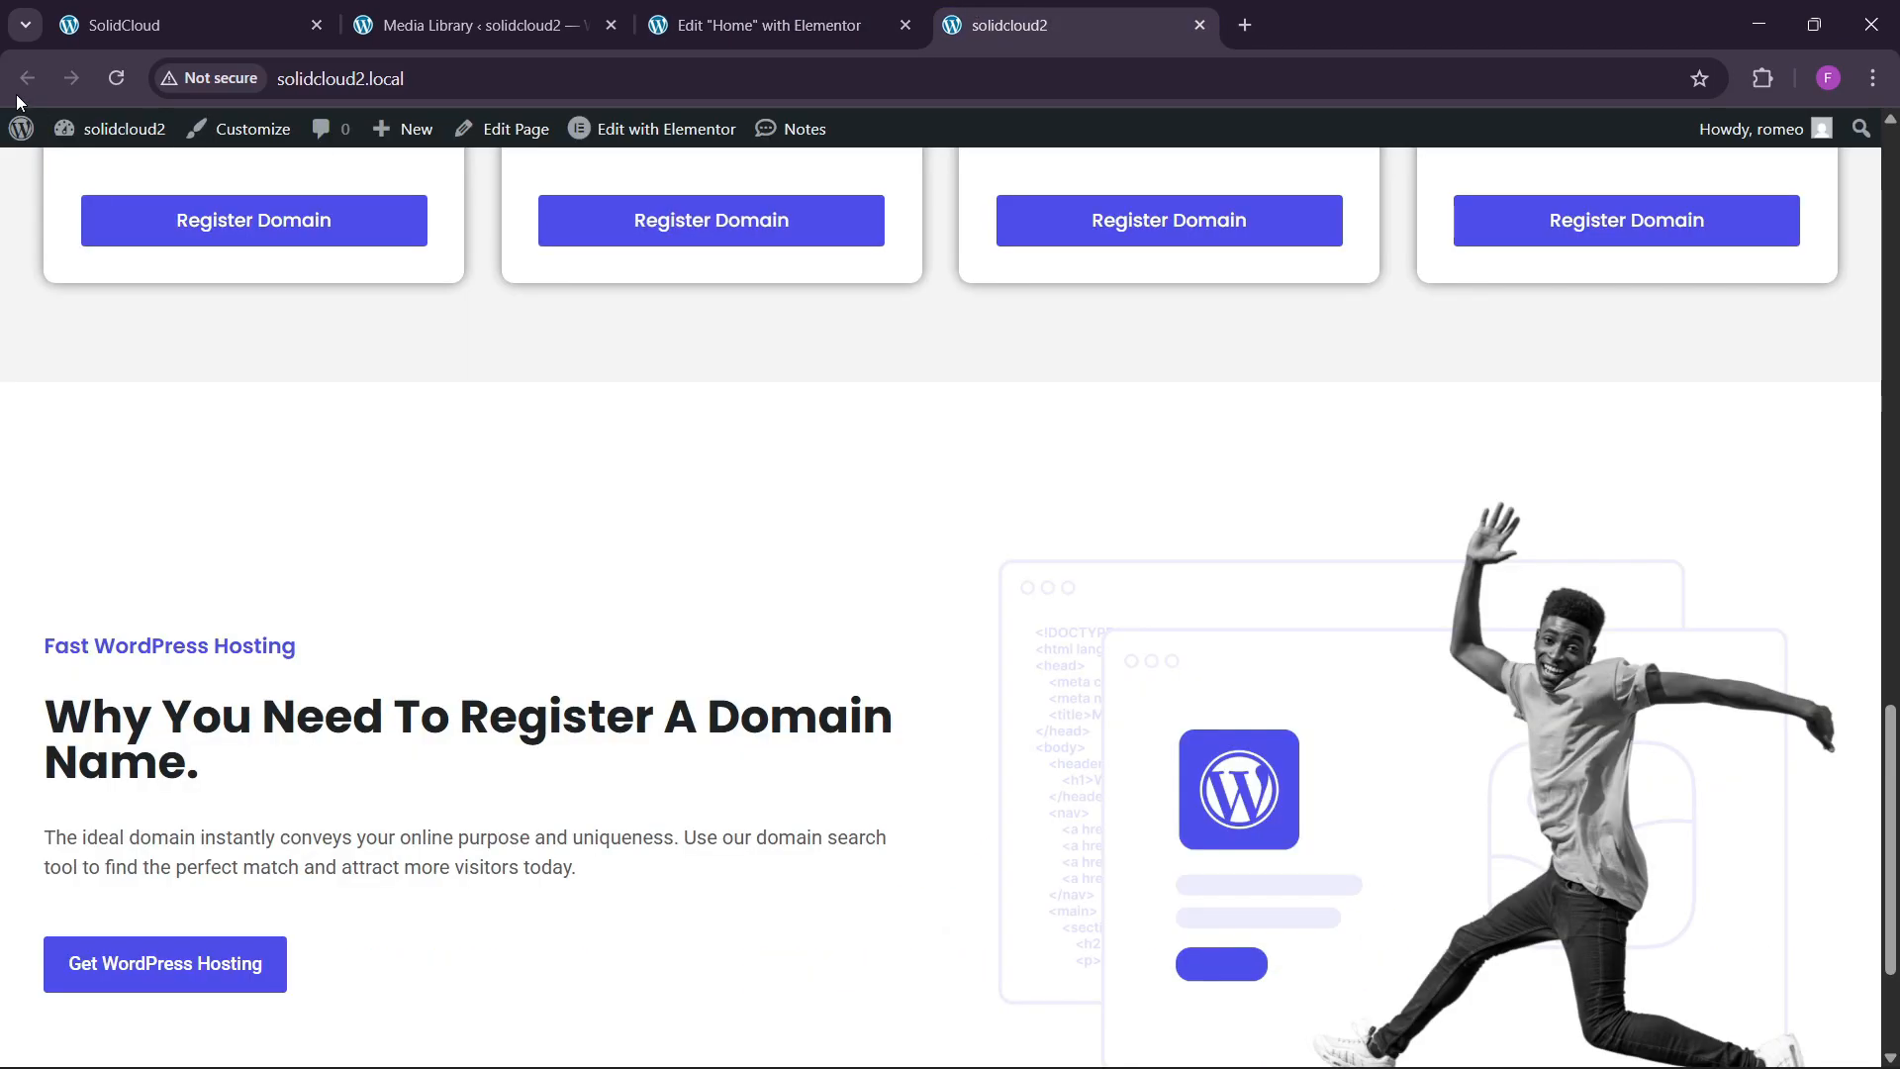
{"action": "left_click", "coordinate": [103, 75]}
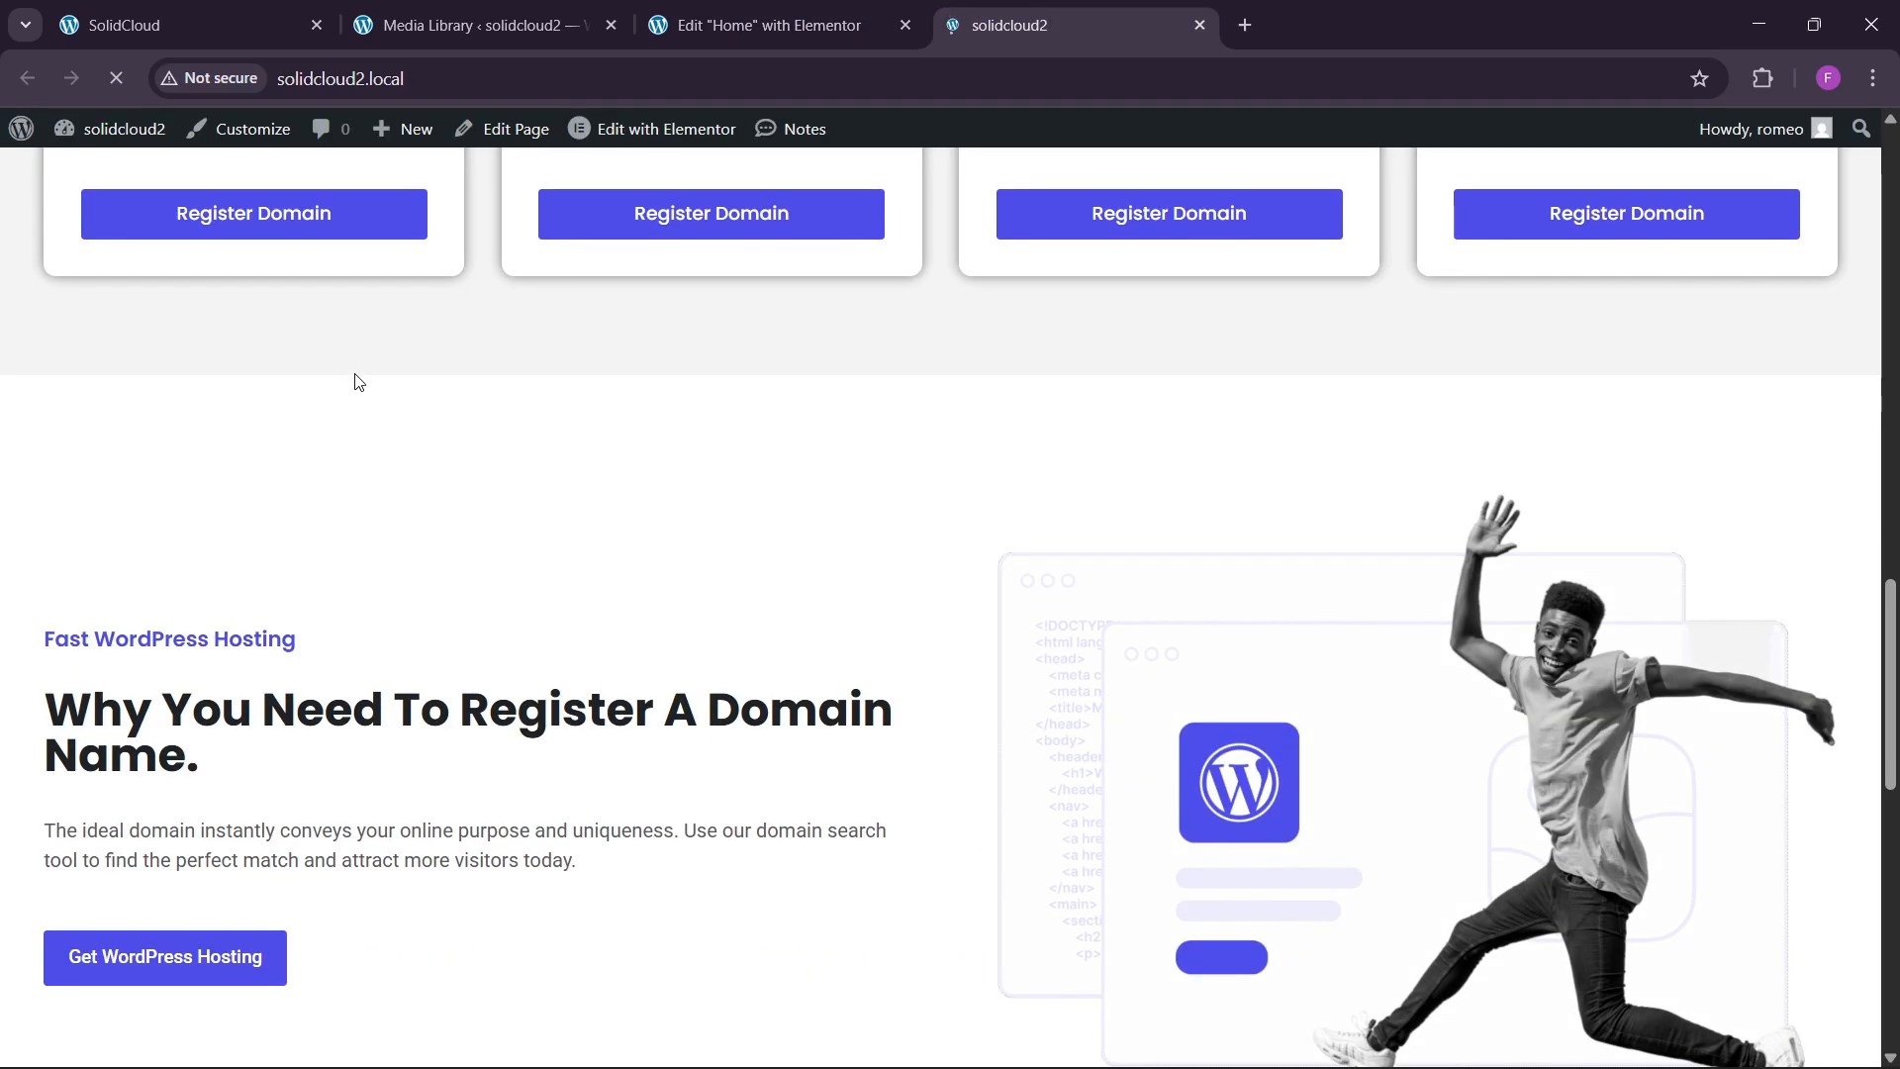
{"action": "scroll", "coordinate": [751, 517], "scroll_direction": "down", "scroll_amount": 10}
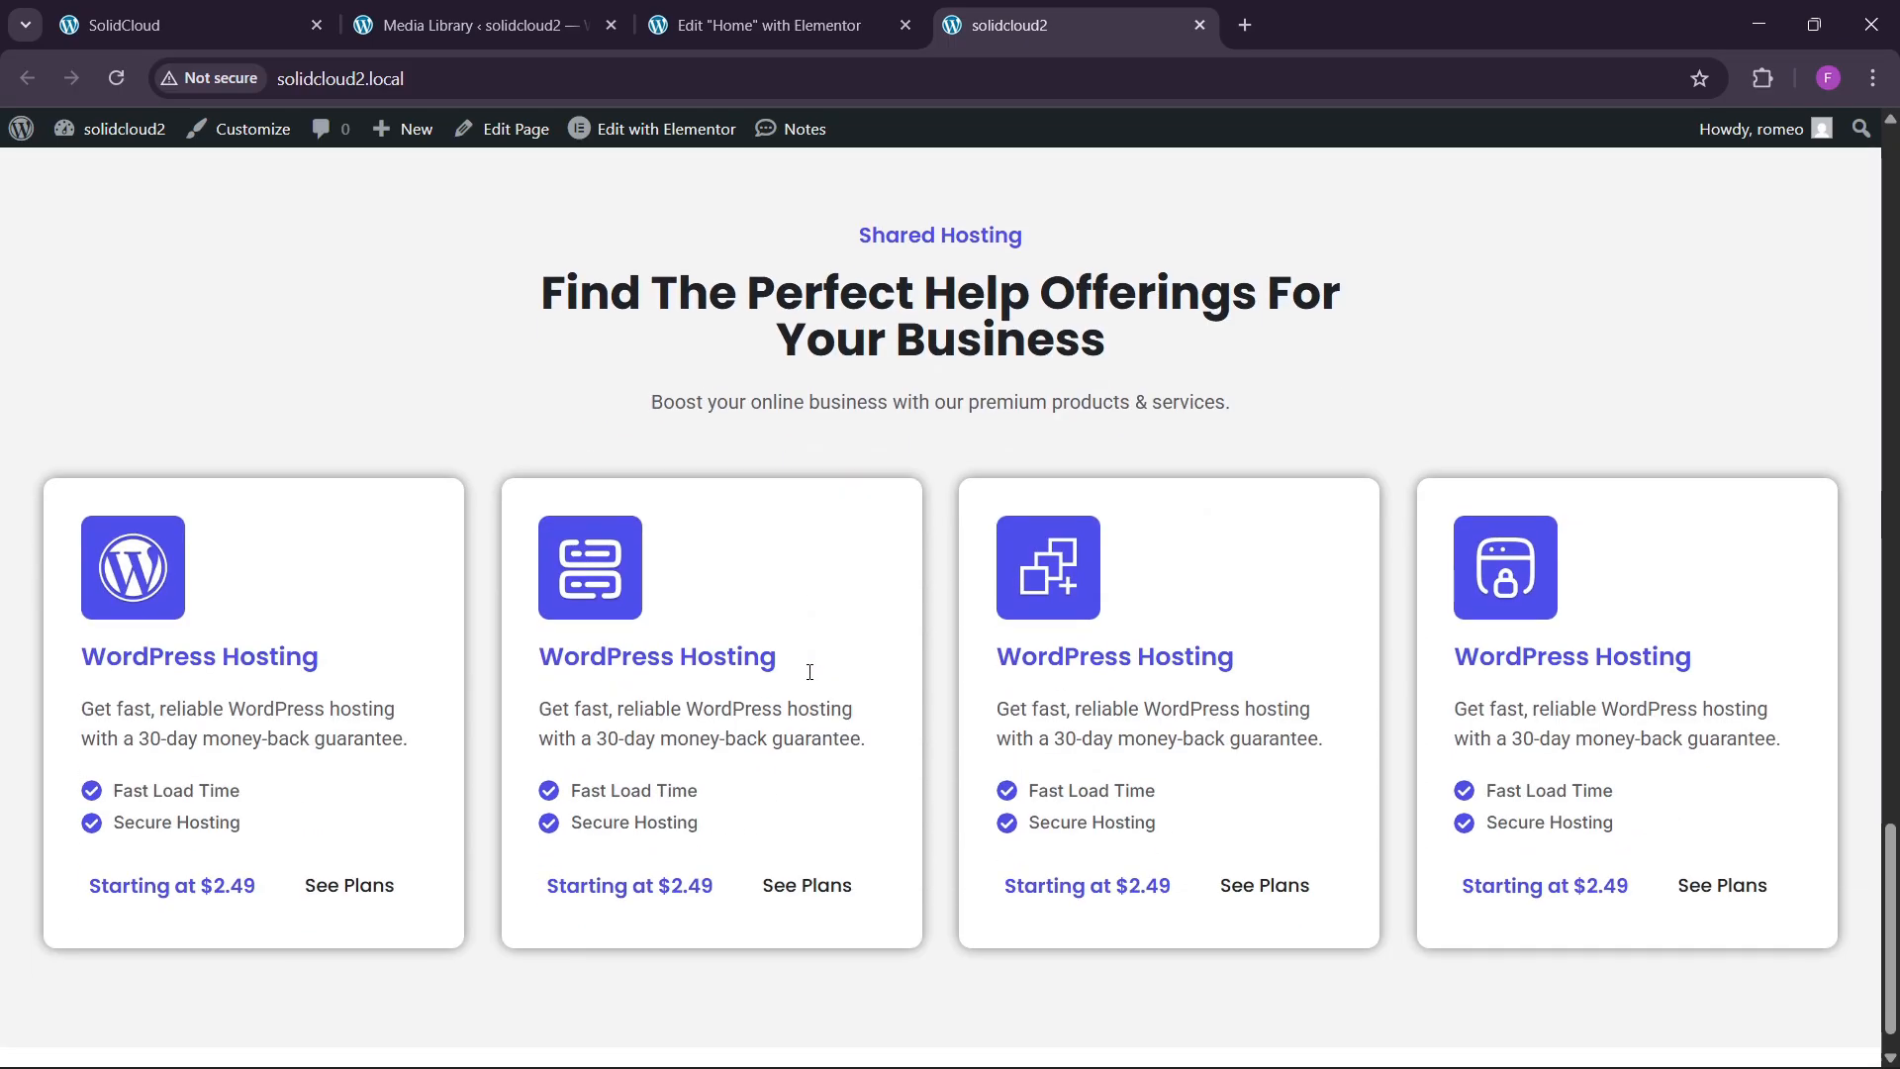
{"action": "scroll", "coordinate": [809, 669], "scroll_direction": "up", "scroll_amount": 2}
{"action": "scroll", "coordinate": [809, 725], "scroll_direction": "down", "scroll_amount": 3}
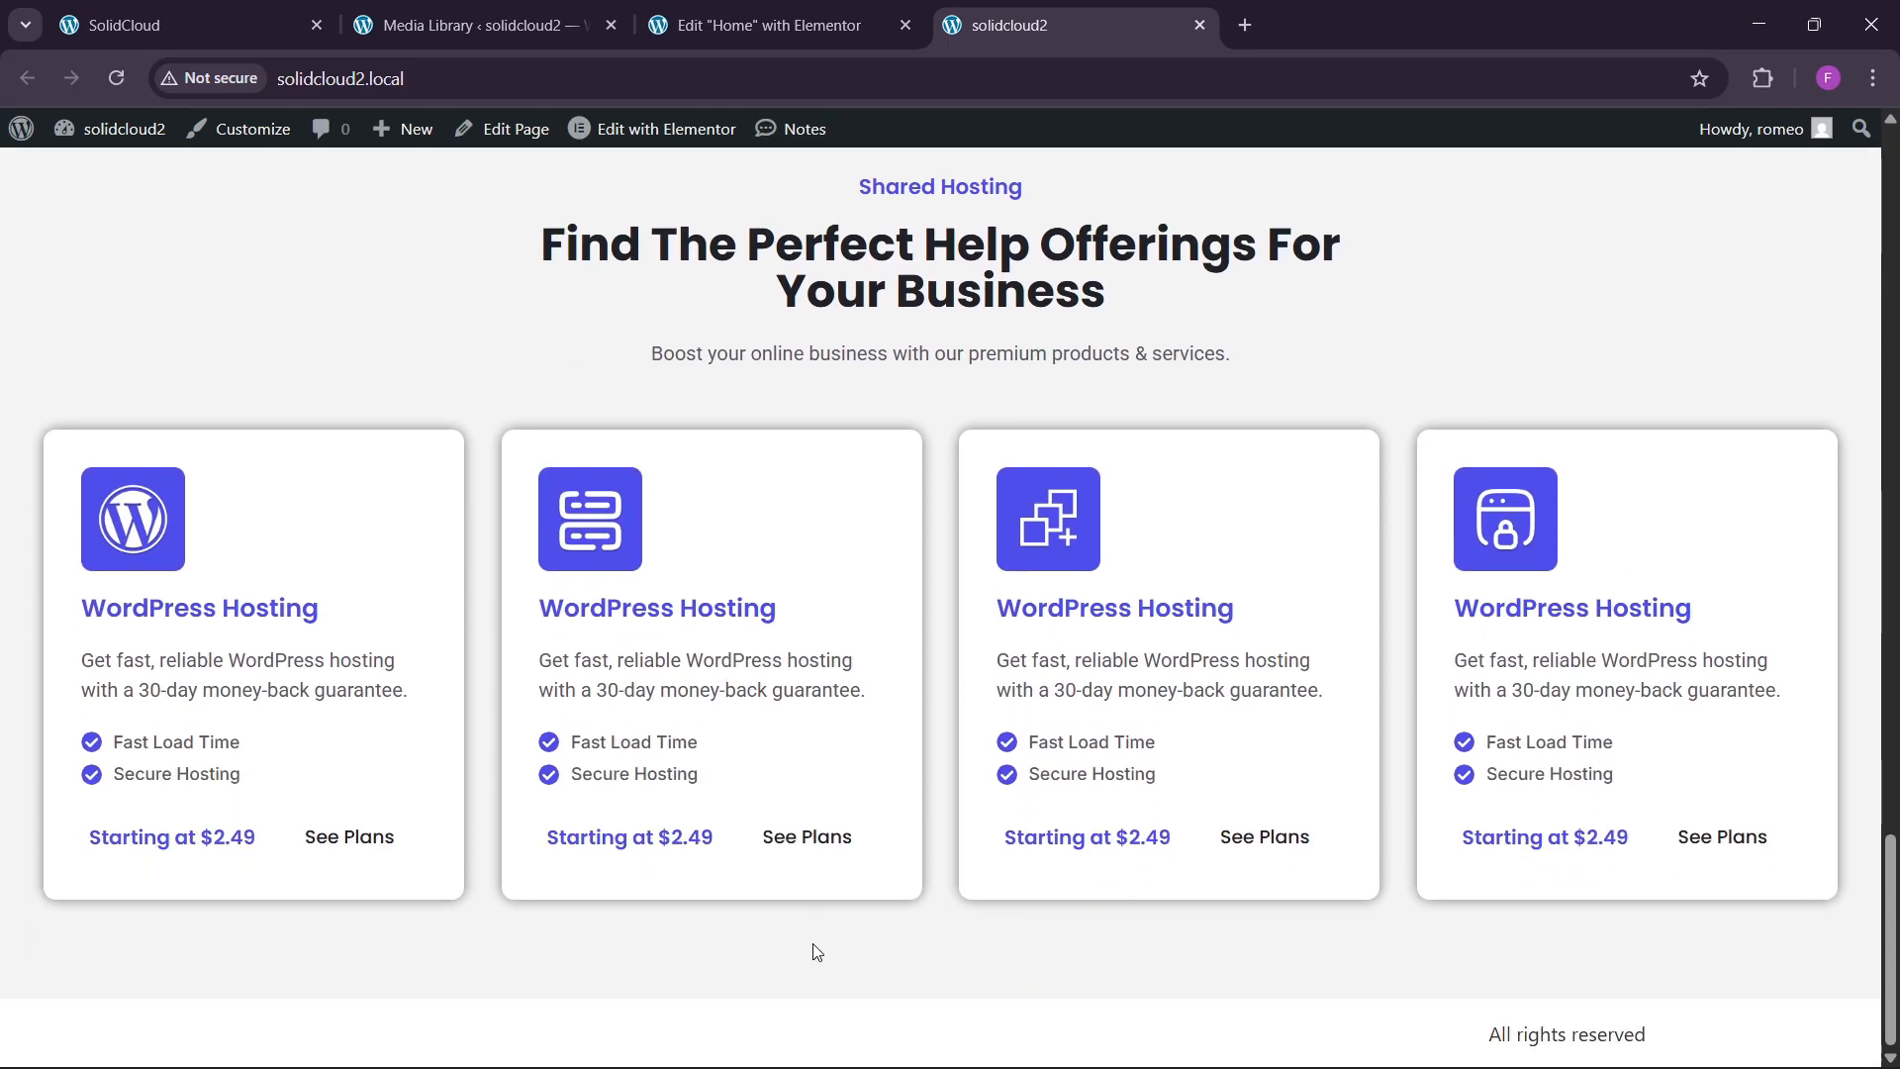
Check the SolidCloud reference site's testimonials, then go back to the Elementor editor.
{"action": "left_click", "coordinate": [149, 25]}
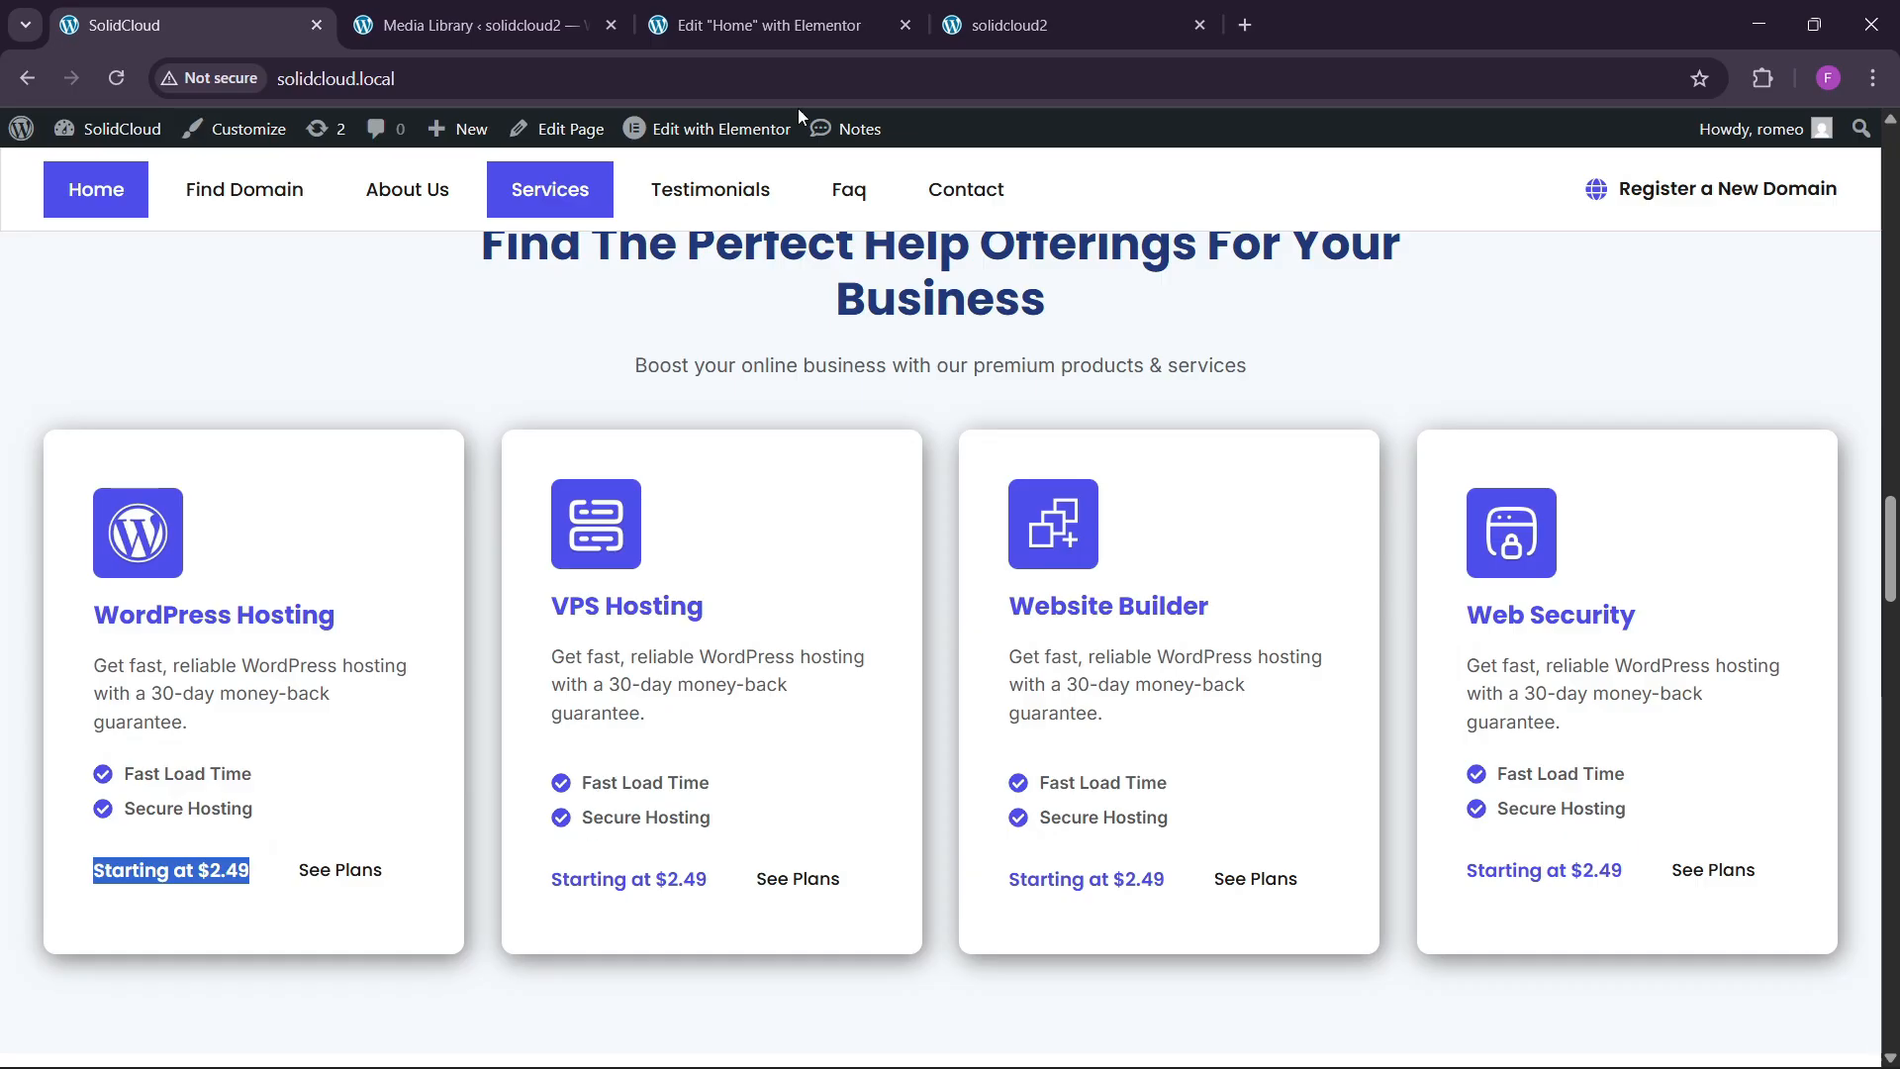
{"action": "left_click", "coordinate": [476, 25]}
{"action": "left_click", "coordinate": [762, 25]}
{"action": "scroll", "coordinate": [690, 831], "scroll_direction": "down", "scroll_amount": 1}
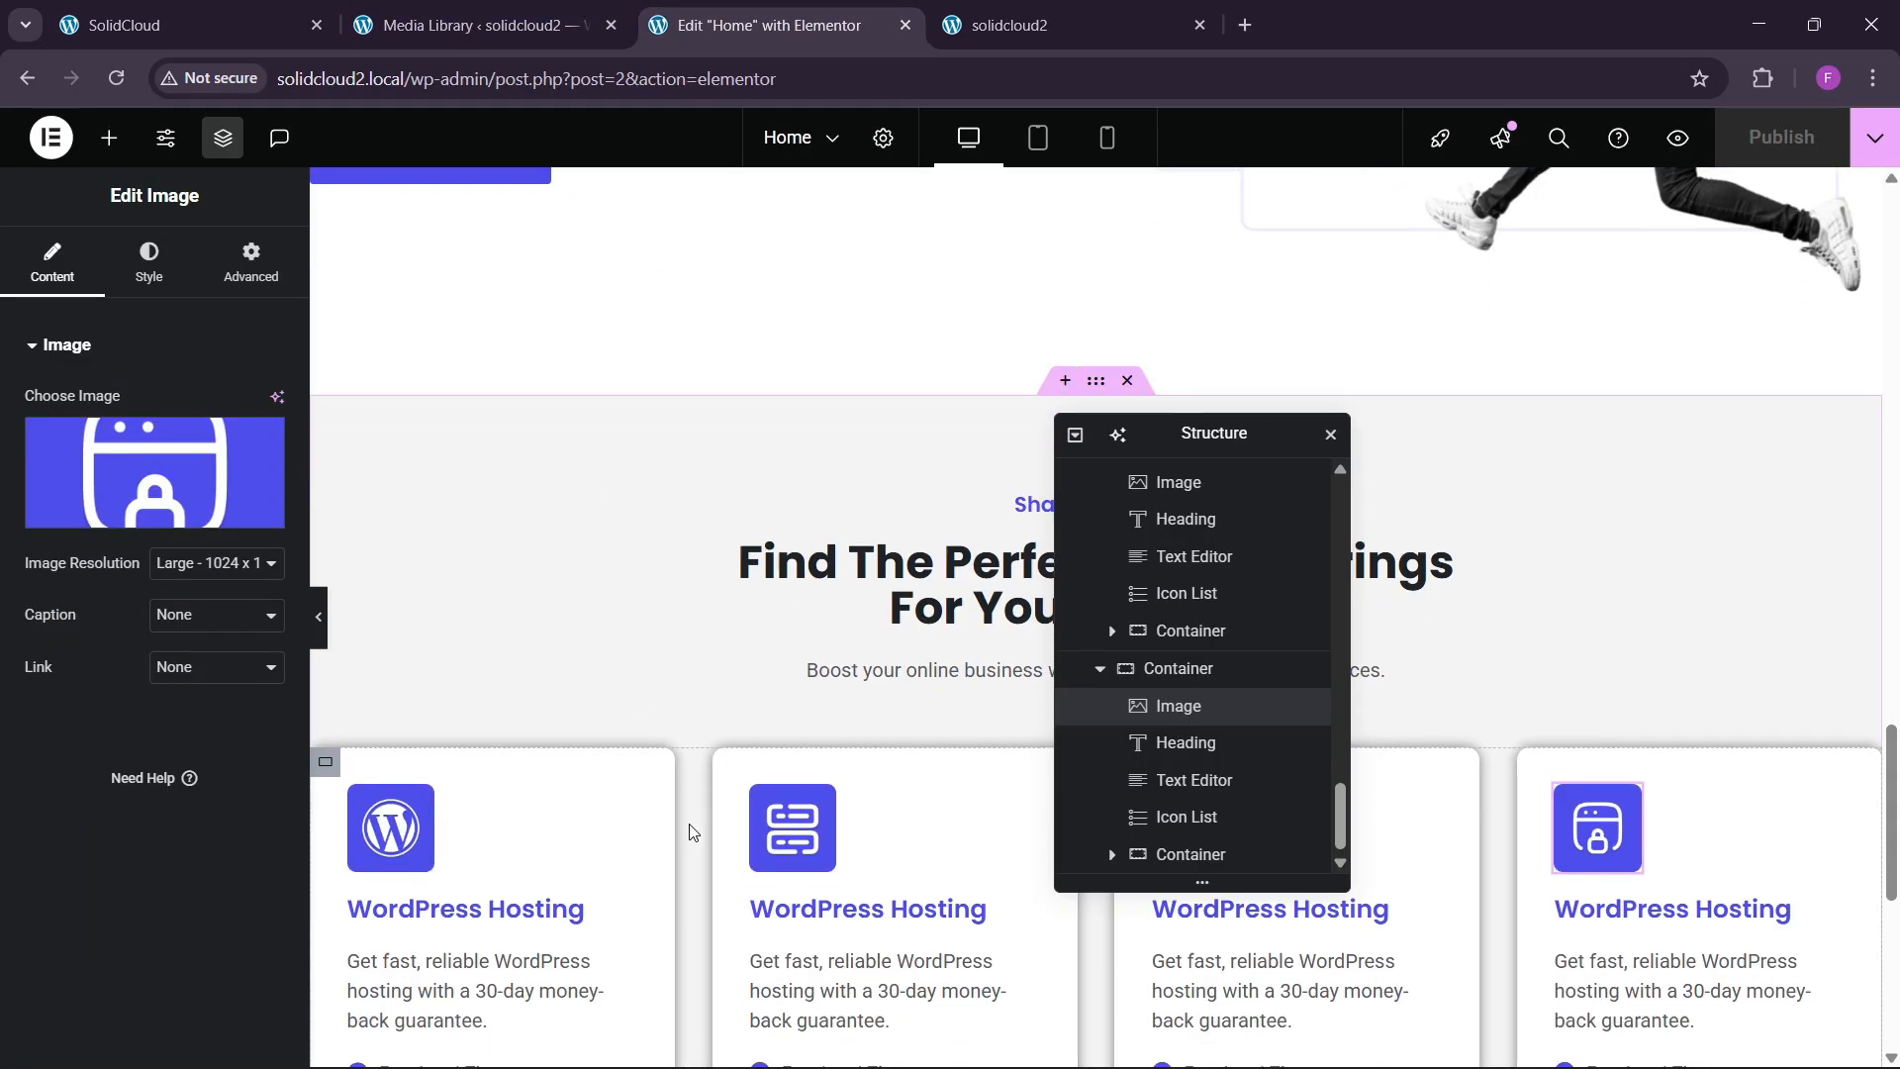
Review the hosting cards on the live solidcloud2 site again before returning to Elementor.
{"action": "key", "text": "ctrl+Tab"}
{"action": "key", "text": "ctrl+Tab"}
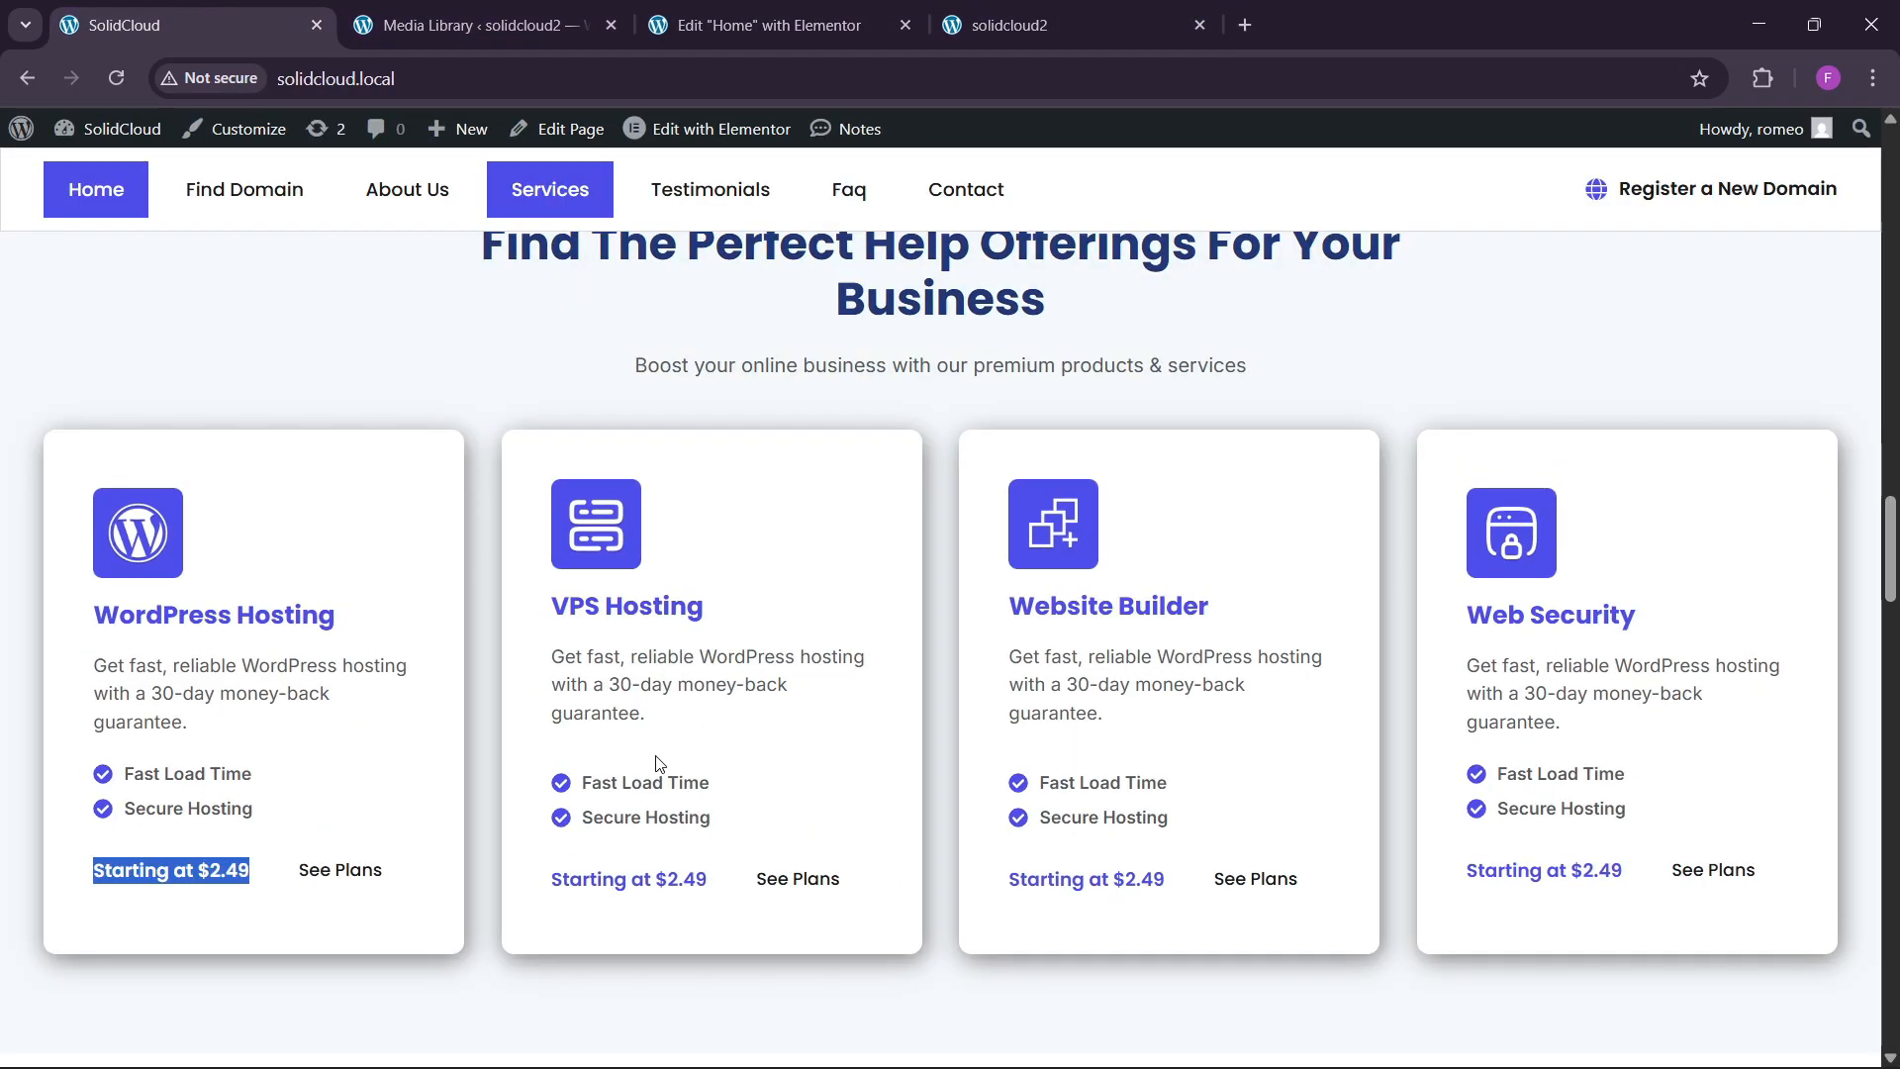
{"action": "scroll", "coordinate": [683, 732], "scroll_direction": "up", "scroll_amount": 10}
{"action": "scroll", "coordinate": [666, 727], "scroll_direction": "up", "scroll_amount": 3}
{"action": "scroll", "coordinate": [671, 683], "scroll_direction": "down", "scroll_amount": 15}
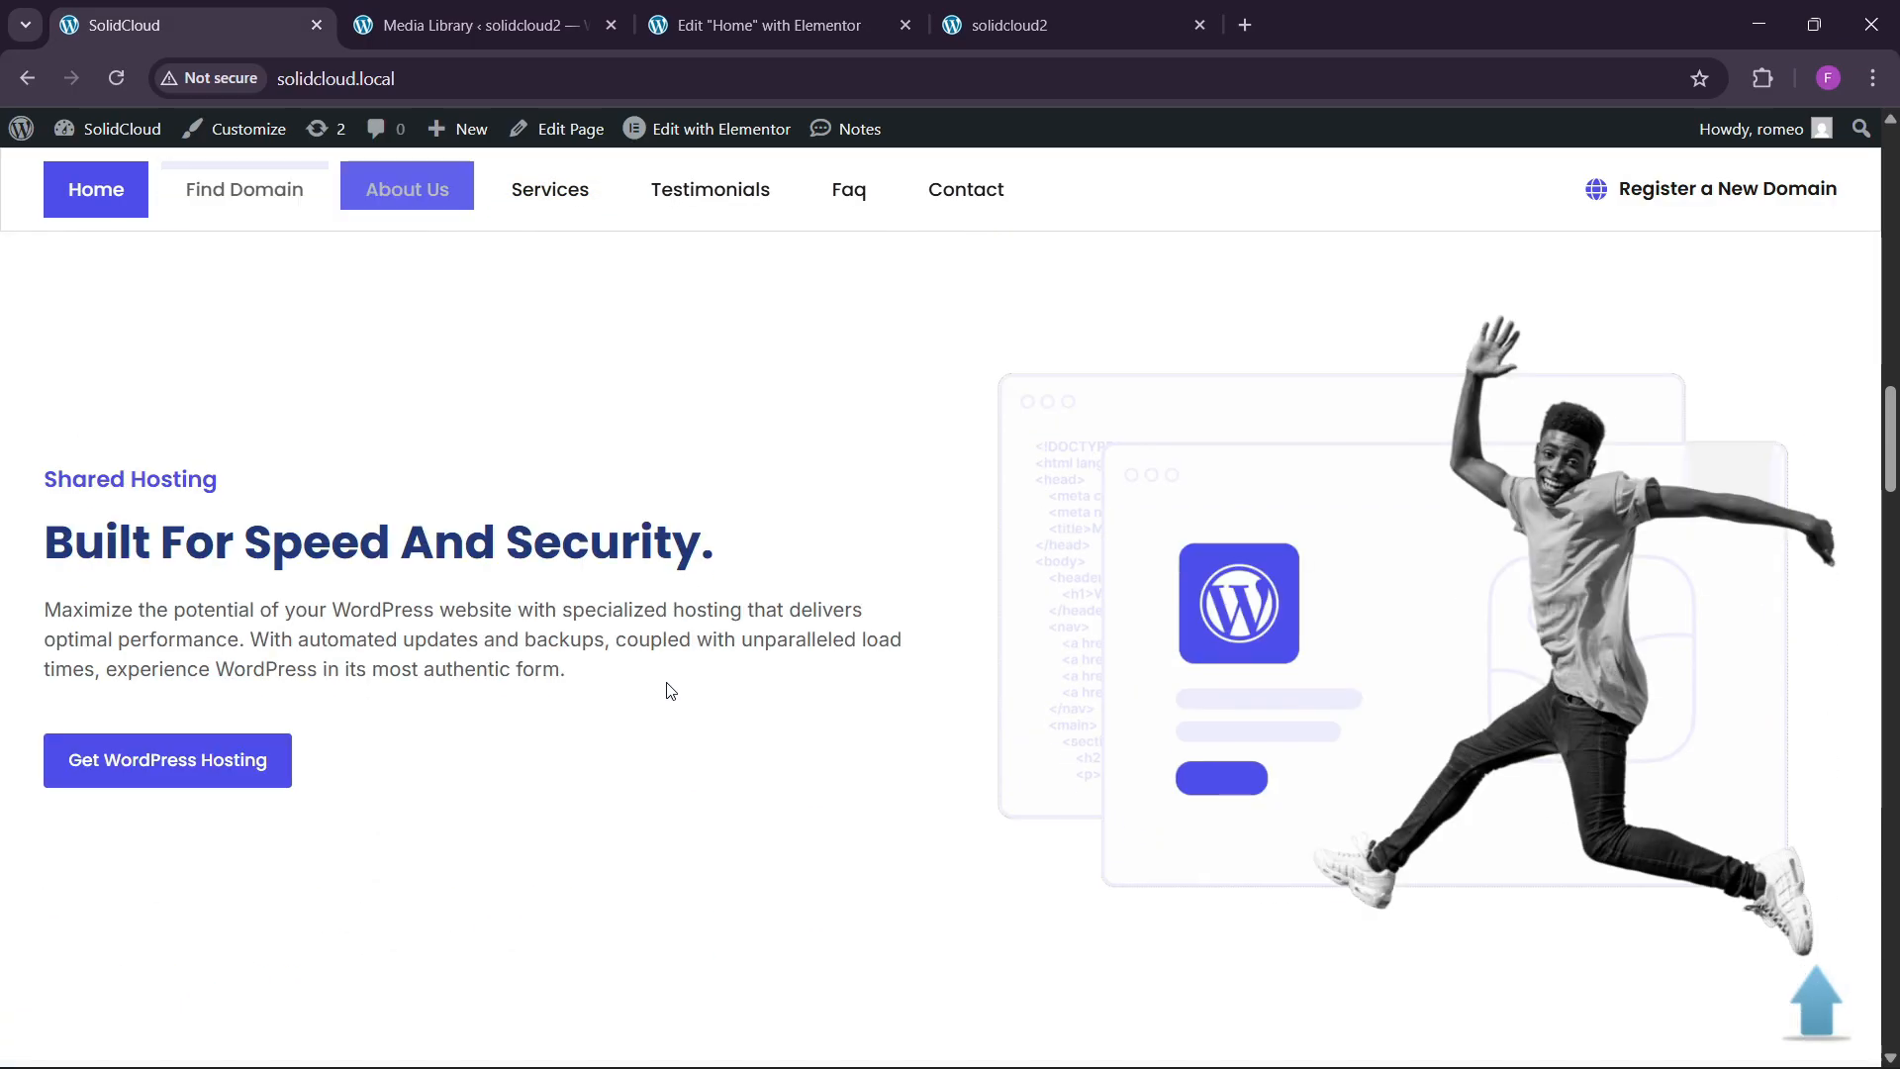
{"action": "scroll", "coordinate": [669, 693], "scroll_direction": "down", "scroll_amount": 5}
{"action": "scroll", "coordinate": [667, 692], "scroll_direction": "up", "scroll_amount": 4}
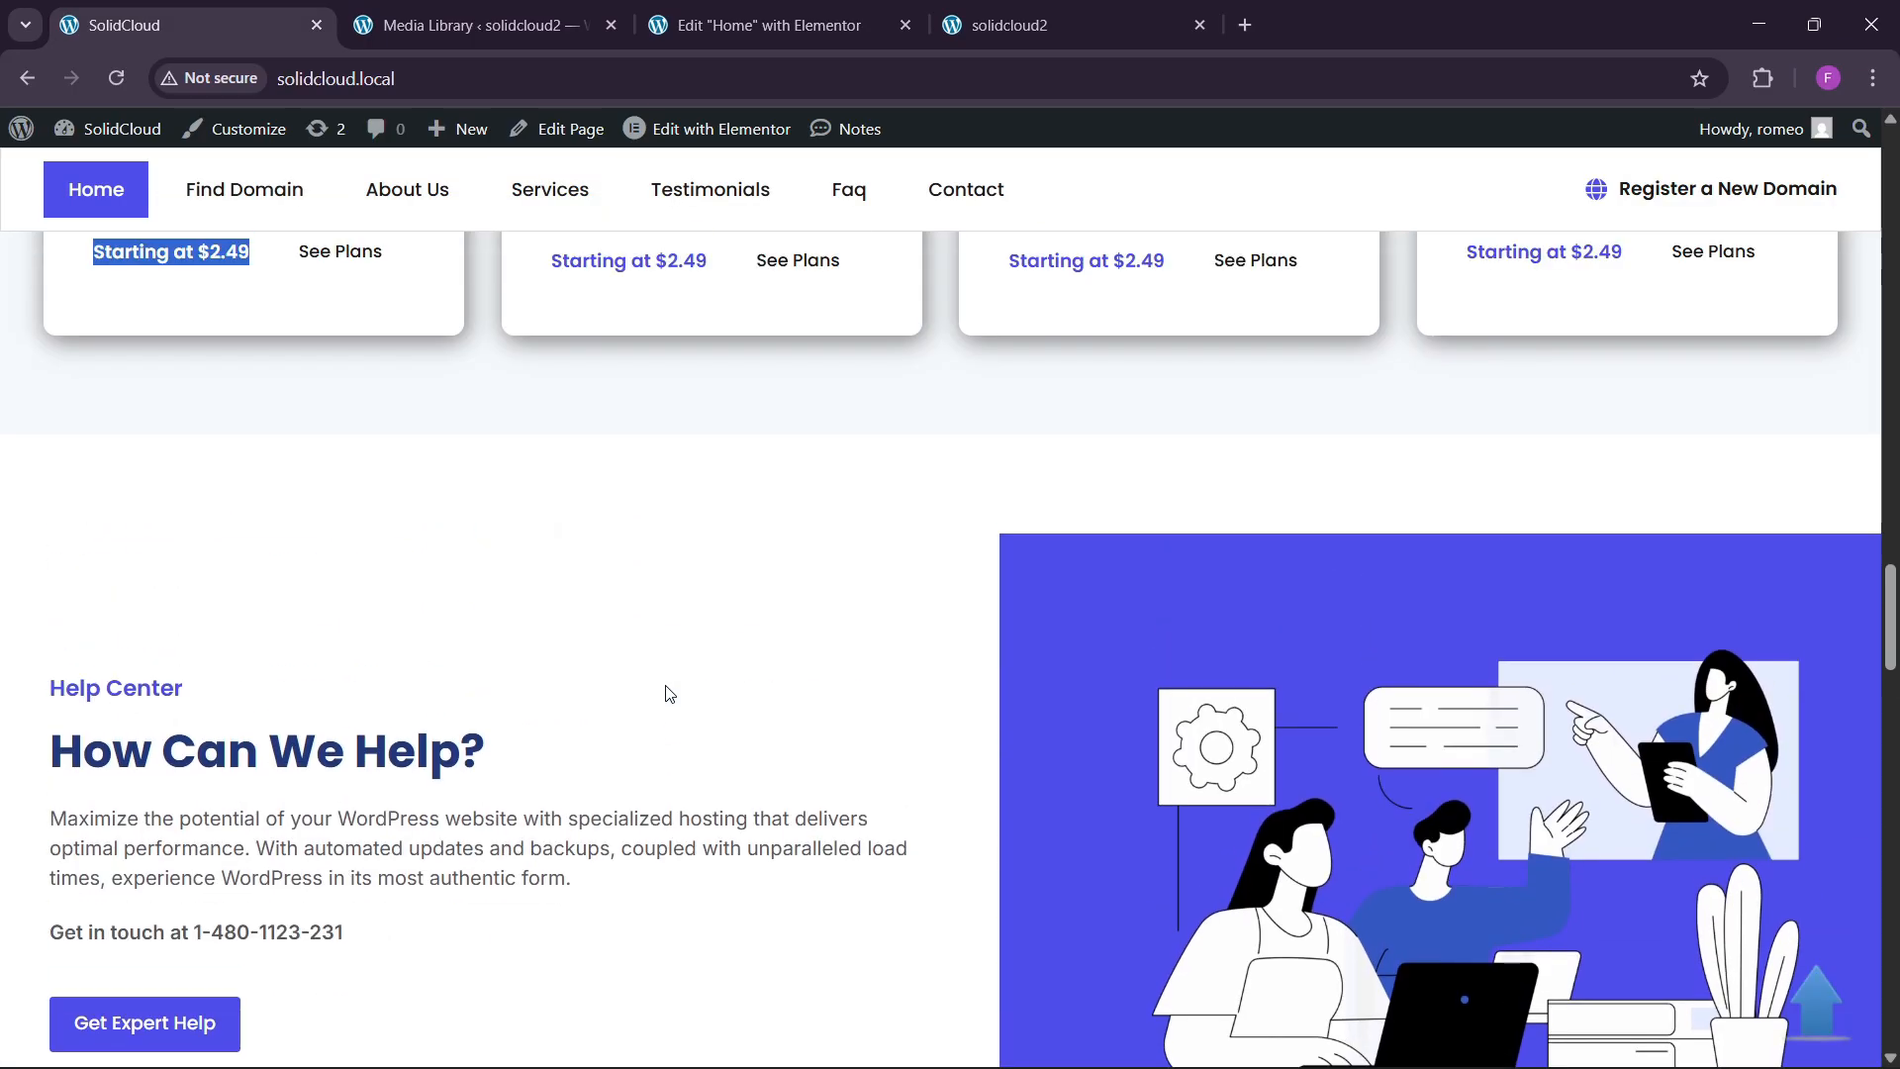
{"action": "scroll", "coordinate": [667, 692], "scroll_direction": "down", "scroll_amount": 12}
{"action": "scroll", "coordinate": [668, 693], "scroll_direction": "up", "scroll_amount": 3}
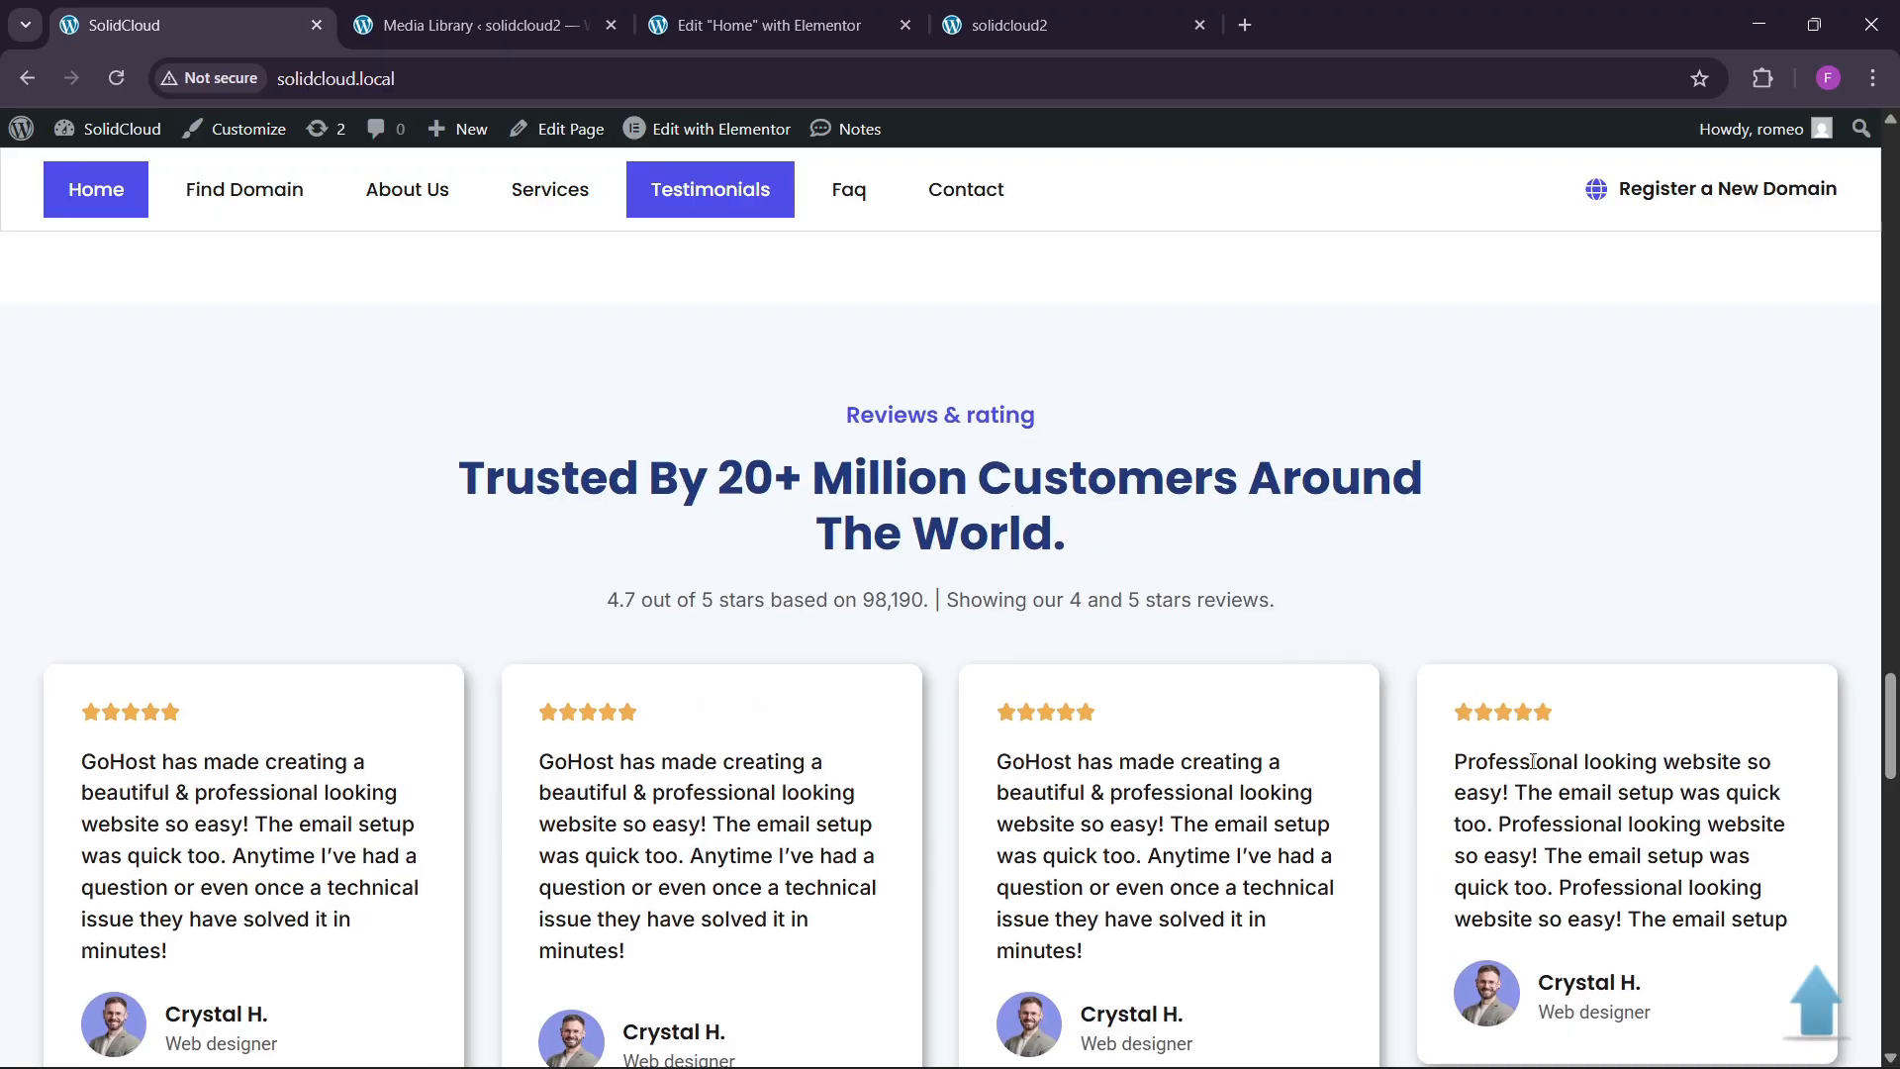
{"action": "scroll", "coordinate": [706, 624], "scroll_direction": "up", "scroll_amount": 8}
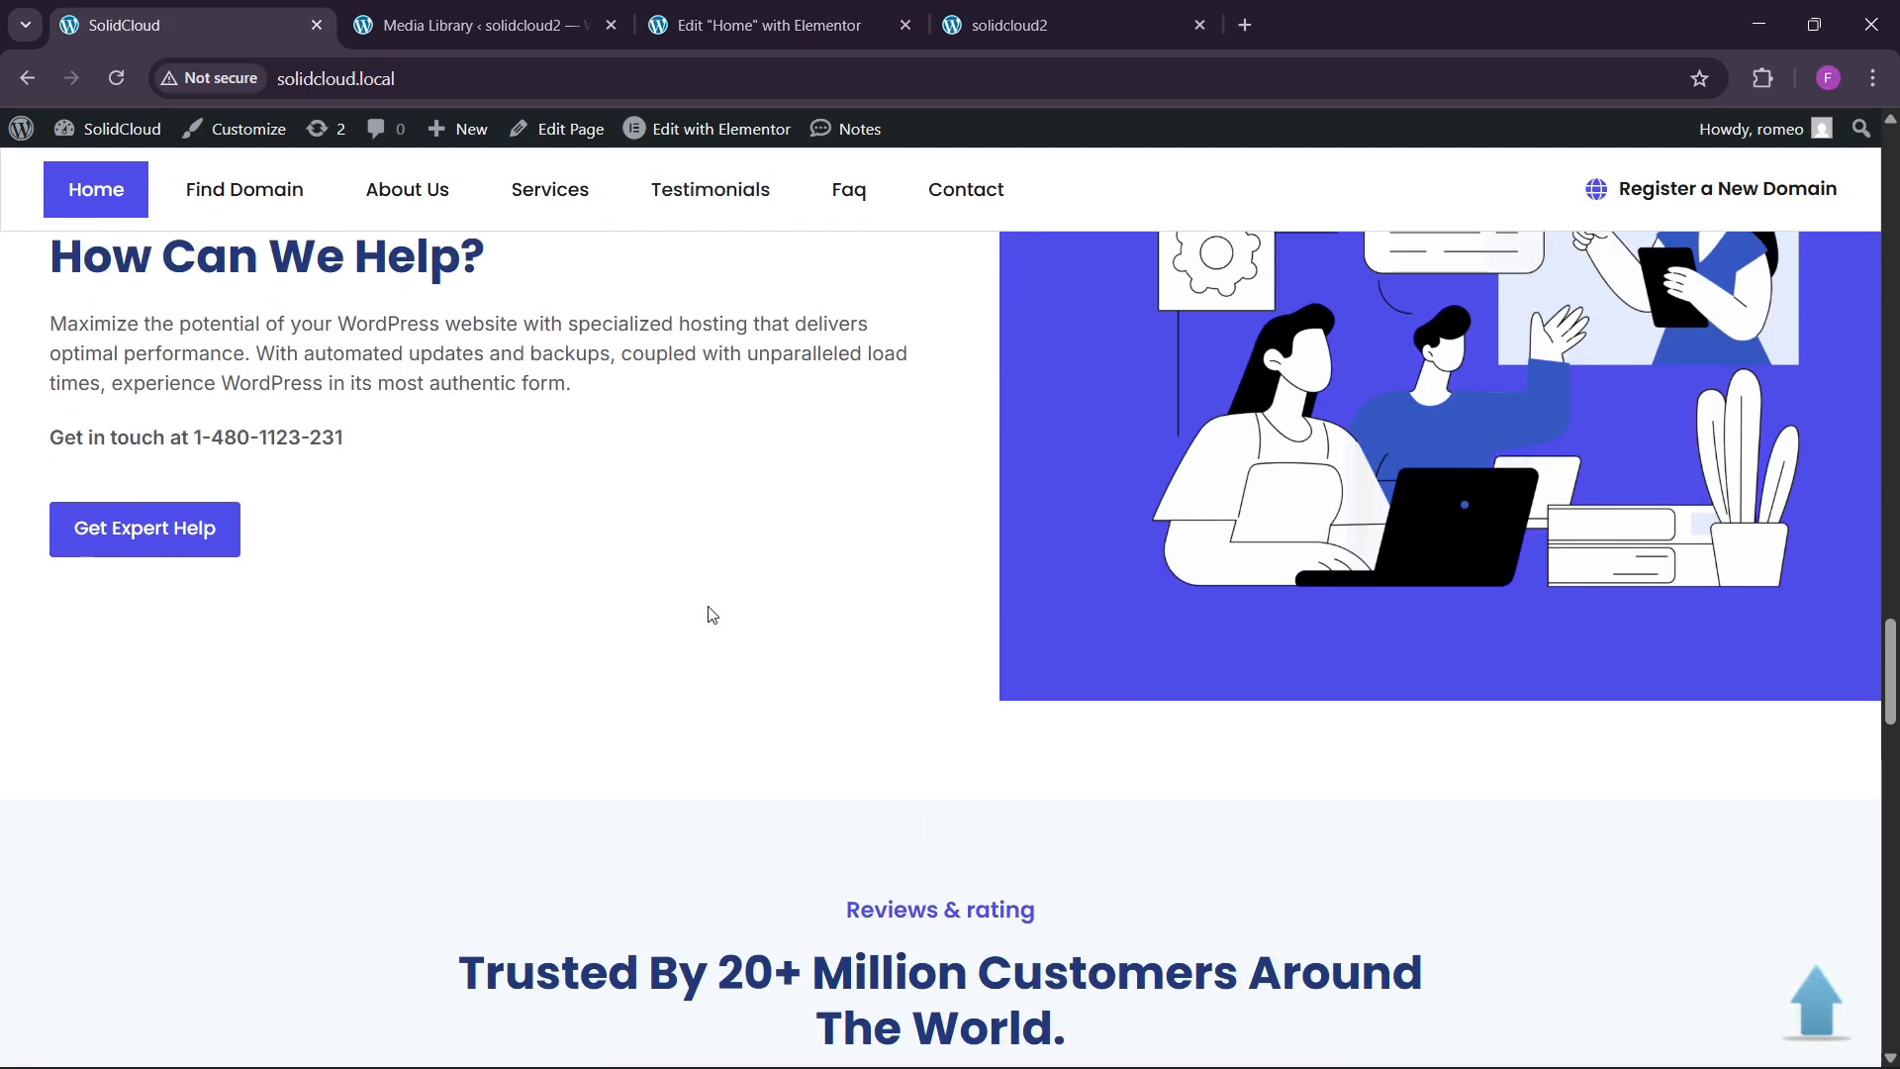
{"action": "scroll", "coordinate": [708, 614], "scroll_direction": "down", "scroll_amount": 2}
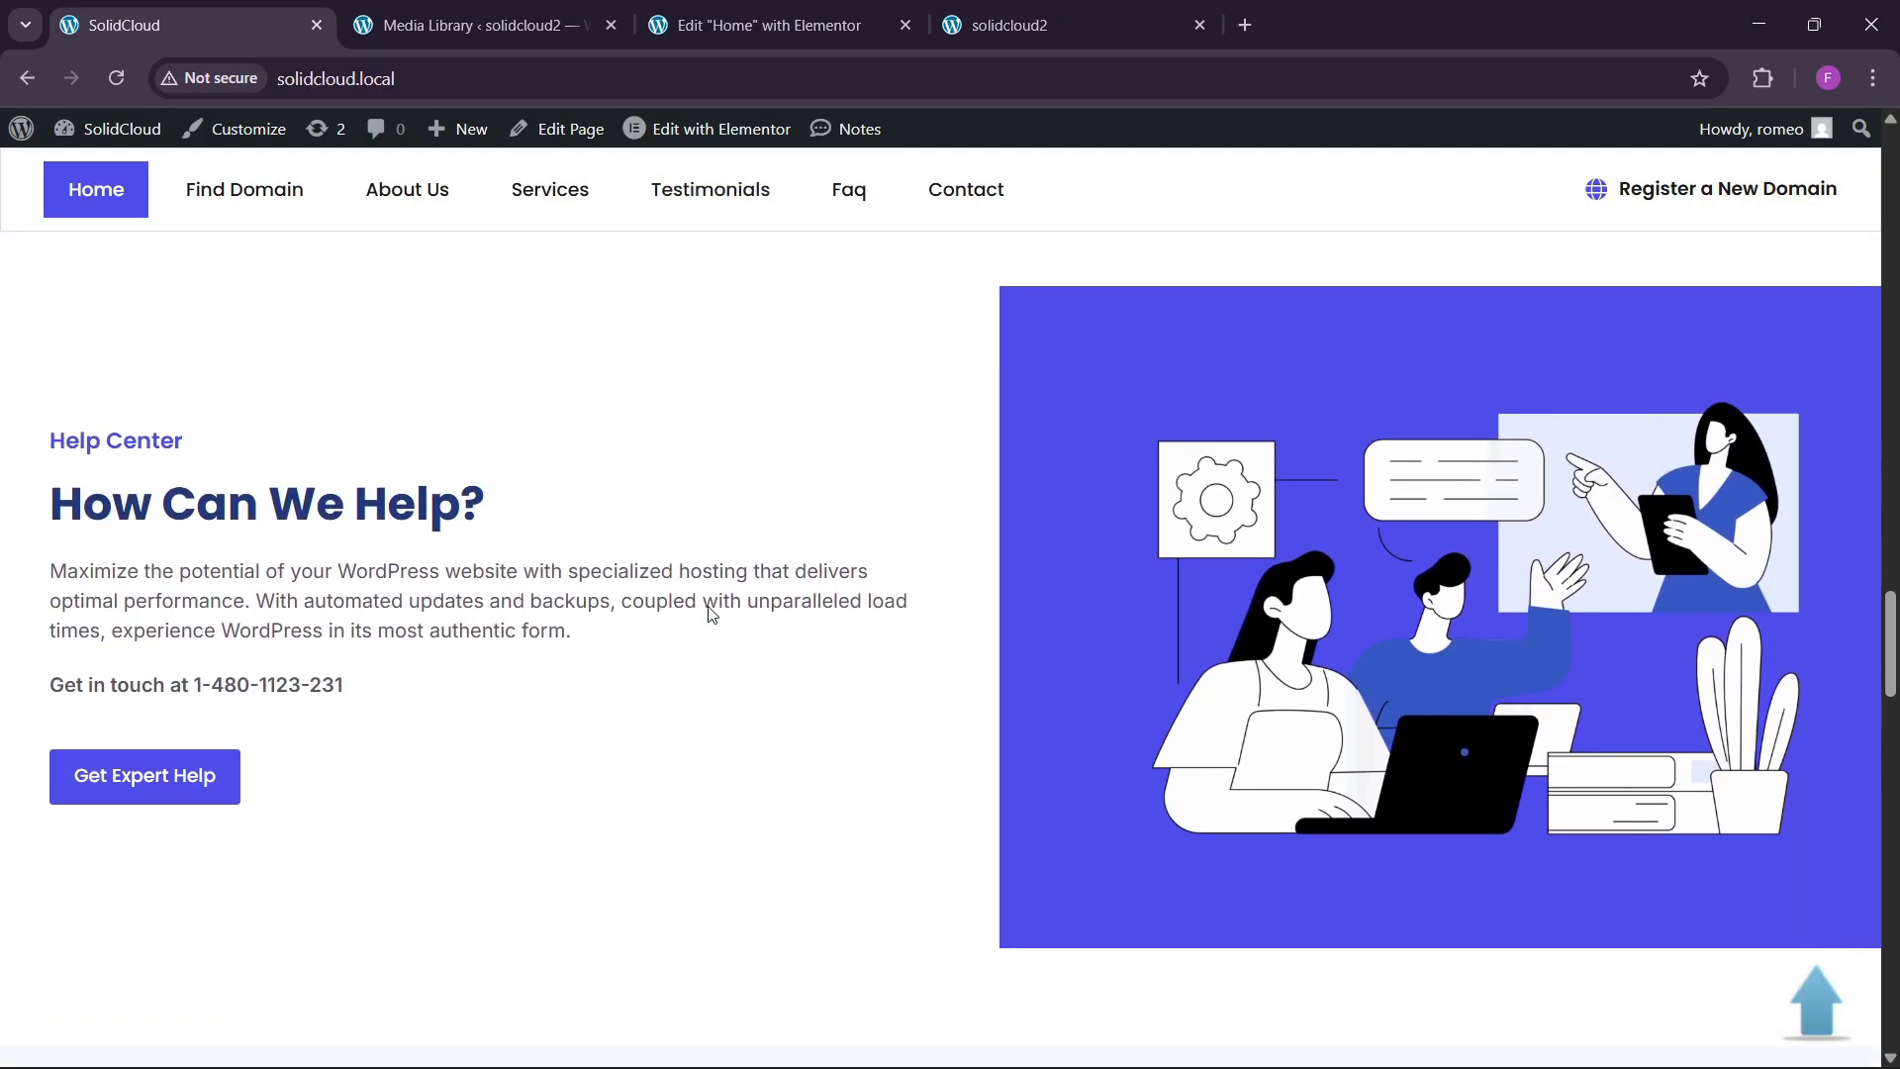
{"action": "left_click", "coordinate": [771, 25]}
Paste a copy of the domain-registration section into the bottom container and make it full width.
{"action": "scroll", "coordinate": [956, 648], "scroll_direction": "up", "scroll_amount": 6}
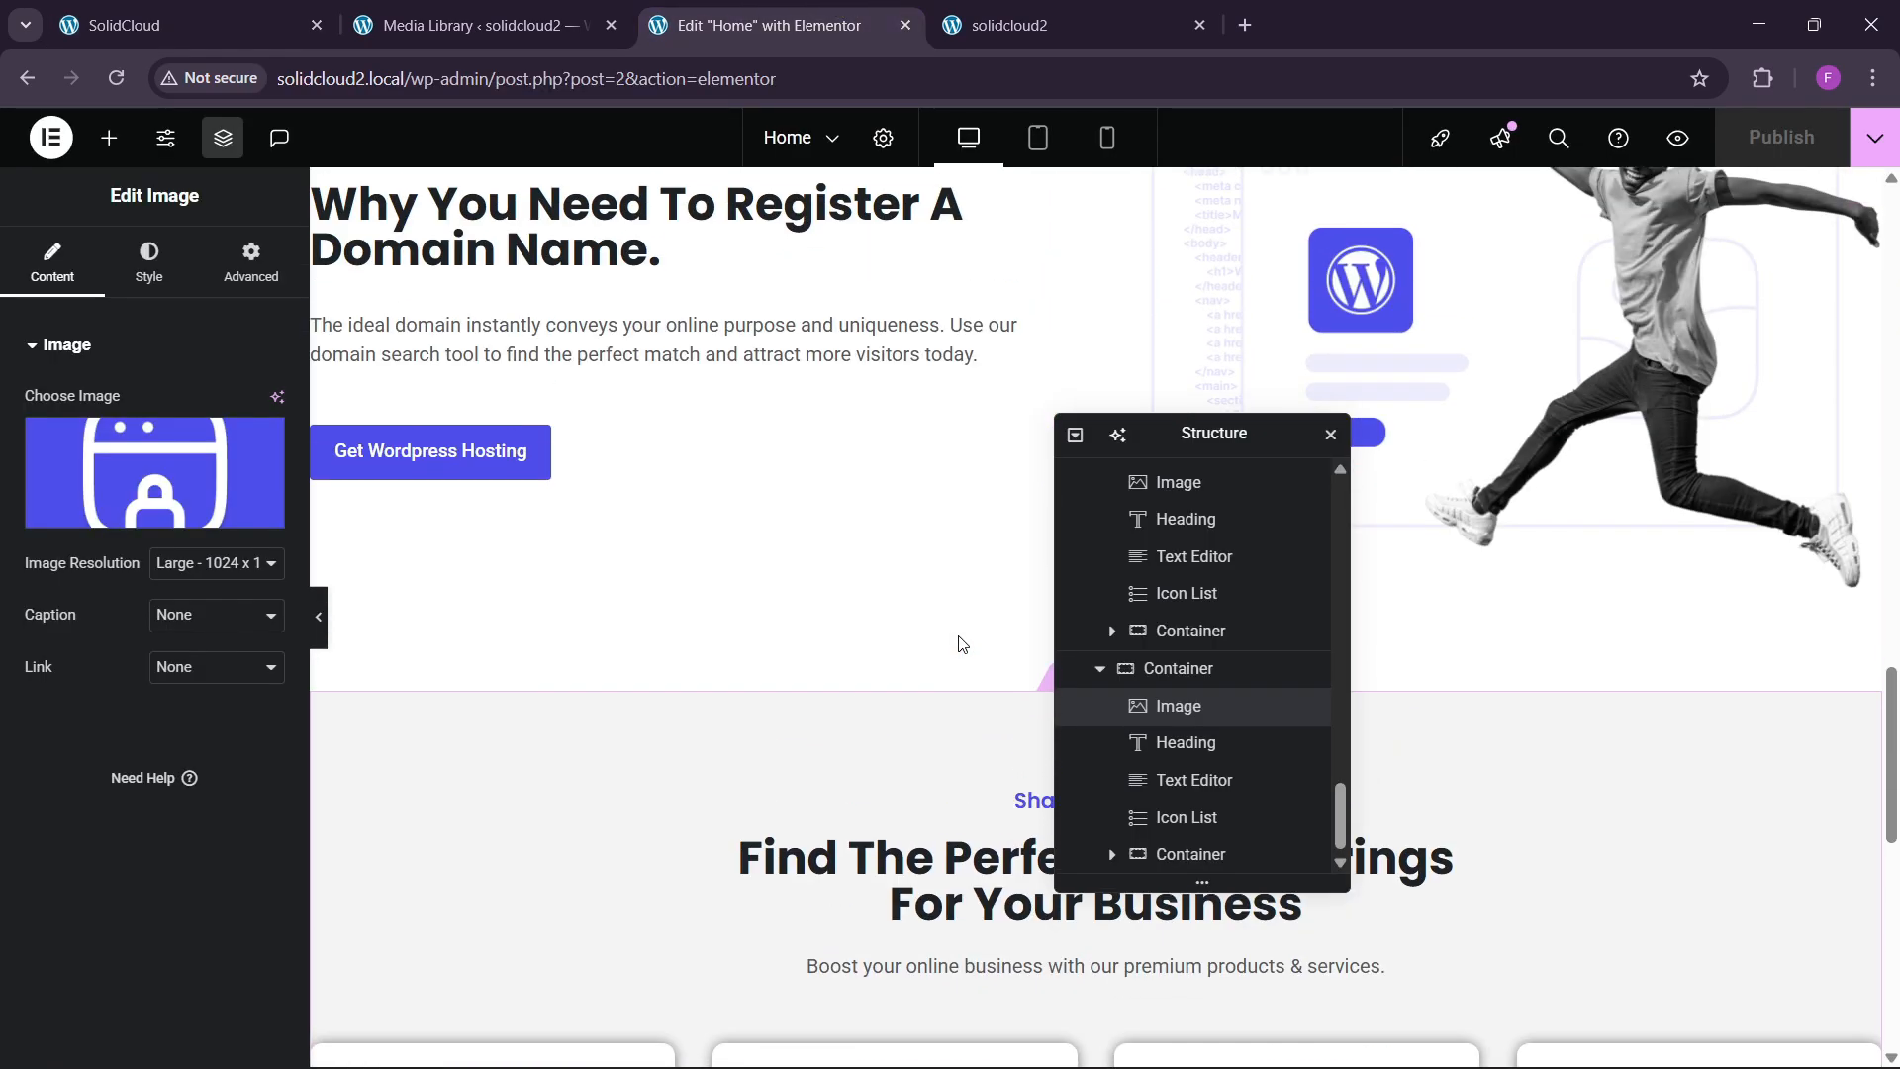
{"action": "right_click", "coordinate": [1089, 277]}
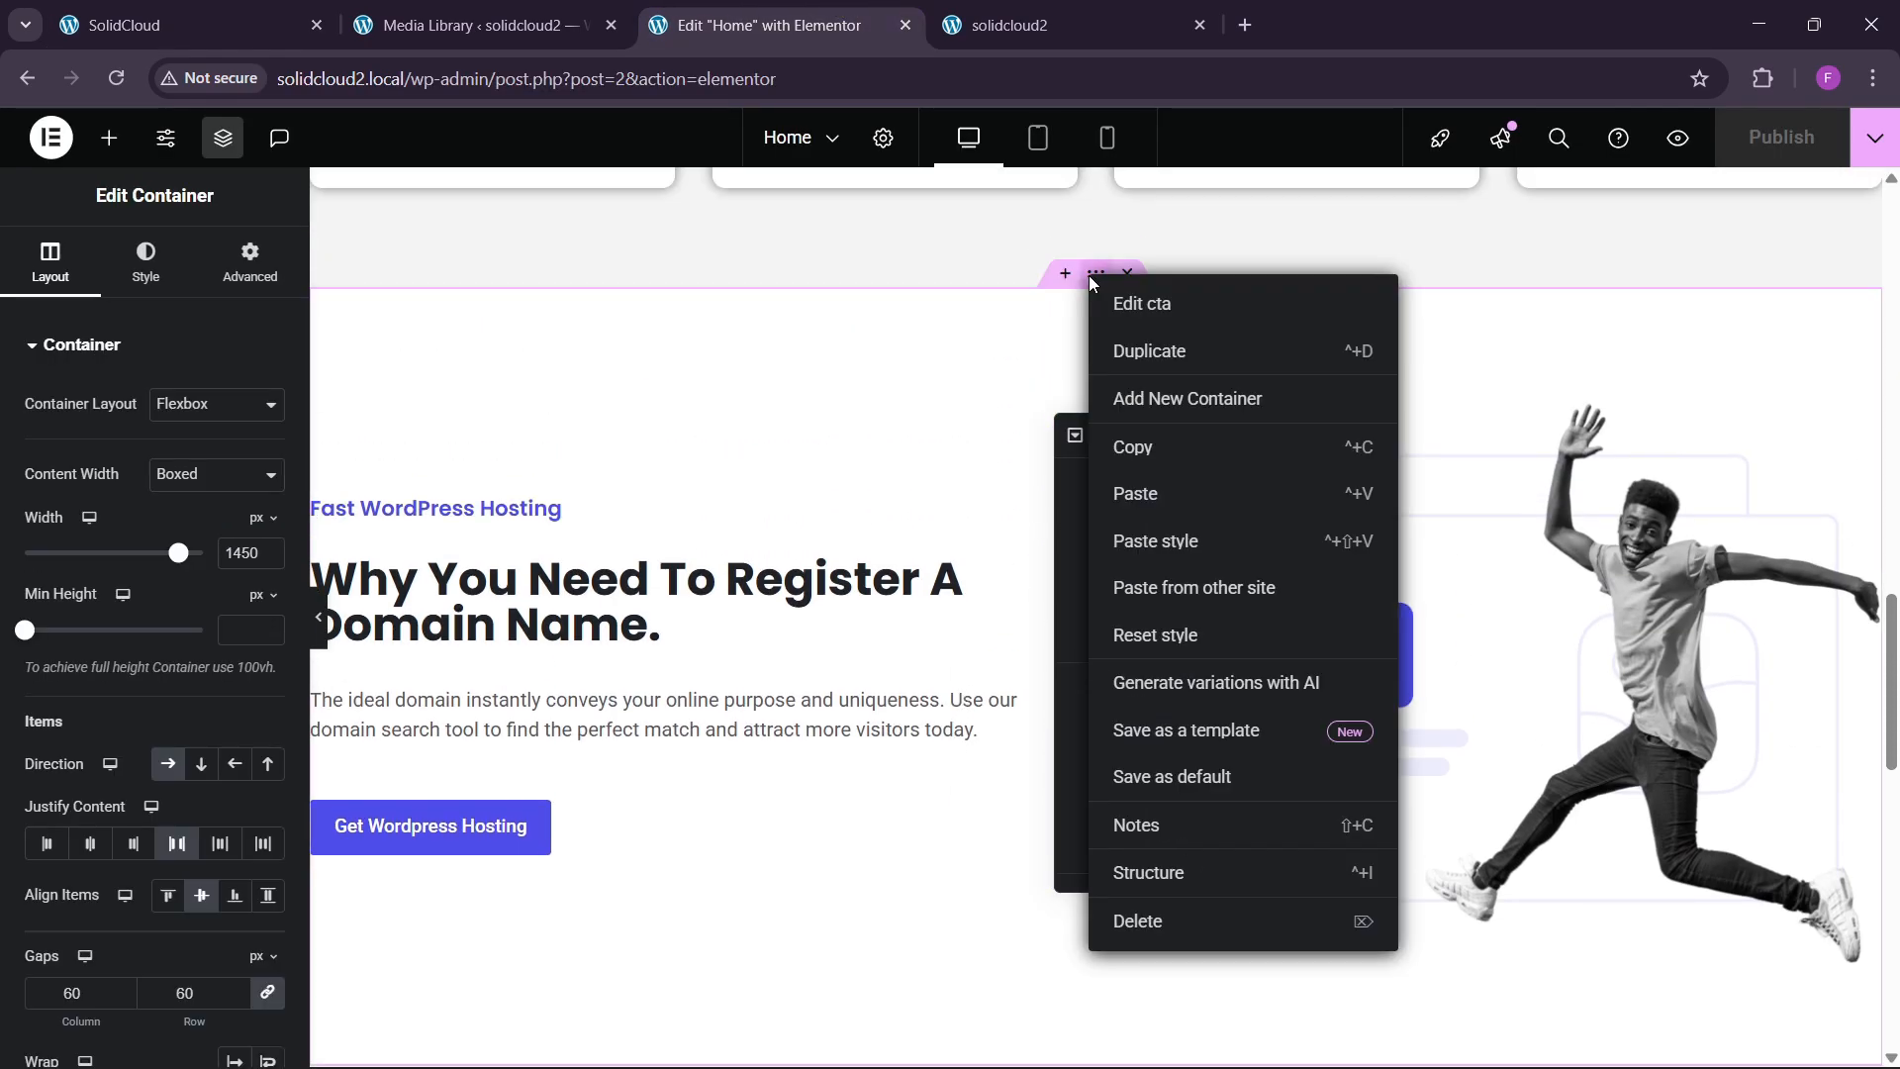
{"action": "left_click", "coordinate": [1142, 440]}
{"action": "scroll", "coordinate": [746, 594], "scroll_direction": "down", "scroll_amount": 12}
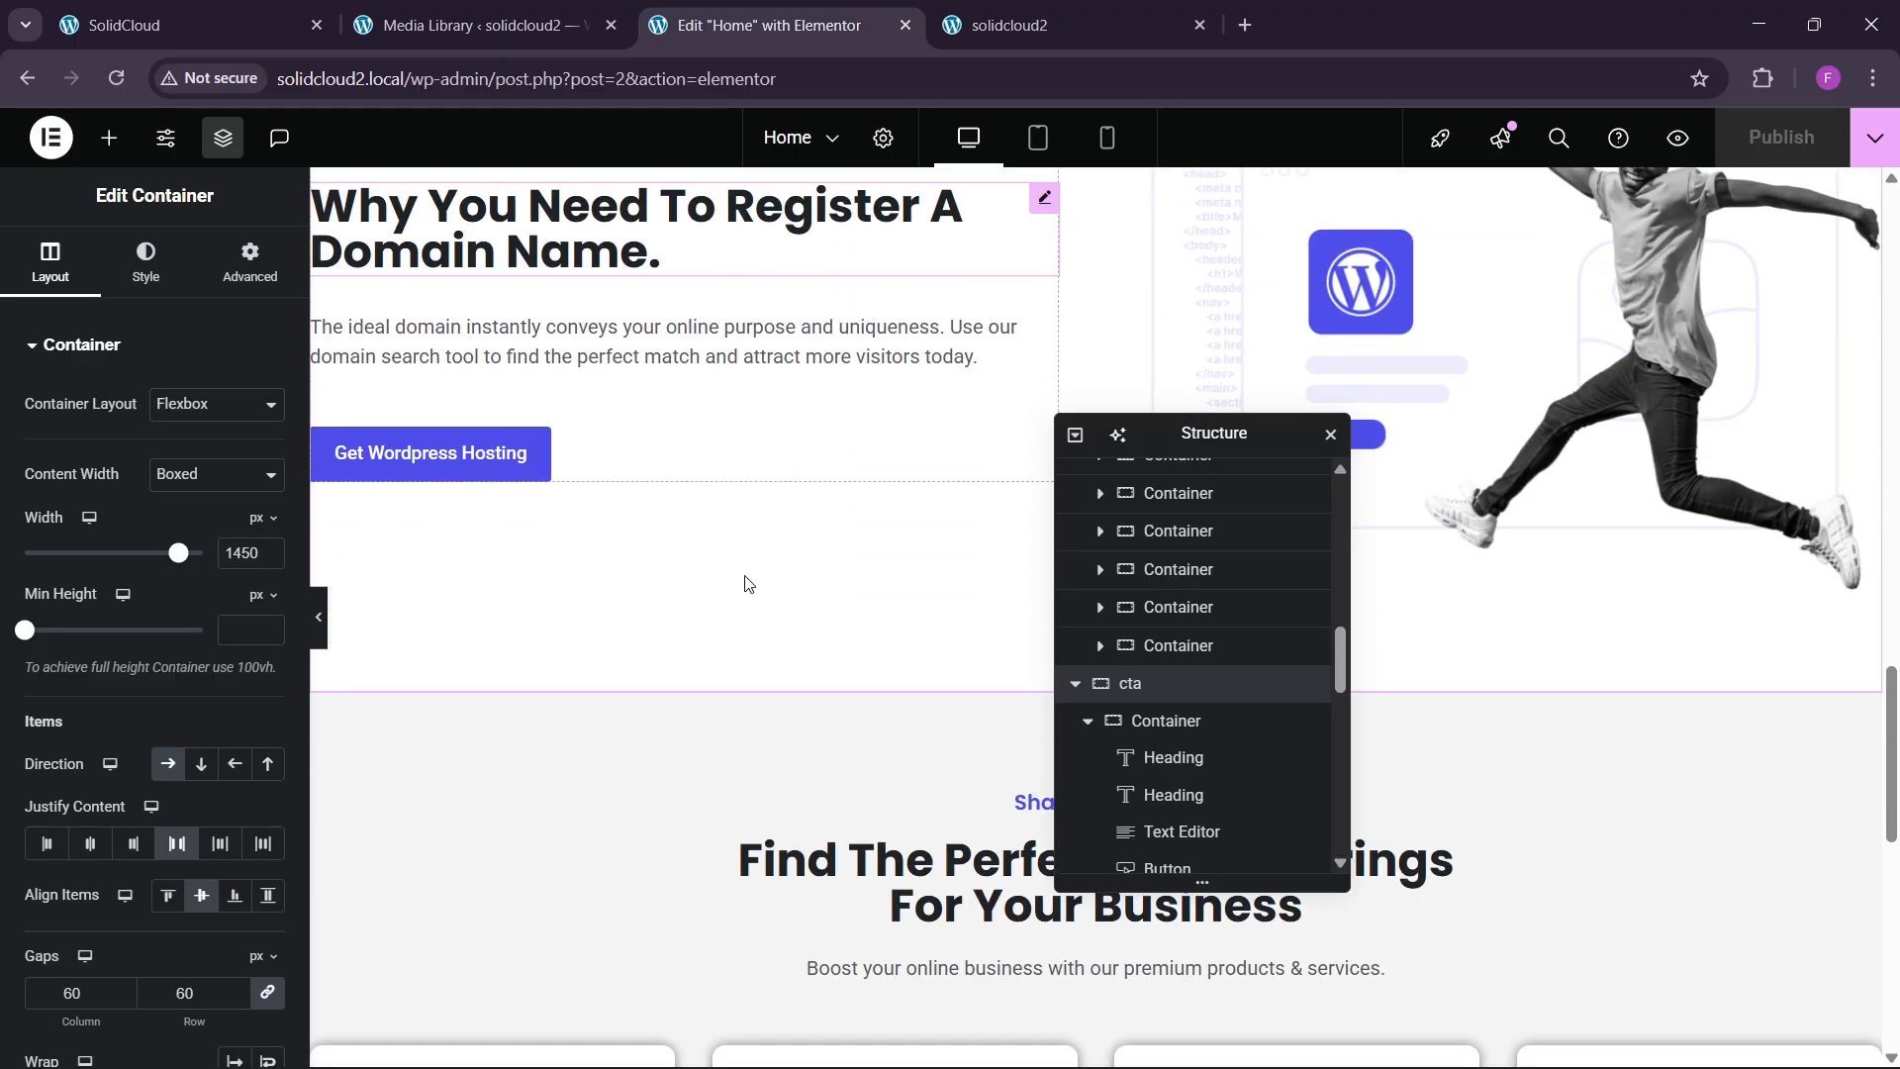
{"action": "right_click", "coordinate": [627, 803]}
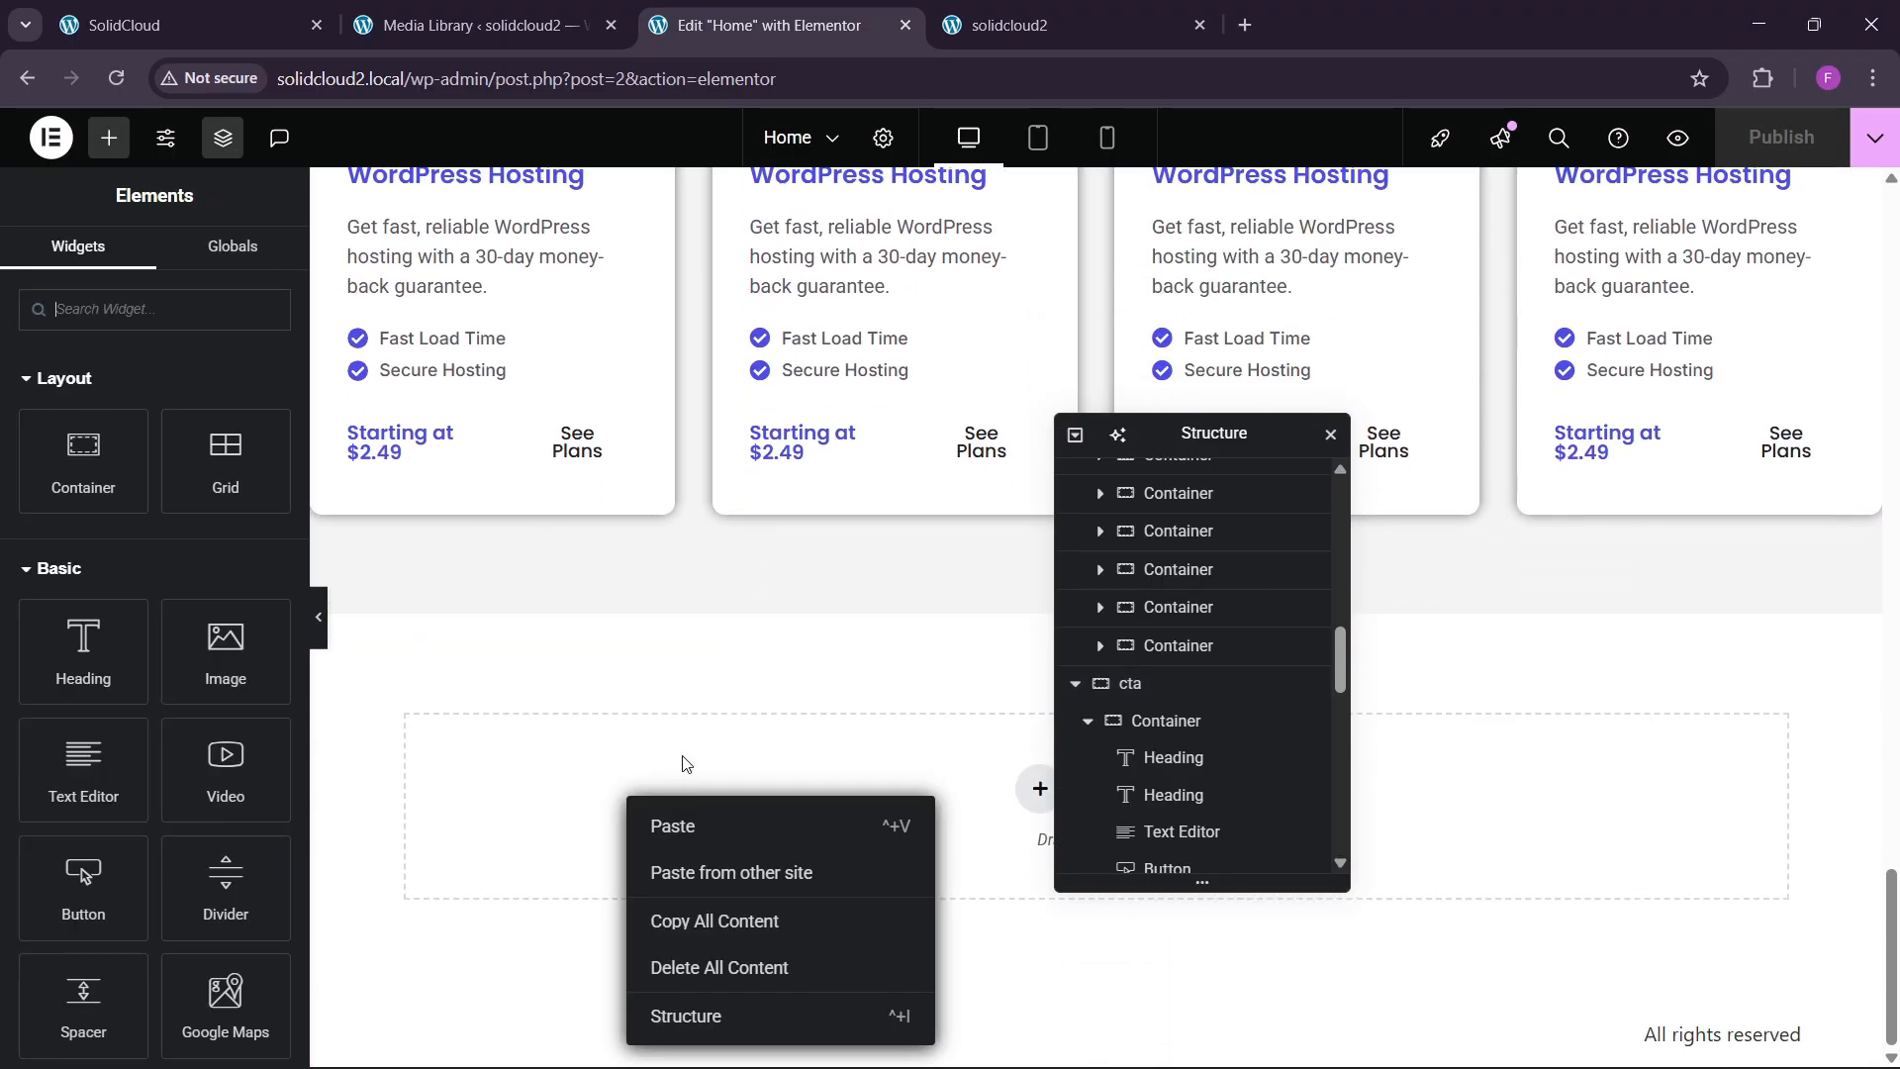
{"action": "left_click", "coordinate": [670, 828]}
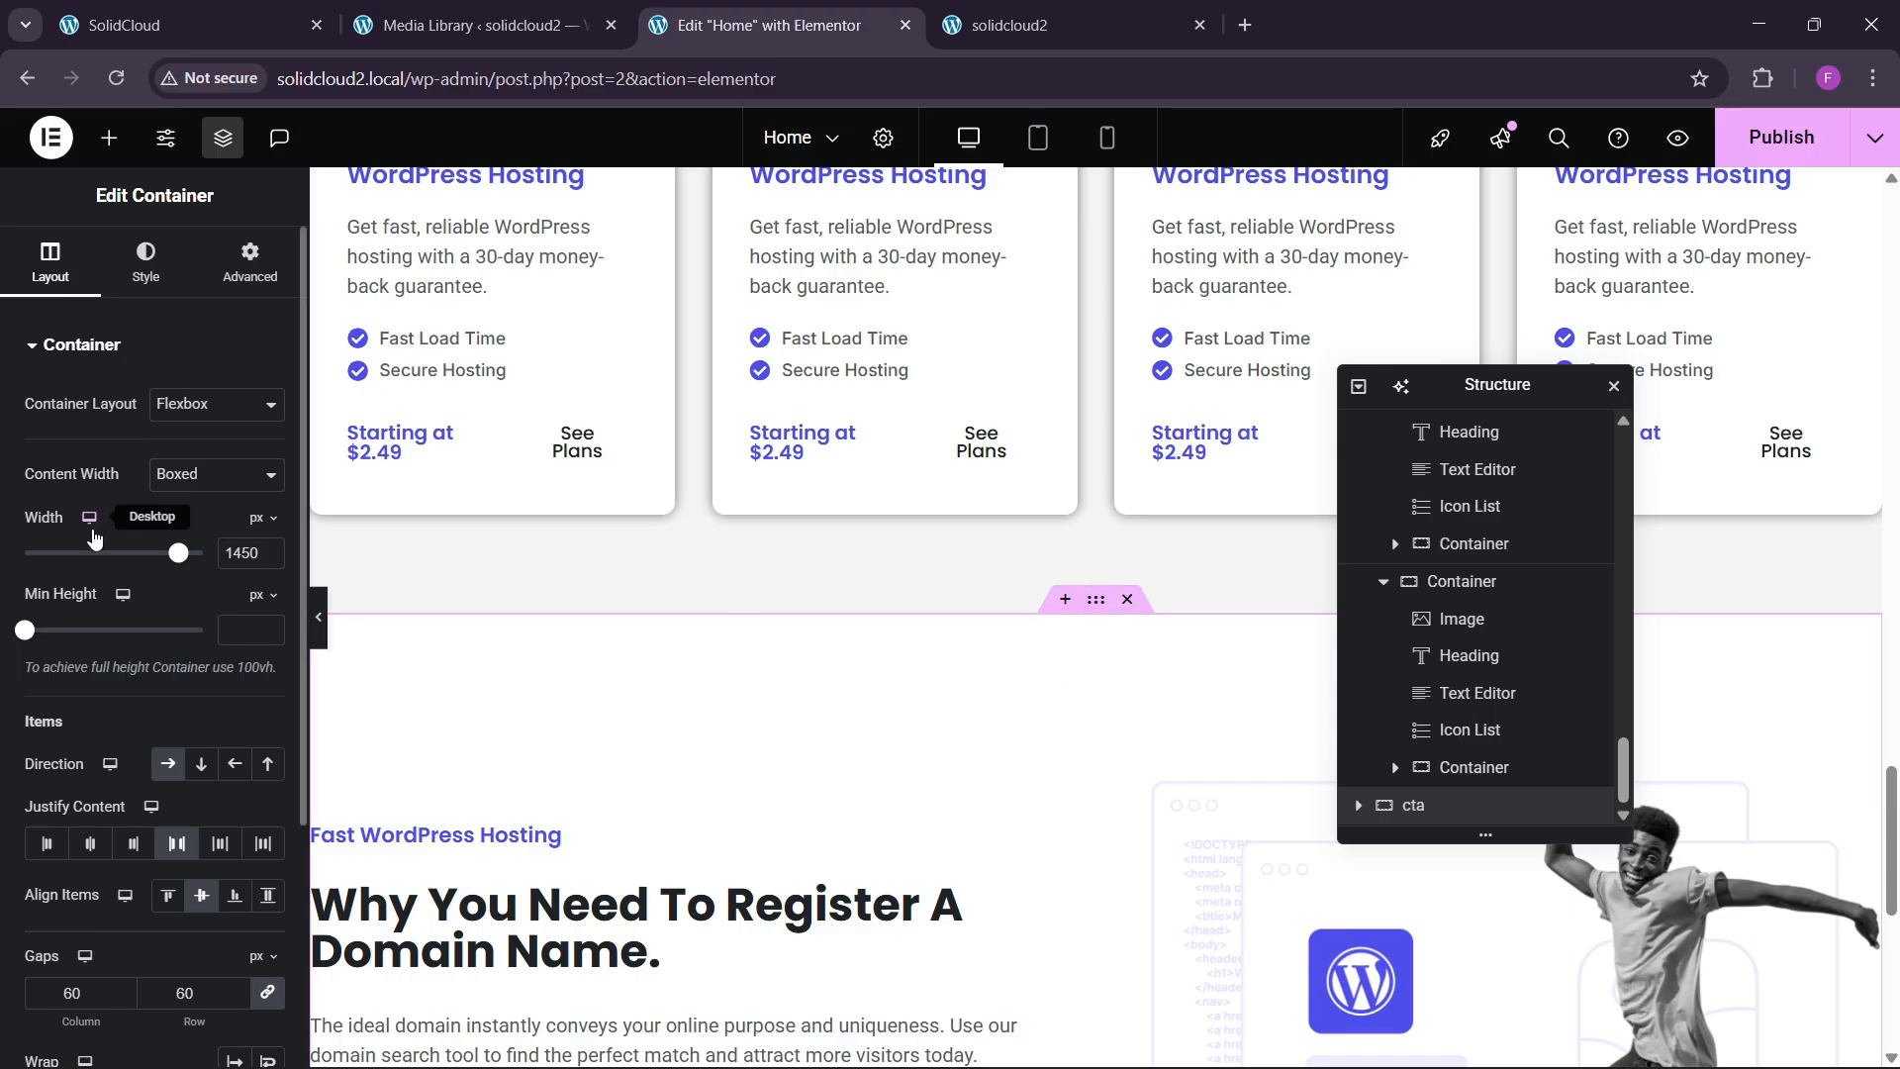
{"action": "left_click", "coordinate": [190, 536]}
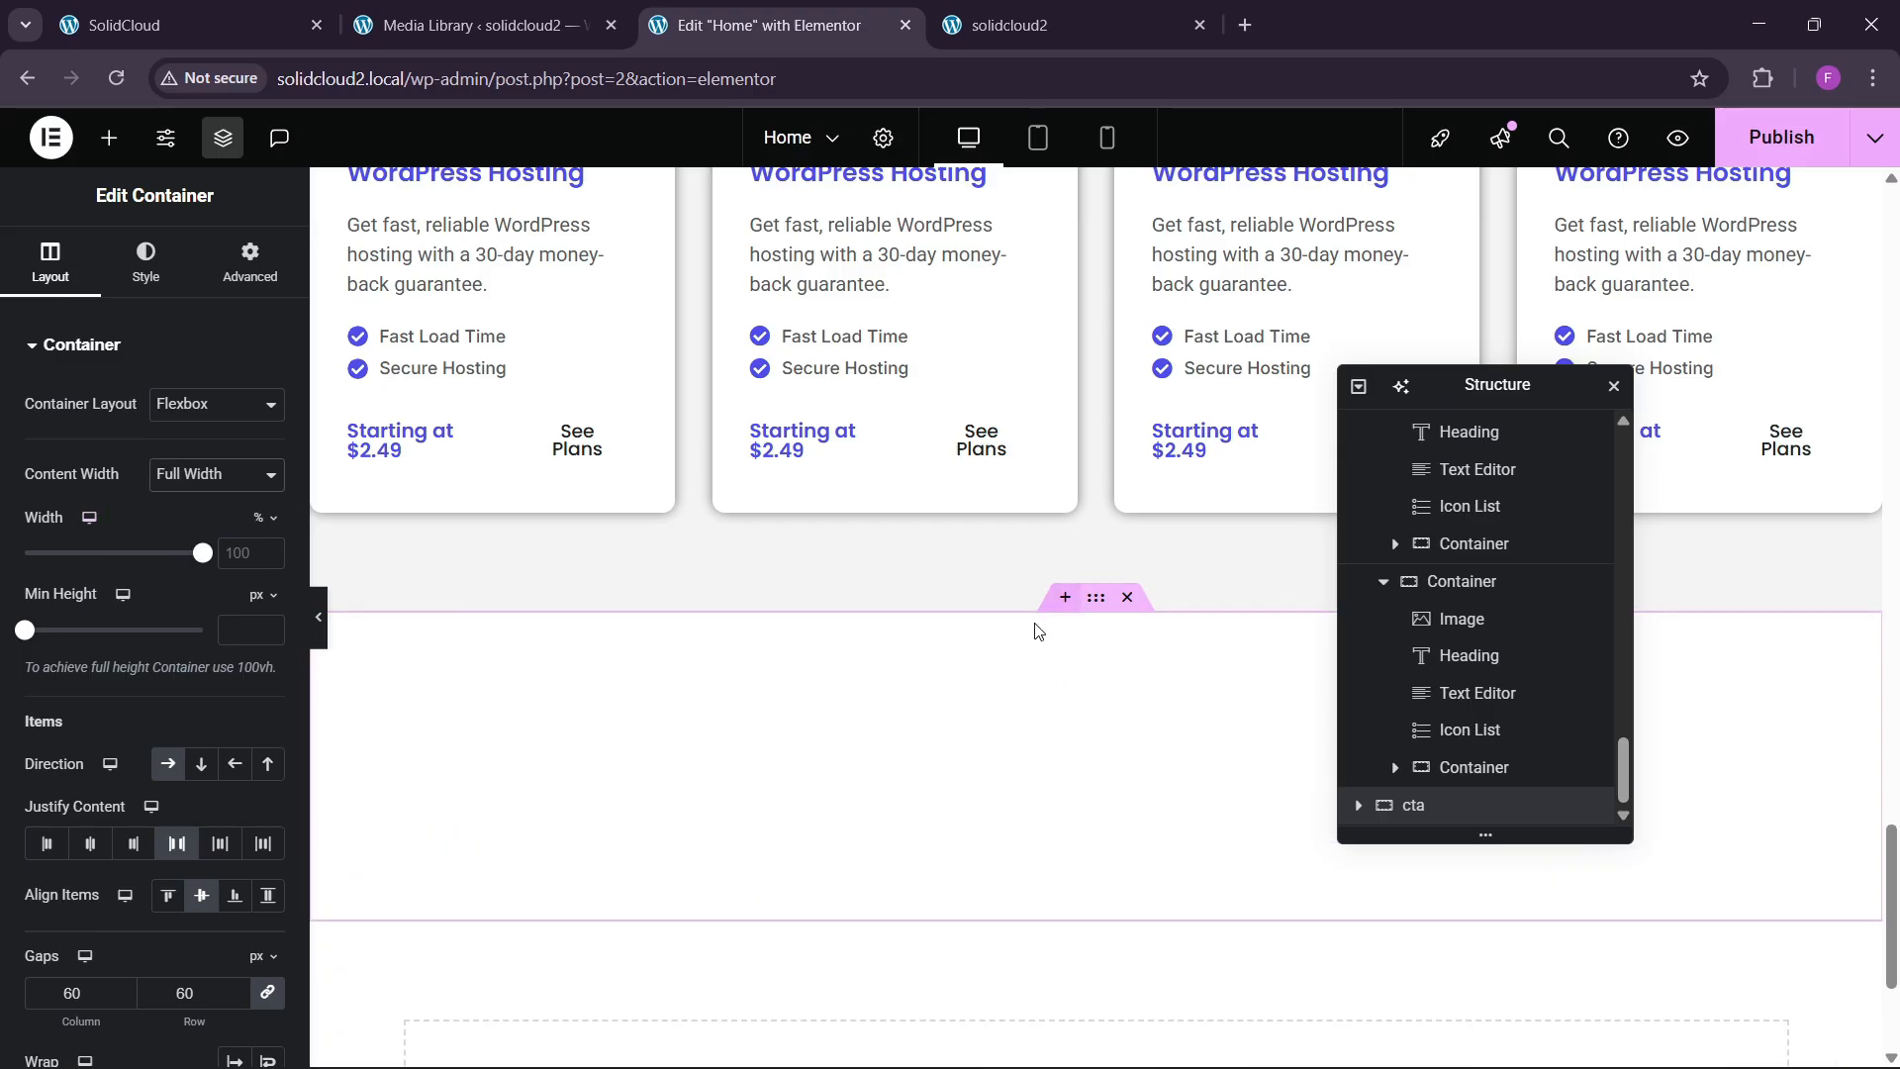
Give the image container a blue global-colour background, then select its image to open the media library.
{"action": "scroll", "coordinate": [1113, 632], "scroll_direction": "down", "scroll_amount": 3}
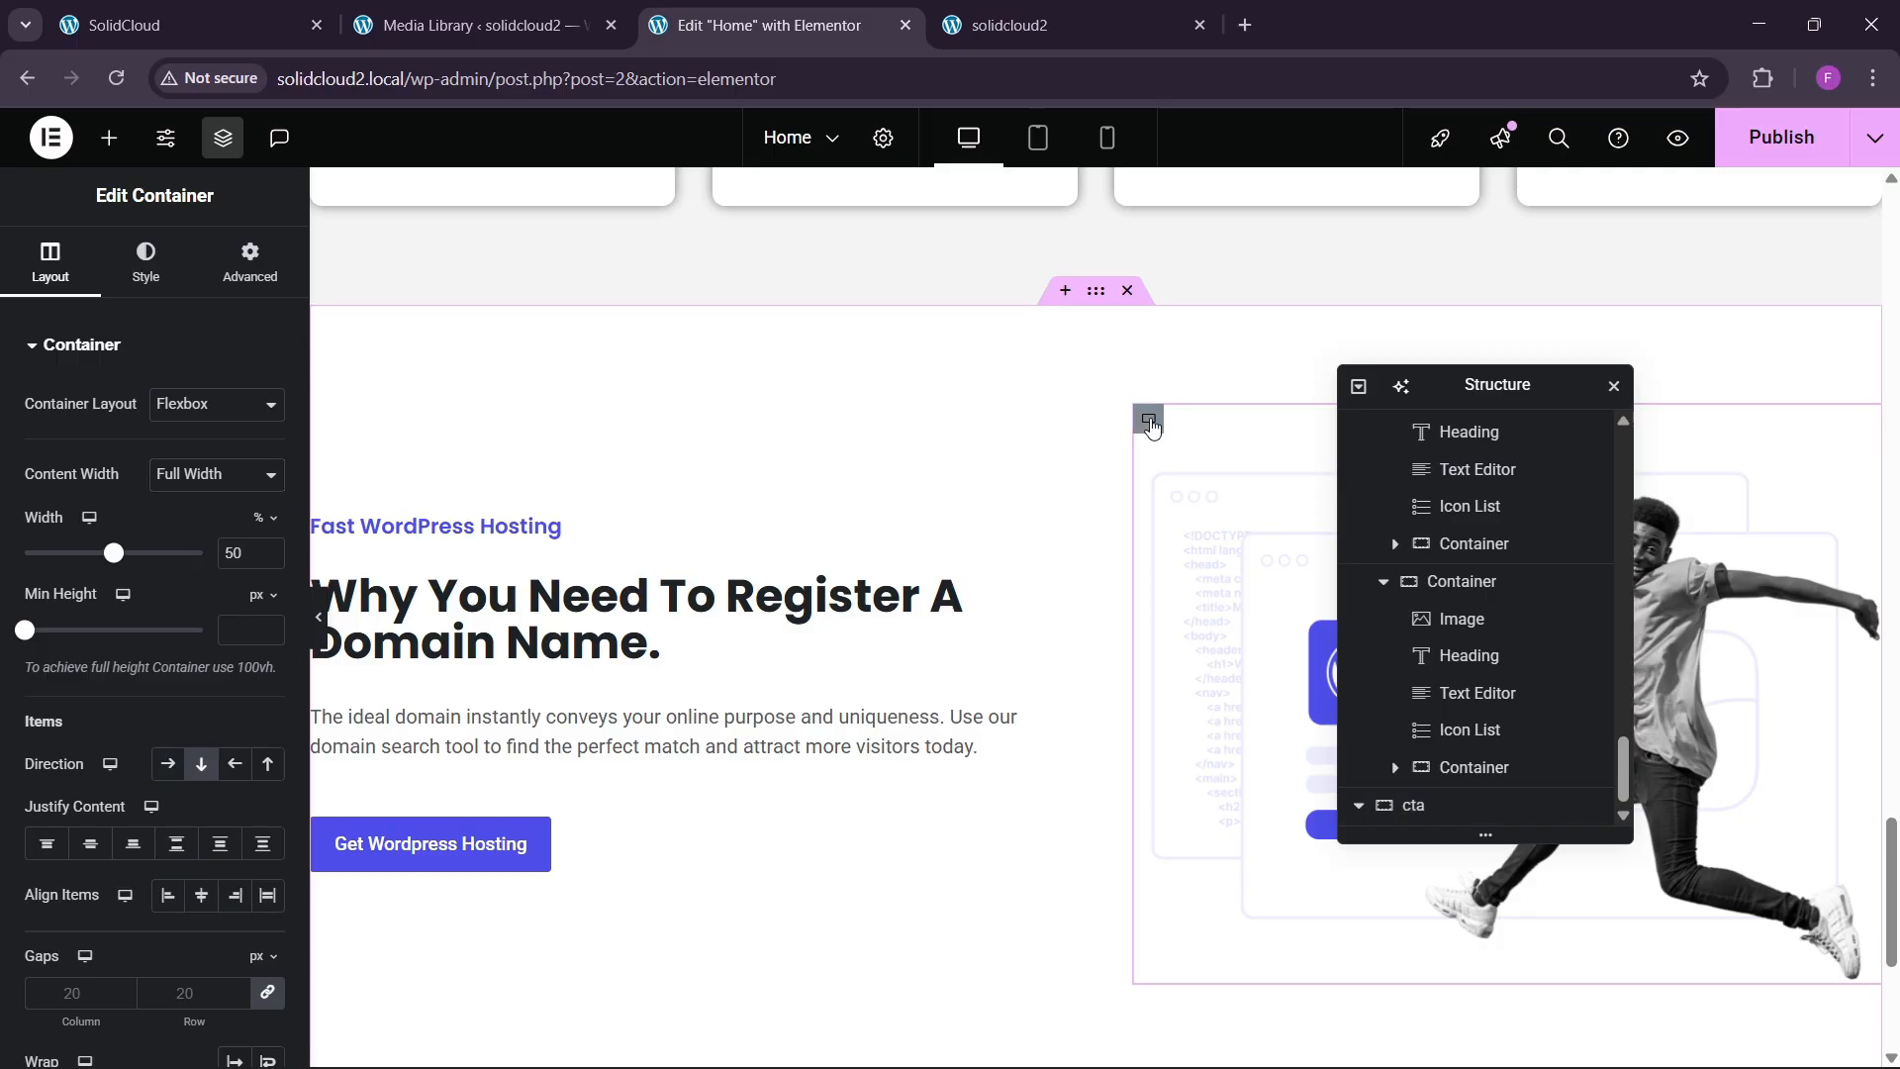
{"action": "left_click", "coordinate": [1148, 418]}
{"action": "left_click", "coordinate": [145, 263]}
{"action": "left_click", "coordinate": [170, 457]}
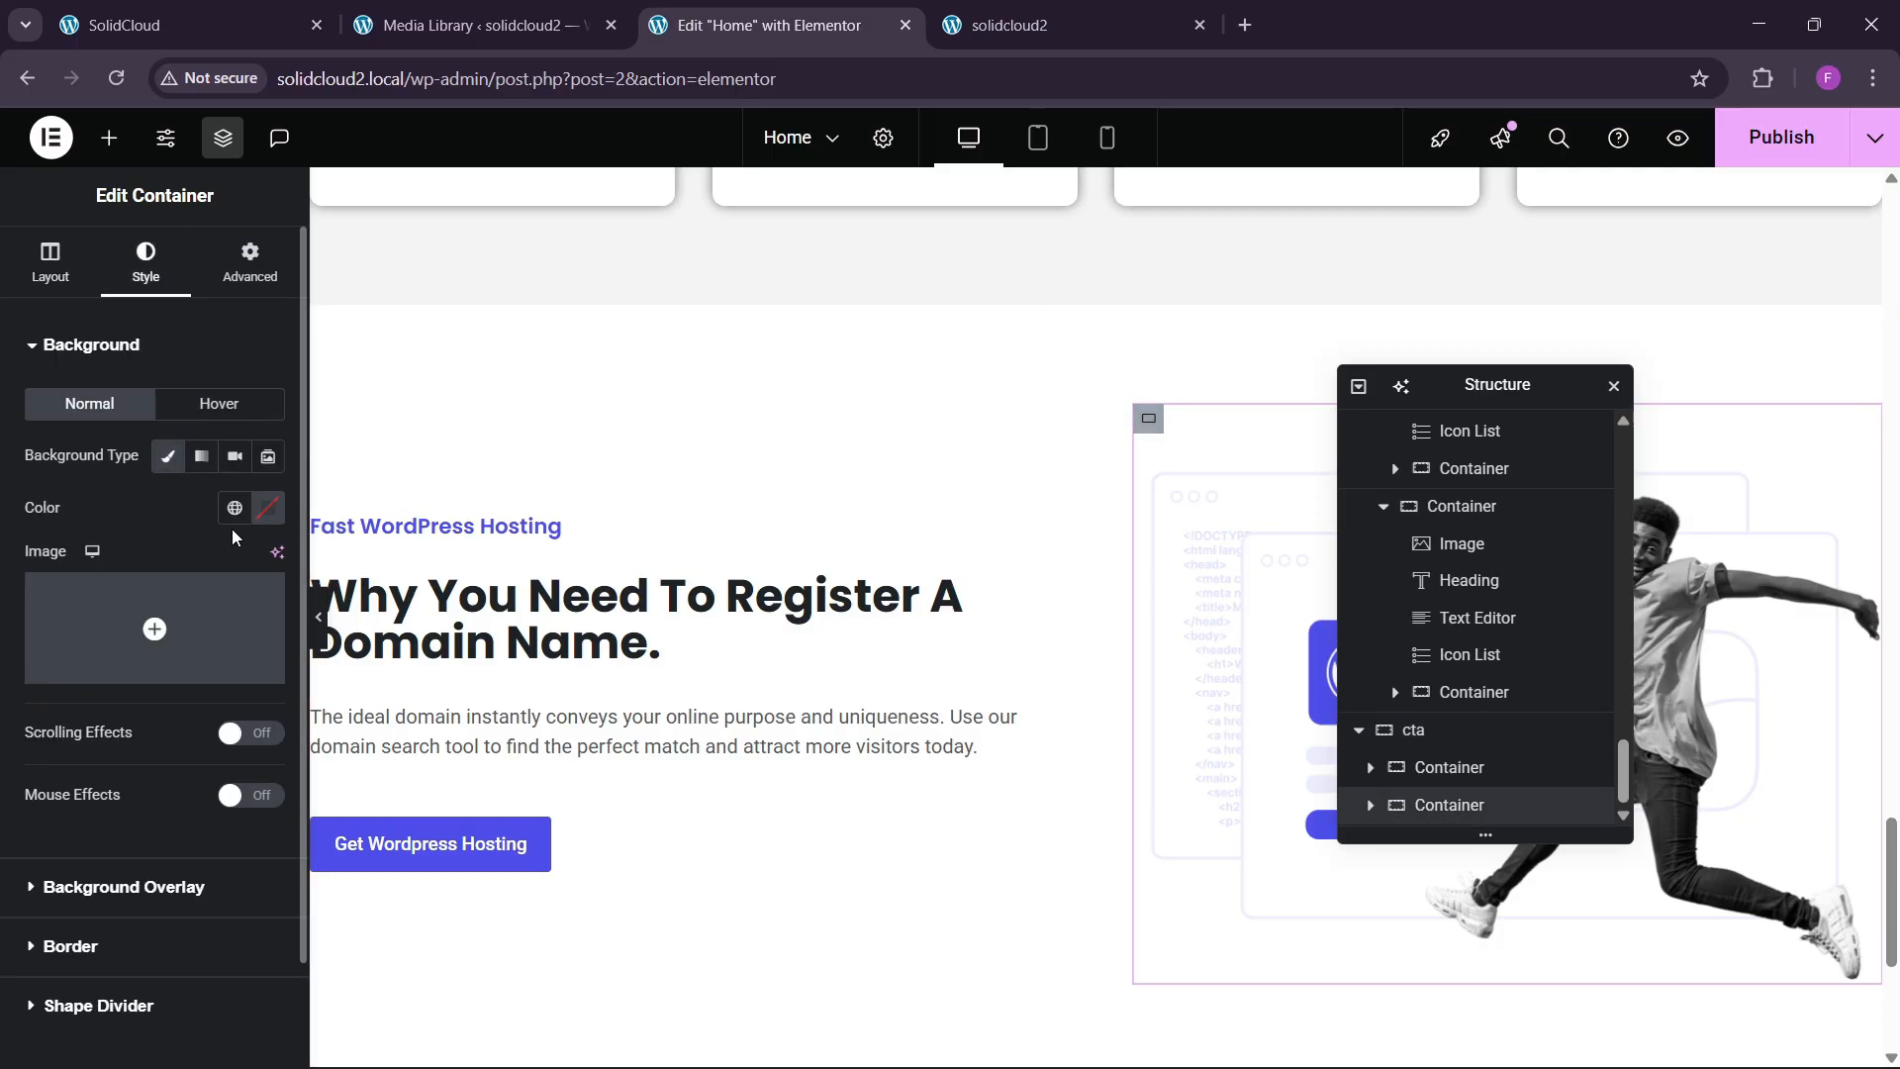
{"action": "left_click", "coordinate": [234, 508]}
{"action": "left_click", "coordinate": [59, 820]}
{"action": "left_click", "coordinate": [237, 273]}
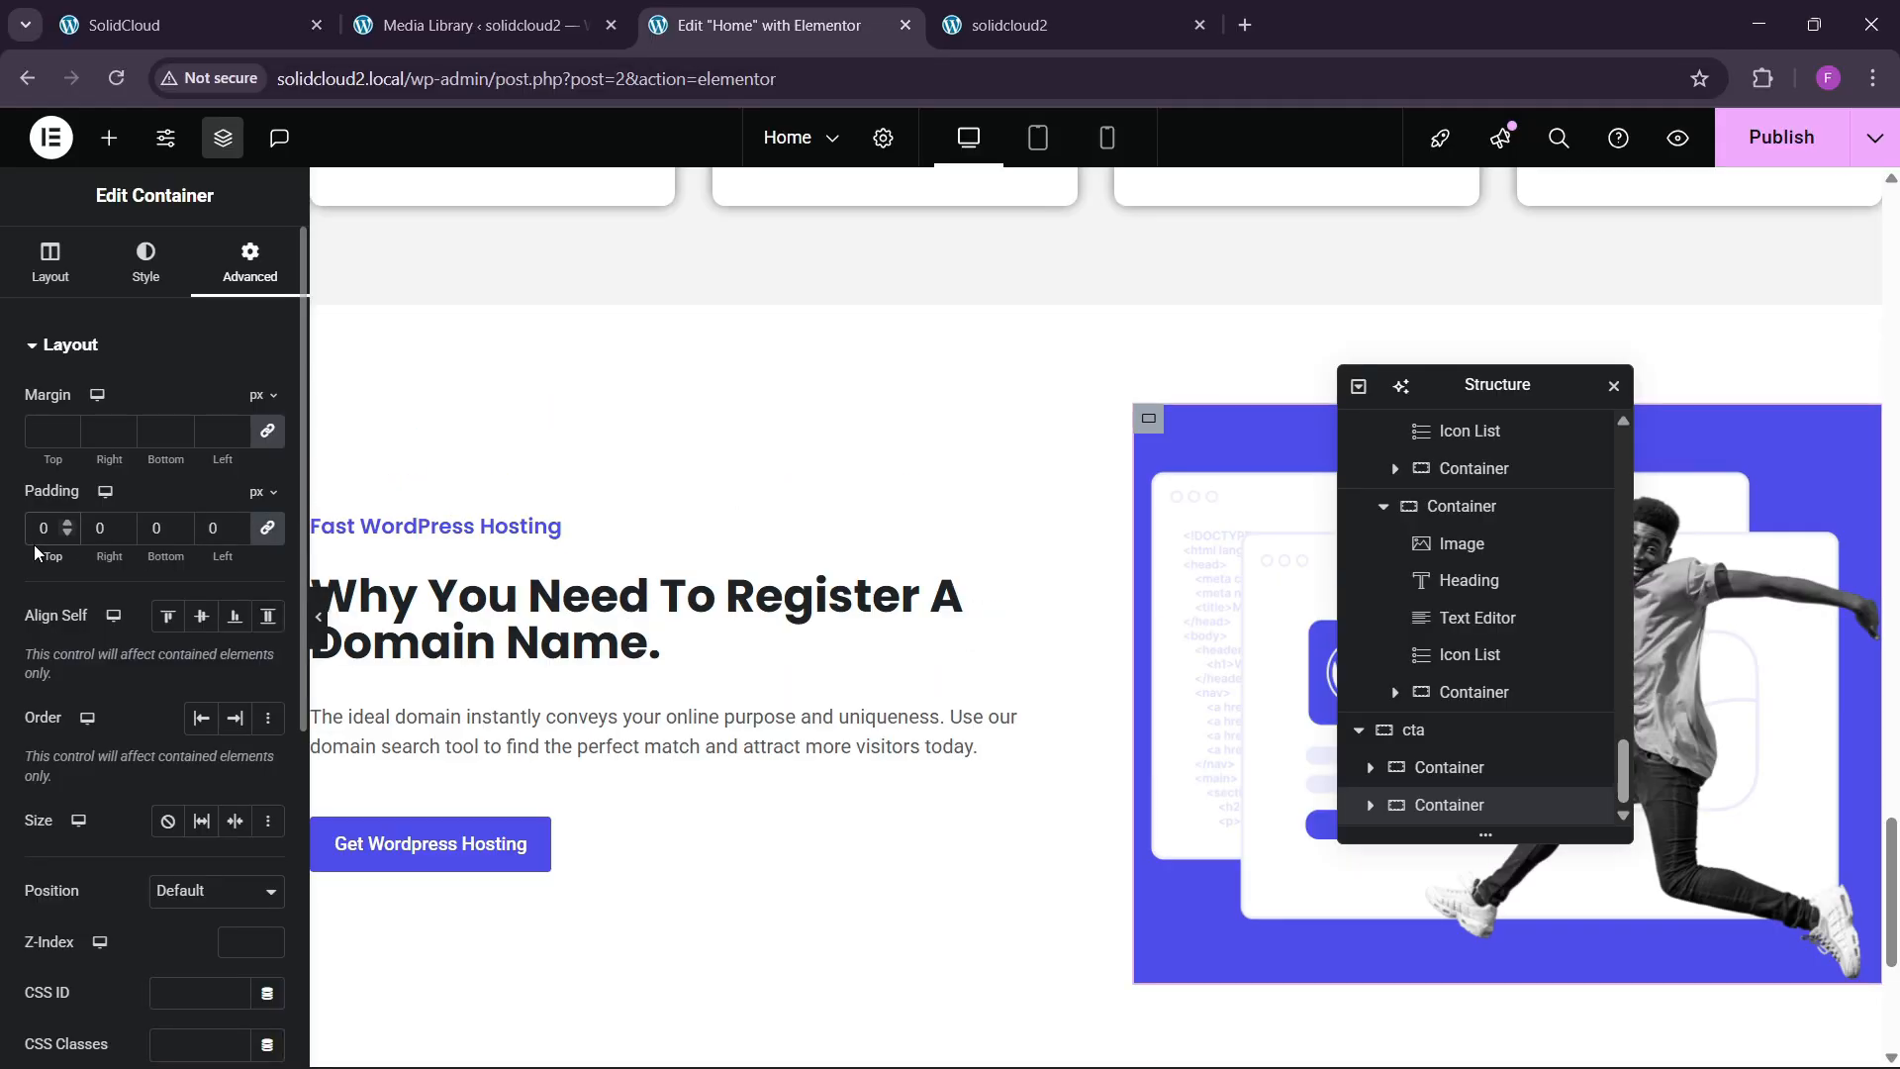
{"action": "left_click", "coordinate": [1732, 643]}
Swap the image for the support.png illustration and pad its blue container by 60.
{"action": "left_click", "coordinate": [168, 528]}
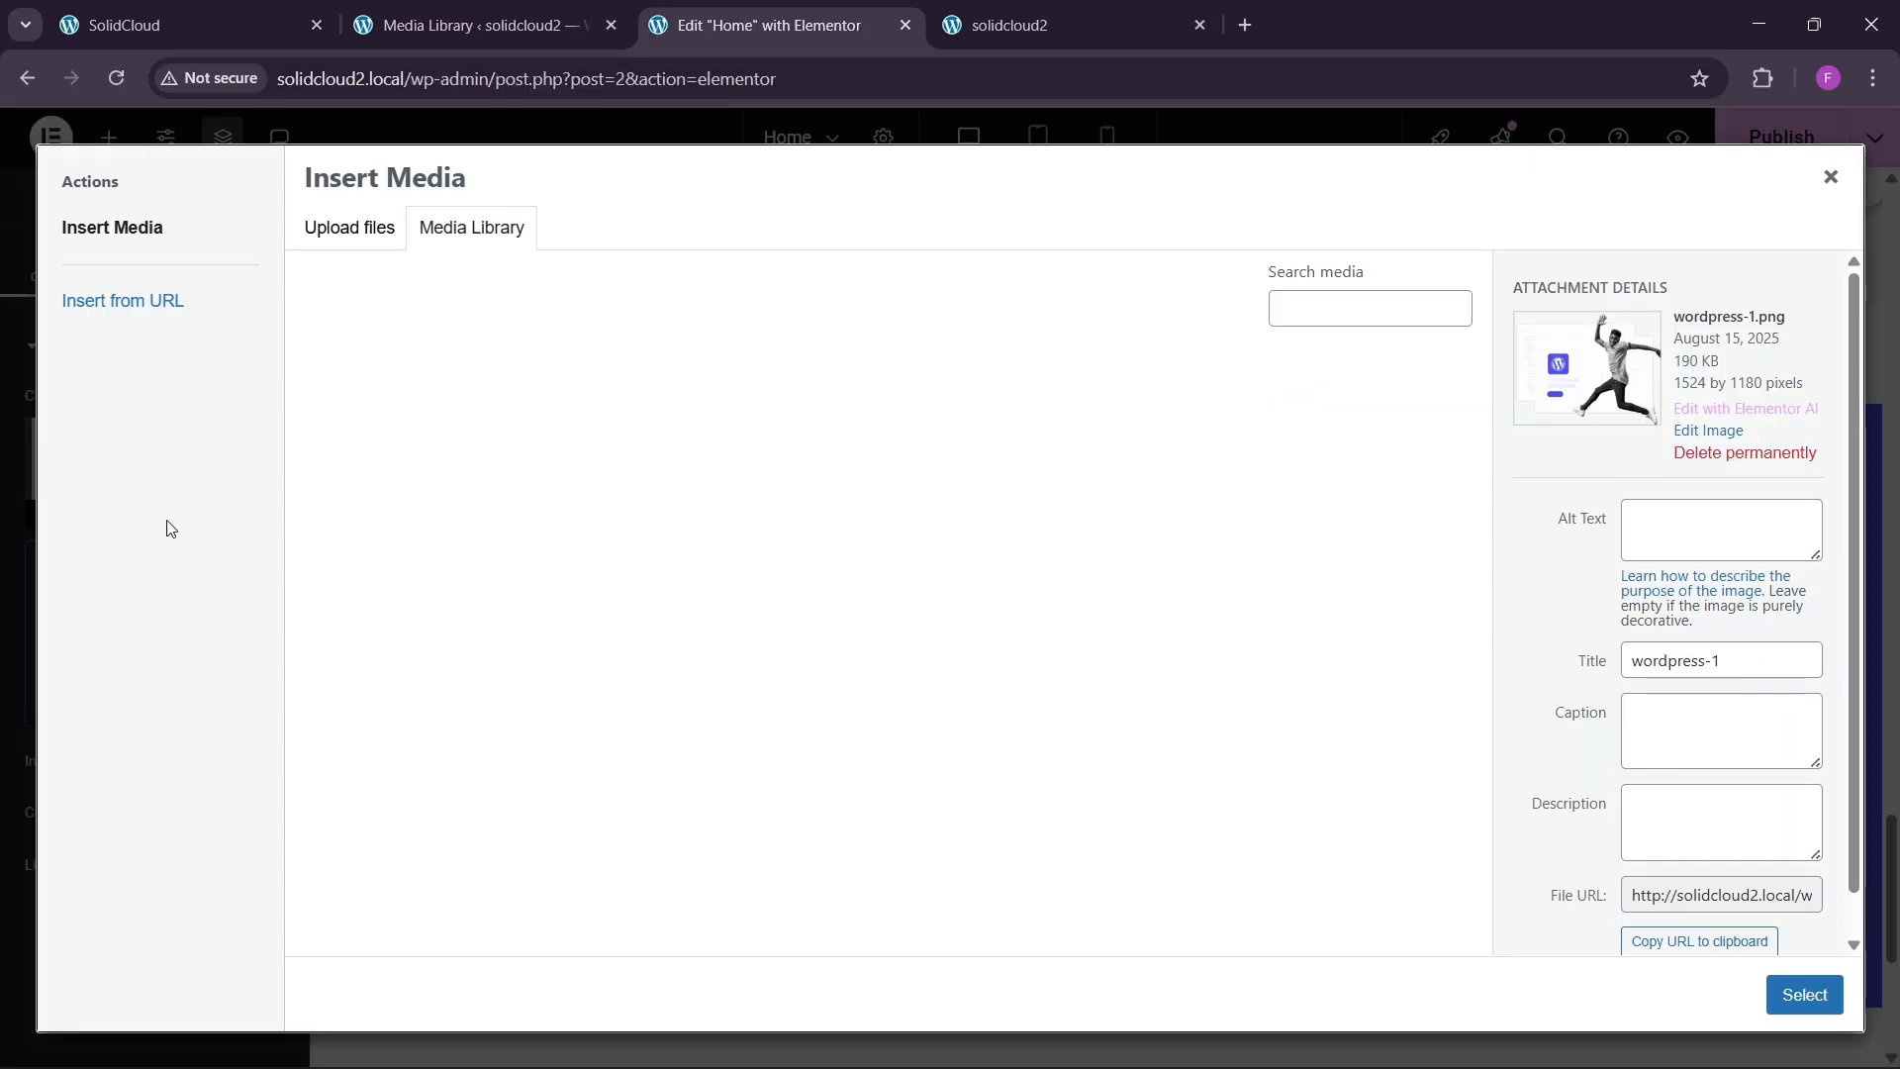
{"action": "left_click", "coordinate": [955, 653]}
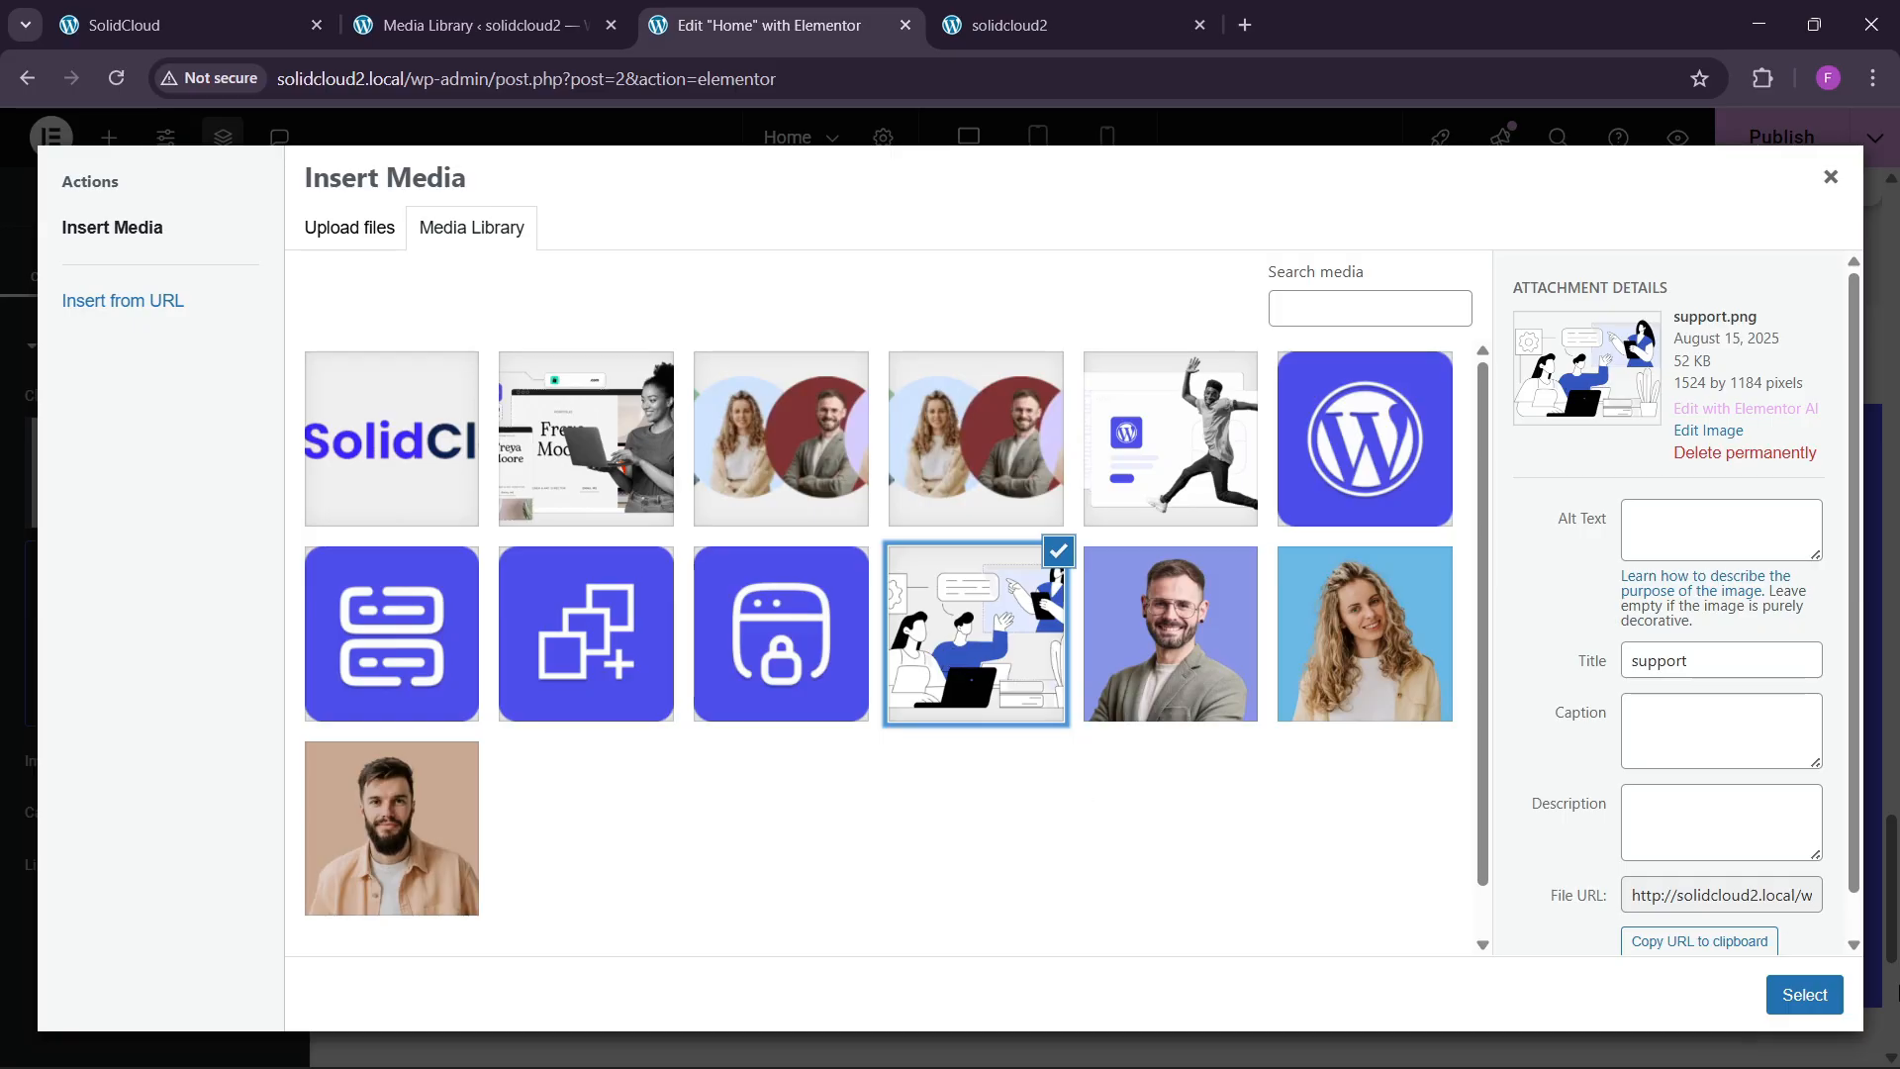
{"action": "left_click", "coordinate": [1803, 995]}
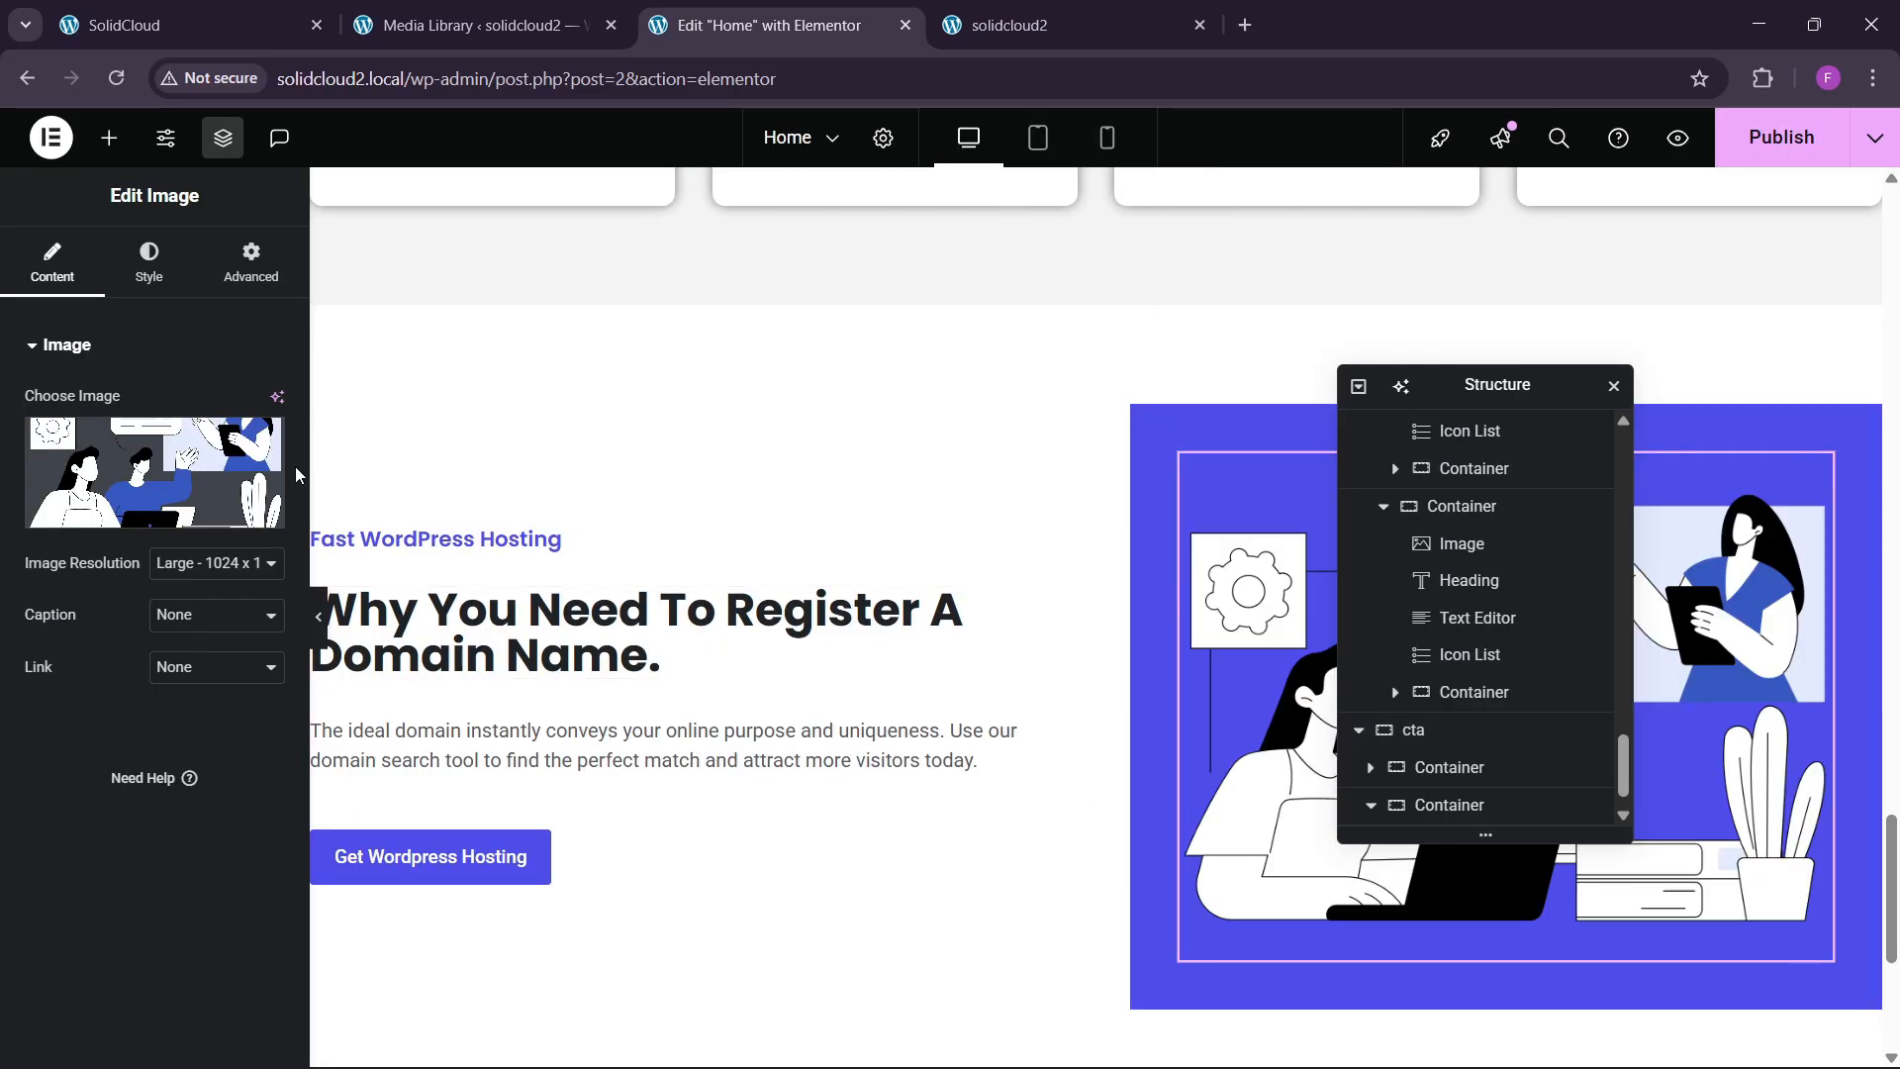
{"action": "left_click", "coordinate": [251, 277]}
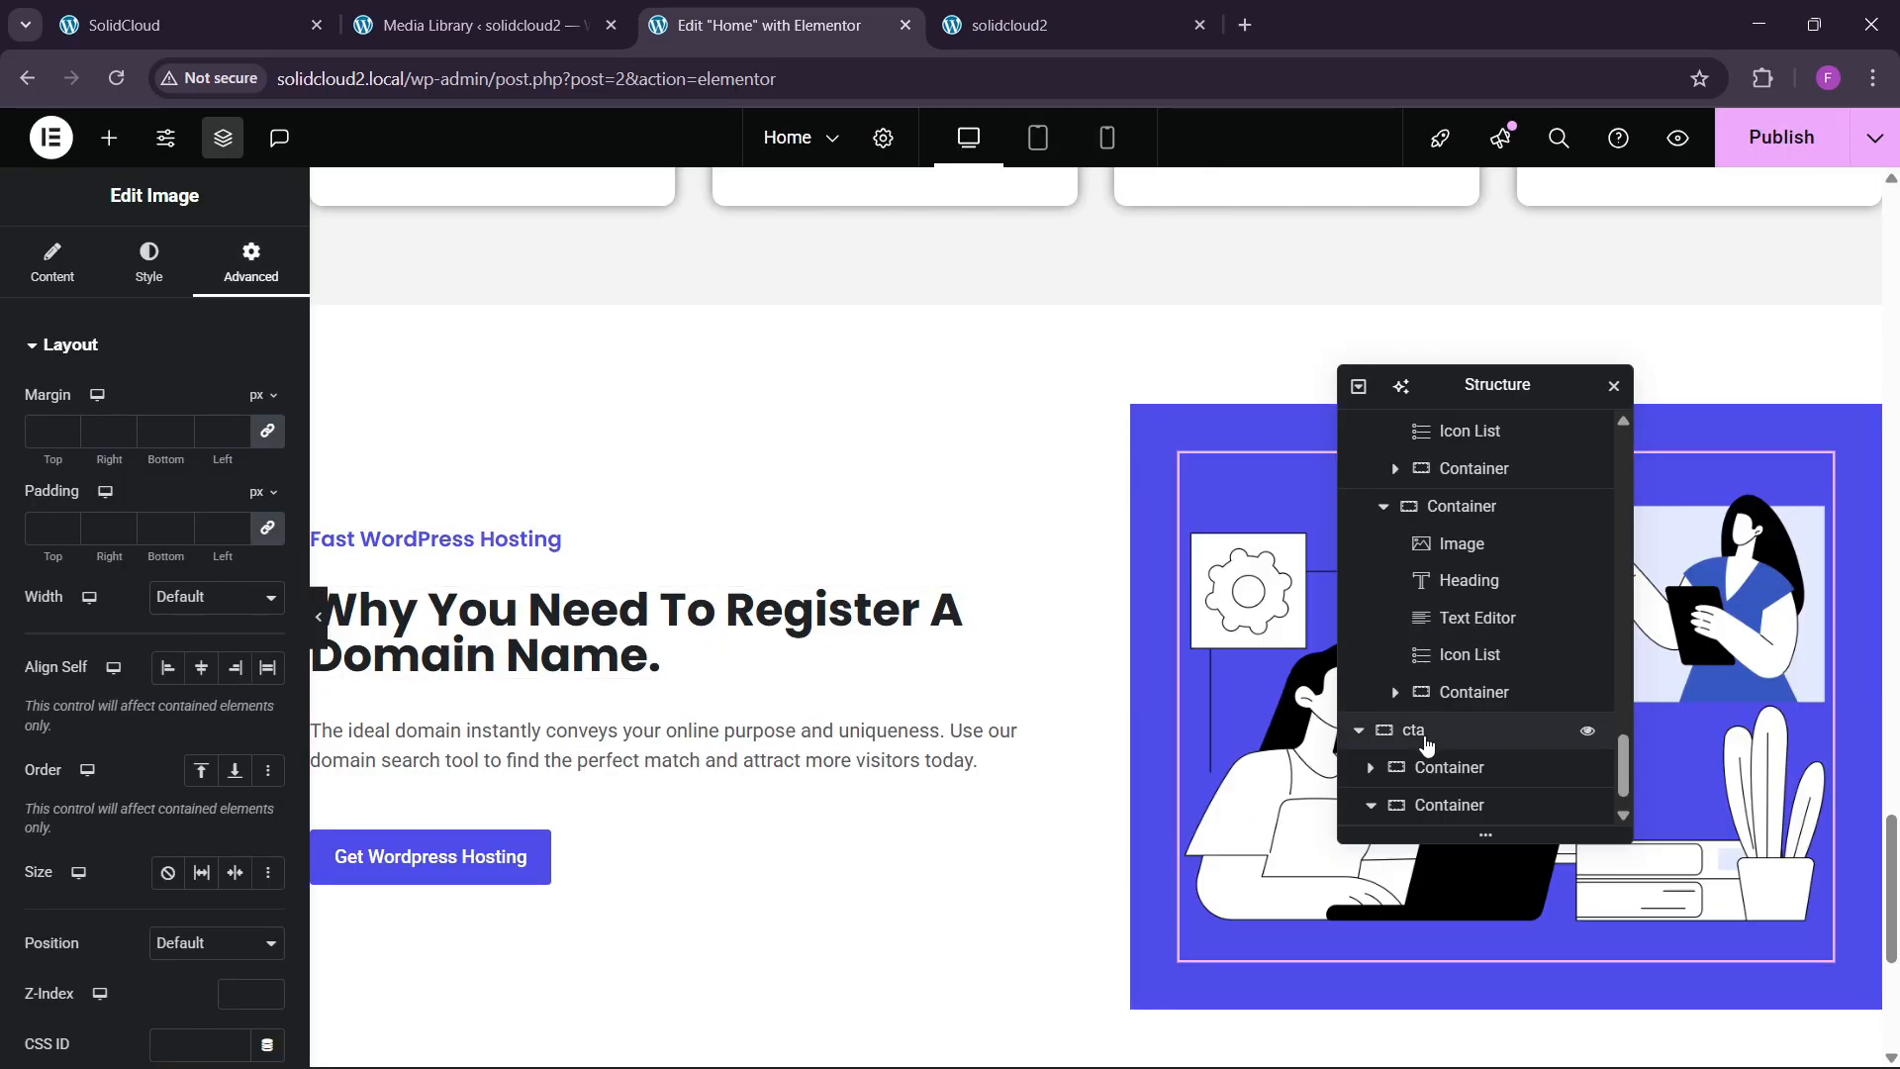
{"action": "scroll", "coordinate": [1428, 775], "scroll_direction": "down", "scroll_amount": 1}
{"action": "left_click", "coordinate": [1008, 462]}
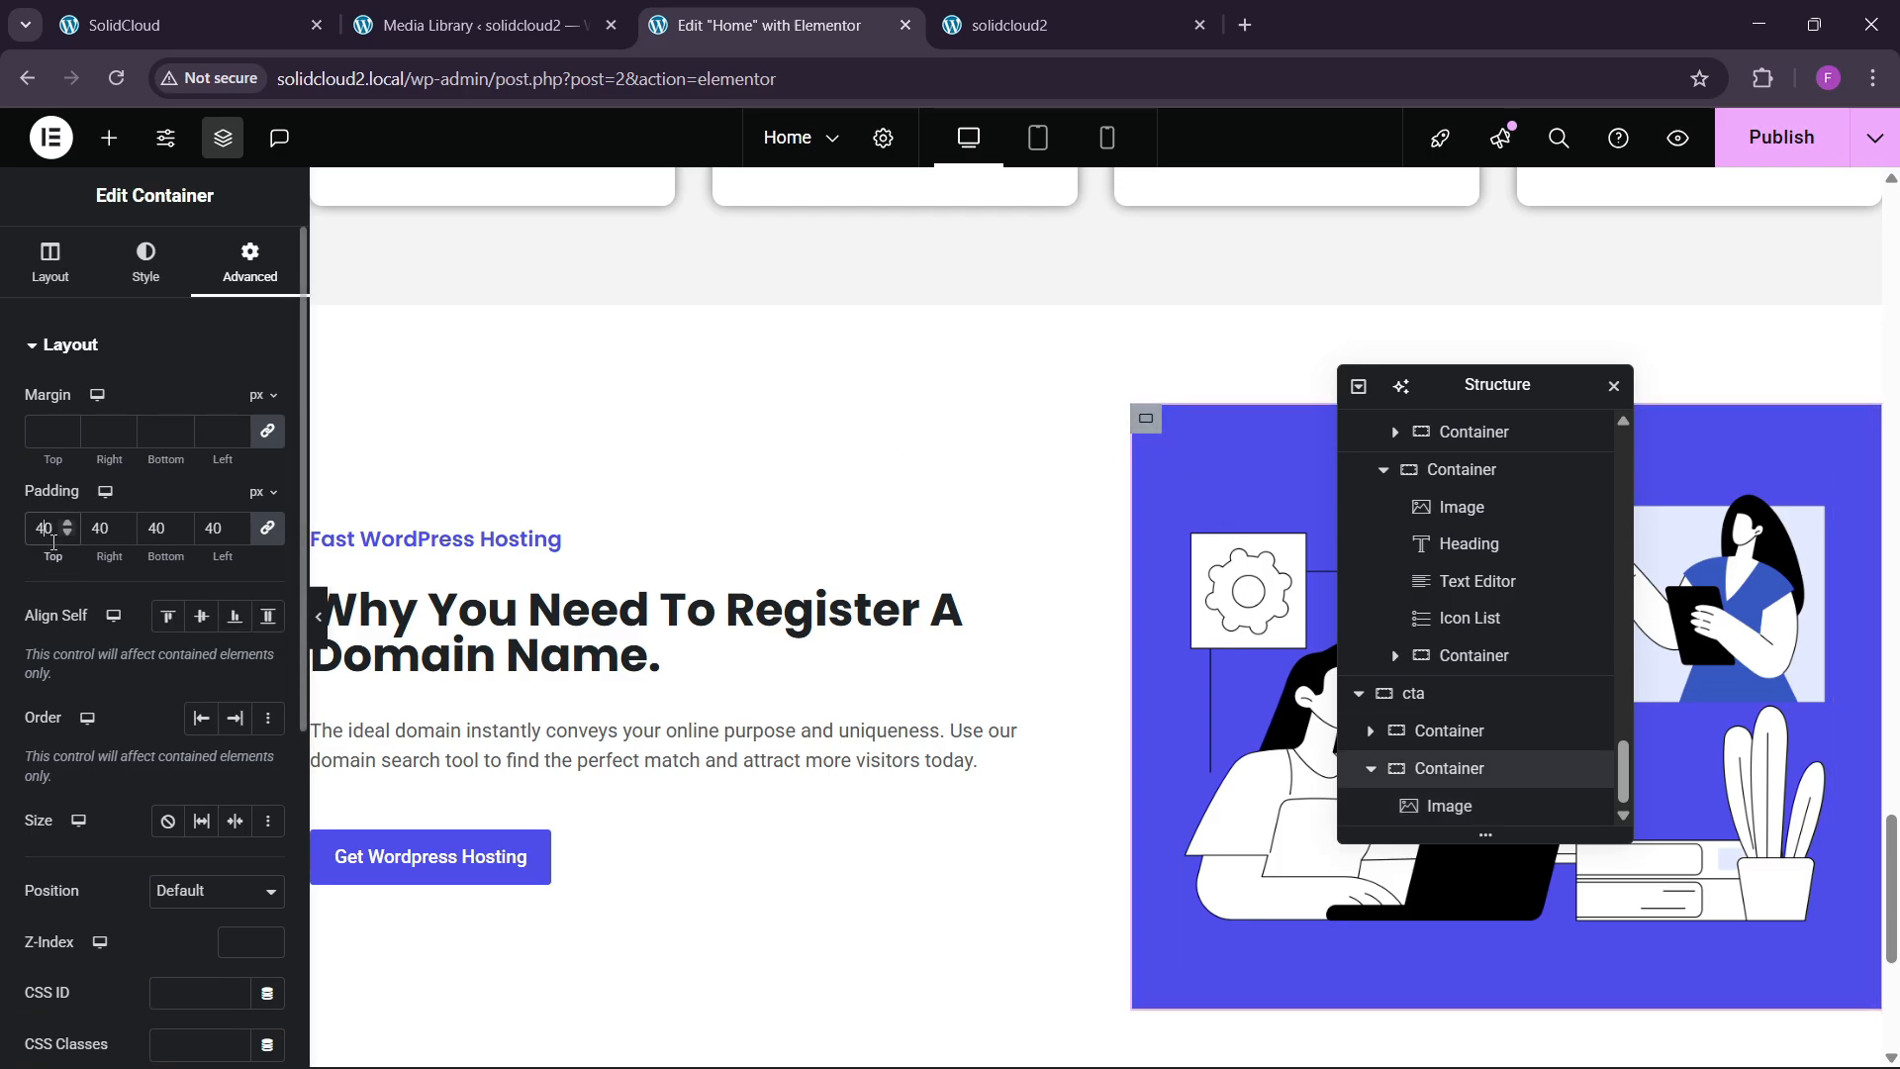
{"action": "scroll", "coordinate": [54, 541], "scroll_direction": "up", "scroll_amount": 20}
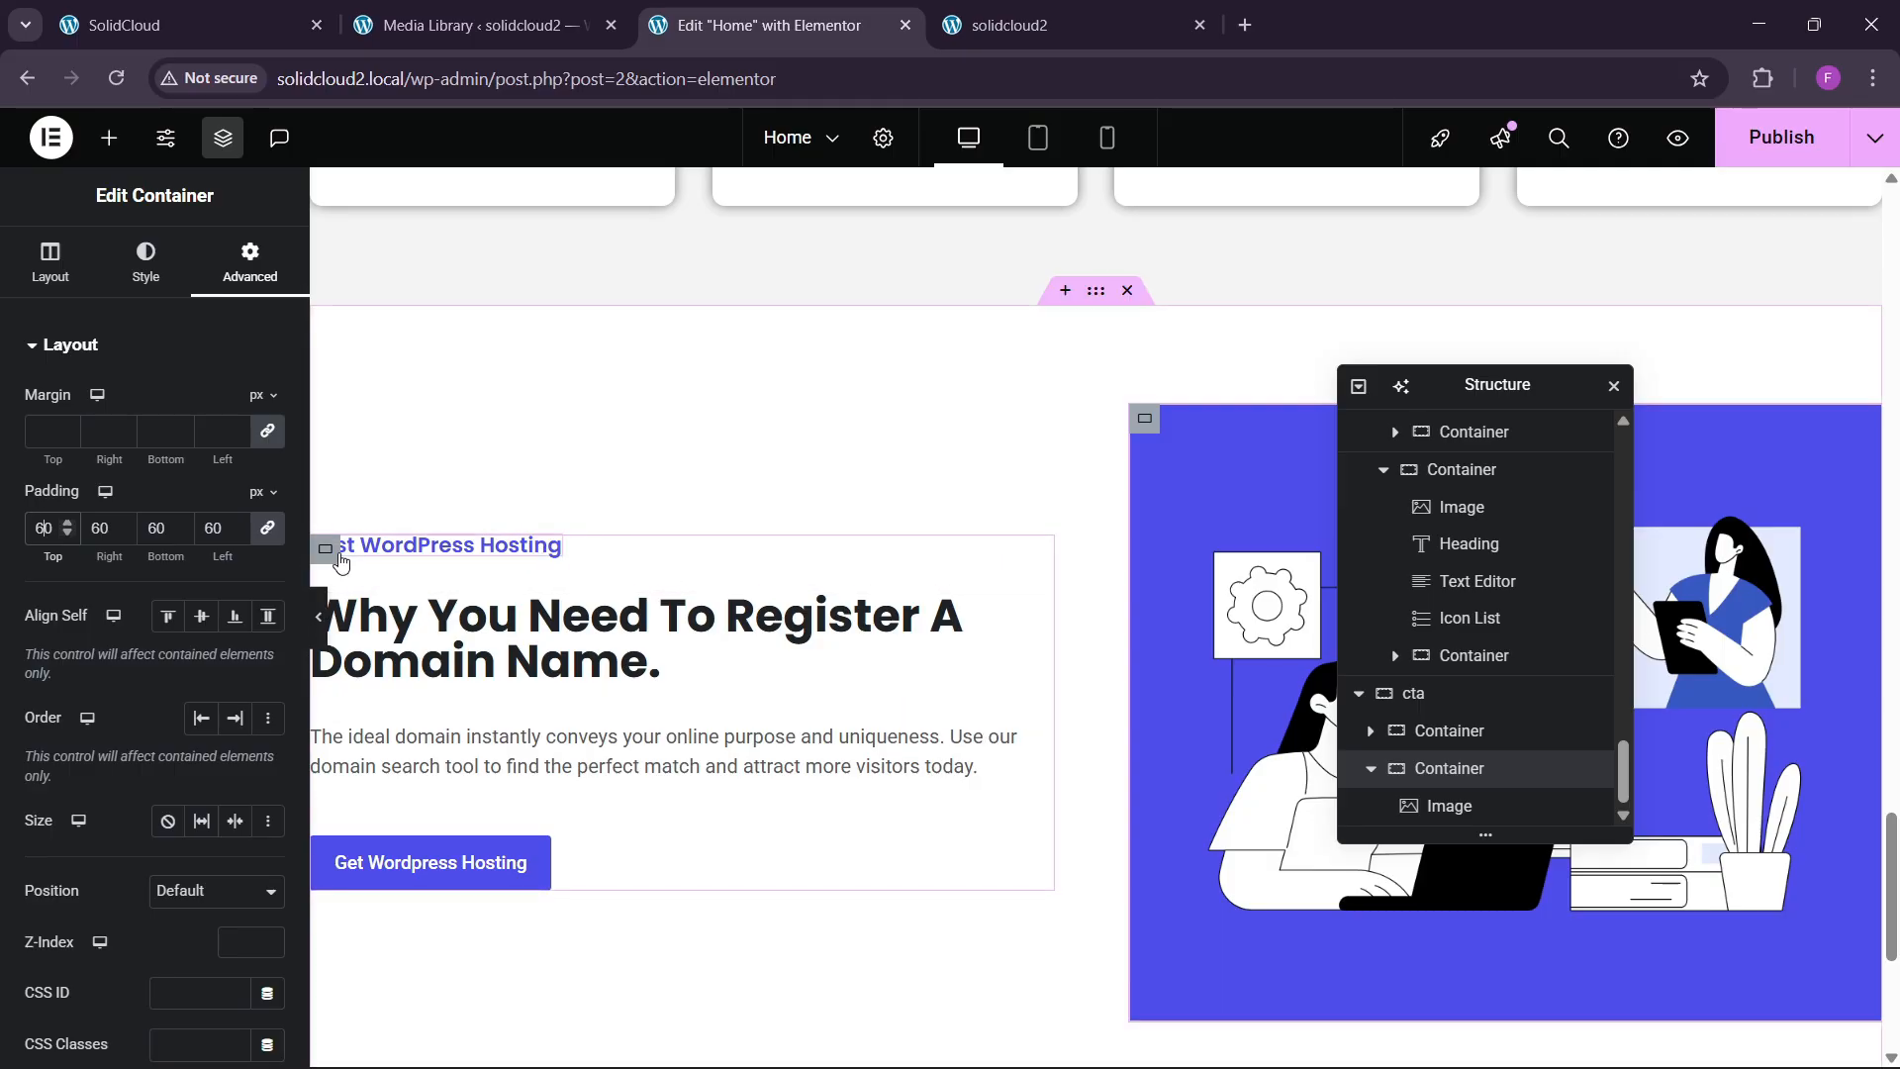
Give the cta section 40px left padding and preview the result without panels.
{"action": "left_click", "coordinate": [327, 552]}
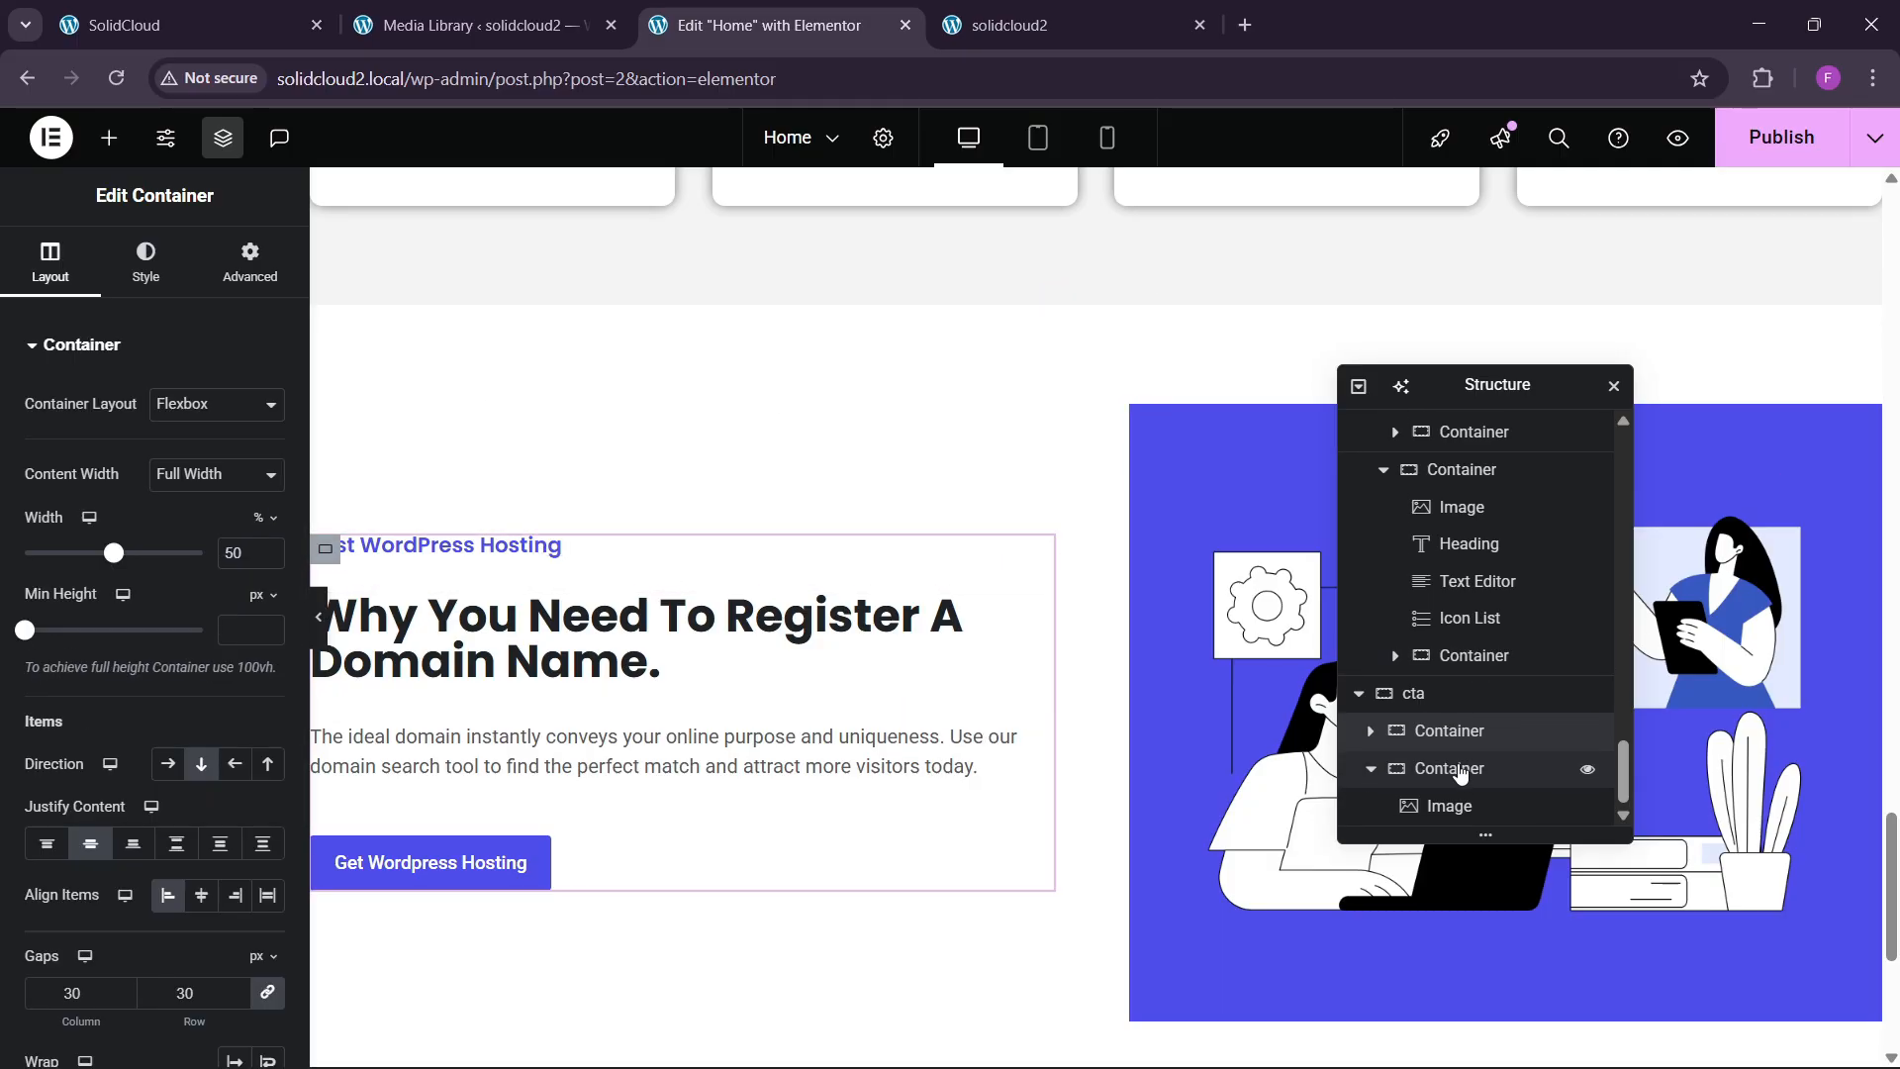
{"action": "left_click", "coordinate": [1417, 704]}
{"action": "left_click", "coordinate": [249, 263]}
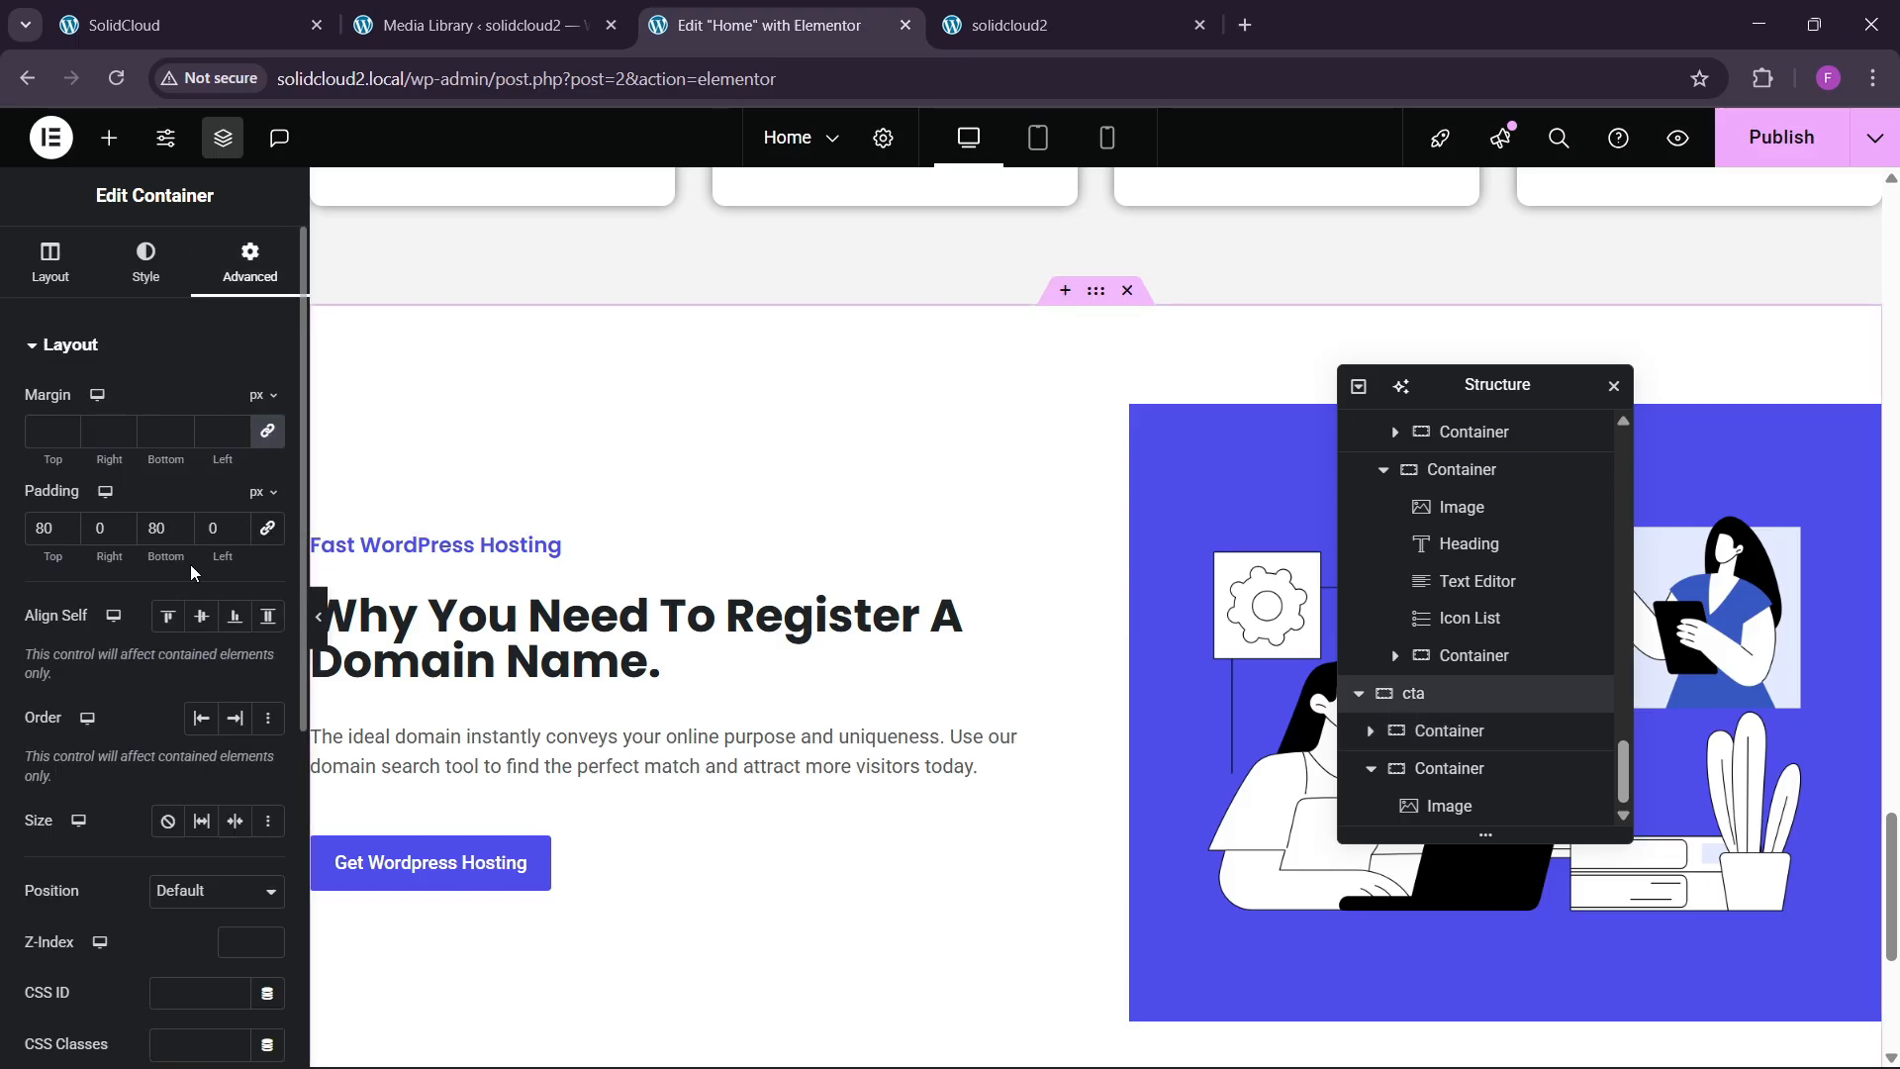
{"action": "left_click", "coordinate": [210, 542]}
{"action": "type", "text": "4"}
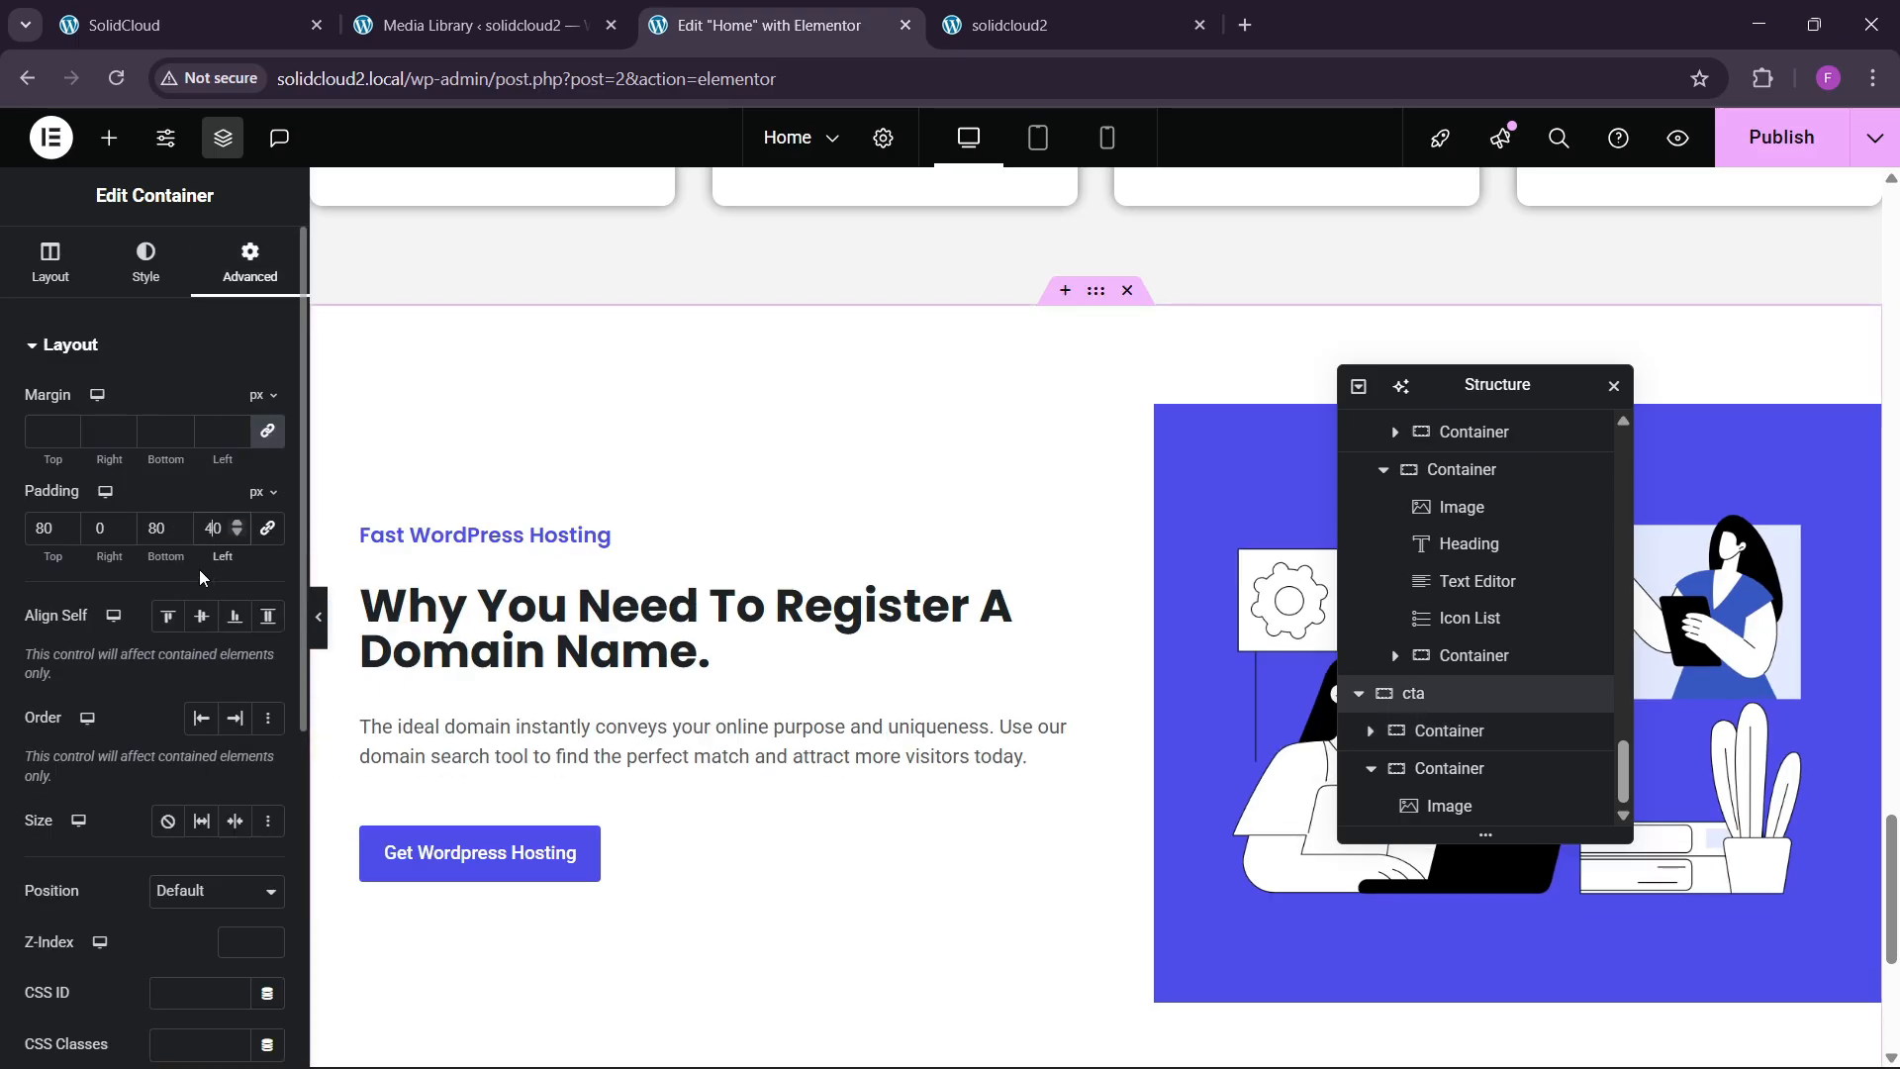
{"action": "left_click", "coordinate": [318, 624]}
{"action": "scroll", "coordinate": [468, 717], "scroll_direction": "up", "scroll_amount": 4}
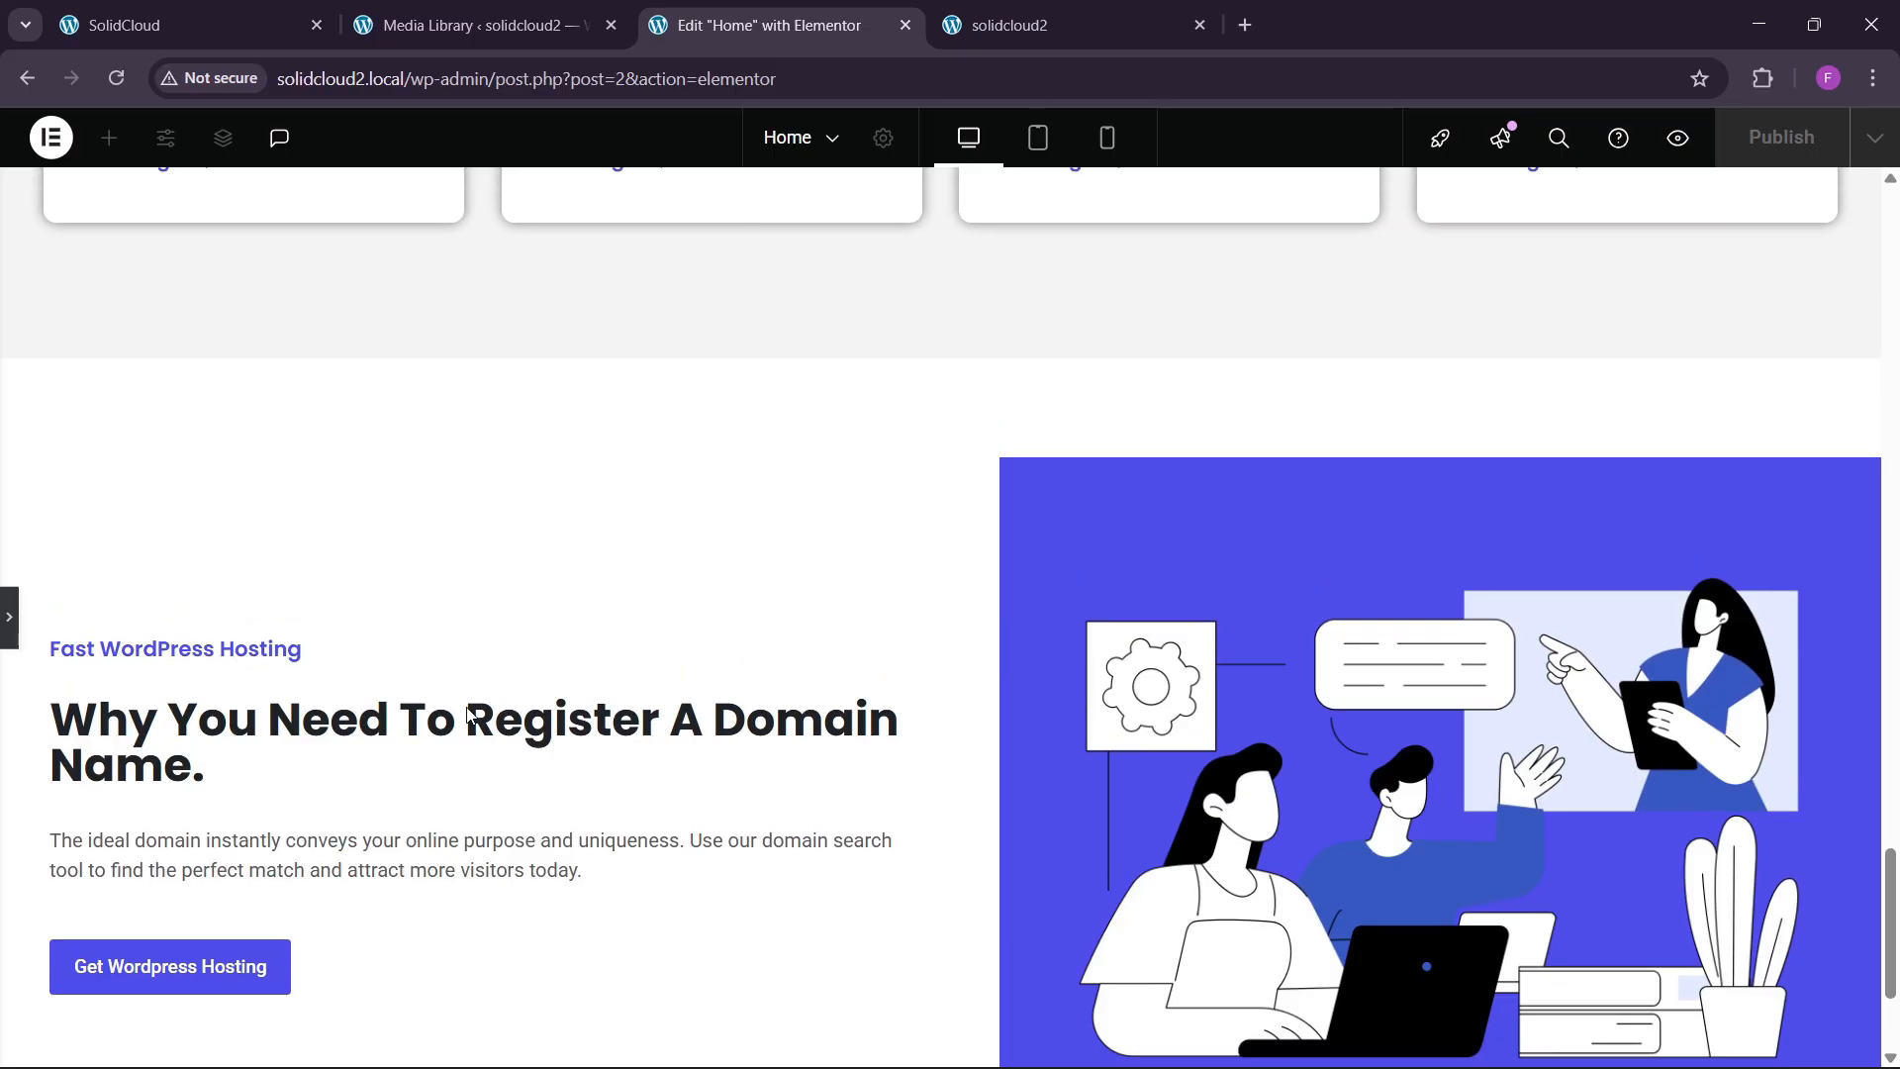
{"action": "scroll", "coordinate": [468, 717], "scroll_direction": "down", "scroll_amount": 5}
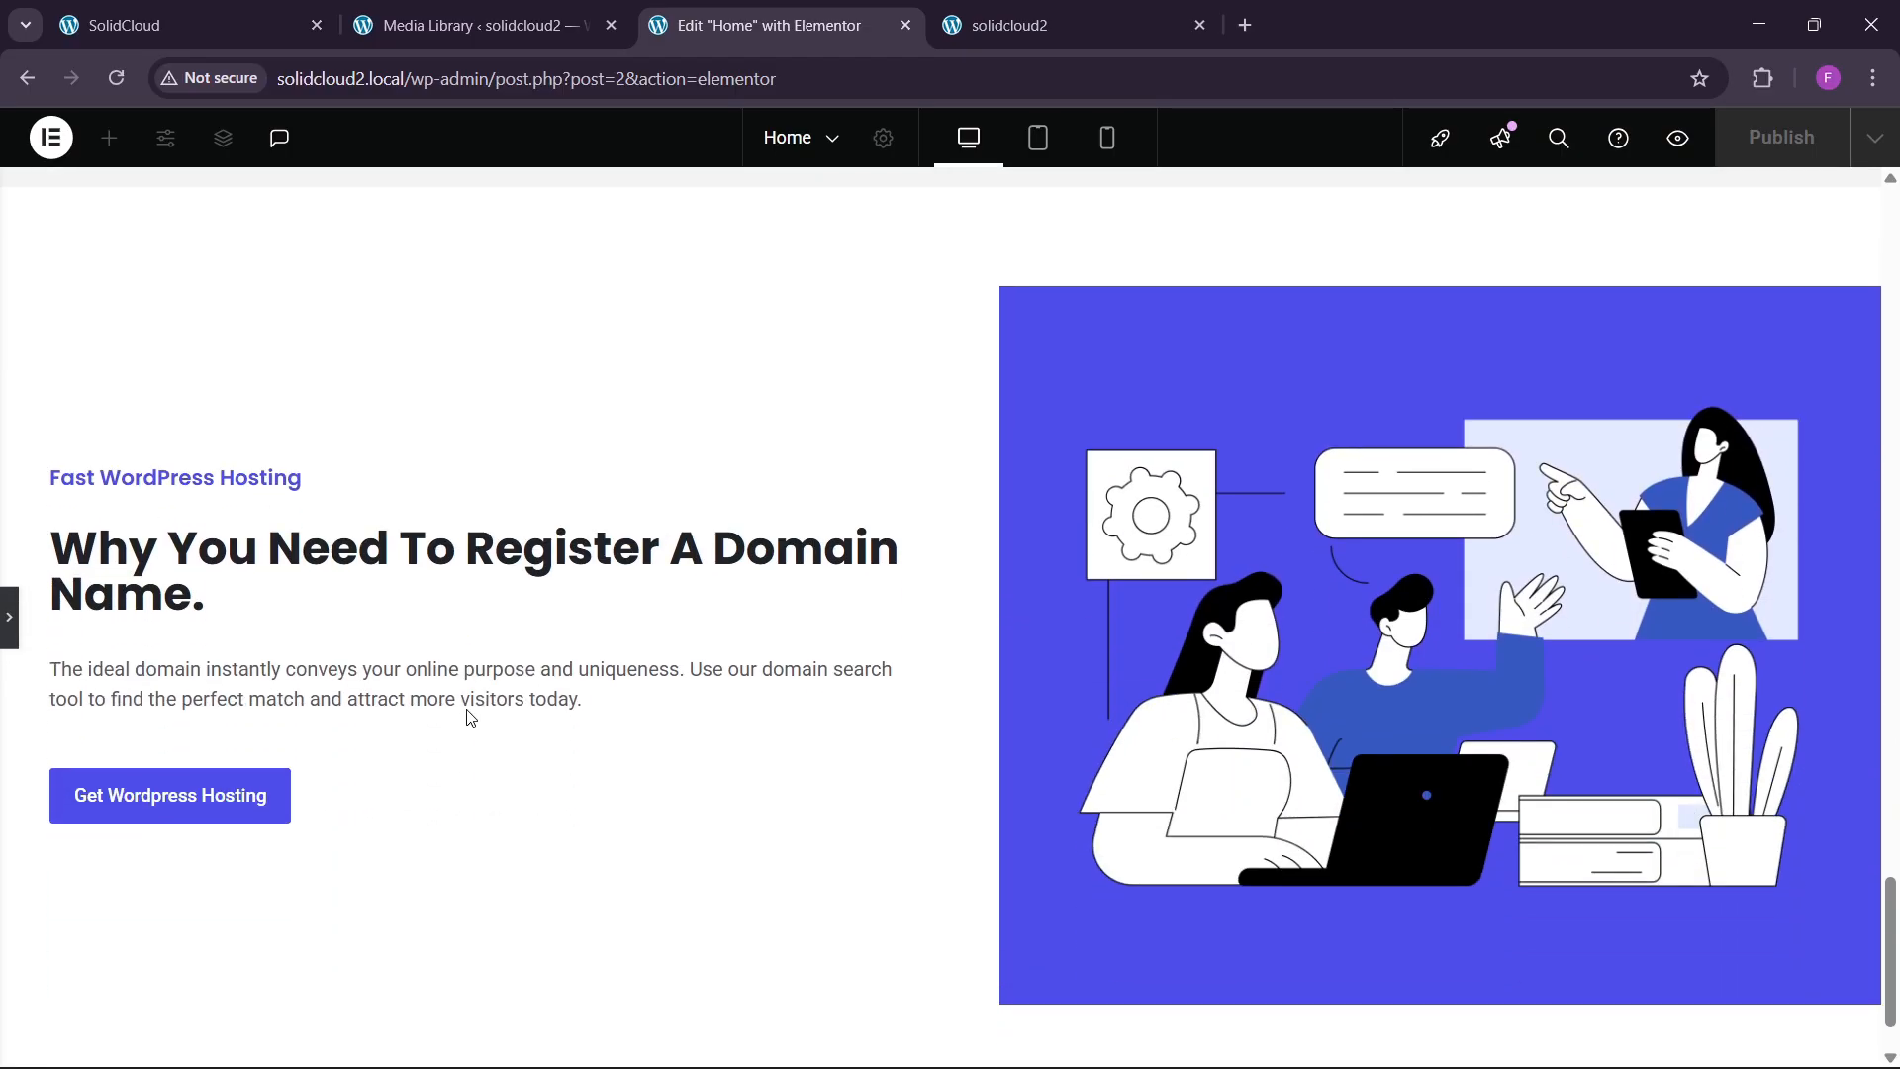
Set the support illustration's width to 80% and preview it.
{"action": "left_click", "coordinate": [11, 621]}
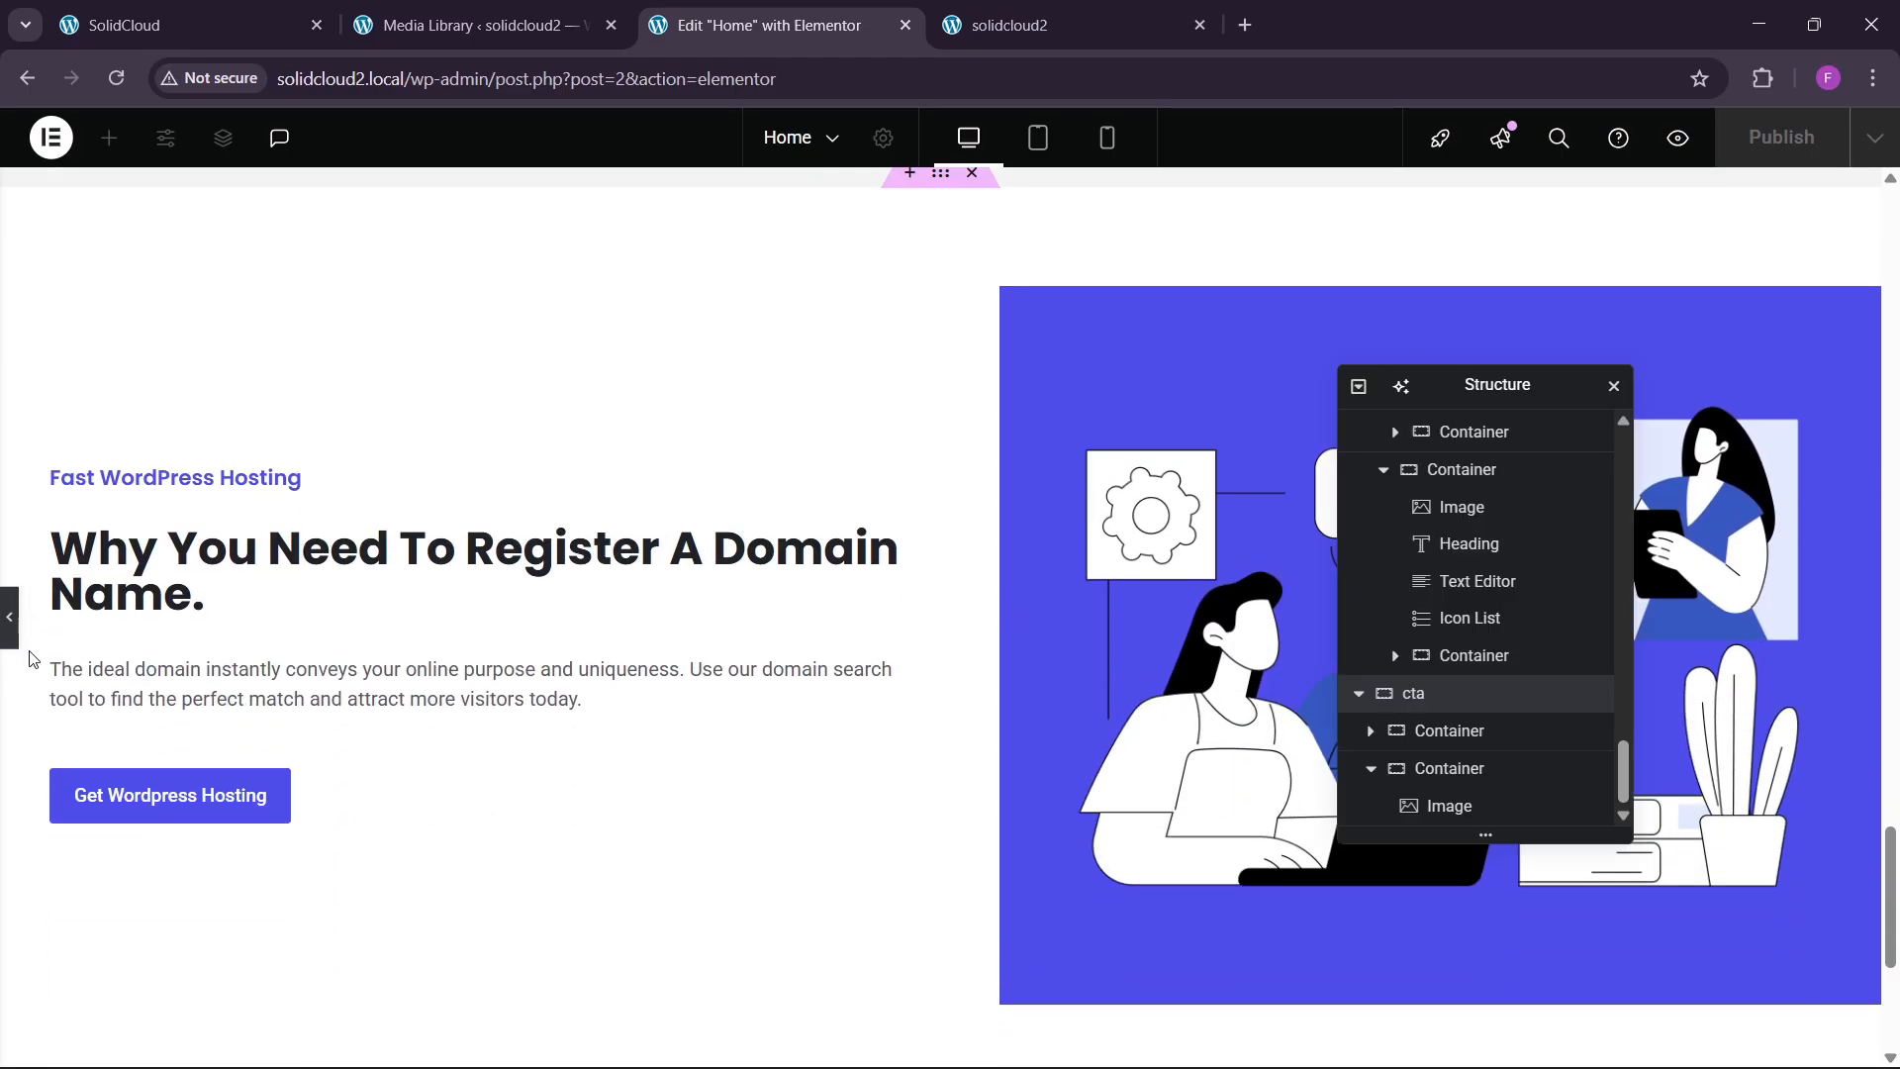
{"action": "left_click", "coordinate": [149, 262]}
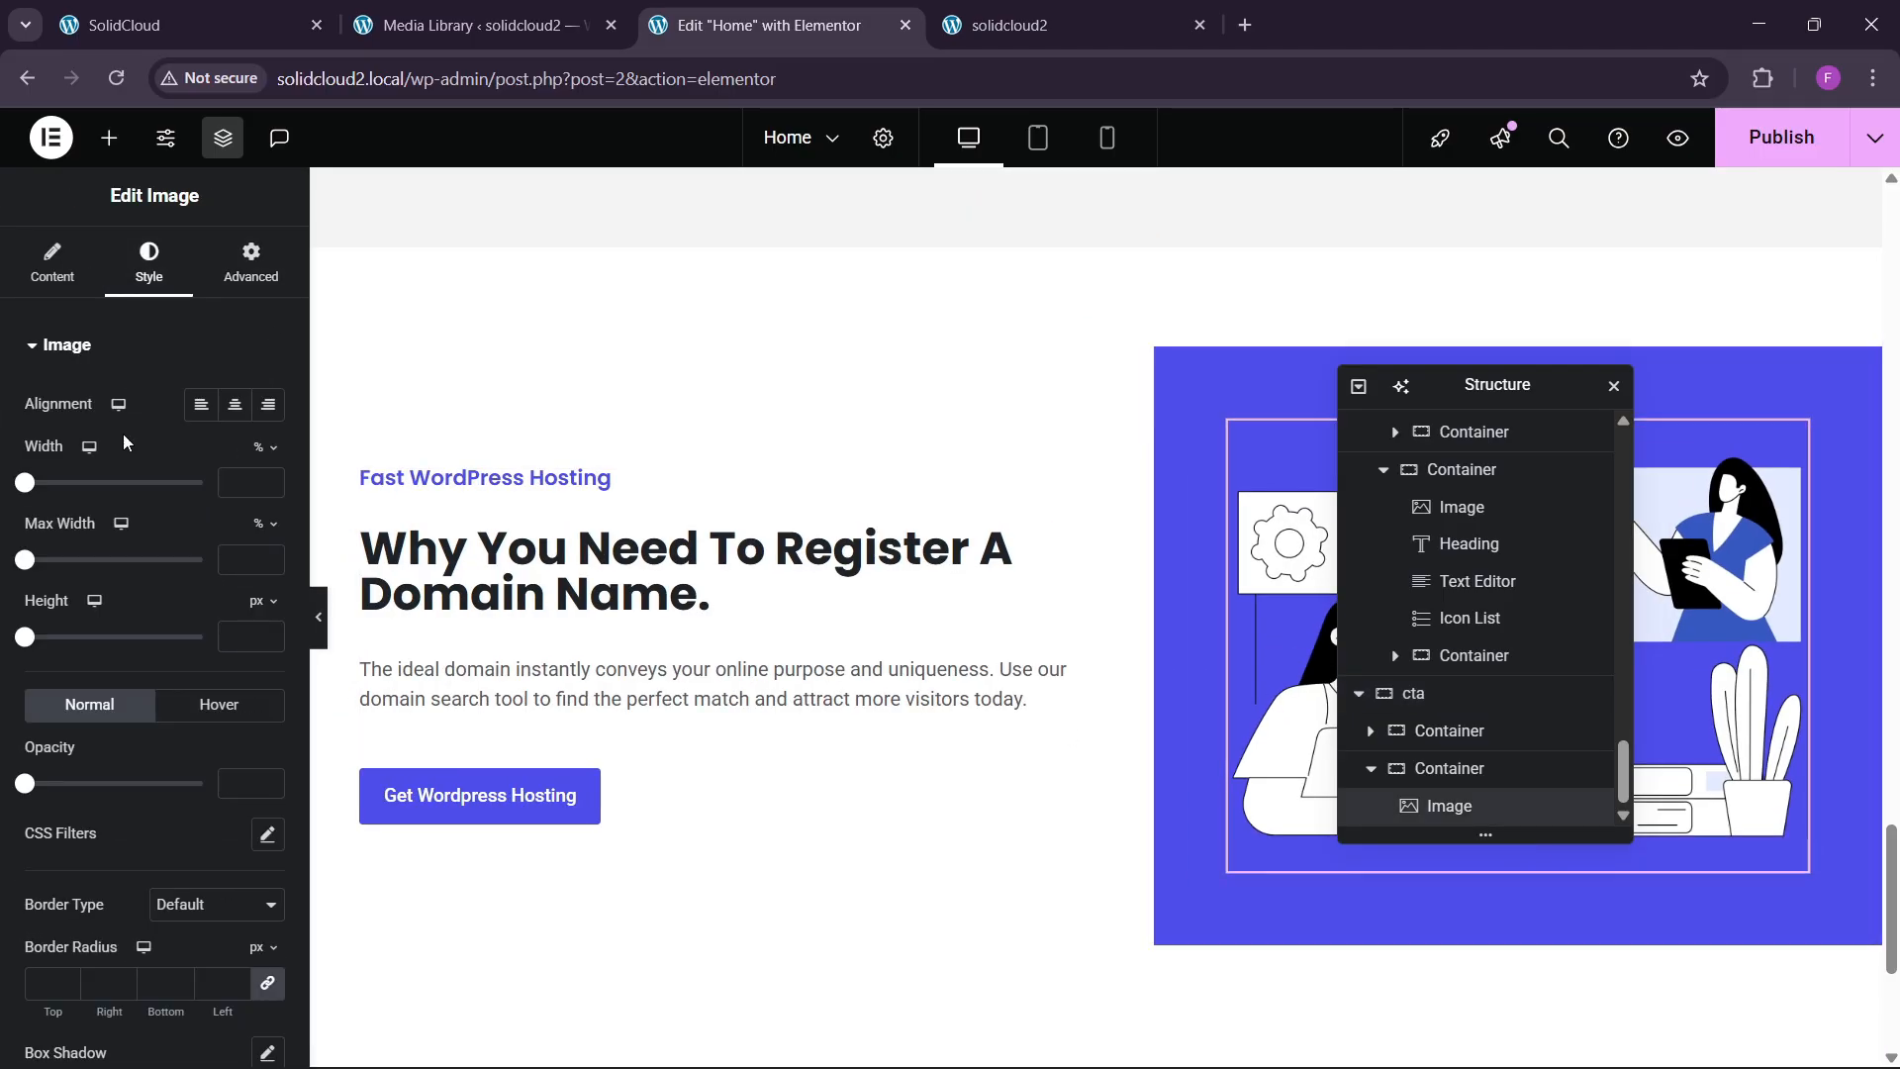
{"action": "left_click_drag", "start_coordinate": [24, 484], "coordinate": [177, 483]}
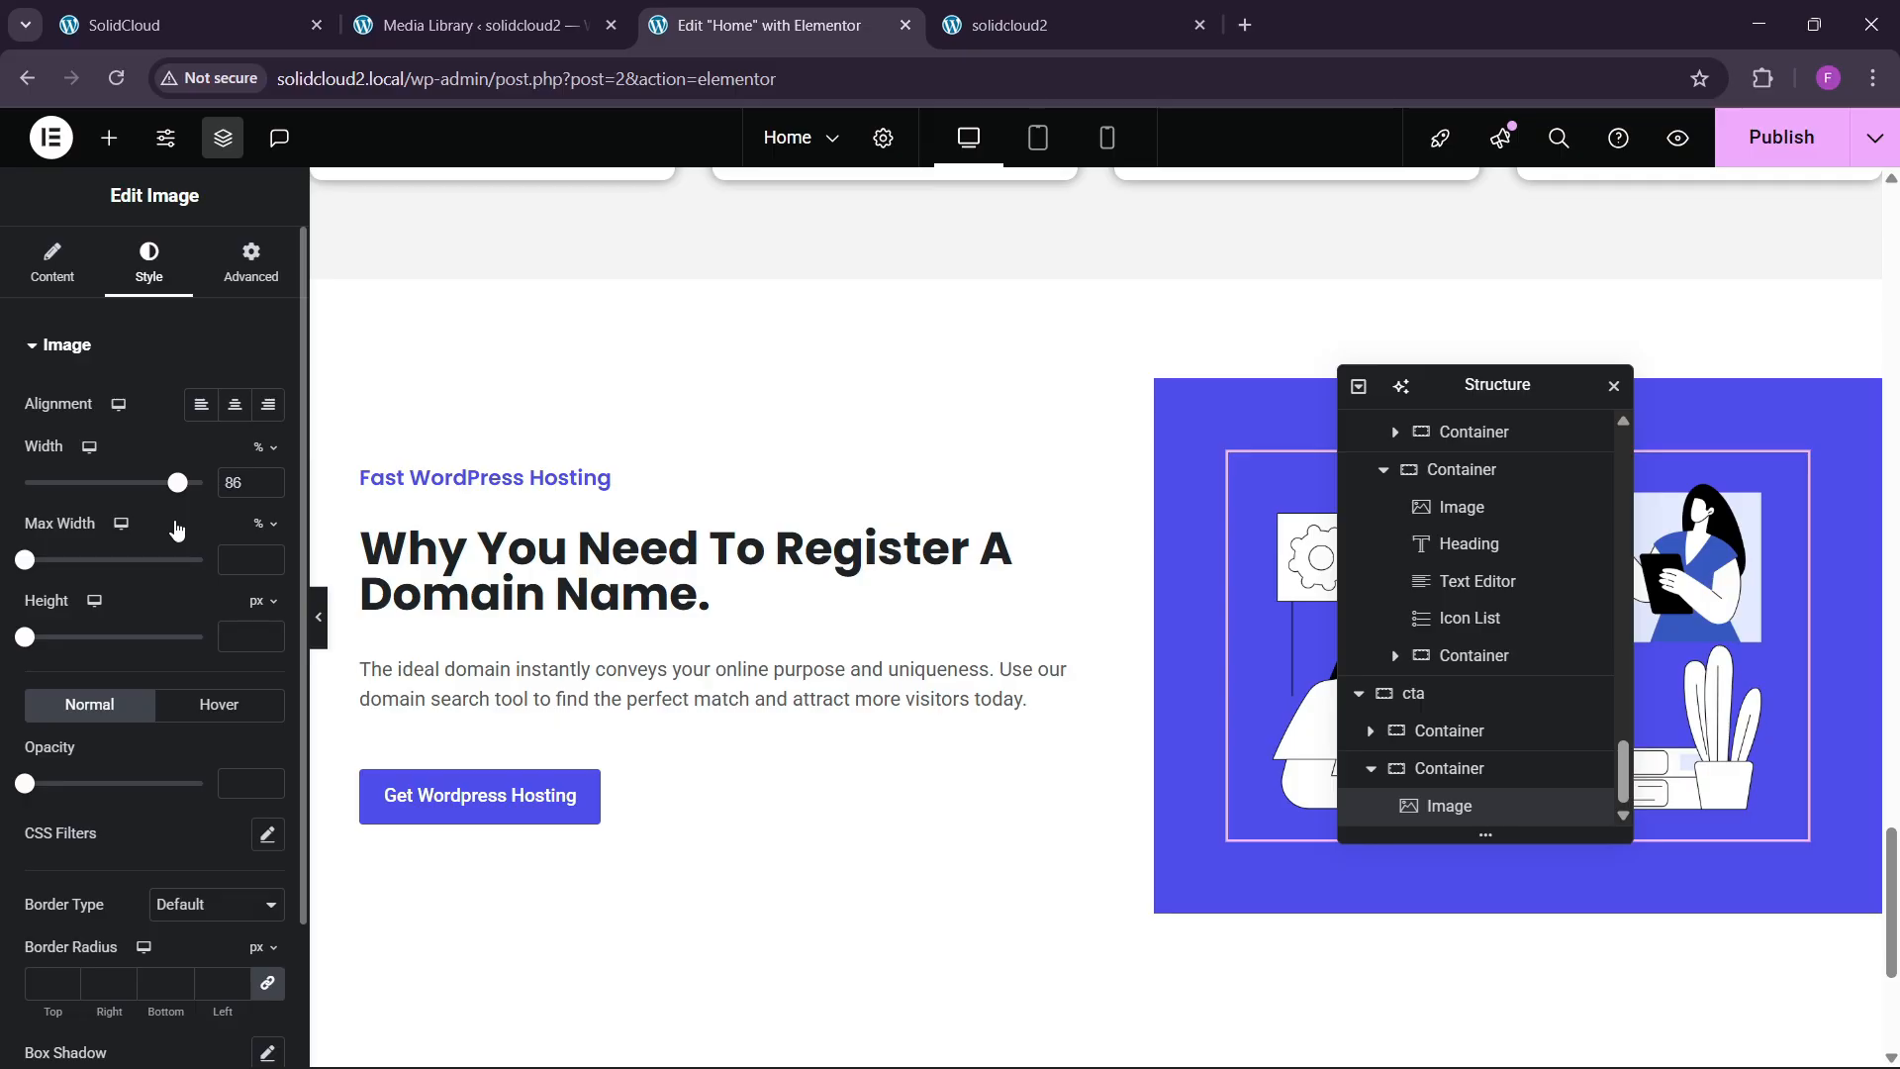
{"action": "type", "text": "80"}
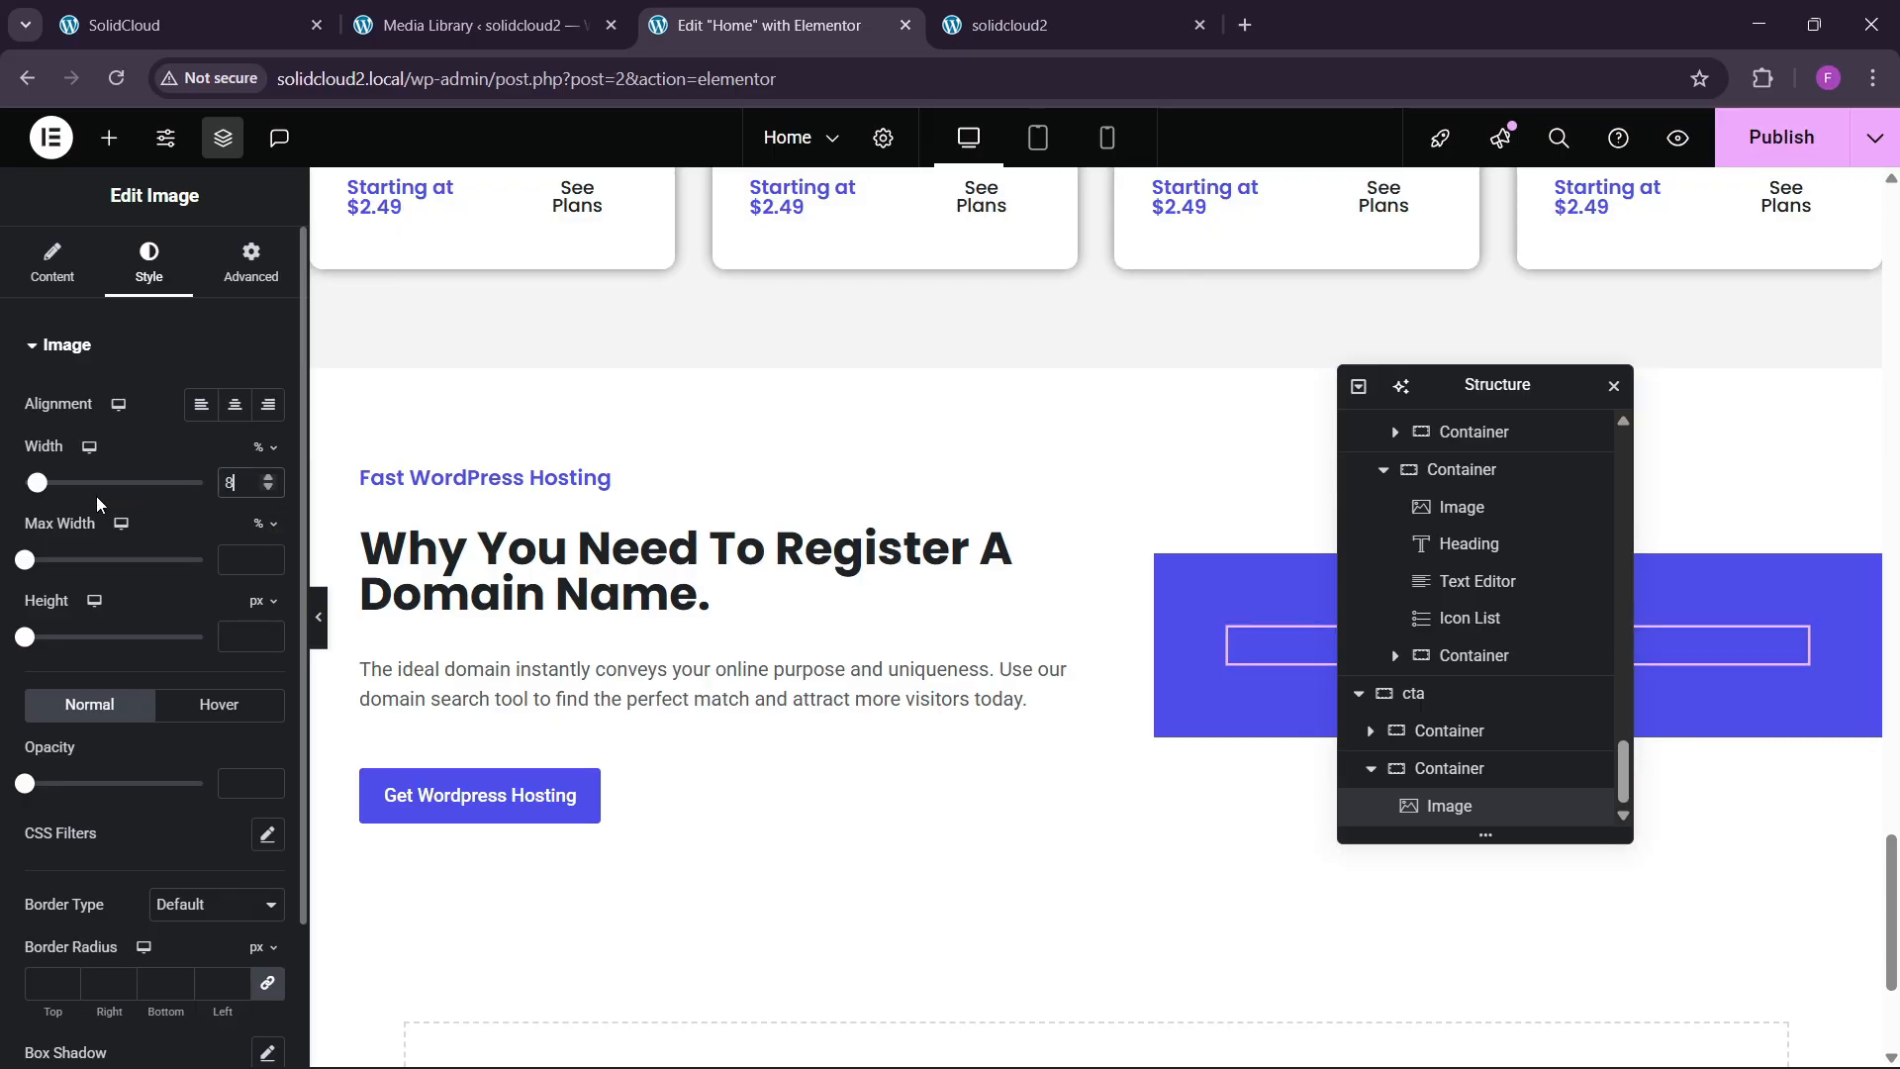
{"action": "left_click", "coordinate": [316, 615]}
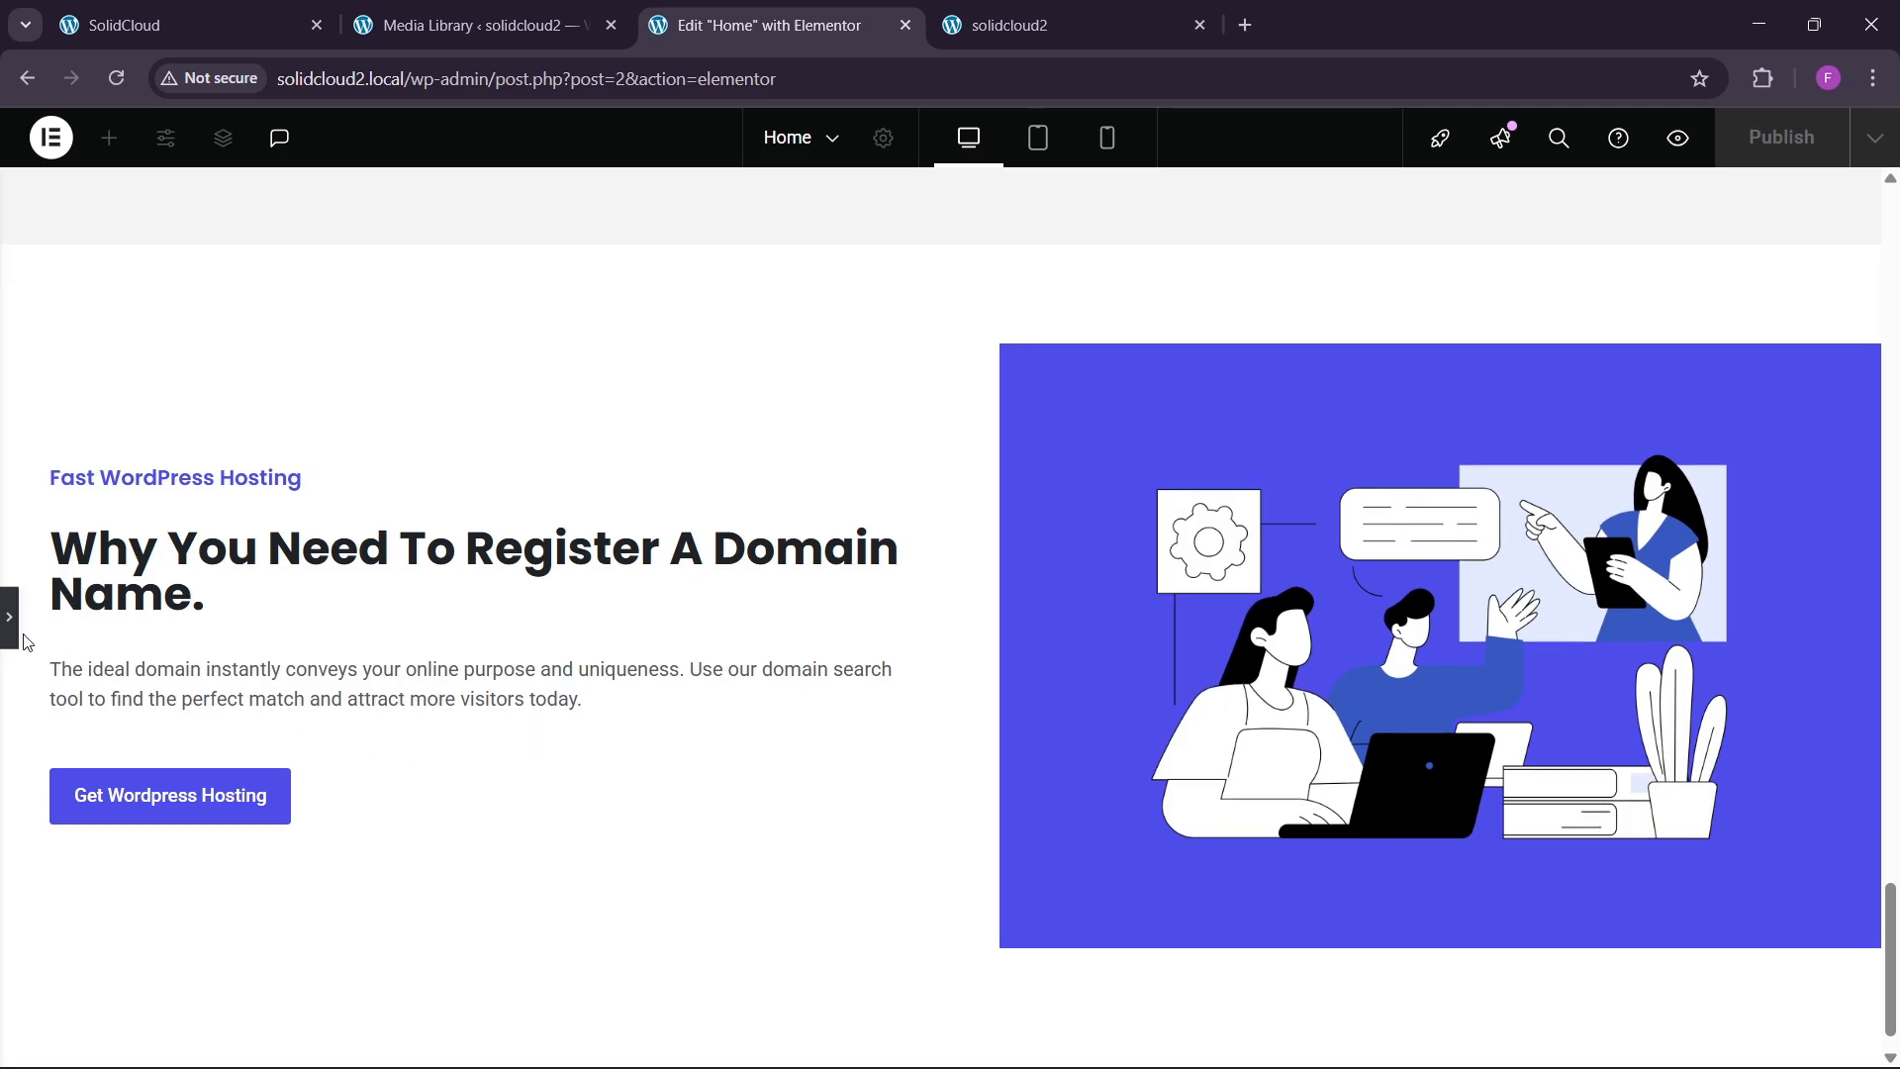
Publish the page and bring up the live SolidCloud site for comparison.
{"action": "left_click", "coordinate": [10, 629]}
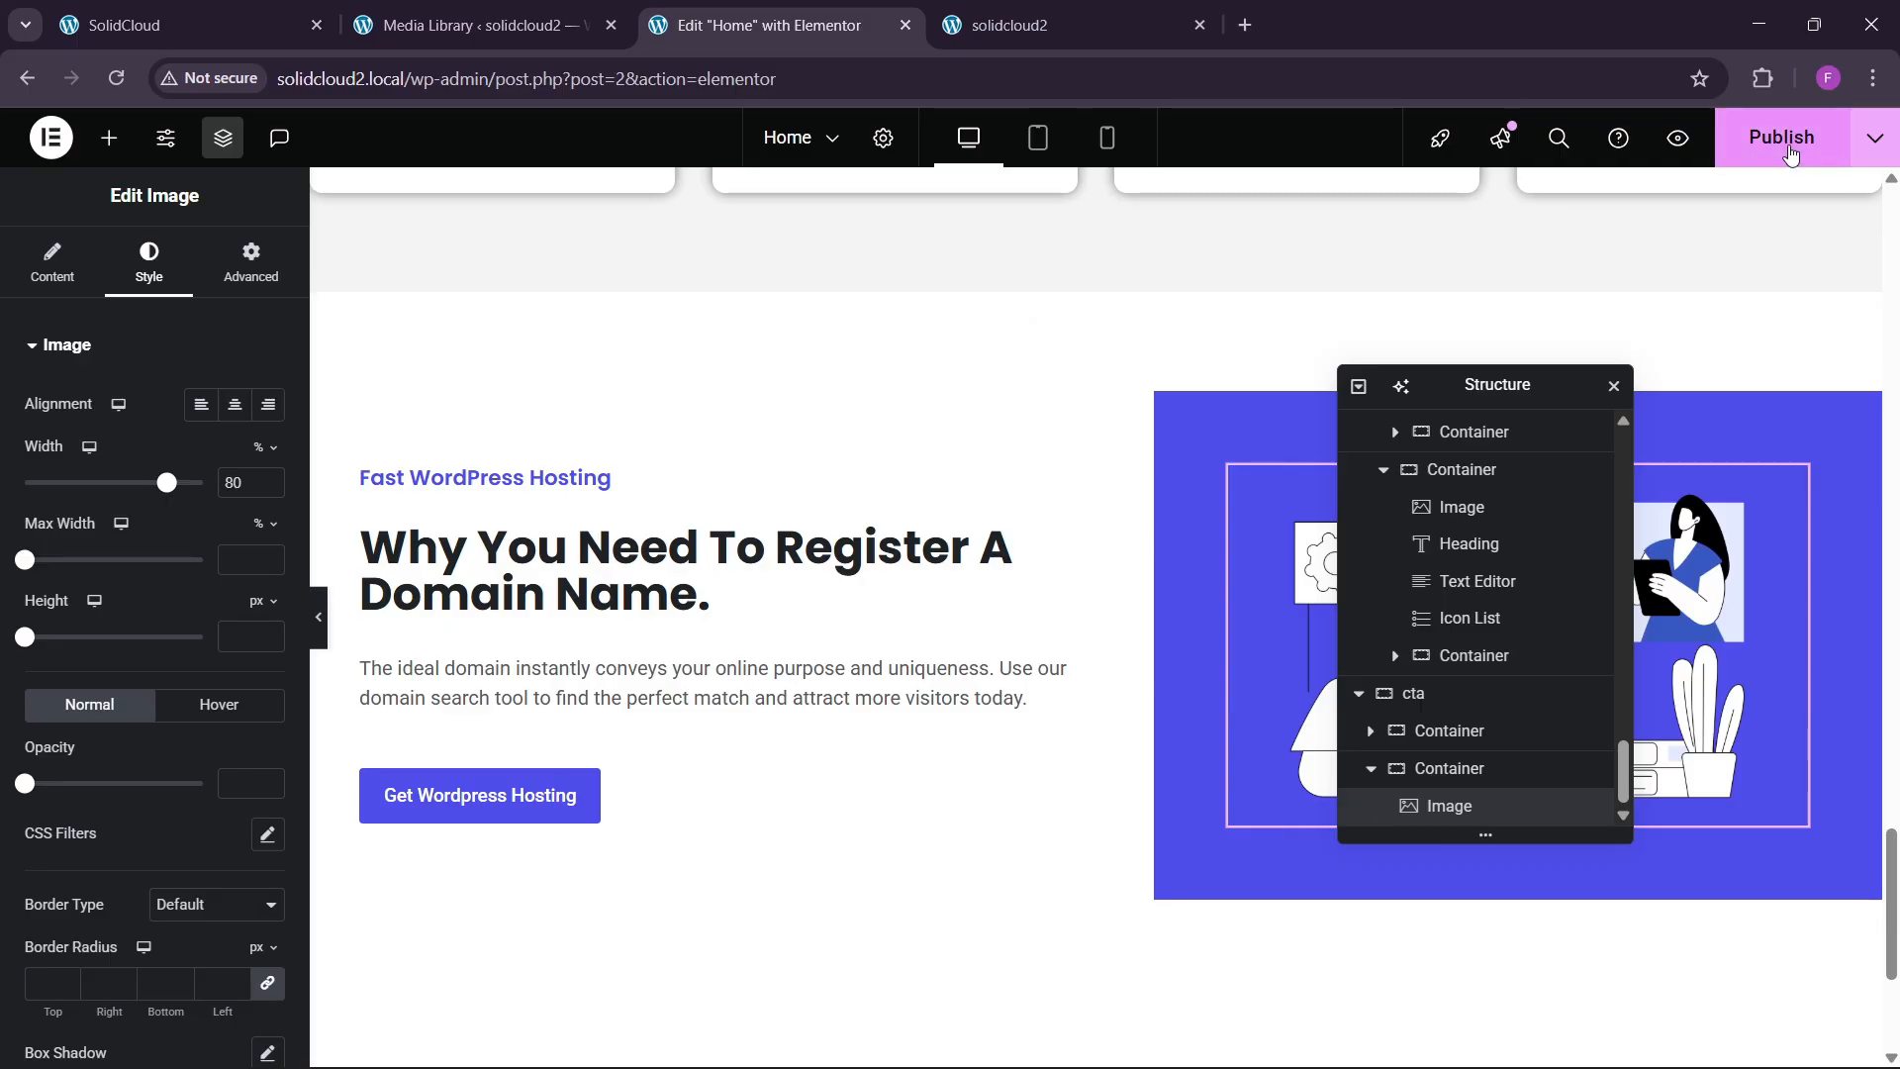
{"action": "left_click", "coordinate": [1784, 143]}
{"action": "left_click", "coordinate": [188, 24]}
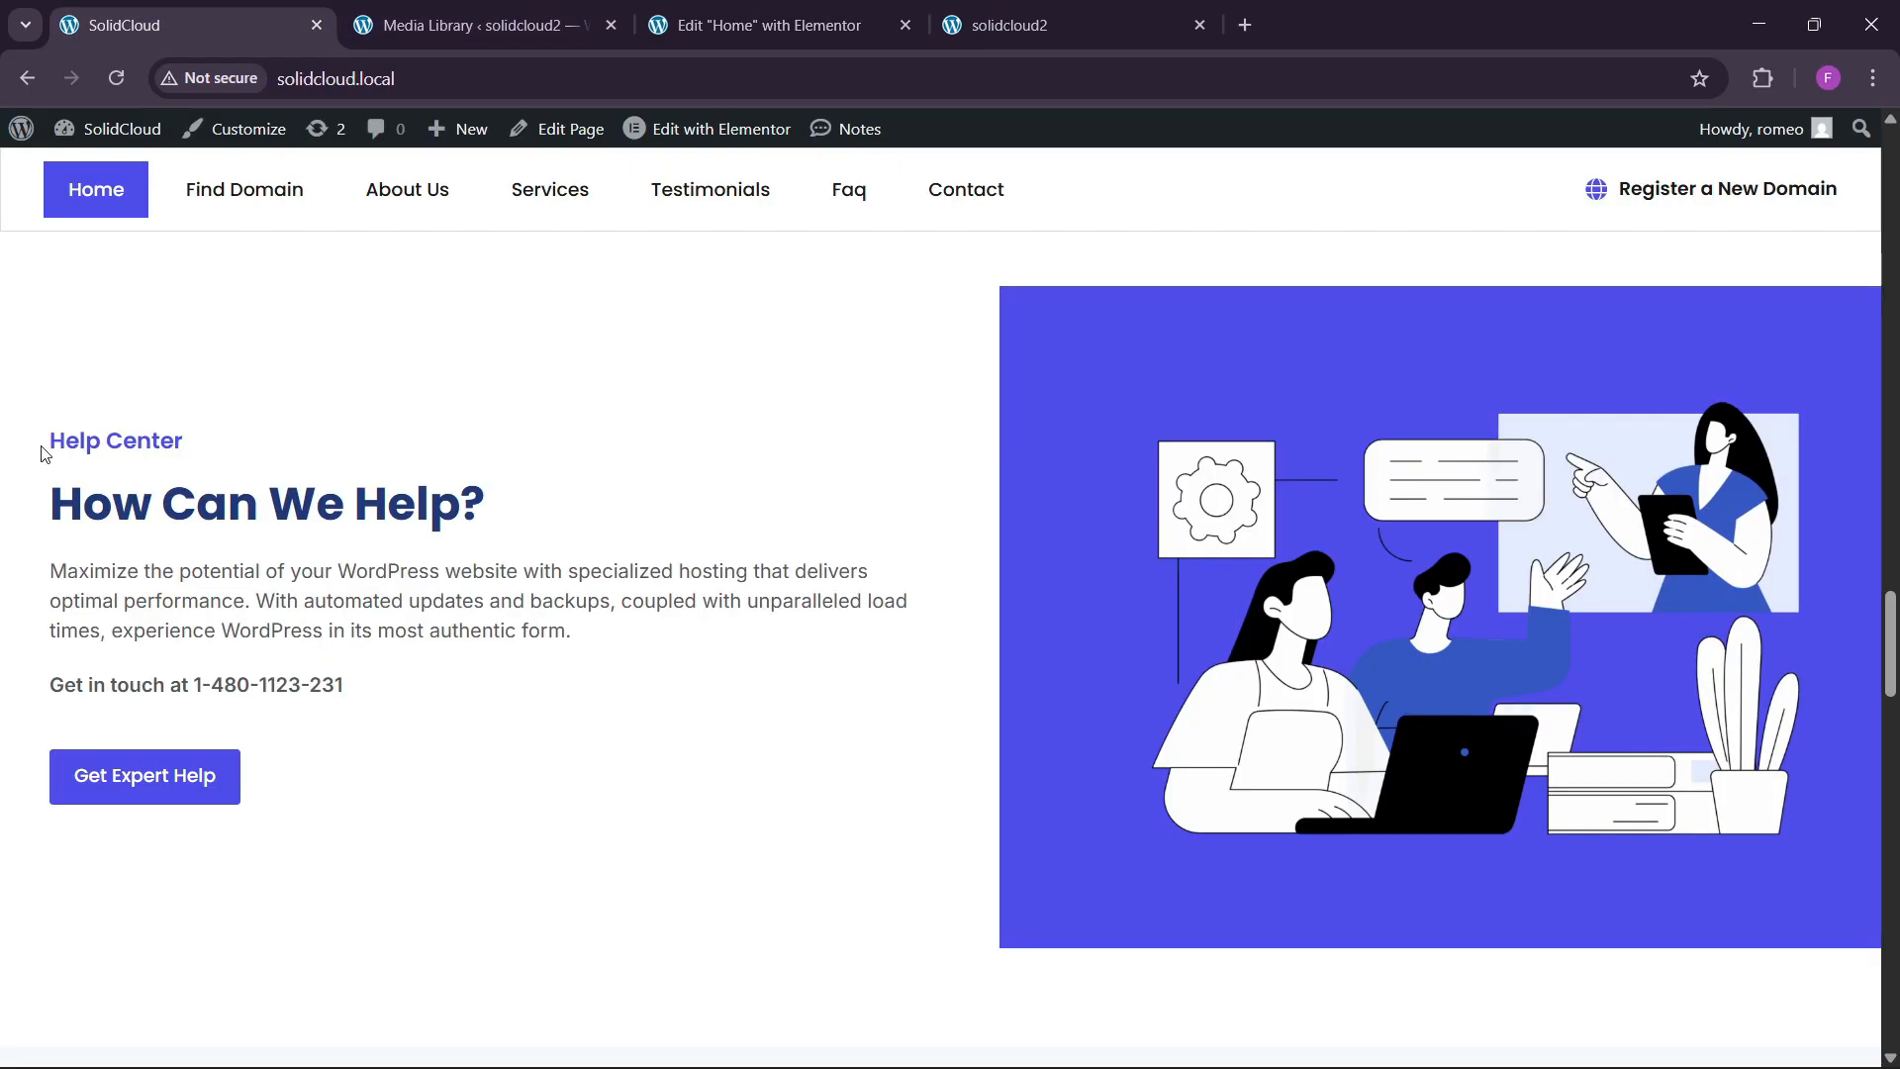
Change the small label from Fast WordPress Hosting to 'Help Center'.
{"action": "key", "text": "ctrl+3"}
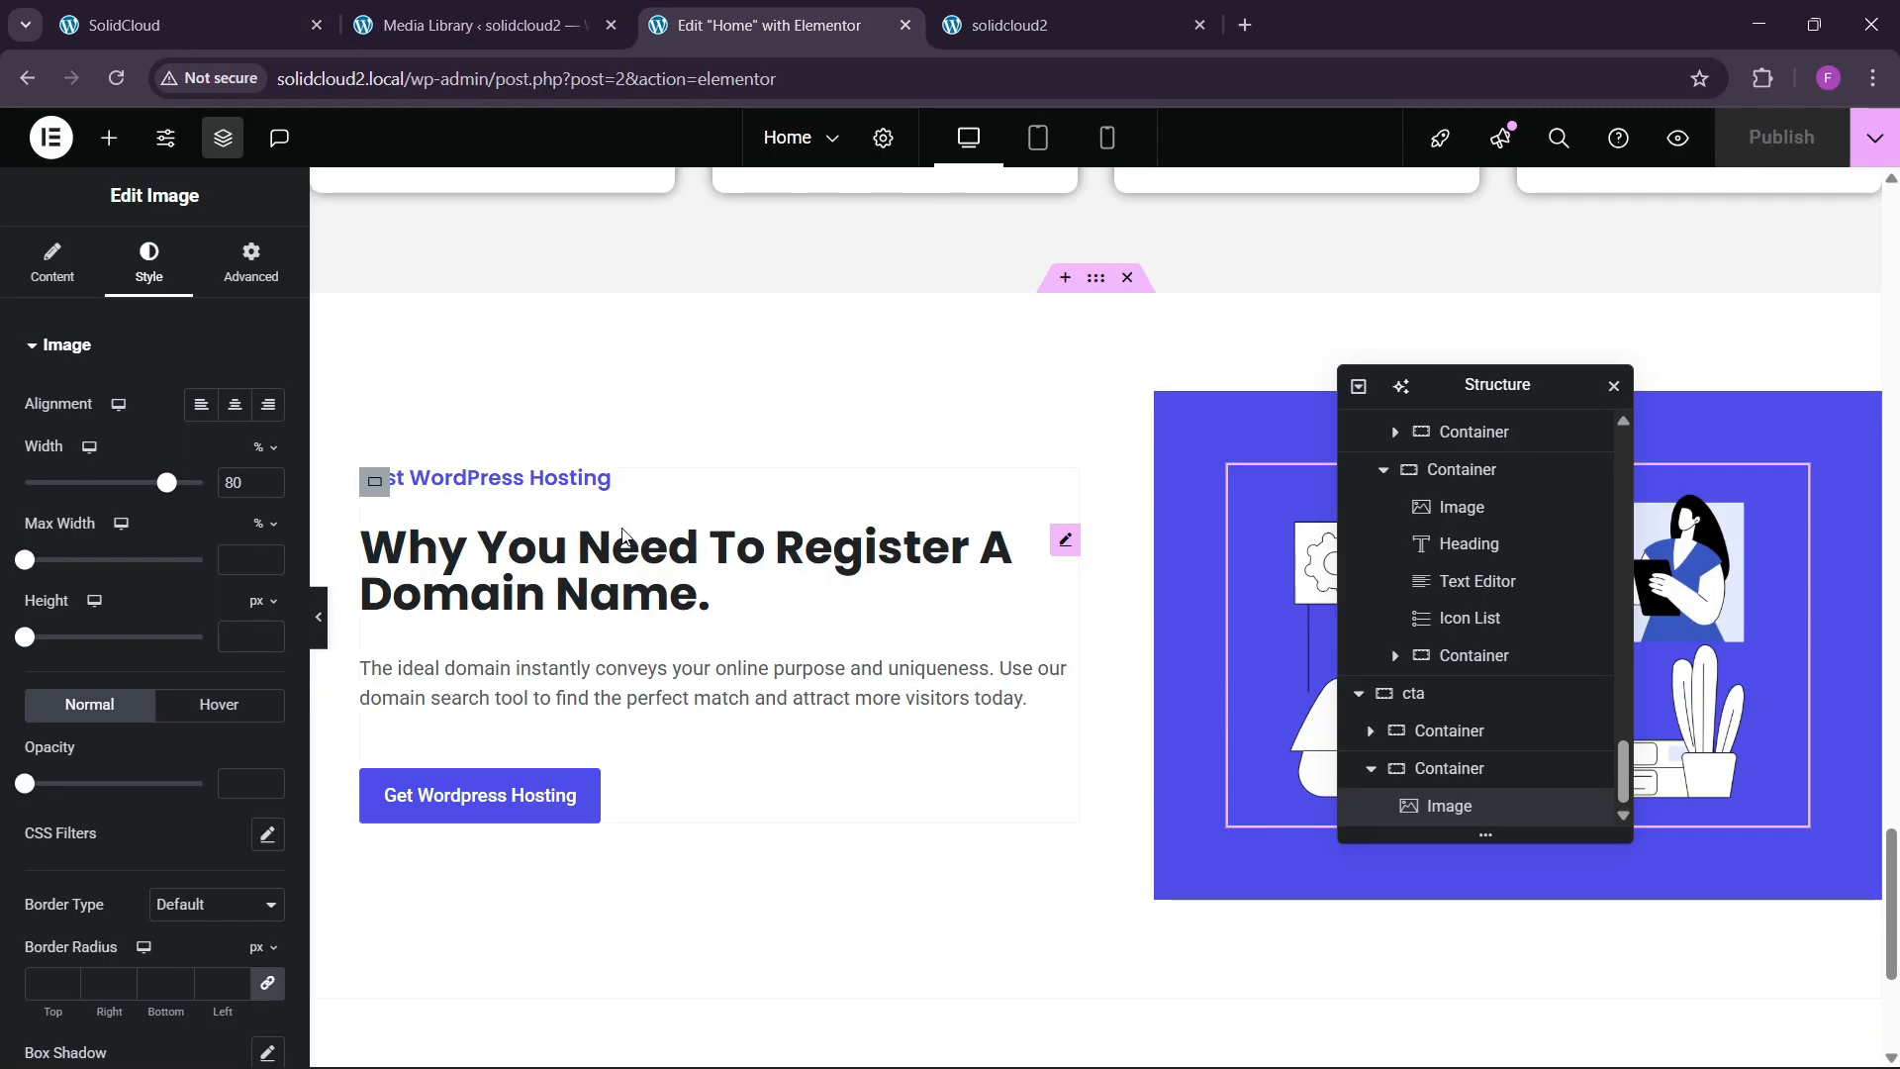
{"action": "left_click", "coordinate": [485, 478]}
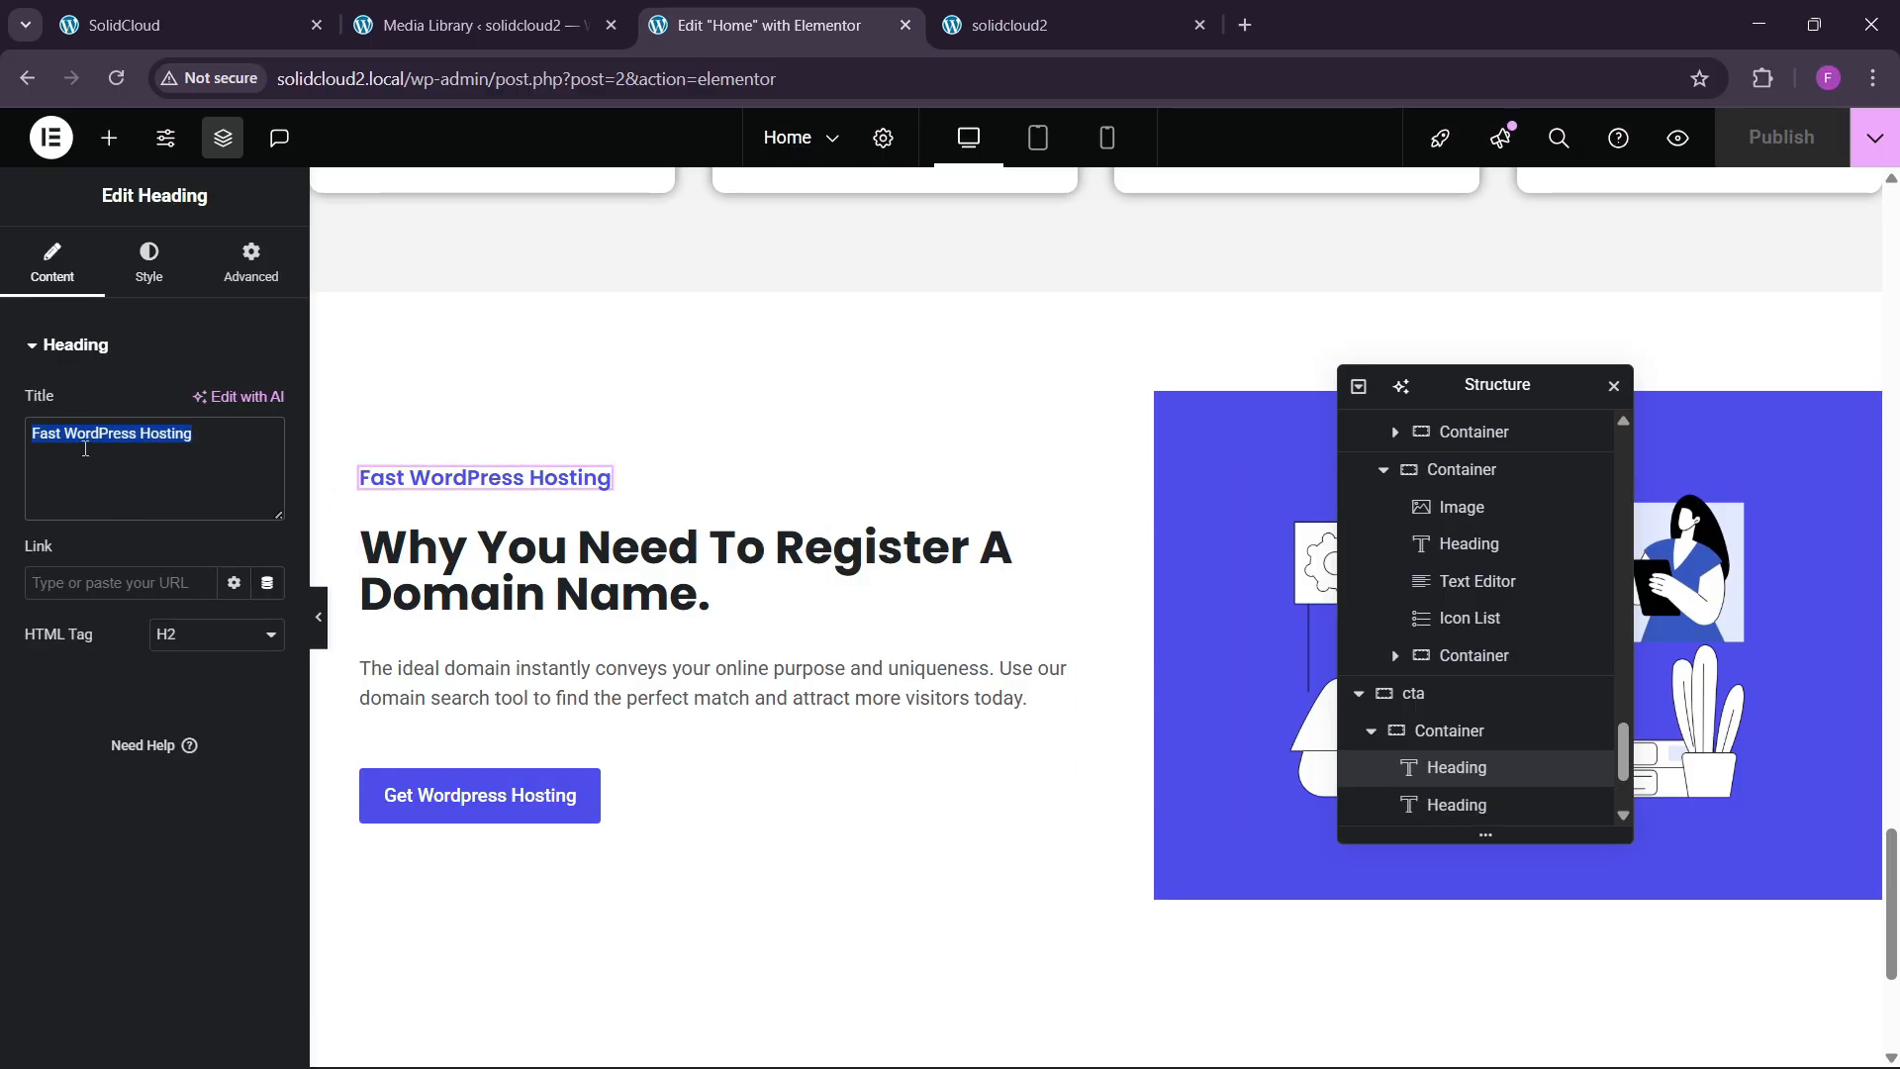
{"action": "type", "text": "Help Center"}
Change the main heading to 'How Can We Help?' copied from the live site.
{"action": "key", "text": "ctrl+1"}
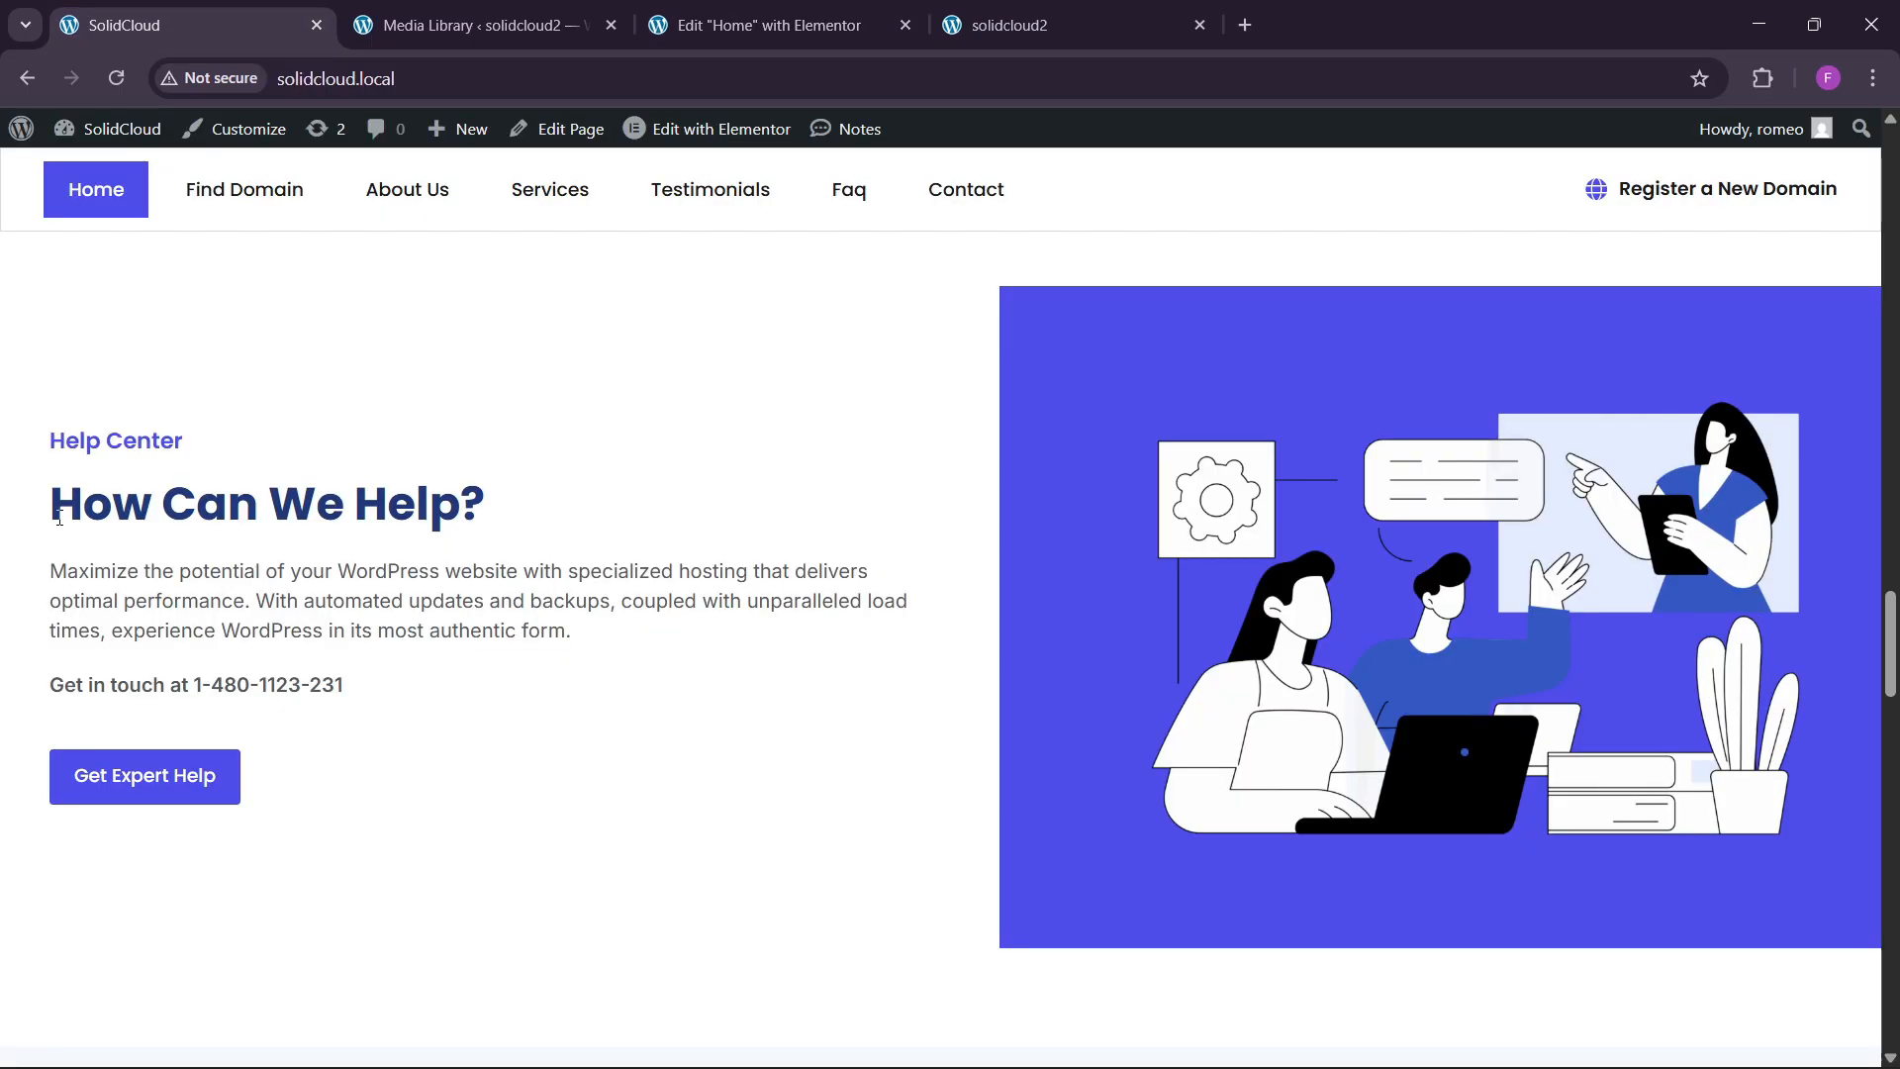
{"action": "left_click_drag", "start_coordinate": [59, 519], "coordinate": [561, 507]}
{"action": "key", "text": "ctrl+3"}
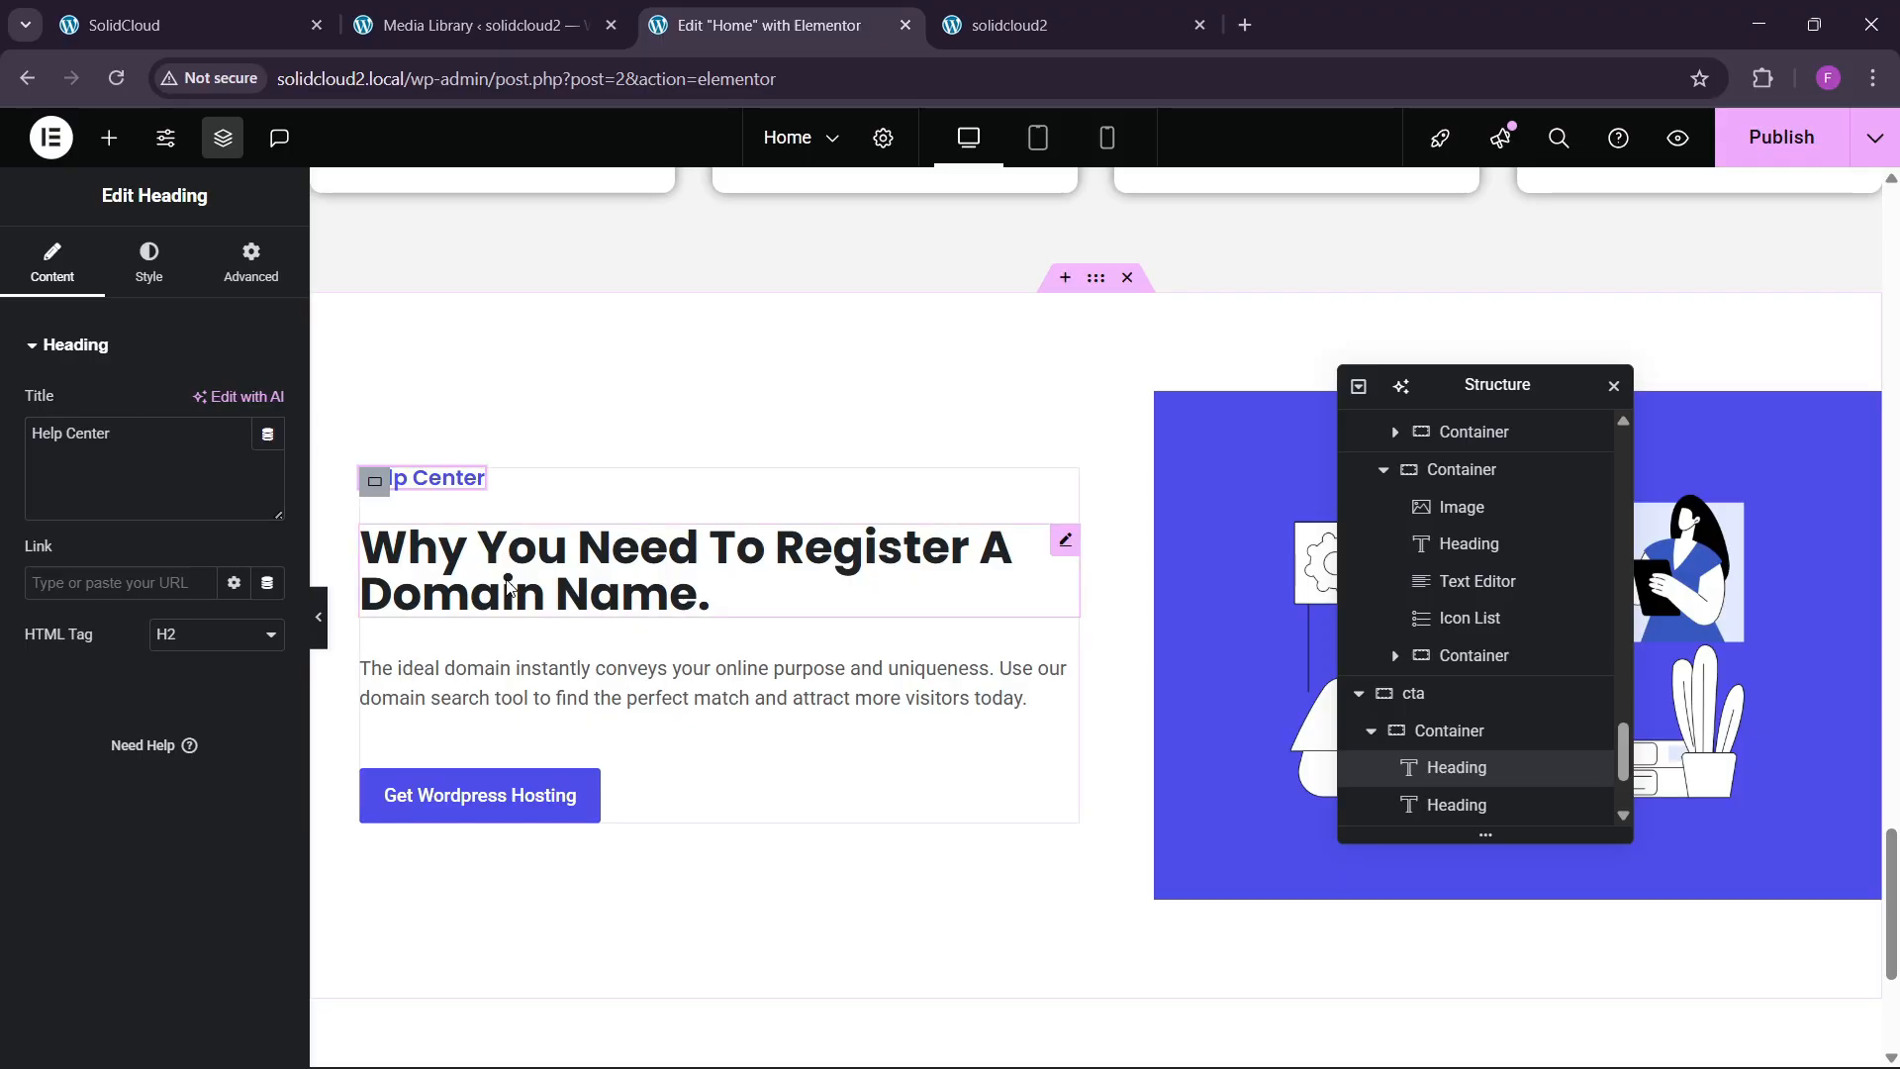
{"action": "left_click", "coordinate": [709, 594]}
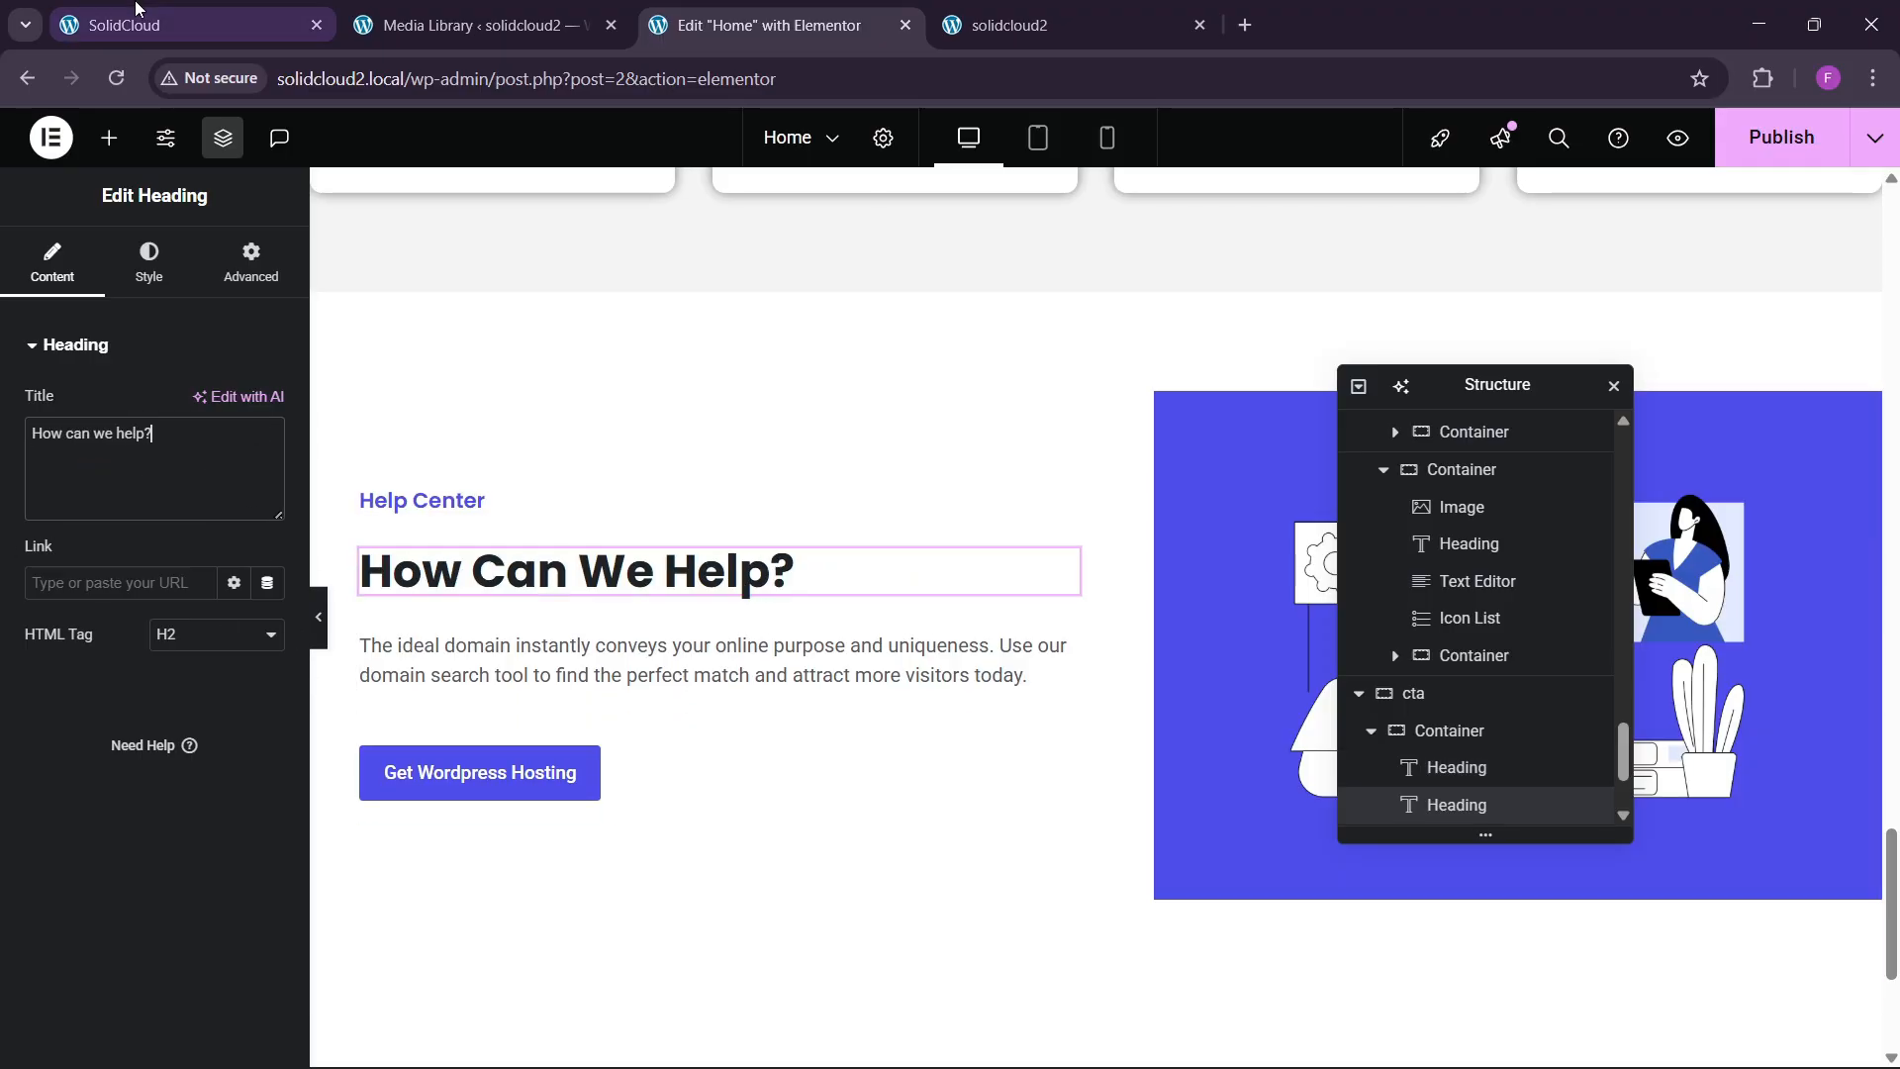
{"action": "key", "text": "ctrl+1"}
{"action": "left_click_drag", "start_coordinate": [42, 572], "coordinate": [635, 663]}
{"action": "key", "text": "ctrl+c"}
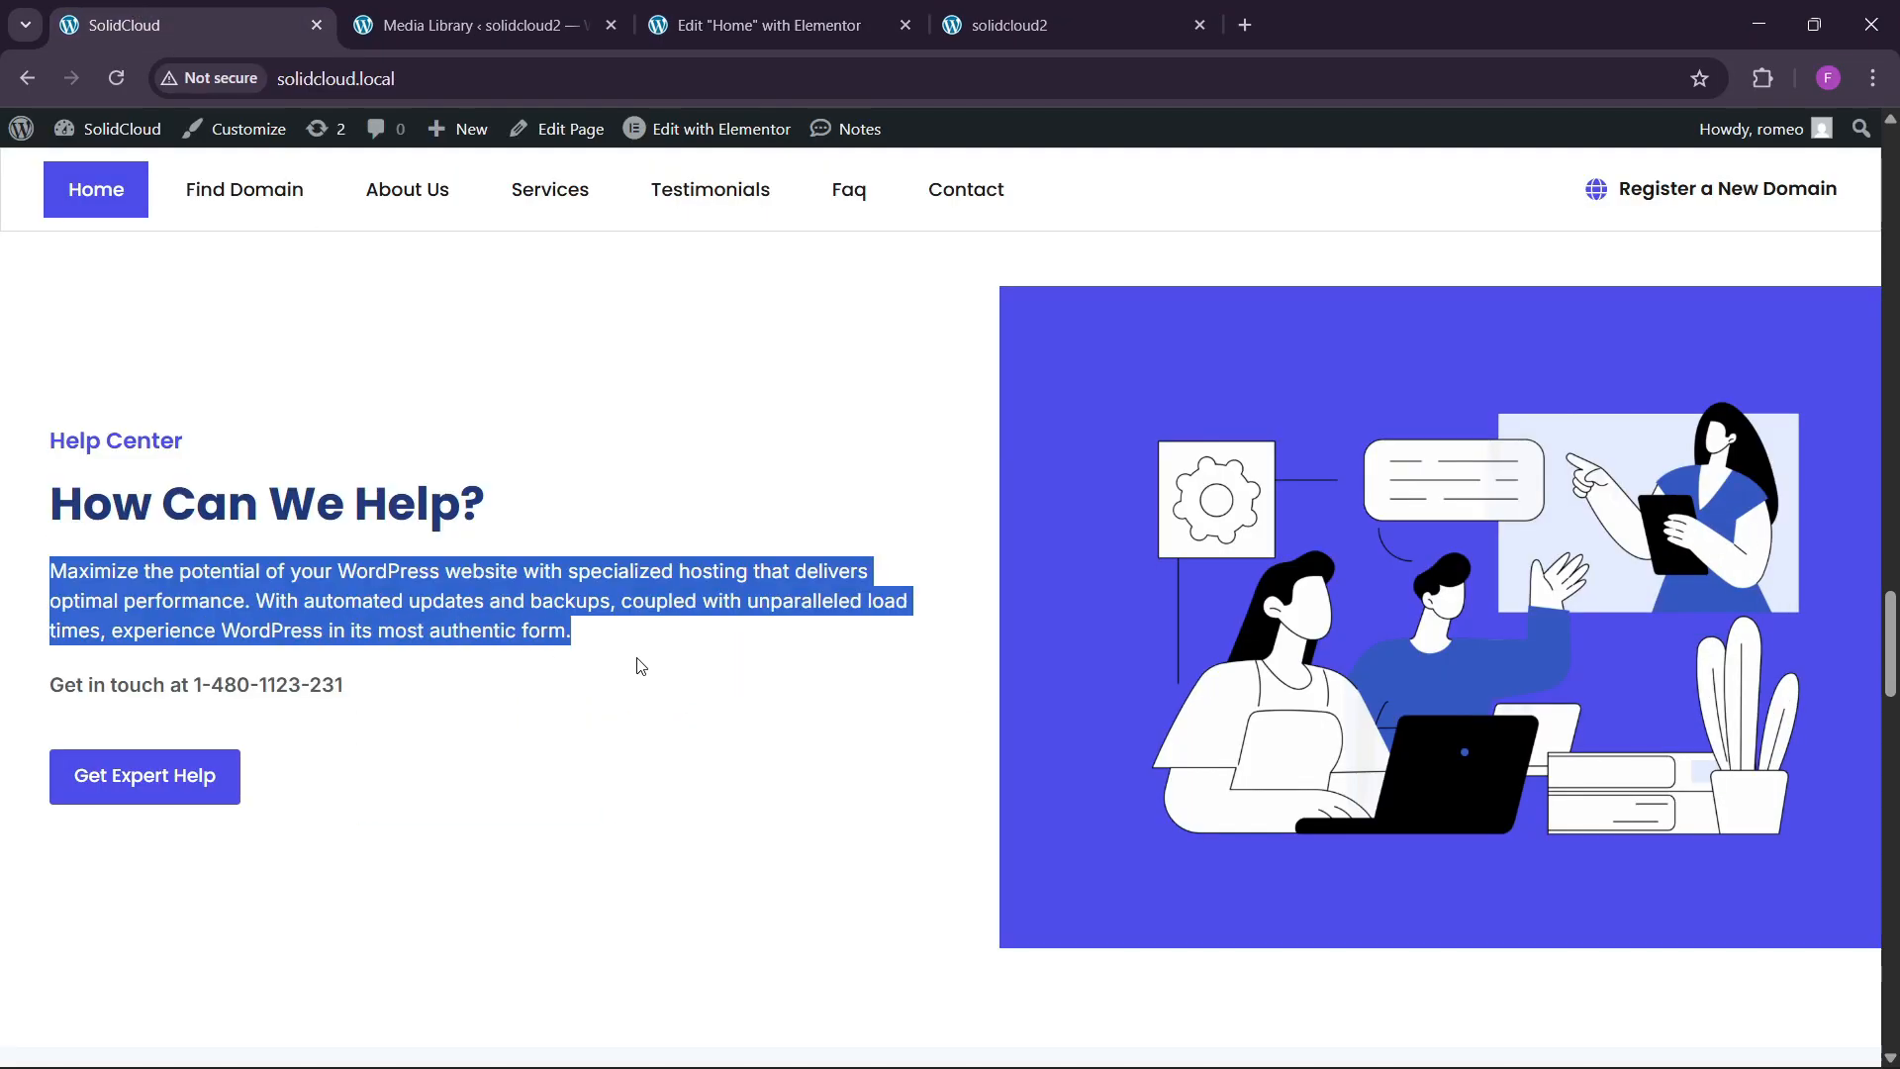
Replace the description with the 'Maximize the potential of your WordPress website' paragraph and duplicate it.
{"action": "left_click", "coordinate": [772, 25]}
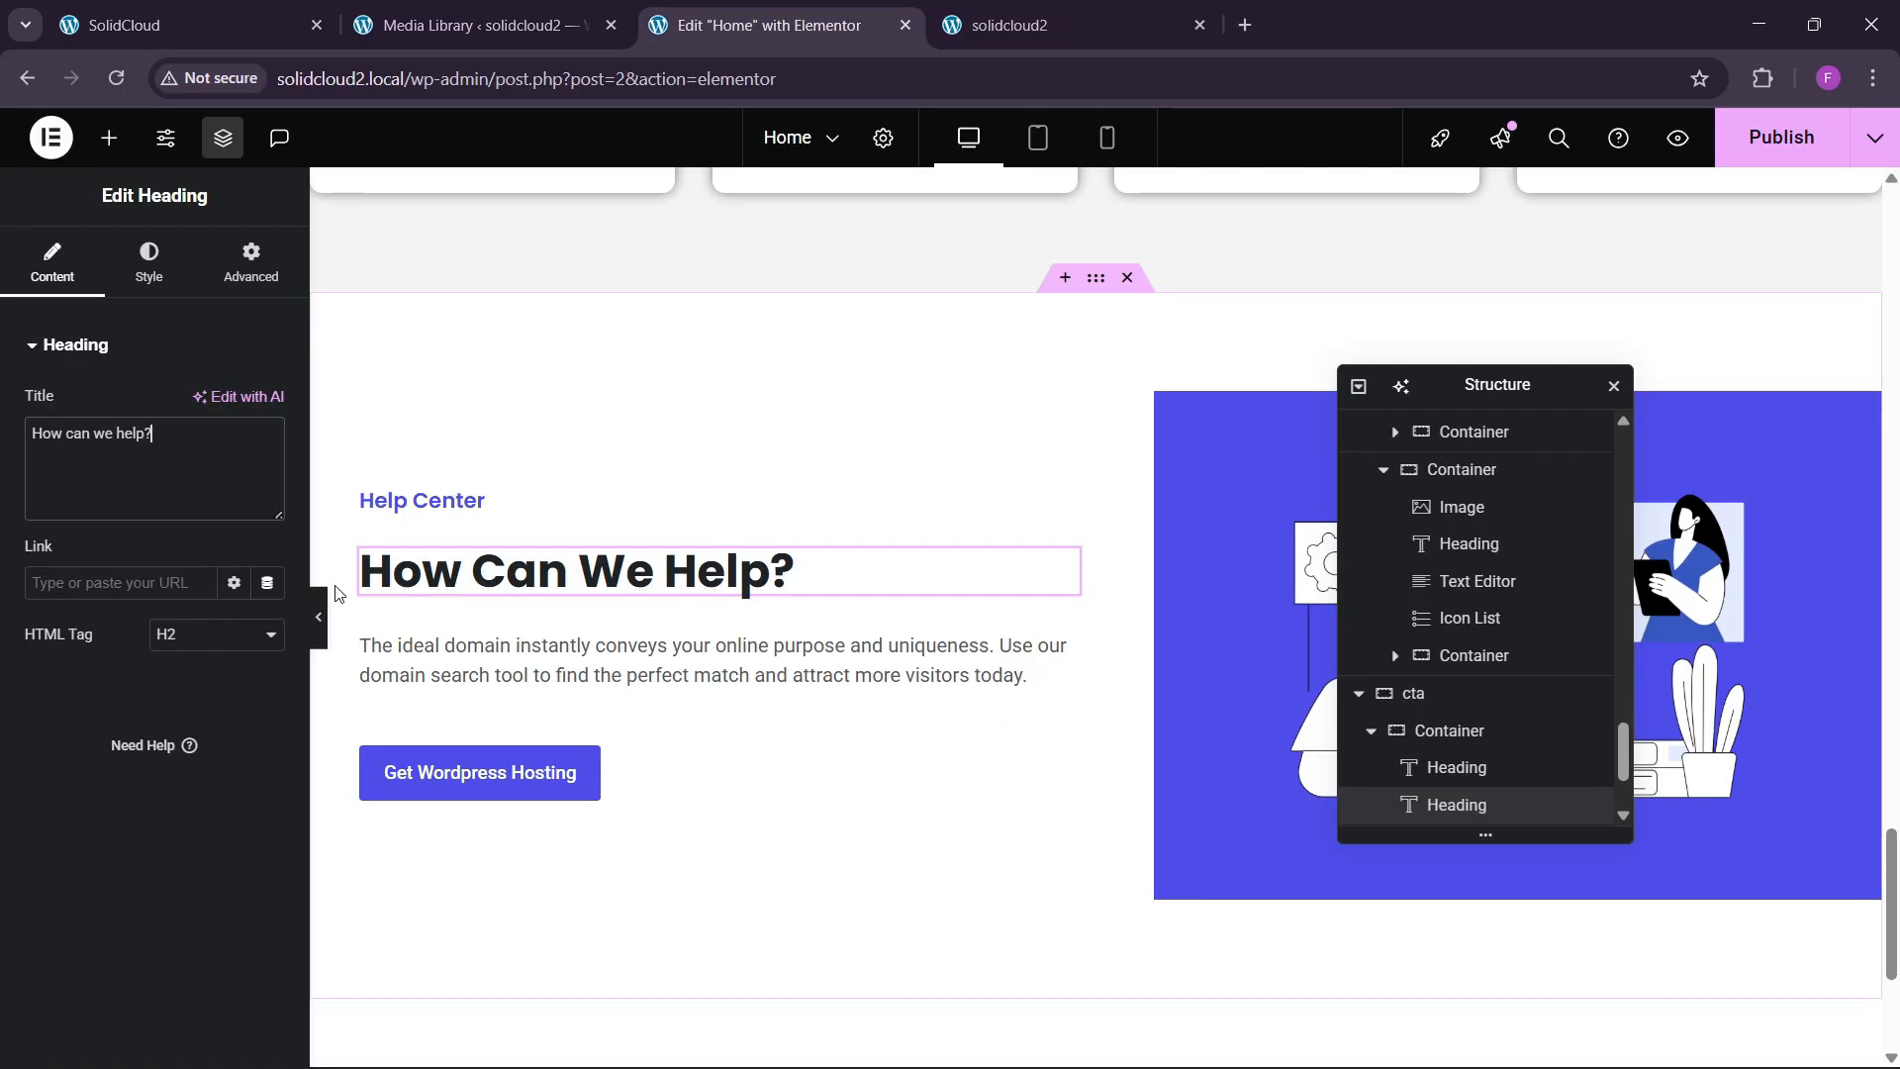
{"action": "left_click", "coordinate": [692, 661]}
{"action": "left_click", "coordinate": [222, 465]}
{"action": "key", "text": "ctrl+a"}
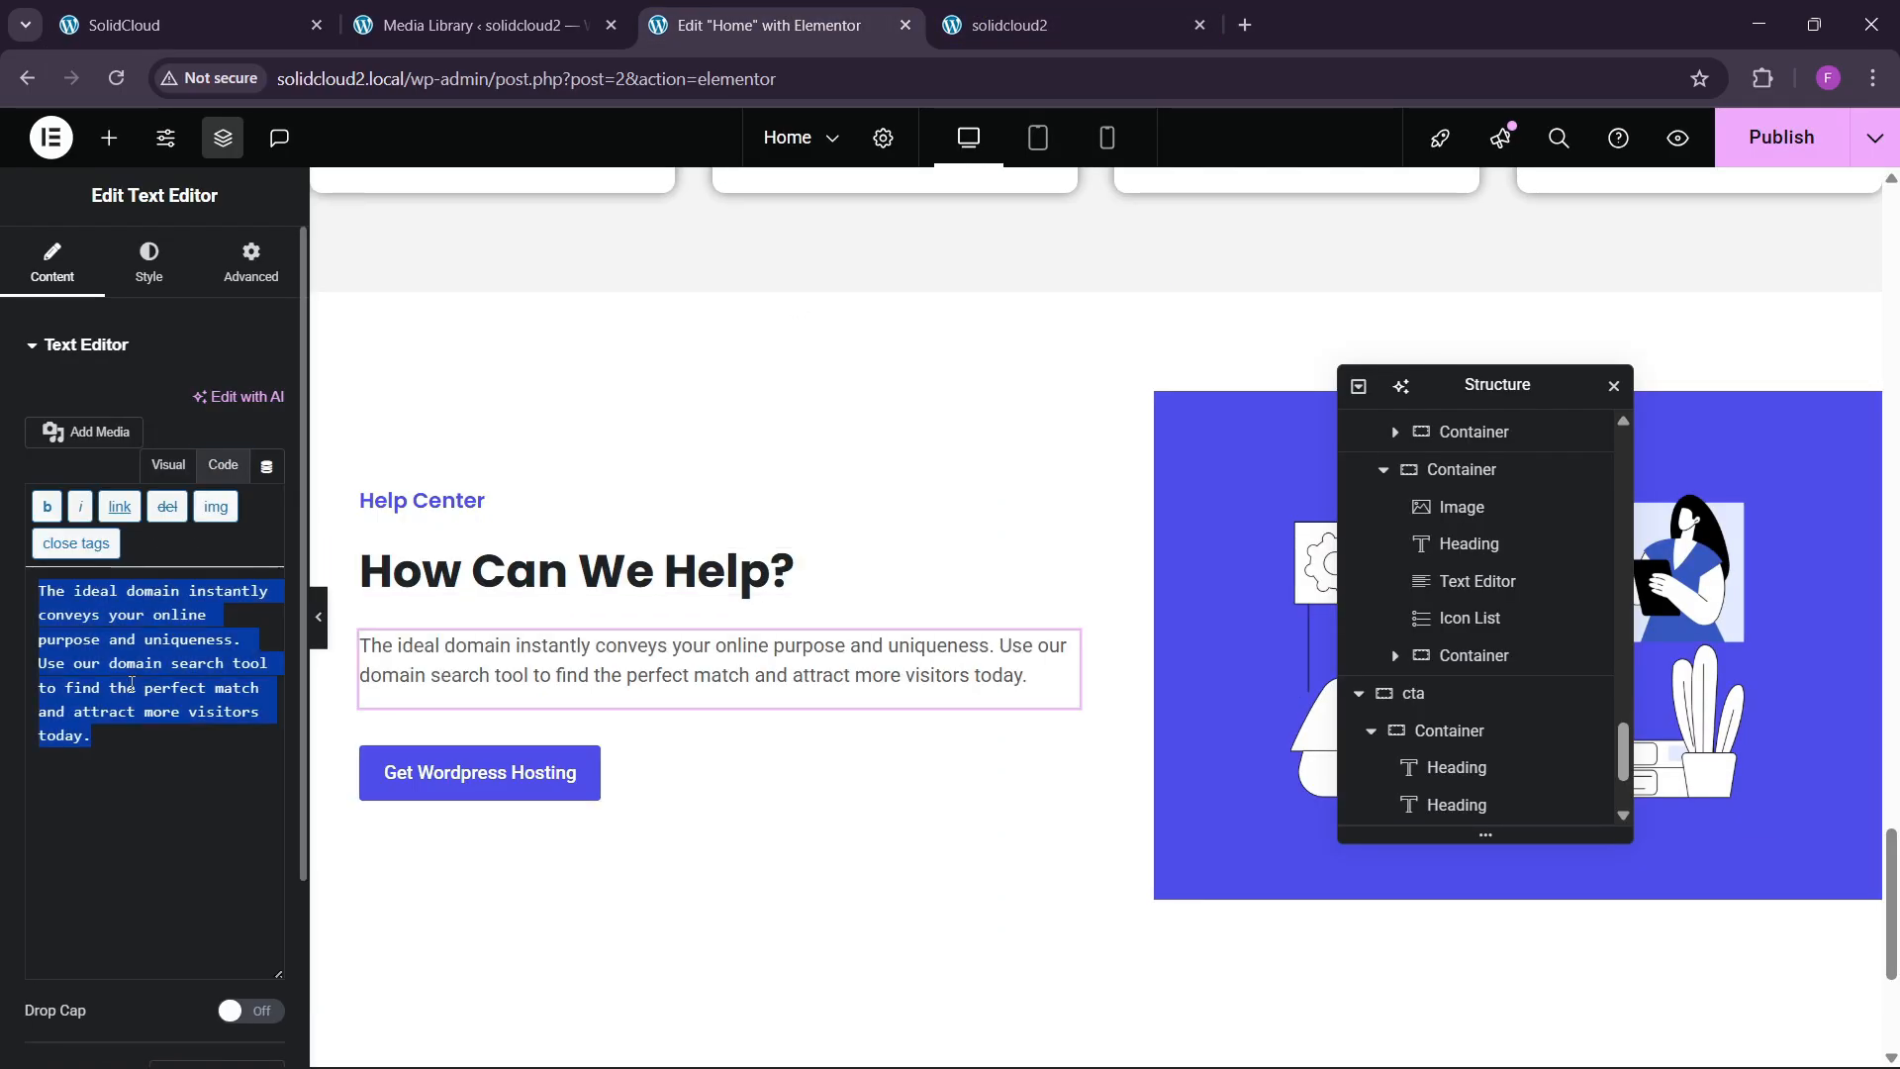
{"action": "key", "text": "ctrl+v"}
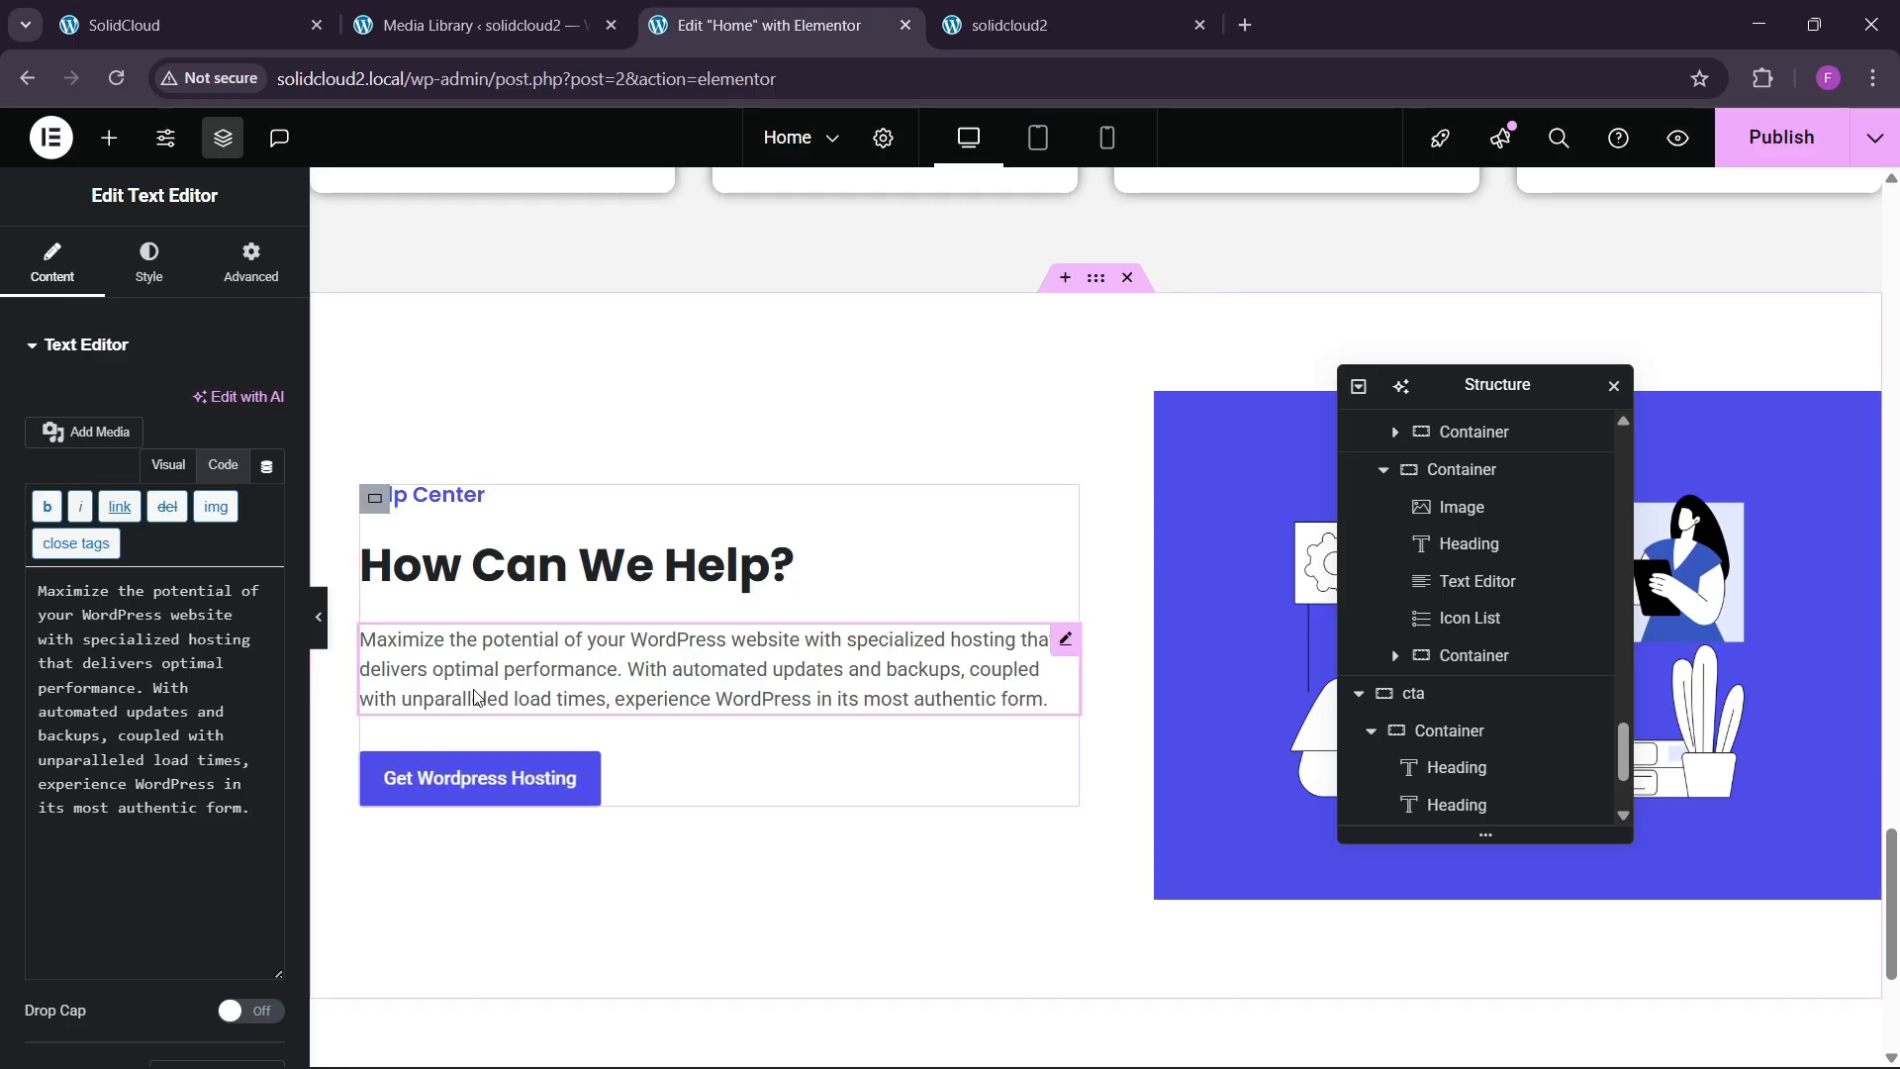
{"action": "right_click", "coordinate": [490, 658]}
{"action": "left_click", "coordinate": [550, 572]}
Copy the live site's 'Get in touch' phone line and select the duplicate paragraph's text.
{"action": "left_click", "coordinate": [246, 8]}
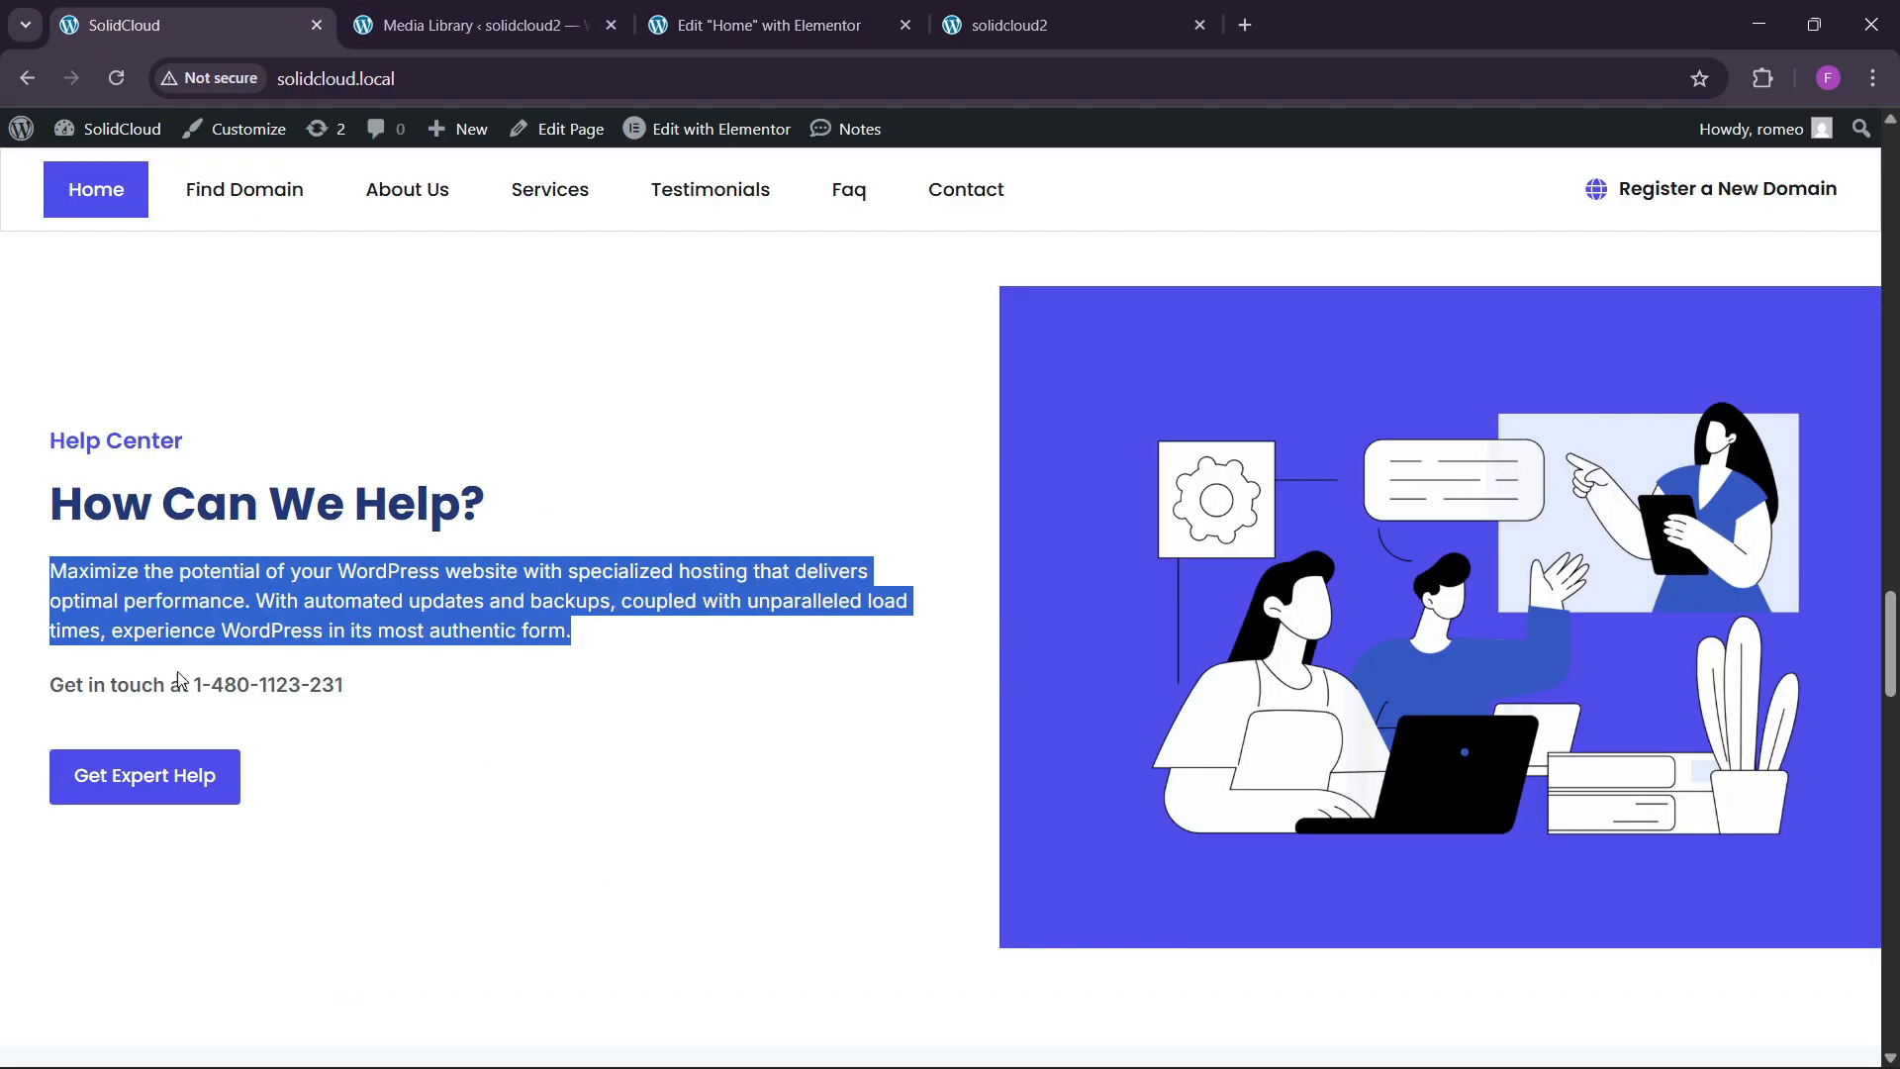
{"action": "left_click_drag", "start_coordinate": [49, 684], "coordinate": [357, 698]}
{"action": "key", "text": "ctrl+c"}
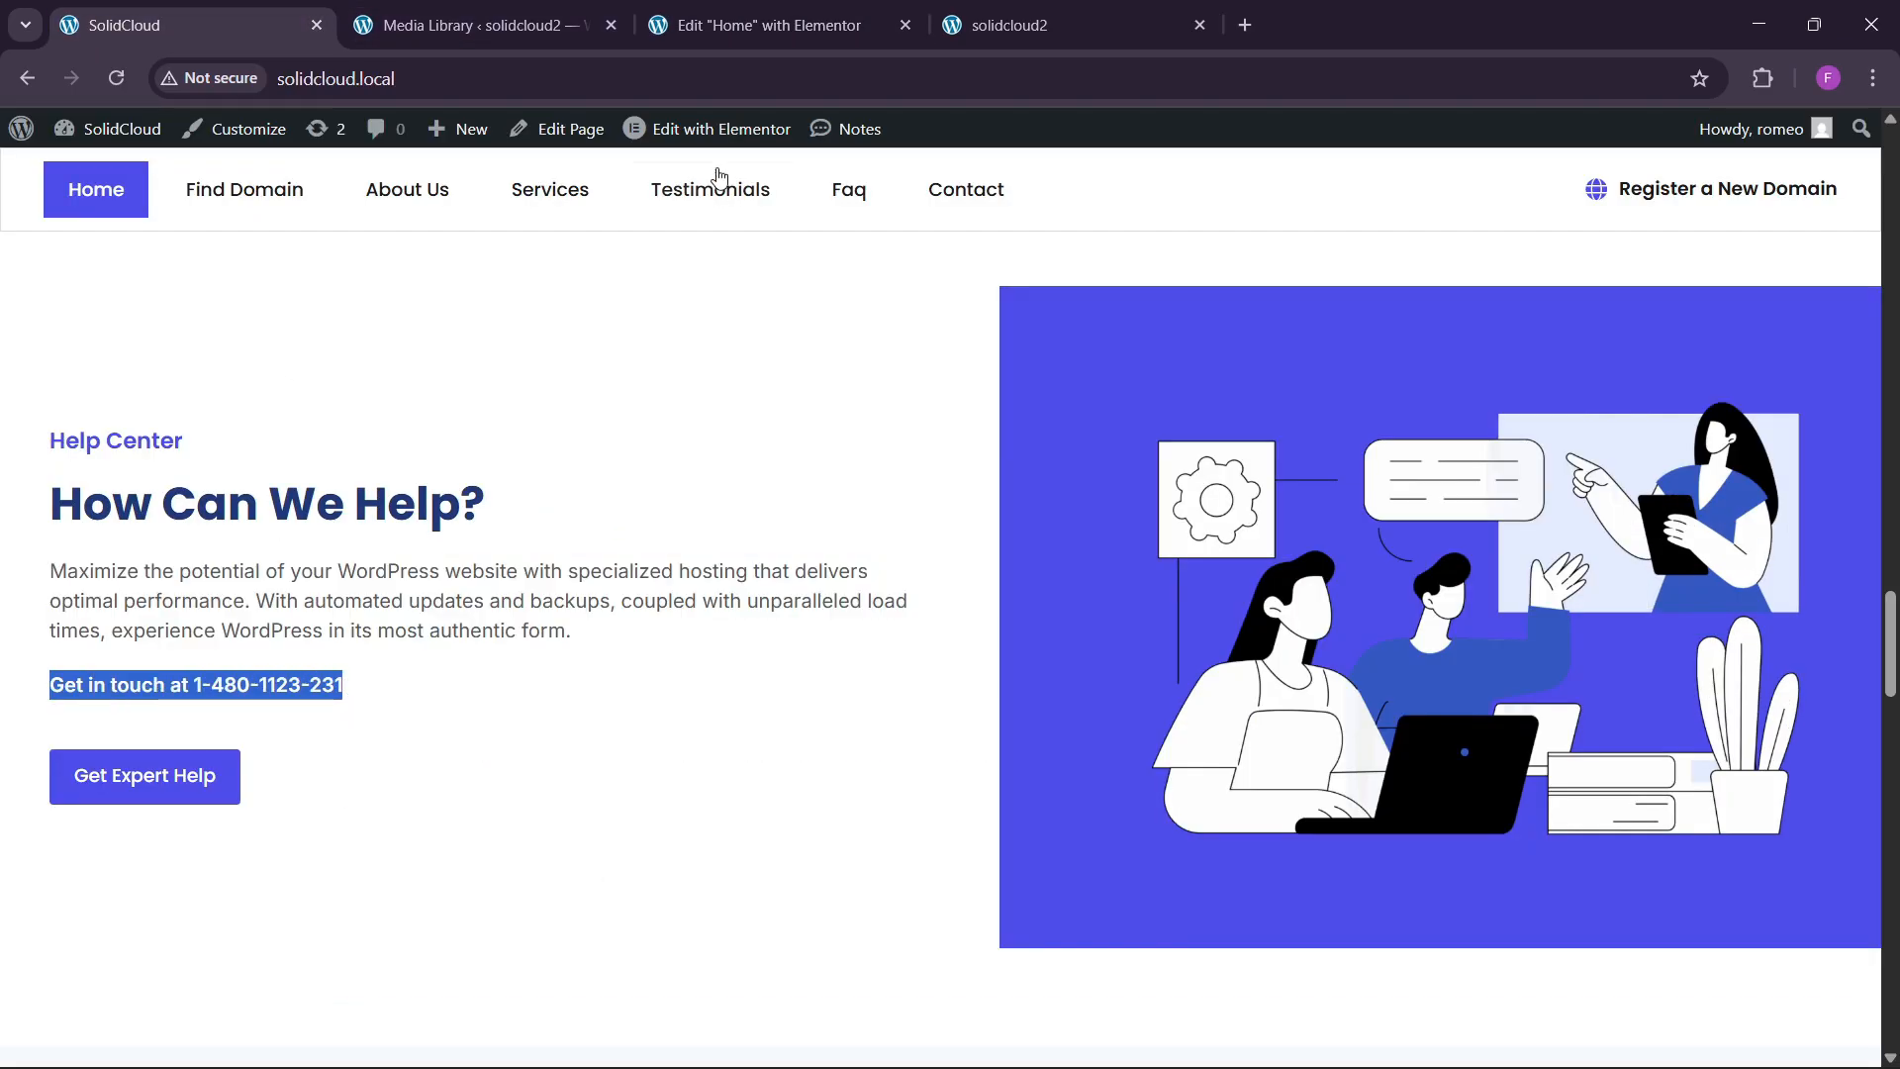
{"action": "left_click", "coordinate": [757, 25]}
{"action": "left_click", "coordinate": [223, 464]}
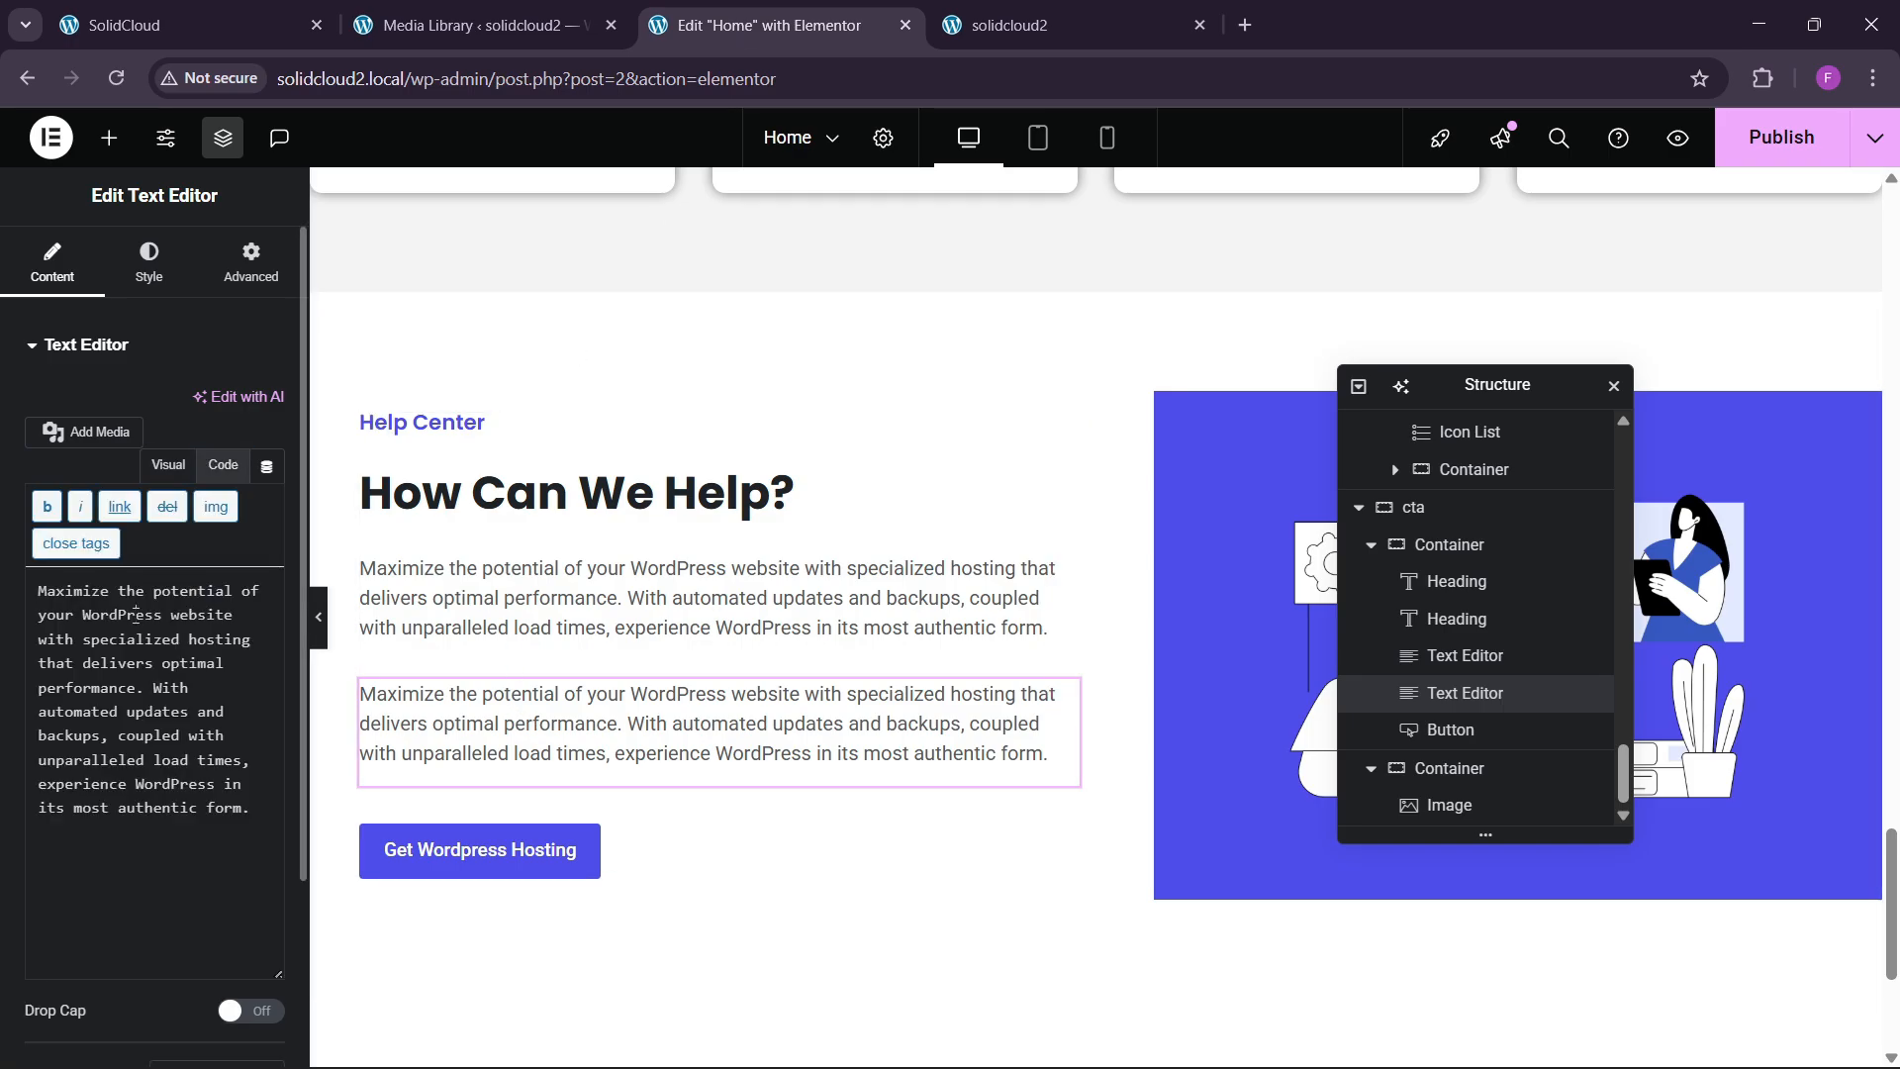
{"action": "key", "text": "ctrl+a"}
Paste the 'Get in touch' phone line and style it weight 500, 17px, global colour.
{"action": "key", "text": "ctrl+v"}
{"action": "left_click", "coordinate": [148, 265]}
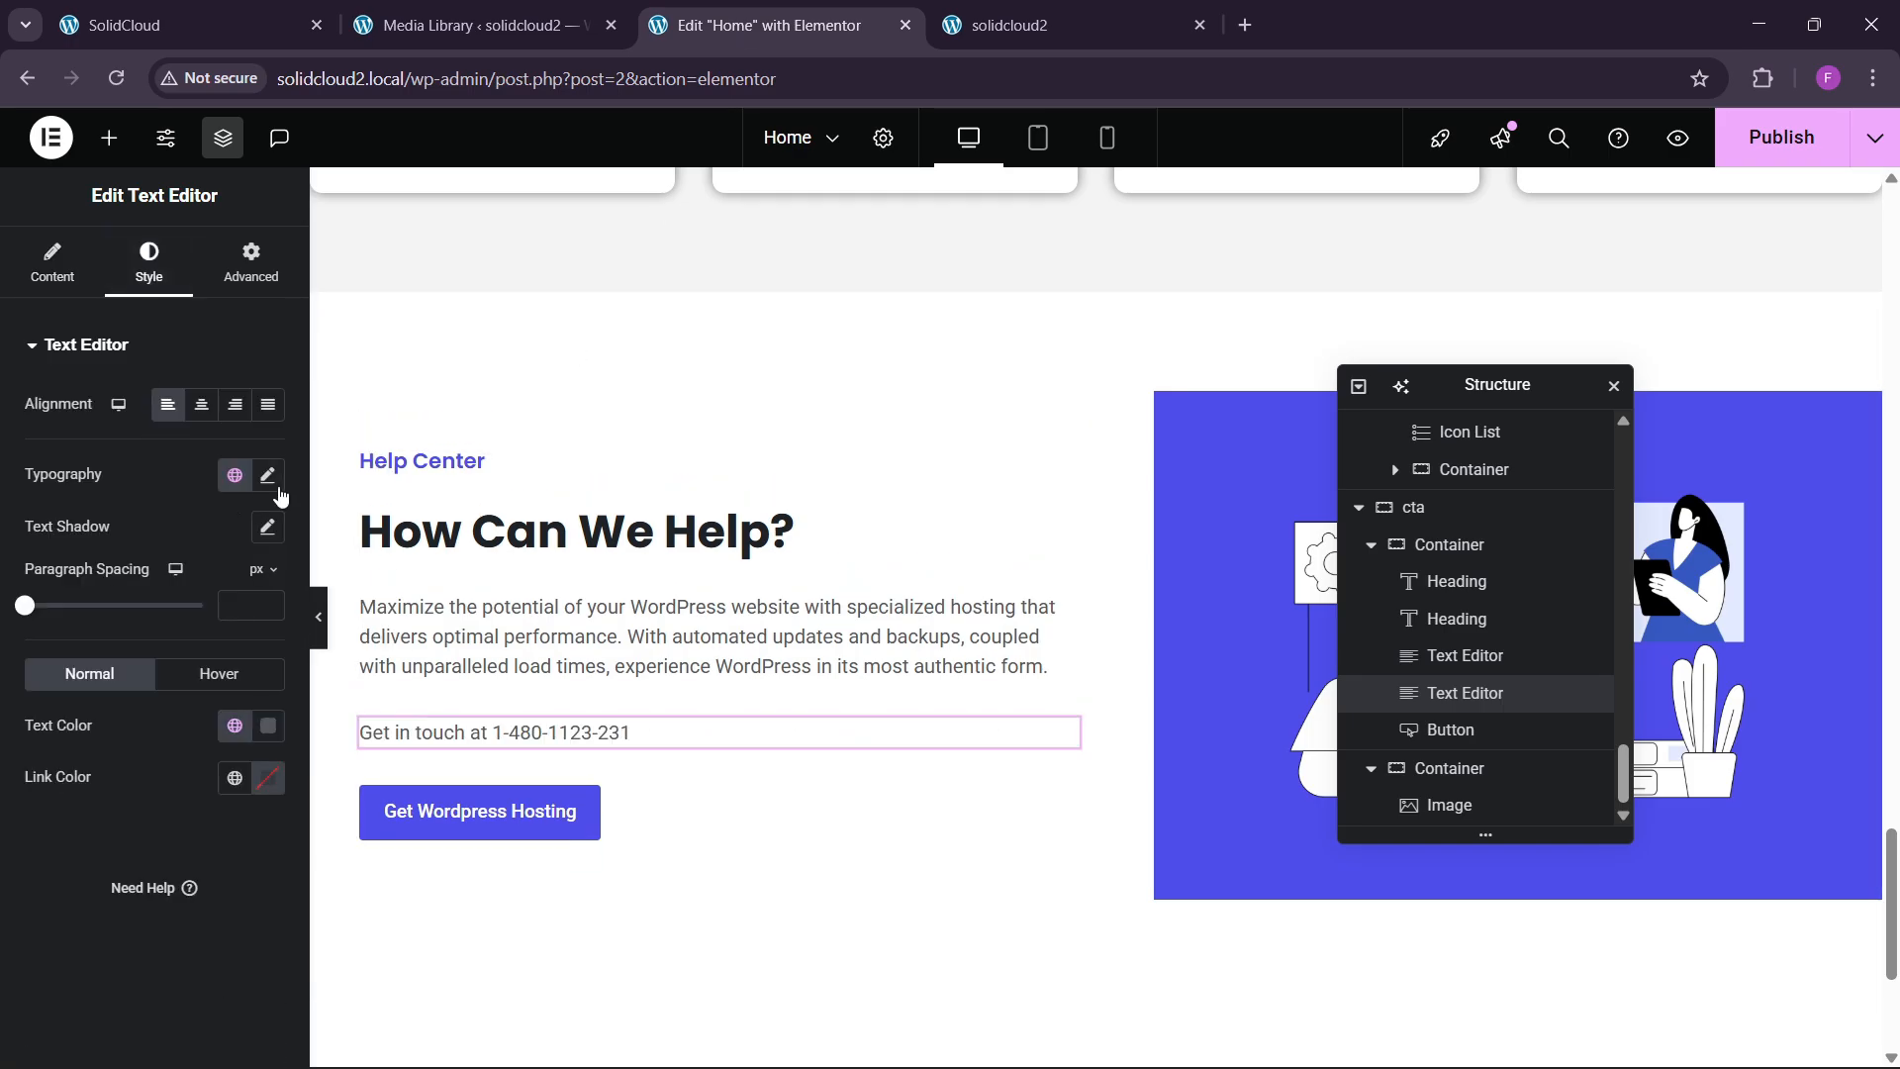
{"action": "left_click", "coordinate": [268, 475]}
{"action": "left_click", "coordinate": [193, 719]}
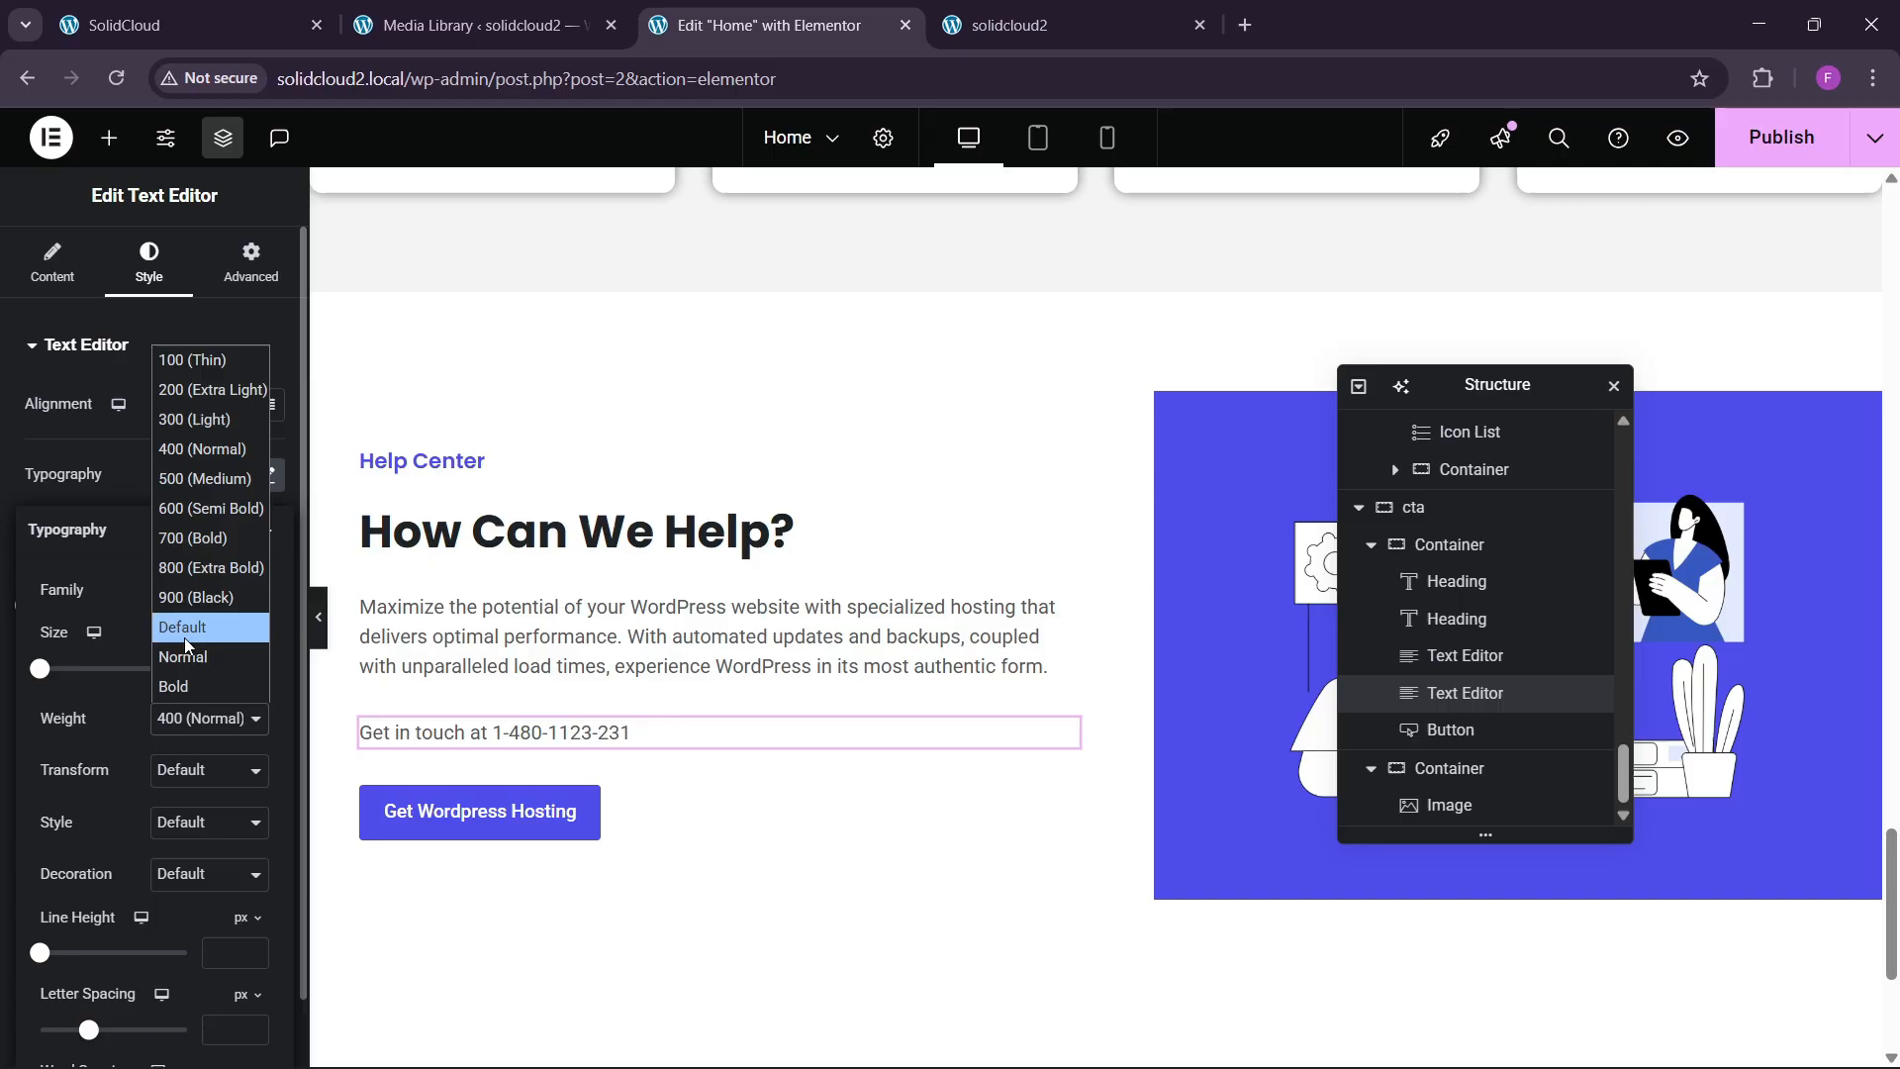
{"action": "left_click", "coordinate": [193, 479]}
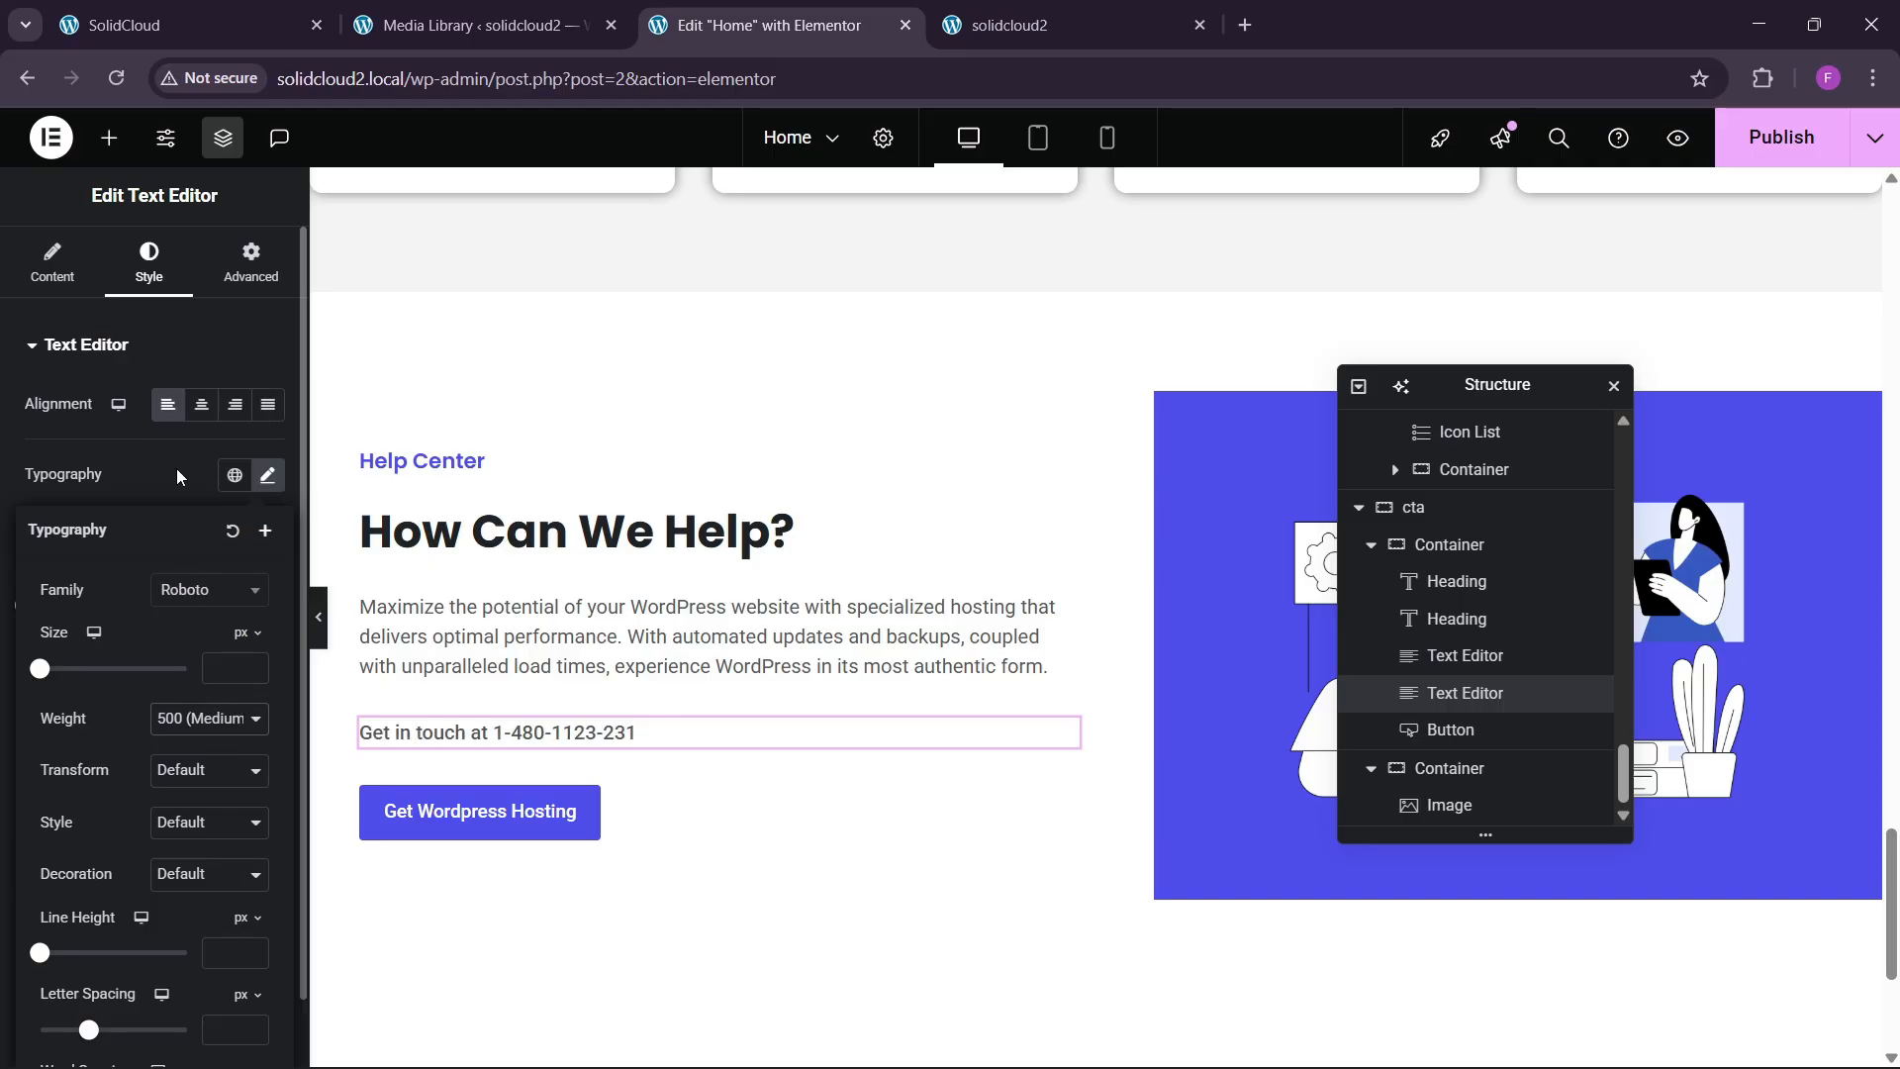
{"action": "left_click", "coordinate": [177, 477]}
{"action": "left_click", "coordinate": [233, 726]}
{"action": "left_click", "coordinate": [103, 696]}
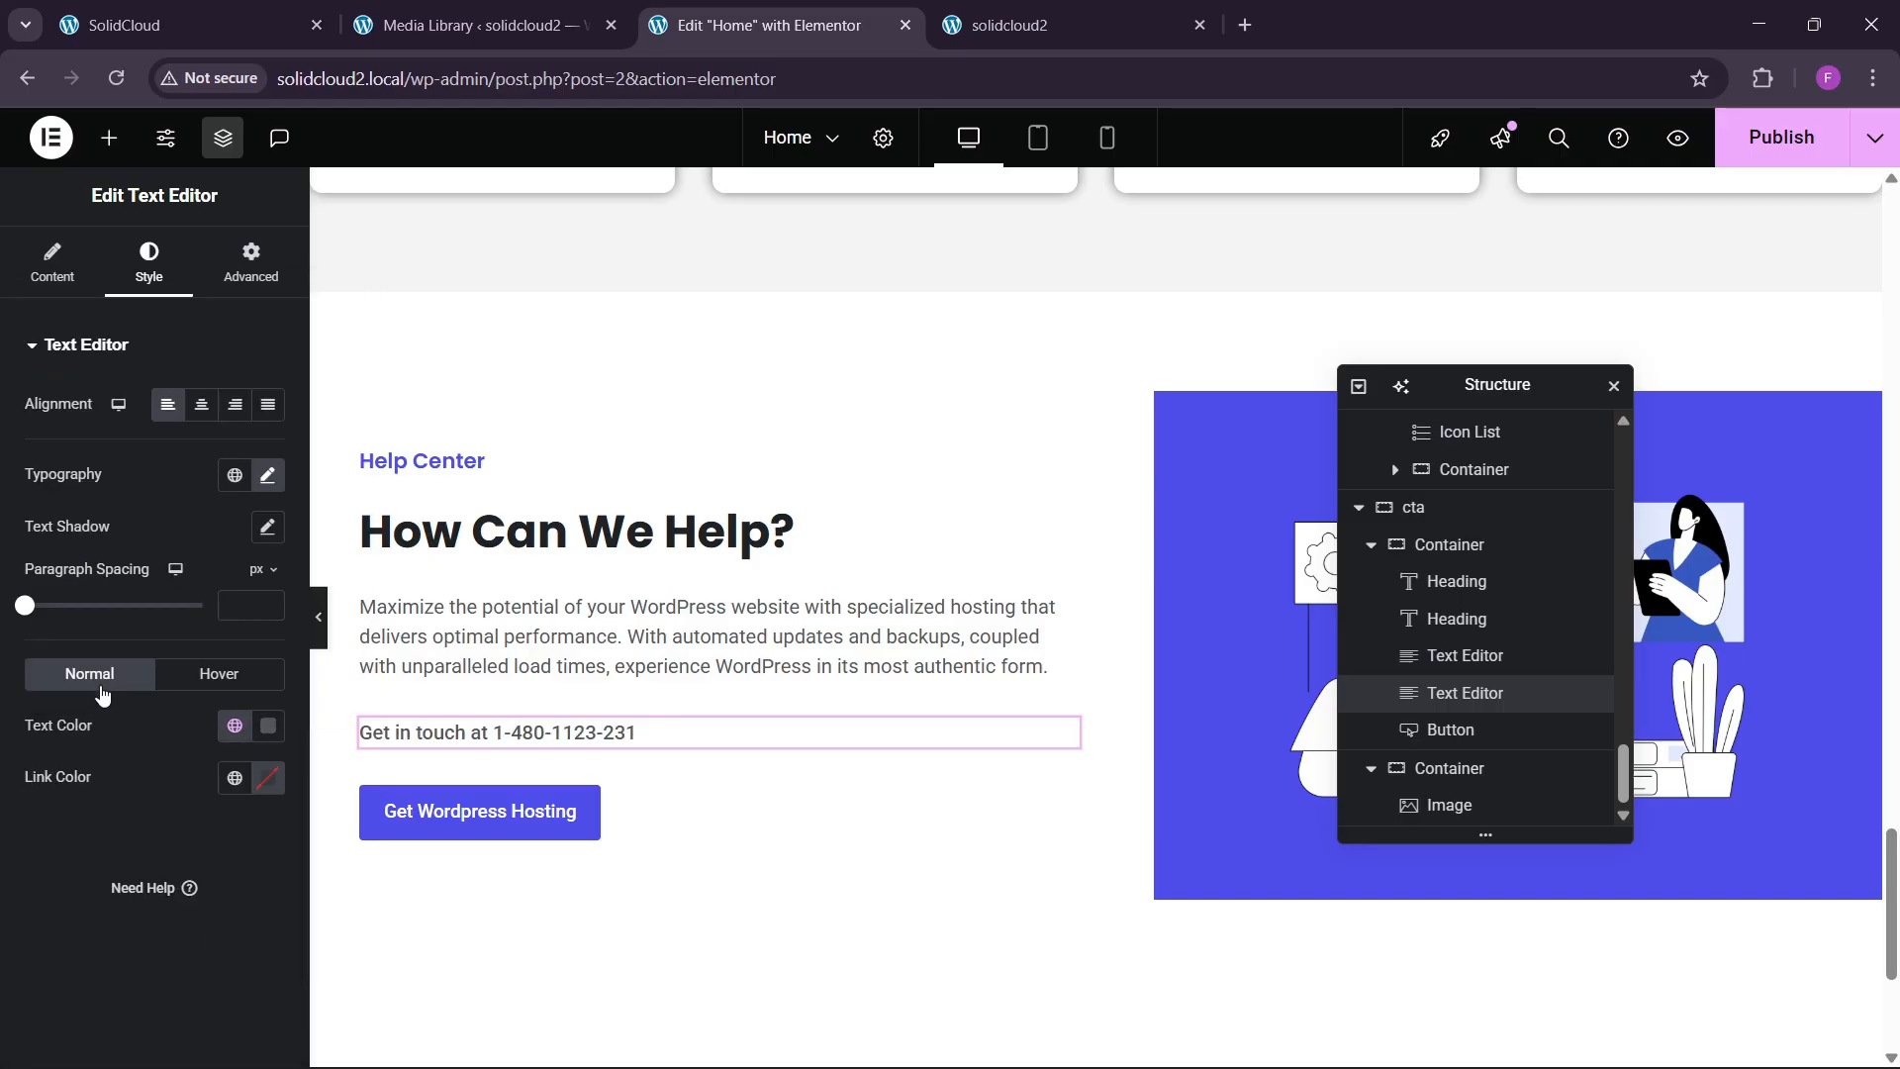
{"action": "left_click", "coordinate": [267, 476]}
{"action": "left_click", "coordinate": [252, 667]}
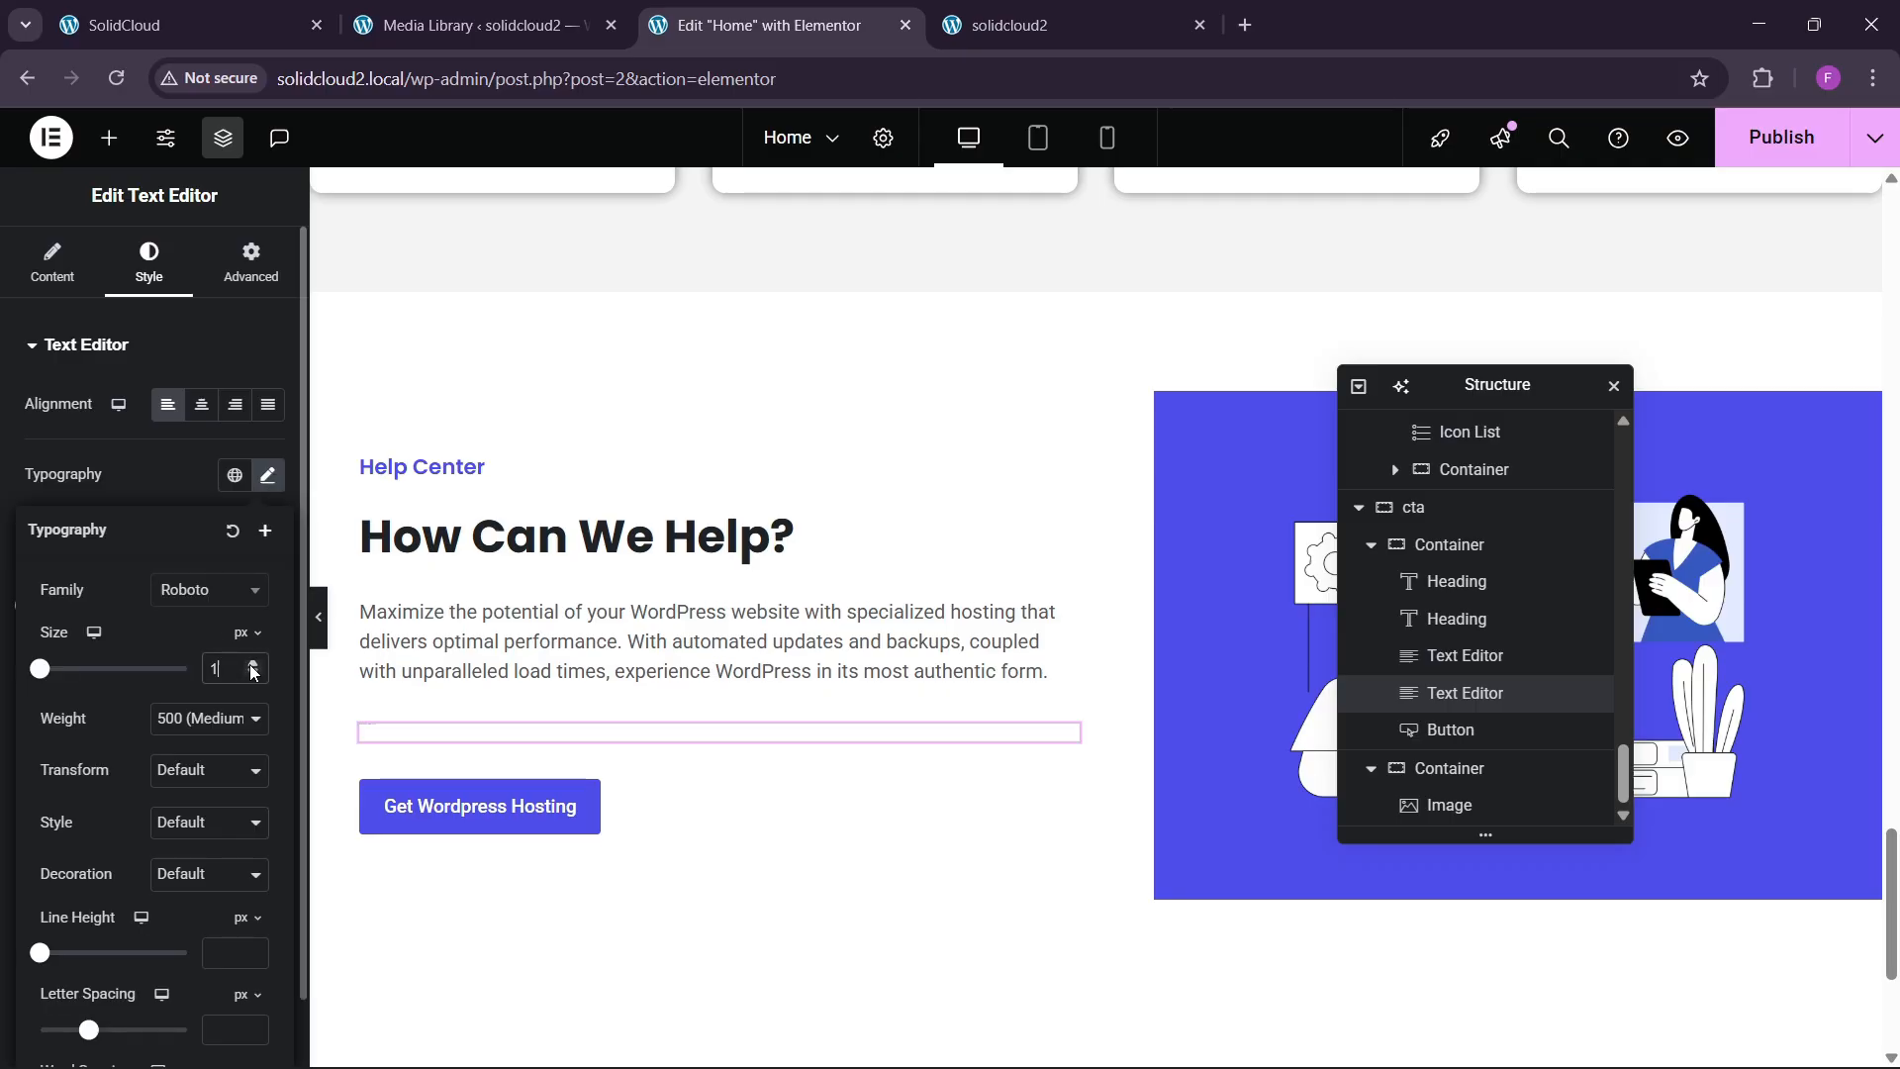
{"action": "left_click_drag", "start_coordinate": [252, 667], "coordinate": [252, 667]}
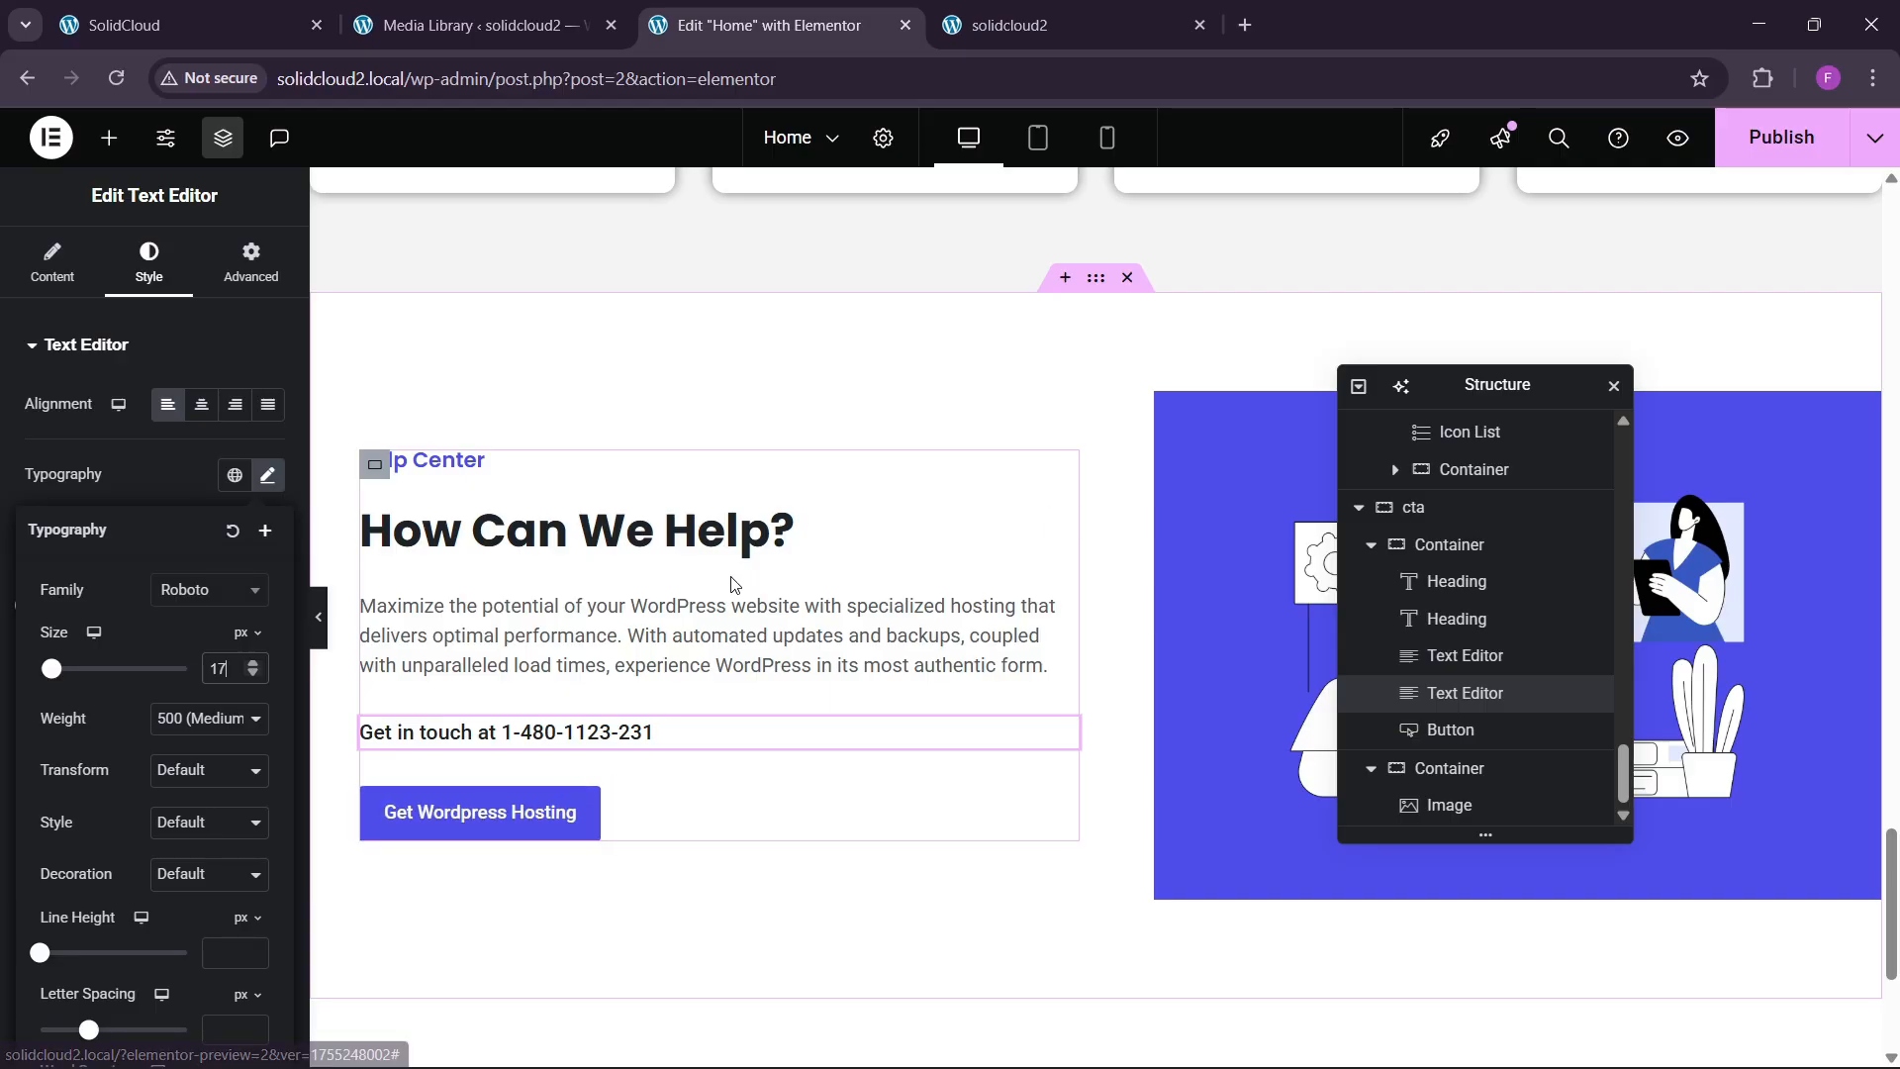
{"action": "scroll", "coordinate": [891, 619], "scroll_direction": "up", "scroll_amount": 2}
{"action": "scroll", "coordinate": [911, 626], "scroll_direction": "down", "scroll_amount": 2}
Publish, relabel the button 'Get Expert Help', publish again, and open the live site.
{"action": "left_click", "coordinate": [1781, 137]}
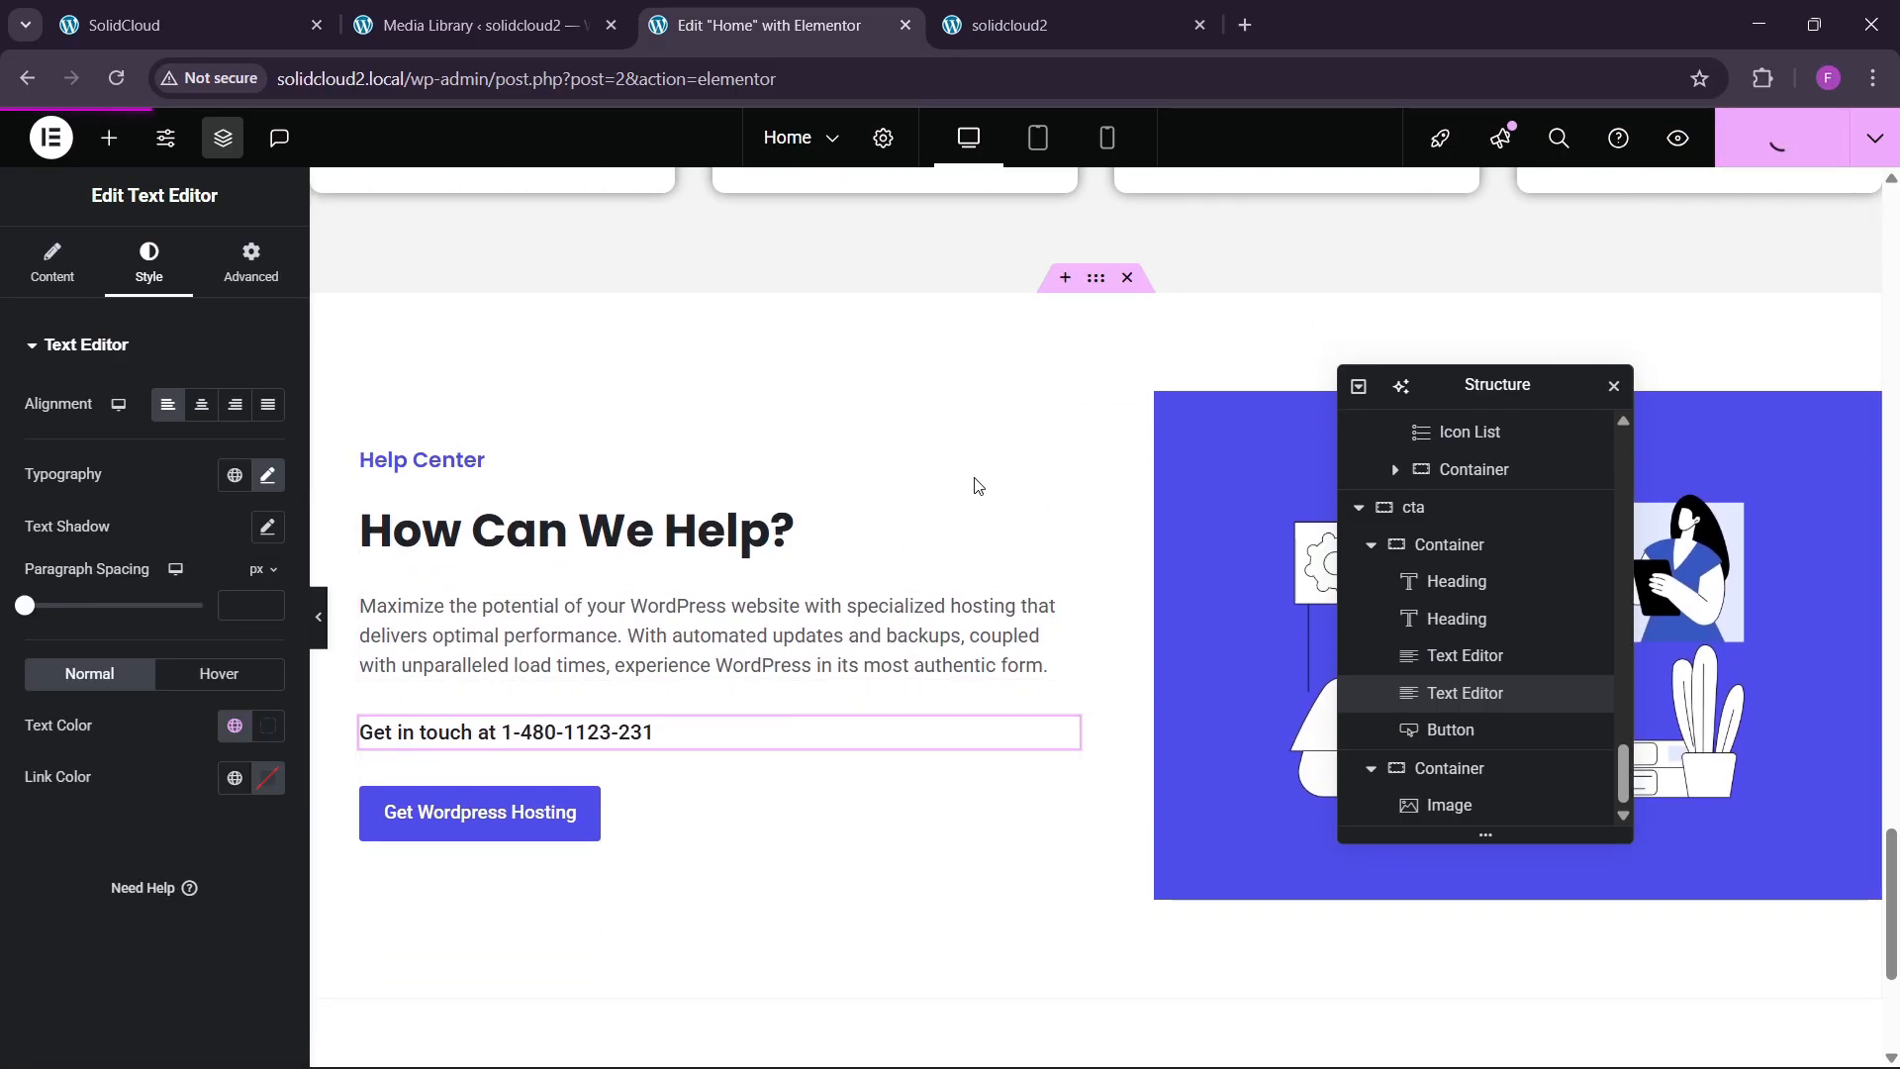
{"action": "left_click", "coordinate": [251, 8]}
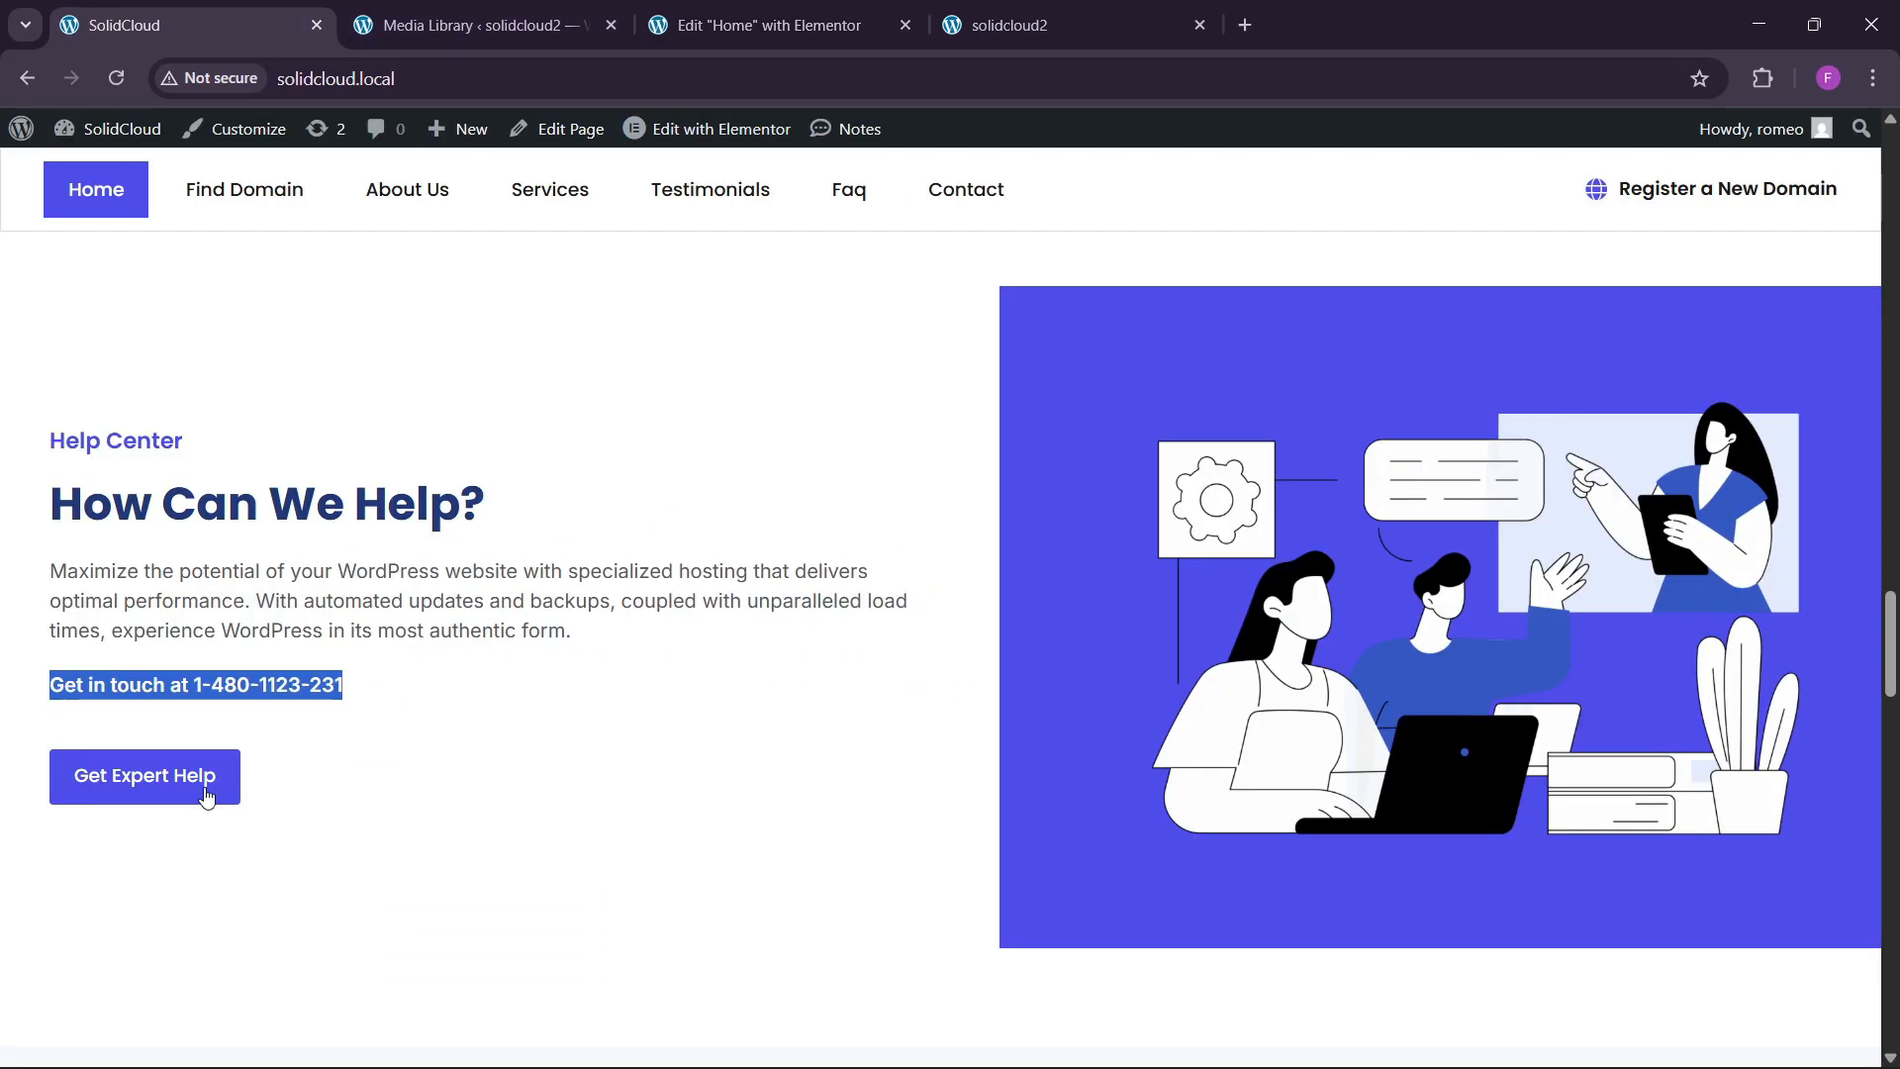
{"action": "left_click", "coordinate": [769, 25]}
{"action": "left_click", "coordinate": [480, 812]}
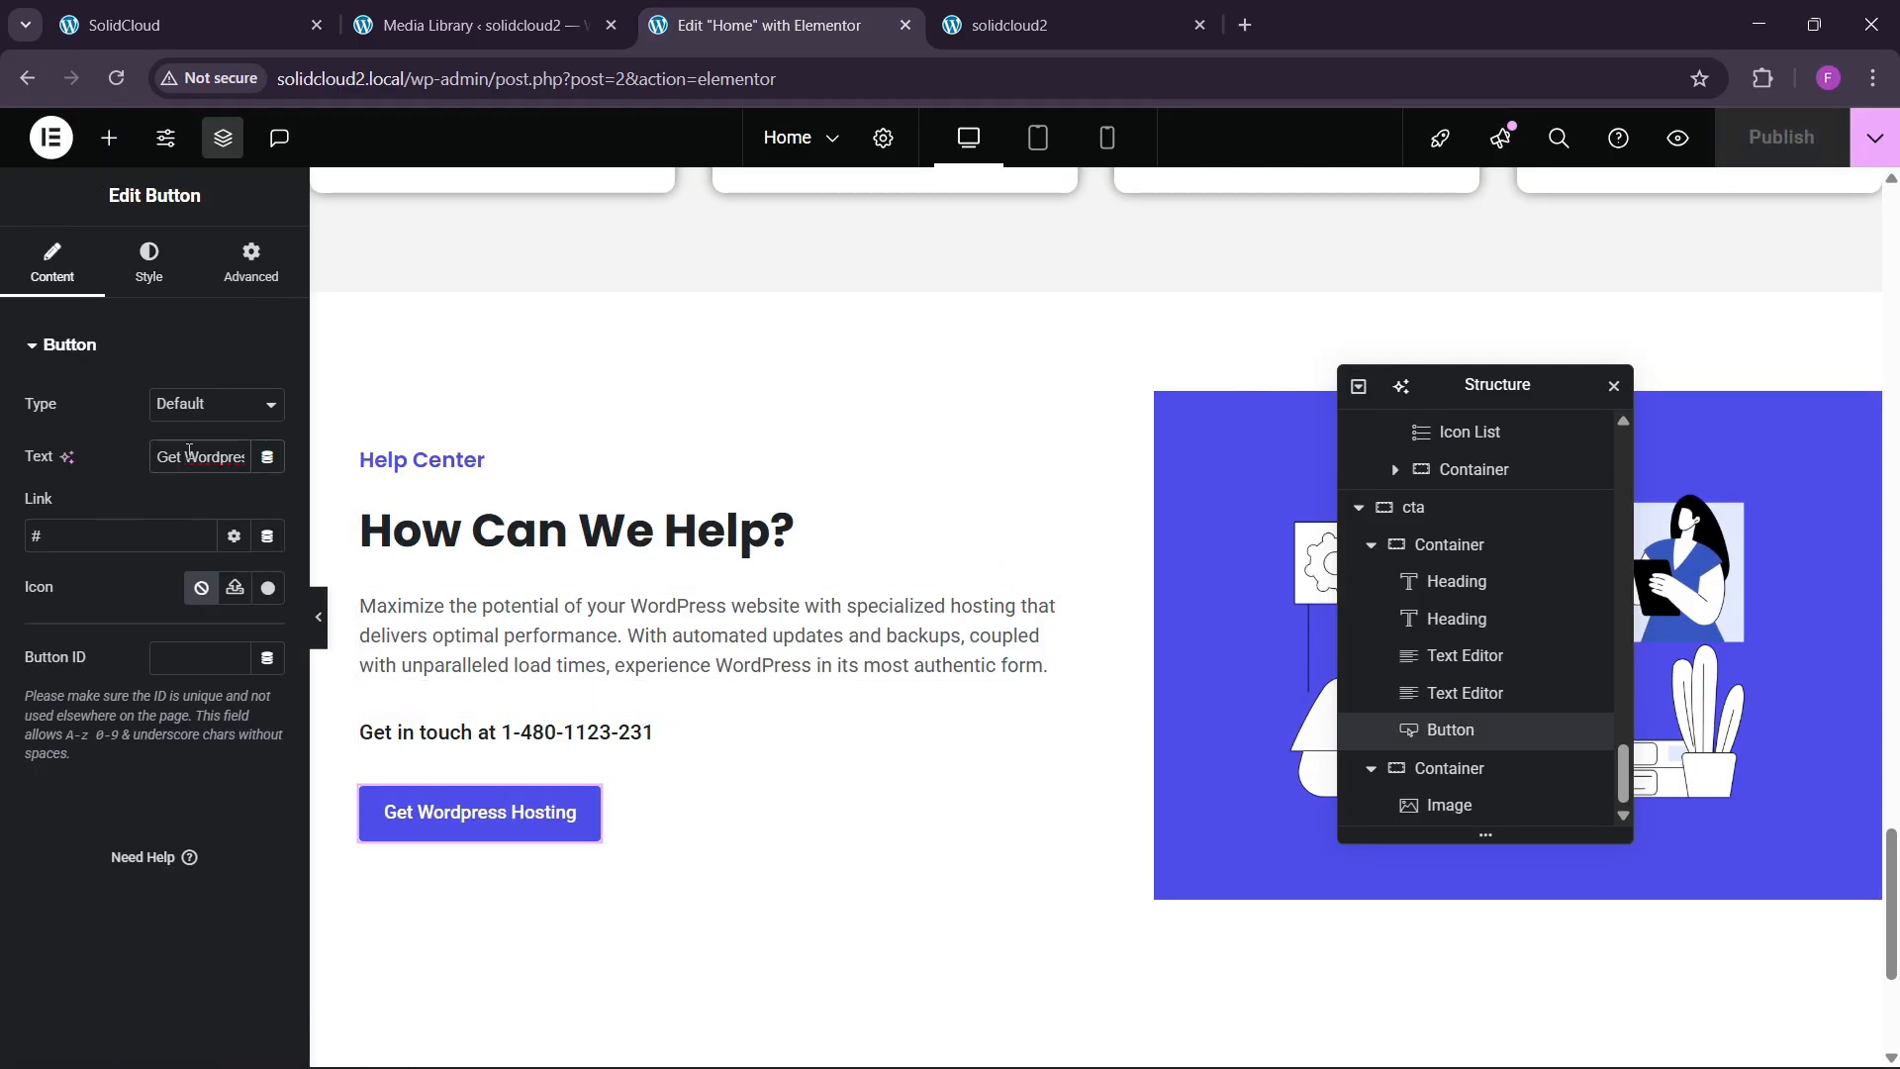
{"action": "type", "text": "Get Expert Help"}
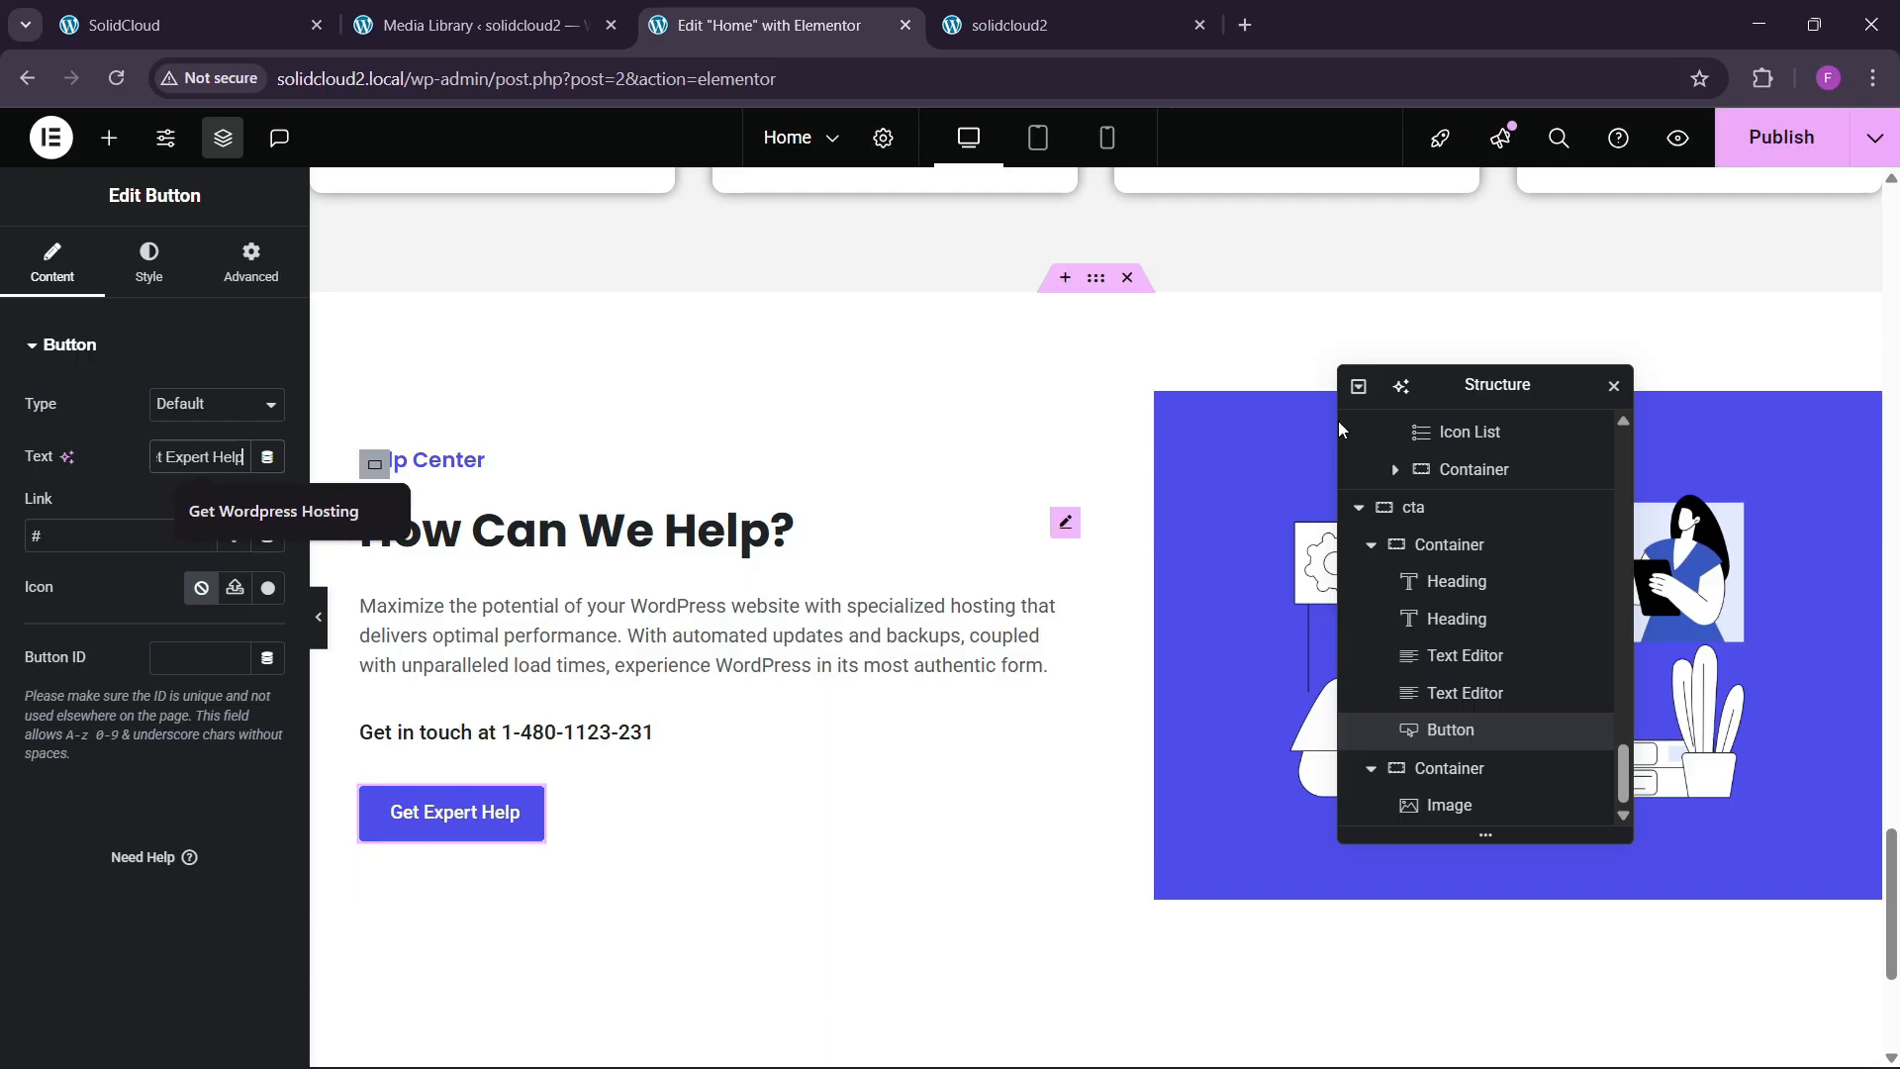
{"action": "left_click", "coordinate": [1781, 138]}
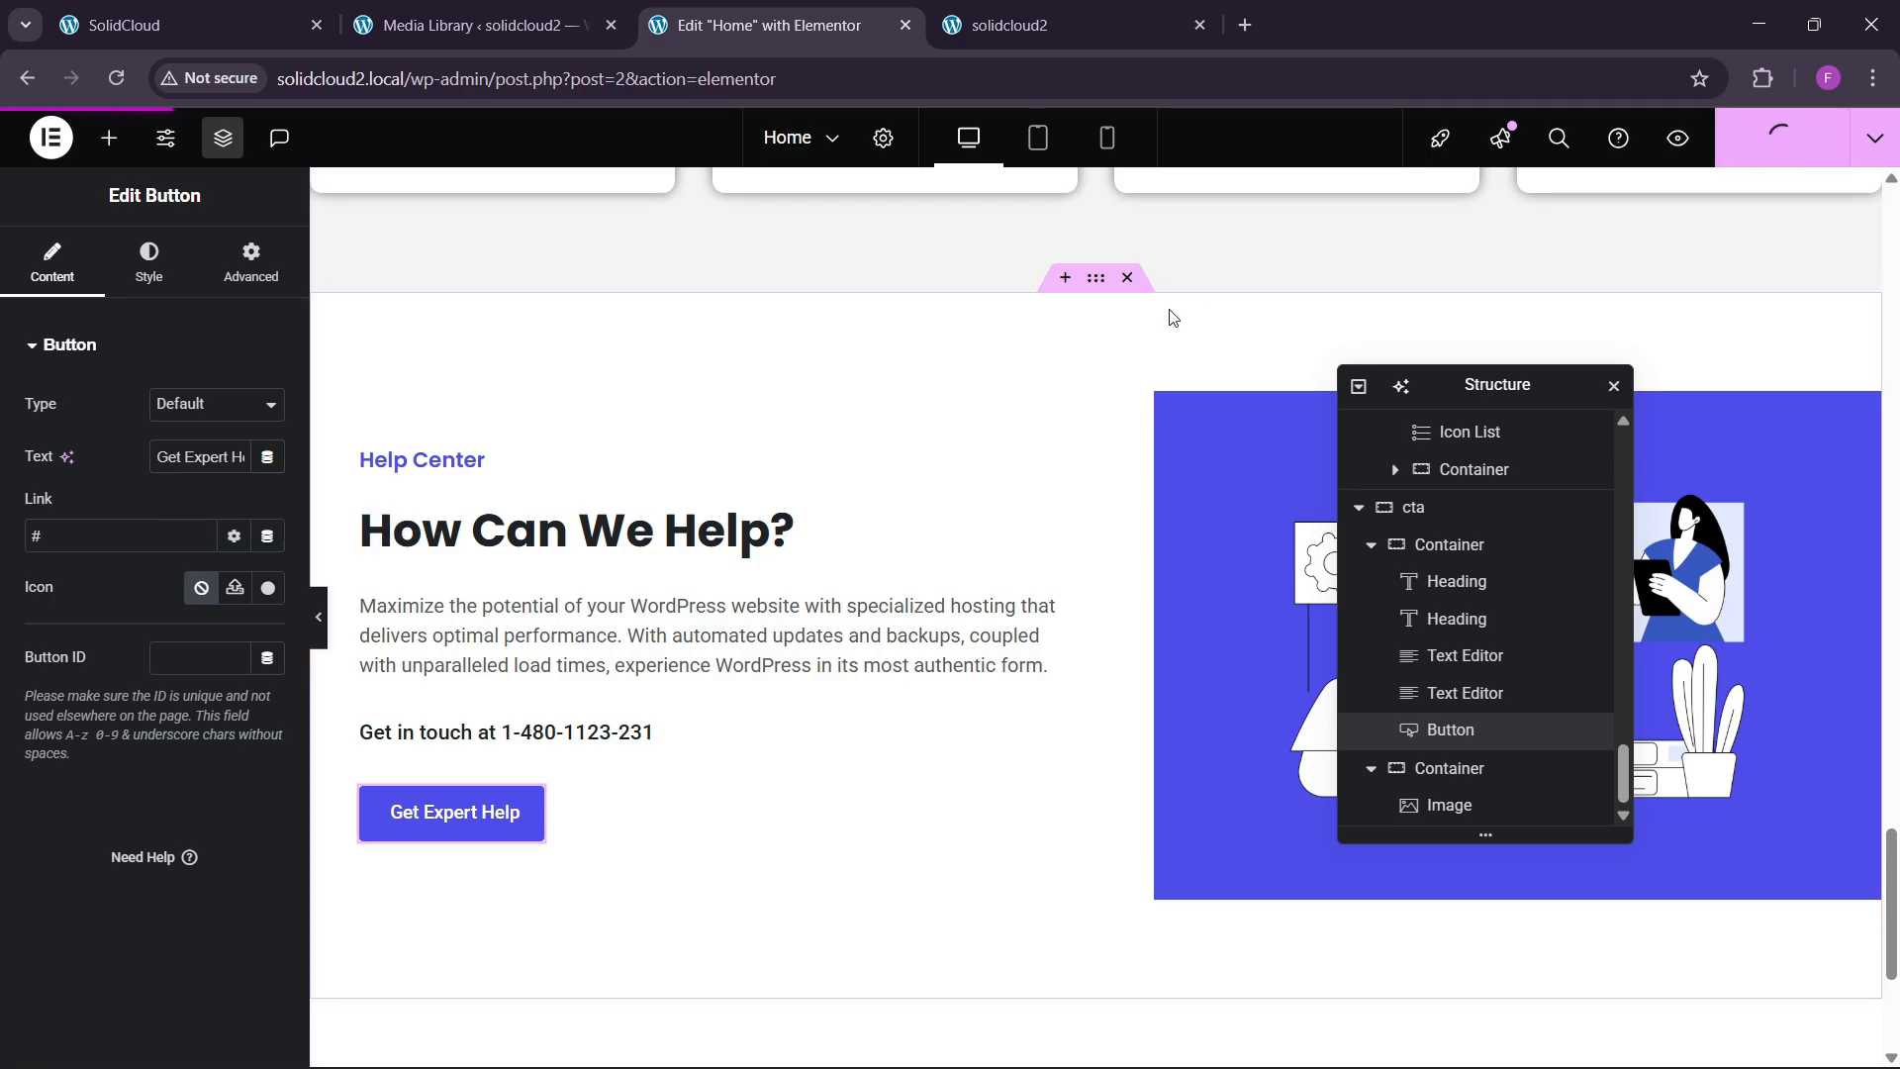
{"action": "left_click", "coordinate": [1124, 28]}
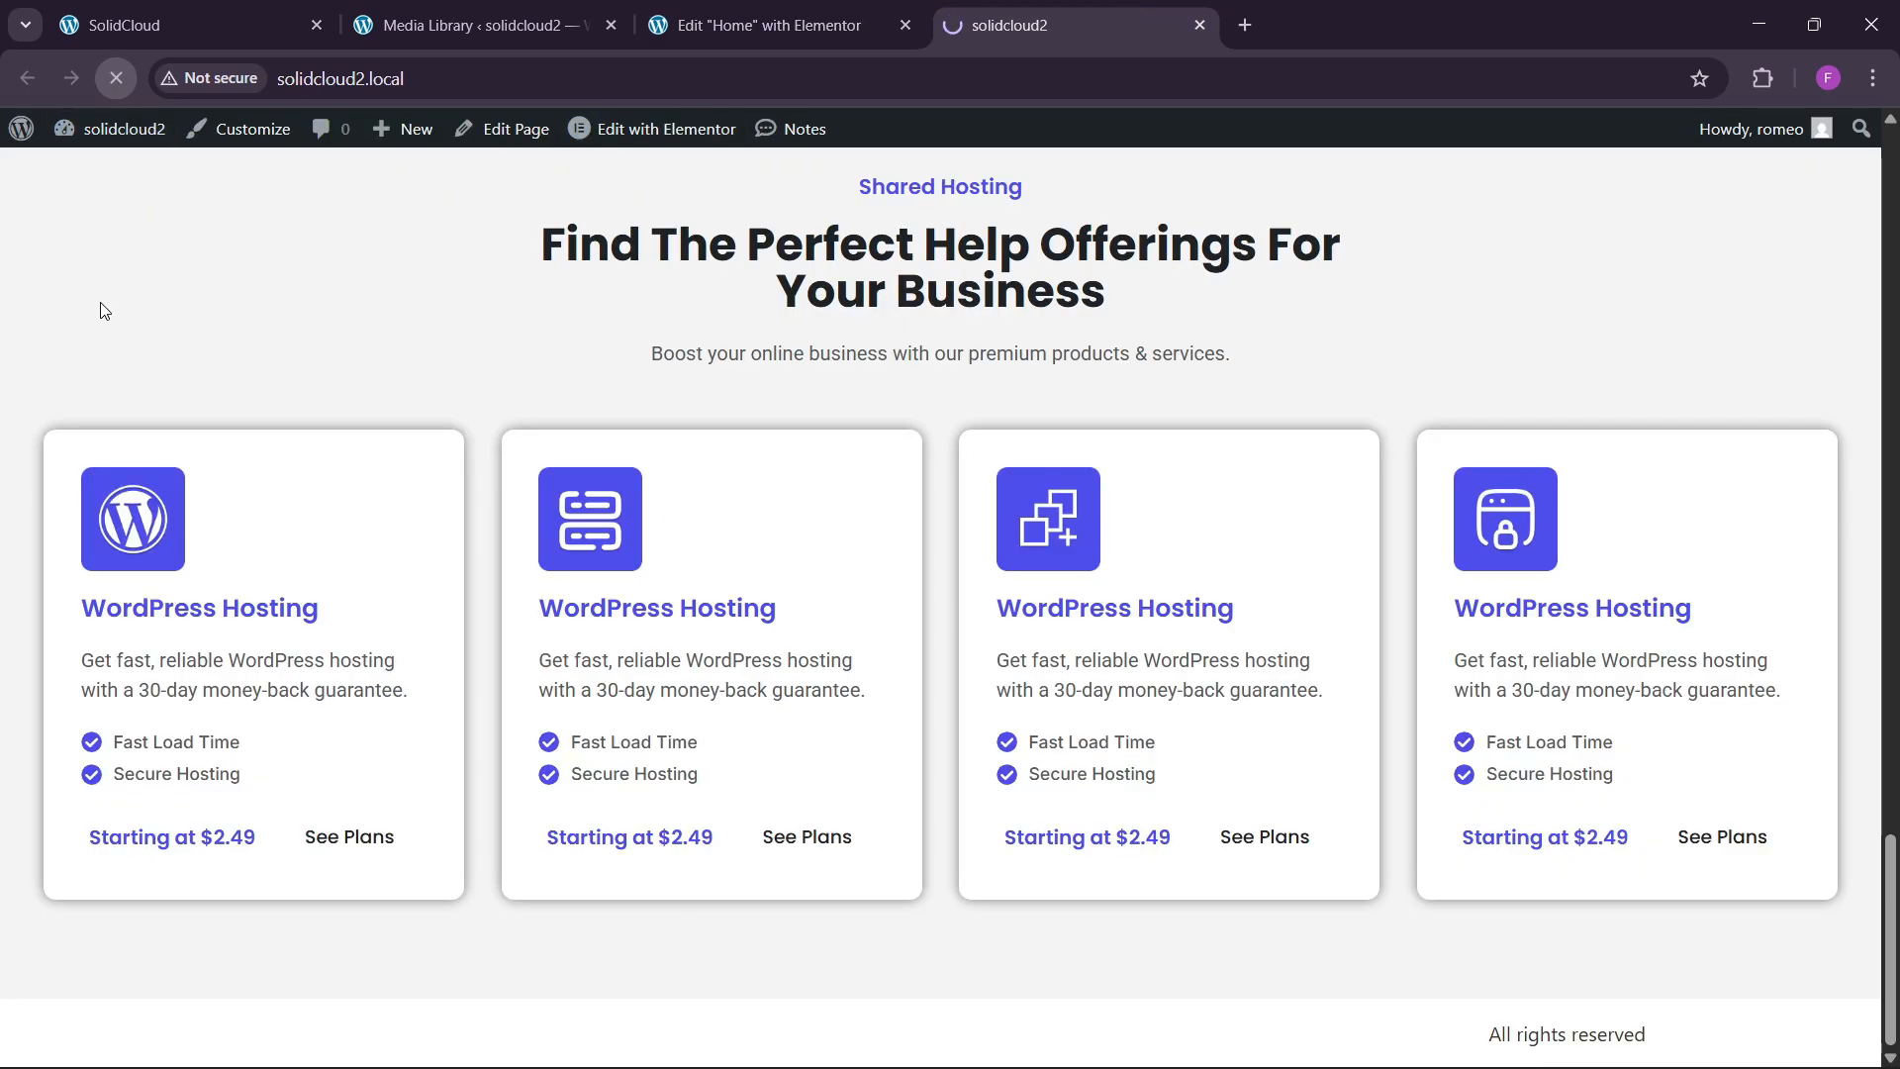
Scroll the published Help Center and the reference site's reviews and FAQ, then return to the editor.
{"action": "scroll", "coordinate": [435, 584], "scroll_direction": "down", "scroll_amount": 6}
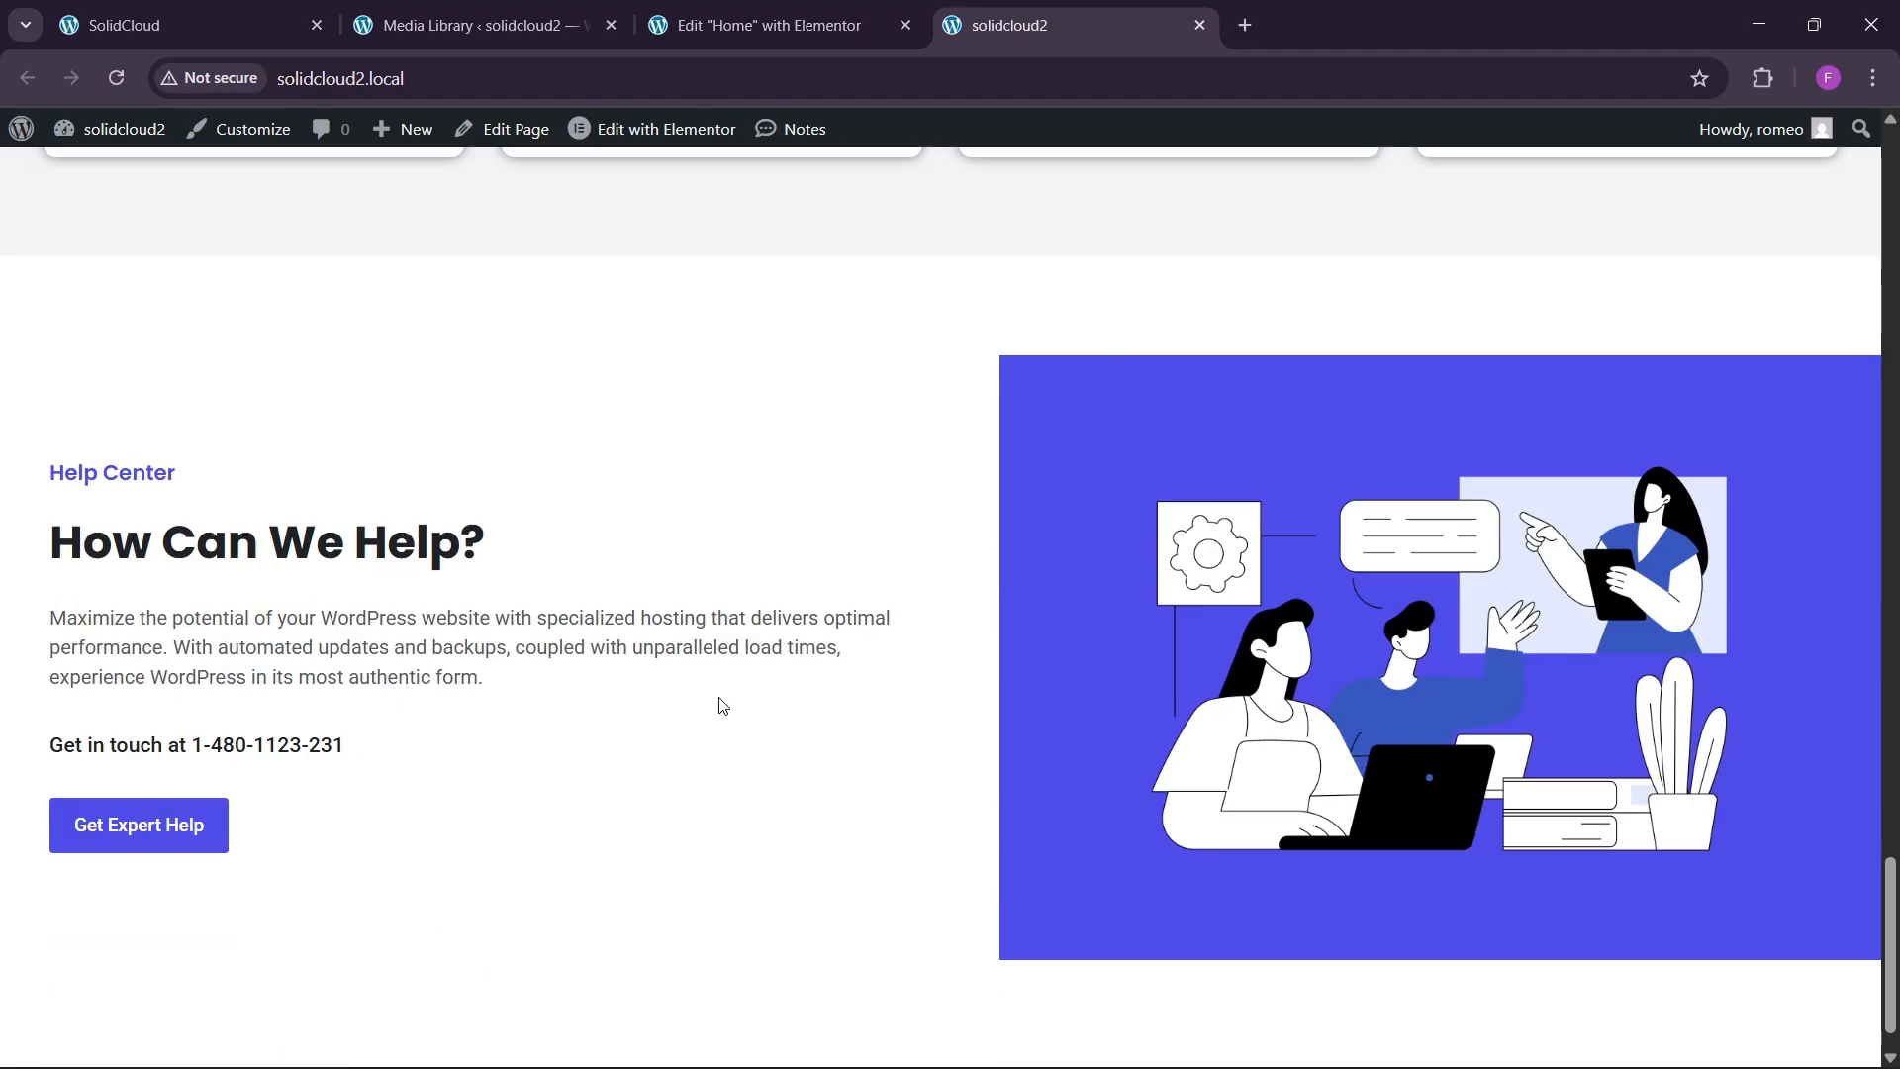
{"action": "scroll", "coordinate": [727, 714], "scroll_direction": "down", "scroll_amount": 1}
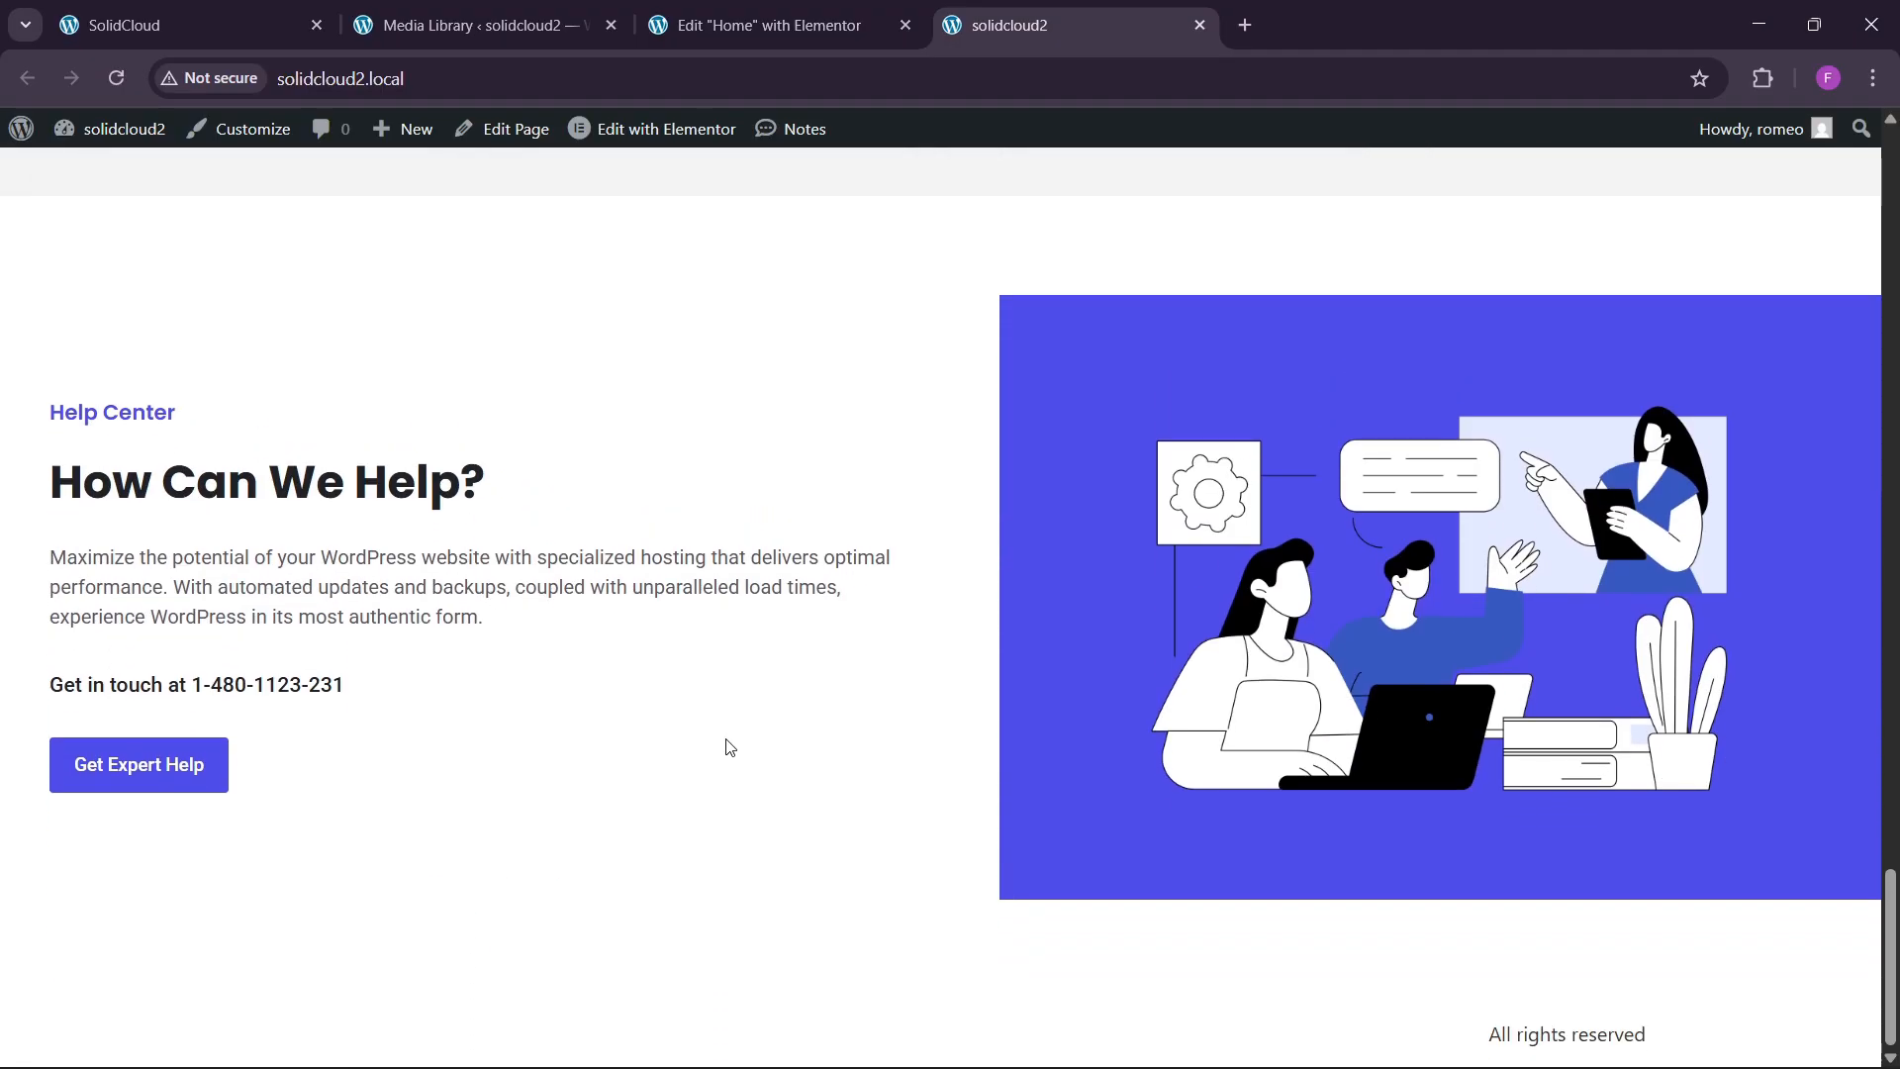
{"action": "left_click", "coordinate": [234, 10]}
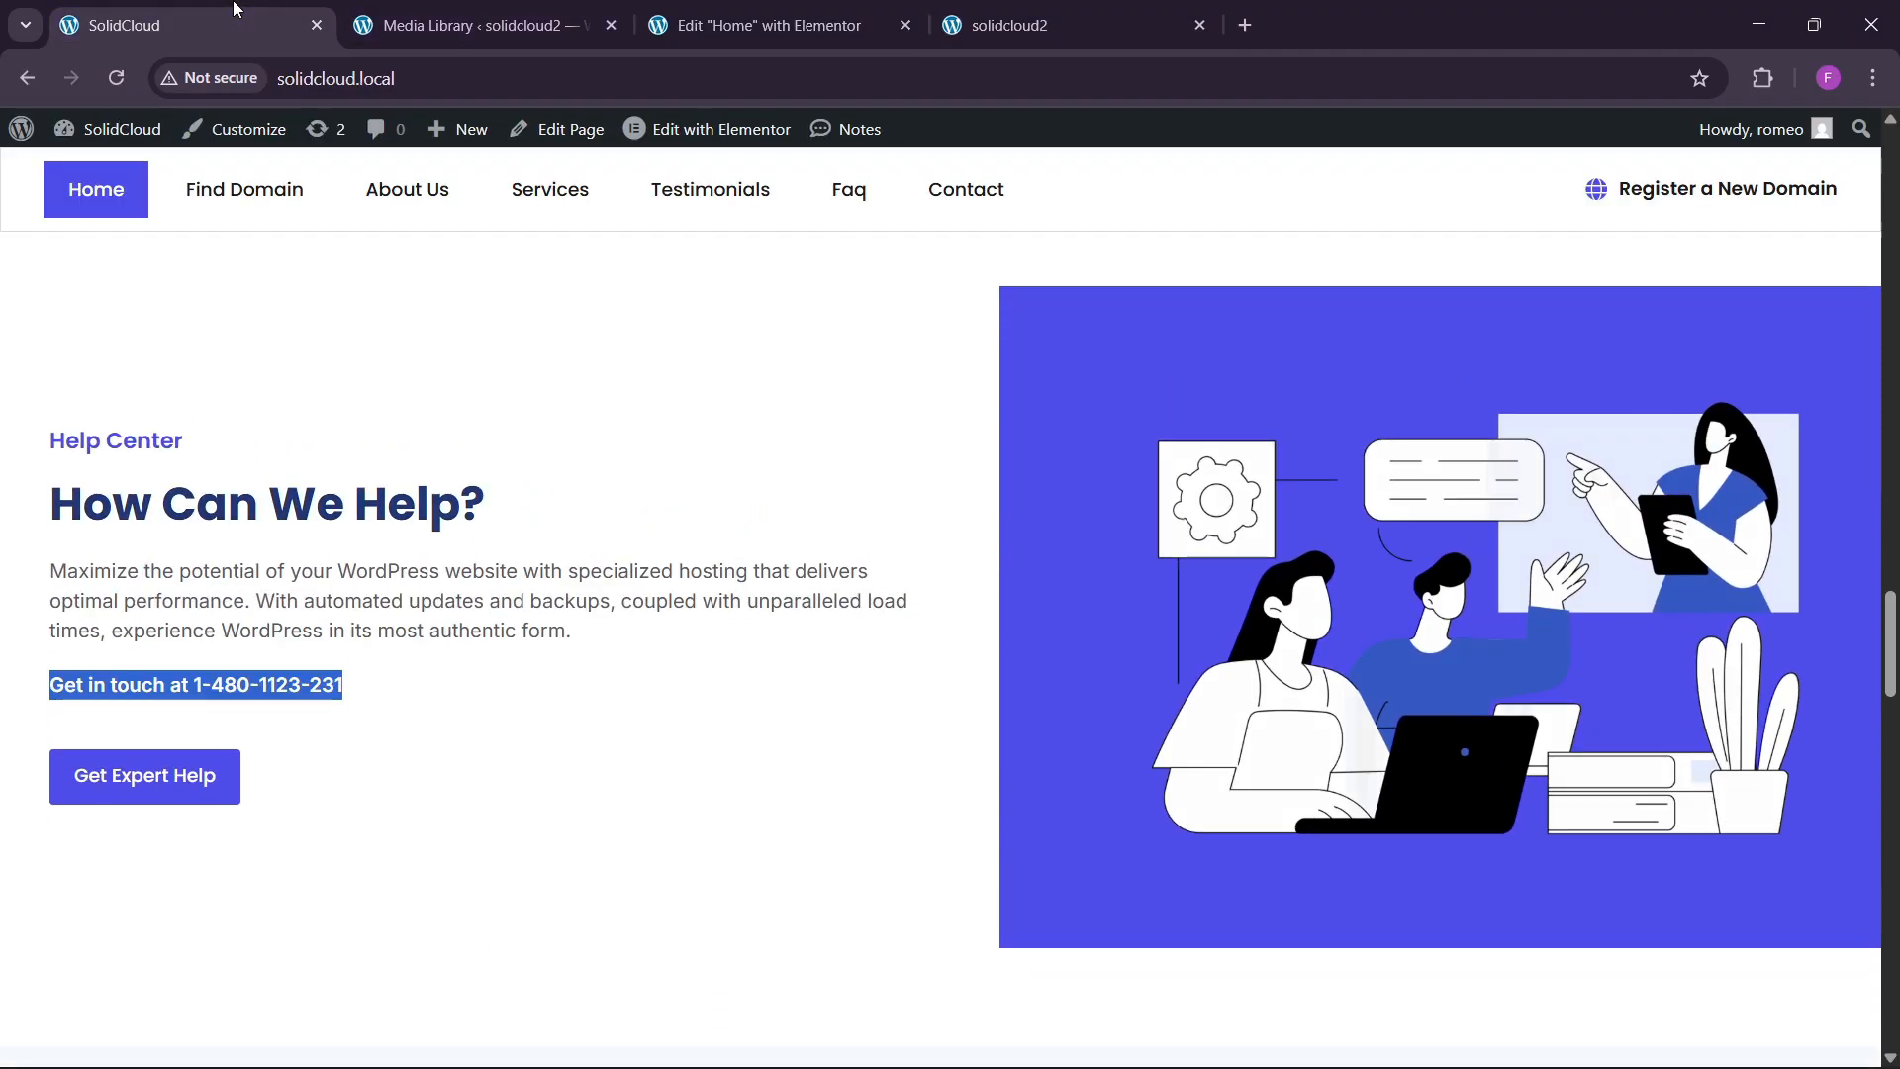
{"action": "scroll", "coordinate": [415, 737], "scroll_direction": "down", "scroll_amount": 10}
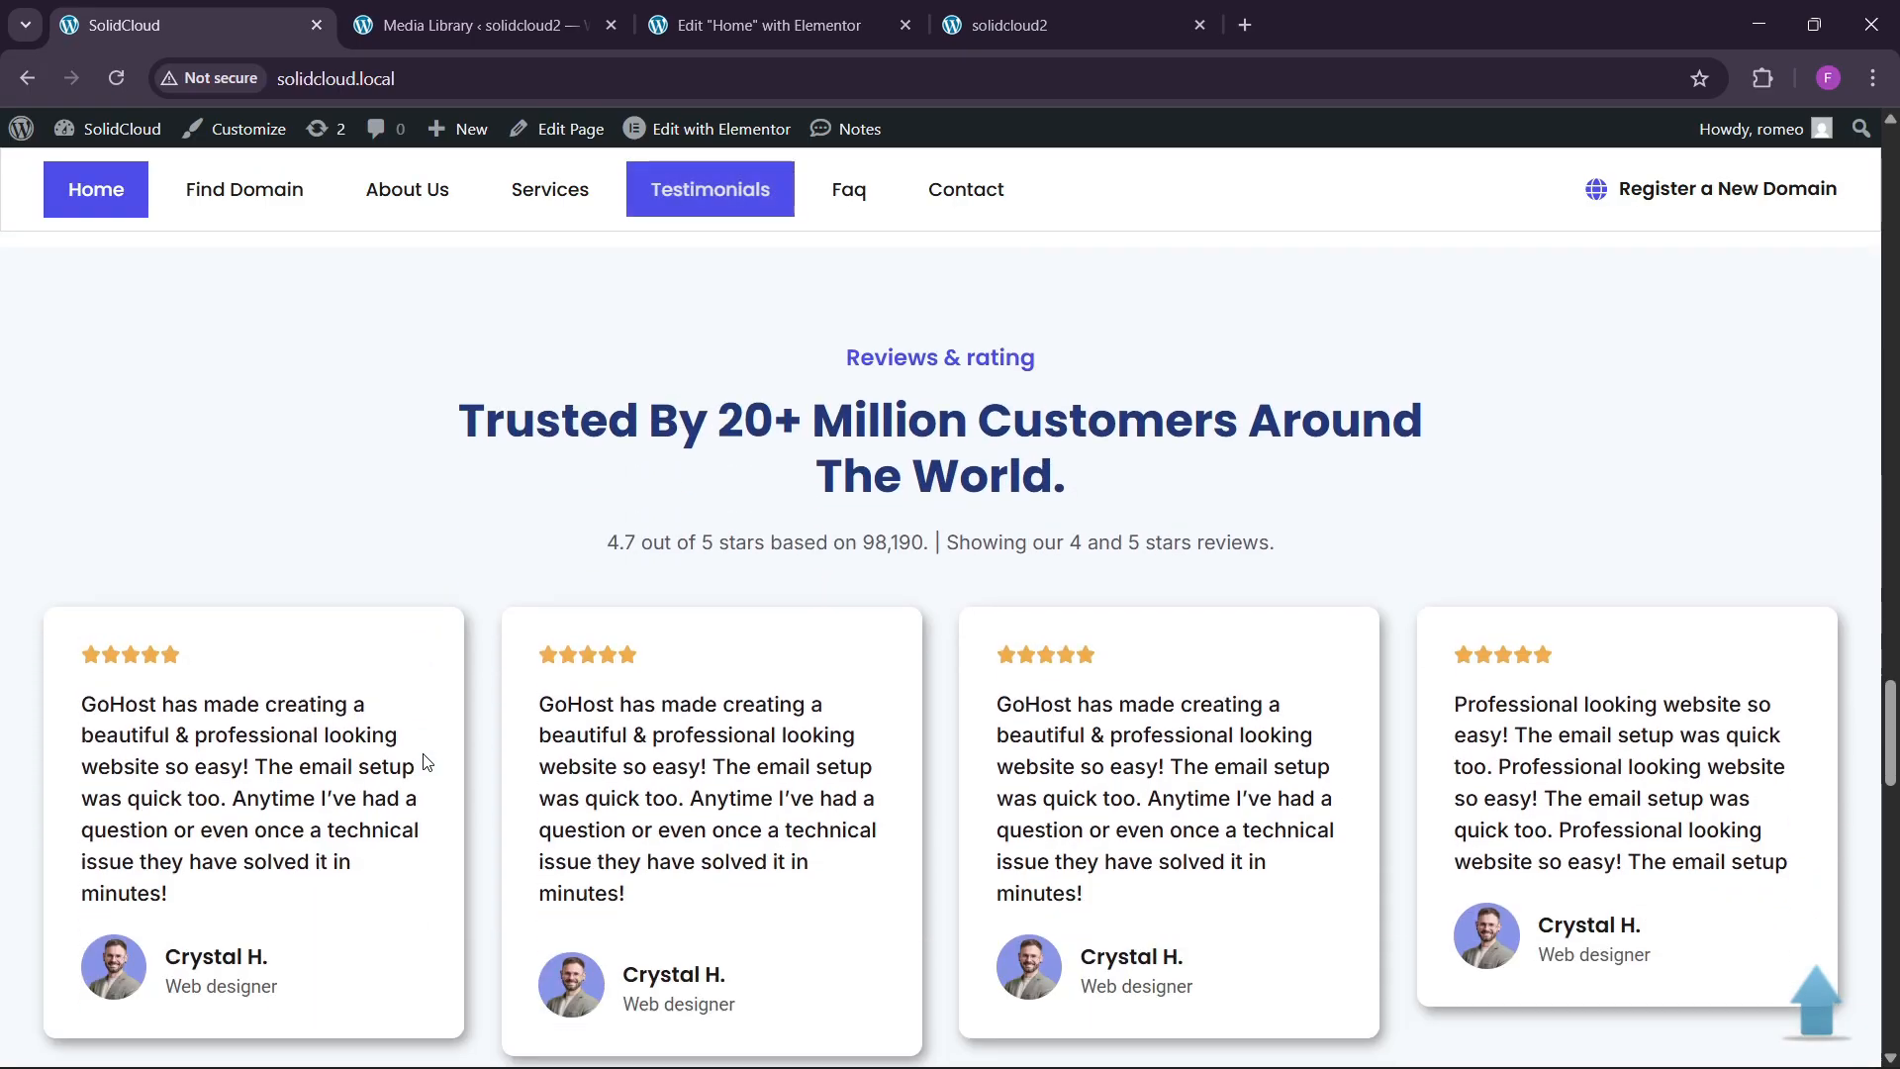
{"action": "scroll", "coordinate": [434, 762], "scroll_direction": "down", "scroll_amount": 15}
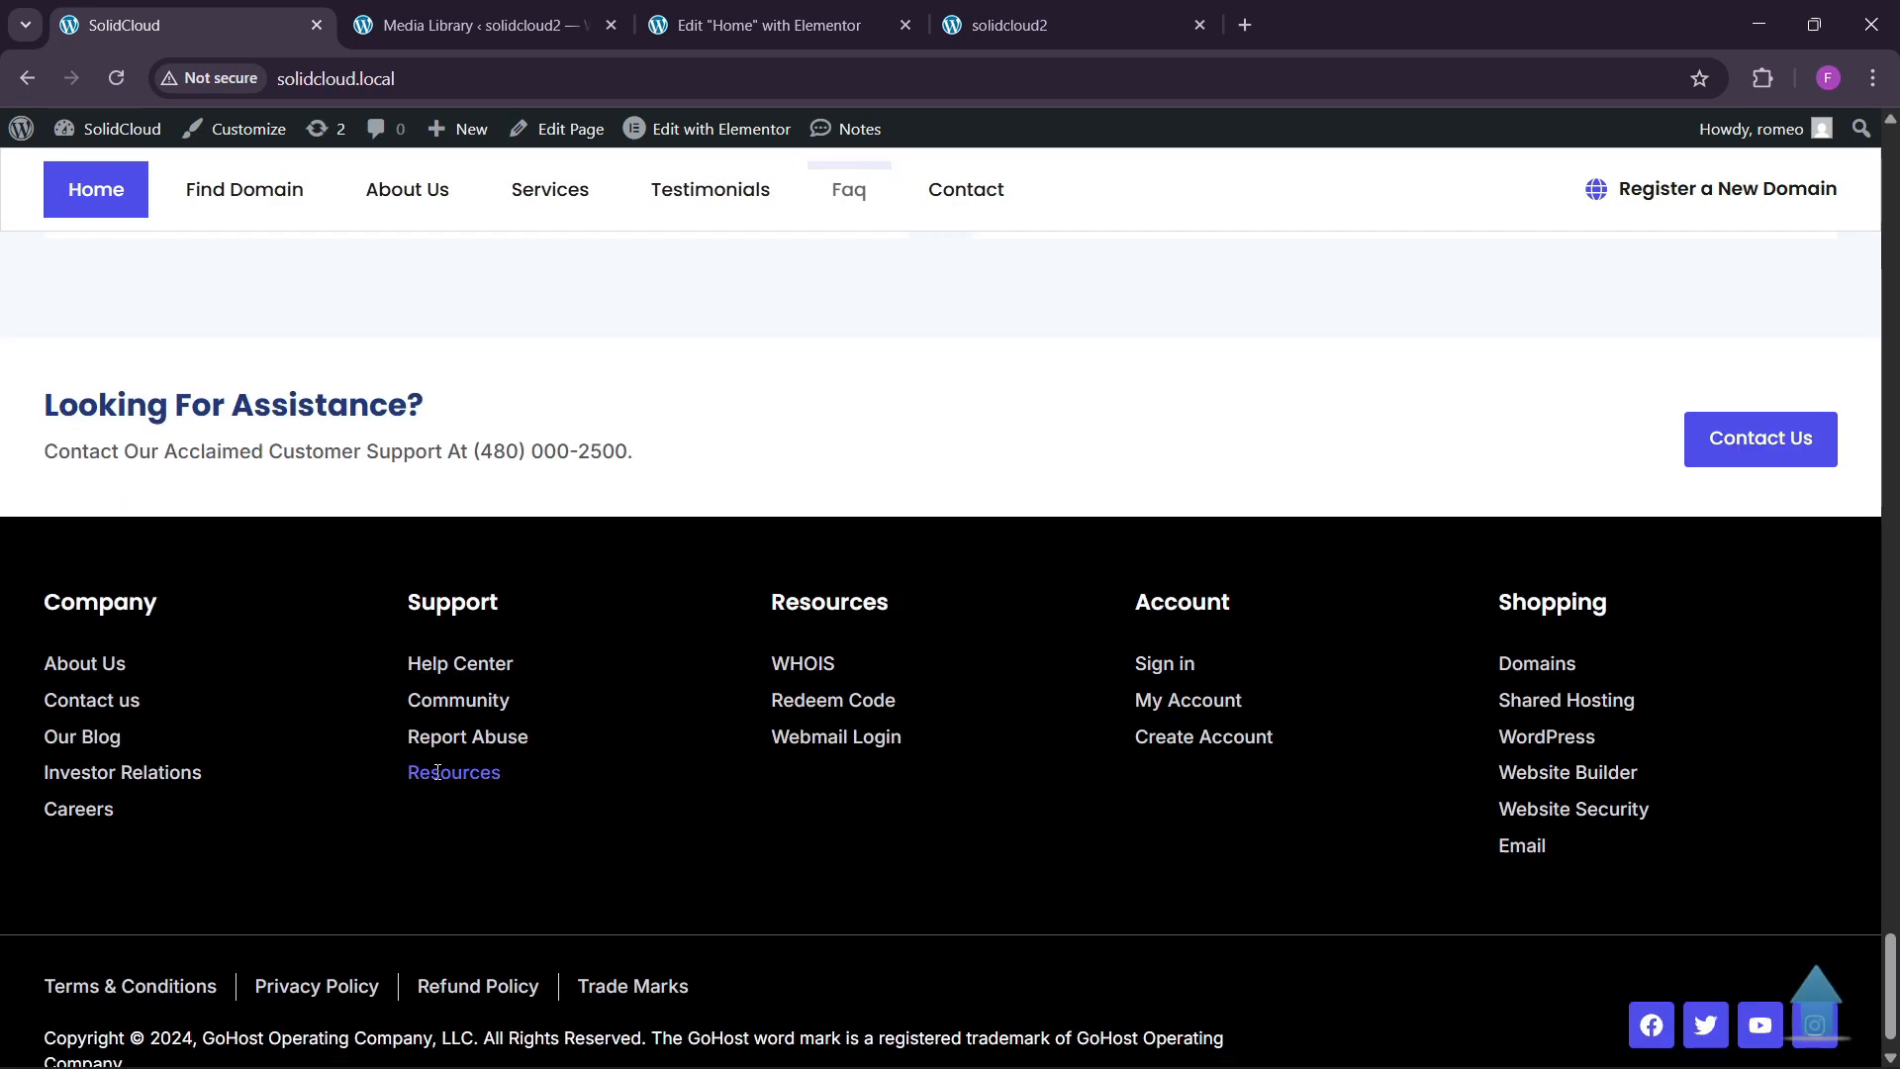
{"action": "scroll", "coordinate": [438, 775], "scroll_direction": "up", "scroll_amount": 3}
{"action": "scroll", "coordinate": [435, 767], "scroll_direction": "up", "scroll_amount": 9}
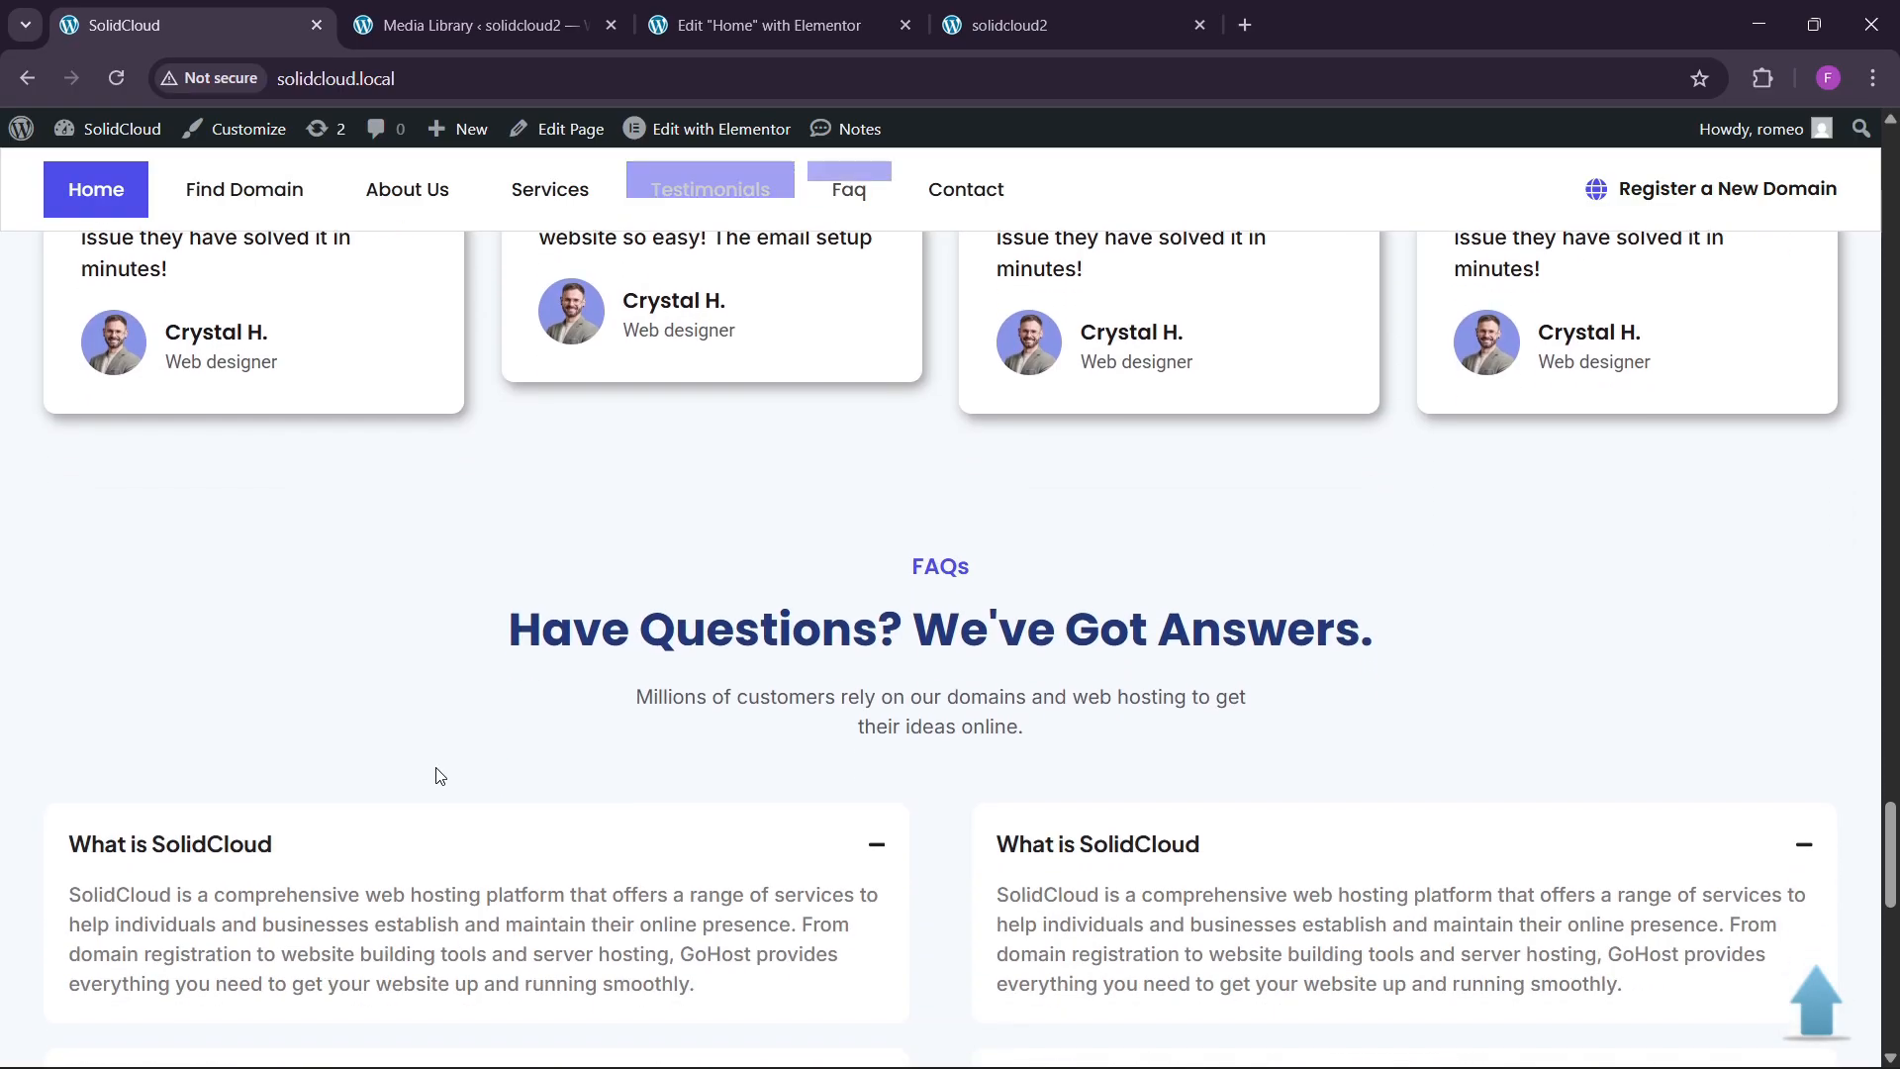
{"action": "scroll", "coordinate": [436, 766], "scroll_direction": "up", "scroll_amount": 5}
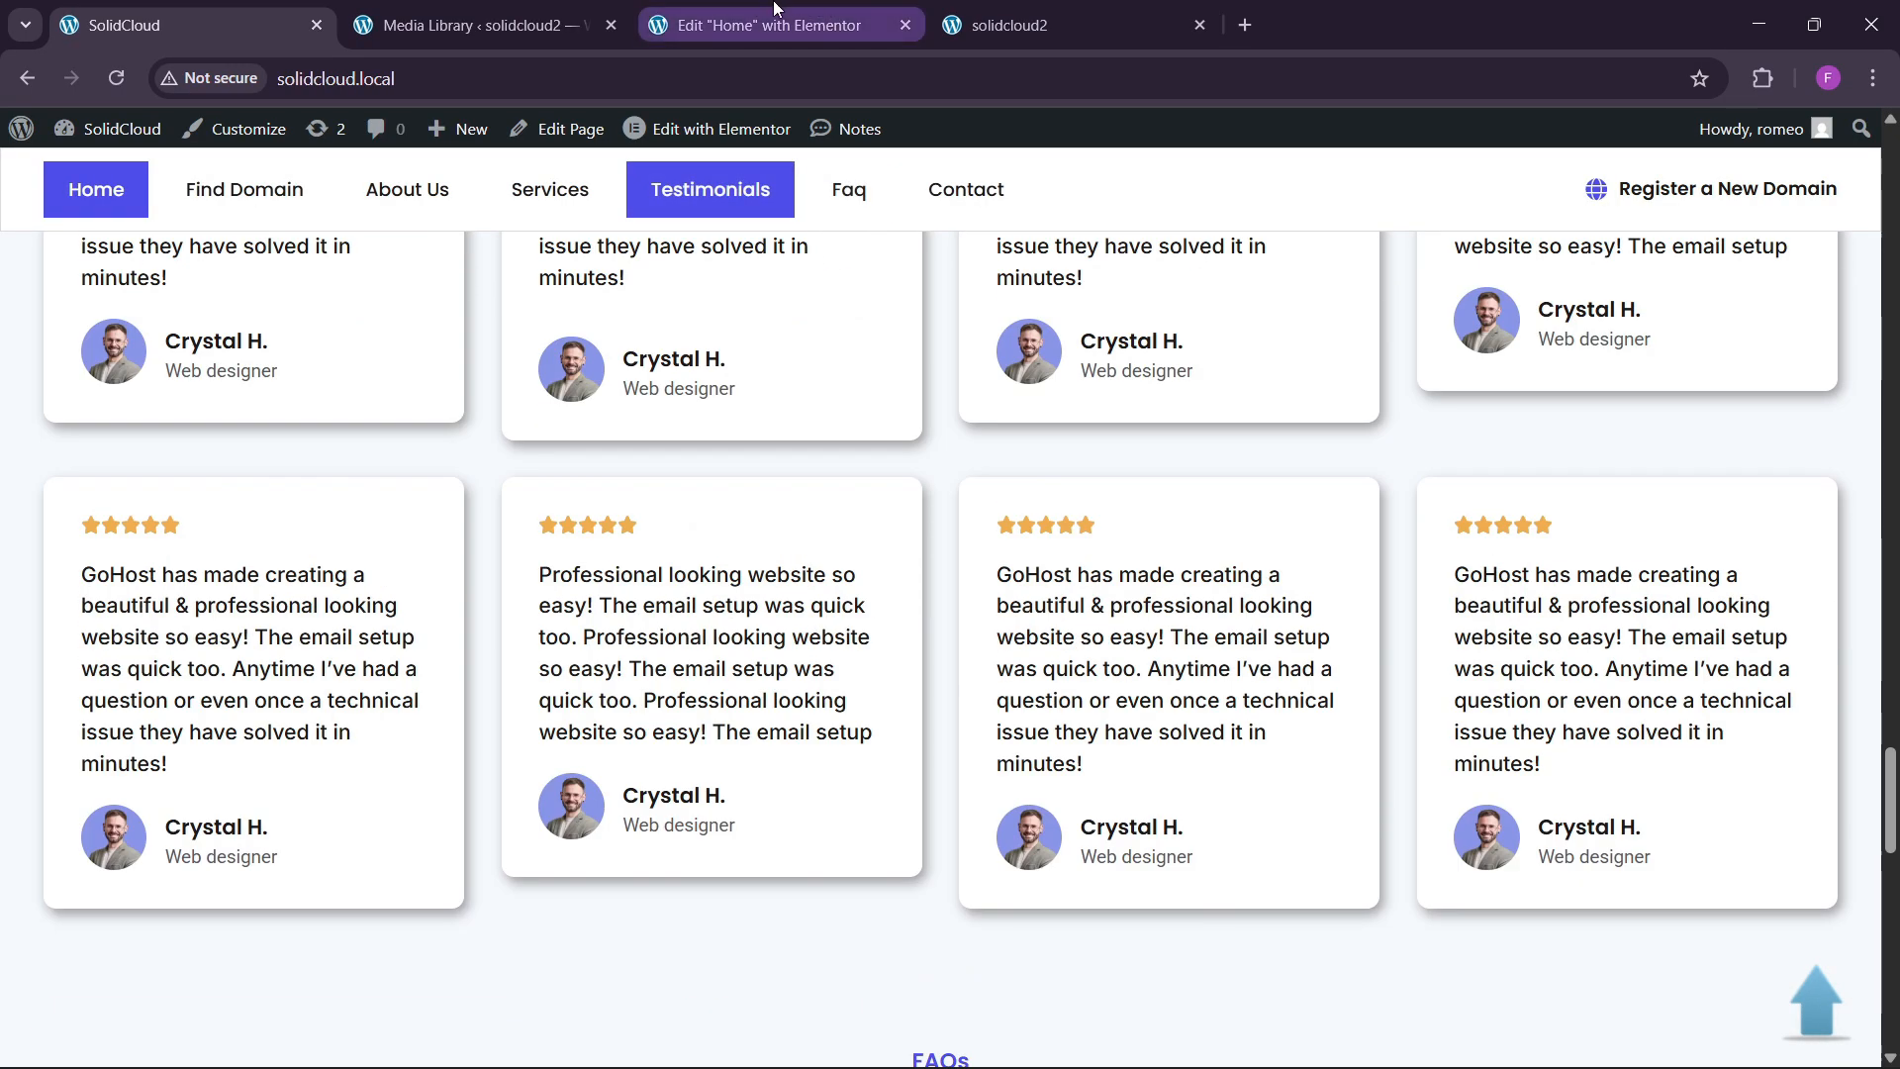
{"action": "scroll", "coordinate": [775, 742], "scroll_direction": "up", "scroll_amount": 2}
{"action": "scroll", "coordinate": [772, 718], "scroll_direction": "up", "scroll_amount": 10}
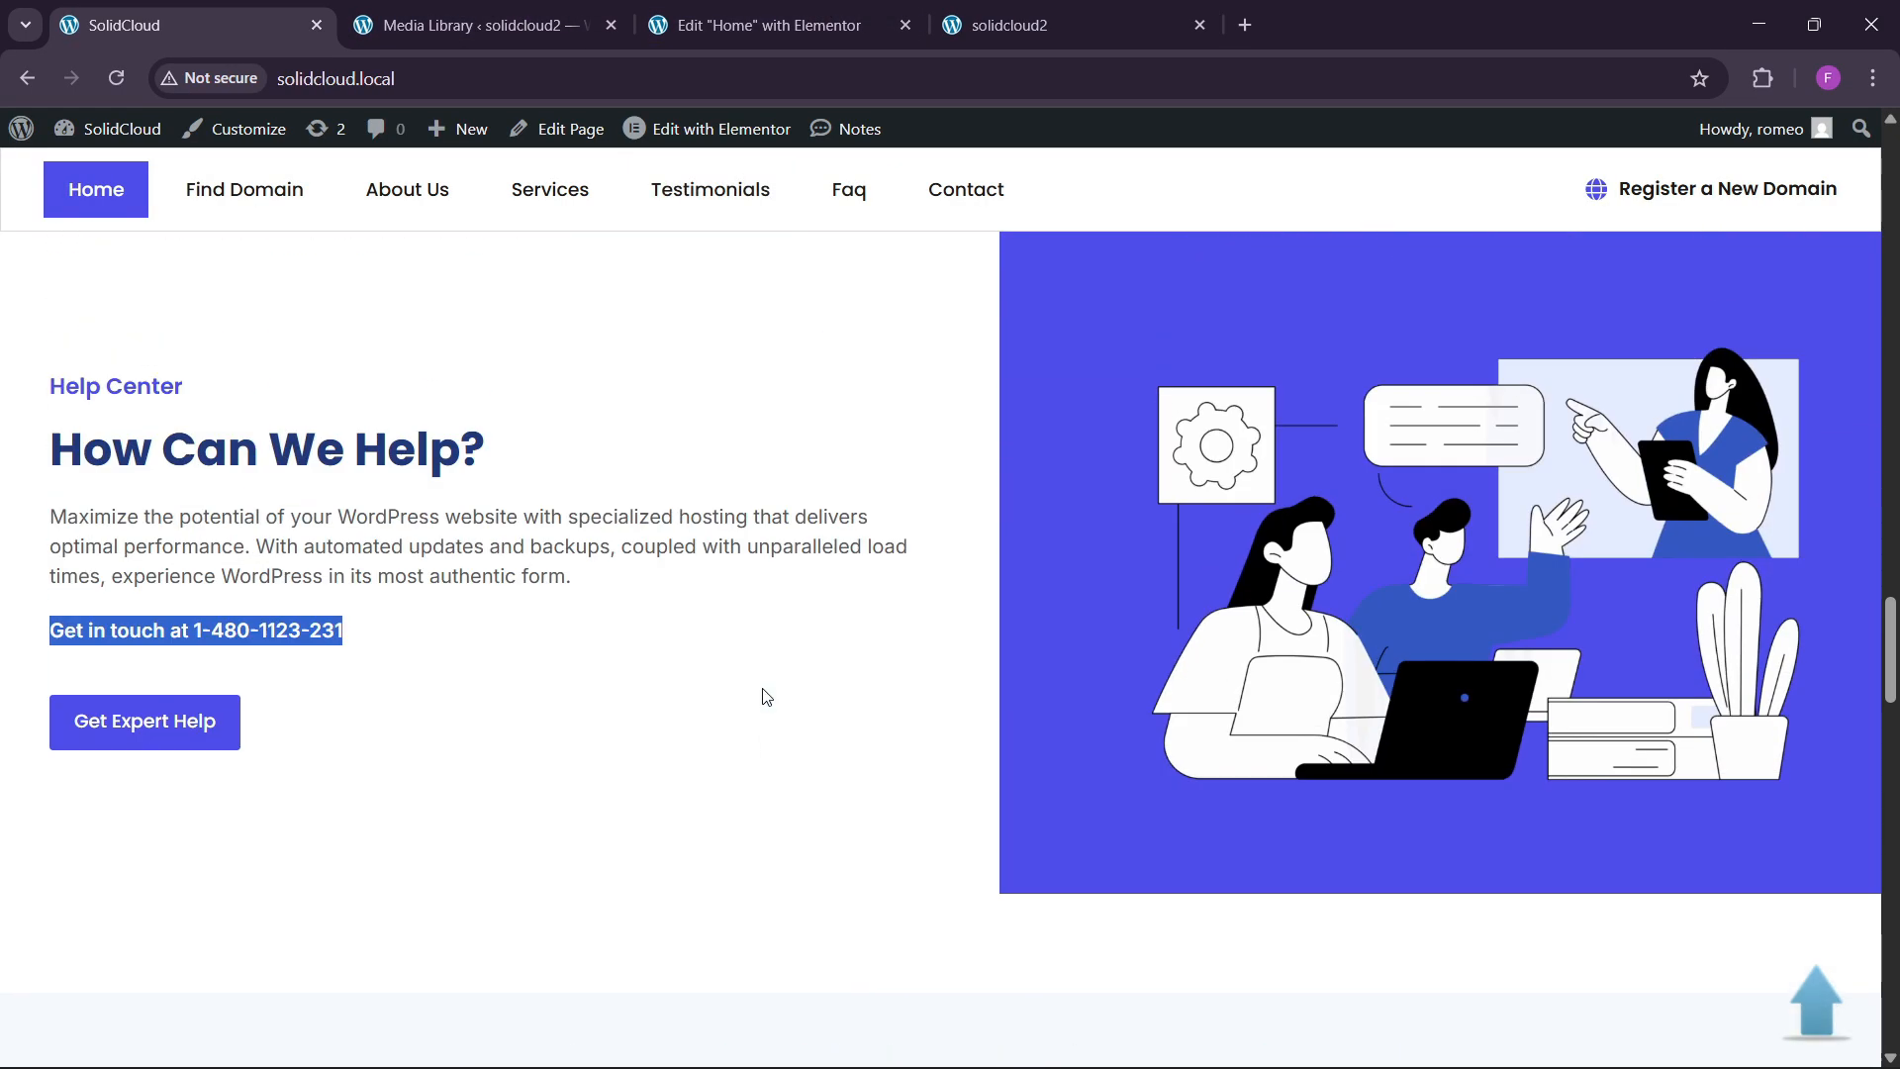
{"action": "scroll", "coordinate": [769, 692], "scroll_direction": "down", "scroll_amount": 3}
{"action": "scroll", "coordinate": [772, 689], "scroll_direction": "down", "scroll_amount": 2}
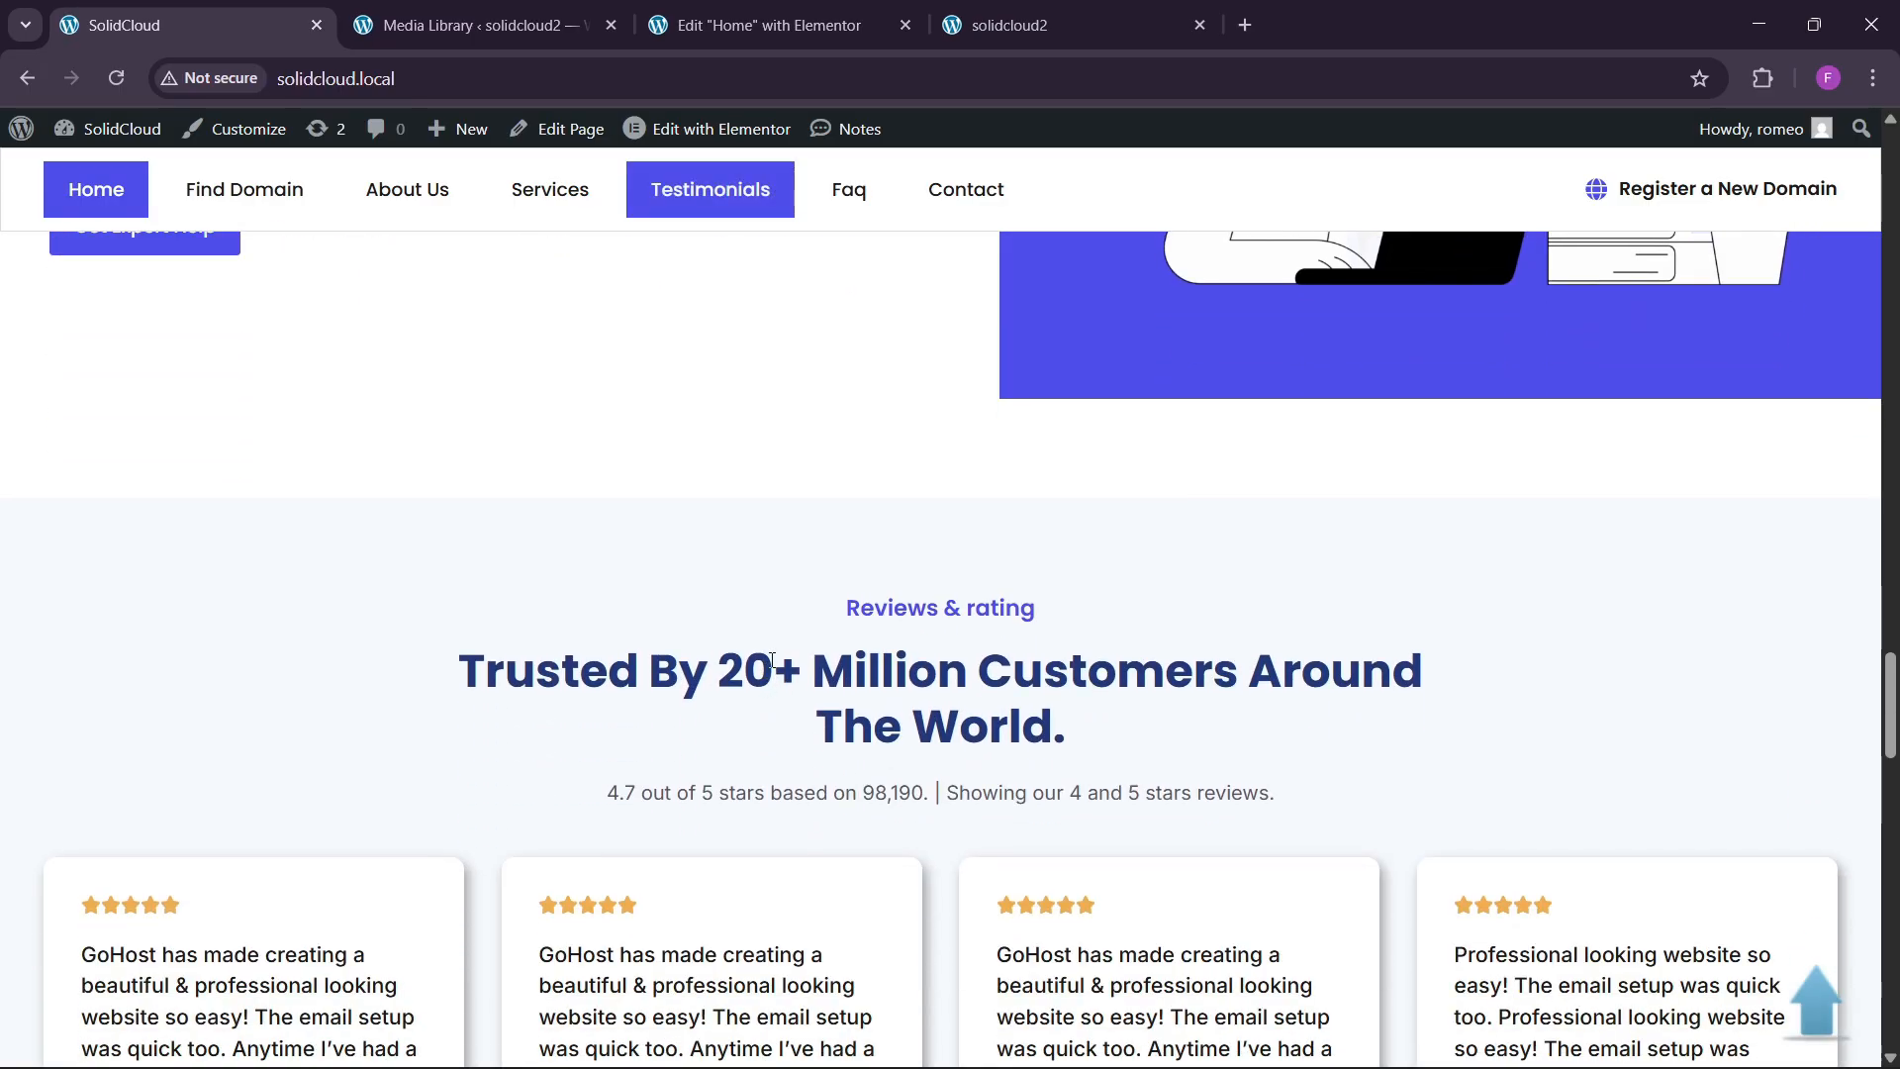
{"action": "scroll", "coordinate": [767, 658], "scroll_direction": "down", "scroll_amount": 1}
{"action": "left_click", "coordinate": [753, 12]}
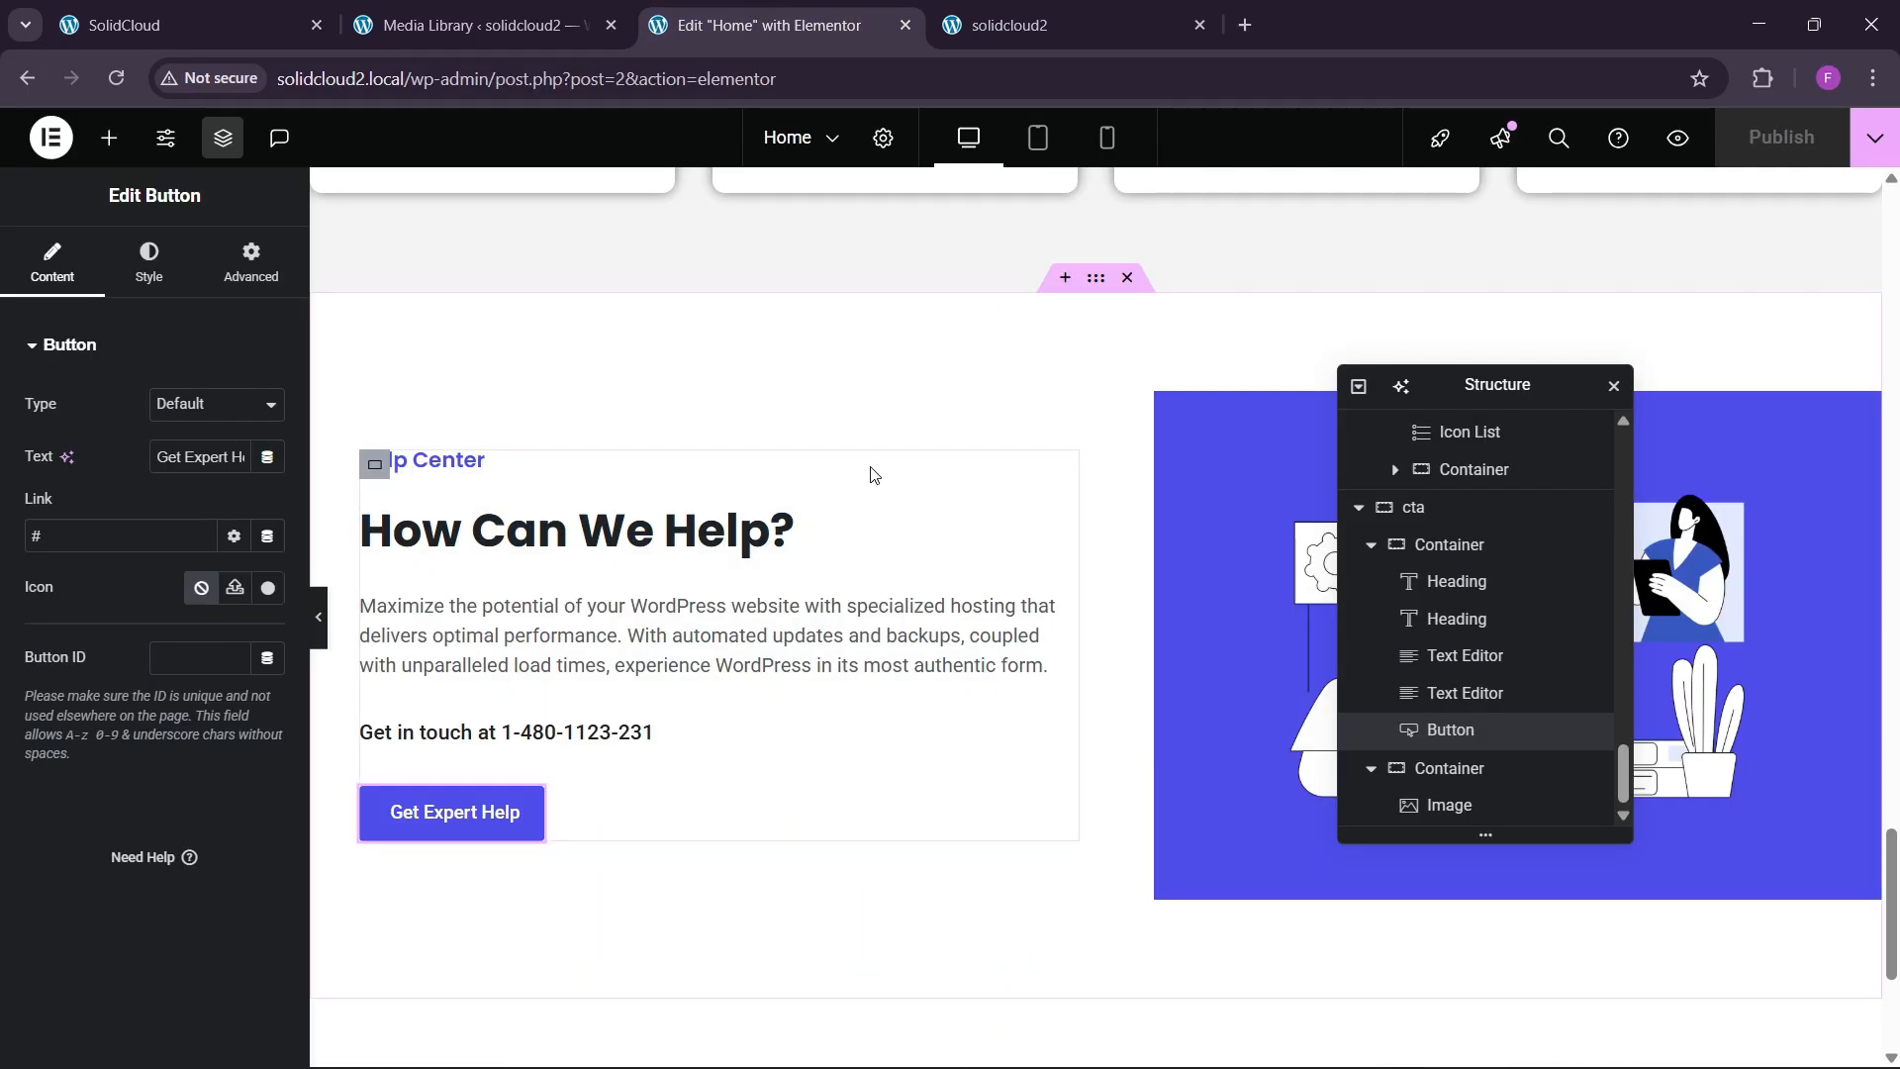
Copy the Shared Hosting cards section and paste it into the empty bottom section.
{"action": "scroll", "coordinate": [873, 471], "scroll_direction": "up", "scroll_amount": 8}
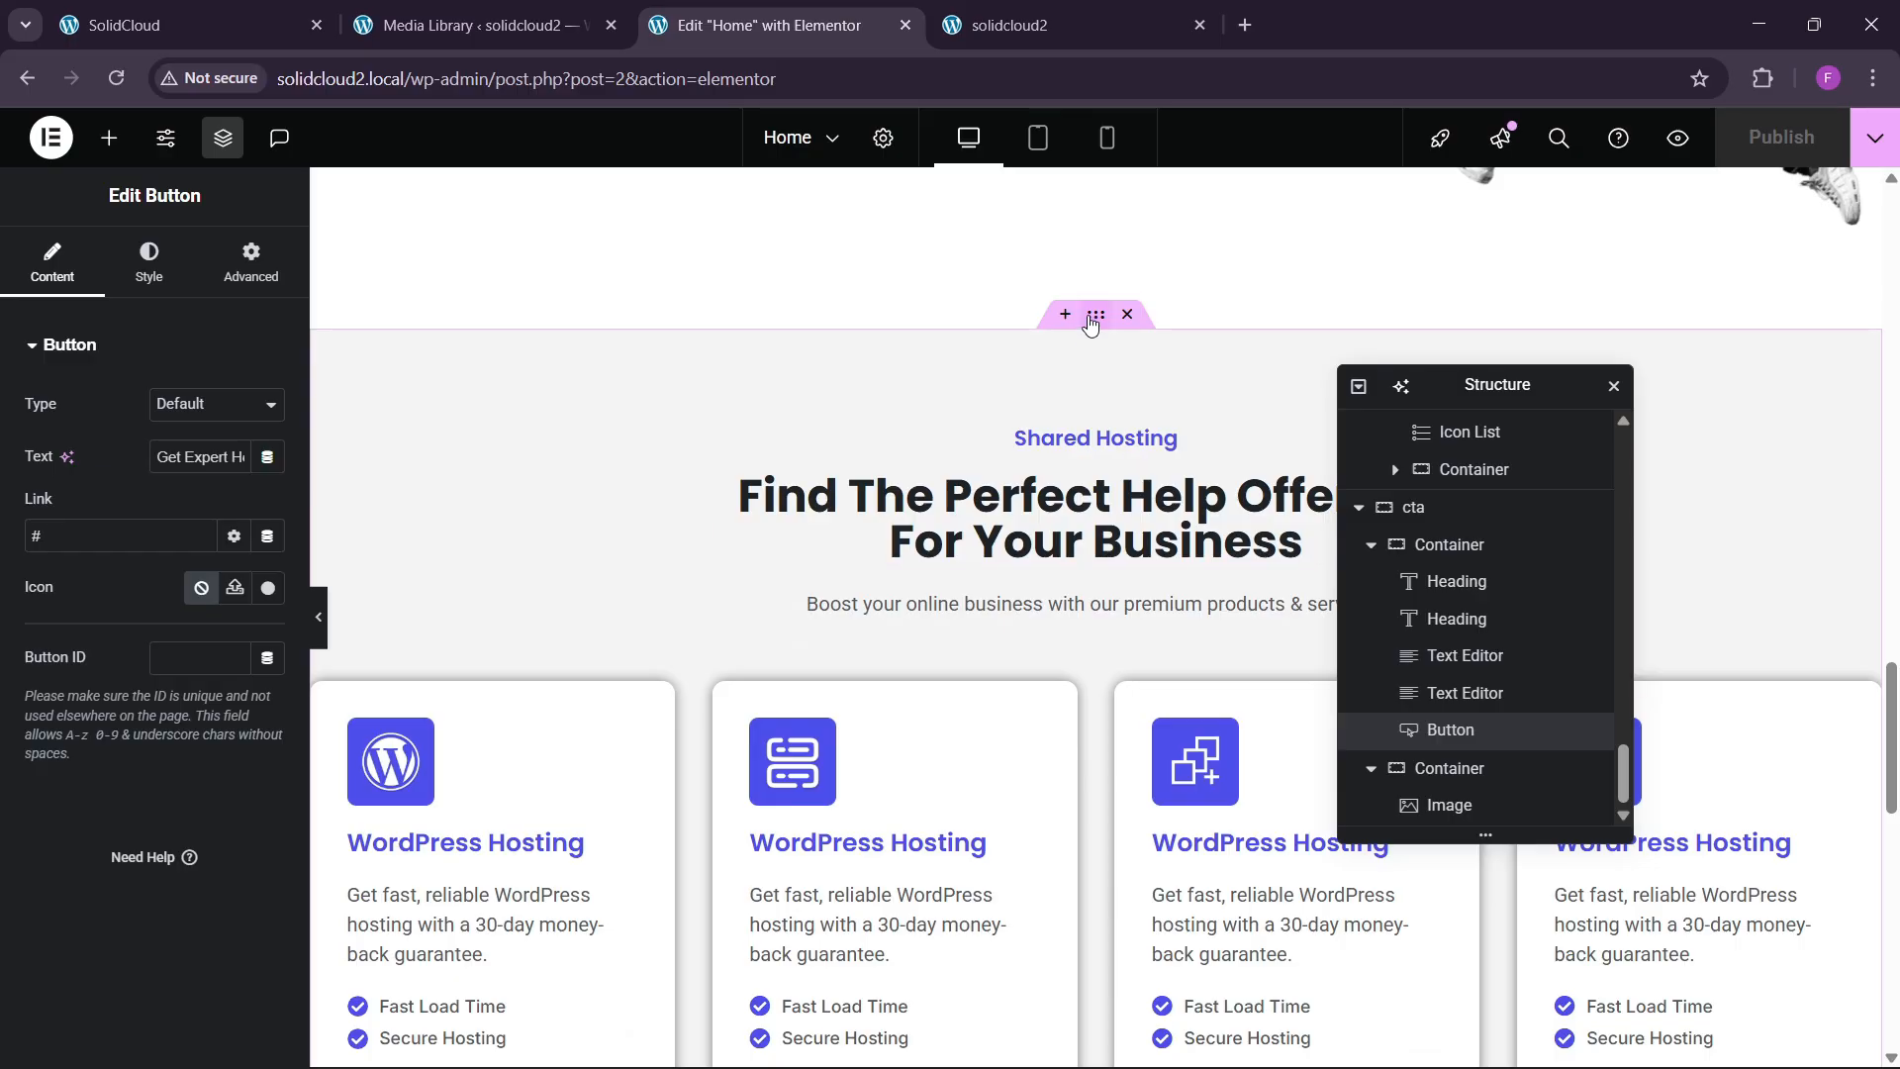
{"action": "left_click", "coordinate": [1089, 322]}
{"action": "right_click", "coordinate": [1092, 324]}
{"action": "left_click", "coordinate": [1137, 369]}
{"action": "scroll", "coordinate": [781, 610], "scroll_direction": "down", "scroll_amount": 5}
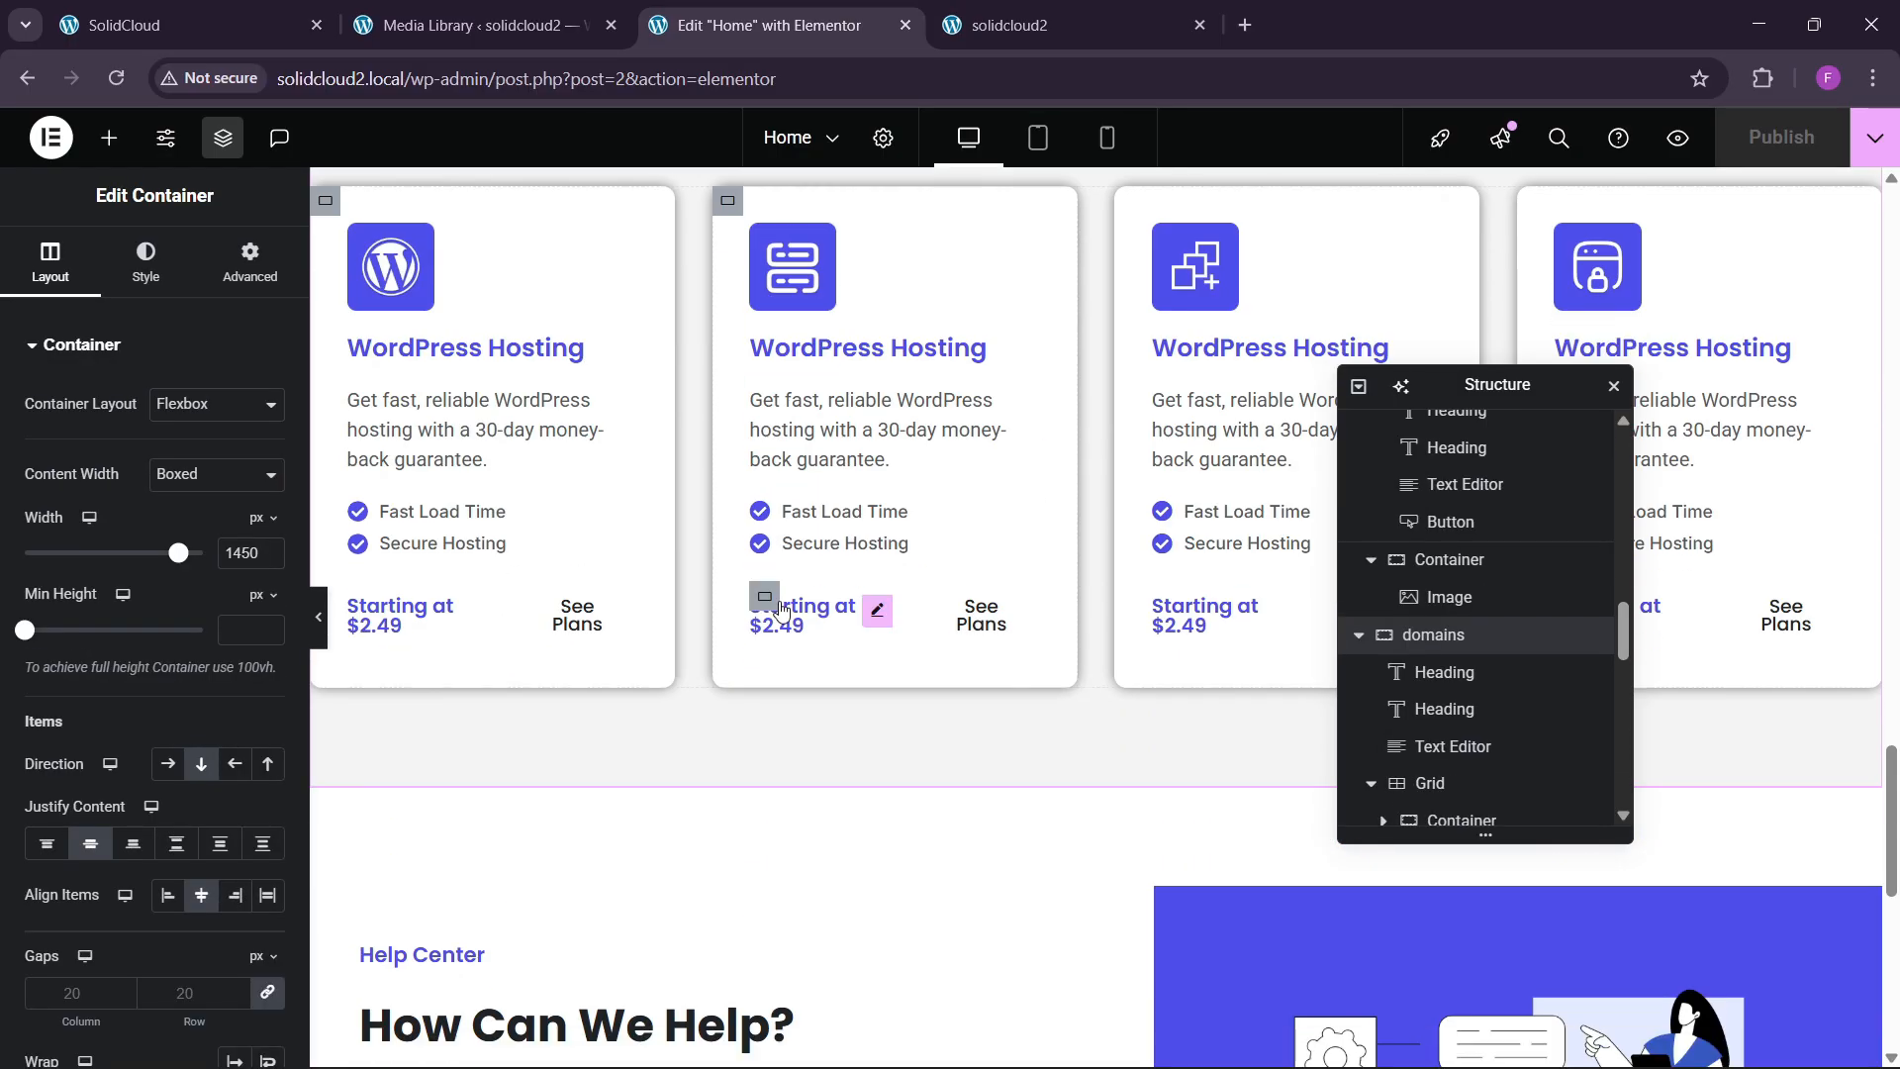
{"action": "scroll", "coordinate": [780, 609], "scroll_direction": "down", "scroll_amount": 7}
{"action": "right_click", "coordinate": [747, 794]}
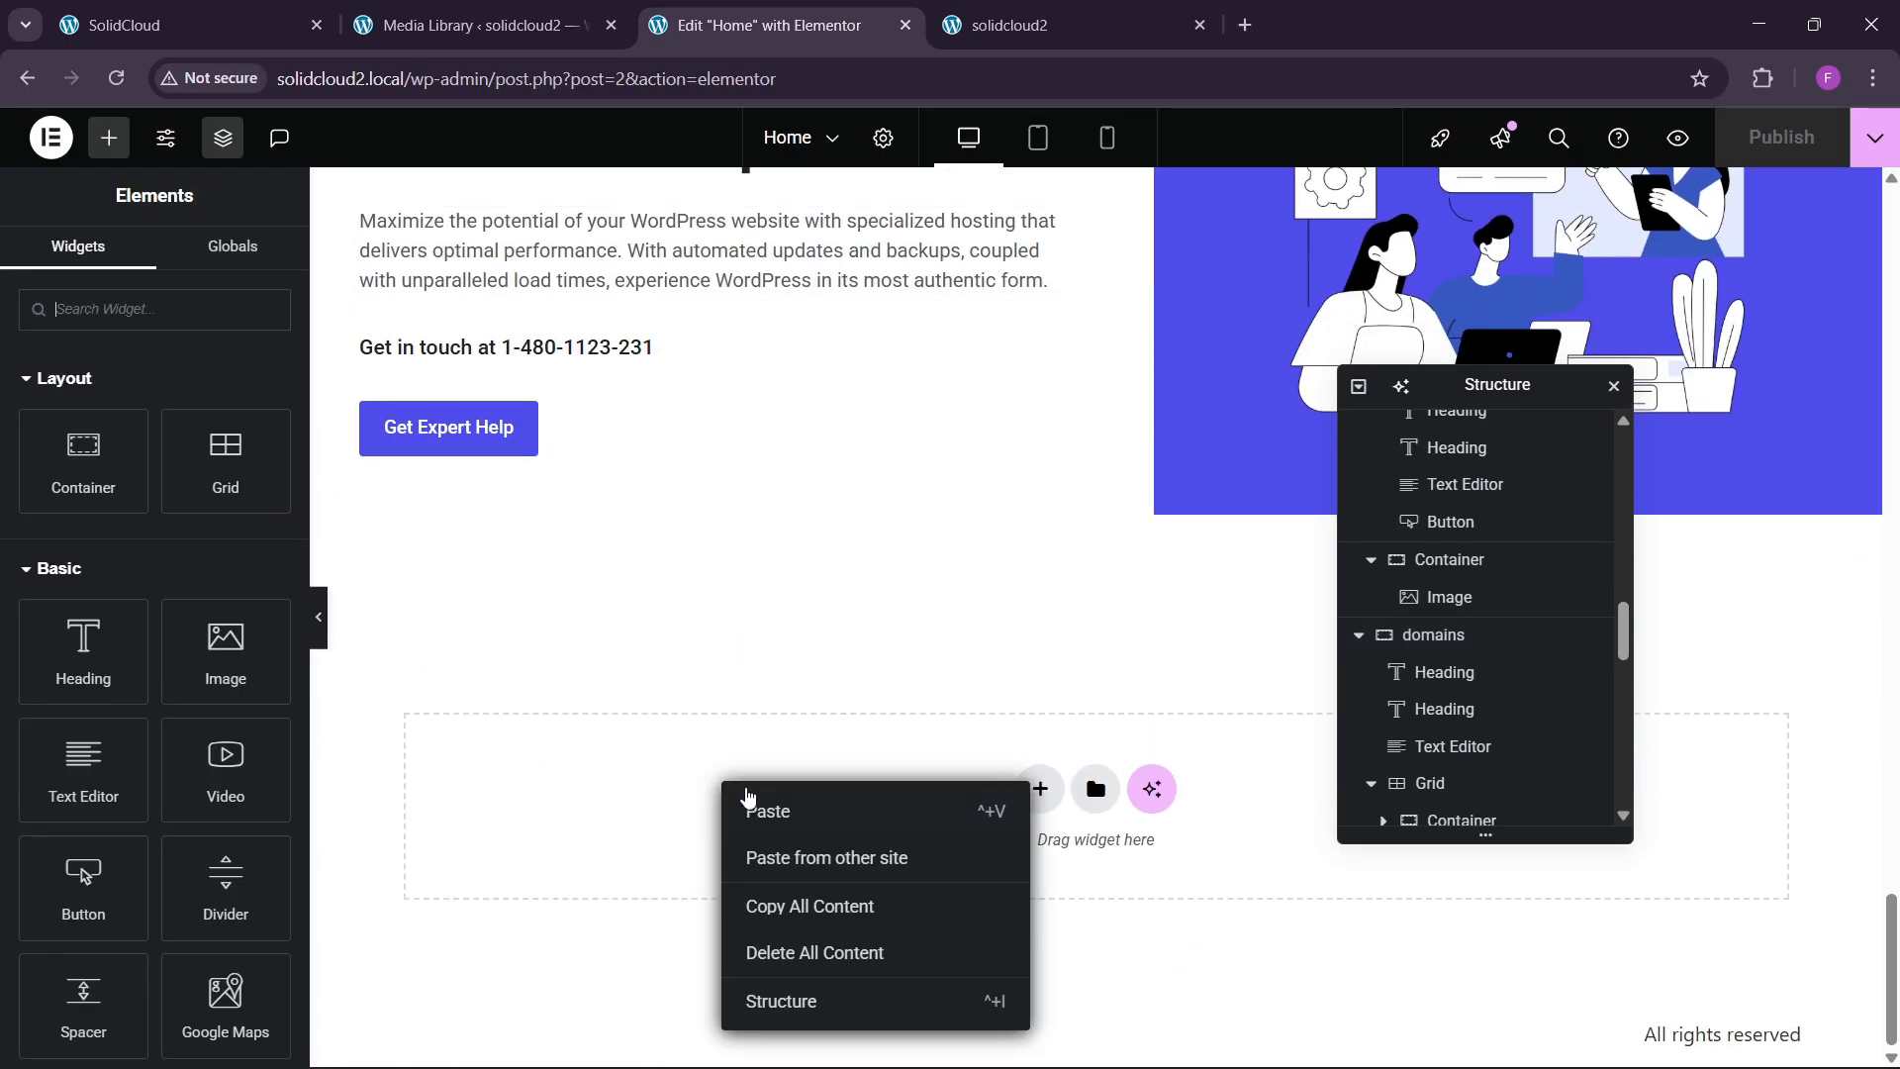
{"action": "left_click", "coordinate": [759, 814]}
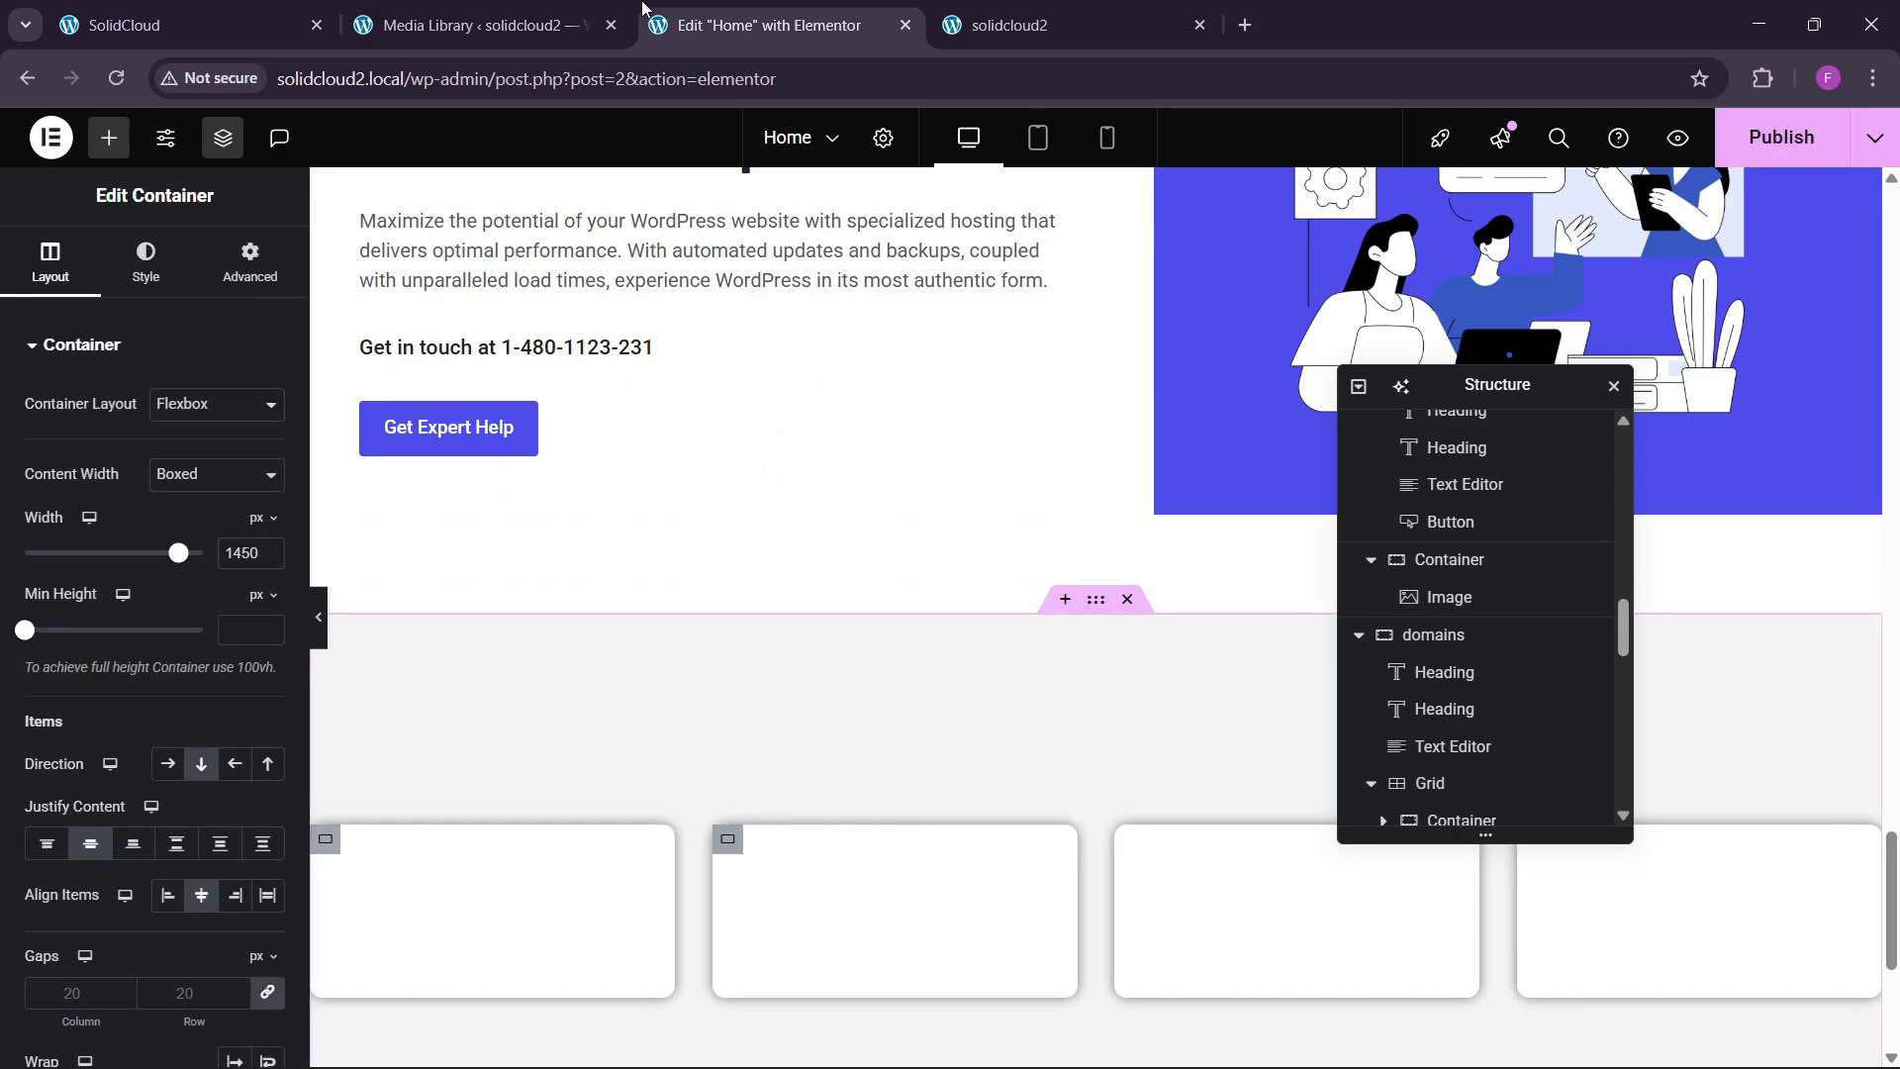
Replace the section title with 'Trusted By 20+ Million Customers Around The World.' from the live site.
{"action": "left_click", "coordinate": [188, 25]}
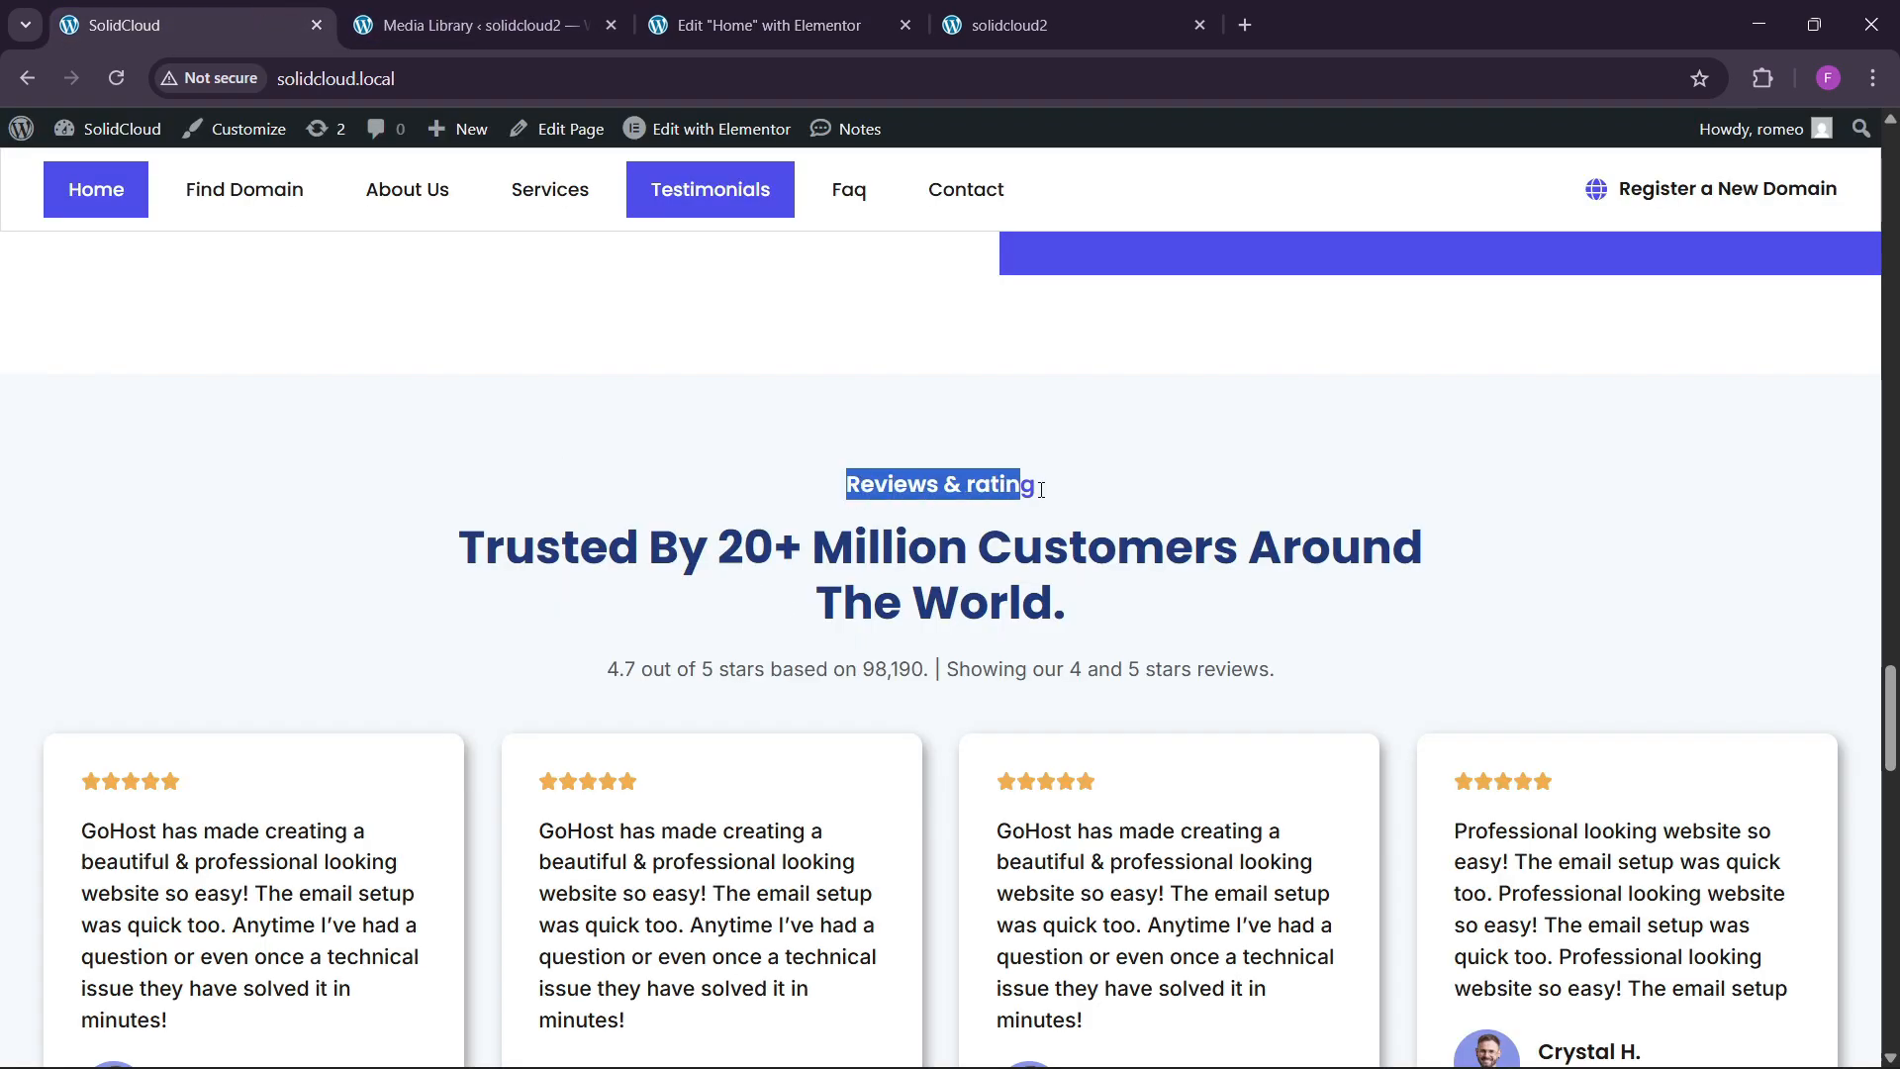
{"action": "left_click", "coordinate": [772, 24]}
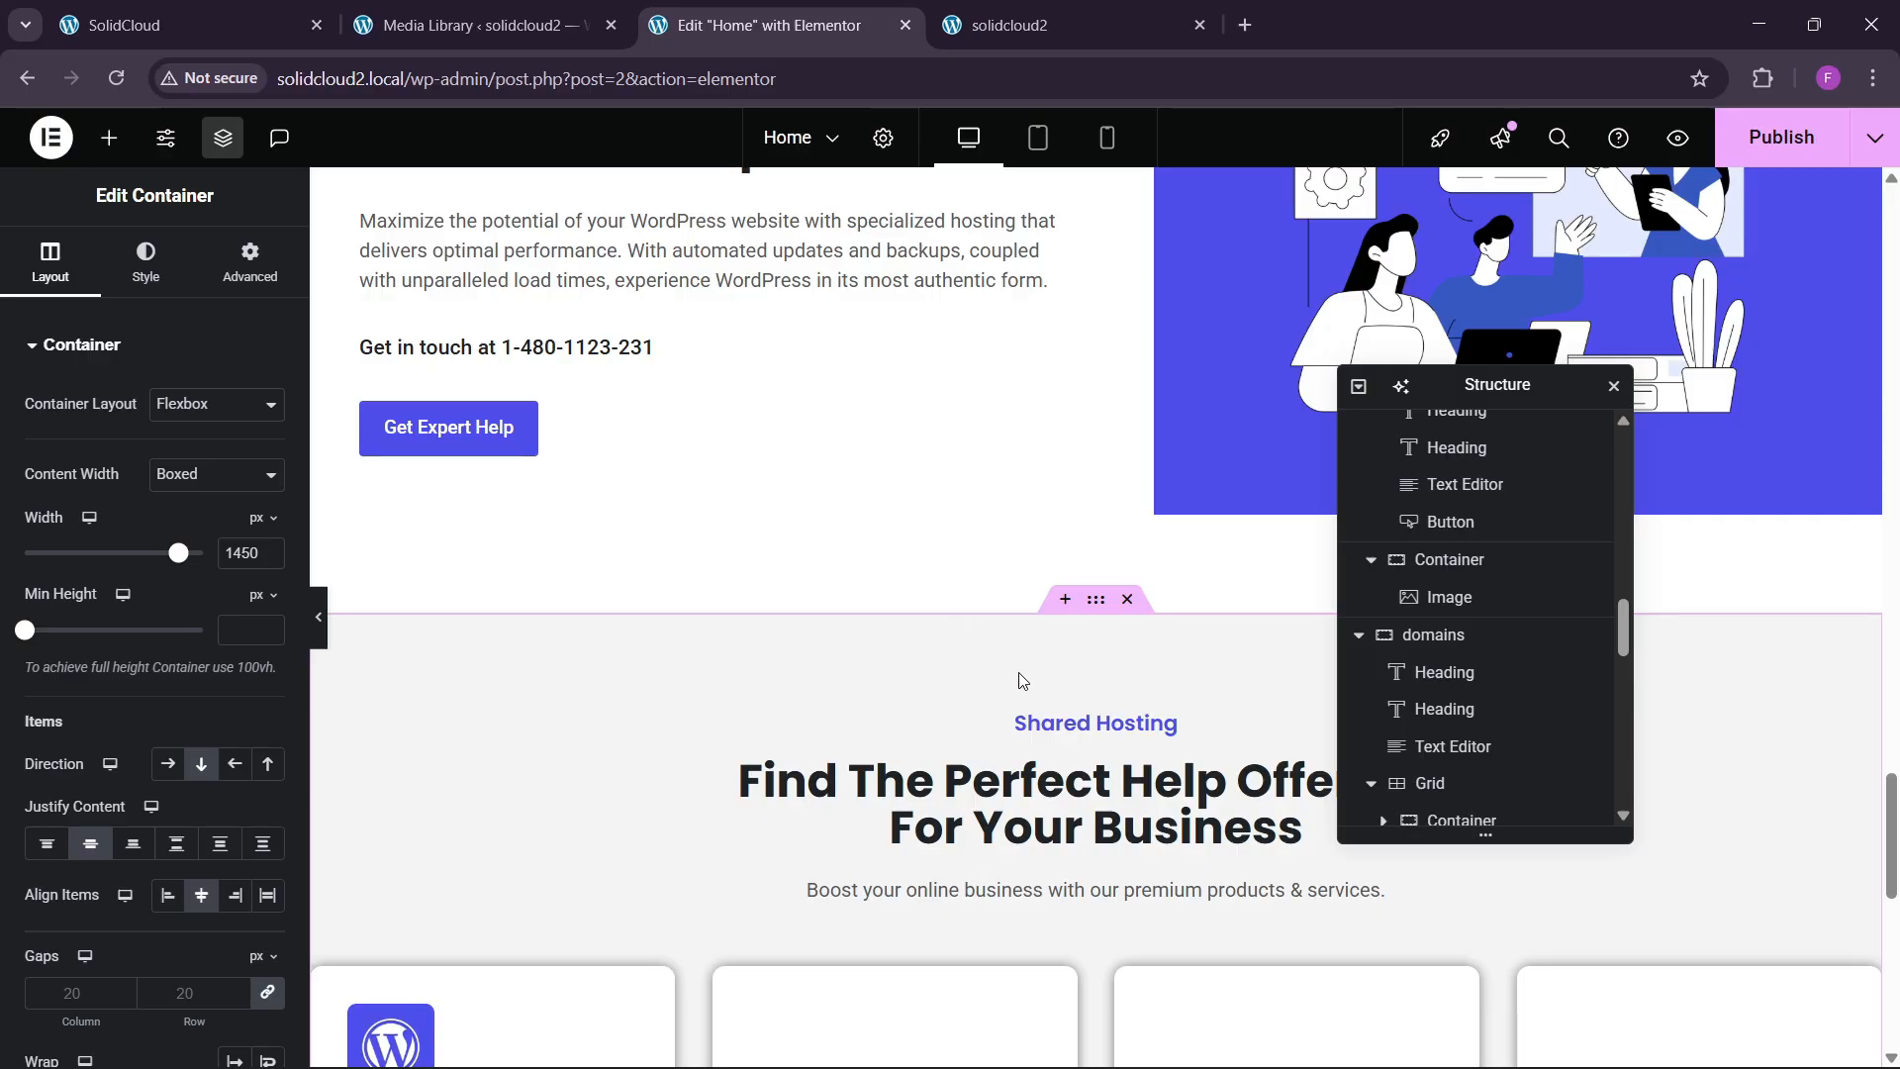
{"action": "left_click", "coordinate": [1054, 720]}
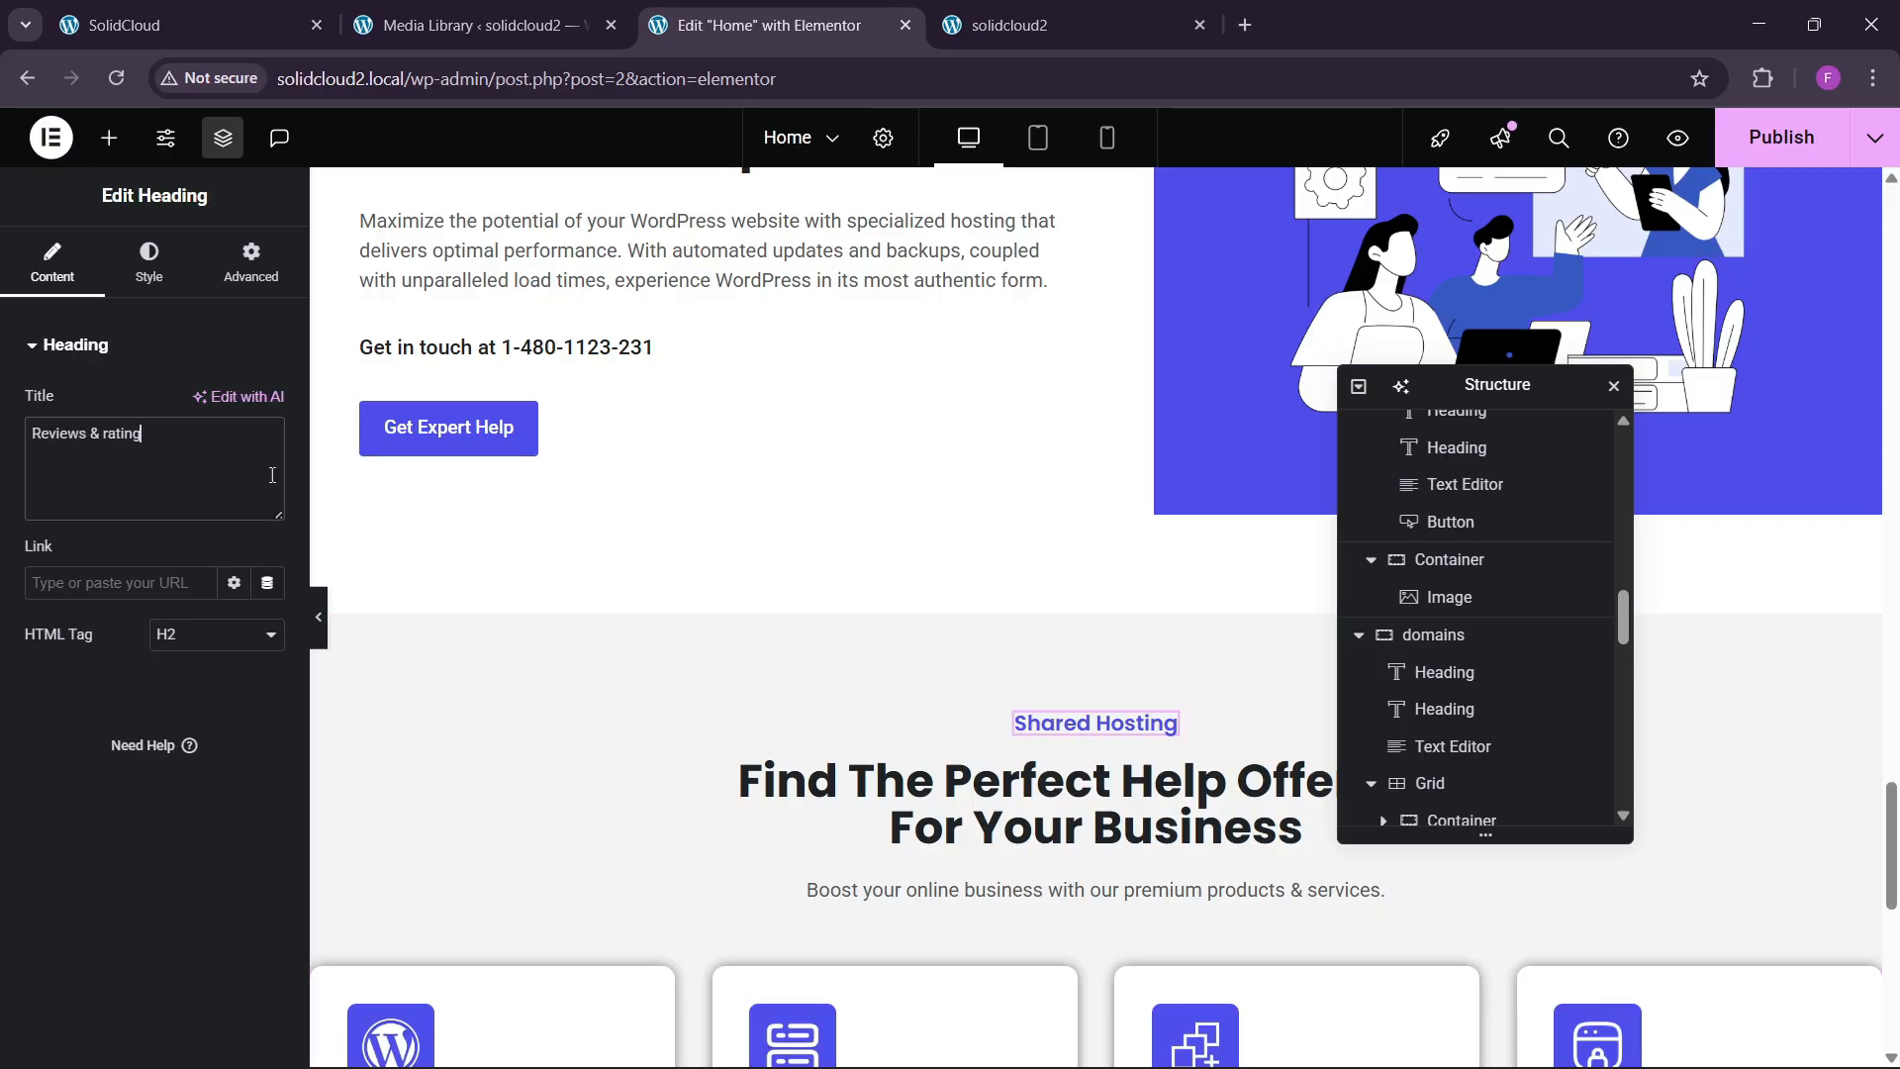
{"action": "left_click", "coordinate": [188, 25]}
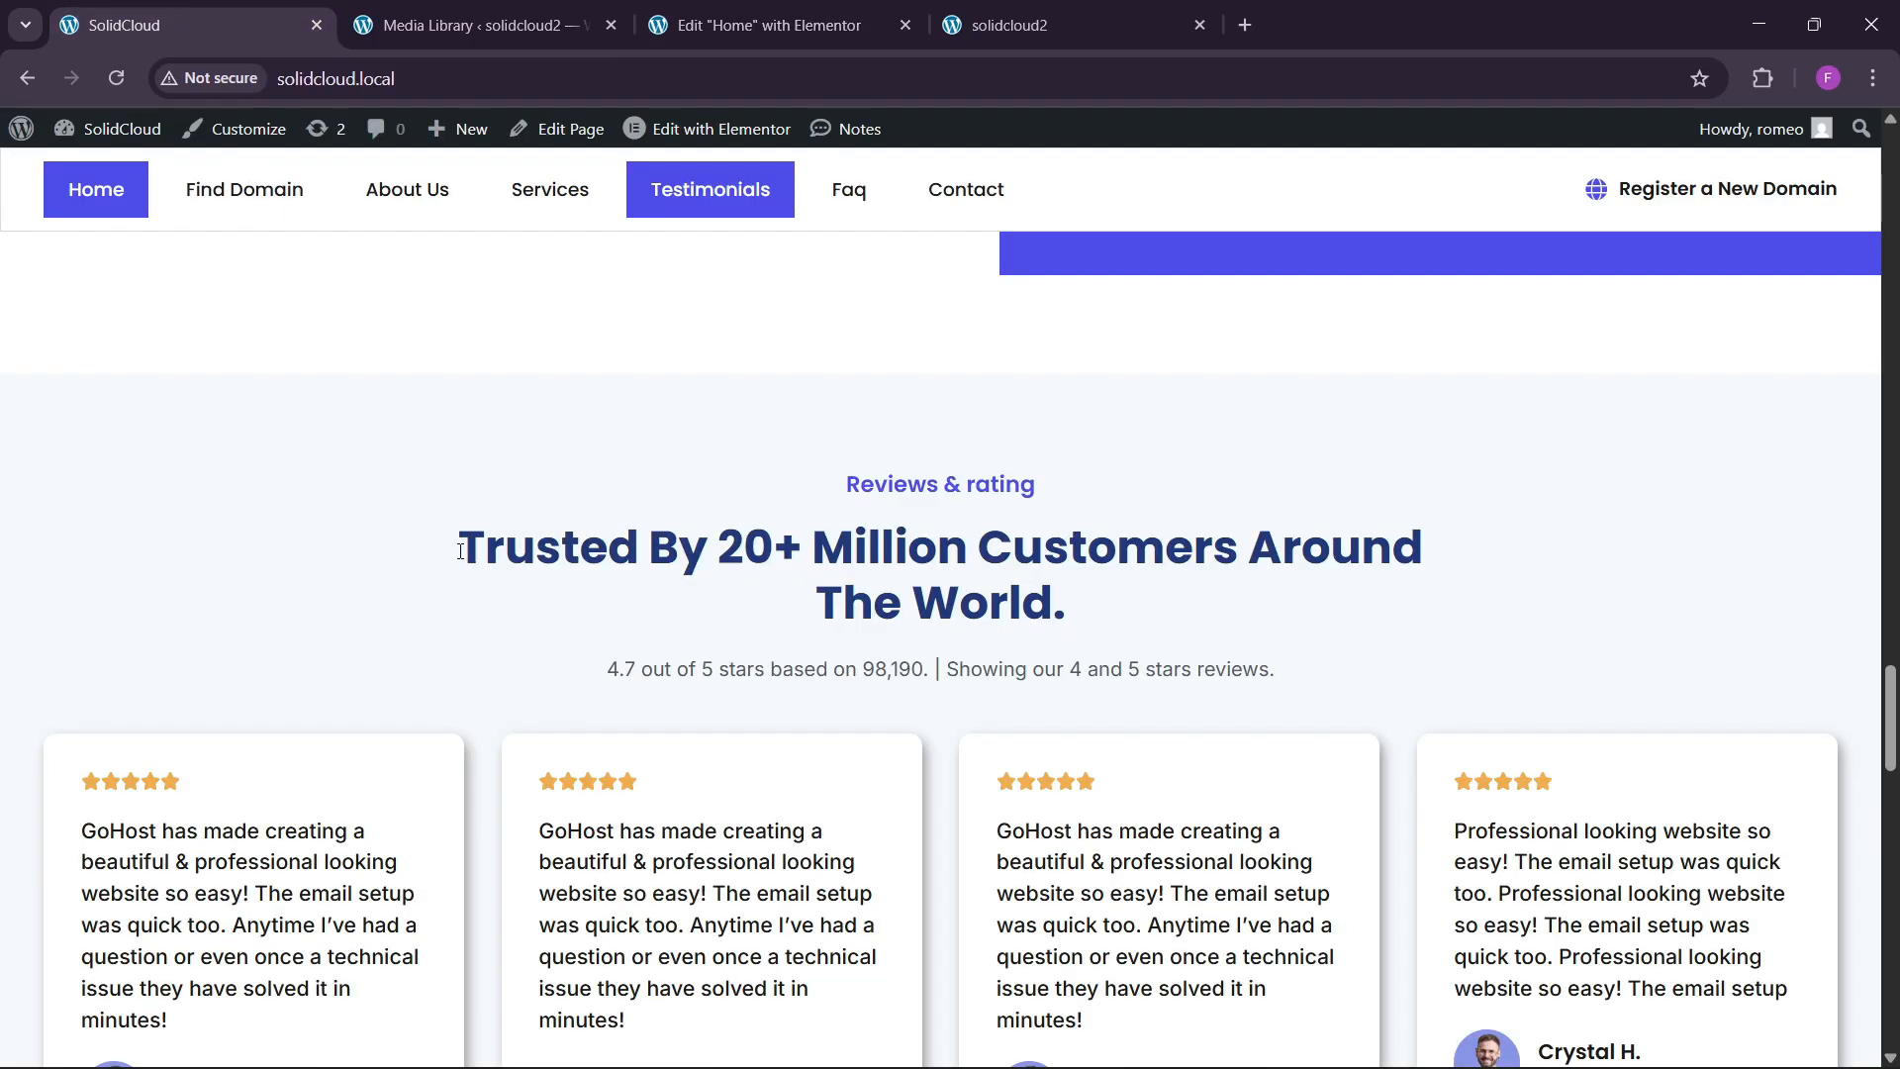
{"action": "left_click_drag", "start_coordinate": [460, 551], "coordinate": [1126, 591]}
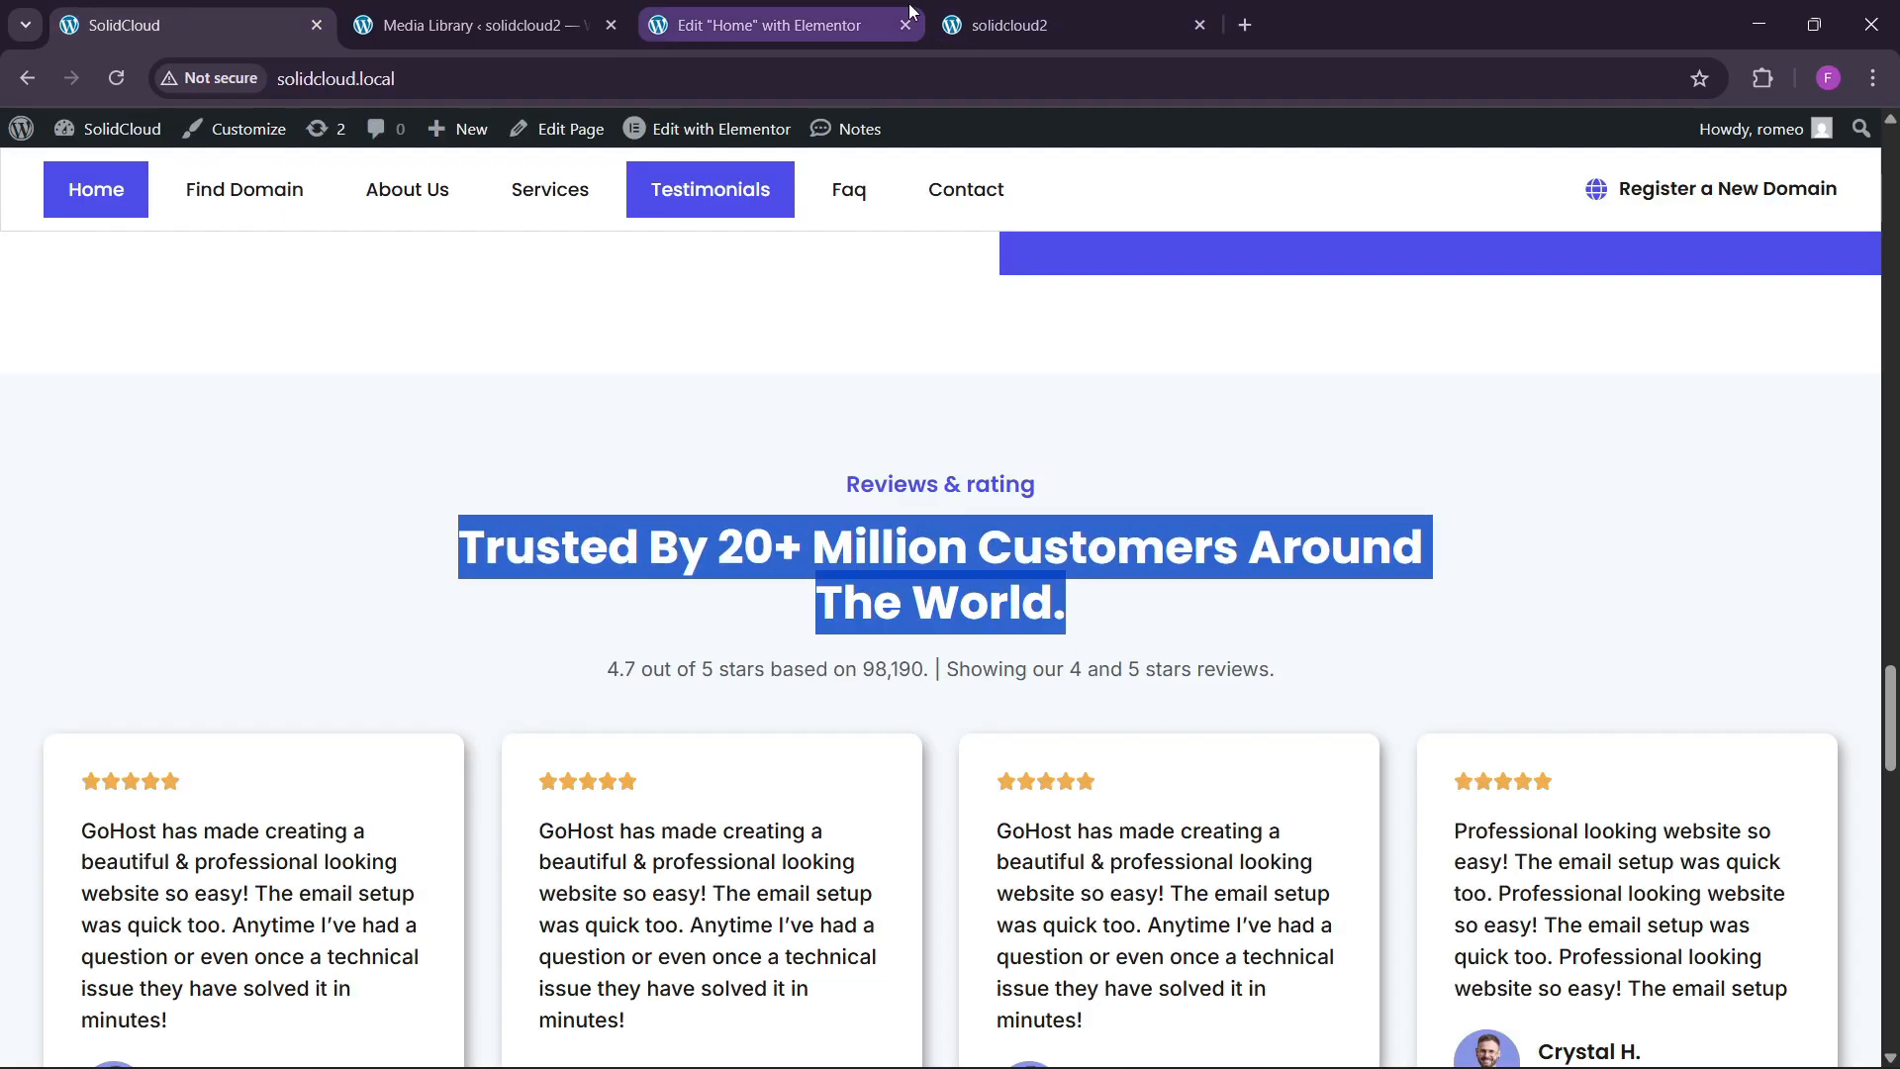
{"action": "left_click", "coordinate": [842, 28]}
{"action": "scroll", "coordinate": [1037, 724], "scroll_direction": "down", "scroll_amount": 3}
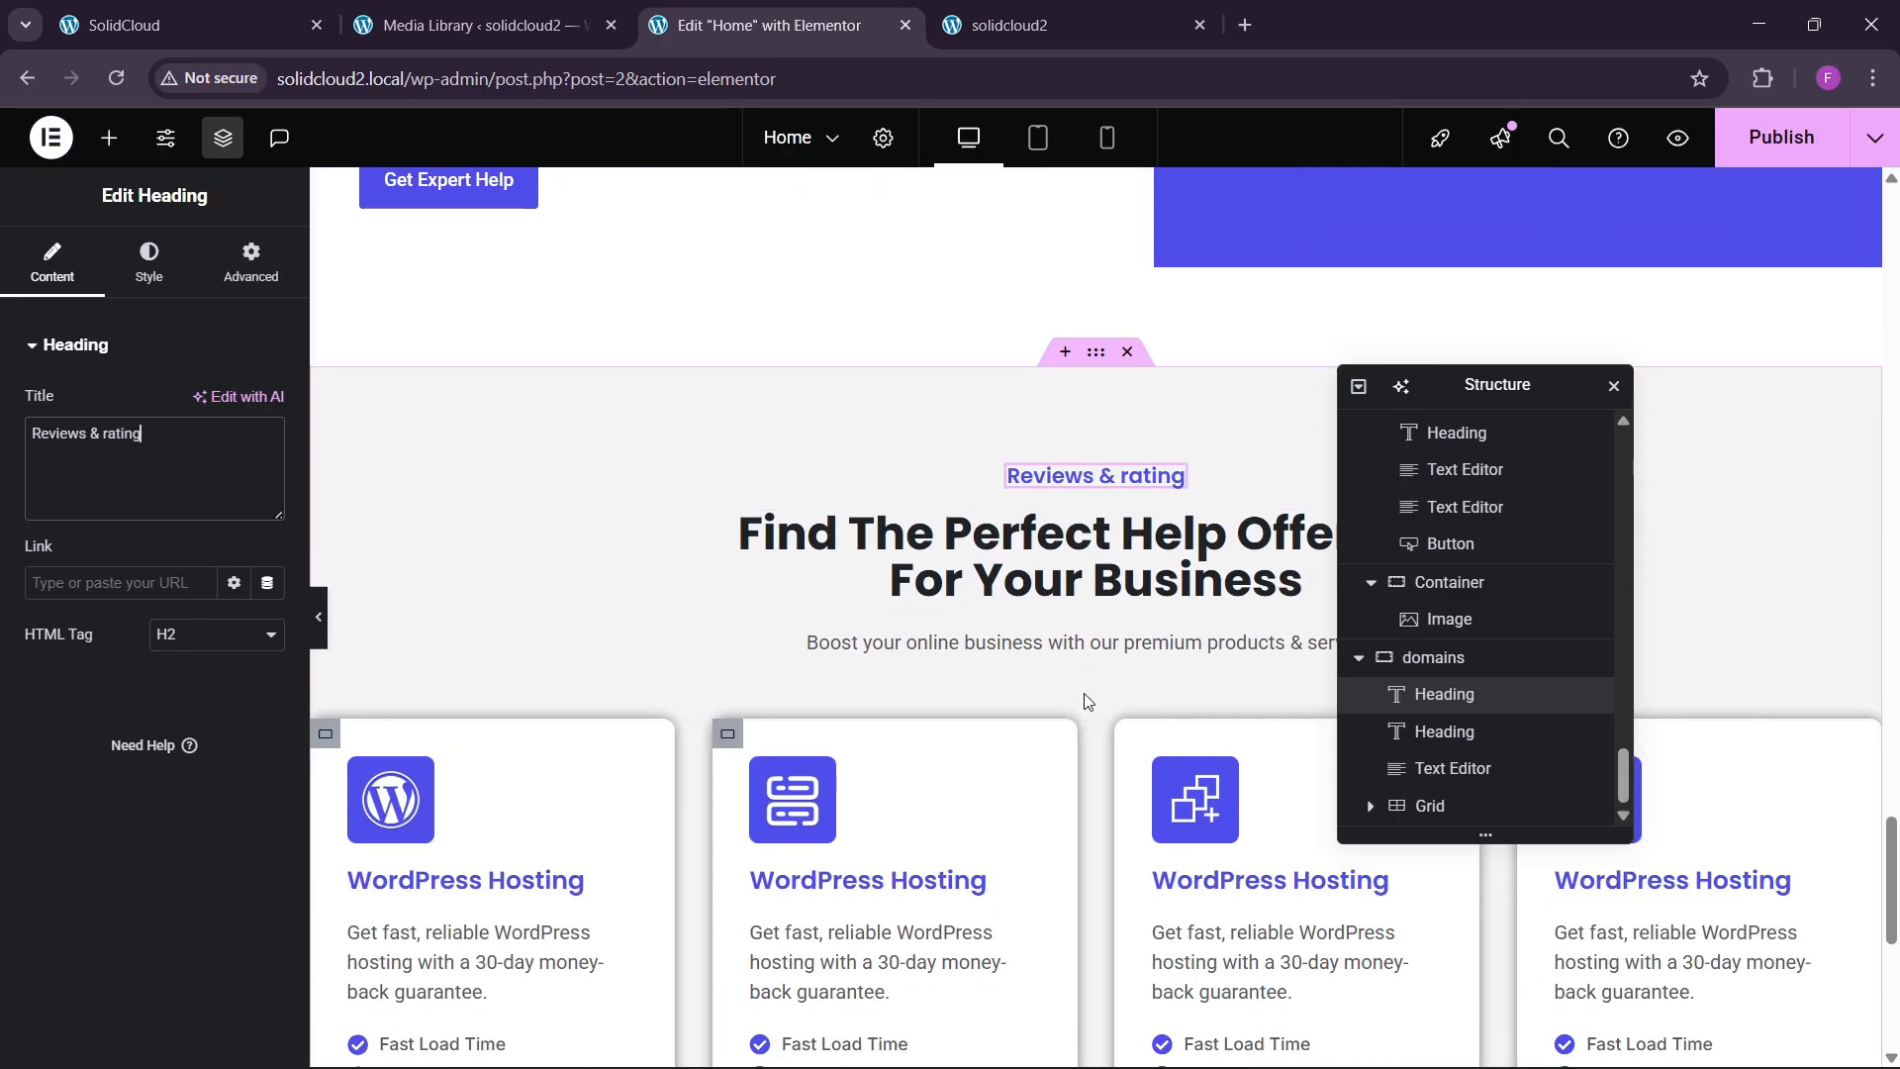
{"action": "left_click", "coordinate": [742, 579]}
{"action": "key", "text": "ctrl+a"}
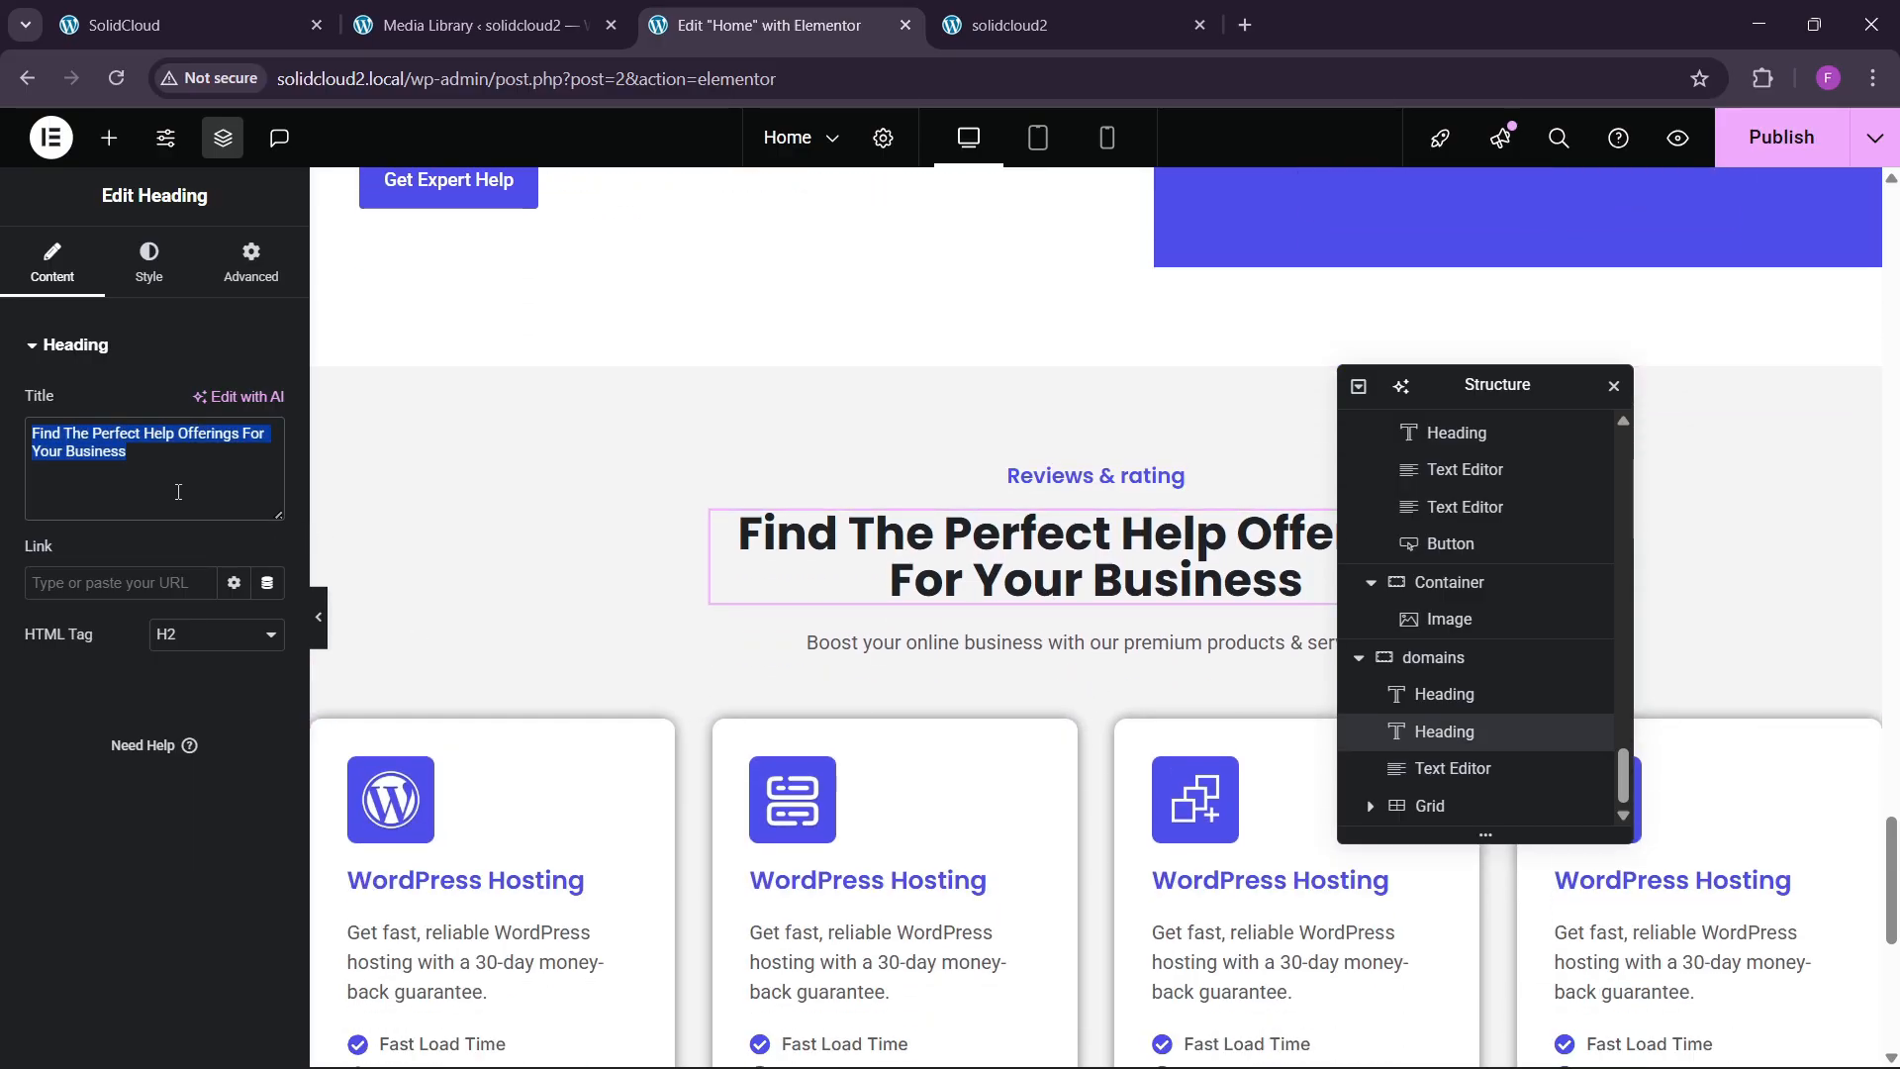
{"action": "type", "text": "Trusted by 20+ million customers around the world."}
Replace the 'Boost your online business' subtitle with the live 4.7-out-of-5-stars rating line.
{"action": "left_click", "coordinate": [302, 14]}
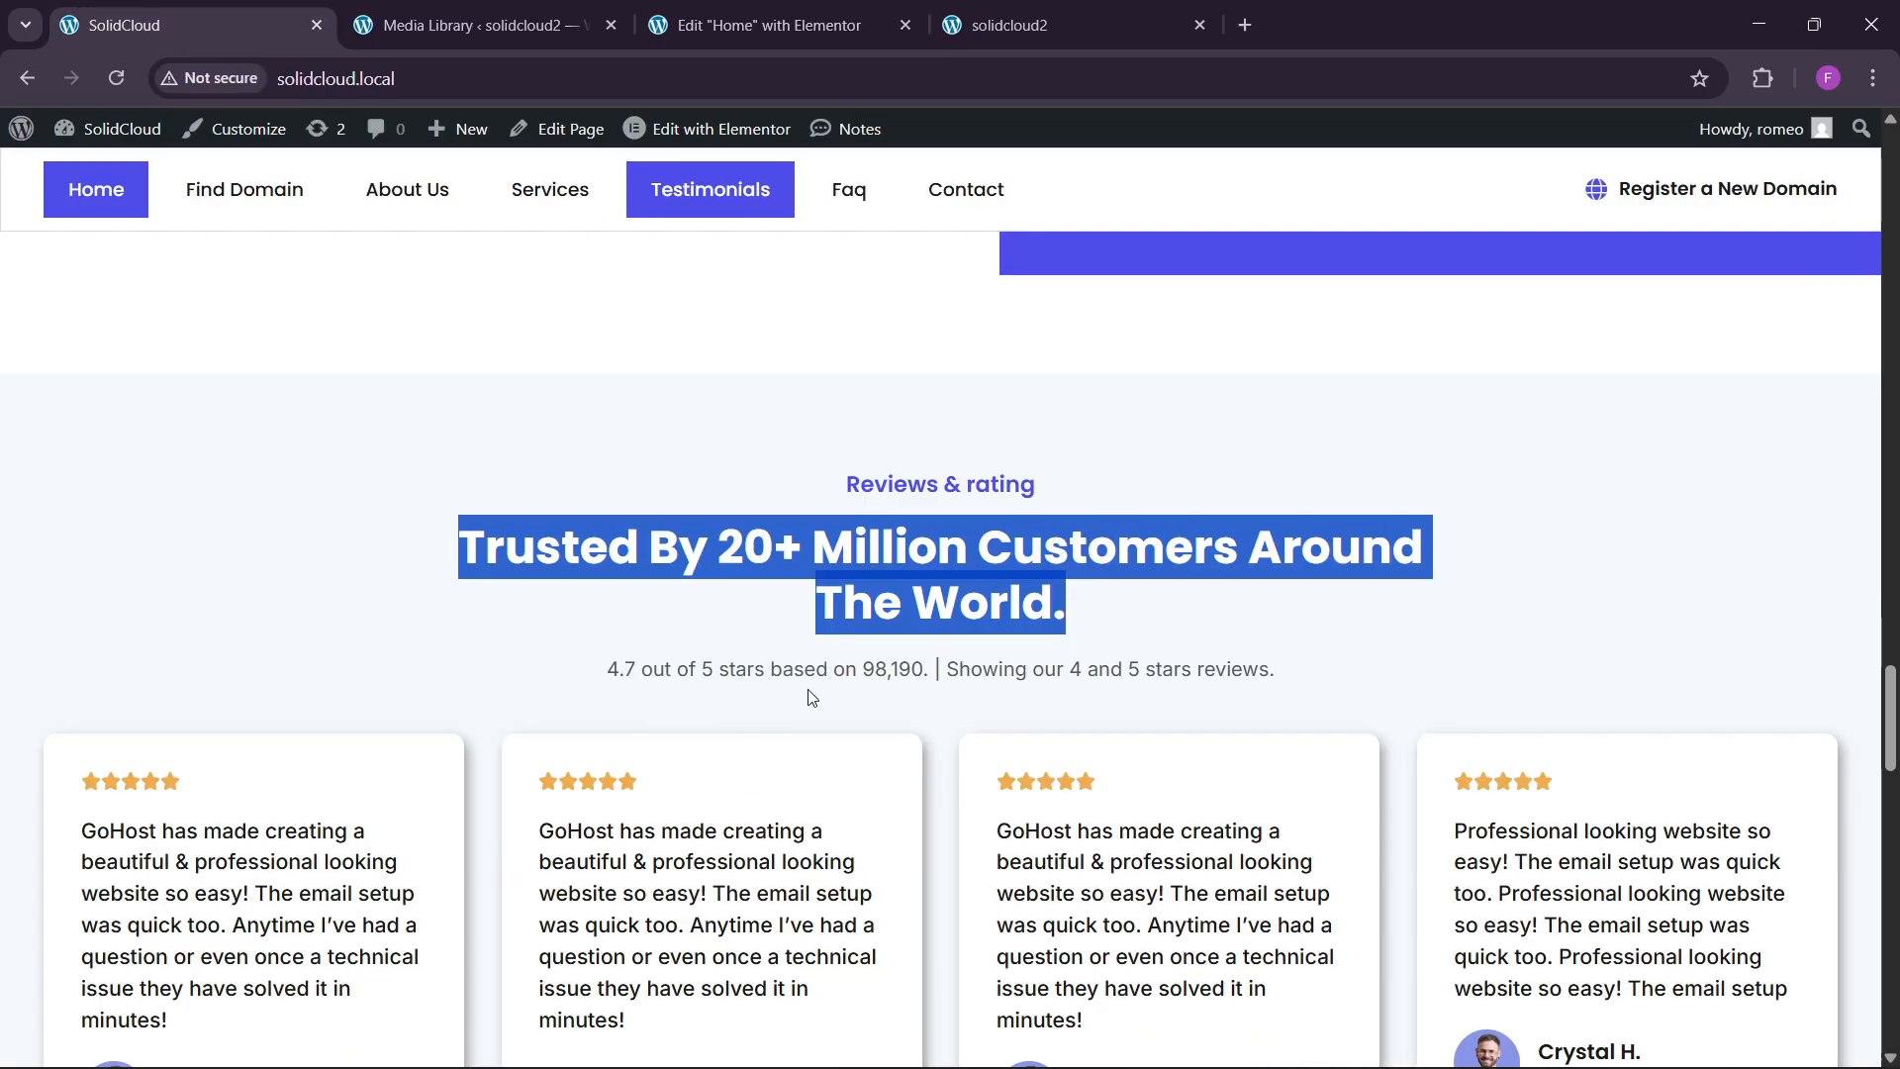
{"action": "left_click", "coordinate": [719, 677]}
{"action": "left_click", "coordinate": [842, 12]}
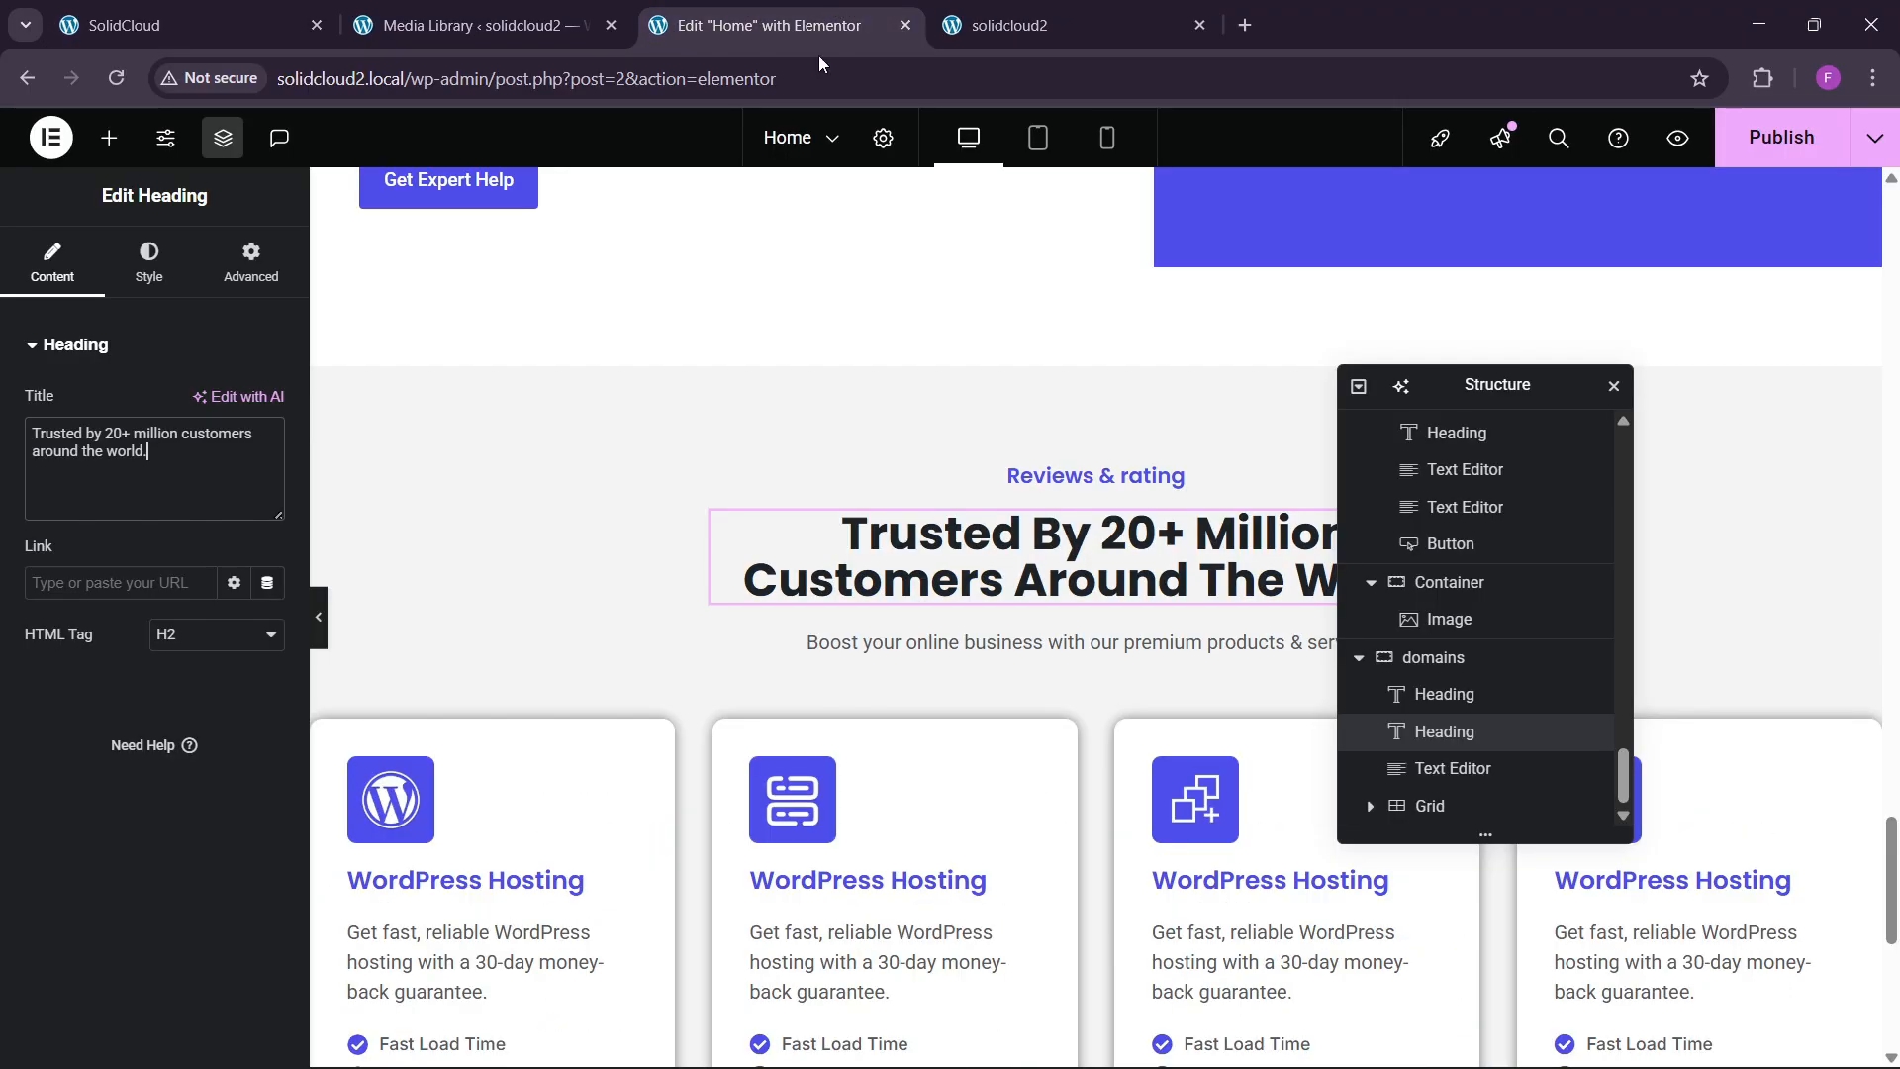
{"action": "left_click", "coordinate": [254, 12]}
{"action": "left_click_drag", "start_coordinate": [585, 677], "coordinate": [1269, 673]}
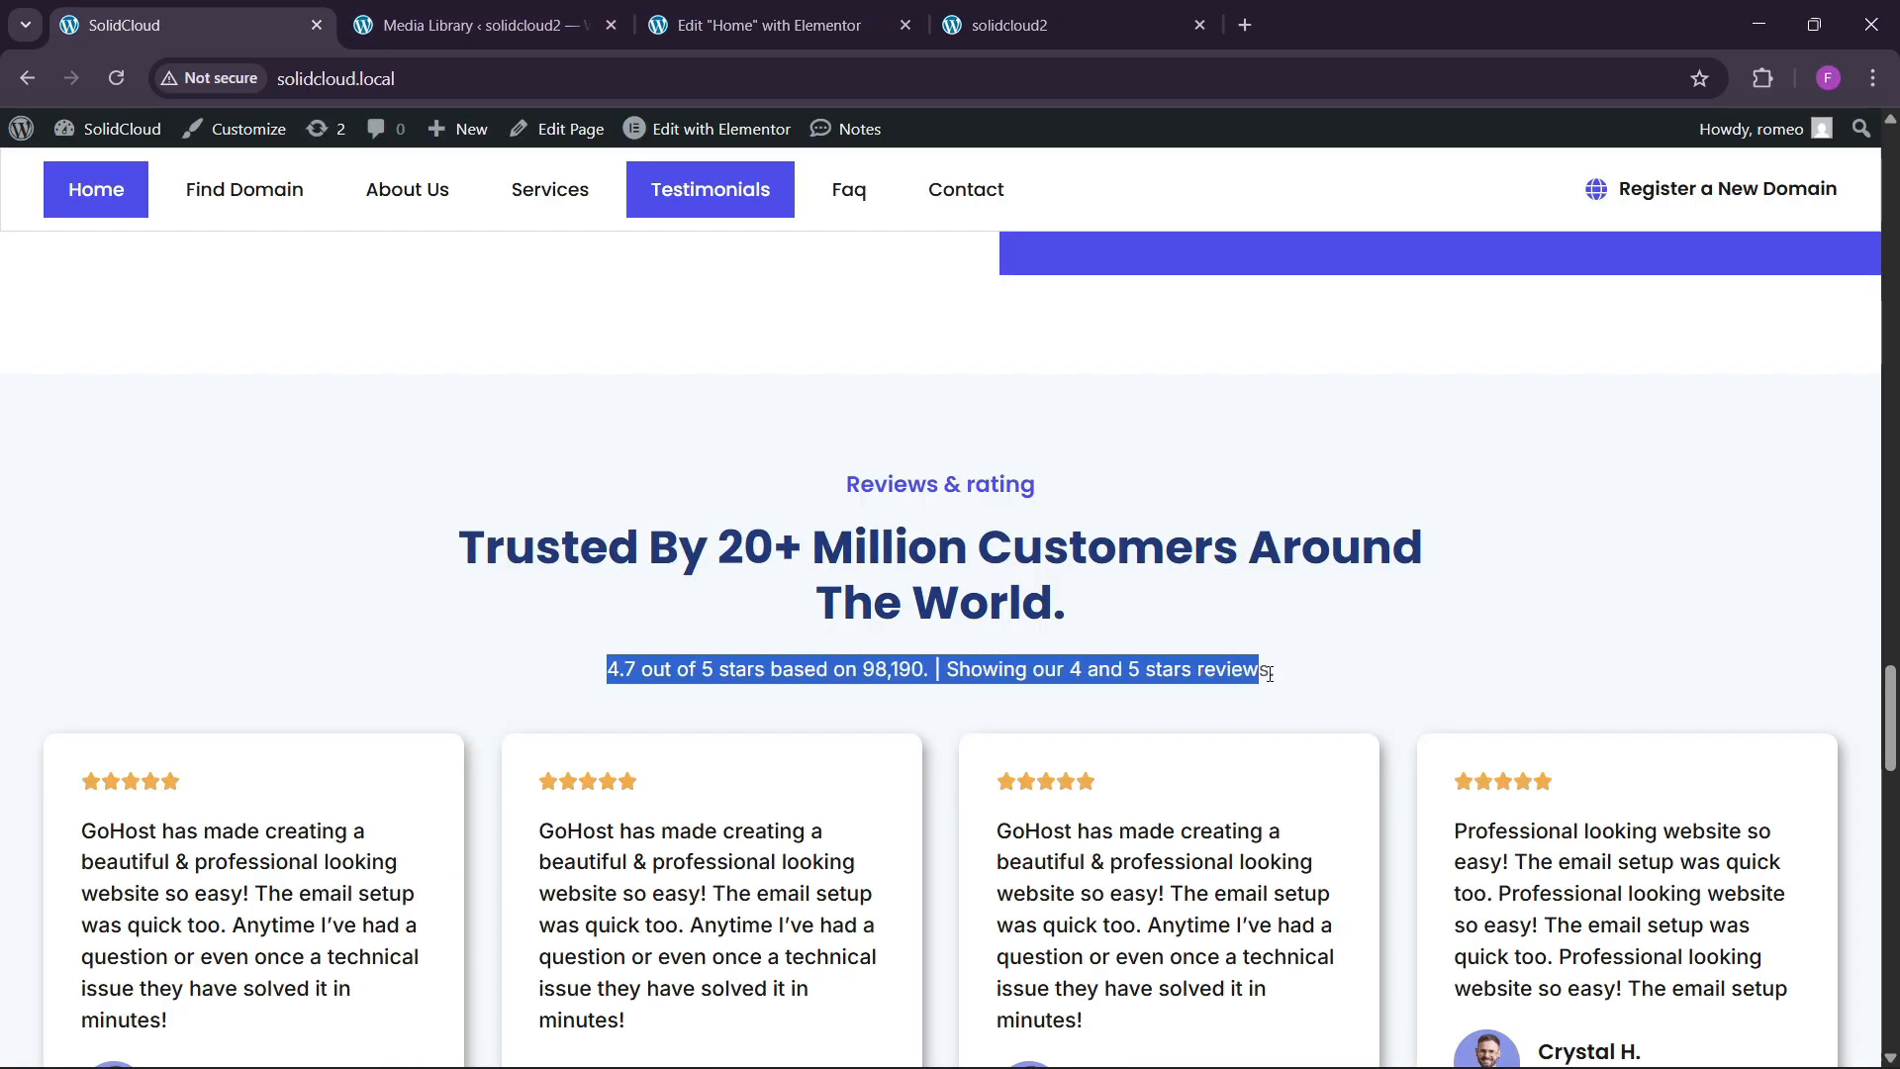
{"action": "left_click", "coordinate": [782, 25]}
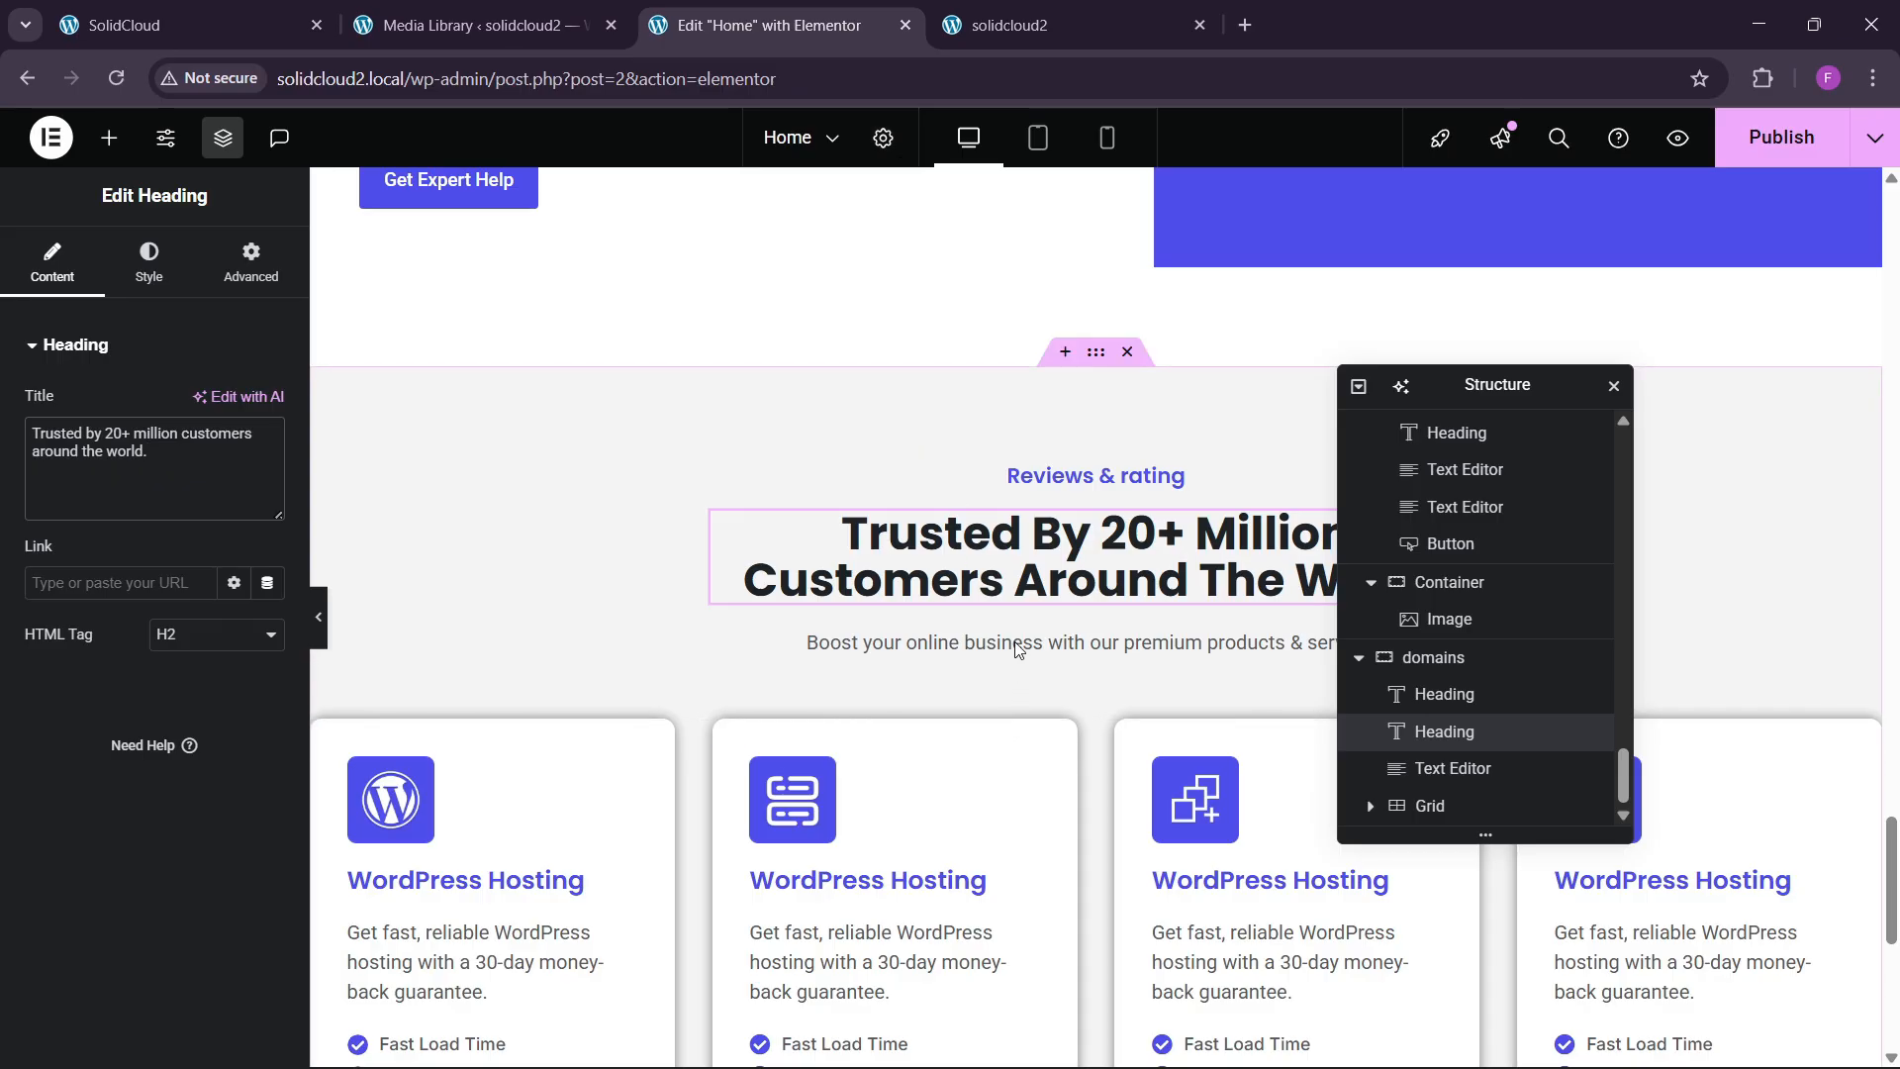
{"action": "left_click", "coordinate": [1071, 644]}
{"action": "left_click", "coordinate": [224, 465]}
{"action": "key", "text": "ctrl+a"}
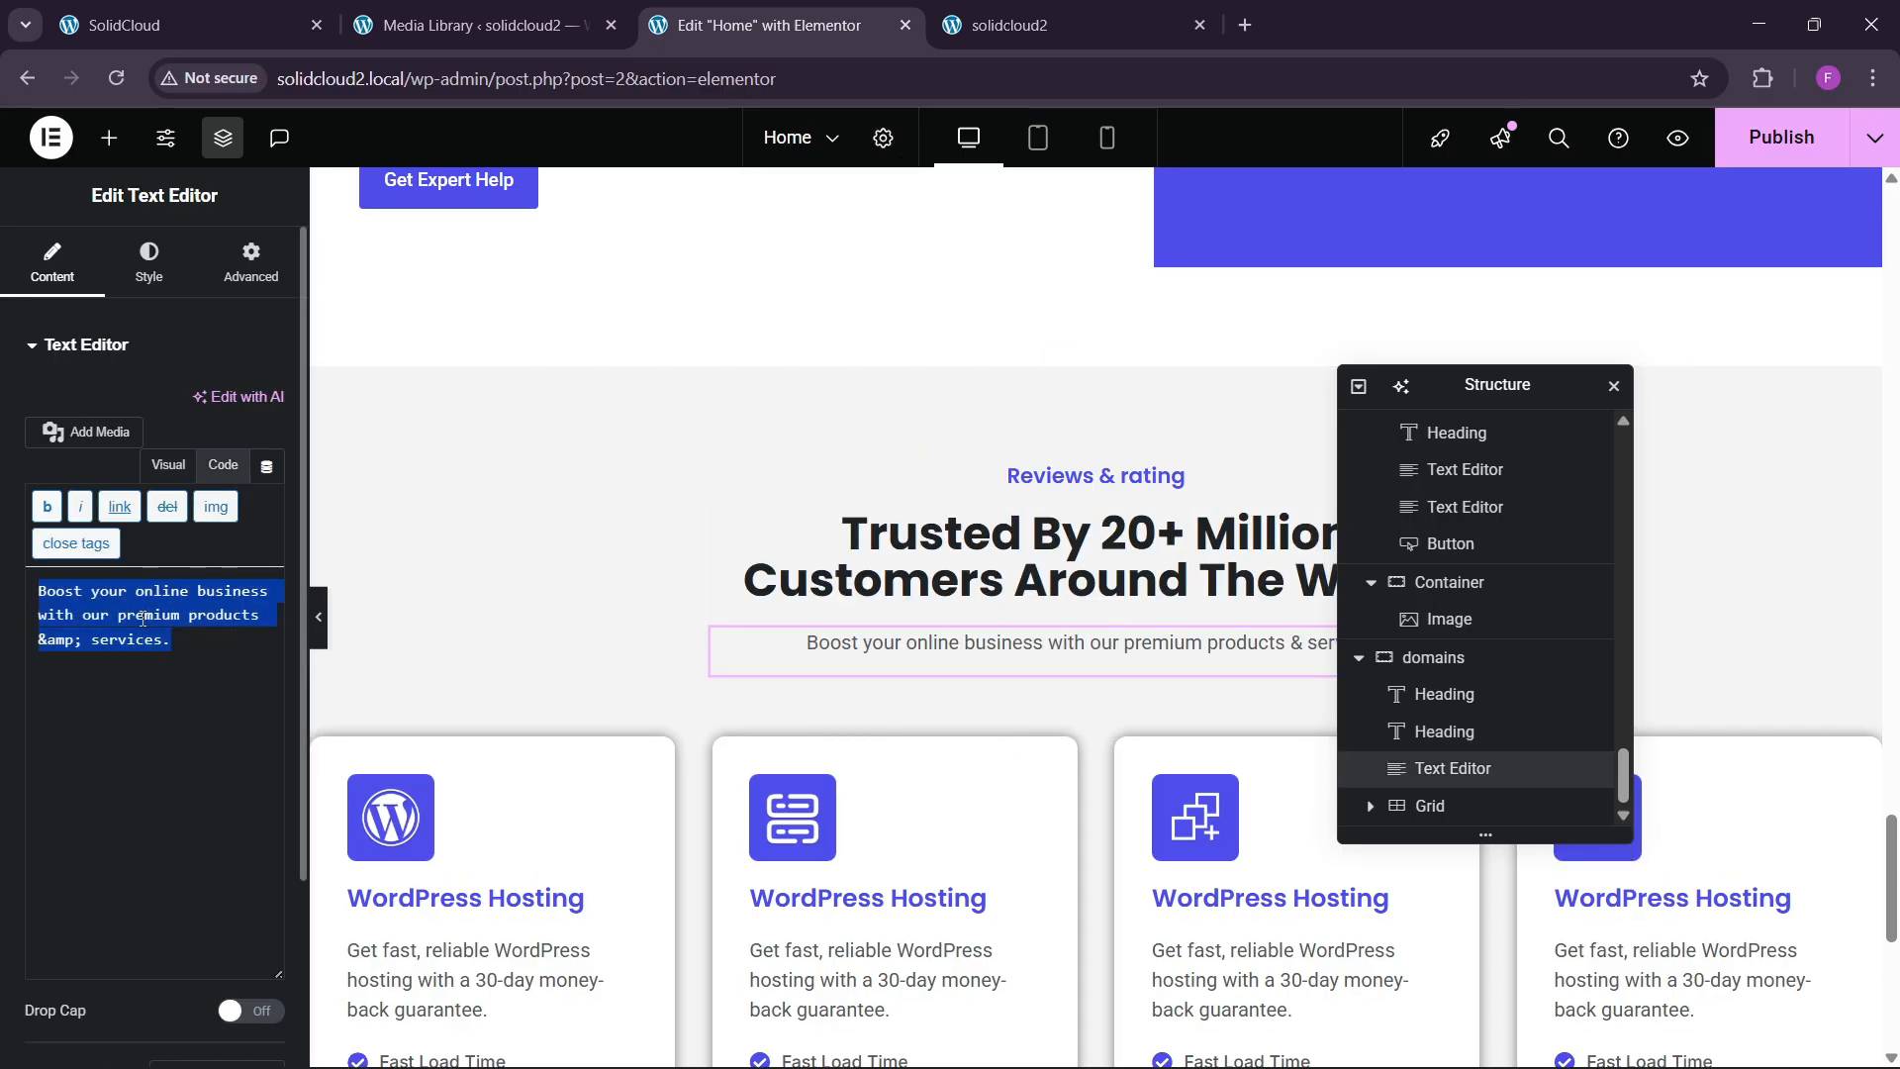
{"action": "type", "text": "4.7 out of 5 stars based on 98,190. | Showing our 4 and 5 stars reviews."}
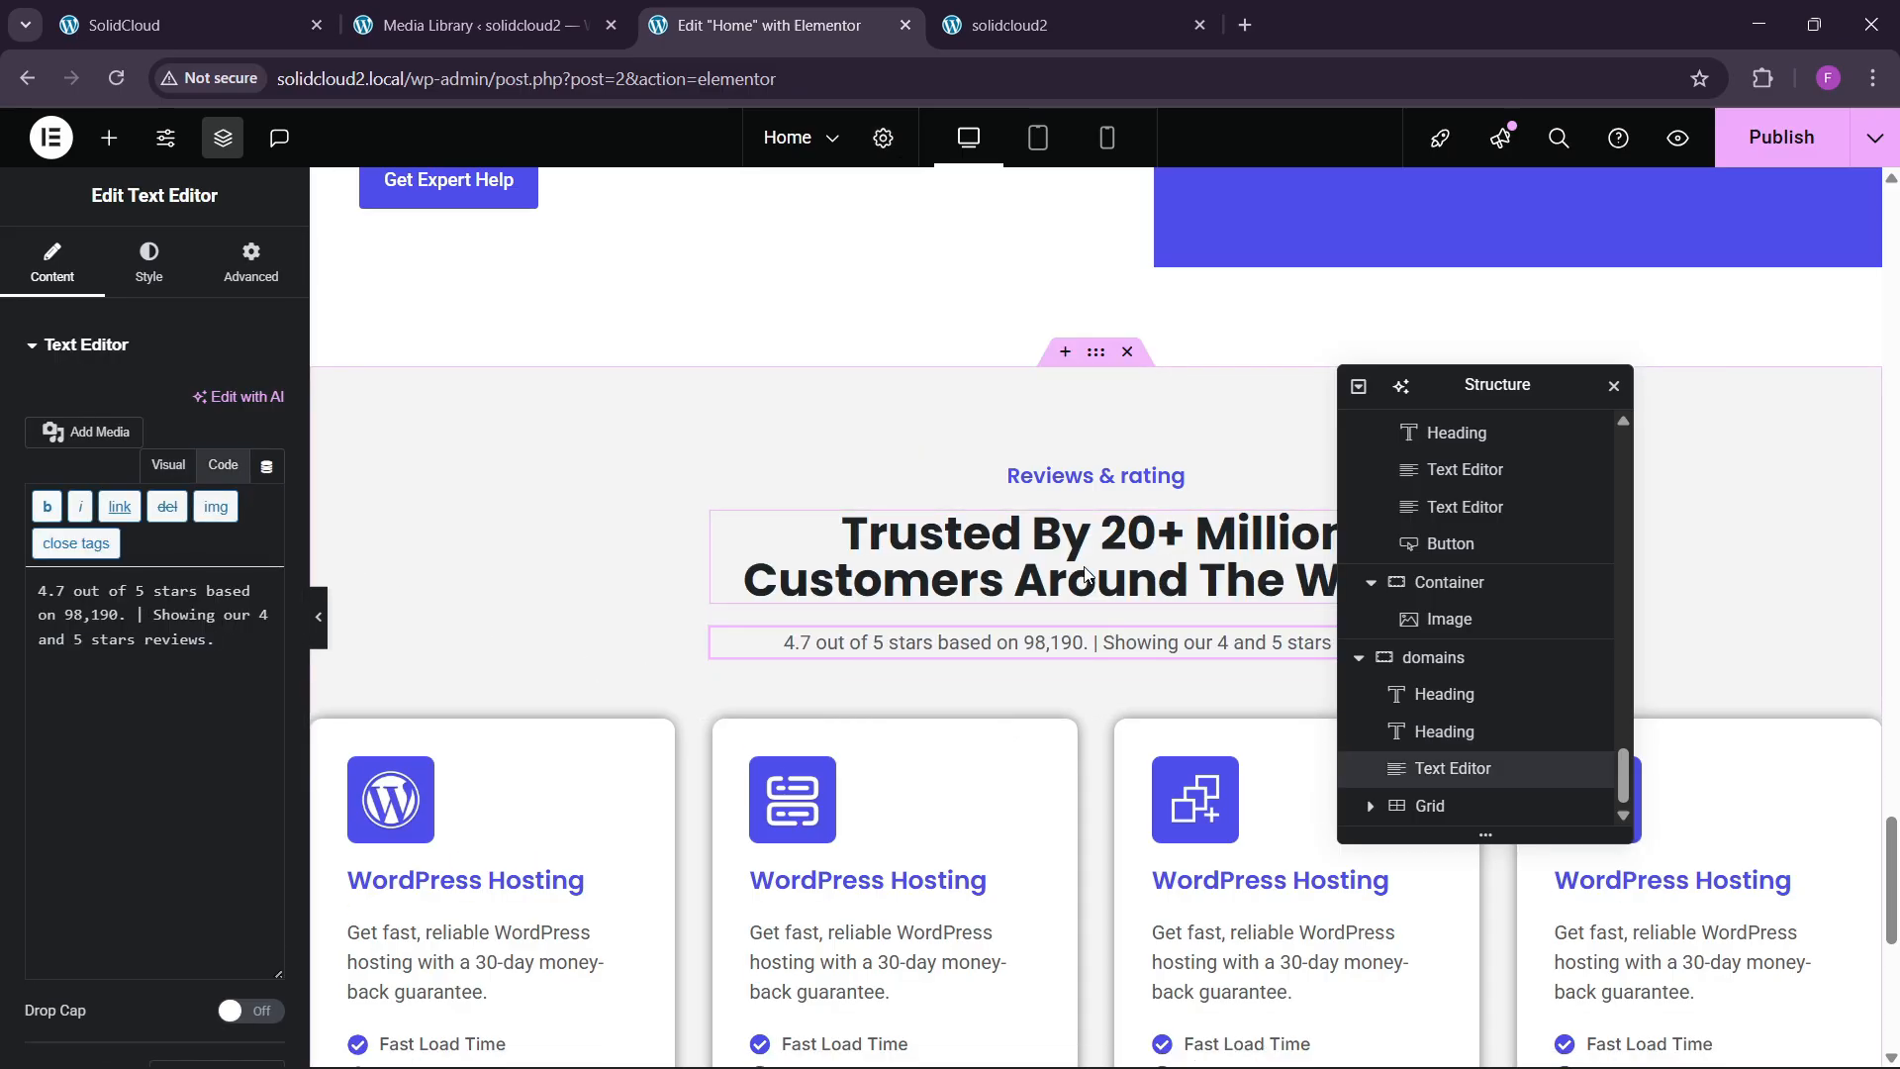
Raise the title heading's custom width to 55% and compare against the live reviews section.
{"action": "left_click", "coordinate": [1444, 731]}
{"action": "left_click", "coordinate": [251, 262]}
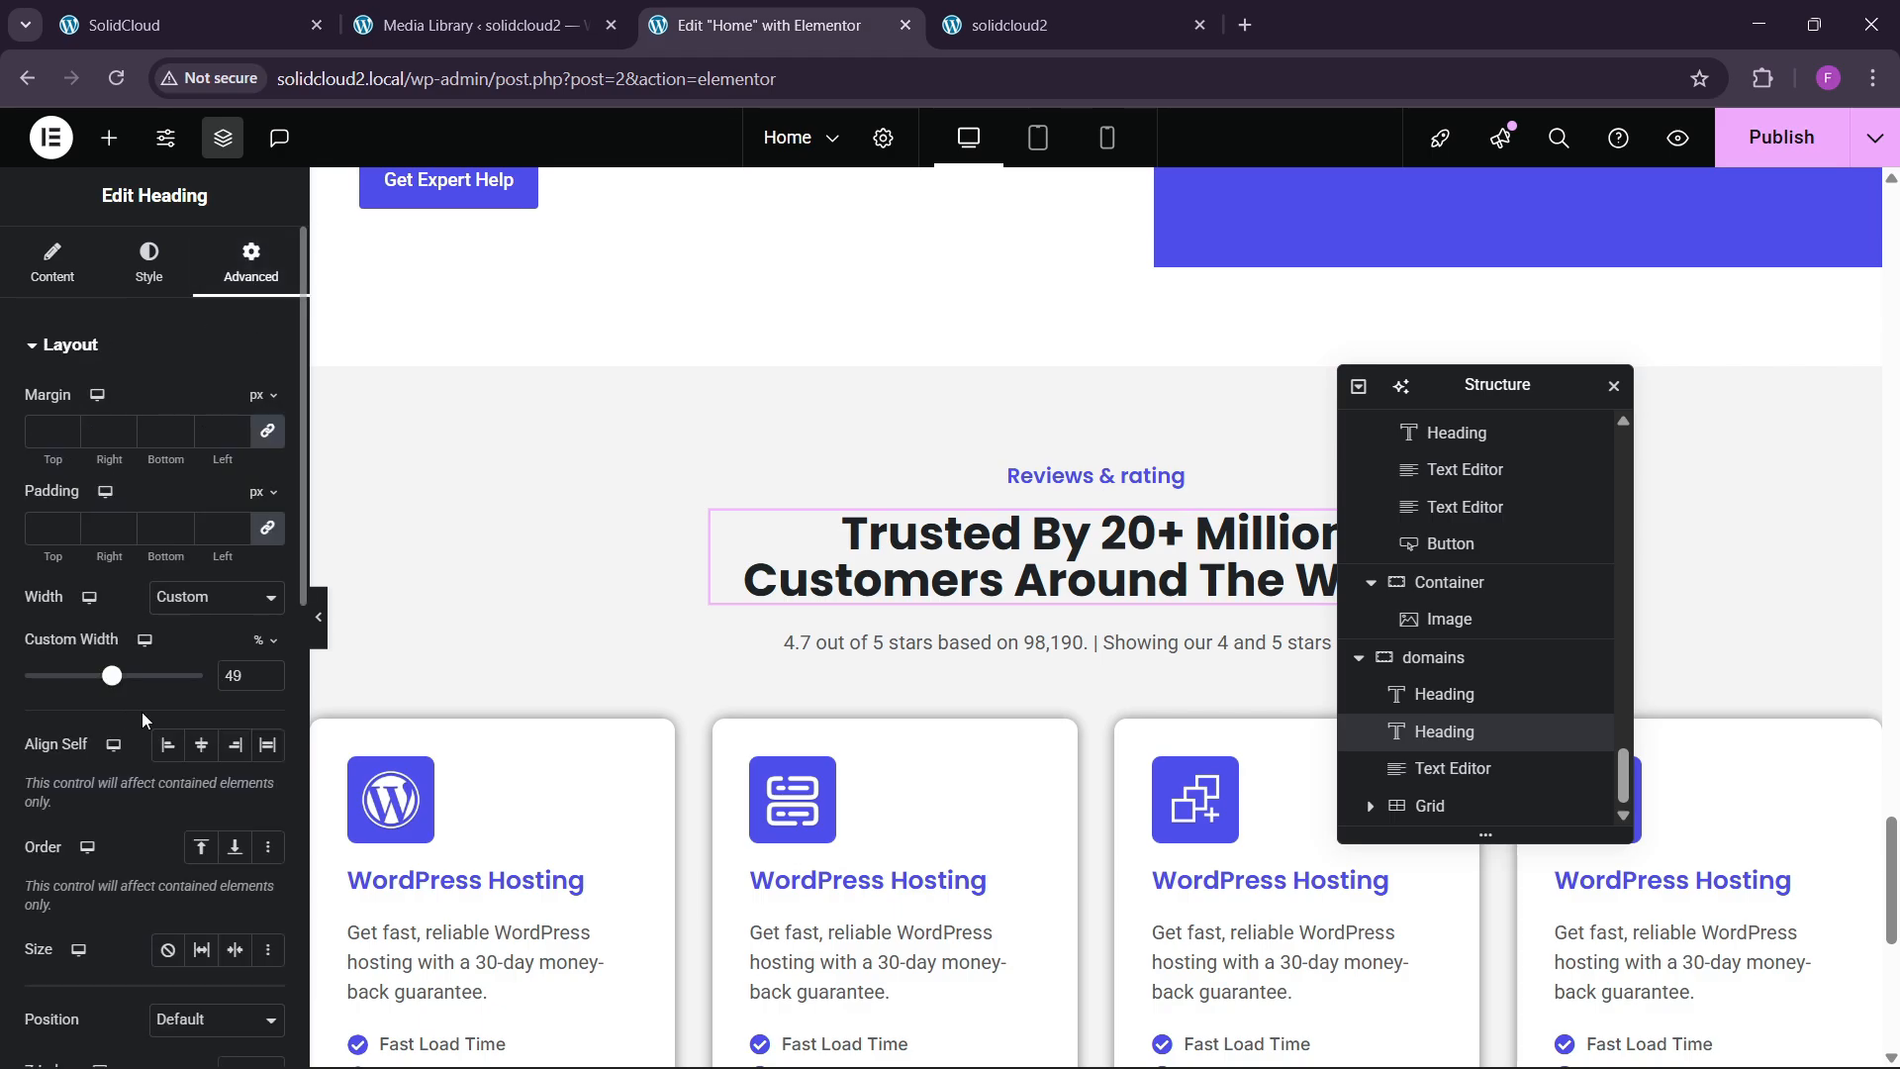
{"action": "left_click", "coordinate": [268, 674]}
{"action": "left_click", "coordinate": [268, 674]}
{"action": "left_click", "coordinate": [268, 674]}
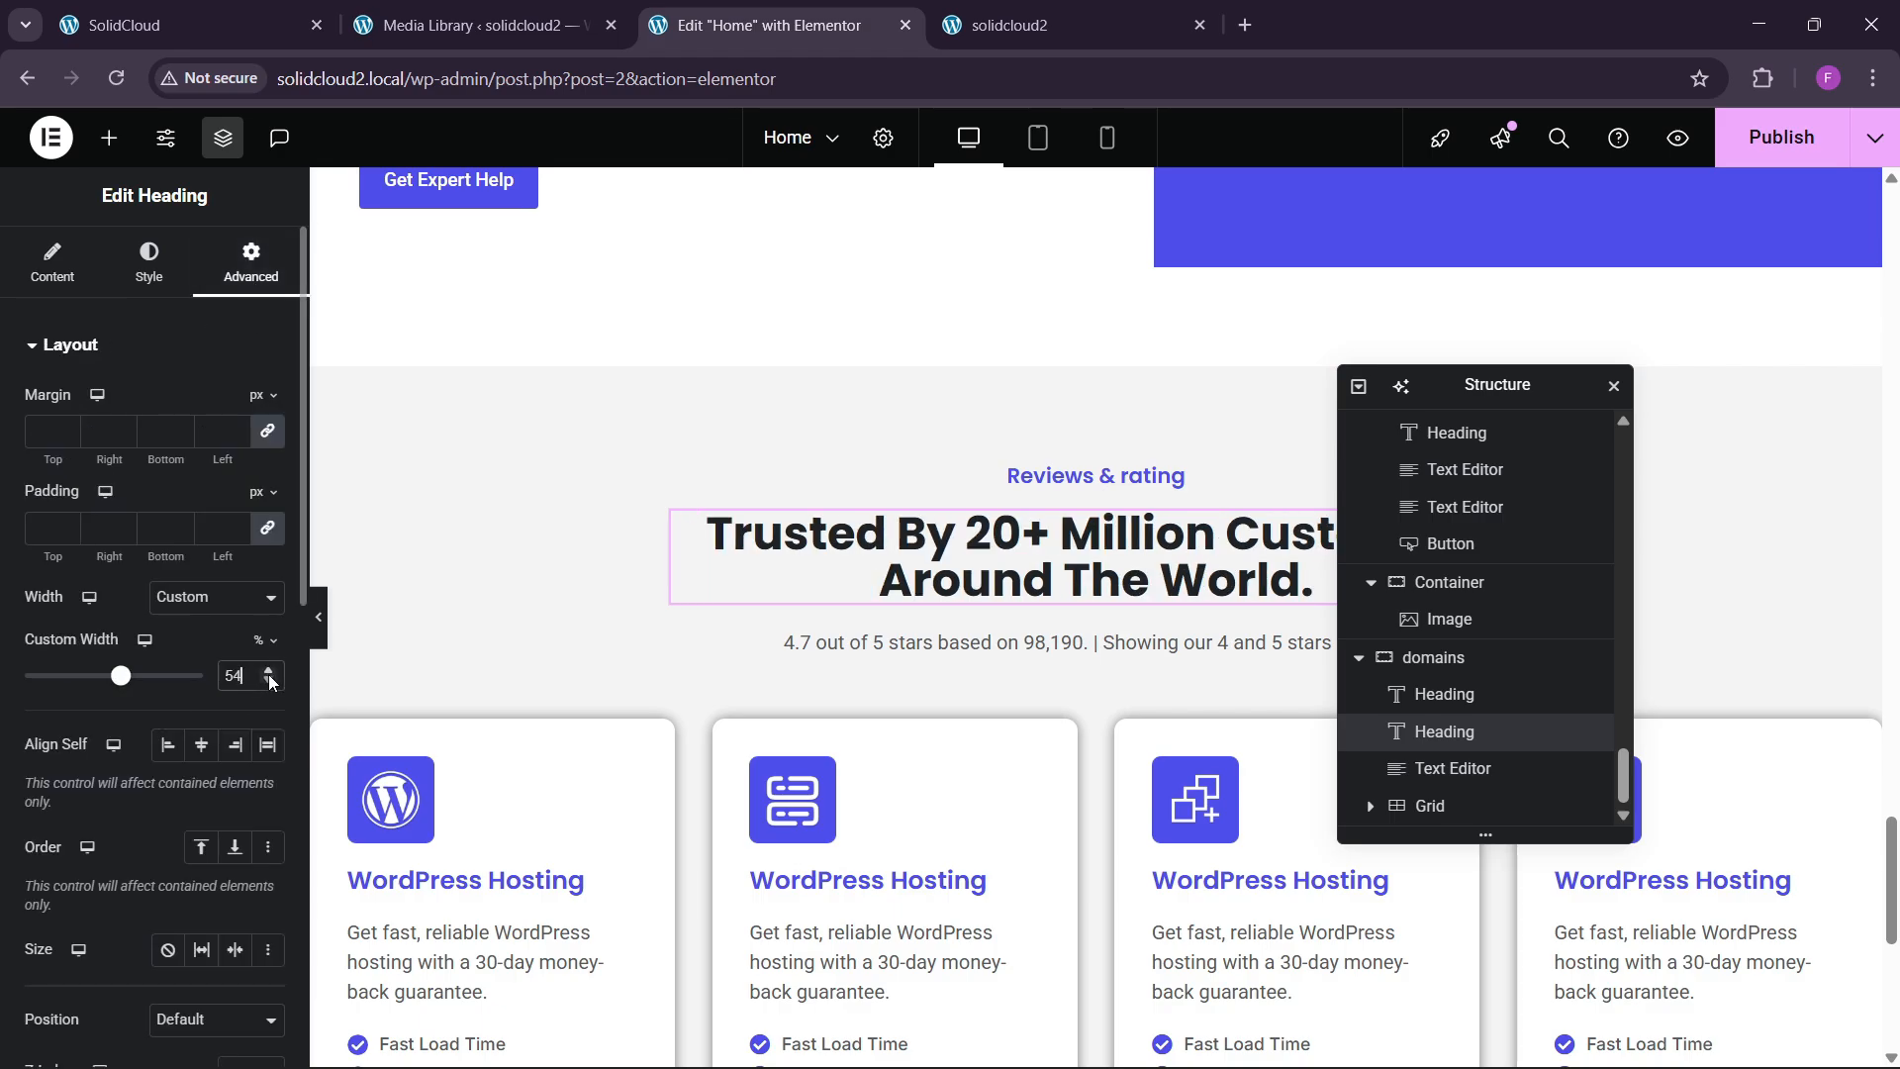
{"action": "left_click", "coordinate": [148, 24]}
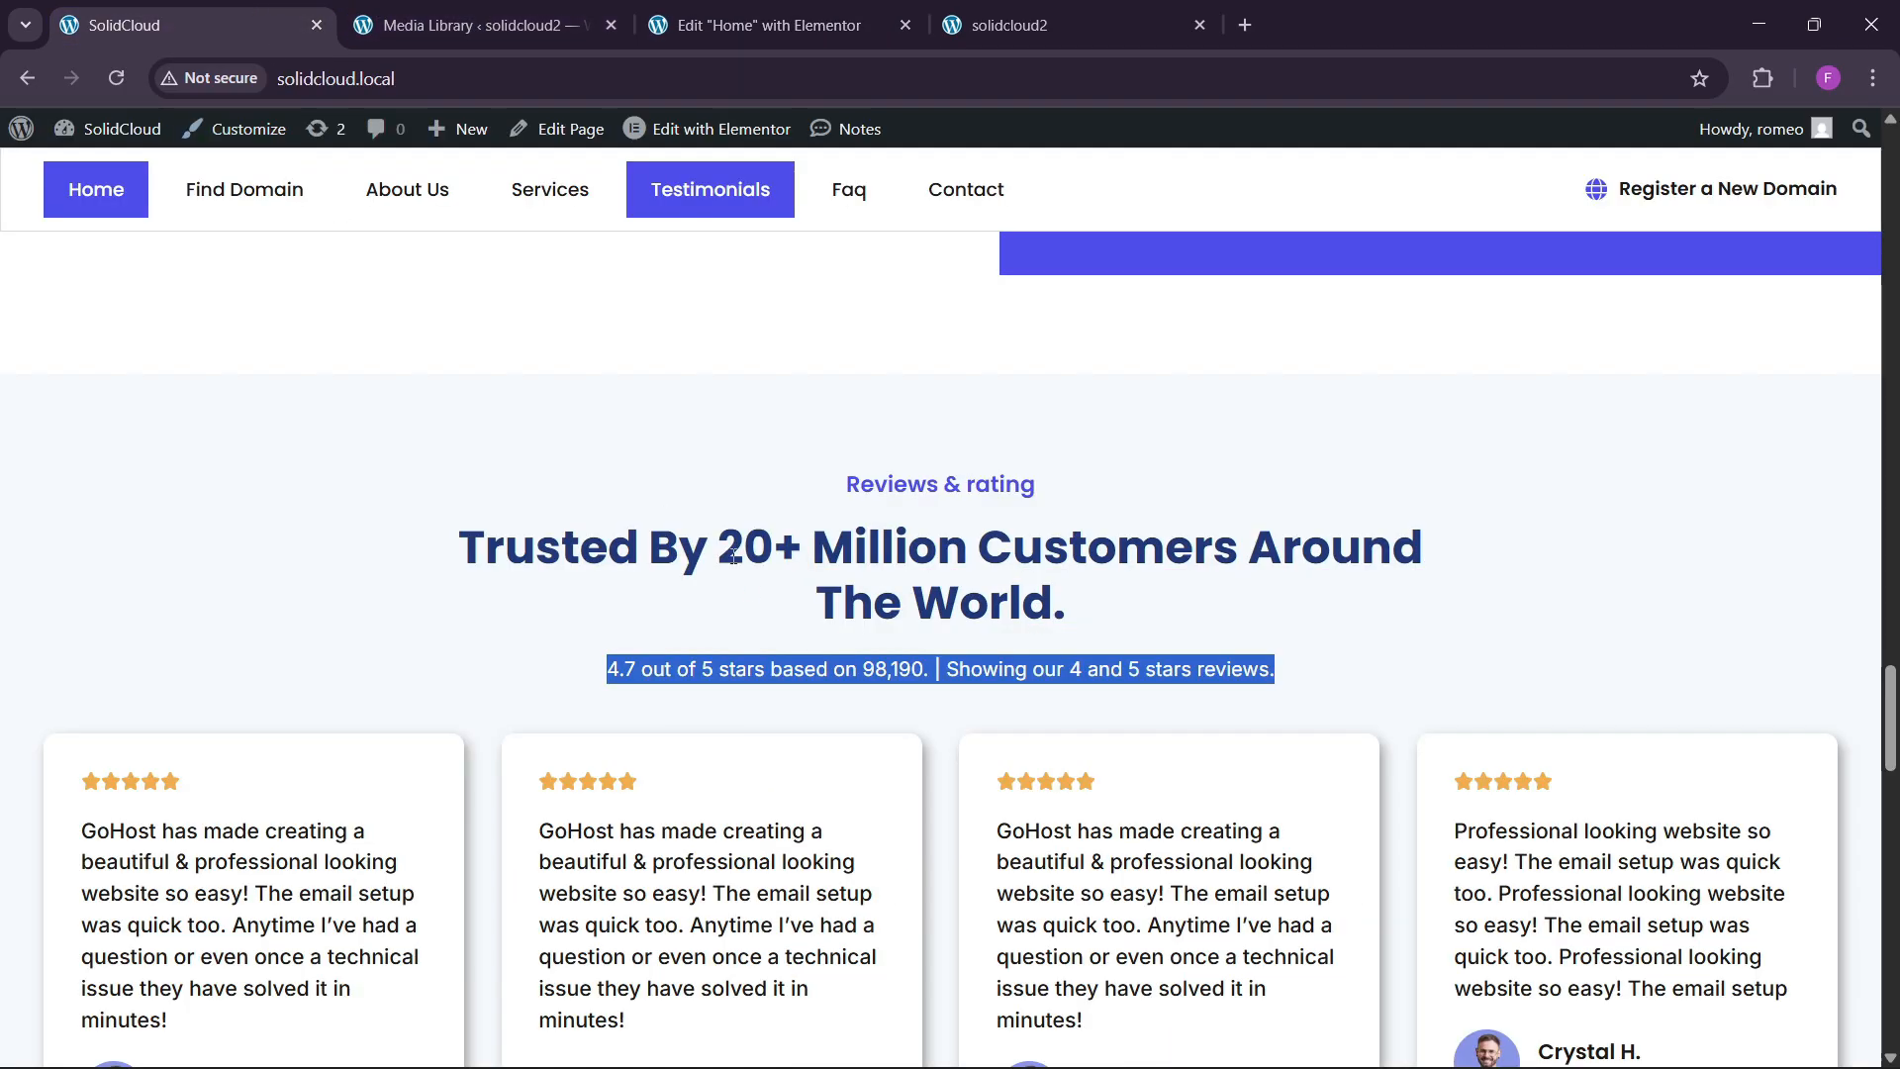
{"action": "scroll", "coordinate": [769, 627], "scroll_direction": "down", "scroll_amount": 4}
{"action": "left_click", "coordinate": [762, 25]}
{"action": "scroll", "coordinate": [974, 752], "scroll_direction": "down", "scroll_amount": 2}
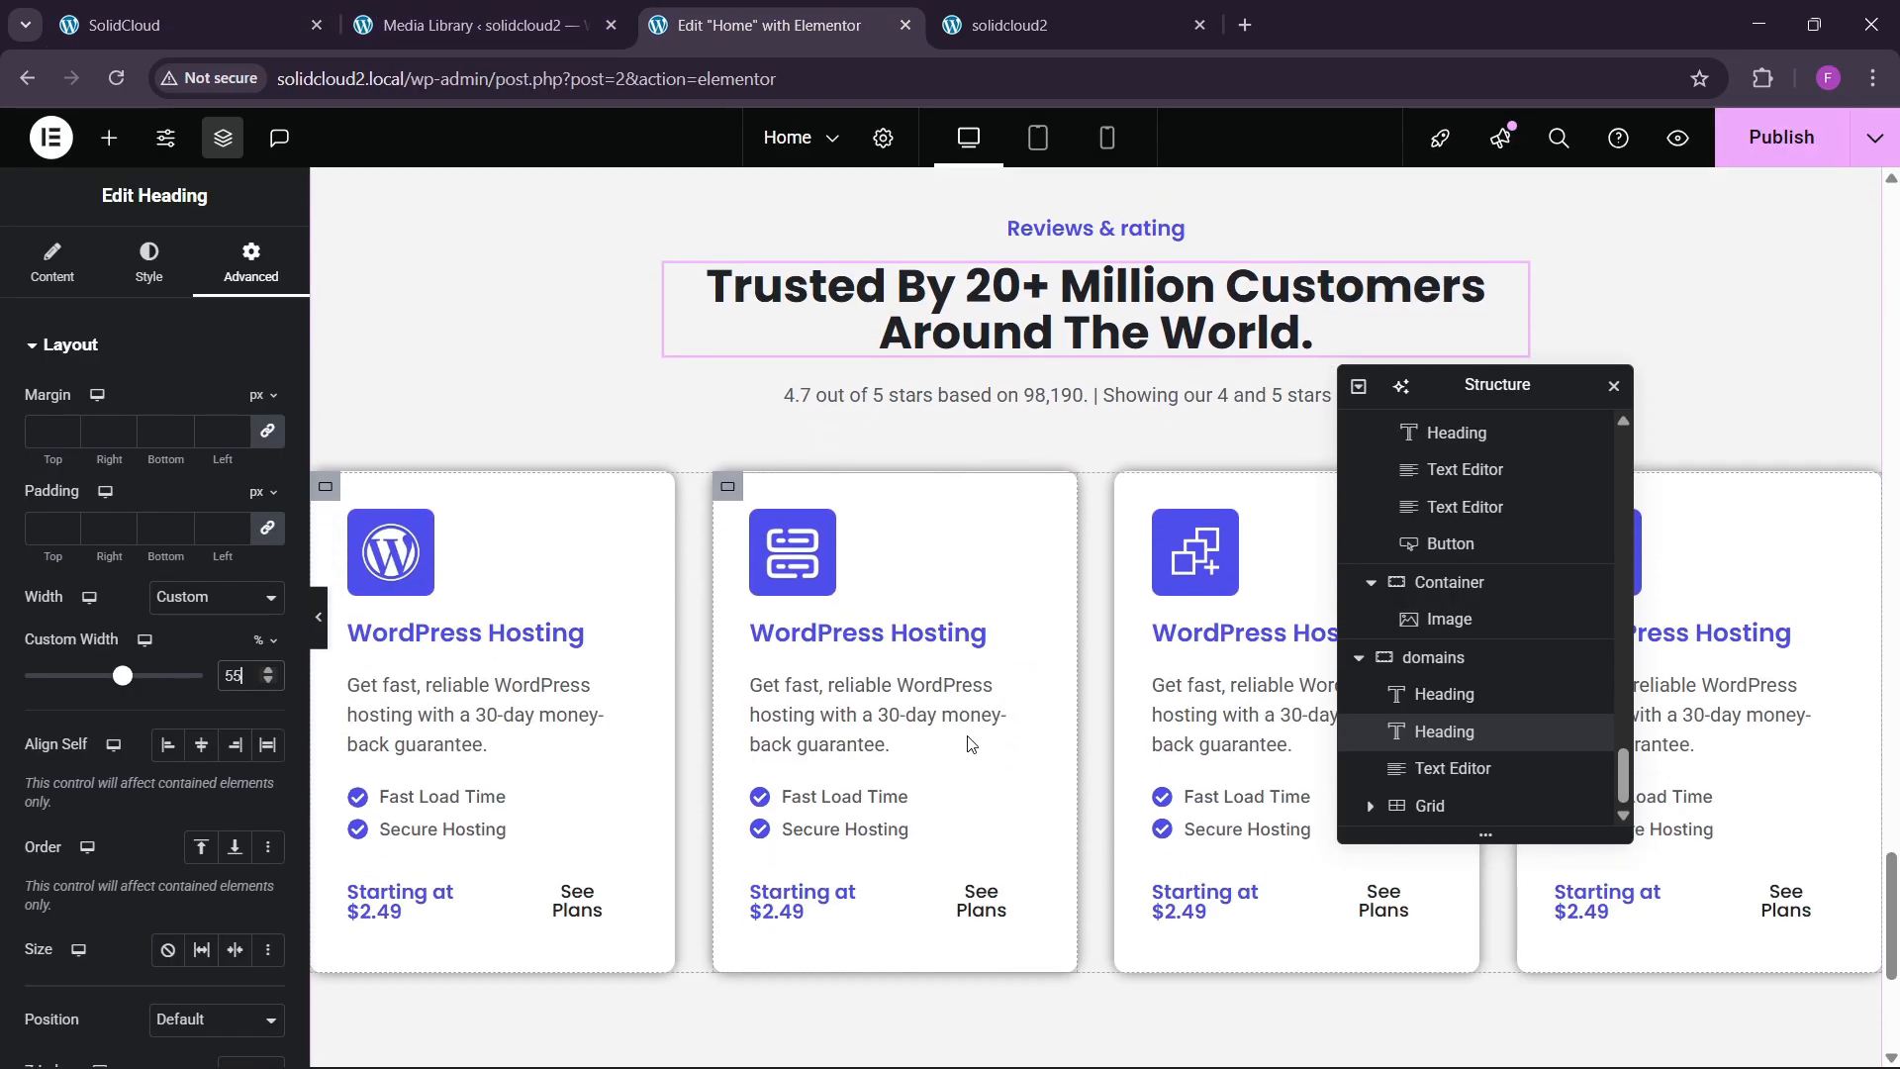
{"action": "left_click", "coordinate": [1432, 808]}
Delete the old hosting cards grid and add a new Grid widget below the subtitle.
{"action": "right_click", "coordinate": [1434, 807]}
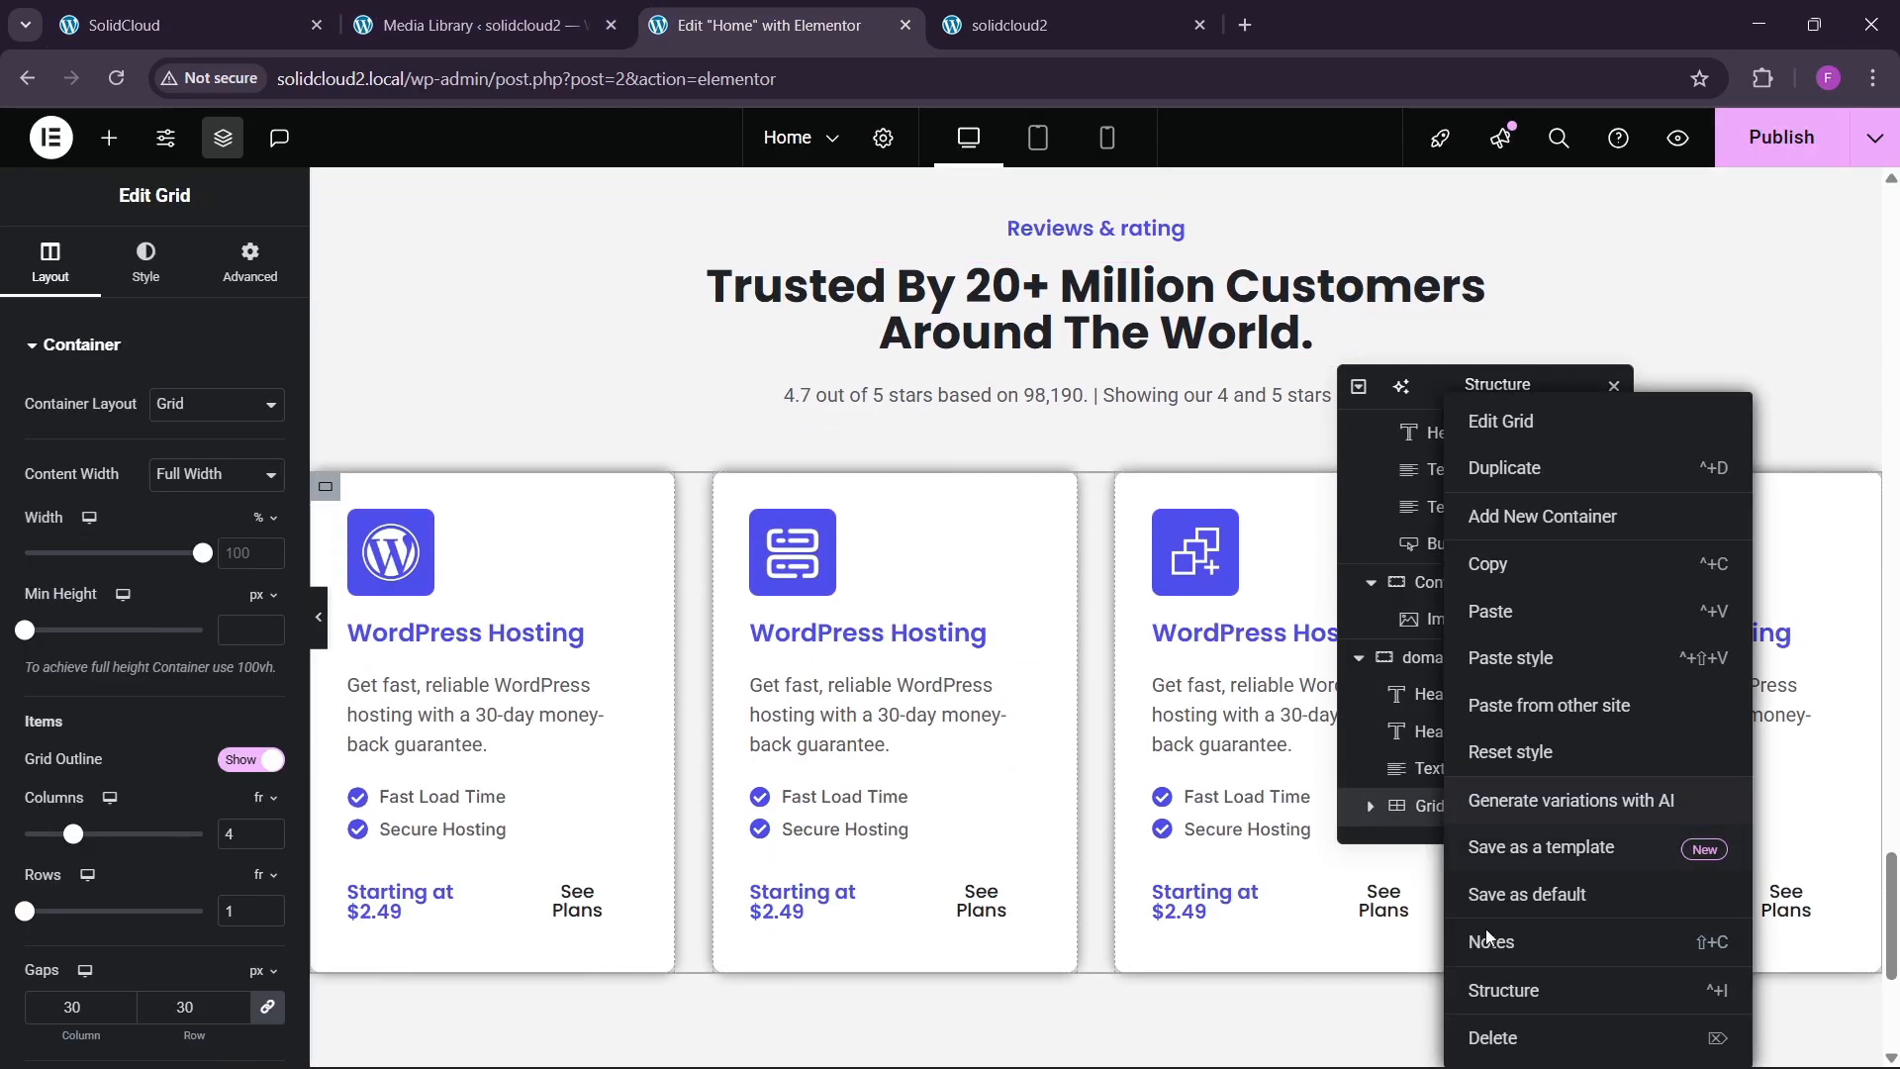
{"action": "left_click", "coordinate": [1494, 1039]}
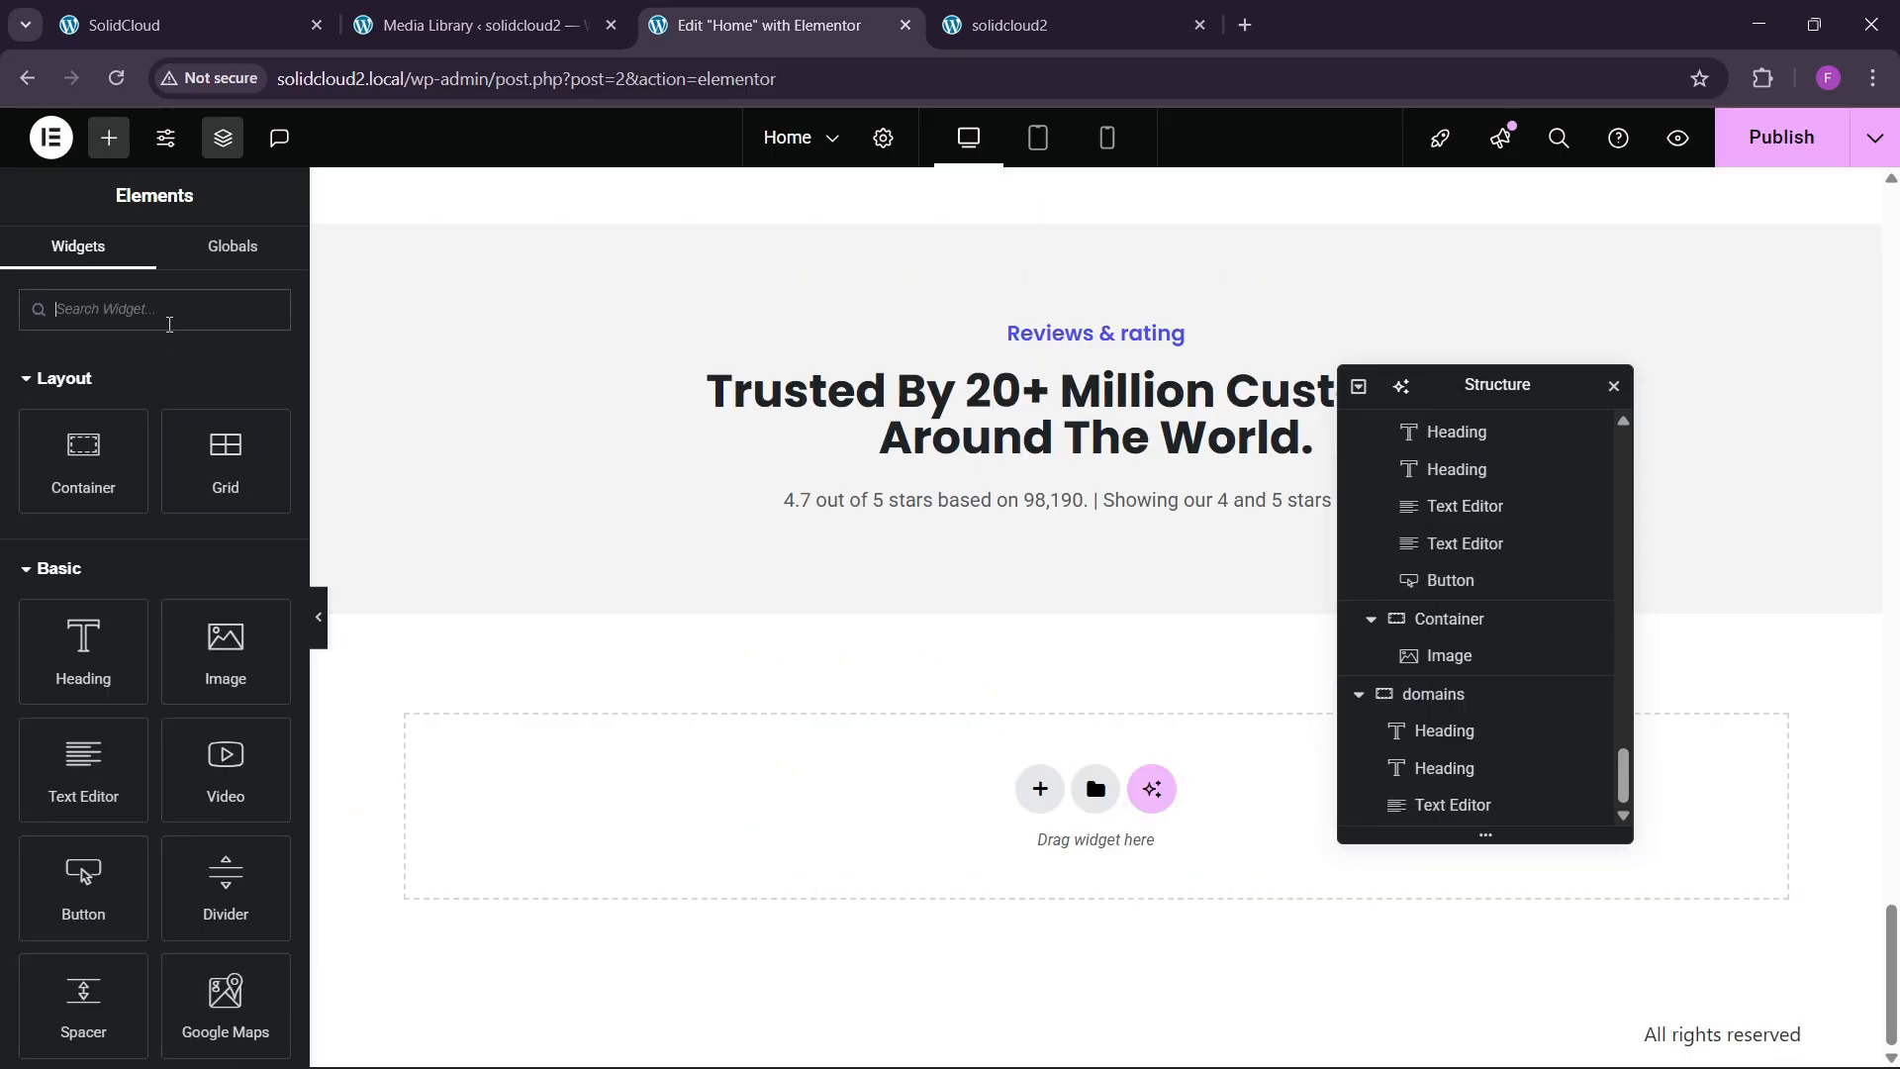
{"action": "type", "text": "grid"}
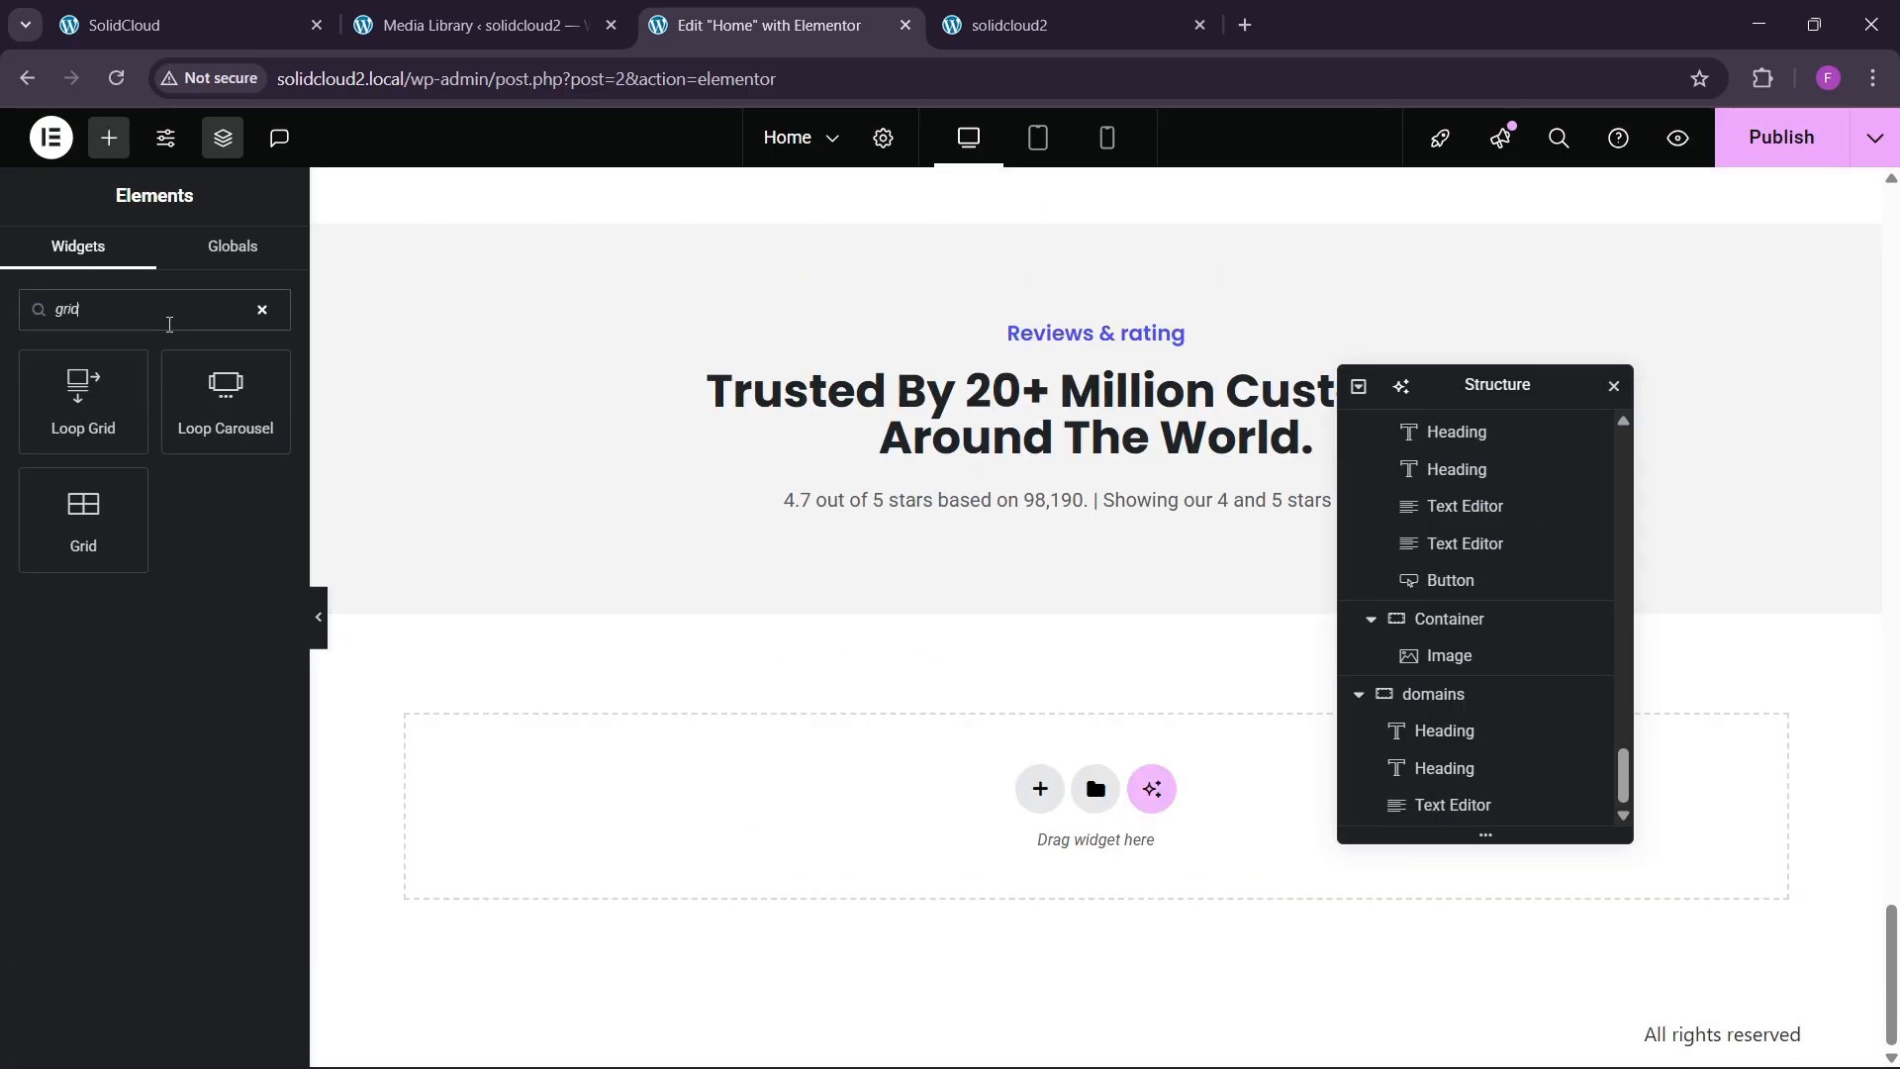
{"action": "left_click_drag", "start_coordinate": [100, 495], "coordinate": [1089, 513]}
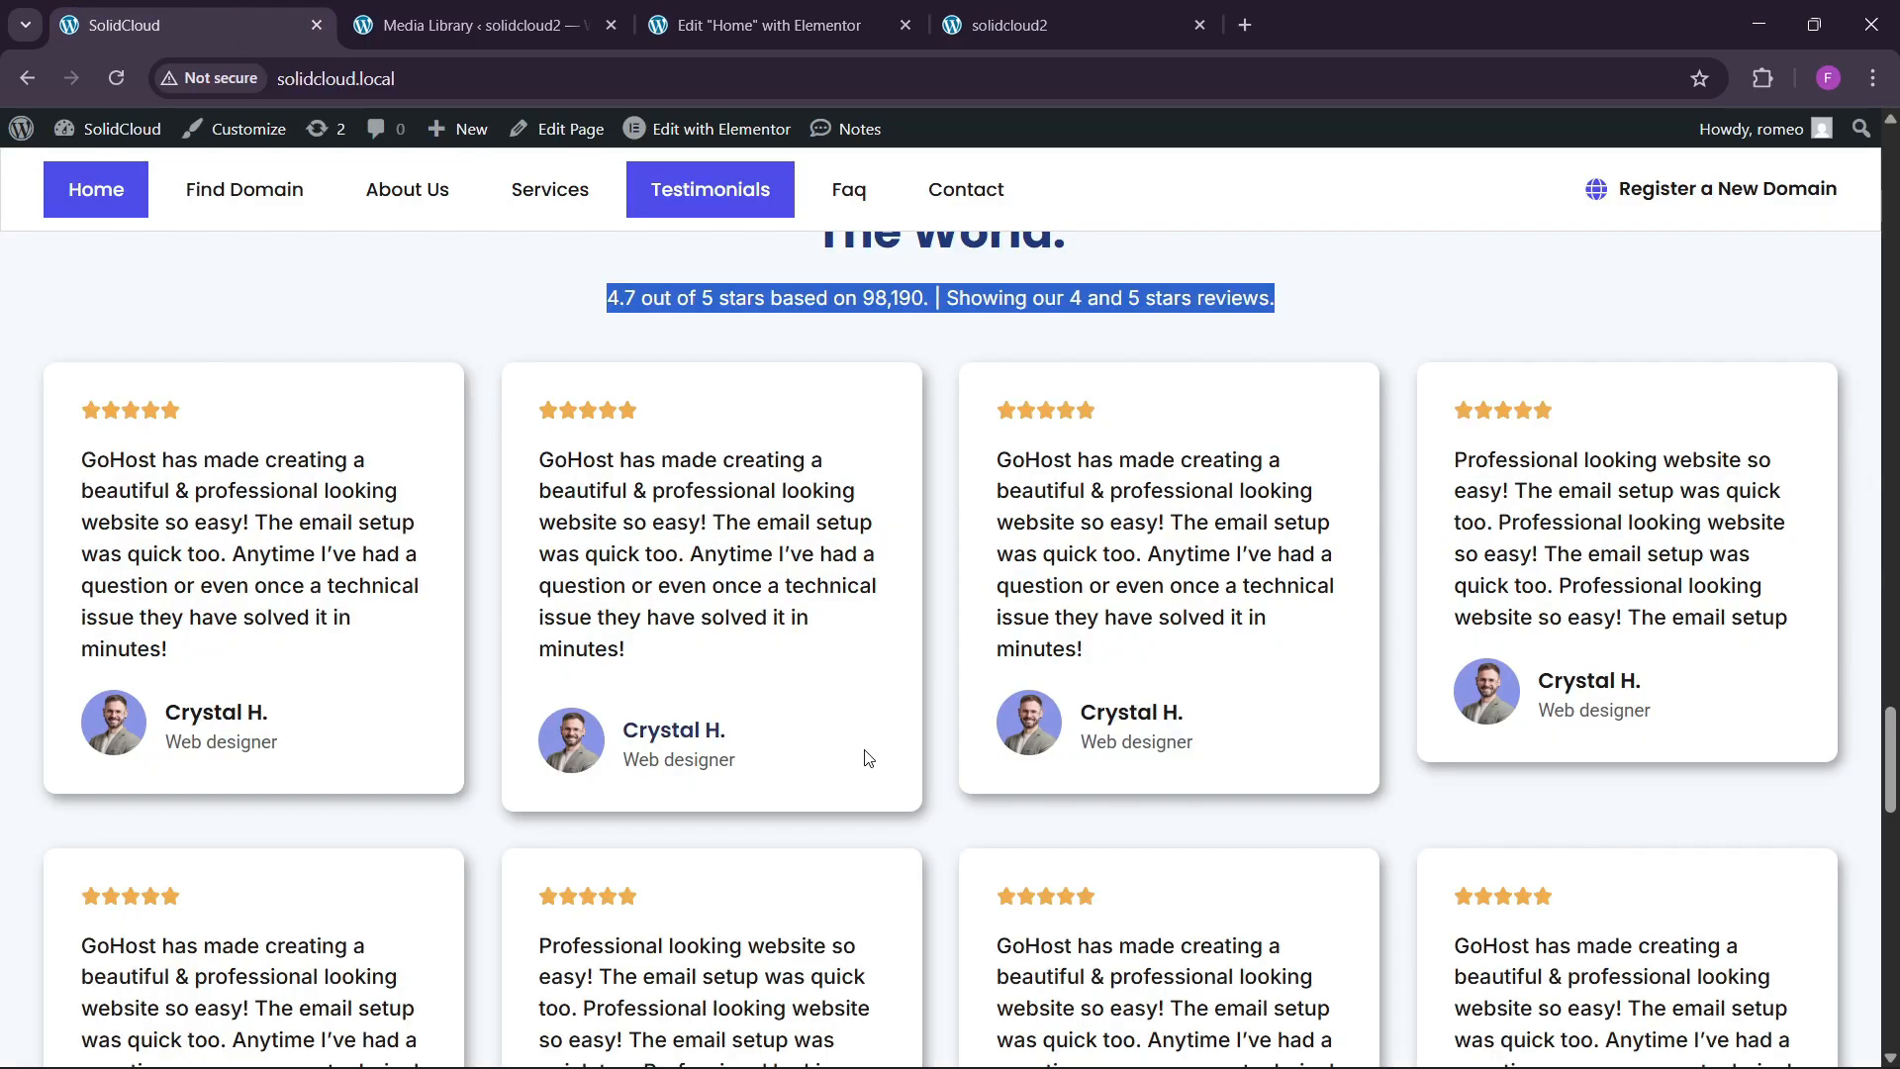
{"action": "scroll", "coordinate": [867, 758], "scroll_direction": "down", "scroll_amount": 3}
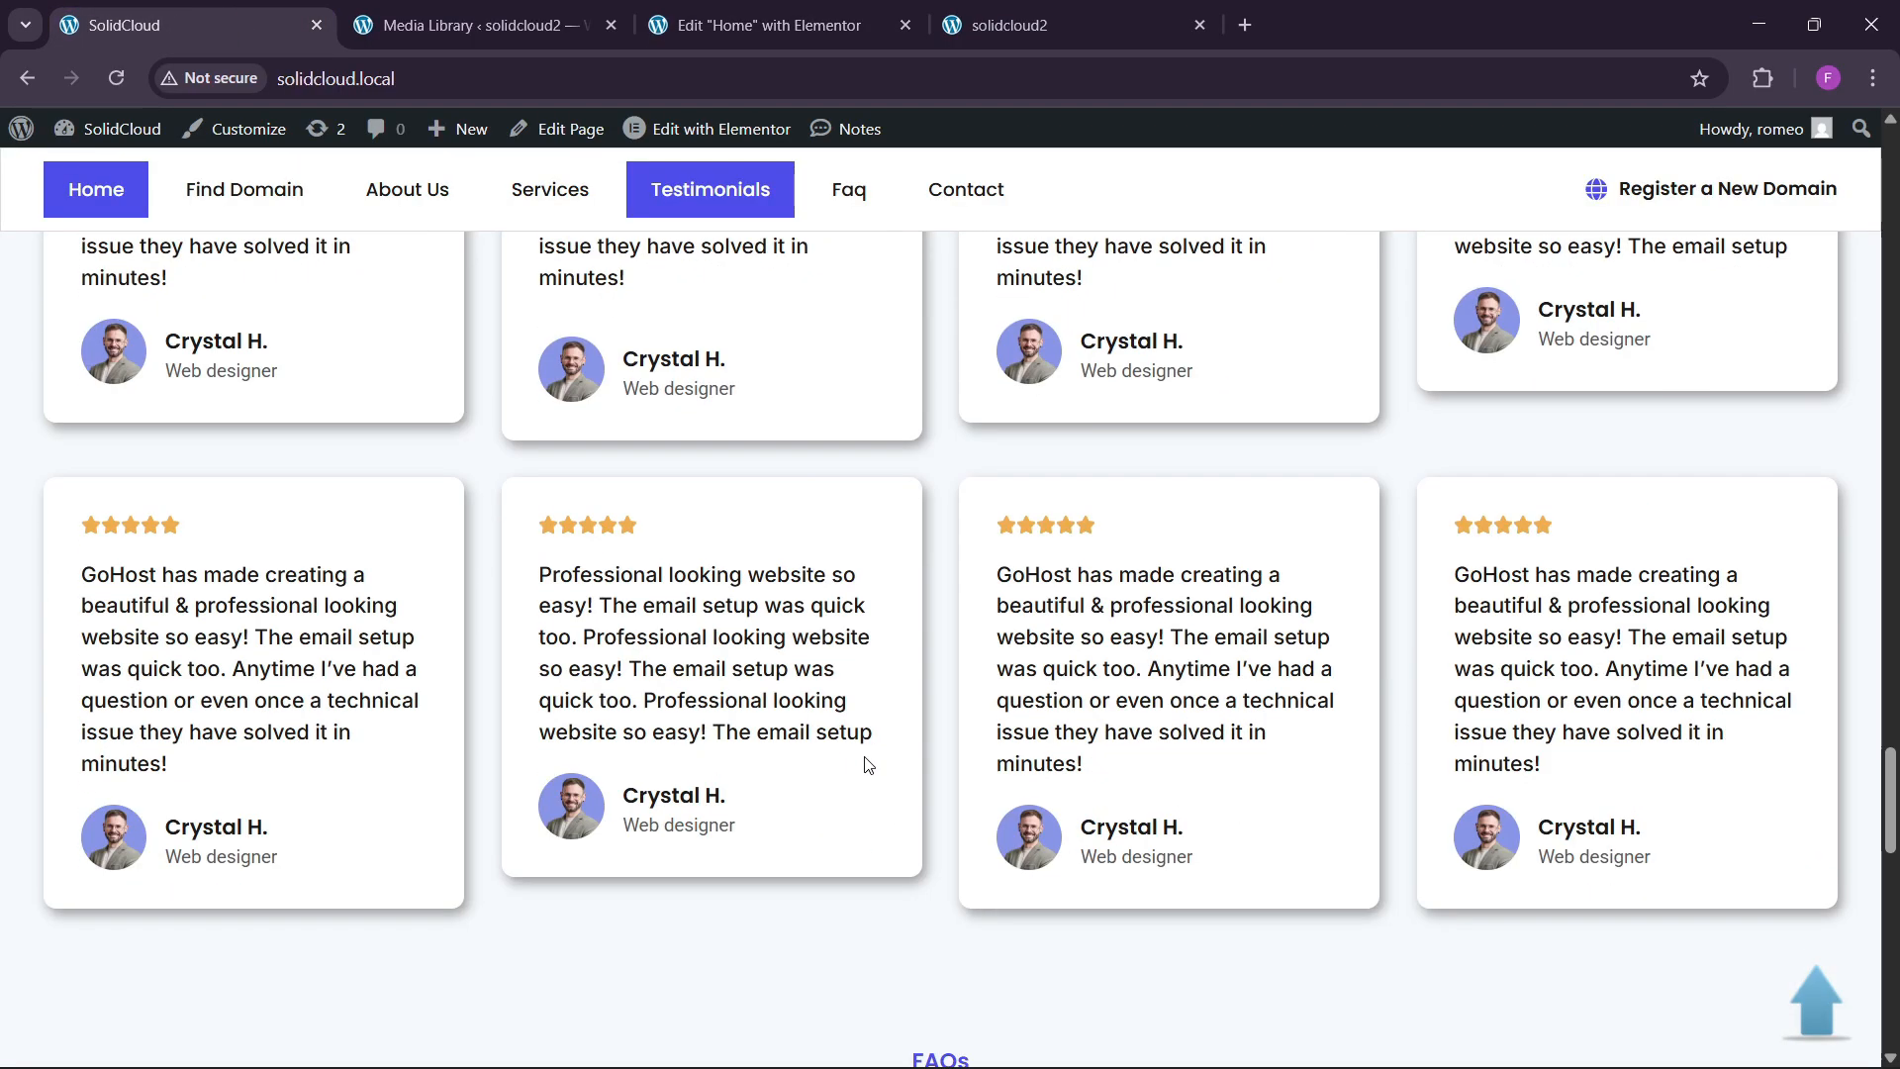
{"action": "scroll", "coordinate": [867, 758], "scroll_direction": "up", "scroll_amount": 3}
Set the new grid to 4 columns with 0 padding all round.
{"action": "left_click", "coordinate": [762, 25]}
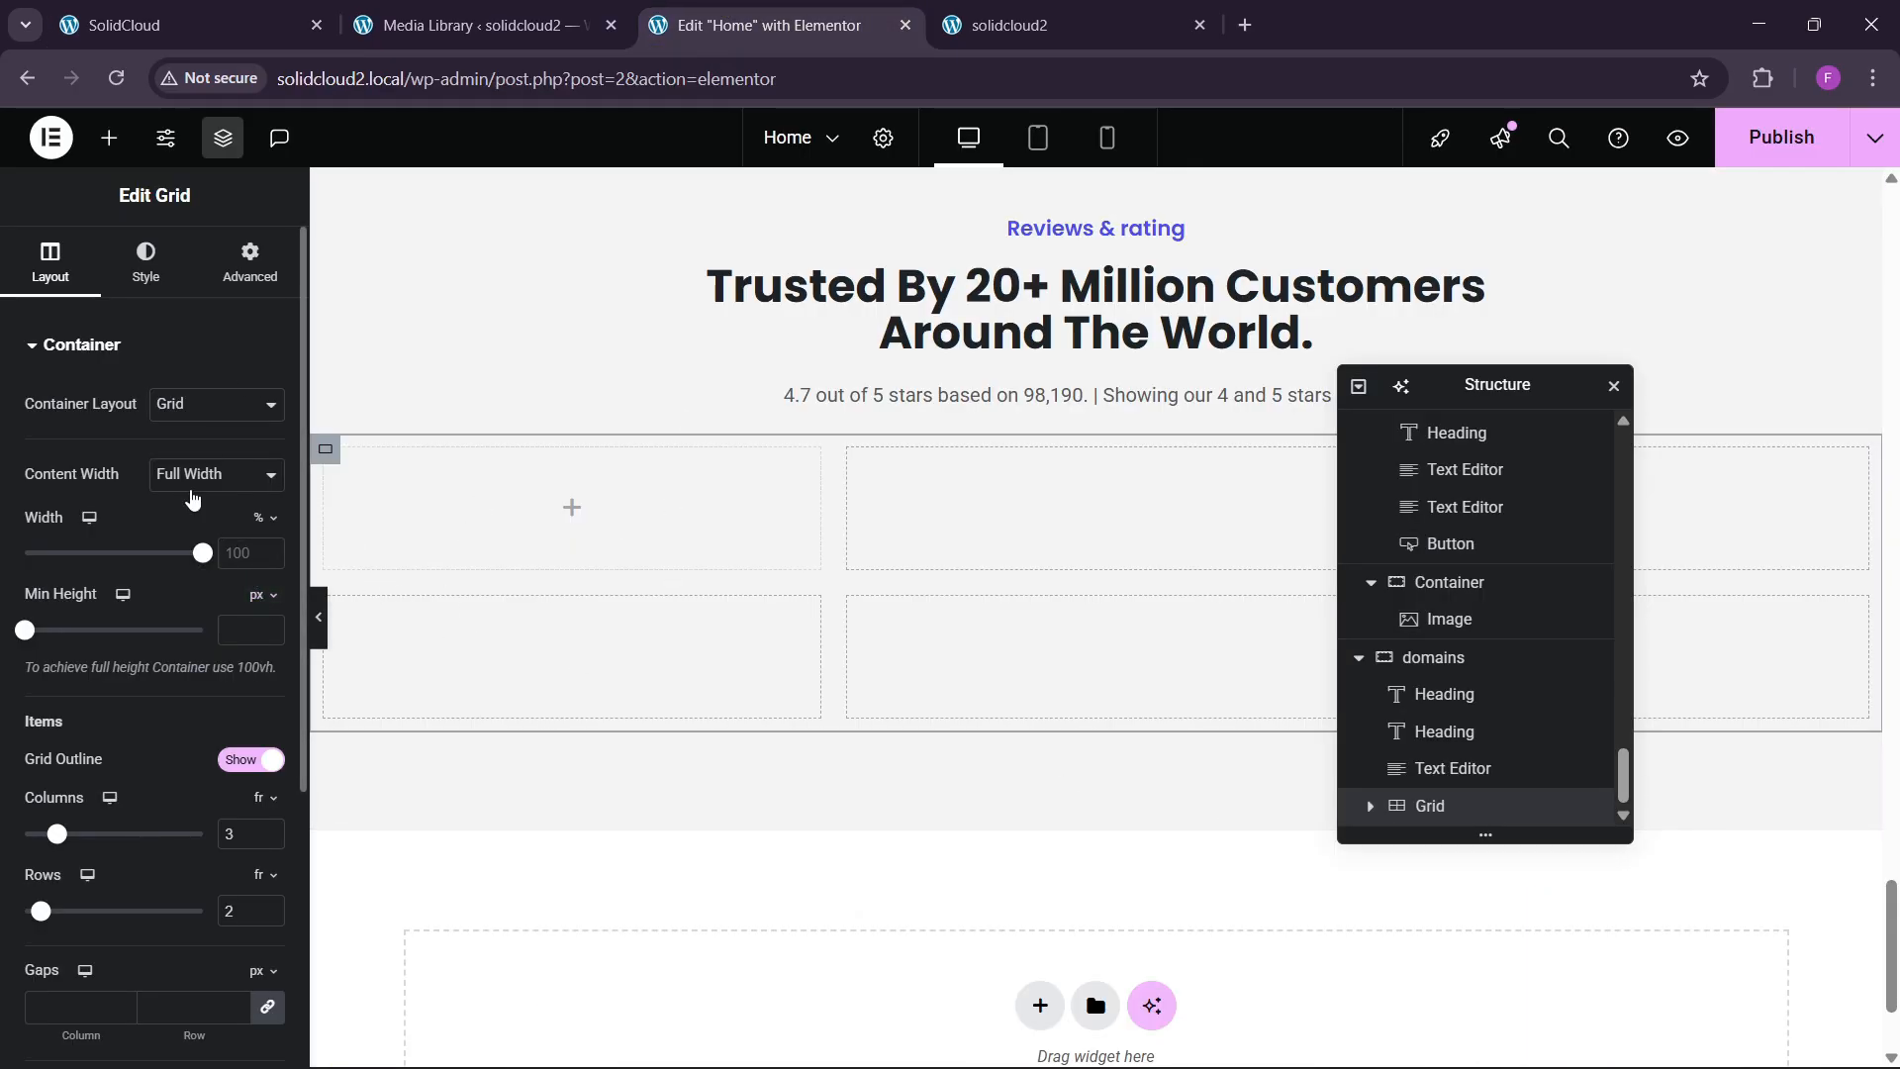
{"action": "left_click", "coordinate": [268, 828]}
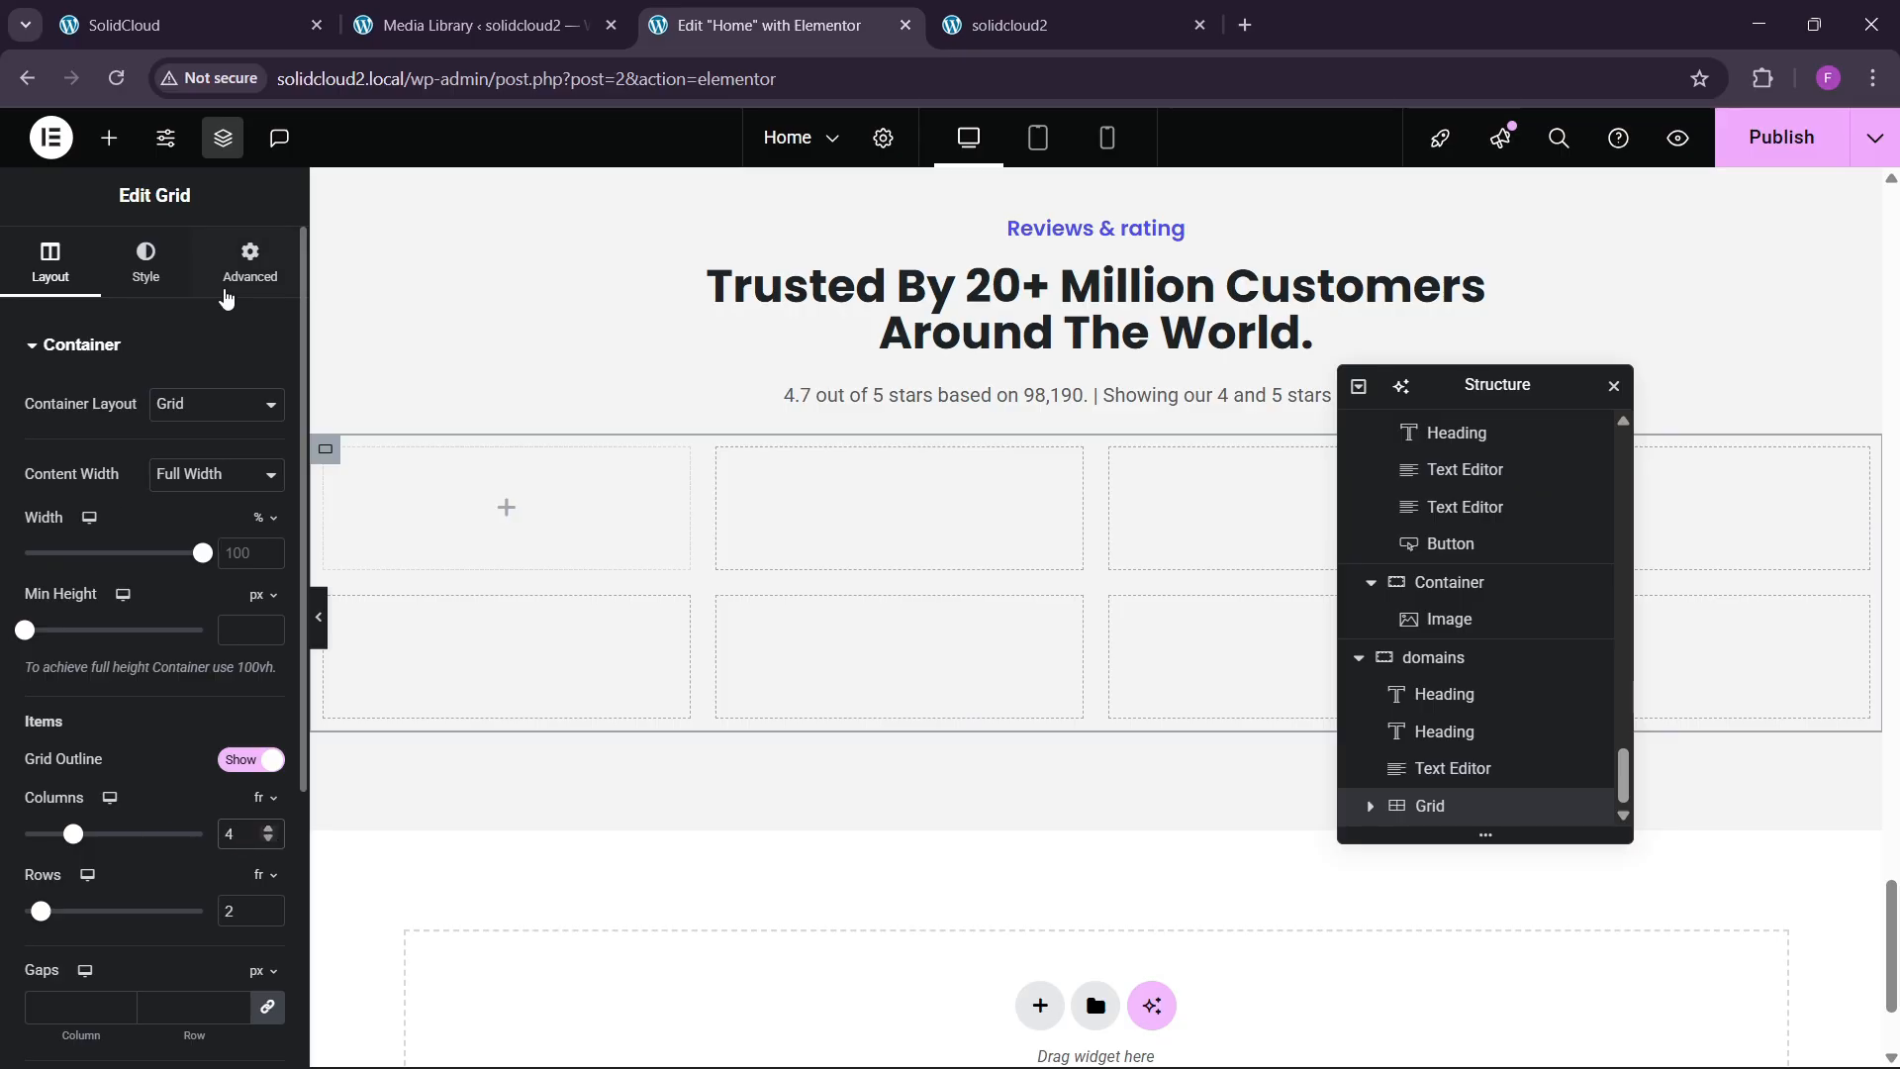
{"action": "left_click", "coordinate": [226, 293]}
{"action": "left_click", "coordinate": [268, 527]}
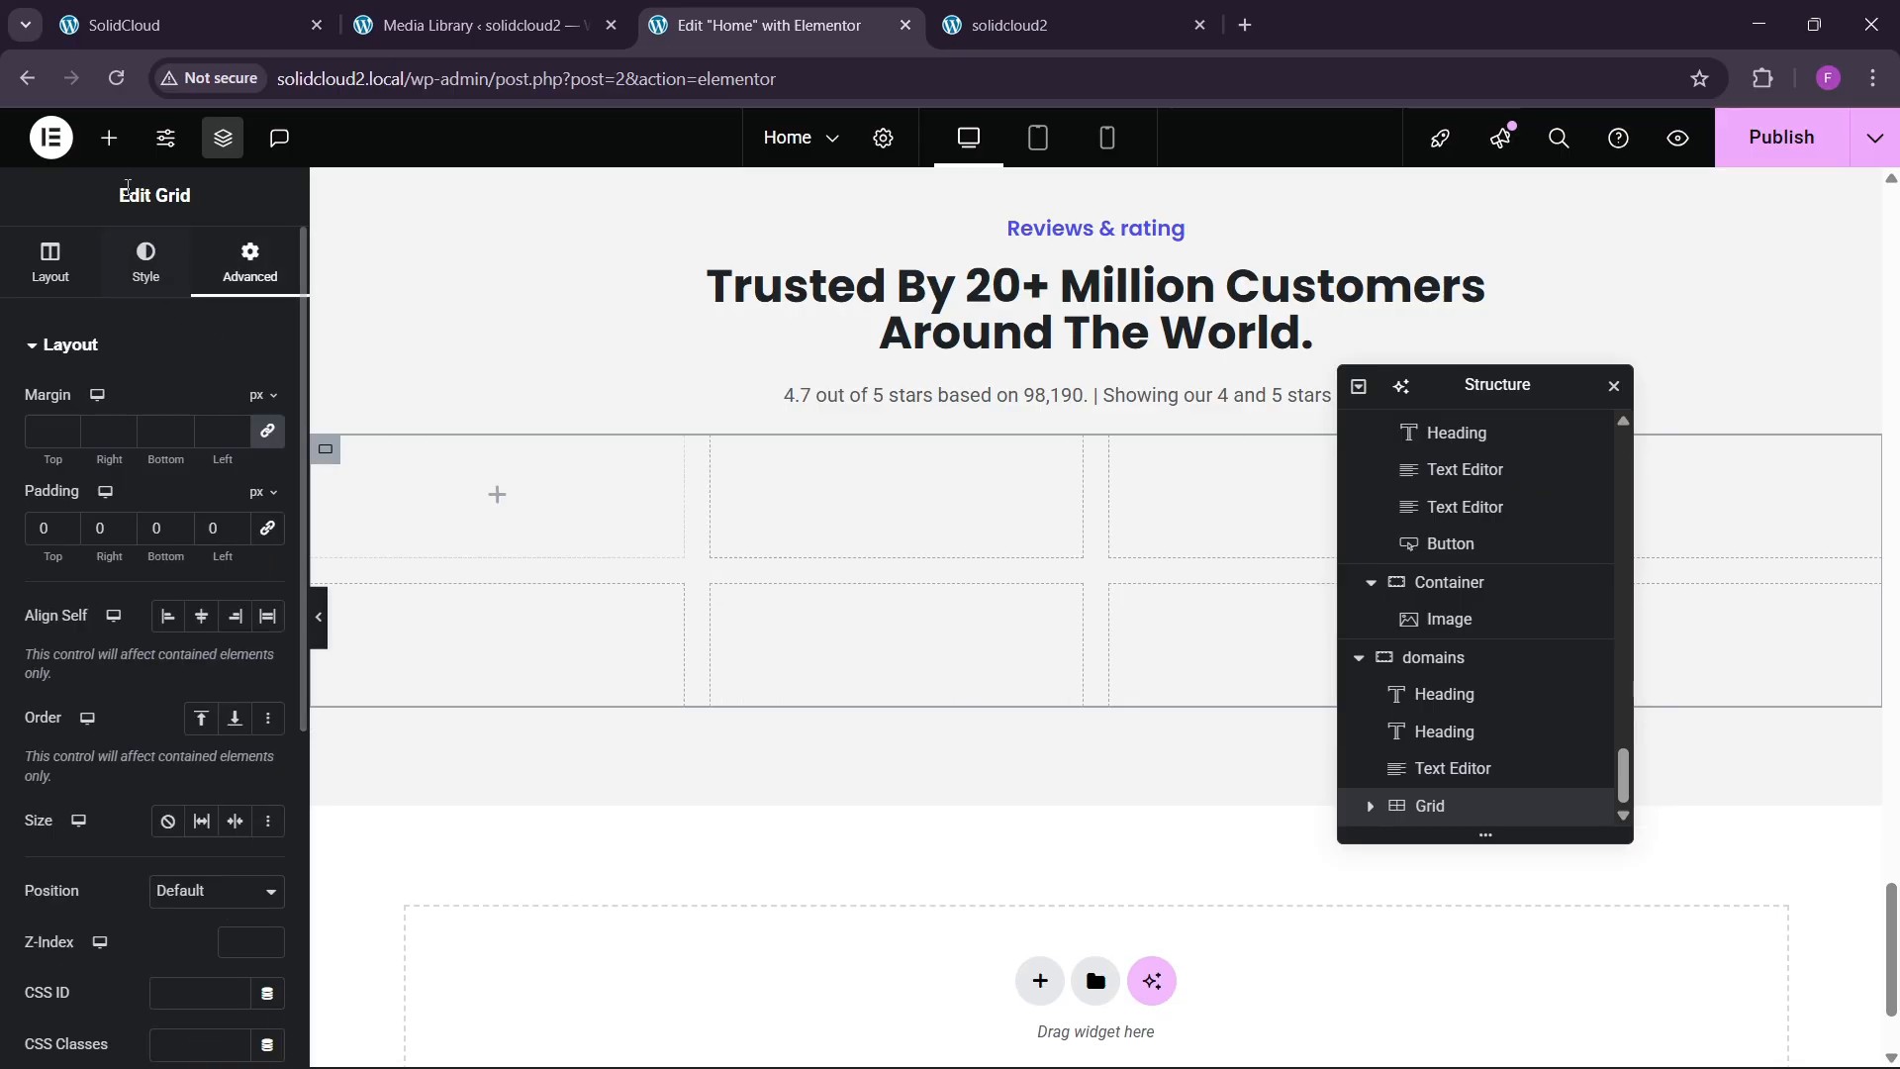
Drop a Container into the grid's first cell and give it 30 px padding.
{"action": "left_click", "coordinate": [109, 138]}
{"action": "left_click_drag", "start_coordinate": [81, 441], "coordinate": [554, 514]}
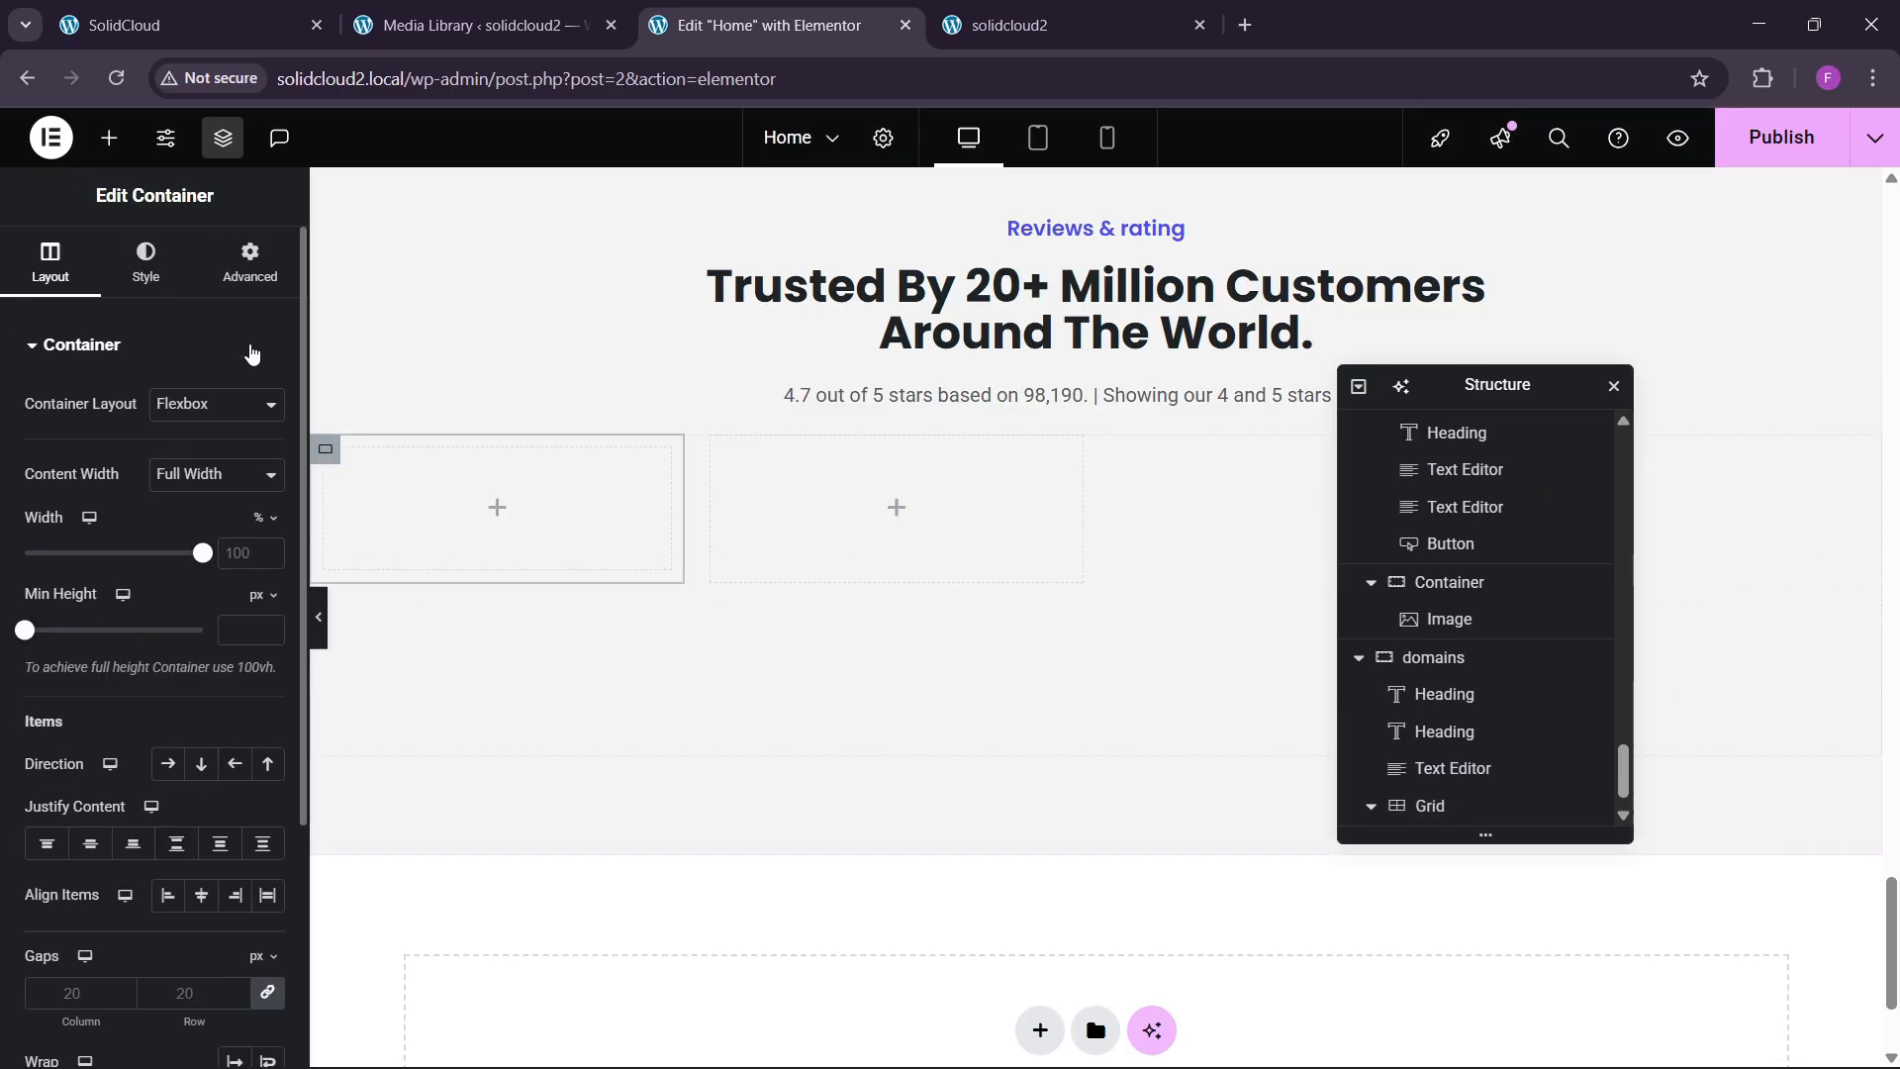
{"action": "left_click", "coordinate": [250, 262]}
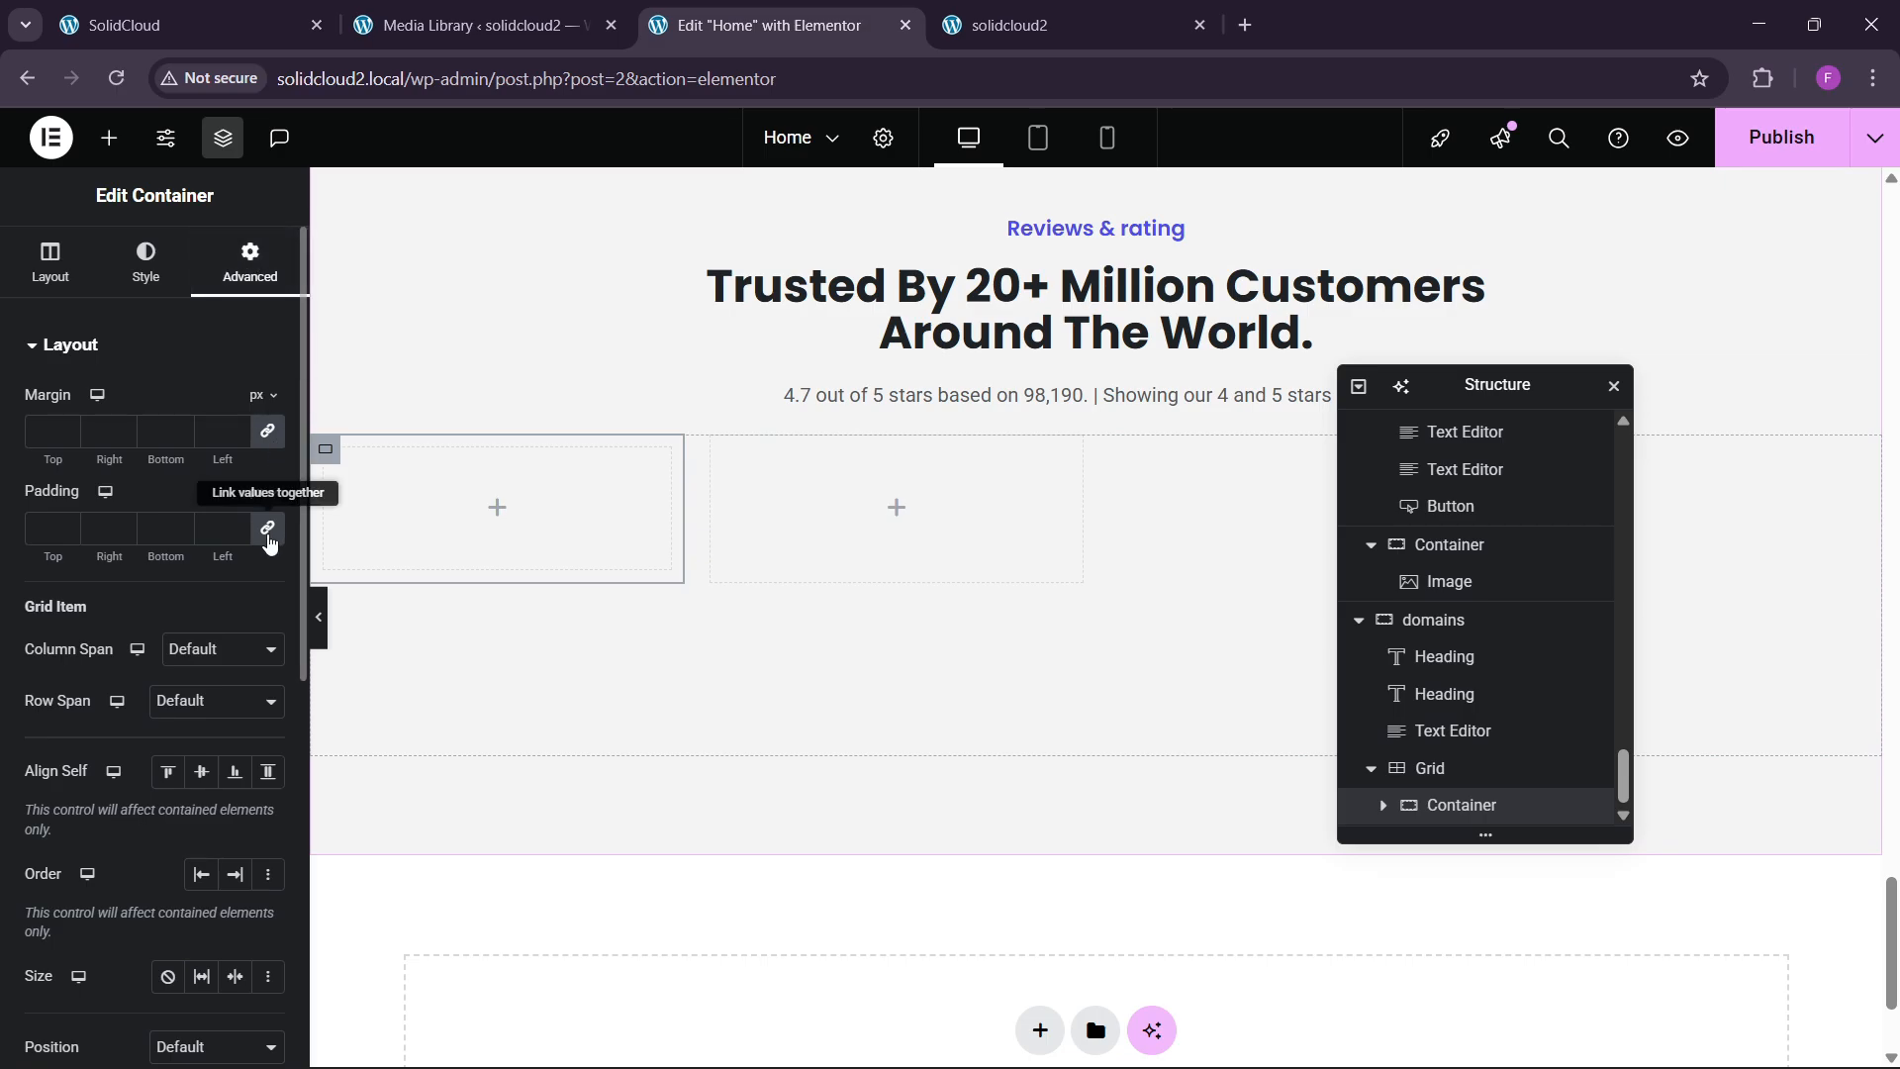
{"action": "left_click", "coordinate": [45, 532]}
{"action": "type", "text": "390"}
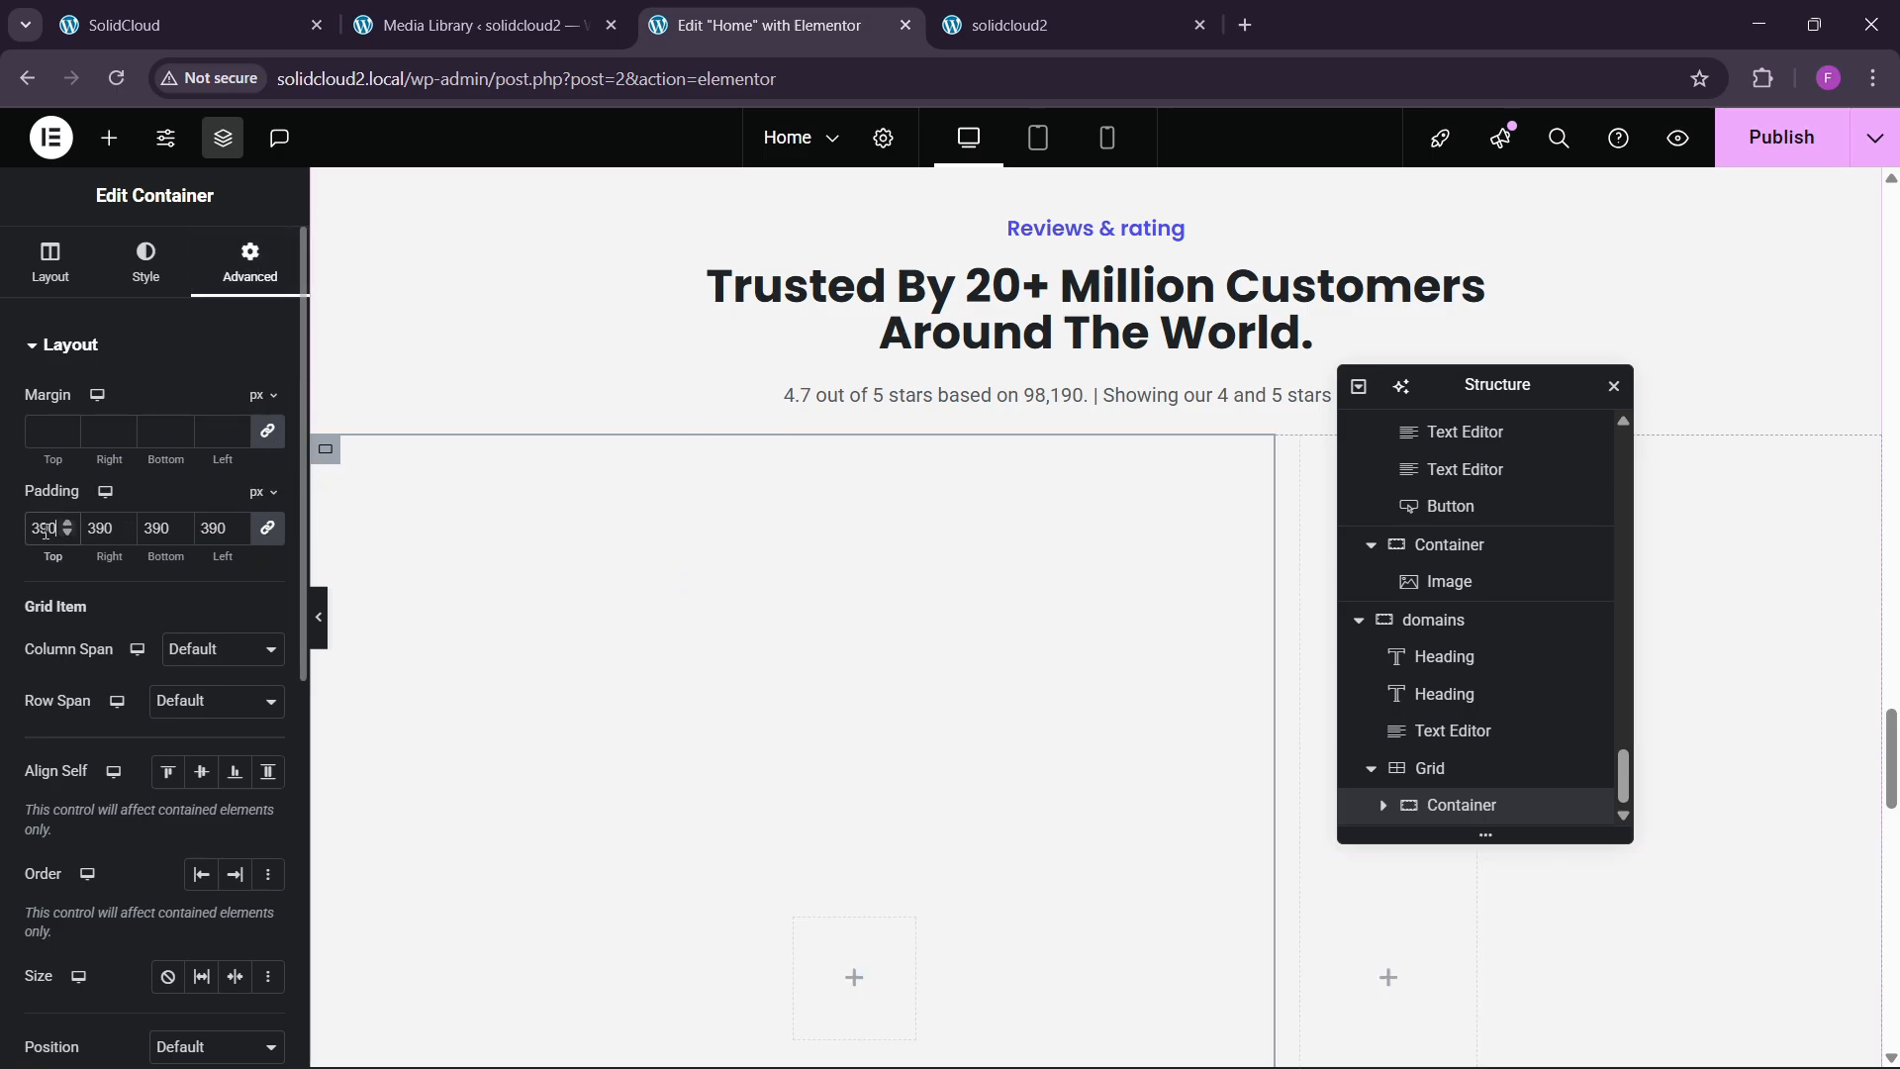
{"action": "key", "text": "BackSpace"}
{"action": "key", "text": "BackSpace"}
{"action": "key", "text": "BackSpace"}
{"action": "type", "text": "30"}
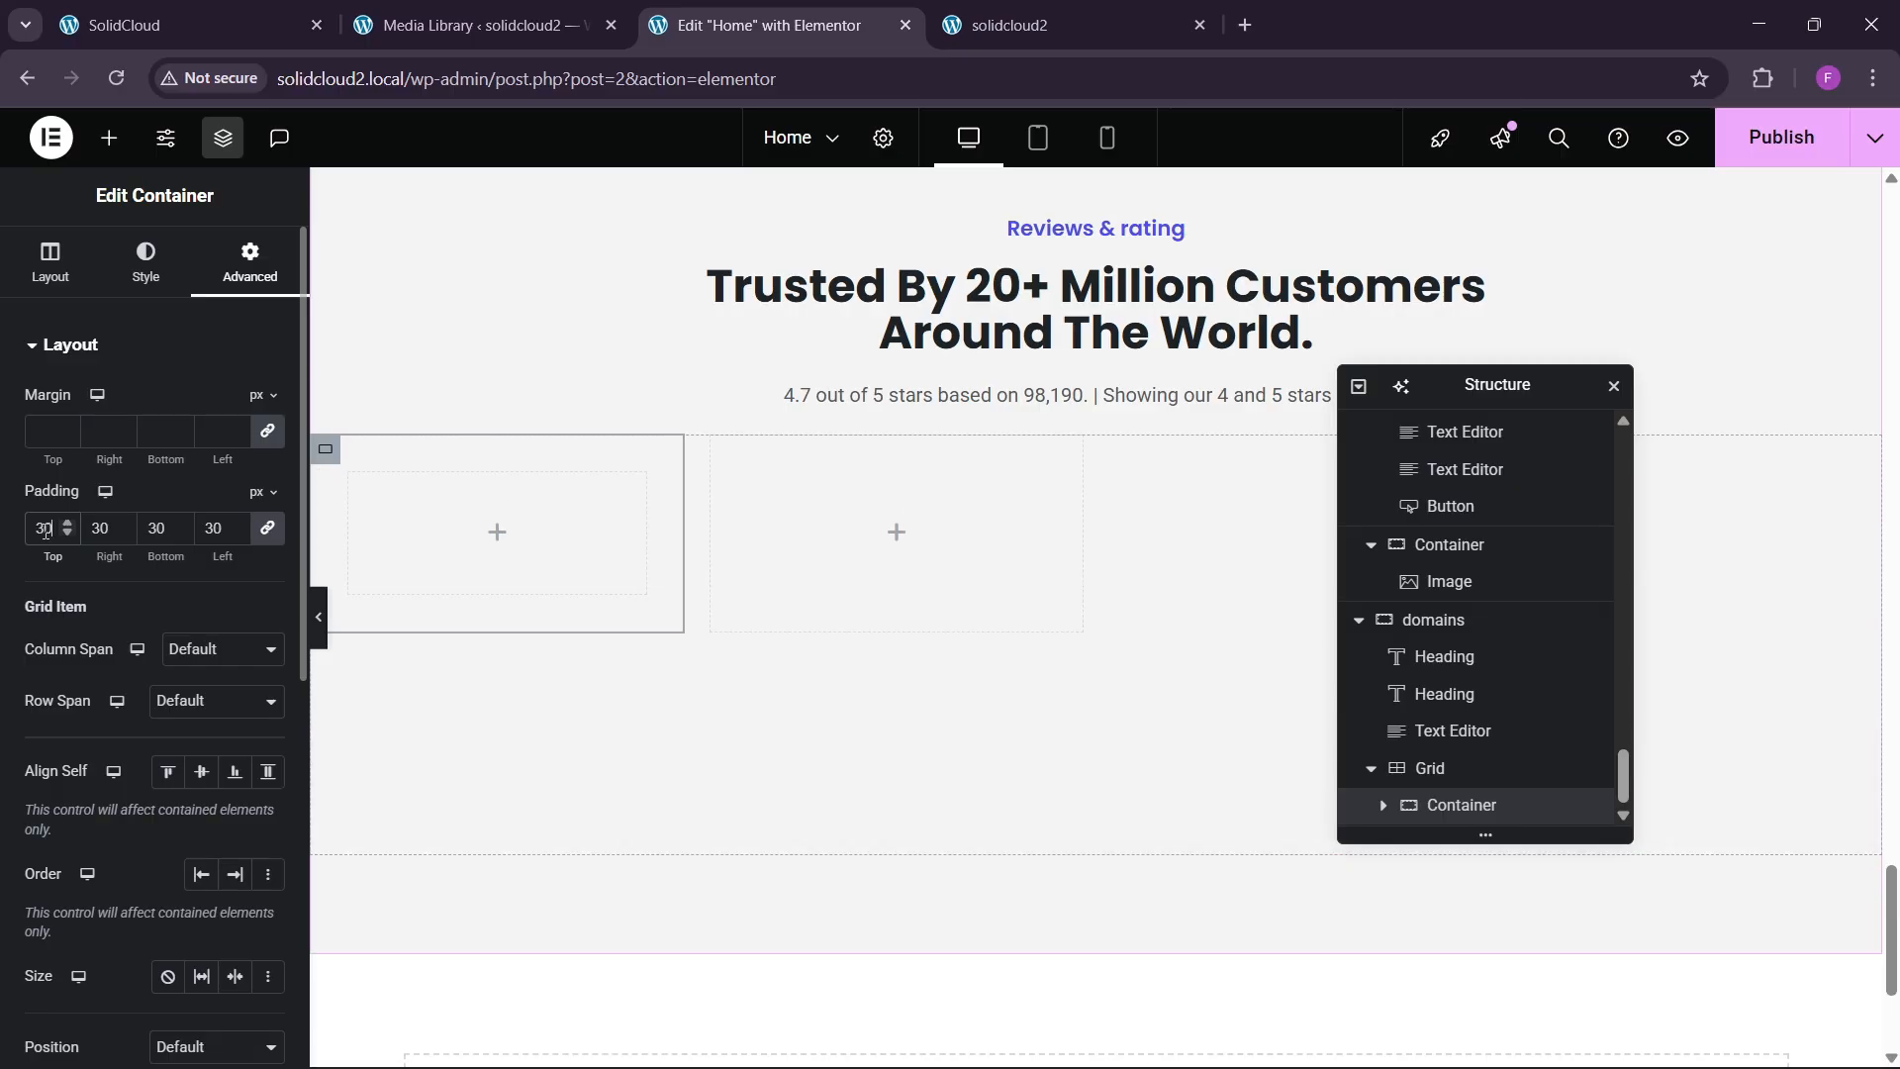
{"action": "left_click", "coordinate": [123, 25]}
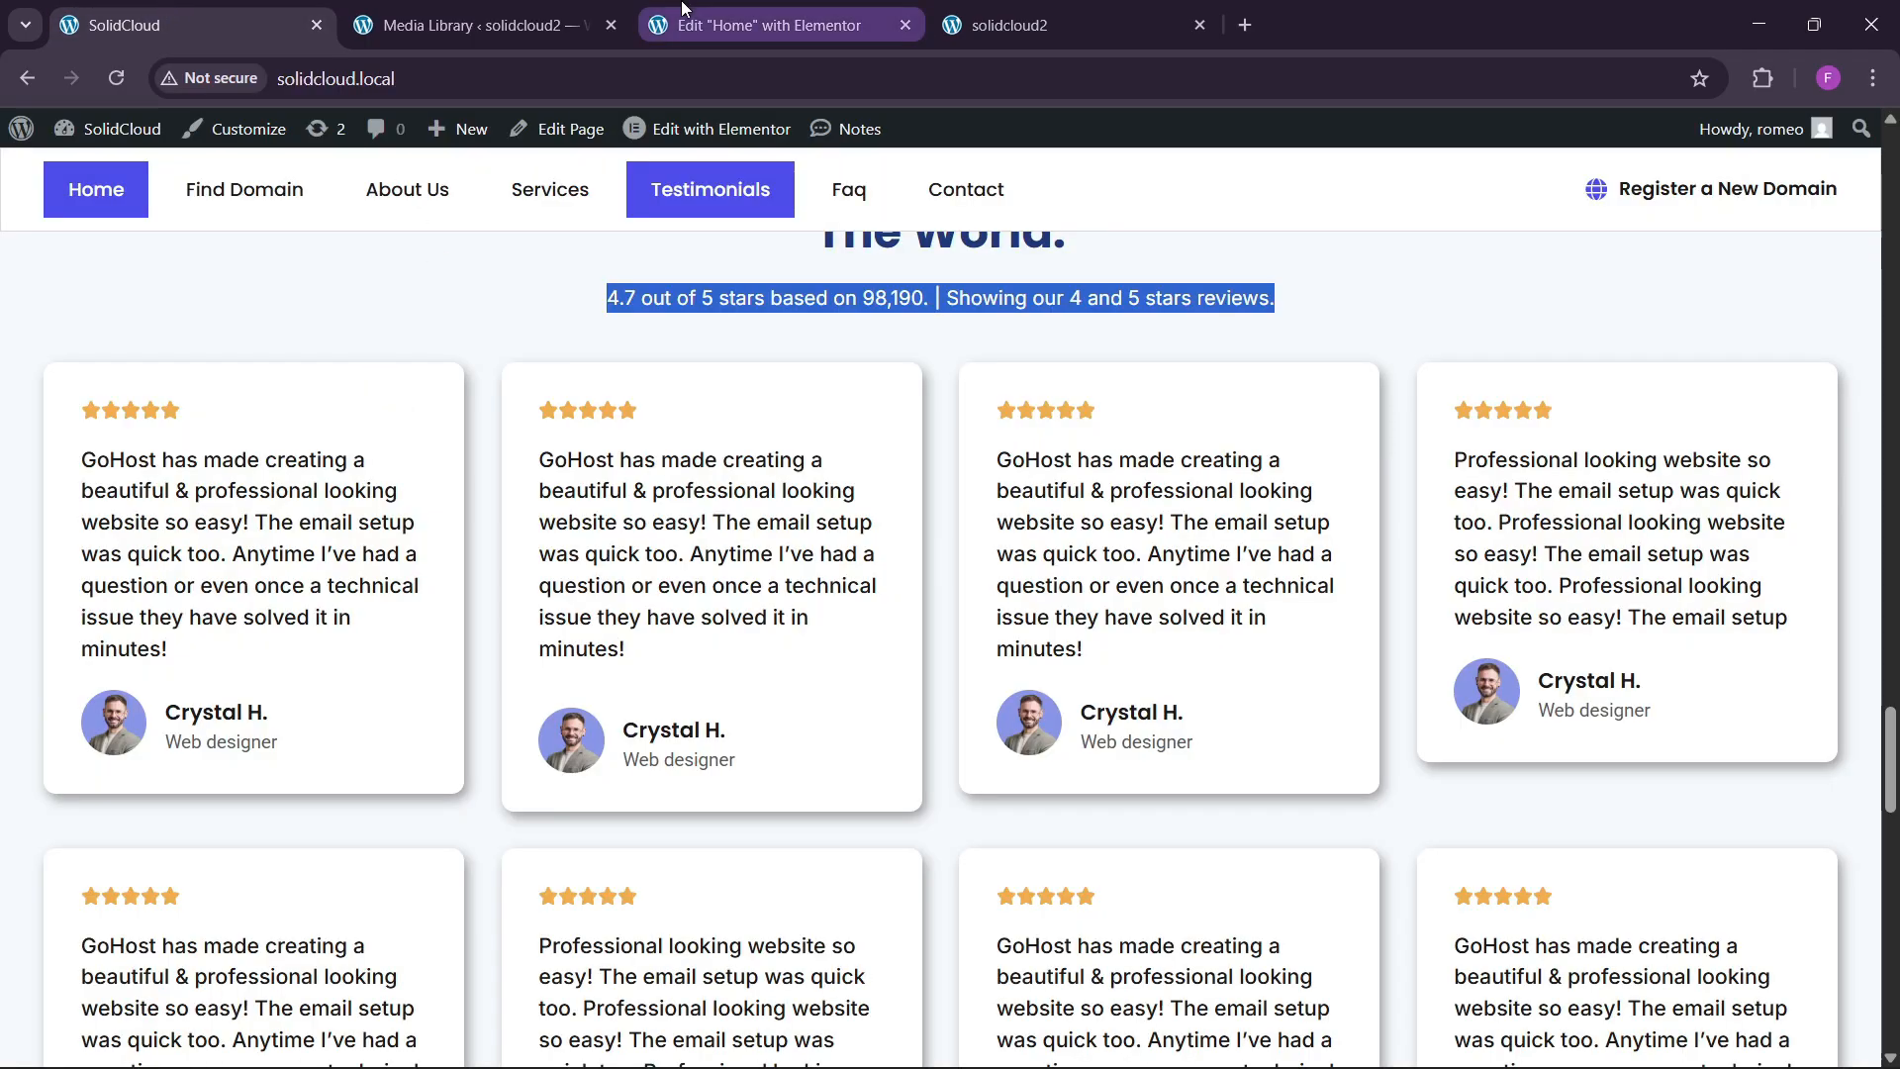
Give the review card container a solid colour background and a soft box shadow.
{"action": "left_click", "coordinate": [767, 25]}
{"action": "left_click", "coordinate": [145, 262]}
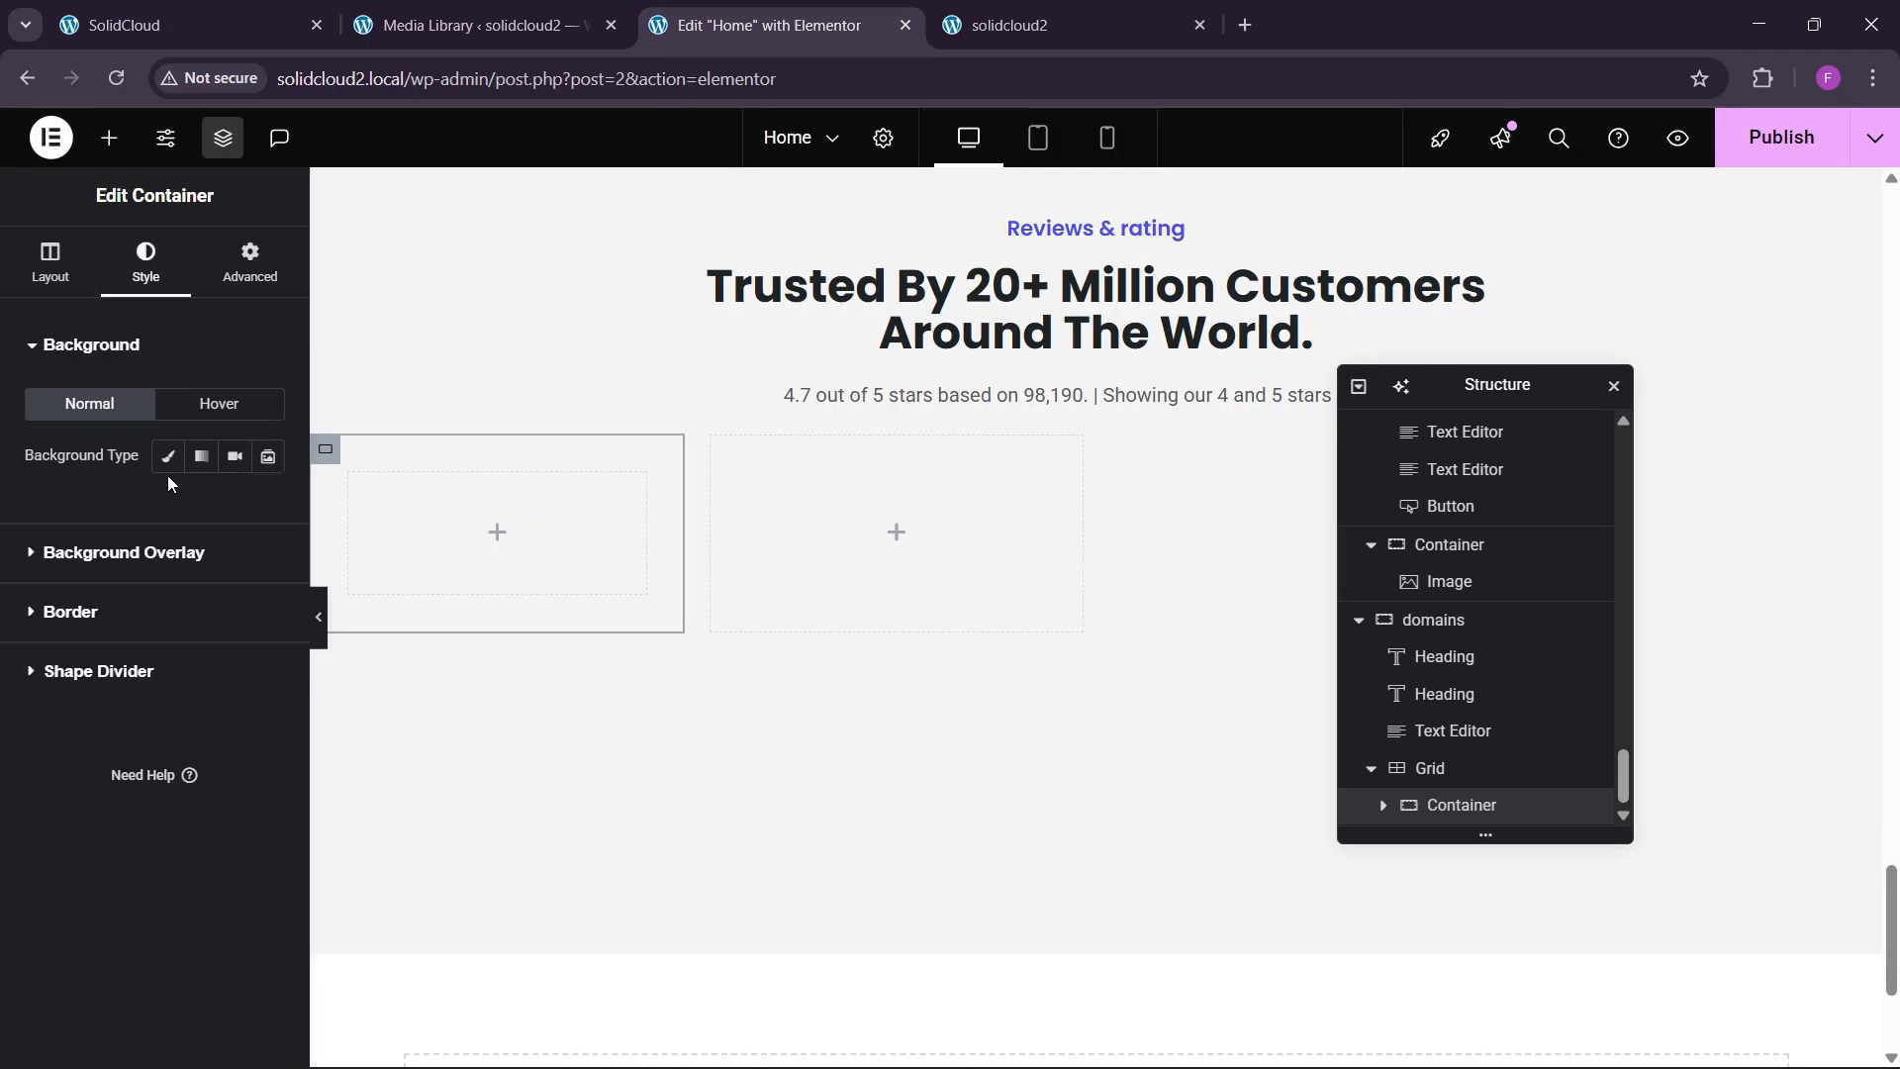
{"action": "left_click", "coordinate": [168, 456]}
{"action": "left_click", "coordinate": [268, 507]}
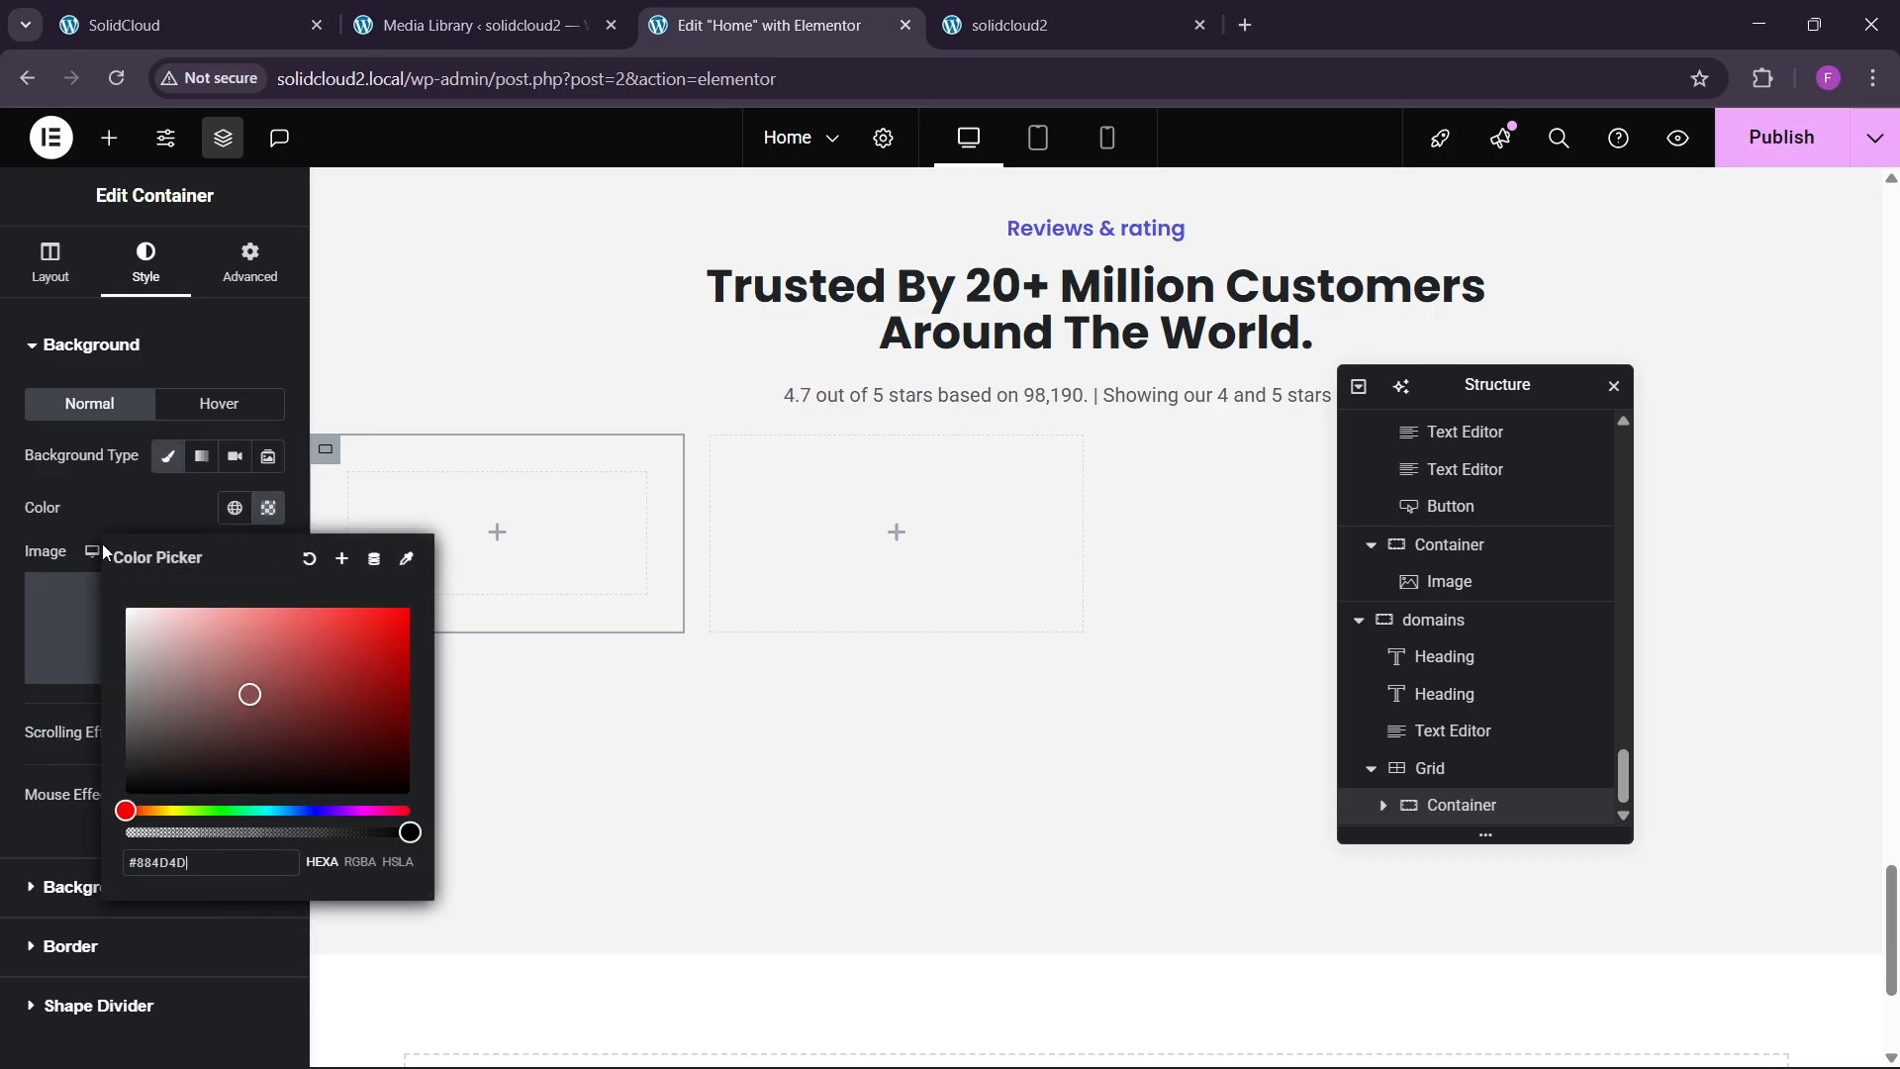
{"action": "left_click", "coordinate": [99, 492]}
{"action": "left_click", "coordinate": [127, 831]}
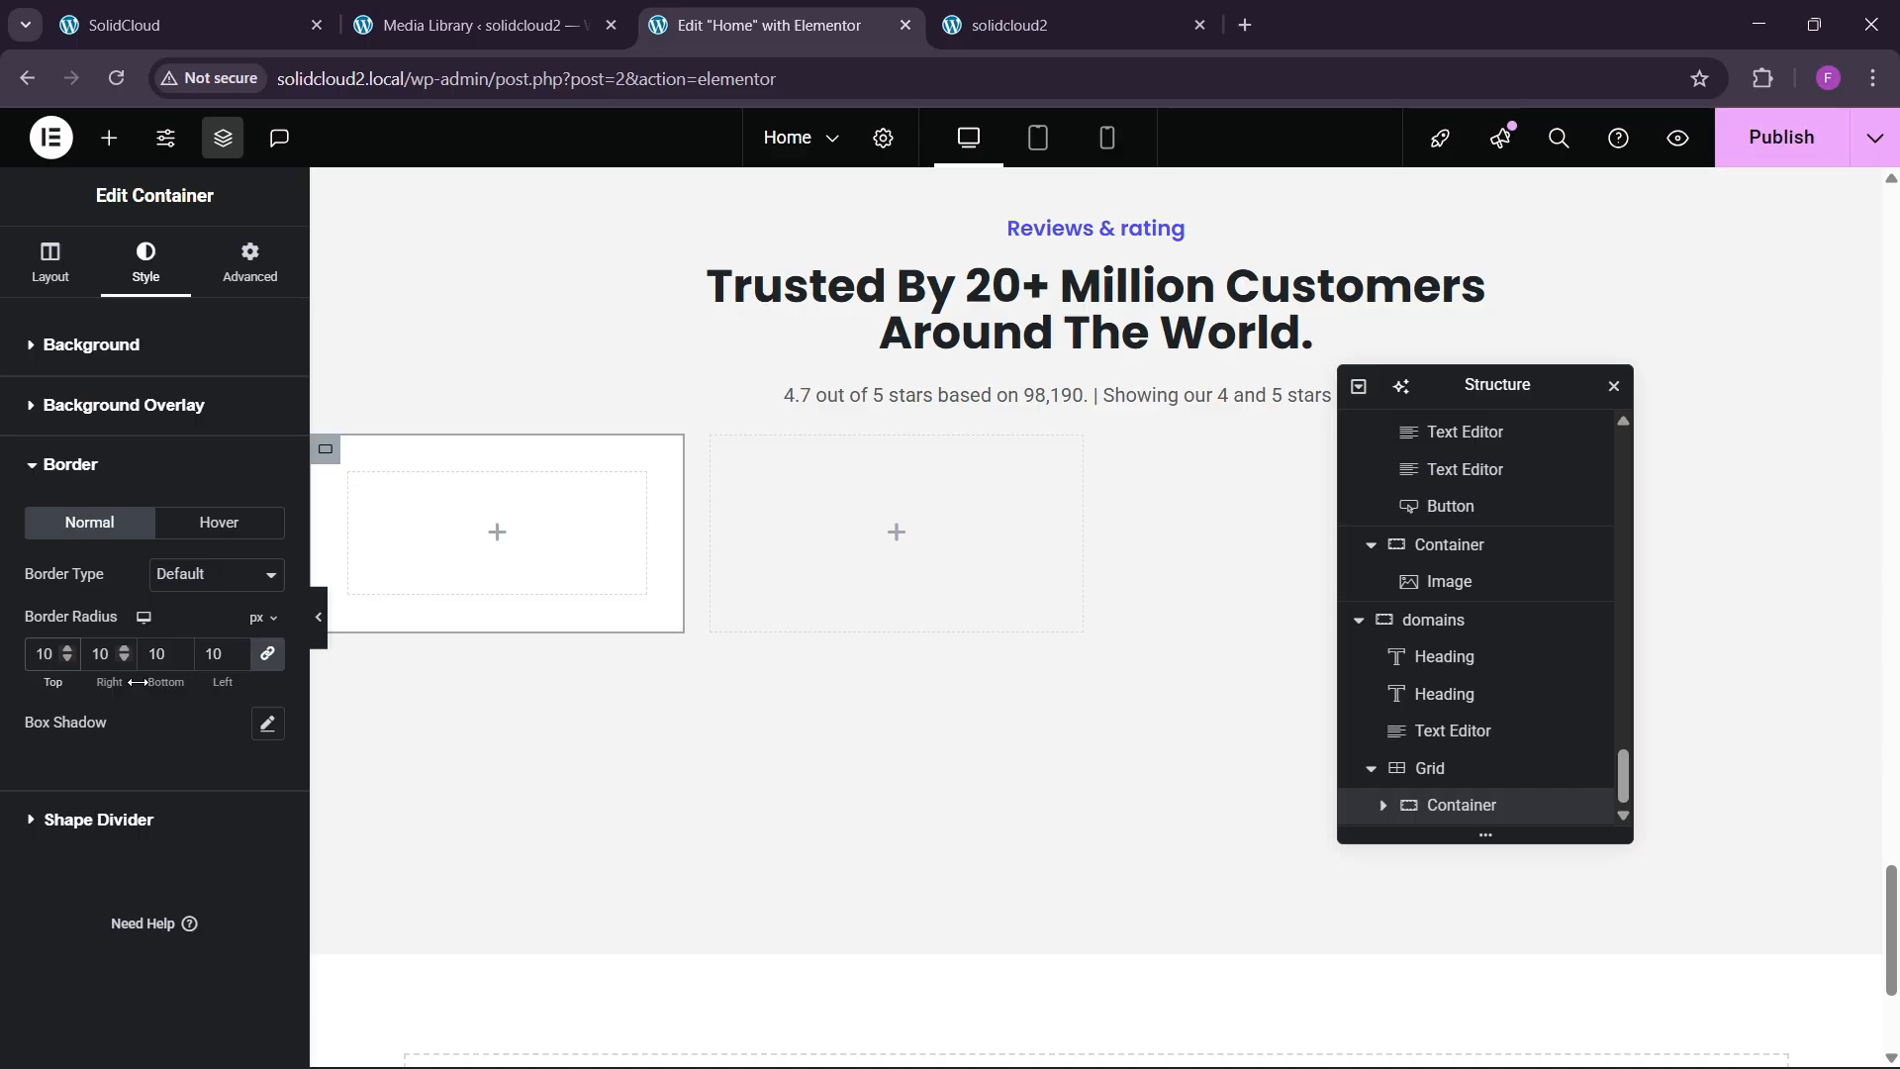
{"action": "left_click", "coordinate": [268, 725]}
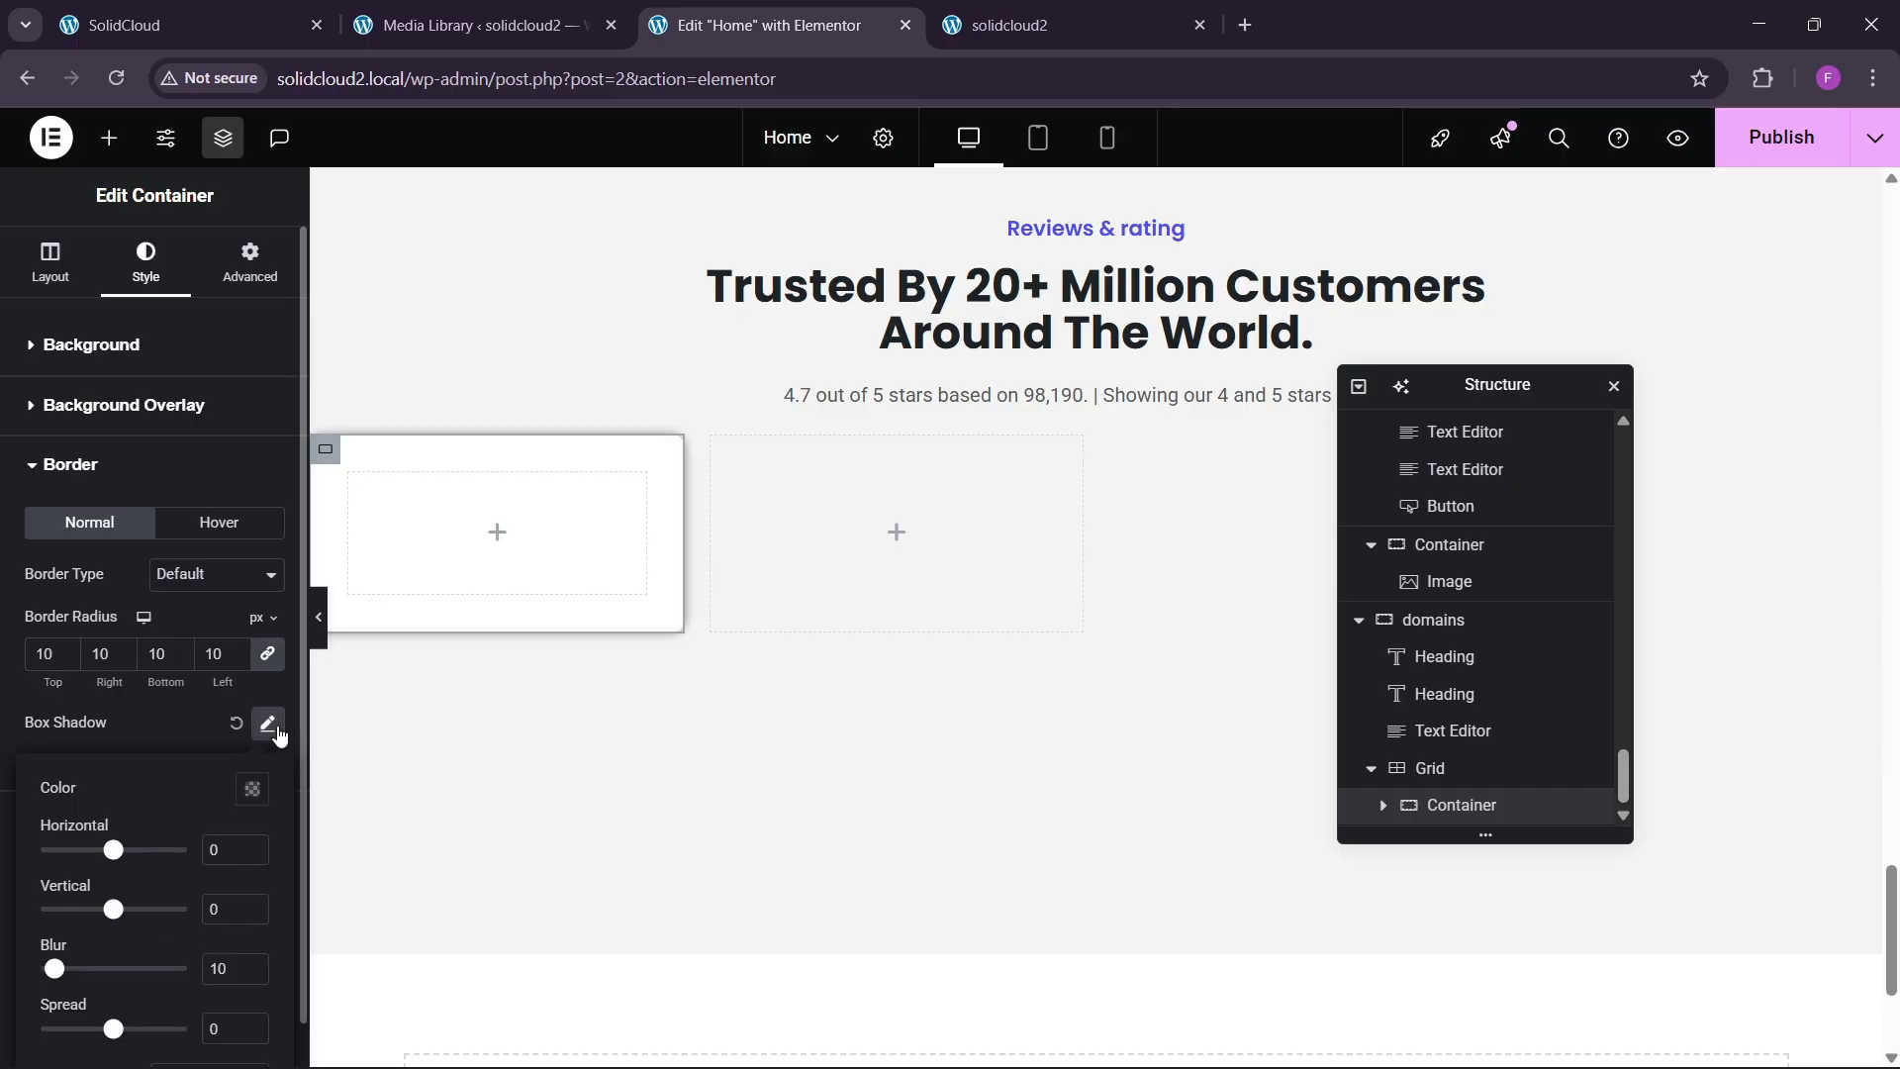
{"action": "left_click", "coordinate": [192, 717]}
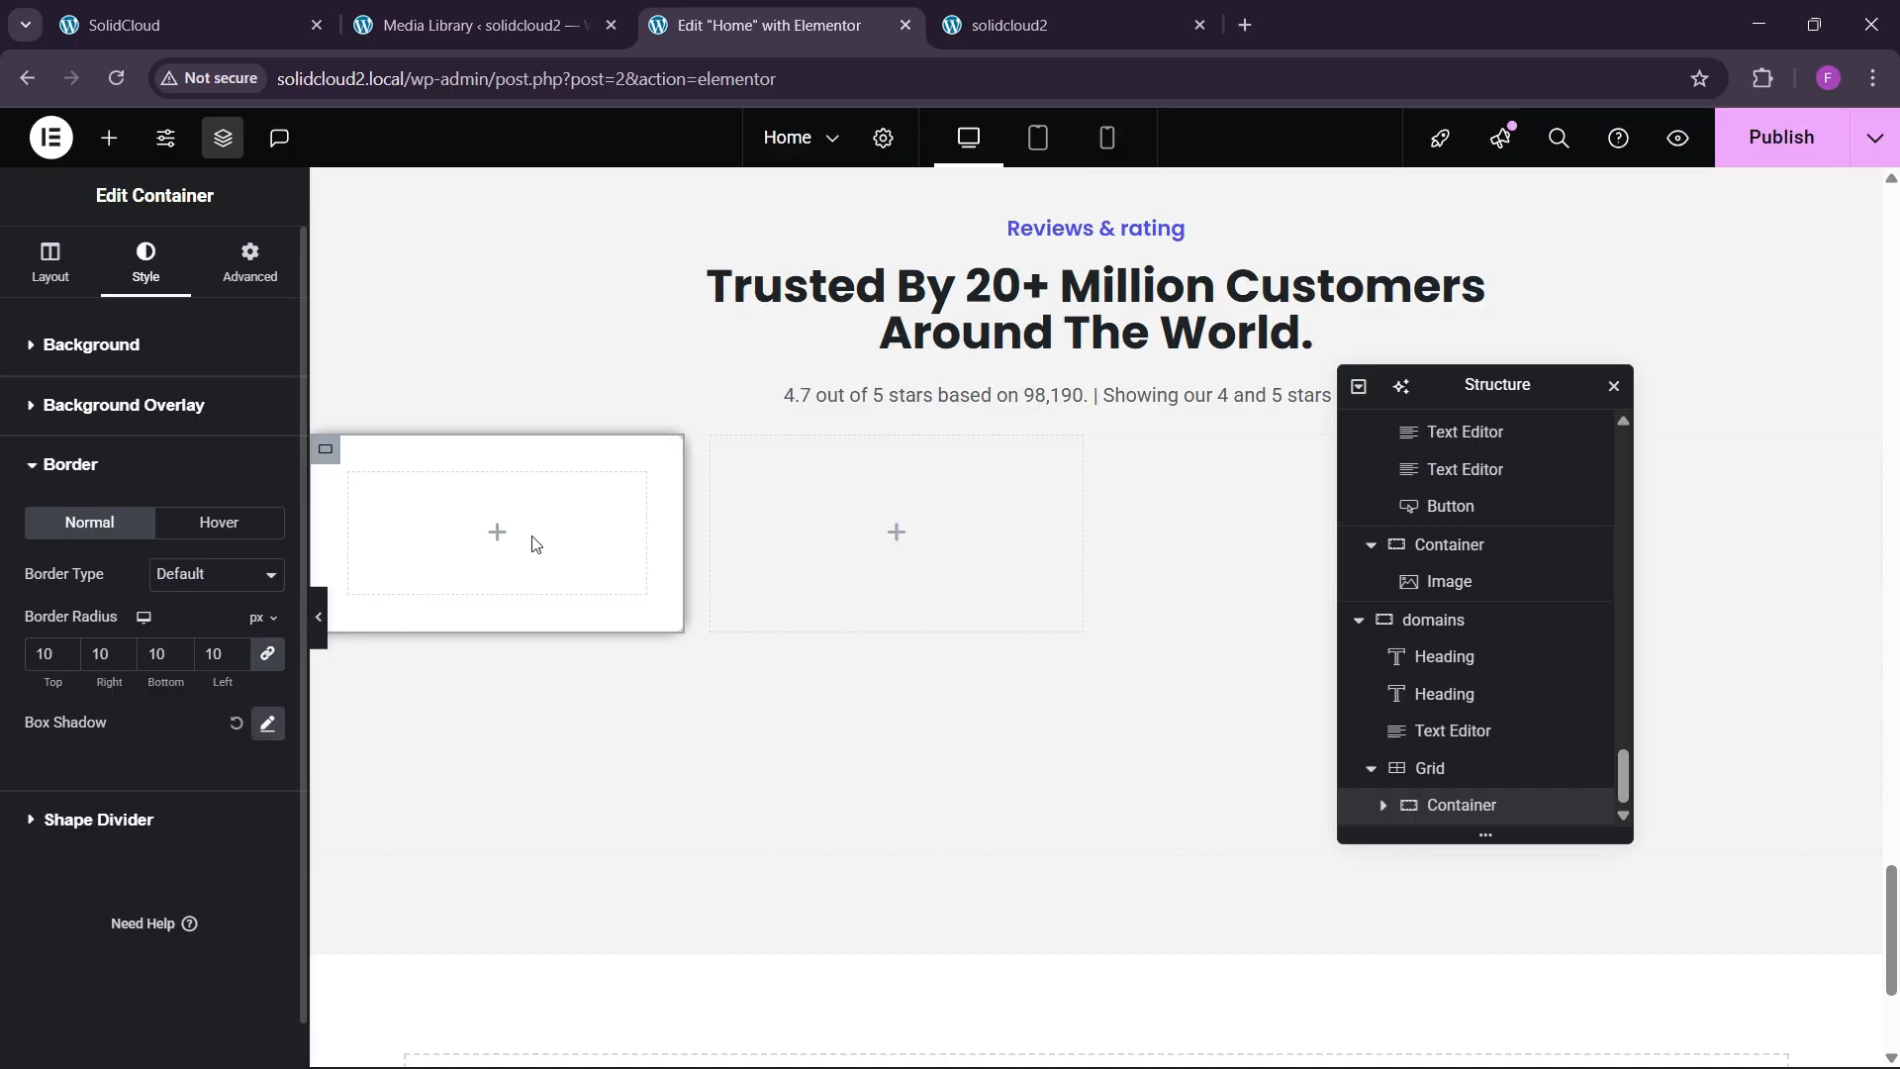
{"action": "left_click", "coordinate": [192, 12]}
Add a Rating widget into the empty review card.
{"action": "left_click", "coordinate": [767, 24]}
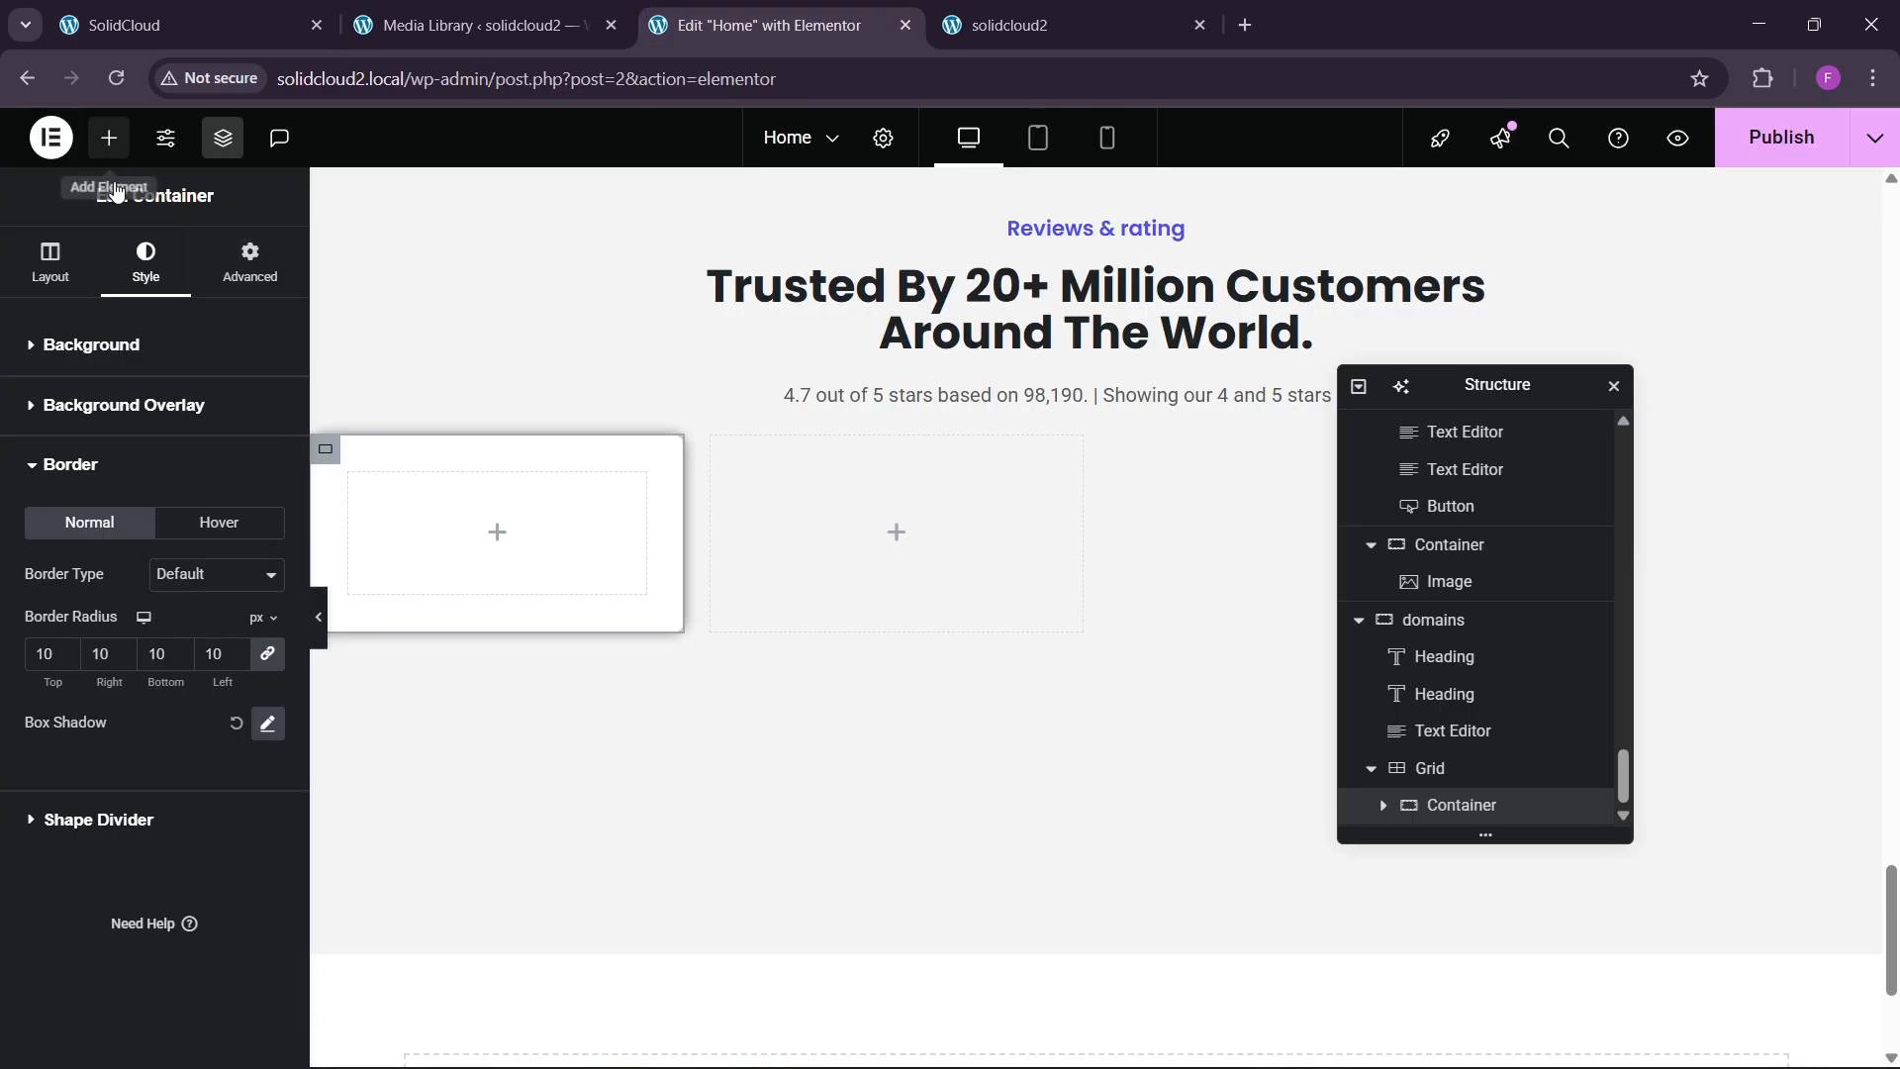
{"action": "left_click", "coordinate": [109, 138]}
{"action": "type", "text": "rating"}
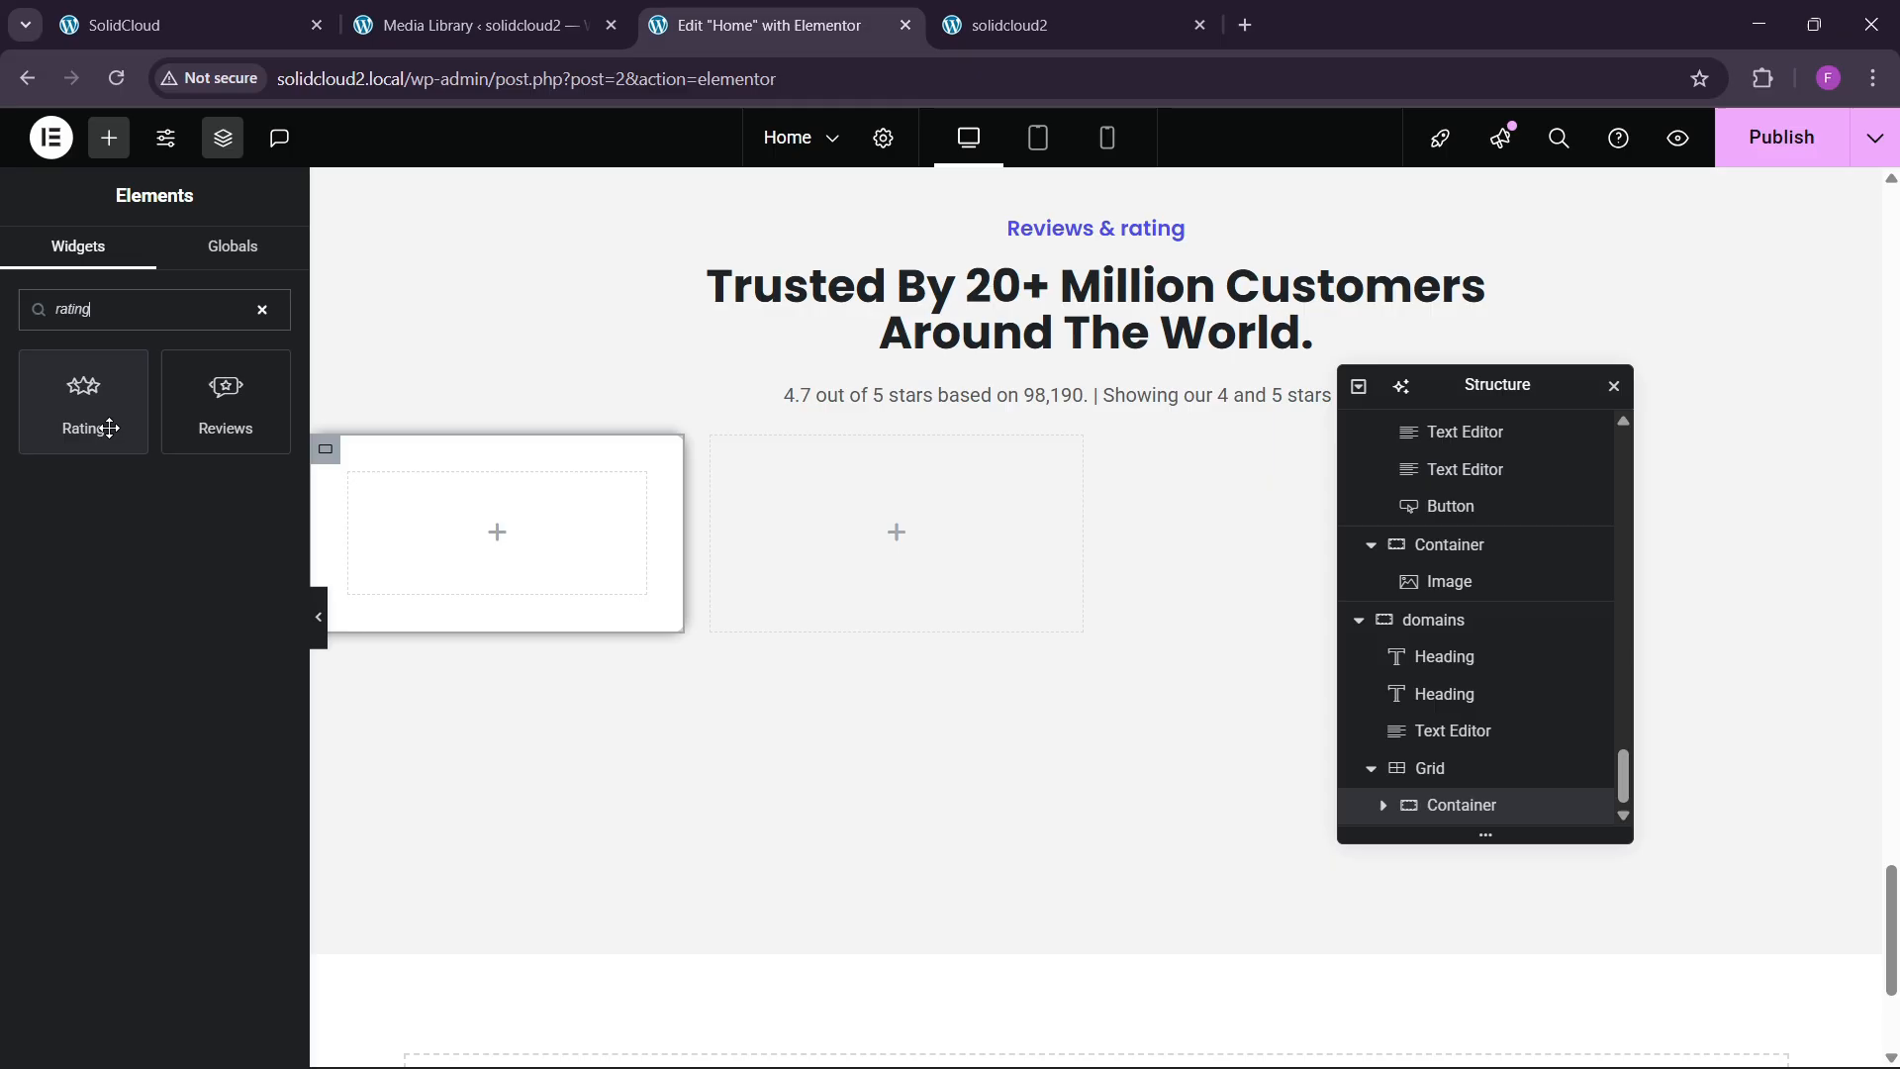
{"action": "left_click_drag", "start_coordinate": [99, 416], "coordinate": [540, 550]}
{"action": "left_click", "coordinate": [198, 24]}
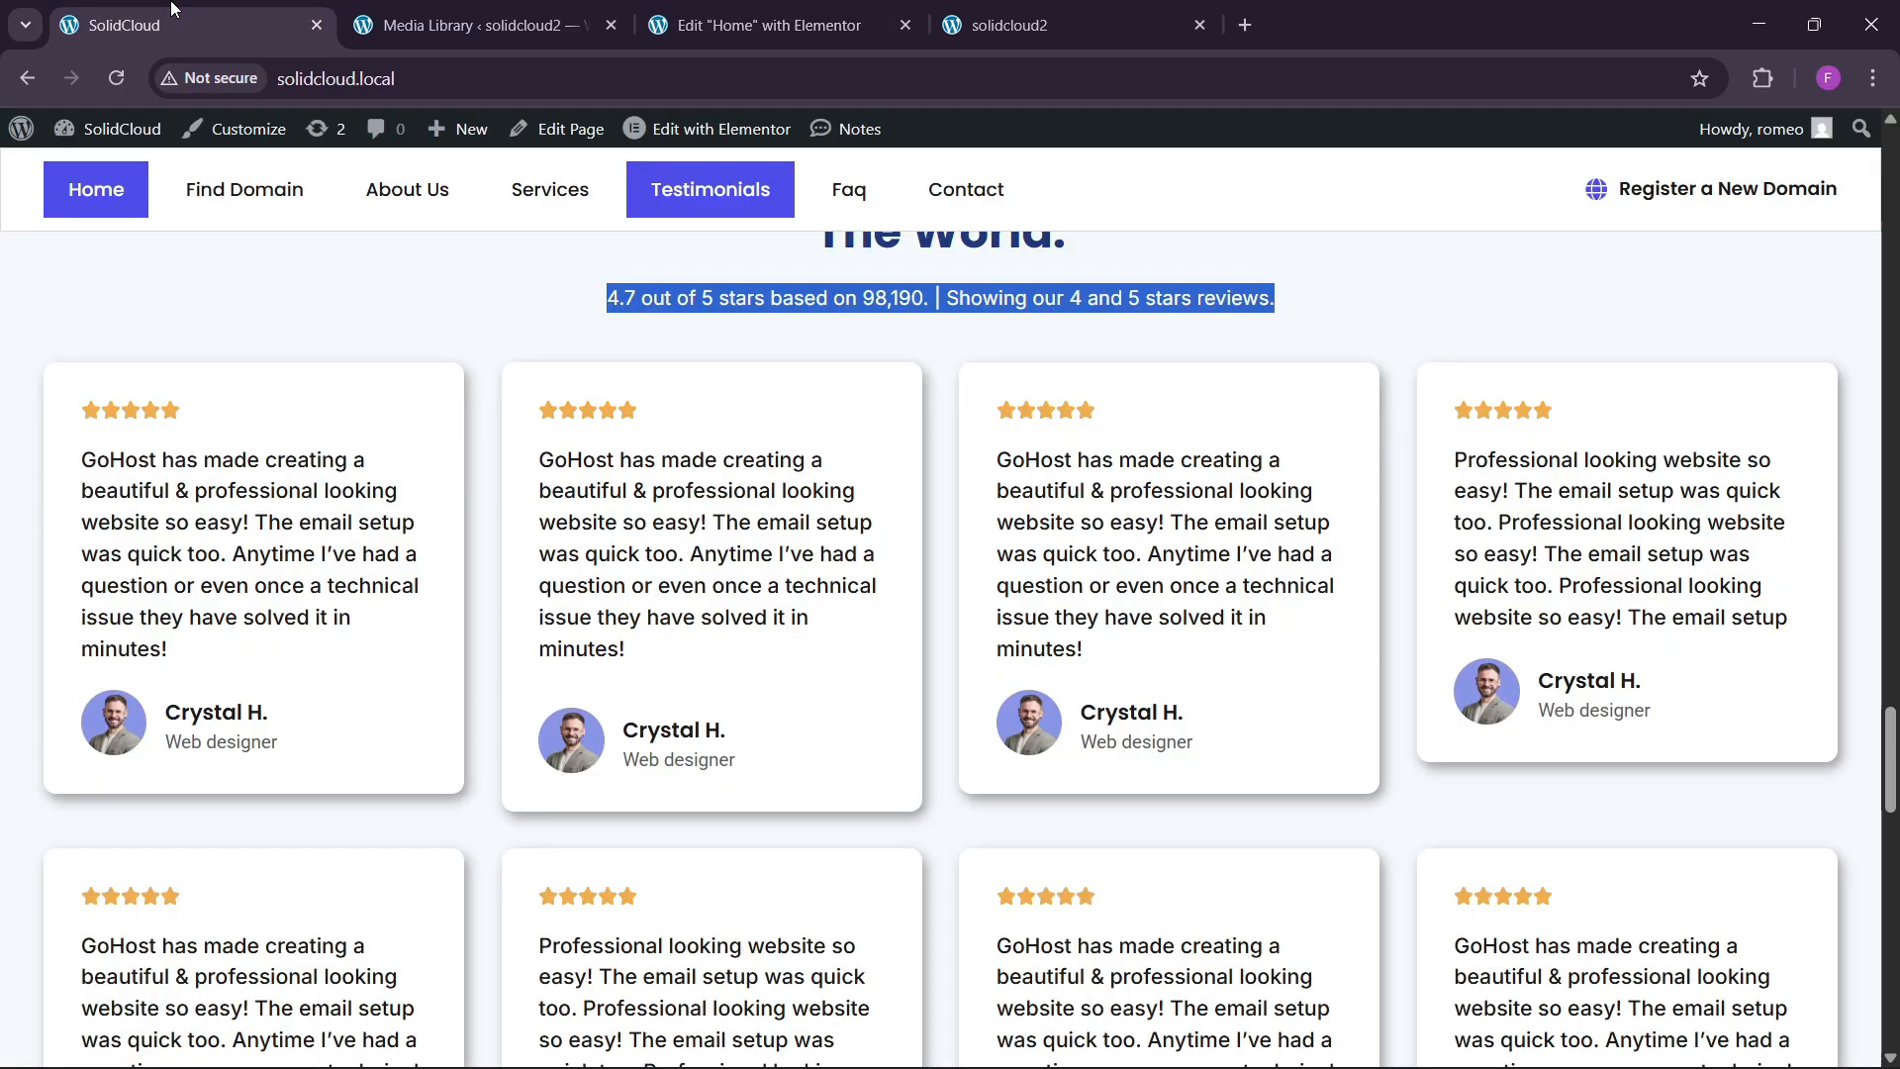
{"action": "left_click", "coordinate": [772, 25]}
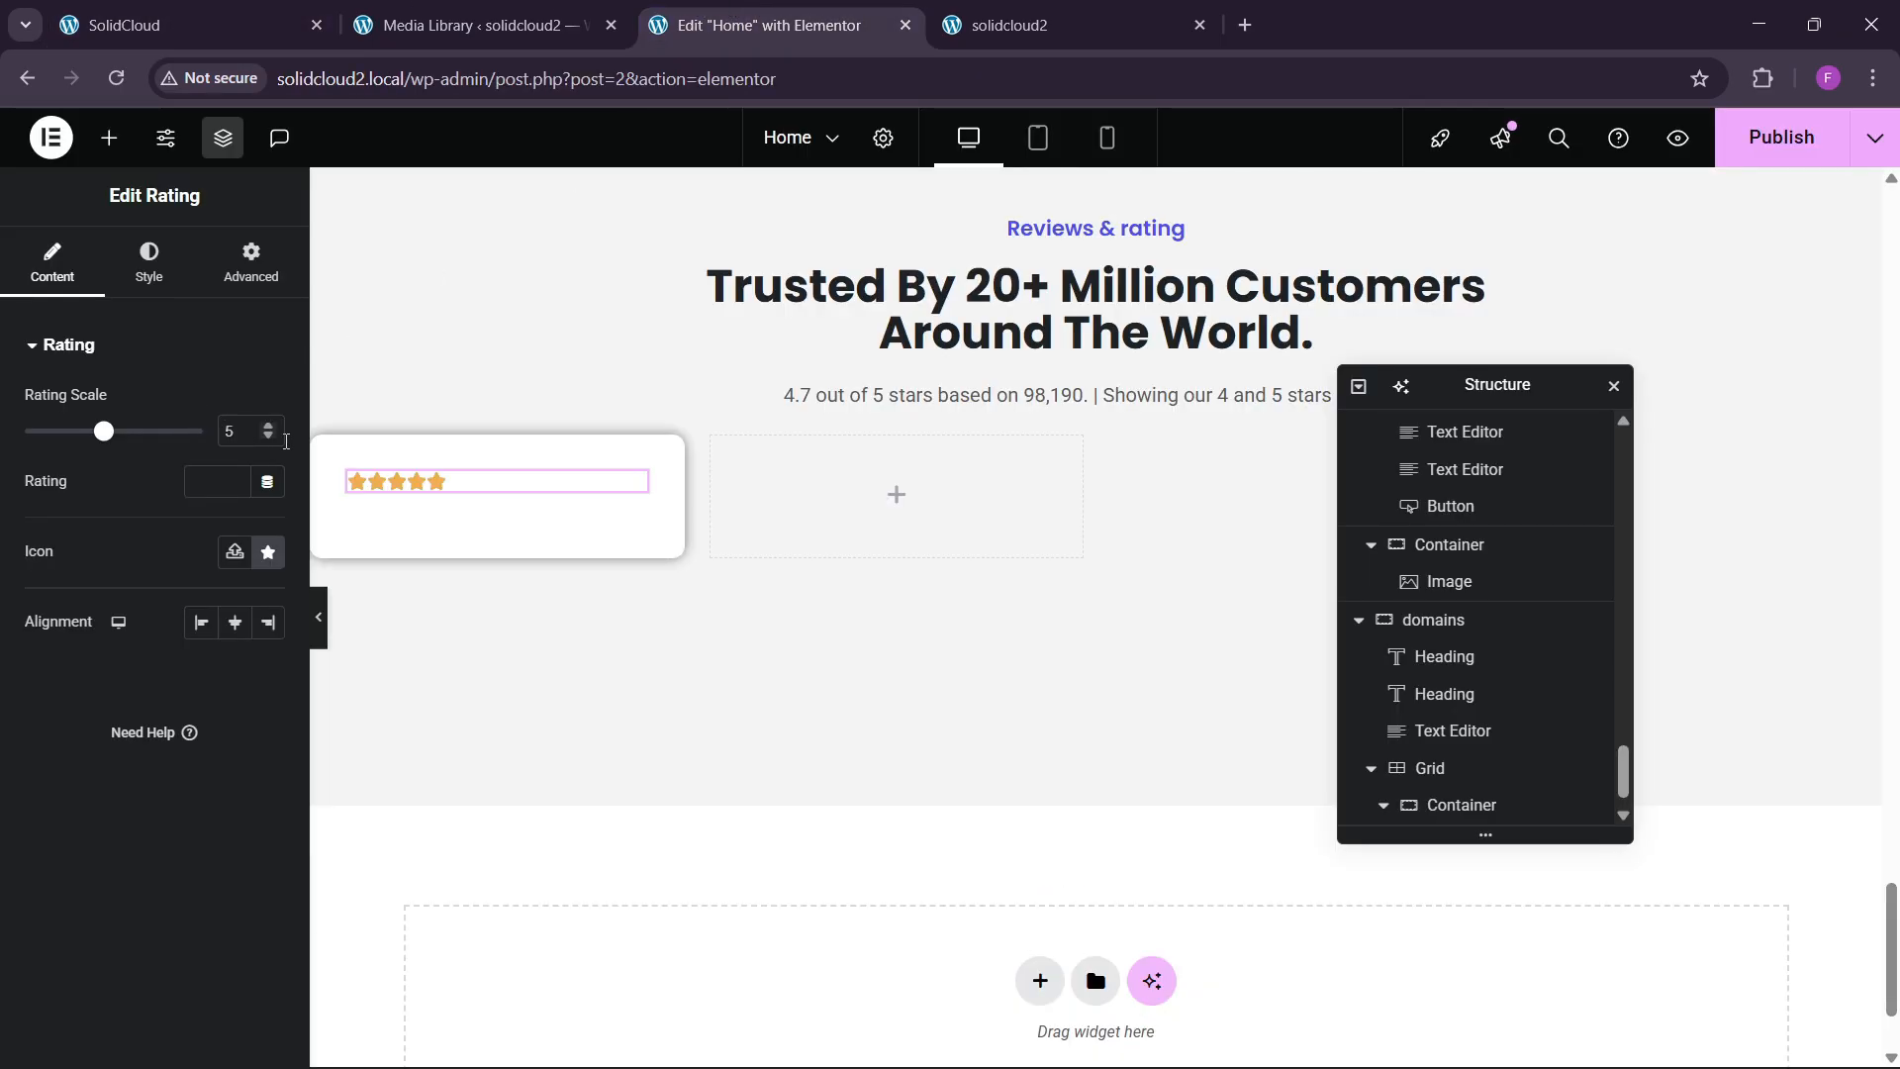
Set the rating's icon spacing to 2 and star size to 17.
{"action": "left_click", "coordinate": [150, 263]}
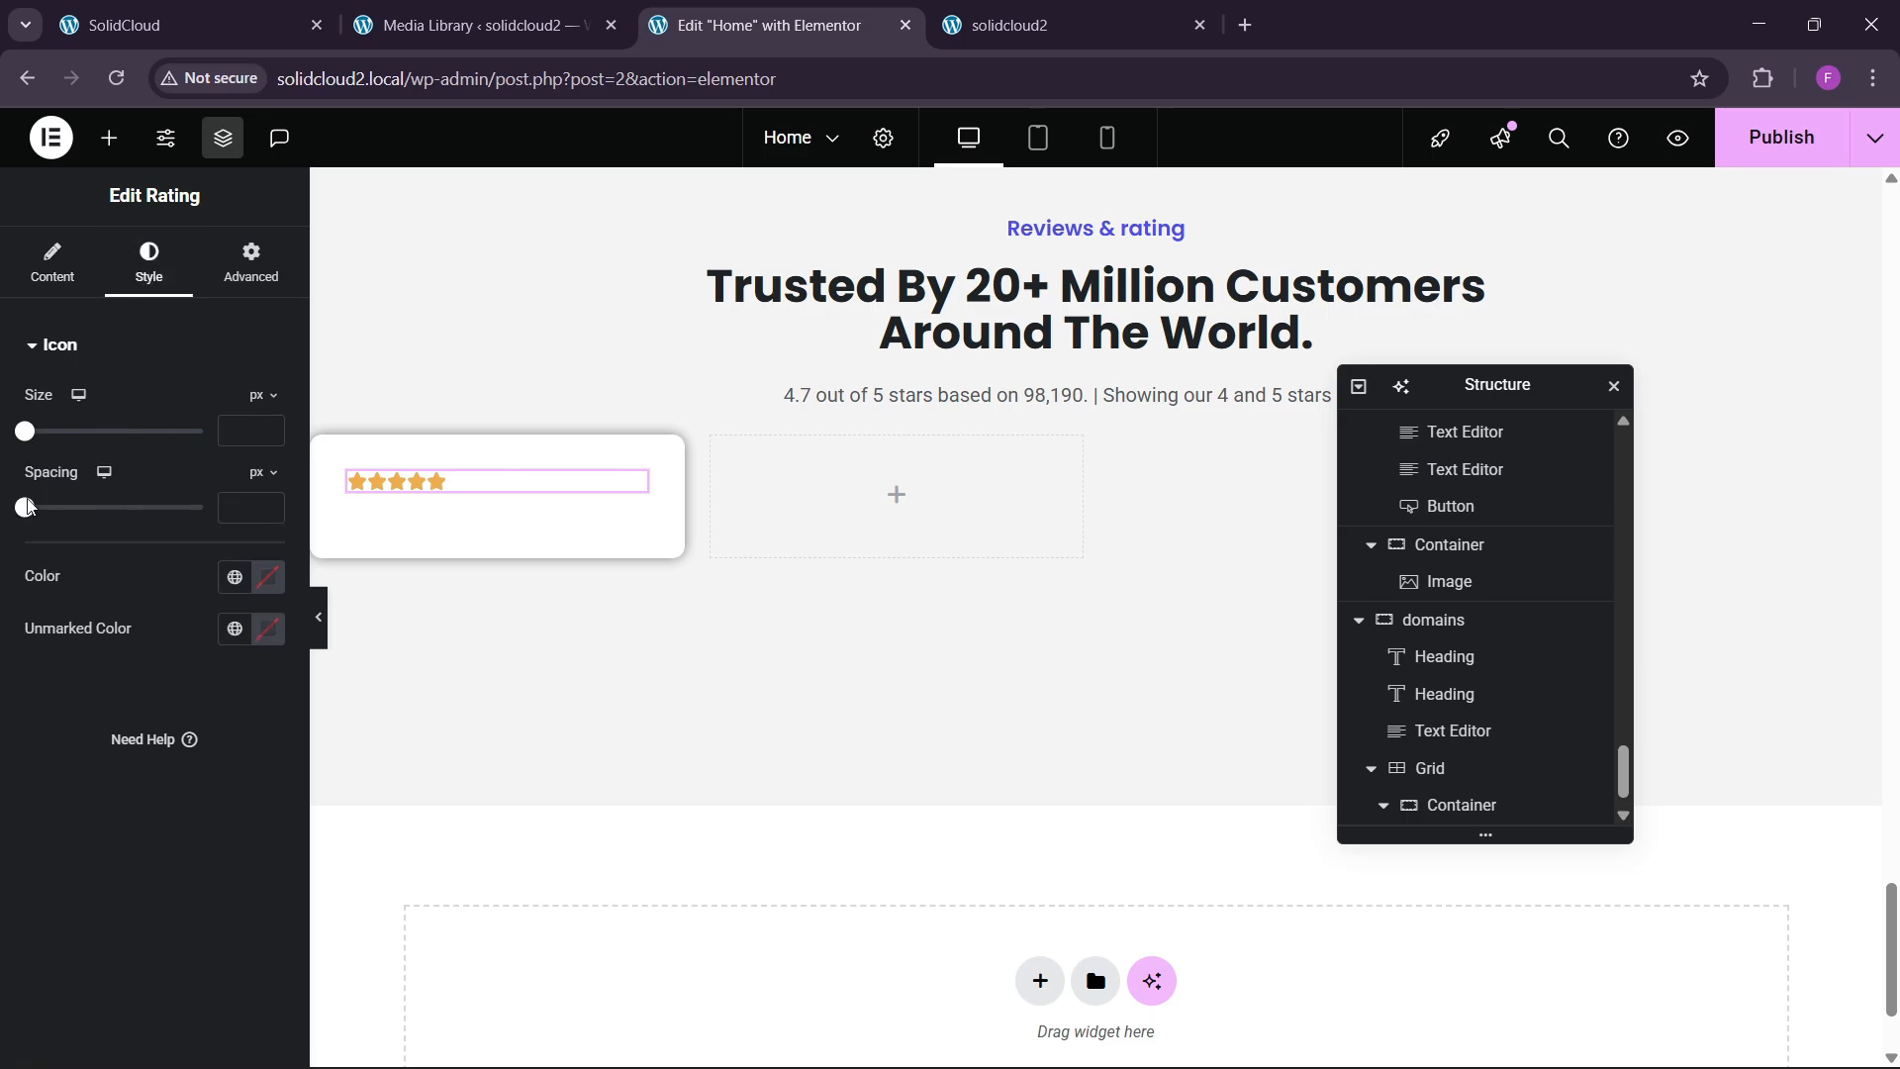
{"action": "left_click_drag", "start_coordinate": [30, 507], "coordinate": [34, 532]}
{"action": "left_click", "coordinate": [267, 428]}
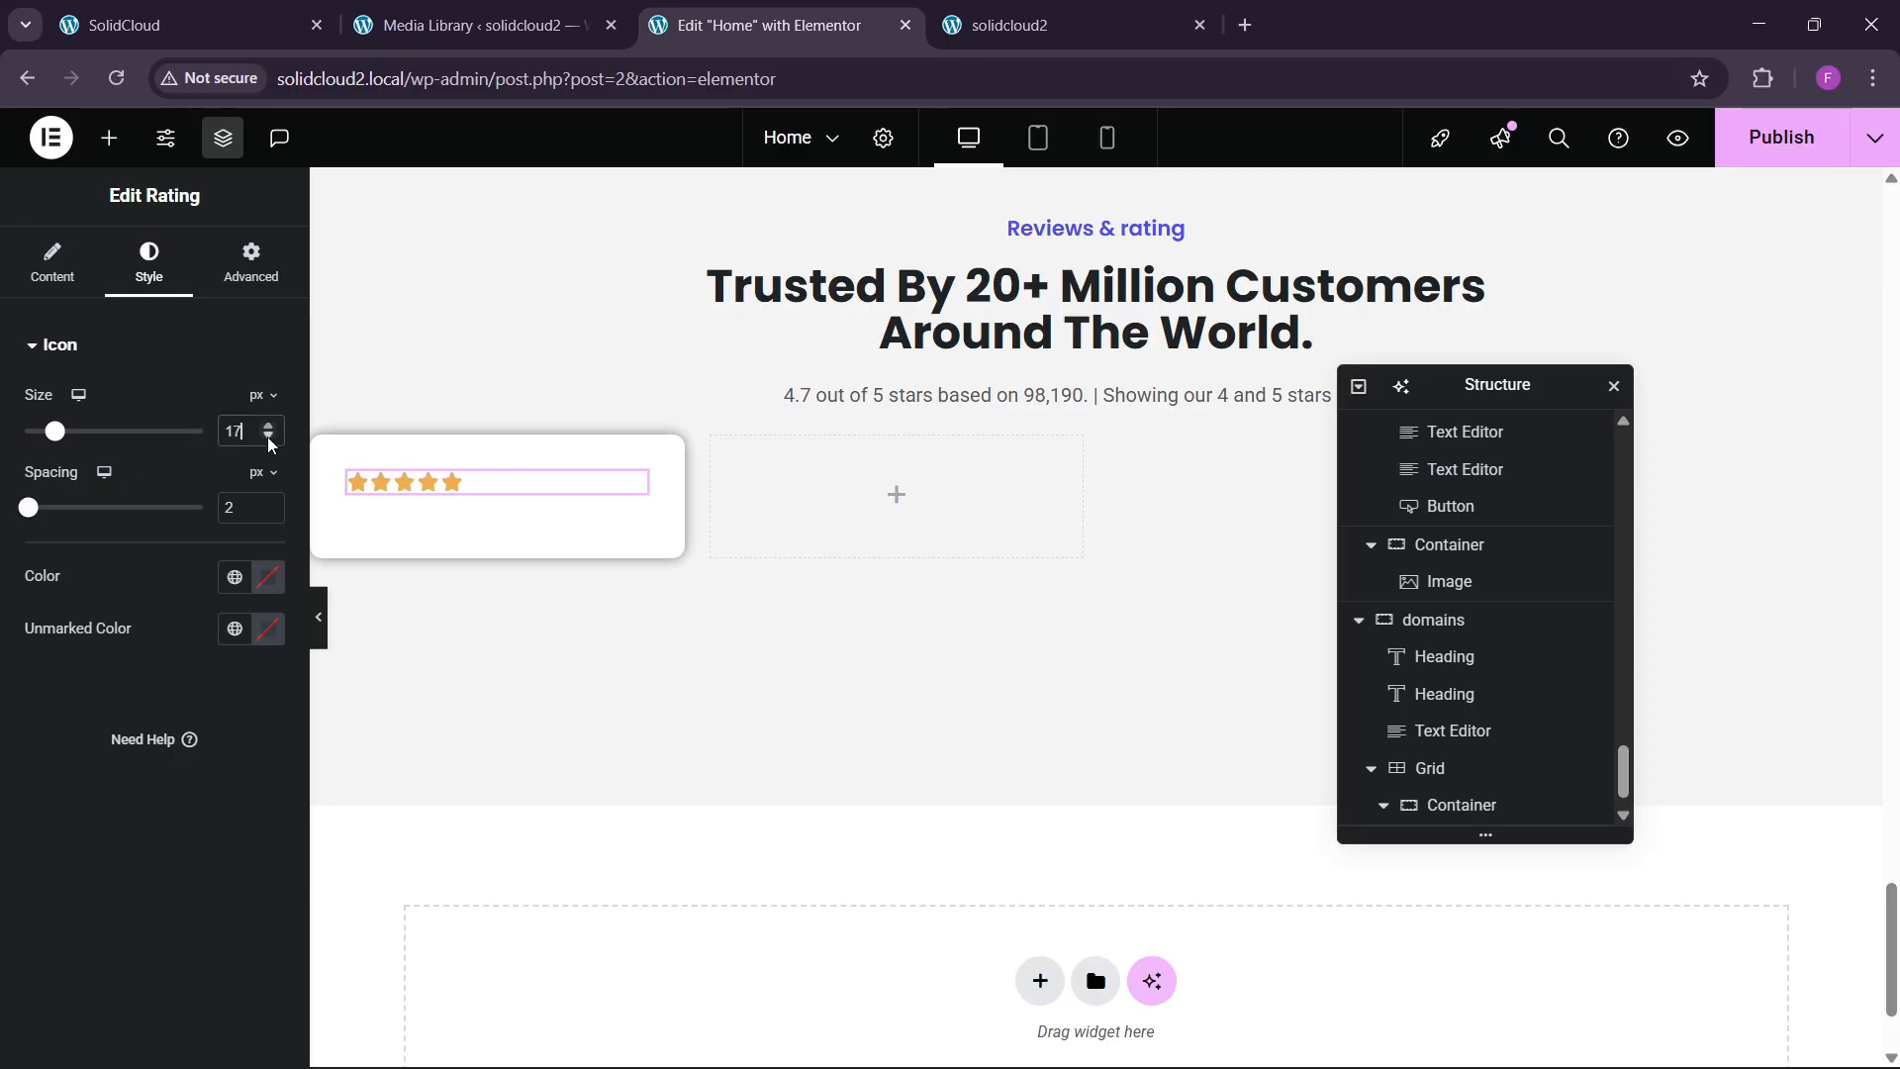
{"action": "left_click", "coordinate": [198, 25]}
{"action": "left_click", "coordinate": [683, 29]}
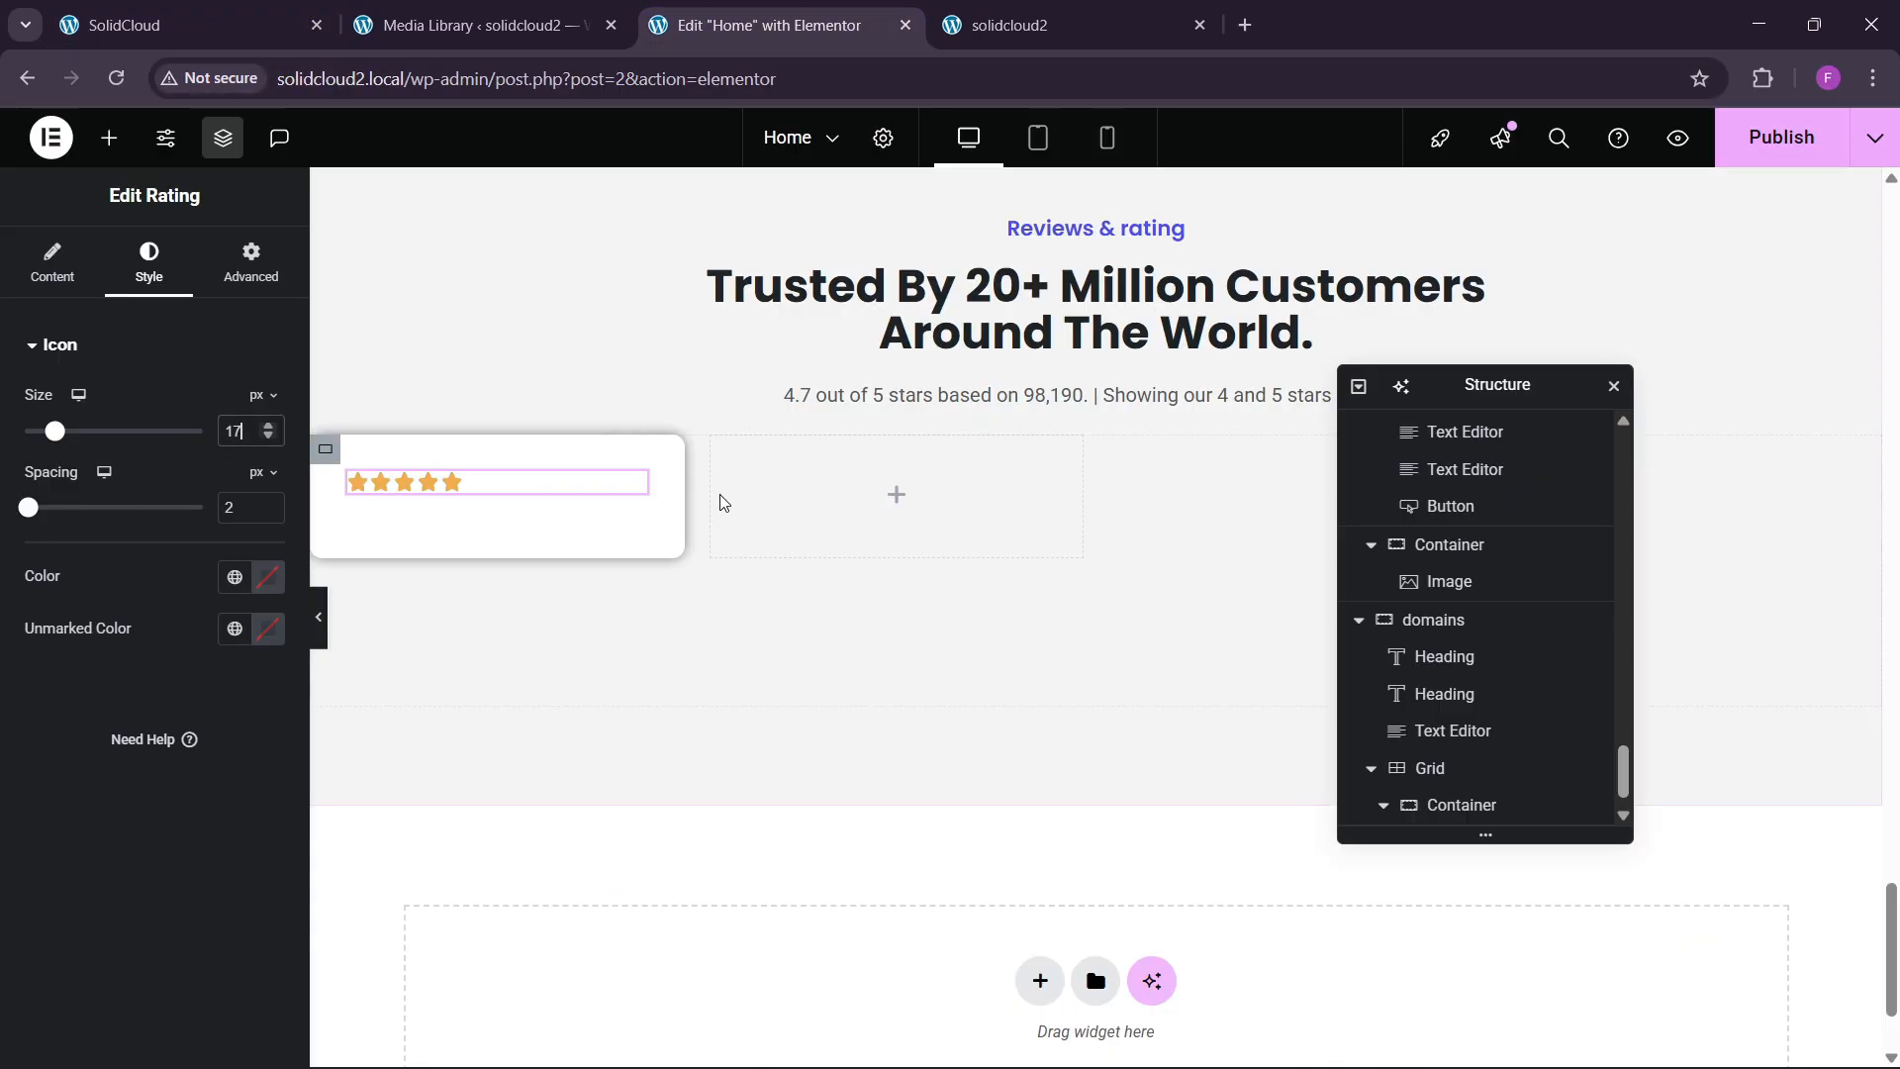
{"action": "scroll", "coordinate": [696, 514], "scroll_direction": "up", "scroll_amount": 6}
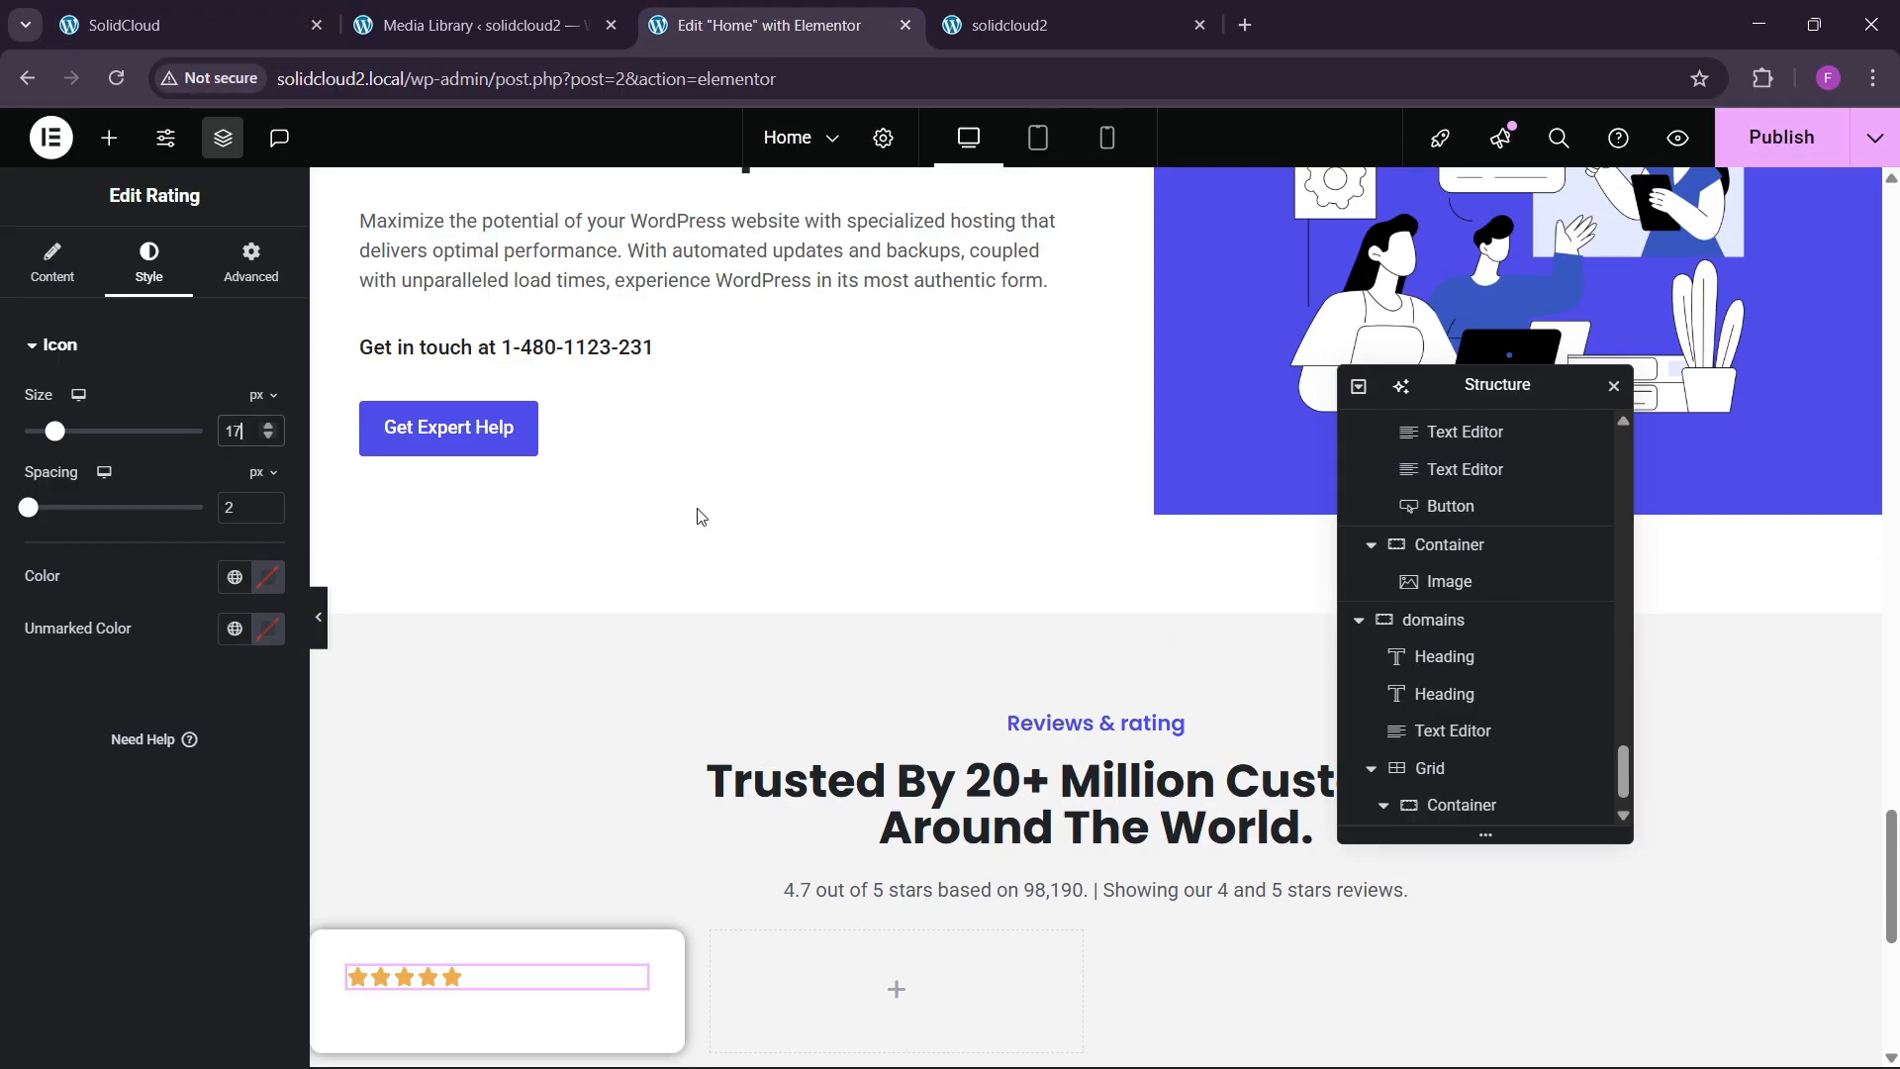
{"action": "right_click", "coordinate": [641, 396]}
Paste a copy of the Help Center text widget under the rating and replace its content with the GoHost testimonial.
{"action": "left_click", "coordinate": [683, 517]}
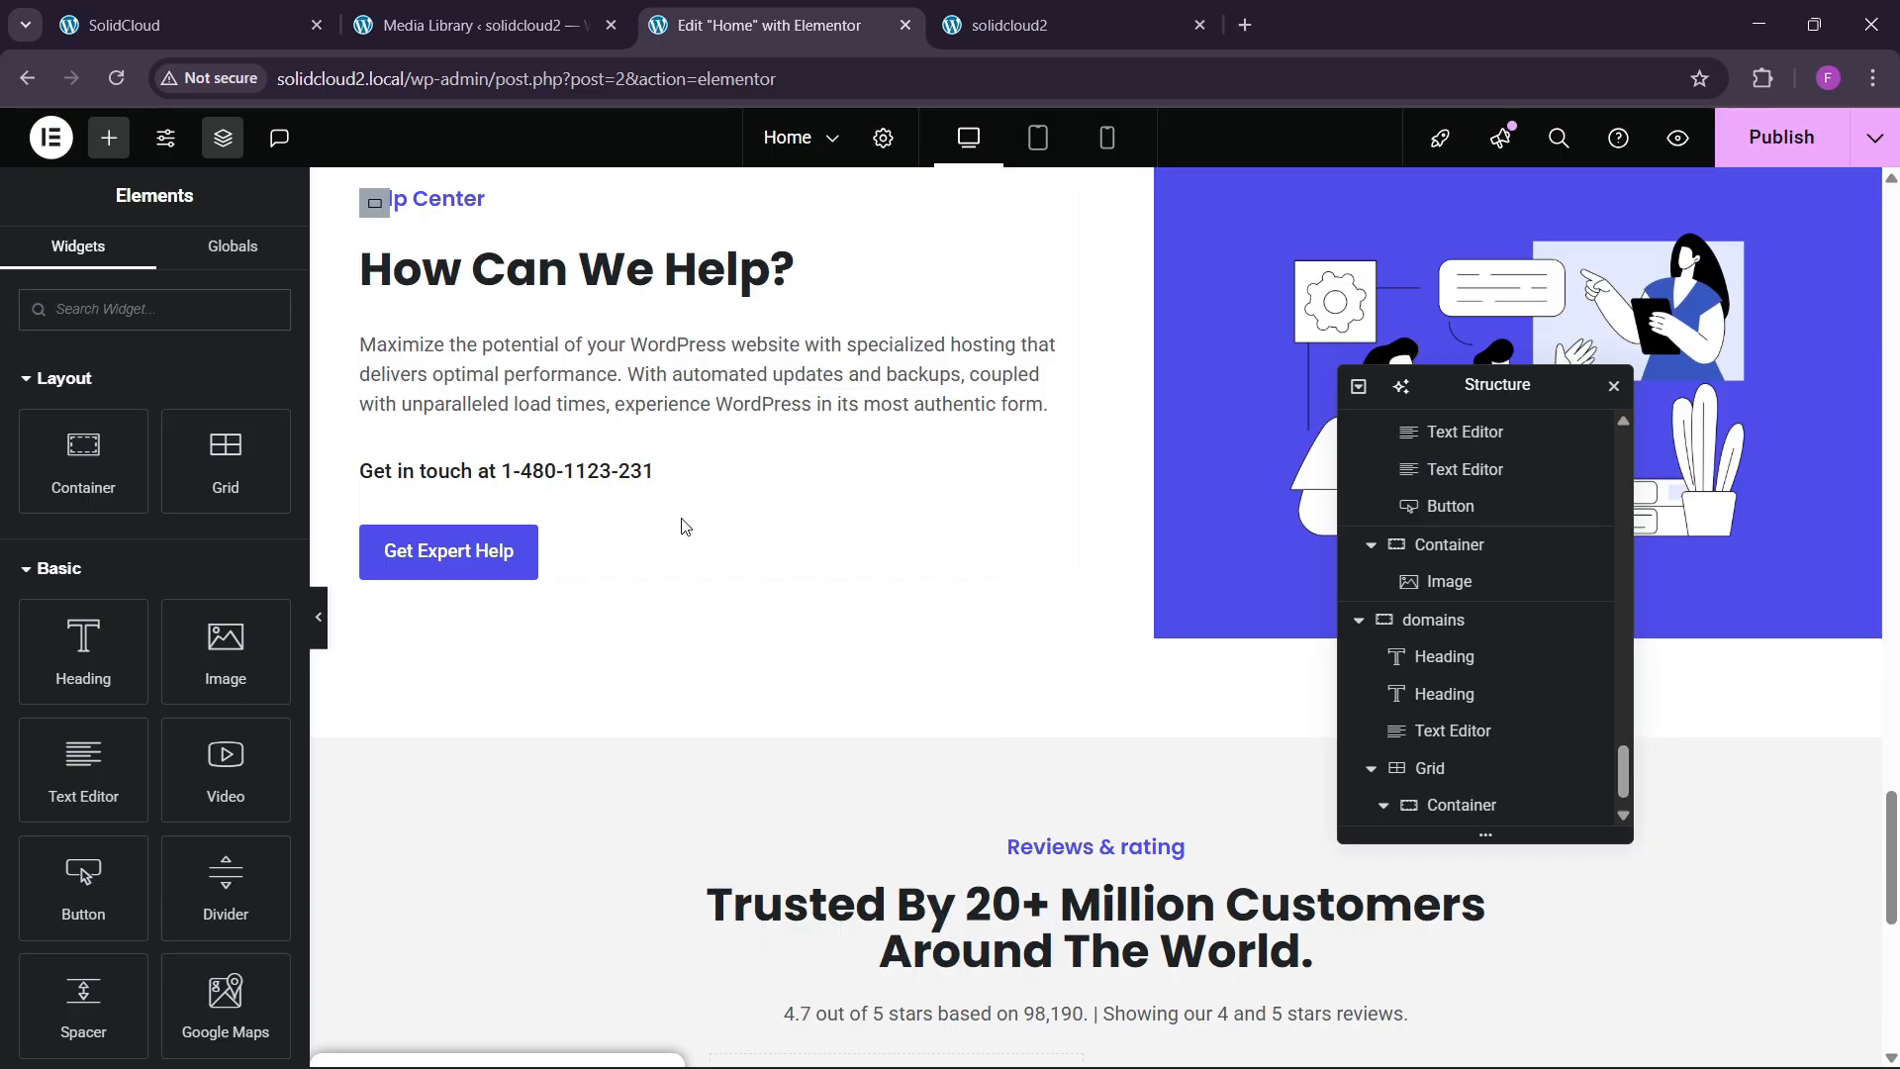
{"action": "scroll", "coordinate": [683, 543], "scroll_direction": "down", "scroll_amount": 5}
{"action": "right_click", "coordinate": [460, 622]}
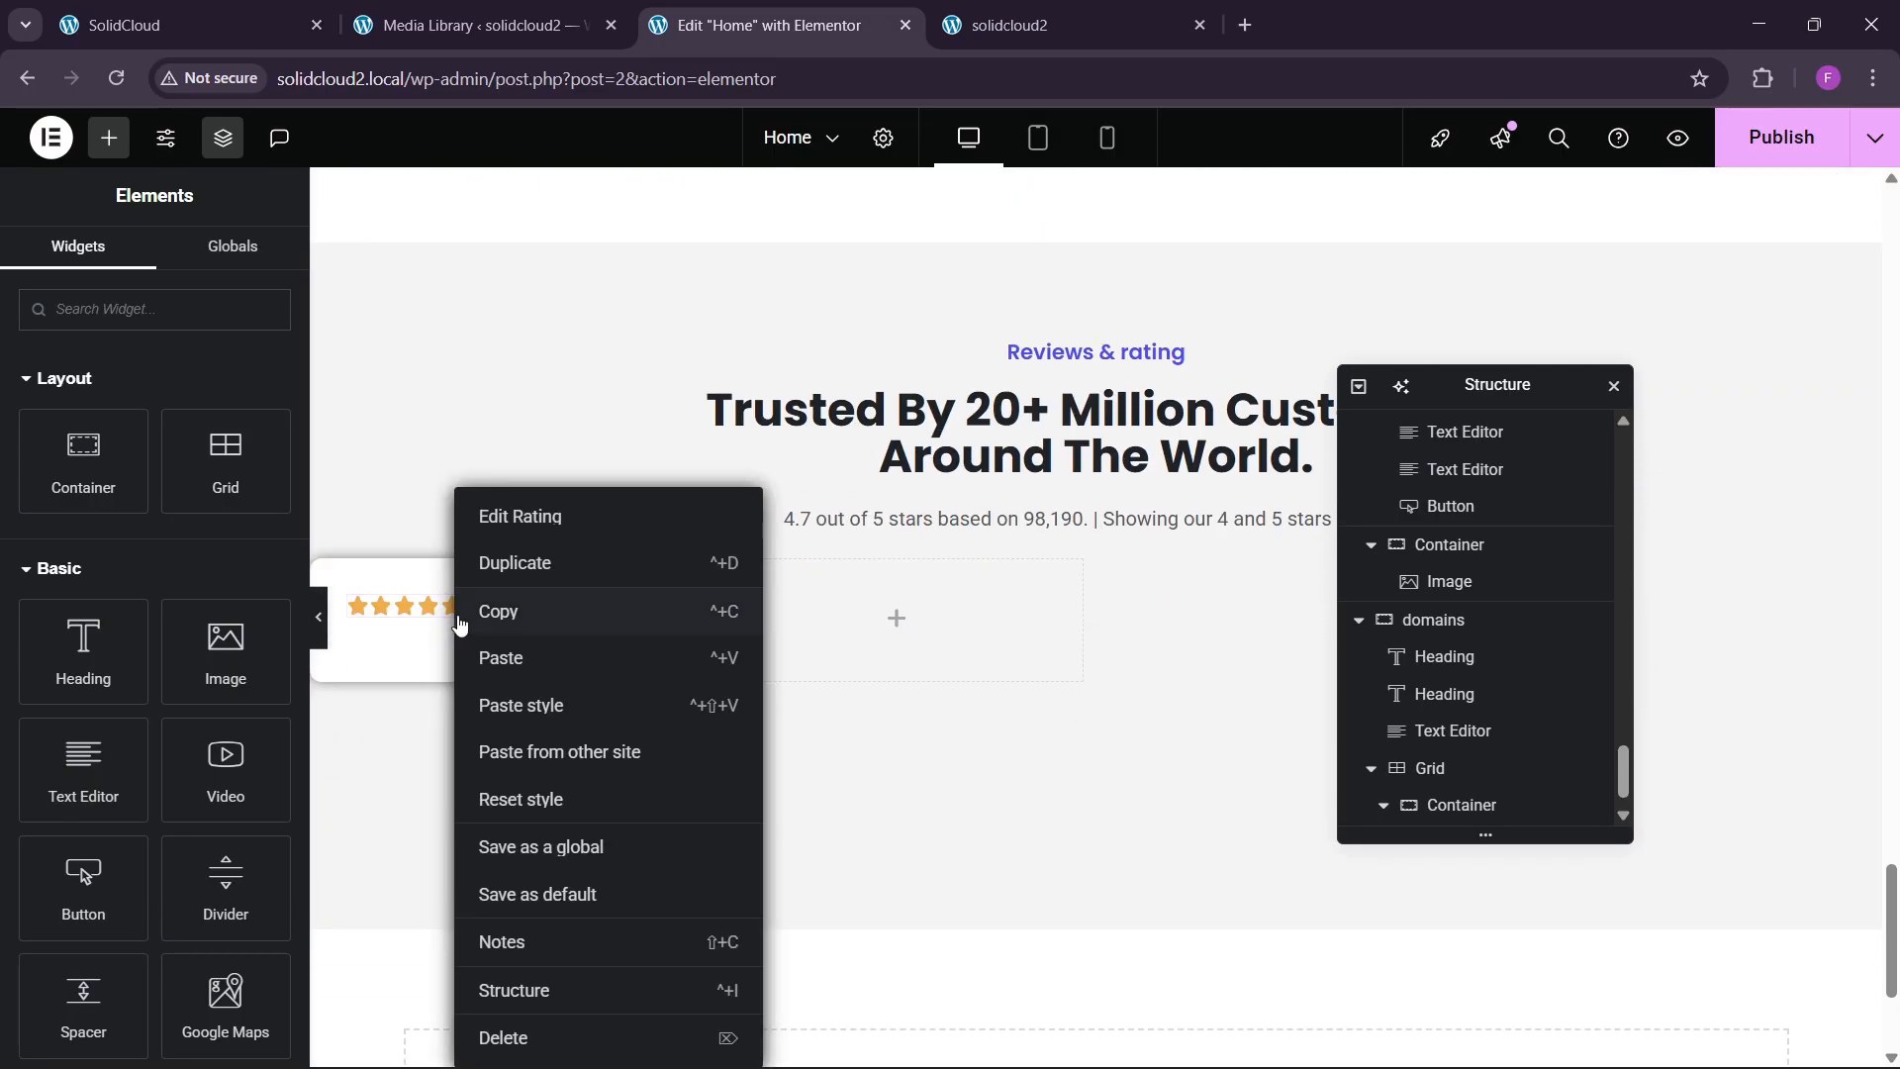
{"action": "left_click", "coordinate": [503, 659]}
{"action": "left_click", "coordinate": [188, 25]}
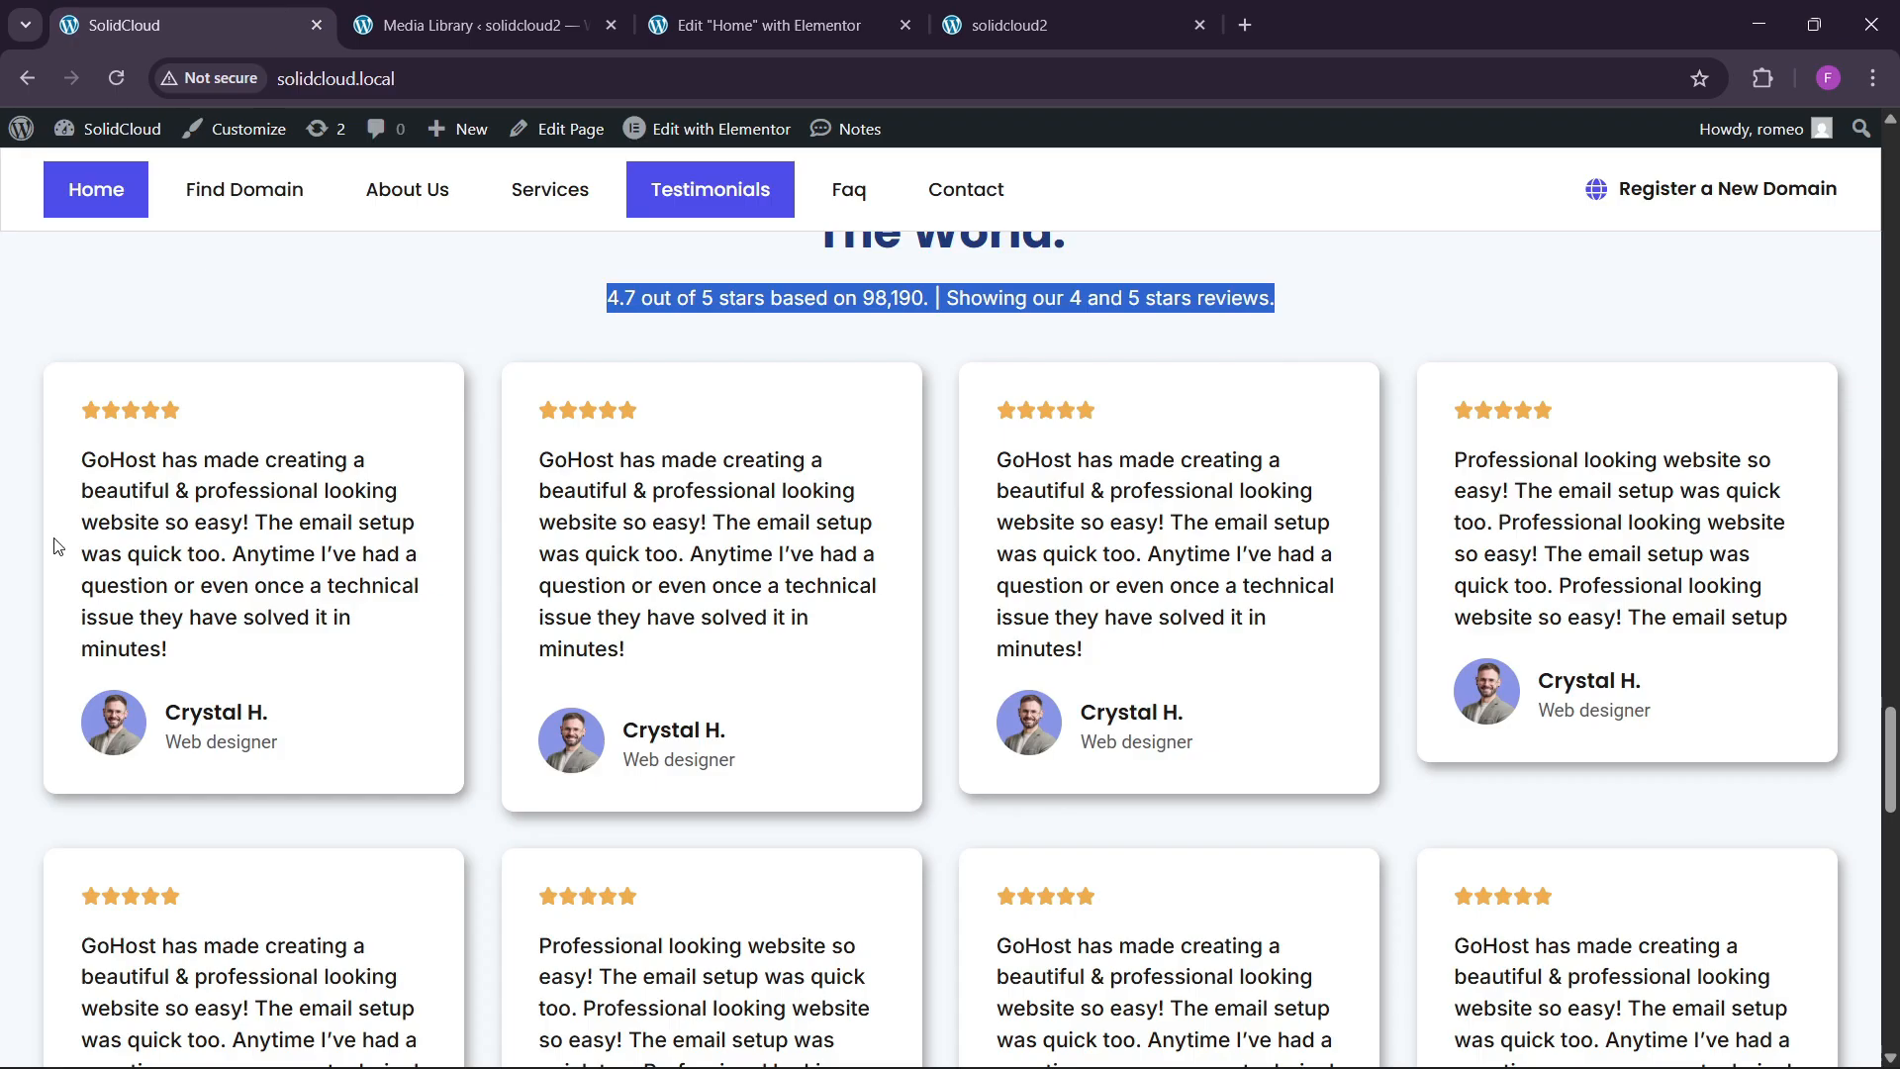
{"action": "left_click_drag", "start_coordinate": [87, 467], "coordinate": [204, 644]}
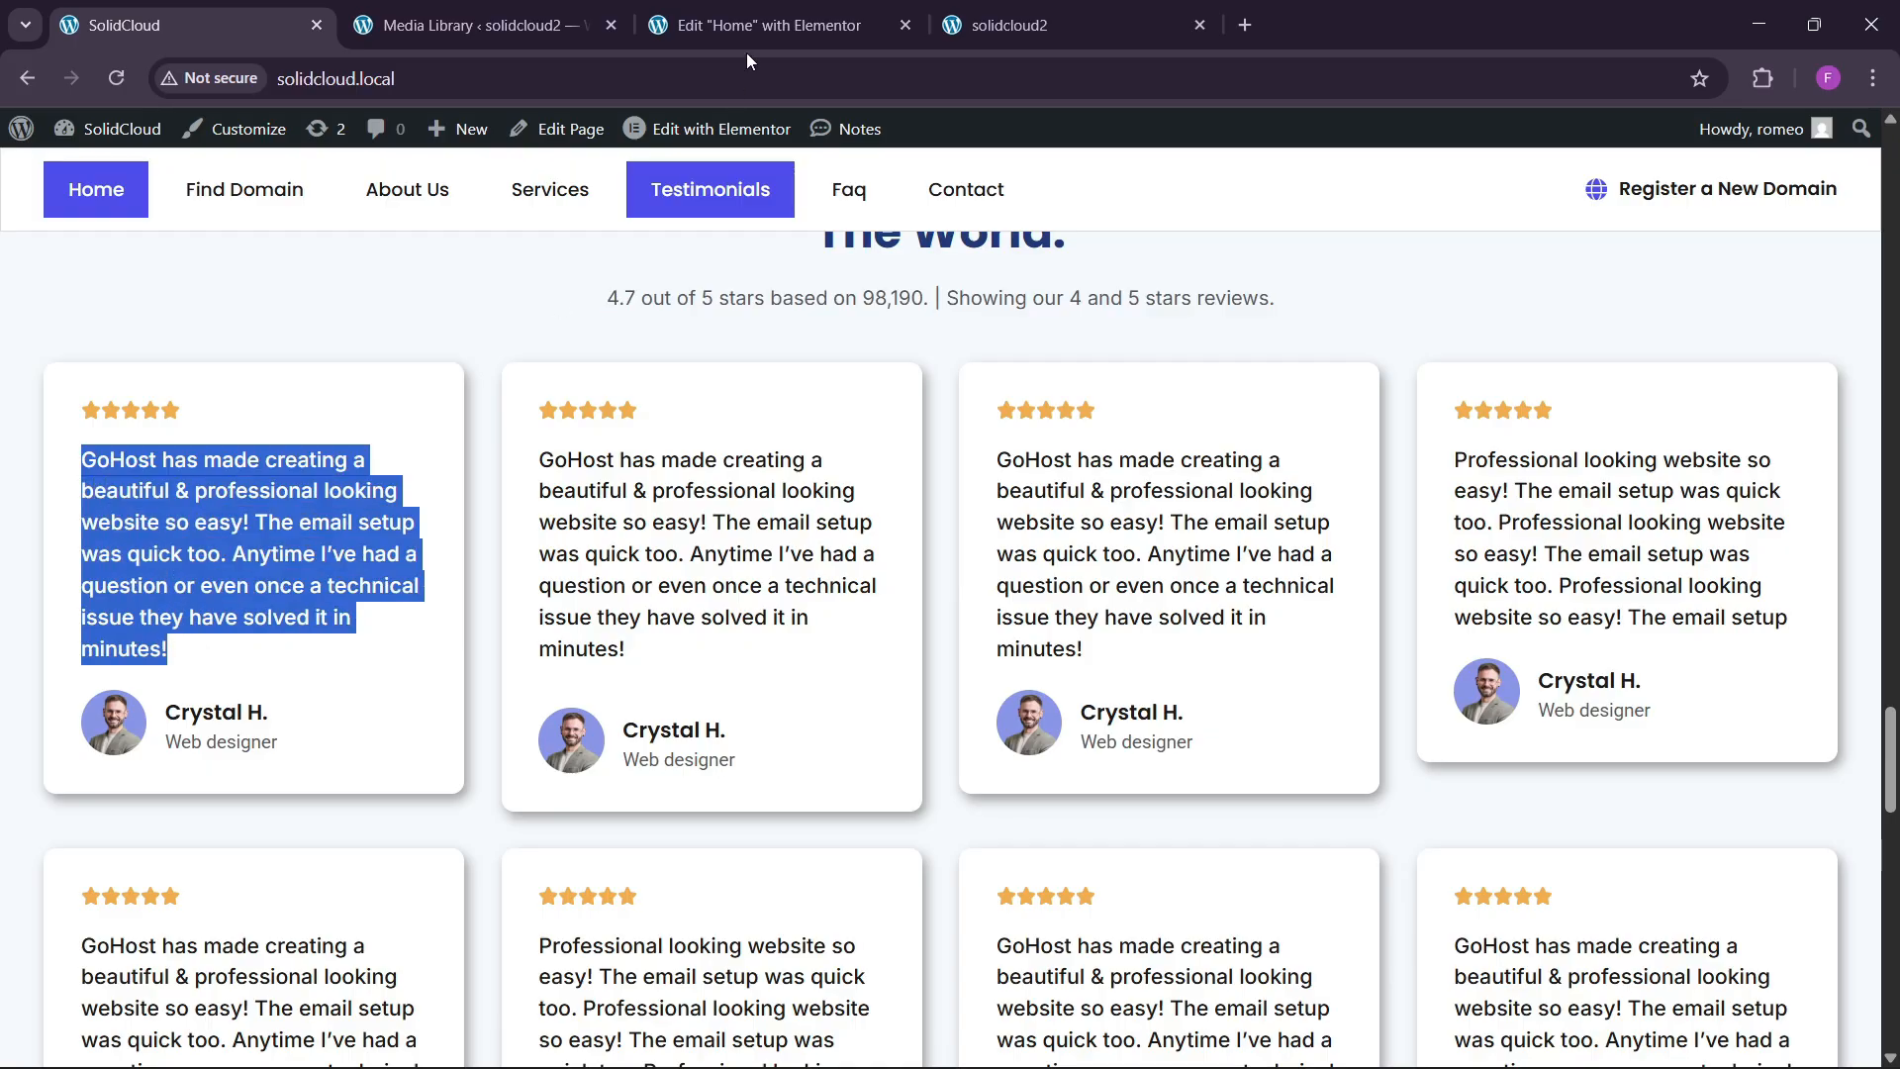
{"action": "left_click", "coordinate": [757, 25]}
{"action": "left_click", "coordinate": [223, 464]}
{"action": "left_click", "coordinate": [156, 637]}
{"action": "key", "text": "ctrl+a"}
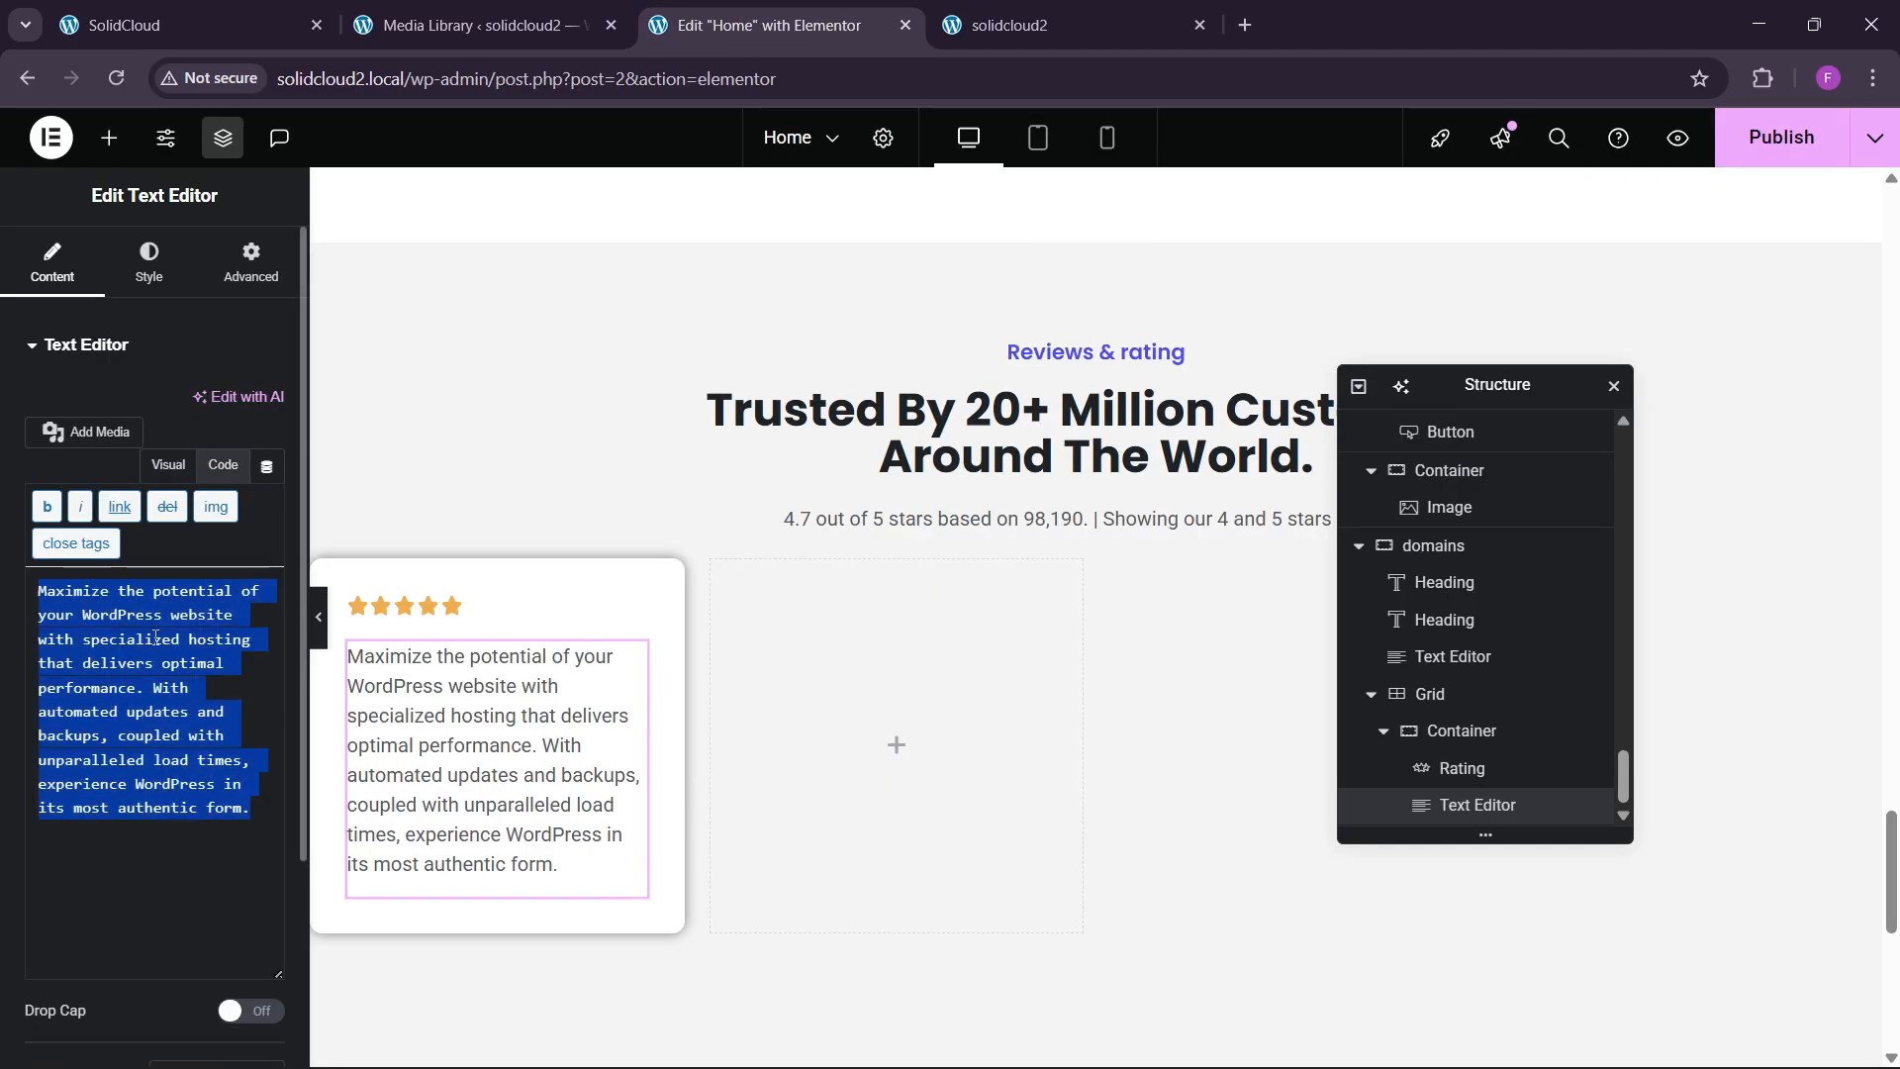
{"action": "key", "text": "ctrl+v"}
Style the testimonial text at size 18, weight 500 (Medium), in global black.
{"action": "left_click", "coordinate": [149, 262]}
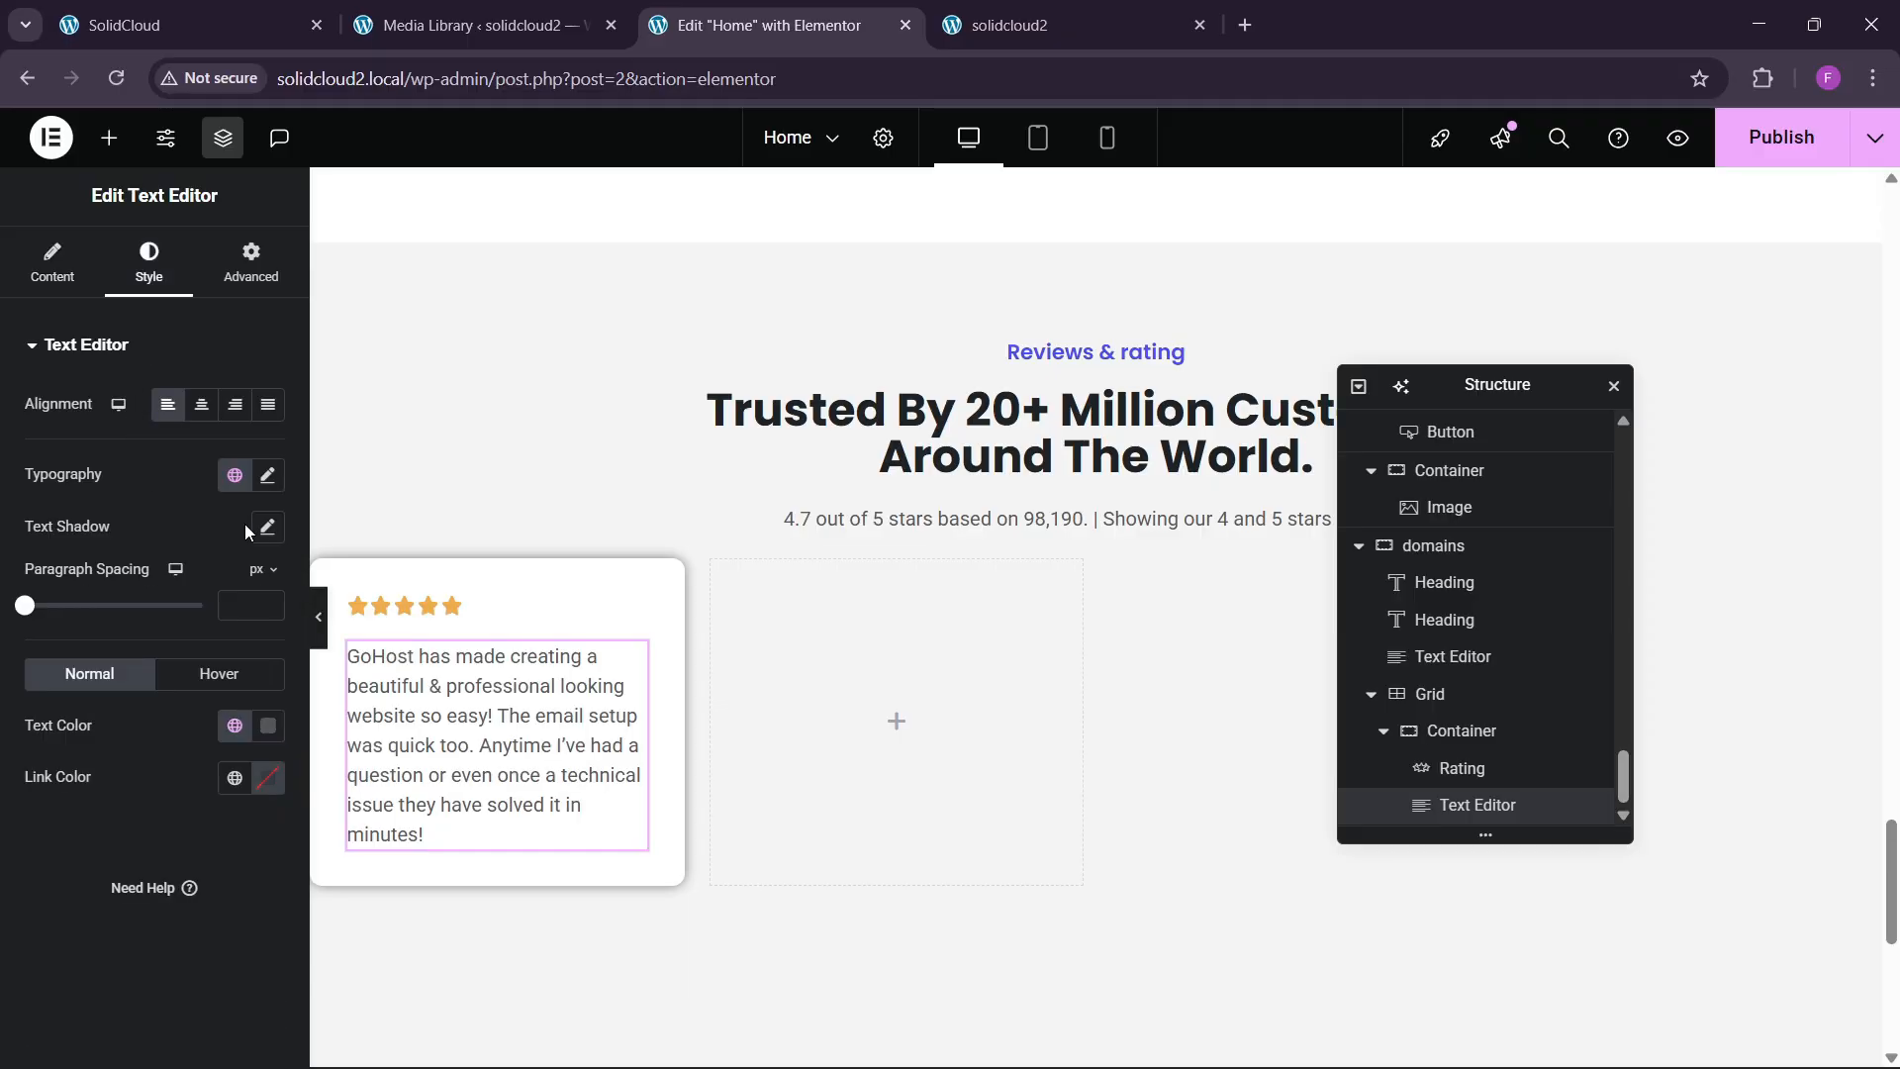
{"action": "left_click", "coordinate": [269, 478]}
{"action": "left_click_drag", "start_coordinate": [254, 666], "coordinate": [253, 666]}
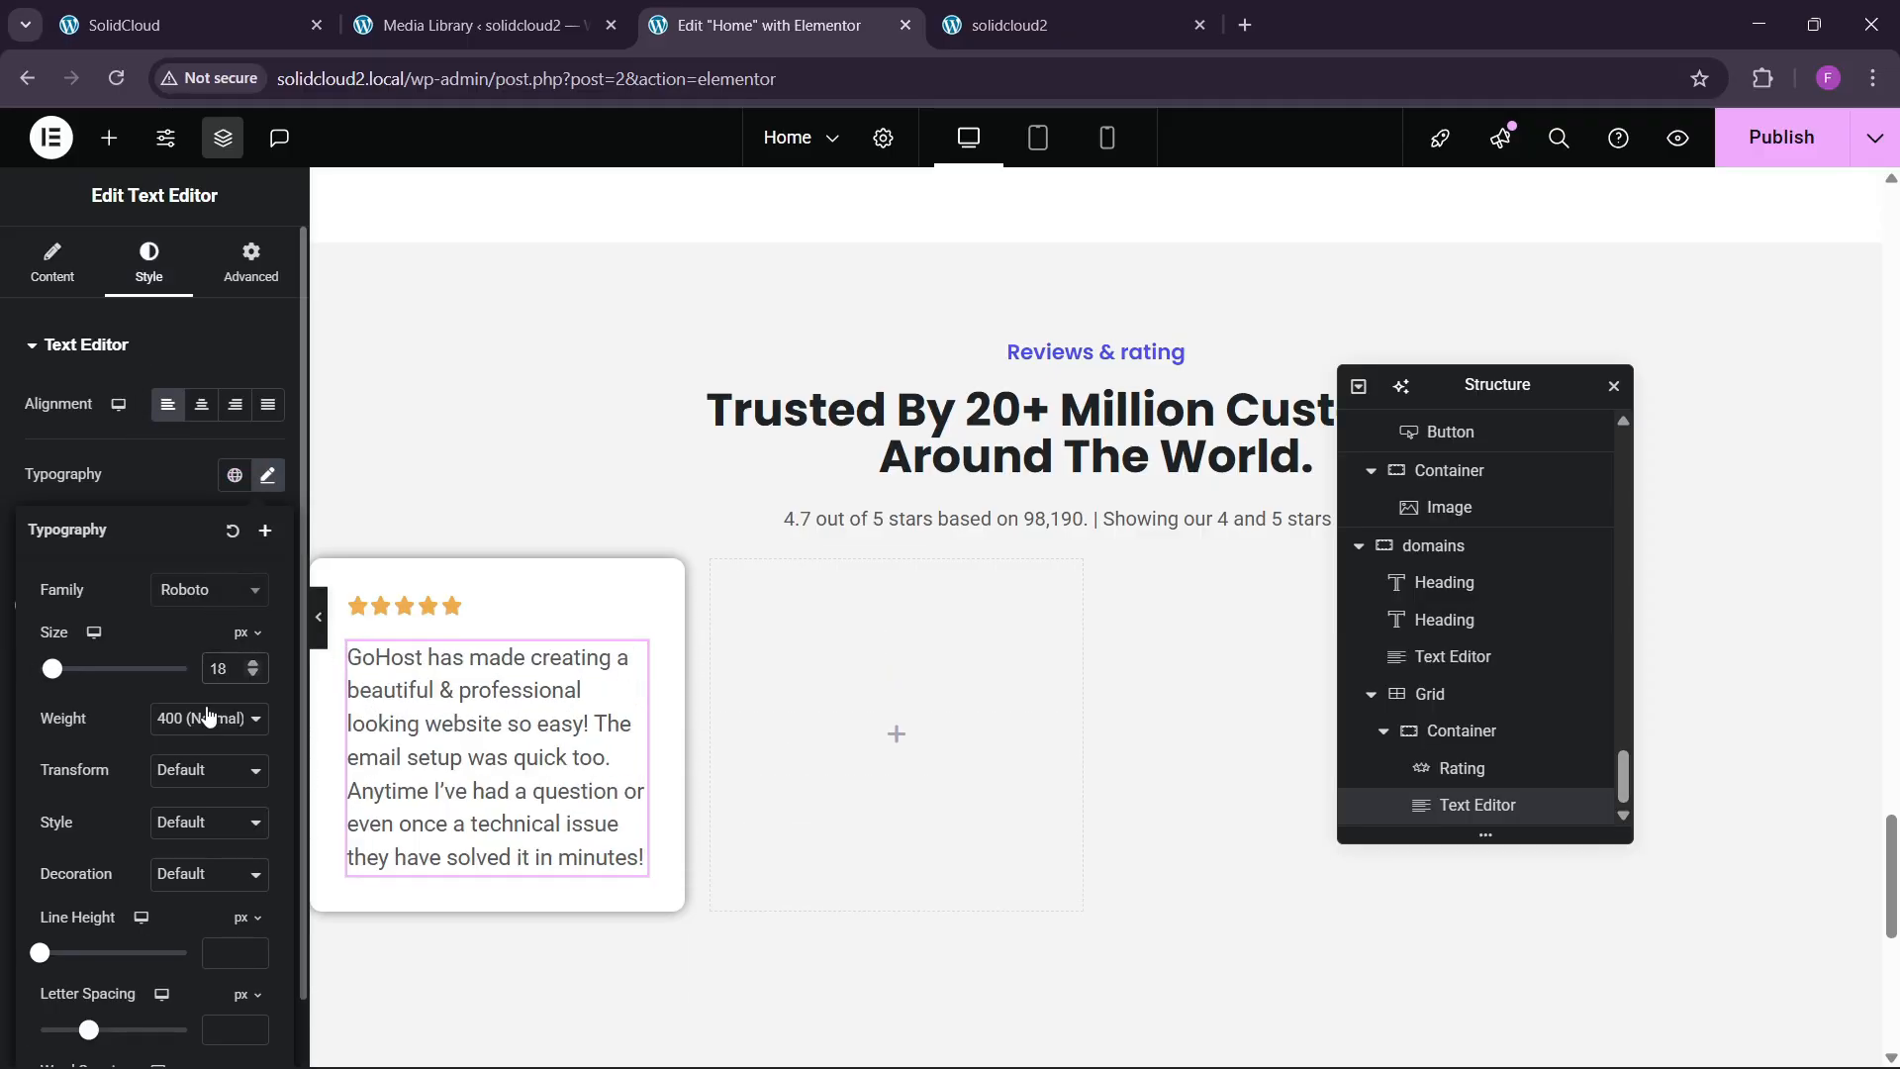
{"action": "left_click", "coordinate": [174, 709]}
{"action": "left_click", "coordinate": [180, 477]}
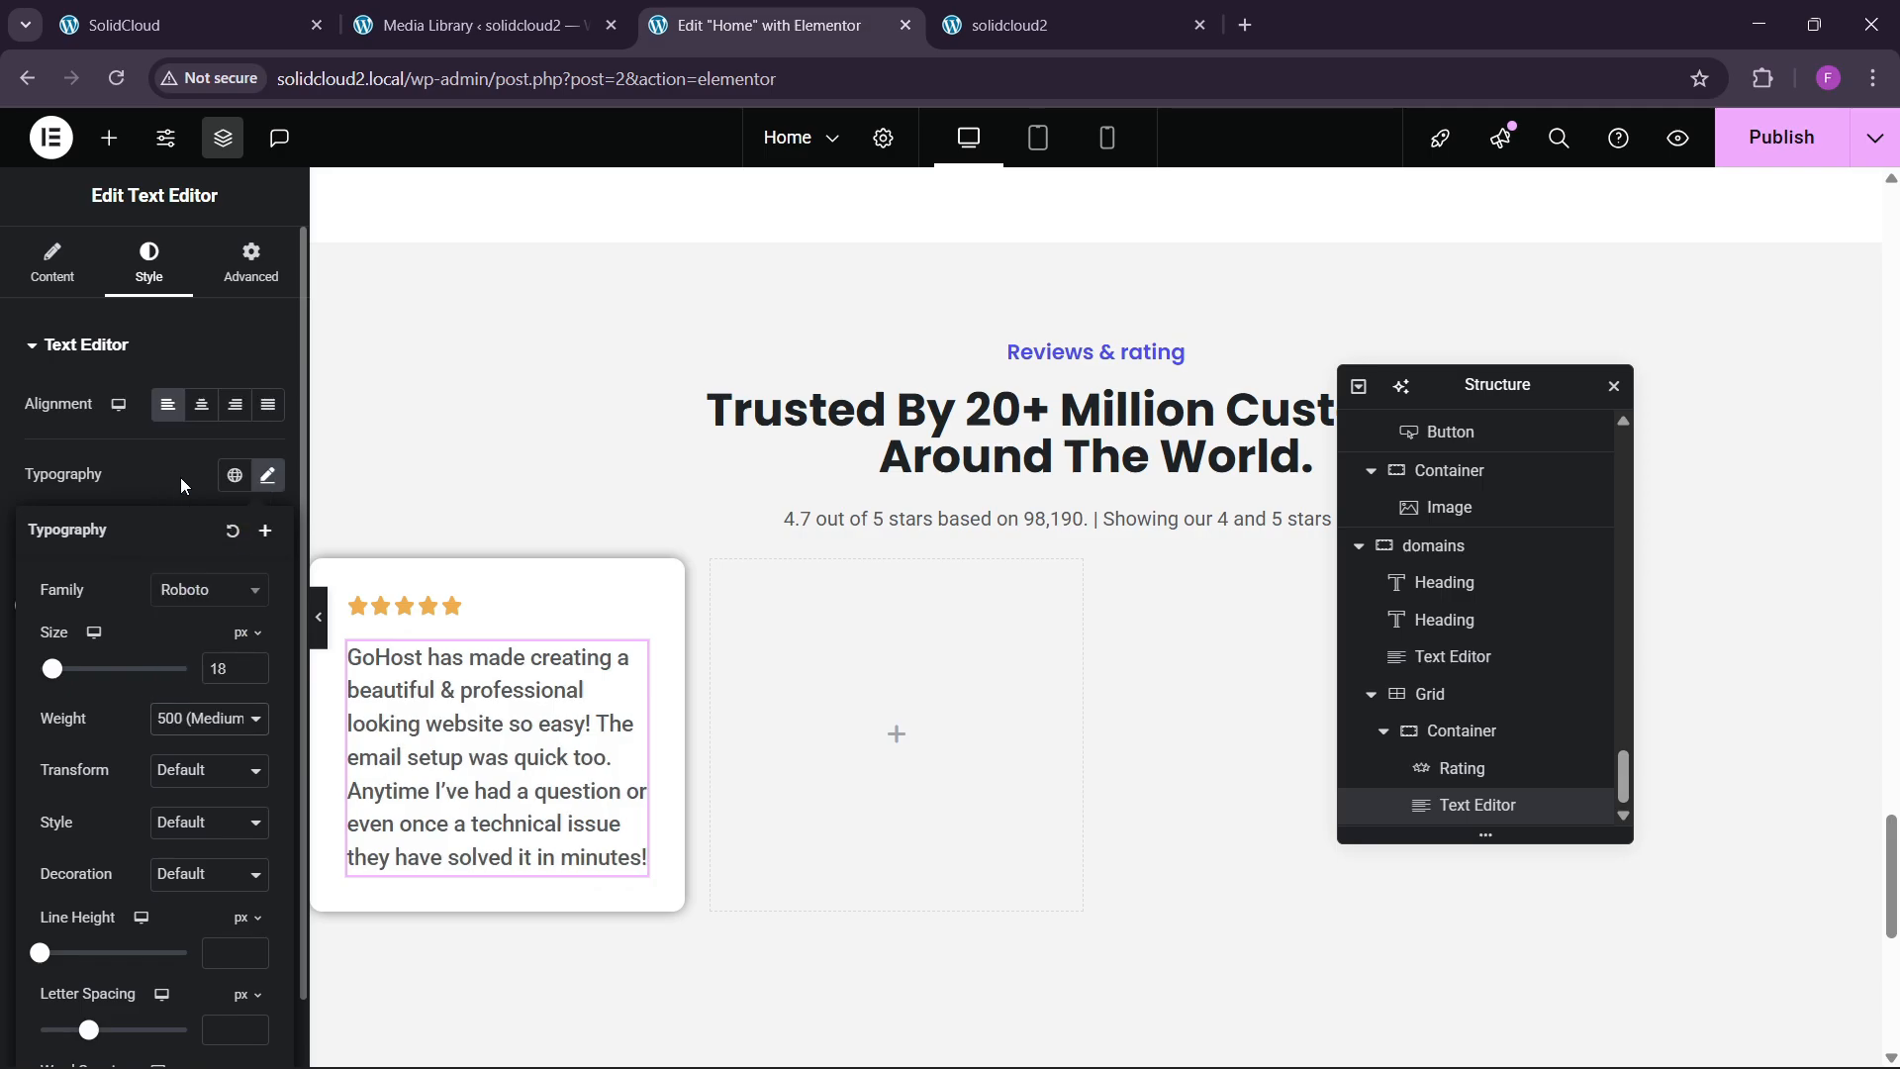
{"action": "left_click", "coordinate": [234, 726]}
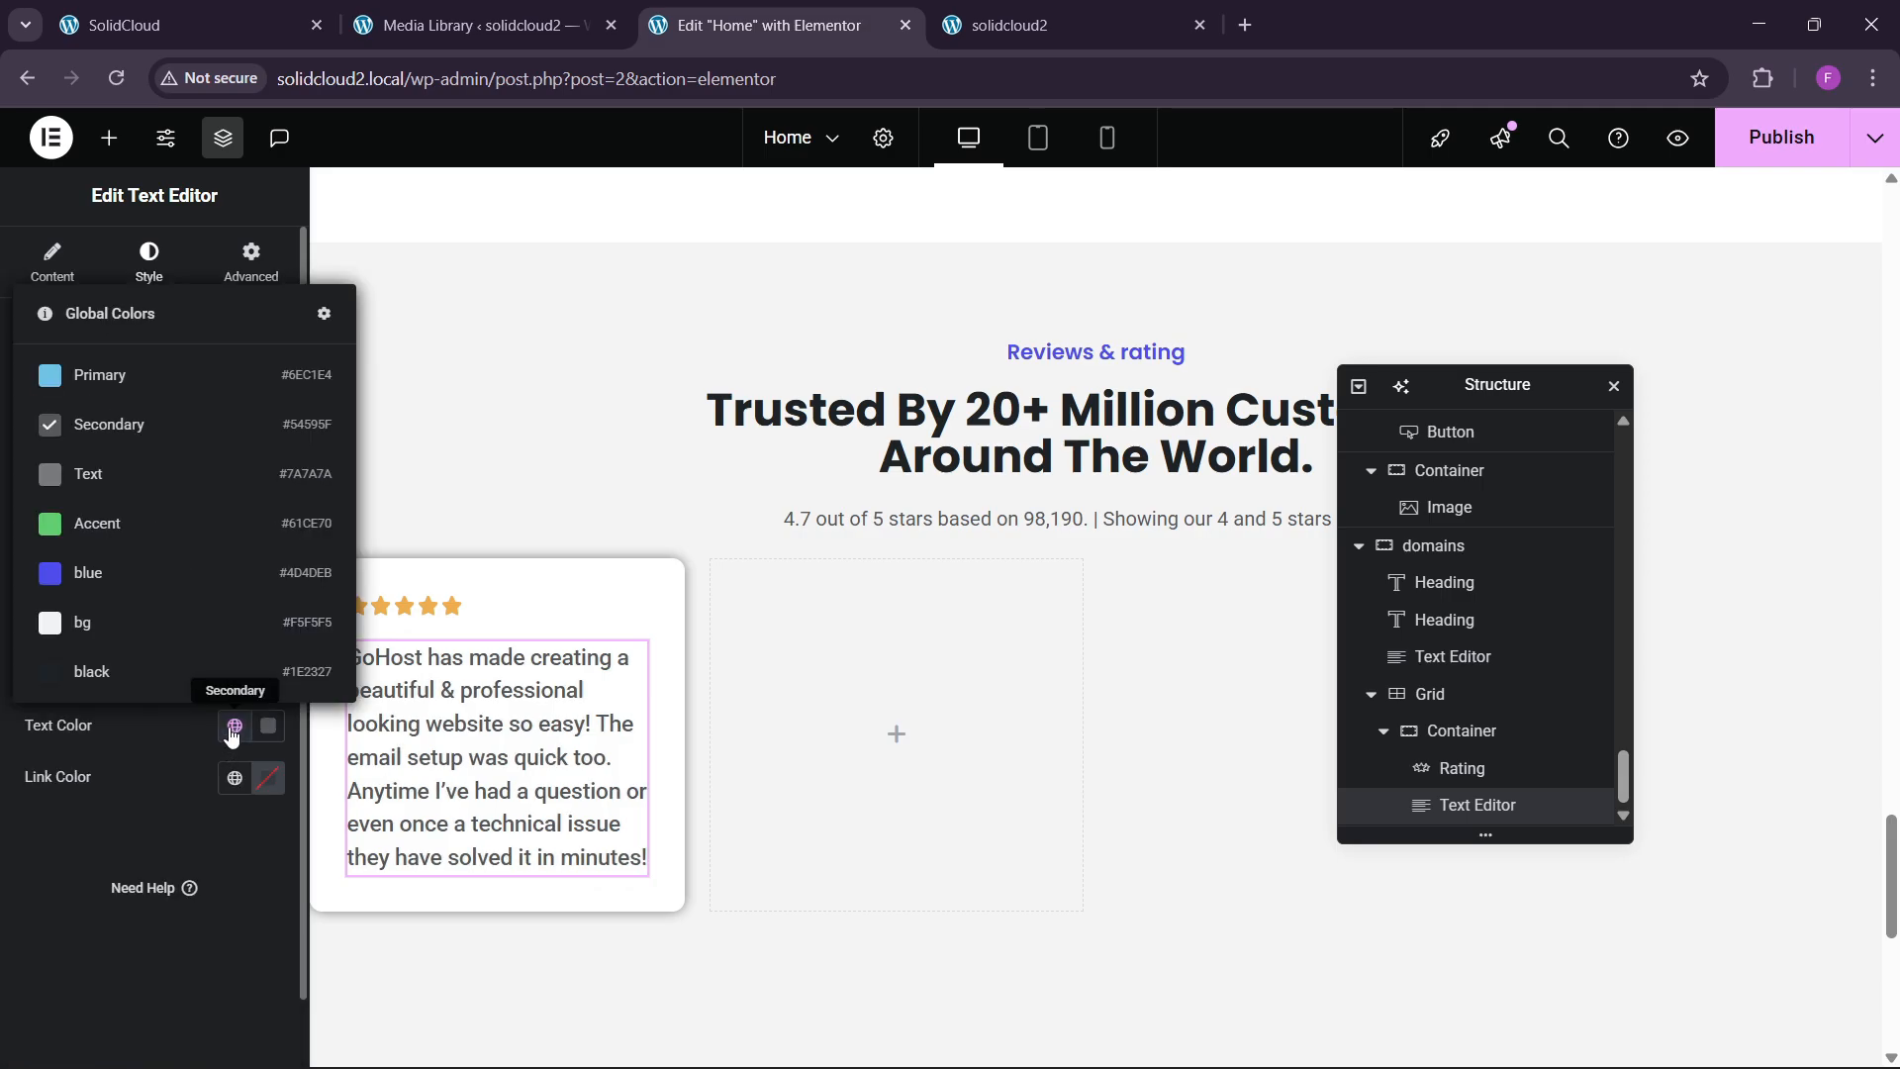
{"action": "left_click", "coordinate": [120, 674]}
{"action": "left_click", "coordinate": [228, 12]}
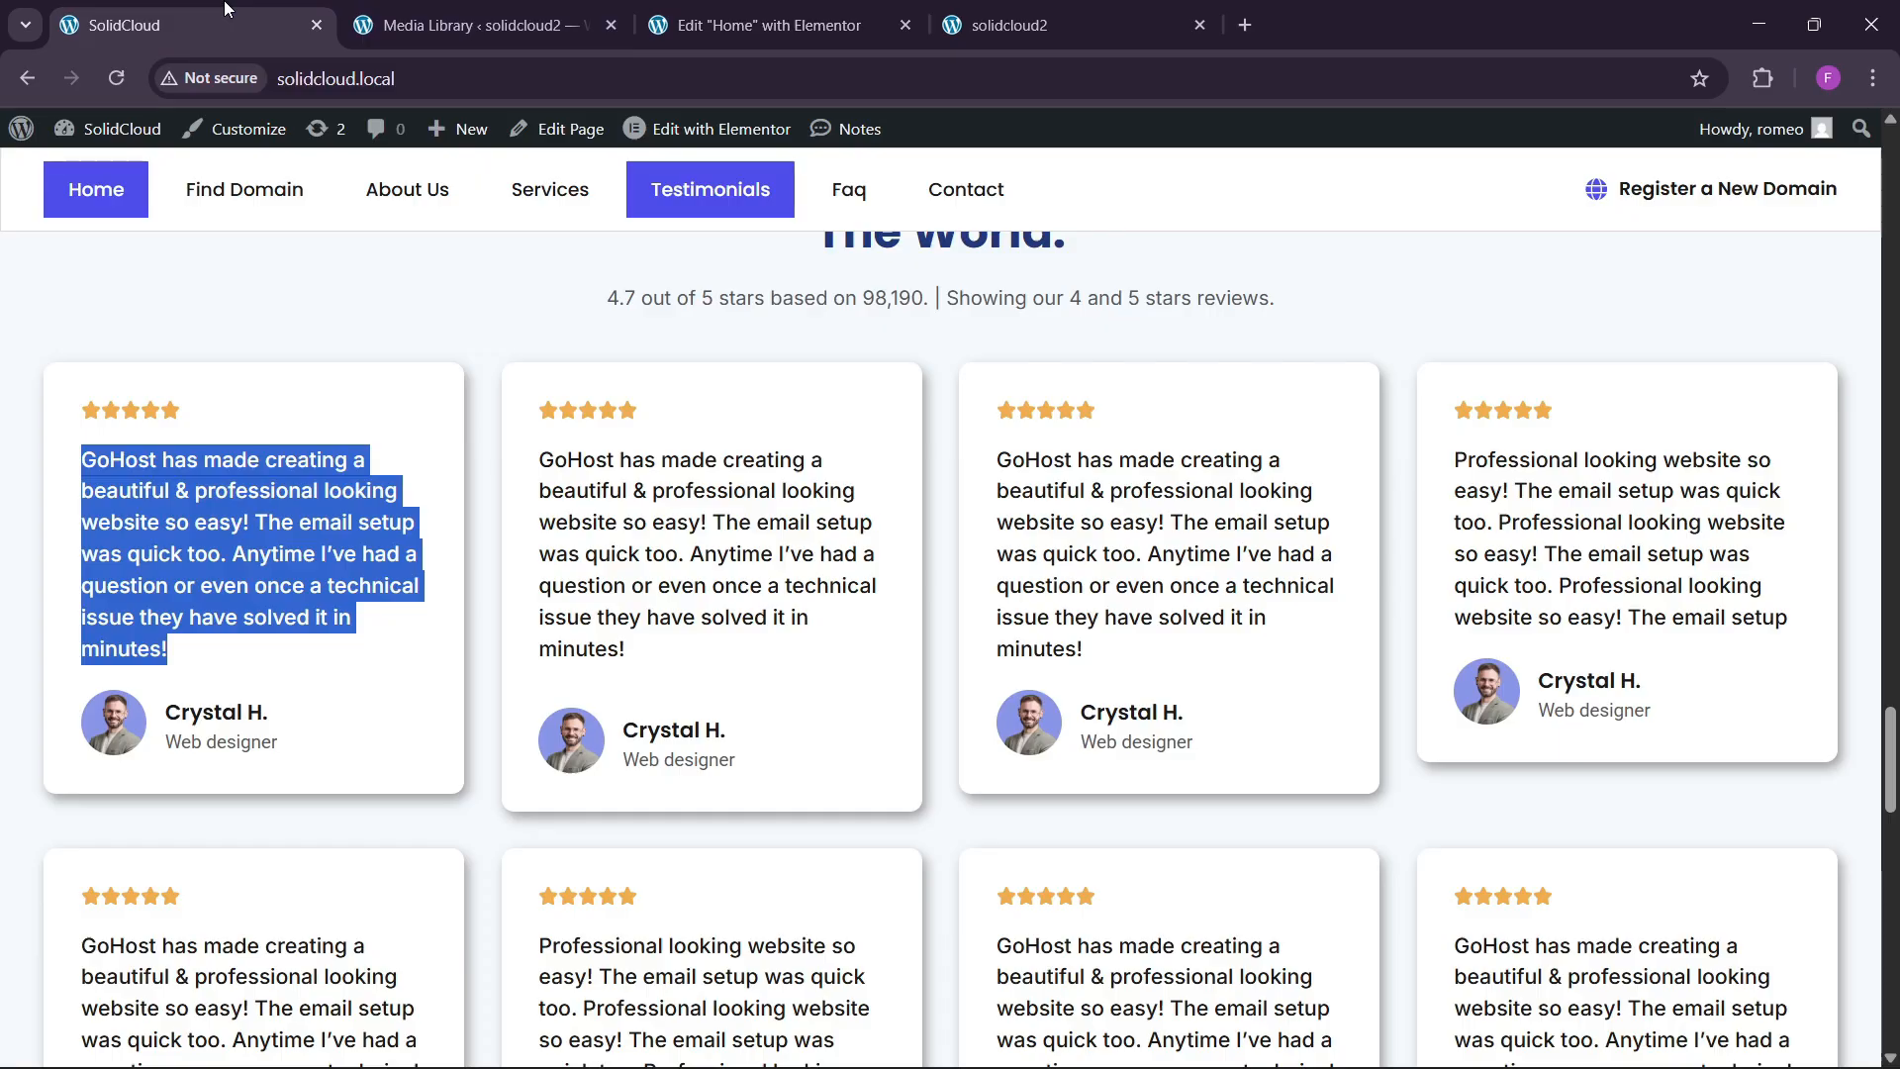
{"action": "left_click", "coordinate": [712, 9]}
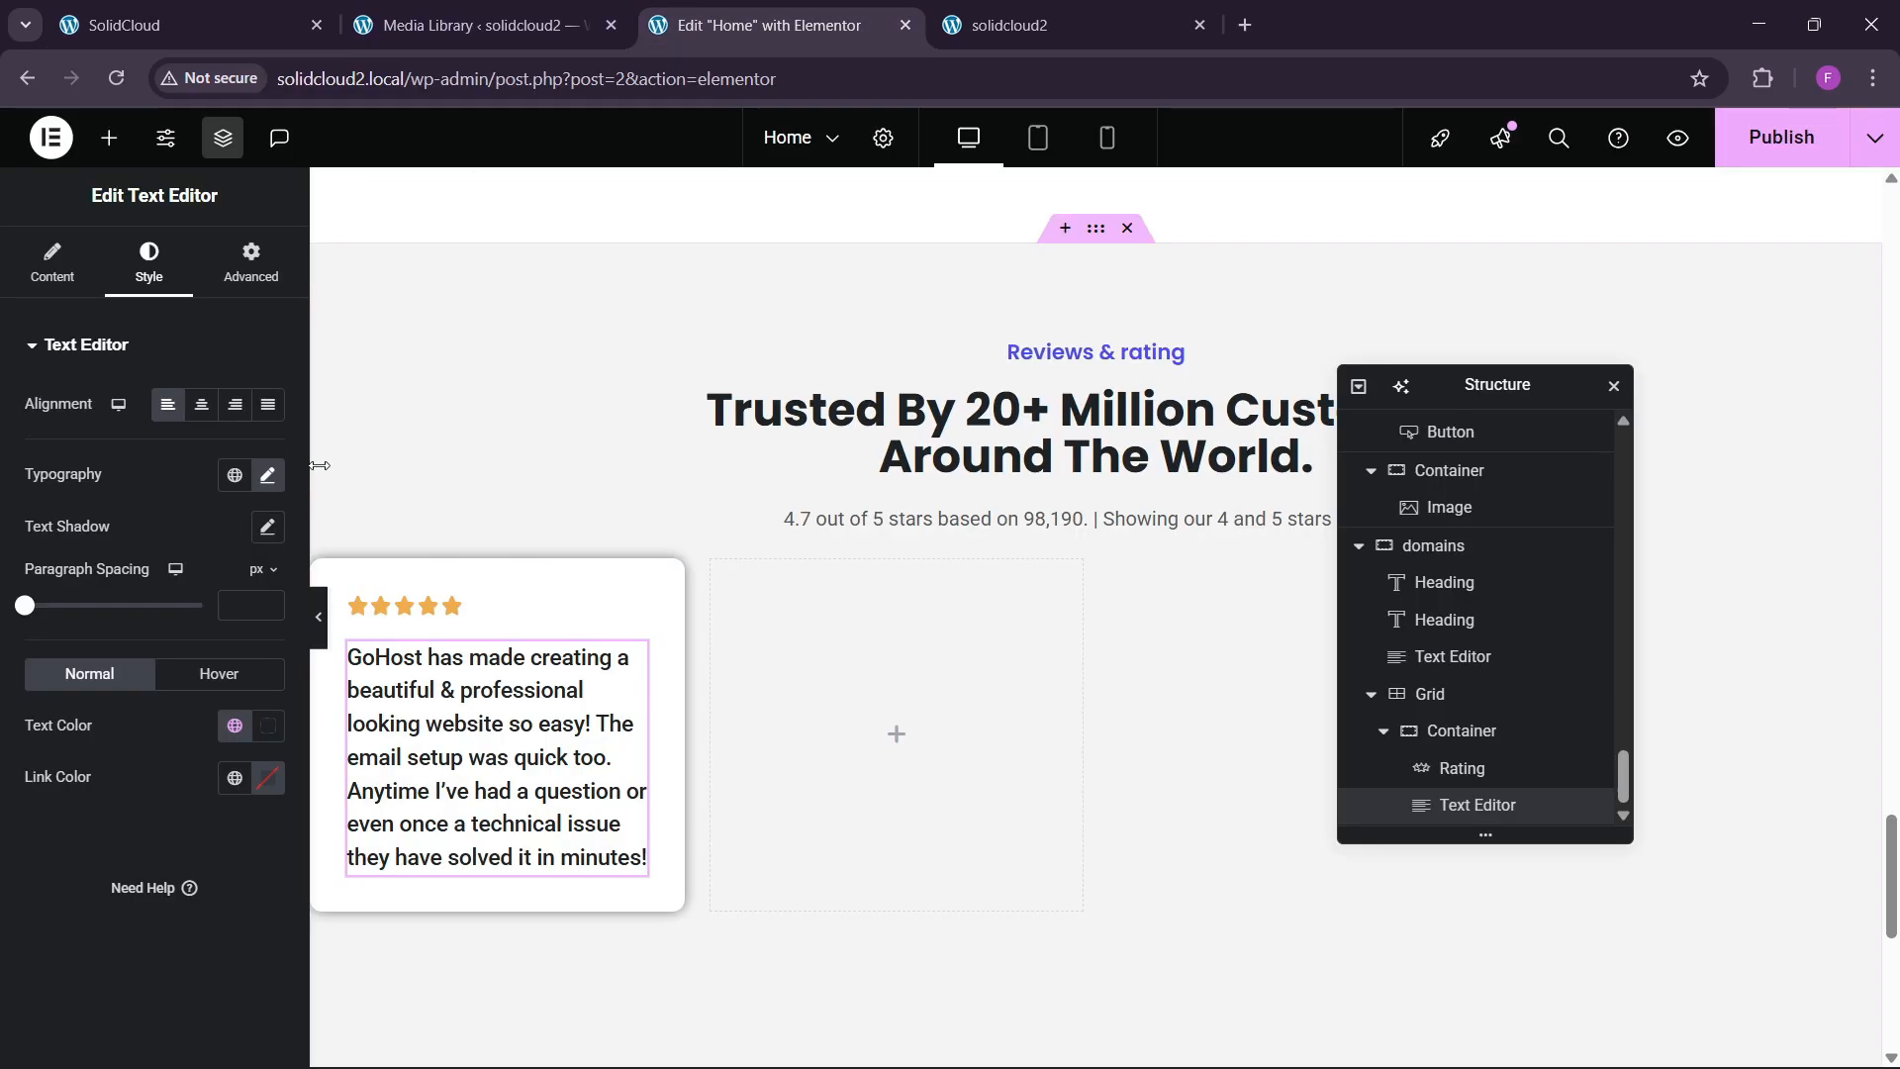
{"action": "left_click", "coordinate": [182, 14]}
{"action": "left_click", "coordinate": [697, 22]}
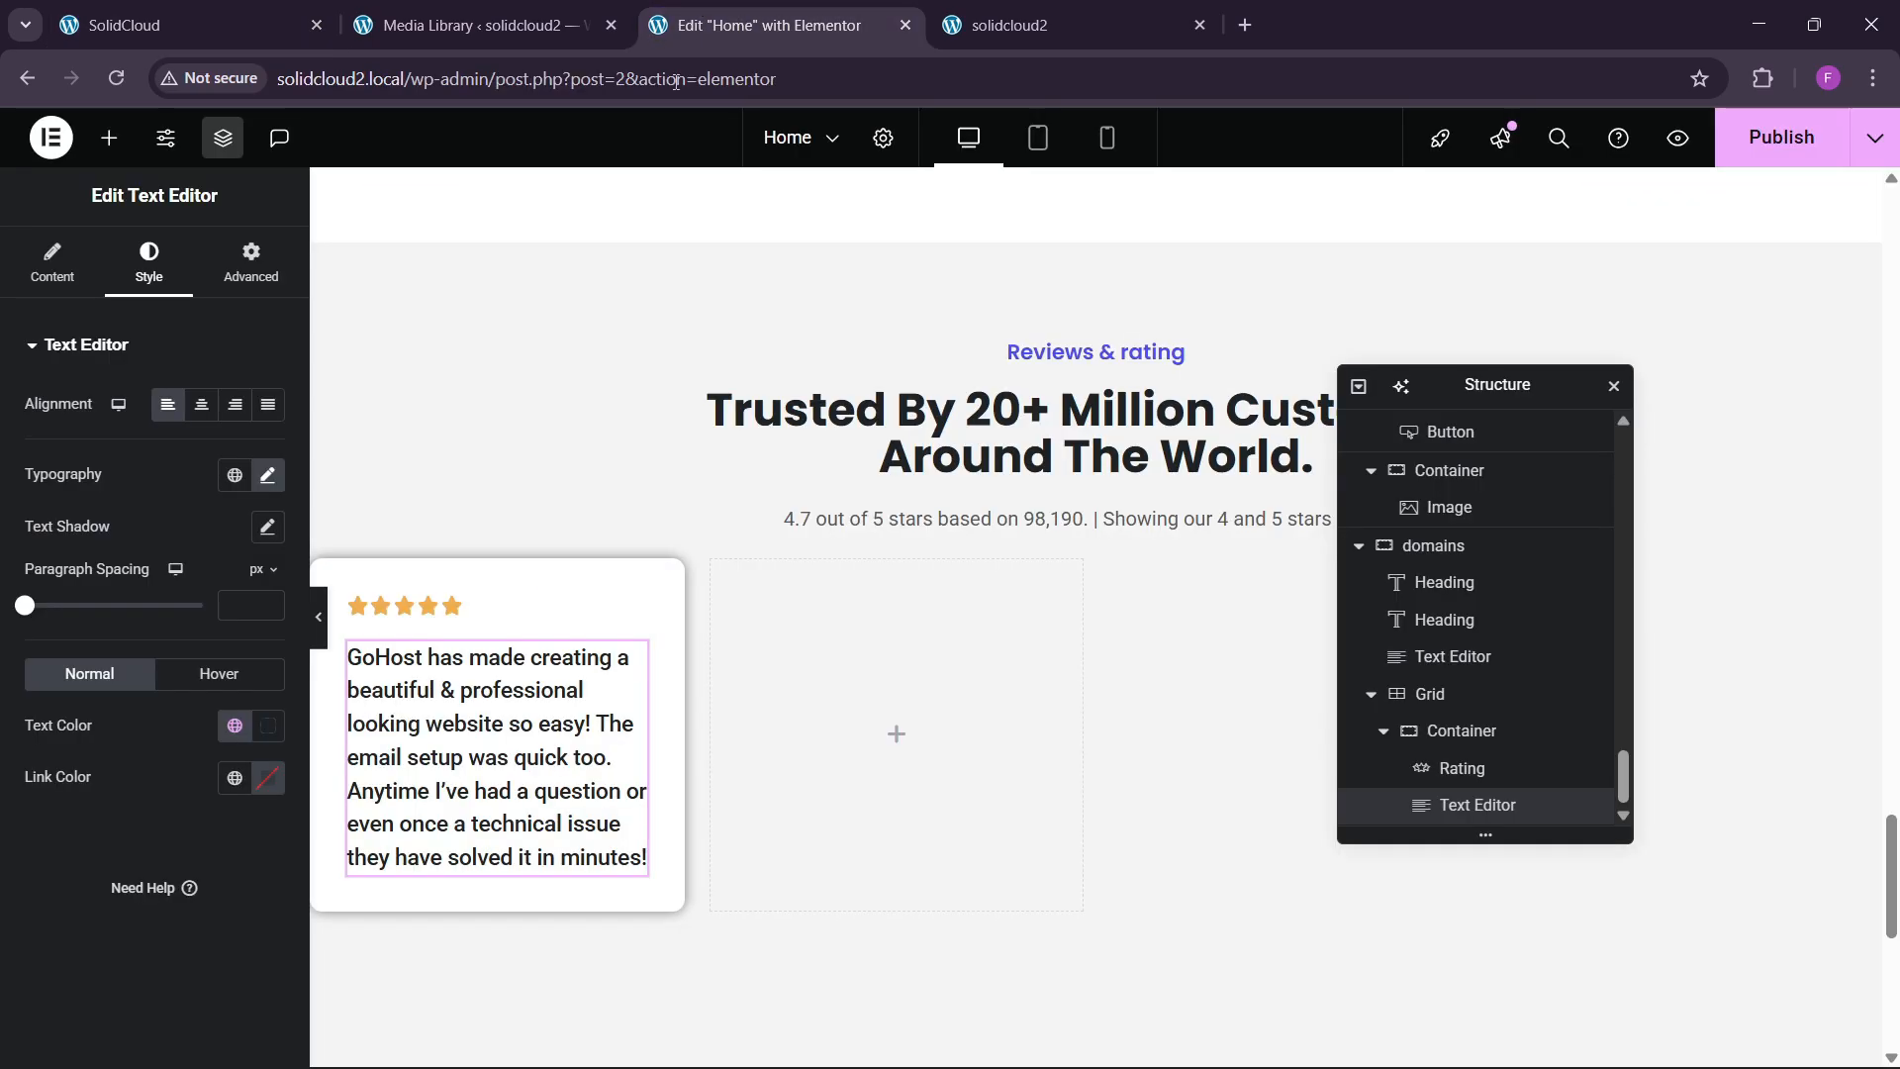
{"action": "left_click", "coordinate": [109, 138]}
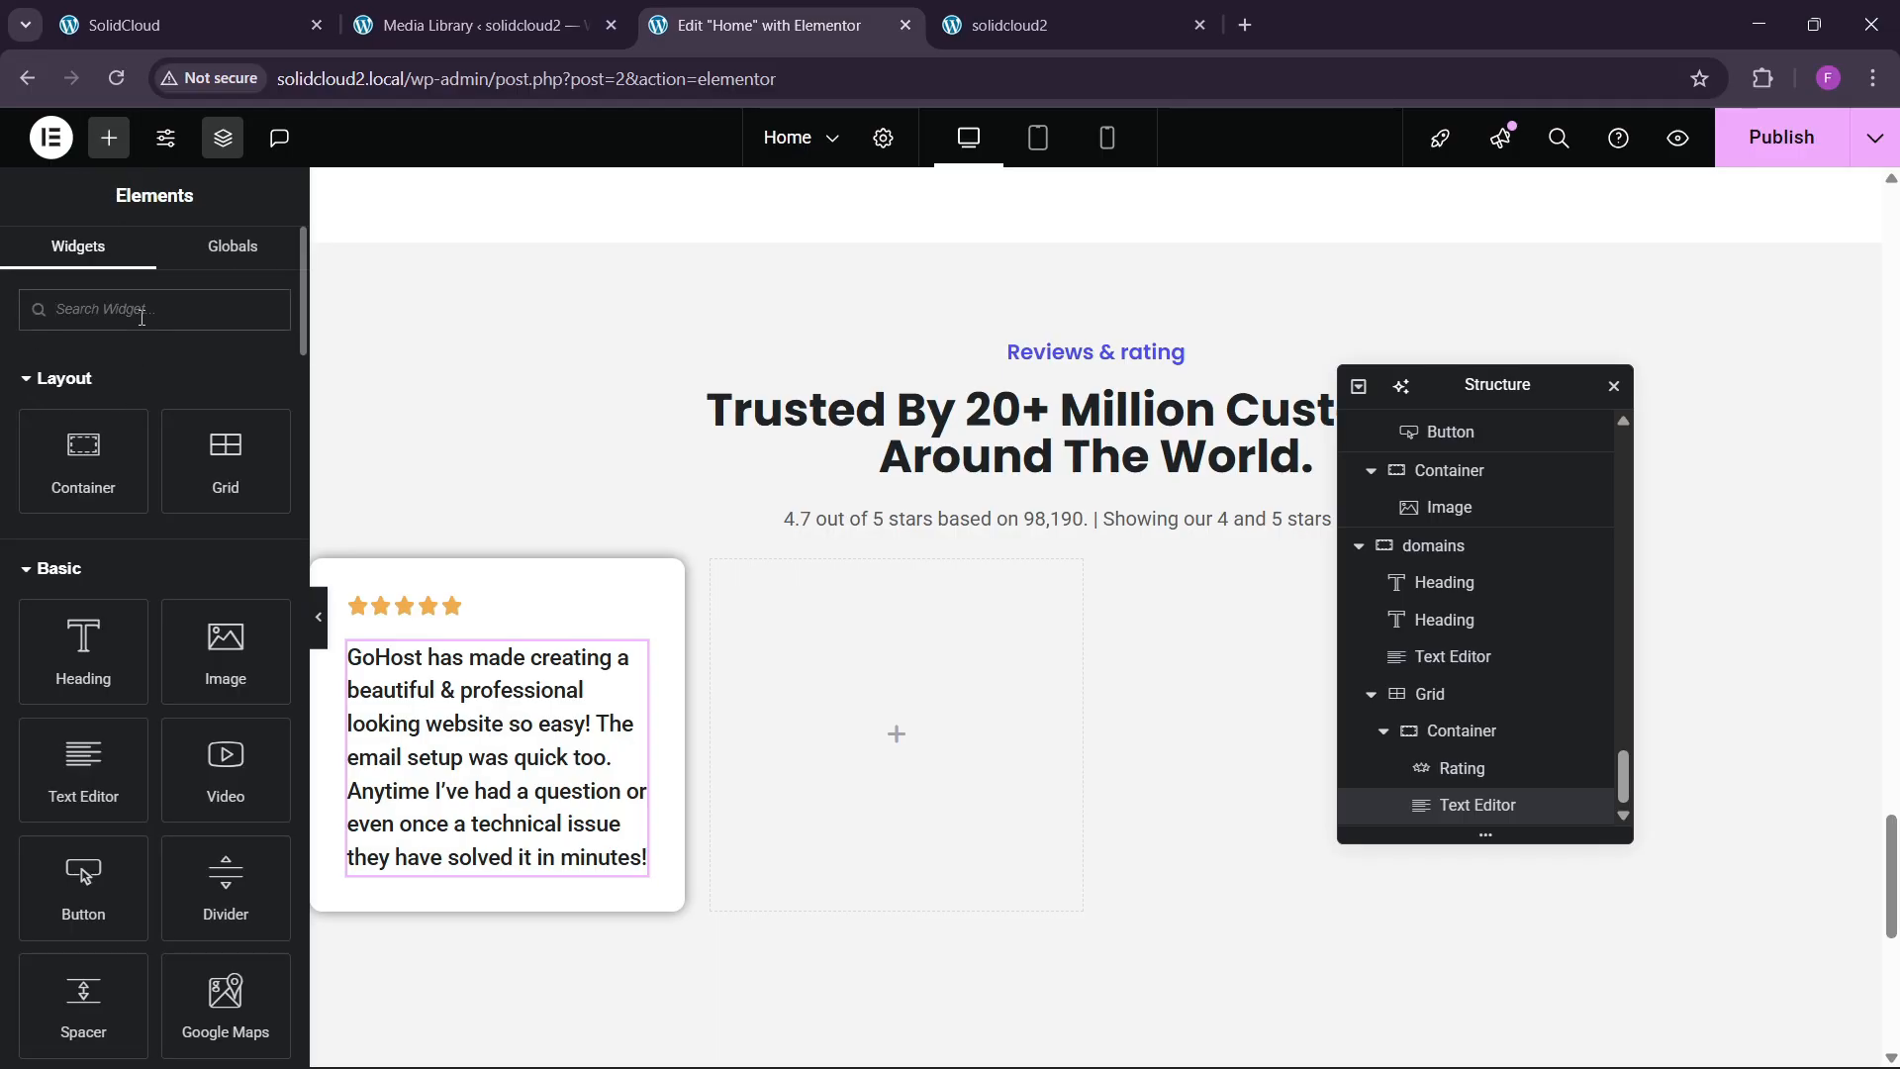
Add an Image Box widget below the testimonial with the image positioned left.
{"action": "type", "text": "image"}
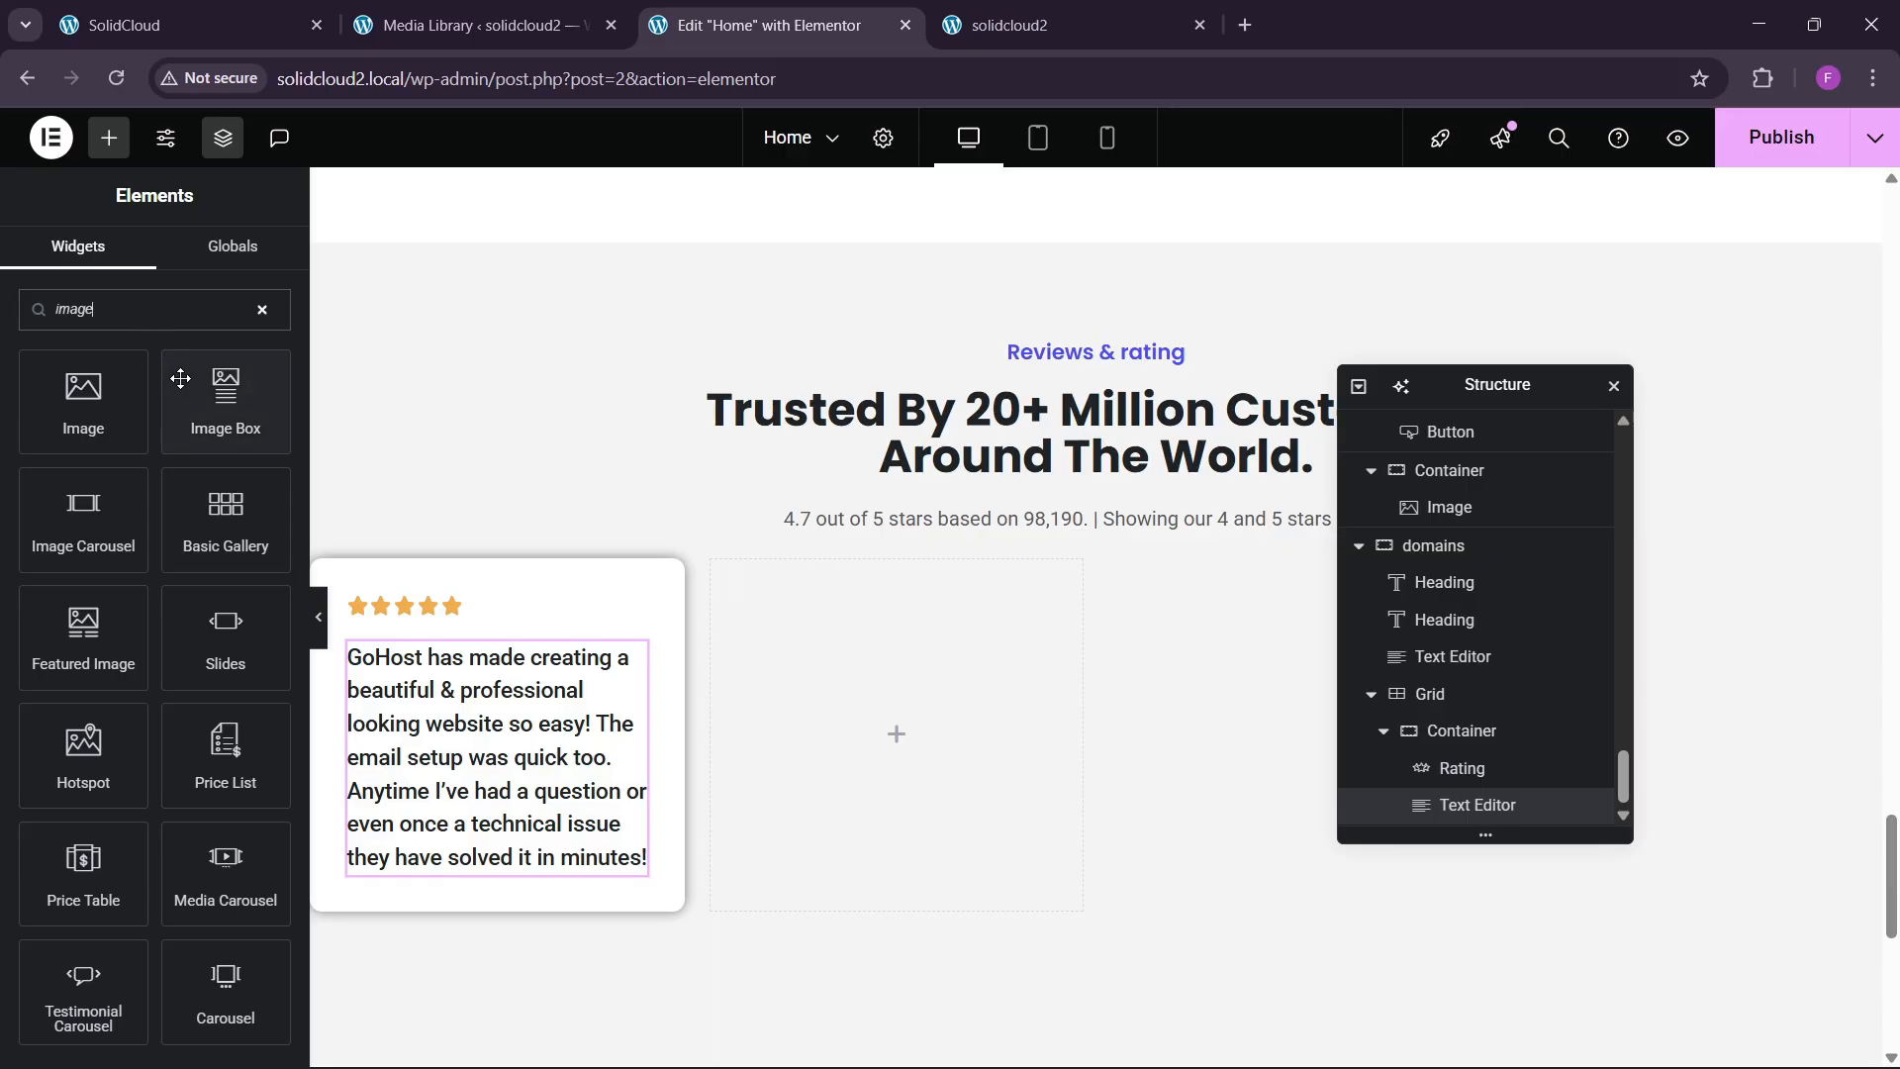
{"action": "left_click_drag", "start_coordinate": [225, 396], "coordinate": [487, 839]}
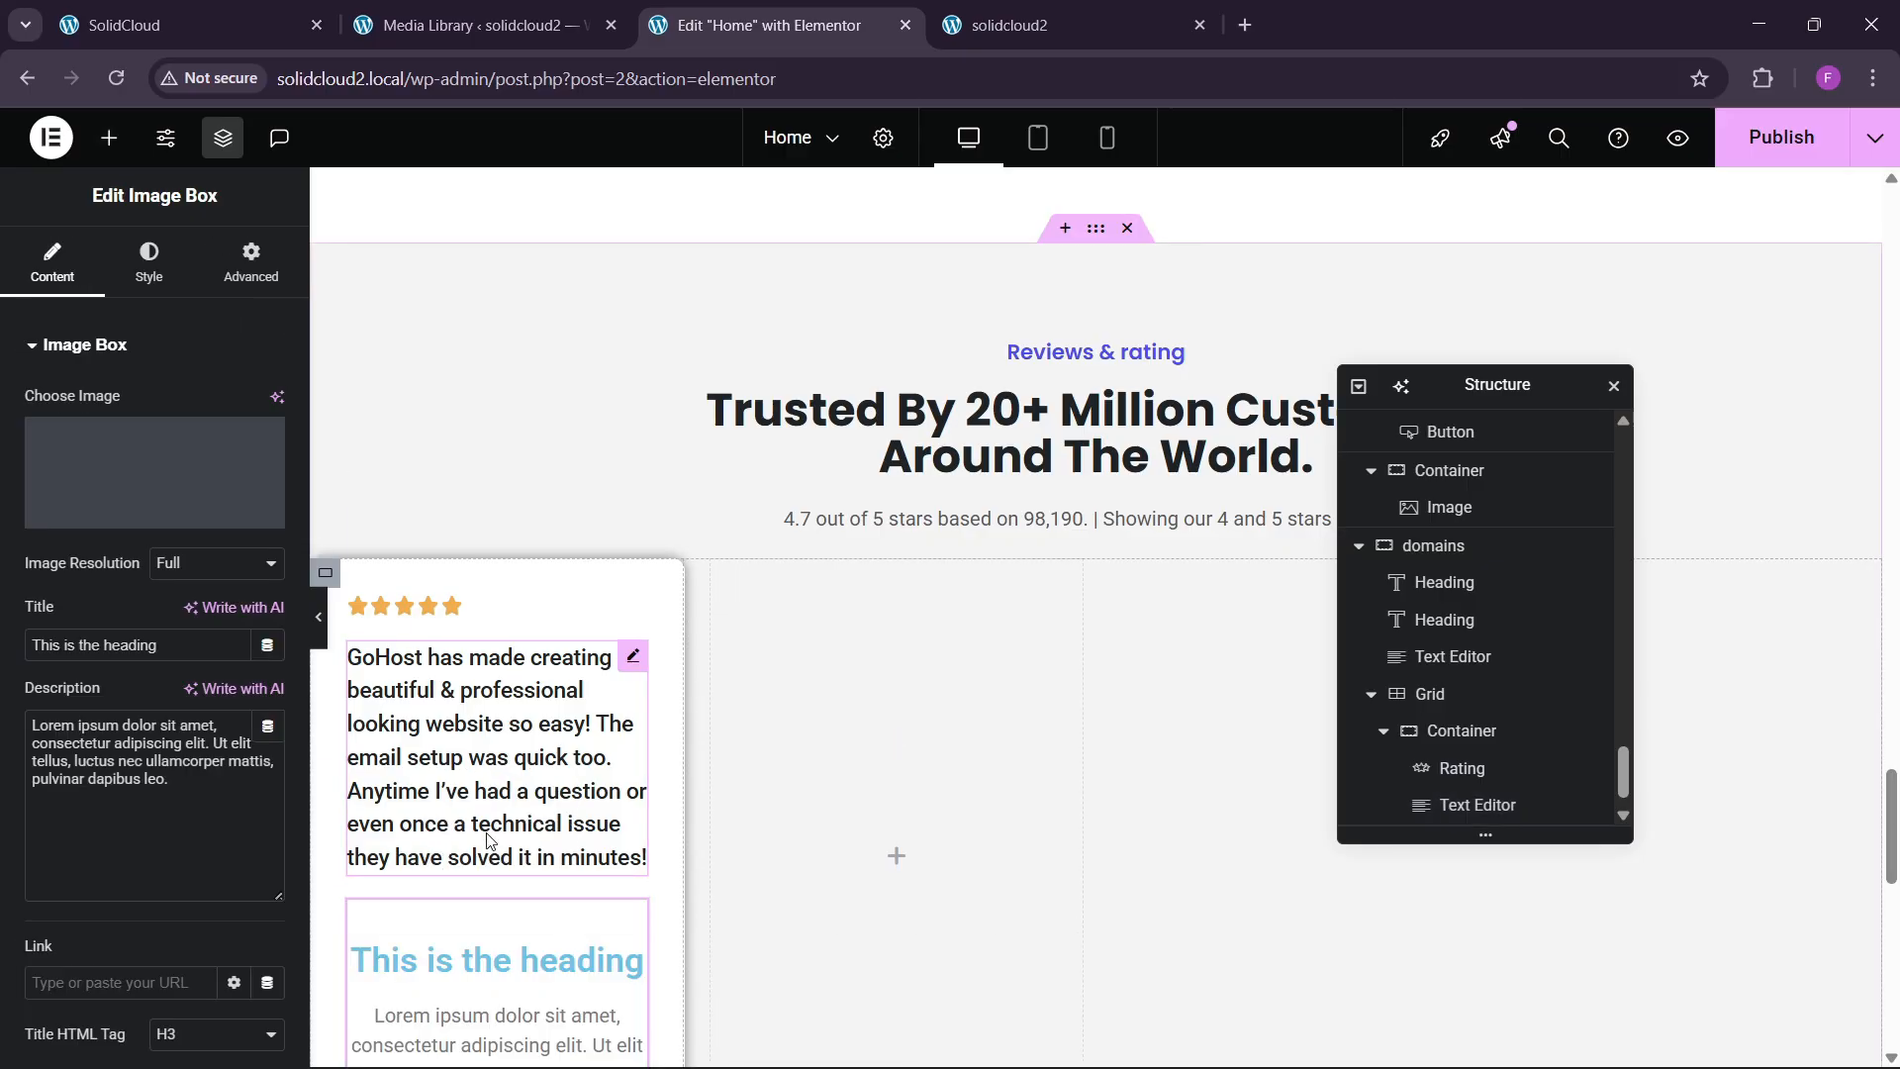
{"action": "left_click", "coordinate": [148, 259]}
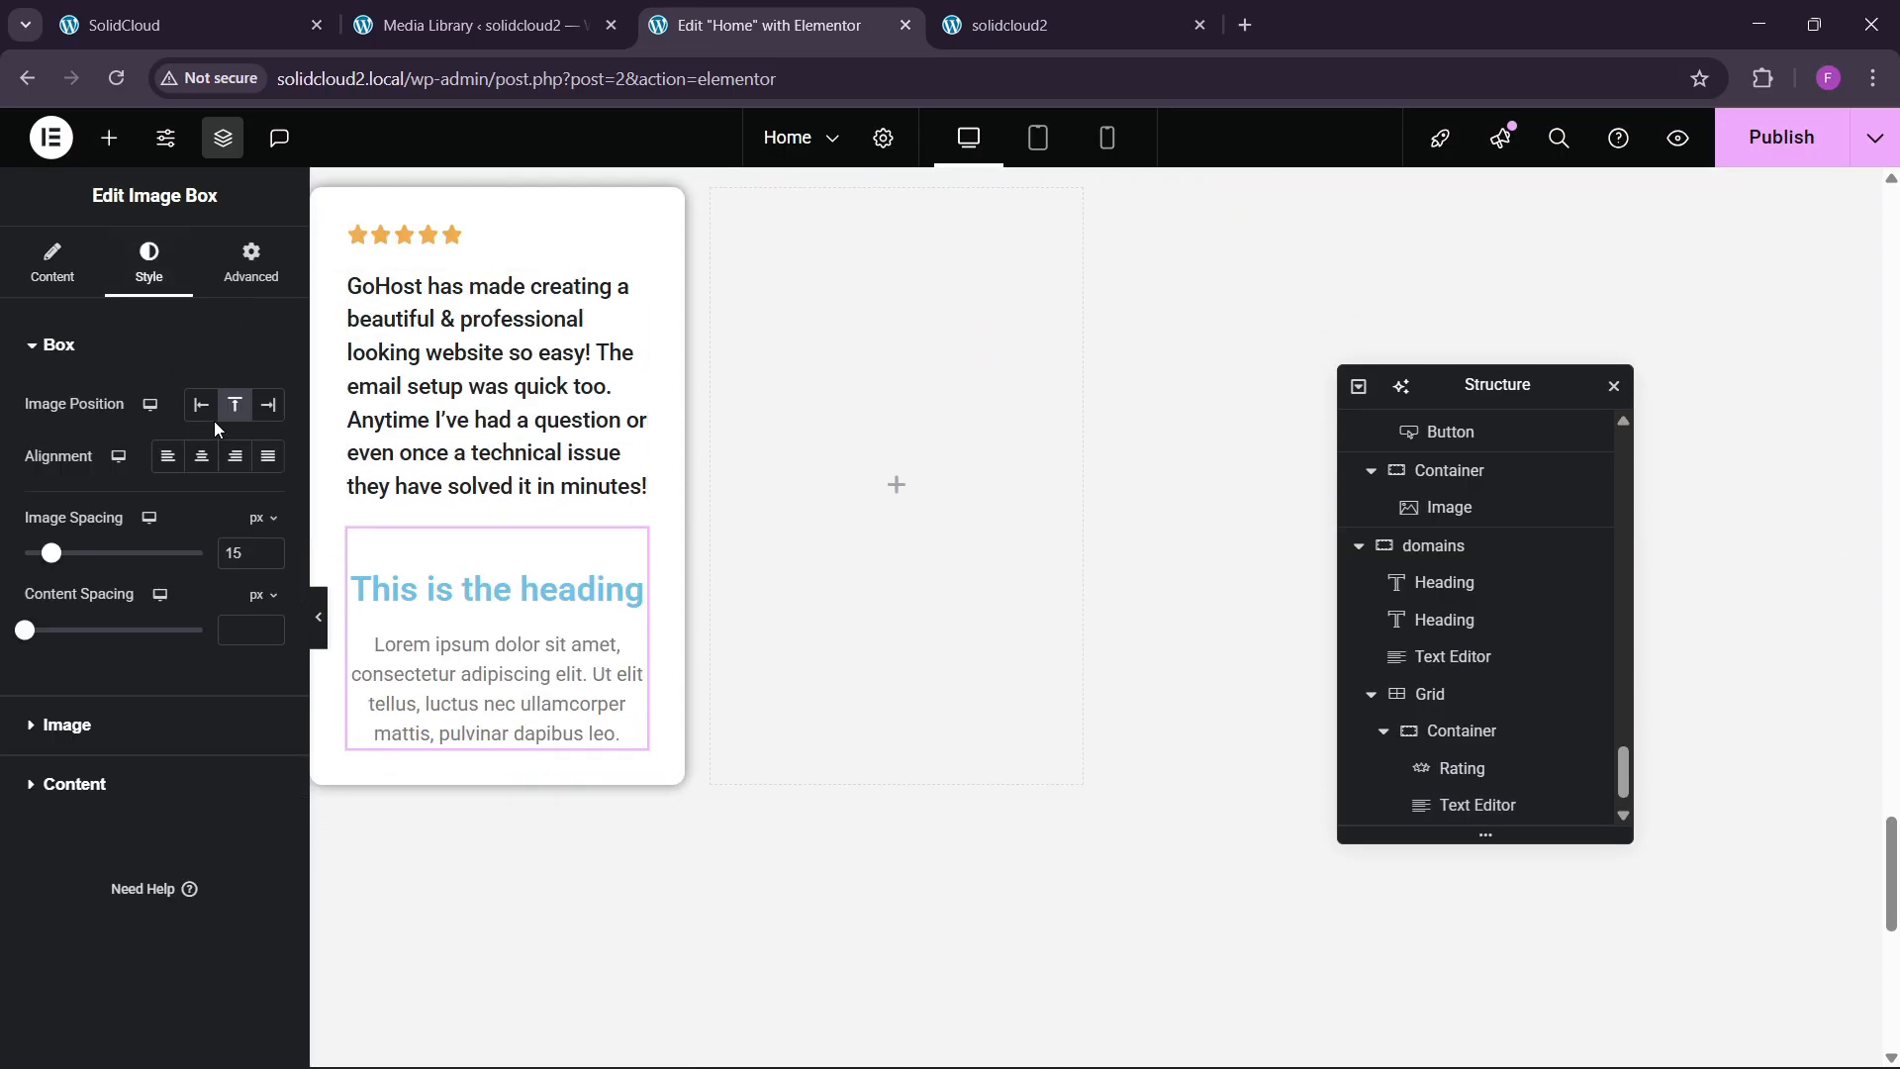
{"action": "left_click", "coordinate": [201, 404]}
{"action": "left_click", "coordinate": [178, 8]}
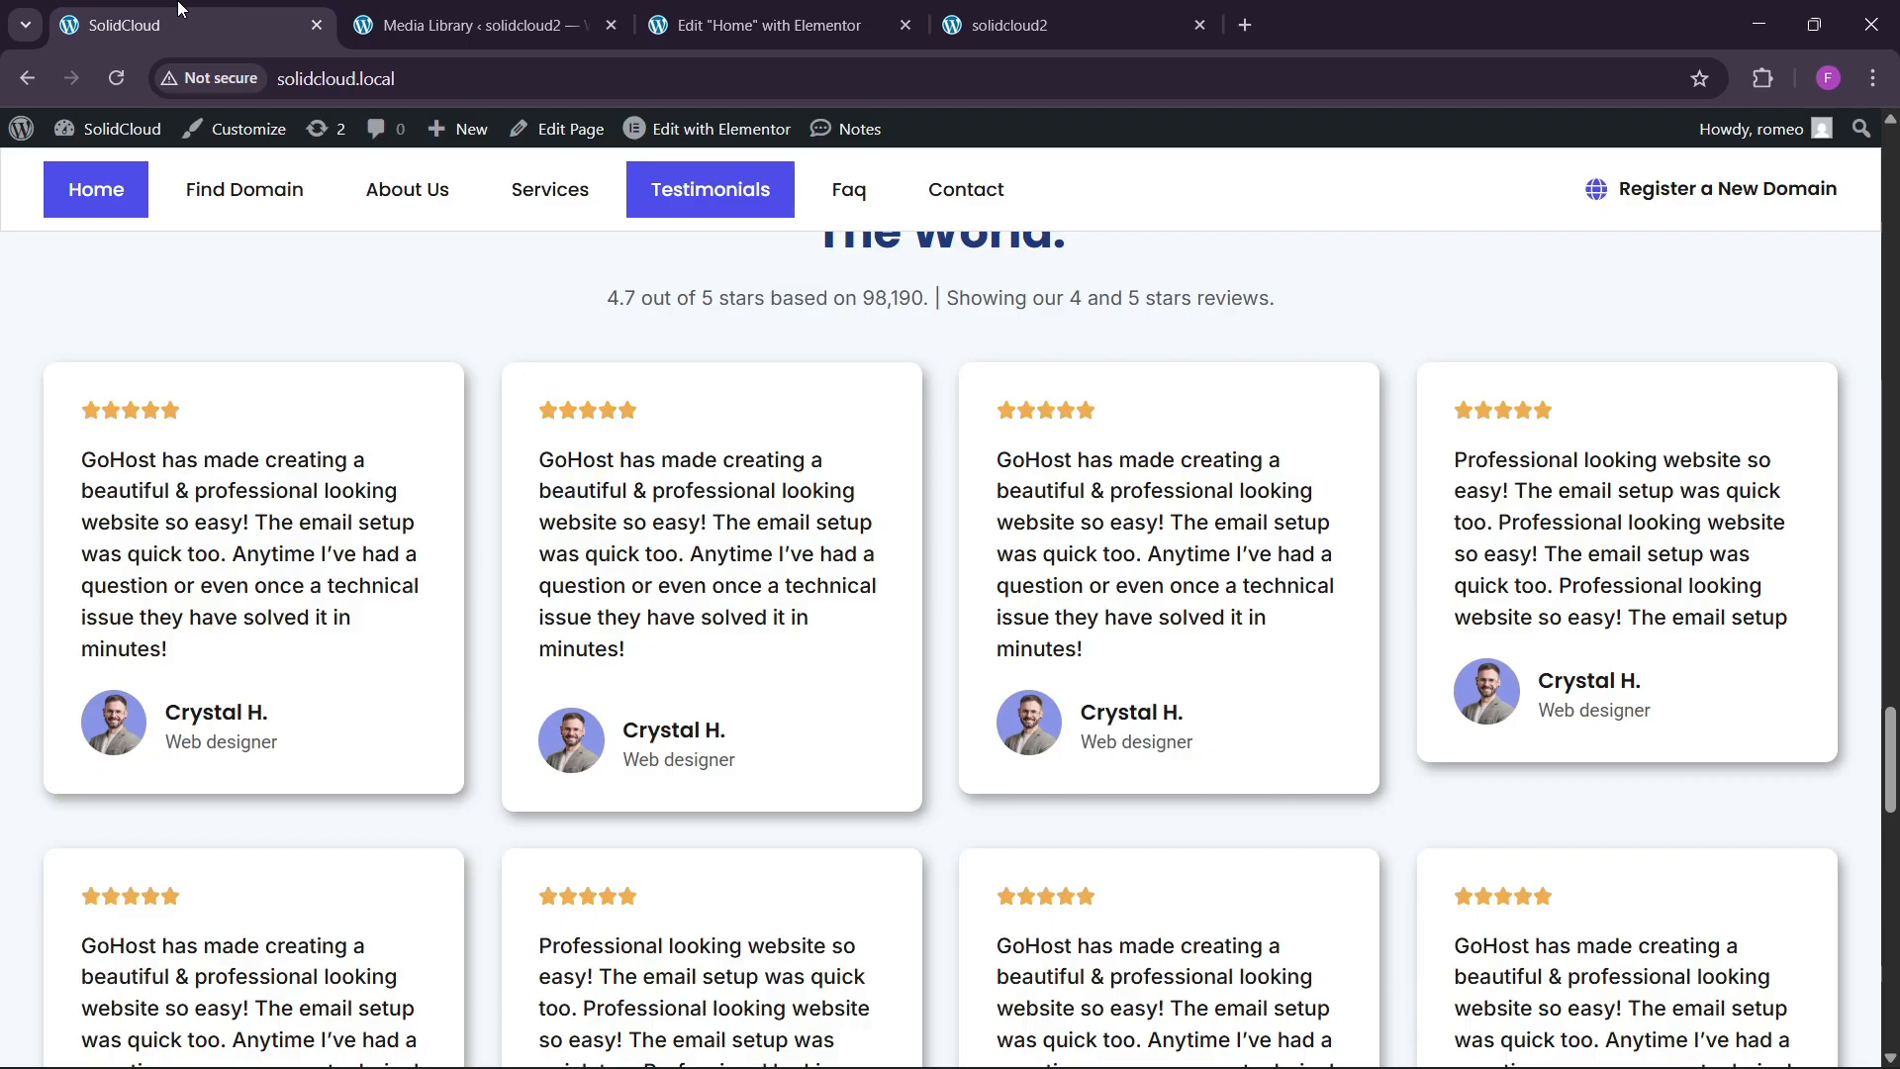
{"action": "left_click", "coordinate": [676, 8]}
Set the image box picture to the Media Library photo of the man with glasses.
{"action": "left_click", "coordinate": [64, 282]}
{"action": "left_click", "coordinate": [273, 506]}
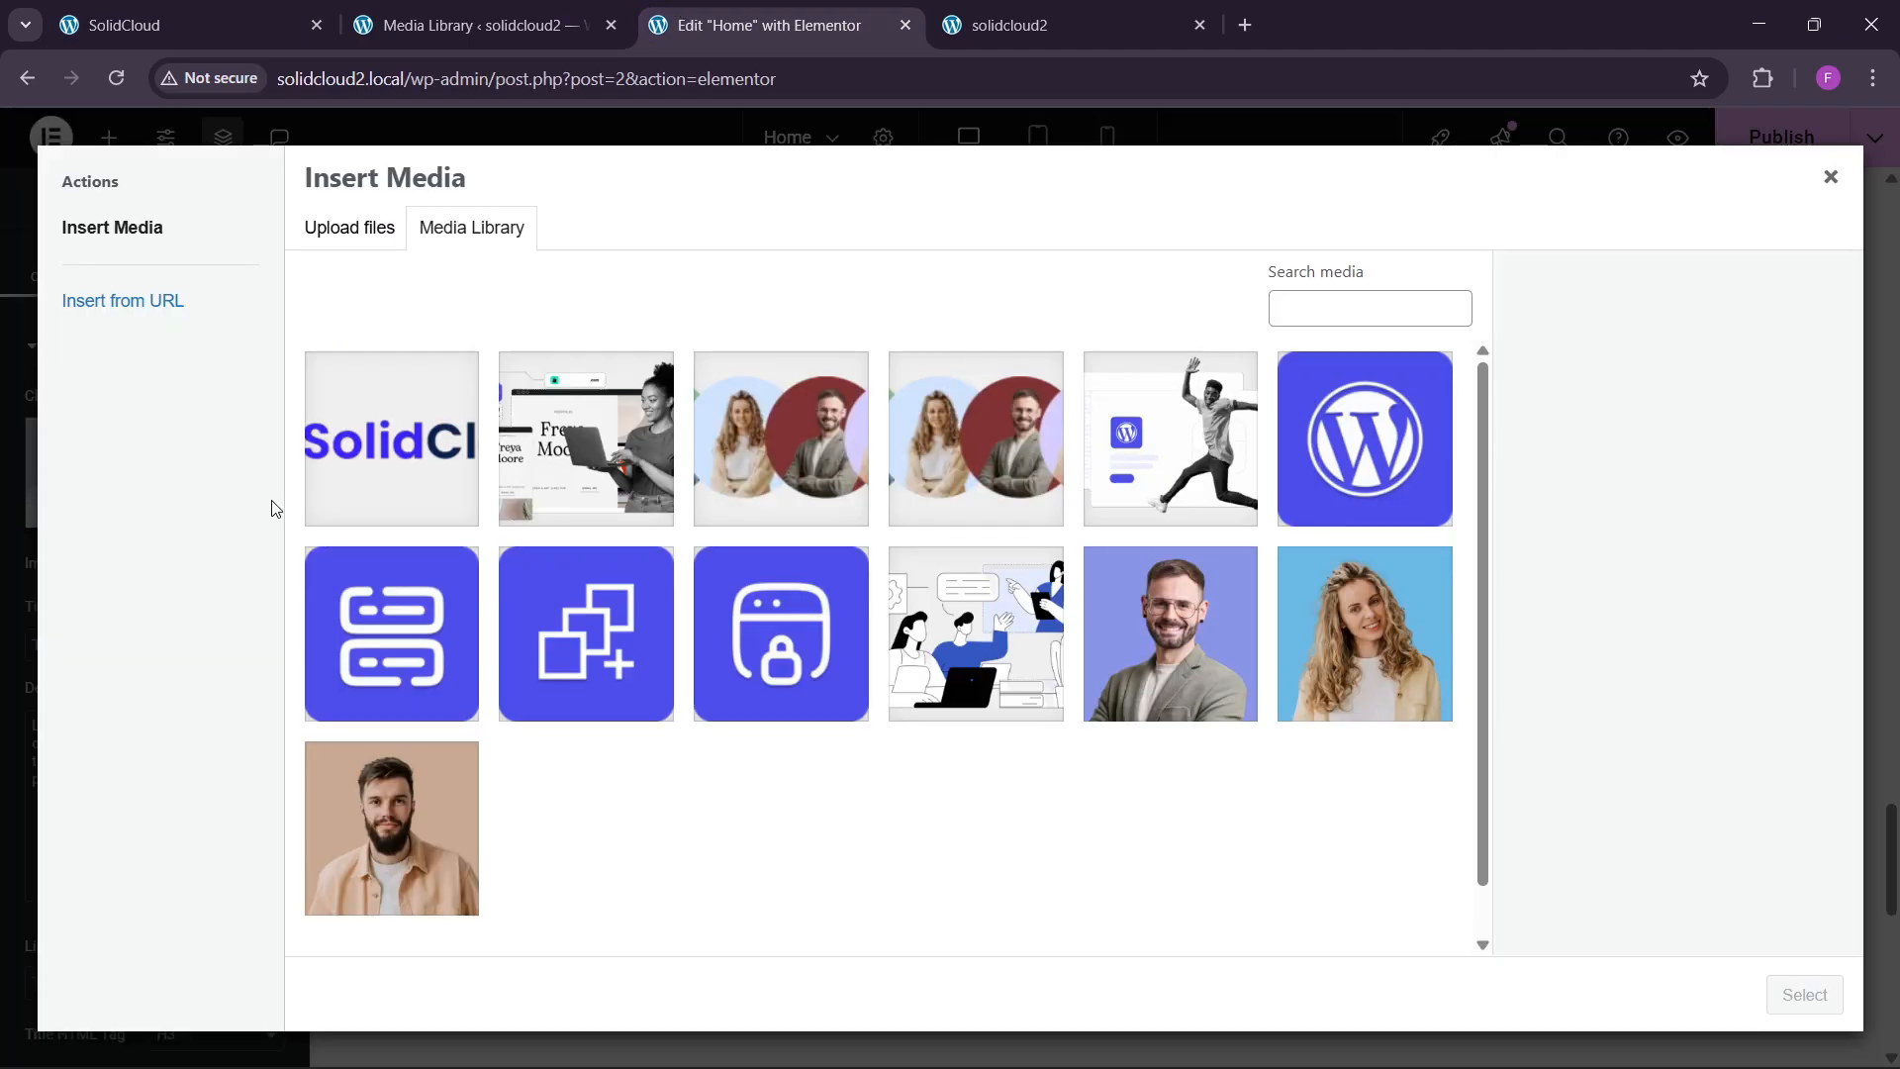
{"action": "left_click", "coordinate": [1230, 561]}
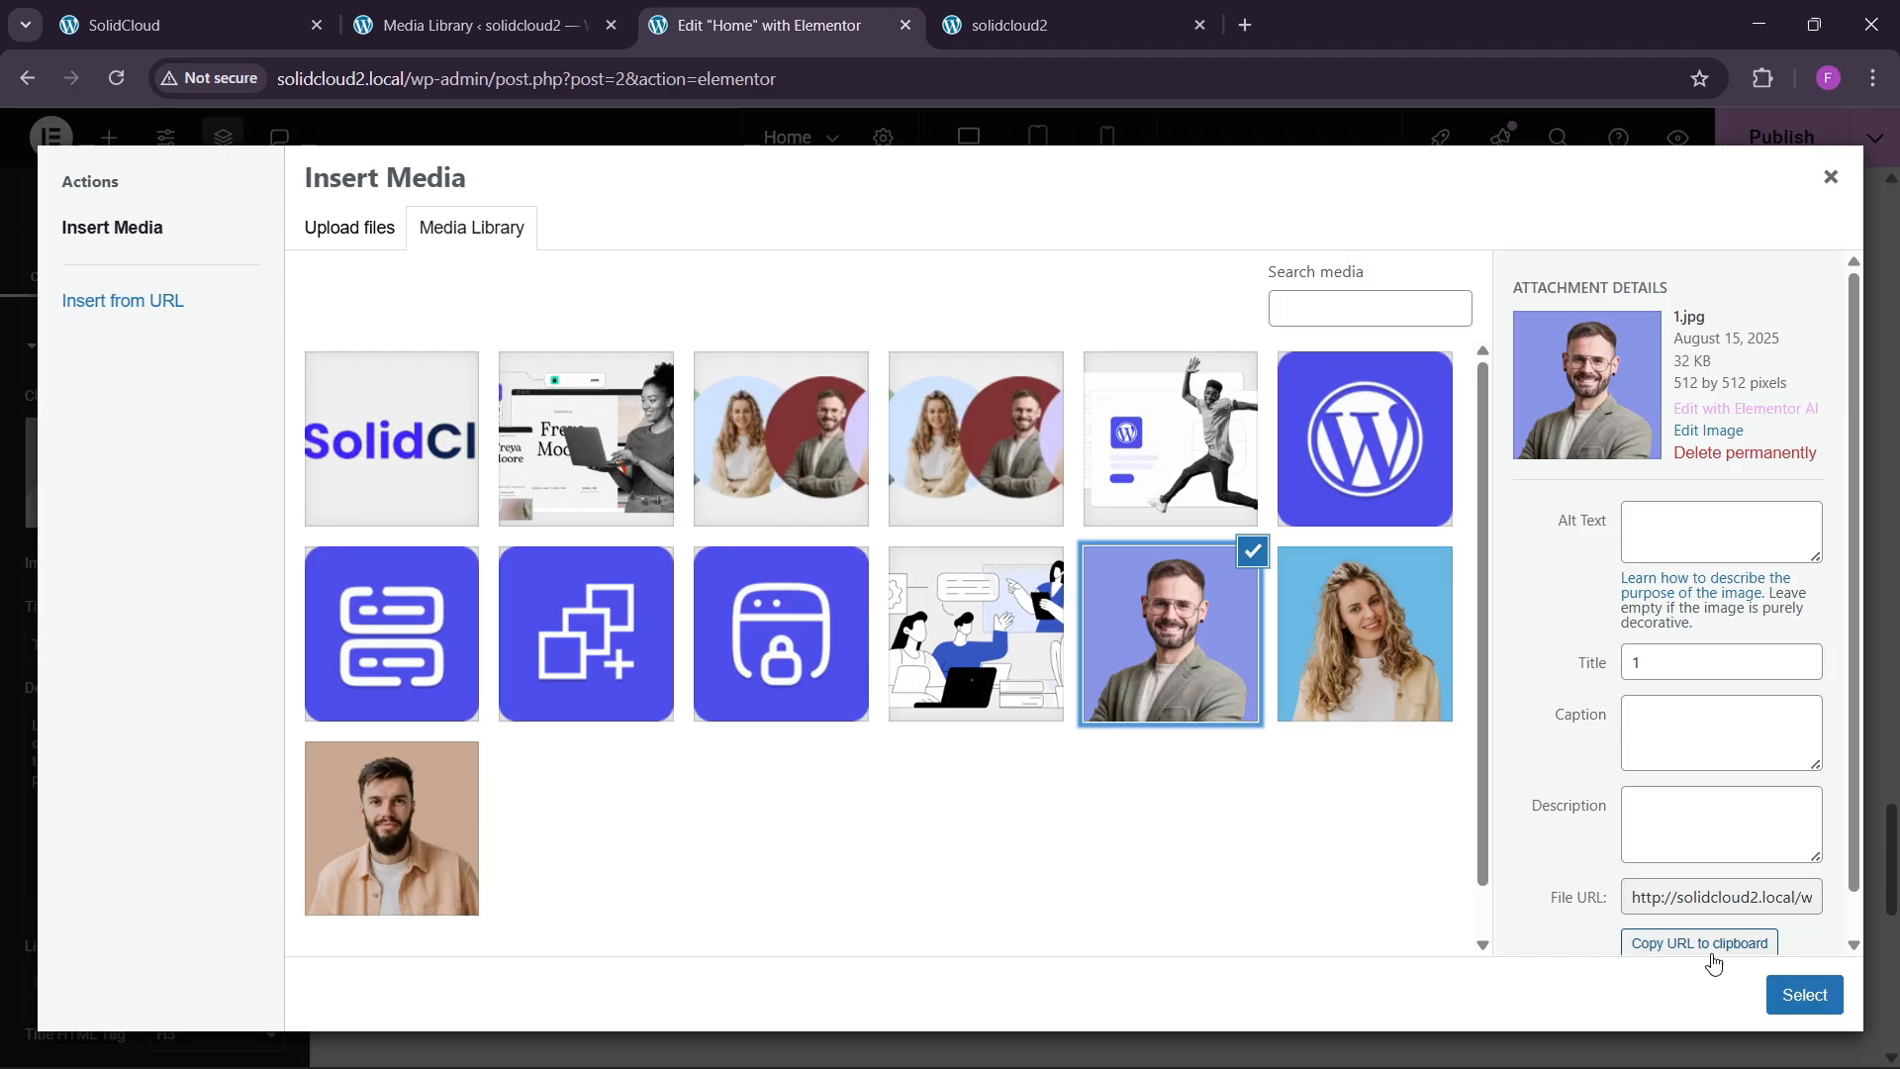
{"action": "left_click", "coordinate": [1803, 995]}
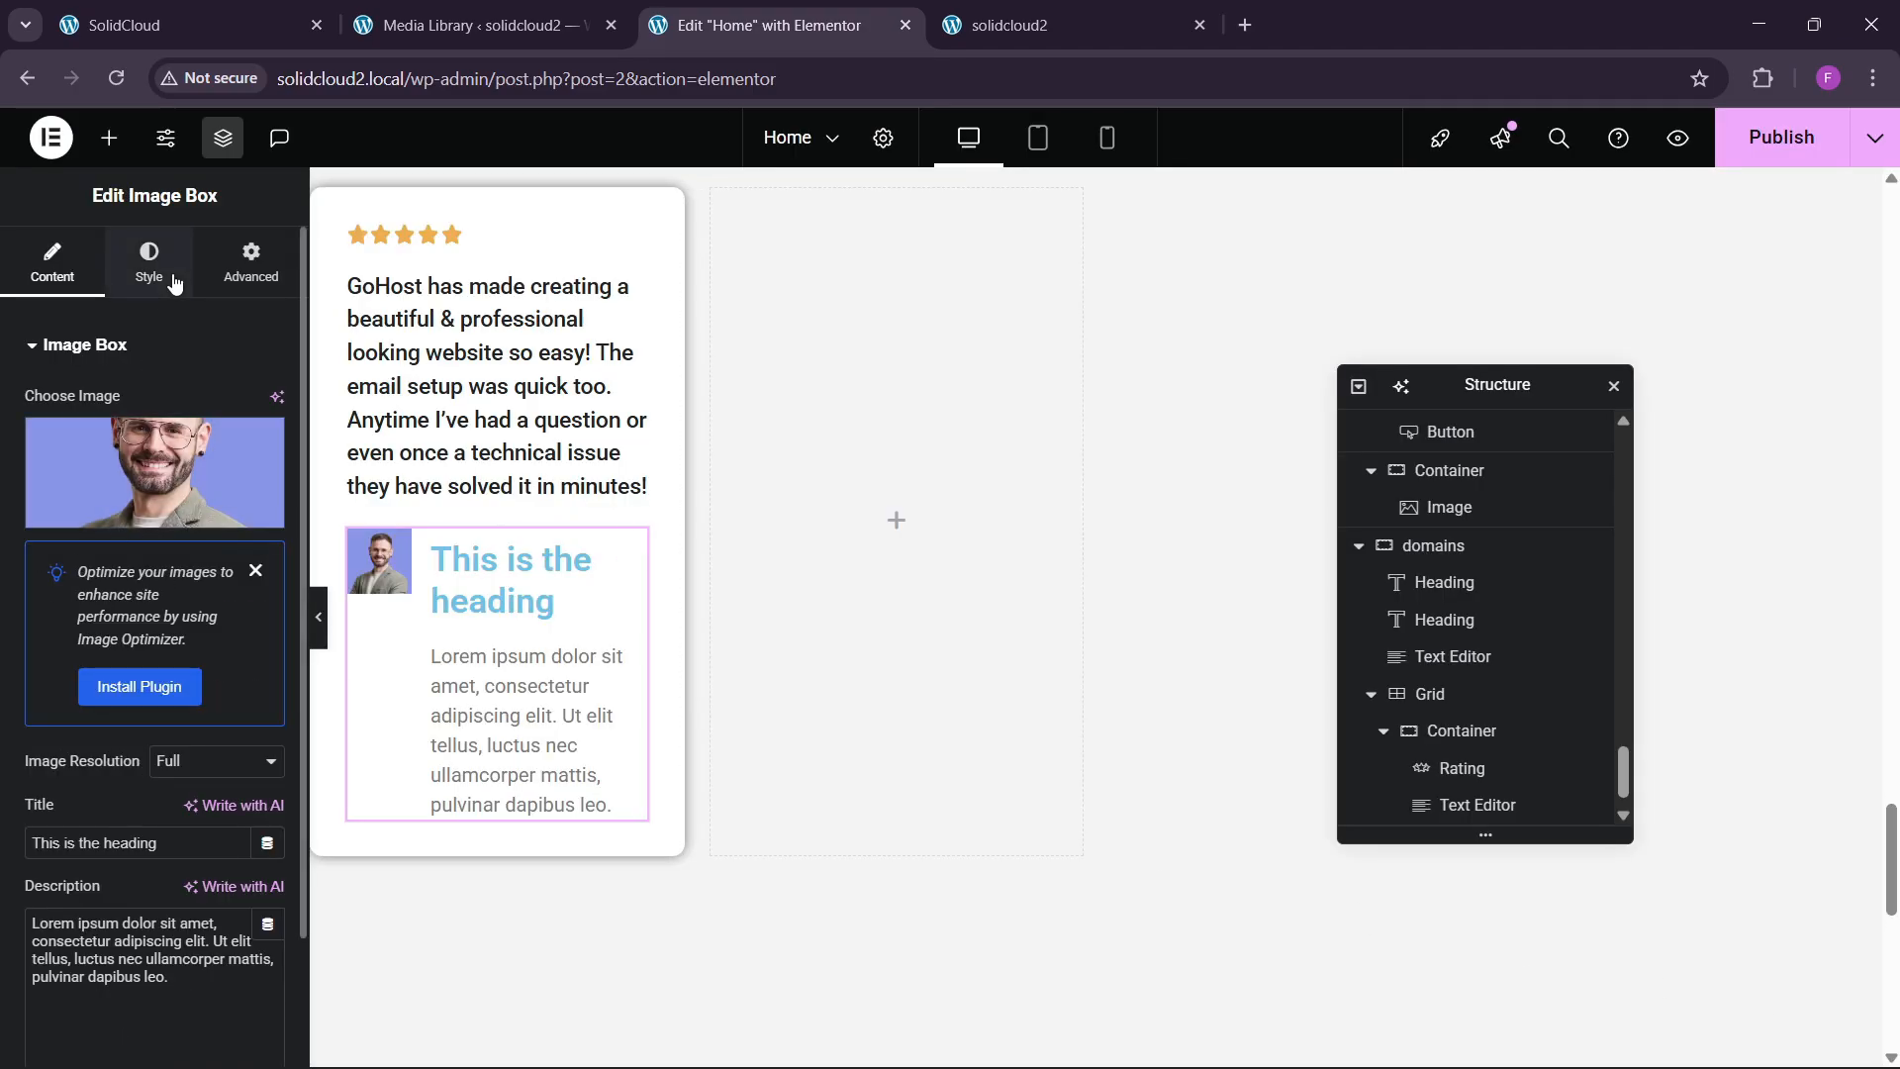
{"action": "left_click", "coordinate": [148, 262]}
{"action": "left_click", "coordinate": [77, 779]}
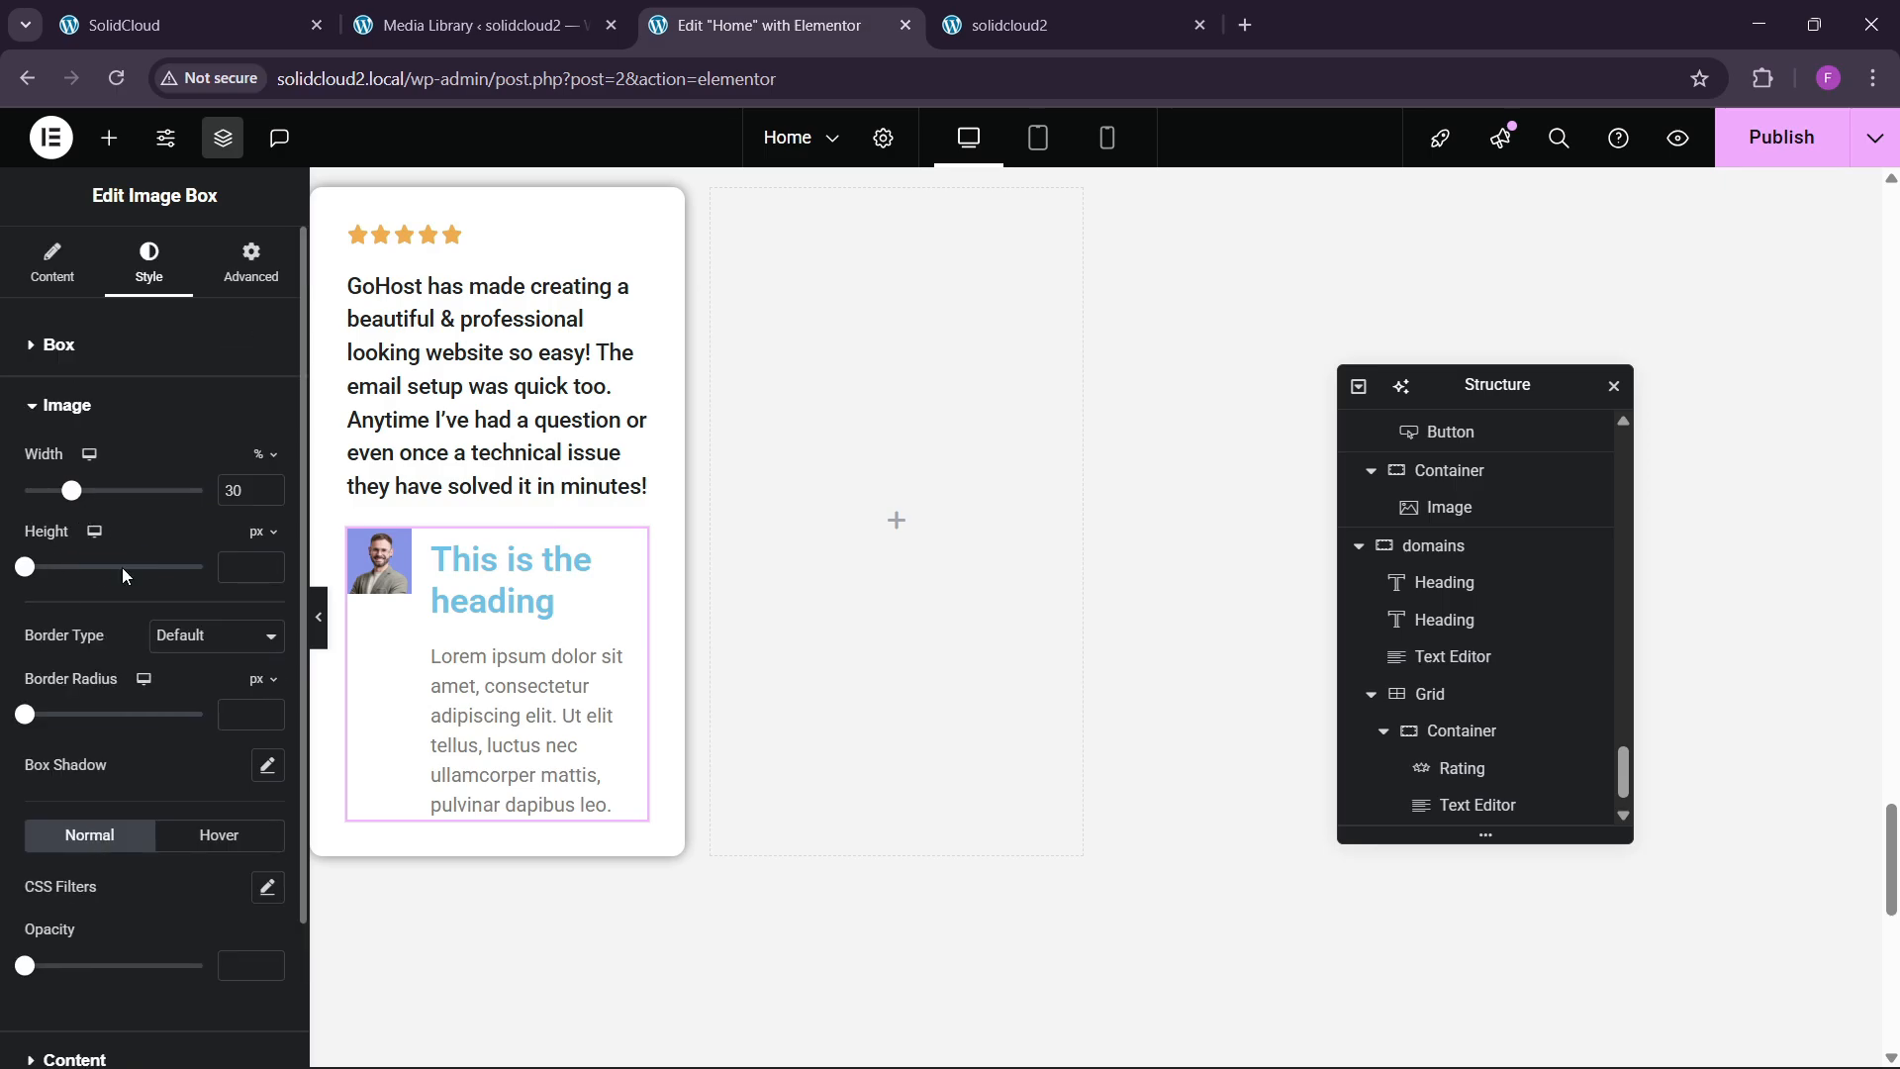
{"action": "left_click", "coordinate": [240, 715]}
{"action": "type", "text": "100"}
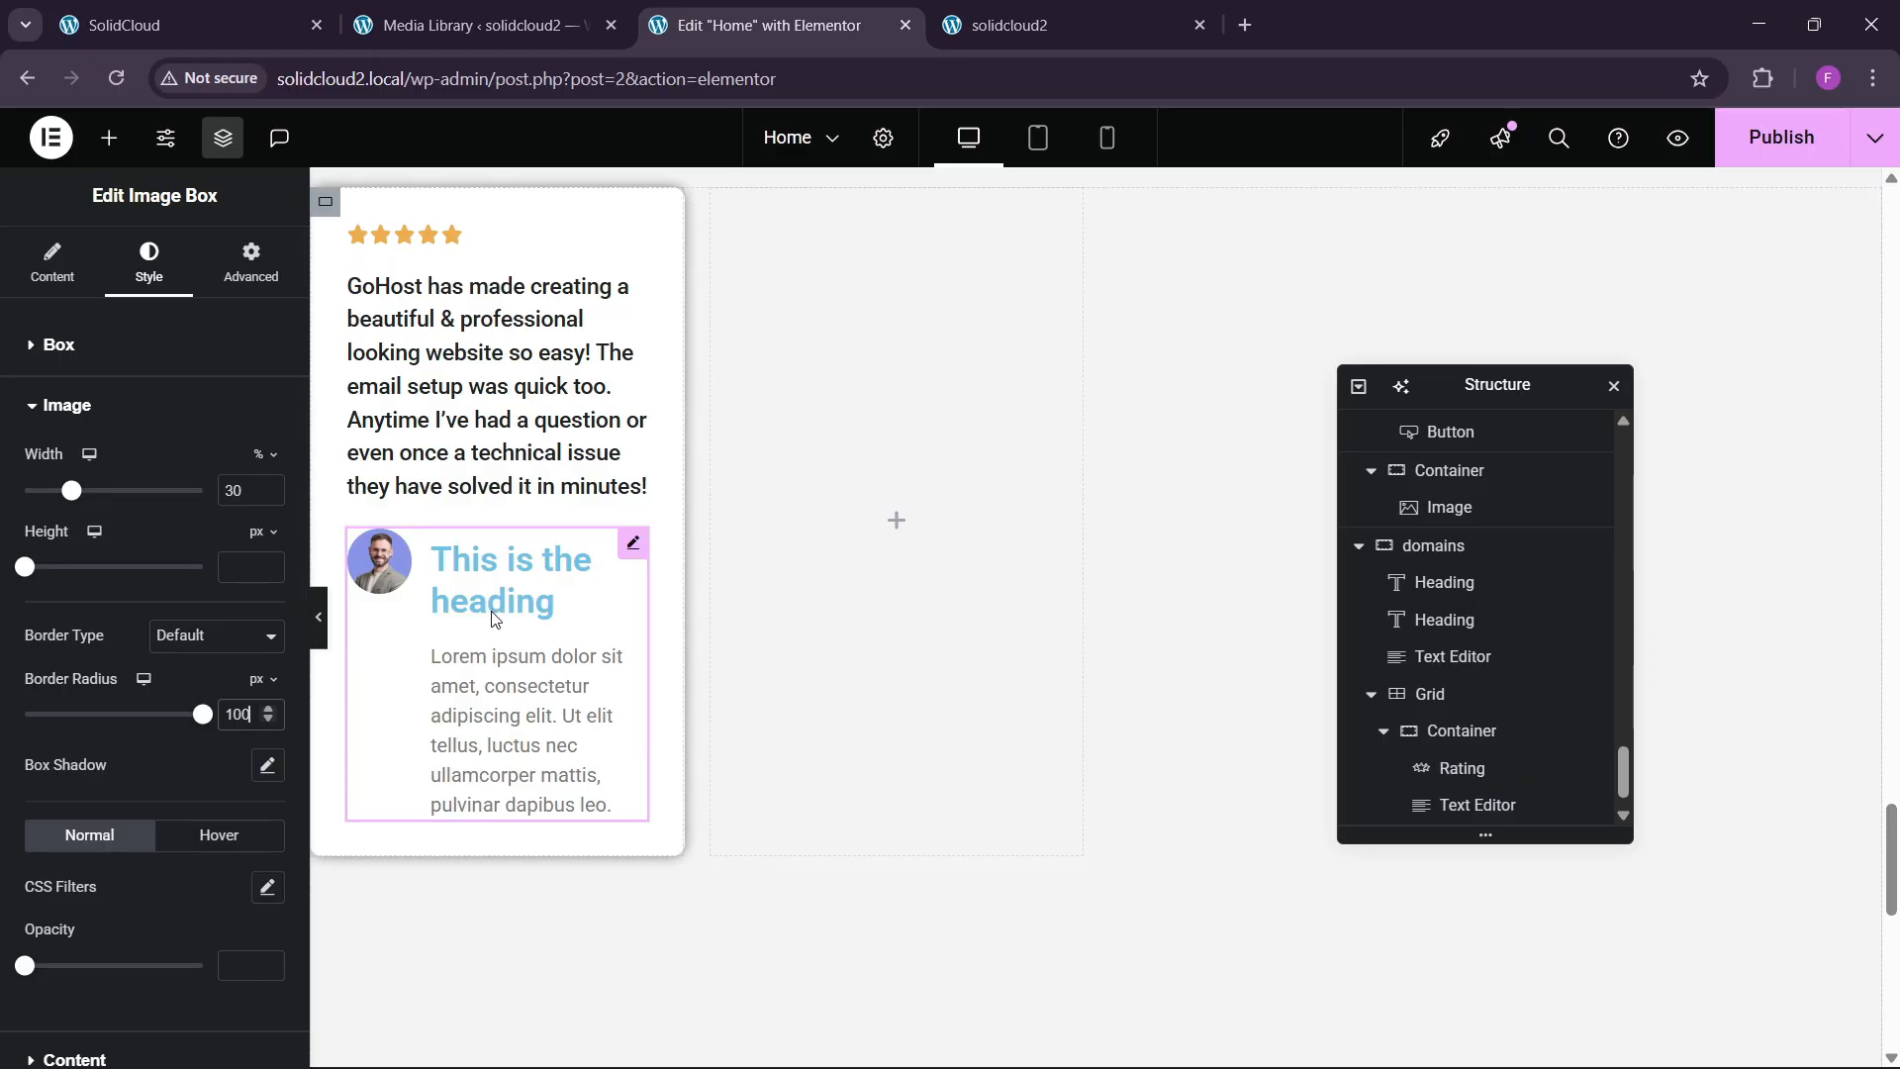
{"action": "key", "text": "ctrl+1"}
{"action": "left_click_drag", "start_coordinate": [173, 717], "coordinate": [286, 719]}
{"action": "key", "text": "ctrl+c"}
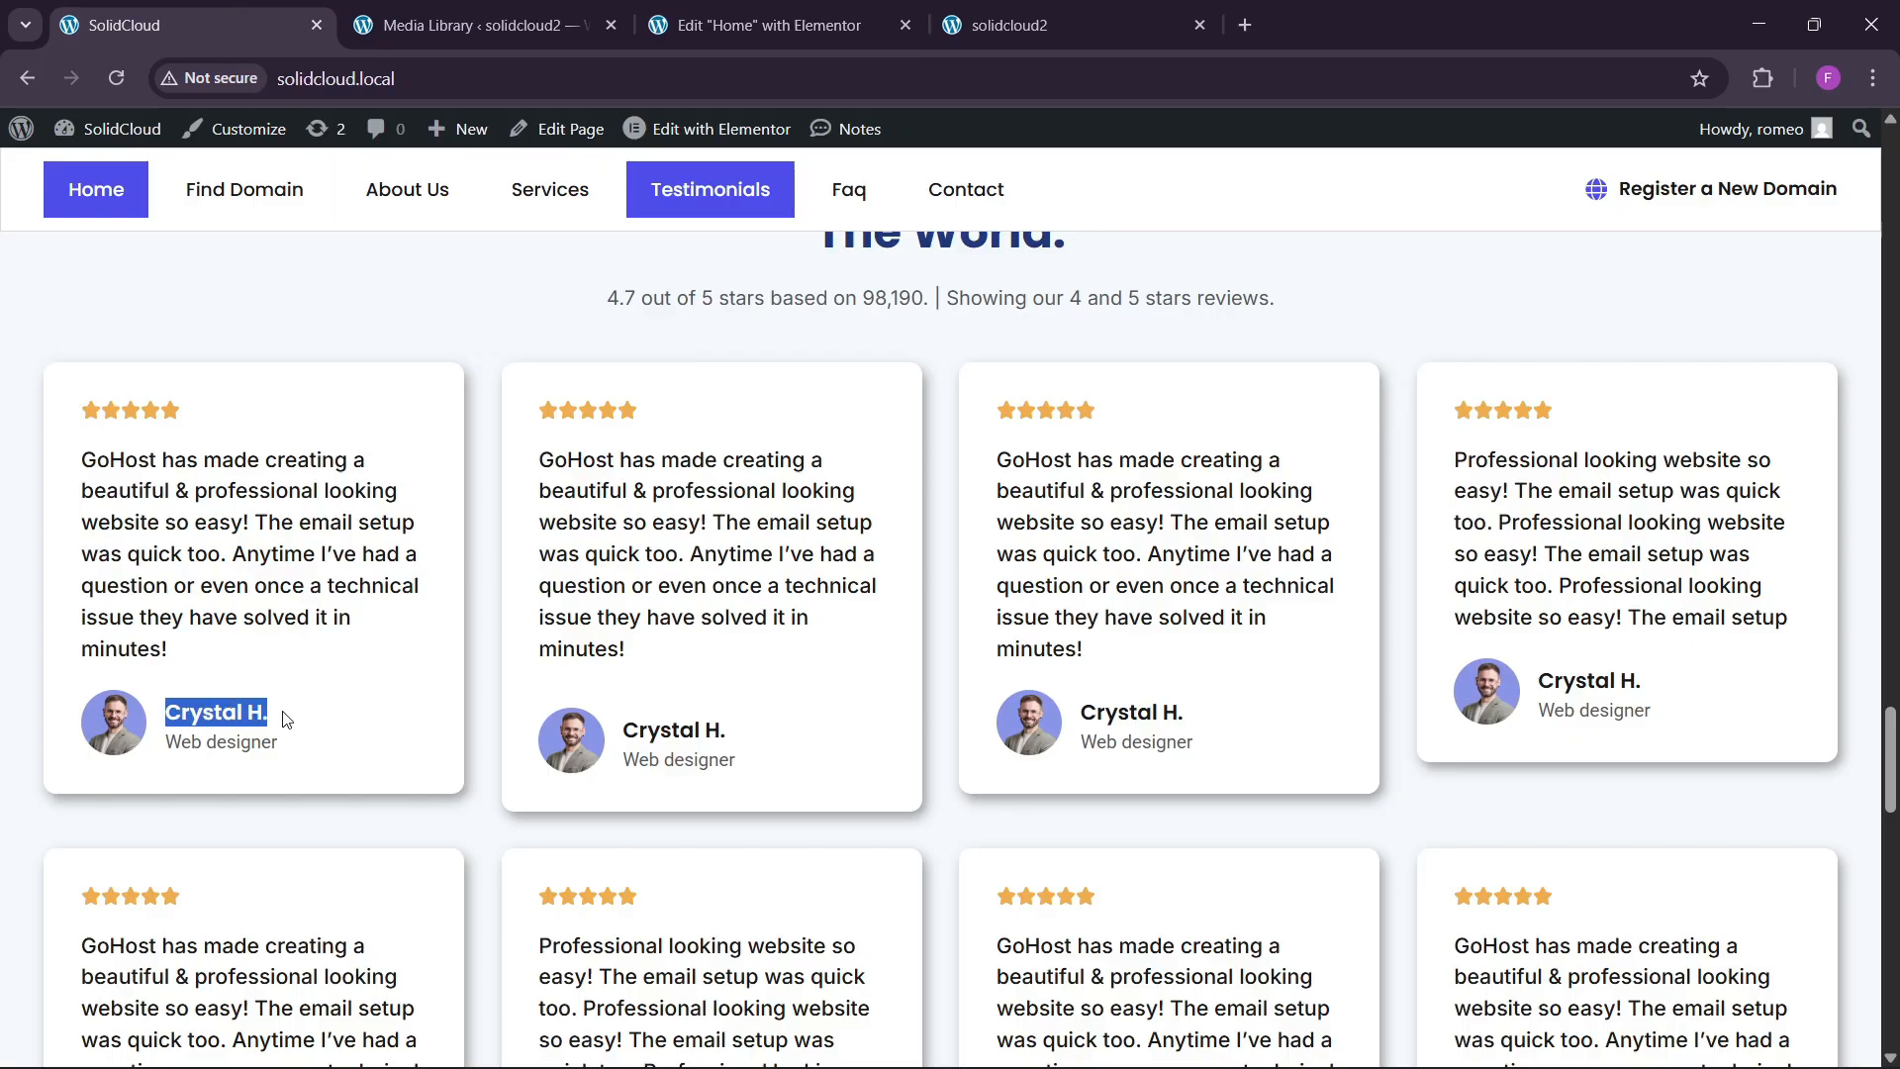
{"action": "key", "text": "ctrl+3"}
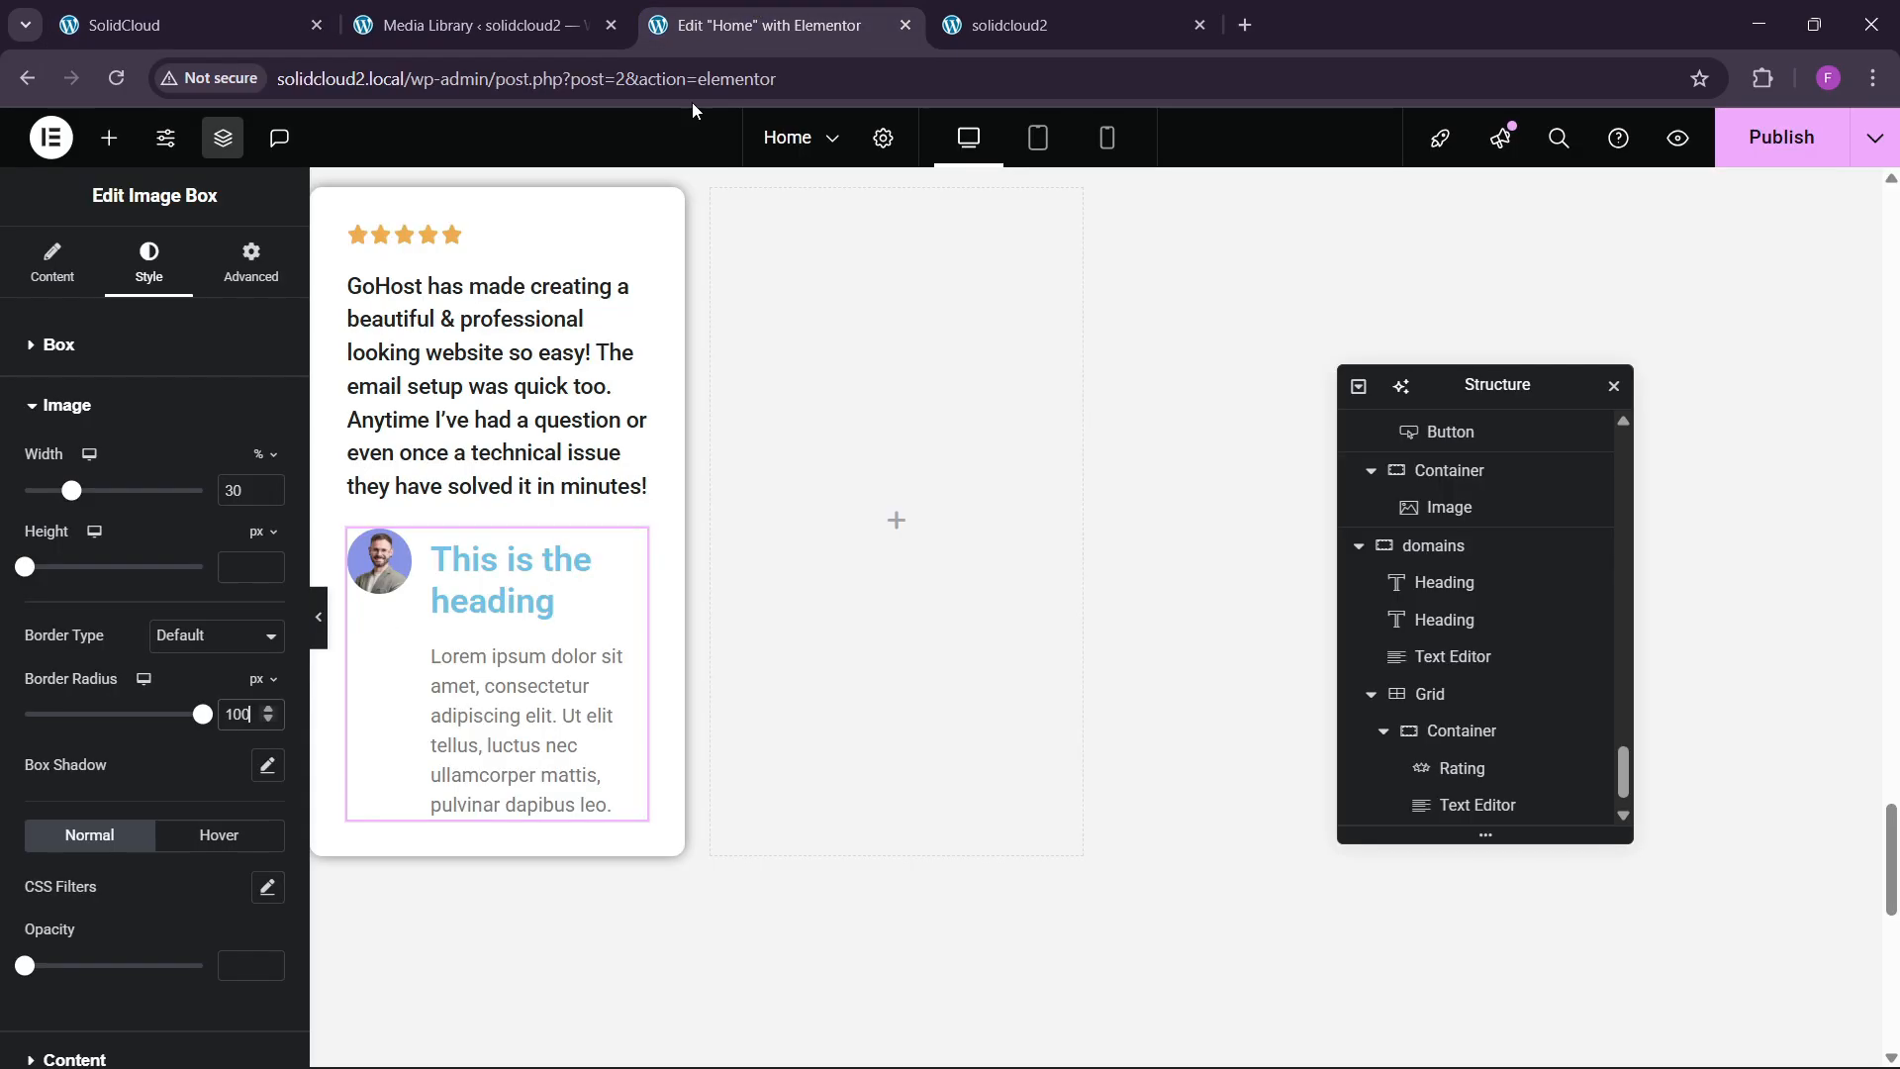
{"action": "left_click", "coordinate": [52, 262]}
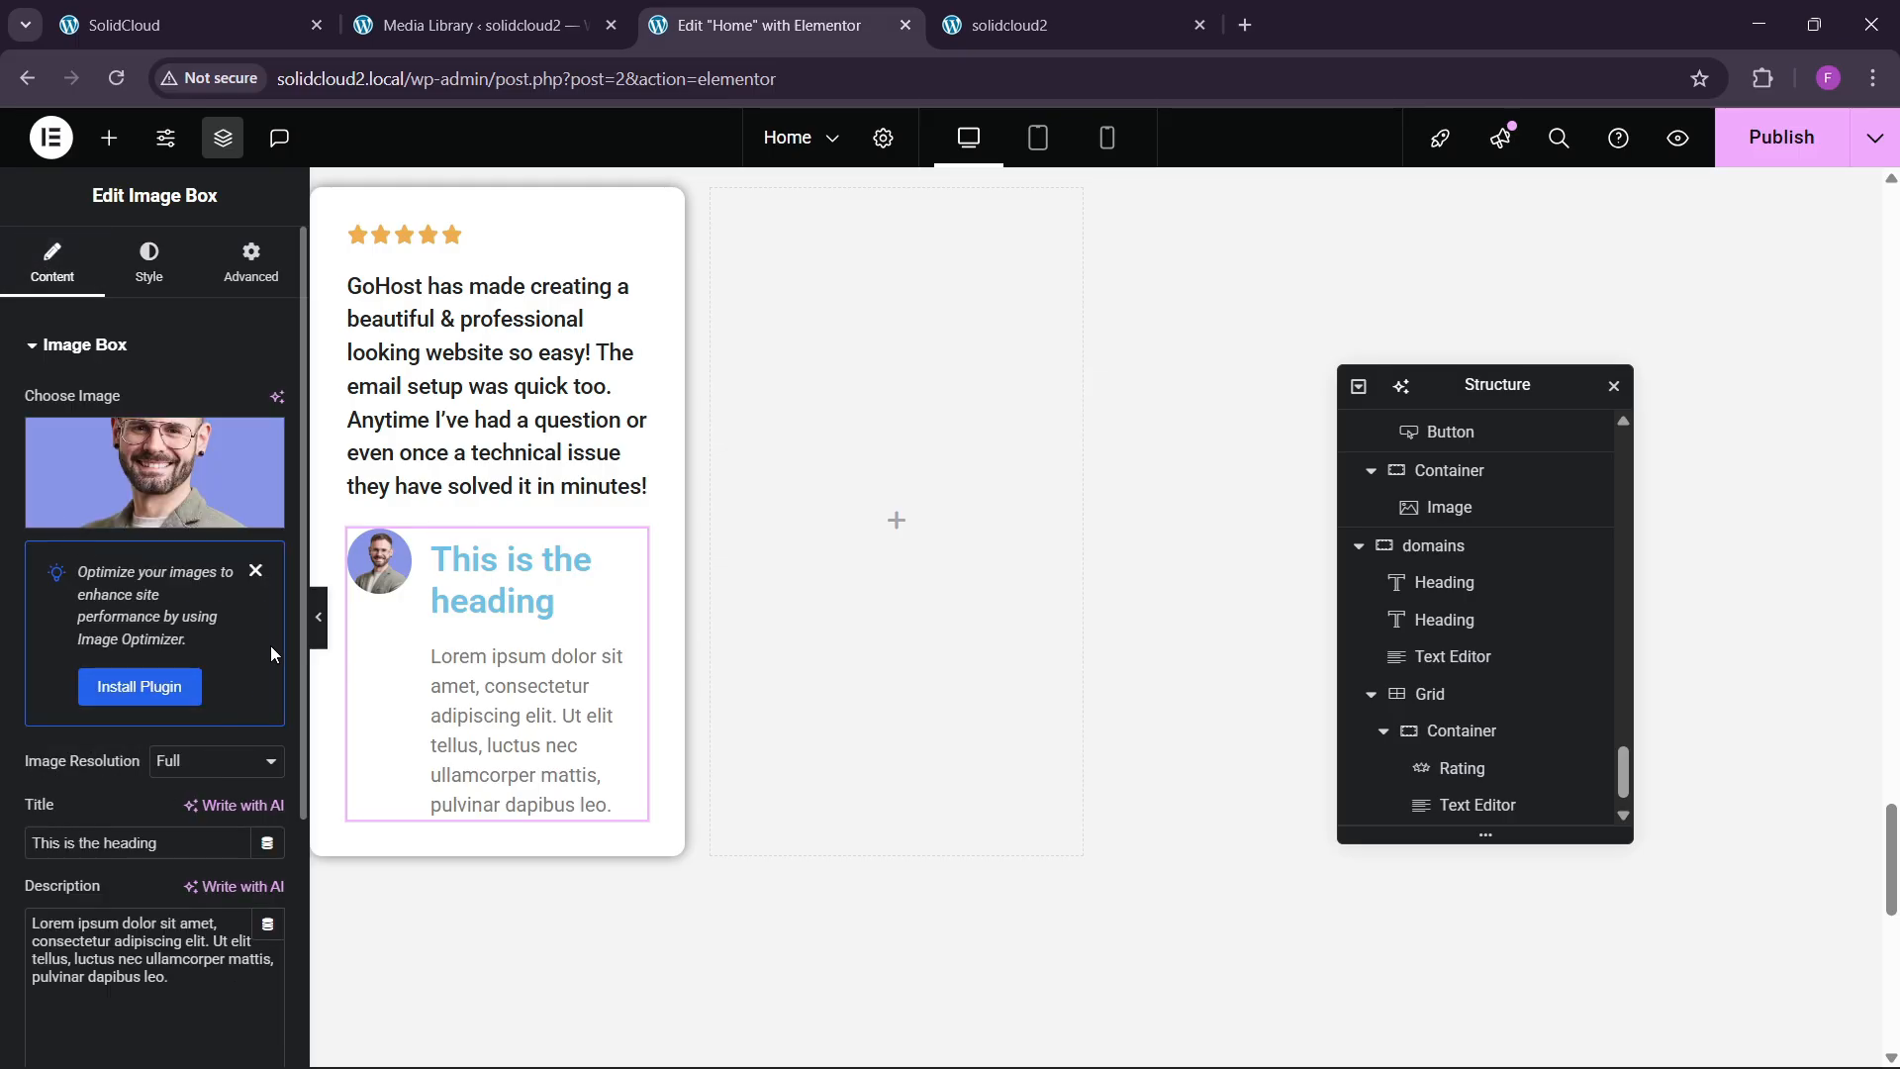
{"action": "left_click", "coordinate": [258, 582]}
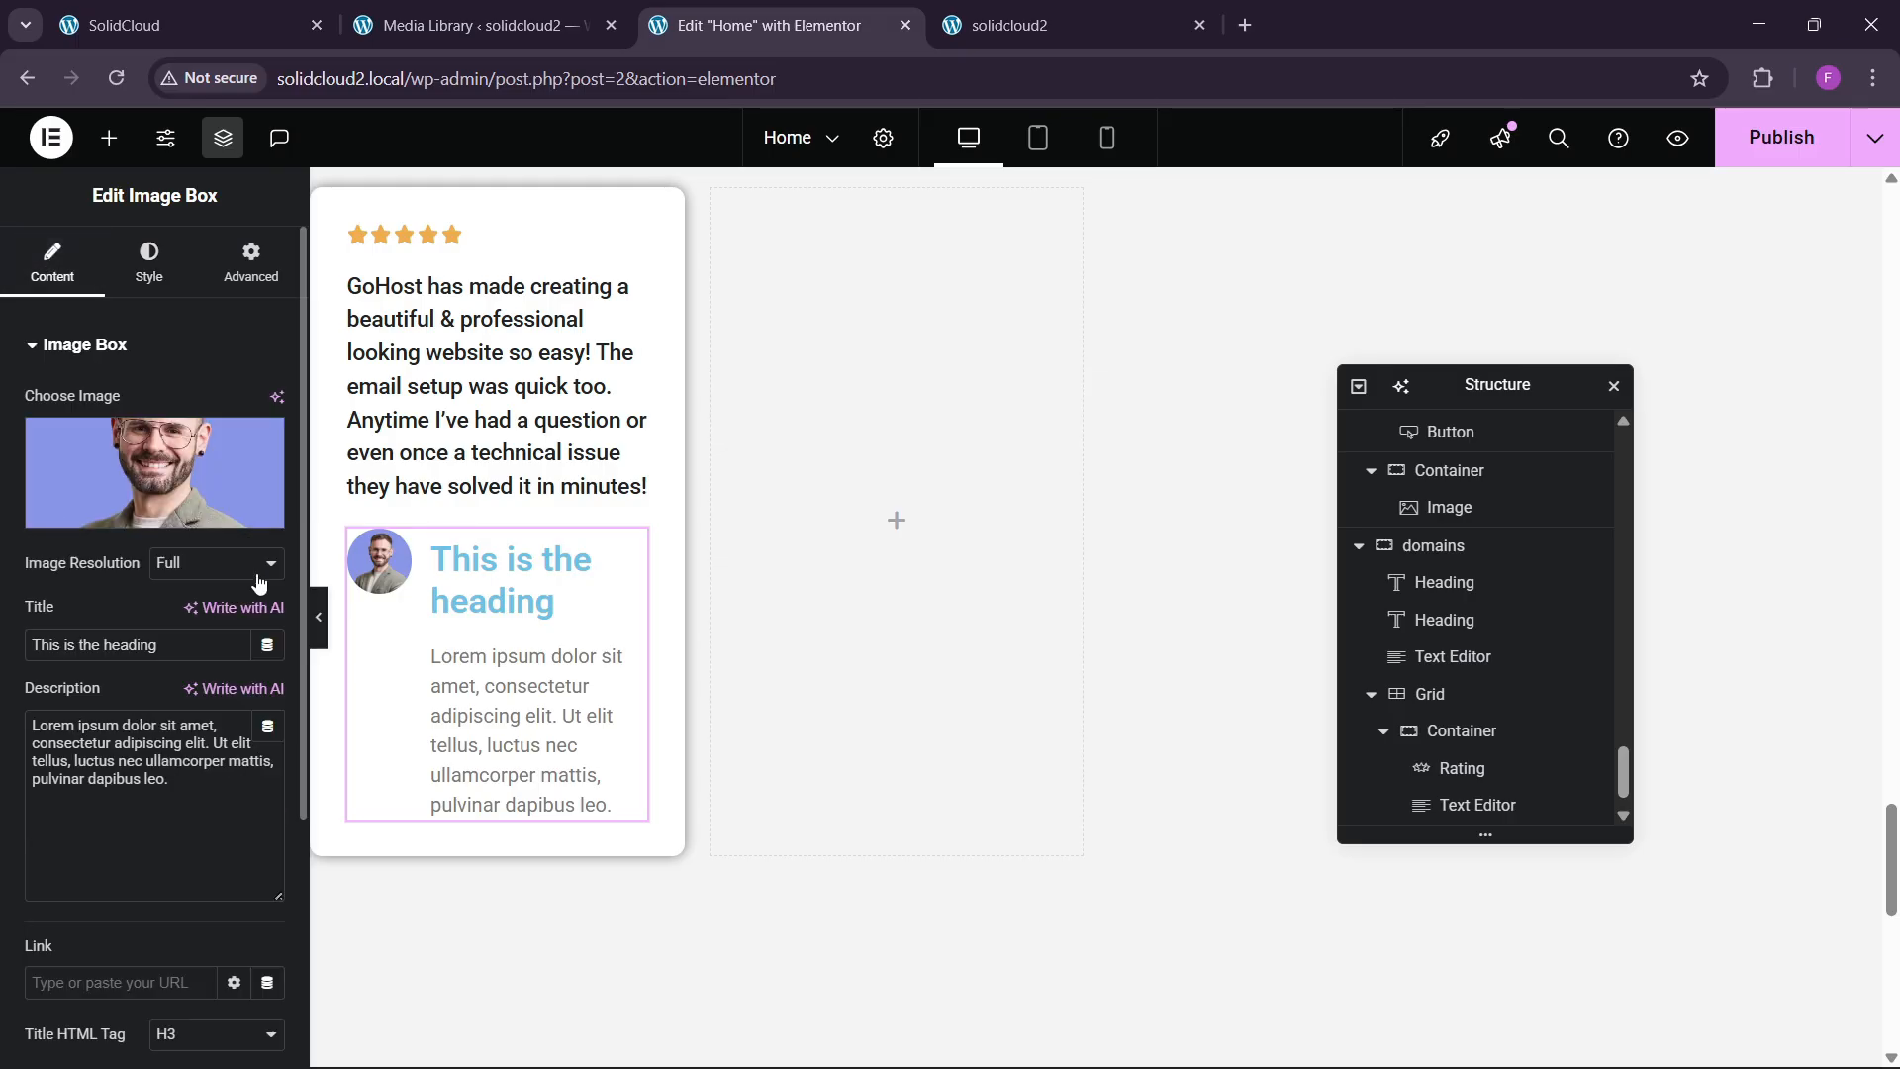
{"action": "triple_click", "coordinate": [118, 644]}
{"action": "key", "text": "ctrl+v"}
{"action": "left_click_drag", "start_coordinate": [247, 787], "coordinate": [2, 663]}
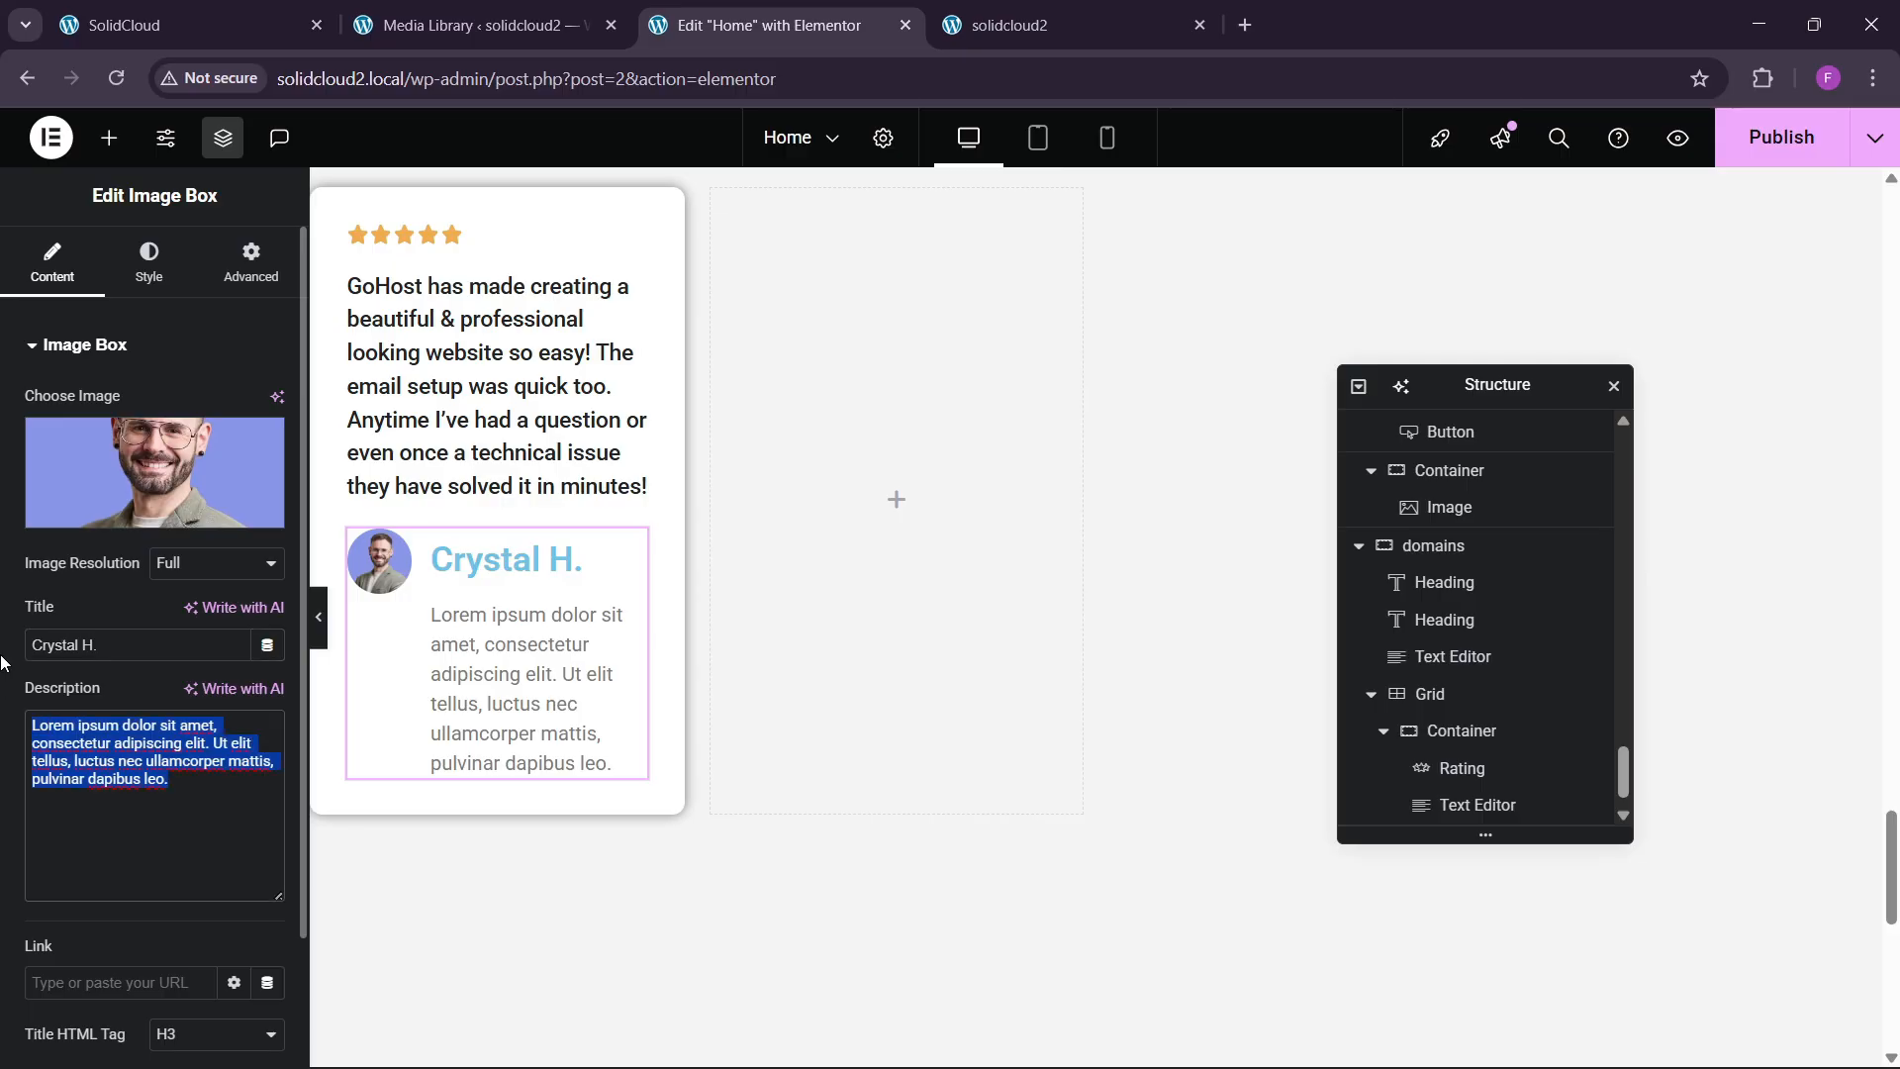
{"action": "type", "text": "Web Designer"}
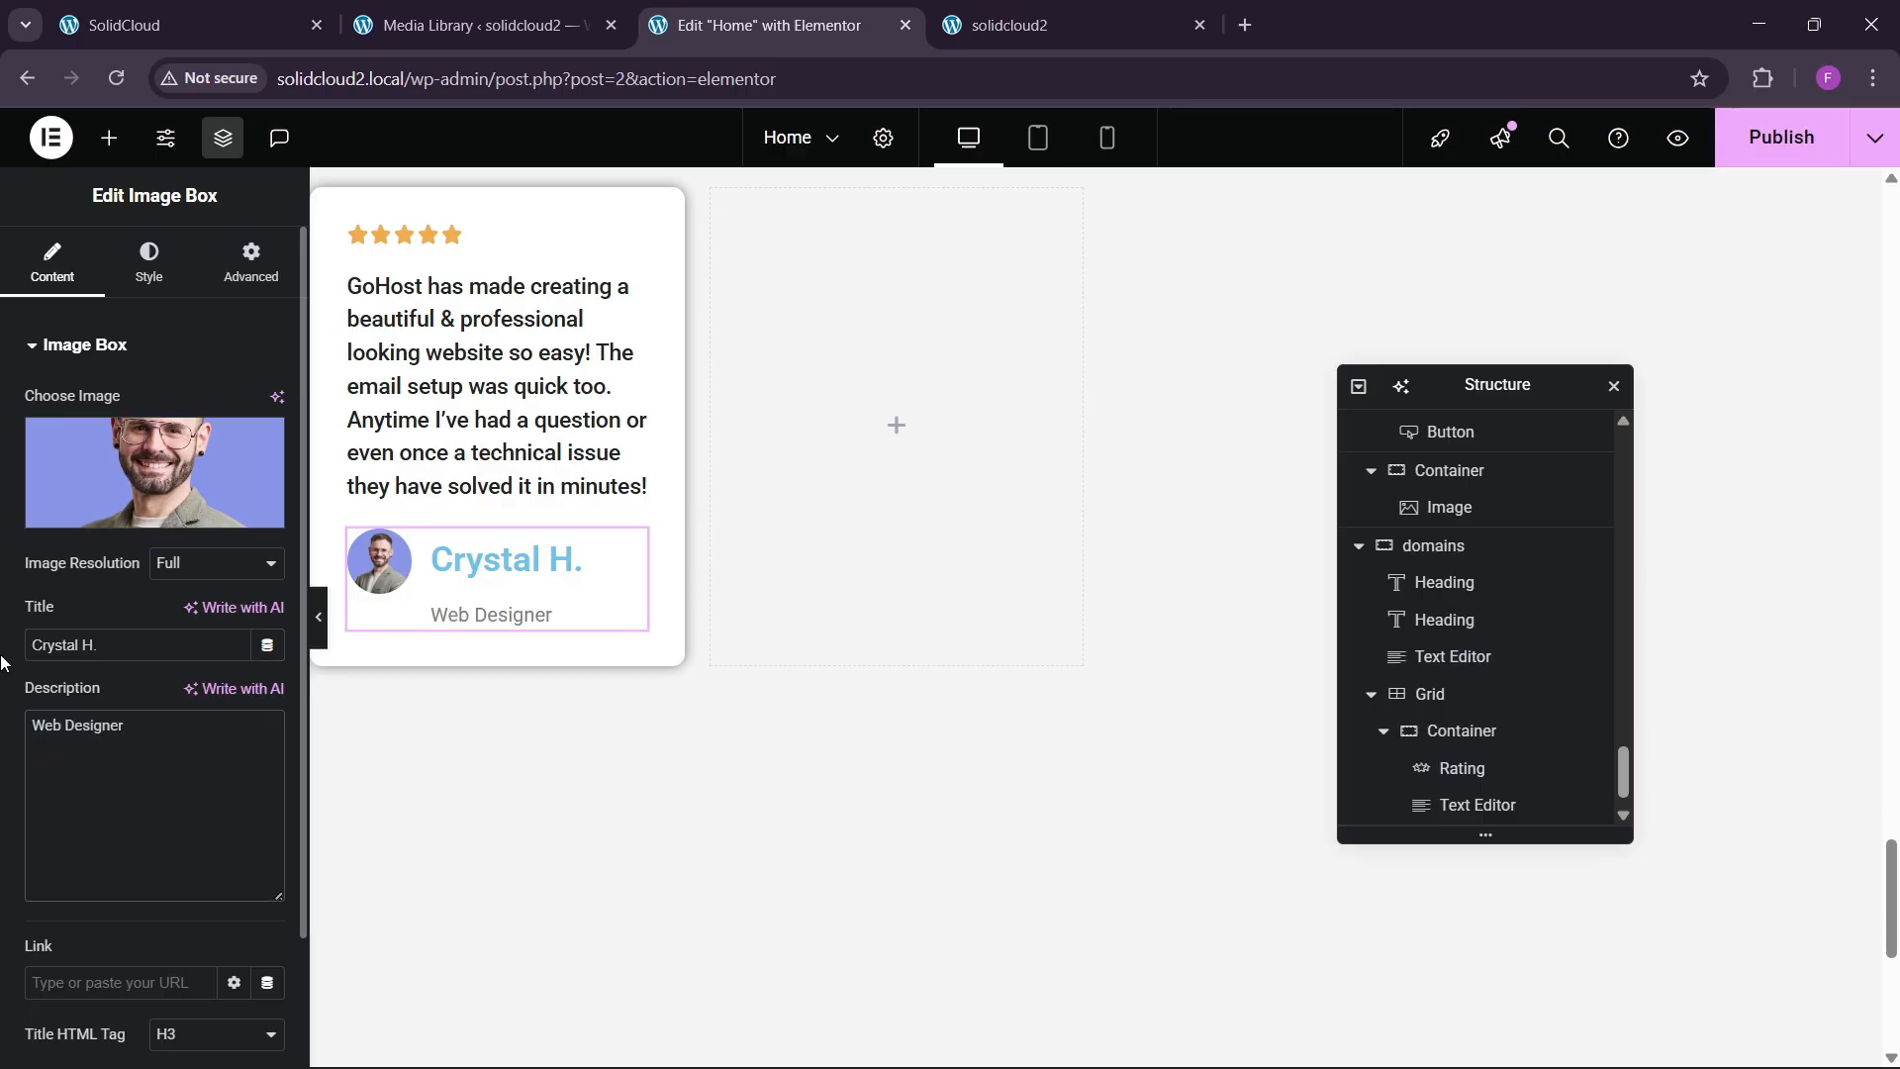
Set the name title font to Poppins, enlarge it, and colour it global Black.
{"action": "left_click", "coordinate": [148, 262]}
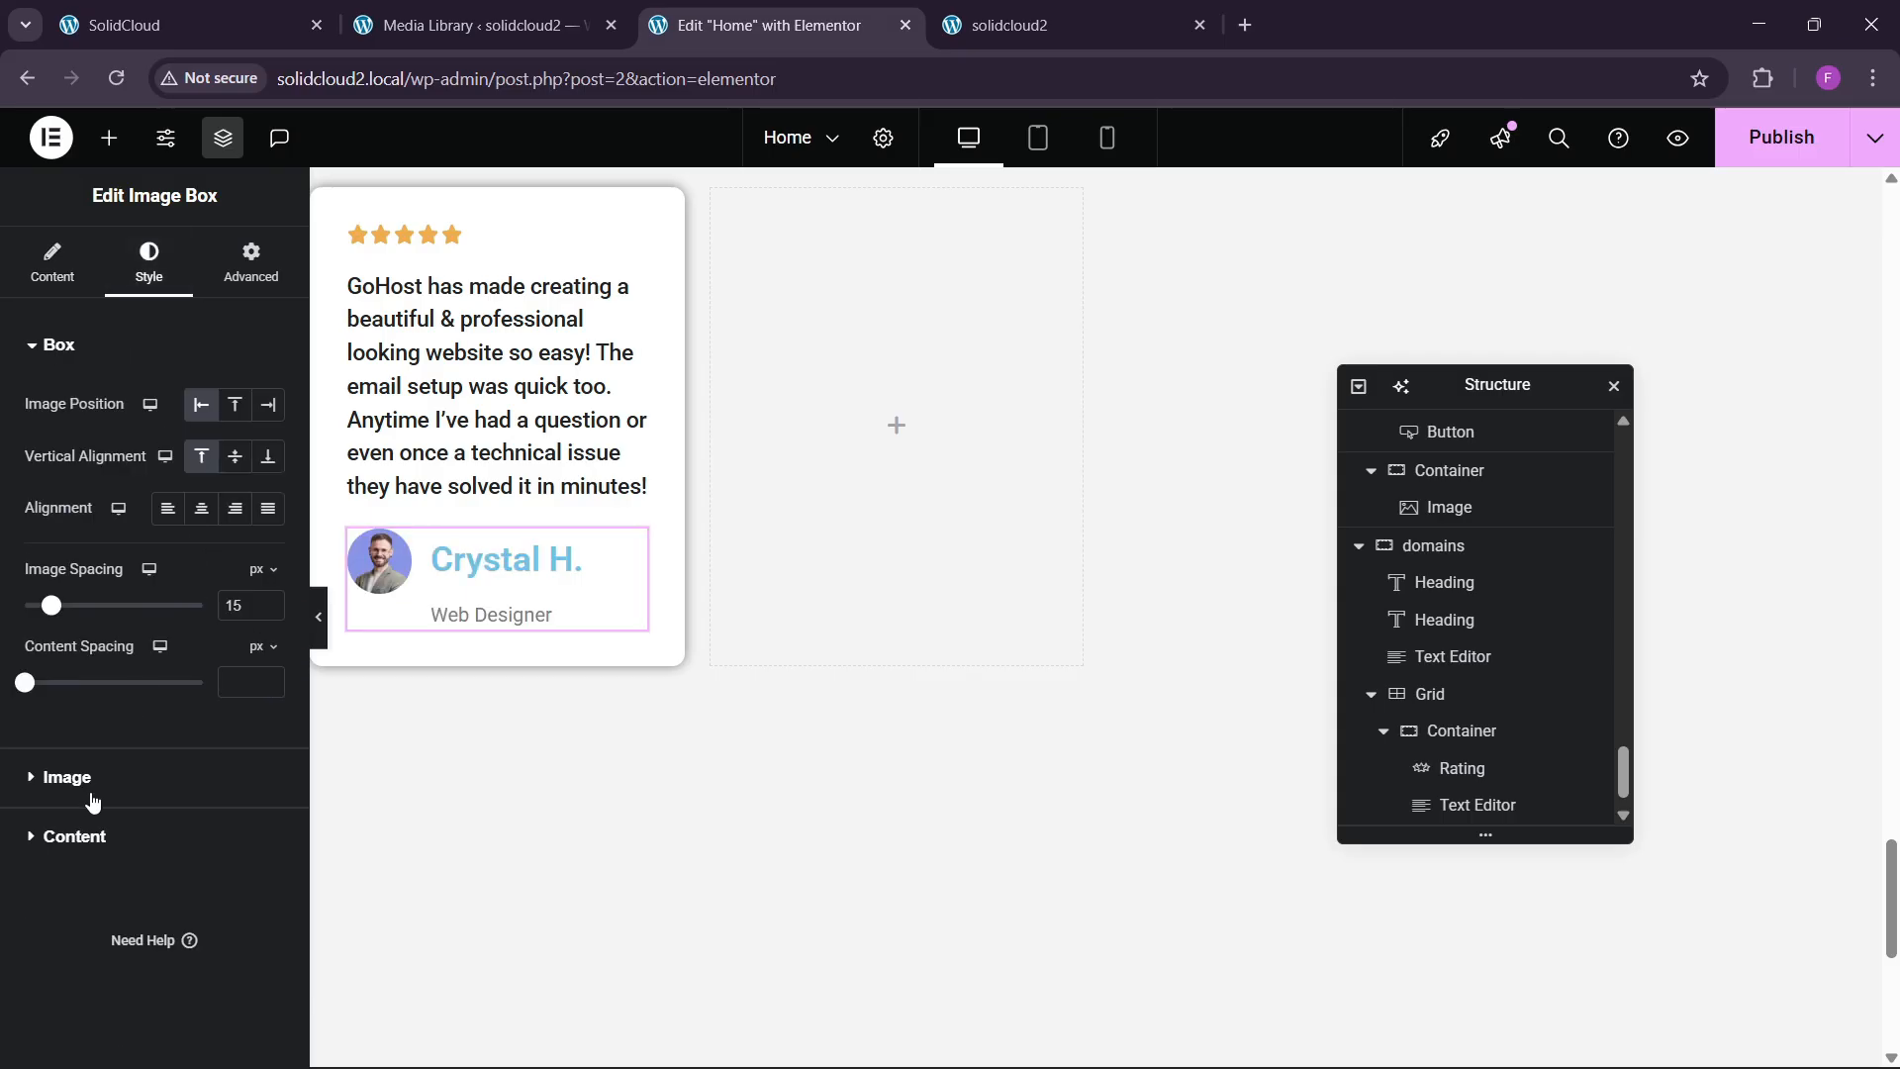
{"action": "left_click", "coordinate": [89, 836]}
{"action": "left_click", "coordinate": [266, 572]}
{"action": "left_click", "coordinate": [206, 690]}
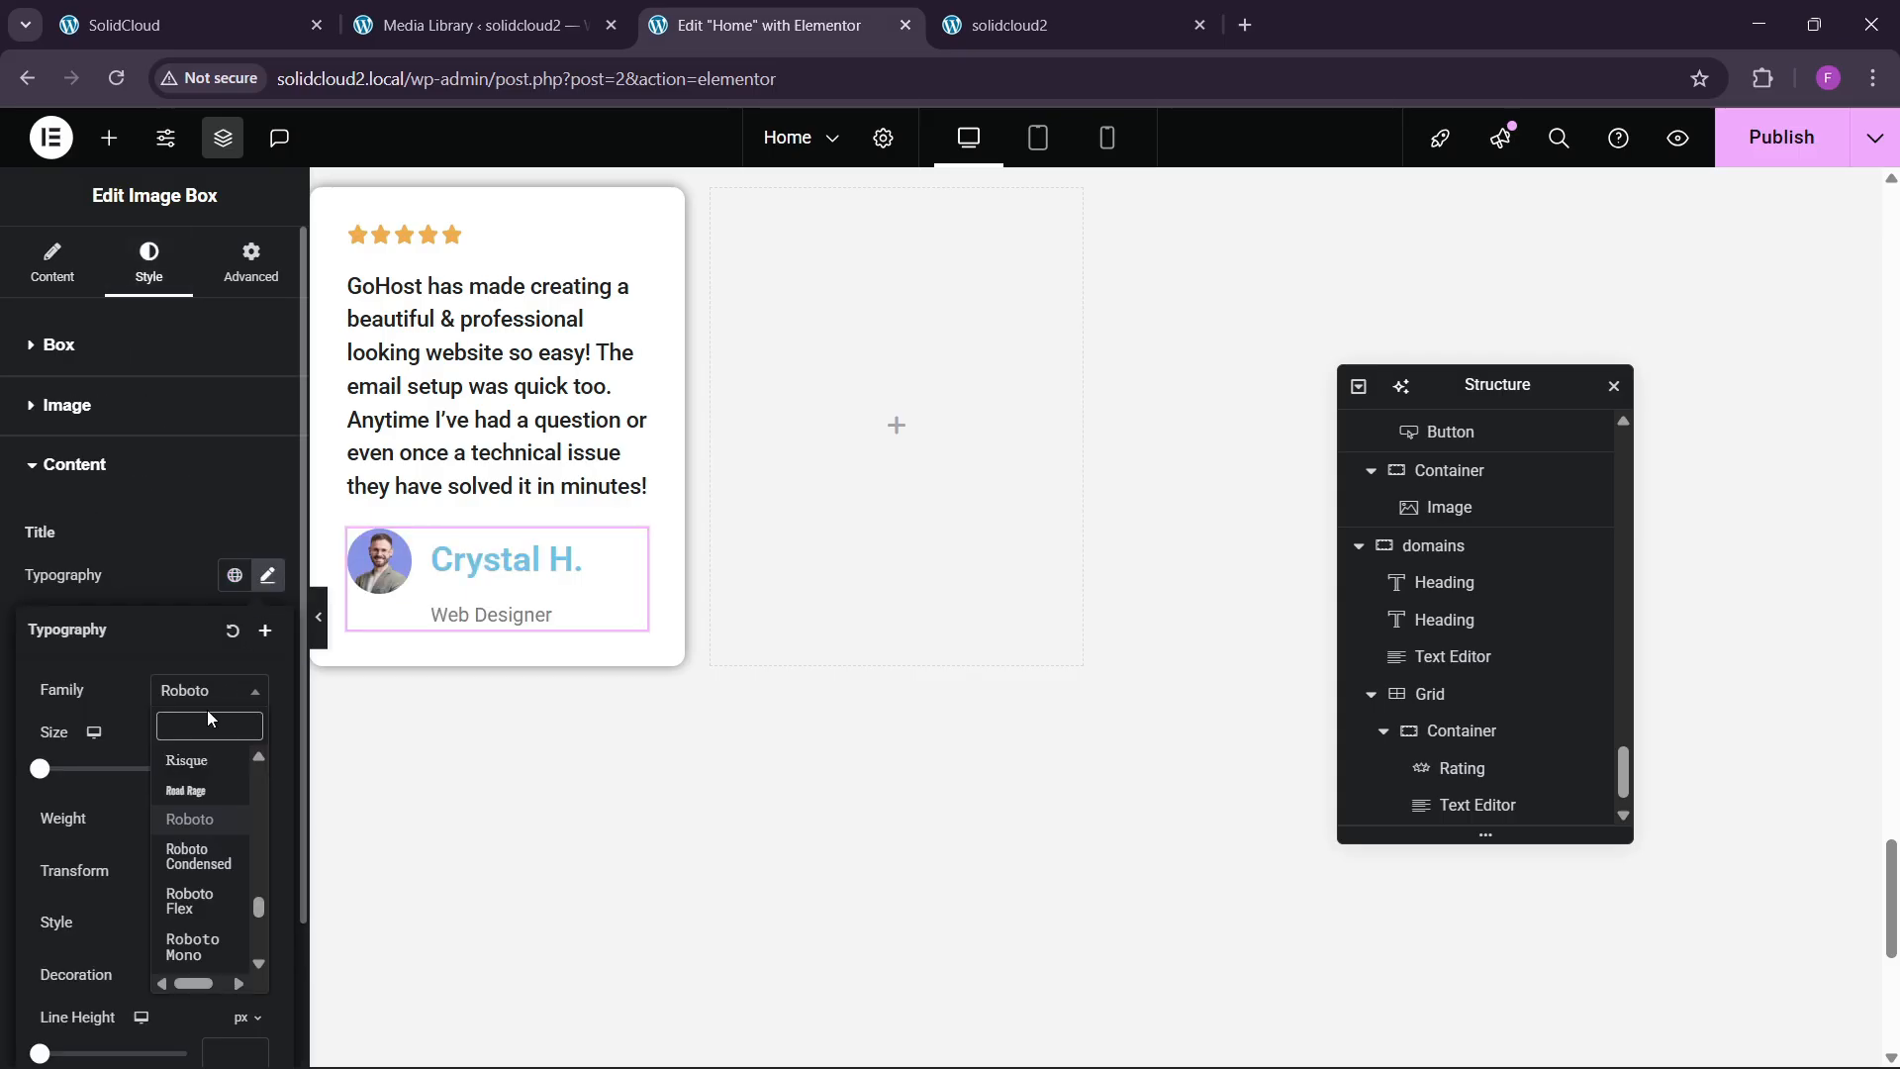
{"action": "type", "text": "ppp"}
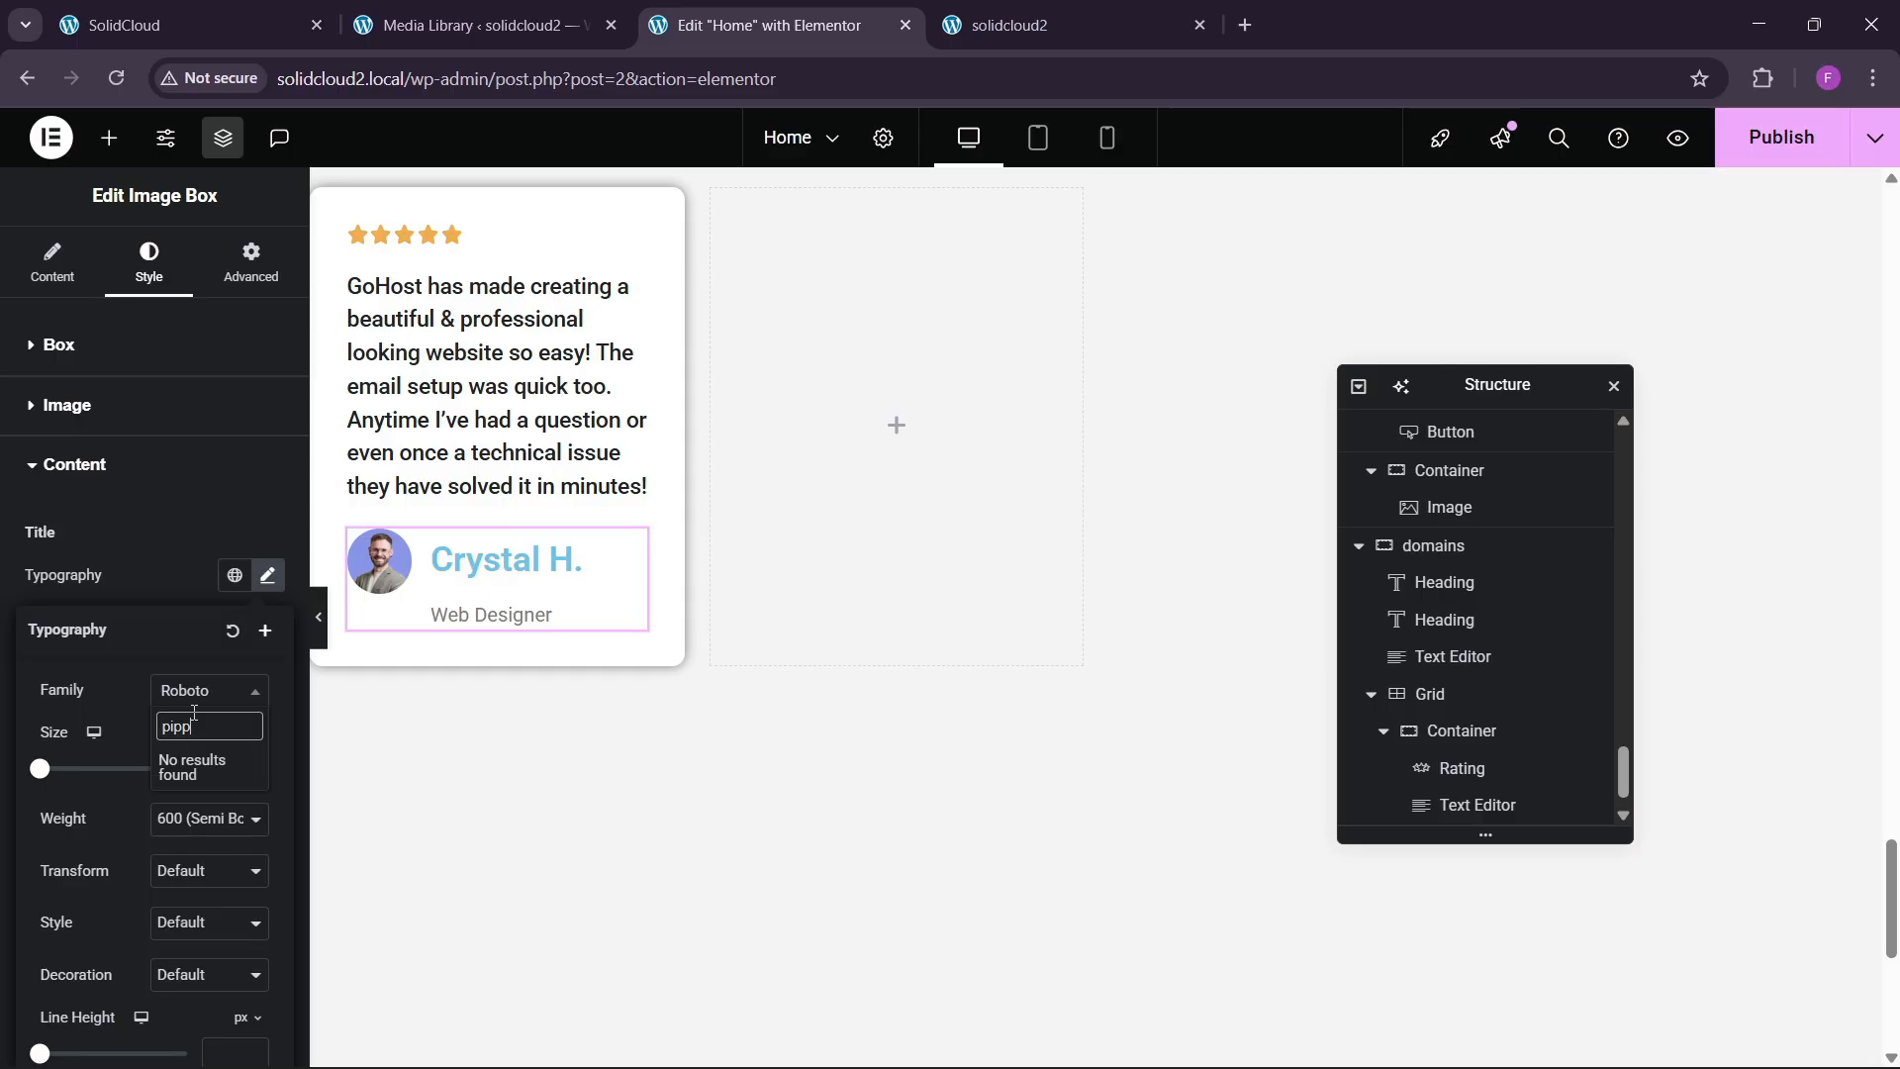
{"action": "key", "text": "BackSpace"}
{"action": "key", "text": "BackSpace"}
{"action": "type", "text": "oppins"}
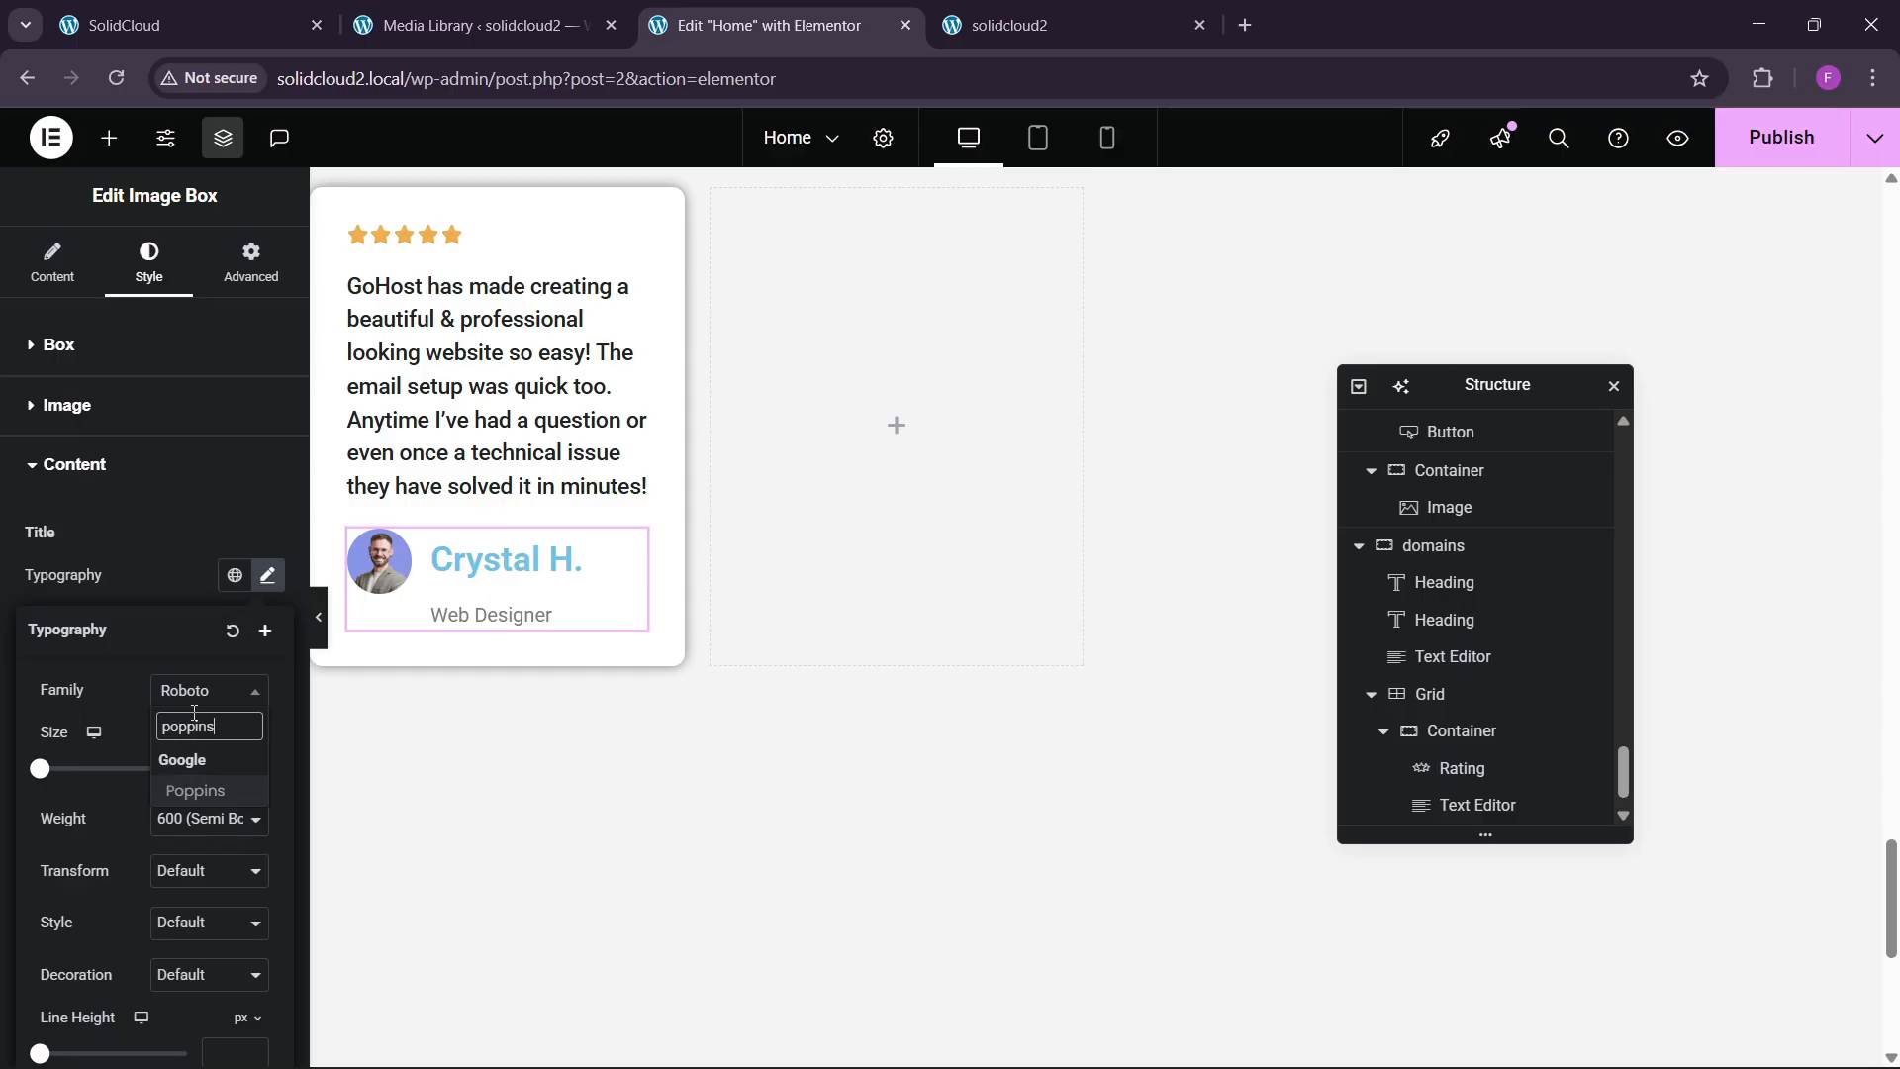
{"action": "key", "text": "Return"}
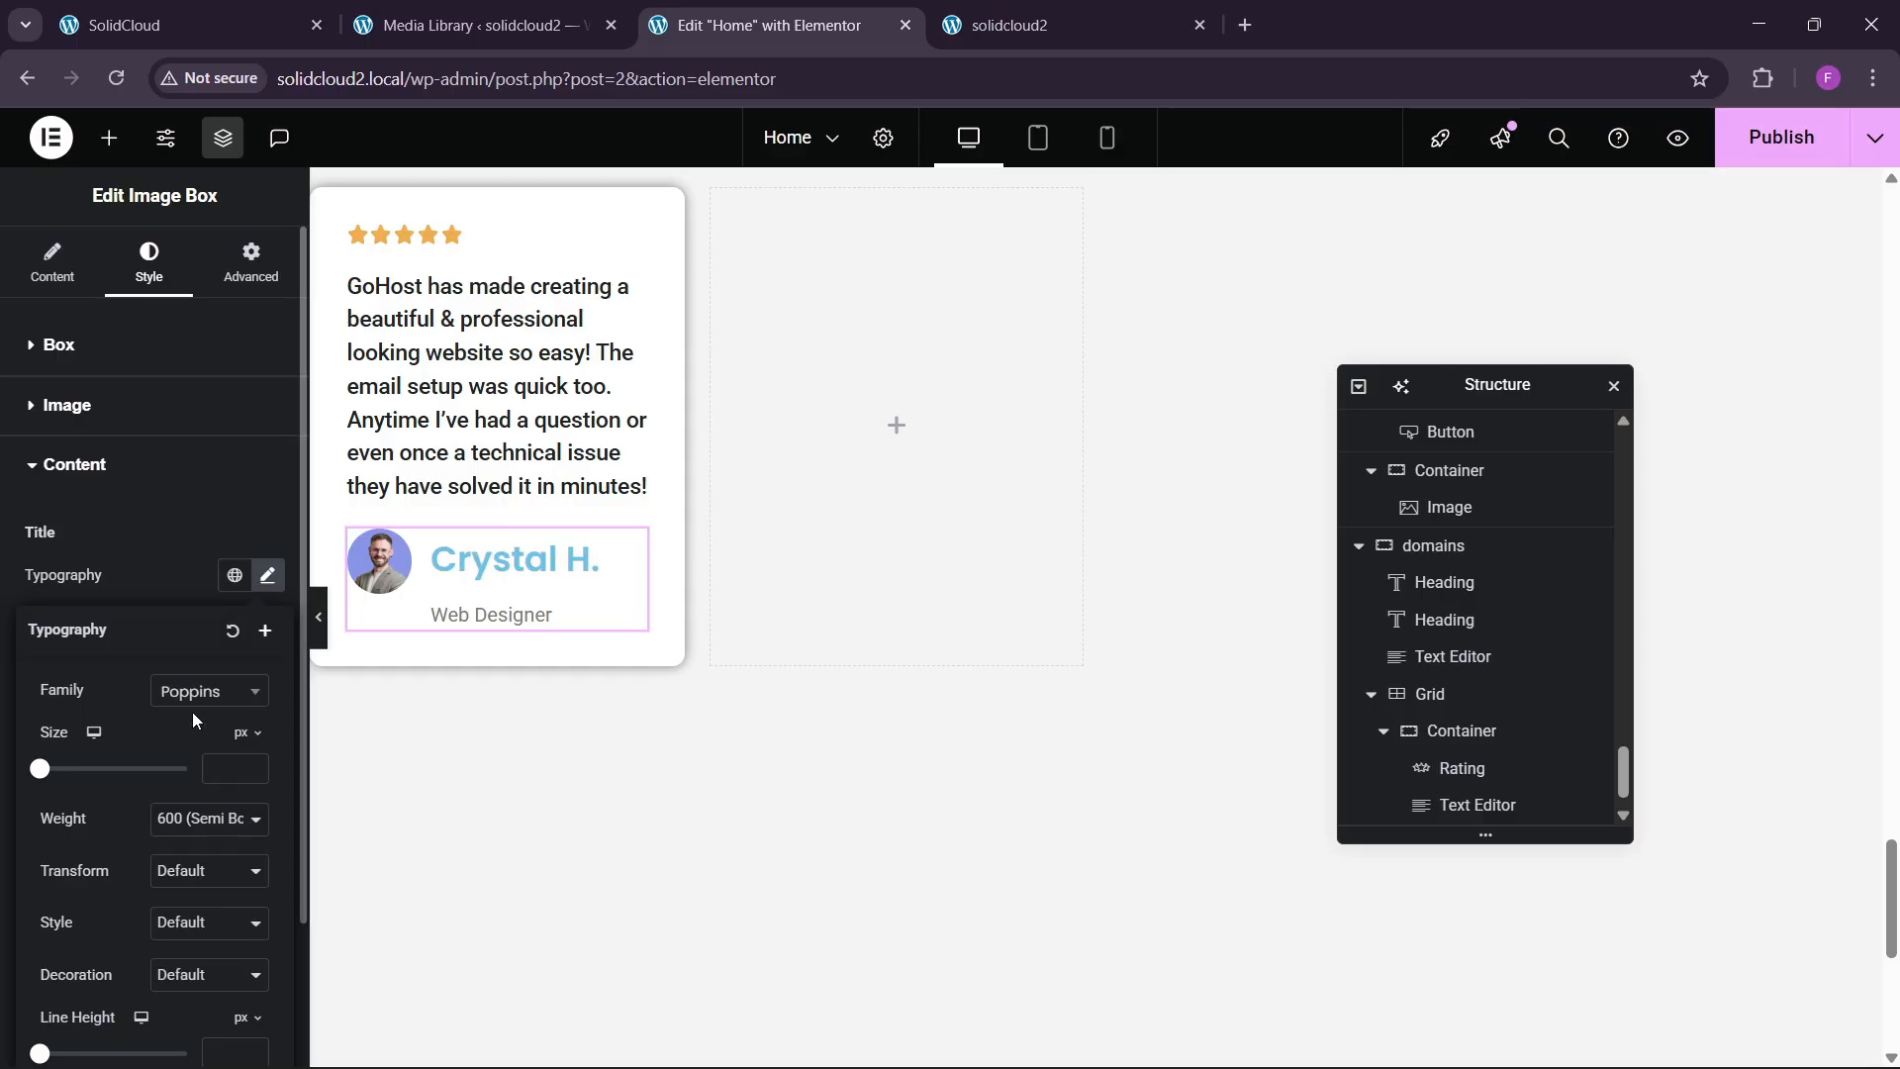
{"action": "left_click", "coordinate": [257, 763]}
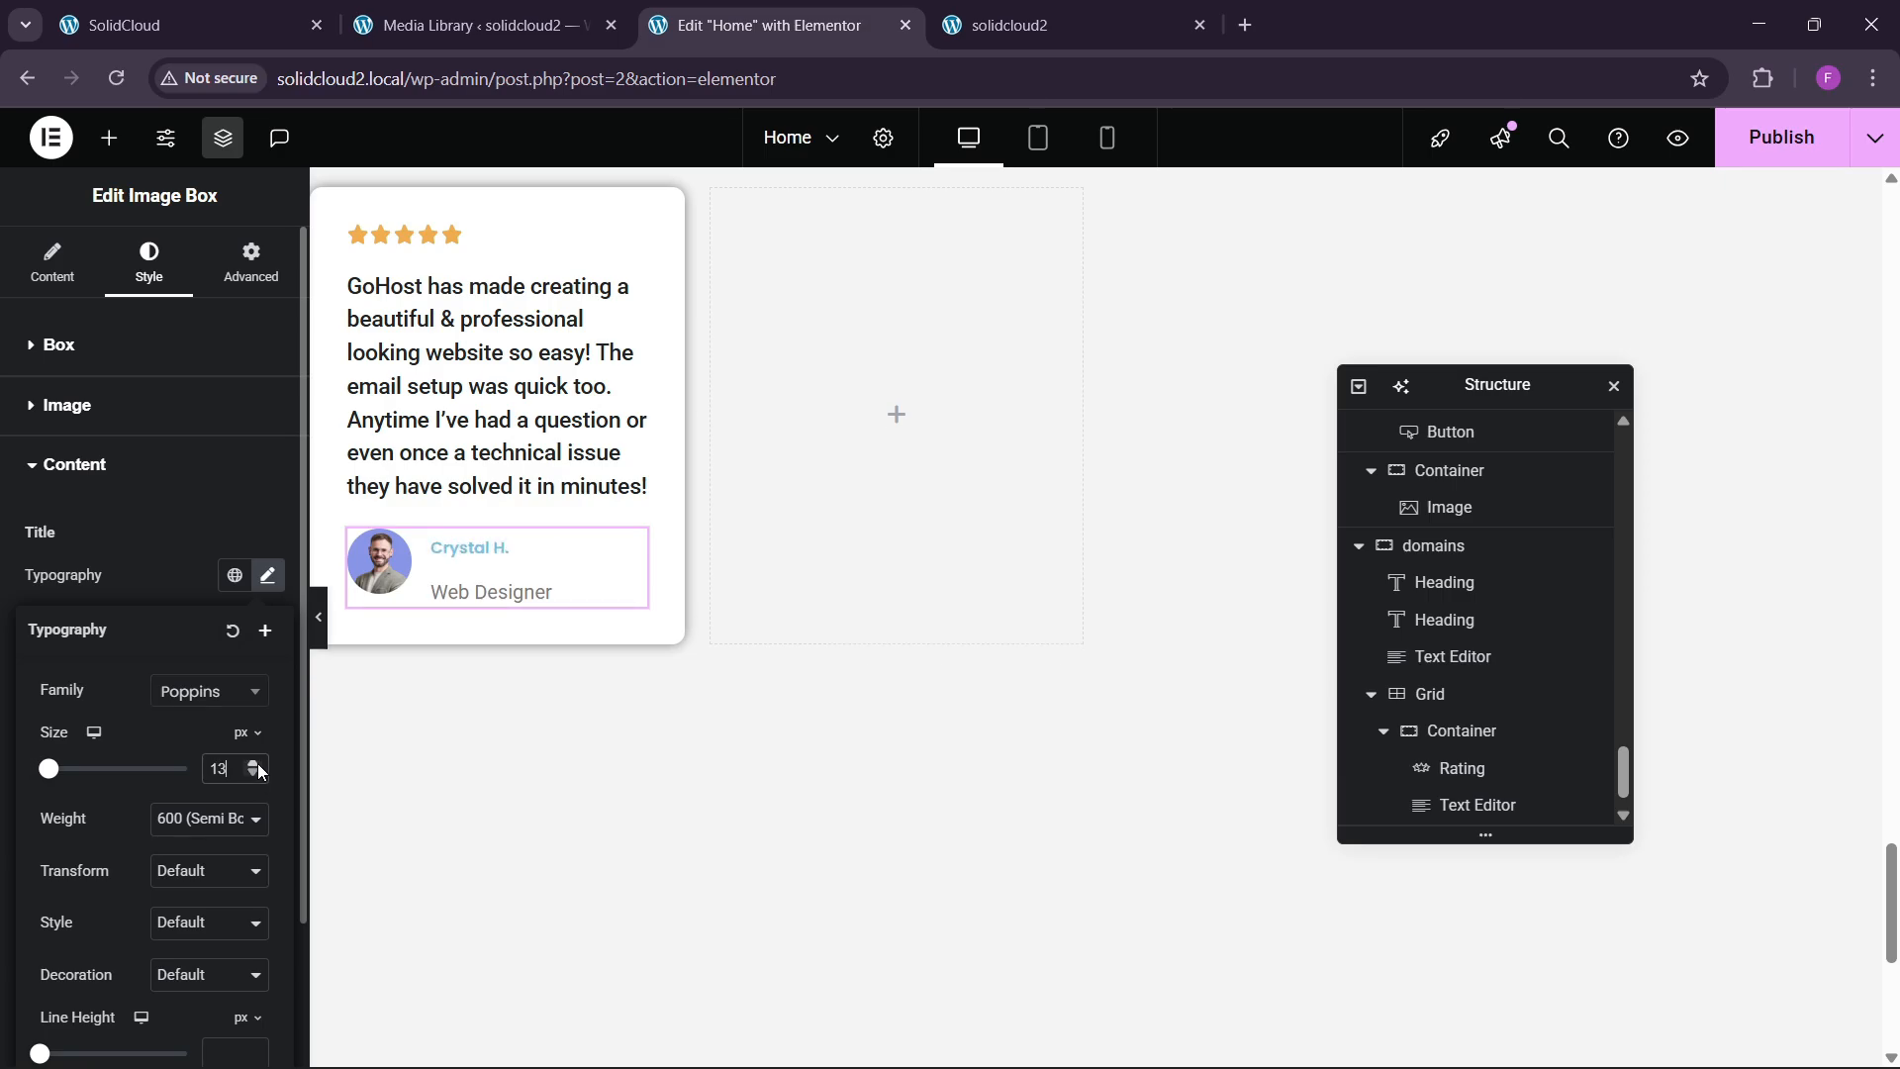
{"action": "left_click", "coordinate": [196, 575]}
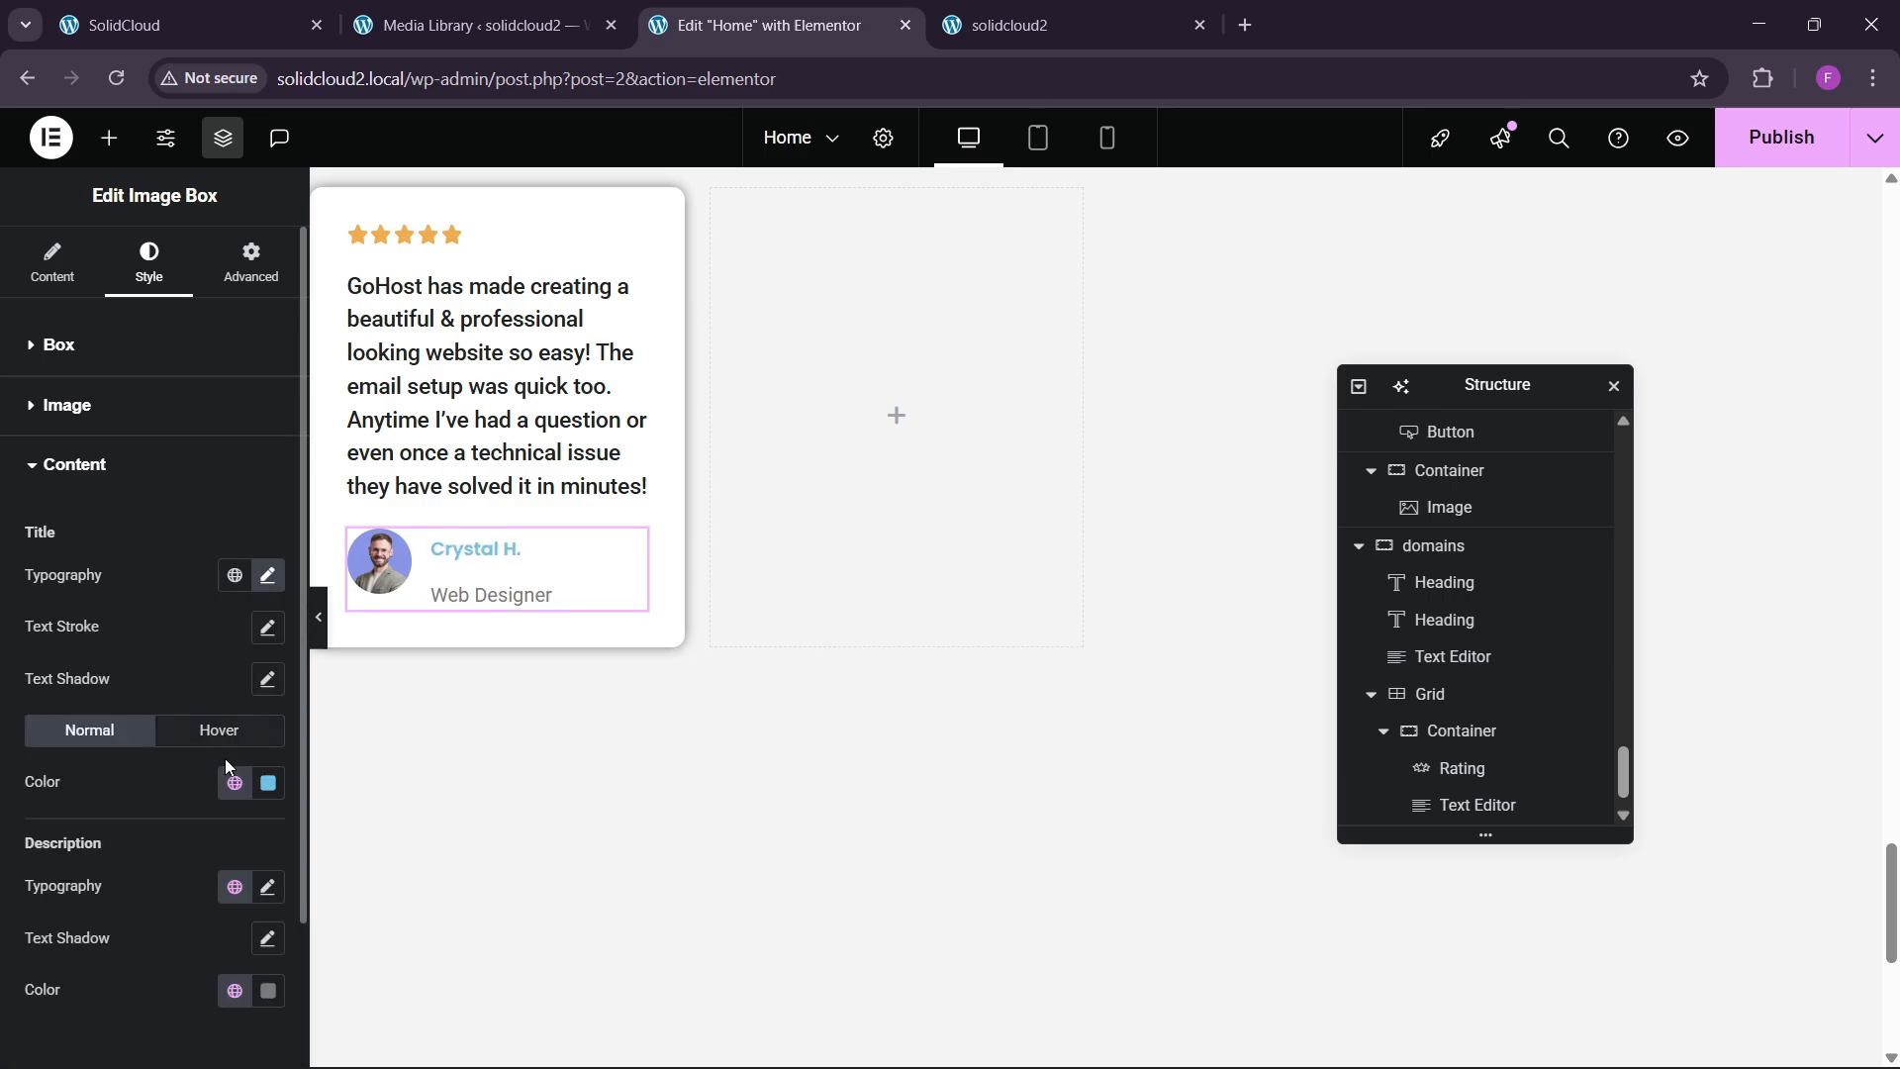
{"action": "left_click", "coordinate": [233, 782]}
{"action": "left_click", "coordinate": [165, 724]}
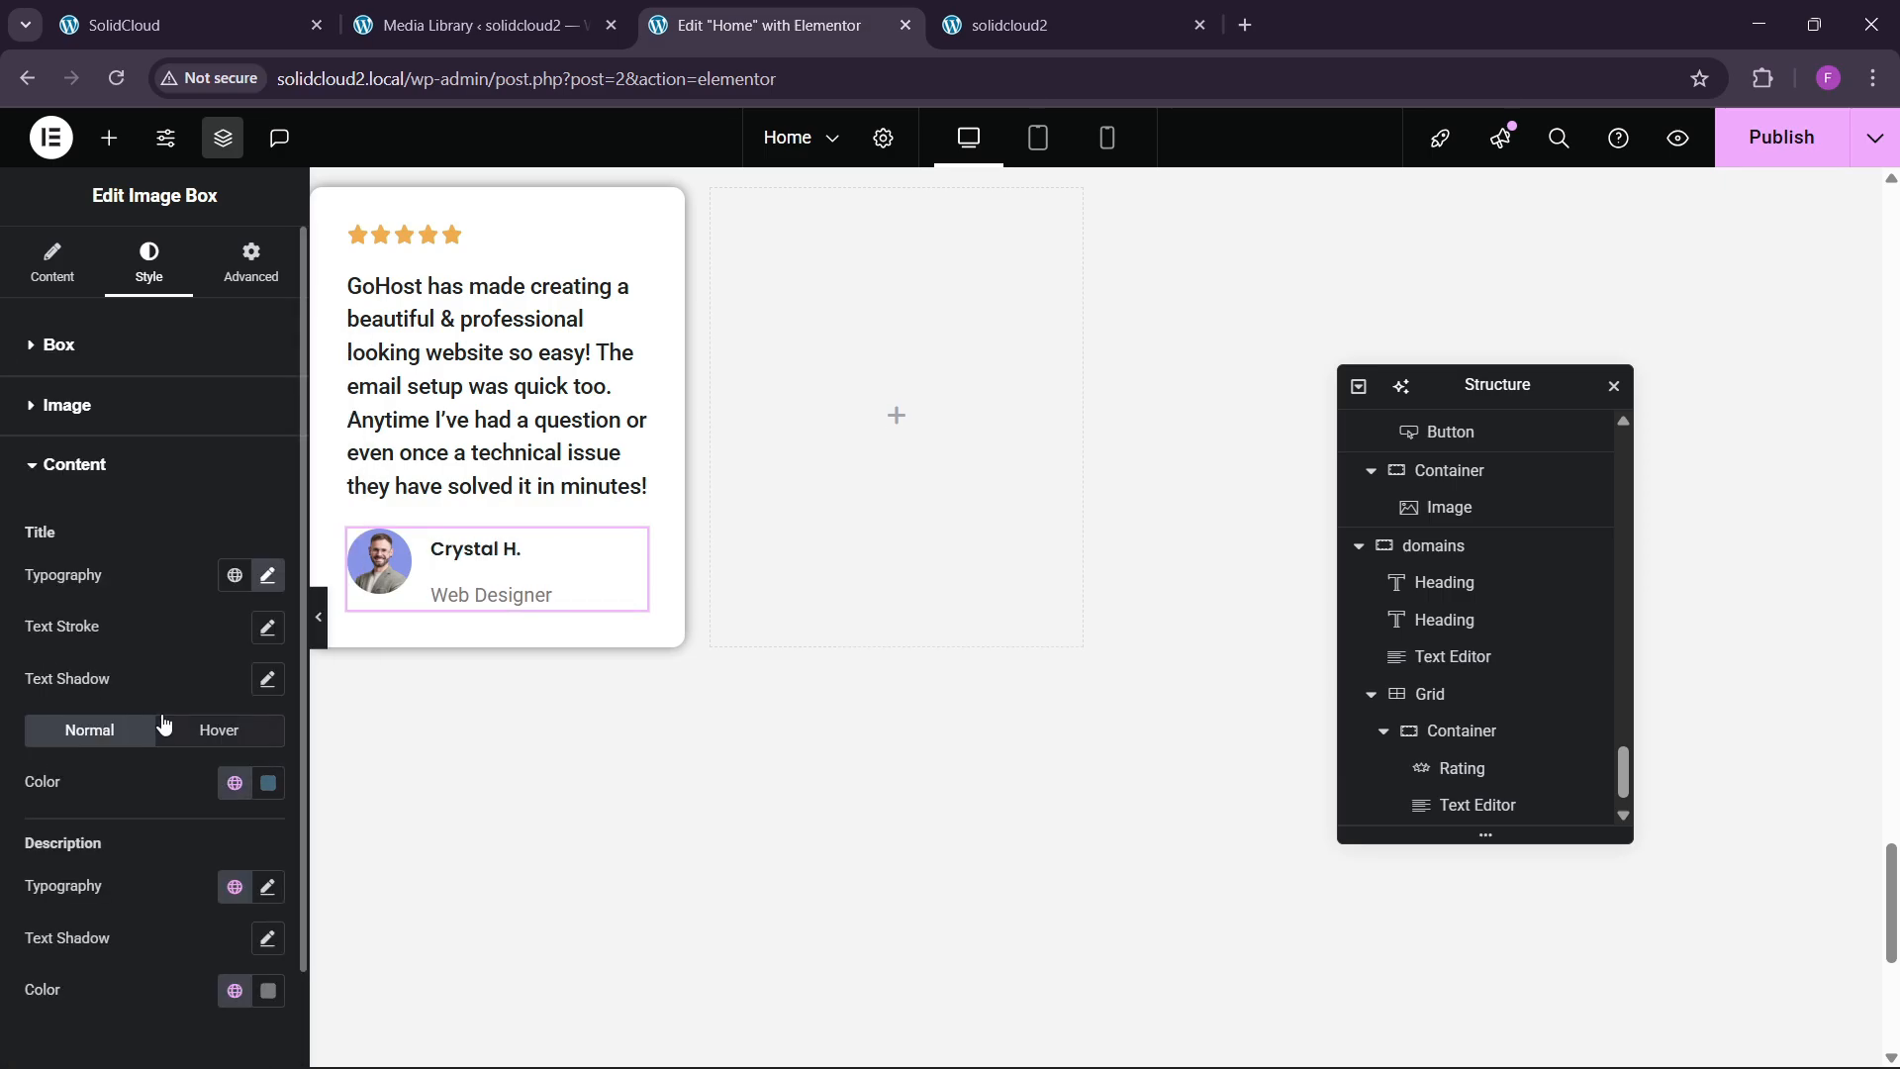
Enlarge the title two more steps and give the role description the Secondary colour.
{"action": "left_click", "coordinate": [268, 577]}
{"action": "left_click", "coordinate": [257, 763]}
{"action": "left_click", "coordinate": [257, 763]}
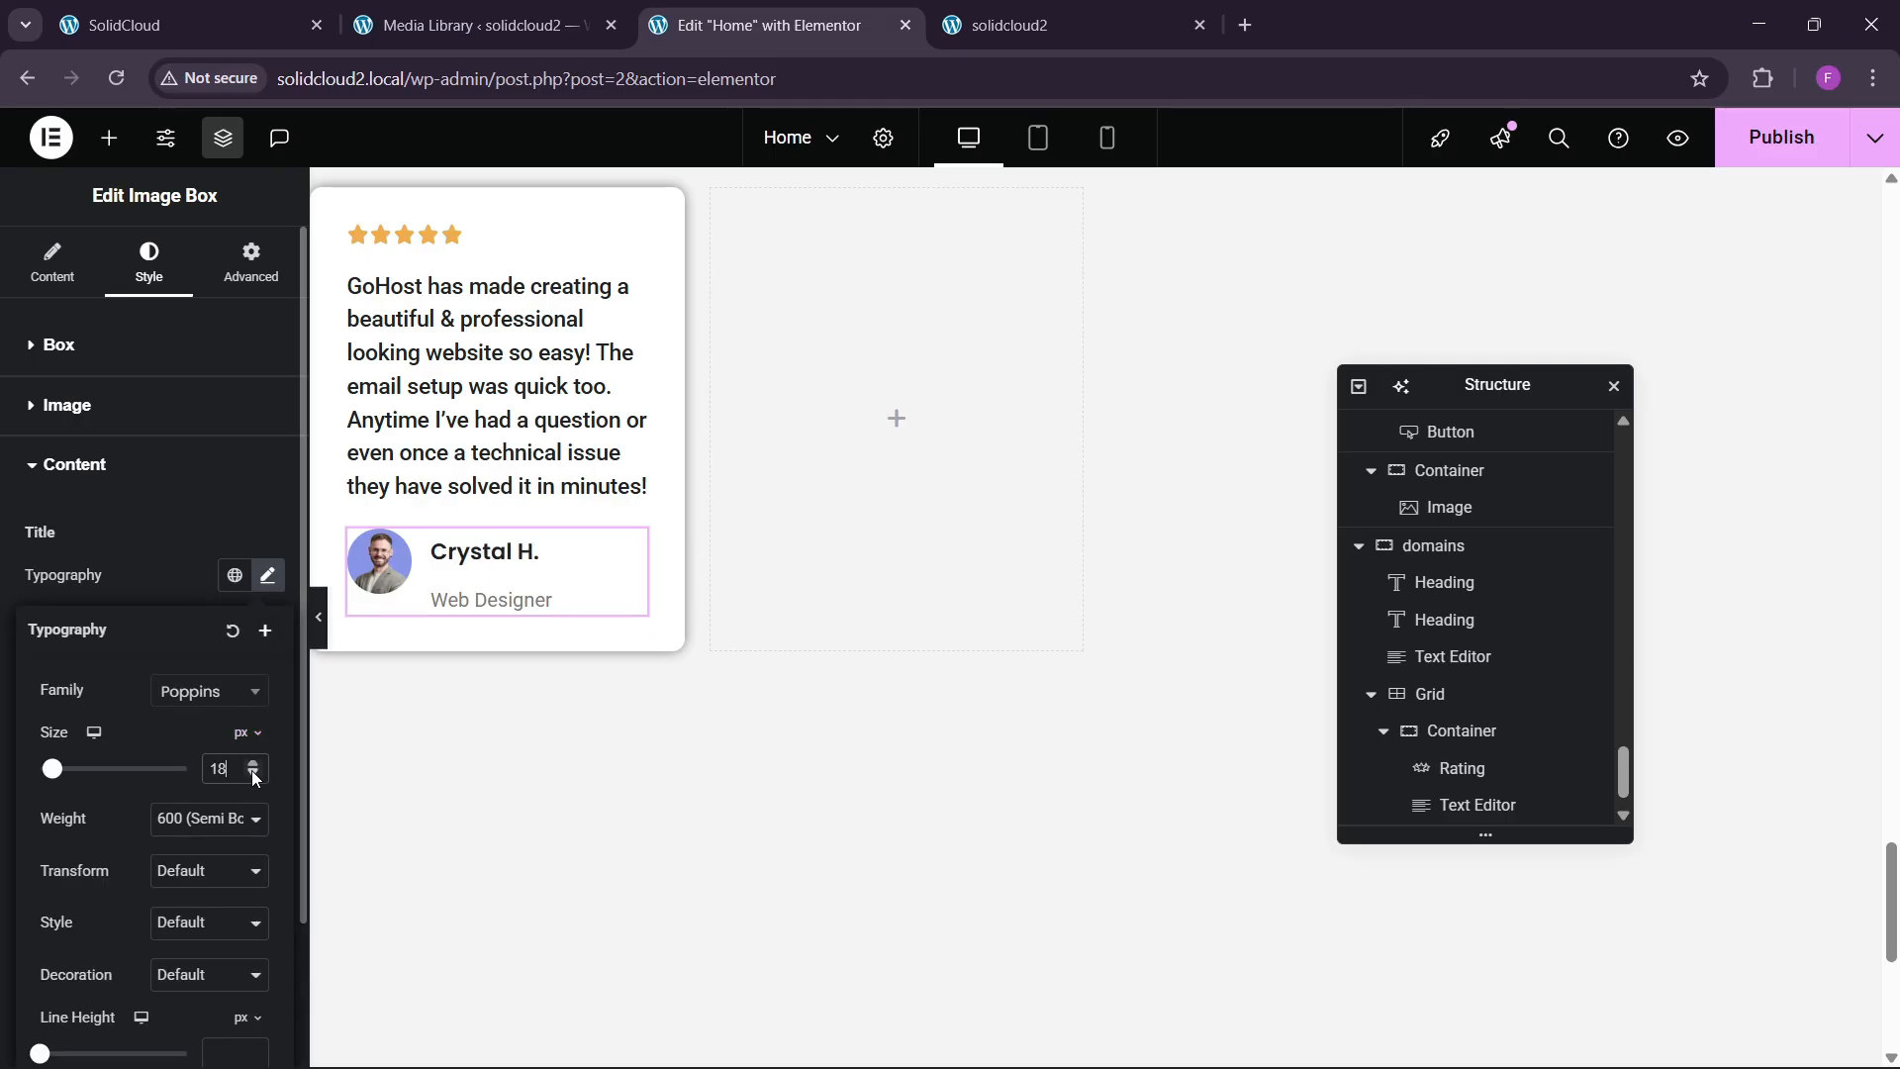
{"action": "left_click", "coordinate": [178, 584]}
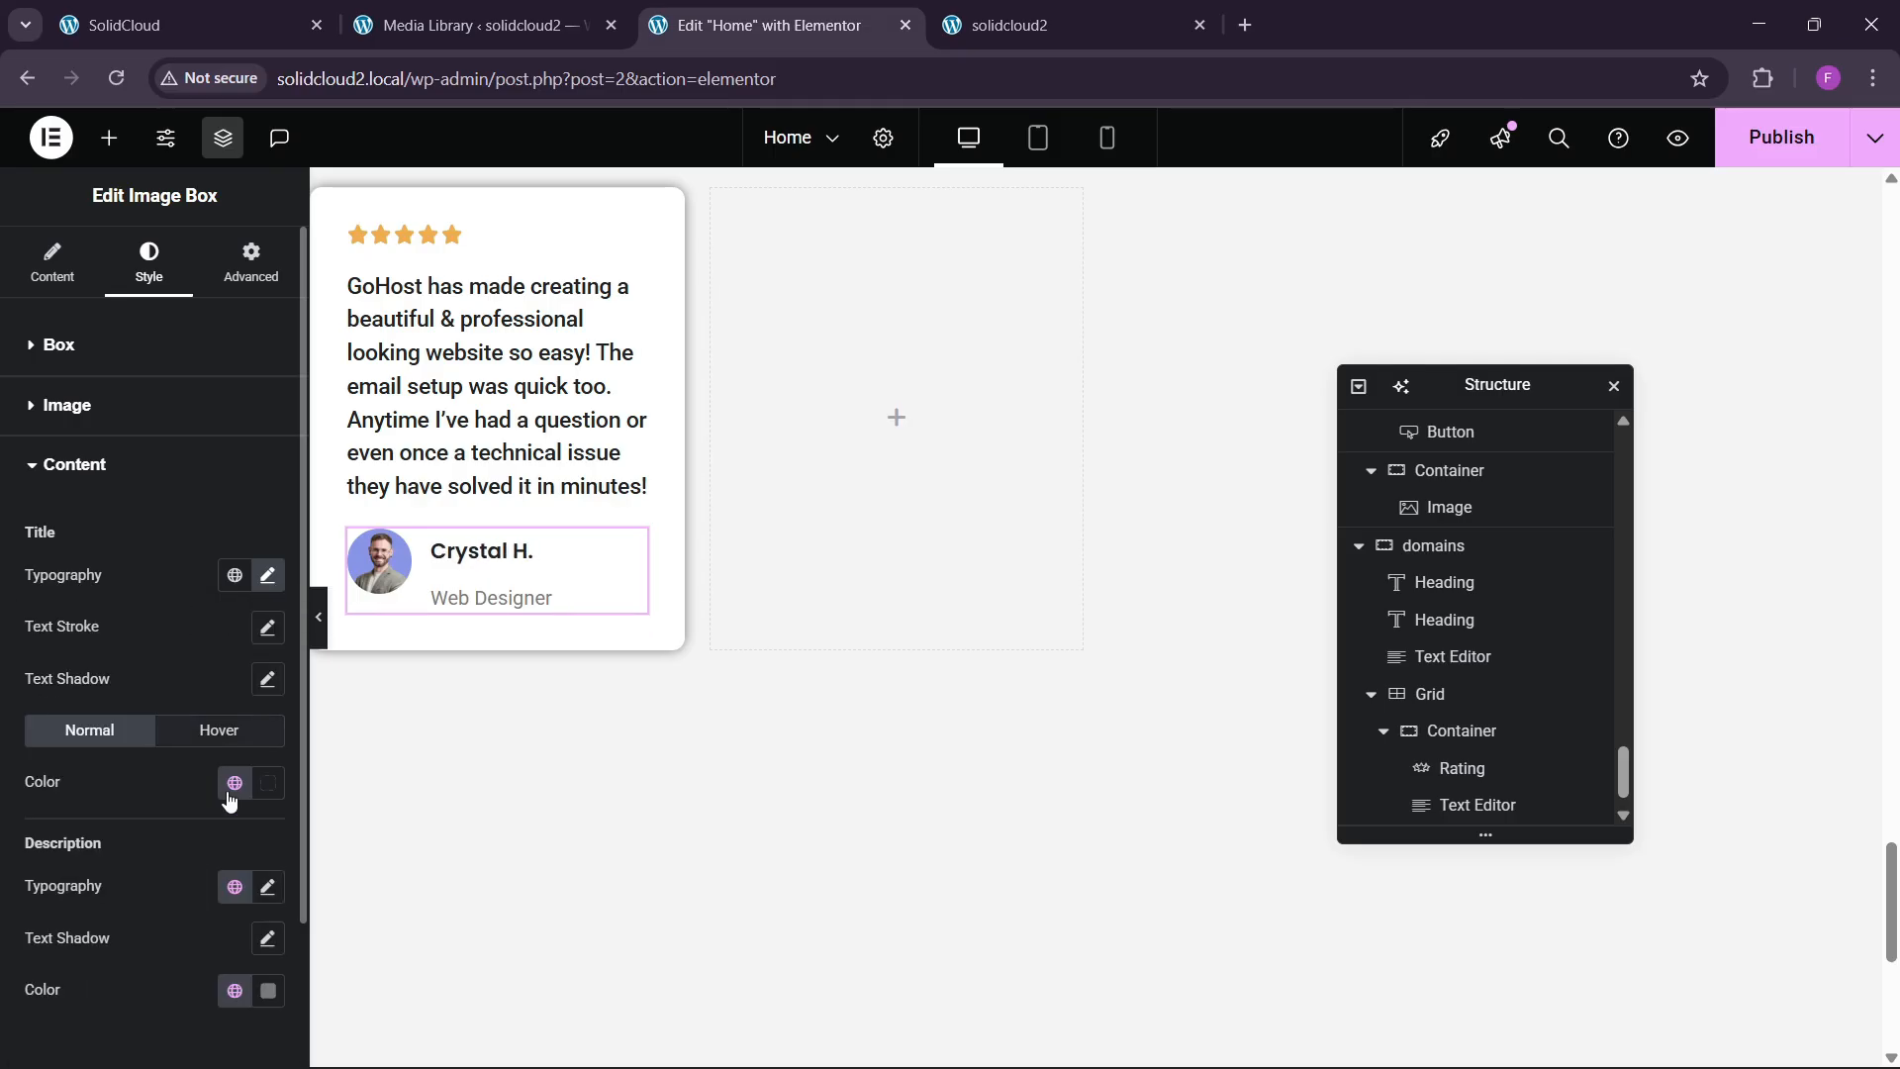
{"action": "scroll", "coordinate": [235, 797], "scroll_direction": "down", "scroll_amount": 2}
{"action": "left_click", "coordinate": [234, 884]}
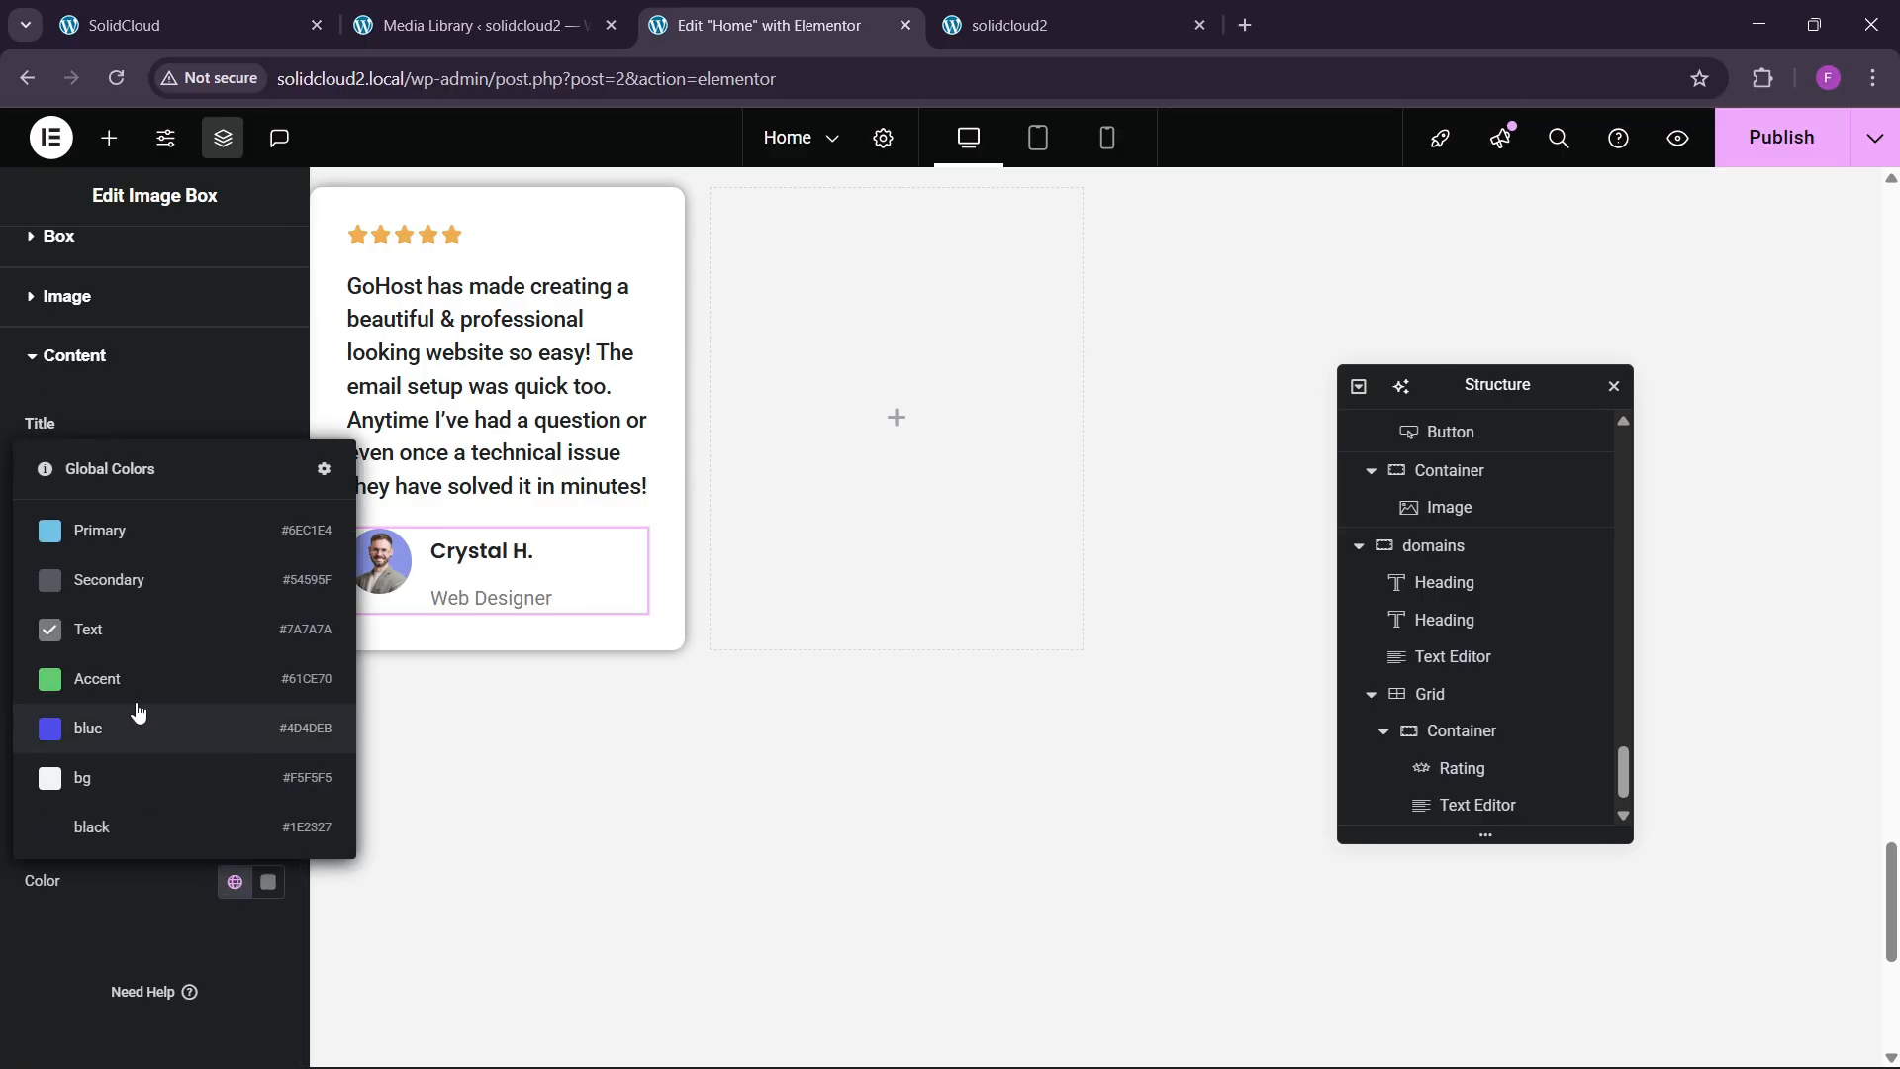
{"action": "left_click", "coordinate": [116, 593]}
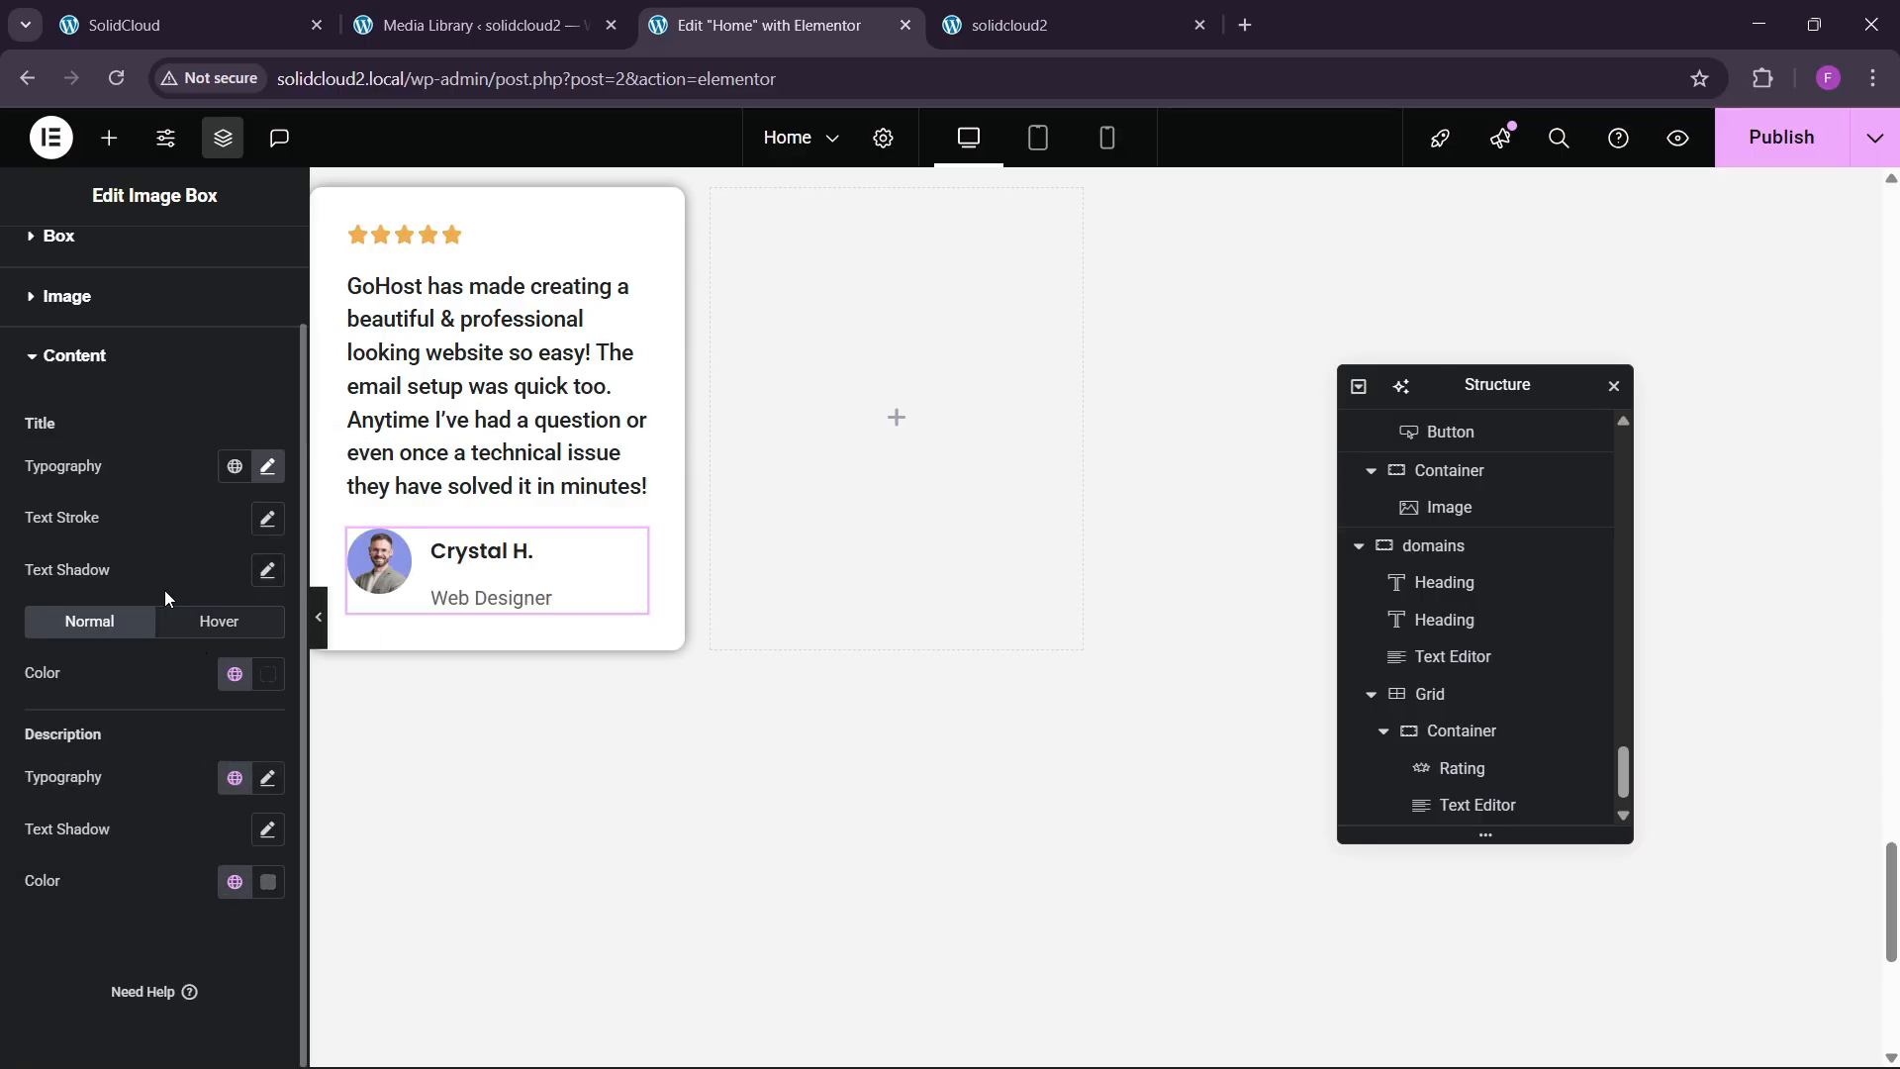
Set the box content spacing to 4 px and vertical alignment to Middle.
{"action": "scroll", "coordinate": [164, 590], "scroll_direction": "up", "scroll_amount": 2}
{"action": "left_click", "coordinate": [89, 349]}
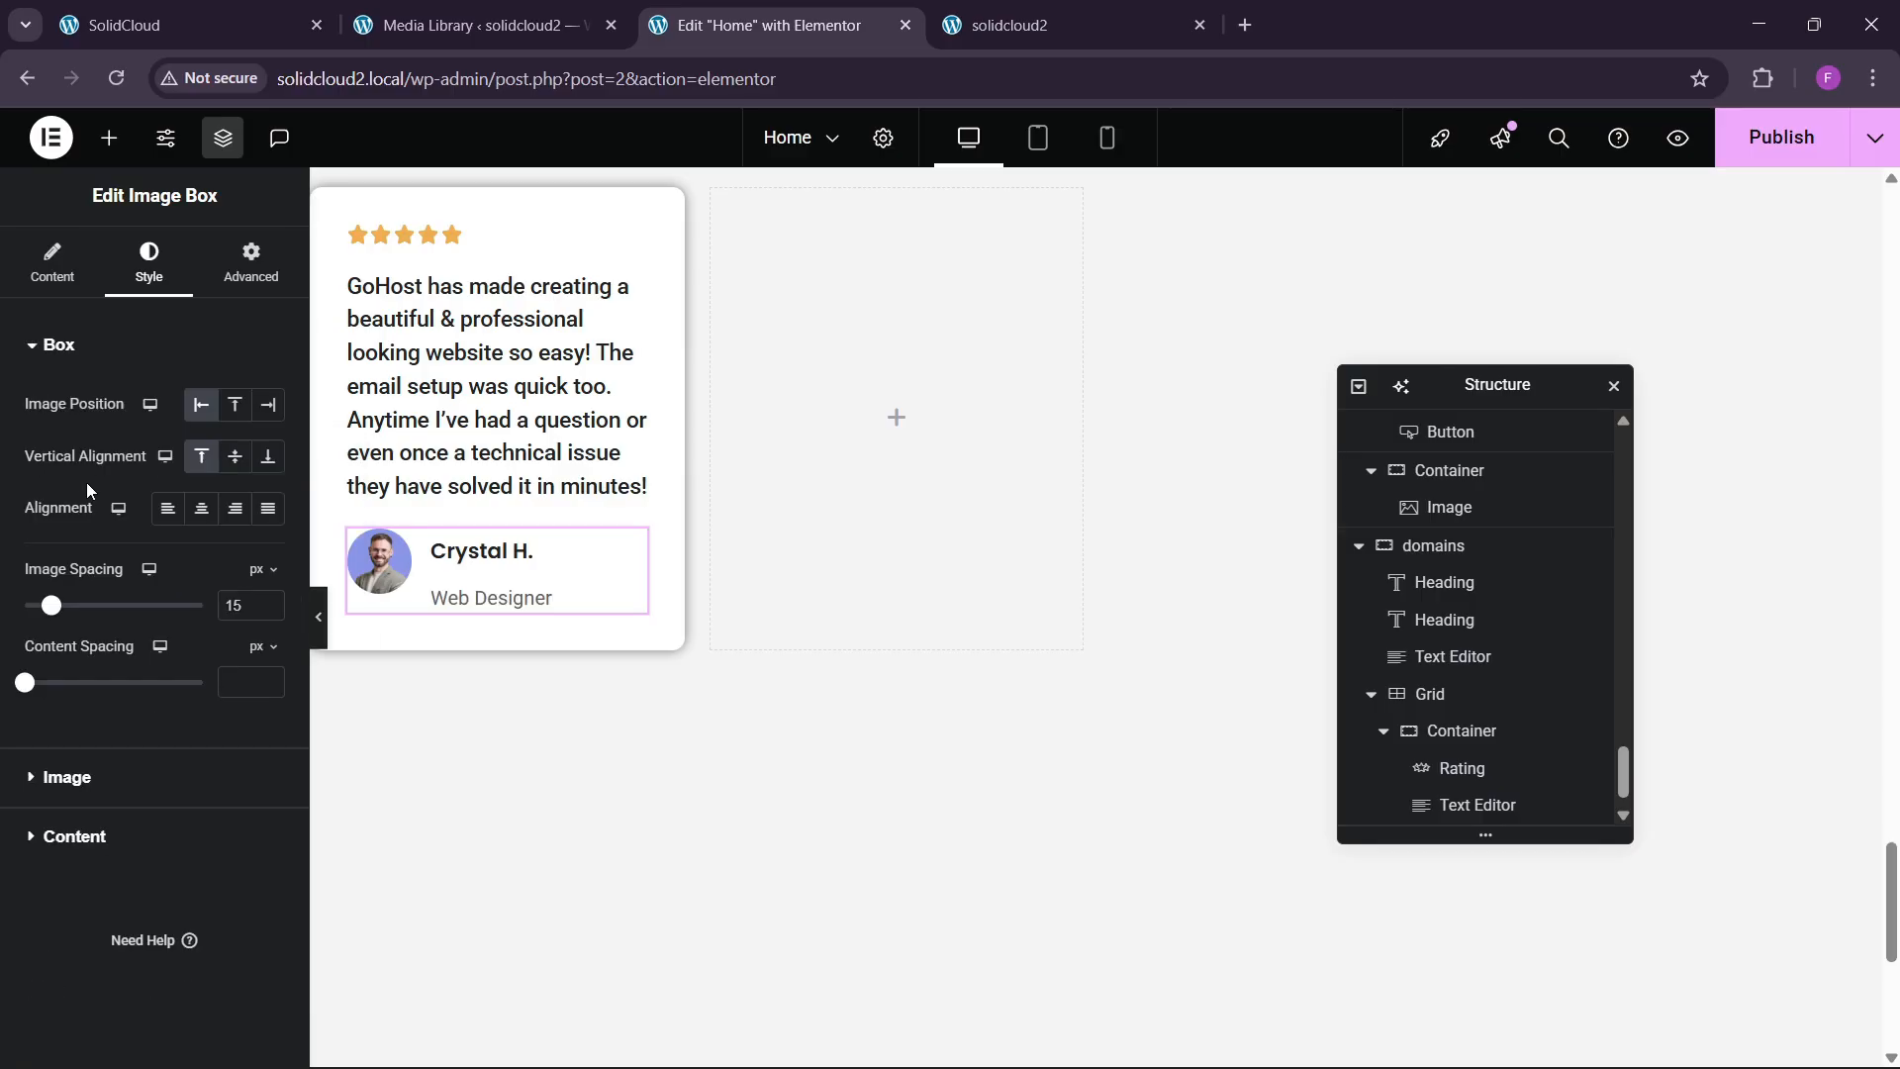
{"action": "left_click", "coordinate": [269, 679]}
{"action": "left_click", "coordinate": [269, 679]}
{"action": "left_click", "coordinate": [269, 677]}
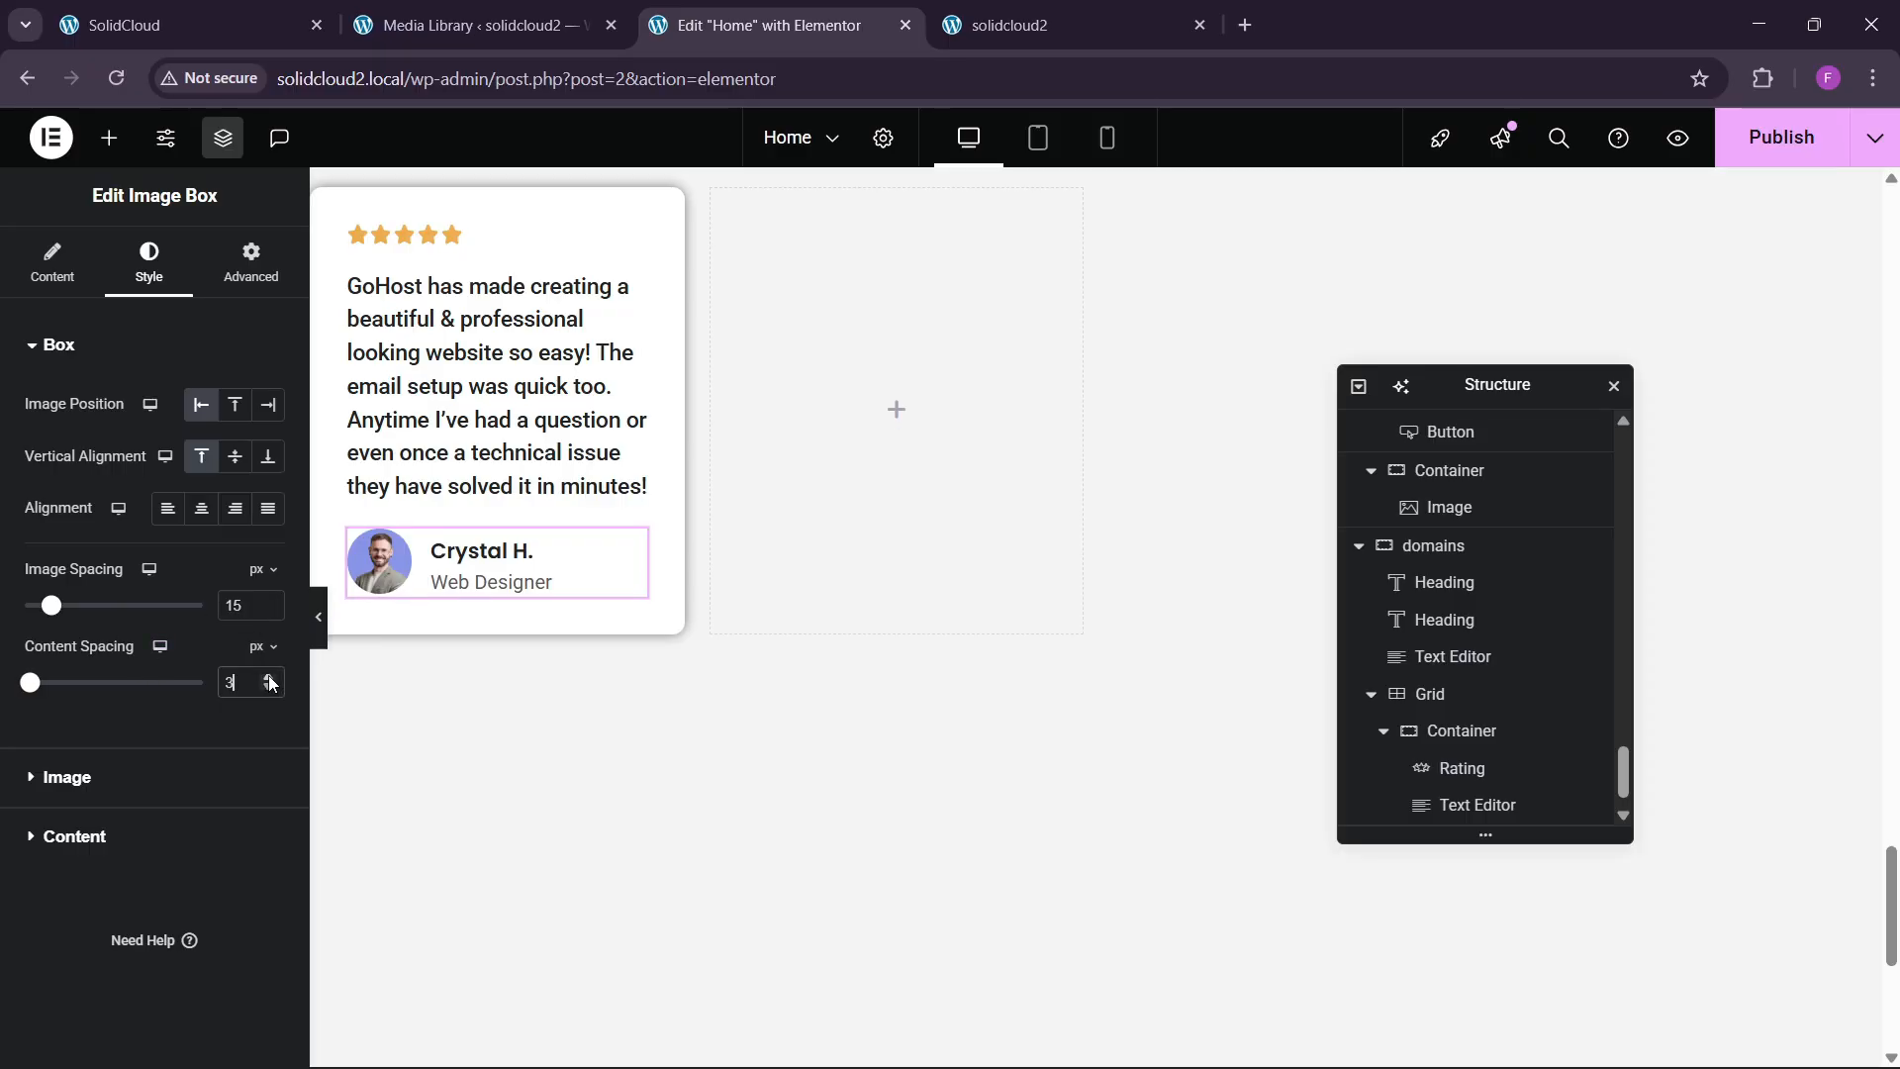
{"action": "left_click", "coordinate": [269, 677]}
{"action": "left_click", "coordinate": [234, 456]}
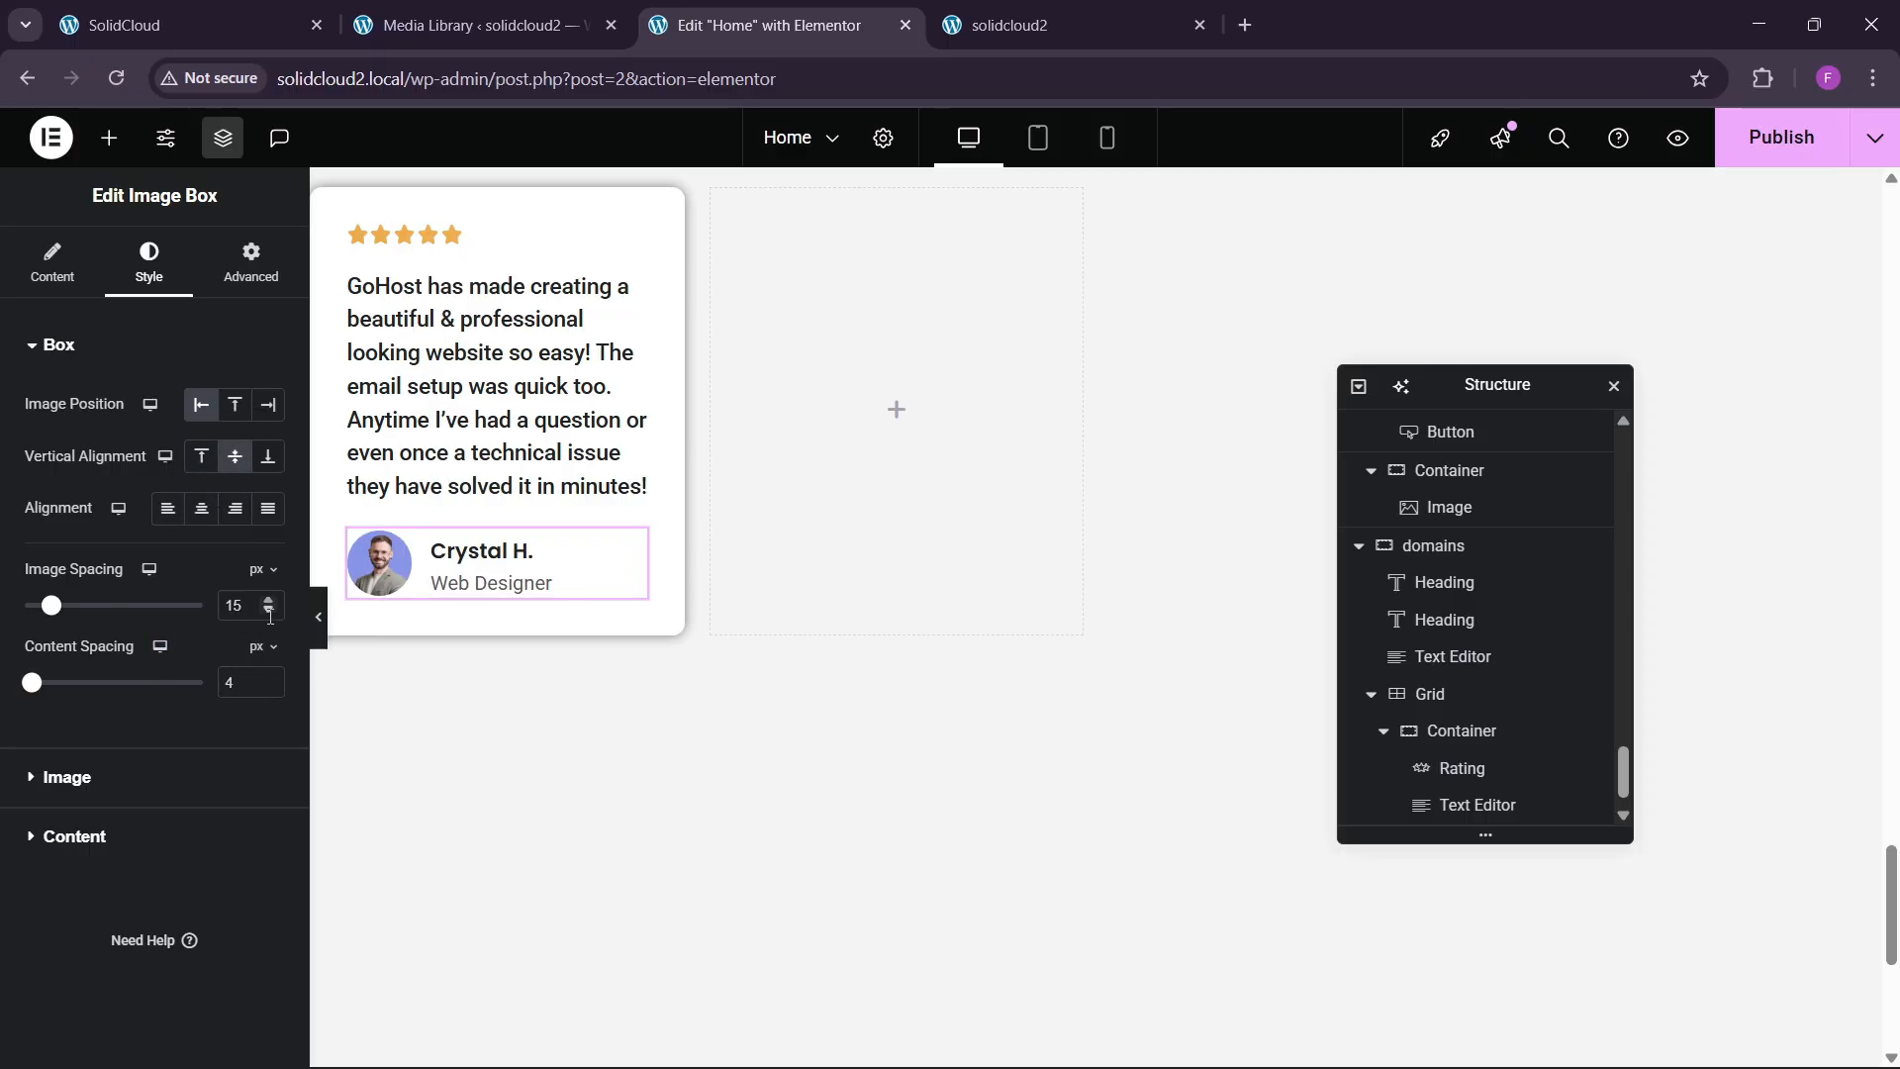
{"action": "scroll", "coordinate": [597, 594], "scroll_direction": "up", "scroll_amount": 3}
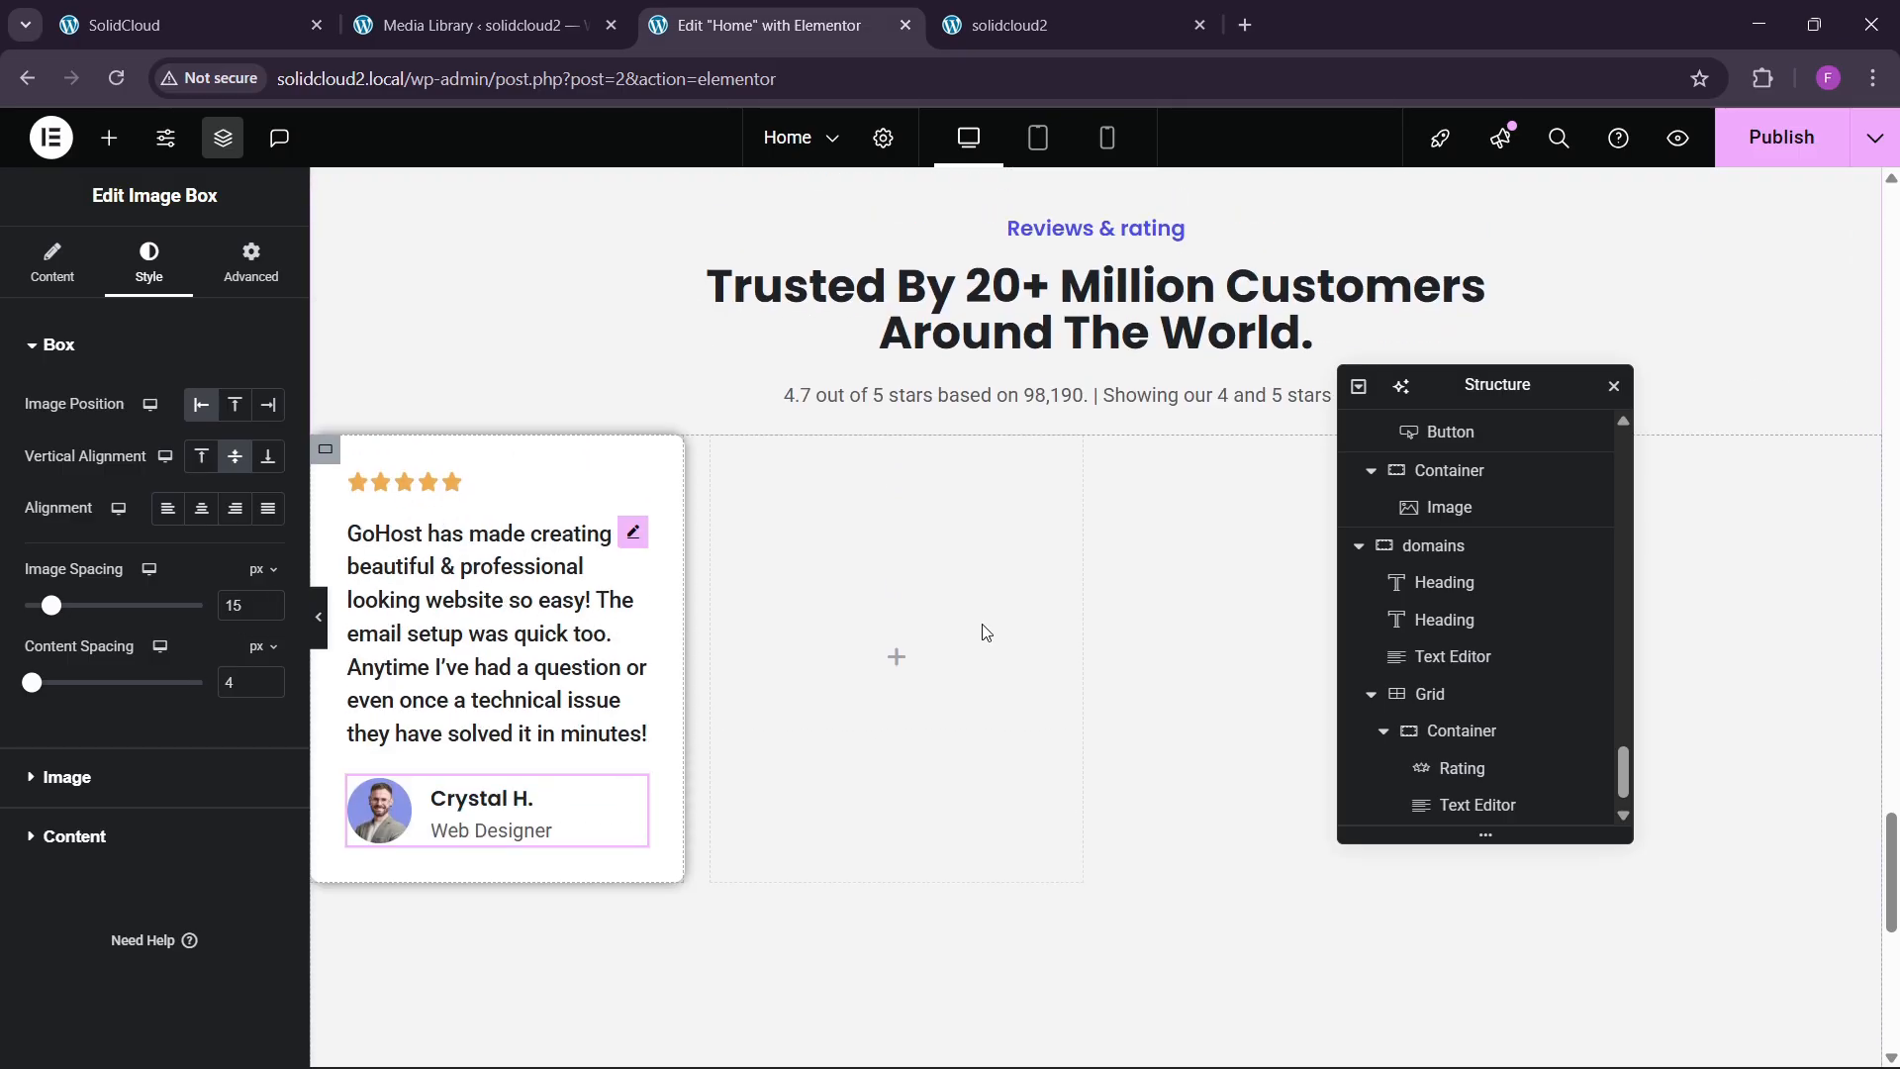
{"action": "scroll", "coordinate": [1472, 733], "scroll_direction": "down", "scroll_amount": 1}
Select the review card container and compare its advanced settings with the live site.
{"action": "left_click", "coordinate": [1463, 693]}
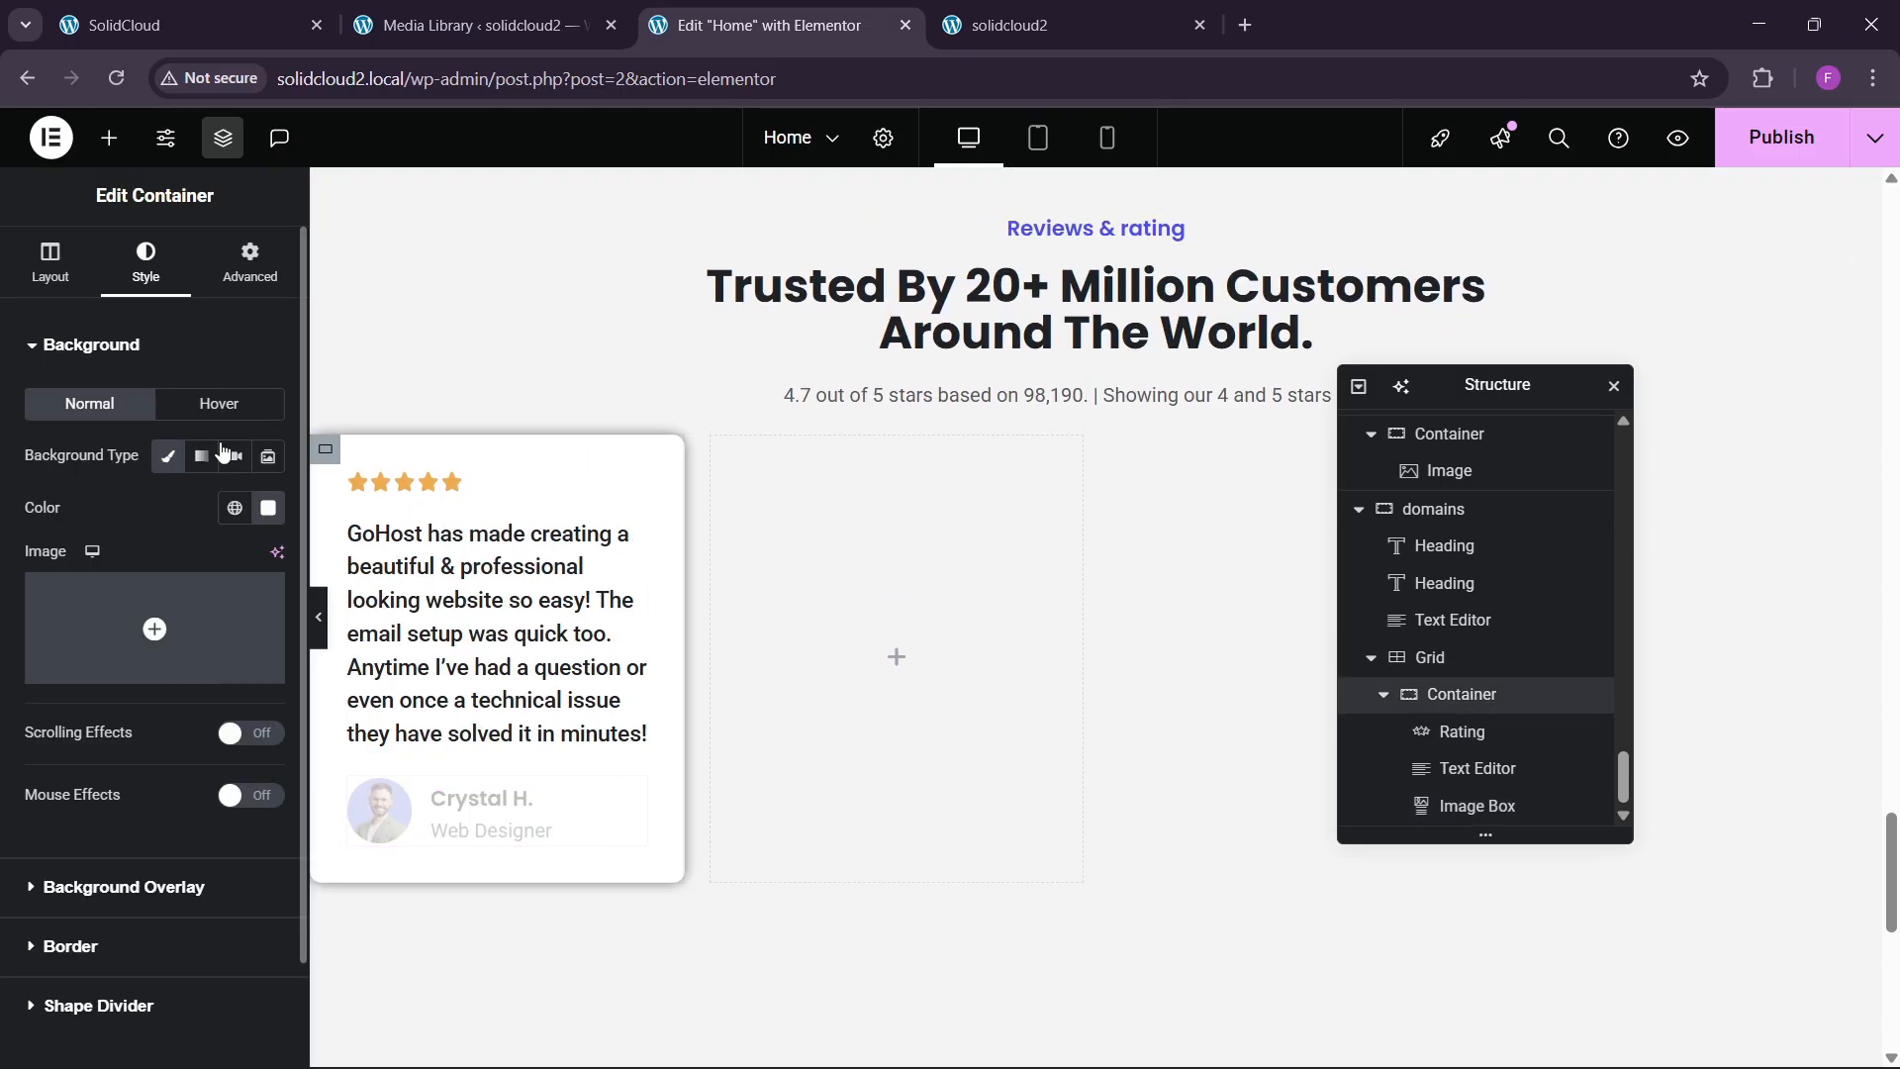
{"action": "left_click", "coordinate": [249, 262]}
{"action": "left_click", "coordinate": [200, 20]}
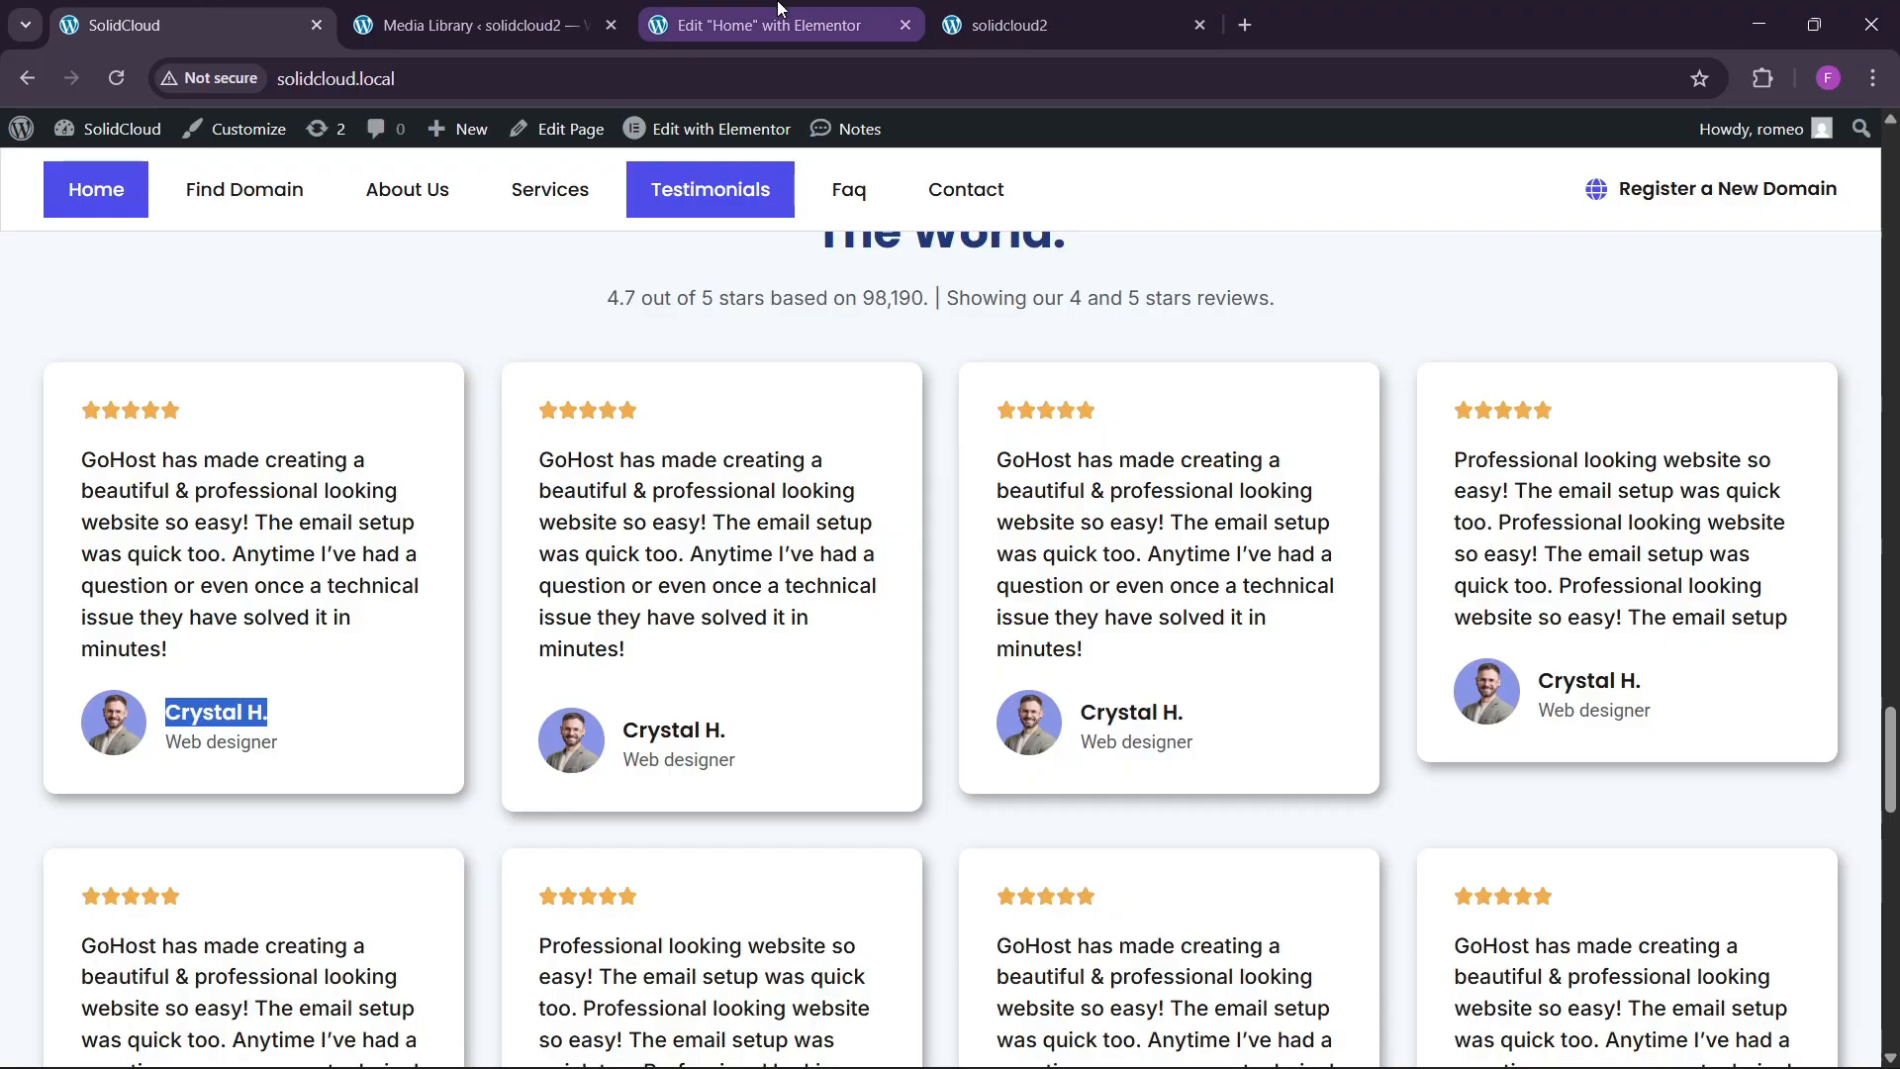
{"action": "left_click", "coordinate": [754, 24]}
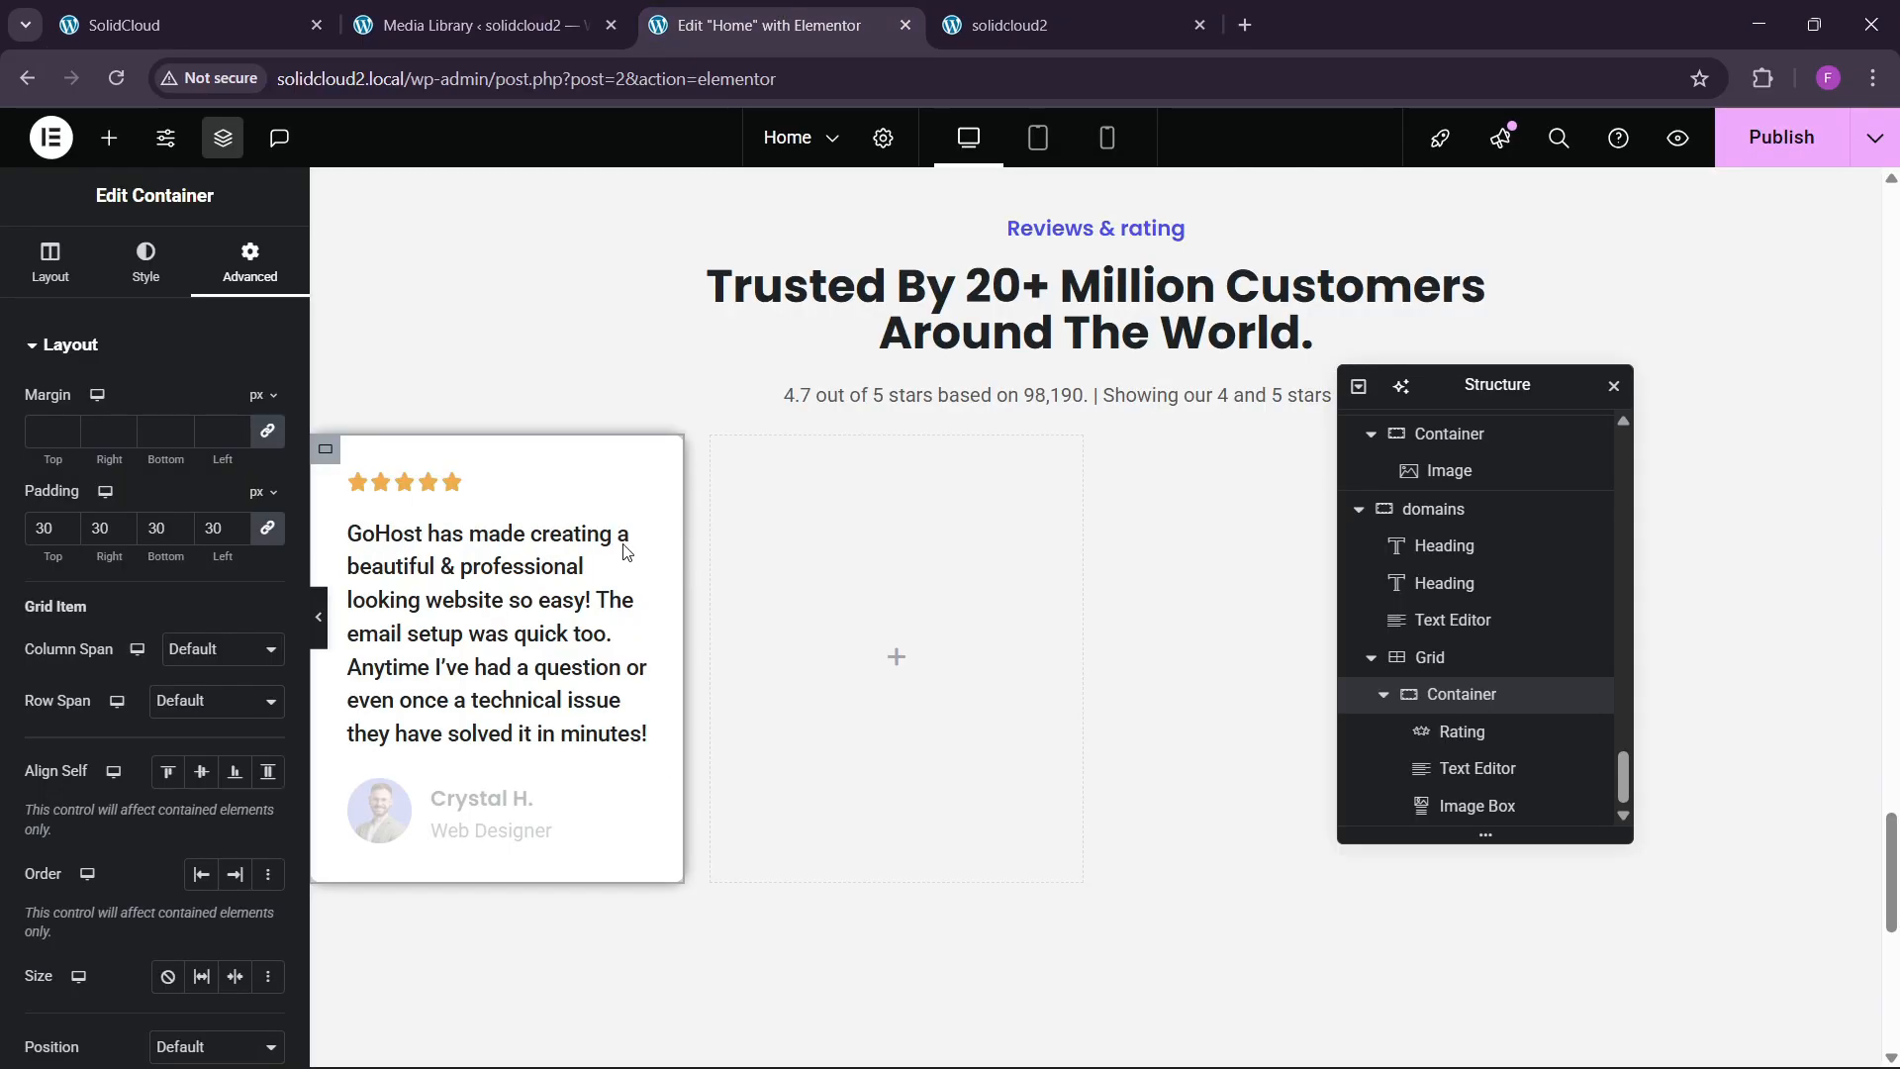
{"action": "left_click", "coordinate": [1389, 704]}
{"action": "scroll", "coordinate": [1388, 709], "scroll_direction": "up", "scroll_amount": 2}
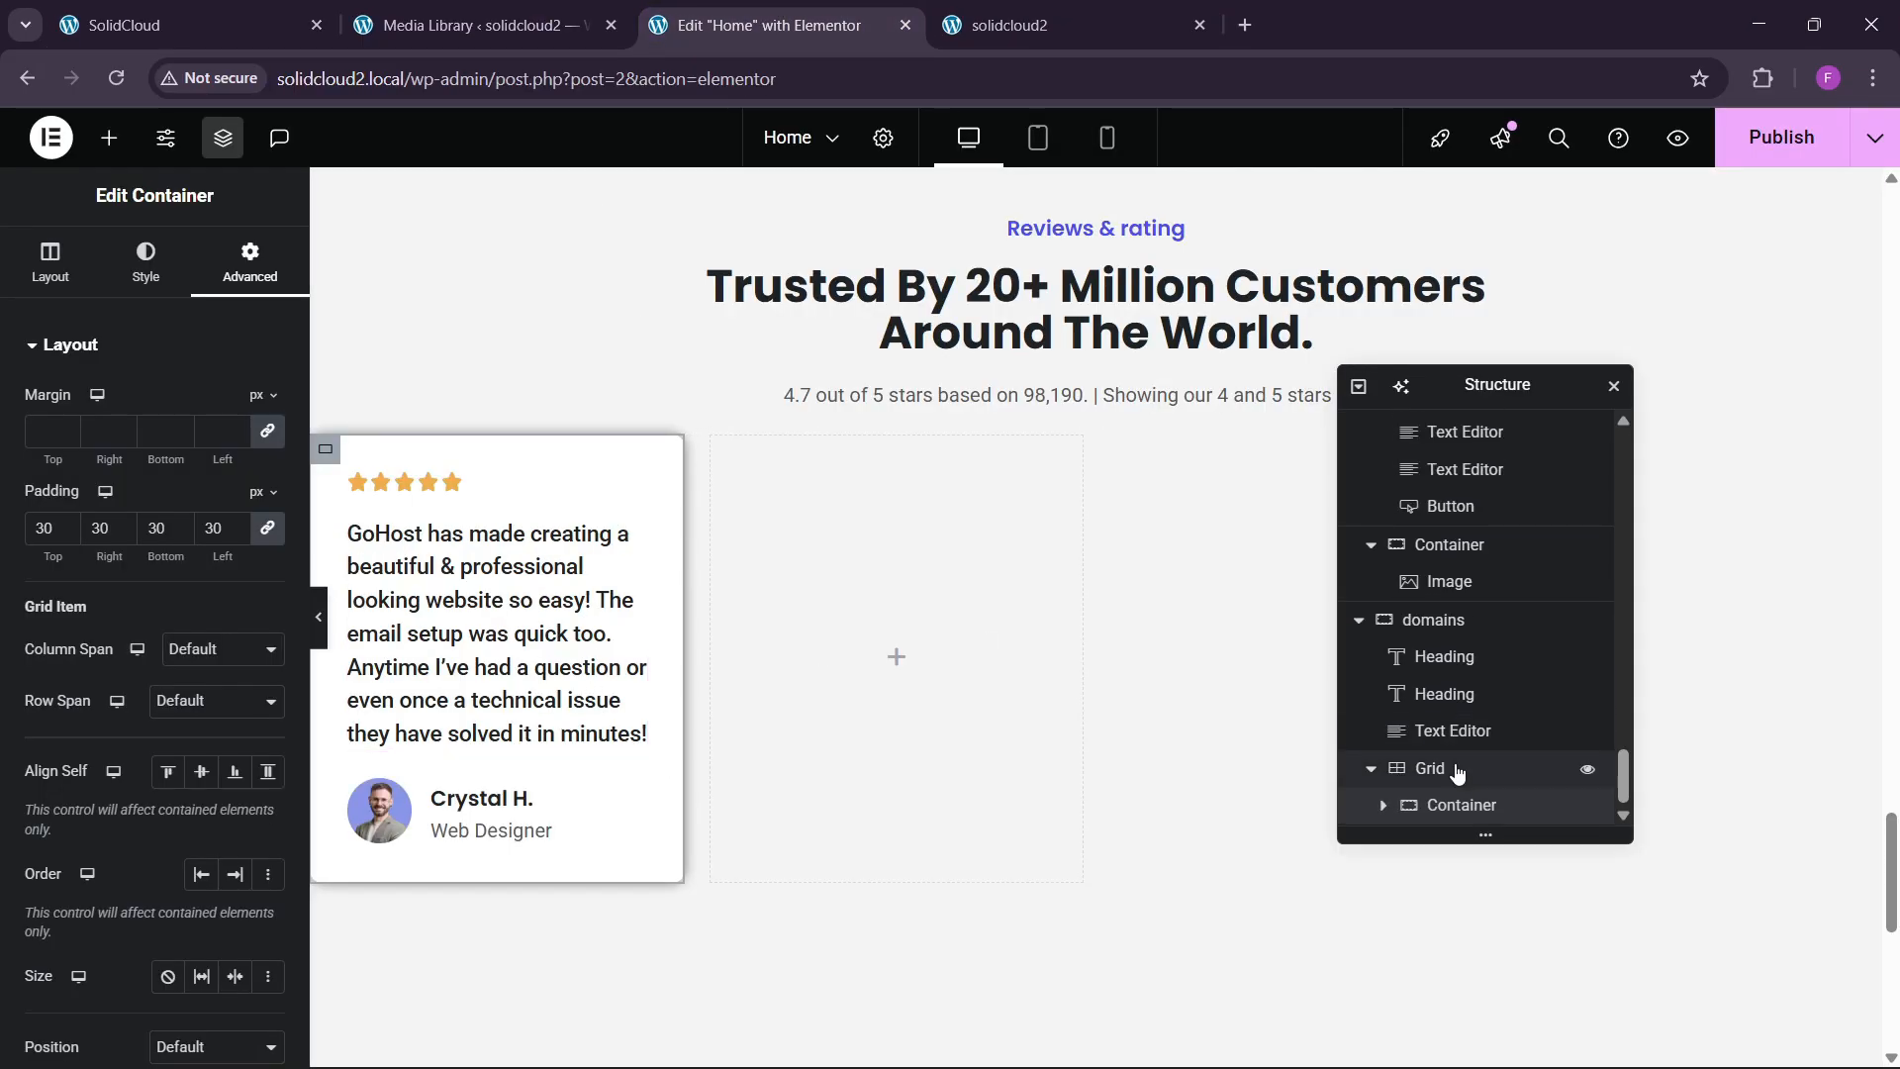
Duplicate the review card three times so the grid holds four cards.
{"action": "right_click", "coordinate": [1462, 804]}
{"action": "left_click", "coordinate": [1535, 480]}
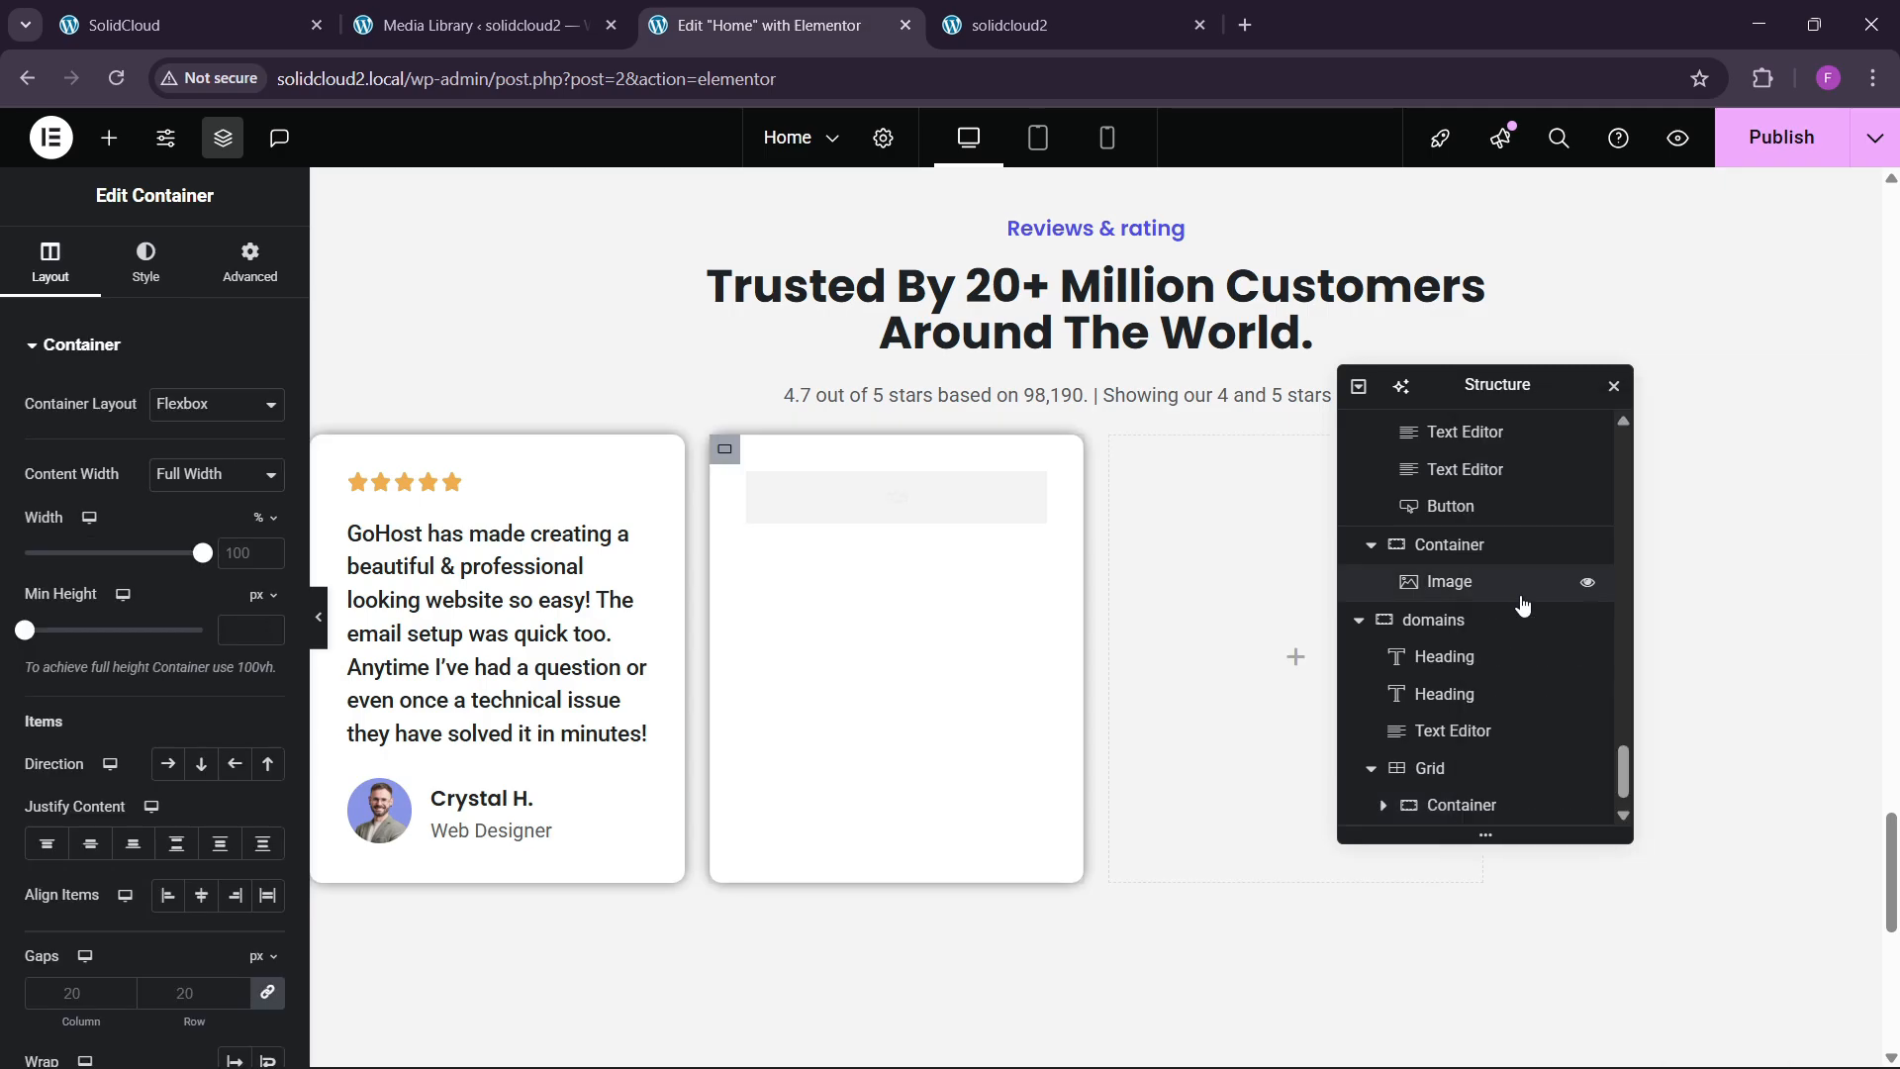
{"action": "right_click", "coordinate": [1472, 811]}
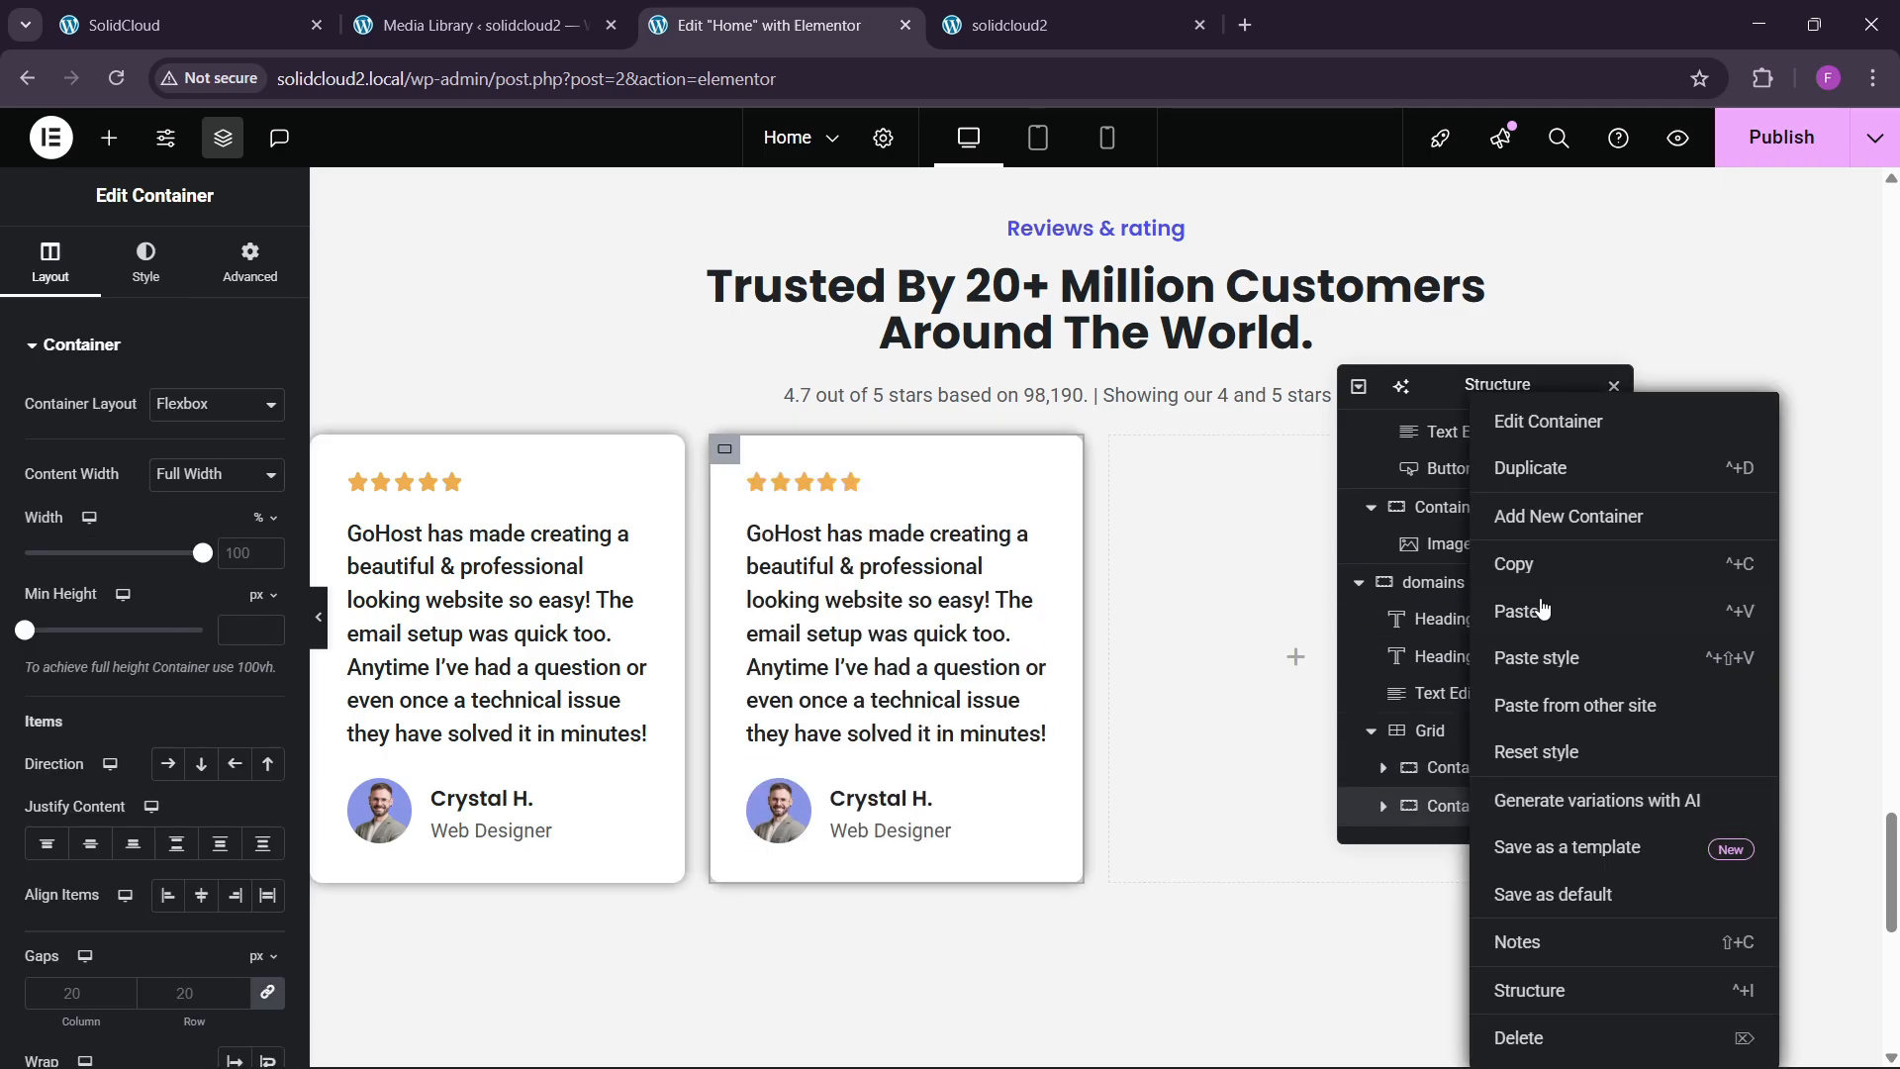
{"action": "left_click", "coordinate": [1534, 483]}
{"action": "scroll", "coordinate": [1491, 775], "scroll_direction": "down", "scroll_amount": 1}
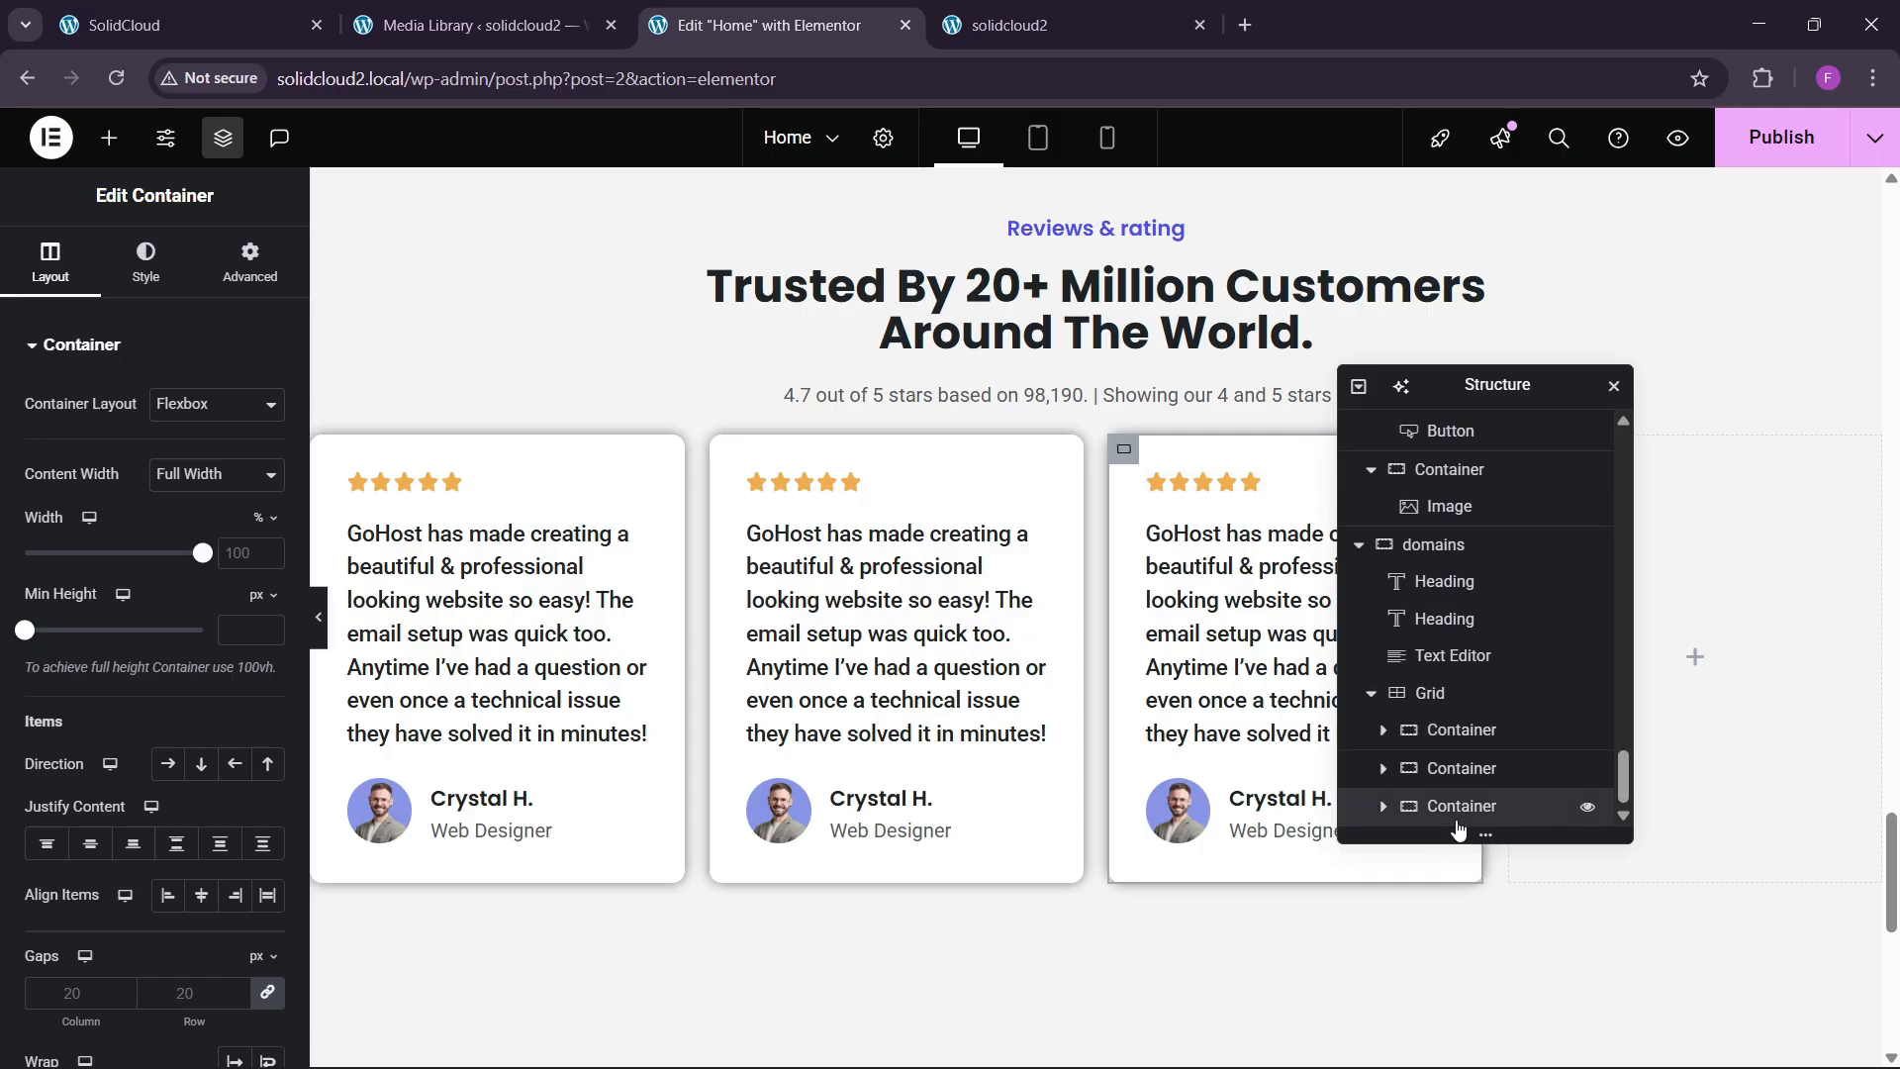
{"action": "right_click", "coordinate": [1467, 818]}
{"action": "left_click", "coordinate": [1559, 480]}
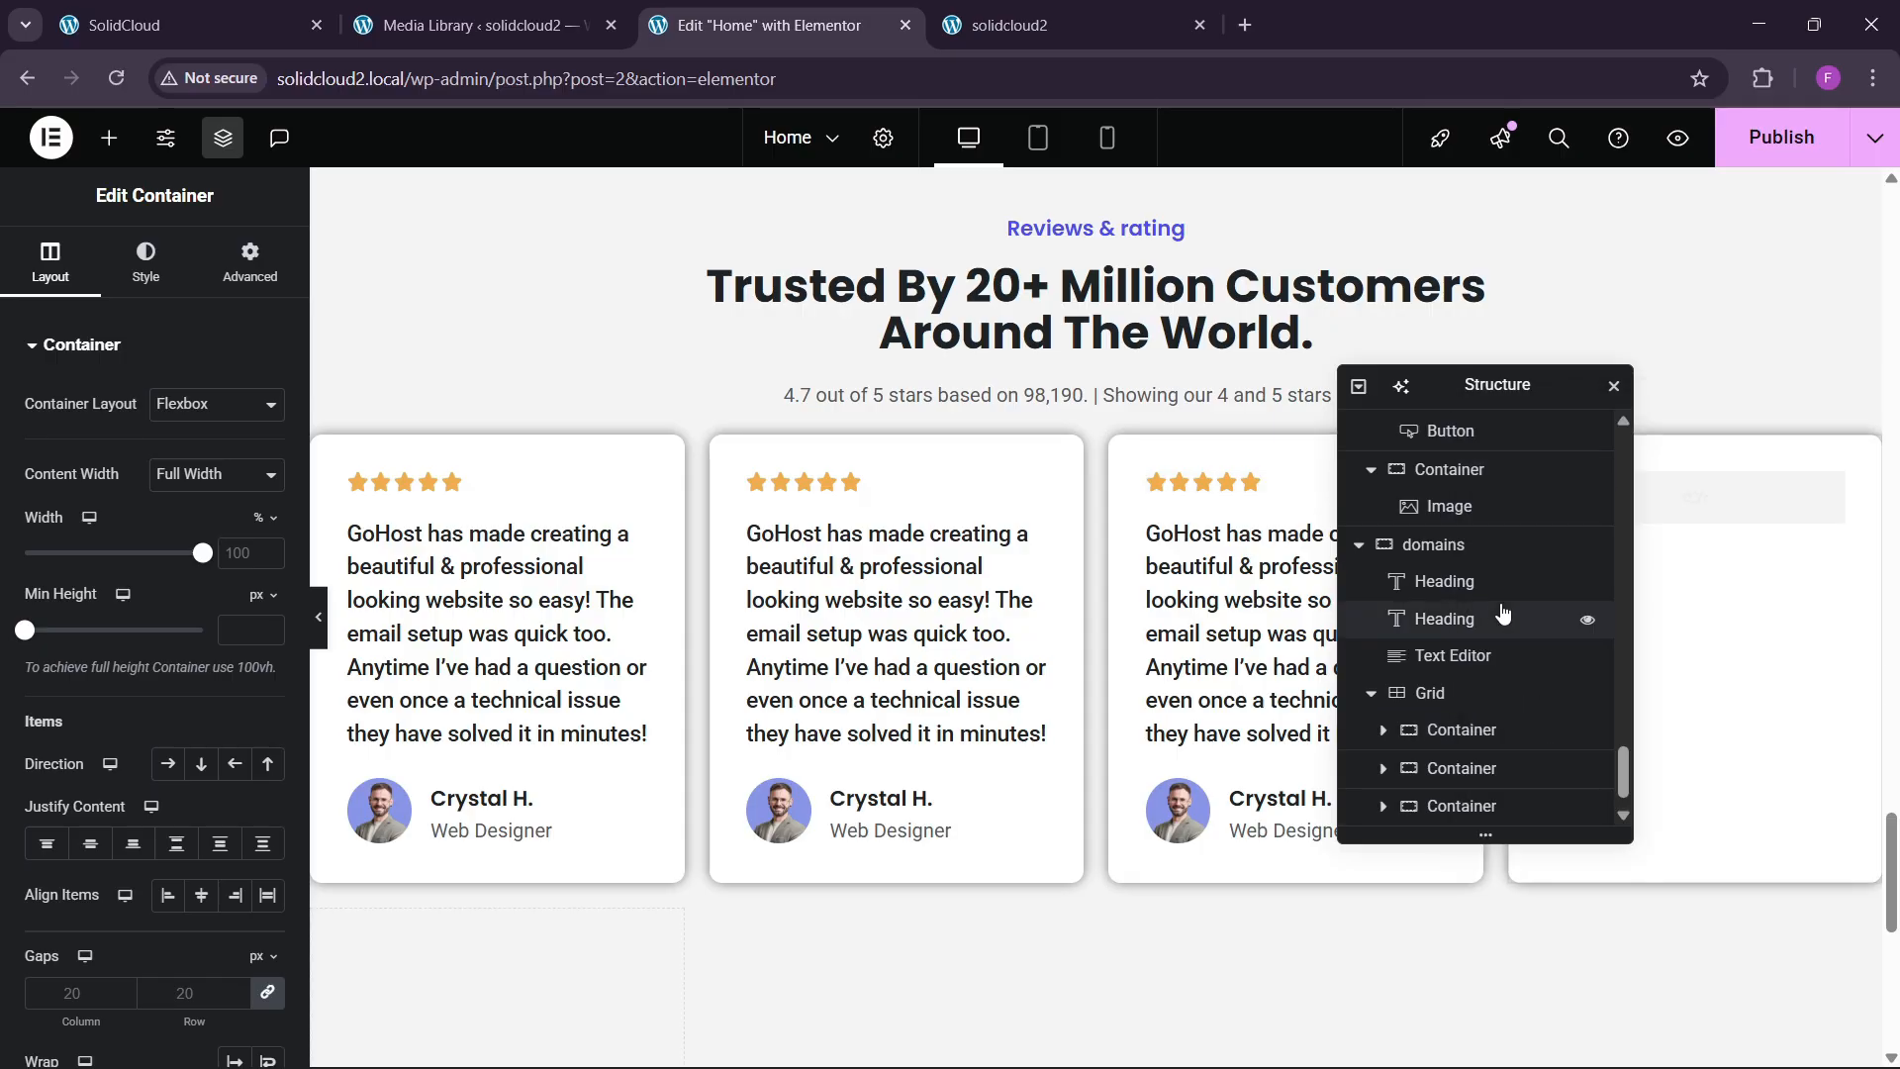
{"action": "scroll", "coordinate": [1480, 712], "scroll_direction": "down", "scroll_amount": 1}
{"action": "left_click", "coordinate": [1467, 657]}
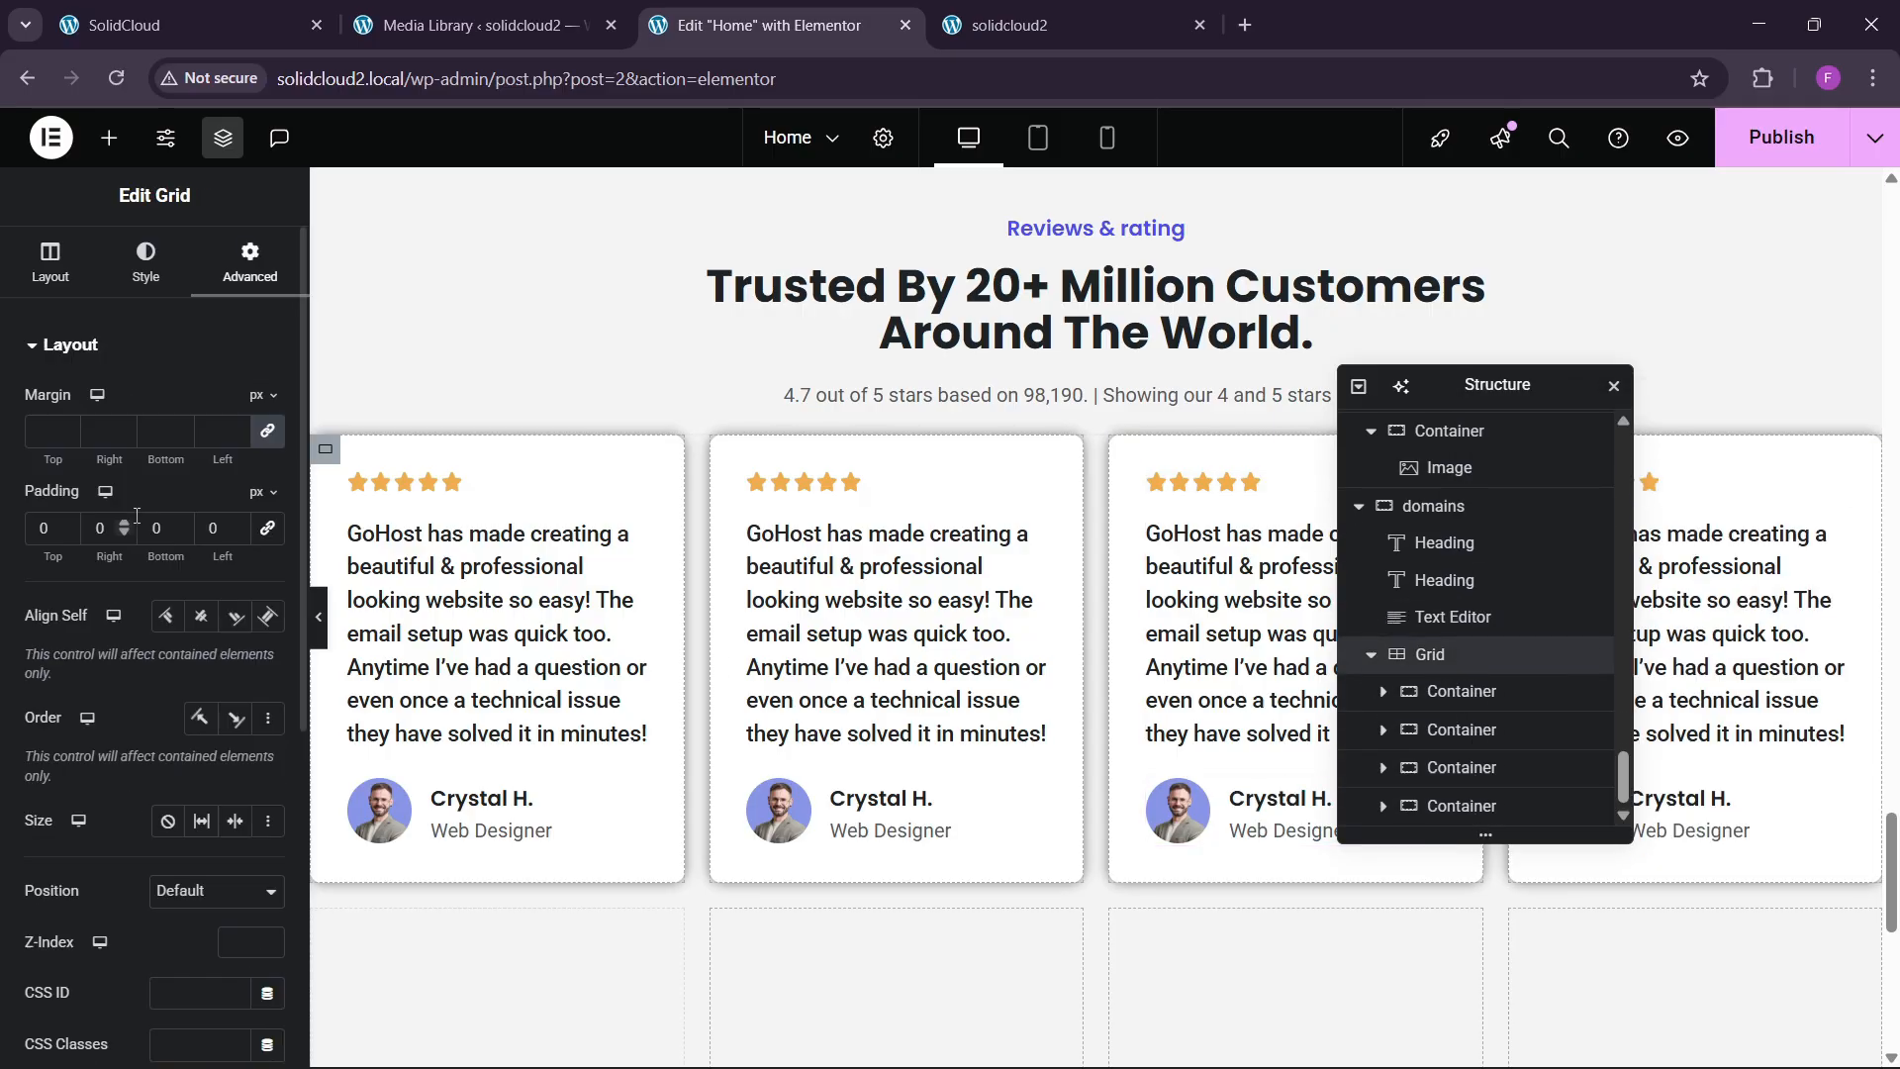
Give the review grid a 30 px top margin and 30 px gaps, then preview it.
{"action": "left_click", "coordinate": [38, 432]}
{"action": "type", "text": "3"}
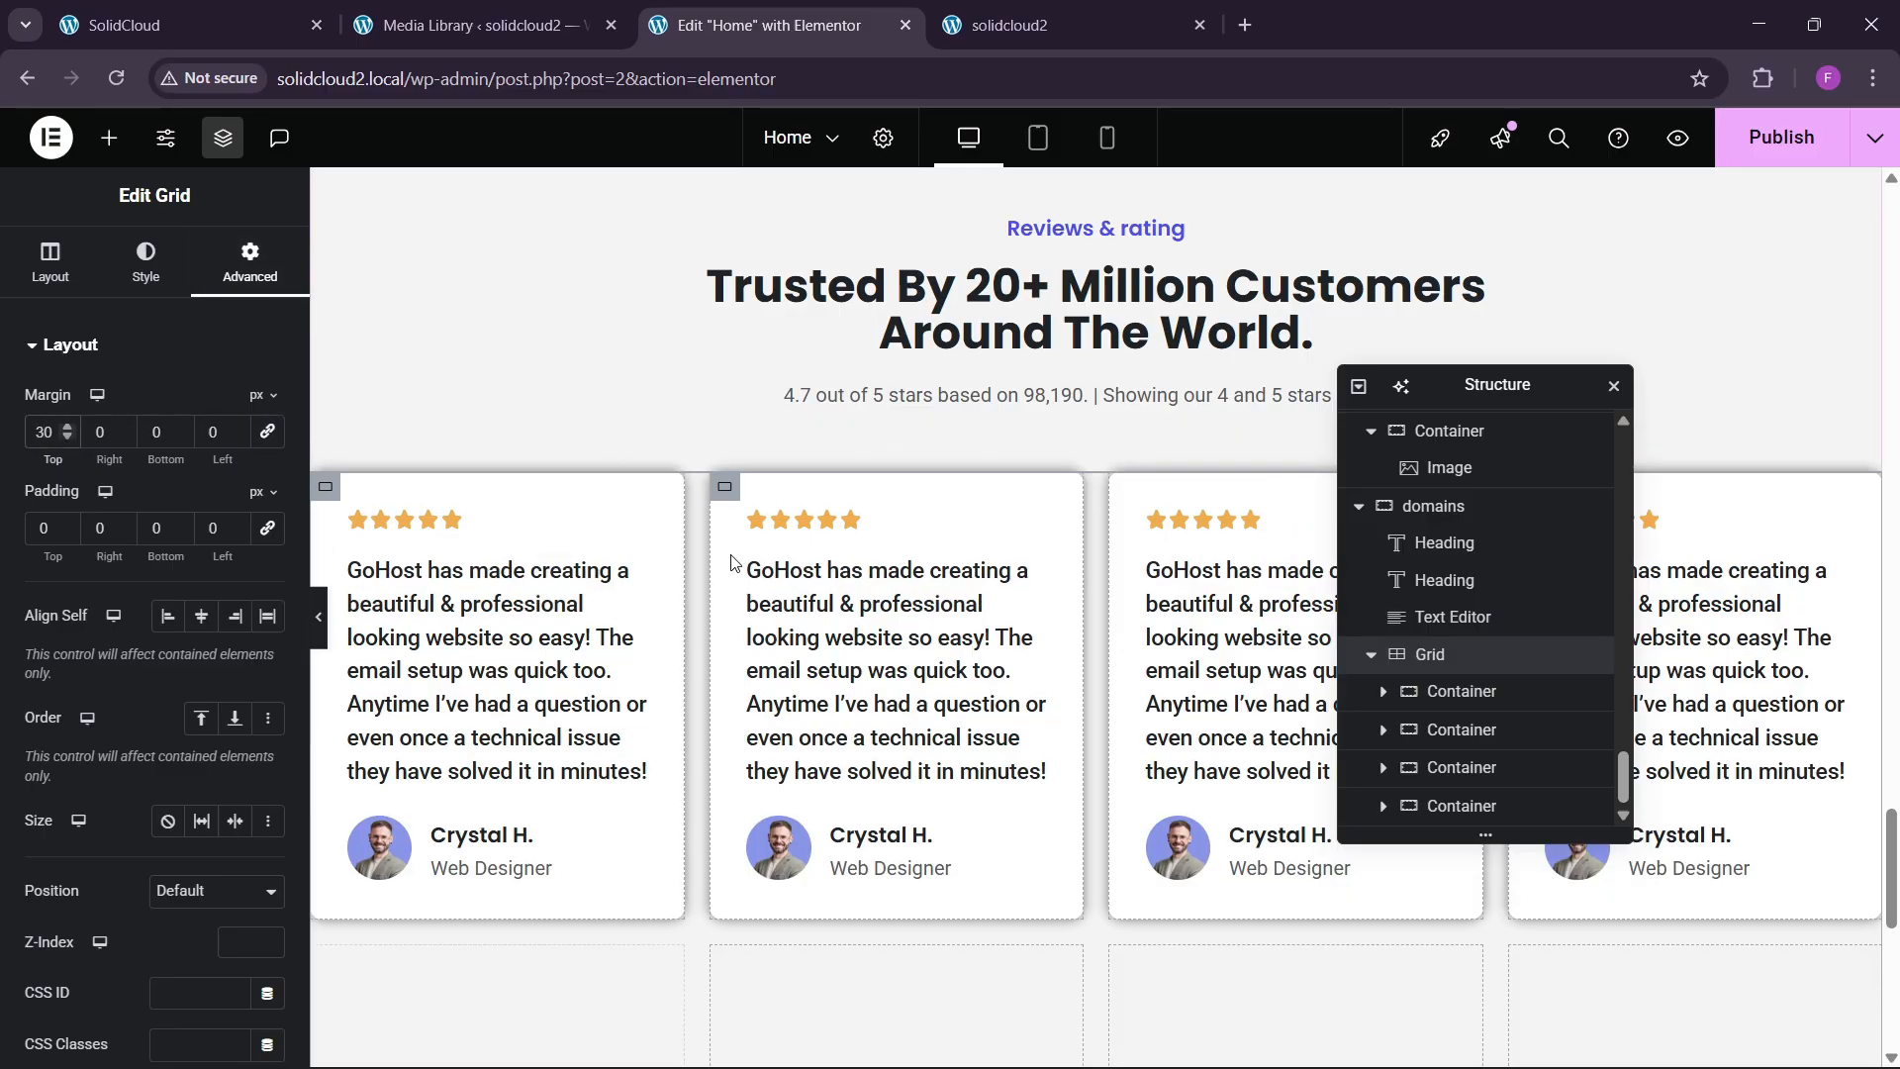
{"action": "left_click", "coordinate": [50, 262]}
{"action": "scroll", "coordinate": [175, 800], "scroll_direction": "down", "scroll_amount": 1}
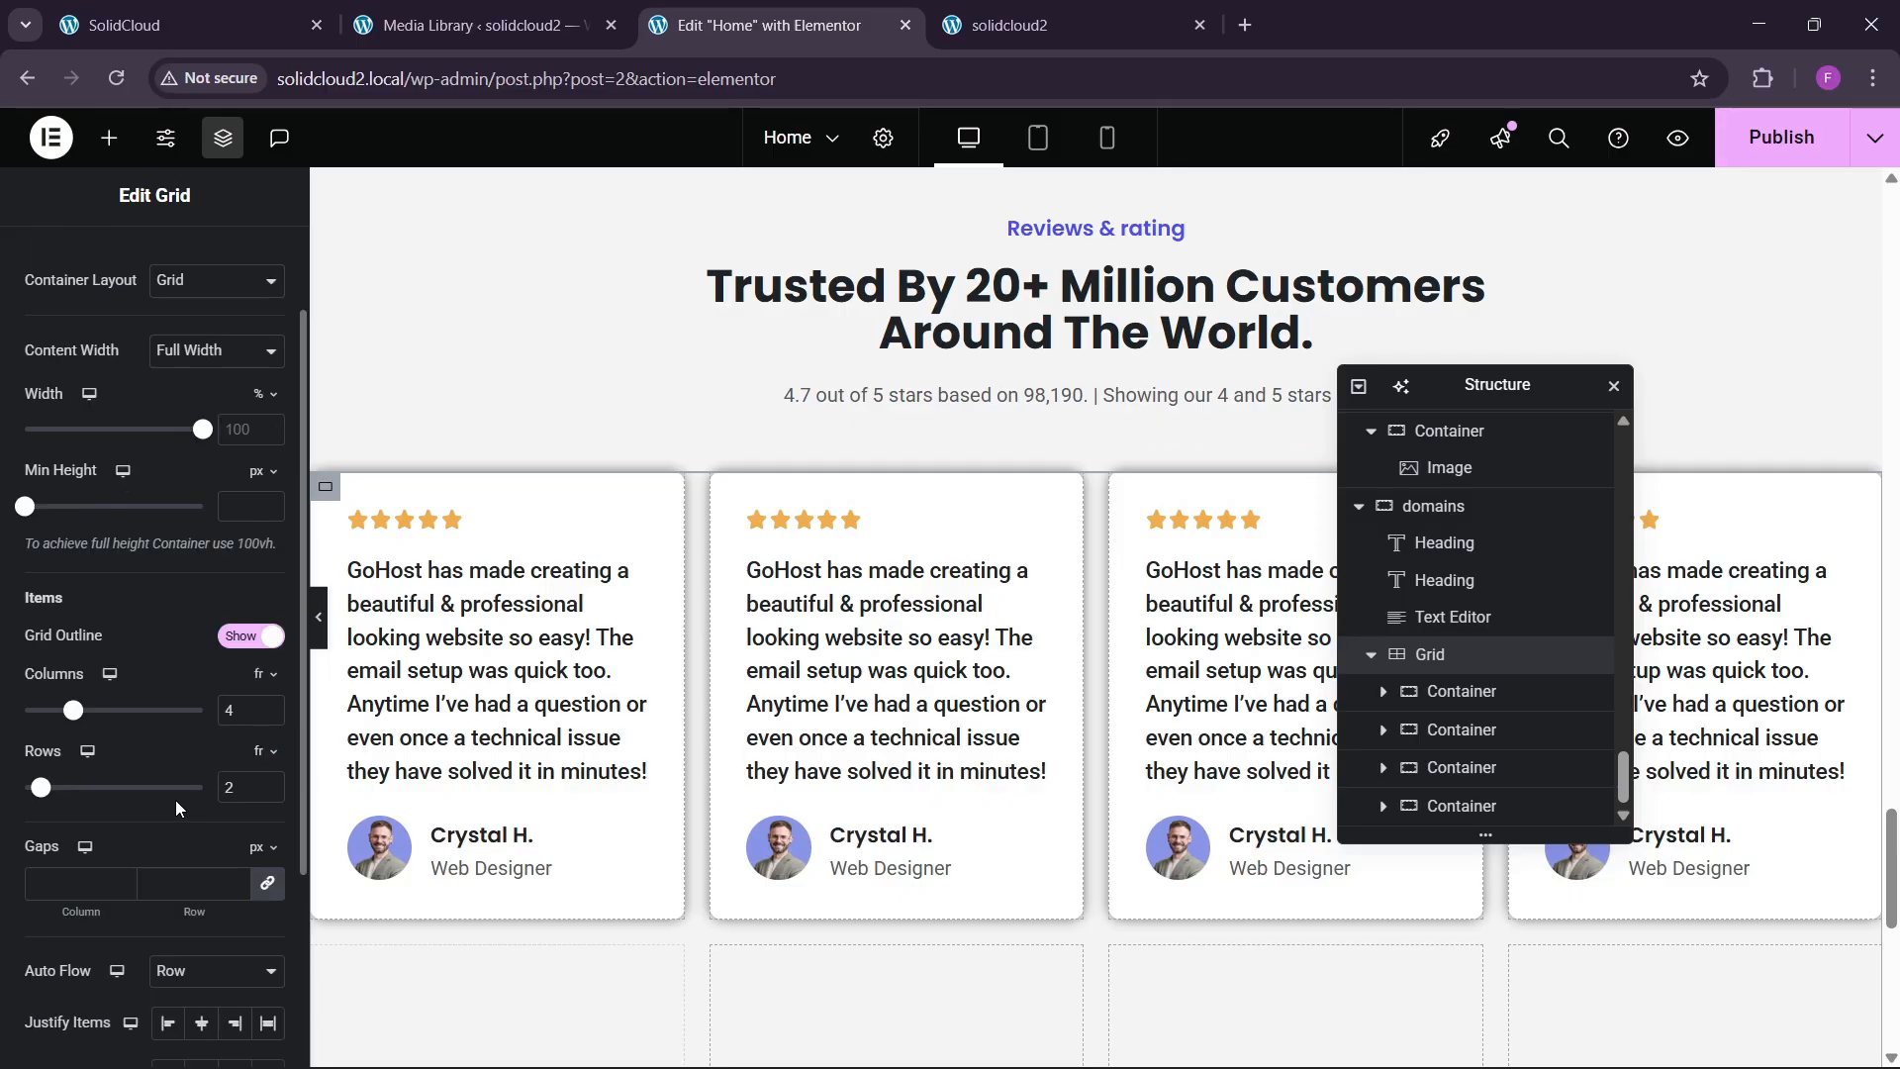
{"action": "left_click", "coordinate": [198, 883]}
{"action": "type", "text": "30"}
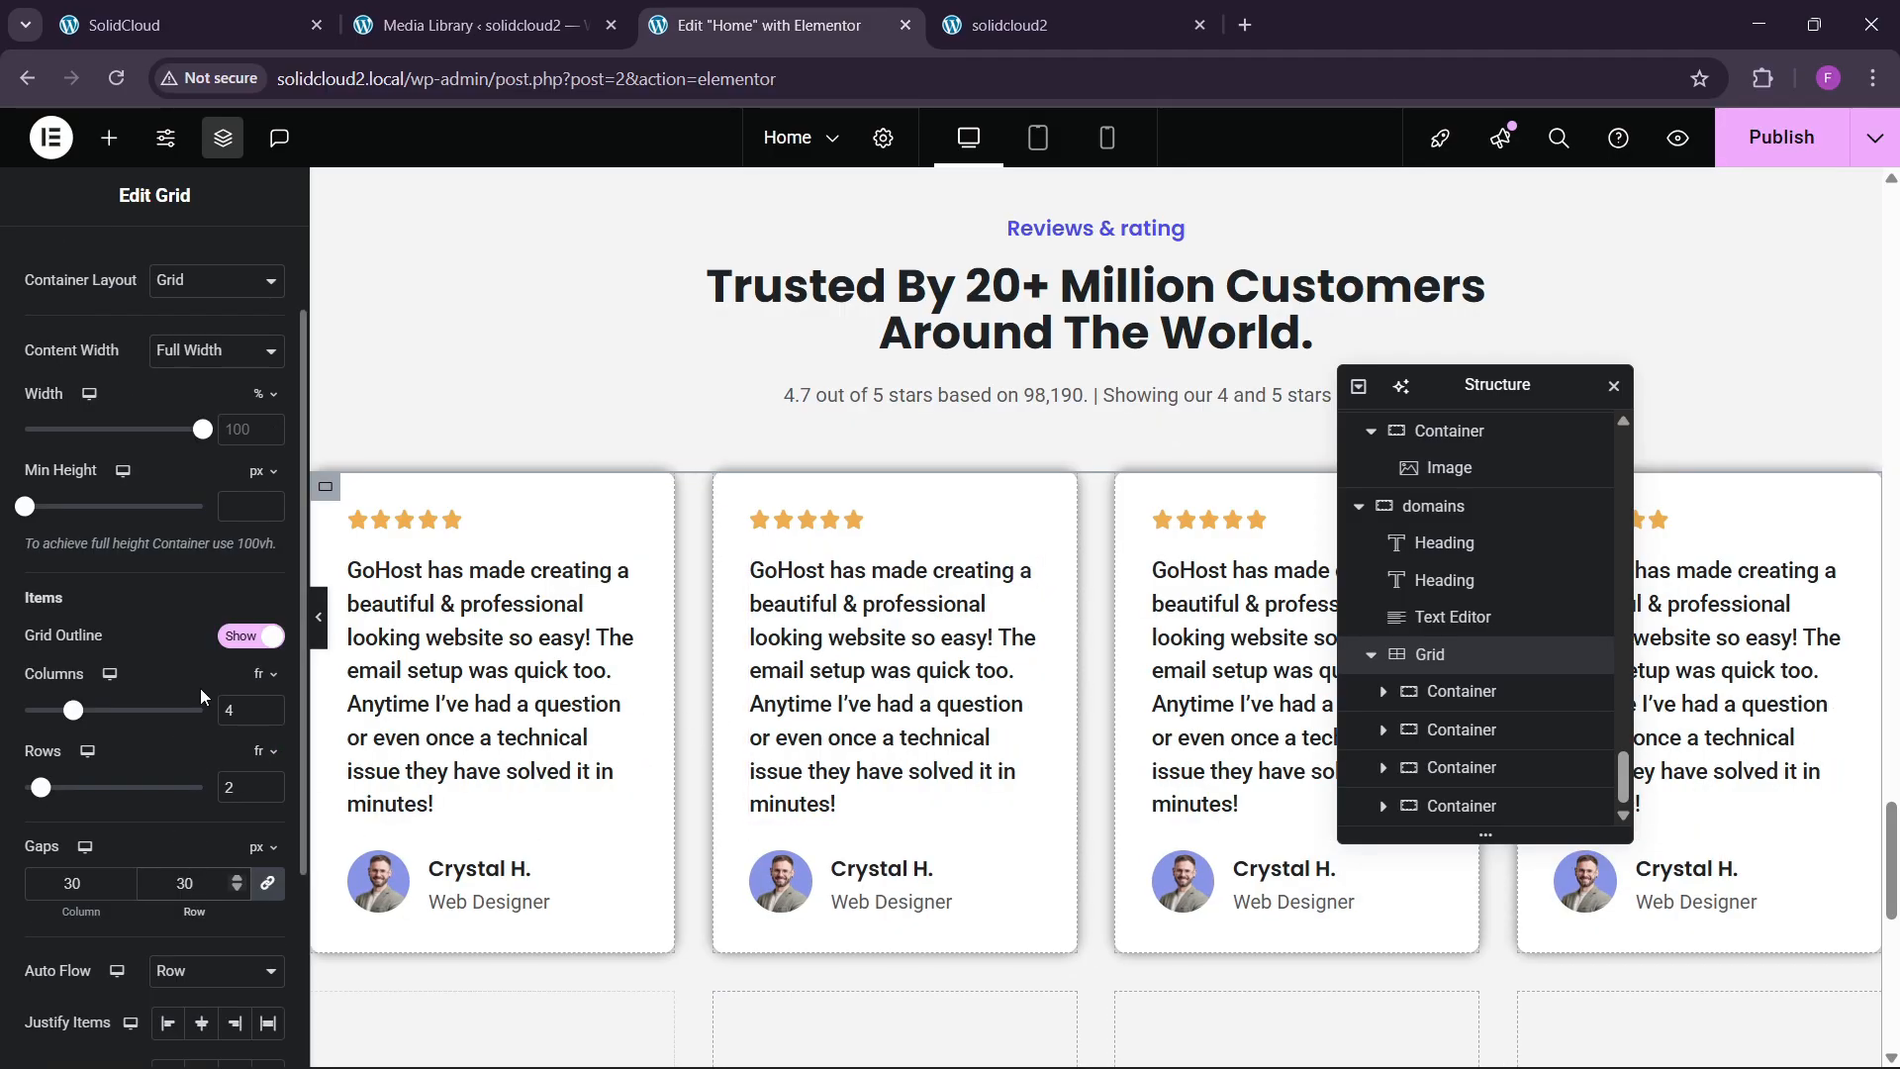
{"action": "left_click", "coordinate": [330, 644]}
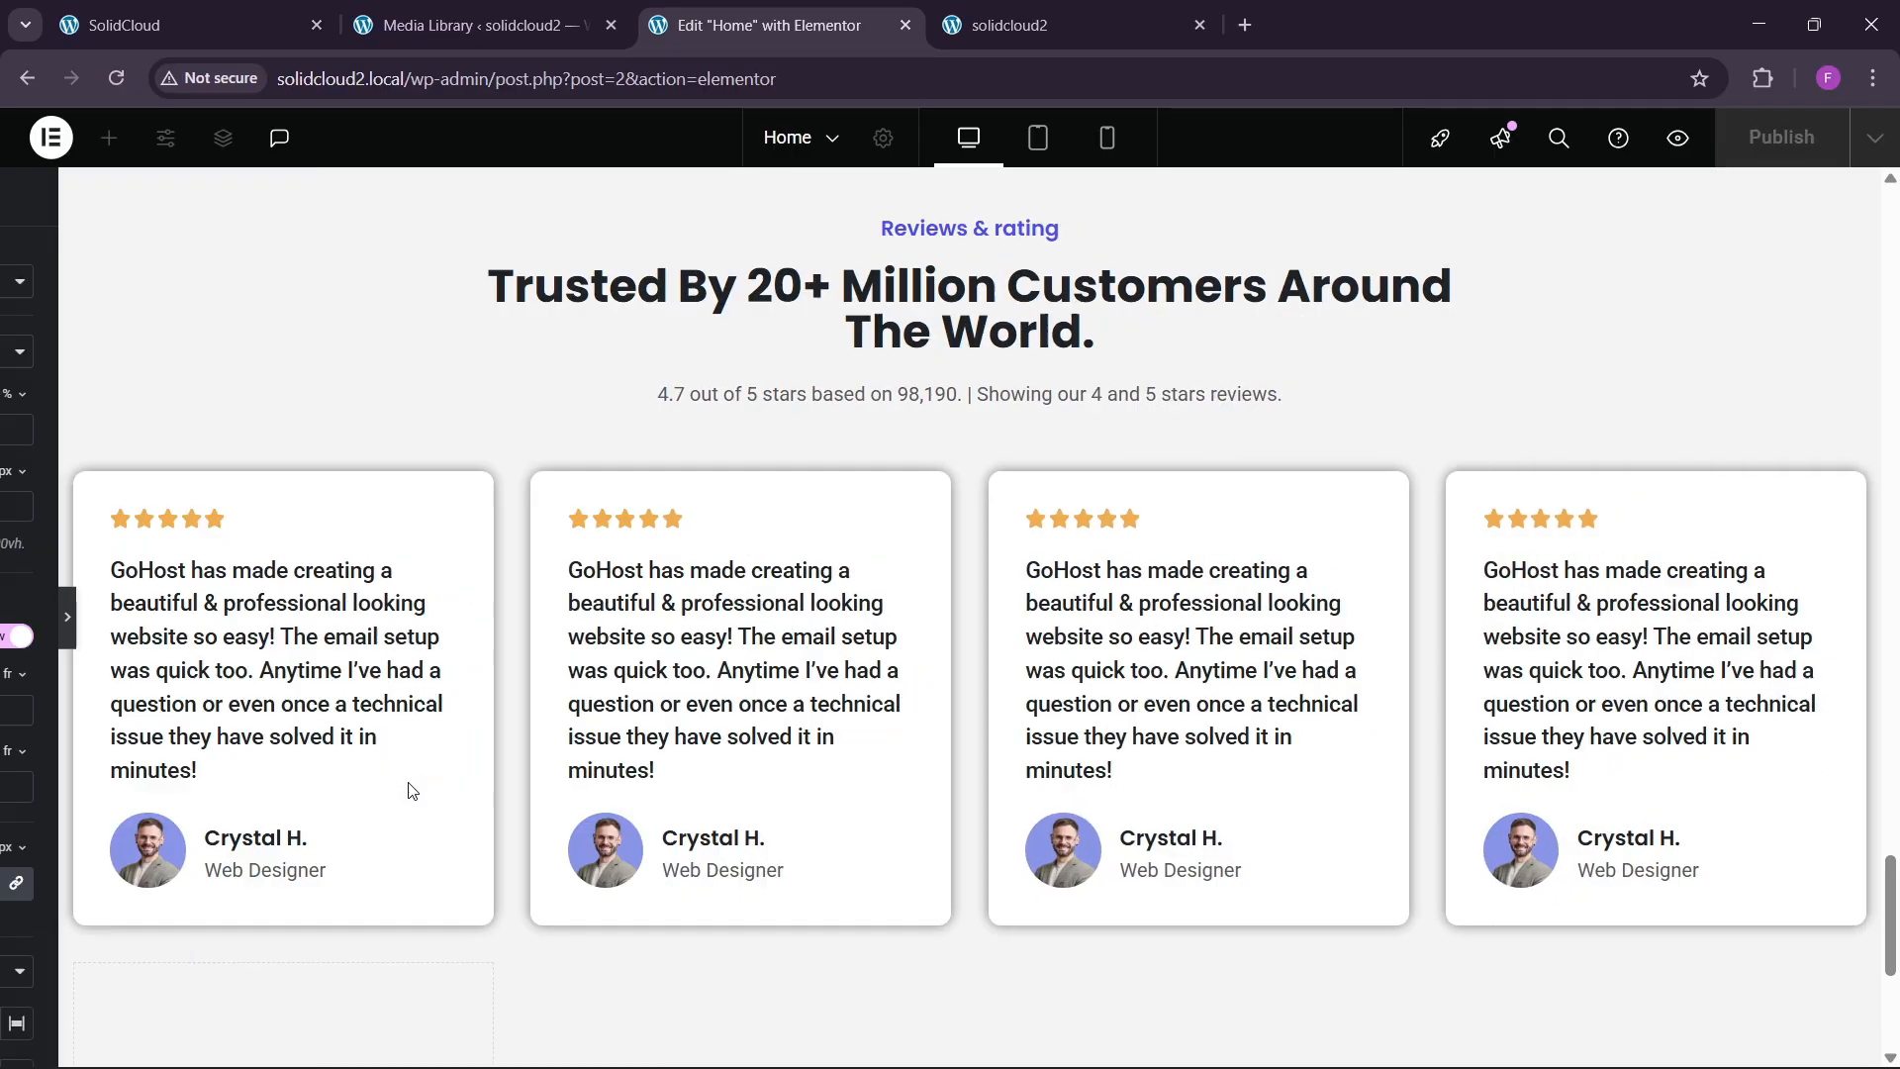
{"action": "scroll", "coordinate": [735, 773], "scroll_direction": "up", "scroll_amount": 5}
{"action": "scroll", "coordinate": [92, 768], "scroll_direction": "down", "scroll_amount": 6}
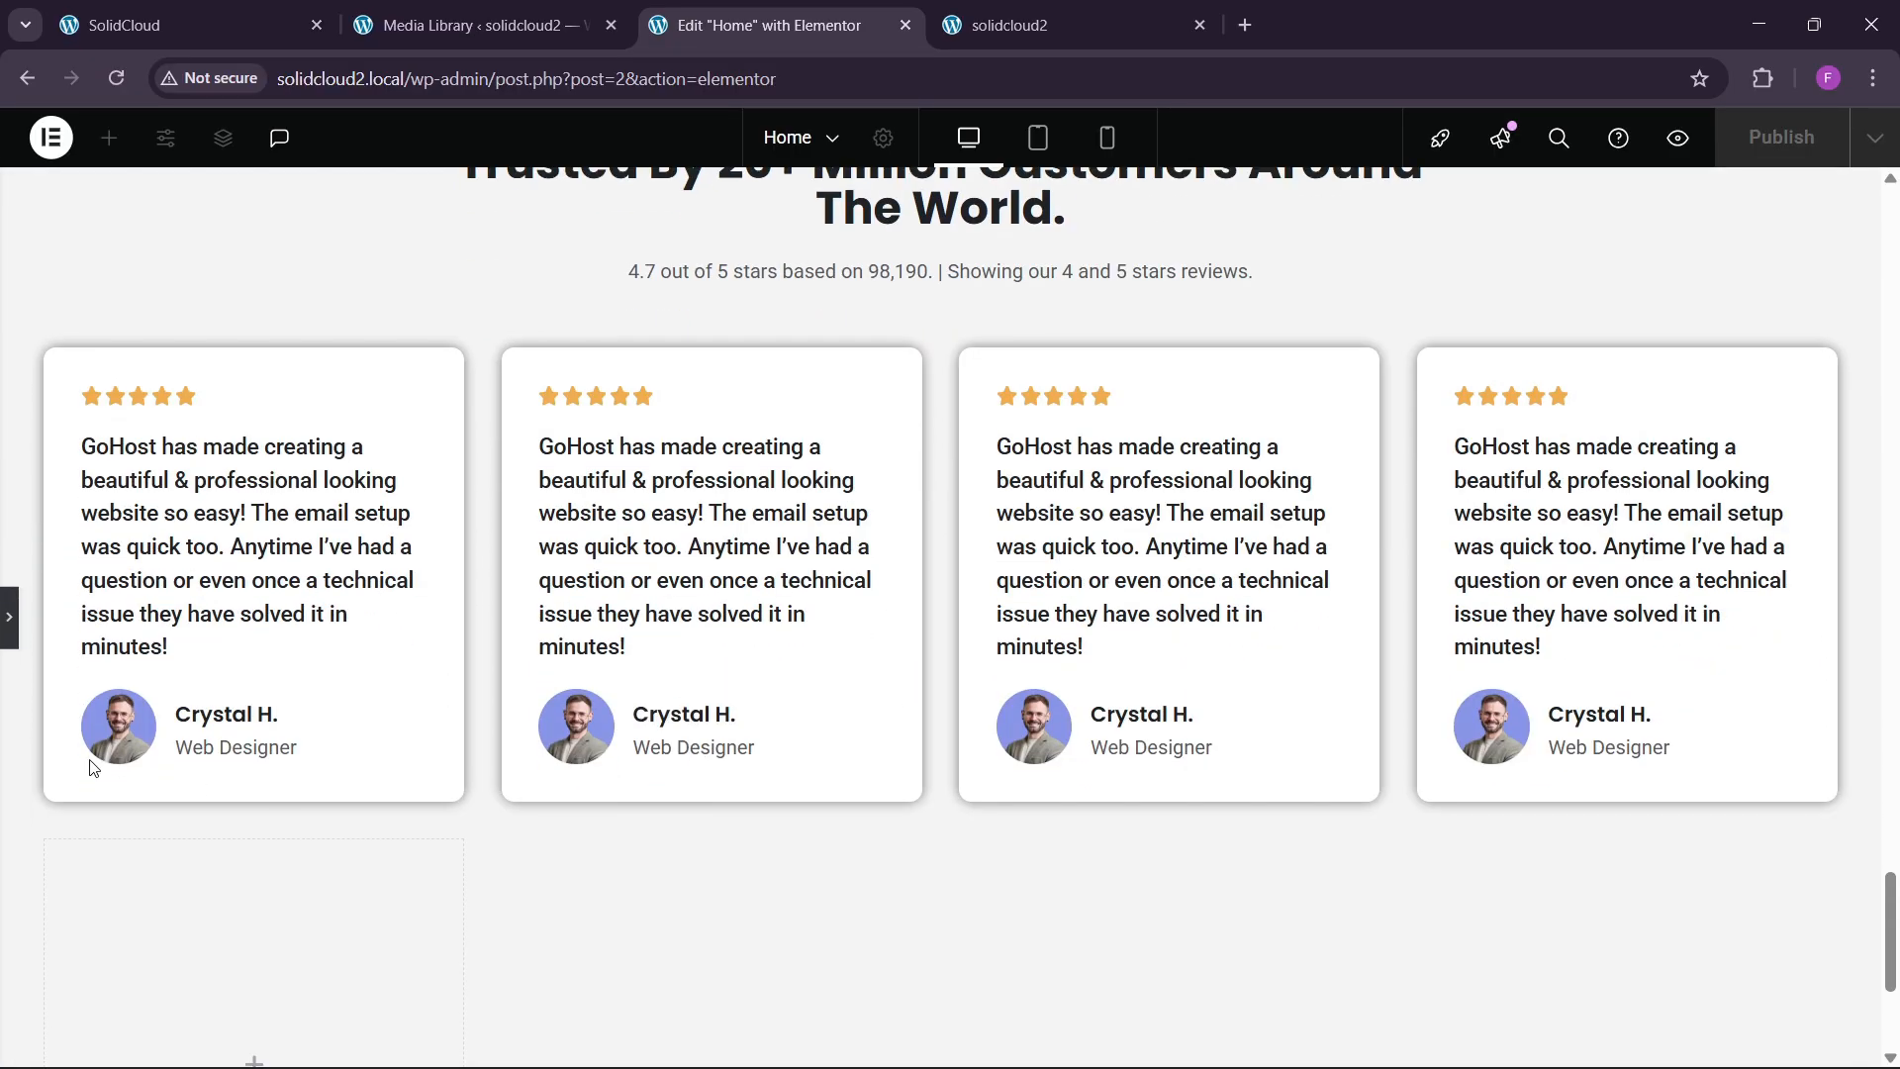
{"action": "key", "text": "ctrl+p"}
{"action": "scroll", "coordinate": [903, 598], "scroll_direction": "down", "scroll_amount": 1}
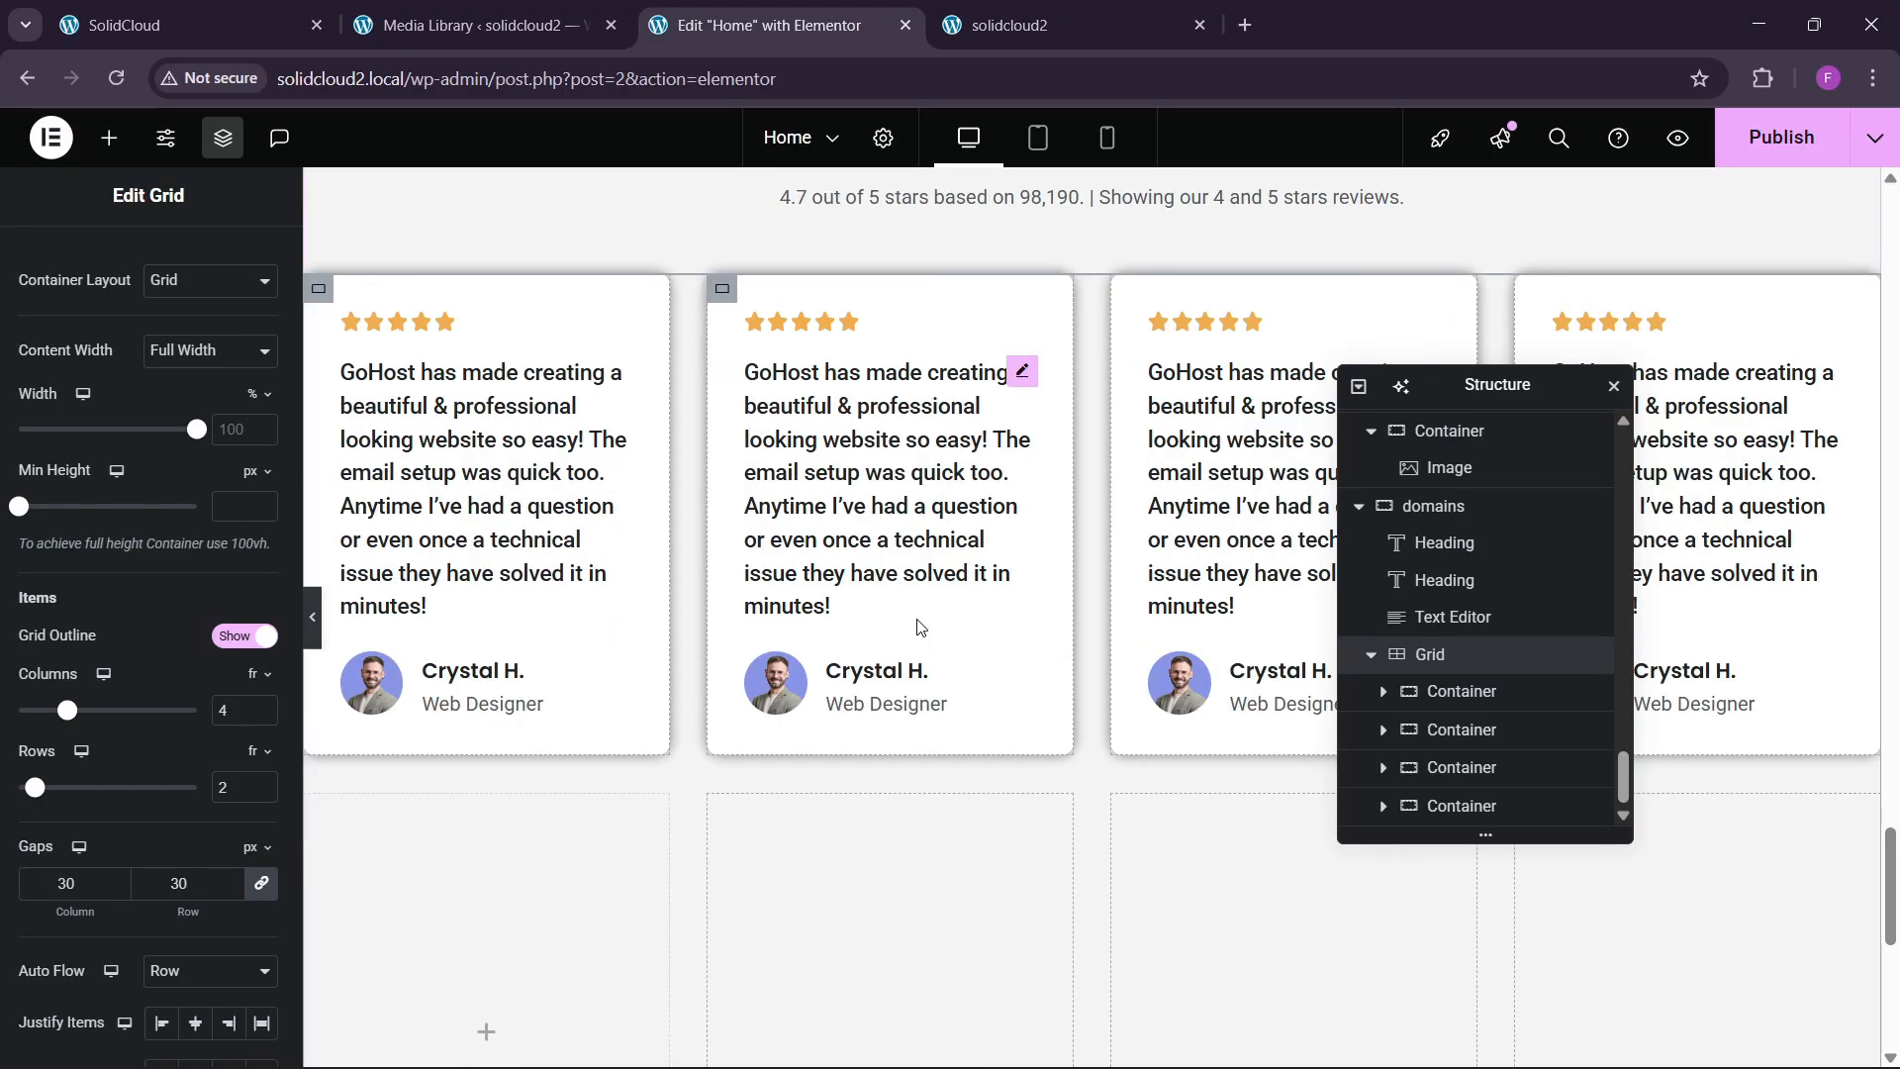
{"action": "scroll", "coordinate": [917, 620], "scroll_direction": "up", "scroll_amount": 4}
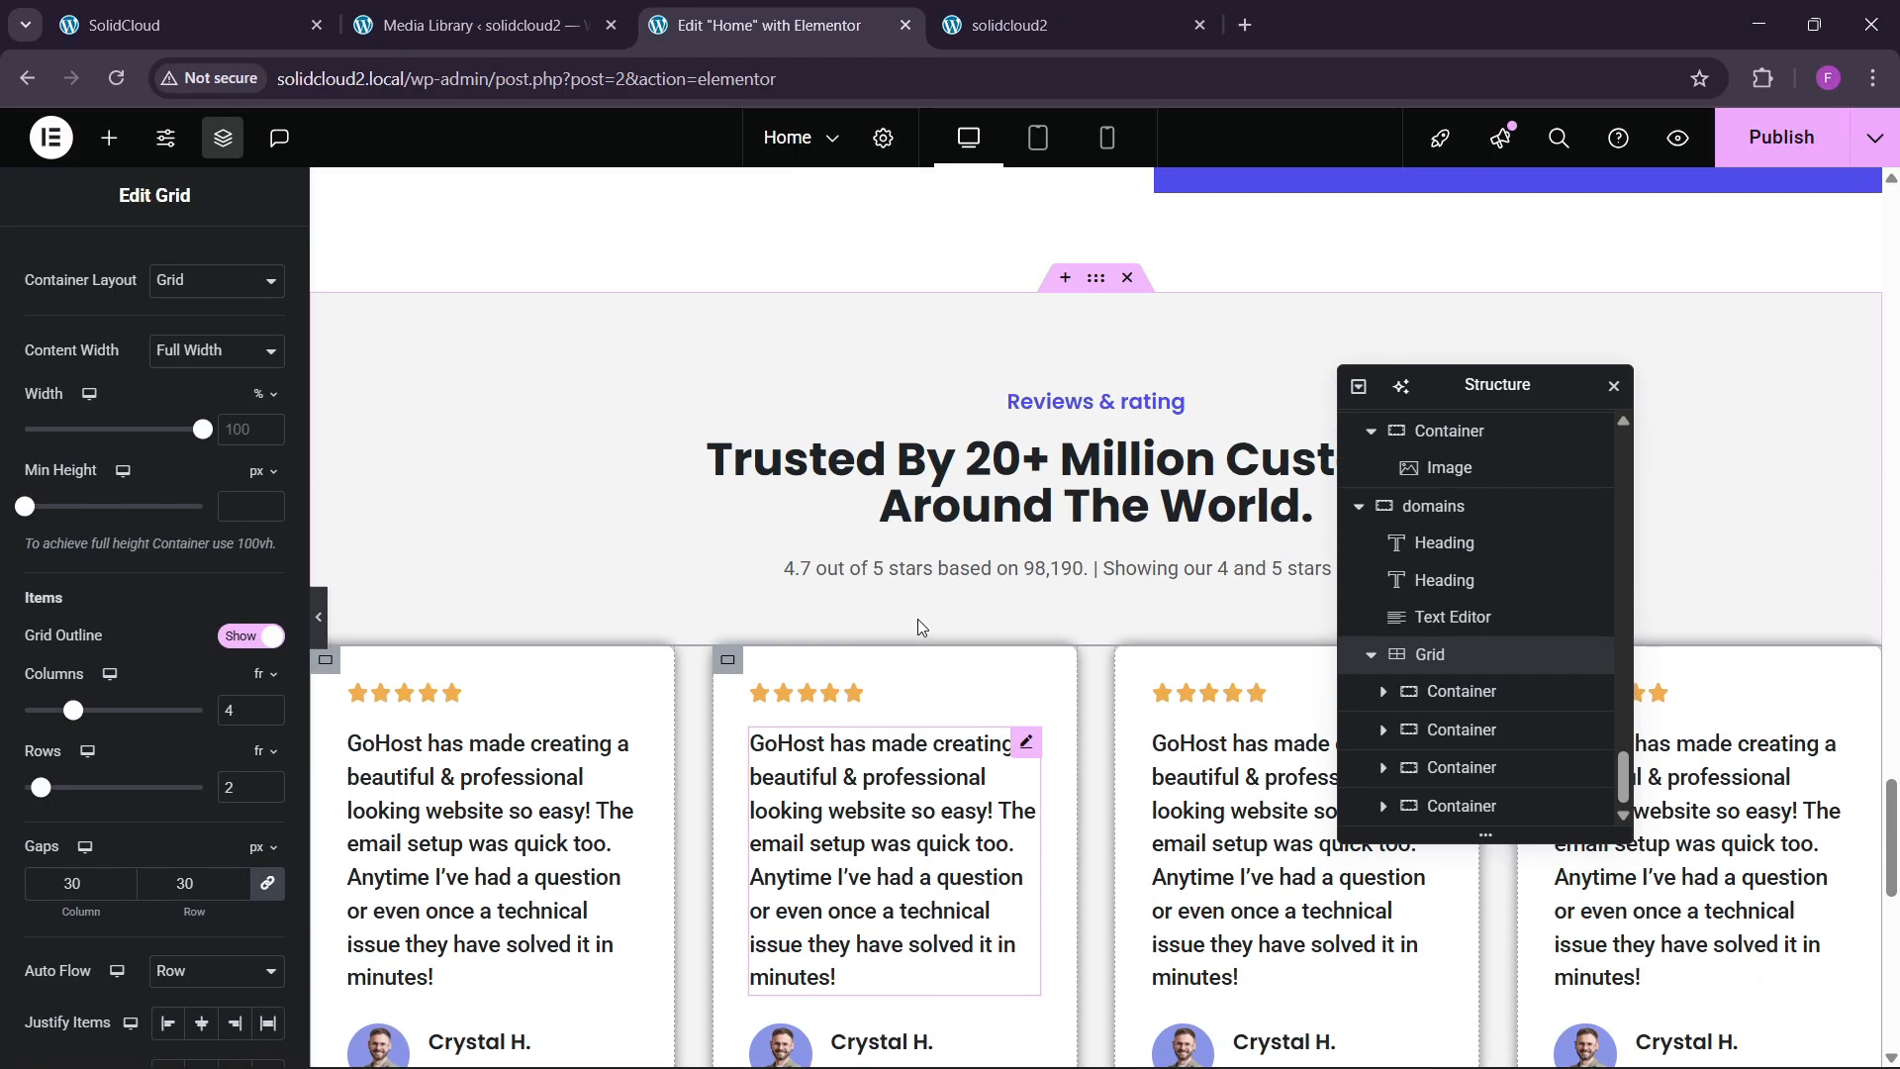
Duplicate review cards until the grid holds eight cards in two rows of four.
{"action": "right_click", "coordinate": [1466, 806]}
{"action": "left_click", "coordinate": [1546, 489]}
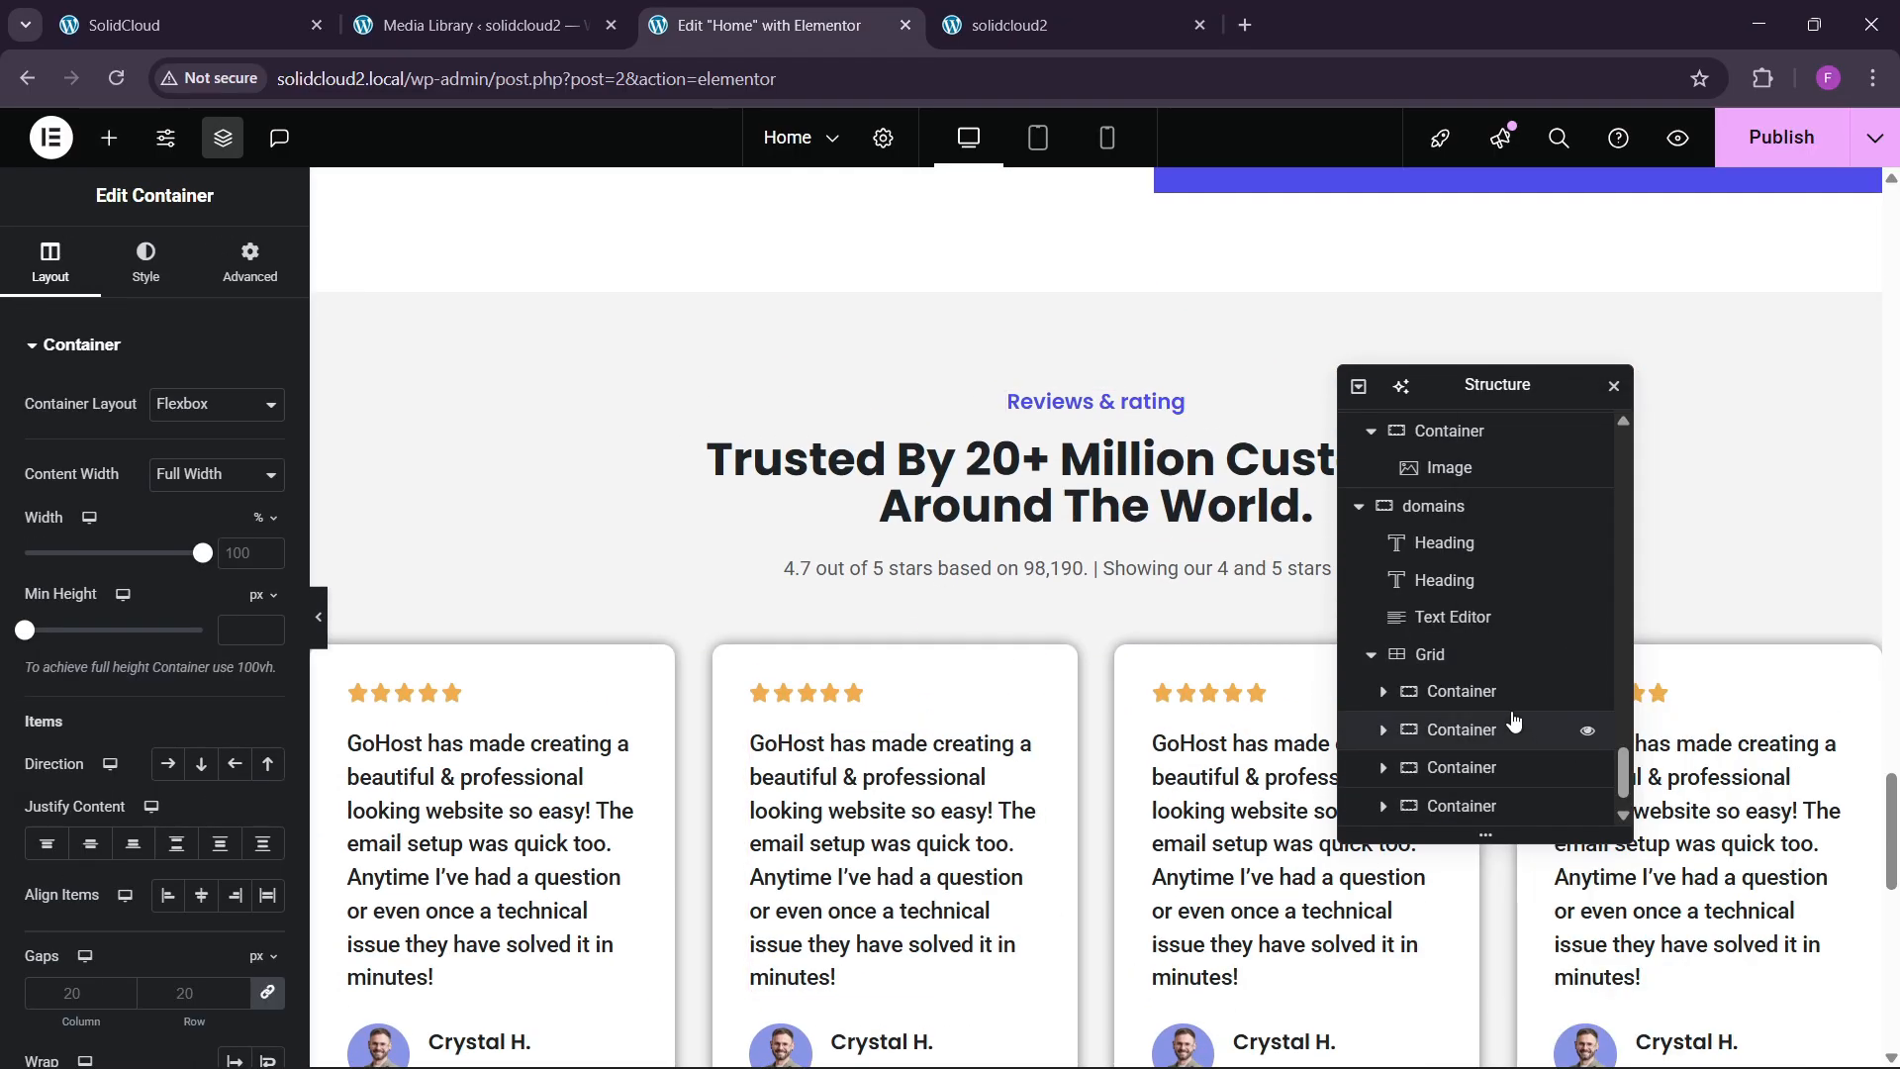
{"action": "scroll", "coordinate": [1435, 762], "scroll_direction": "down", "scroll_amount": 1}
{"action": "right_click", "coordinate": [1484, 803]}
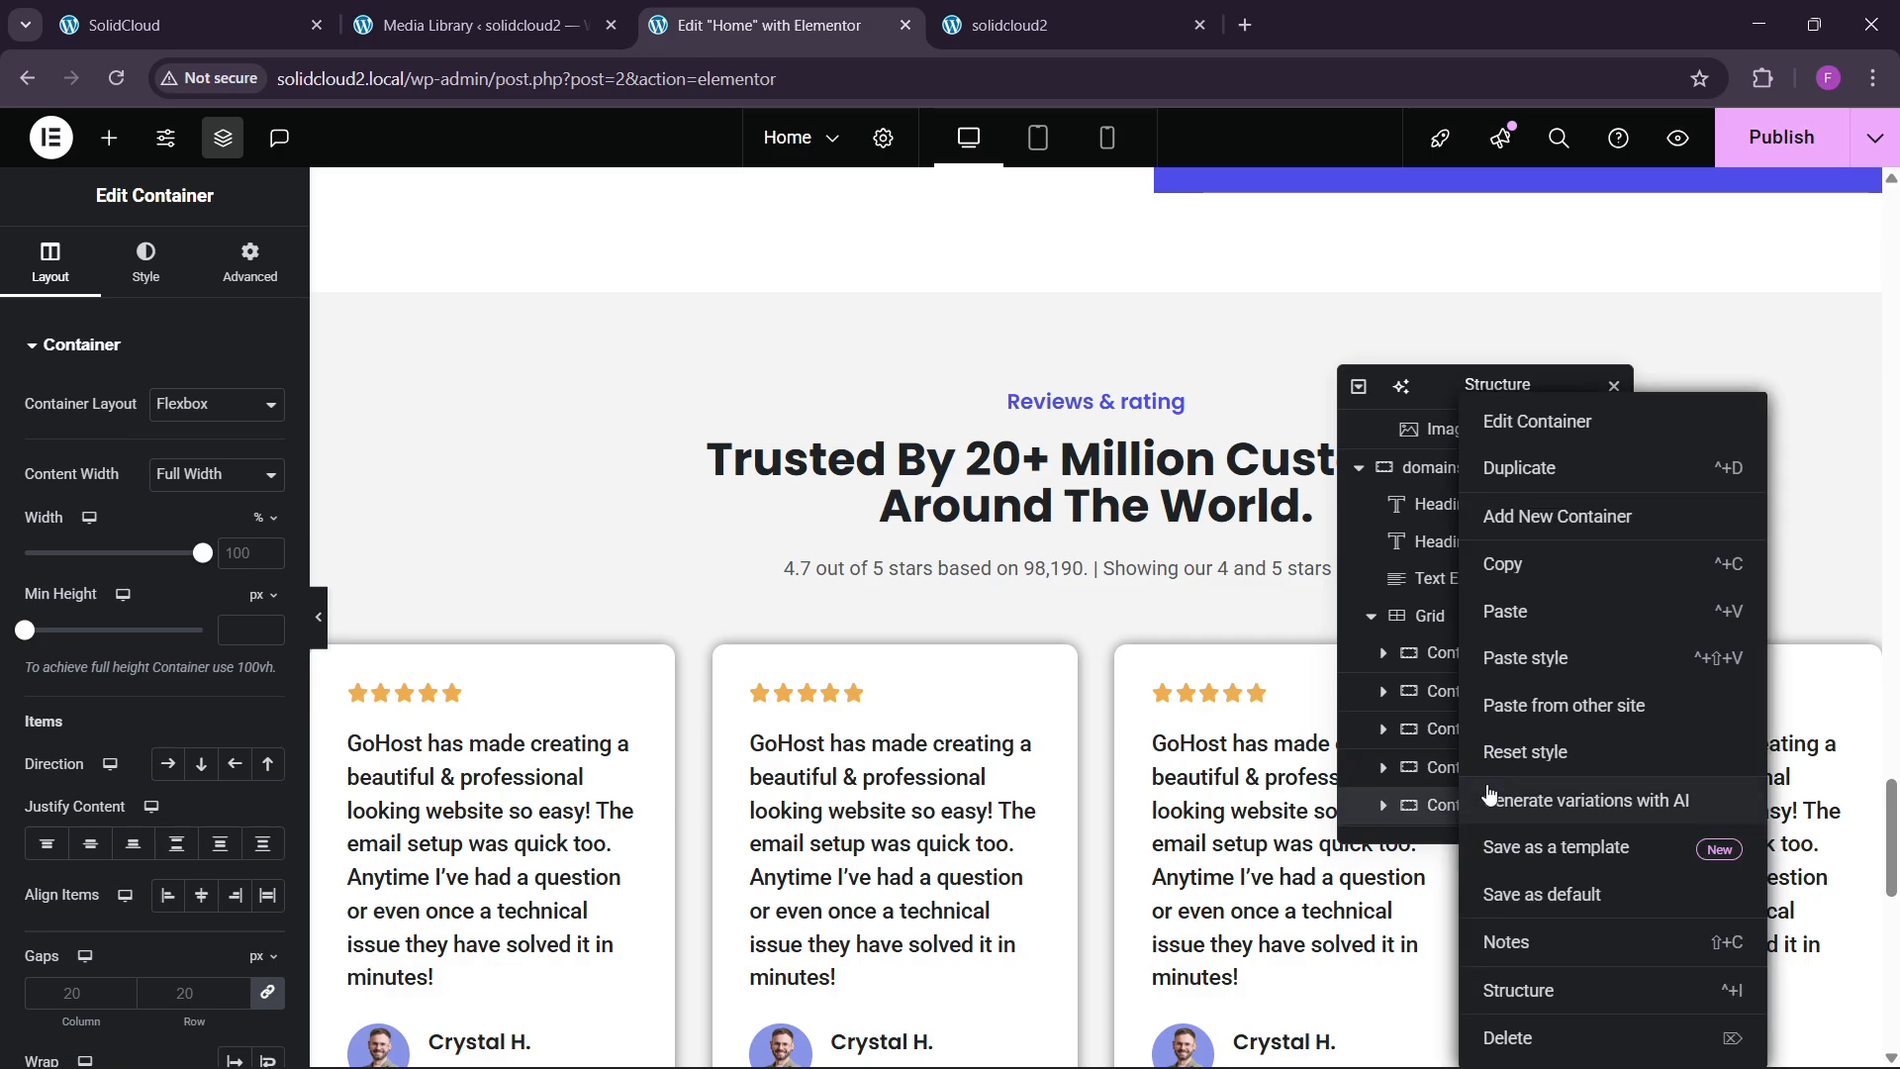
{"action": "left_click", "coordinate": [1514, 512]}
{"action": "scroll", "coordinate": [1454, 732], "scroll_direction": "down", "scroll_amount": 1}
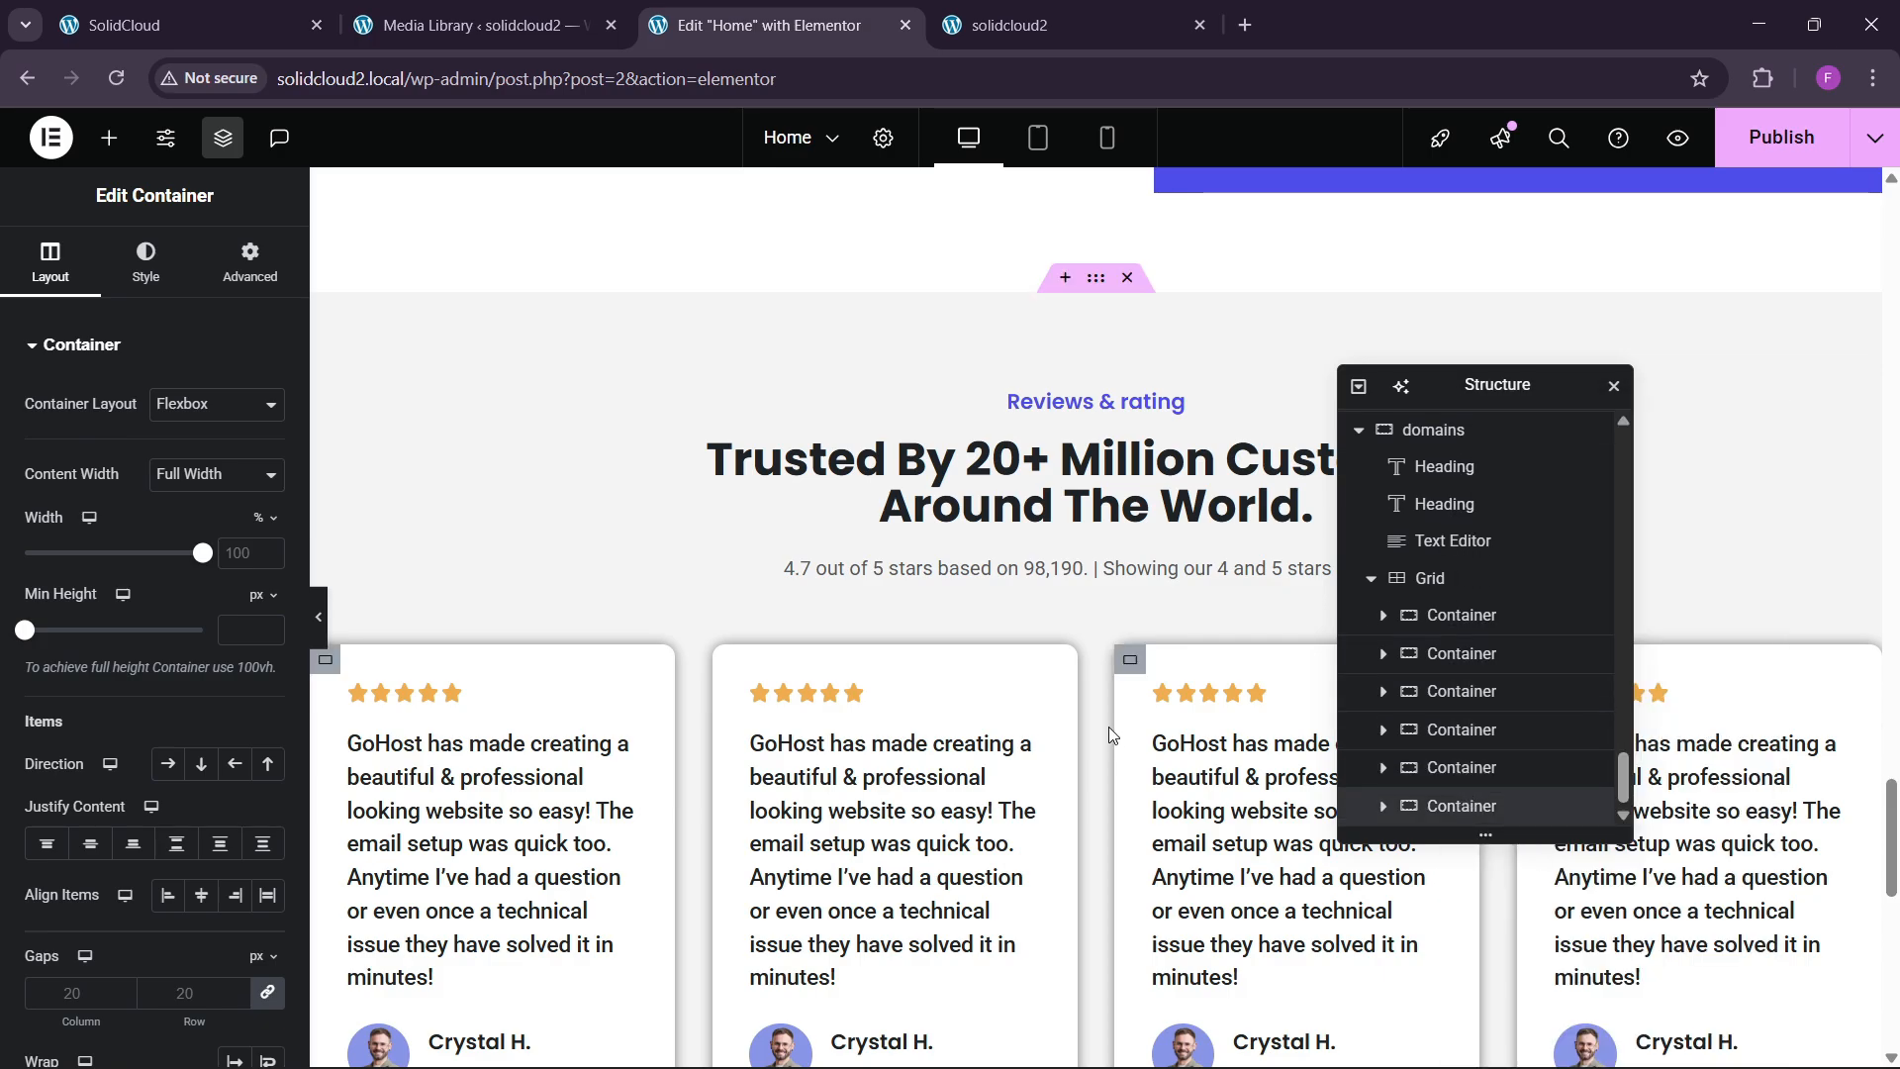
{"action": "scroll", "coordinate": [1108, 726], "scroll_direction": "down", "scroll_amount": 5}
{"action": "right_click", "coordinate": [1484, 803]}
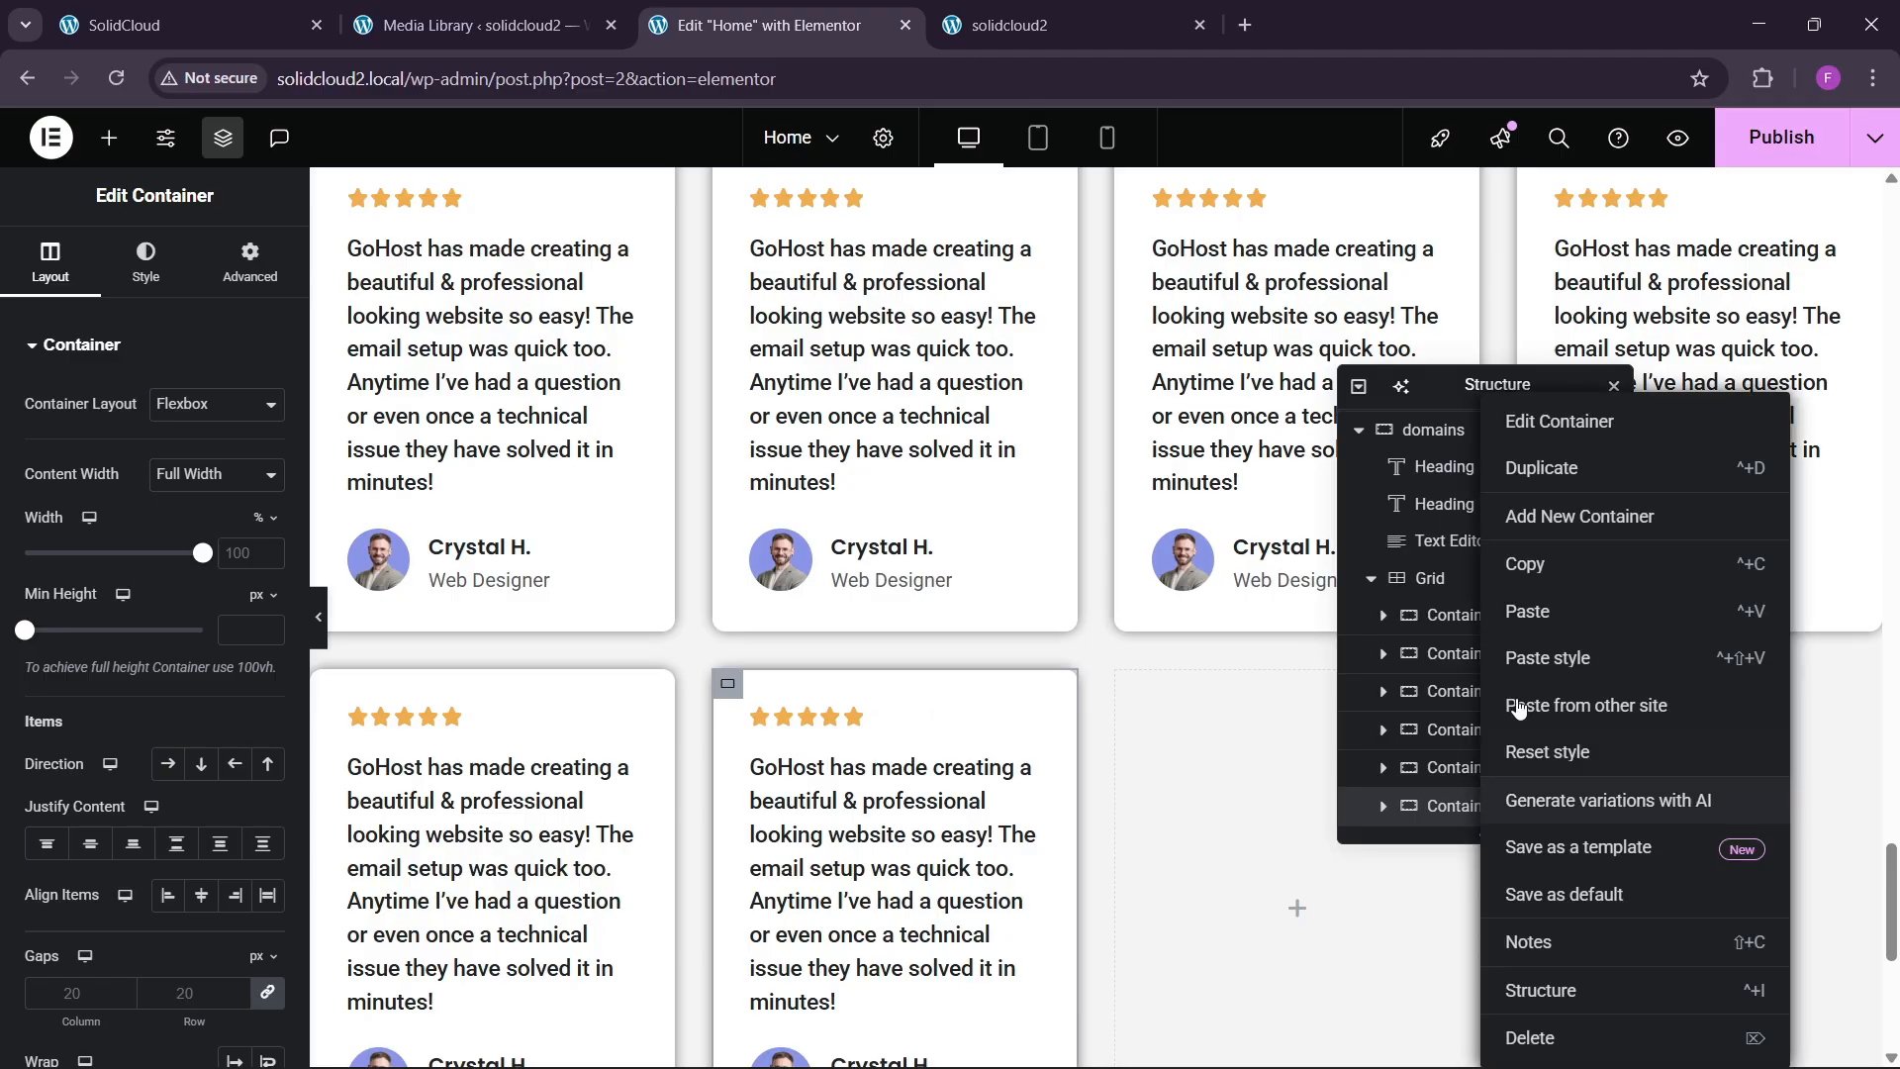
{"action": "left_click", "coordinate": [1533, 469]}
{"action": "scroll", "coordinate": [1475, 752], "scroll_direction": "down", "scroll_amount": 1}
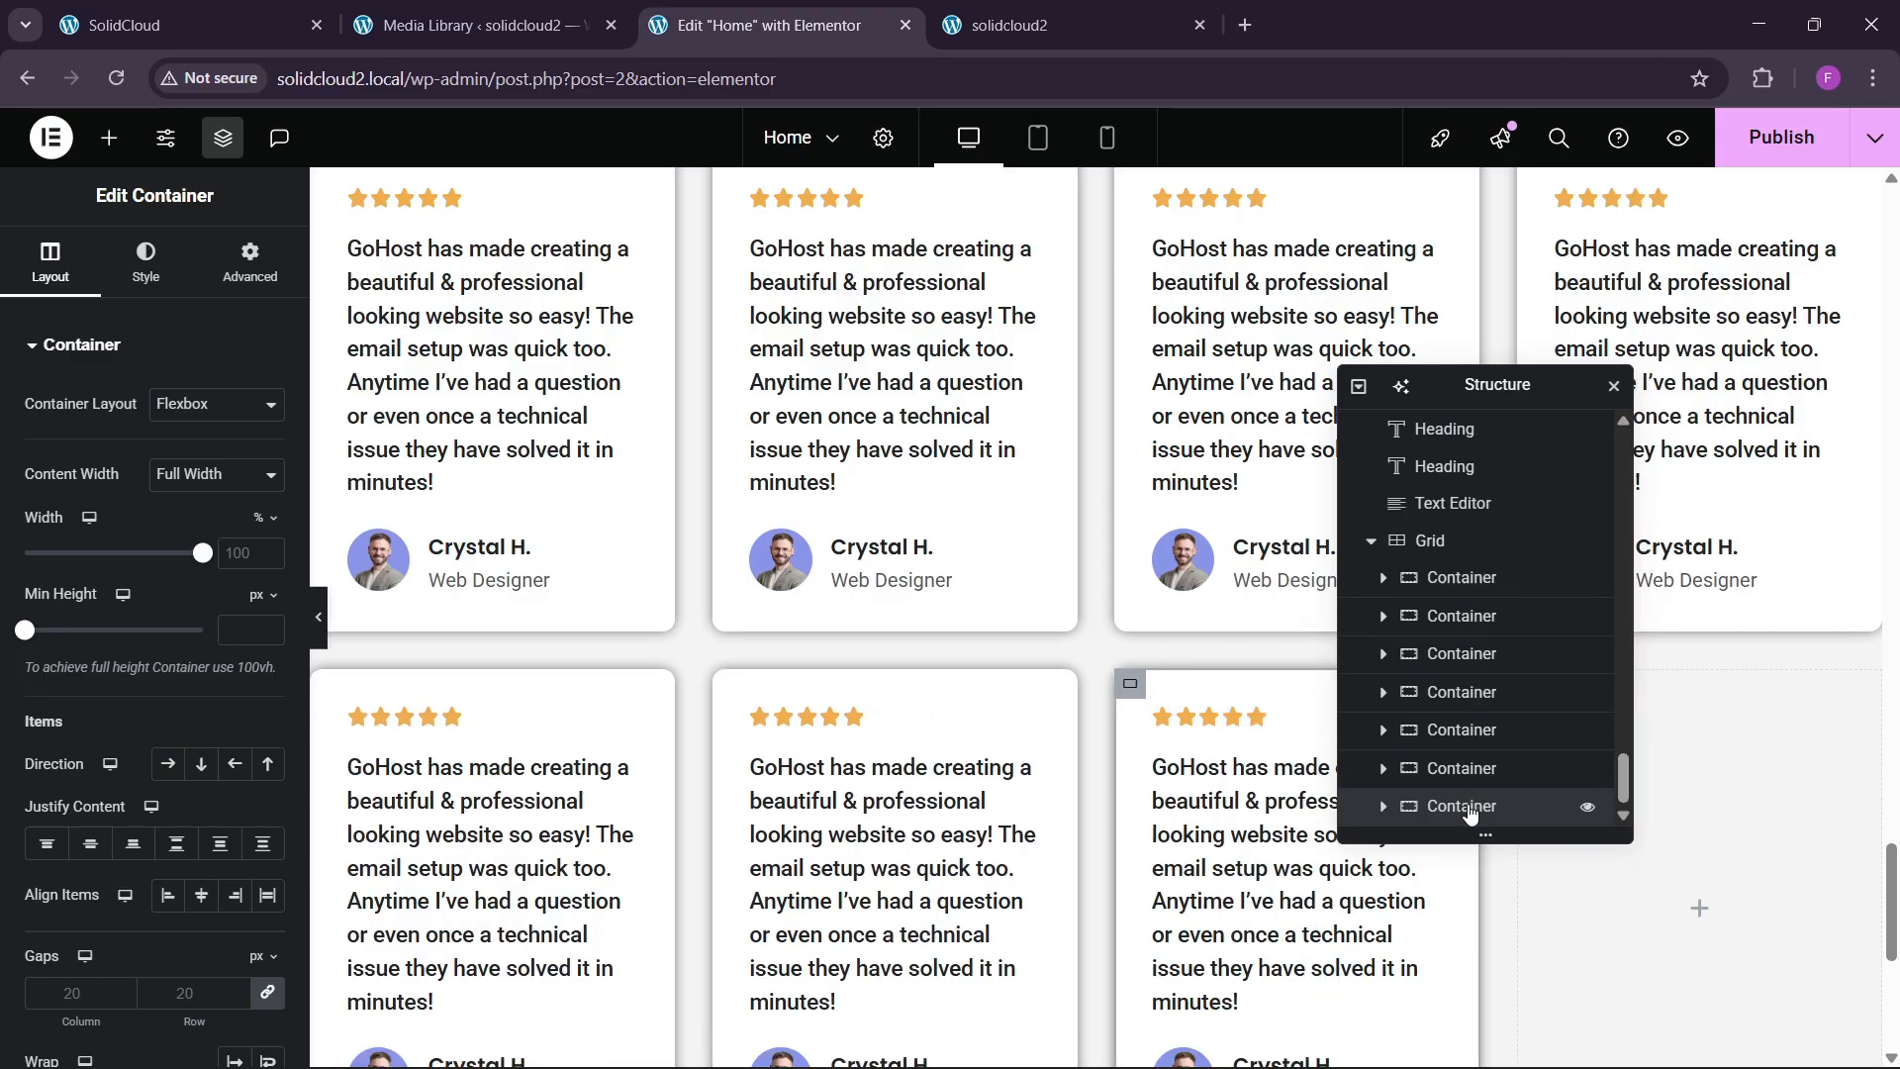
{"action": "right_click", "coordinate": [1470, 809]}
{"action": "left_click", "coordinate": [1539, 469]}
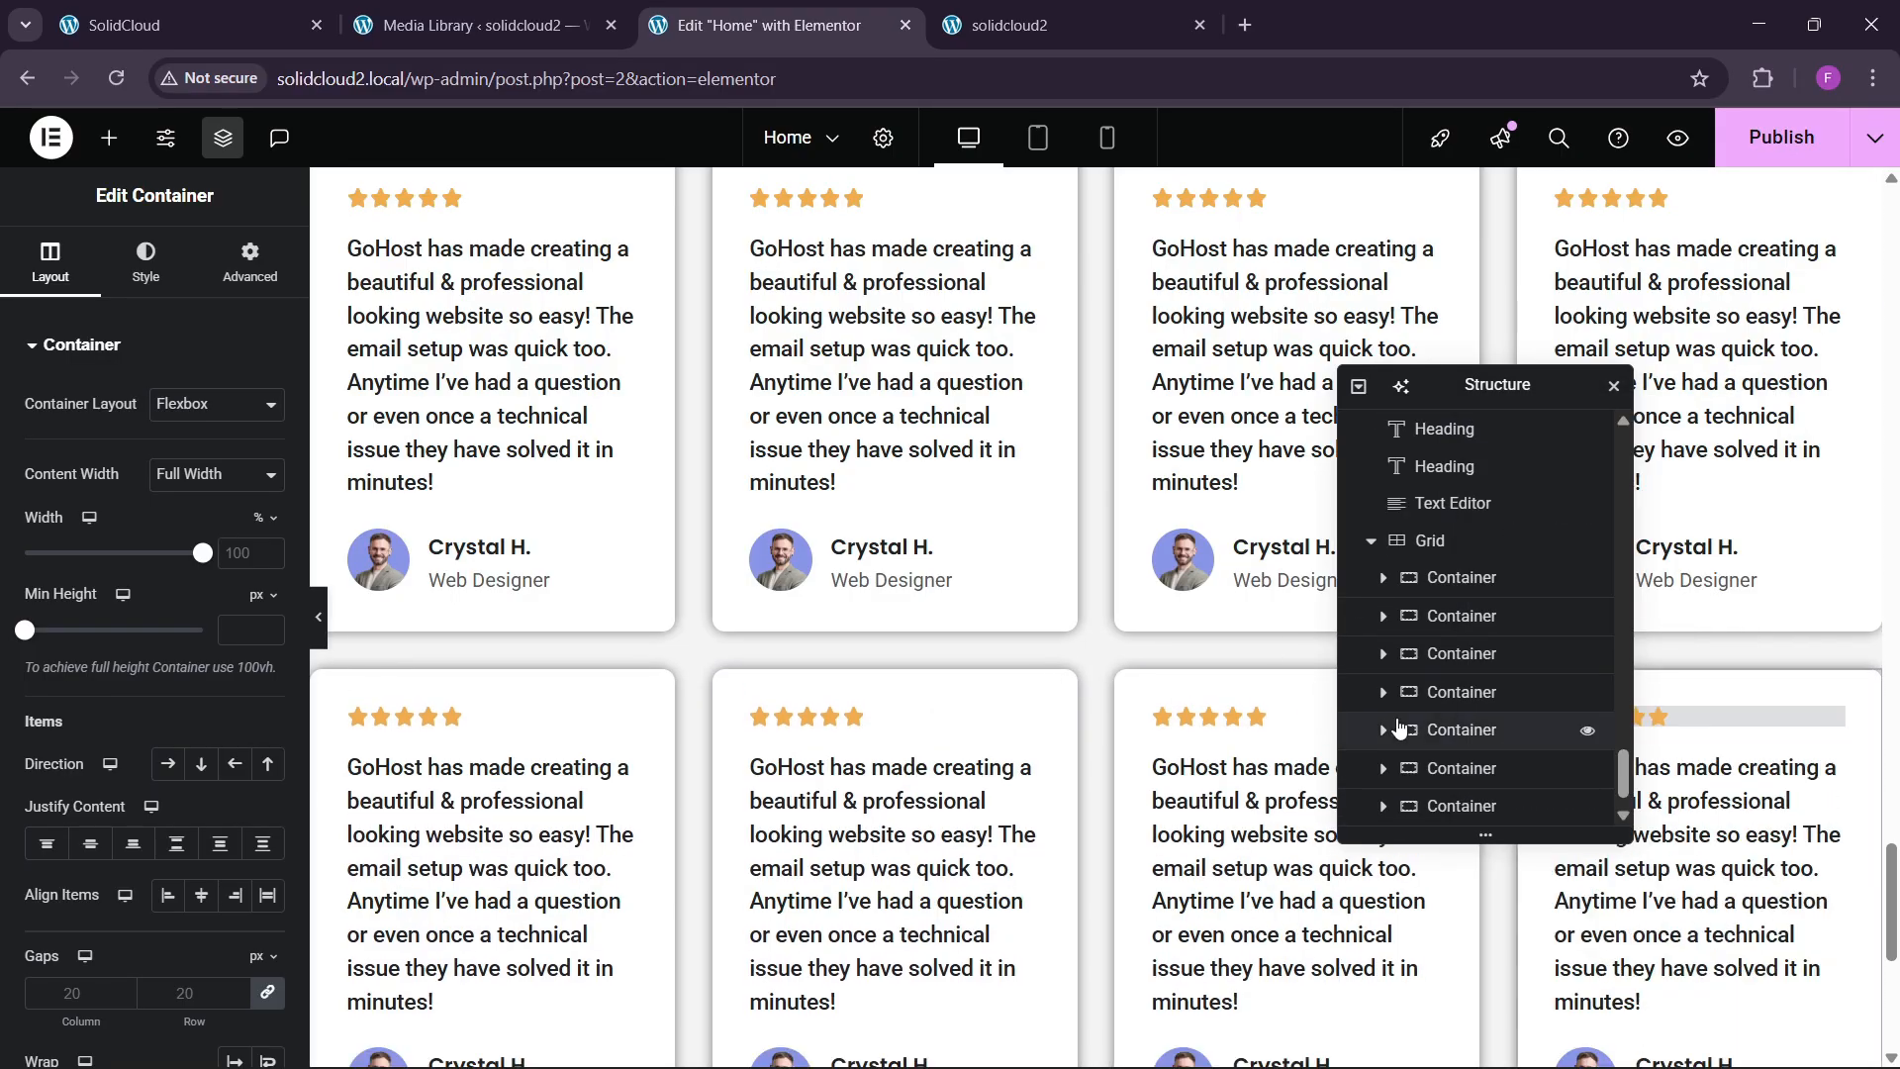
{"action": "left_click", "coordinate": [1028, 542]}
{"action": "left_click", "coordinate": [1437, 502]}
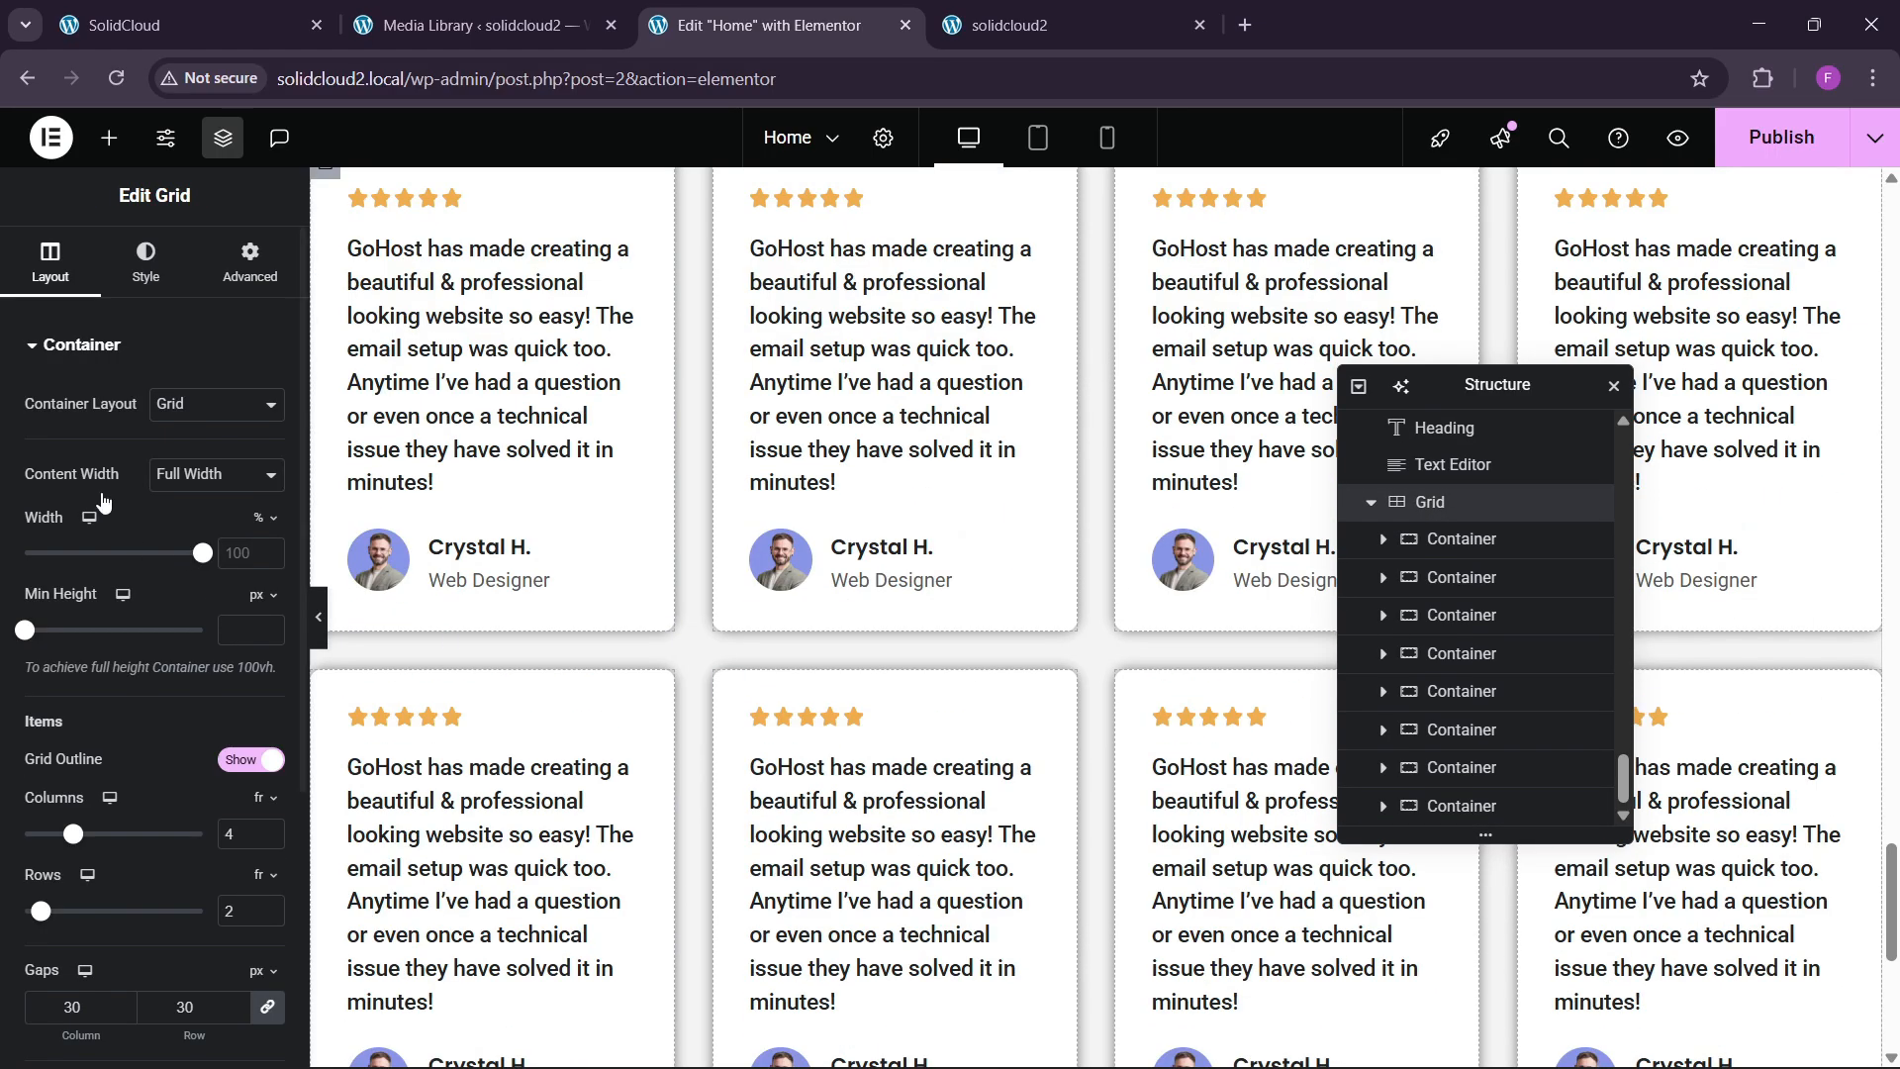
Align the grid items to Start and view the live site's testimonials.
{"action": "scroll", "coordinate": [163, 802], "scroll_direction": "down", "scroll_amount": 3}
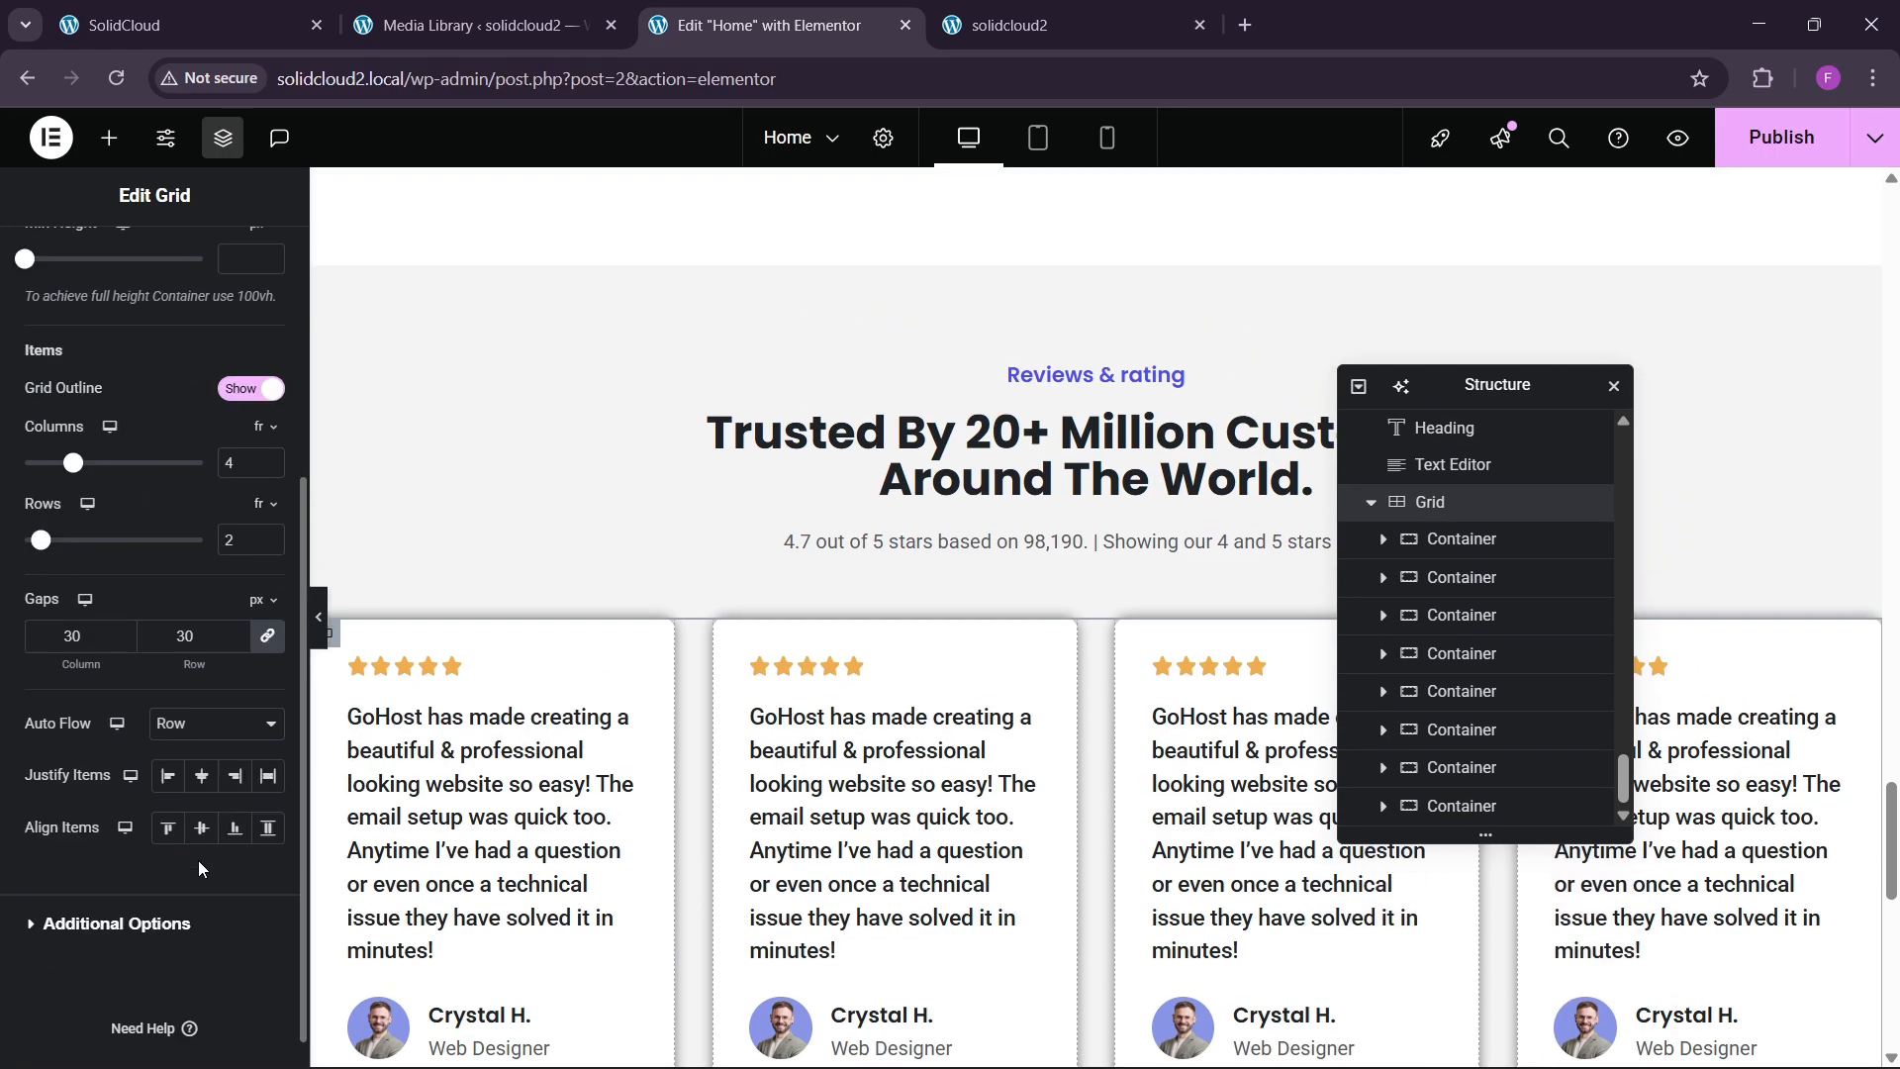
{"action": "left_click", "coordinate": [179, 798]}
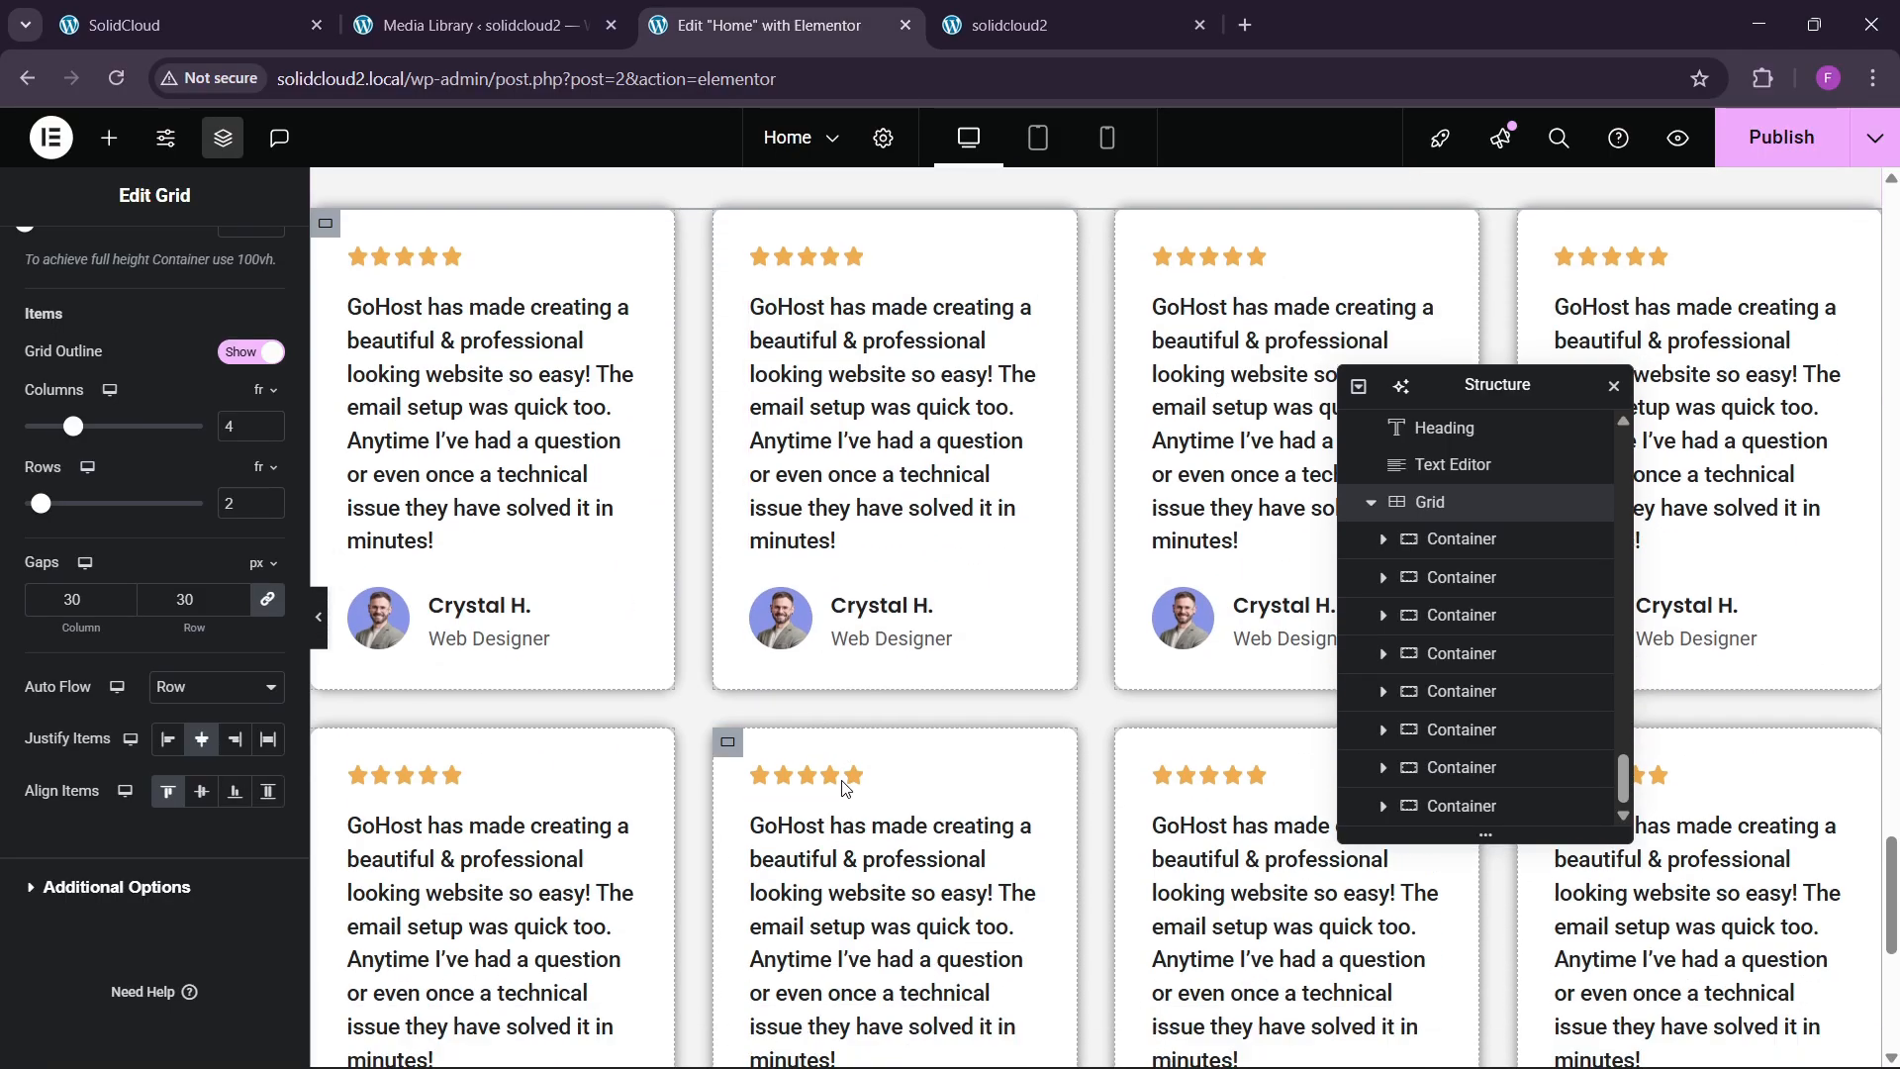
{"action": "left_click", "coordinate": [267, 10]}
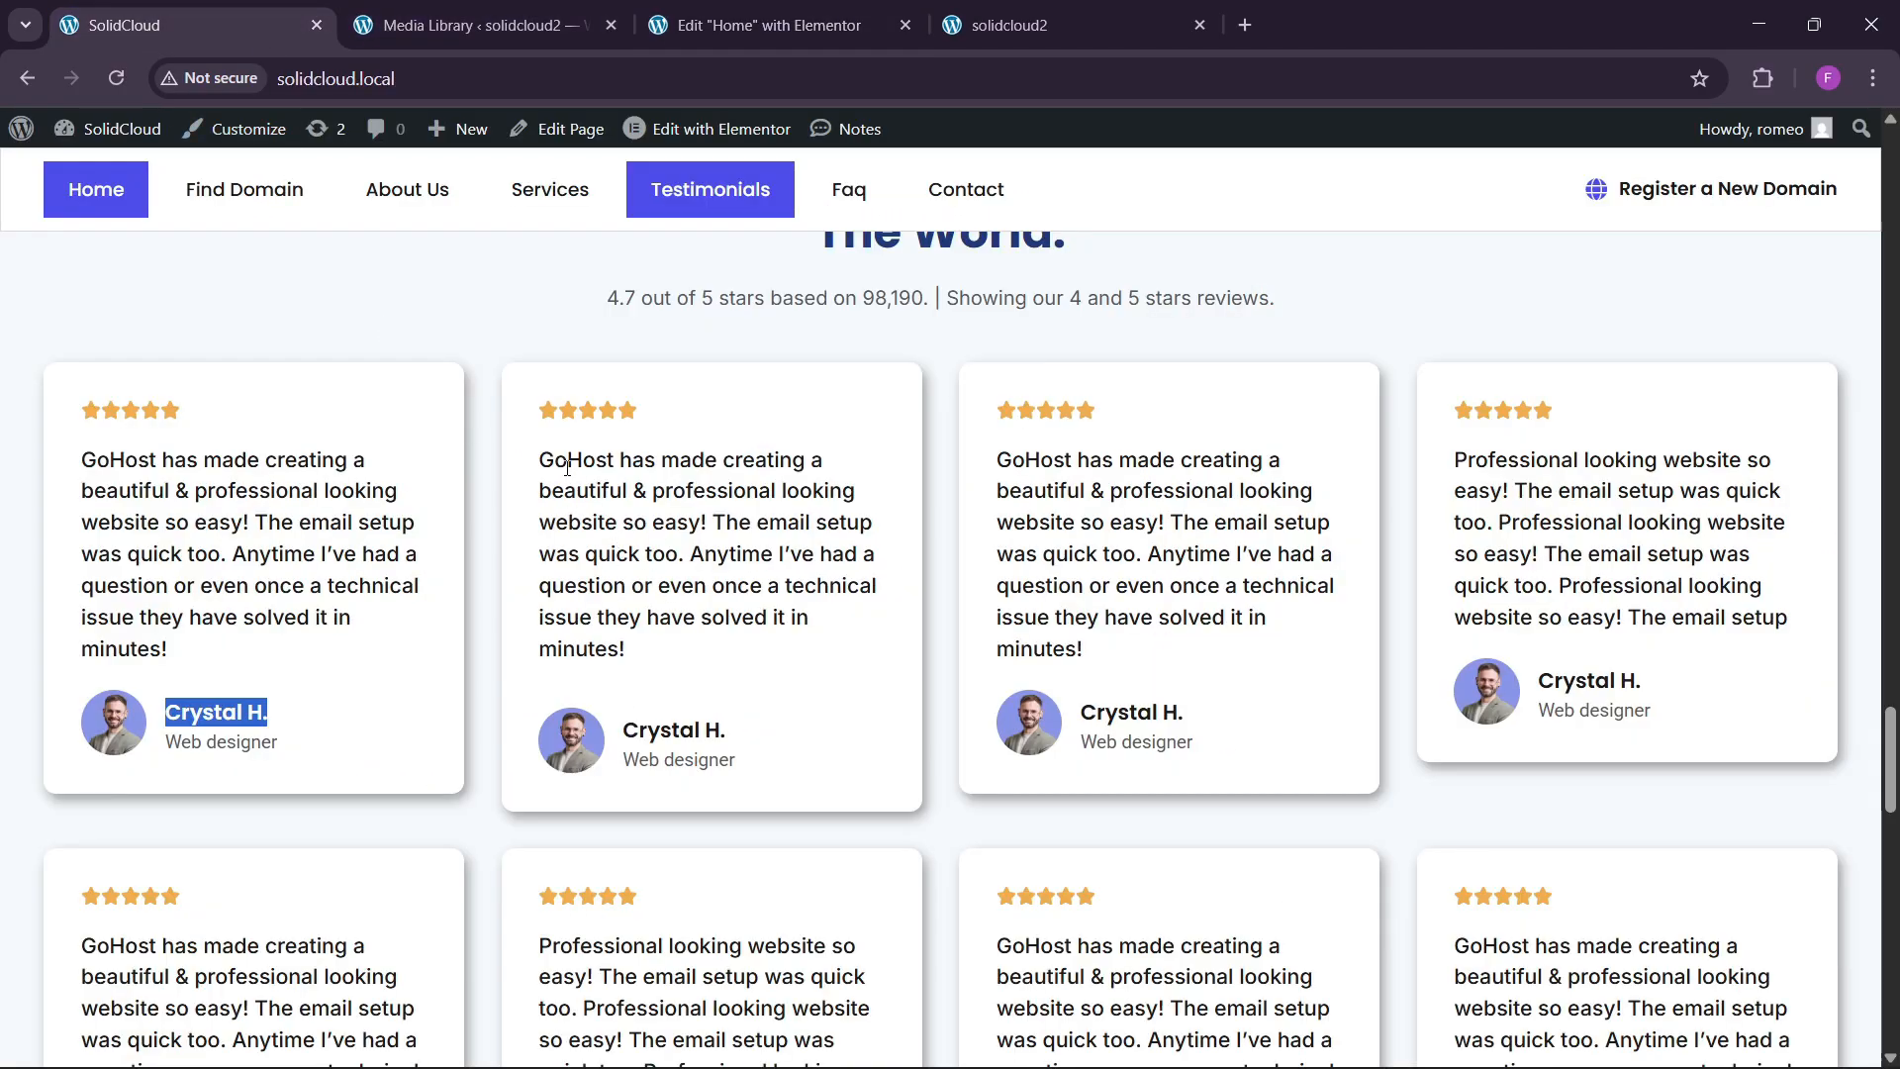
Copy the 'Professional looking website so easy!' review from the live site into the second card.
{"action": "left_click_drag", "start_coordinate": [540, 459], "coordinate": [676, 644]}
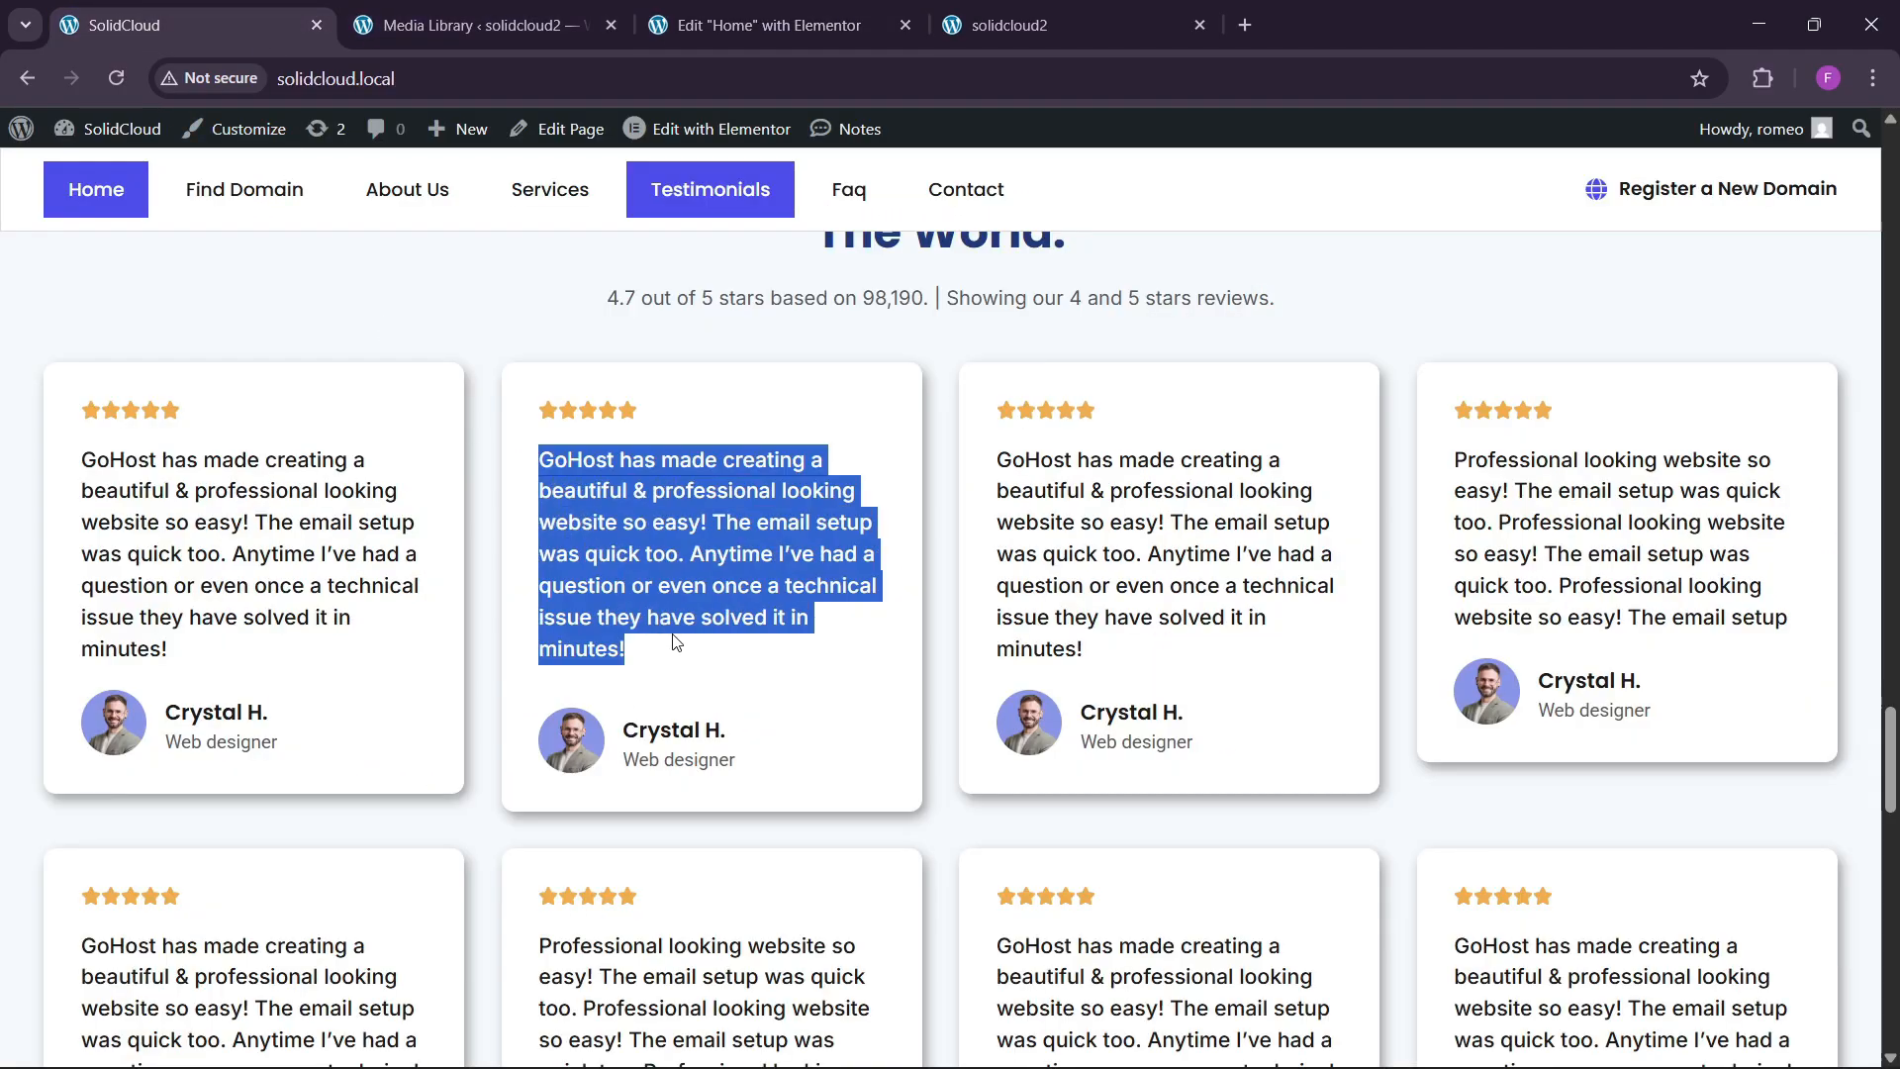
{"action": "left_click_drag", "start_coordinate": [1453, 458], "coordinate": [1806, 629]}
{"action": "key", "text": "ctrl+c"}
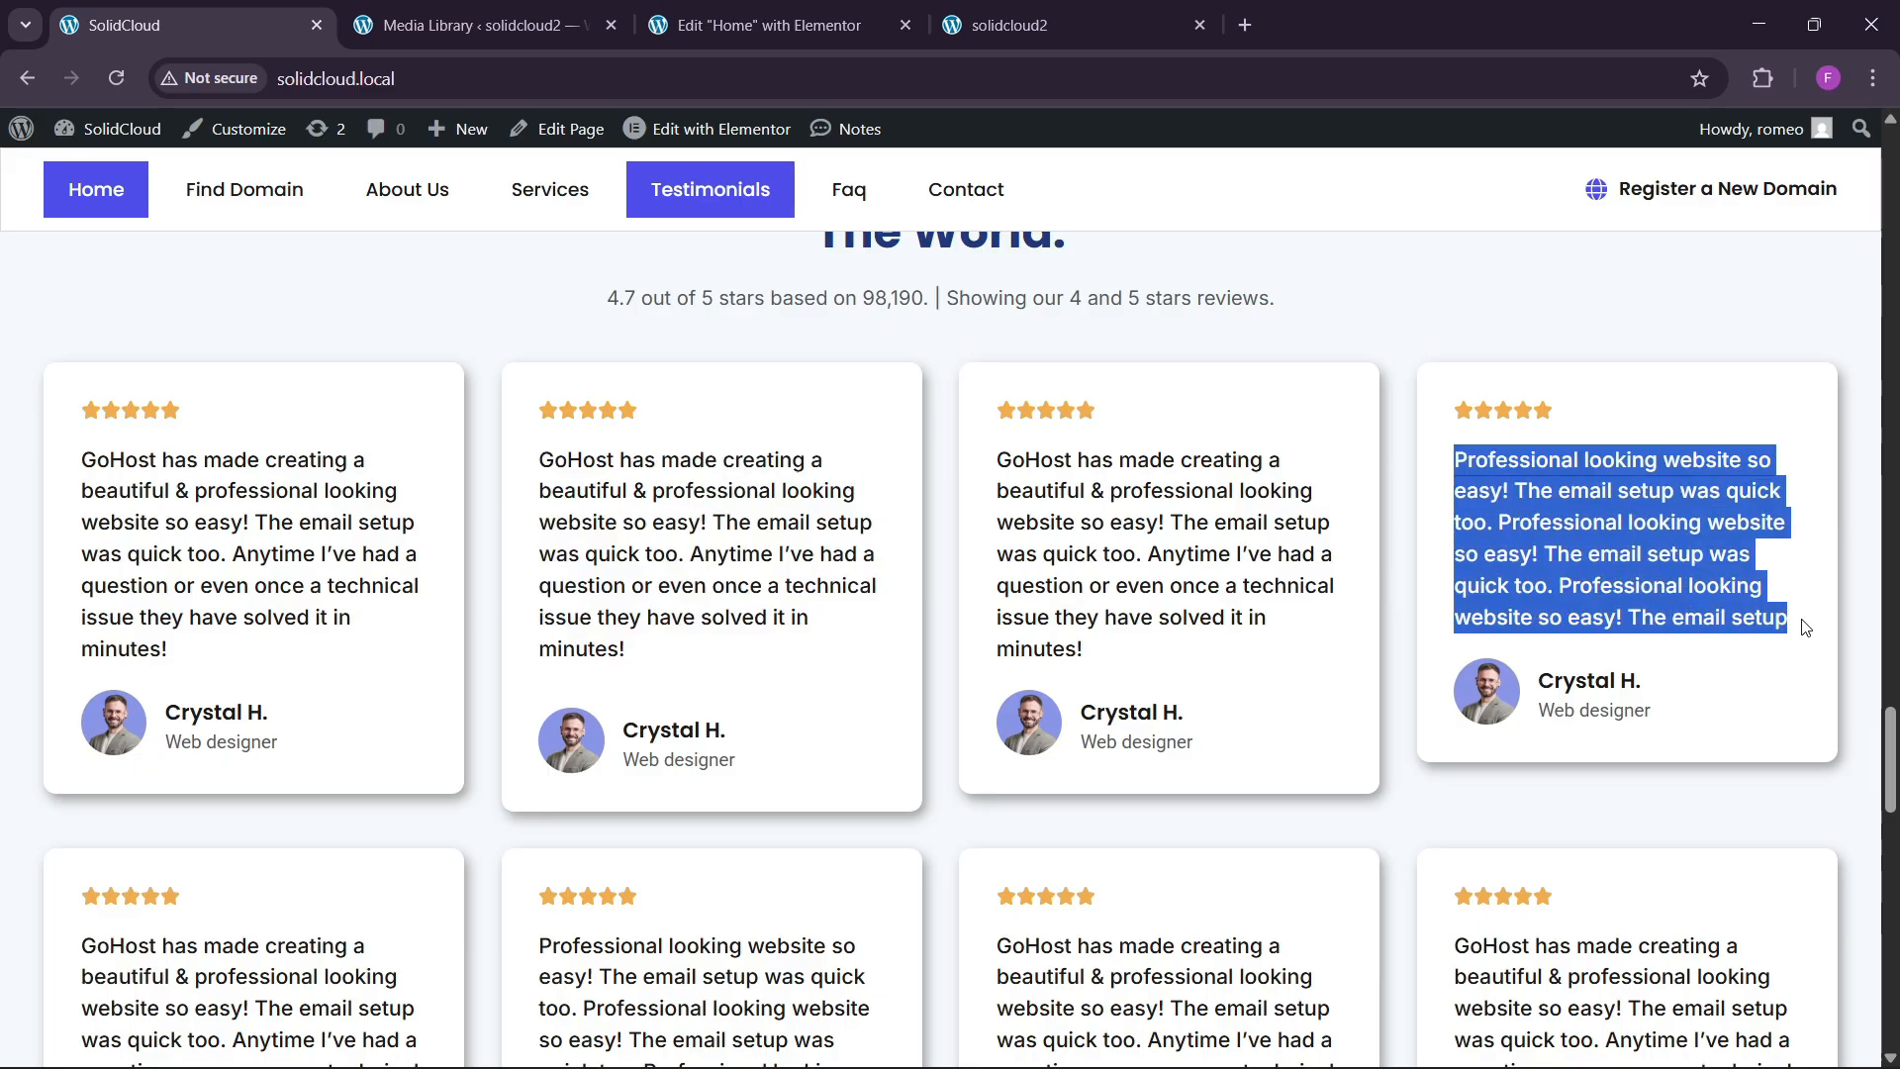
{"action": "left_click", "coordinate": [762, 25]}
{"action": "scroll", "coordinate": [1120, 487], "scroll_direction": "up", "scroll_amount": 4}
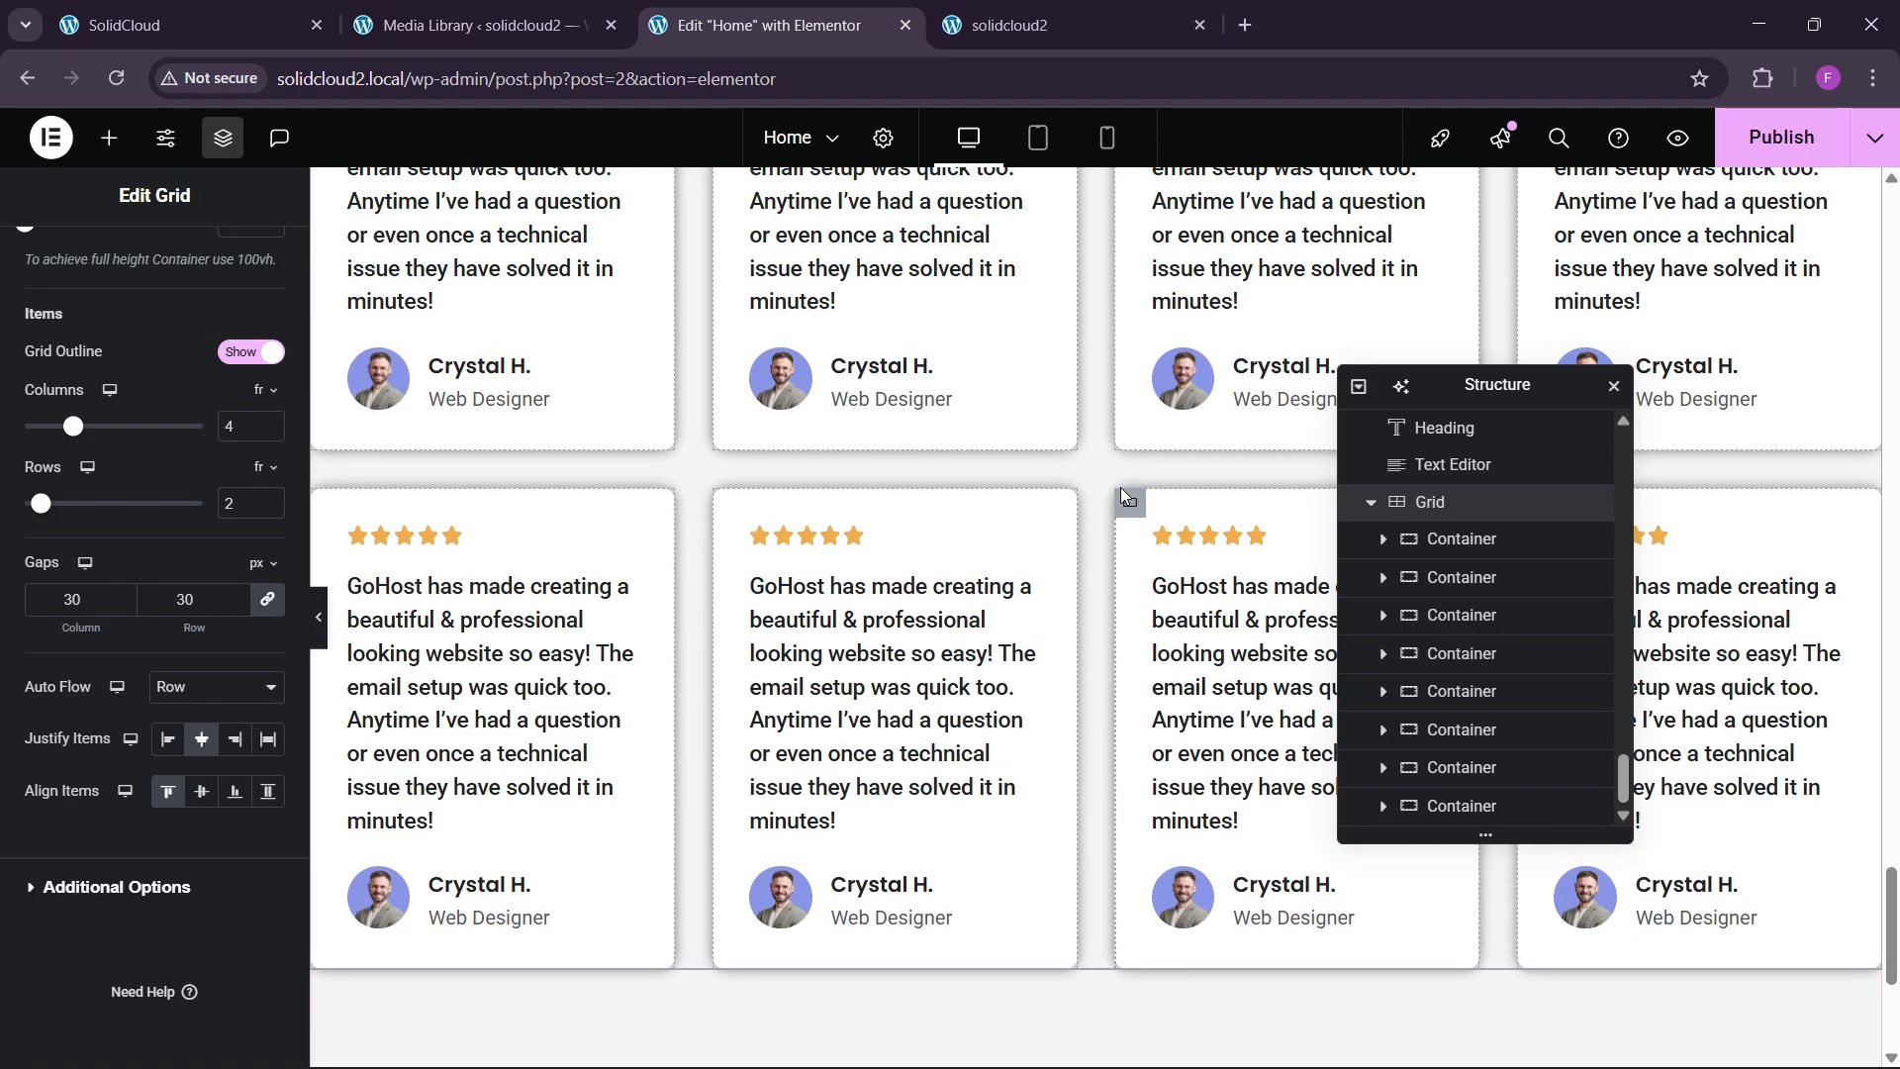
{"action": "left_click", "coordinate": [1023, 364]}
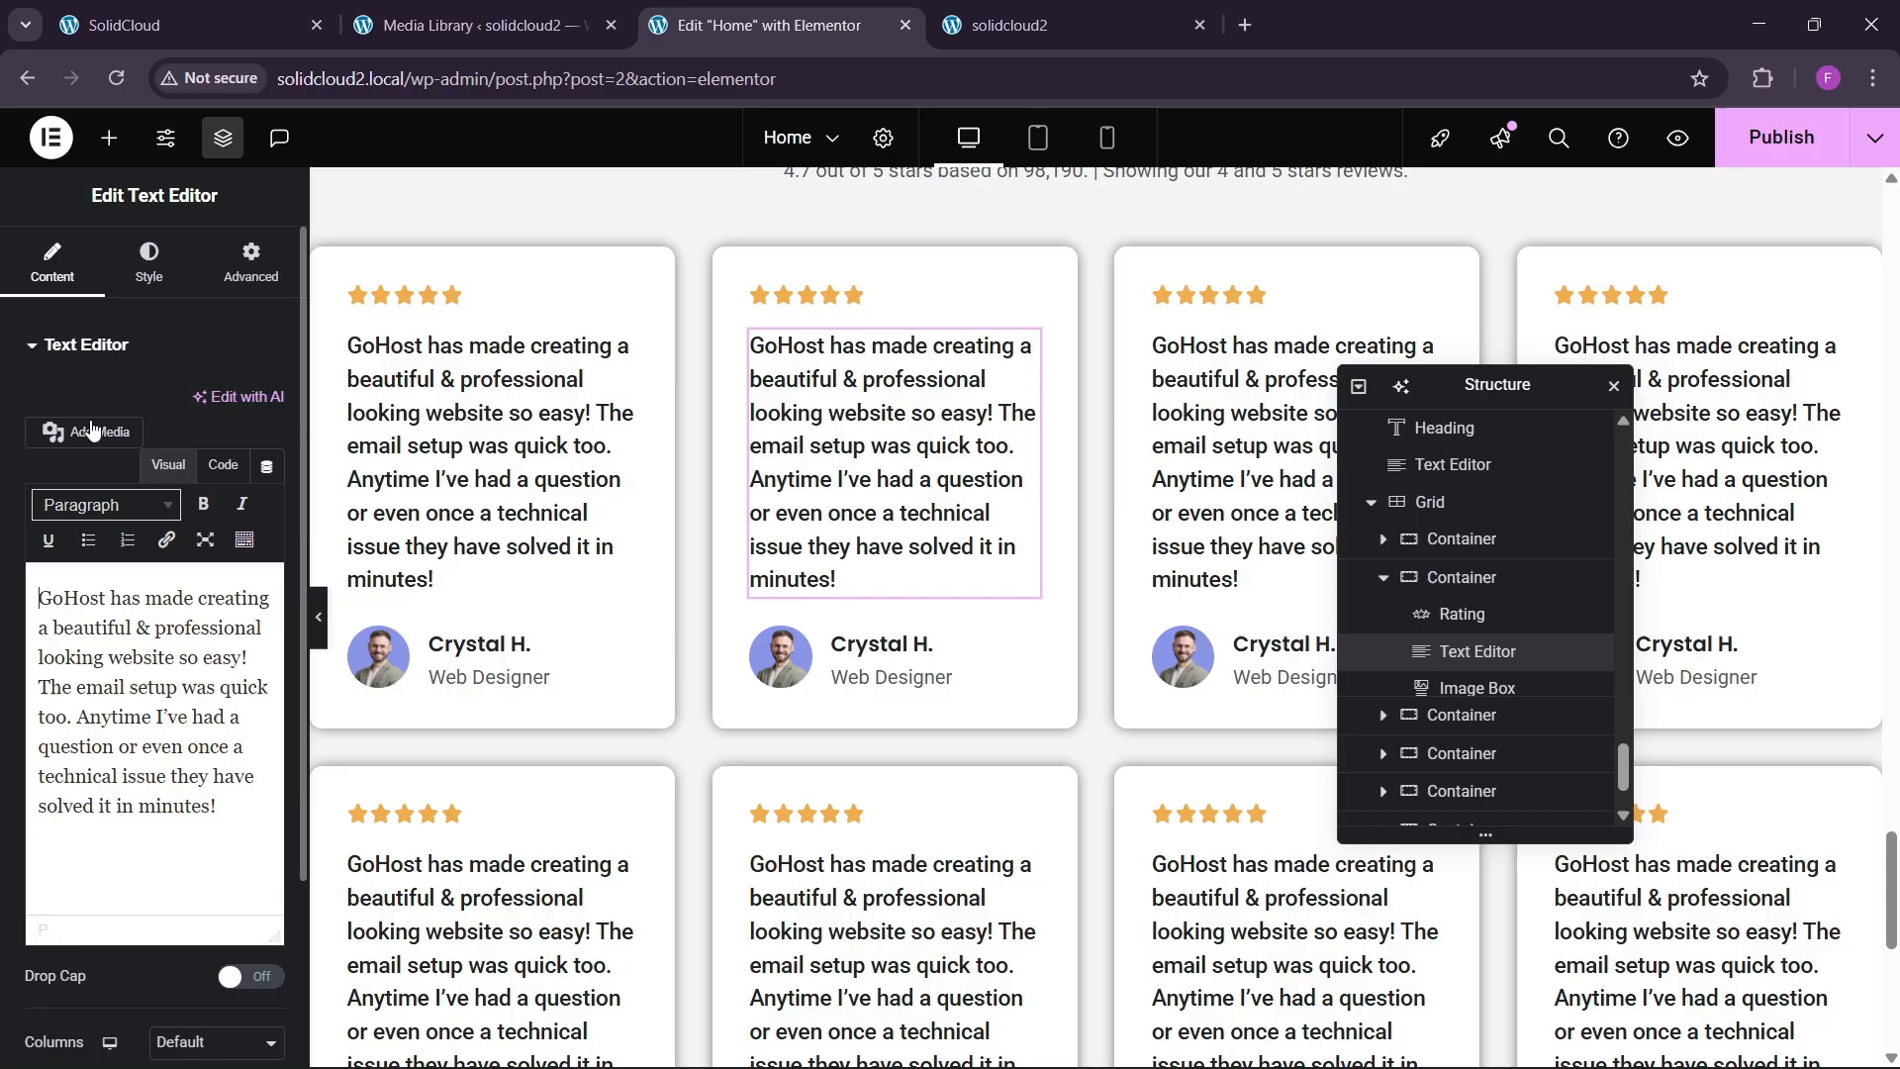
{"action": "left_click", "coordinate": [221, 465]}
{"action": "key", "text": "ctrl+a"}
{"action": "key", "text": "ctrl+v"}
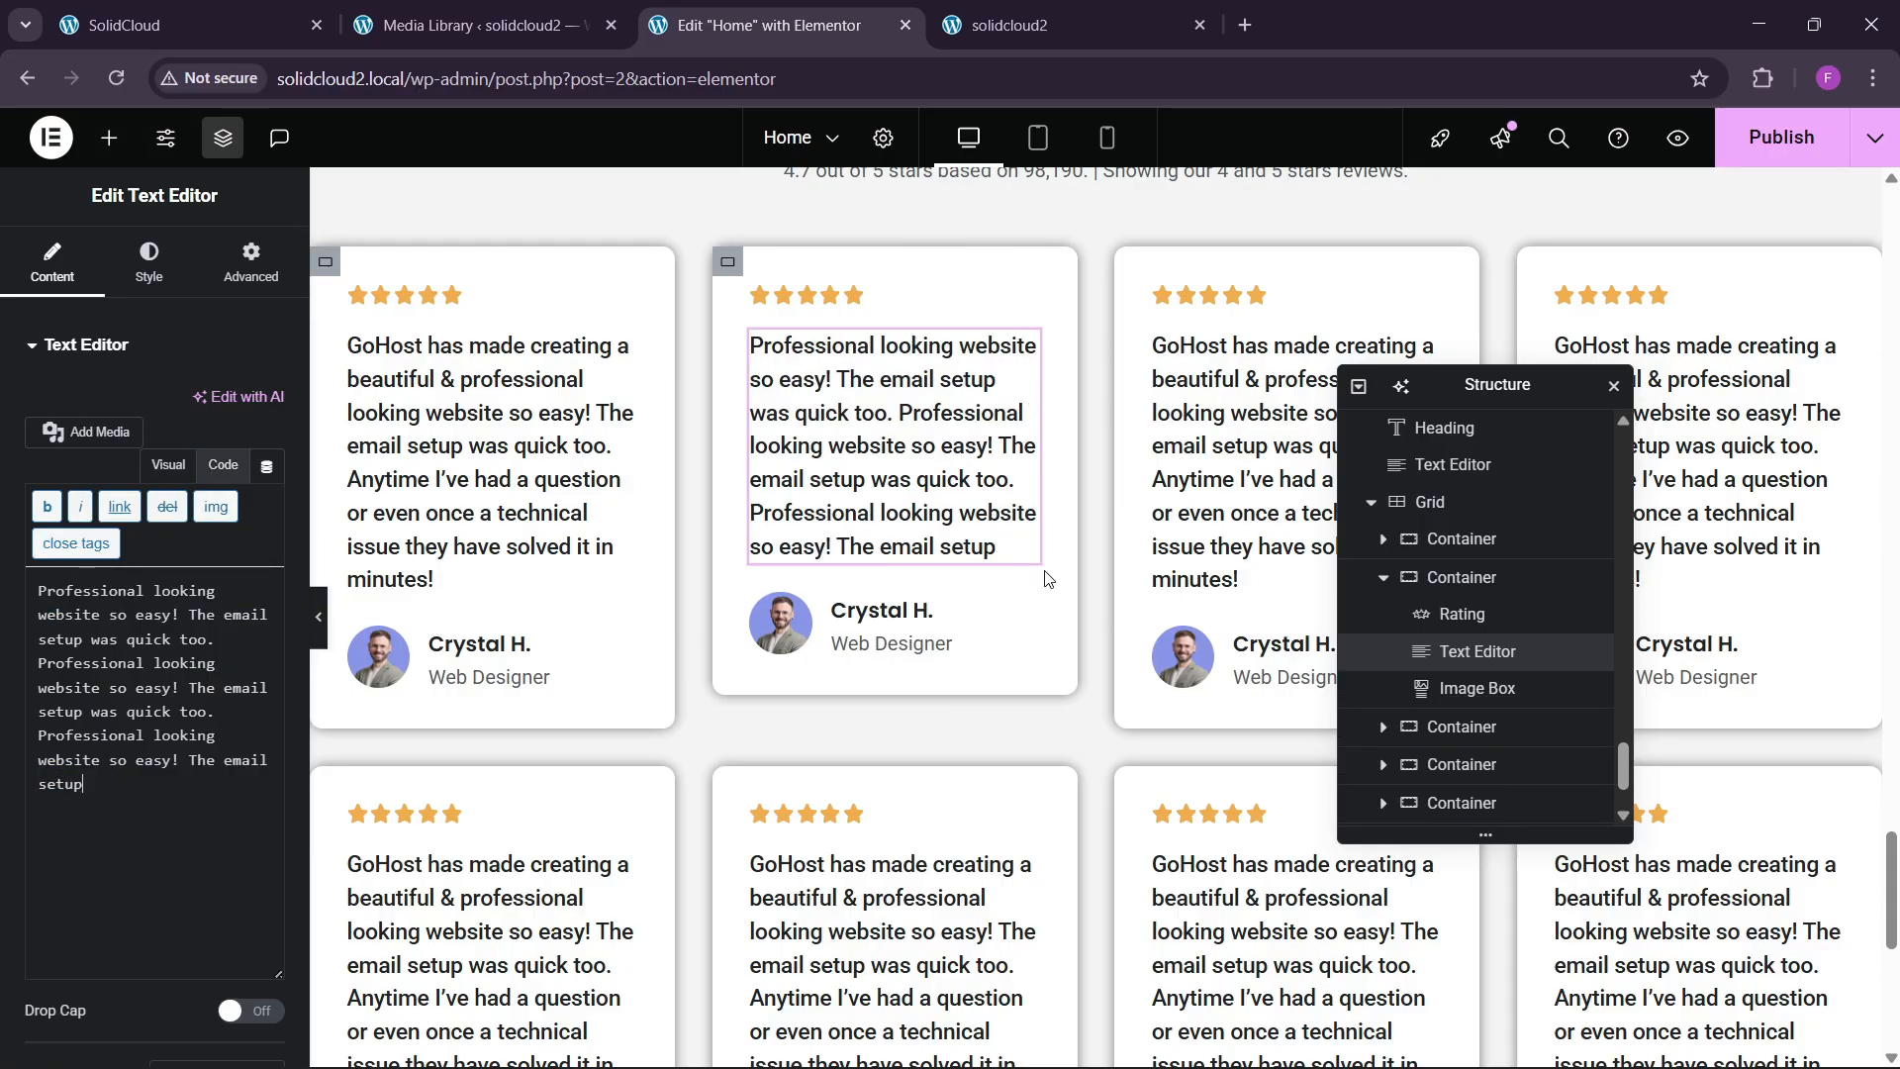
Paste the same review text into the fourth card and the second row's third card.
{"action": "left_click_drag", "start_coordinate": [1476, 394], "coordinate": [807, 422]}
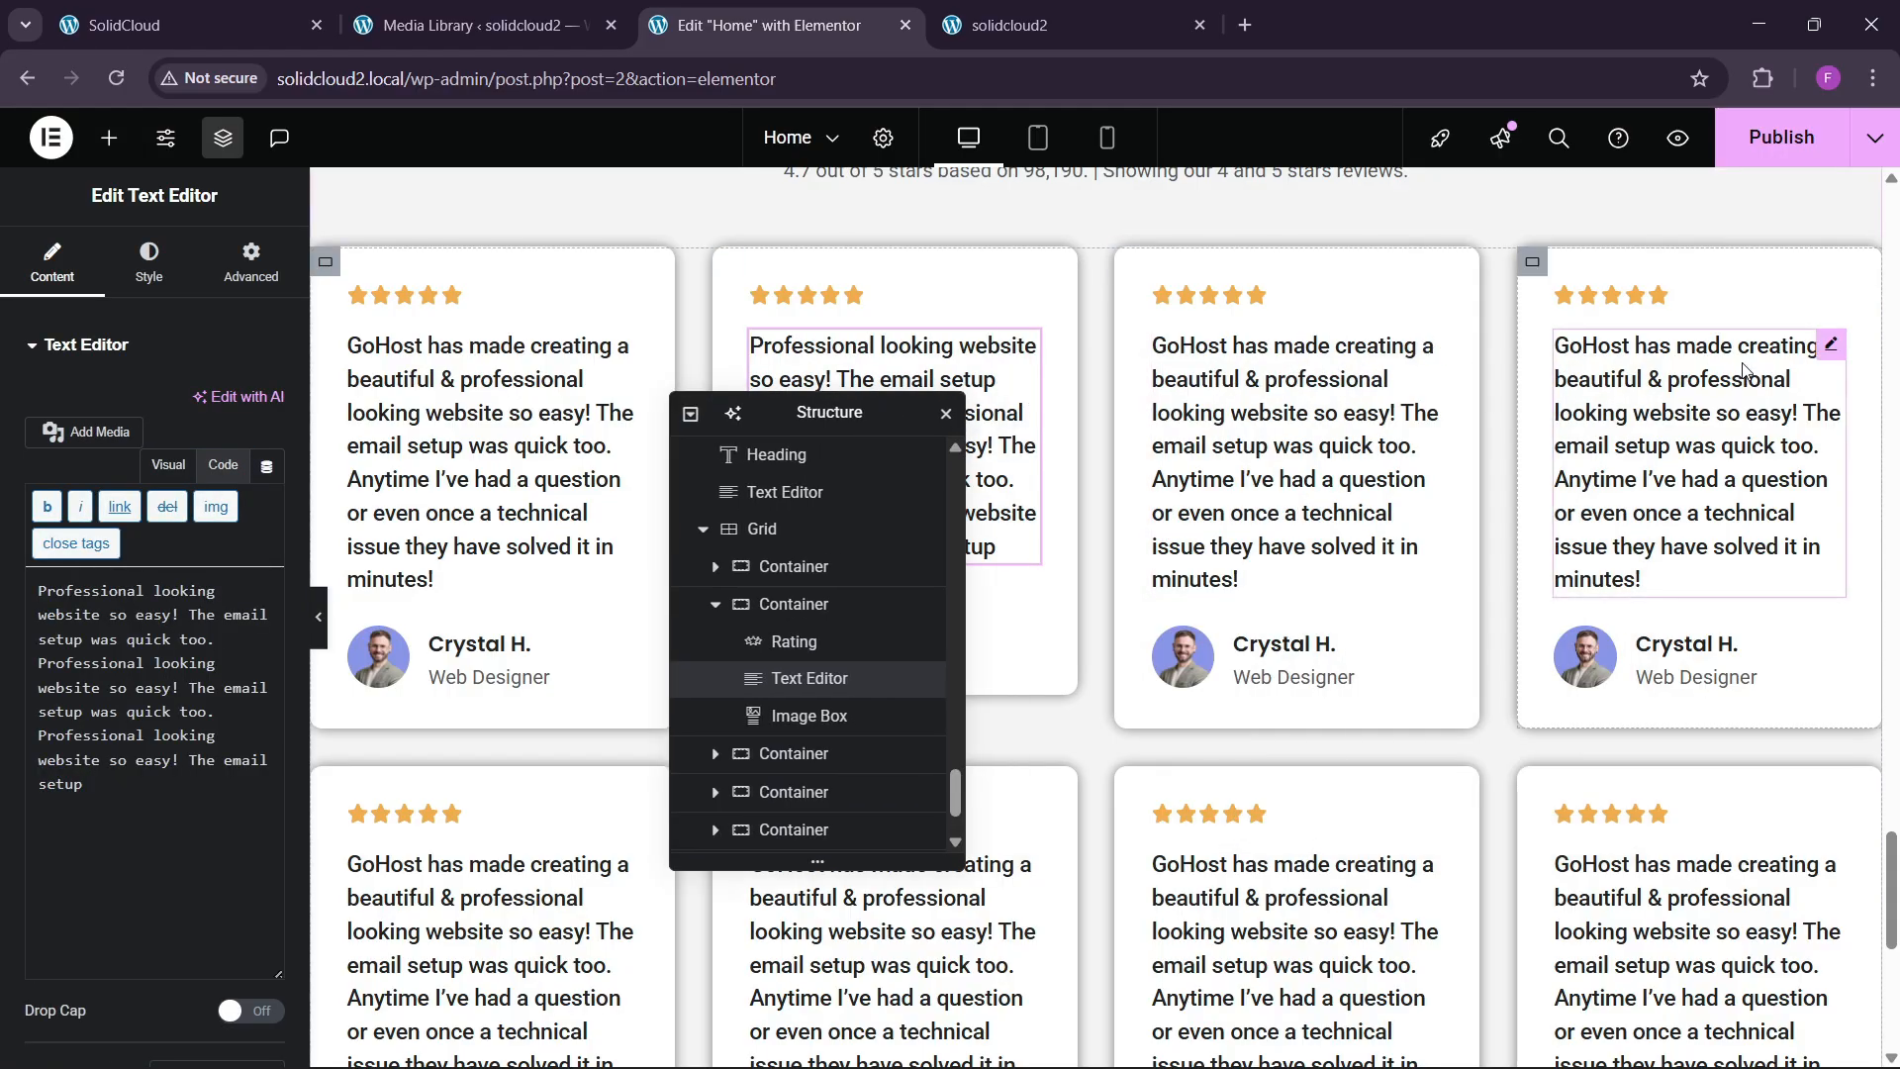
{"action": "left_click", "coordinate": [1825, 354]}
{"action": "left_click", "coordinate": [223, 465]}
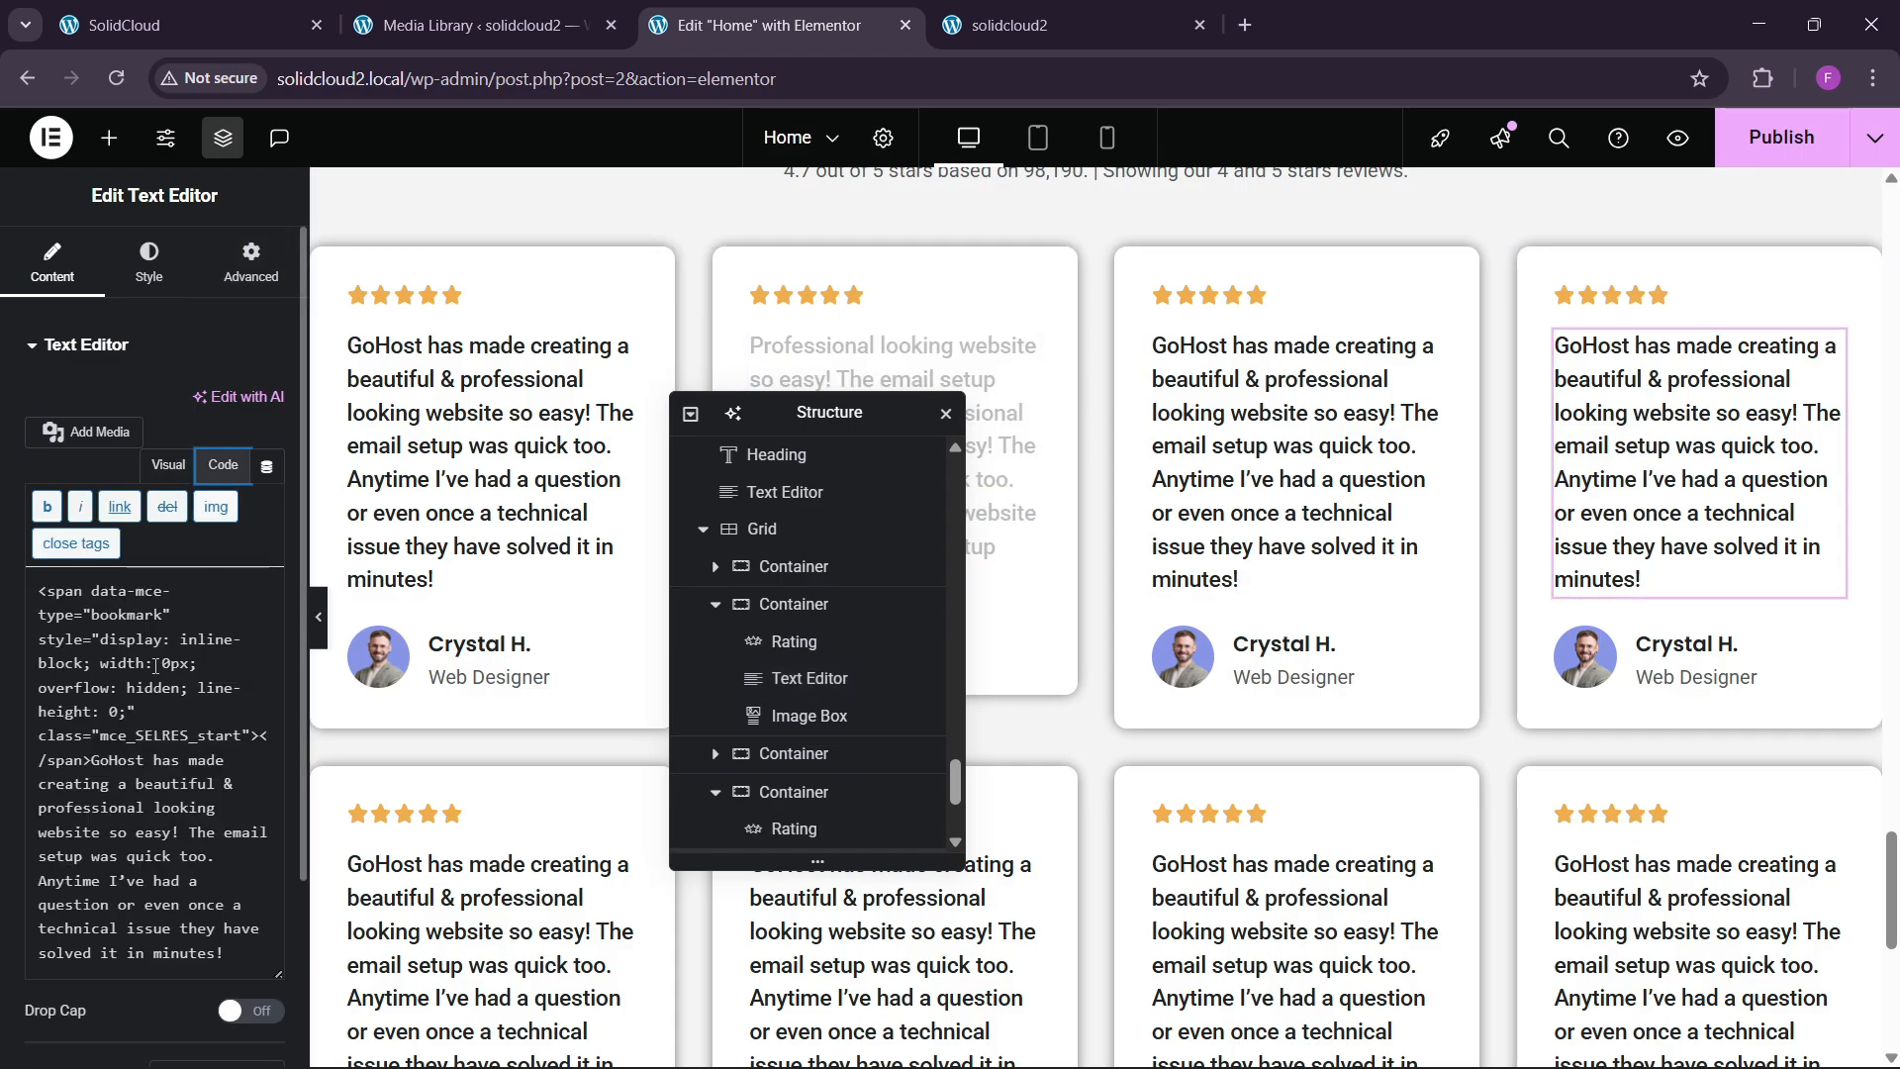
{"action": "key", "text": "ctrl+a"}
{"action": "key", "text": "ctrl+v"}
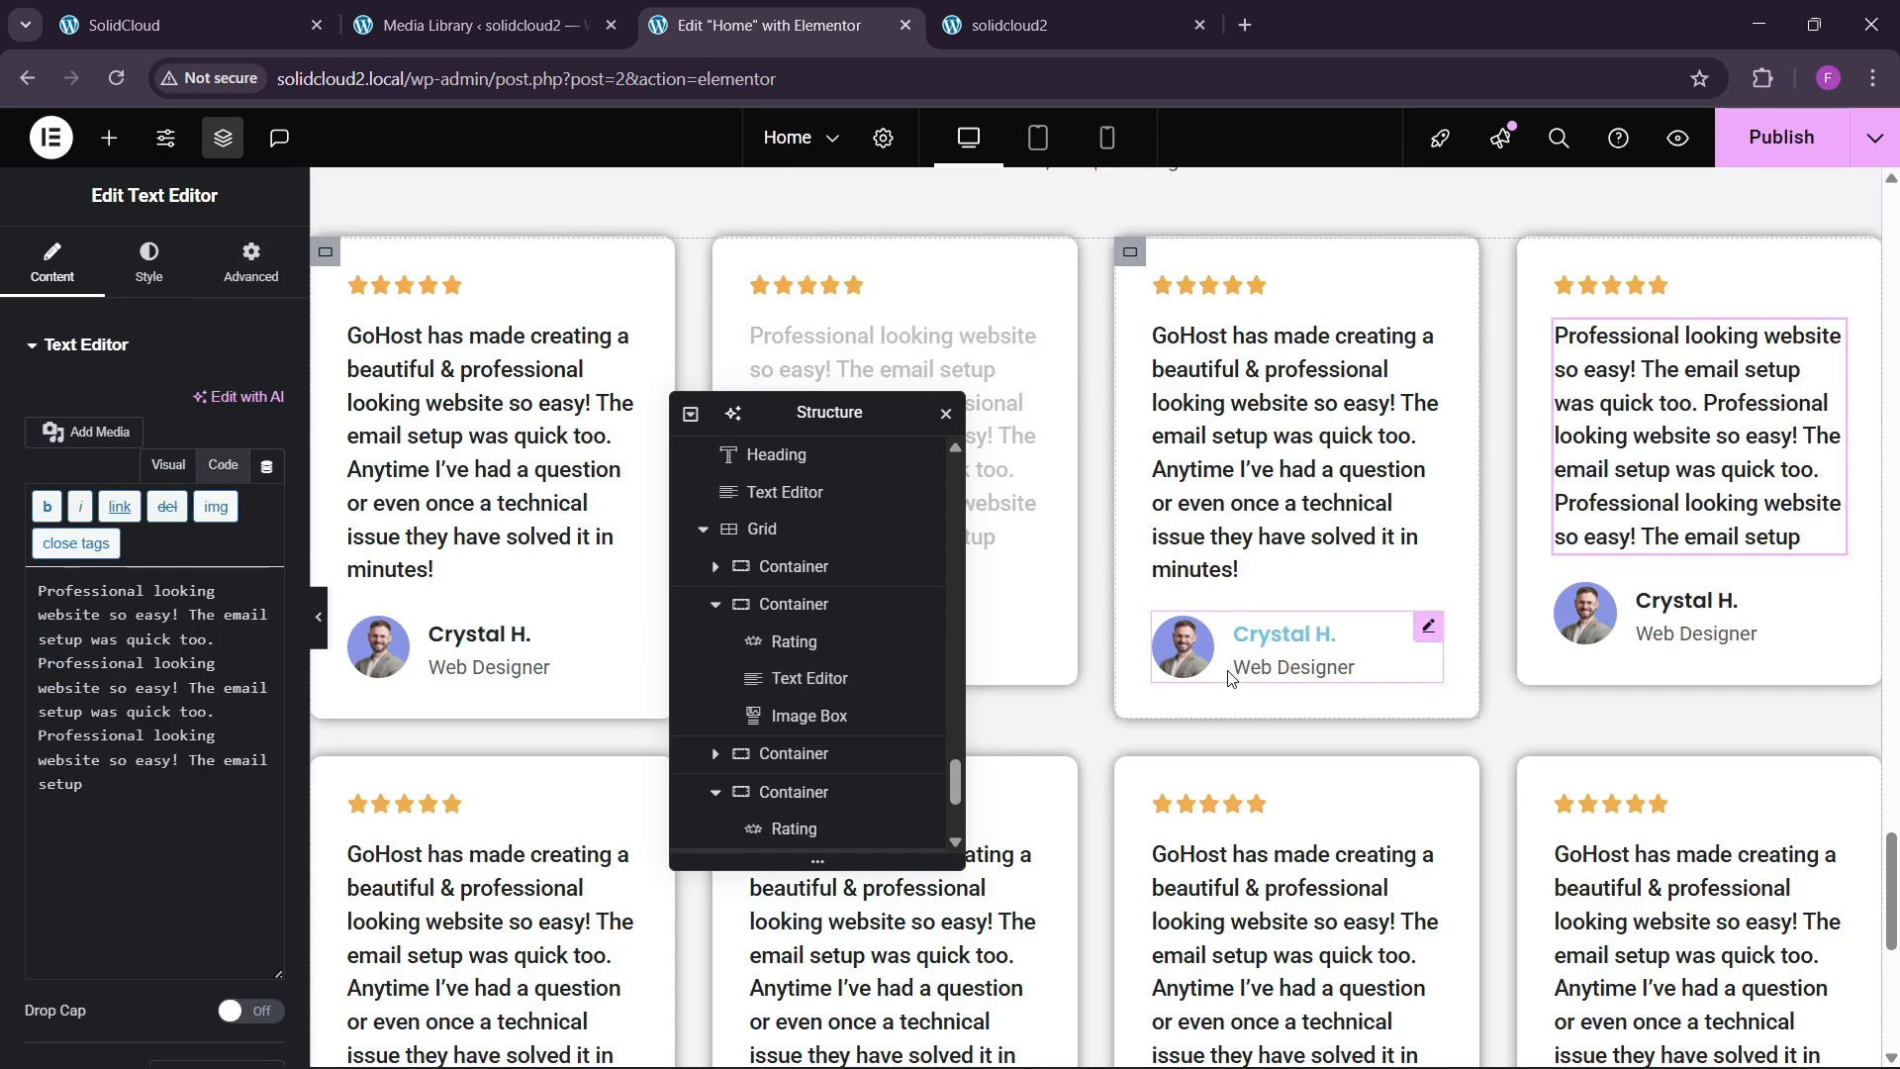
{"action": "scroll", "coordinate": [1227, 683], "scroll_direction": "down", "scroll_amount": 2}
{"action": "scroll", "coordinate": [1215, 695], "scroll_direction": "down", "scroll_amount": 3}
{"action": "left_click", "coordinate": [1410, 416]}
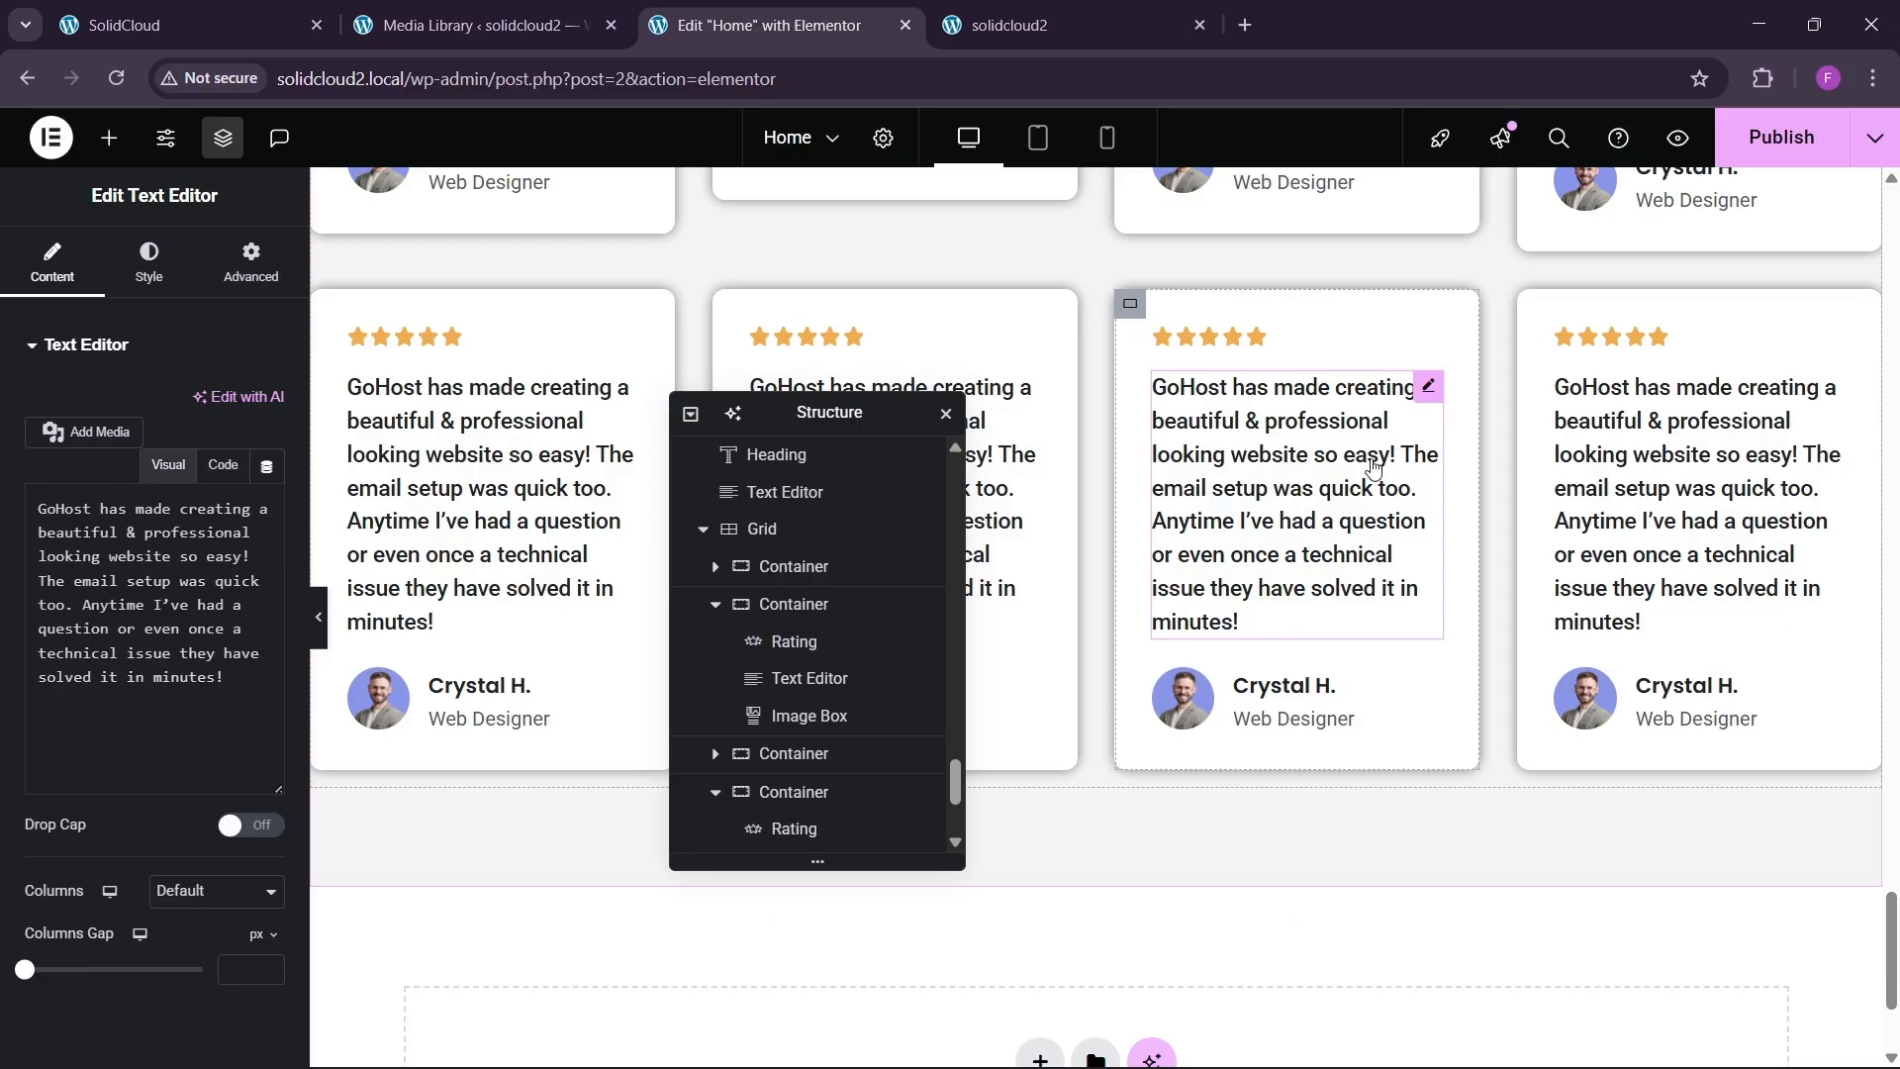
{"action": "left_click", "coordinate": [222, 465]}
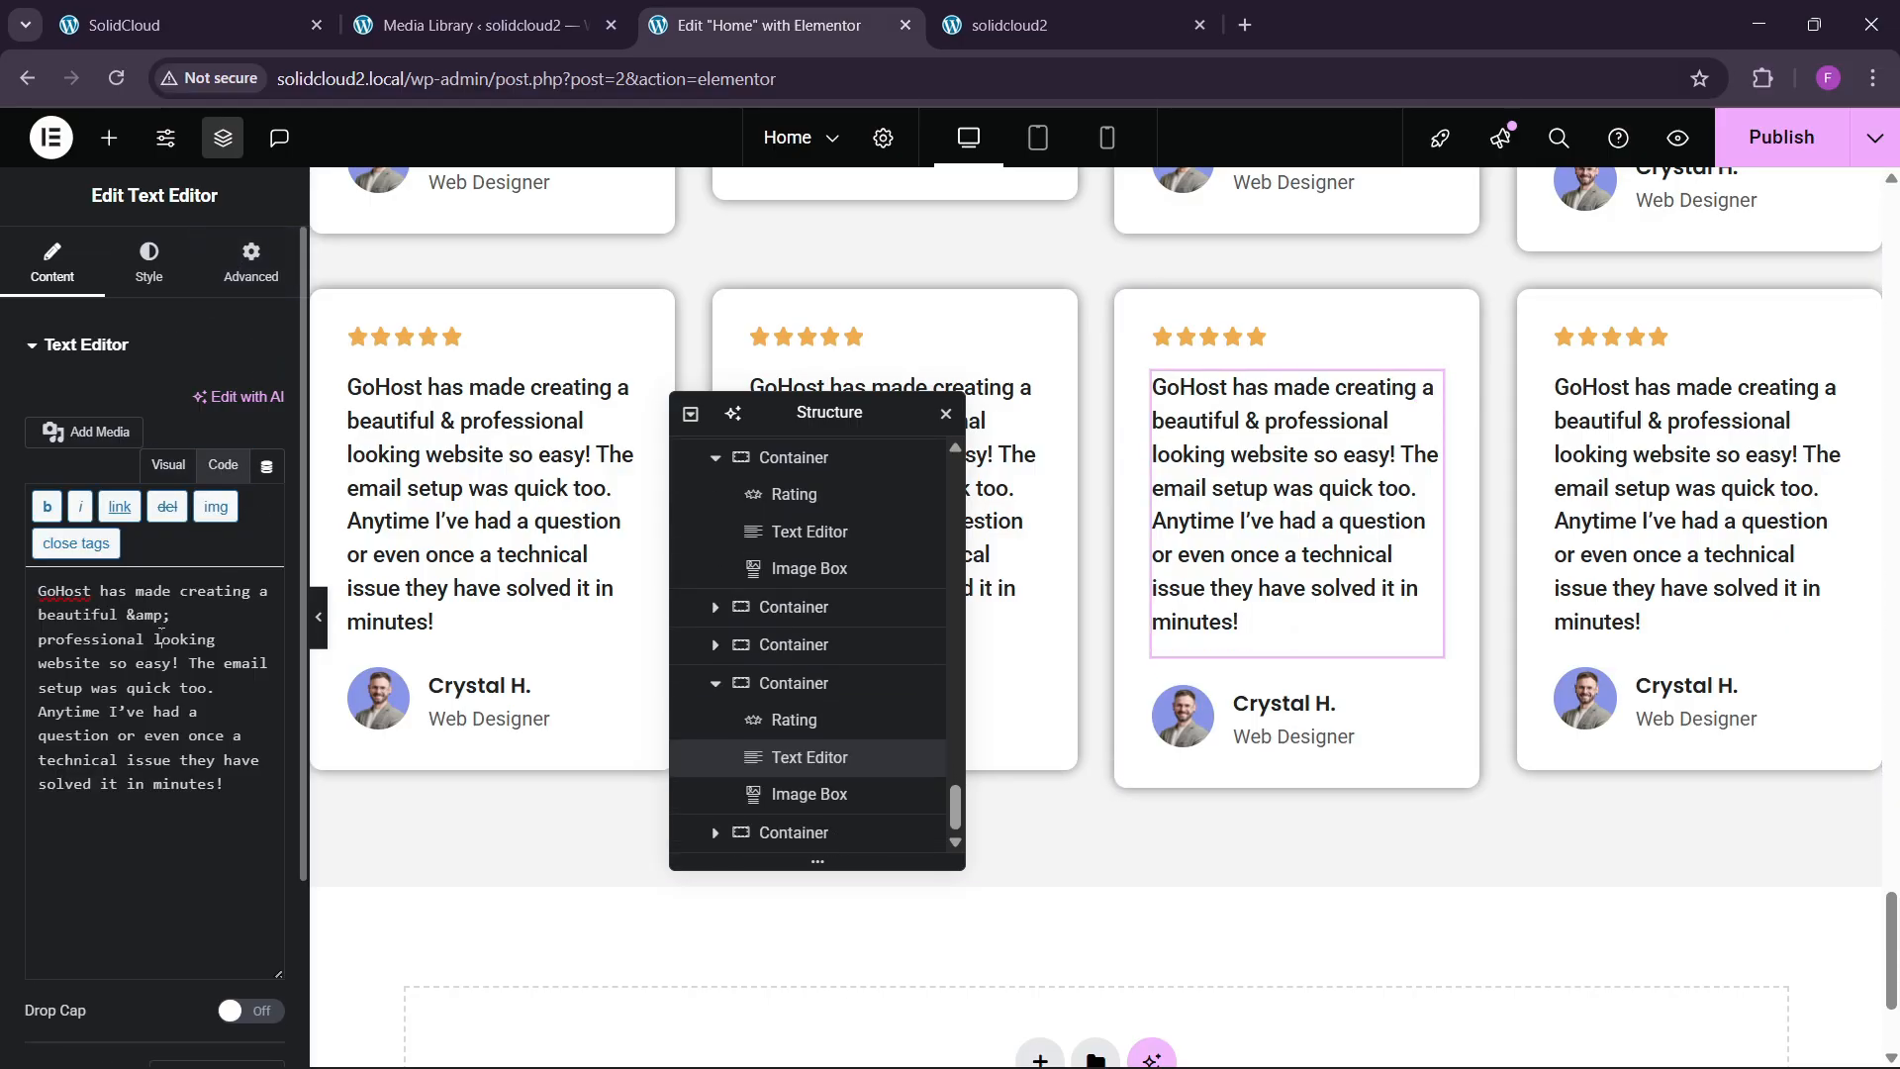
{"action": "key", "text": "ctrl+a"}
{"action": "key", "text": "ctrl+v"}
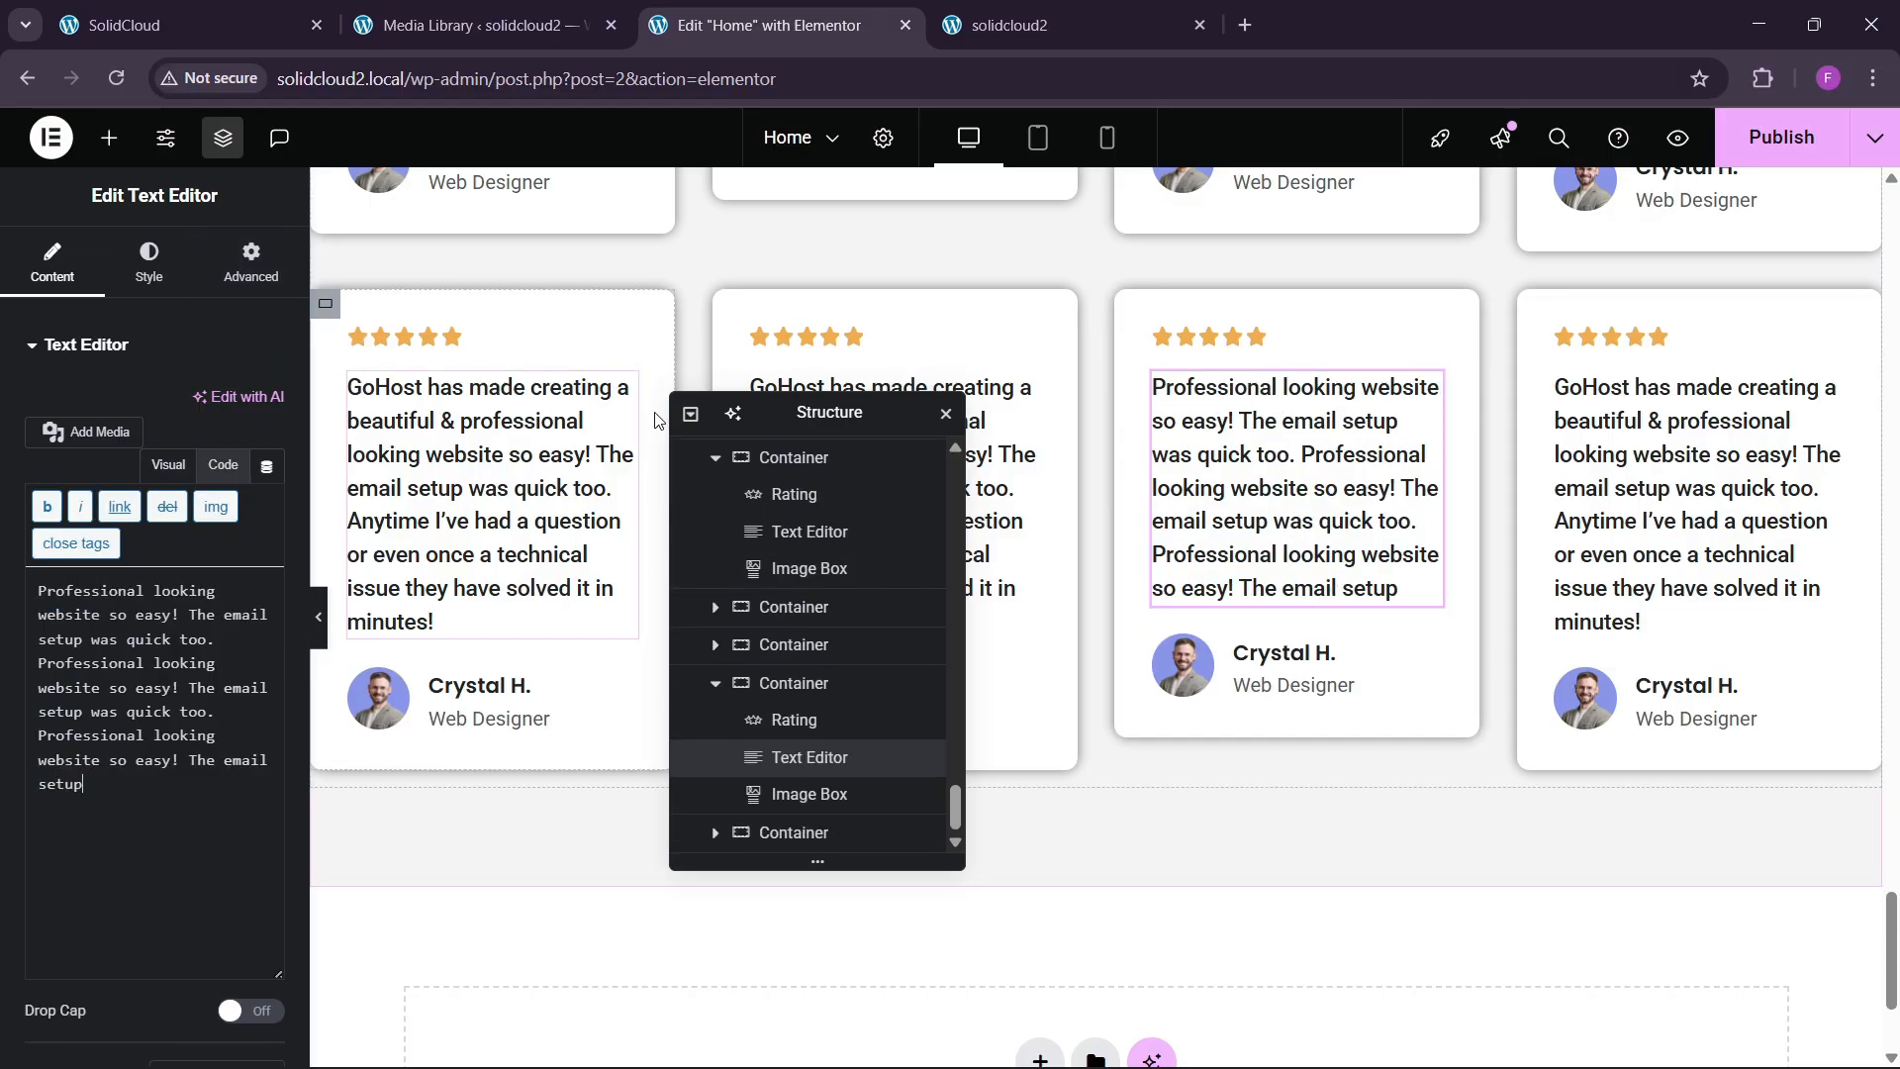
Replace the first card's review text with the same pasted copy.
{"action": "left_click", "coordinate": [605, 393]}
{"action": "left_click", "coordinate": [221, 465]}
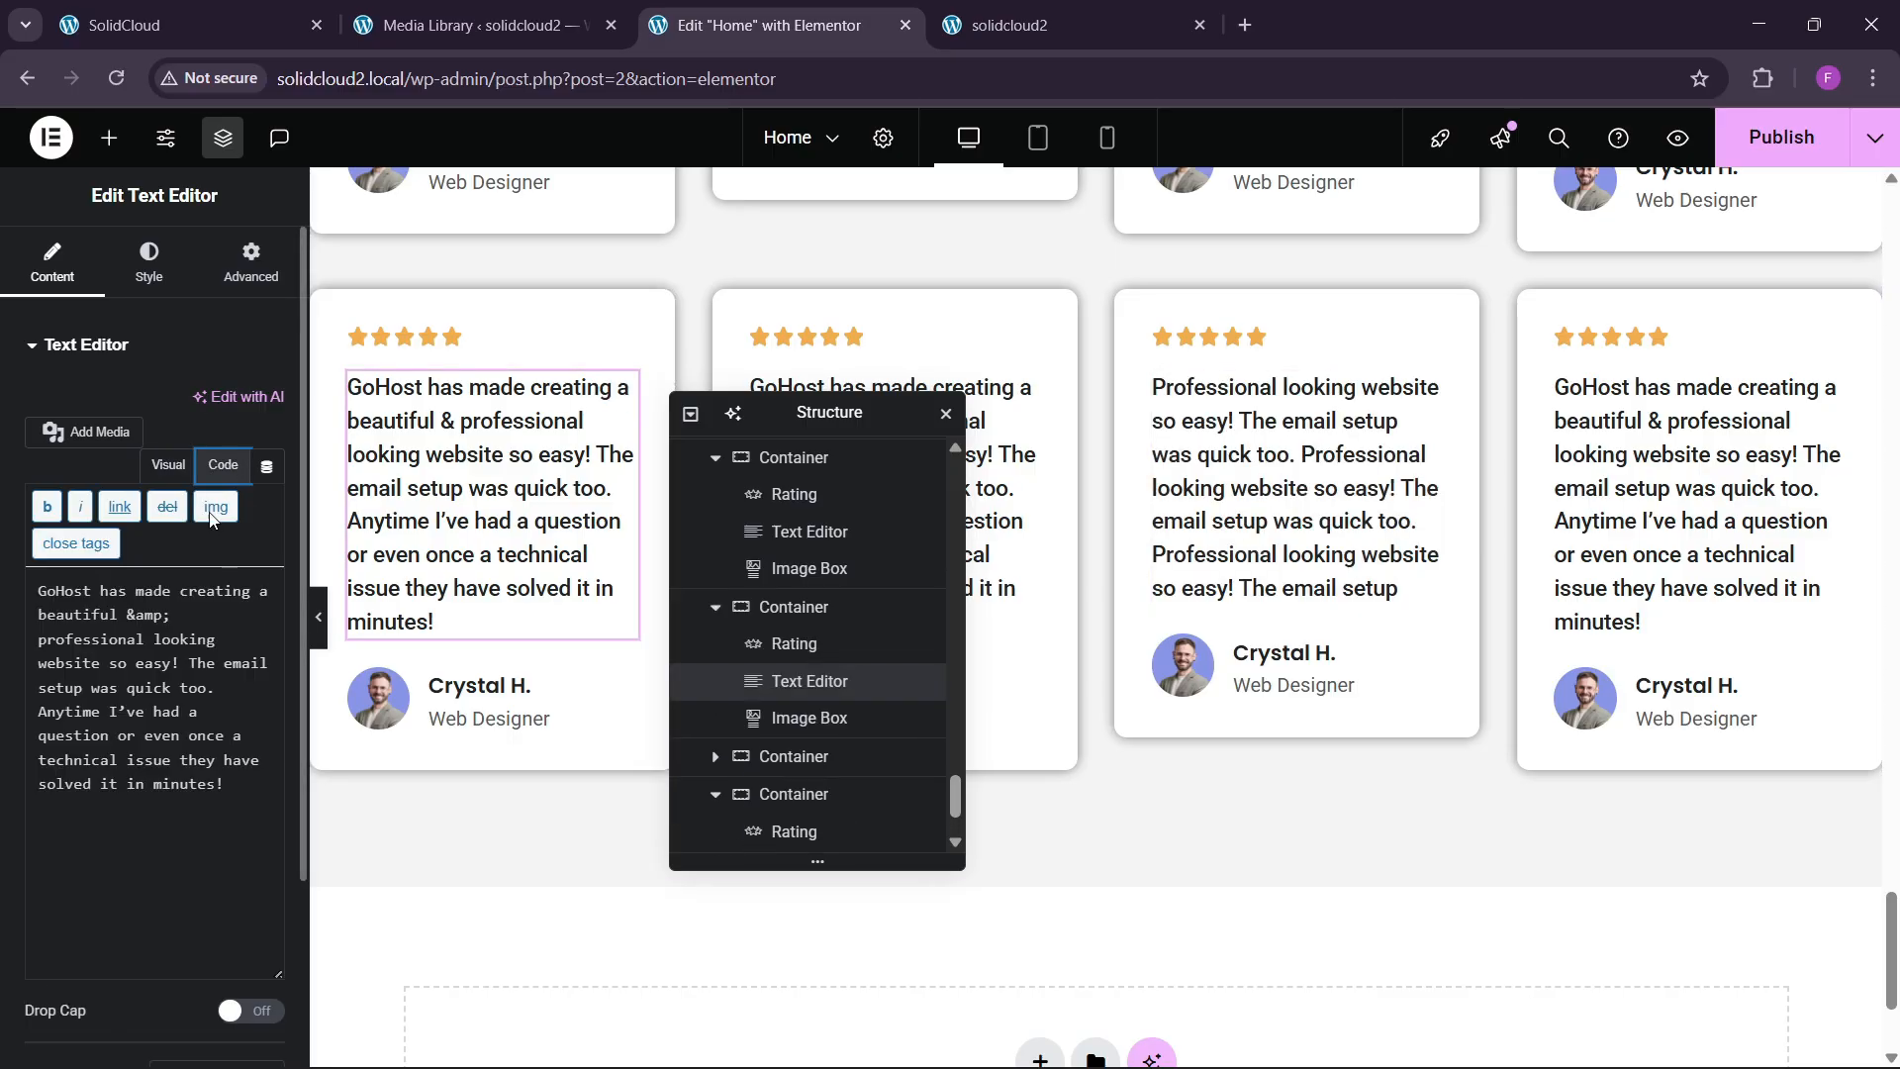
{"action": "key", "text": "ctrl+a"}
{"action": "key", "text": "ctrl+v"}
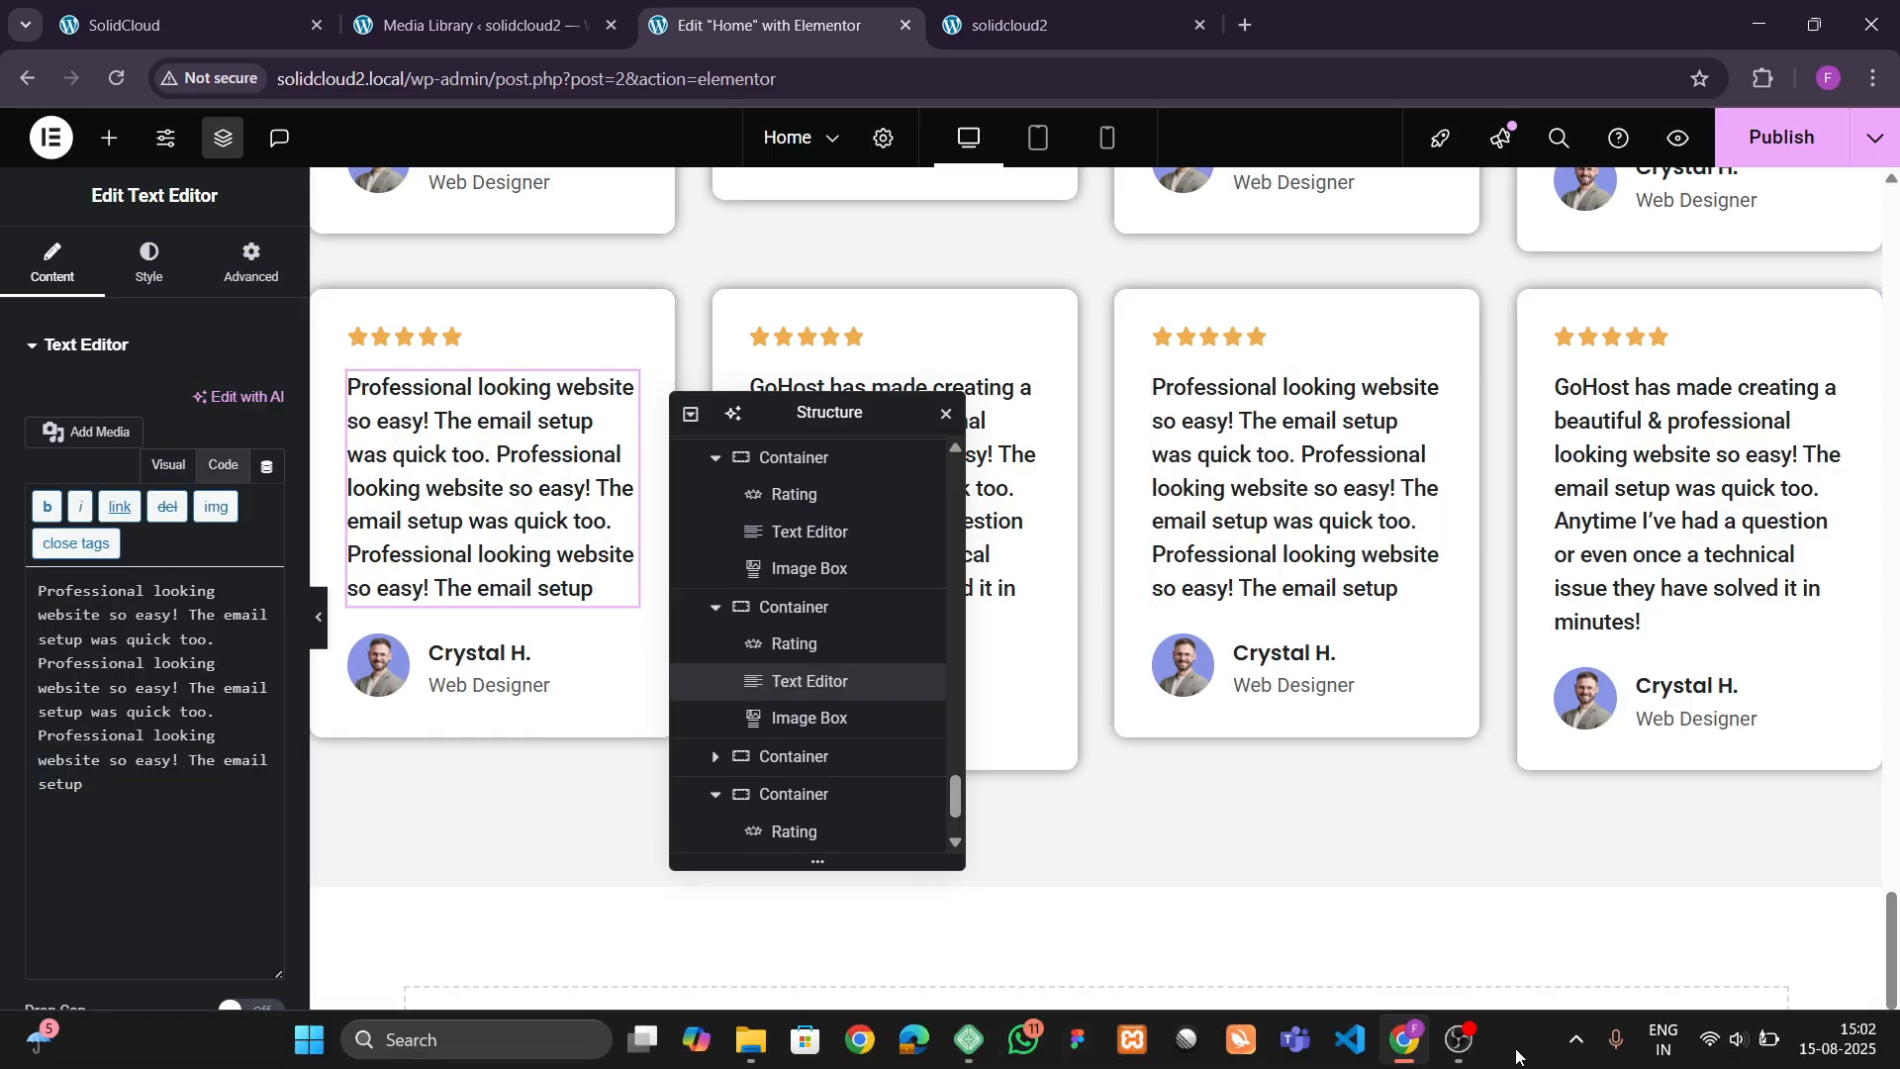
Save the page and preview the updated testimonial cards.
{"action": "key", "text": "ctrl+s"}
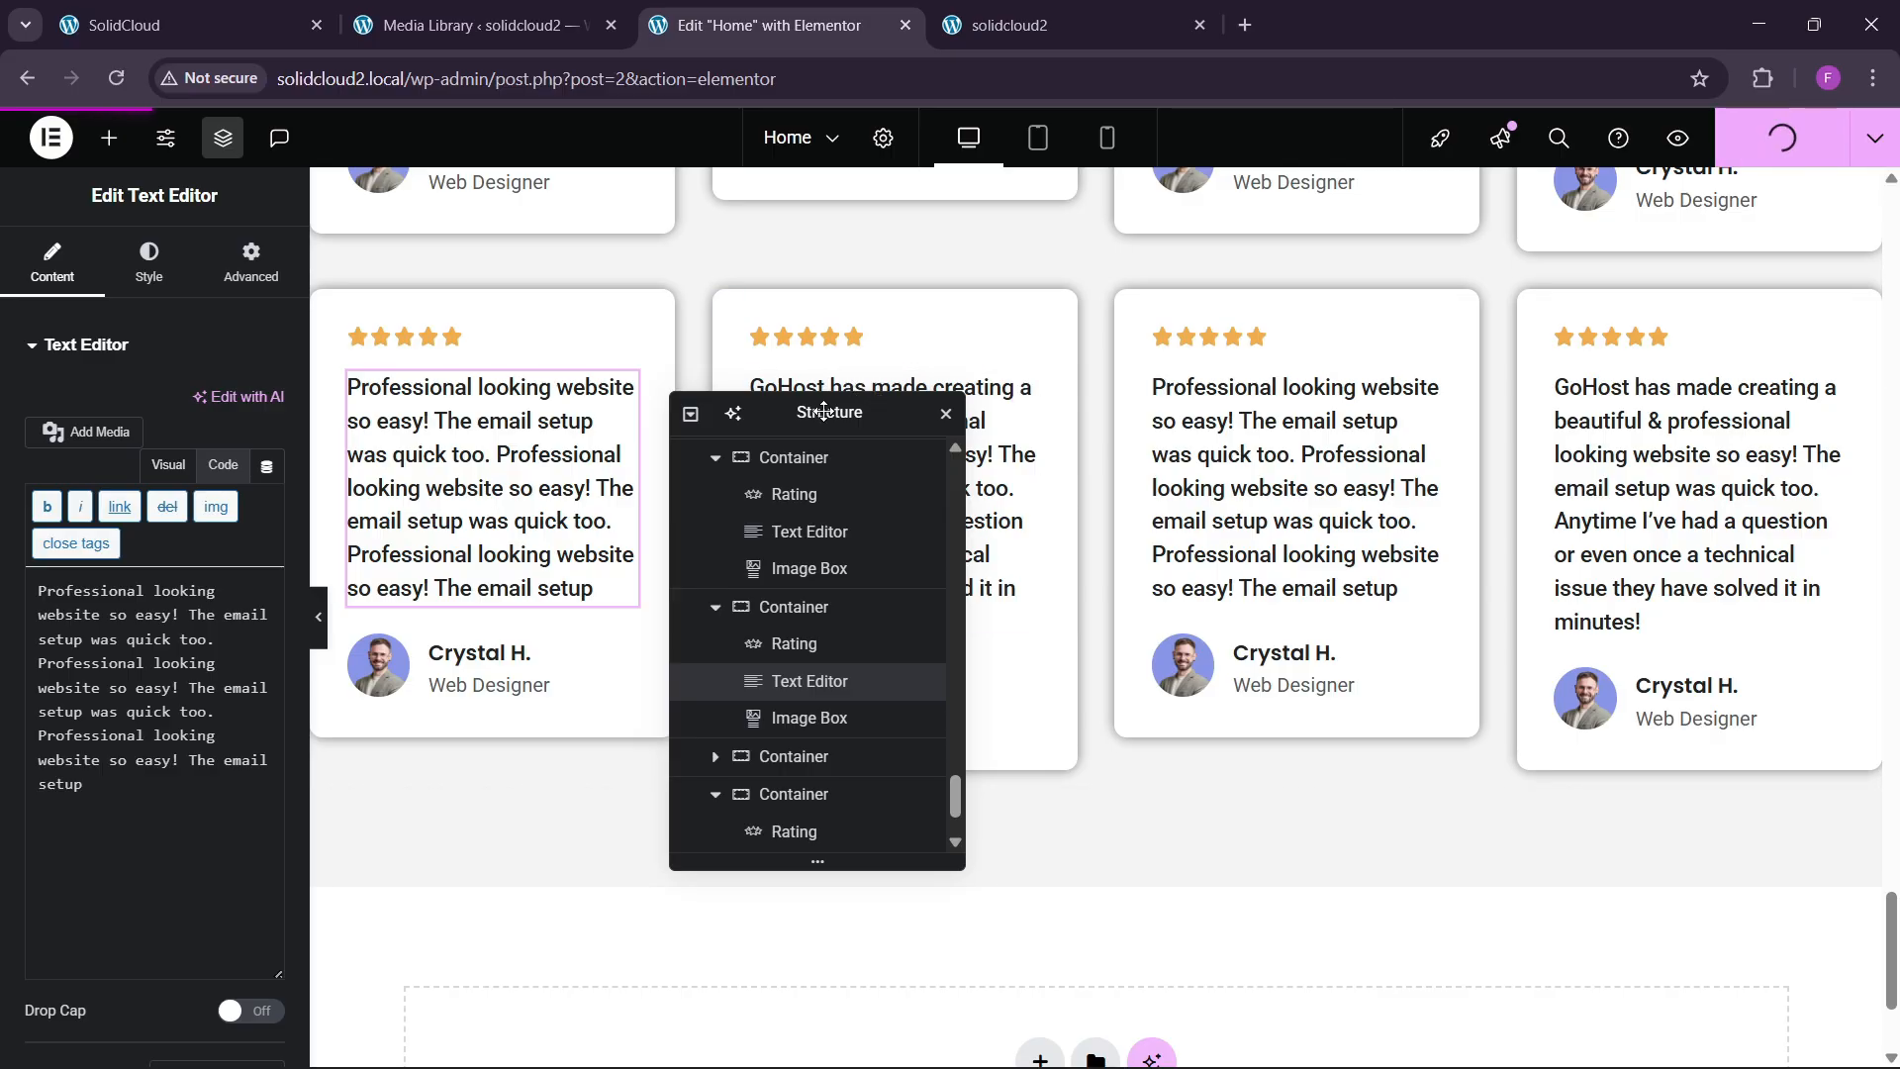
{"action": "key", "text": "ctrl+p"}
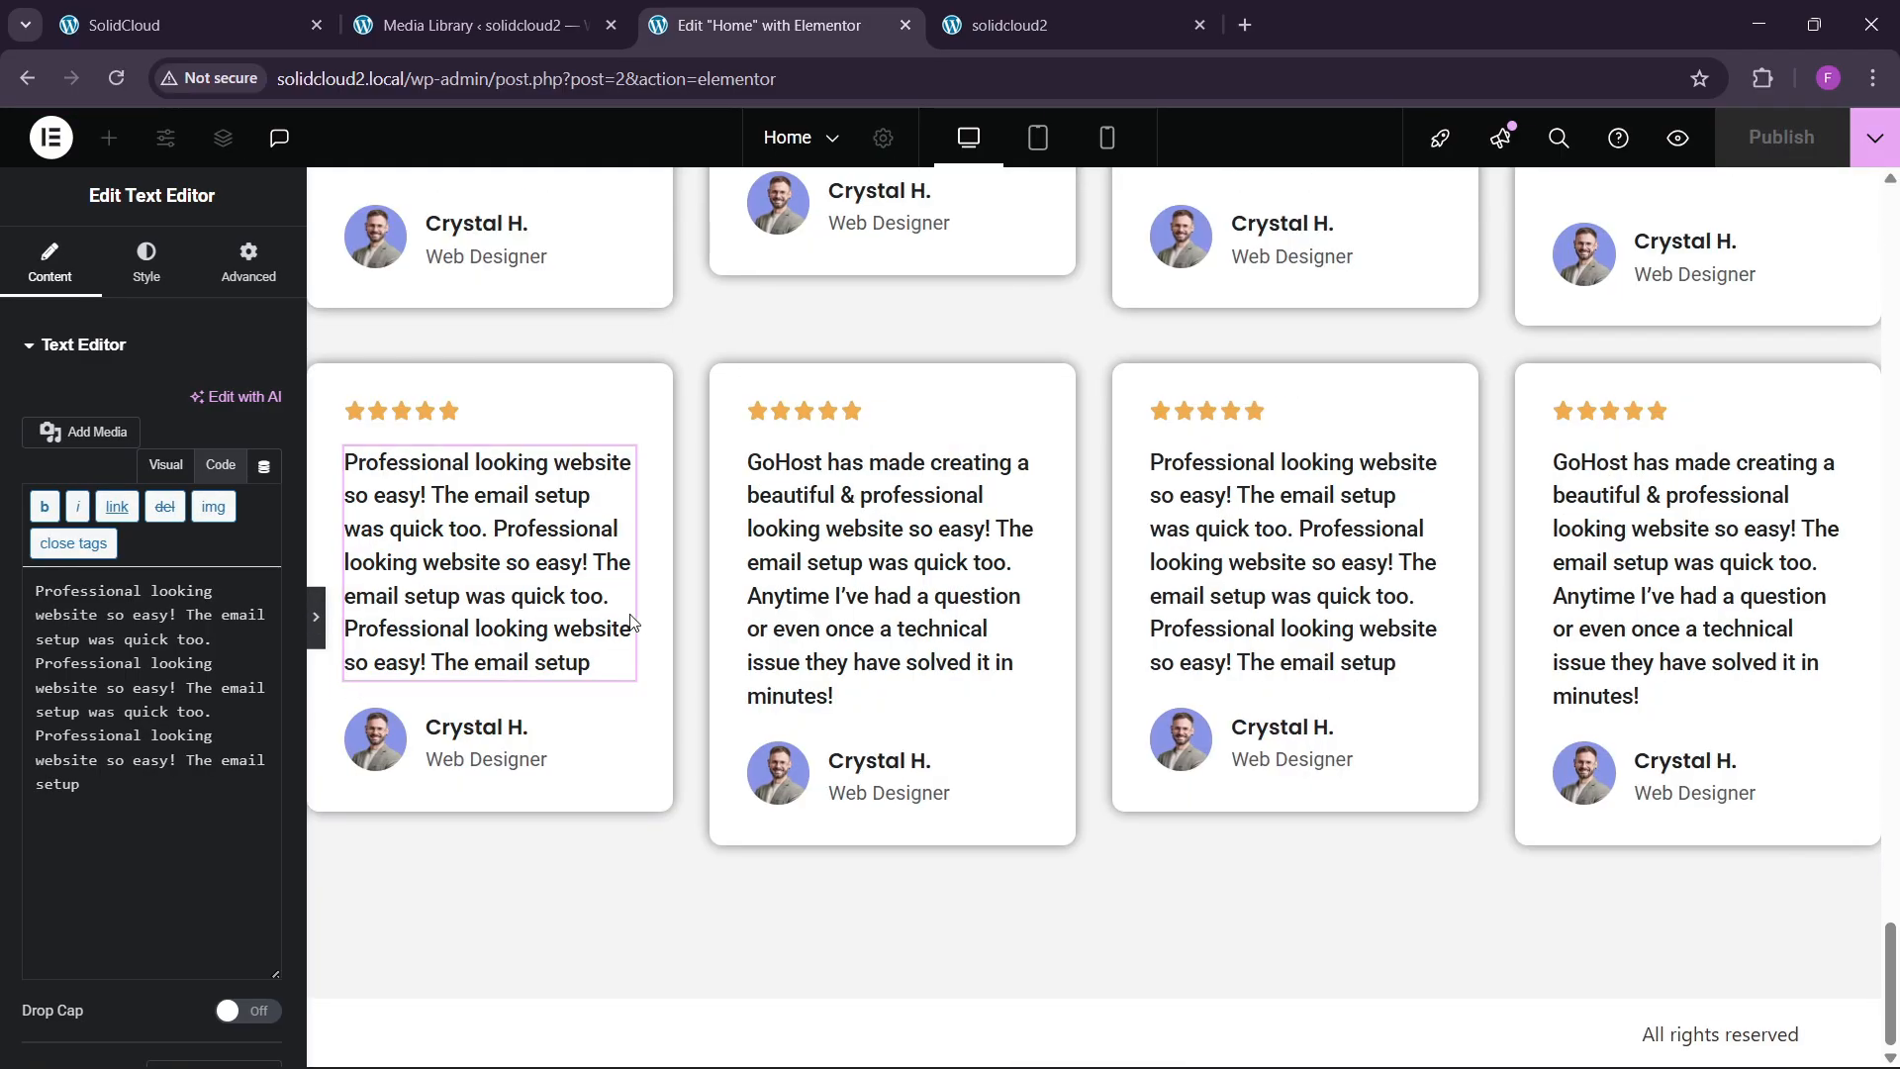
{"action": "scroll", "coordinate": [778, 658], "scroll_direction": "up", "scroll_amount": 3}
{"action": "scroll", "coordinate": [776, 691], "scroll_direction": "down", "scroll_amount": 3}
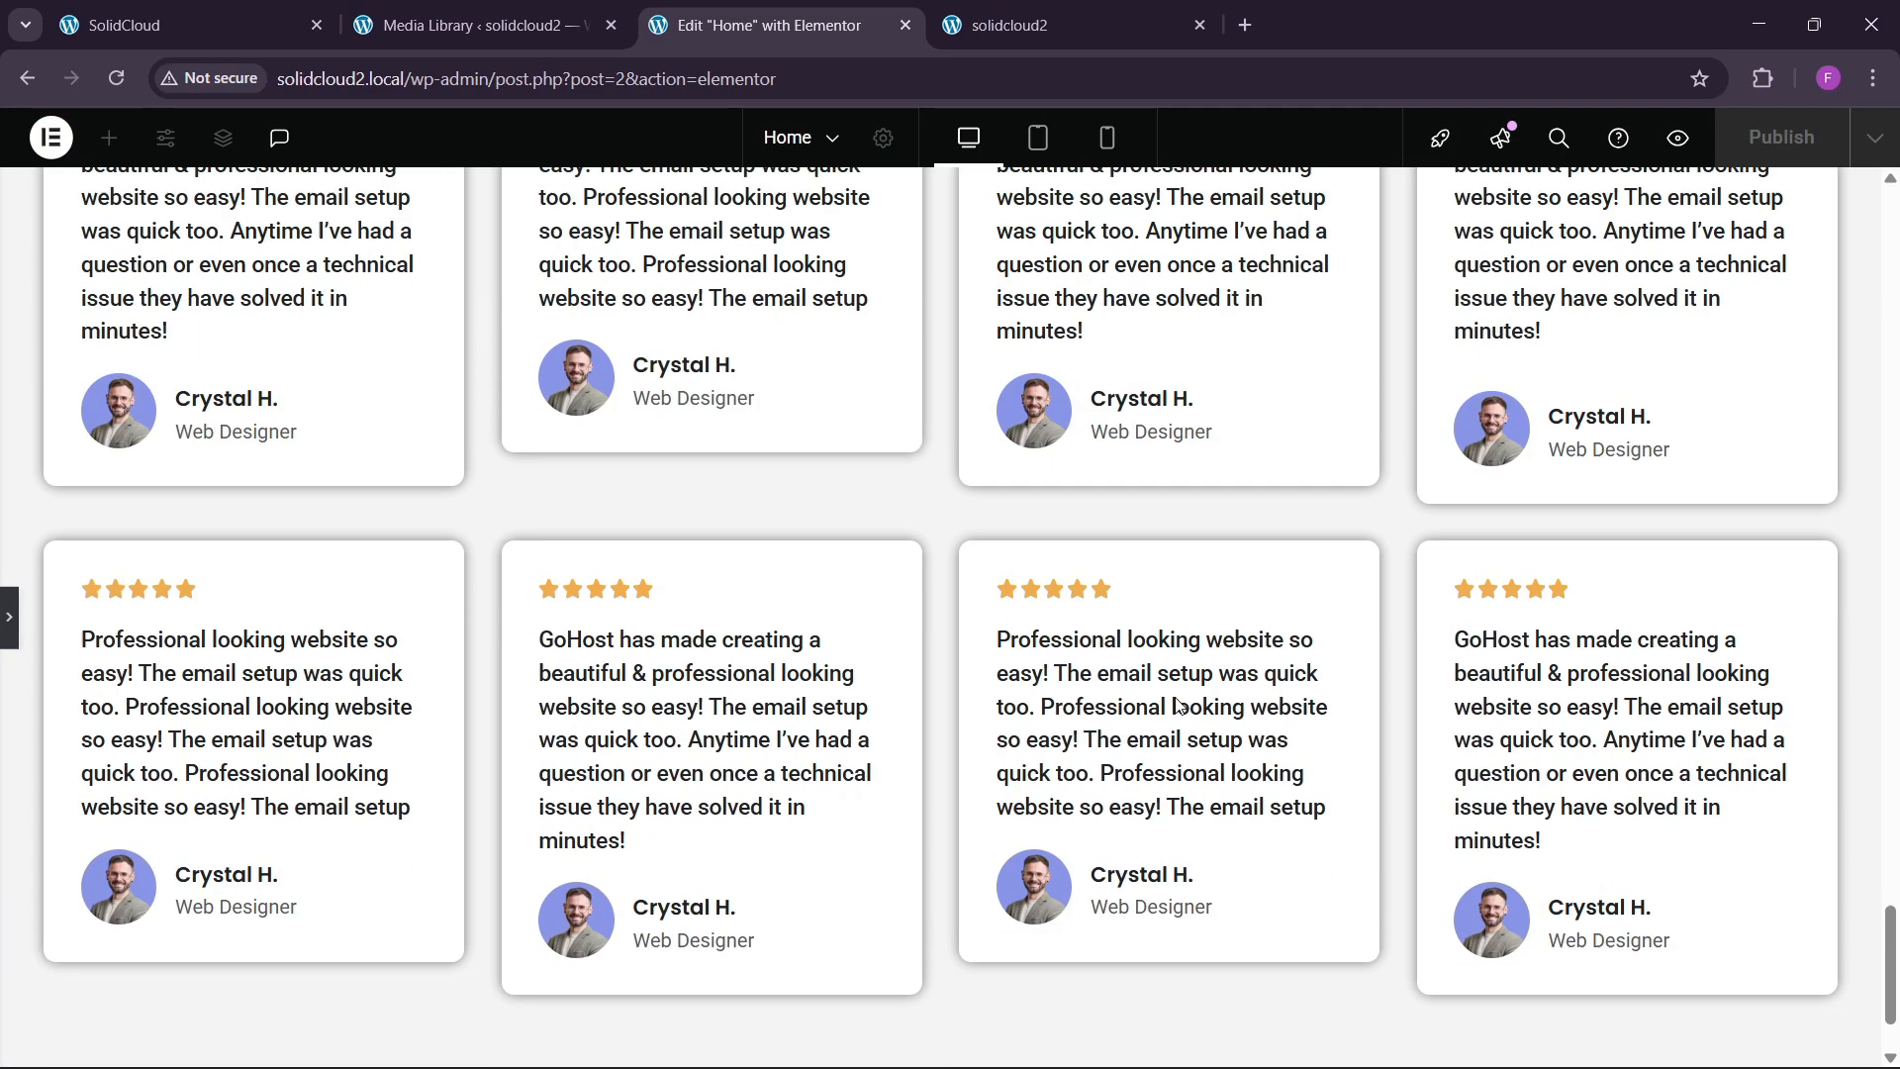
{"action": "left_click", "coordinate": [1014, 35]}
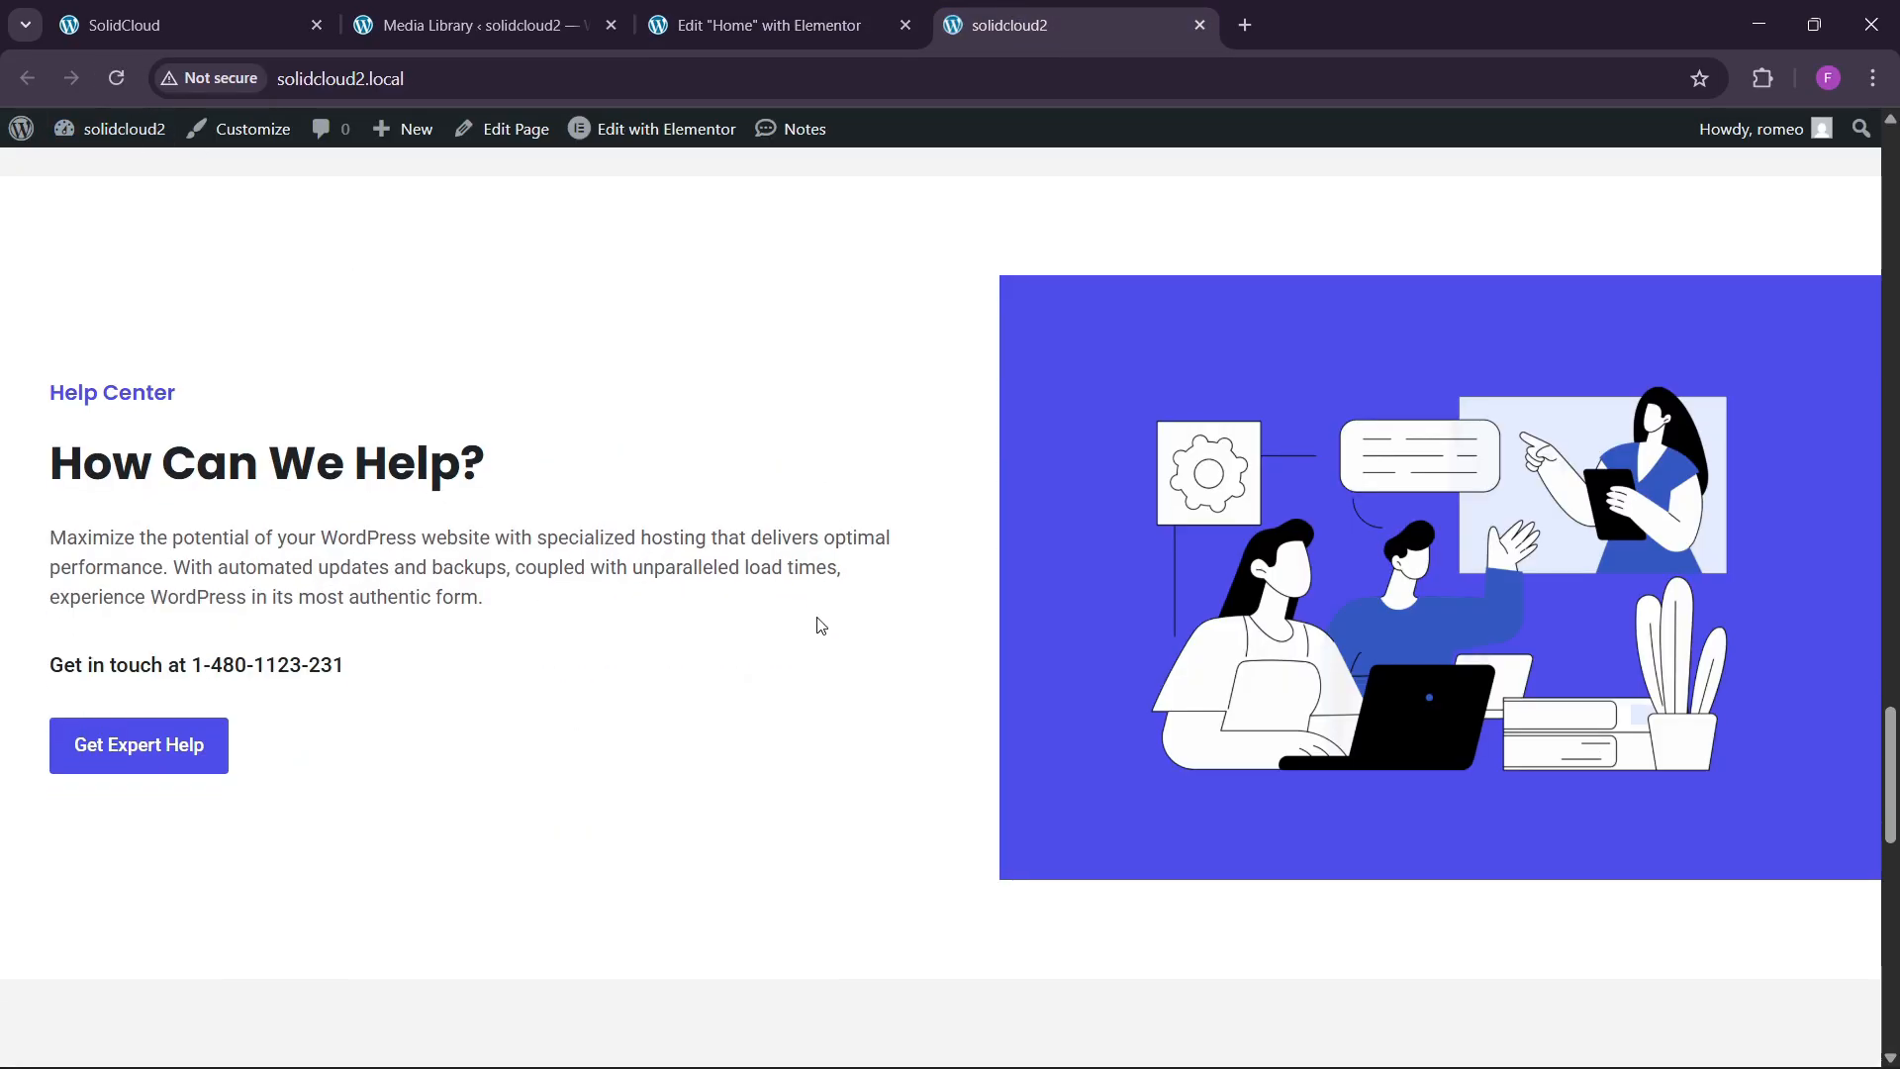
{"action": "scroll", "coordinate": [824, 634], "scroll_direction": "down", "scroll_amount": 6}
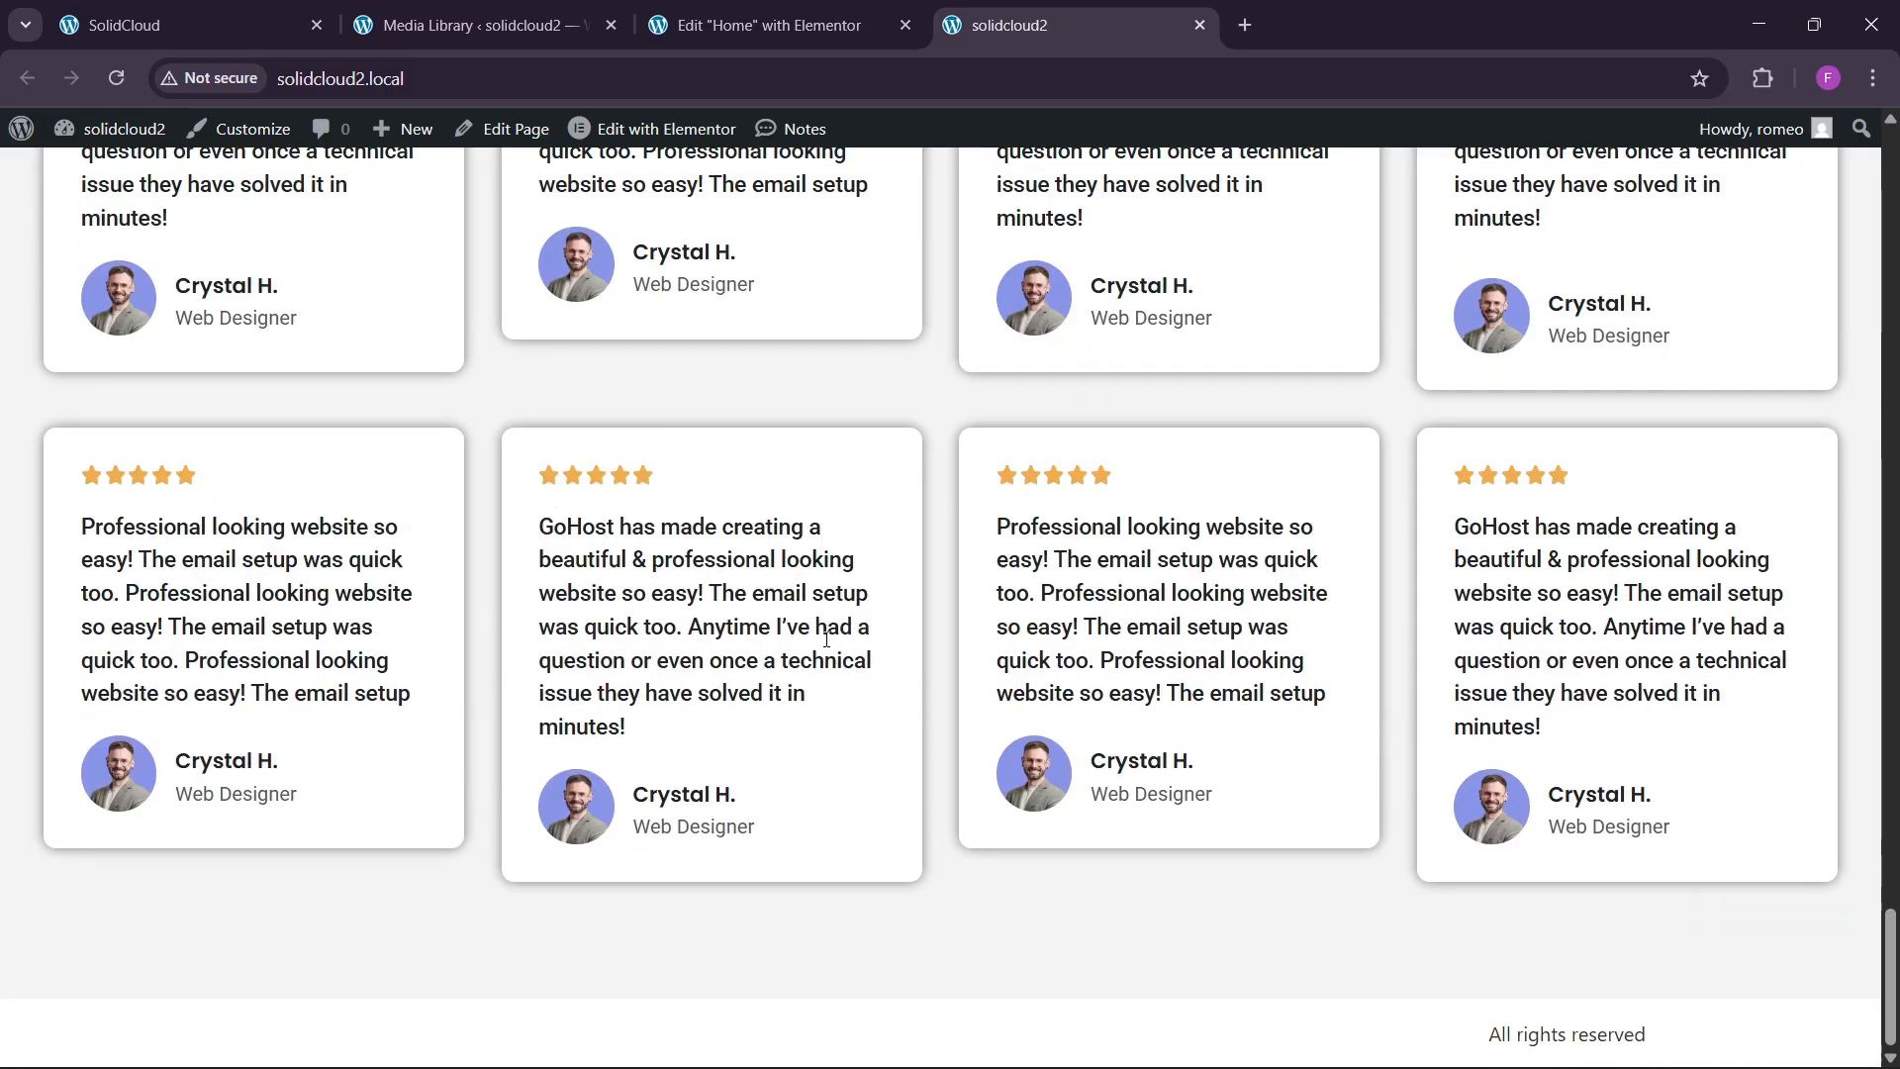
{"action": "scroll", "coordinate": [967, 709], "scroll_direction": "up", "scroll_amount": 7}
{"action": "scroll", "coordinate": [966, 708], "scroll_direction": "up", "scroll_amount": 5}
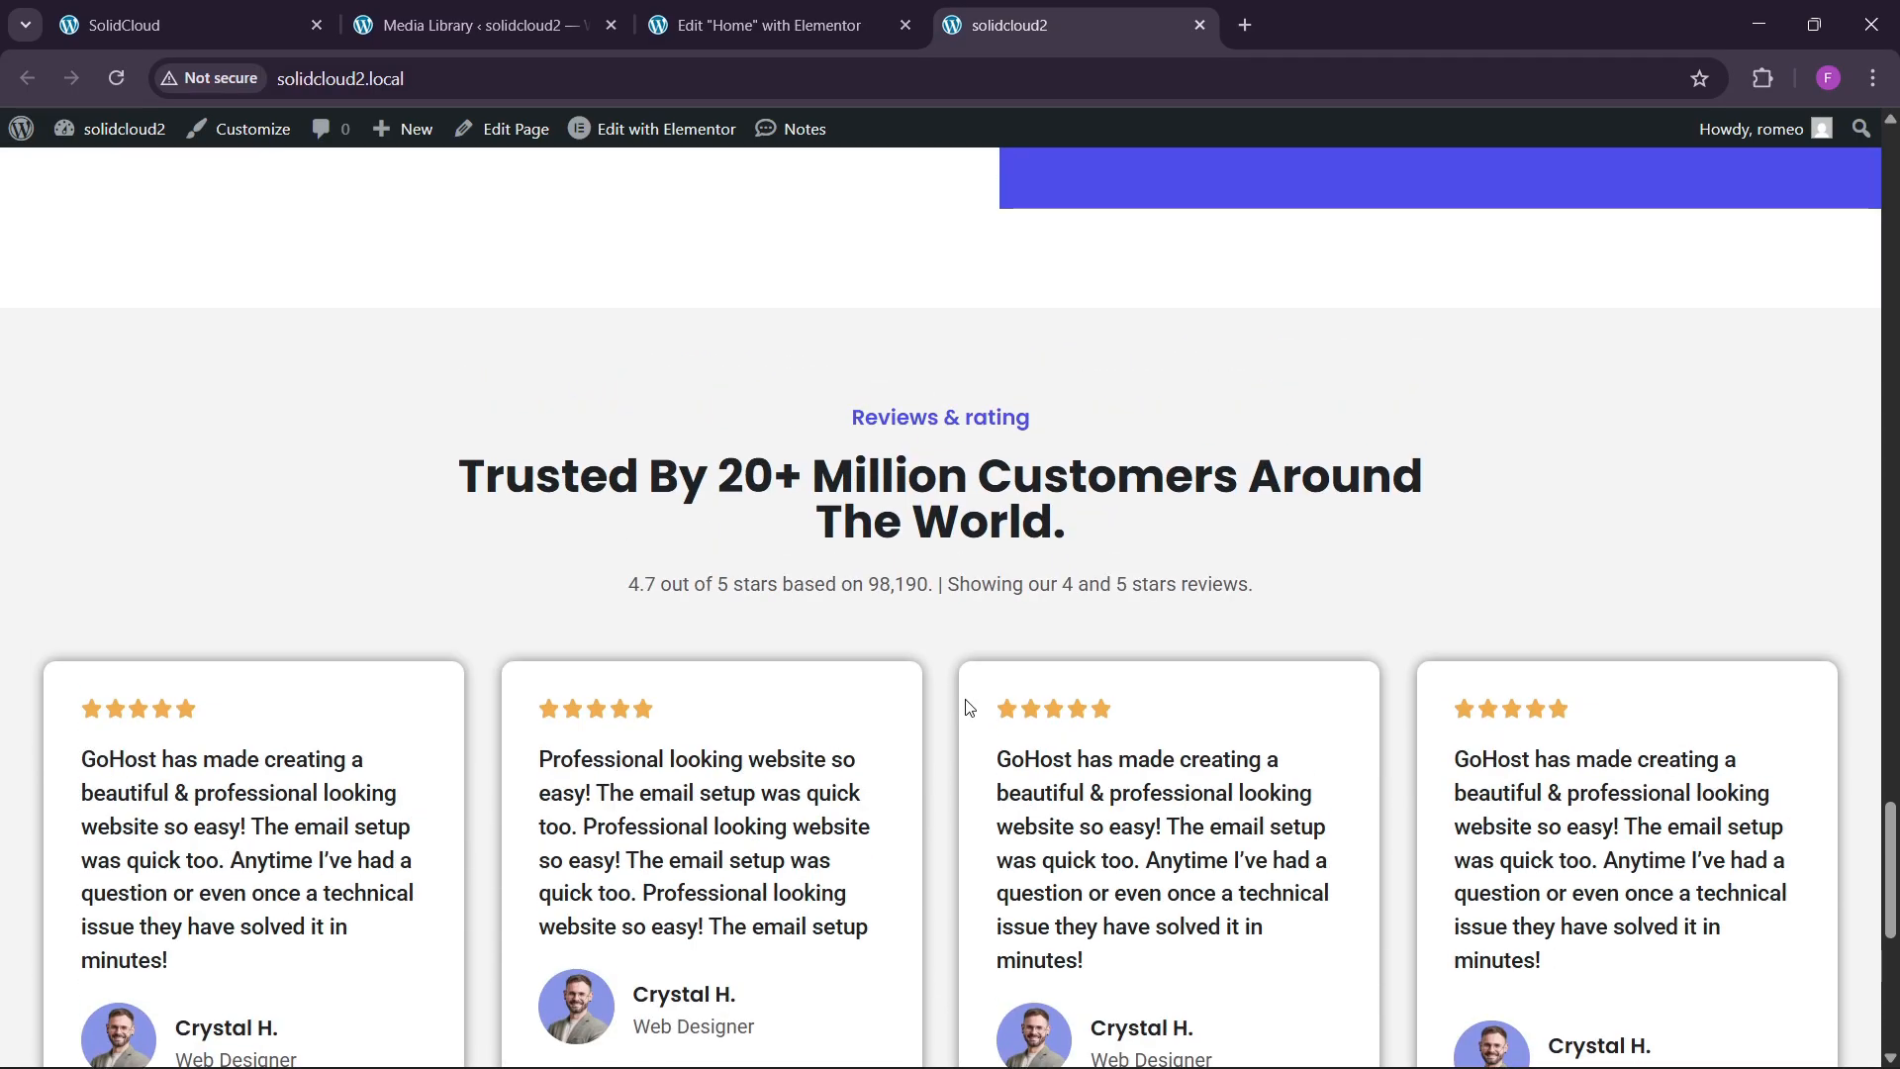
{"action": "scroll", "coordinate": [967, 709], "scroll_direction": "down", "scroll_amount": 9}
{"action": "scroll", "coordinate": [967, 708], "scroll_direction": "up", "scroll_amount": 12}
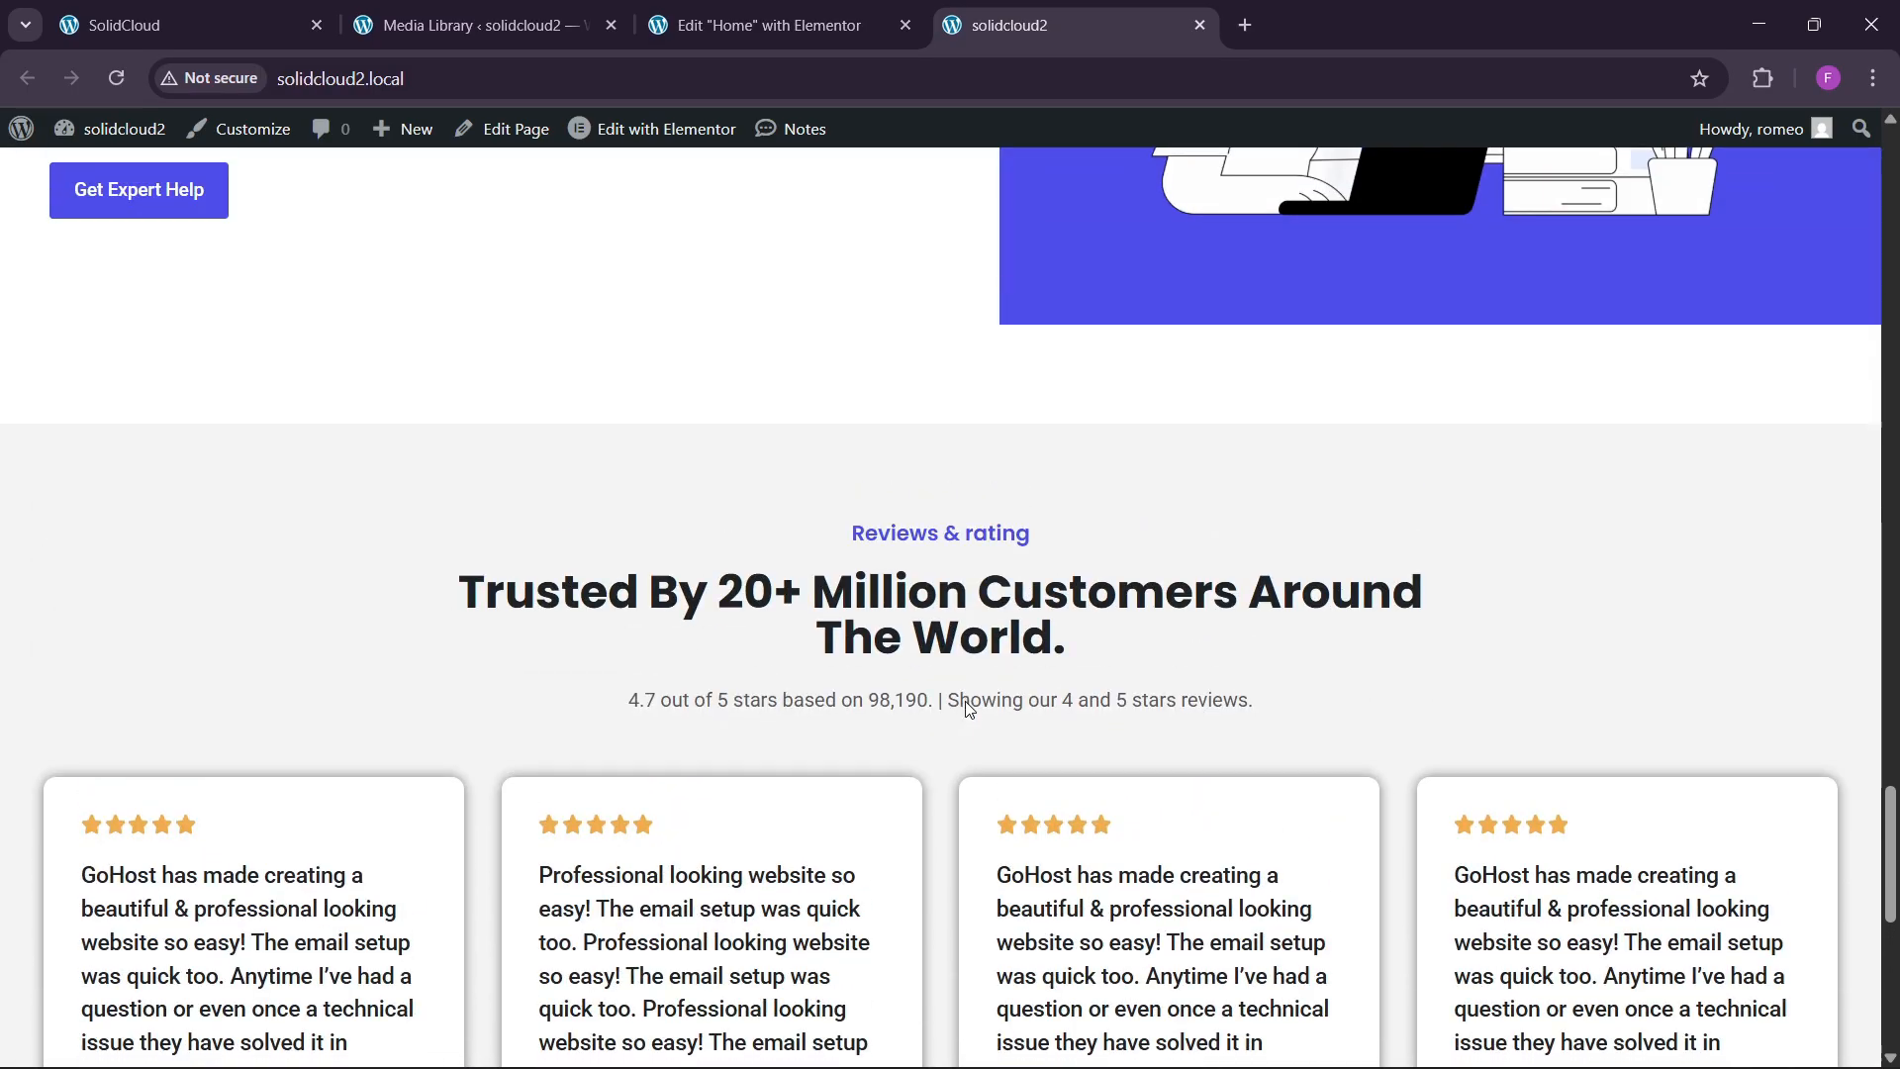
{"action": "key", "text": "ctrl+1"}
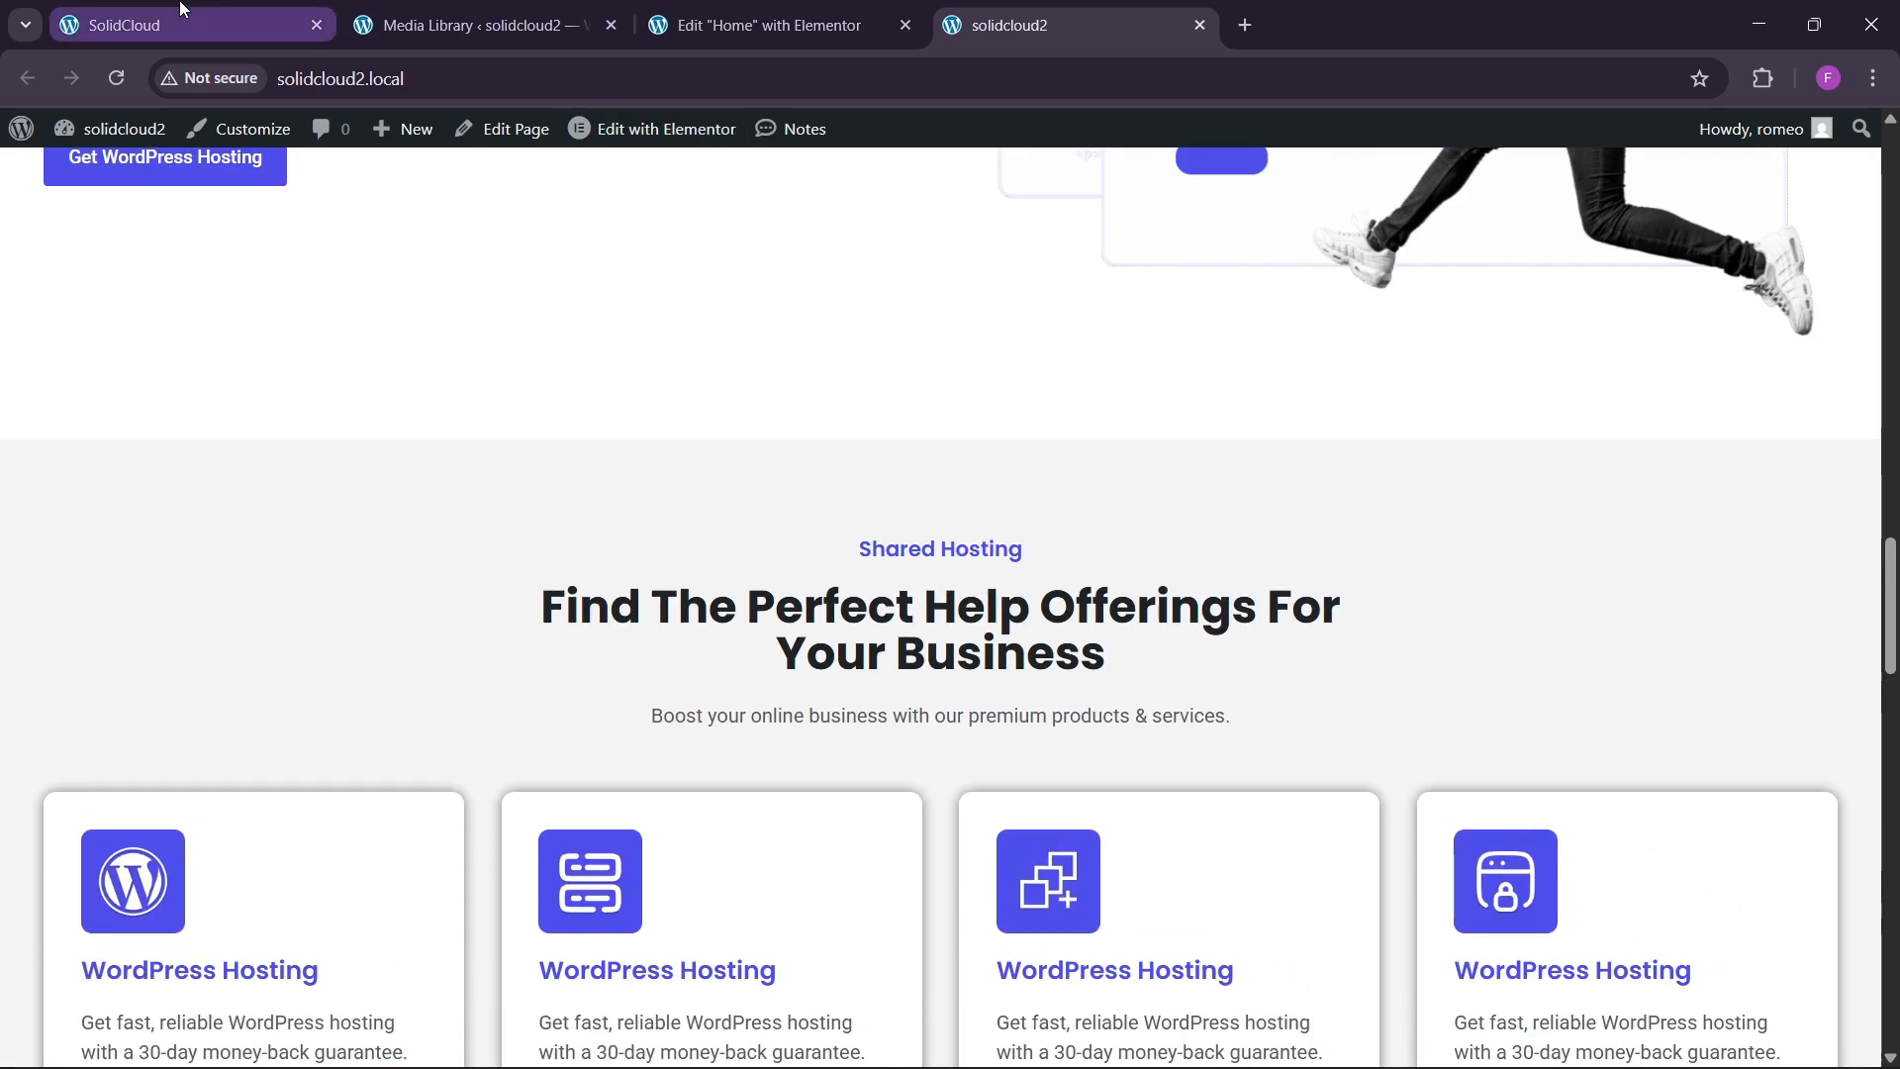
{"action": "scroll", "coordinate": [801, 661], "scroll_direction": "down", "scroll_amount": 15}
{"action": "scroll", "coordinate": [841, 671], "scroll_direction": "up", "scroll_amount": 6}
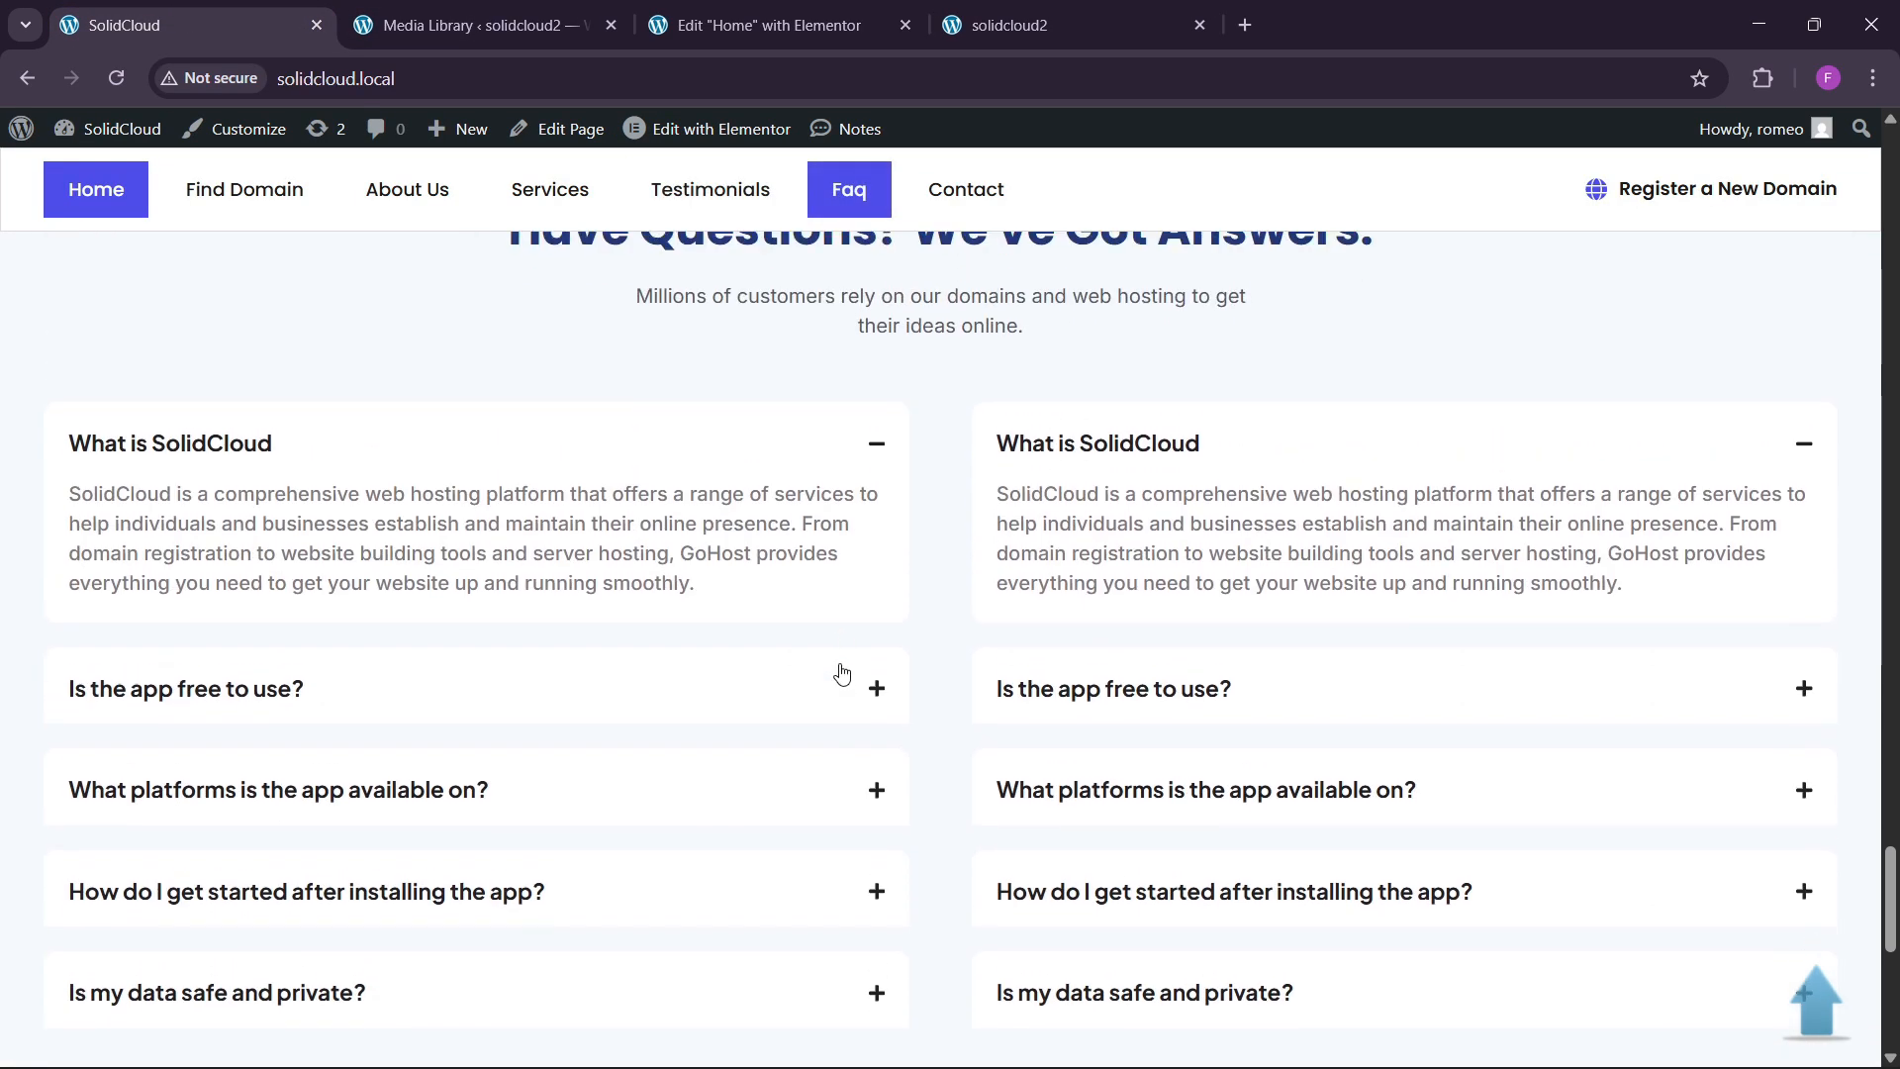
{"action": "scroll", "coordinate": [937, 732], "scroll_direction": "down", "scroll_amount": 7}
{"action": "scroll", "coordinate": [937, 732], "scroll_direction": "down", "scroll_amount": 5}
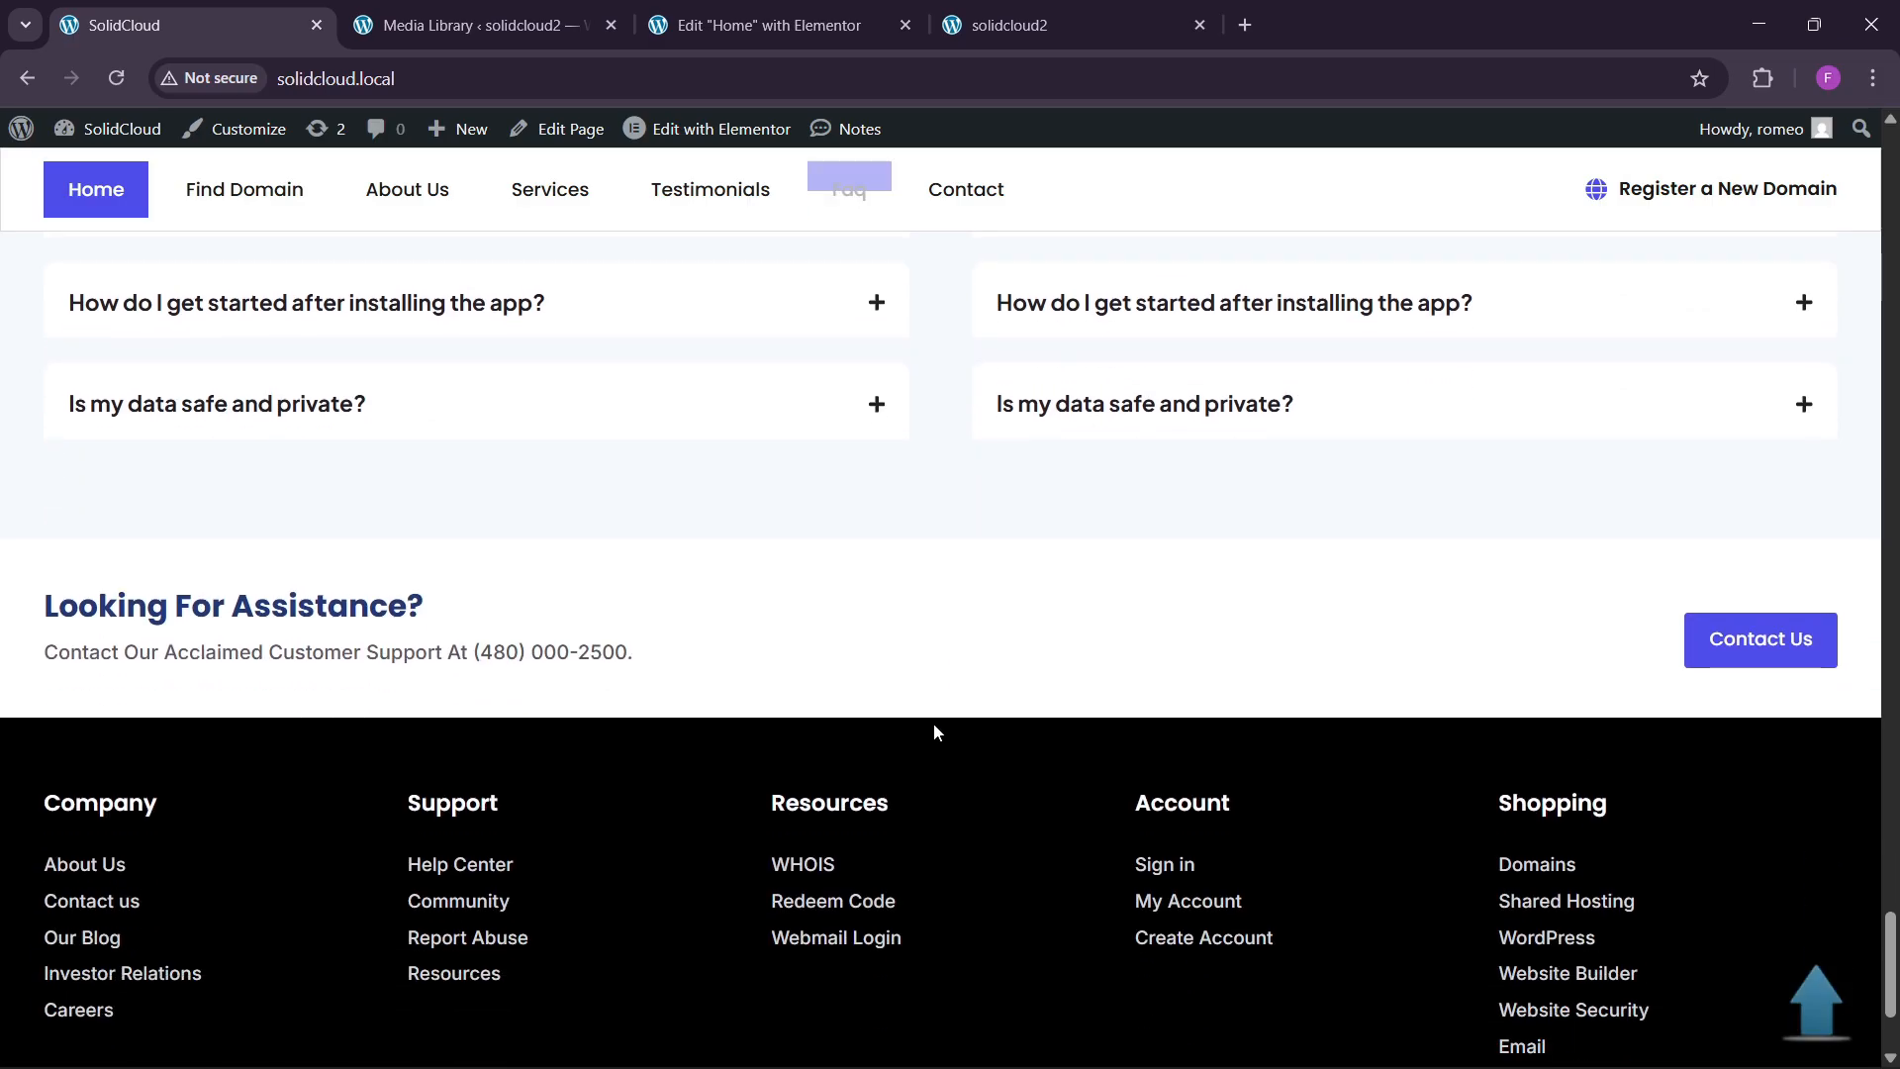
{"action": "scroll", "coordinate": [507, 709], "scroll_direction": "down", "scroll_amount": 3}
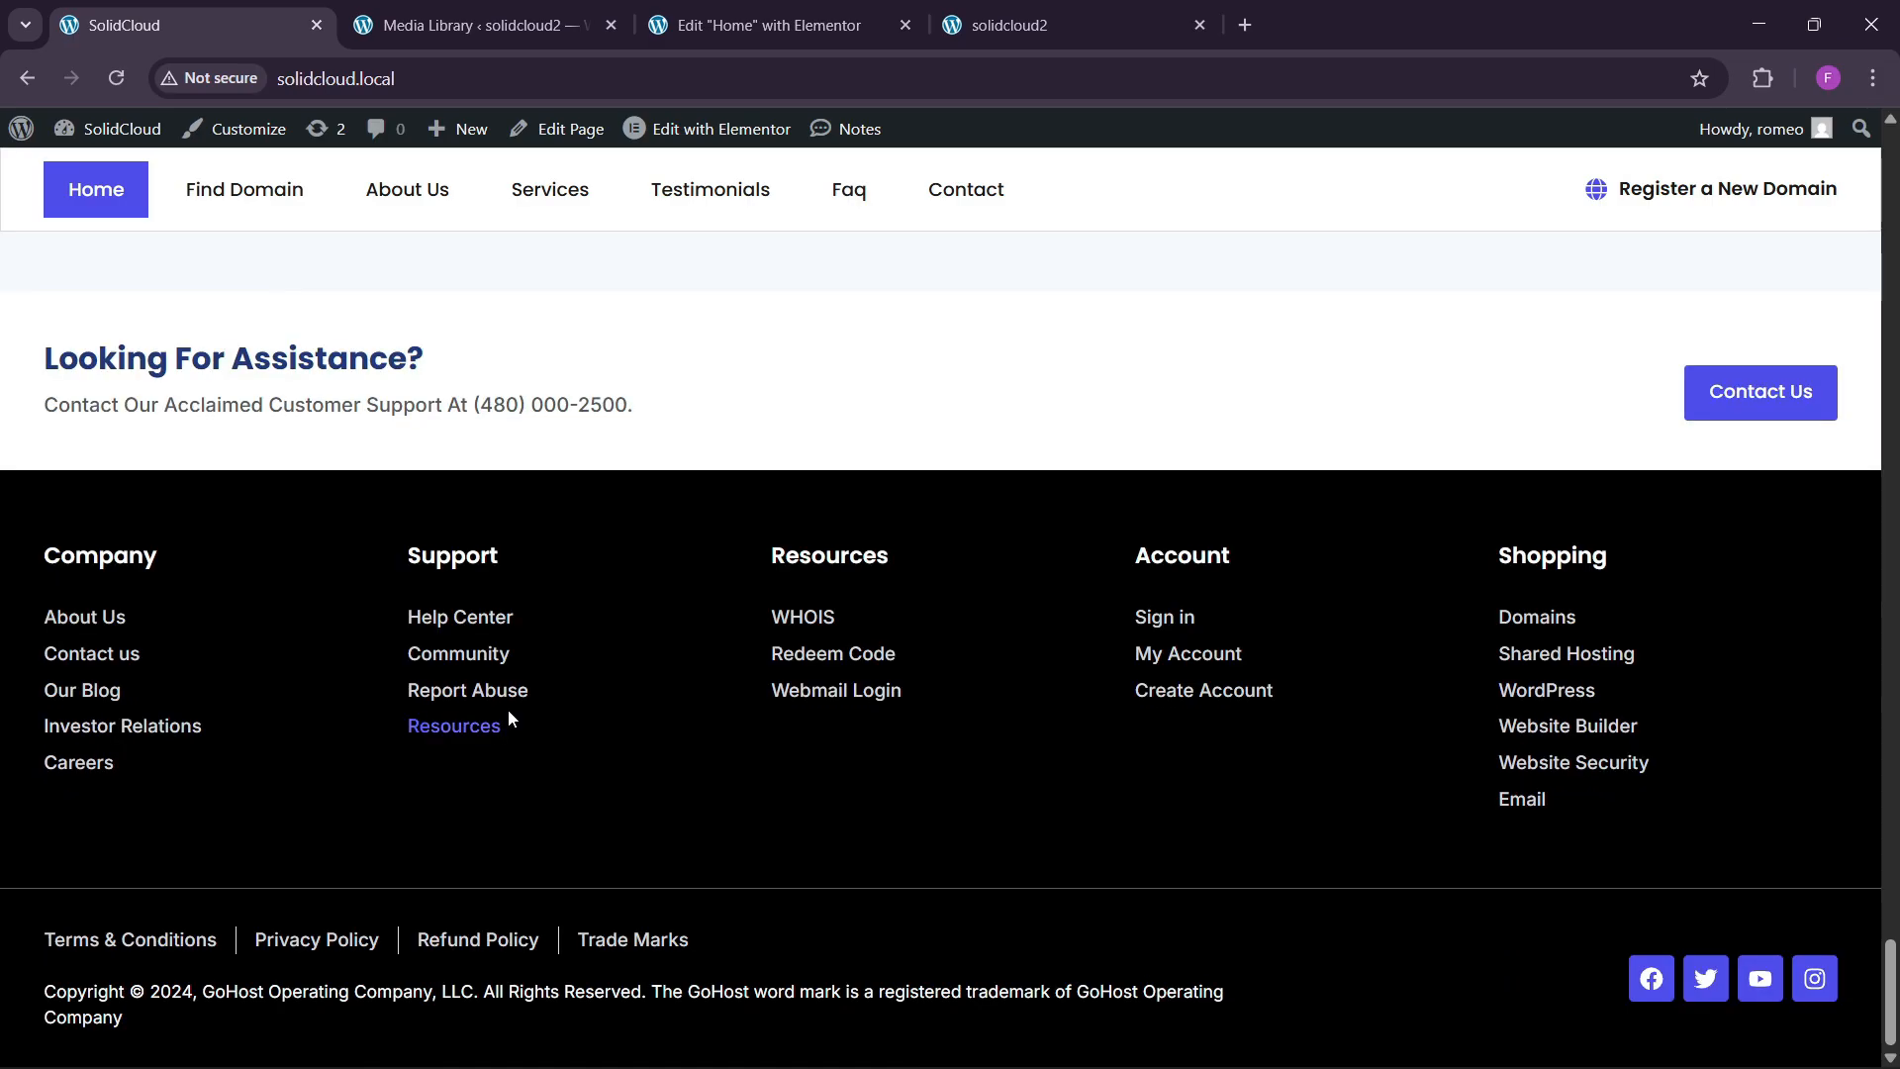
{"action": "left_click", "coordinate": [719, 10]}
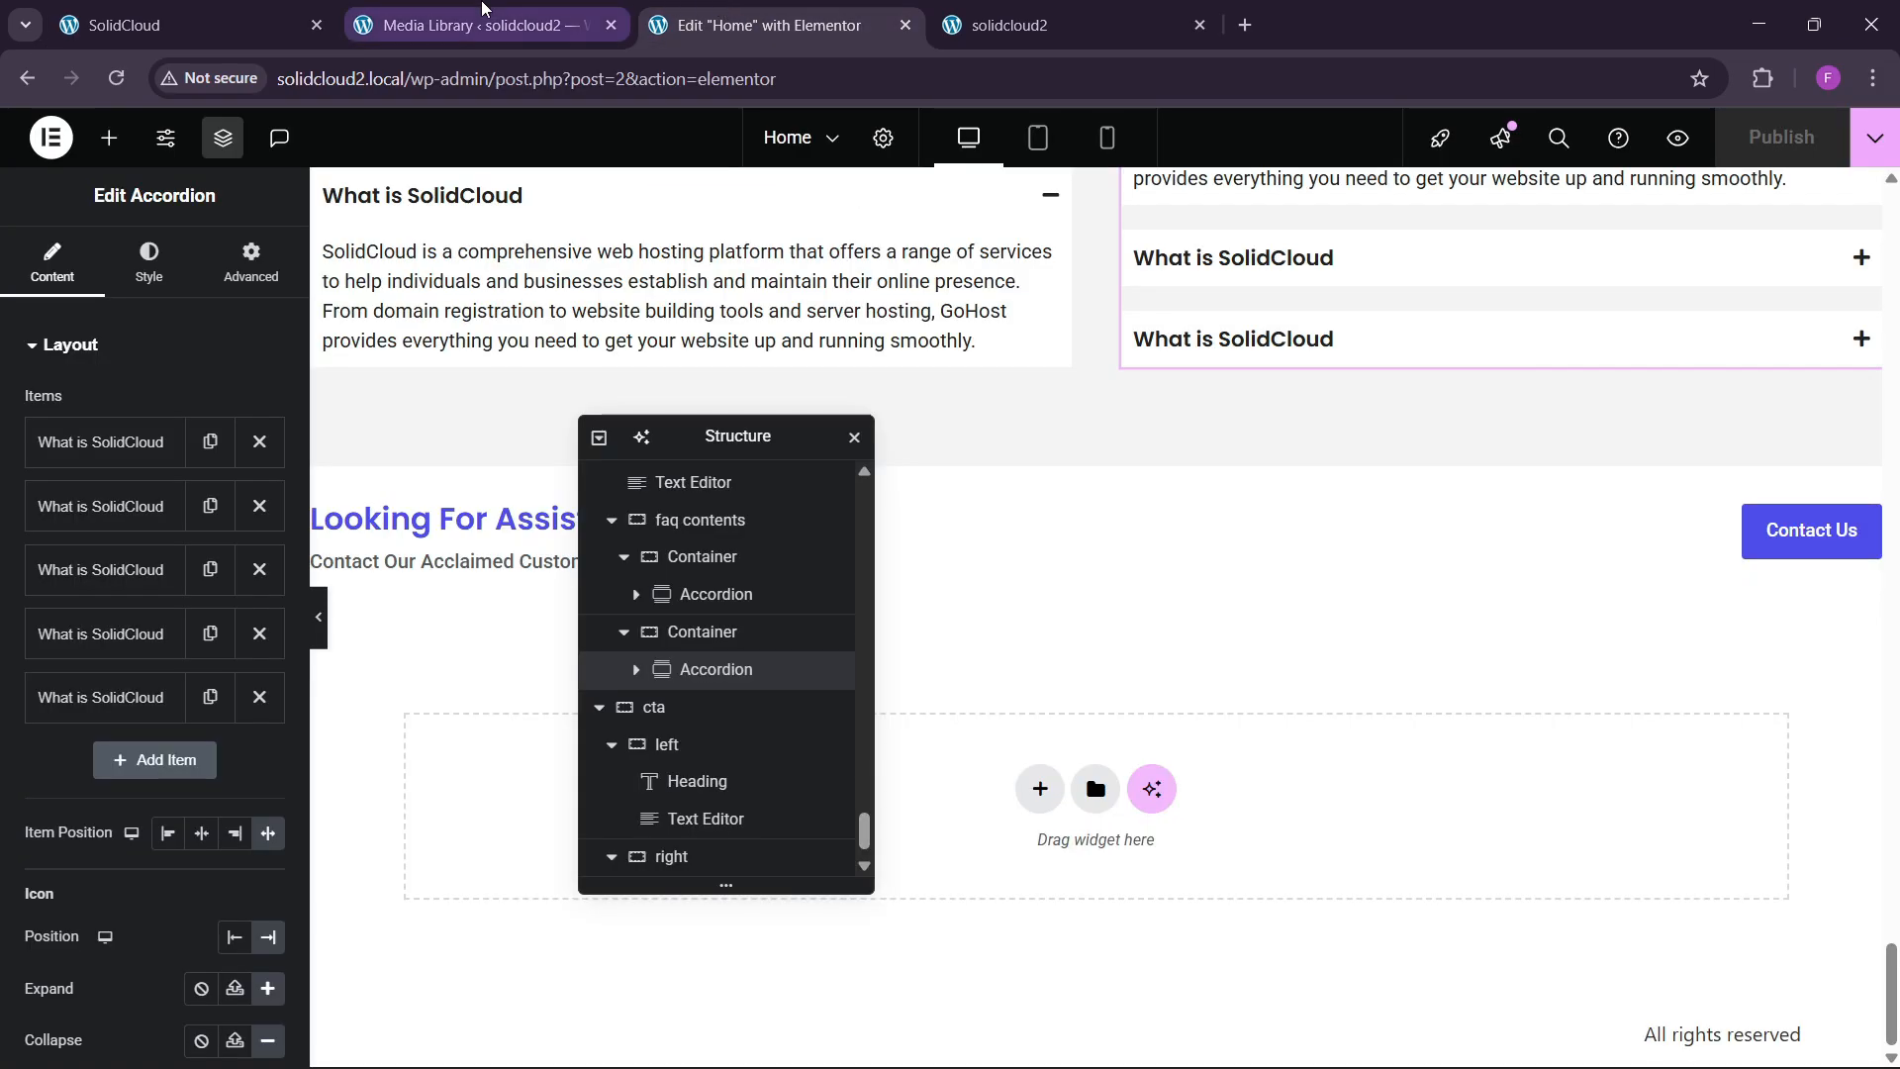
From the Media Library page, open Templates > Theme Builder in a new browser tab.
{"action": "left_click", "coordinate": [475, 24]}
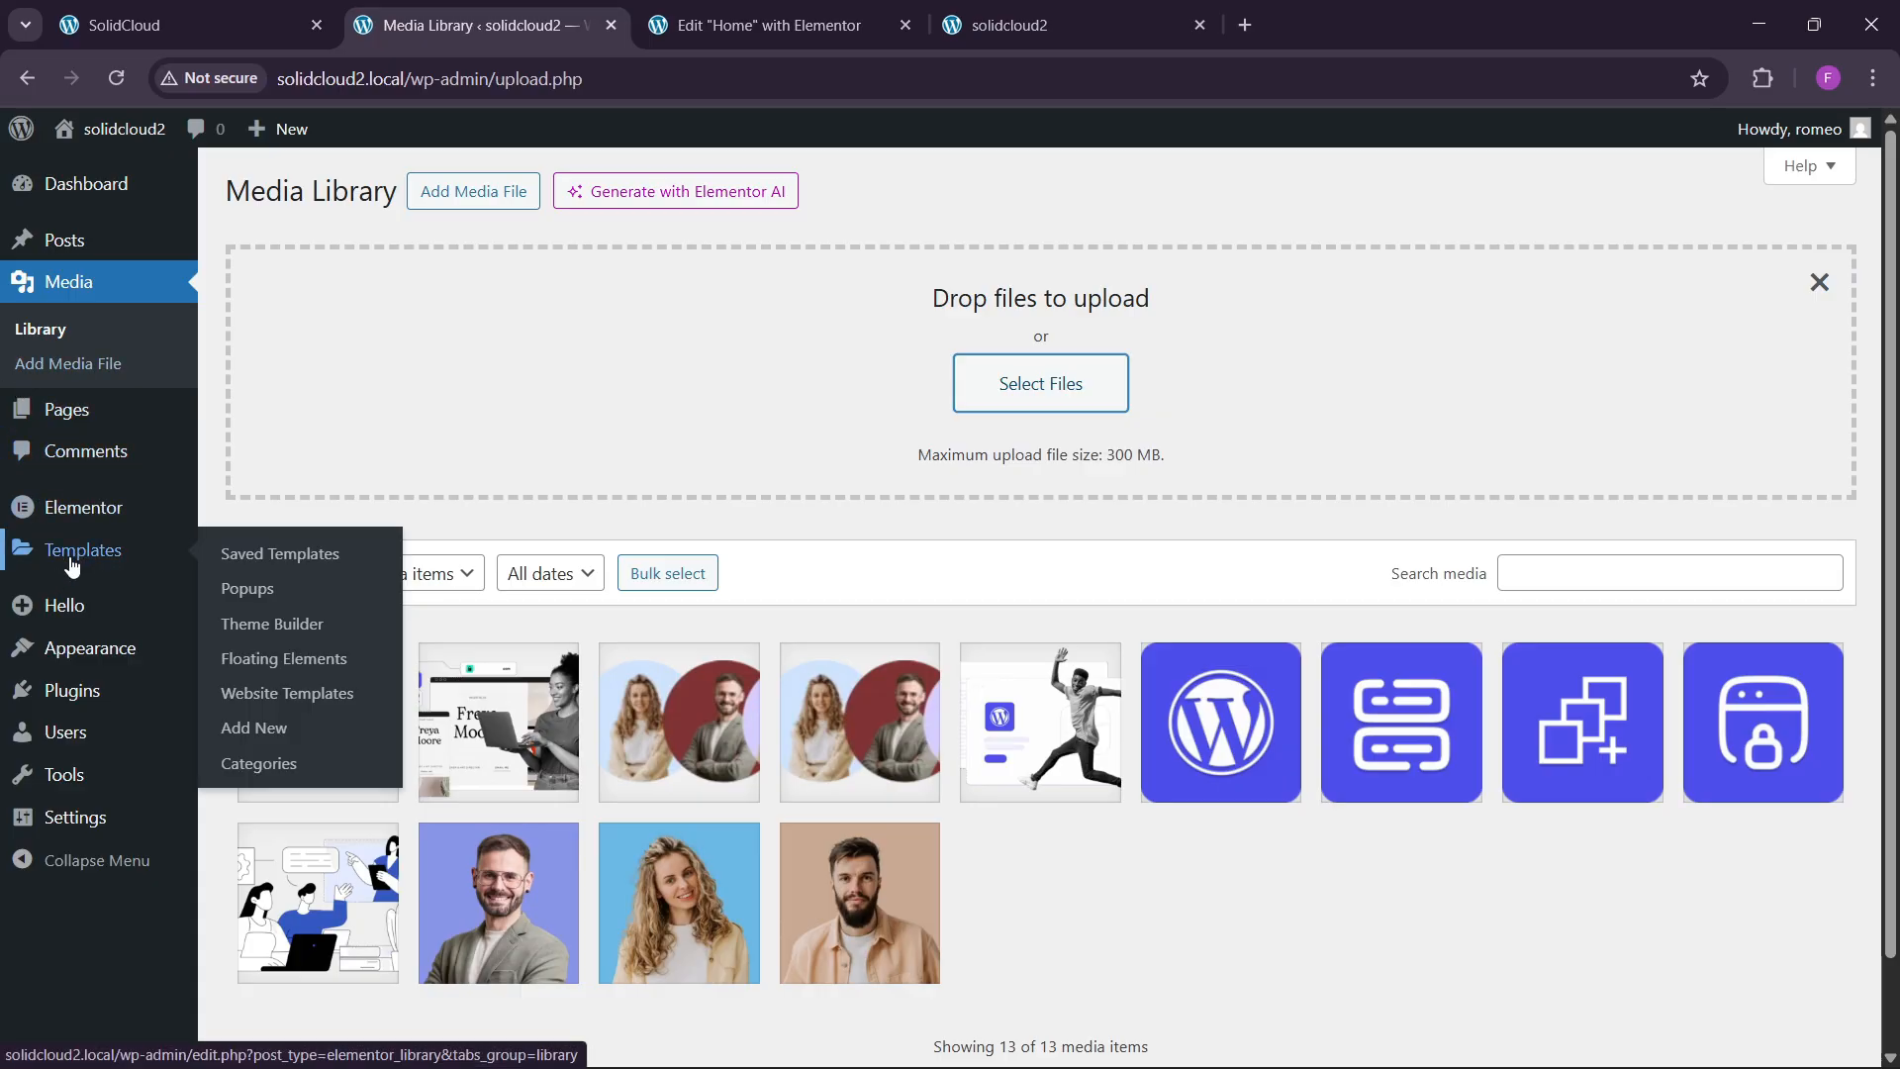
{"action": "mouse_move", "coordinate": [75, 552]}
{"action": "right_click", "coordinate": [295, 621]}
{"action": "left_click", "coordinate": [376, 657]}
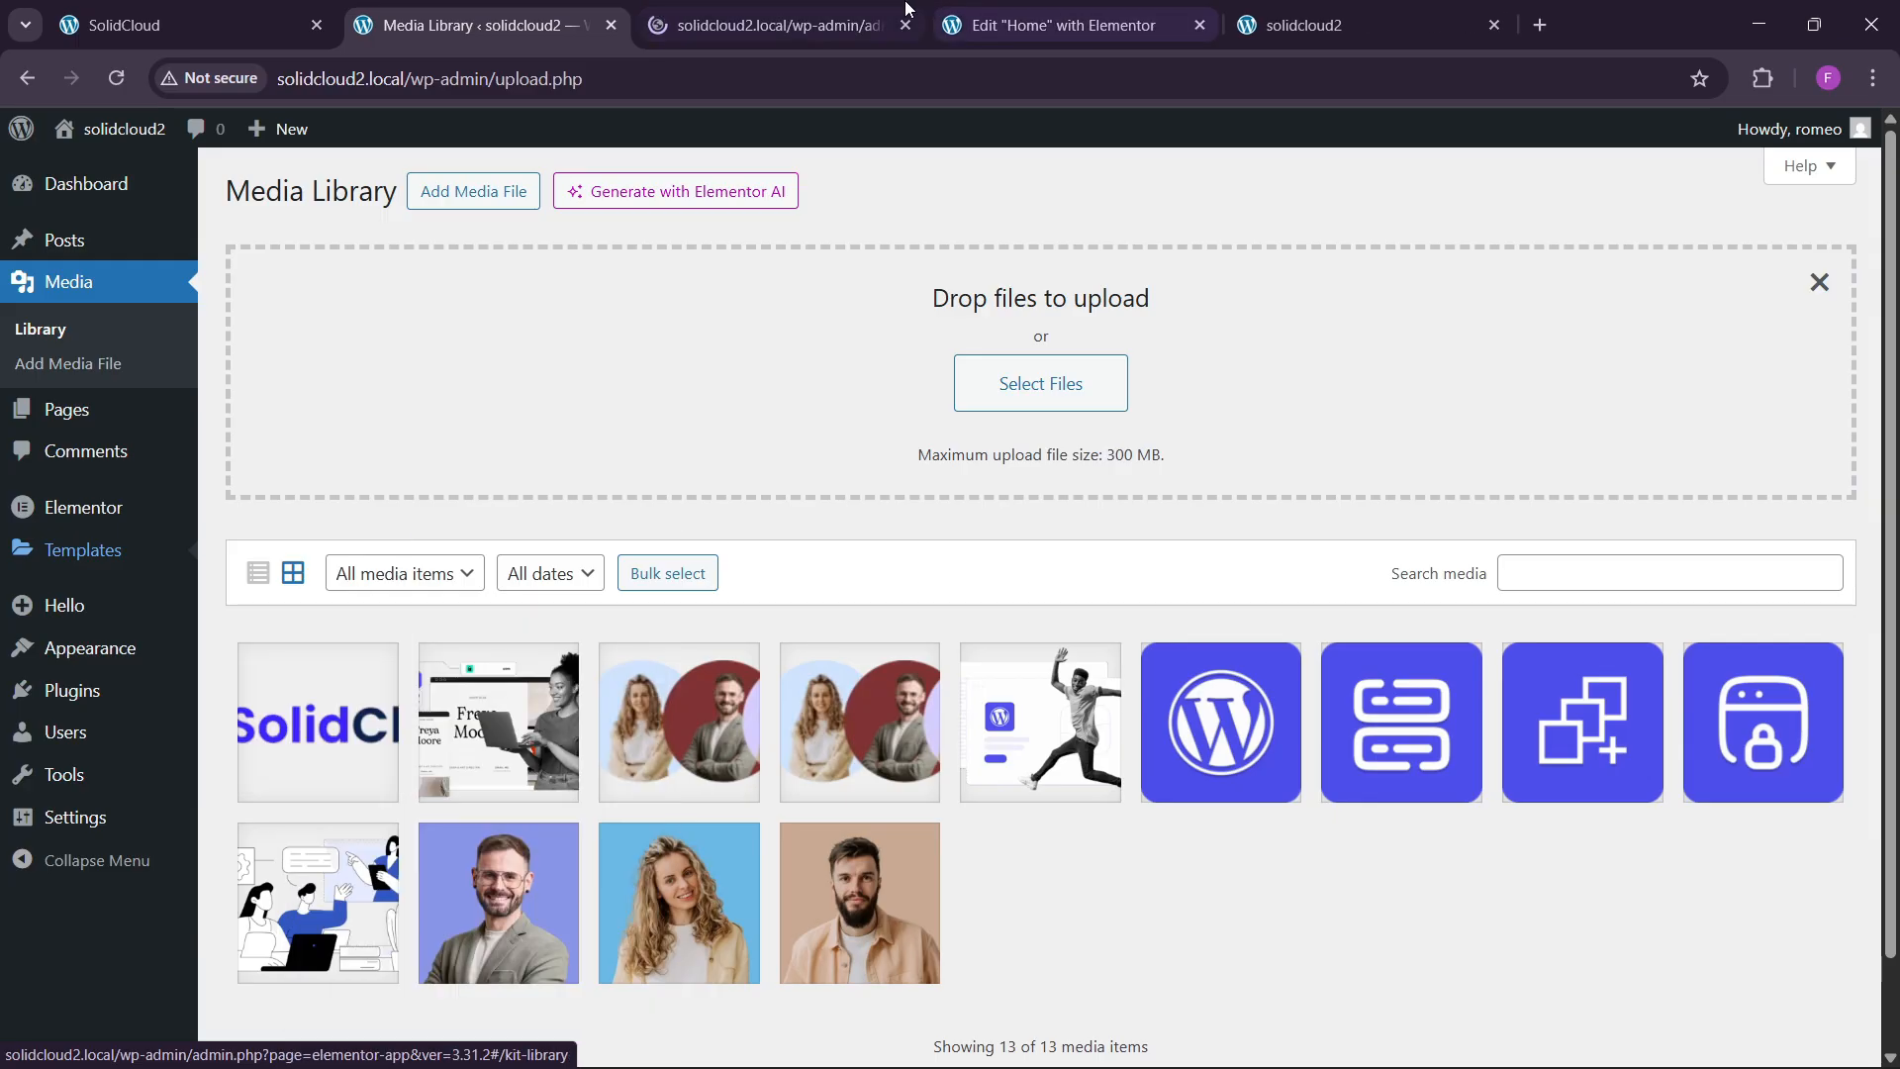
{"action": "left_click", "coordinate": [858, 6]}
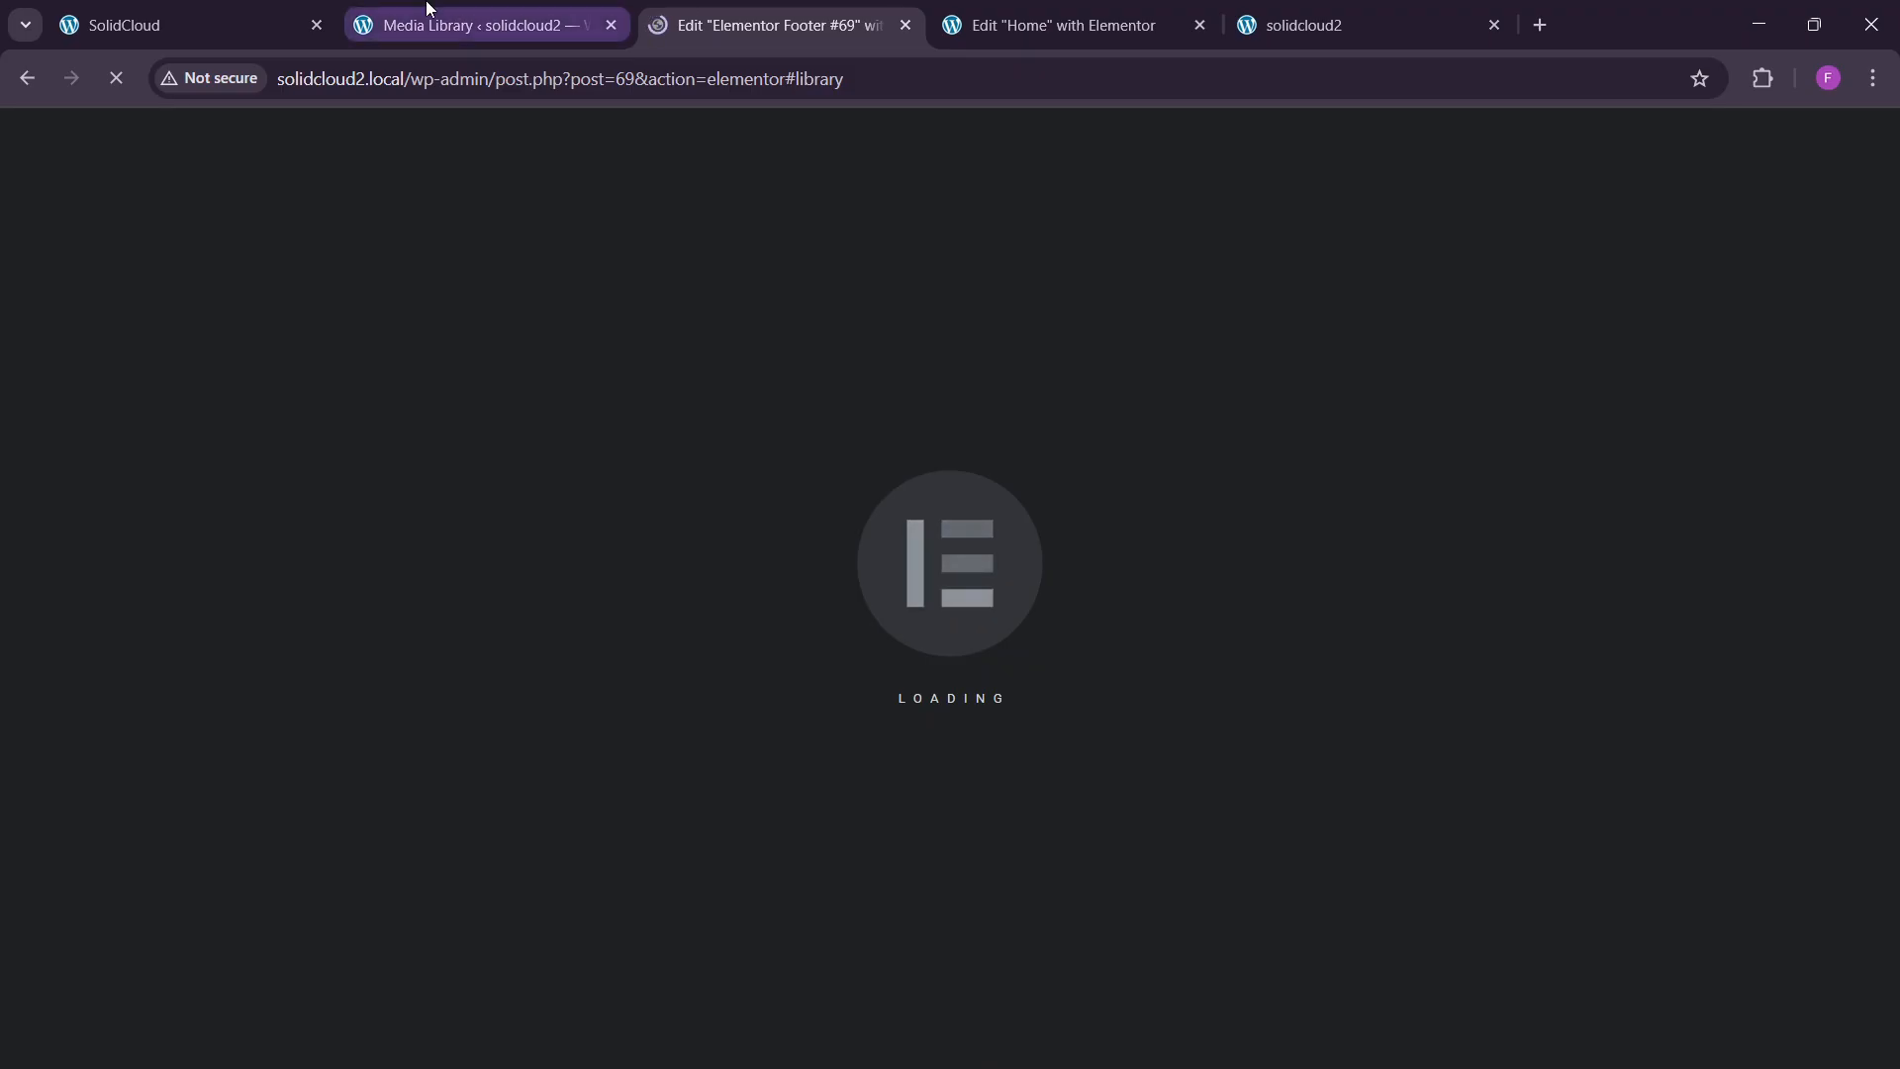
Check the live SolidCloud footer, then close the template library and add a new section.
{"action": "left_click", "coordinate": [256, 33]}
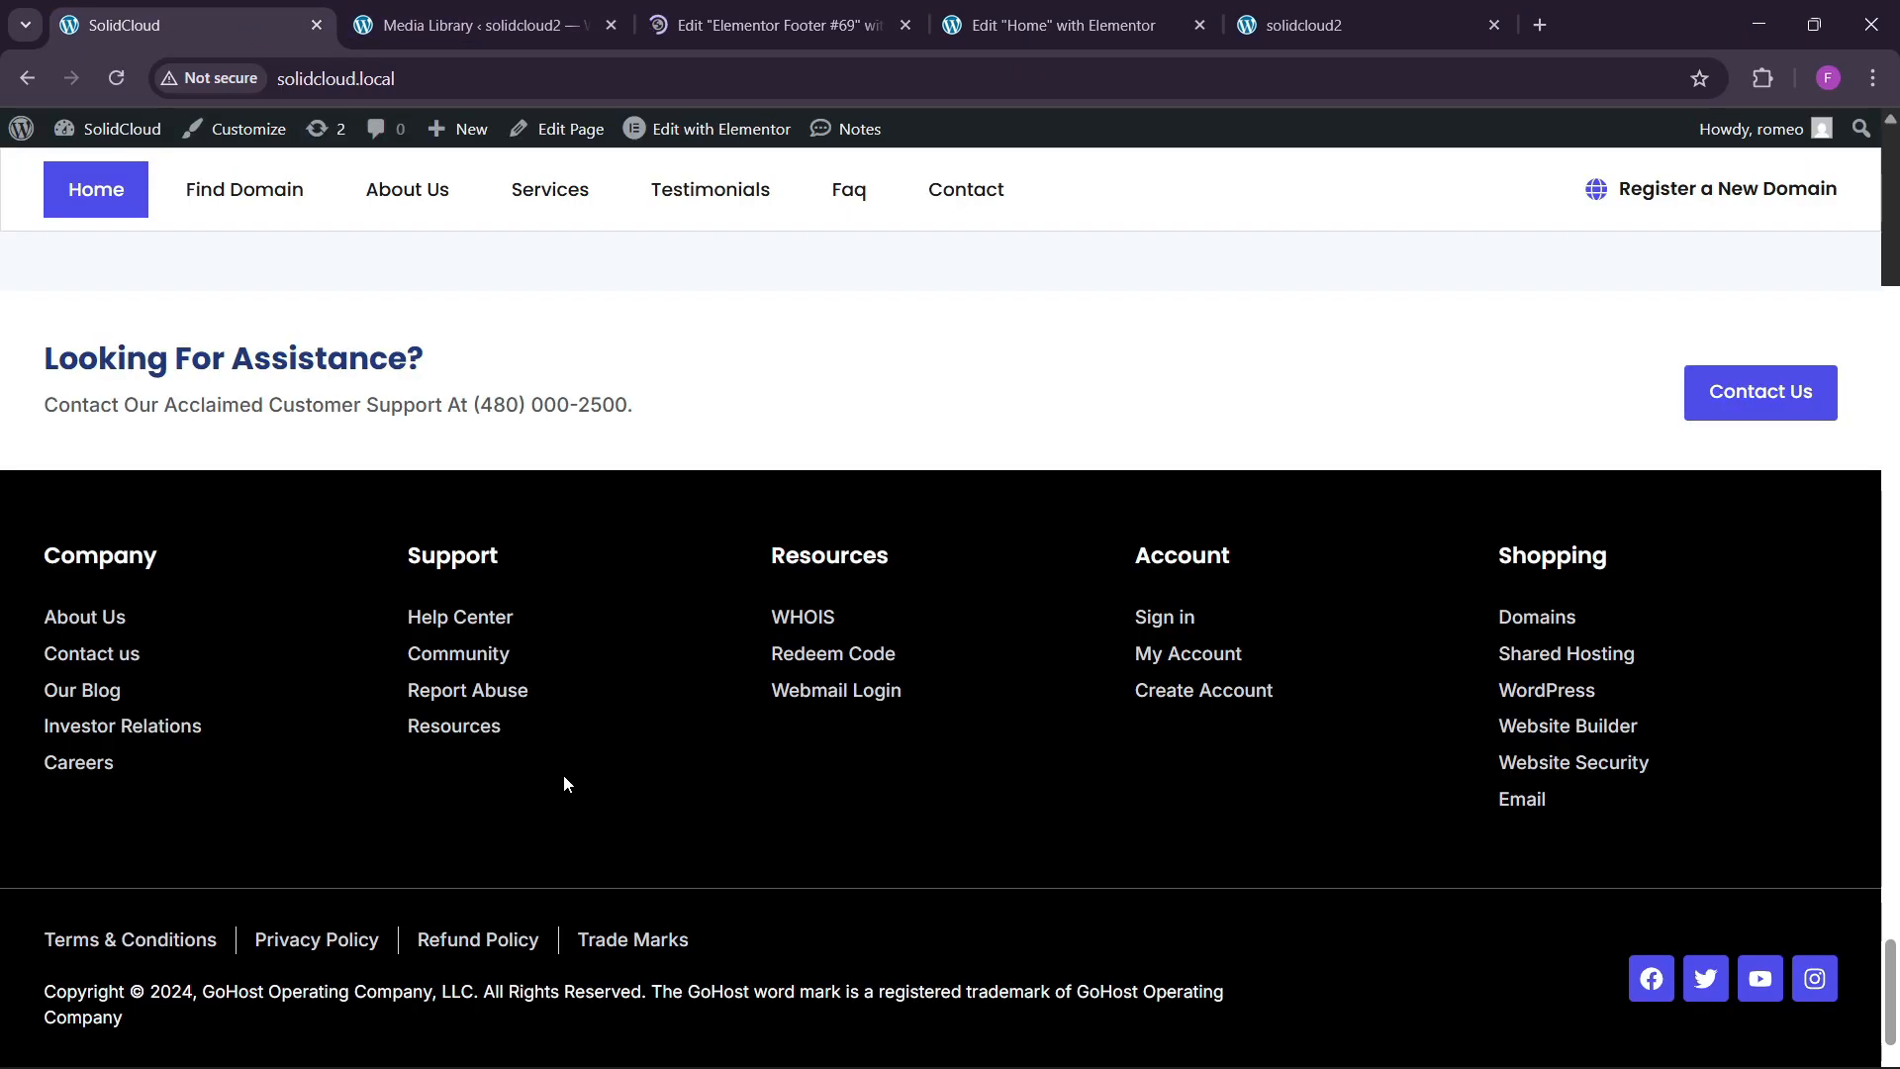
{"action": "left_click", "coordinate": [903, 8]}
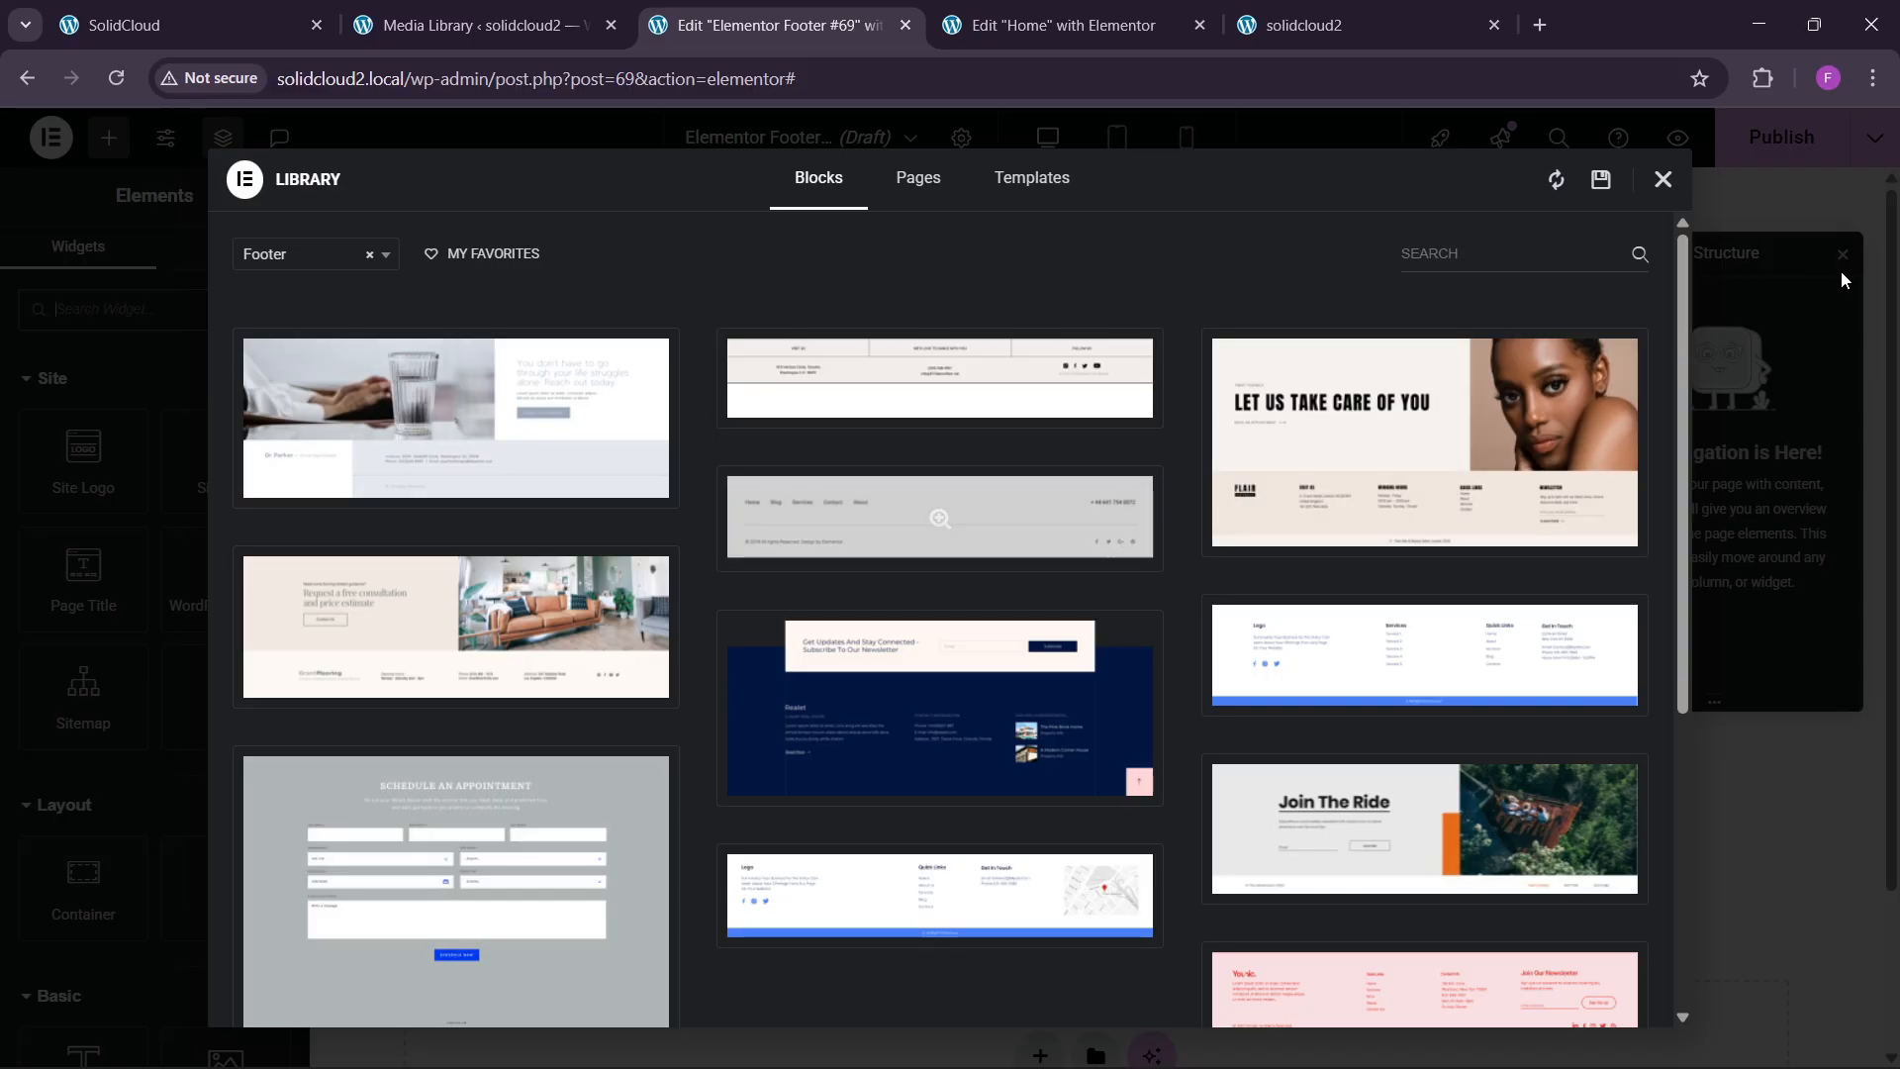
{"action": "left_click", "coordinate": [1662, 179]}
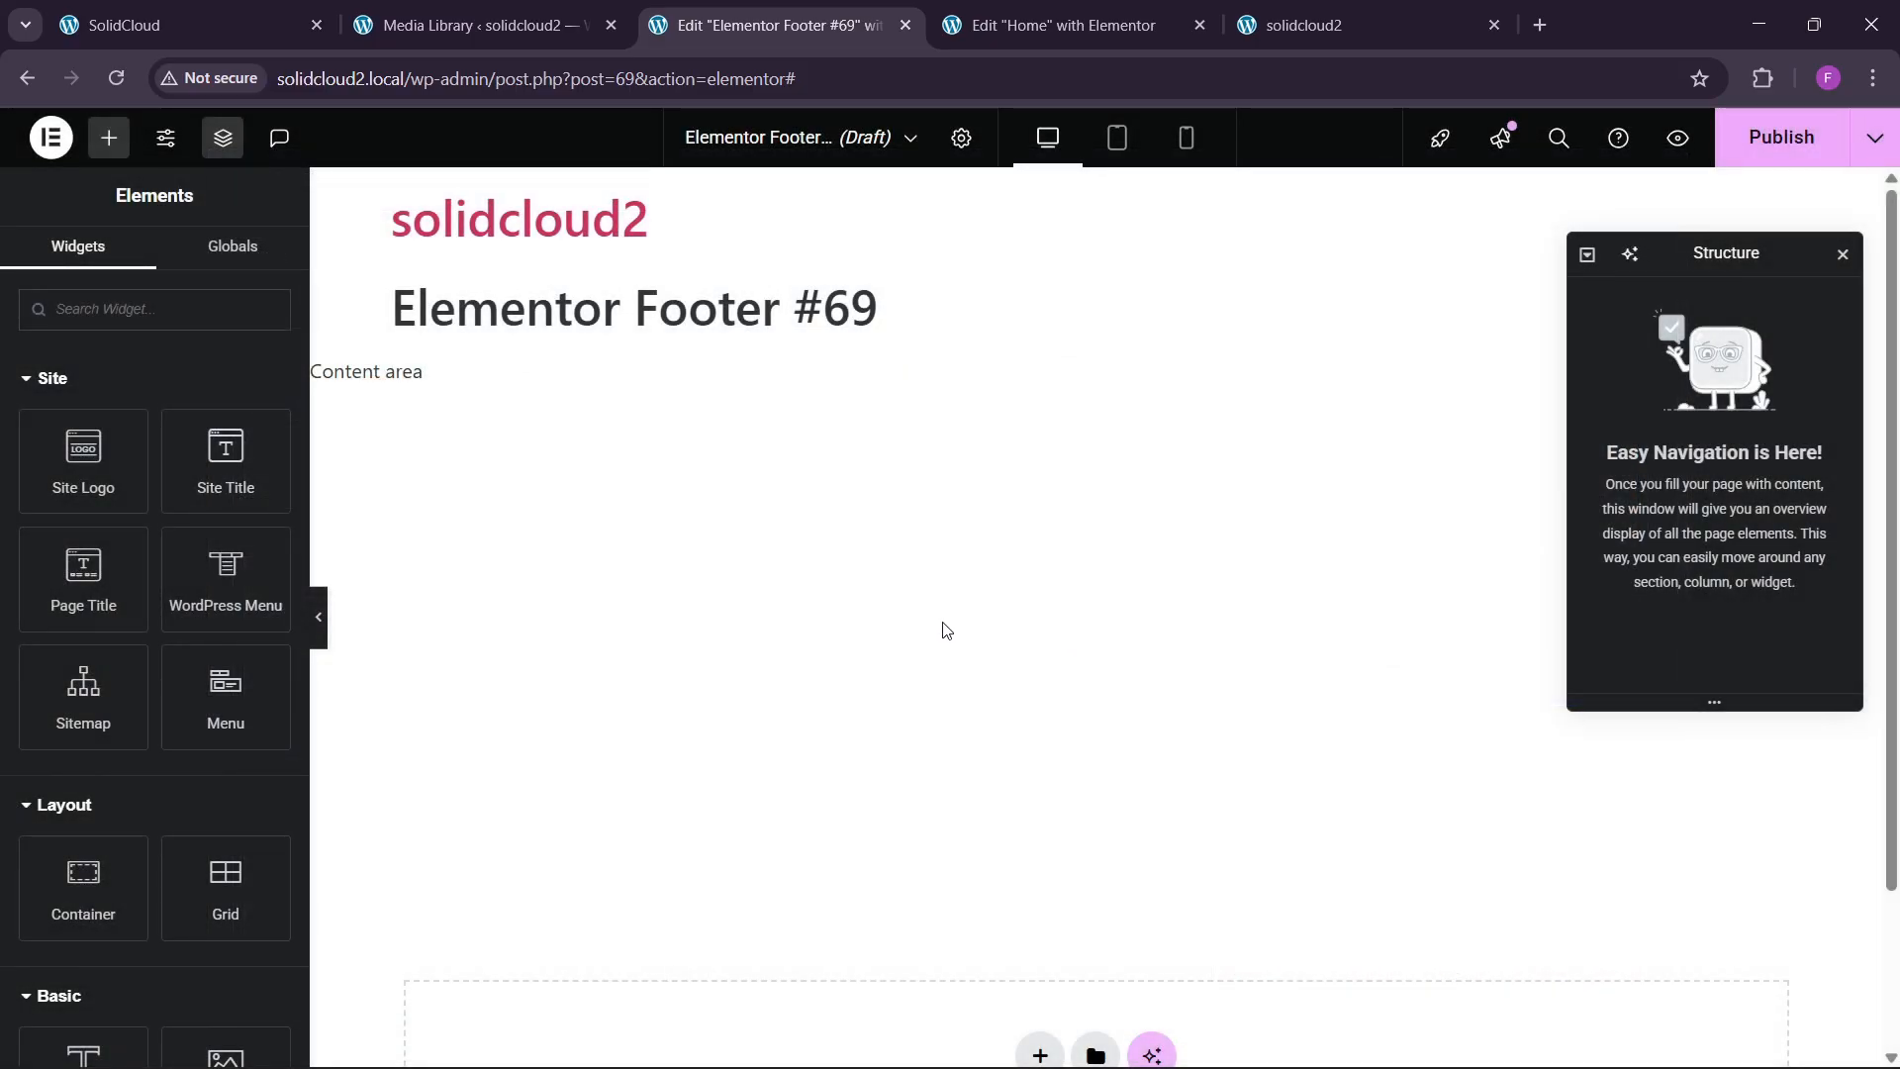
{"action": "scroll", "coordinate": [980, 772], "scroll_direction": "down", "scroll_amount": 1}
{"action": "left_click", "coordinate": [1039, 930]}
Insert a four-column flexbox container into the footer, matching the SolidCloud reference footer.
{"action": "left_click", "coordinate": [1011, 981]}
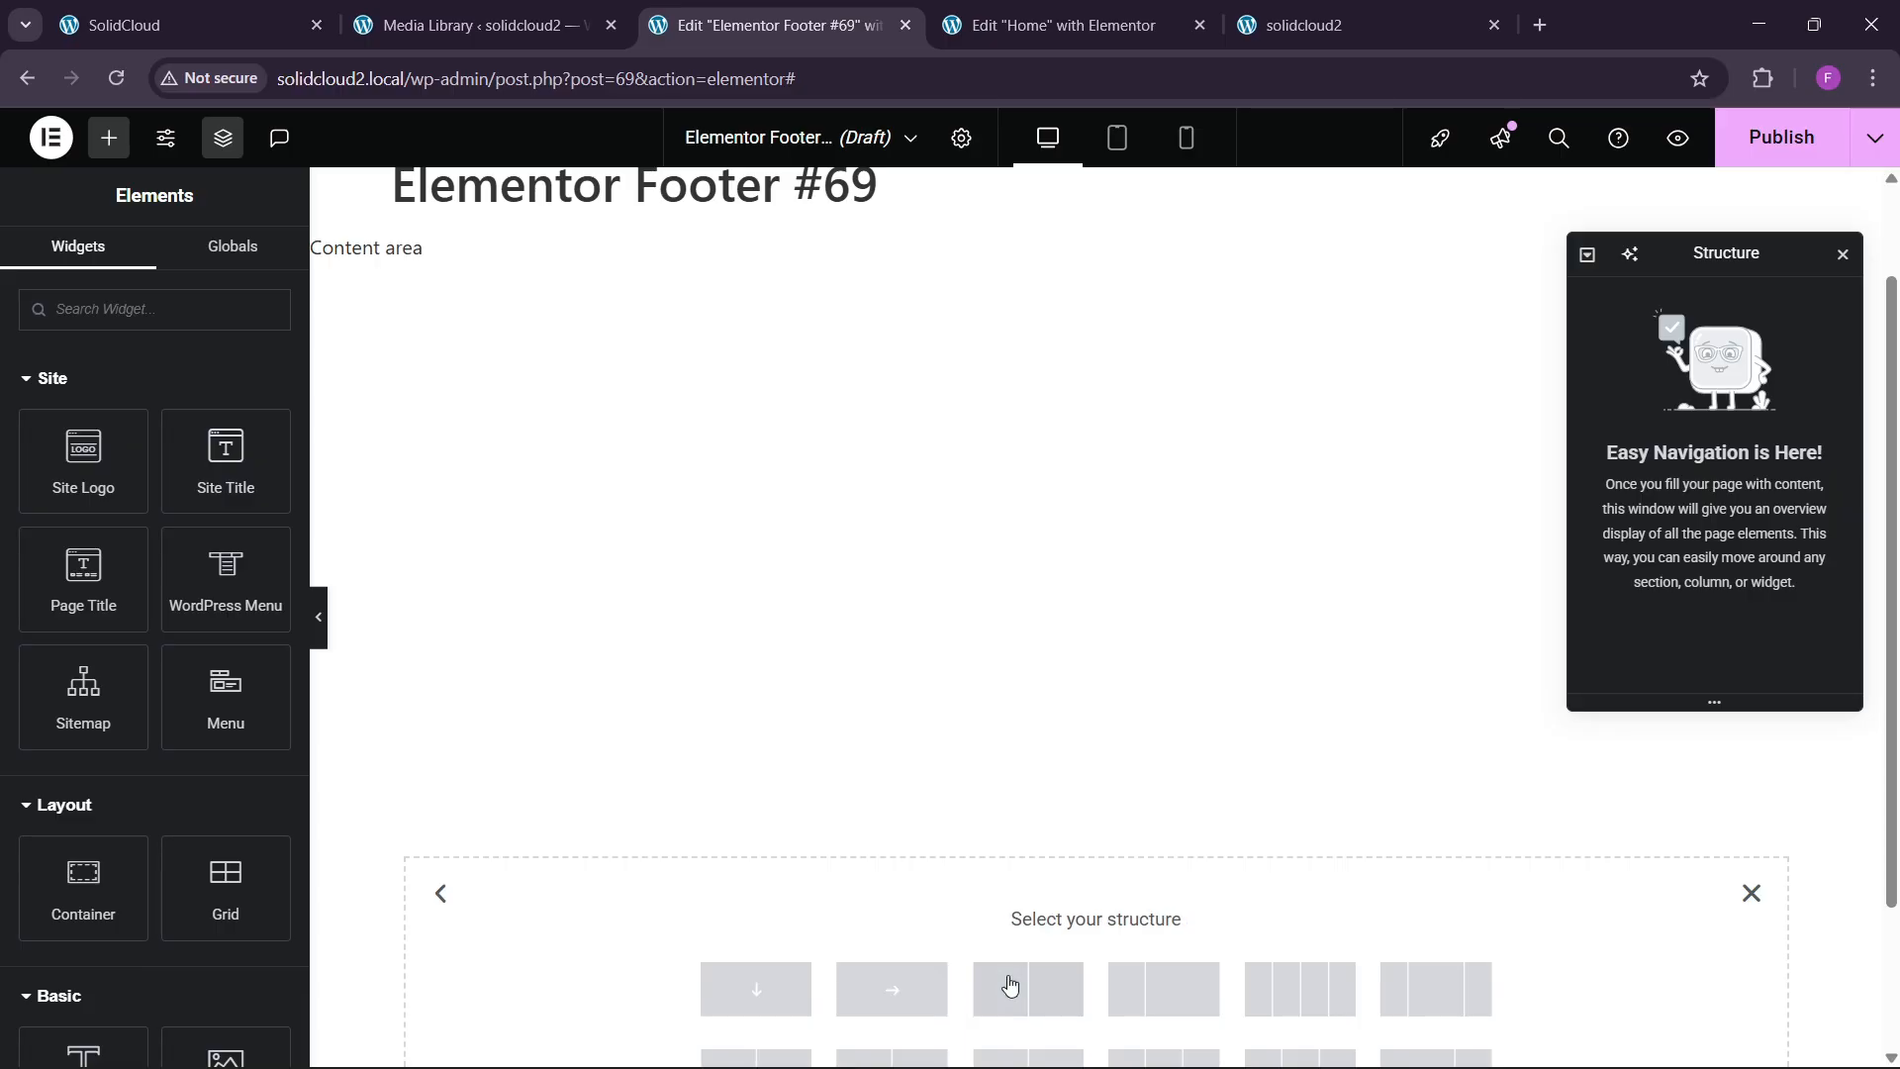
{"action": "left_click", "coordinate": [254, 9]}
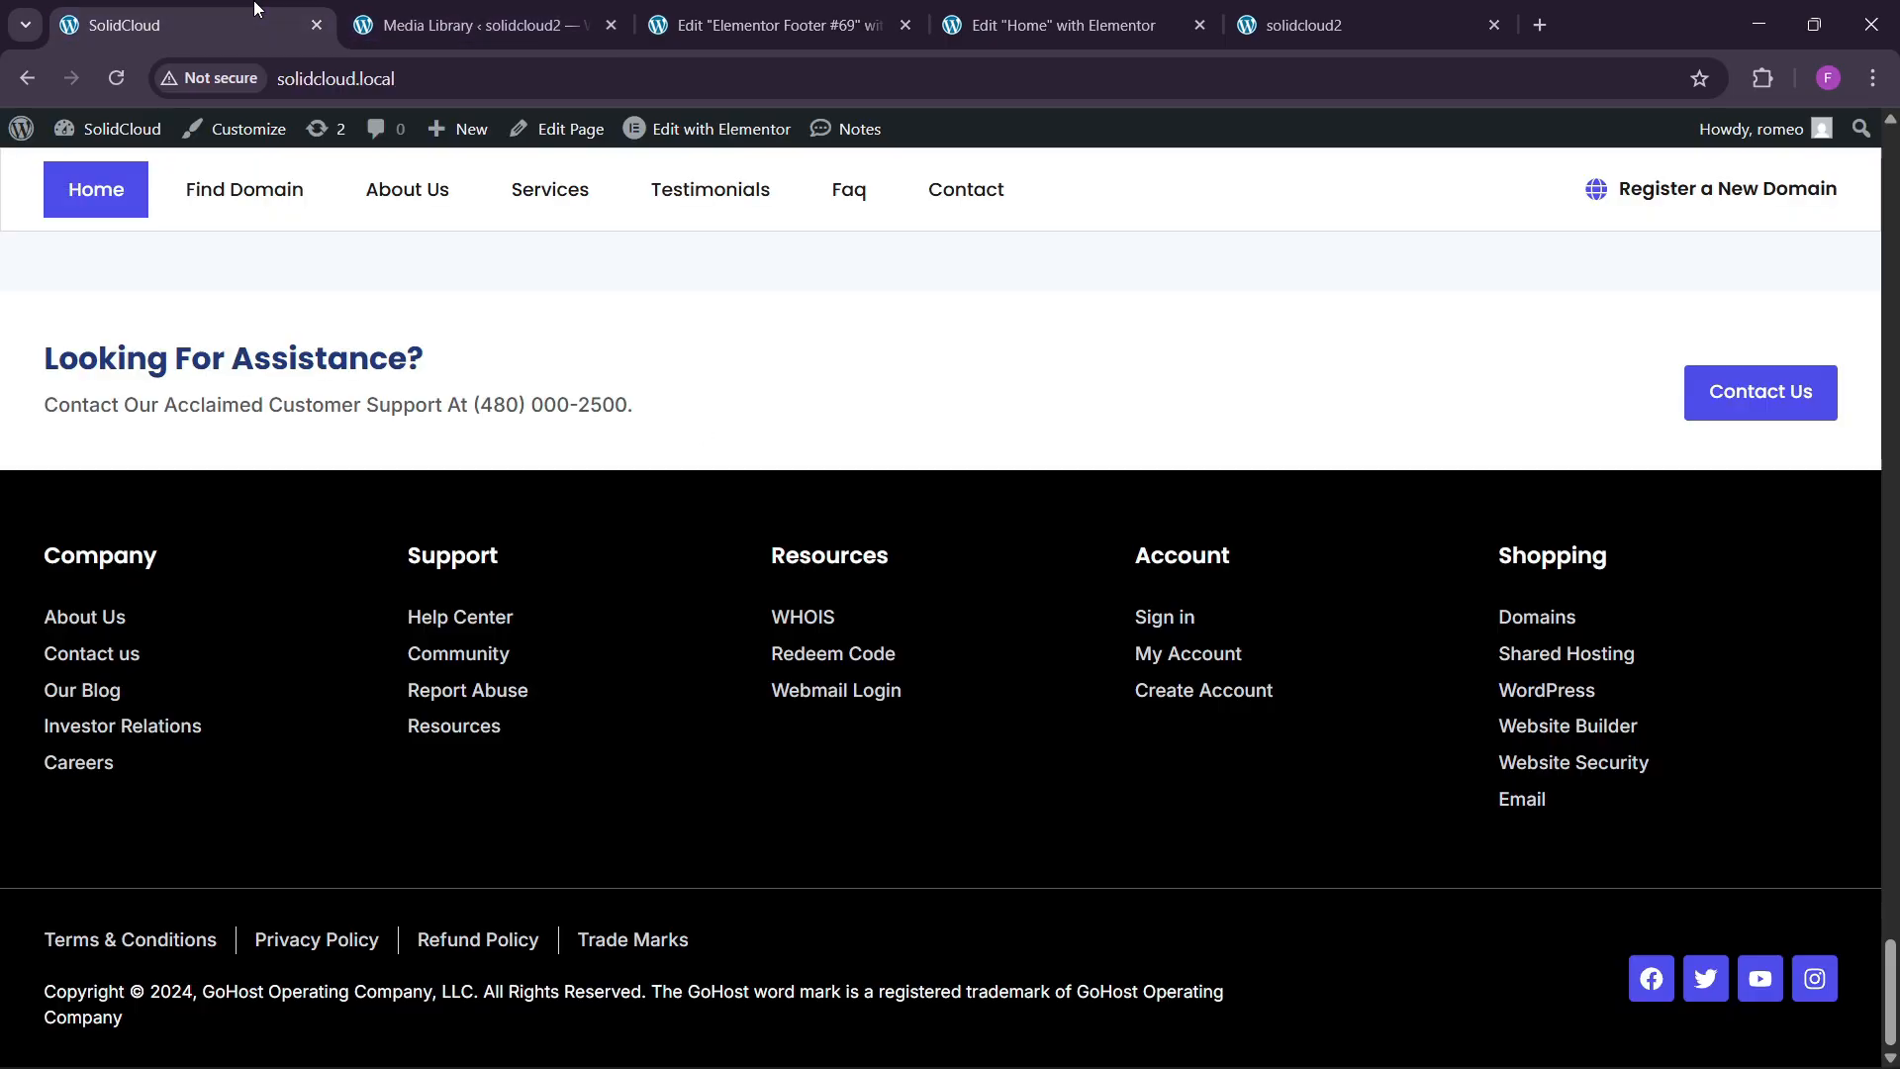
{"action": "left_click", "coordinate": [792, 25]}
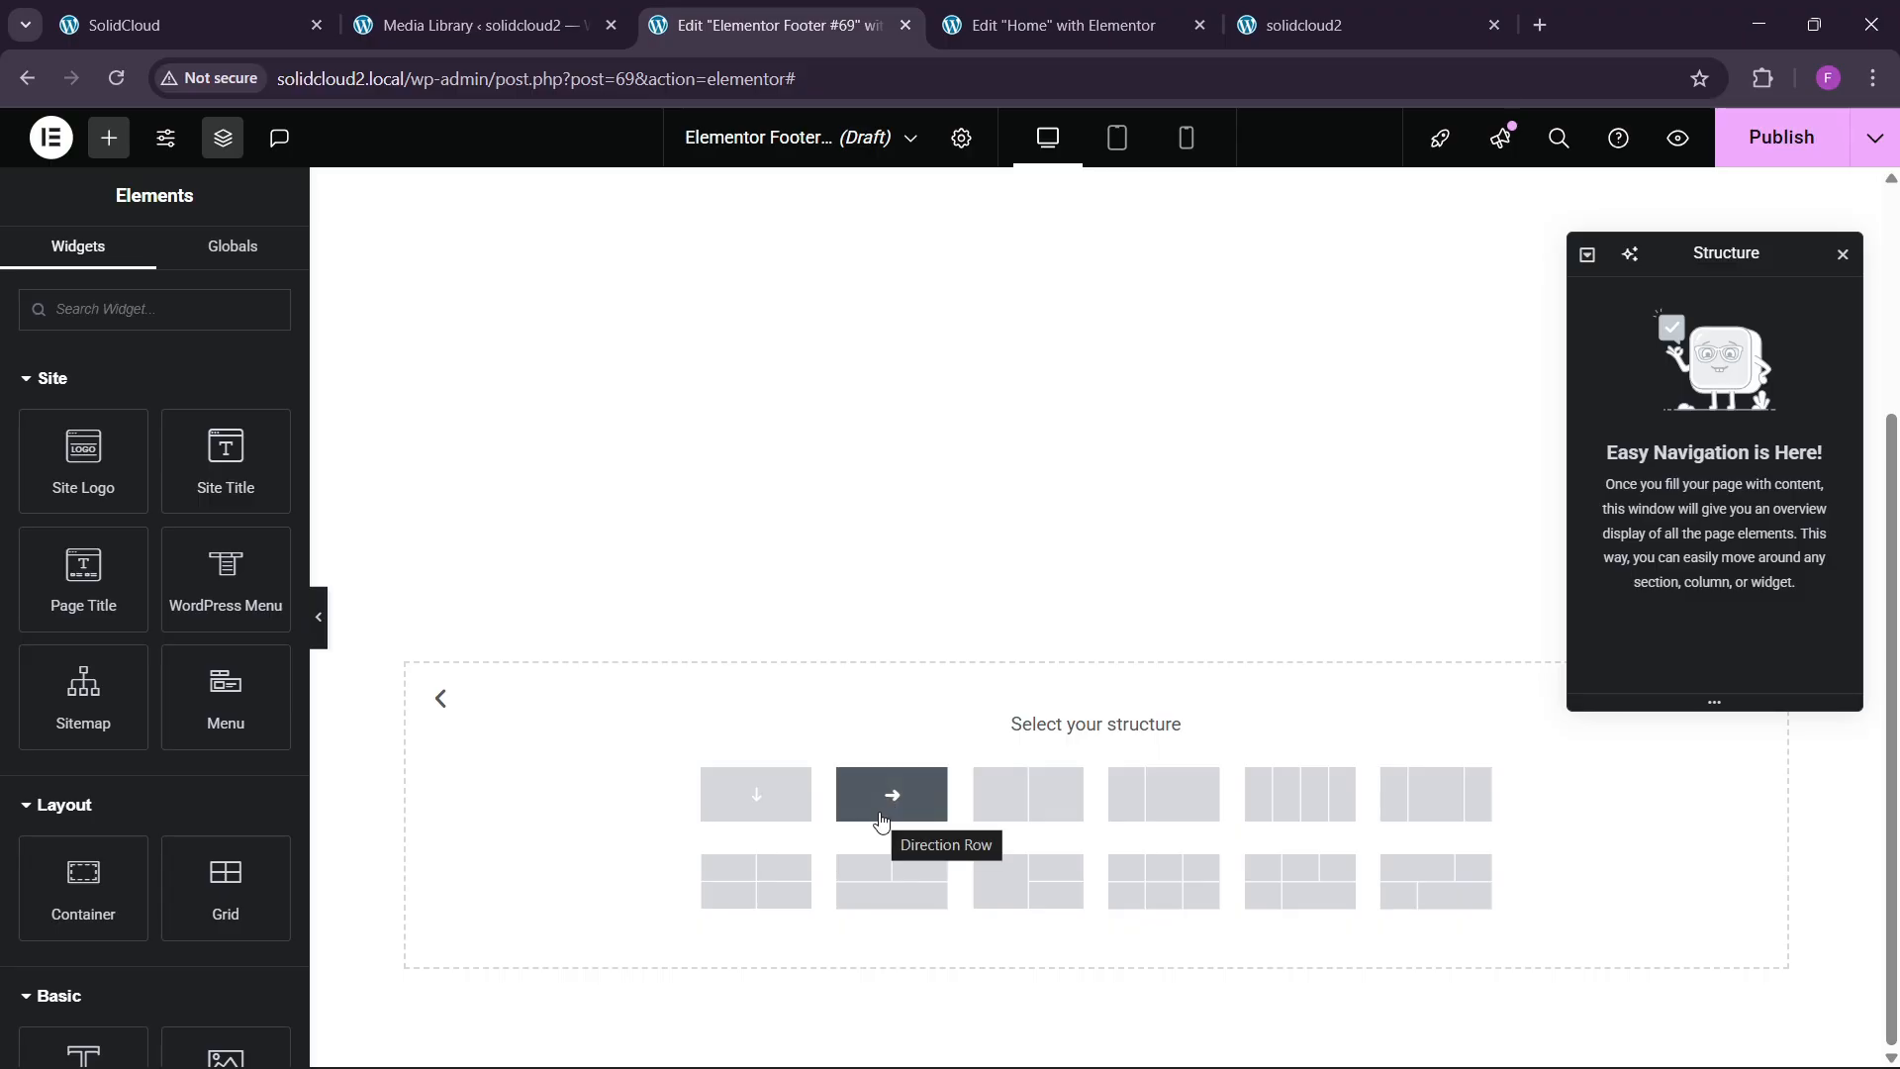
{"action": "left_click", "coordinate": [188, 25]}
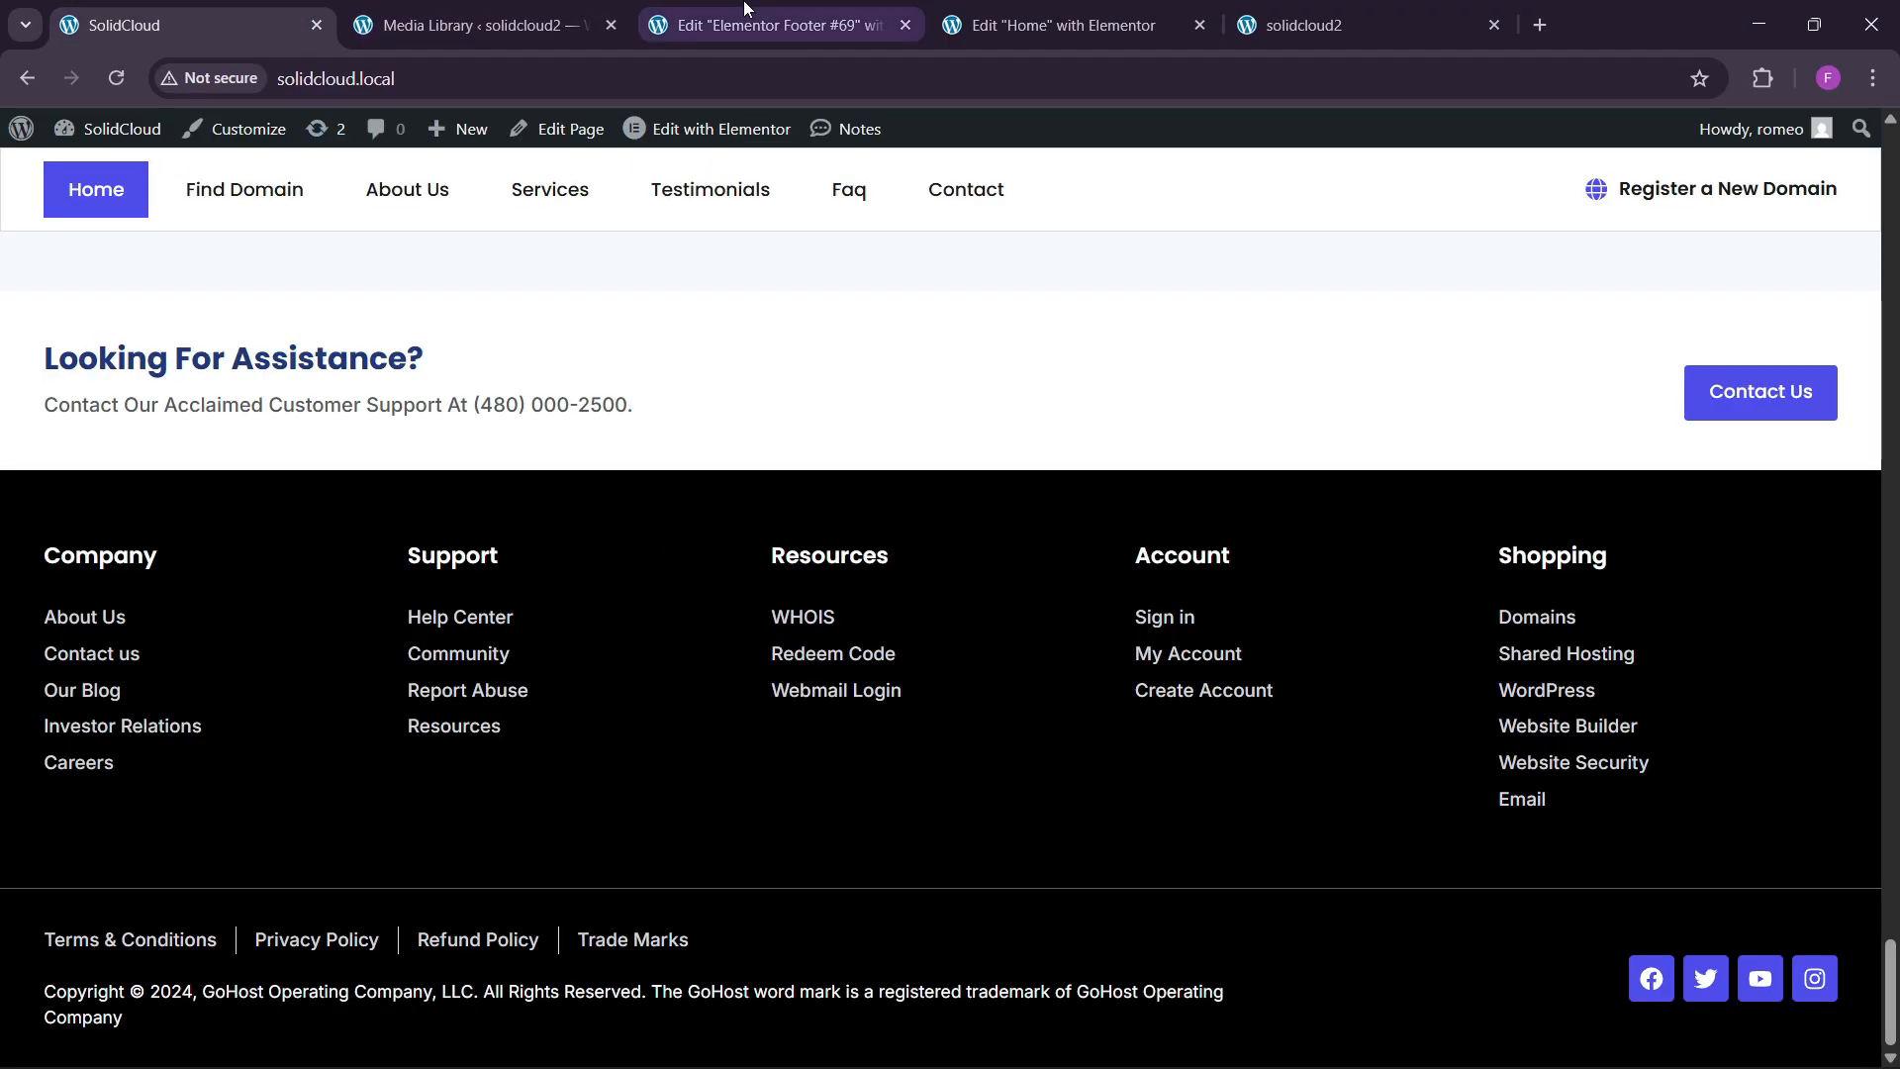
{"action": "left_click", "coordinate": [772, 24]}
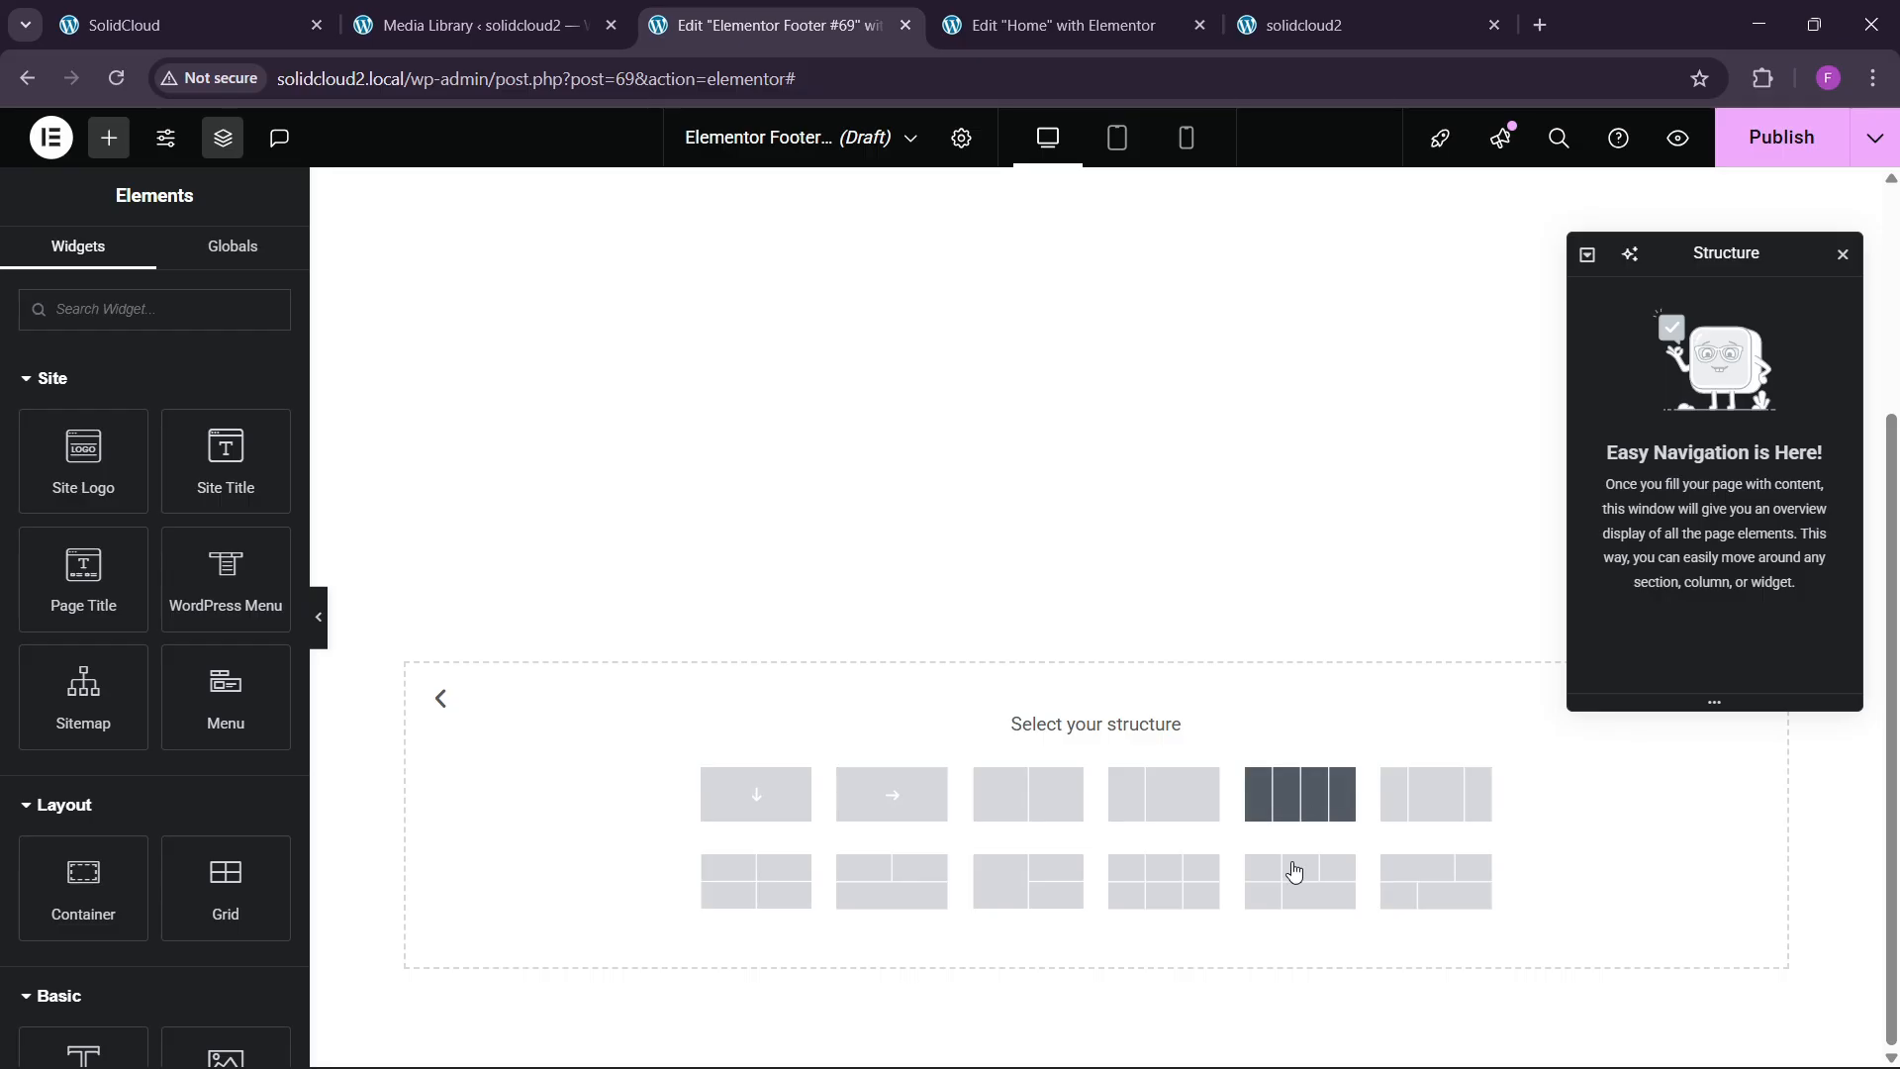
{"action": "left_click", "coordinate": [1298, 794]}
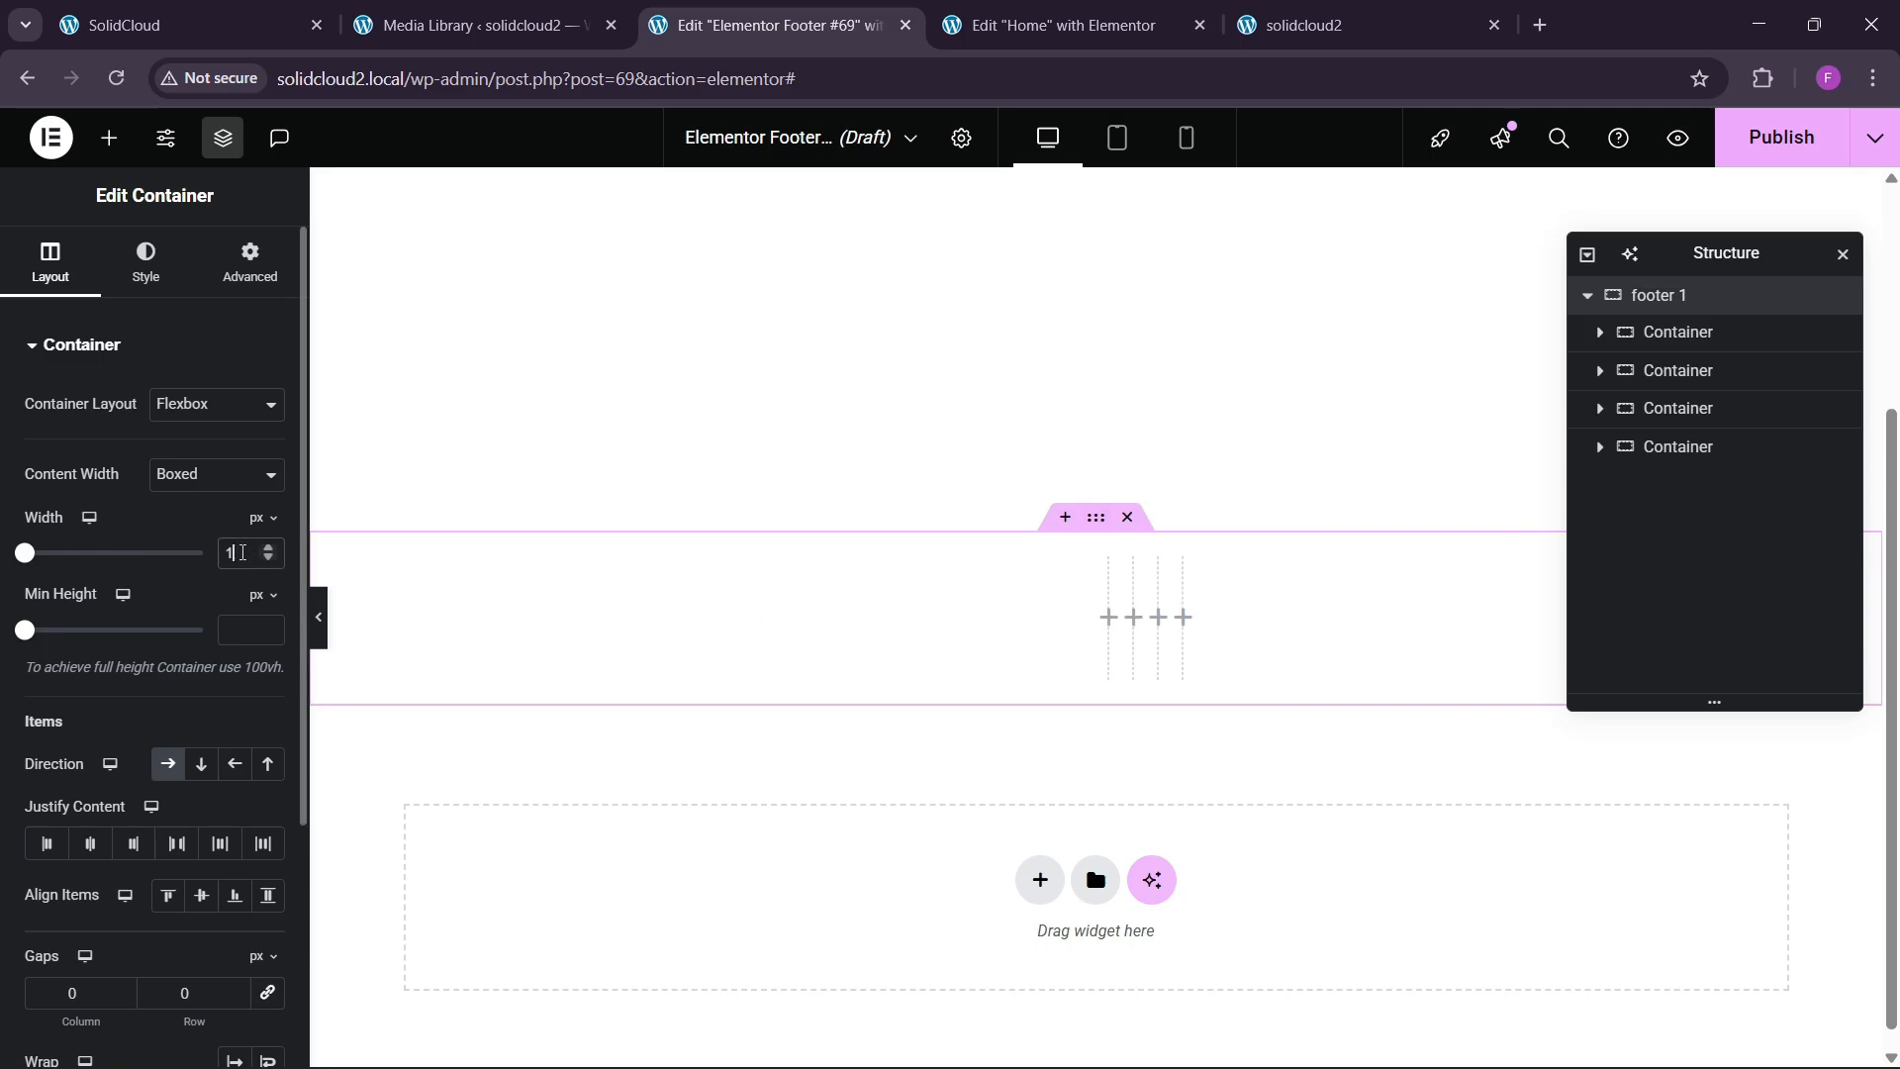
Give the footer section a Classic background in the global black colour.
{"action": "left_click", "coordinate": [145, 262]}
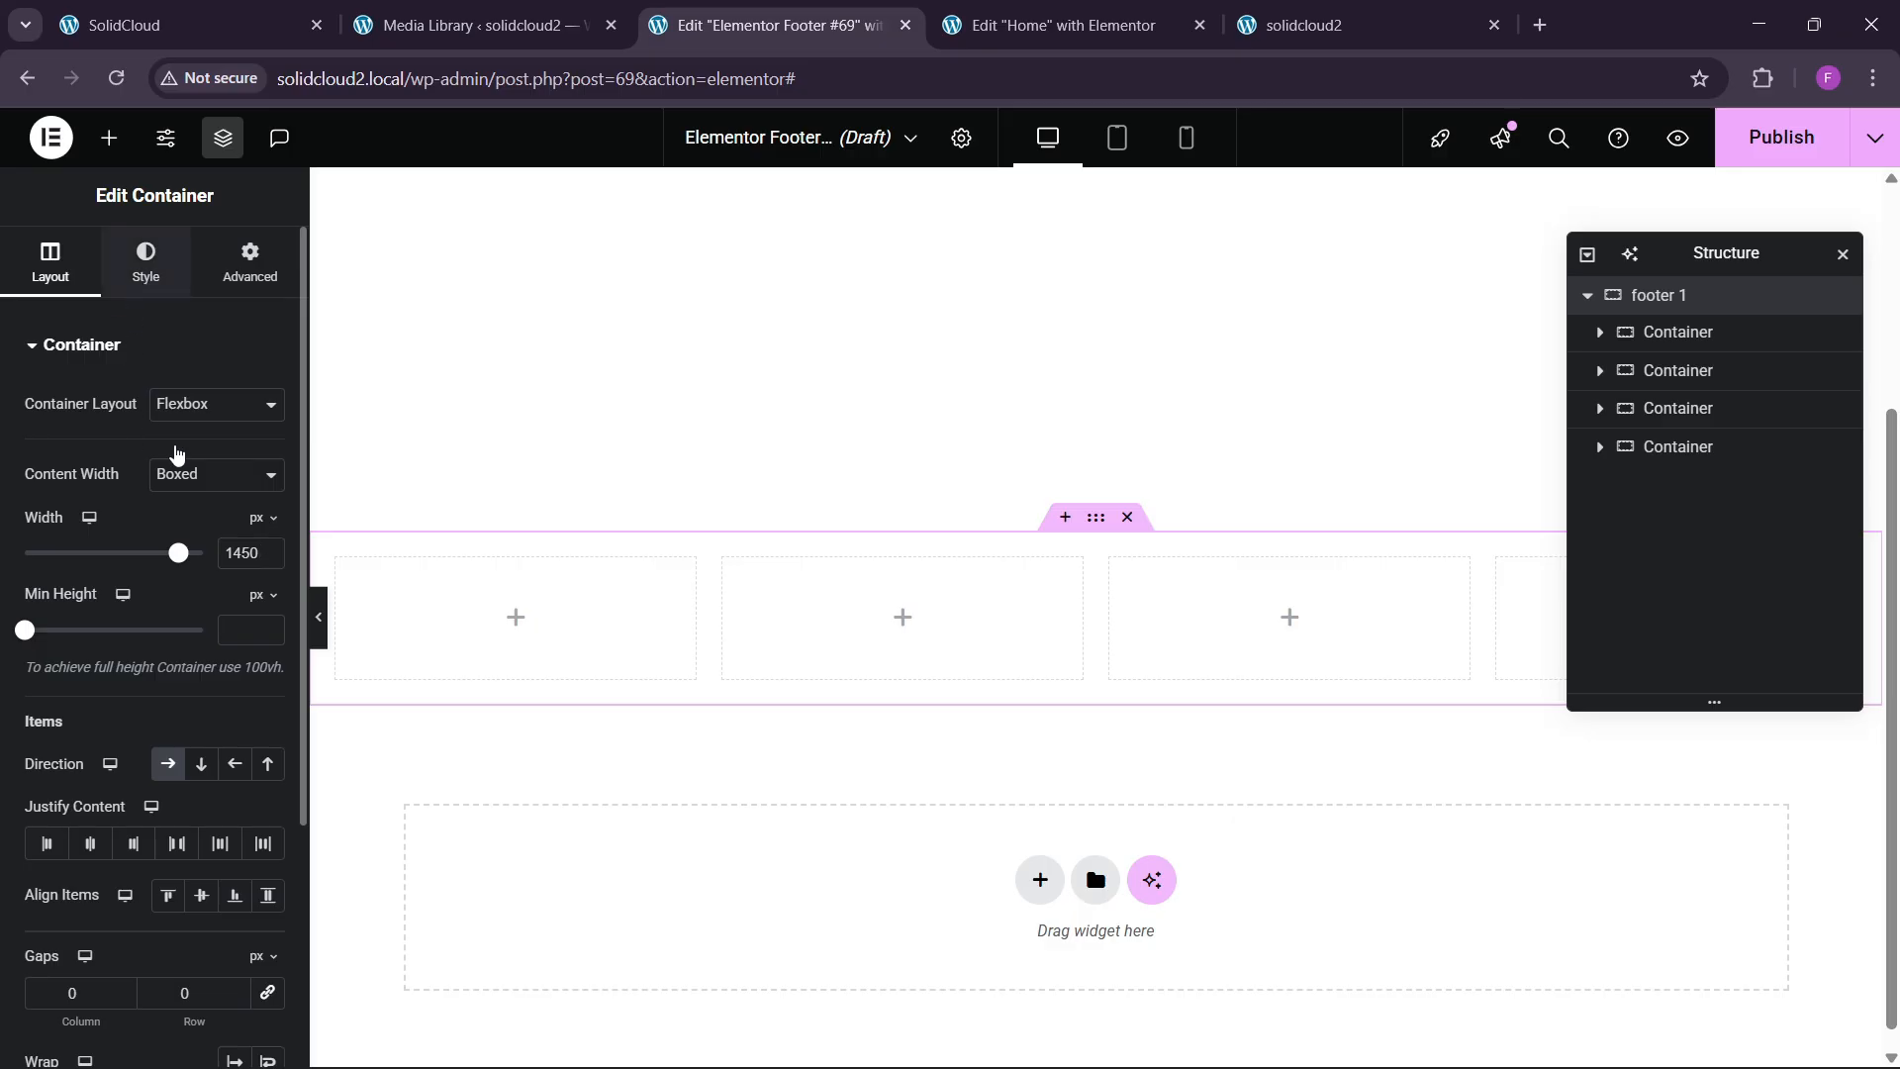
{"action": "left_click", "coordinate": [168, 456]}
{"action": "left_click", "coordinate": [234, 507]}
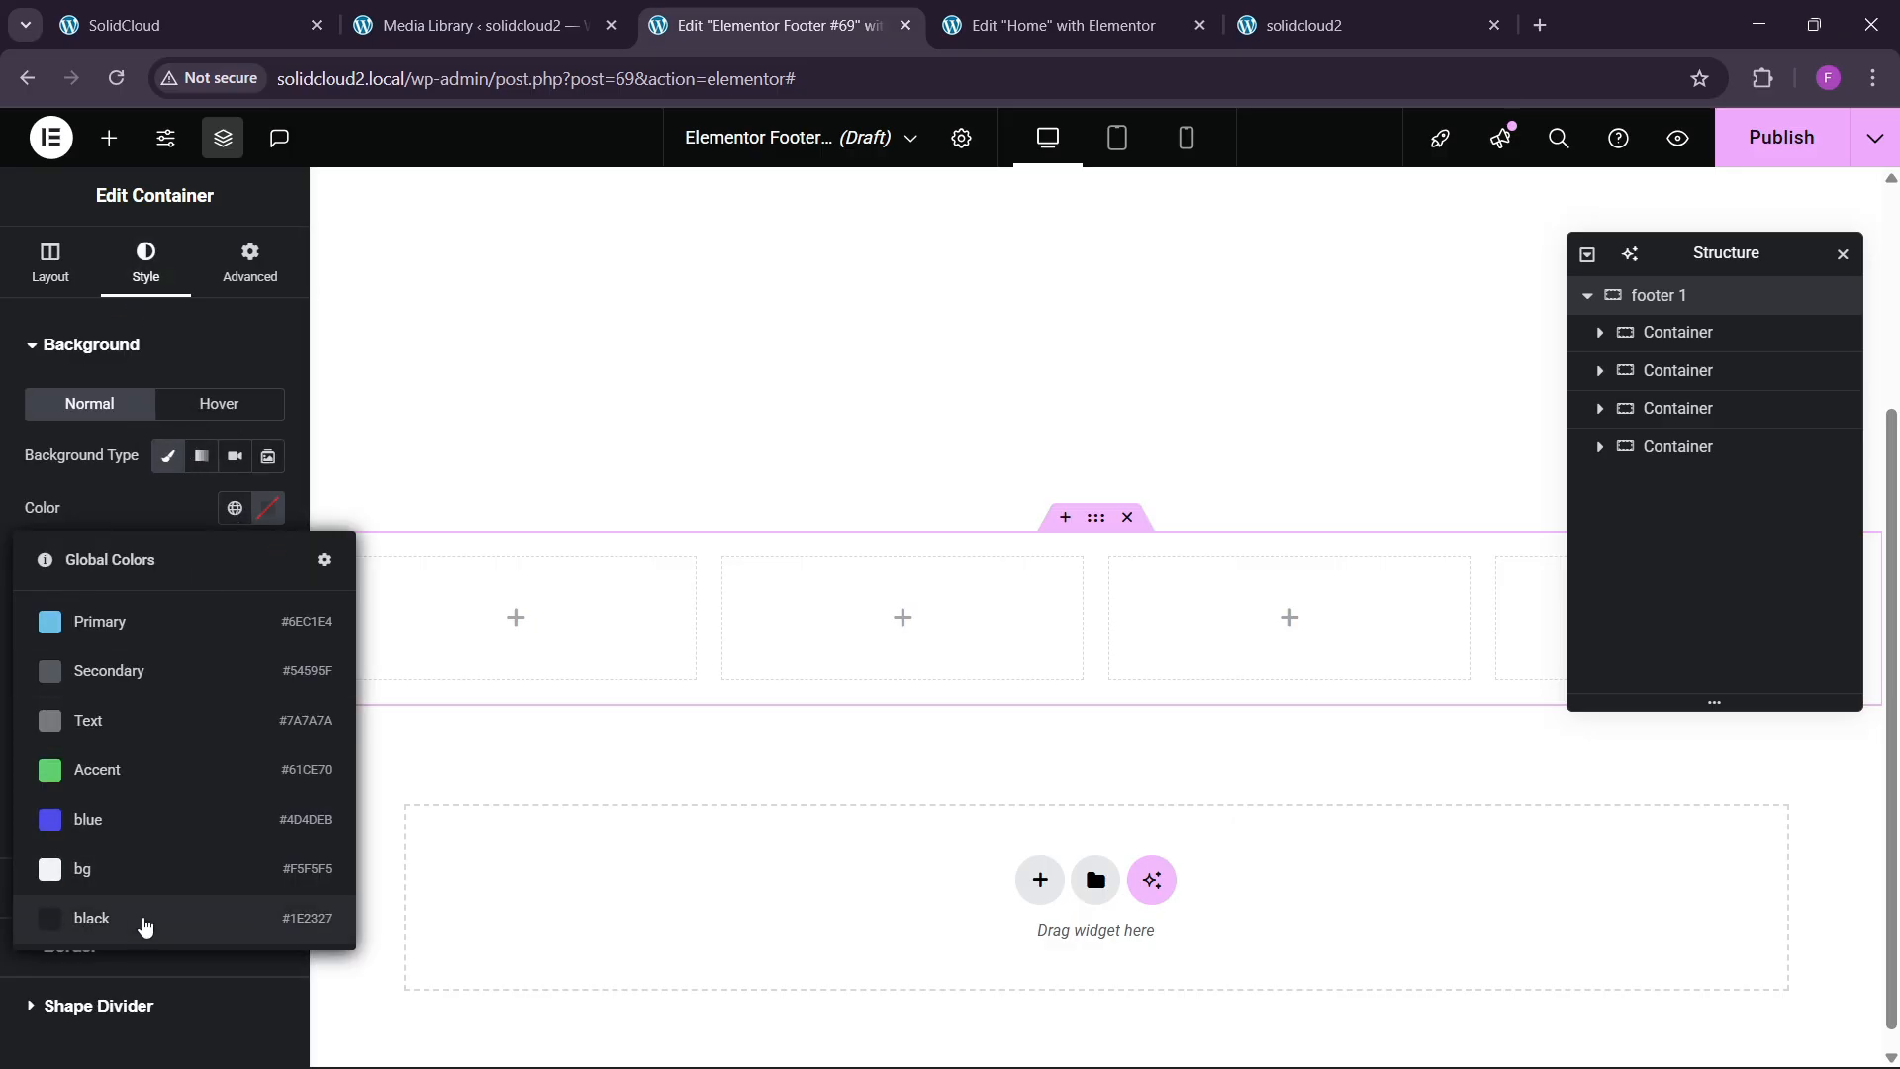
{"action": "left_click", "coordinate": [140, 918]}
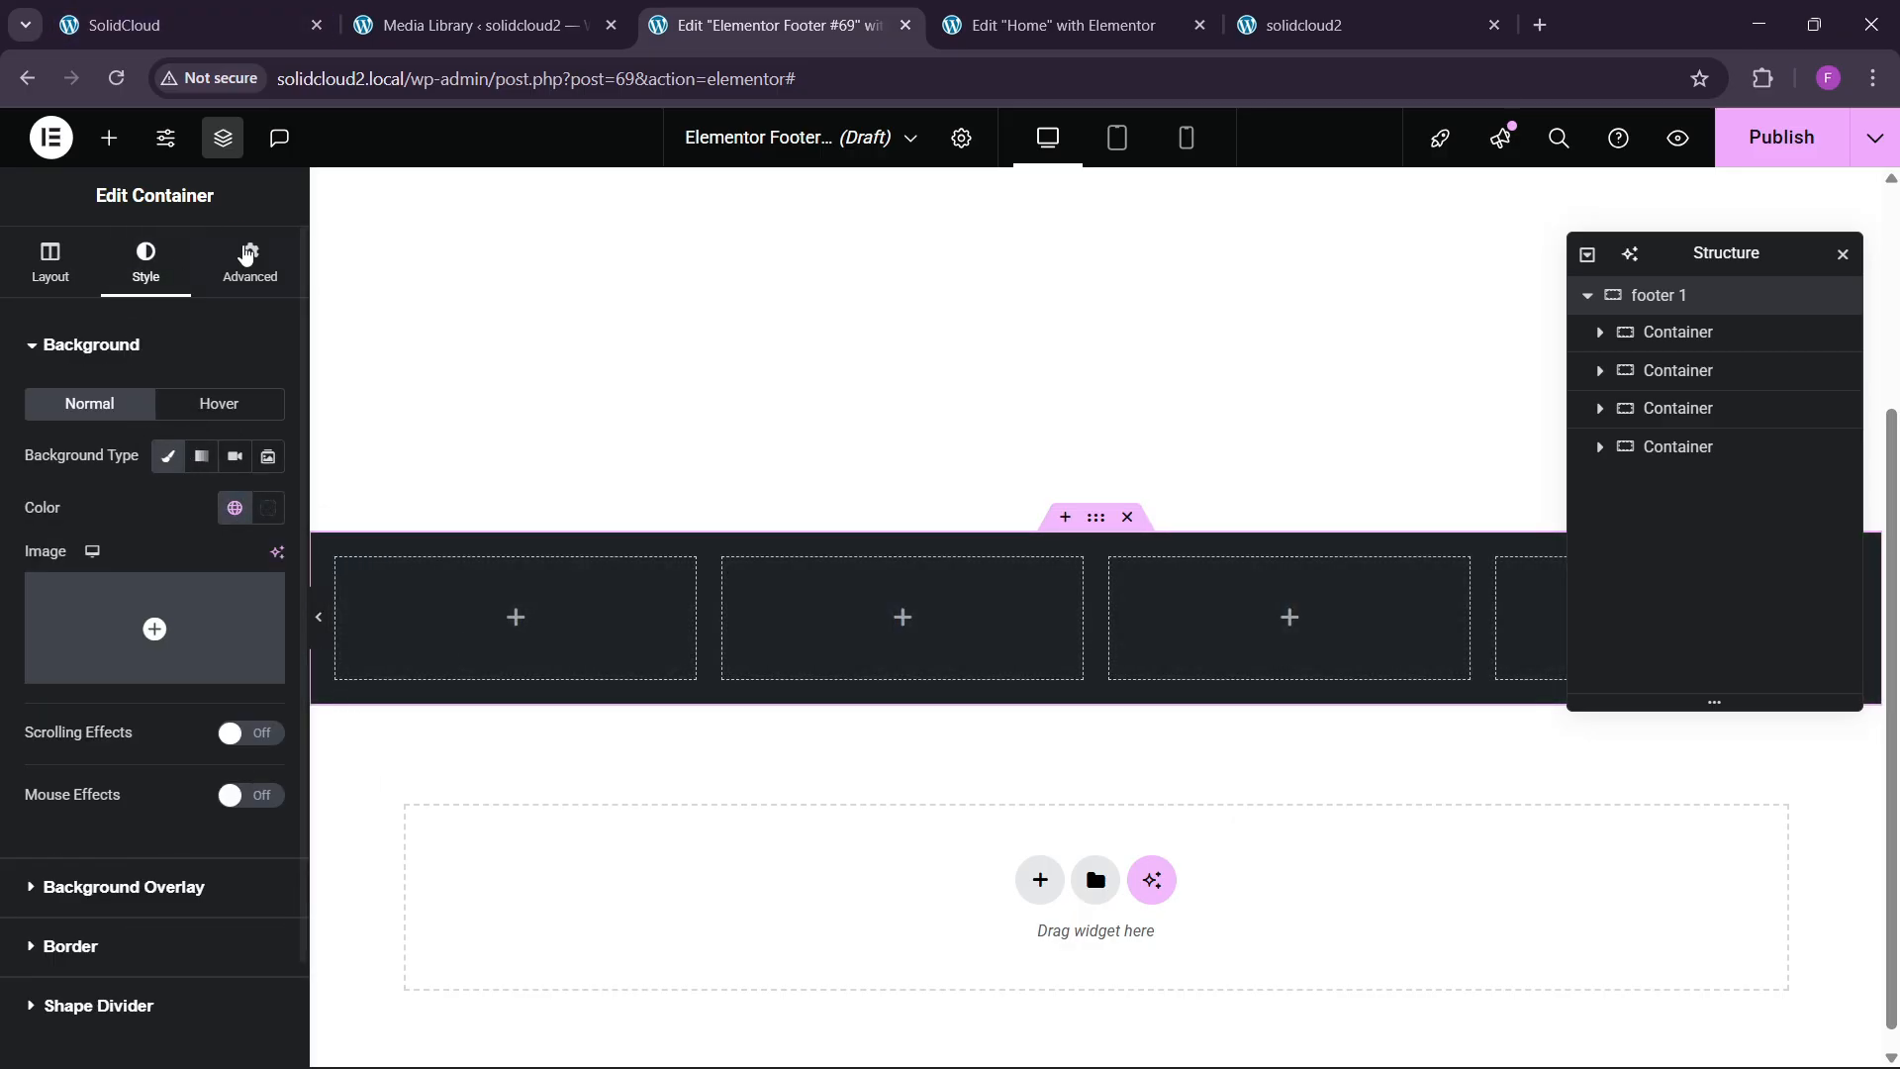
Unlink the section padding and set top and bottom padding to 60.
{"action": "left_click", "coordinate": [250, 262]}
{"action": "left_click", "coordinate": [267, 527]}
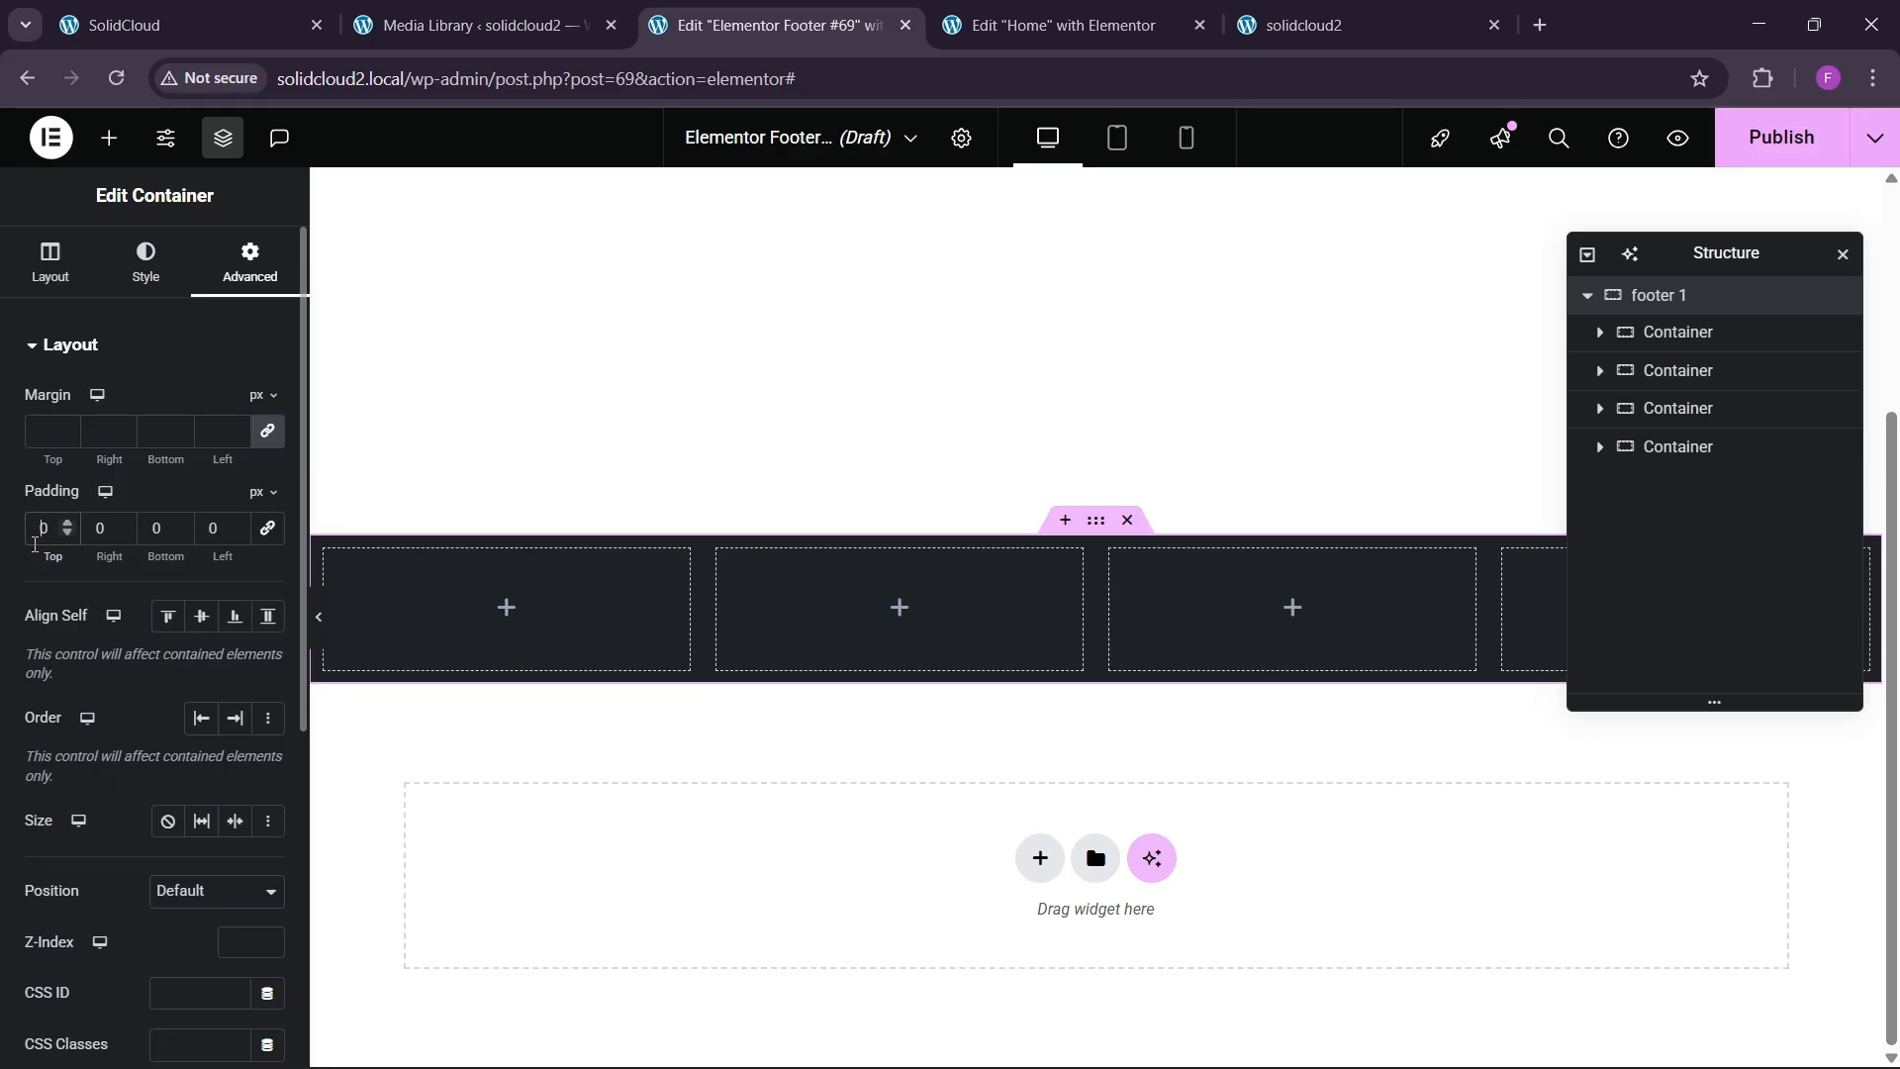
{"action": "type", "text": "80"}
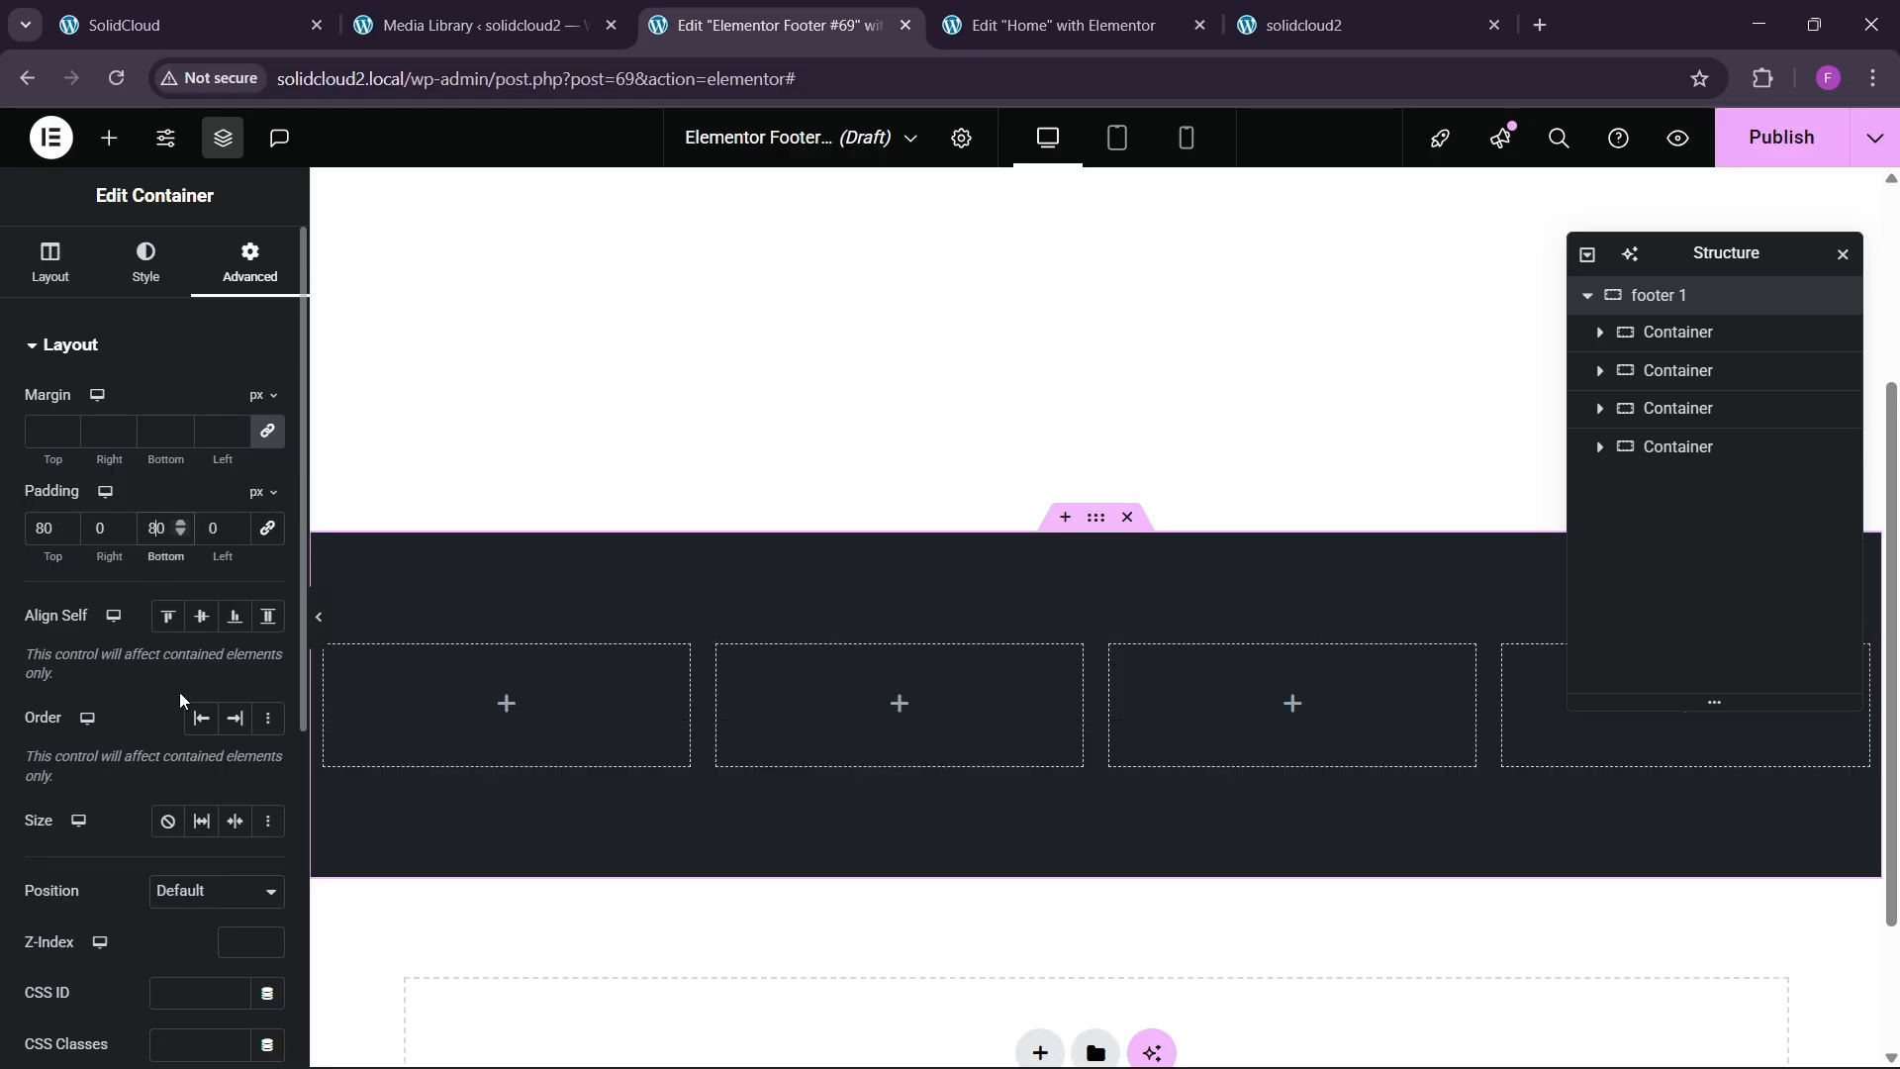
{"action": "left_click", "coordinate": [268, 8]}
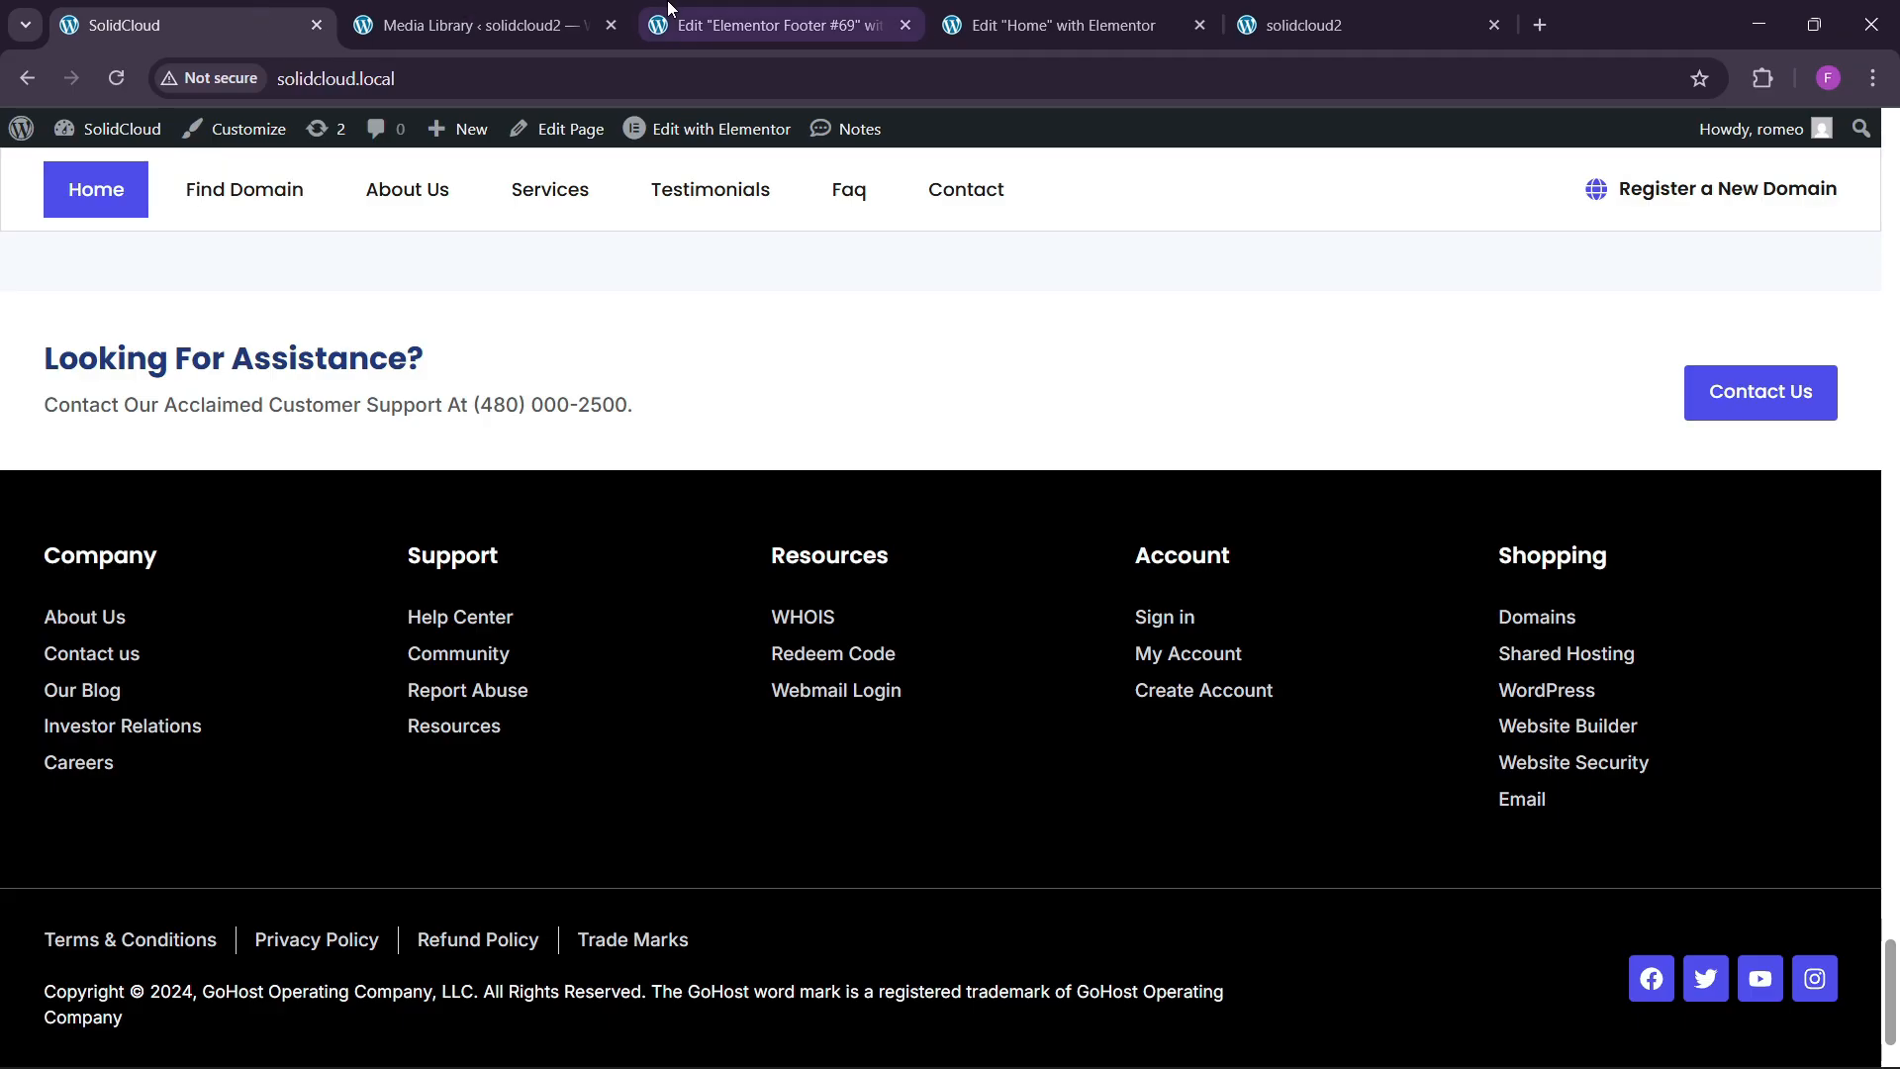
{"action": "left_click", "coordinate": [762, 25]}
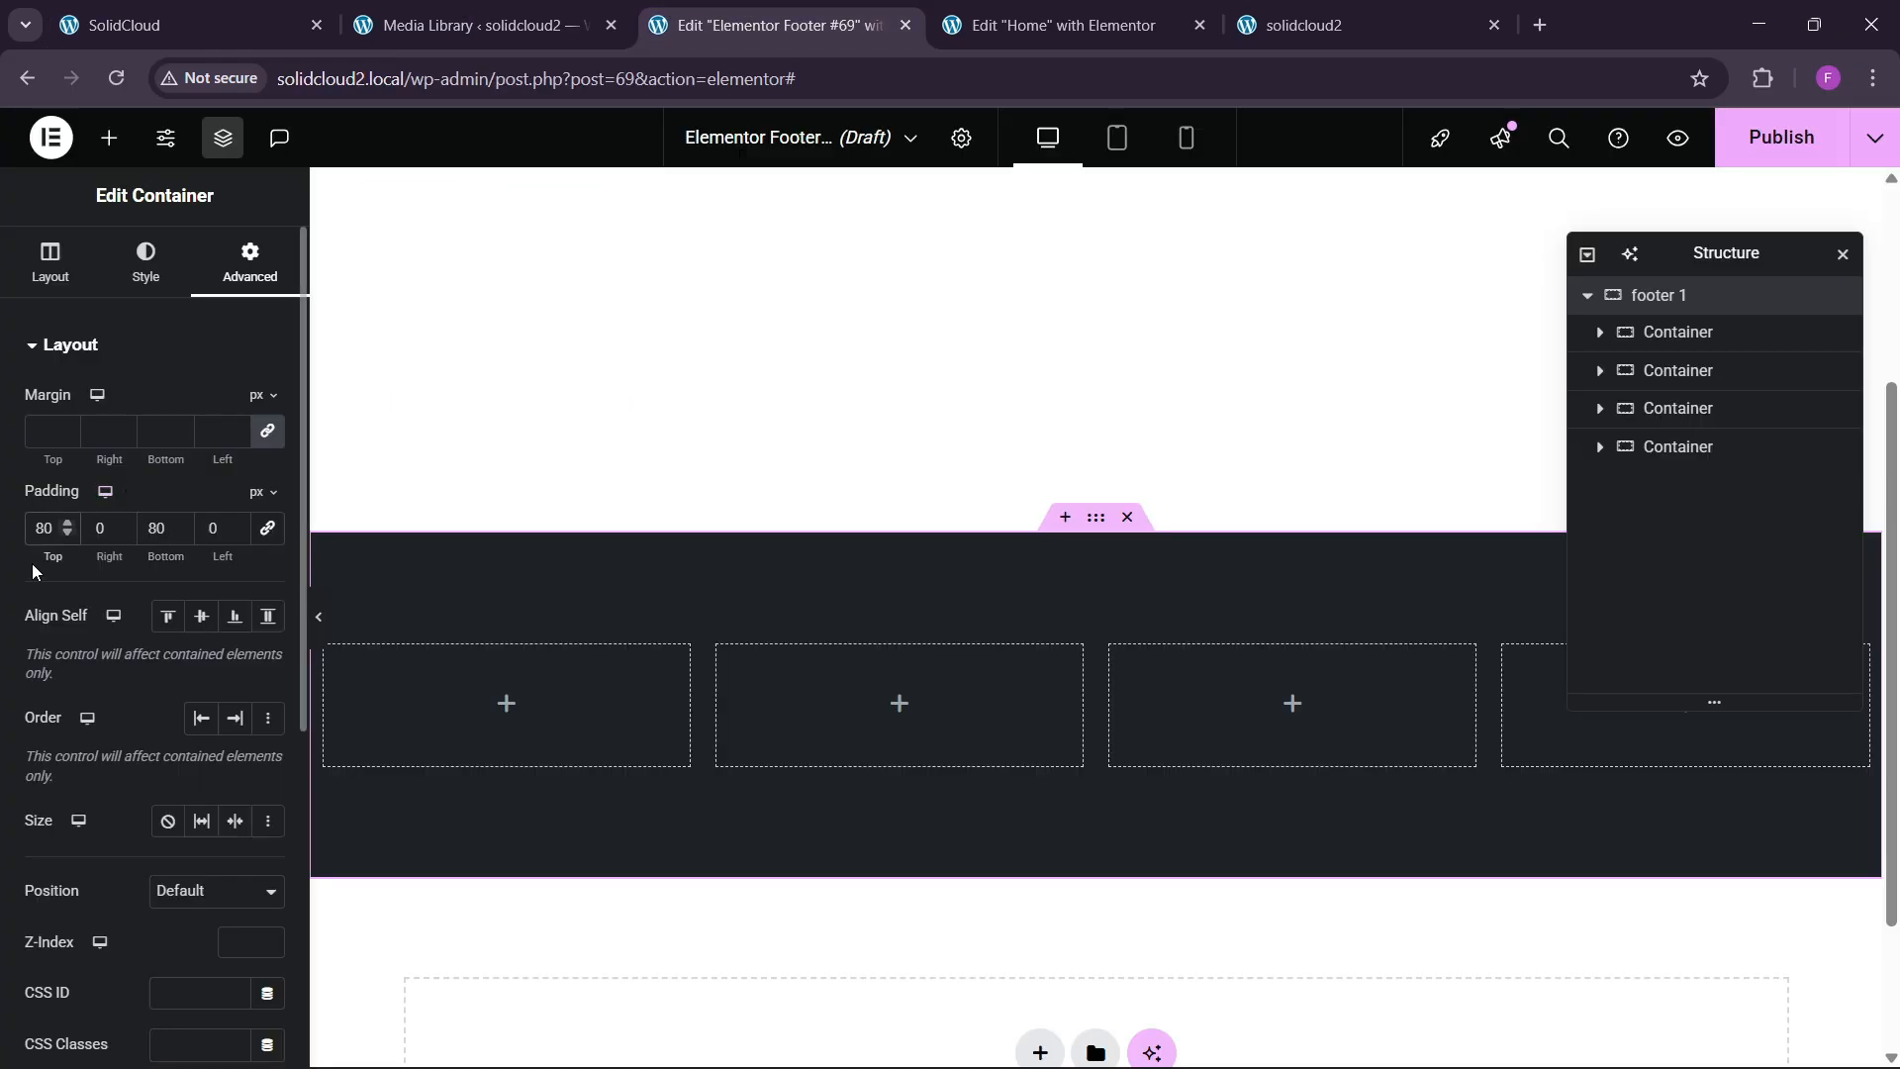
{"action": "key", "text": "BackSpace"}
{"action": "key", "text": "BackSpace"}
{"action": "type", "text": "60"}
{"action": "key", "text": "Tab"}
{"action": "type", "text": "60"}
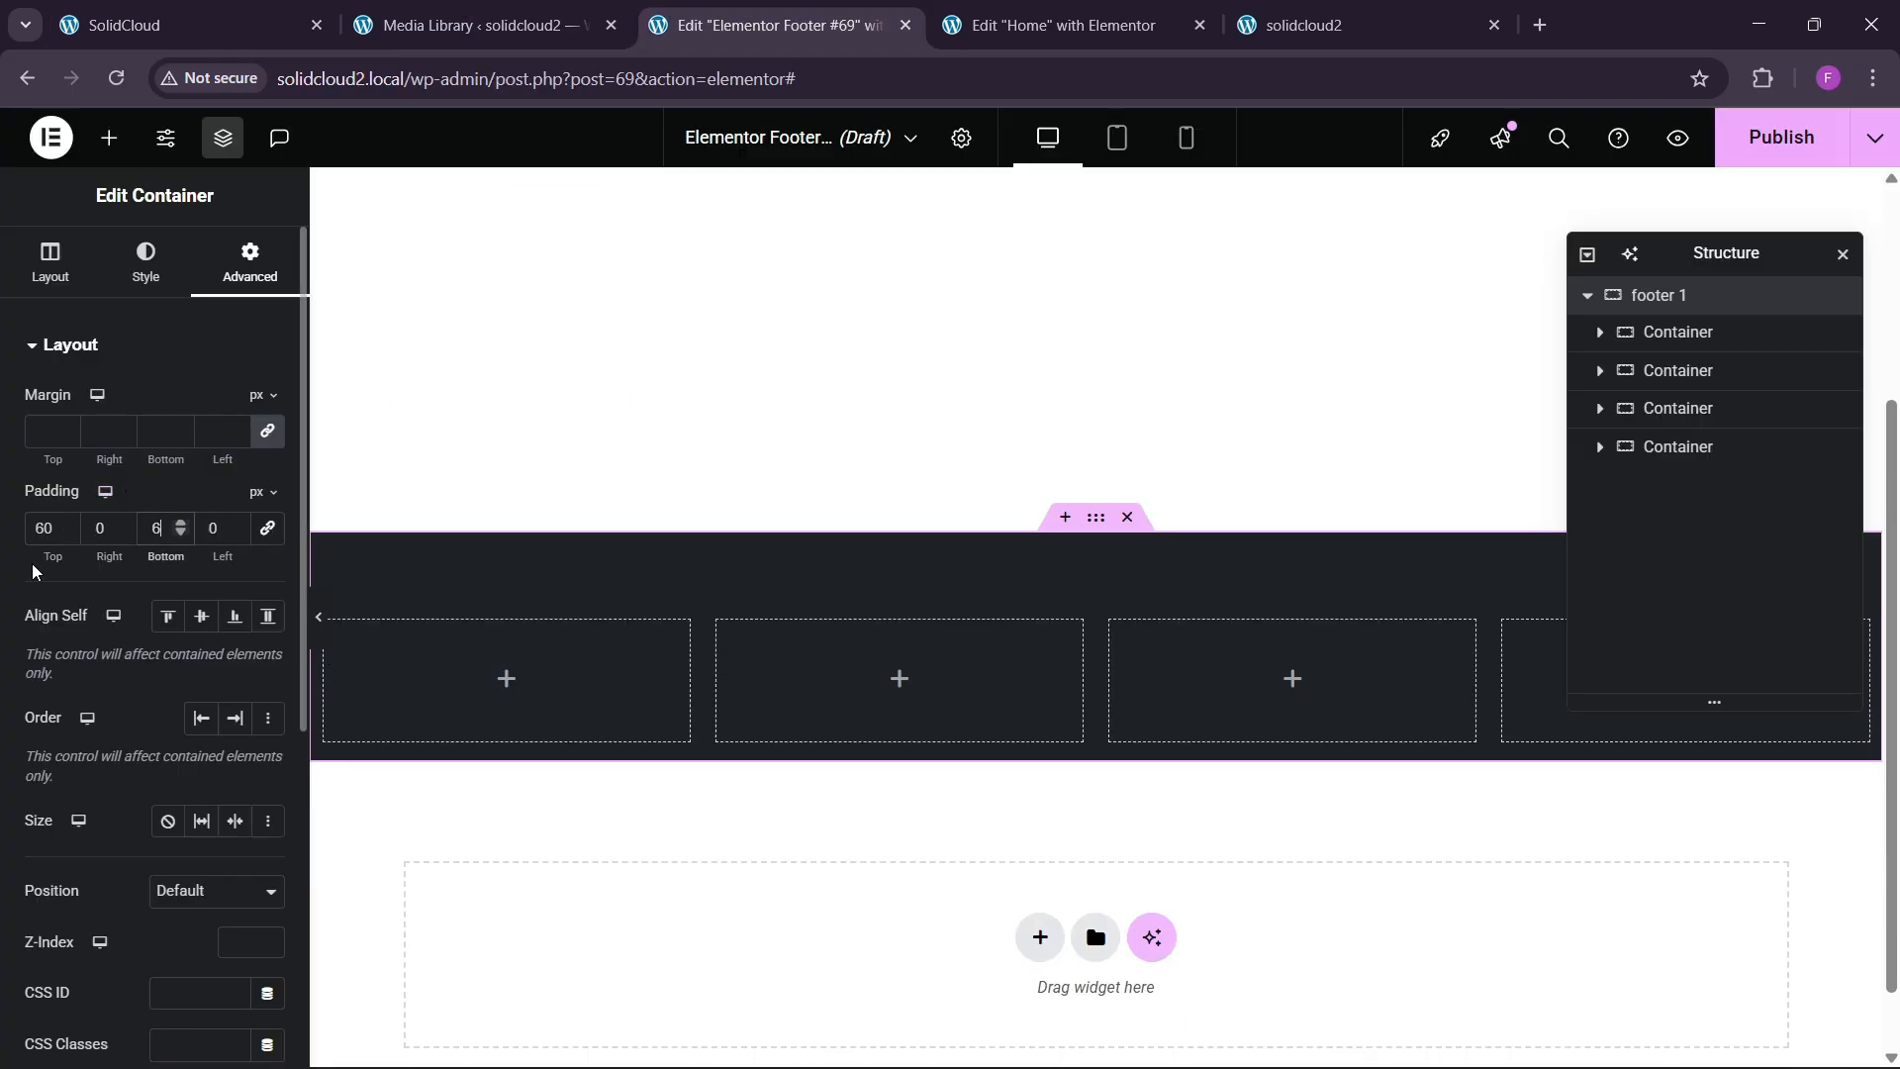
{"action": "left_click", "coordinate": [277, 8]}
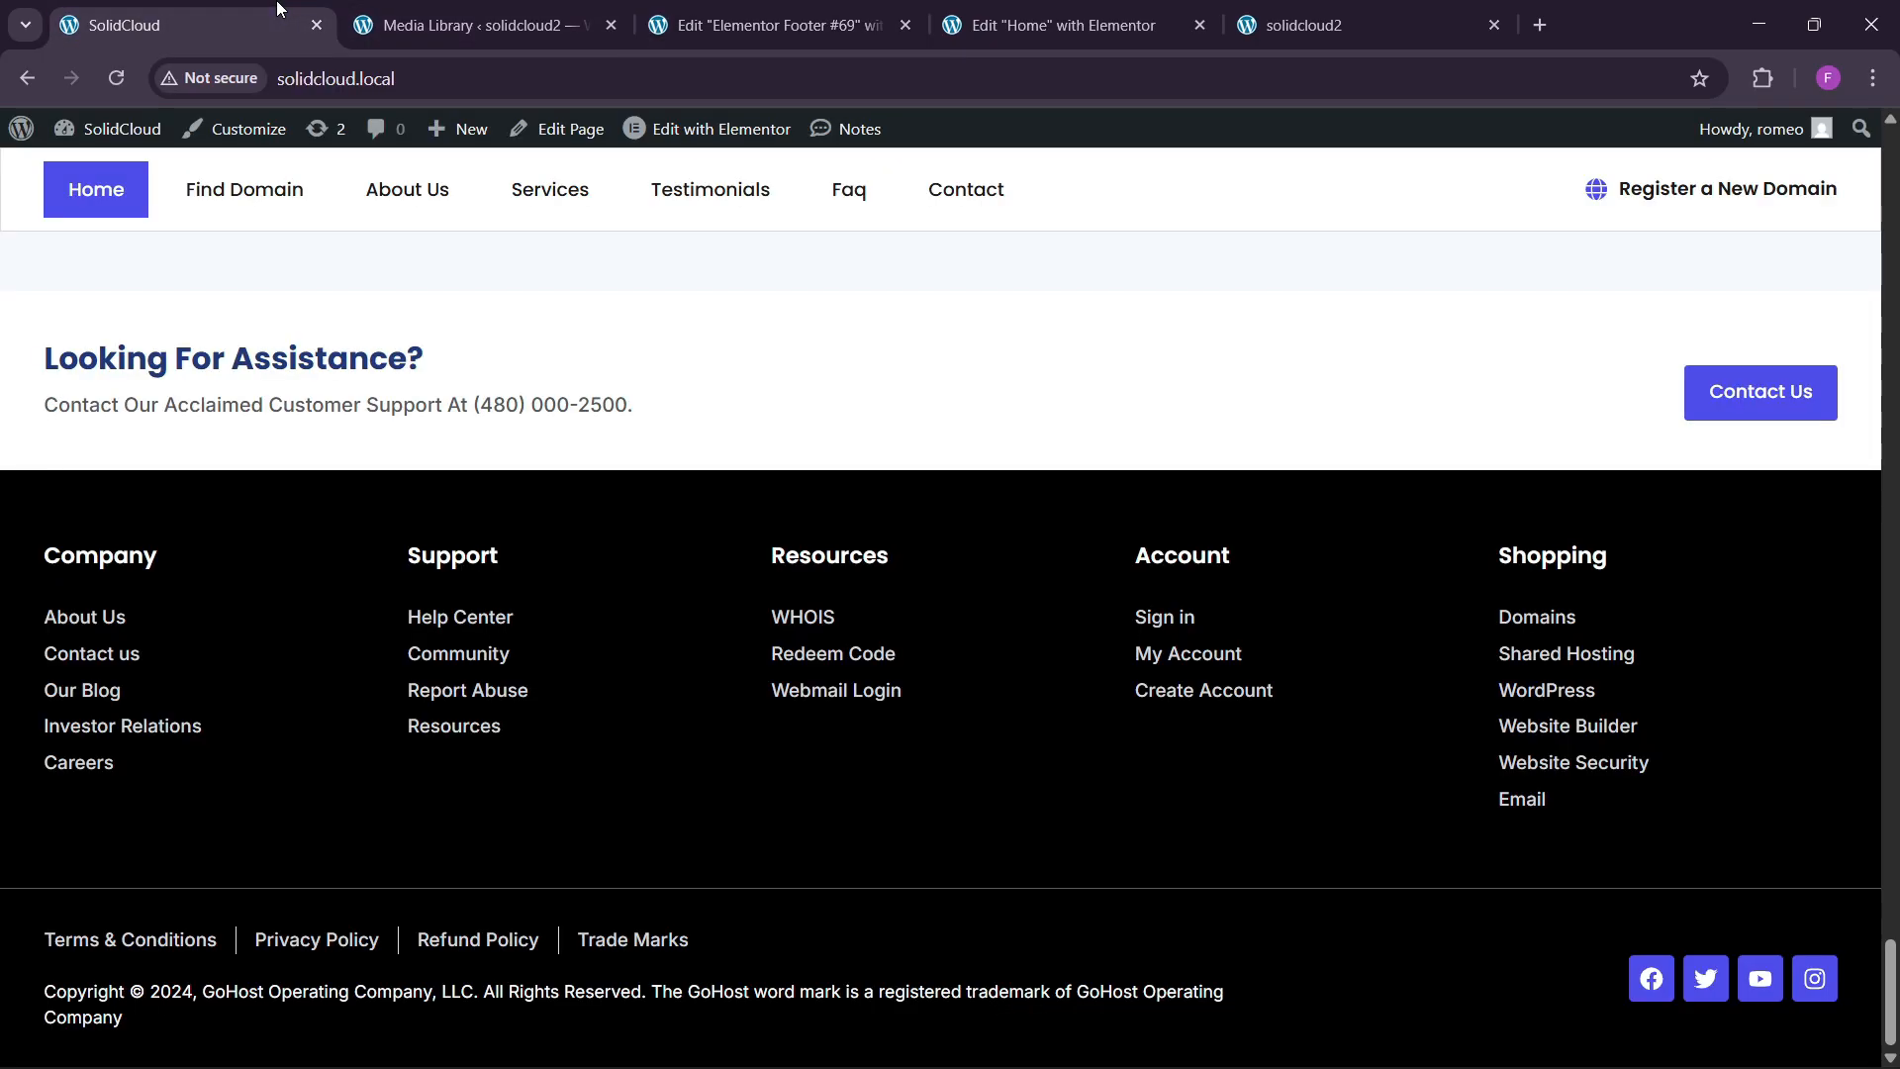
{"action": "left_click", "coordinate": [762, 22]}
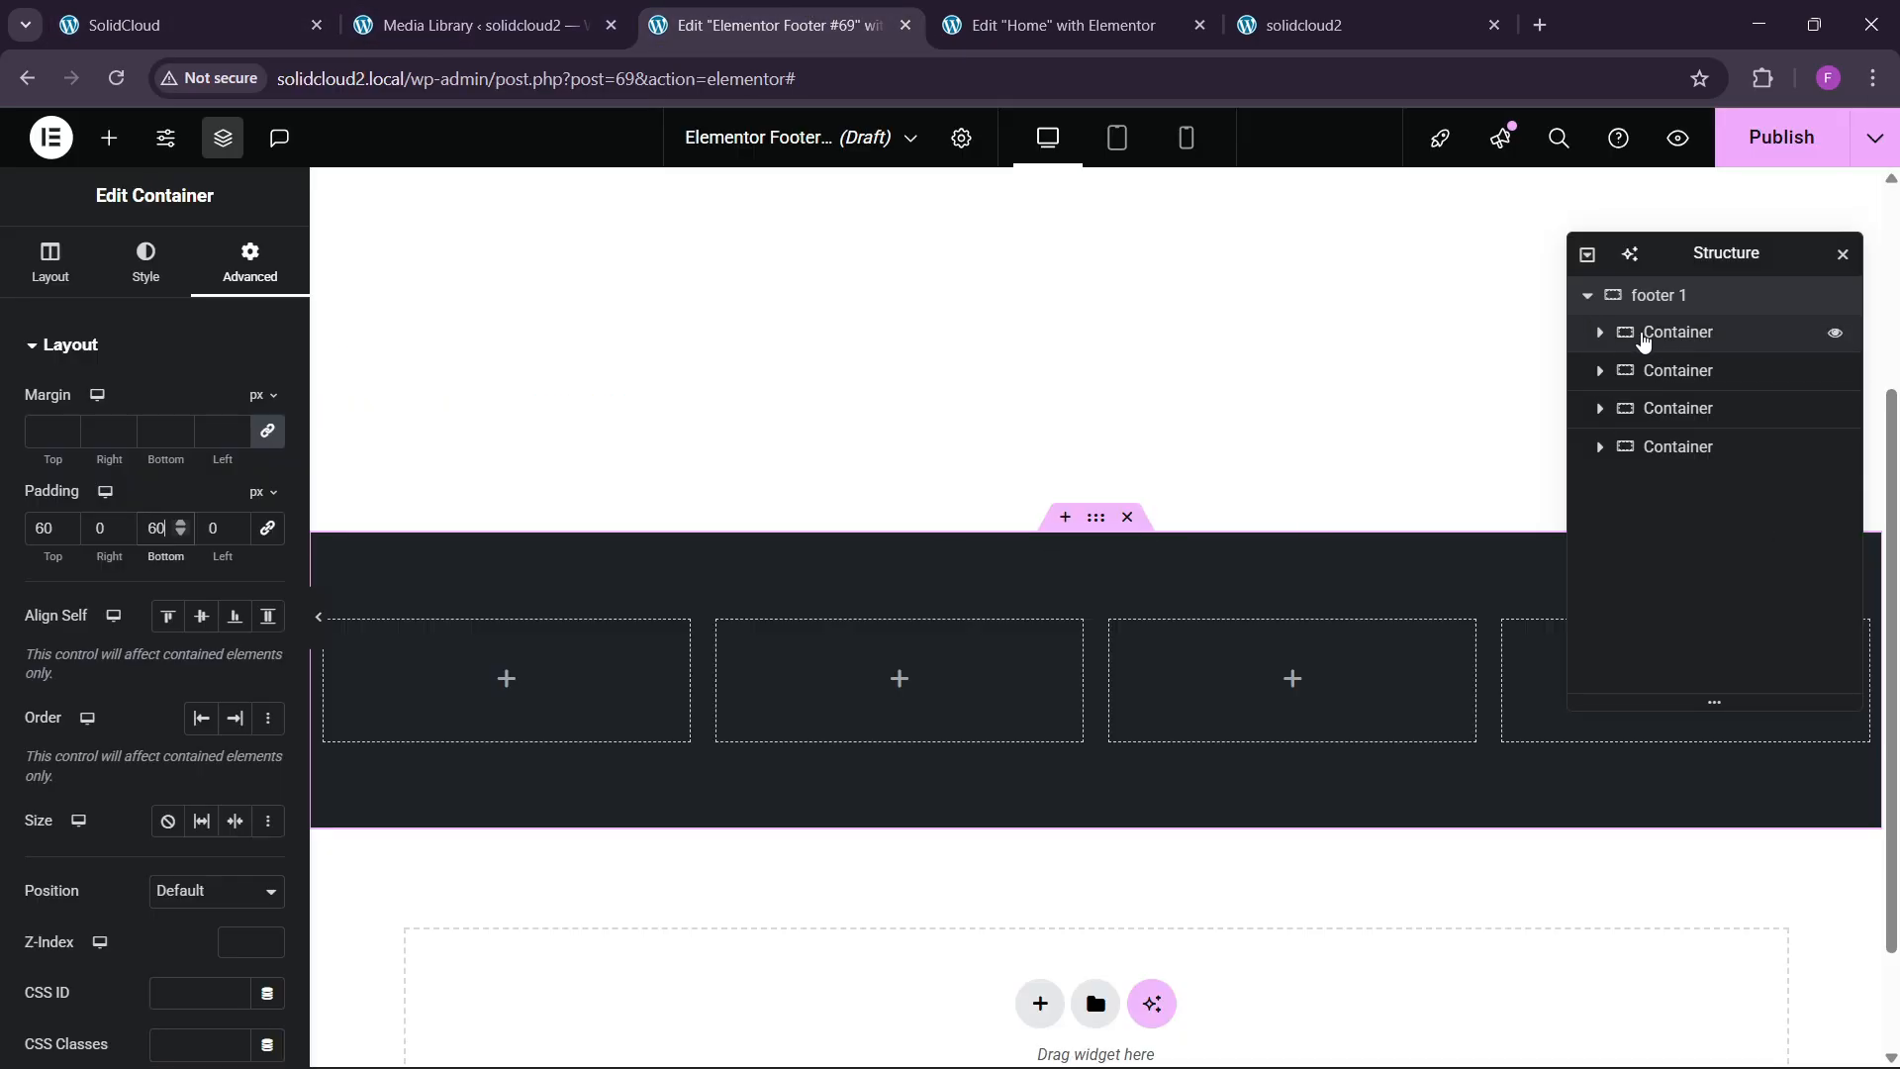
Select each of the four footer columns in turn and review their spacing settings.
{"action": "left_click", "coordinate": [1644, 331]}
{"action": "left_click", "coordinate": [238, 280]}
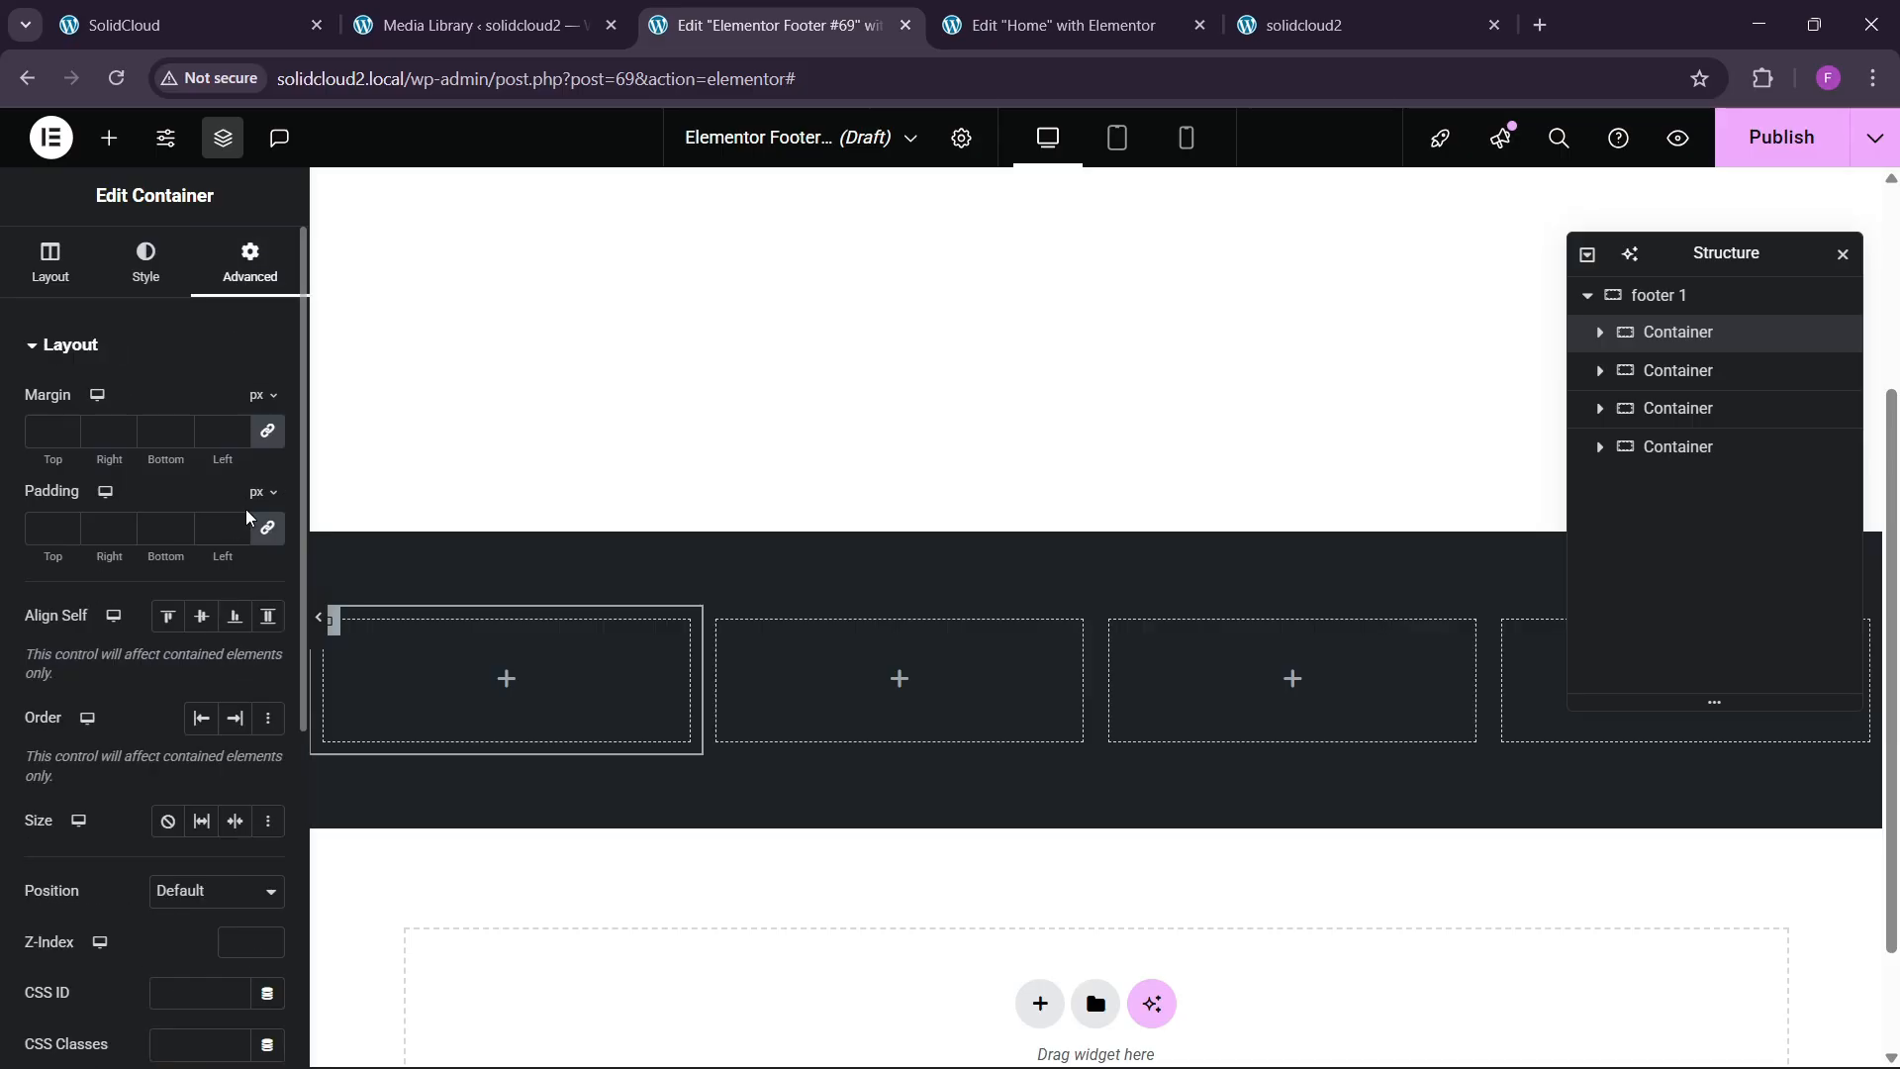
{"action": "left_click", "coordinate": [1679, 371]}
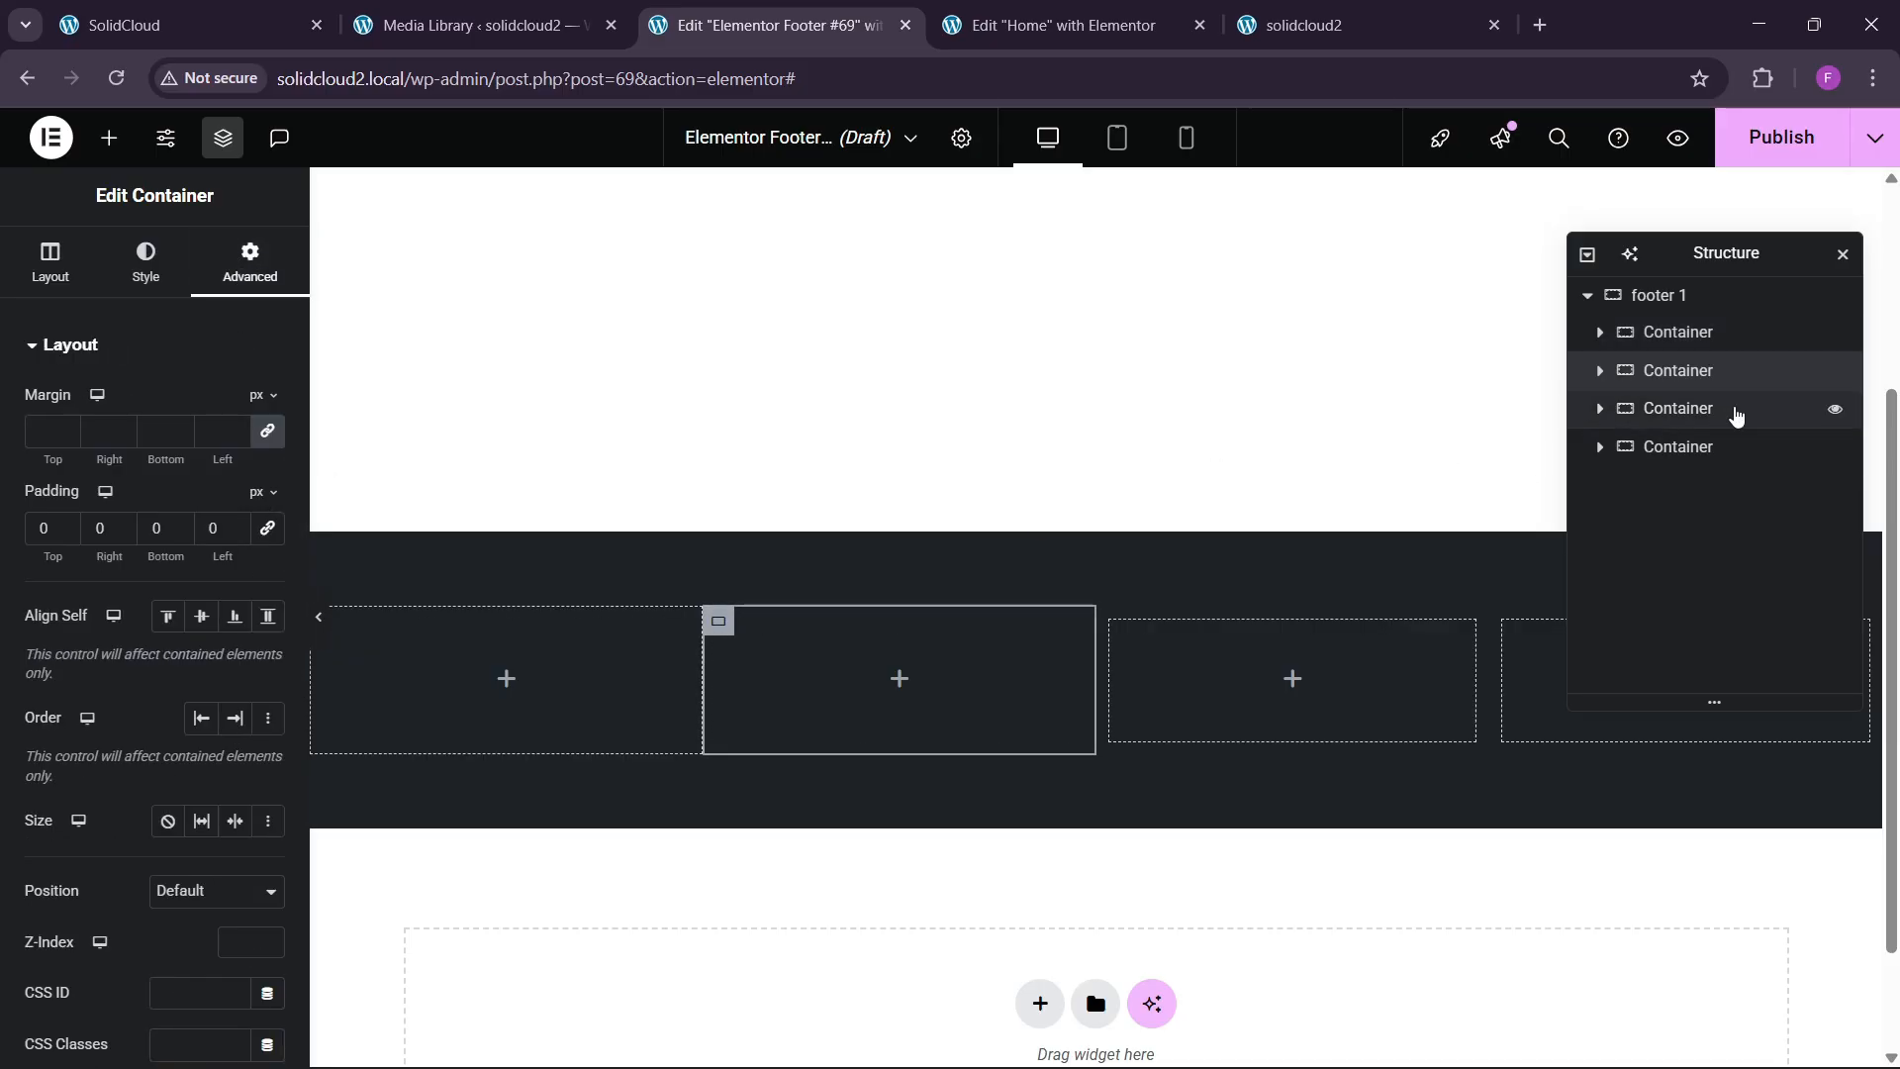
{"action": "left_click", "coordinate": [1732, 410]}
{"action": "left_click", "coordinate": [239, 261]}
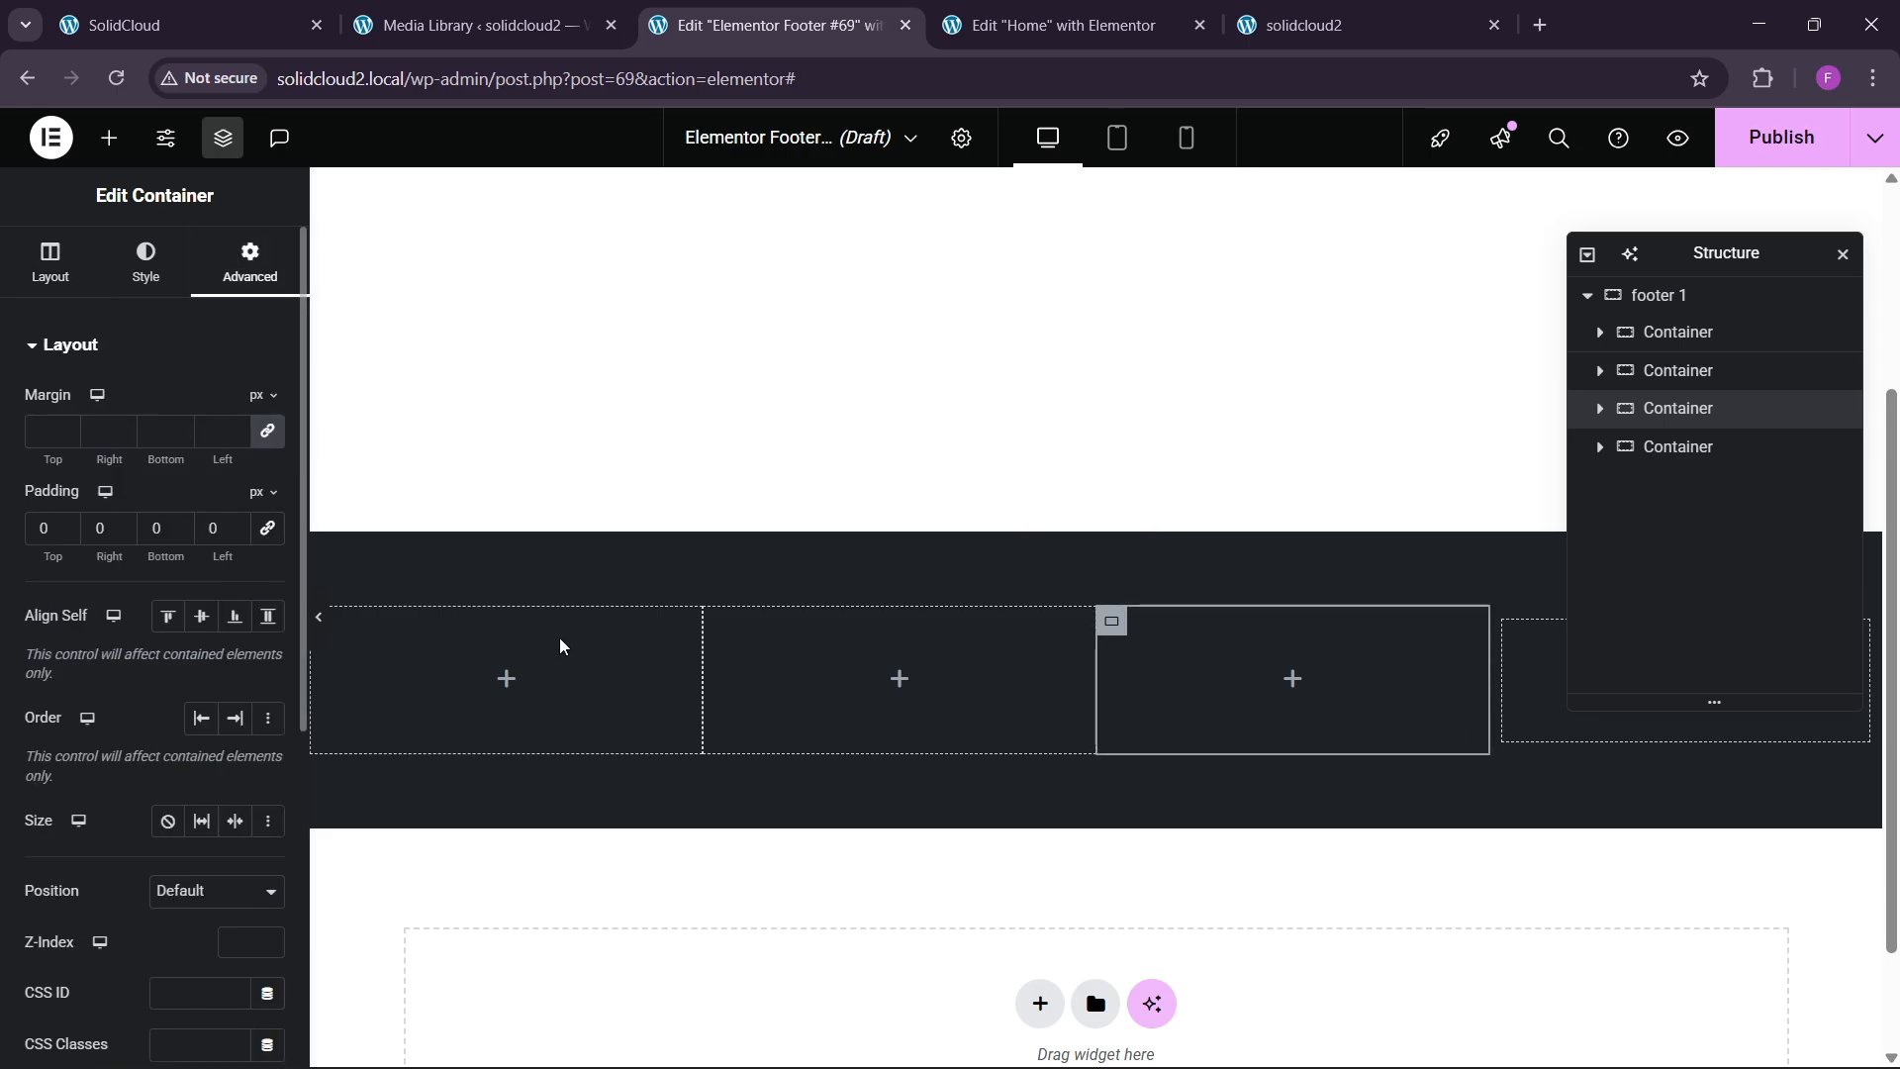
{"action": "left_click", "coordinate": [1692, 451]}
{"action": "left_click", "coordinate": [250, 262]}
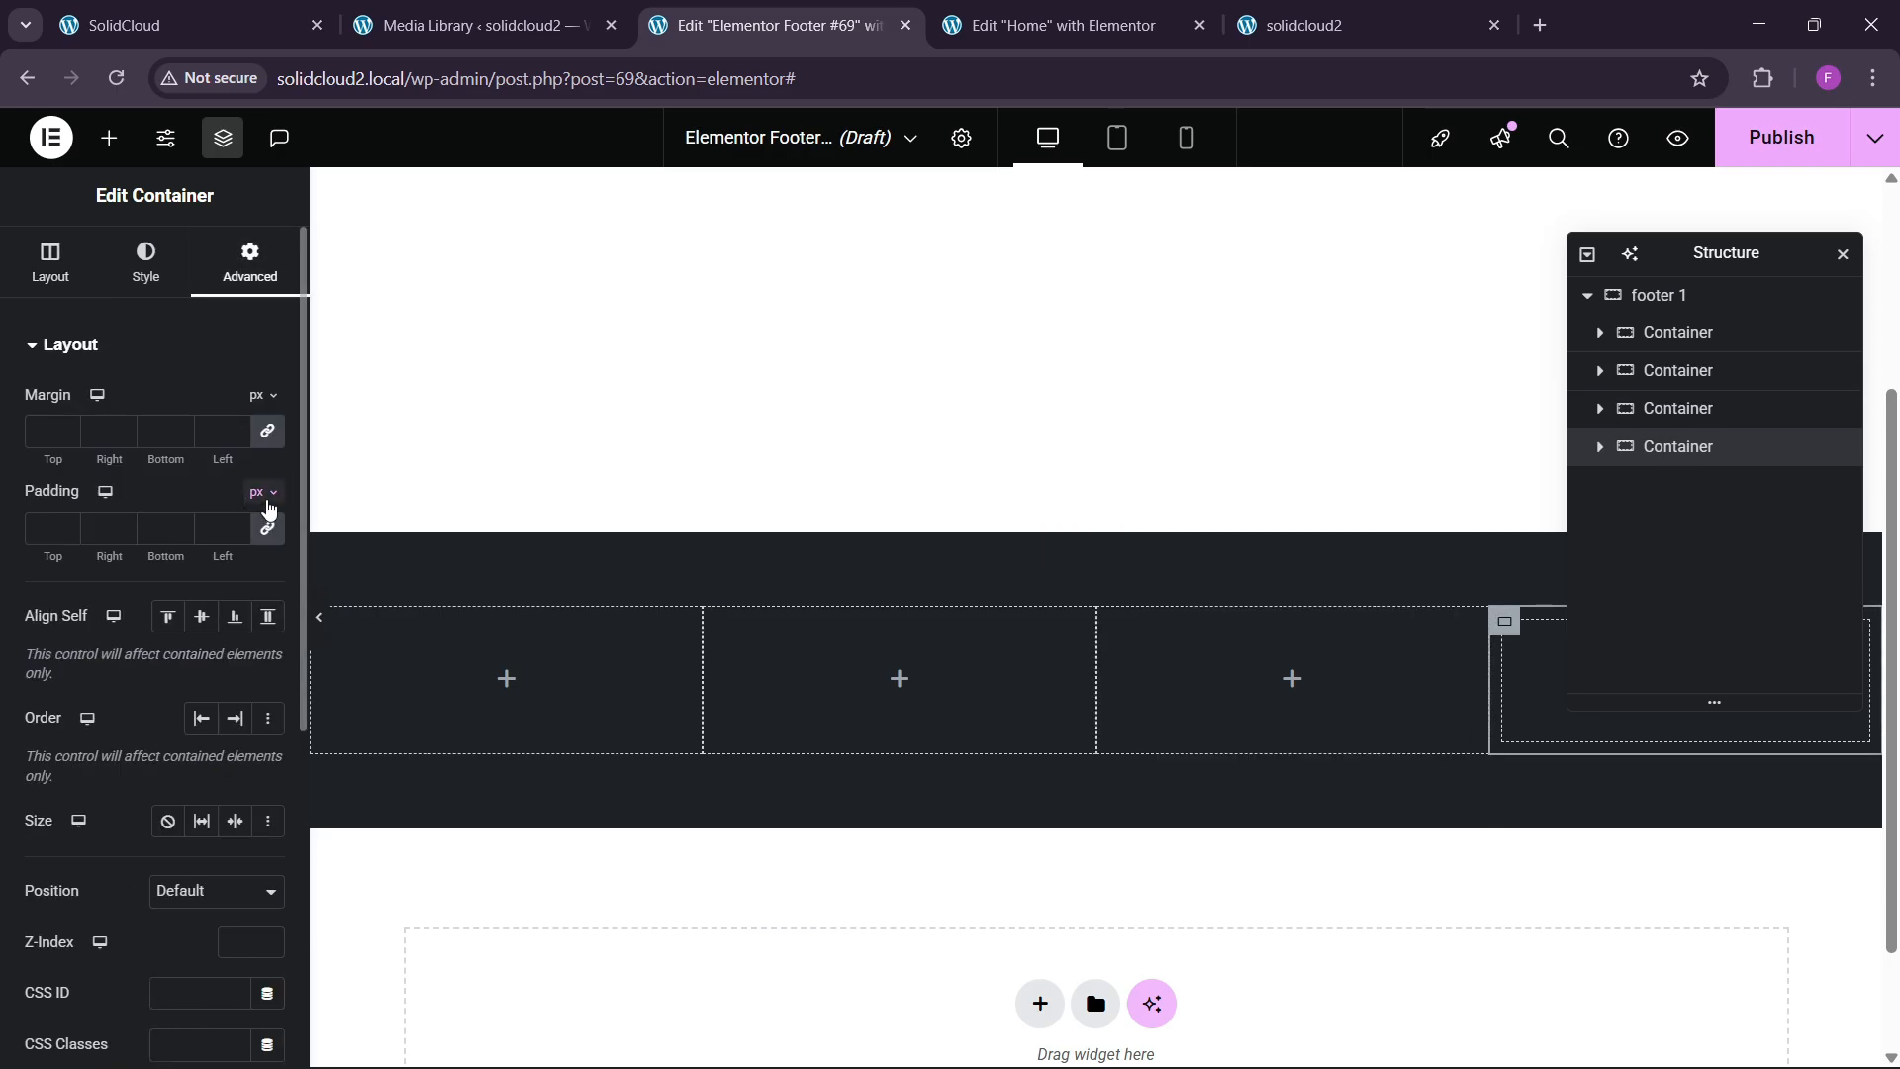
{"action": "left_click", "coordinate": [191, 21]}
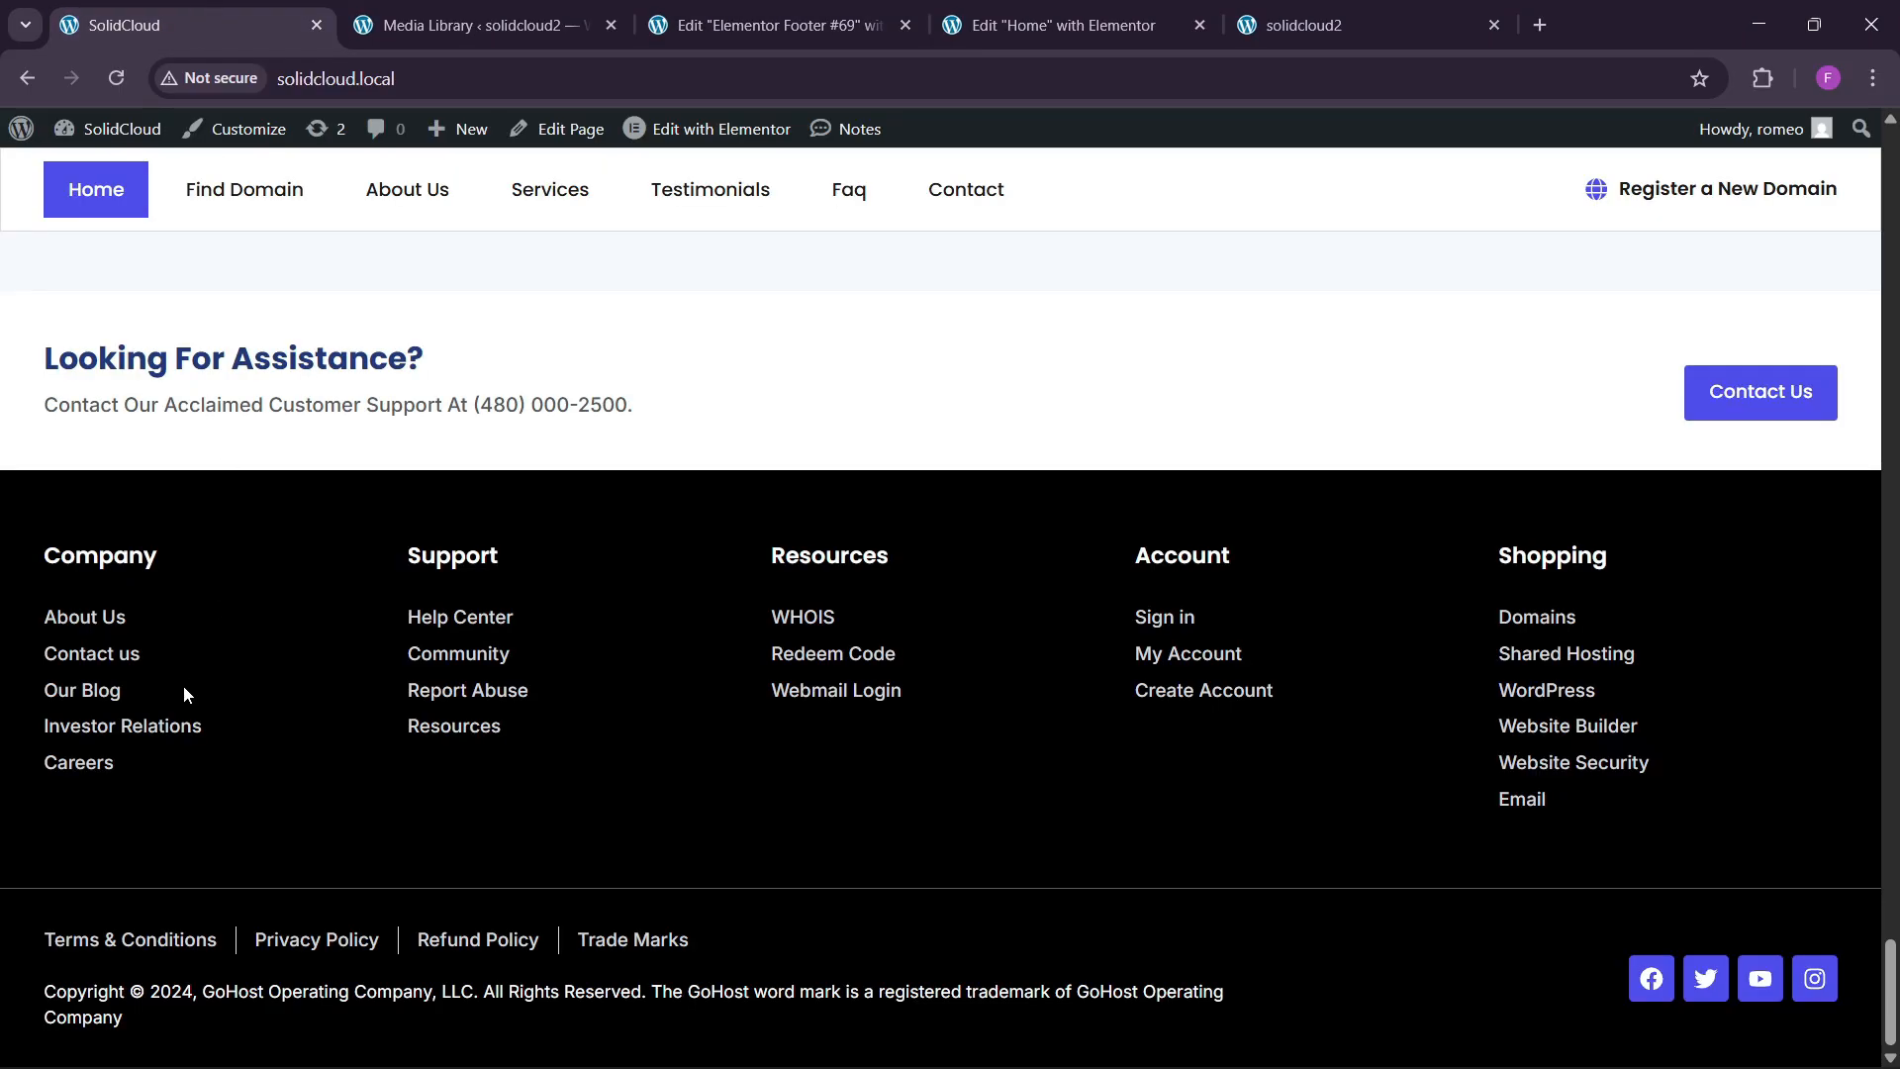
{"action": "left_click", "coordinate": [772, 24]}
Drag a Heading widget into the first footer column and title it Company.
{"action": "left_click", "coordinate": [109, 138]}
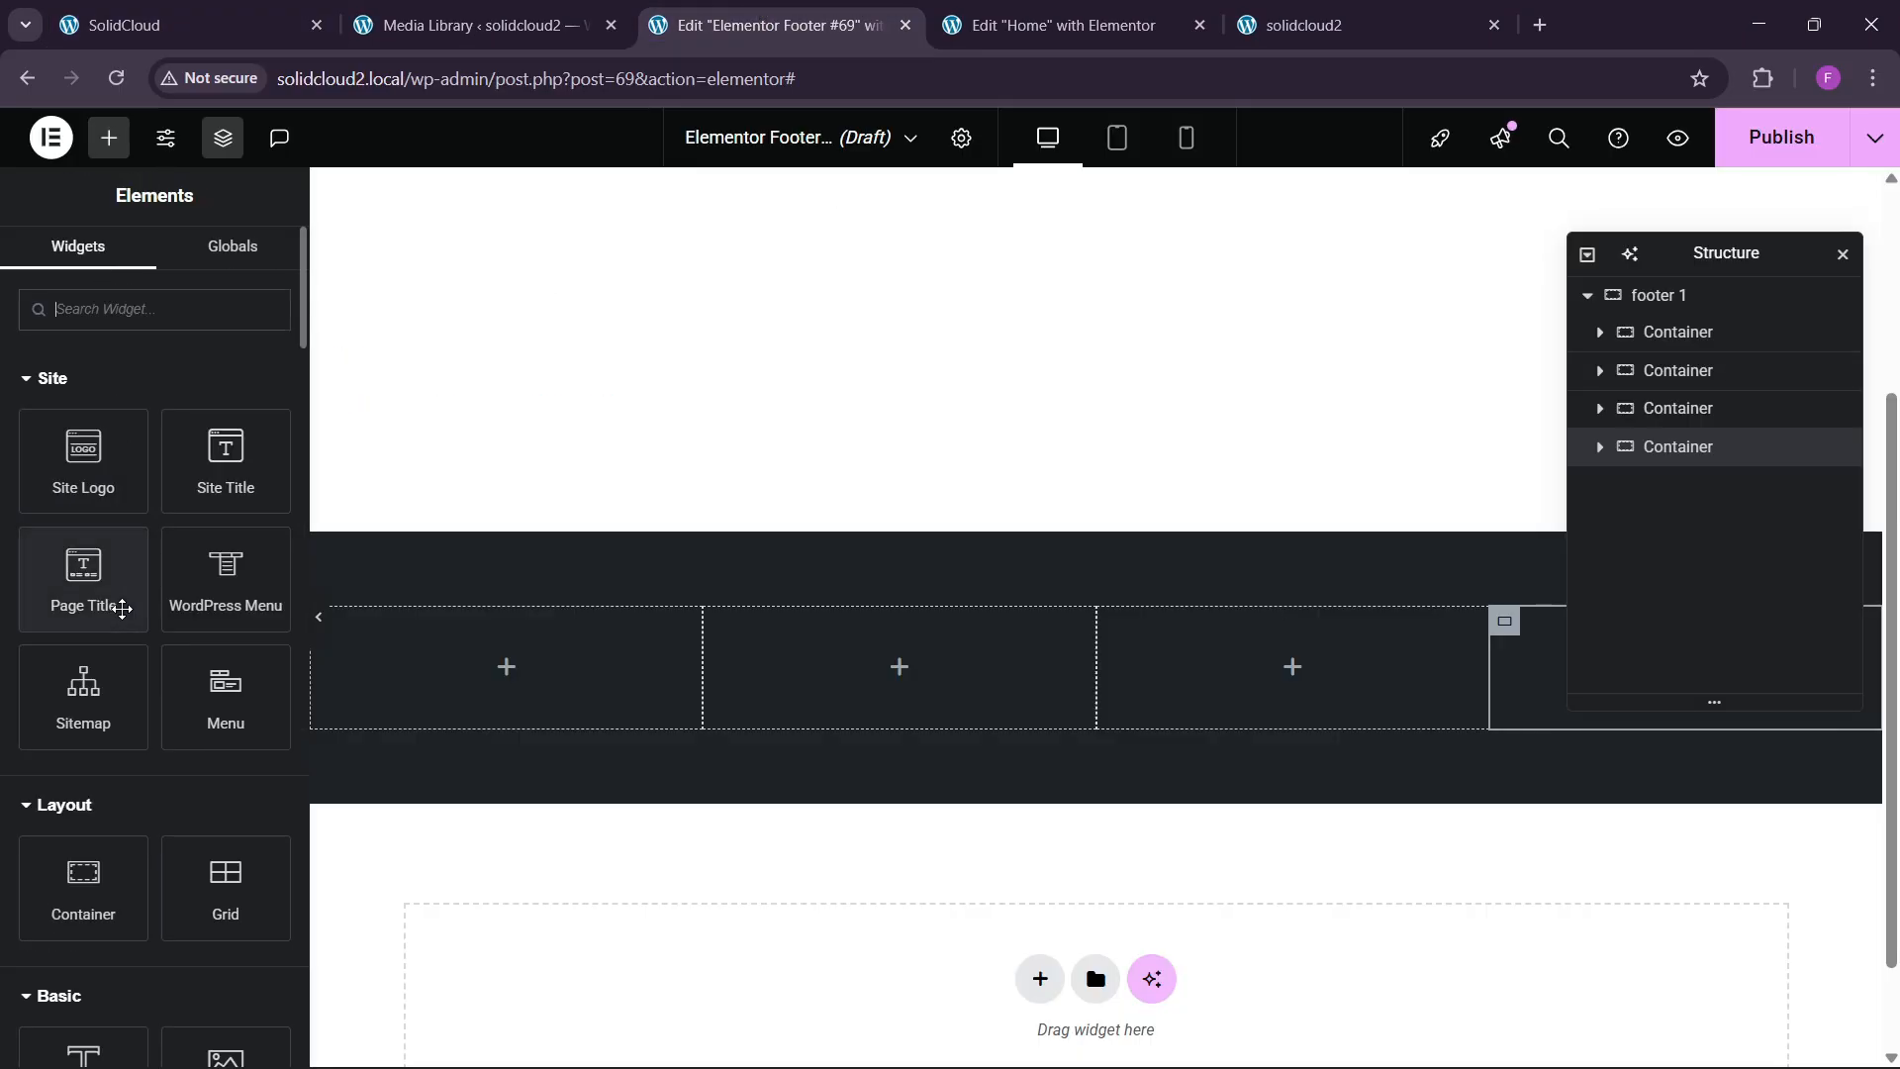
{"action": "scroll", "coordinate": [128, 898], "scroll_direction": "down", "scroll_amount": 3}
{"action": "left_click_drag", "start_coordinate": [83, 831], "coordinate": [380, 683]}
{"action": "key", "text": "BackSpace"}
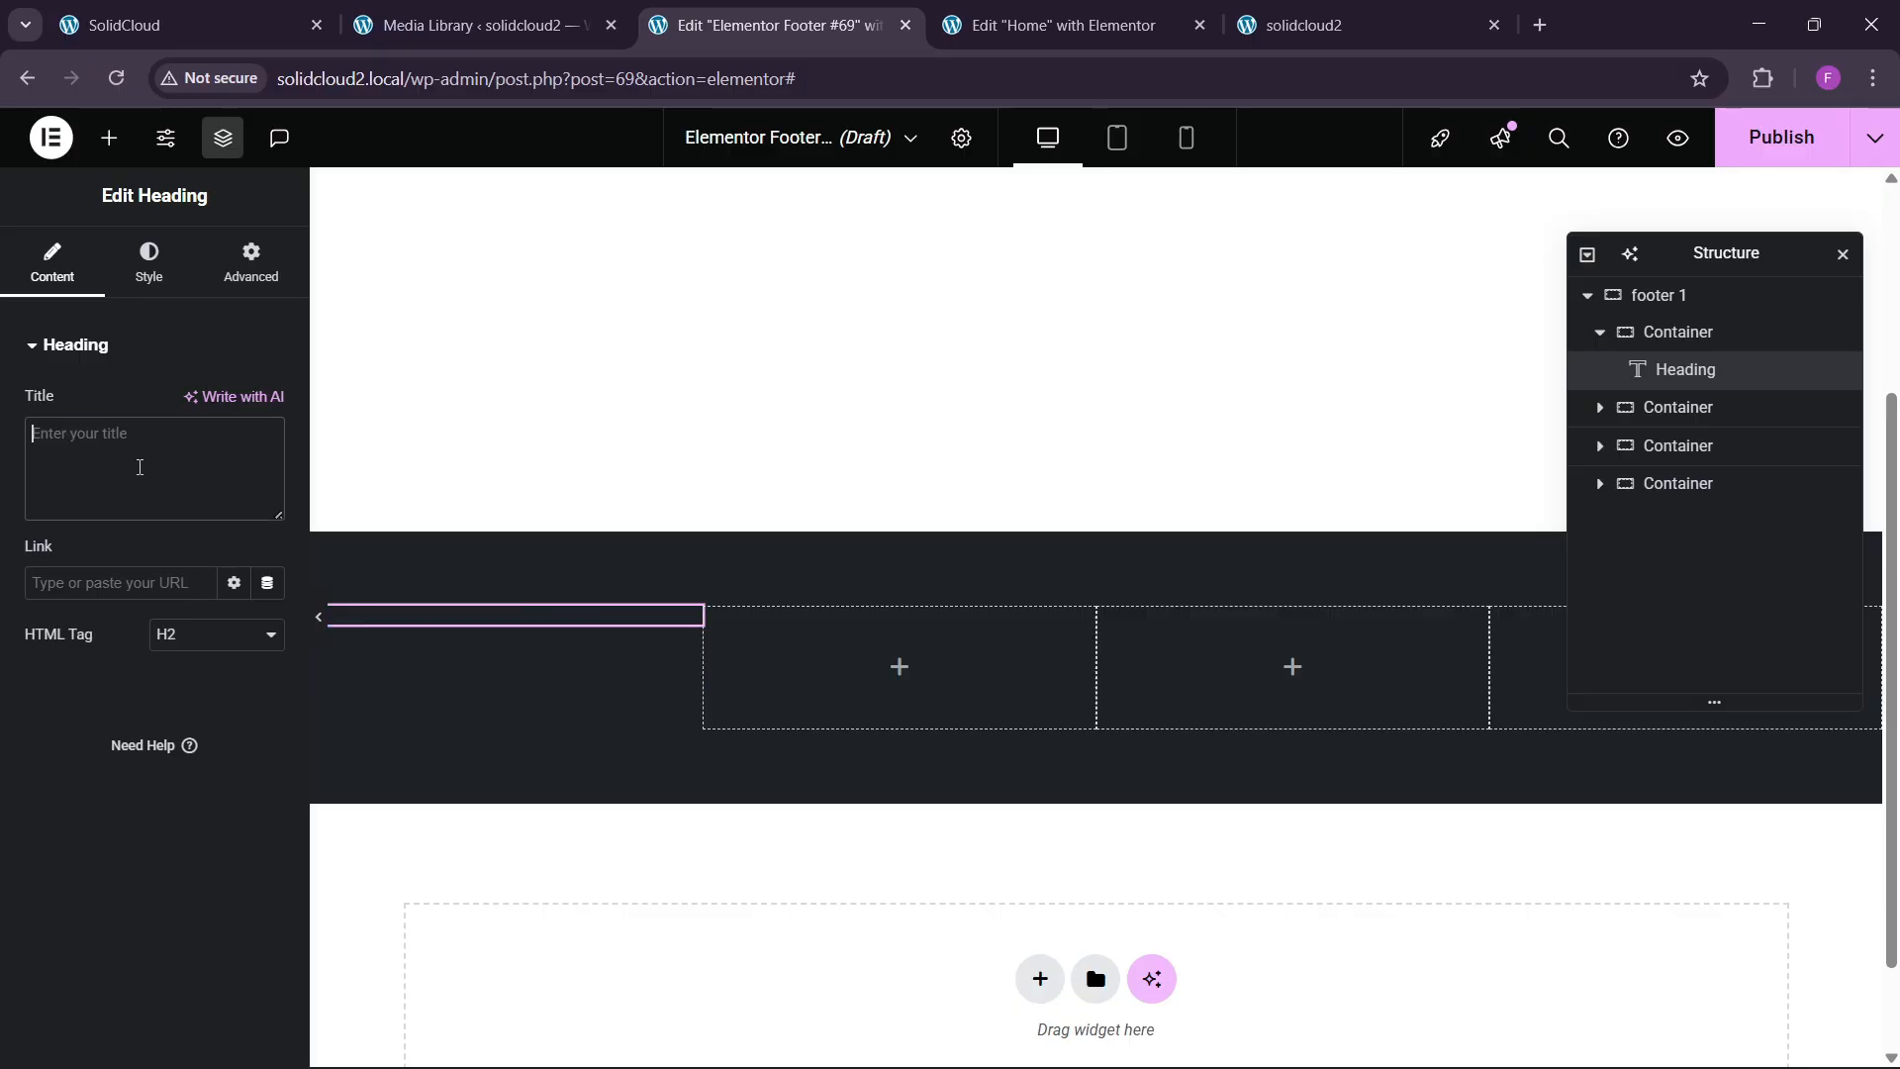
{"action": "type", "text": "Company"}
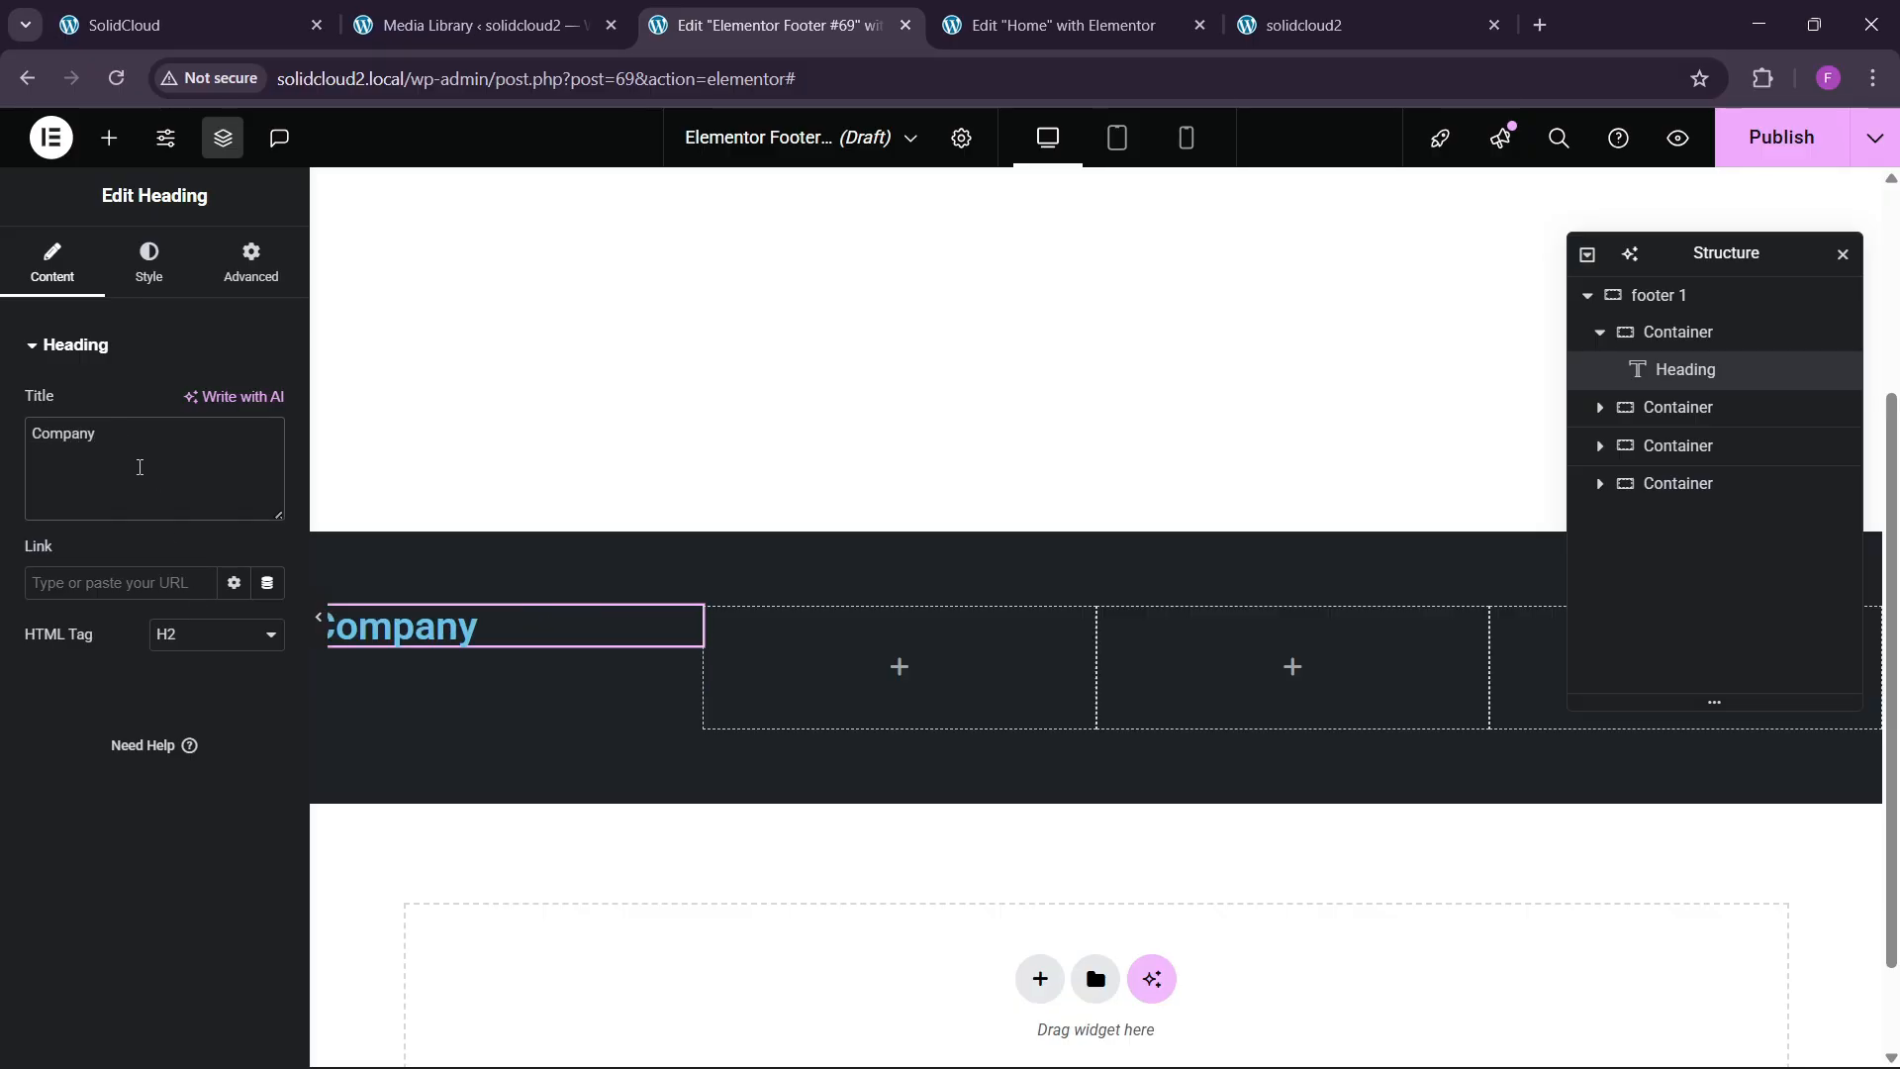
Style the Company heading in 16 px semi-bold Poppins with white text.
{"action": "left_click", "coordinate": [160, 290]}
{"action": "left_click", "coordinate": [266, 475]}
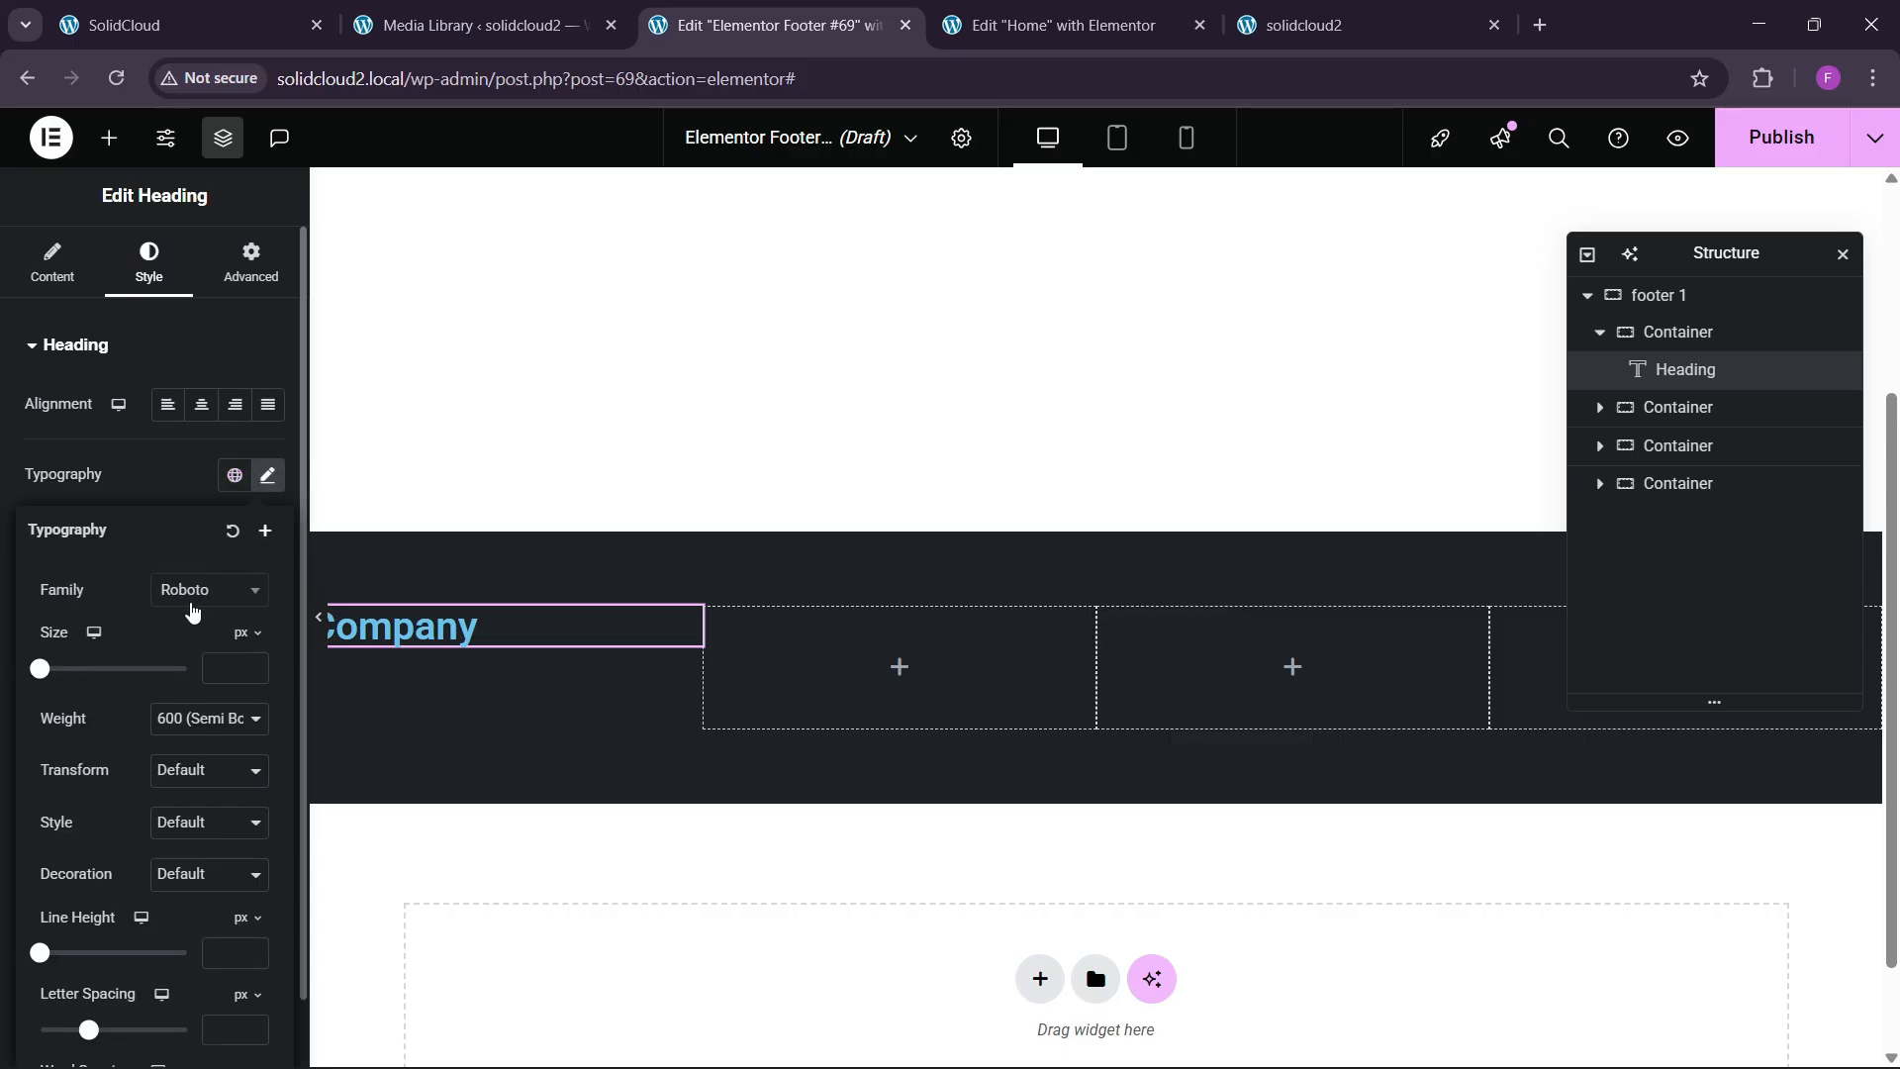
{"action": "left_click", "coordinate": [201, 591]}
{"action": "type", "text": "poppins"}
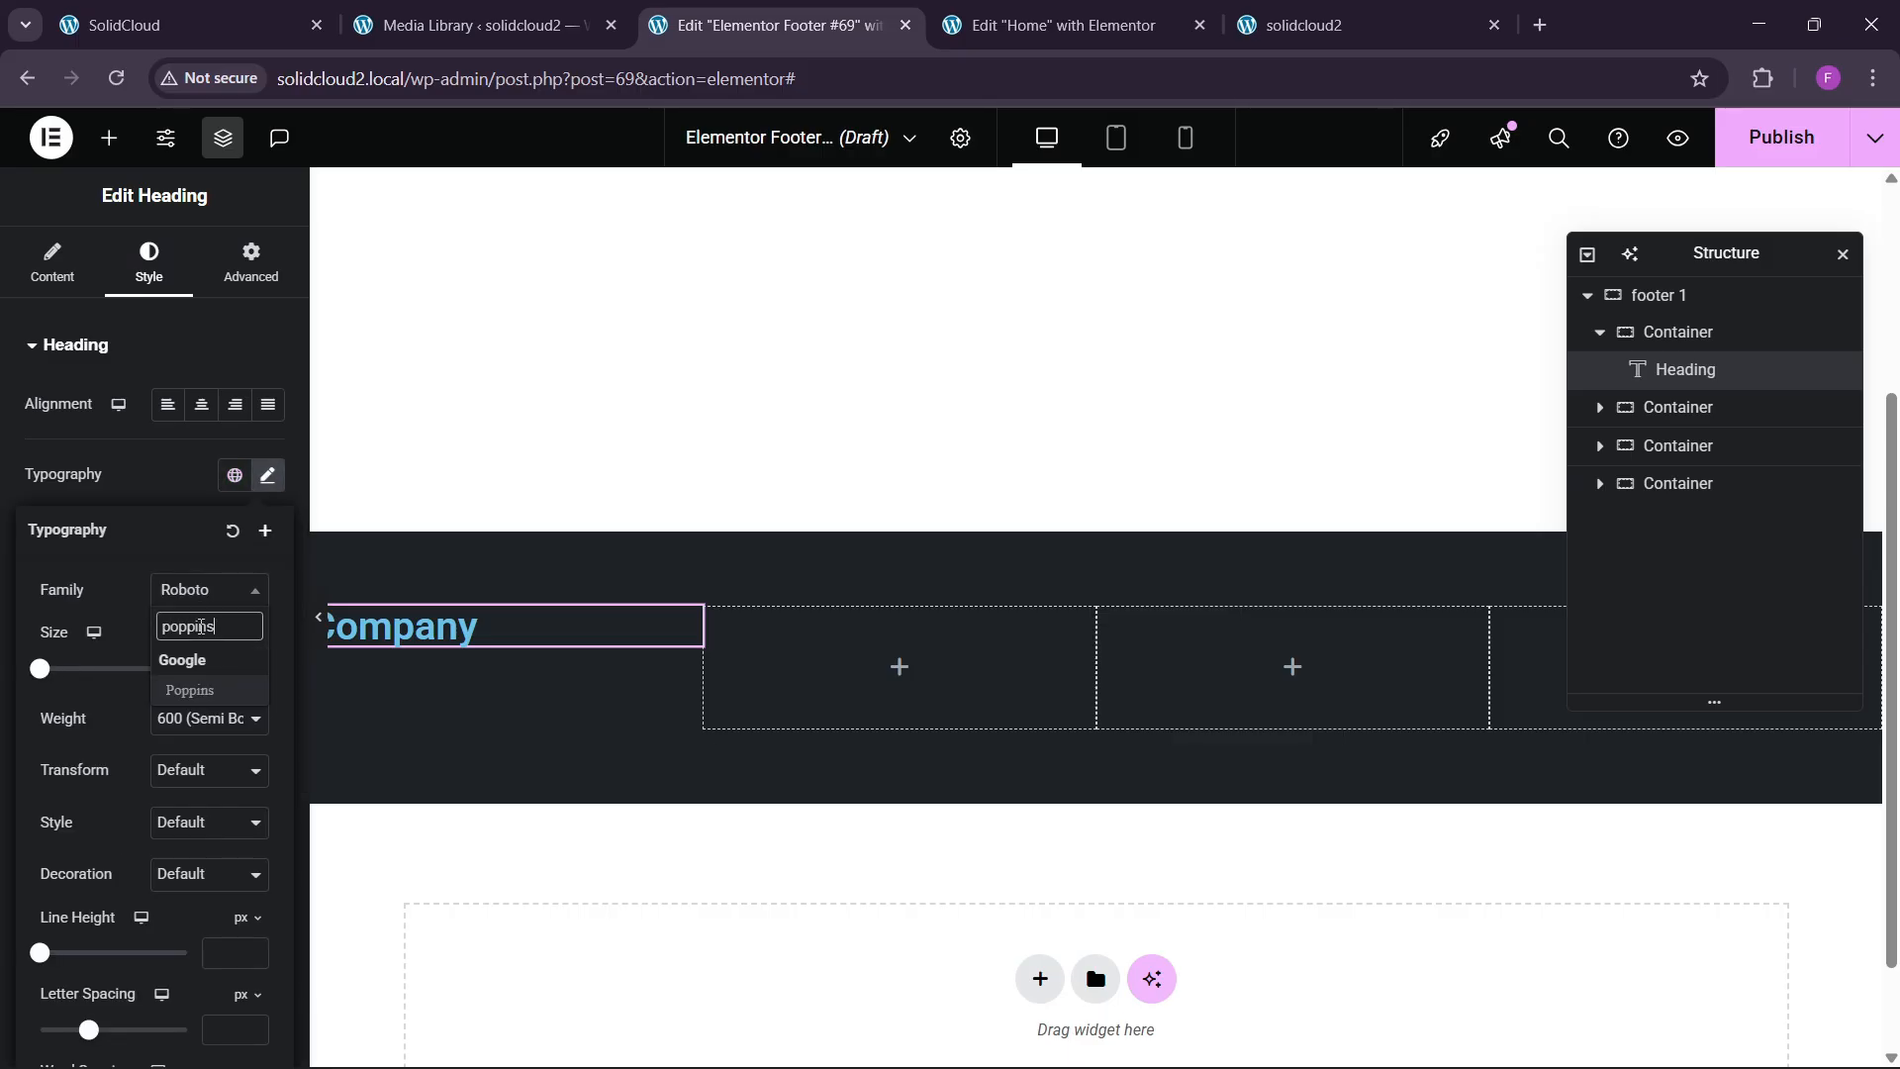
{"action": "key", "text": "Return"}
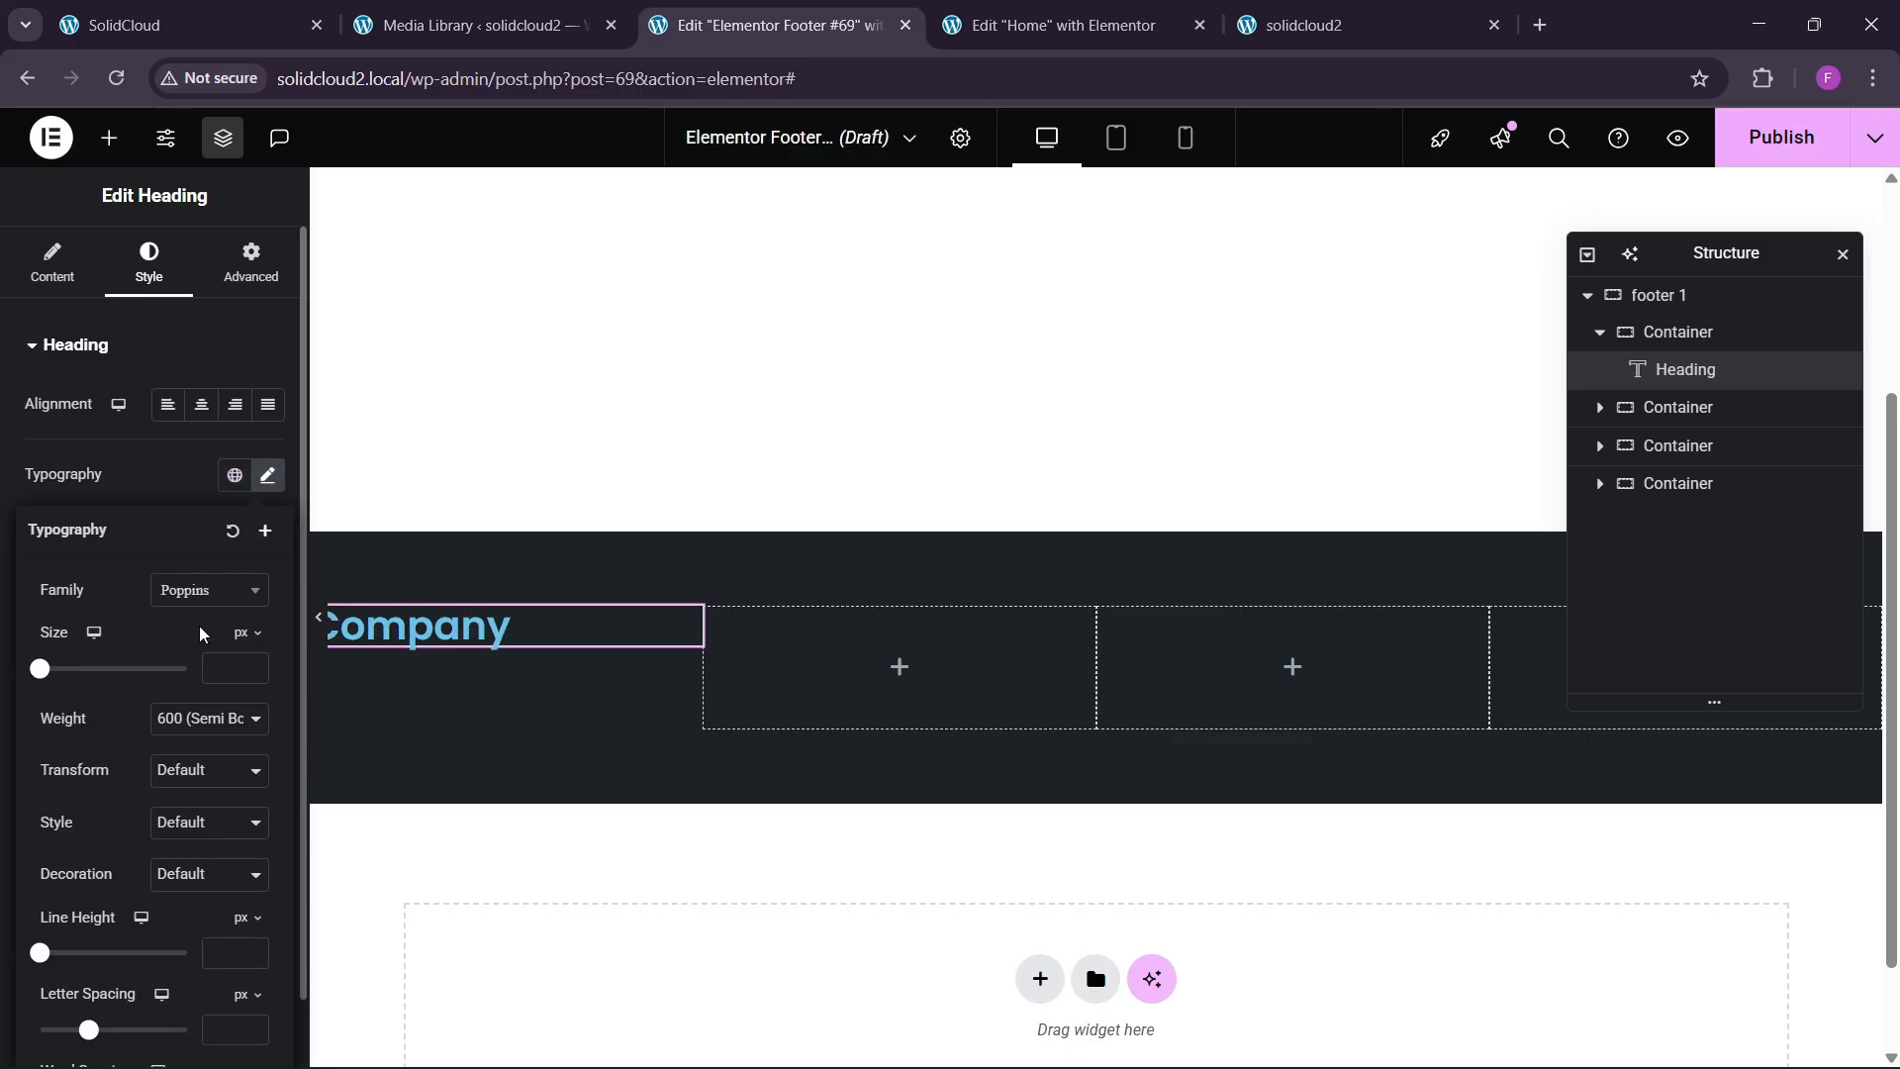
{"action": "left_click", "coordinate": [254, 670]}
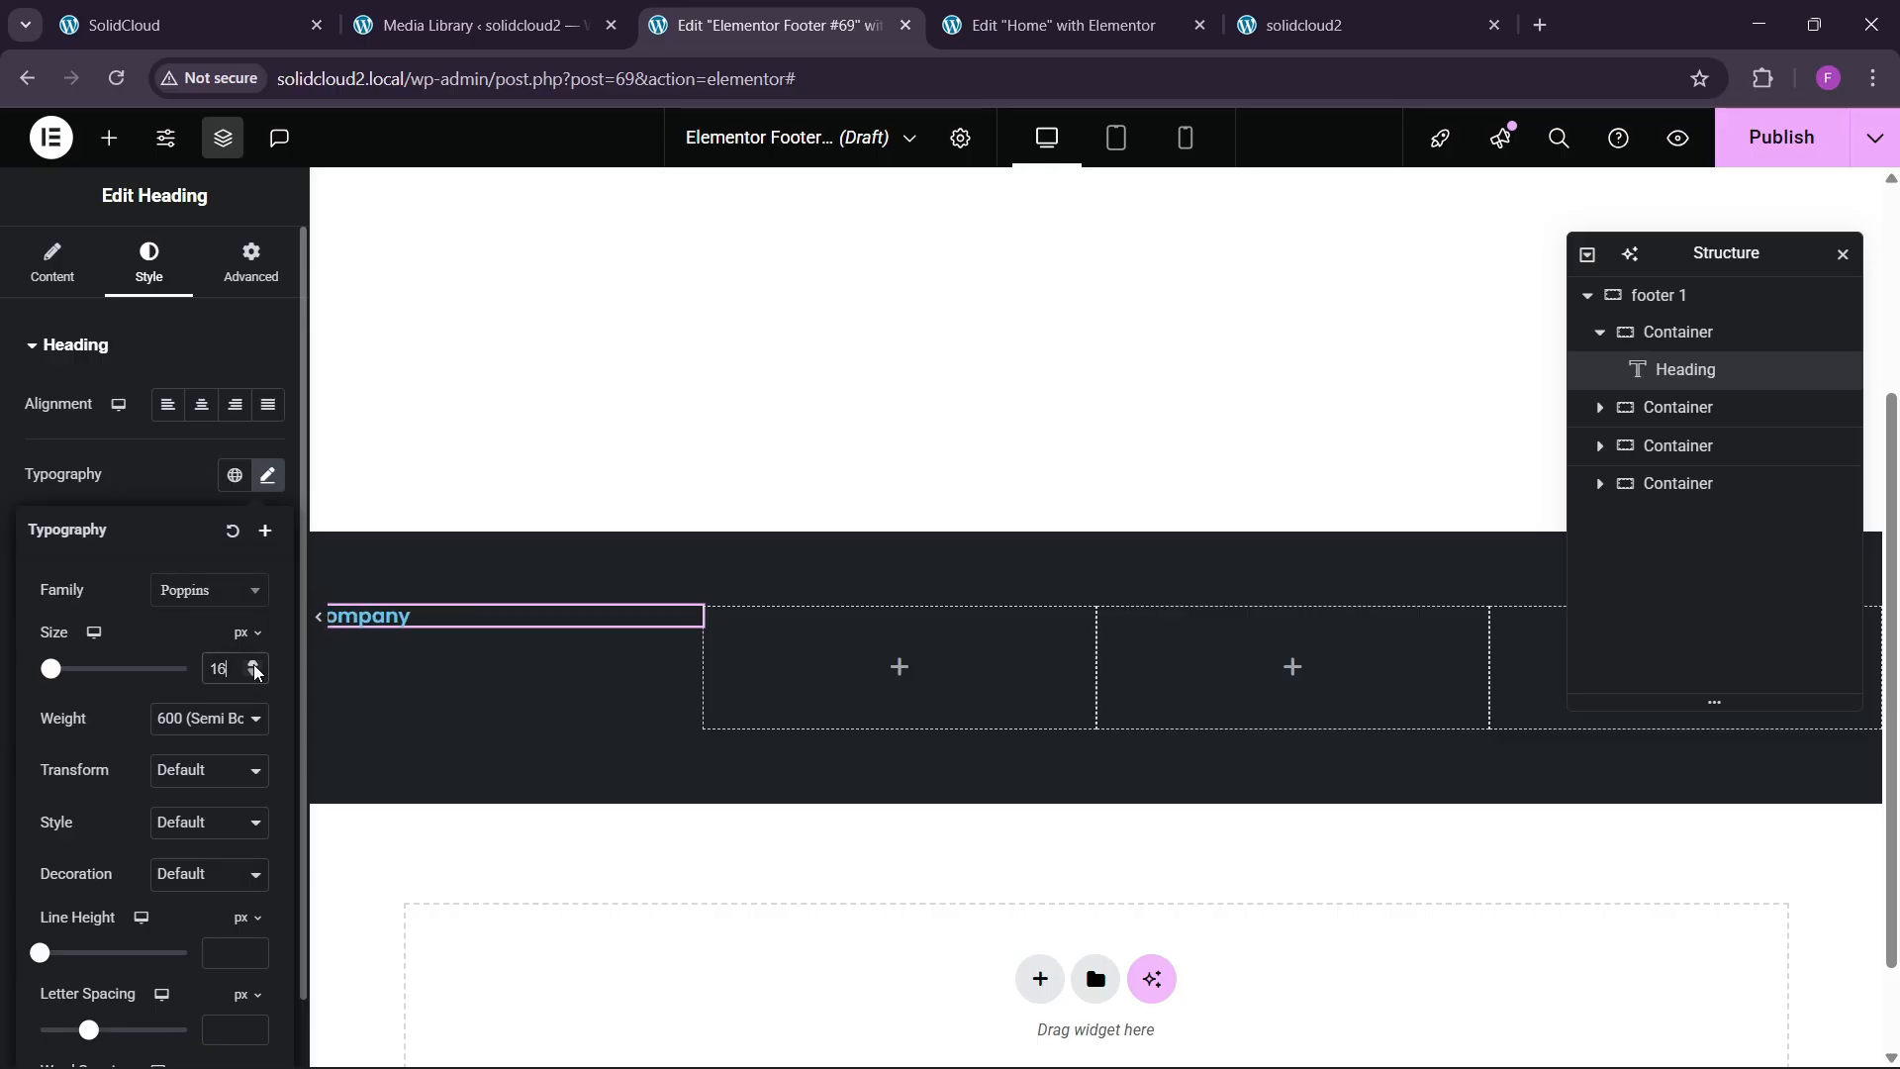
{"action": "left_click", "coordinate": [288, 17]}
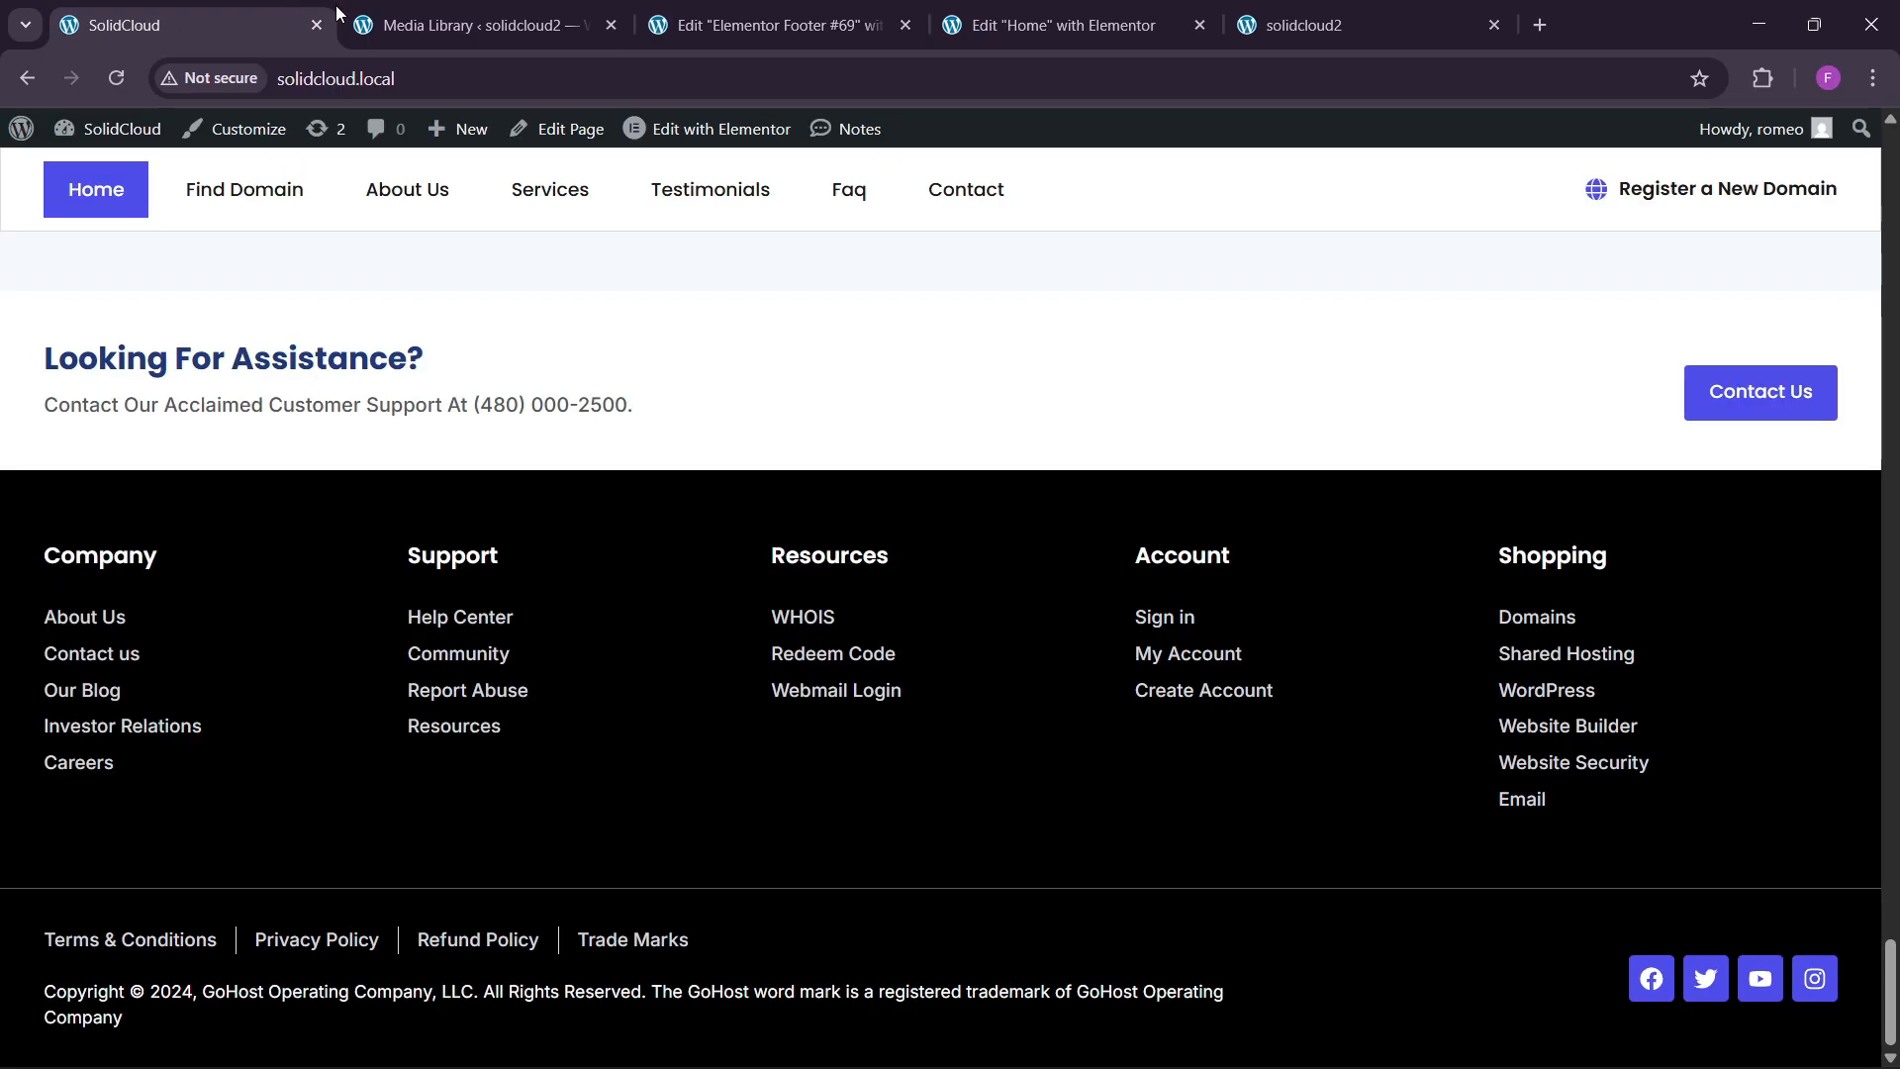
{"action": "left_click", "coordinate": [771, 25]}
{"action": "left_click", "coordinate": [122, 492]}
{"action": "left_click", "coordinate": [267, 753]}
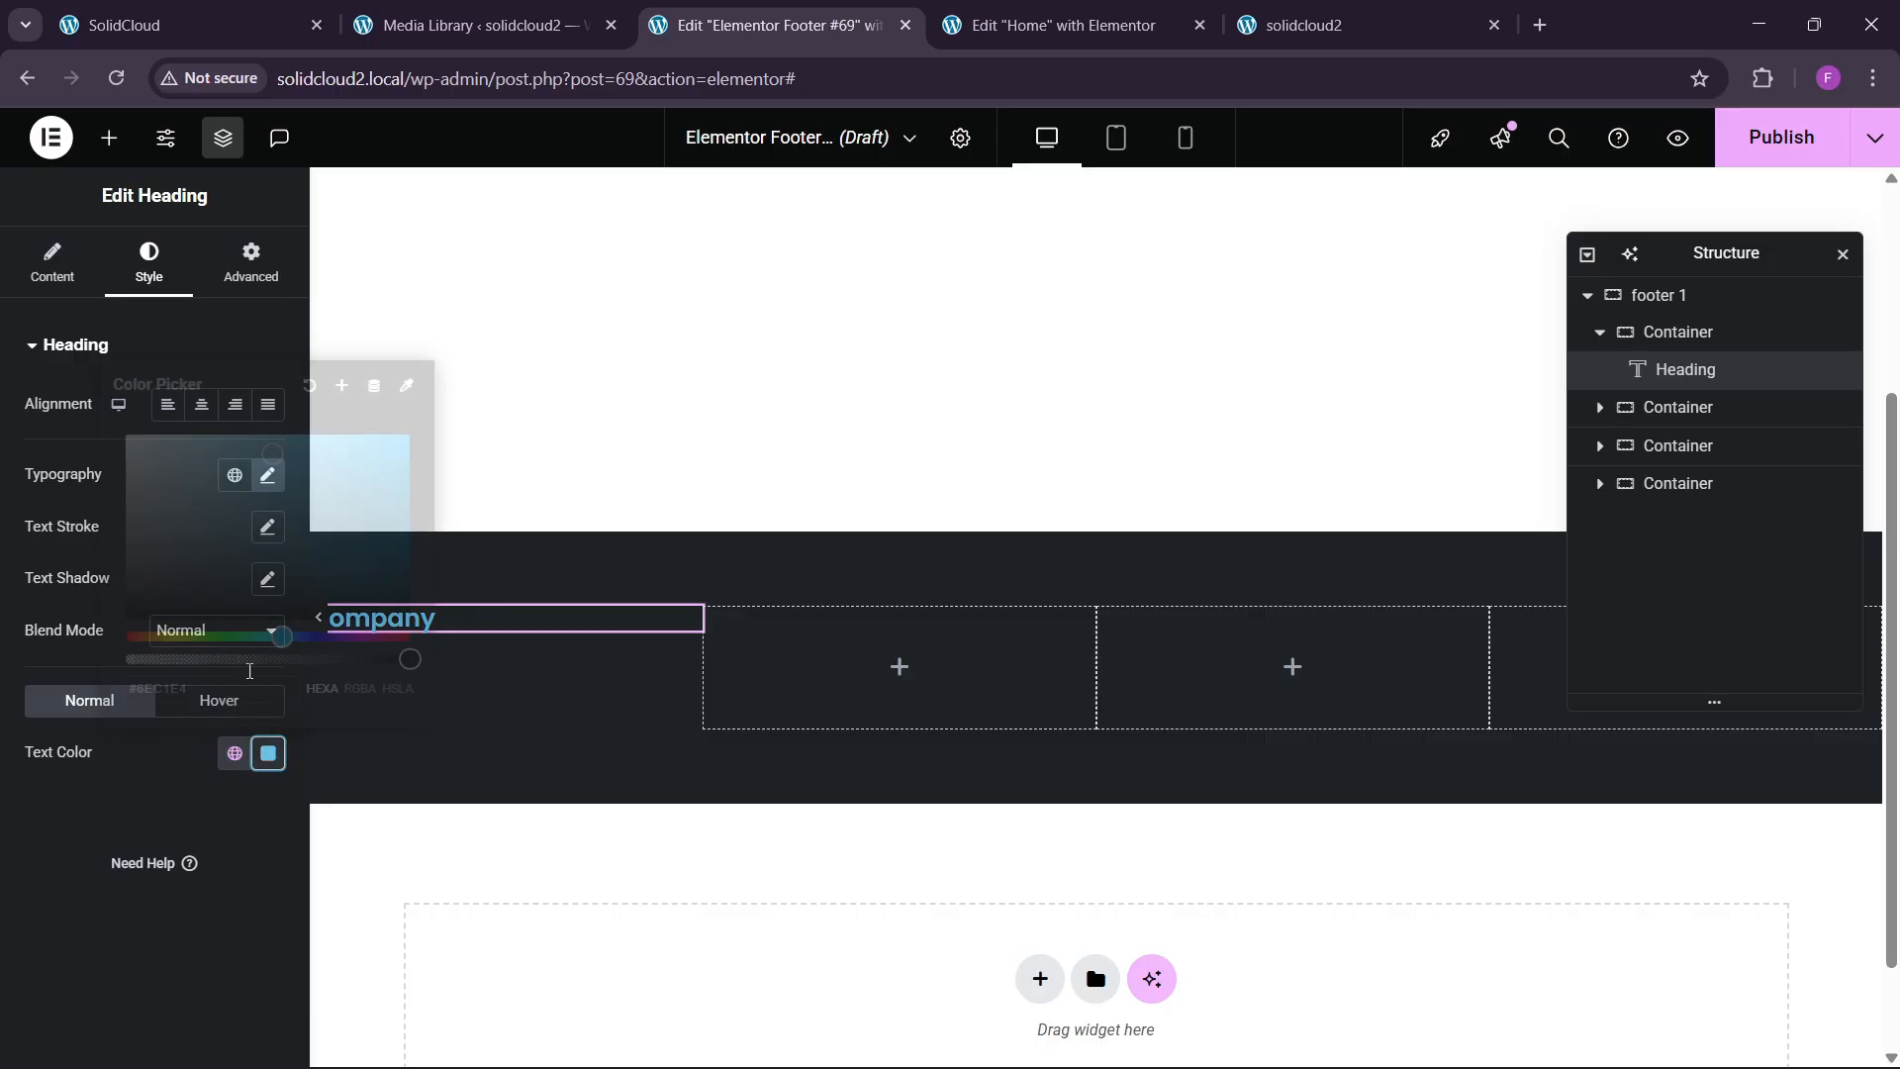
{"action": "left_click", "coordinate": [126, 428]}
{"action": "left_click", "coordinate": [6, 659]}
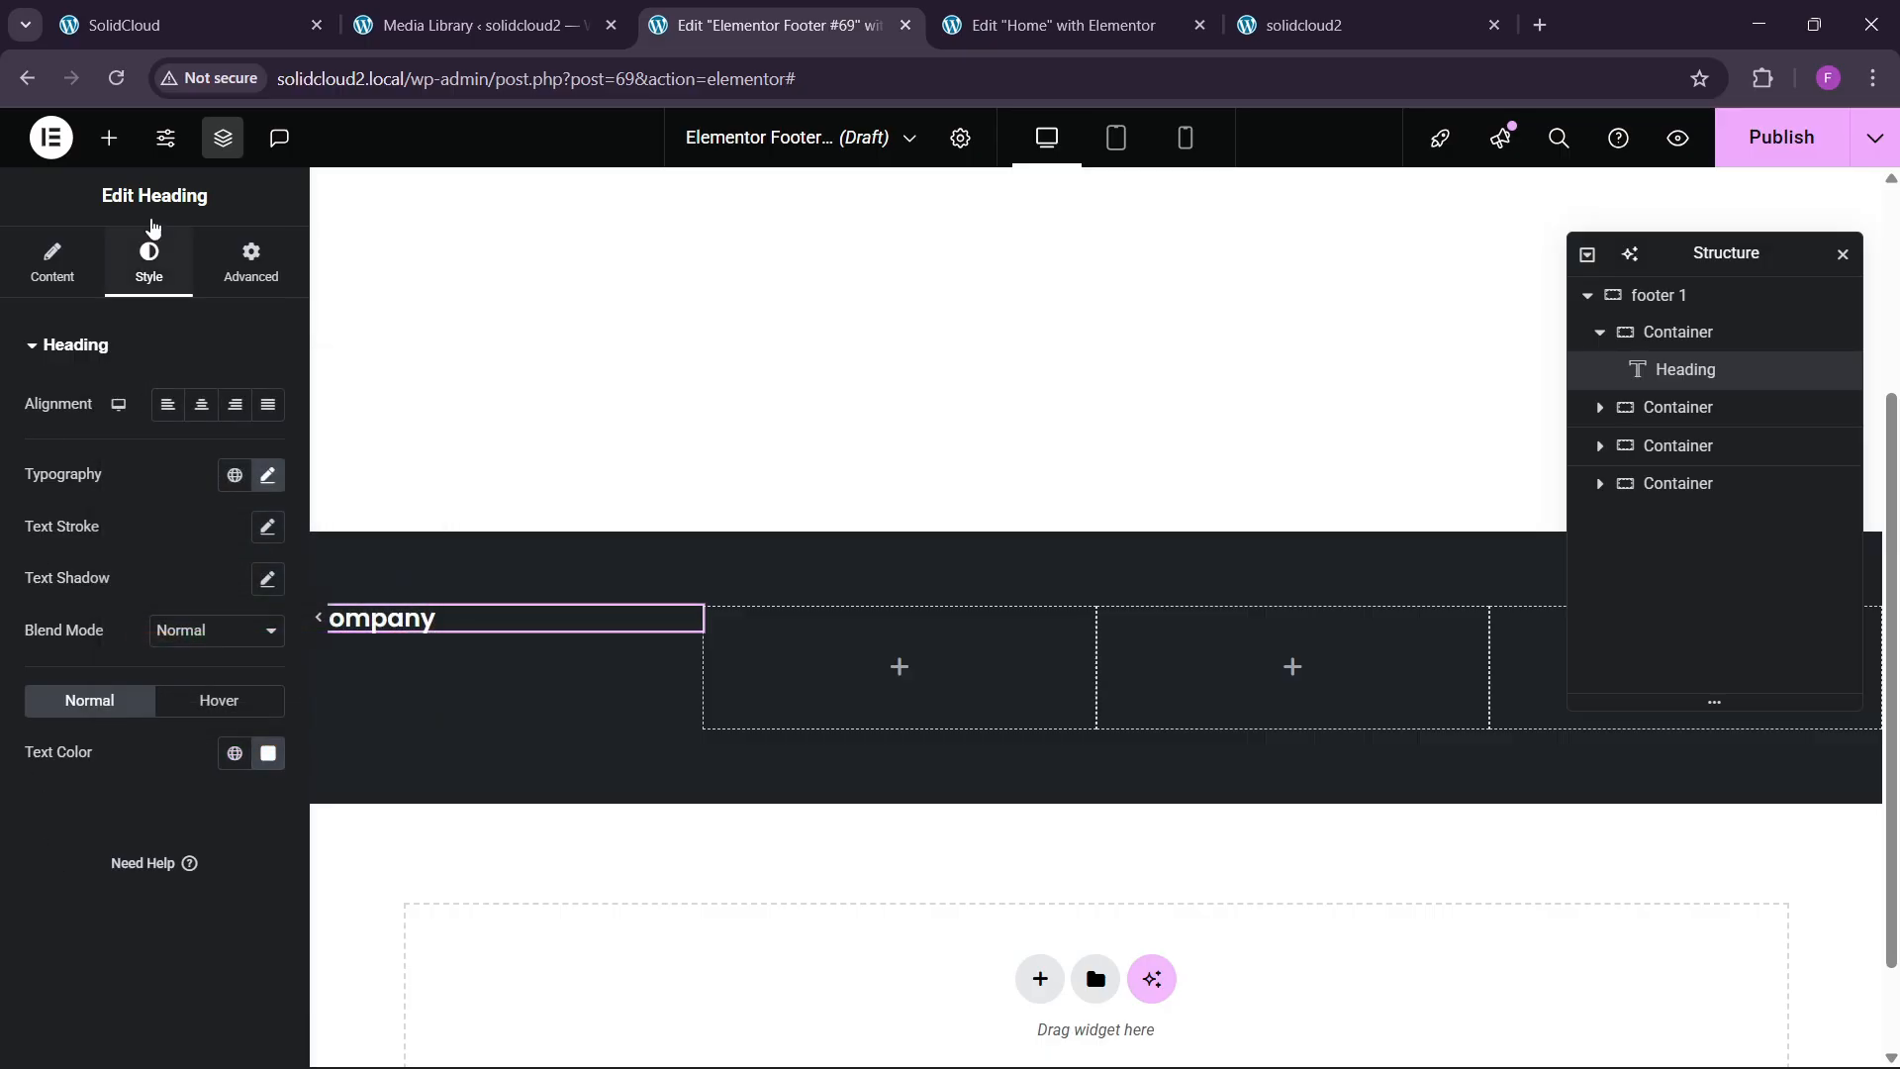
{"action": "left_click", "coordinate": [109, 138]}
Place an Icon List under the Company heading, deleting a misplaced first attempt.
{"action": "type", "text": "list"}
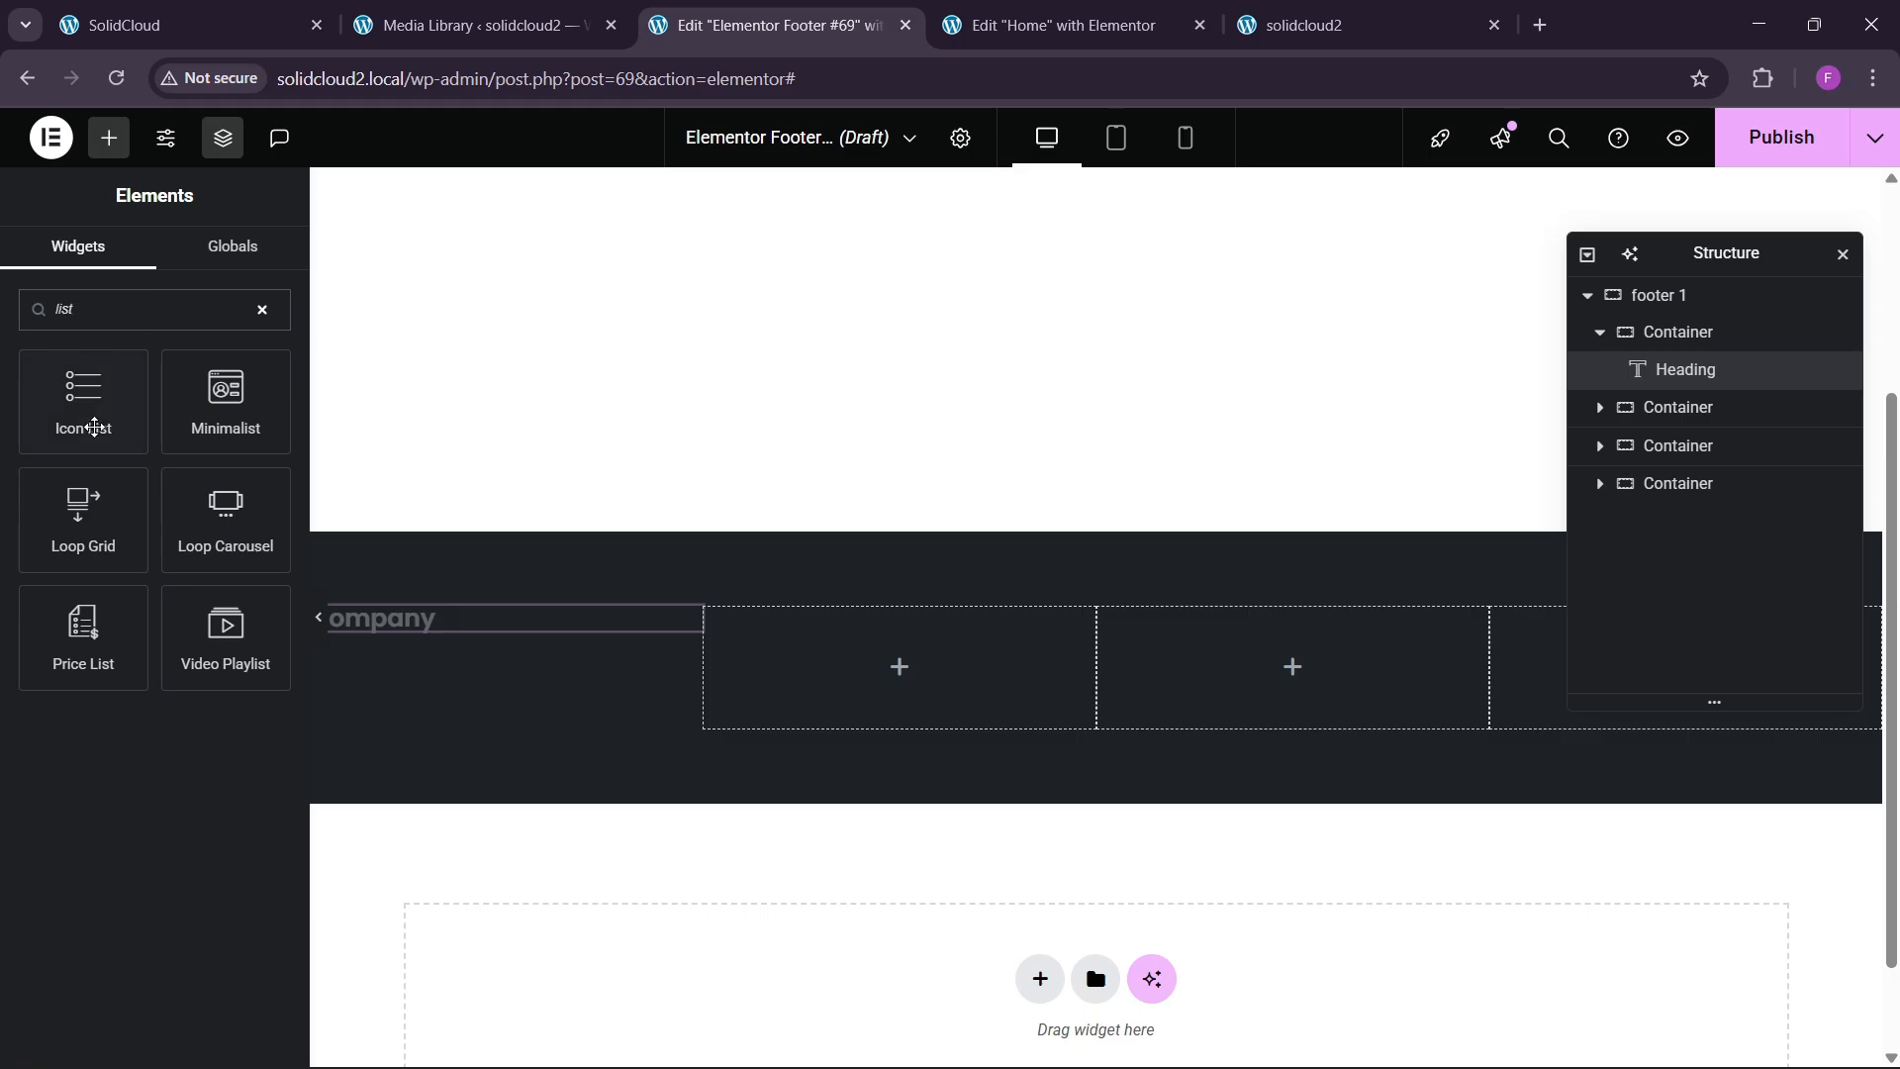
{"action": "left_click_drag", "start_coordinate": [94, 428], "coordinate": [520, 650]}
{"action": "right_click", "coordinate": [725, 698]}
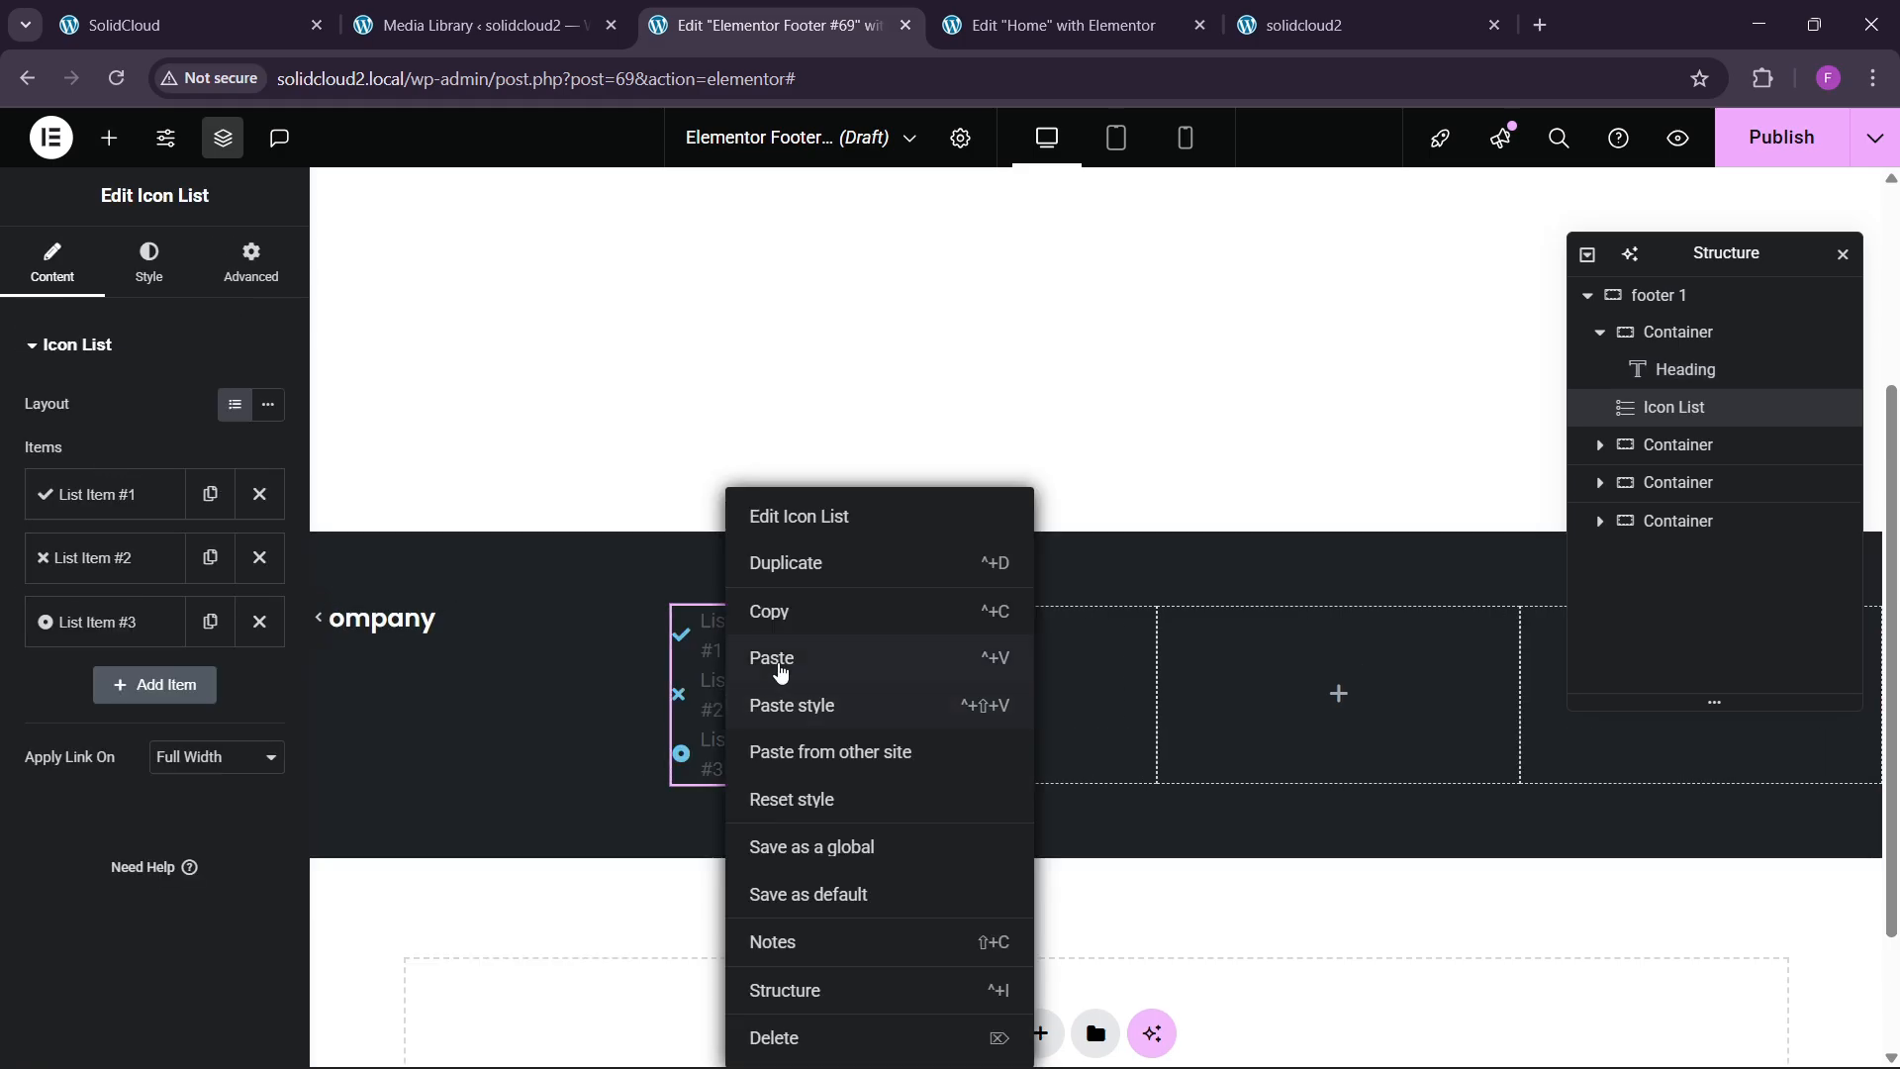
{"action": "left_click", "coordinate": [774, 1036]}
{"action": "type", "text": "list"}
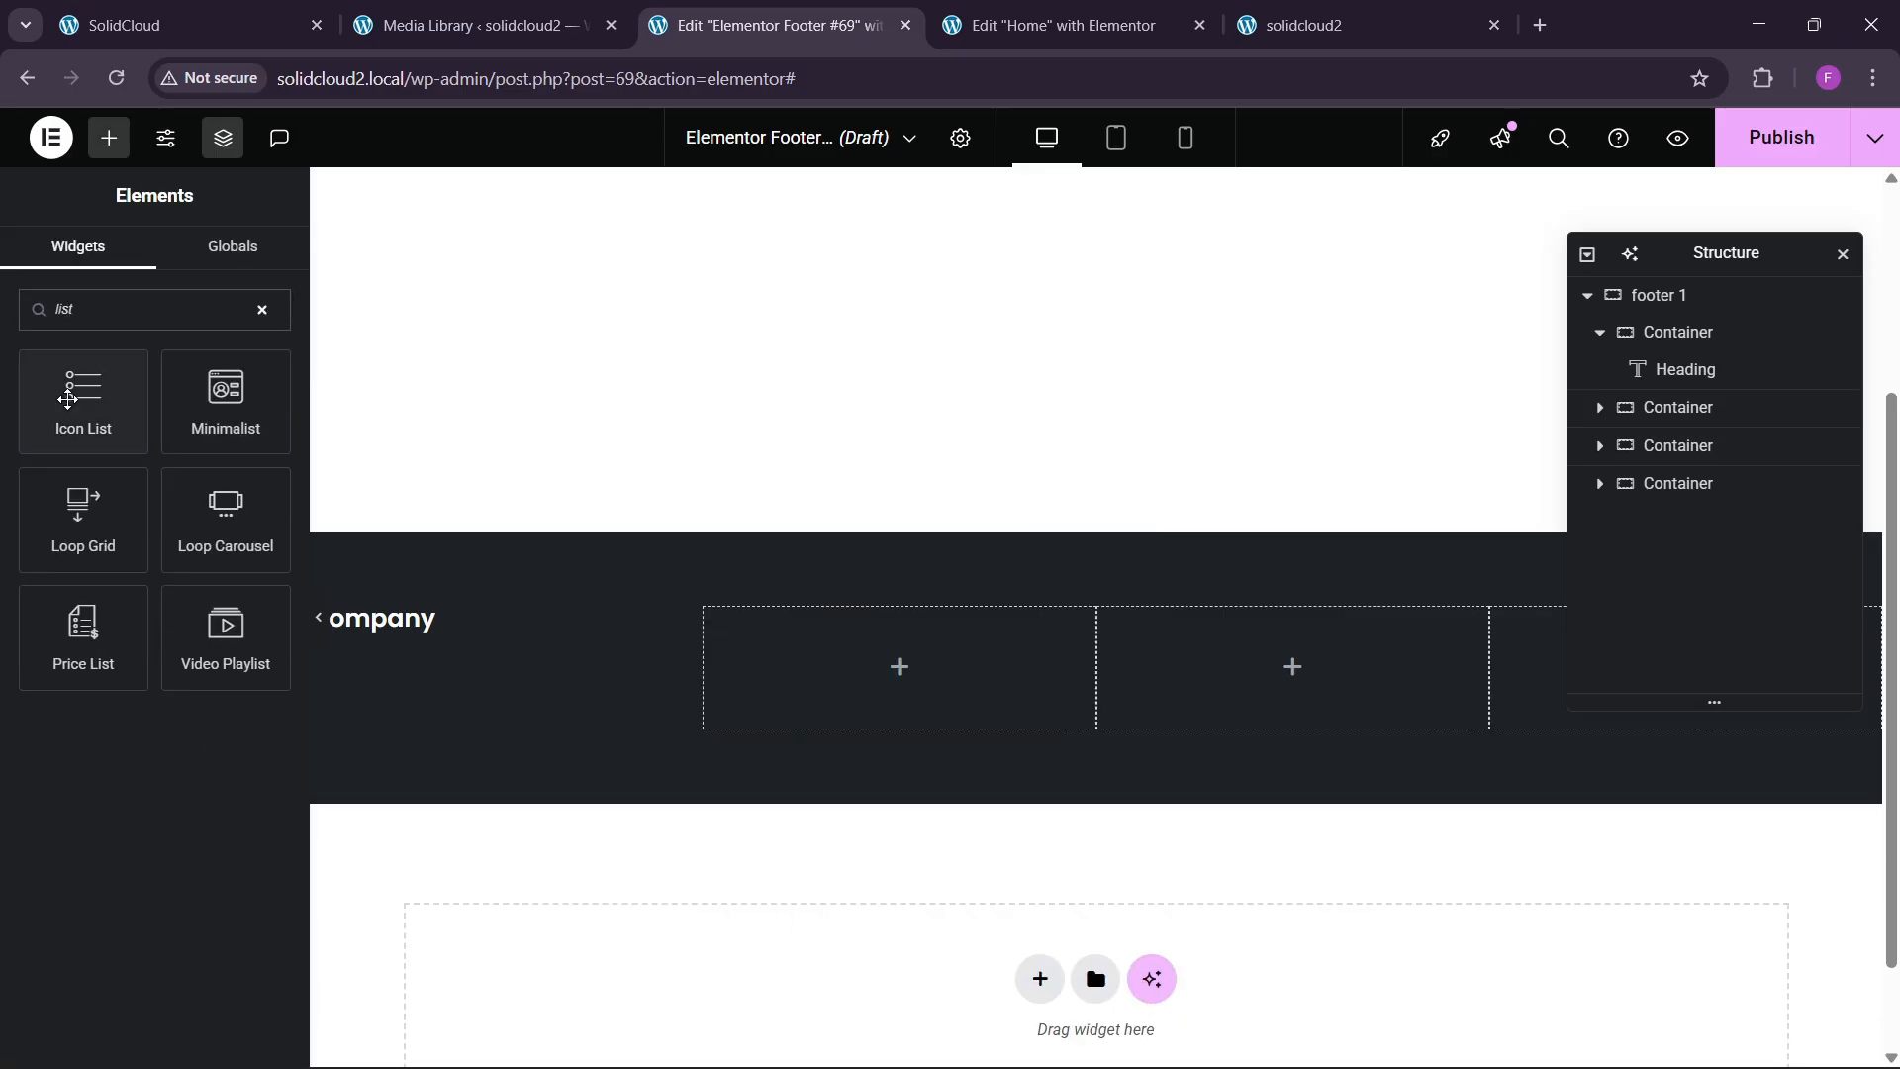
{"action": "left_click_drag", "start_coordinate": [83, 396], "coordinate": [431, 620]}
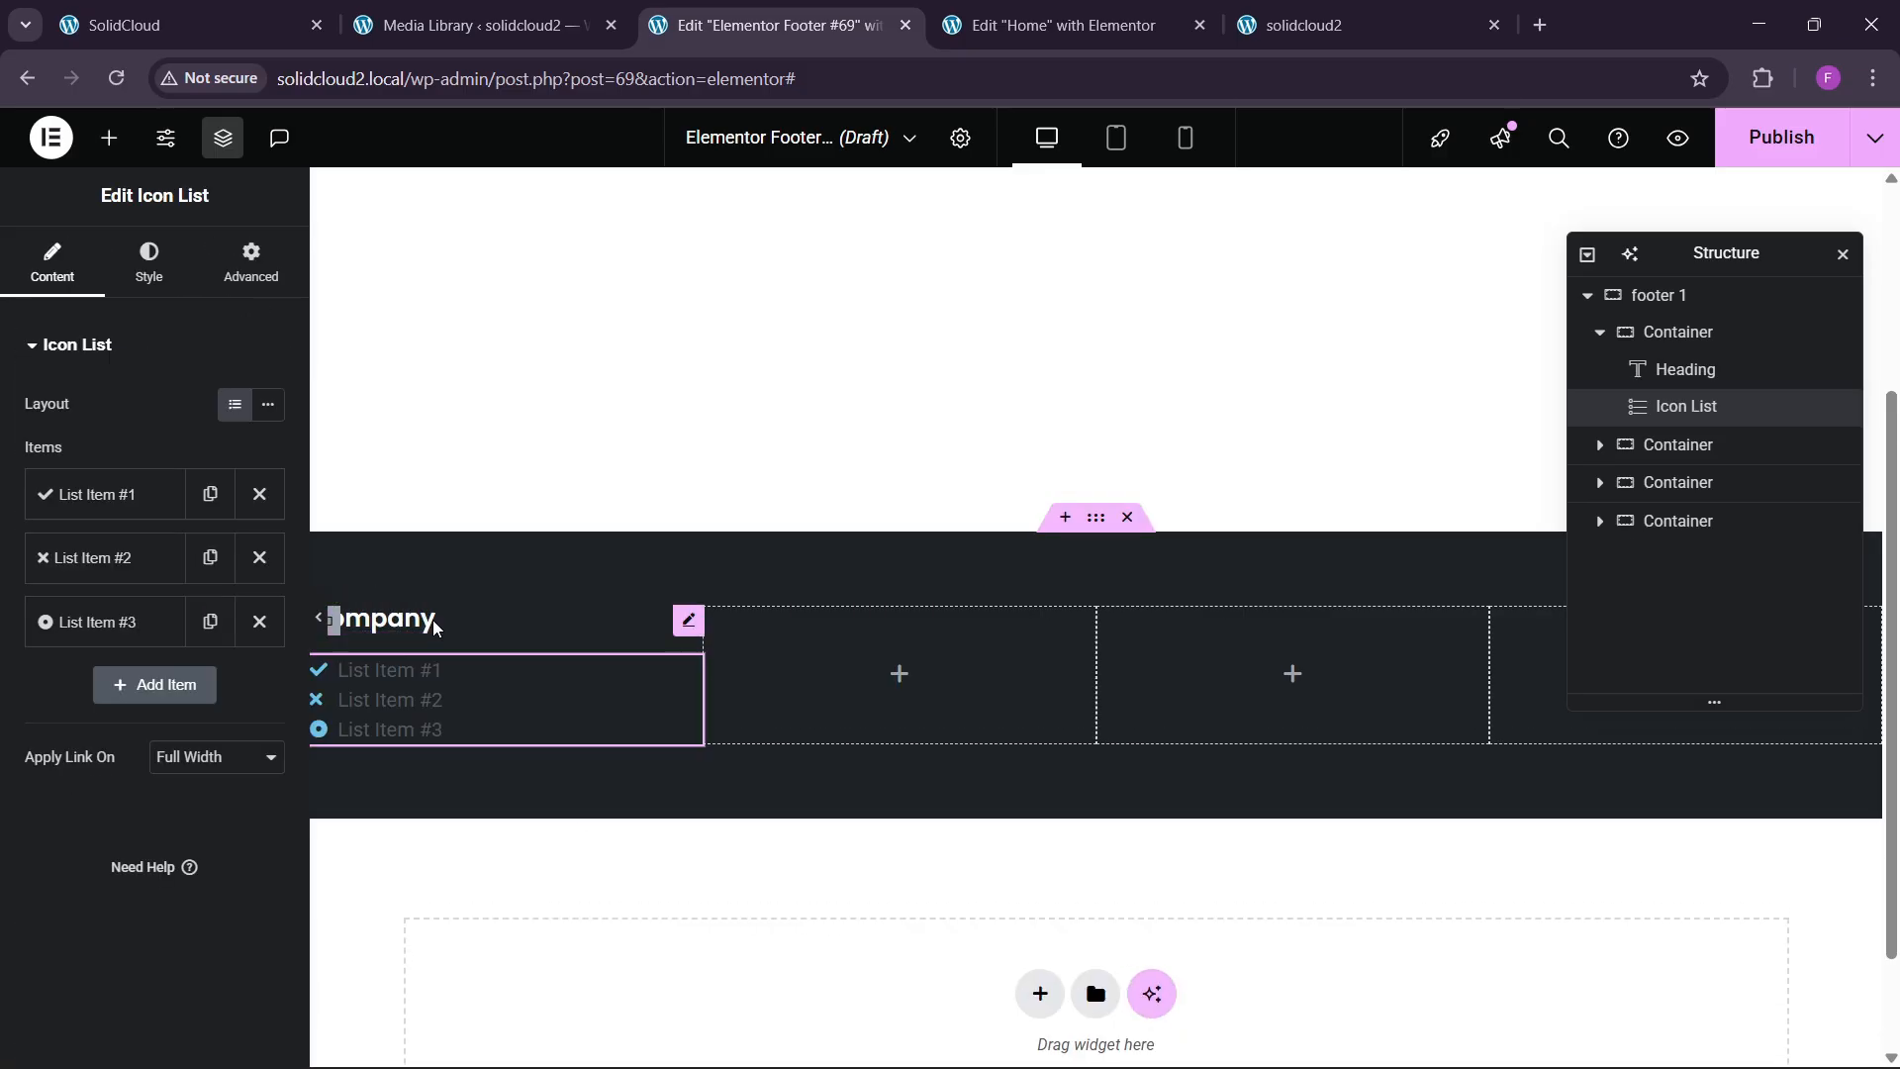
{"action": "left_click", "coordinate": [231, 10]}
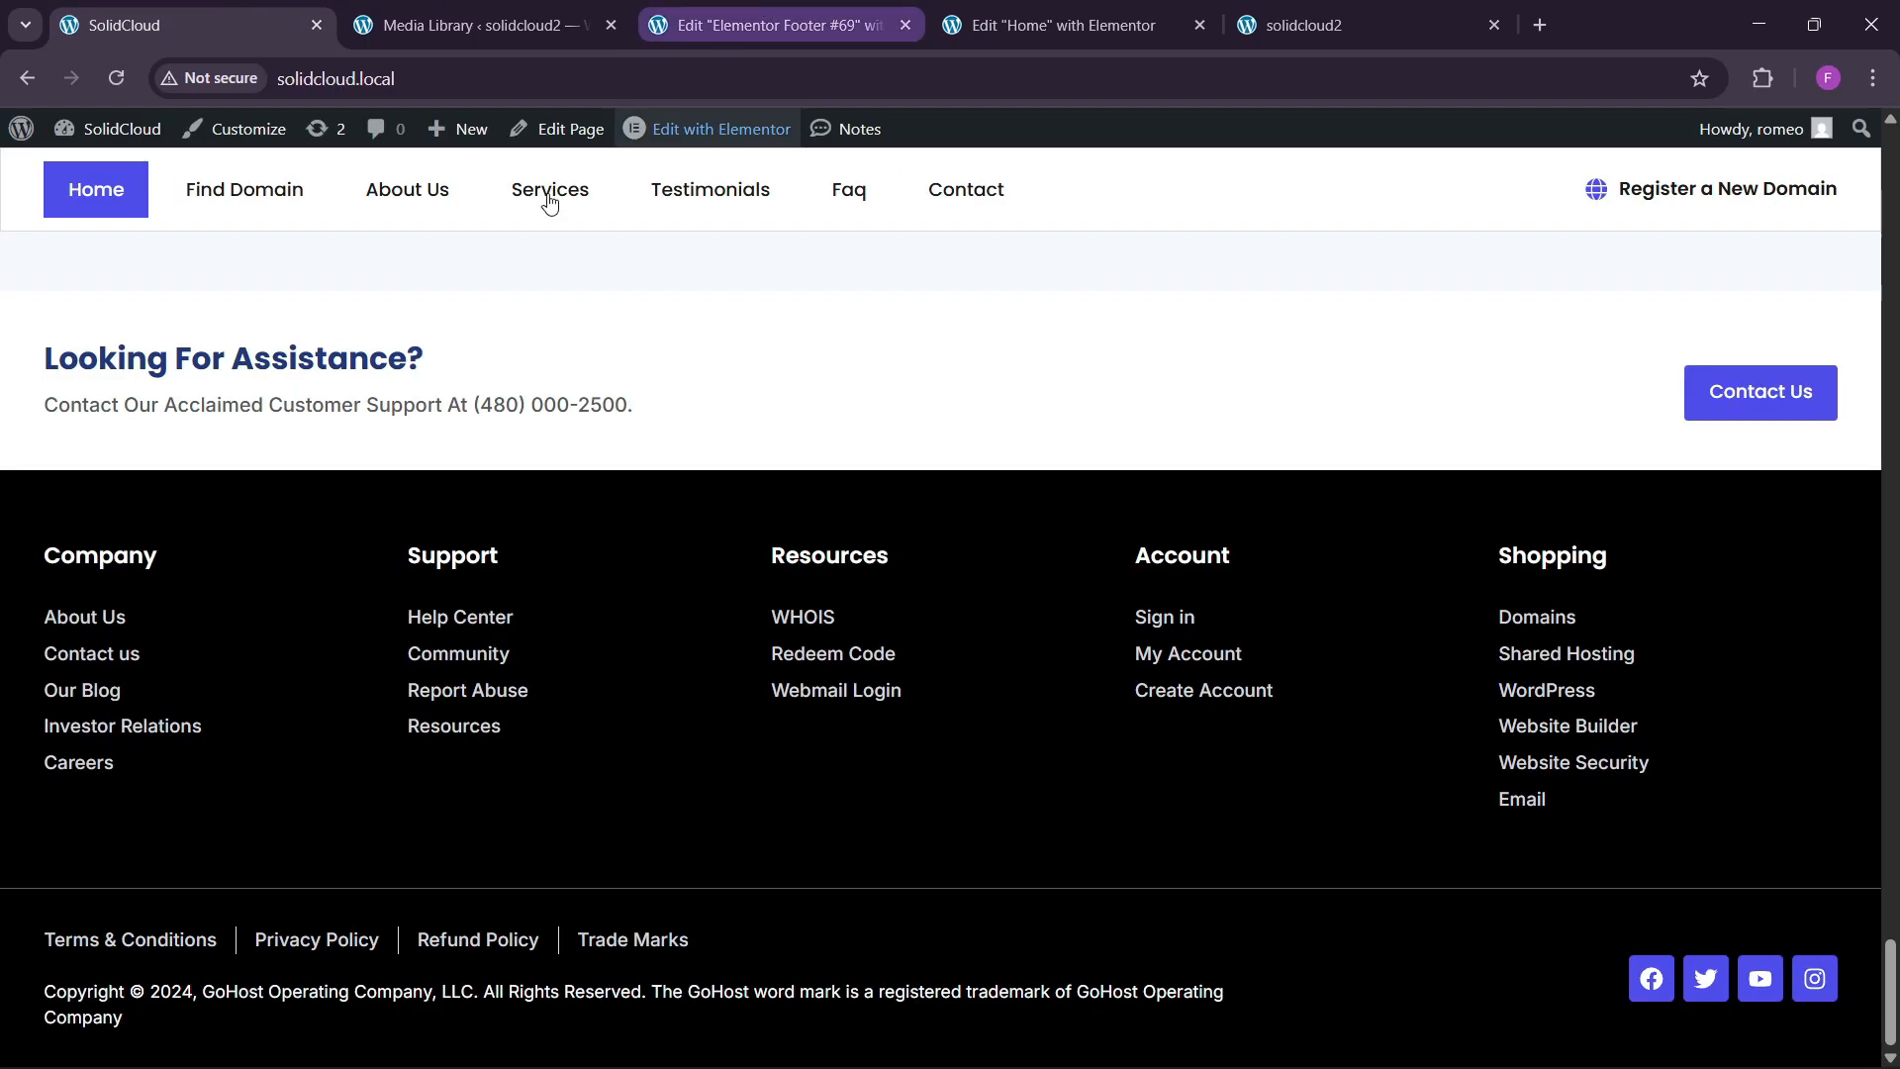
{"action": "left_click", "coordinate": [785, 8]}
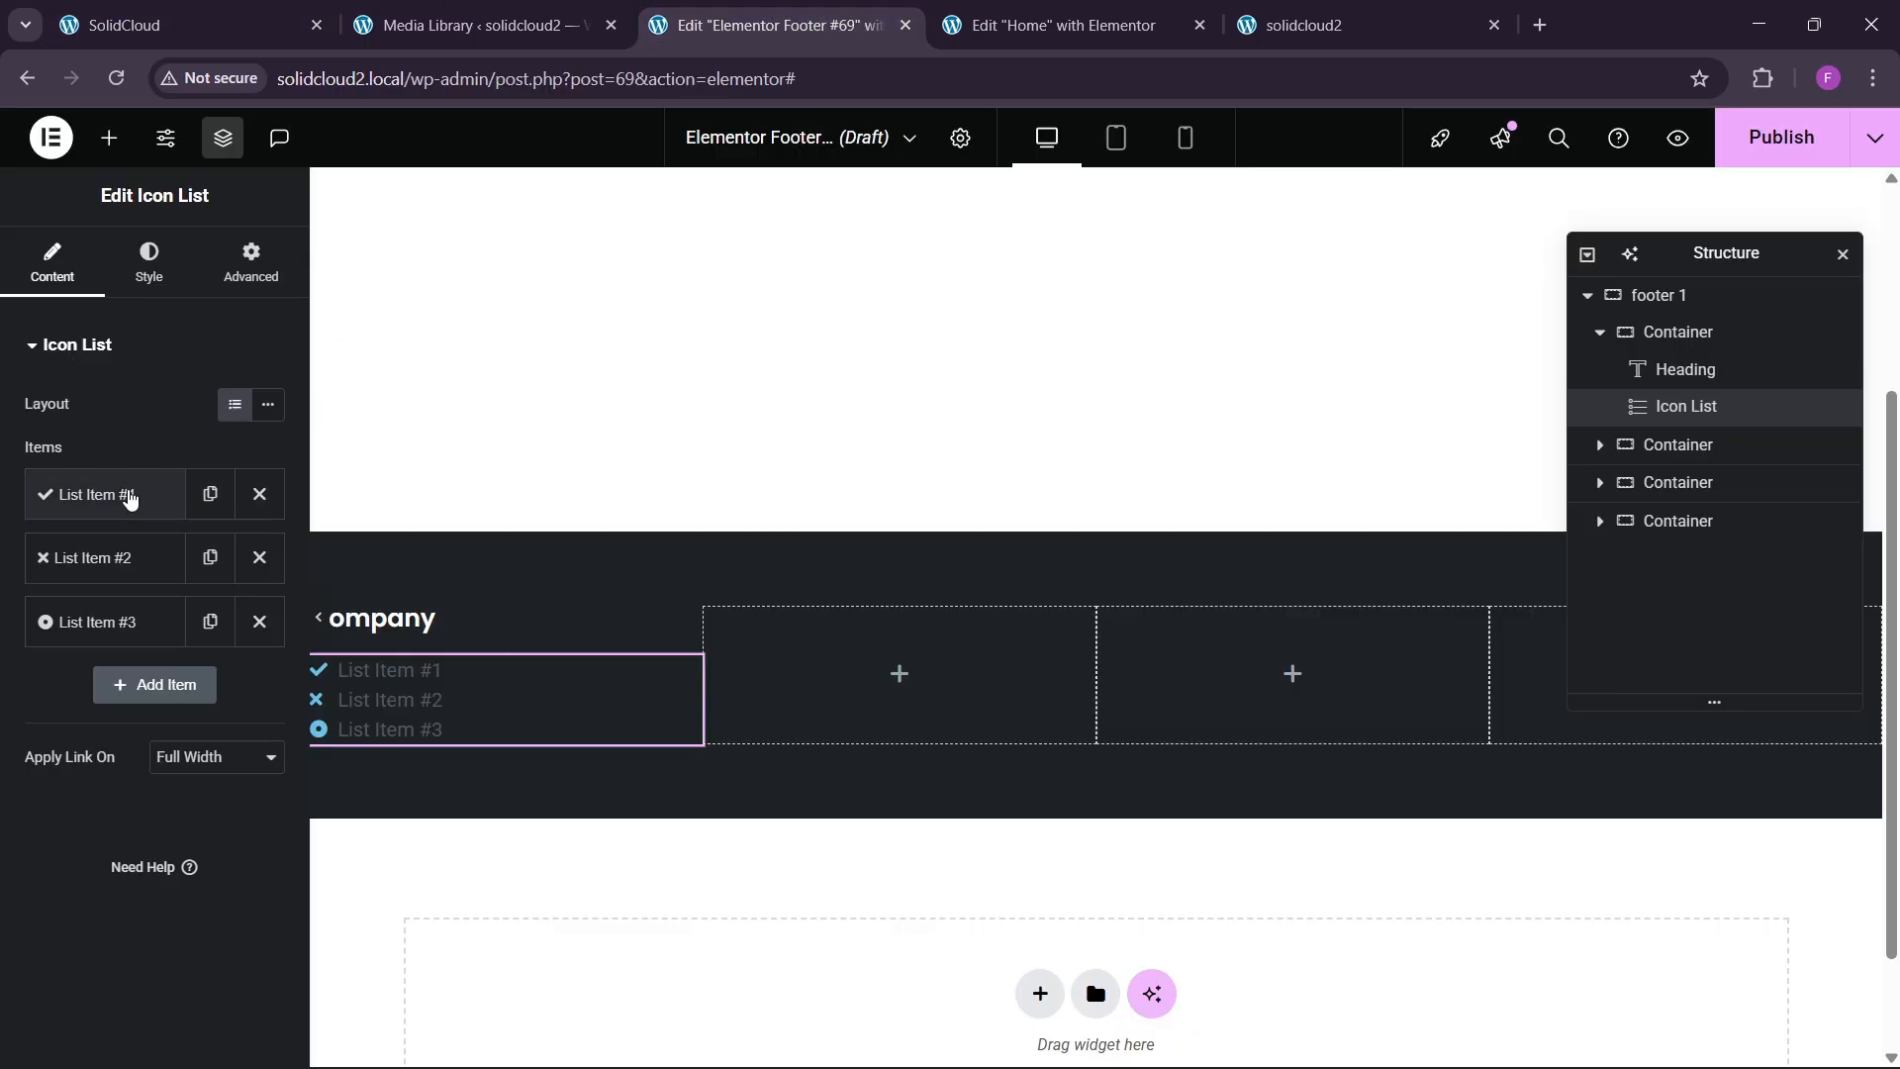
Rename the first list item About Us, remove its icon, and delete the other placeholder items.
{"action": "left_click", "coordinate": [96, 493]}
{"action": "left_click_drag", "start_coordinate": [129, 585], "coordinate": [5, 594]}
{"action": "type", "text": "About Us"}
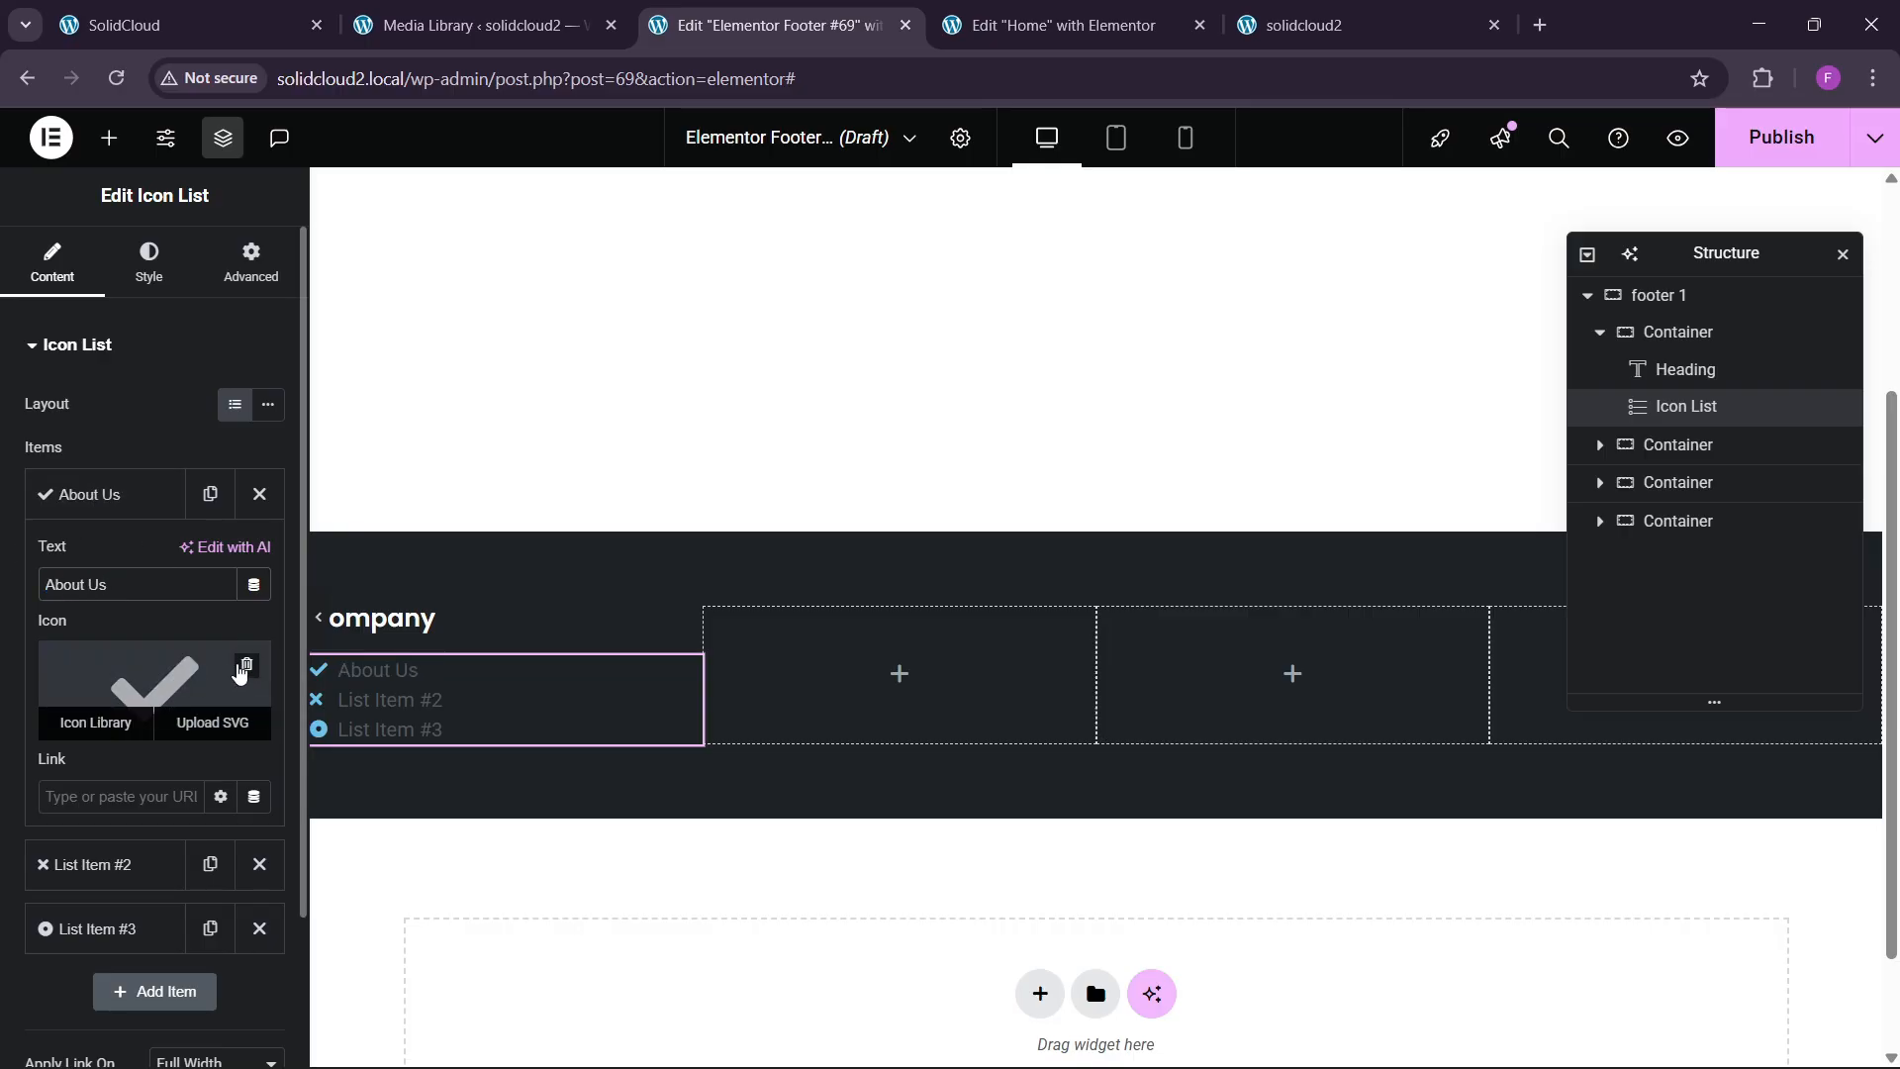
{"action": "left_click", "coordinate": [235, 677]}
{"action": "left_click", "coordinate": [99, 494]}
{"action": "left_click", "coordinate": [259, 557]}
{"action": "left_click", "coordinate": [259, 557]}
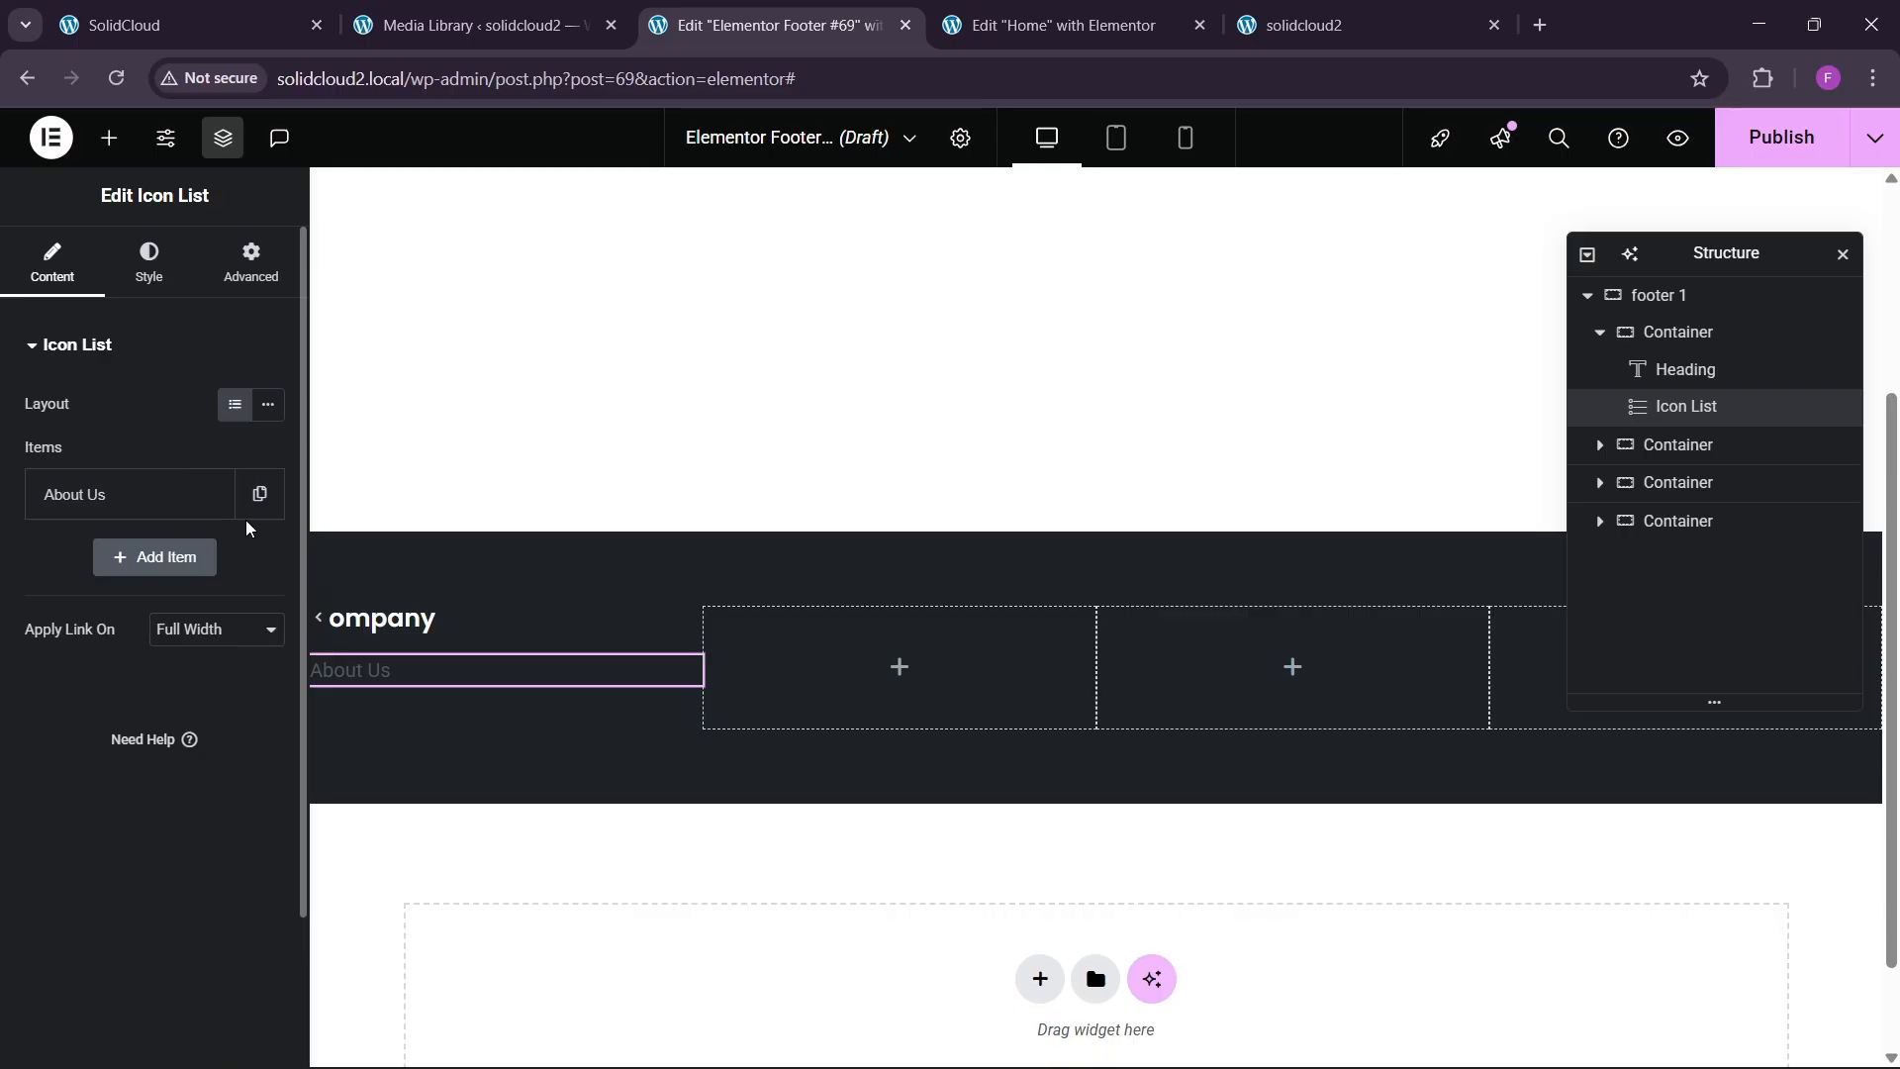
{"action": "left_click", "coordinate": [210, 493]}
Rename the duplicated item to Contact Us.
{"action": "left_click", "coordinate": [99, 557]}
{"action": "left_click_drag", "start_coordinate": [108, 654], "coordinate": [4, 654]}
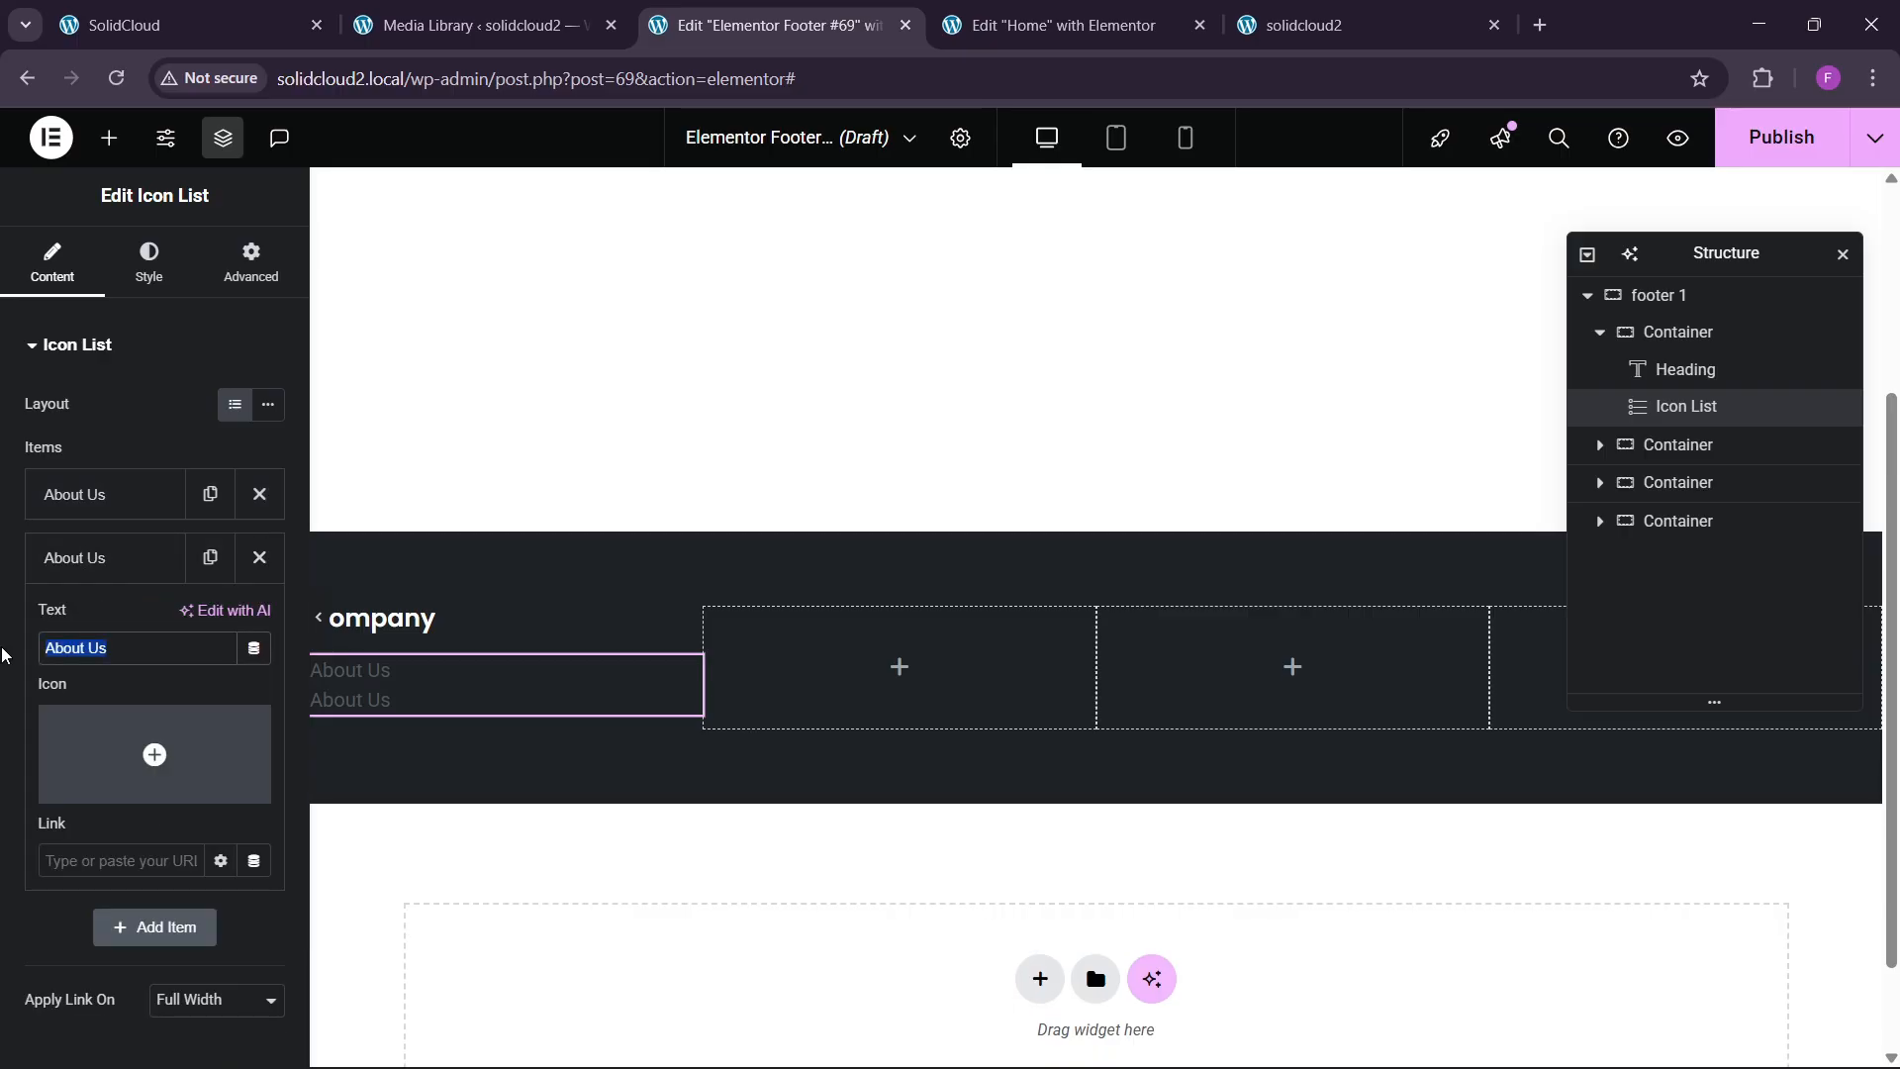
{"action": "type", "text": "Contac"}
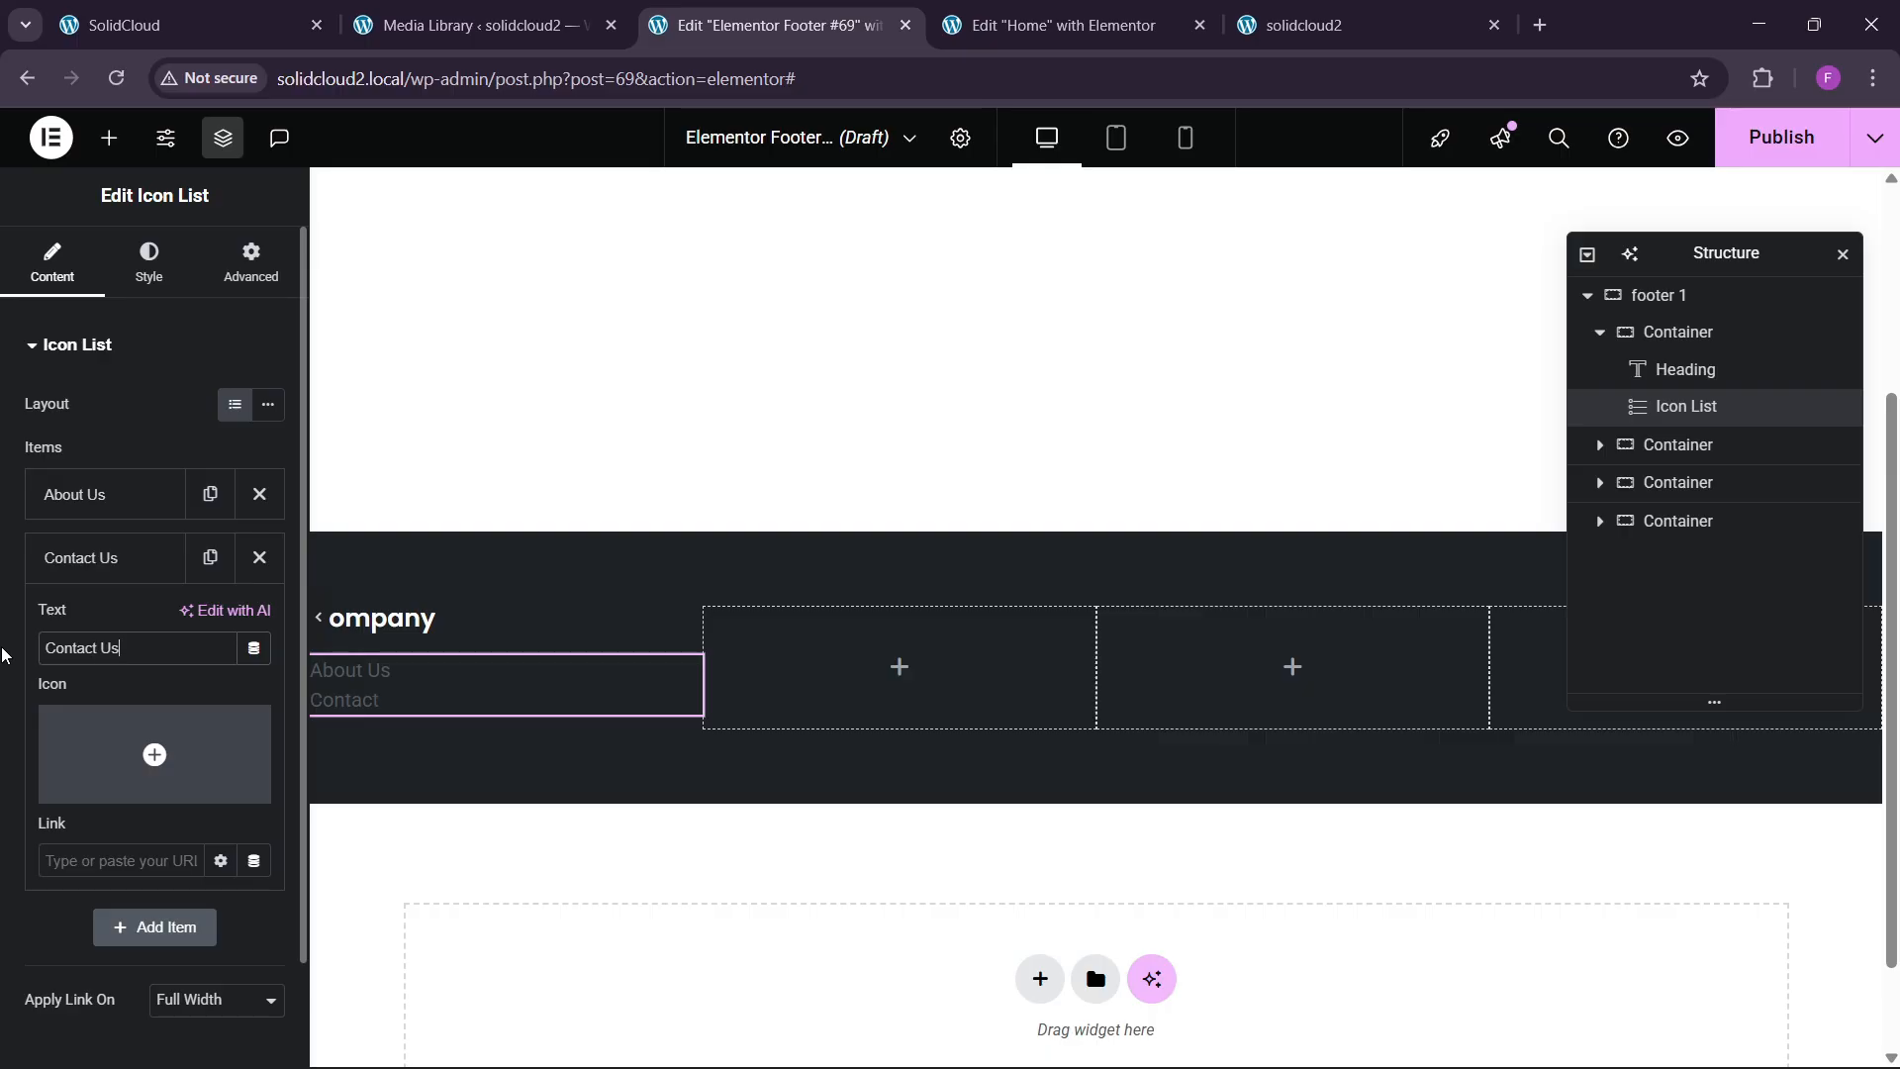
{"action": "left_click", "coordinate": [85, 558]}
Add an Our Blogs item by duplicating Contact Us and renaming it.
{"action": "left_click", "coordinate": [210, 558]}
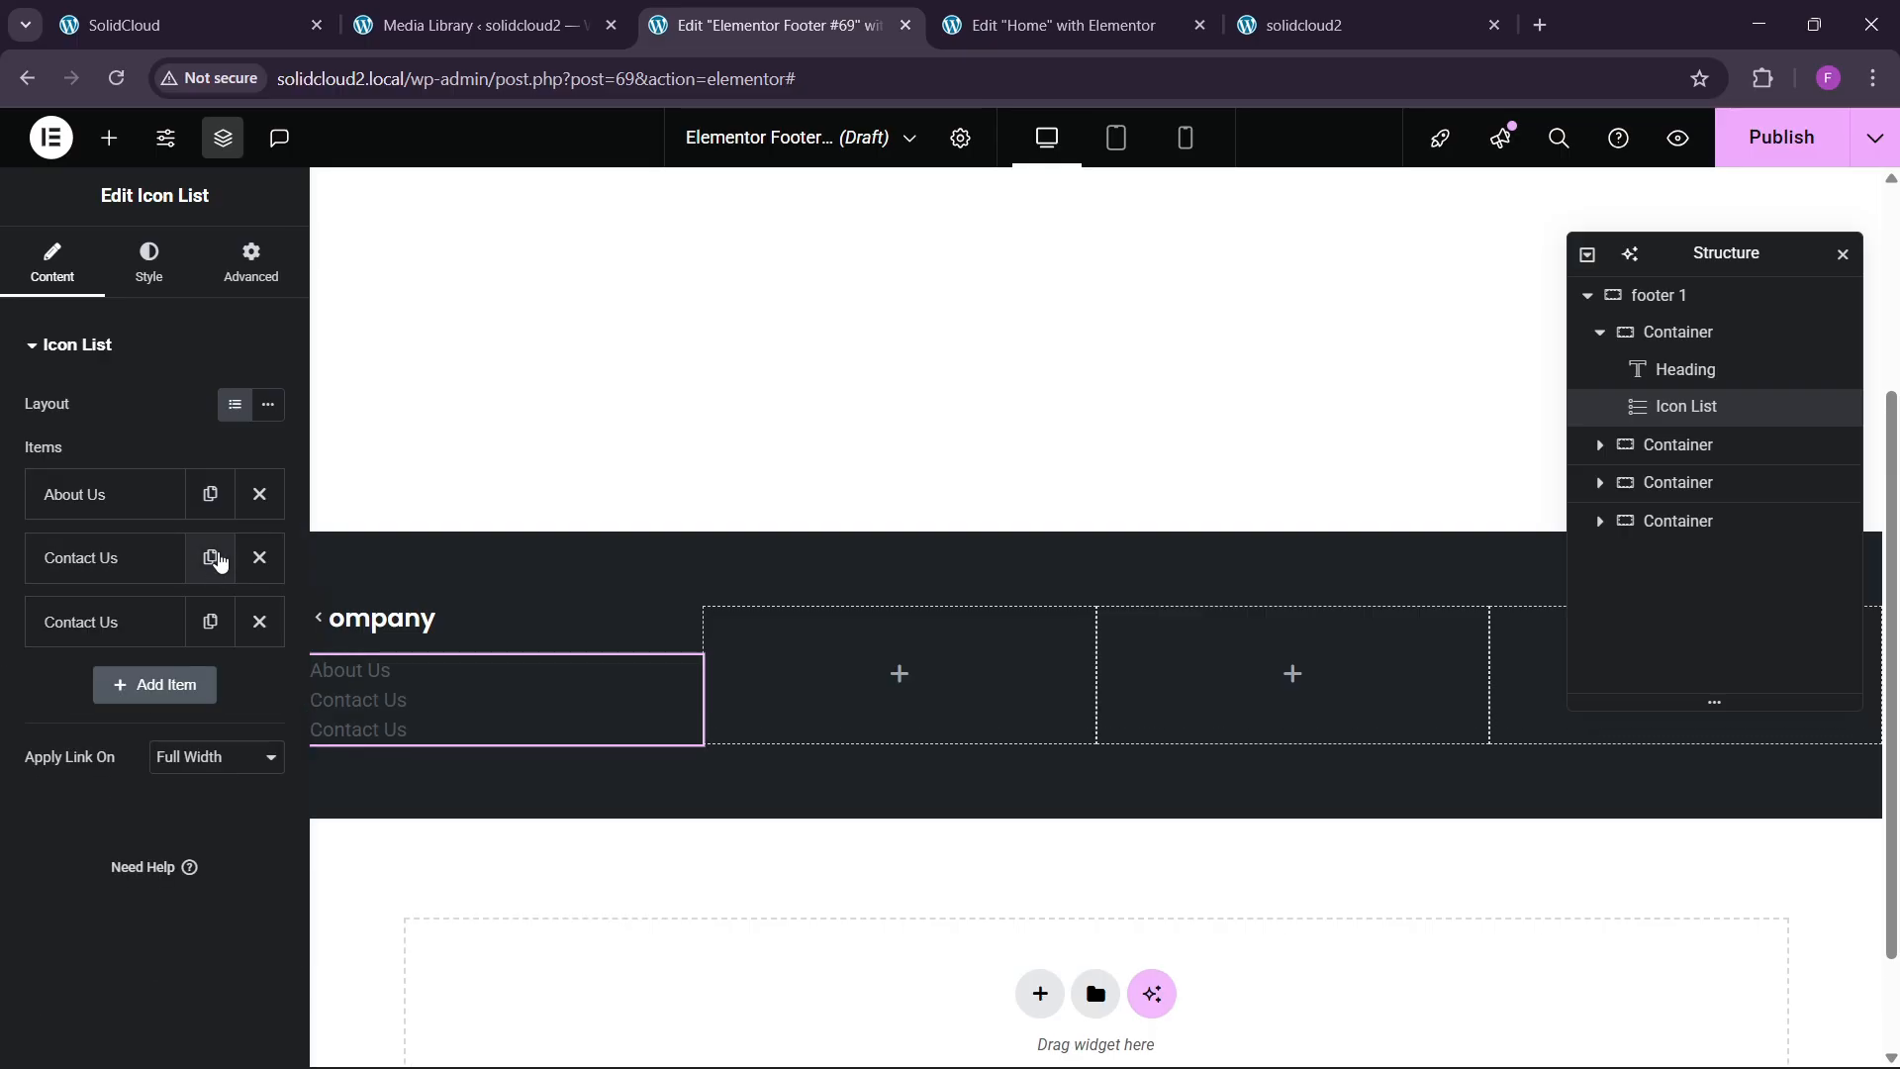
{"action": "left_click", "coordinate": [132, 646]}
{"action": "left_click_drag", "start_coordinate": [127, 713], "coordinate": [4, 720]}
{"action": "type", "text": "Blogs"}
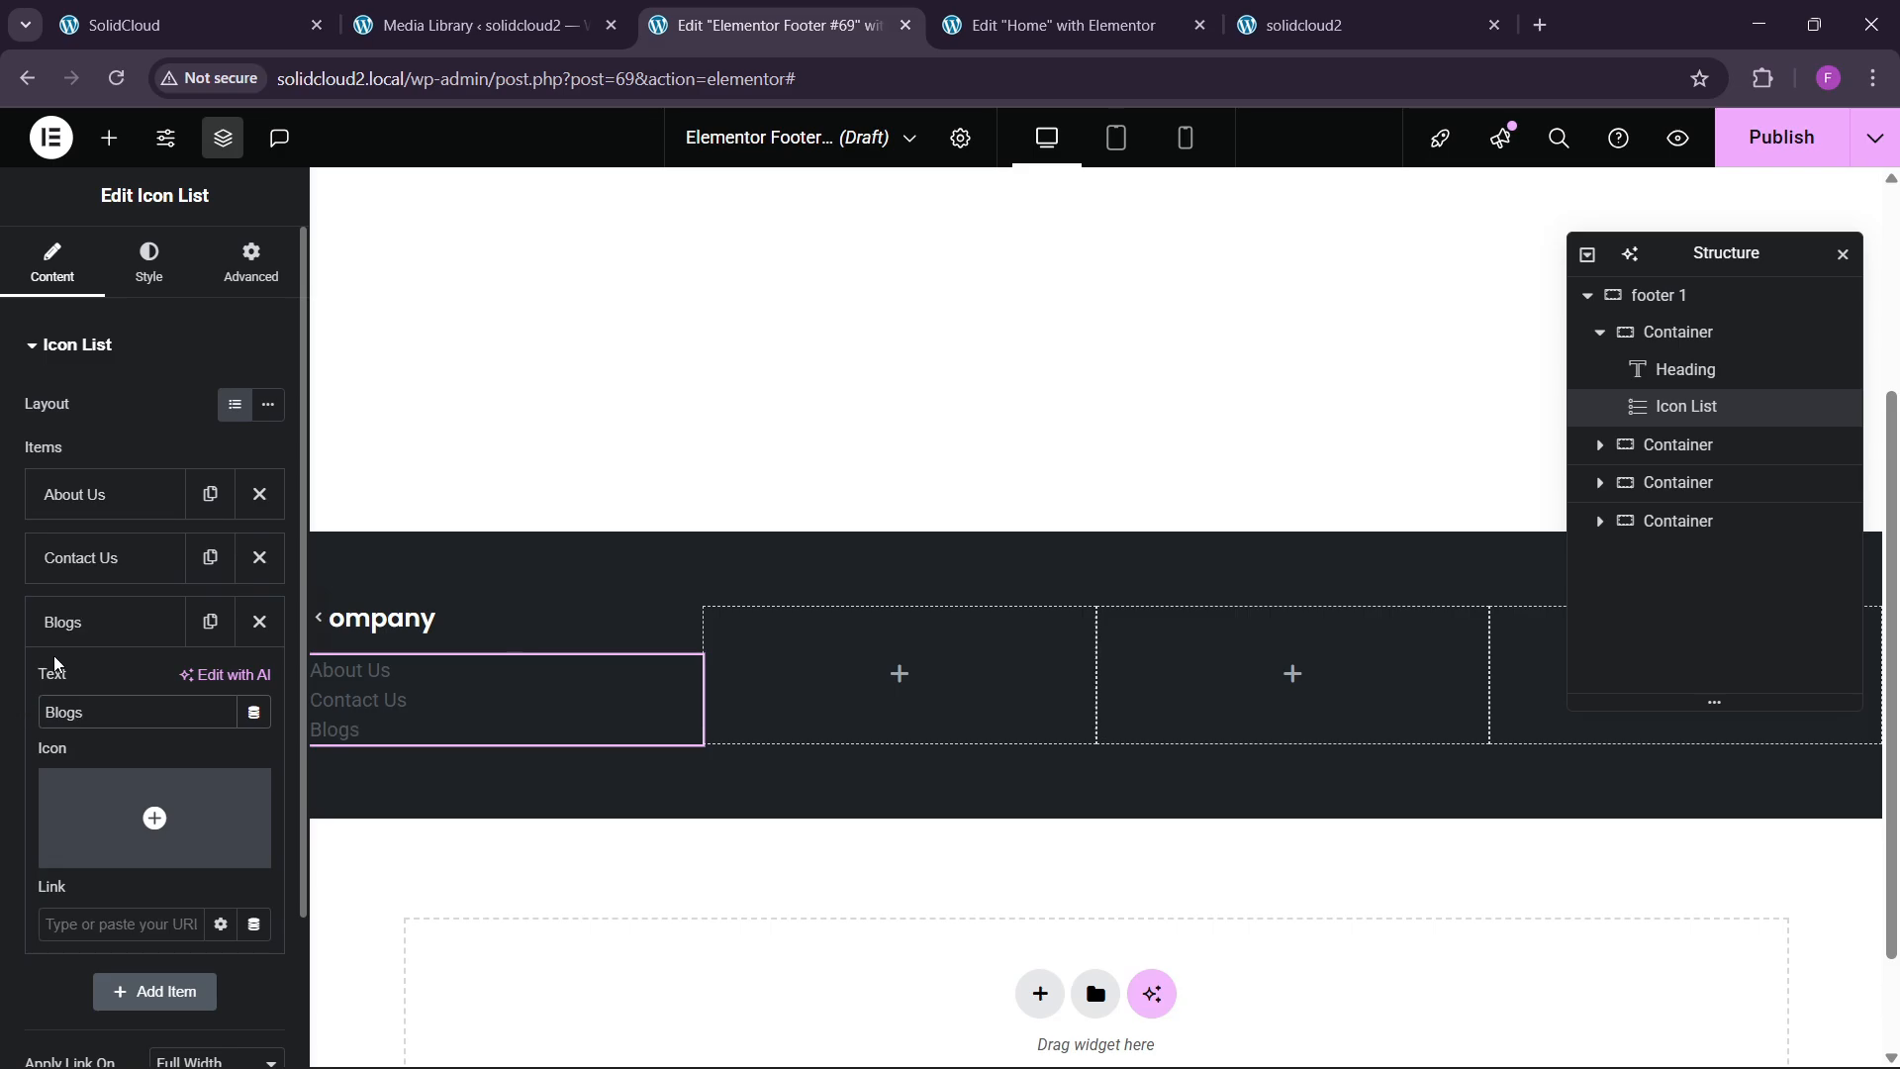
{"action": "left_click", "coordinate": [97, 625]}
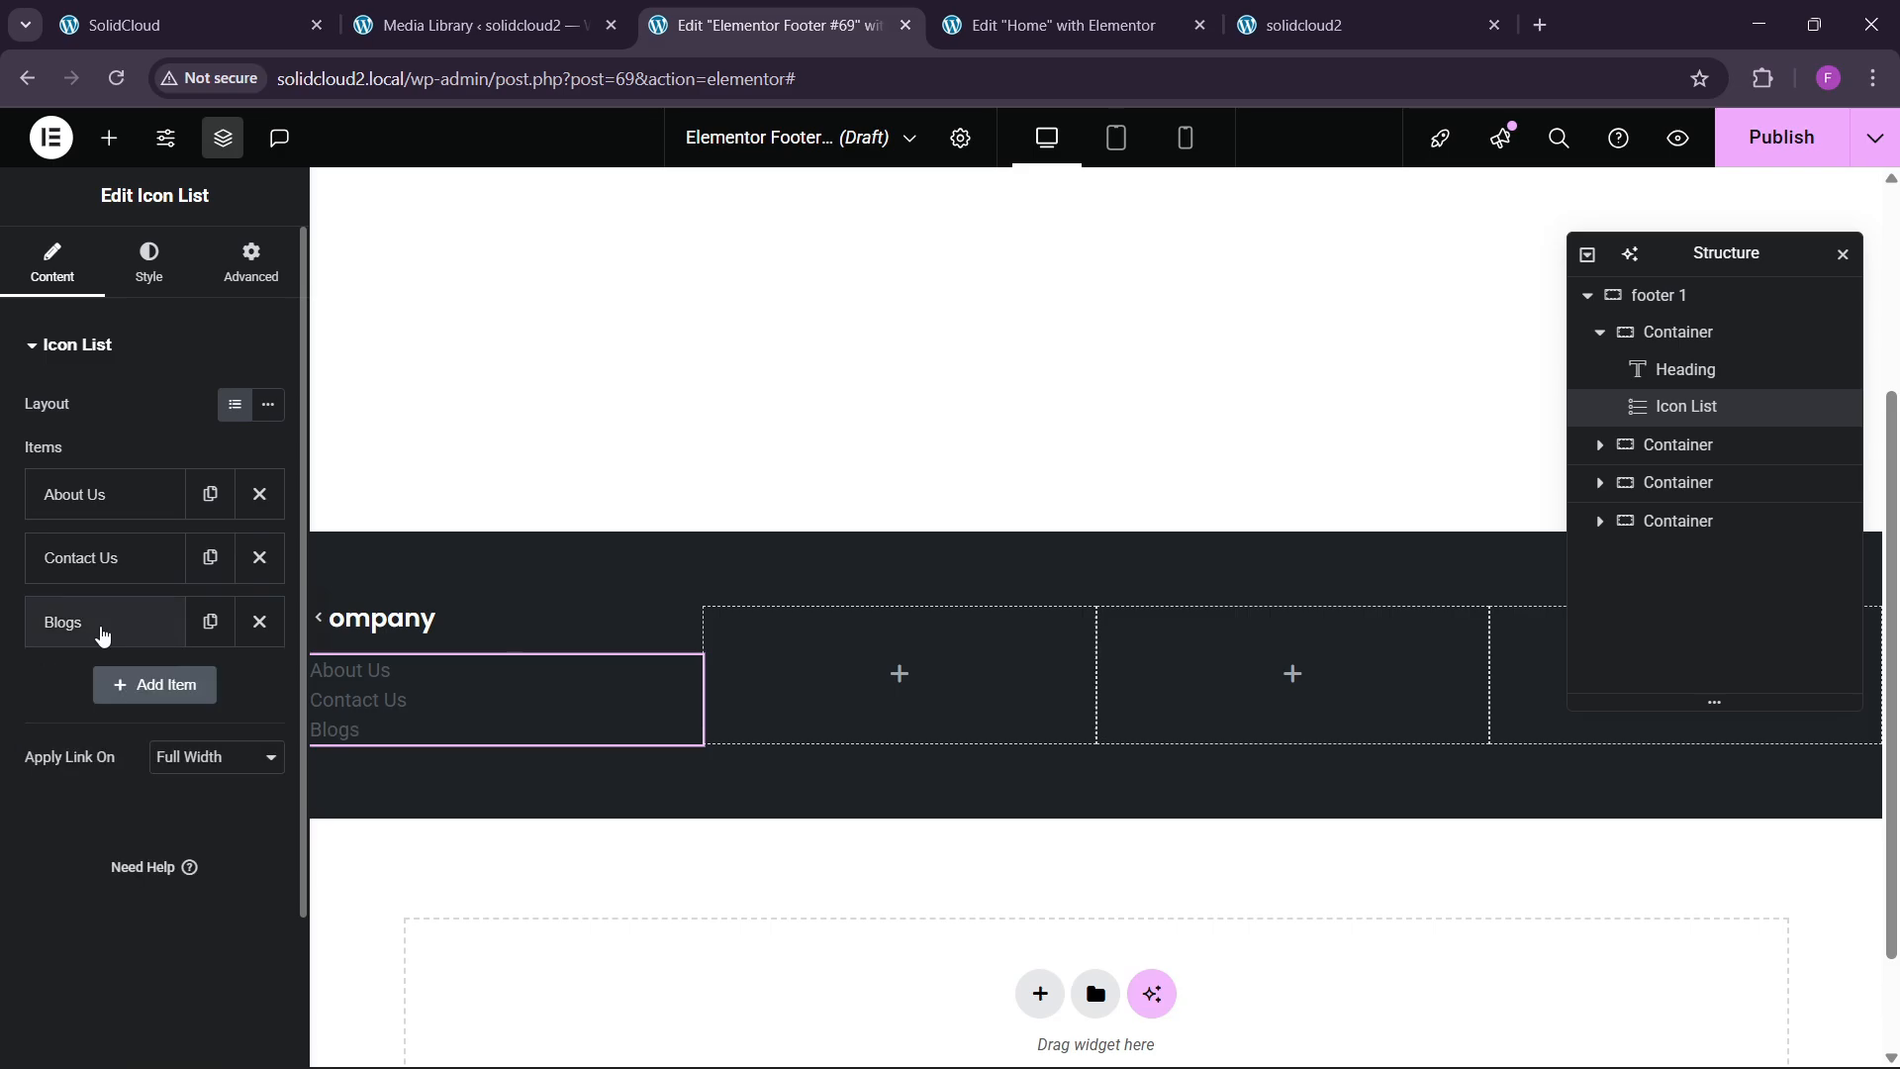
{"action": "left_click", "coordinate": [213, 10]}
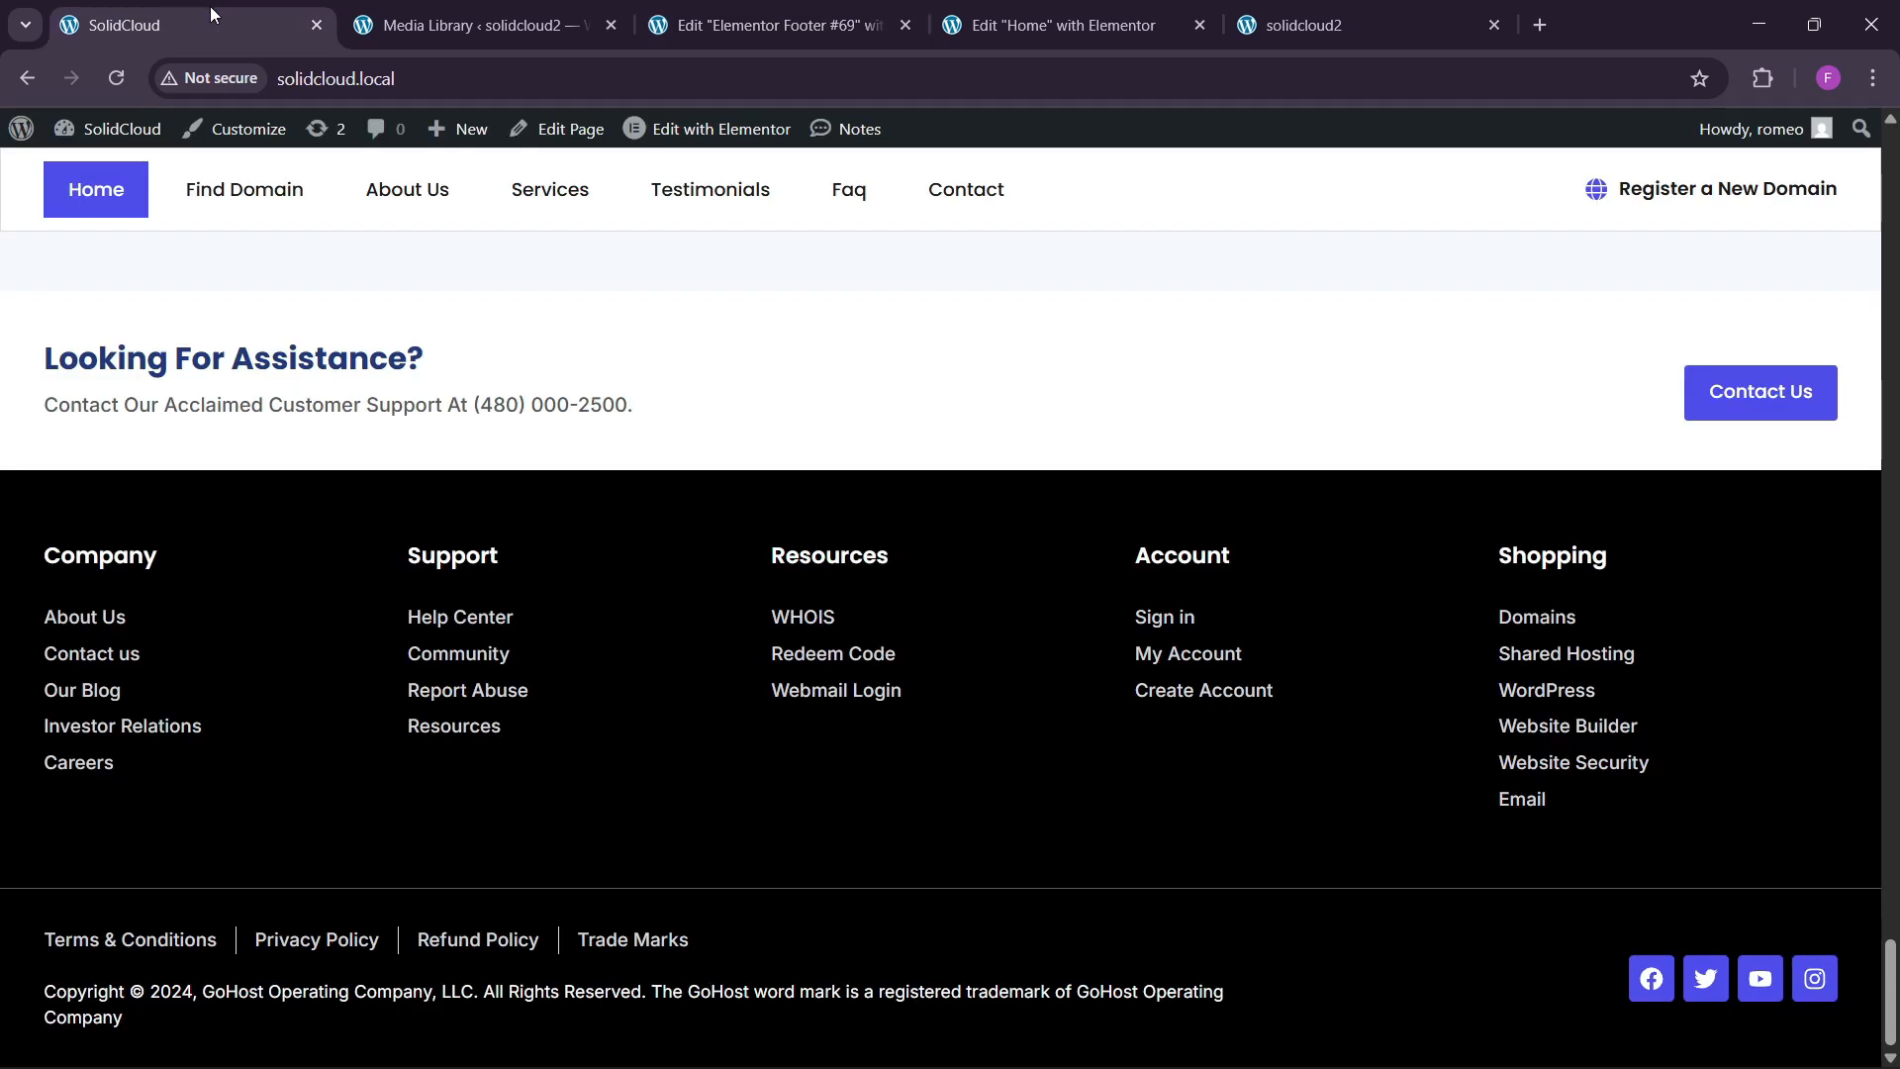
{"action": "left_click", "coordinate": [698, 38]}
{"action": "left_click", "coordinate": [113, 624]}
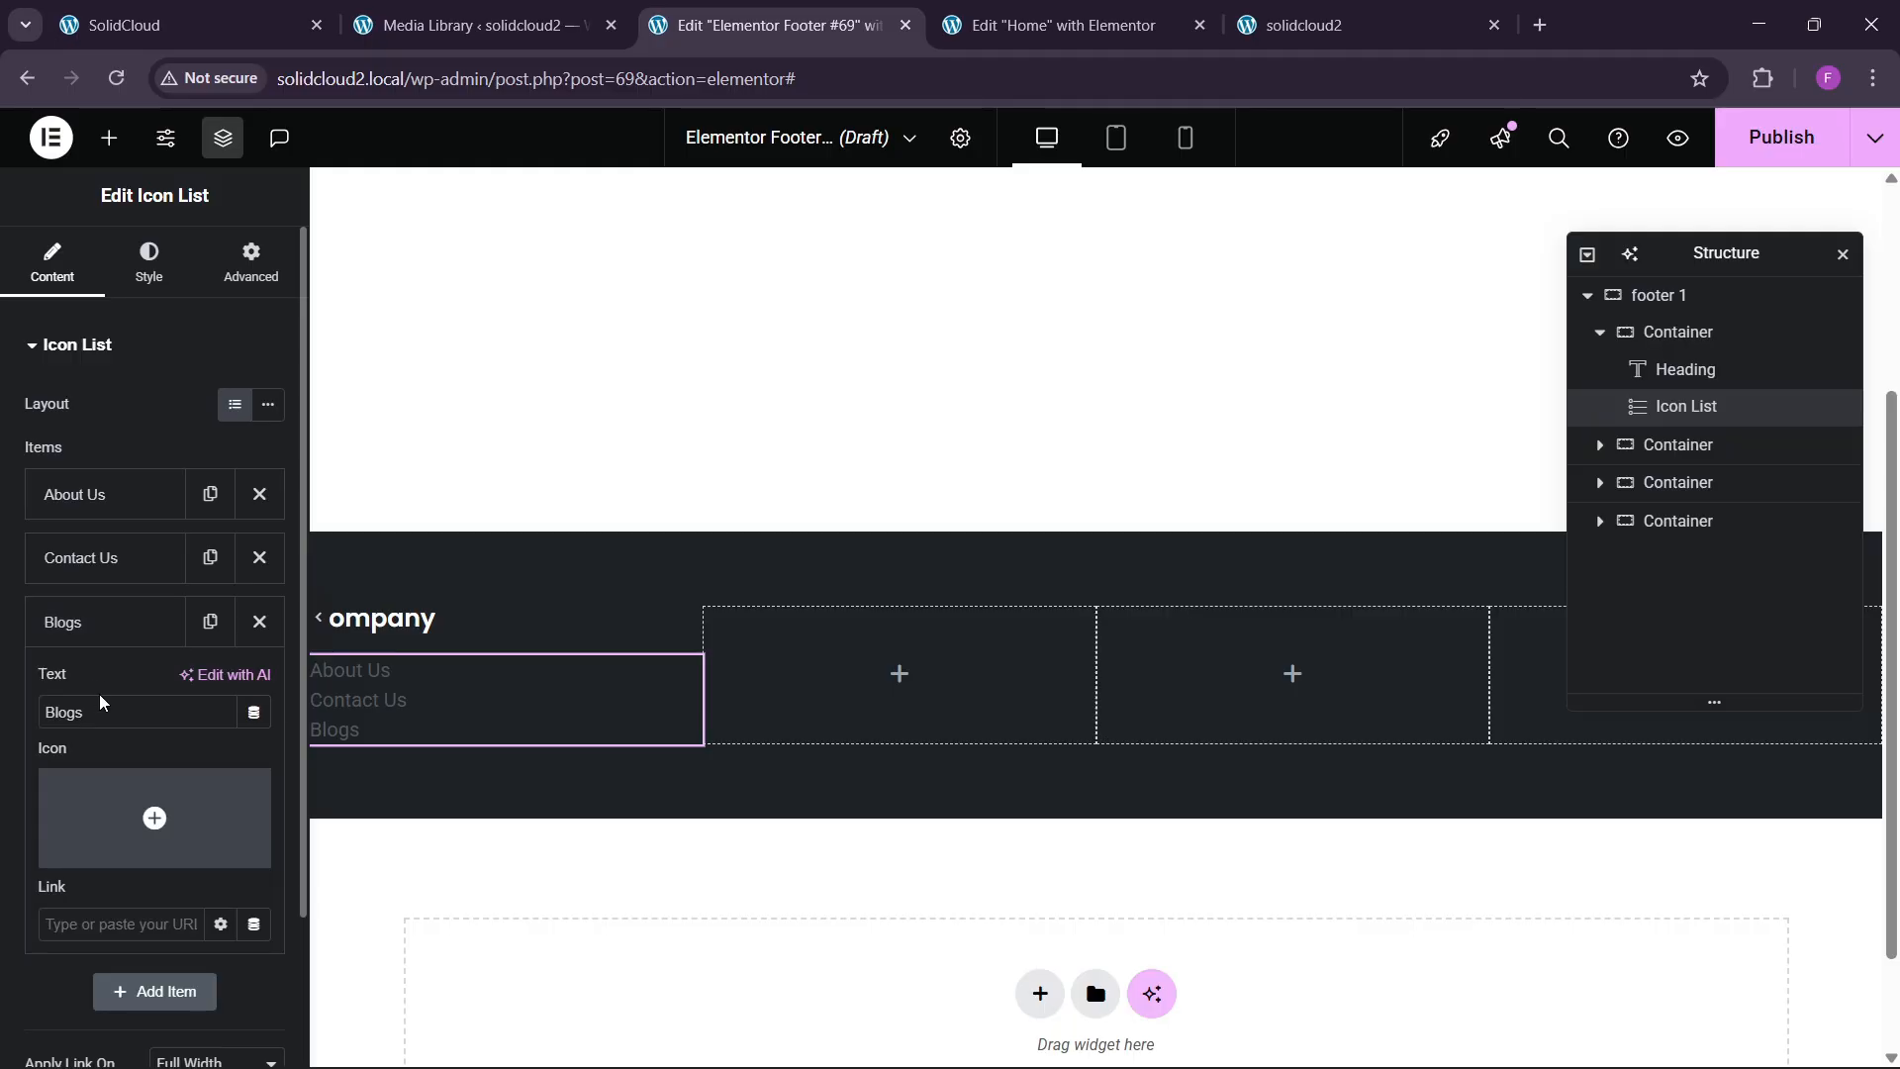
{"action": "type", "text": "Our"}
{"action": "left_click", "coordinate": [60, 623]}
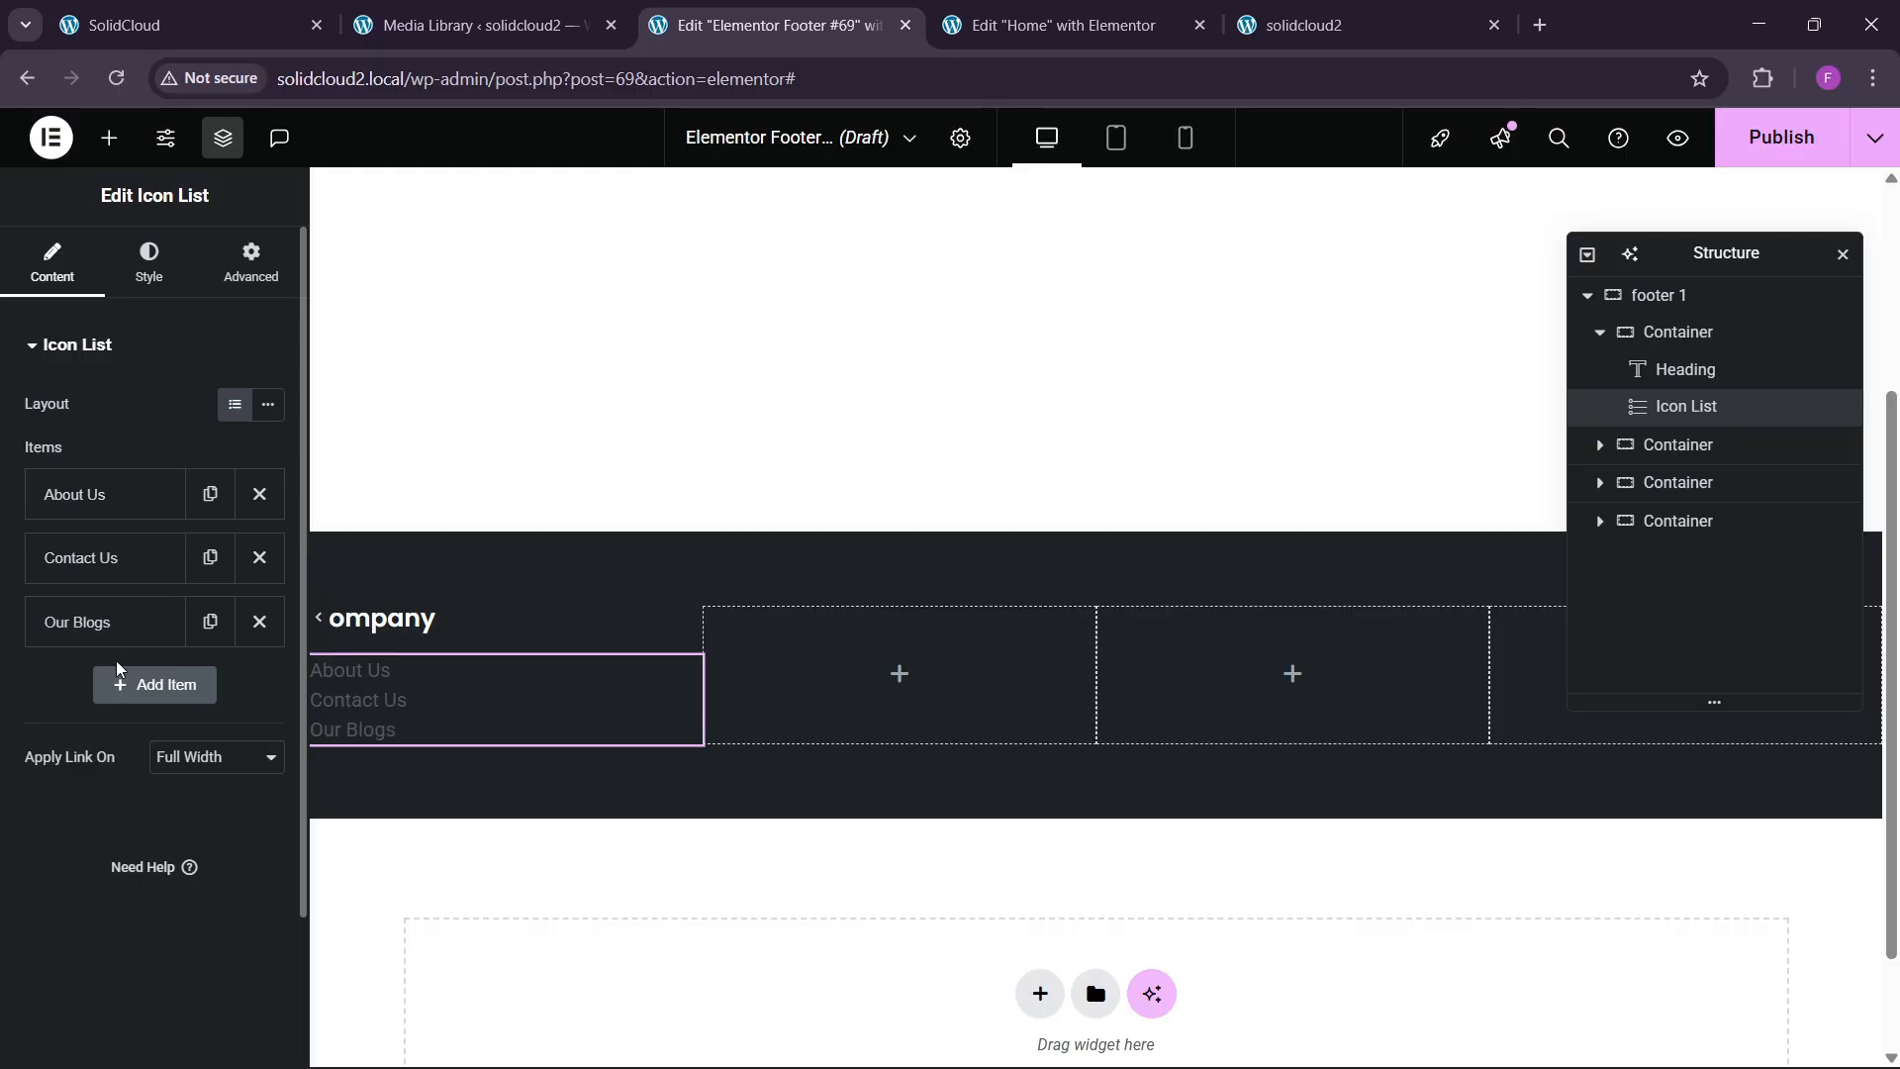
Add an Investors Relations item as a renamed copy of Our Blogs.
{"action": "left_click", "coordinate": [210, 622]}
{"action": "left_click_drag", "start_coordinate": [123, 775], "coordinate": [5, 775]}
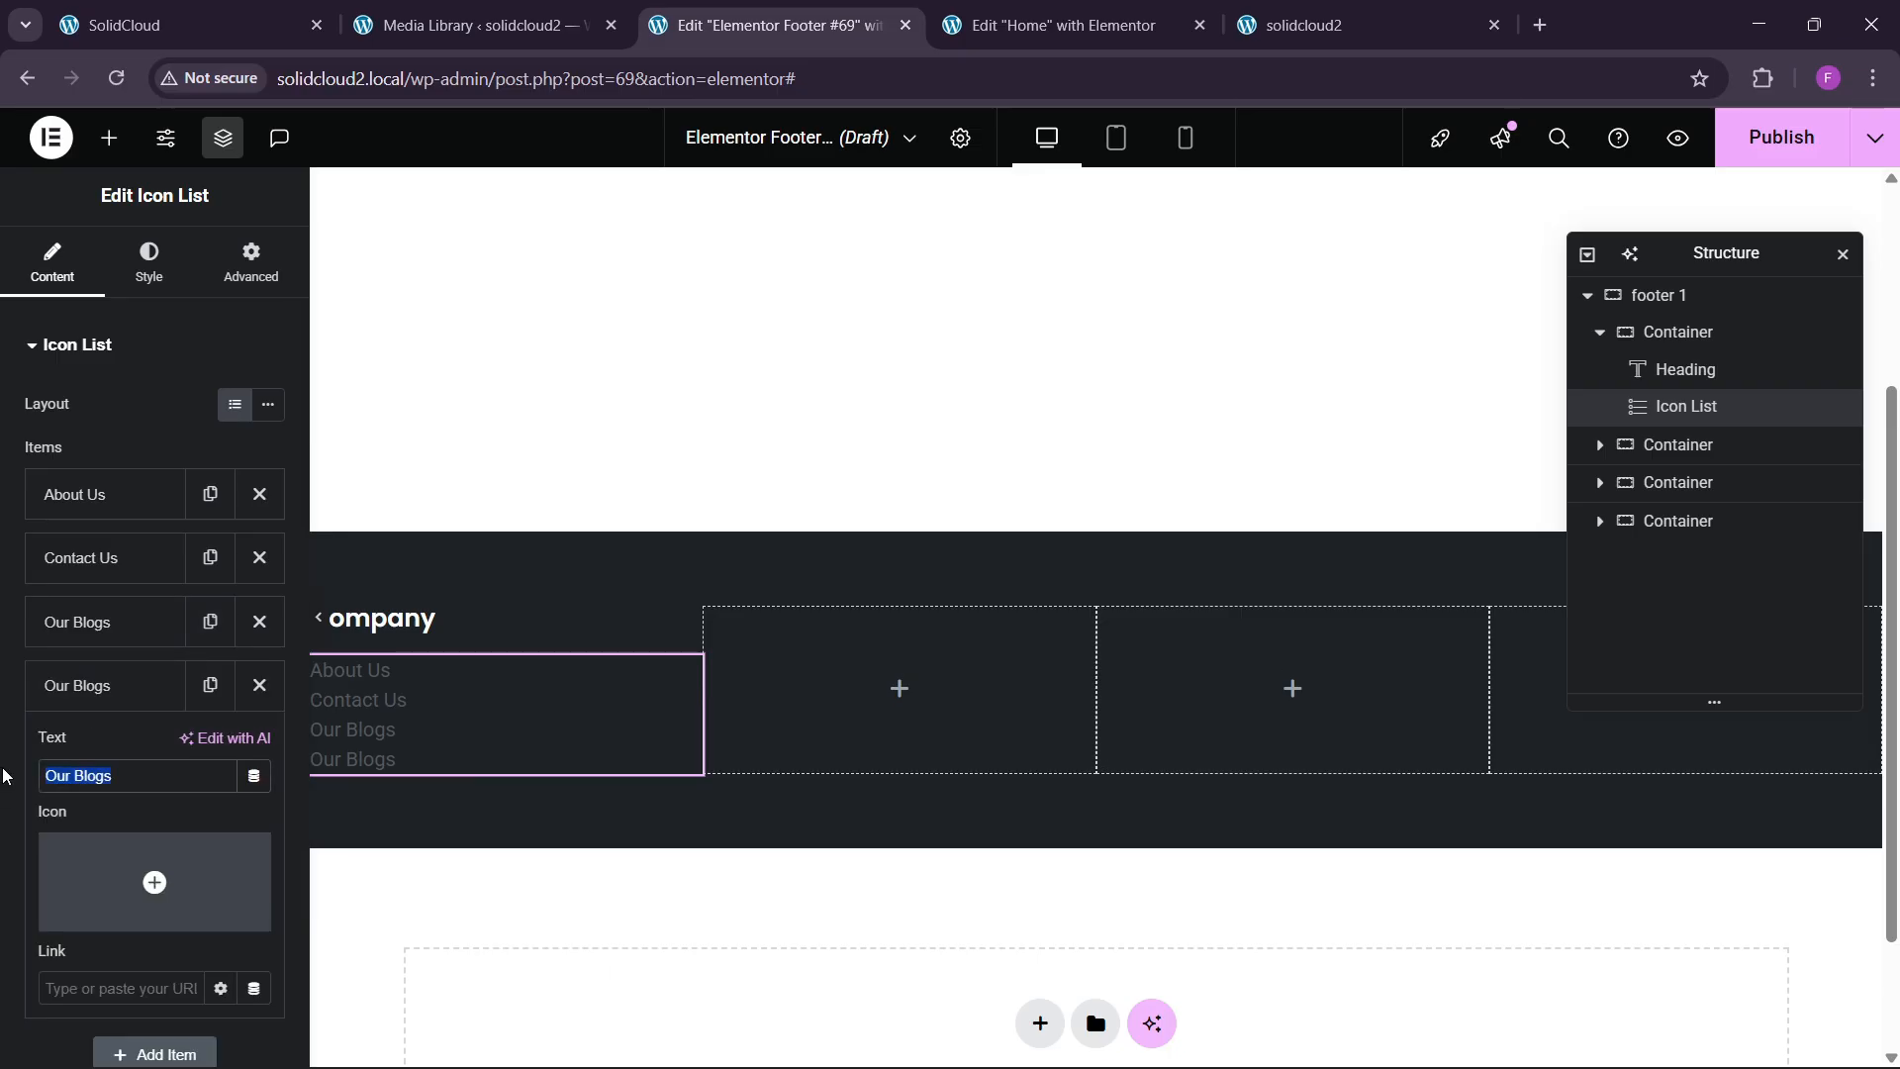
{"action": "type", "text": "Investors"}
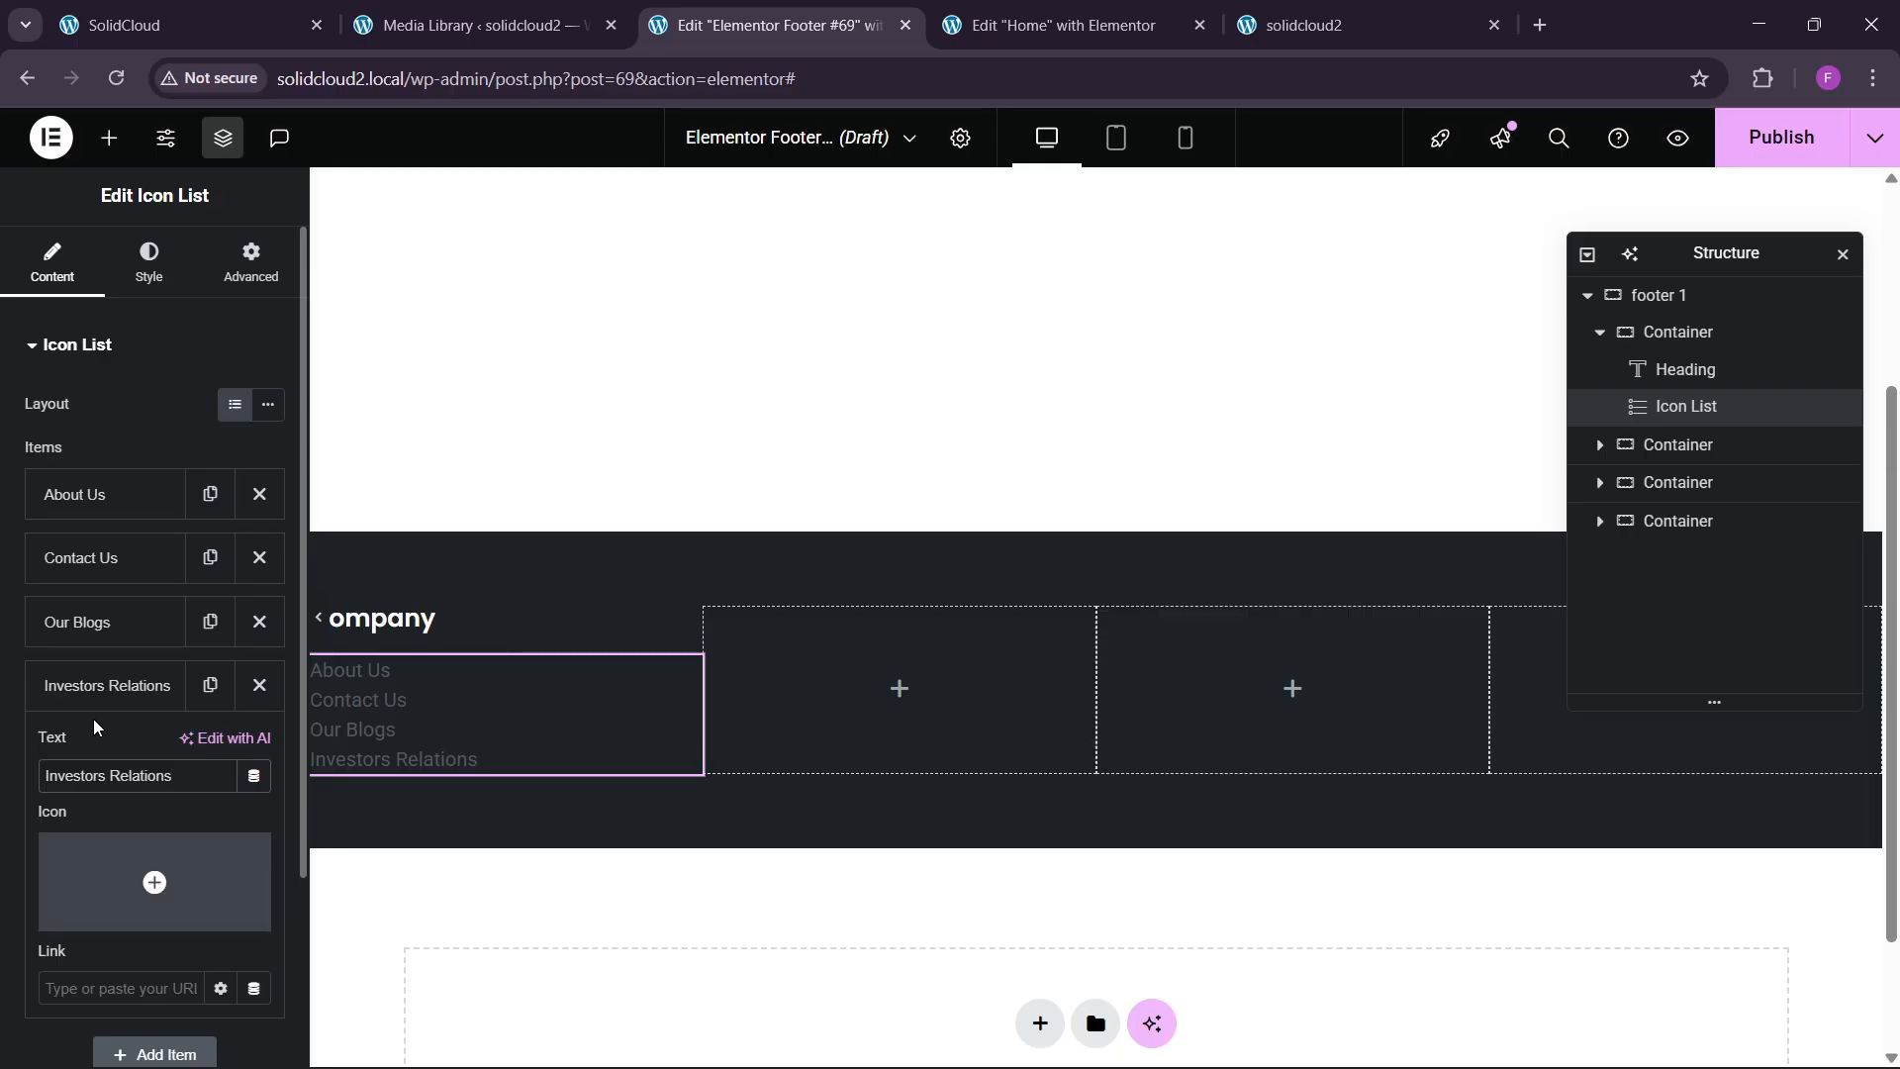
{"action": "left_click", "coordinate": [116, 685]}
{"action": "left_click", "coordinate": [144, 9]}
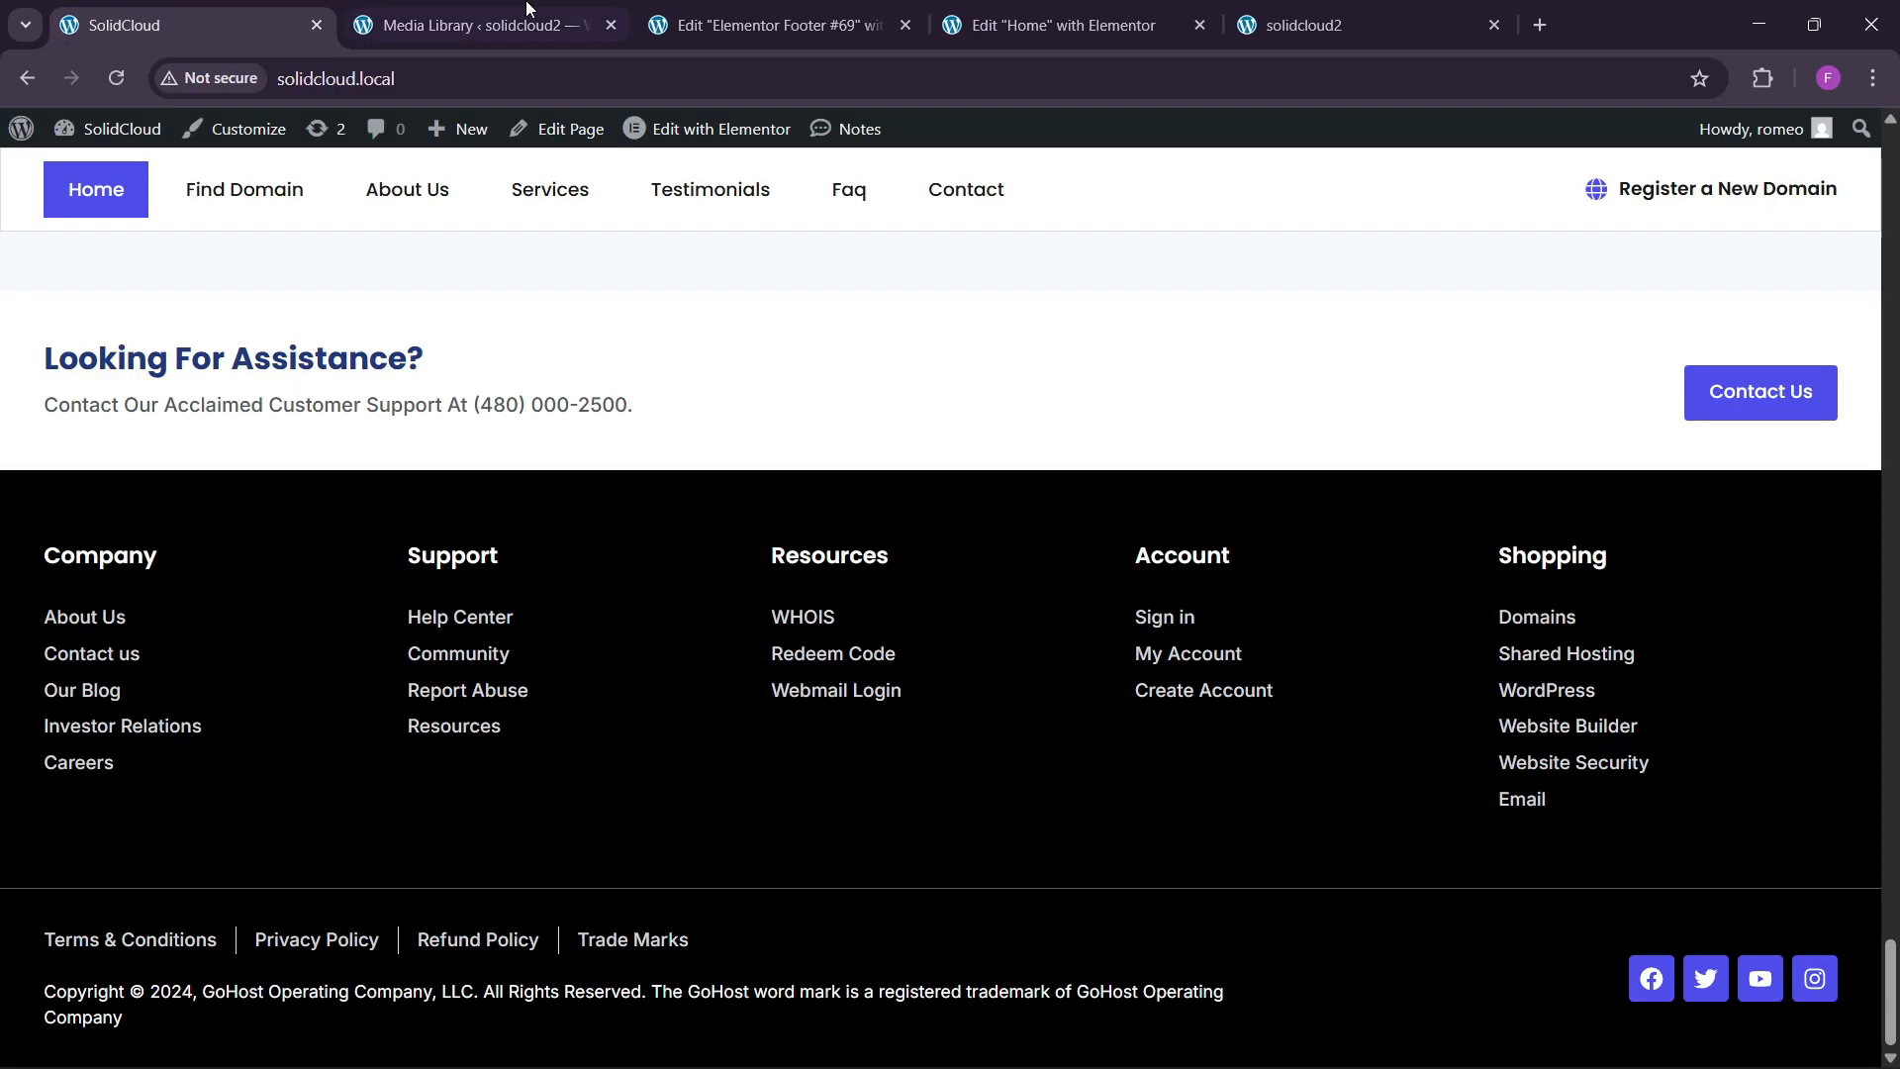
{"action": "left_click", "coordinate": [762, 24]}
Add a final Careers item as a renamed copy of Investors Relations.
{"action": "left_click", "coordinate": [210, 684]}
{"action": "left_click", "coordinate": [99, 752]}
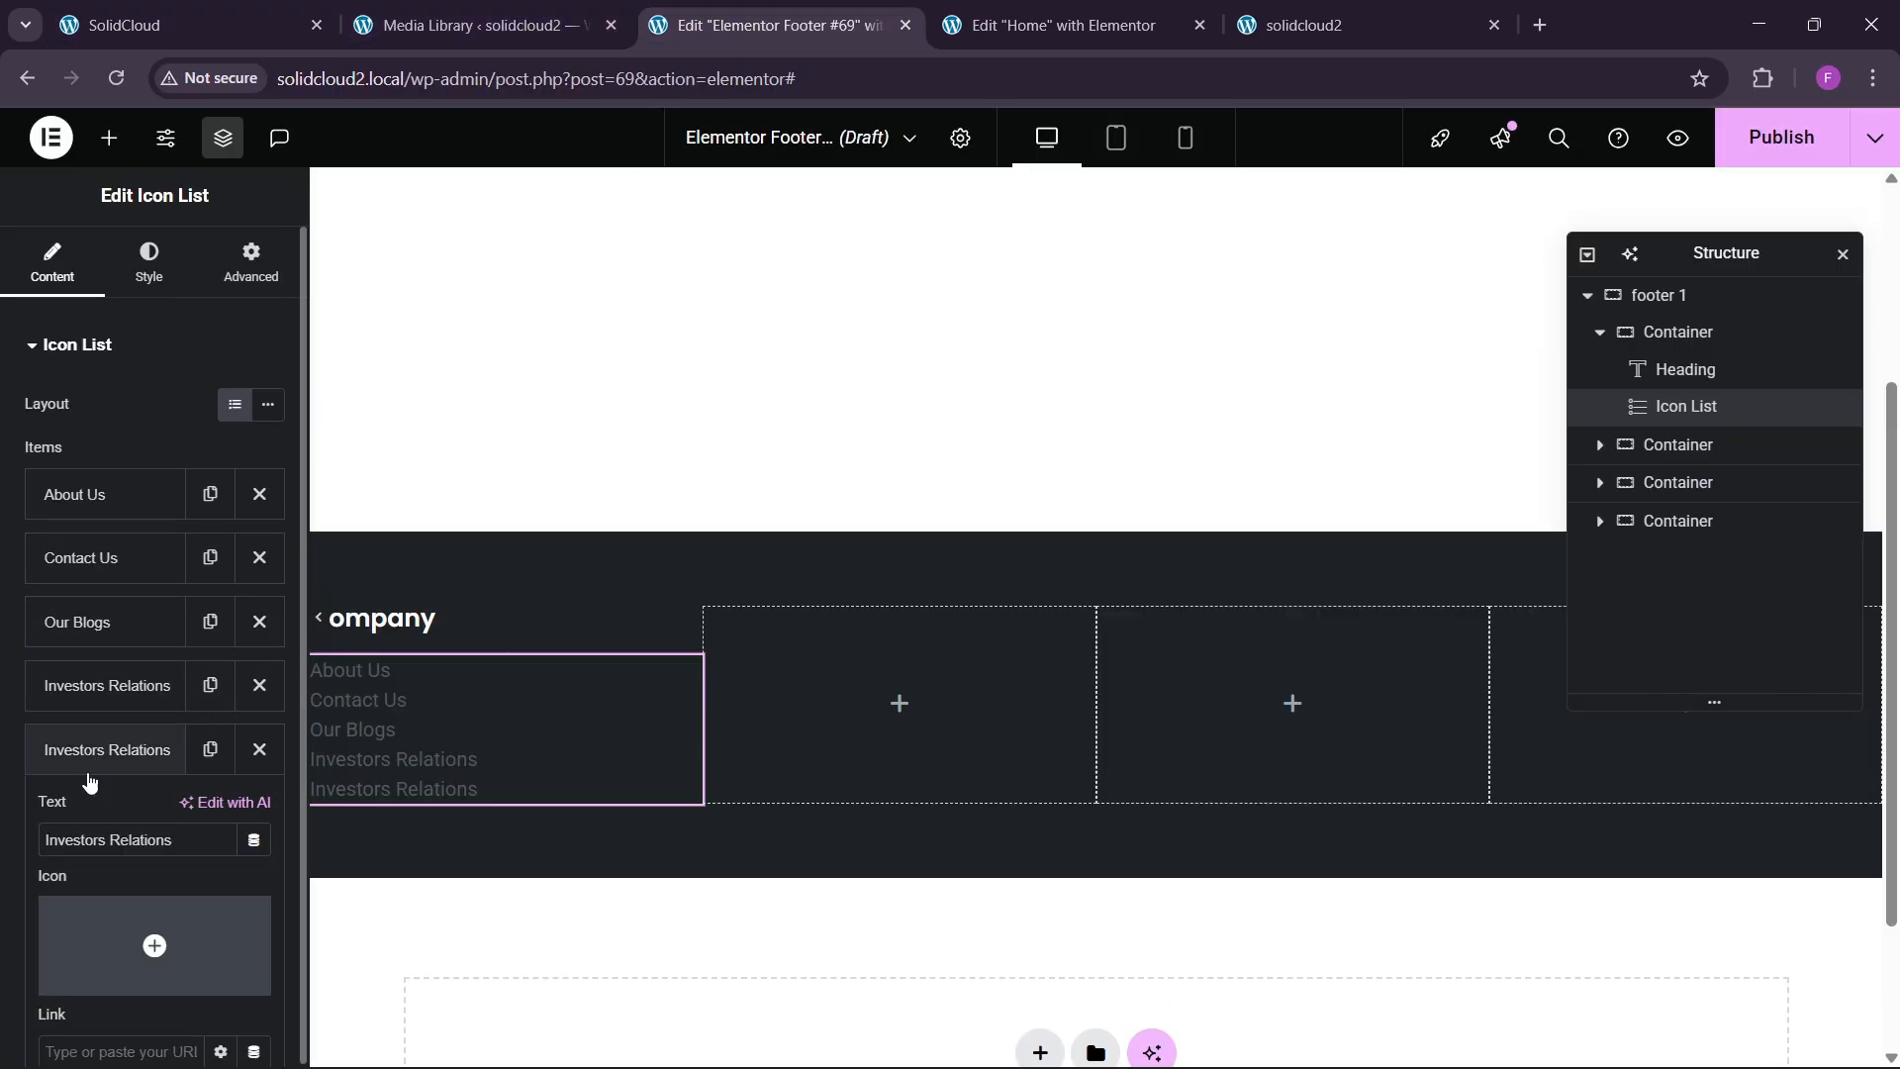
{"action": "left_click_drag", "start_coordinate": [174, 839], "coordinate": [2, 812]}
{"action": "type", "text": "Carerrs"}
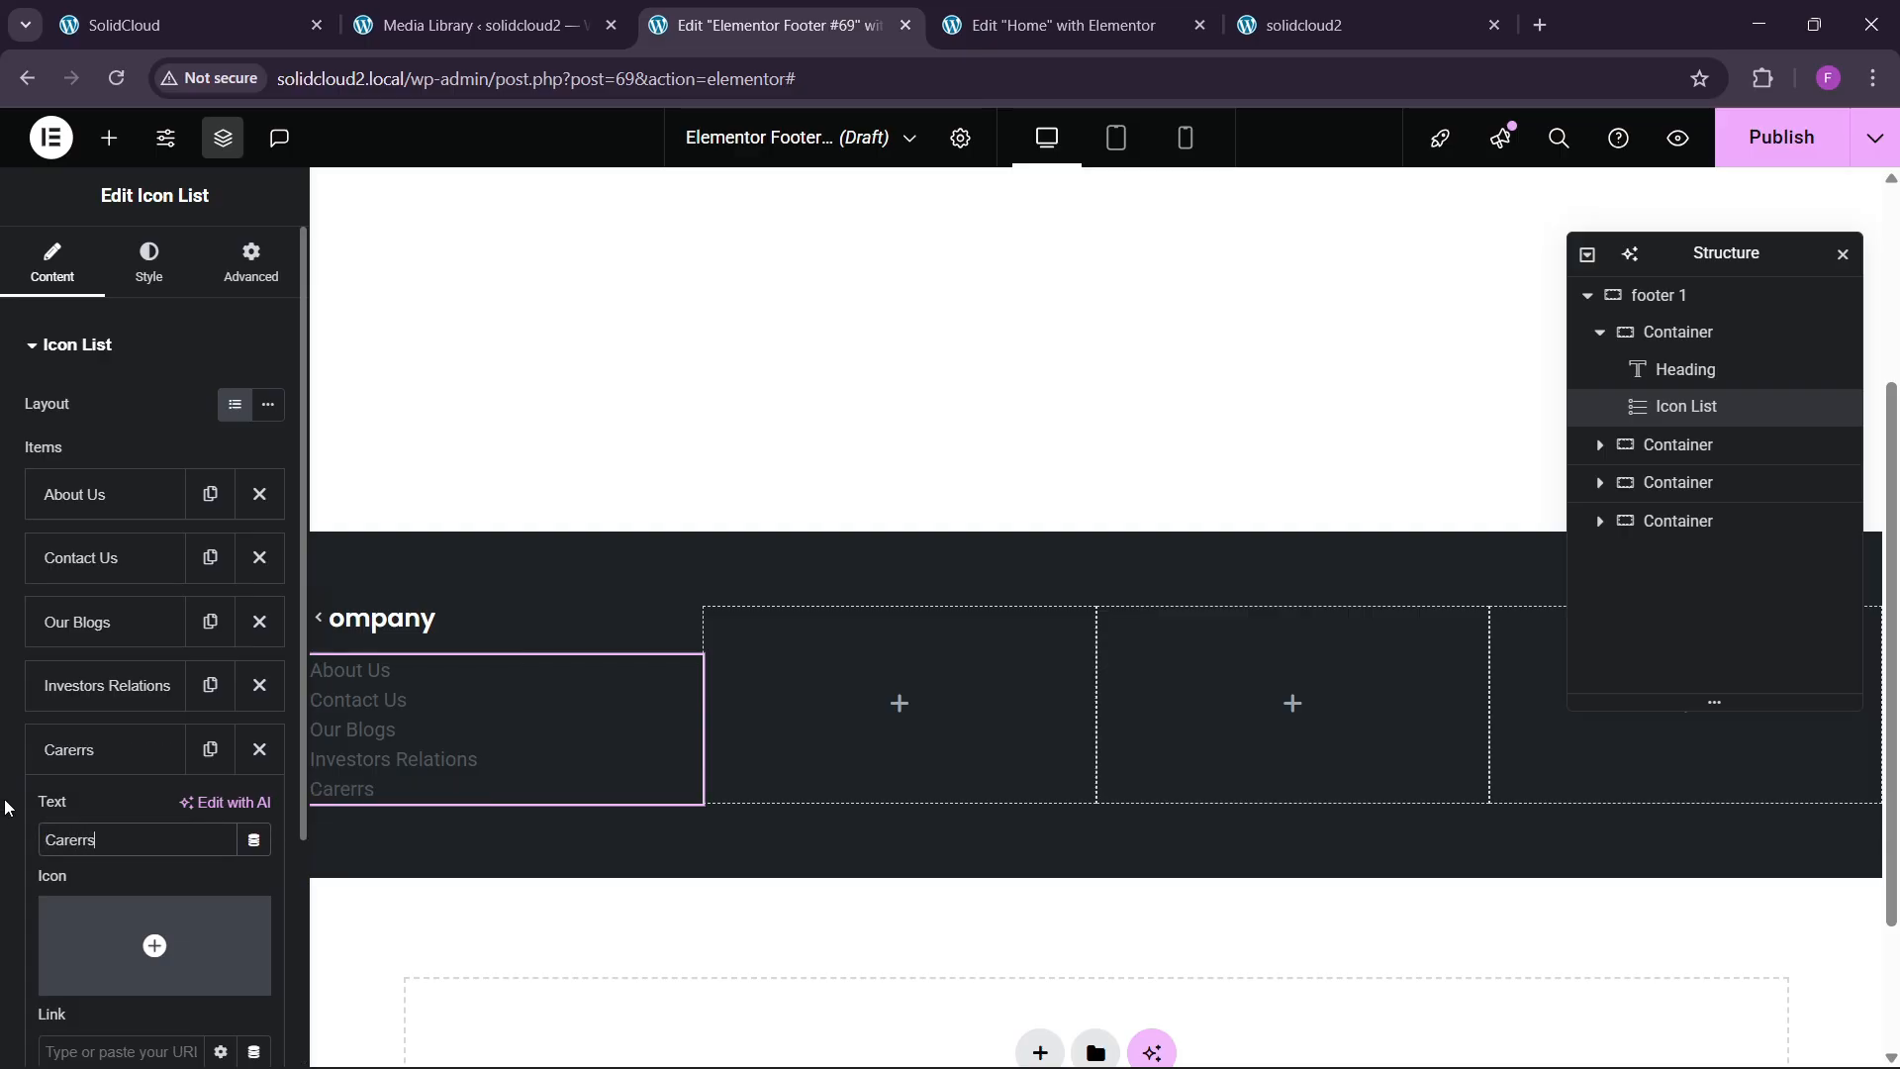
{"action": "left_click", "coordinate": [184, 8]}
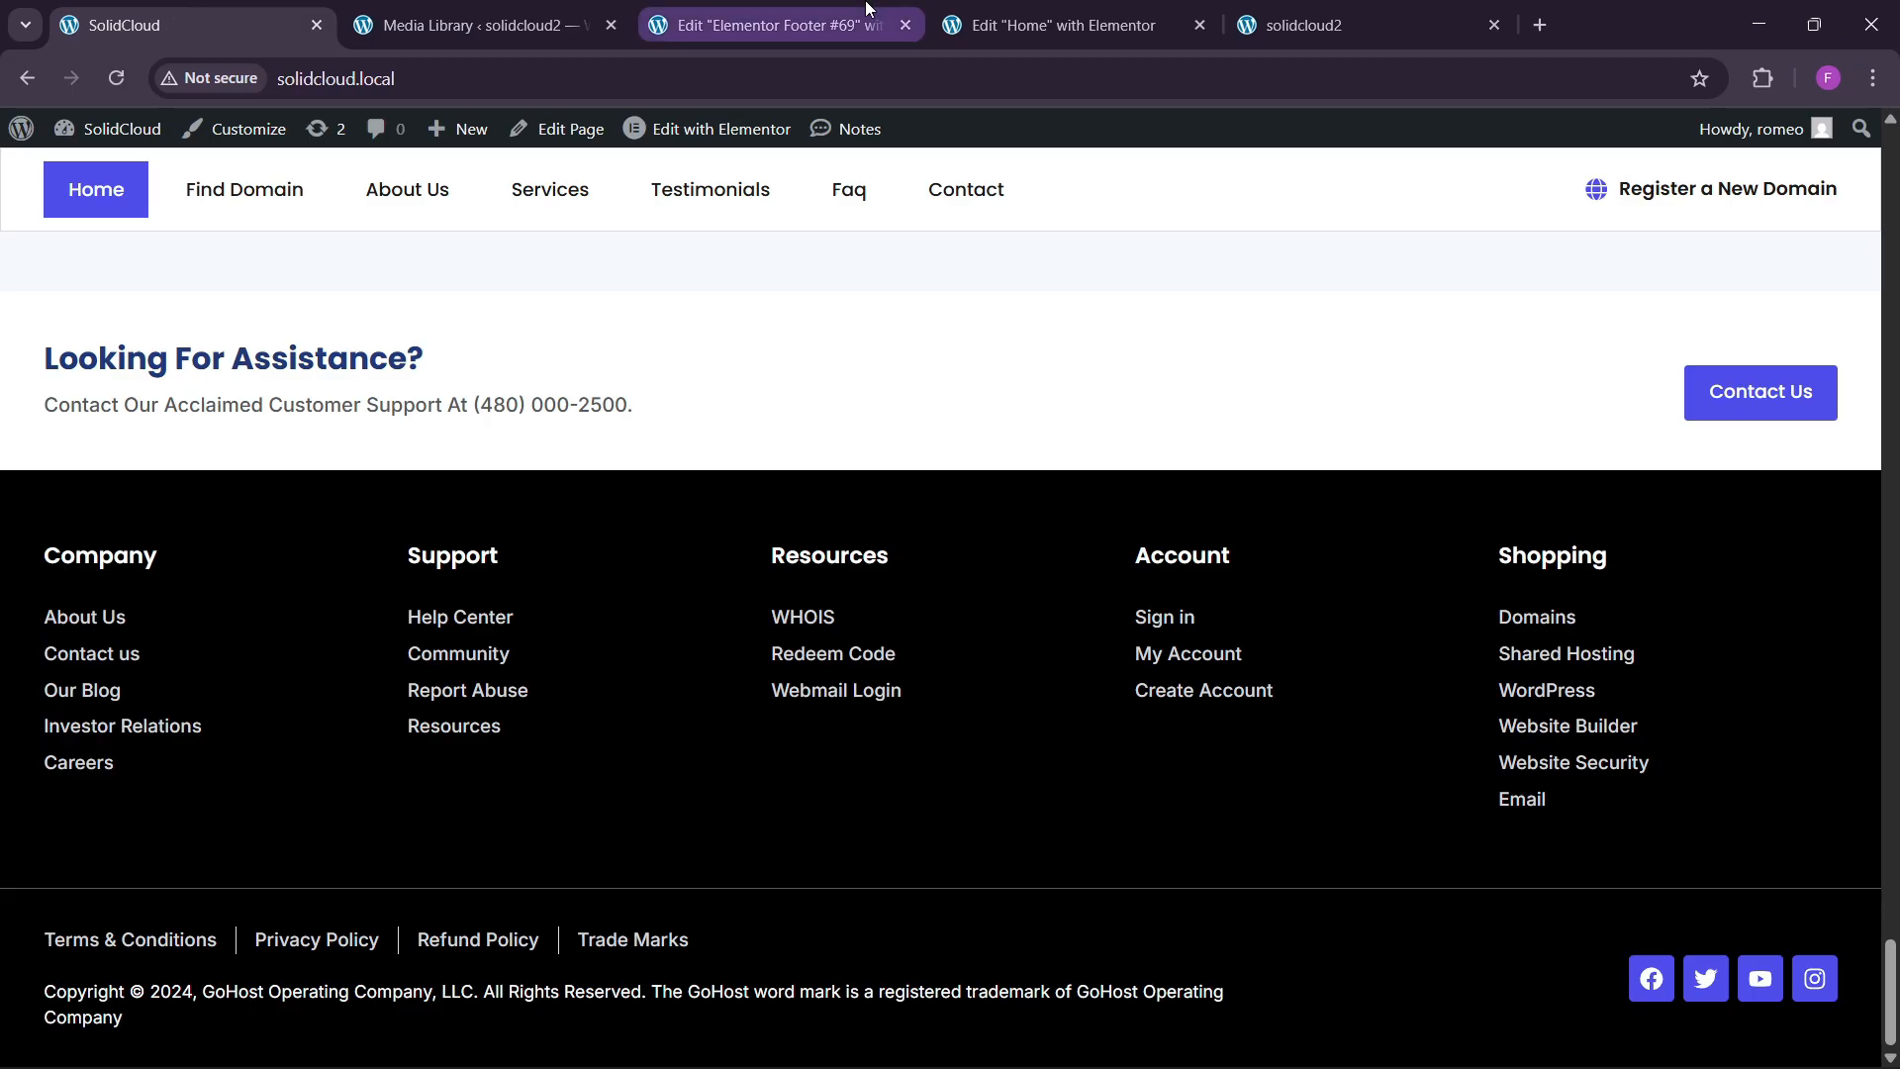
{"action": "left_click", "coordinate": [727, 14]}
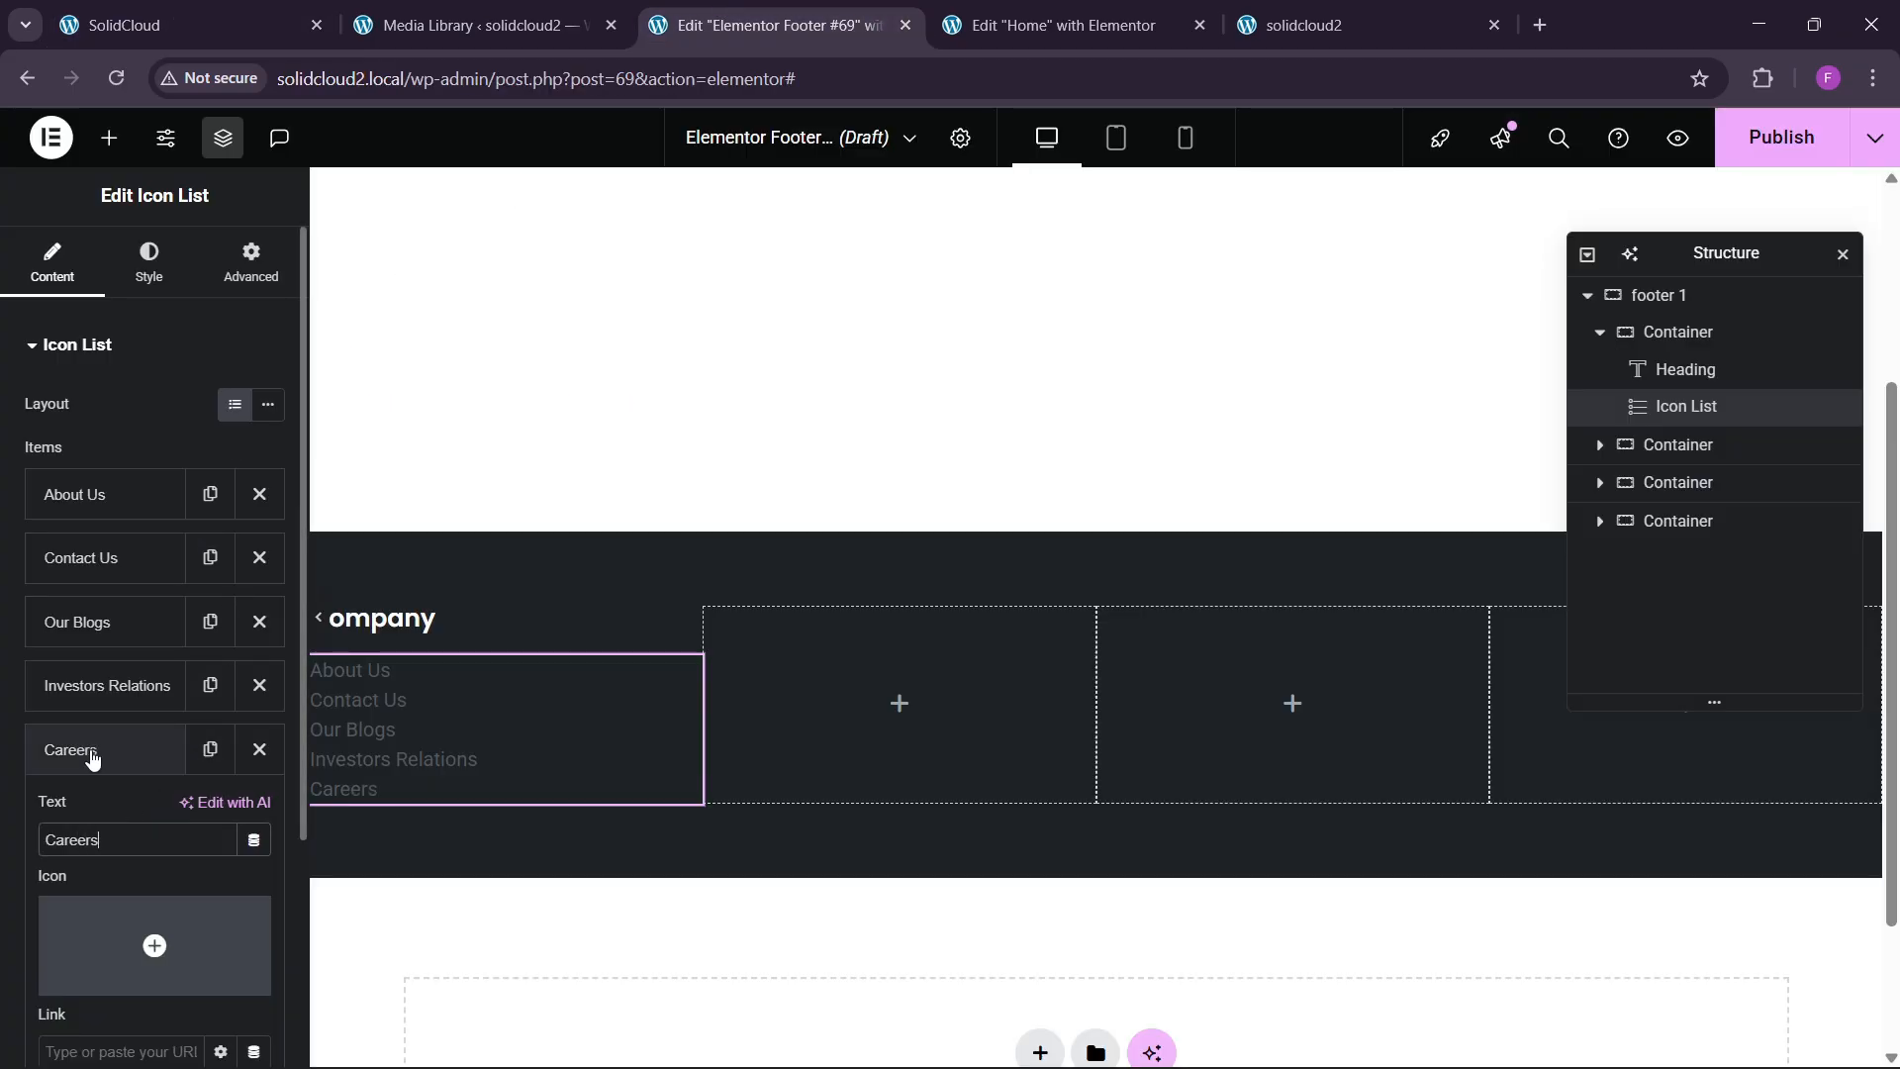
{"action": "left_click", "coordinate": [92, 758]}
{"action": "left_click", "coordinate": [148, 262]}
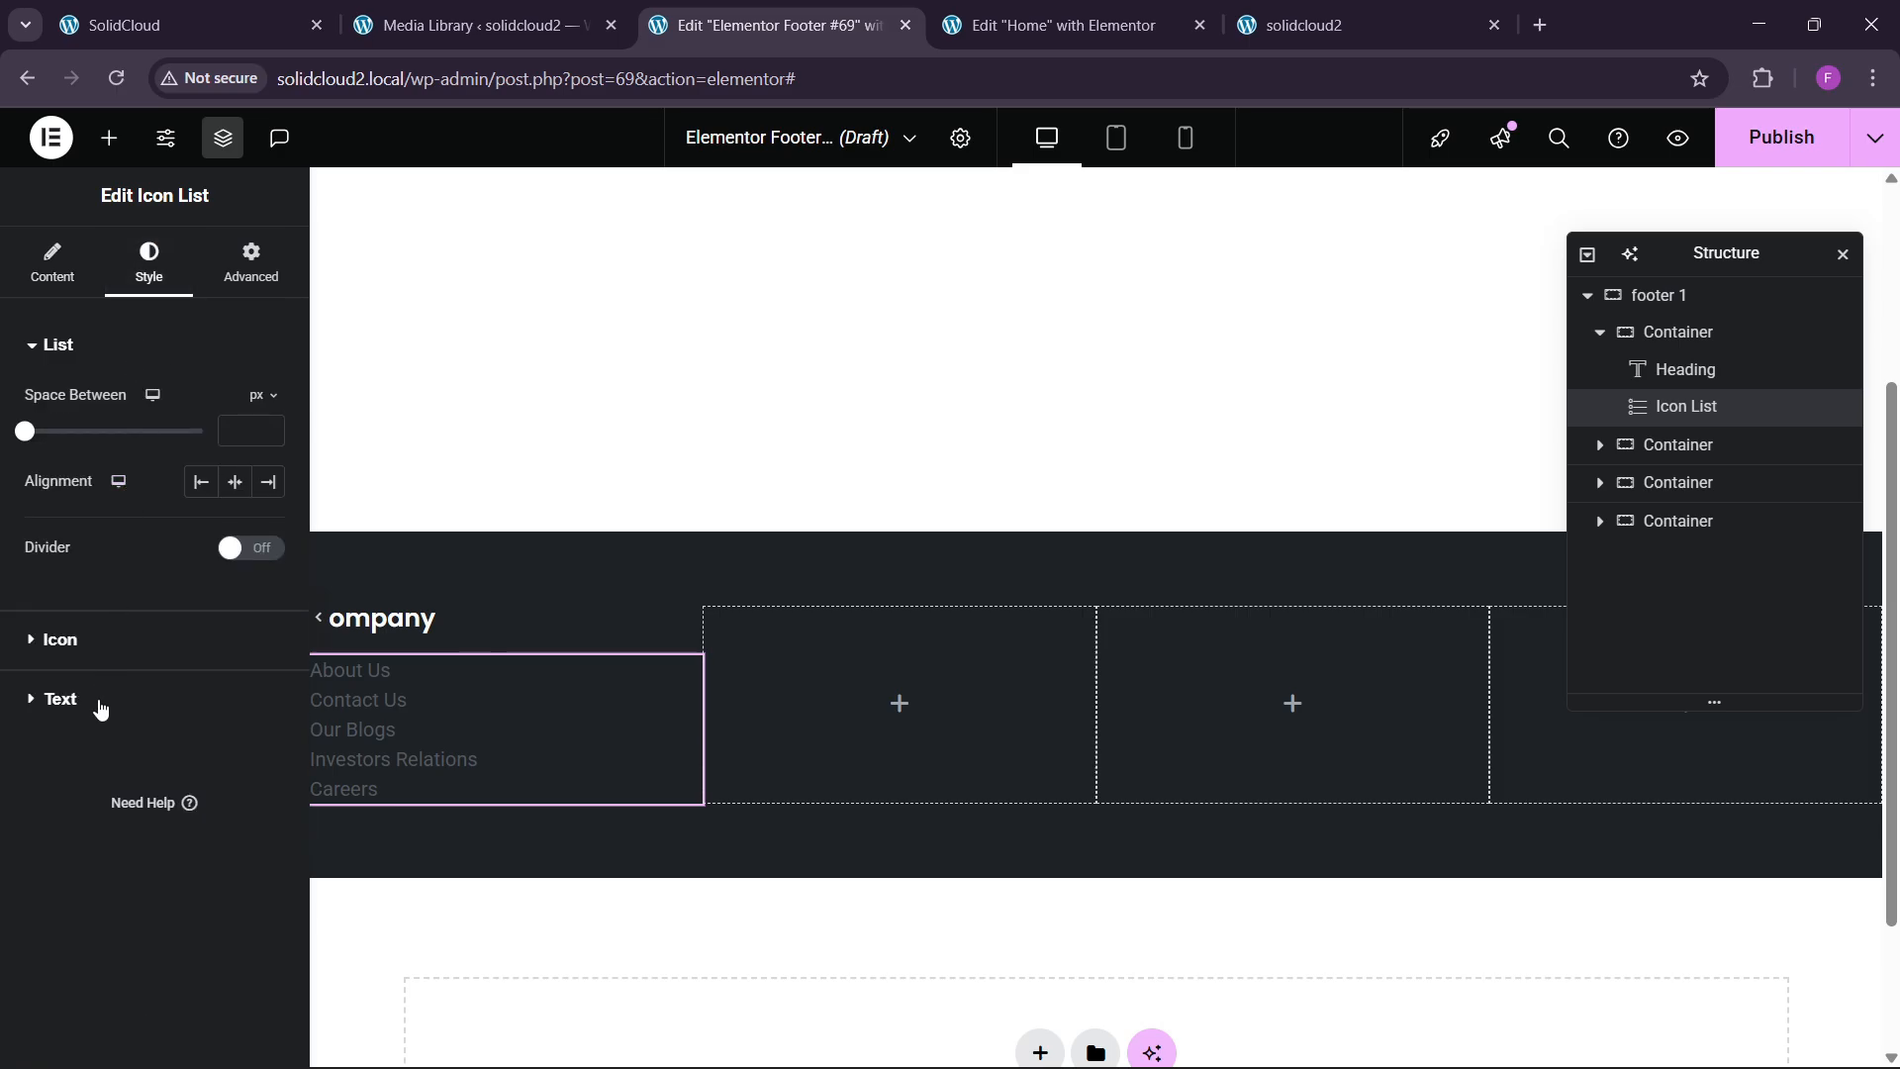
Set the Company links to the Inter font with light grey #ECECEC text.
{"action": "left_click", "coordinate": [60, 698]}
{"action": "left_click", "coordinate": [263, 533]}
{"action": "left_click", "coordinate": [208, 635]}
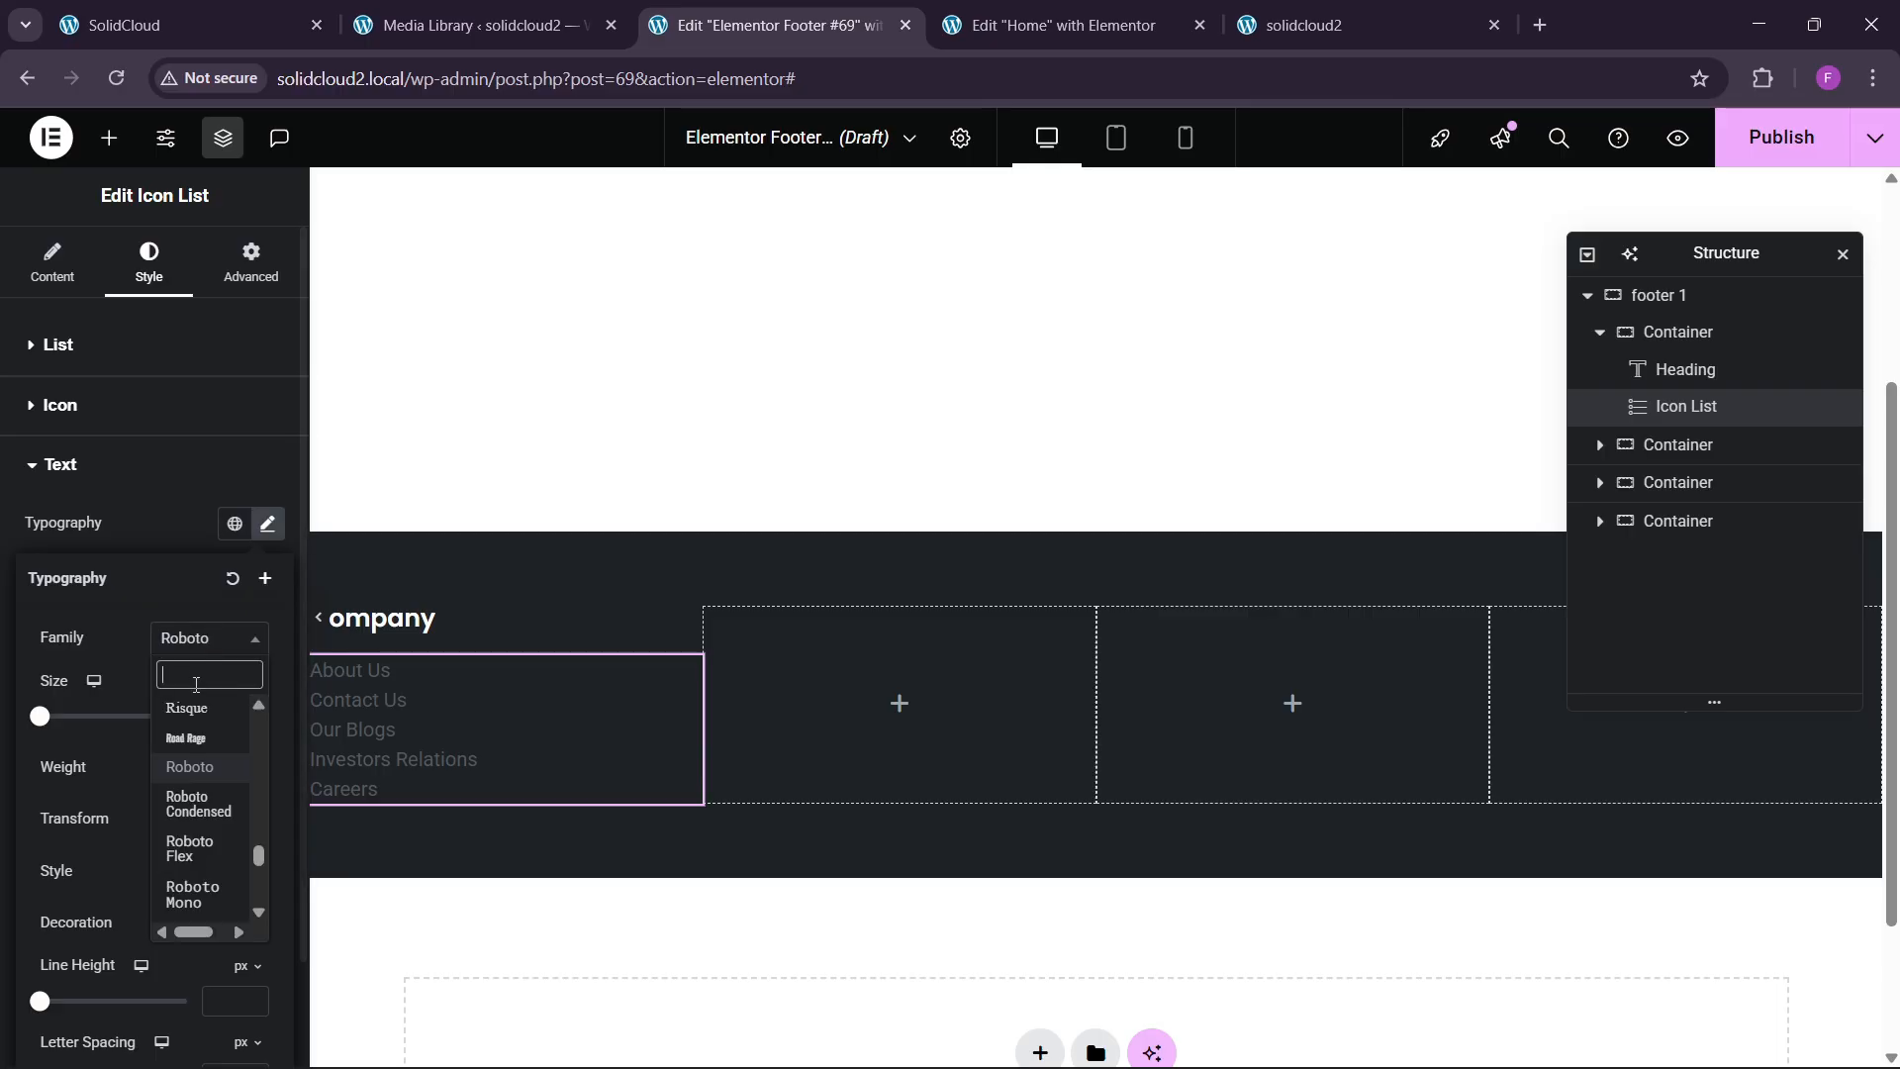
{"action": "type", "text": "inter"}
{"action": "key", "text": "Return"}
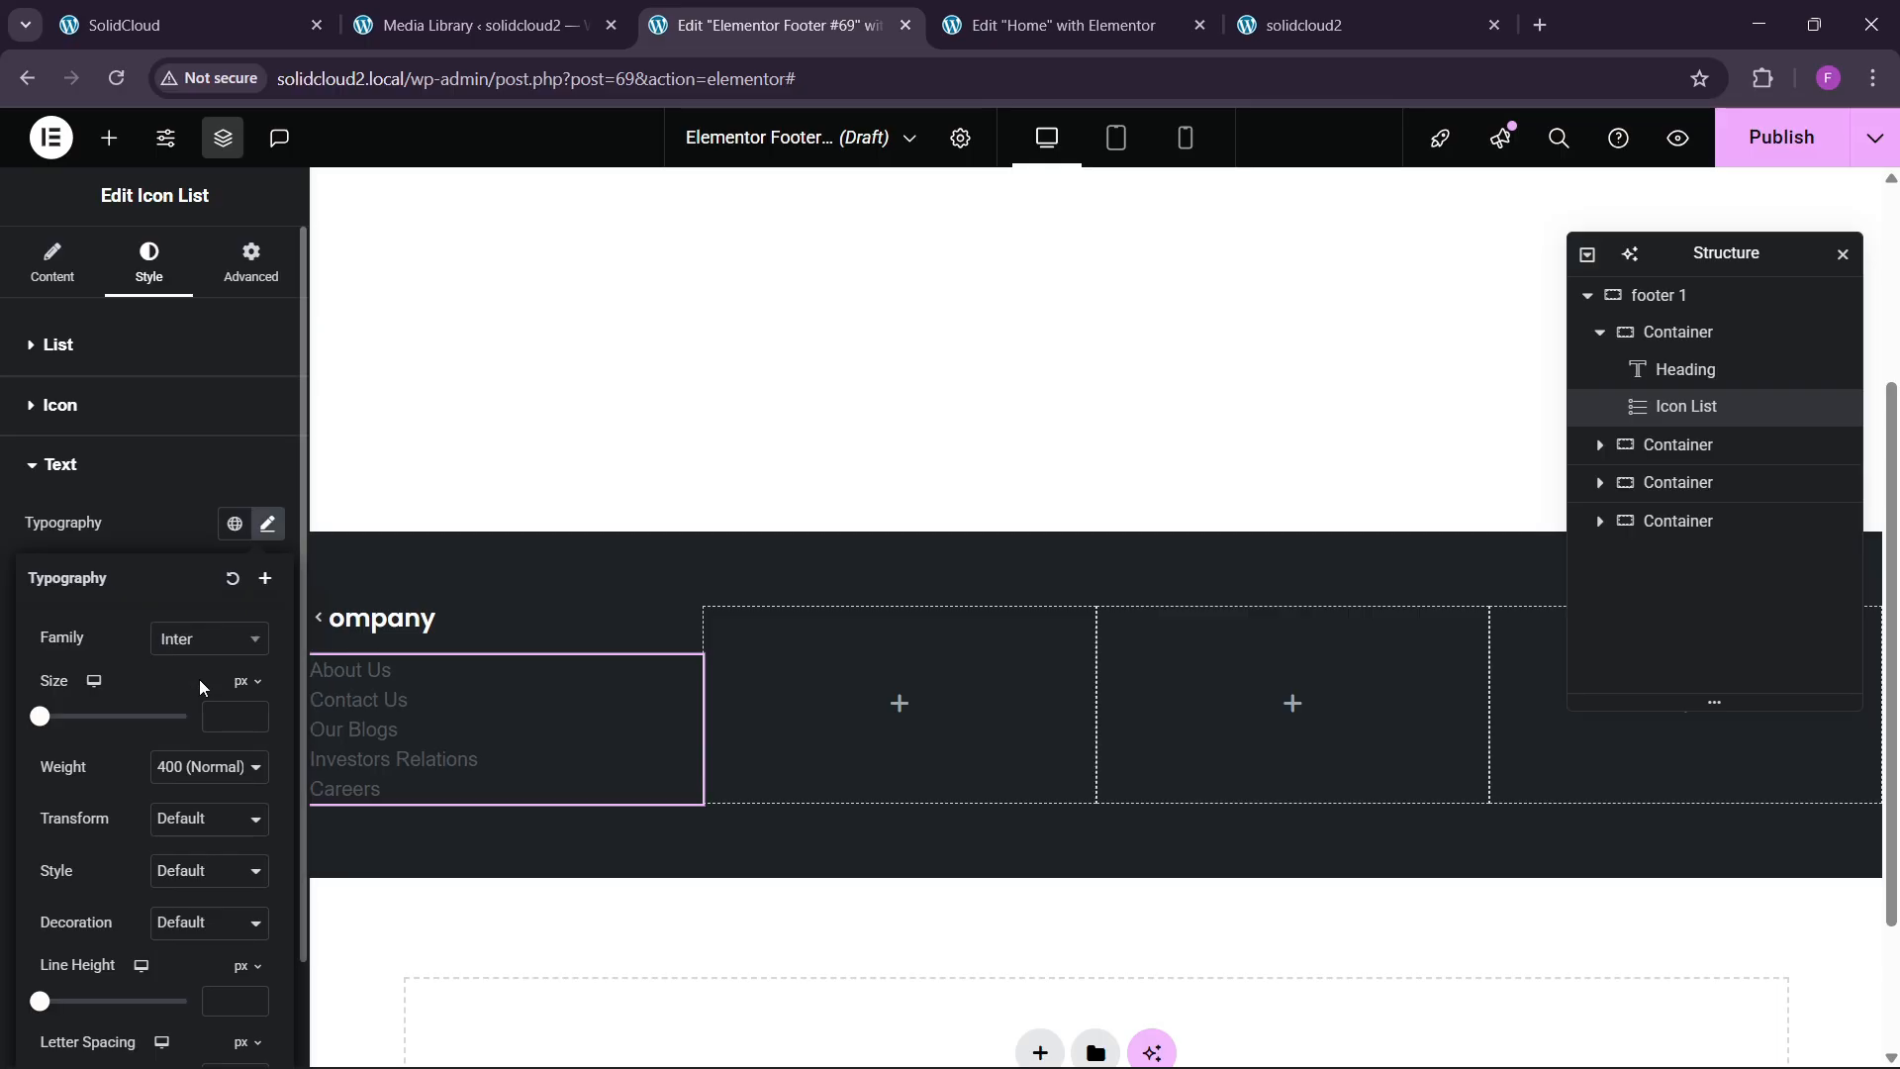
{"action": "left_click", "coordinate": [169, 507]}
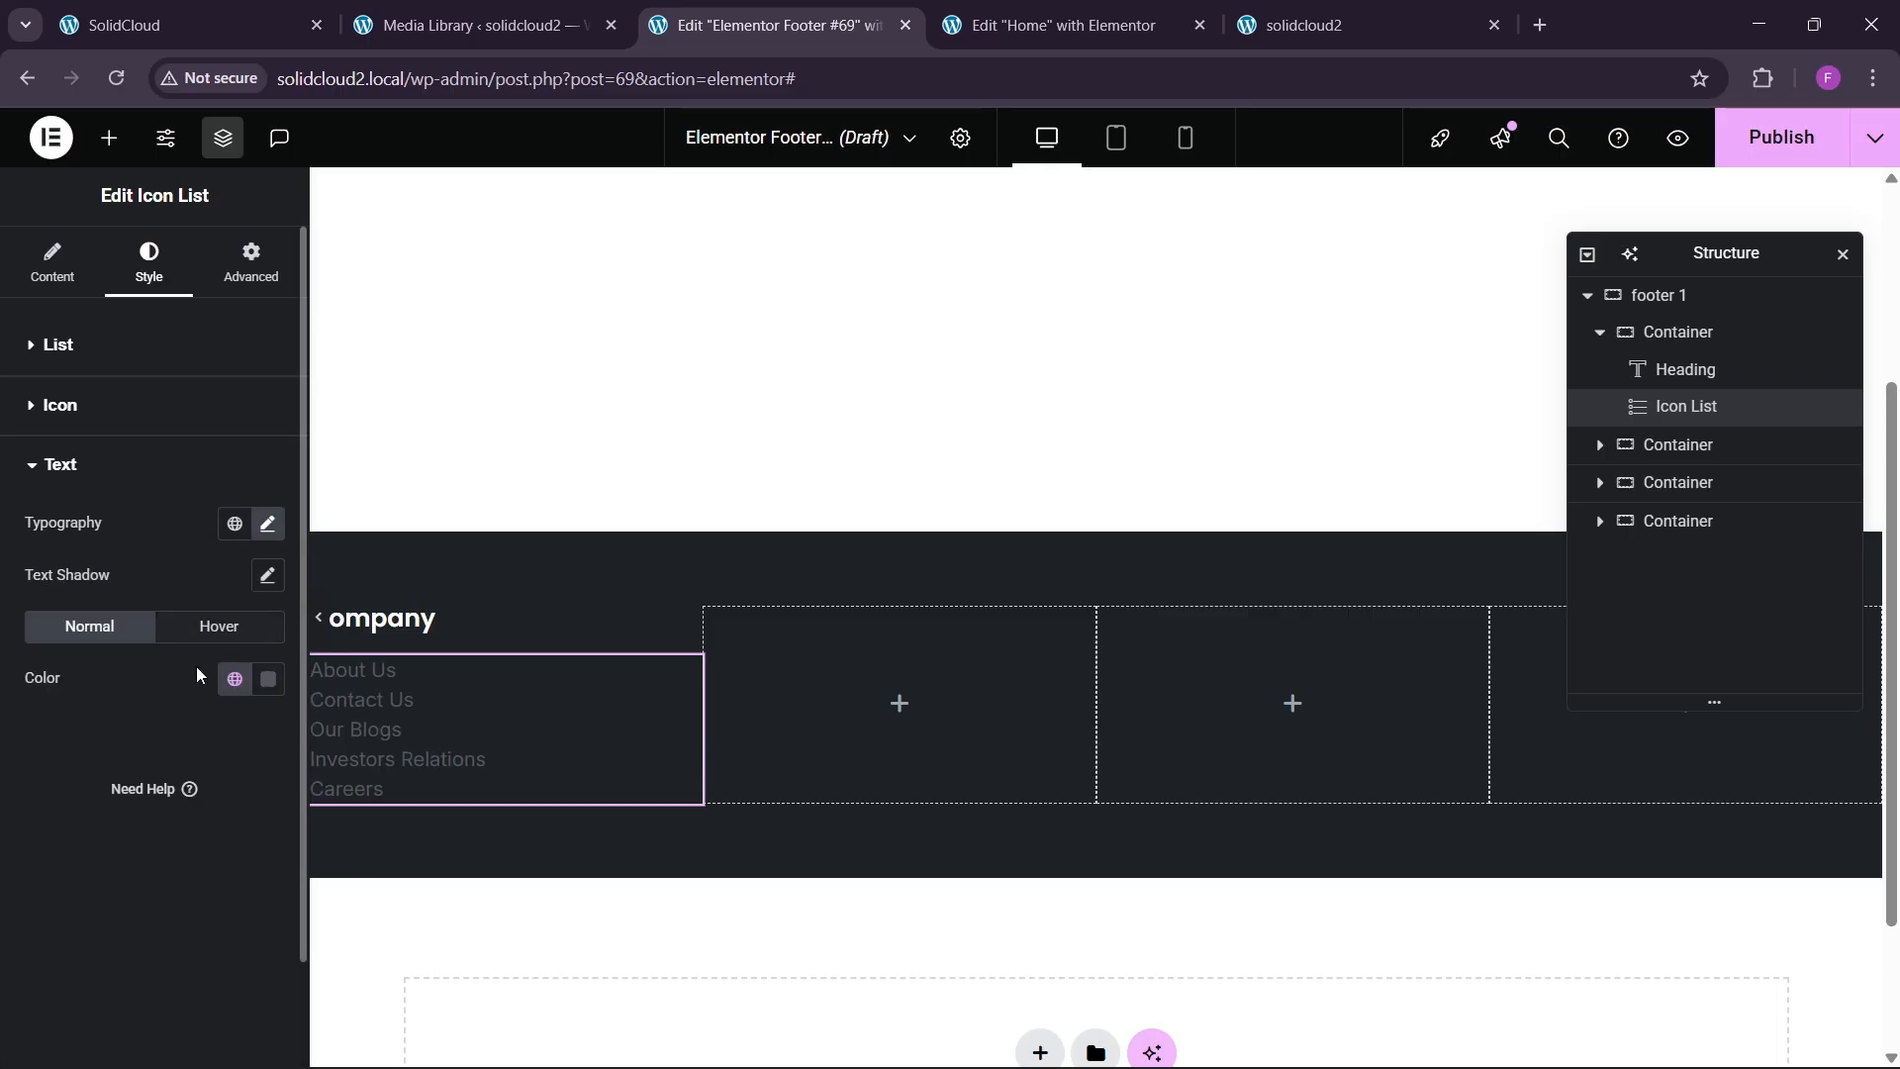
{"action": "left_click", "coordinate": [267, 681]}
{"action": "type", "text": "#EFEFEF"}
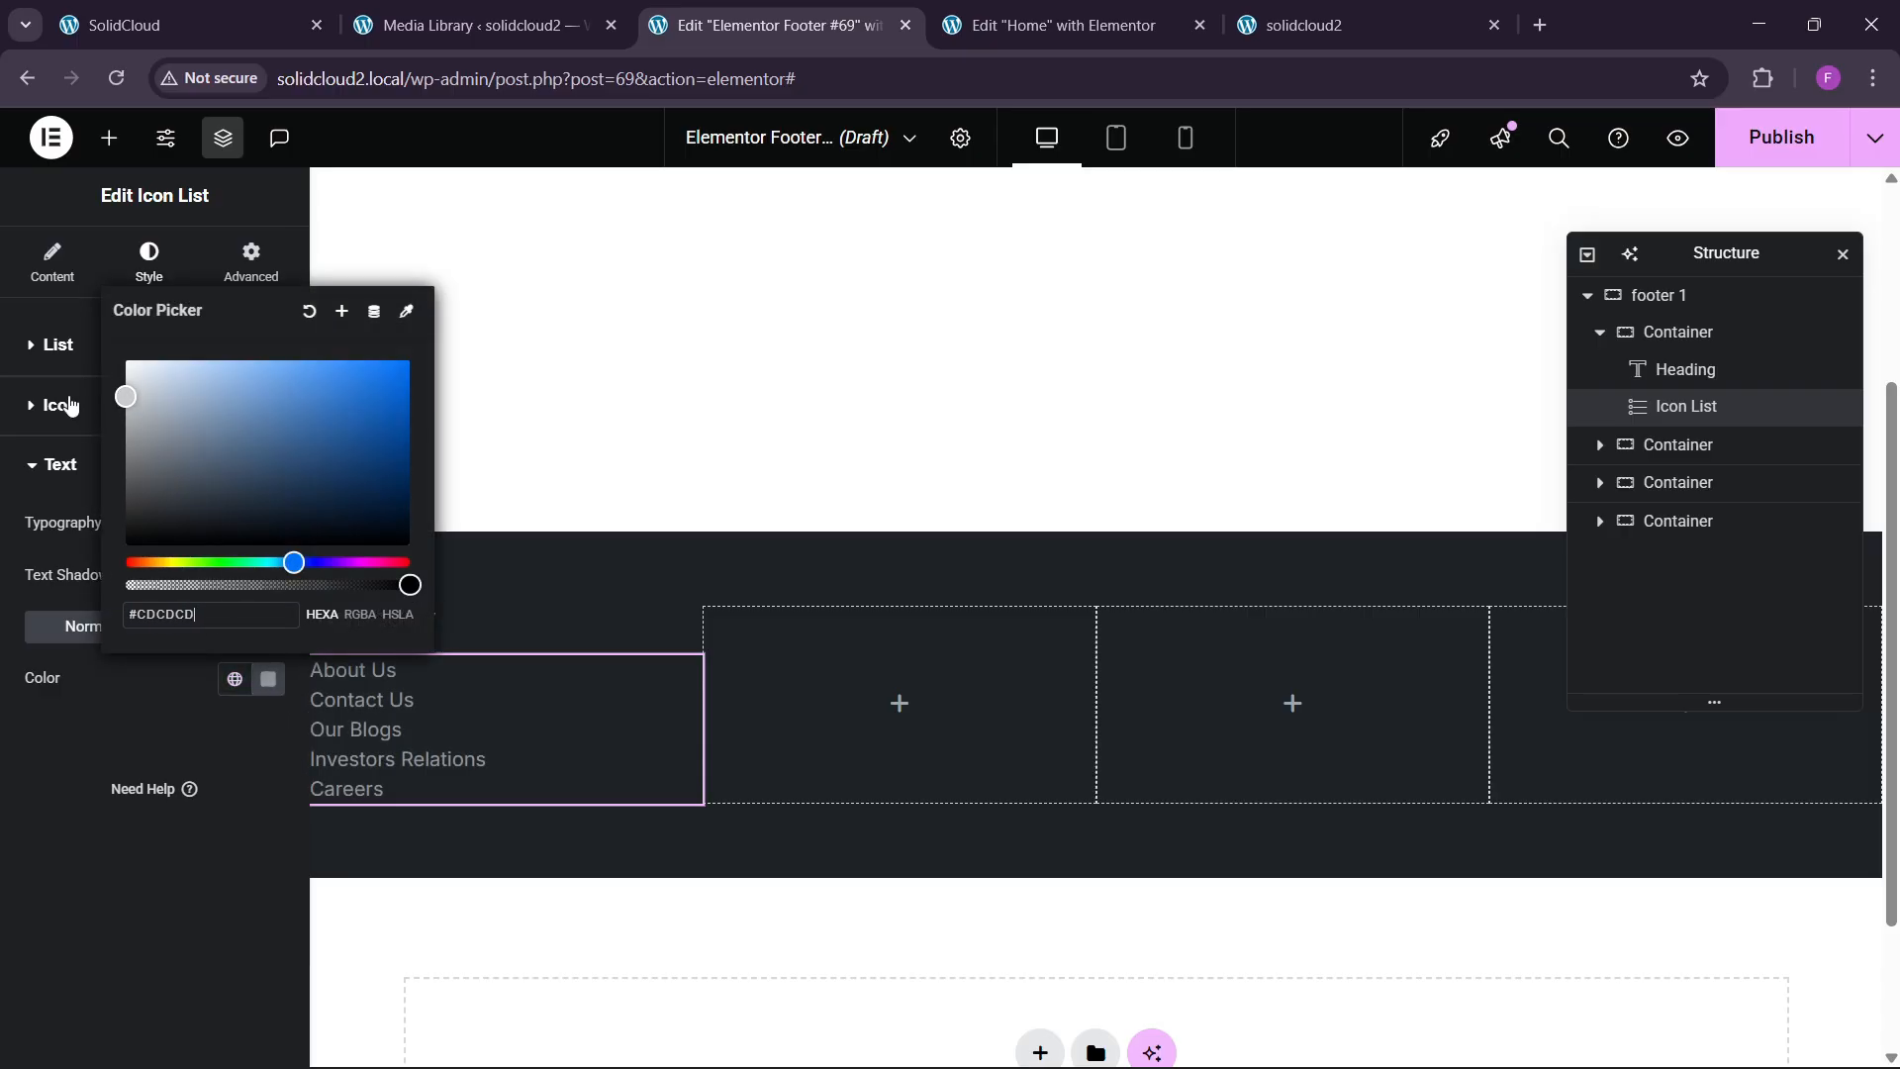
{"action": "key", "text": "ctrl+a"}
{"action": "type", "text": "#ECECEC"}
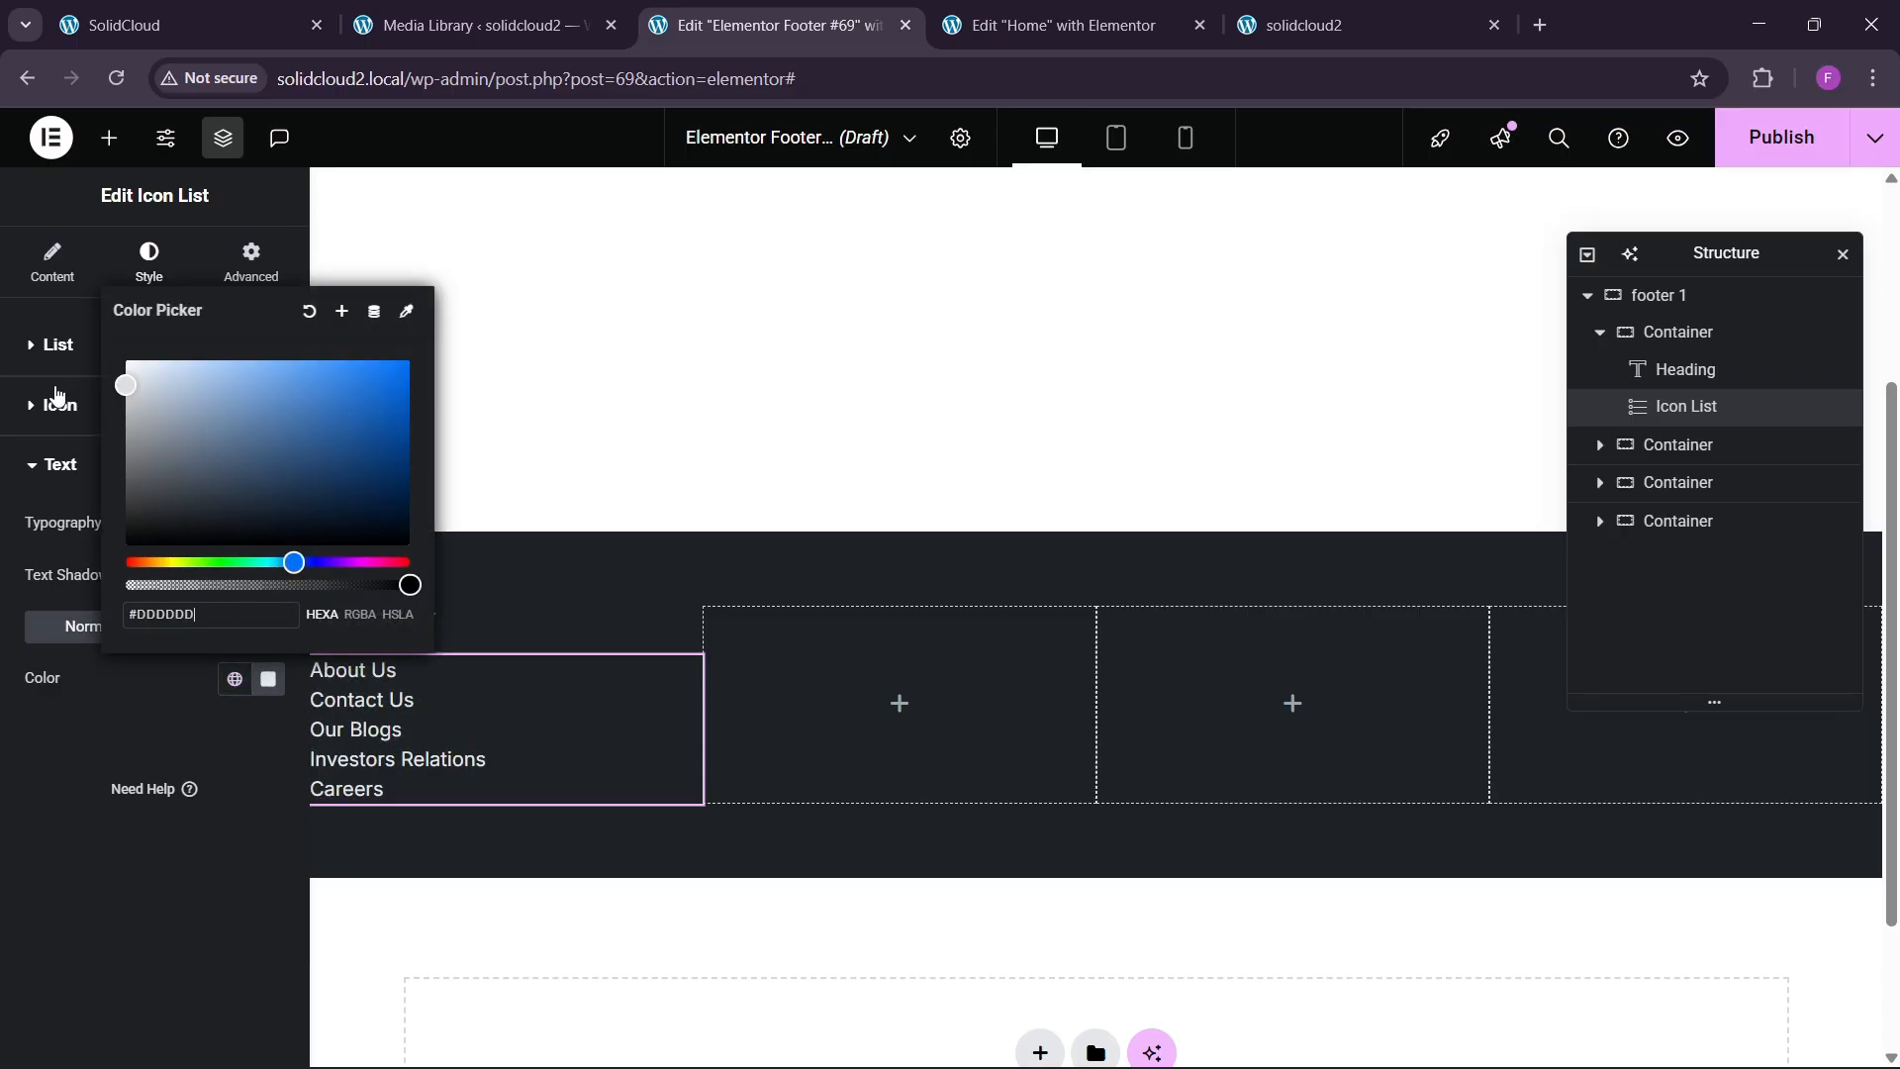
{"action": "left_click", "coordinate": [16, 816]}
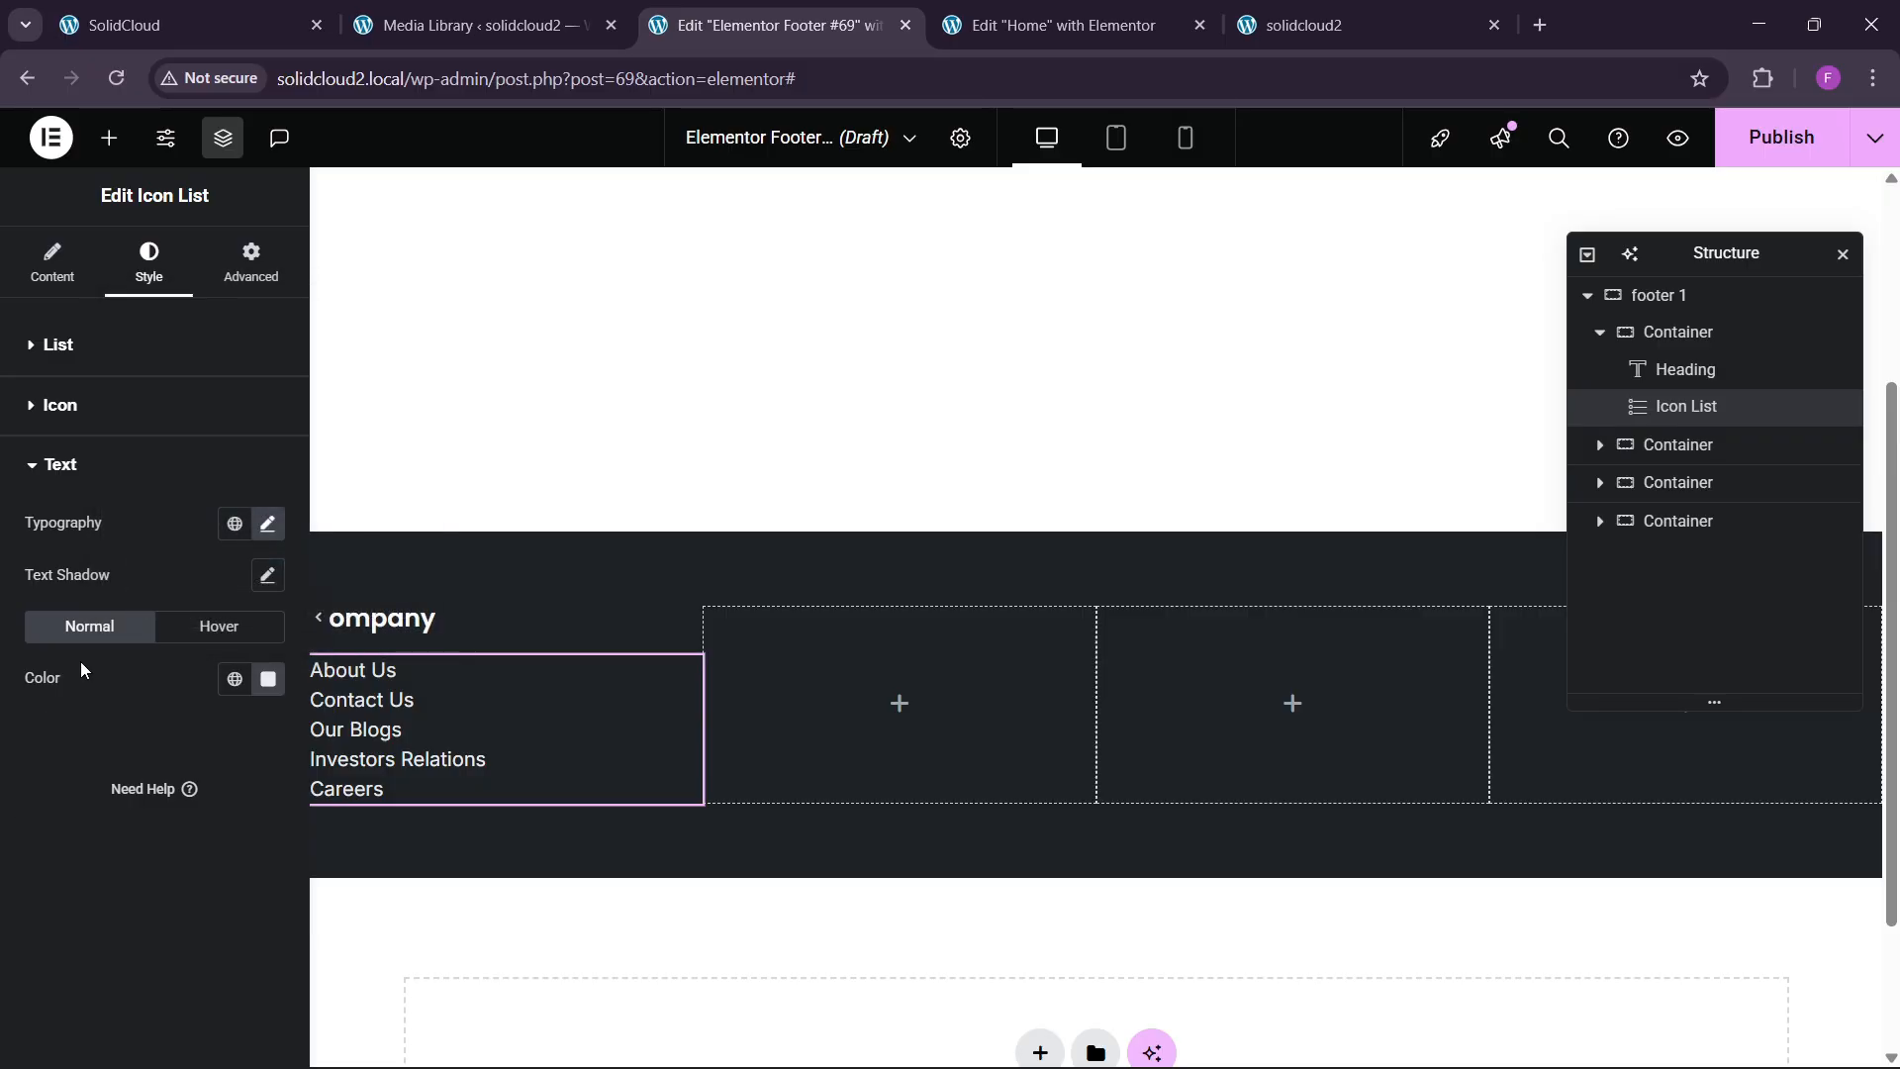
Make the link font size 15 px and the space between links 3 px.
{"action": "left_click", "coordinate": [263, 526]}
{"action": "left_click", "coordinate": [232, 713]}
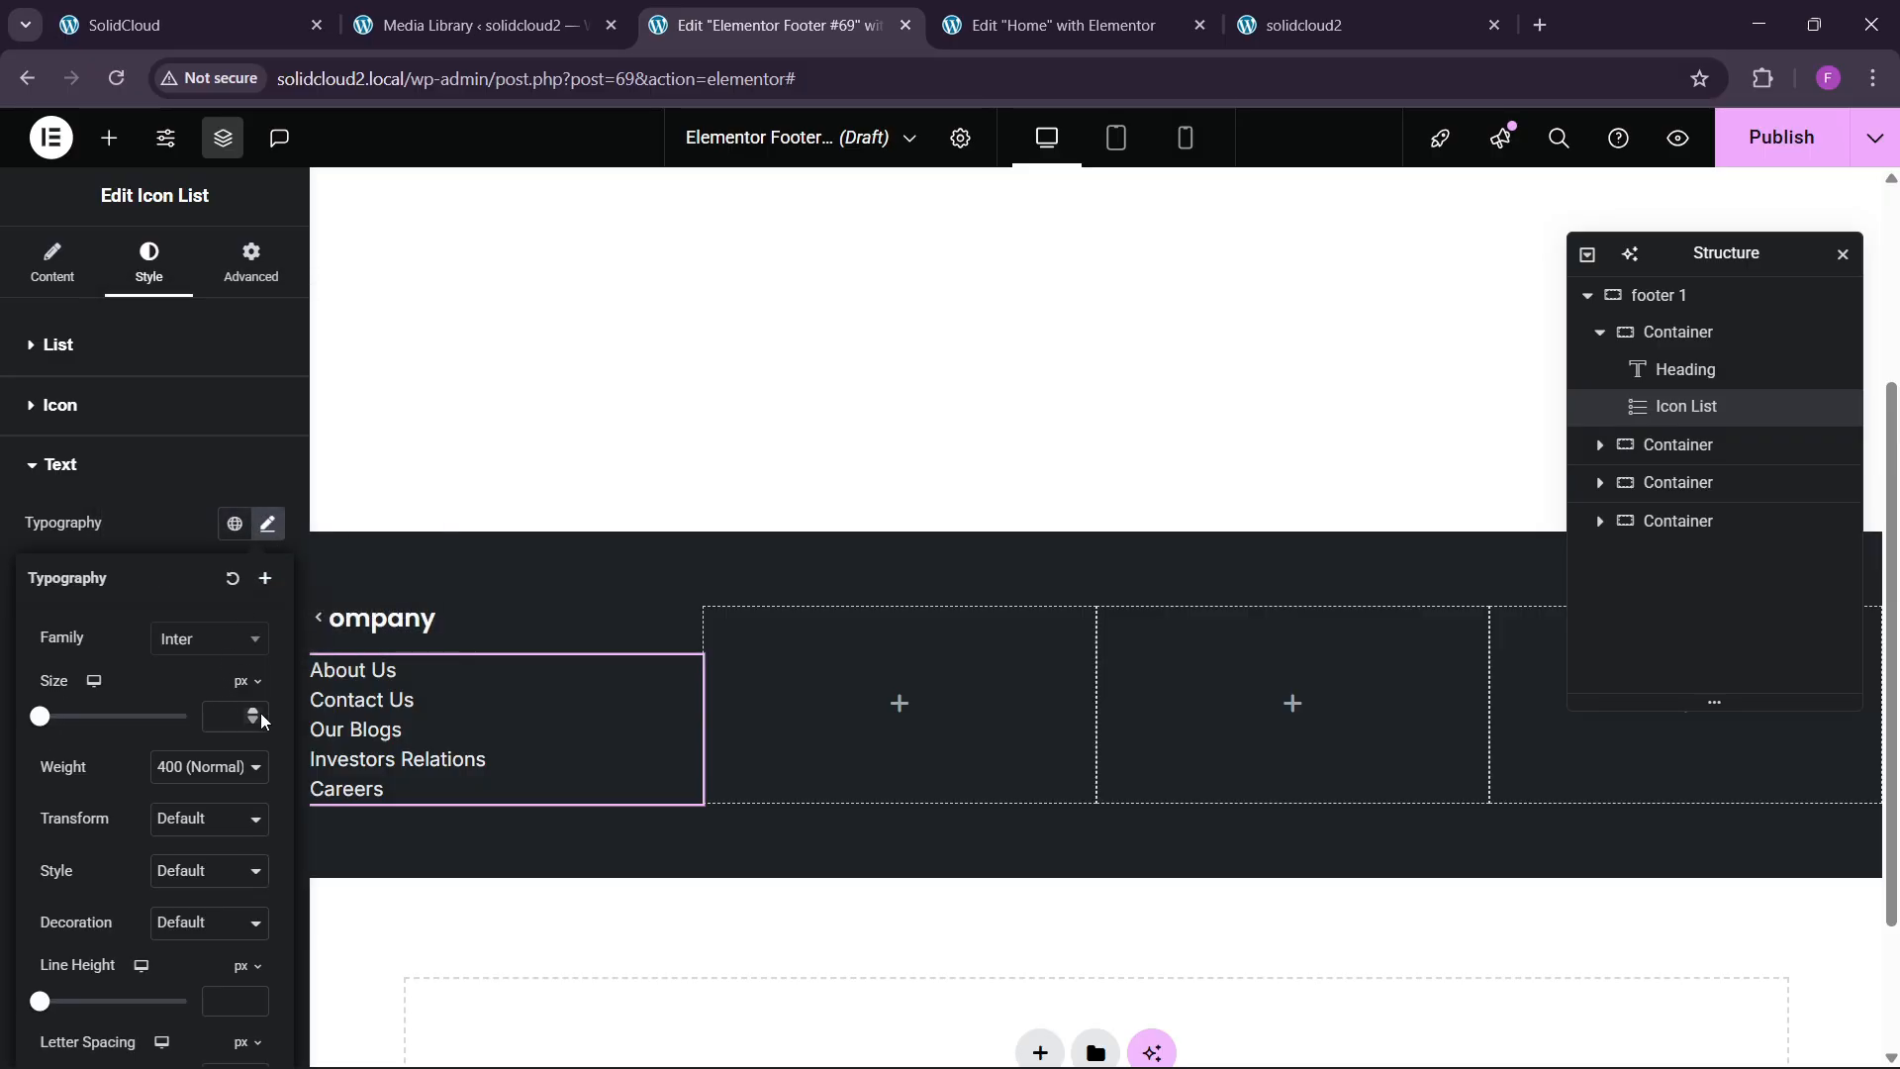
{"action": "type", "text": "14"}
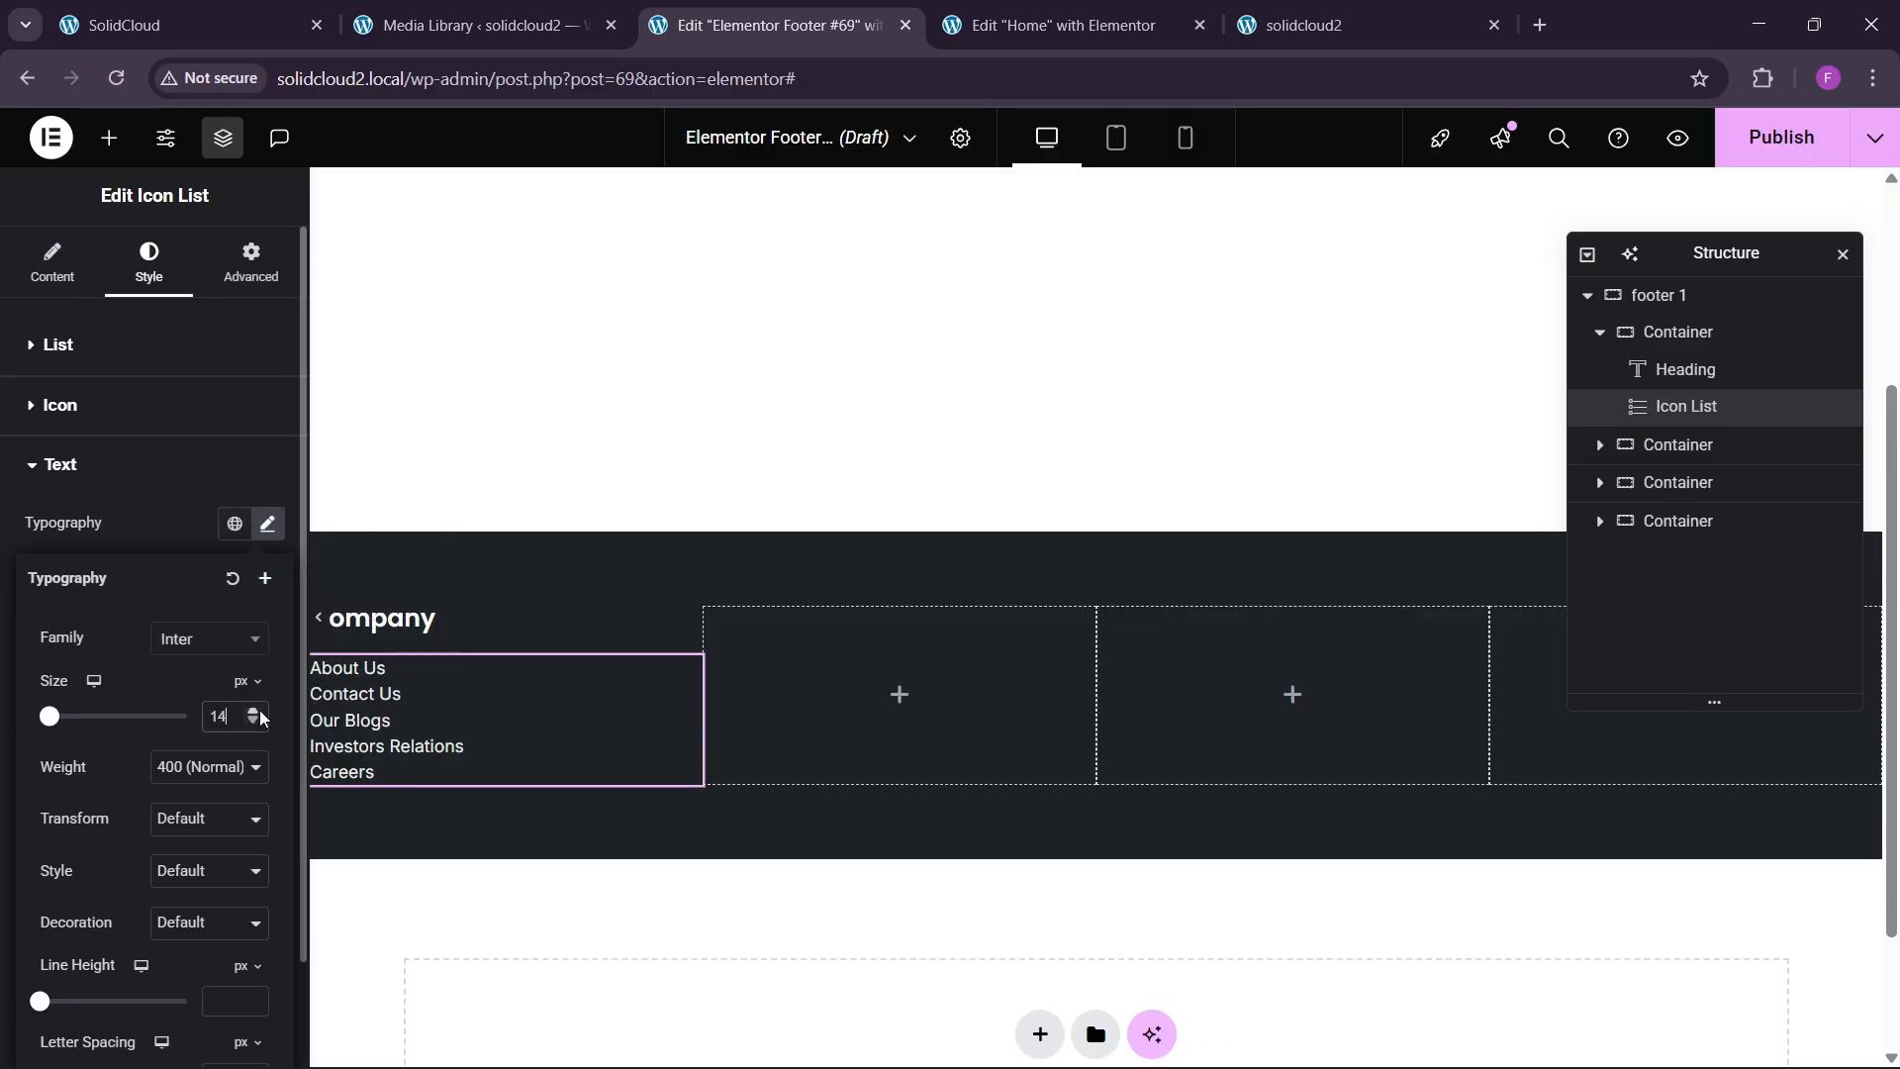
{"action": "left_click", "coordinate": [260, 712]}
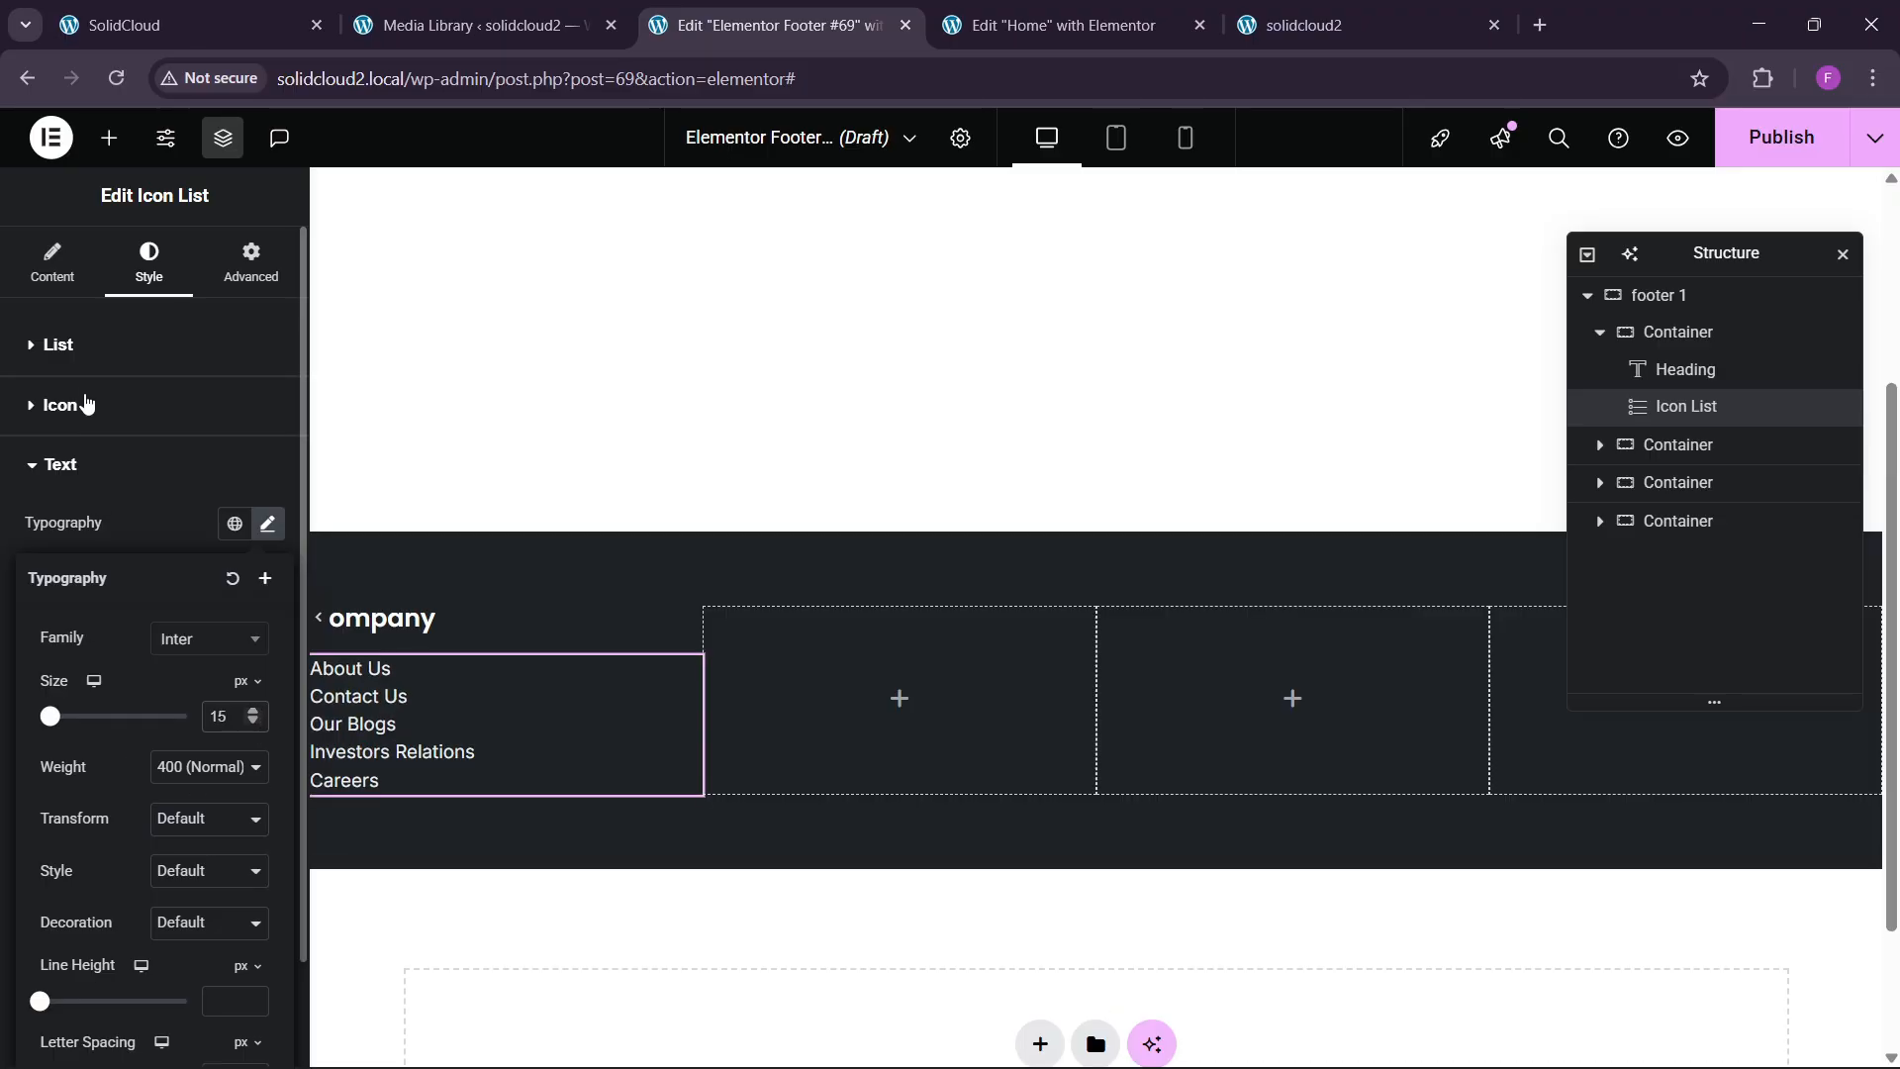
{"action": "left_click", "coordinate": [83, 362]}
{"action": "left_click_drag", "start_coordinate": [32, 437], "coordinate": [37, 435]}
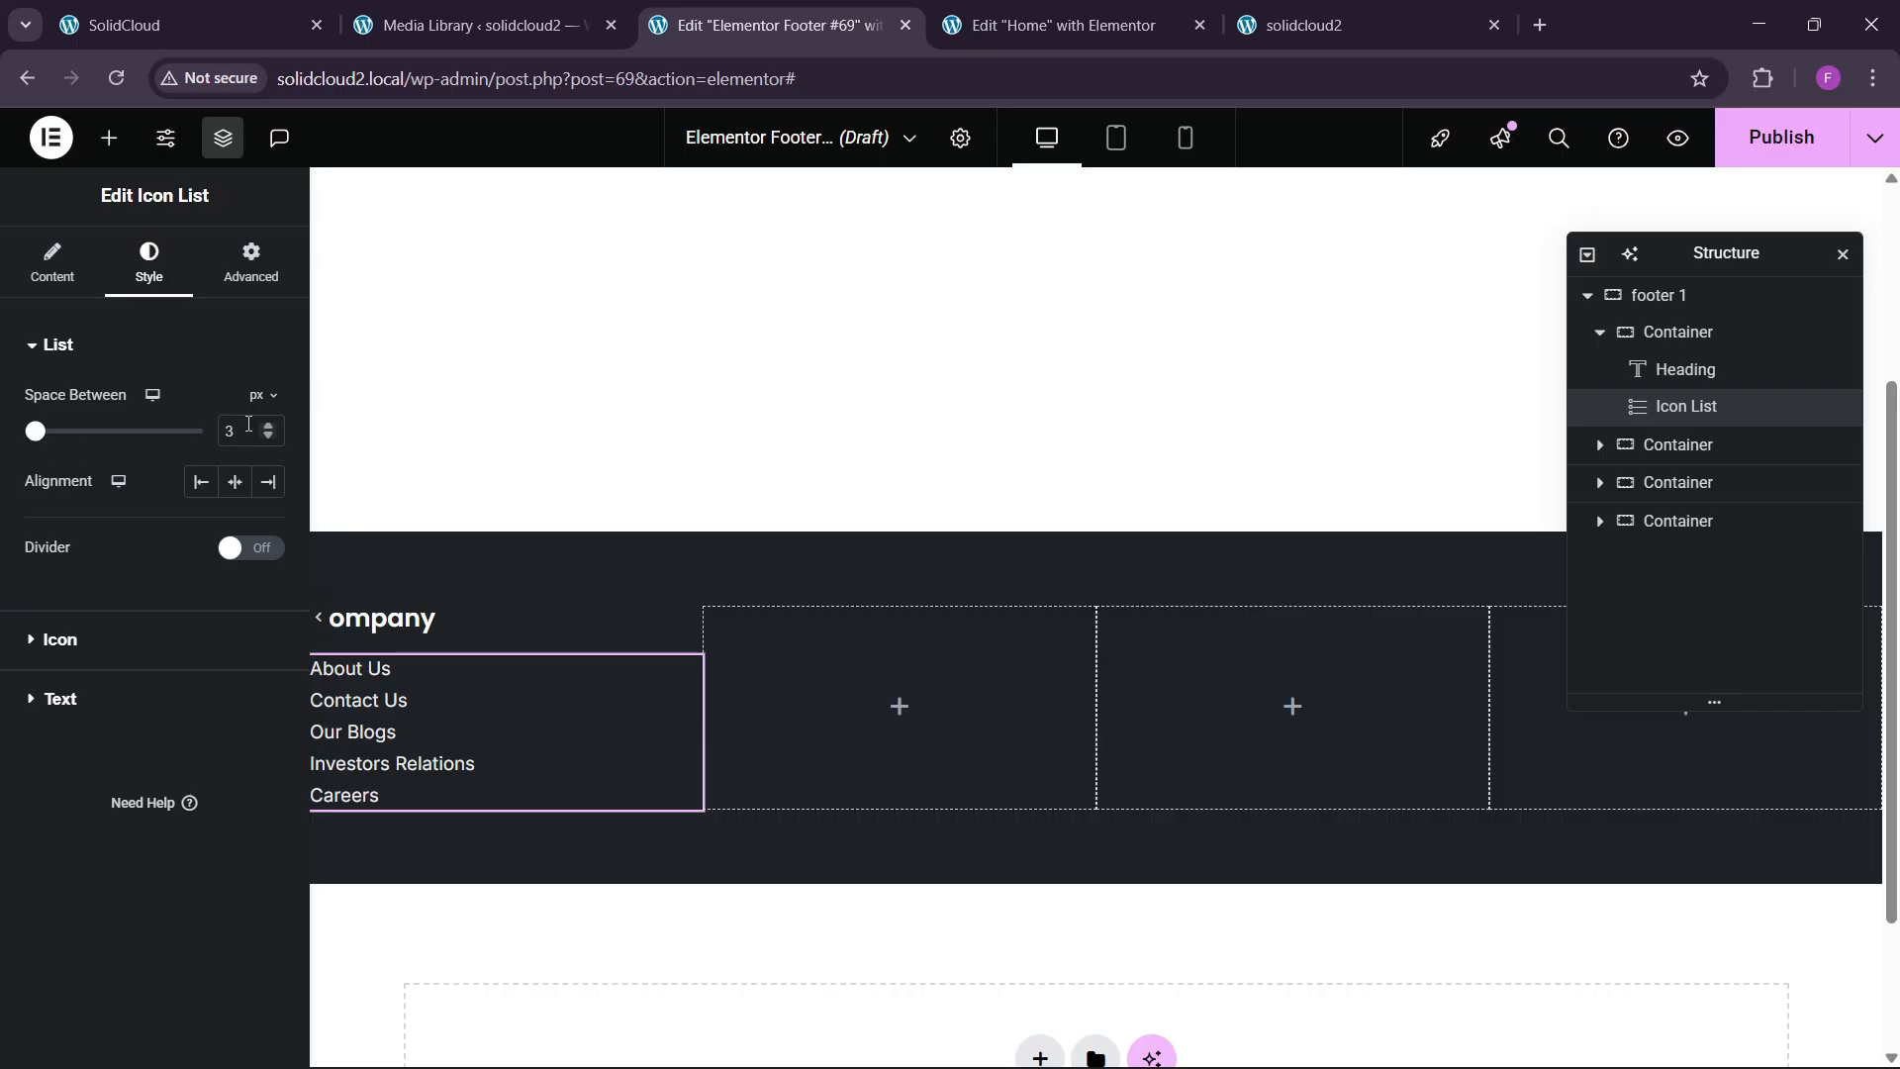
Change the space between the Company links to 8 px.
{"action": "left_click", "coordinate": [266, 431]}
{"action": "left_click", "coordinate": [267, 431]}
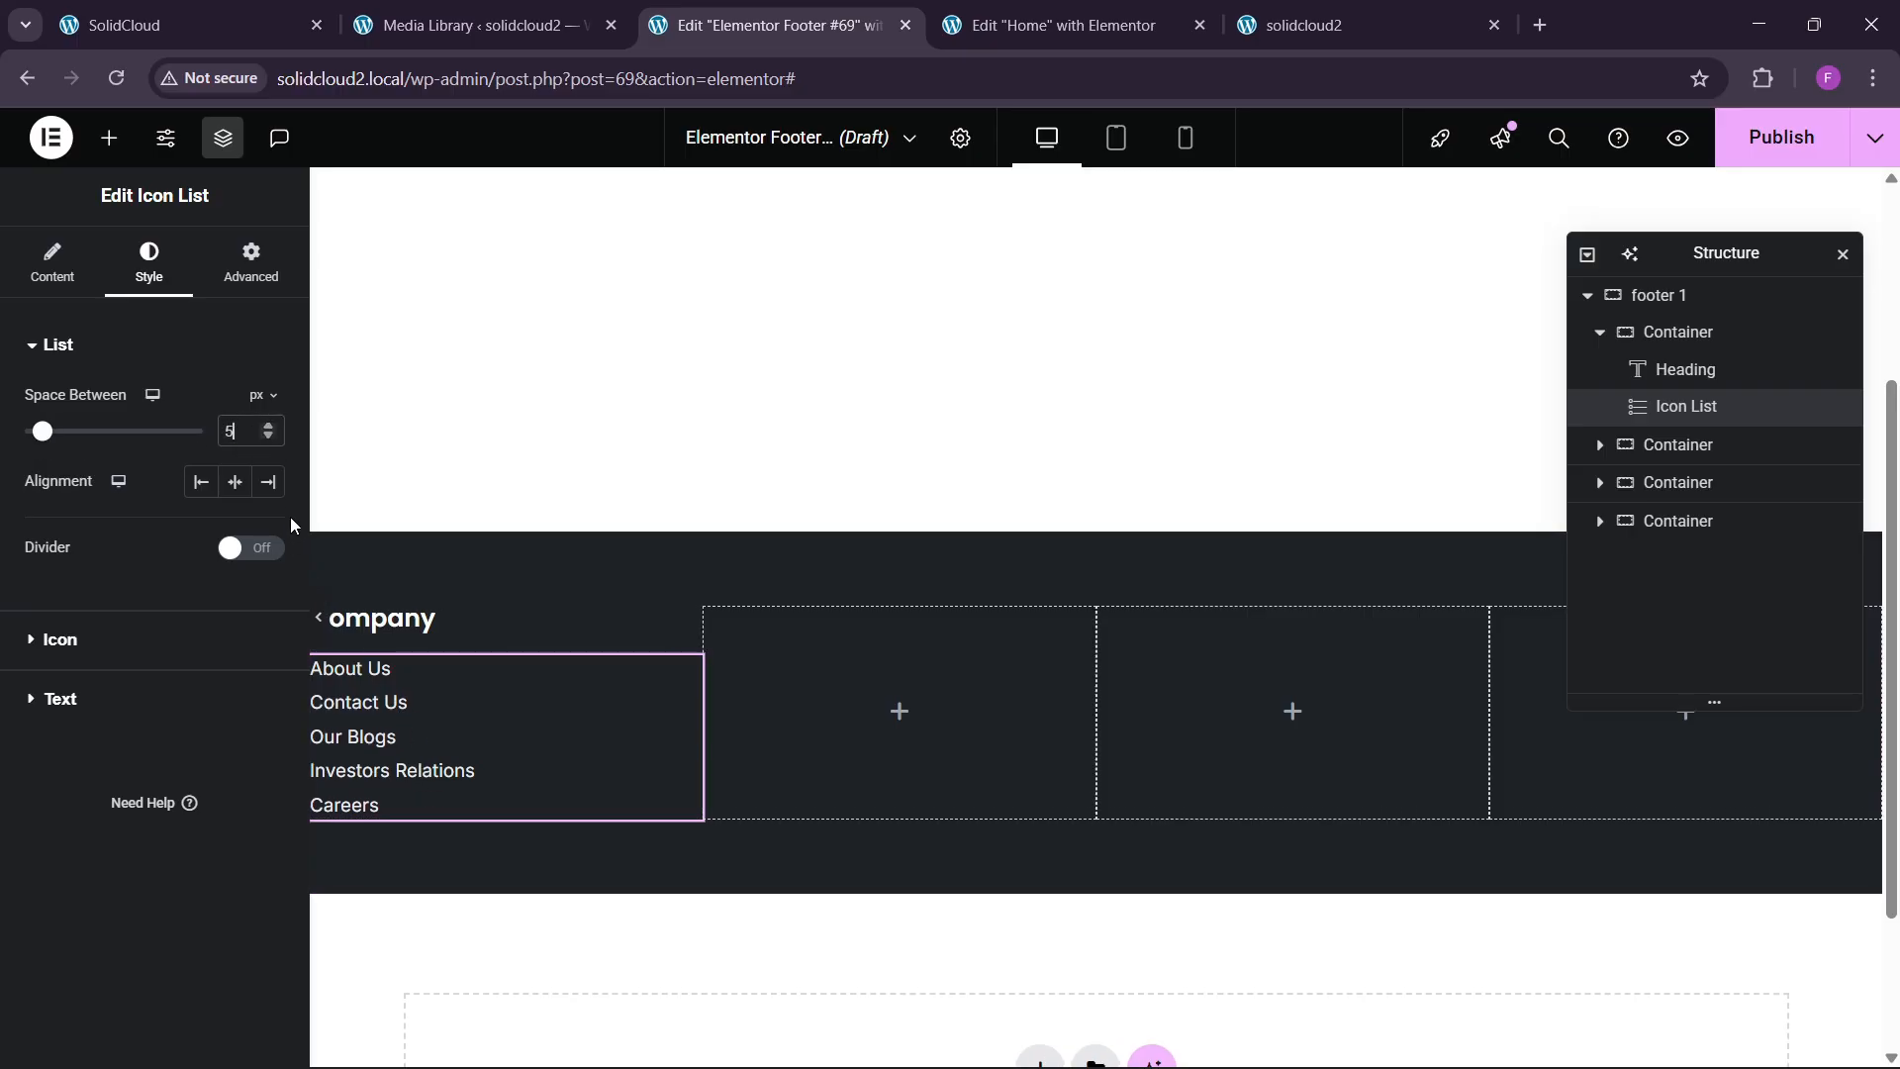
{"action": "left_click", "coordinate": [271, 423]}
{"action": "left_click", "coordinate": [271, 424]}
{"action": "left_click", "coordinate": [272, 424]}
{"action": "left_click", "coordinate": [271, 423]}
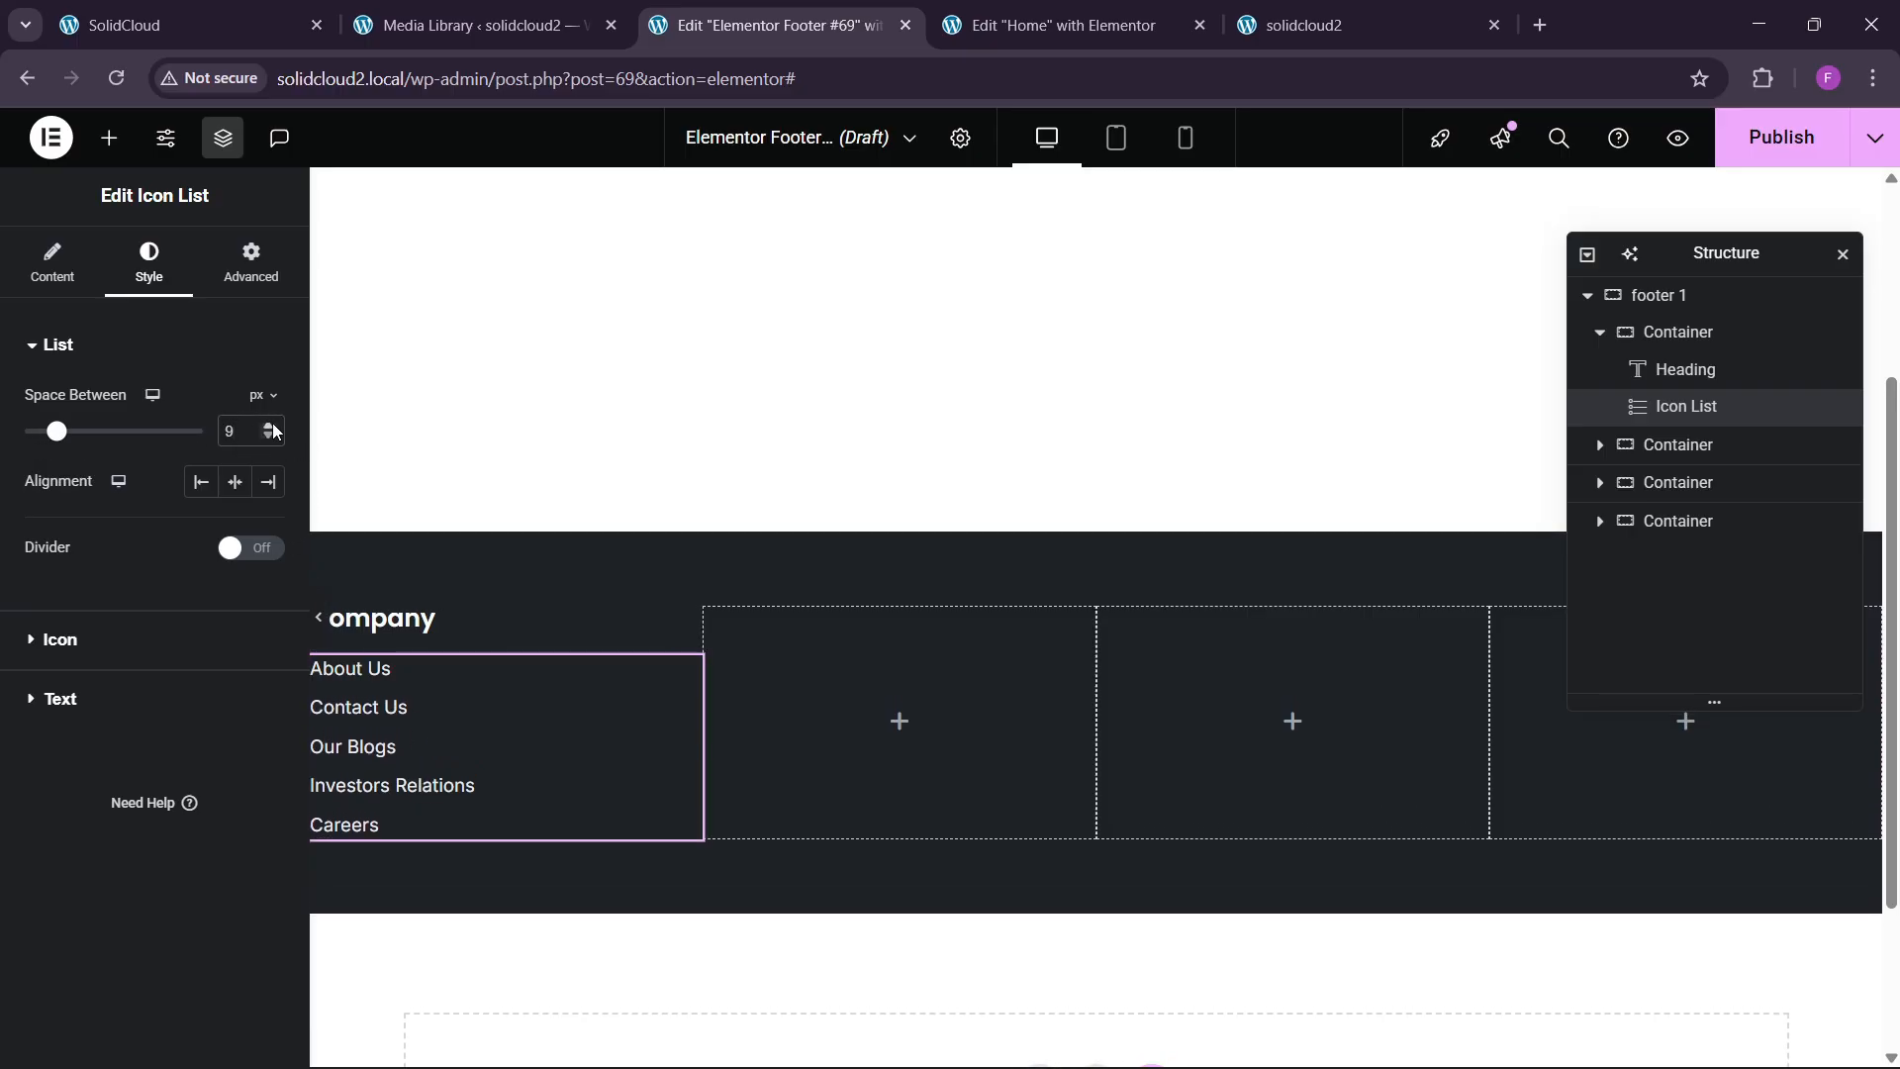
{"action": "left_click", "coordinate": [271, 424]}
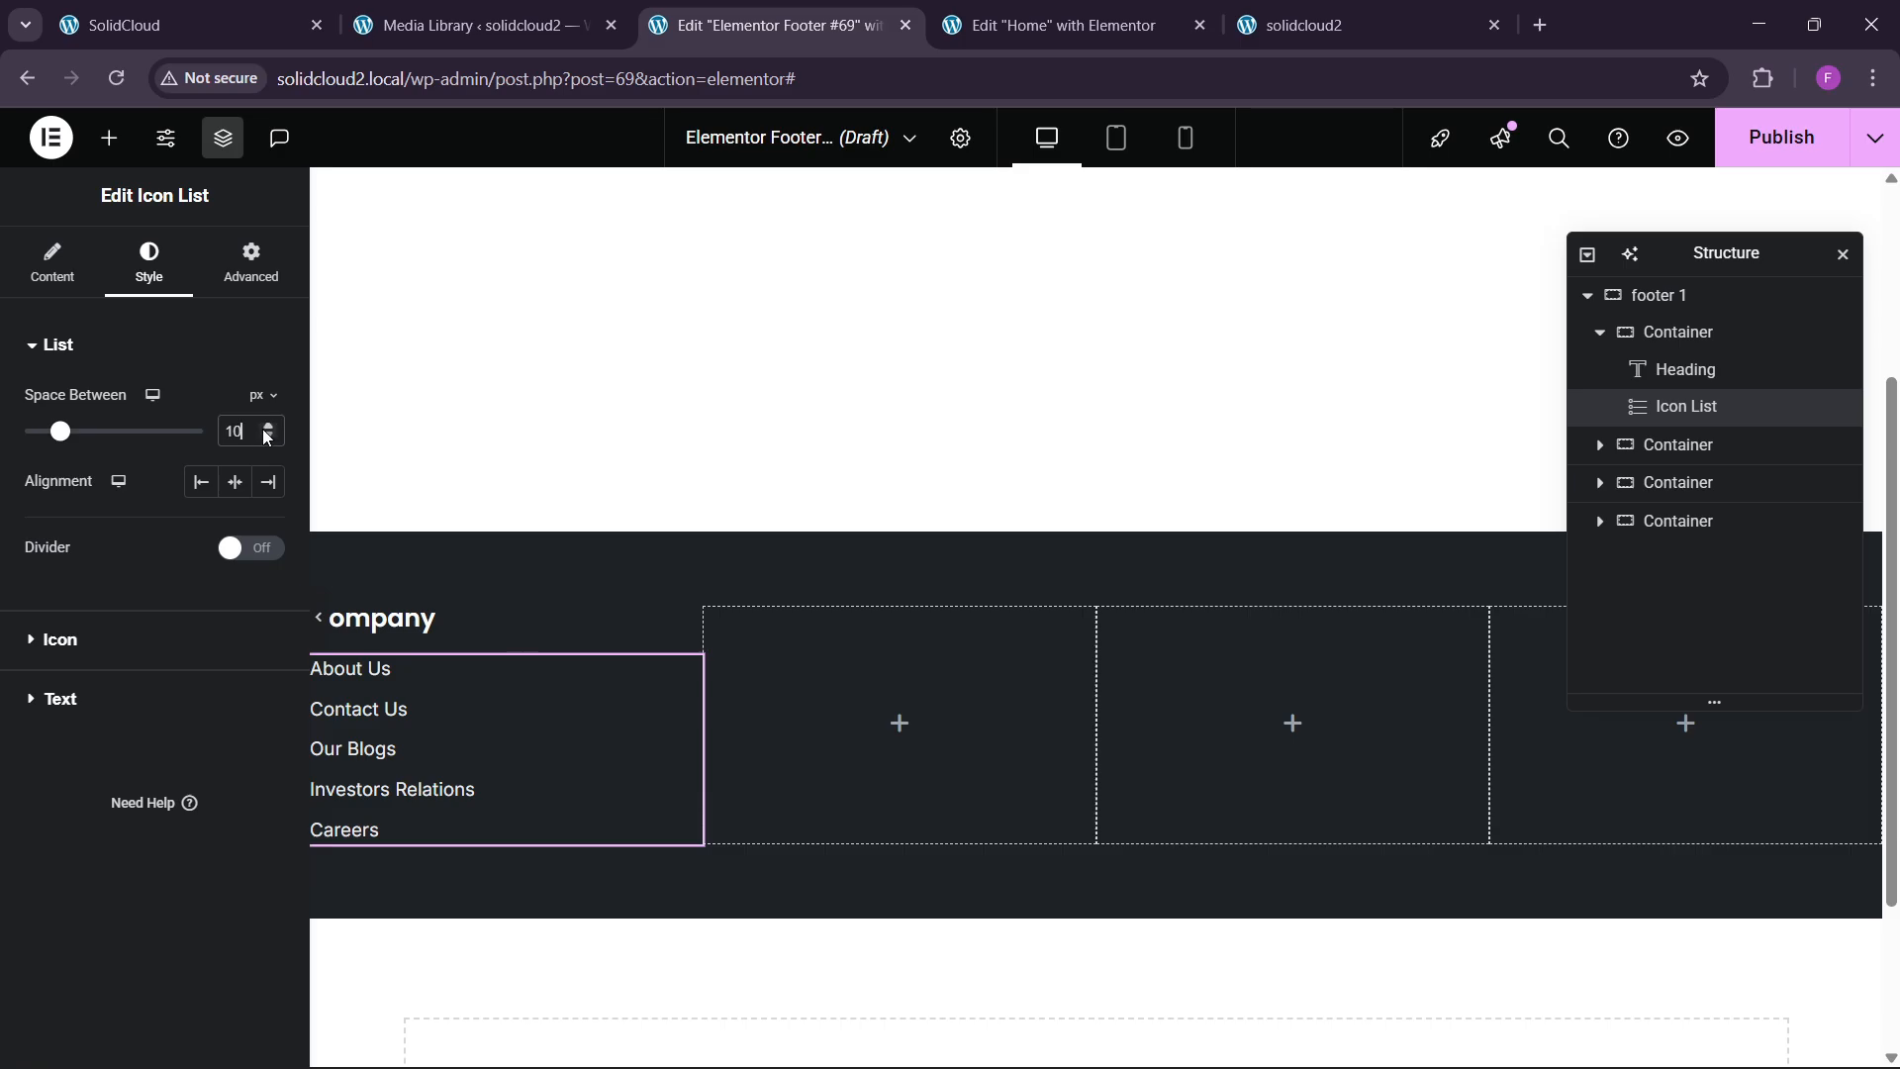
{"action": "left_click", "coordinate": [268, 441]}
{"action": "left_click", "coordinate": [268, 441]}
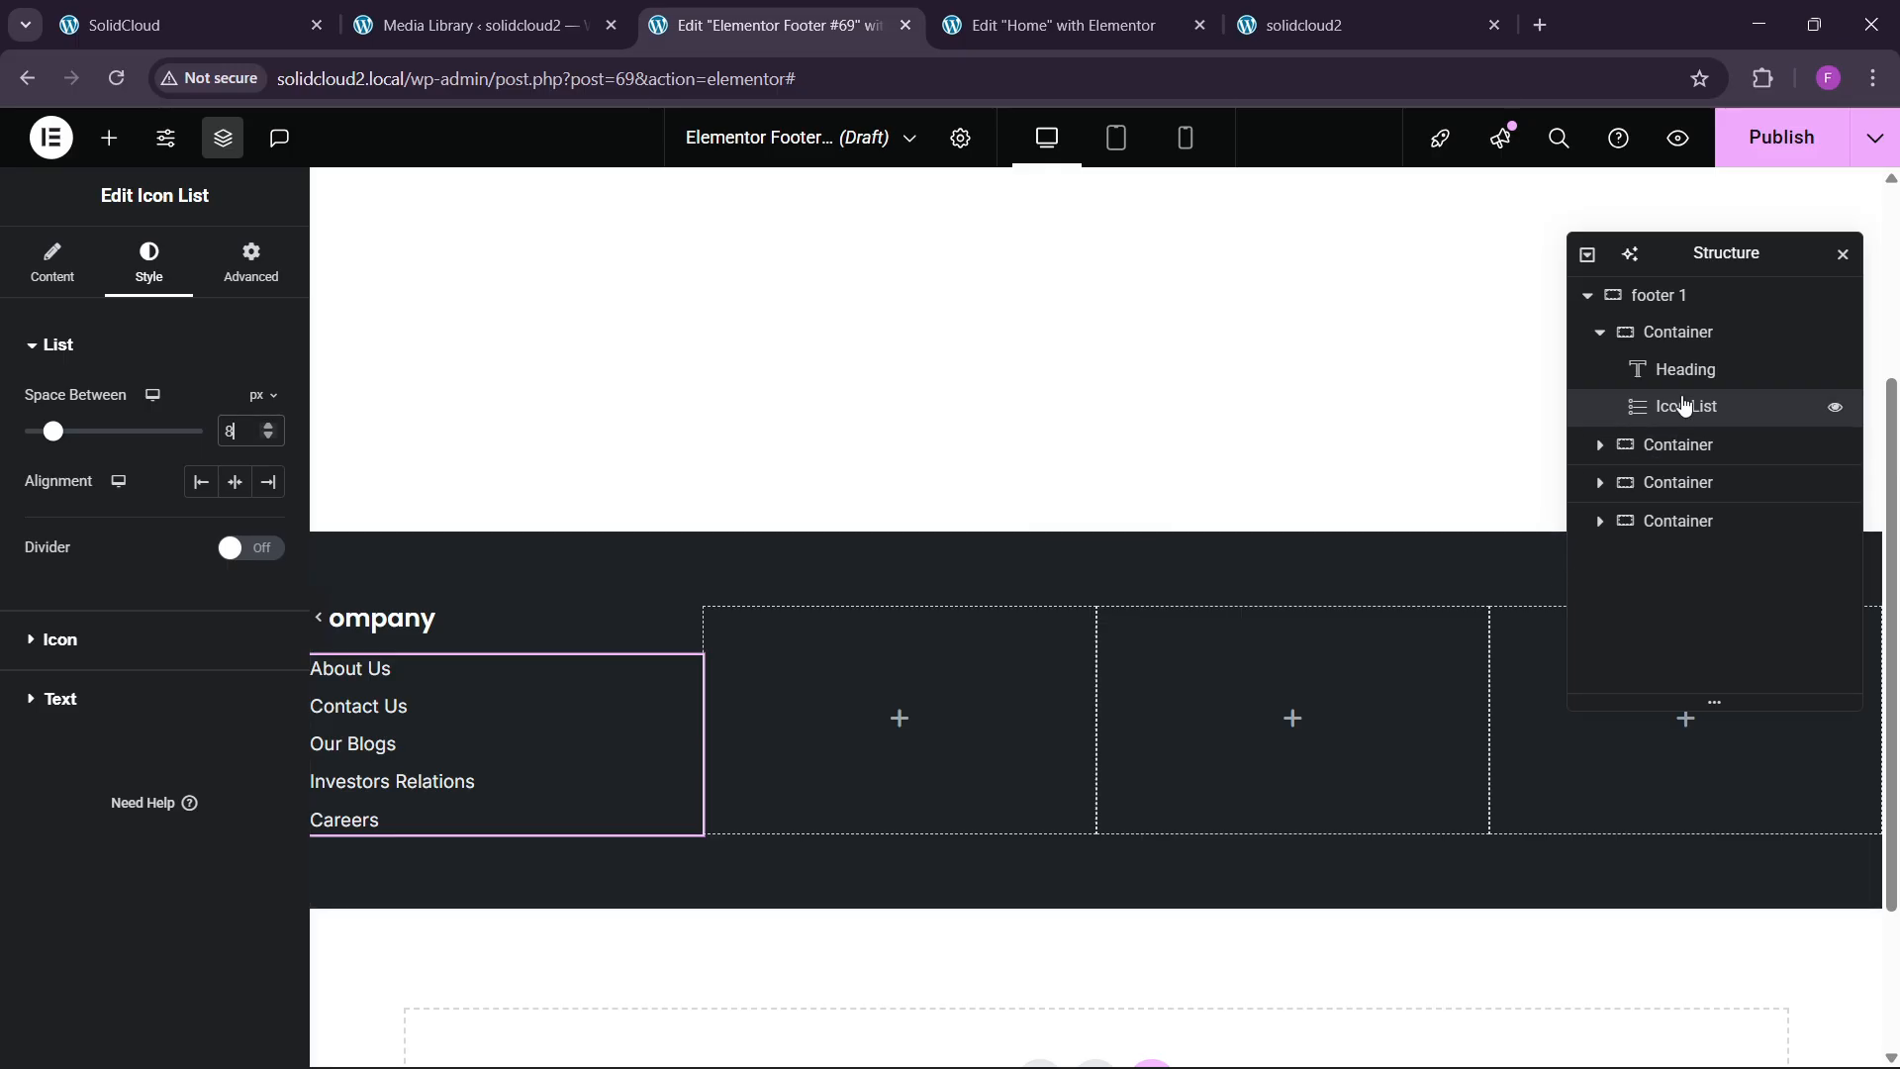
Align the Company column's items to the start with a 40 px gap.
{"action": "left_click", "coordinate": [1678, 331]}
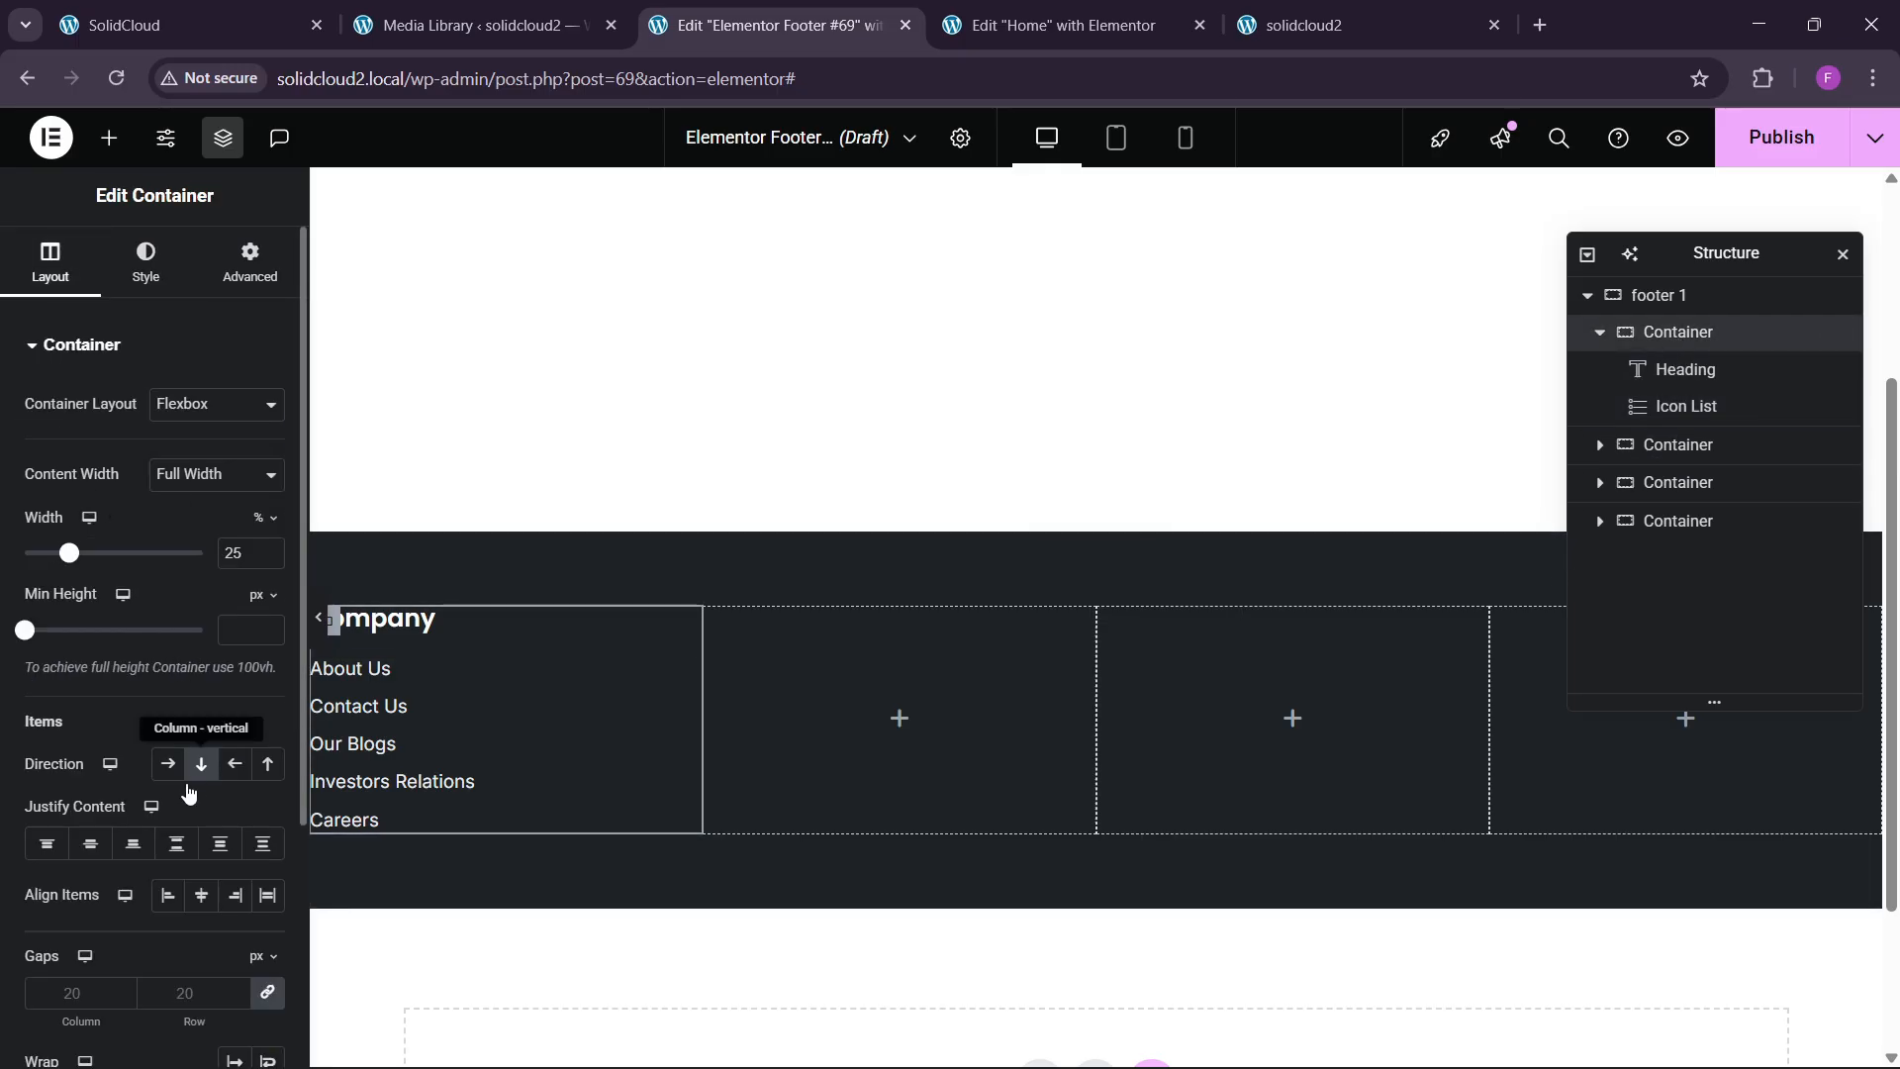
{"action": "left_click", "coordinate": [90, 844]}
{"action": "left_click", "coordinate": [201, 895]}
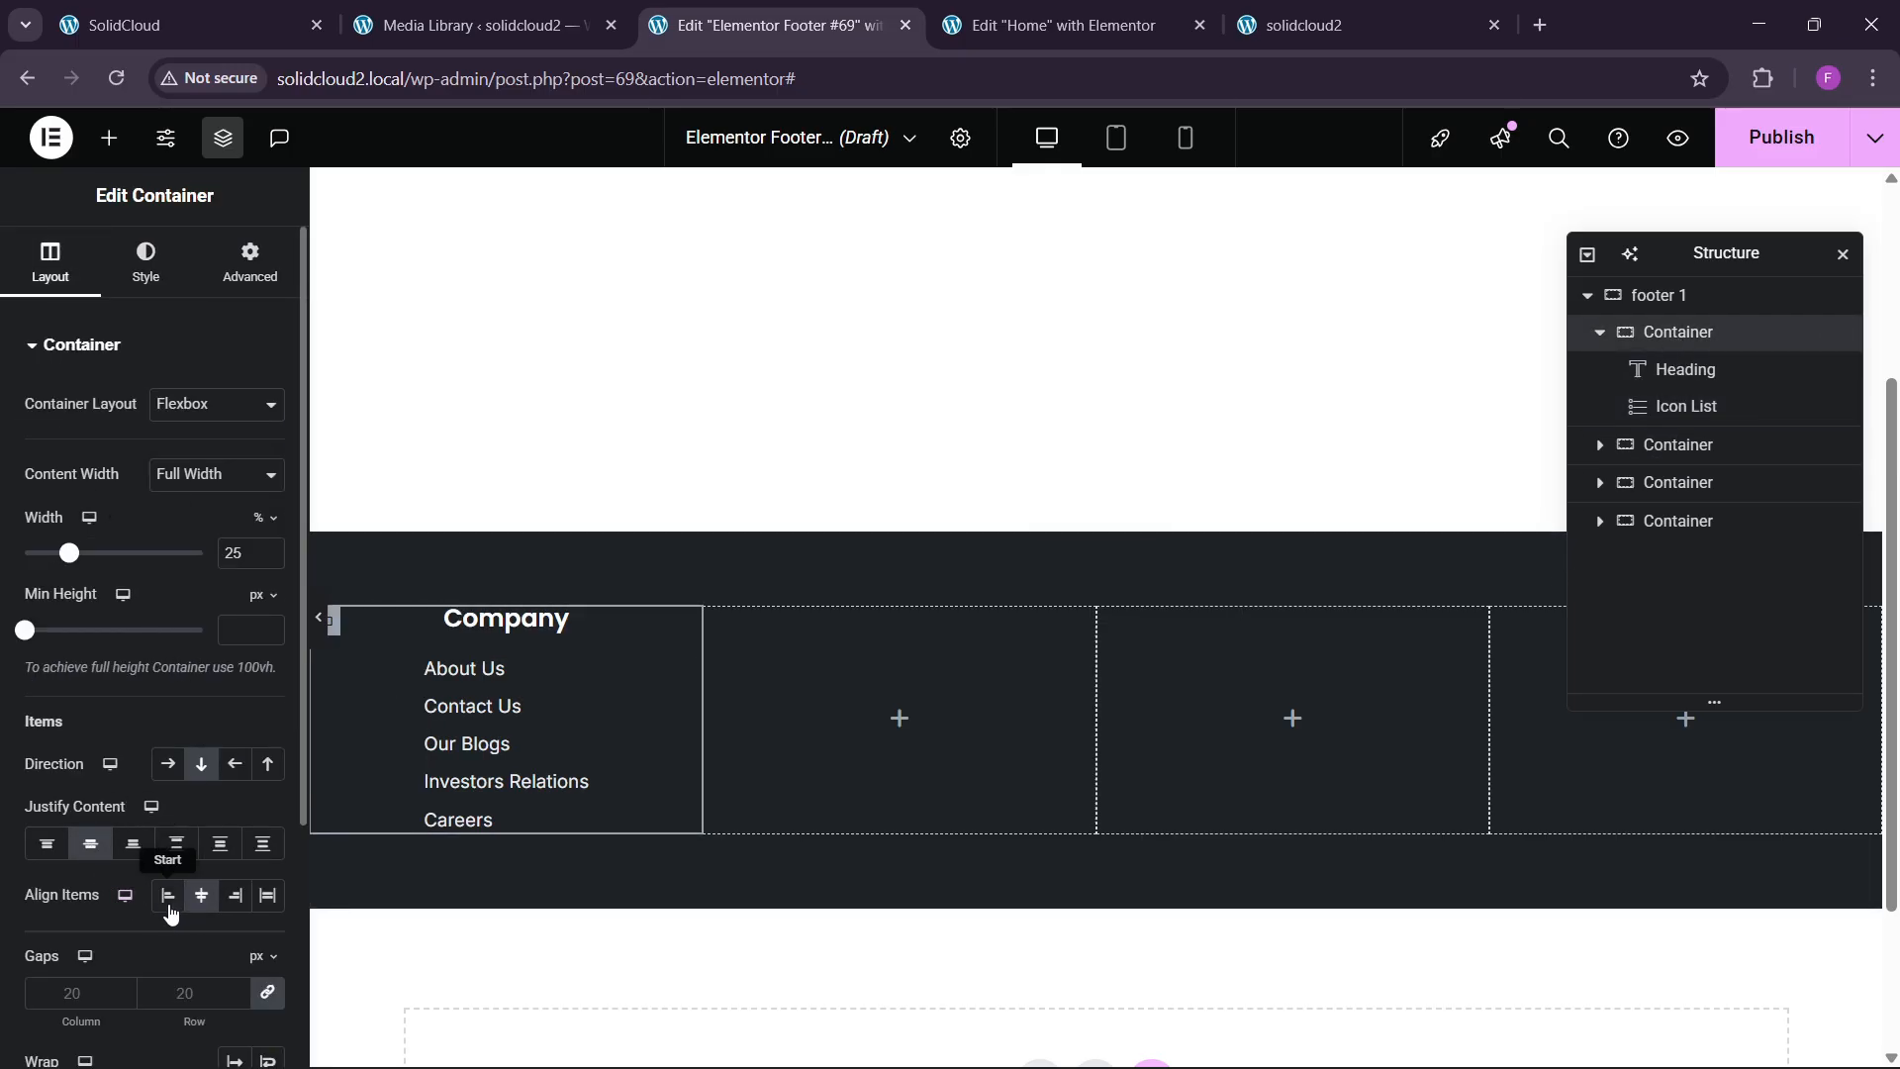
{"action": "left_click", "coordinate": [168, 899]}
{"action": "double_click", "coordinate": [185, 991]}
{"action": "type", "text": "30"}
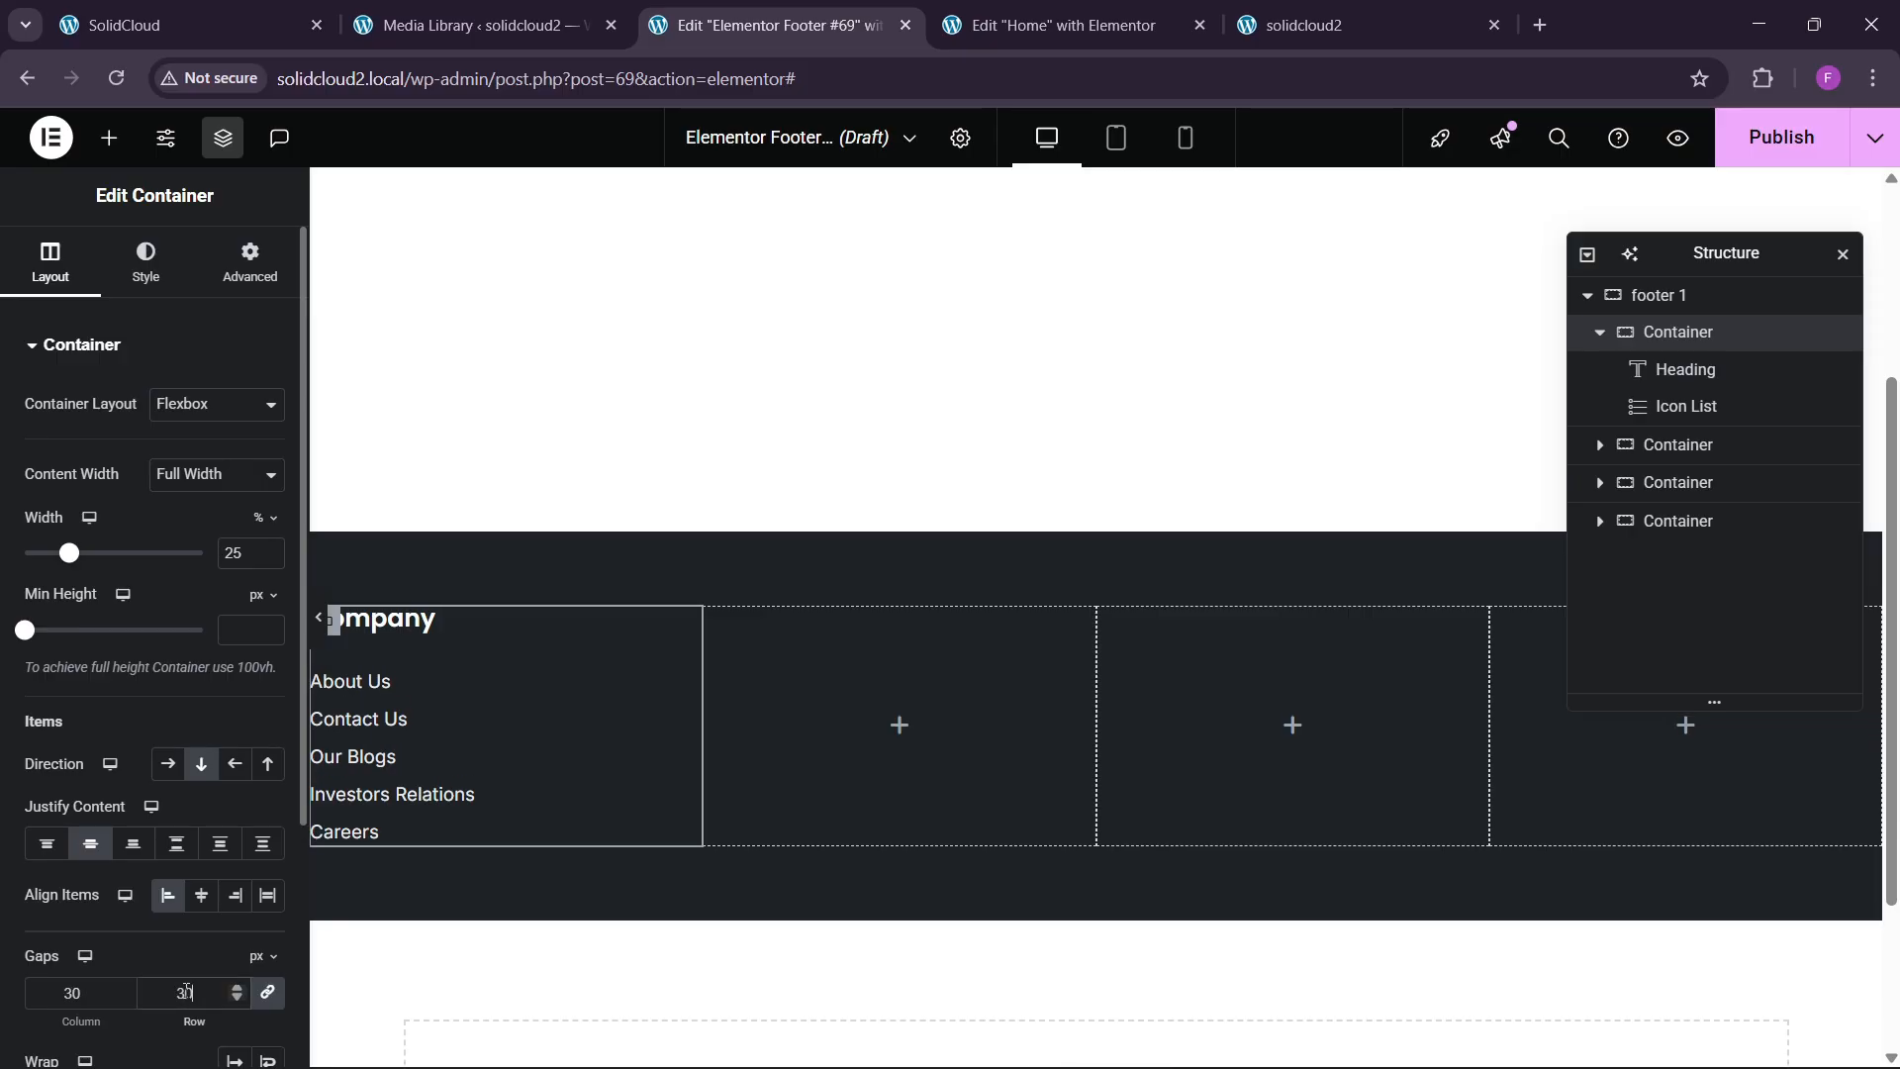
{"action": "double_click", "coordinate": [185, 992]}
{"action": "type", "text": "40"}
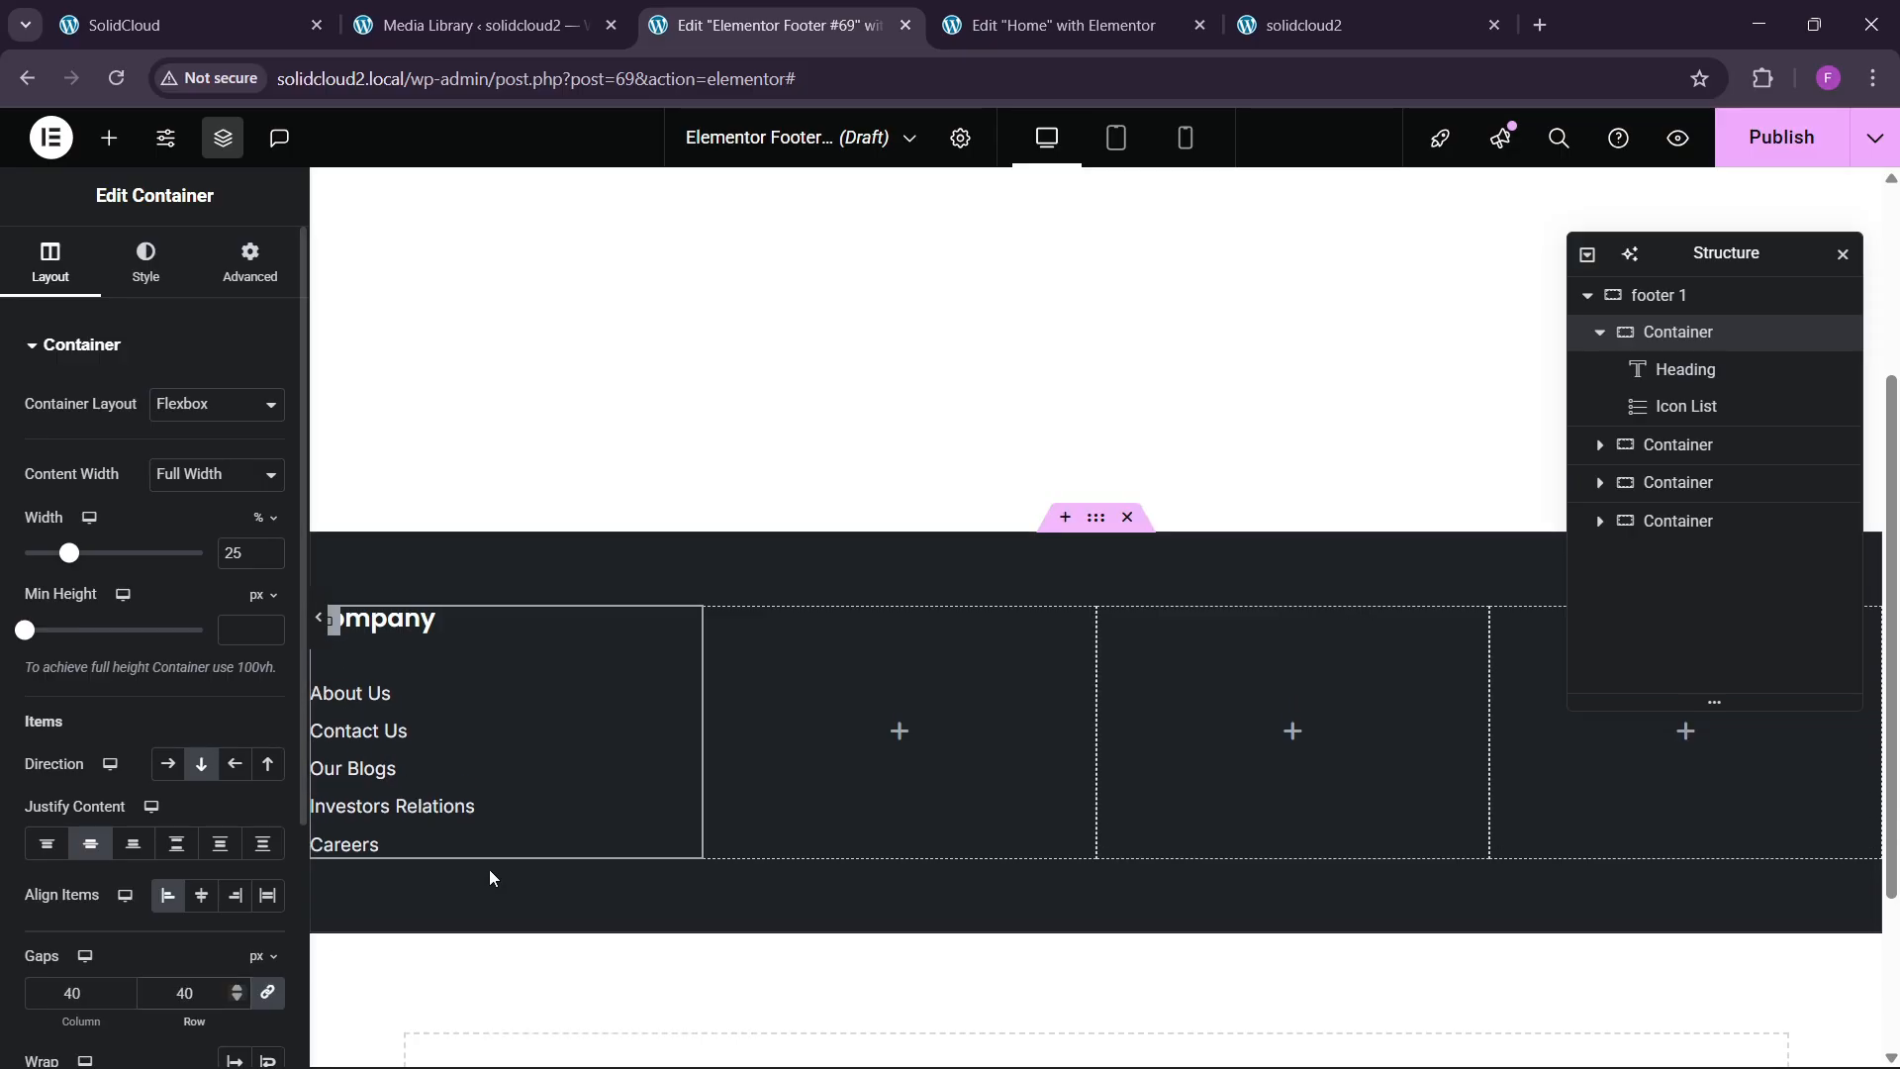
{"action": "scroll", "coordinate": [475, 822], "scroll_direction": "down", "scroll_amount": 3}
Give the Company links a global blue text colour on hover.
{"action": "left_click", "coordinate": [471, 454]}
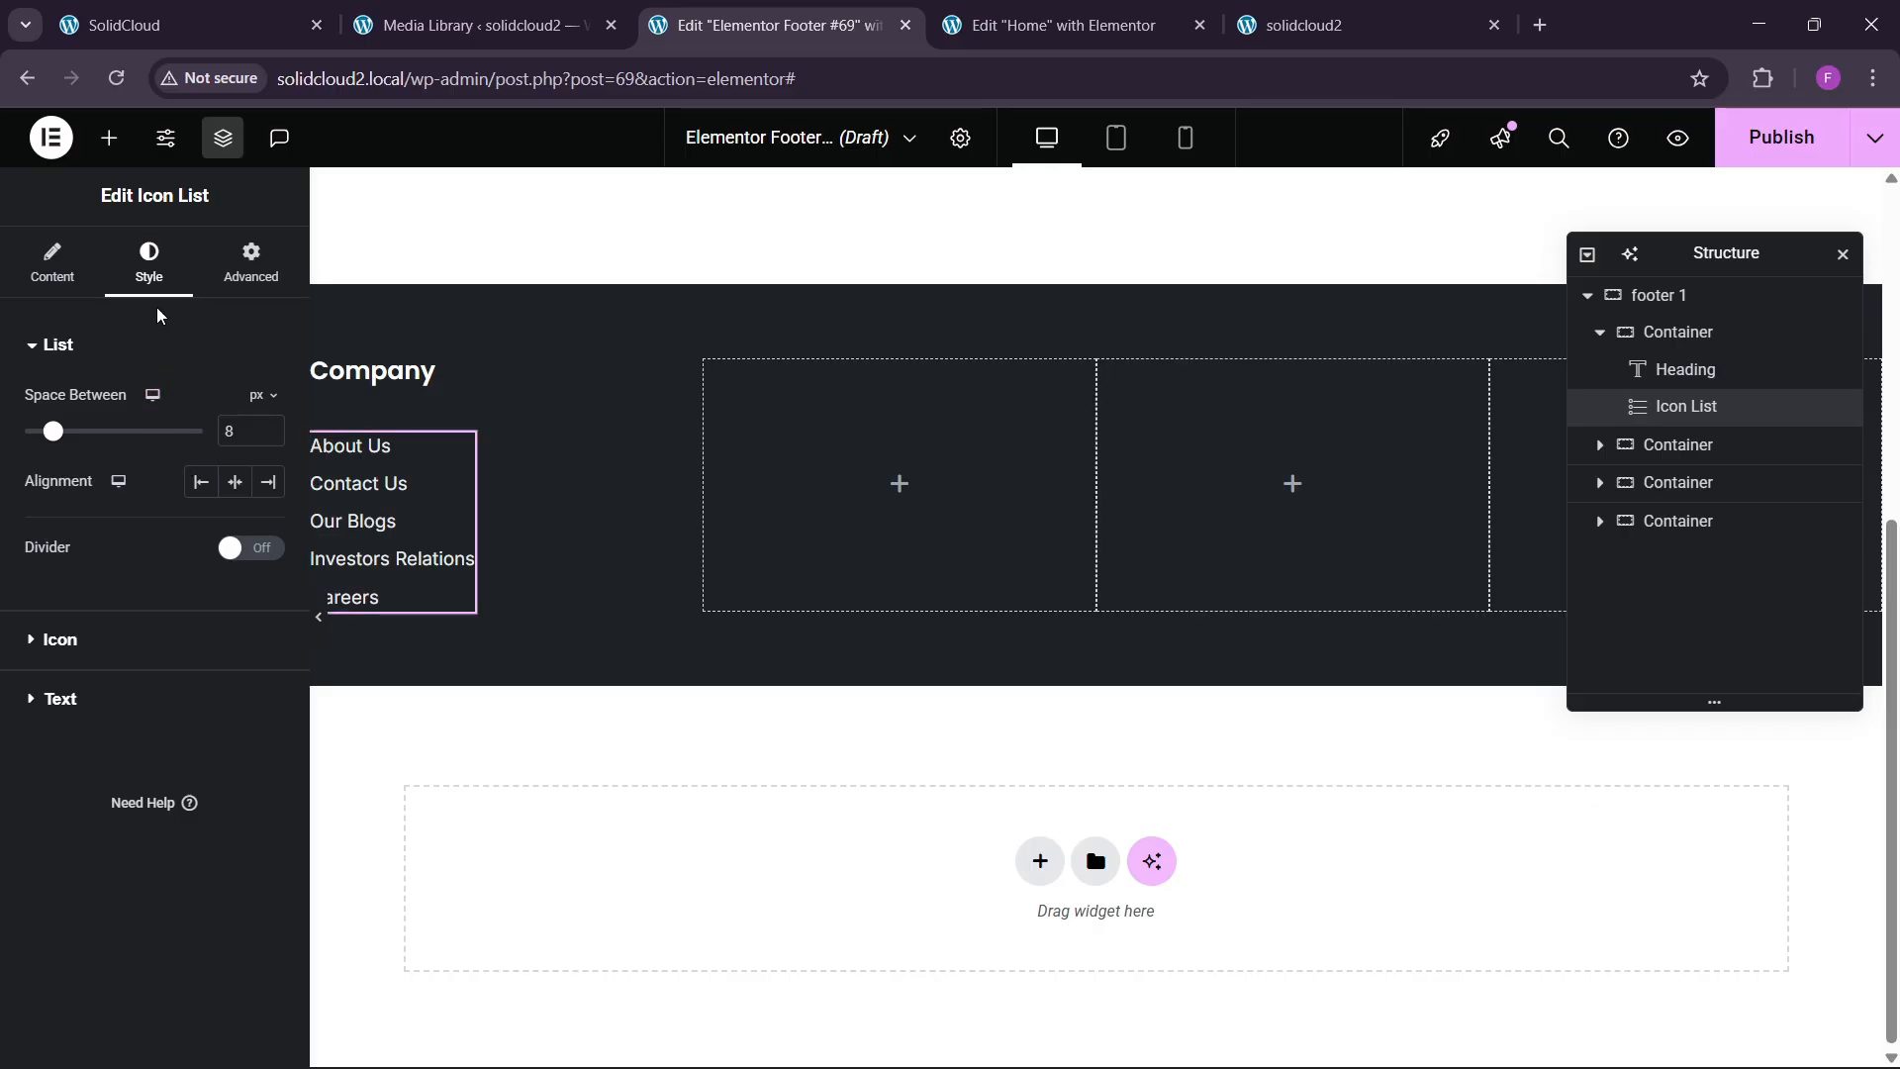
{"action": "left_click", "coordinate": [106, 653]}
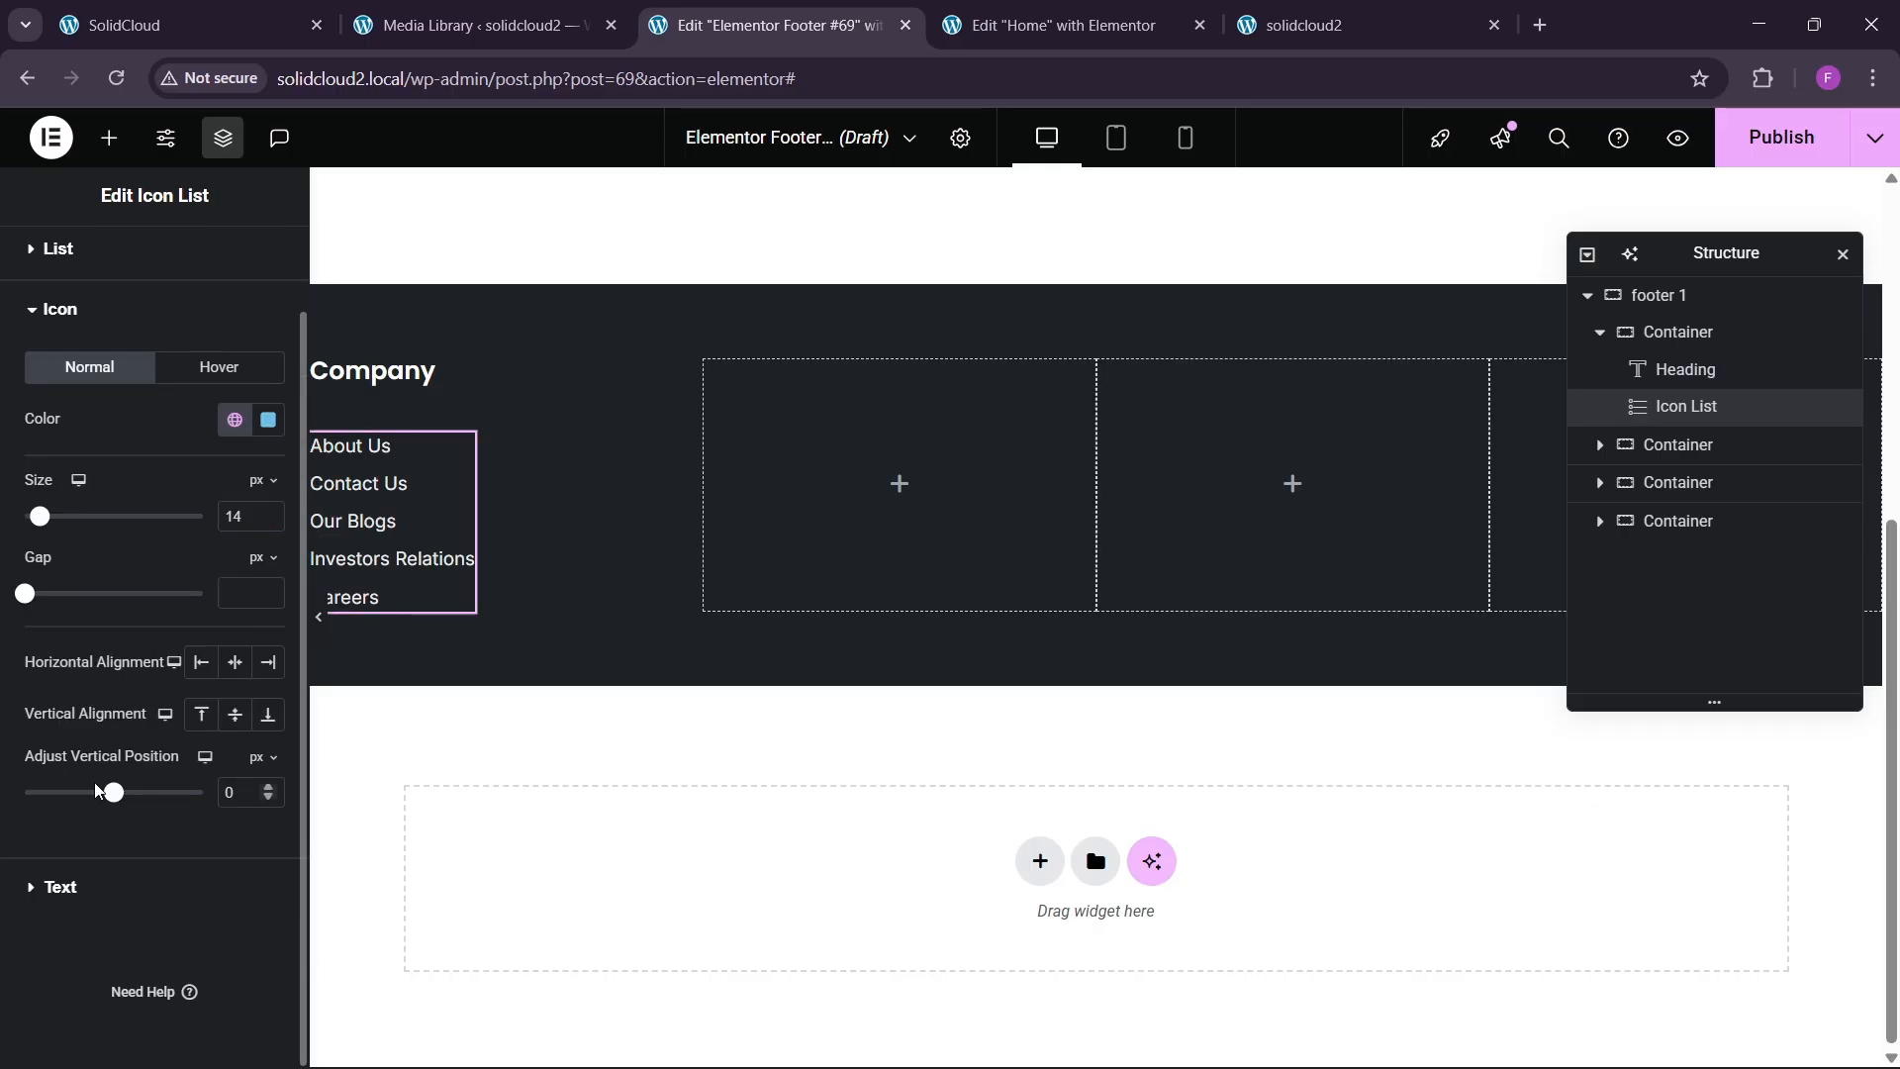
{"action": "left_click", "coordinate": [94, 876]}
{"action": "left_click", "coordinate": [230, 633]}
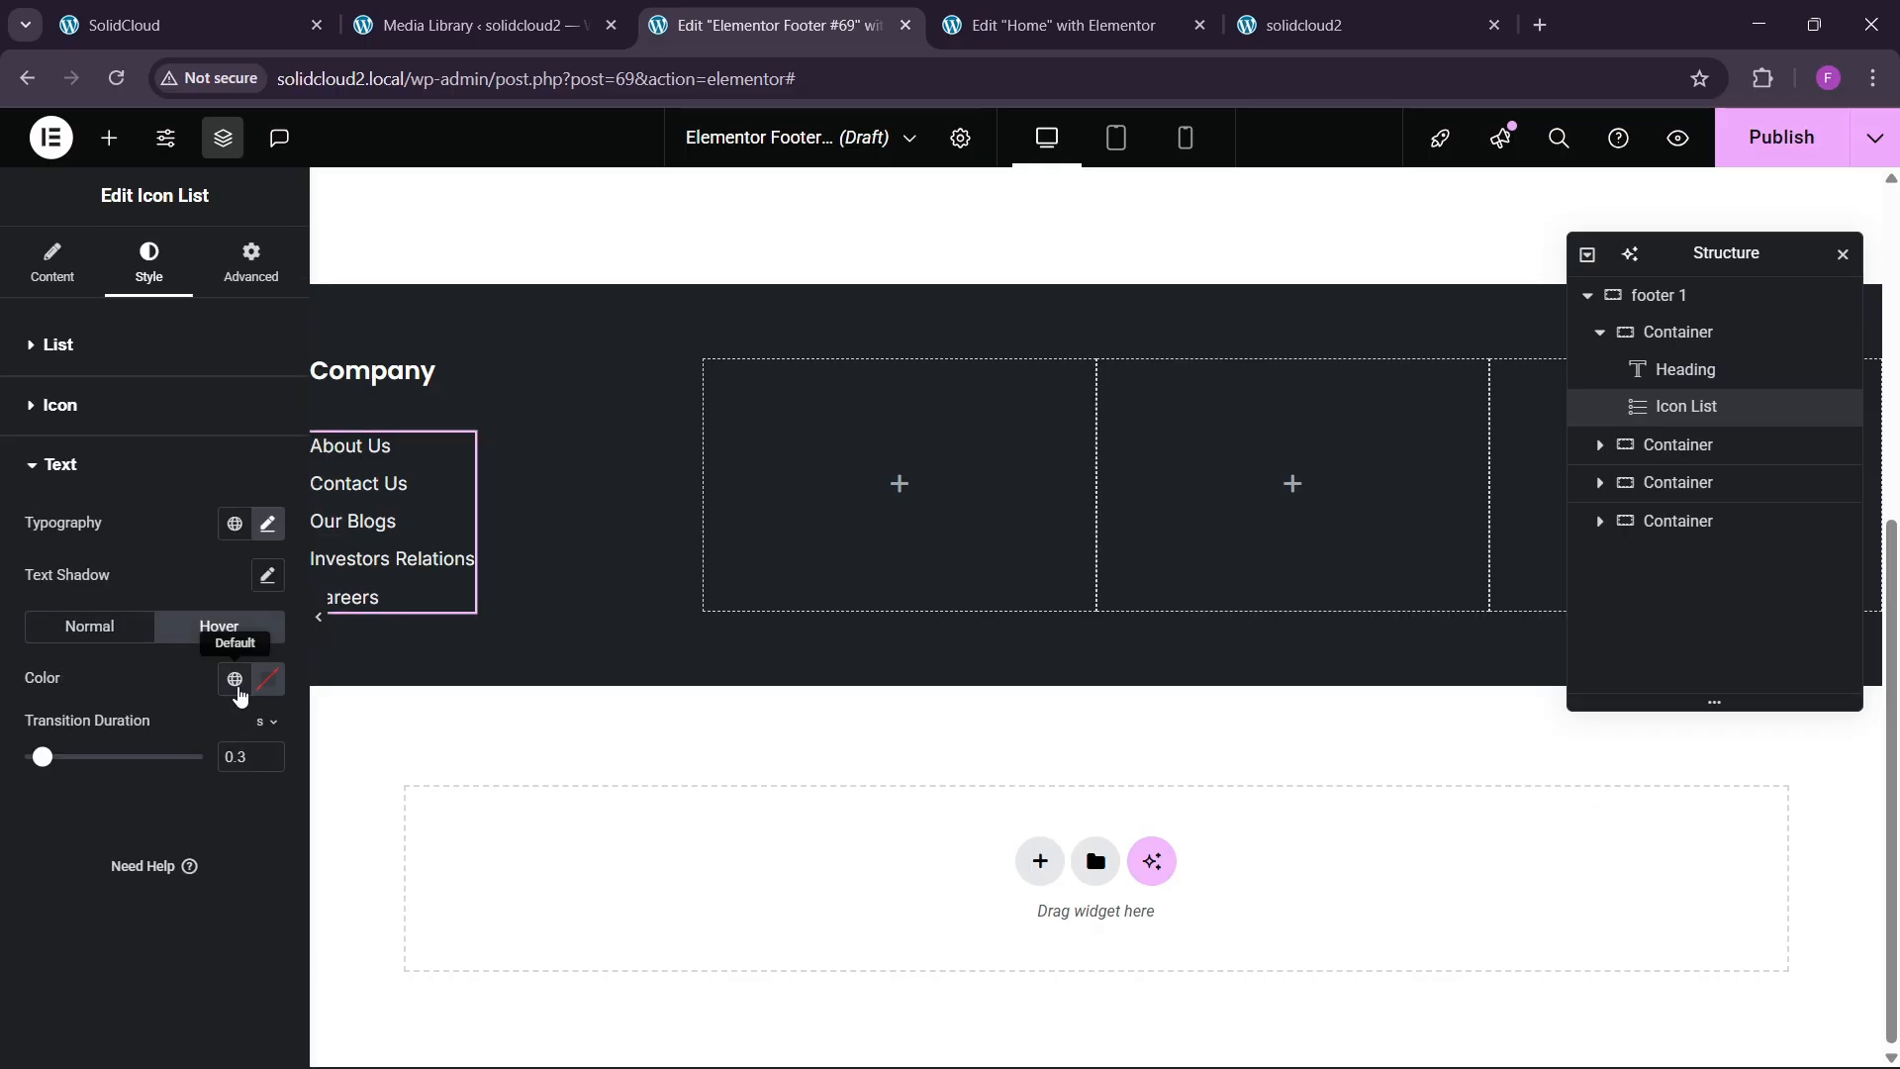
{"action": "left_click", "coordinate": [234, 679]}
{"action": "left_click", "coordinate": [115, 585]}
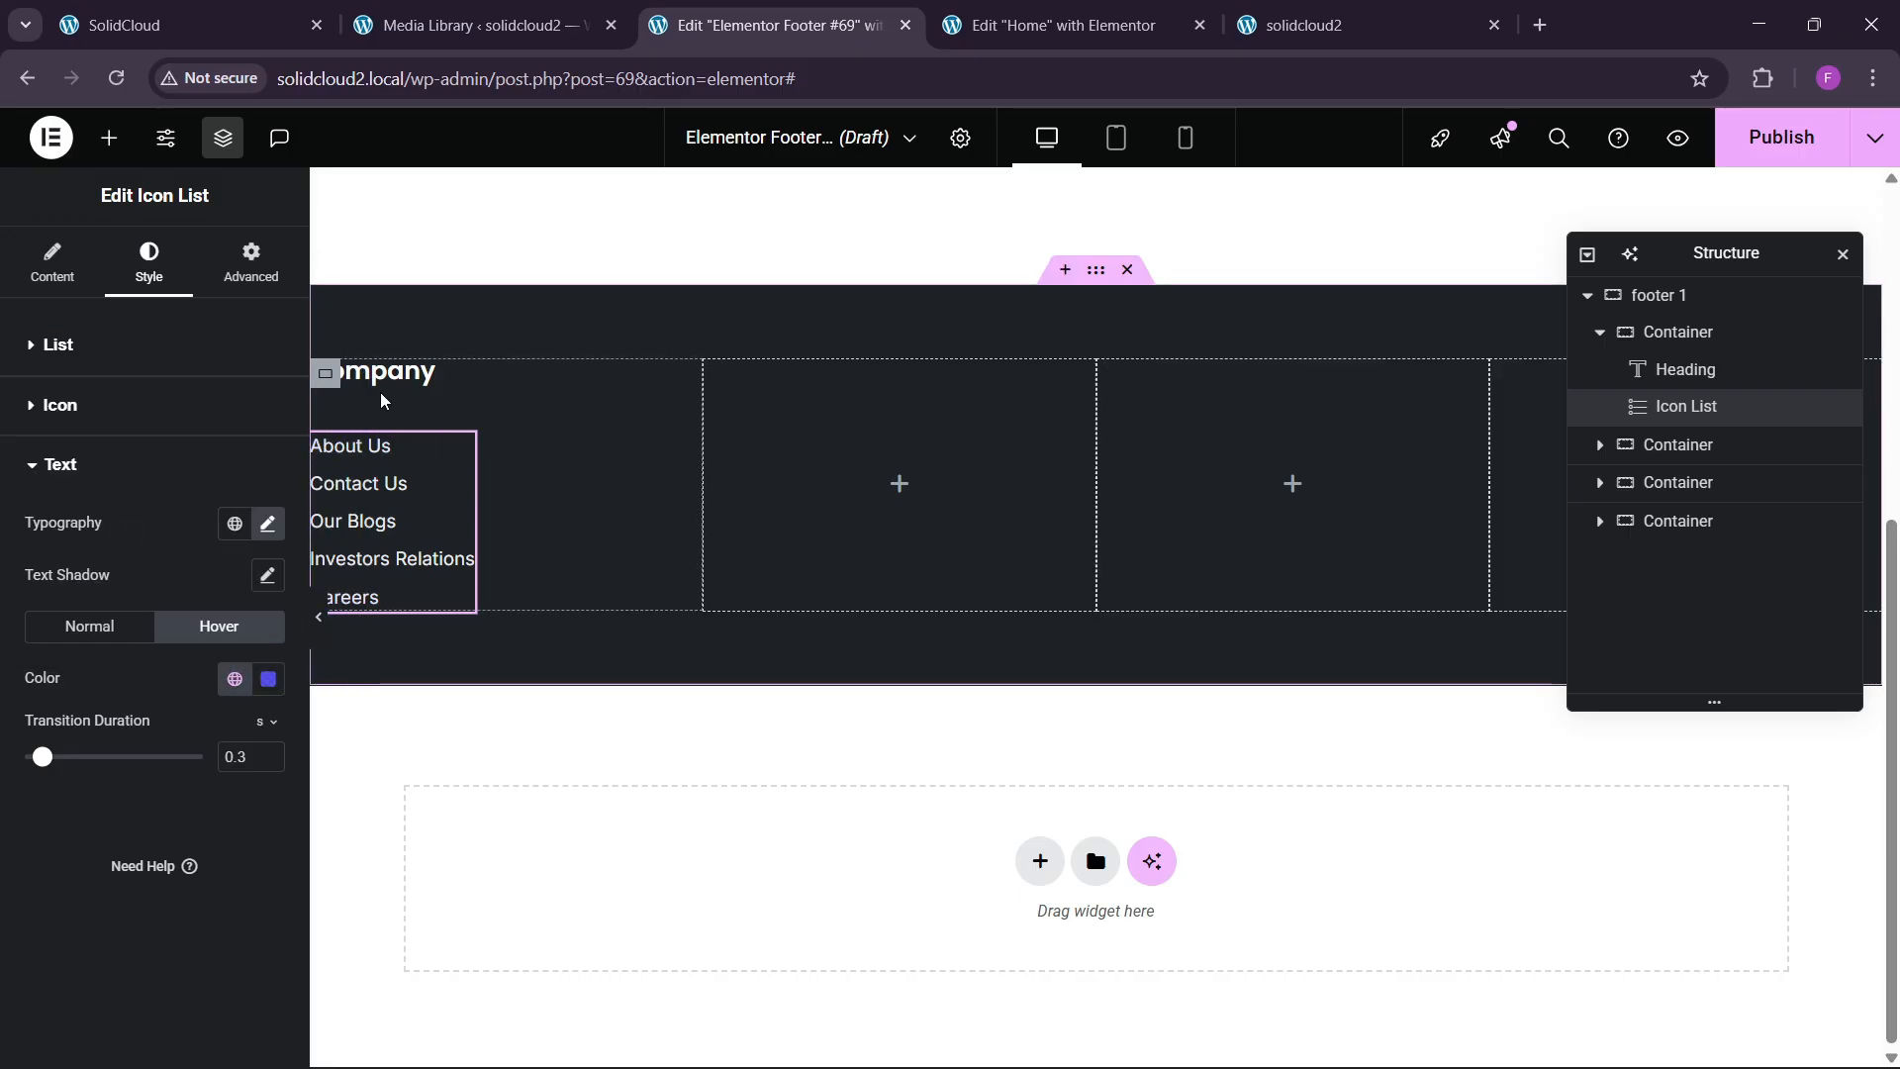
{"action": "left_click", "coordinate": [1600, 334]}
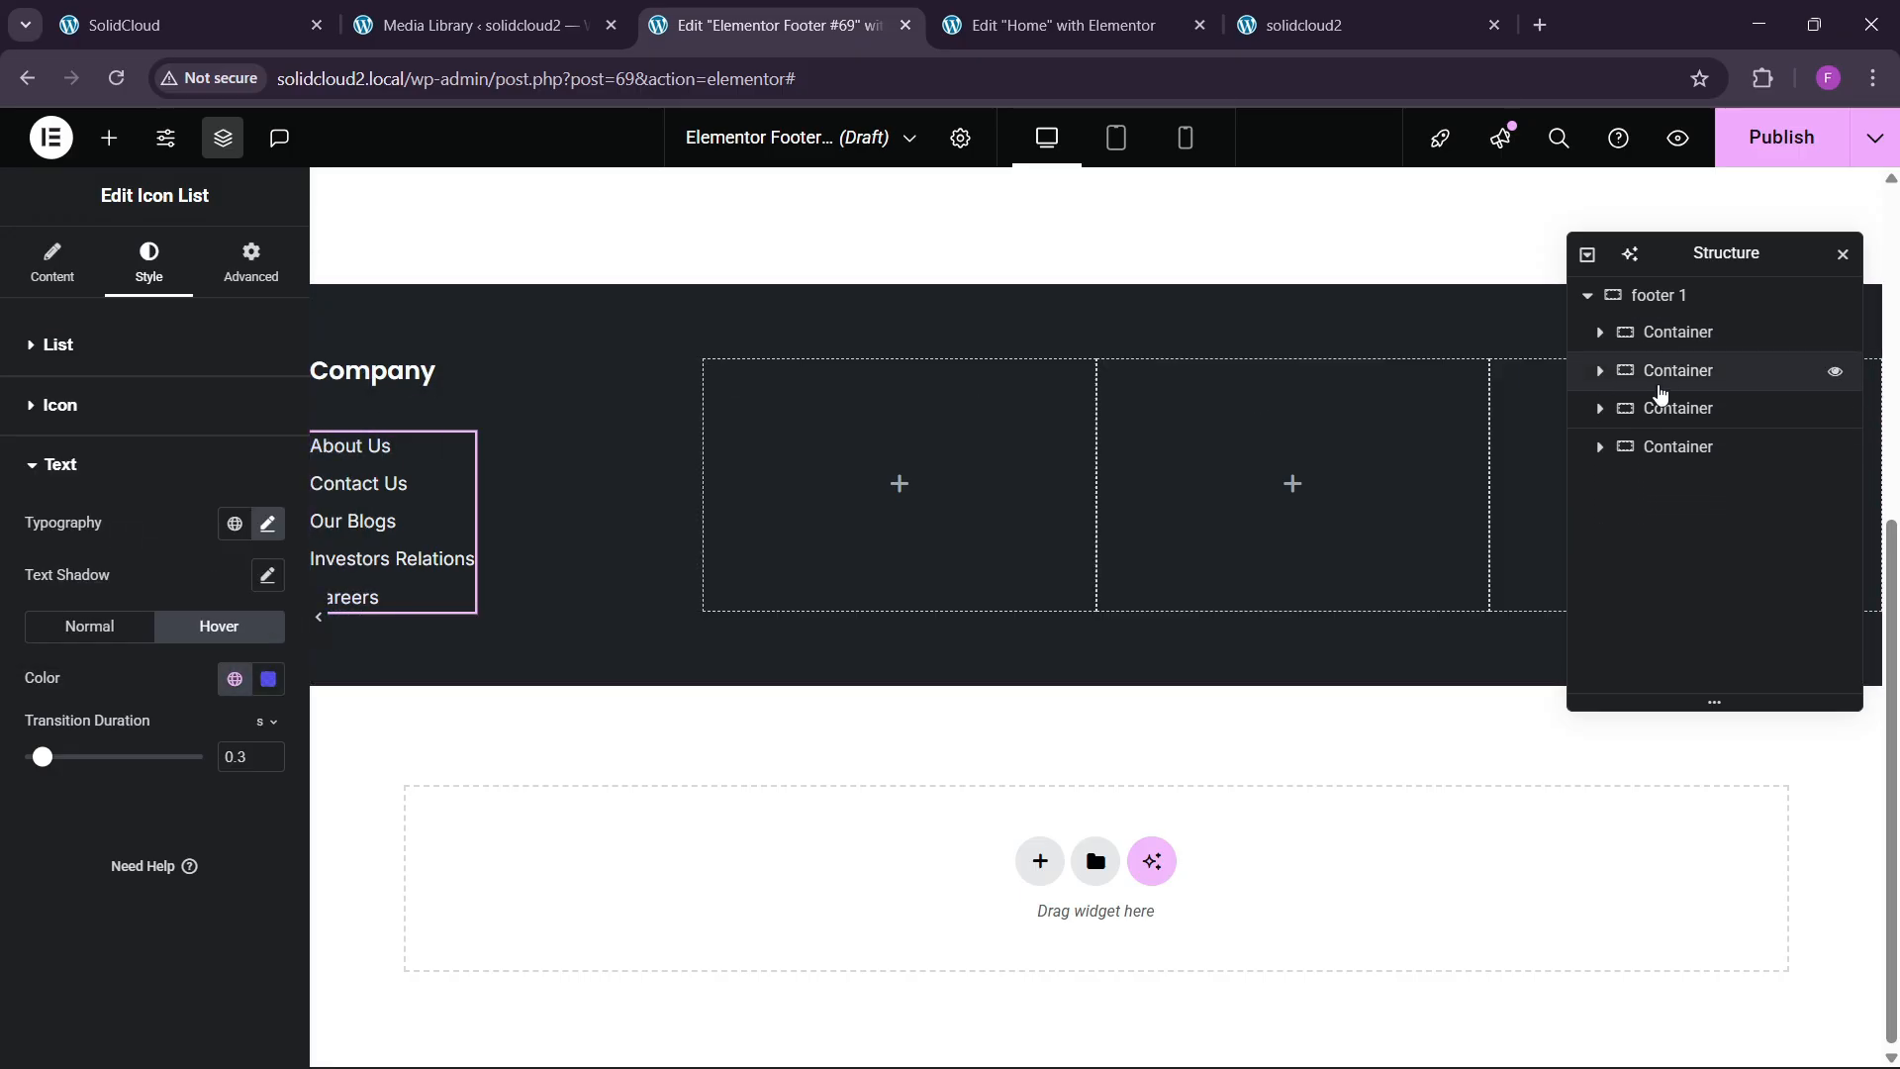
{"action": "left_click", "coordinate": [1666, 375]}
Delete the three empty footer columns in the Navigator.
{"action": "right_click", "coordinate": [1667, 375]}
{"action": "left_click", "coordinate": [1649, 1020]}
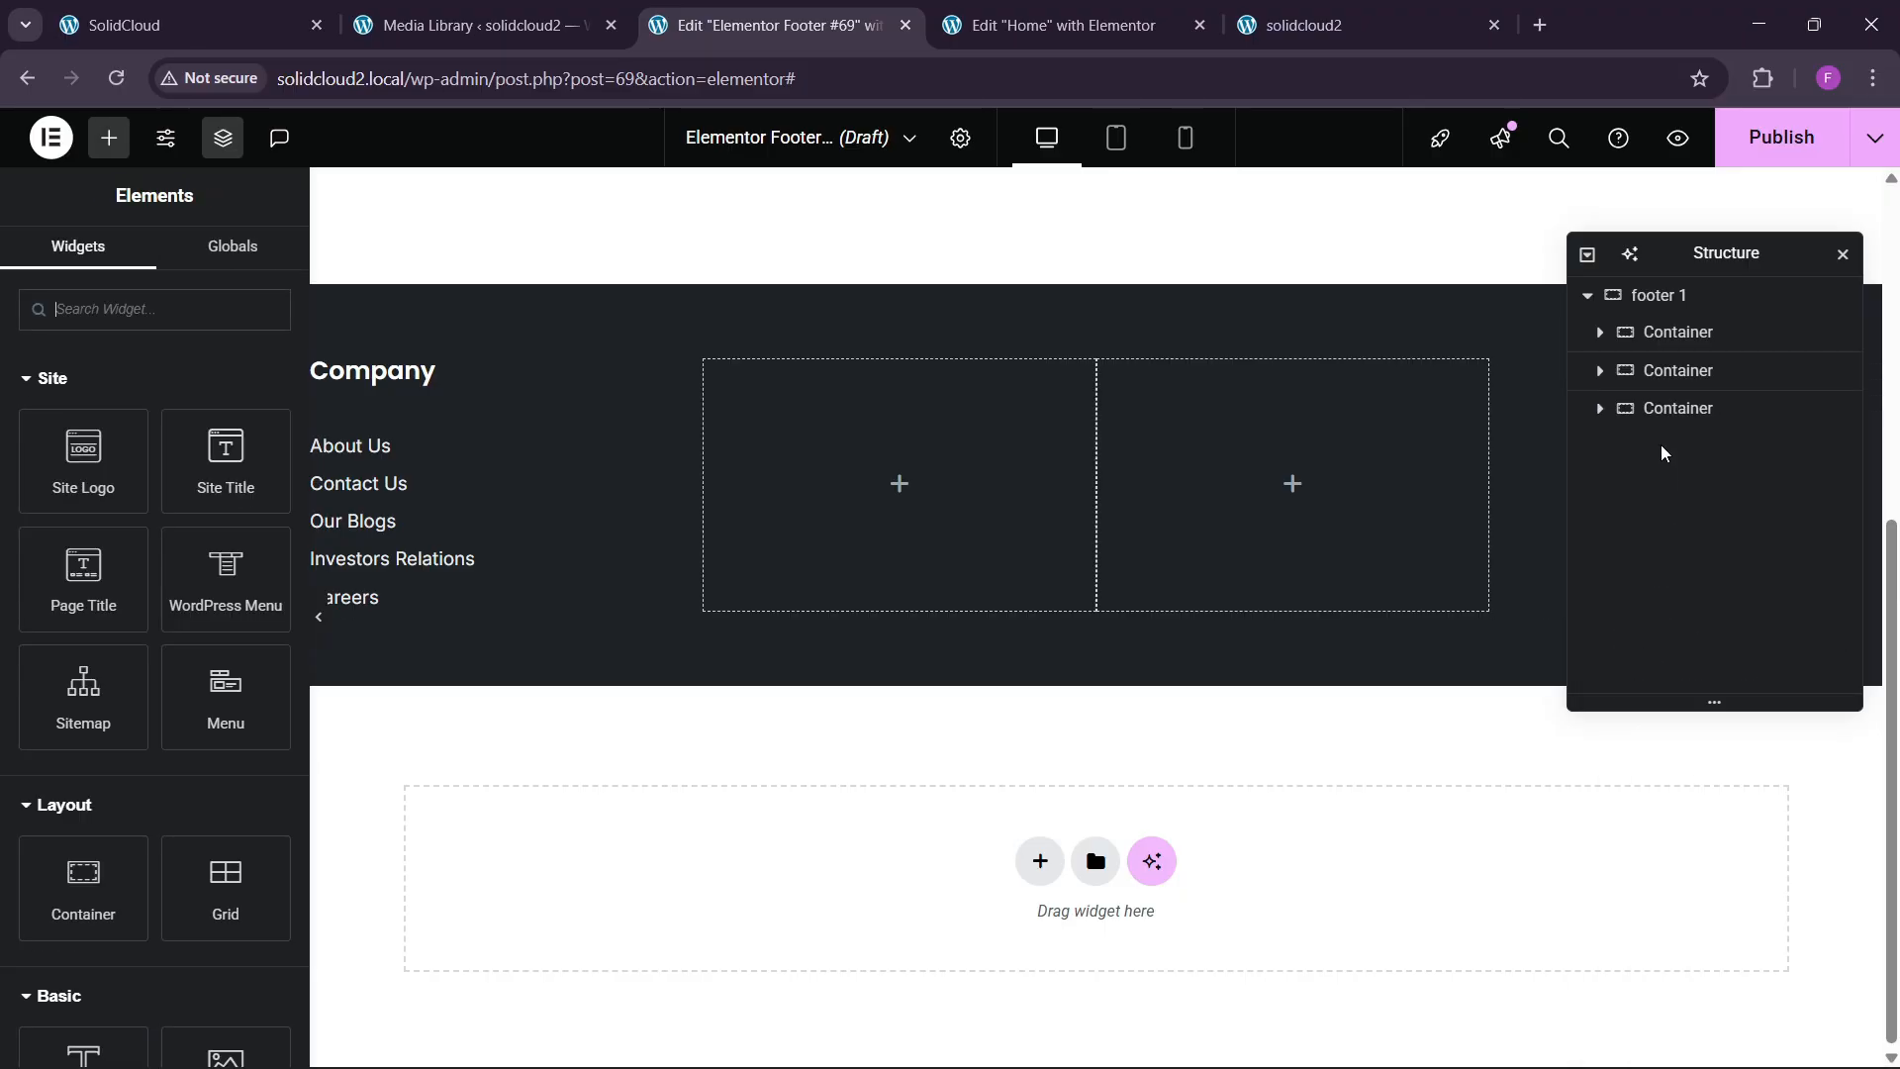
{"action": "right_click", "coordinate": [1668, 384]}
{"action": "left_click", "coordinate": [1660, 1029]}
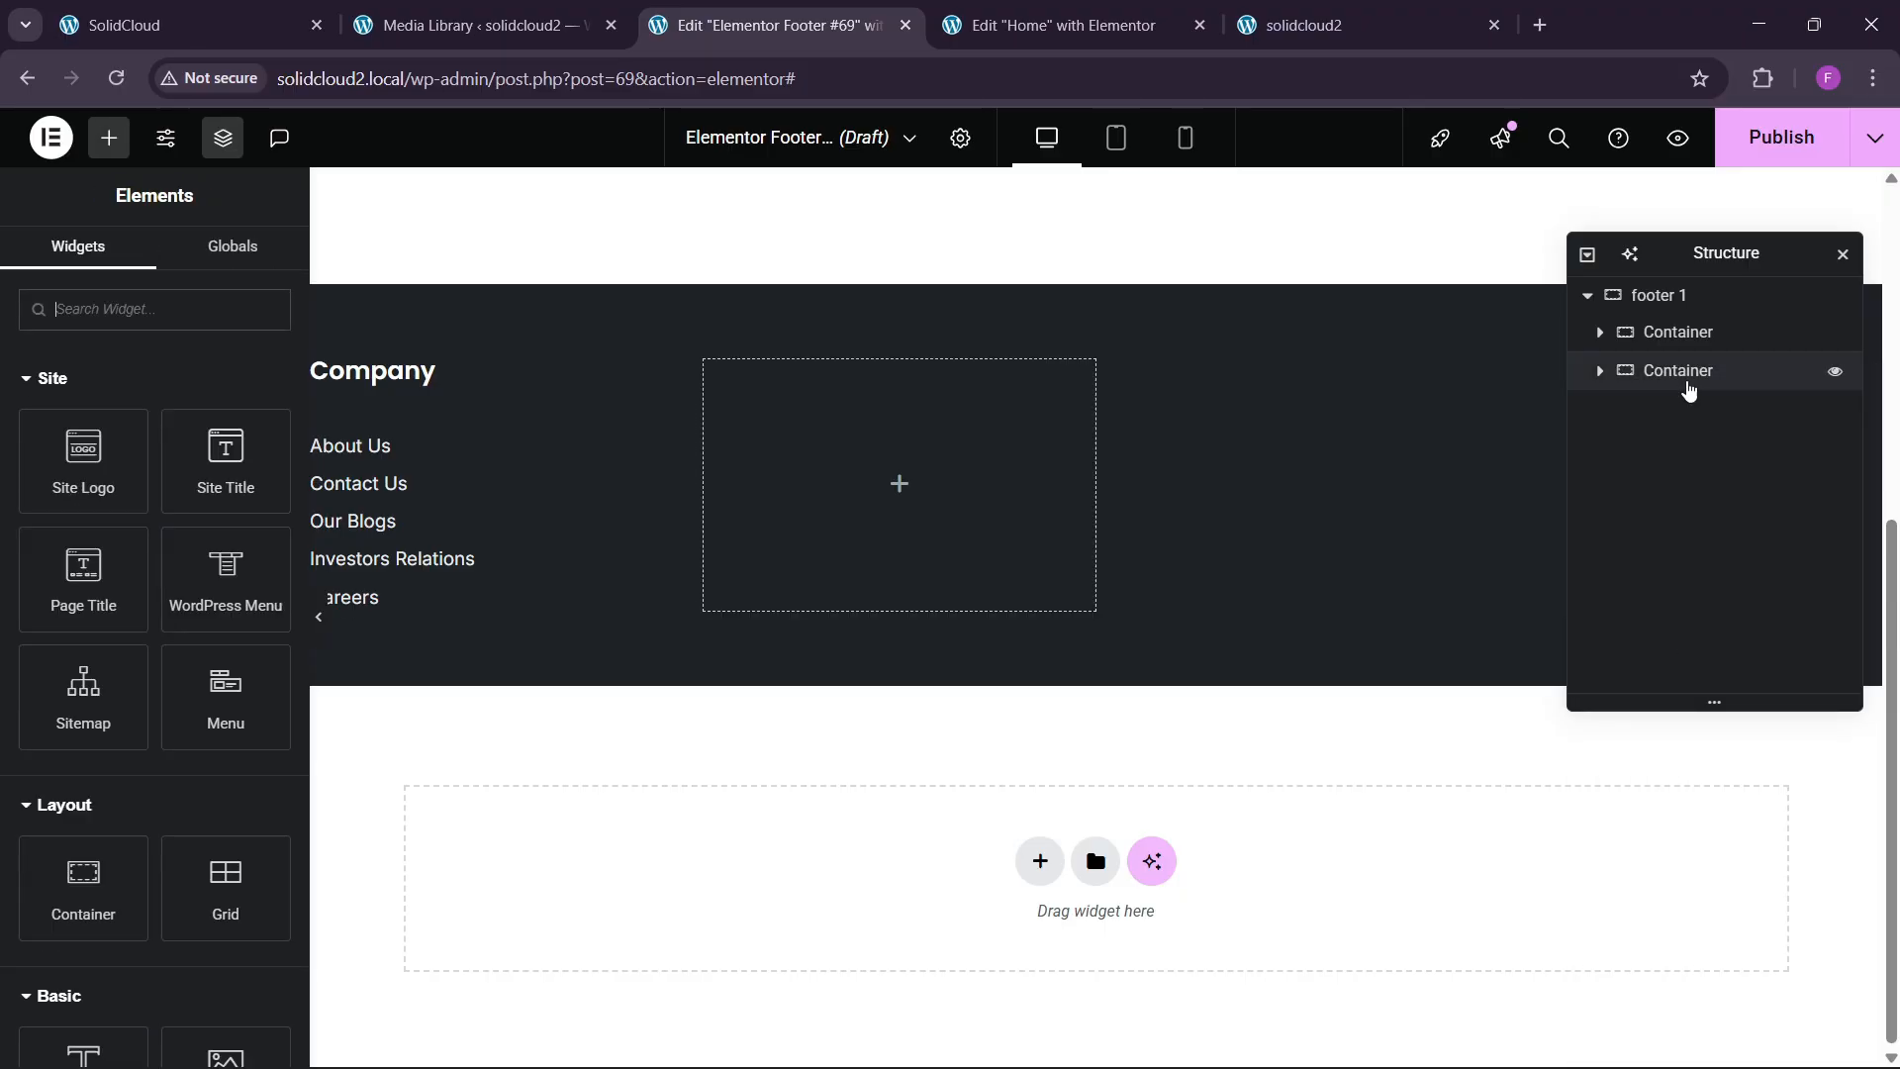
{"action": "right_click", "coordinate": [1686, 376]}
{"action": "left_click", "coordinate": [1678, 1026]}
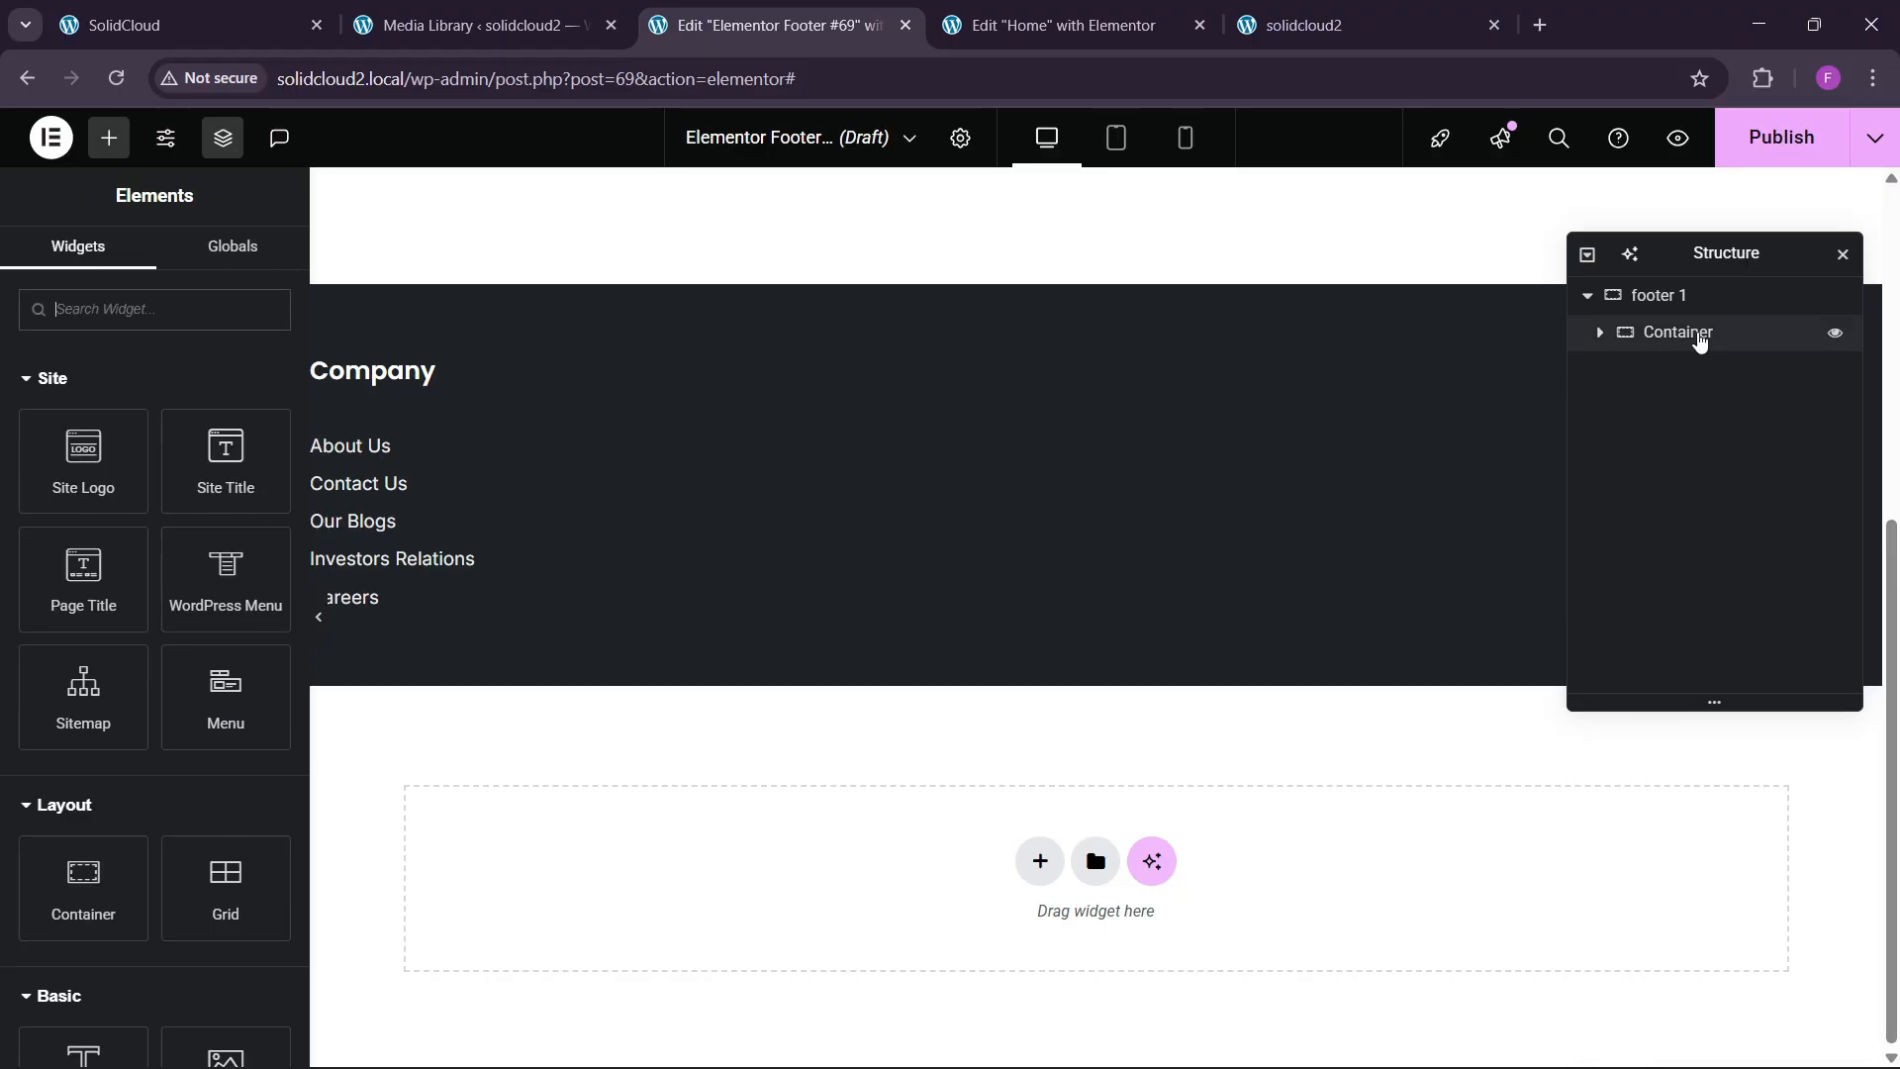
Duplicate the Company column four times, then start publishing the footer template.
{"action": "right_click", "coordinate": [1695, 338]}
{"action": "left_click", "coordinate": [1681, 405]}
{"action": "right_click", "coordinate": [1685, 386]}
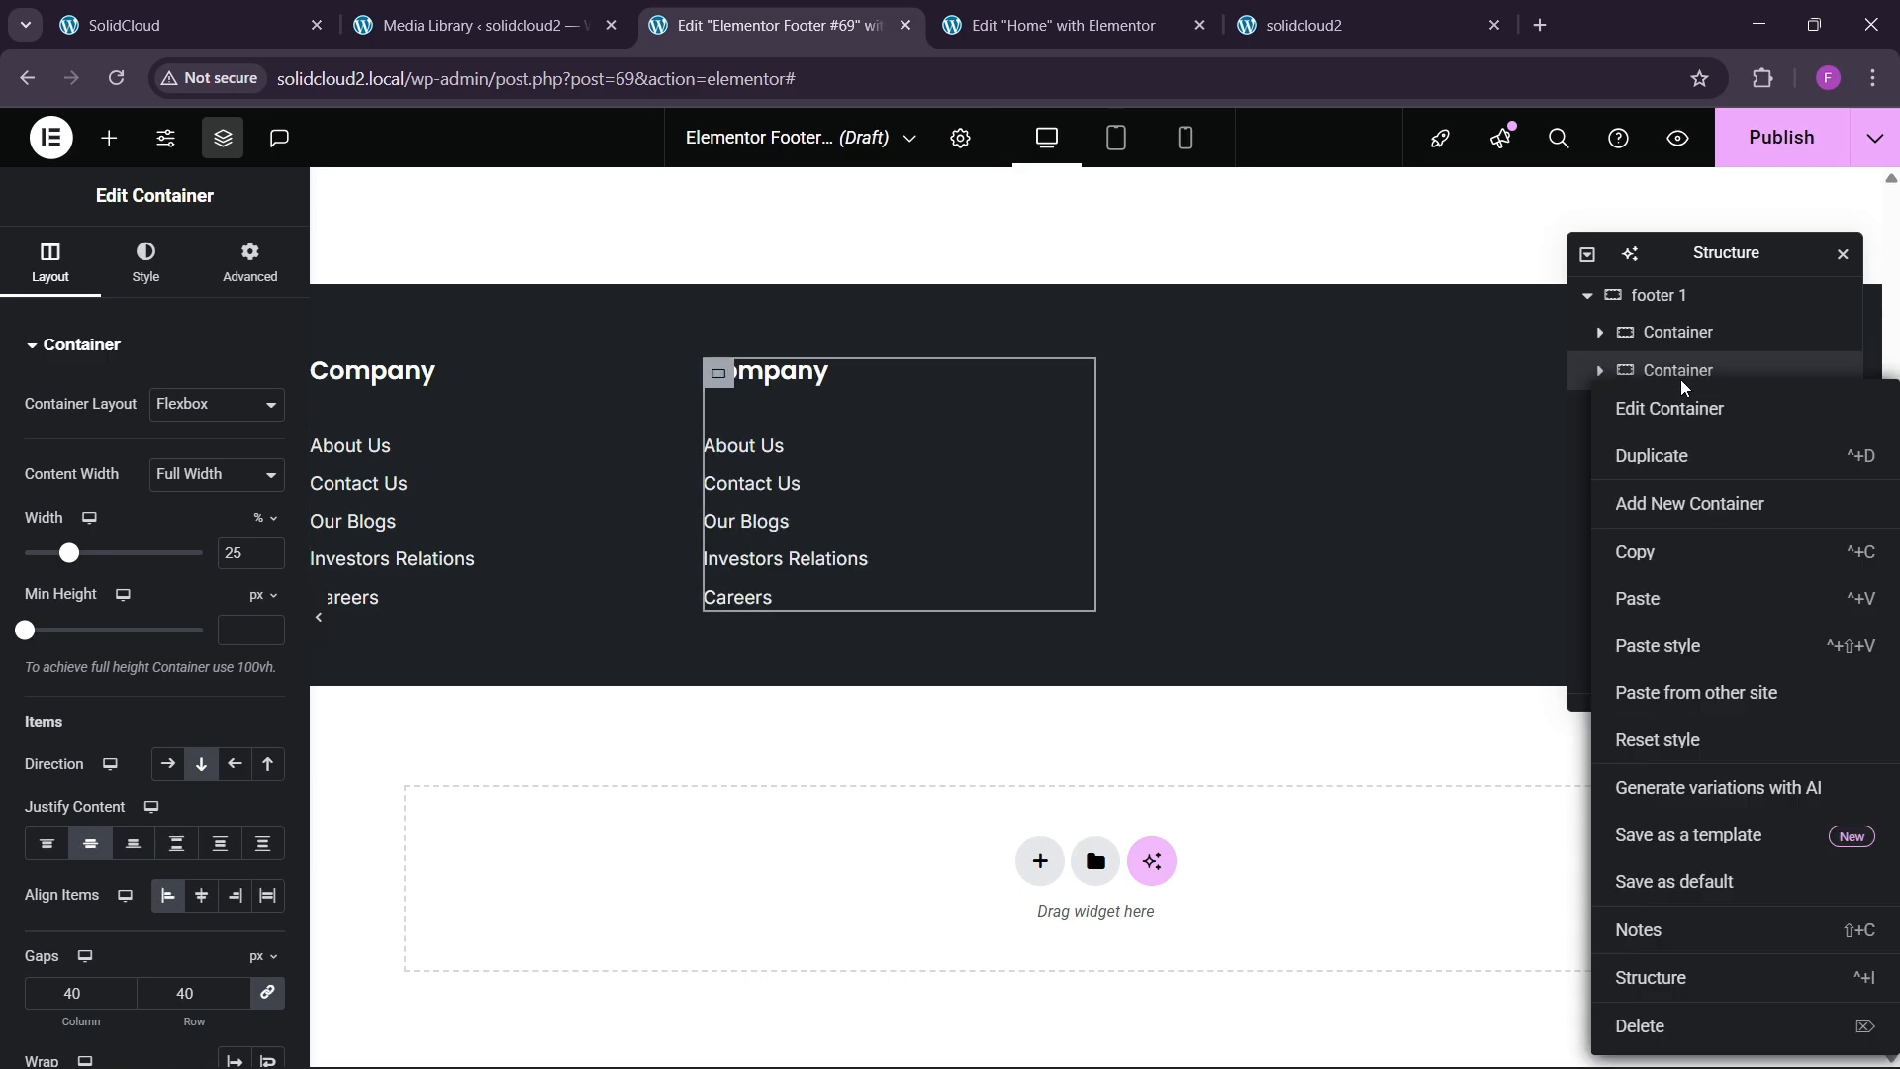
{"action": "left_click", "coordinate": [1684, 471]}
{"action": "right_click", "coordinate": [1704, 432]}
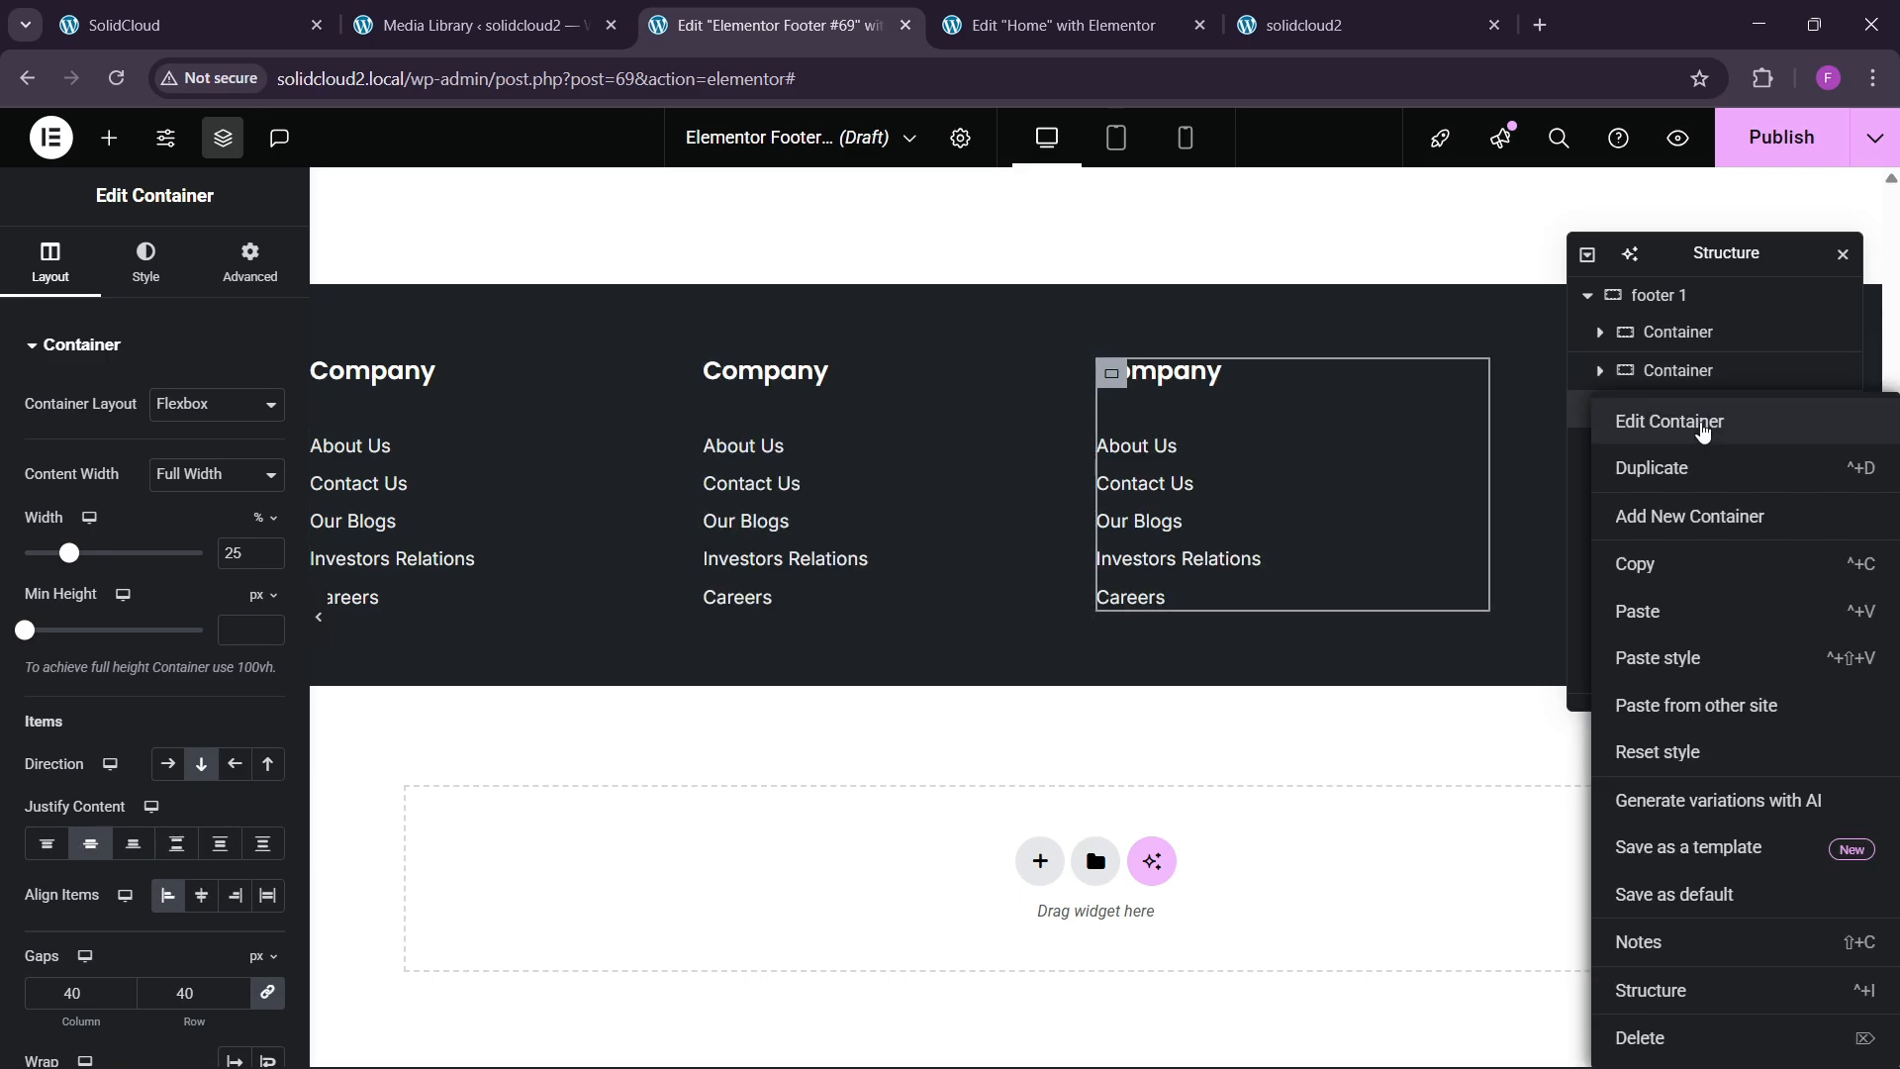
{"action": "left_click", "coordinate": [1679, 467]}
{"action": "right_click", "coordinate": [1679, 463]}
{"action": "left_click", "coordinate": [1680, 467]}
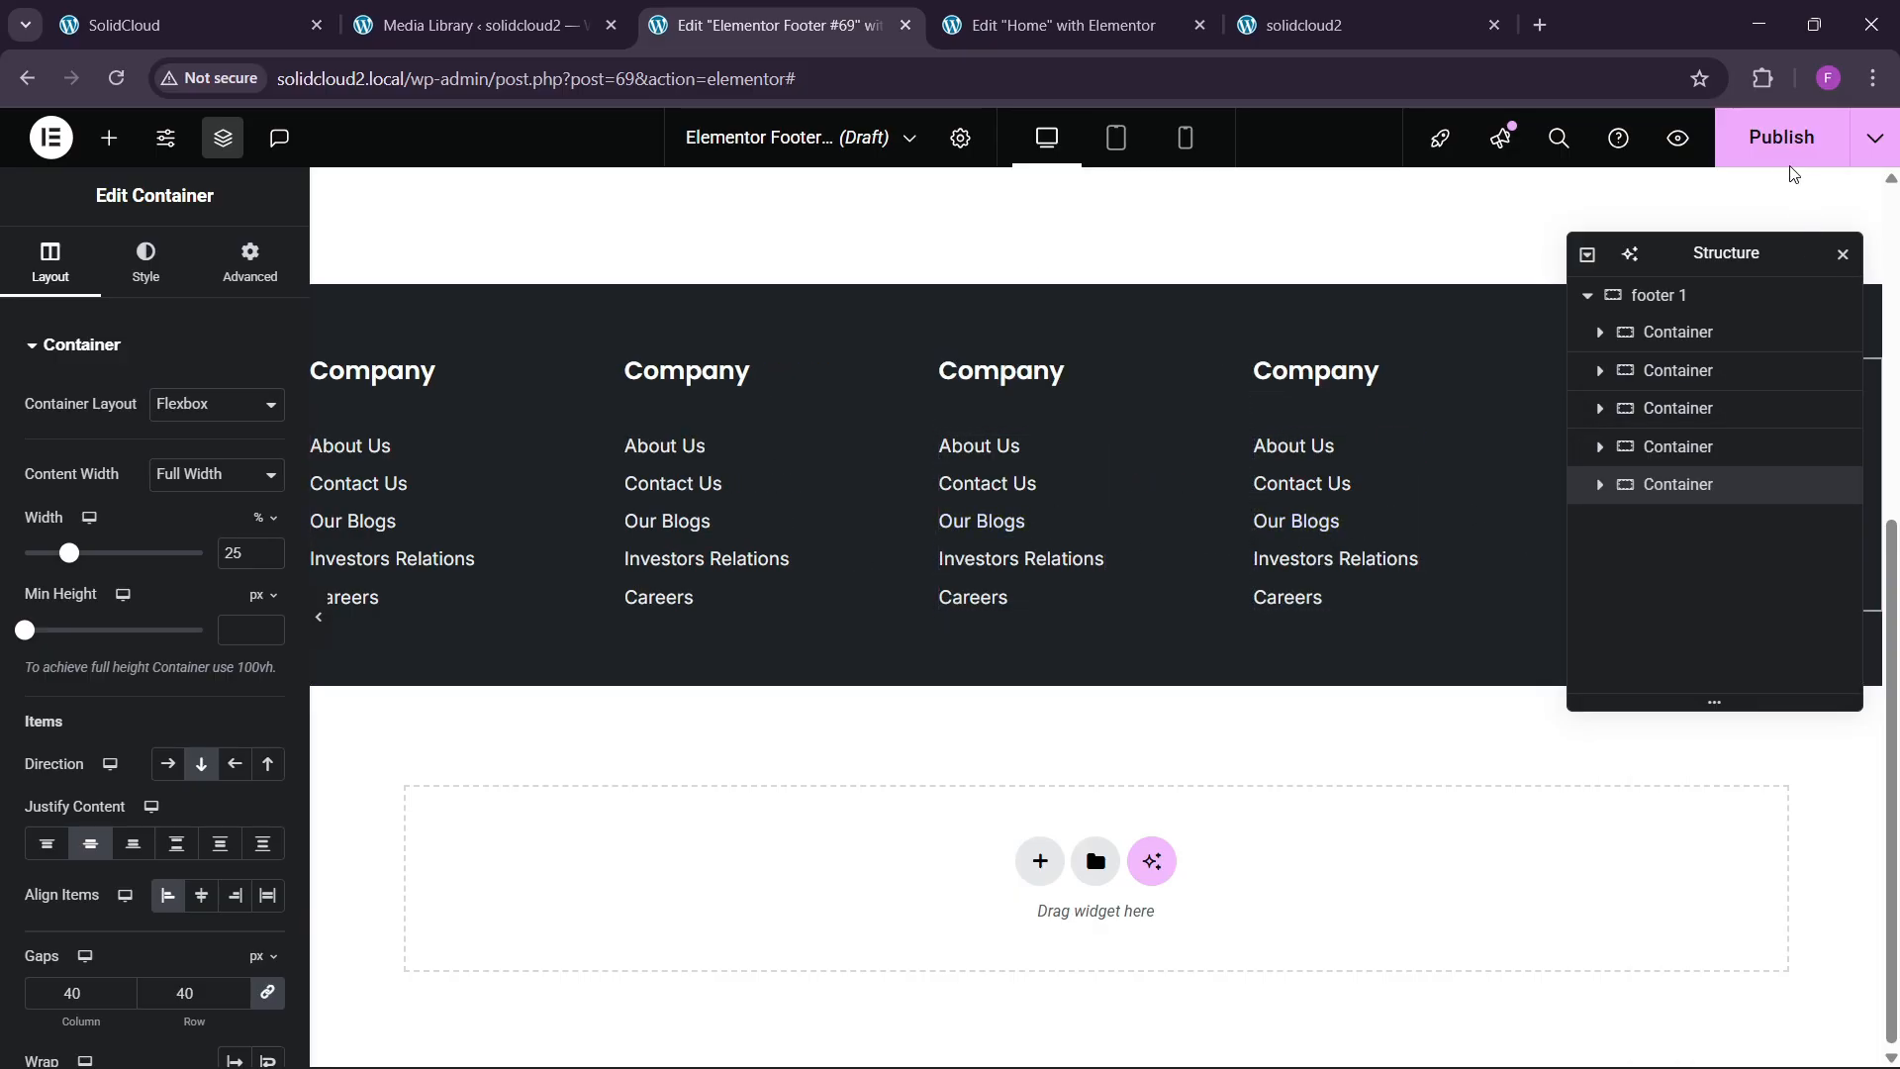
{"action": "left_click", "coordinate": [1781, 137]}
Publish the footer with a single Include / Entire site display condition.
{"action": "left_click", "coordinate": [925, 704]}
{"action": "left_click", "coordinate": [907, 785]}
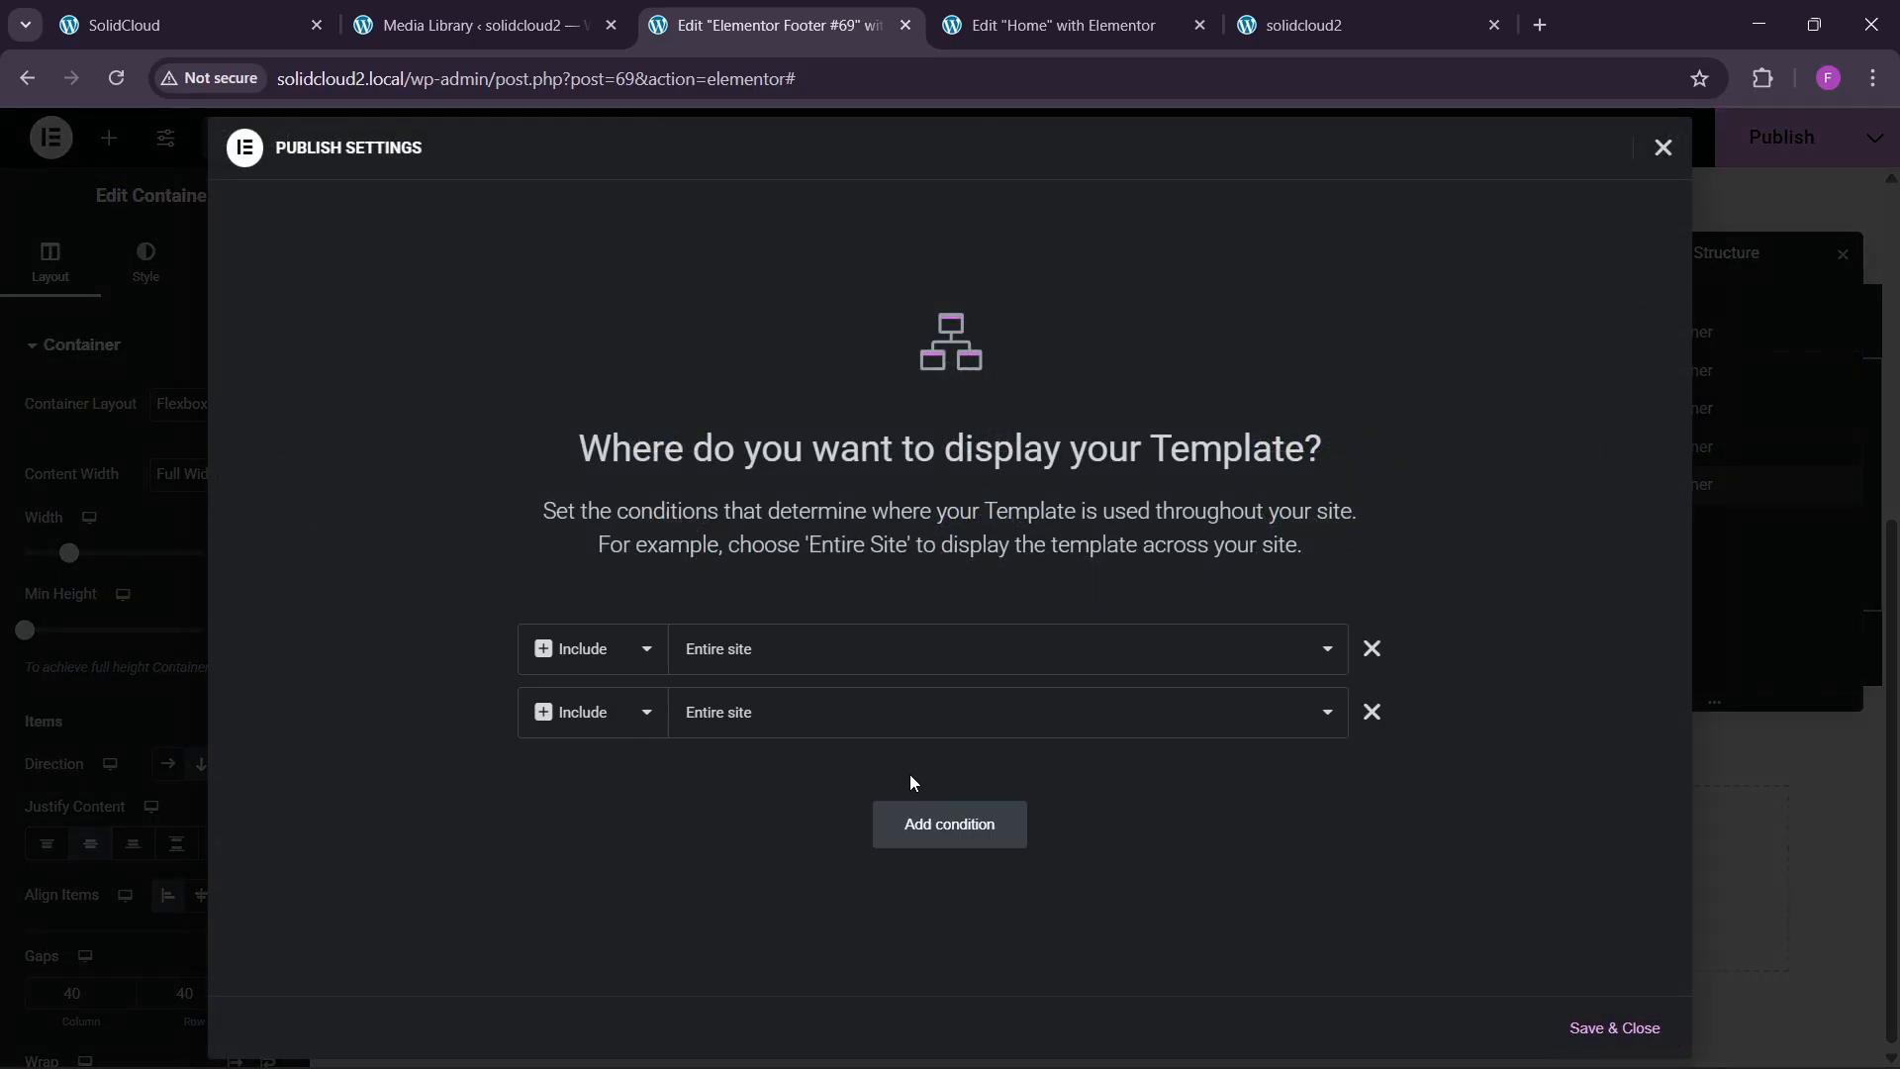
{"action": "left_click", "coordinate": [1372, 713]}
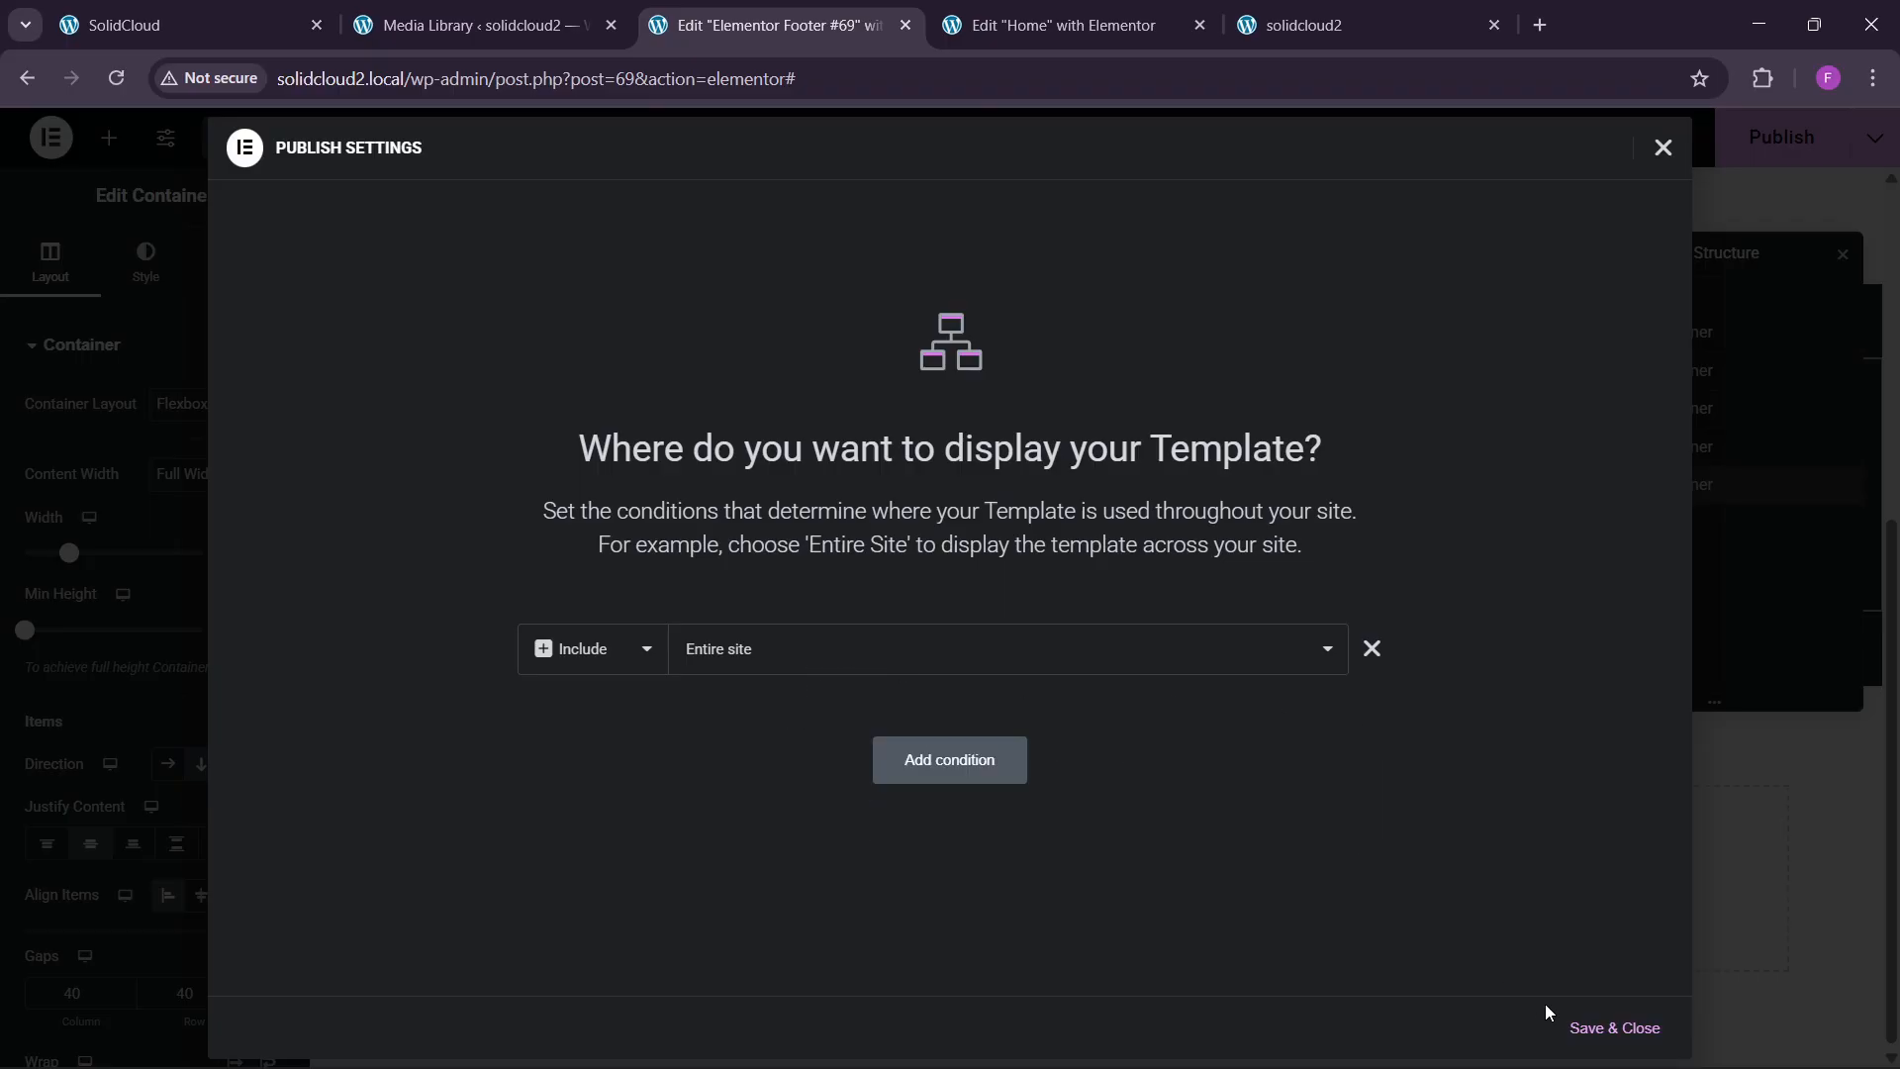
{"action": "left_click", "coordinate": [1614, 1027]}
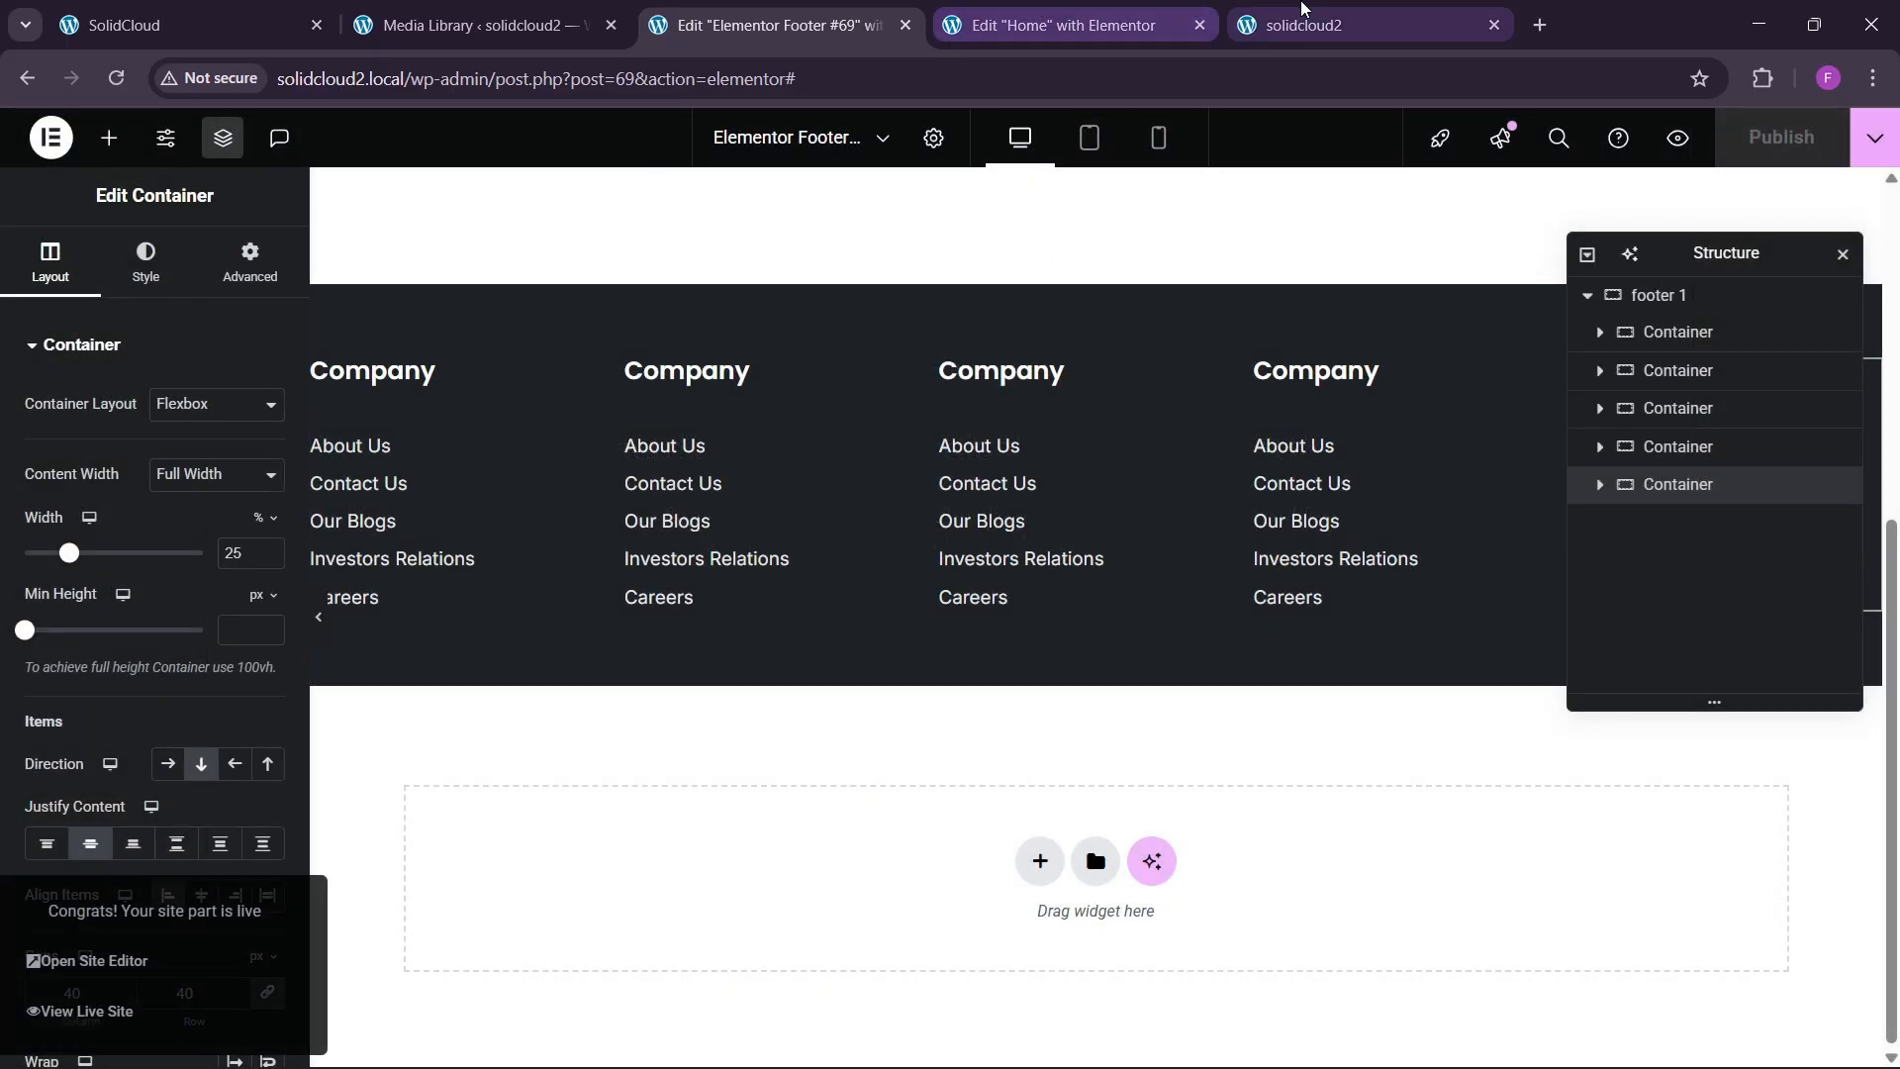
Check the footer on the live homepage and view the SolidCloud reference footer.
{"action": "left_click", "coordinate": [1302, 8]}
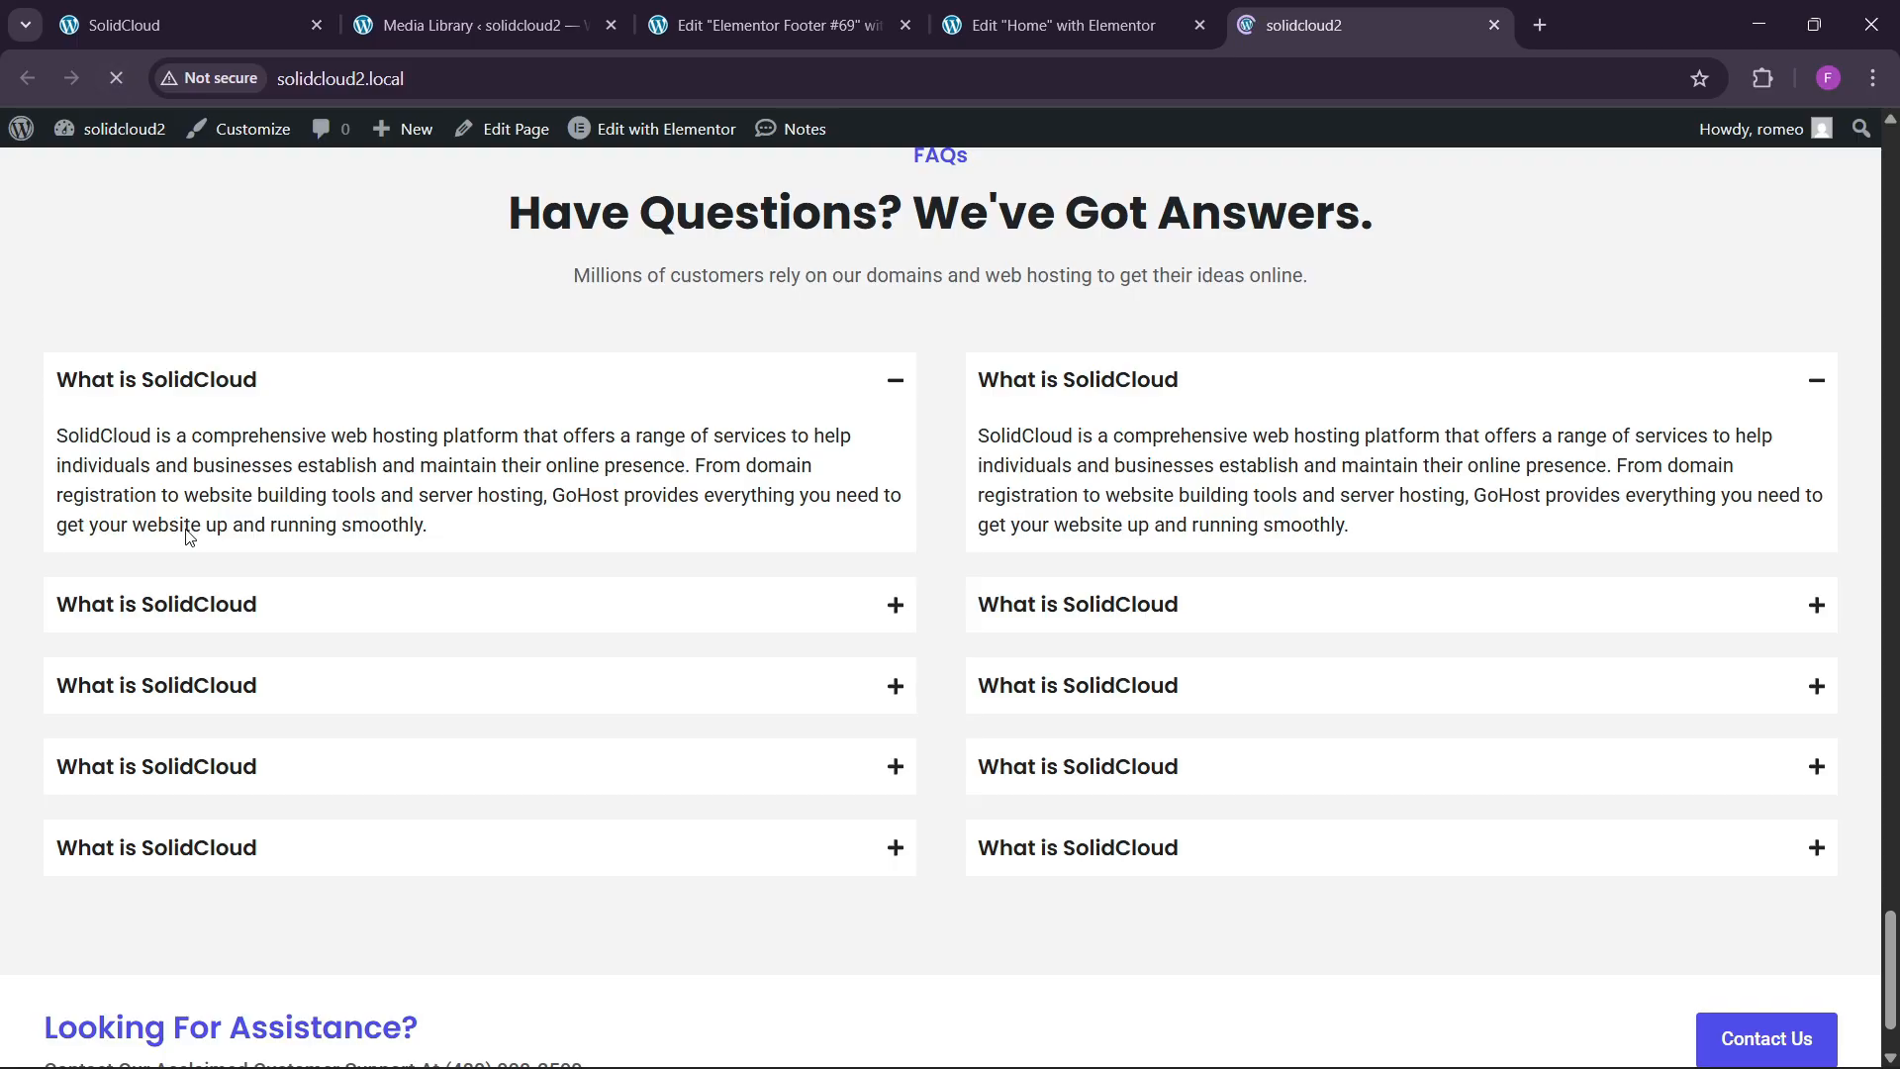
{"action": "scroll", "coordinate": [573, 719], "scroll_direction": "down", "scroll_amount": 5}
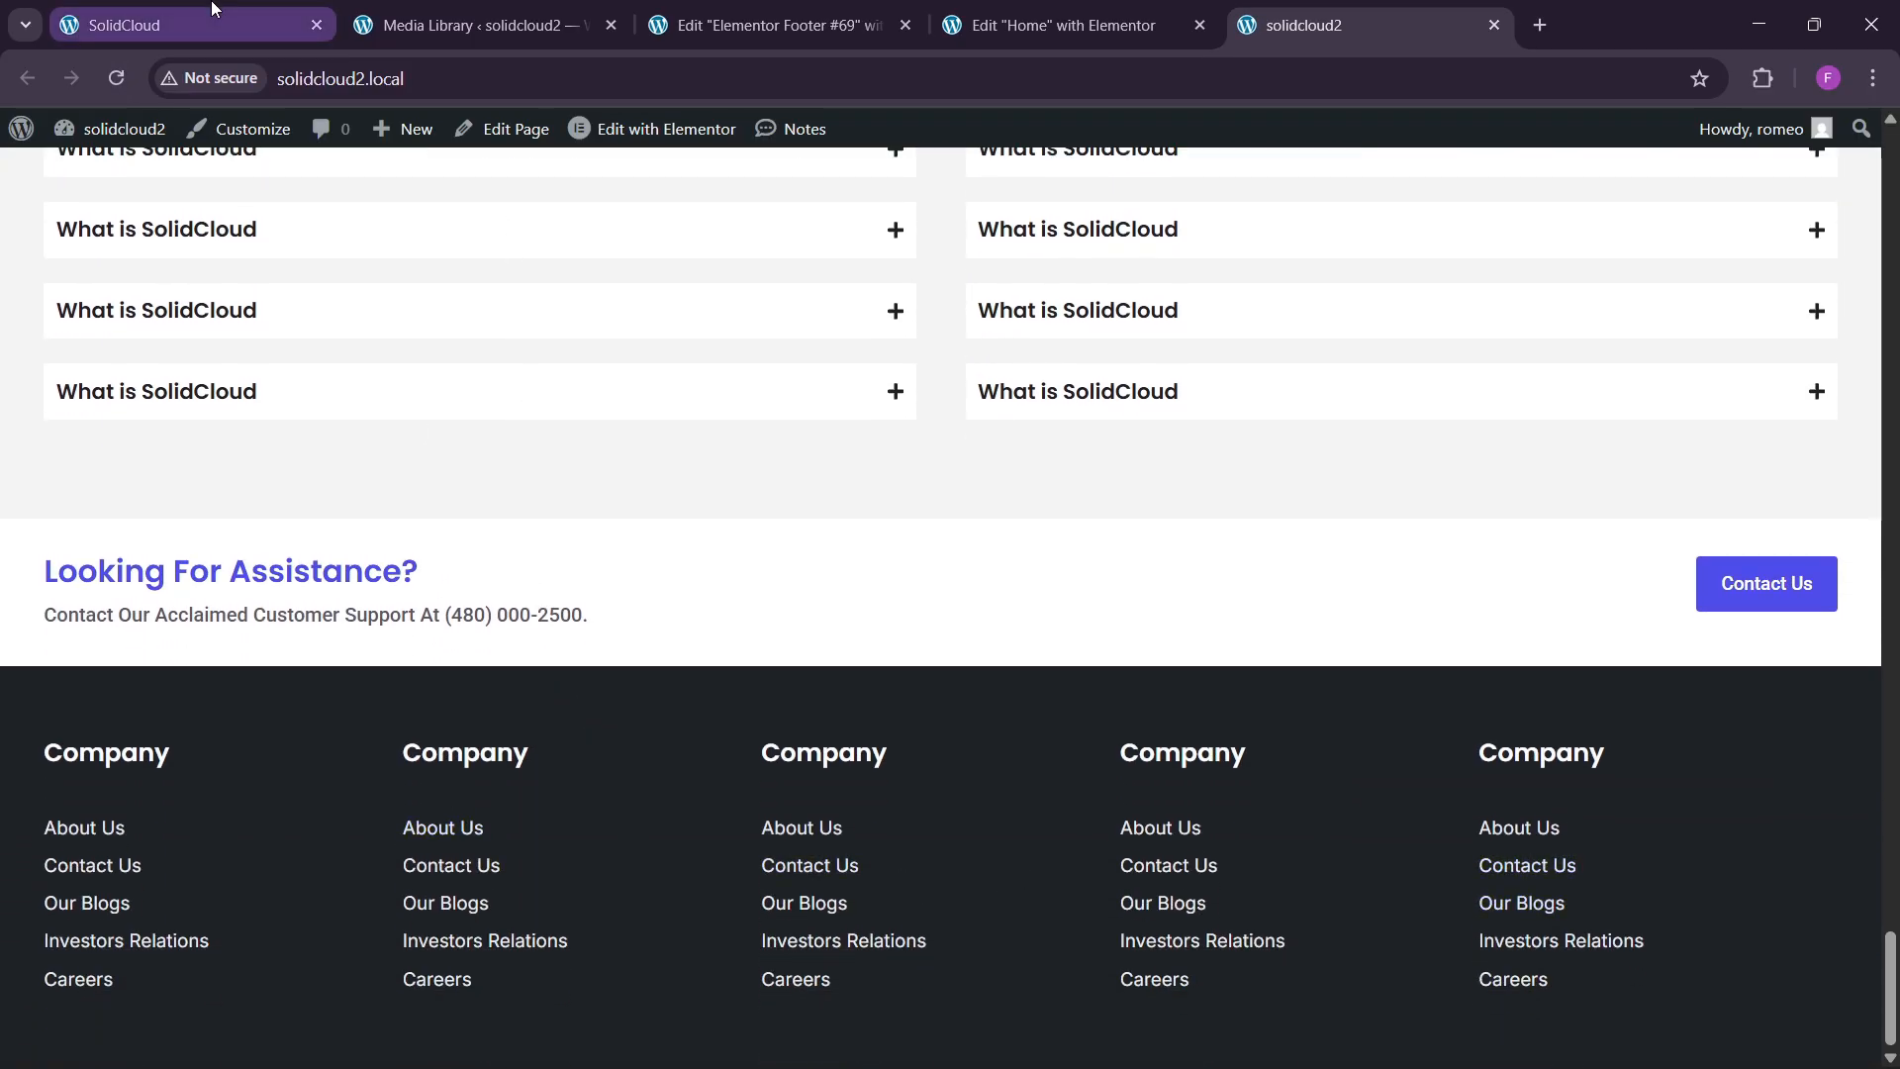
{"action": "left_click", "coordinate": [584, 25]}
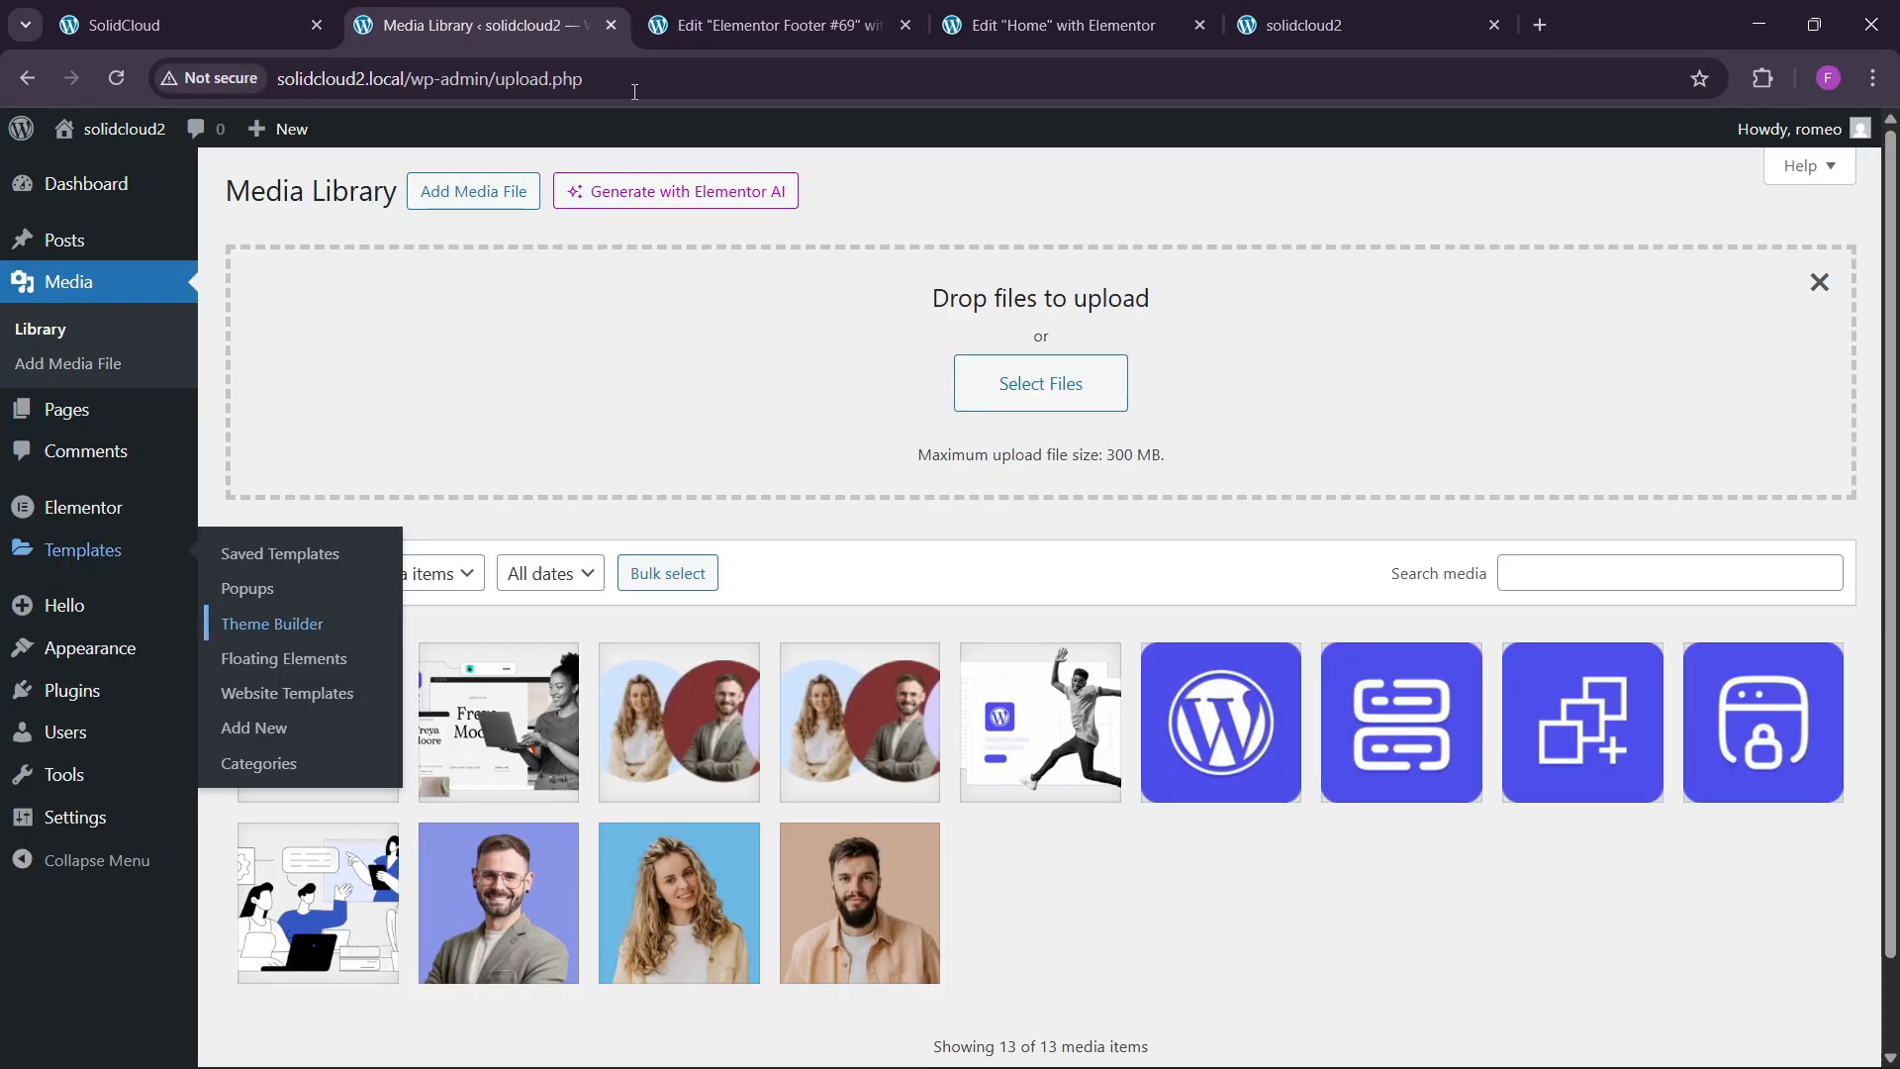
{"action": "left_click", "coordinate": [188, 25]}
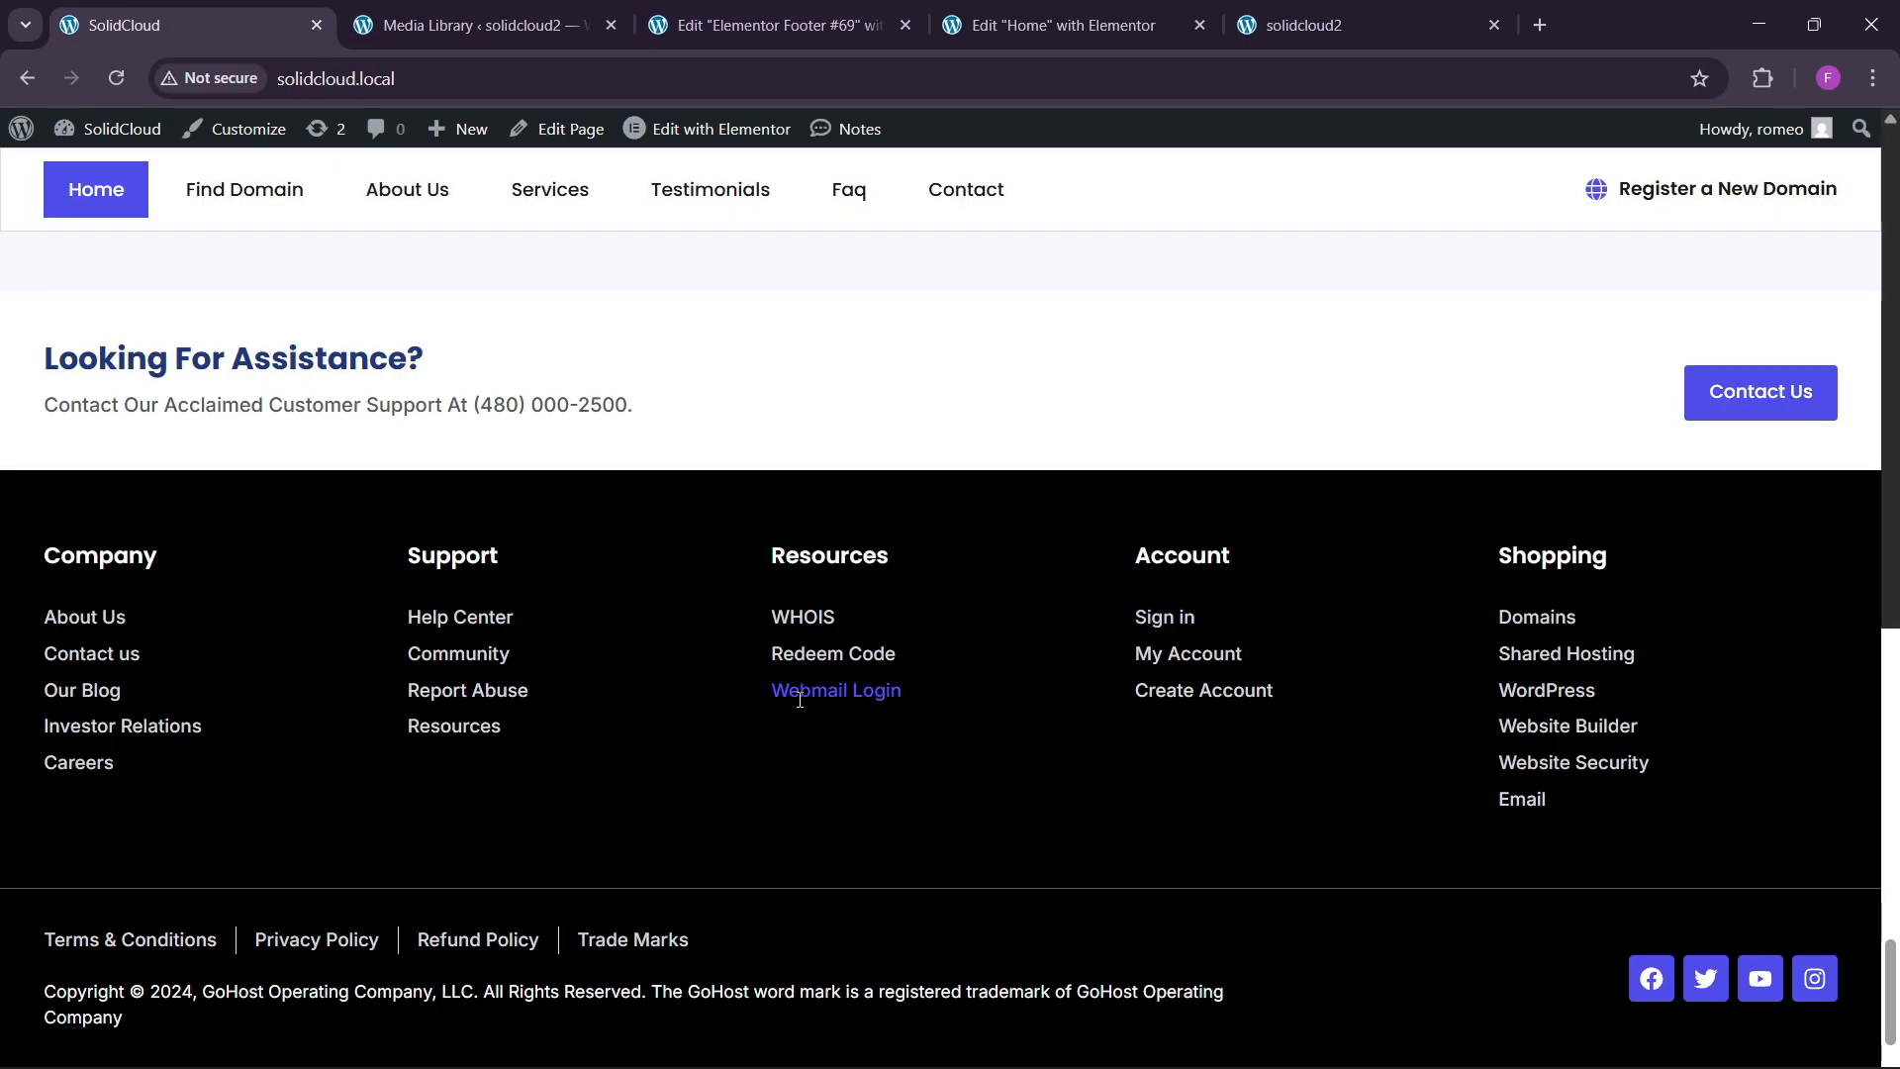
{"action": "left_click", "coordinate": [772, 25]}
Add a two-column section below the footer and name it 'footer 2'.
{"action": "left_click", "coordinate": [1039, 911]}
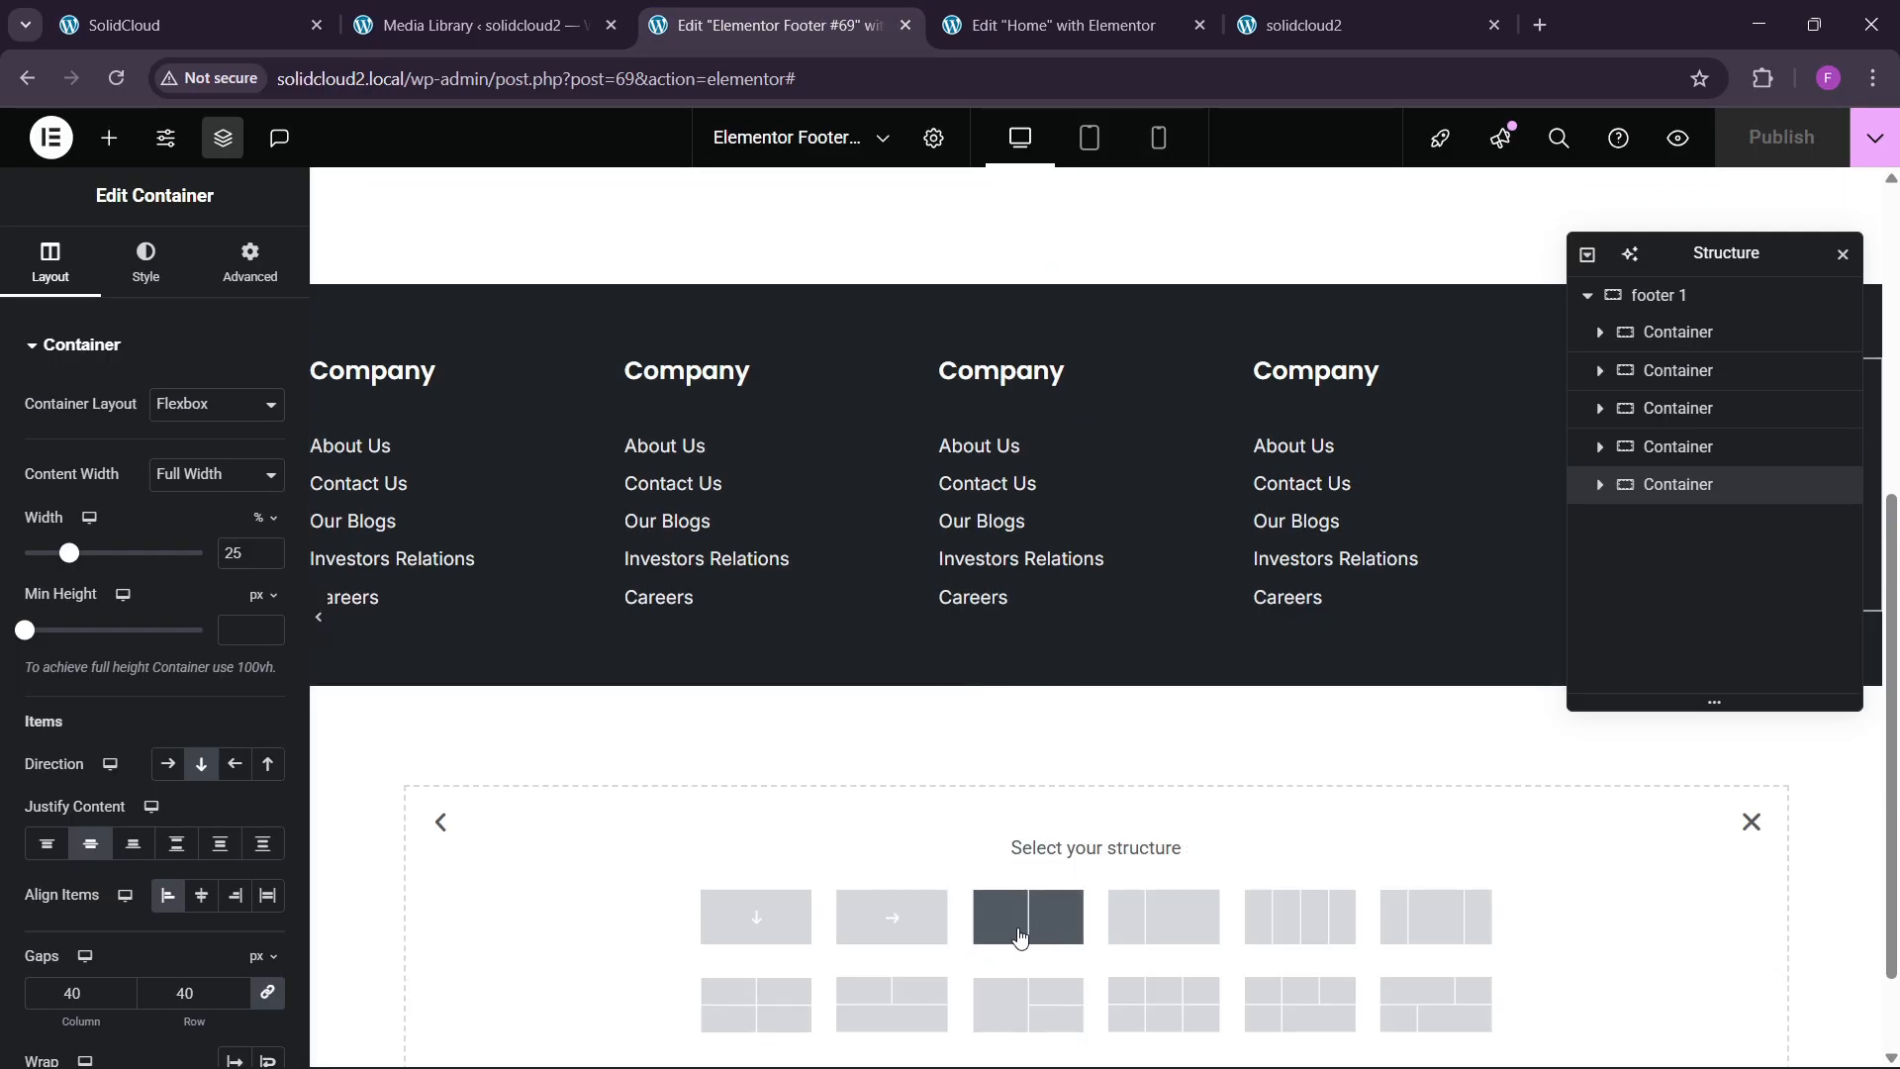
{"action": "left_click", "coordinate": [993, 948]}
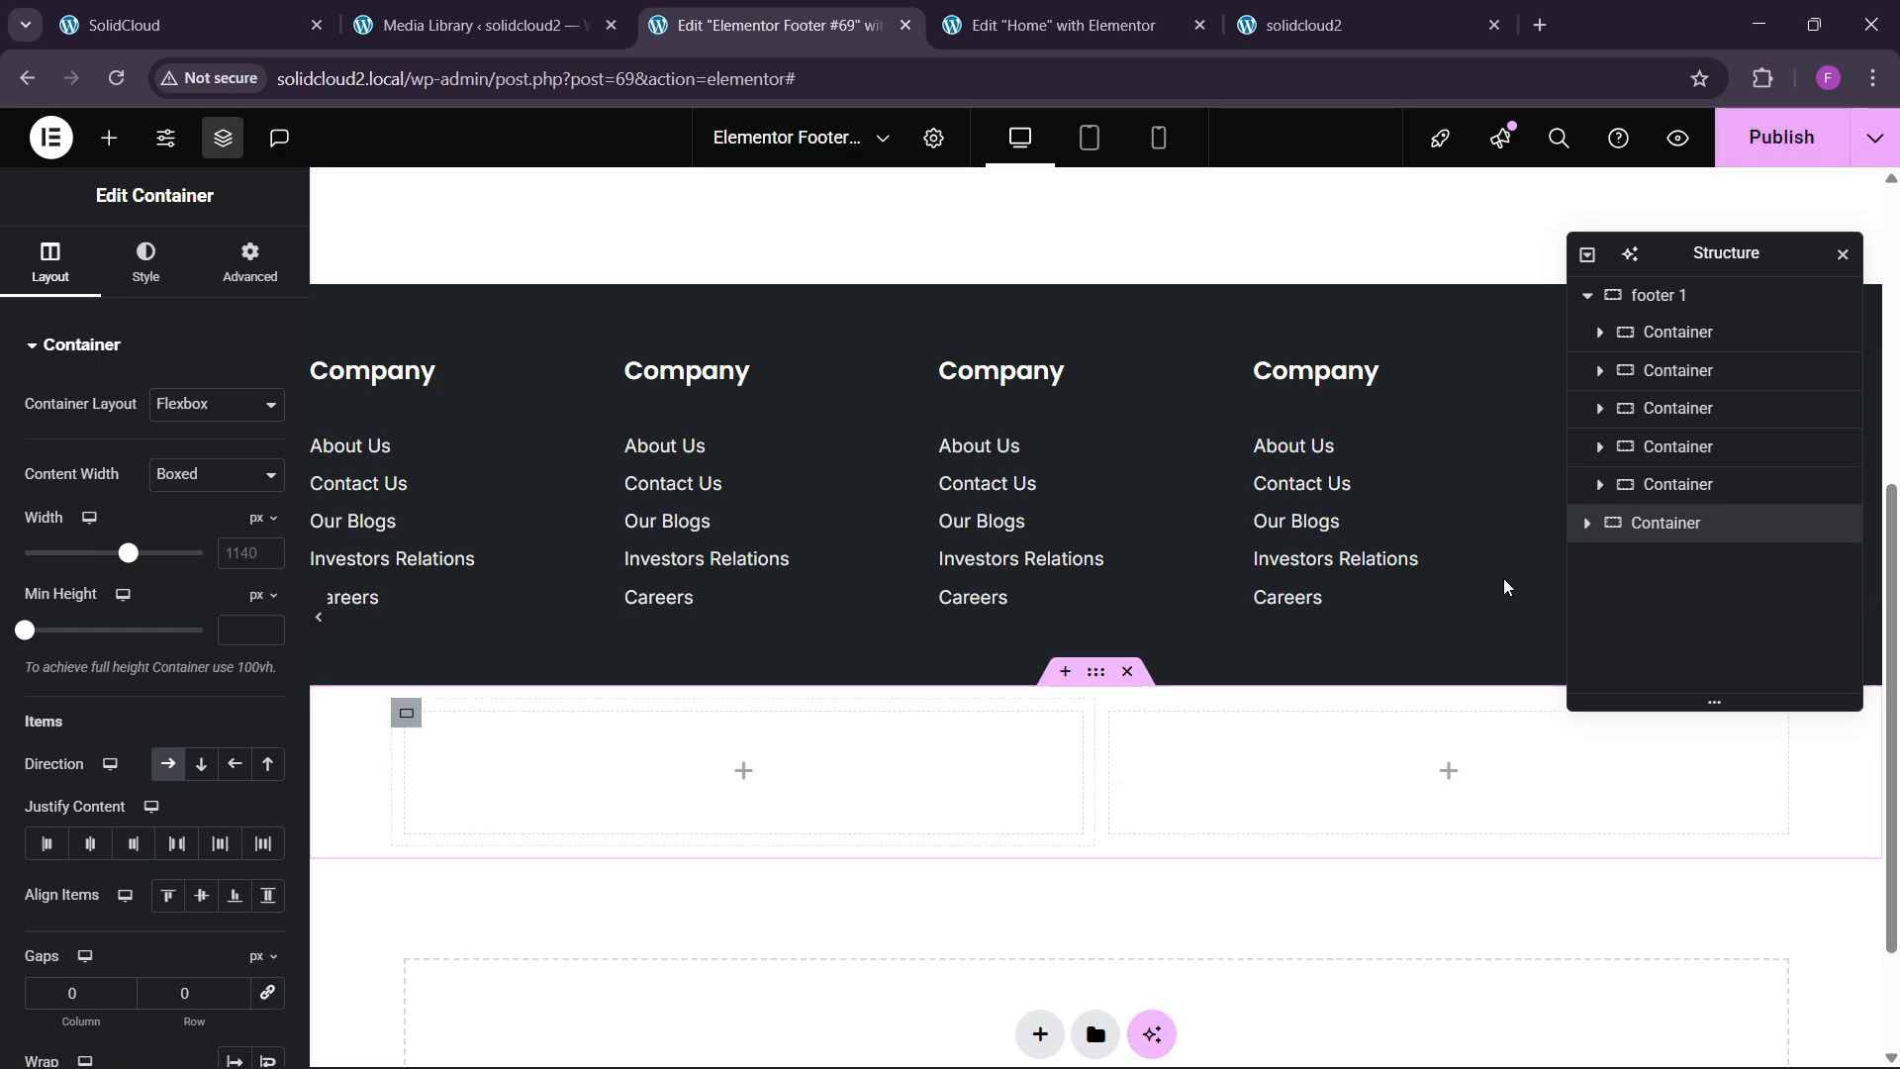
{"action": "left_click", "coordinate": [1674, 534]}
{"action": "type", "text": "footer"}
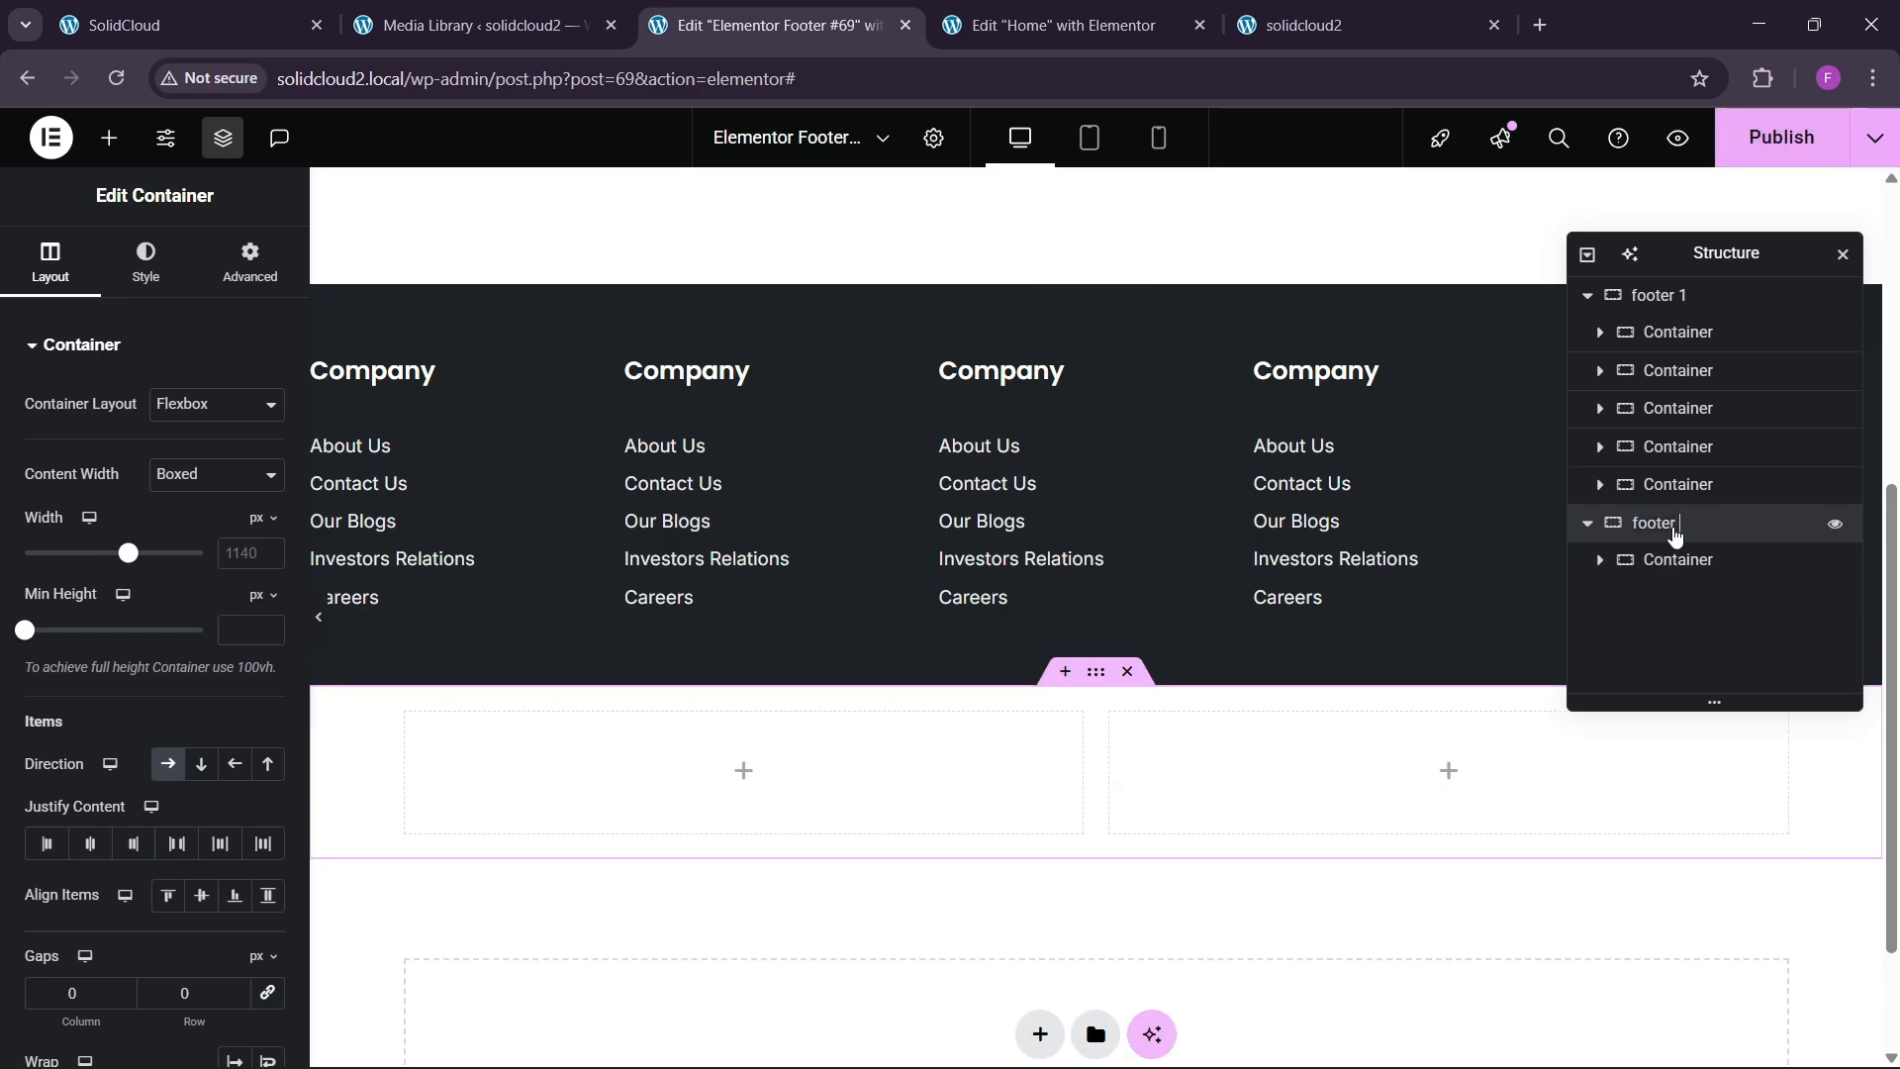
{"action": "type", "text": " 2"}
{"action": "key", "text": "Return"}
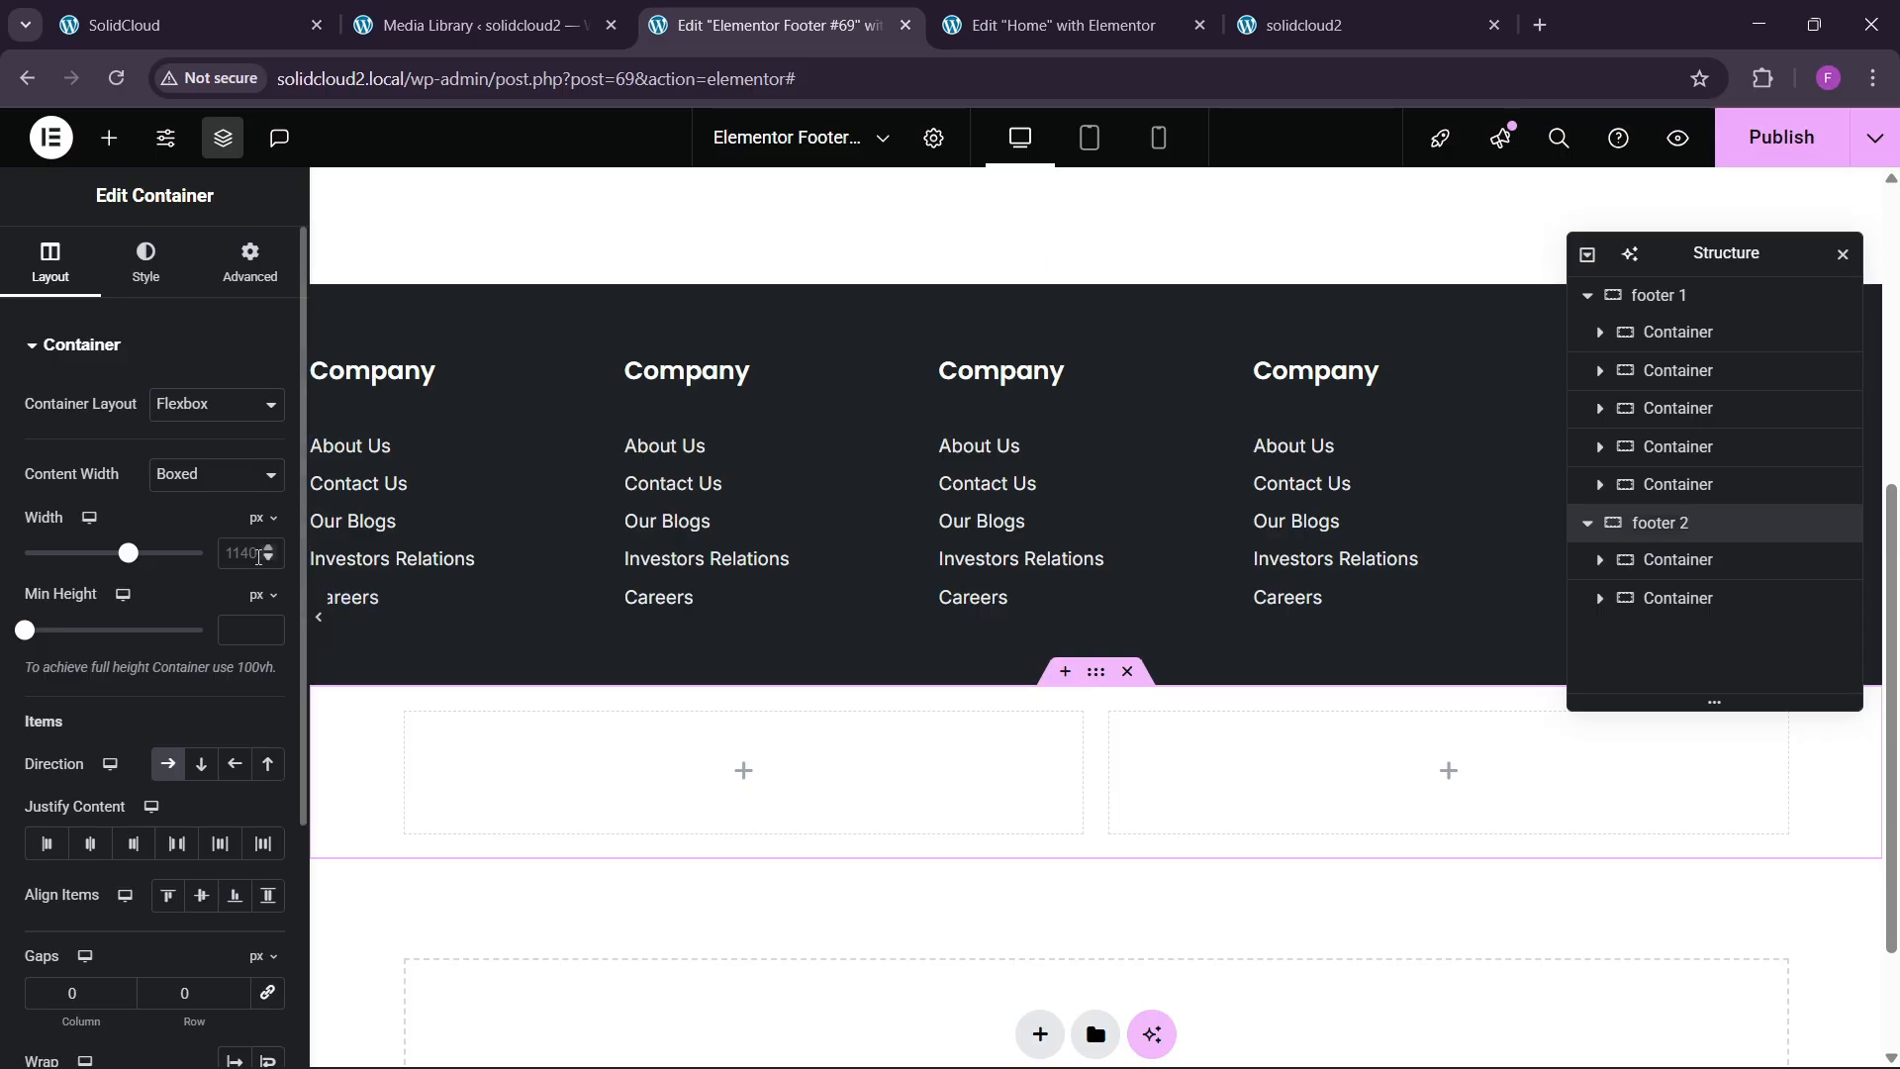
Set footer 2's width to 1450 px with Justify Space Between.
{"action": "left_click", "coordinate": [249, 562]}
{"action": "type", "text": "145"}
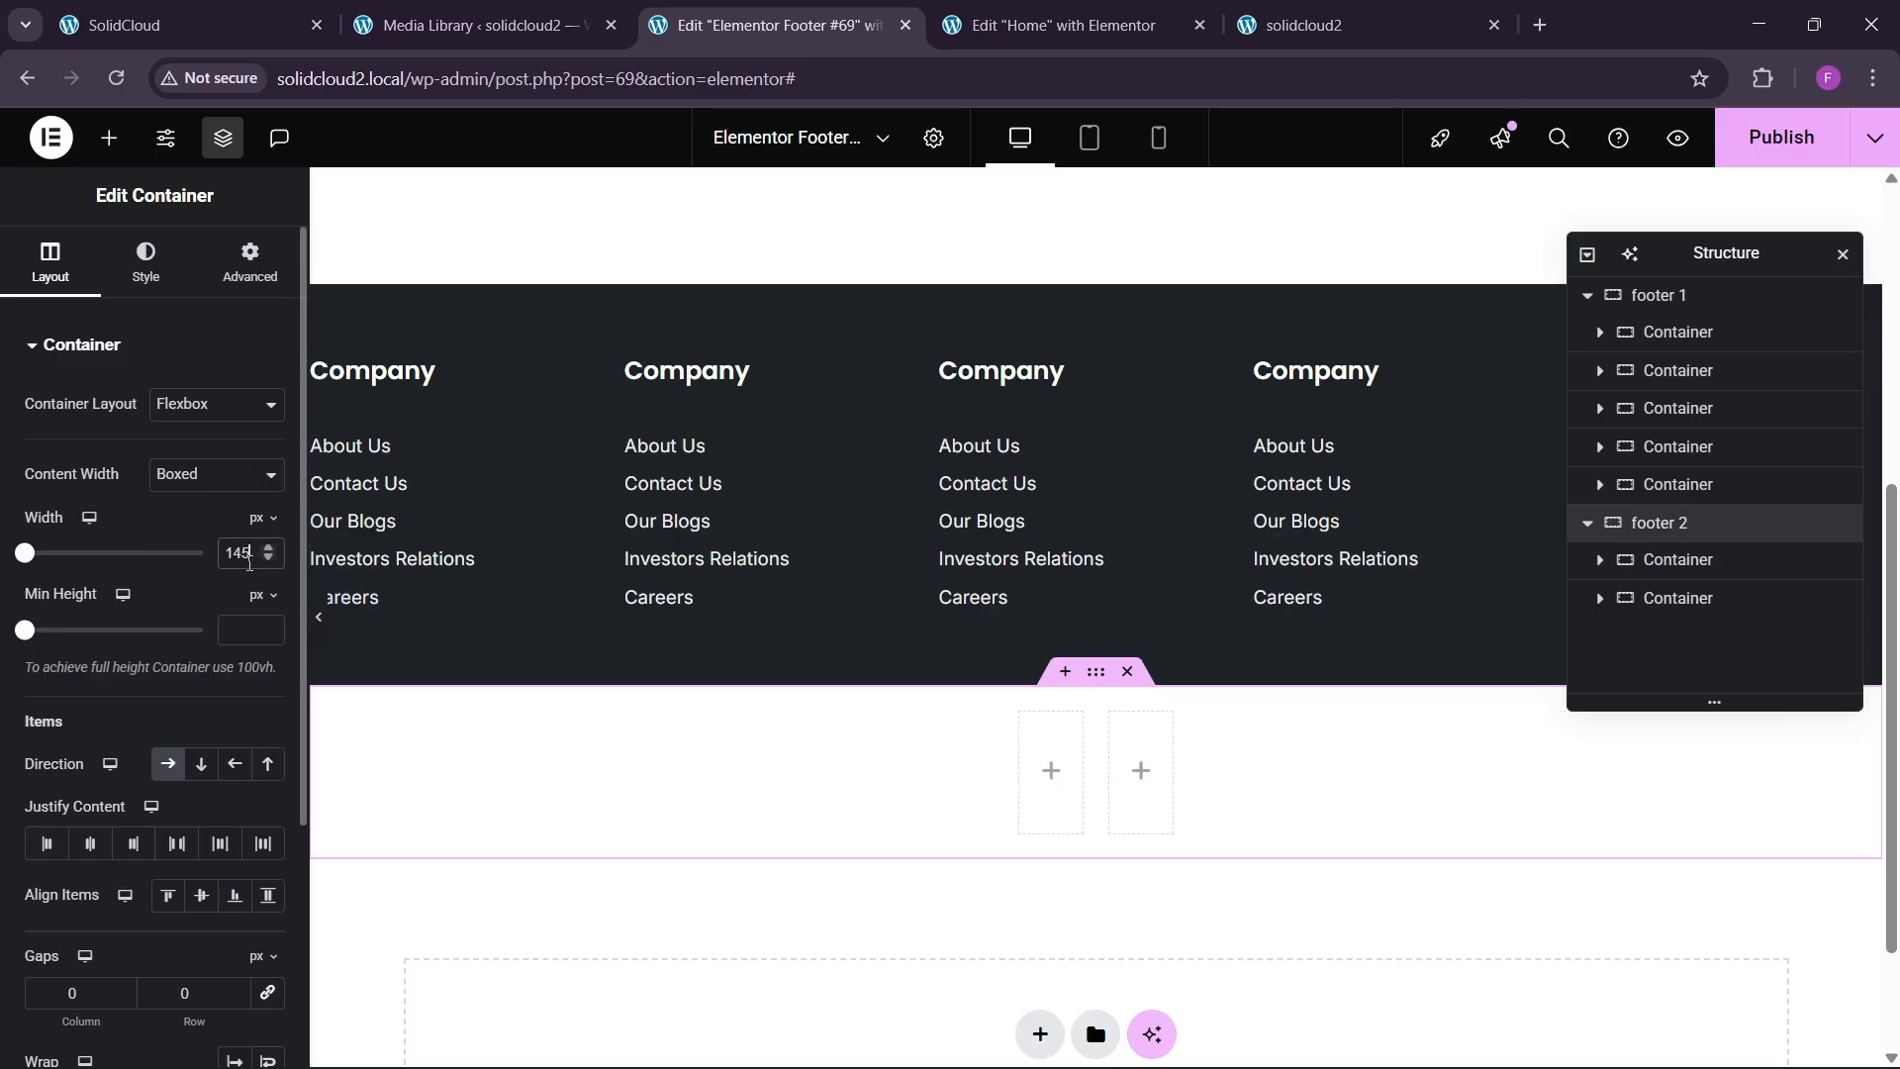
{"action": "type", "text": "0"}
{"action": "left_click", "coordinate": [176, 843]}
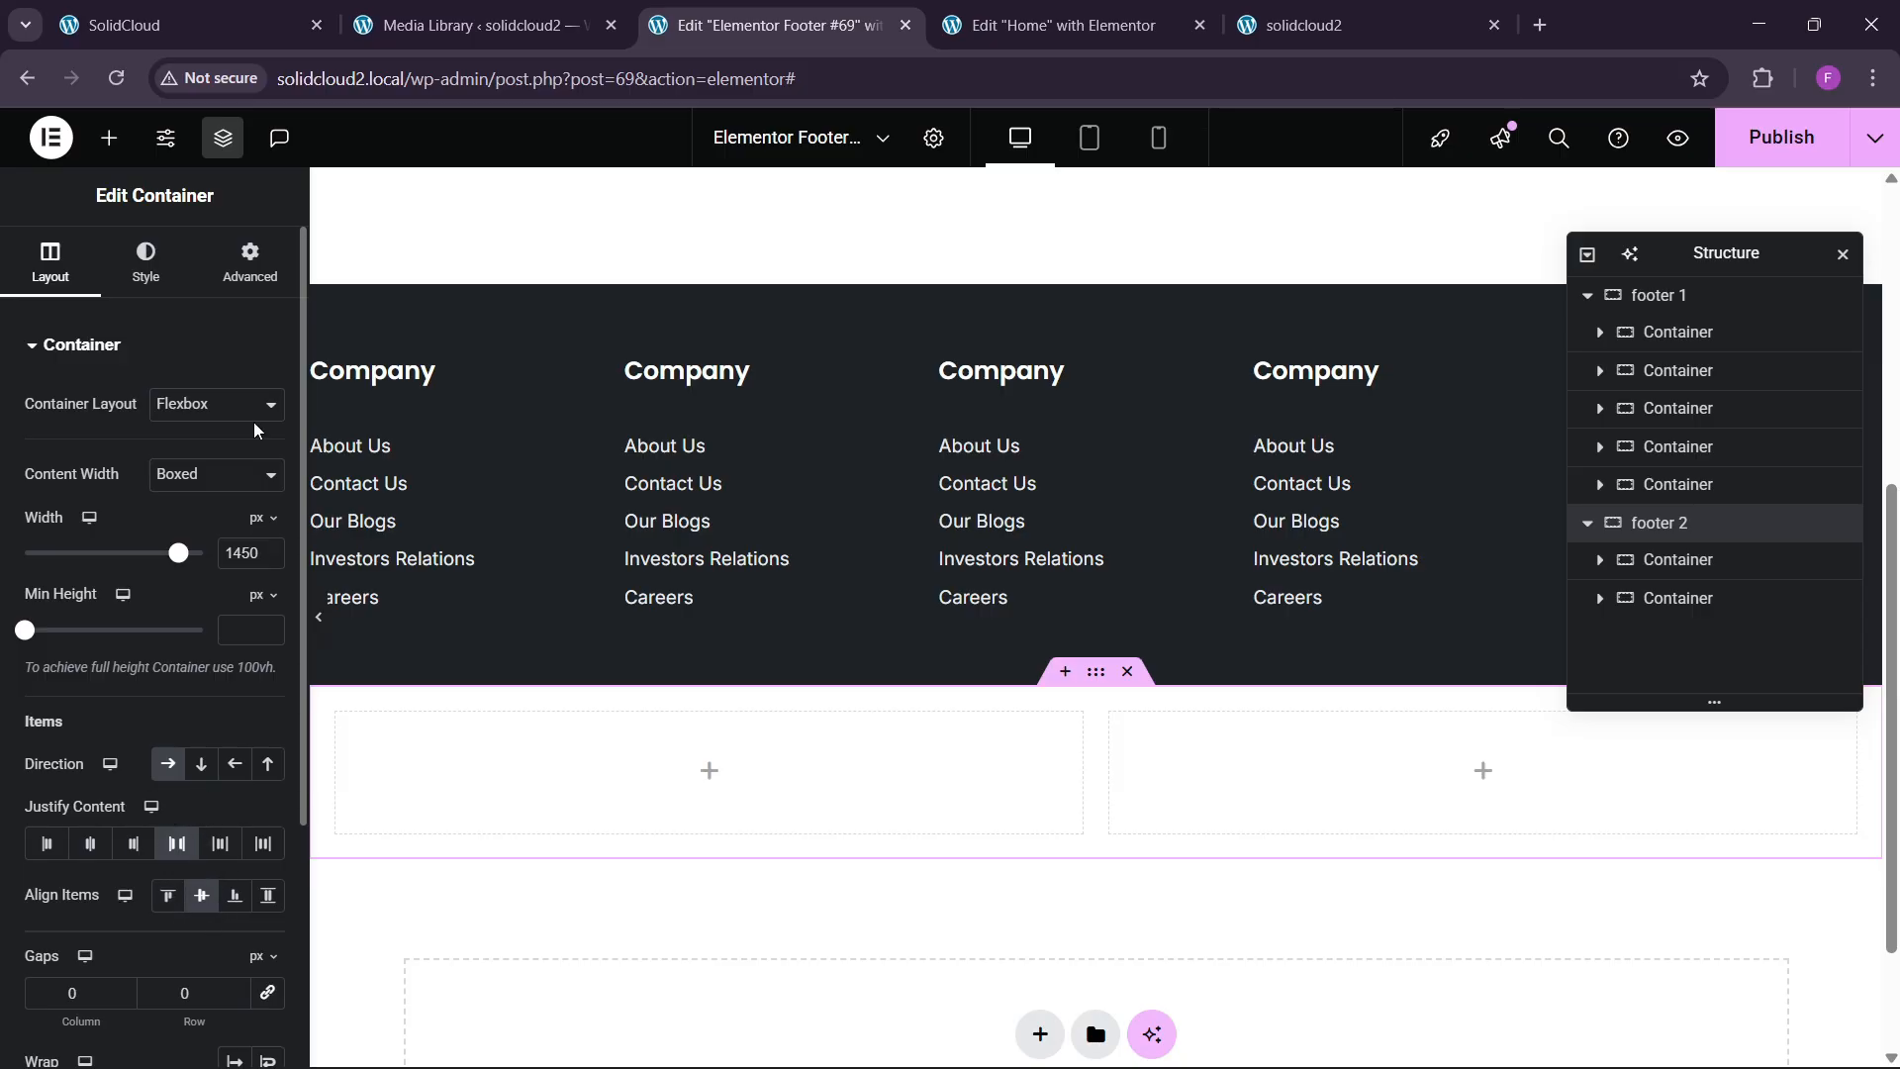
{"action": "left_click", "coordinate": [250, 263]}
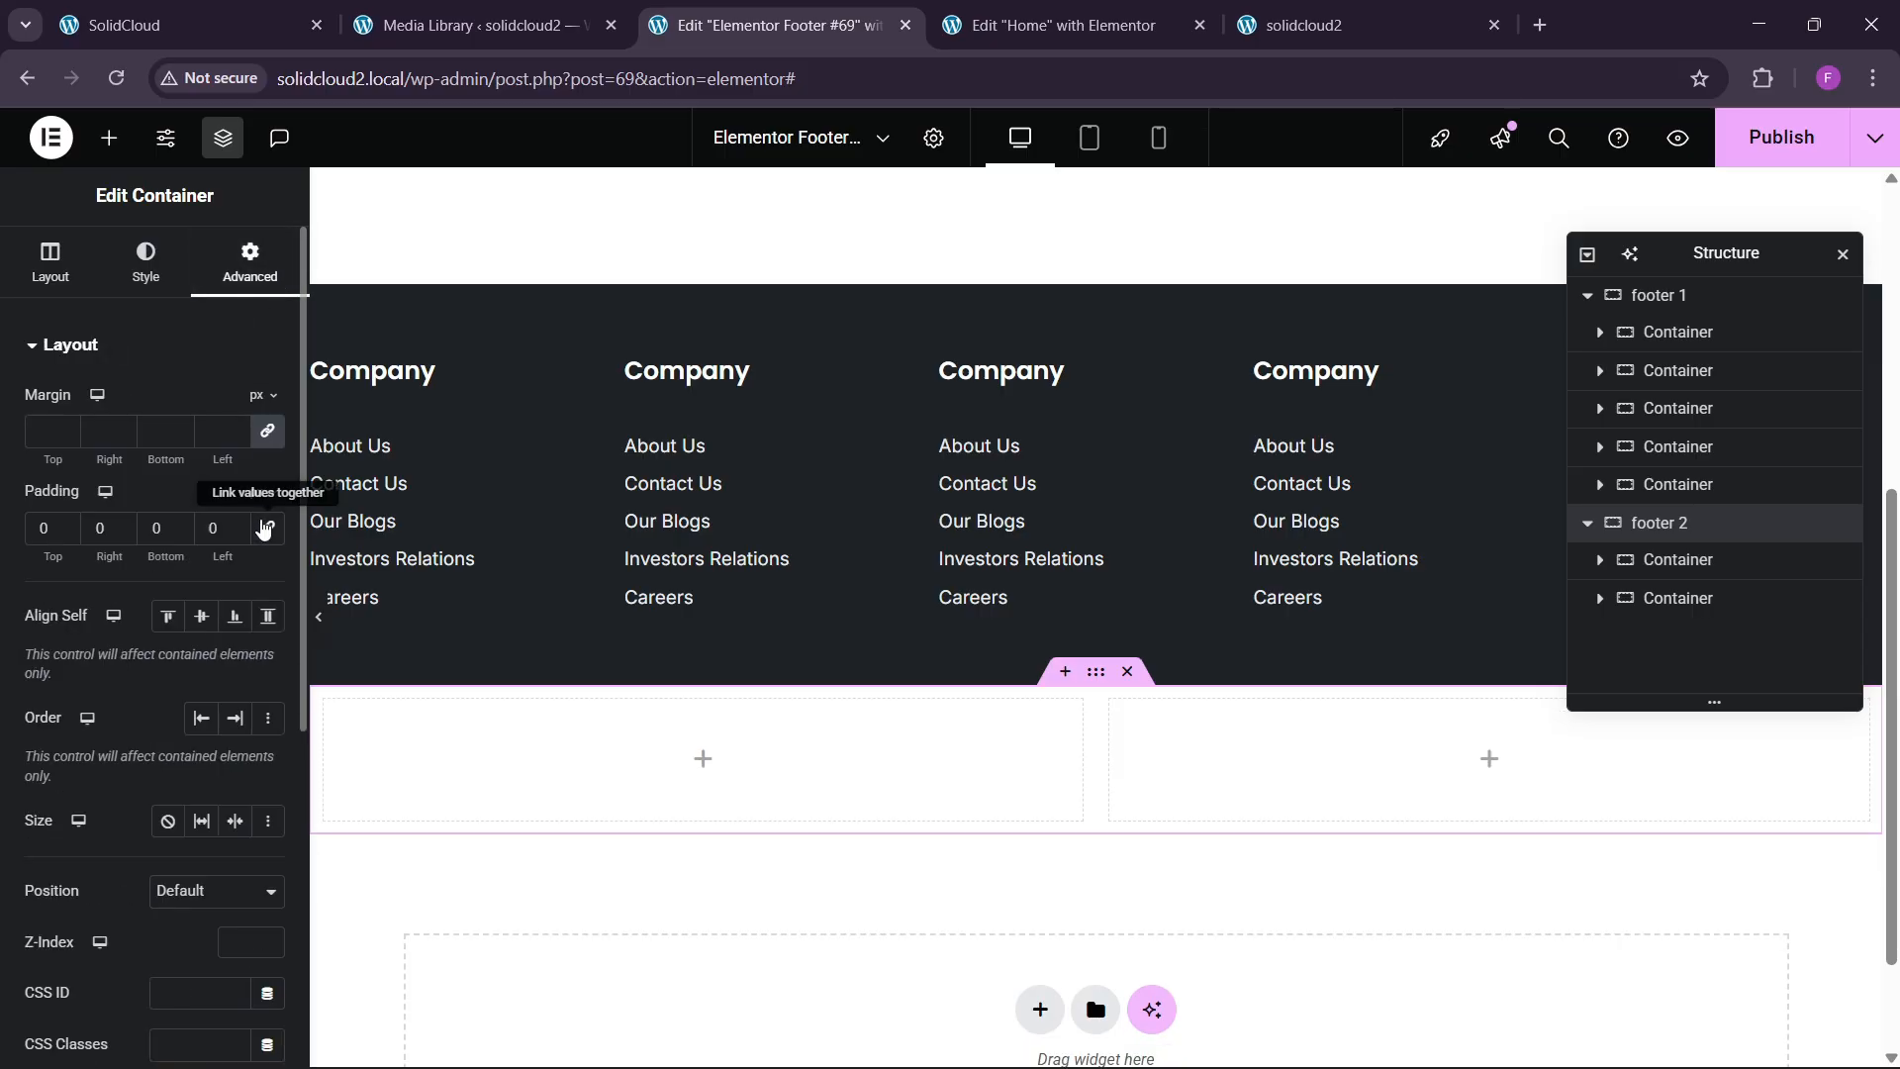
Size footer 2's inner containers to 80% and 20%.
{"action": "left_click", "coordinate": [1663, 560]}
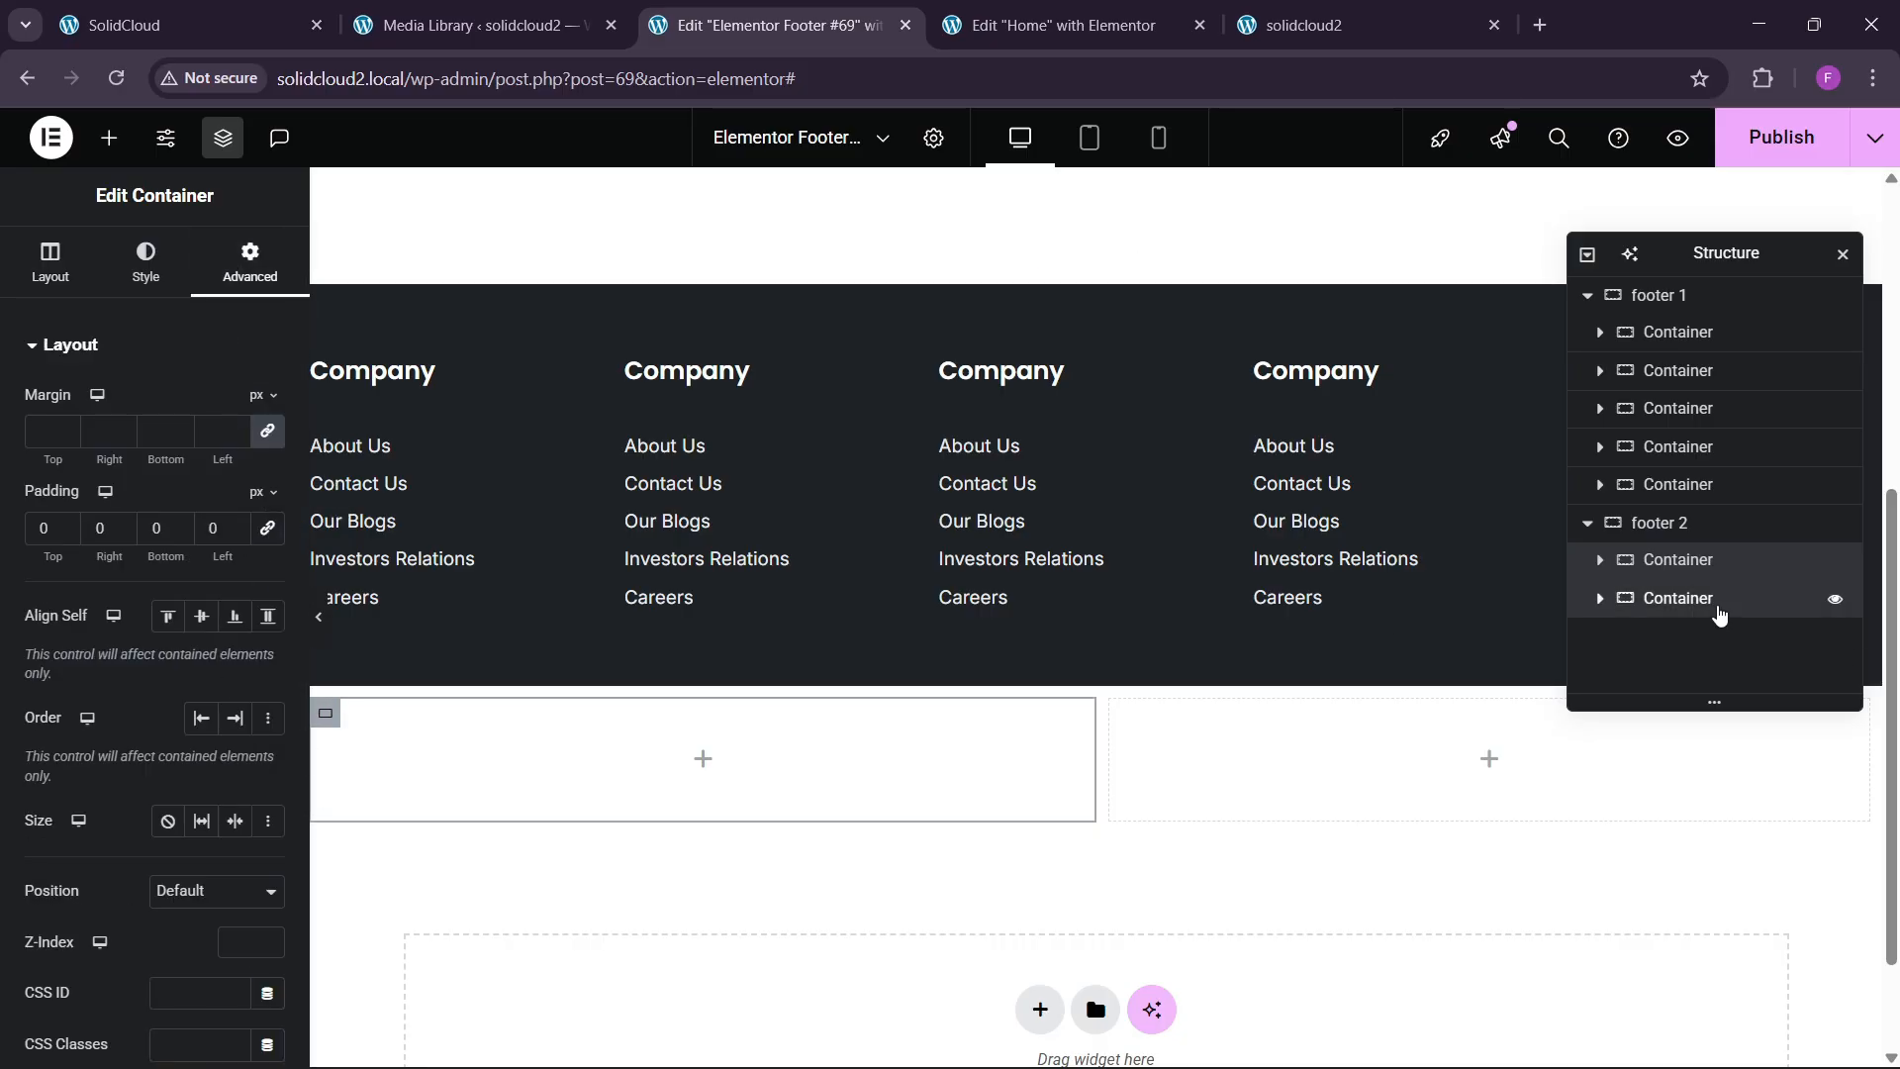
{"action": "left_click", "coordinate": [1673, 598]}
{"action": "left_click", "coordinate": [251, 269]}
{"action": "left_click", "coordinate": [248, 25]}
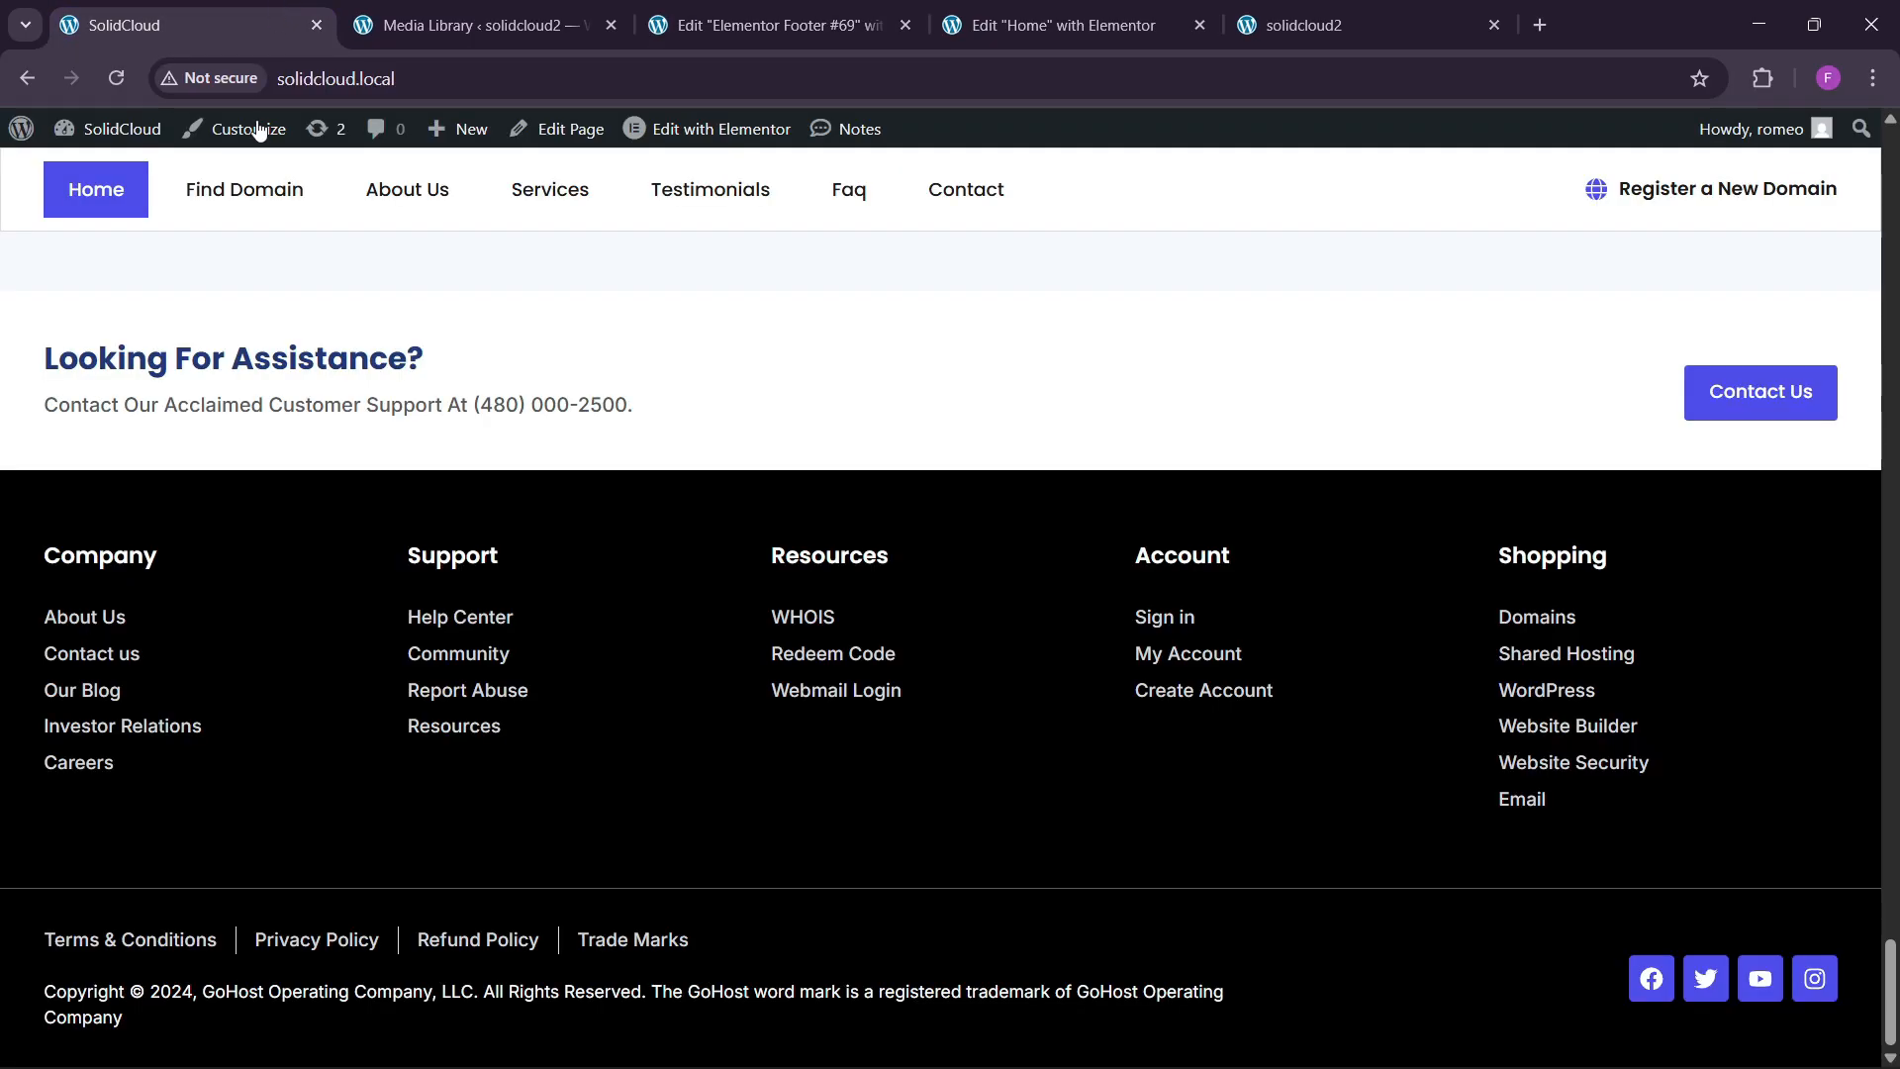
{"action": "left_click", "coordinate": [869, 22]}
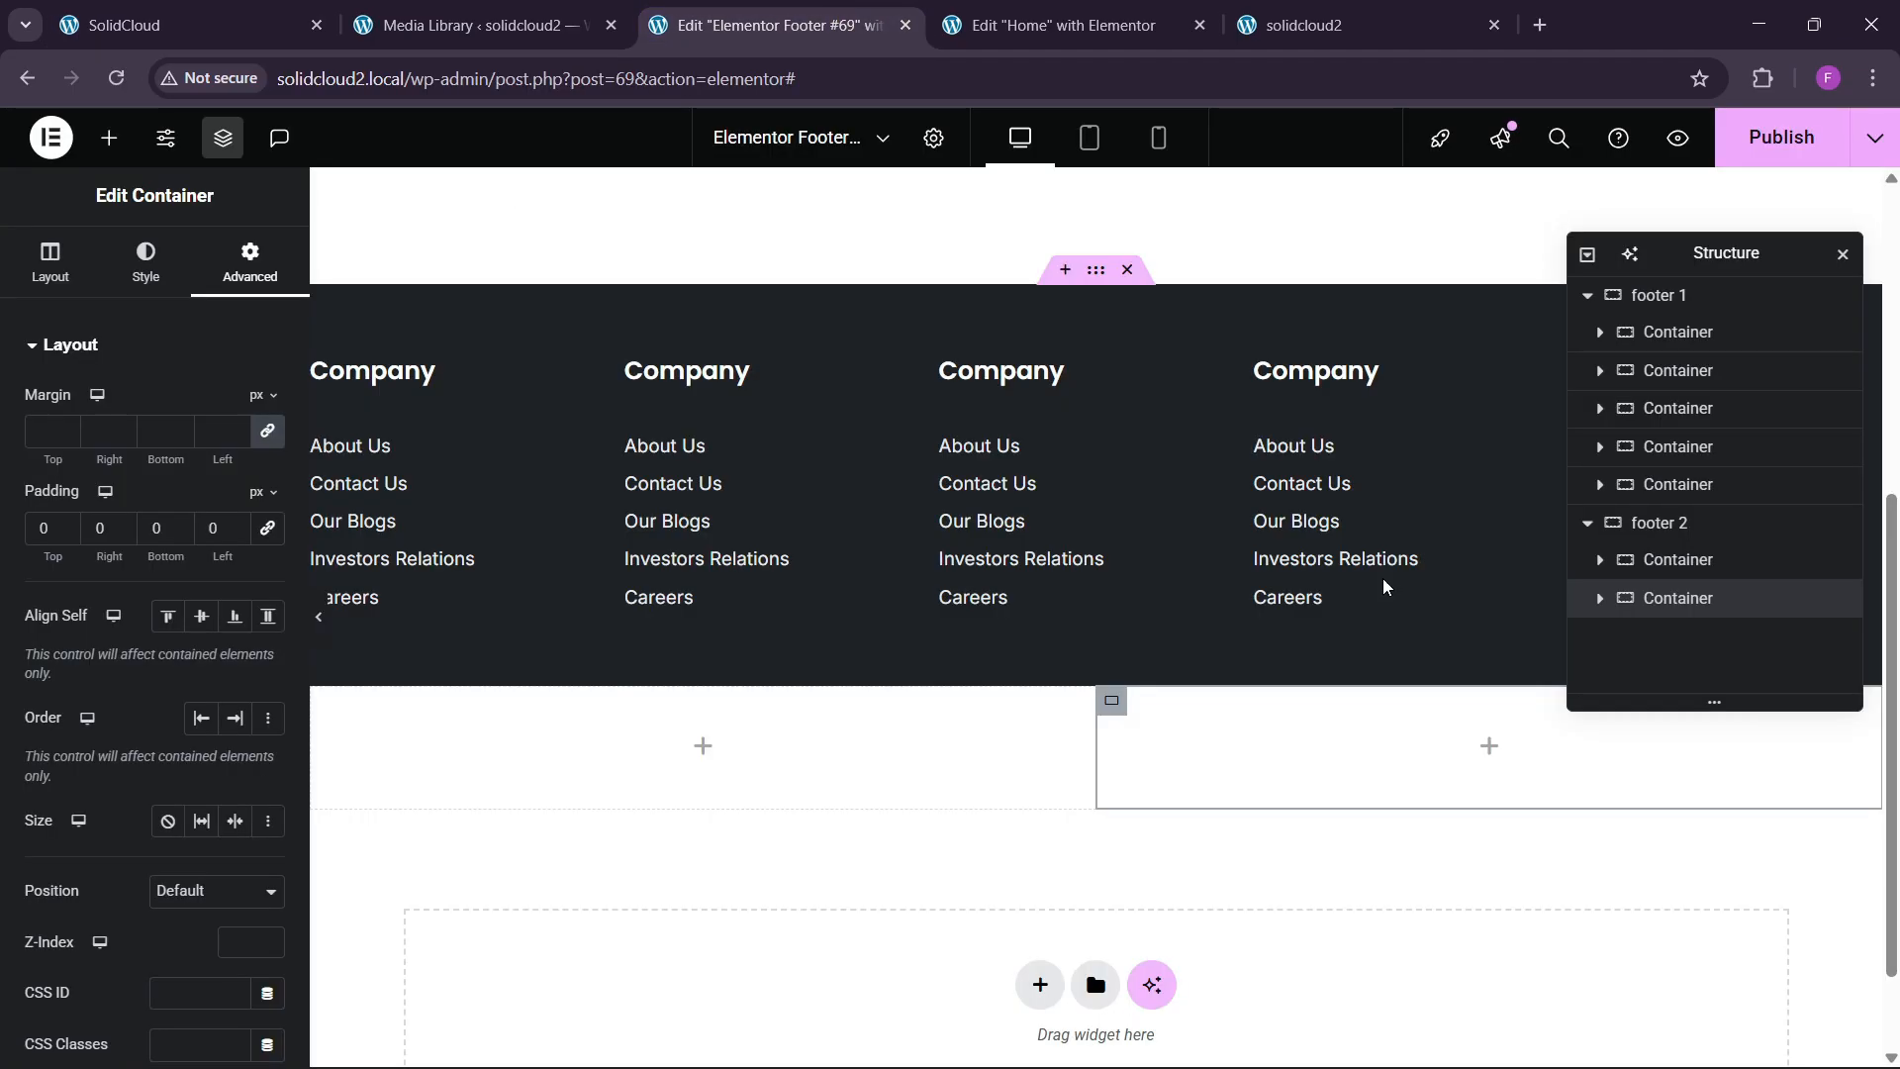
{"action": "left_click", "coordinate": [1700, 560]}
{"action": "left_click", "coordinate": [25, 284]}
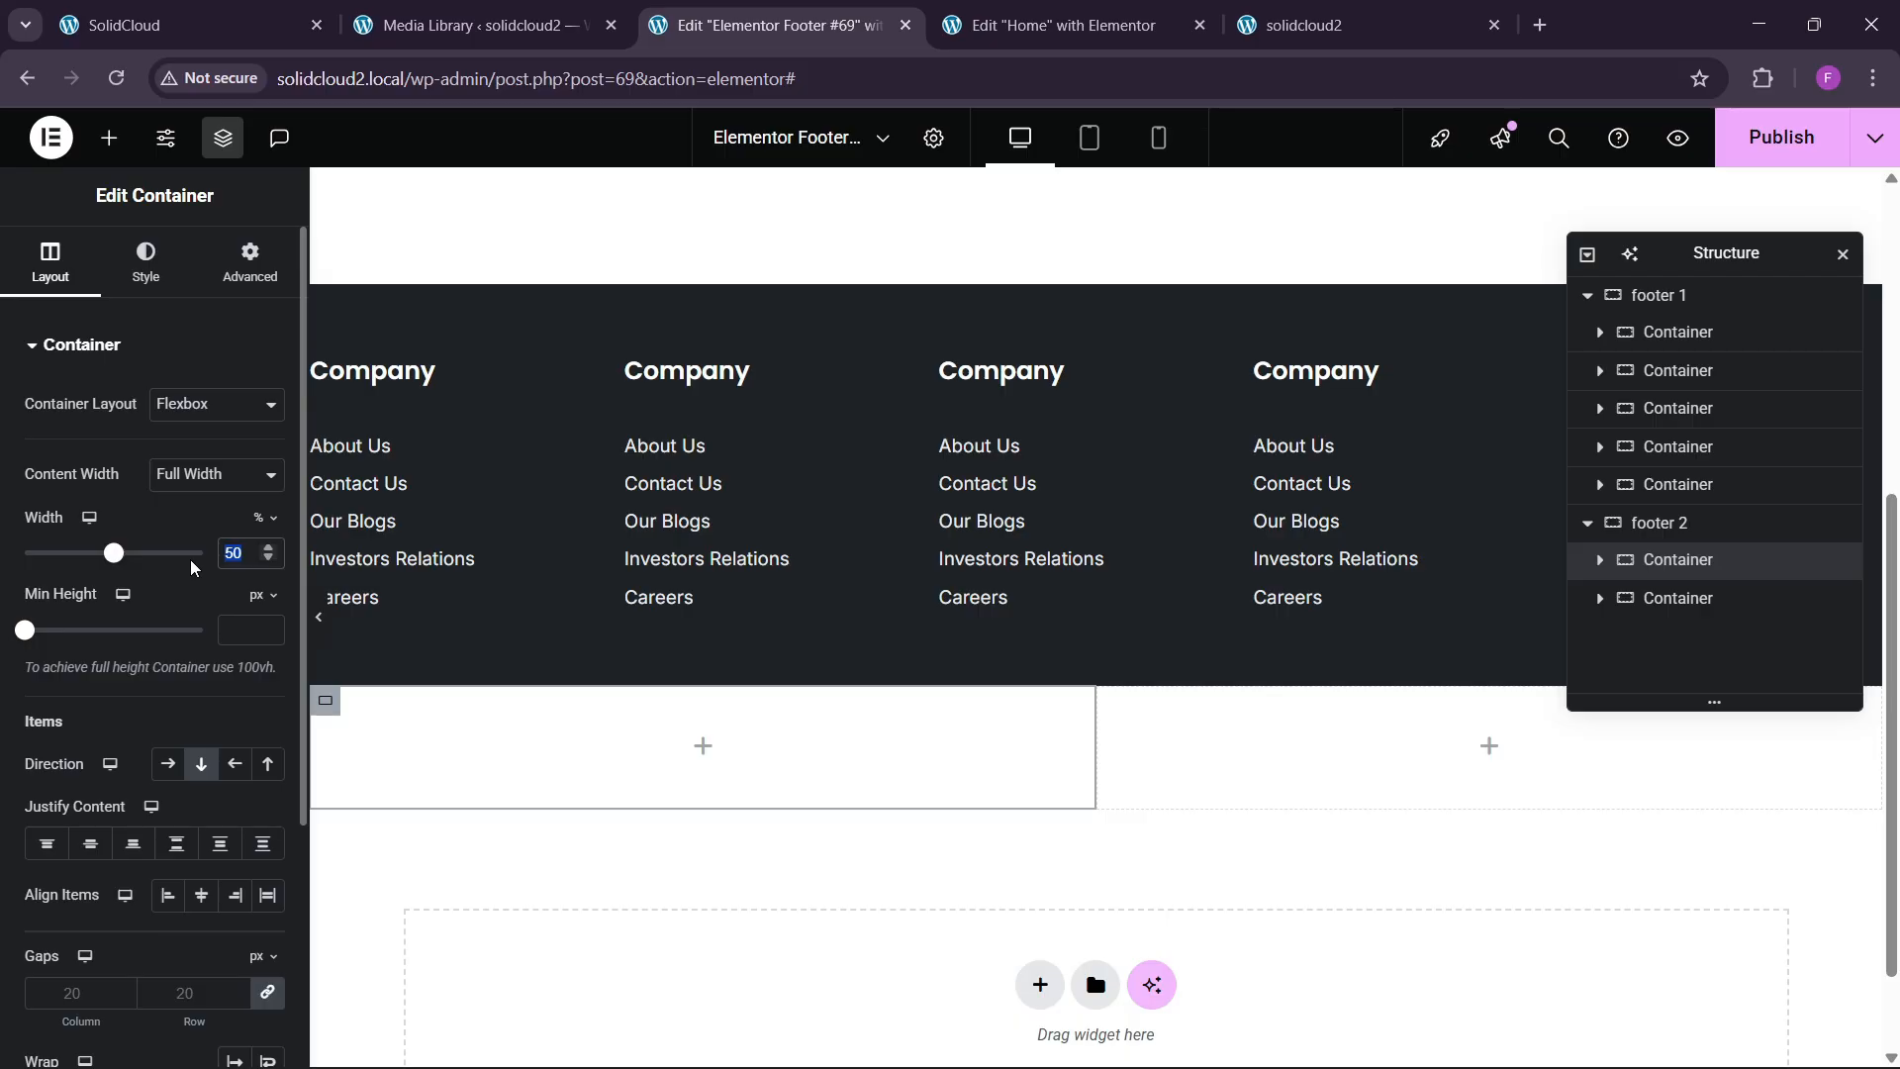
{"action": "type", "text": "80"}
{"action": "left_click", "coordinate": [1717, 598]}
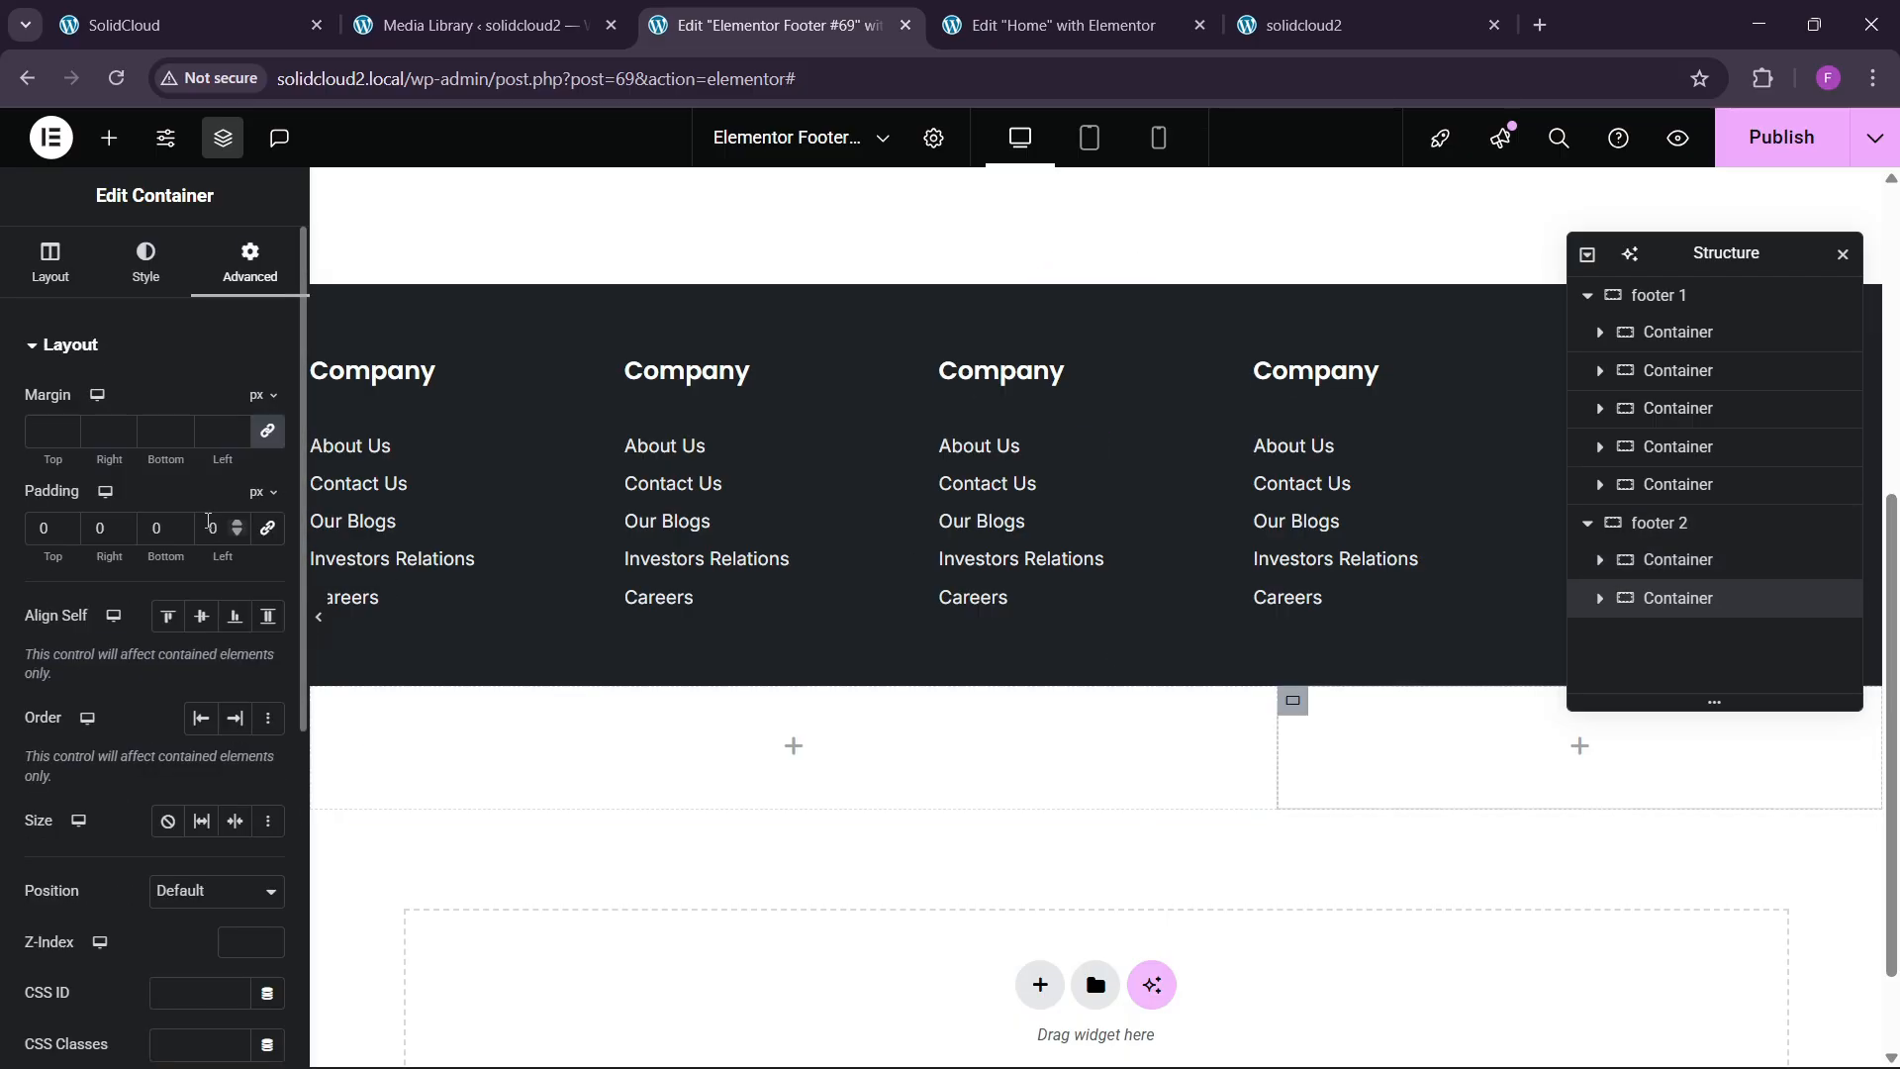
{"action": "left_click", "coordinate": [45, 275]}
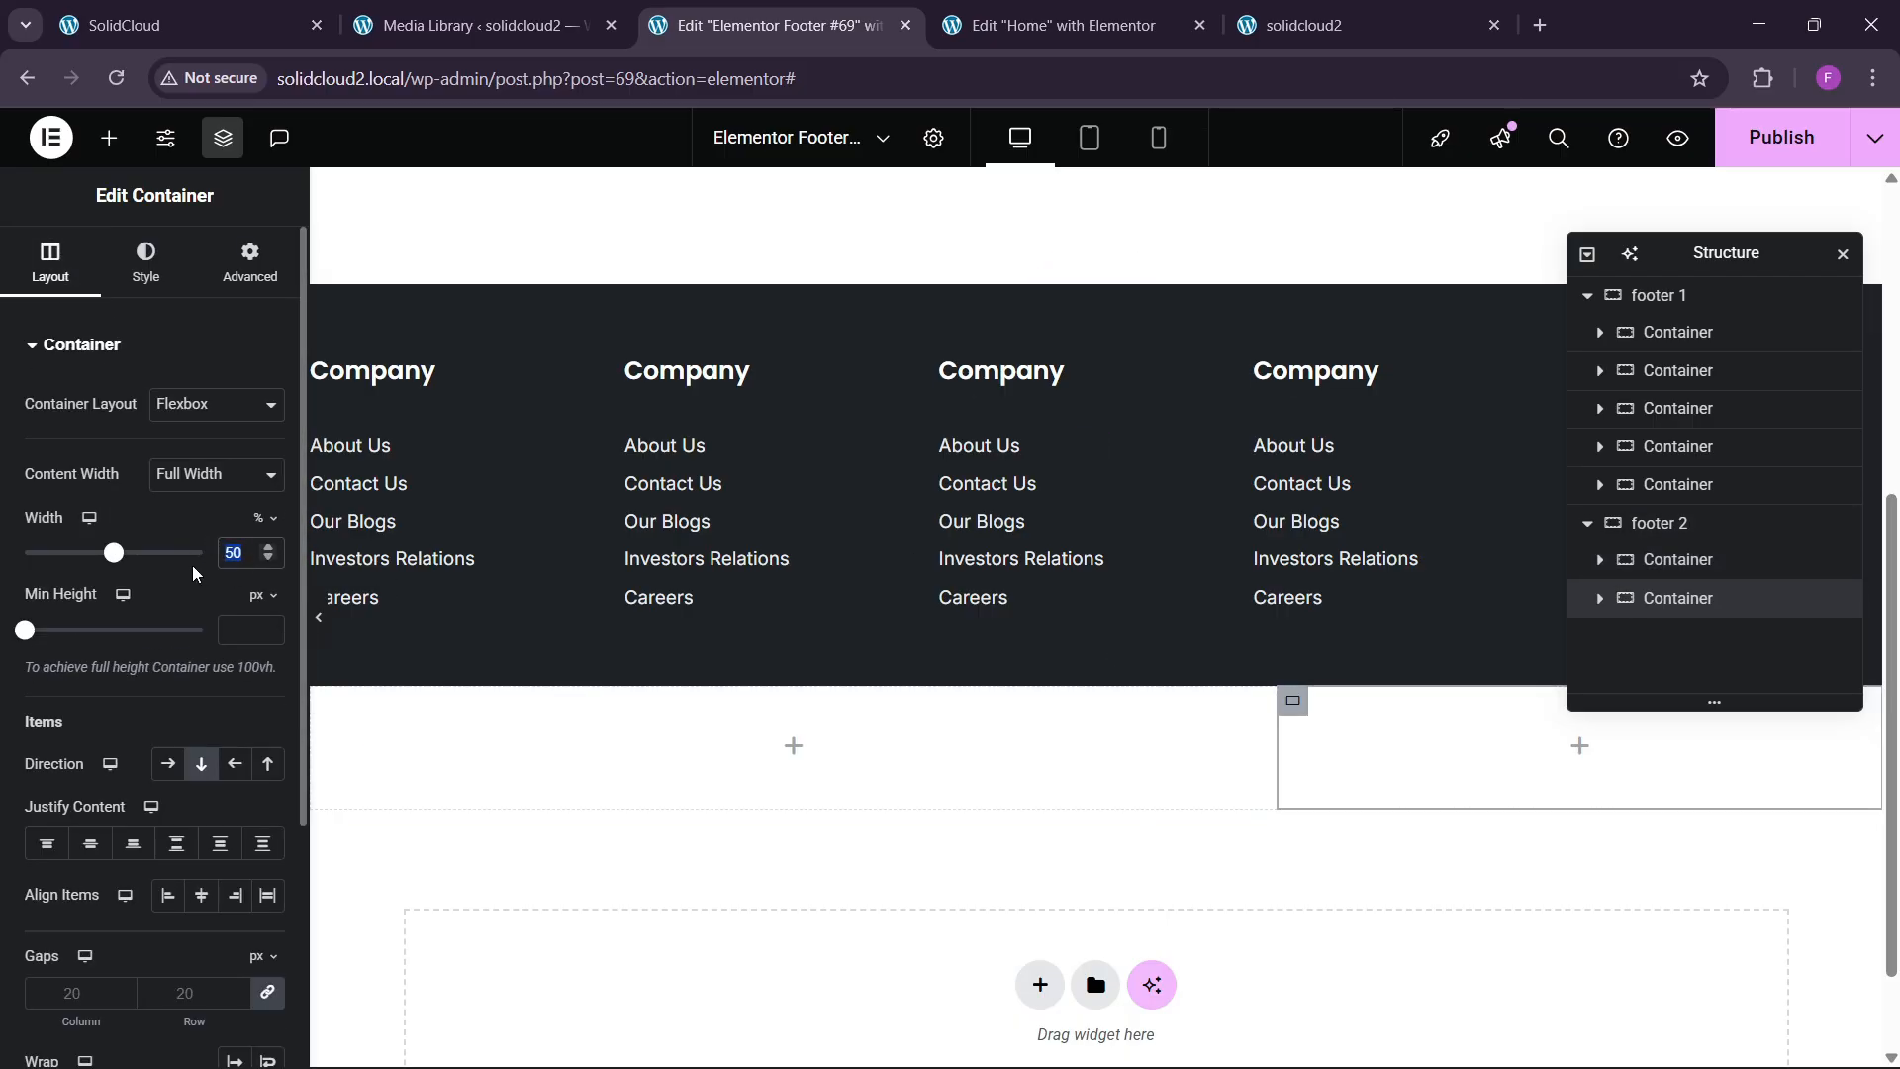
{"action": "type", "text": "20"}
Copy the Company column's Icon List widget.
{"action": "left_click", "coordinate": [170, 8]}
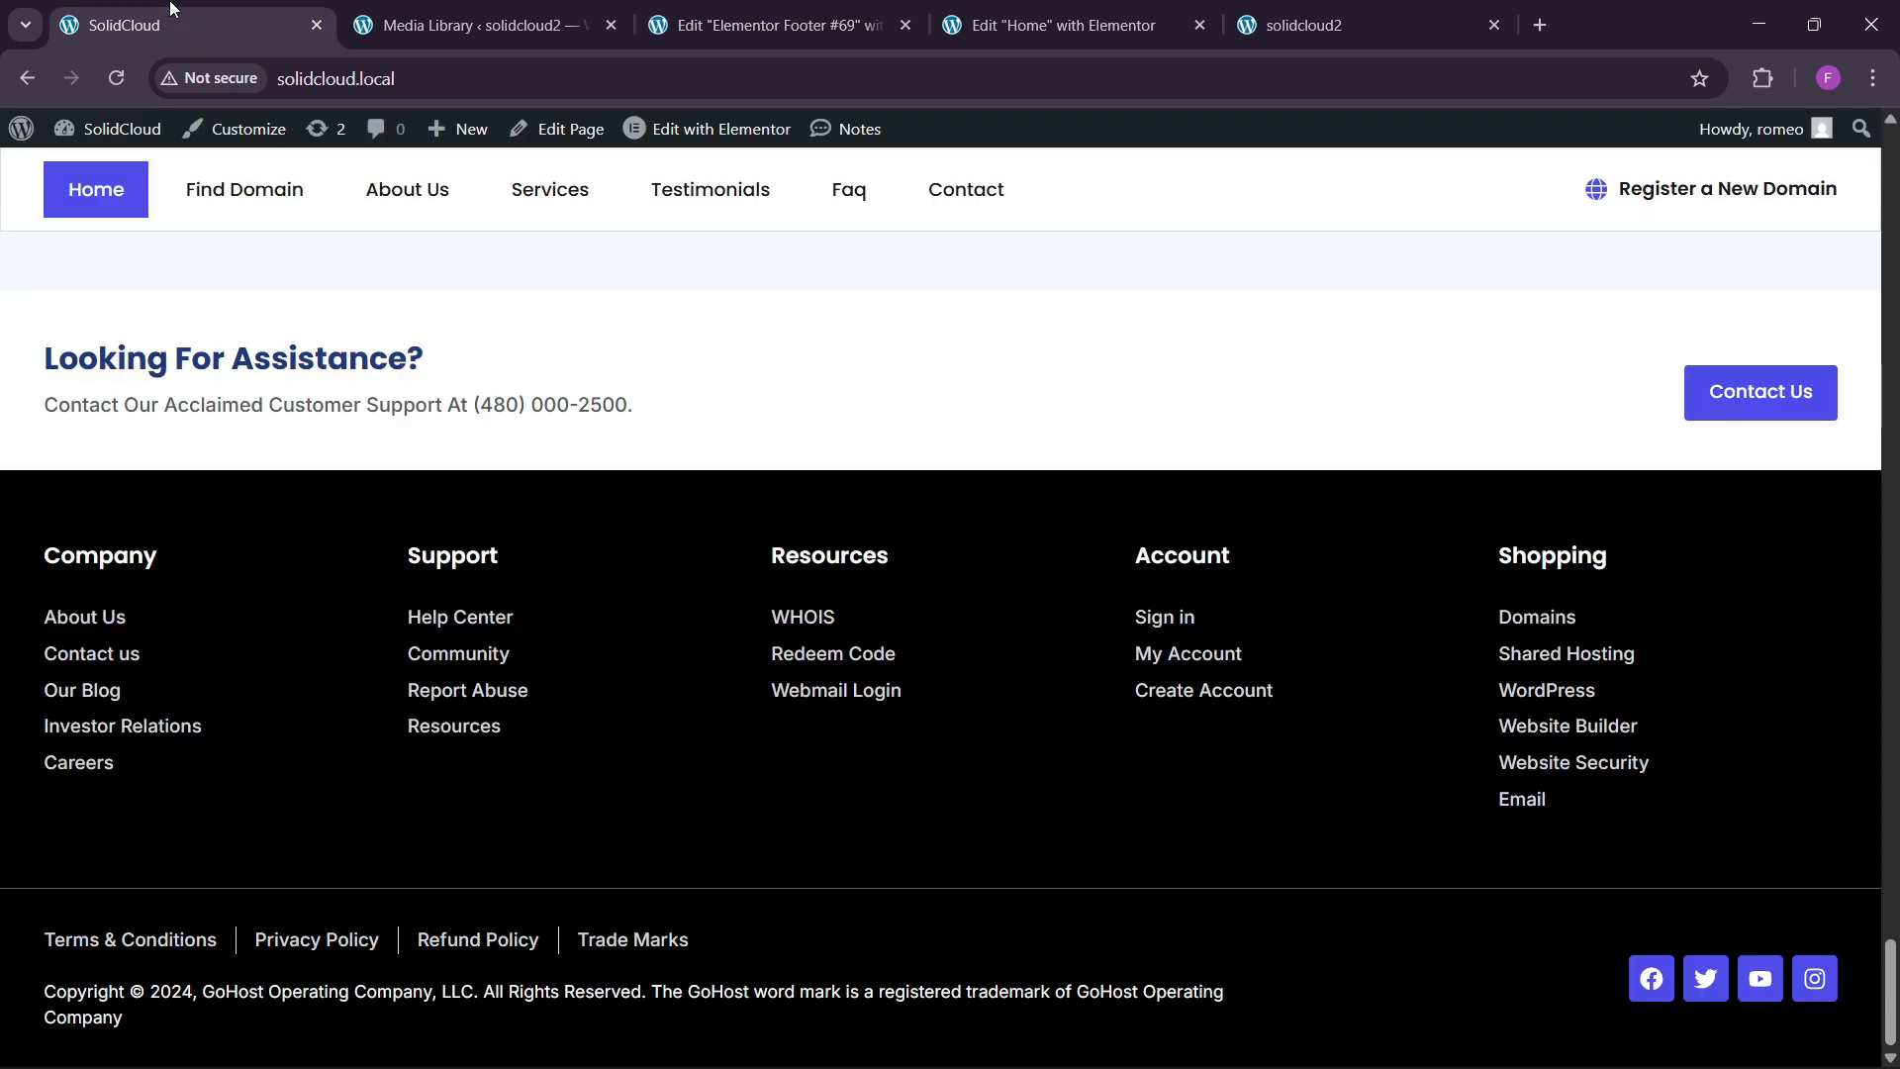
{"action": "left_click", "coordinate": [784, 13]}
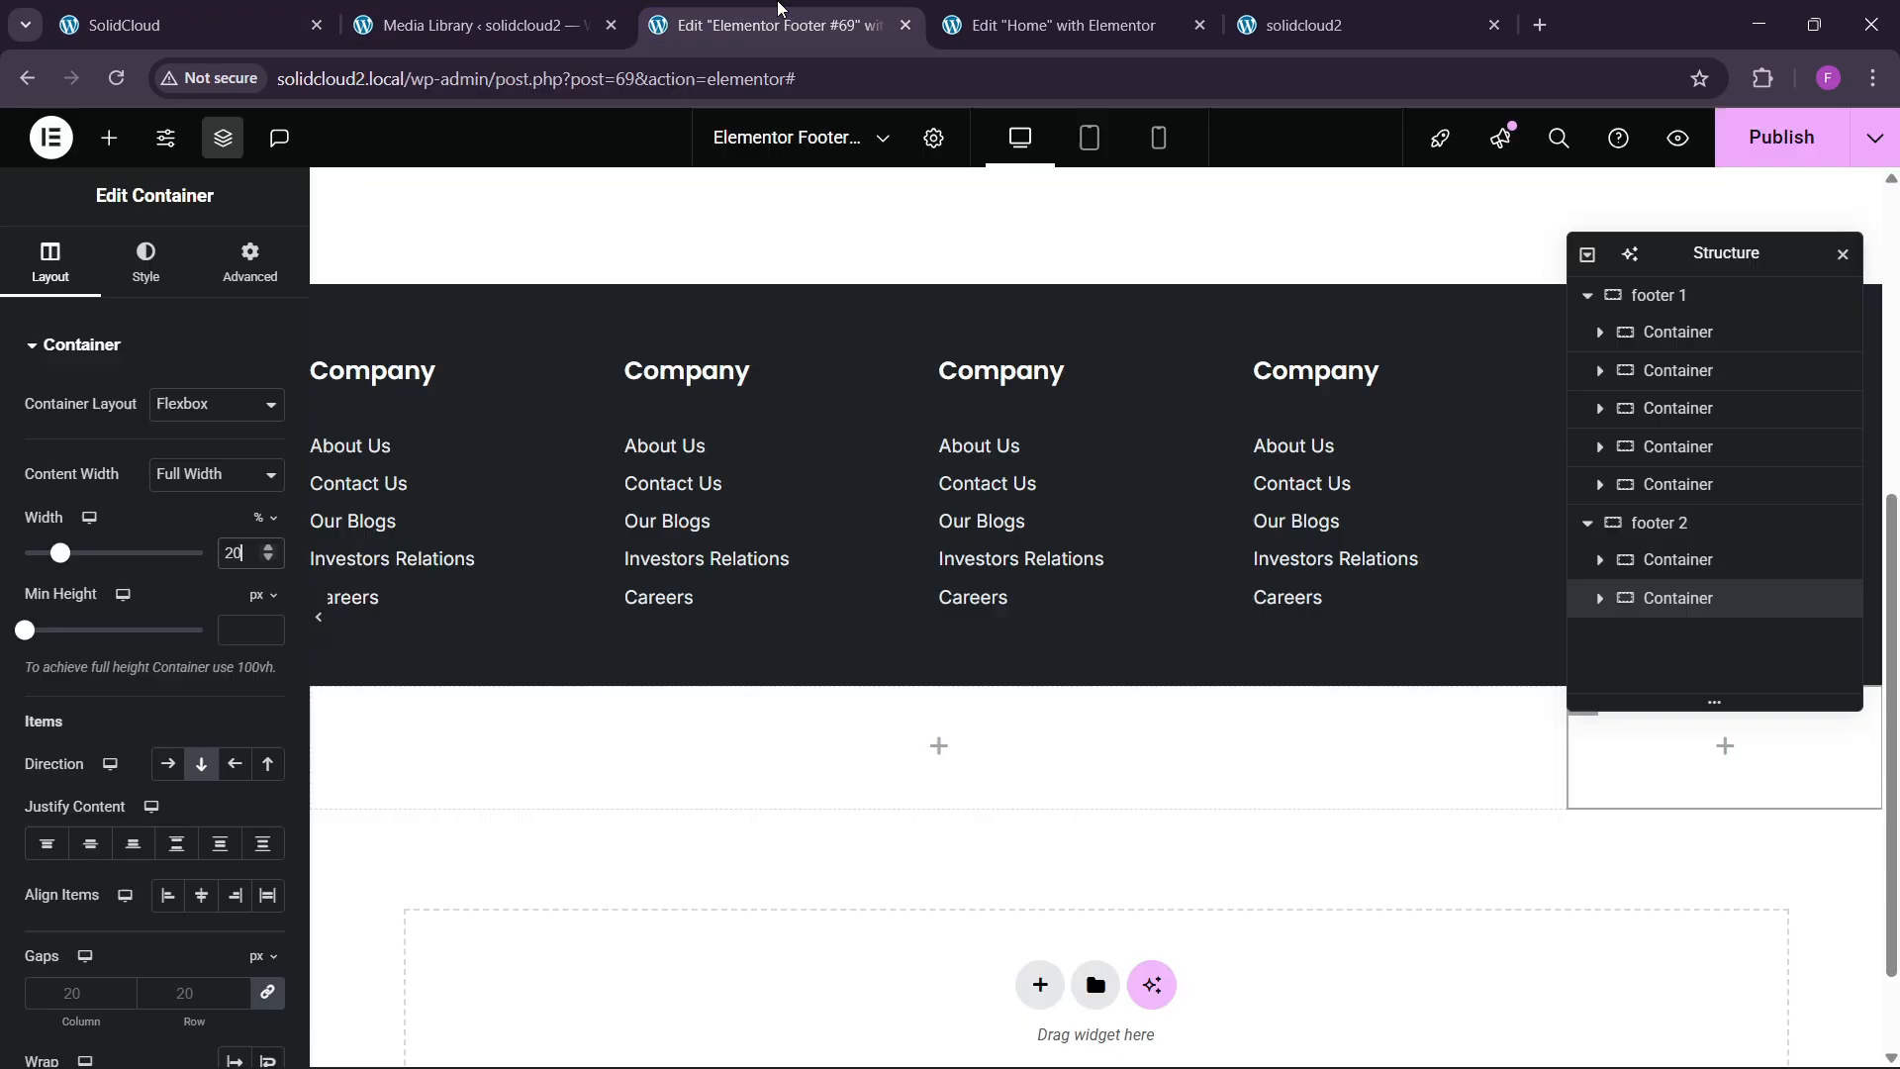
{"action": "right_click", "coordinate": [692, 486]}
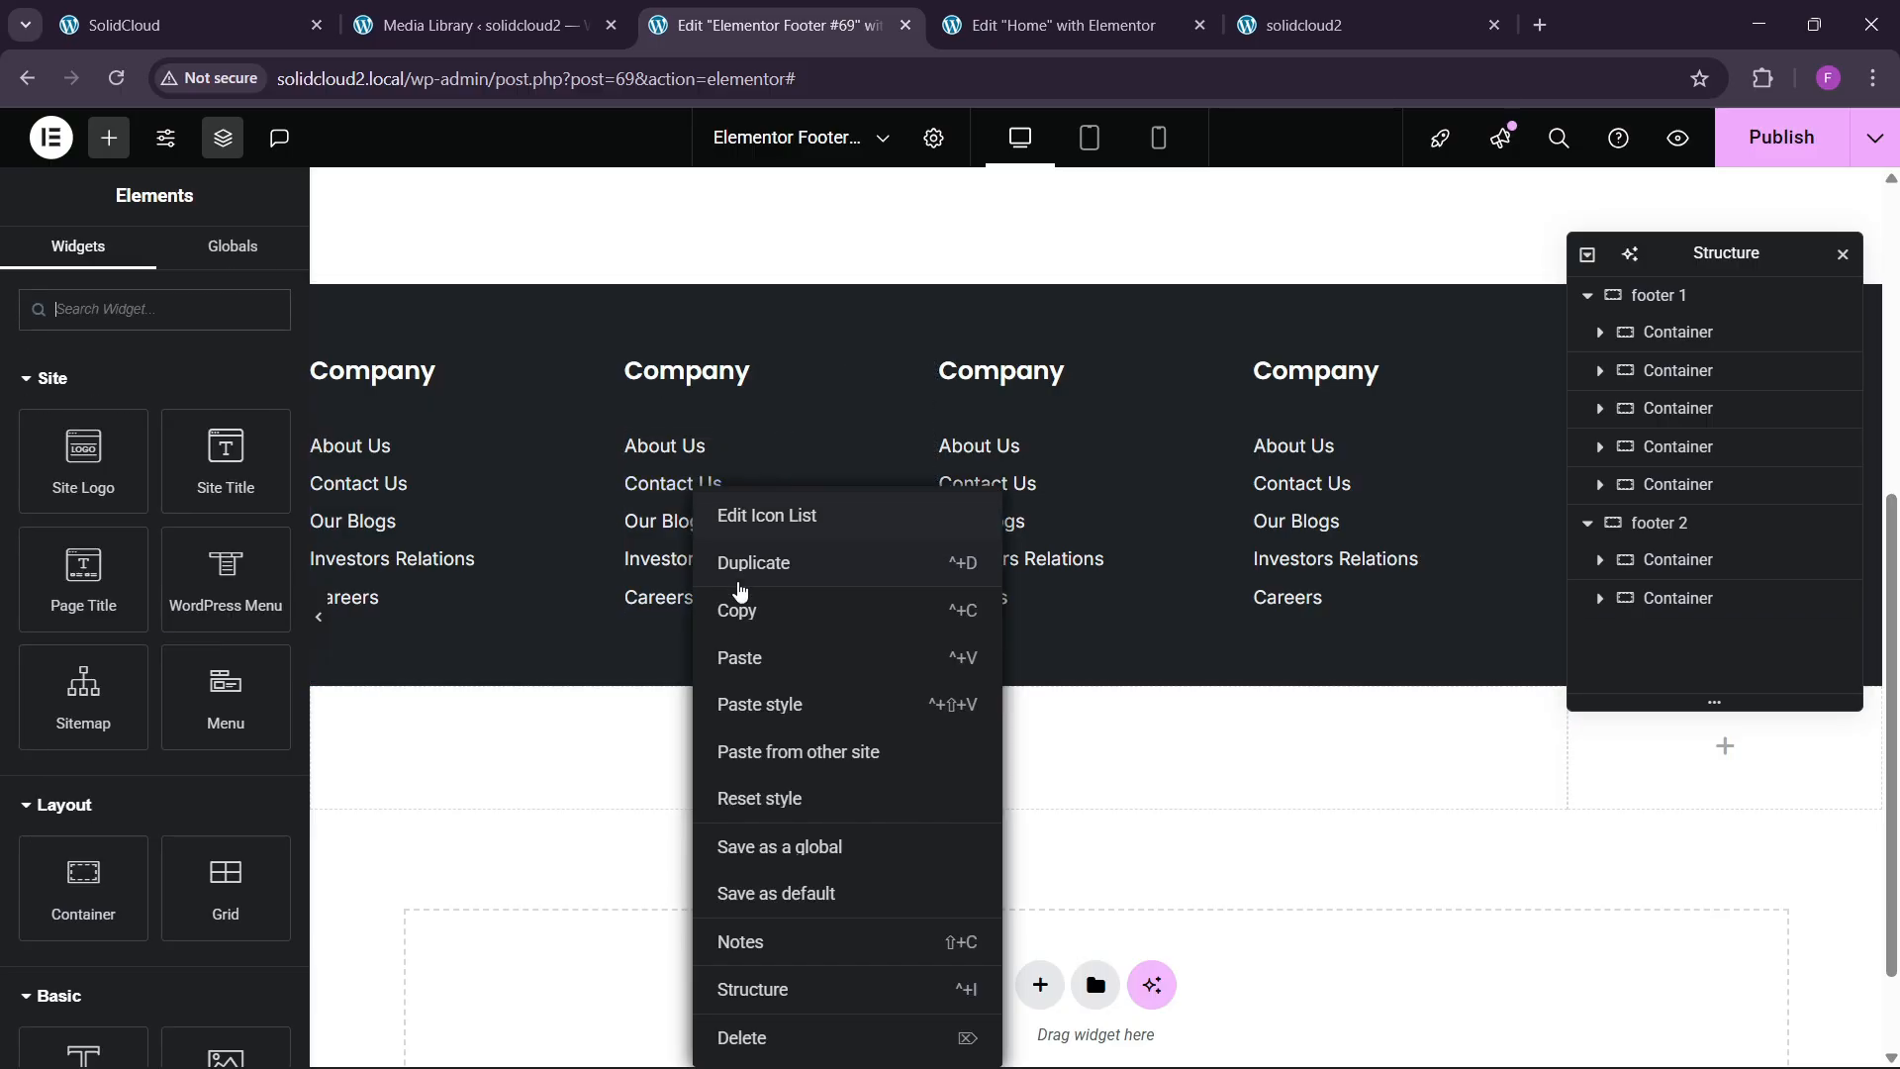
{"action": "left_click", "coordinate": [738, 621]}
Give footer 2 a Classic background using the global Black colour.
{"action": "left_click", "coordinate": [1096, 672]}
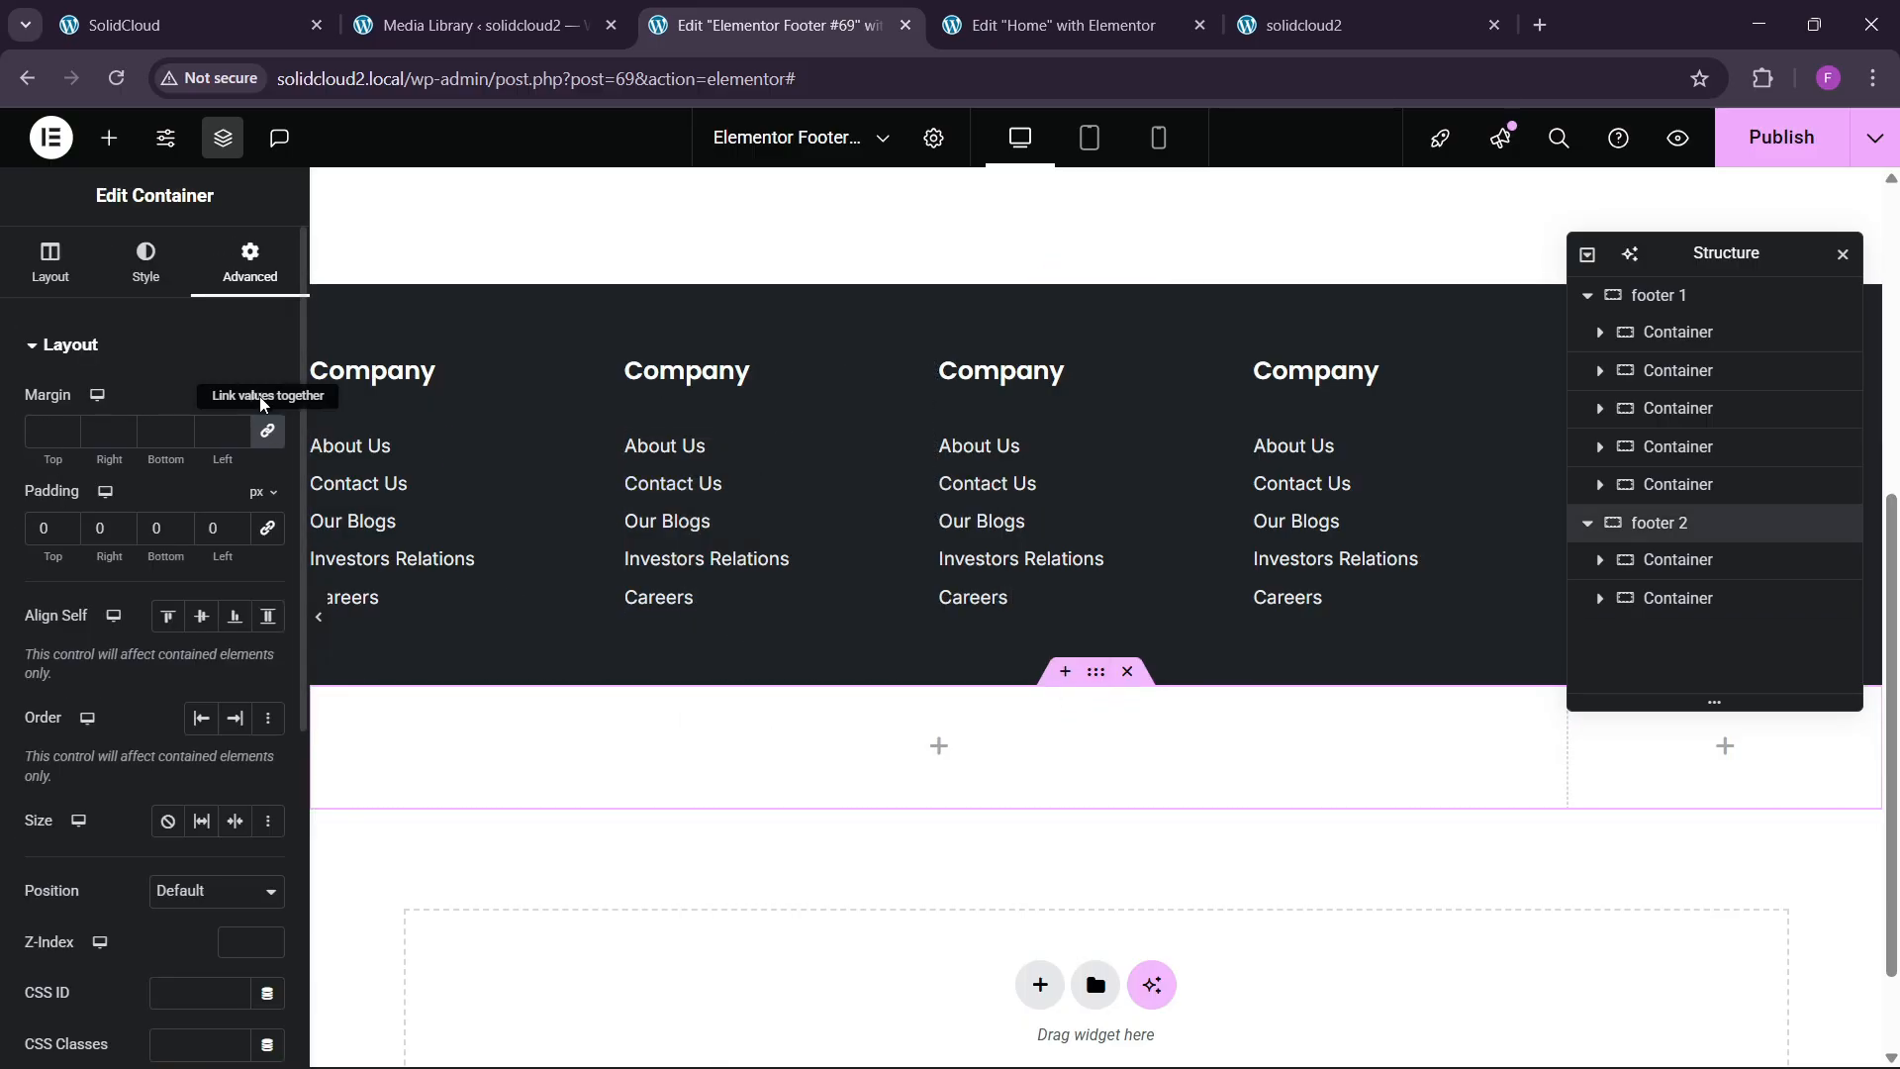
{"action": "left_click", "coordinate": [146, 262]}
{"action": "left_click", "coordinate": [167, 455]}
{"action": "left_click", "coordinate": [234, 508]}
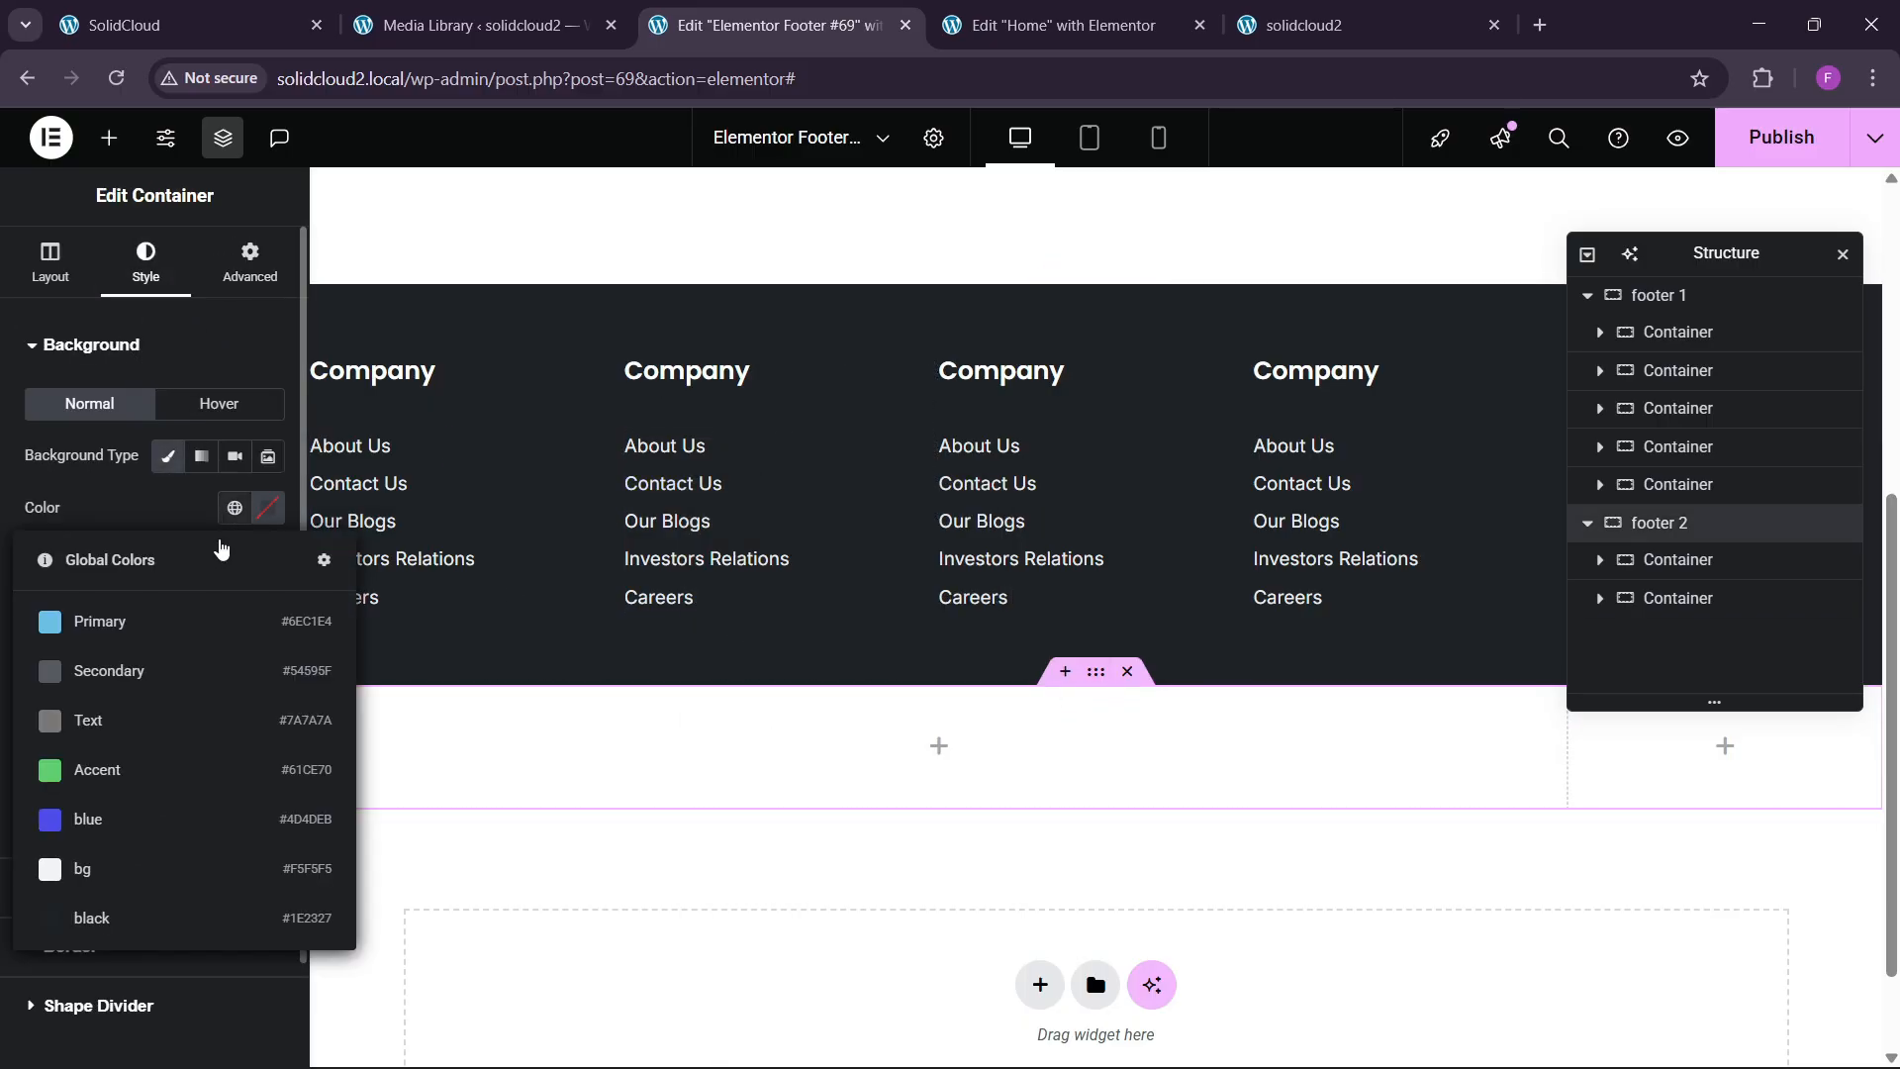
{"action": "left_click", "coordinate": [132, 919]}
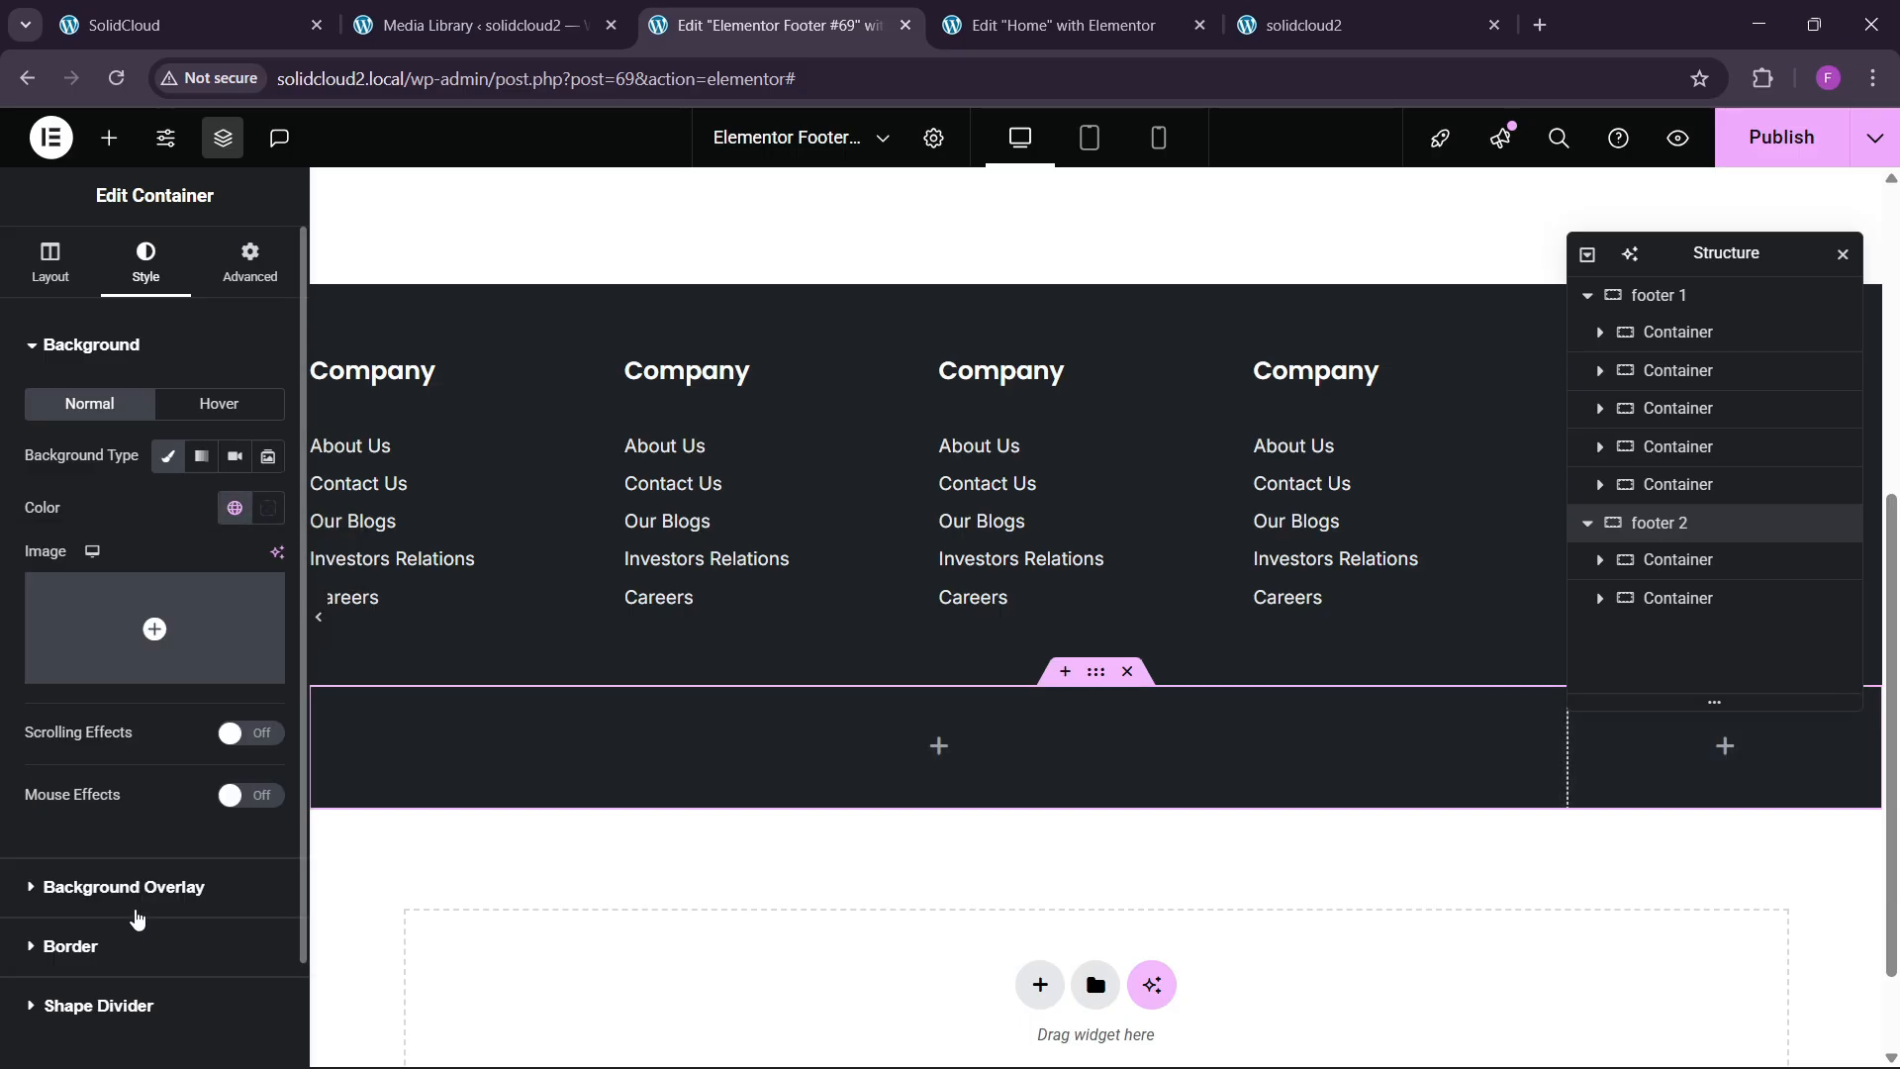
{"action": "left_click", "coordinate": [180, 10]}
{"action": "left_click", "coordinate": [724, 12]}
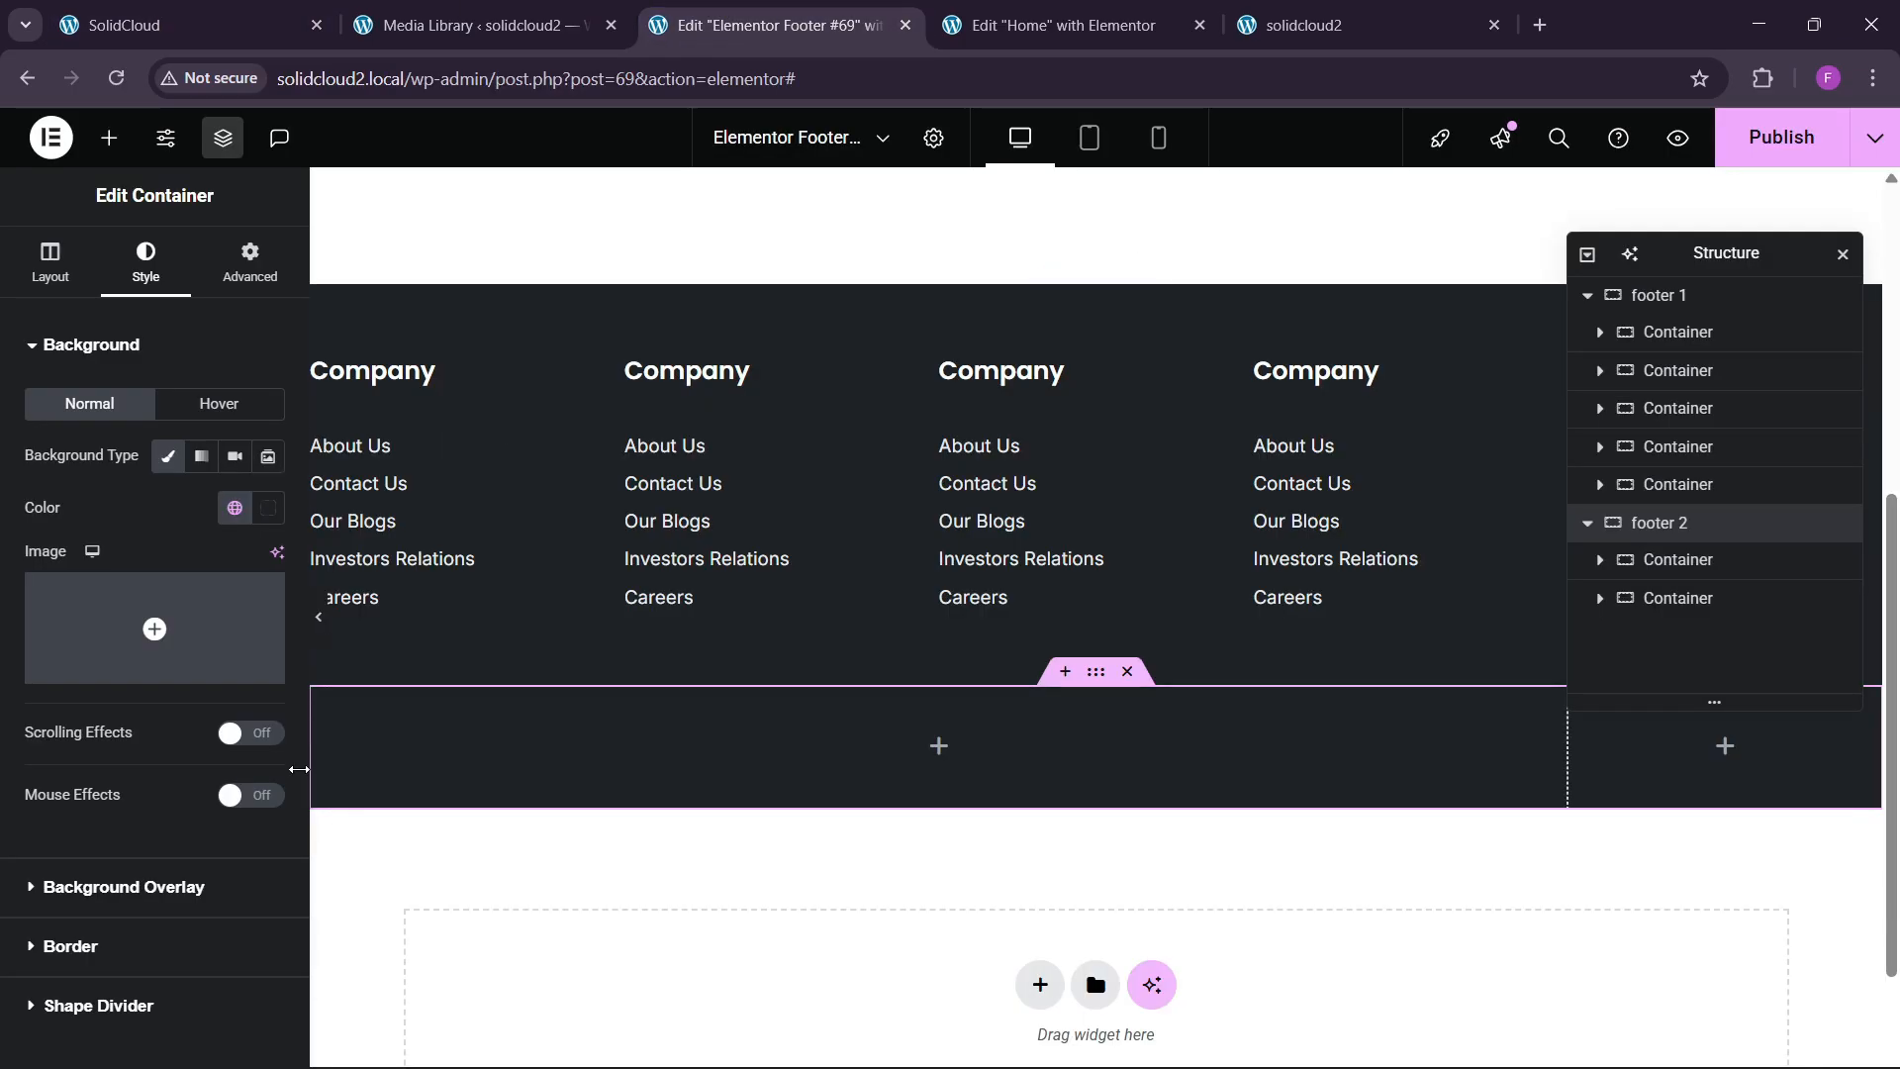
Paste the copied link list into the 80% container and lay it out inline.
{"action": "right_click", "coordinate": [454, 772]}
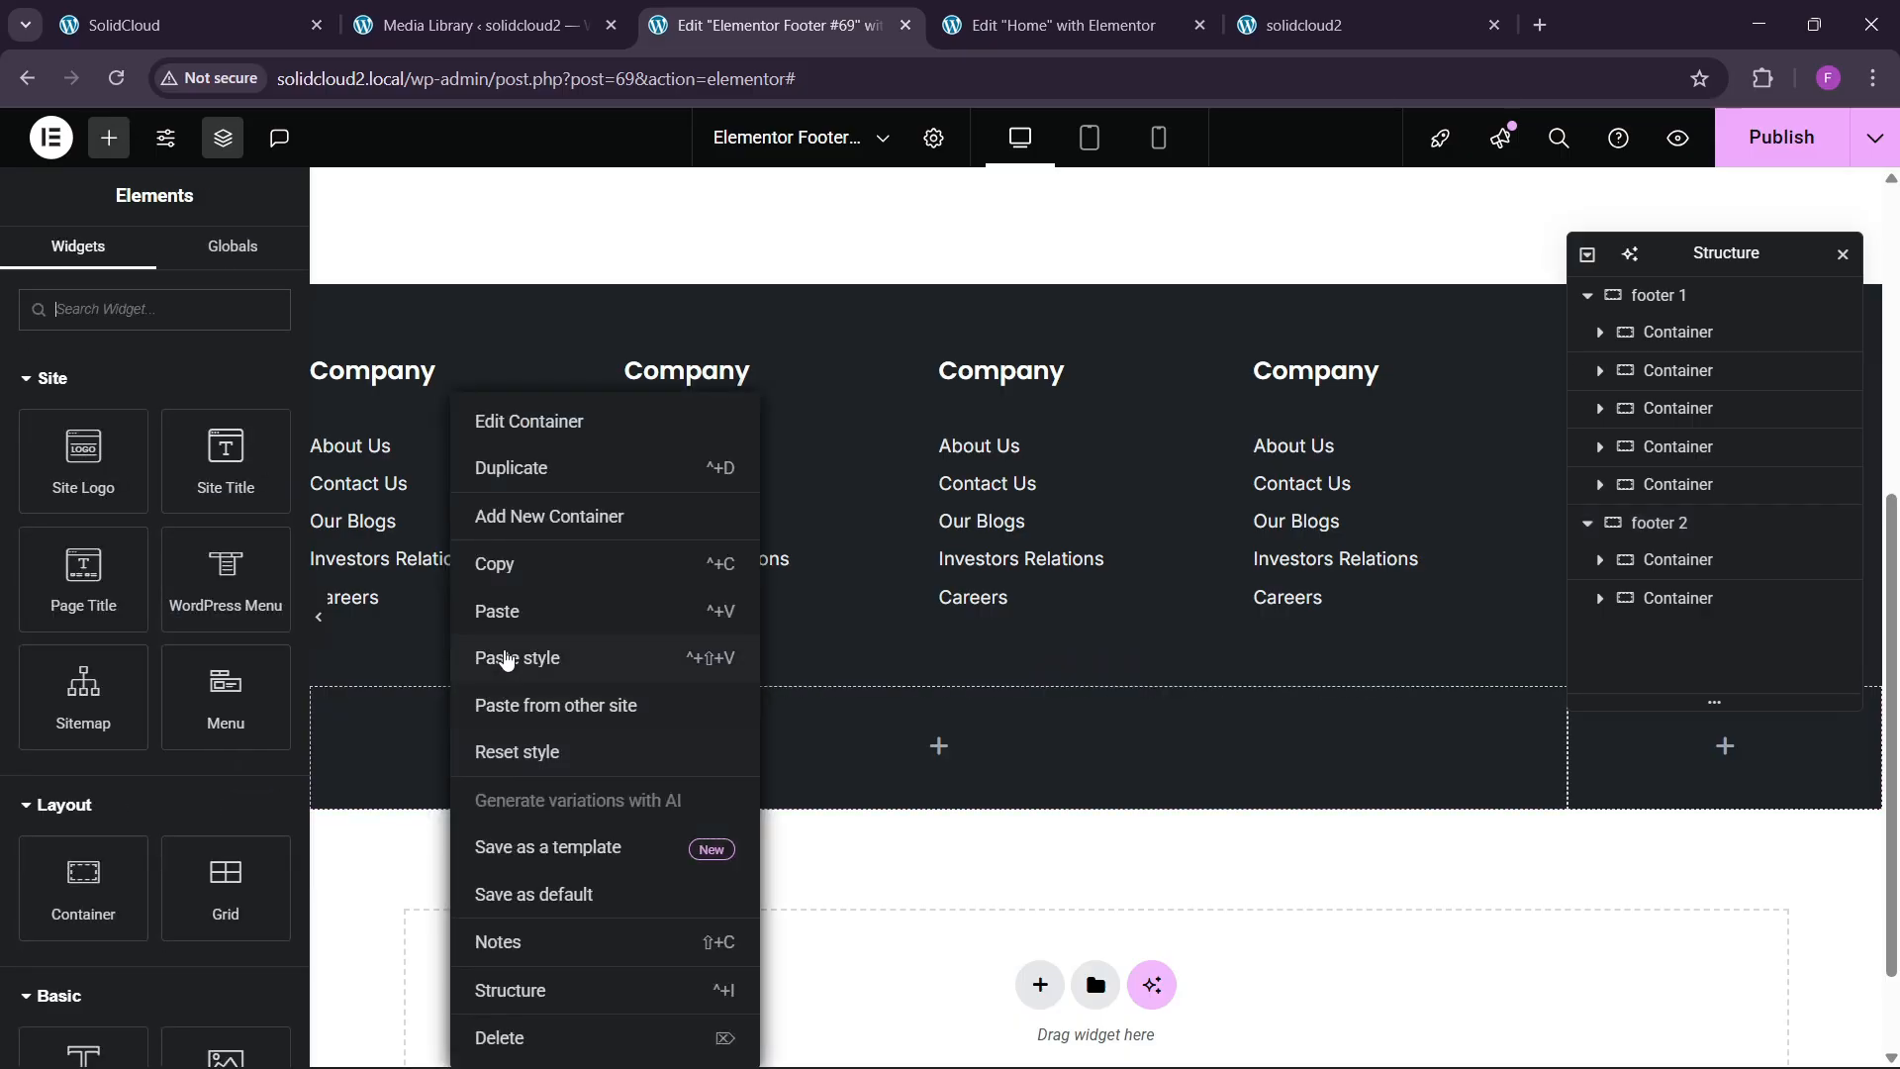
{"action": "left_click", "coordinate": [500, 610]}
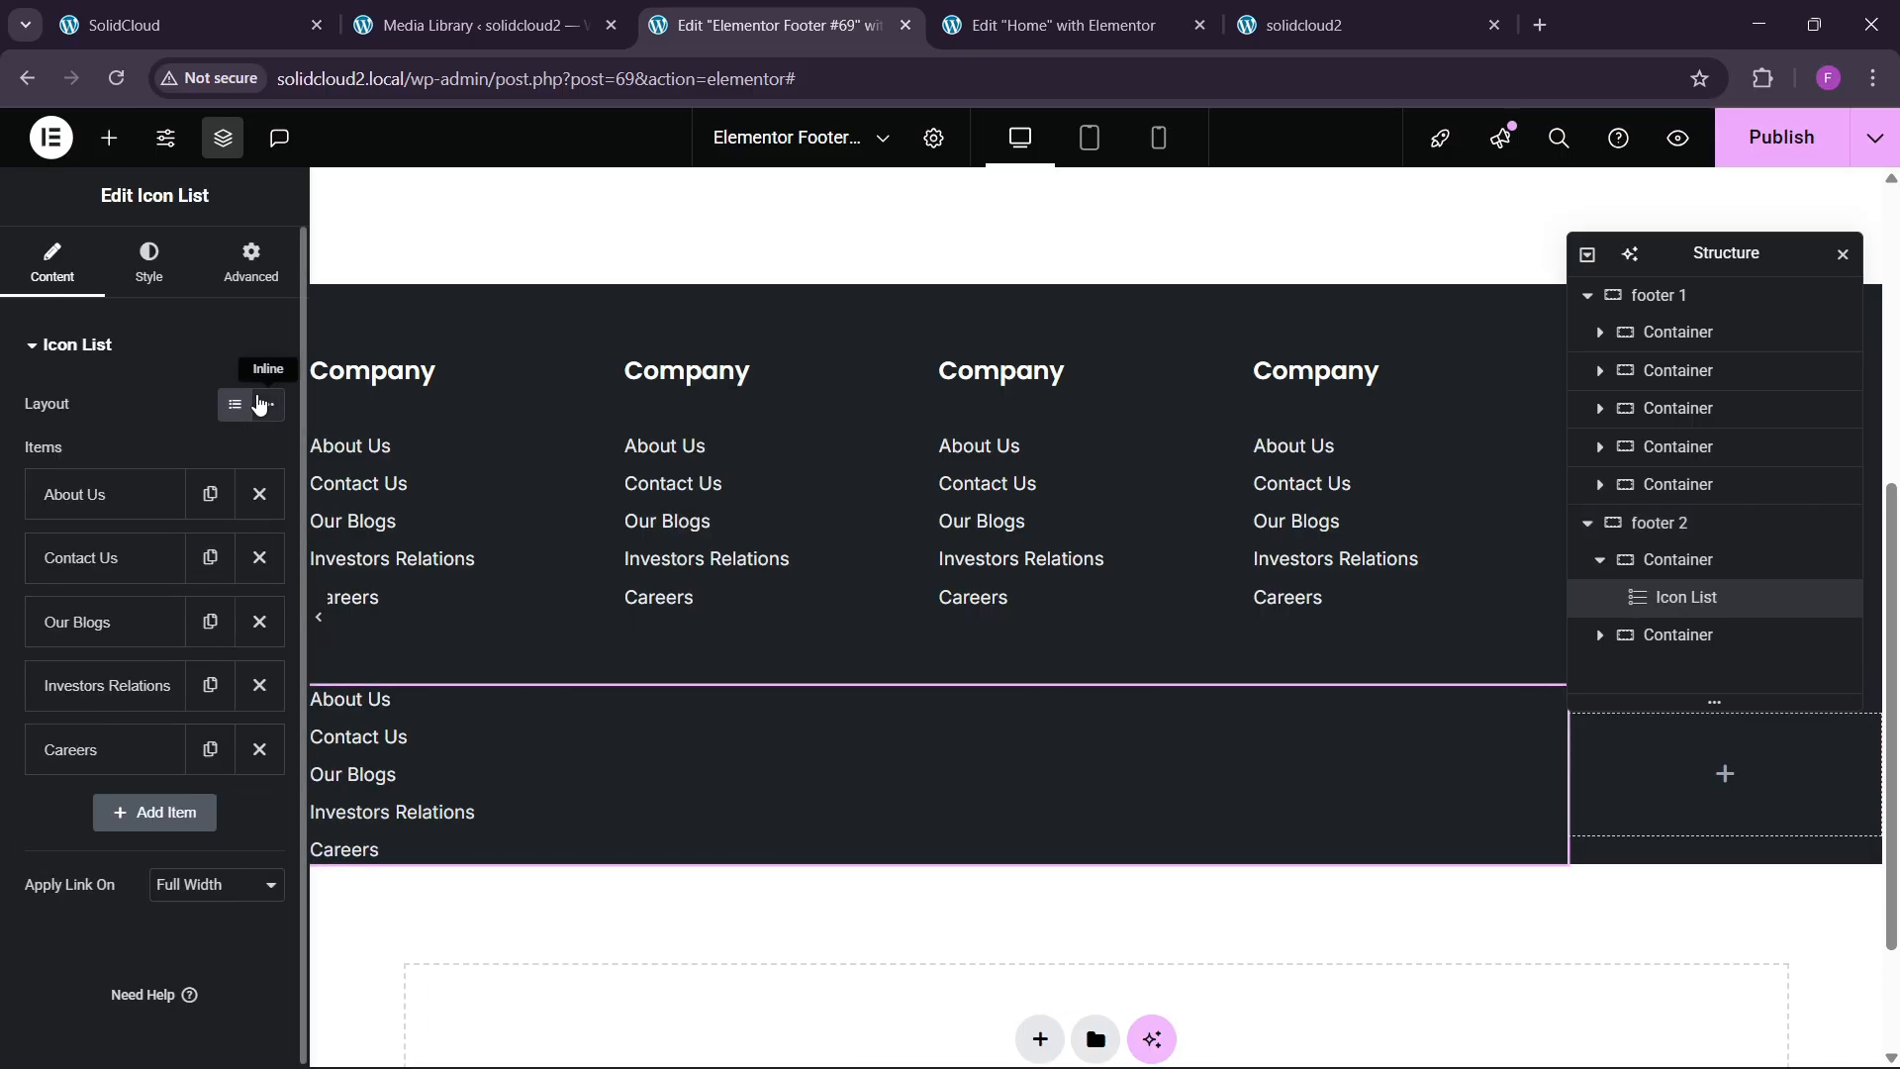
{"action": "left_click", "coordinate": [264, 404]}
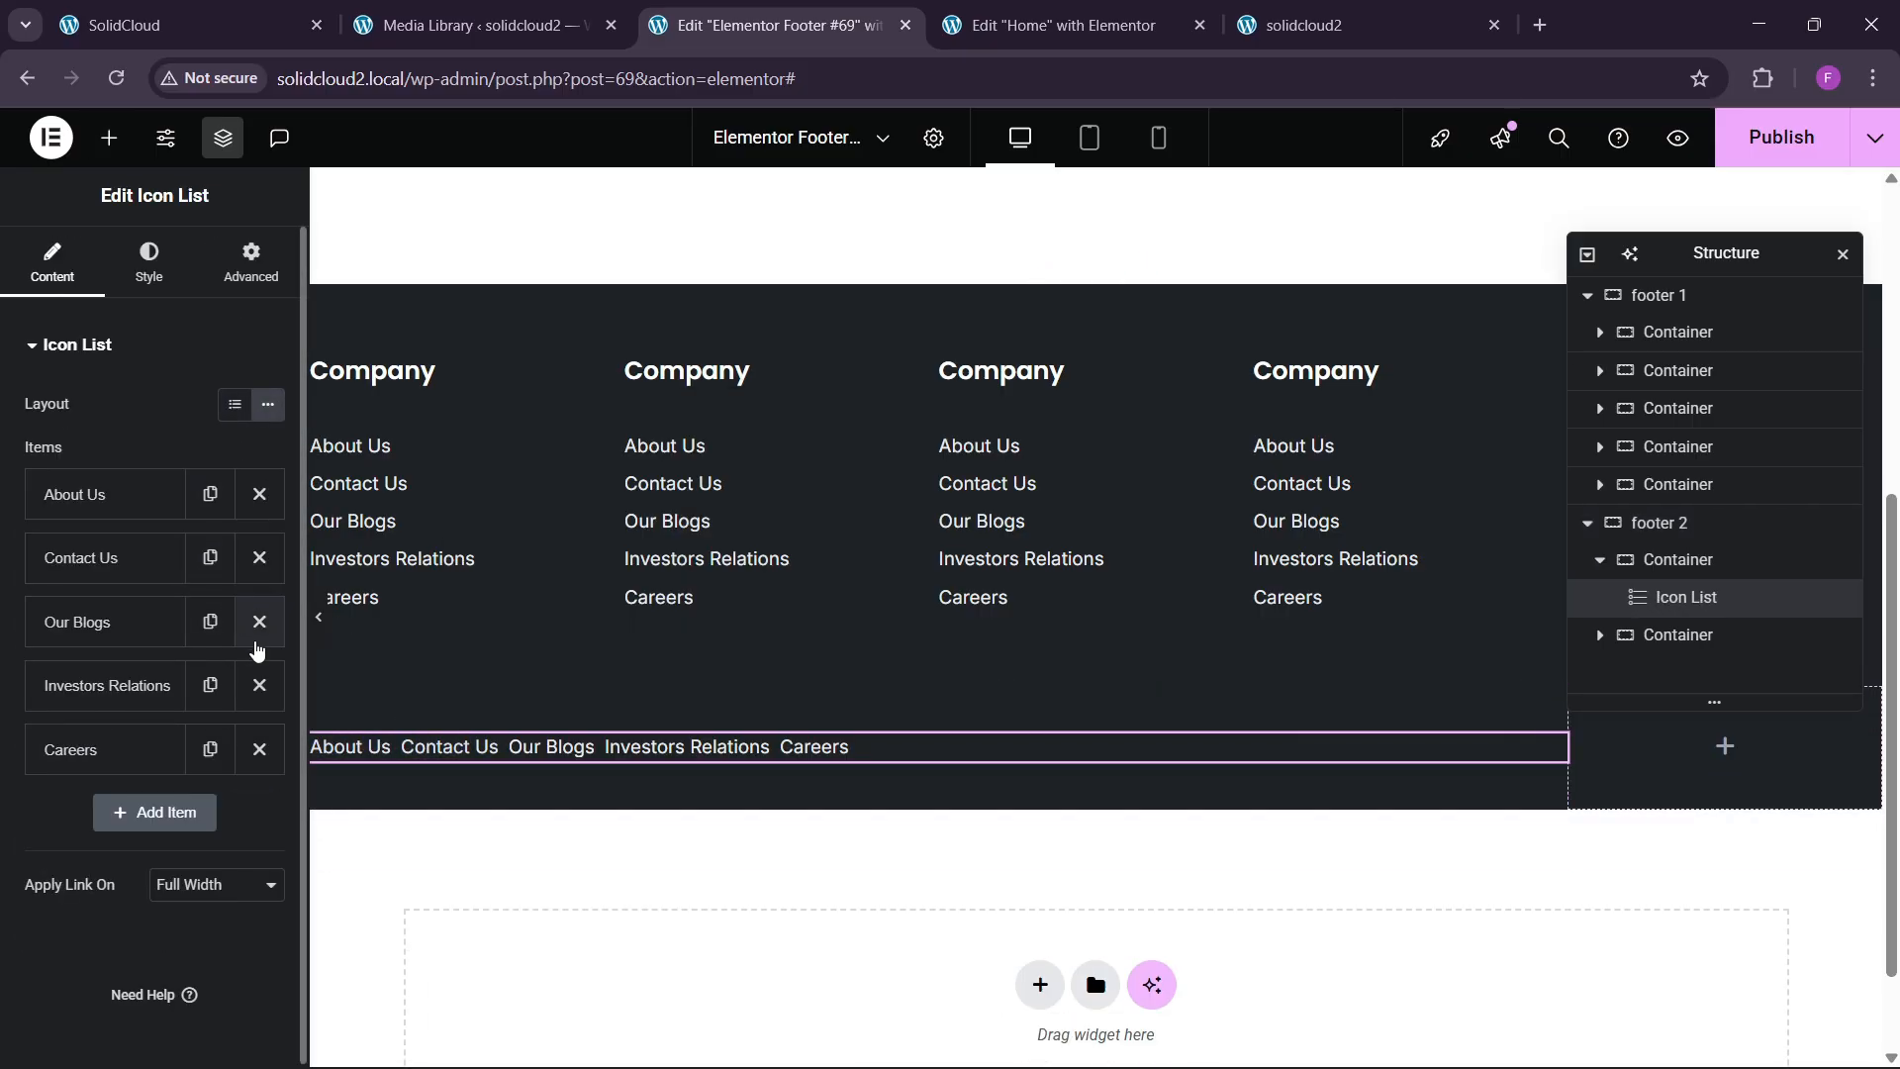
Rename About Us to Terms & Conditions and Contact Us to Privacy Policy.
{"action": "key", "text": "ctrl+1"}
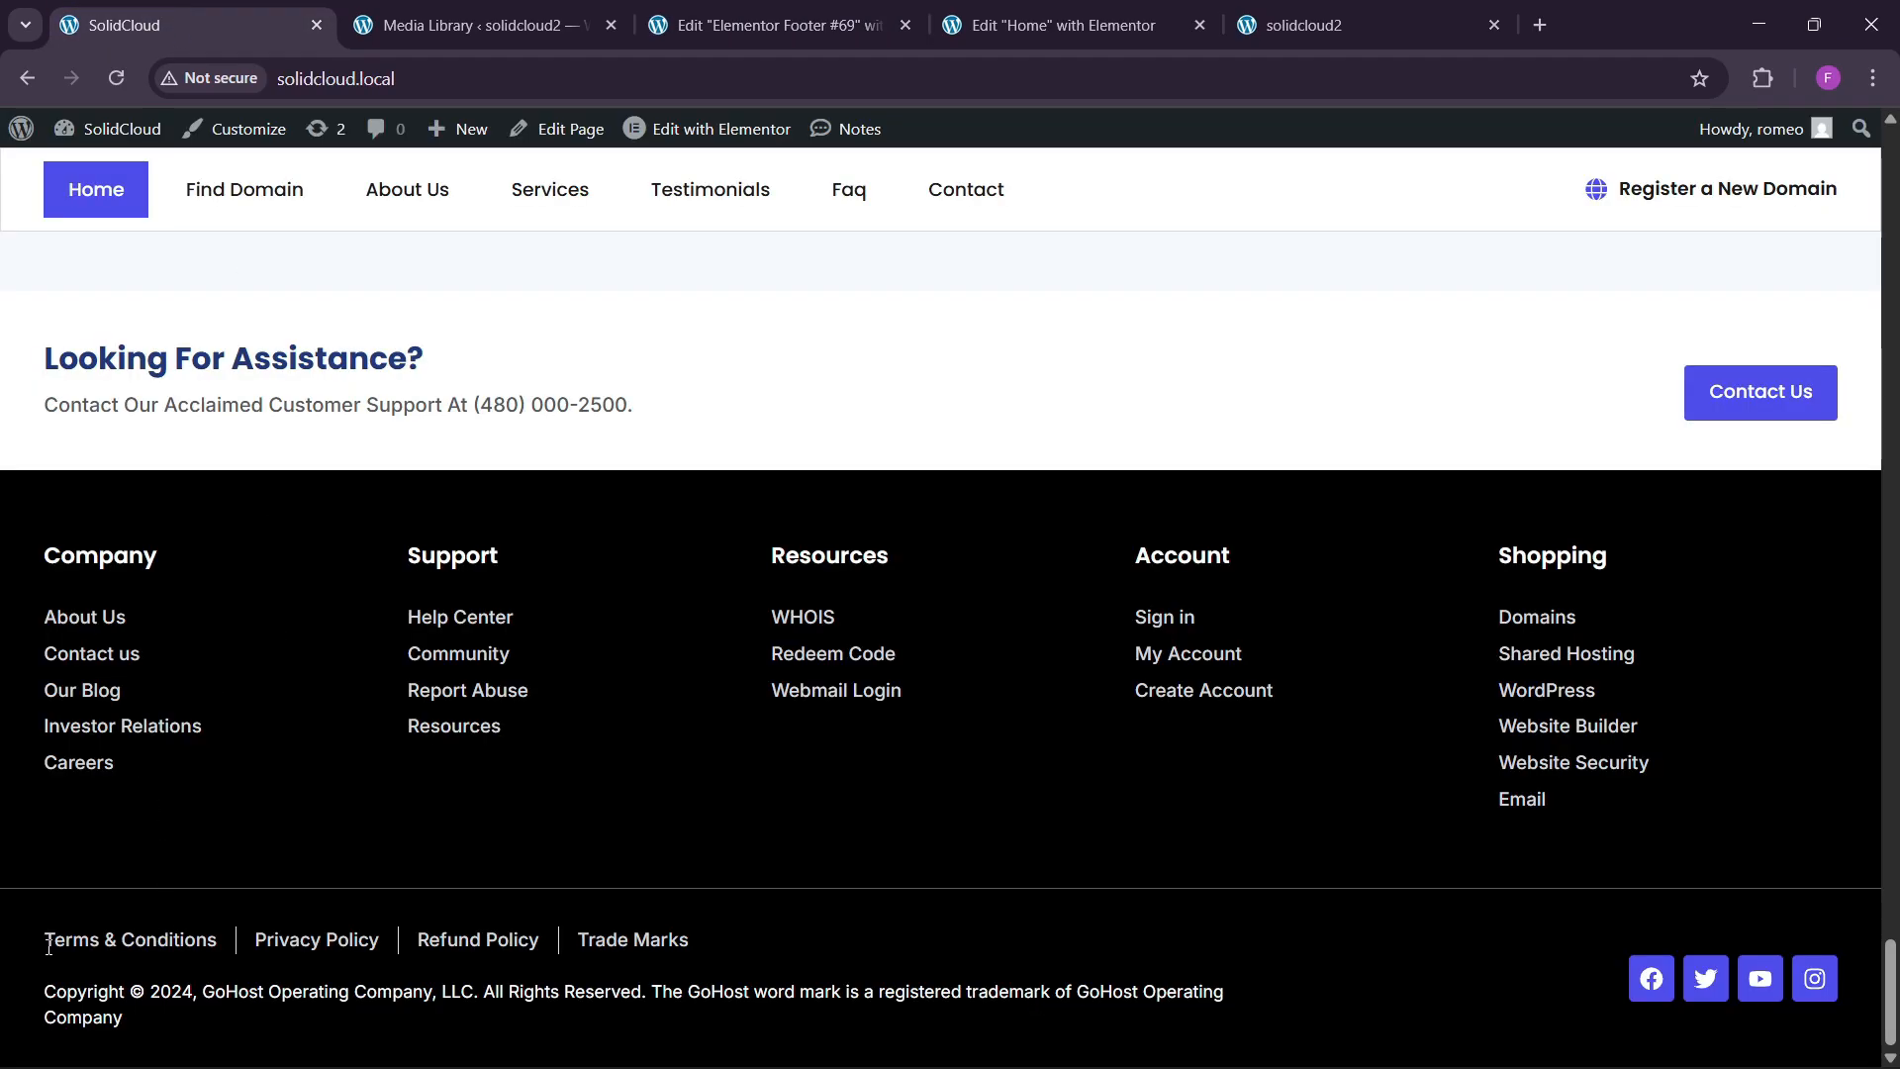
{"action": "left_click_drag", "start_coordinate": [49, 947], "coordinate": [181, 937]}
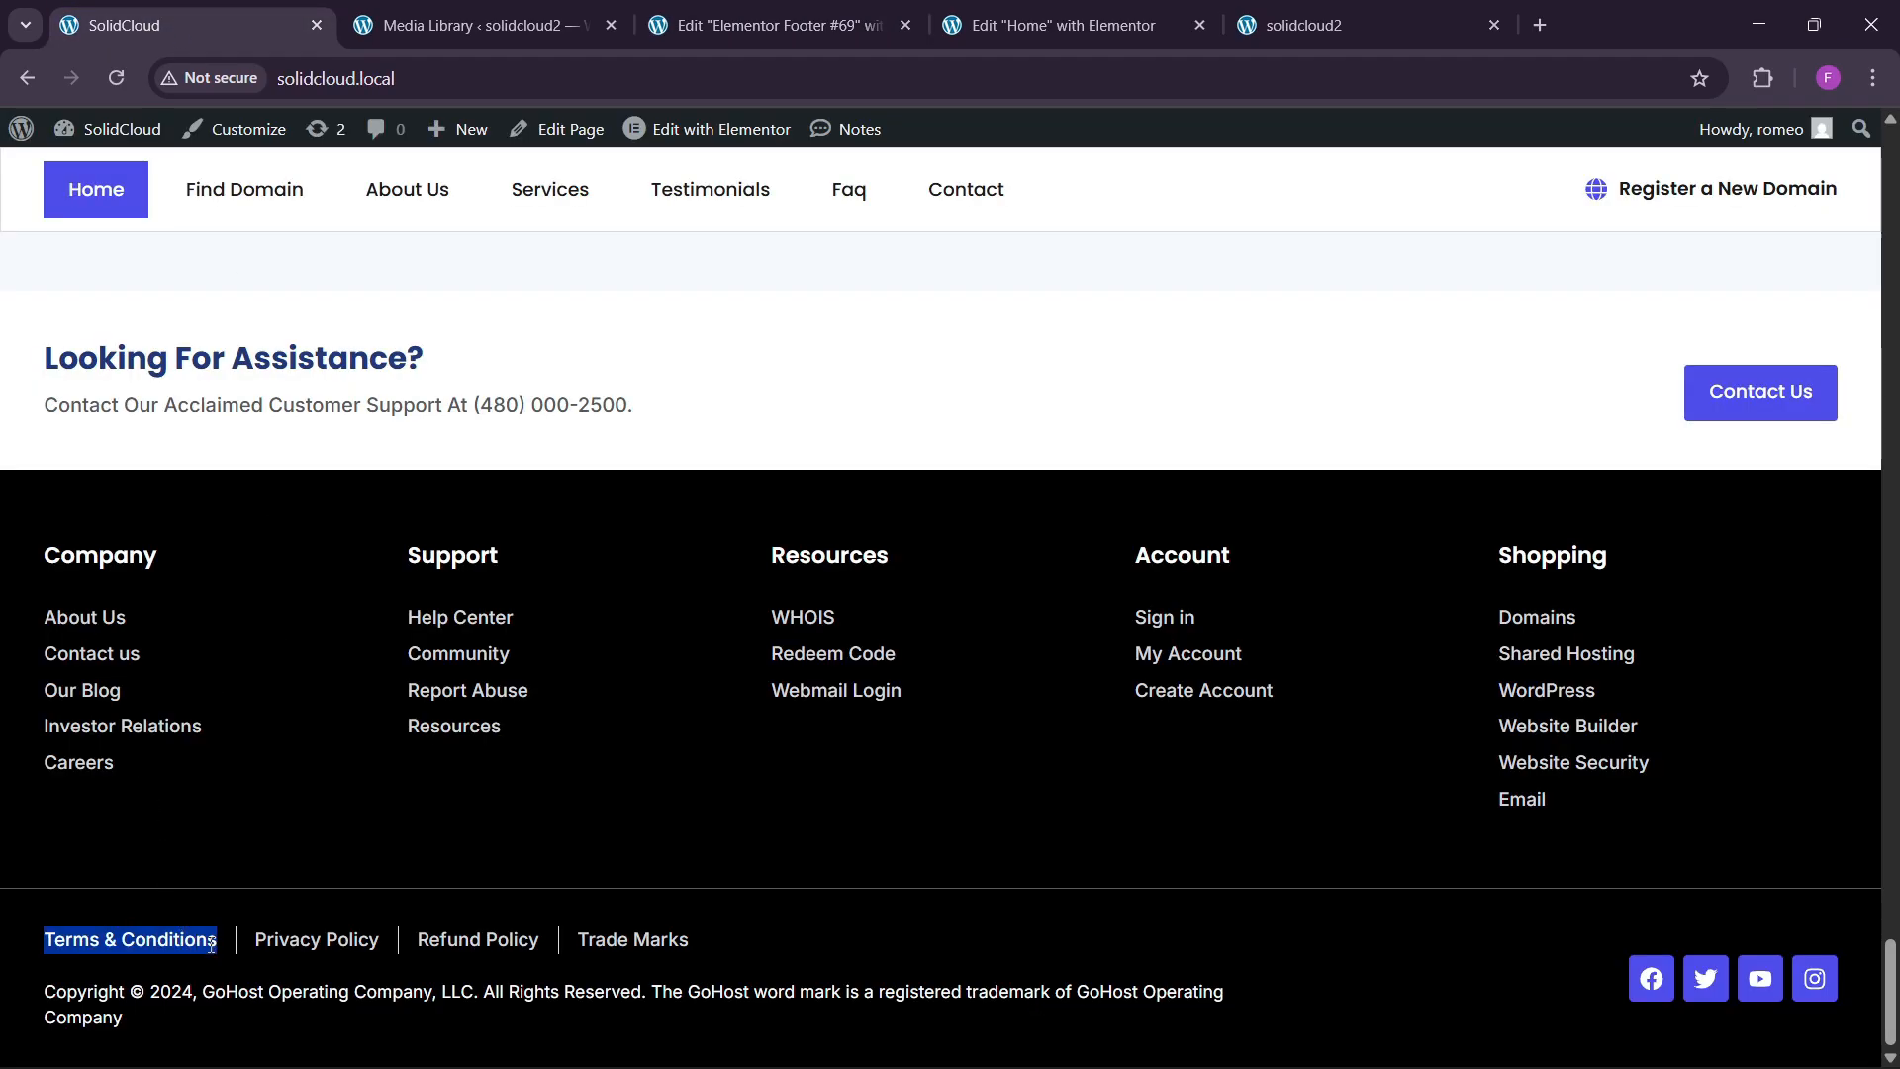
{"action": "key", "text": "ctrl+3"}
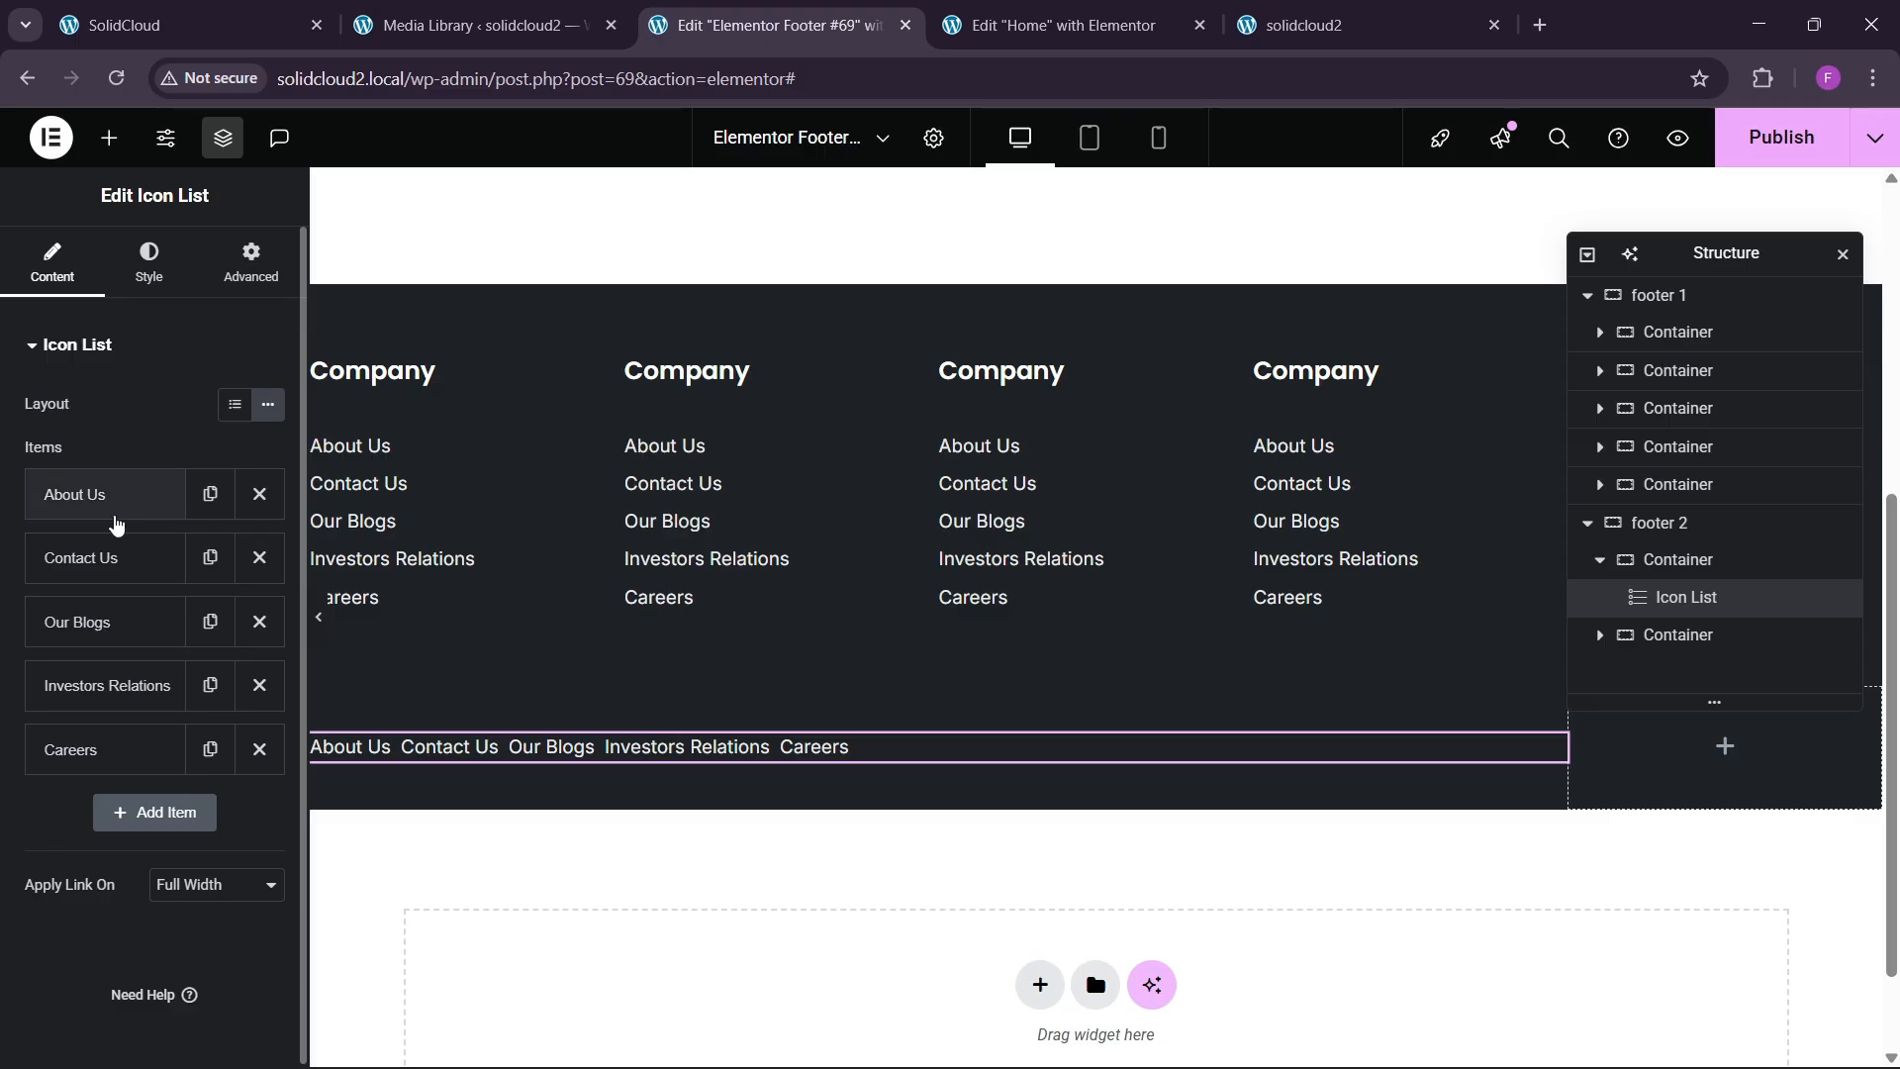
{"action": "left_click", "coordinate": [115, 510]}
{"action": "key", "text": "ctrl+v"}
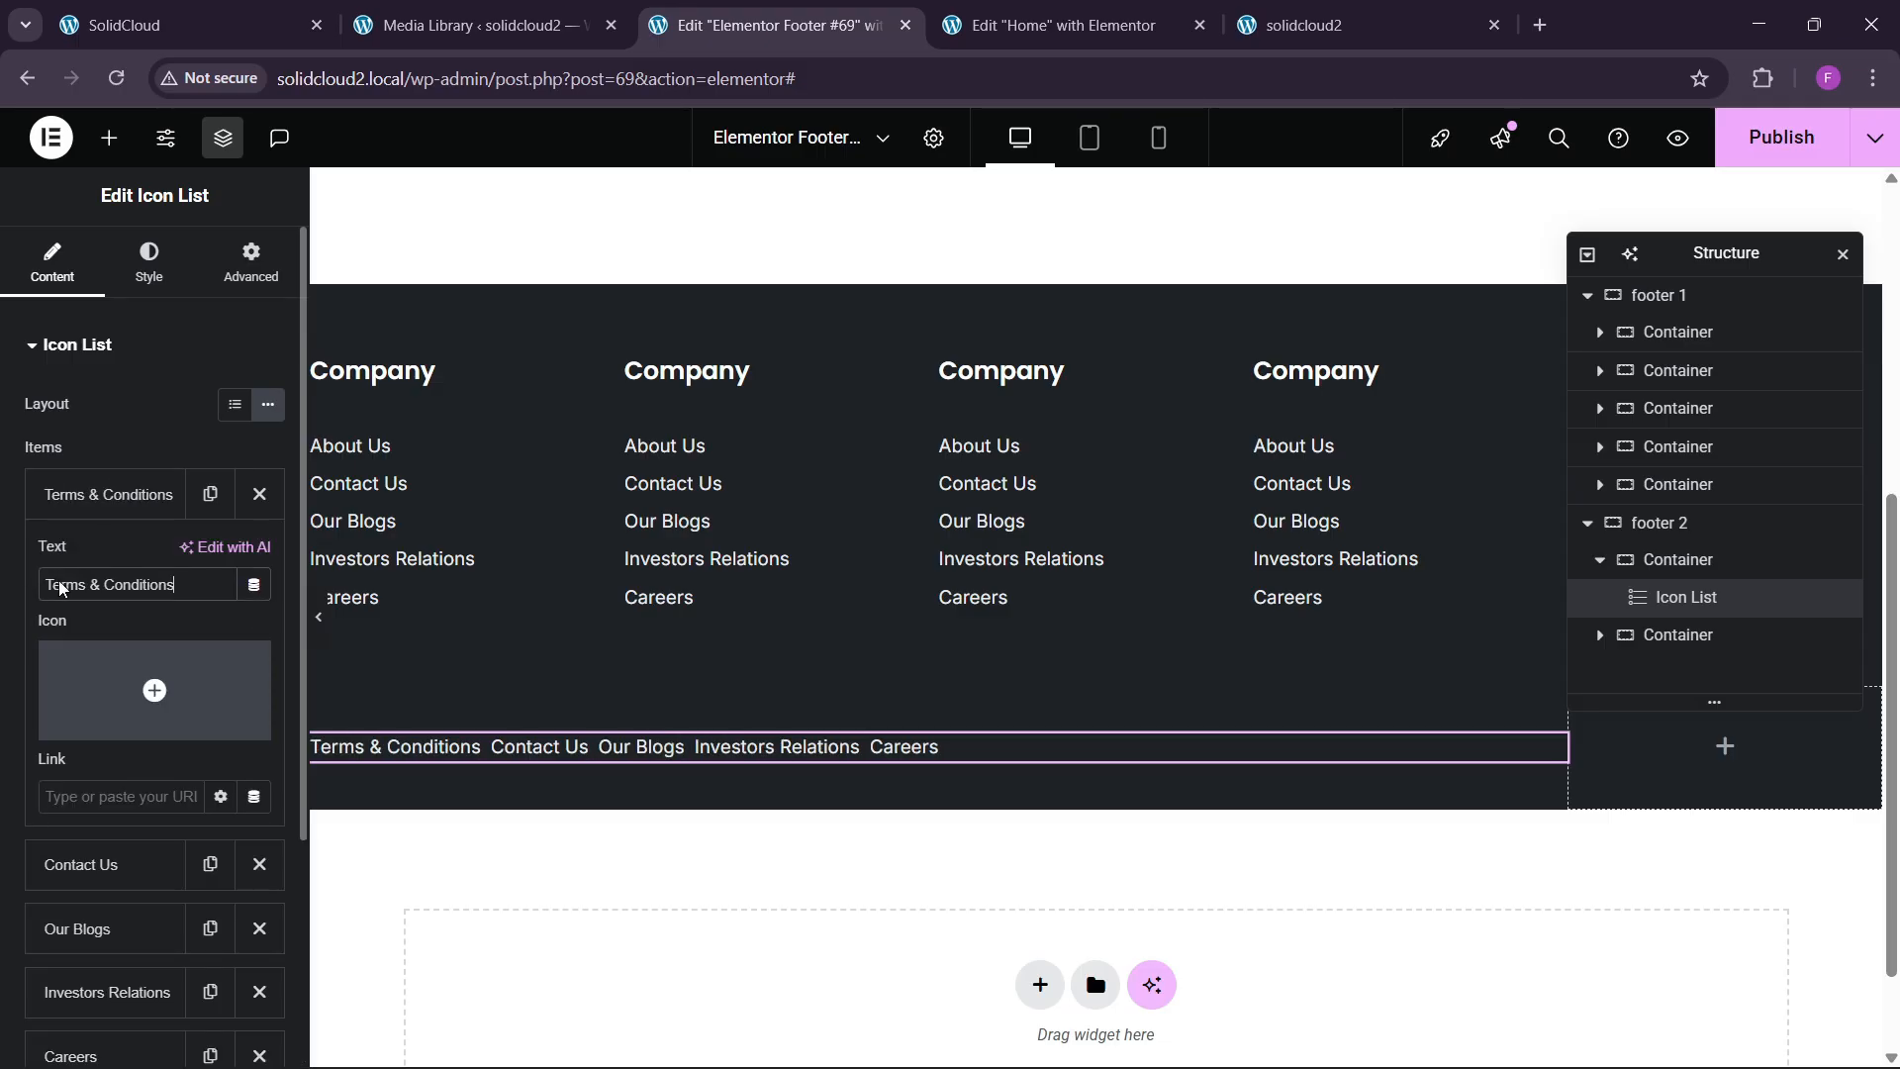
{"action": "left_click", "coordinate": [119, 494]}
{"action": "key", "text": "ctrl+1"}
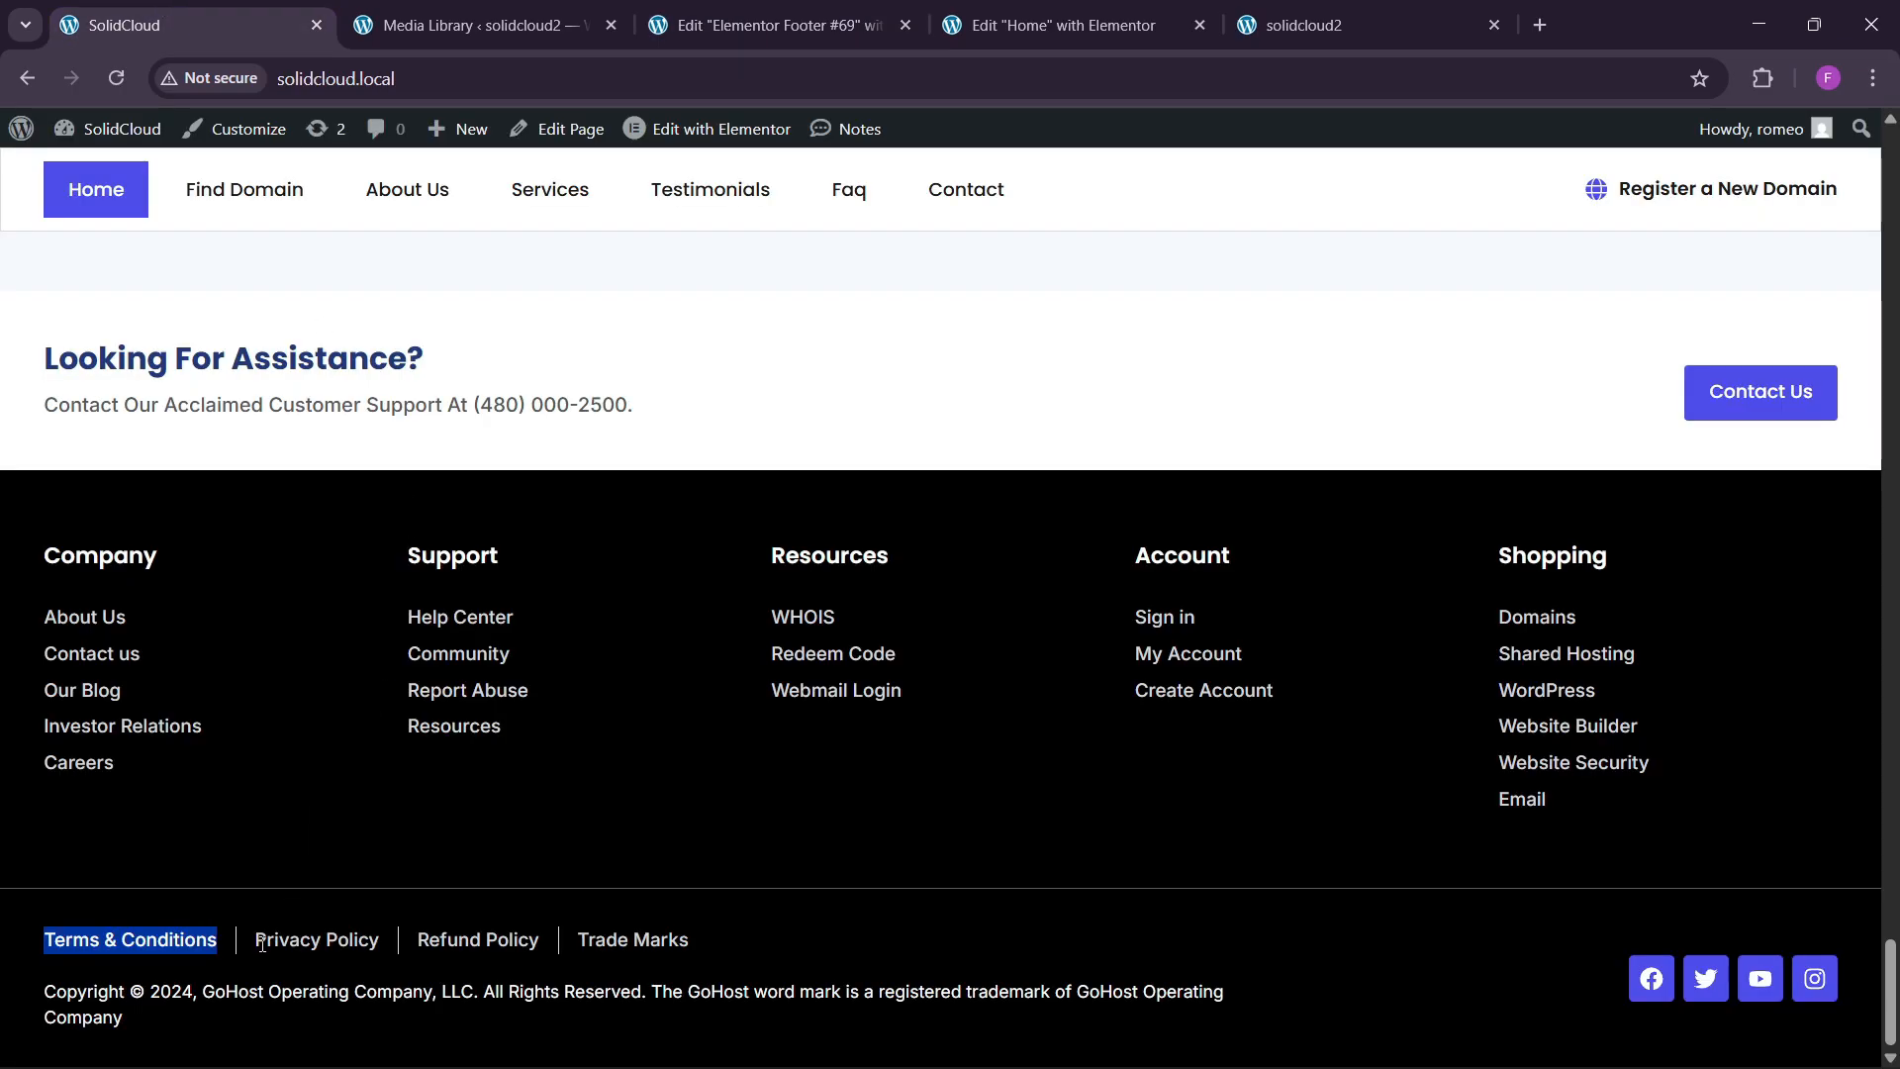
{"action": "left_click_drag", "start_coordinate": [262, 944], "coordinate": [310, 948]}
{"action": "key", "text": "ctrl+3"}
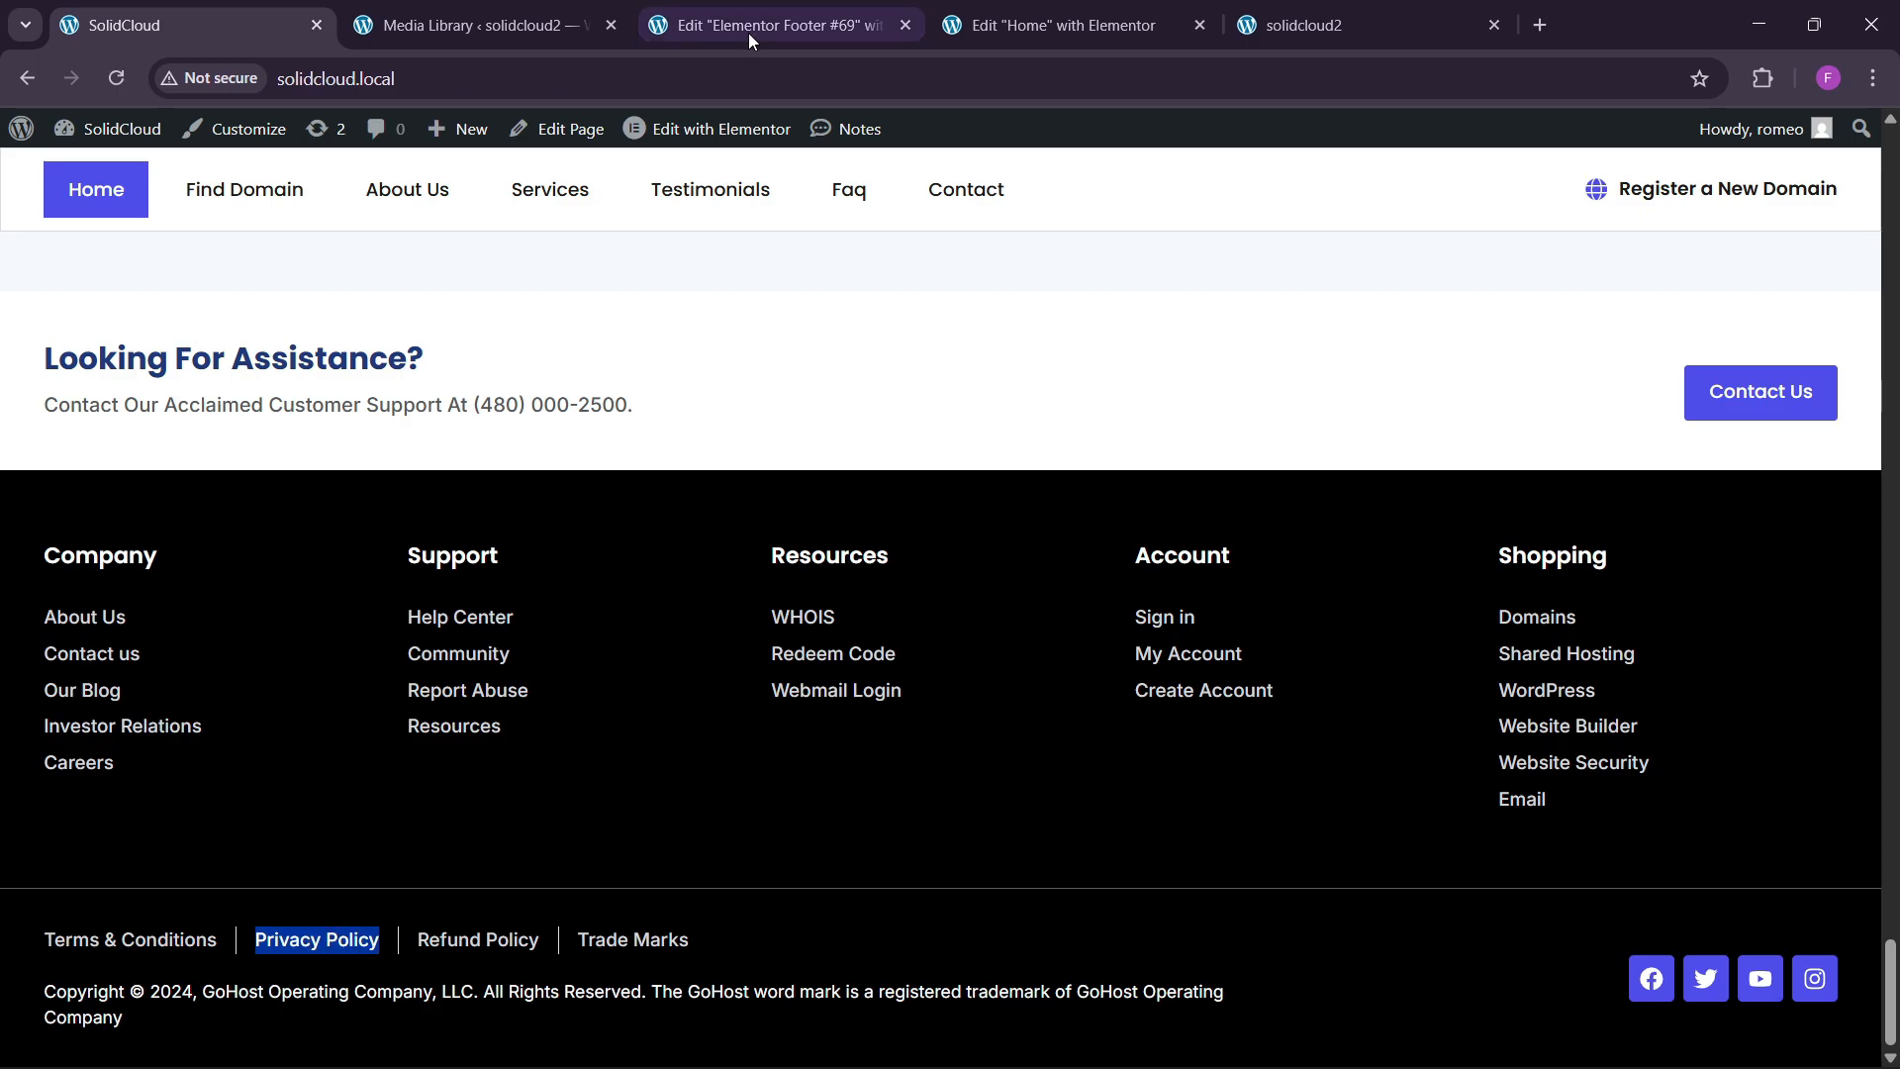
{"action": "left_click", "coordinate": [123, 579]}
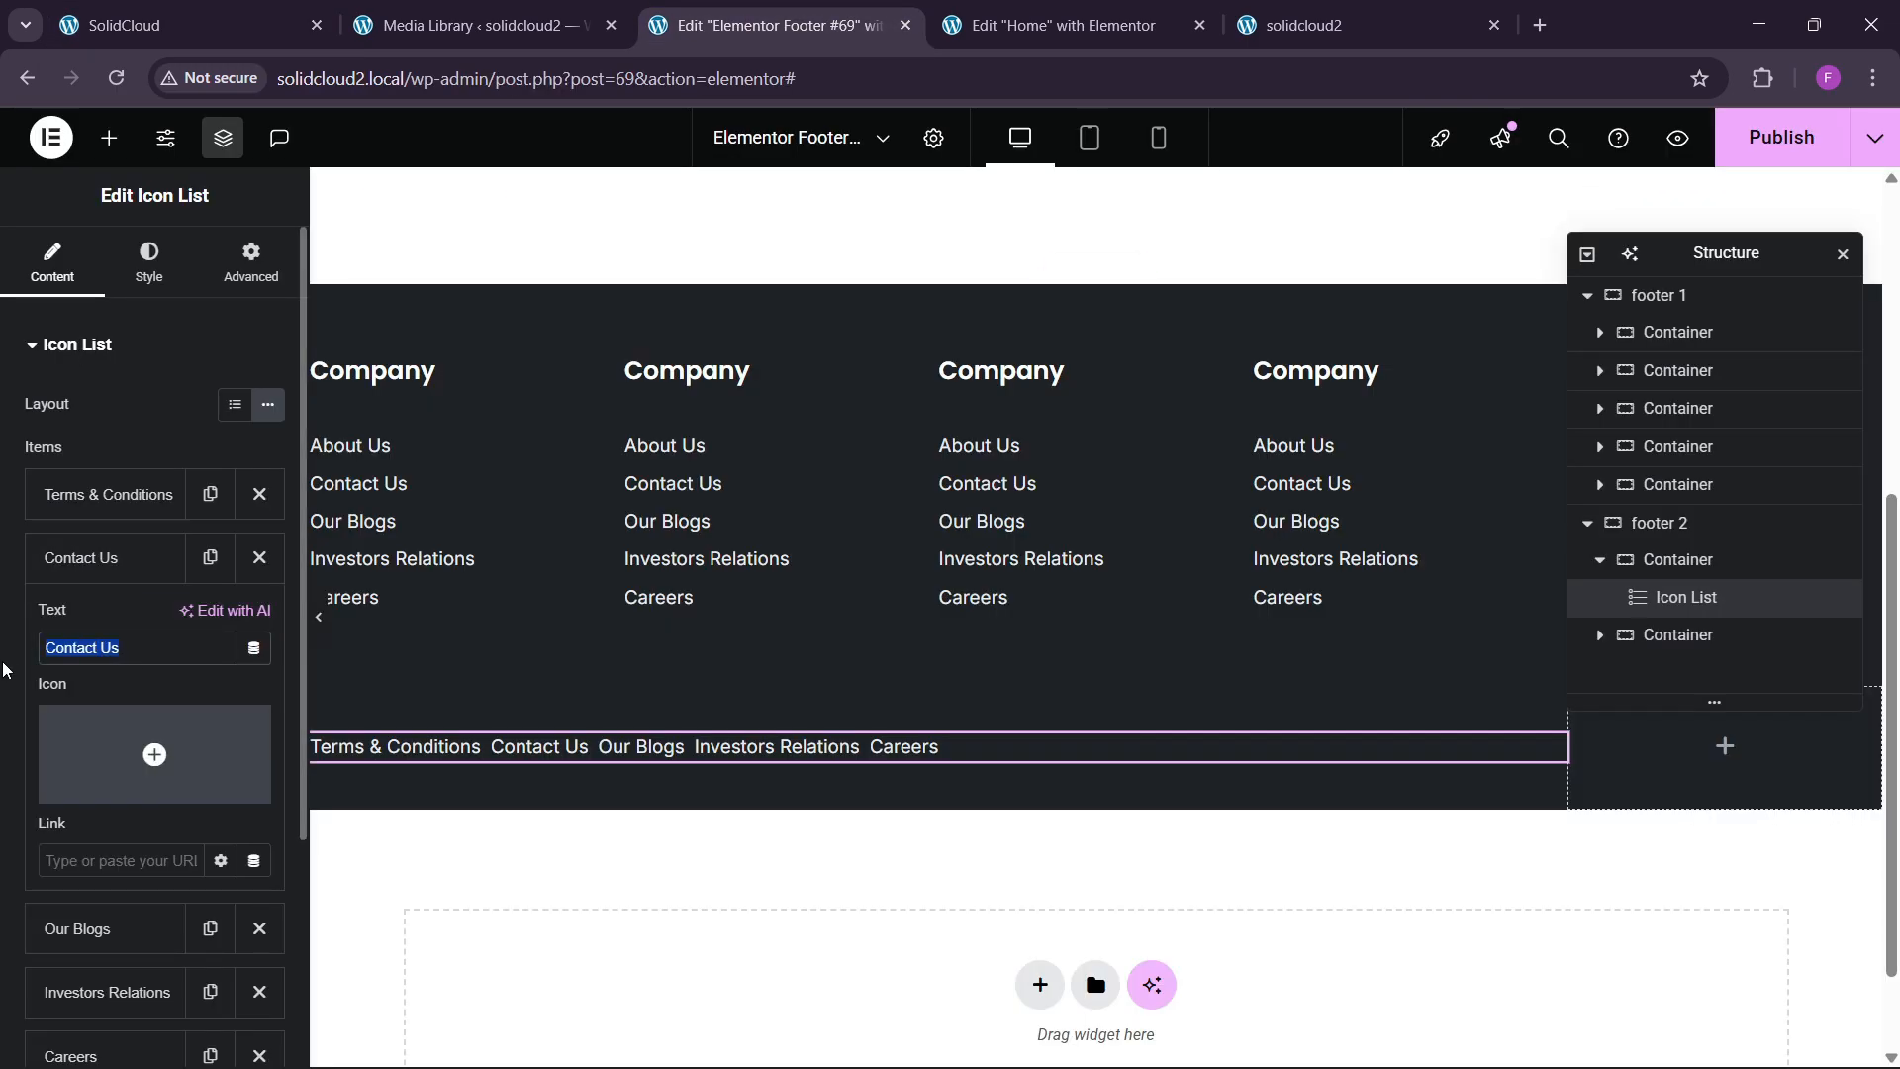
{"action": "key", "text": "ctrl+v"}
{"action": "left_click", "coordinate": [89, 557]}
Rename Our Blogs to Refund Policy, Investors Relations to Trade Marks, and delete Careers.
{"action": "key", "text": "ctrl+1"}
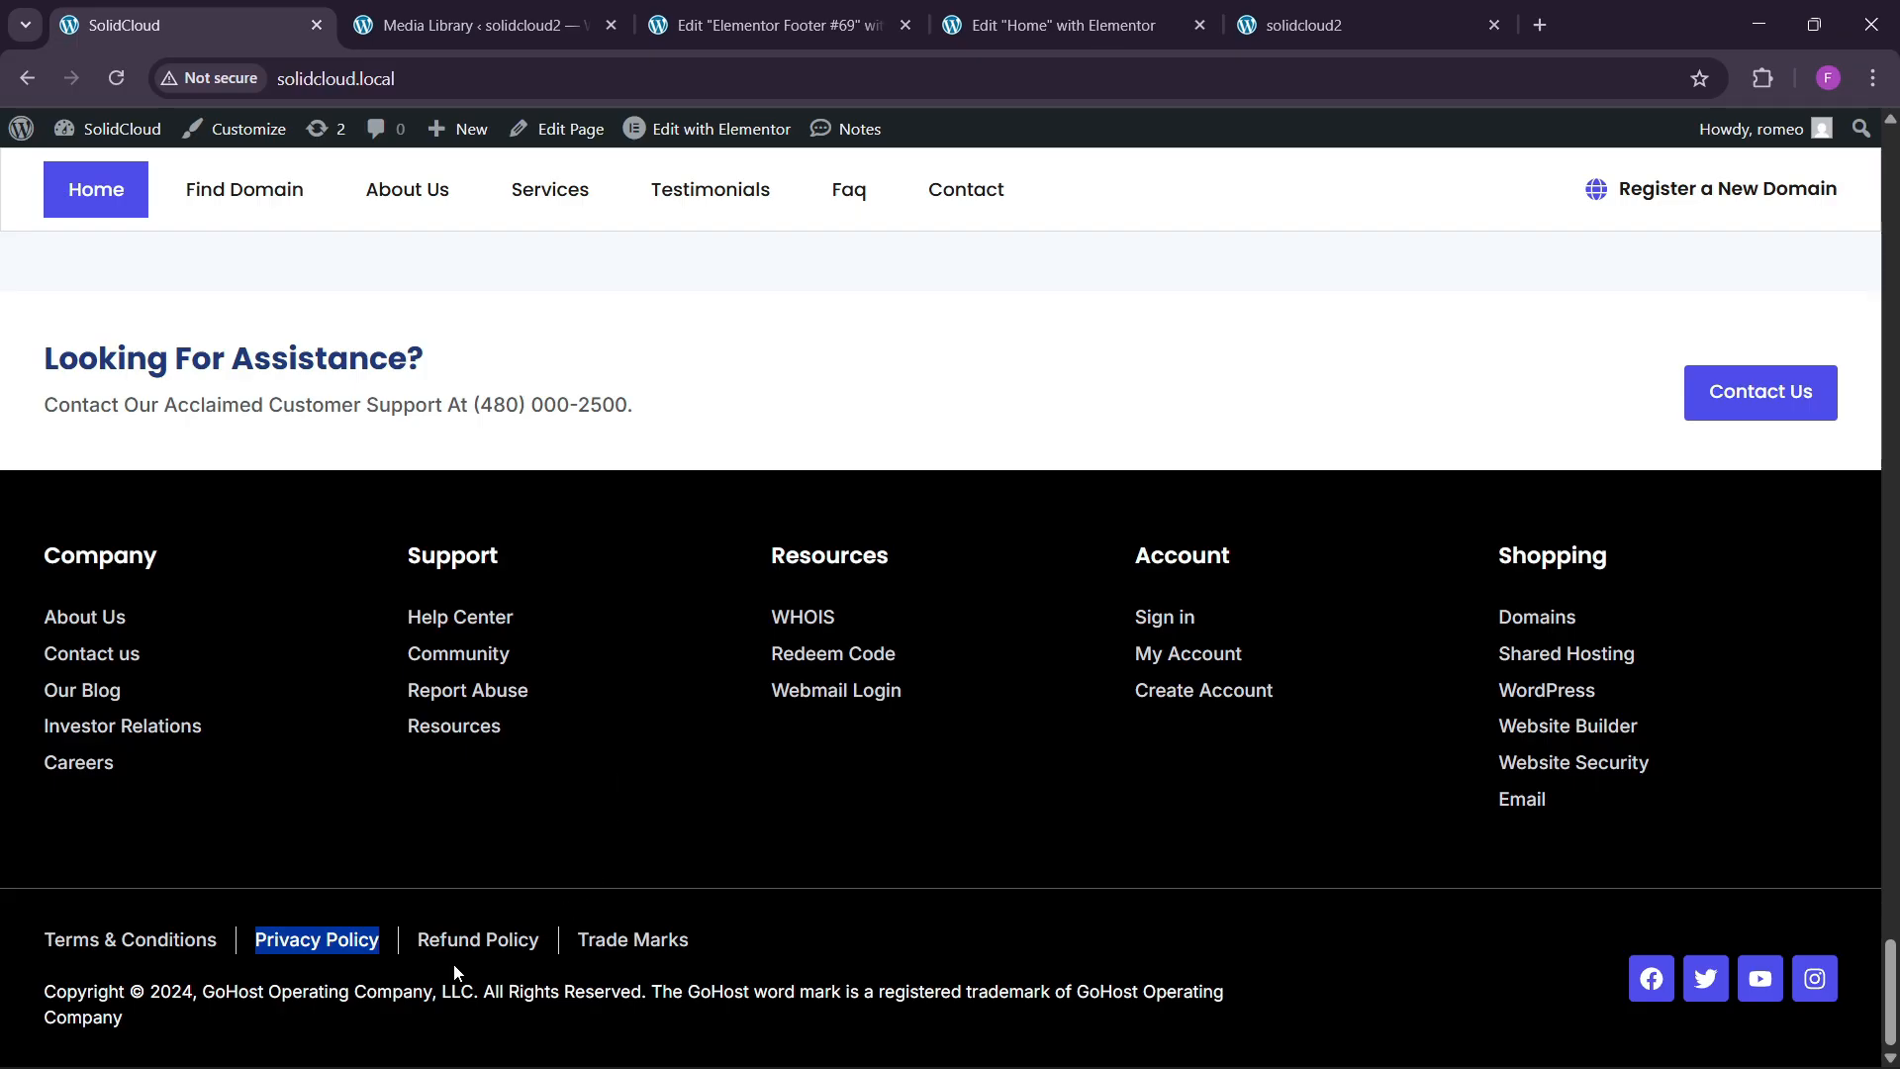
{"action": "left_click", "coordinate": [808, 39]}
{"action": "left_click", "coordinate": [99, 621]}
{"action": "left_click_drag", "start_coordinate": [112, 713], "coordinate": [32, 713]}
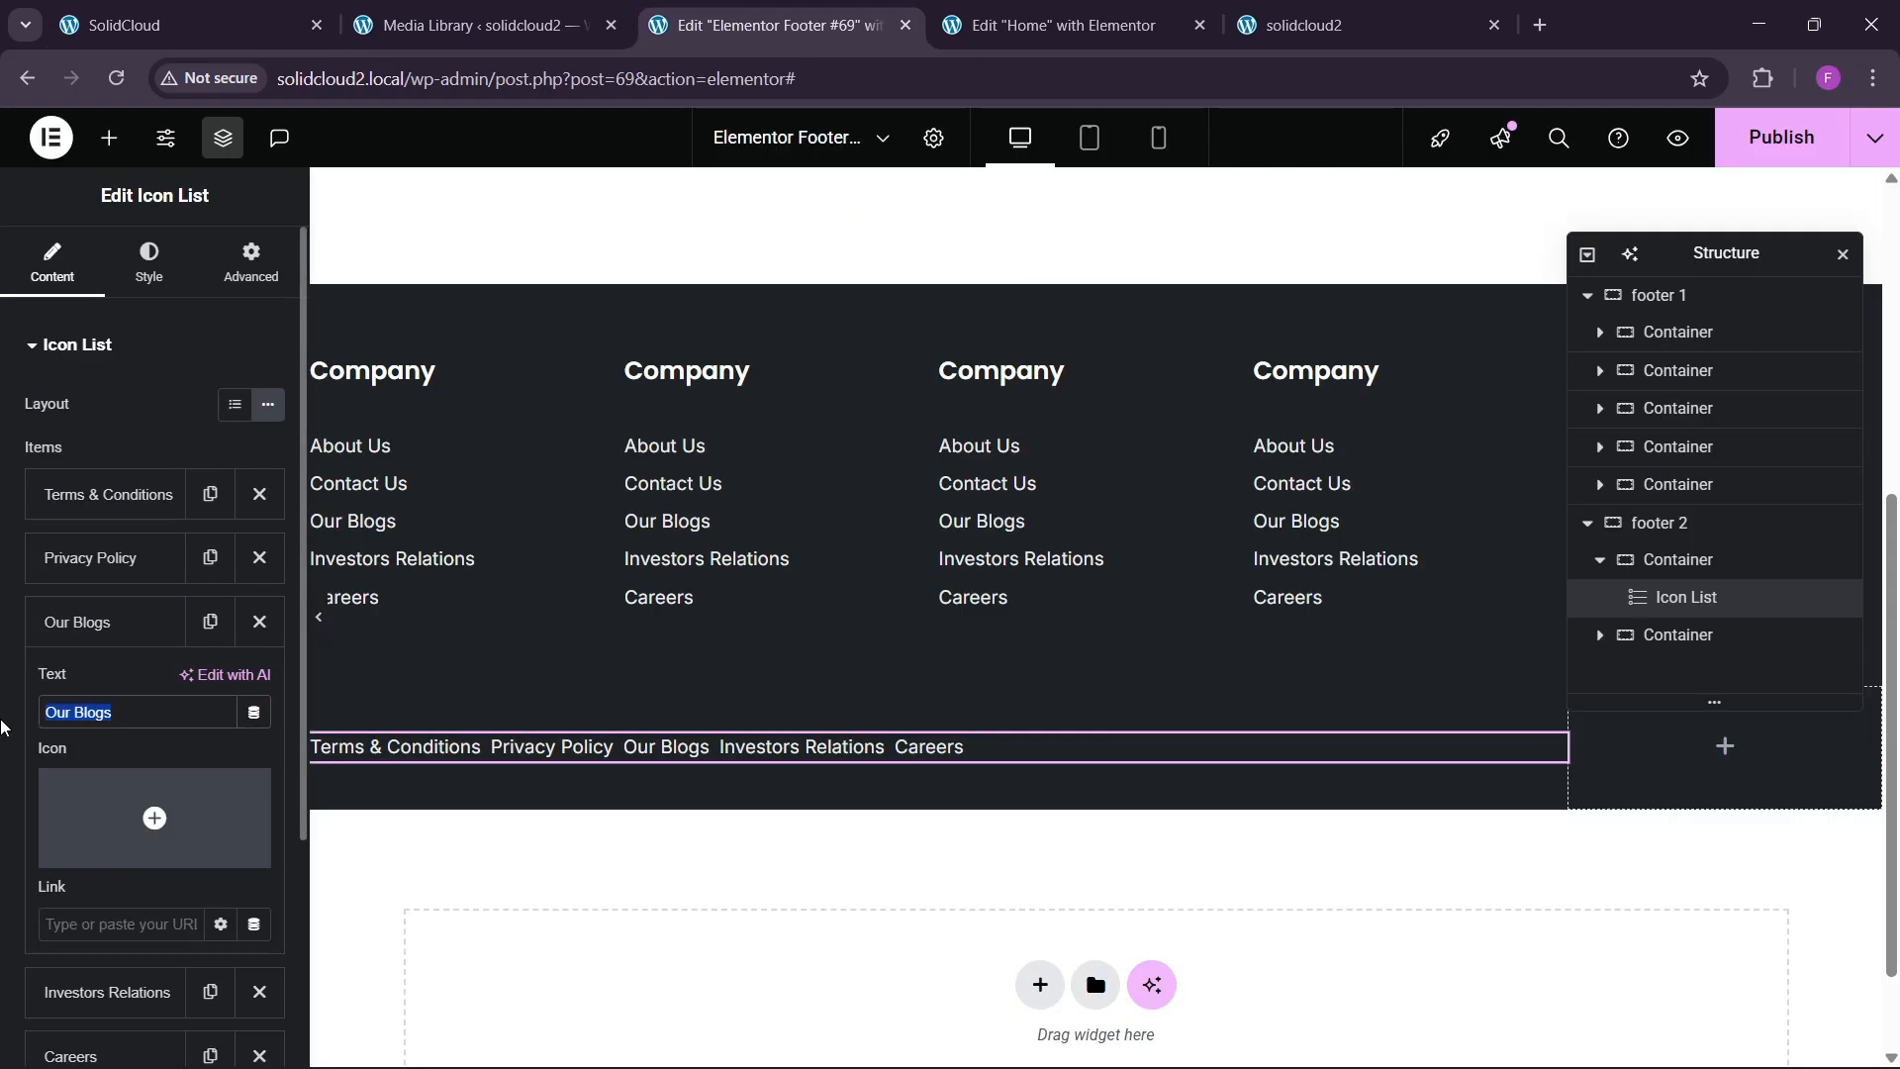
{"action": "key", "text": "ctrl+v"}
{"action": "left_click", "coordinate": [79, 622]}
{"action": "key", "text": "ctrl+1"}
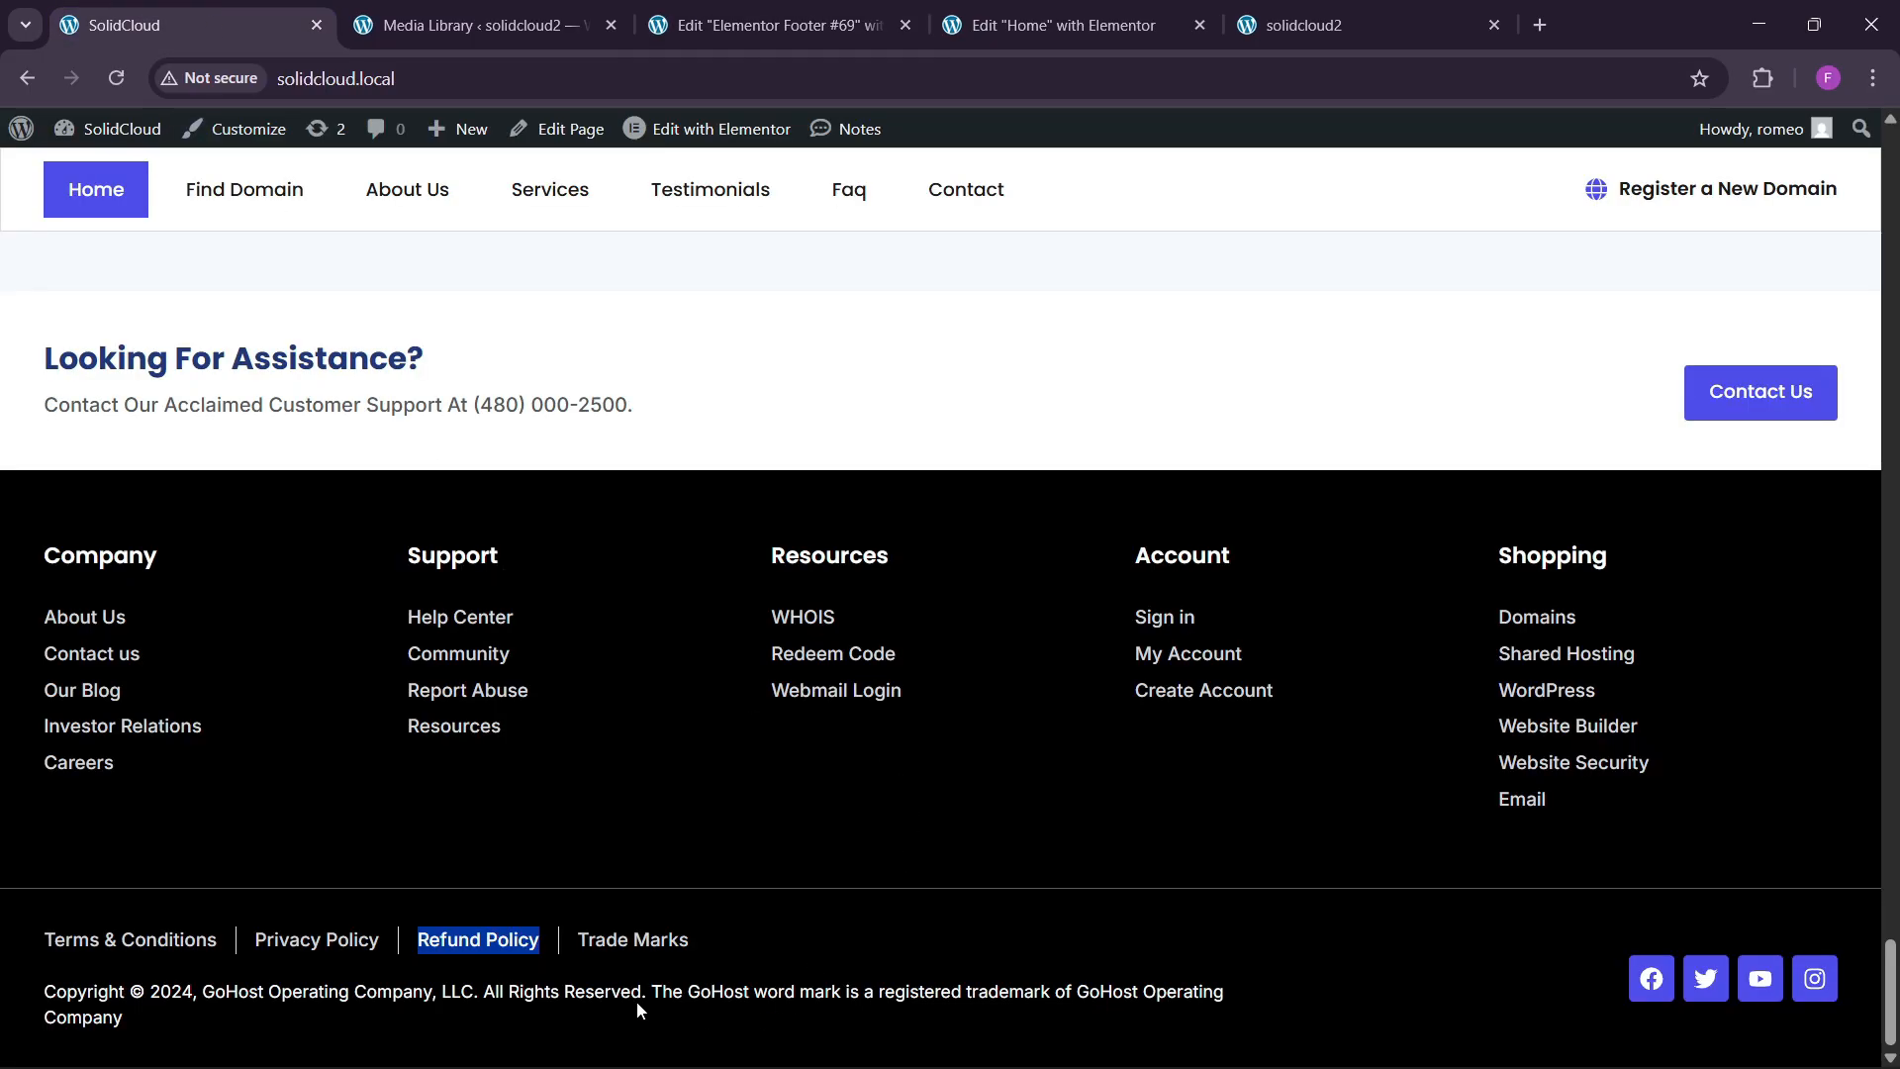
{"action": "left_click_drag", "start_coordinate": [578, 942], "coordinate": [596, 945]}
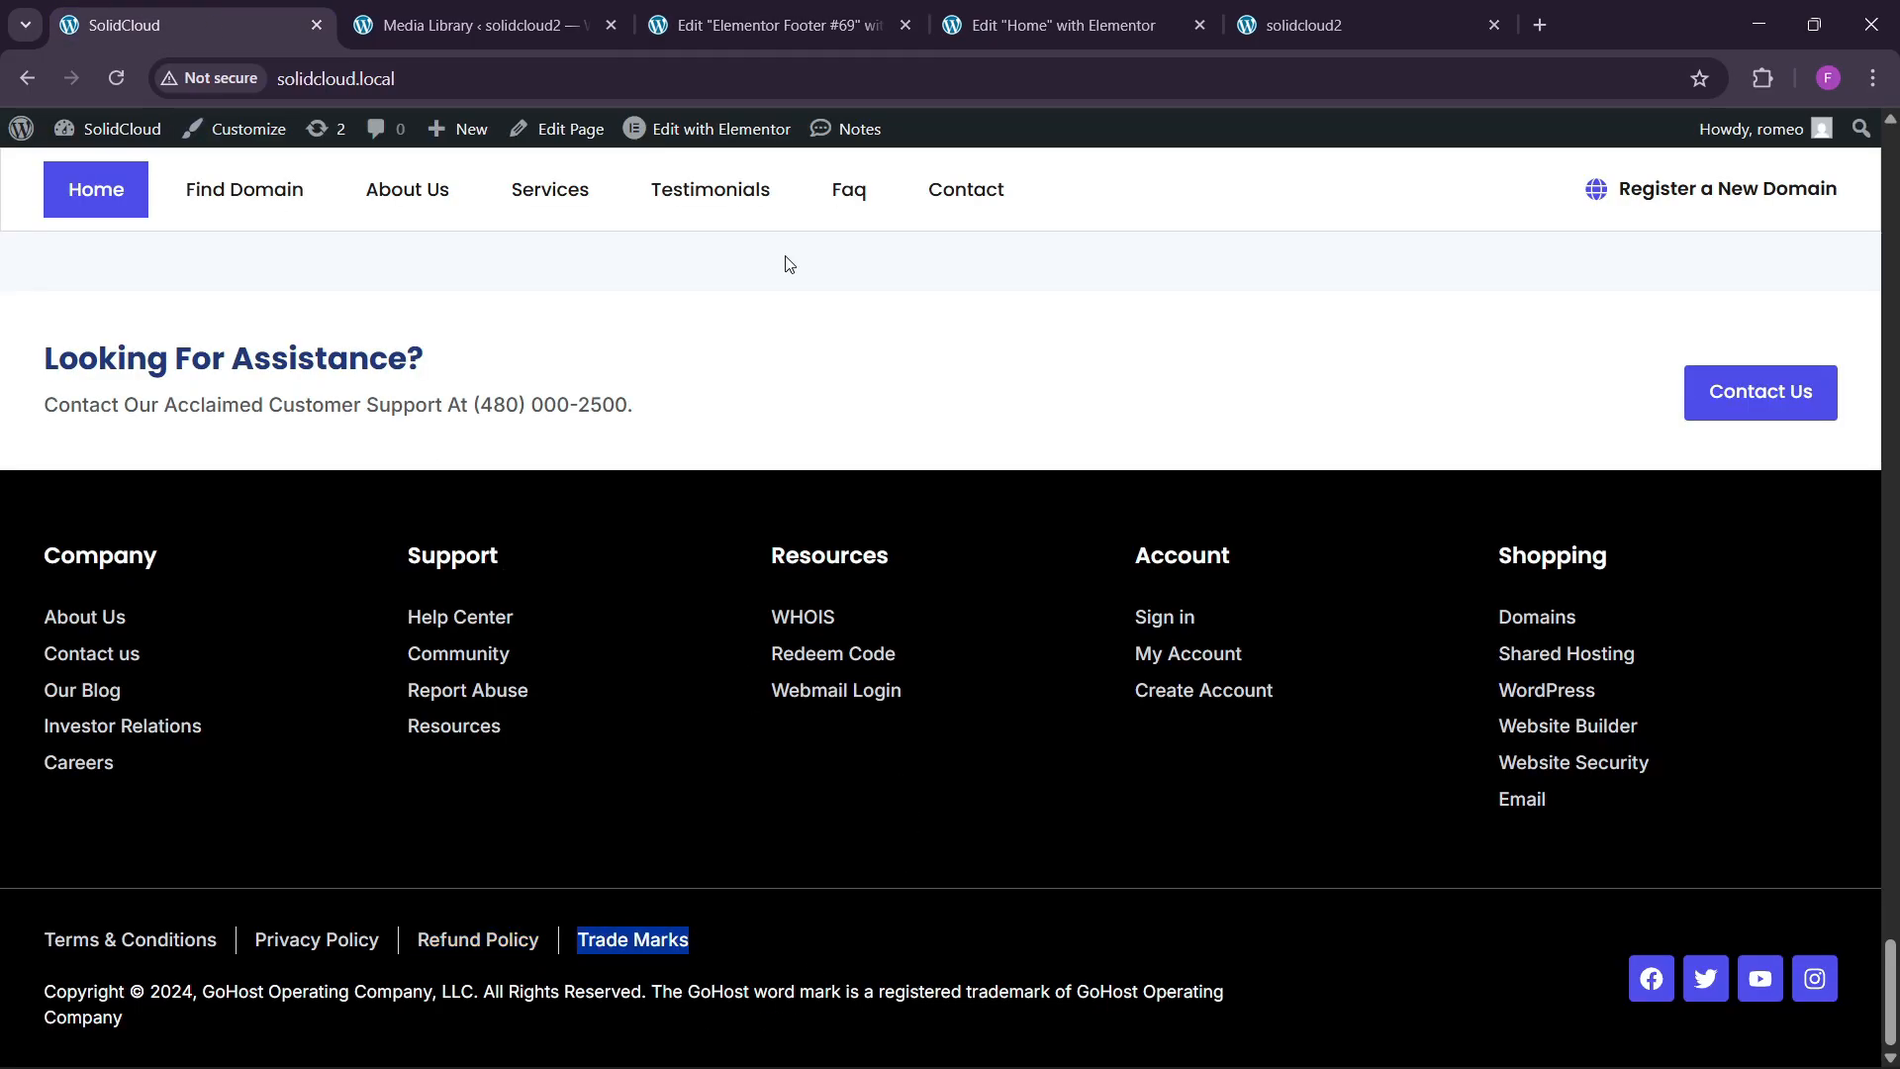
{"action": "key", "text": "ctrl+3"}
{"action": "left_click", "coordinate": [109, 685]}
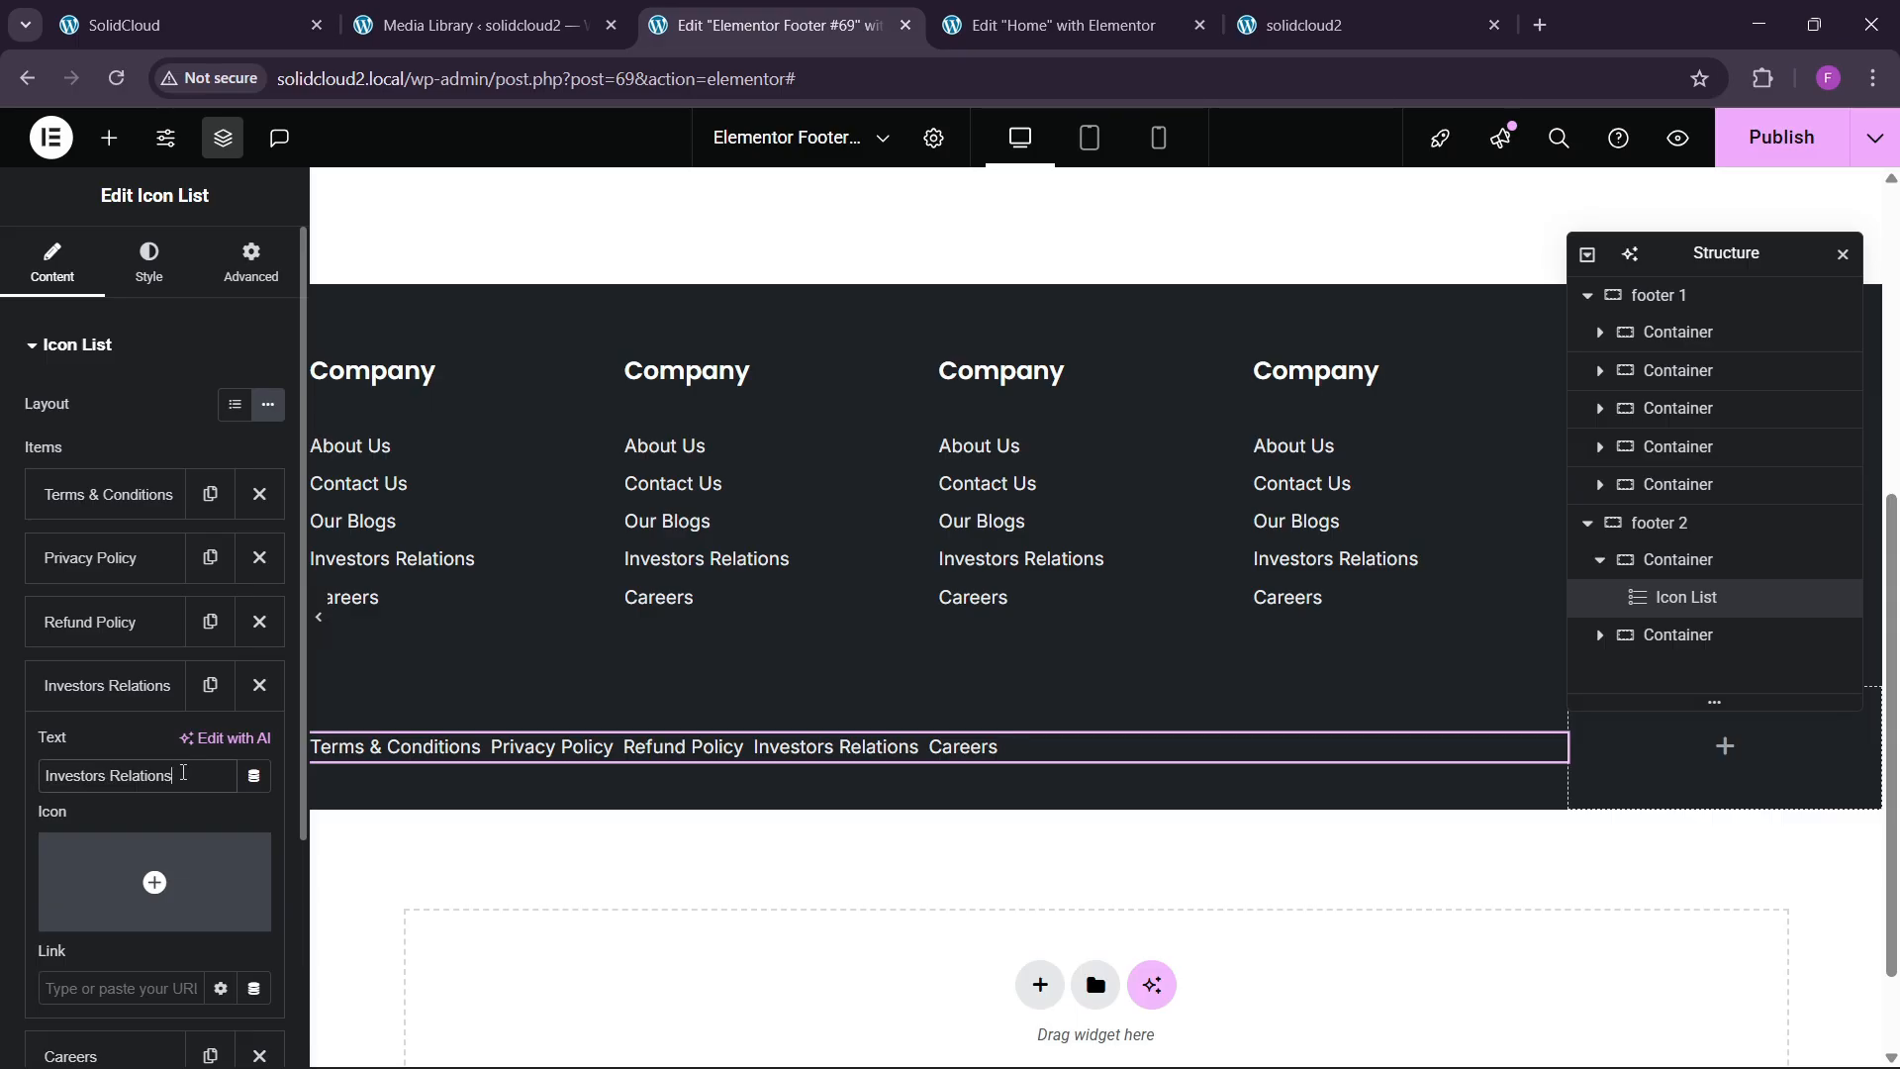
{"action": "key", "text": "ctrl+v"}
{"action": "left_click", "coordinate": [114, 683]}
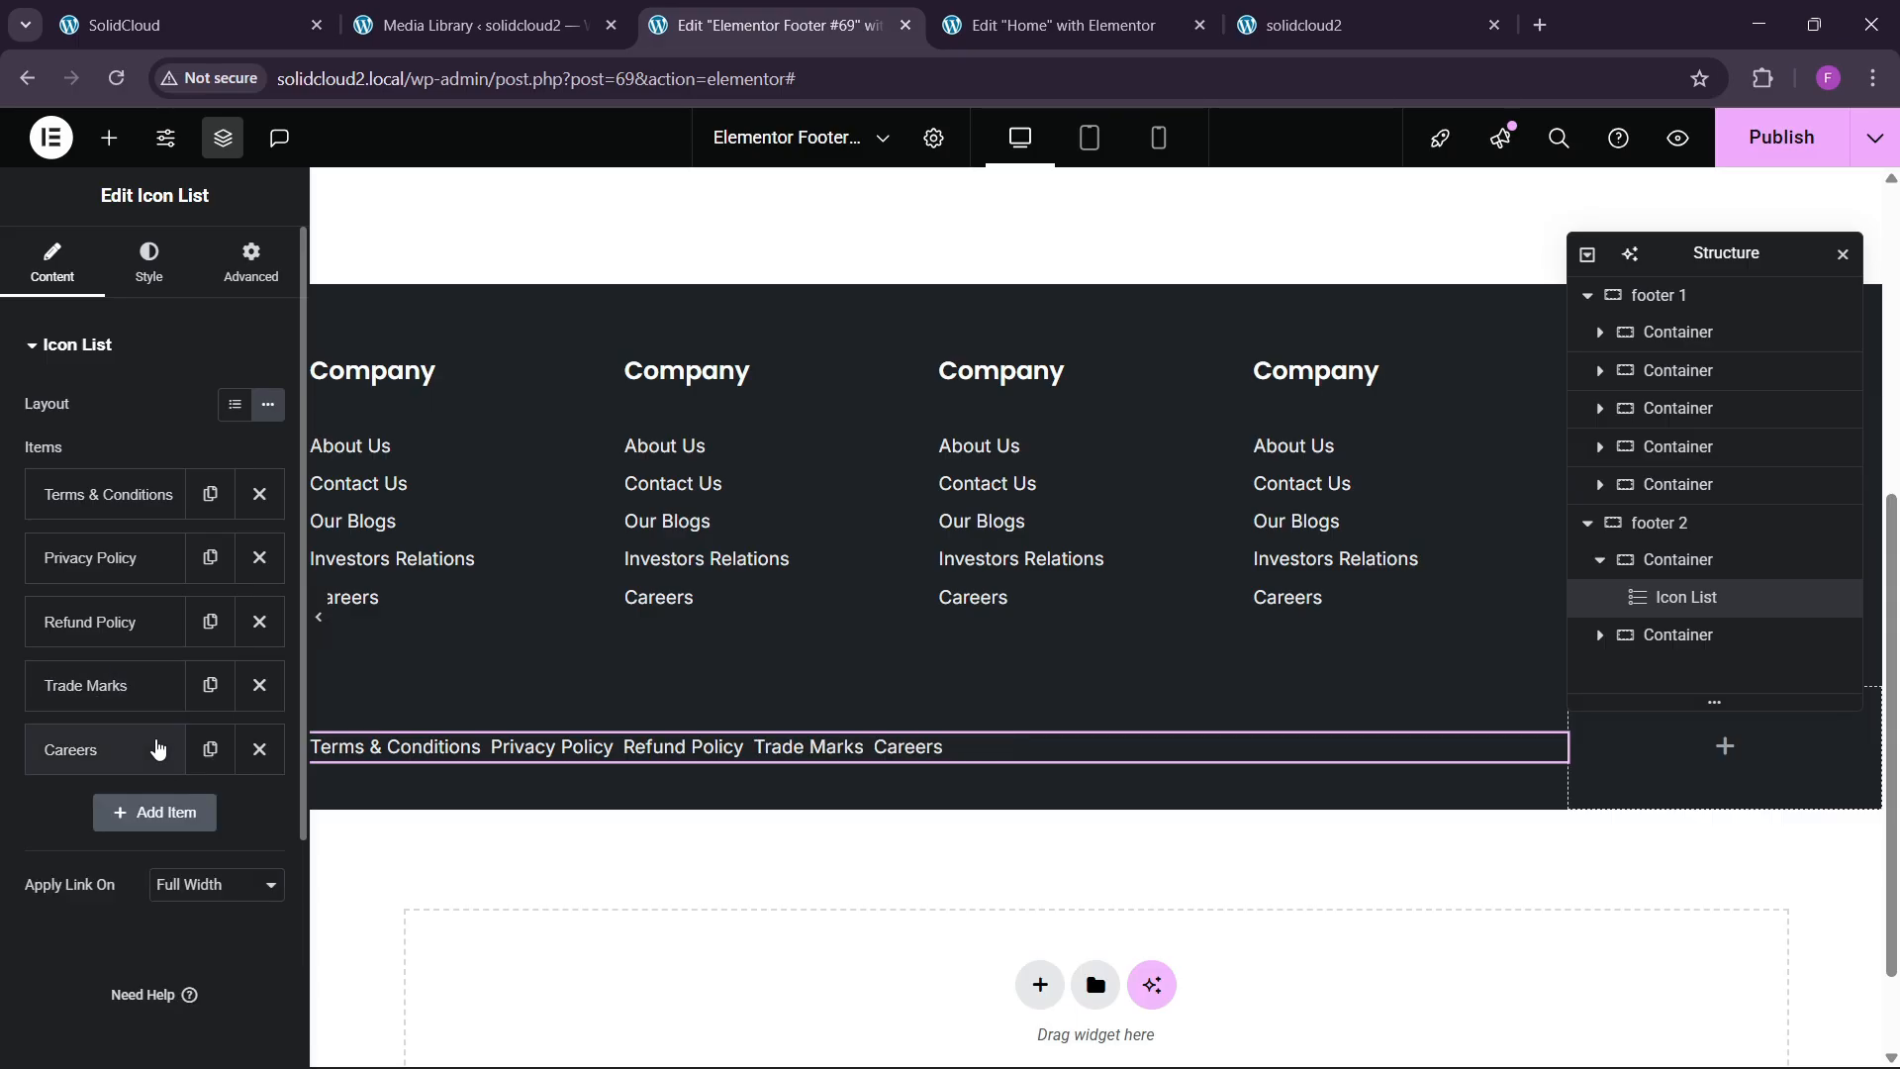
{"action": "left_click", "coordinate": [258, 749]}
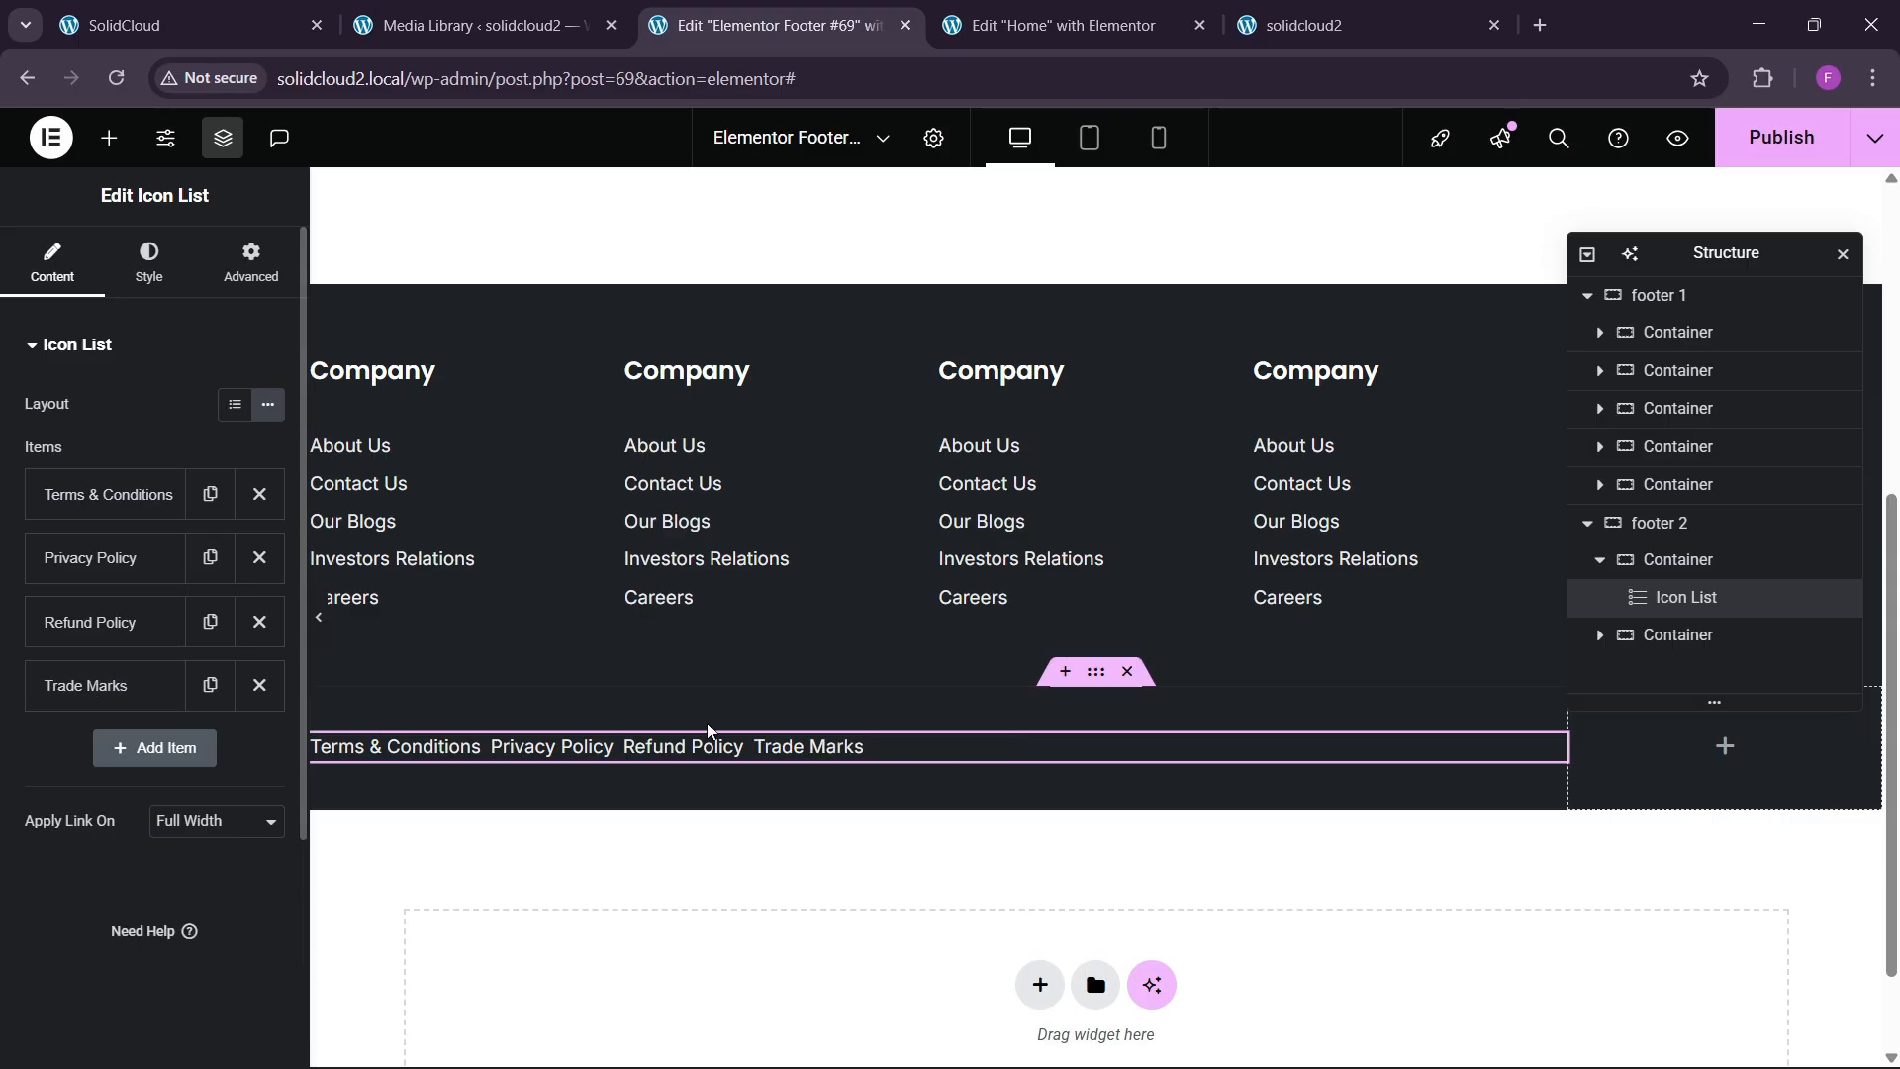
Turn on link dividers and set Space Between to 45 px.
{"action": "left_click", "coordinate": [148, 262]}
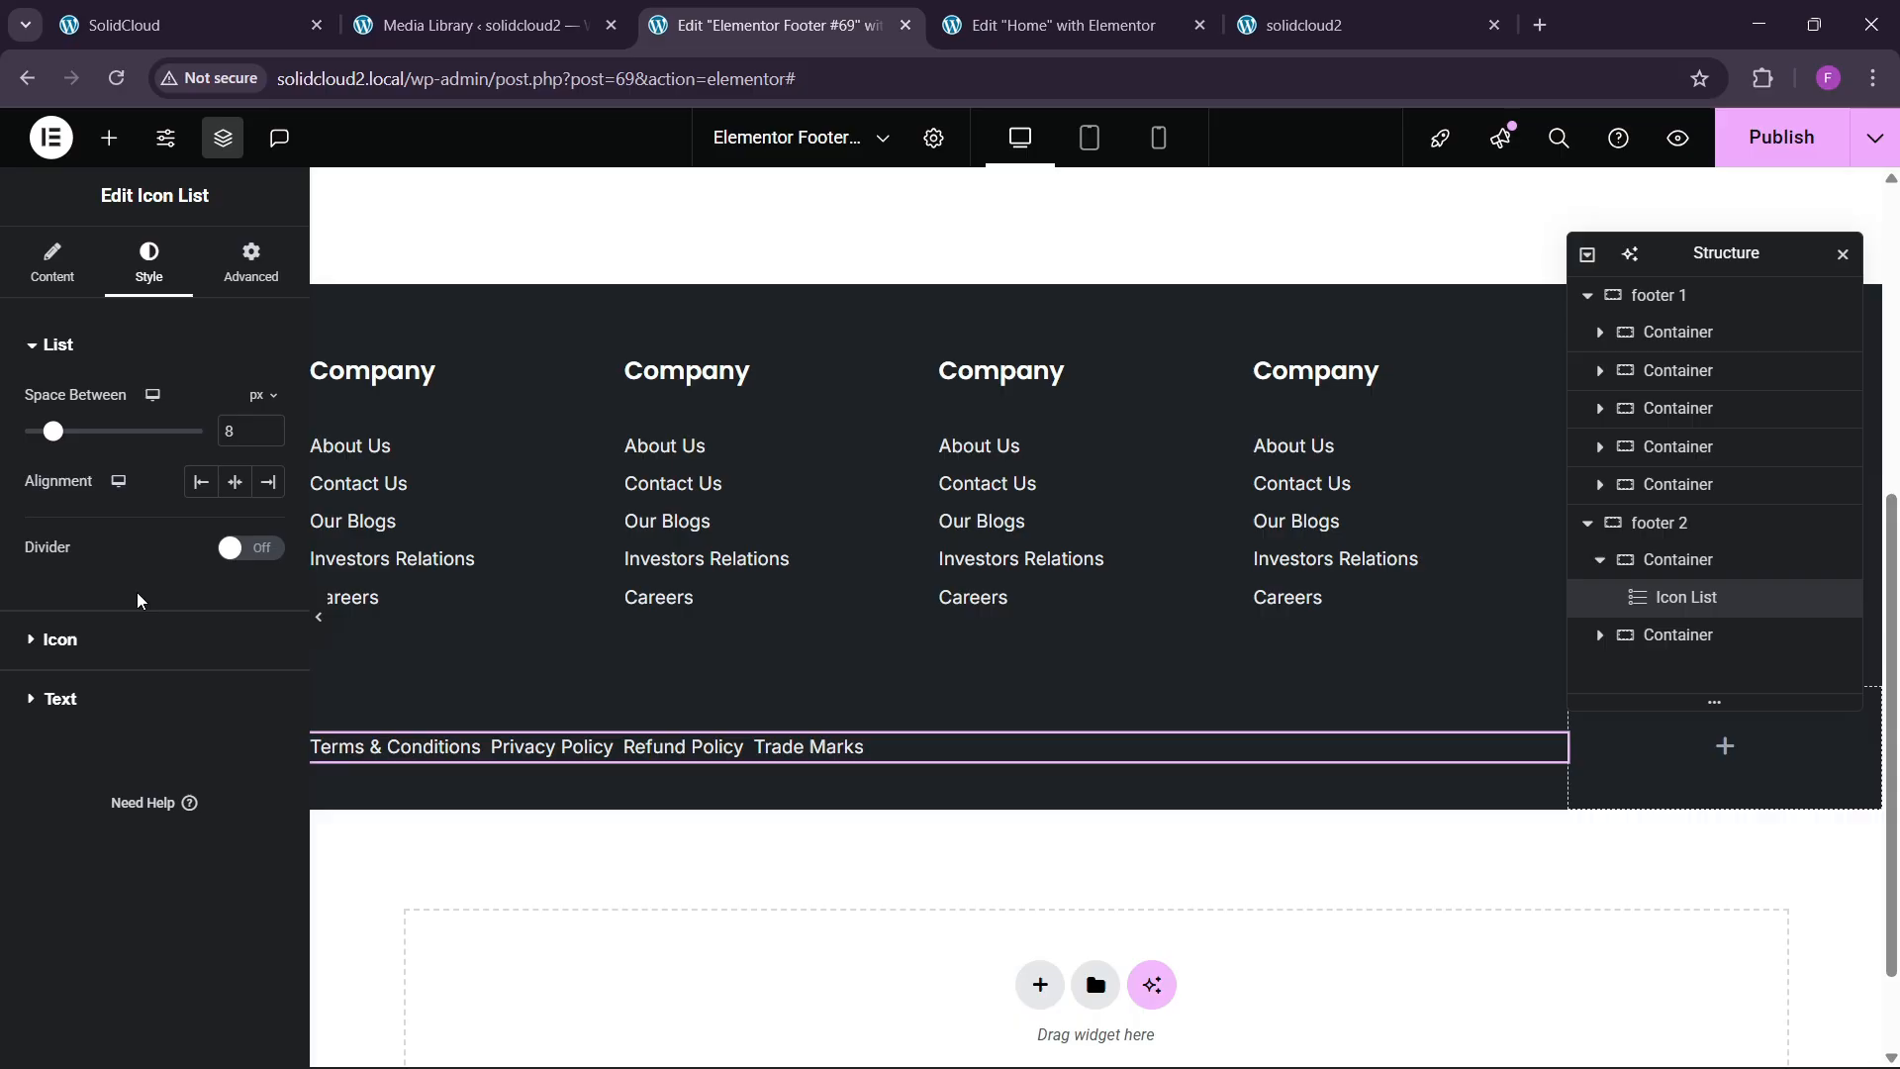
{"action": "left_click", "coordinate": [240, 549]}
{"action": "left_click", "coordinate": [254, 16]}
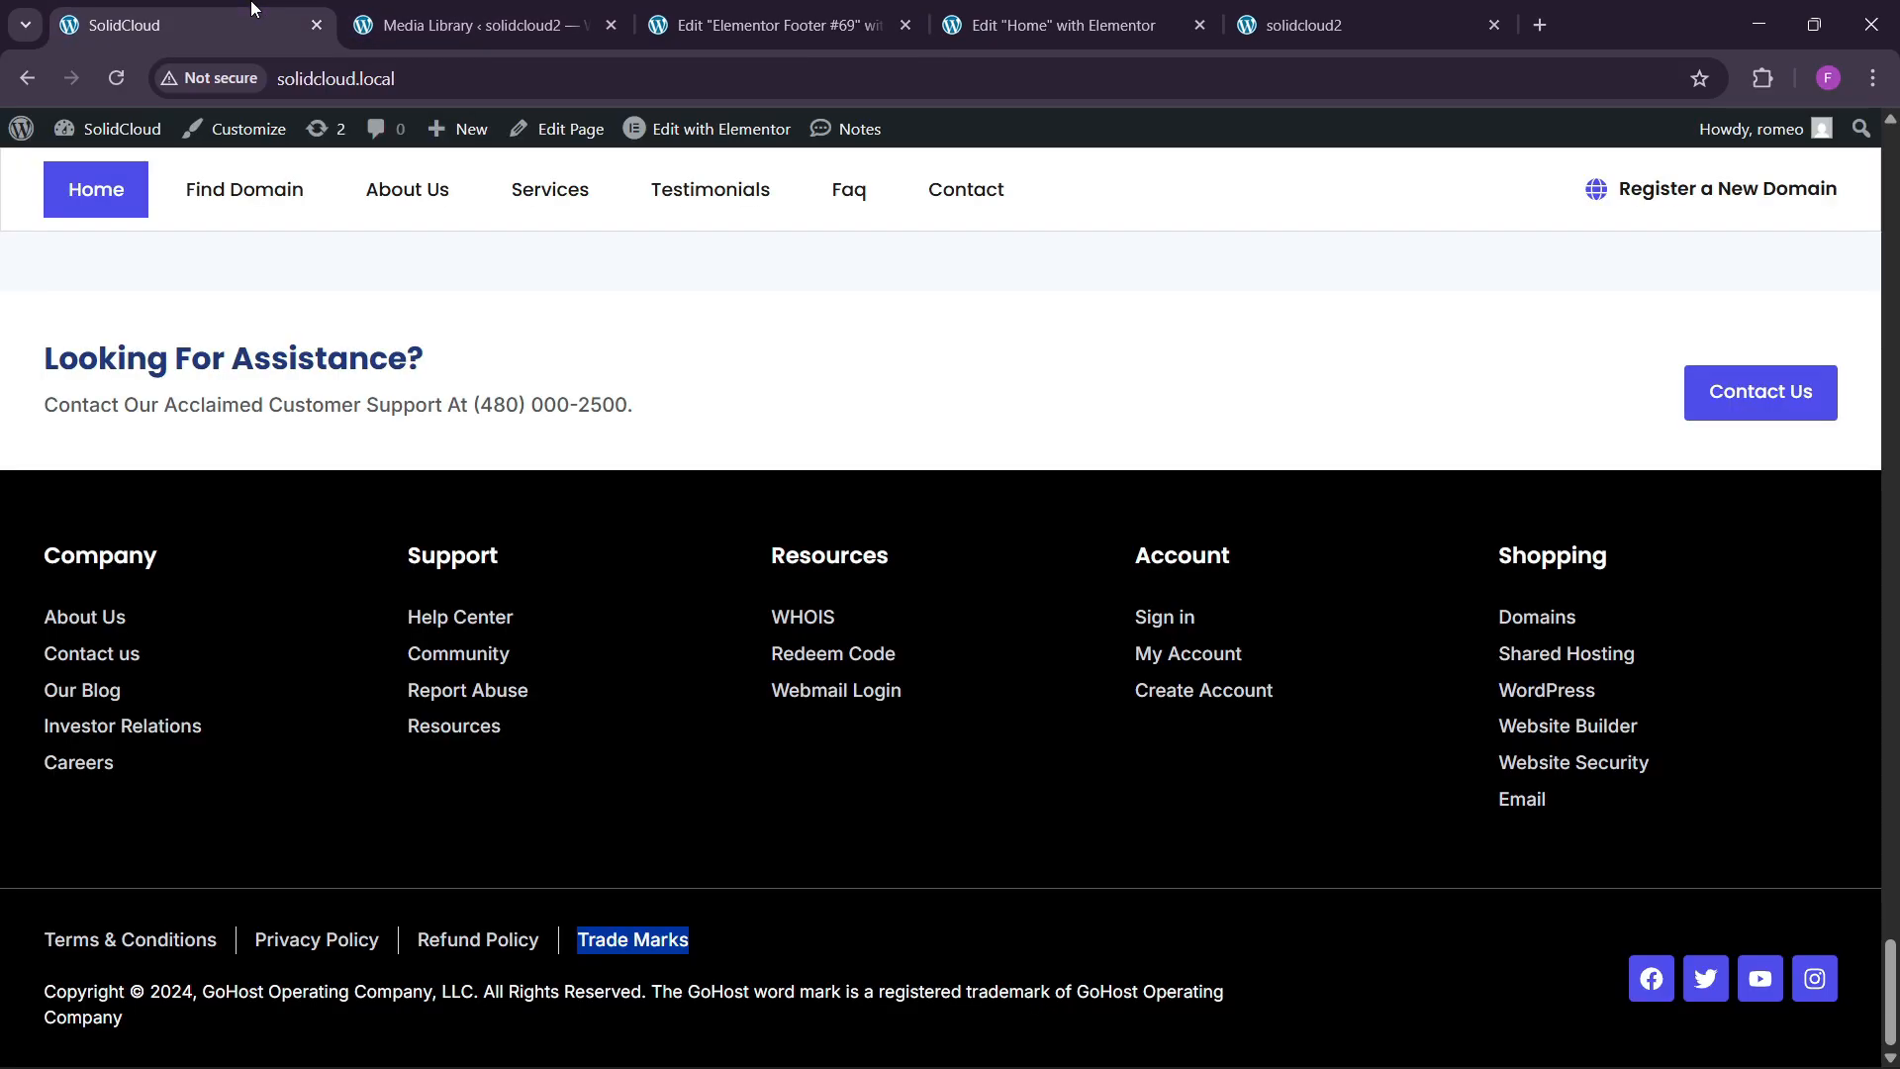
{"action": "left_click", "coordinate": [818, 8]}
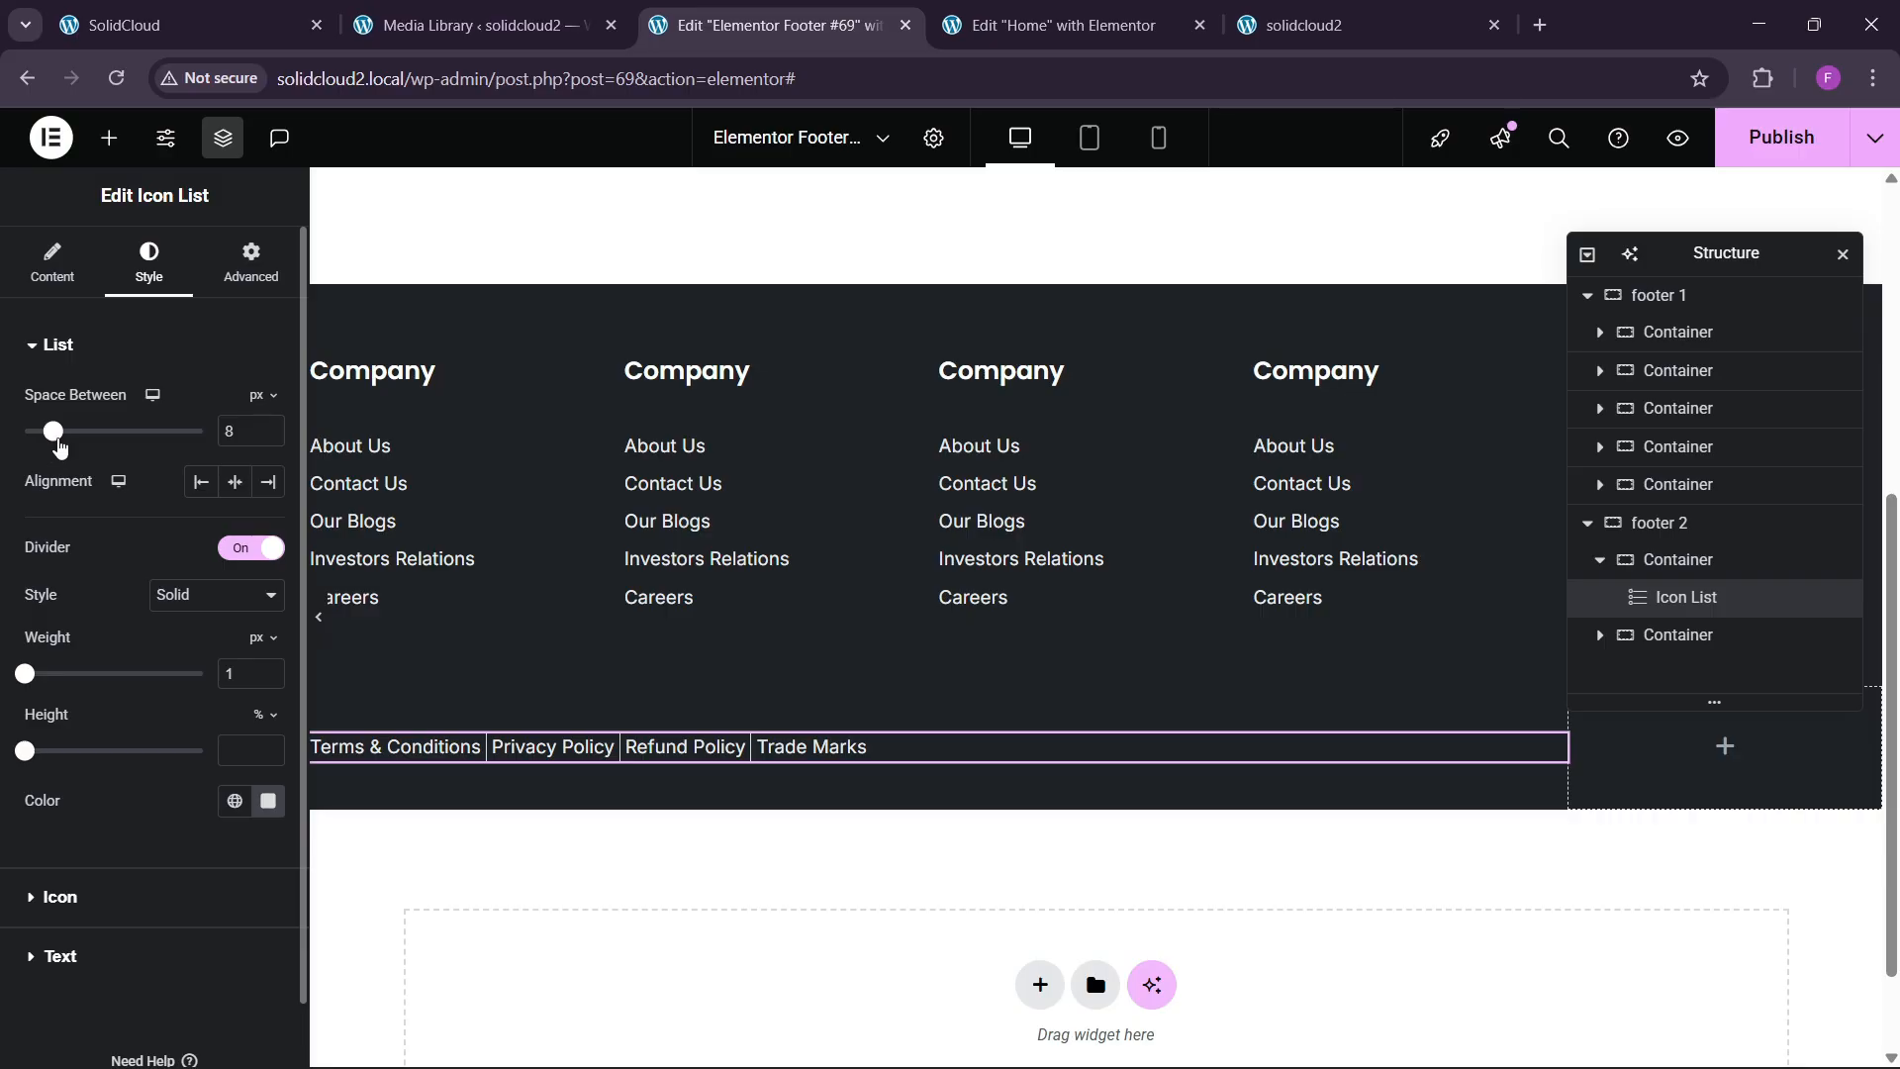
{"action": "left_click_drag", "start_coordinate": [59, 447], "coordinate": [173, 468]}
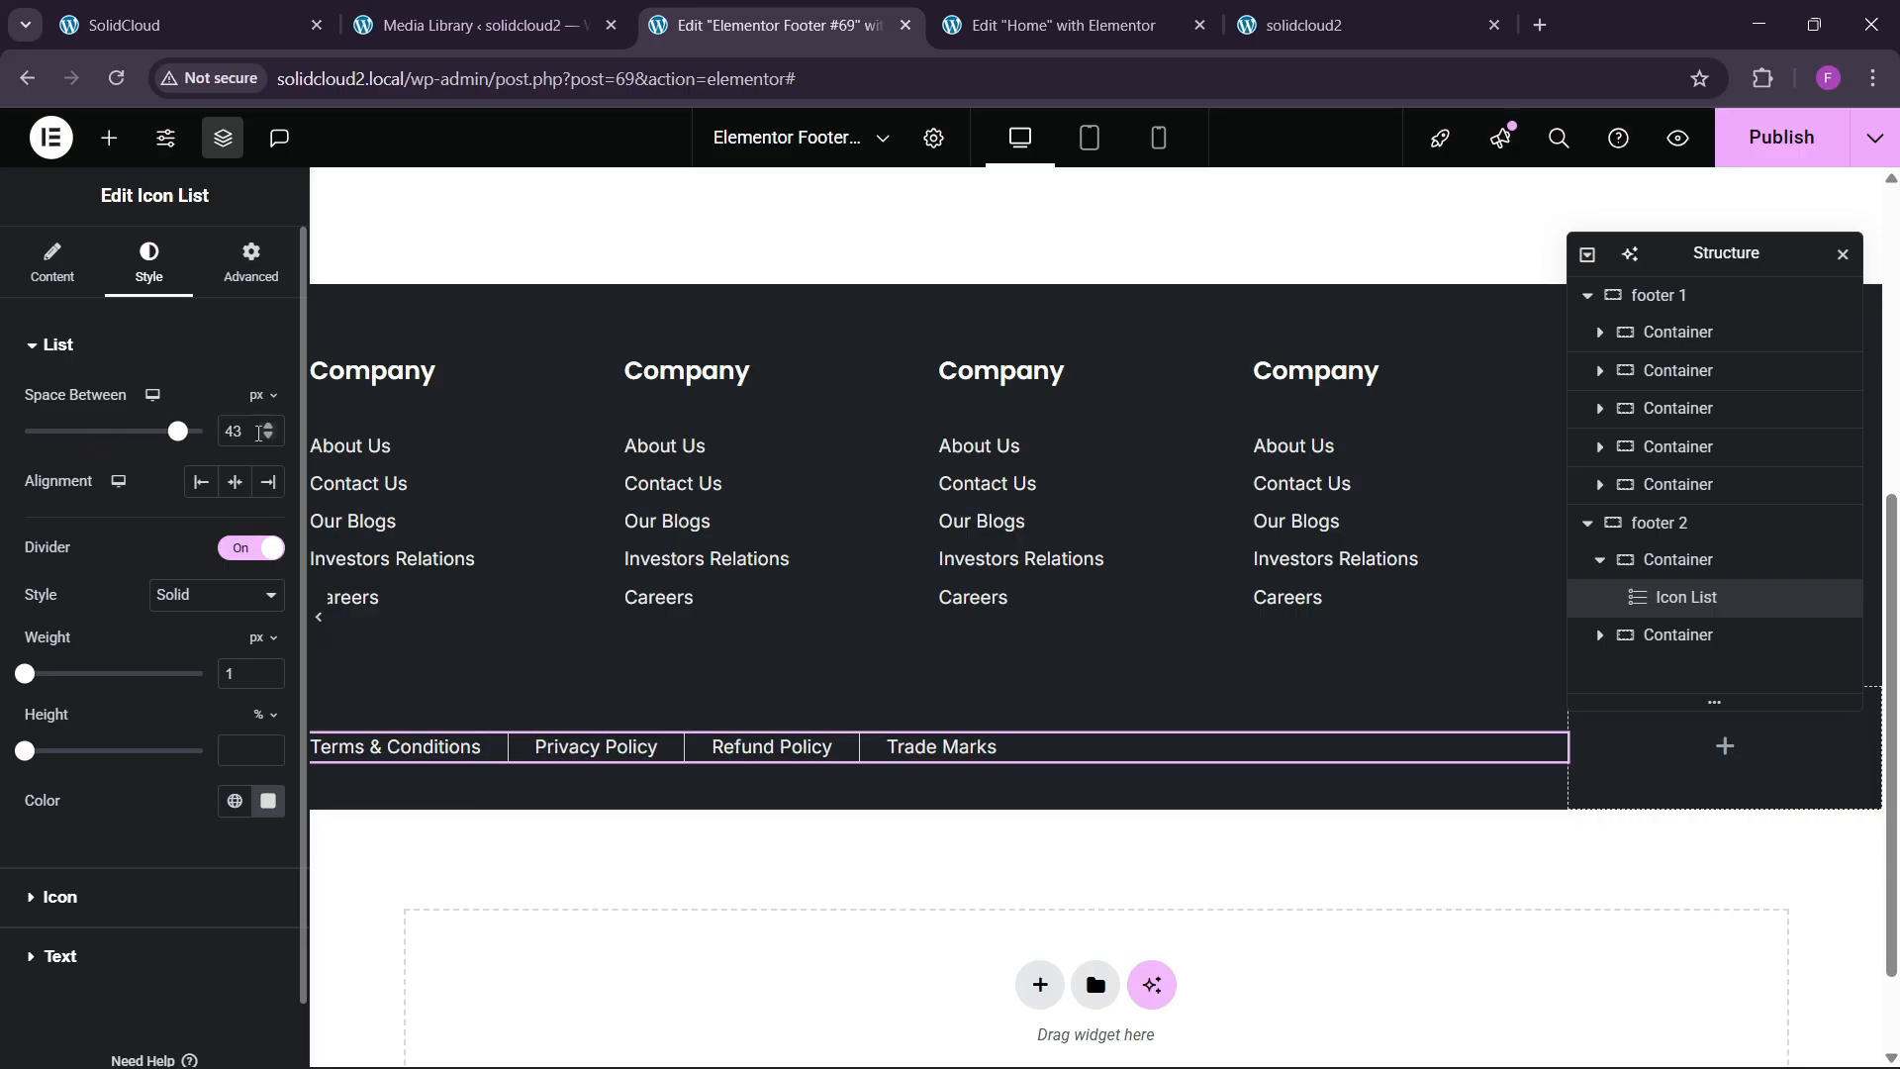
{"action": "left_click", "coordinate": [267, 437]}
{"action": "left_click", "coordinate": [268, 438]}
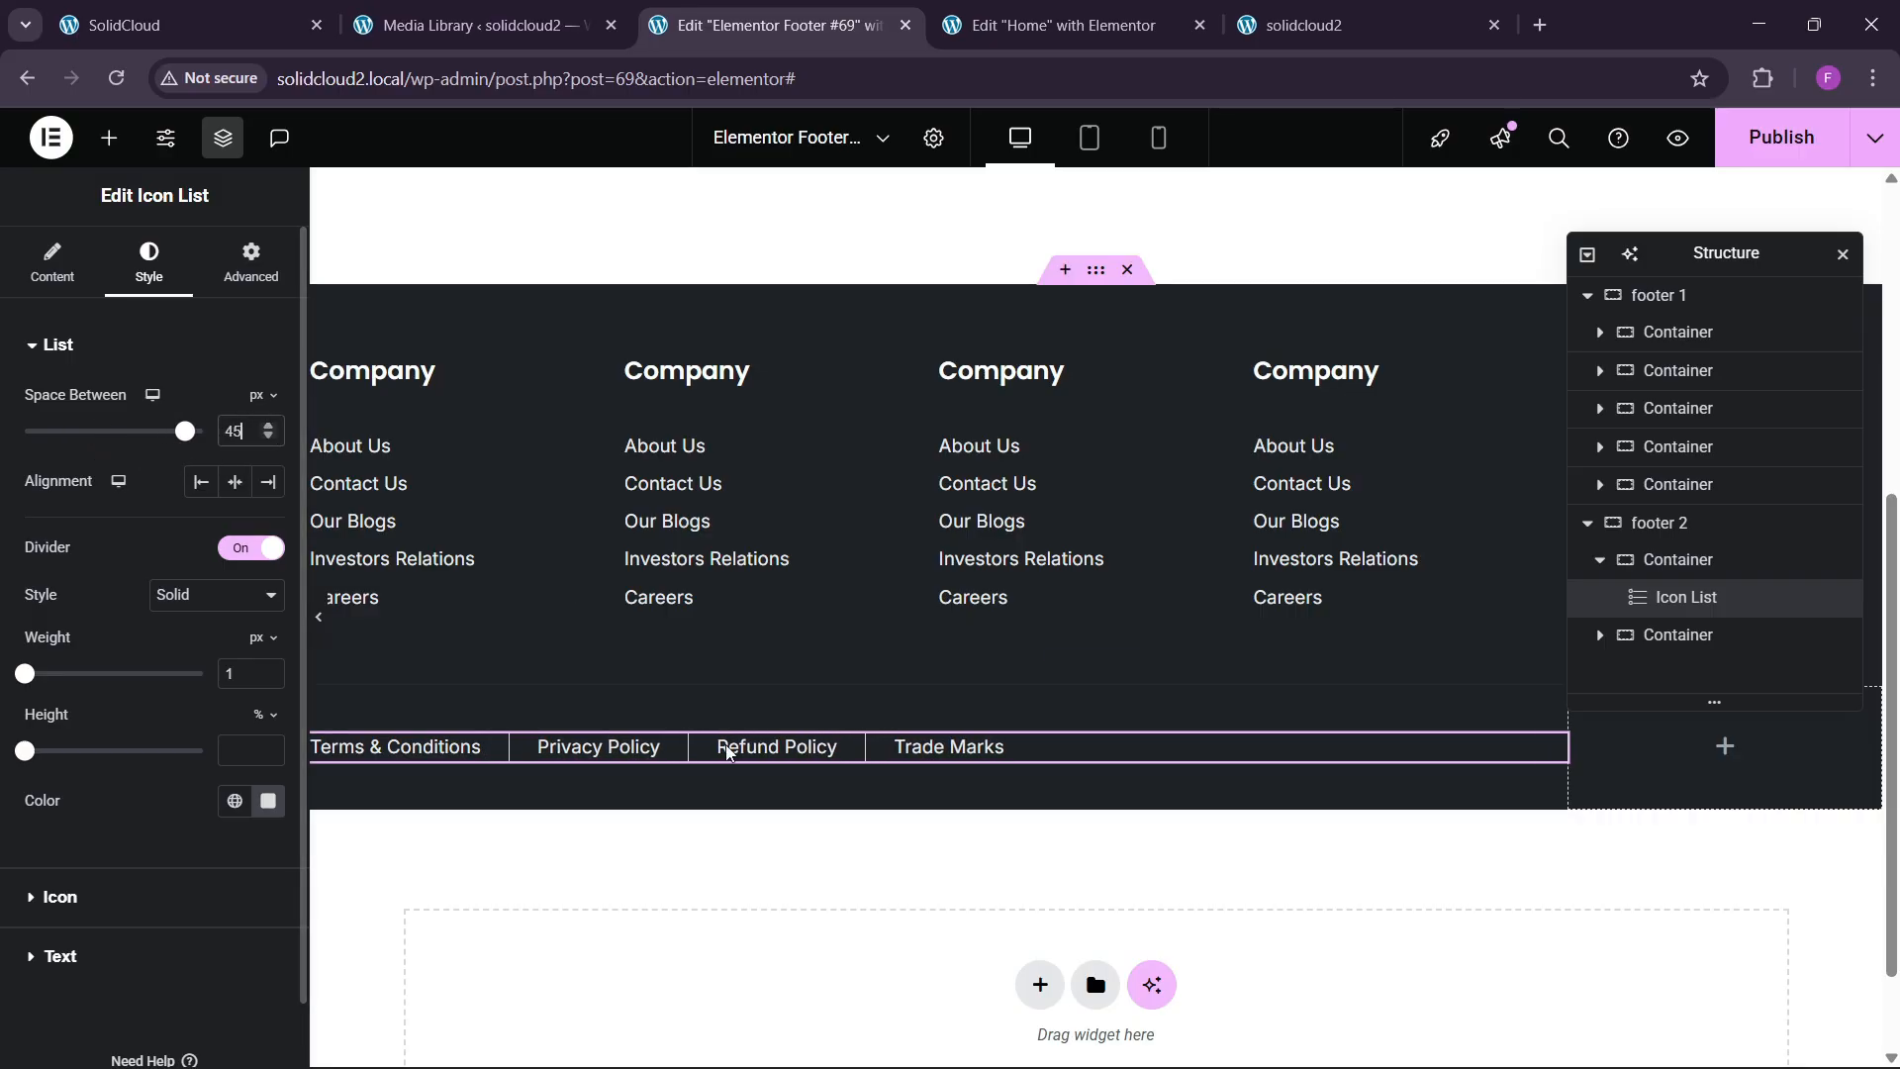
{"action": "left_click", "coordinate": [300, 11]}
{"action": "left_click", "coordinate": [772, 24]}
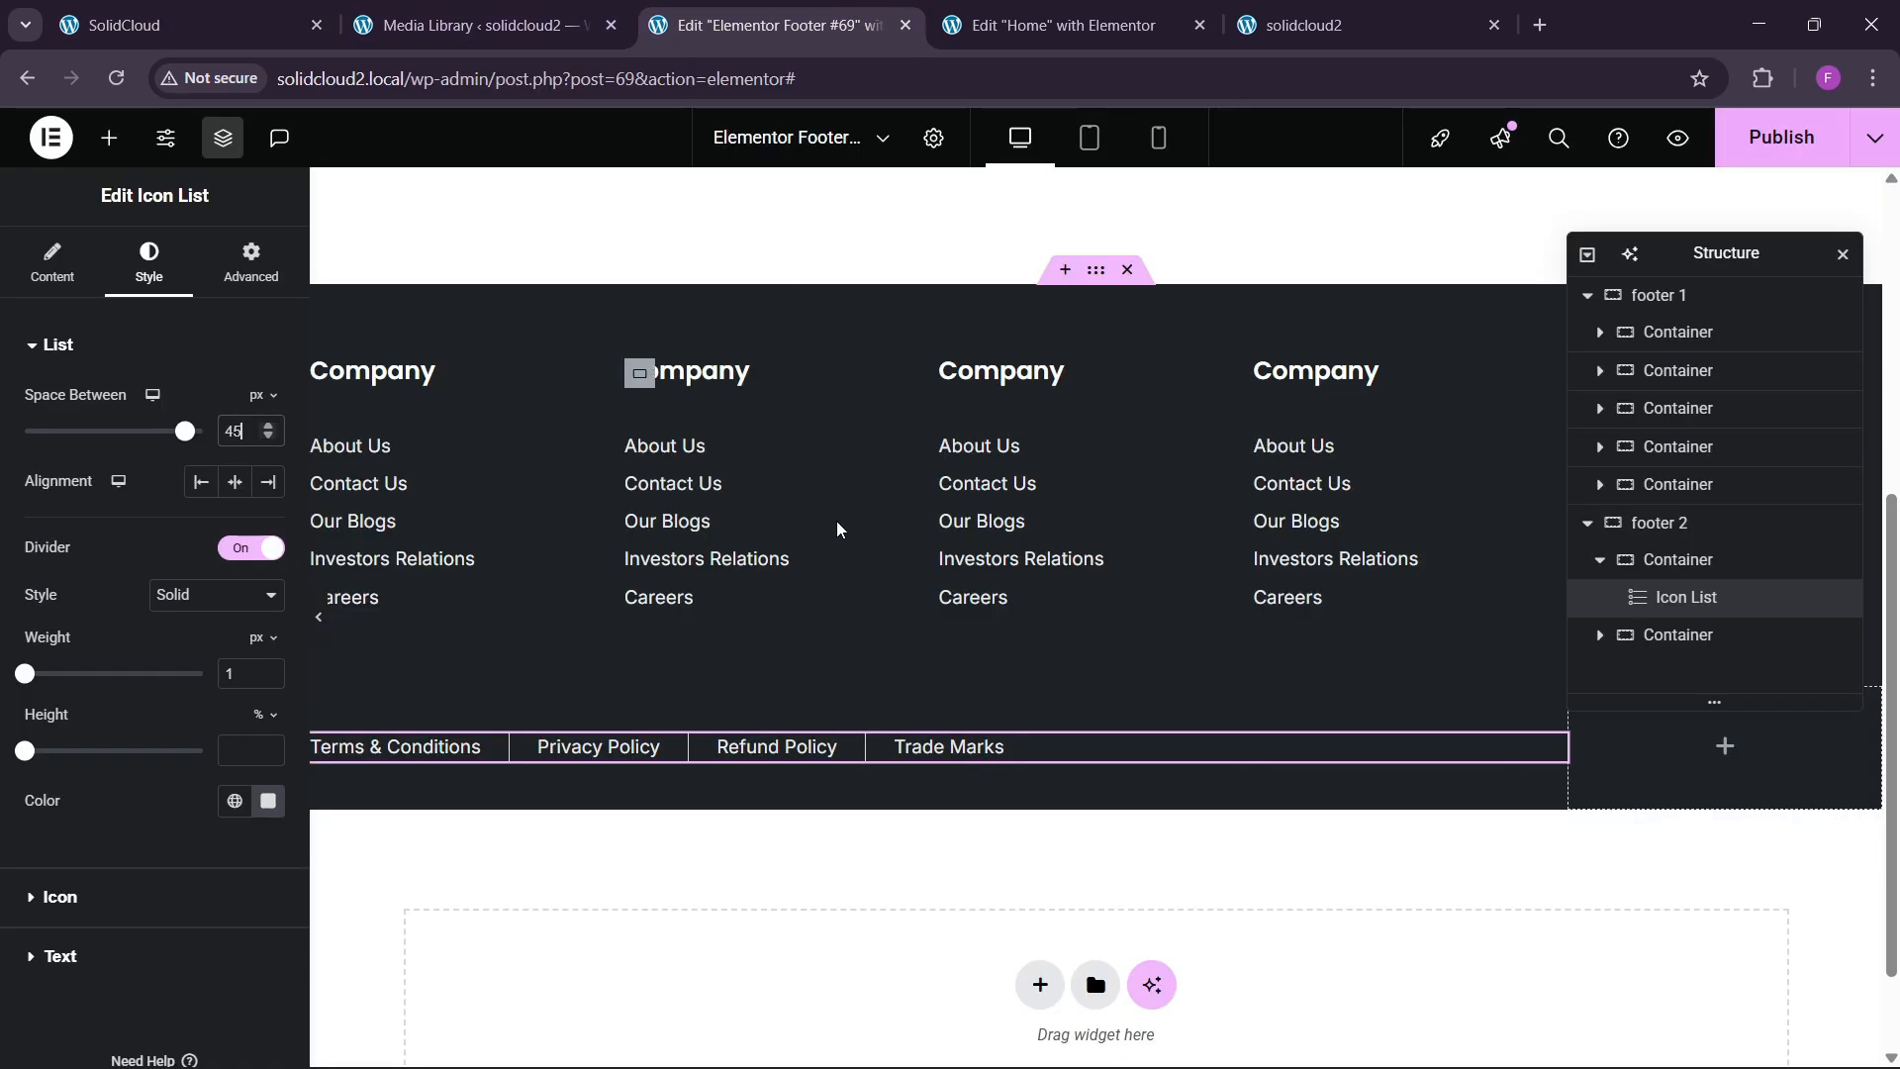
Copy the Text Editor widget from the Home page.
{"action": "left_click", "coordinate": [1079, 8]}
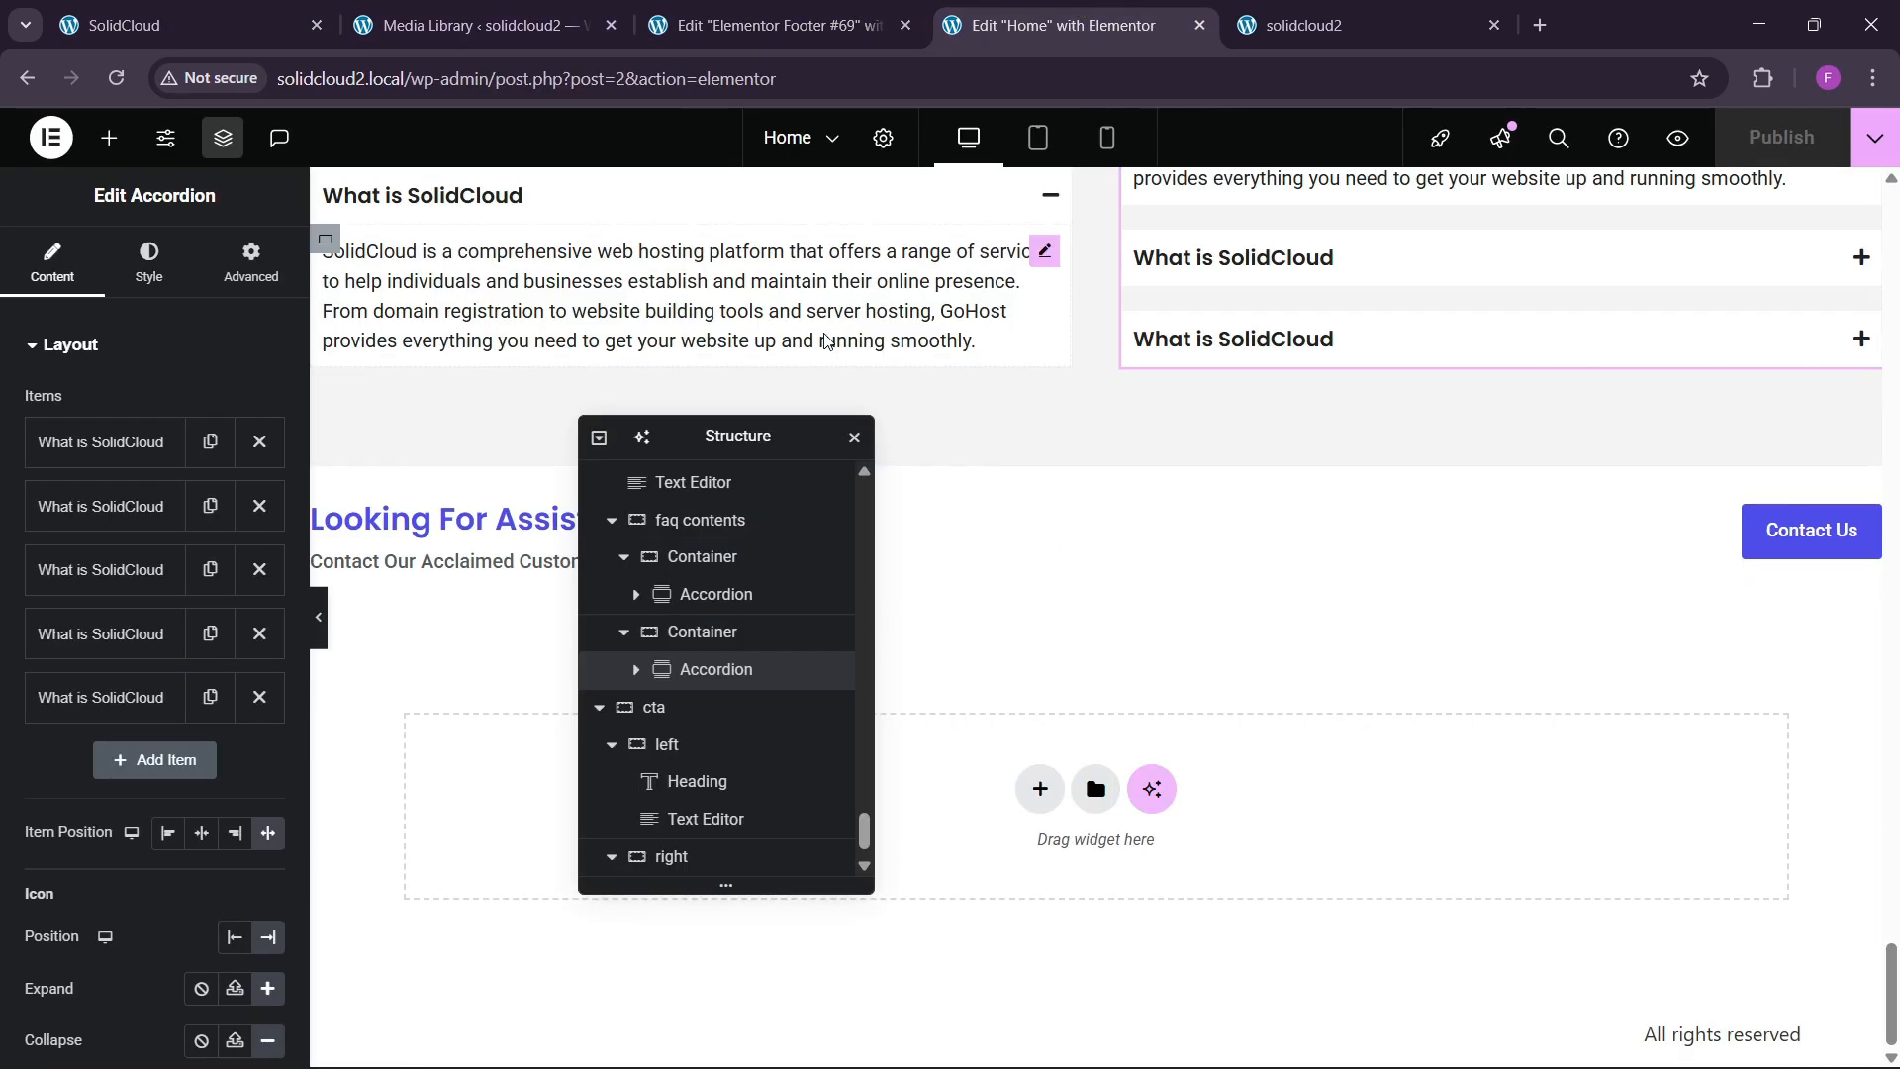
{"action": "right_click", "coordinate": [833, 291]}
{"action": "left_click", "coordinate": [904, 421]}
{"action": "left_click", "coordinate": [772, 23]}
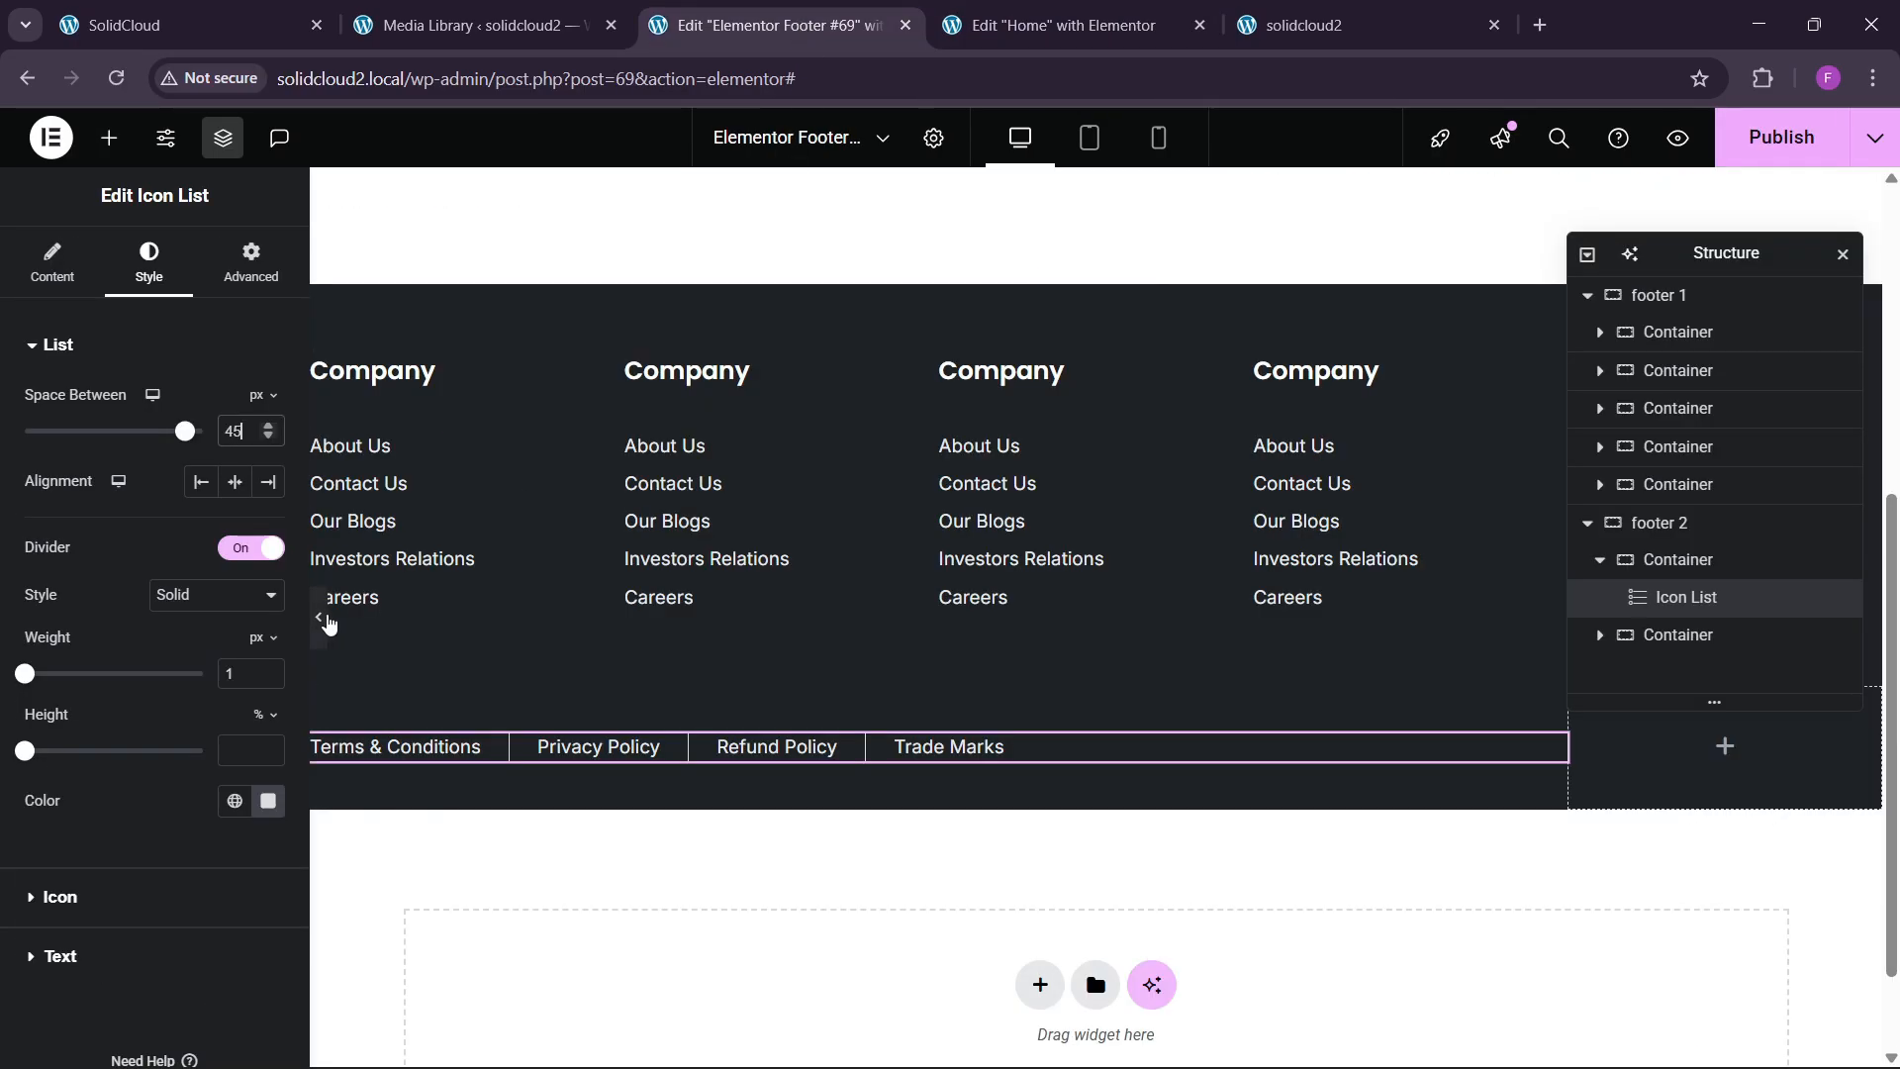
Paste the Text Editor widget below the links and fill it with the live site's copyright sentence.
{"action": "right_click", "coordinate": [441, 746]}
{"action": "left_click", "coordinate": [486, 658]}
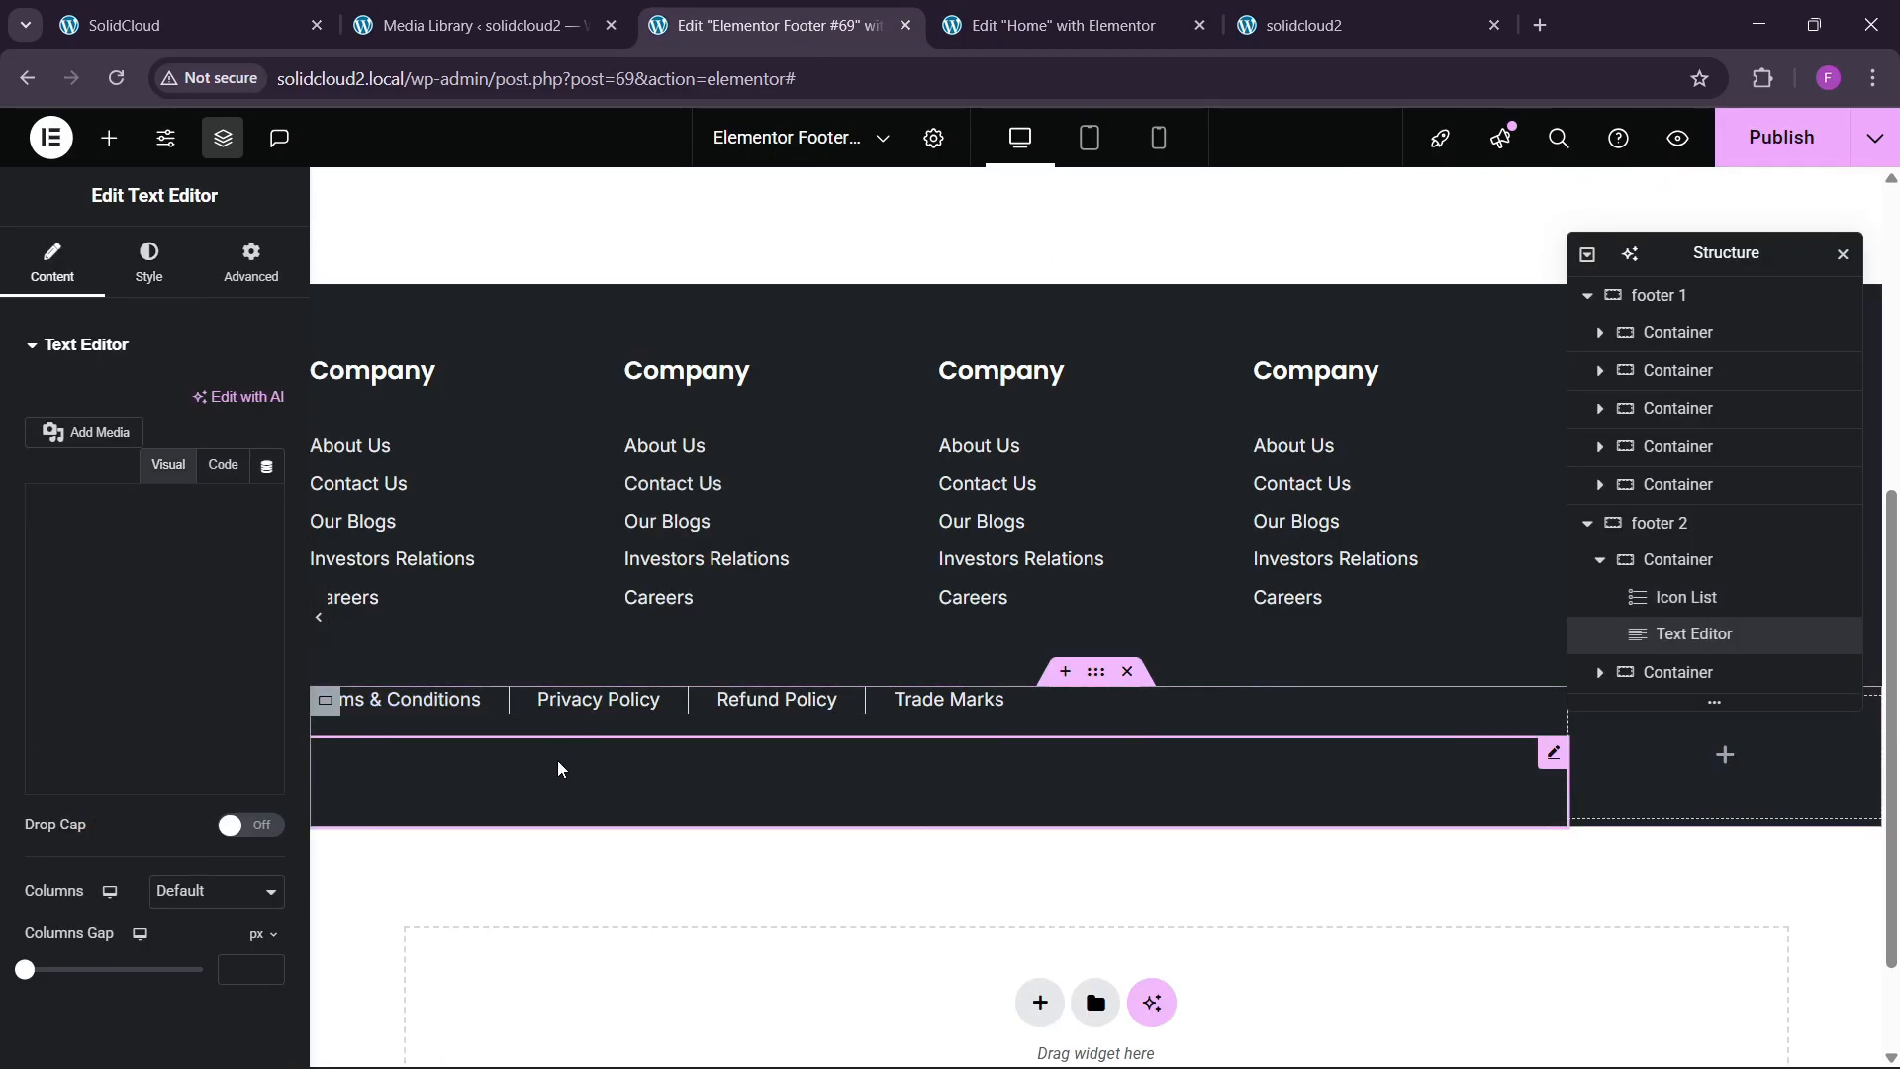
{"action": "left_click", "coordinate": [258, 14]}
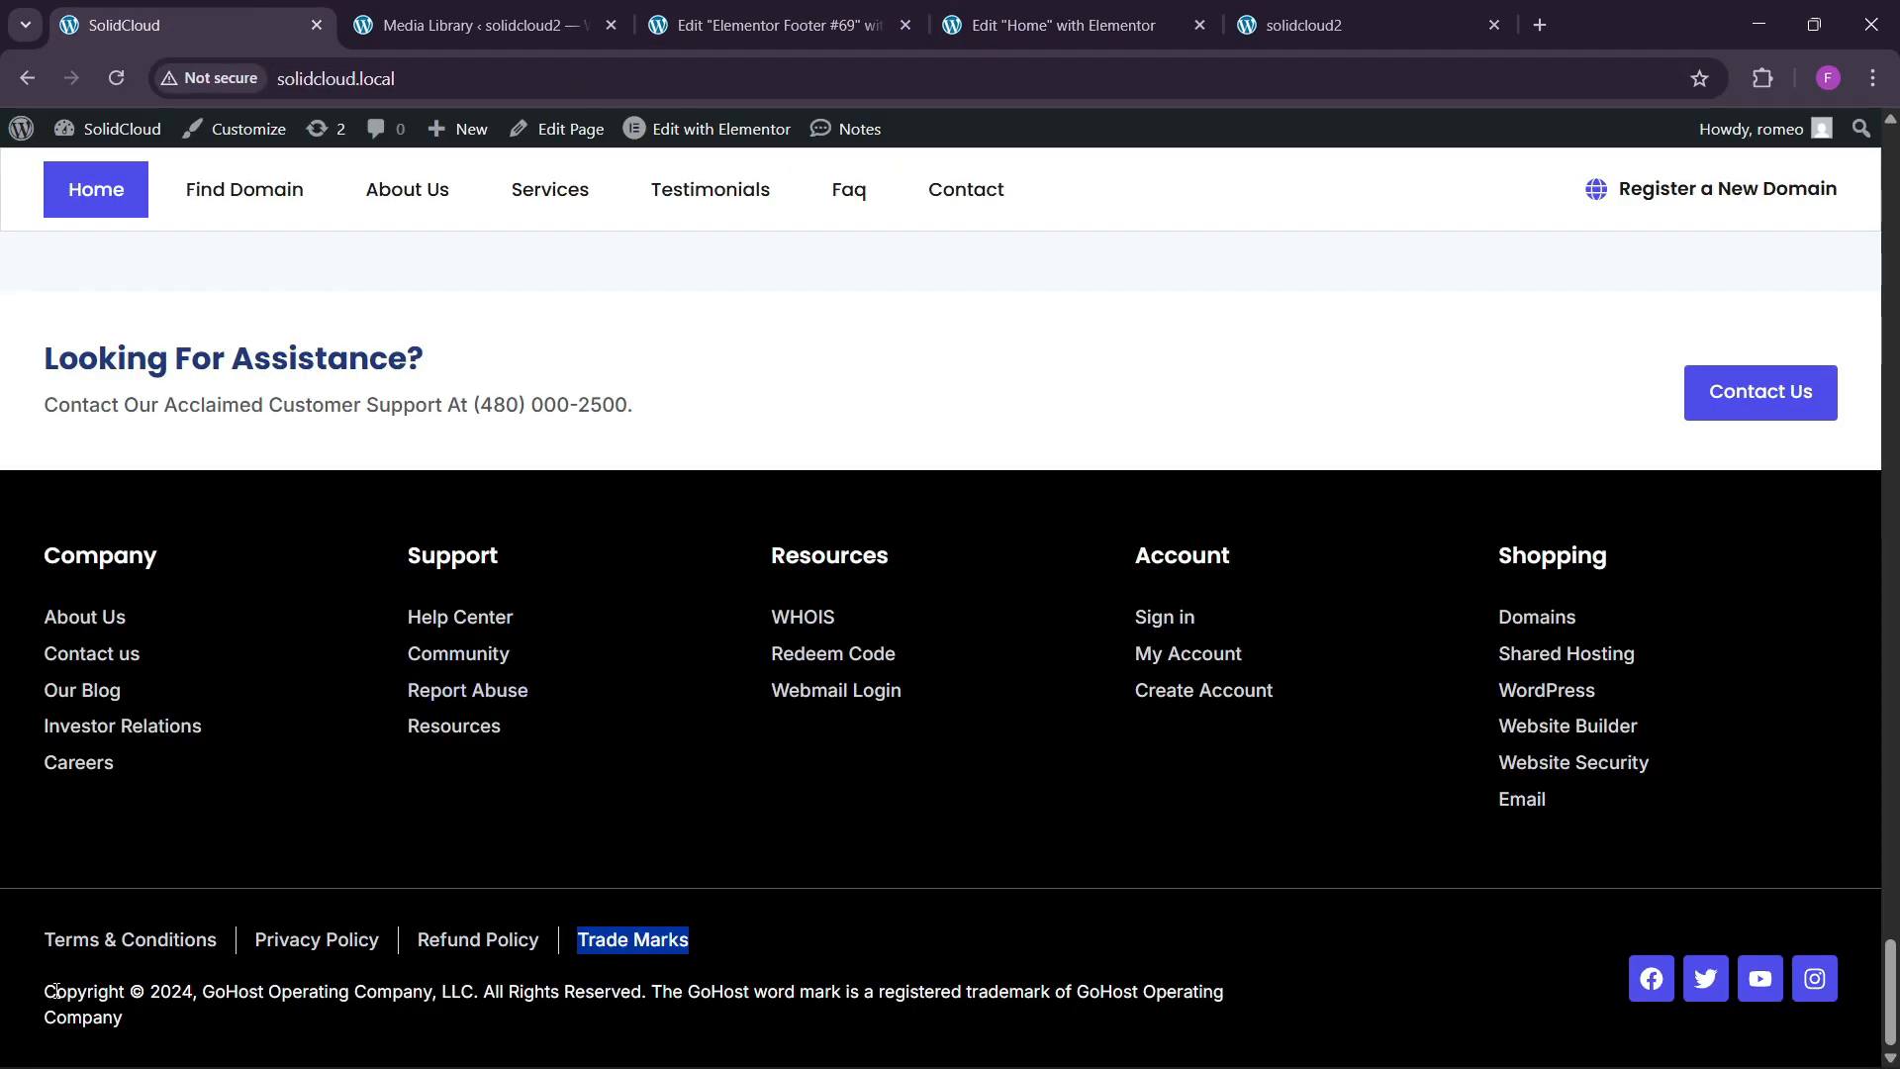
{"action": "left_click_drag", "start_coordinate": [83, 1017], "coordinate": [156, 1019]}
{"action": "left_click", "coordinate": [792, 28]}
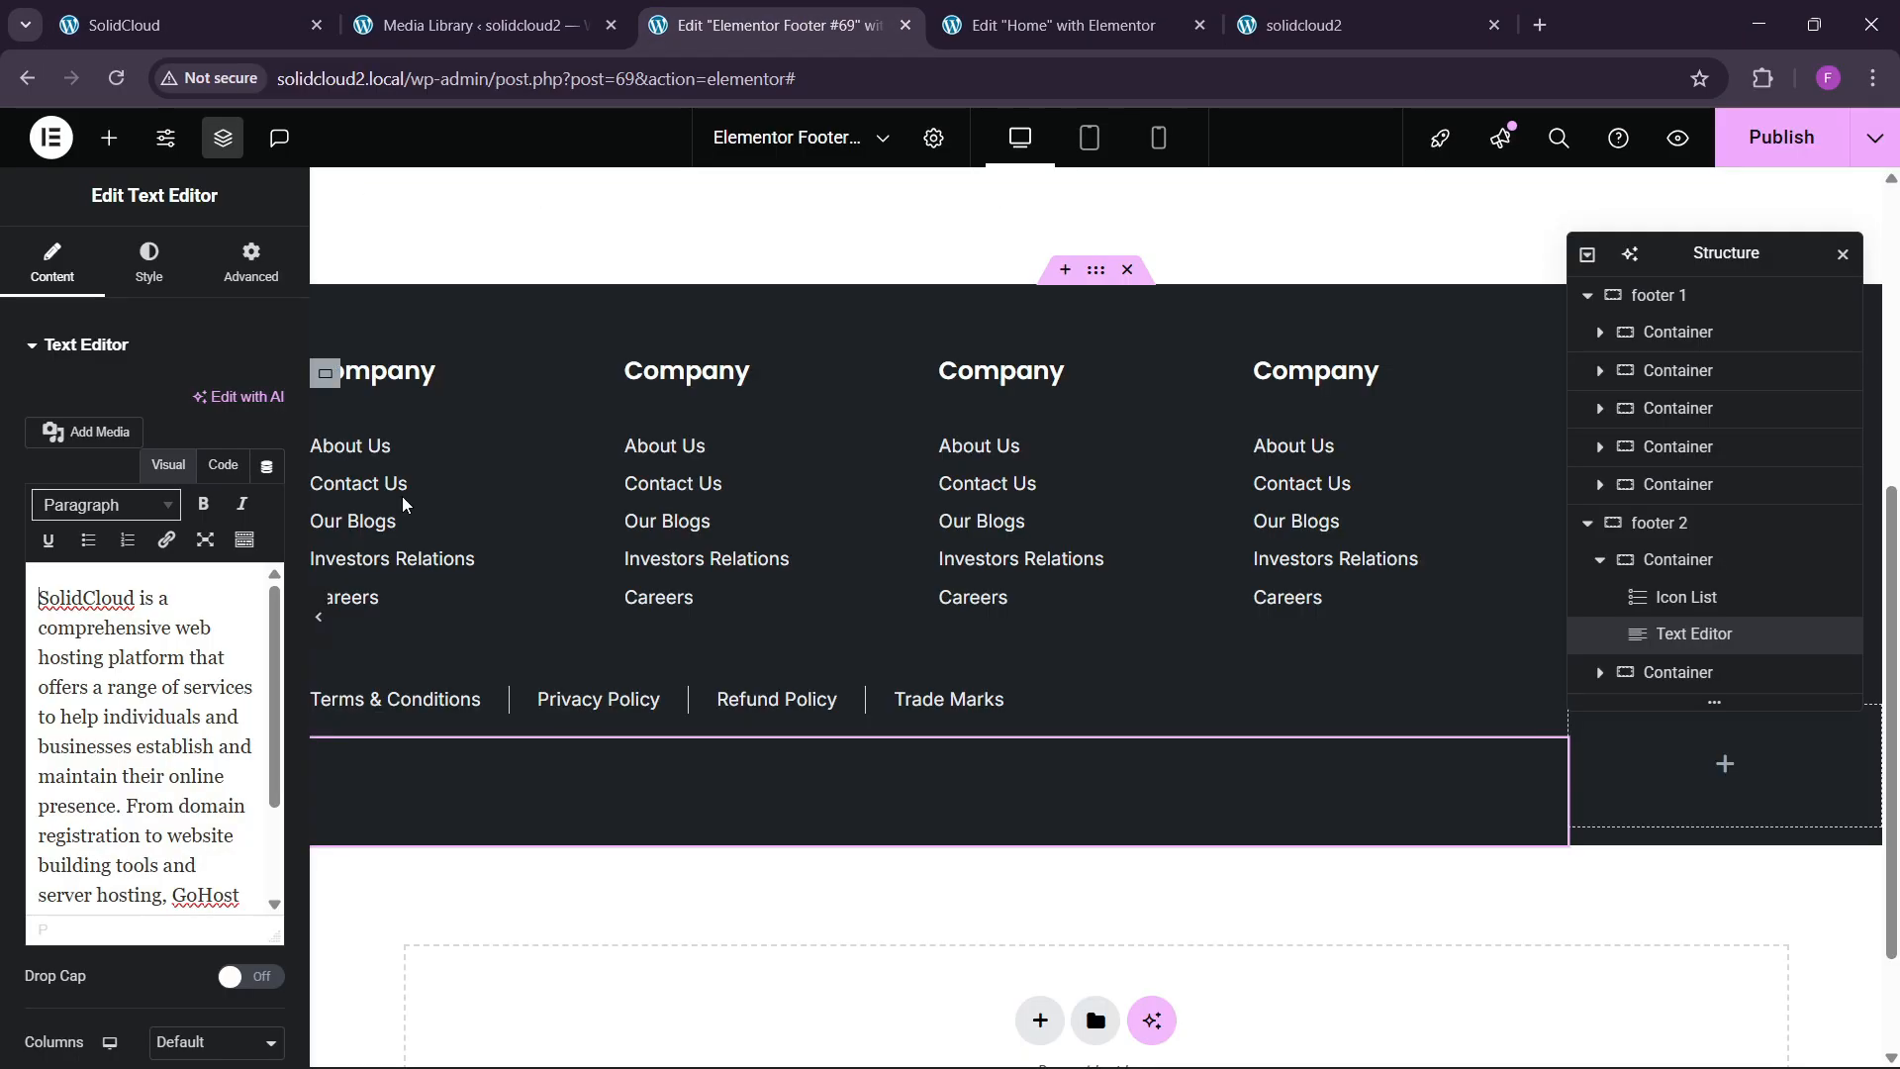
{"action": "left_click", "coordinate": [221, 465]}
{"action": "key", "text": "ctrl+a"}
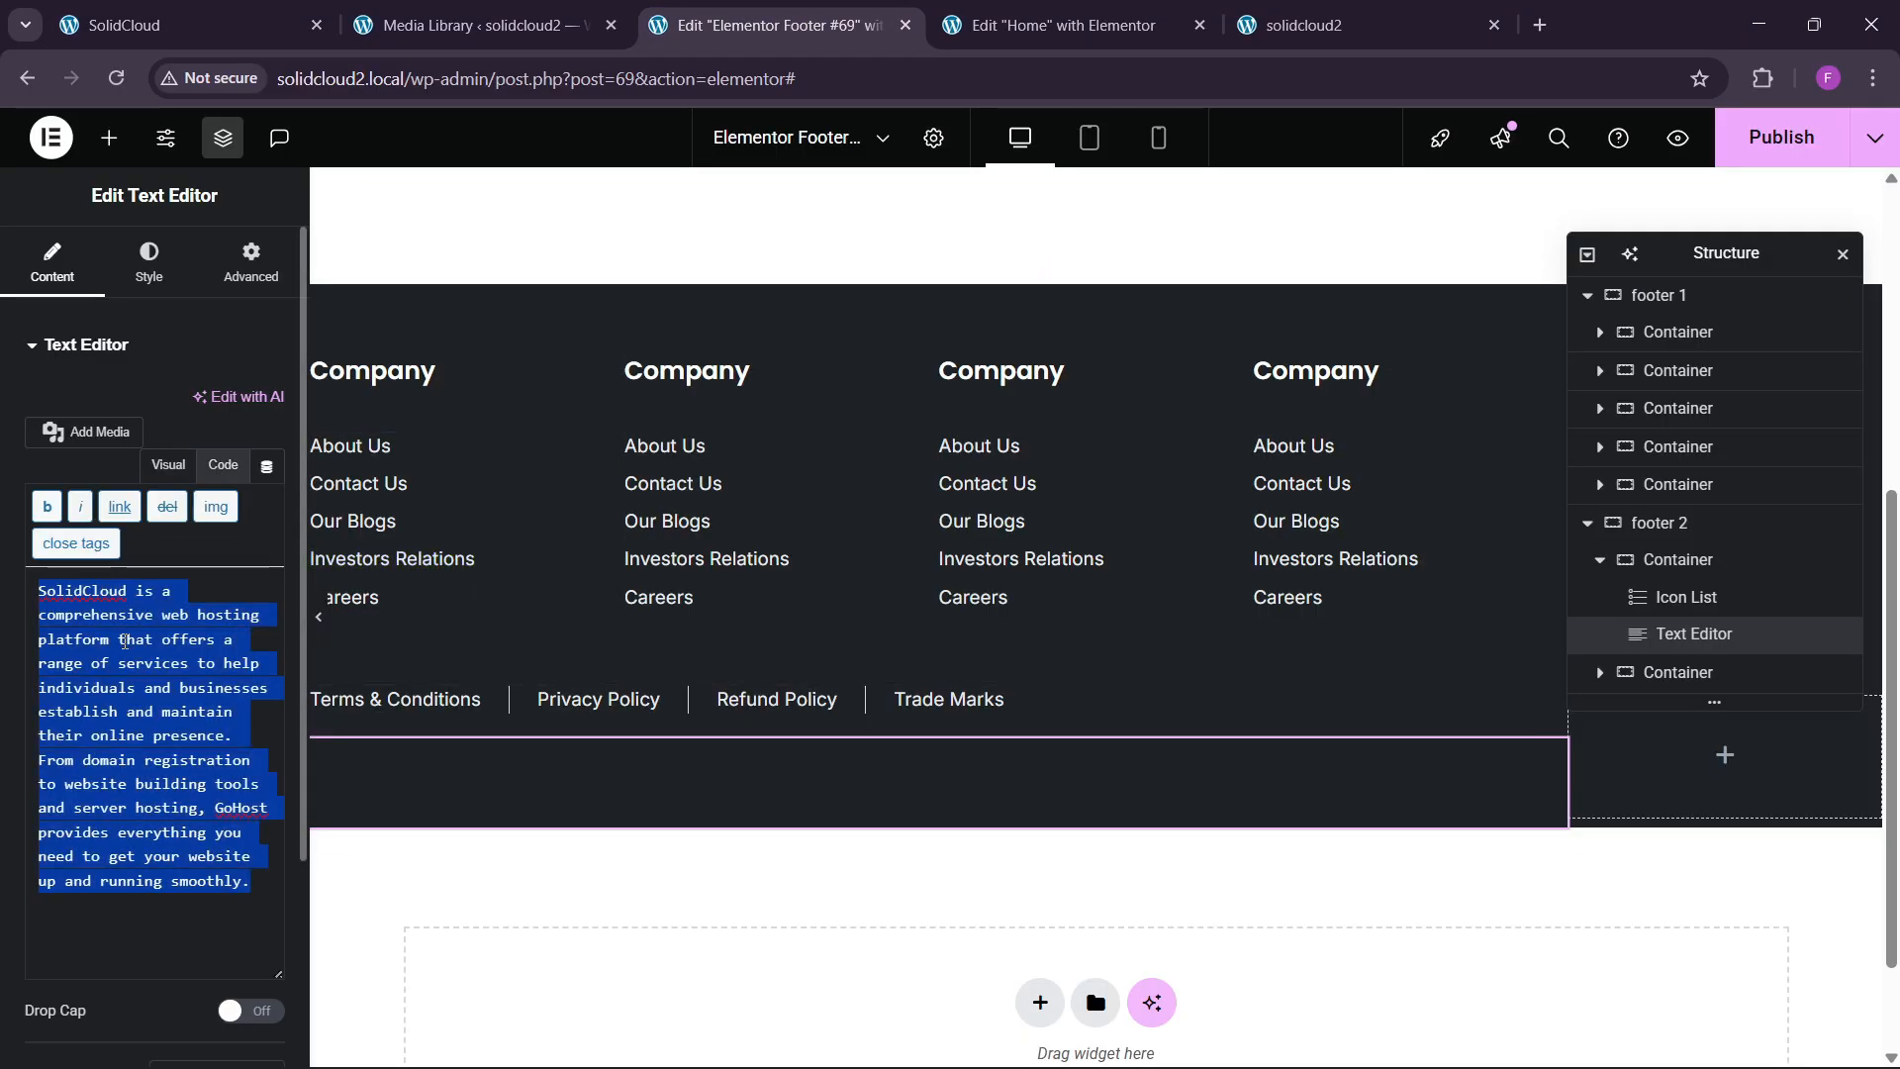
{"action": "key", "text": "ctrl+v"}
Set the copyright text colour to #FFFFFF.
{"action": "left_click", "coordinate": [148, 269]}
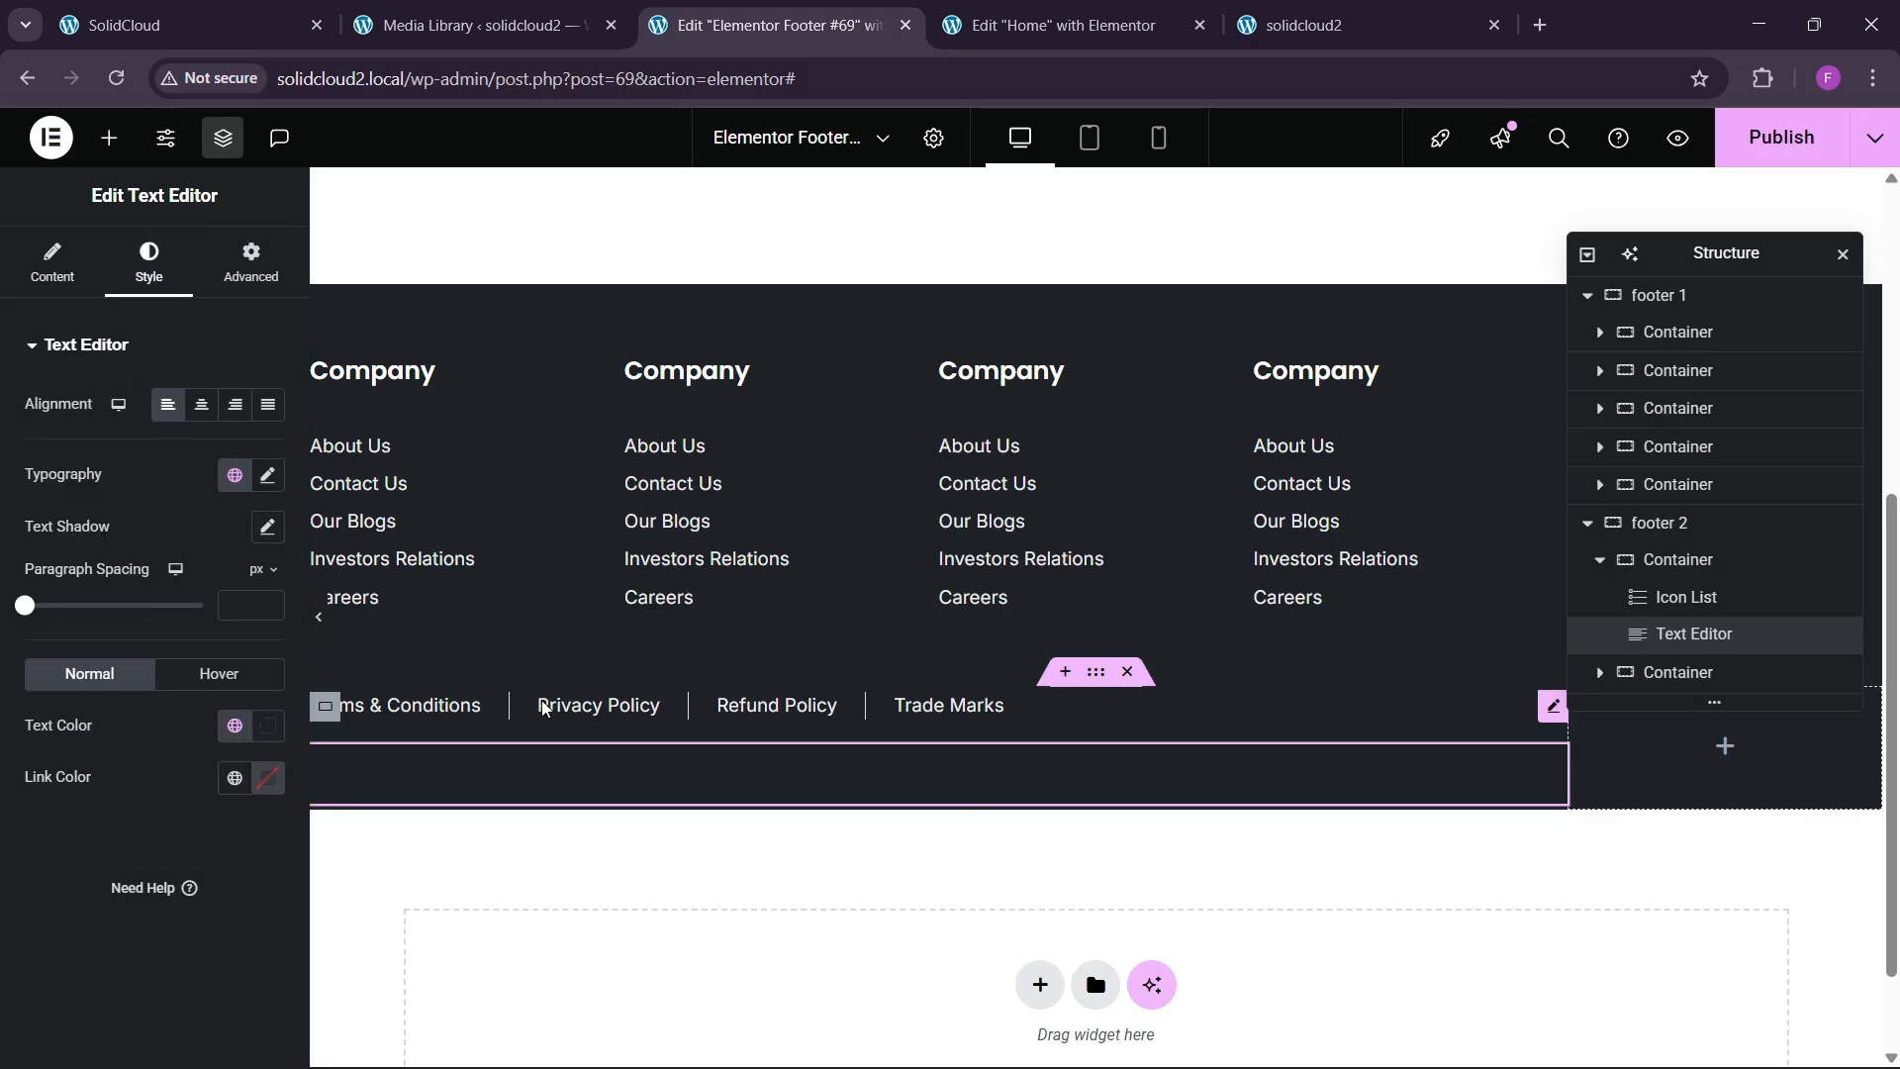
{"action": "left_click", "coordinate": [1223, 710]}
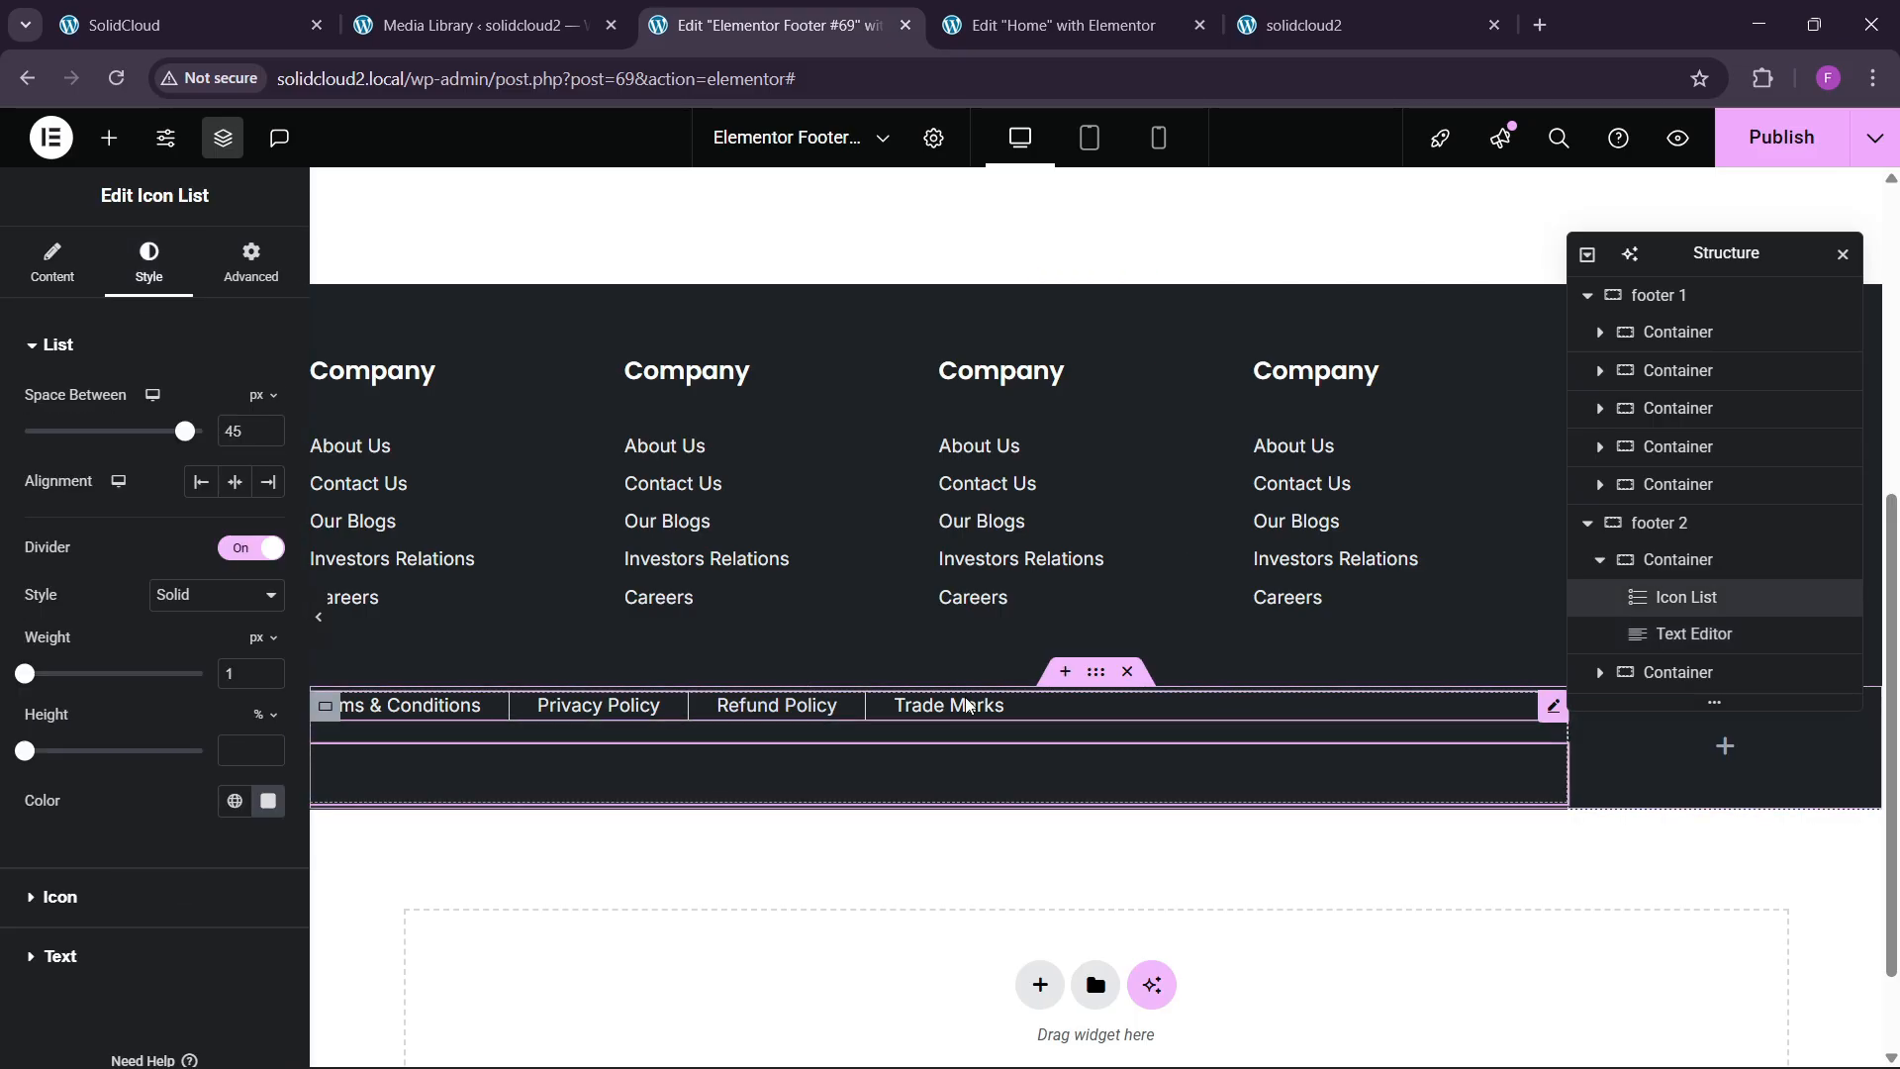
{"action": "left_click", "coordinate": [269, 803]}
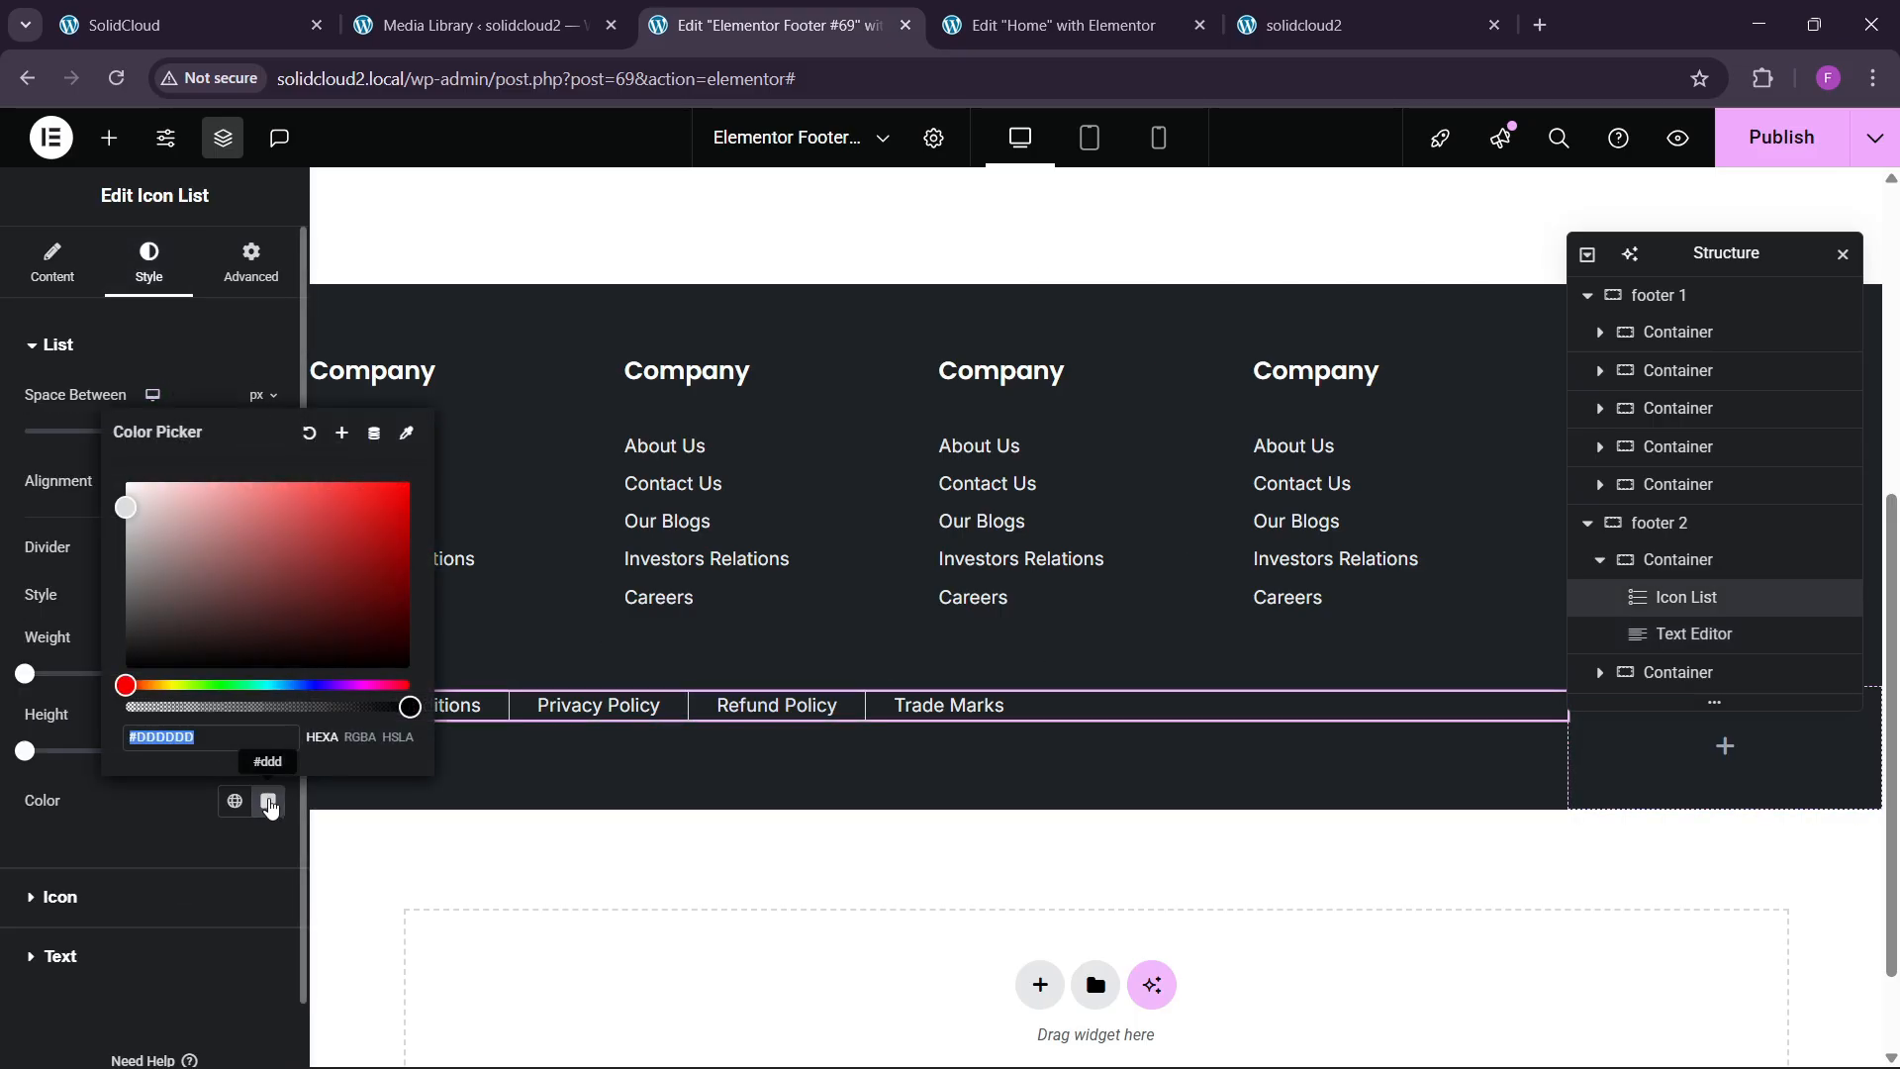
{"action": "left_click", "coordinate": [568, 753]}
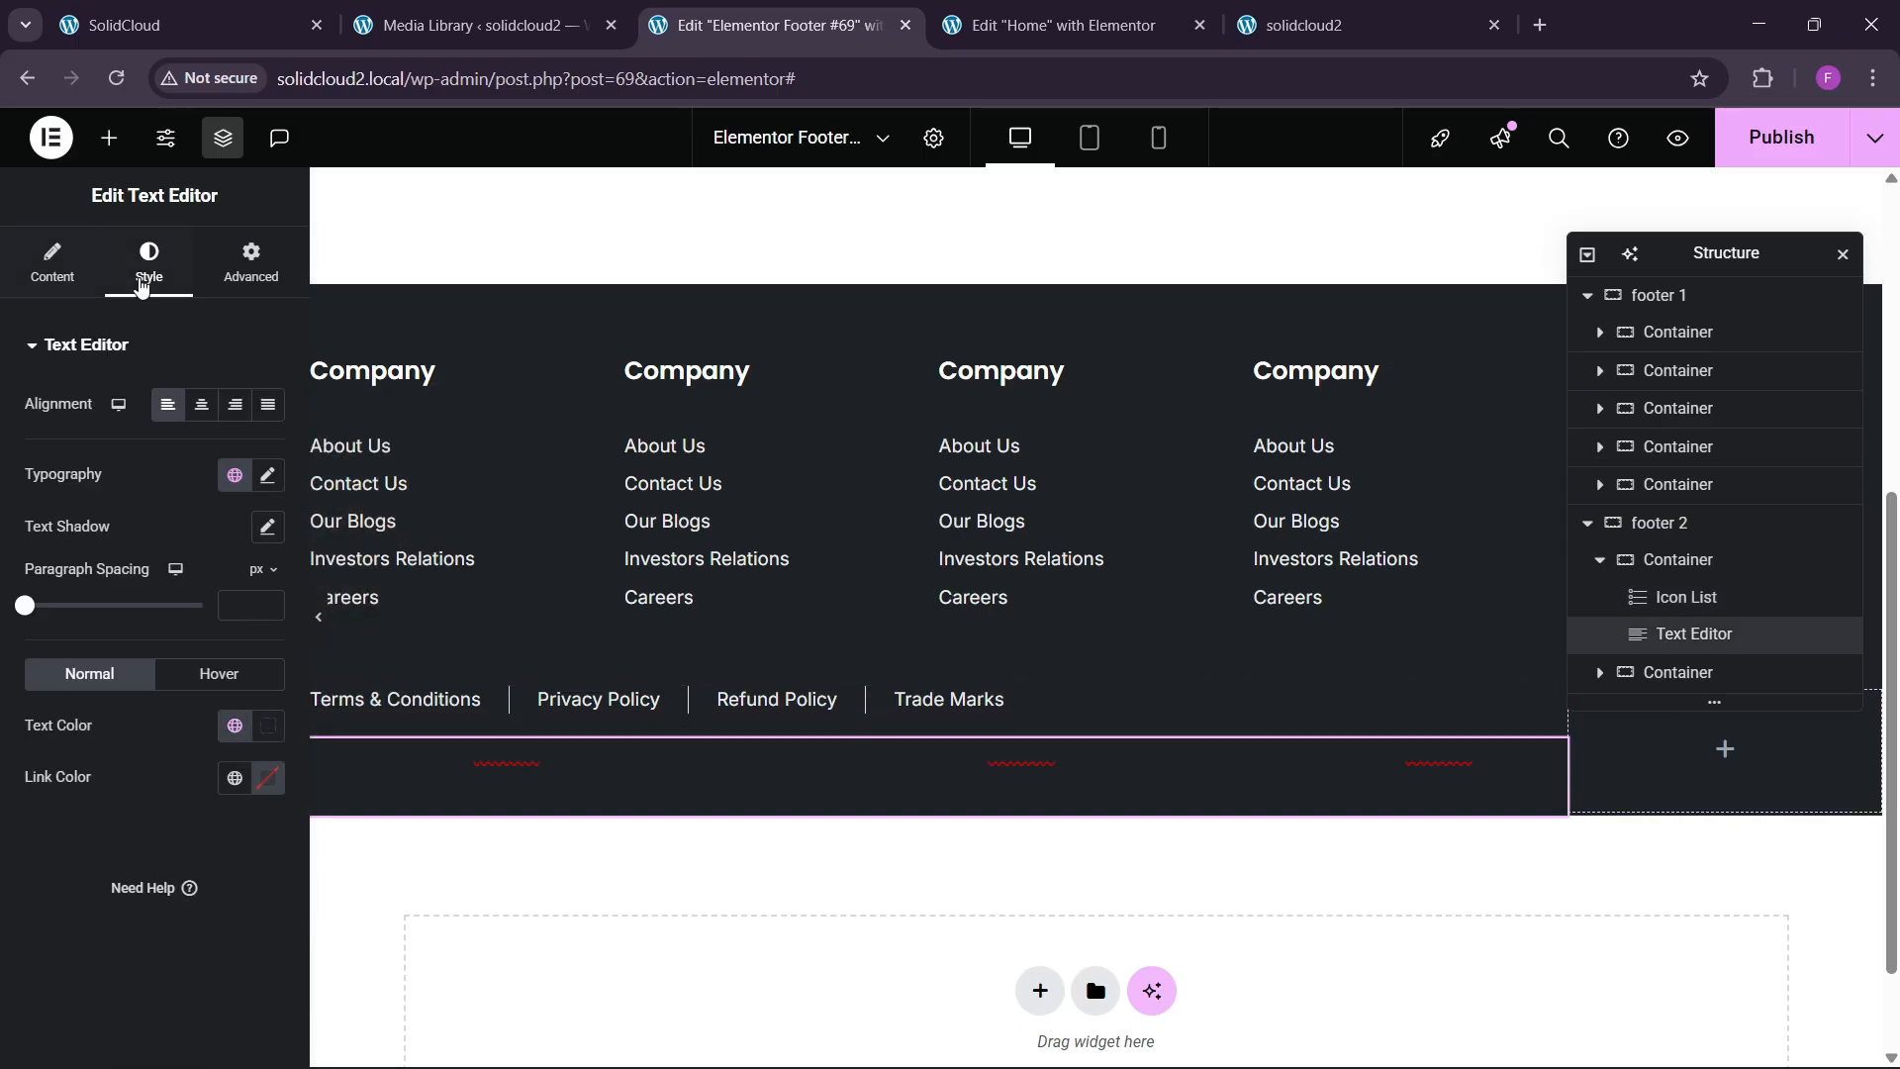
{"action": "left_click", "coordinate": [268, 732]}
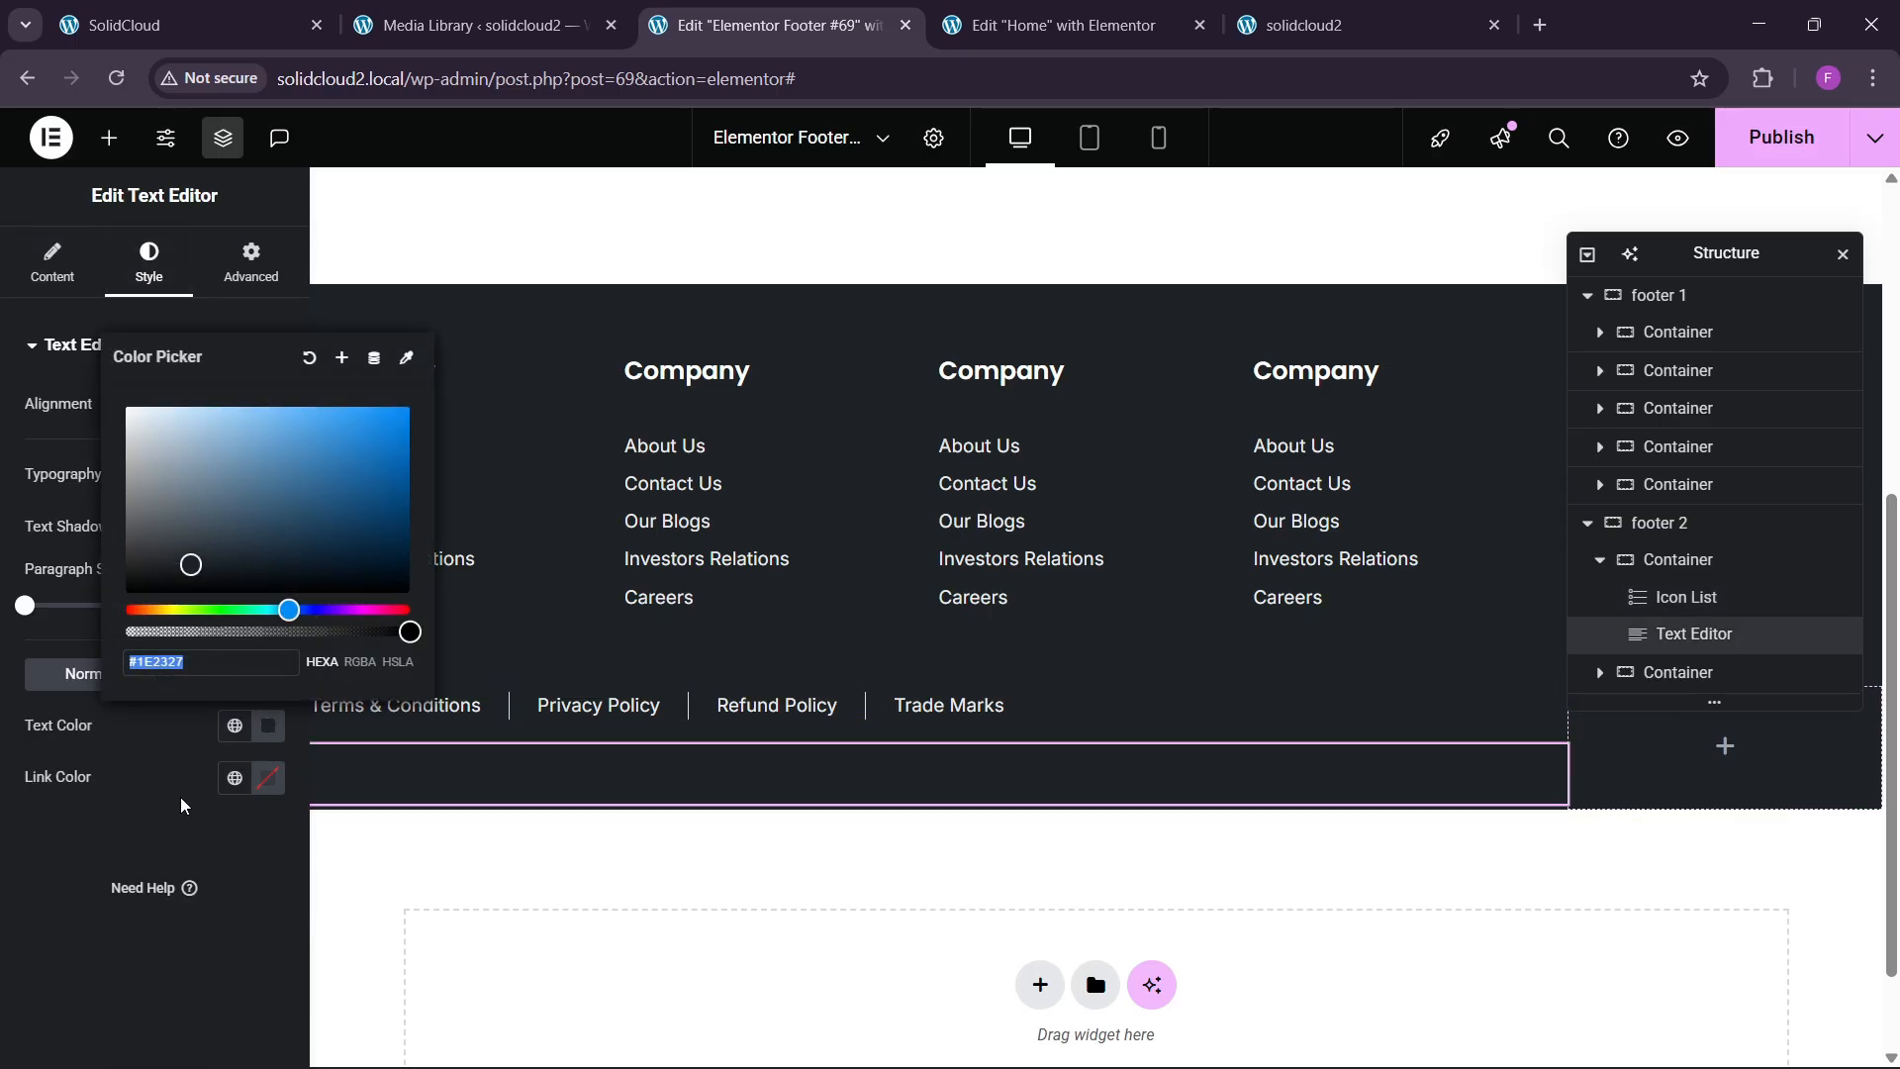
{"action": "type", "text": "#FFFFFF"}
{"action": "left_click", "coordinate": [93, 861]}
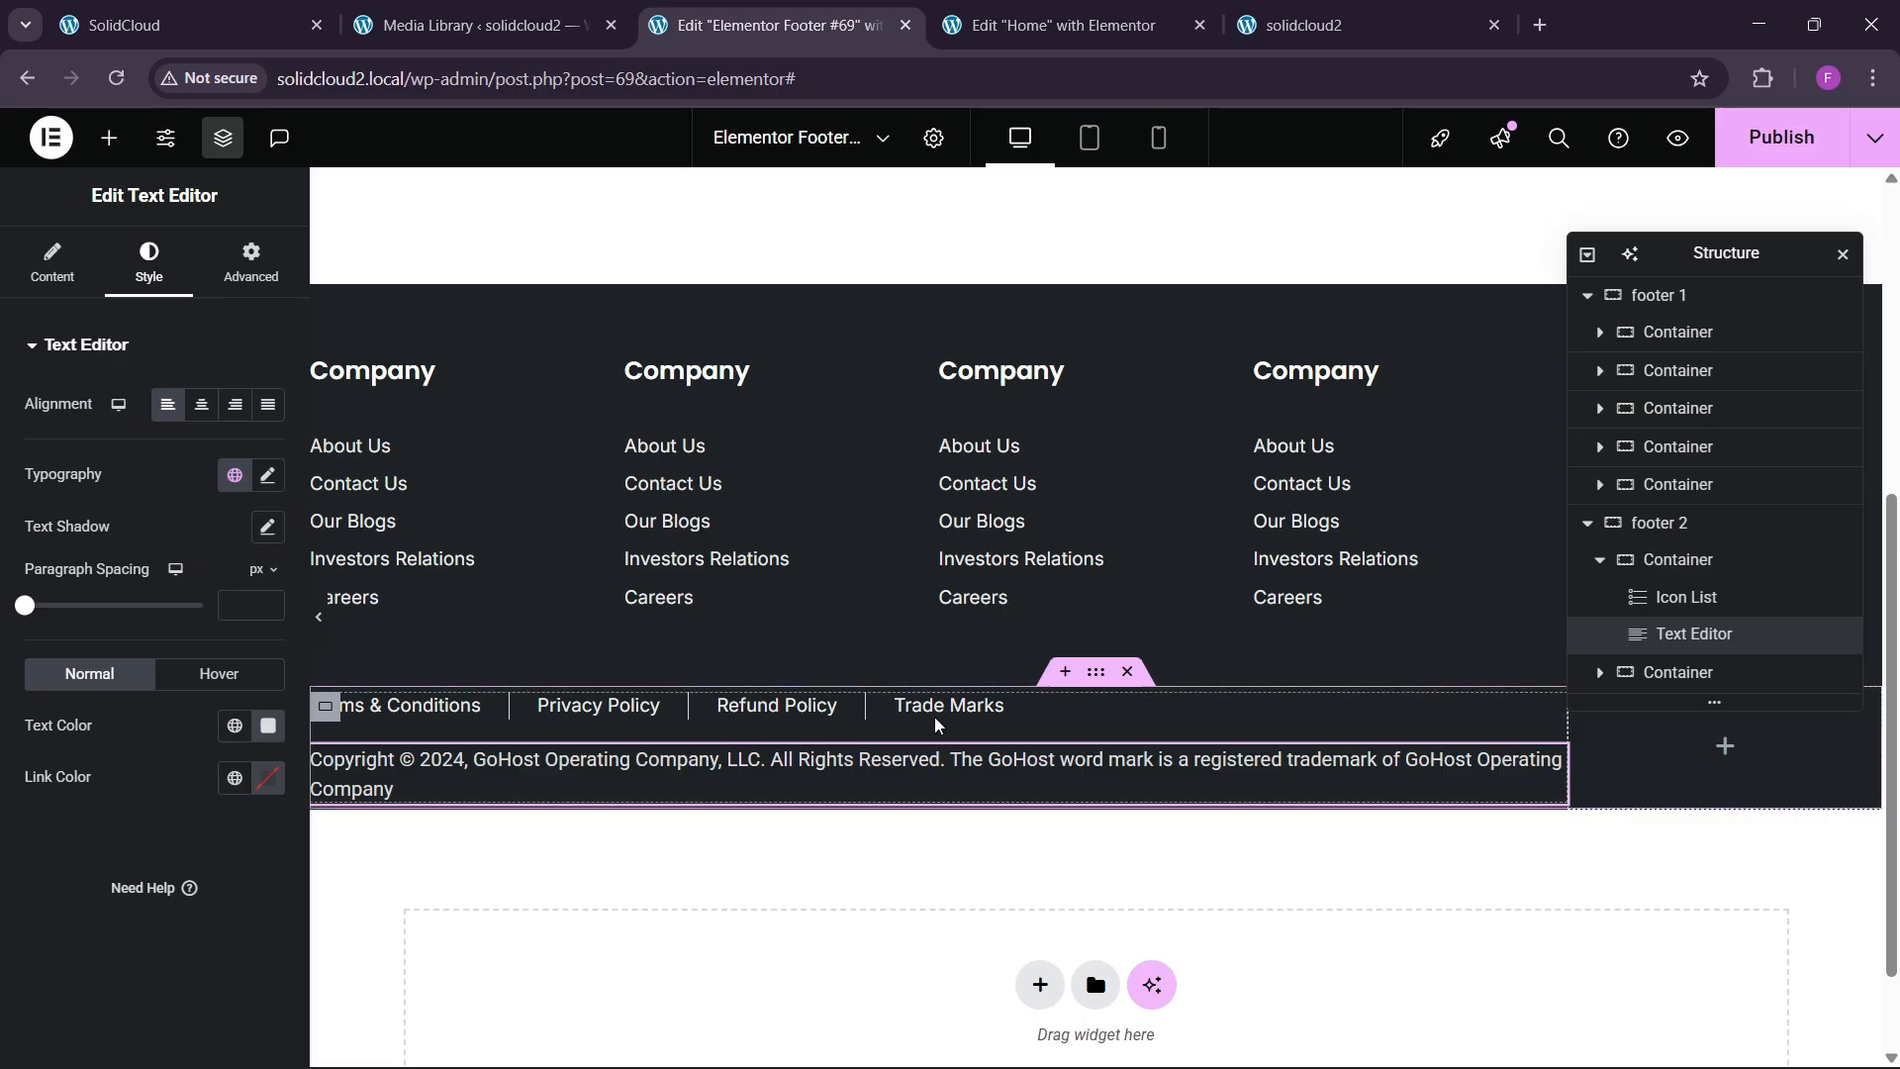
Set the bottom-bar container's top padding to 20 px.
{"action": "left_click", "coordinate": [1095, 672]}
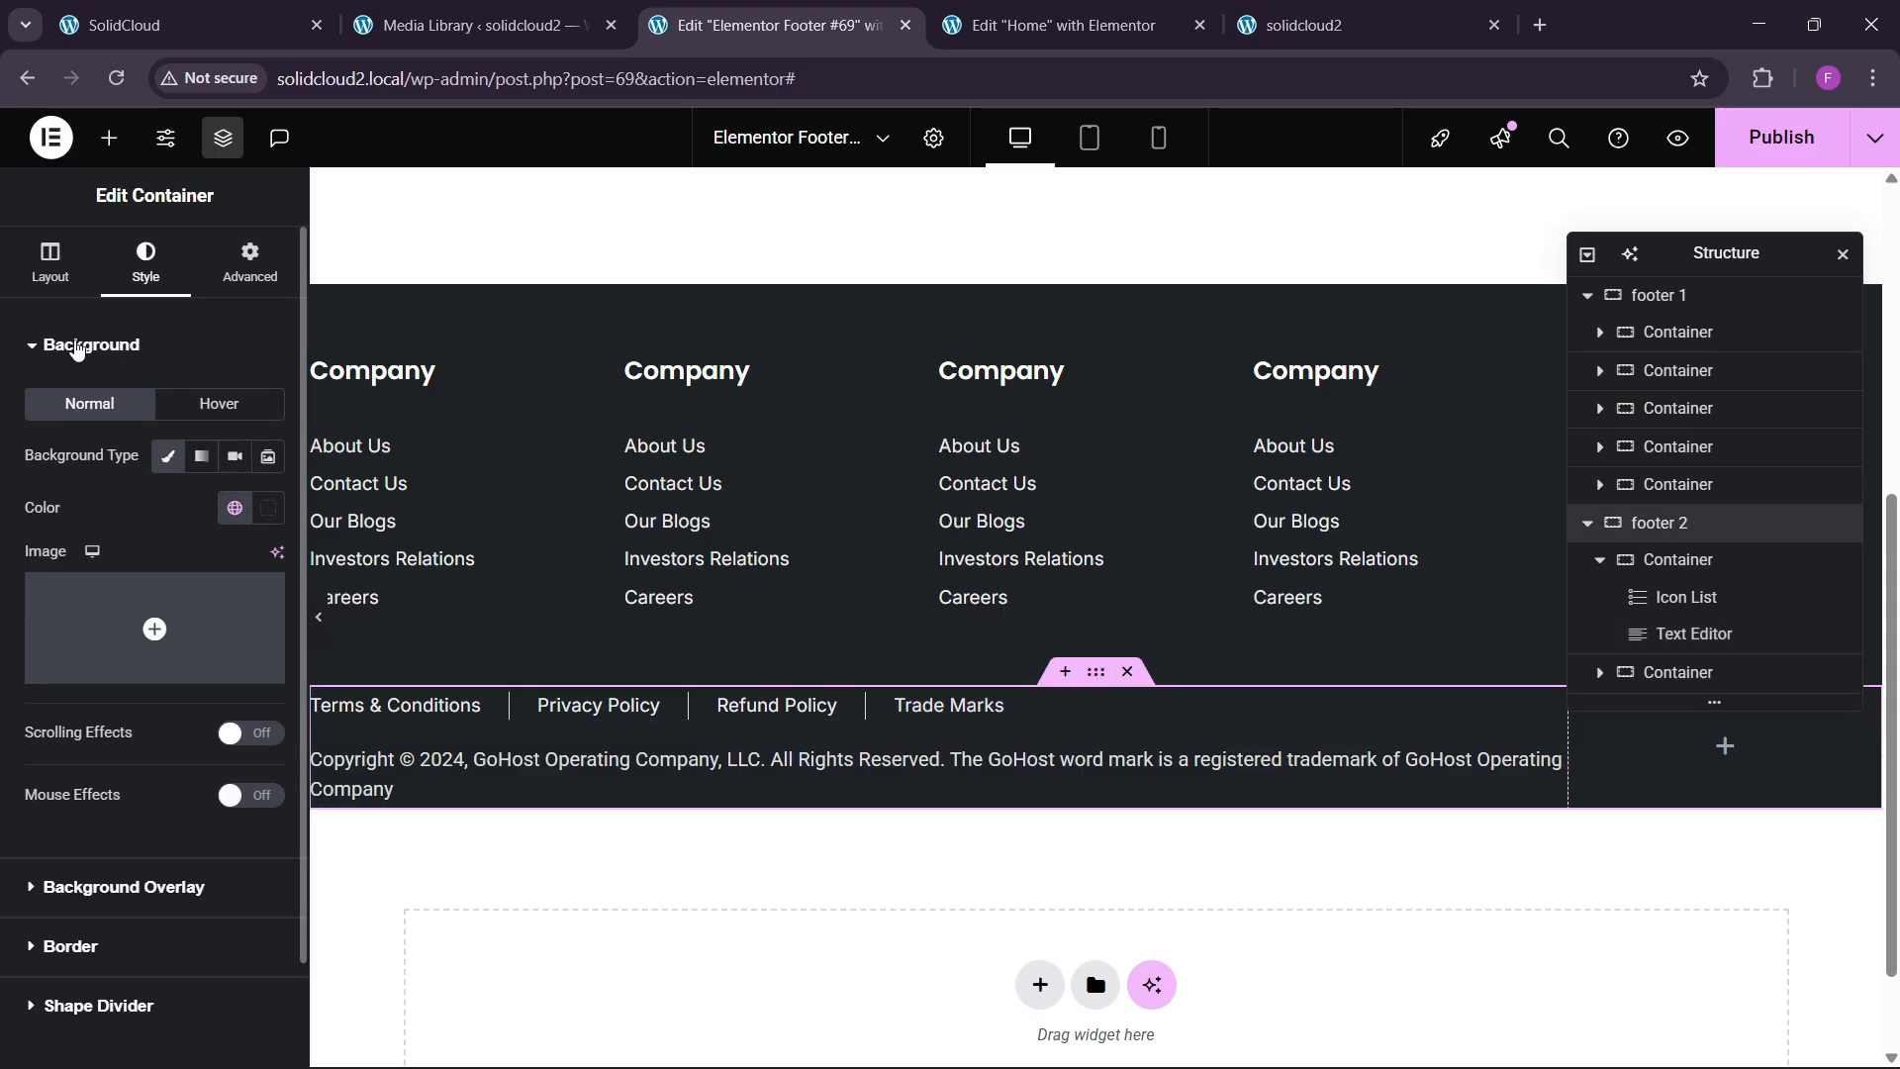
{"action": "left_click", "coordinate": [240, 300]}
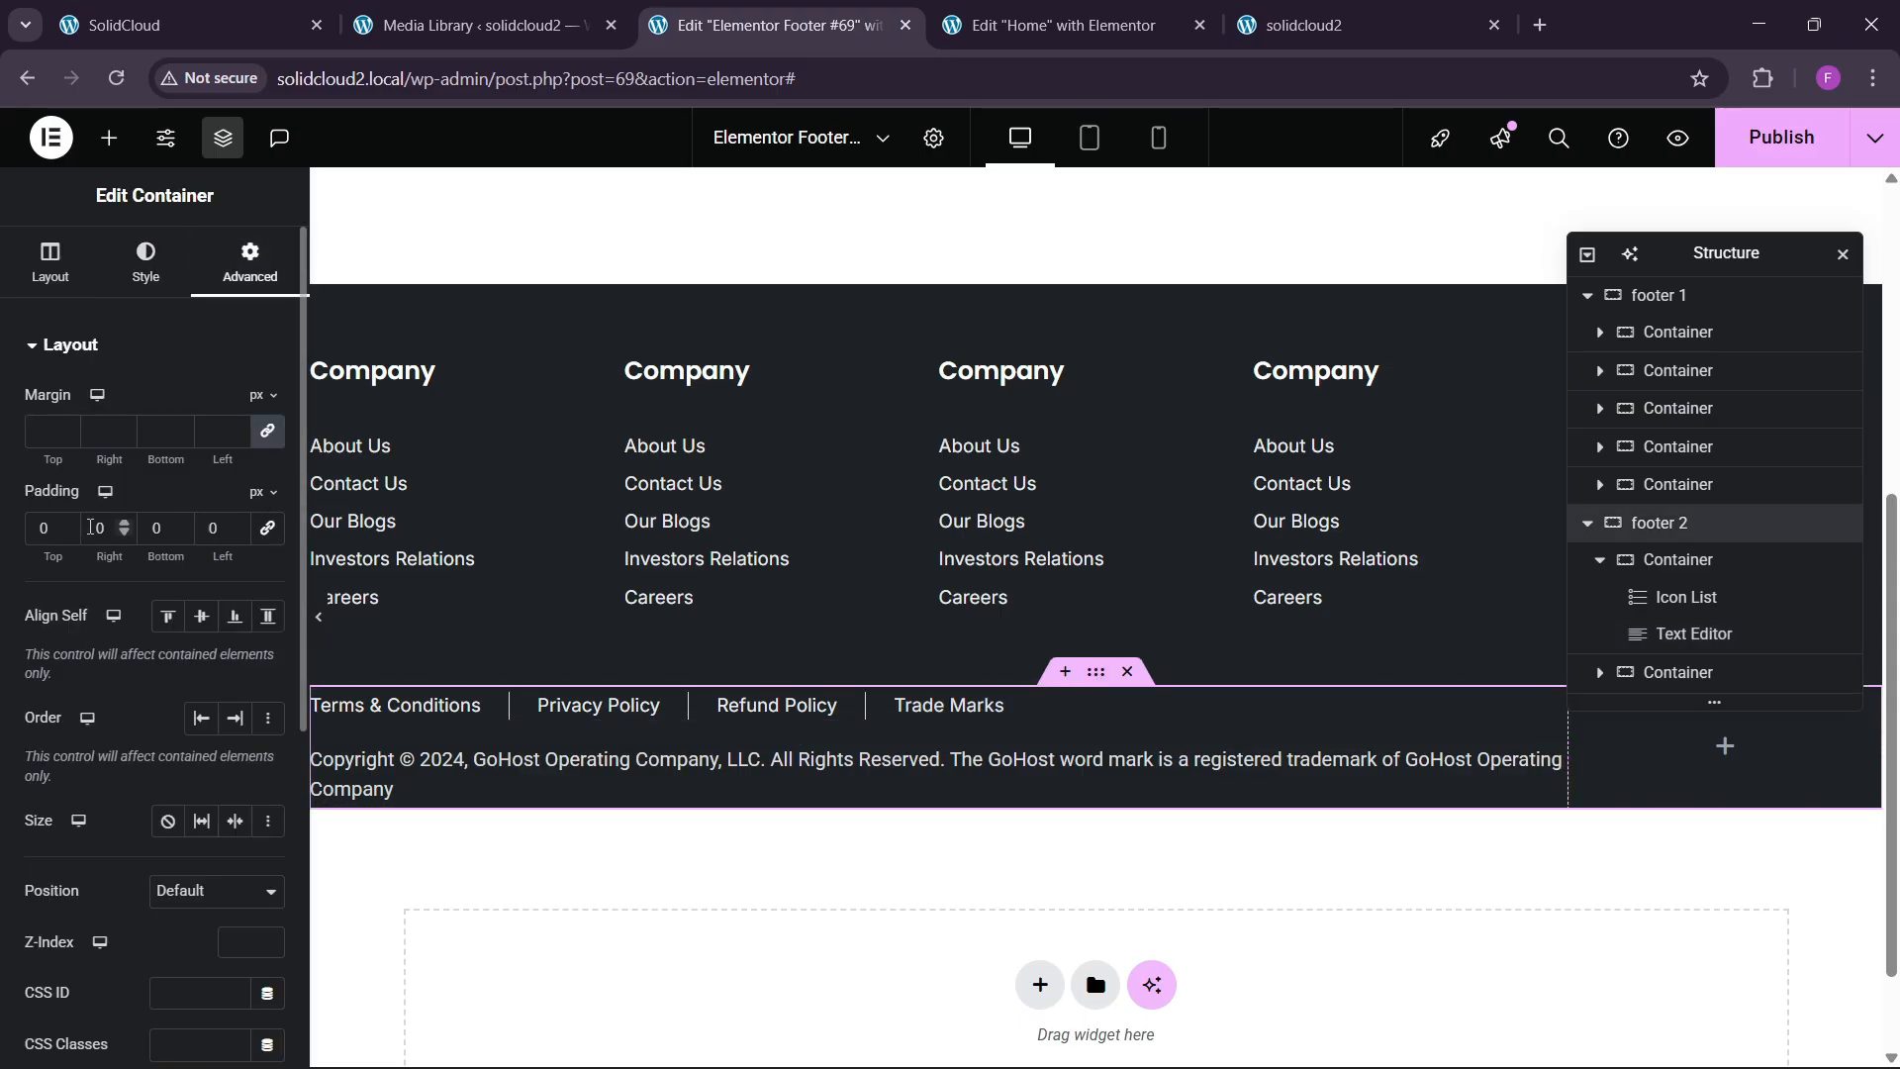
{"action": "left_click", "coordinate": [37, 537]}
{"action": "type", "text": "2"}
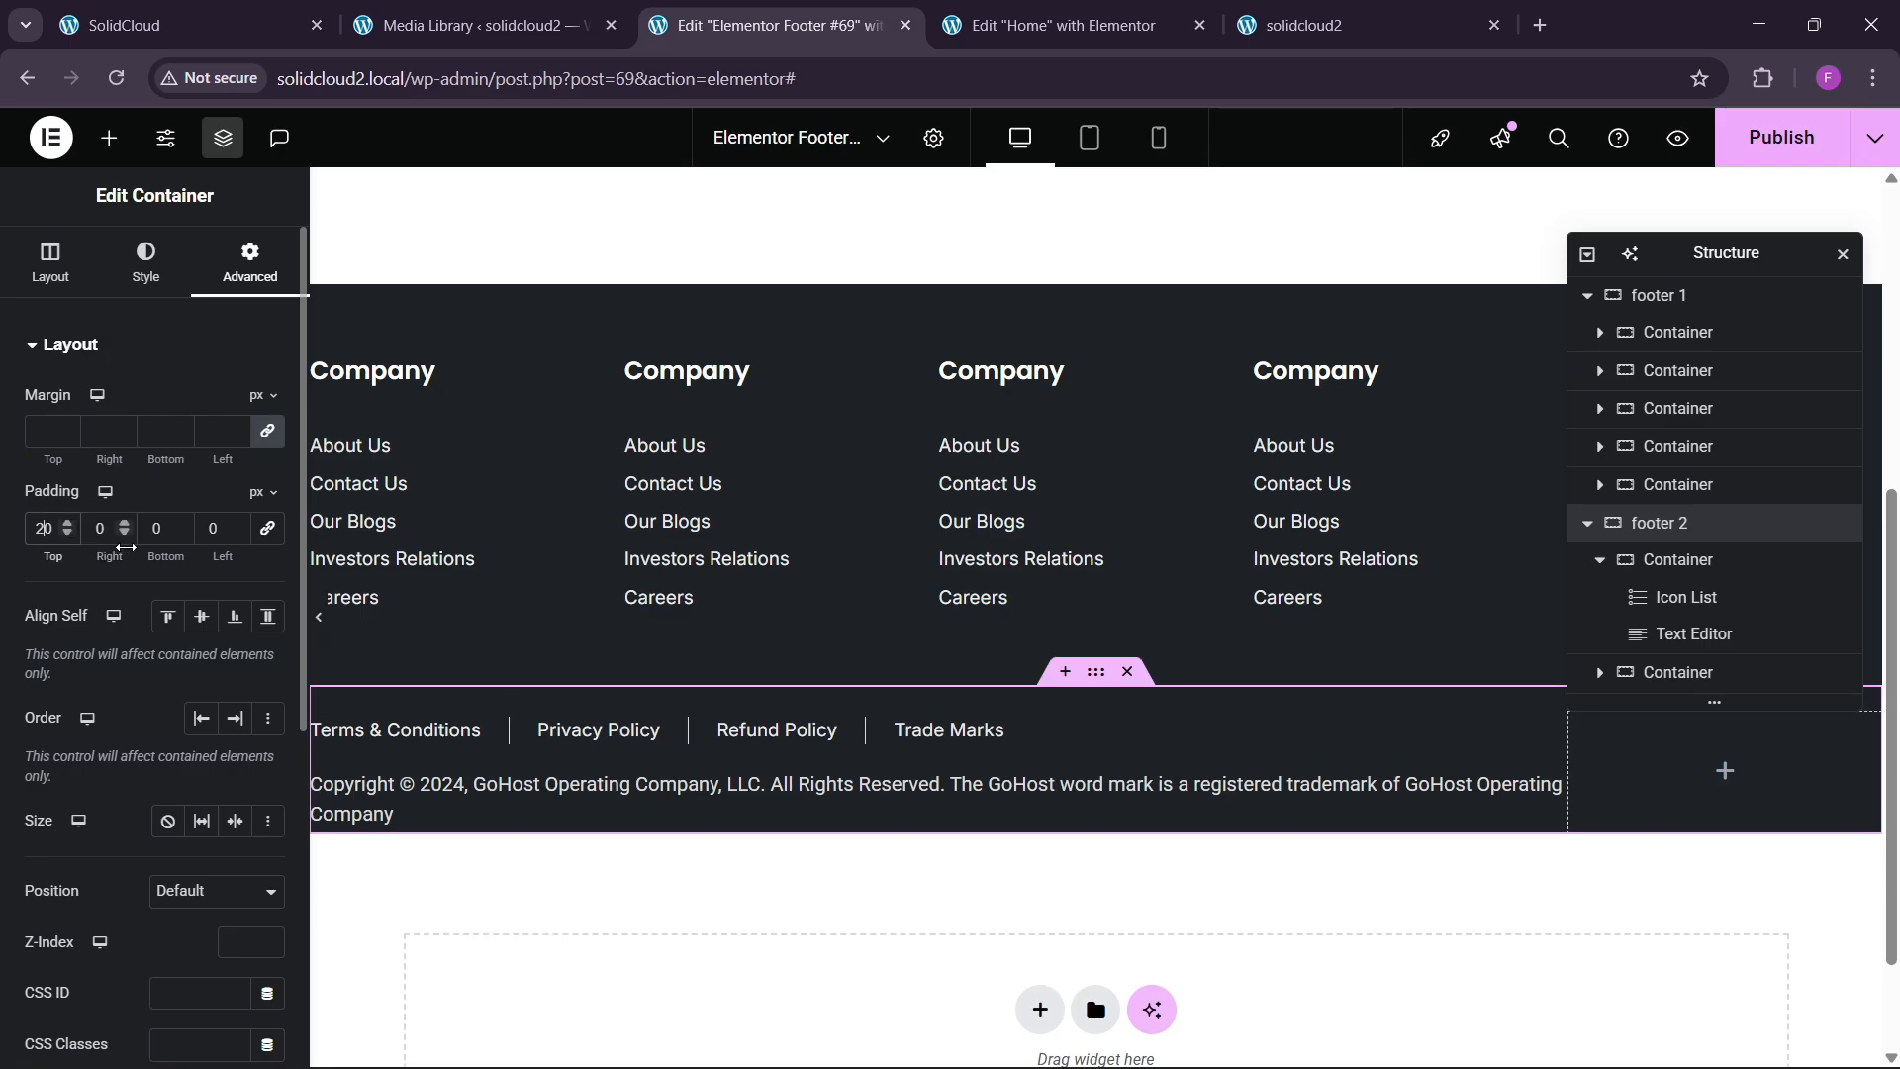
{"action": "type", "text": "2"}
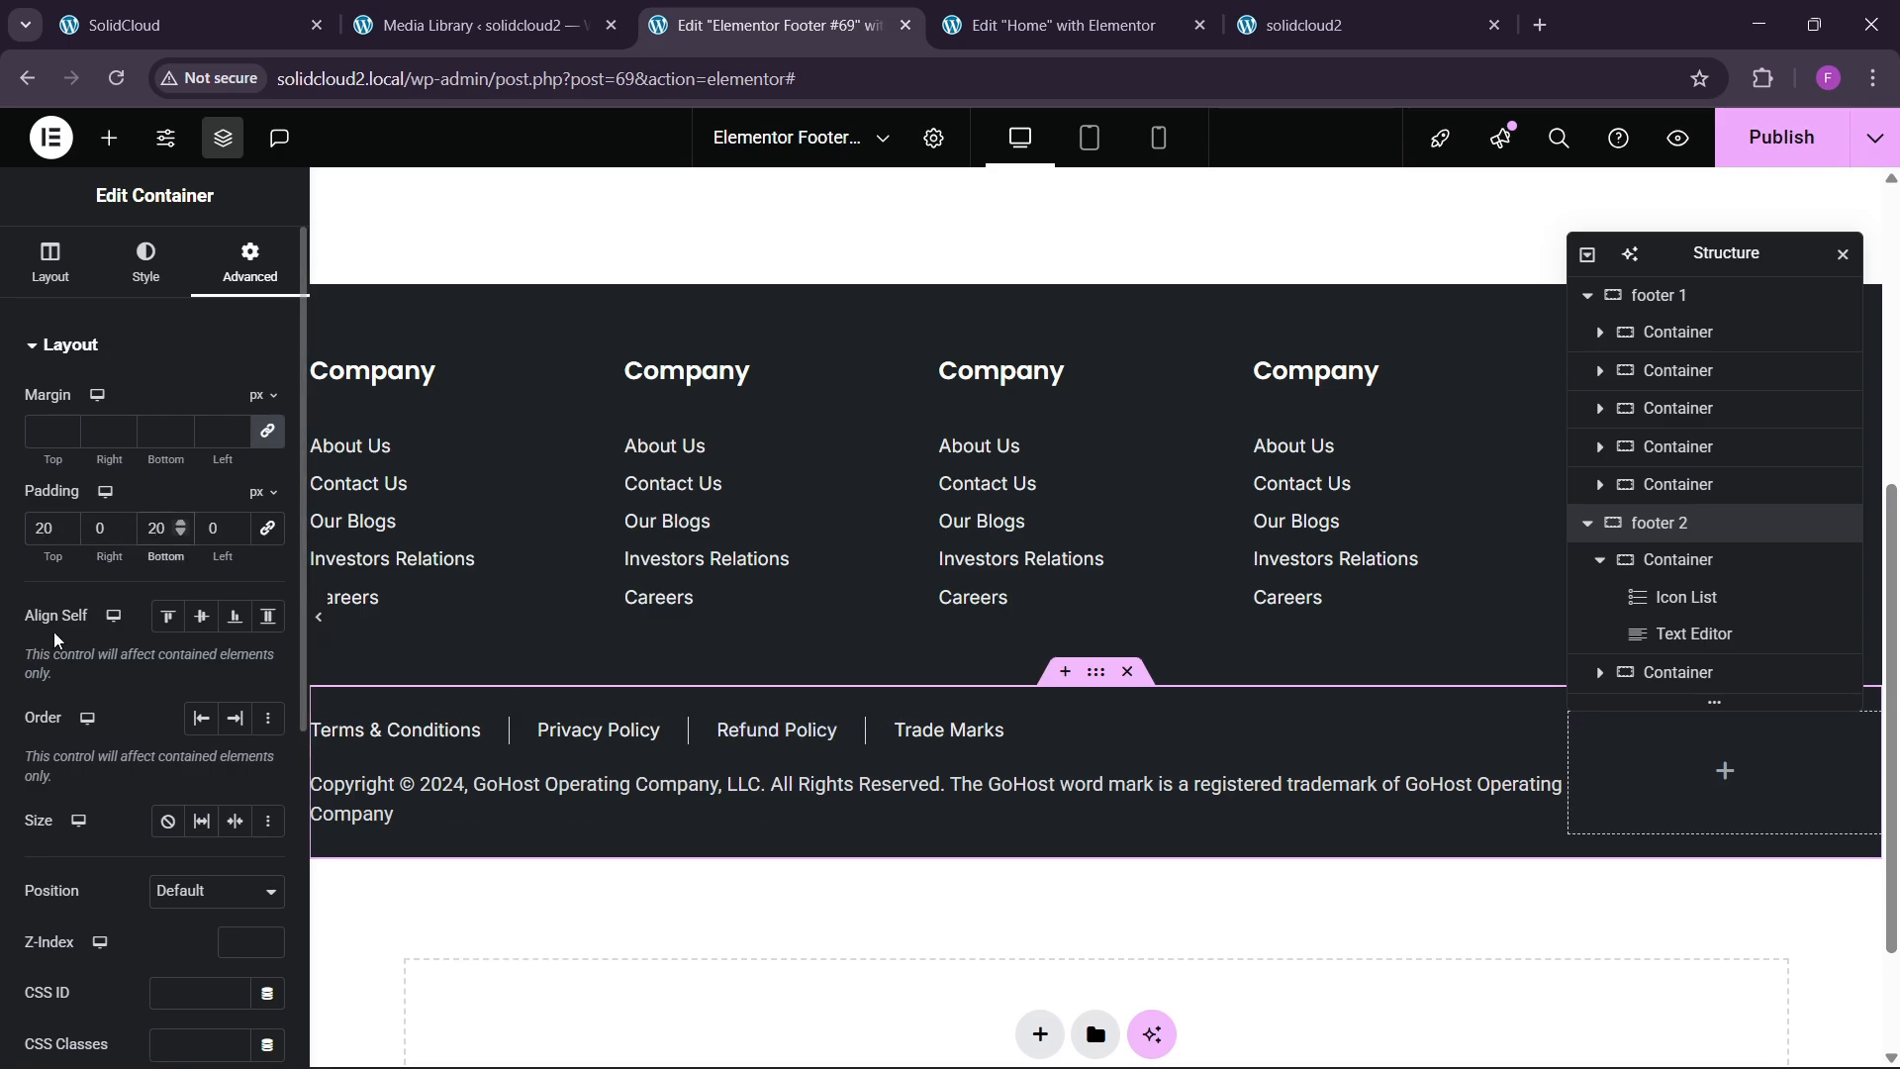
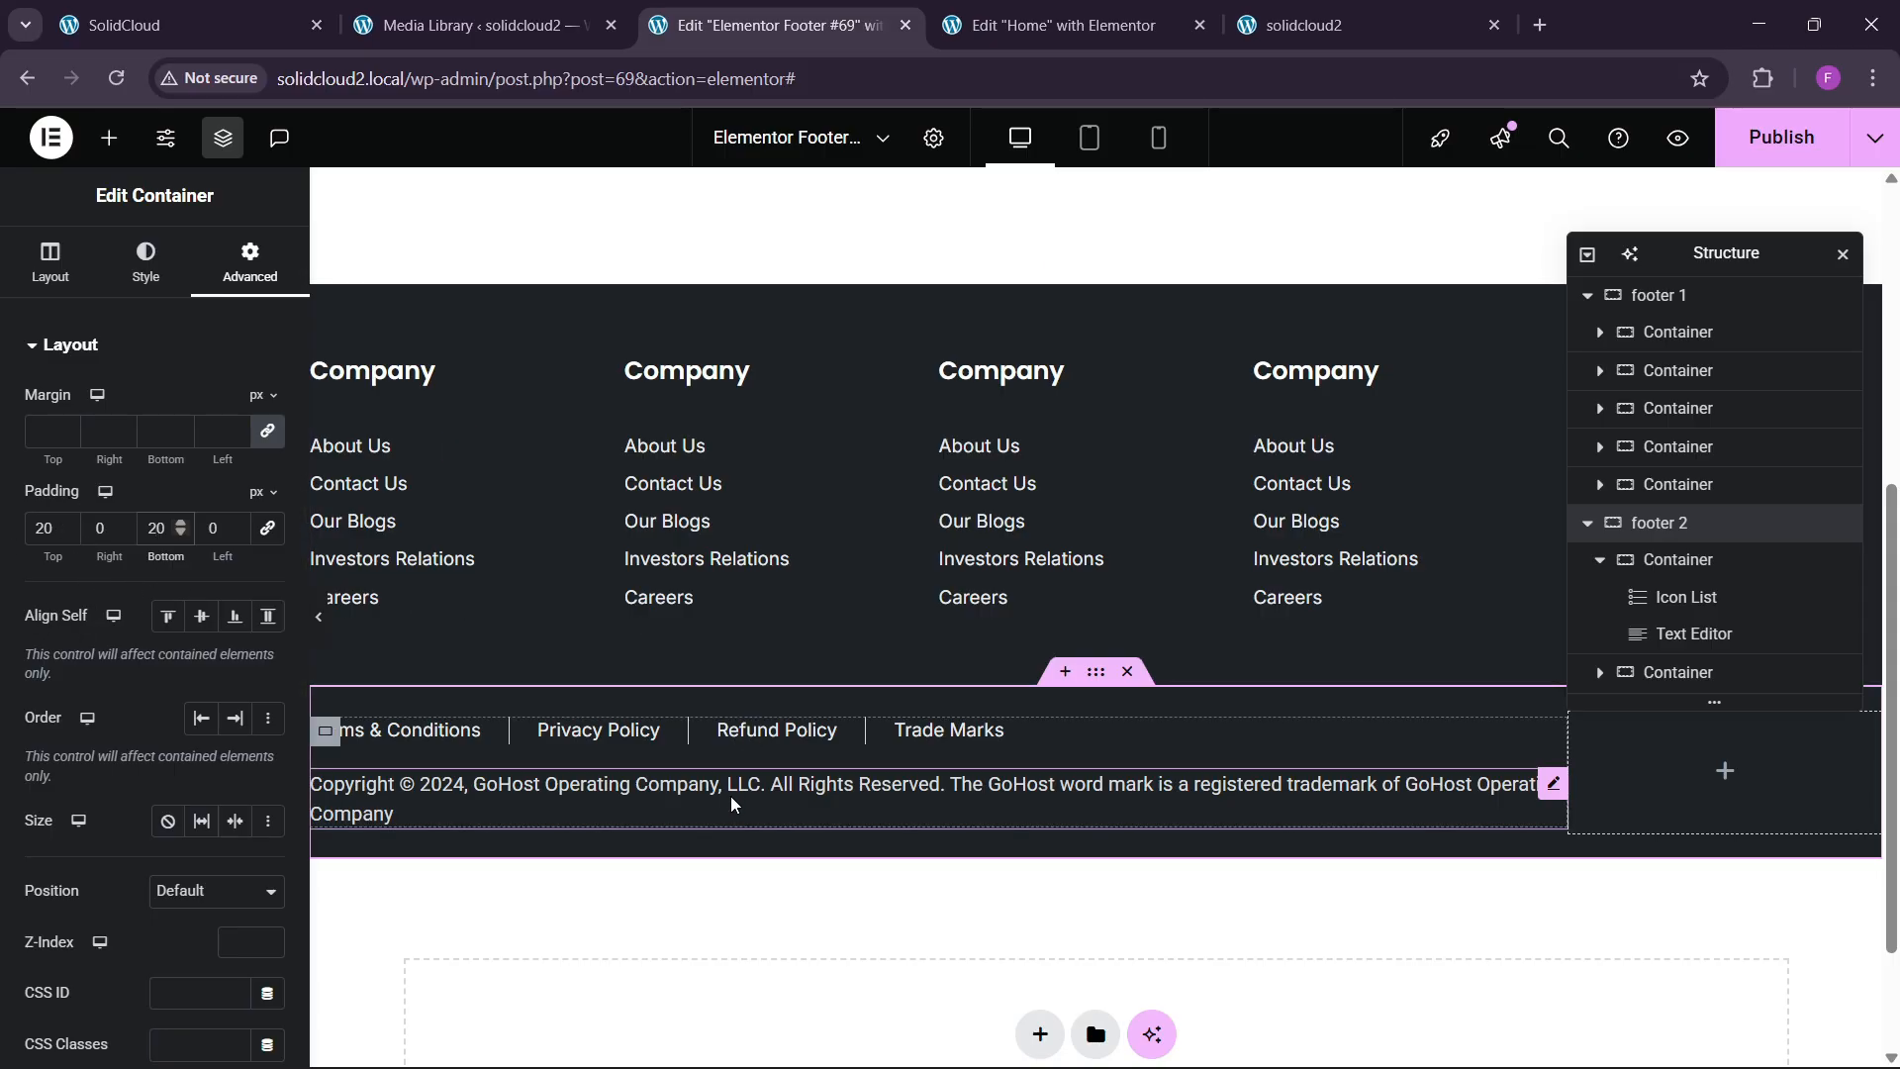
Set the copyright section's bottom padding to 40 px.
{"action": "key", "text": "BackSpace"}
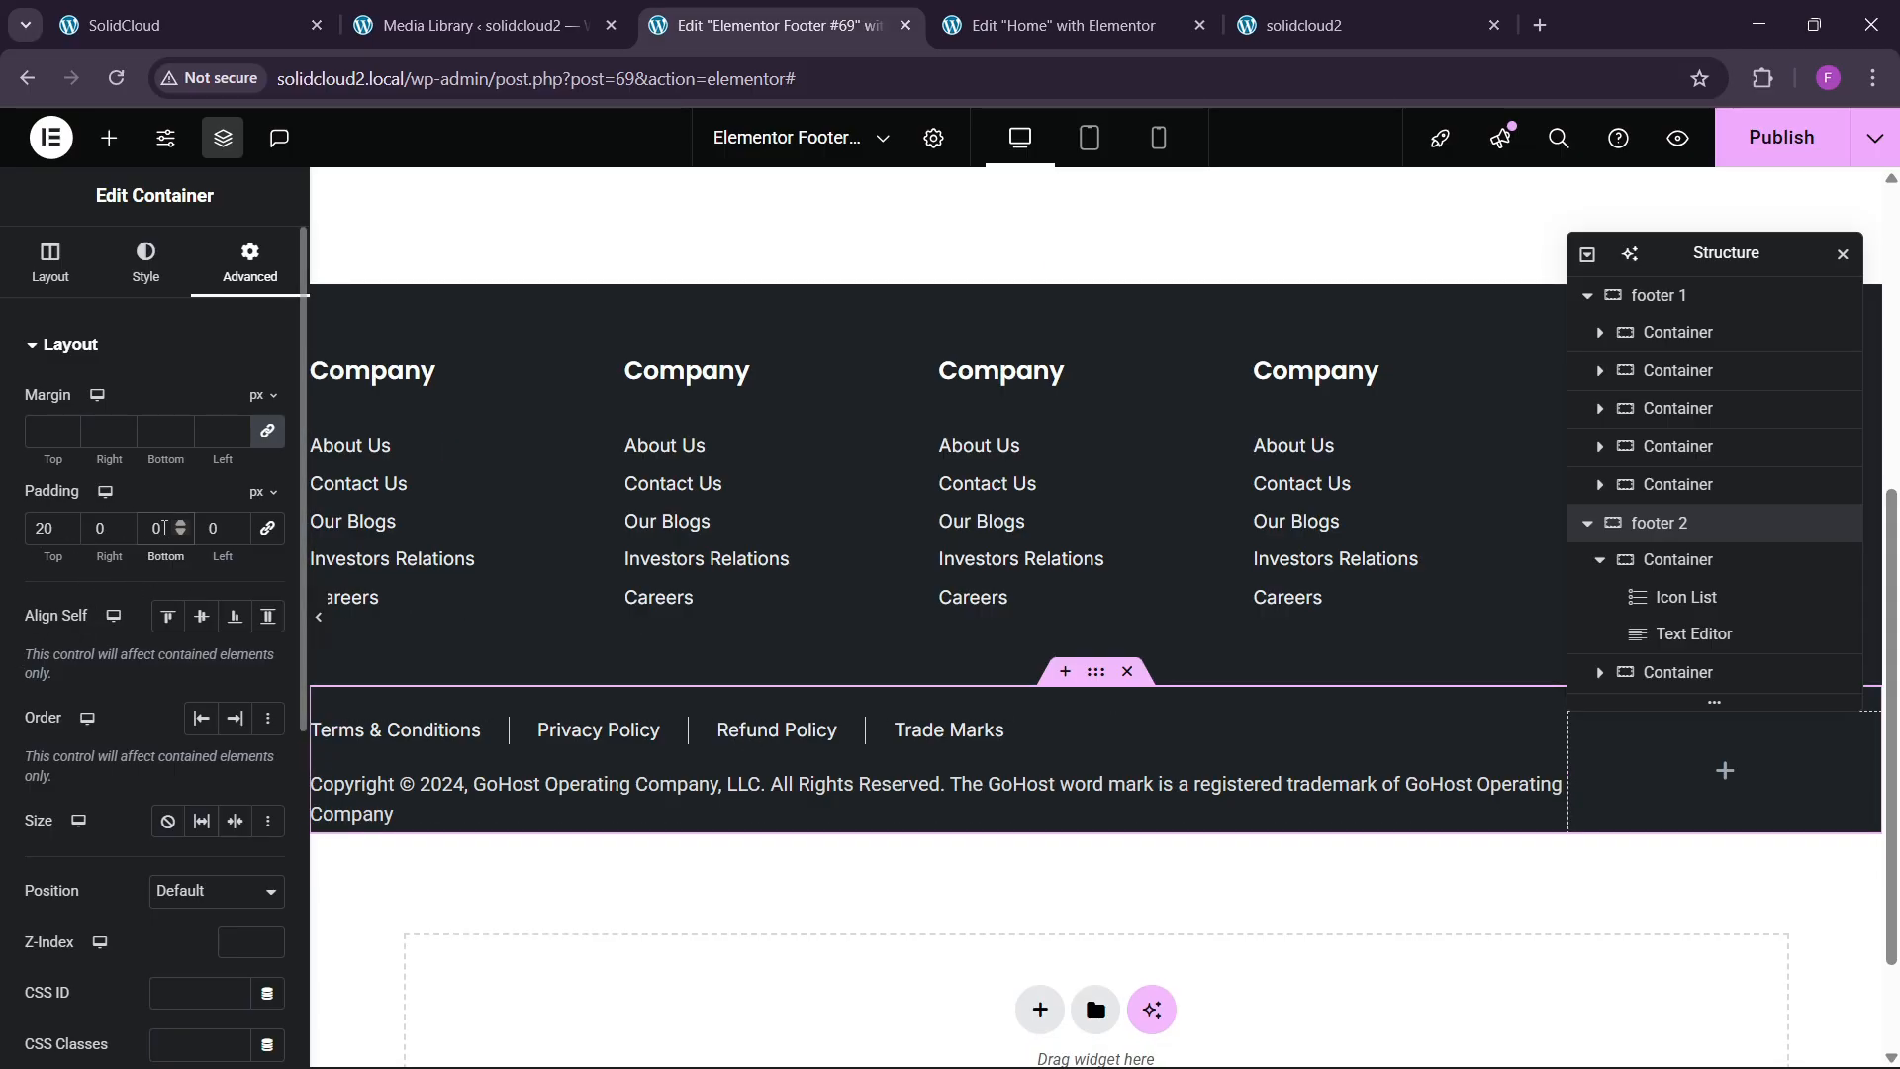
{"action": "type", "text": "4"}
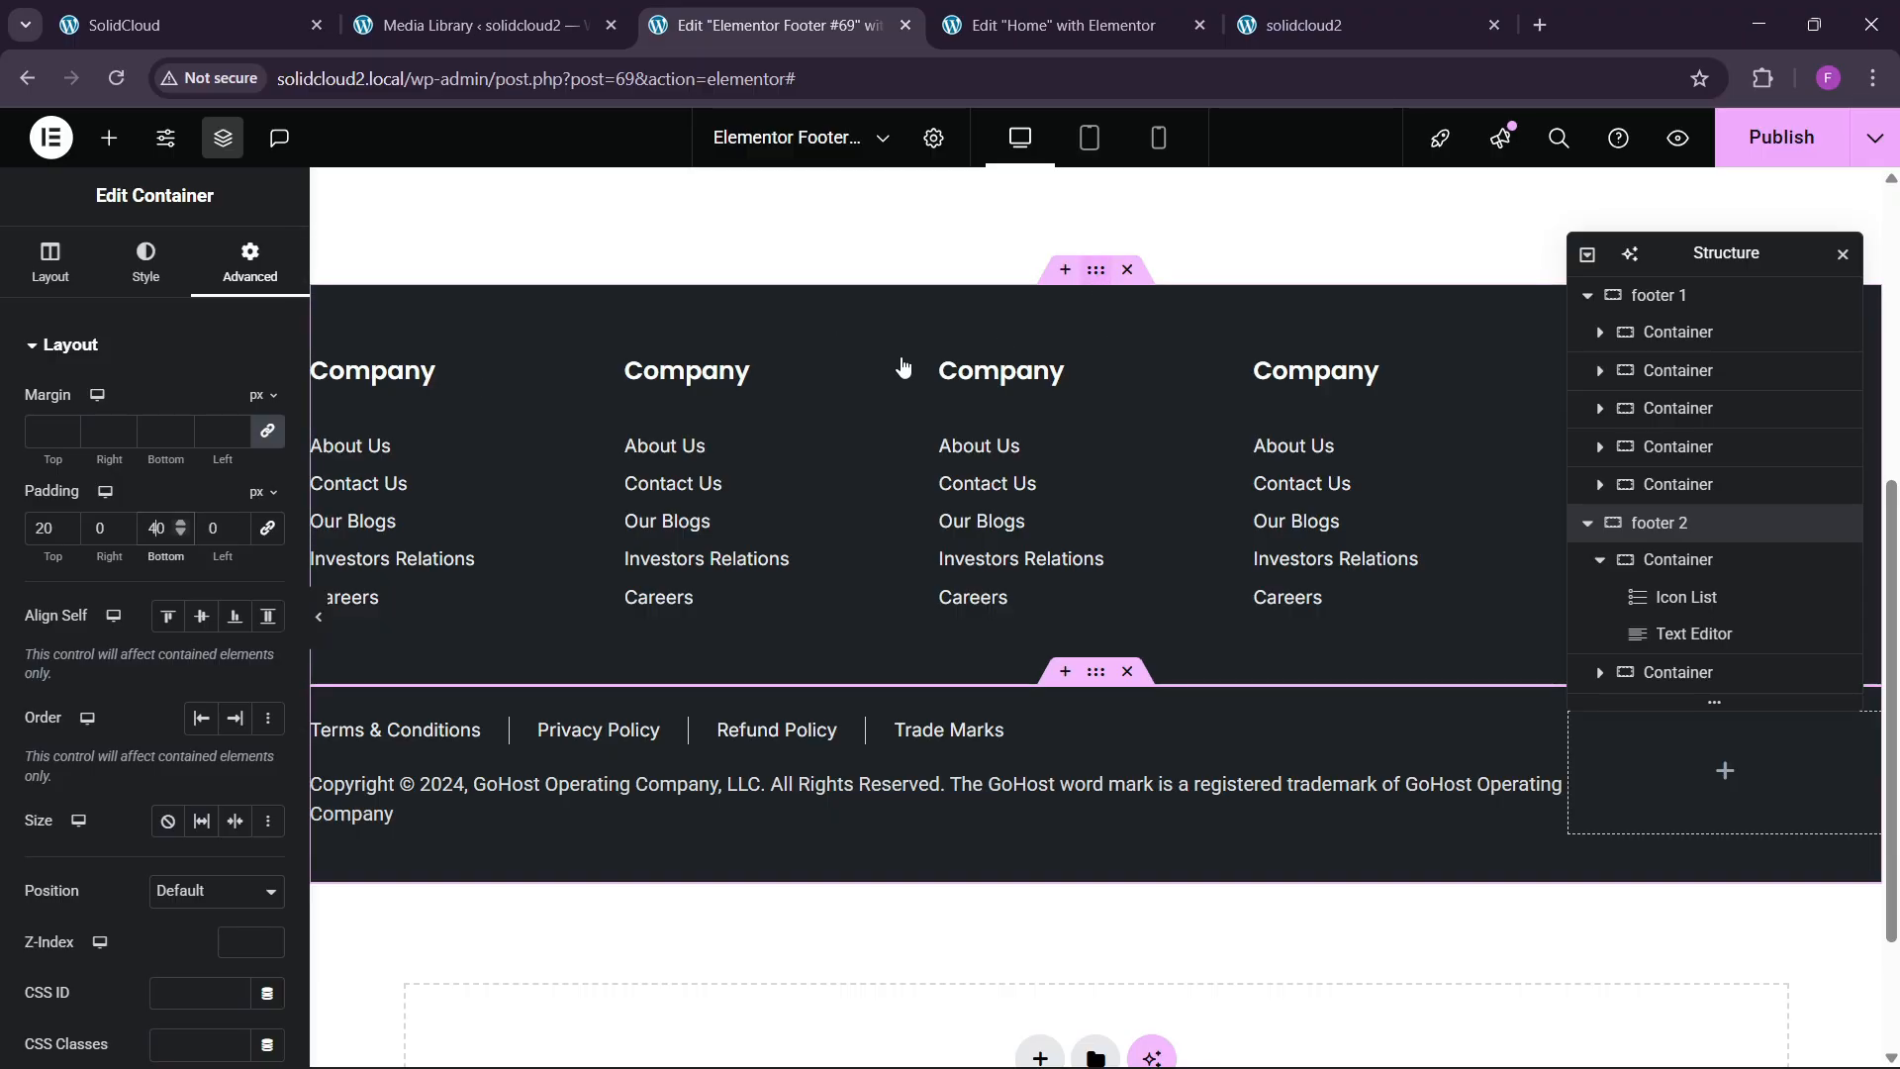
{"action": "left_click", "coordinate": [903, 348]}
{"action": "left_click", "coordinate": [224, 263]}
{"action": "scroll", "coordinate": [1007, 700], "scroll_direction": "down", "scroll_amount": 2}
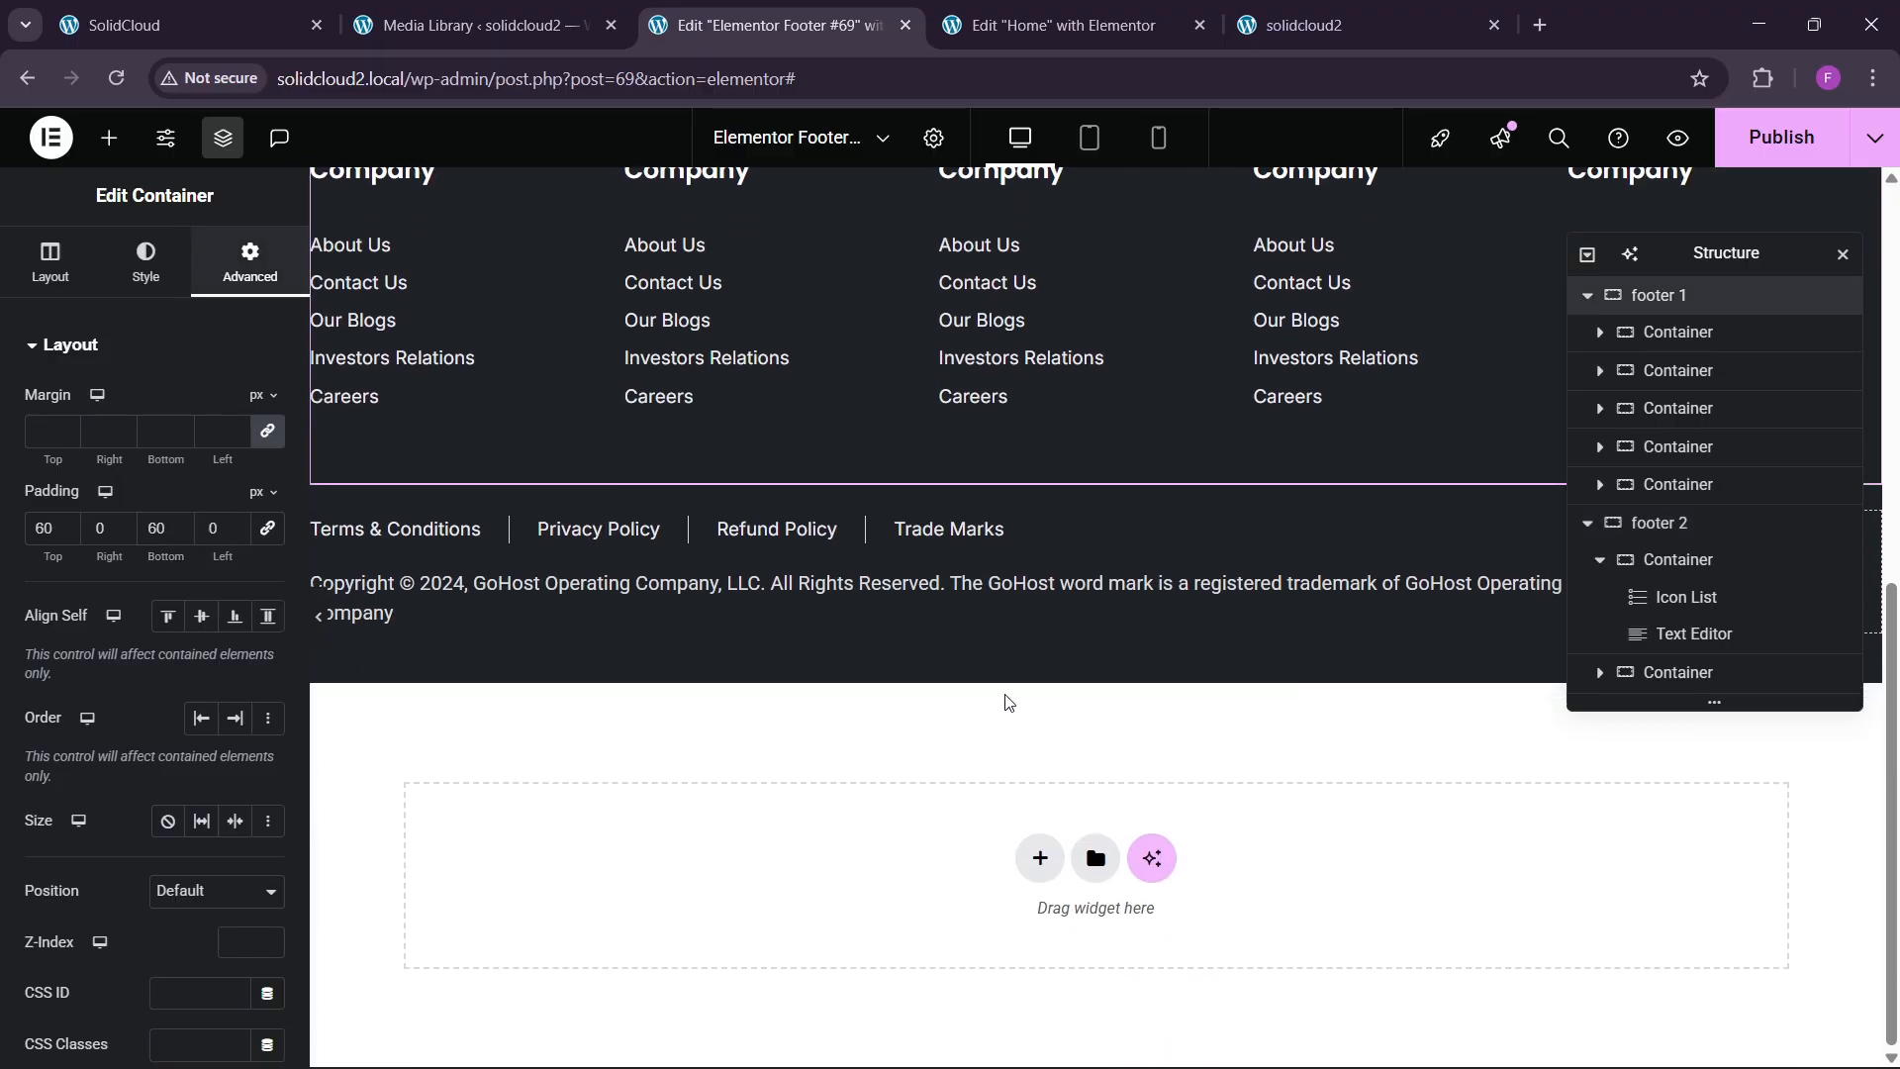
{"action": "left_click", "coordinate": [1075, 505]}
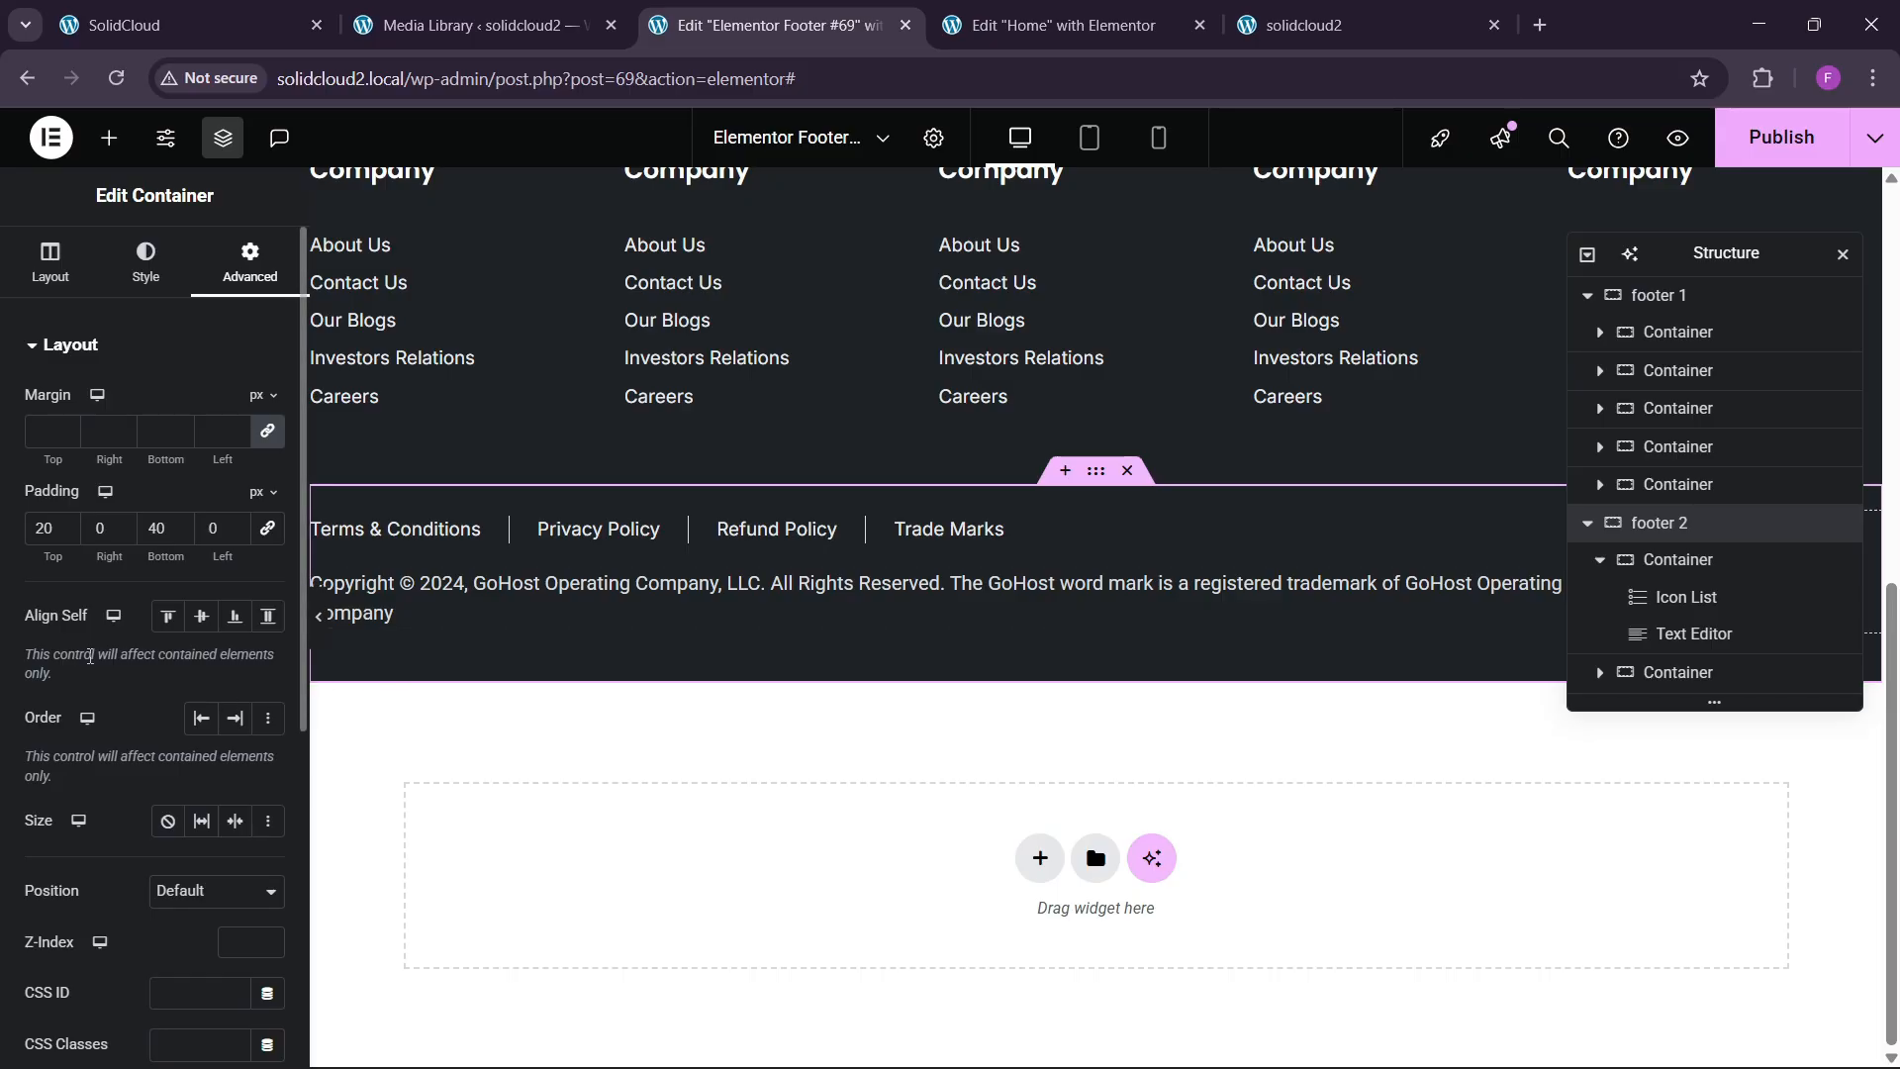
Compare the edited footer against the live site's footer.
{"action": "left_click", "coordinate": [295, 22]}
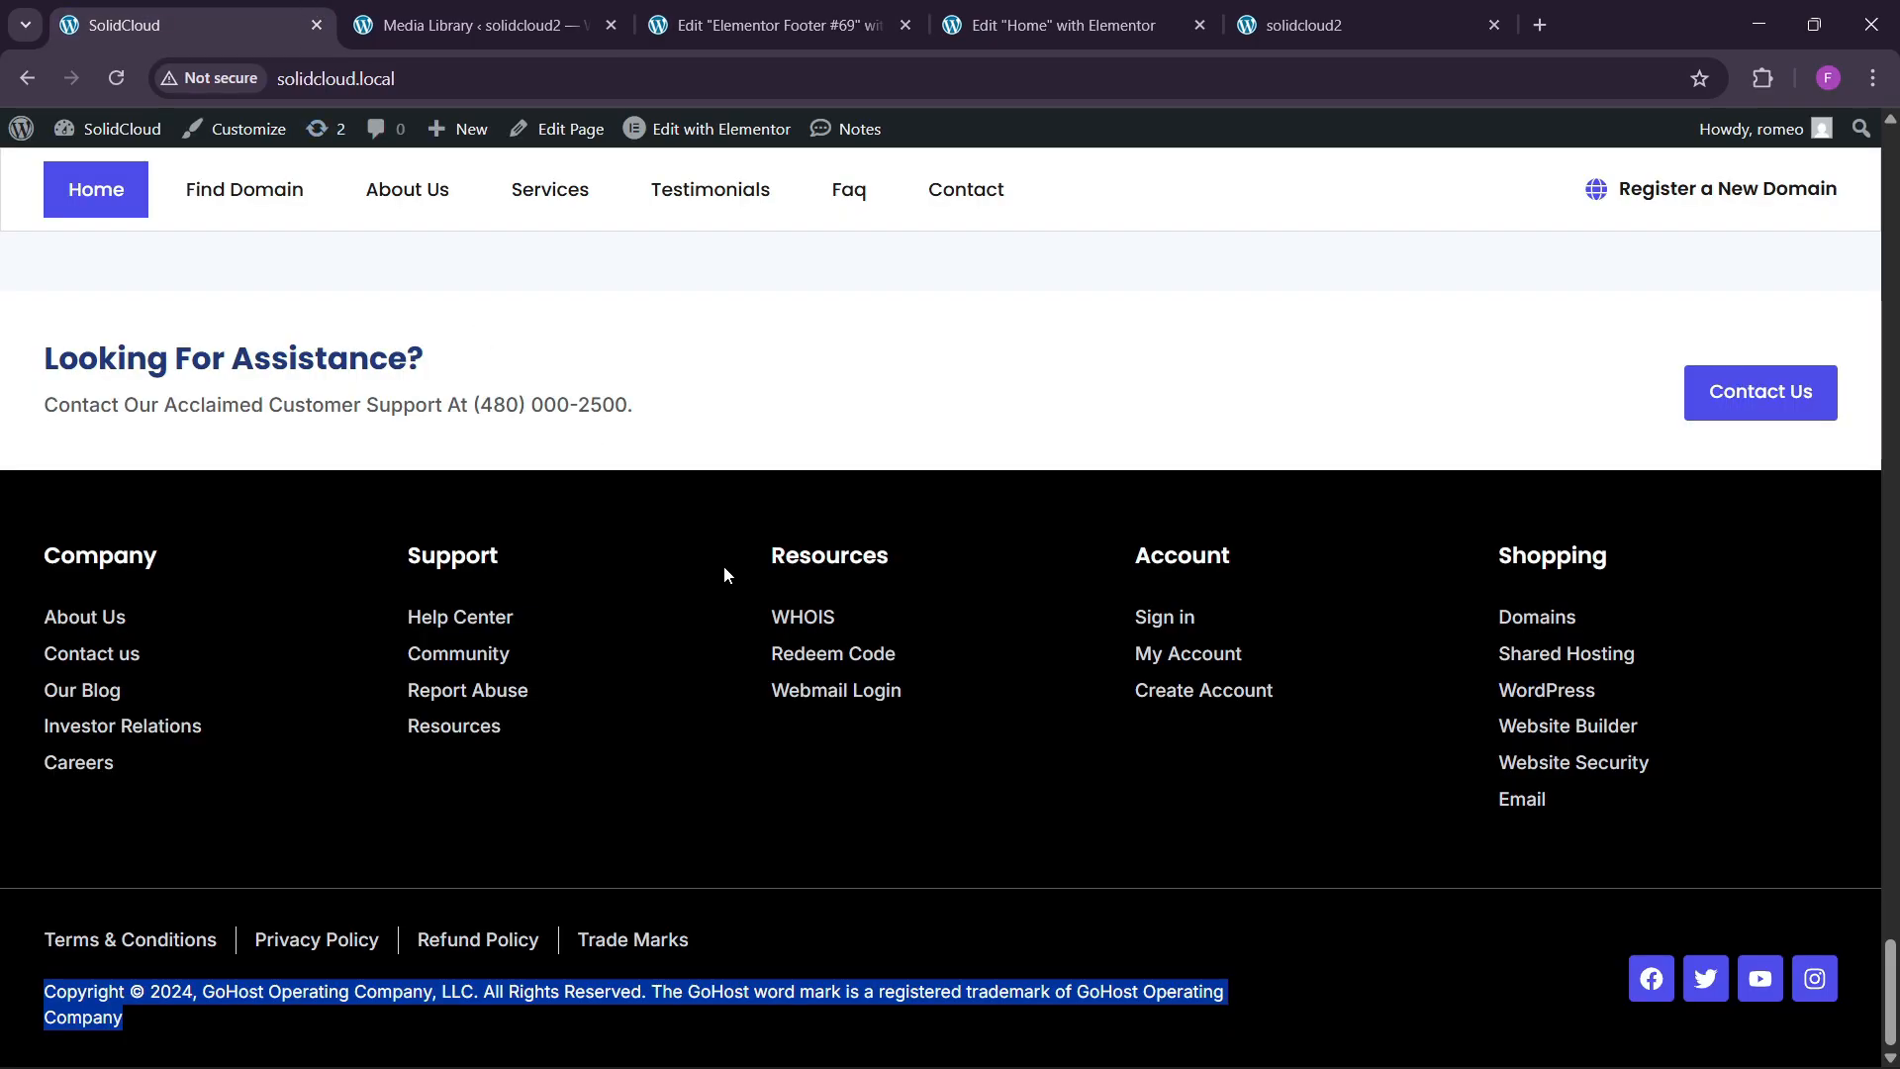
{"action": "left_click", "coordinate": [772, 24]}
{"action": "scroll", "coordinate": [768, 579], "scroll_direction": "up", "scroll_amount": 2}
{"action": "scroll", "coordinate": [822, 603], "scroll_direction": "down", "scroll_amount": 1}
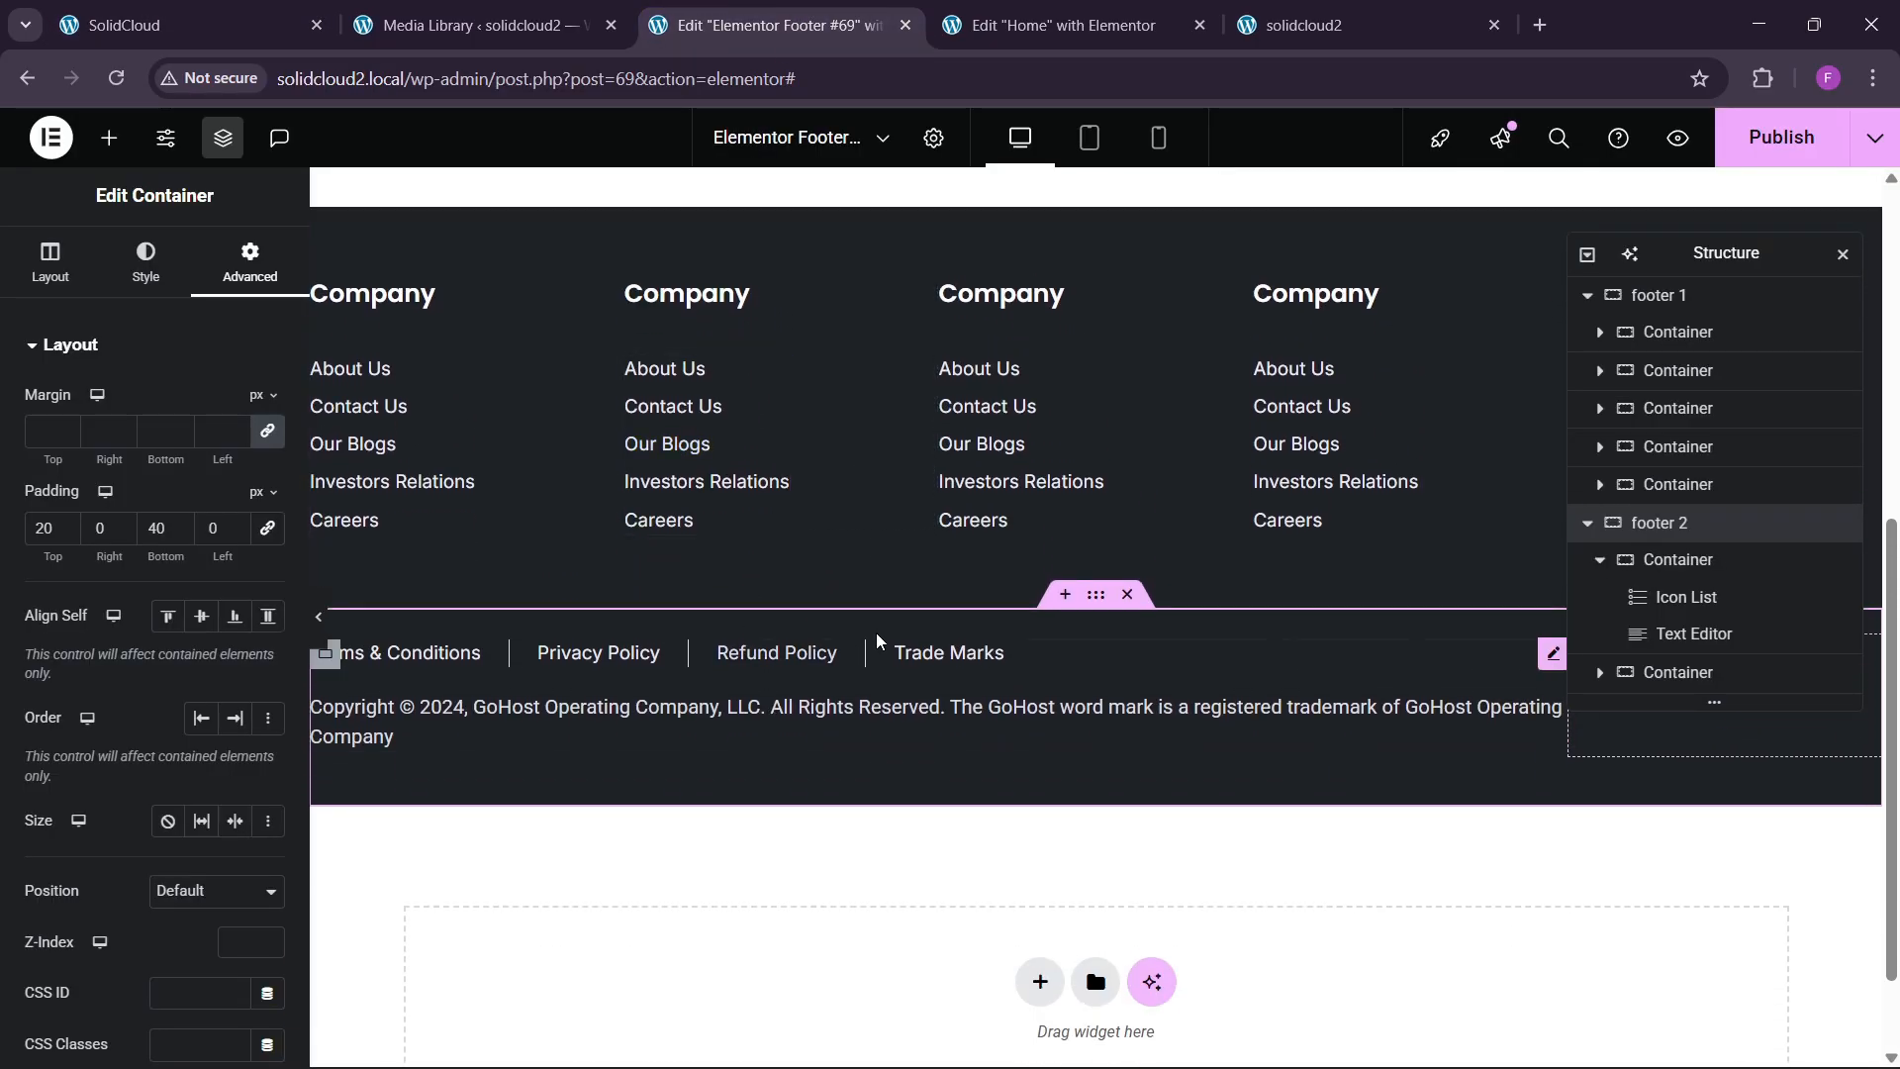
{"action": "left_click", "coordinate": [188, 25]}
{"action": "left_click", "coordinate": [772, 25]}
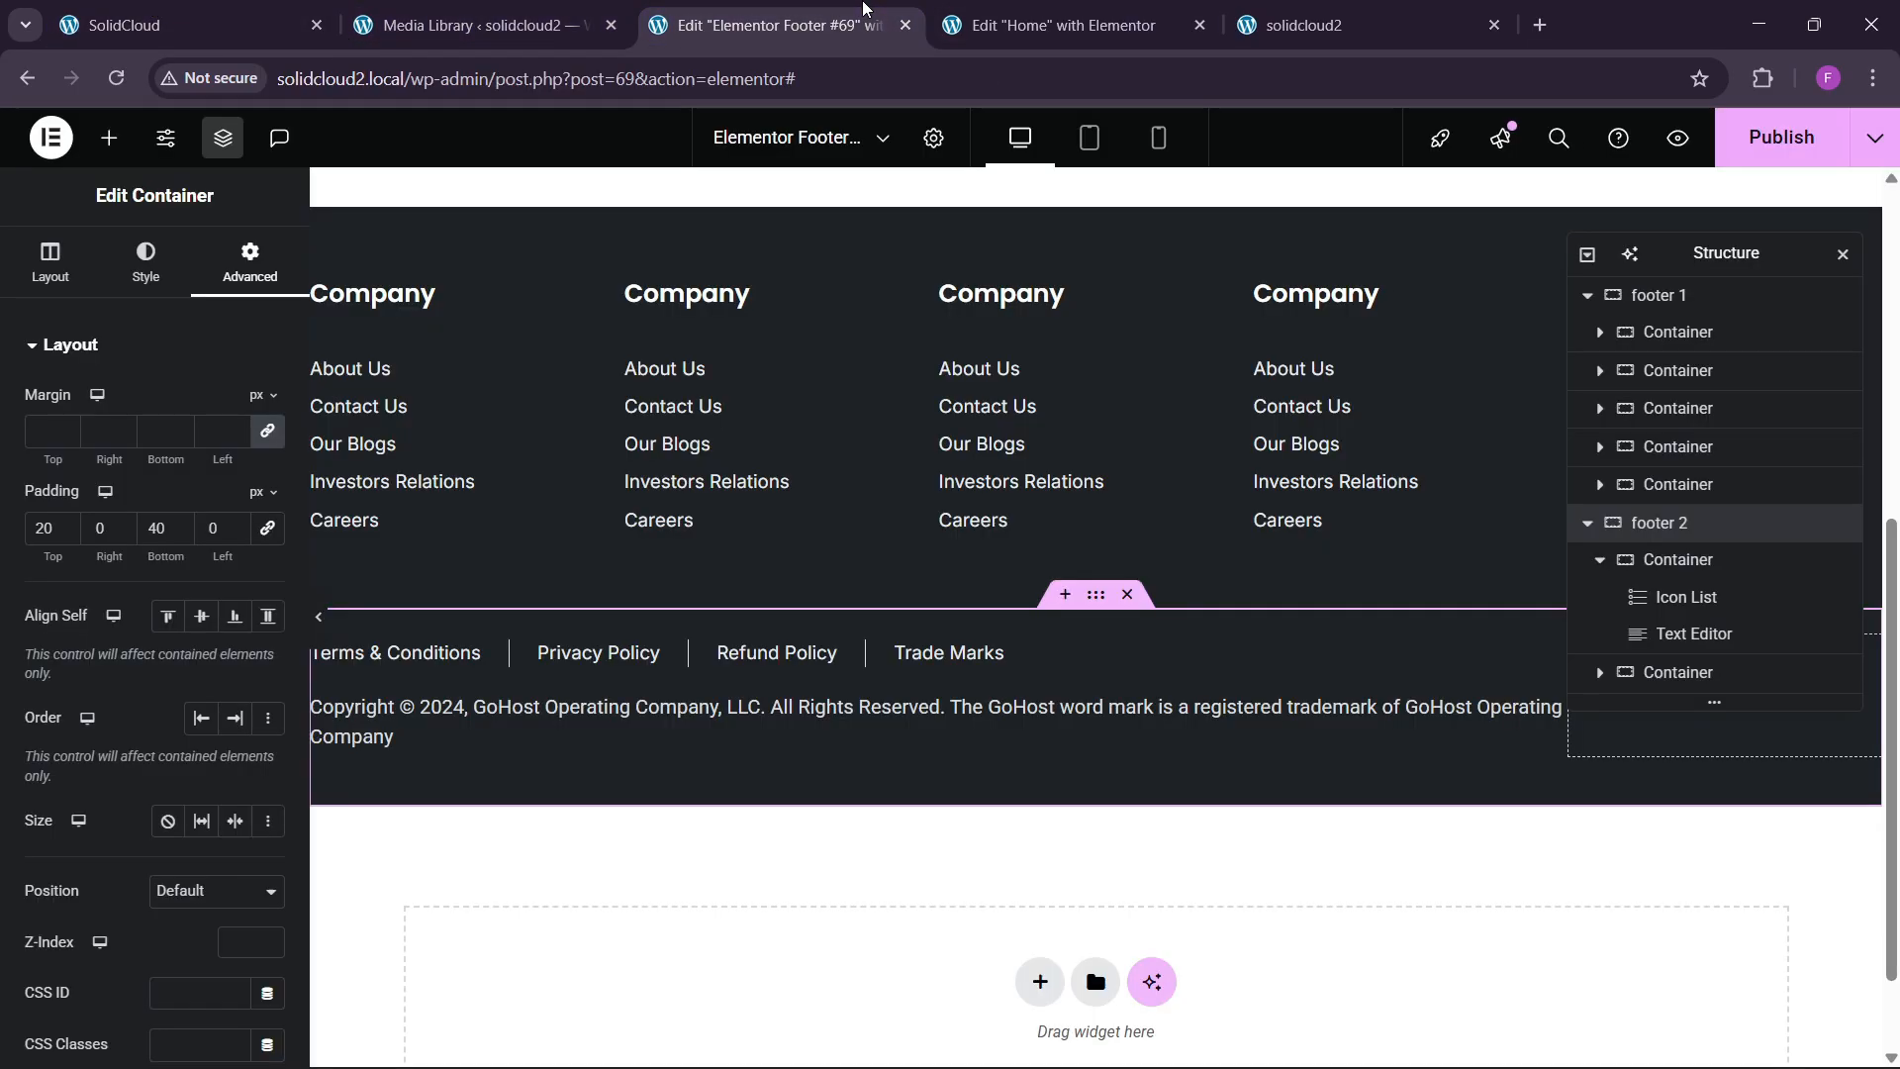
Place a Social Icons widget in the empty bottom-right footer container.
{"action": "left_click", "coordinate": [109, 138]}
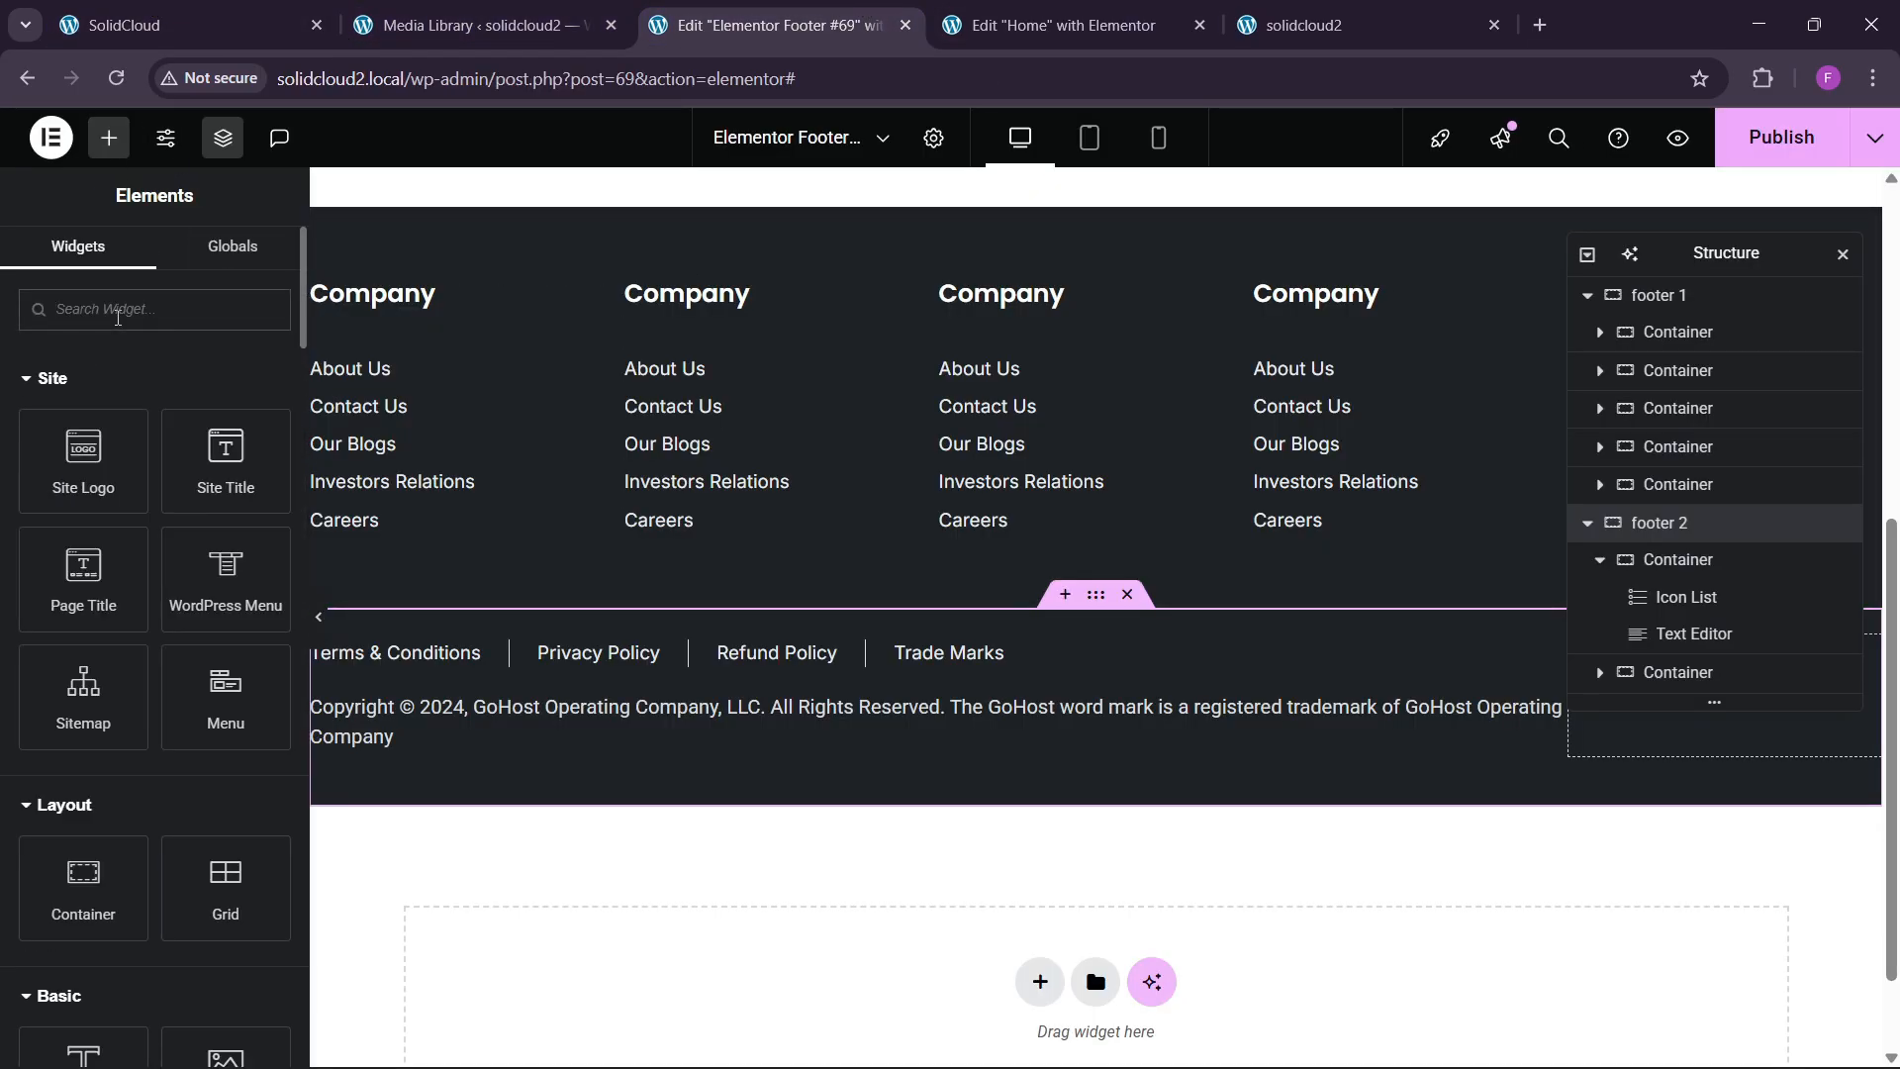
{"action": "left_click", "coordinate": [118, 311]}
{"action": "type", "text": "social"}
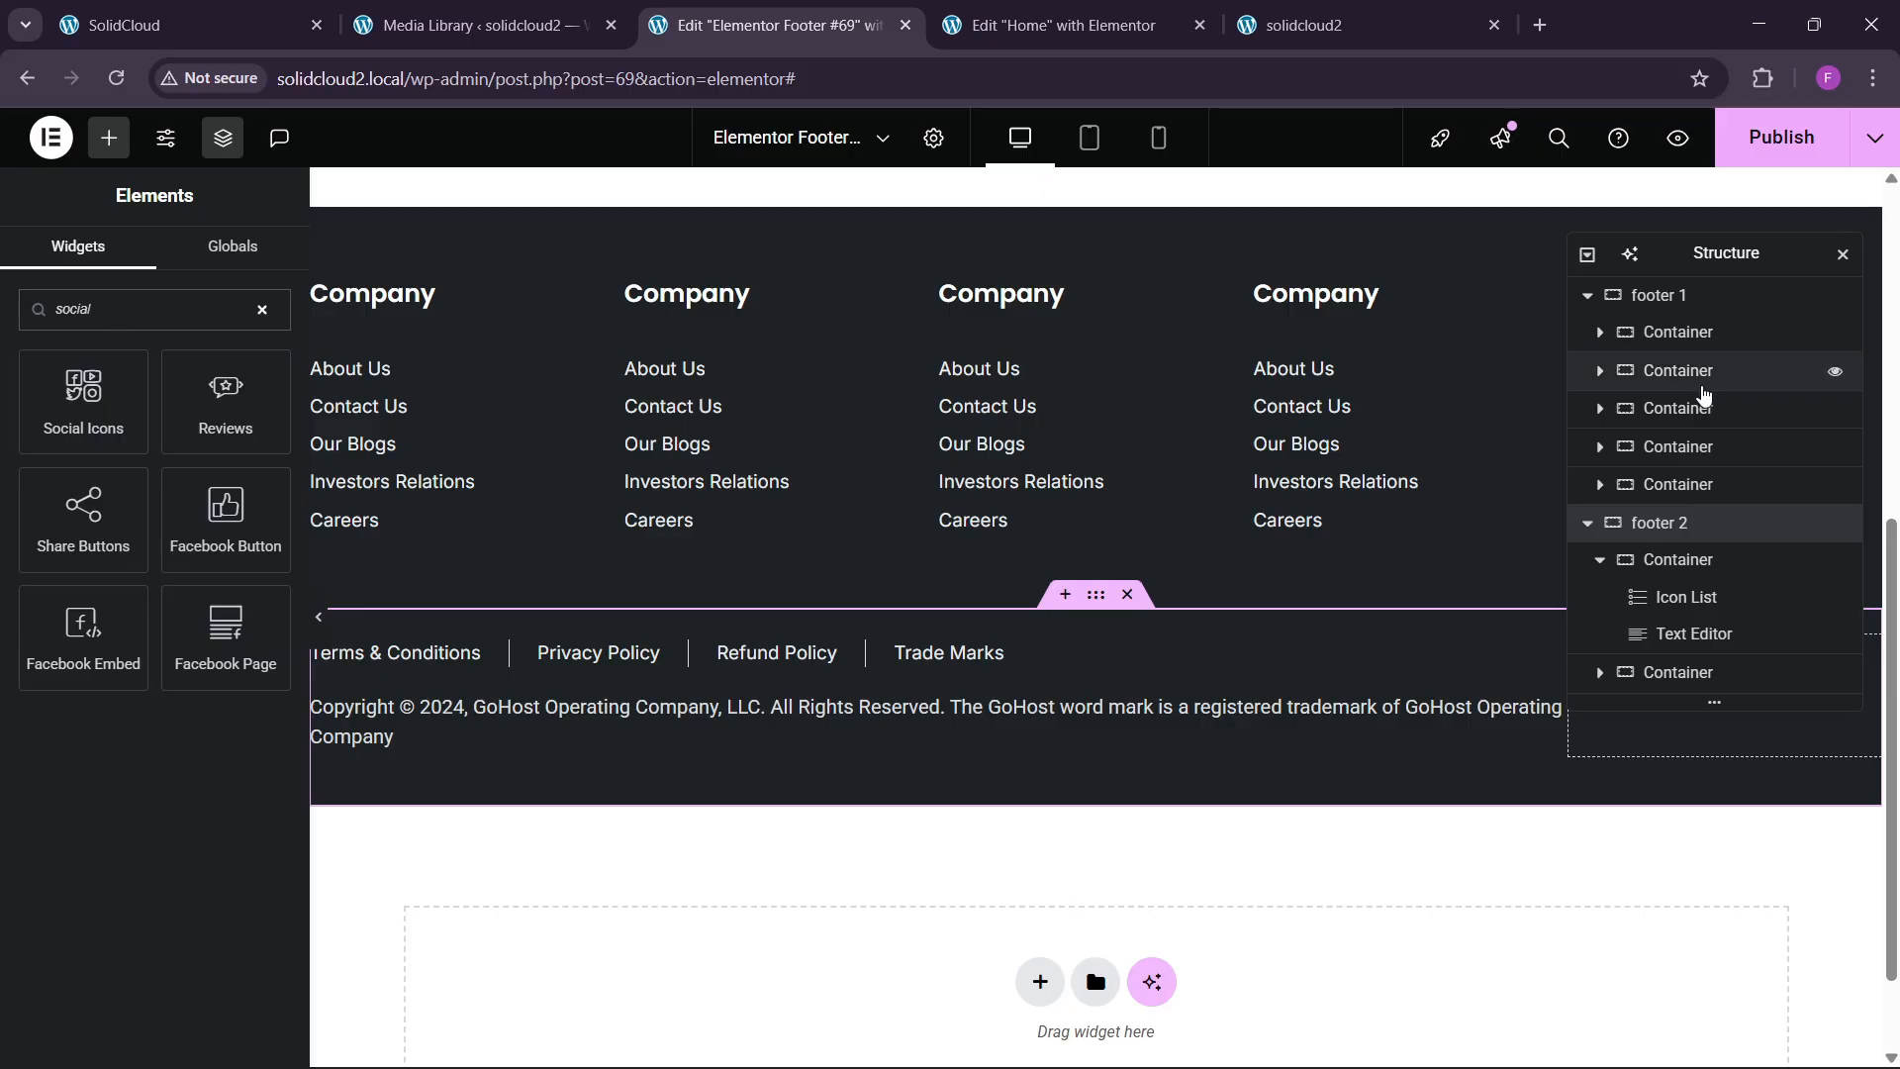
{"action": "left_click_drag", "start_coordinate": [1712, 255], "coordinate": [994, 307]}
{"action": "left_click_drag", "start_coordinate": [83, 401], "coordinate": [1722, 693]}
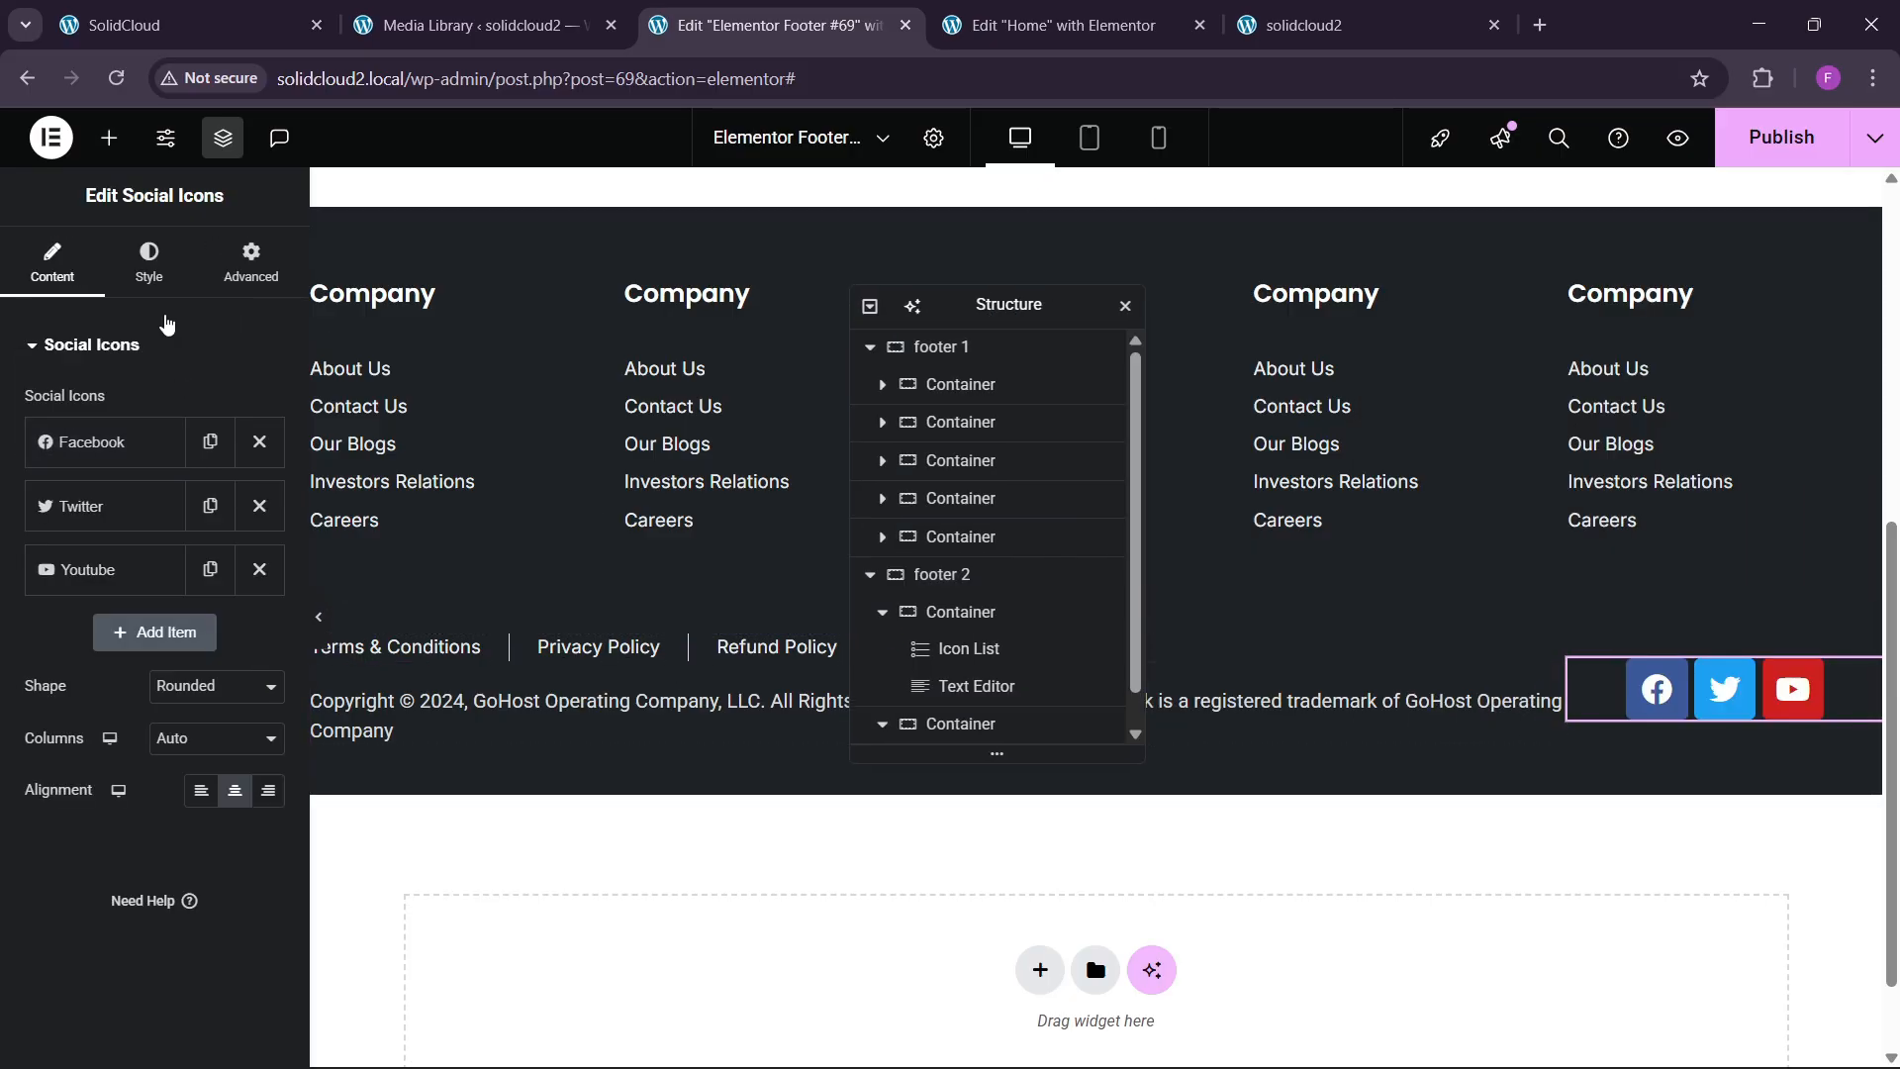
Right-align the social icons to match the live site's footer.
{"action": "left_click", "coordinate": [150, 266]}
{"action": "left_click", "coordinate": [37, 263]}
{"action": "left_click", "coordinate": [268, 791]}
{"action": "left_click", "coordinate": [237, 8]}
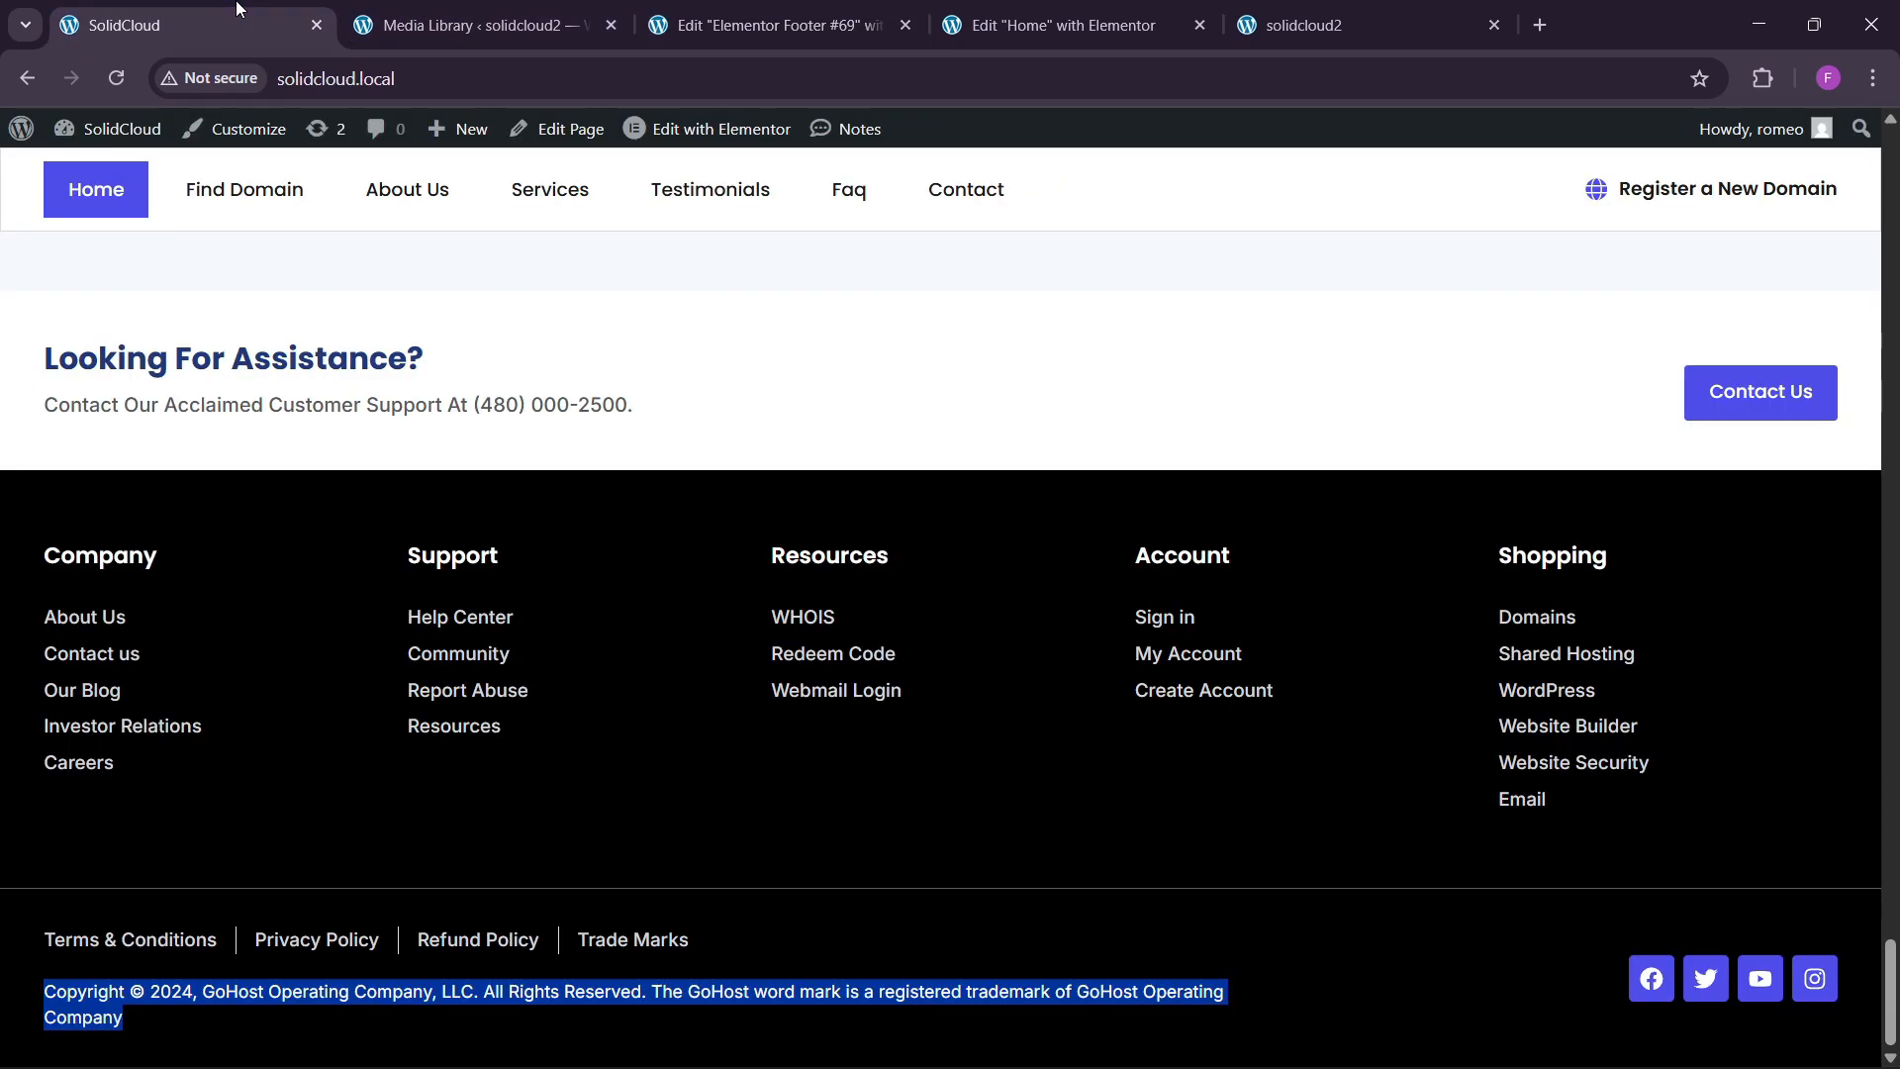
{"action": "left_click", "coordinate": [871, 12]}
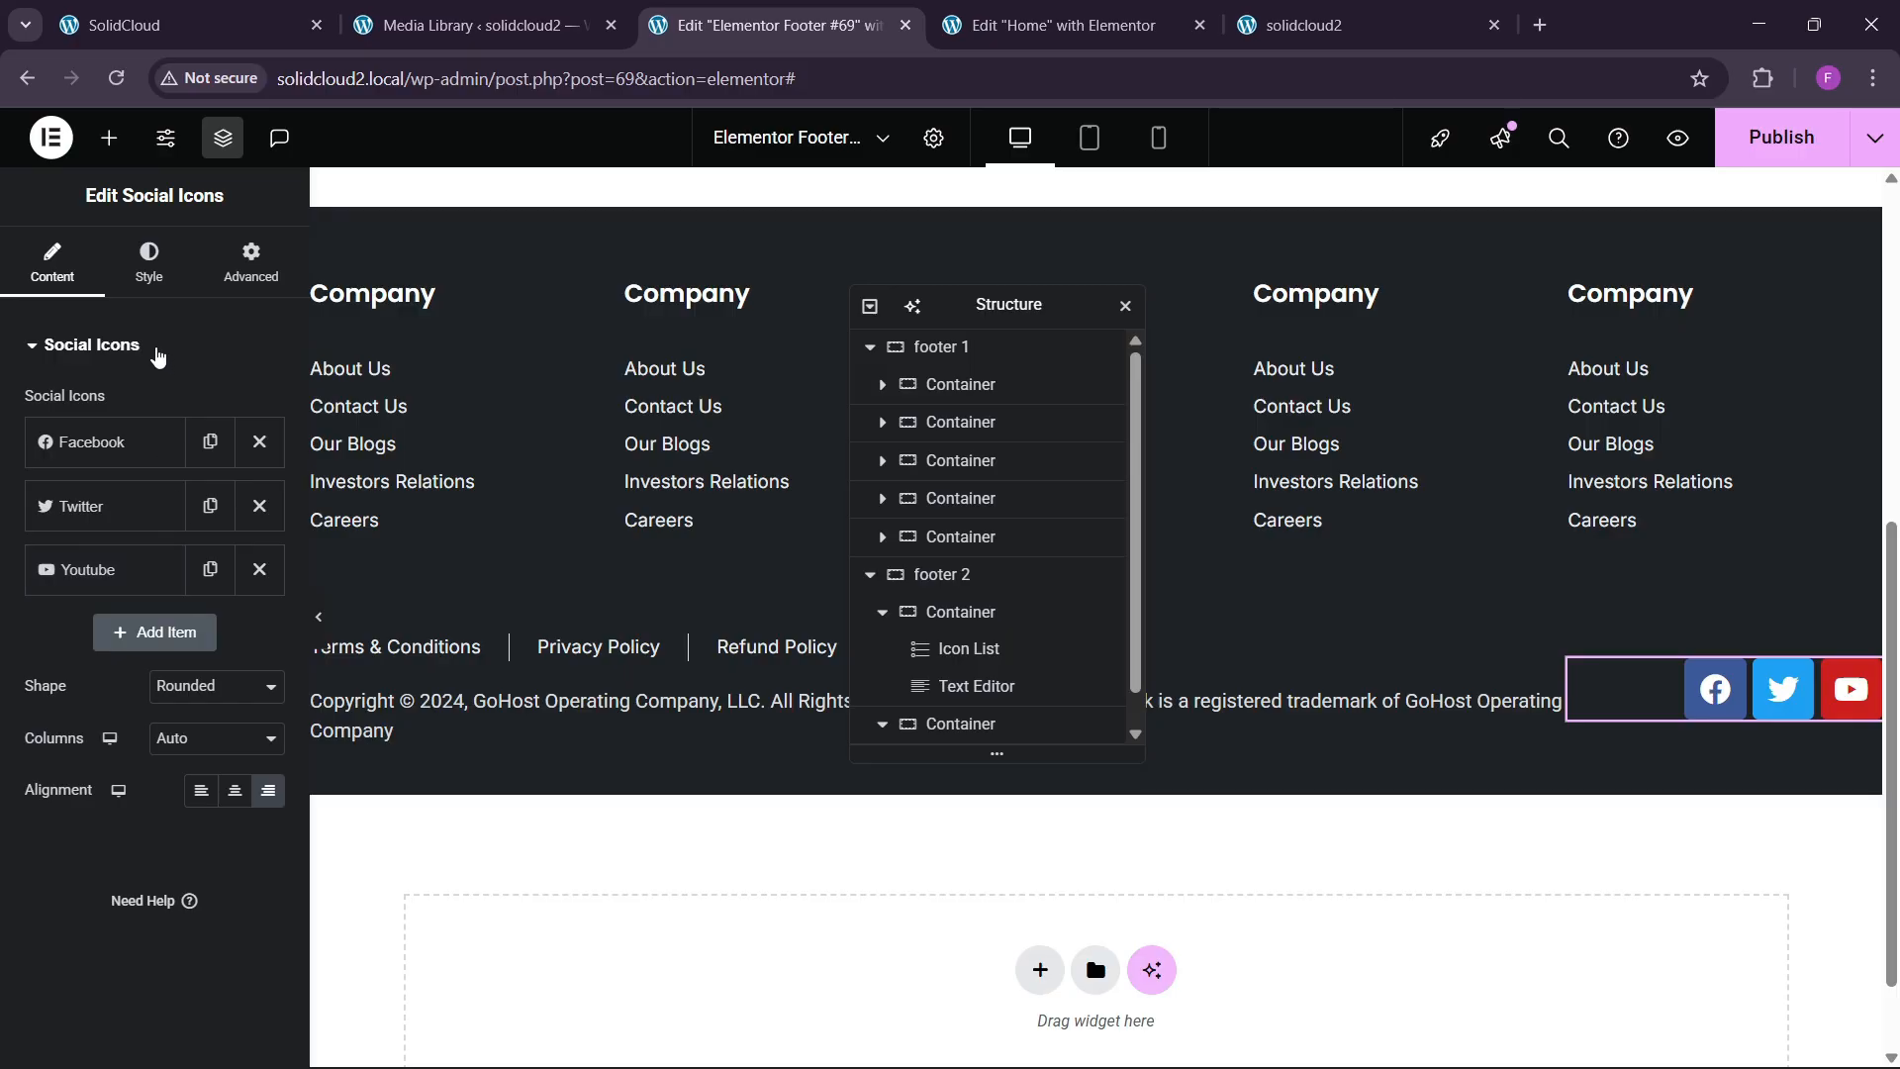
Add a fourth social item using the Instagram icon.
{"action": "left_click", "coordinate": [210, 569]}
{"action": "left_click", "coordinate": [116, 635]}
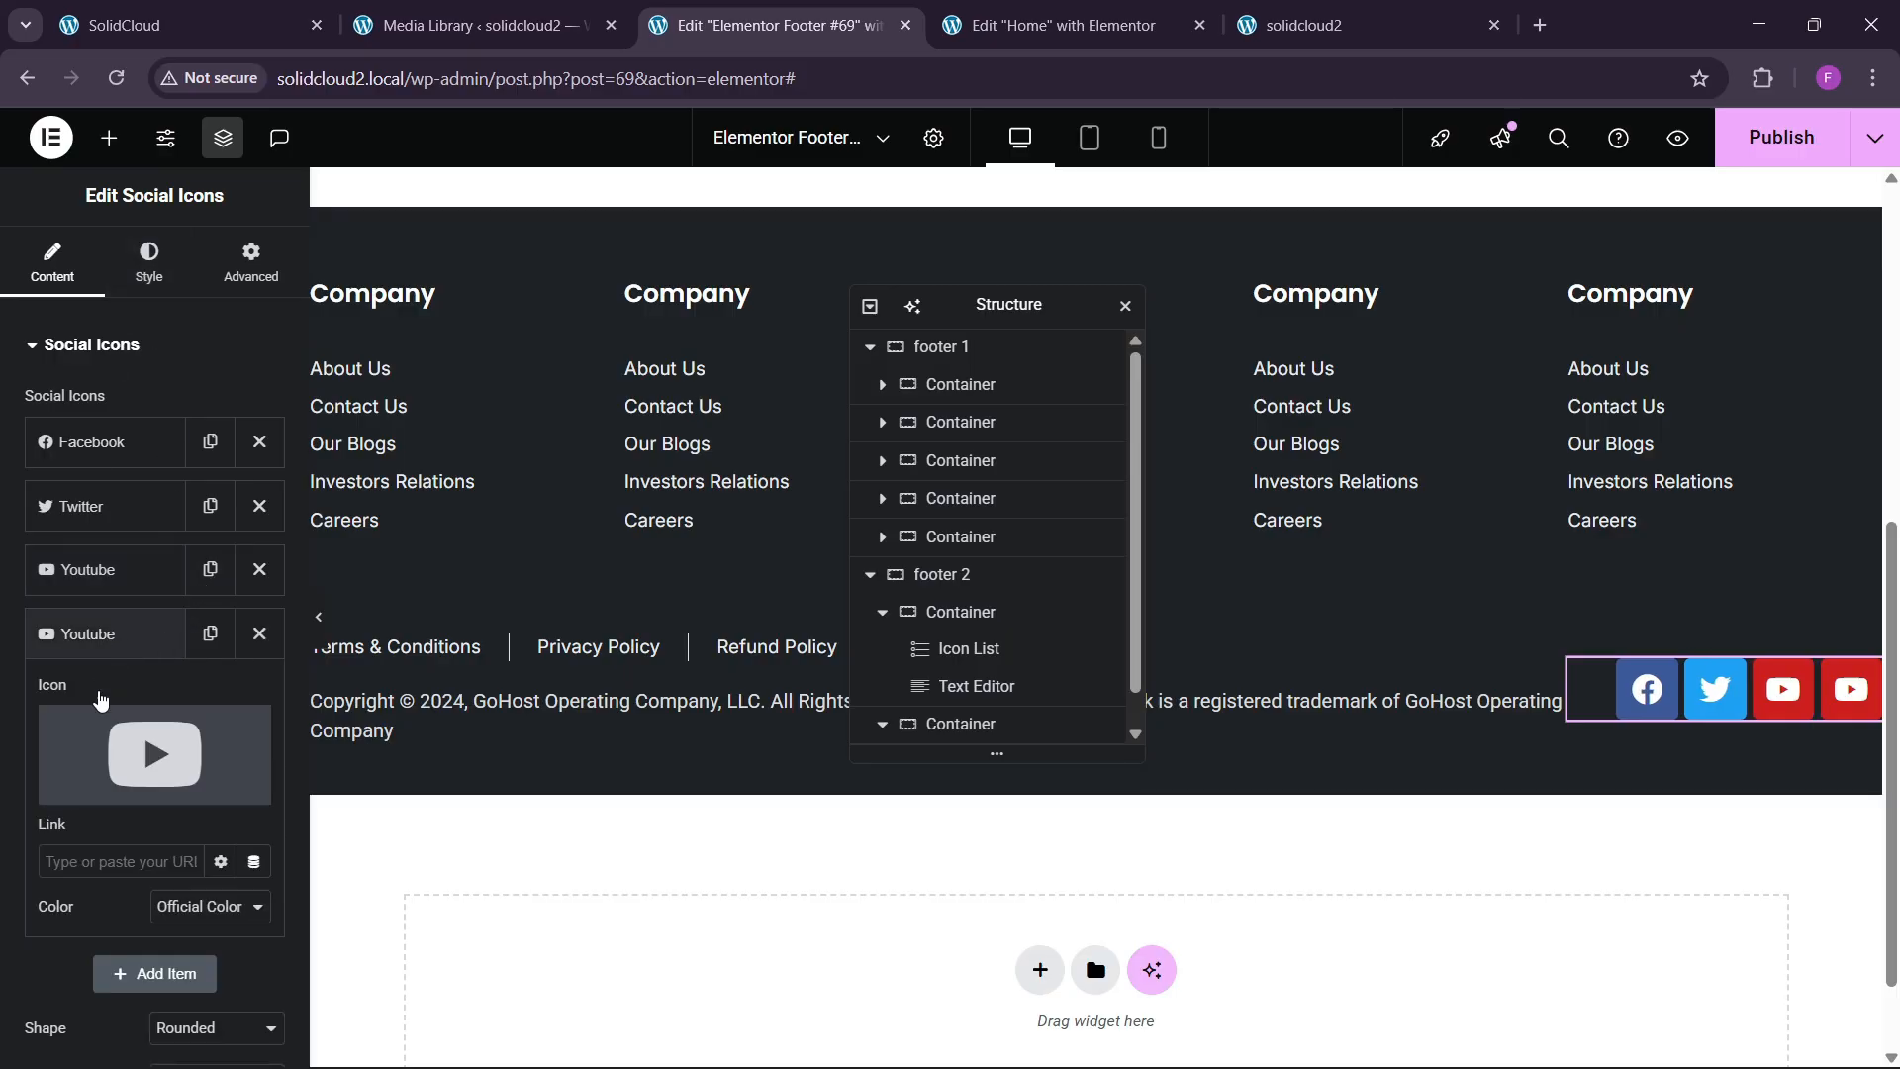
{"action": "left_click", "coordinate": [91, 789]}
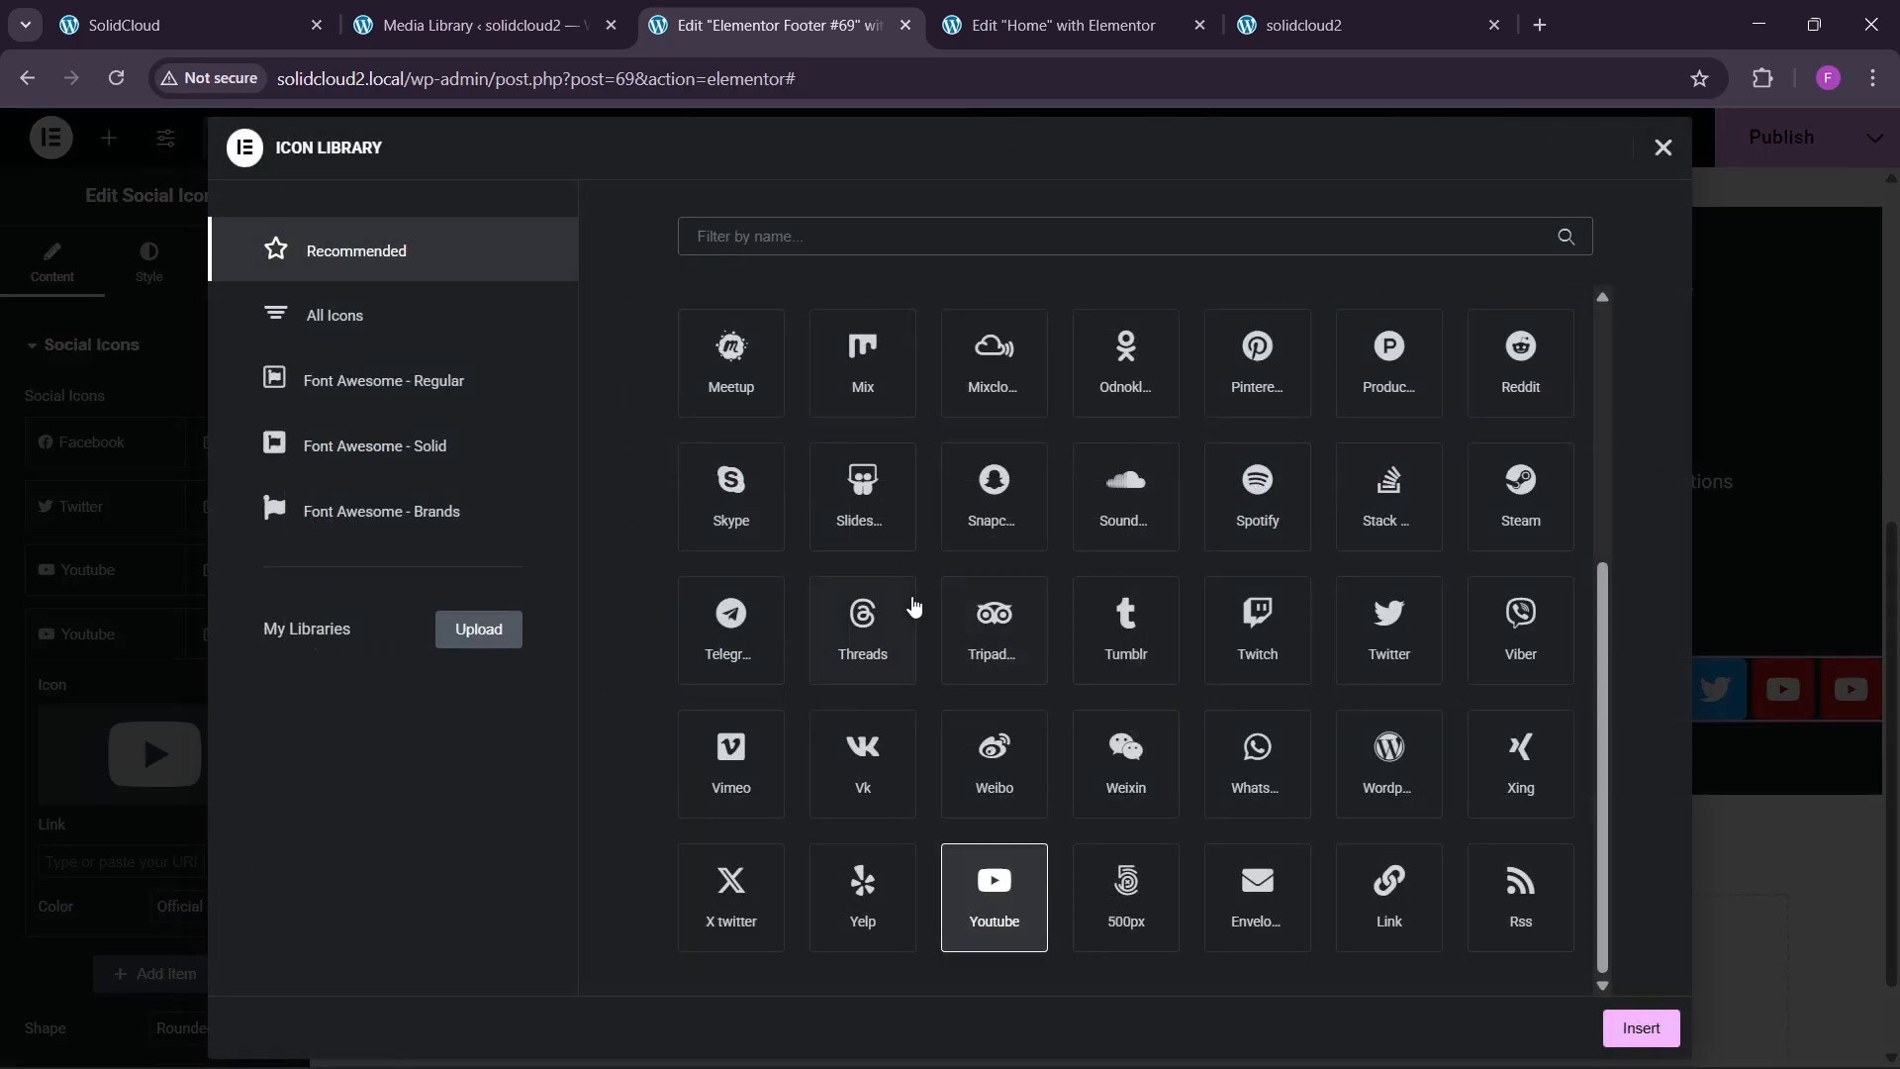
{"action": "left_click", "coordinate": [853, 785]}
{"action": "left_click", "coordinate": [772, 806]}
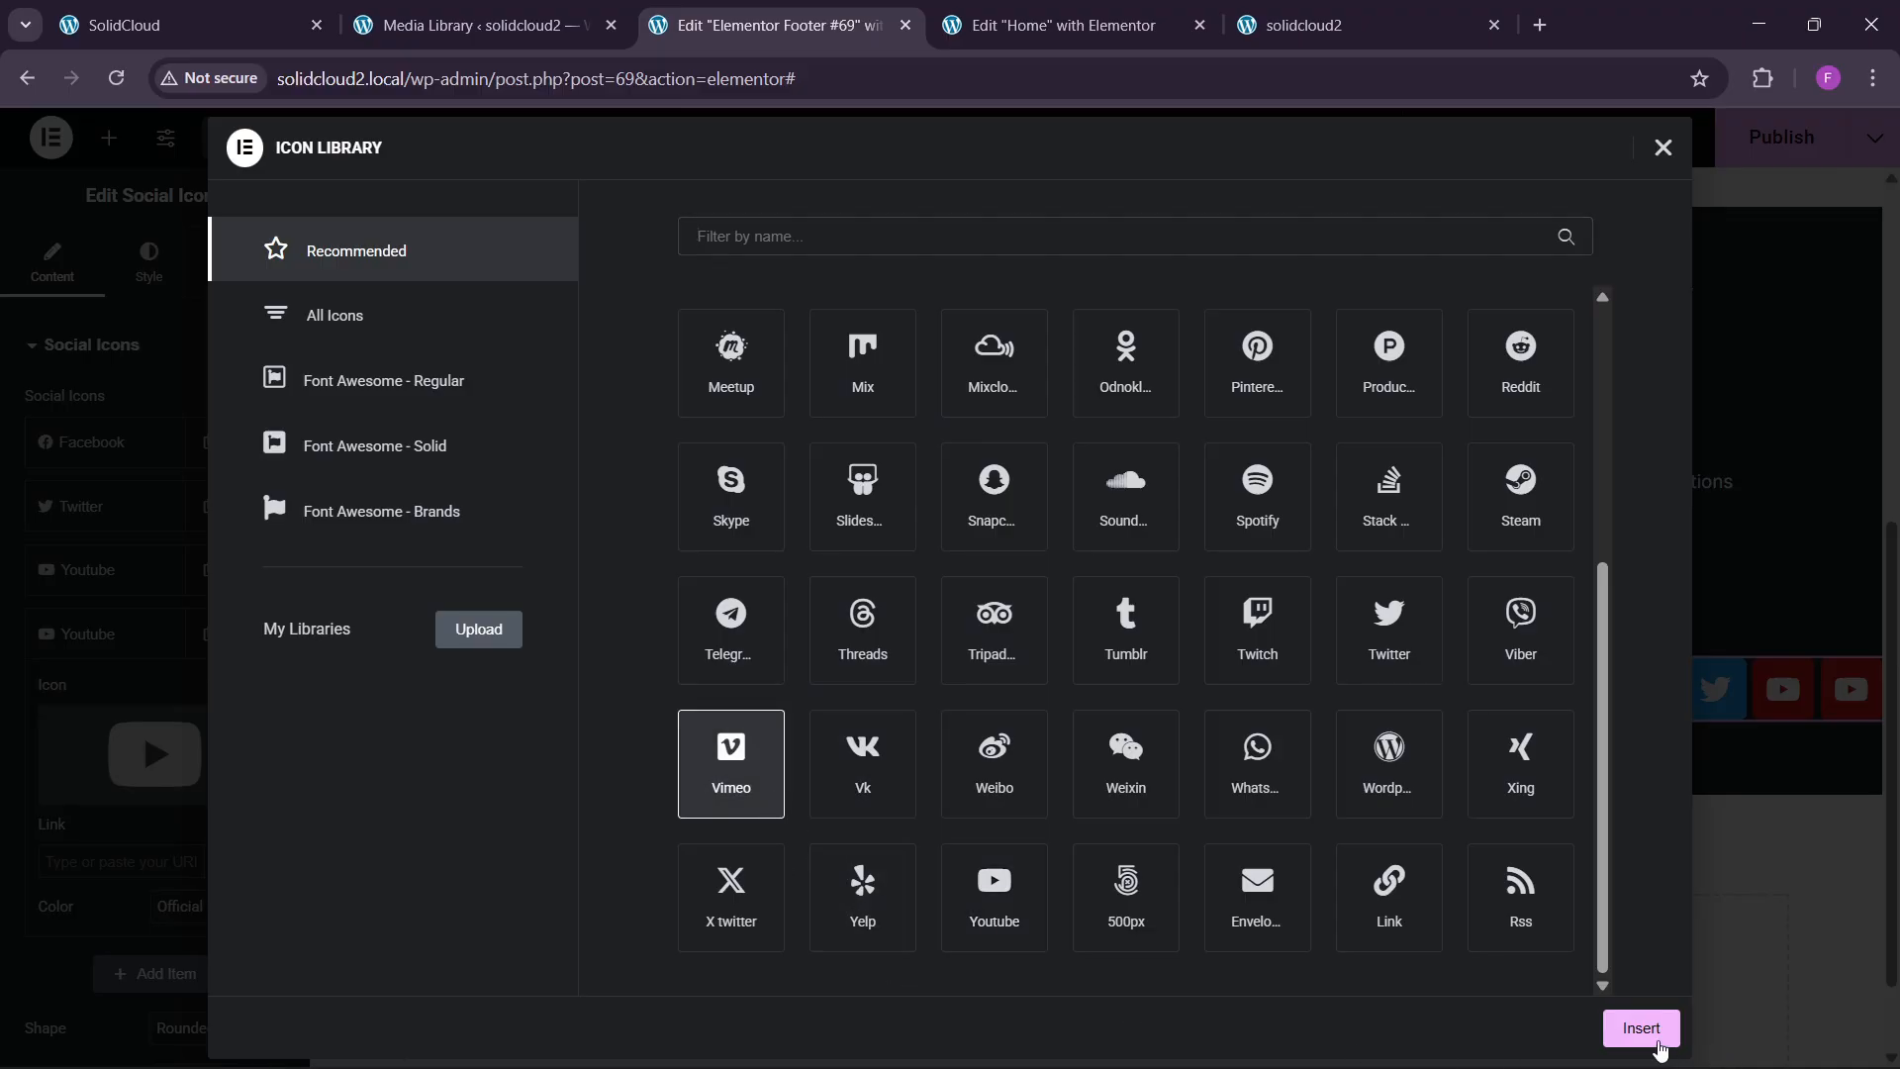
{"action": "left_click", "coordinate": [1654, 1037]}
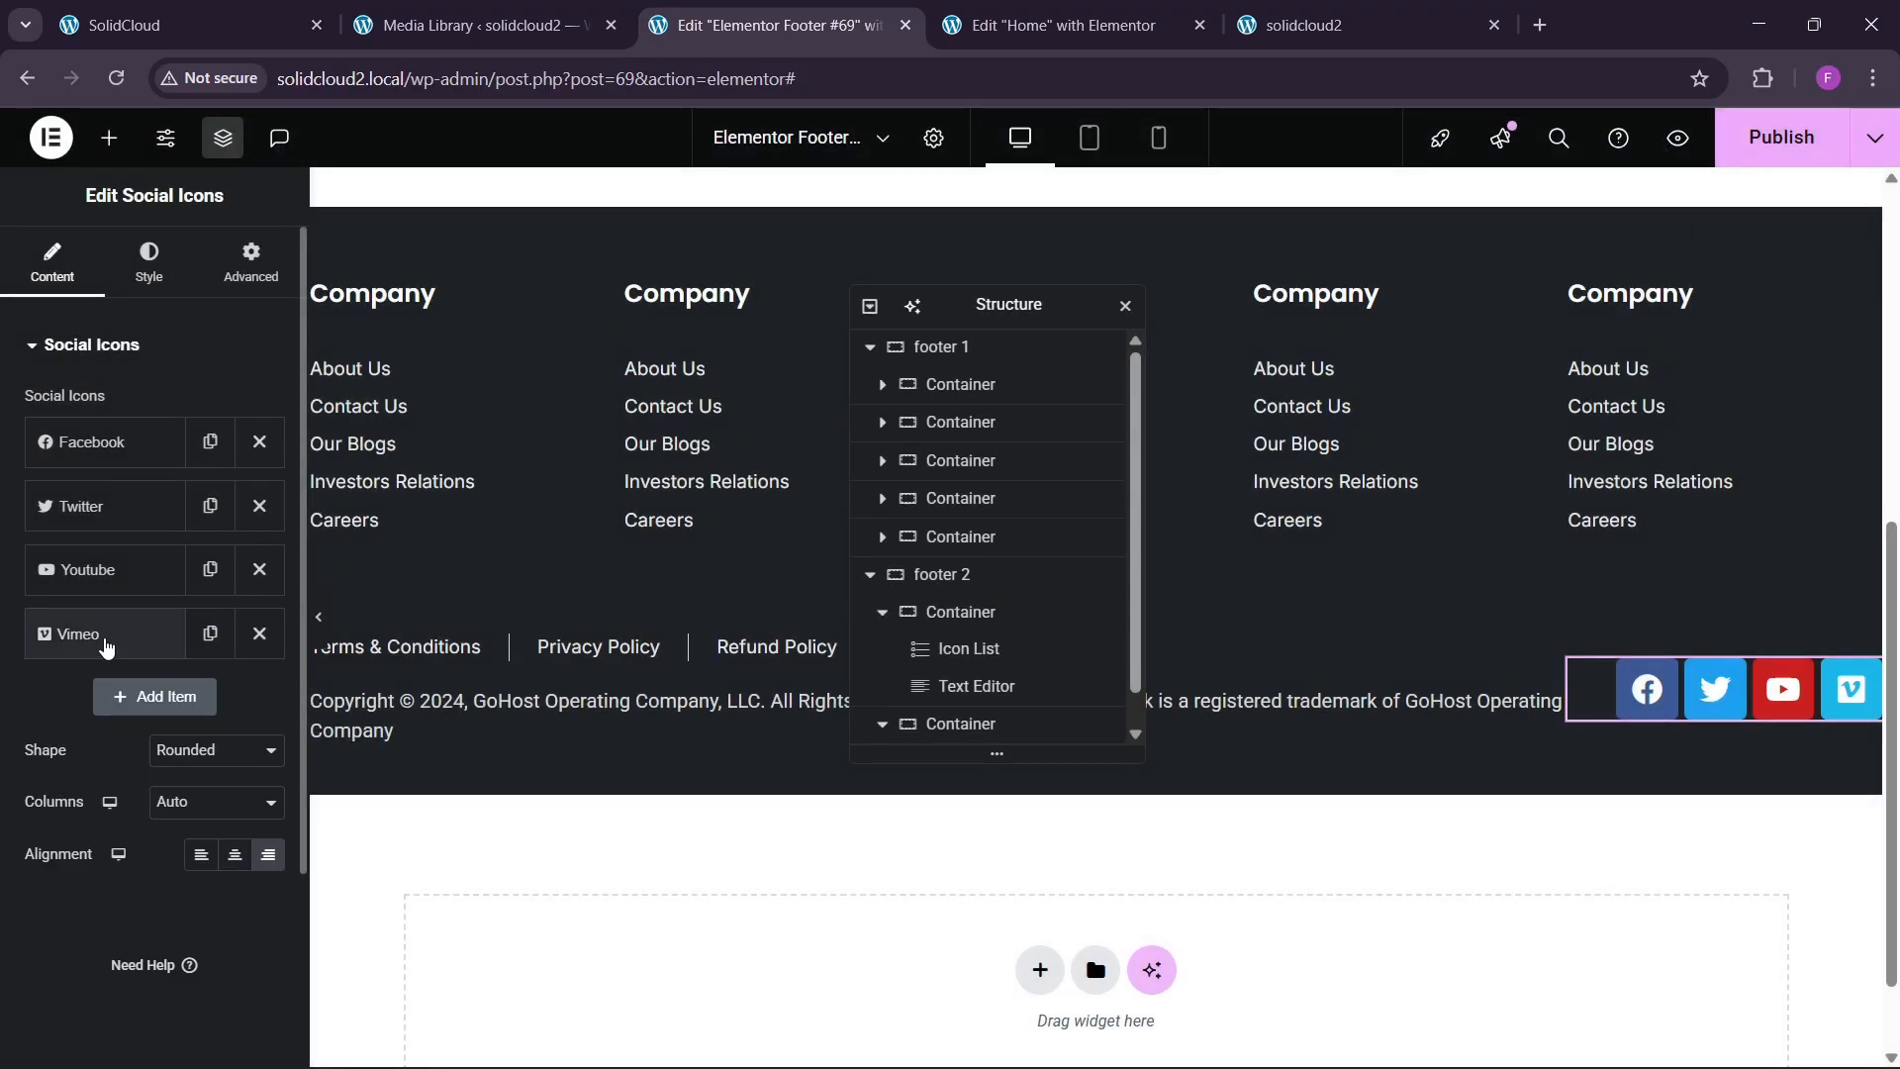
{"action": "left_click", "coordinate": [106, 644]}
{"action": "left_click", "coordinate": [91, 789]}
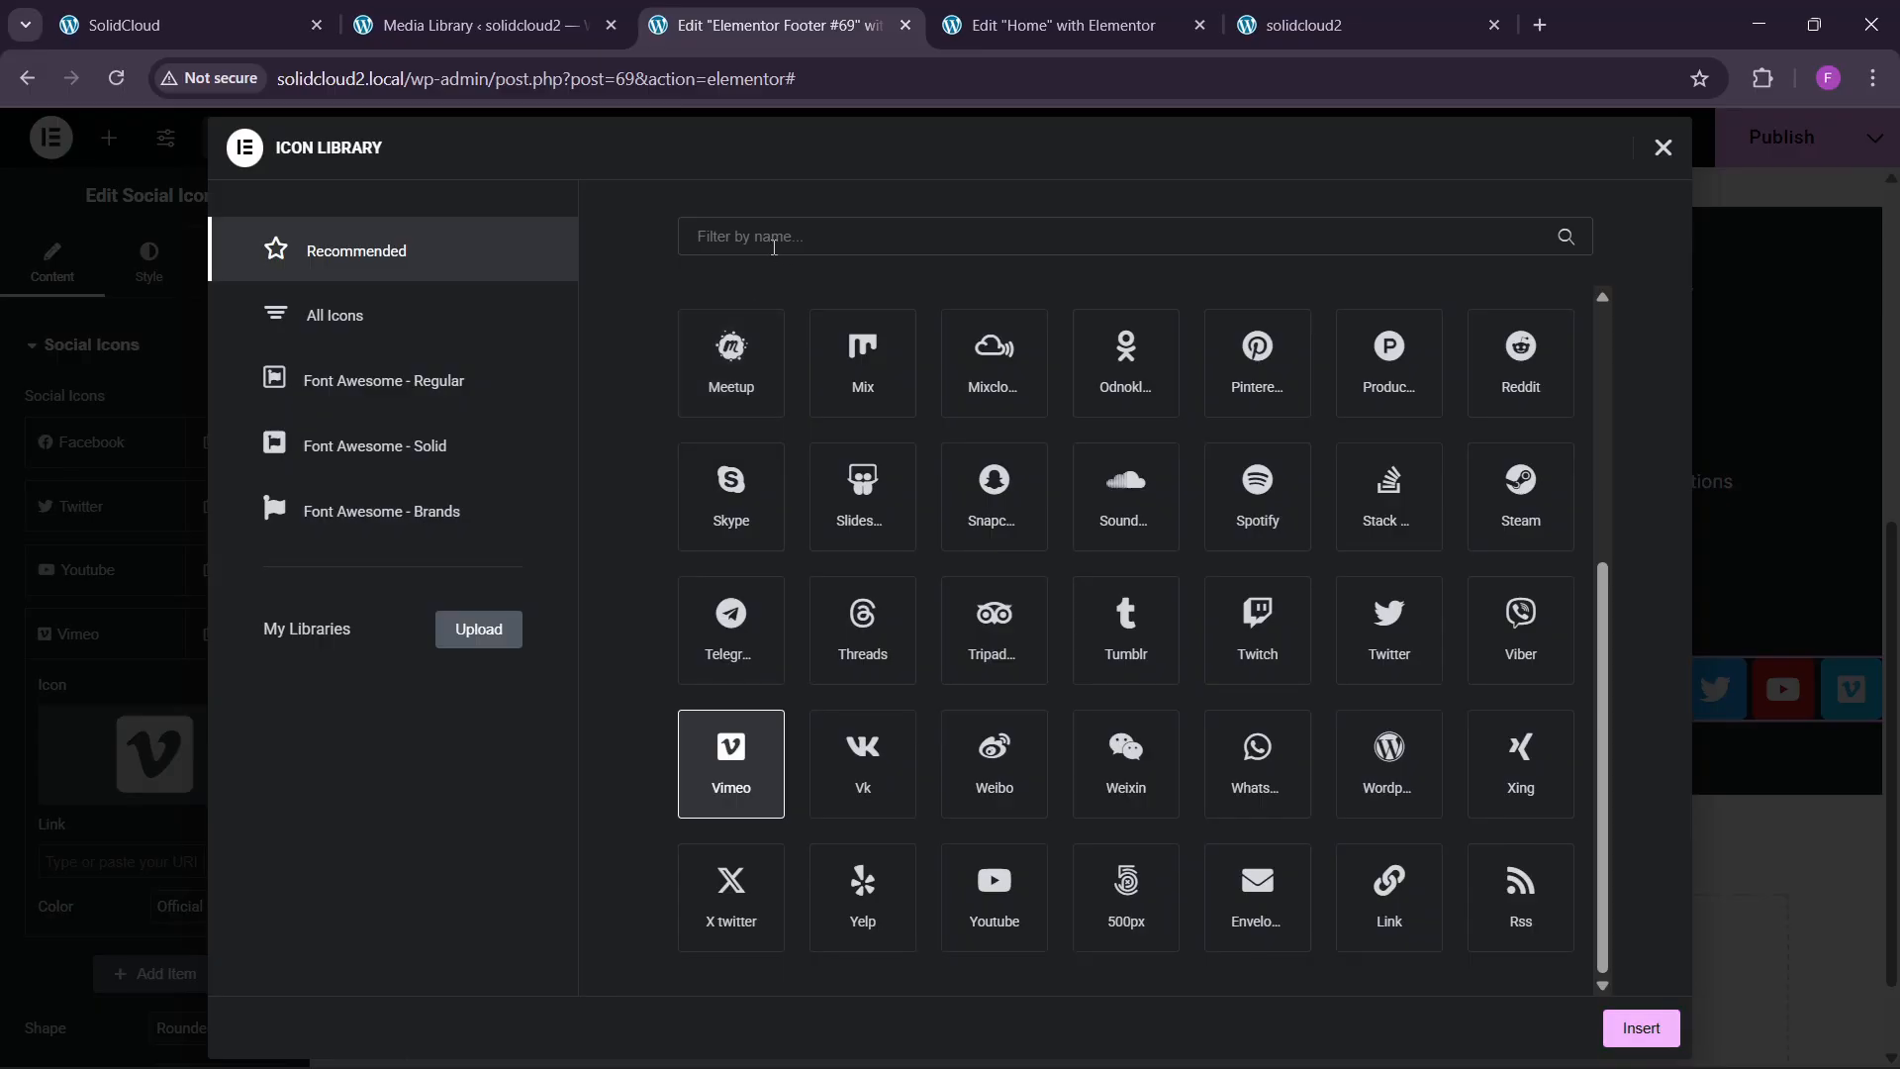
{"action": "type", "text": "insta"}
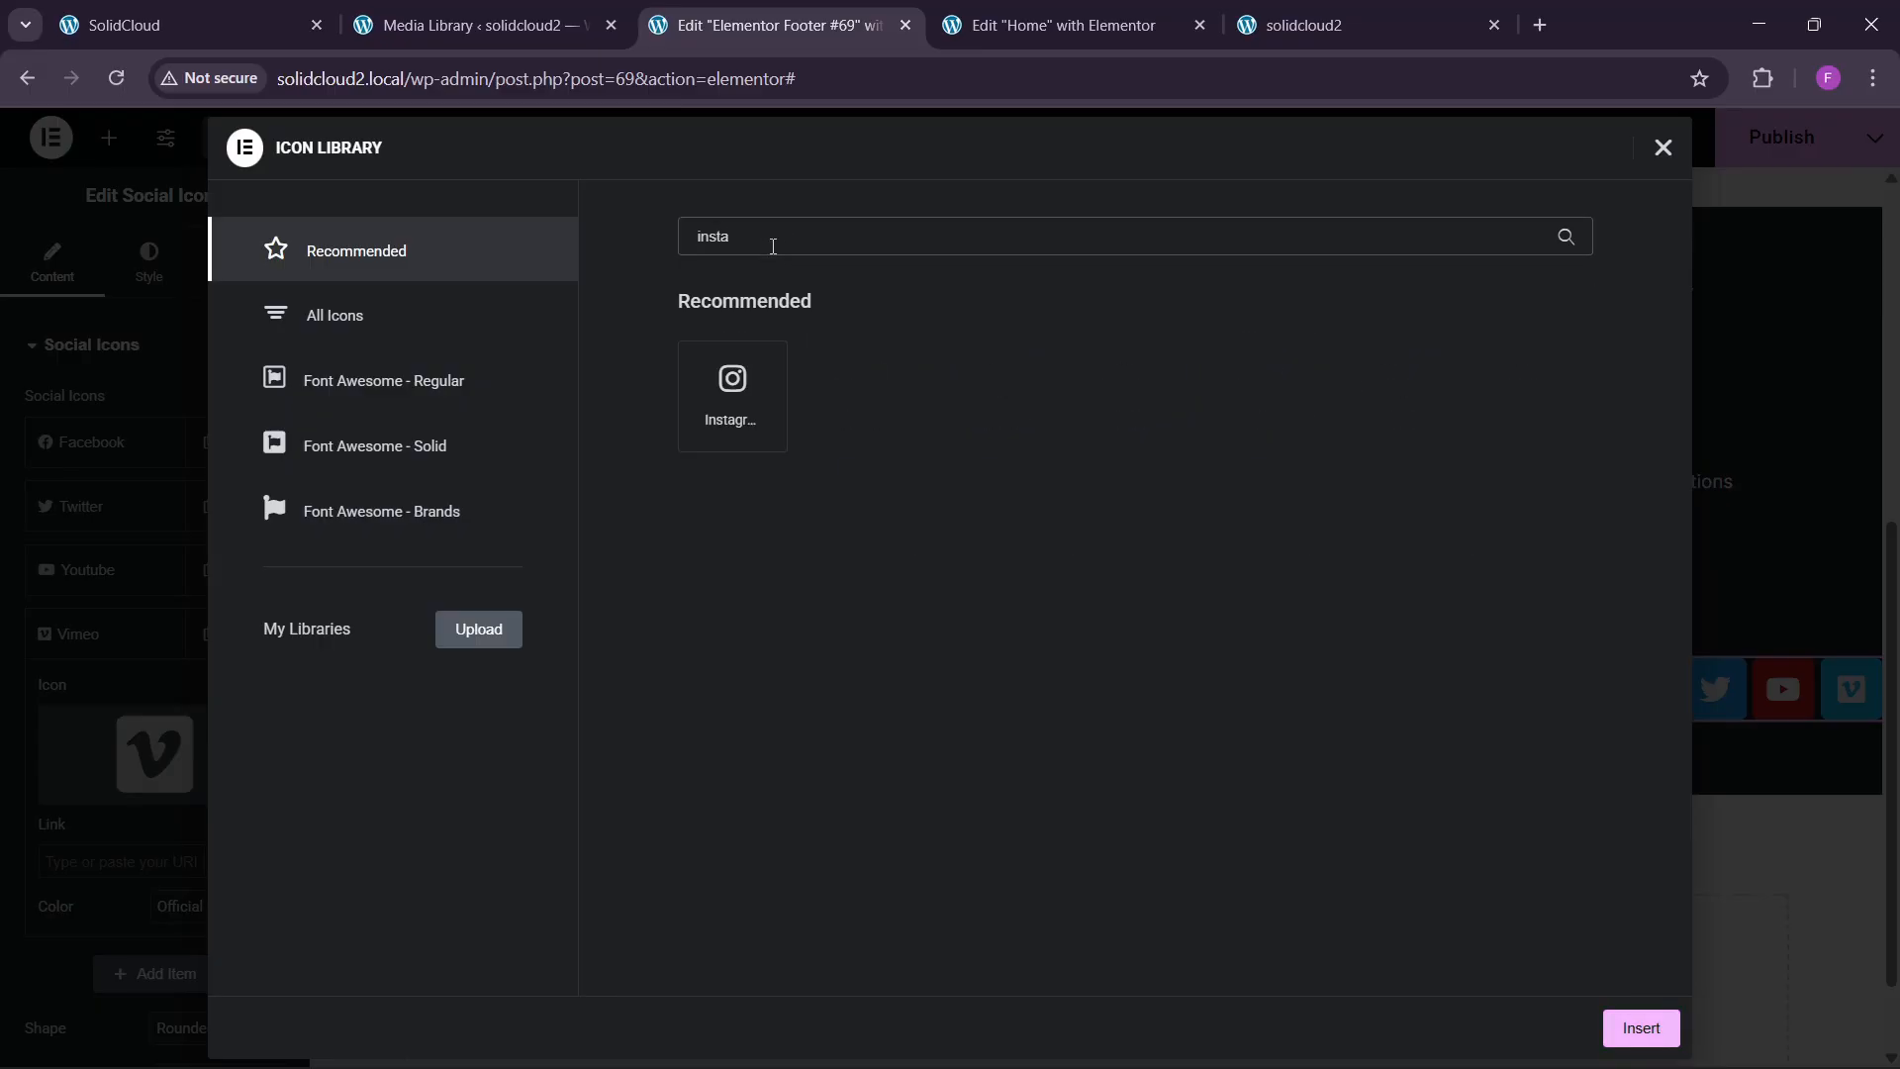
{"action": "left_click", "coordinate": [767, 401]}
{"action": "left_click", "coordinate": [1608, 1021]}
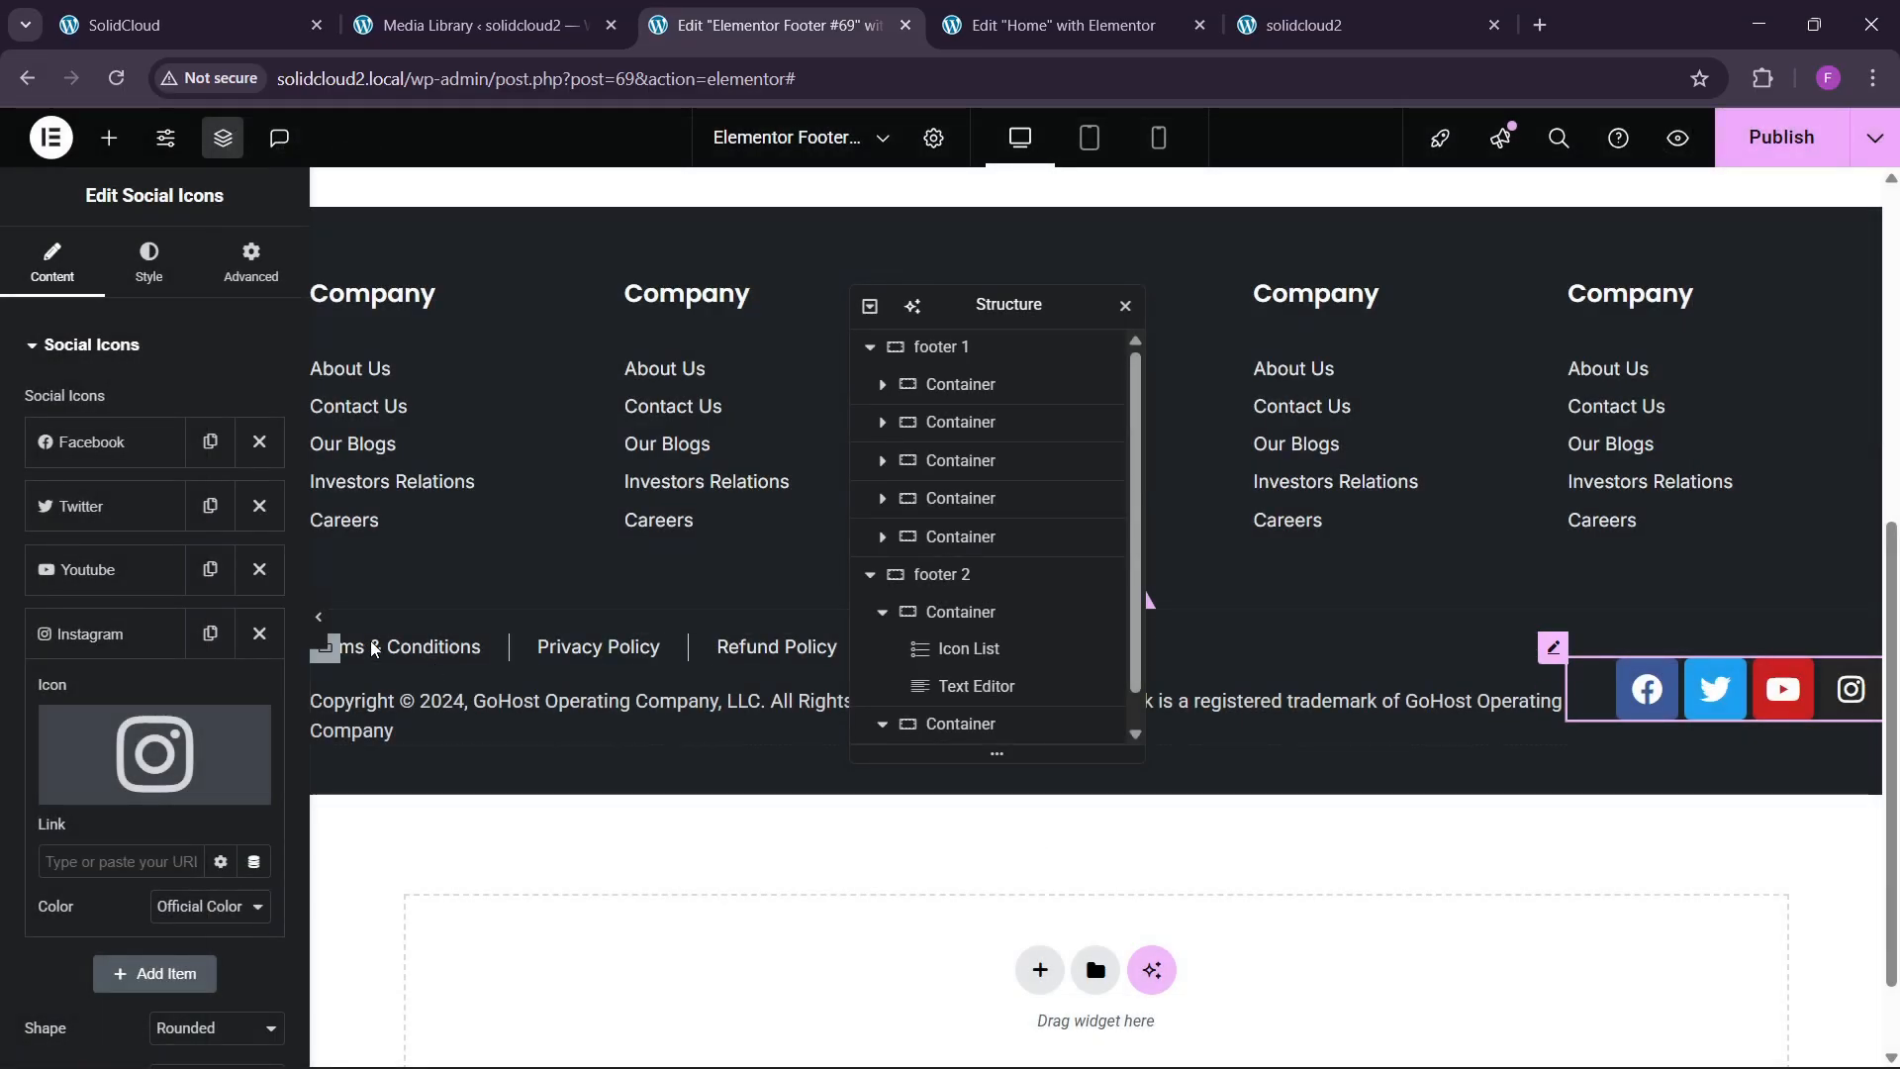
Give the icons custom colours: global blue backgrounds with white symbols.
{"action": "left_click", "coordinate": [148, 265]}
{"action": "left_click", "coordinate": [213, 401]}
{"action": "left_click", "coordinate": [193, 442]}
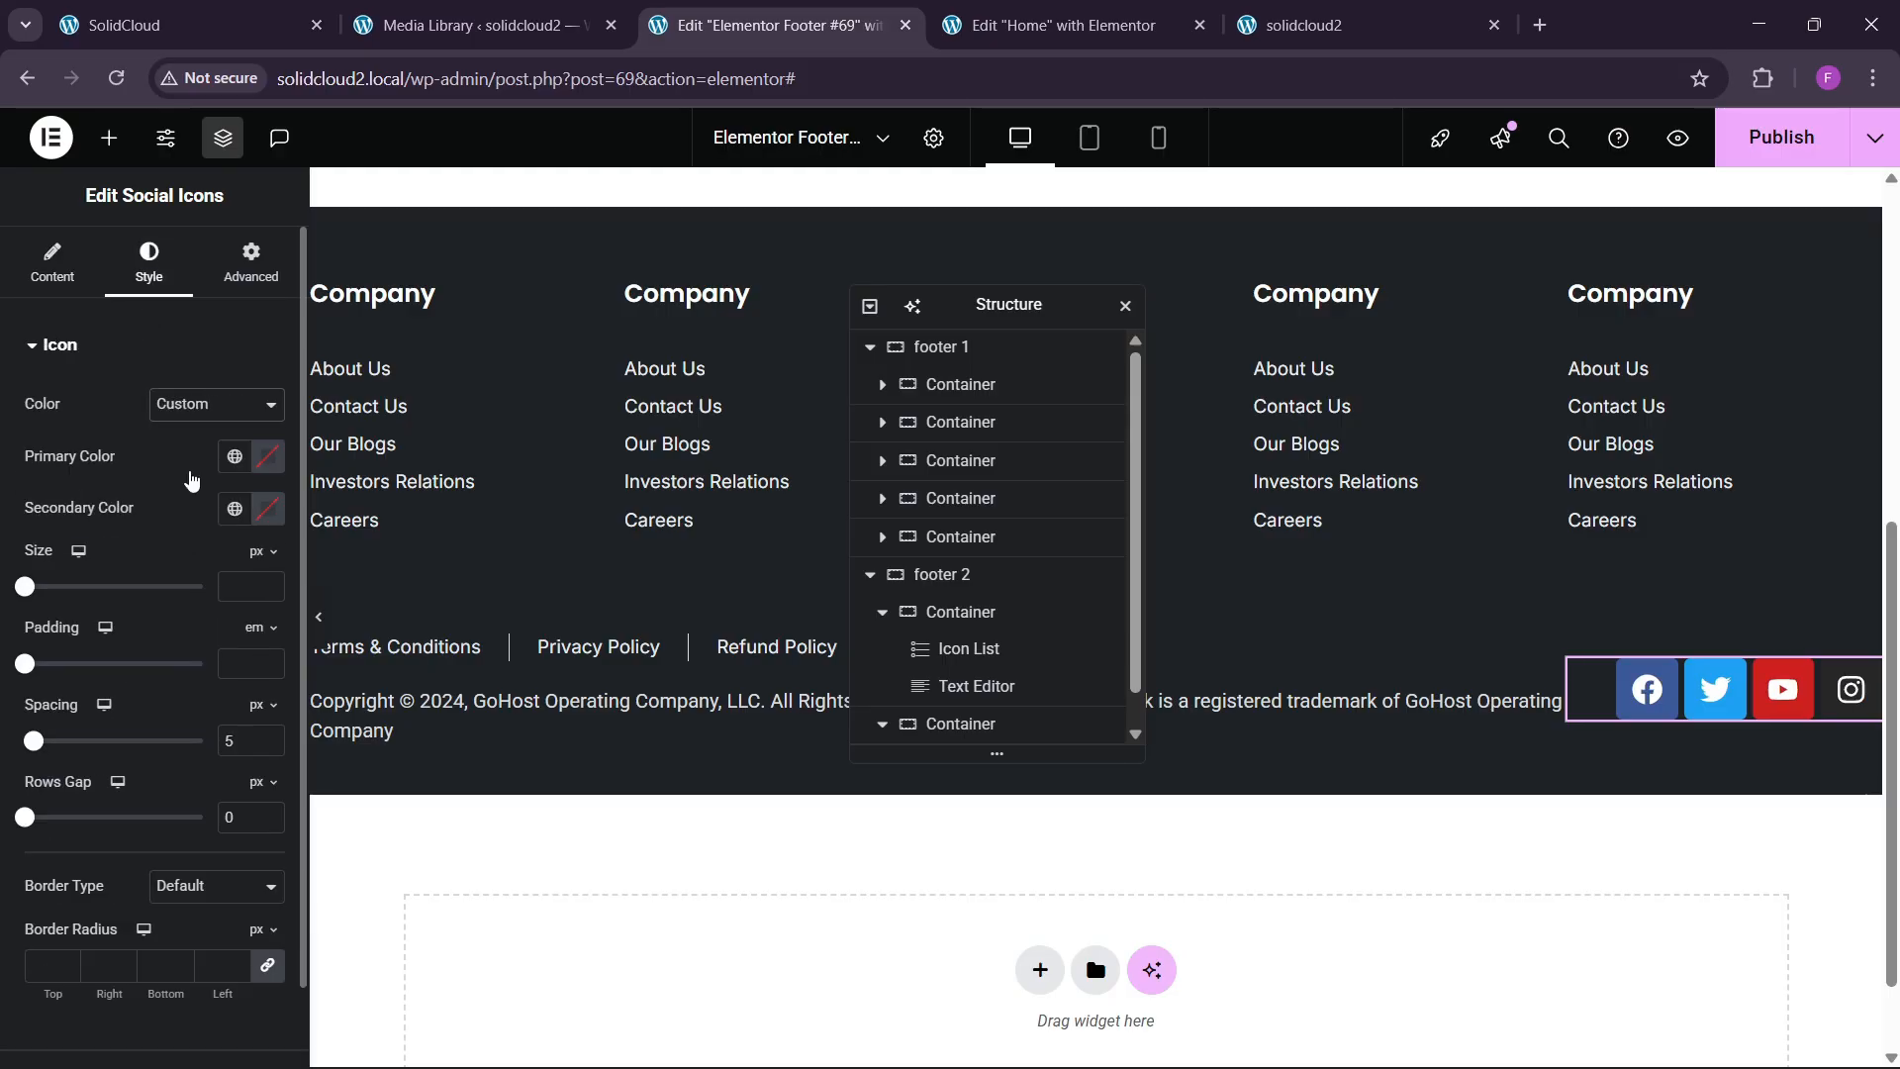
{"action": "left_click", "coordinate": [235, 509]}
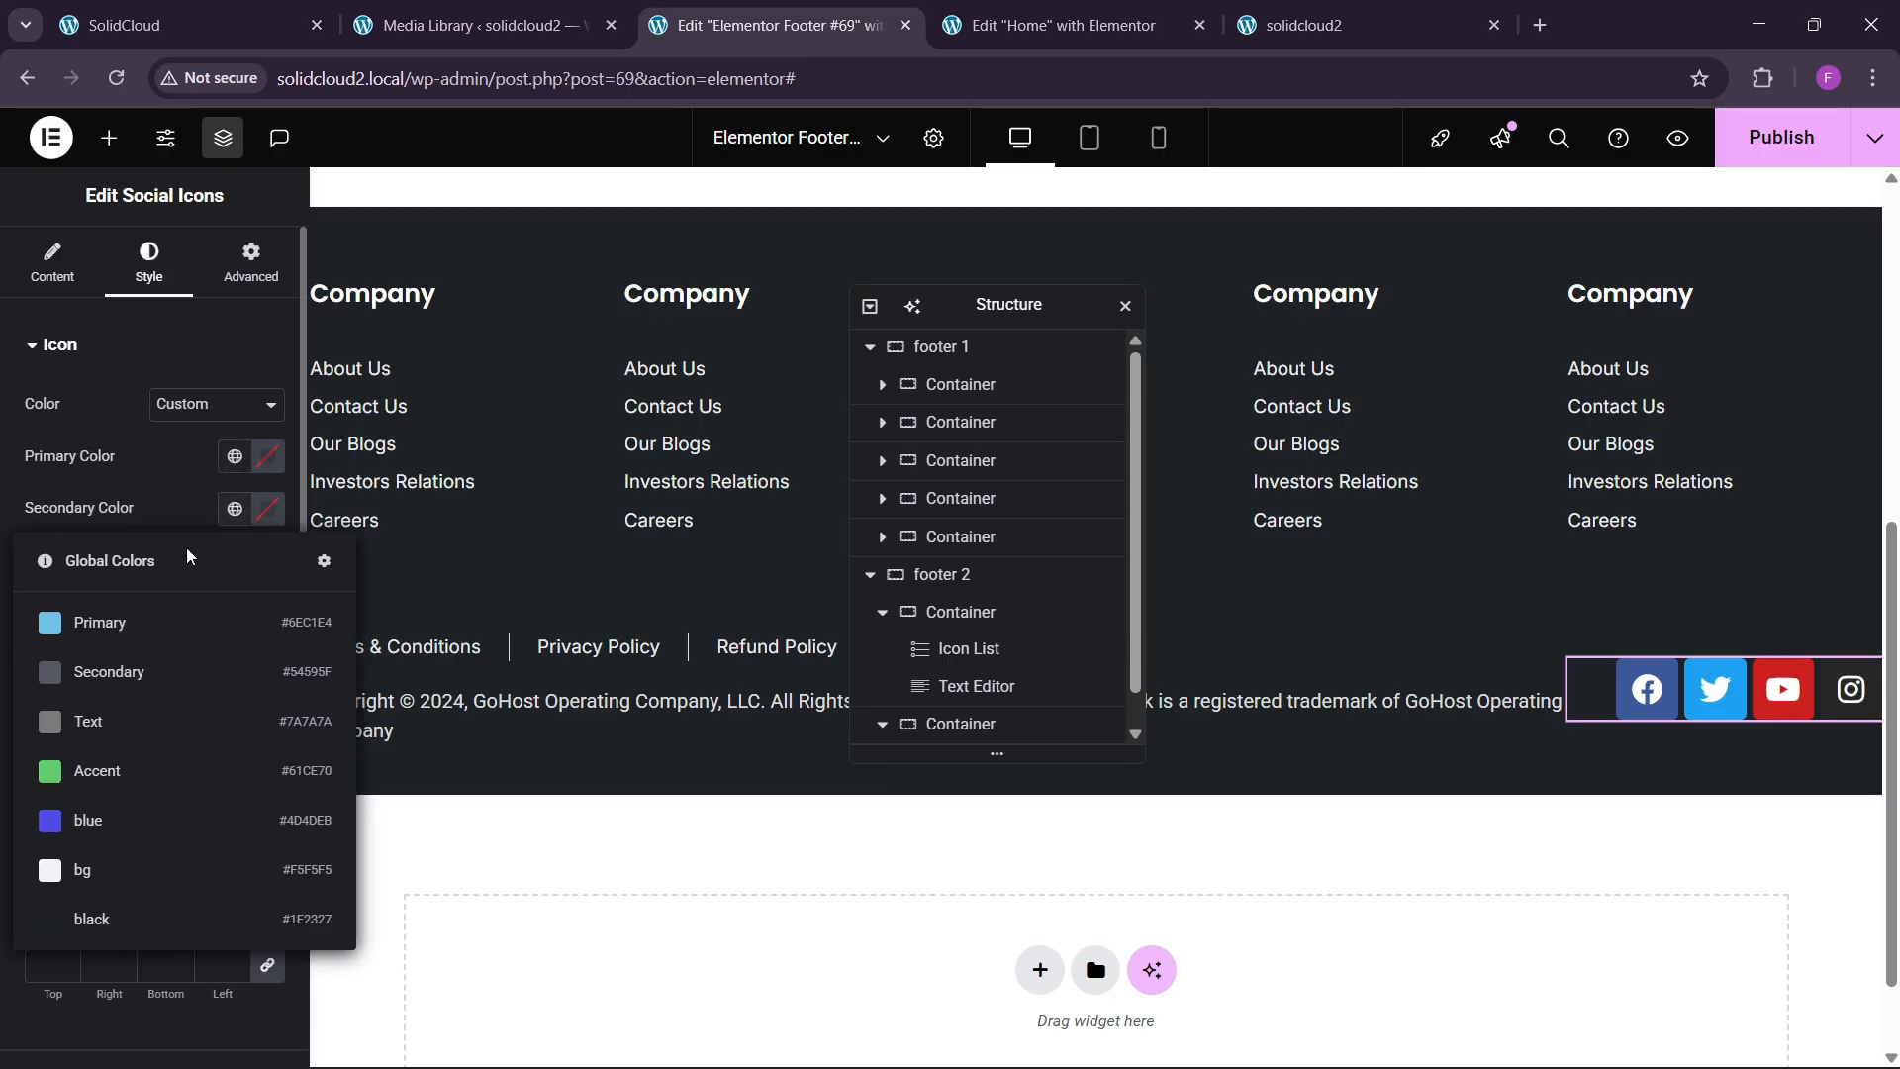
{"action": "left_click", "coordinate": [135, 821]}
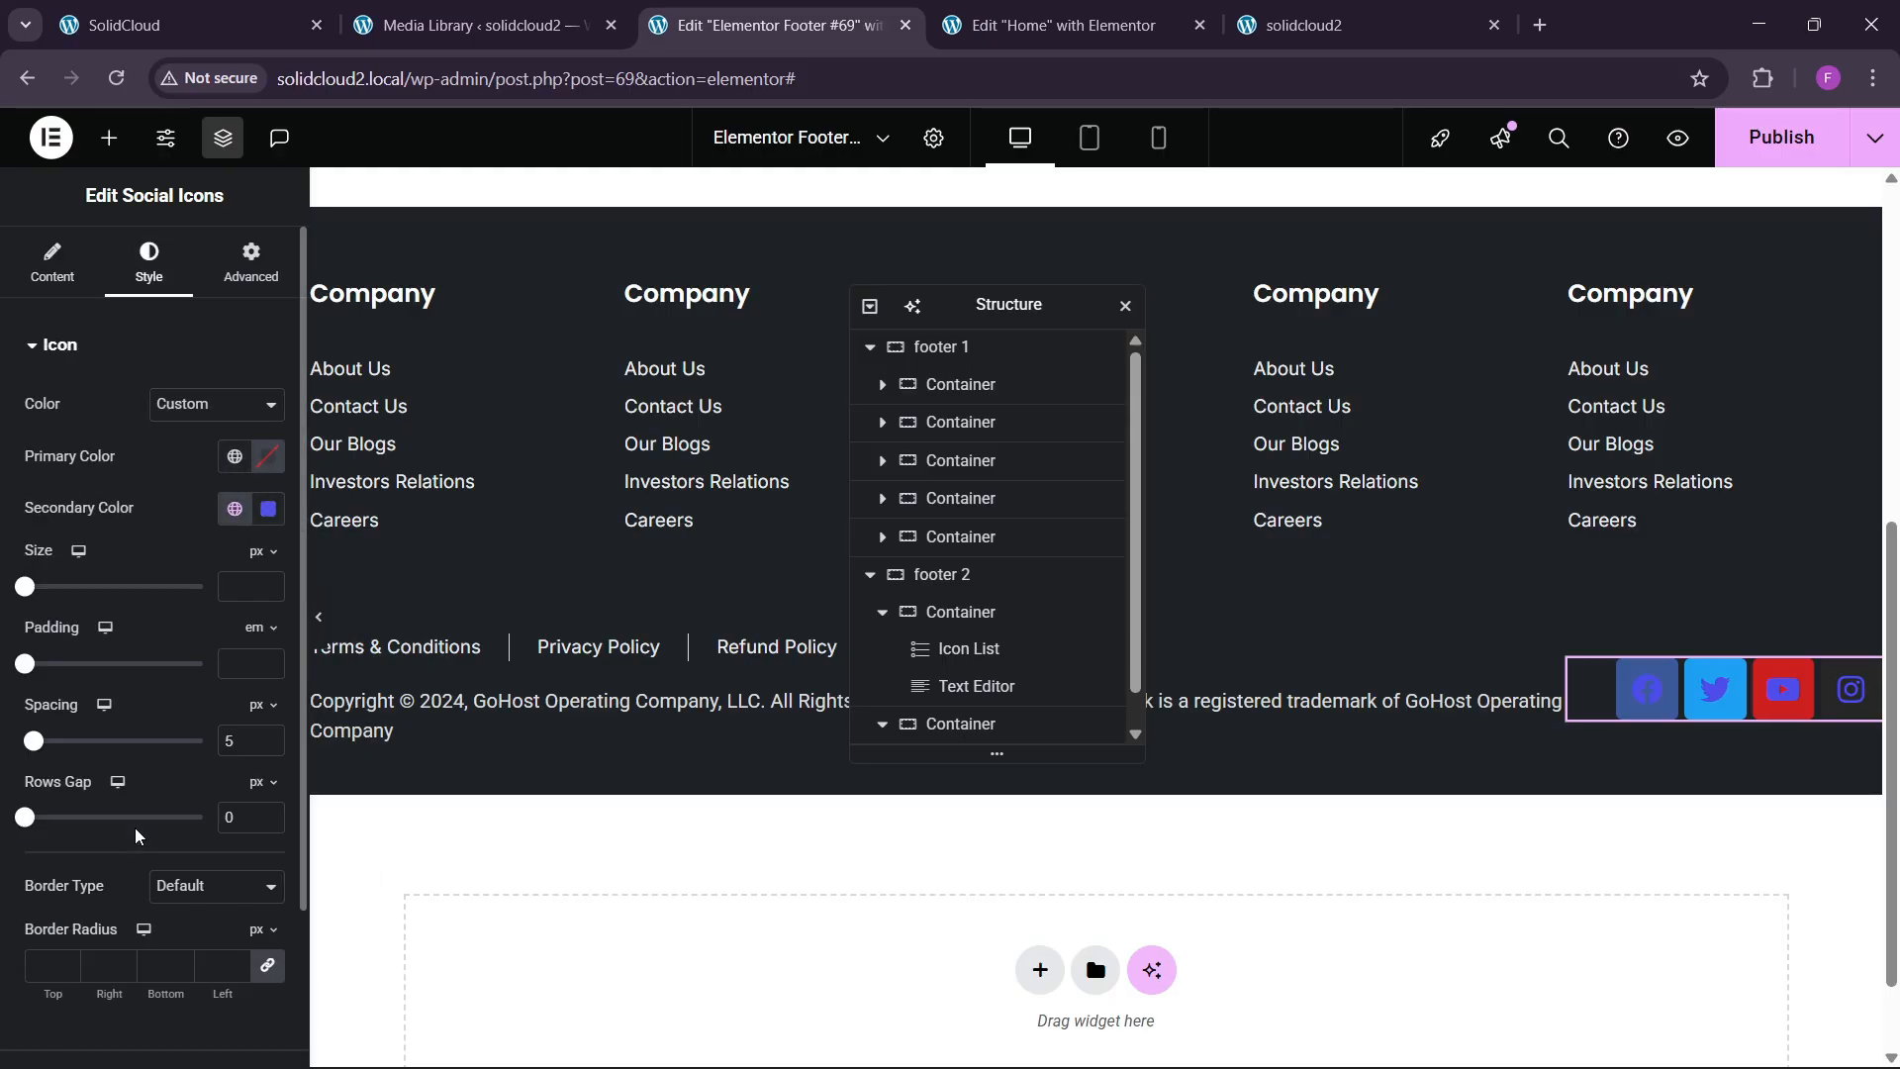
{"action": "left_click", "coordinate": [234, 456]}
{"action": "left_click", "coordinate": [138, 769]}
{"action": "left_click", "coordinate": [268, 509]}
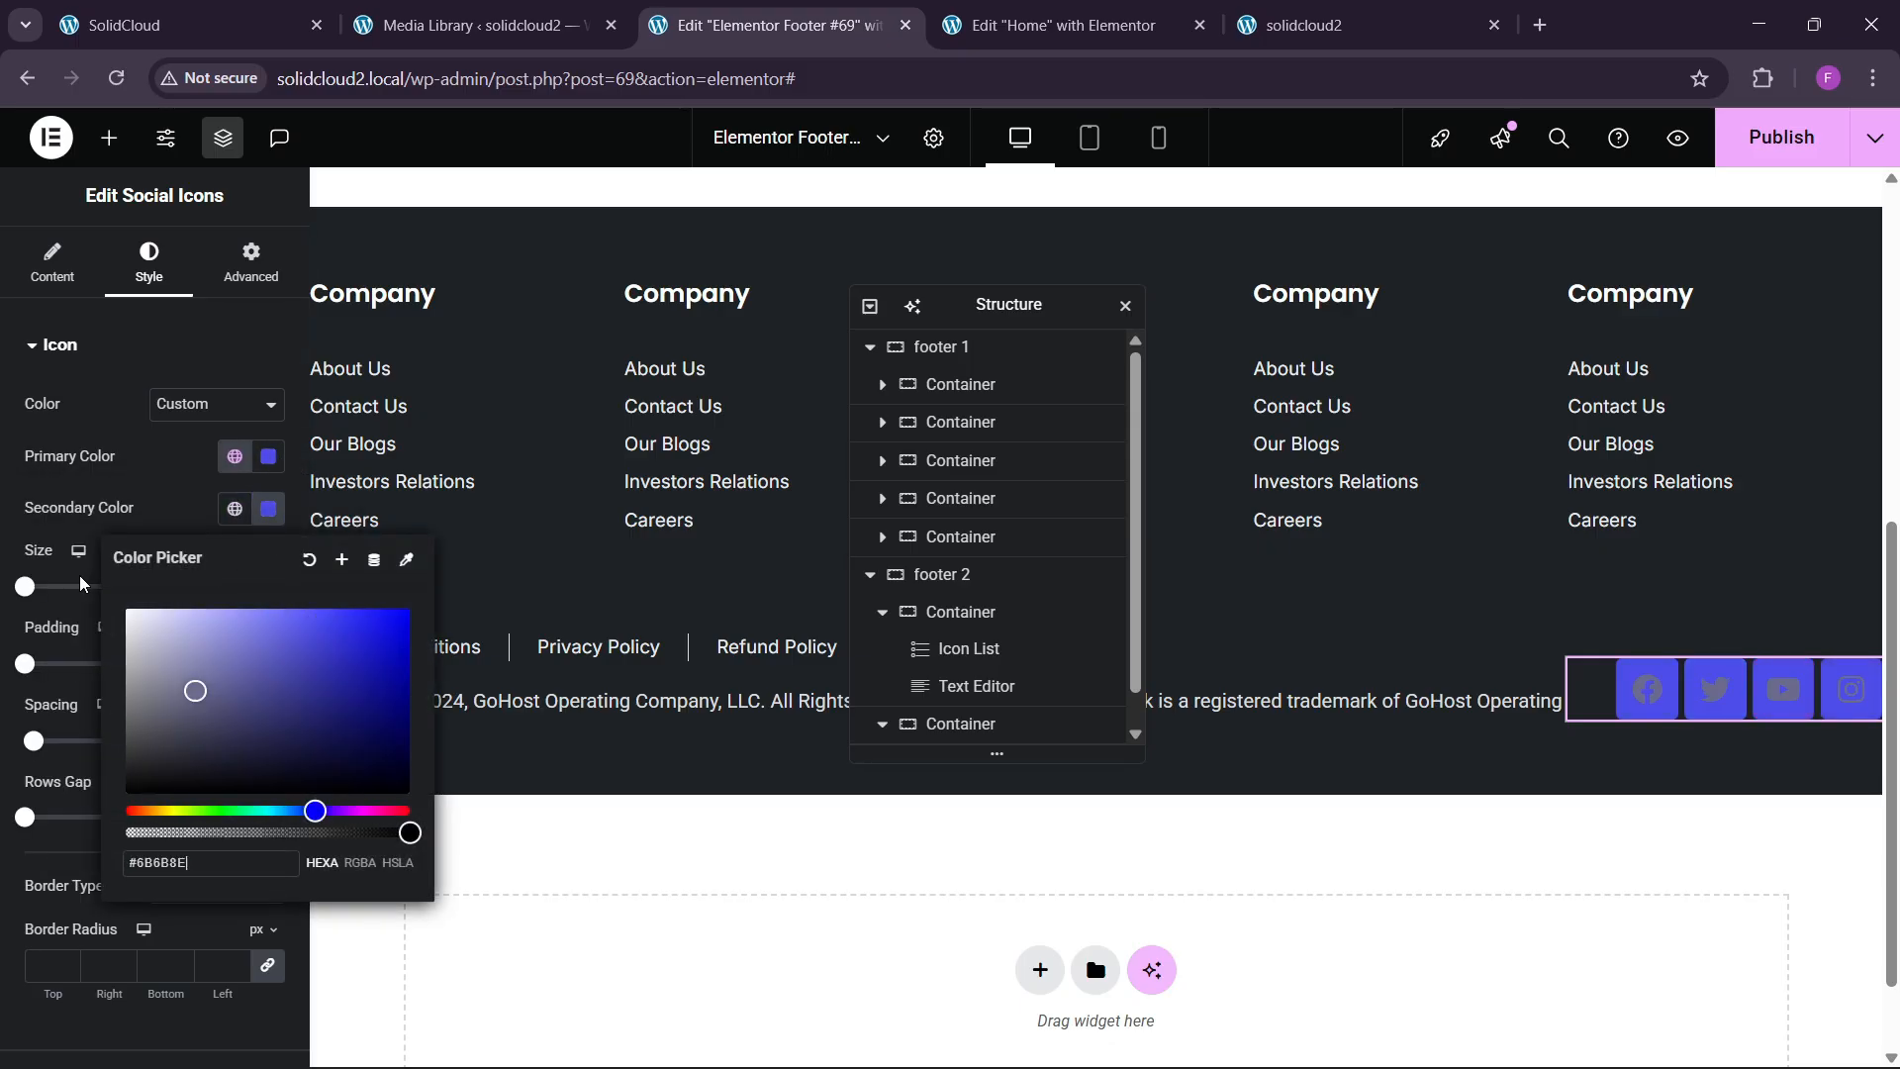
{"action": "left_click_drag", "start_coordinate": [148, 614], "coordinate": [141, 502]}
Set the icon size to 19 and spacing to 10, checked against the live site.
{"action": "left_click", "coordinate": [258, 586]}
{"action": "type", "text": "6"}
{"action": "left_click", "coordinate": [269, 580]}
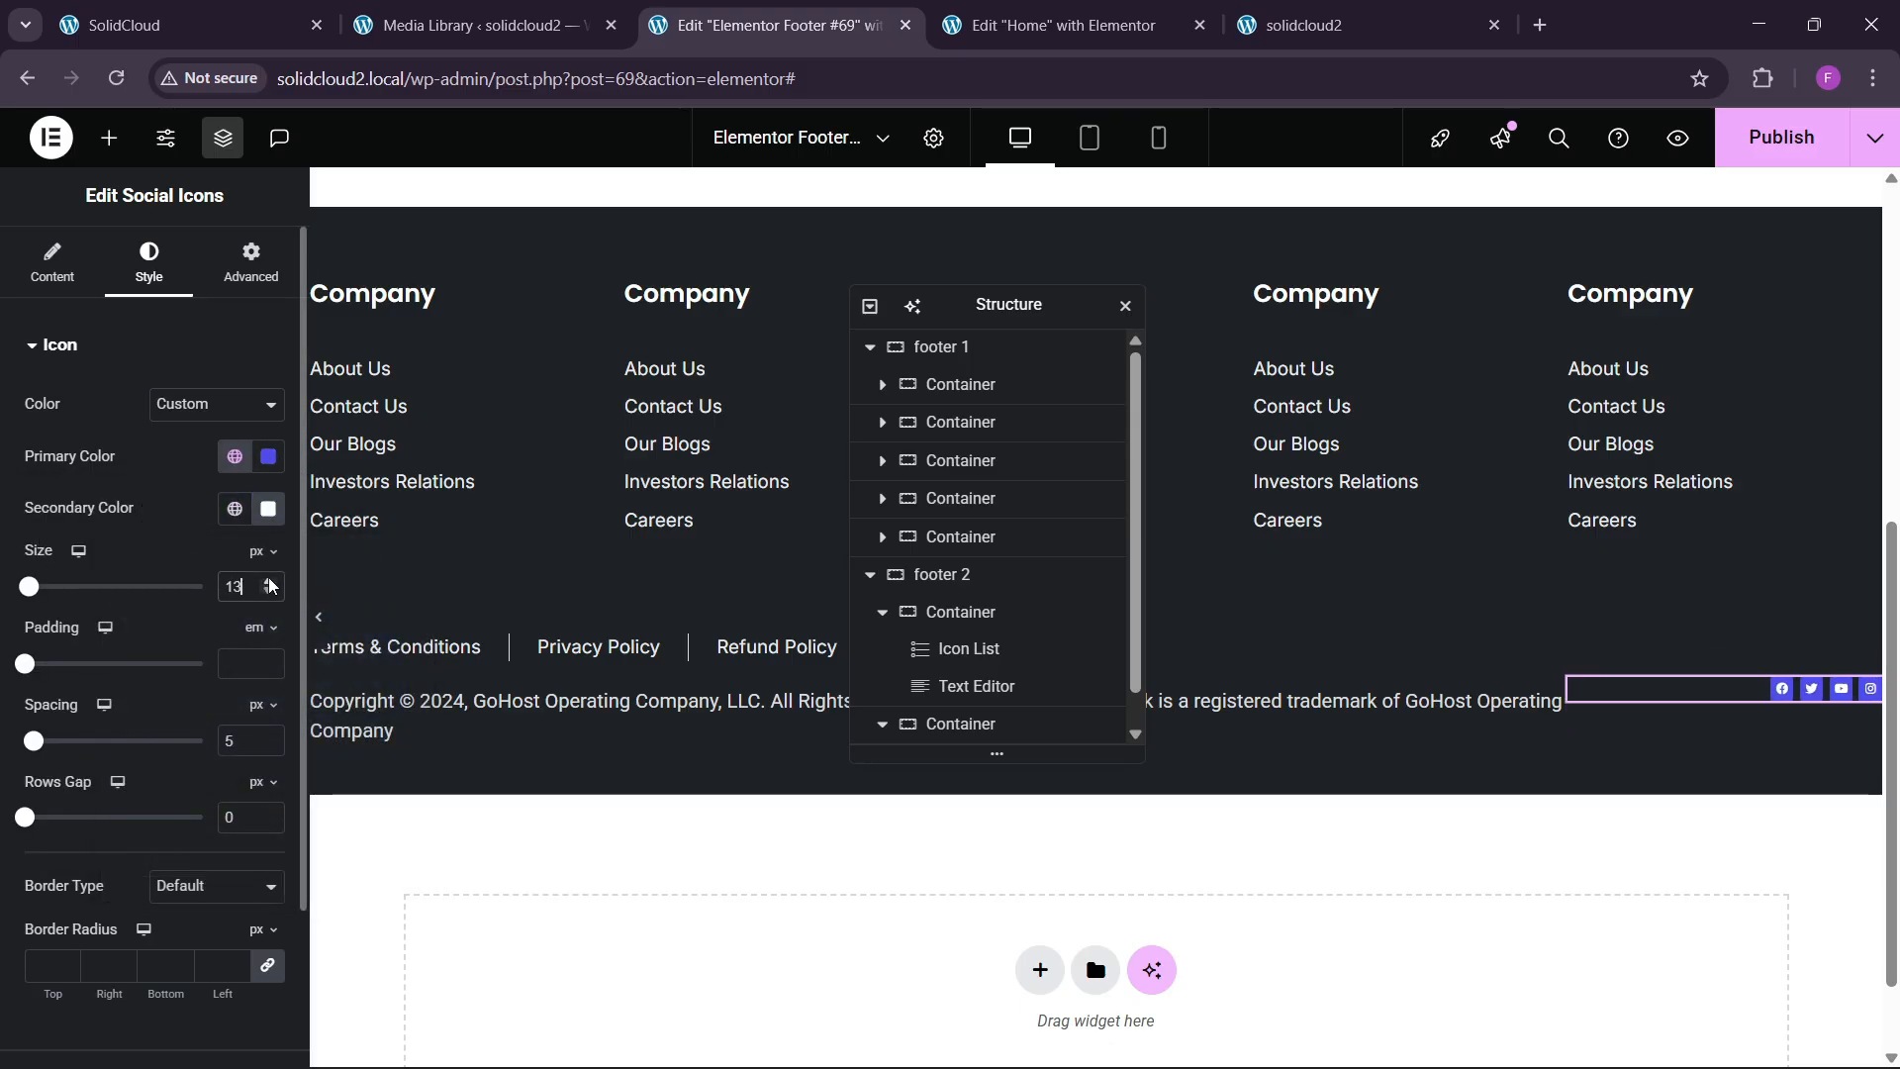
{"action": "left_click", "coordinate": [269, 582]}
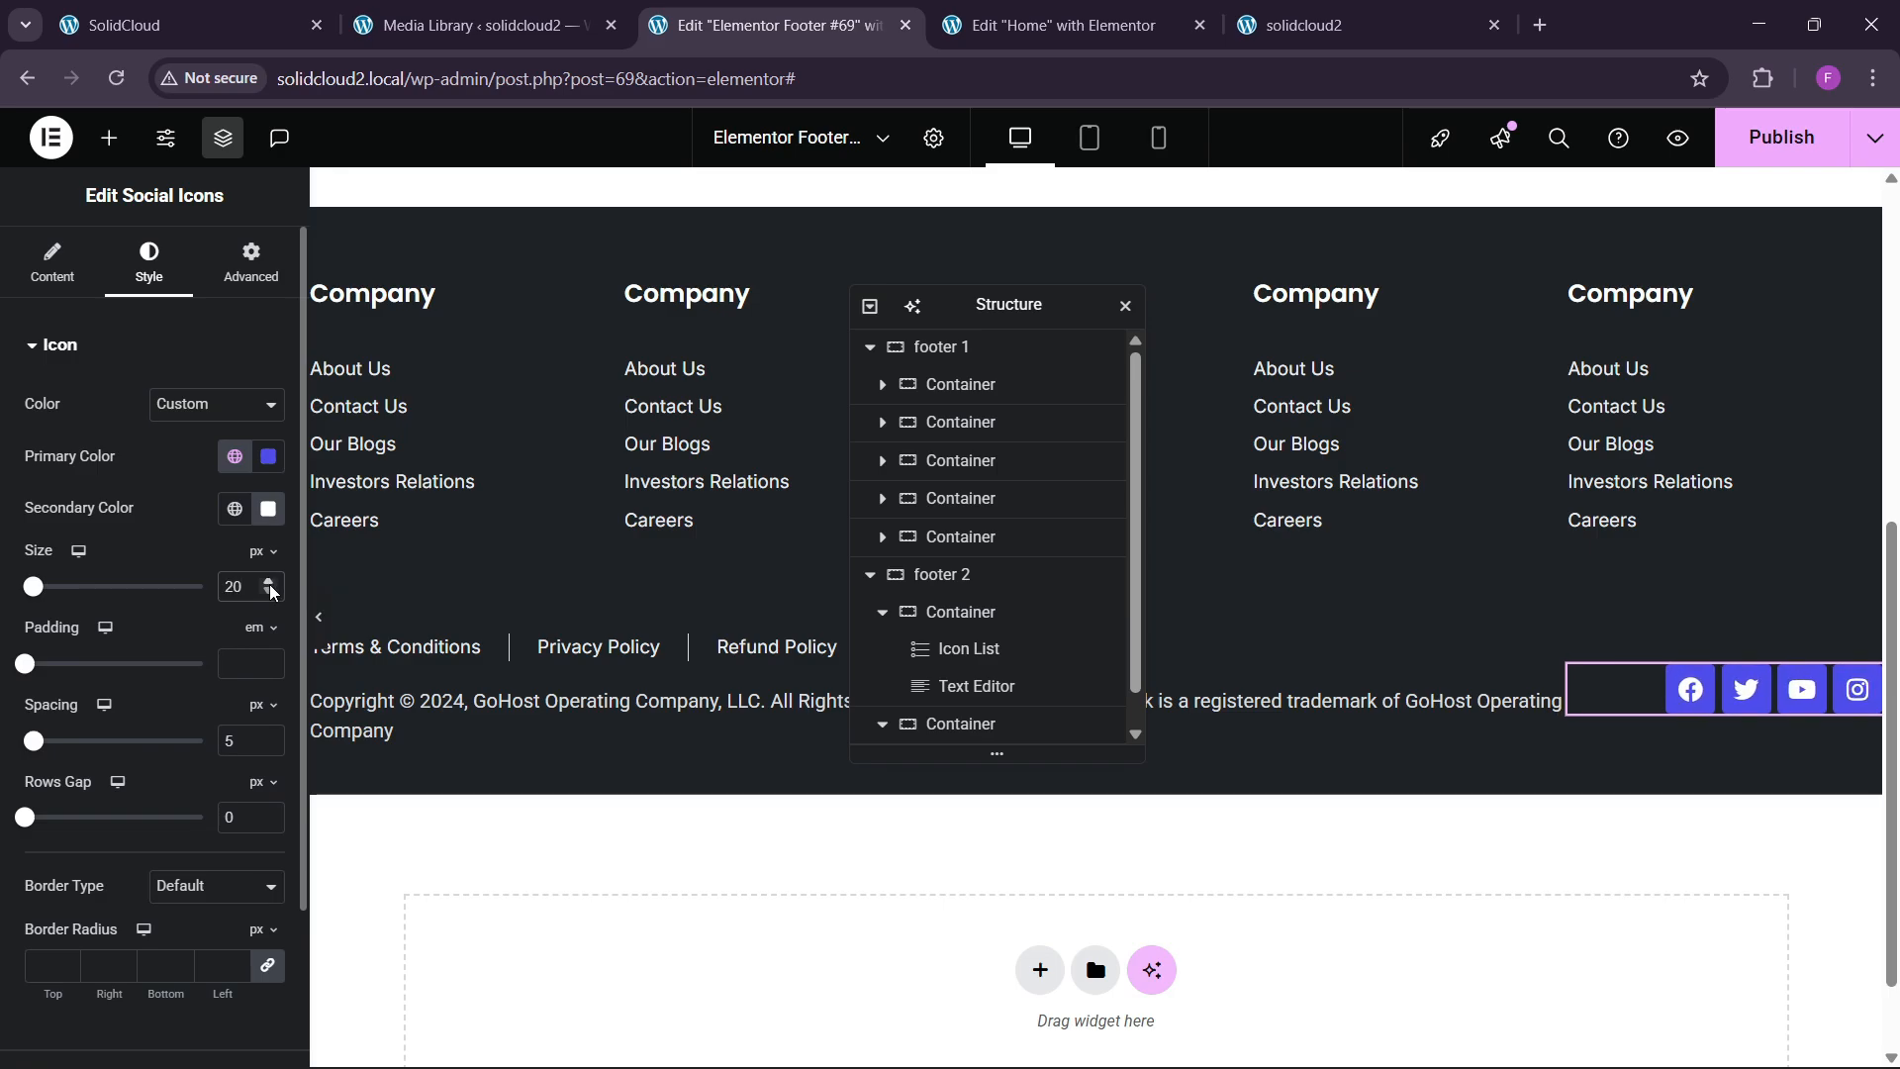
{"action": "left_click", "coordinate": [269, 582]}
{"action": "left_click", "coordinate": [269, 593]}
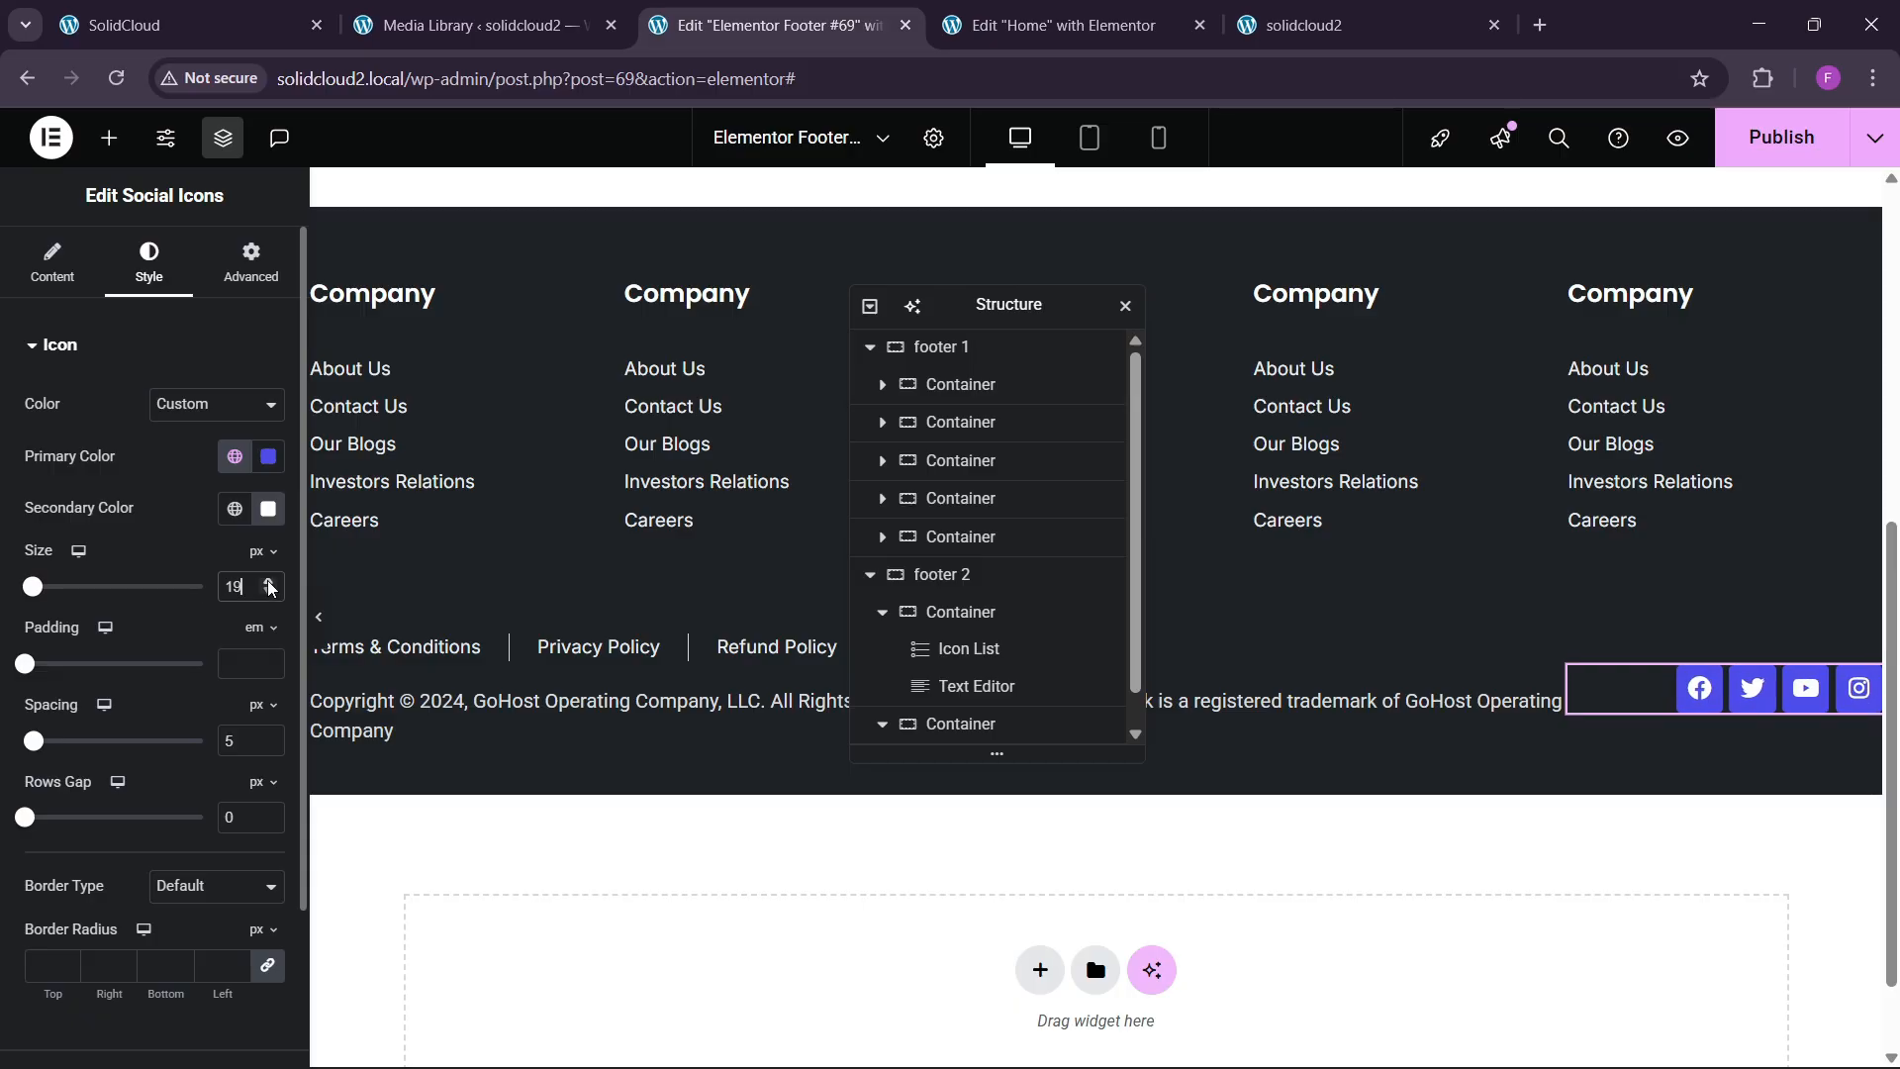
{"action": "left_click", "coordinate": [239, 12]}
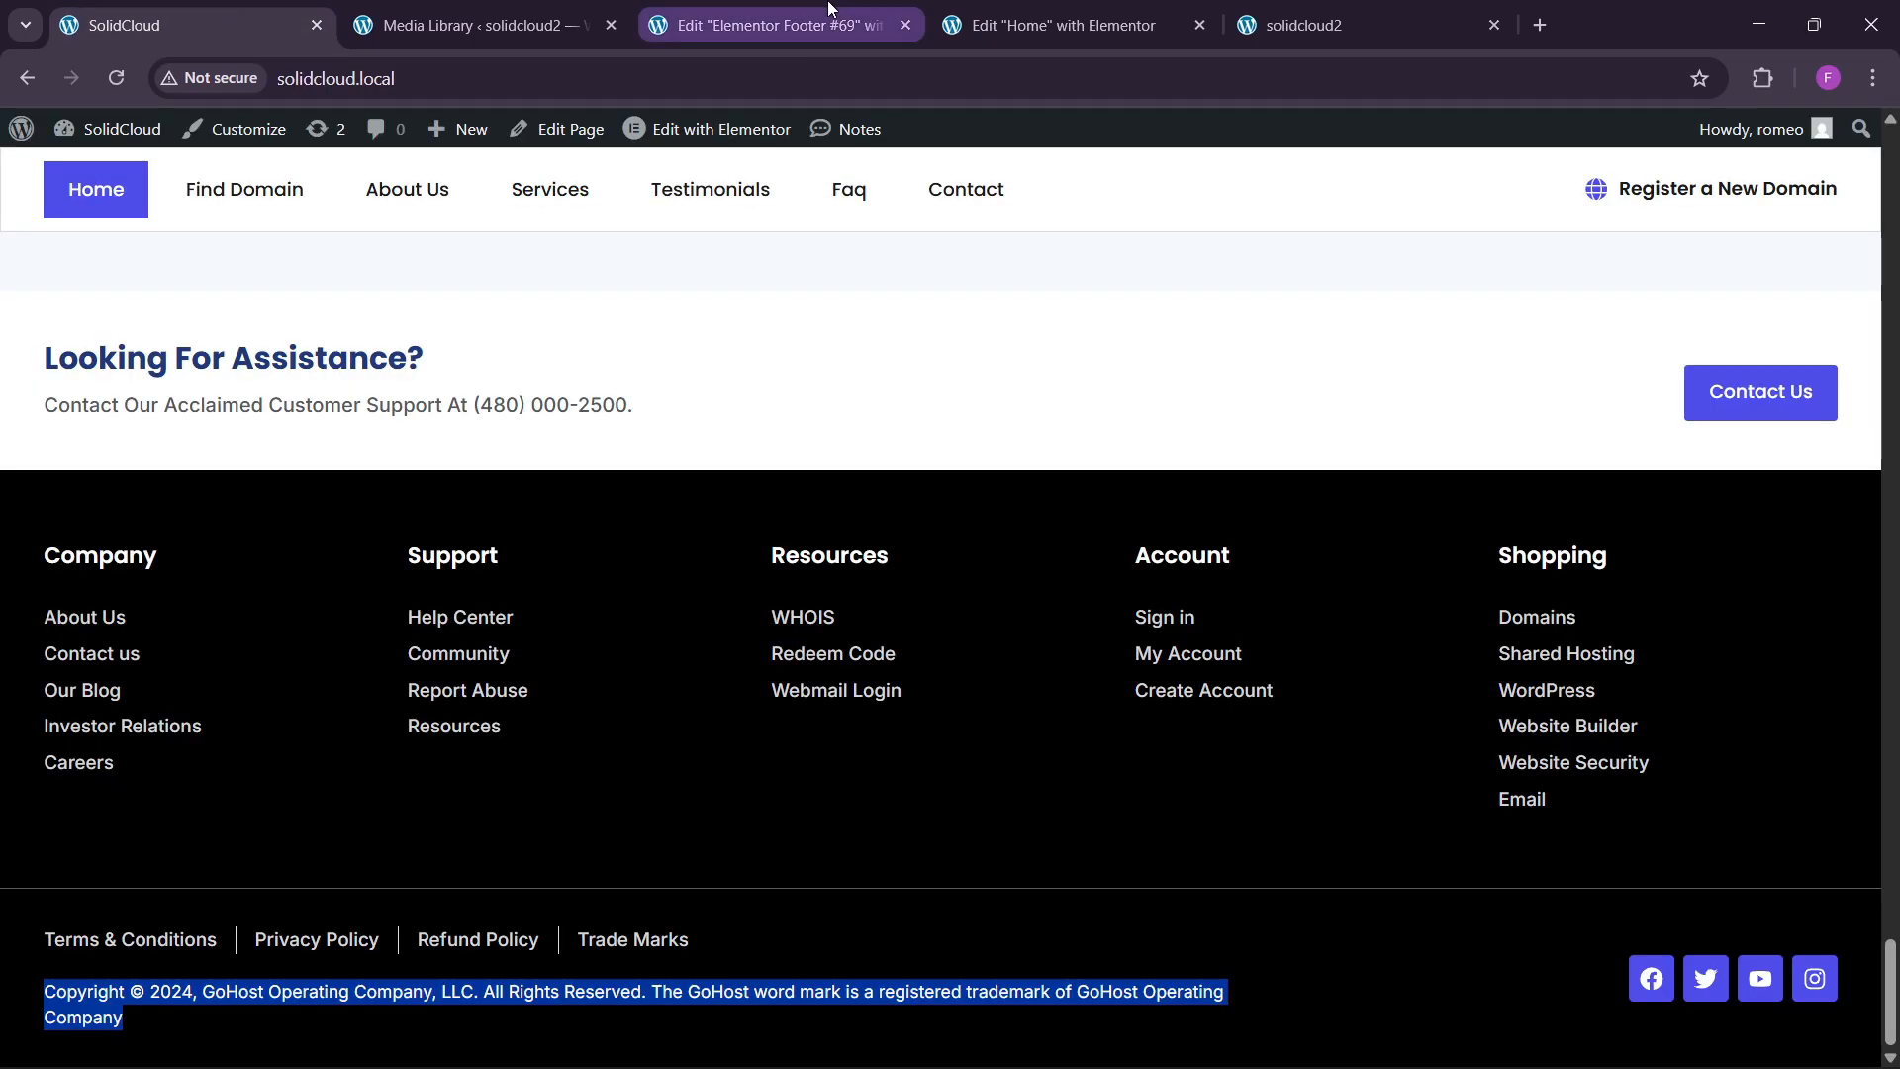
{"action": "left_click", "coordinate": [772, 25]}
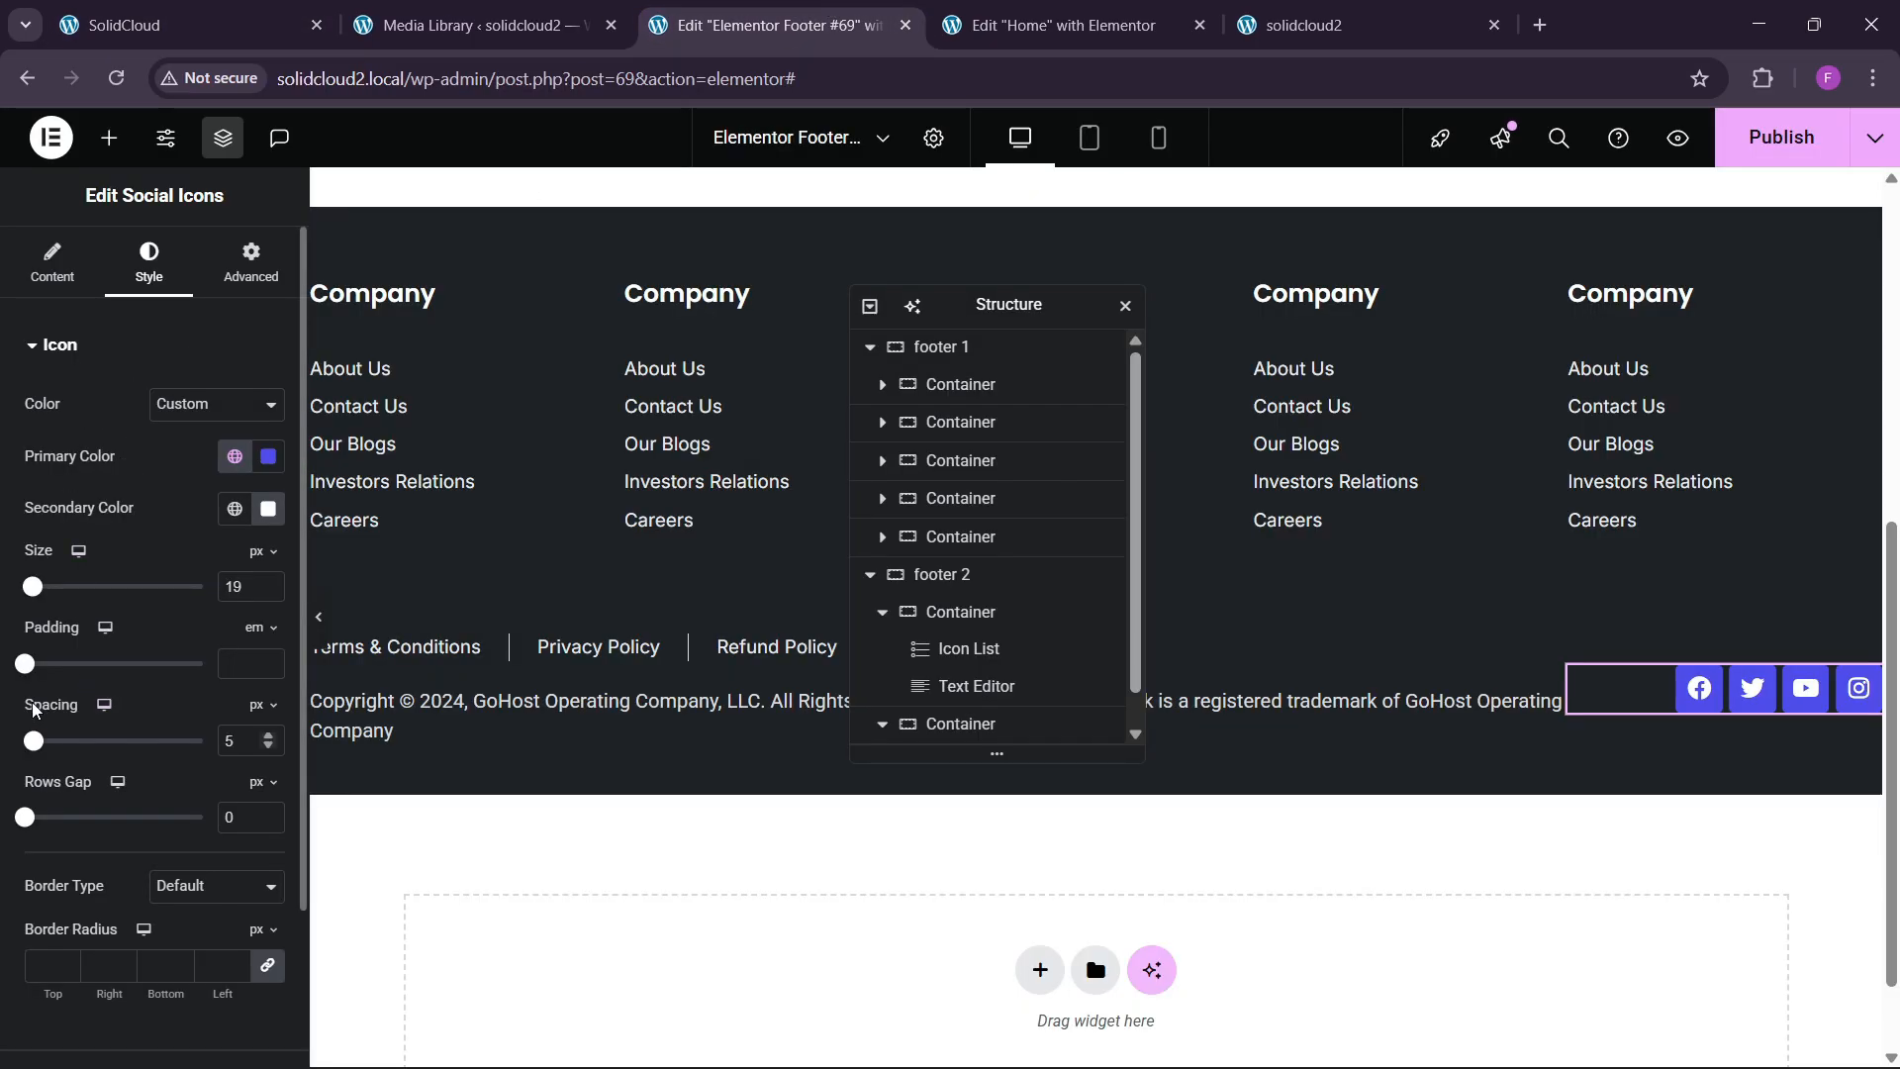
{"action": "left_click_drag", "start_coordinate": [41, 757], "coordinate": [45, 757]}
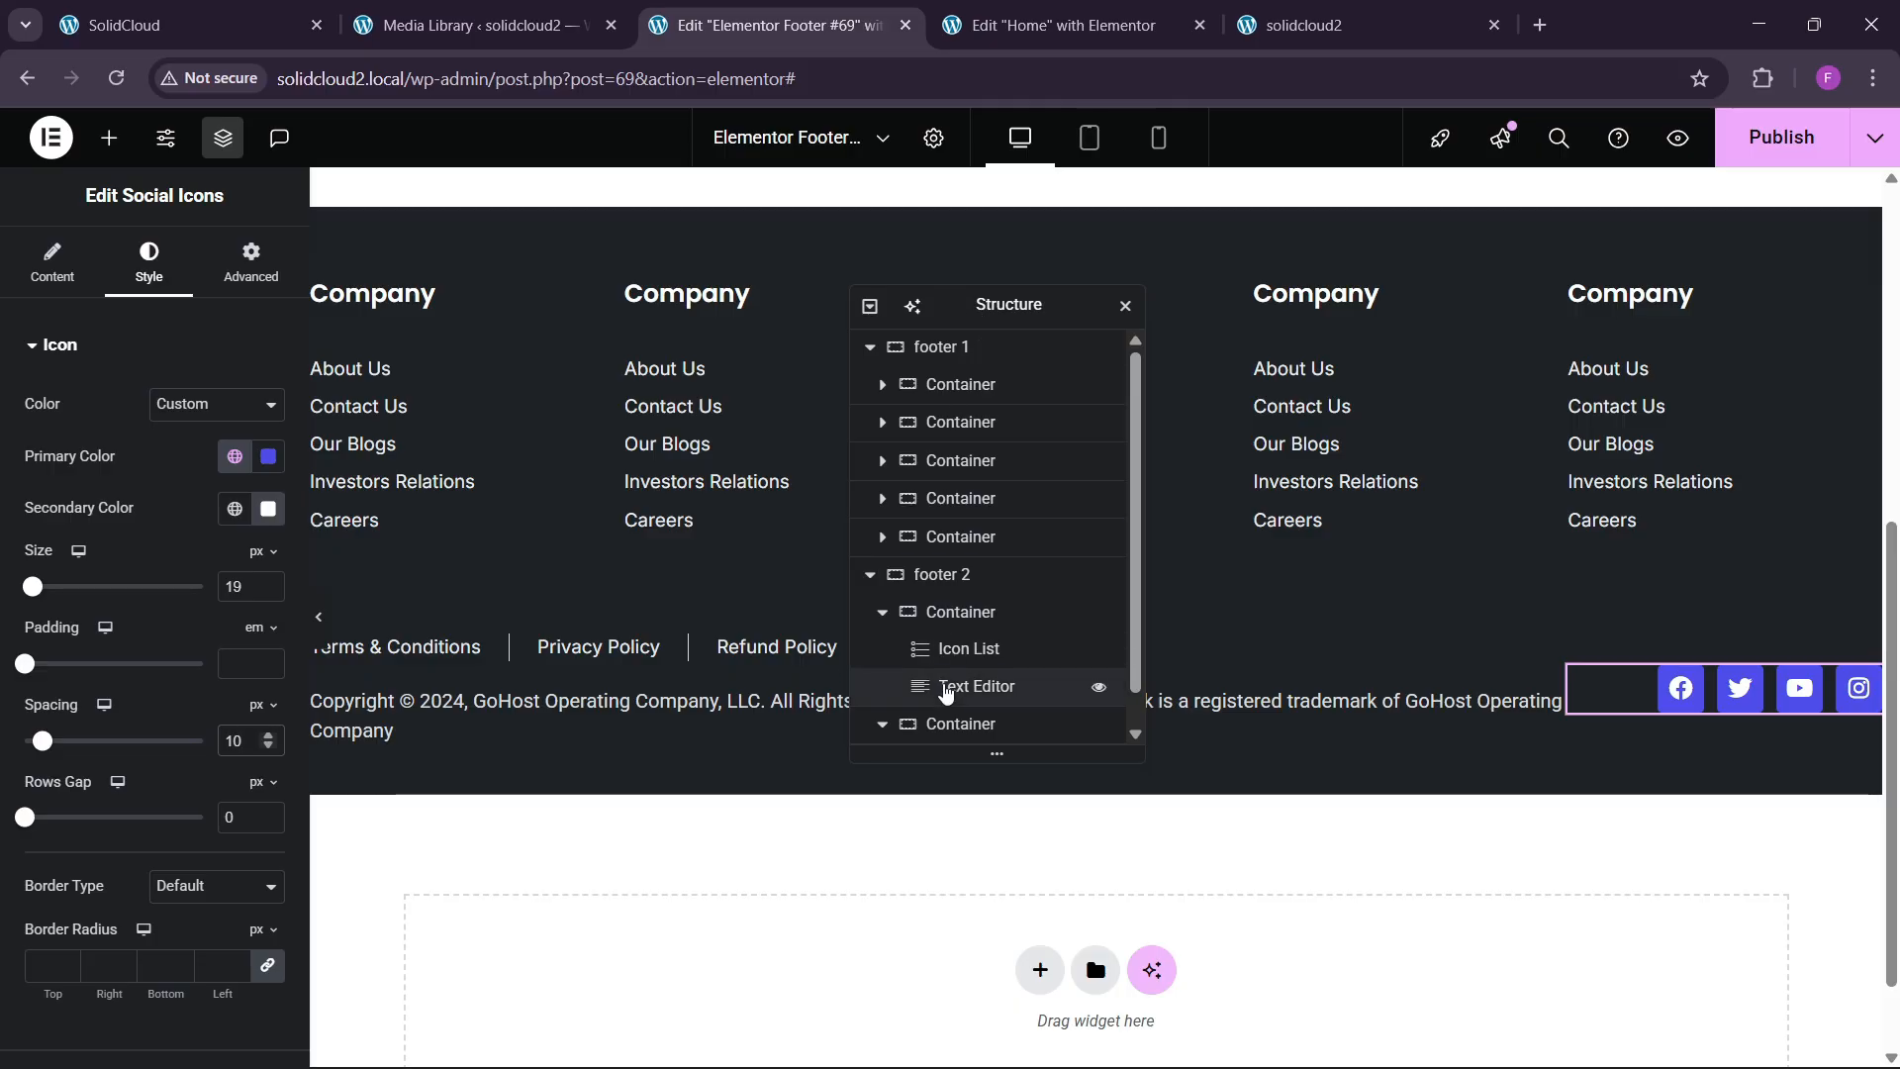
Set the footer 2 container's gap between items to 60.
{"action": "left_click", "coordinate": [942, 574]}
{"action": "left_click", "coordinate": [49, 263]}
{"action": "scroll", "coordinate": [81, 678], "scroll_direction": "down", "scroll_amount": 3}
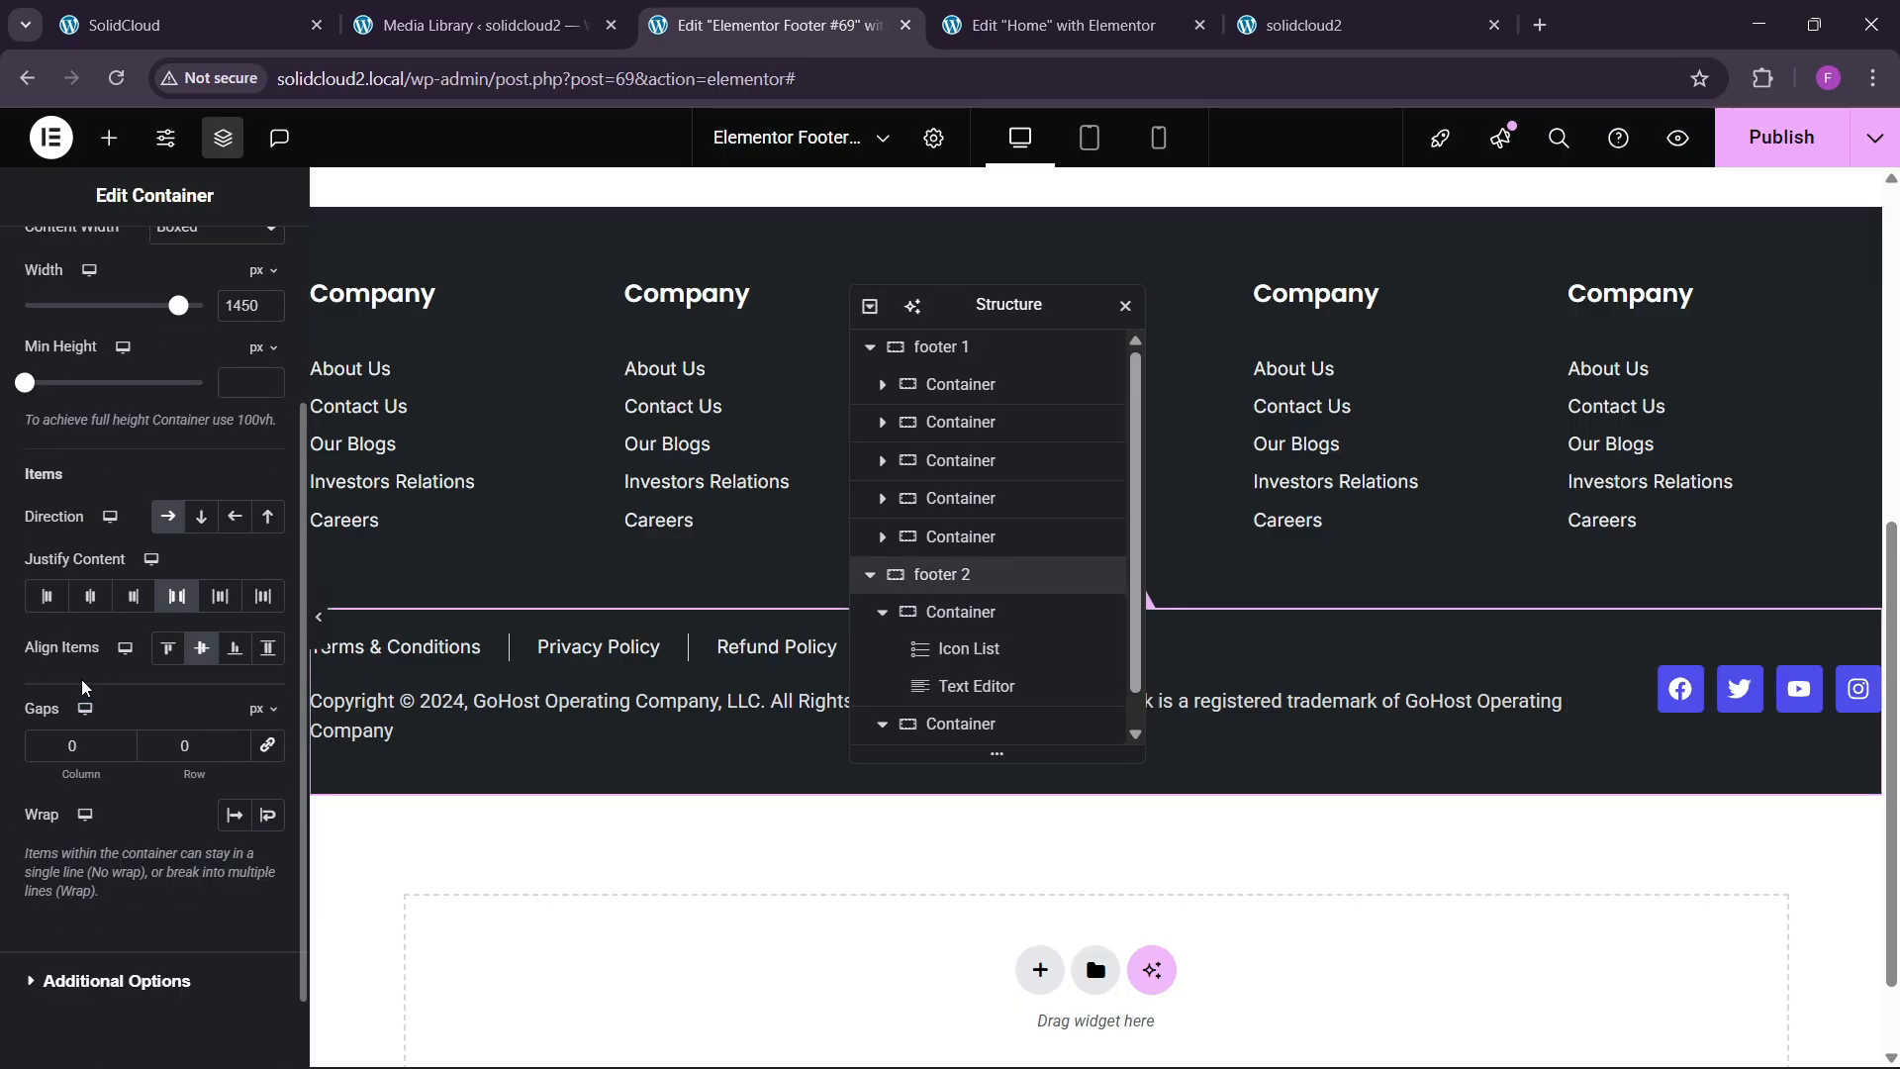
{"action": "left_click", "coordinate": [179, 746]}
{"action": "type", "text": "6"}
{"action": "left_click", "coordinate": [278, 10]}
{"action": "left_click", "coordinate": [772, 25]}
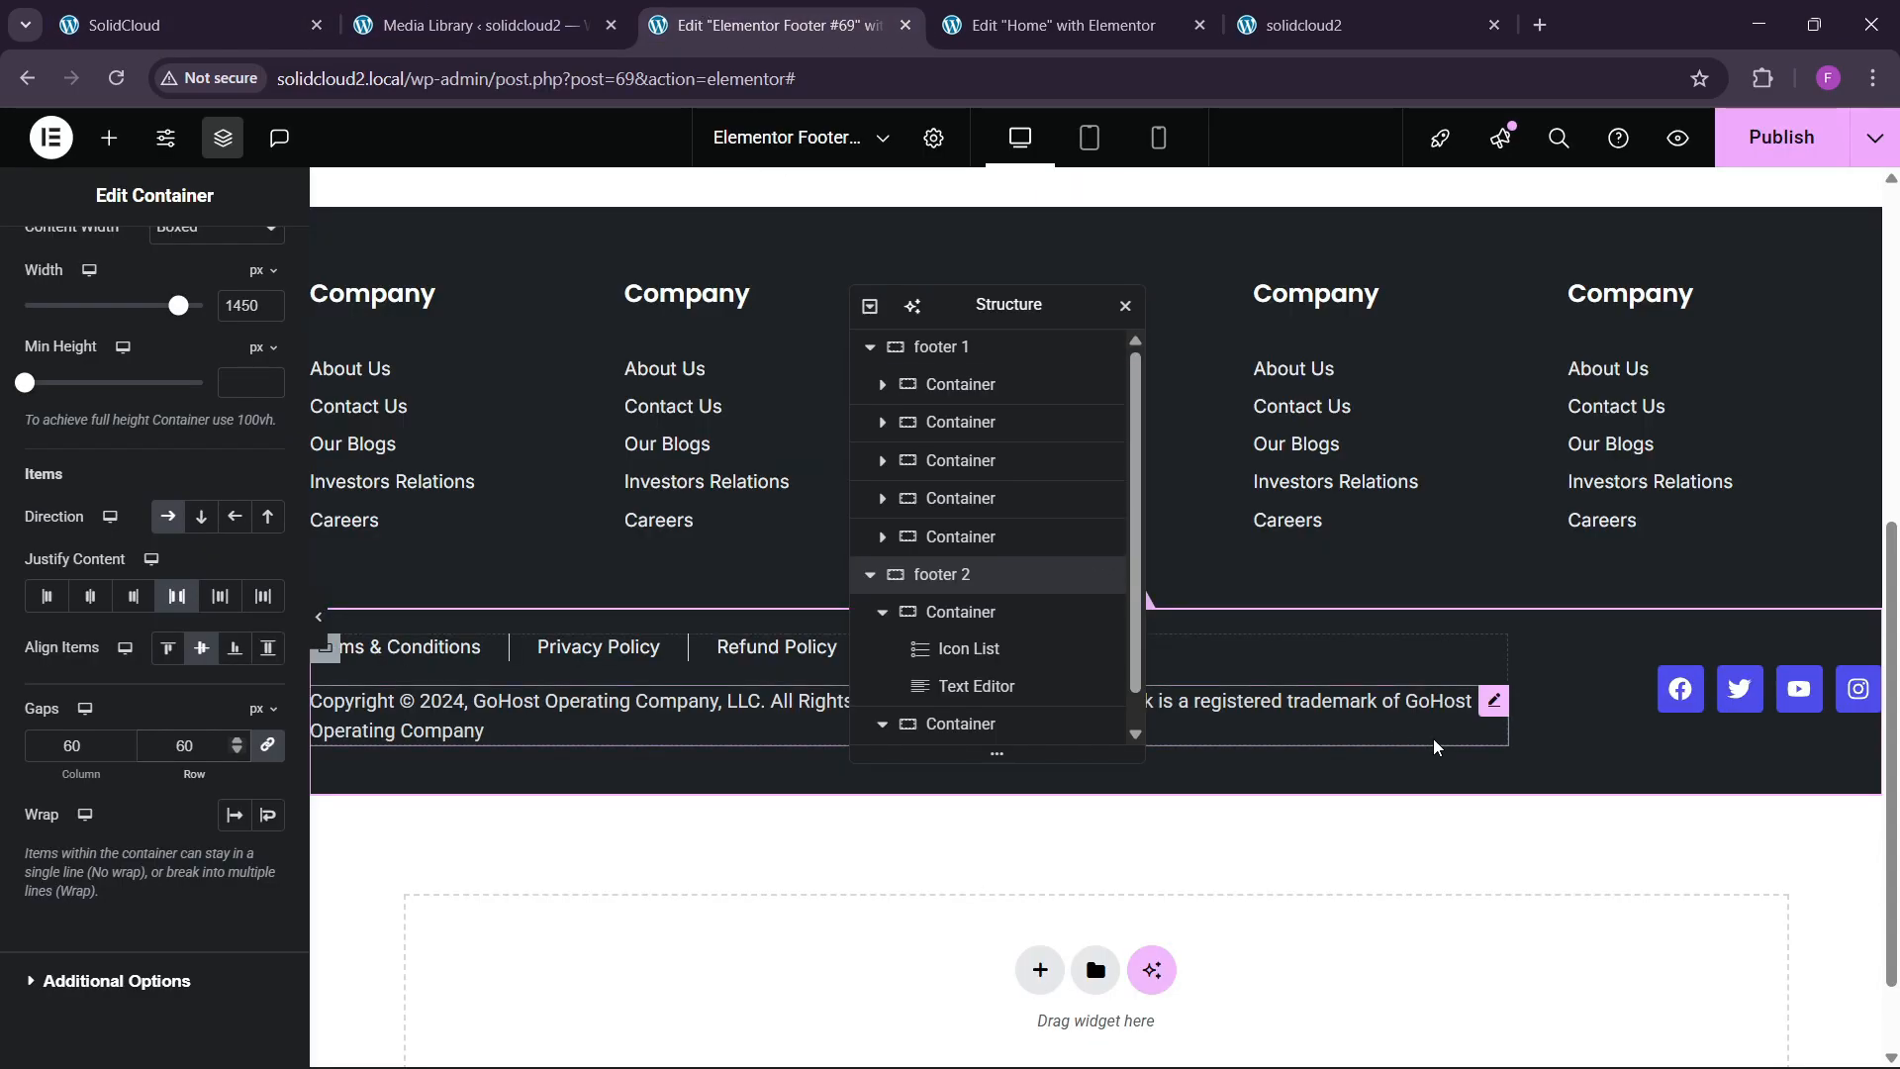
Give the copyright text a custom width of 82%.
{"action": "left_click", "coordinate": [1494, 705]}
{"action": "left_click", "coordinate": [237, 282]}
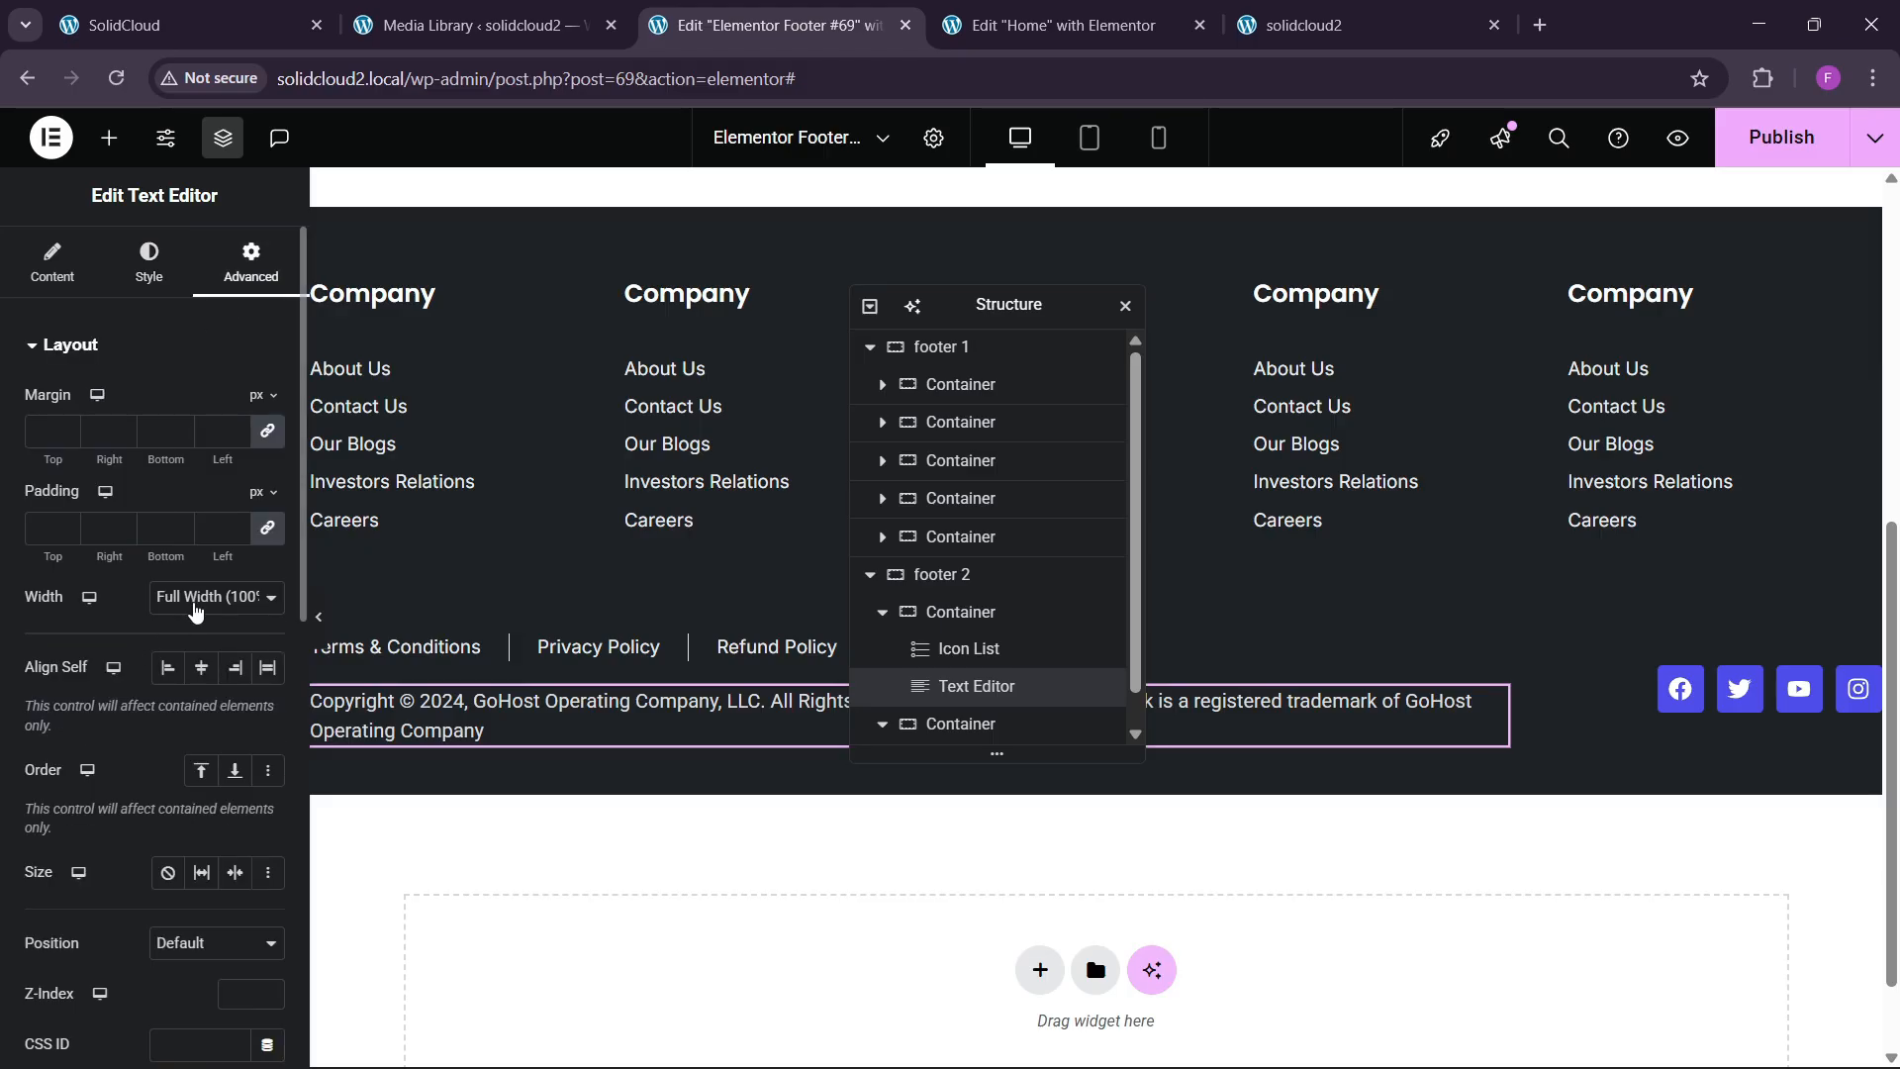
{"action": "left_click", "coordinate": [193, 599]}
{"action": "left_click", "coordinate": [194, 718]}
{"action": "left_click_drag", "start_coordinate": [116, 679], "coordinate": [179, 700]}
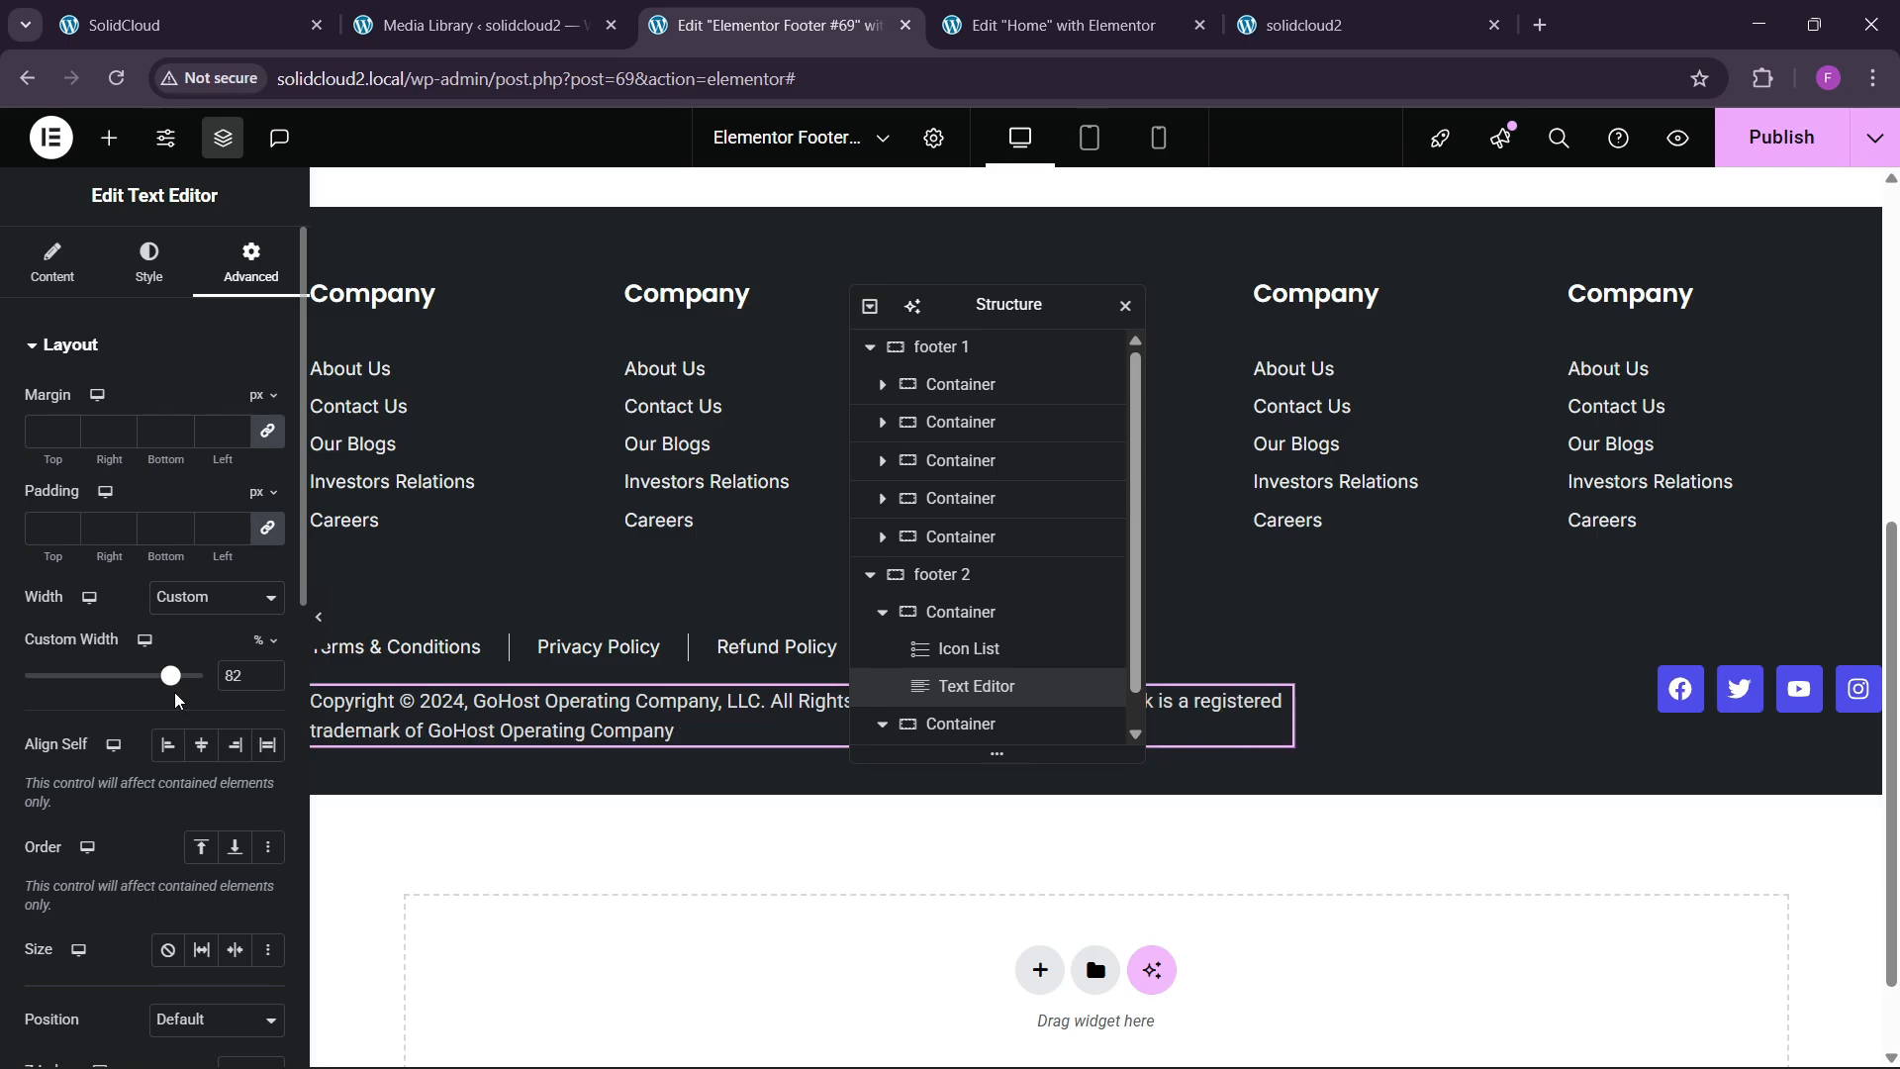
Publish the footer and check the result on the live site.
{"action": "left_click", "coordinate": [1773, 144]}
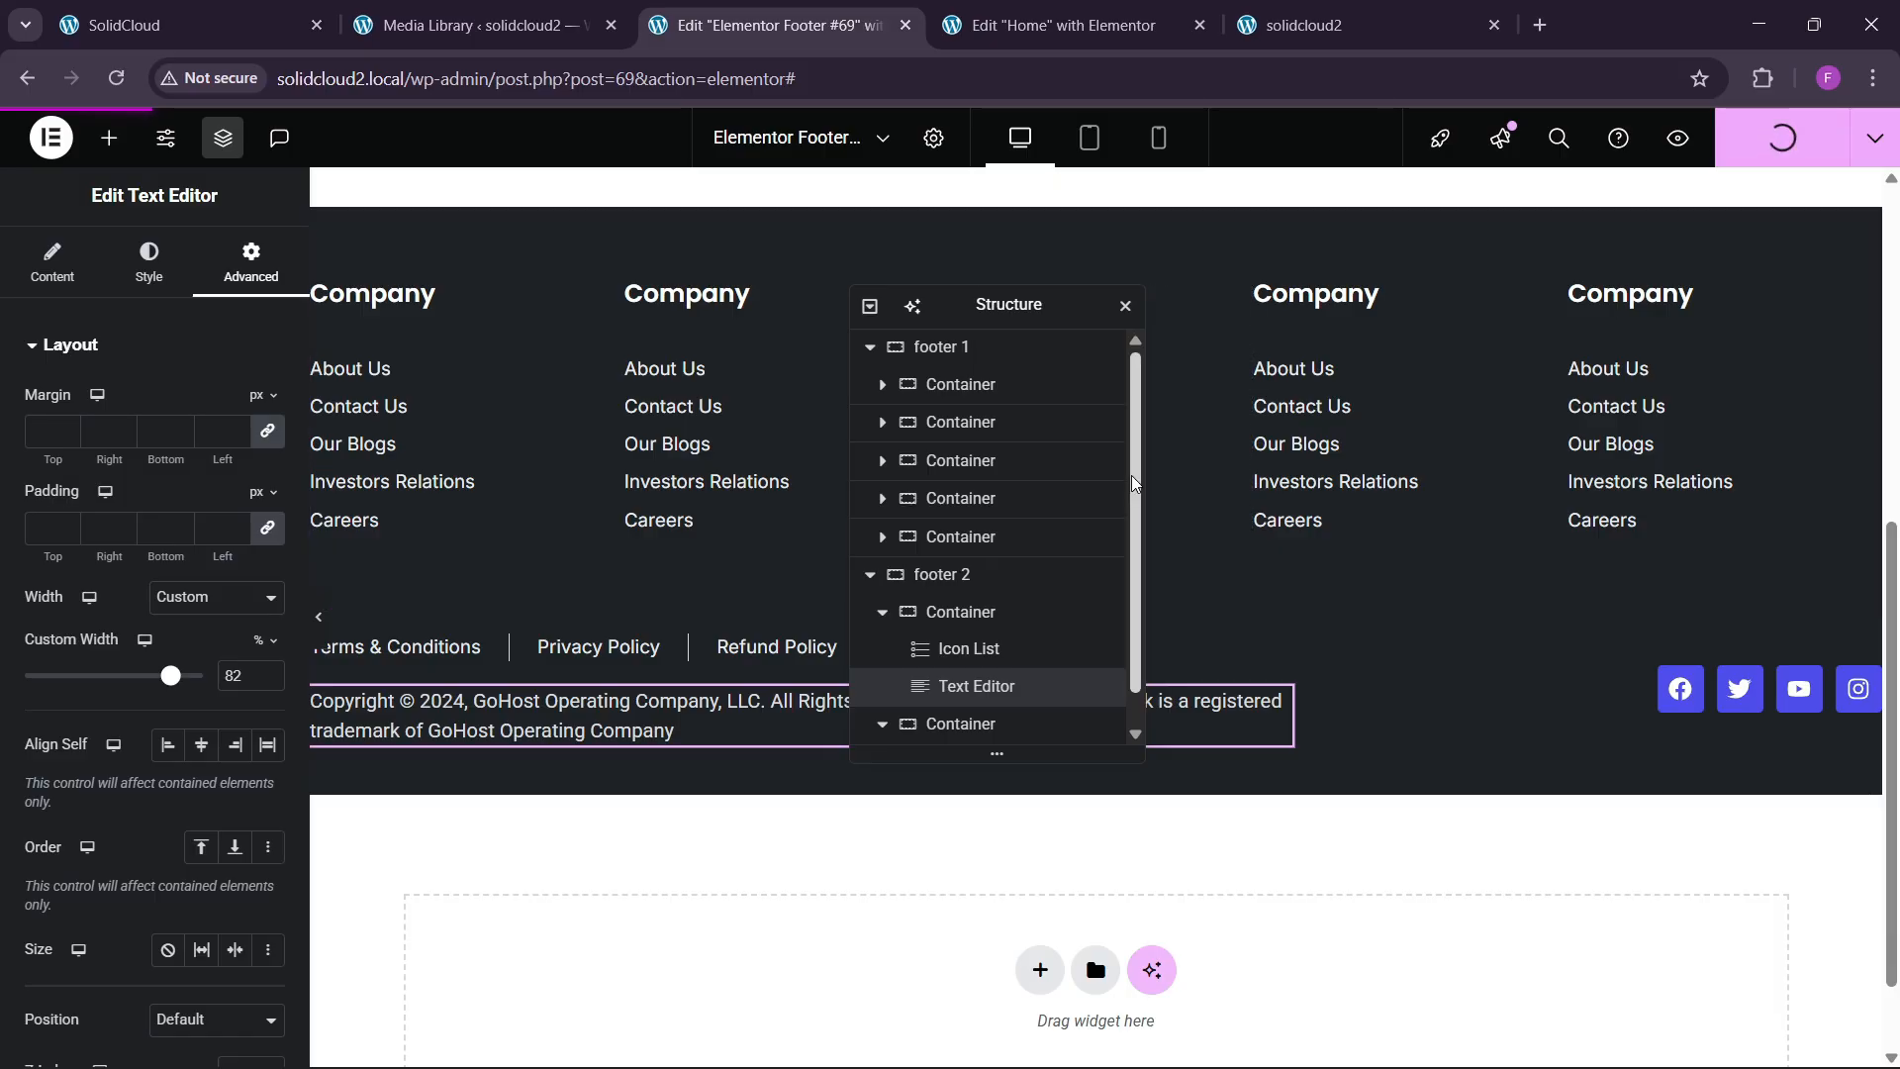
{"action": "key", "text": "ctrl+5"}
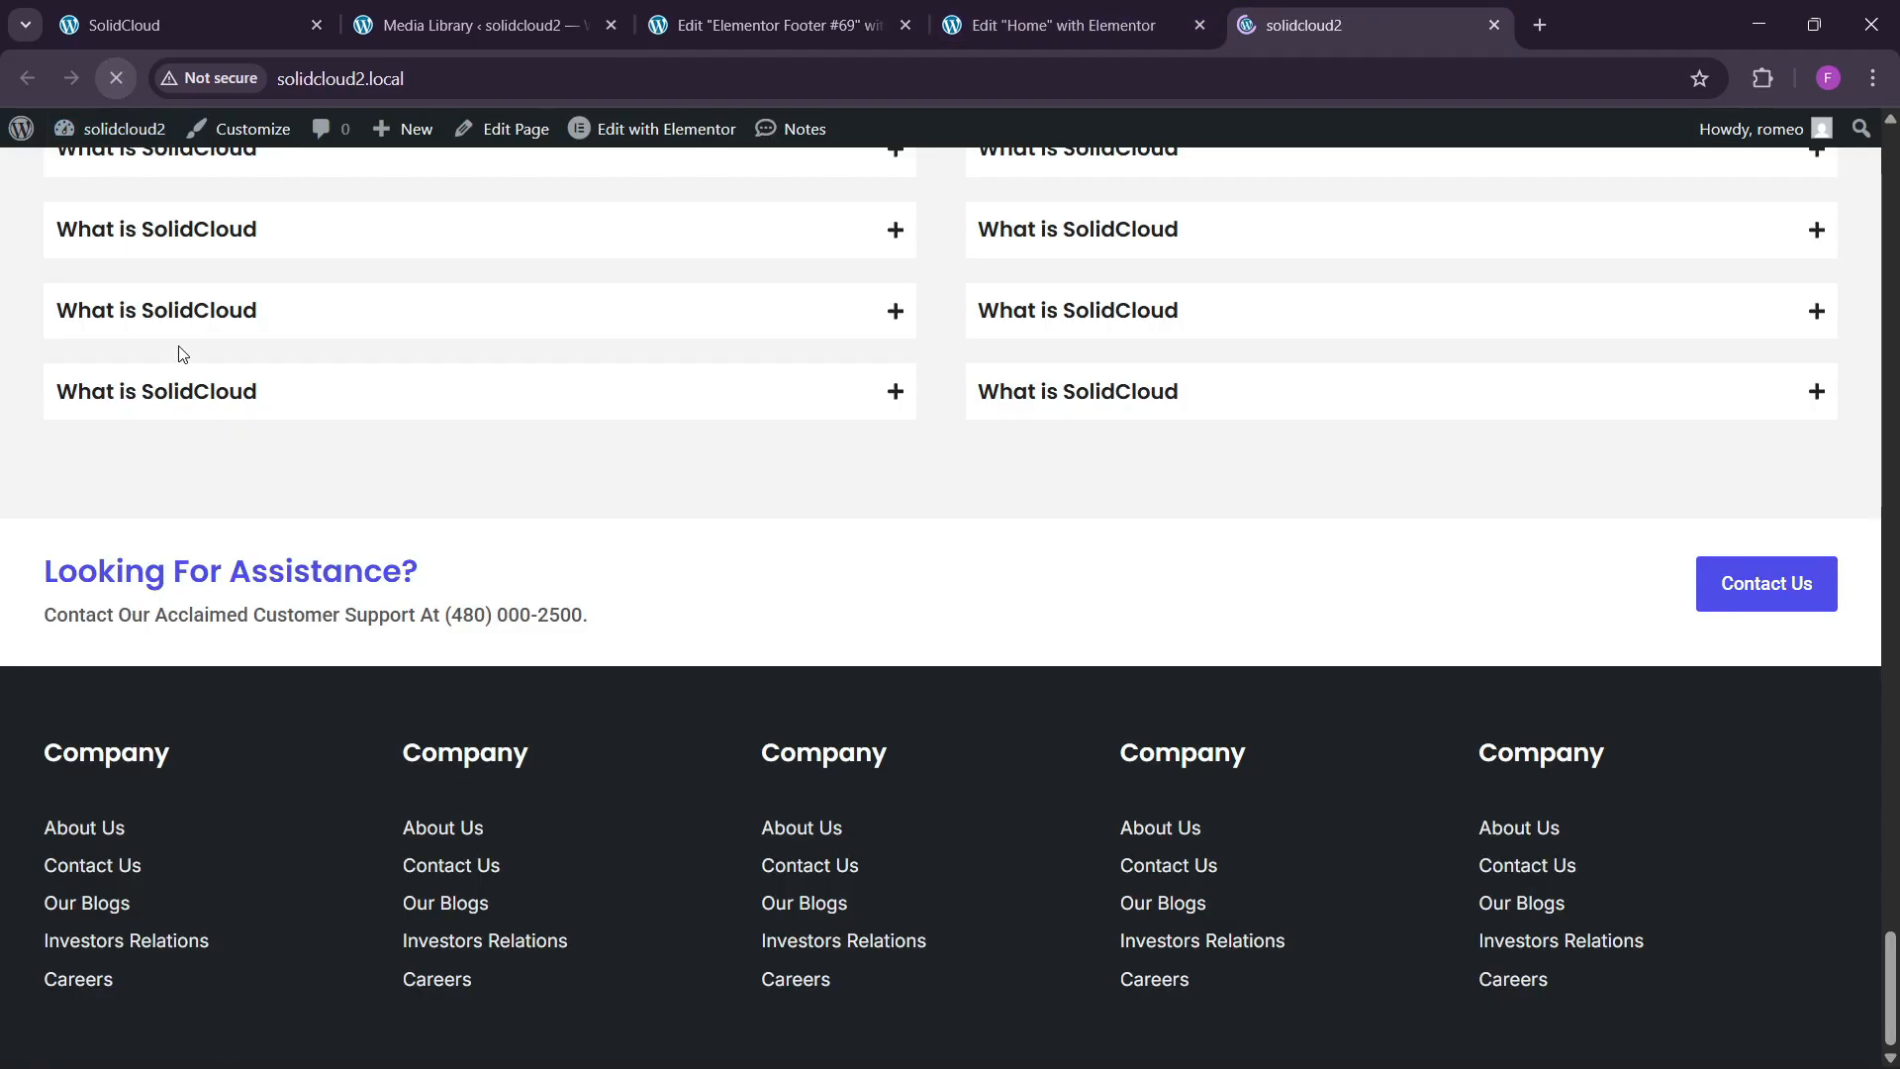
{"action": "scroll", "coordinate": [868, 580], "scroll_direction": "down", "scroll_amount": 2}
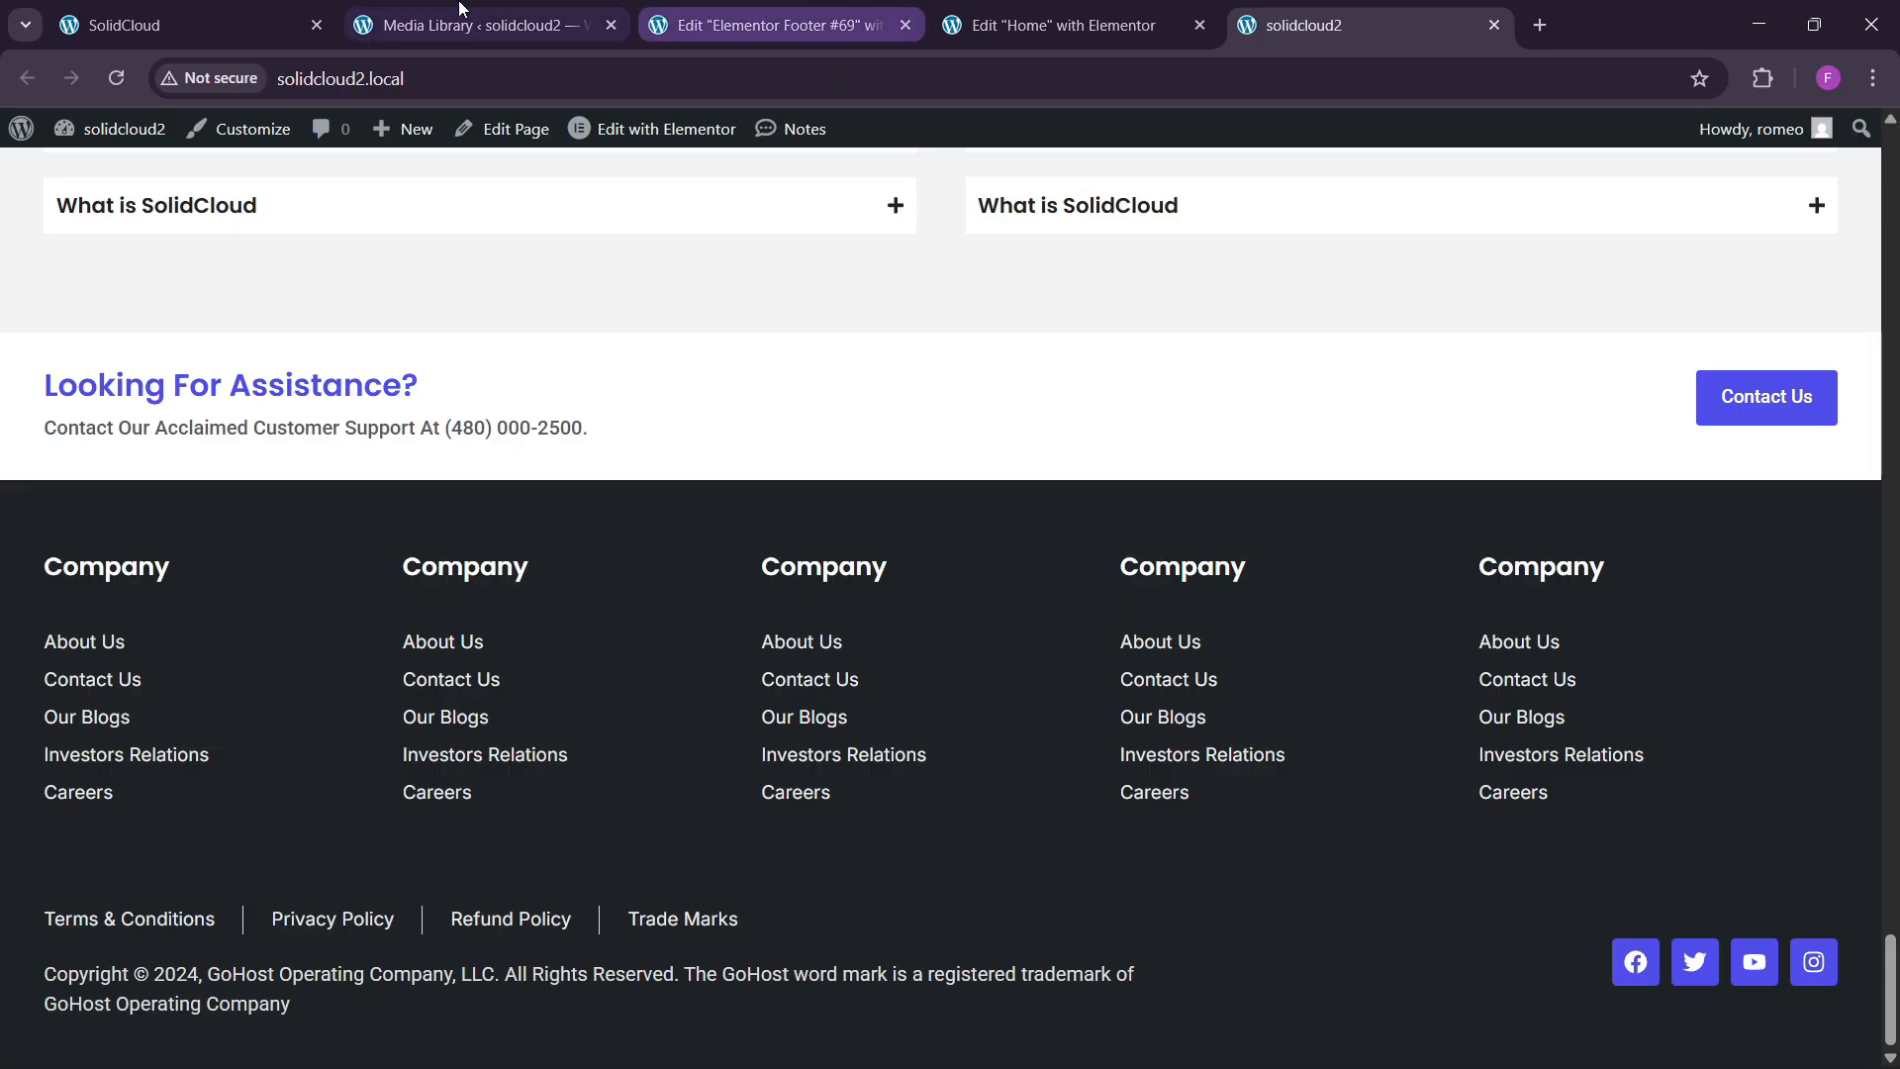
{"action": "left_click", "coordinate": [178, 25]}
{"action": "left_click", "coordinate": [811, 10]}
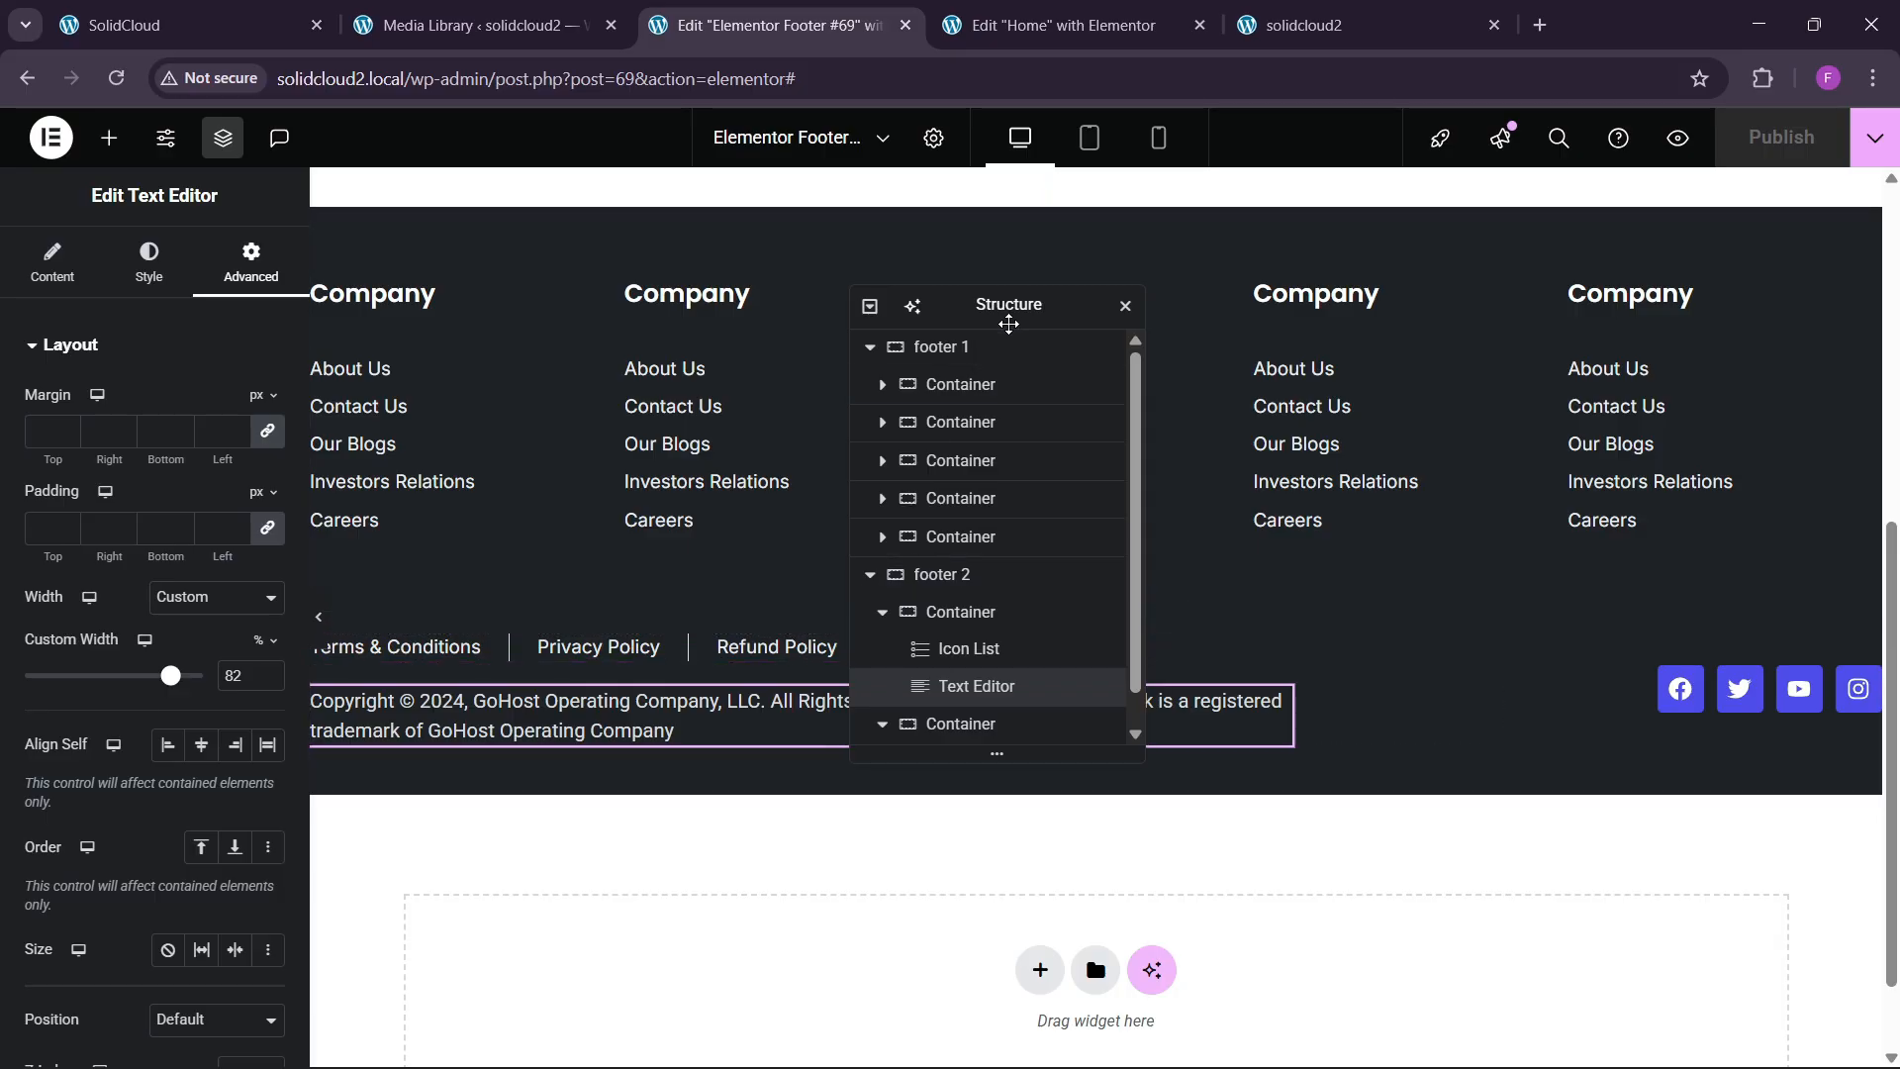
Give the footer 2 container a solid 1 px grey top border.
{"action": "left_click_drag", "start_coordinate": [1008, 307], "coordinate": [1192, 351]}
{"action": "left_click", "coordinate": [1138, 619]}
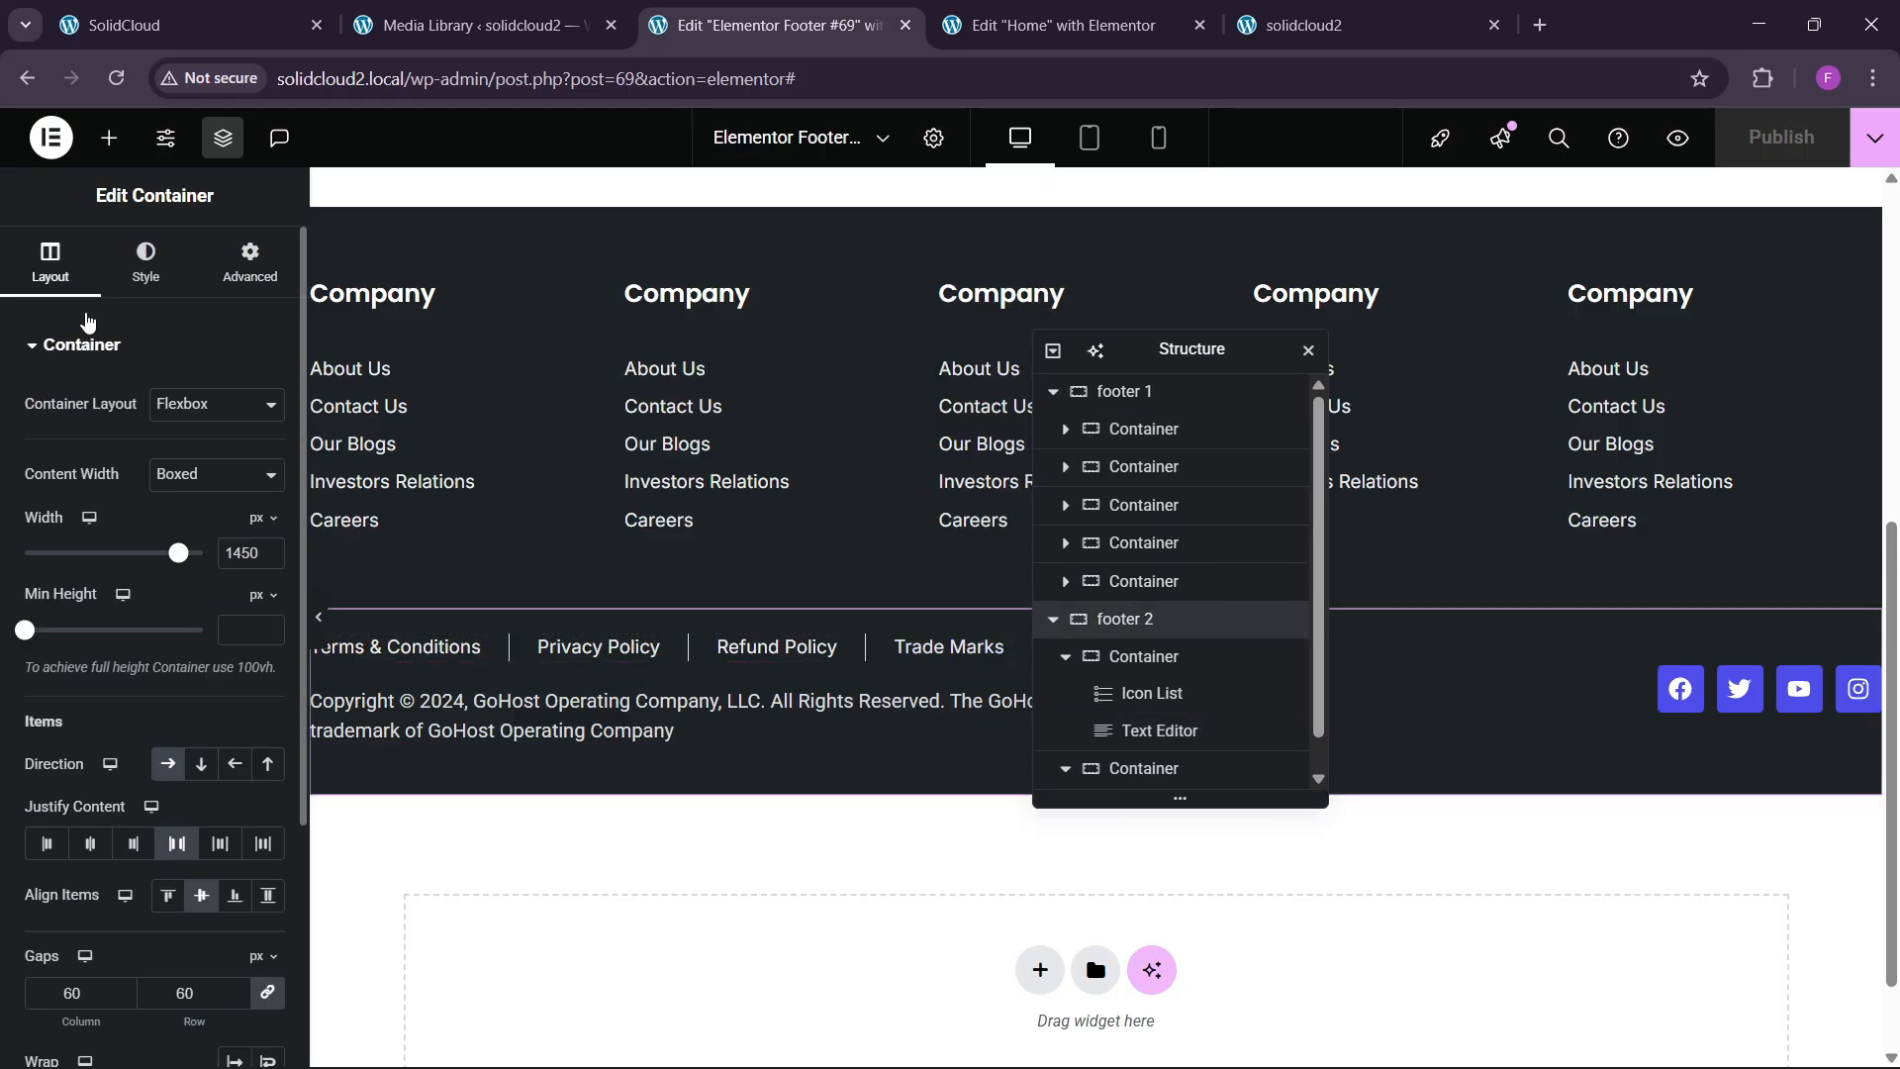
{"action": "left_click", "coordinate": [148, 262]}
{"action": "scroll", "coordinate": [97, 878], "scroll_direction": "down", "scroll_amount": 2}
{"action": "left_click", "coordinate": [92, 837]}
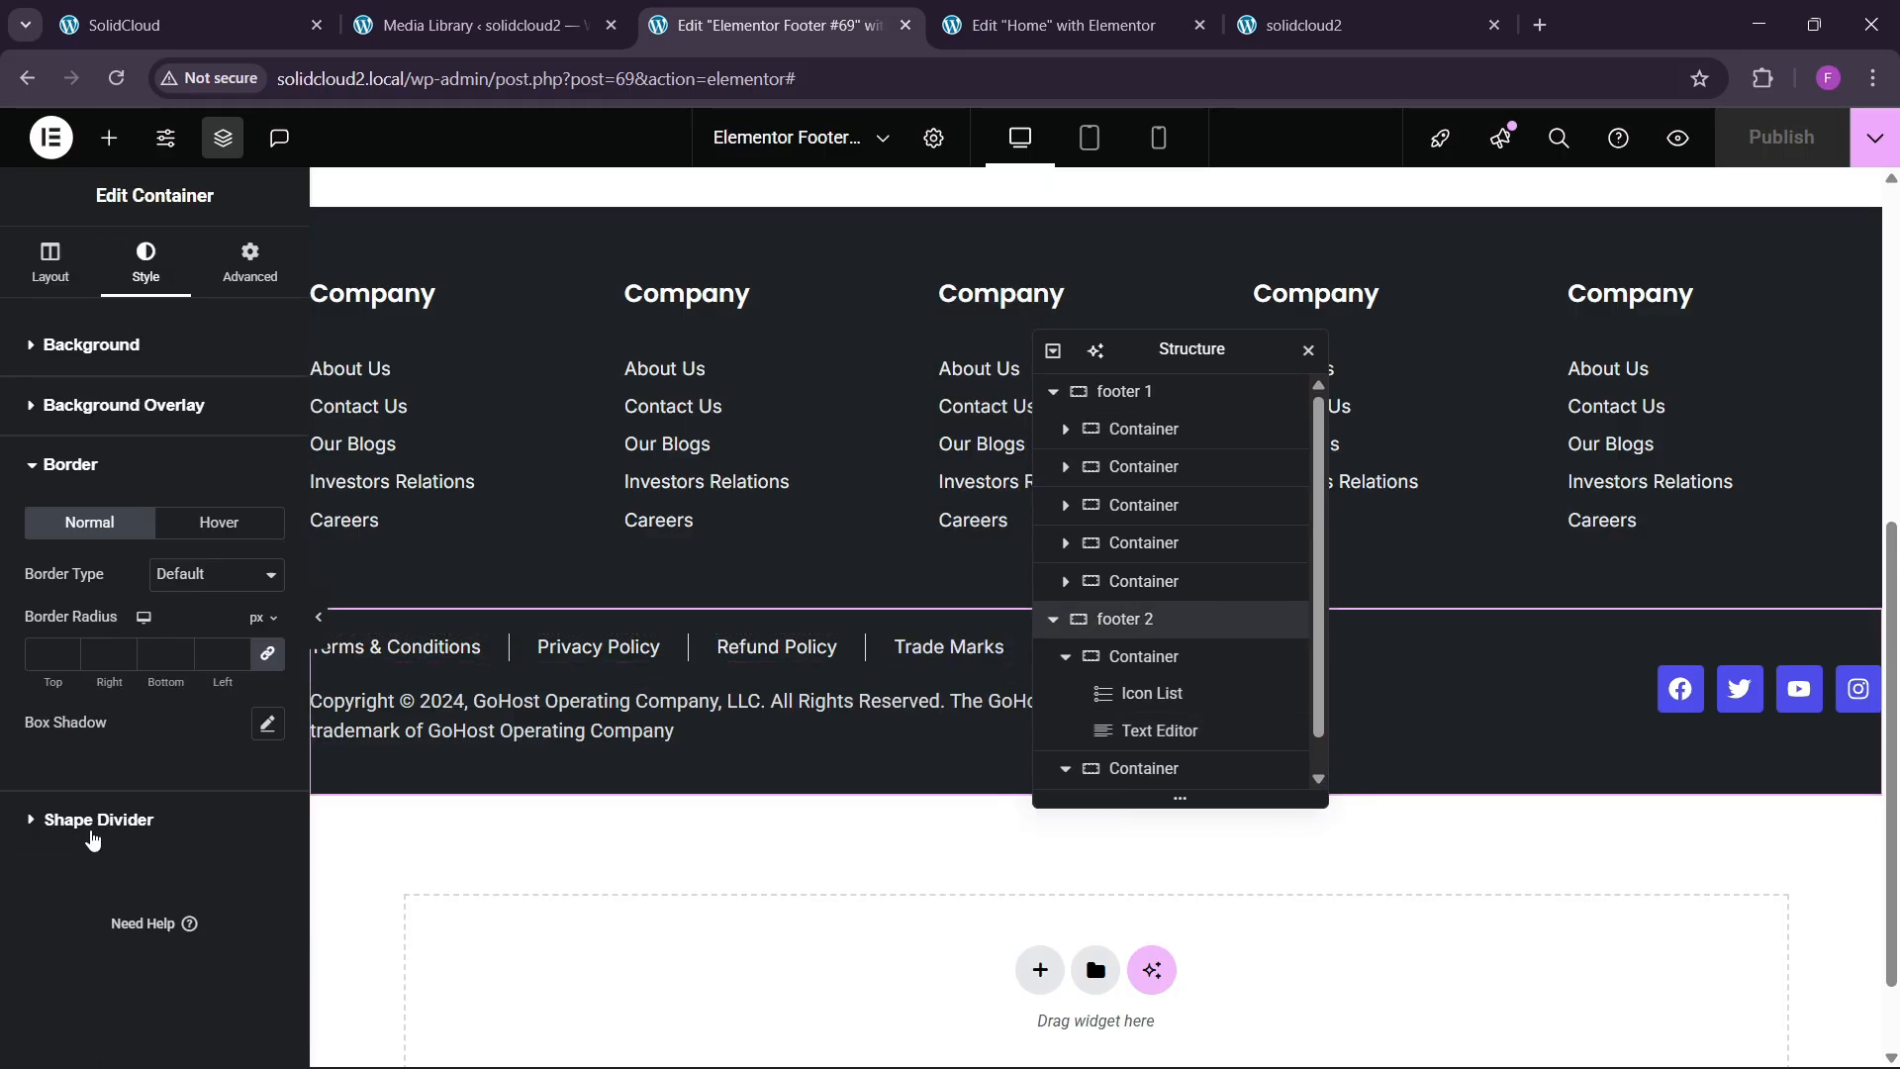
{"action": "left_click", "coordinate": [195, 591]}
{"action": "left_click", "coordinate": [178, 660]}
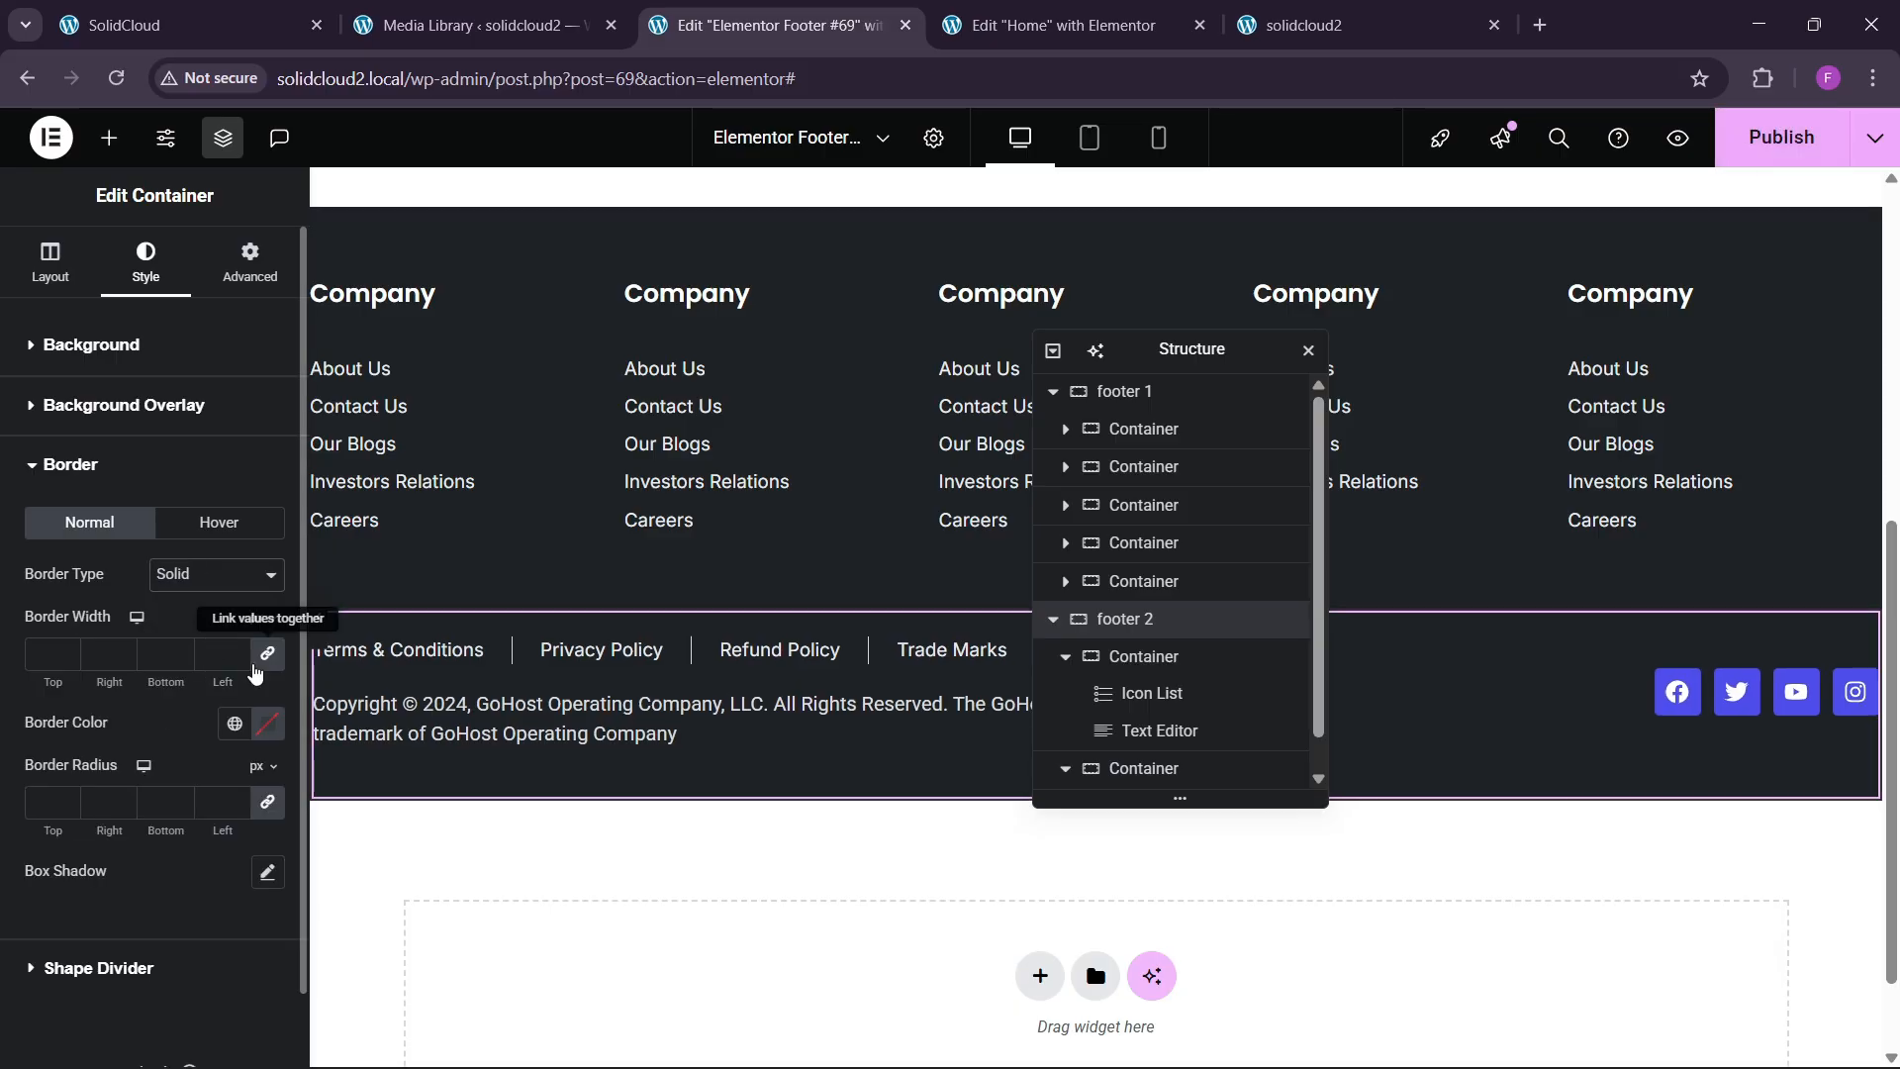
{"action": "left_click", "coordinate": [69, 647]}
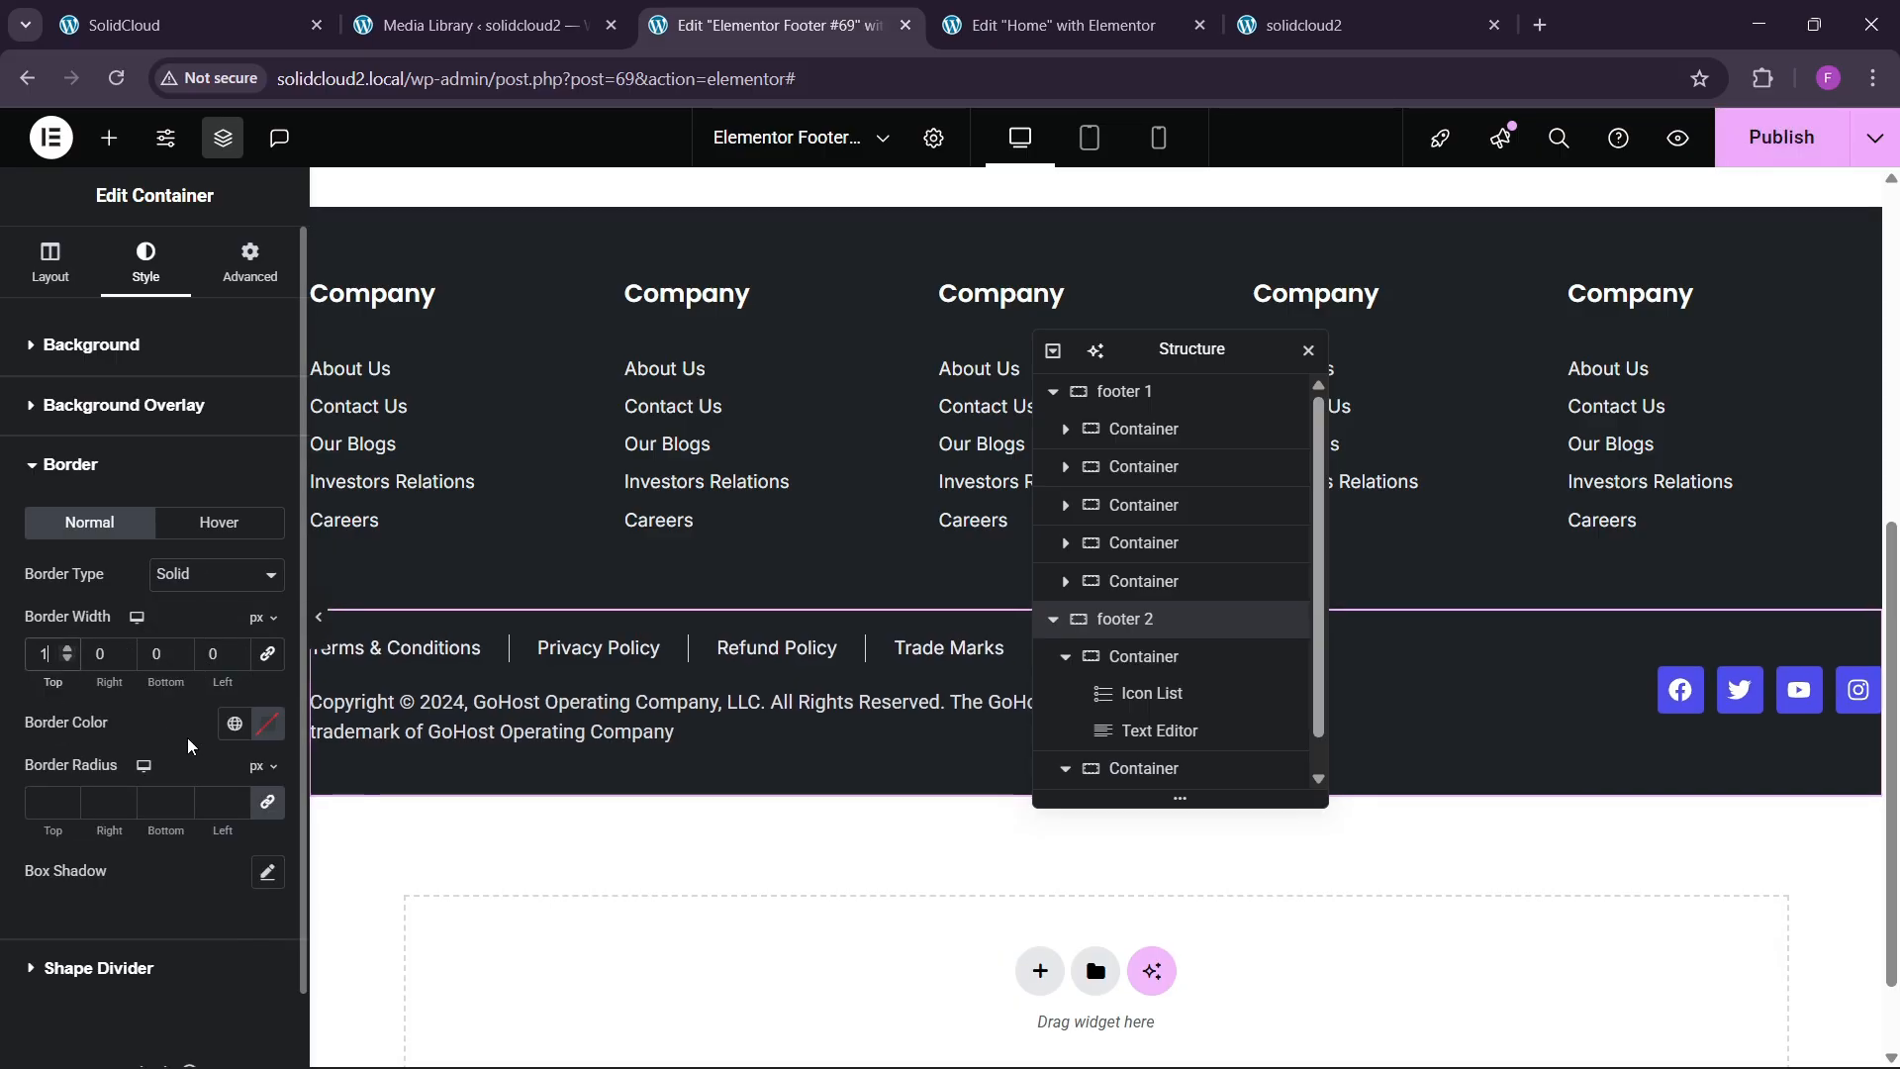
{"action": "left_click", "coordinate": [268, 724]}
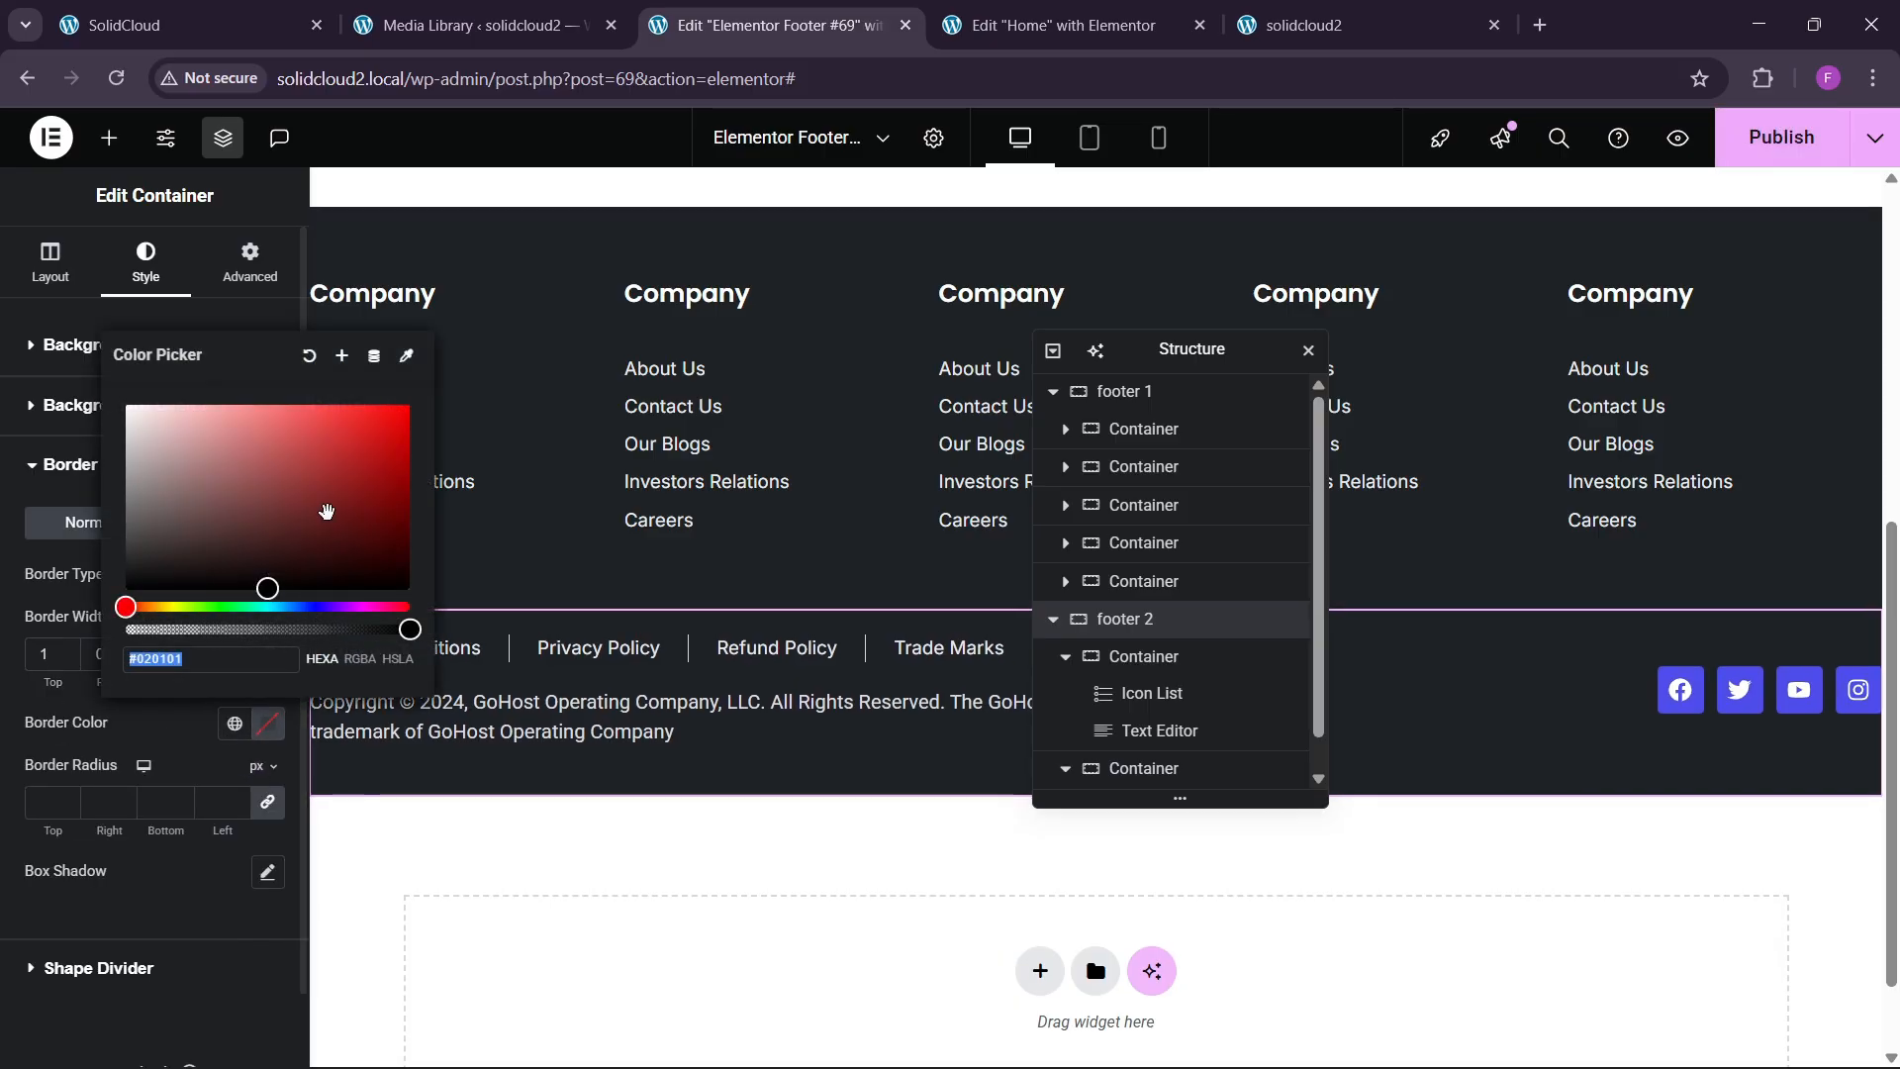
{"action": "left_click", "coordinate": [169, 736]}
{"action": "left_click", "coordinate": [317, 619]}
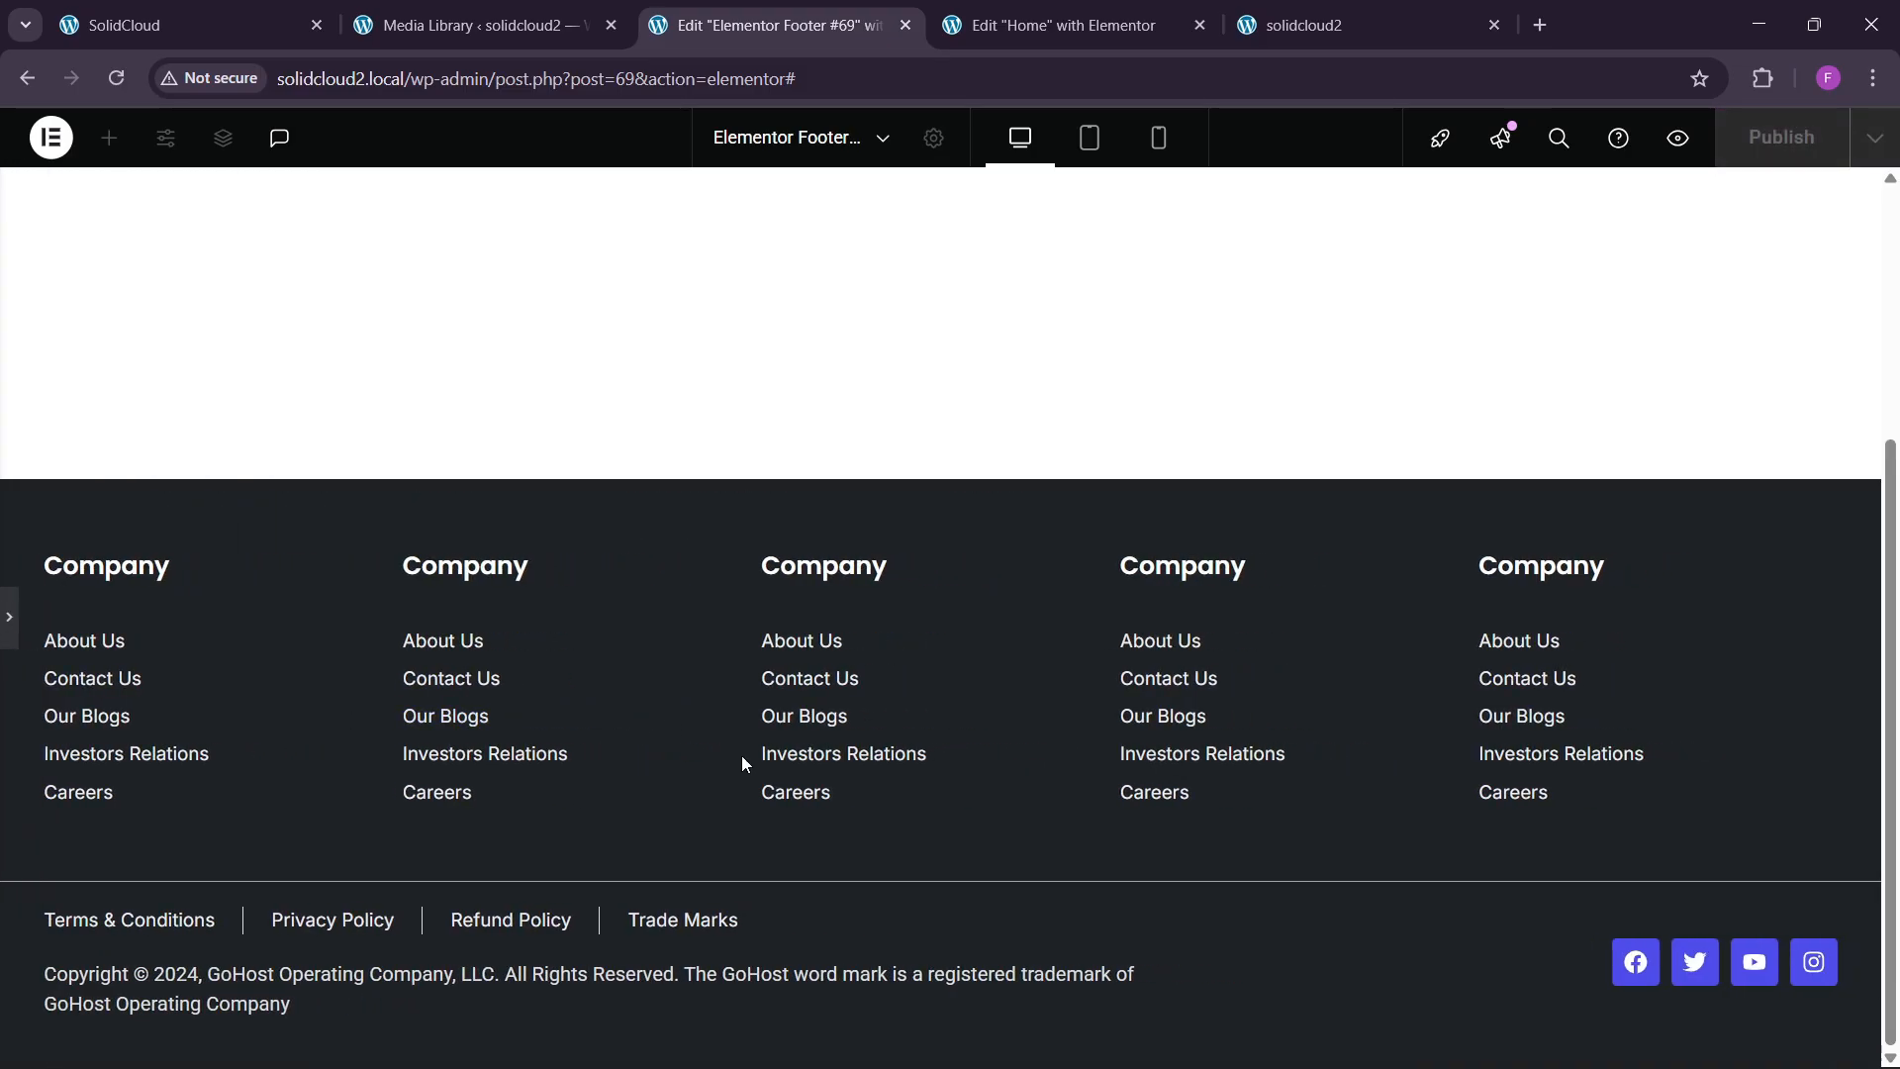
{"action": "left_click", "coordinate": [15, 643]}
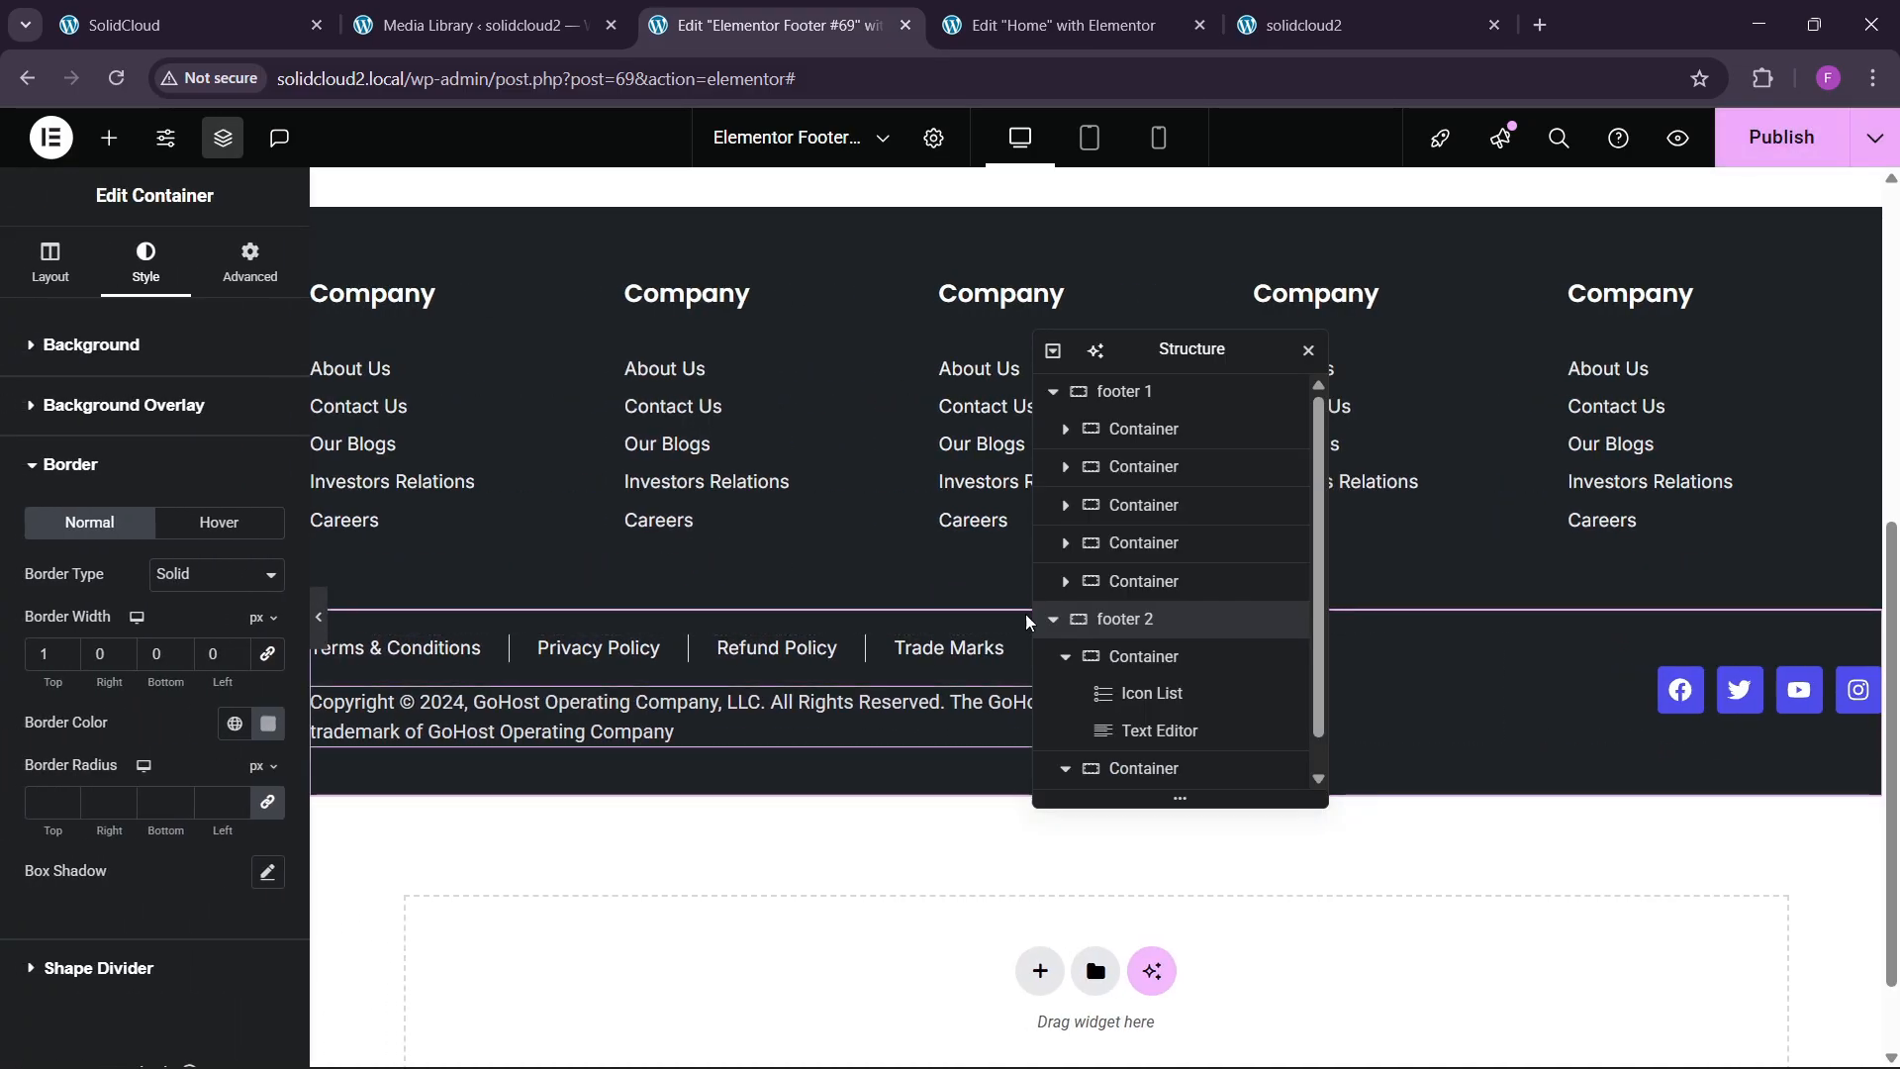
Set footer 2's top padding to 40 px, publish, and reload the live site.
{"action": "left_click", "coordinate": [242, 284]}
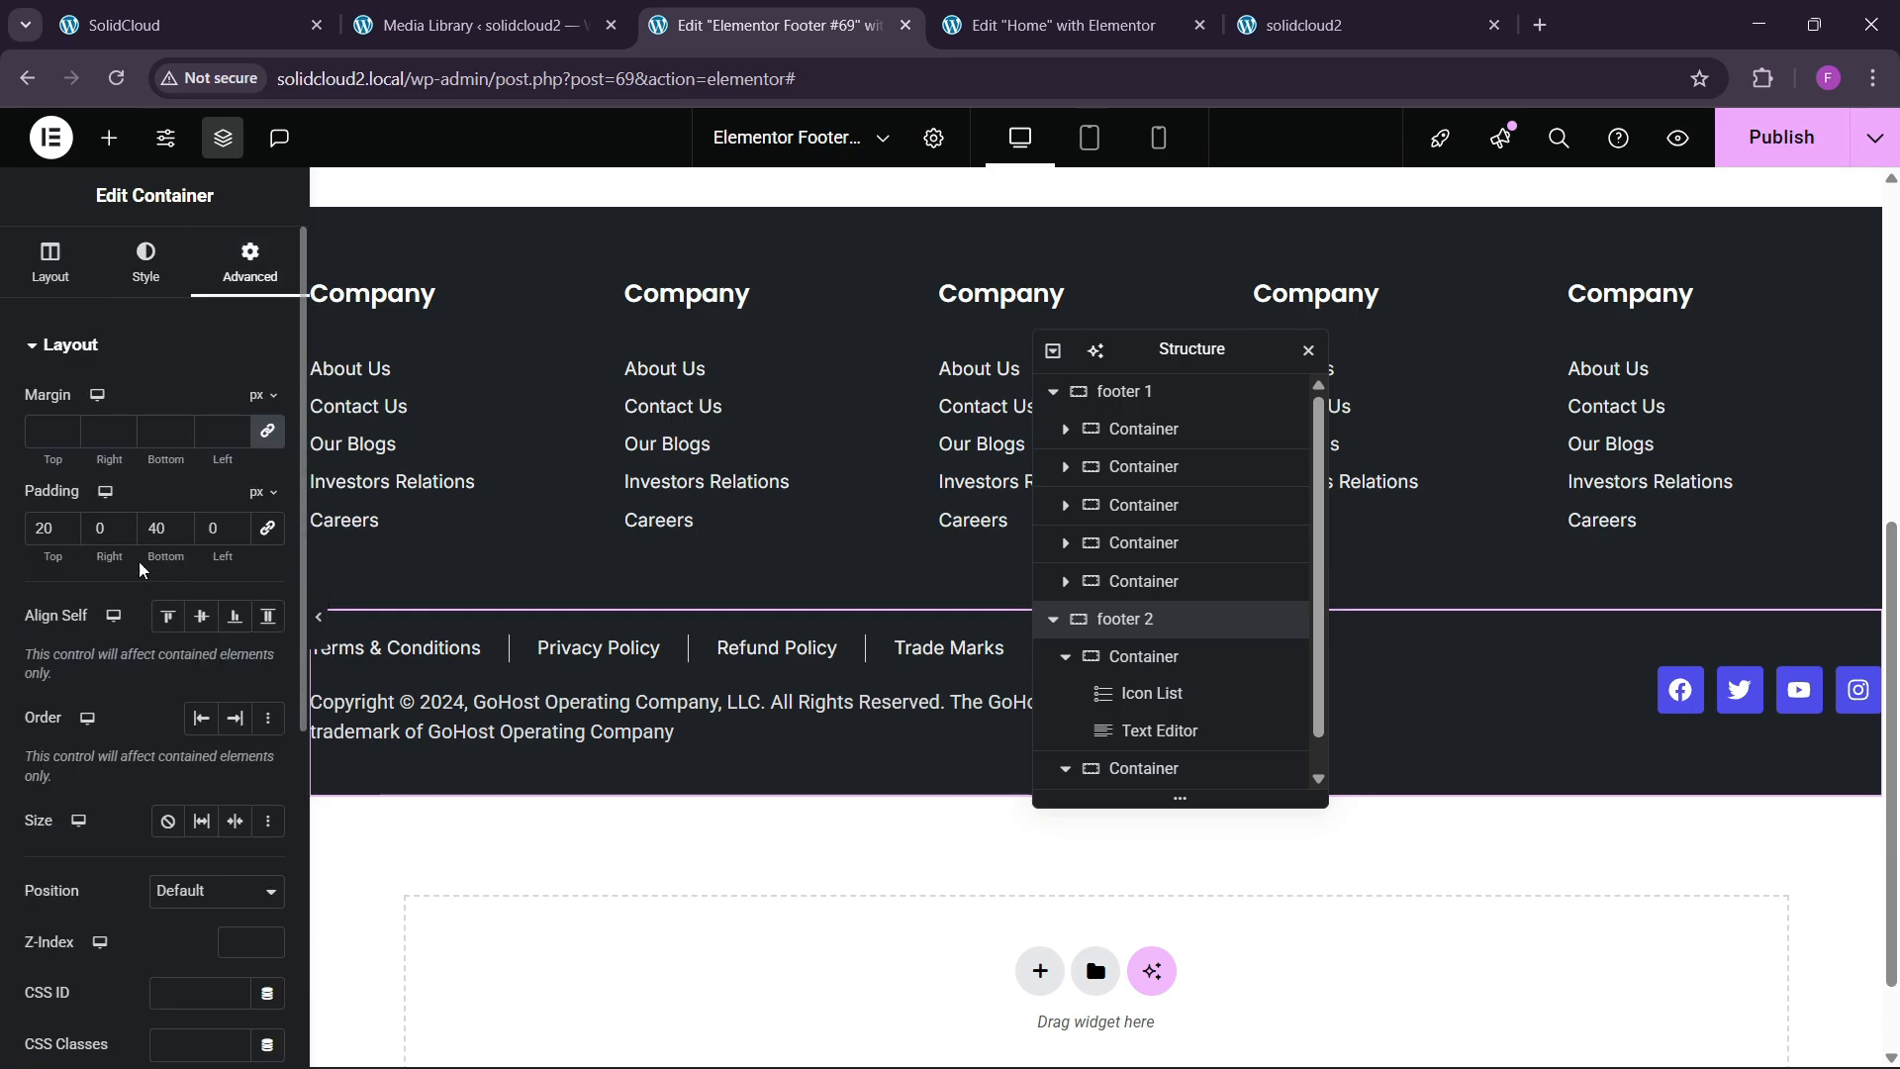
{"action": "type", "text": "4"}
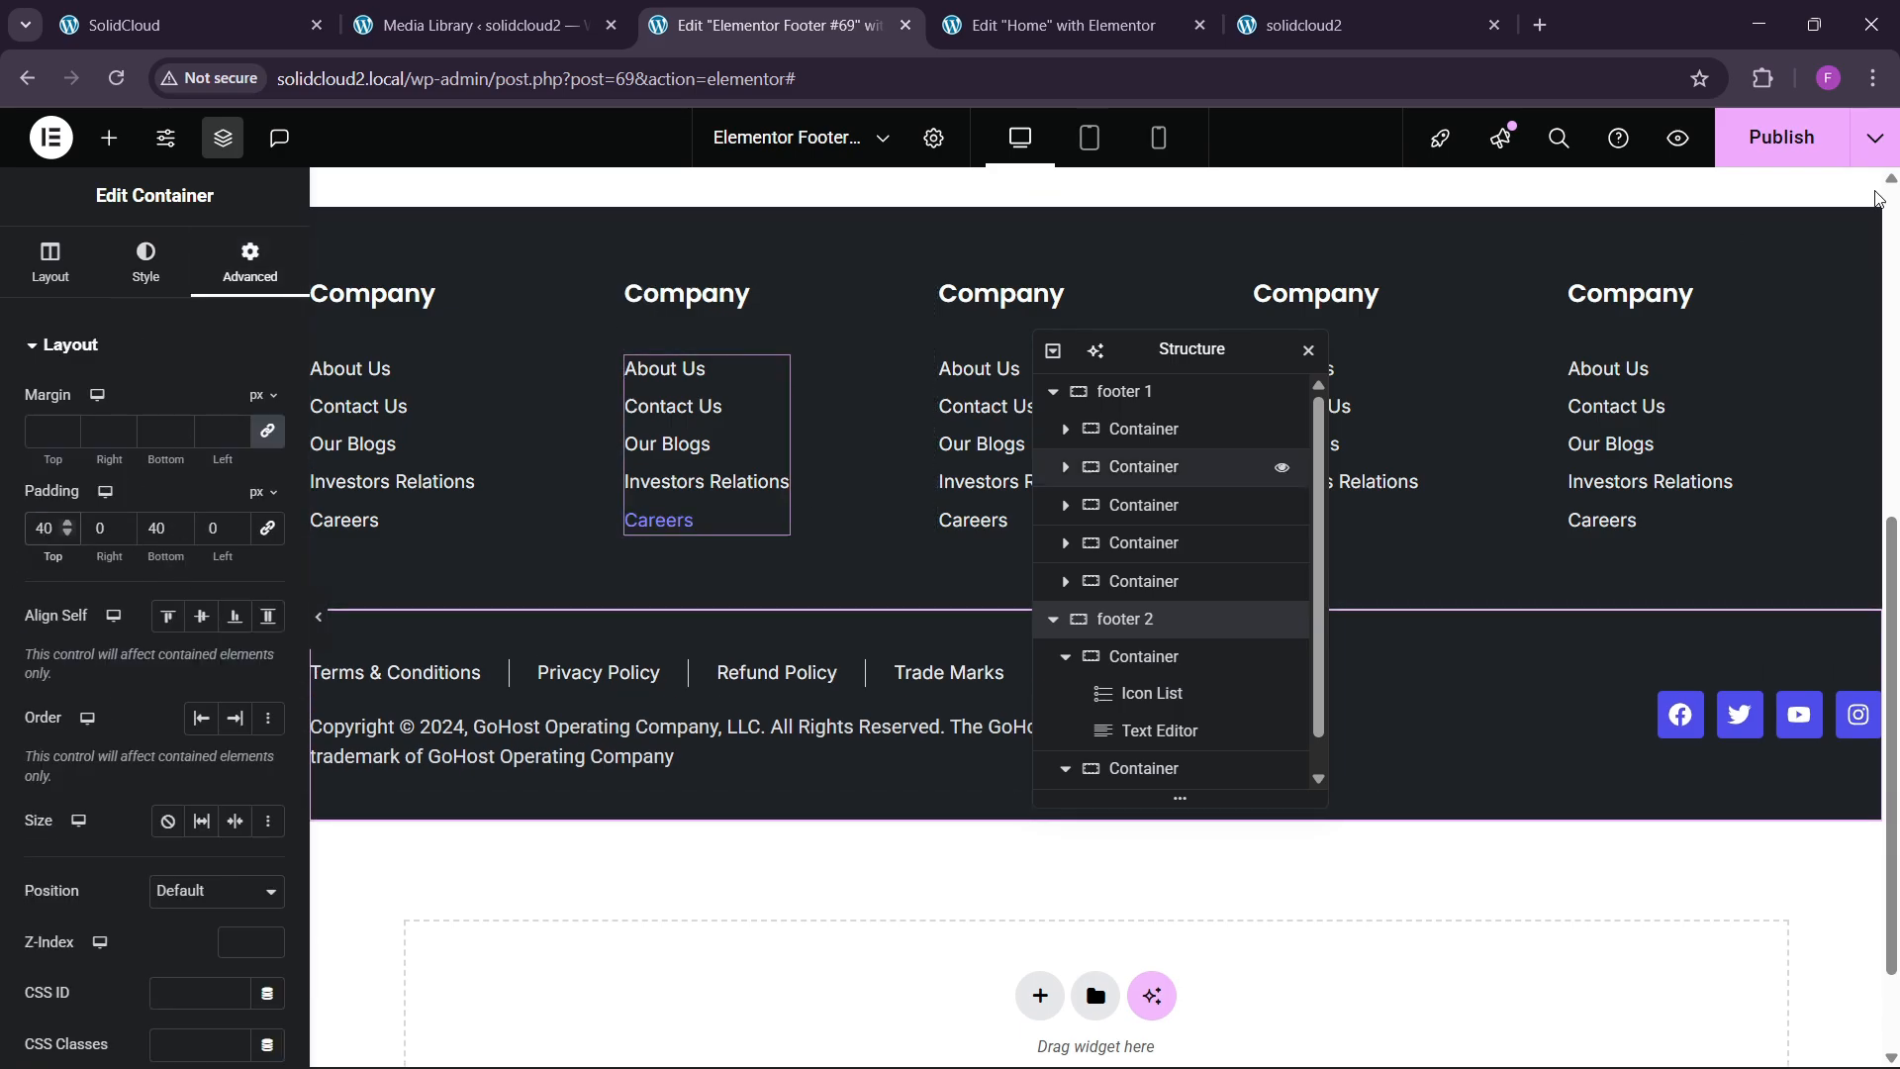
{"action": "left_click", "coordinate": [1786, 150]}
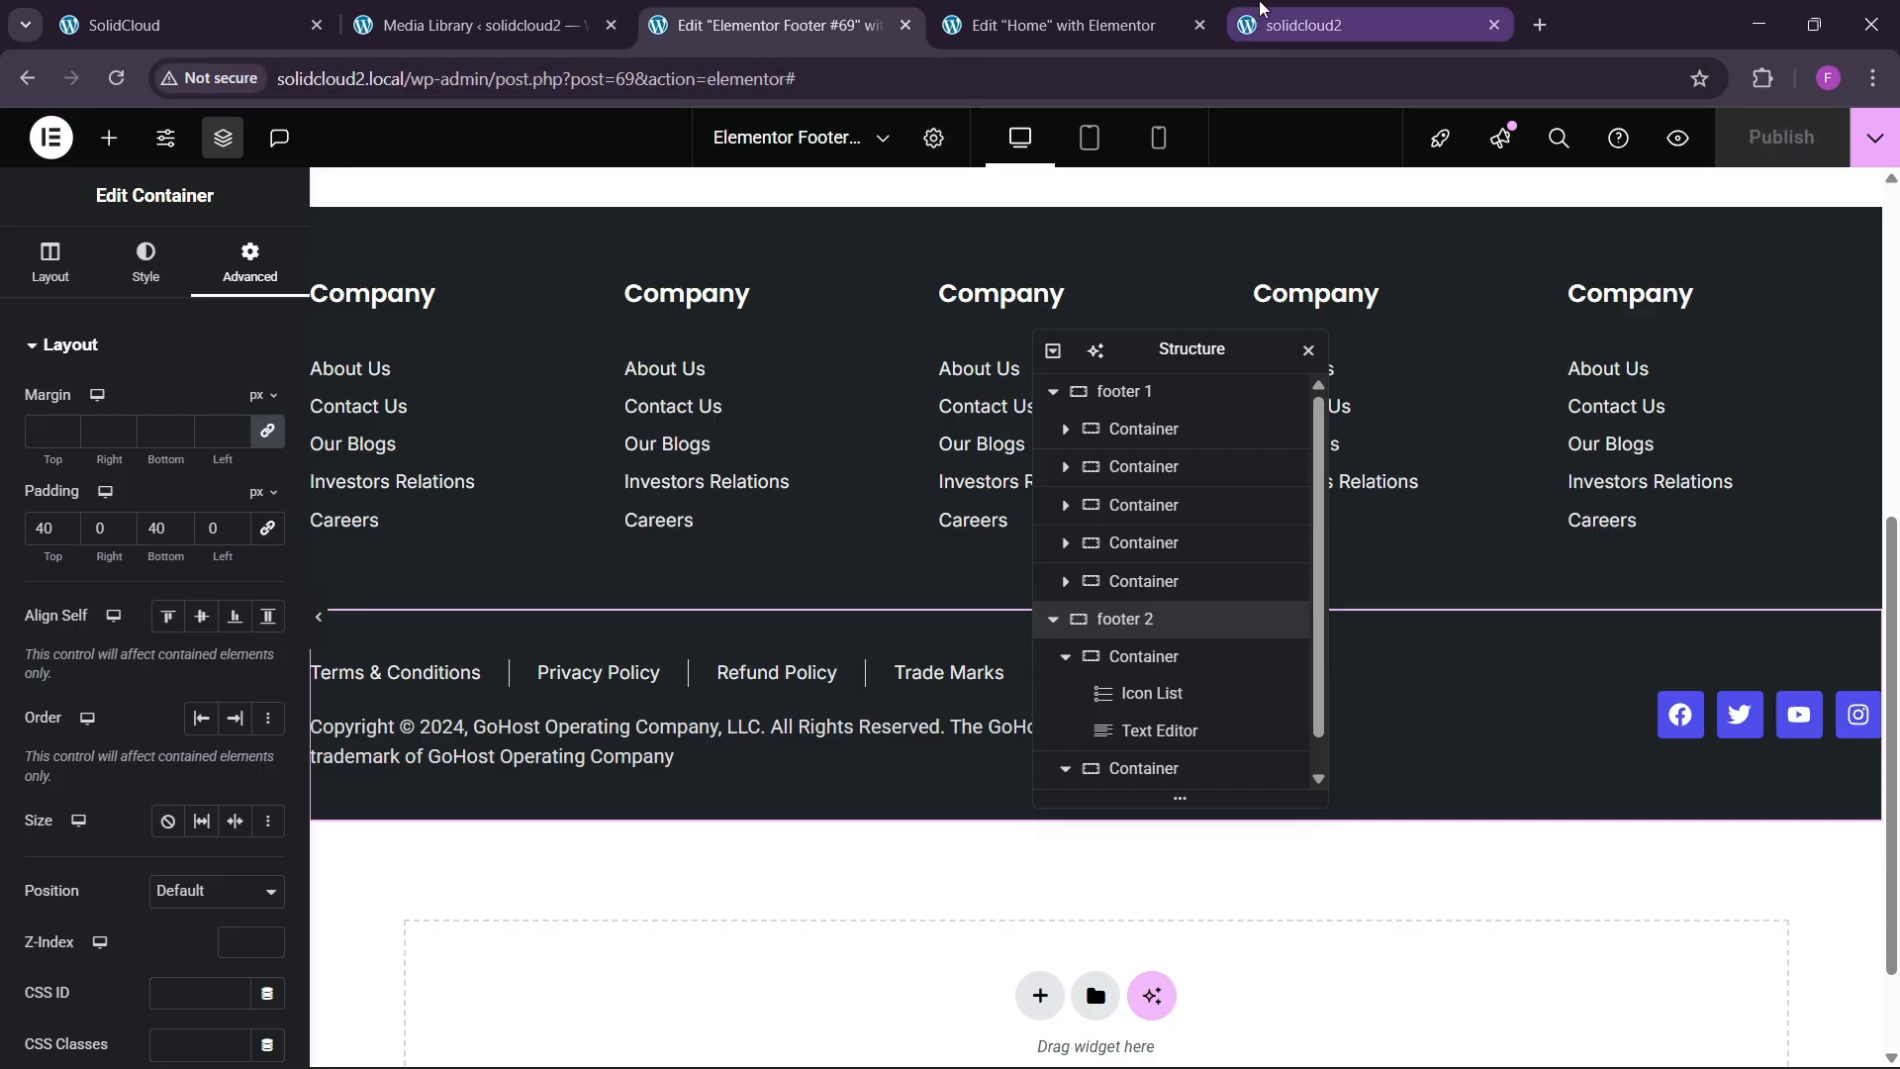
{"action": "left_click", "coordinate": [1305, 24]}
{"action": "left_click", "coordinate": [117, 79]}
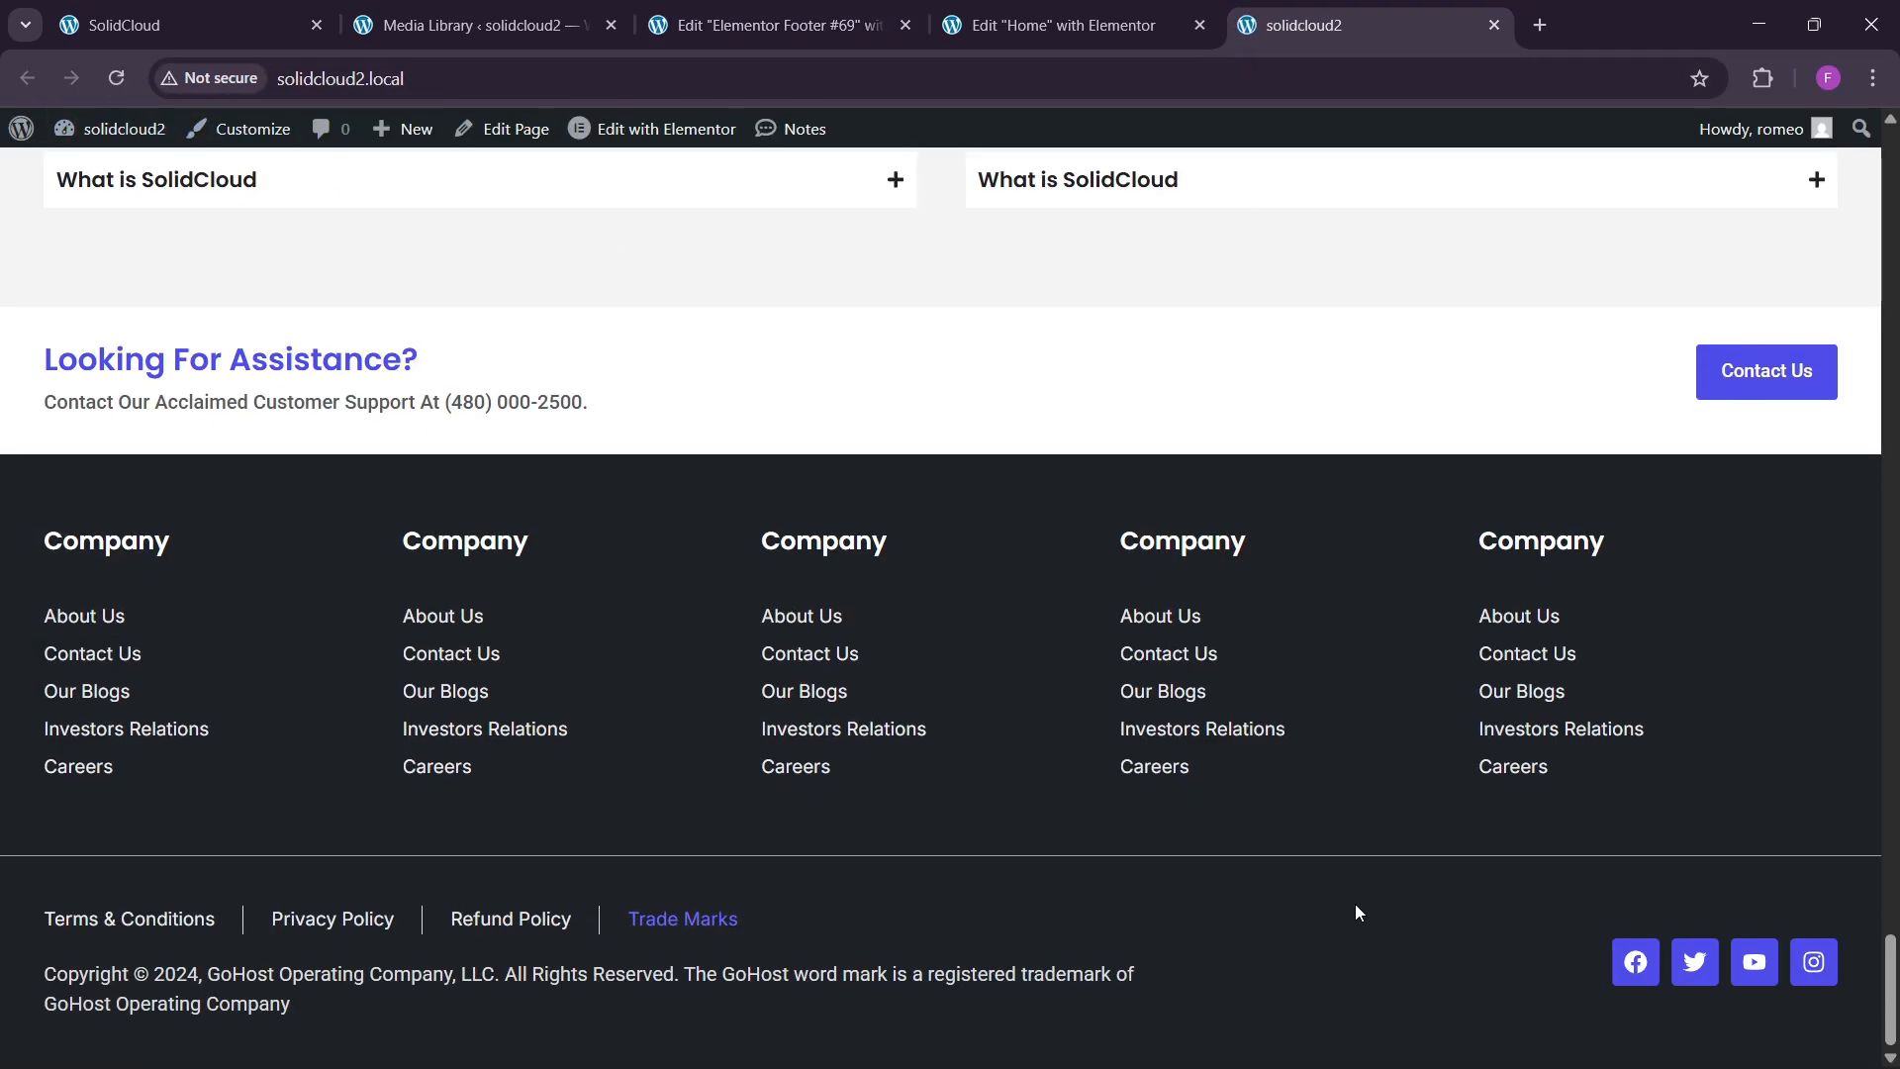
{"action": "key", "text": "ctrl+3"}
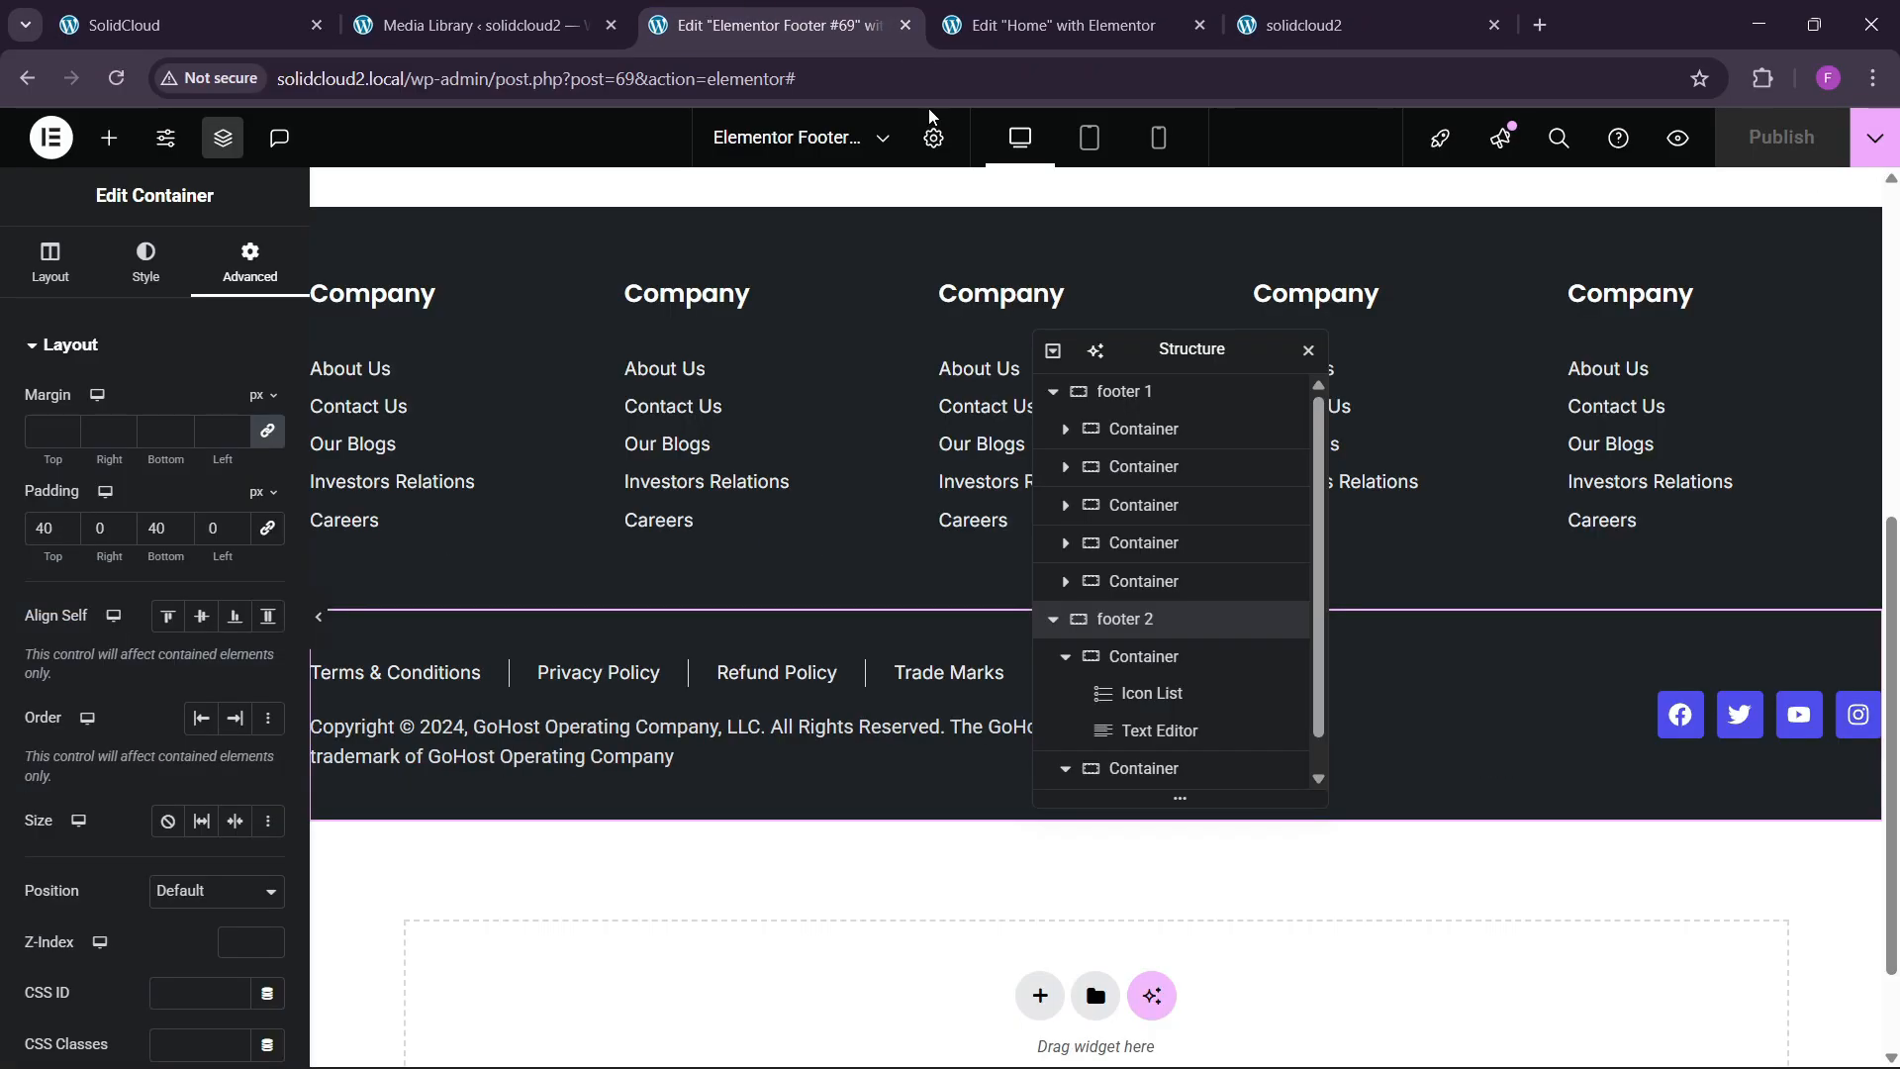
Set the social icons' hover colours to white primary and global blue secondary.
{"action": "left_click", "coordinate": [1685, 713]}
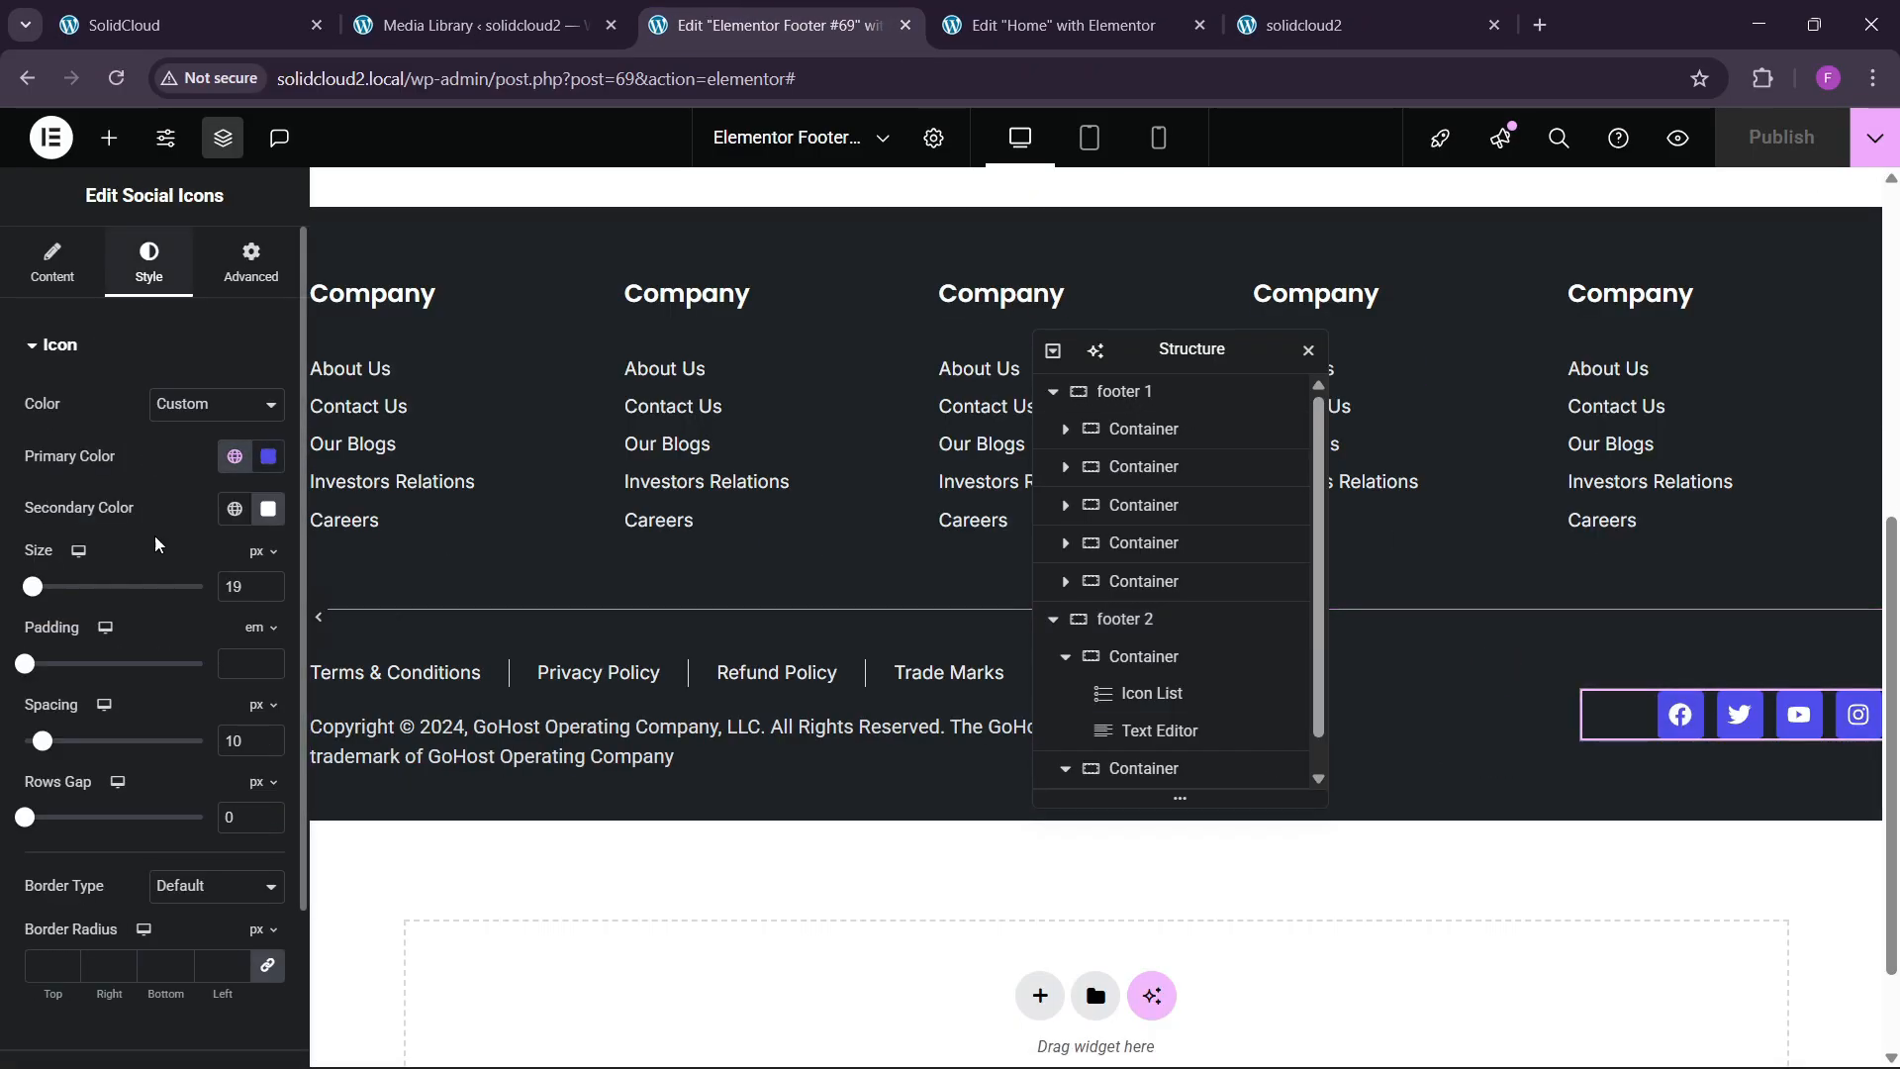
{"action": "scroll", "coordinate": [149, 692], "scroll_direction": "down", "scroll_amount": 2}
{"action": "left_click", "coordinate": [145, 888]}
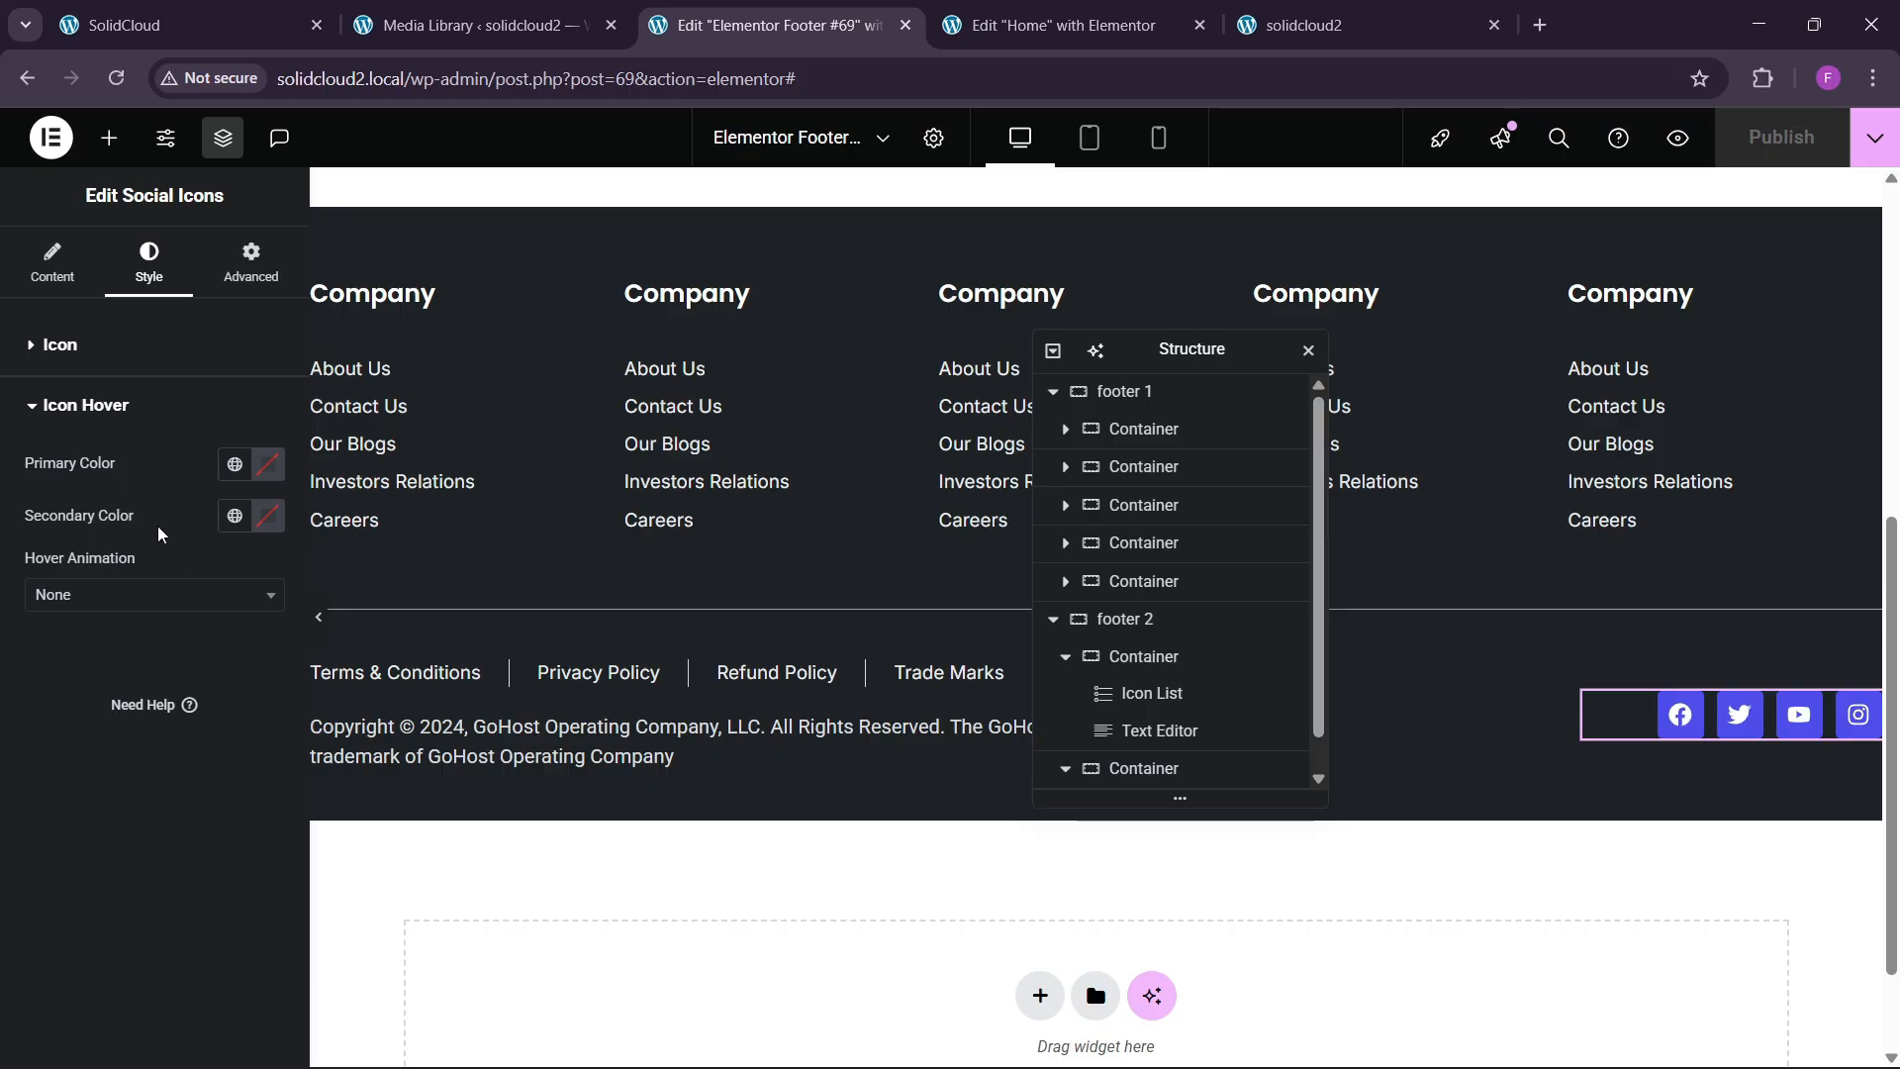
{"action": "left_click", "coordinate": [269, 473]}
{"action": "left_click_drag", "start_coordinate": [242, 649], "coordinate": [128, 552]}
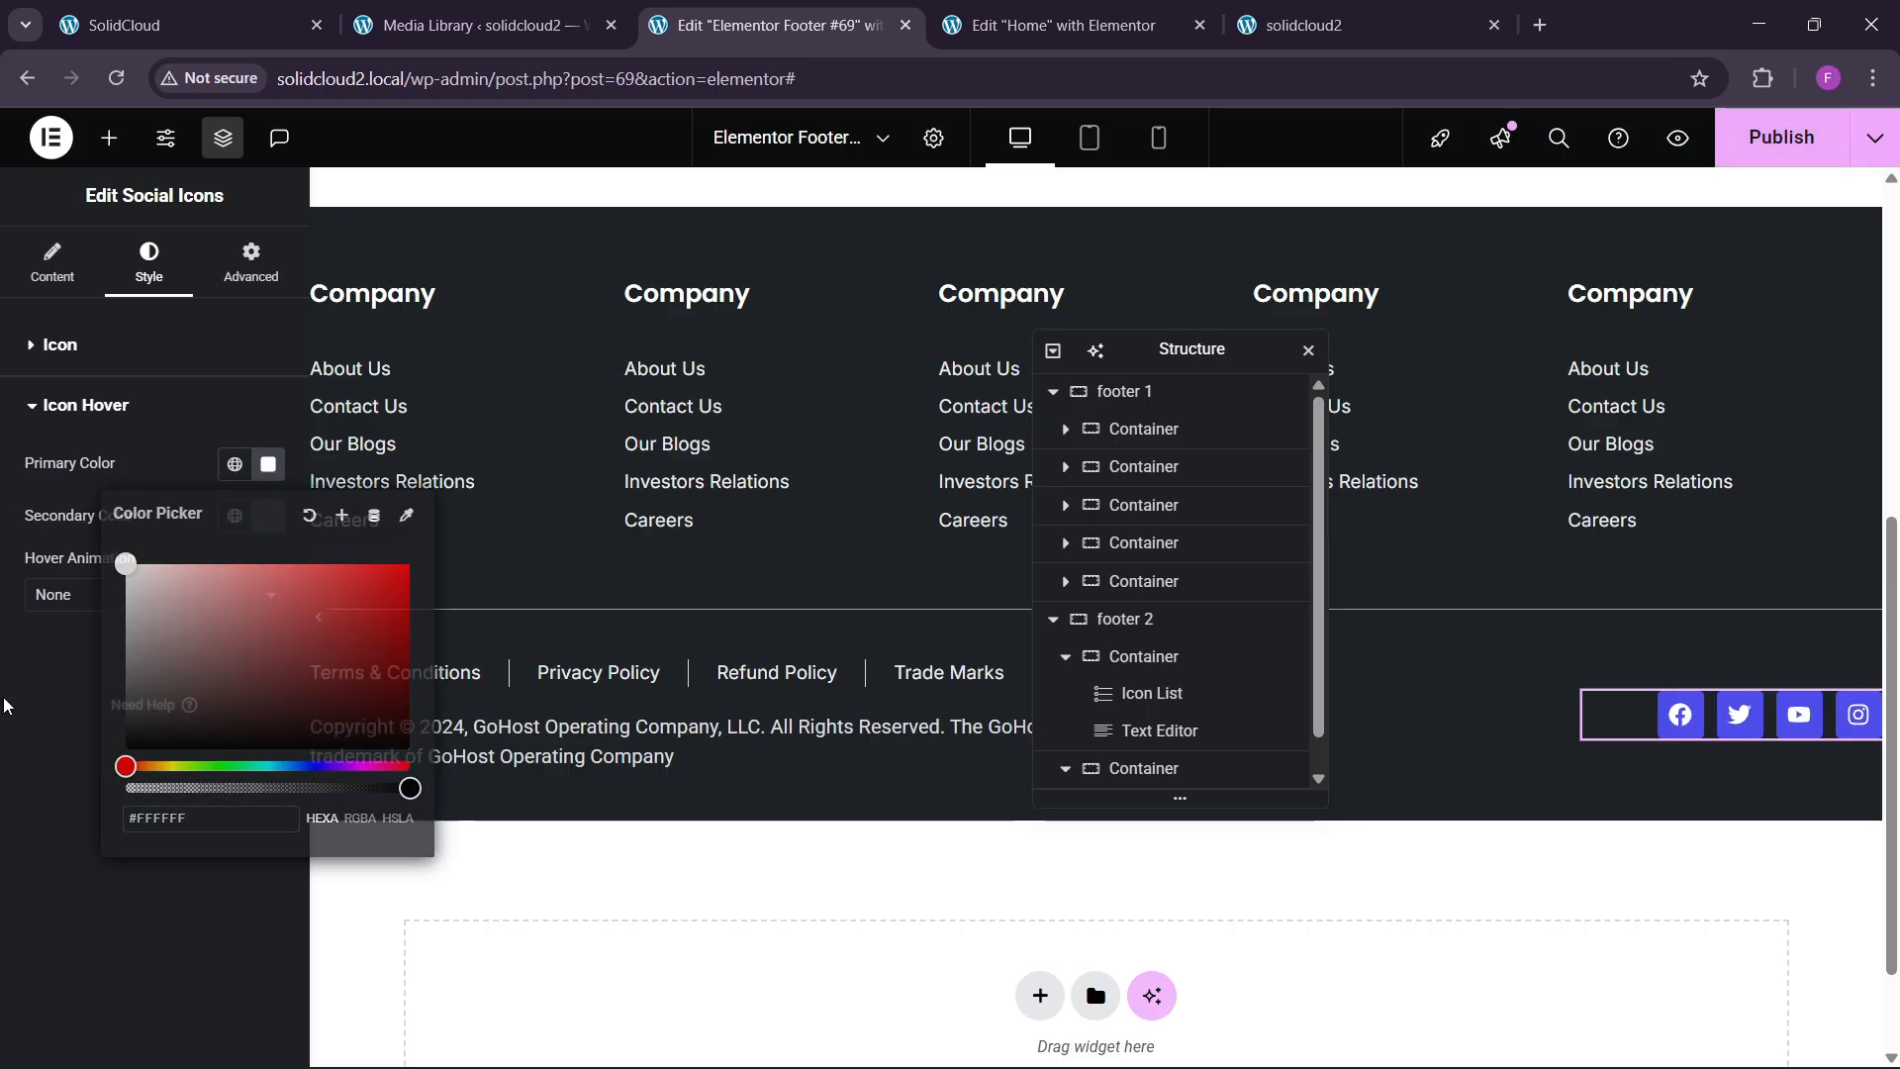
{"action": "left_click", "coordinate": [238, 518]}
{"action": "left_click", "coordinate": [234, 515]}
{"action": "left_click", "coordinate": [120, 825]}
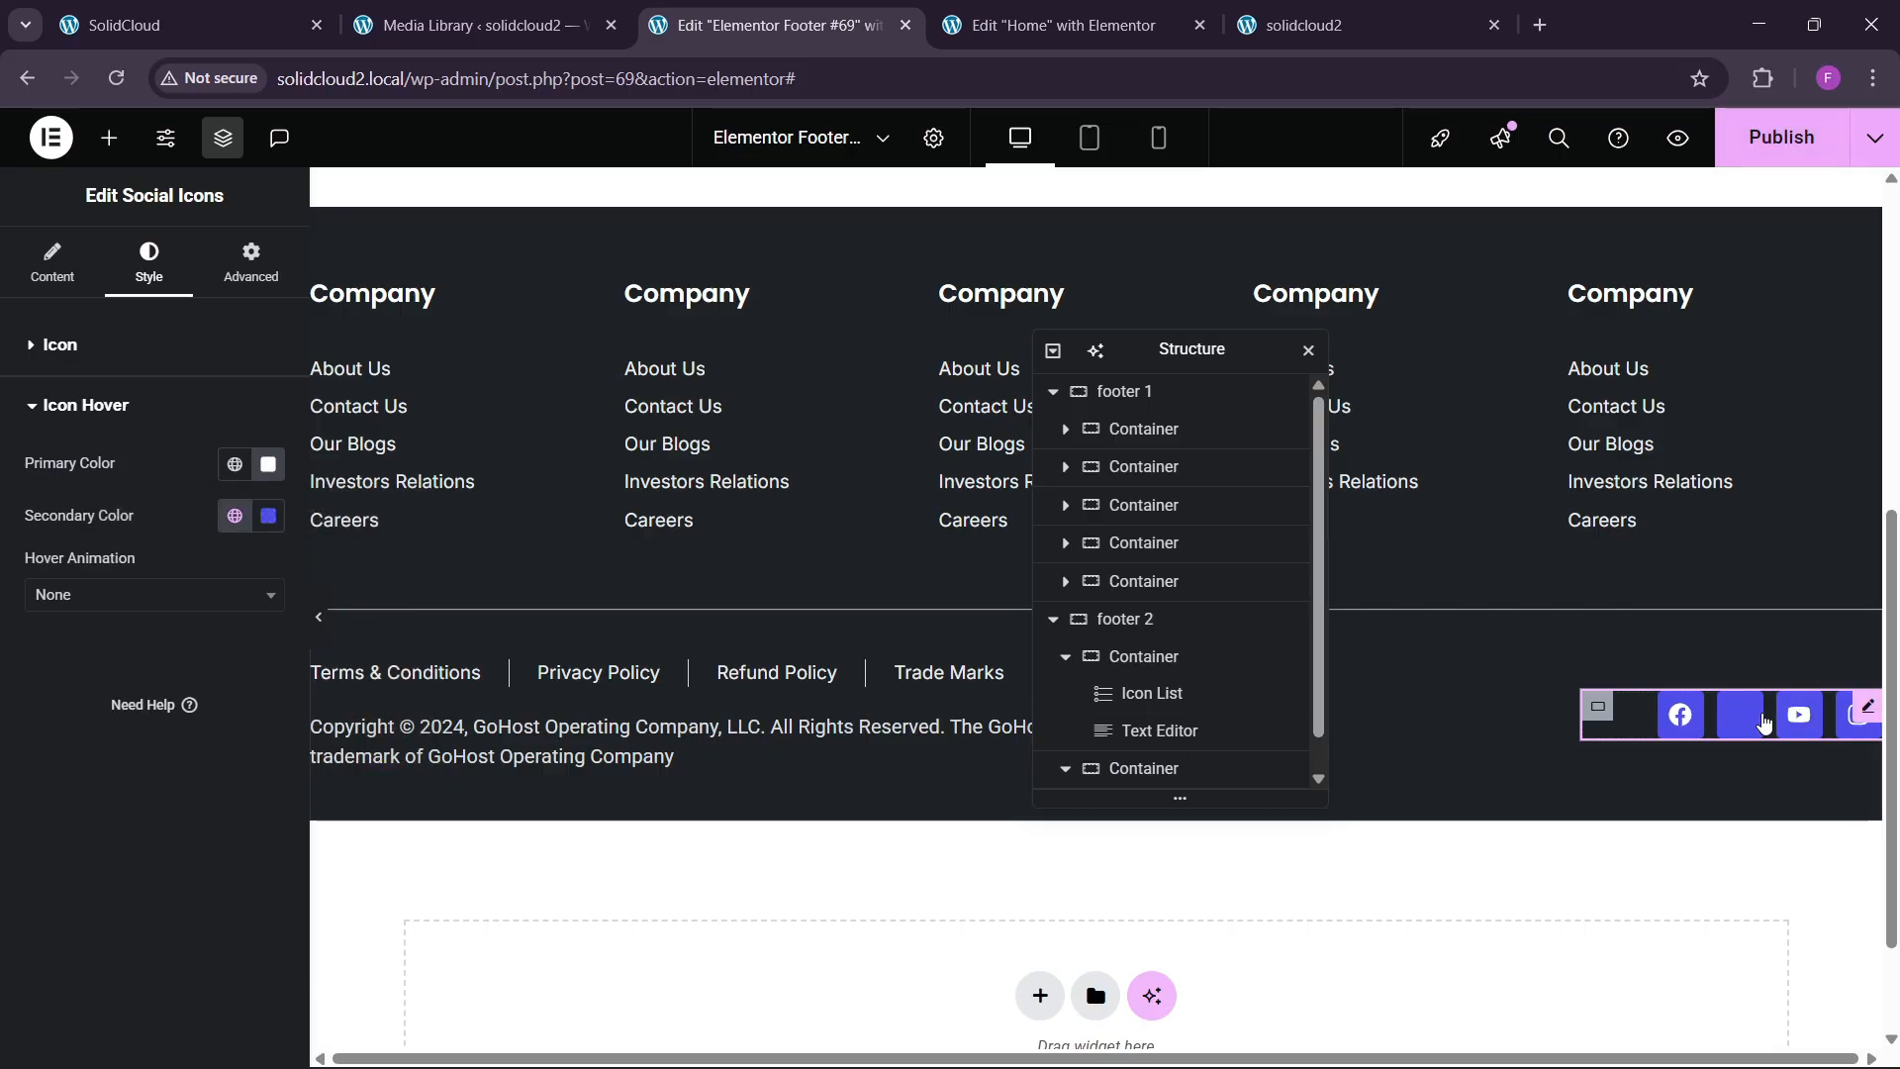
Add a Grow hover animation to the icons and publish the footer.
{"action": "left_click", "coordinate": [119, 591]}
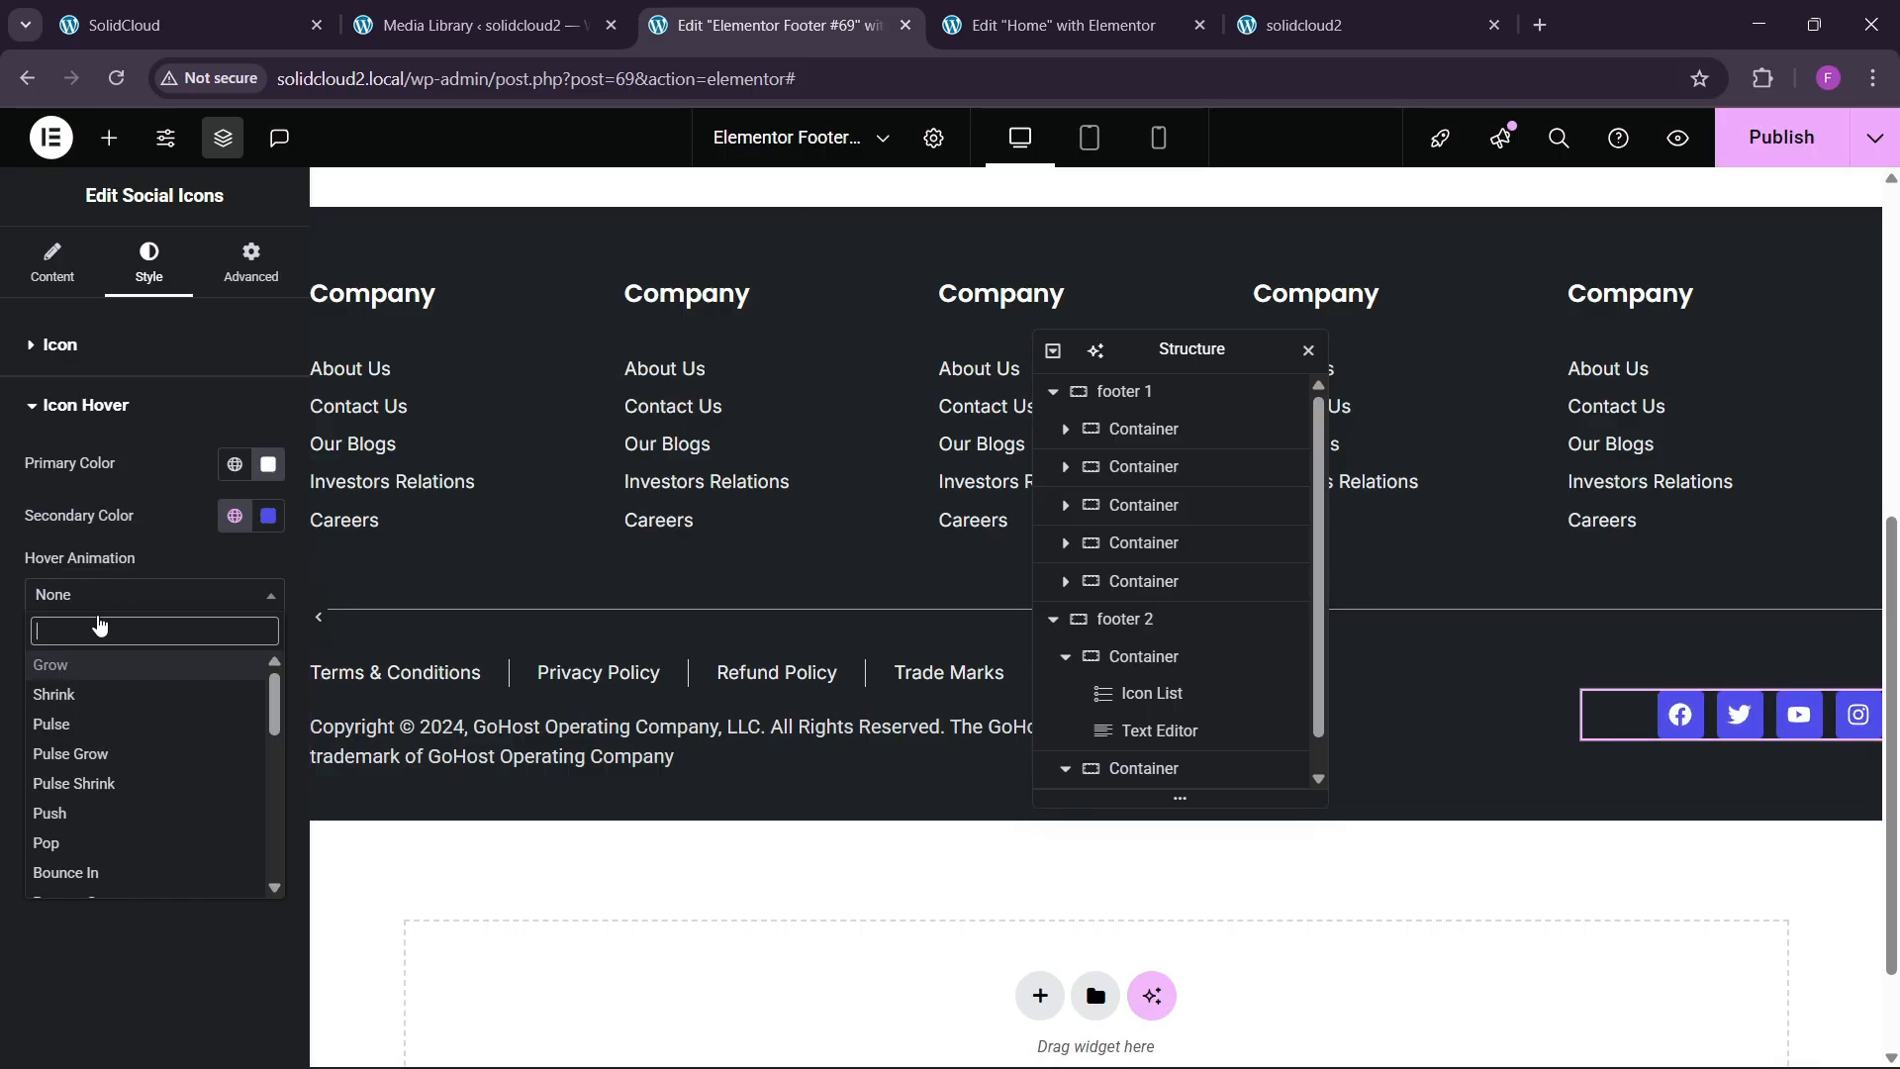
{"action": "left_click", "coordinate": [79, 690]}
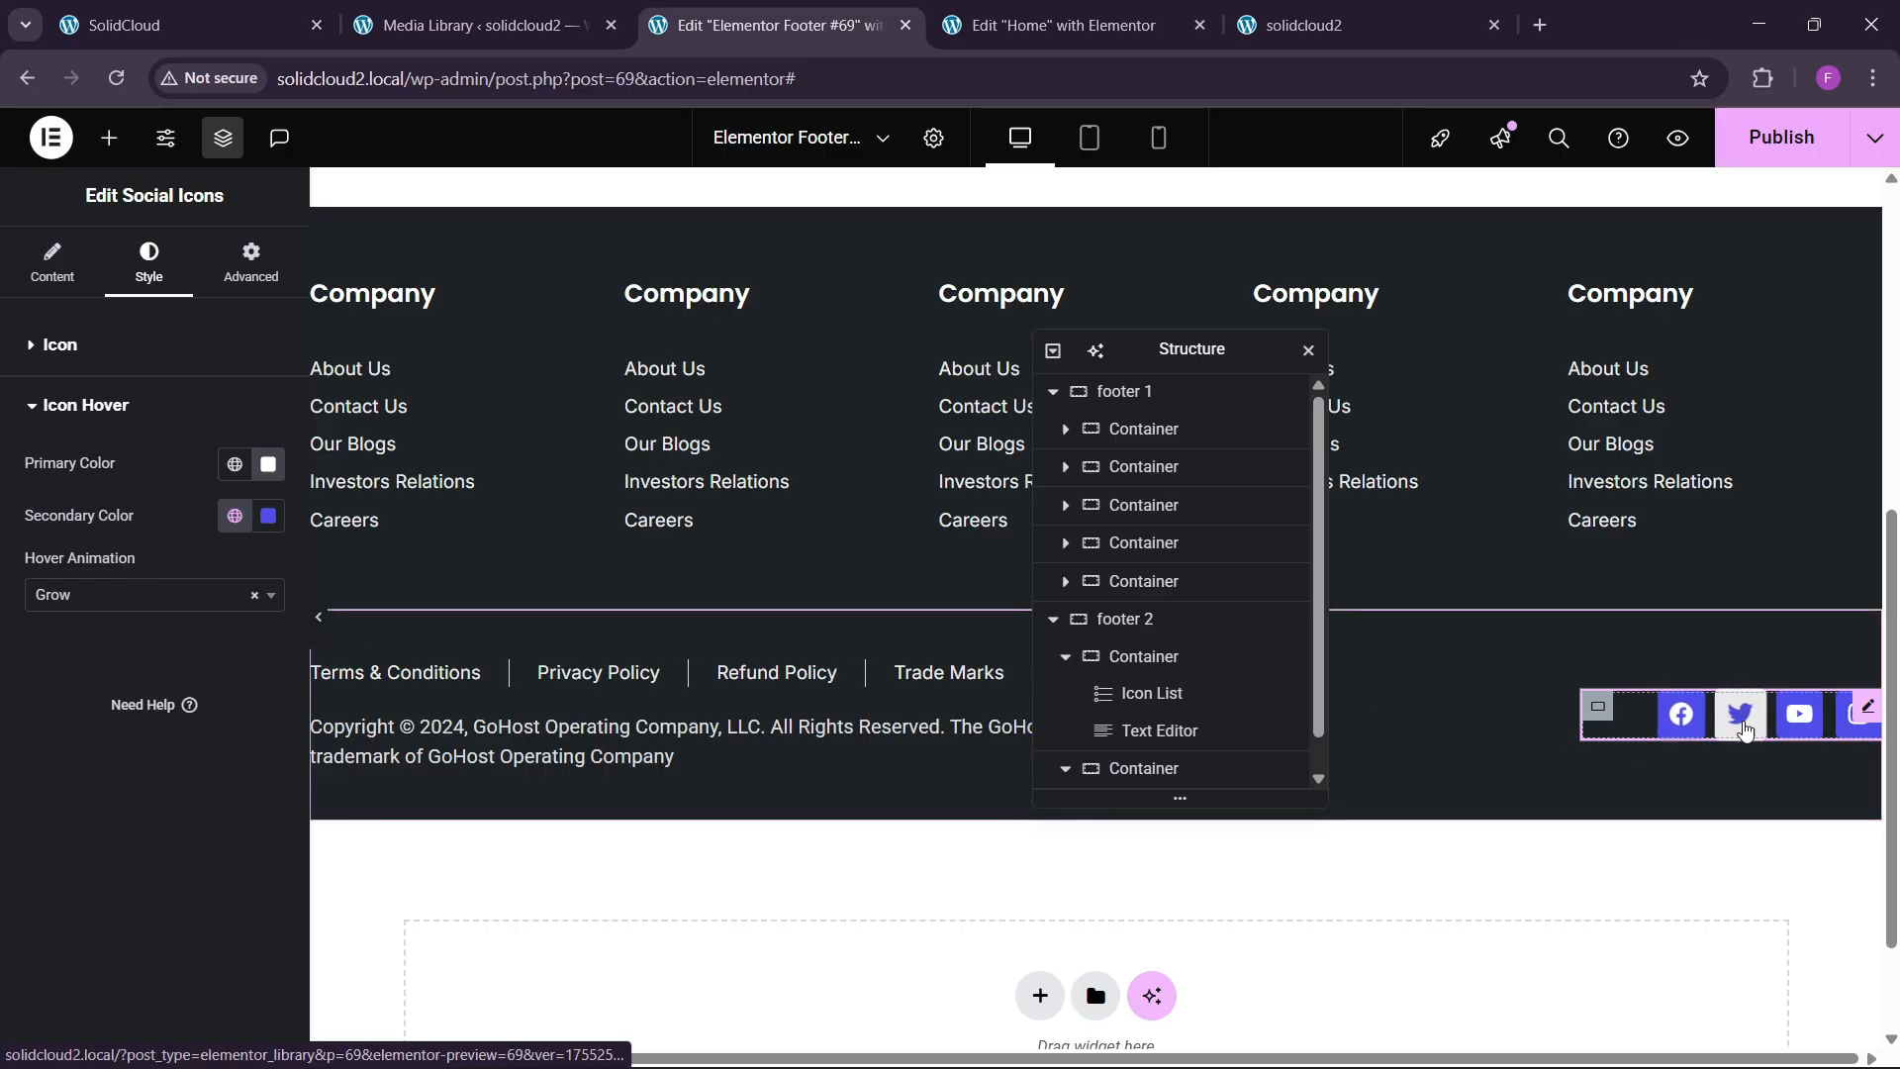
{"action": "left_click", "coordinate": [1761, 144]}
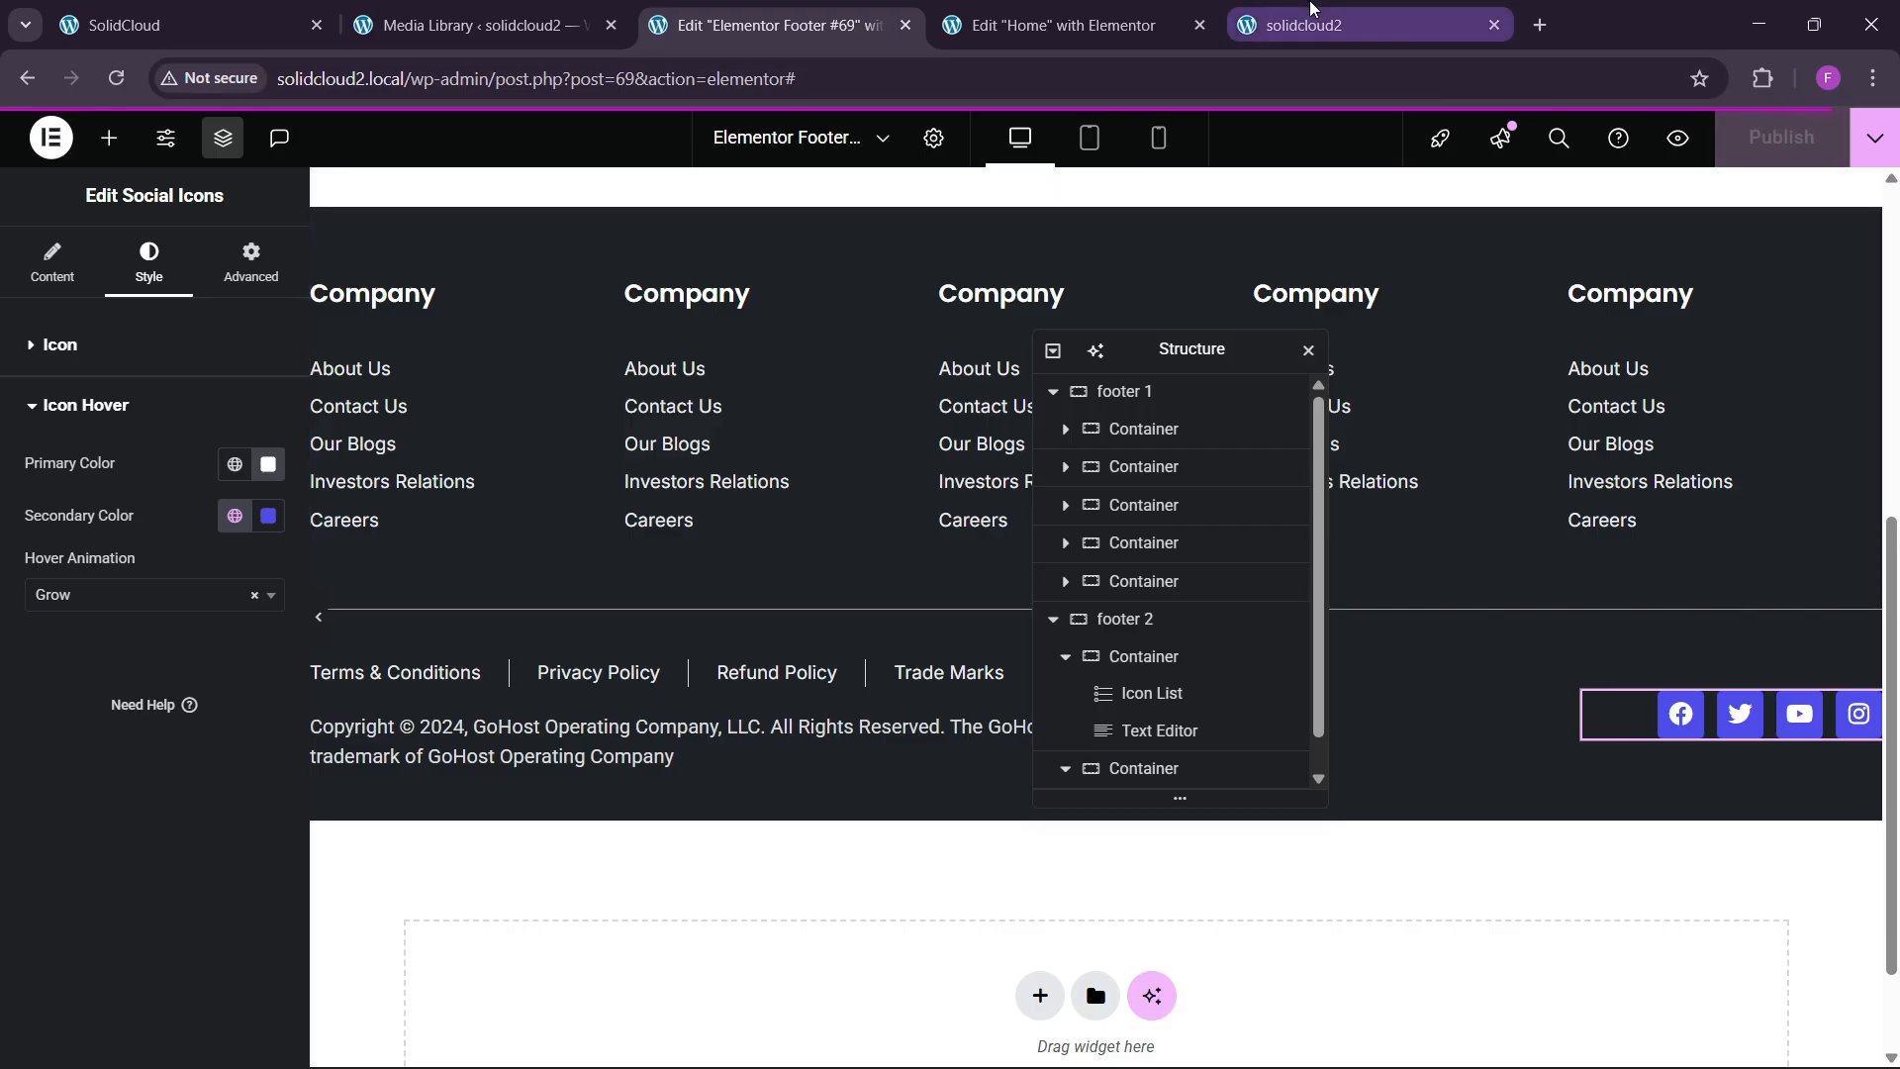
{"action": "left_click", "coordinate": [1316, 25]}
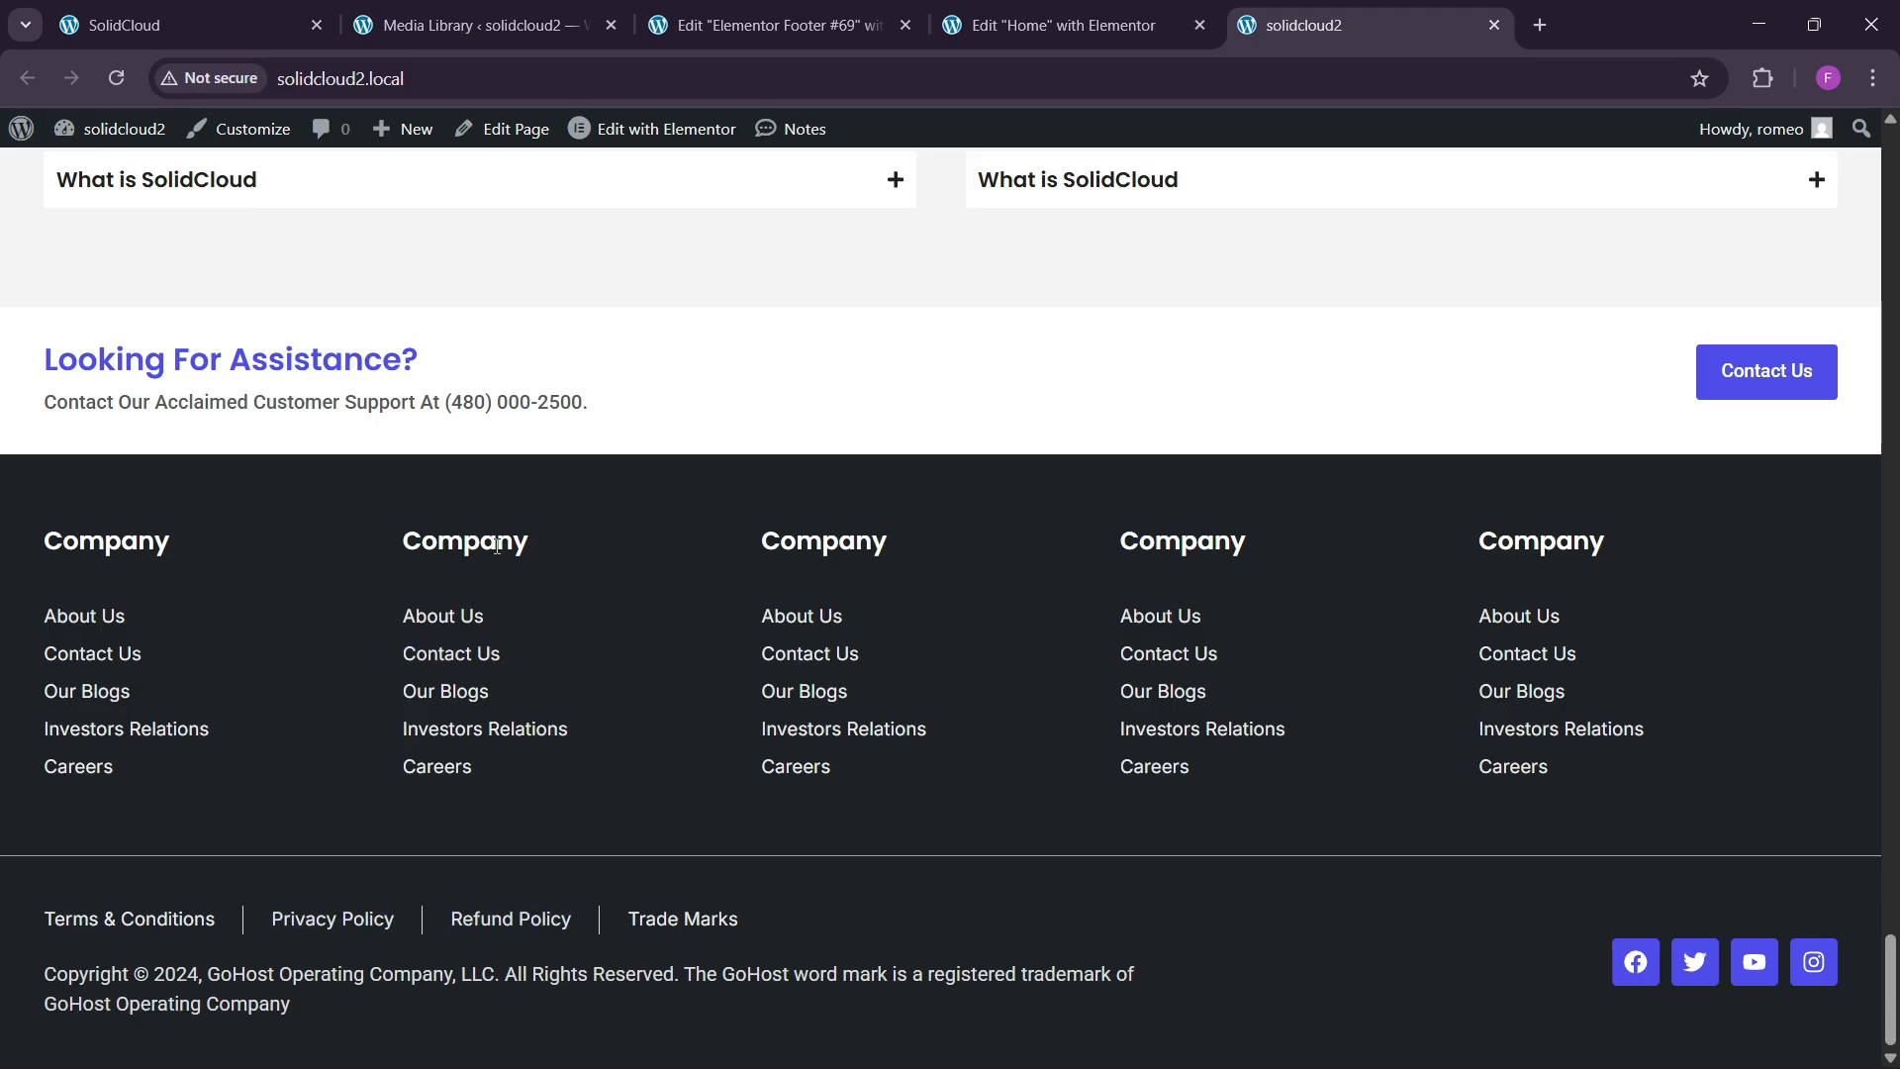
View the live SolidCloud header from the top of the page, then return to the Media Library.
{"action": "scroll", "coordinate": [723, 562], "scroll_direction": "up", "scroll_amount": 20}
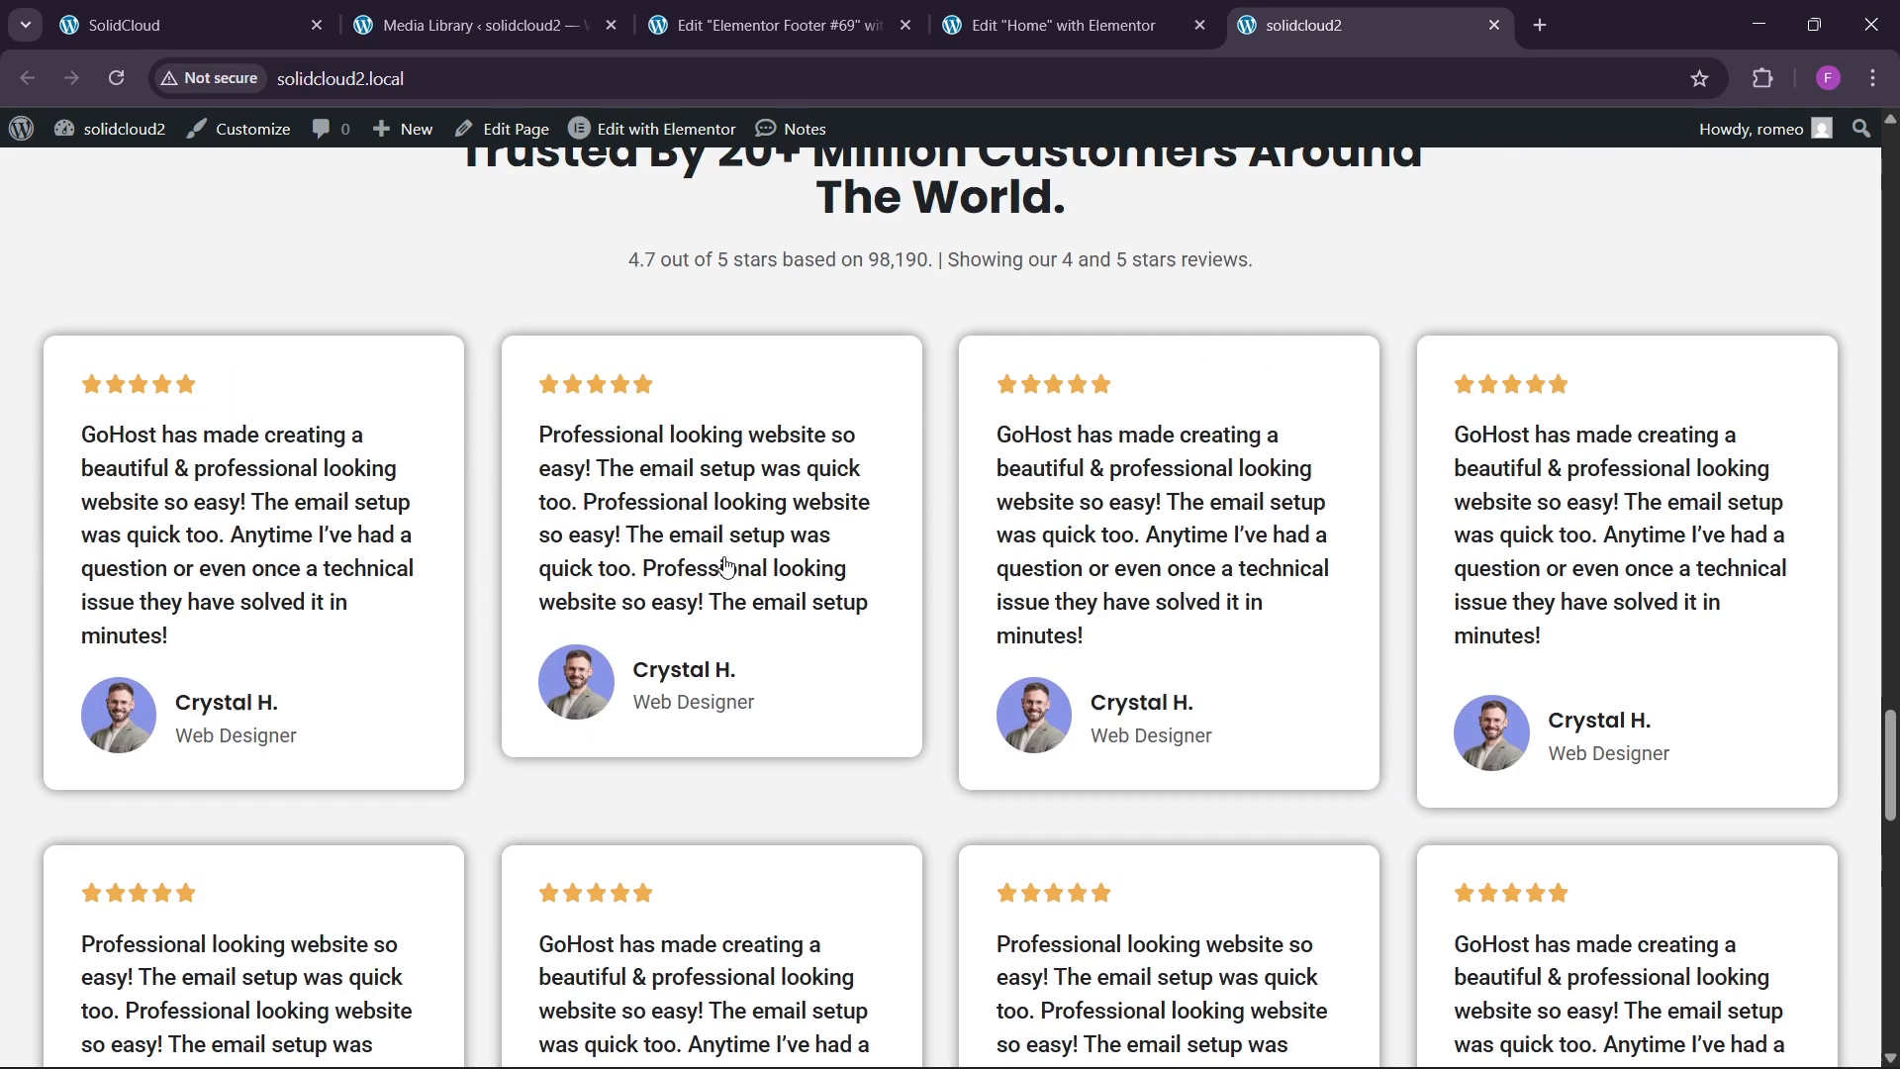
{"action": "scroll", "coordinate": [726, 555], "scroll_direction": "up", "scroll_amount": 20}
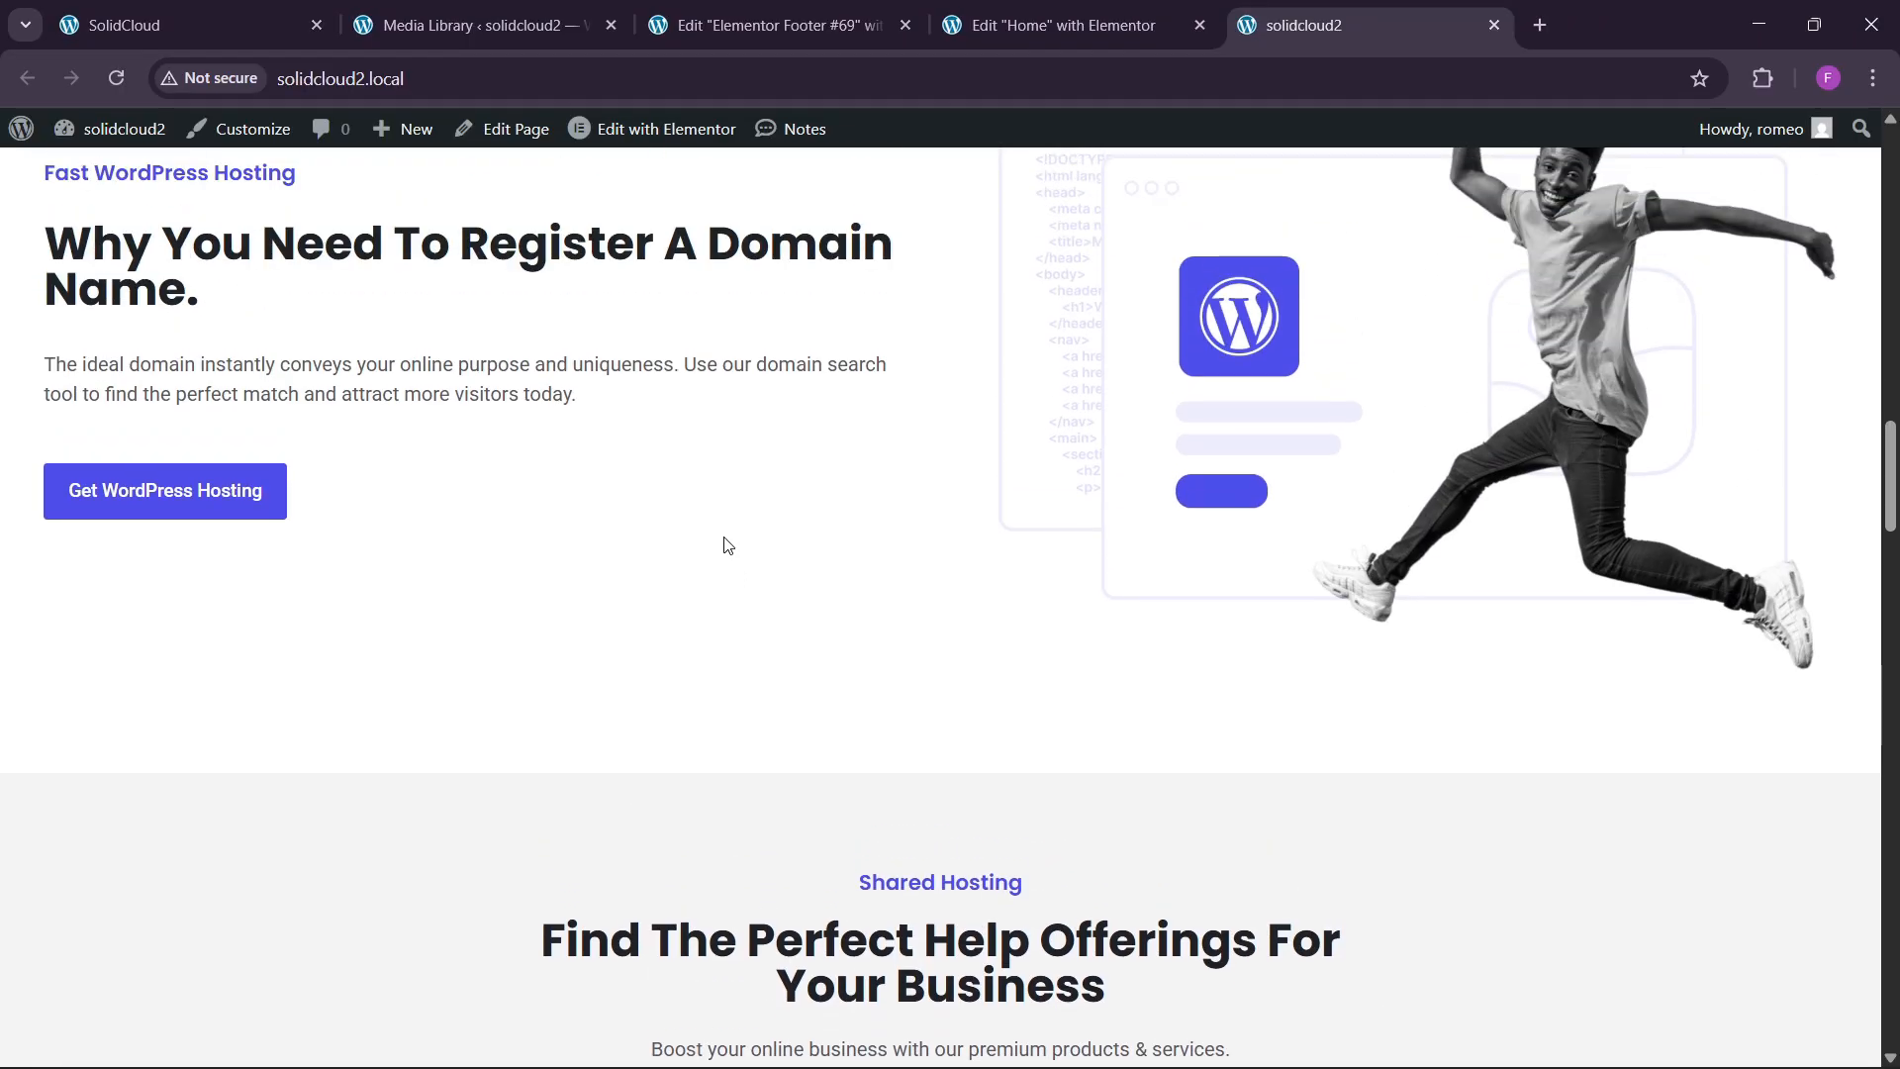
{"action": "scroll", "coordinate": [721, 528], "scroll_direction": "up", "scroll_amount": 20}
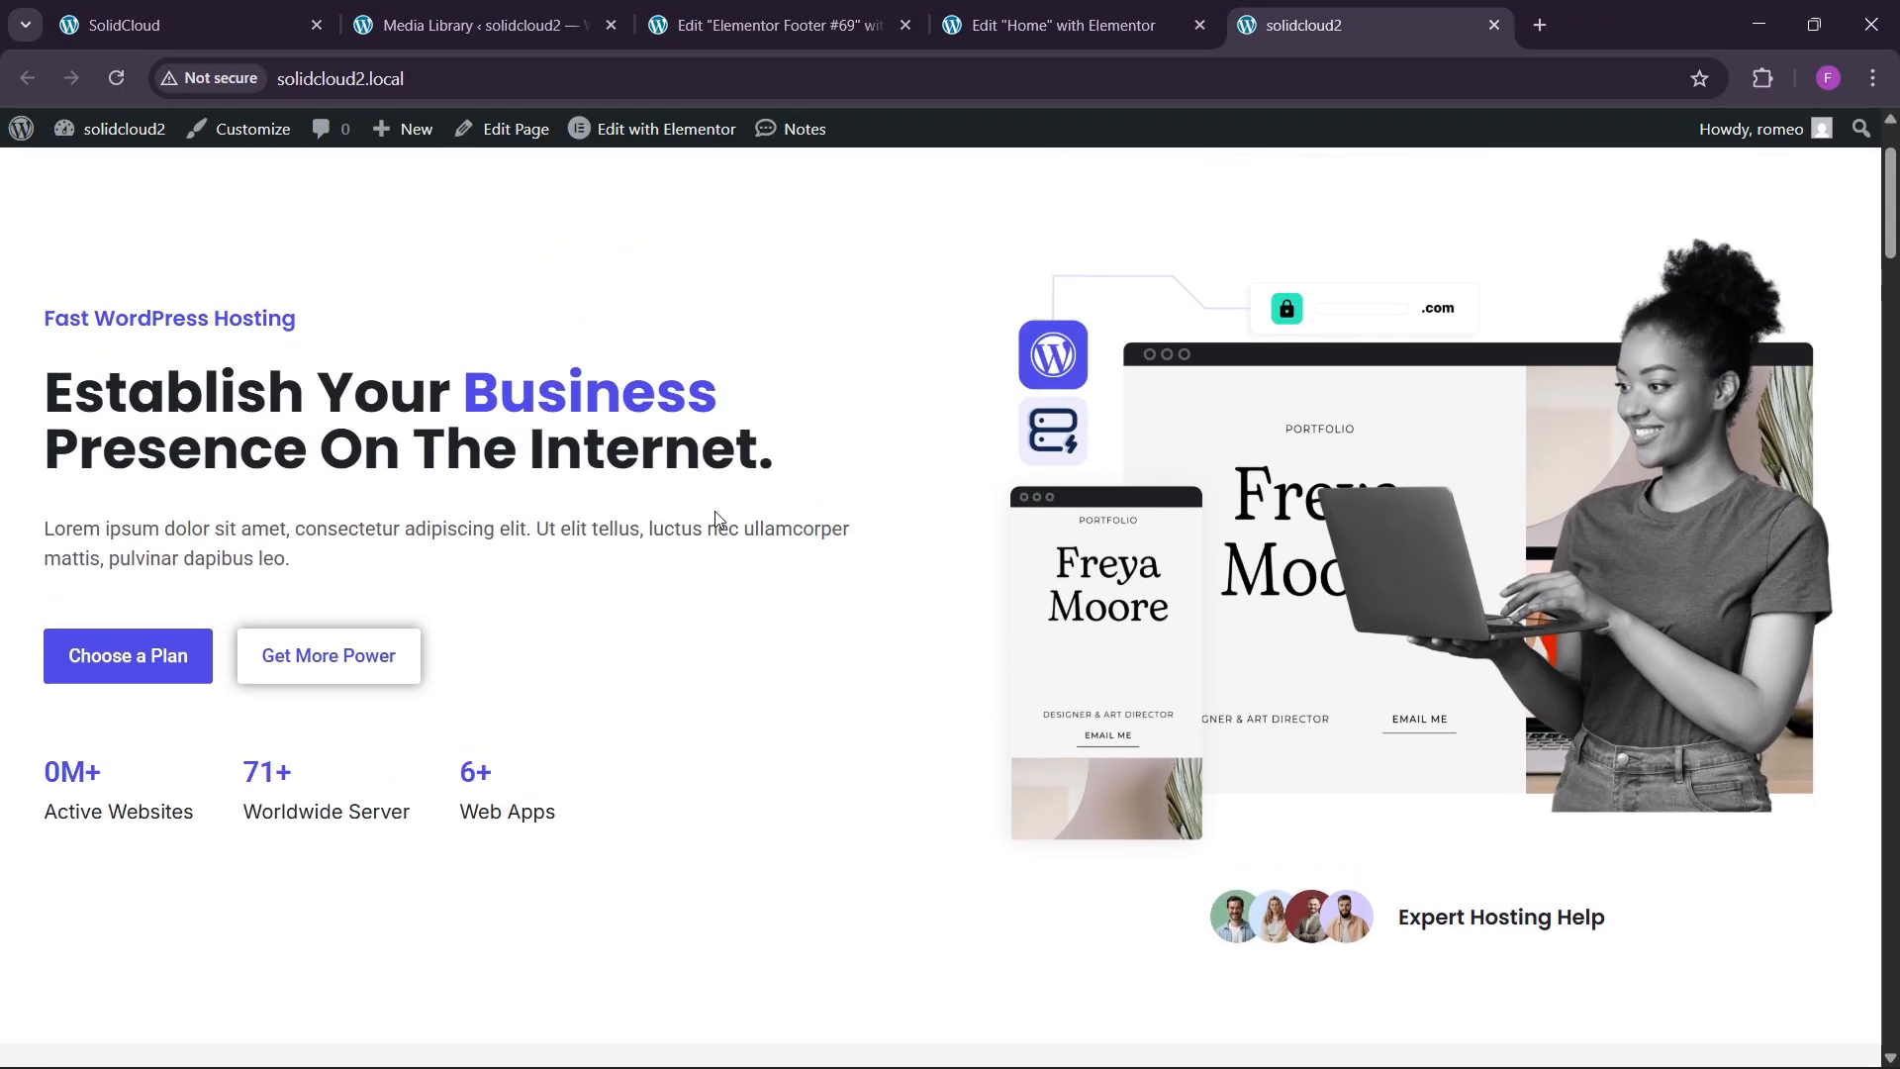
{"action": "key", "text": "ctrl+1"}
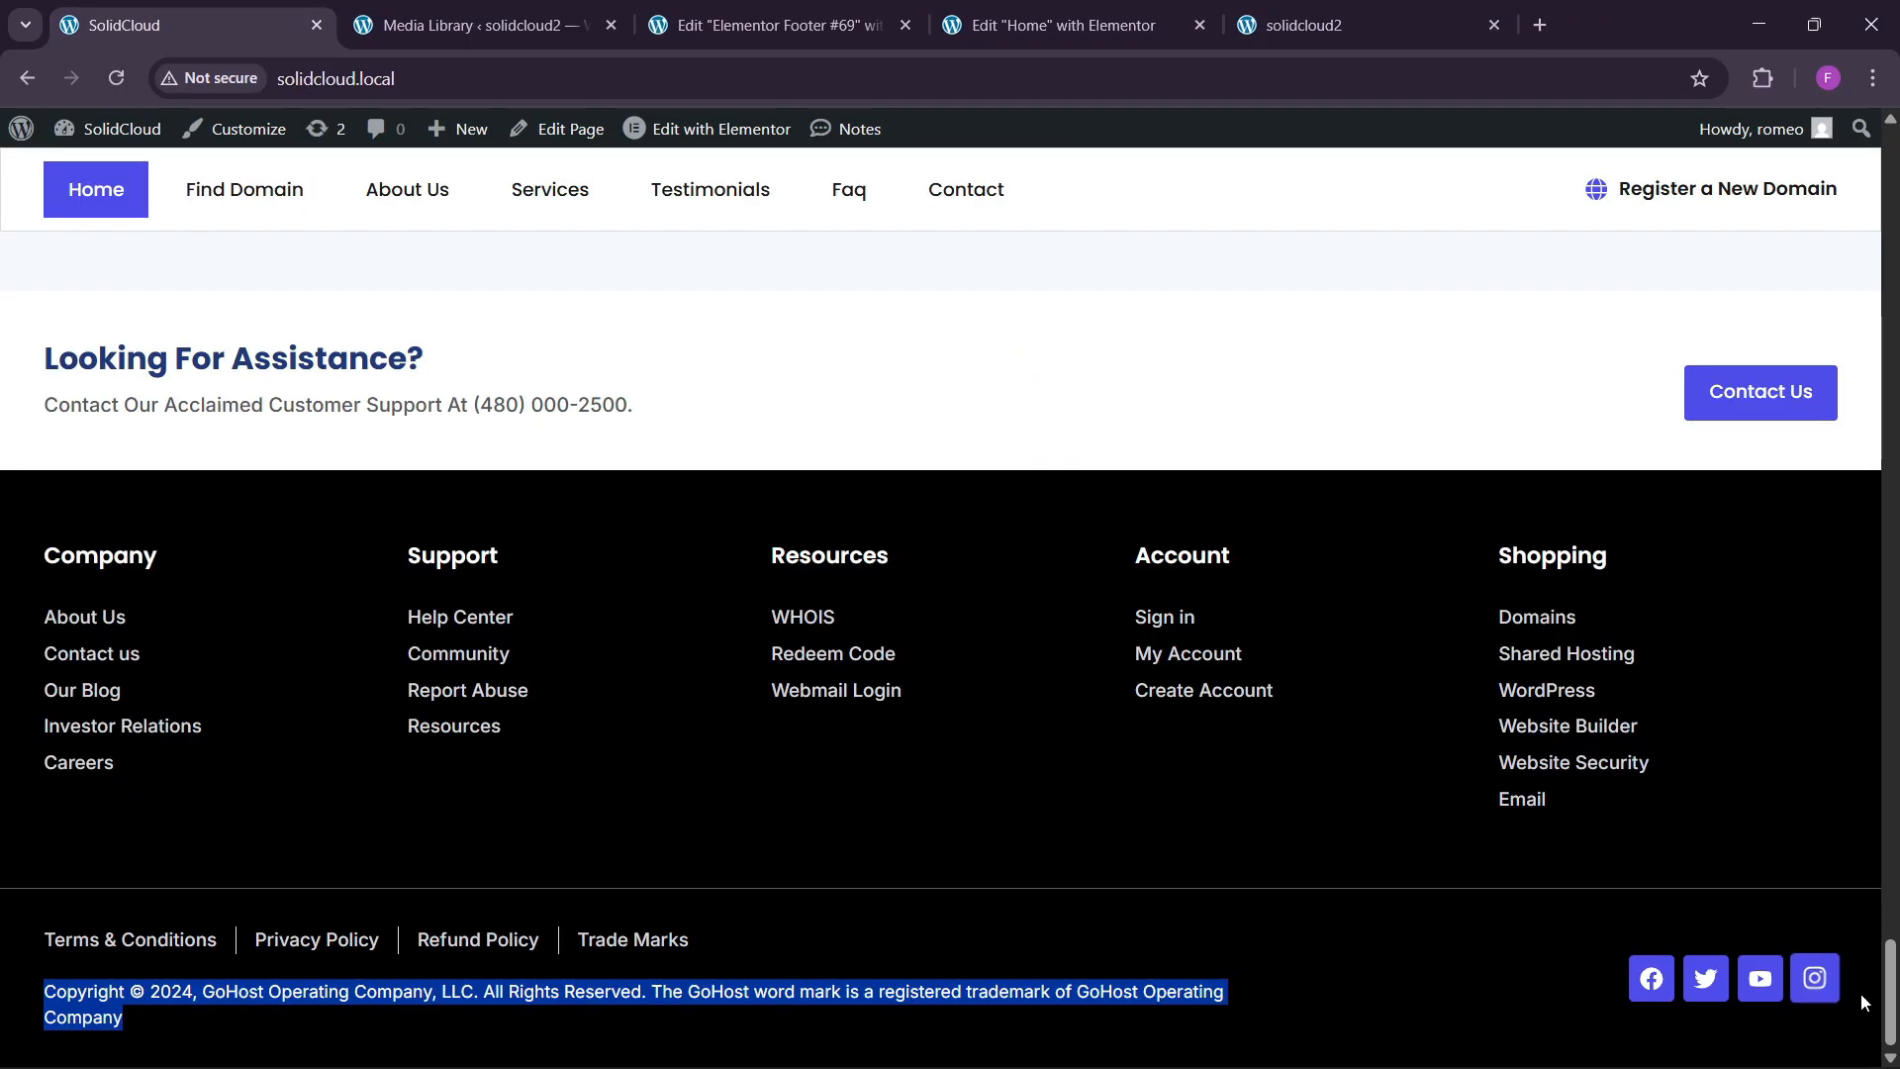
{"action": "key", "text": "Home"}
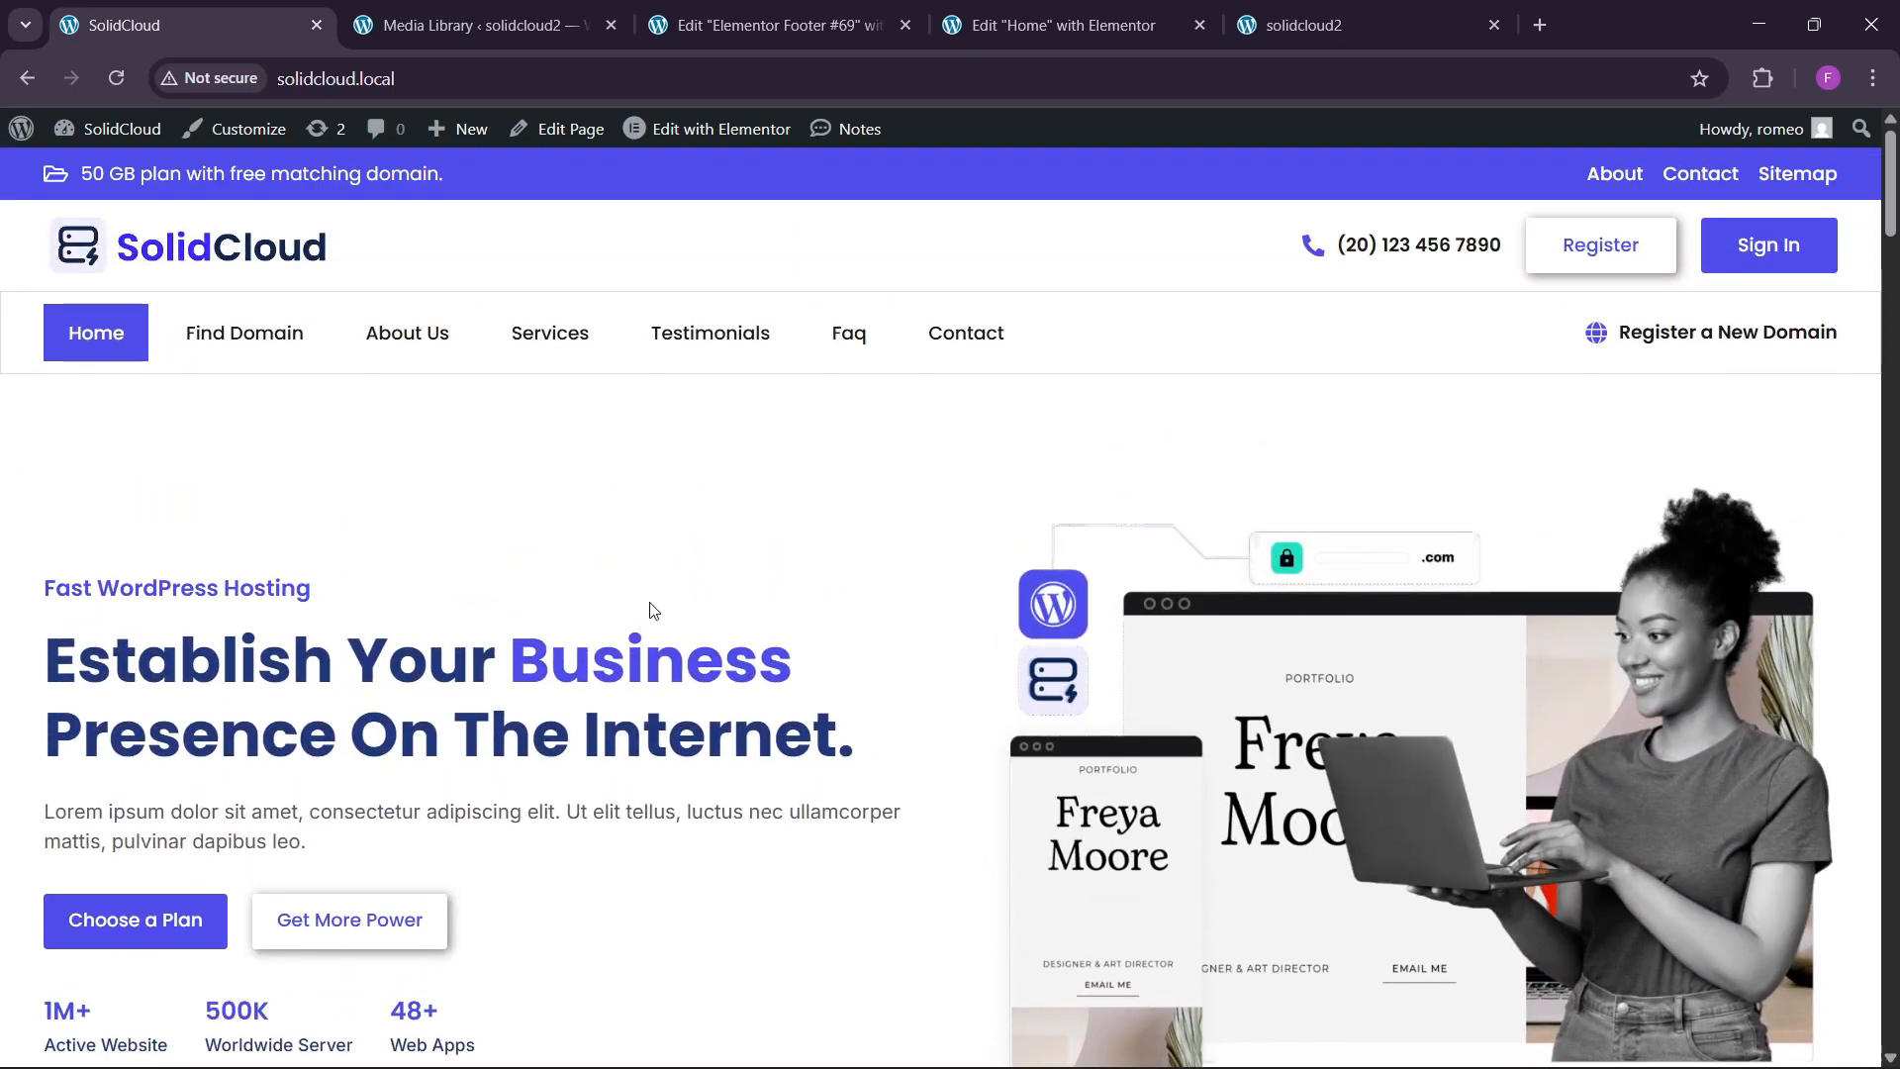
{"action": "left_click", "coordinate": [475, 24]}
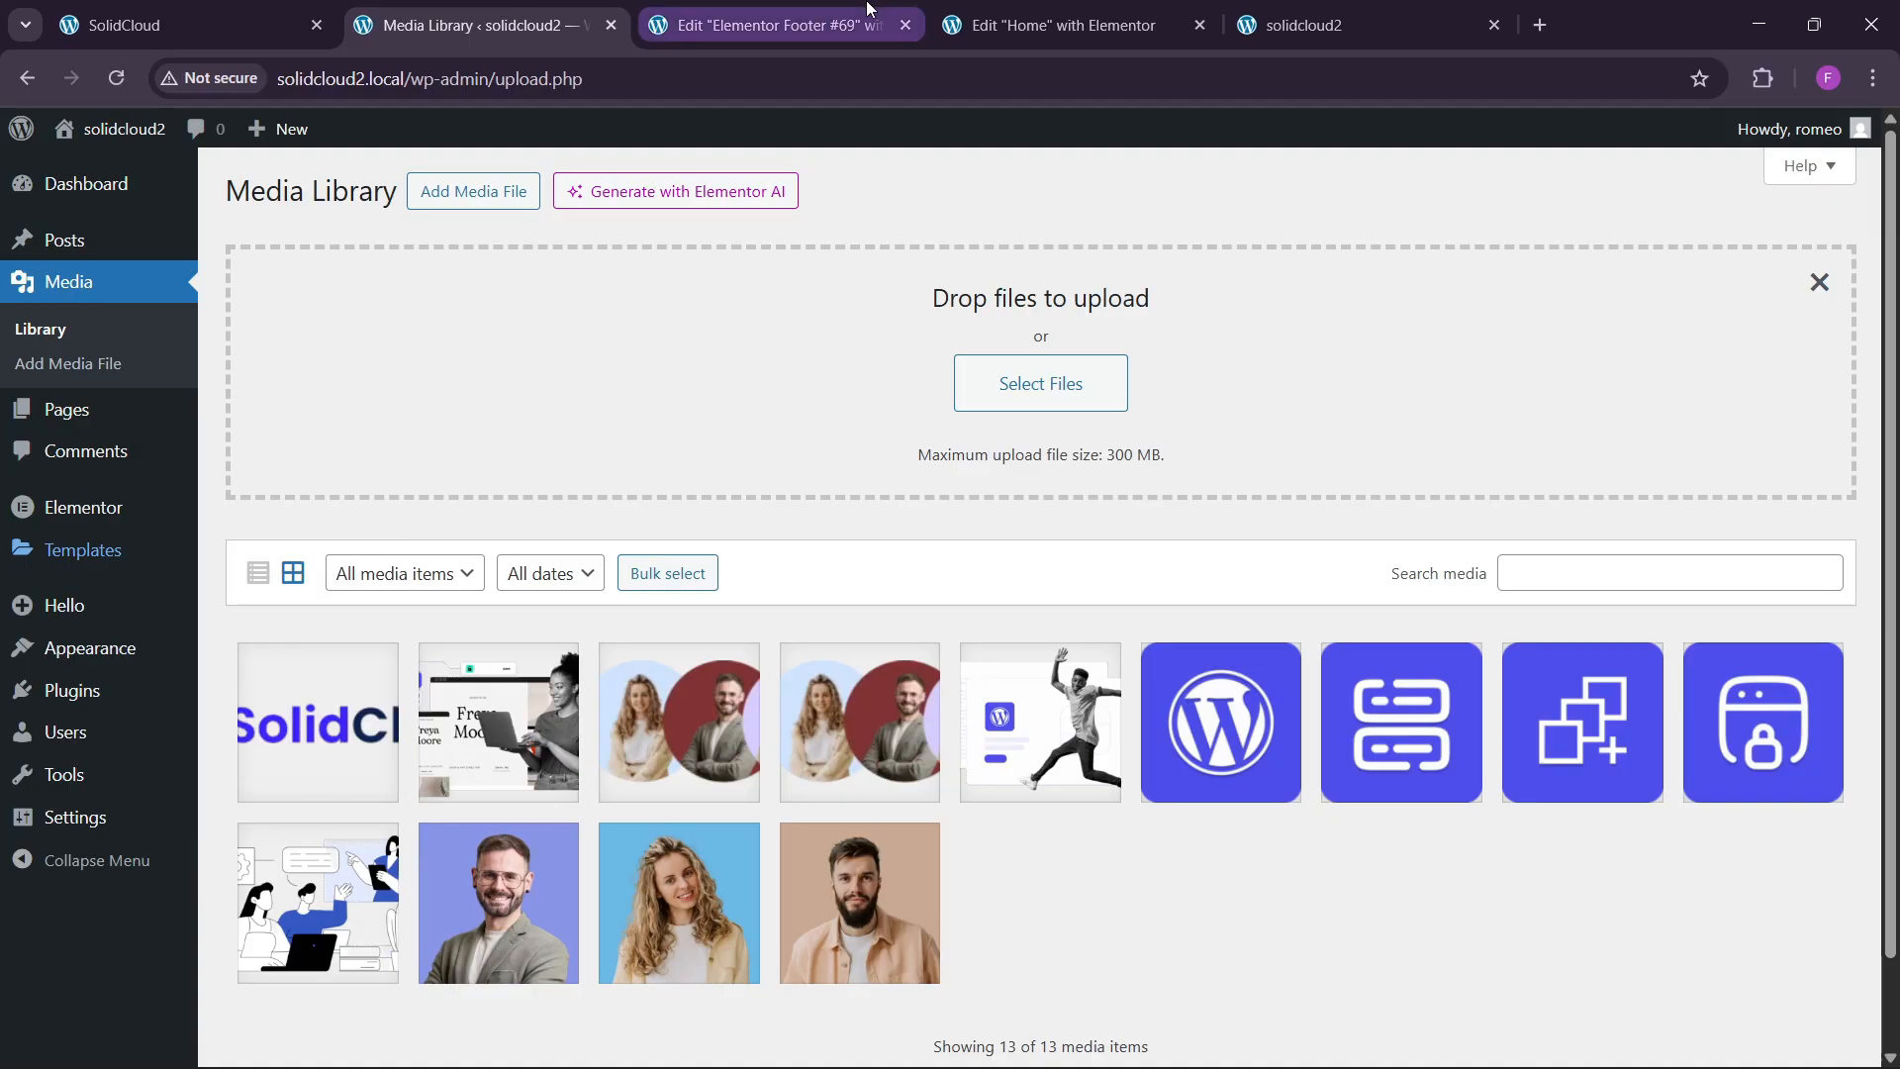
Close the Elementor Footer editor and go back to the Media Library.
{"action": "left_click", "coordinate": [841, 24]}
{"action": "left_click", "coordinate": [903, 27]}
{"action": "left_click", "coordinate": [475, 25]}
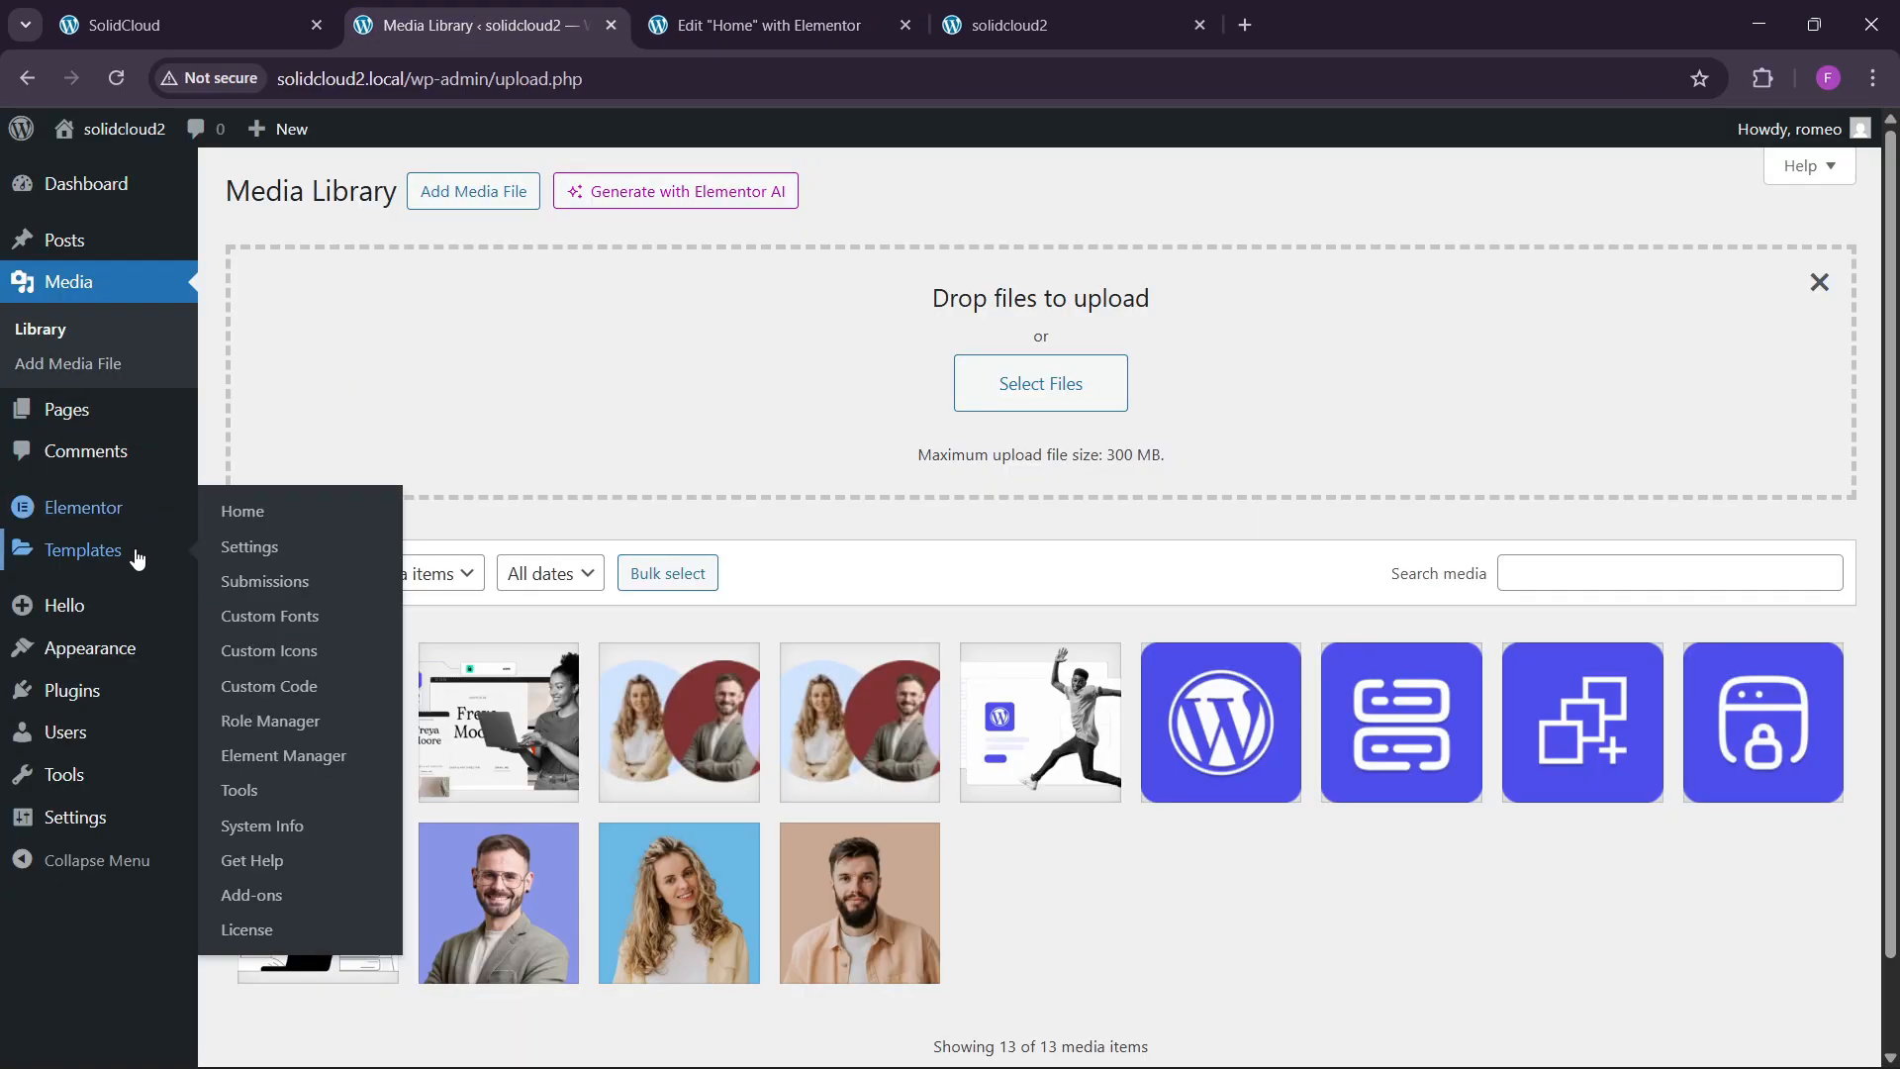
Open the Theme Builder in a new tab and show its Header templates.
{"action": "mouse_move", "coordinate": [203, 552]}
{"action": "right_click", "coordinate": [263, 621]}
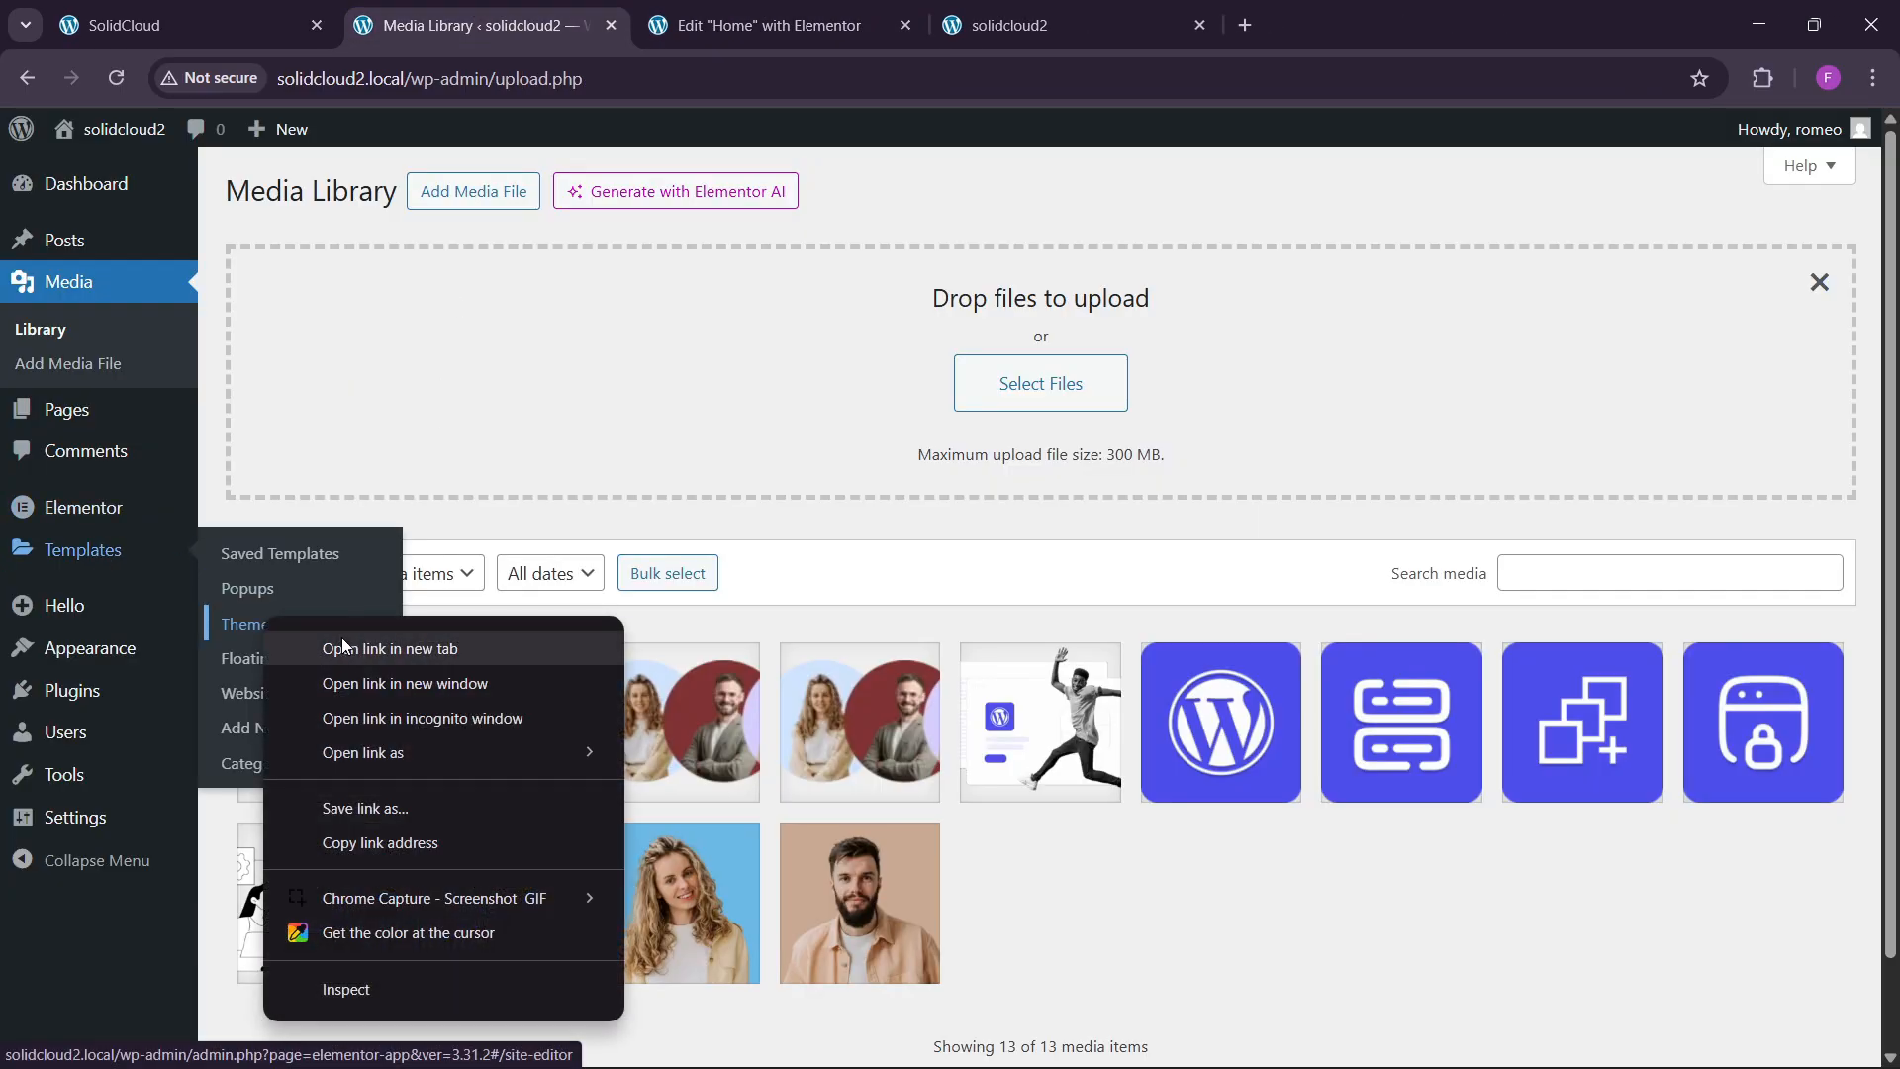
{"action": "left_click", "coordinate": [341, 641]}
{"action": "left_click", "coordinate": [739, 37]}
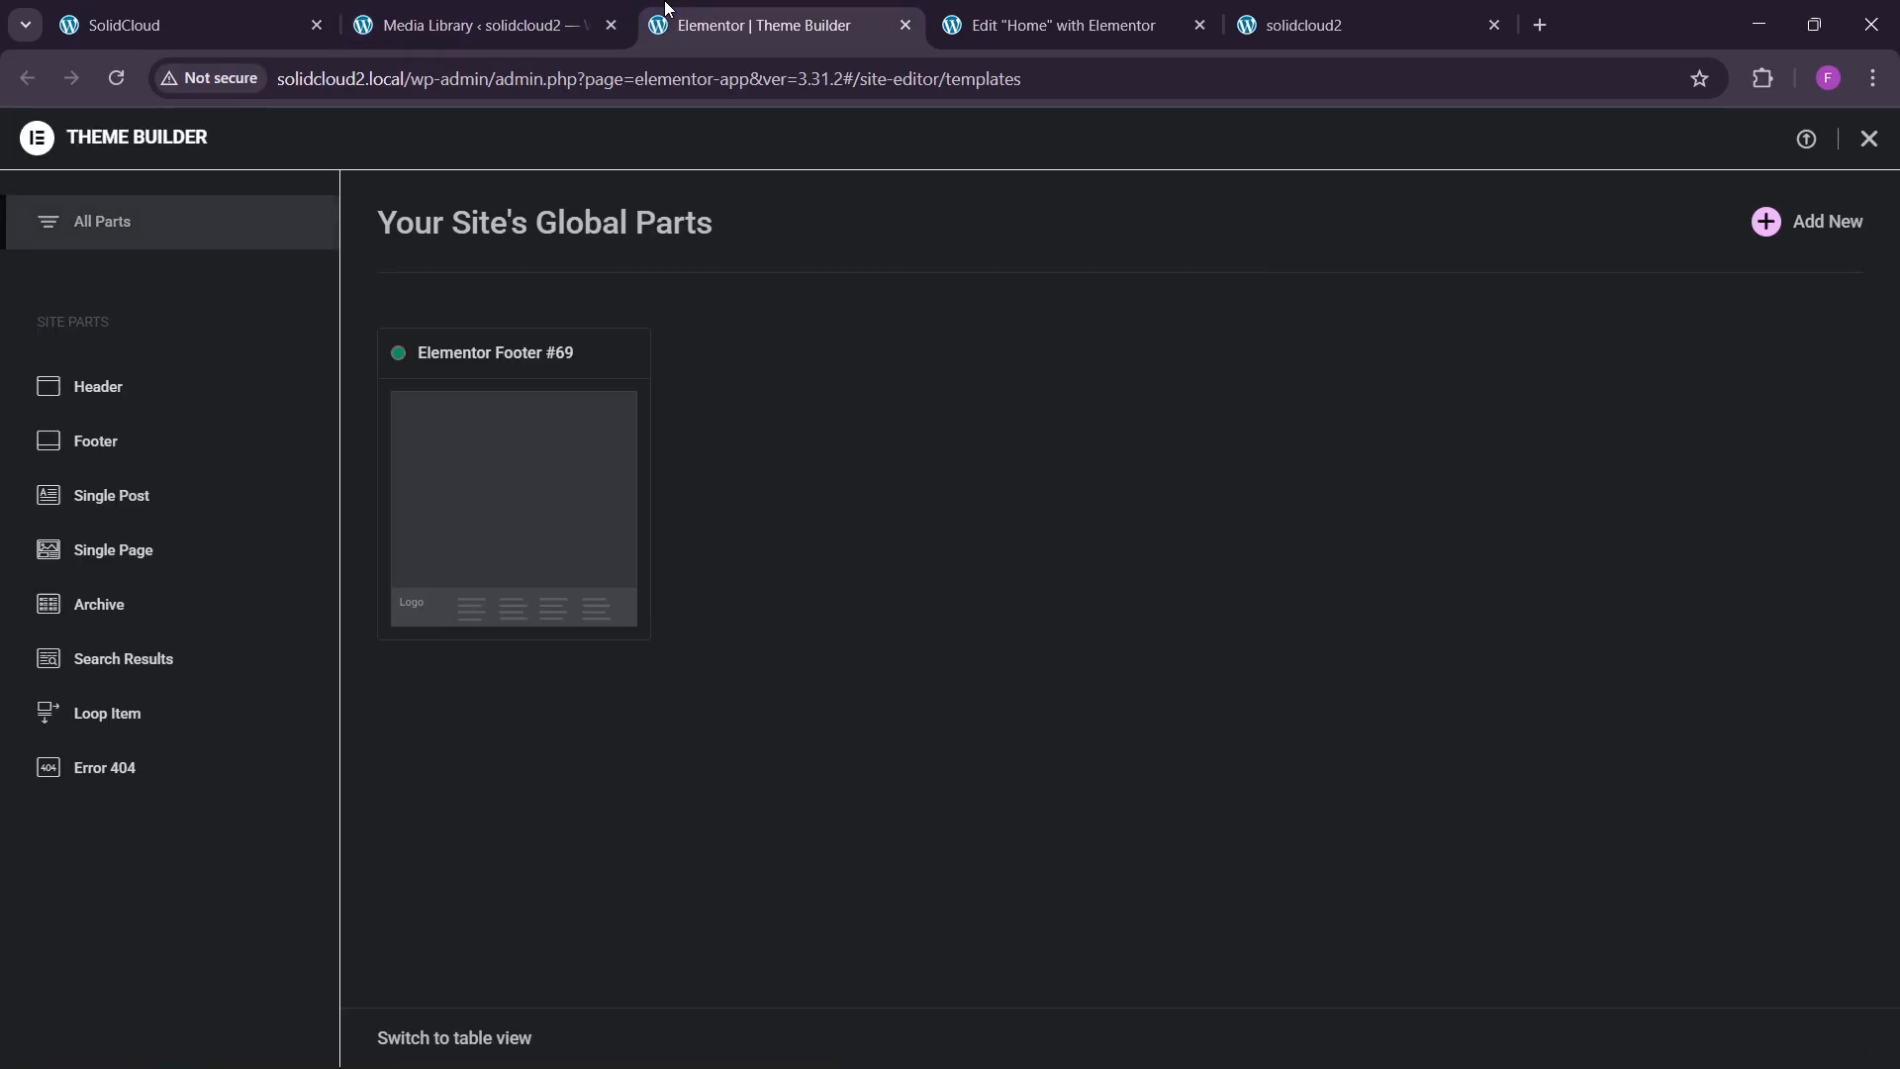
{"action": "left_click", "coordinate": [109, 401]}
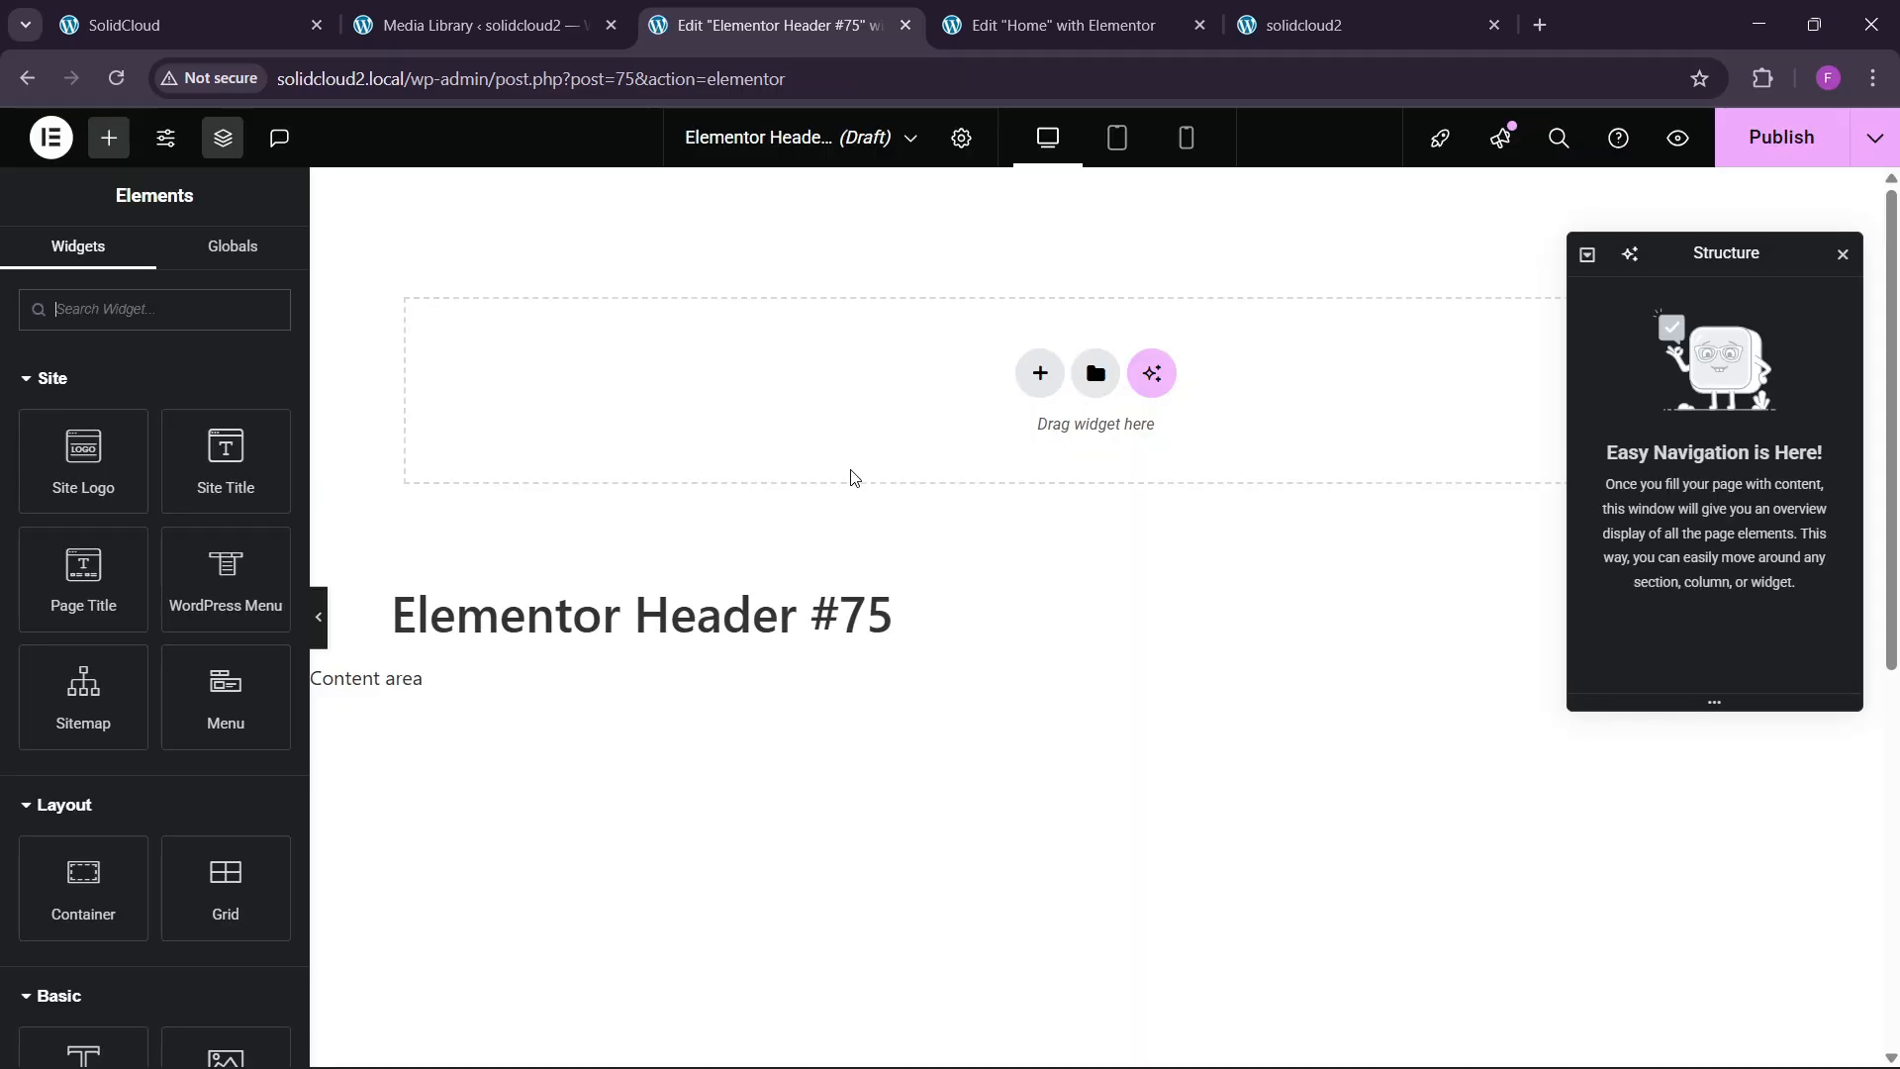
Try a two-column container against the live header, then delete it.
{"action": "left_click", "coordinate": [188, 24]}
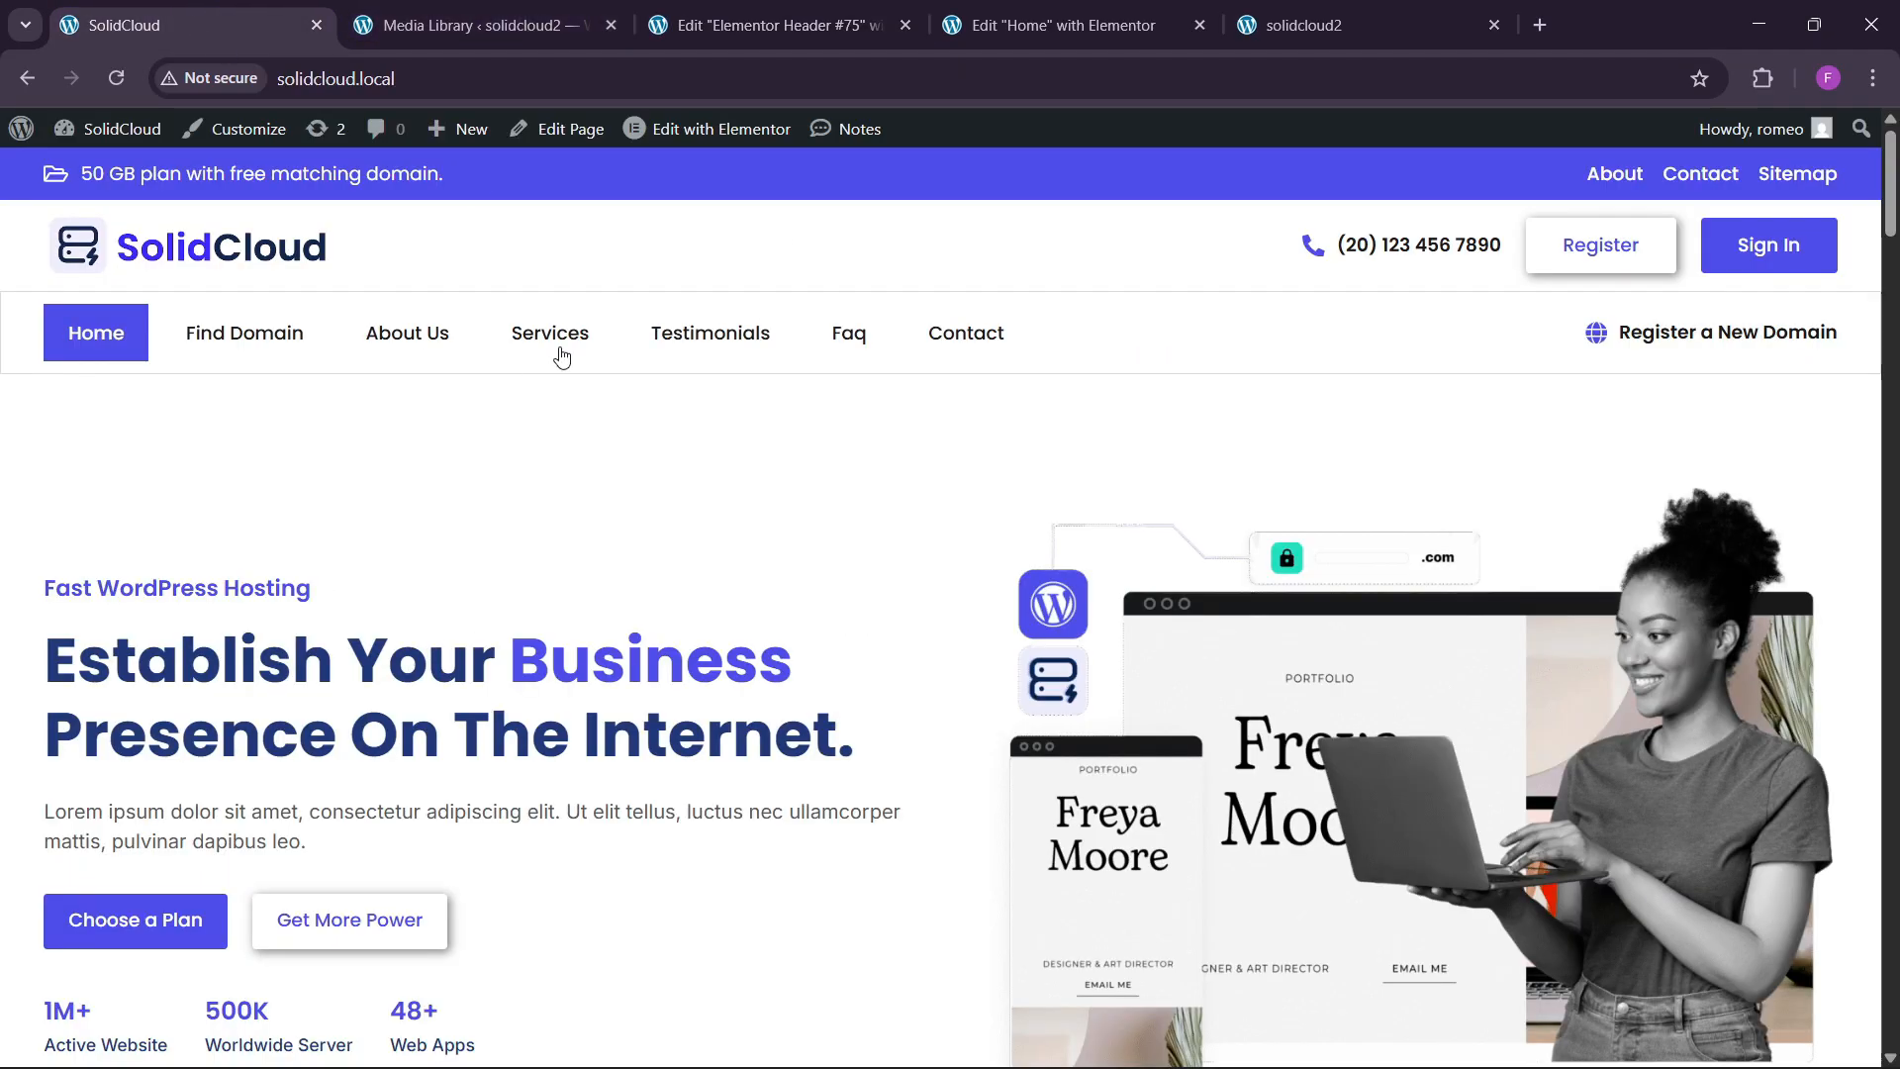
{"action": "left_click", "coordinate": [771, 24]}
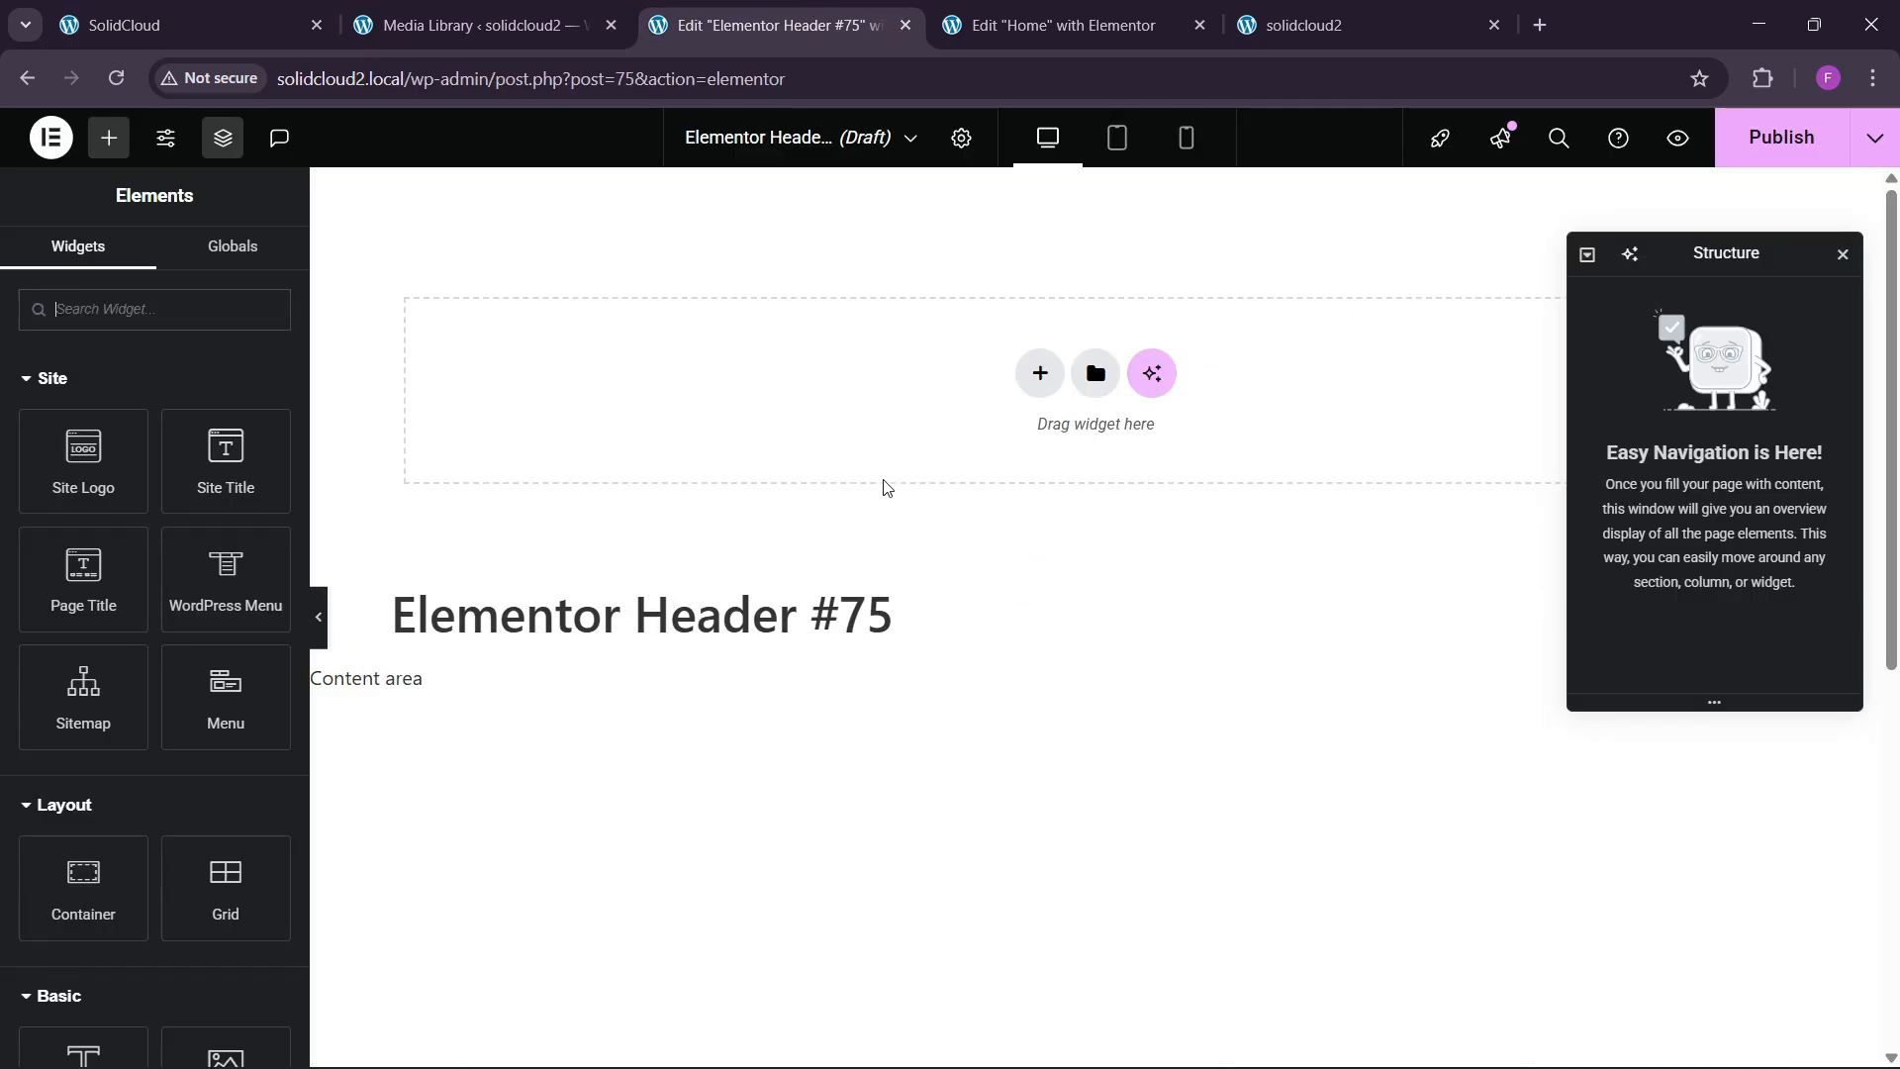
{"action": "left_click", "coordinate": [1041, 375]}
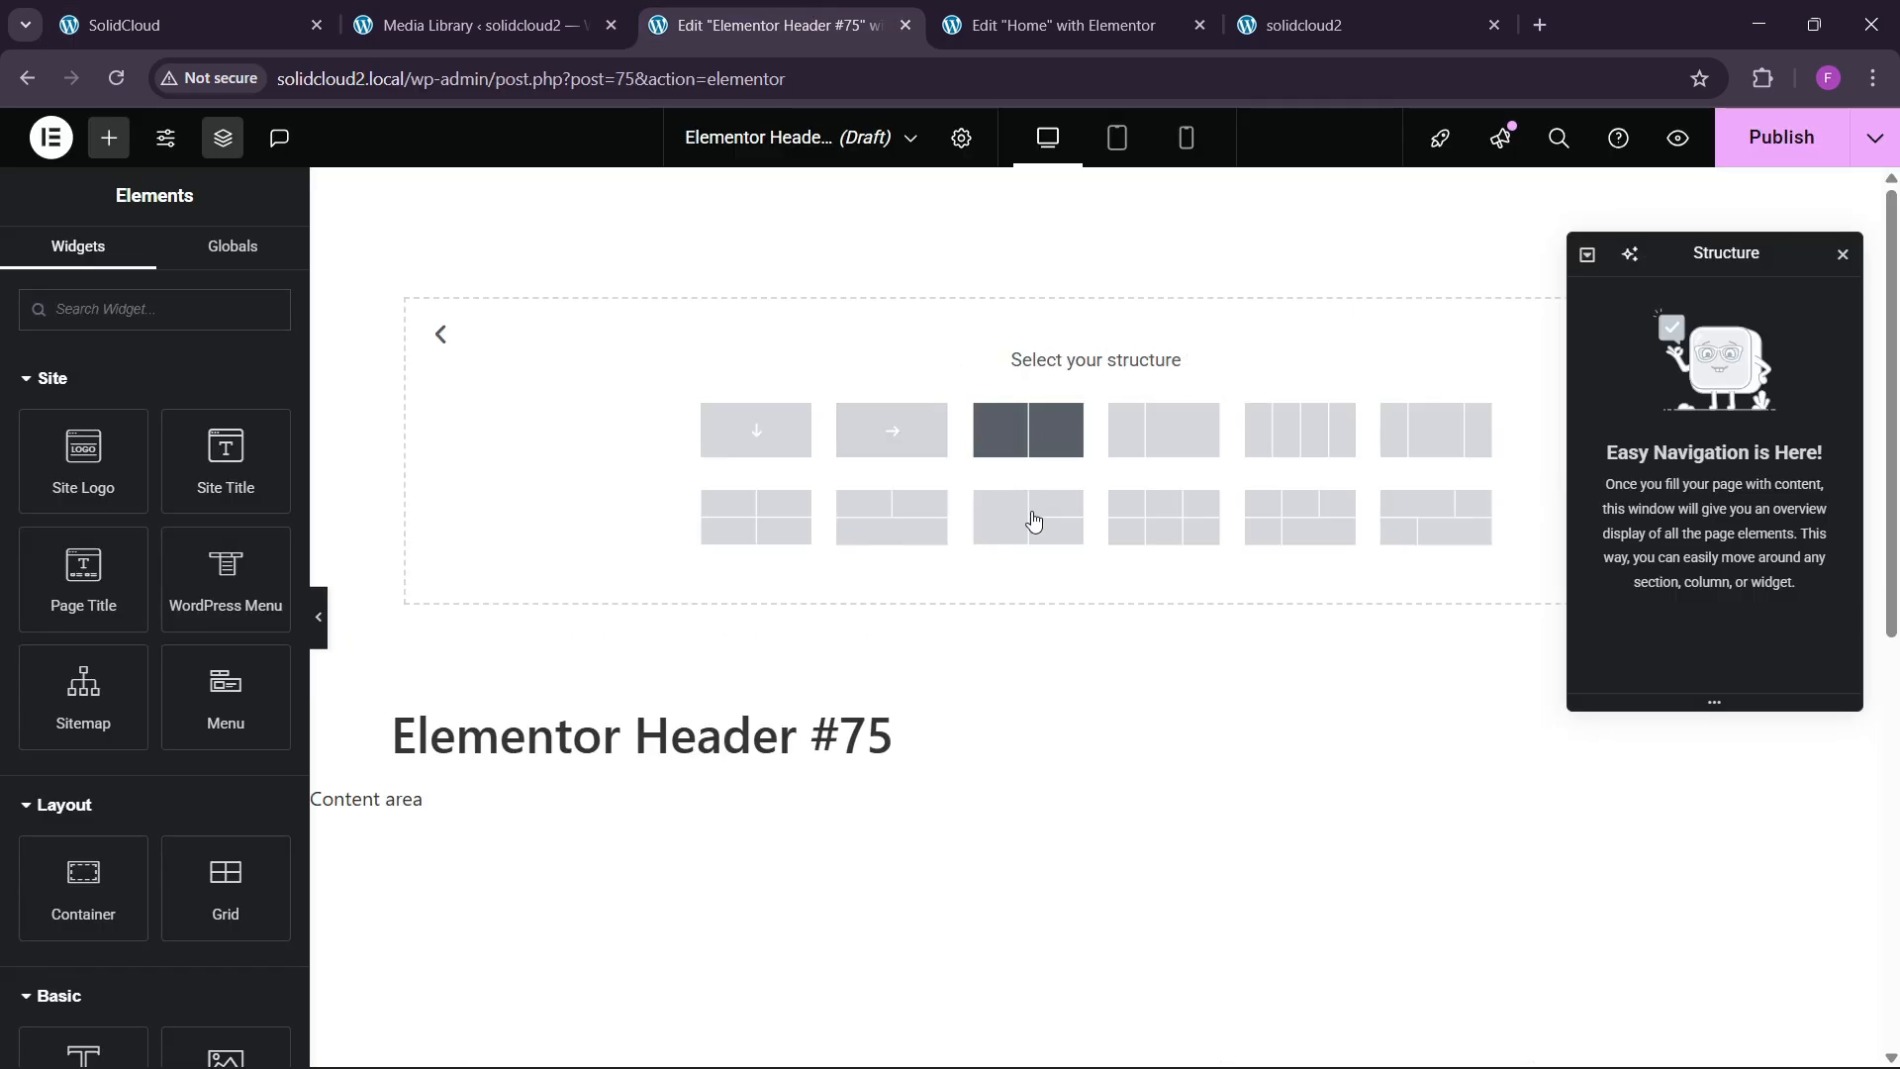
{"action": "left_click", "coordinate": [1028, 430]}
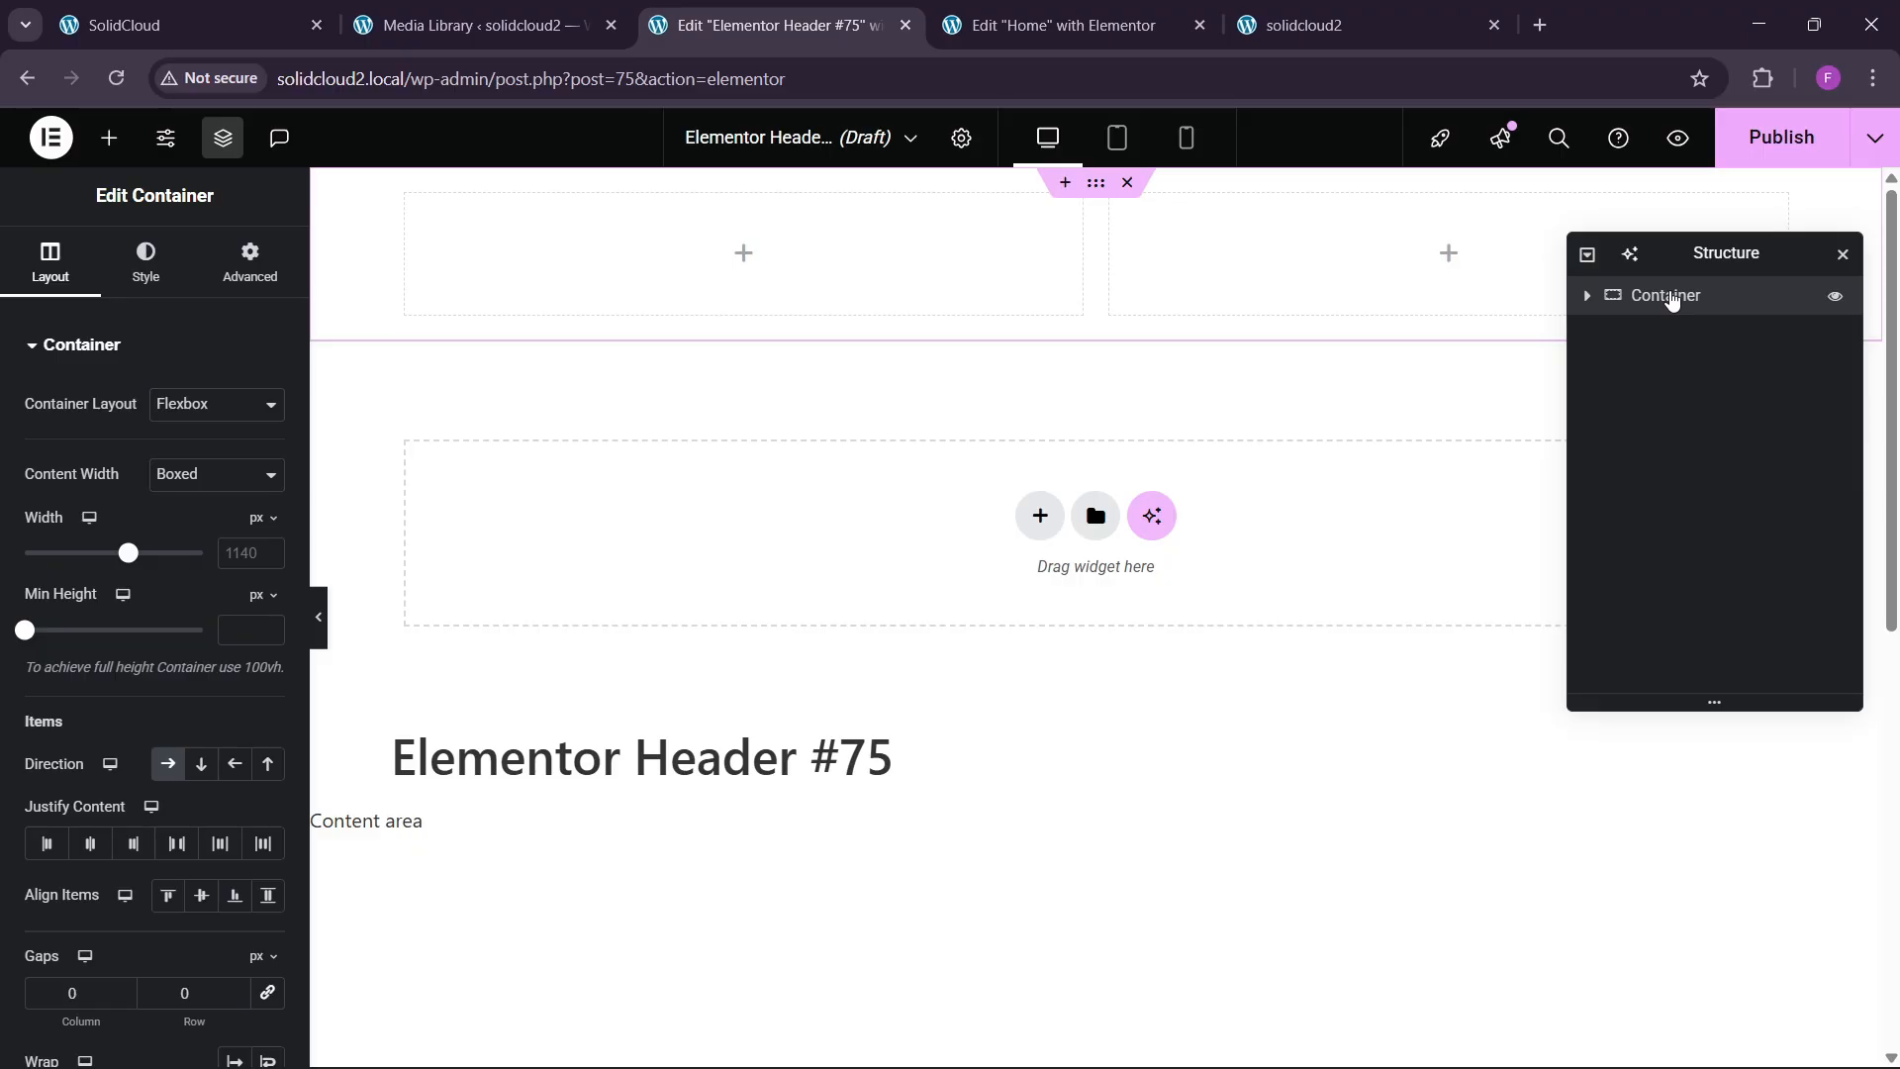
{"action": "left_click", "coordinate": [188, 25]}
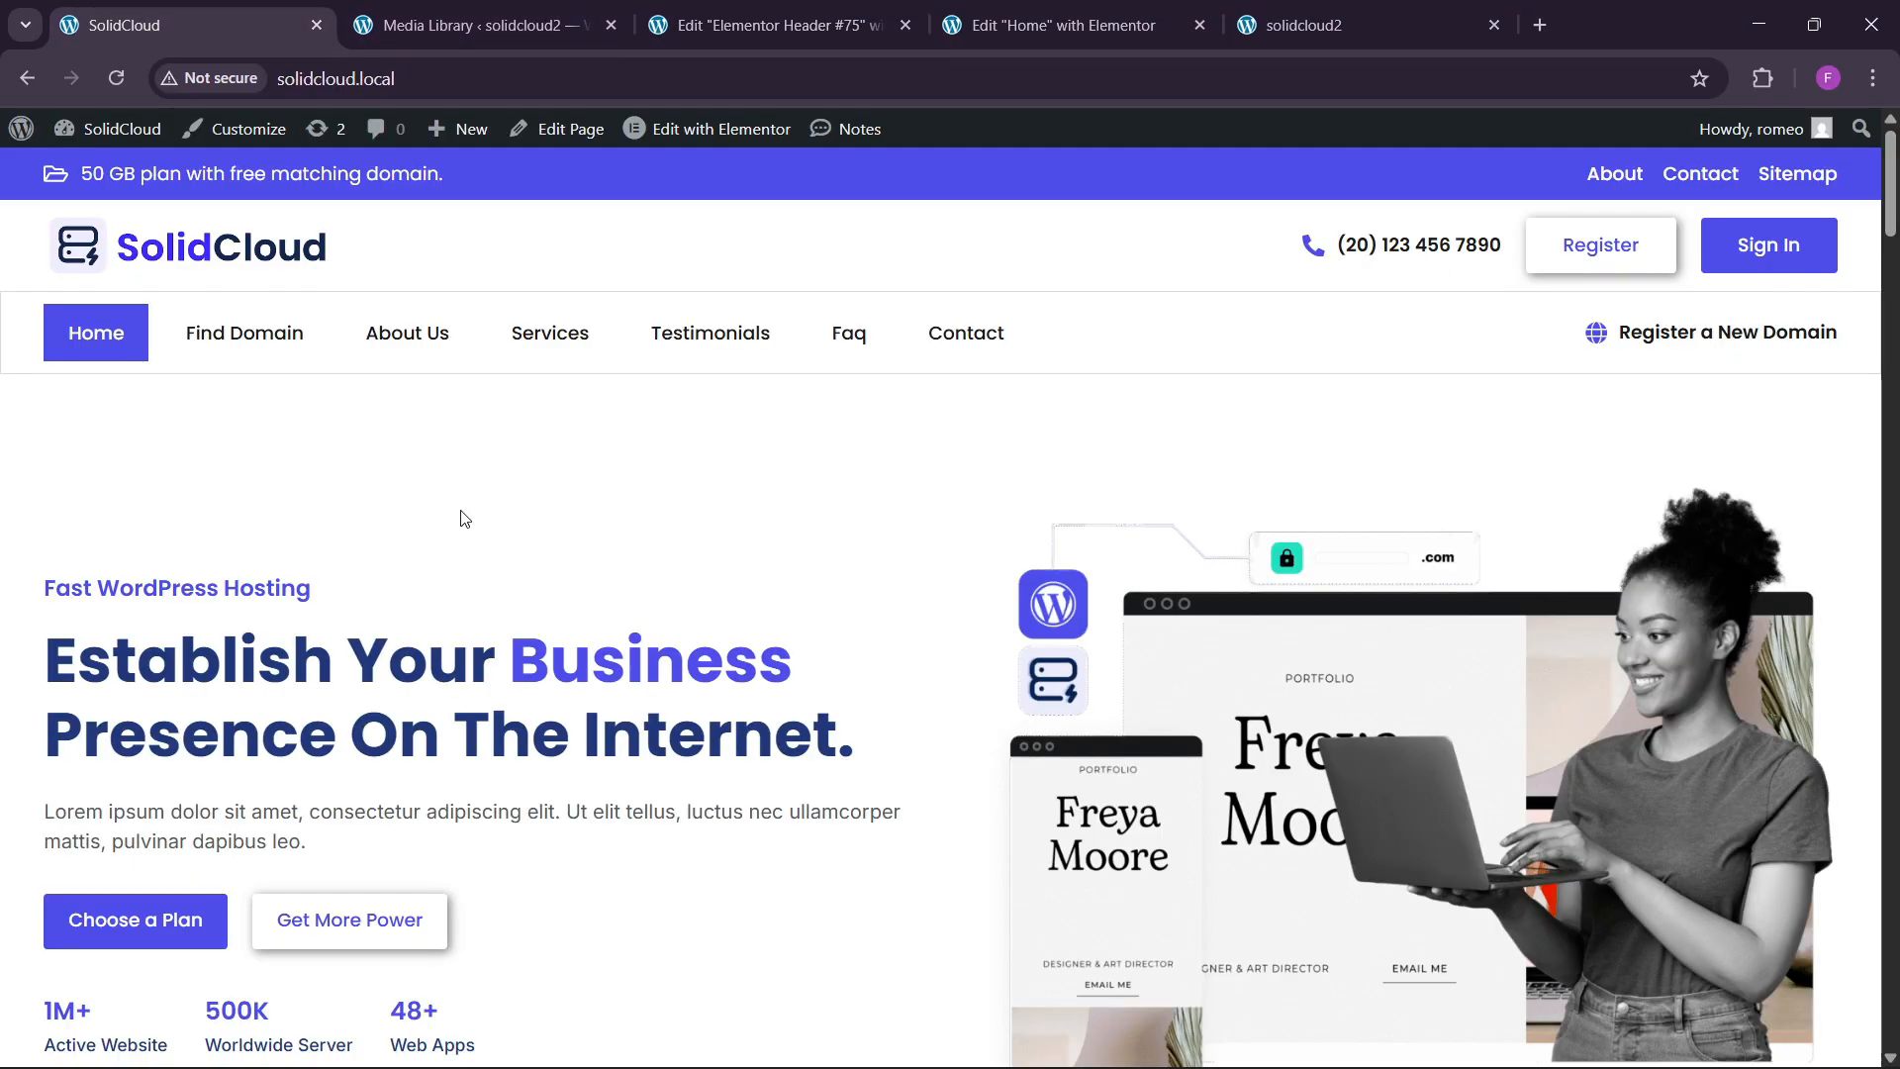
{"action": "left_click", "coordinate": [827, 13]}
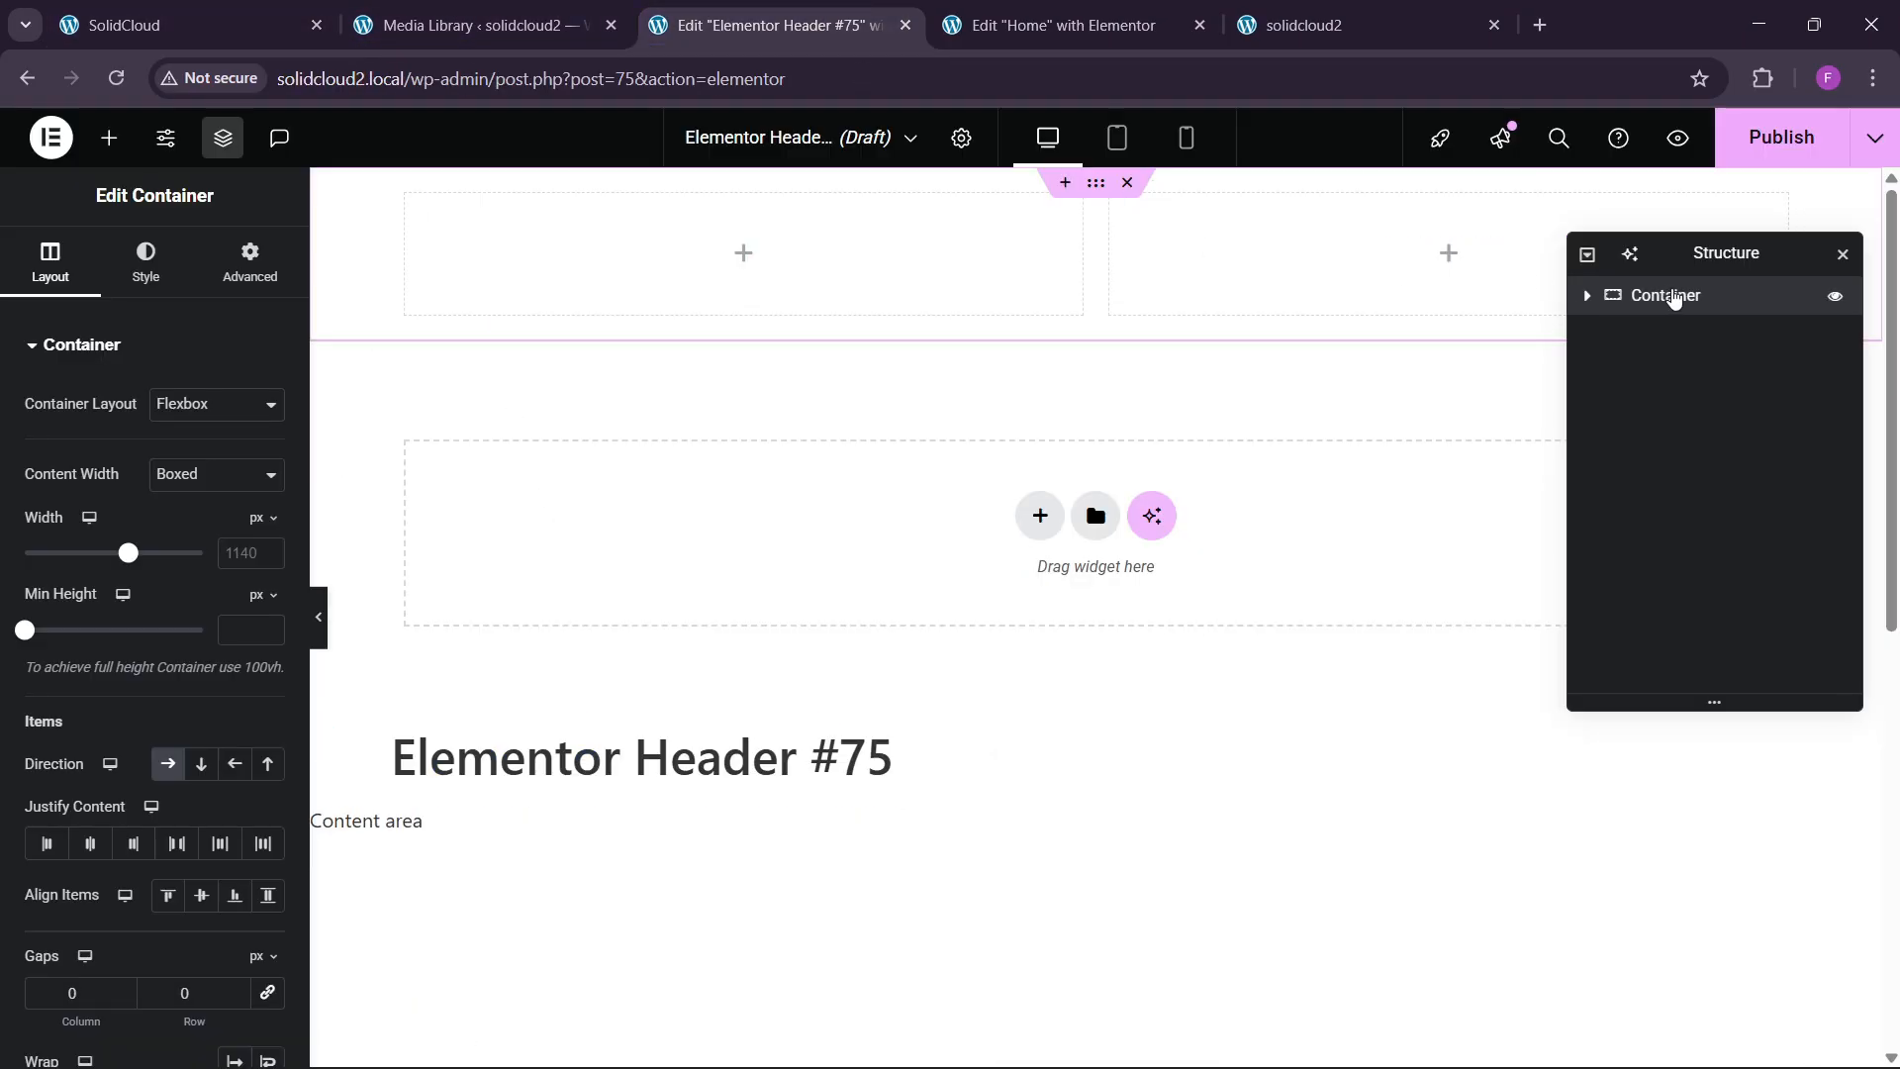
{"action": "right_click", "coordinate": [1673, 298]}
{"action": "left_click", "coordinate": [1647, 933]}
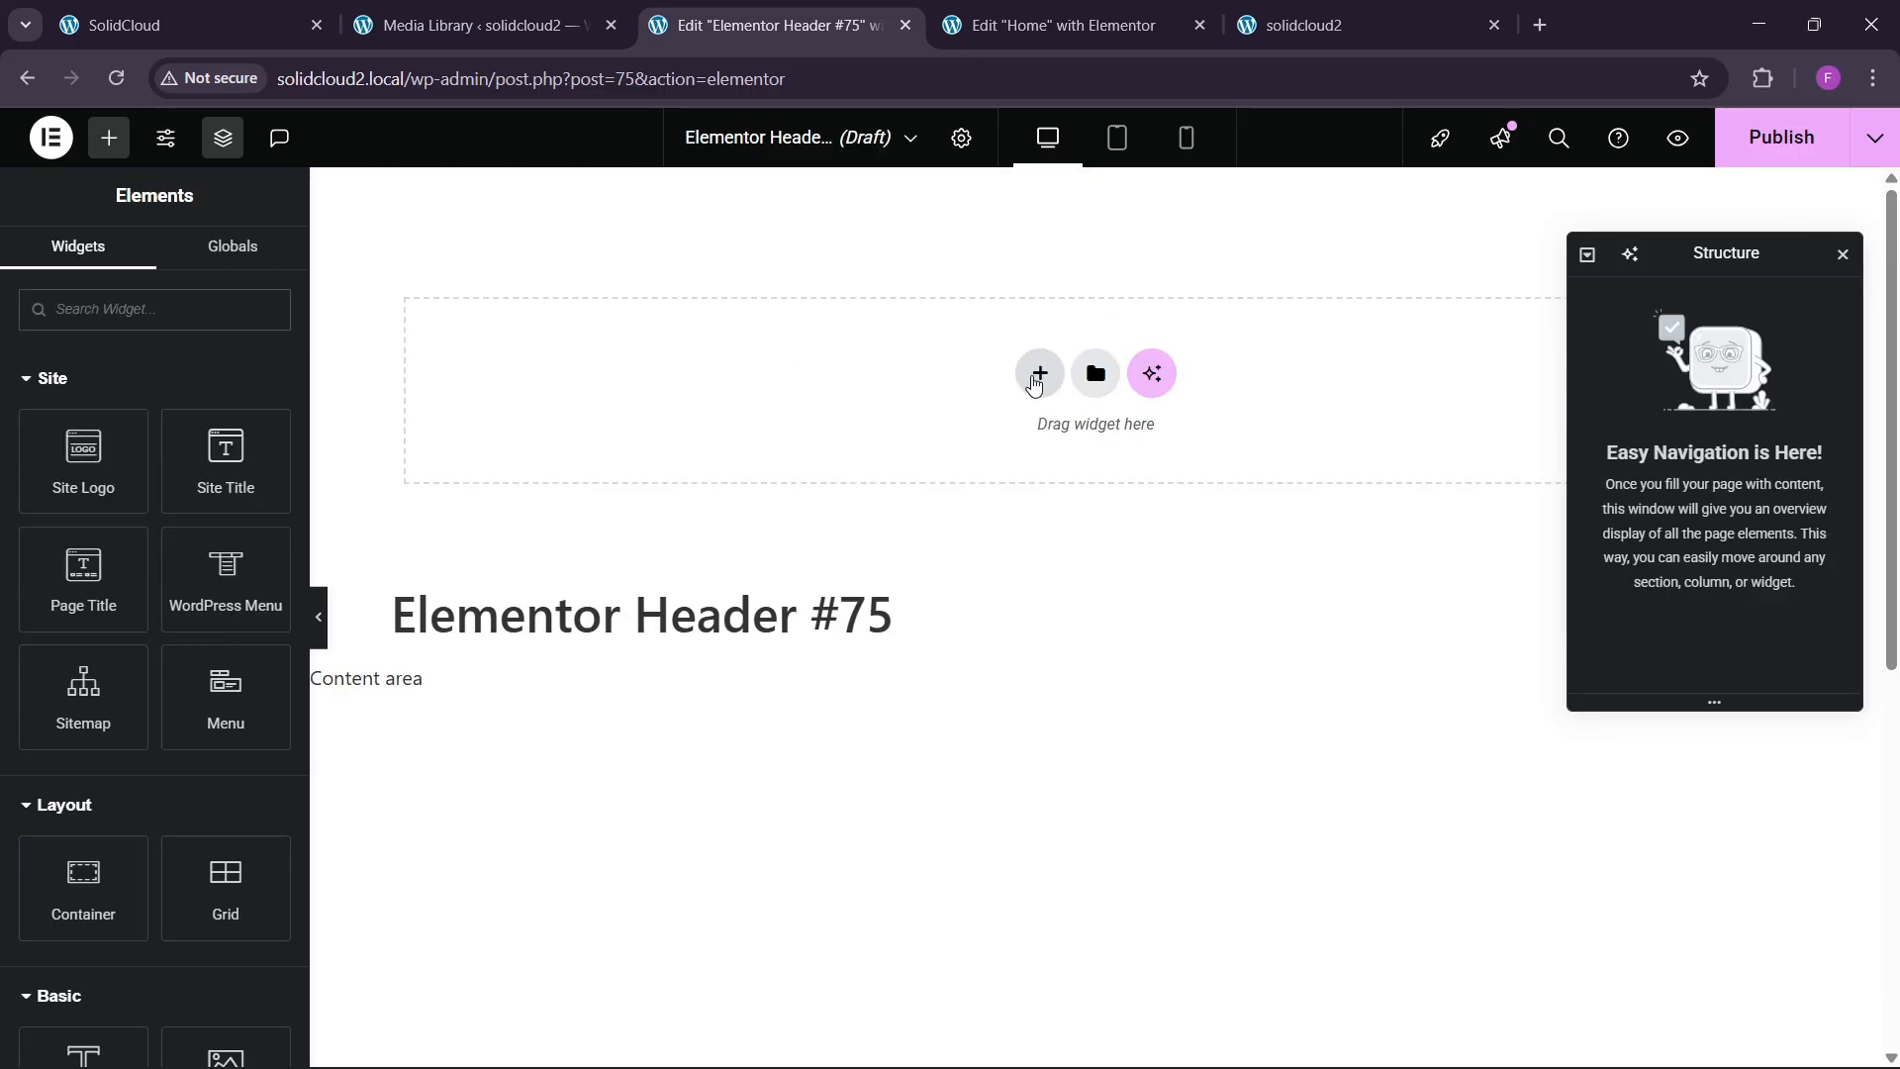
Add a single-column flexbox container named header main box with 0 padding.
{"action": "left_click", "coordinate": [1037, 376]}
{"action": "left_click", "coordinate": [1018, 443]}
{"action": "left_click", "coordinate": [751, 428]}
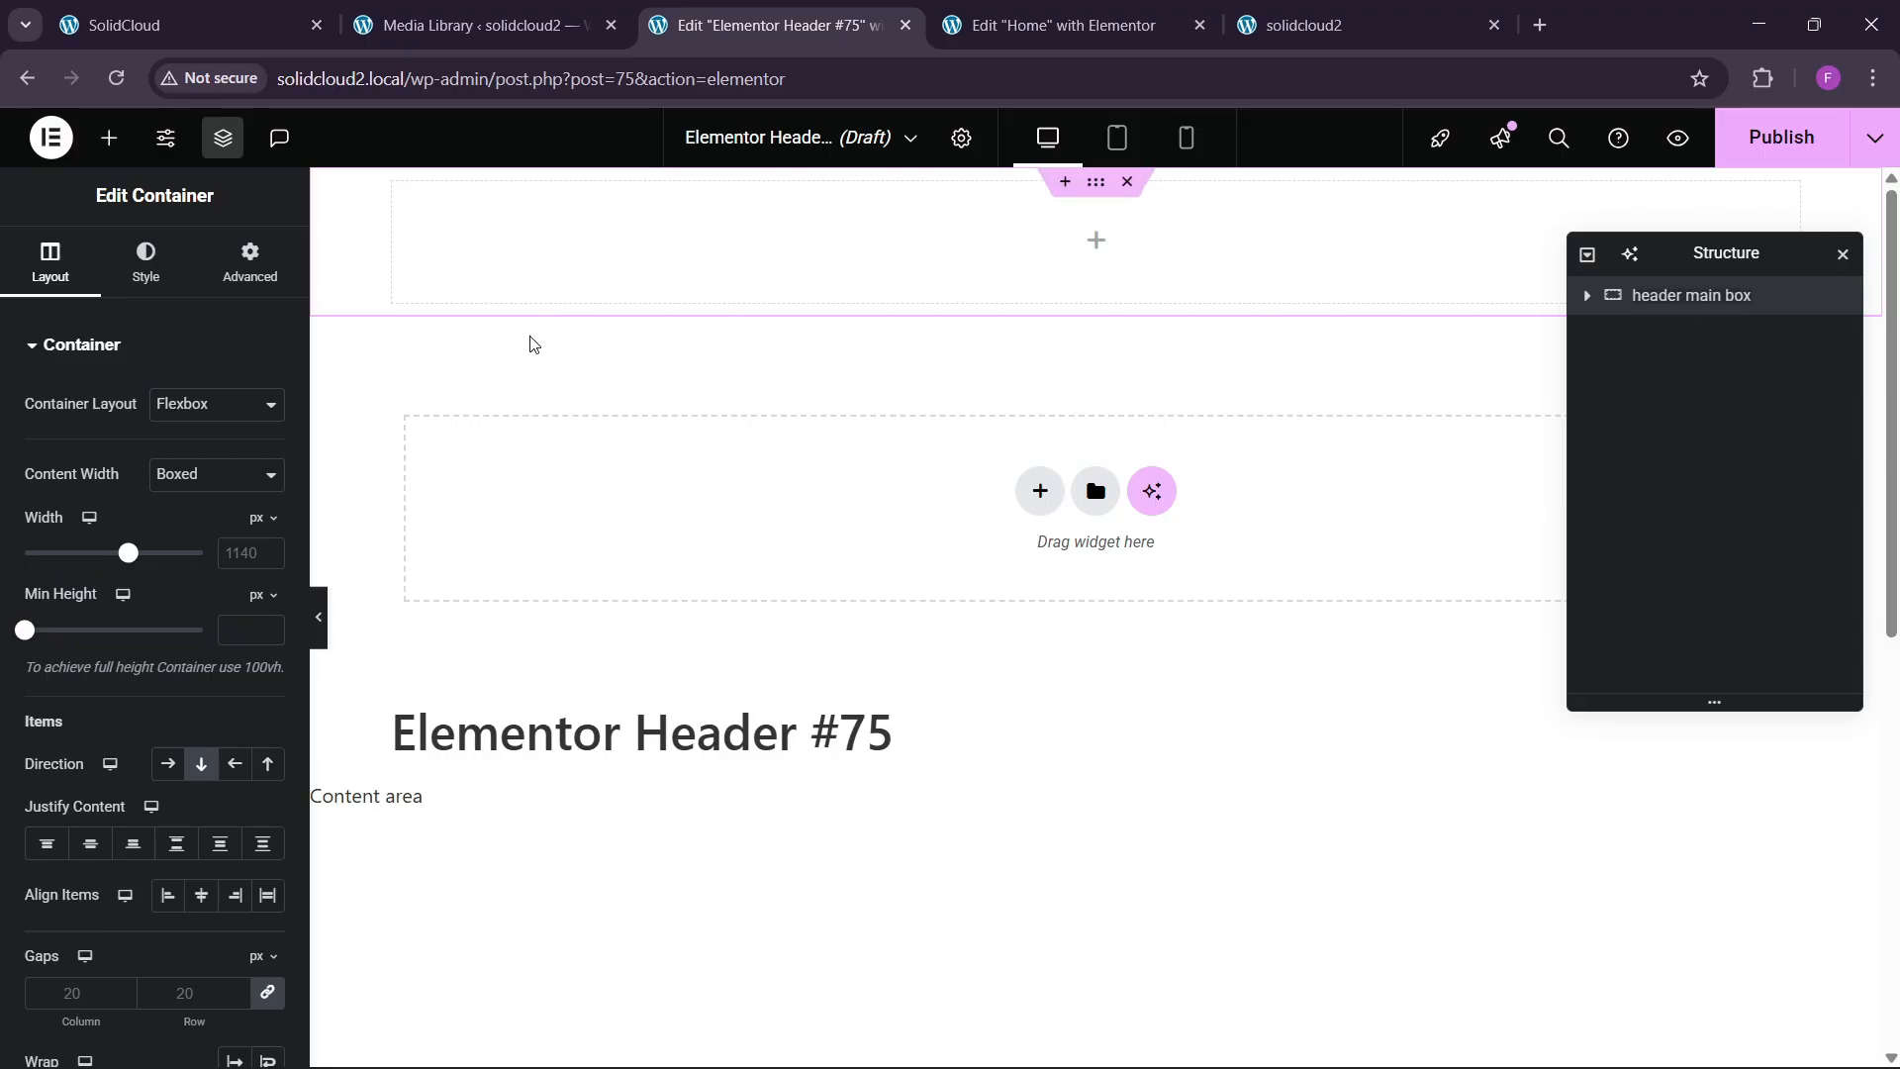
{"action": "left_click", "coordinate": [254, 558]}
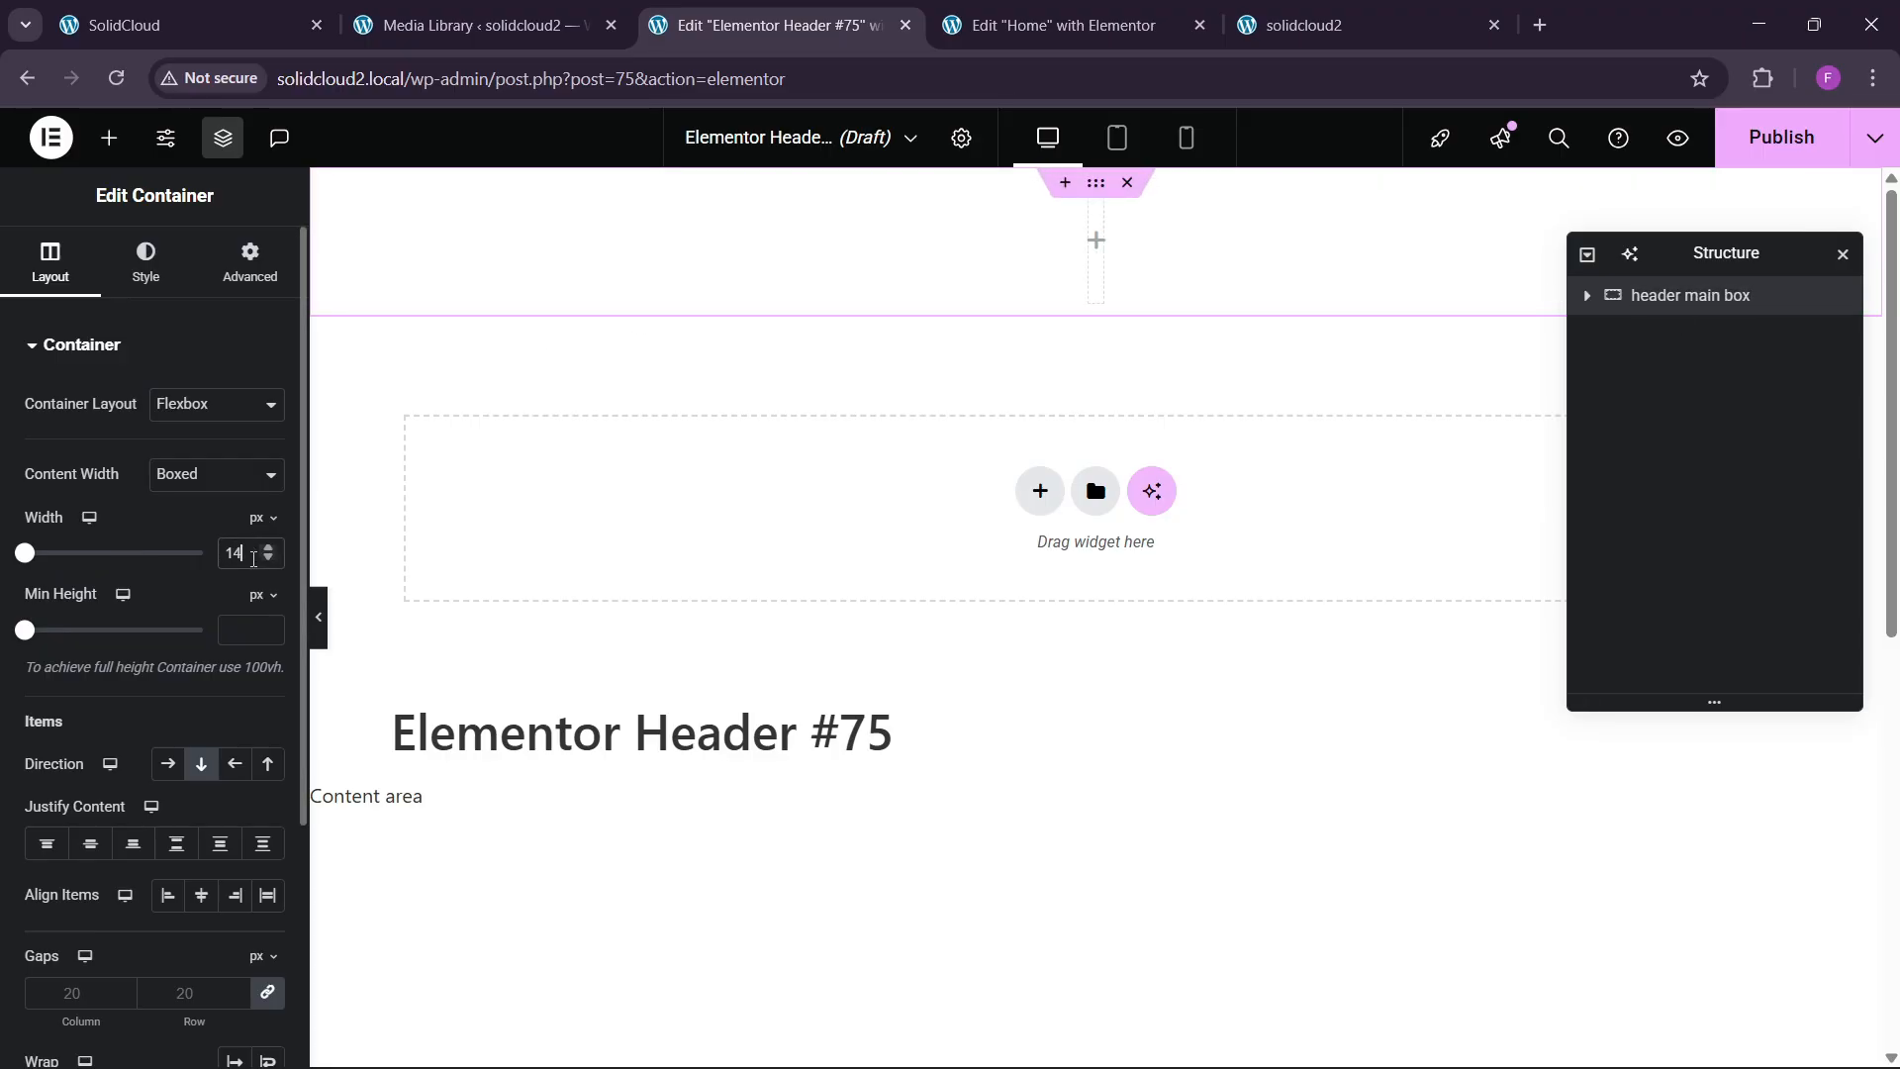
{"action": "left_click", "coordinate": [251, 285]}
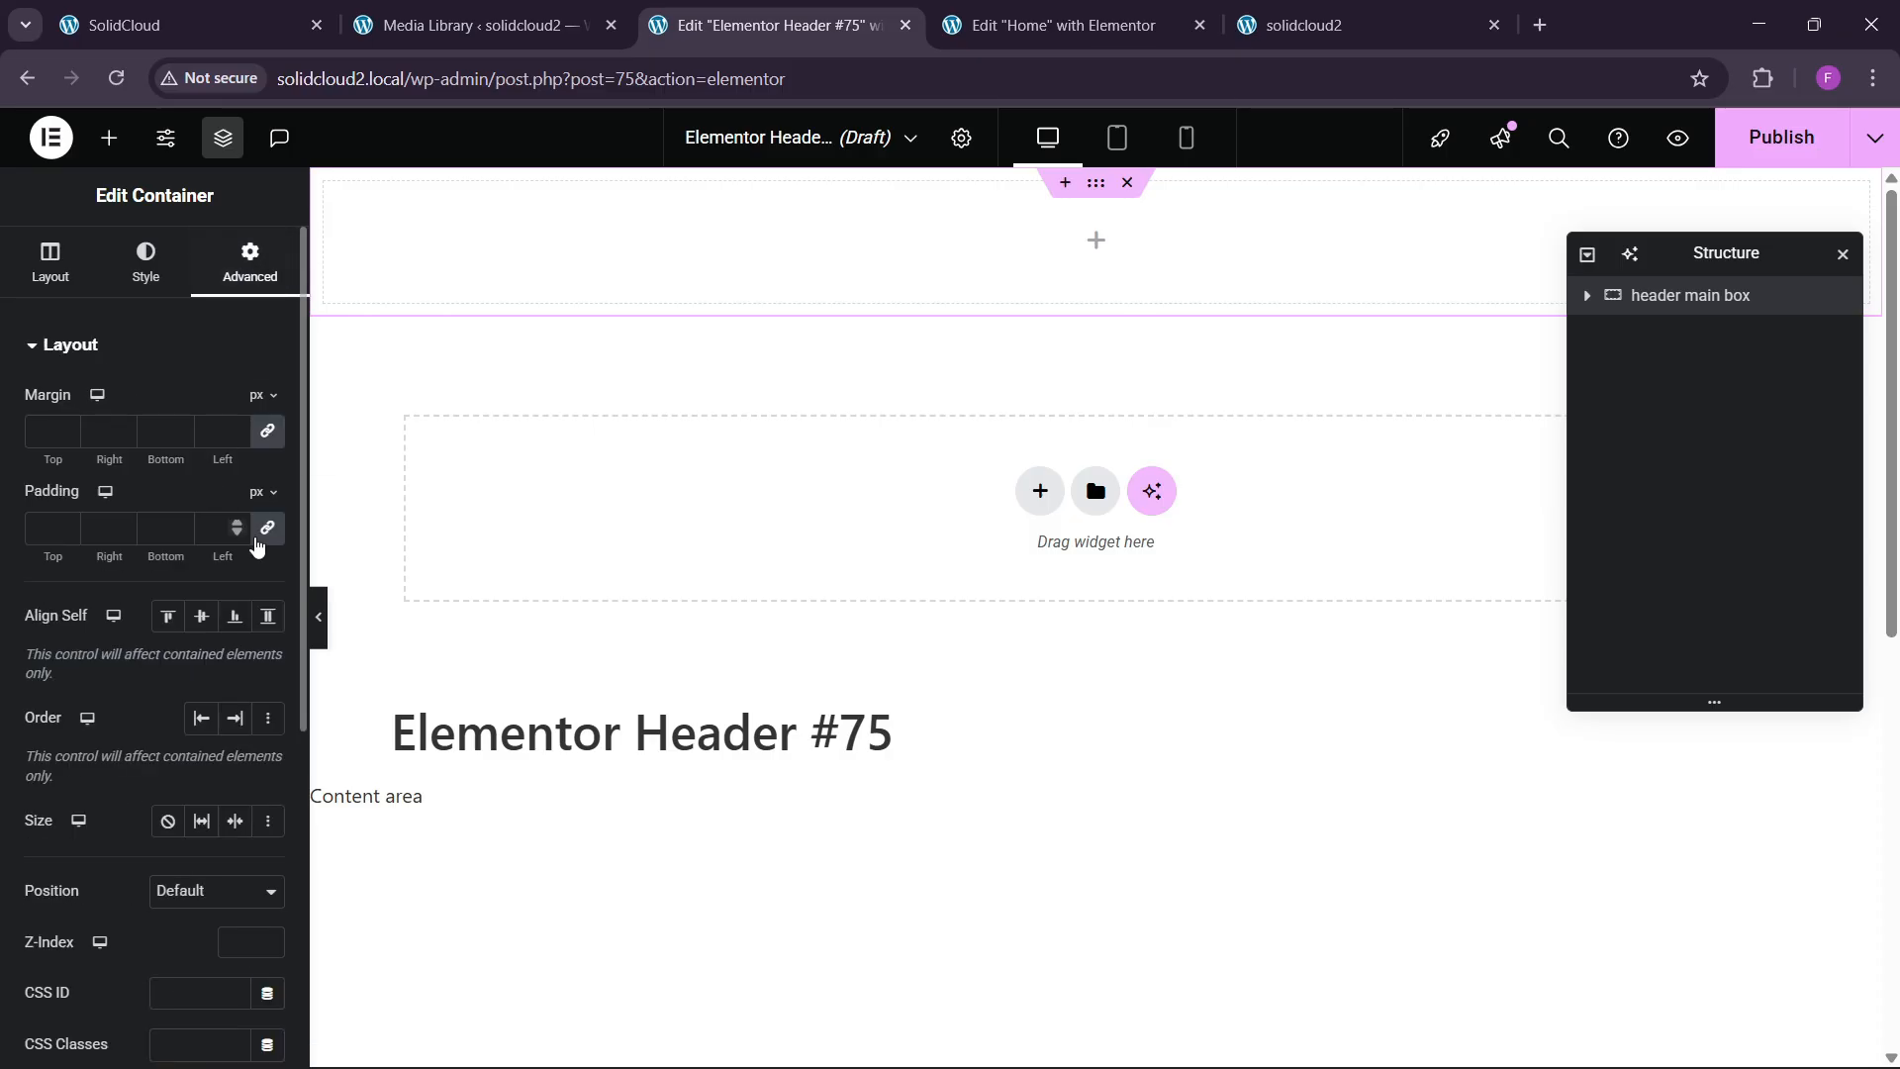
{"action": "left_click", "coordinate": [267, 532]}
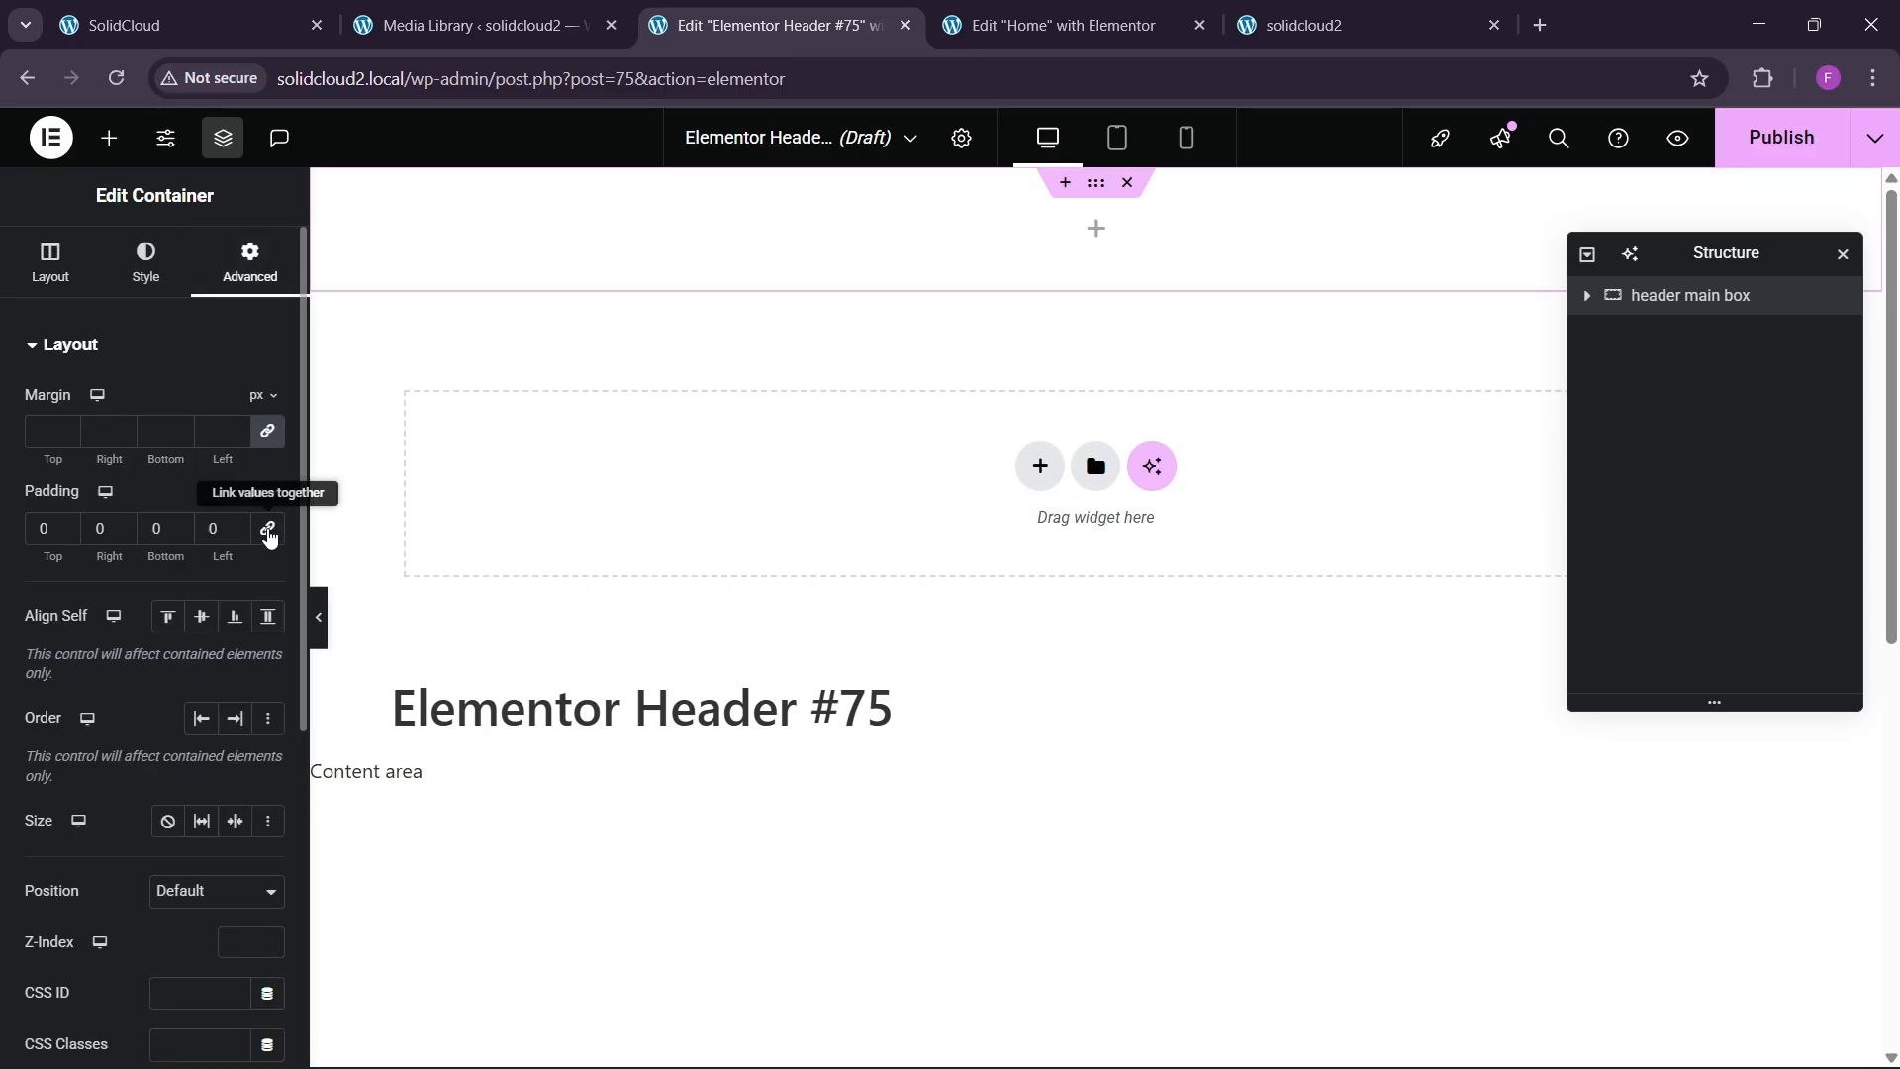
{"action": "left_click", "coordinate": [198, 25]}
{"action": "left_click", "coordinate": [770, 22]}
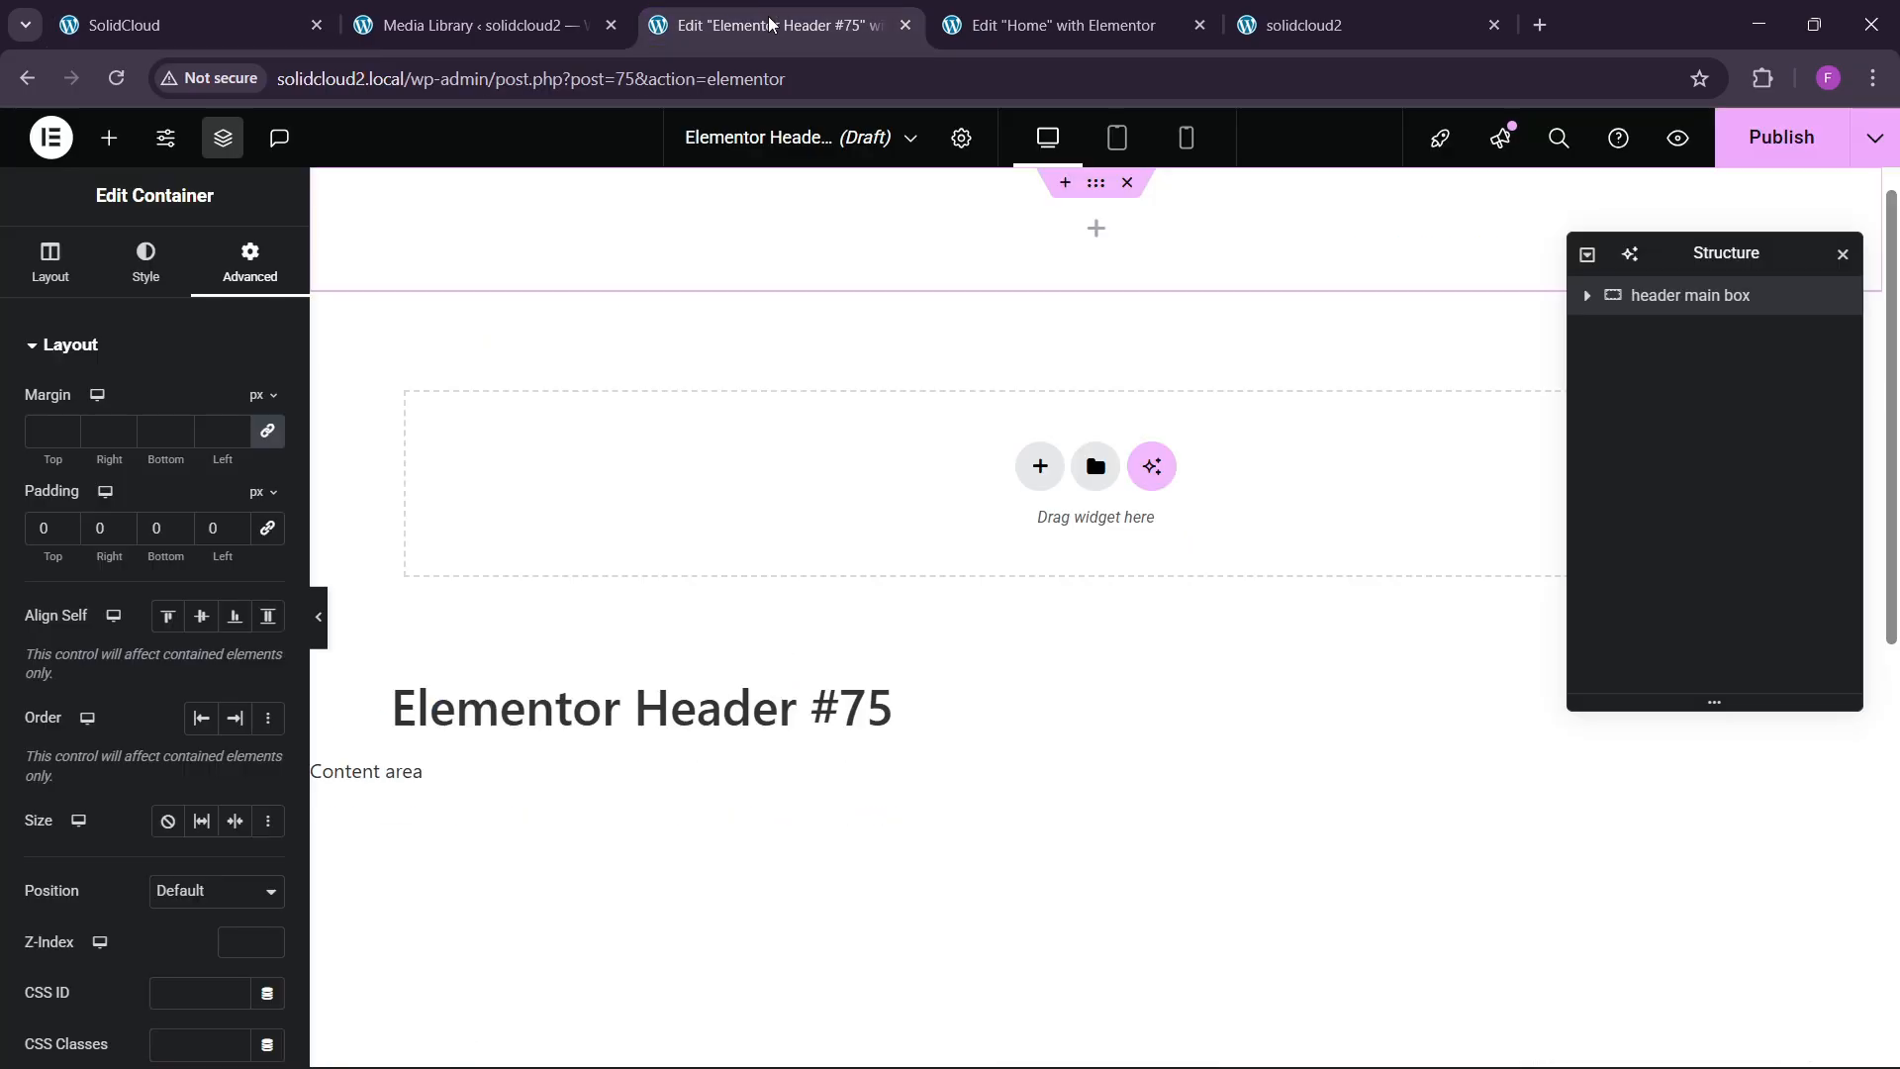
Drag a Container inside the header main box and rename it 1st.
{"action": "left_click", "coordinate": [109, 138]}
{"action": "scroll", "coordinate": [131, 710], "scroll_direction": "down", "scroll_amount": 3}
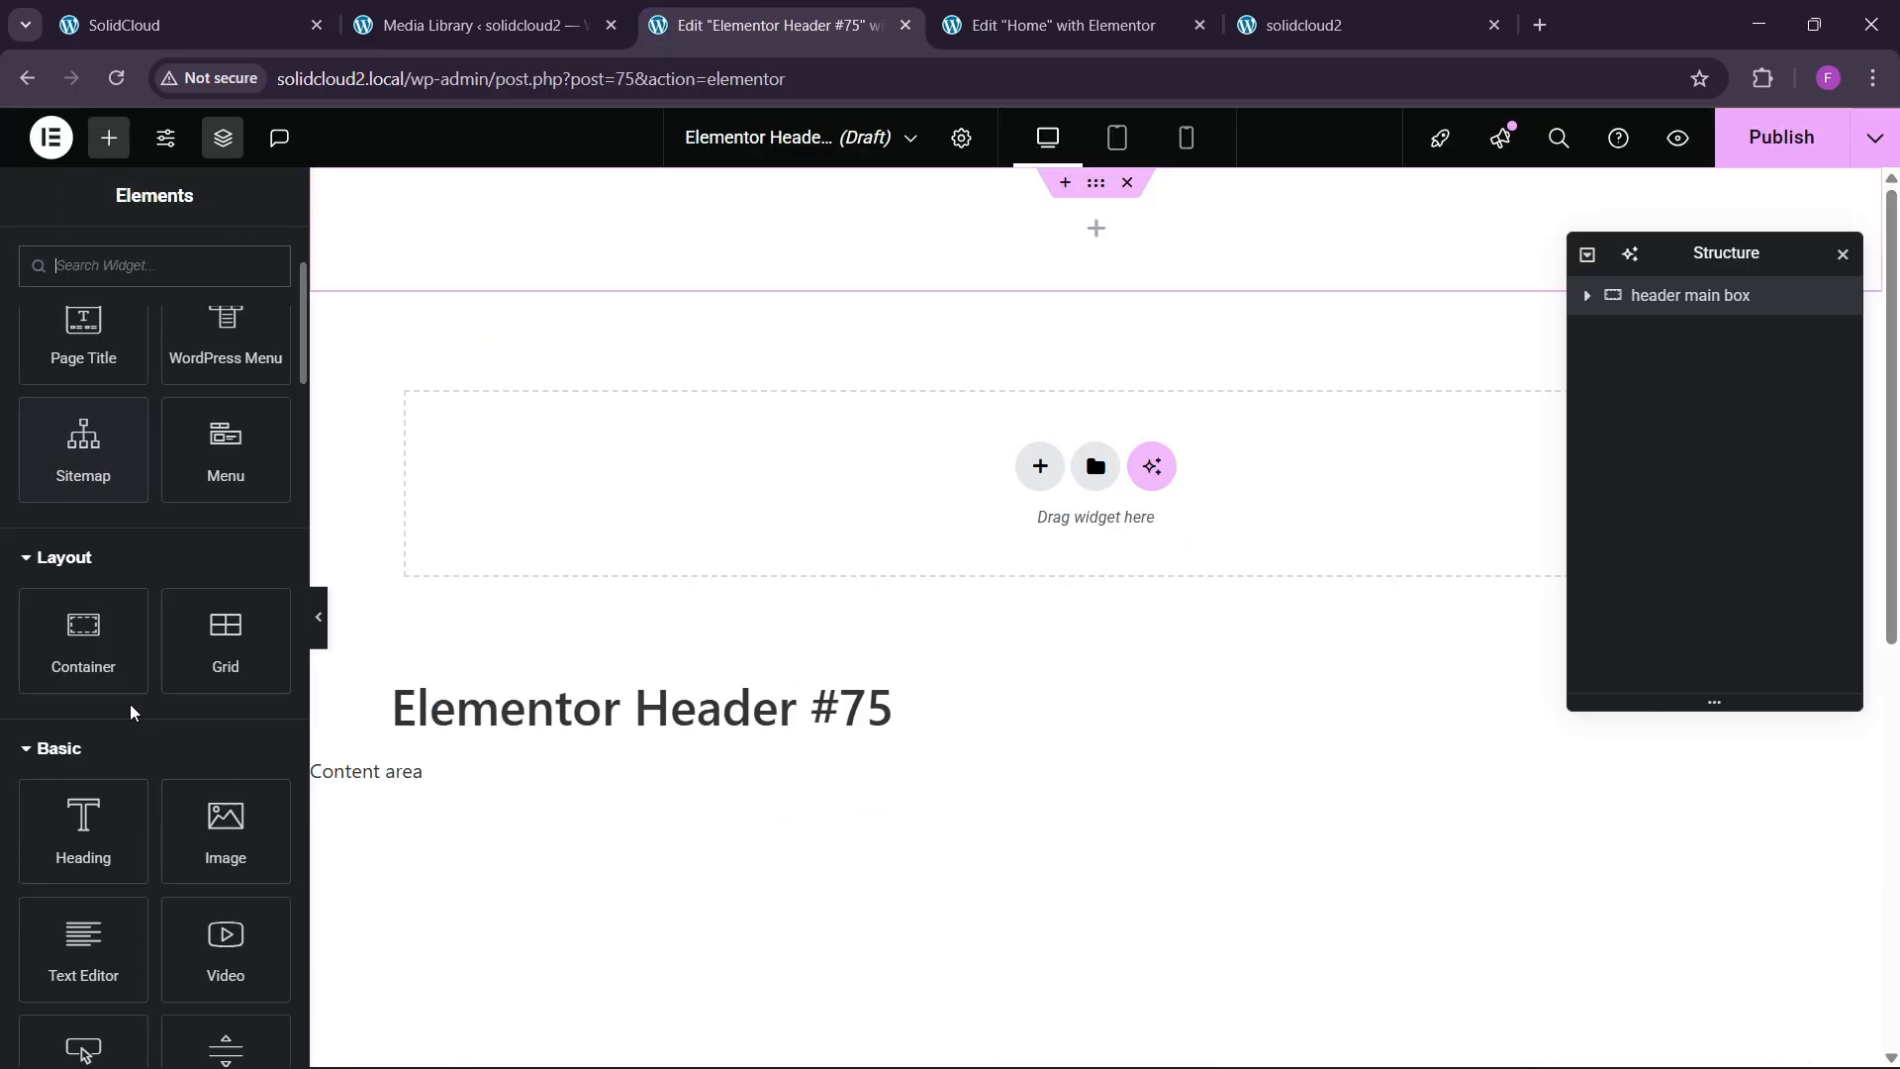
{"action": "left_click_drag", "start_coordinate": [106, 672], "coordinate": [564, 287]}
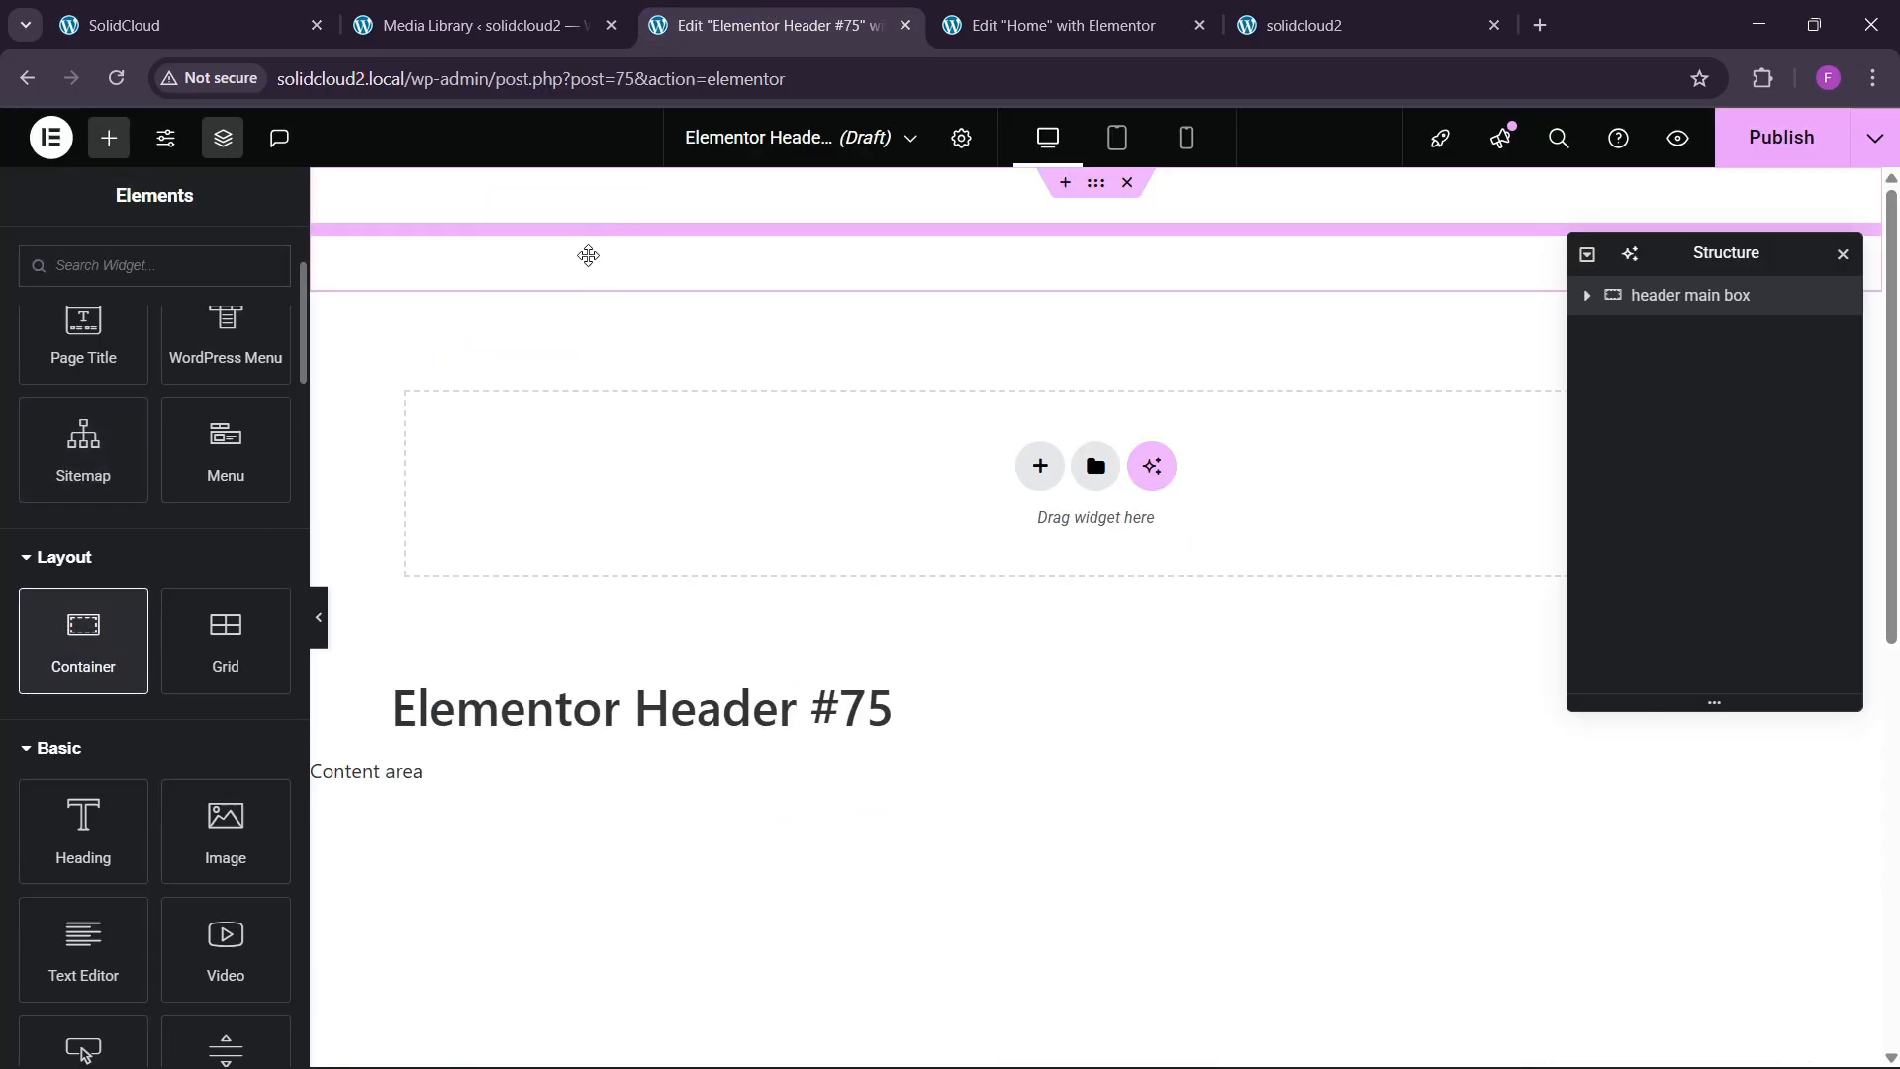
{"action": "double_click", "coordinate": [1678, 333]}
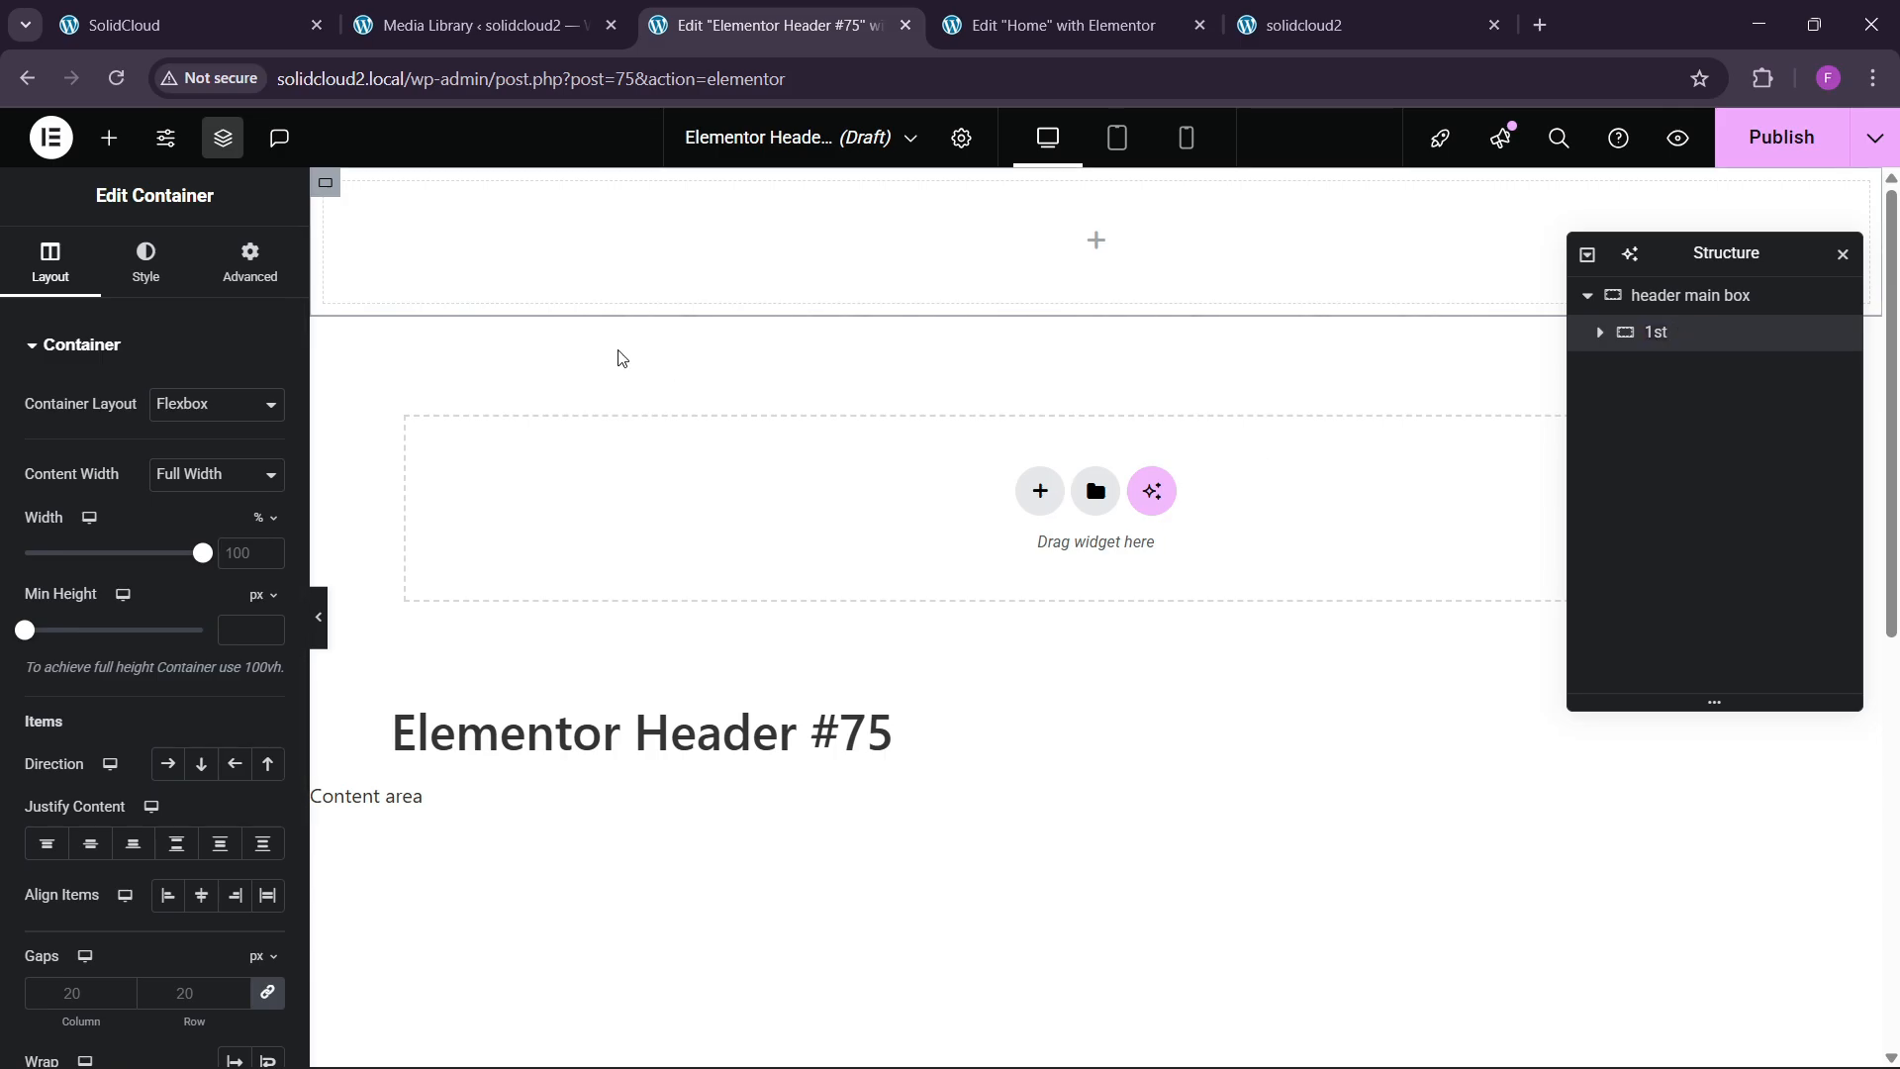
Compare the live SolidCloud site with the Header #75 and Home page editors.
{"action": "left_click", "coordinate": [188, 25]}
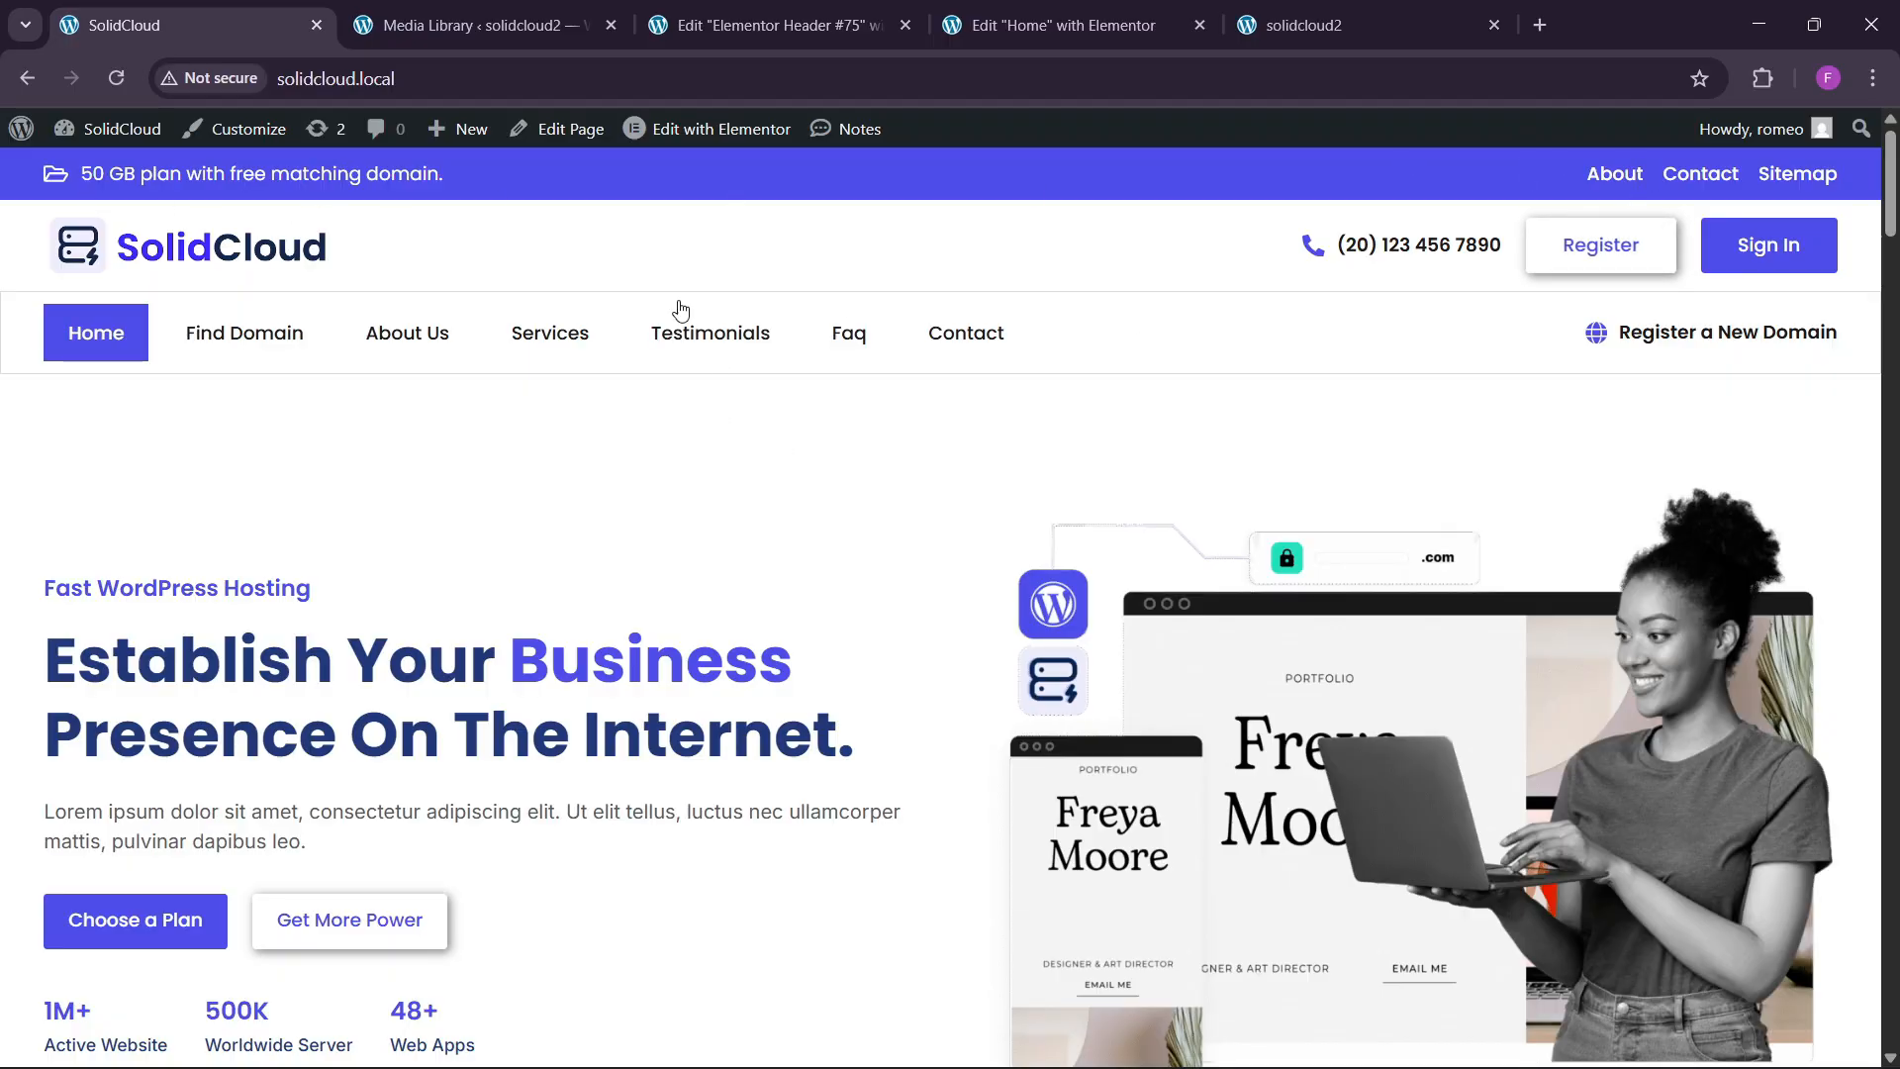
{"action": "left_click", "coordinate": [772, 25]}
{"action": "left_click", "coordinate": [1092, 30]}
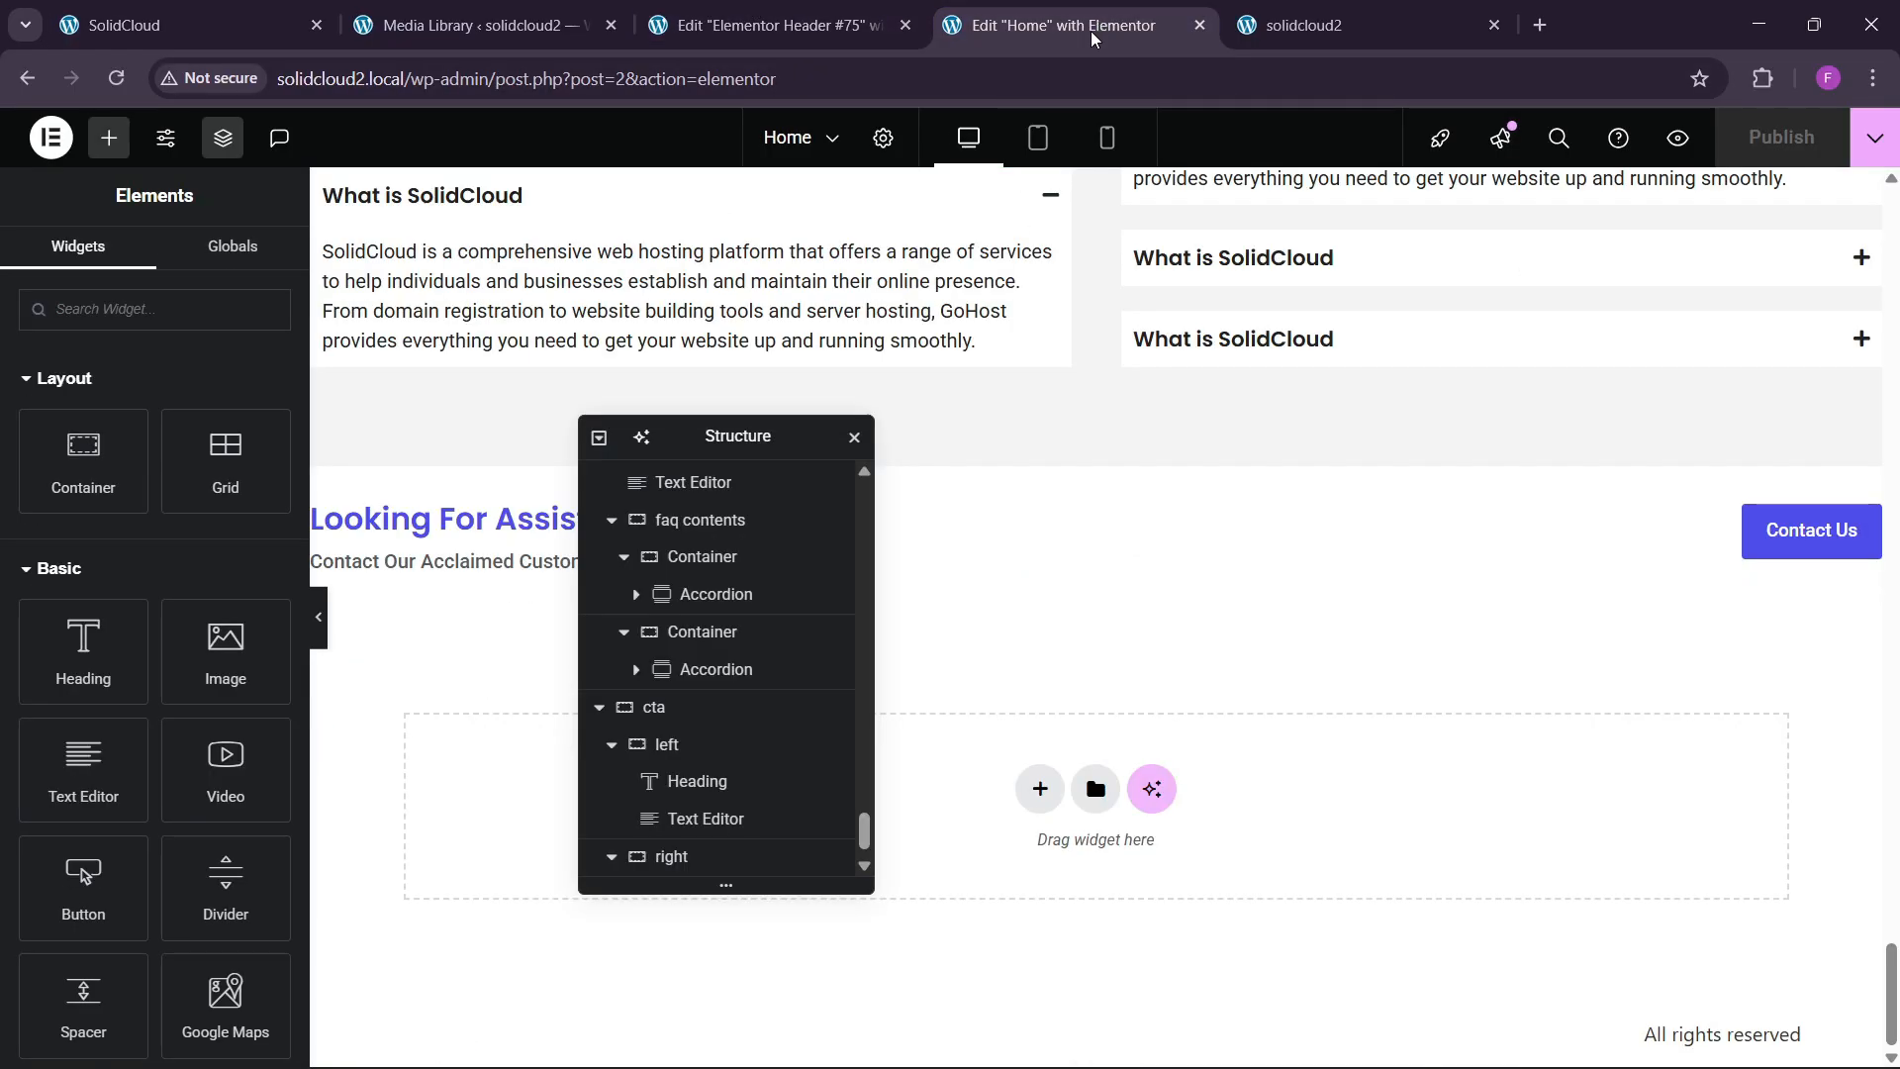
{"action": "left_click", "coordinate": [188, 25]}
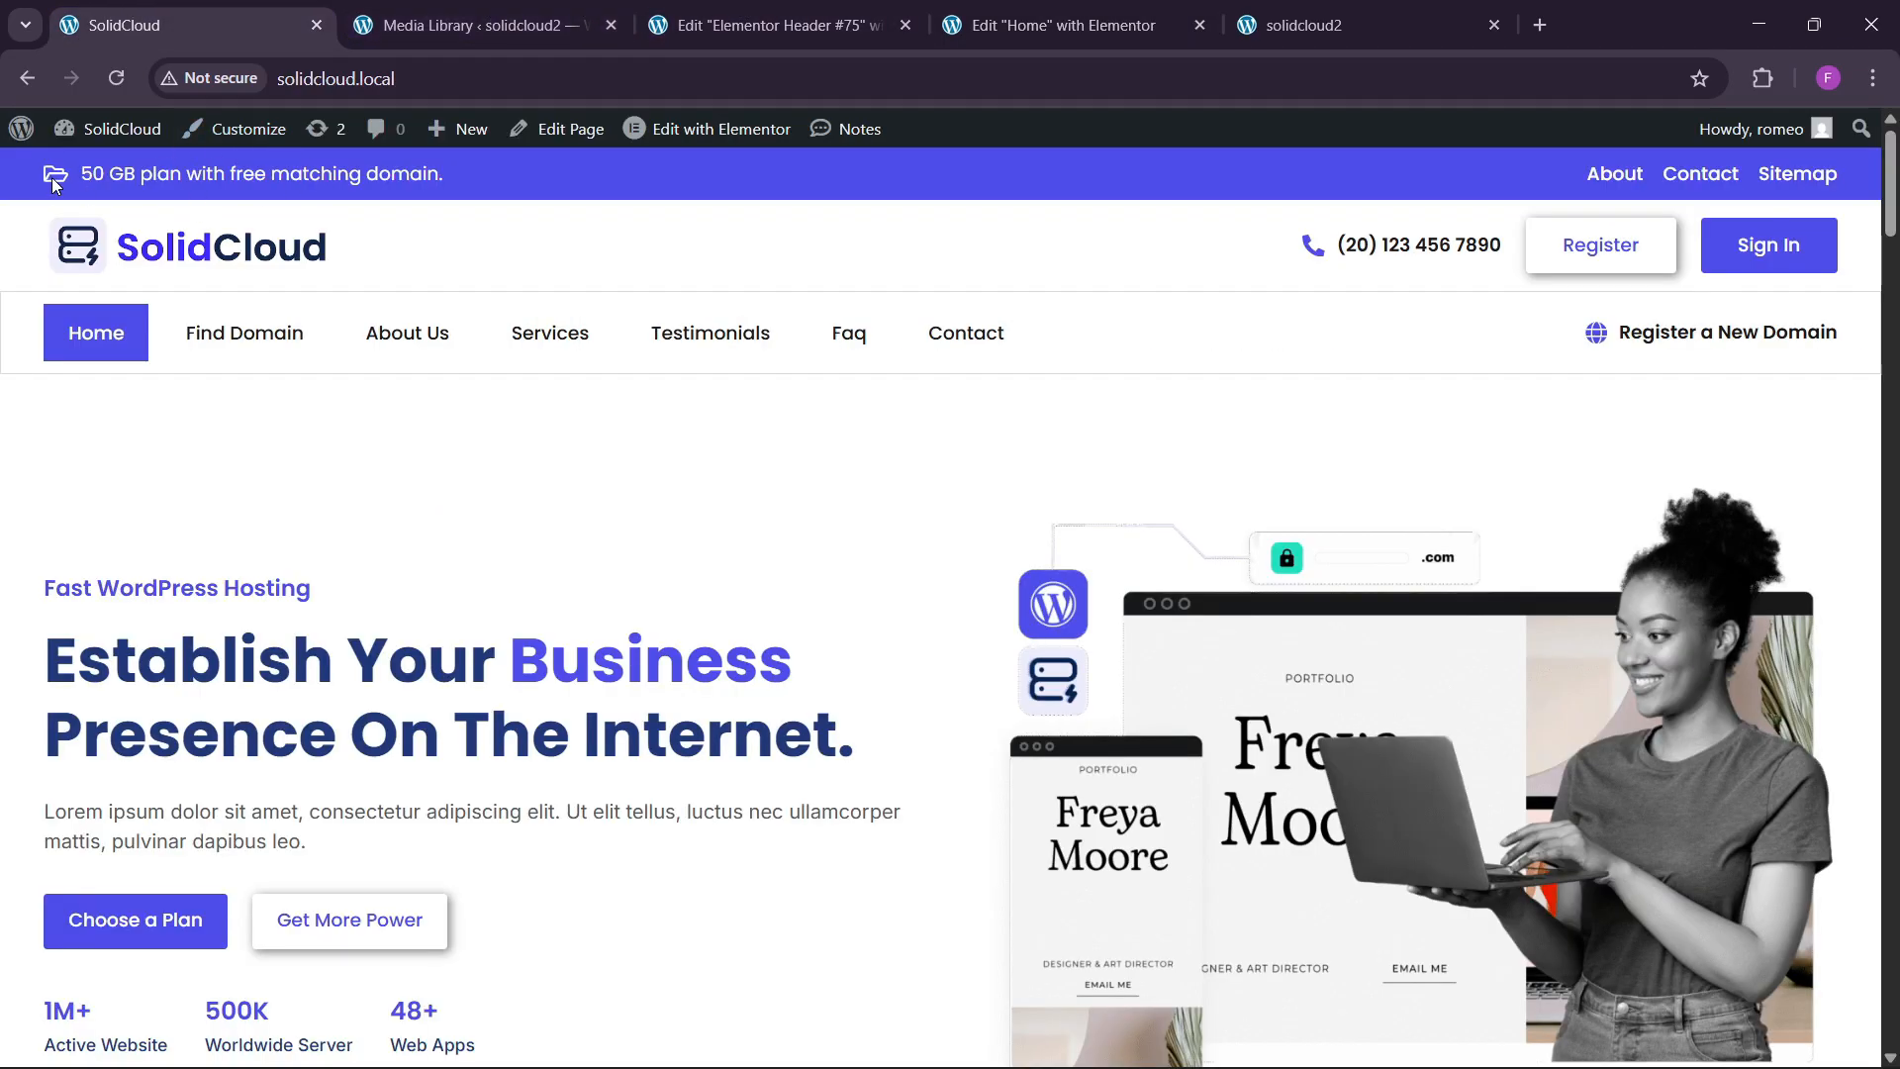
{"action": "left_click", "coordinate": [804, 12]}
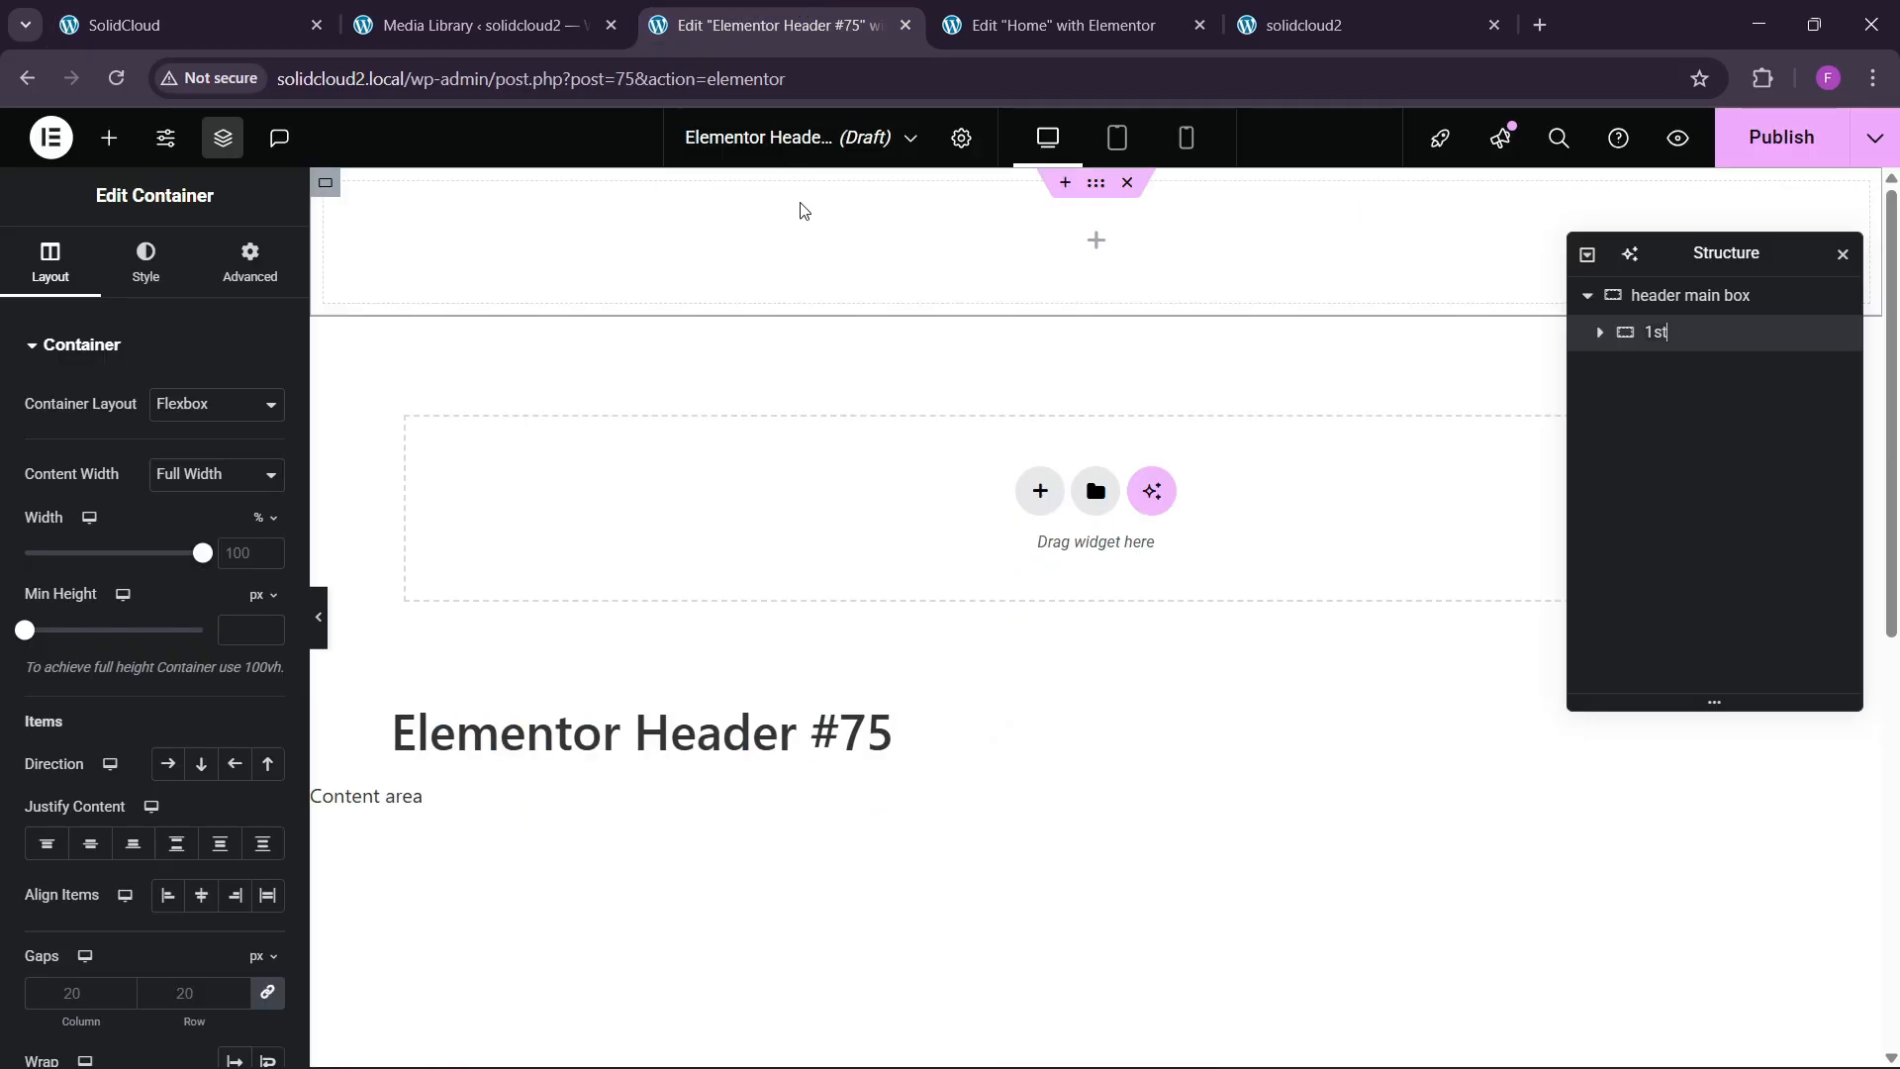
Add an Icon List widget to the 1st container.
{"action": "left_click", "coordinate": [109, 138]}
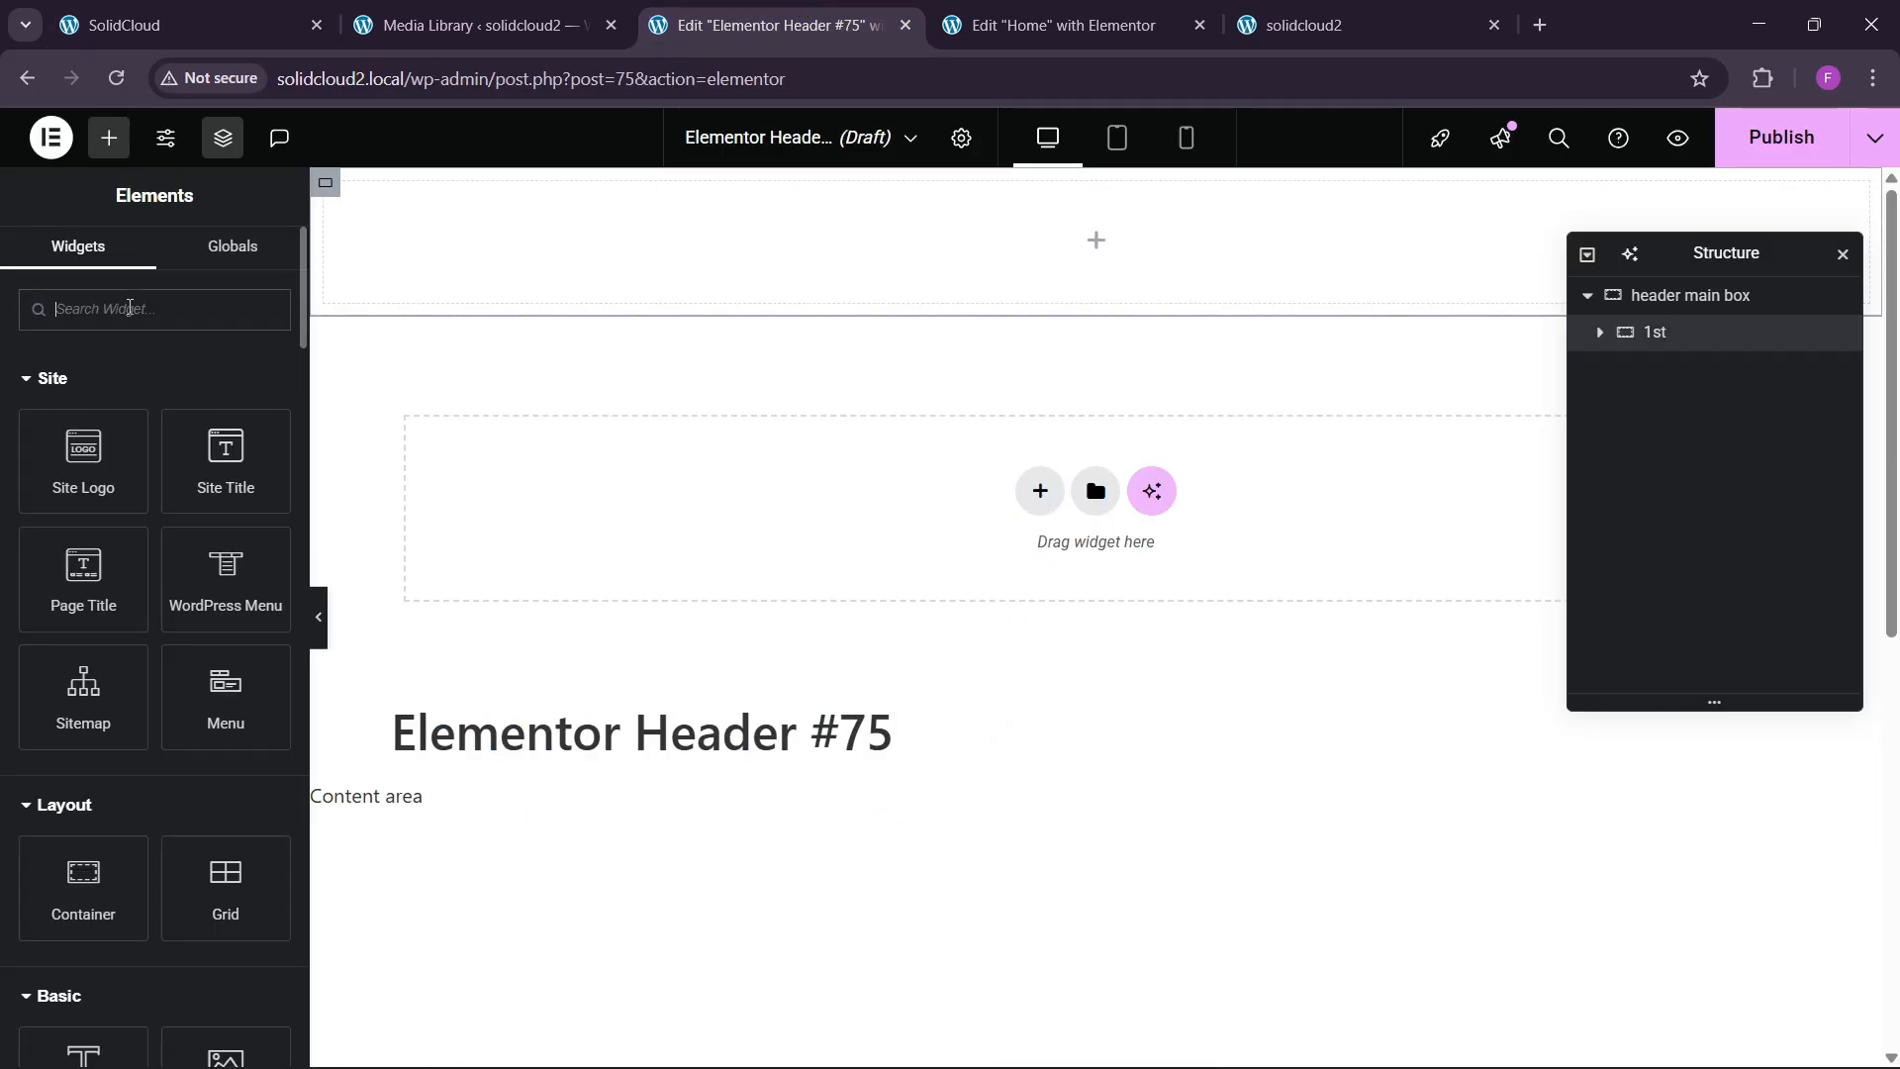
{"action": "type", "text": "list"}
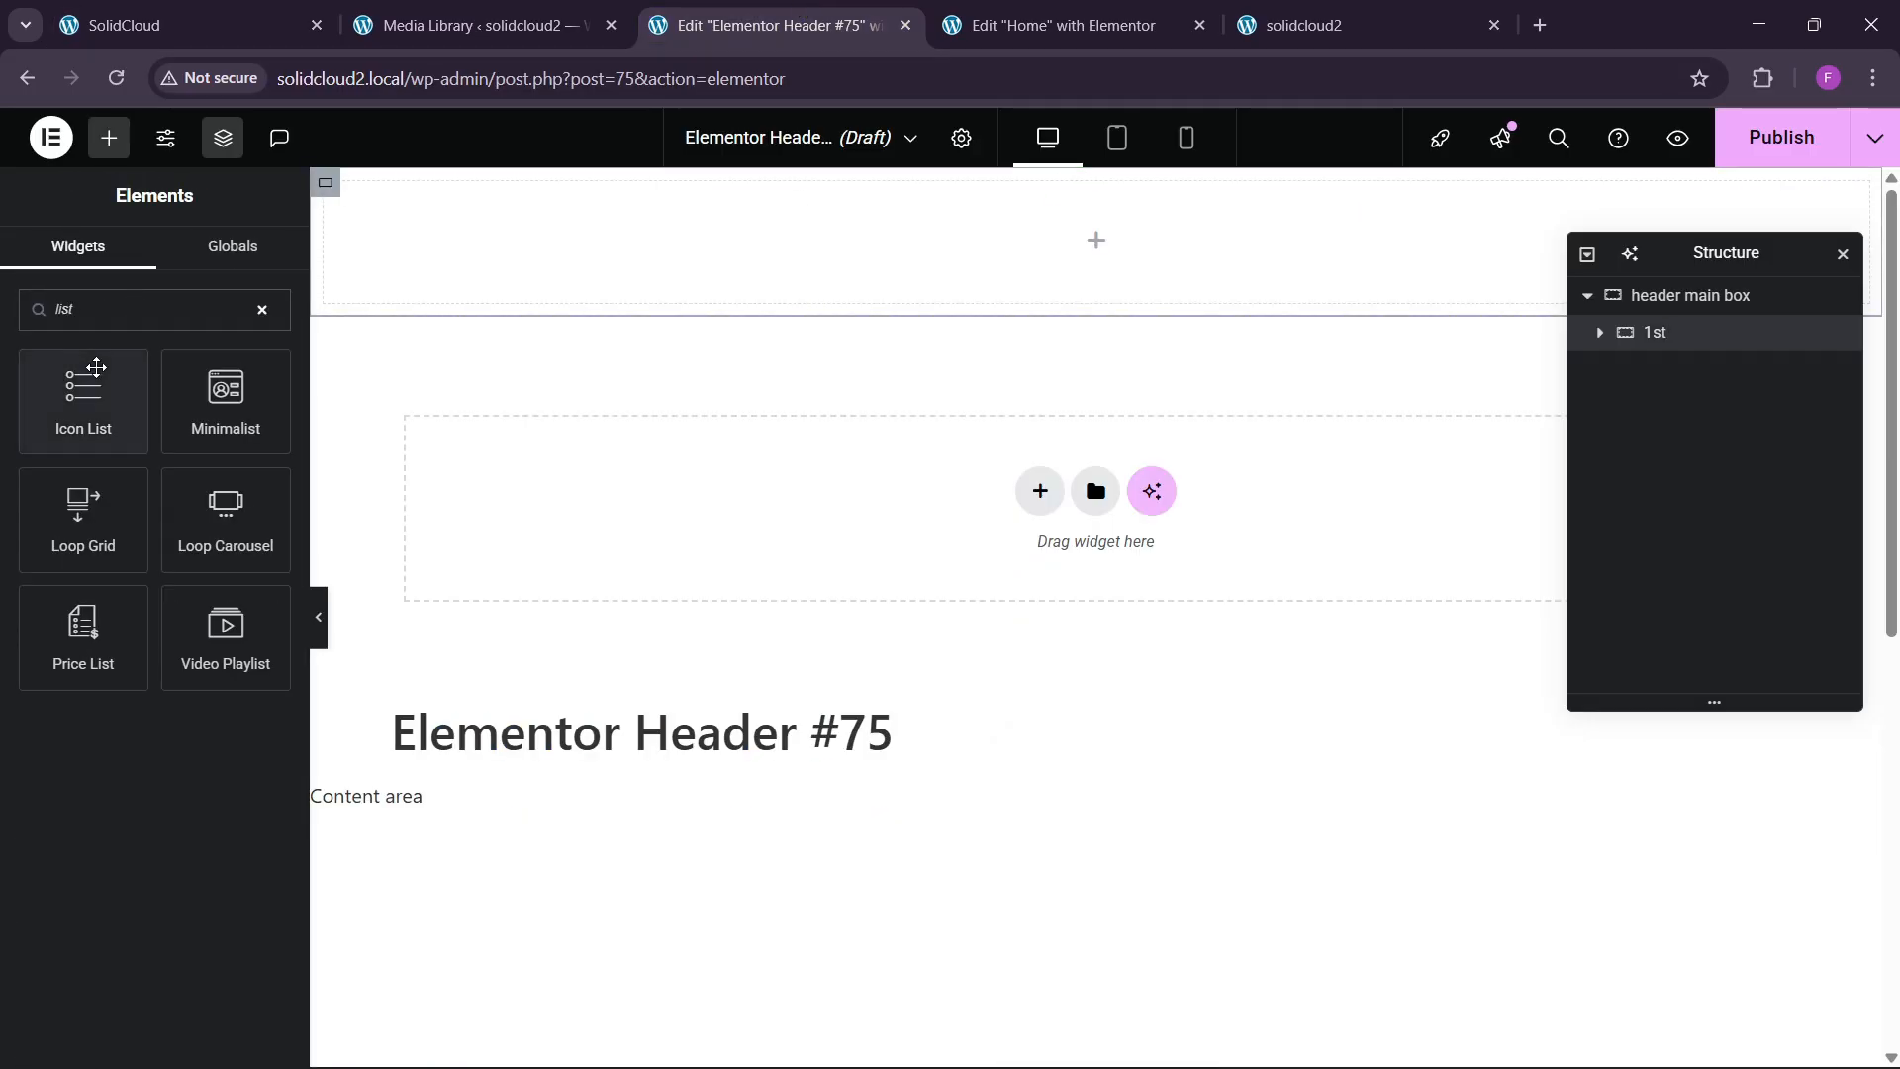
{"action": "left_click_drag", "start_coordinate": [83, 396], "coordinate": [797, 250]}
Give the 1st container a Classic background using the blue global colour.
{"action": "left_click", "coordinate": [1670, 336]}
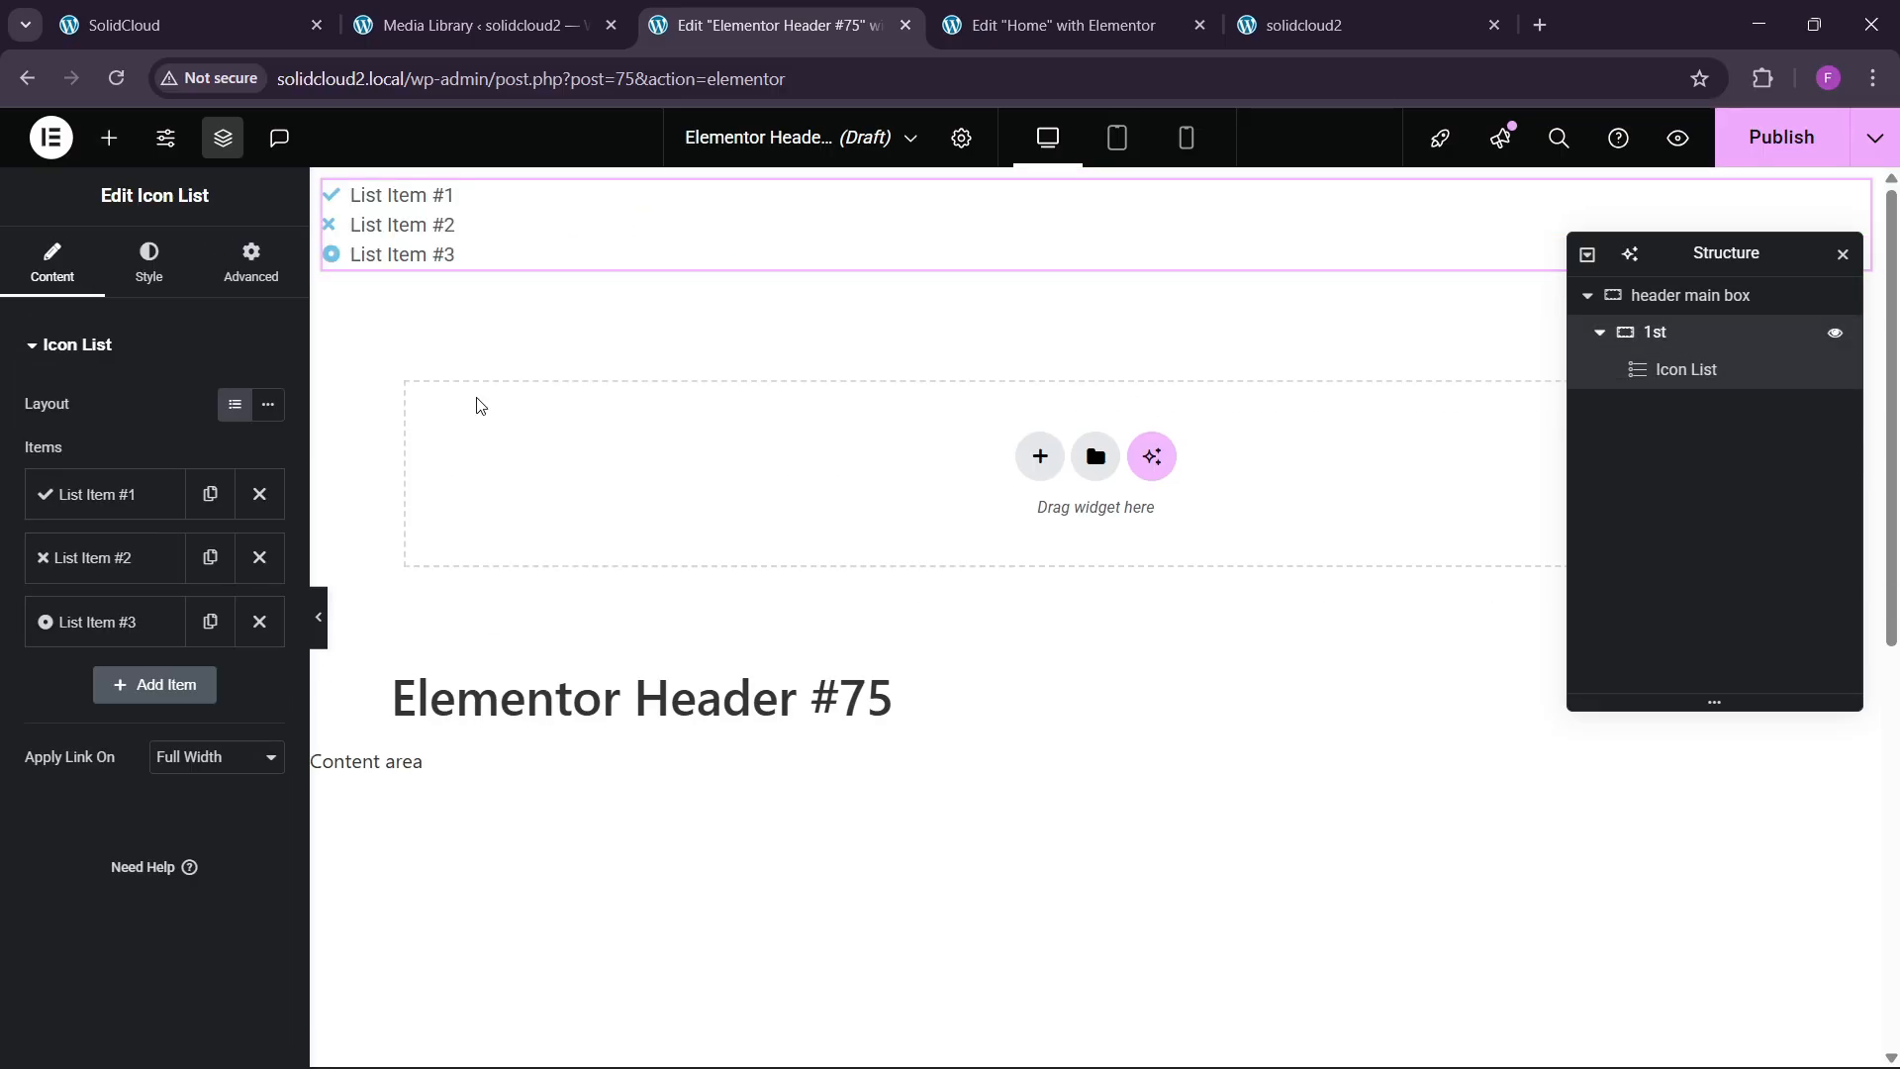
{"action": "left_click", "coordinate": [145, 259]}
{"action": "left_click", "coordinate": [168, 455]}
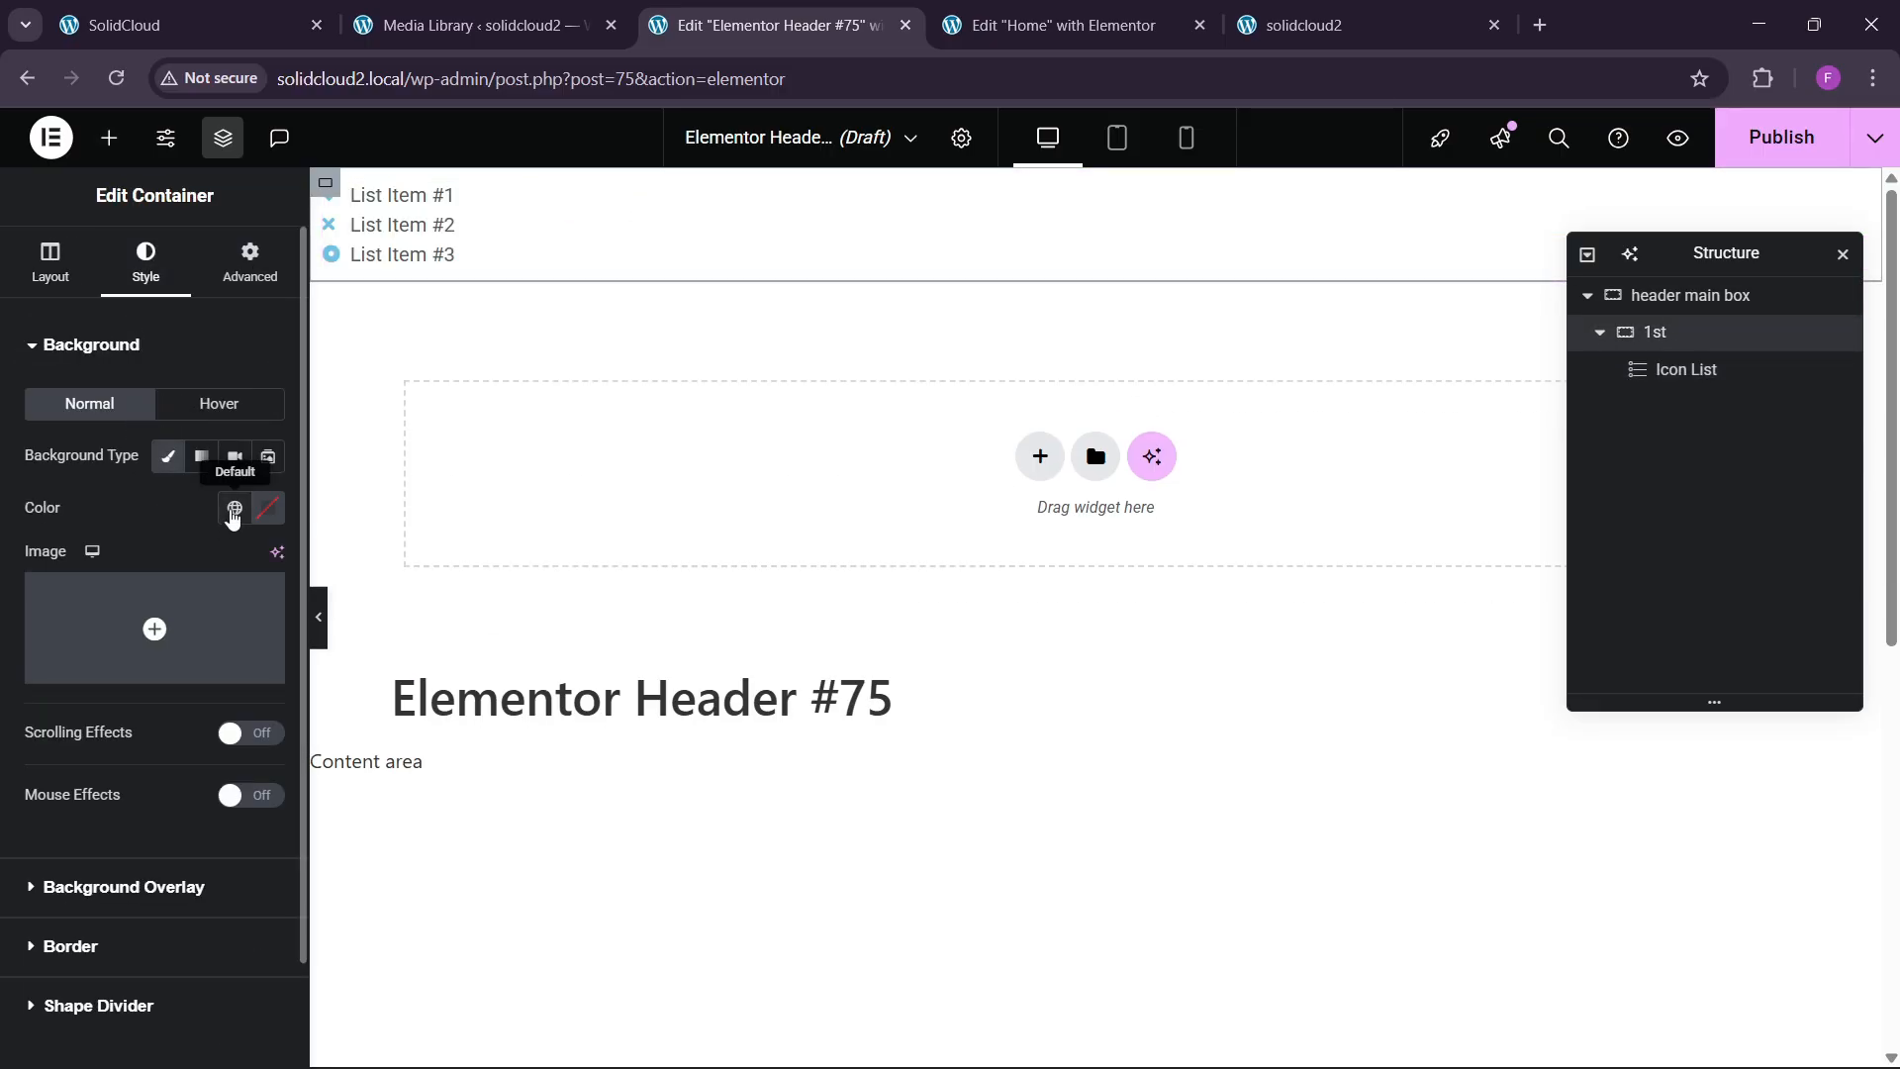
{"action": "left_click", "coordinate": [234, 508]}
{"action": "left_click", "coordinate": [143, 817]}
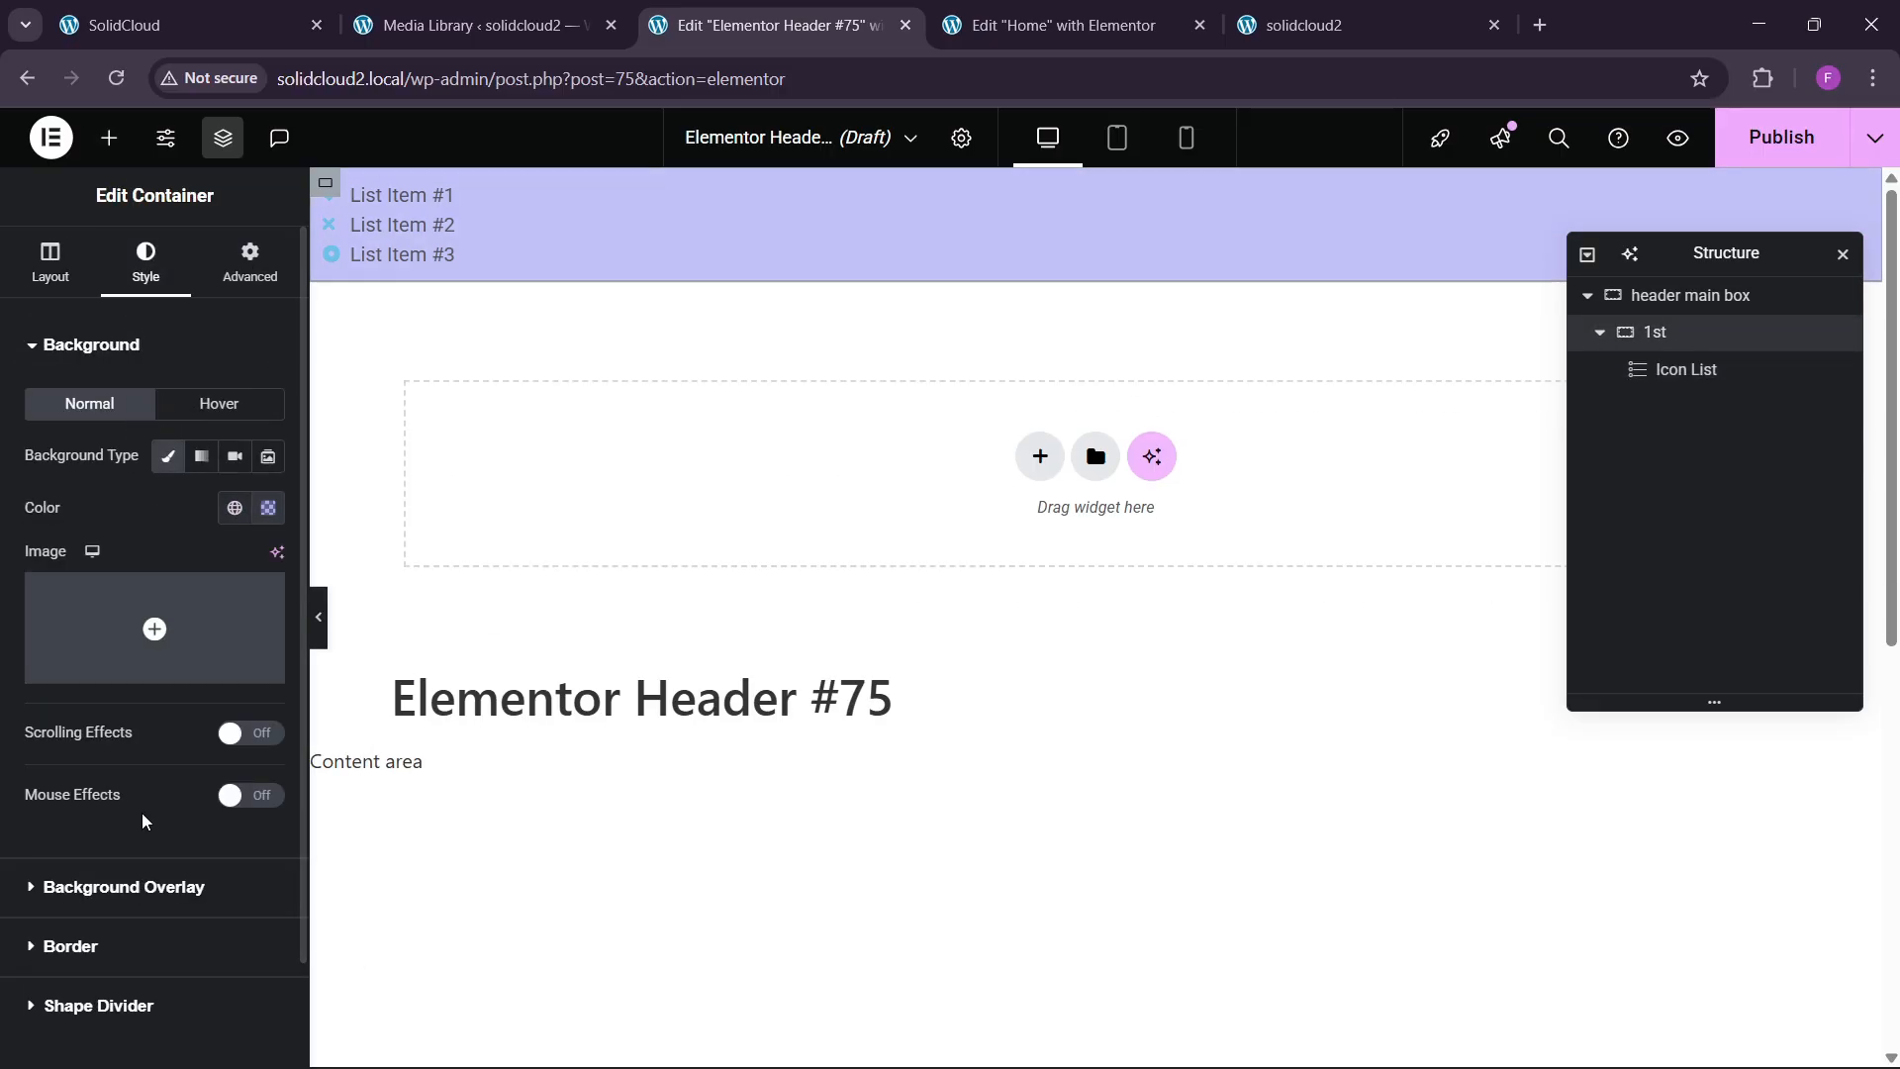
{"action": "left_click", "coordinate": [250, 282]}
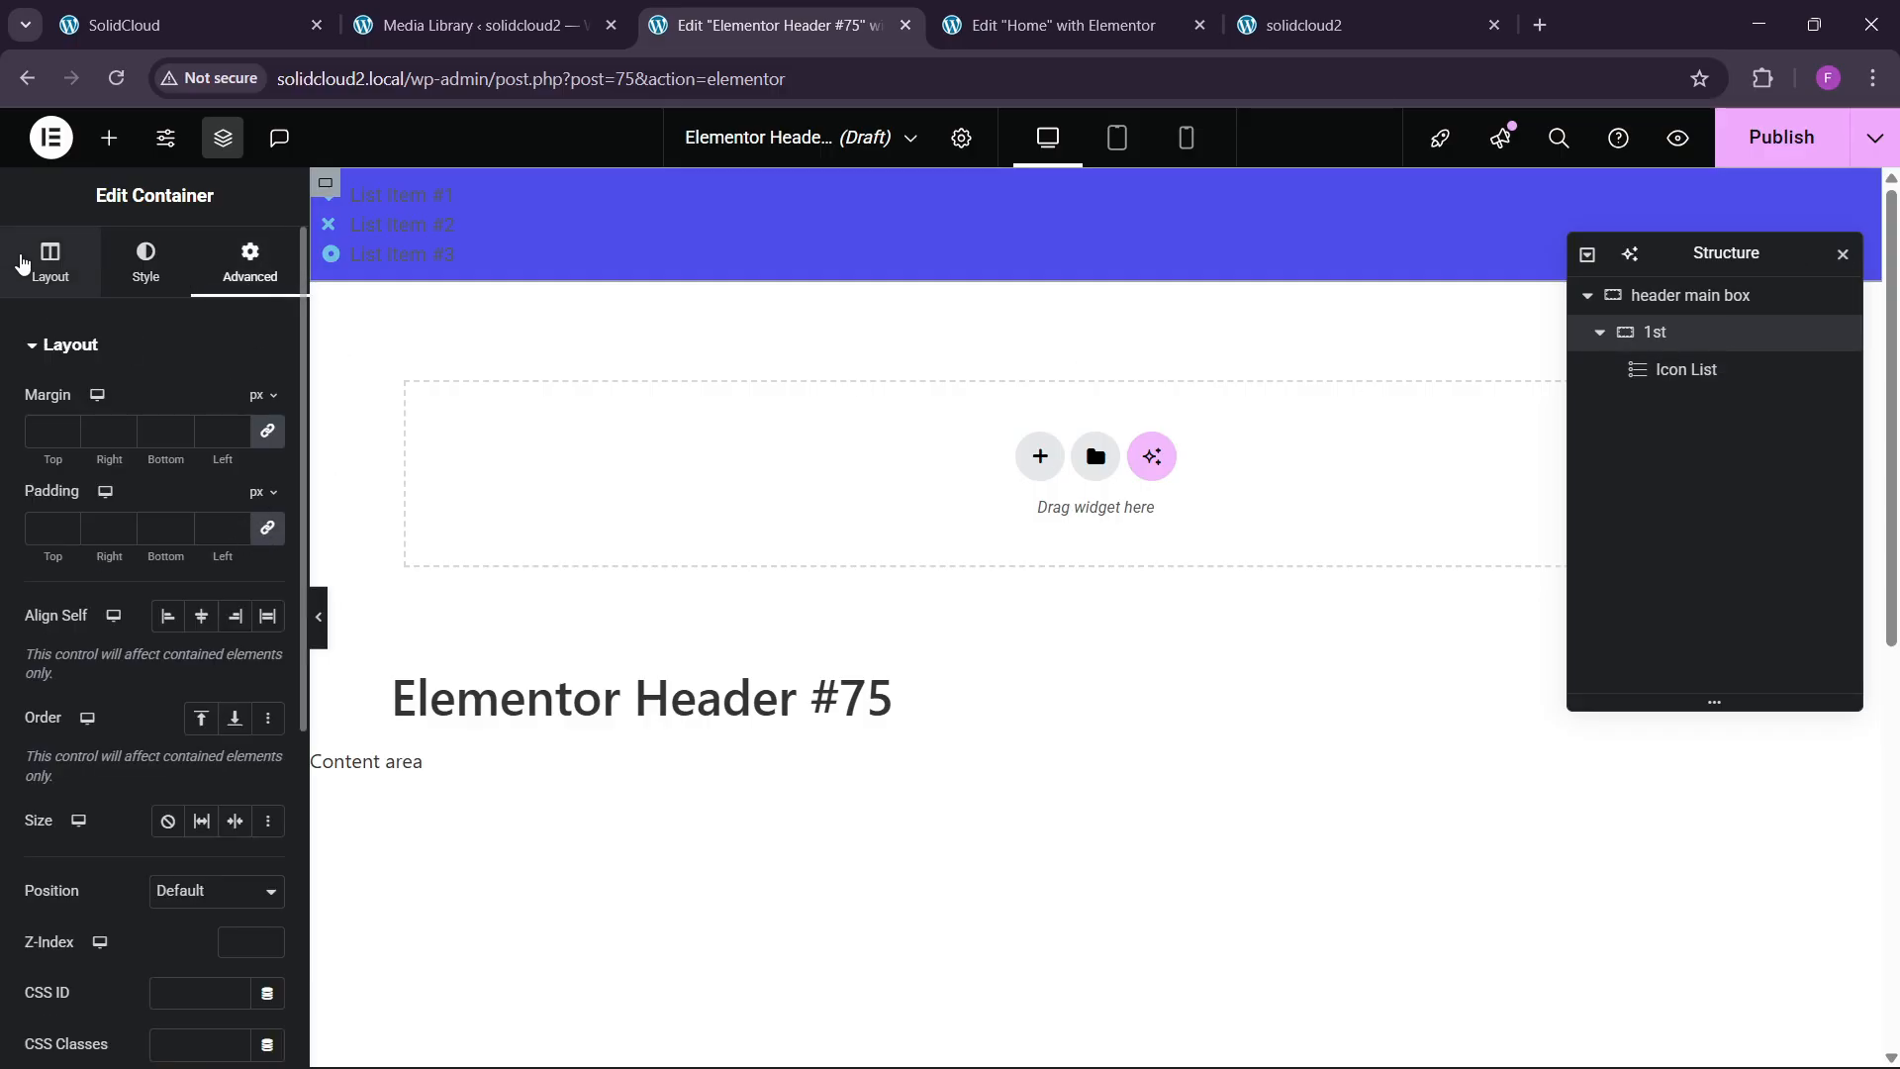
{"action": "left_click", "coordinate": [21, 262]}
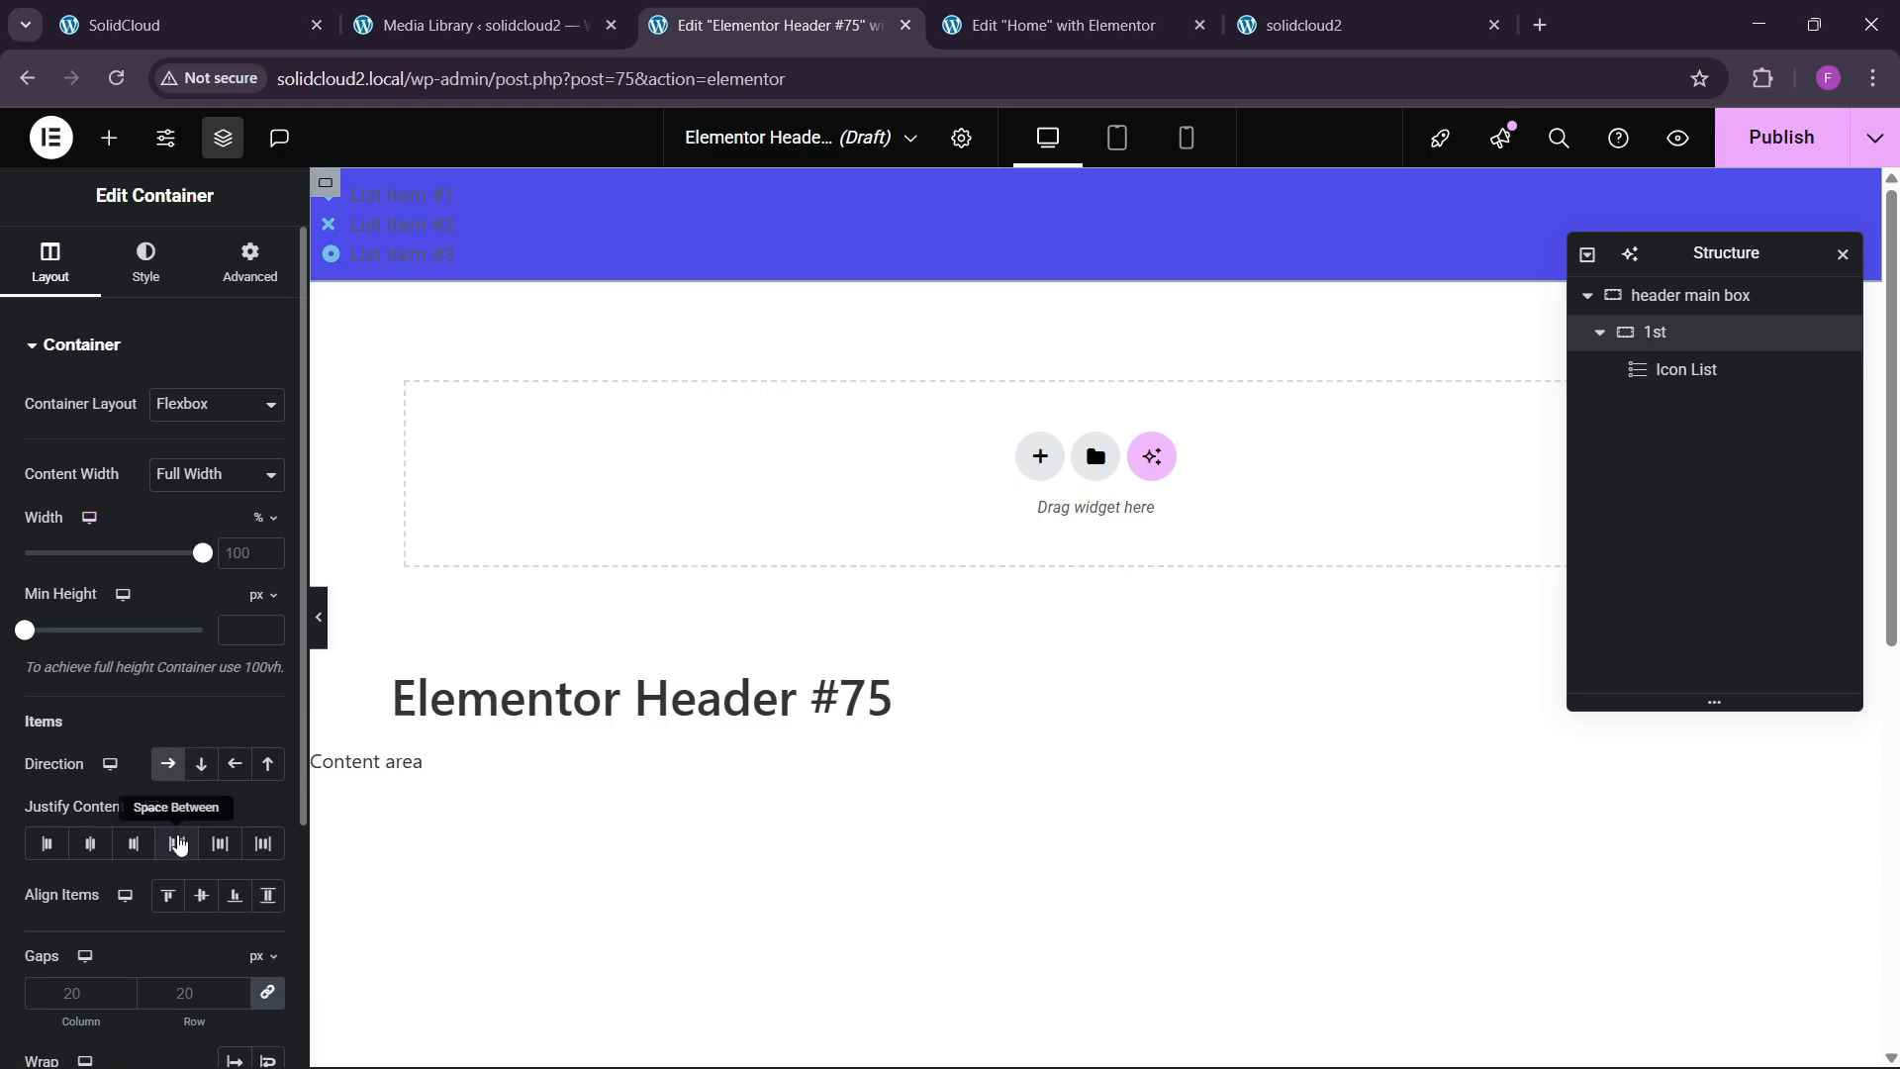
Delete List Items #2 and #3 from the icon list, leaving item #1.
{"action": "left_click", "coordinate": [396, 228]}
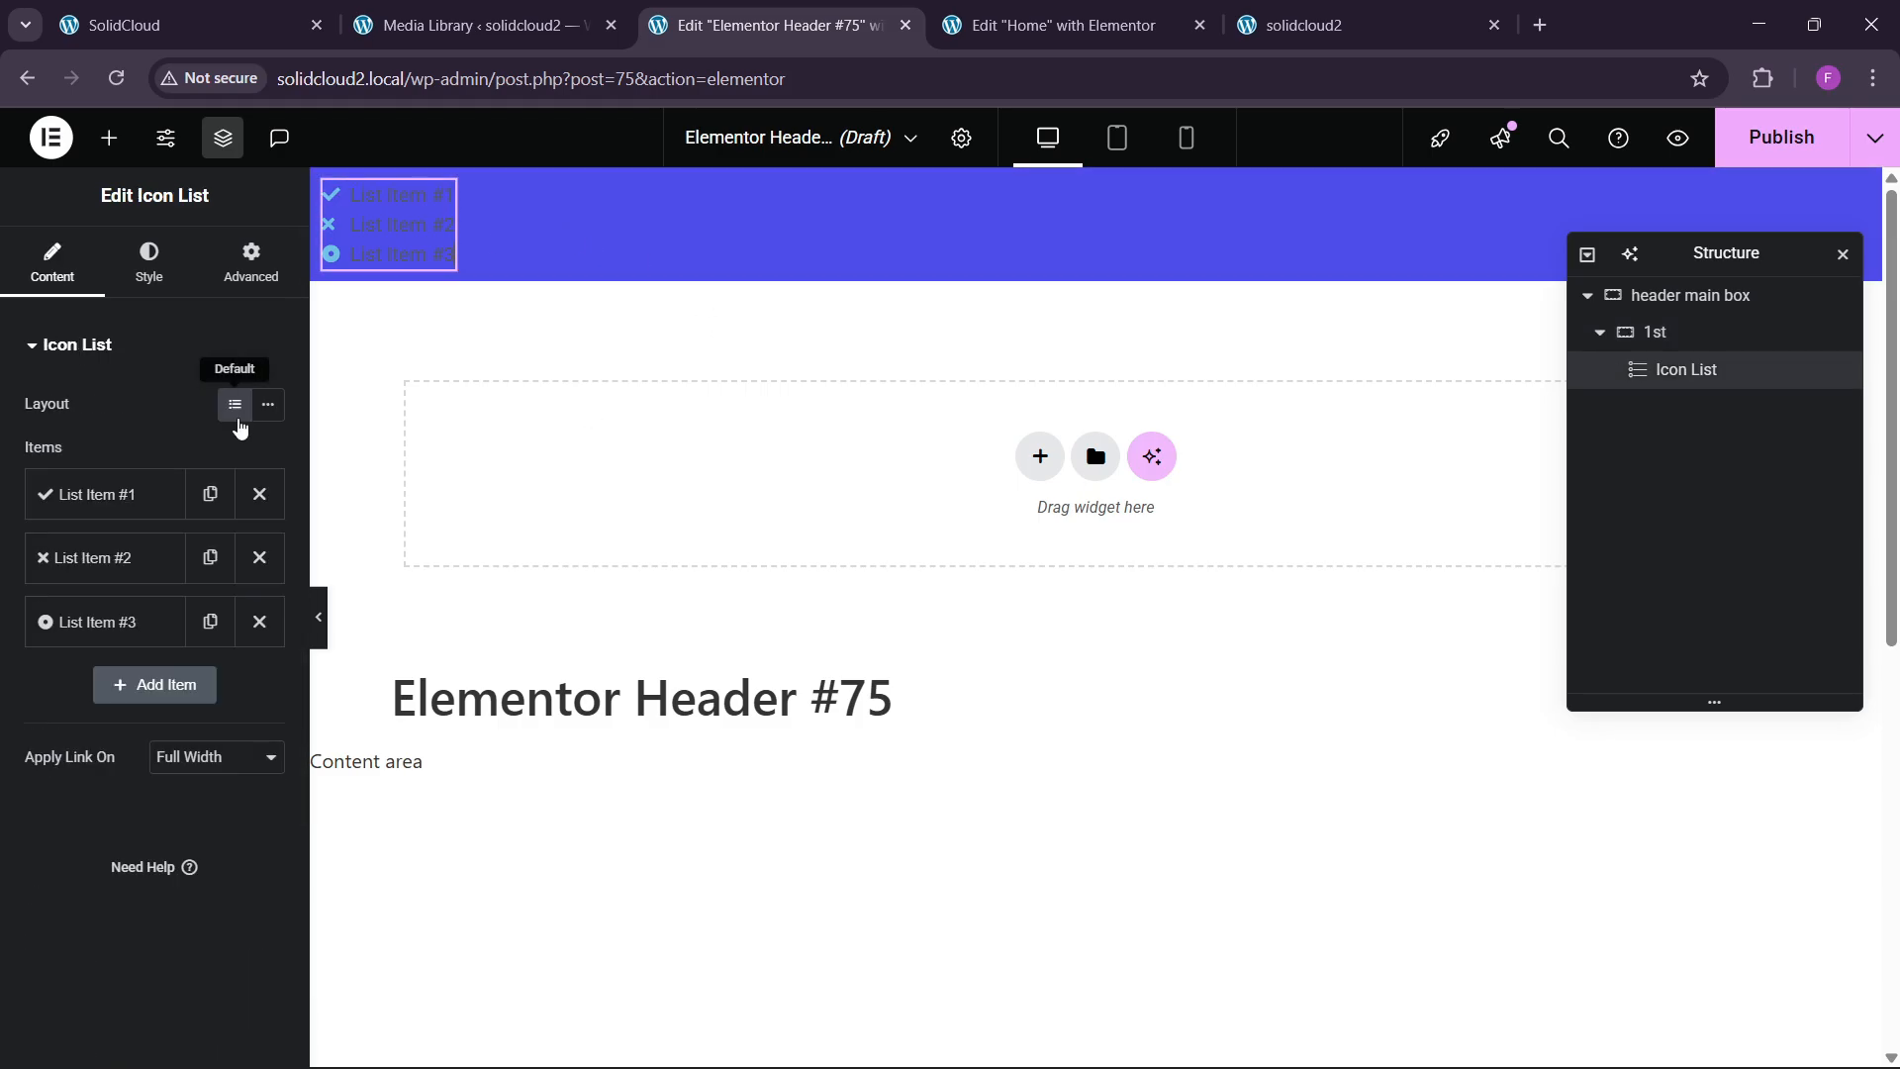
{"action": "left_click", "coordinate": [259, 557]}
{"action": "left_click", "coordinate": [259, 557]}
{"action": "left_click", "coordinate": [139, 494]}
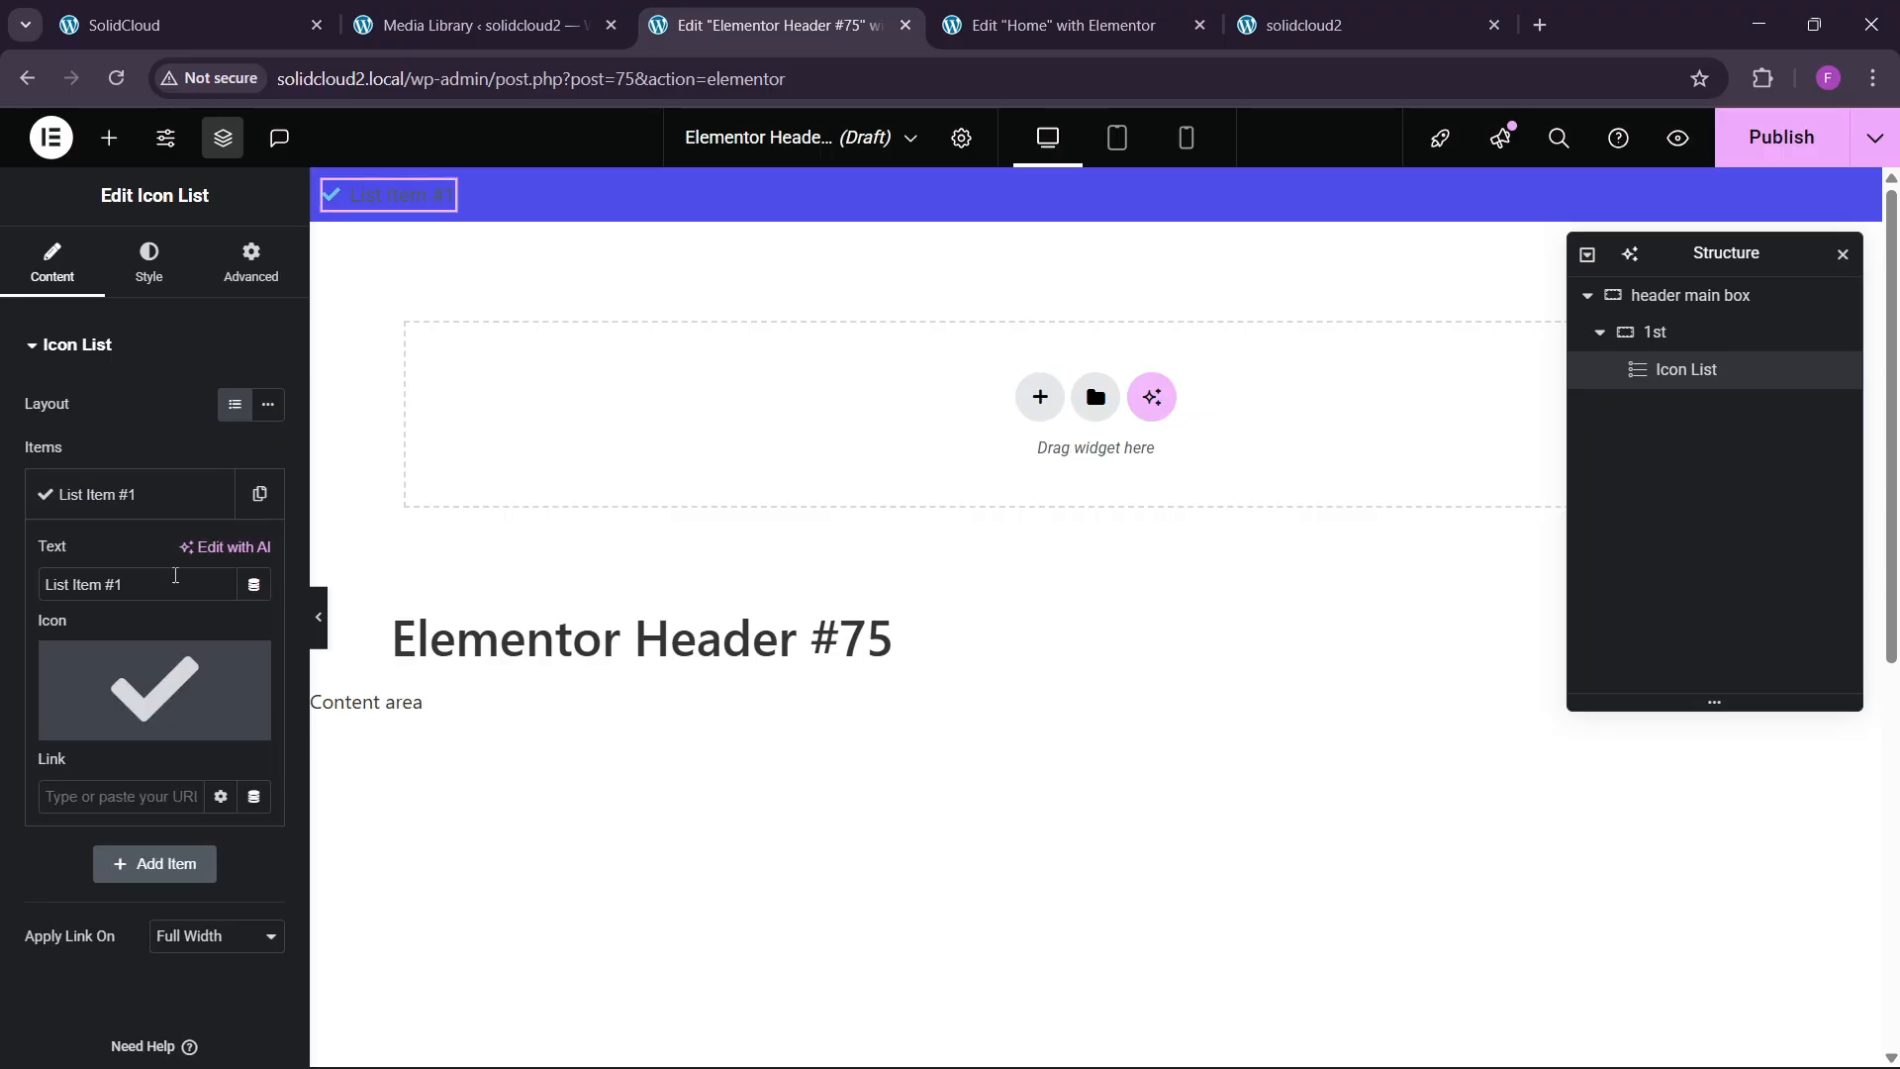
Replace item #1's checkmark with a file icon from the Icon Library.
{"action": "left_click", "coordinate": [94, 724]}
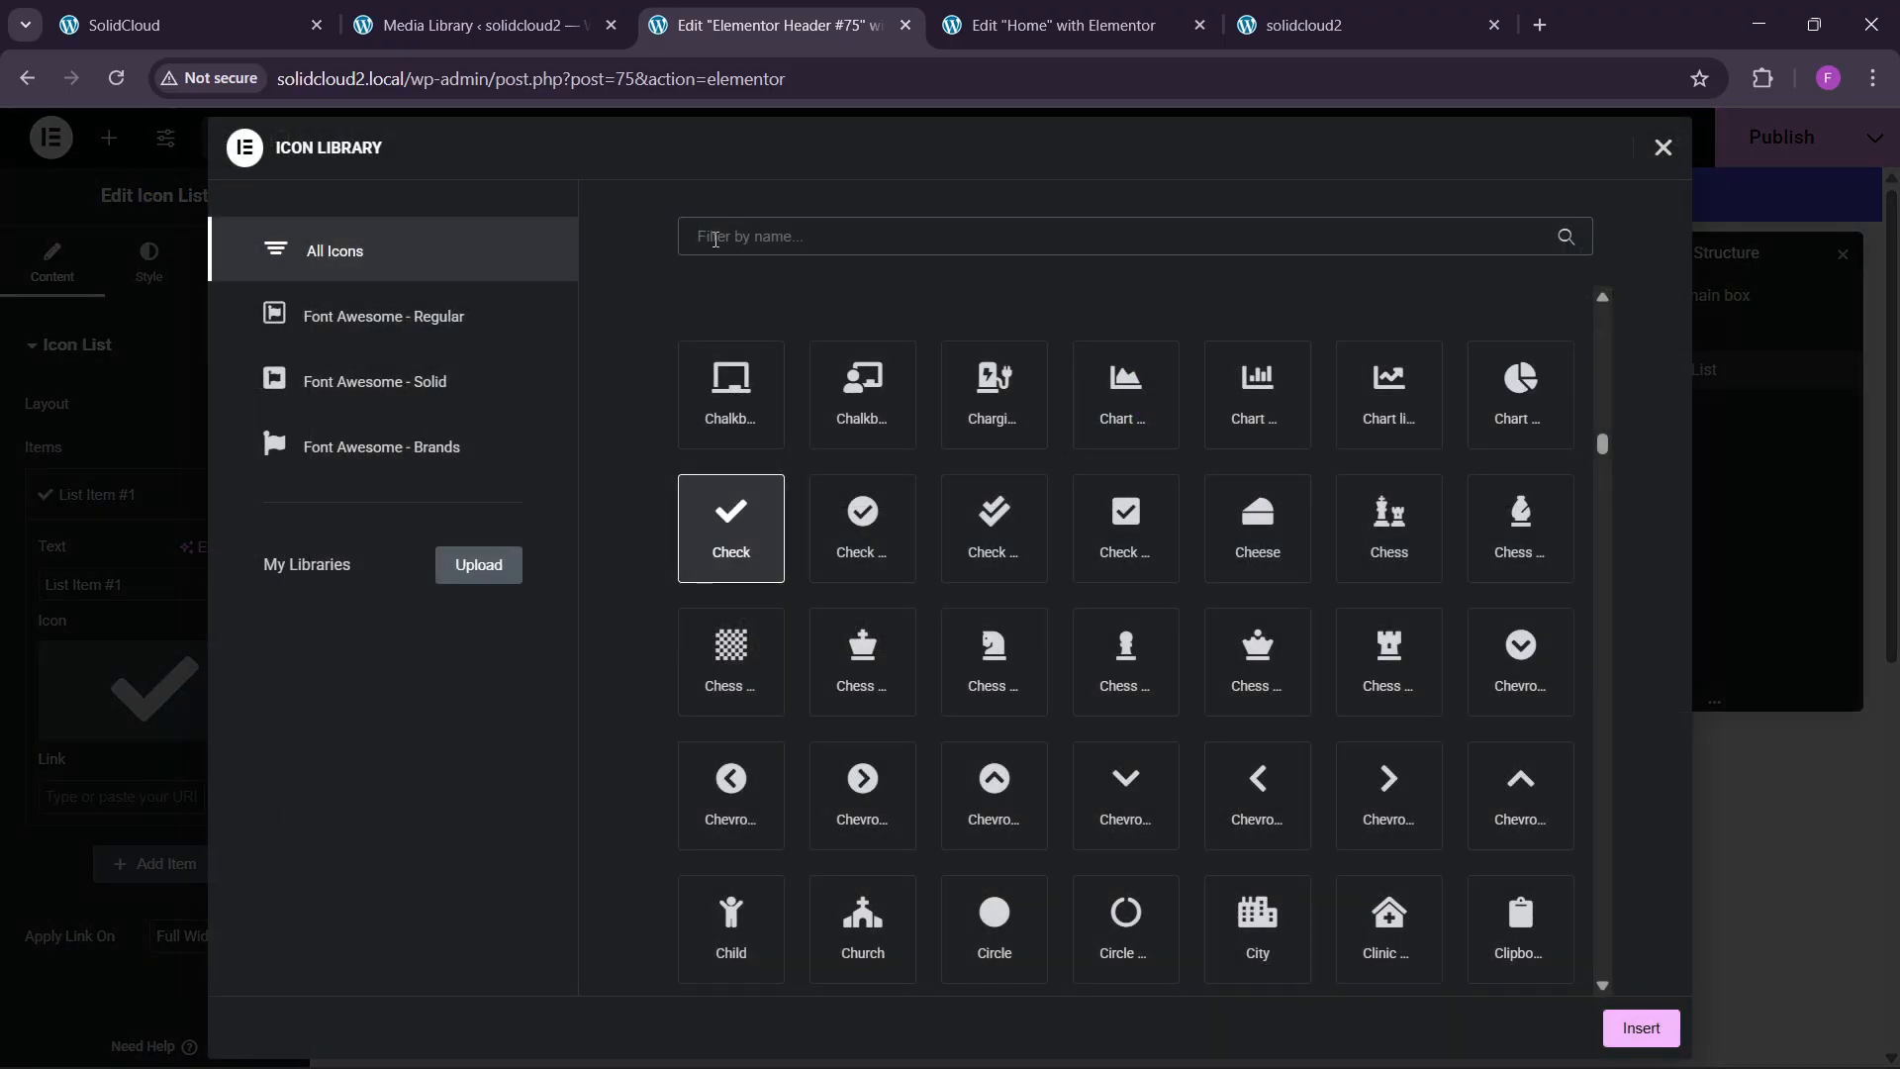
{"action": "type", "text": "f"}
{"action": "key", "text": "BackSpace"}
{"action": "type", "text": "file"}
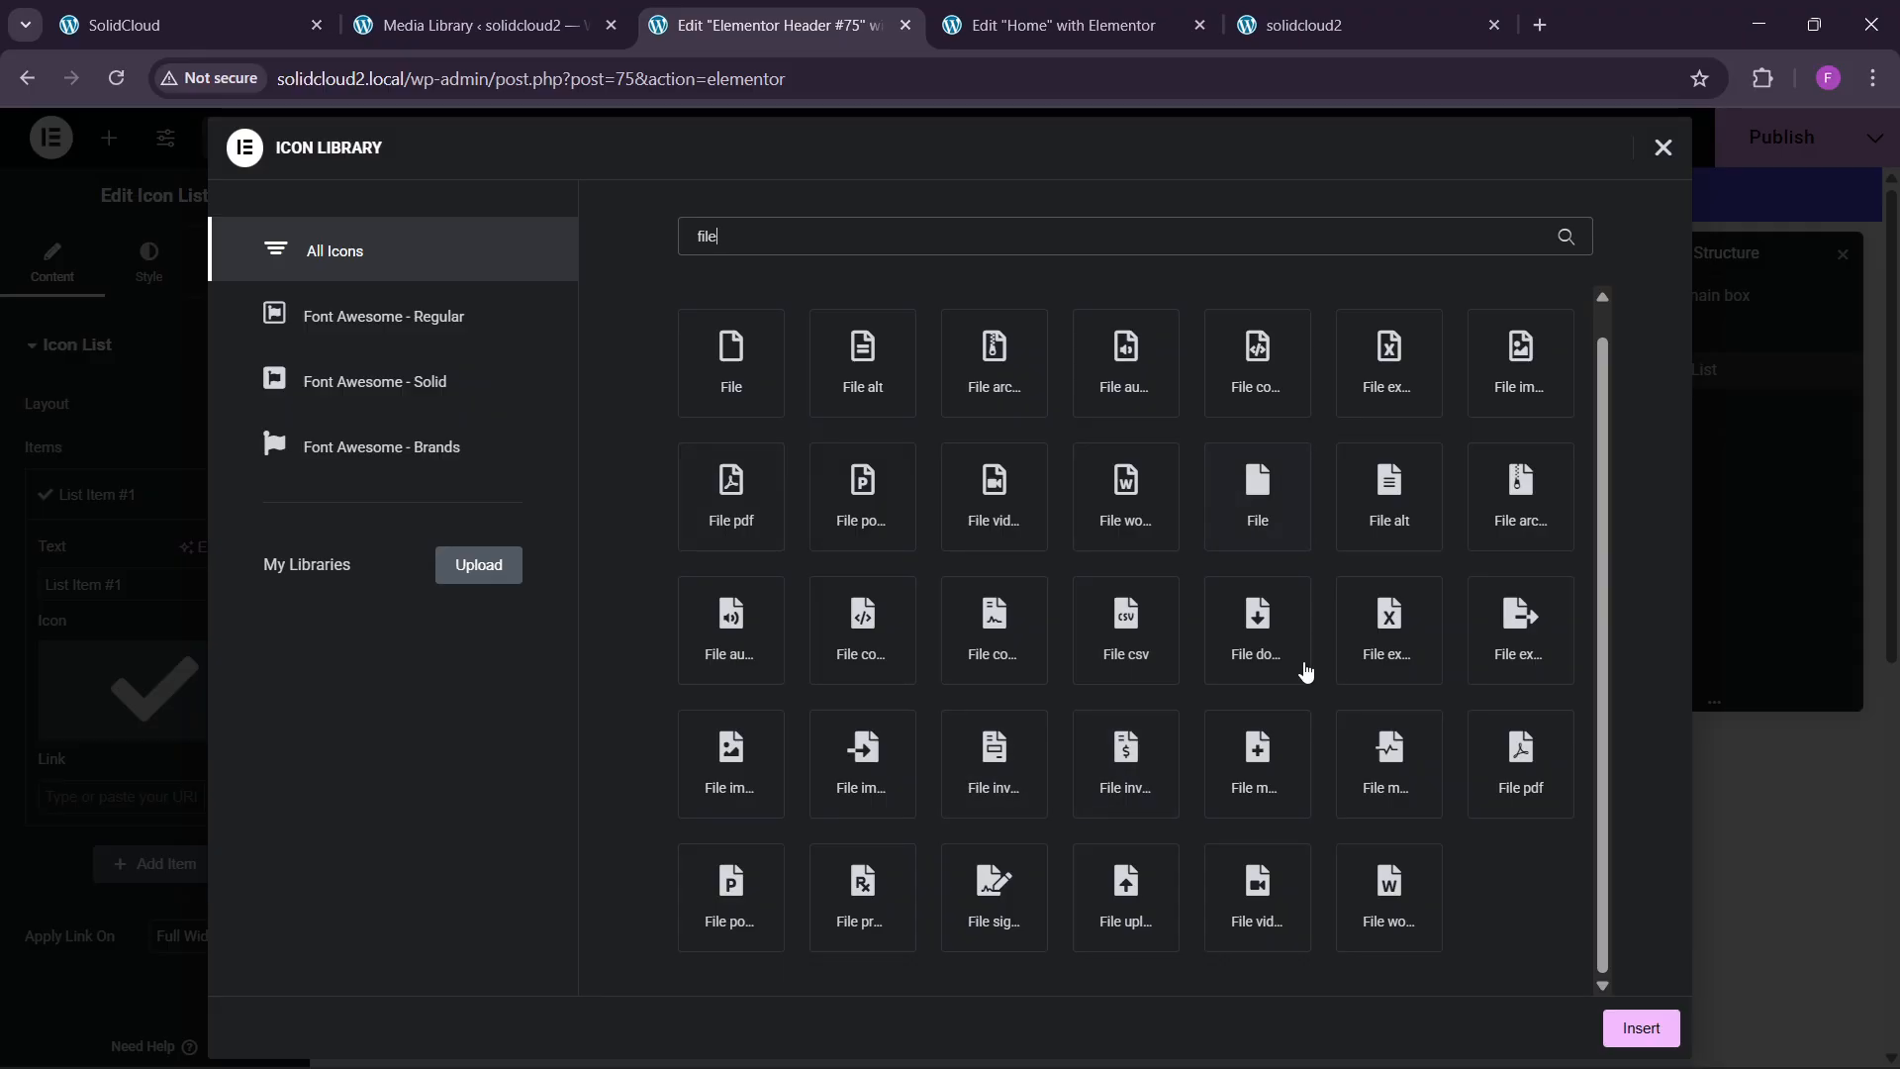
{"action": "left_click", "coordinate": [1406, 401]}
{"action": "left_click", "coordinate": [1131, 391]}
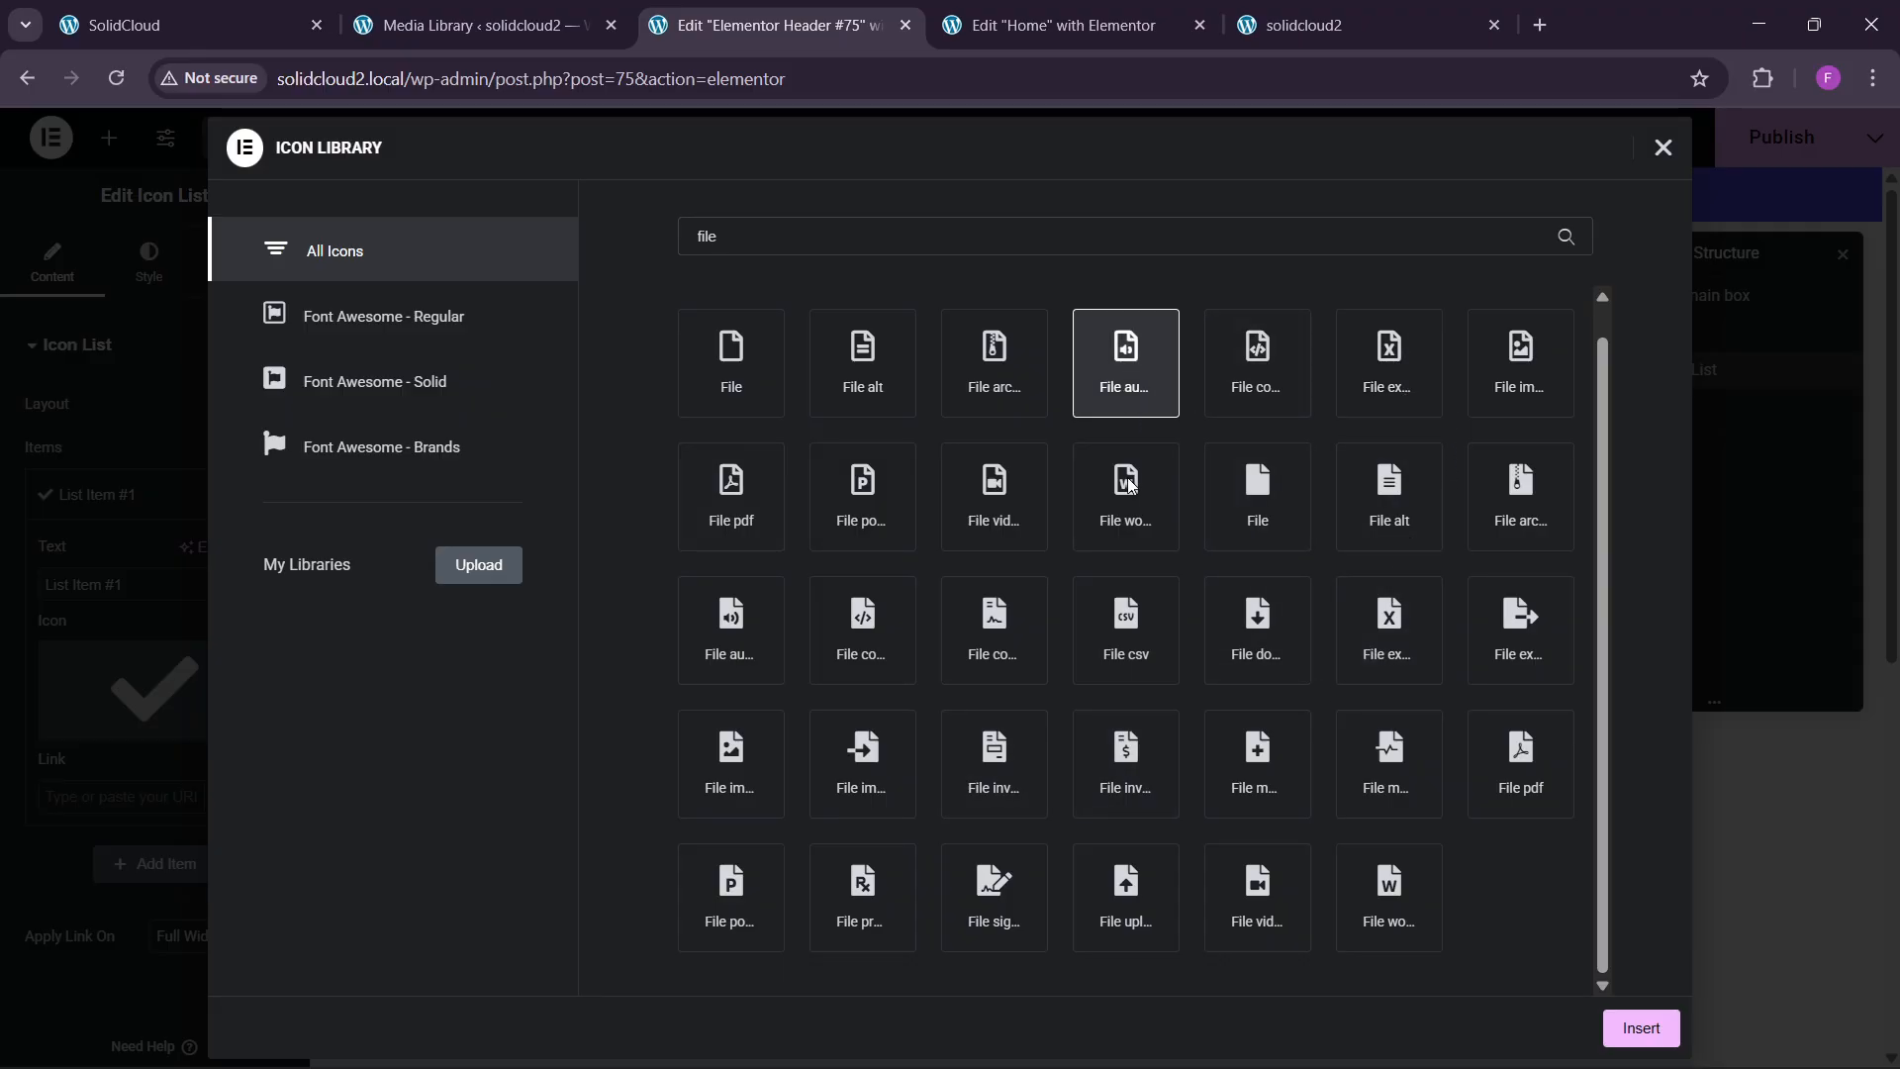
{"action": "left_click", "coordinate": [1641, 1029]}
Copy the promo text '50 GB plan with free matching domain.' from the live site into the item.
{"action": "key", "text": "ctrl+1"}
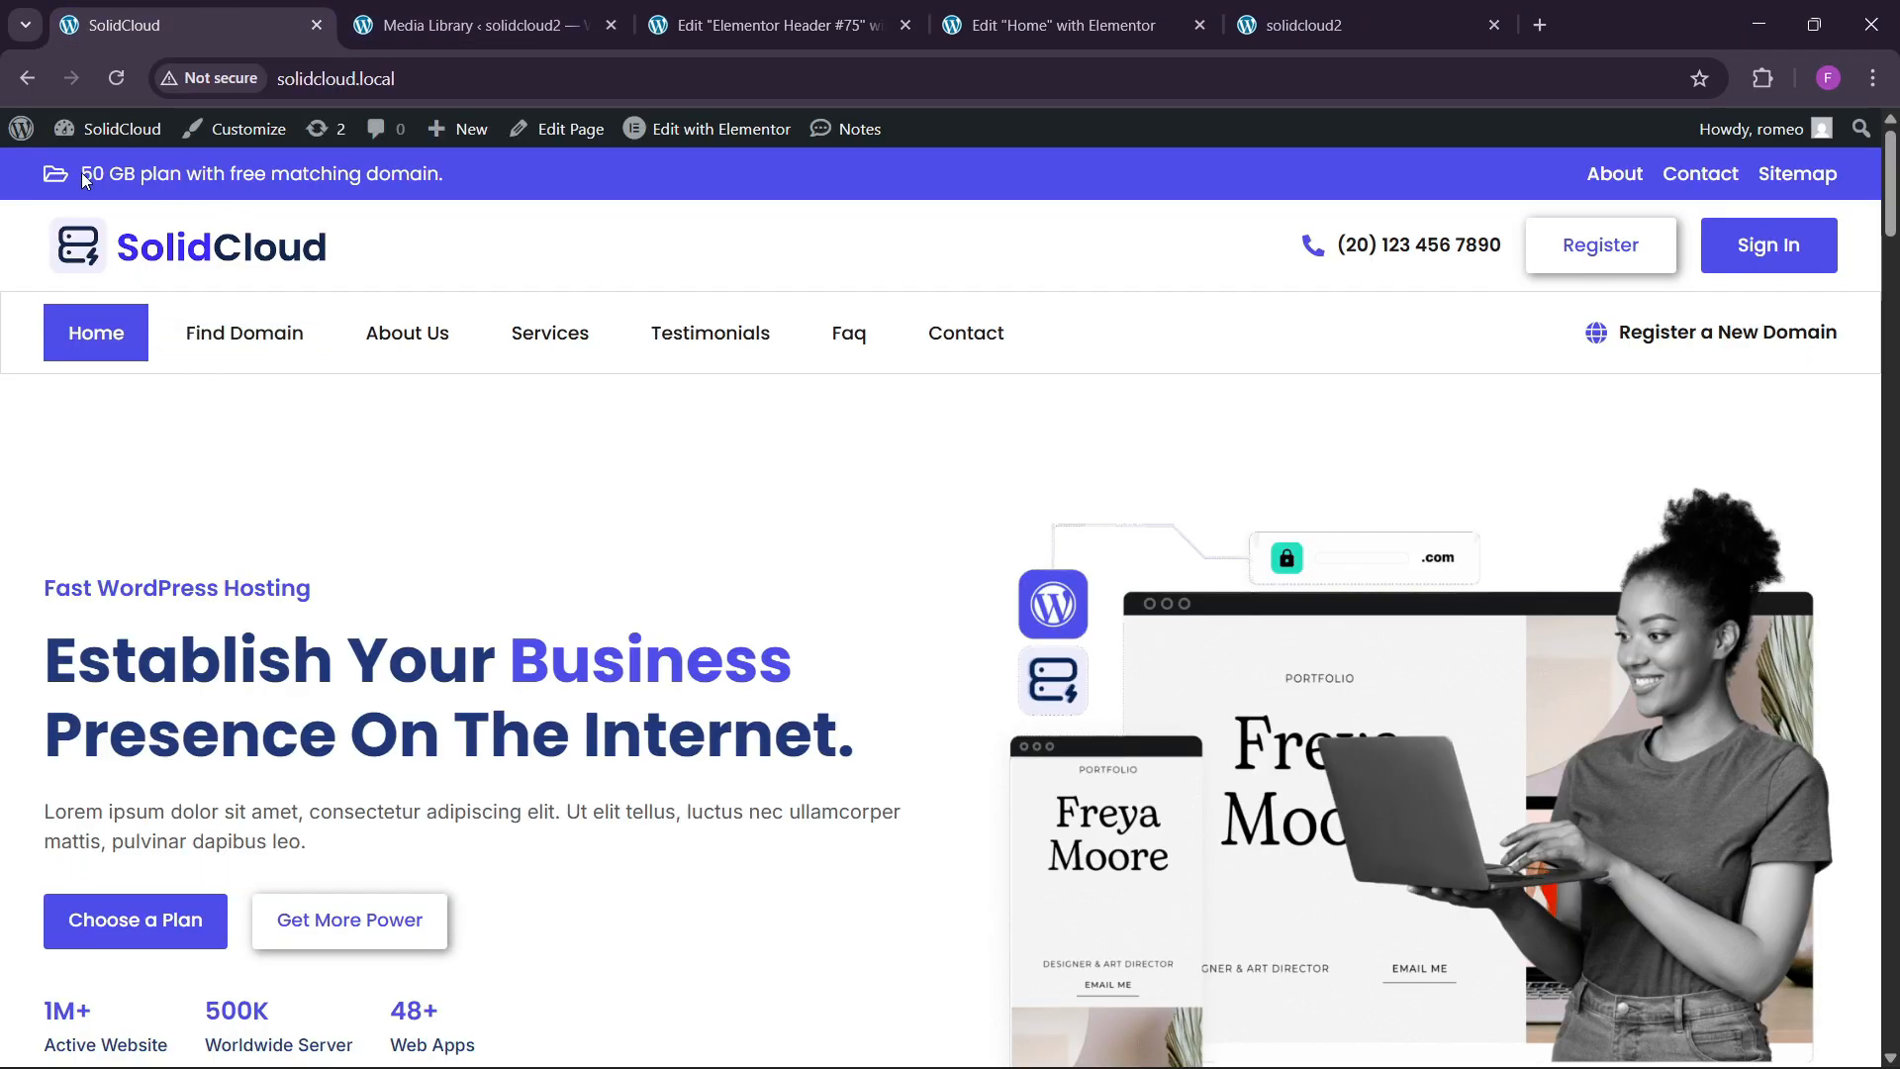
{"action": "left_click_drag", "start_coordinate": [83, 176], "coordinate": [485, 196]}
{"action": "key", "text": "ctrl+c"}
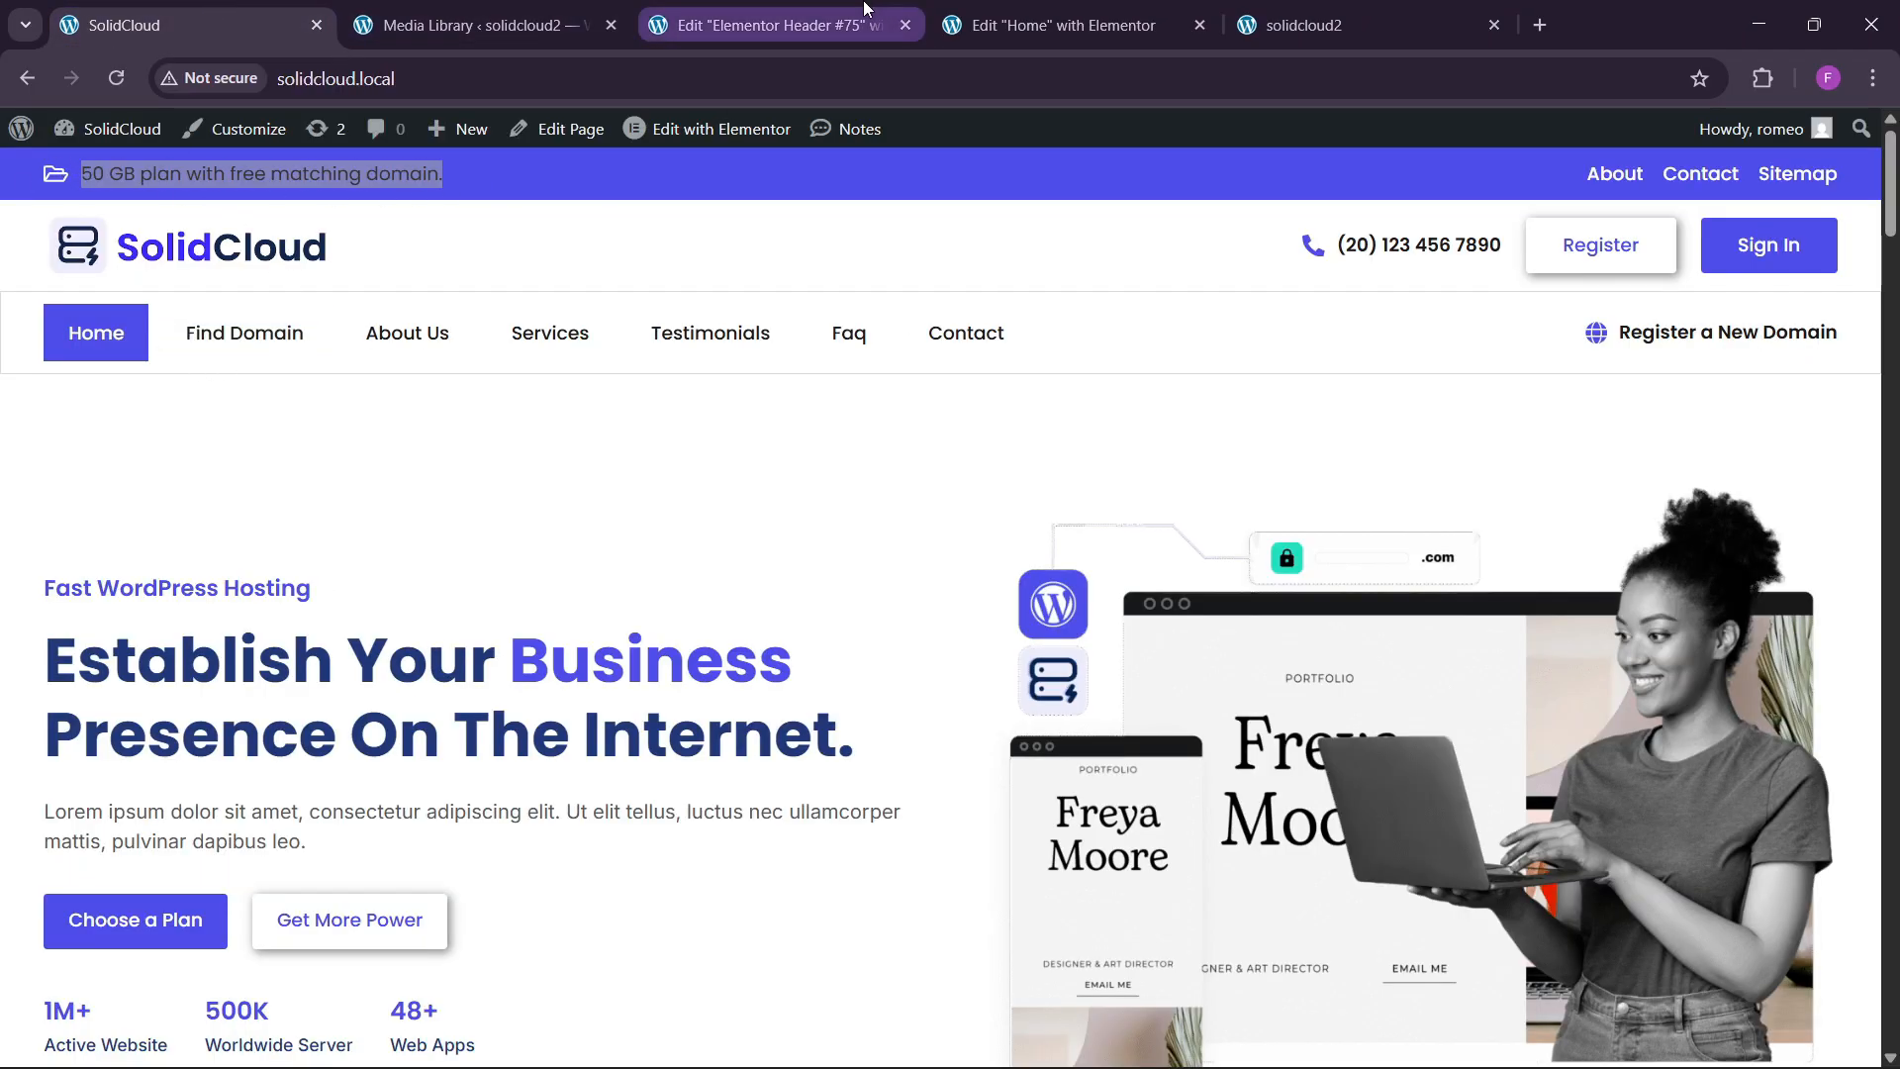
{"action": "key", "text": "ctrl+3"}
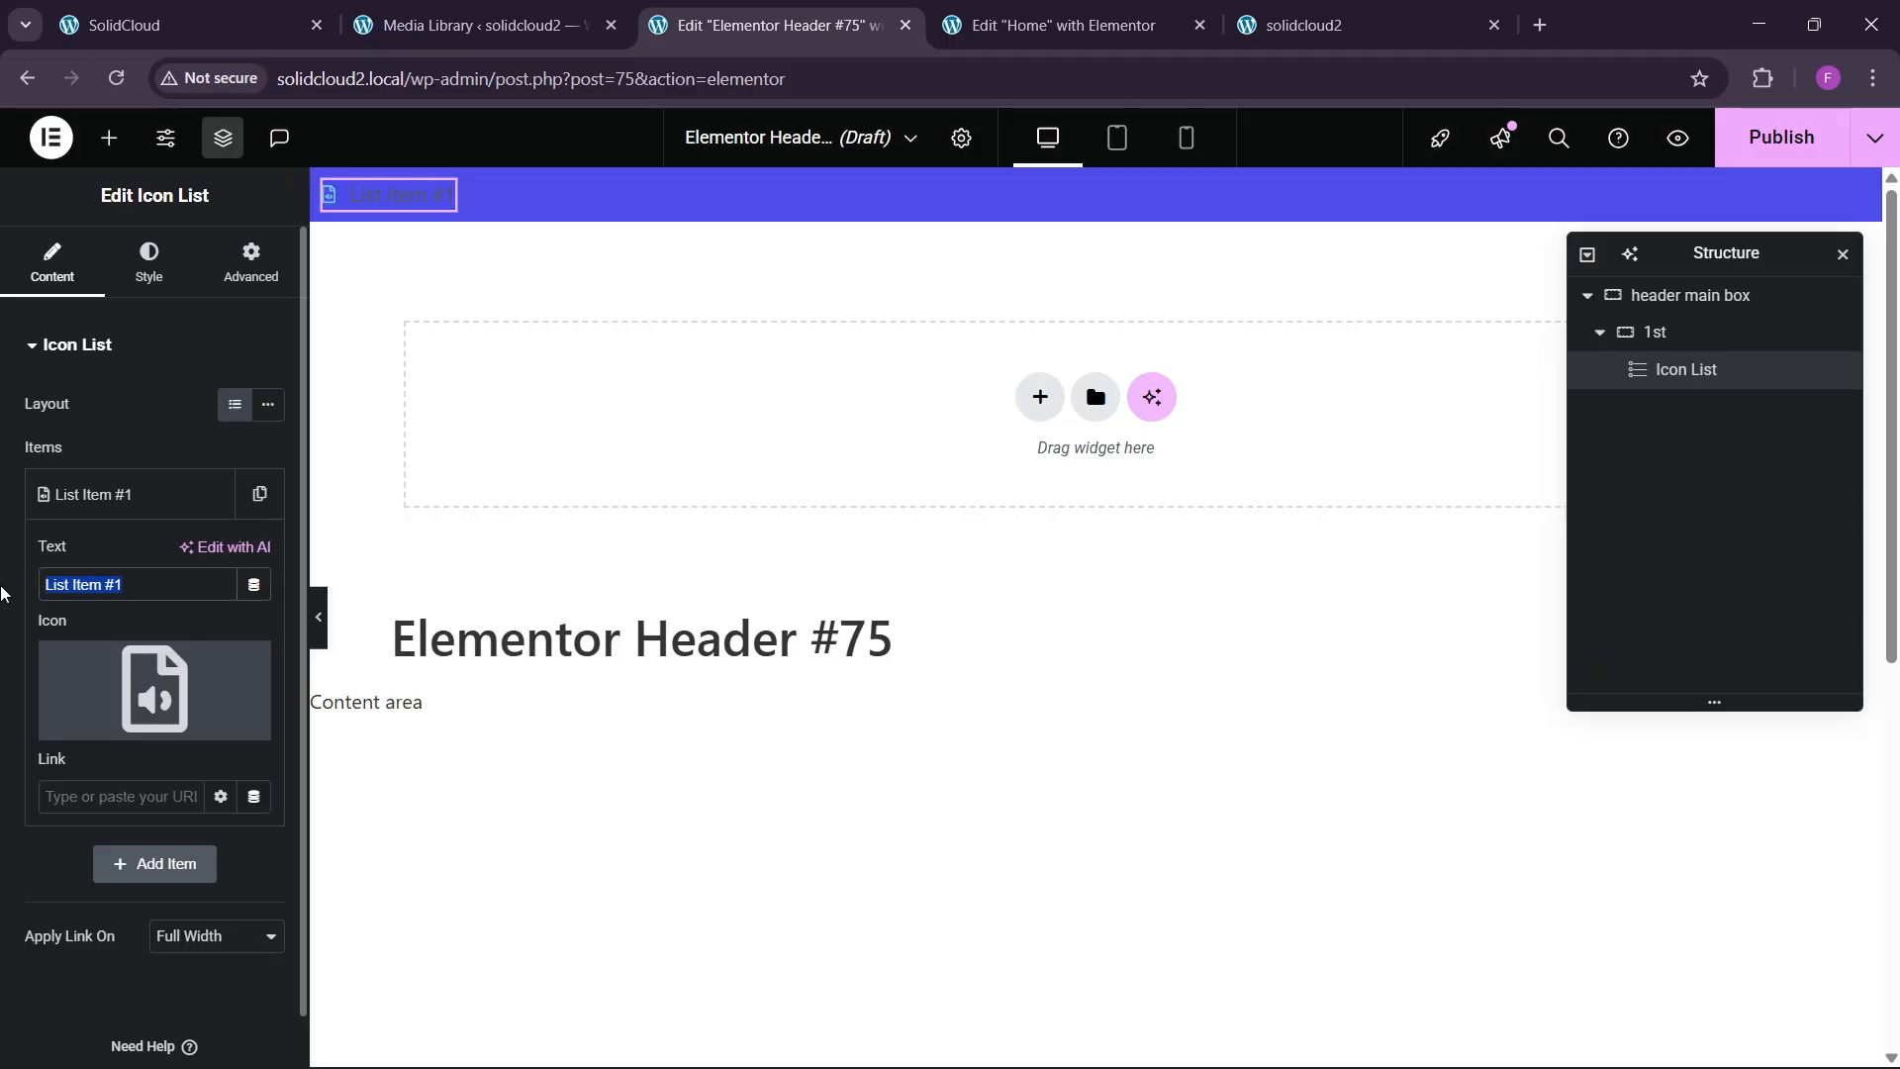
{"action": "key", "text": "ctrl+v"}
Set the icon list text colour to white #FFFFFF.
{"action": "left_click", "coordinate": [114, 495]}
{"action": "left_click", "coordinate": [149, 259]}
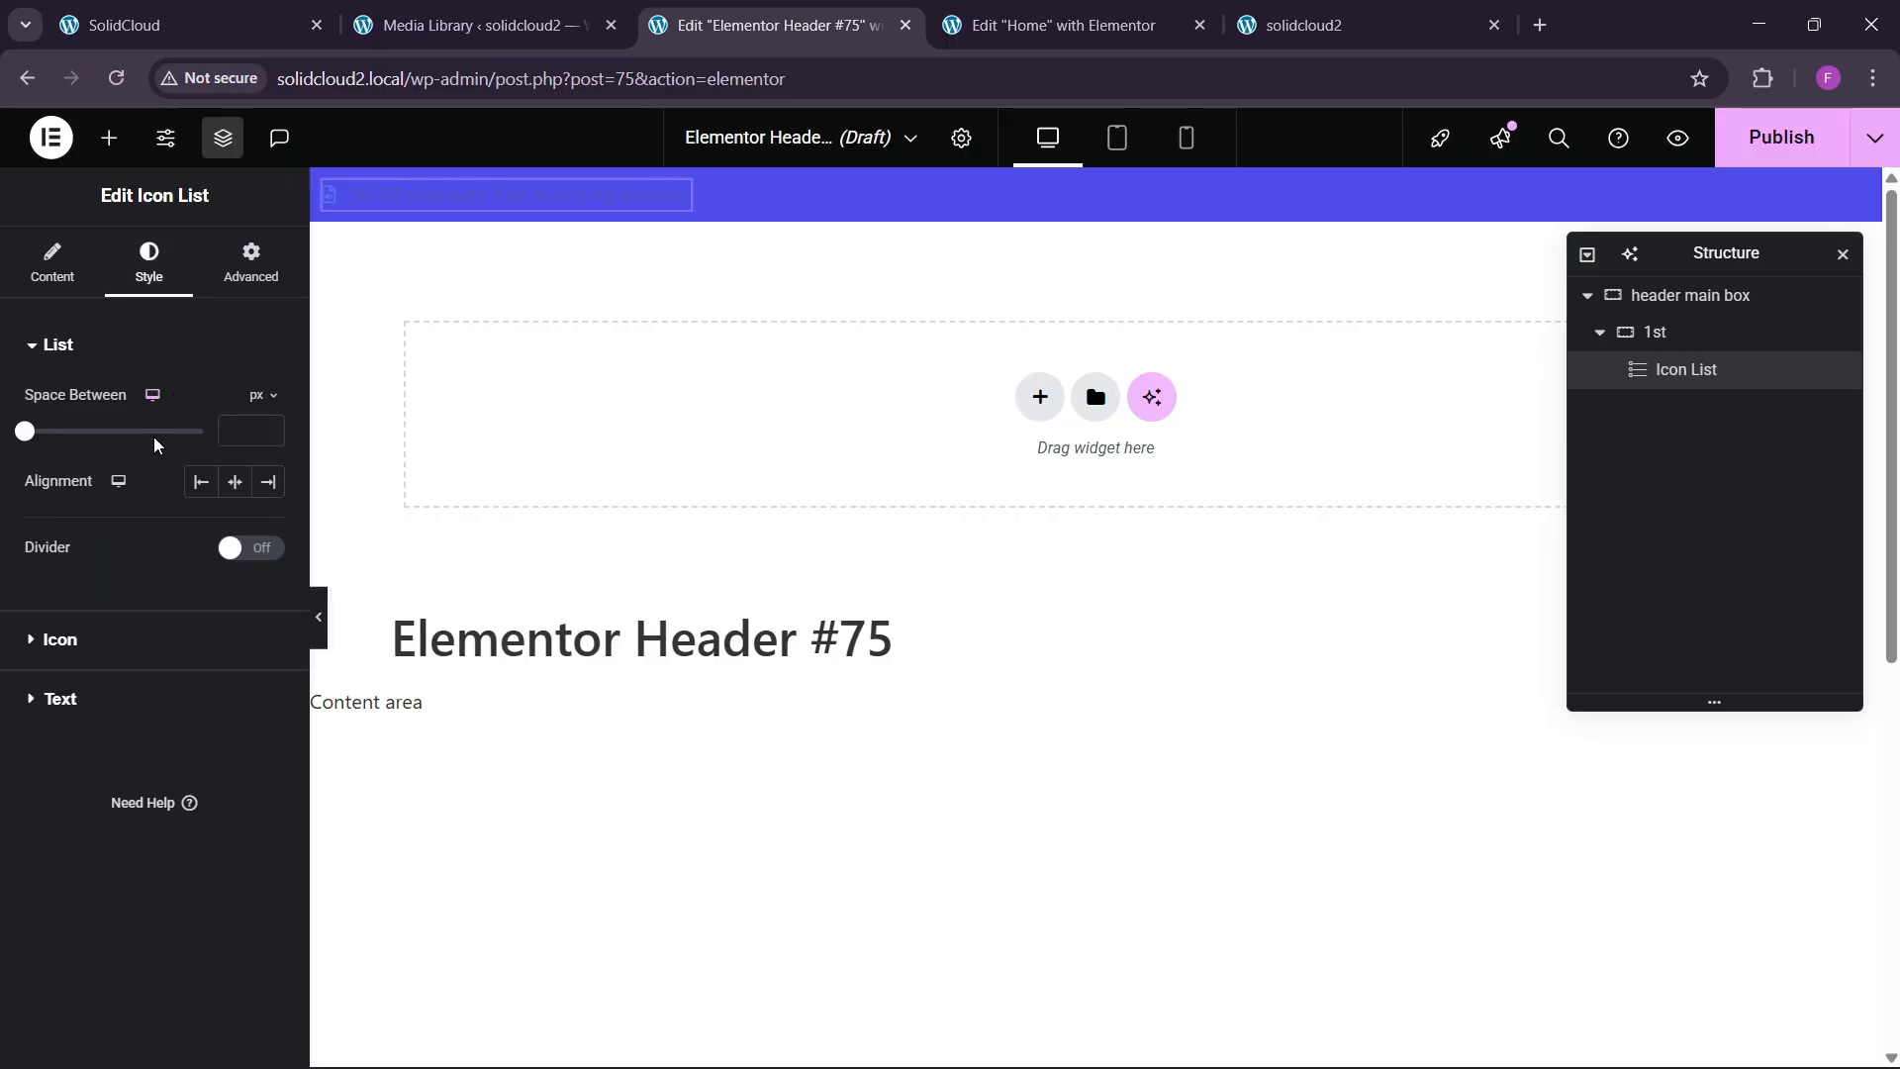
{"action": "left_click", "coordinate": [111, 700]}
{"action": "left_click", "coordinate": [234, 678]}
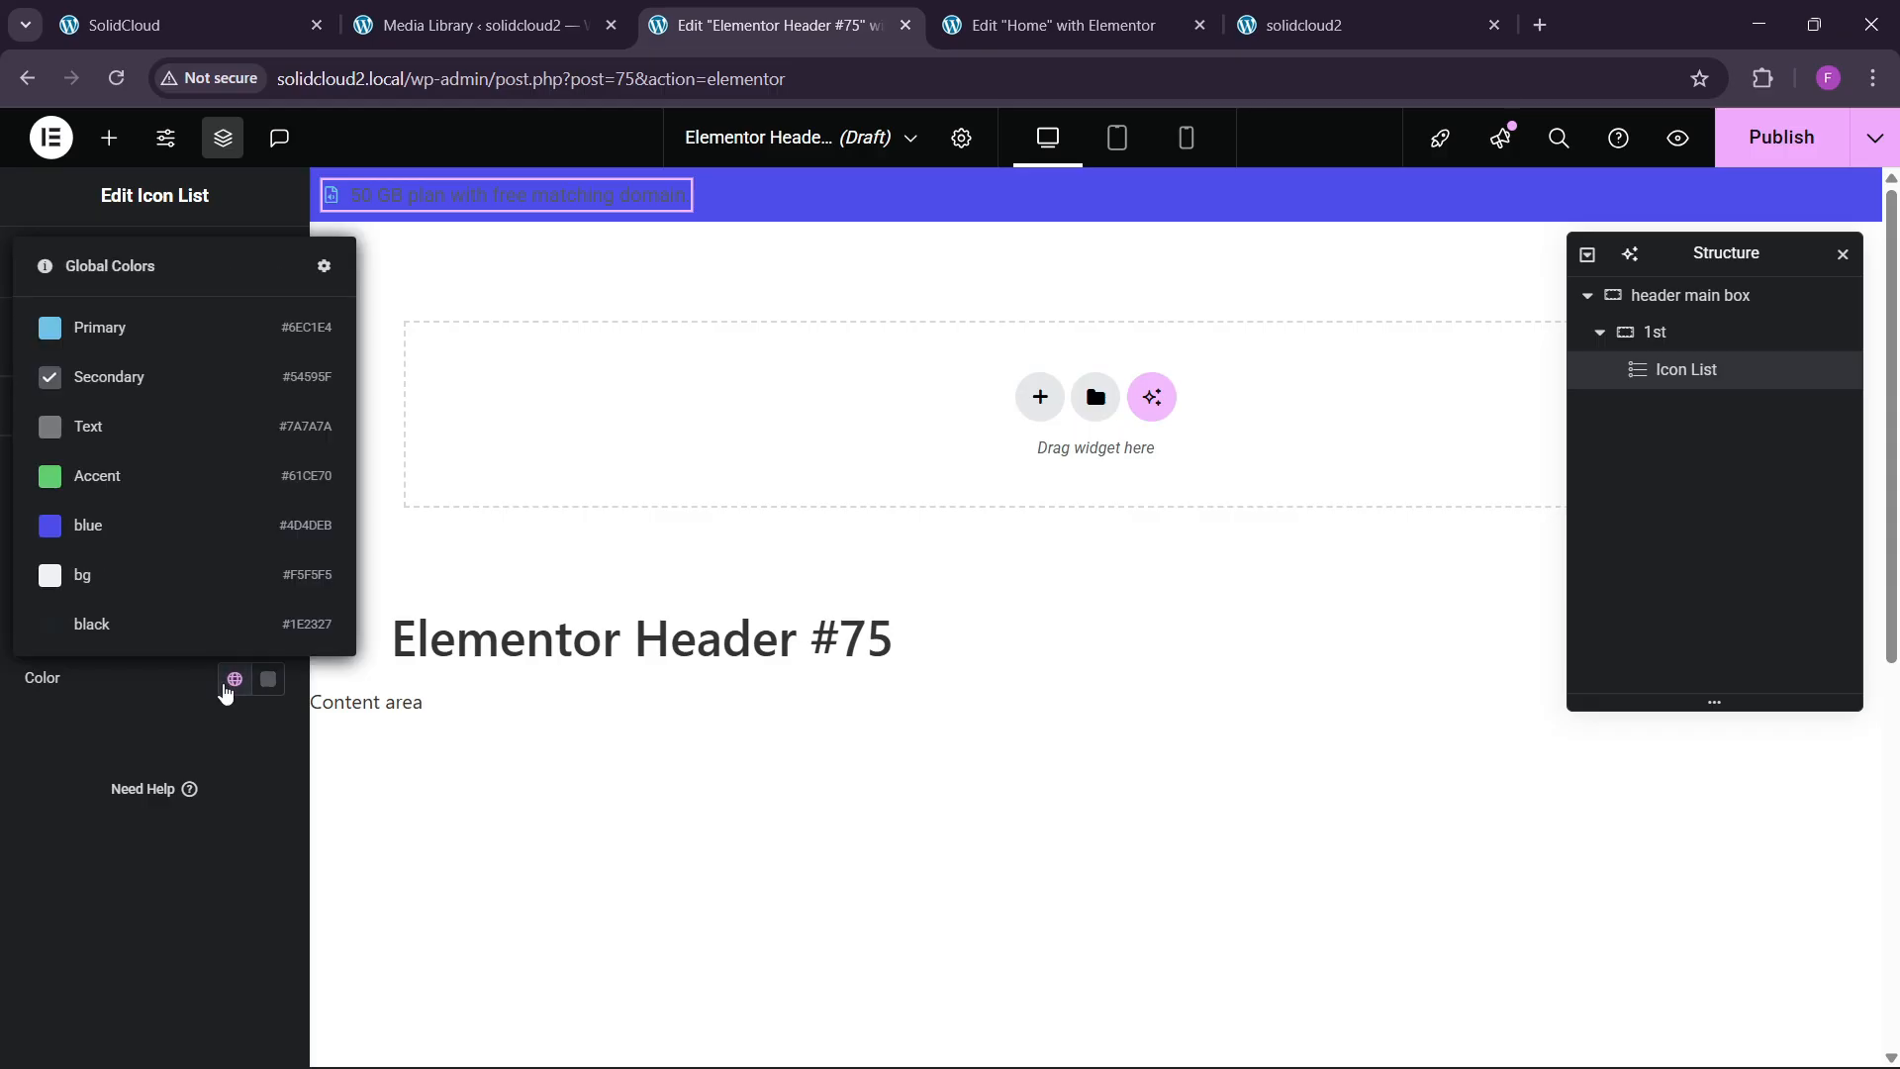
{"action": "left_click", "coordinate": [116, 742]}
{"action": "left_click", "coordinate": [267, 679]}
{"action": "key", "text": "ctrl+a"}
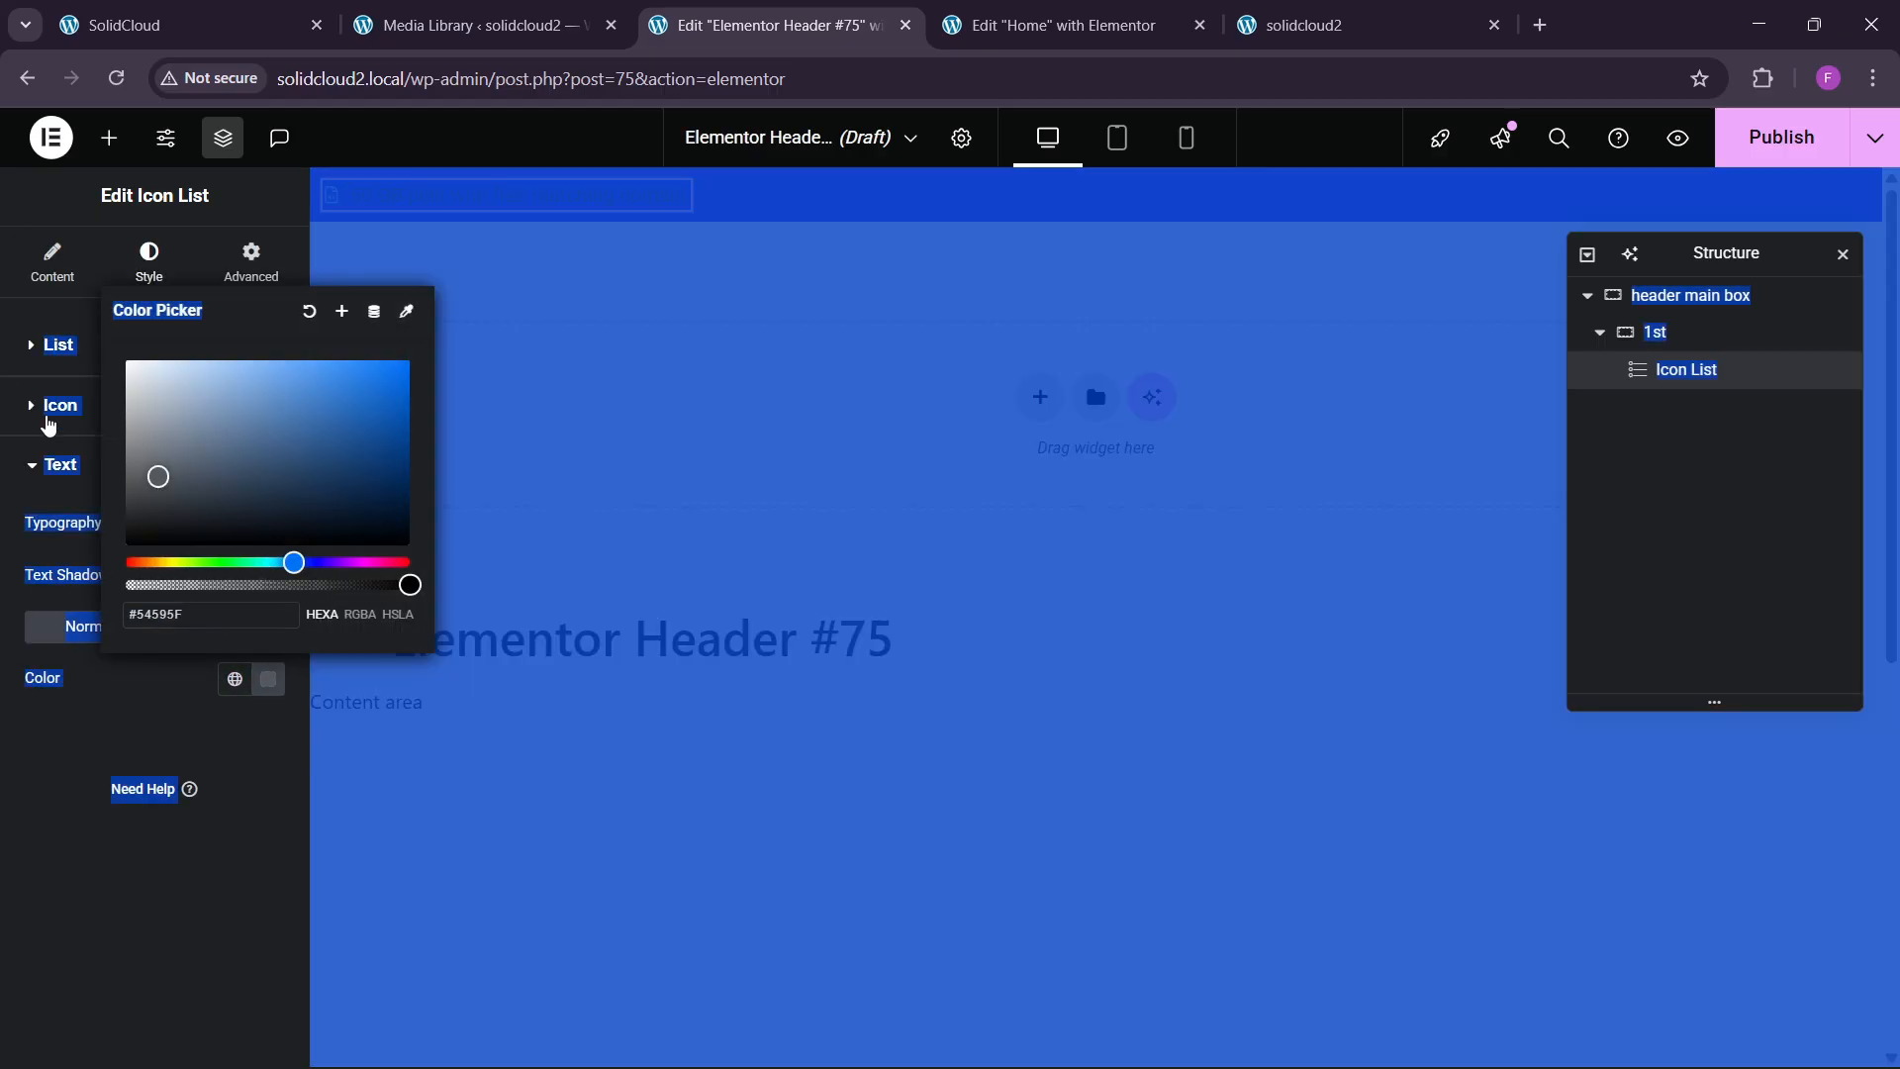
{"action": "left_click", "coordinate": [123, 710]}
{"action": "left_click", "coordinate": [234, 679]}
{"action": "left_click", "coordinate": [267, 679]}
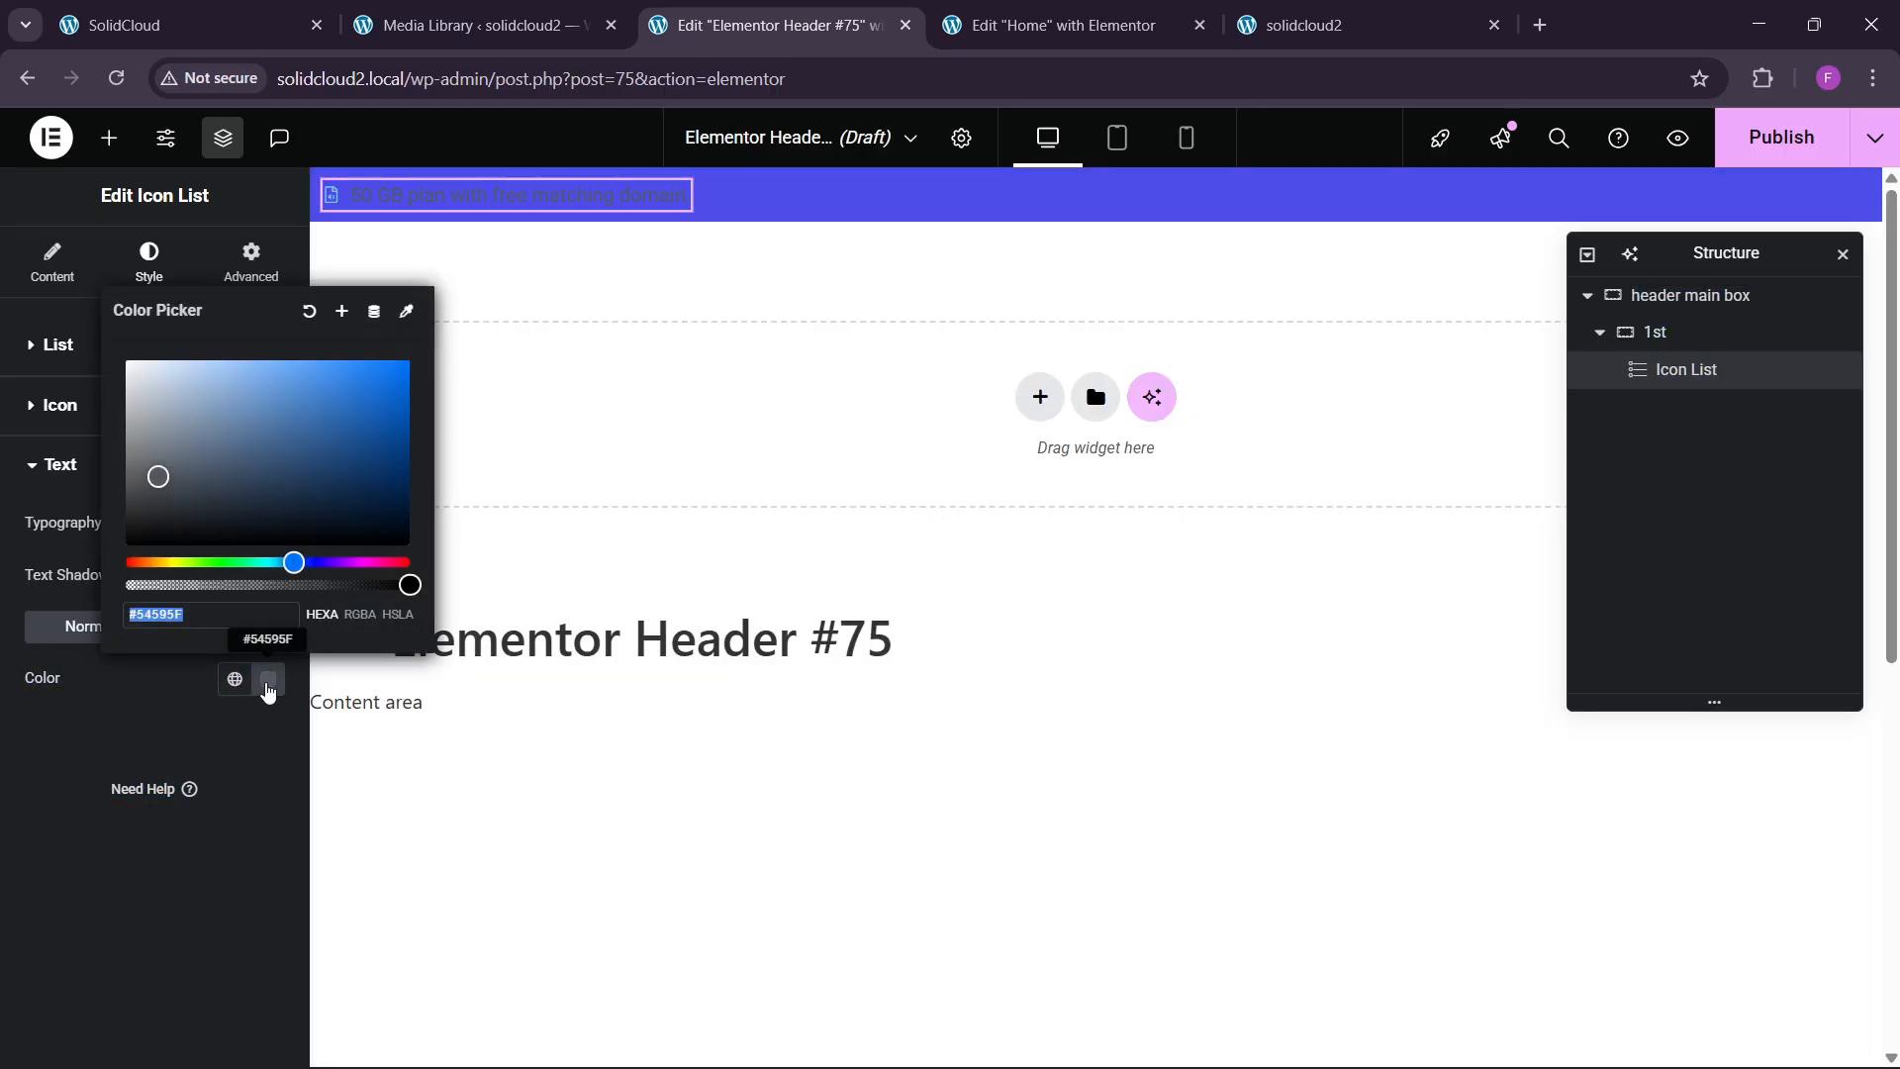
{"action": "left_click", "coordinate": [267, 679]}
{"action": "left_click", "coordinate": [268, 679]}
{"action": "left_click", "coordinate": [128, 360]}
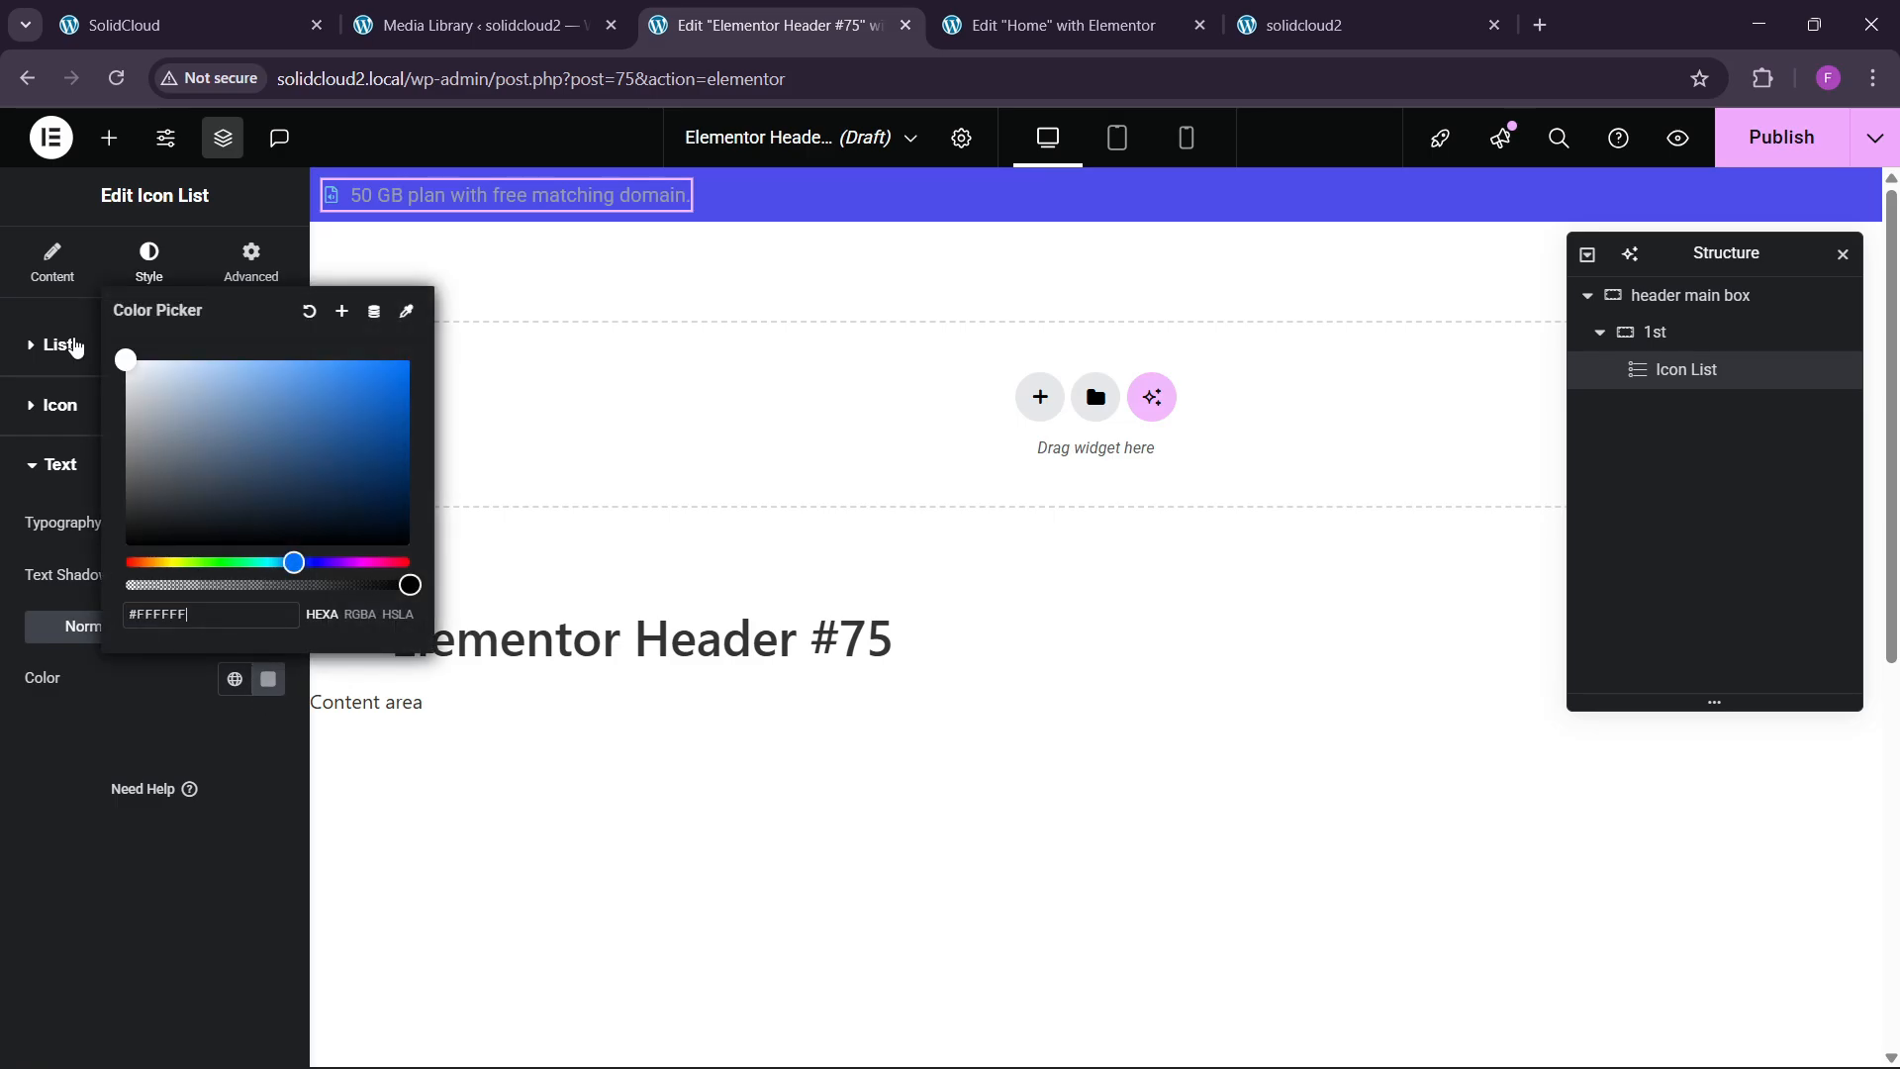
{"action": "left_click", "coordinate": [267, 678]}
Set the text typography font family to Poppins.
{"action": "left_click", "coordinate": [266, 524]}
{"action": "left_click", "coordinate": [199, 641]}
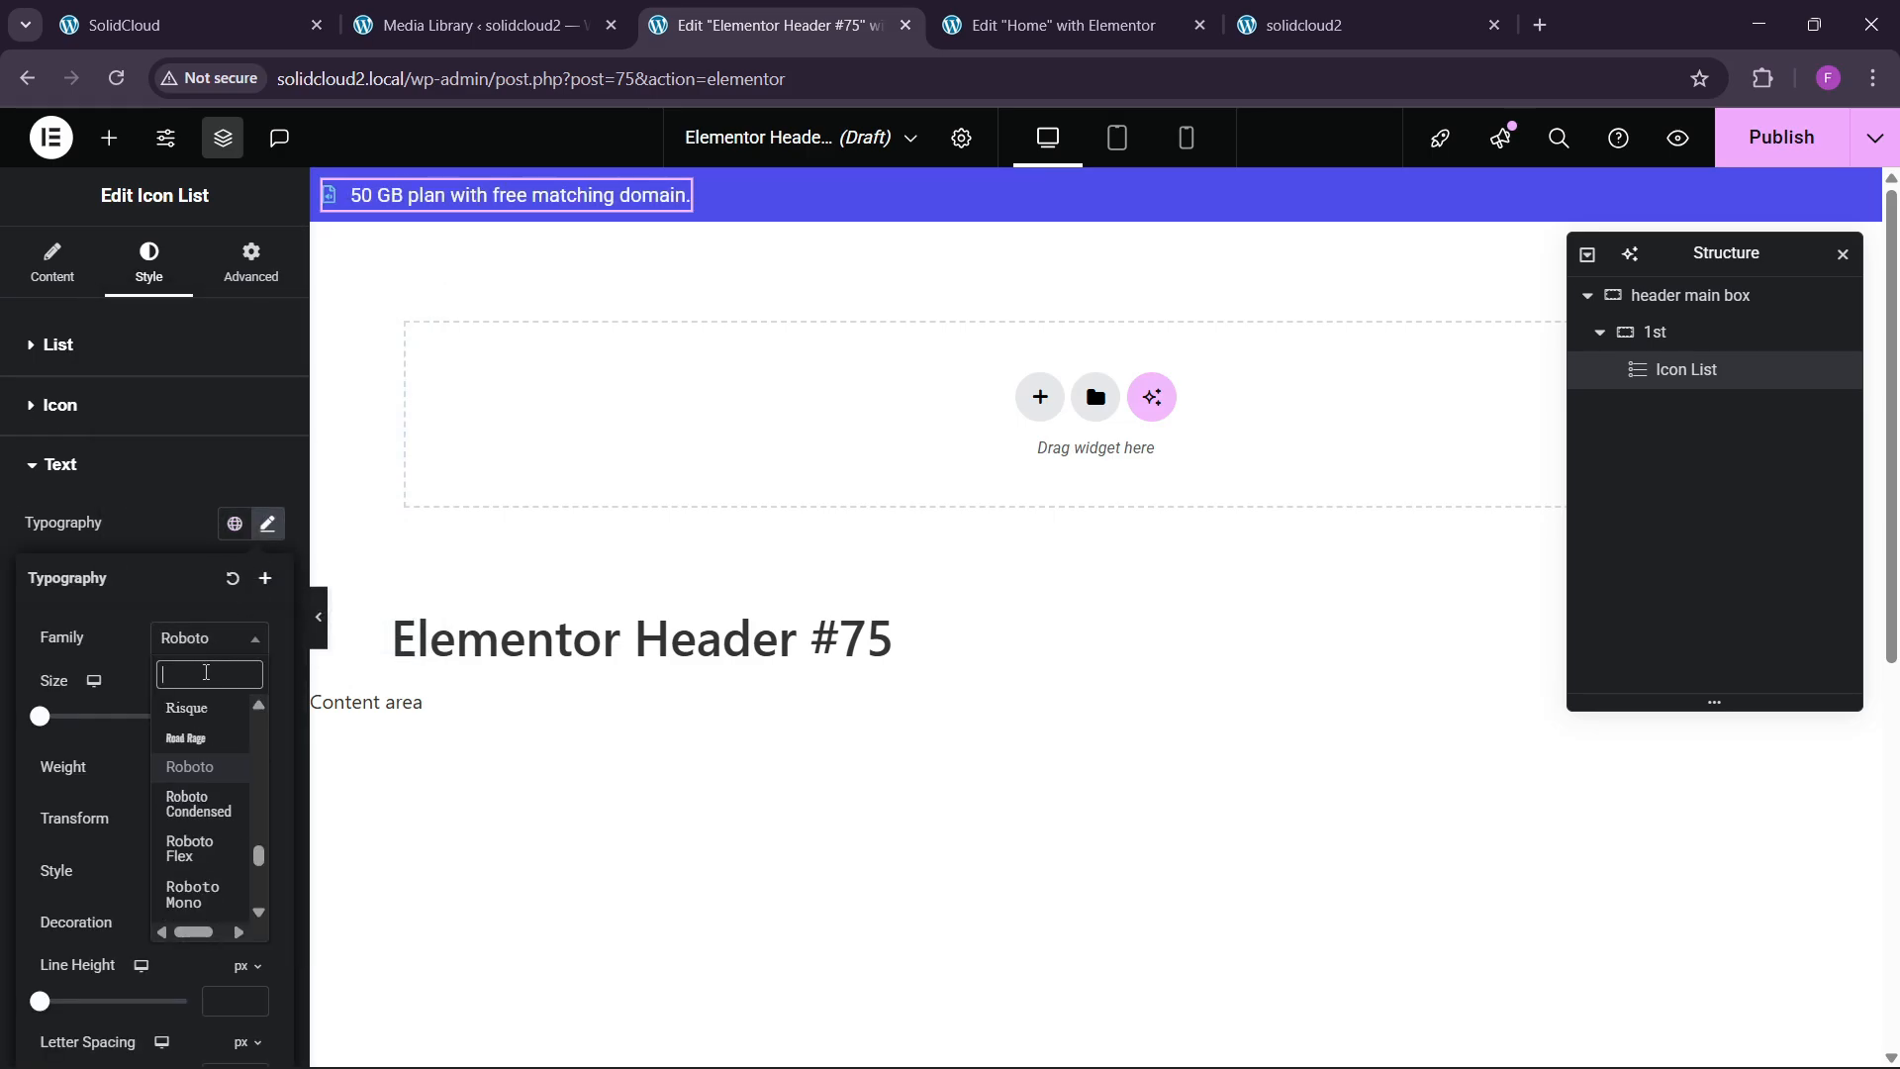
{"action": "type", "text": "pa"}
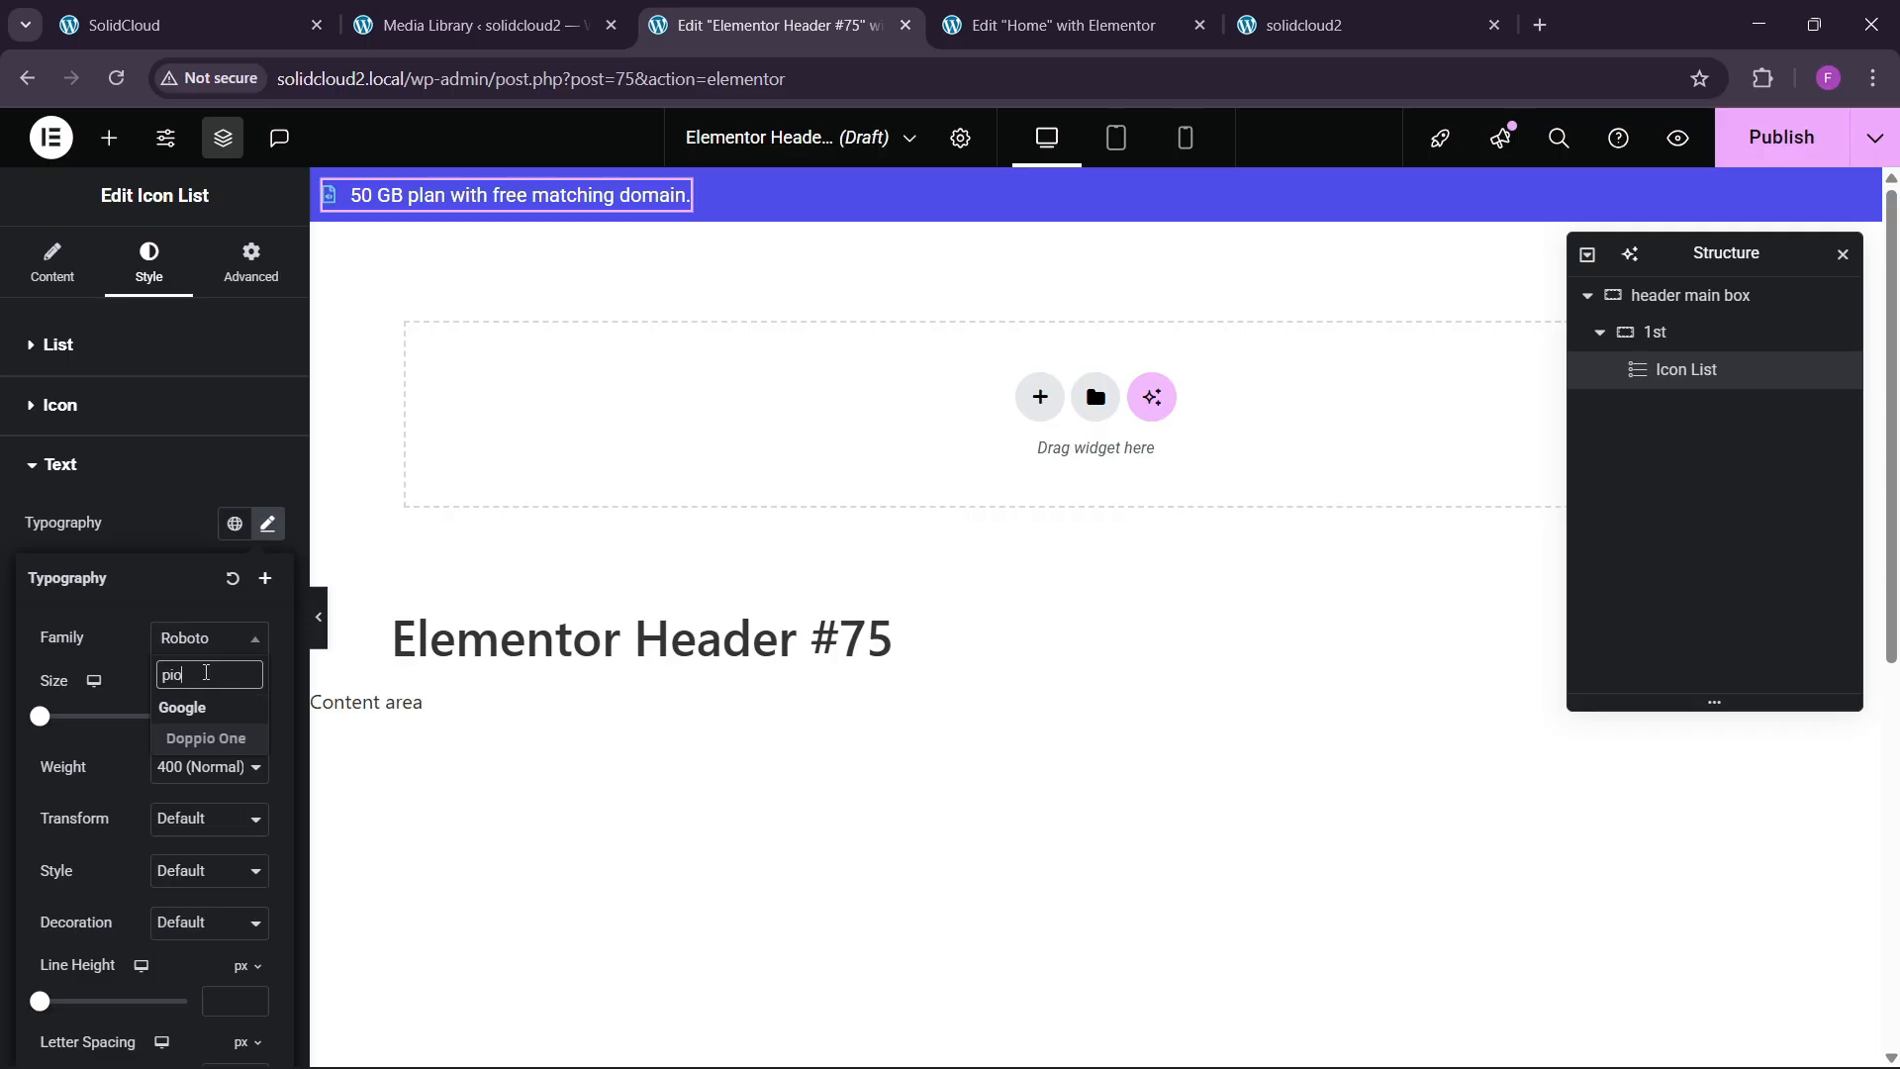
{"action": "key", "text": "BackSpace"}
{"action": "type", "text": "op"}
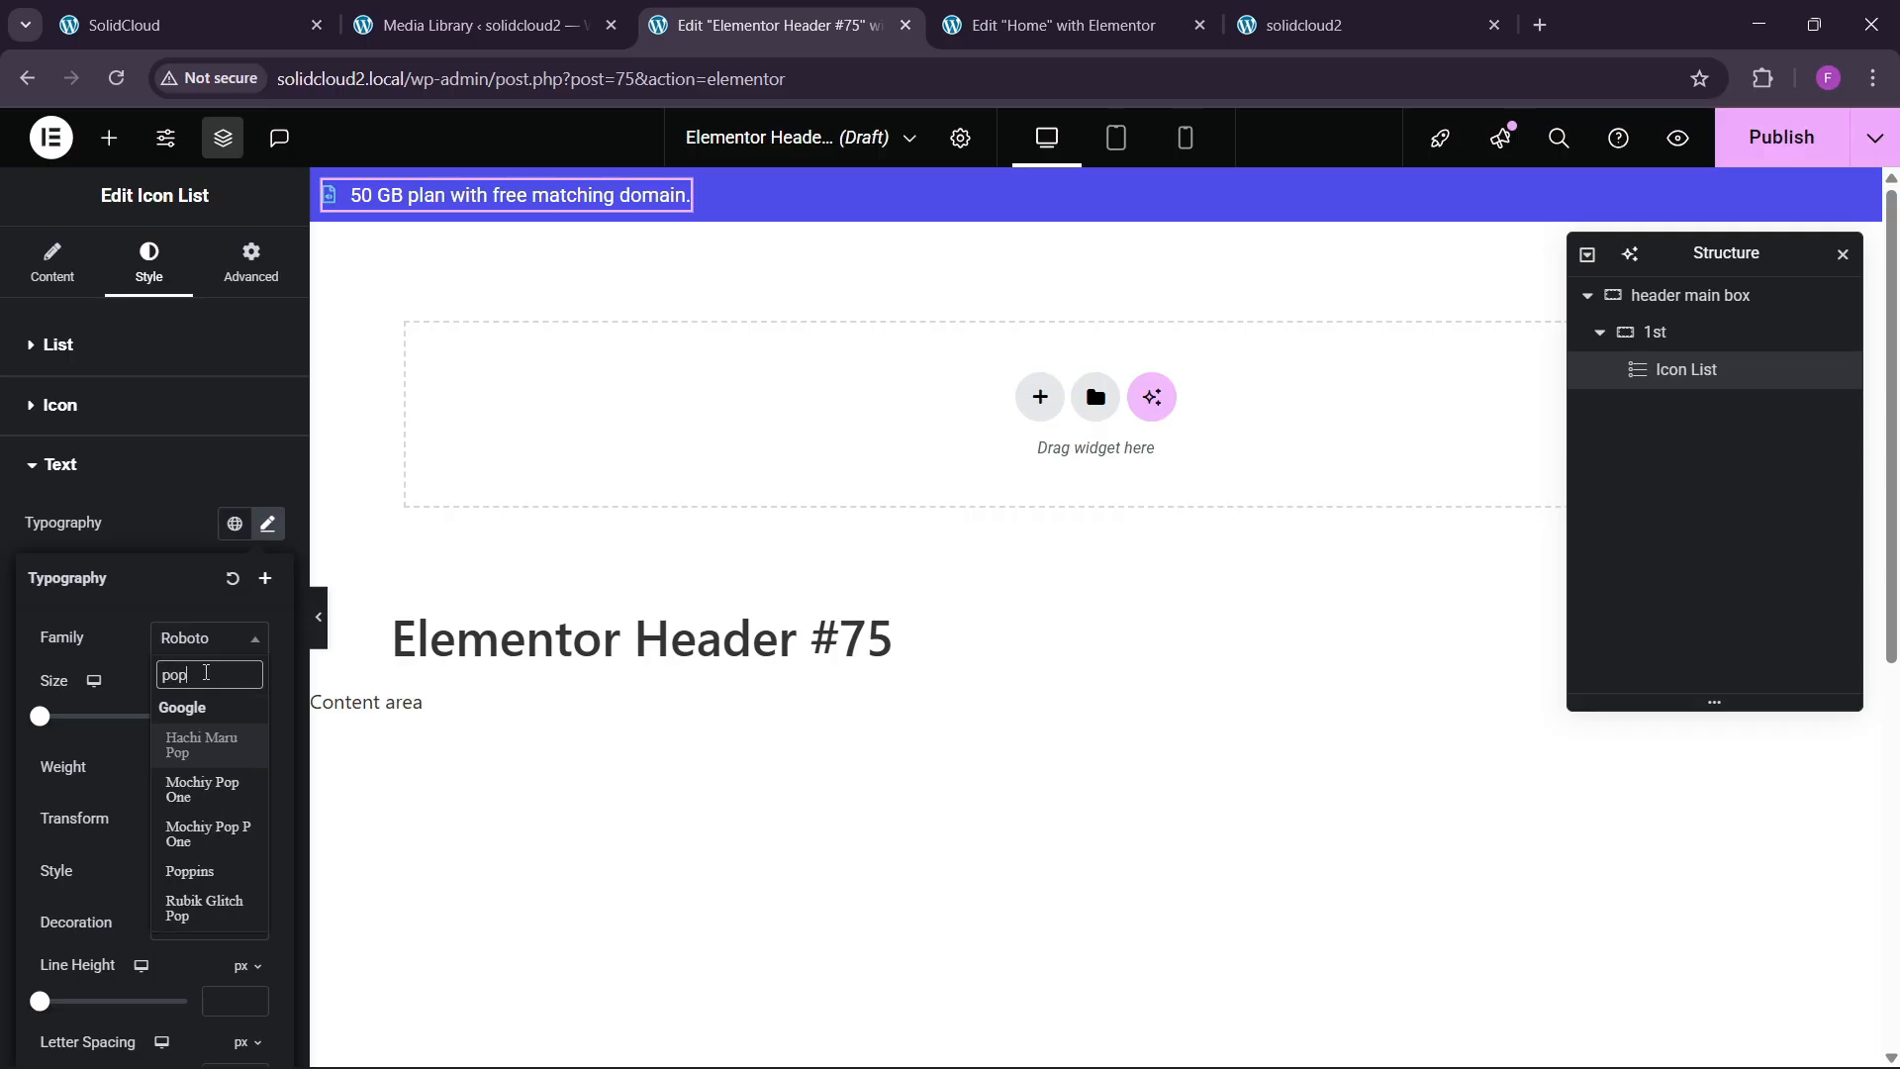
{"action": "type", "text": "pins"}
{"action": "key", "text": "Return"}
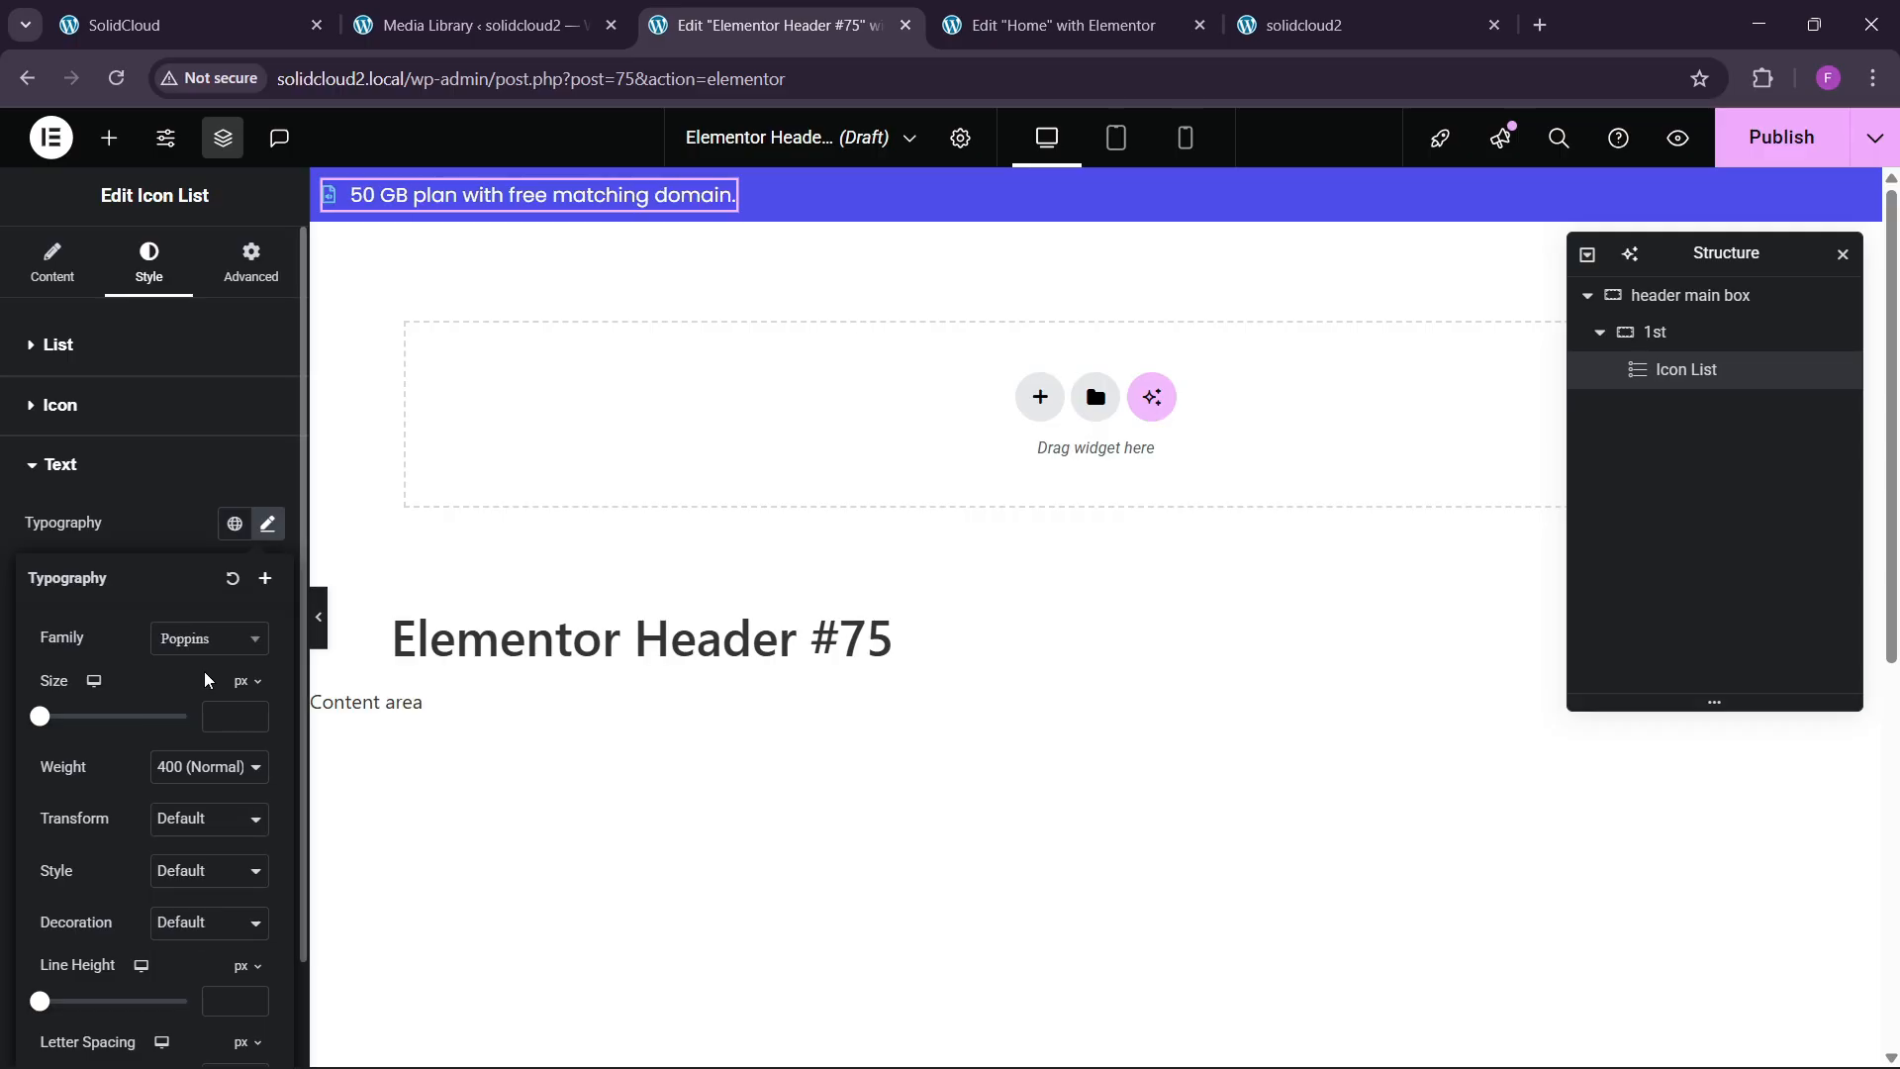
Make the icon white at size 19.
{"action": "left_click", "coordinate": [116, 403]}
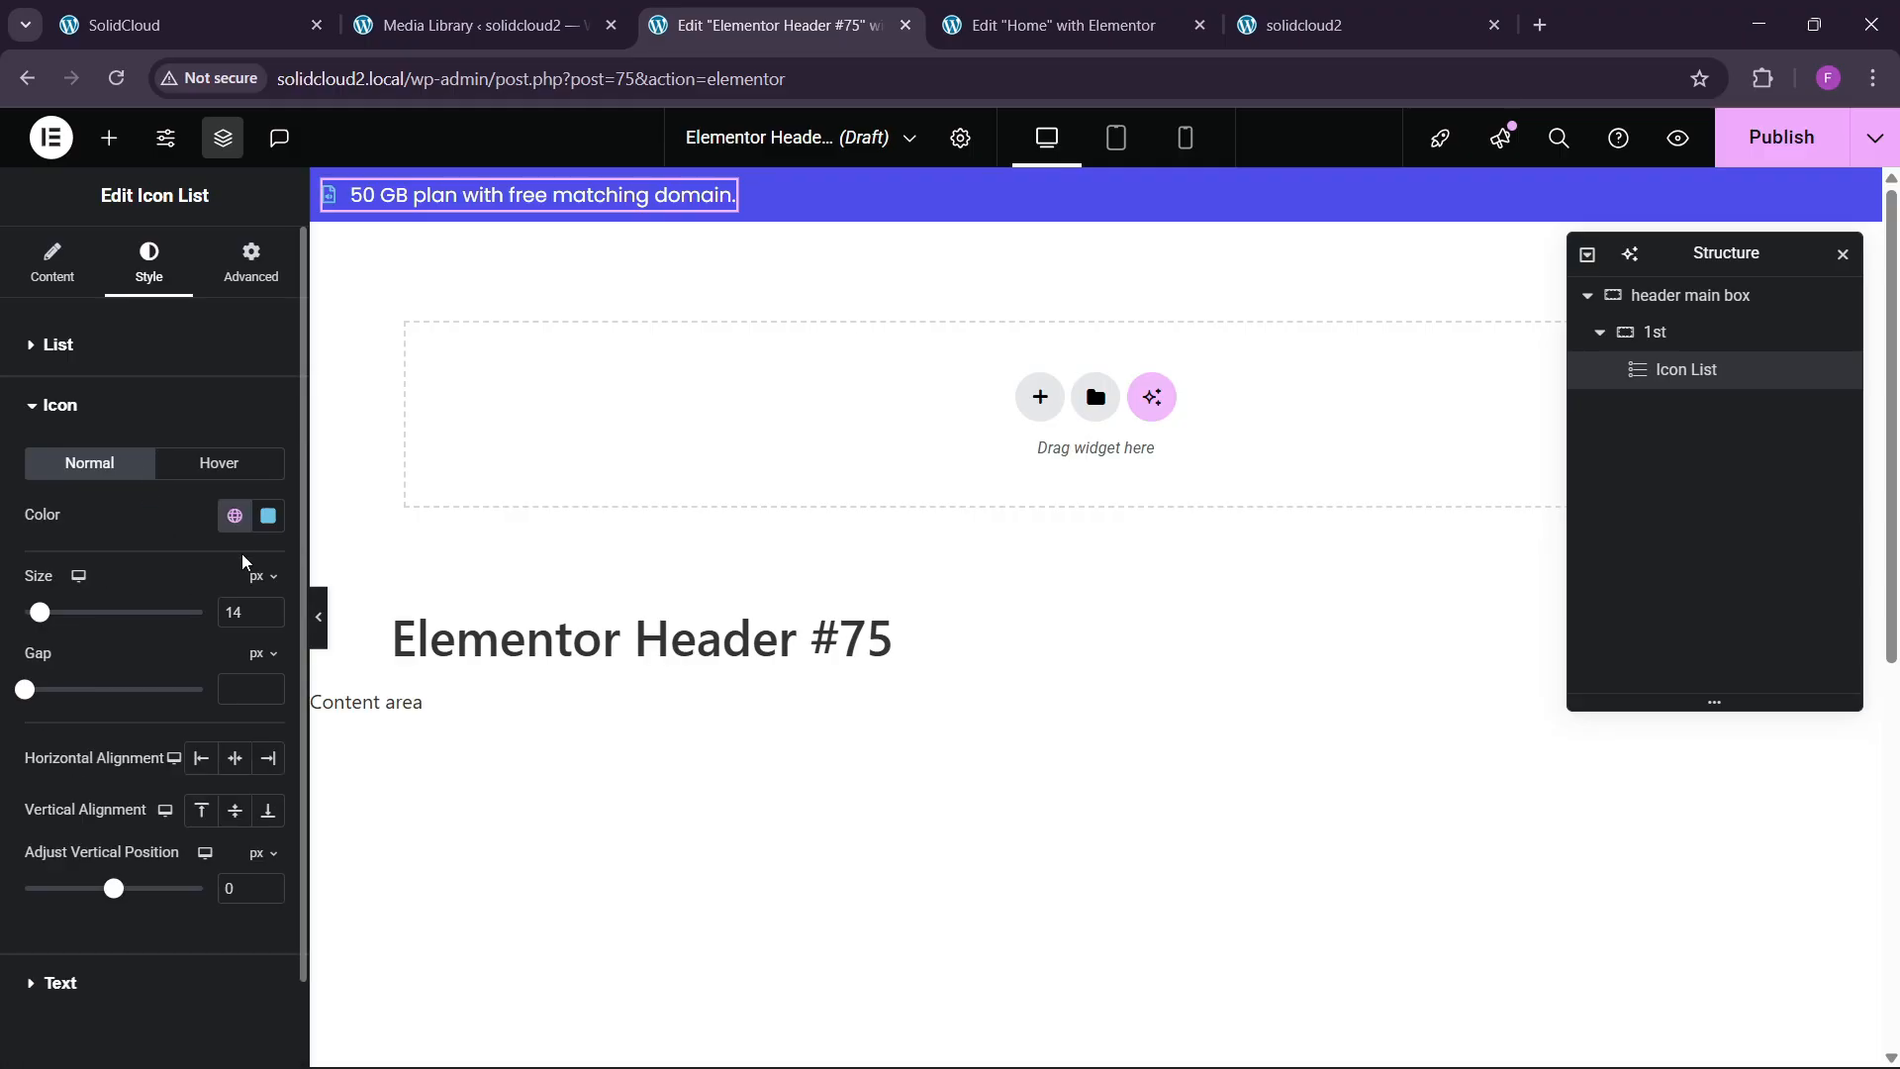
{"action": "left_click", "coordinate": [267, 514]}
{"action": "left_click", "coordinate": [132, 515]}
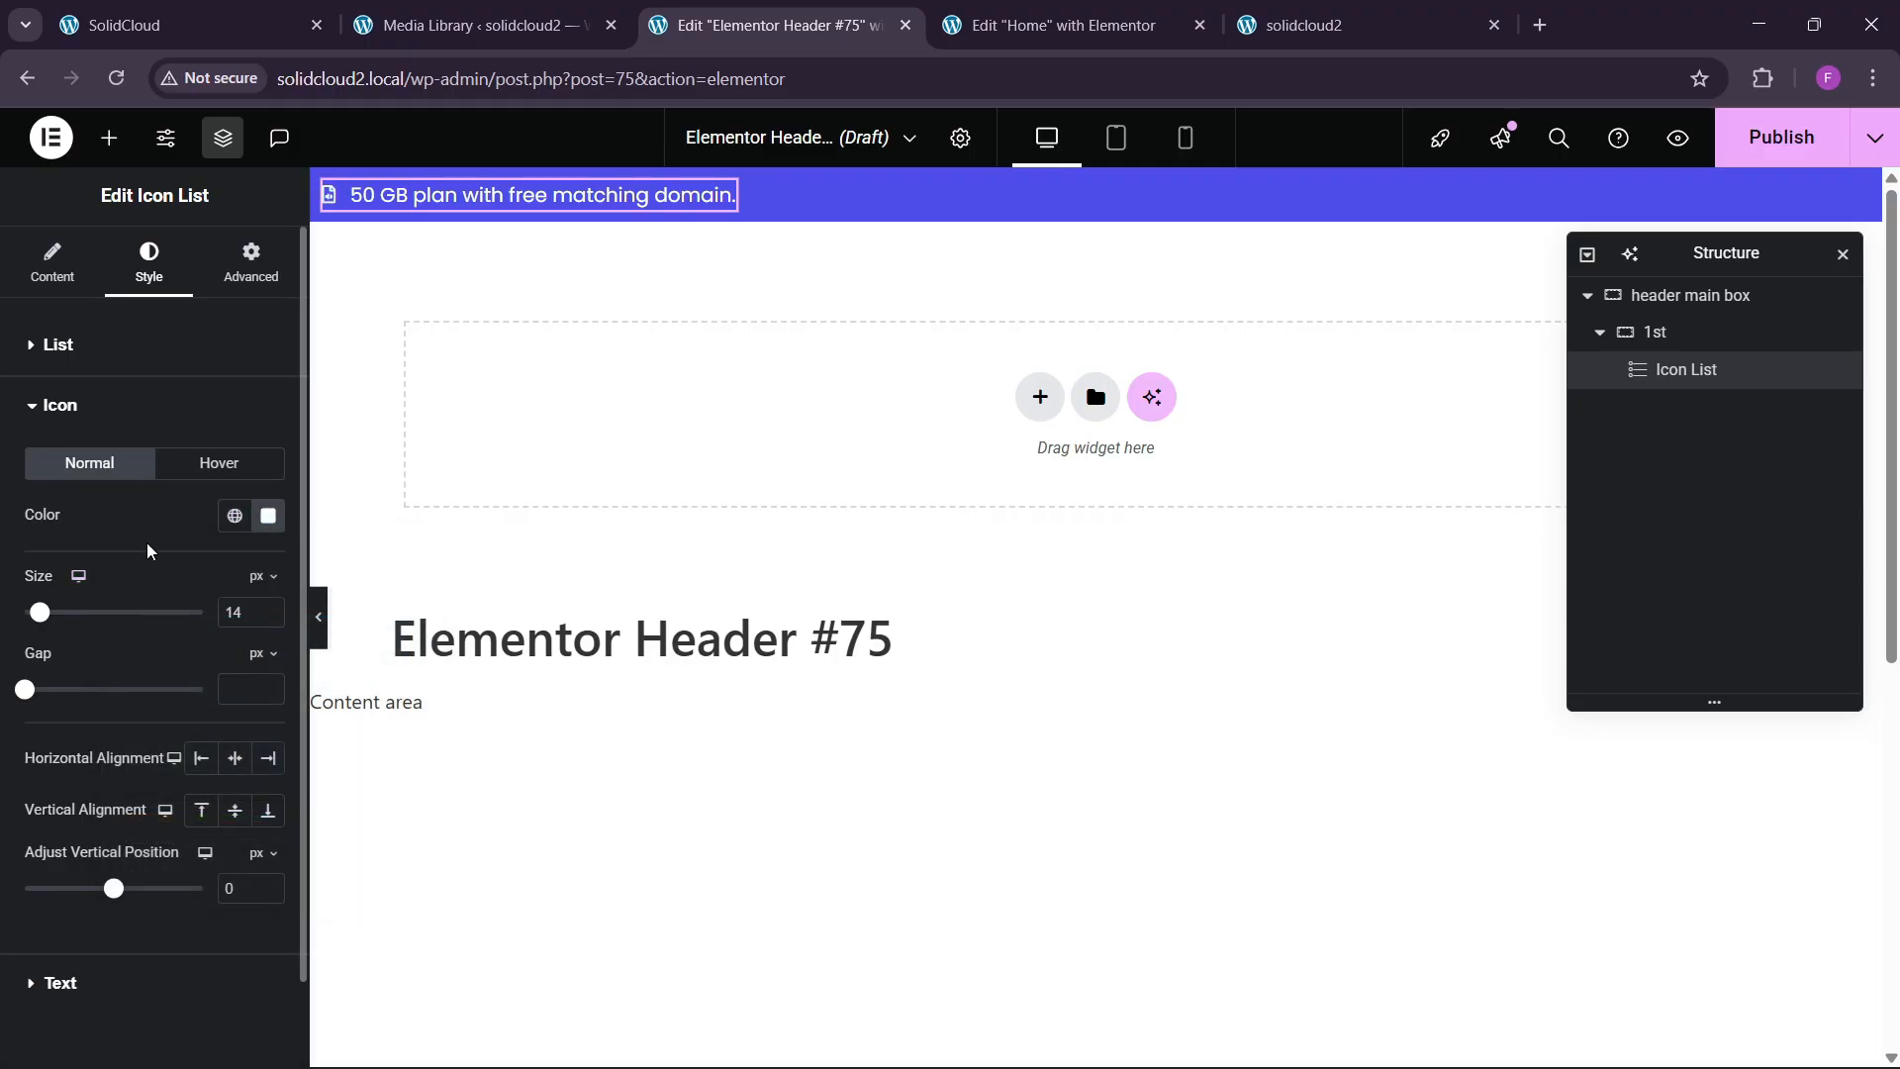
{"action": "left_click", "coordinate": [268, 608]}
{"action": "left_click", "coordinate": [269, 607]}
{"action": "left_click", "coordinate": [268, 608]}
{"action": "left_click", "coordinate": [269, 608]}
{"action": "left_click", "coordinate": [268, 607]}
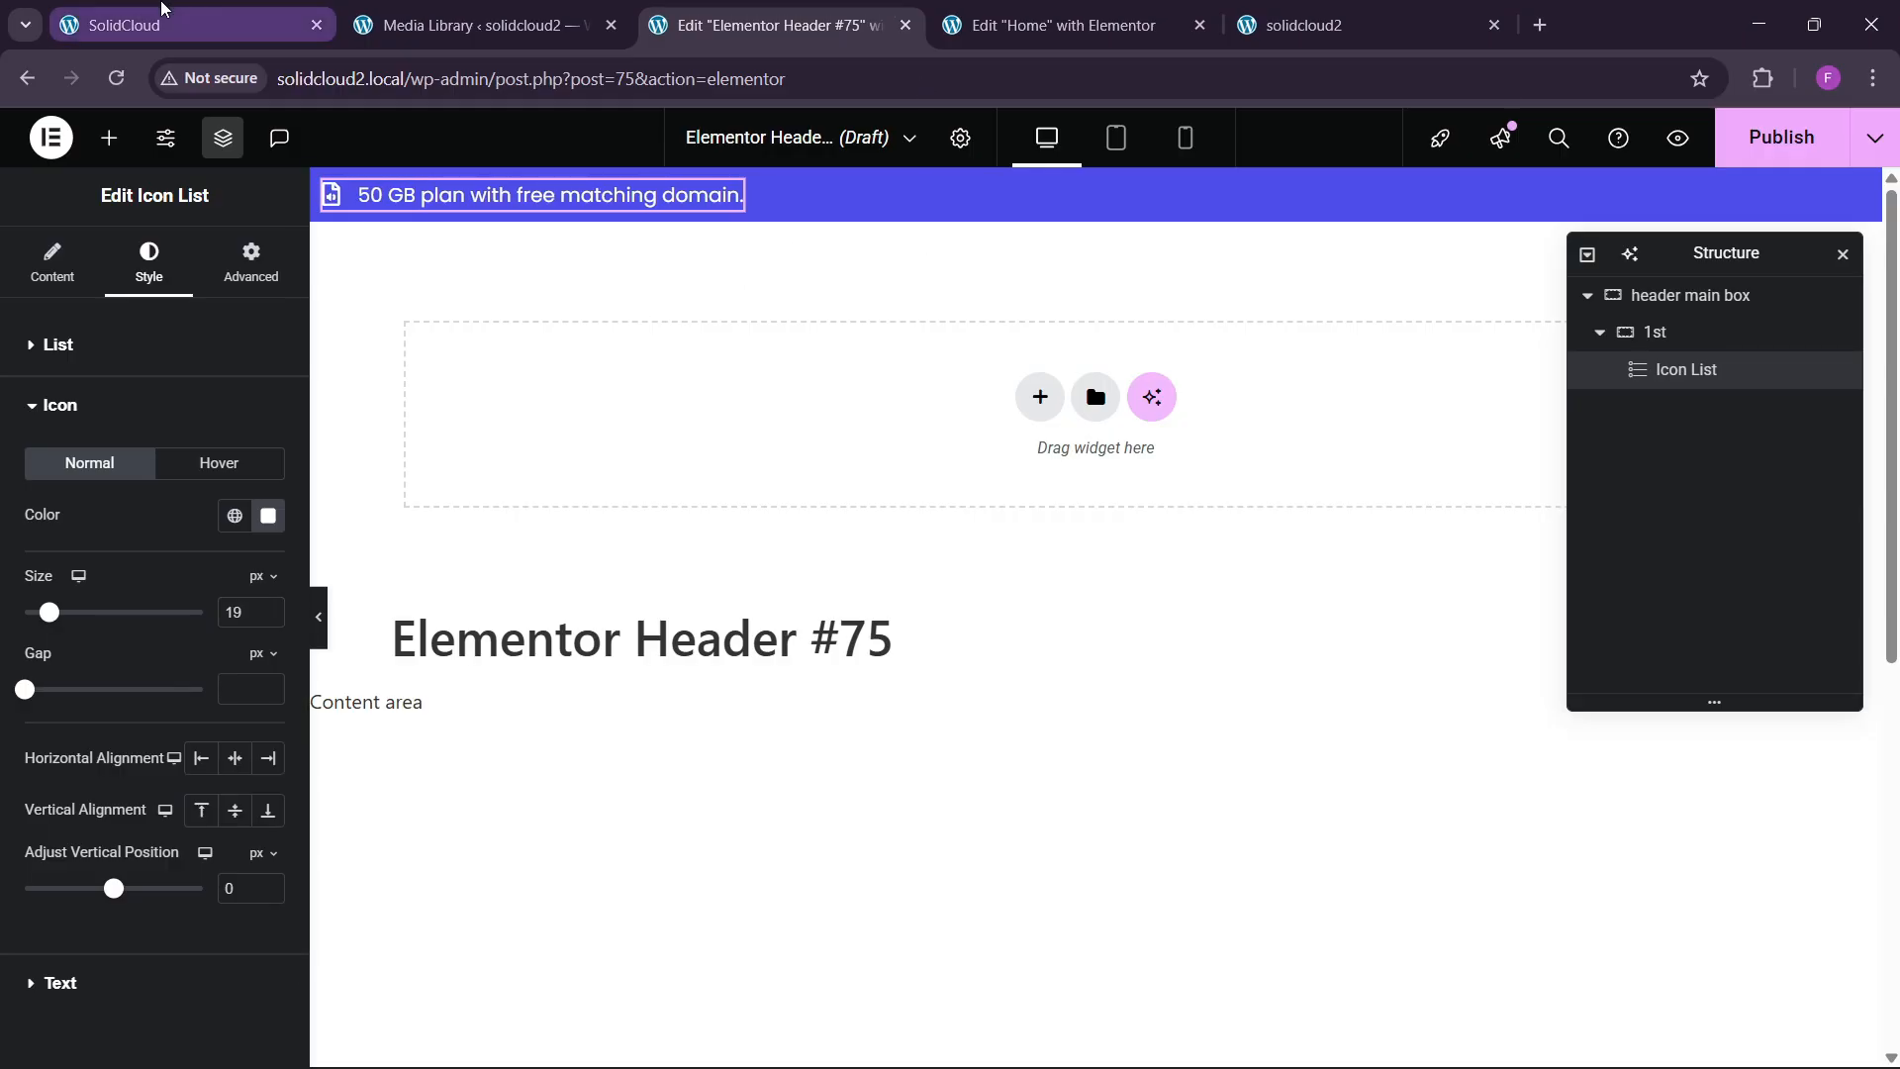
Compare the header against the live site and the Home page editor.
{"action": "left_click", "coordinate": [158, 25]}
{"action": "left_click", "coordinate": [1029, 8]}
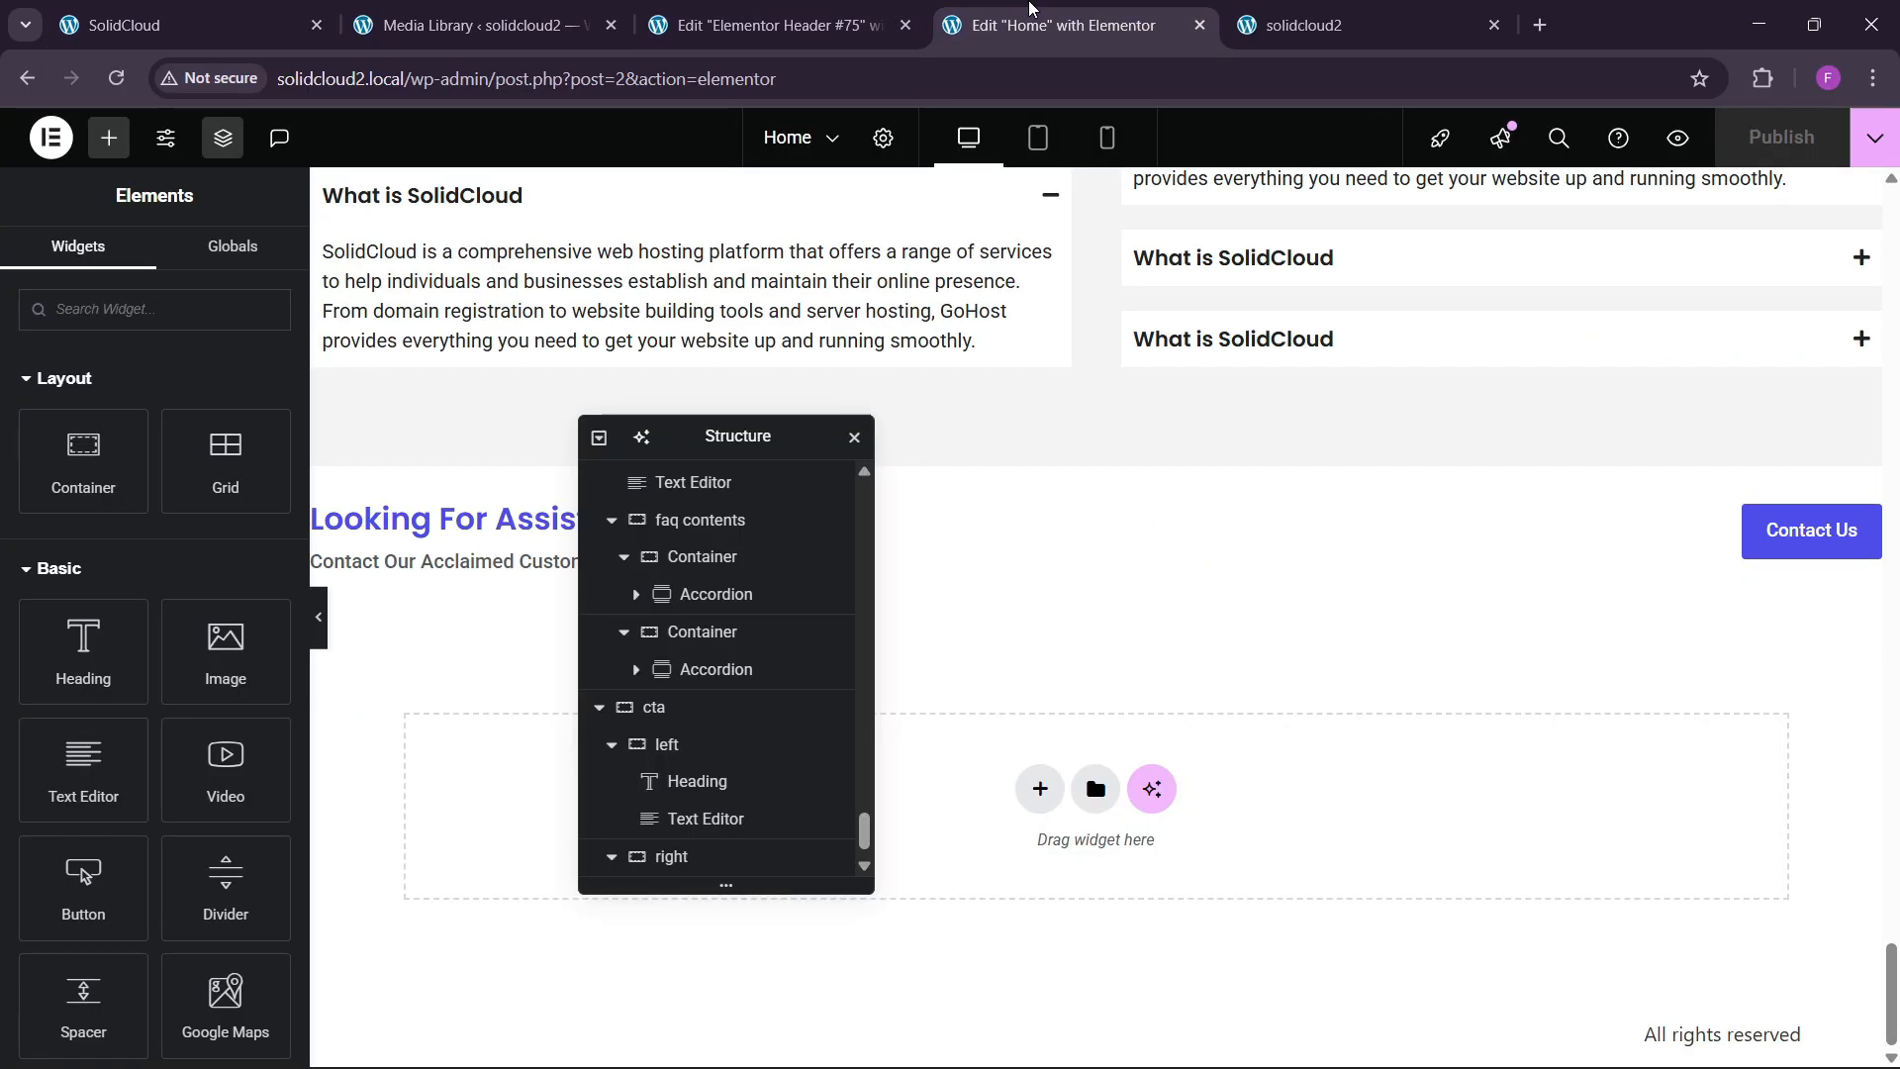
{"action": "left_click", "coordinate": [807, 29]}
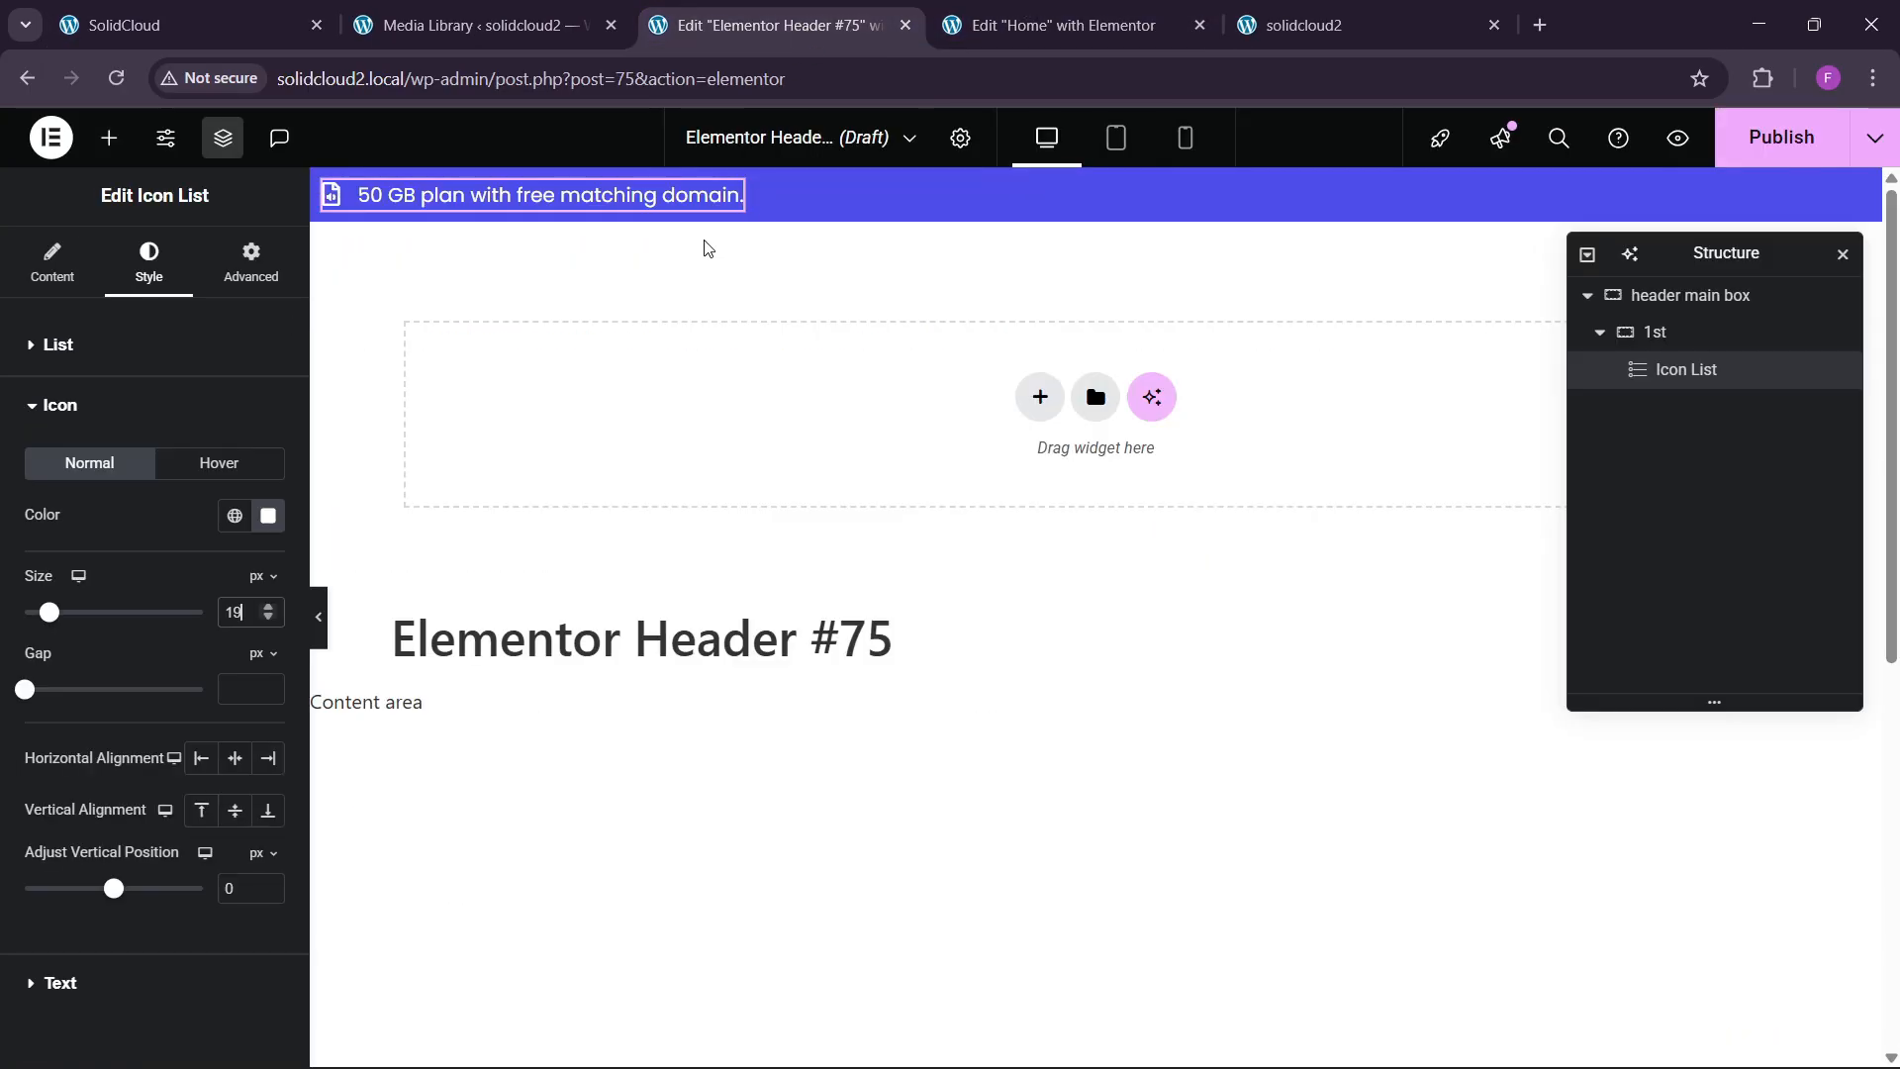
Duplicate the promo icon list widget in the top bar.
{"action": "right_click", "coordinate": [633, 195]}
{"action": "left_click", "coordinate": [690, 327]}
{"action": "right_click", "coordinate": [676, 229]}
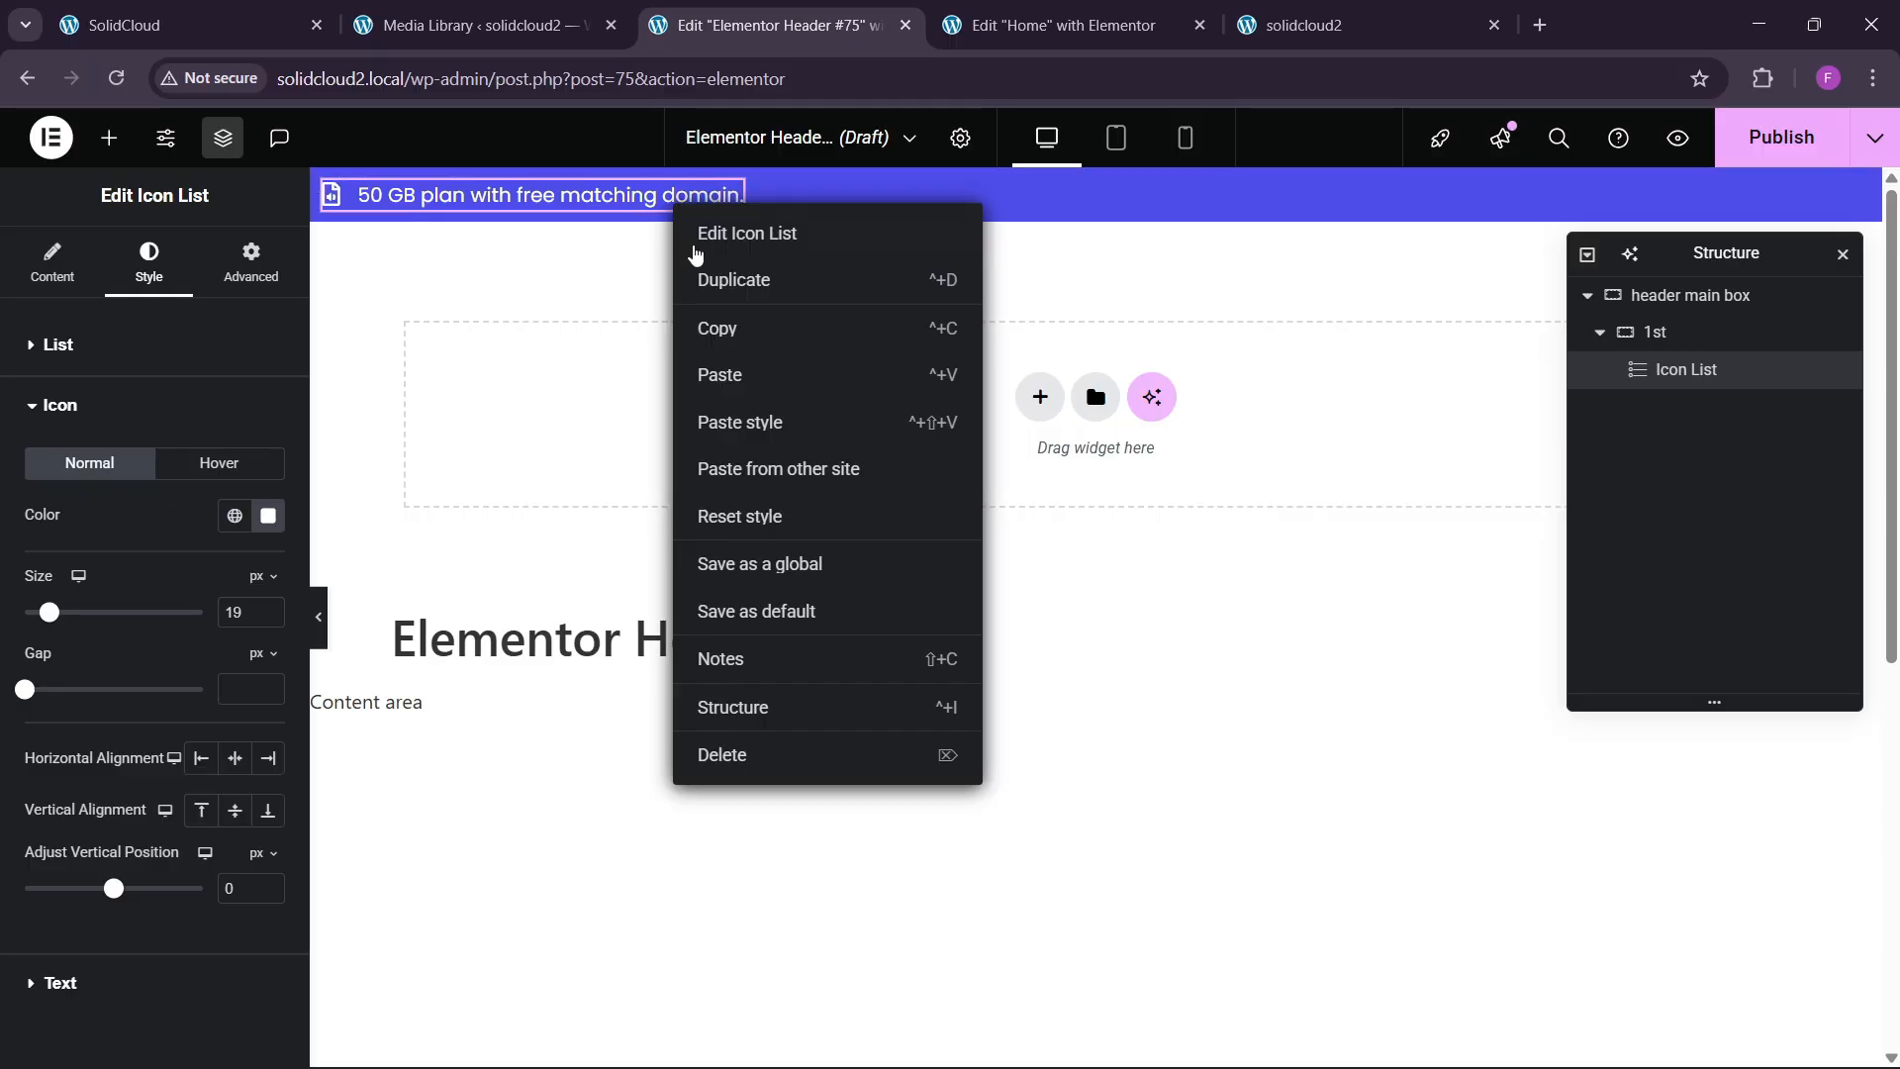
{"action": "left_click", "coordinate": [687, 280]}
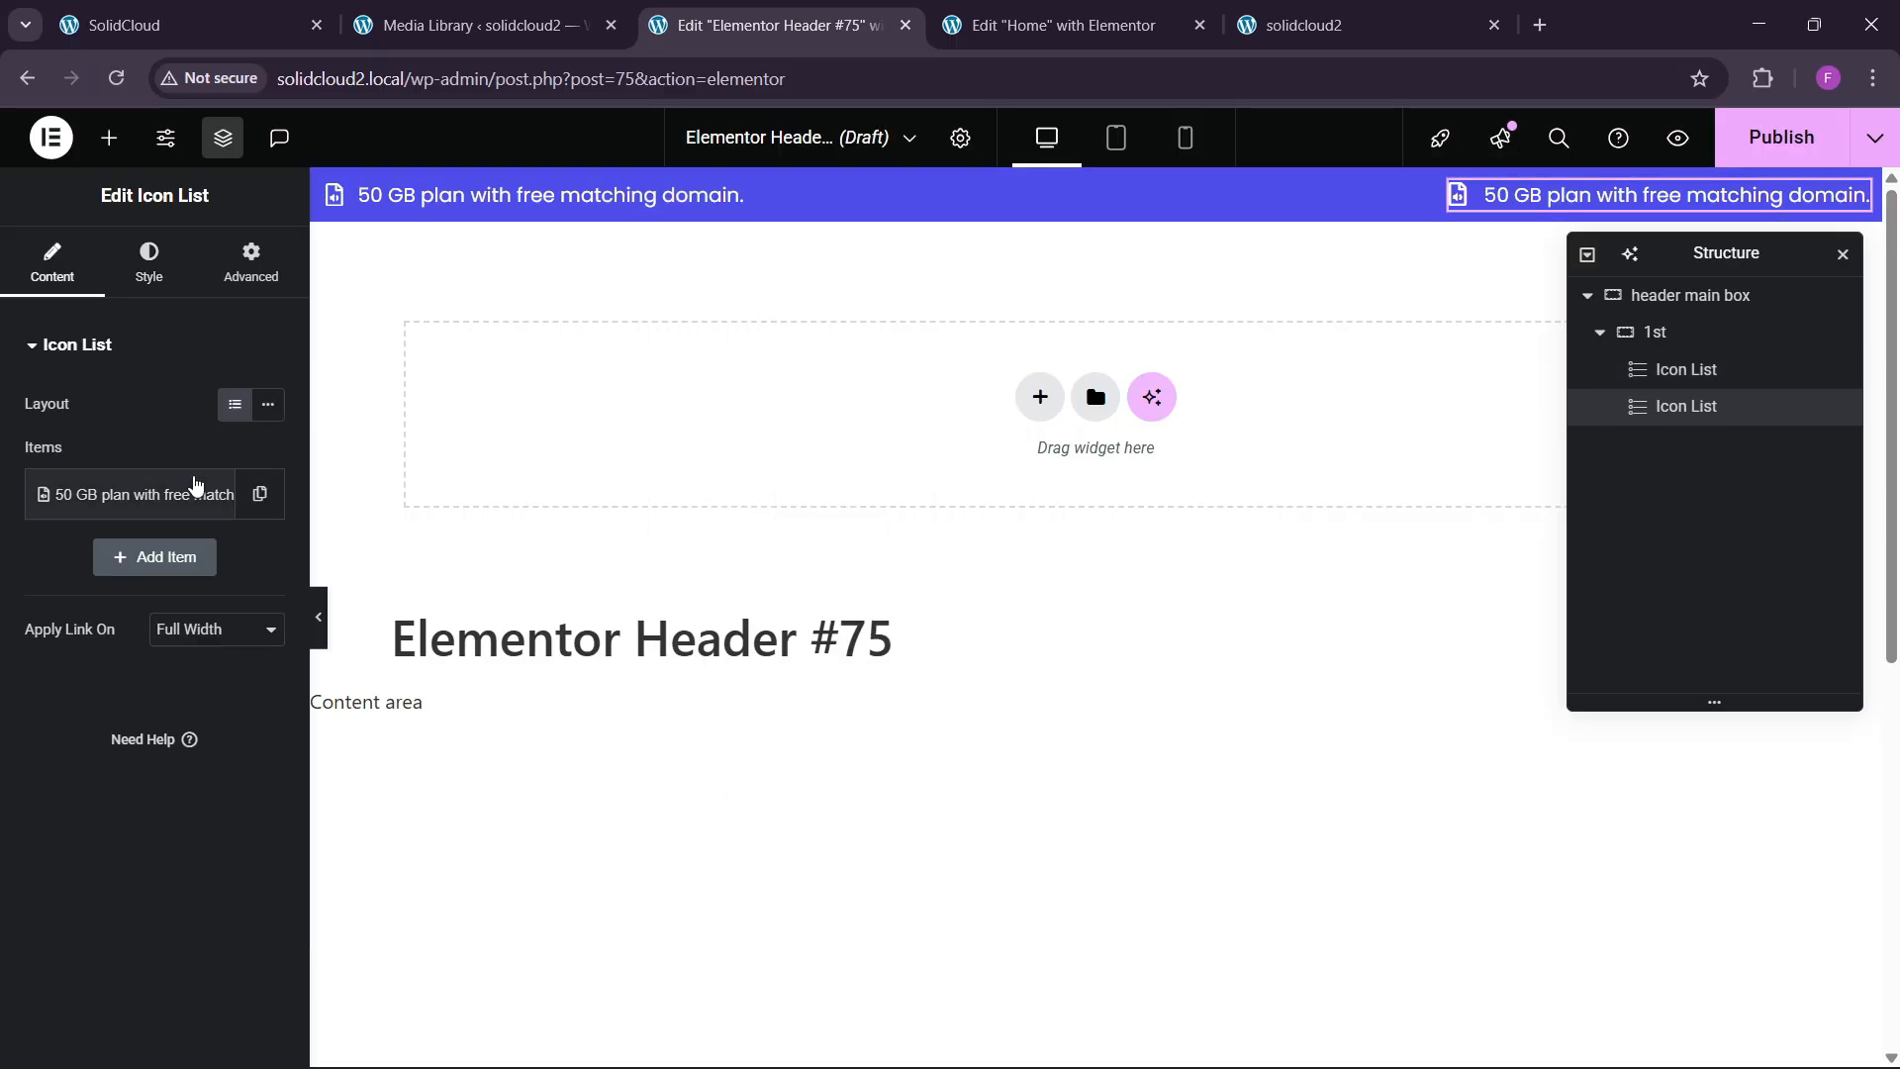
Rename the copy's item to About and remove its icon.
{"action": "left_click", "coordinate": [173, 494]}
{"action": "triple_click", "coordinate": [191, 584]}
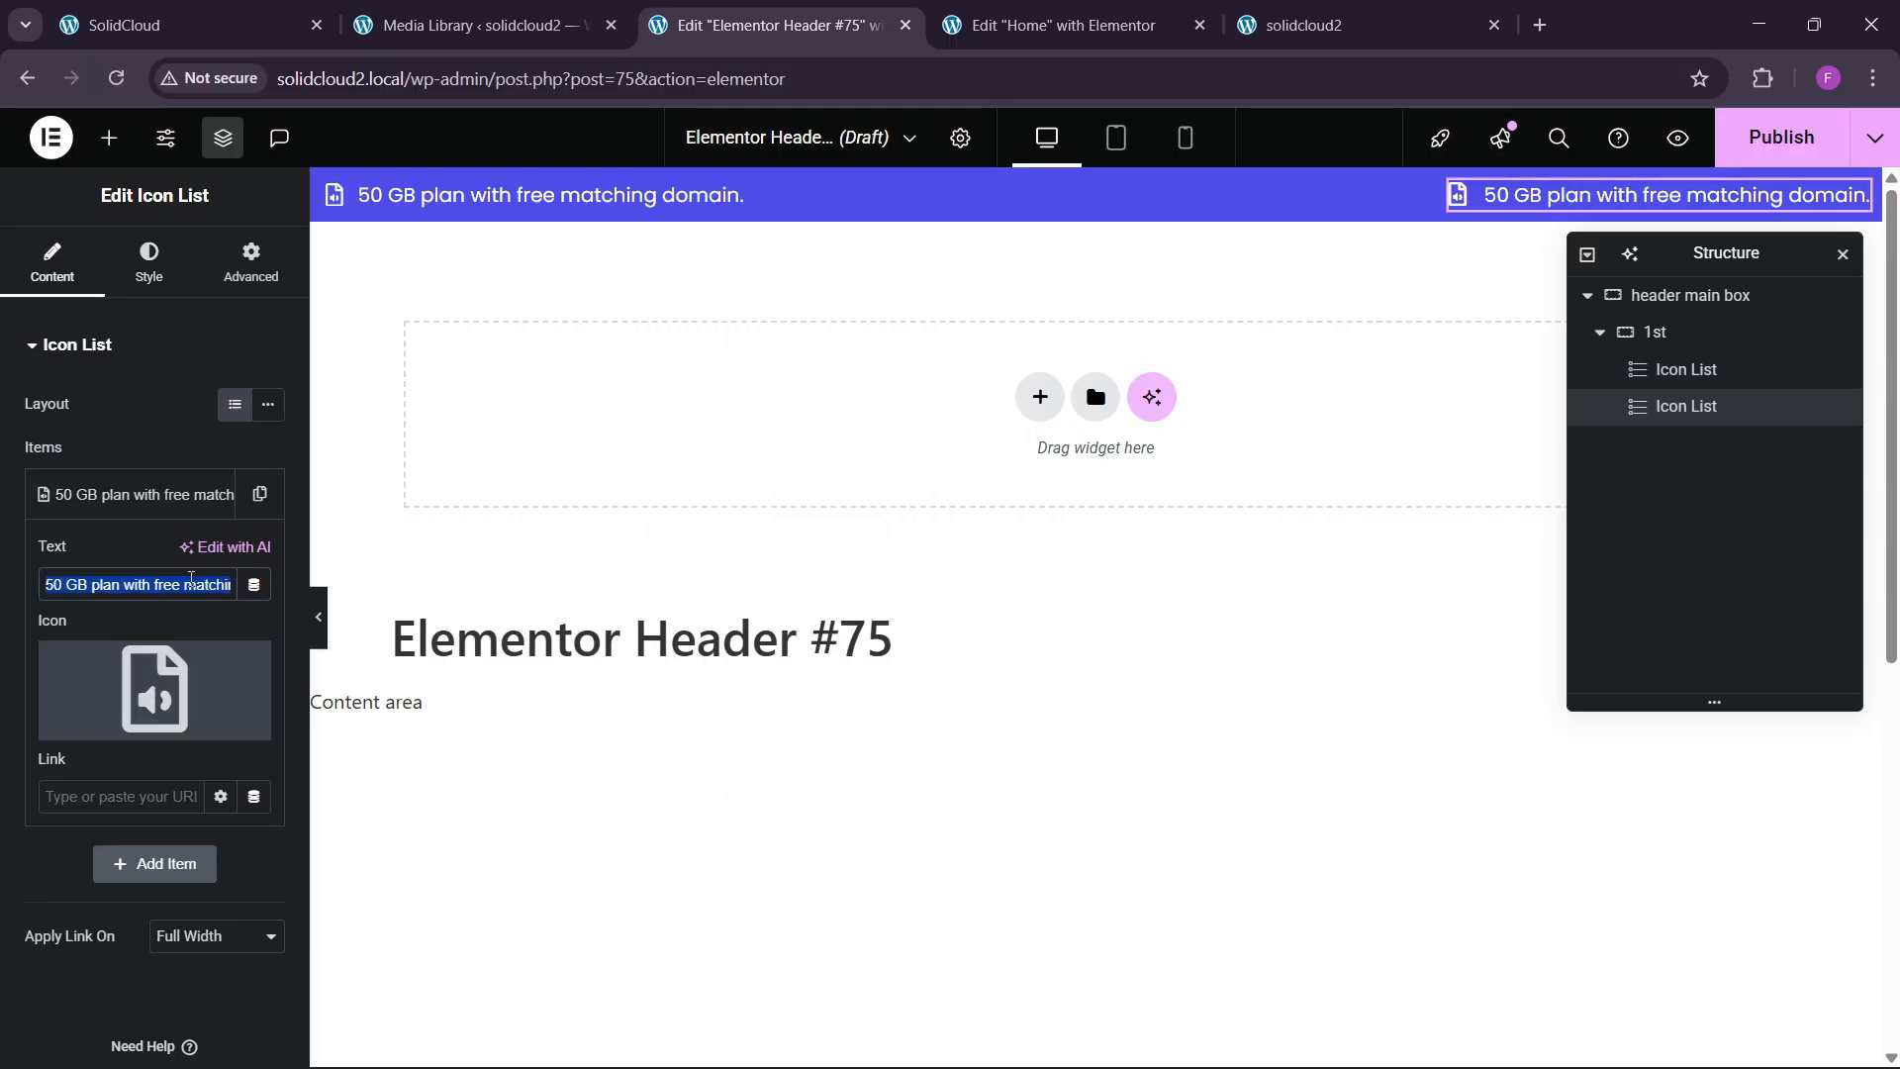
{"action": "type", "text": "About"}
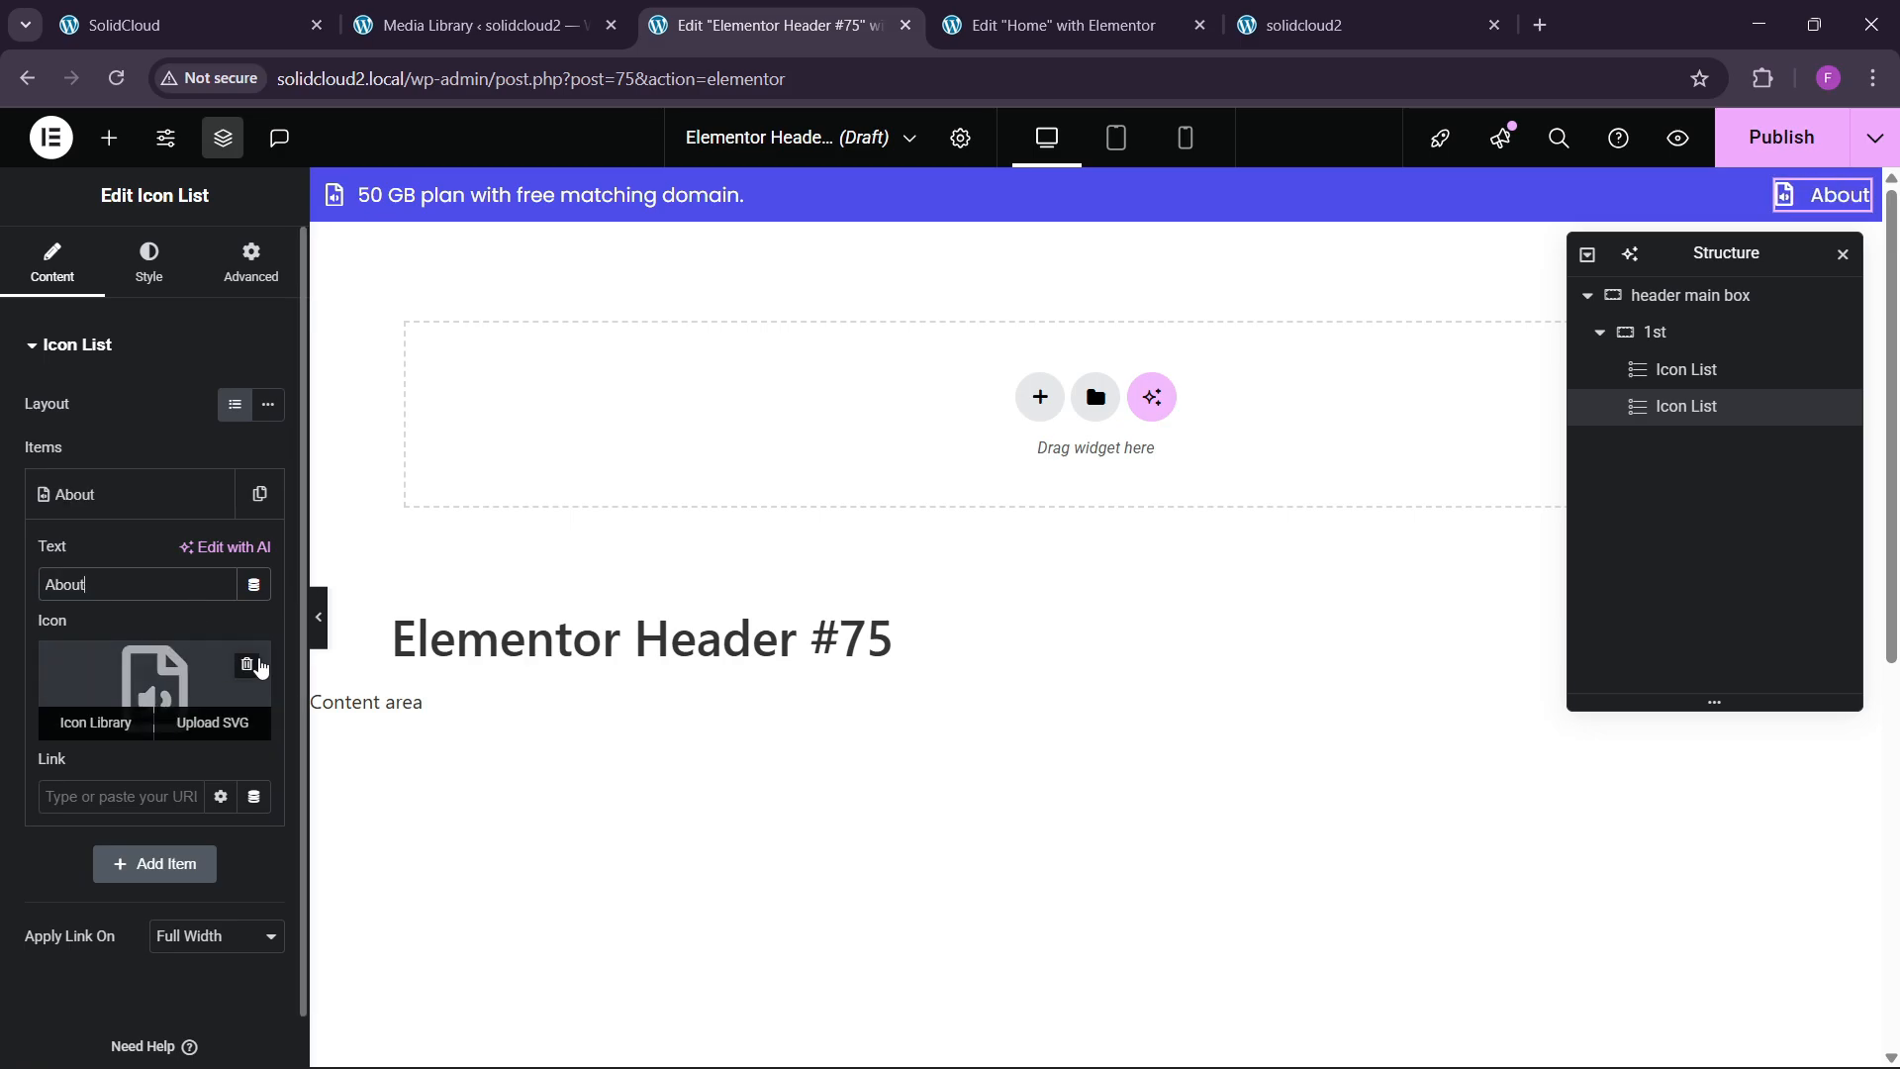
{"action": "left_click", "coordinate": [252, 668]}
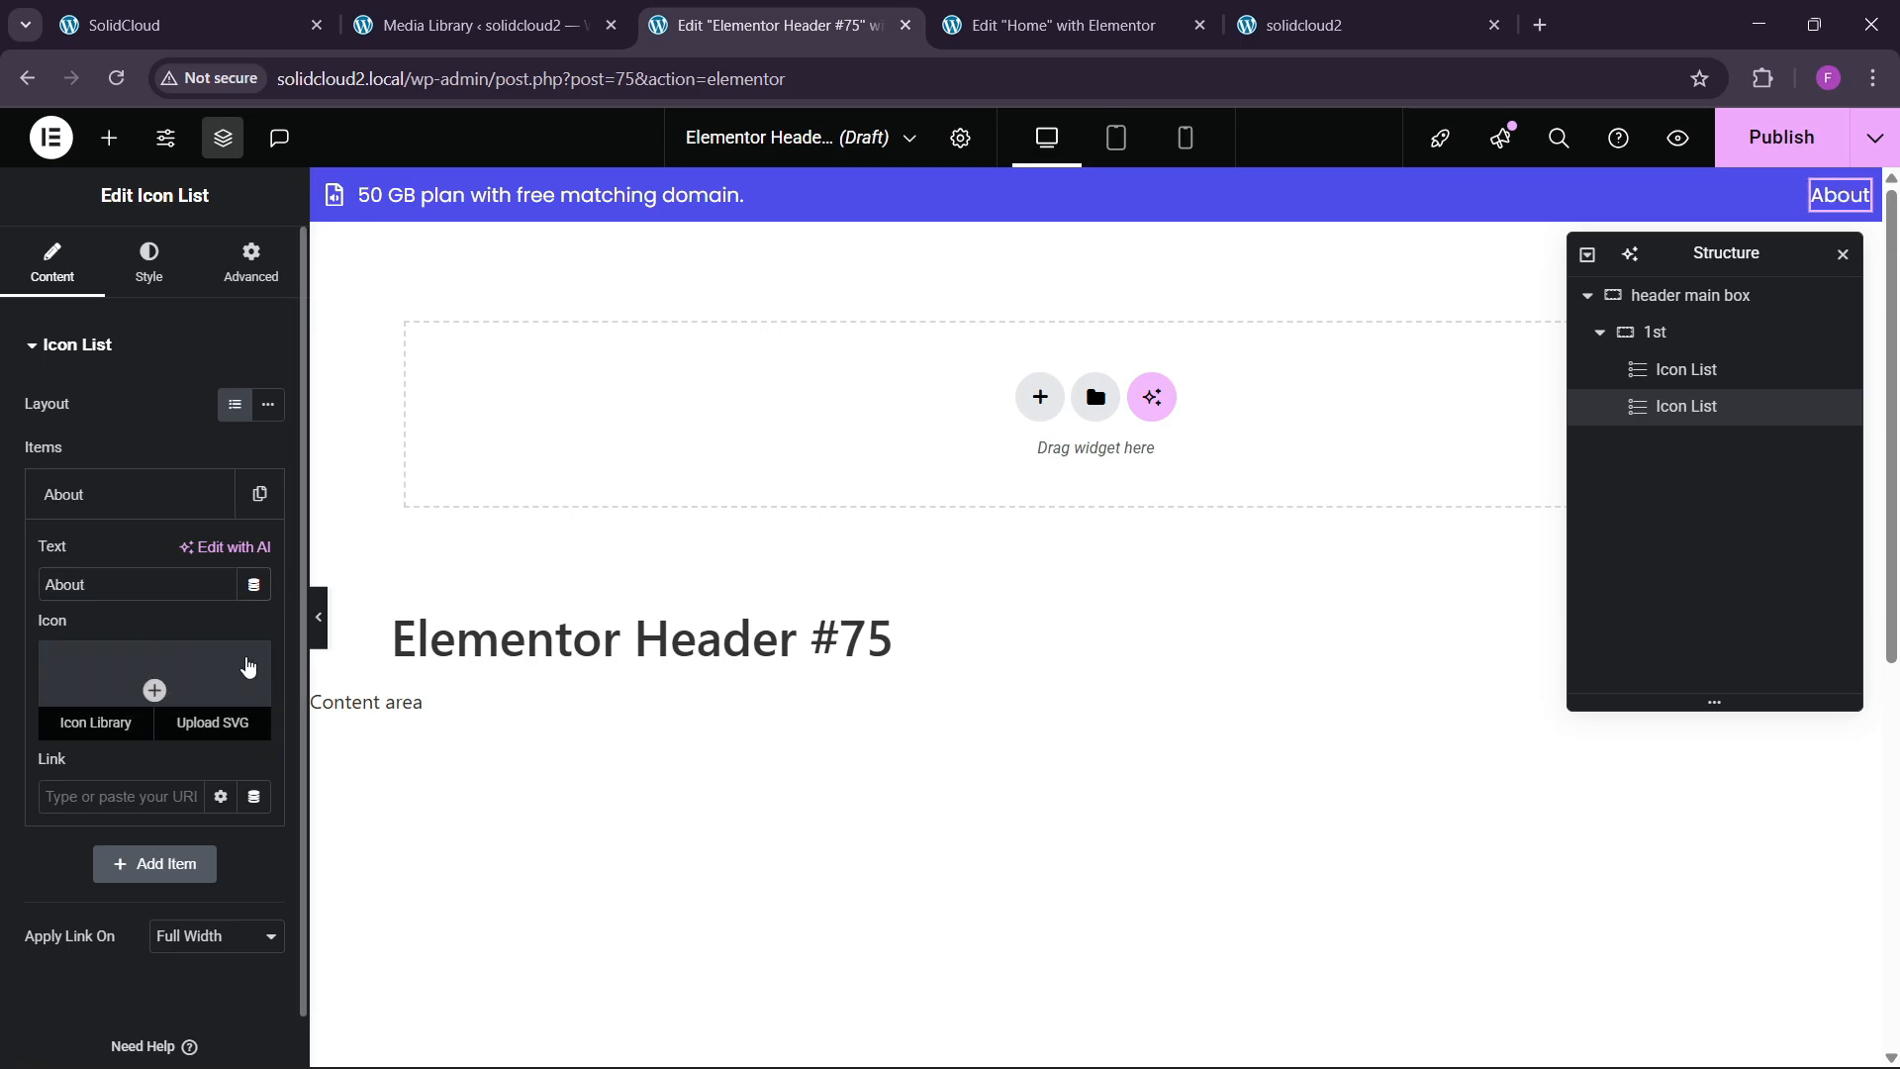
{"action": "left_click", "coordinate": [149, 512]}
Add Contact and Domains items by duplicating, laid out inline in one row.
{"action": "left_click", "coordinate": [248, 500]}
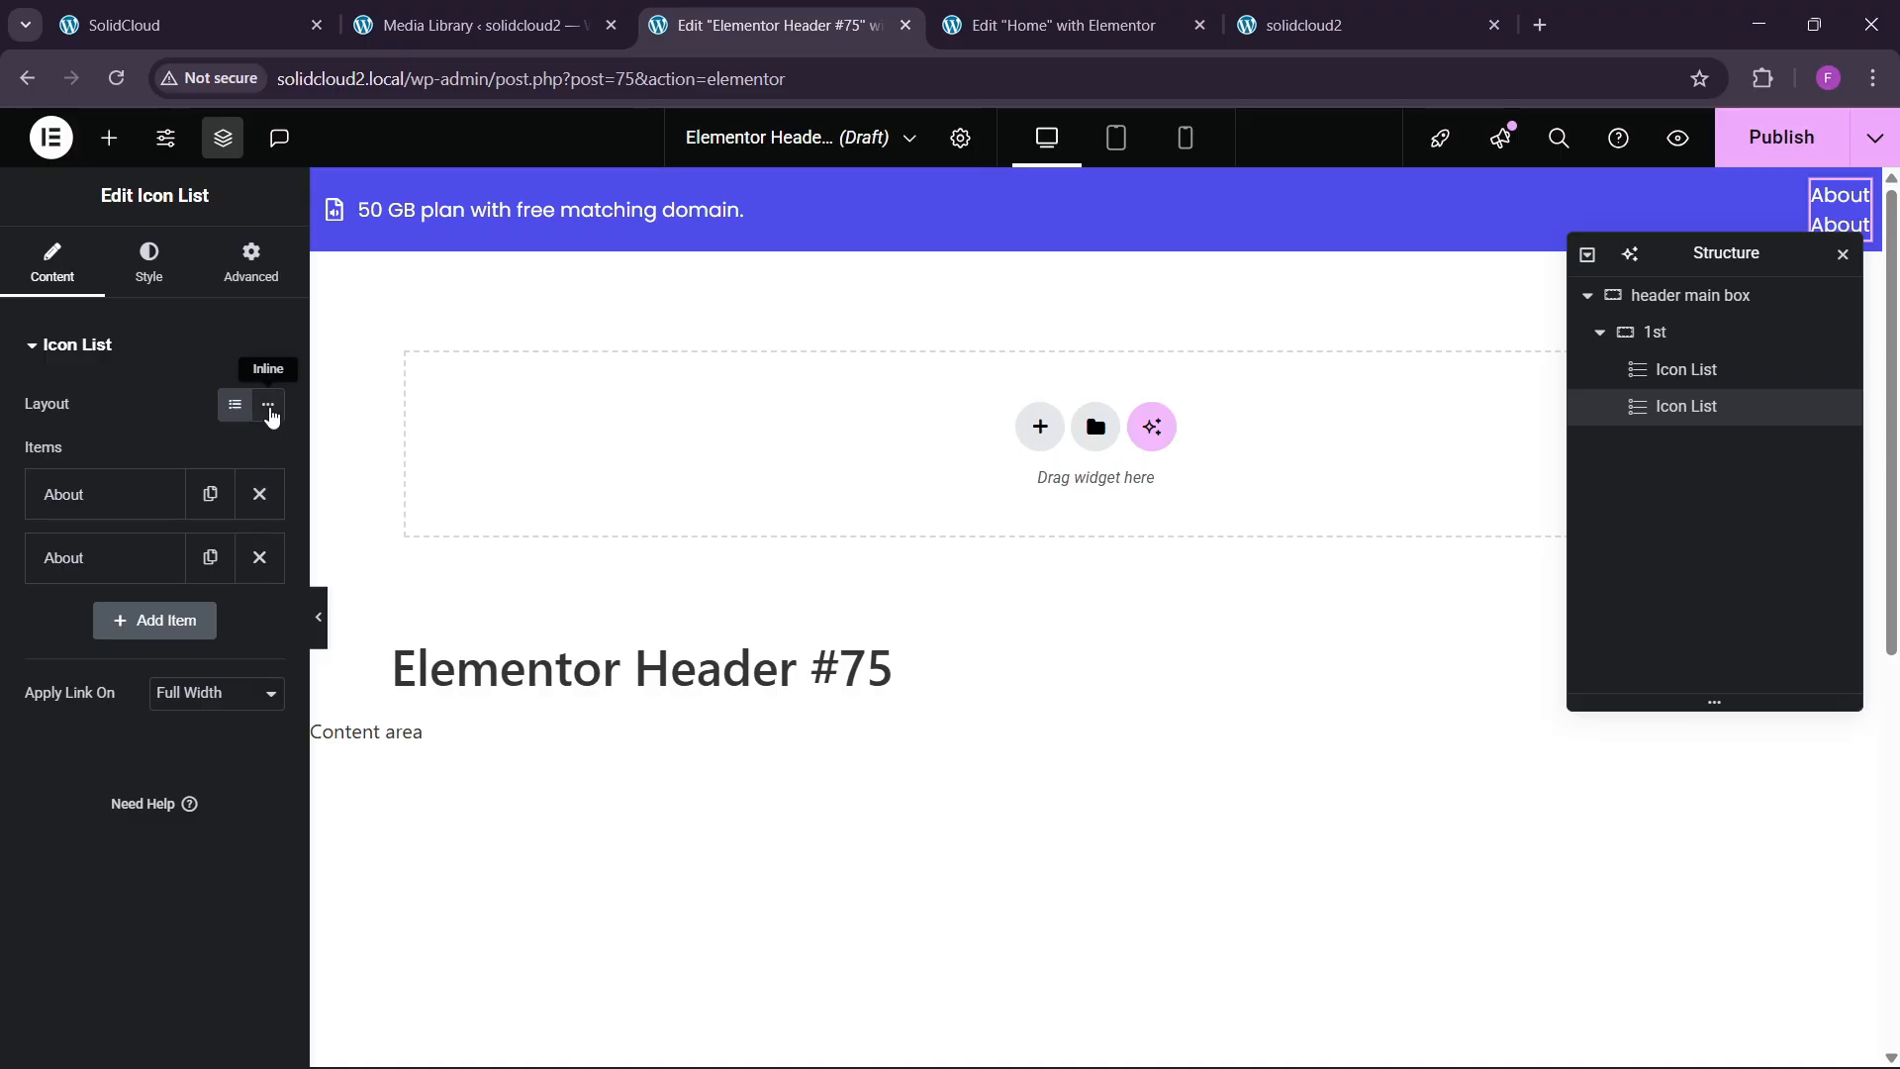
{"action": "left_click", "coordinate": [267, 404]}
{"action": "left_click", "coordinate": [132, 559]}
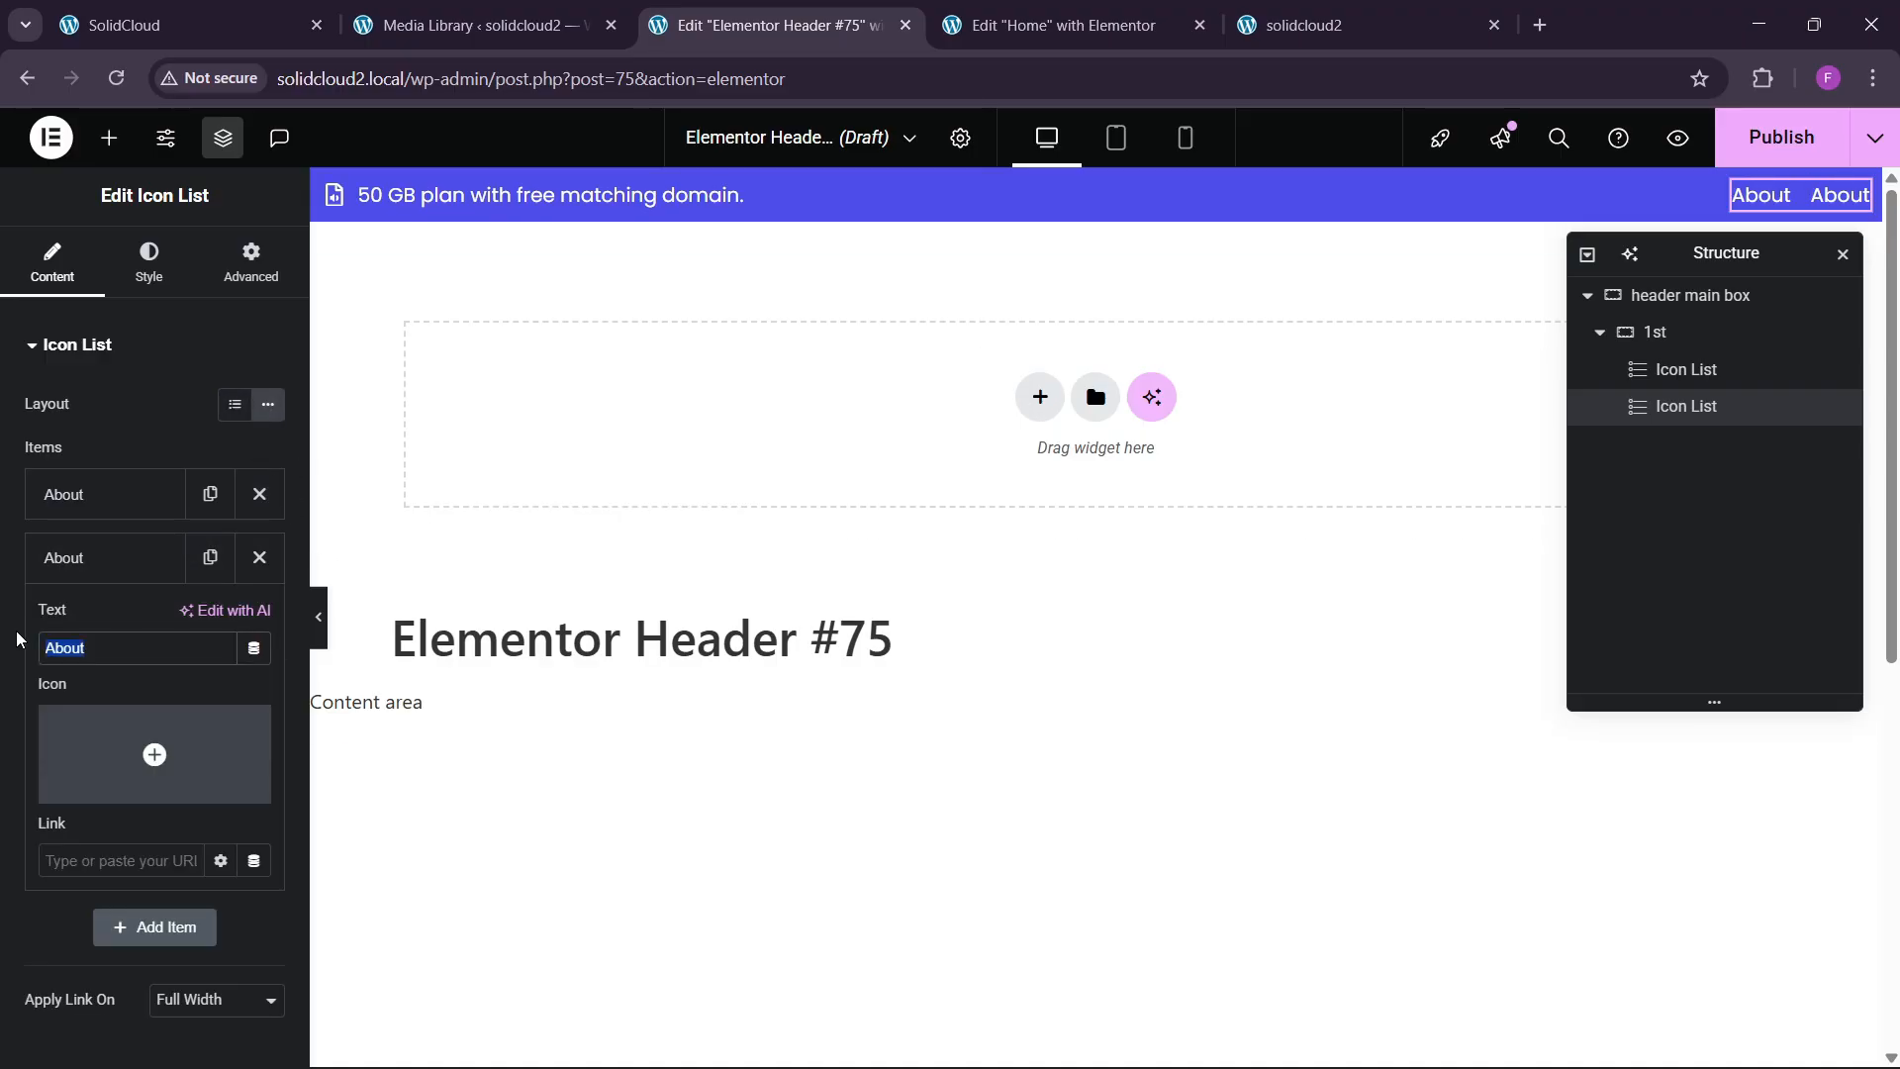
{"action": "type", "text": "Contact"}
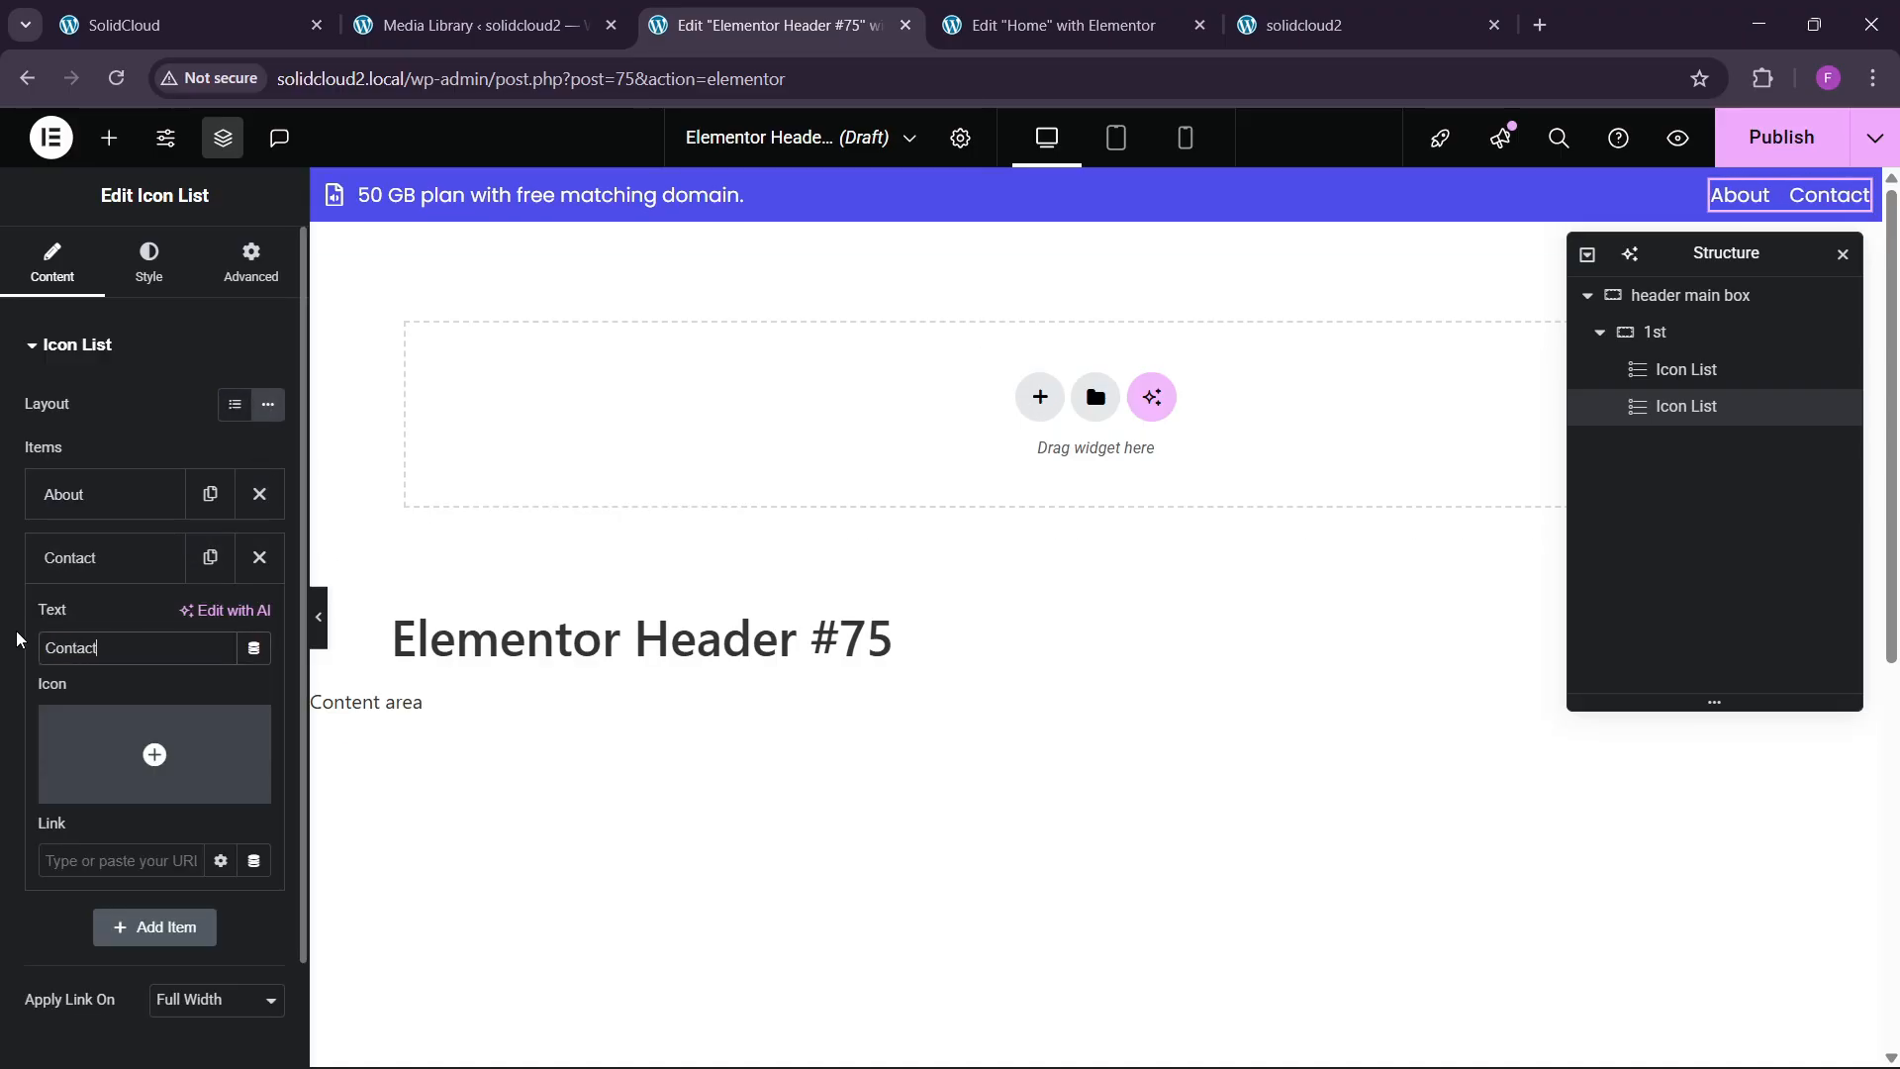
{"action": "left_click", "coordinate": [67, 572]}
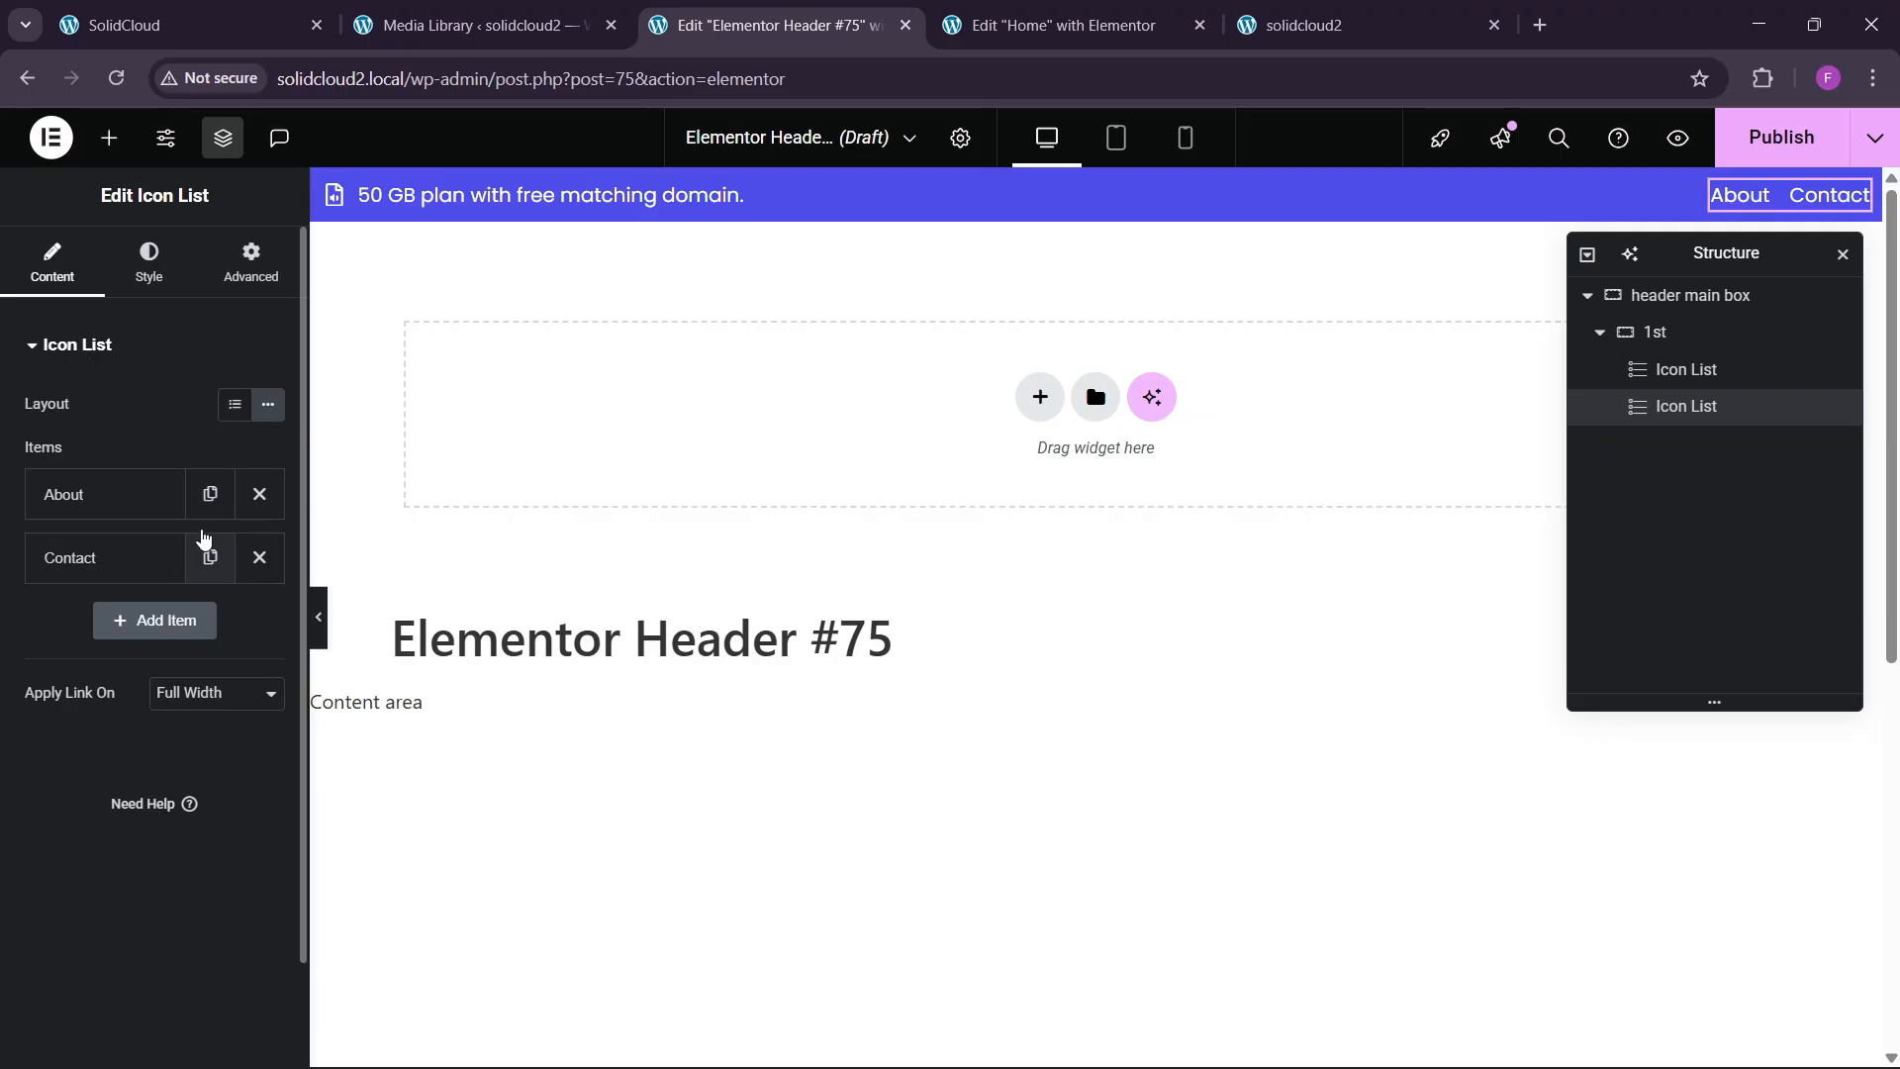
{"action": "left_click", "coordinate": [209, 557]}
{"action": "left_click", "coordinate": [130, 633]}
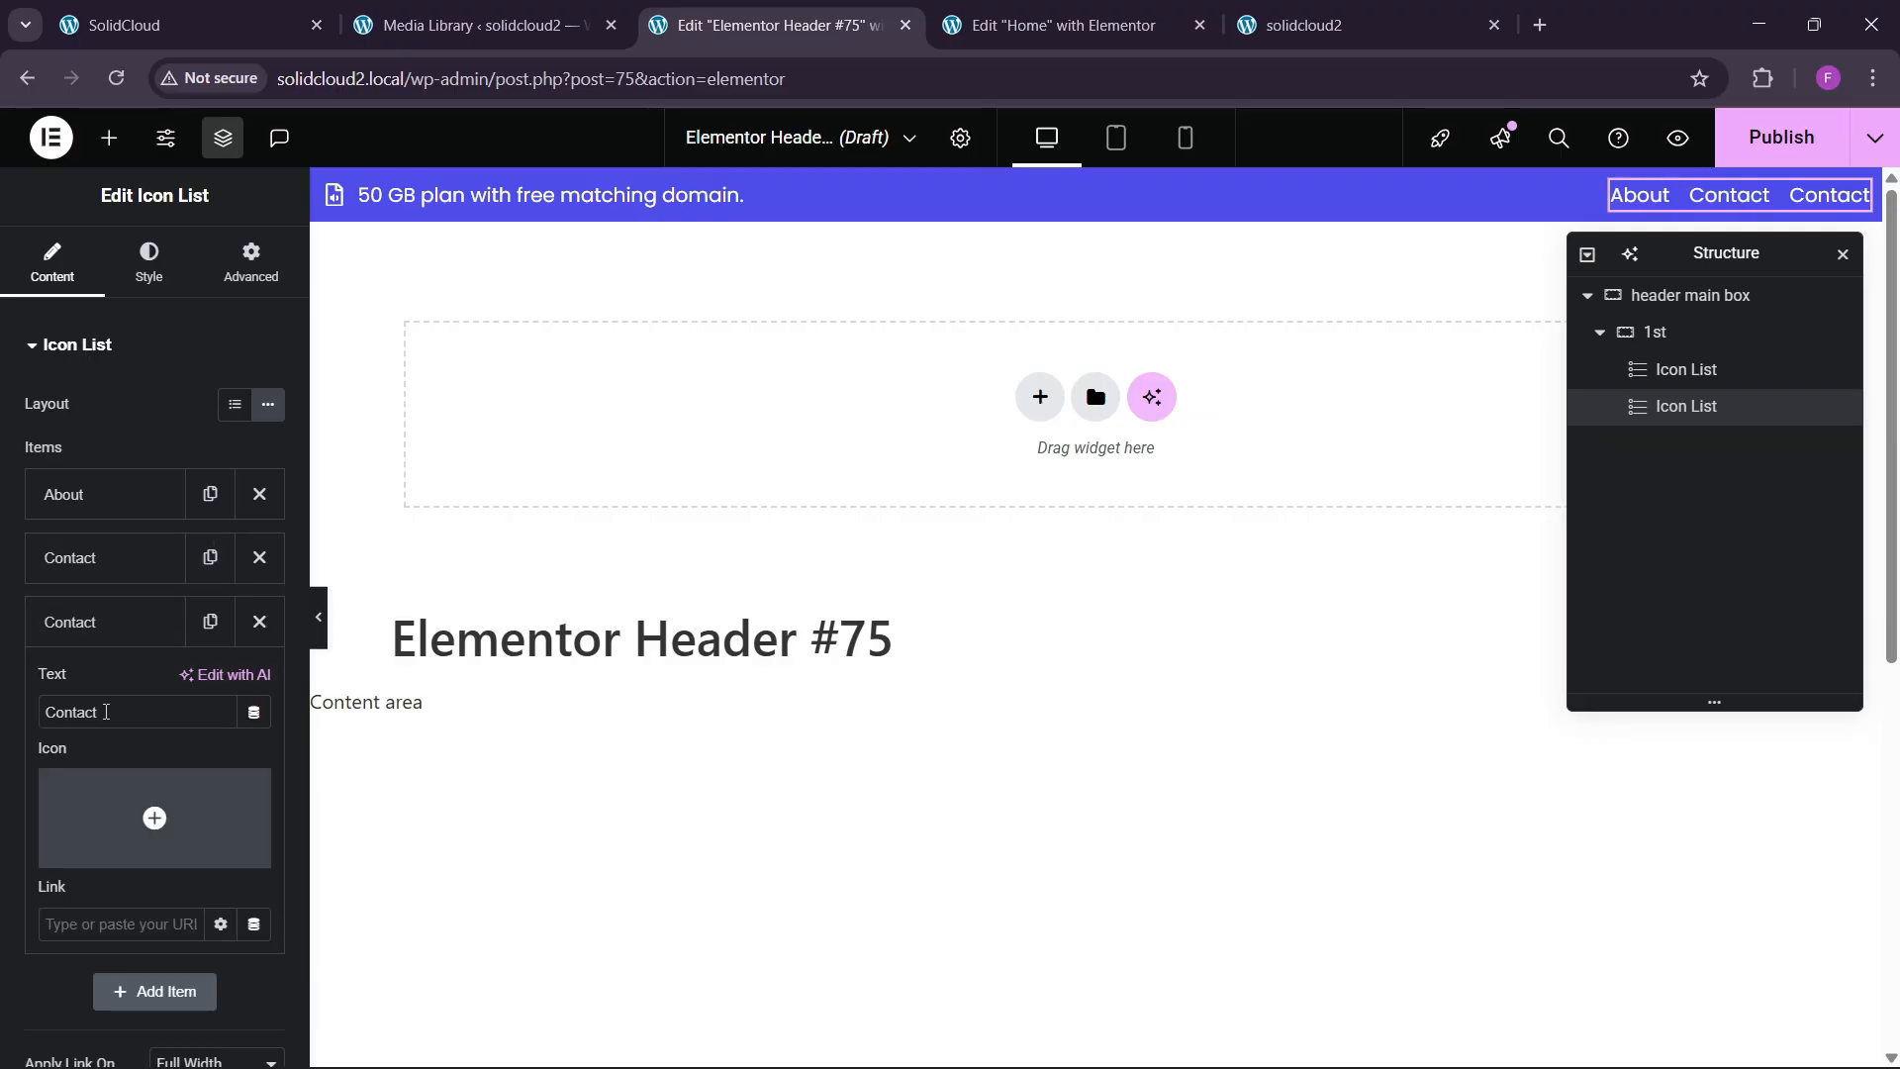
{"action": "type", "text": "Domains"}
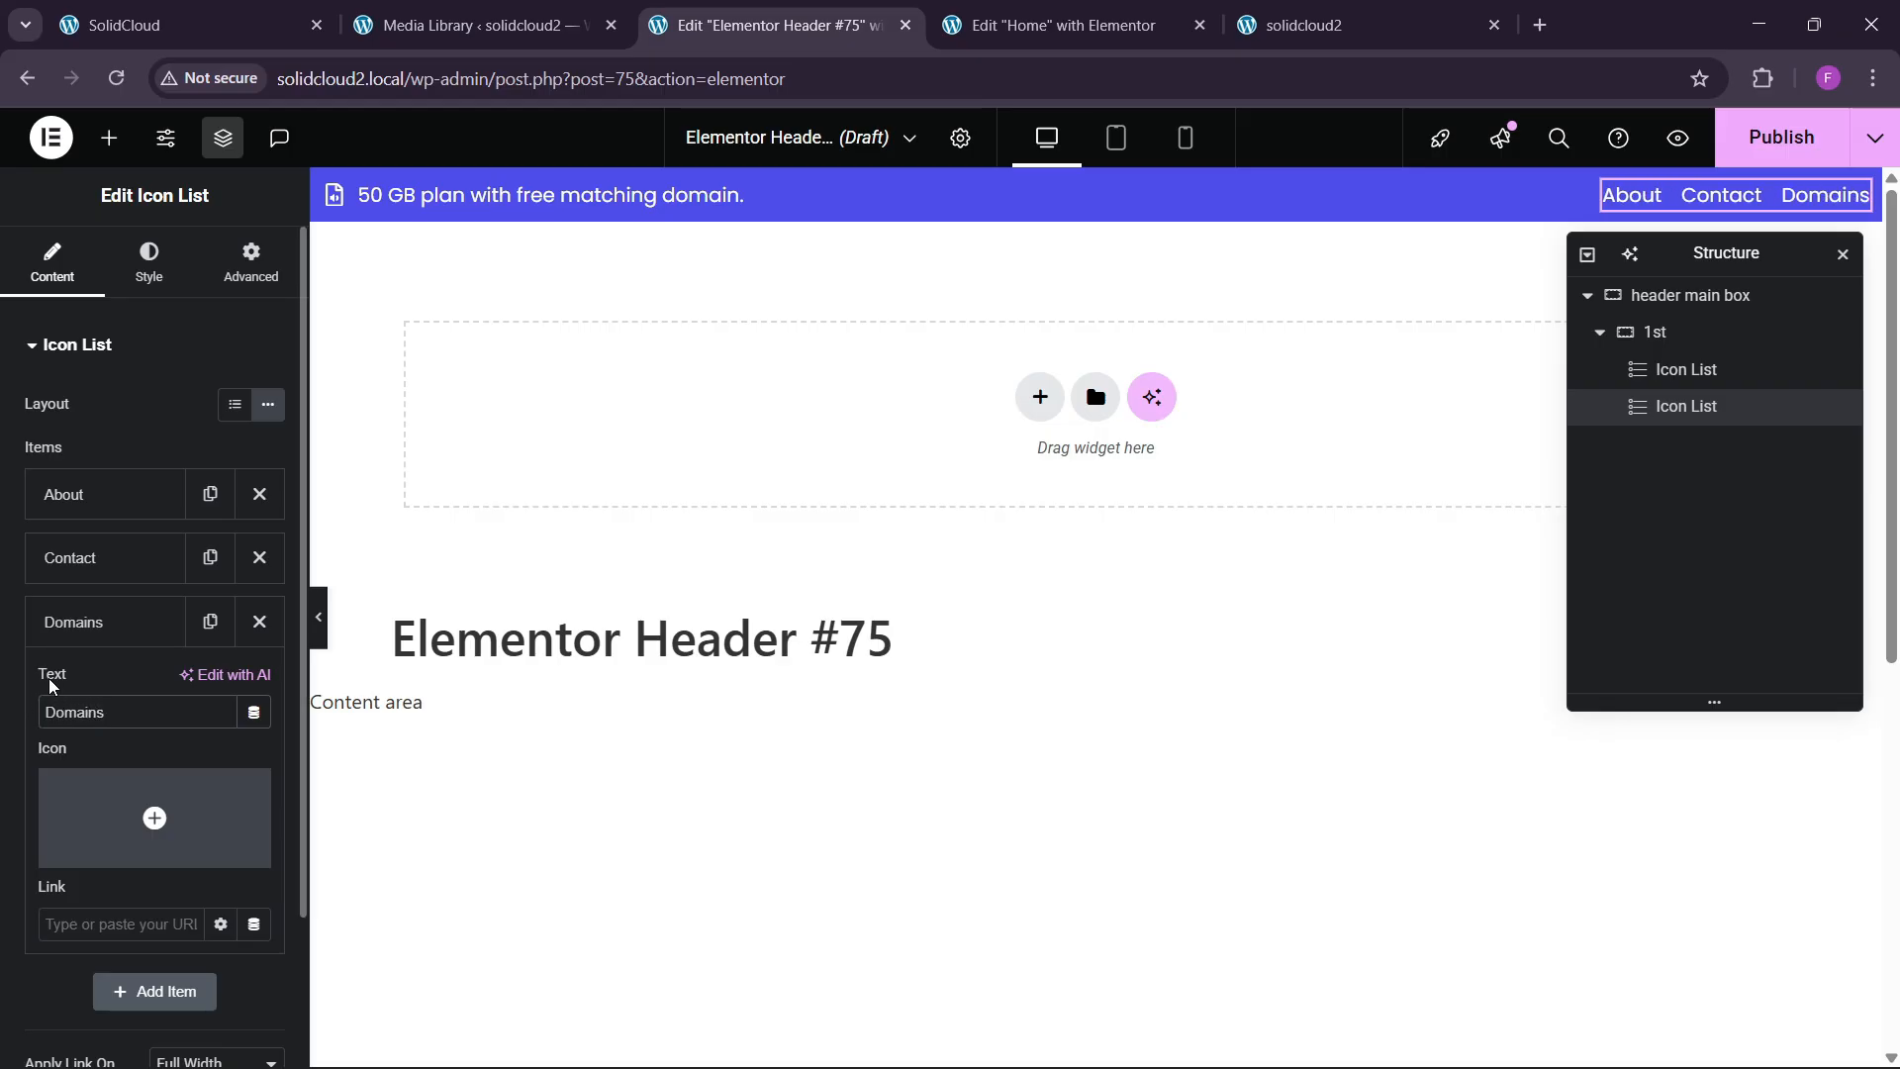
{"action": "left_click", "coordinate": [105, 623]}
Set the link text typography to 15 px size and 500 Medium weight.
{"action": "left_click", "coordinate": [188, 25]}
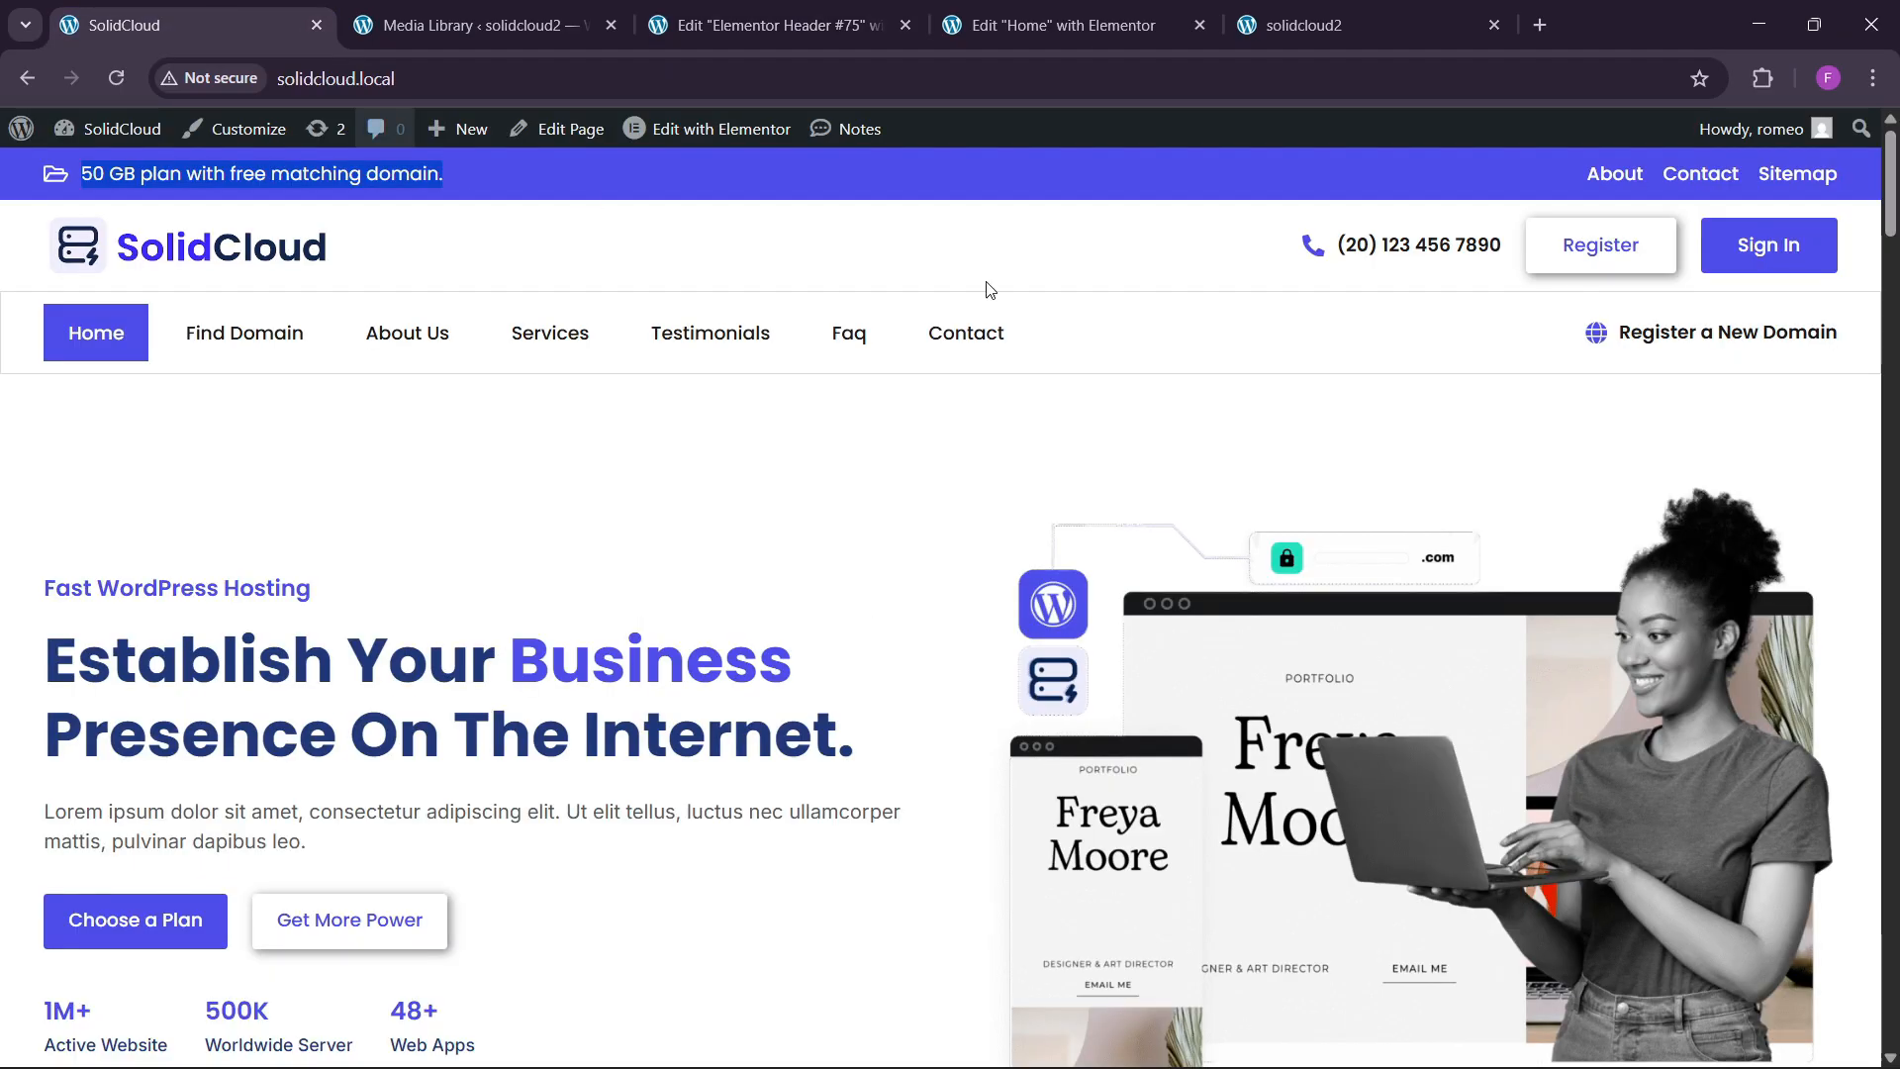
{"action": "left_click", "coordinate": [838, 37]}
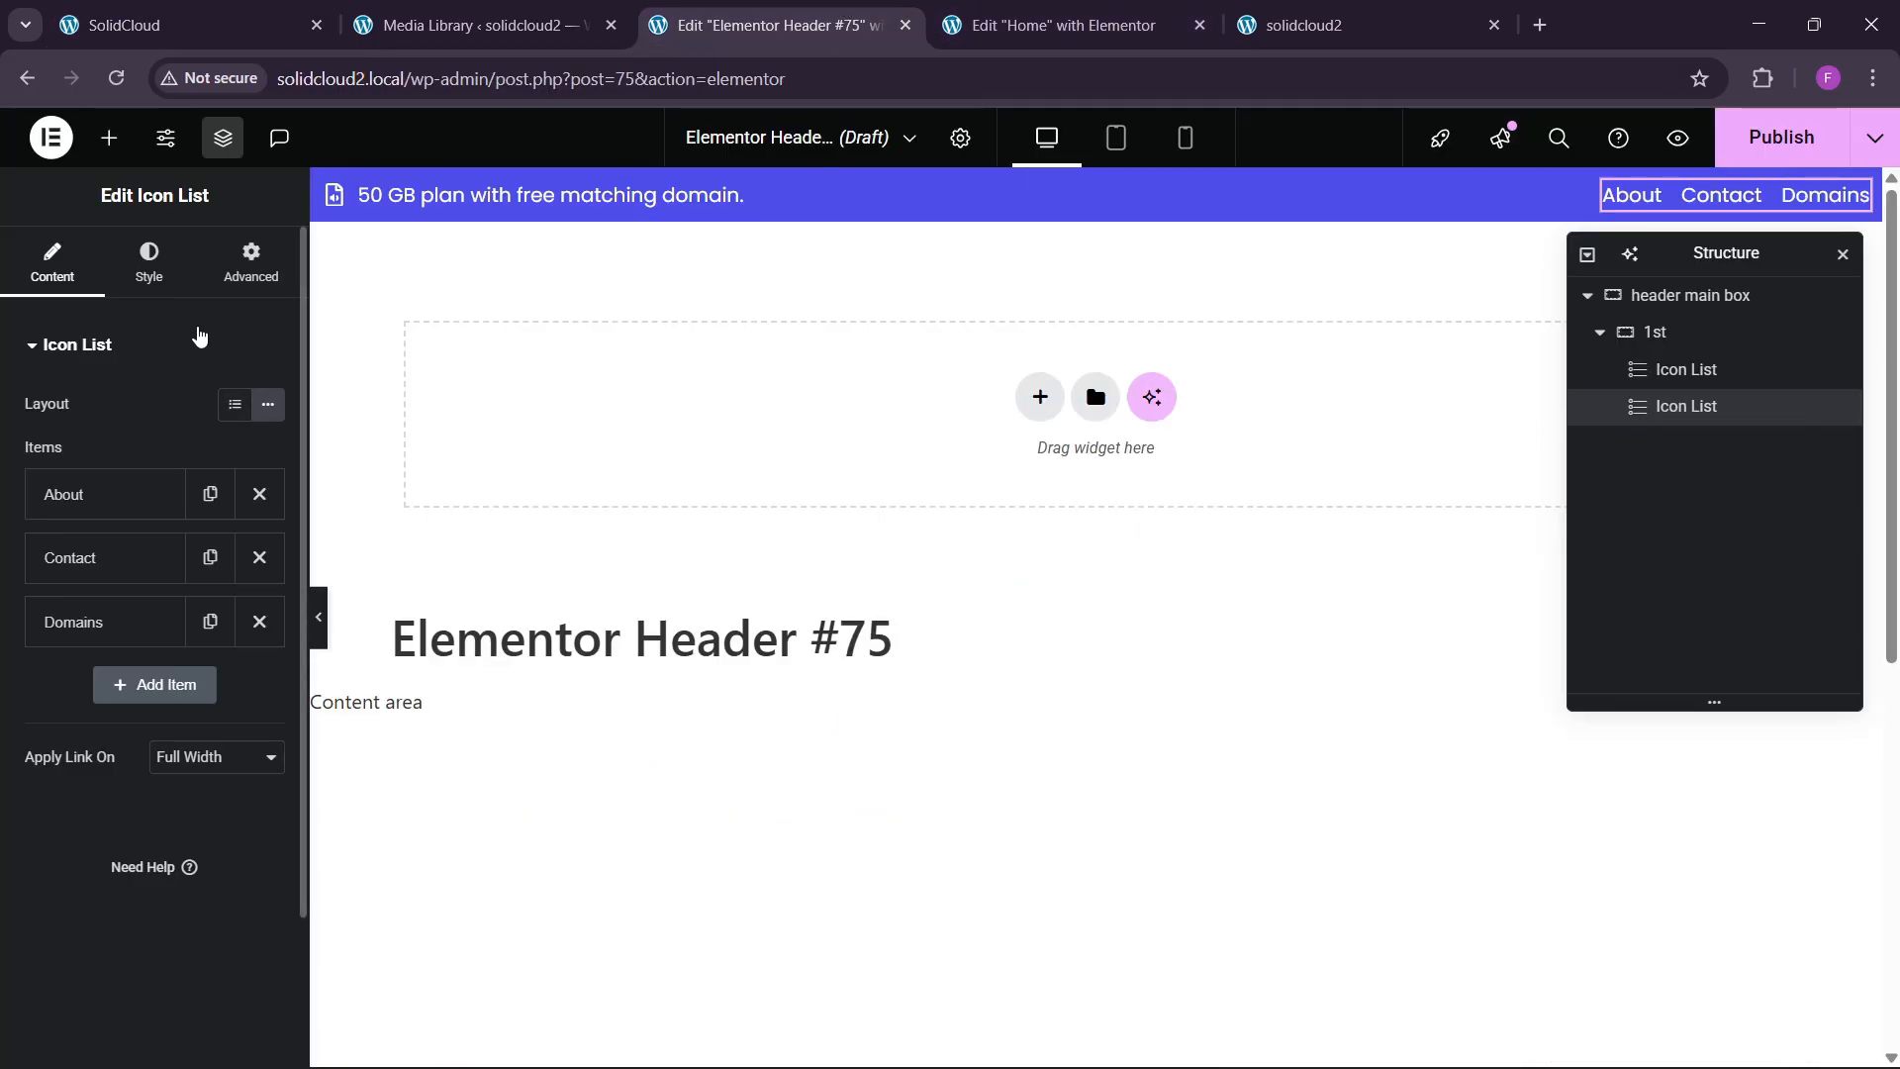
{"action": "left_click", "coordinate": [148, 262]}
{"action": "left_click", "coordinate": [268, 526]}
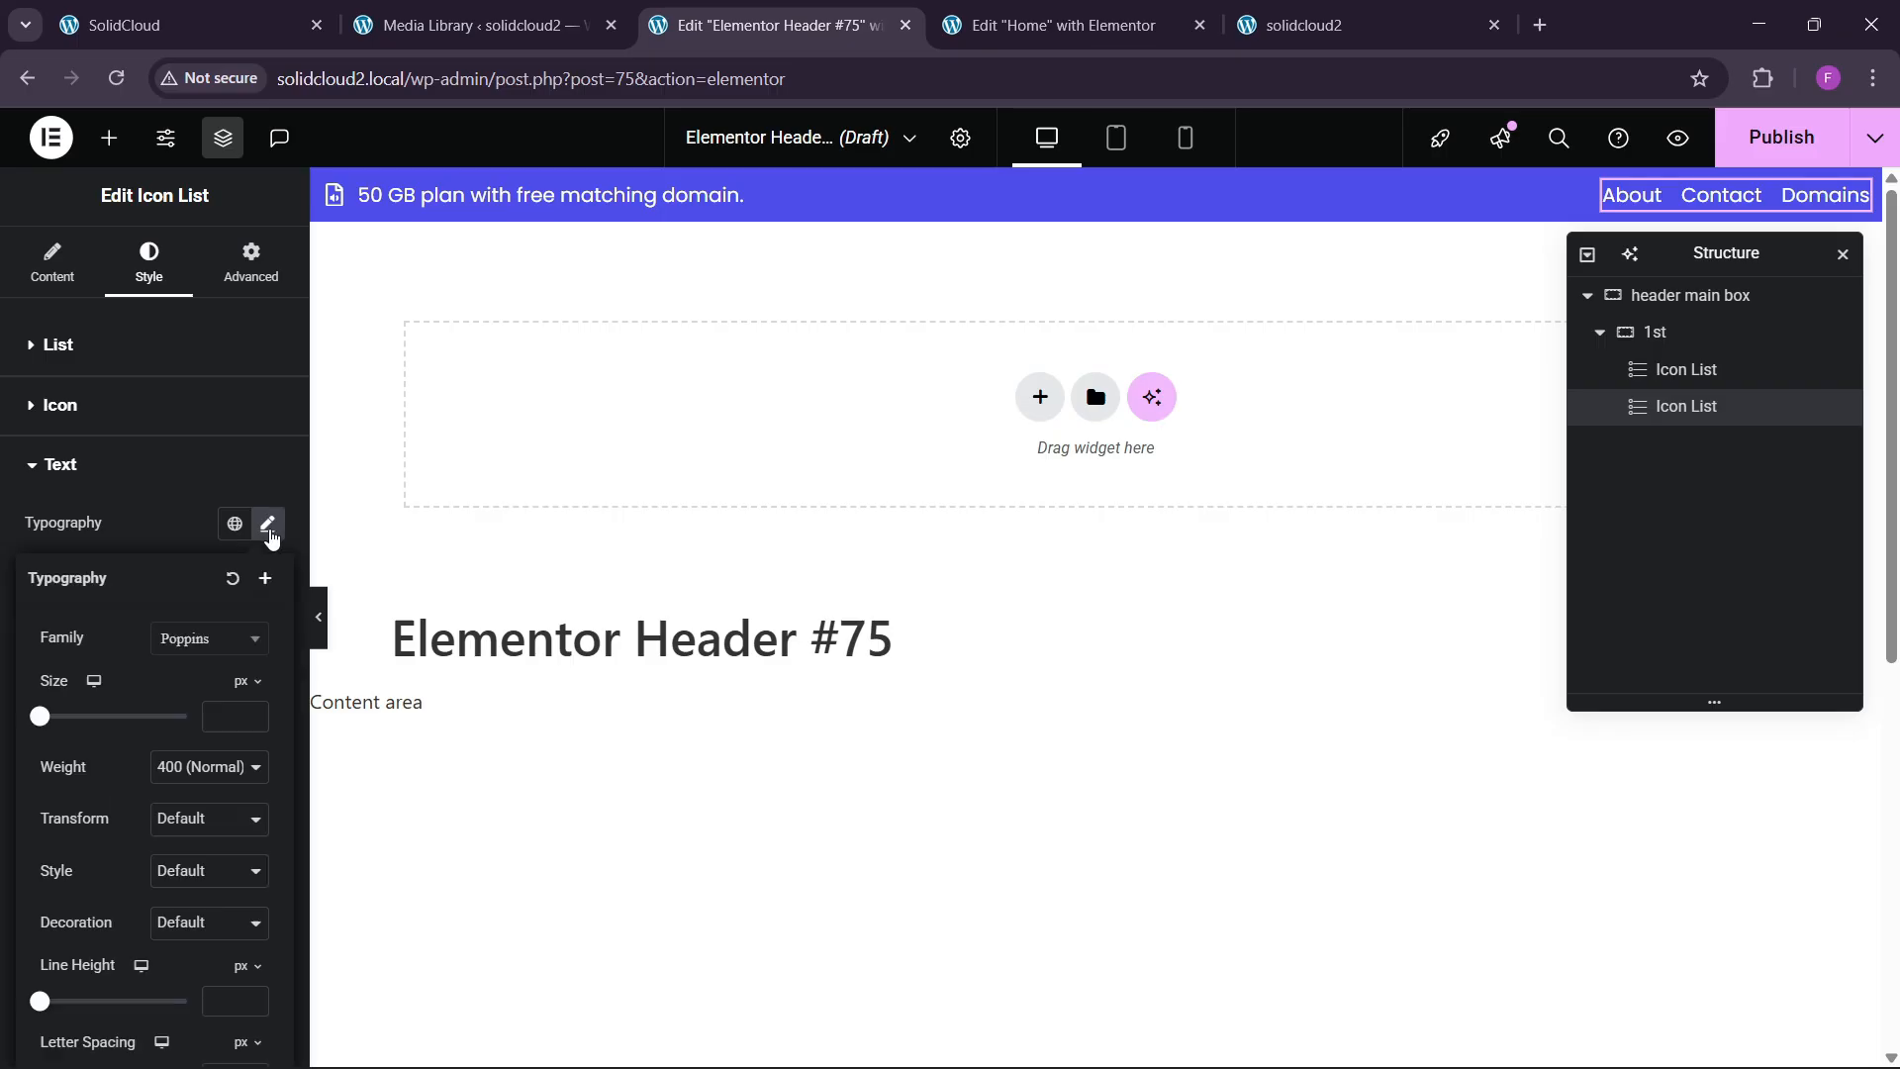
{"action": "left_click_drag", "start_coordinate": [259, 711], "coordinate": [260, 717]}
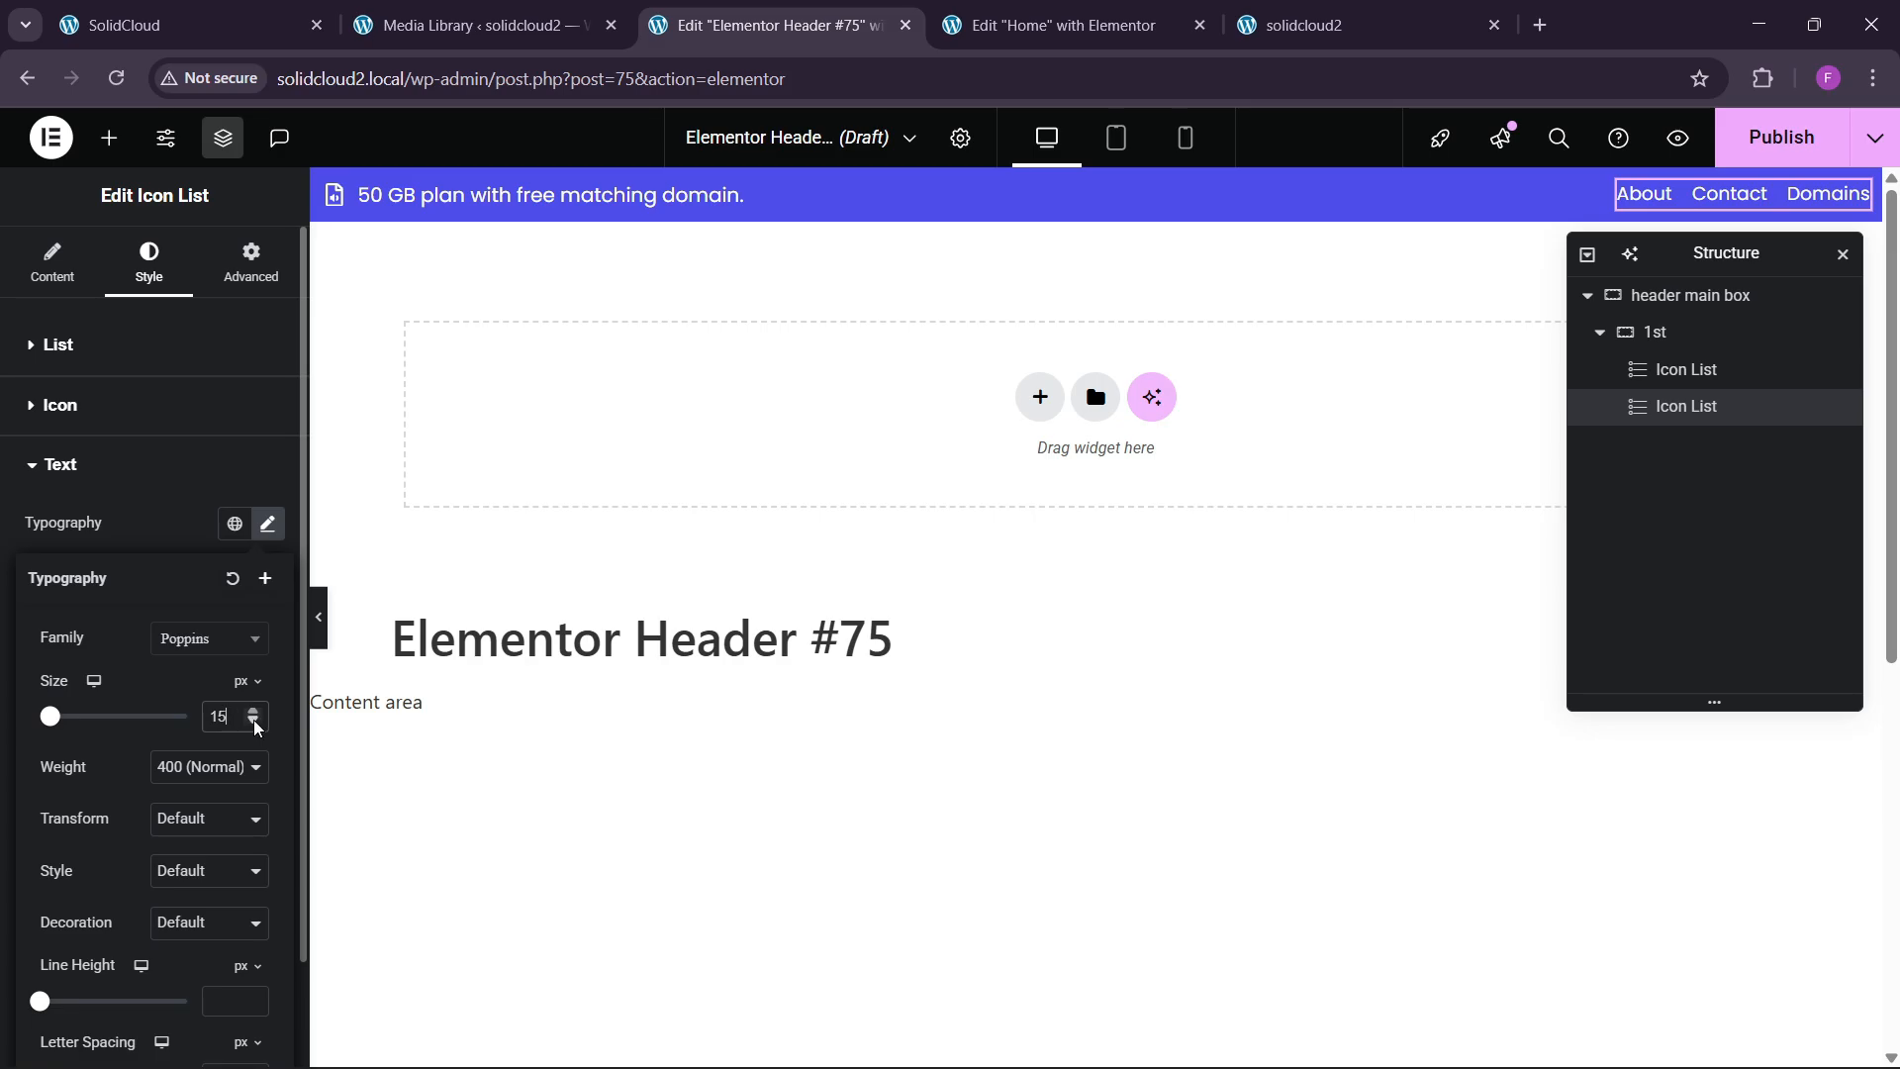
{"action": "left_click", "coordinate": [255, 724]}
{"action": "left_click", "coordinate": [210, 767]}
{"action": "left_click", "coordinate": [198, 534]}
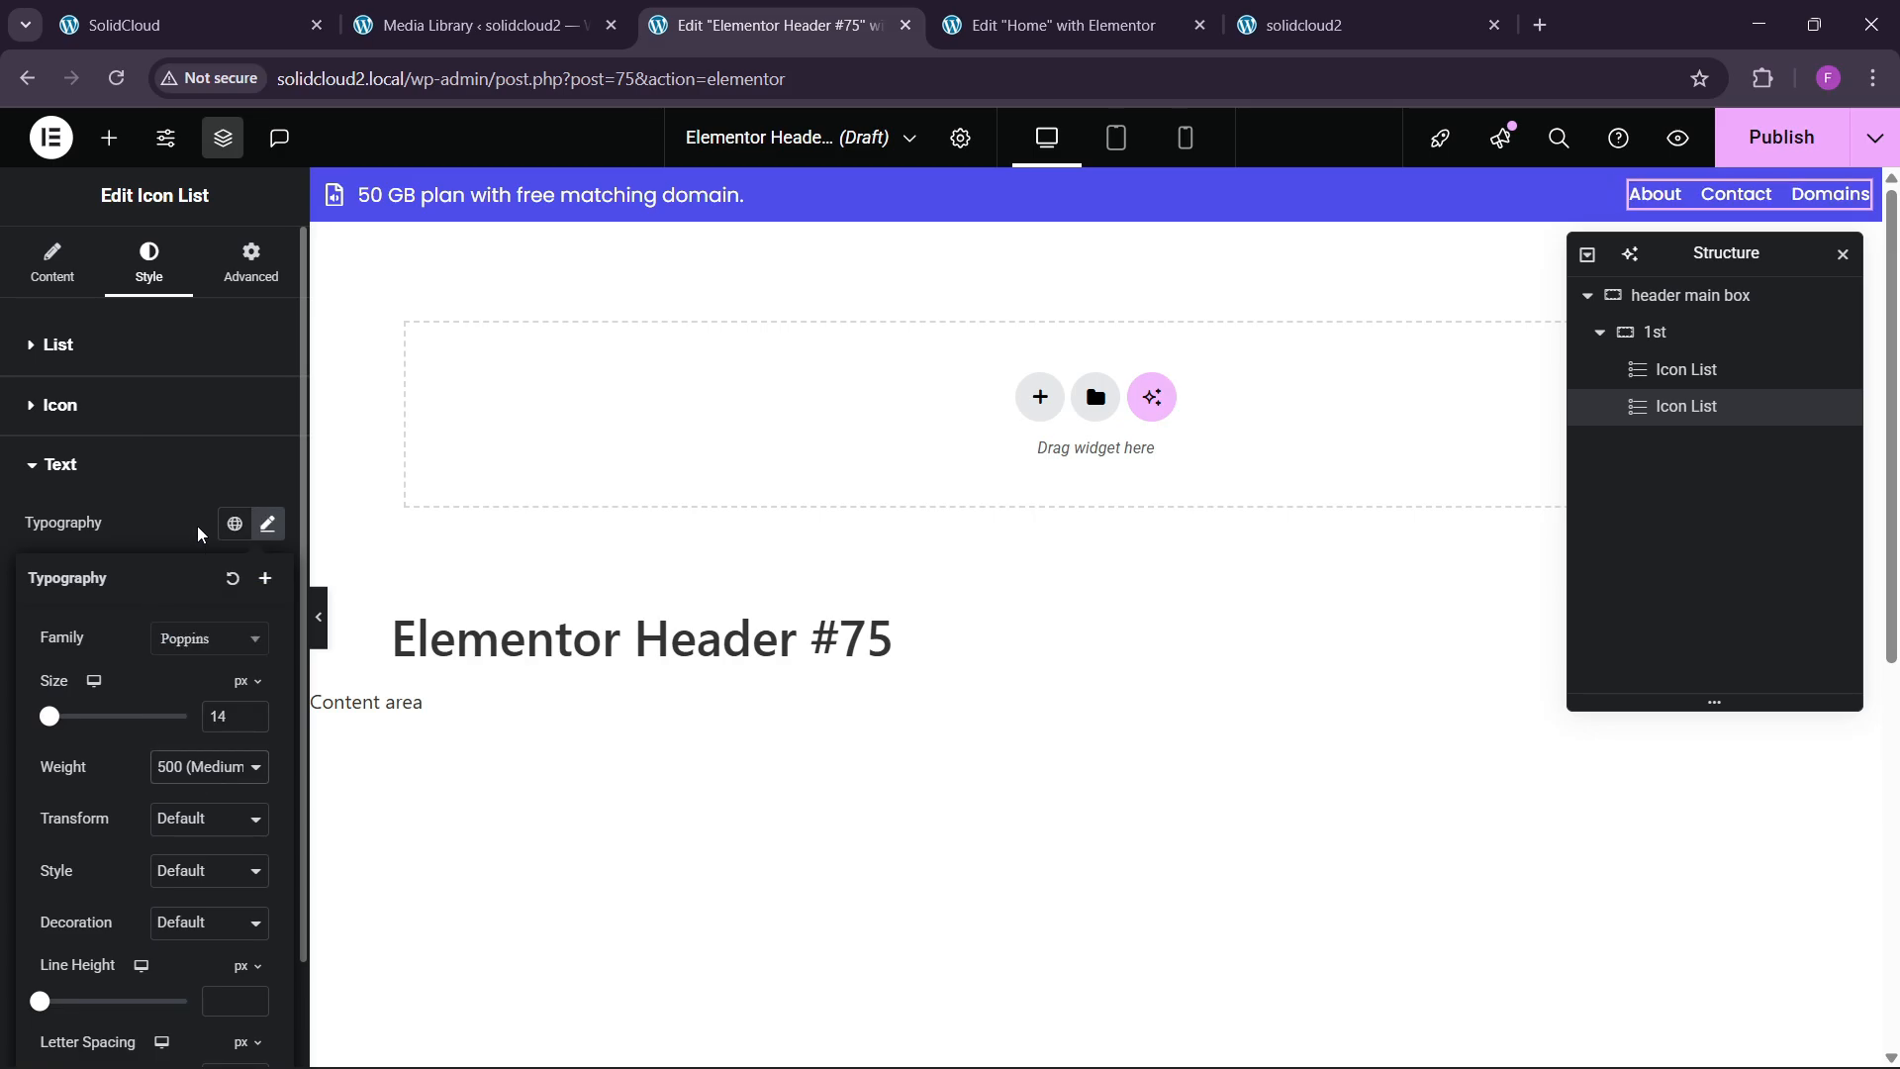
{"action": "left_click", "coordinate": [249, 712]}
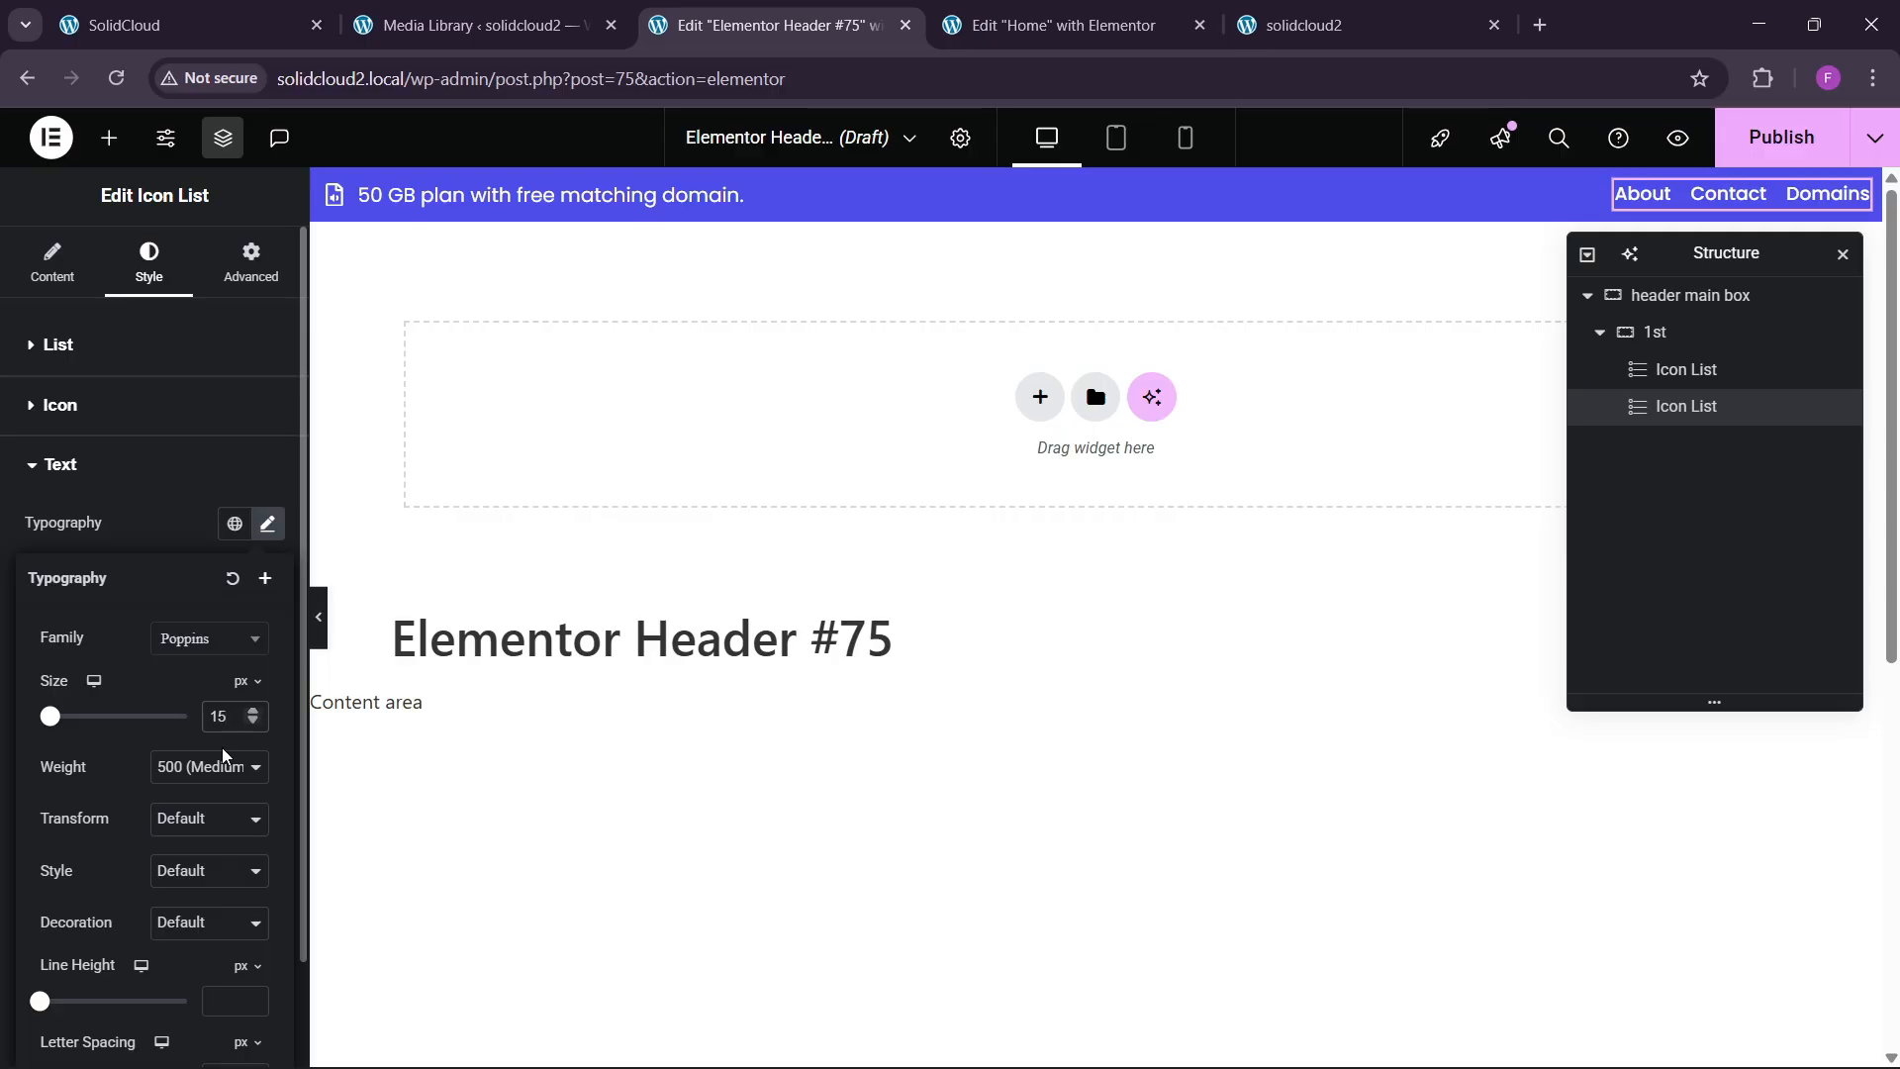
{"action": "left_click", "coordinate": [179, 25]}
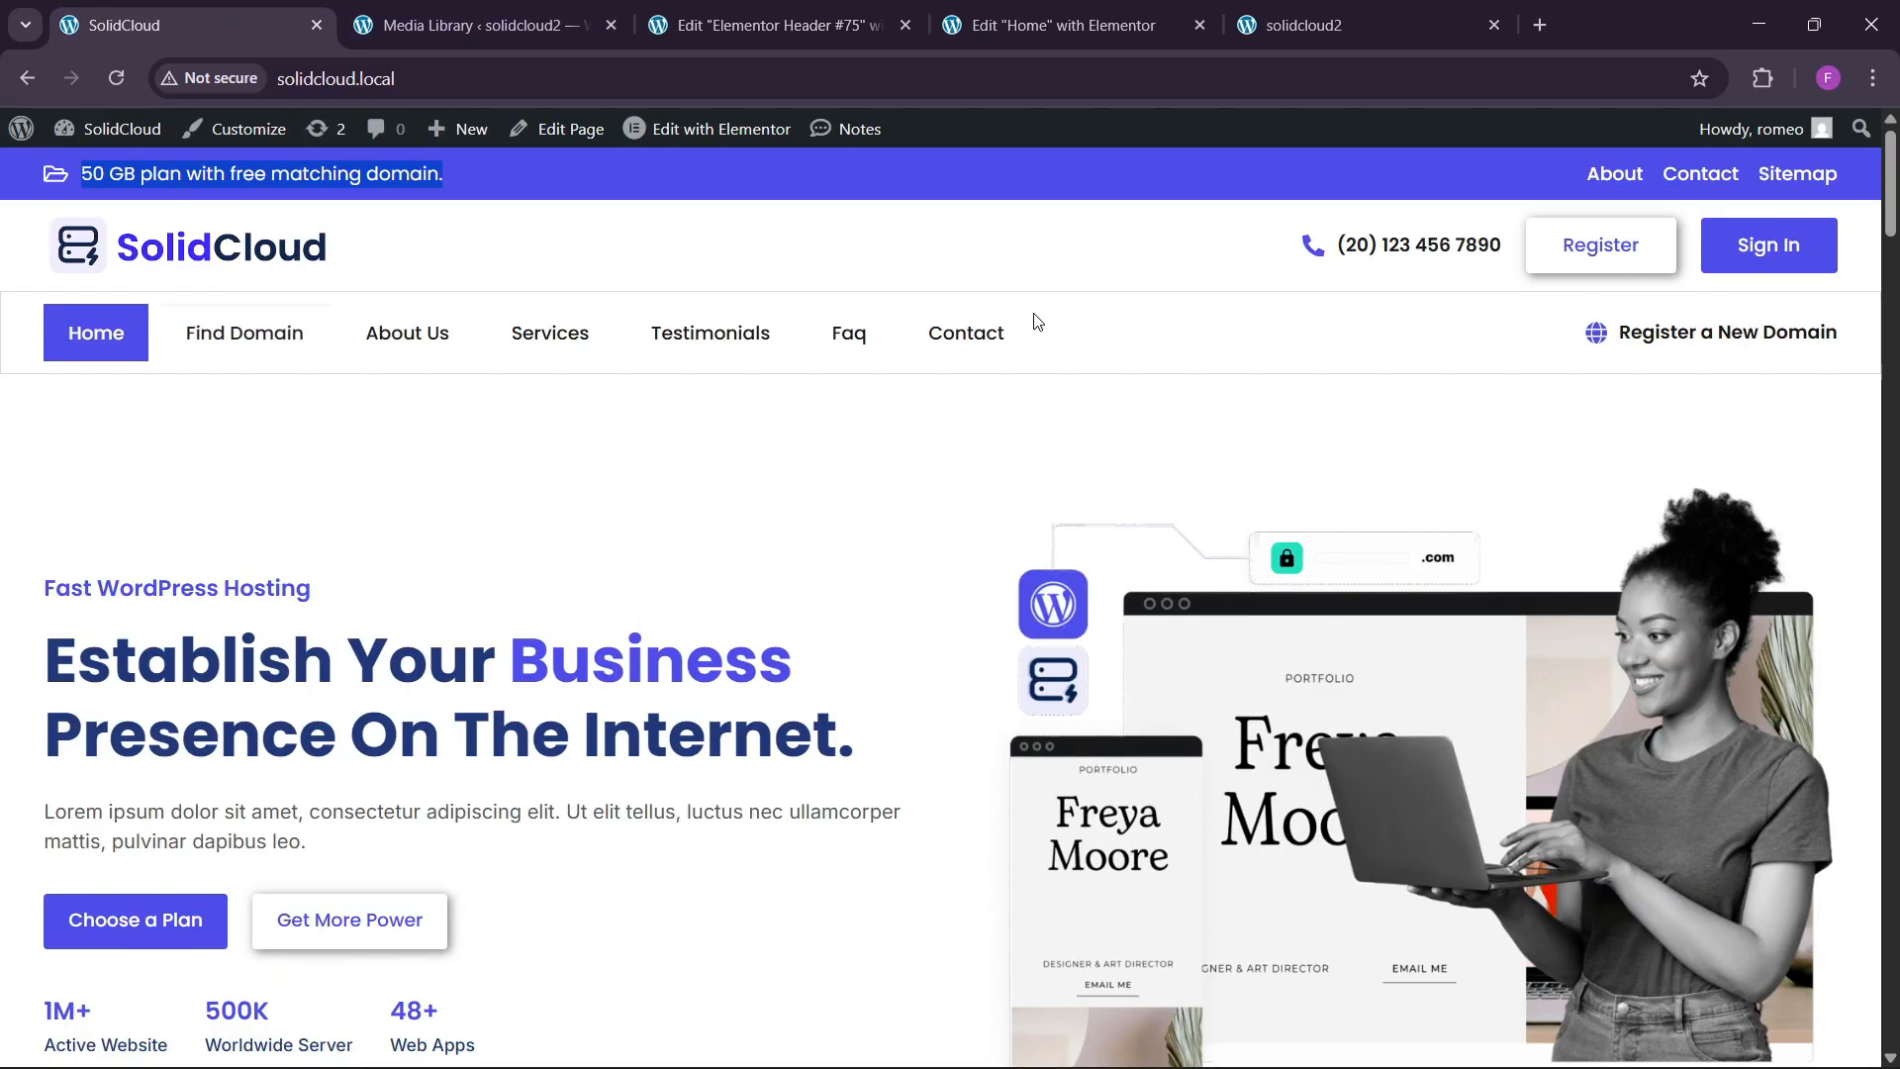
{"action": "left_click", "coordinate": [781, 24]}
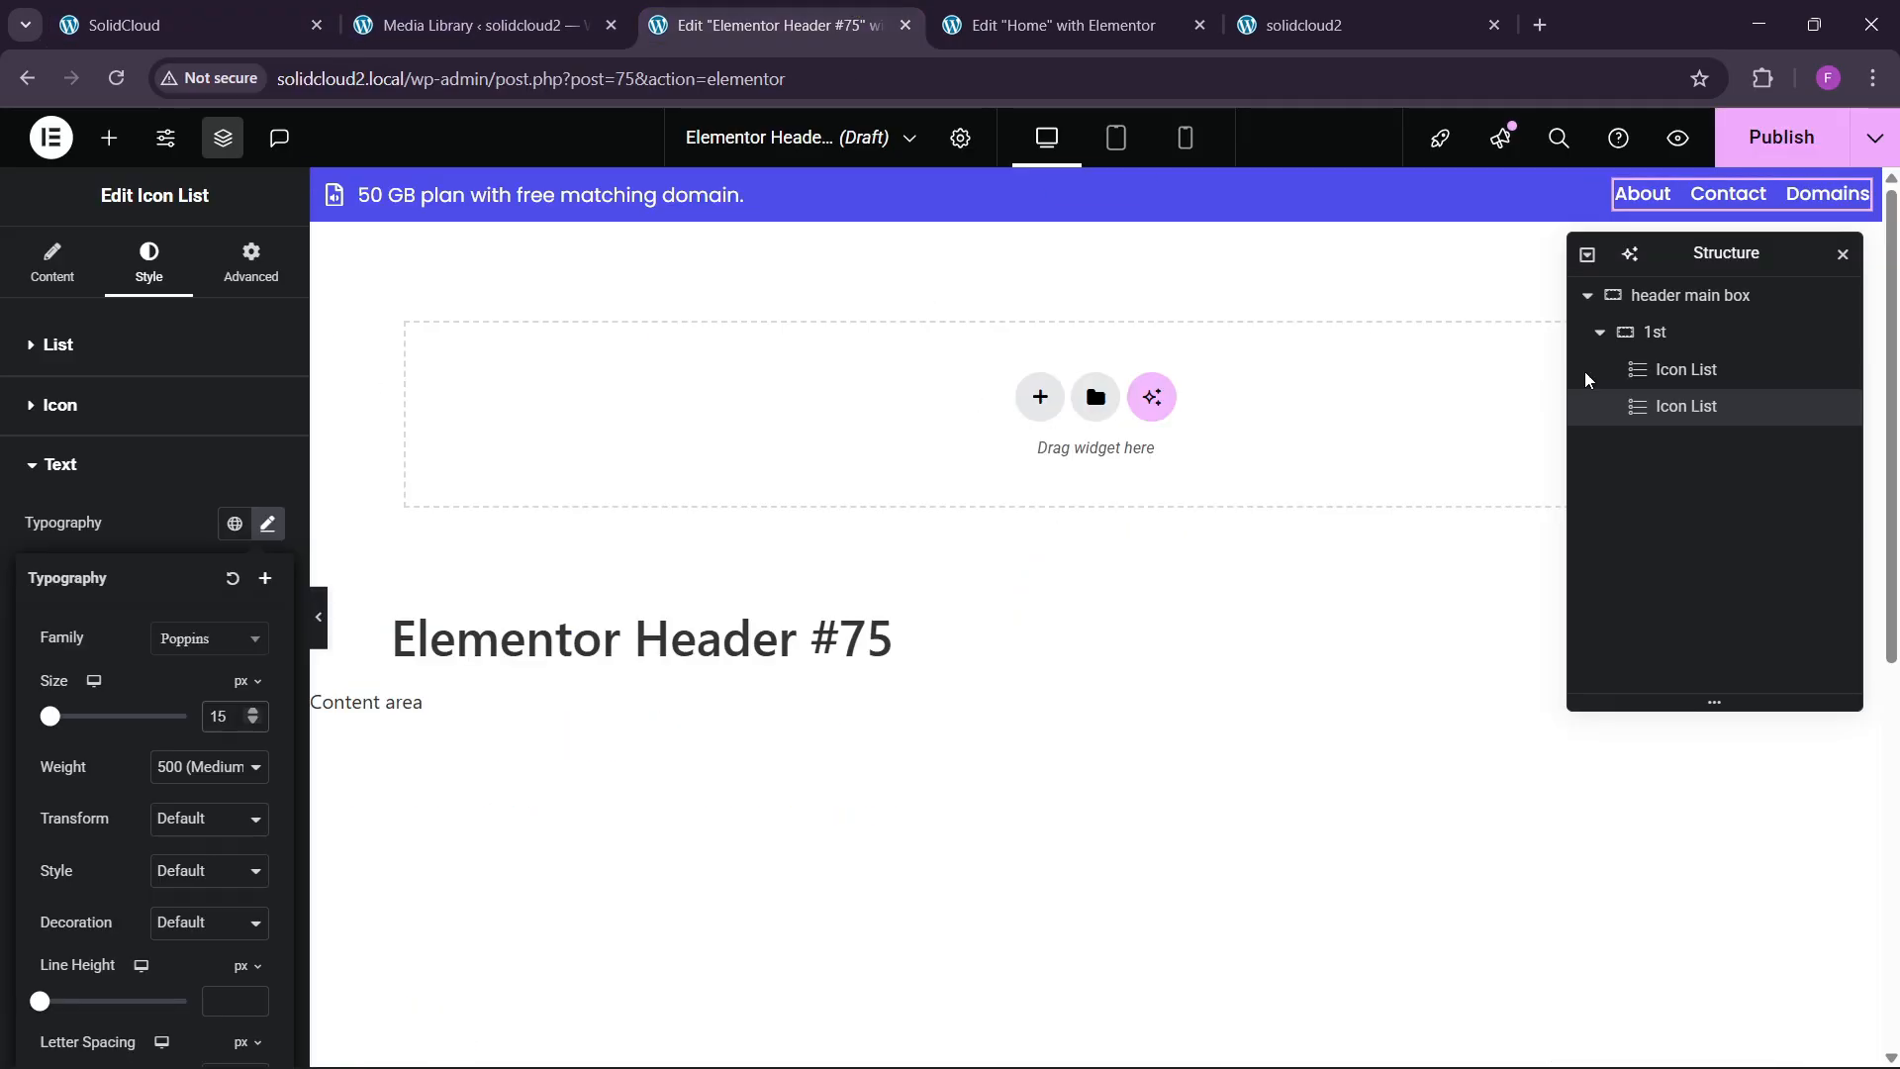
Publish the header with an Include: Entire Site condition and verify it on solidcloud2.
{"action": "left_click", "coordinate": [1781, 138]}
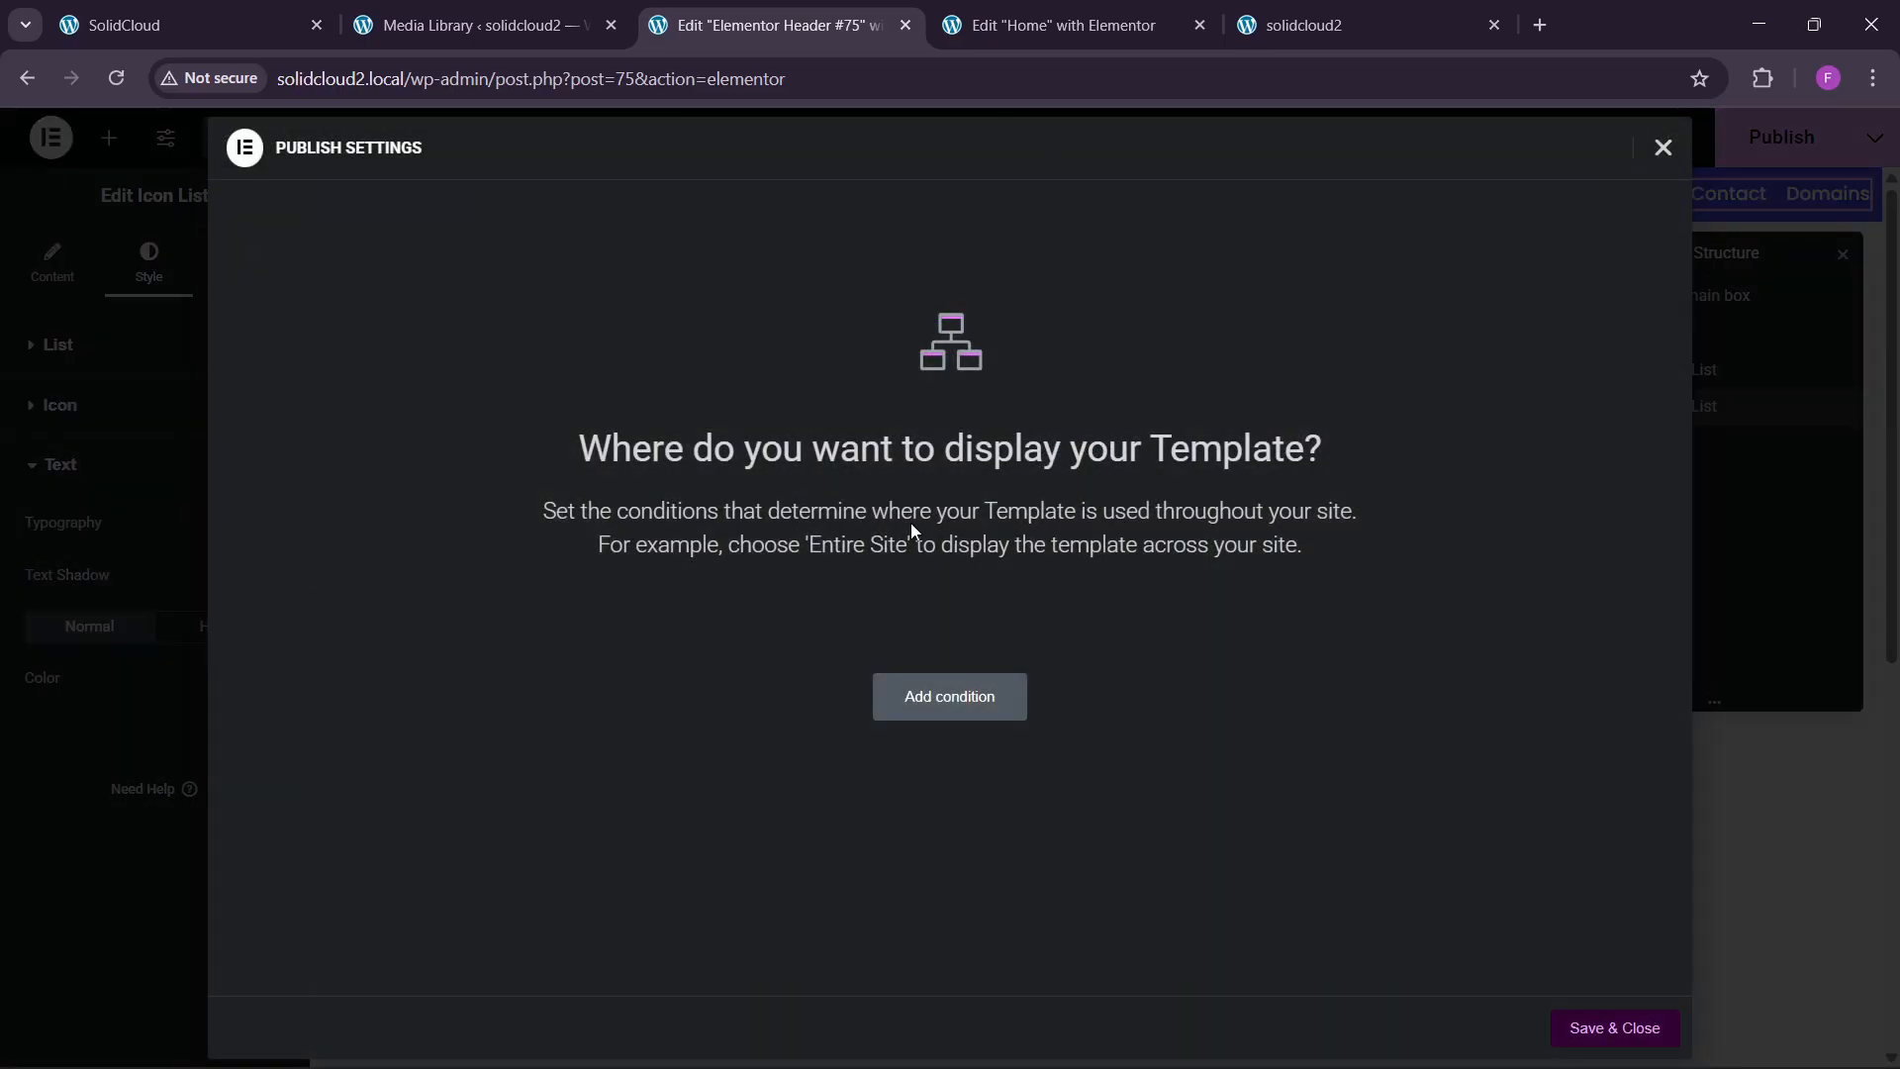
{"action": "left_click", "coordinate": [925, 692]}
{"action": "left_click", "coordinate": [1584, 1025]}
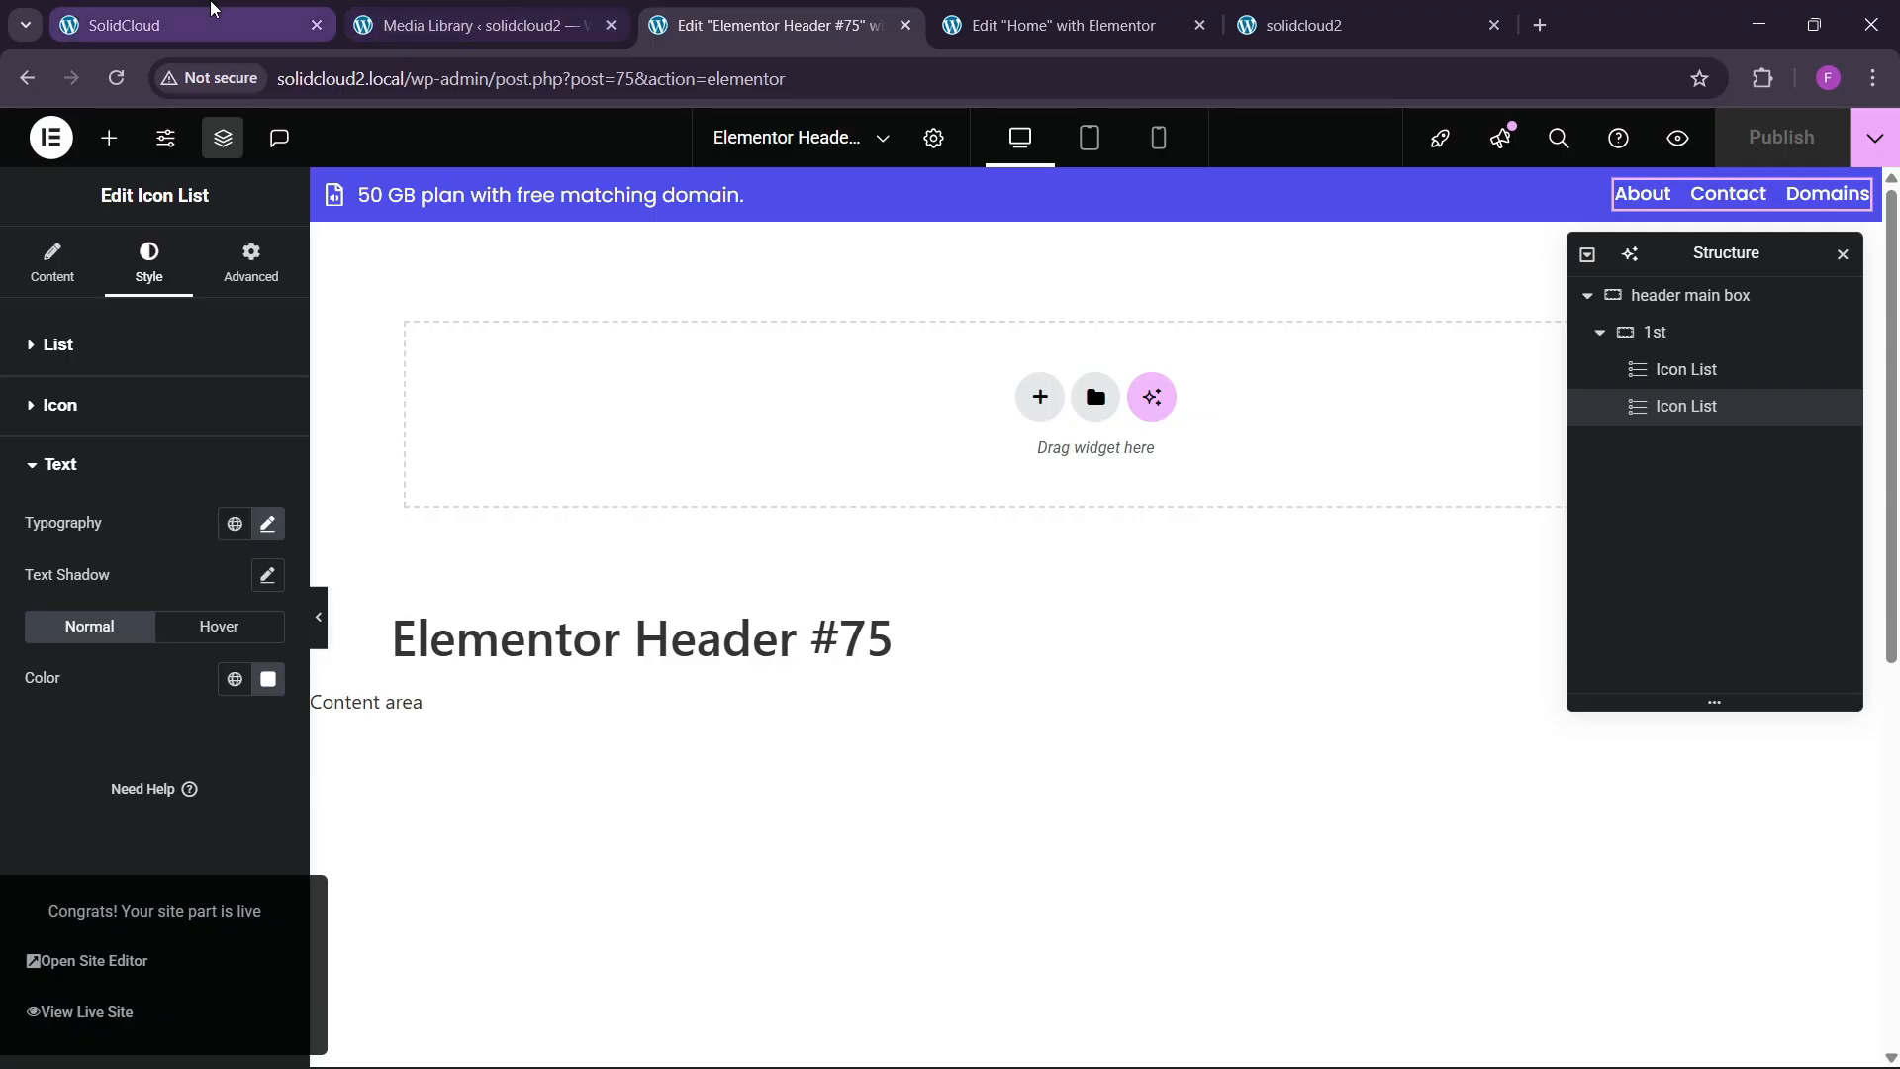
{"action": "left_click", "coordinate": [188, 25]}
{"action": "left_click", "coordinate": [1356, 25]}
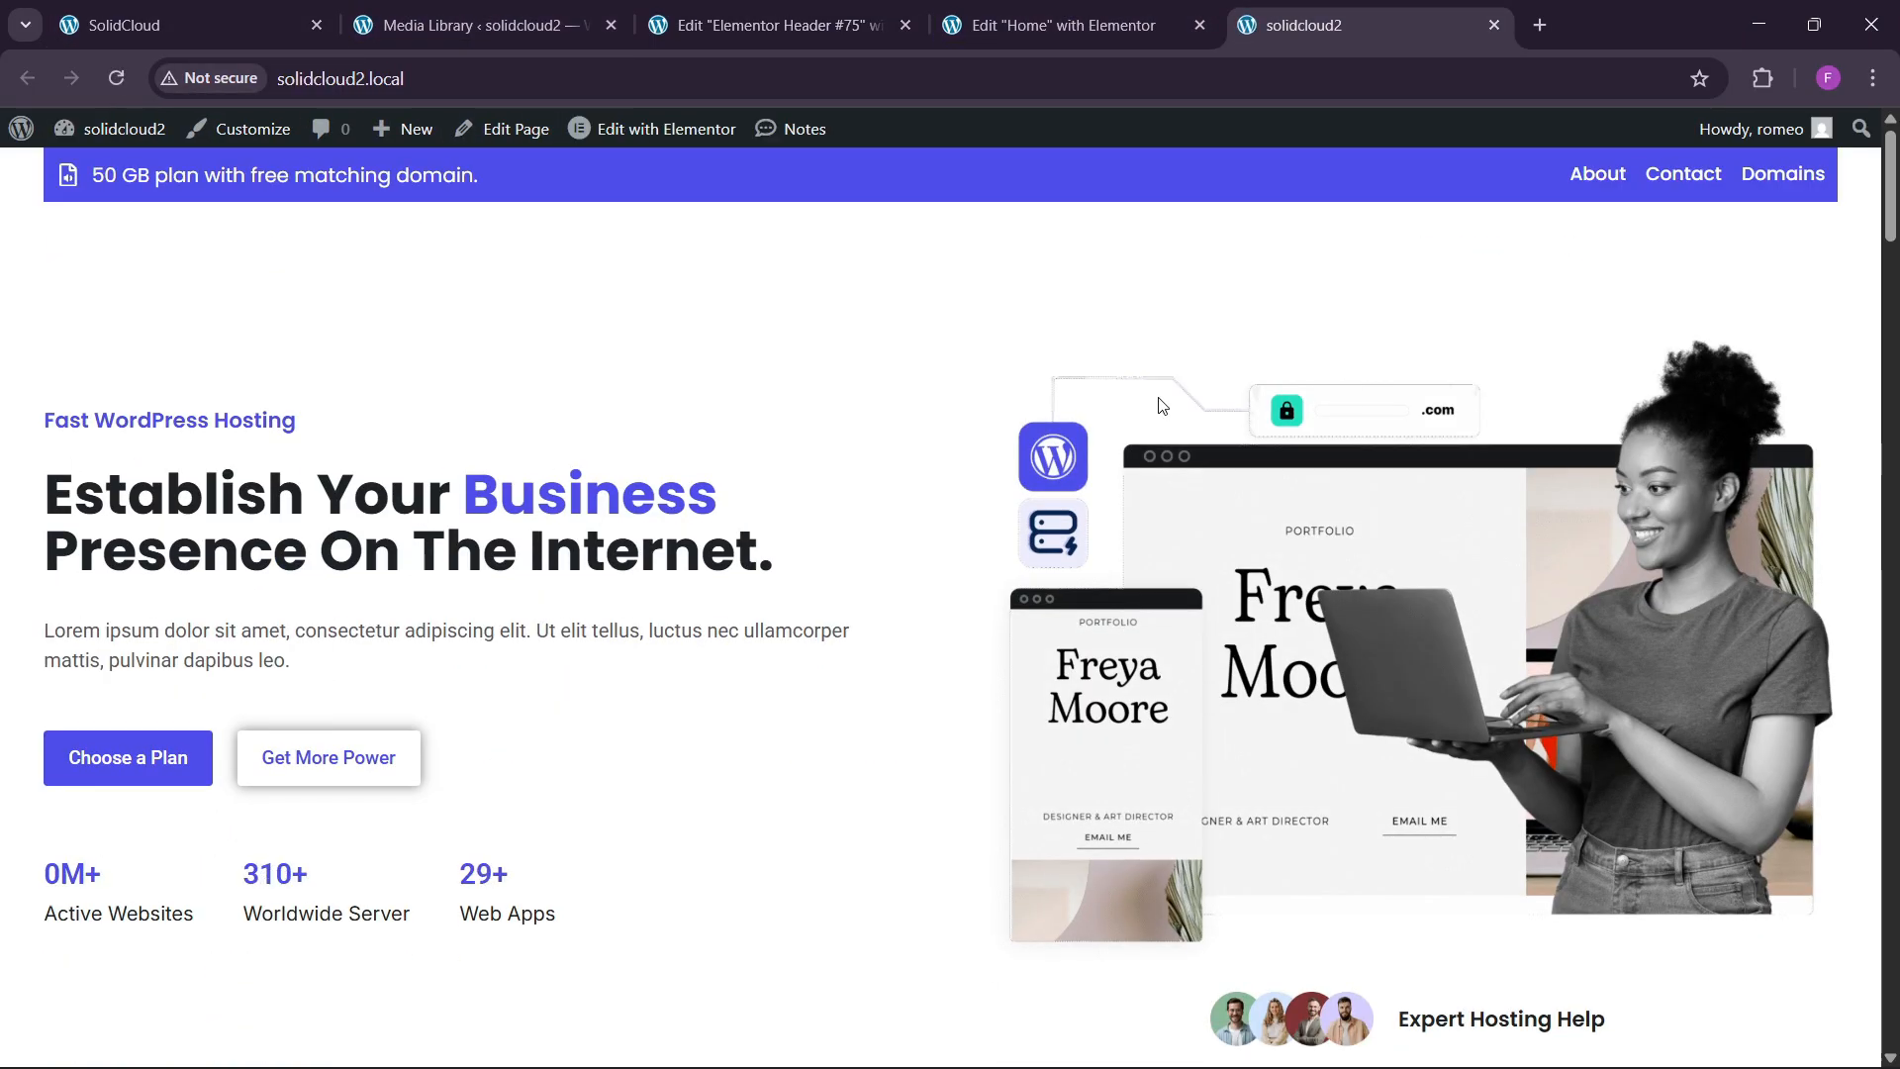
{"action": "left_click", "coordinate": [790, 15]}
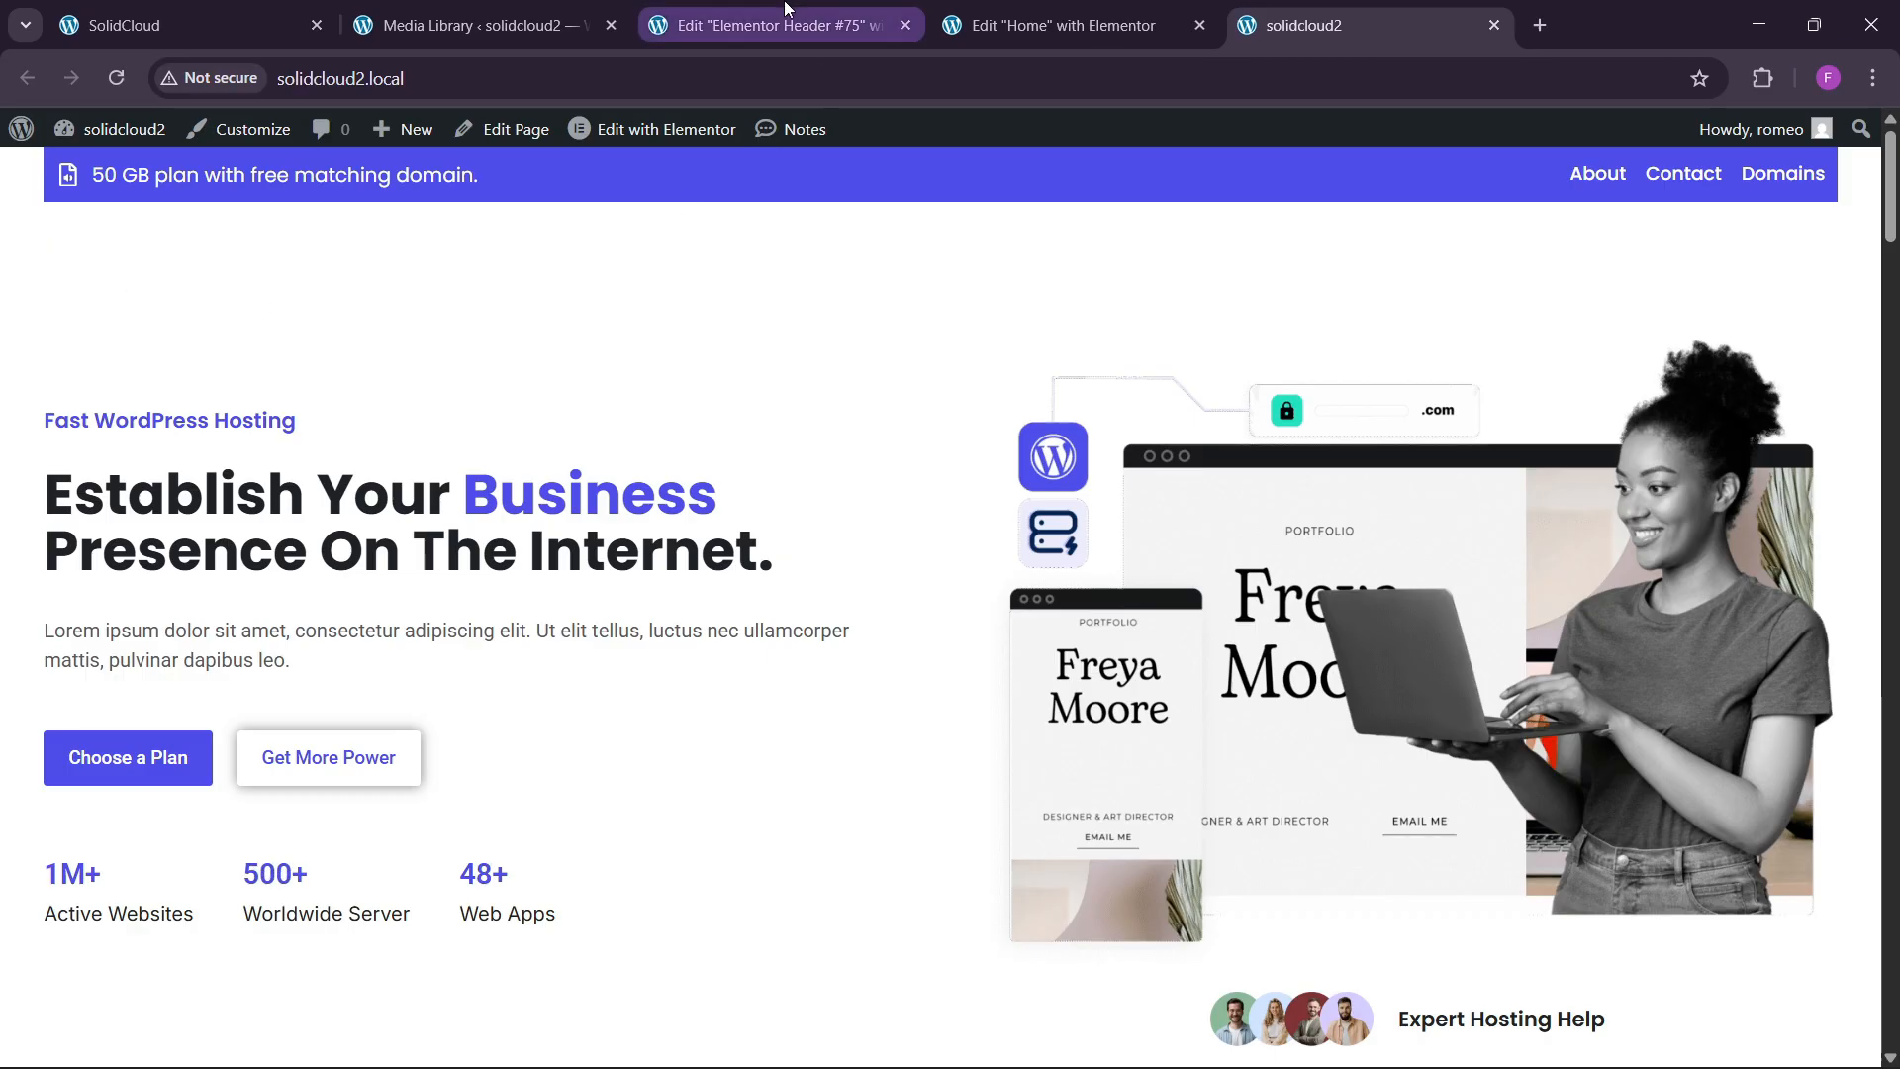
{"action": "left_click", "coordinate": [1690, 295]}
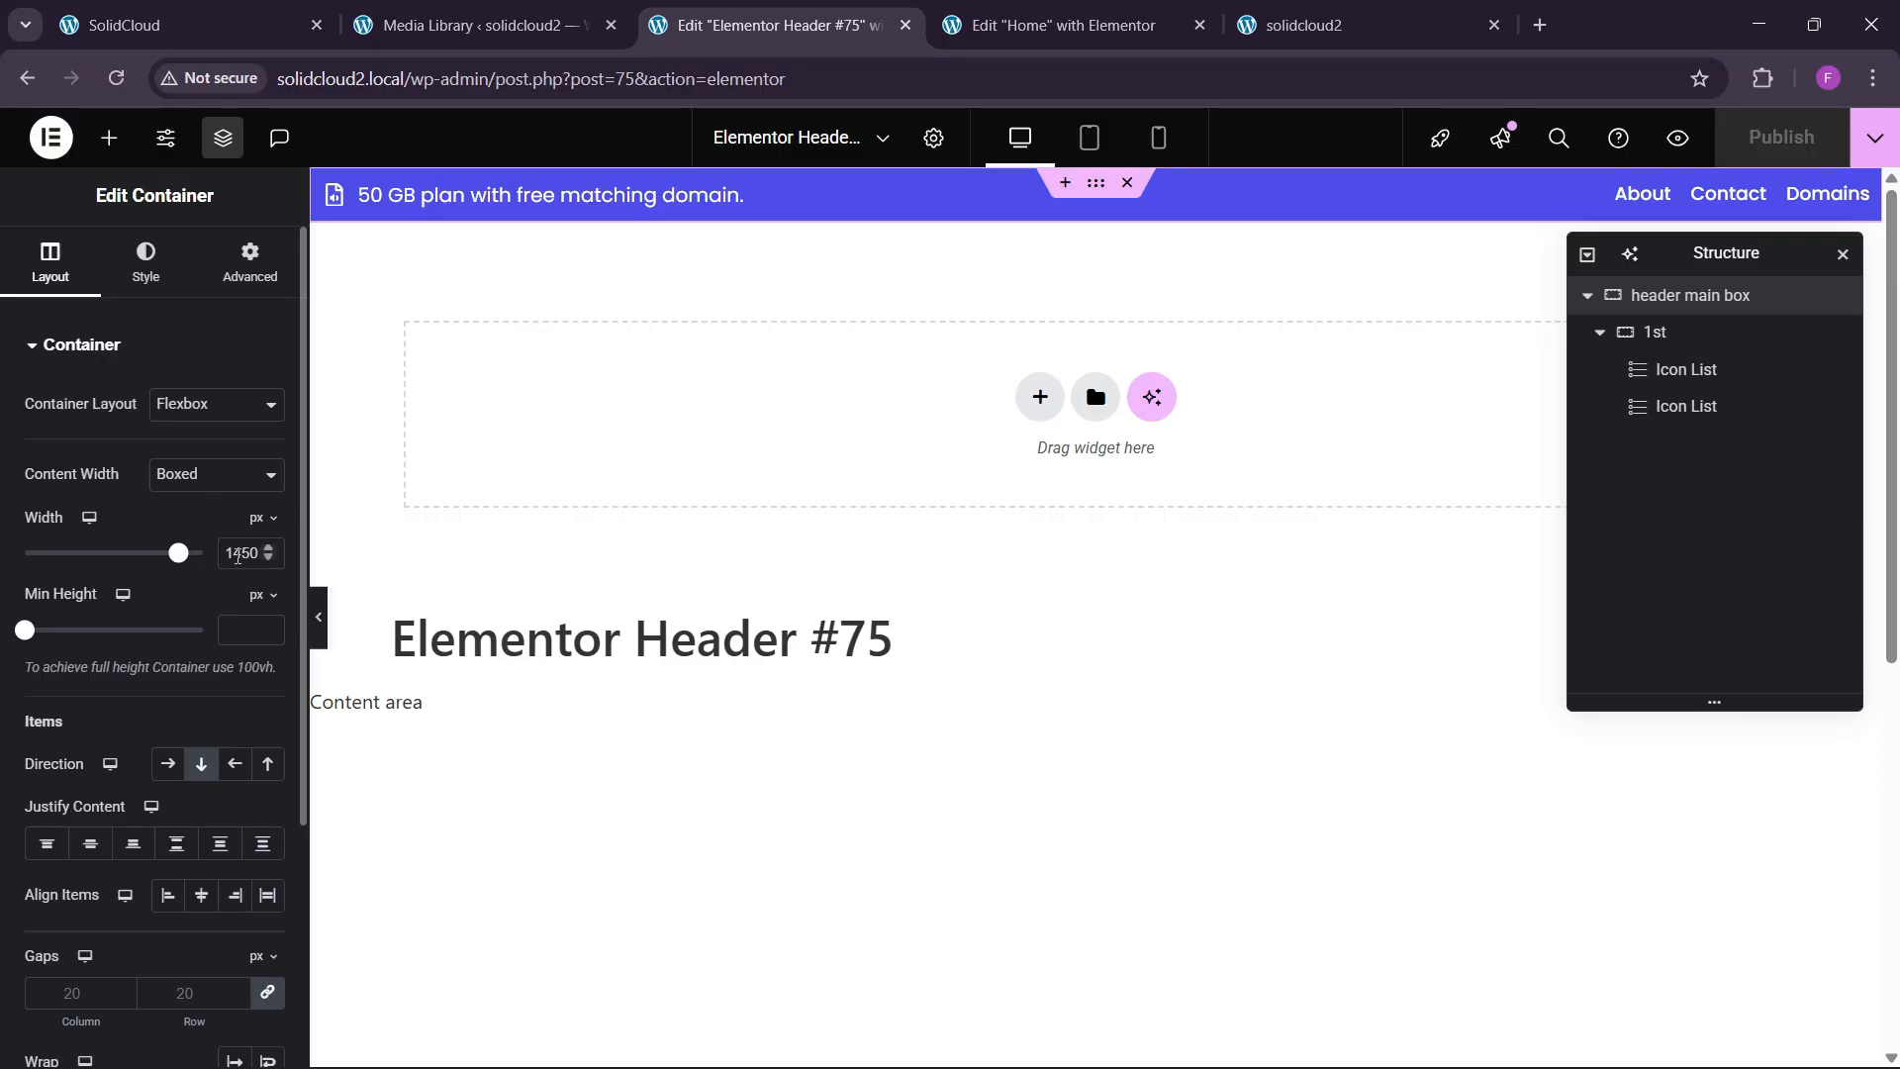
Make the header main box full width and give the 1st container 40 px side padding.
{"action": "left_click", "coordinate": [220, 480]}
{"action": "left_click", "coordinate": [203, 535]}
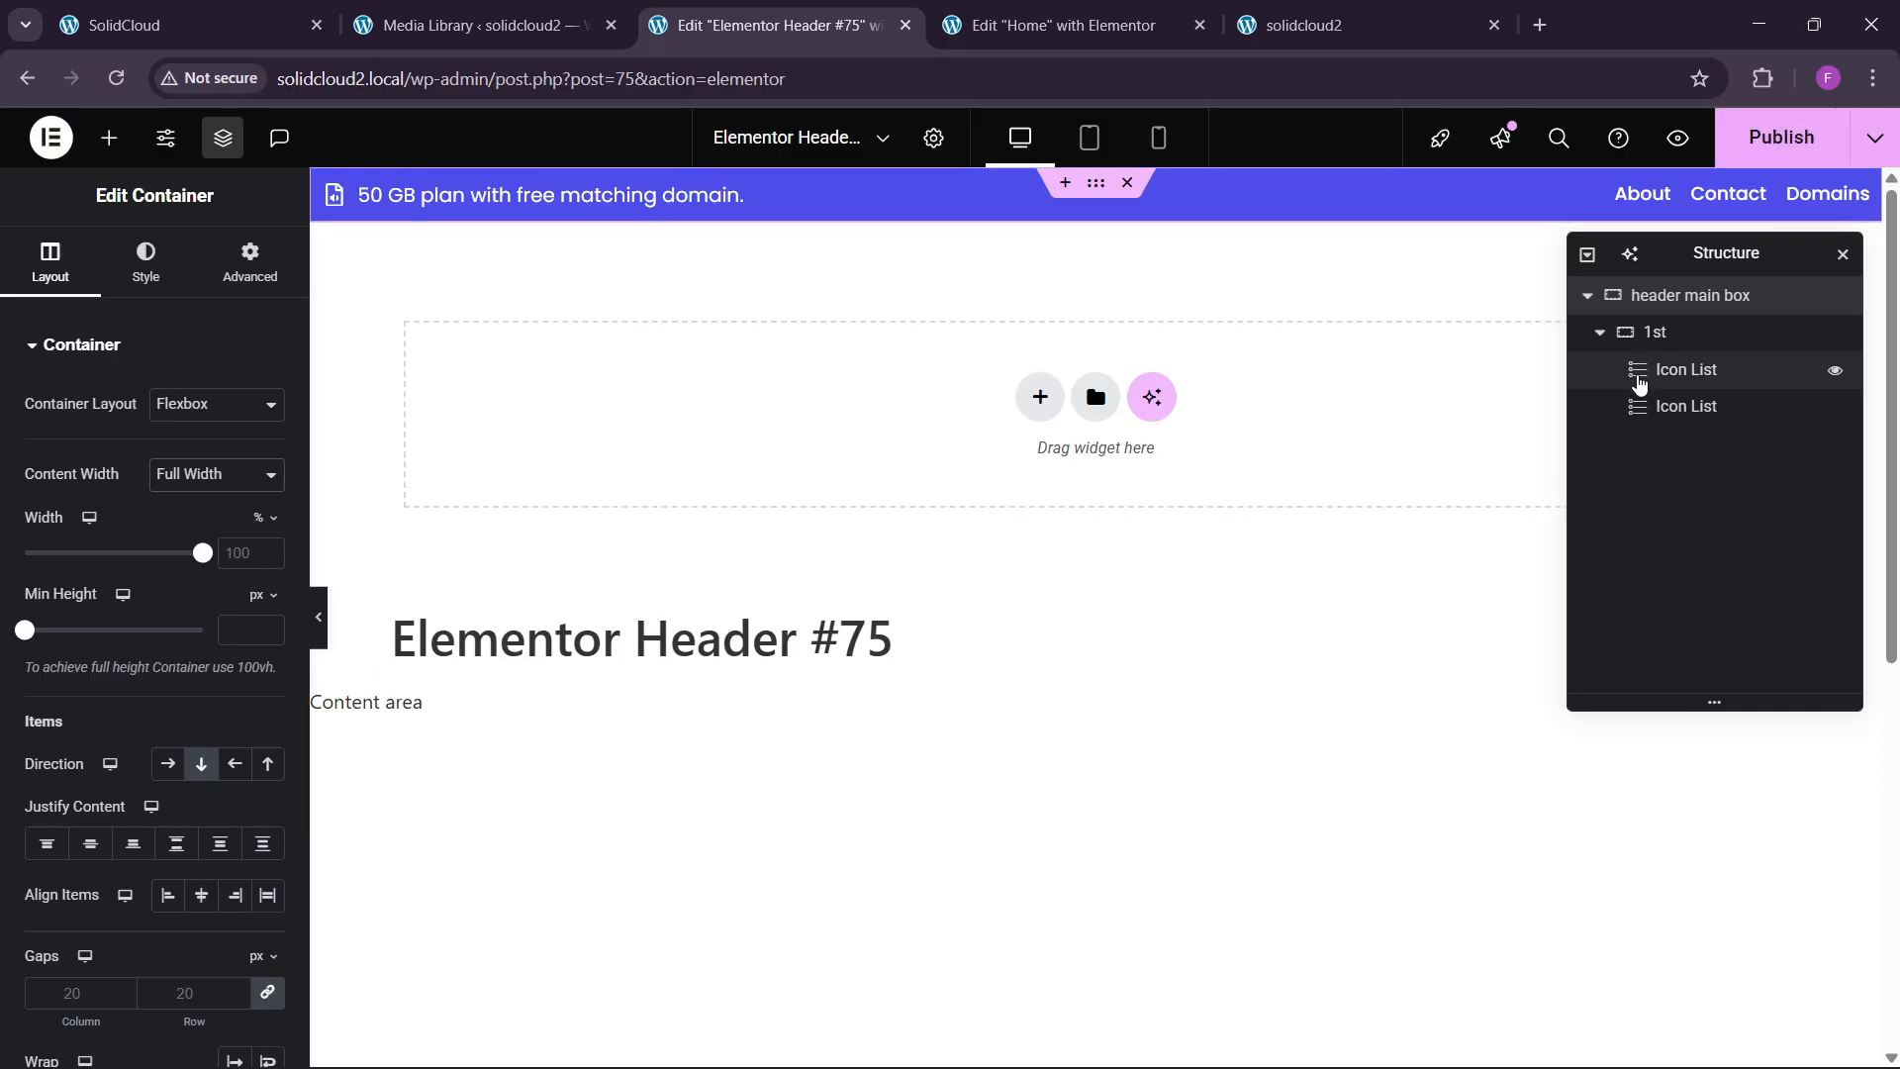
{"action": "left_click", "coordinate": [1690, 335]}
{"action": "left_click", "coordinate": [249, 262]}
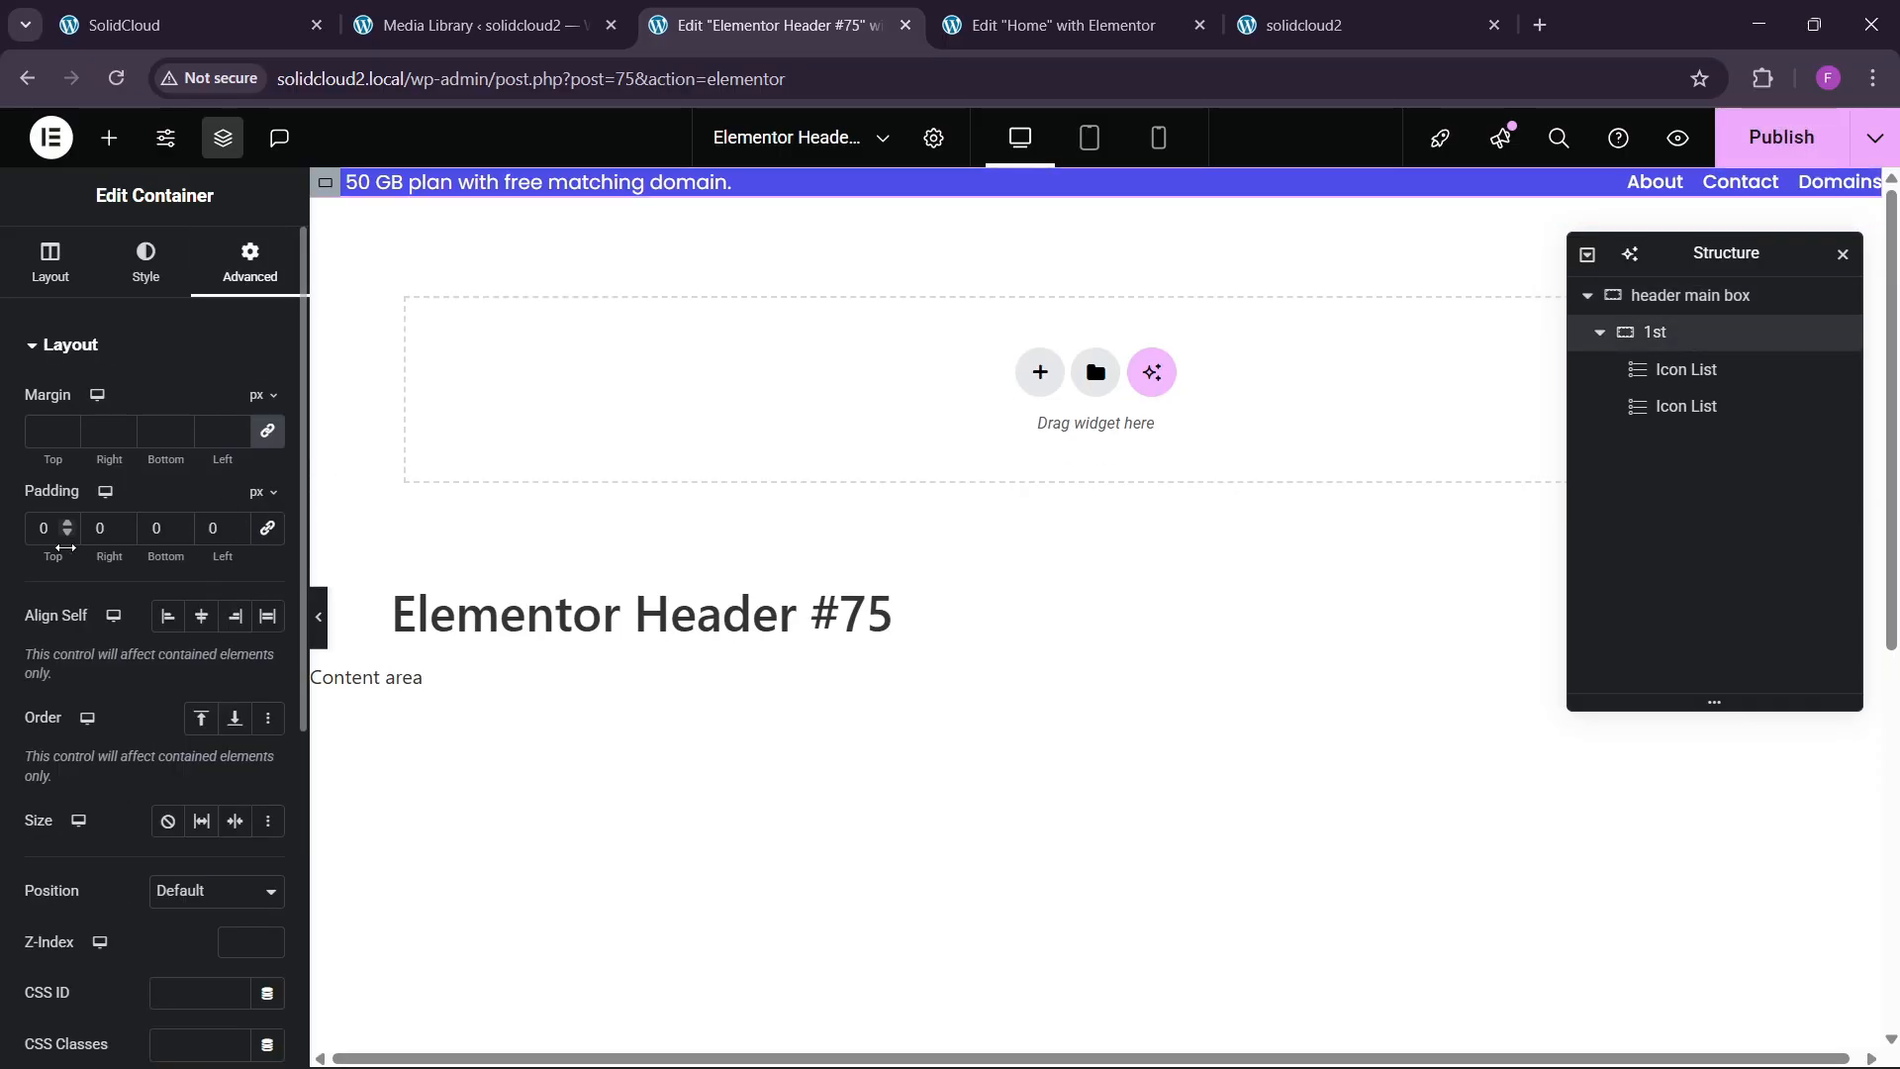
{"action": "left_click", "coordinate": [87, 533]}
{"action": "type", "text": "4"}
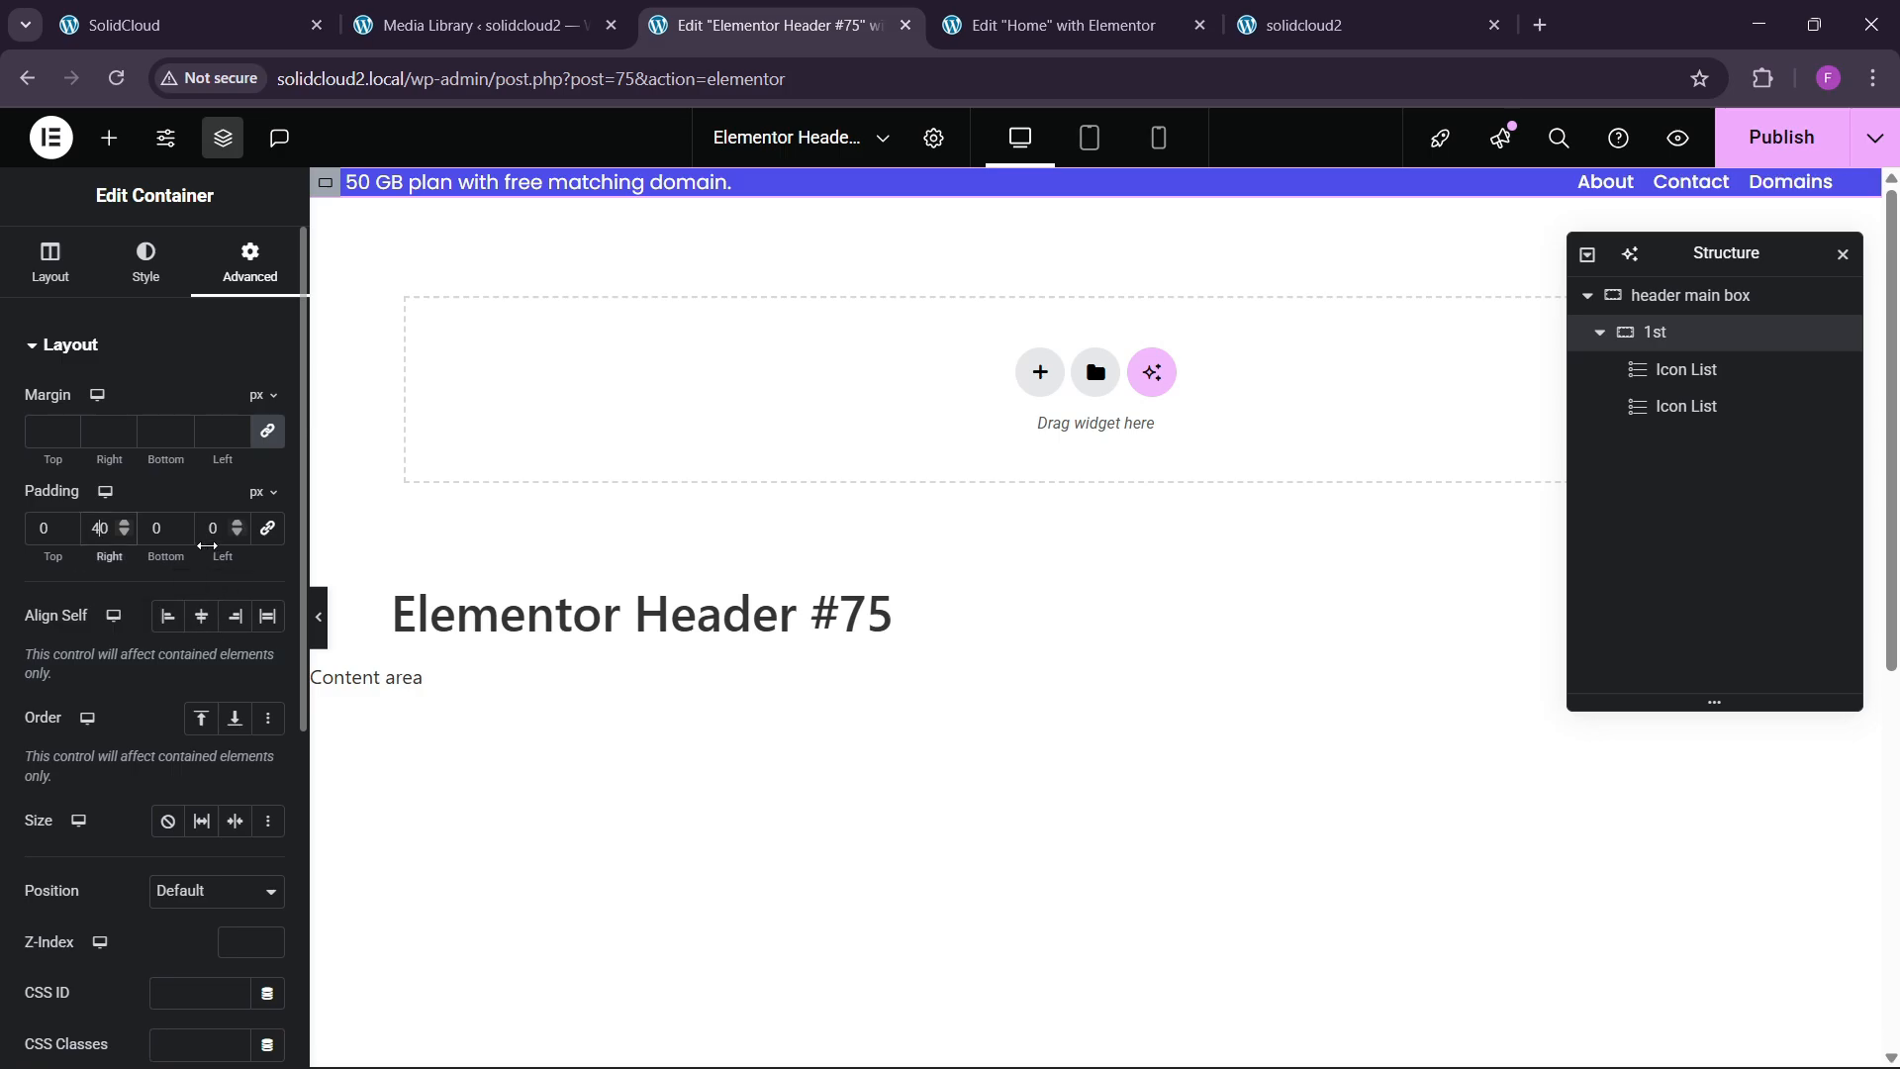
{"action": "left_click", "coordinate": [319, 619]}
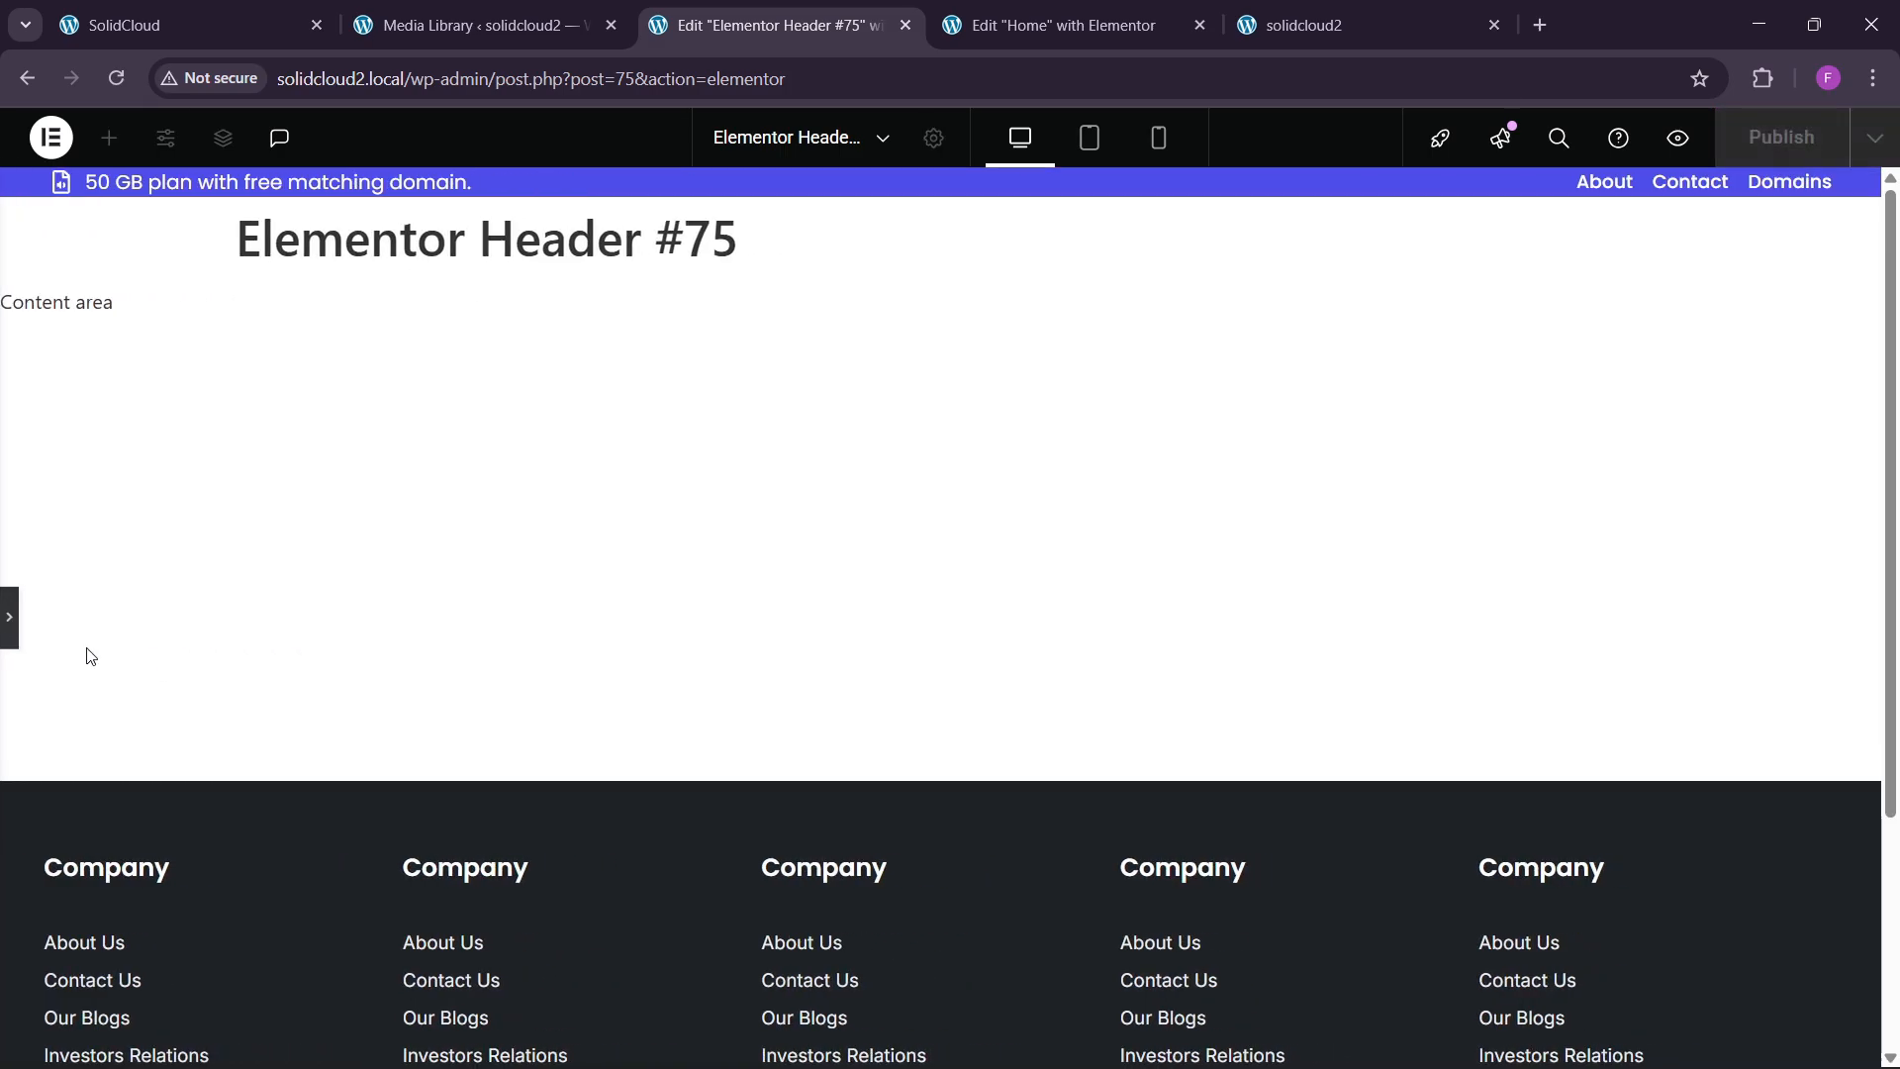
{"action": "left_click", "coordinate": [13, 620]}
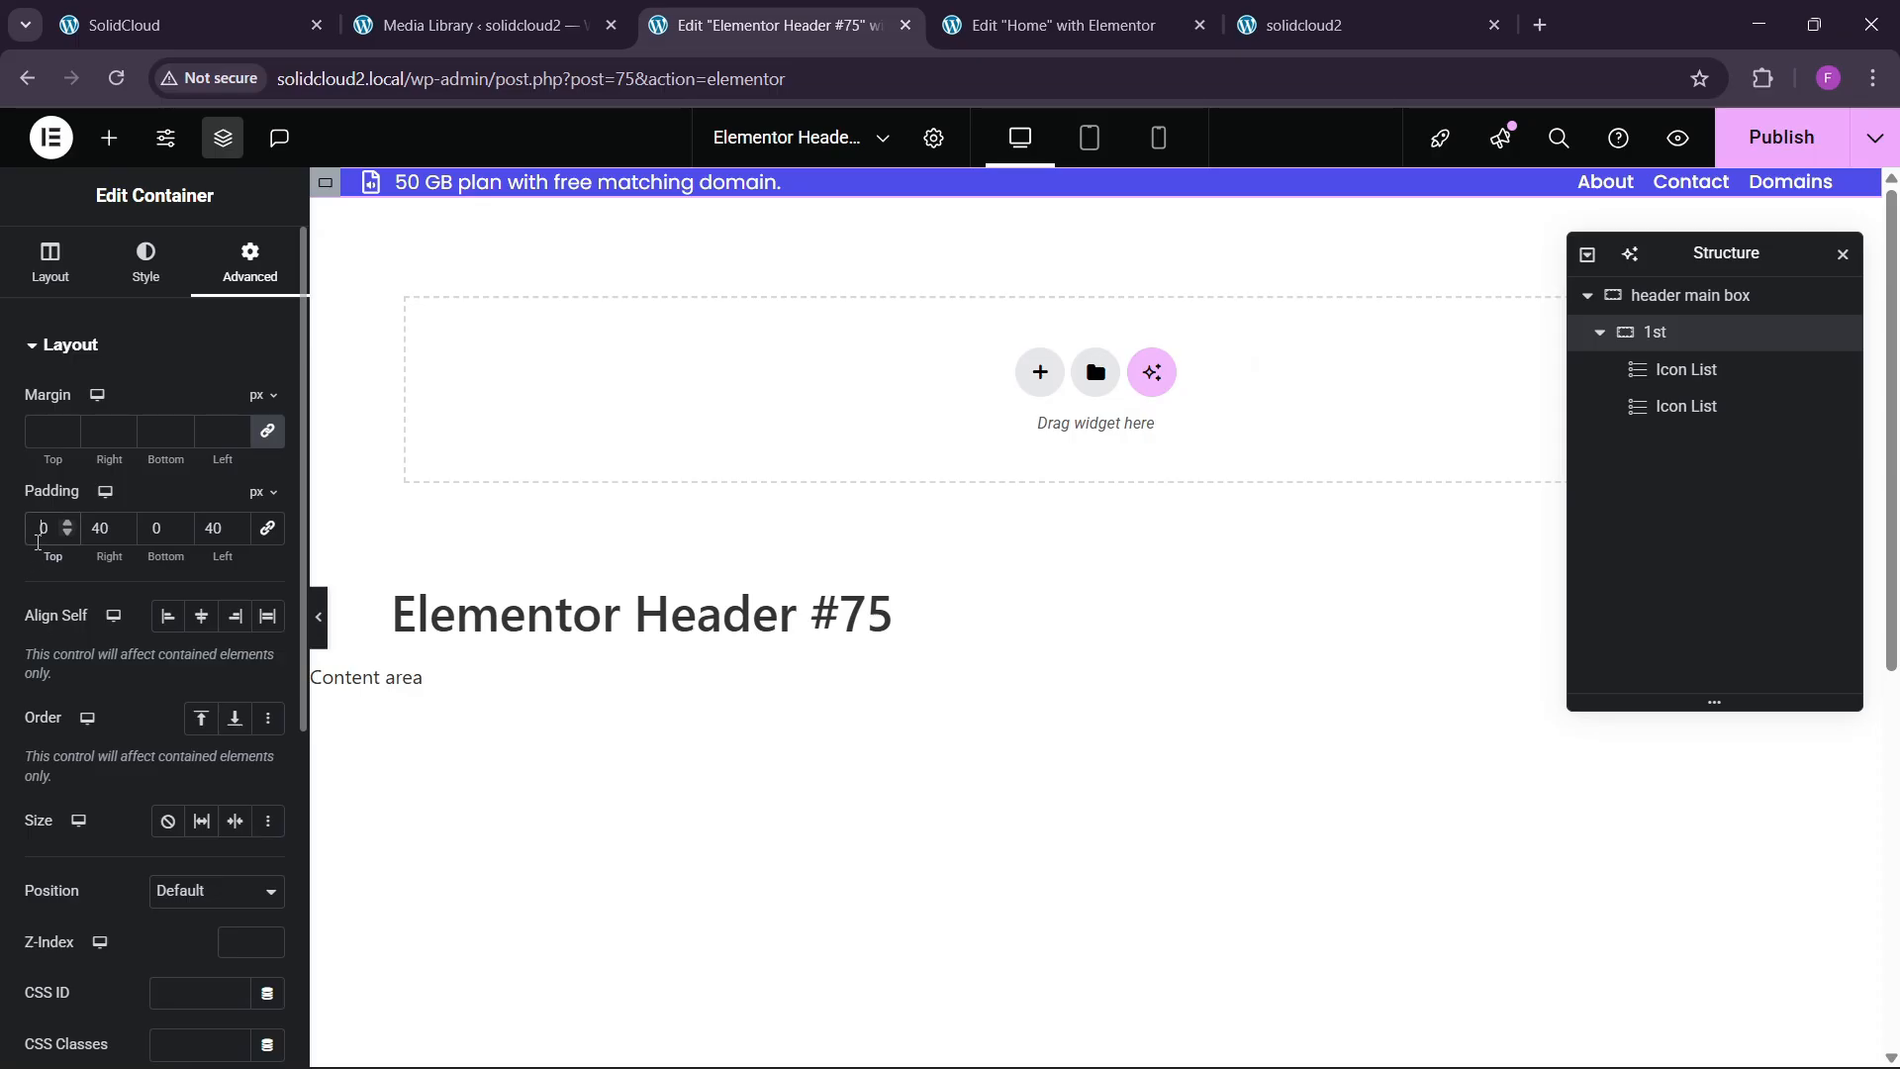
Set the 1st container's top and bottom padding to 10 px.
{"action": "left_click_drag", "start_coordinate": [28, 556], "coordinate": [187, 515]}
{"action": "left_click", "coordinate": [154, 529]}
{"action": "type", "text": "20"}
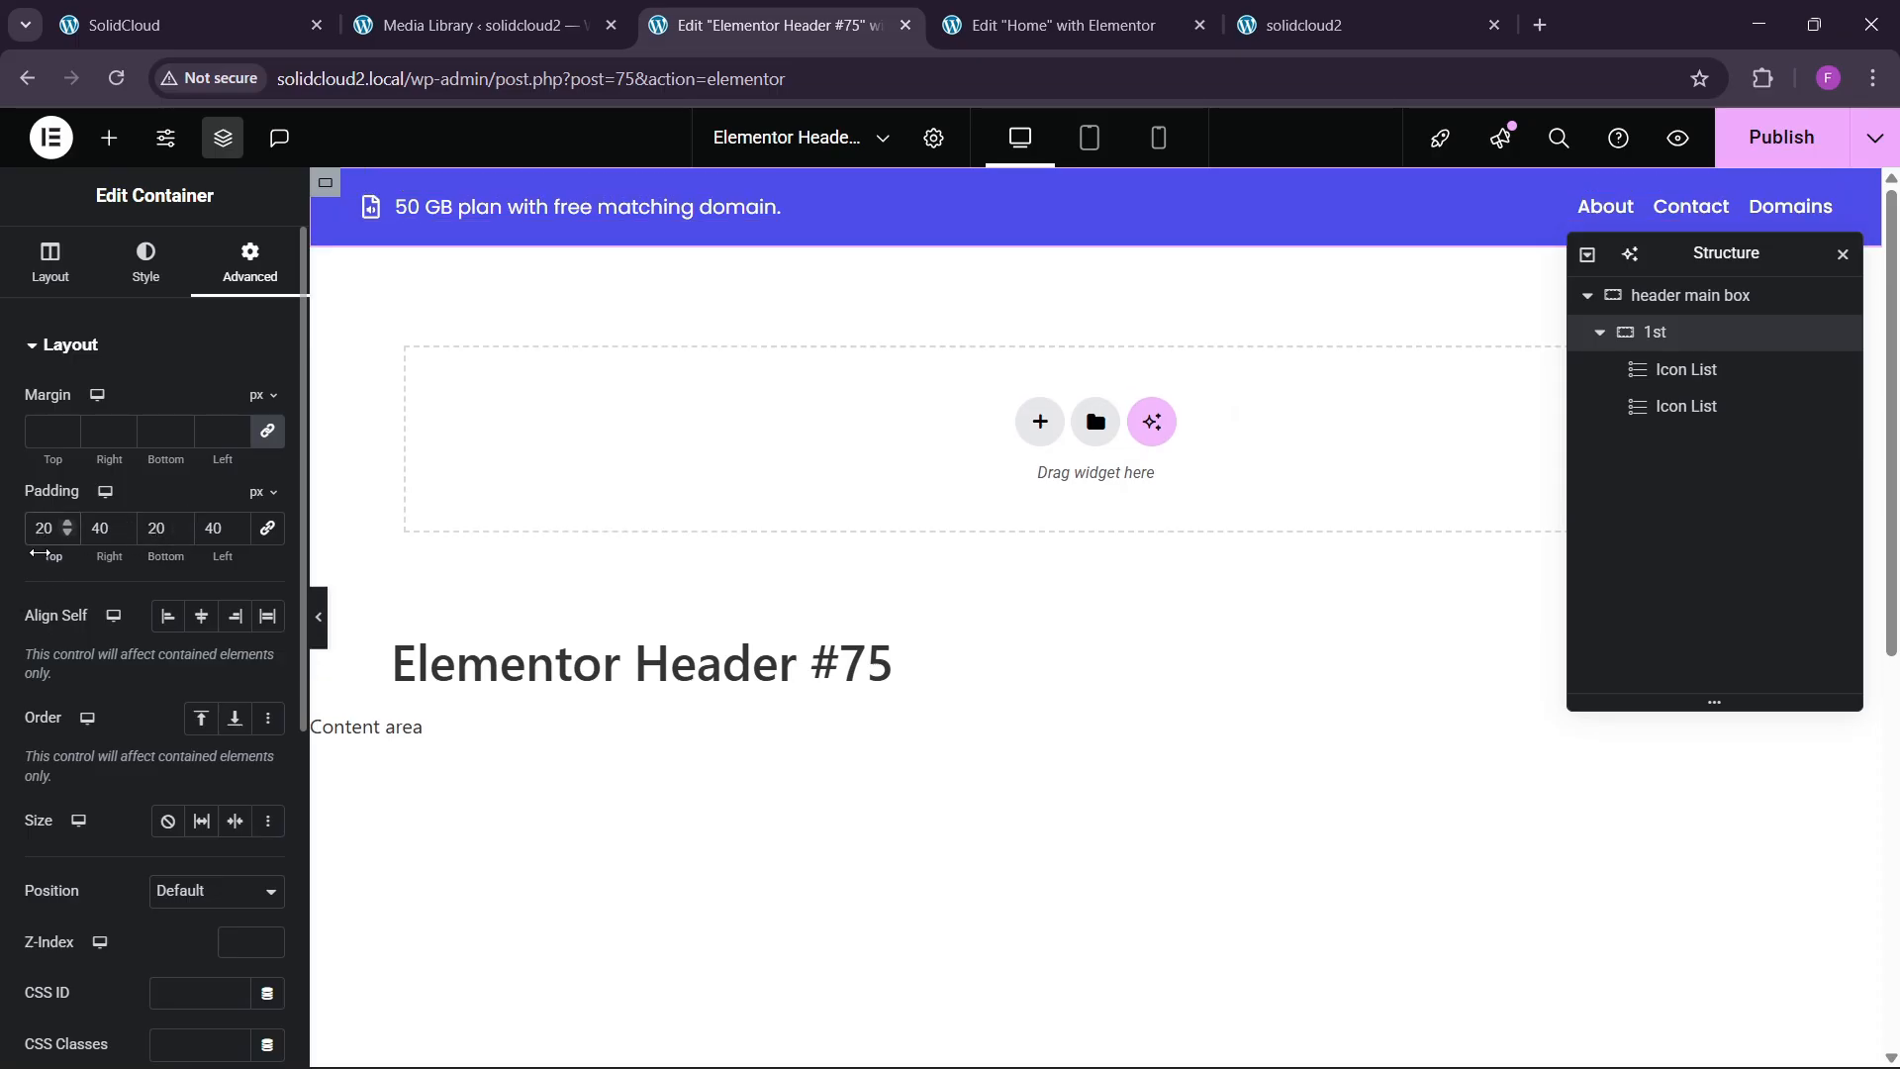
{"action": "key", "text": "BackSpace"}
{"action": "type", "text": "1"}
{"action": "type", "text": "10"}
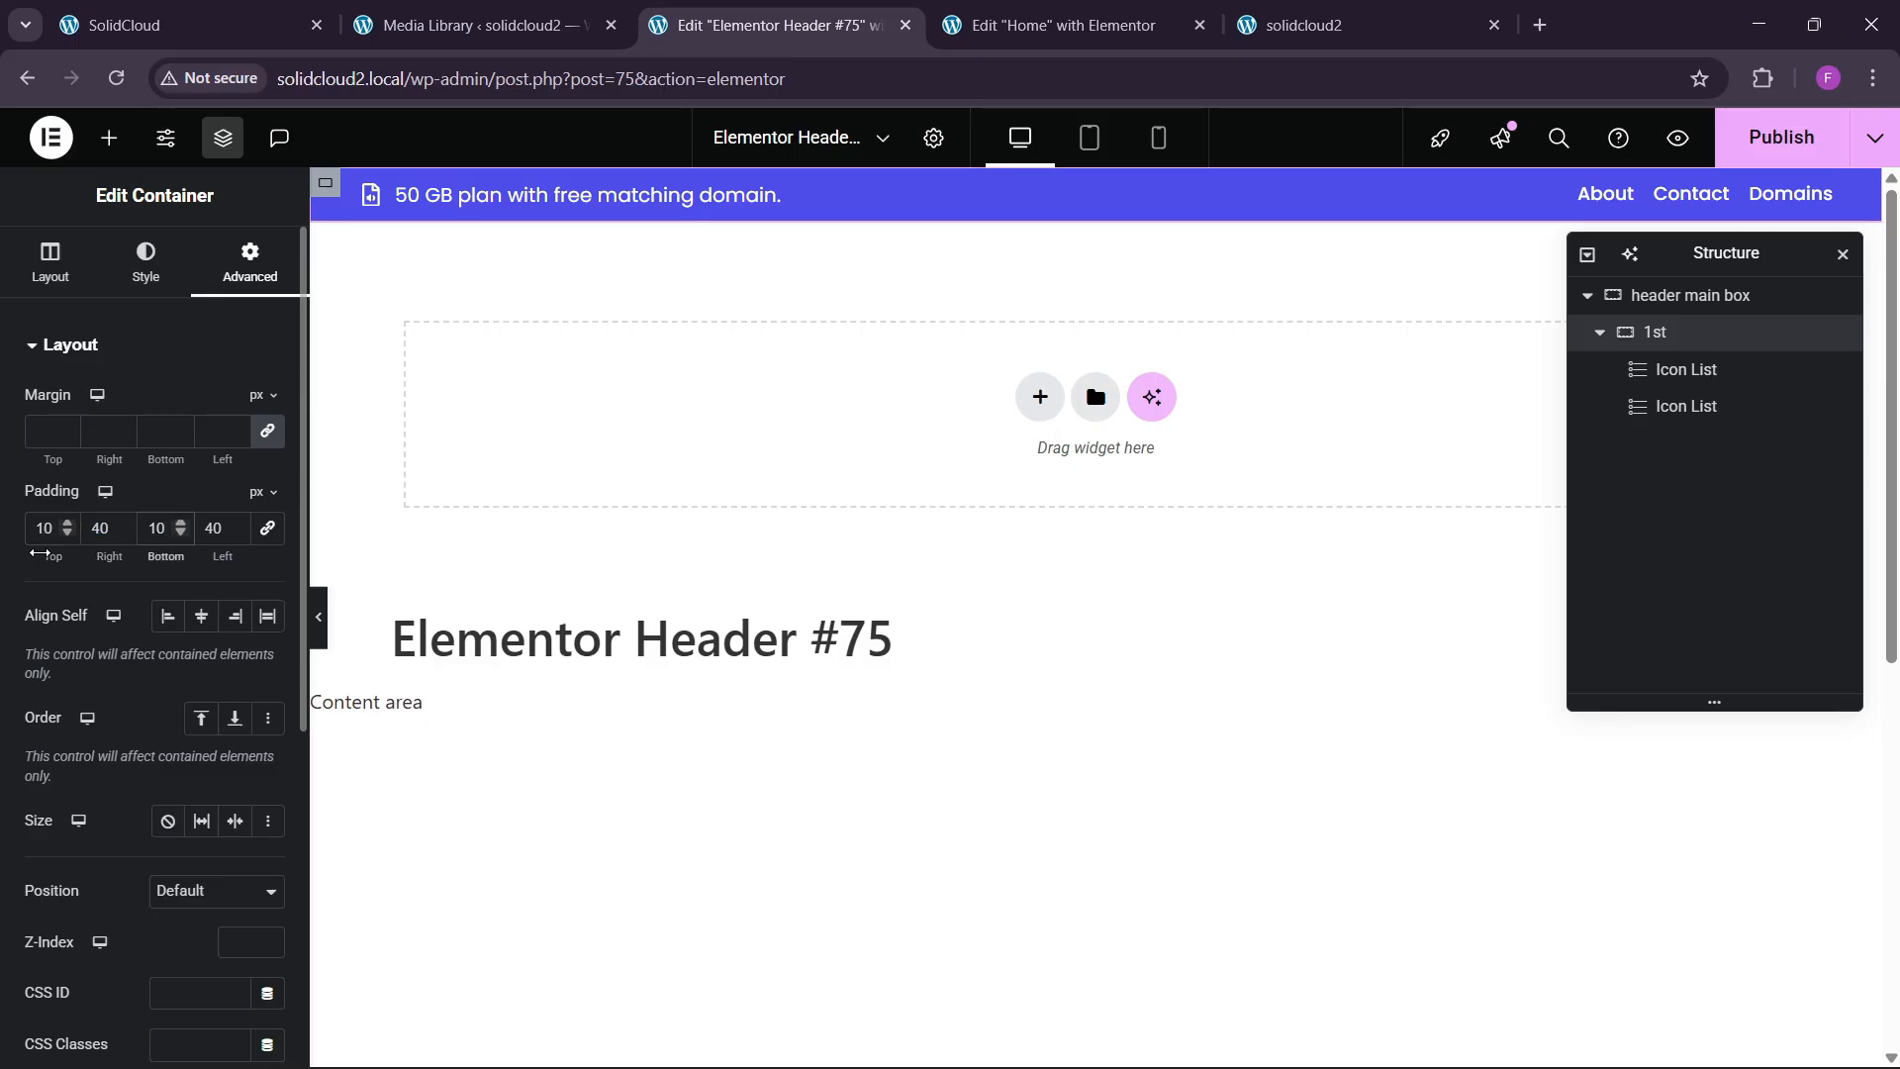
{"action": "left_click", "coordinate": [321, 629]}
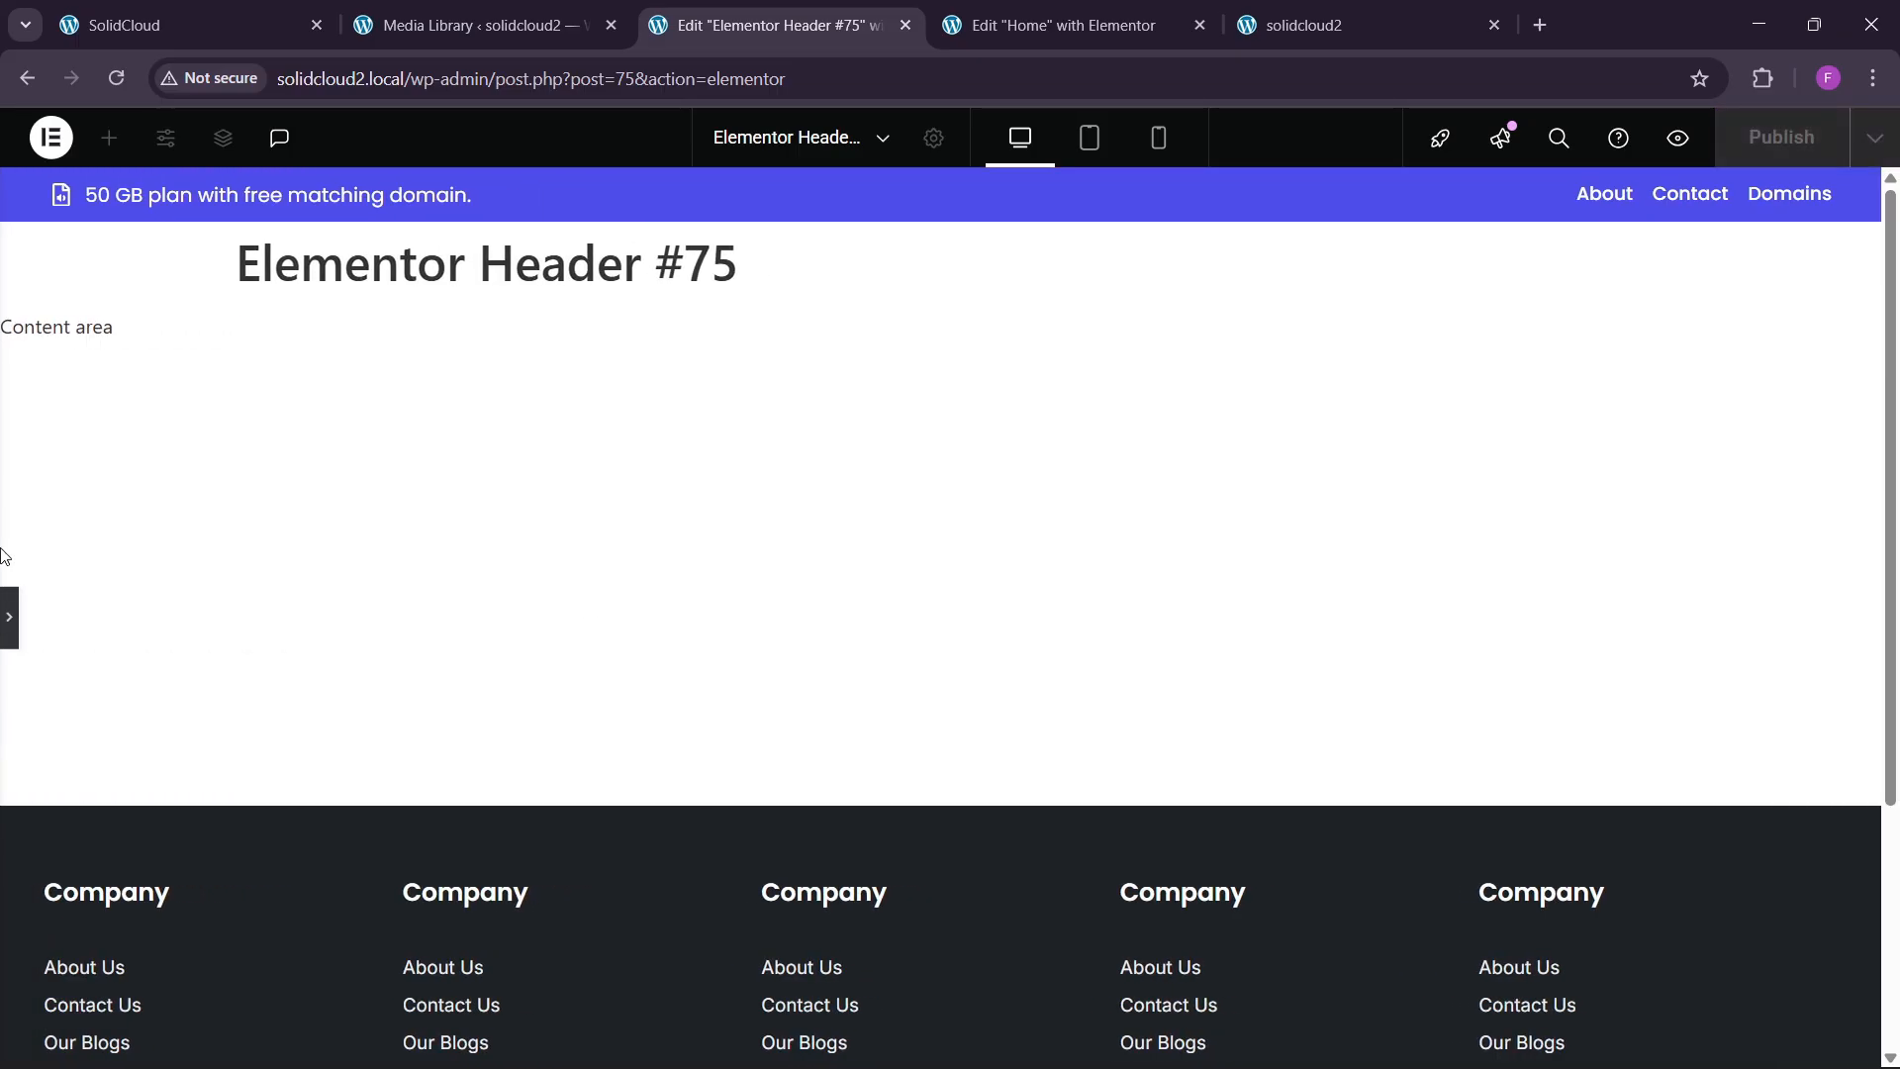
{"action": "left_click", "coordinate": [3, 599]}
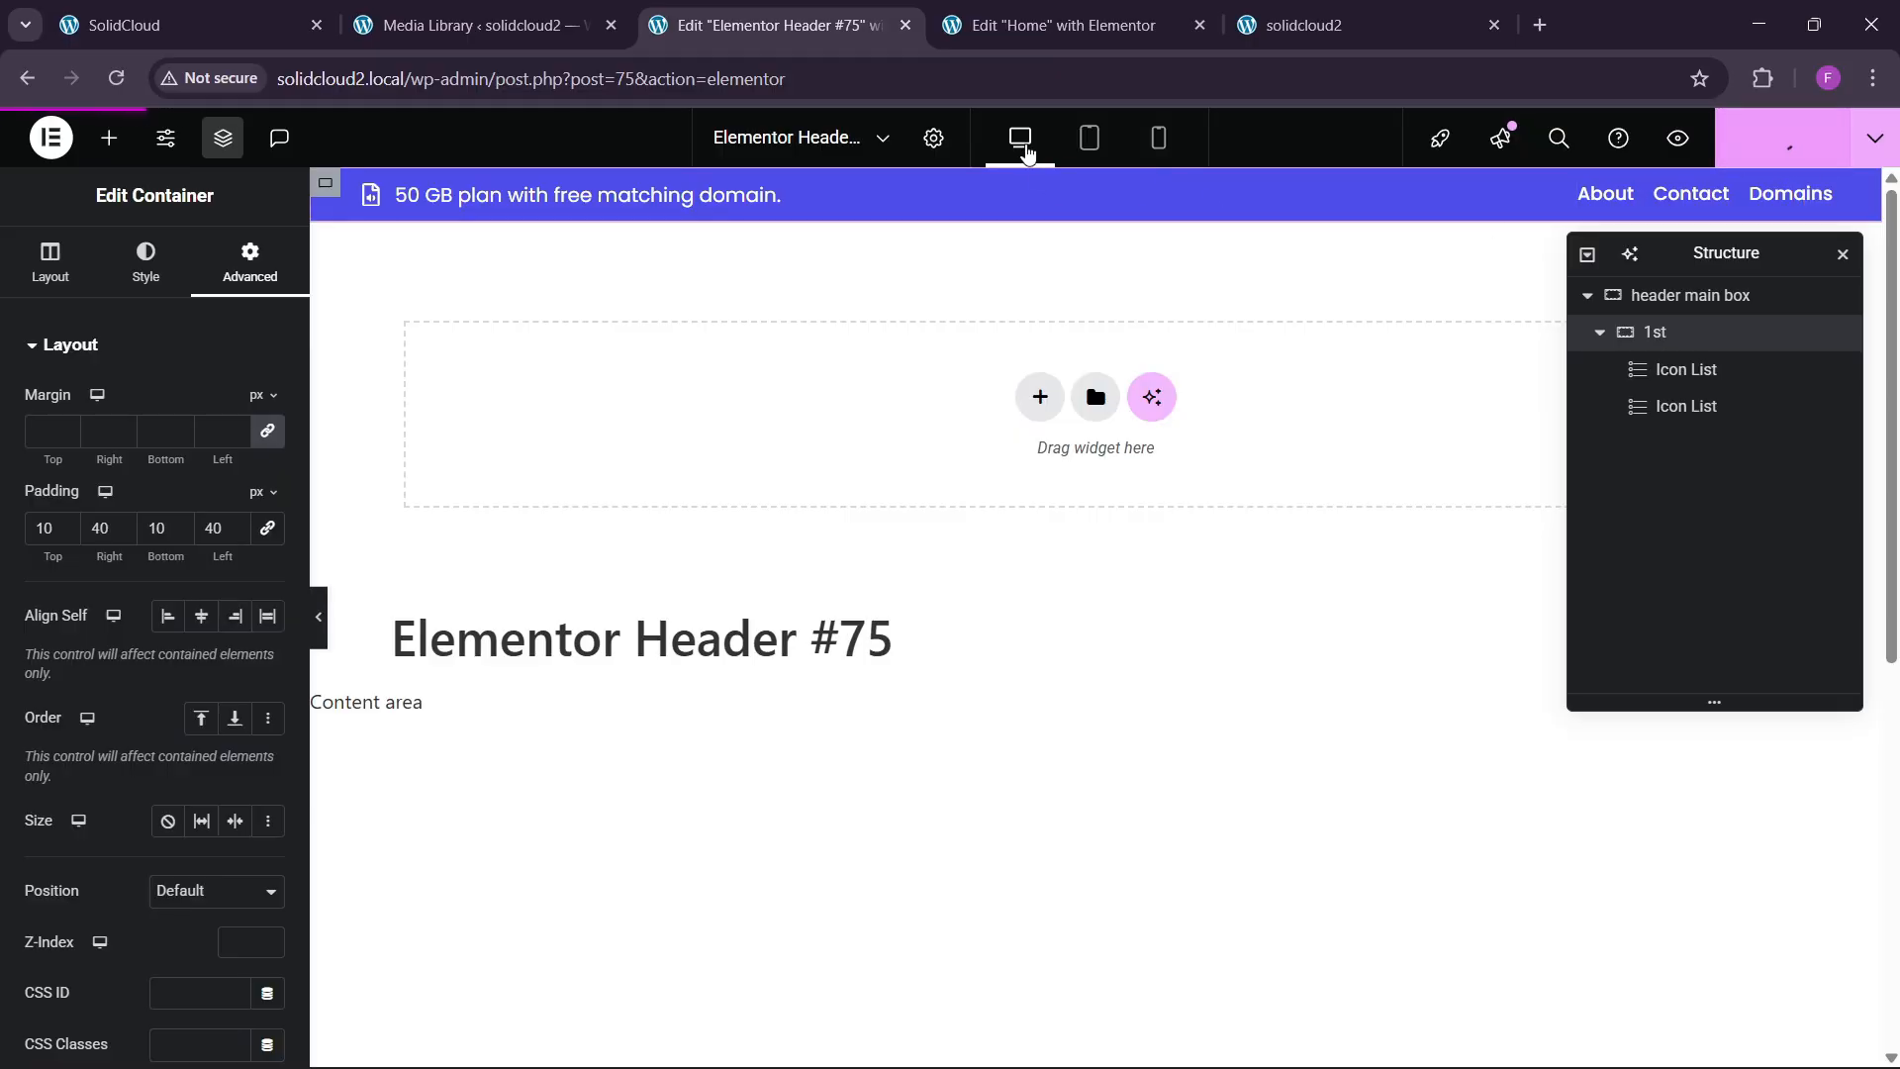
Compare the header on the live solidcloud2 and SolidCloud sites, then return to Header #75.
{"action": "left_click", "coordinate": [1321, 8]}
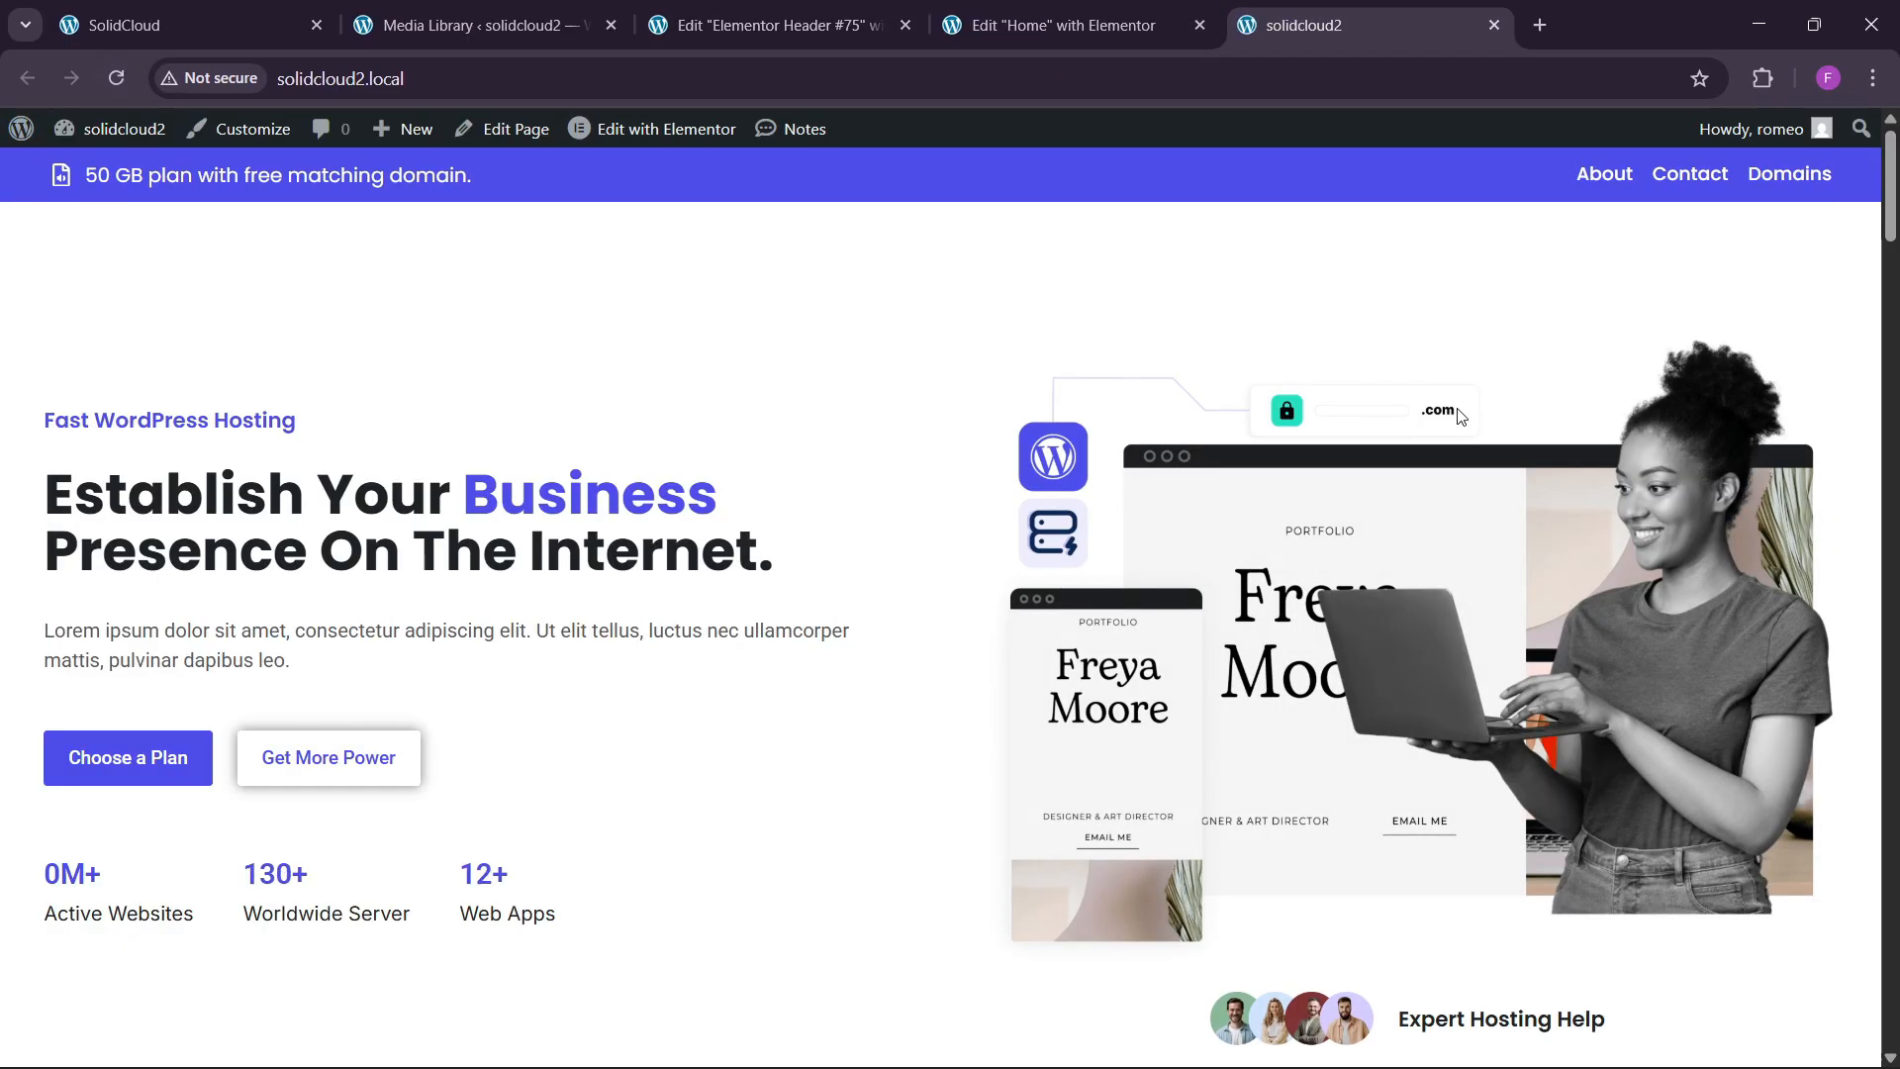
{"action": "left_click", "coordinate": [294, 10]}
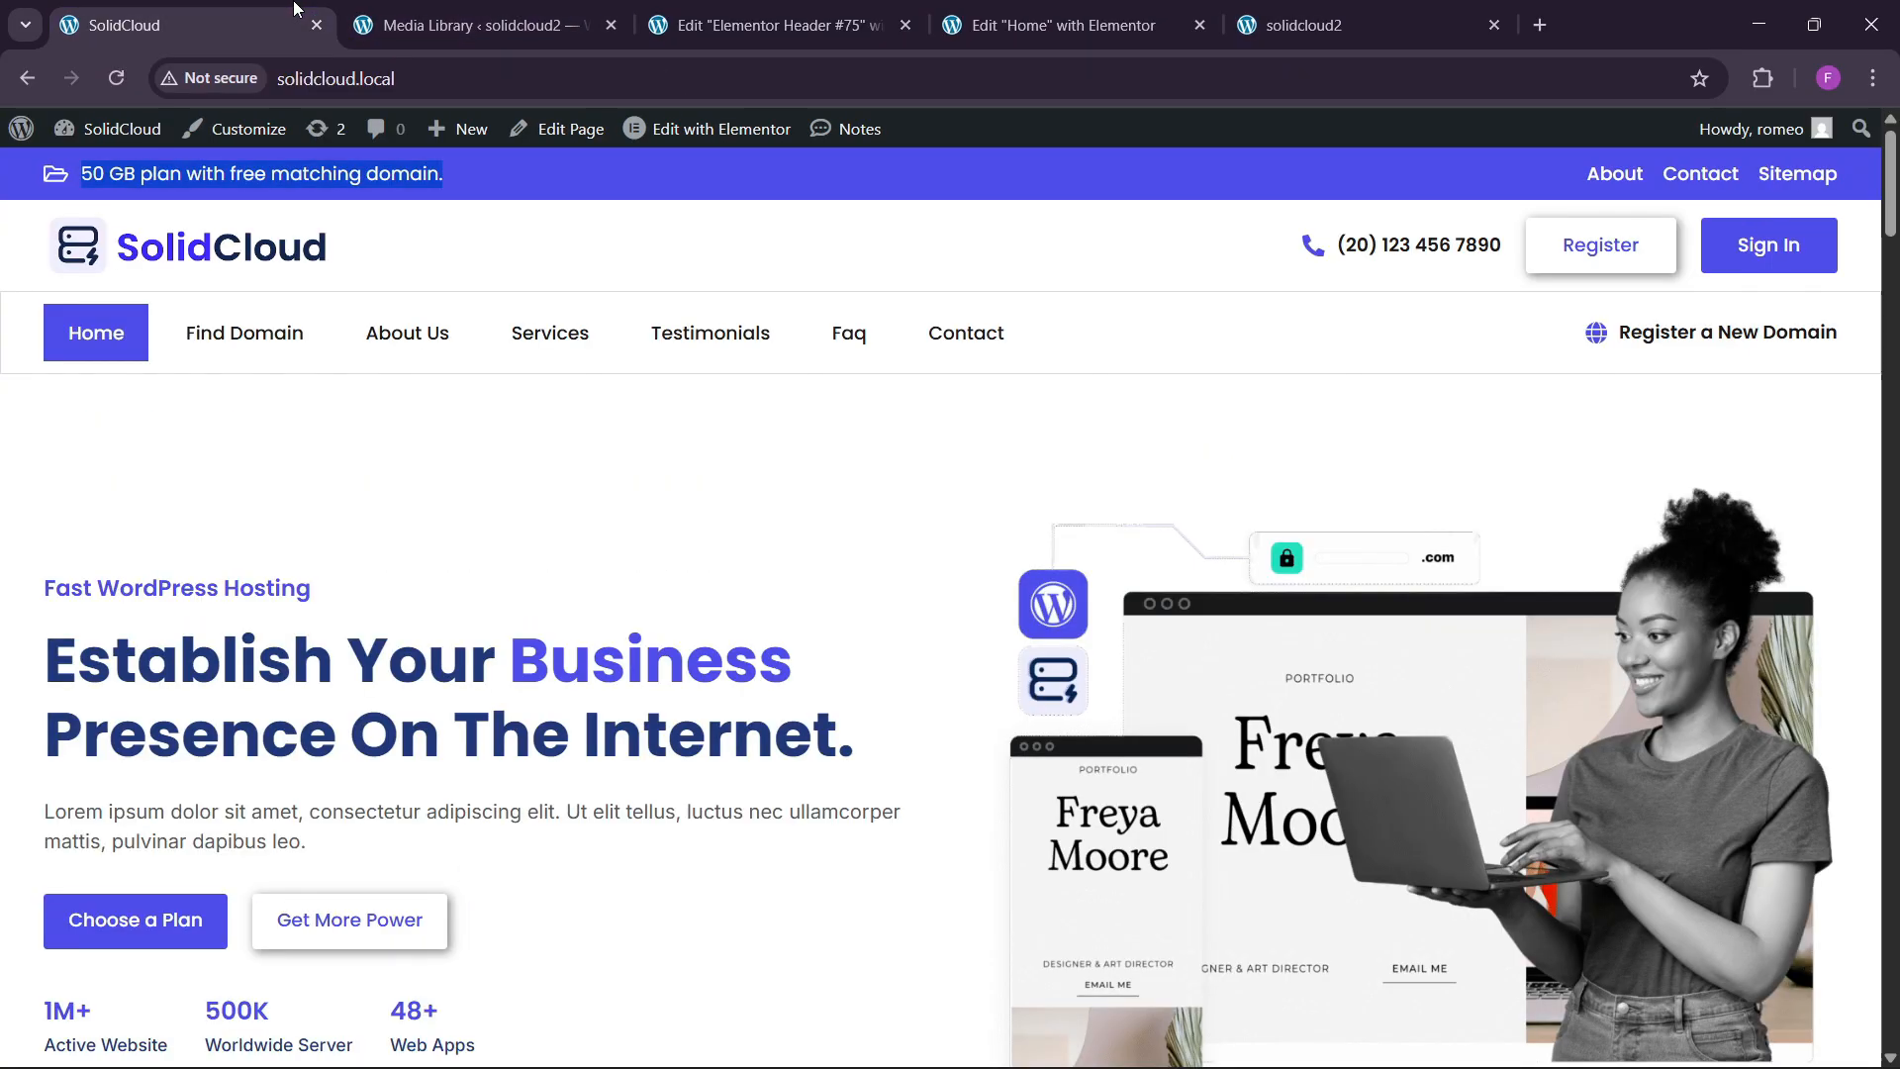
{"action": "left_click", "coordinate": [767, 25]}
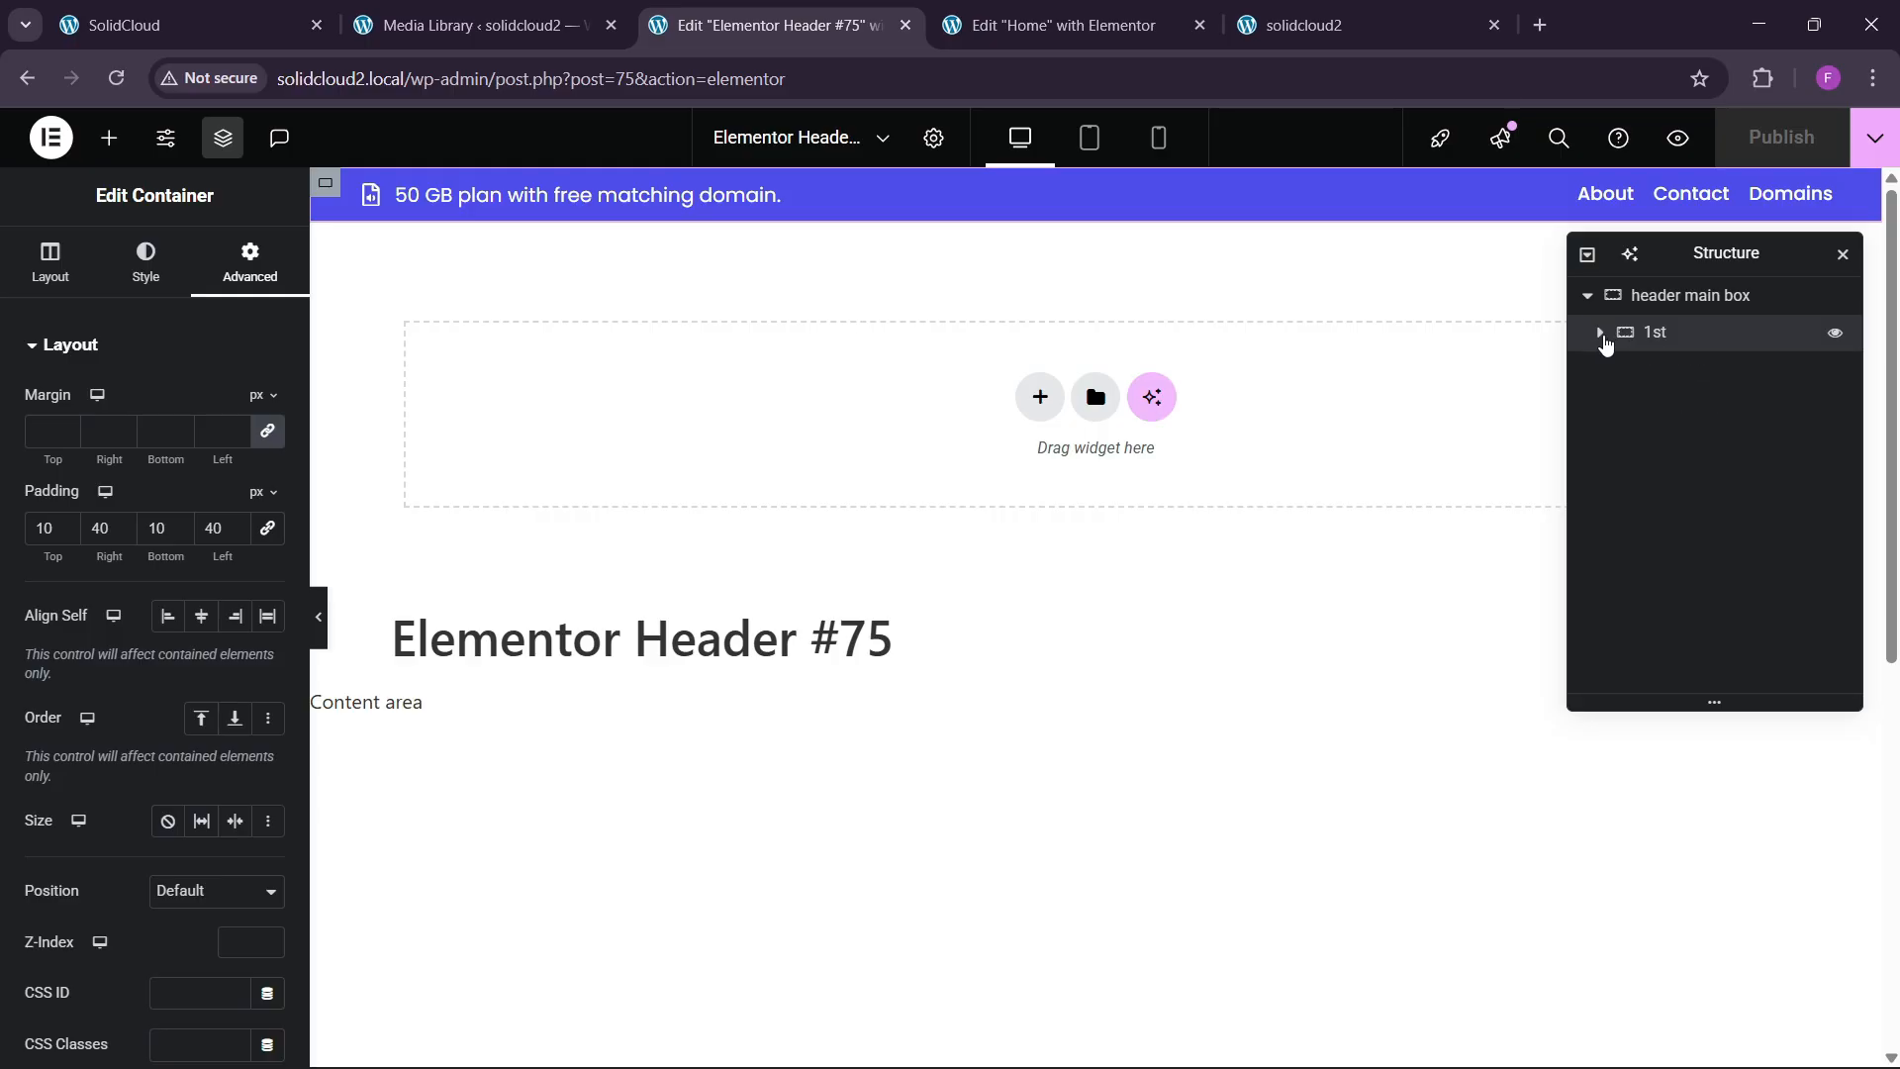
Add a new empty container to the header below the 1st promo row.
{"action": "right_click", "coordinate": [1673, 337]}
{"action": "left_click", "coordinate": [1672, 407]}
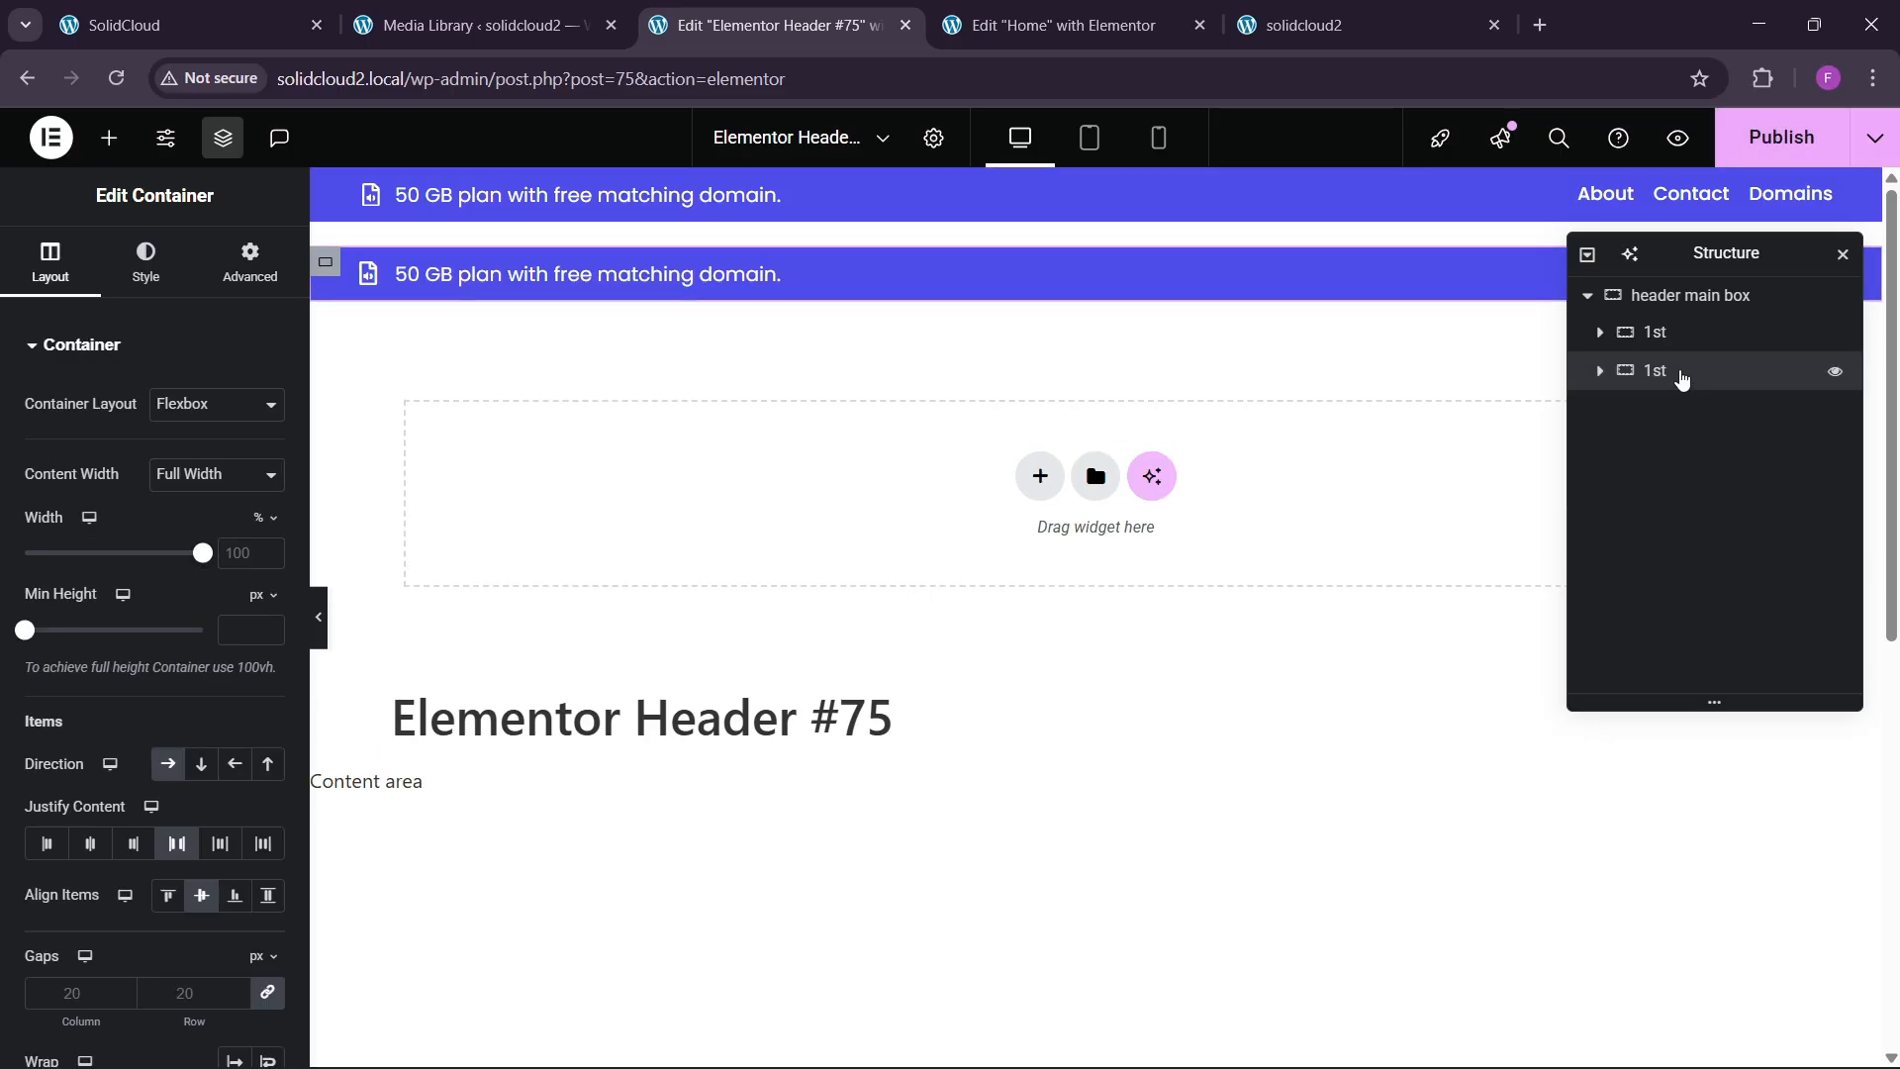
{"action": "right_click", "coordinate": [1680, 379]}
{"action": "left_click", "coordinate": [1654, 1017]}
{"action": "left_click", "coordinate": [1679, 336]}
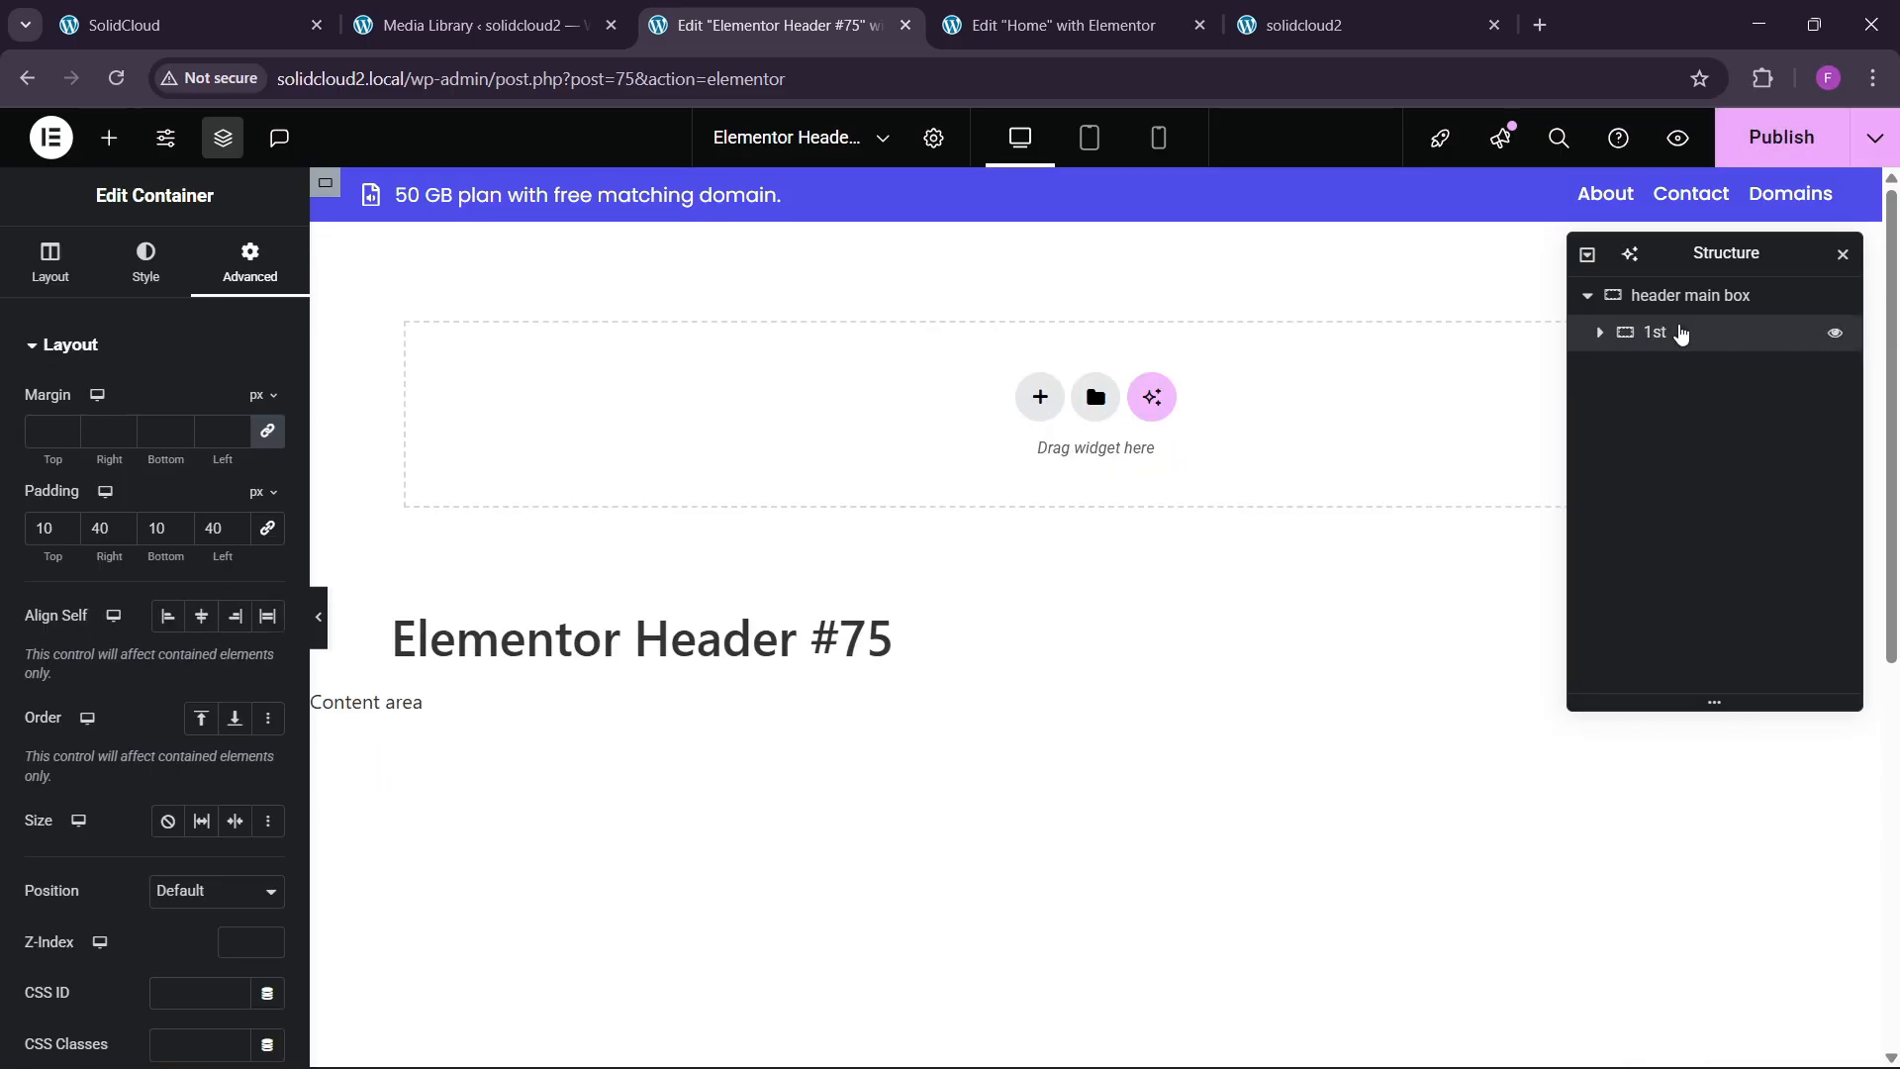
{"action": "right_click", "coordinate": [1682, 339]}
{"action": "left_click", "coordinate": [1687, 447]}
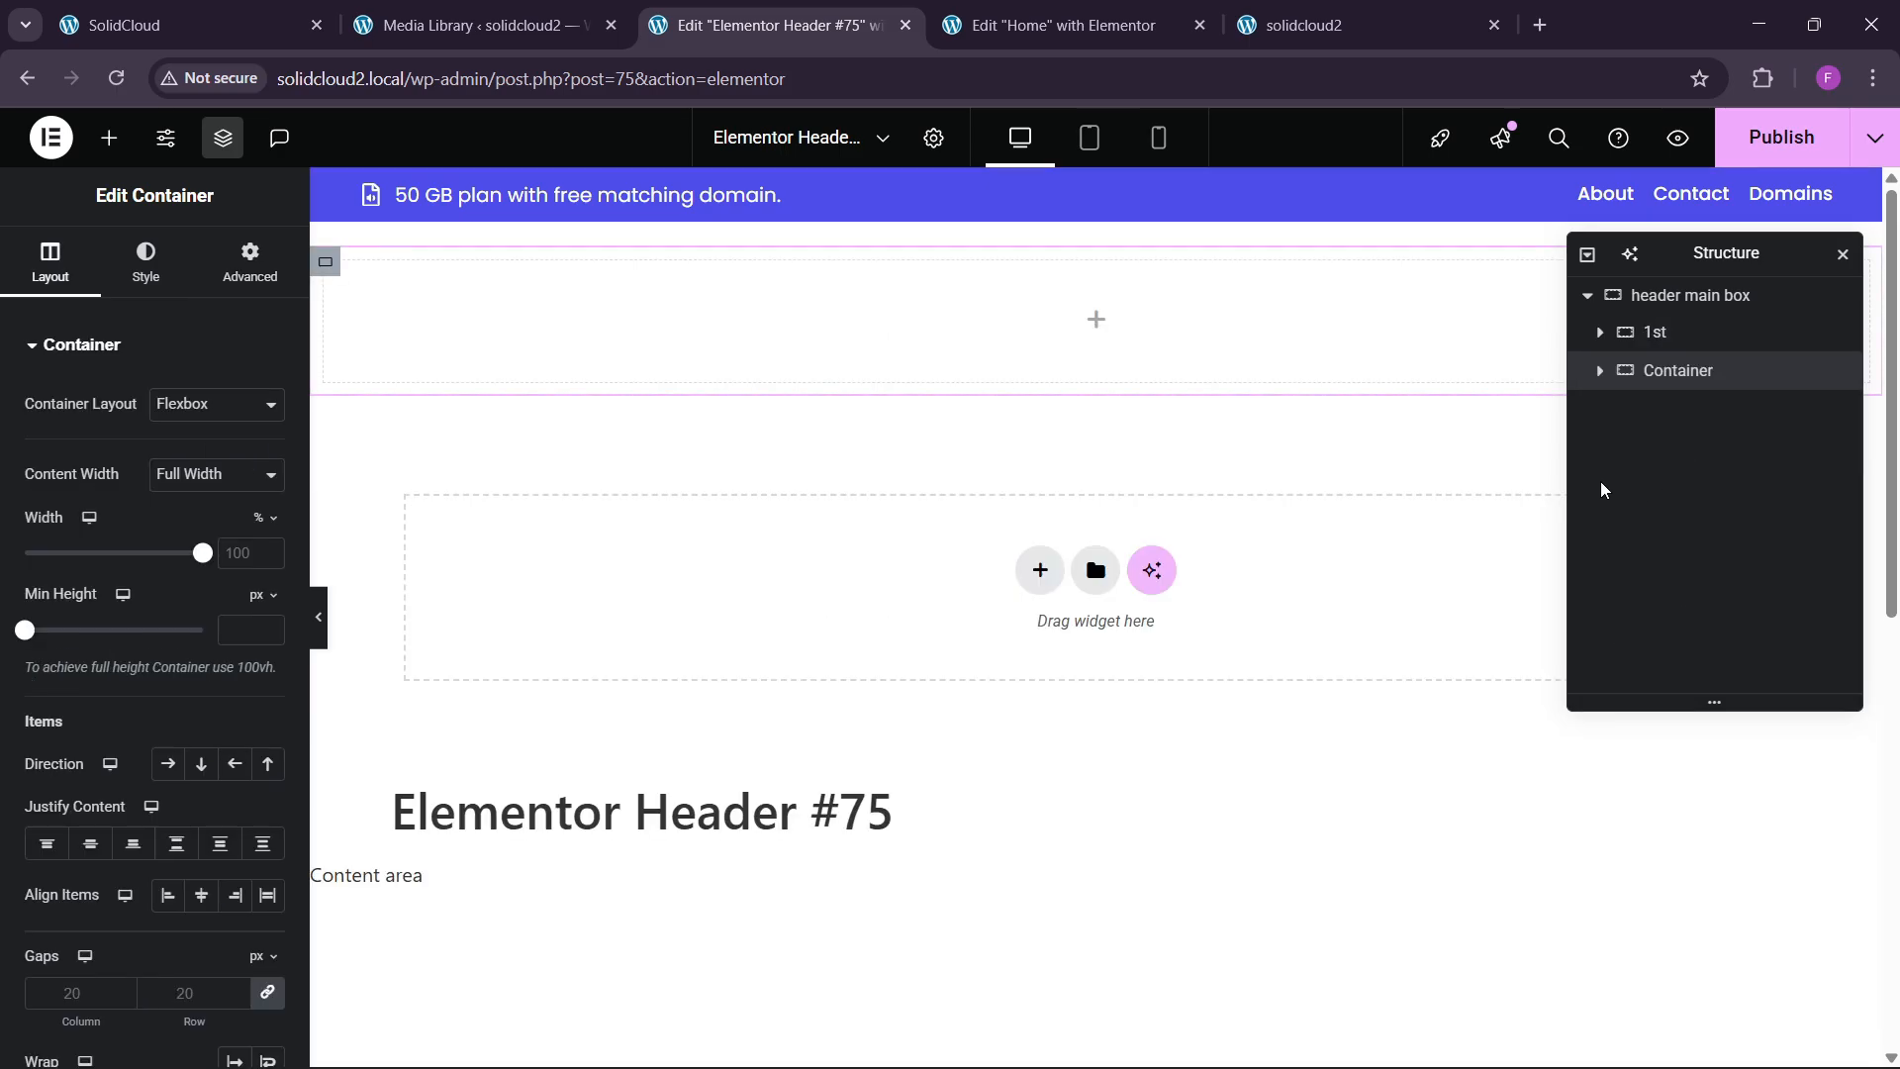
Stack the header main box's rows with centred alignment and a 0 gap.
{"action": "left_click", "coordinate": [1680, 295]}
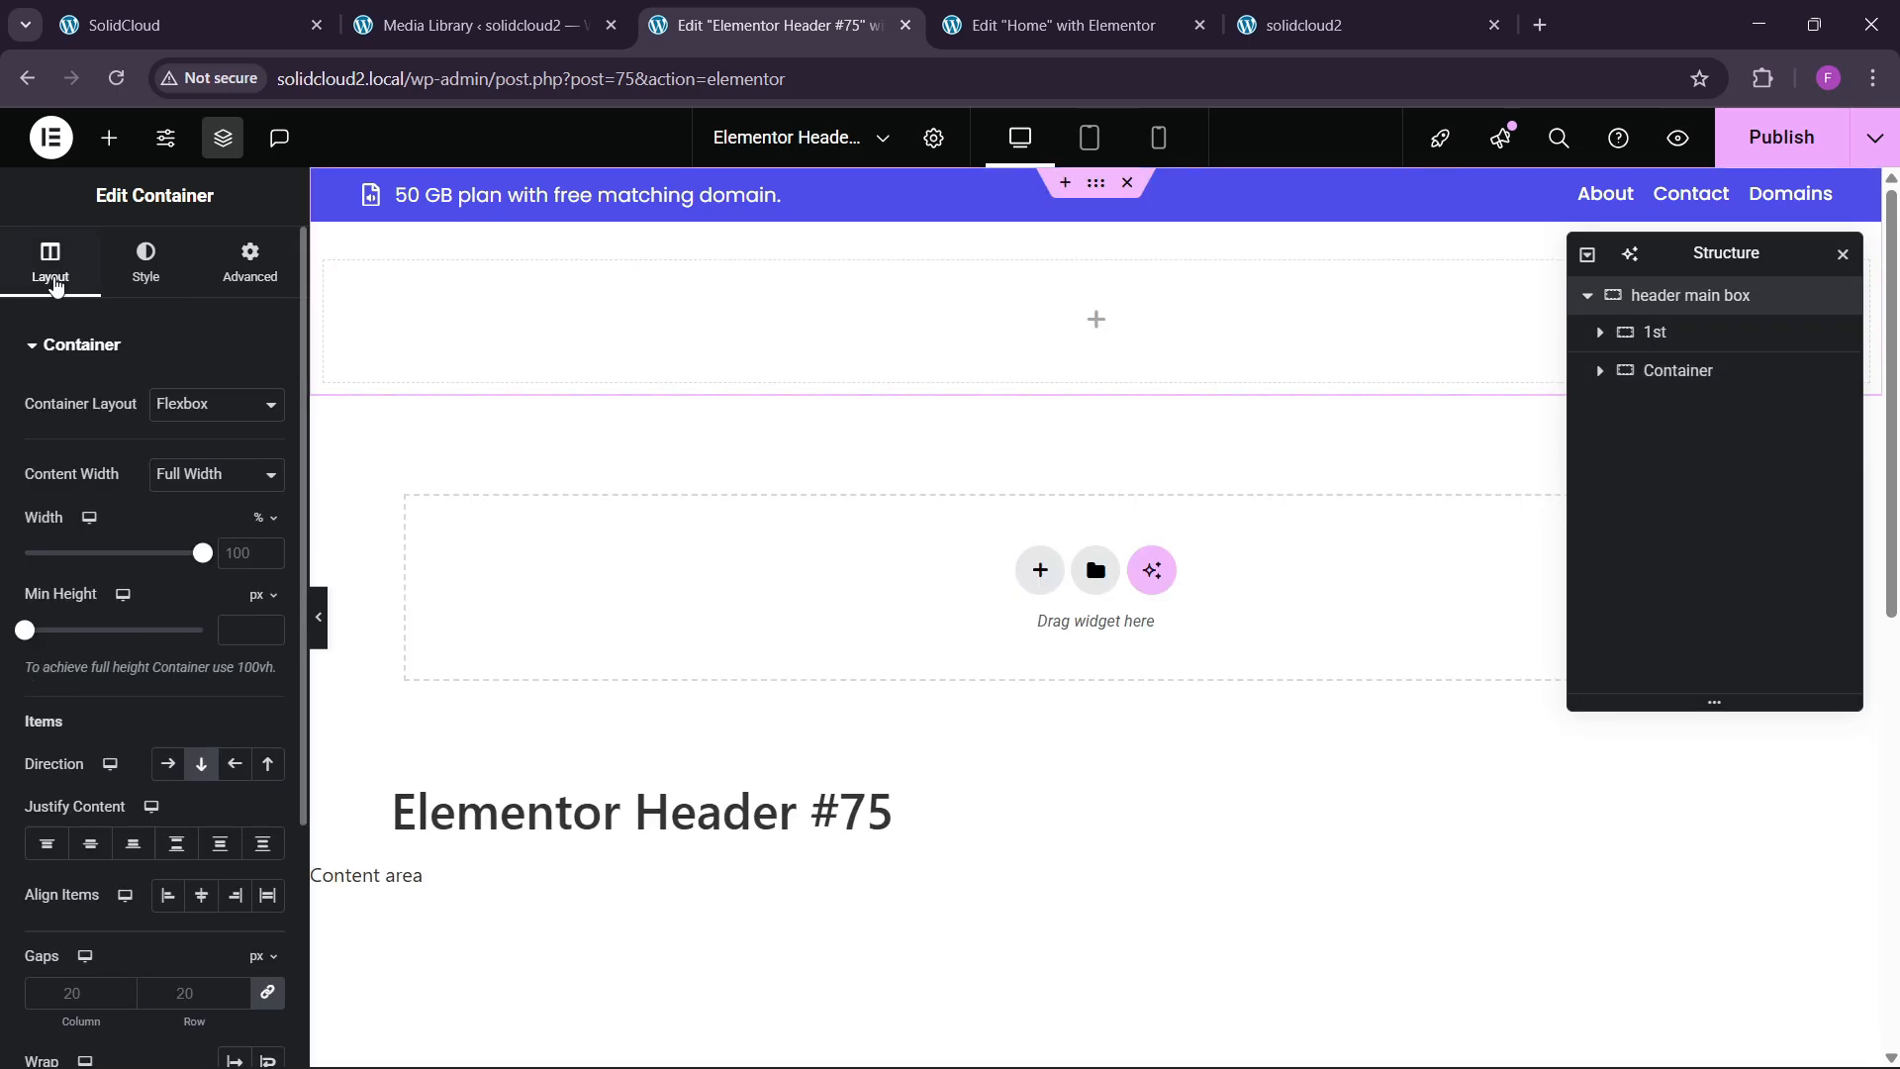
{"action": "left_click", "coordinate": [90, 843]}
{"action": "left_click", "coordinate": [202, 896]}
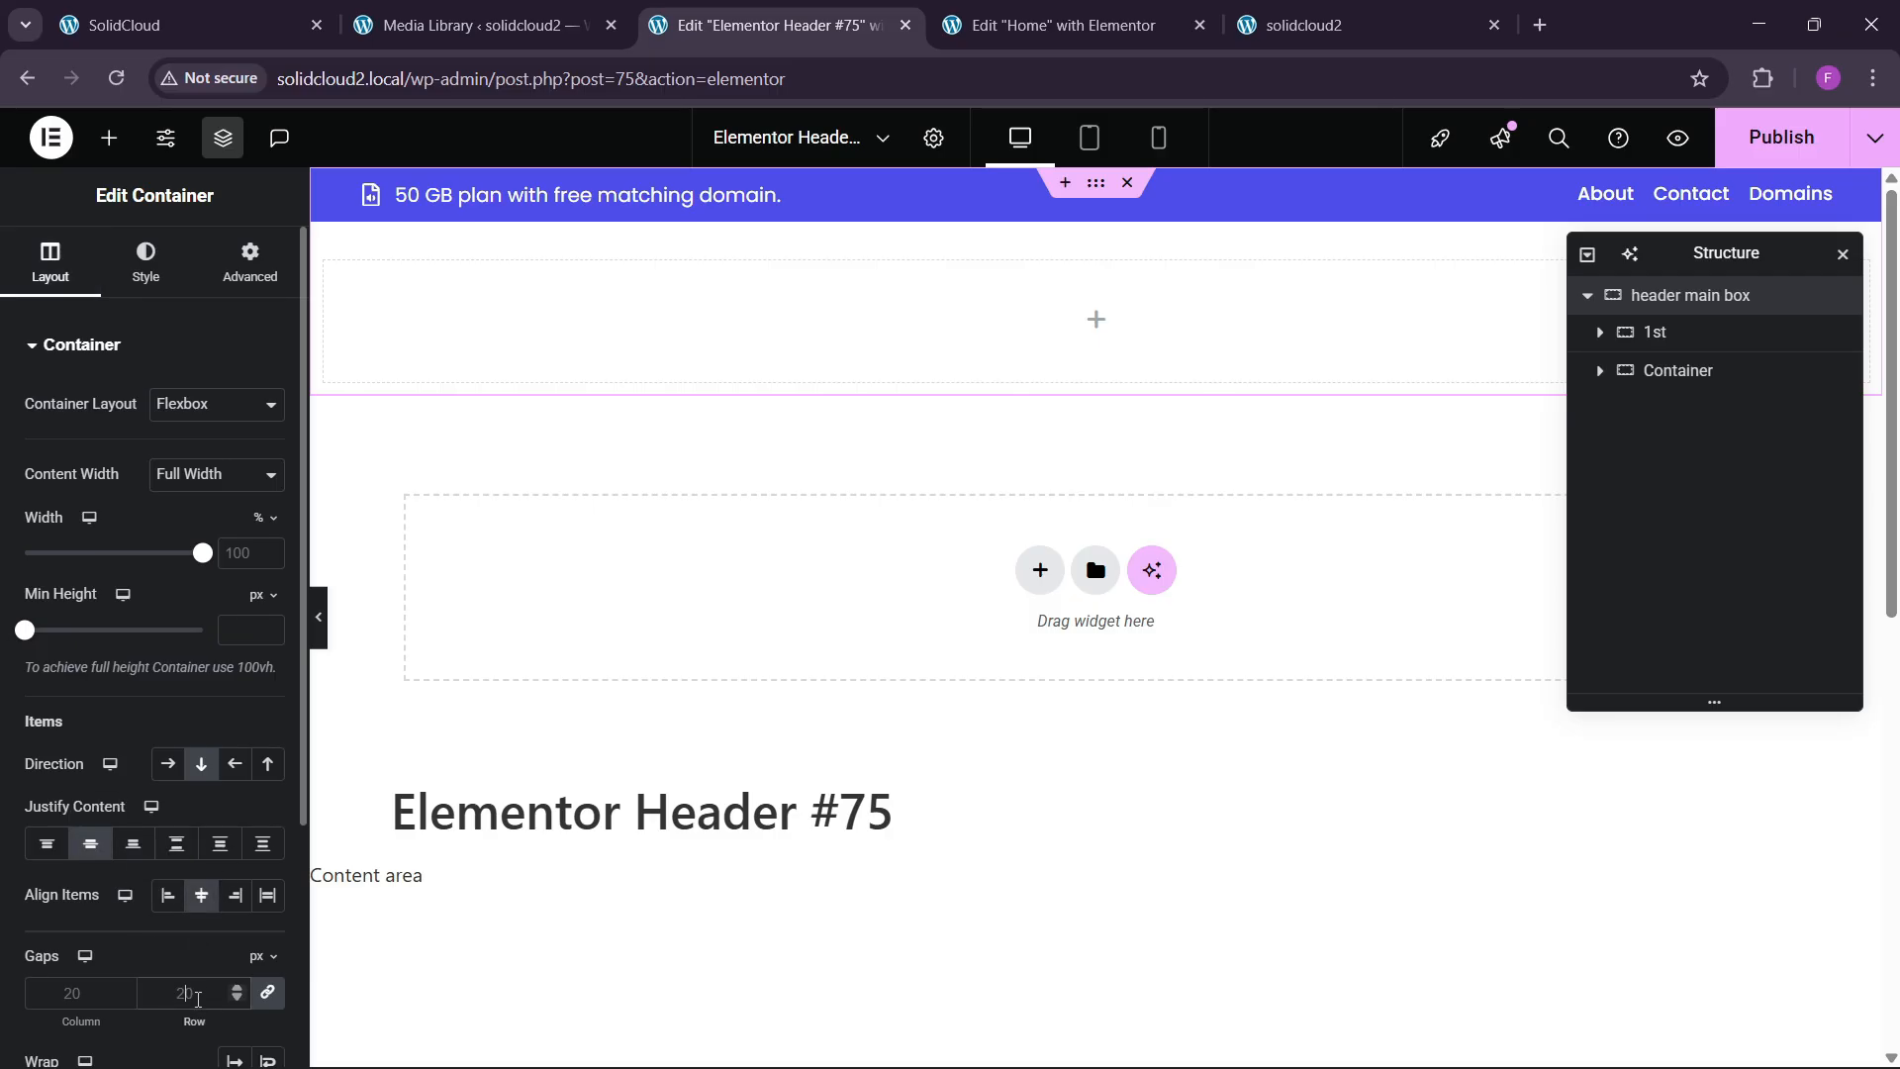
{"action": "left_click", "coordinate": [198, 998]}
{"action": "type", "text": "0"}
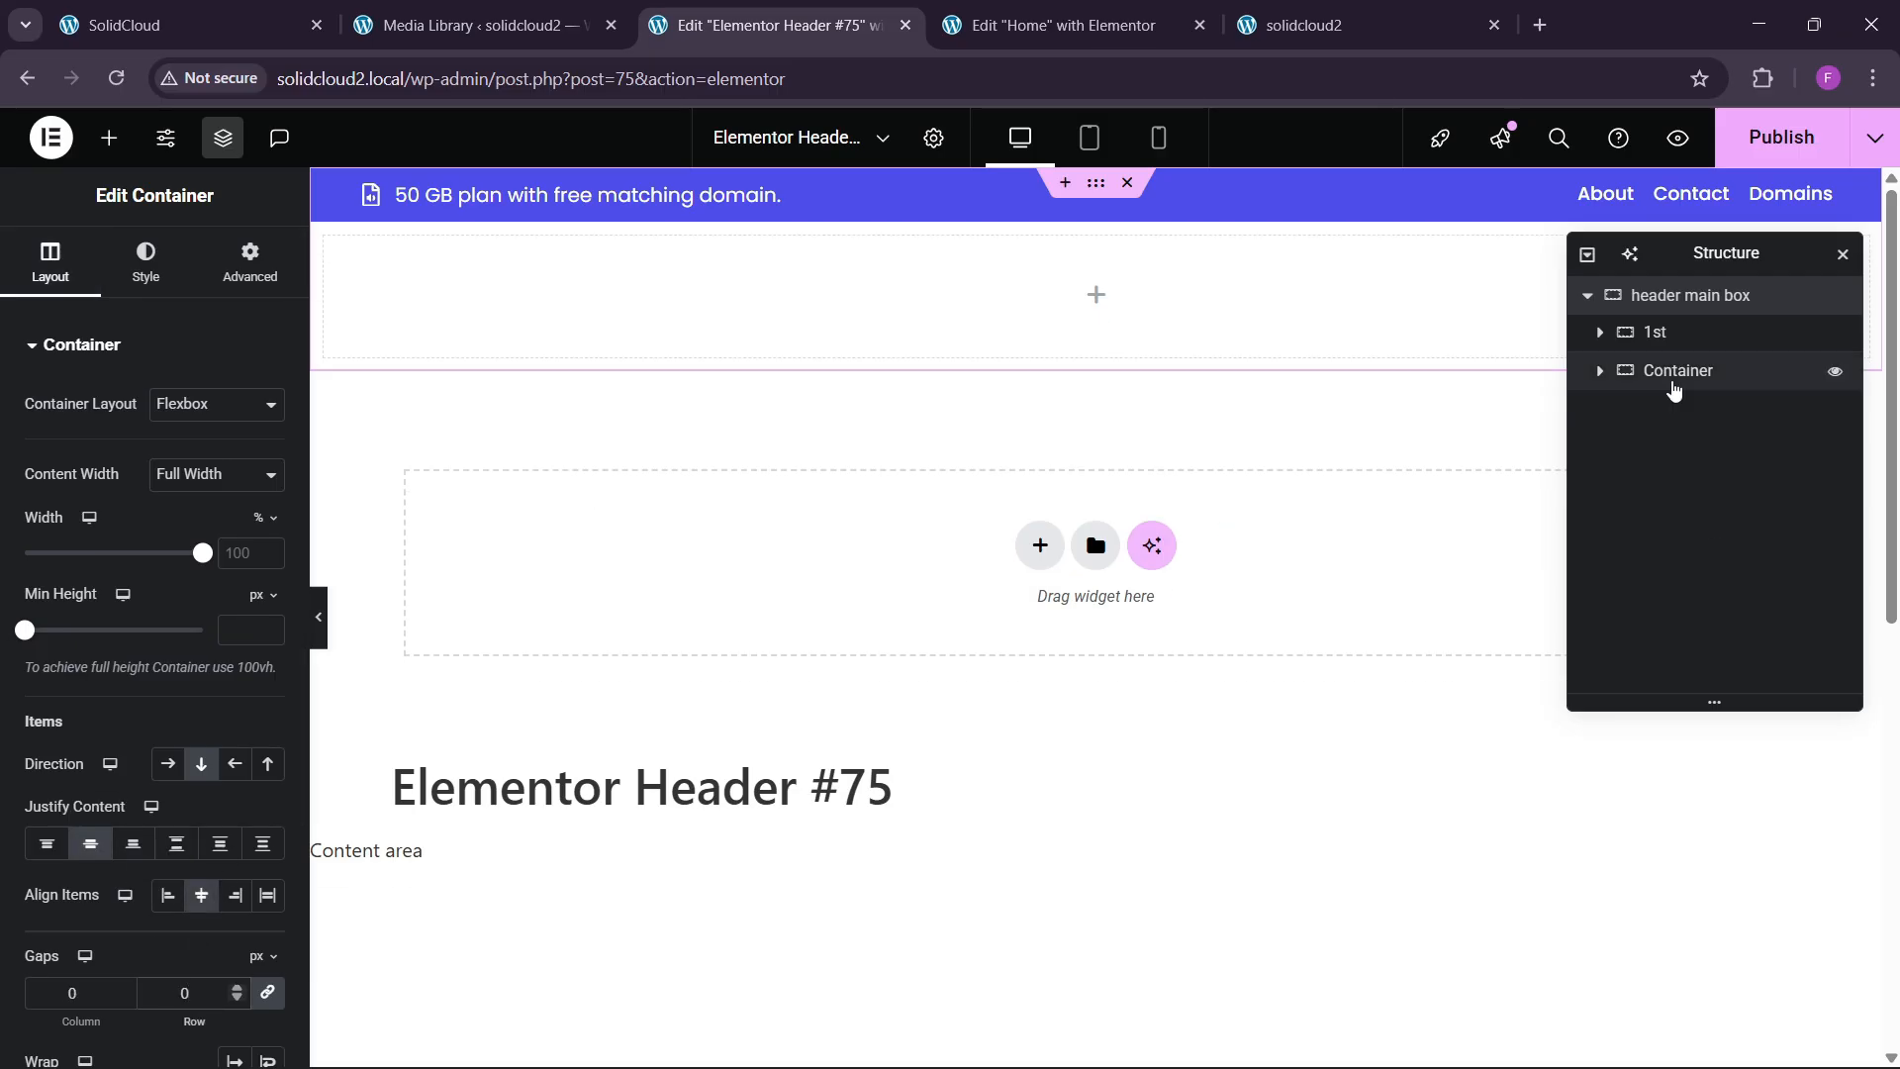
Give the new container unlinked padding of 10/40/10/40, matching the 1st row.
{"action": "left_click", "coordinate": [1742, 370]}
{"action": "left_click", "coordinate": [238, 263]}
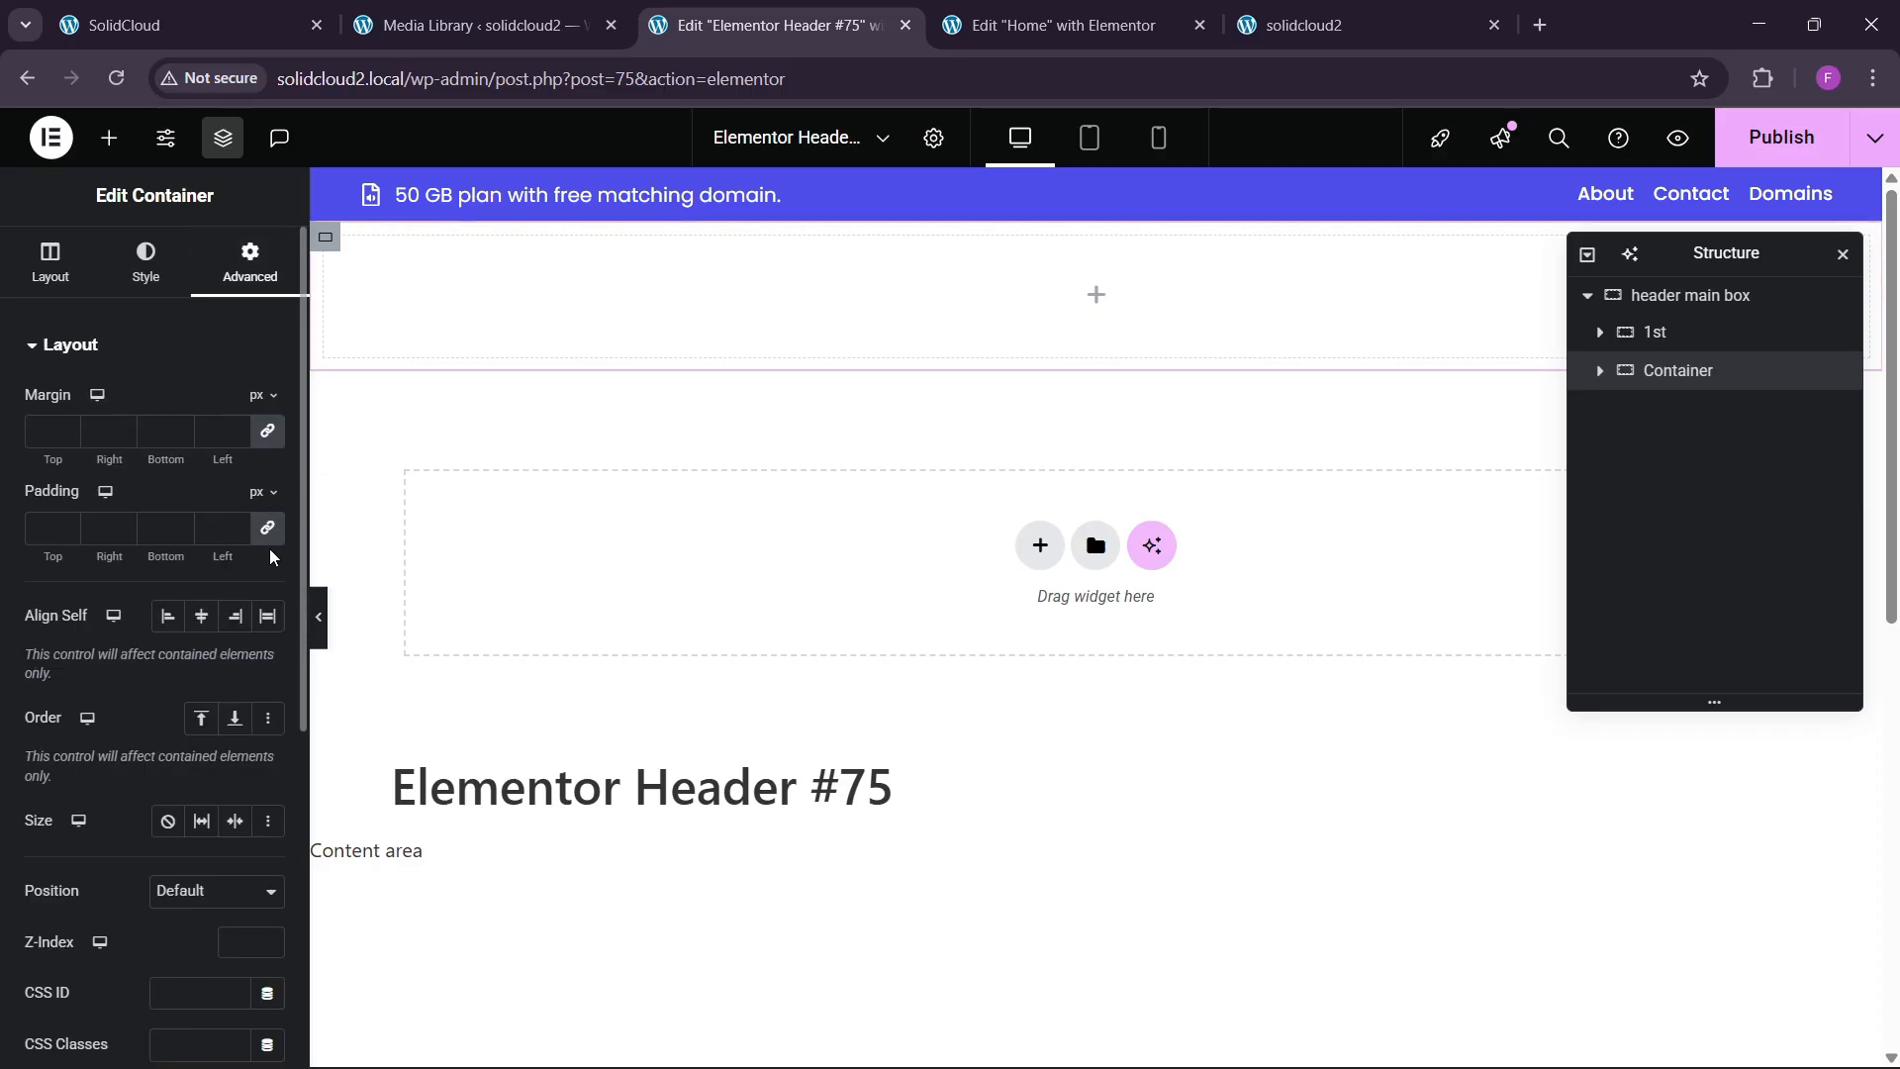
{"action": "left_click", "coordinate": [1672, 342]}
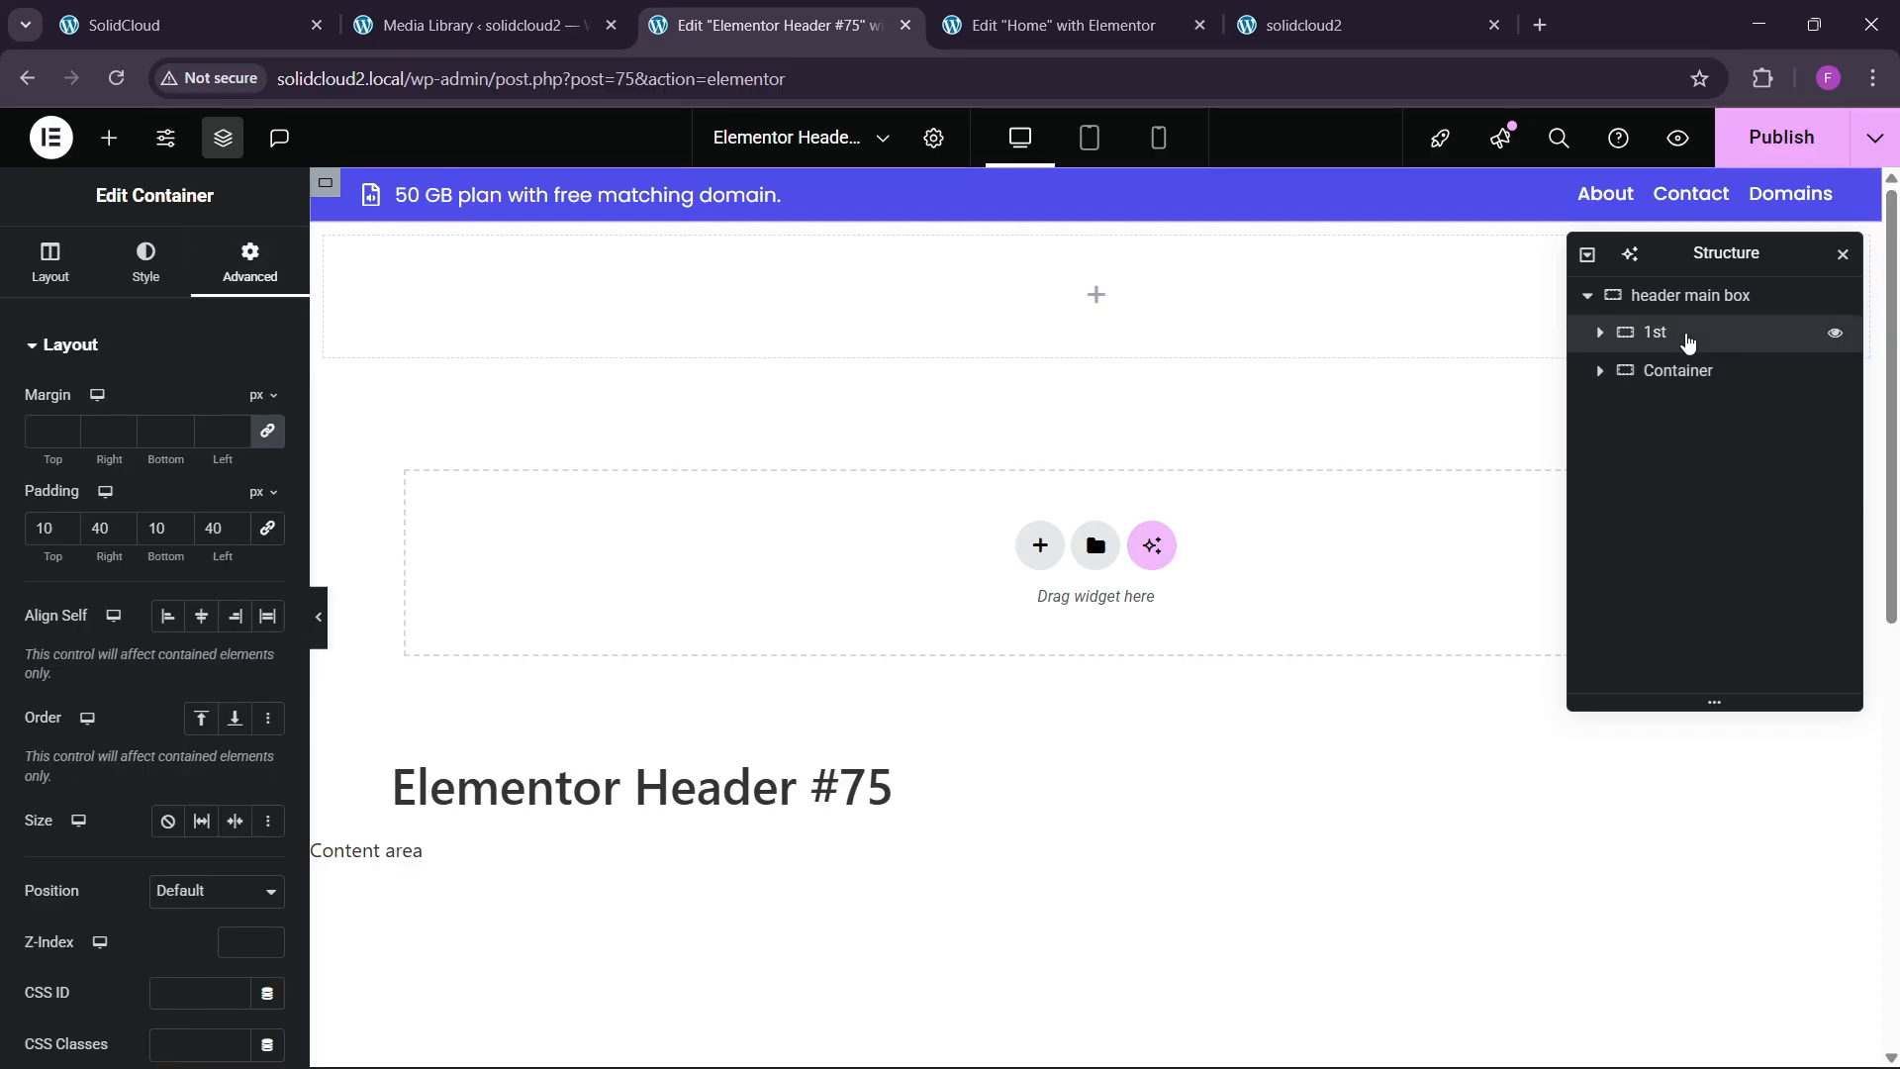
{"action": "left_click", "coordinate": [1673, 372]}
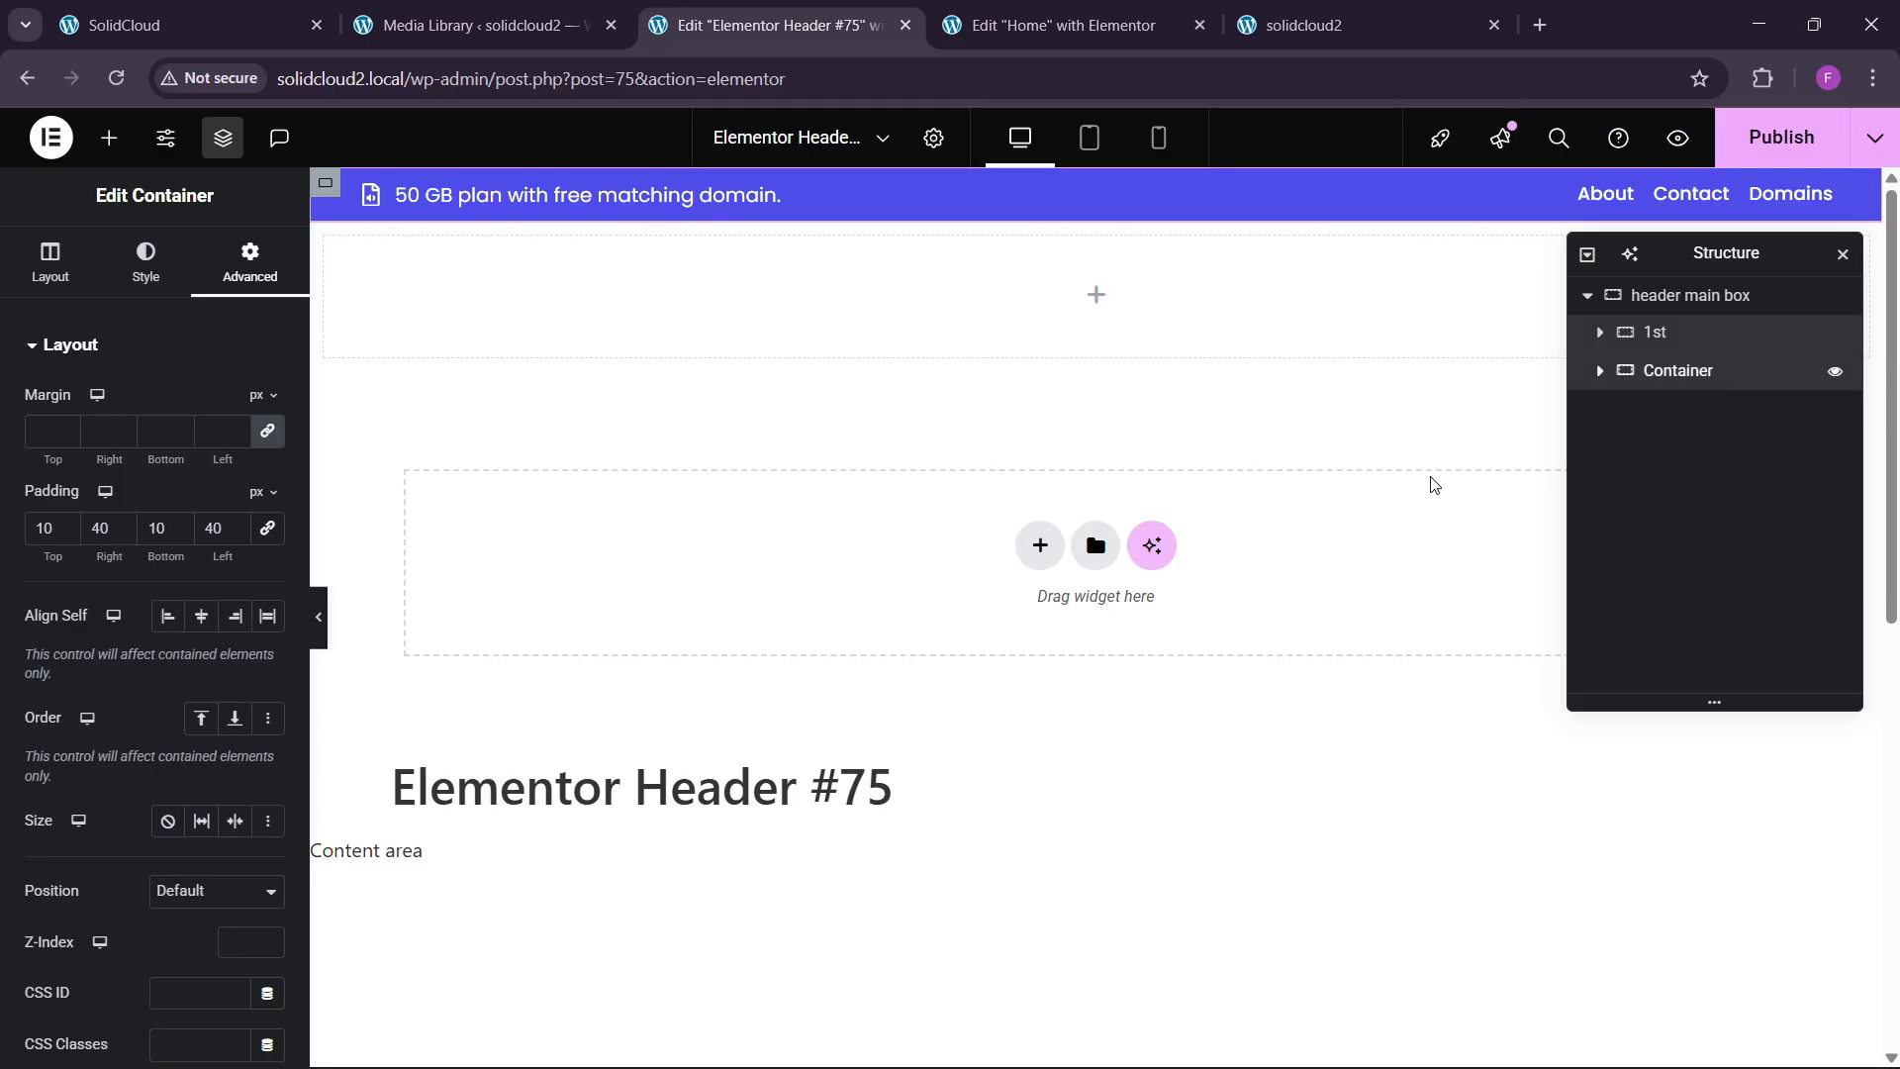
{"action": "left_click", "coordinate": [267, 527]}
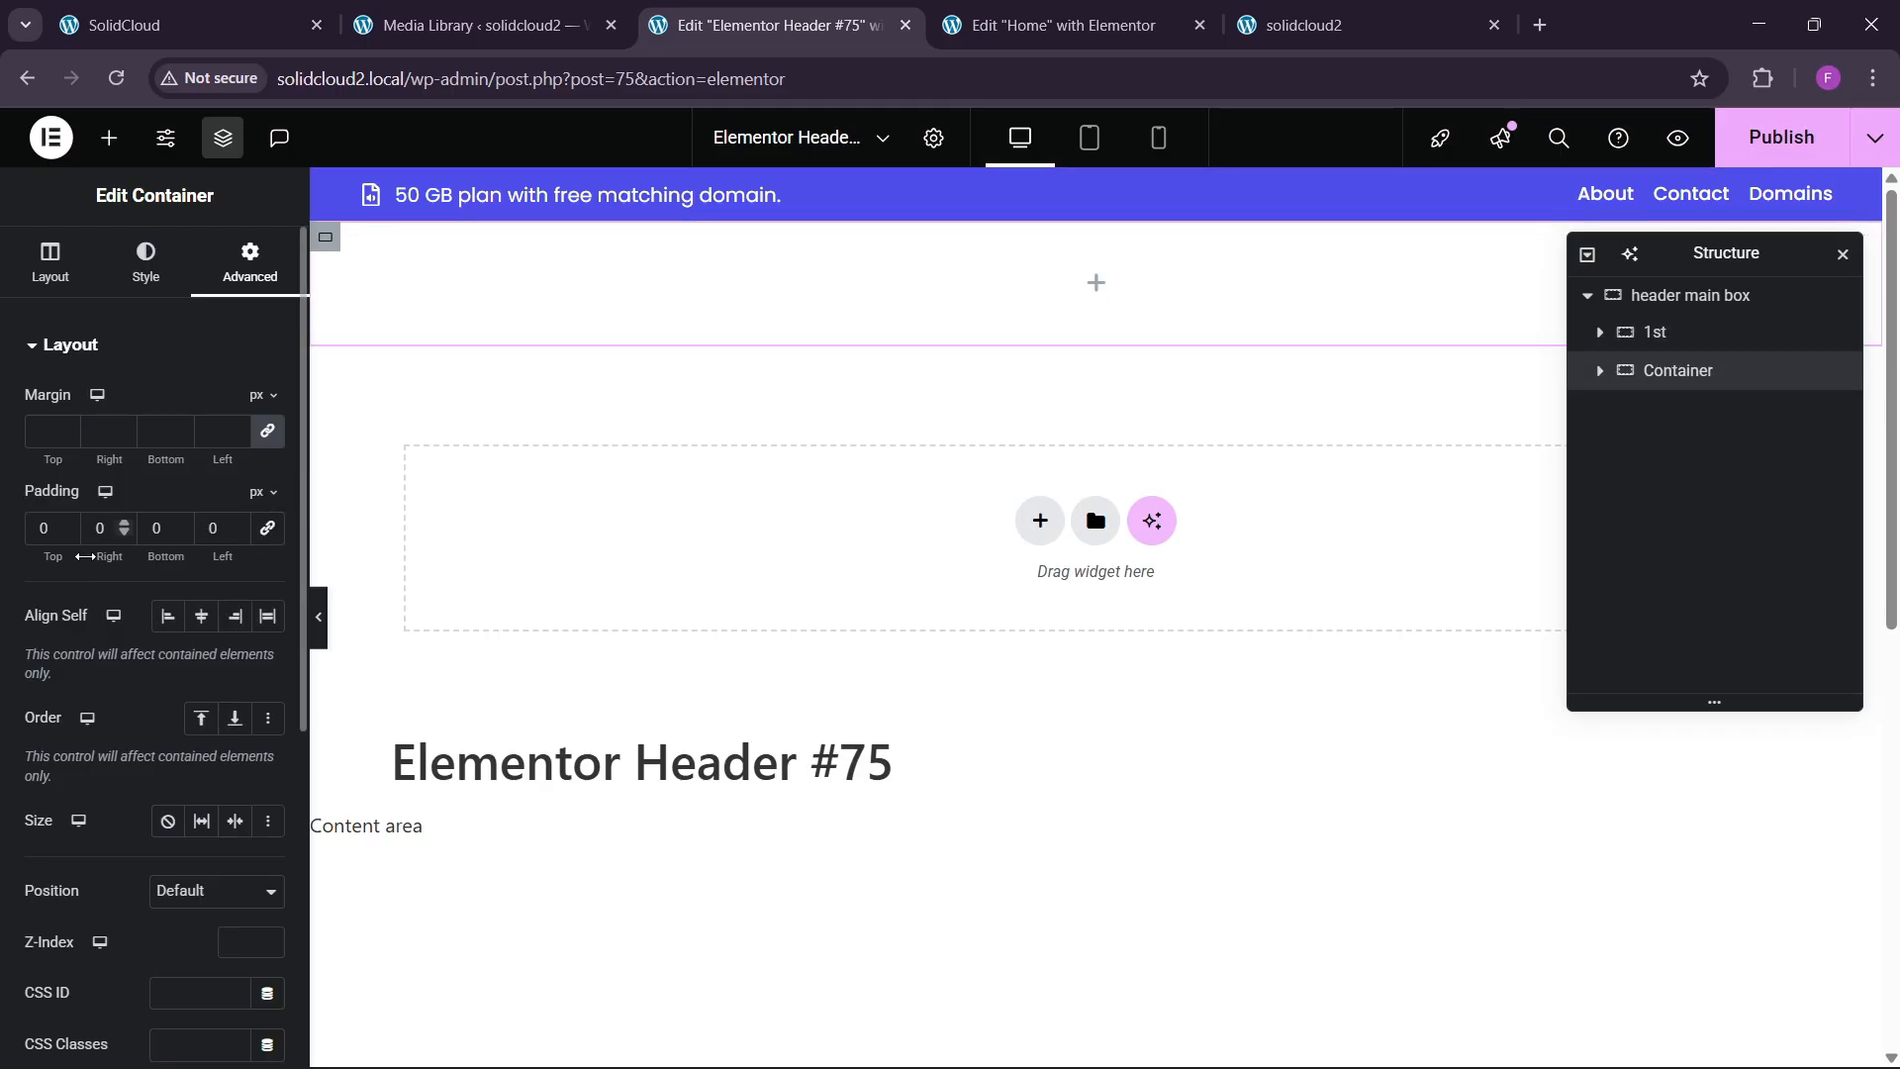
{"action": "left_click", "coordinate": [42, 530]}
{"action": "type", "text": "1"}
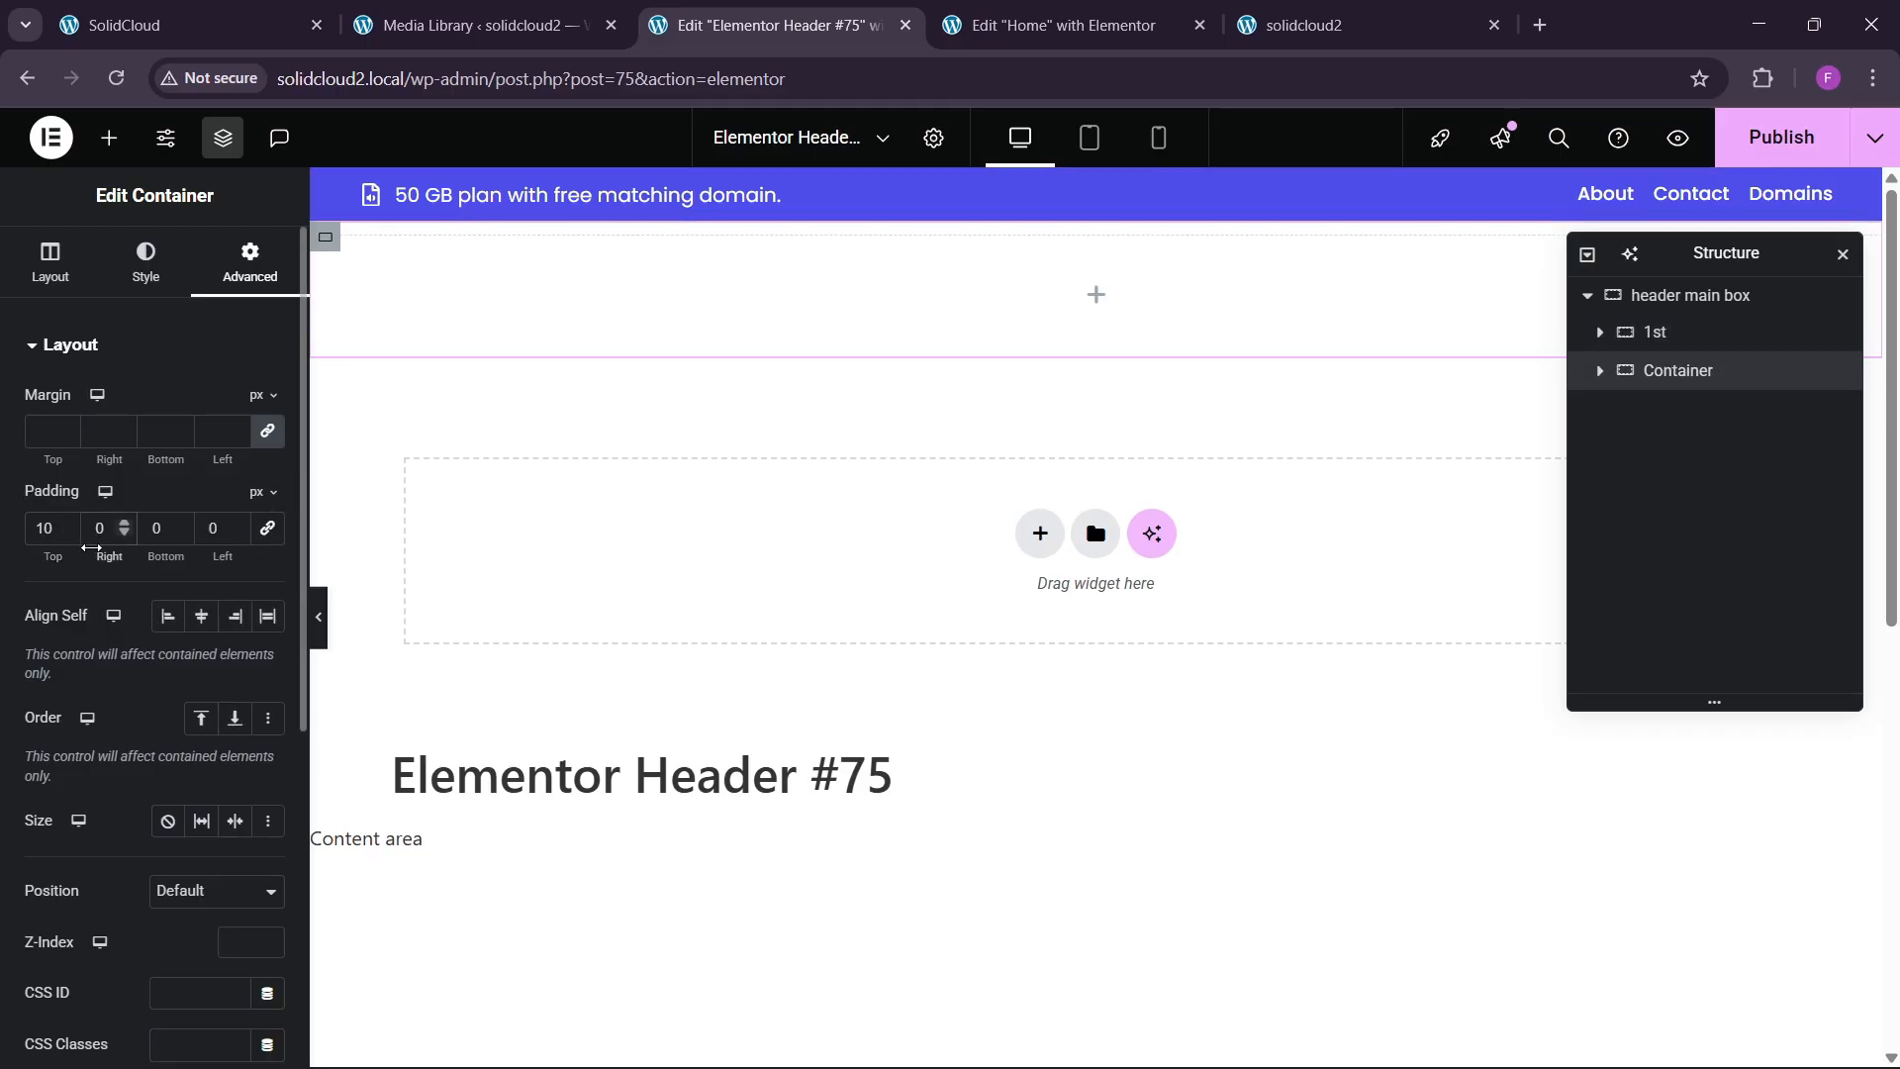
{"action": "type", "text": "1"}
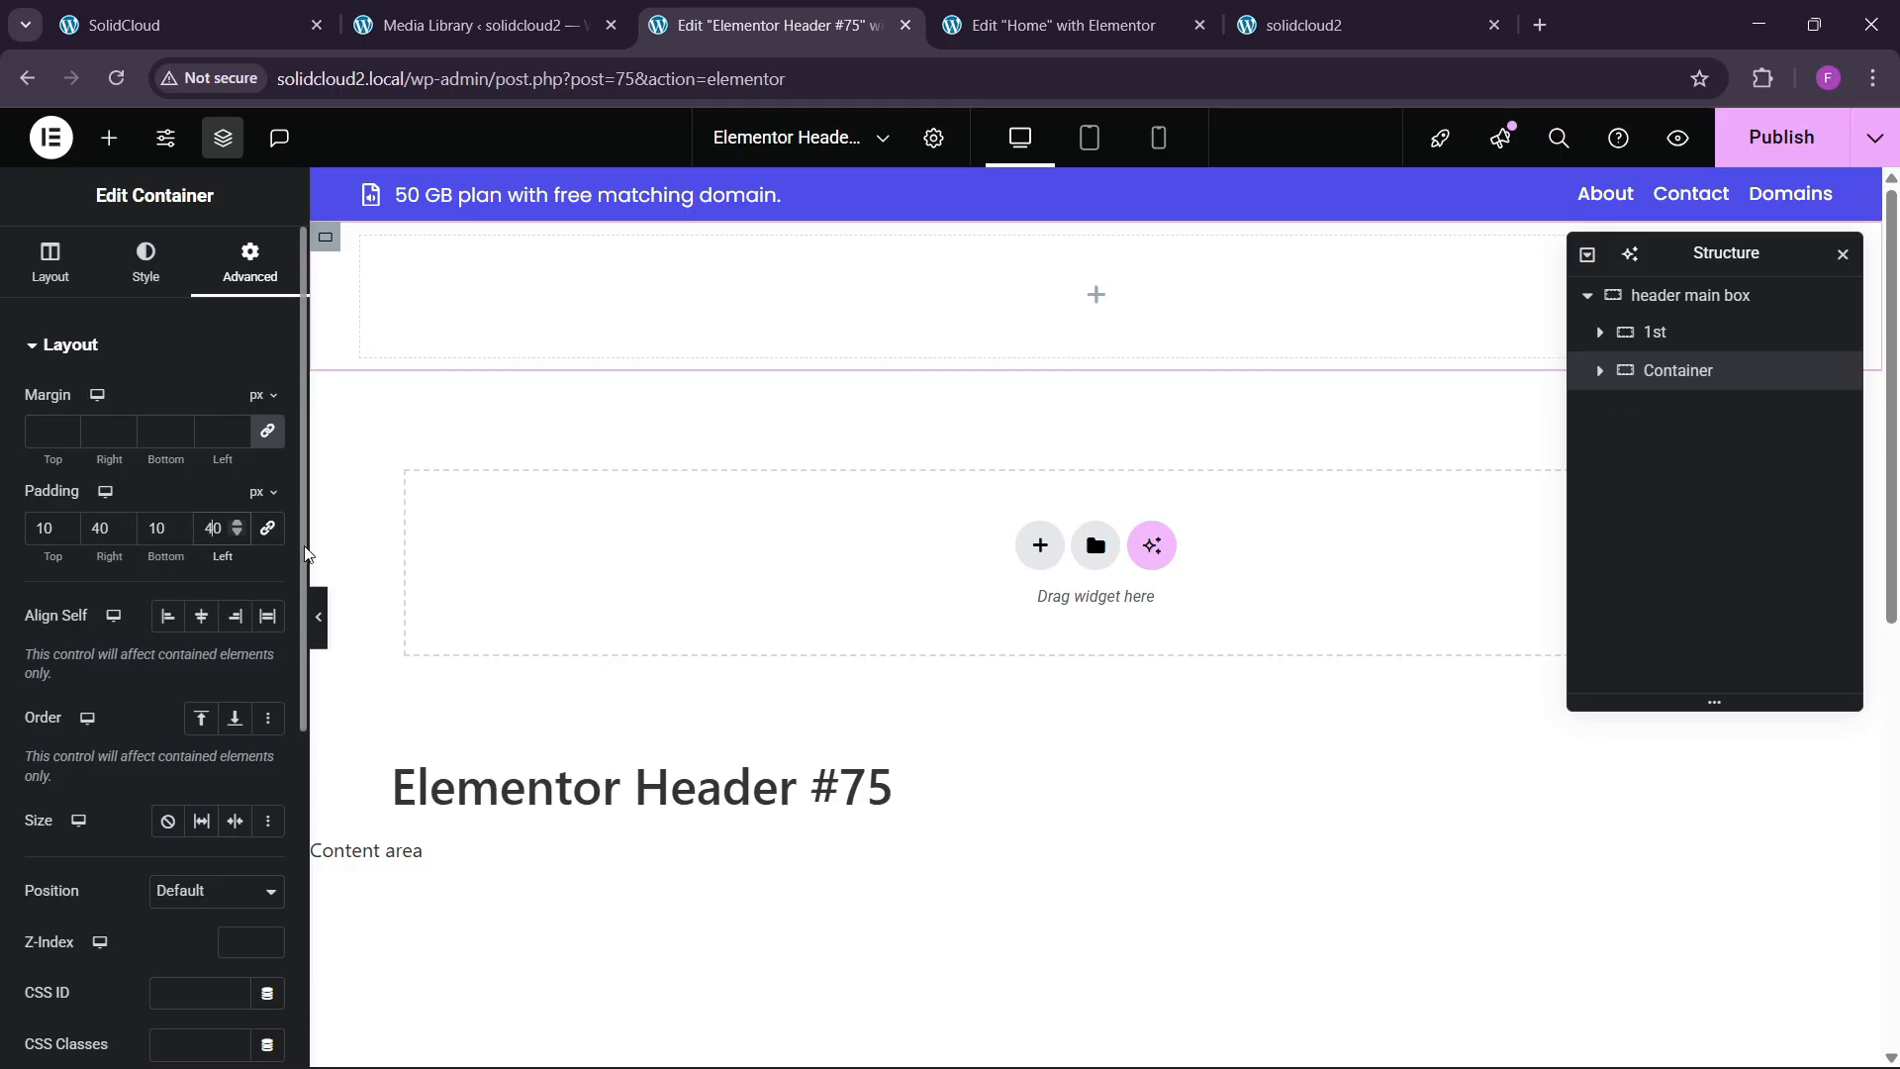
Preview the header and compare it with the live SolidCloud site header.
{"action": "left_click", "coordinate": [318, 616]}
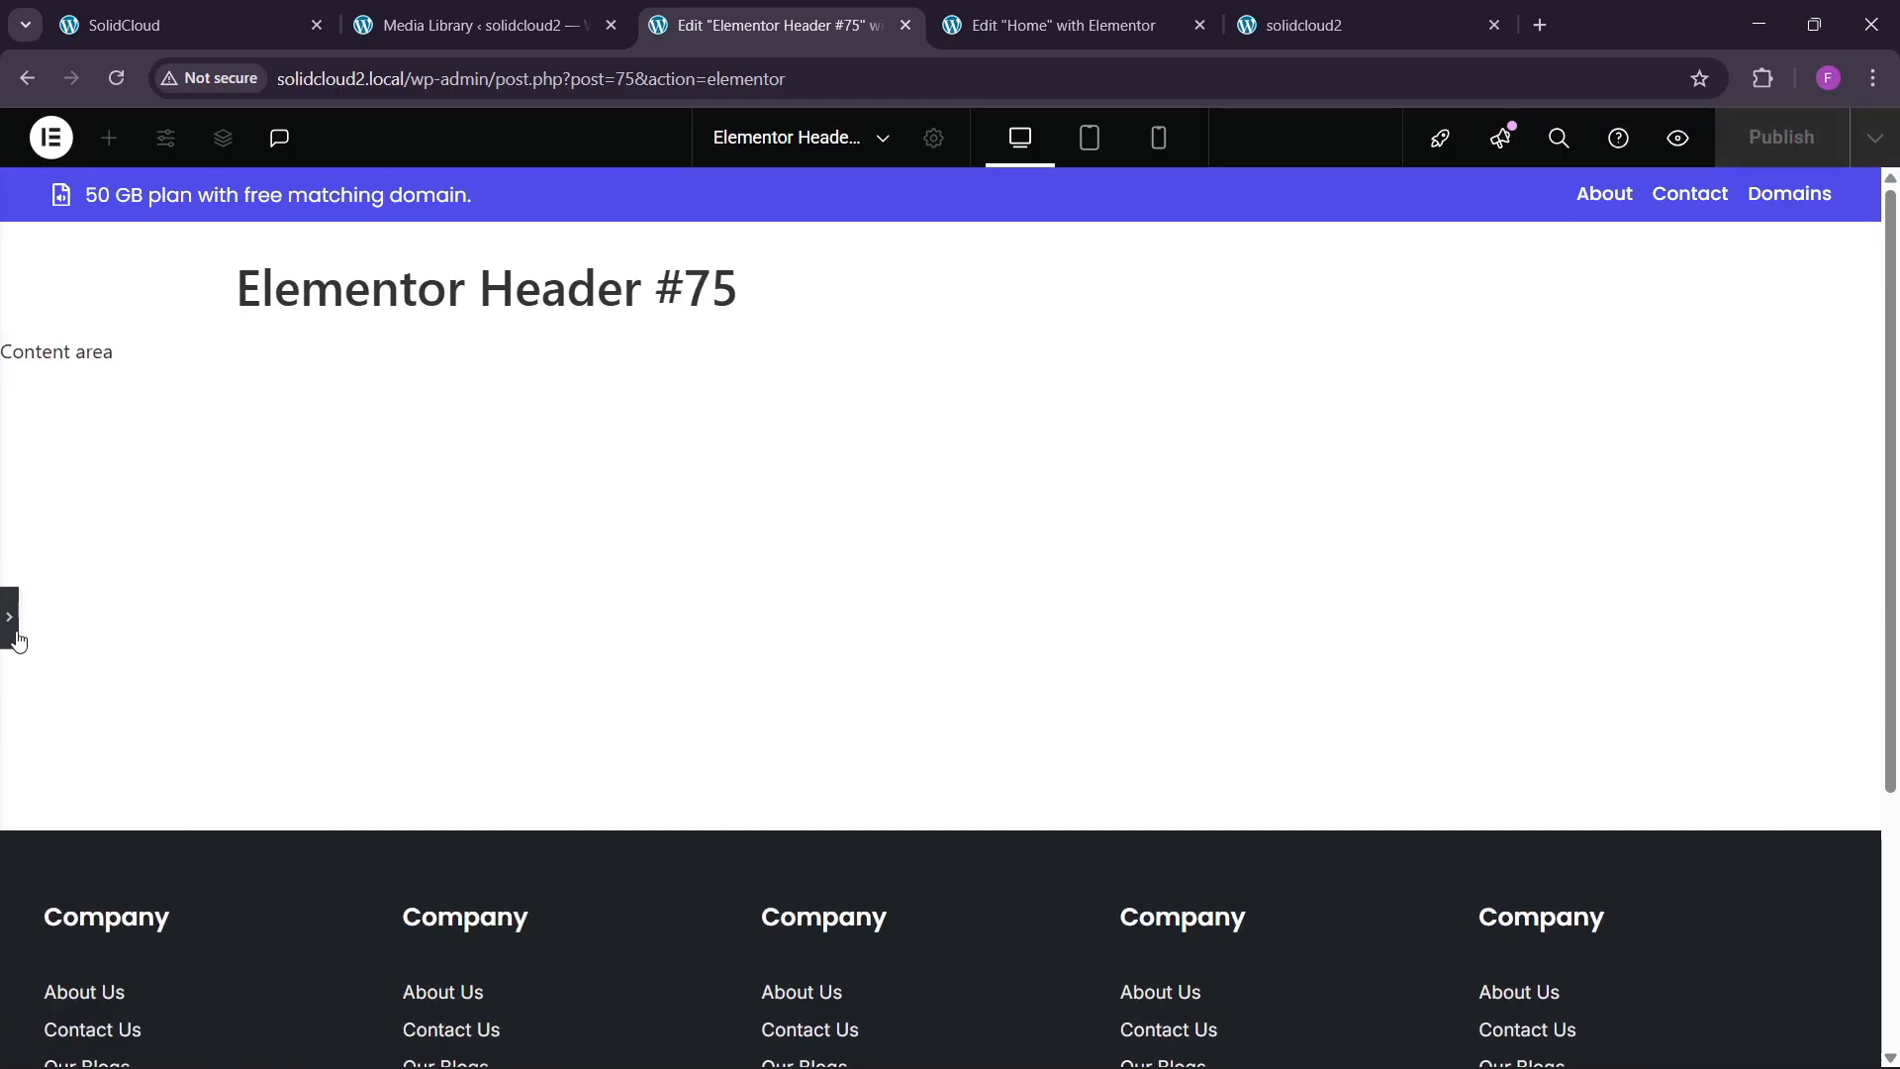
{"action": "left_click", "coordinate": [10, 617]}
{"action": "left_click", "coordinate": [123, 24]}
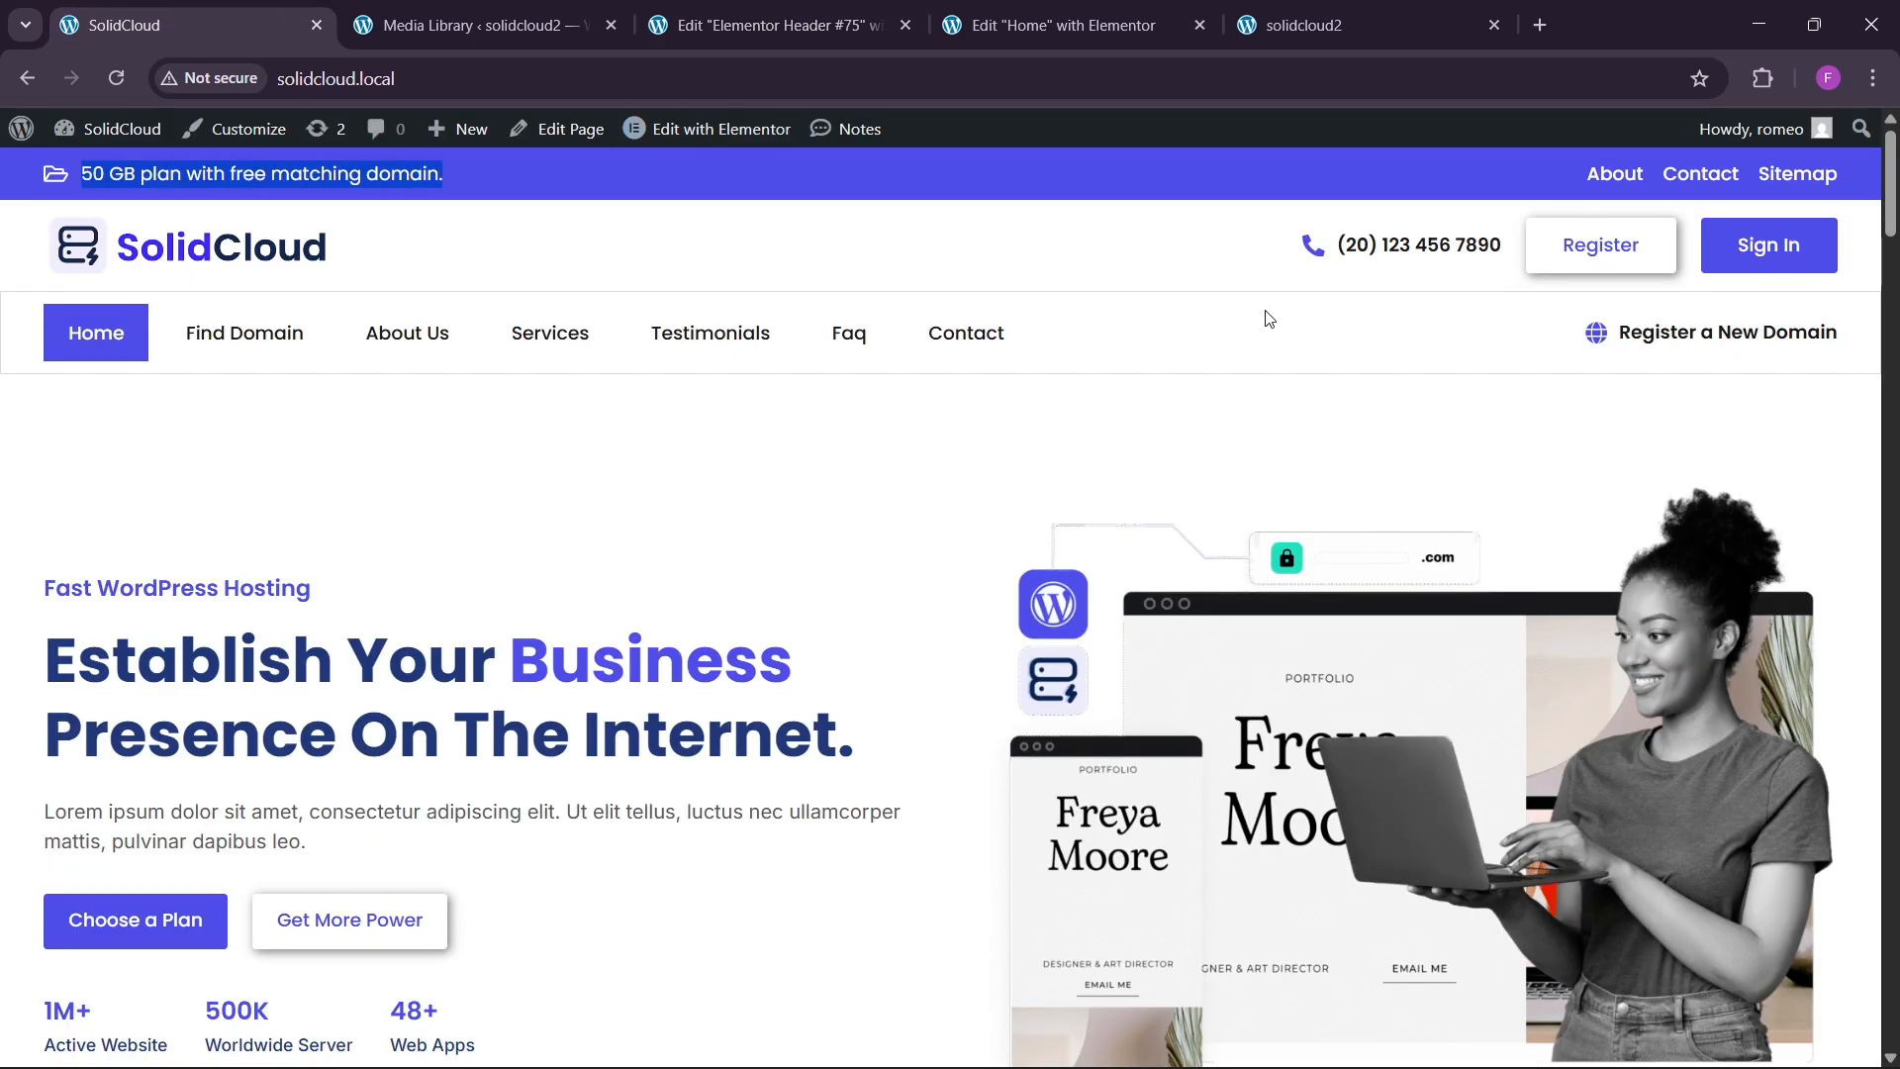
{"action": "left_click", "coordinate": [848, 10]}
Nest two inner containers in the new row and set it to Row direction.
{"action": "left_click", "coordinate": [109, 137]}
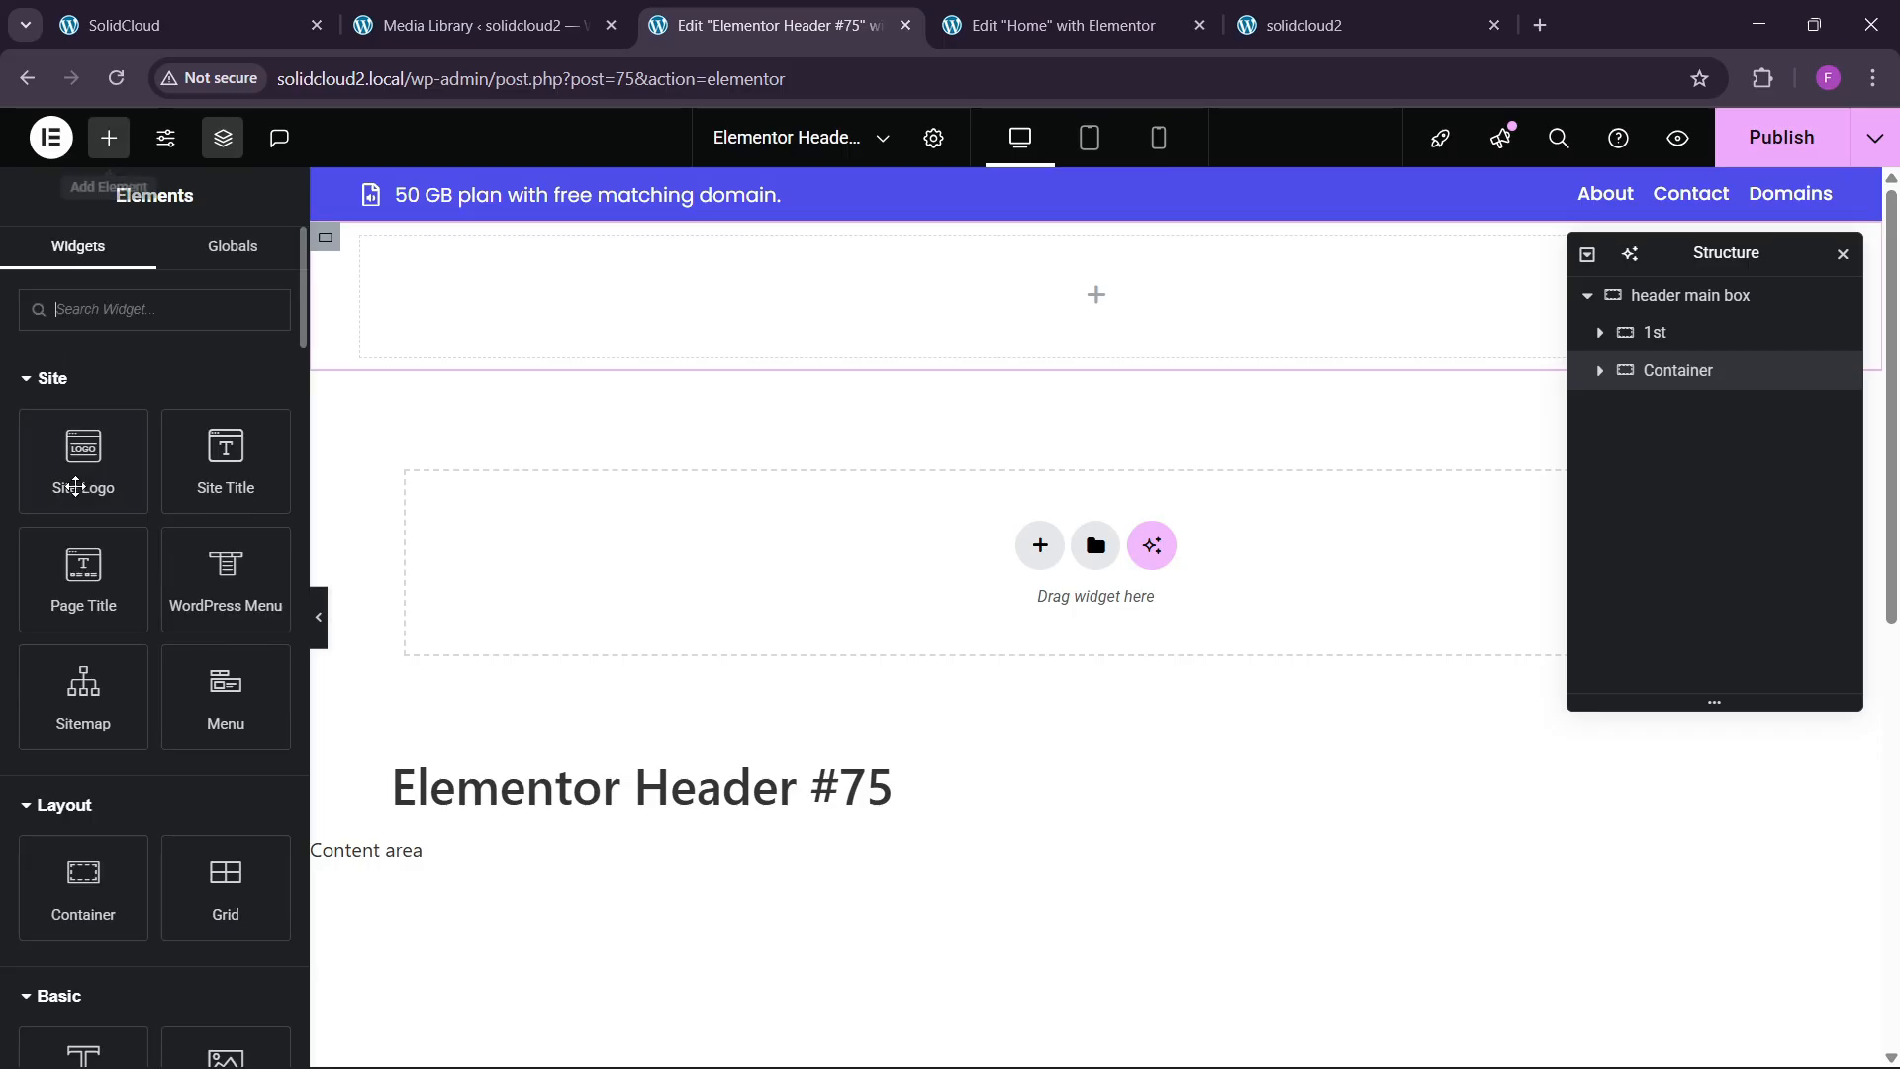
{"action": "scroll", "coordinate": [83, 693], "scroll_direction": "down", "scroll_amount": 1}
{"action": "left_click_drag", "start_coordinate": [83, 757], "coordinate": [517, 377]}
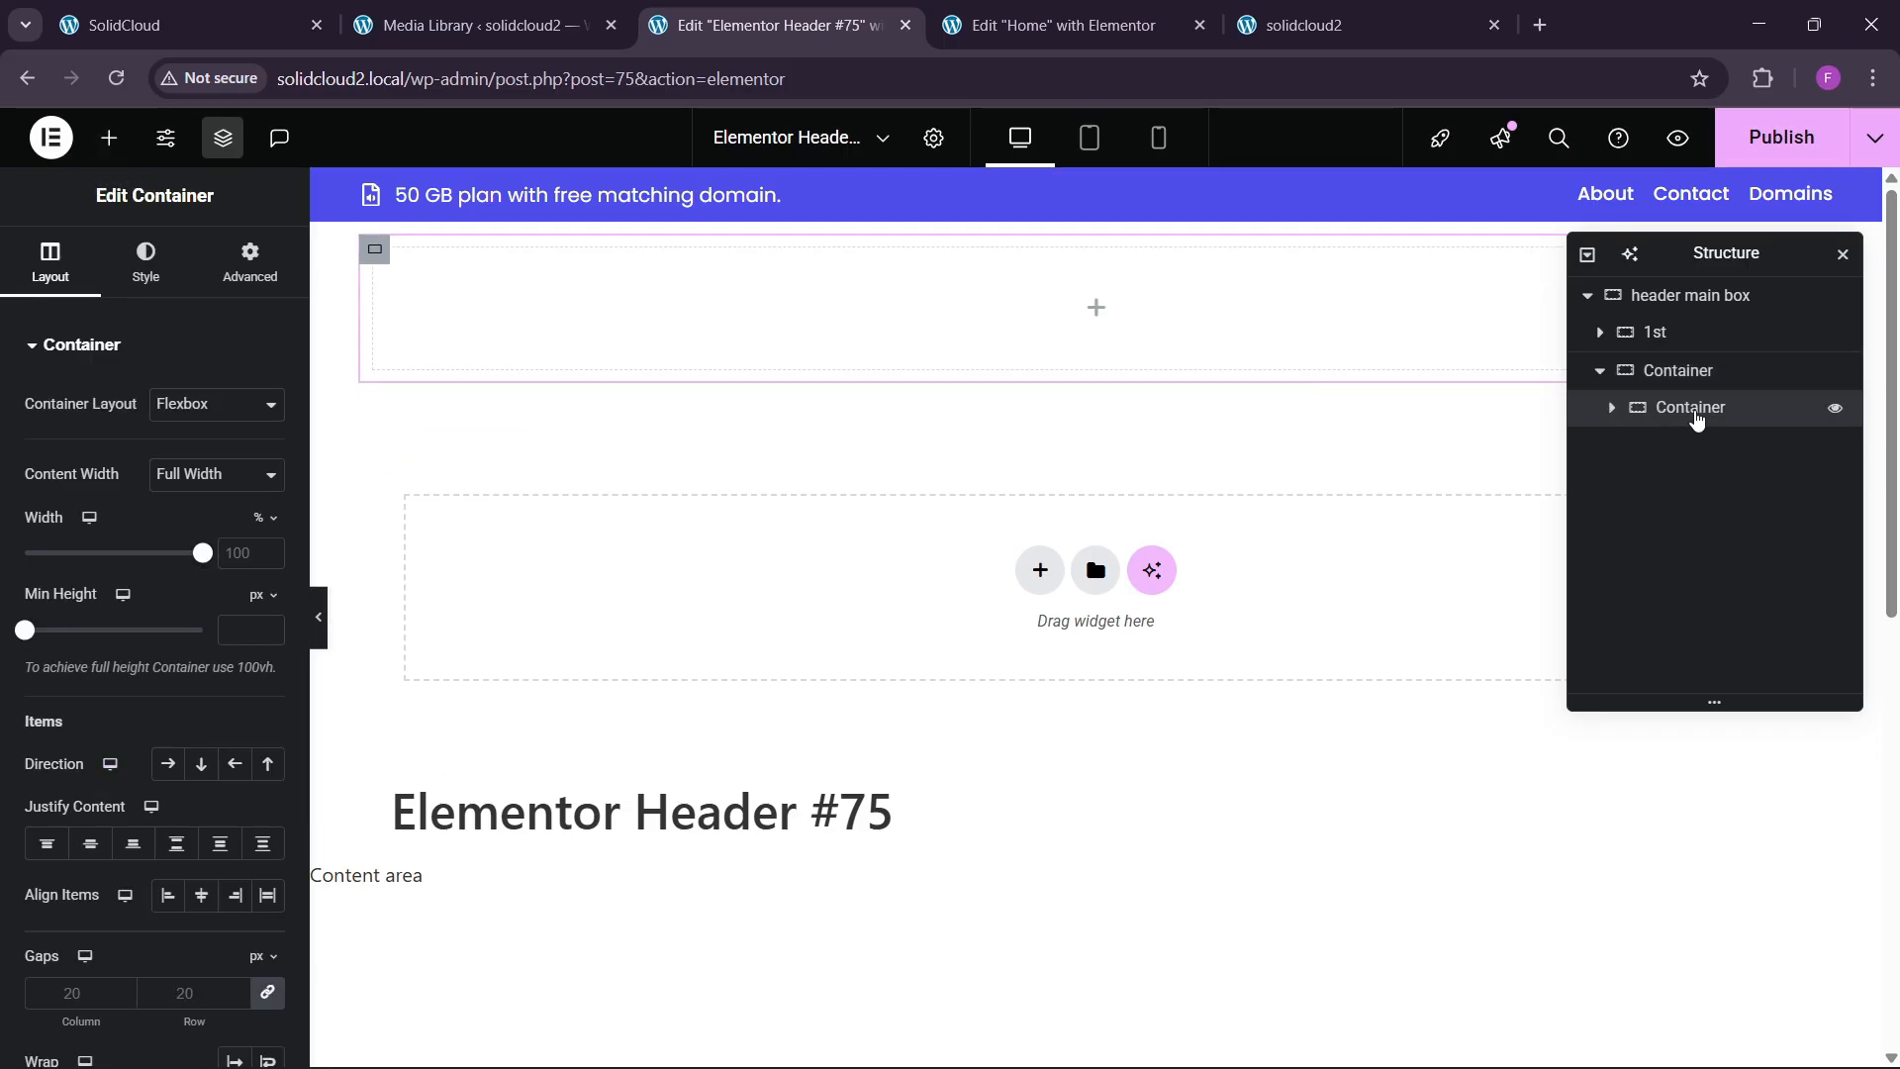
{"action": "left_click", "coordinate": [250, 262]}
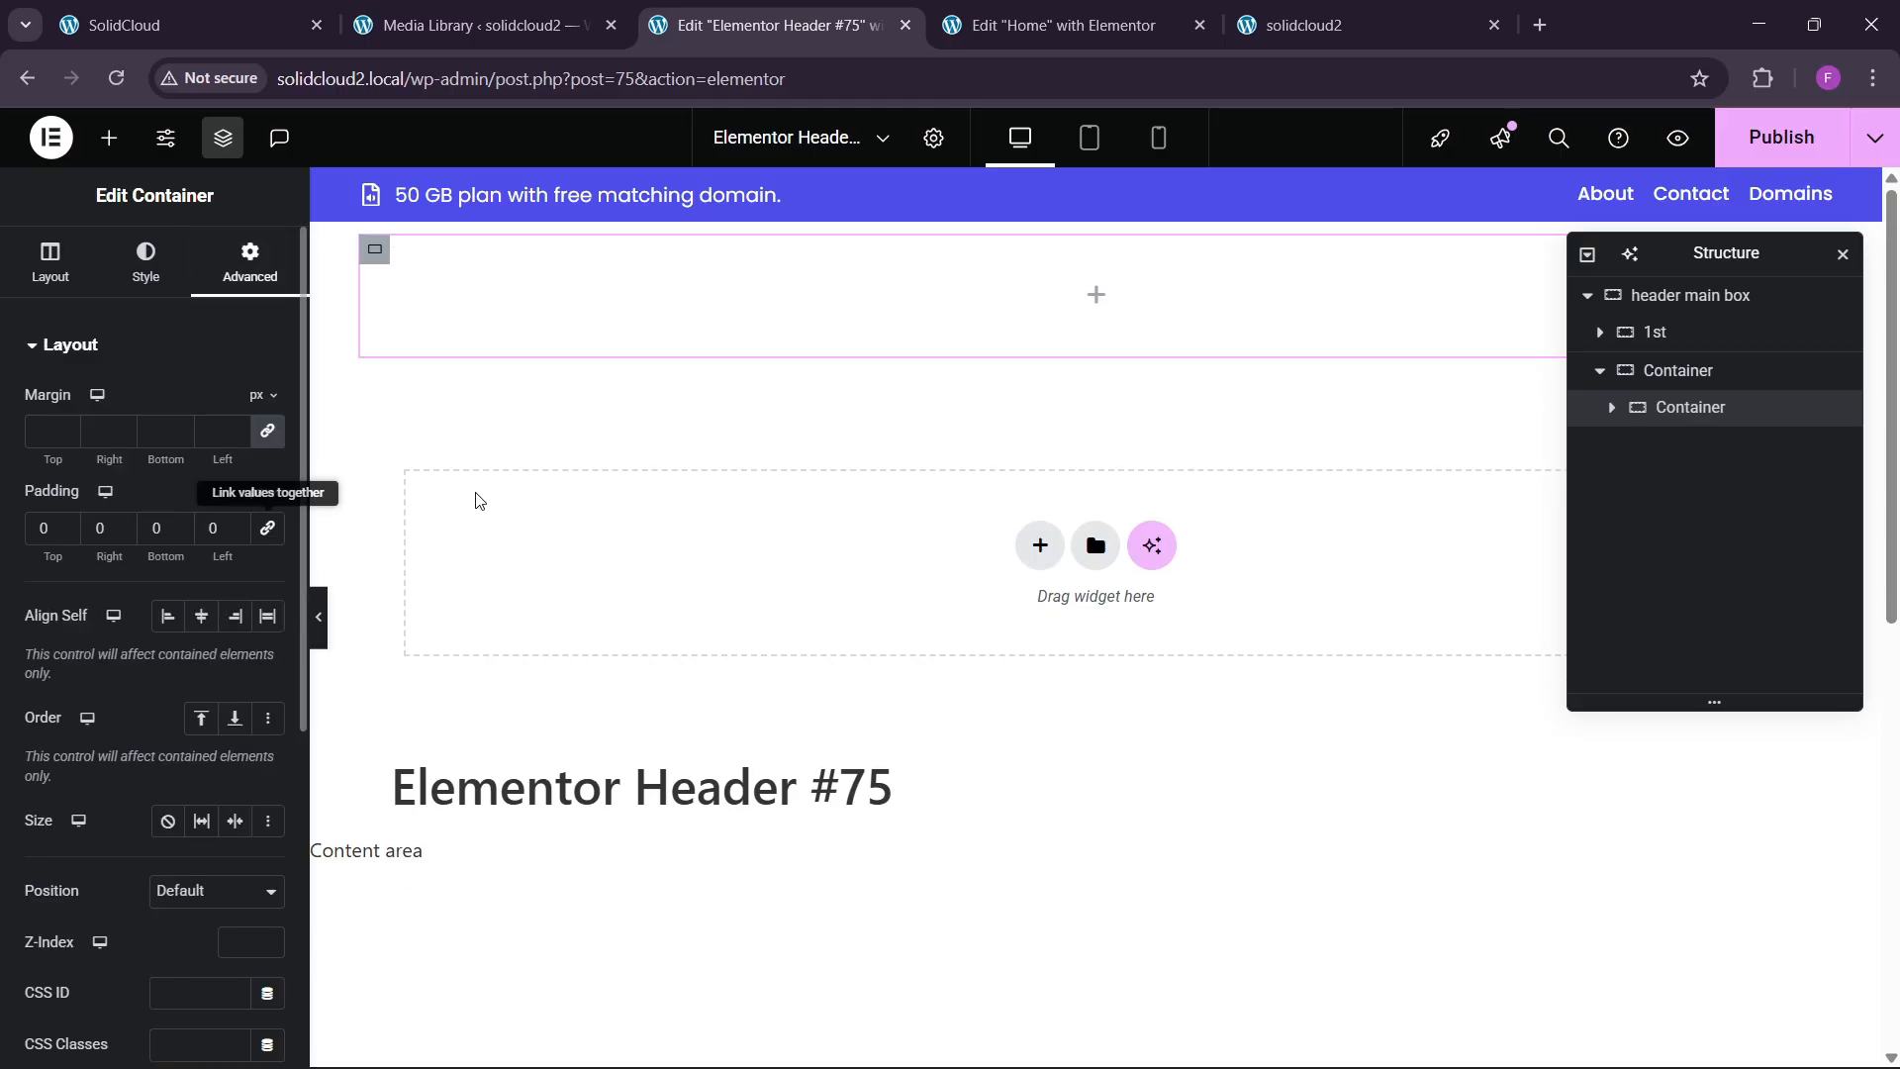
{"action": "right_click", "coordinate": [1667, 421]}
{"action": "left_click", "coordinate": [1624, 467]}
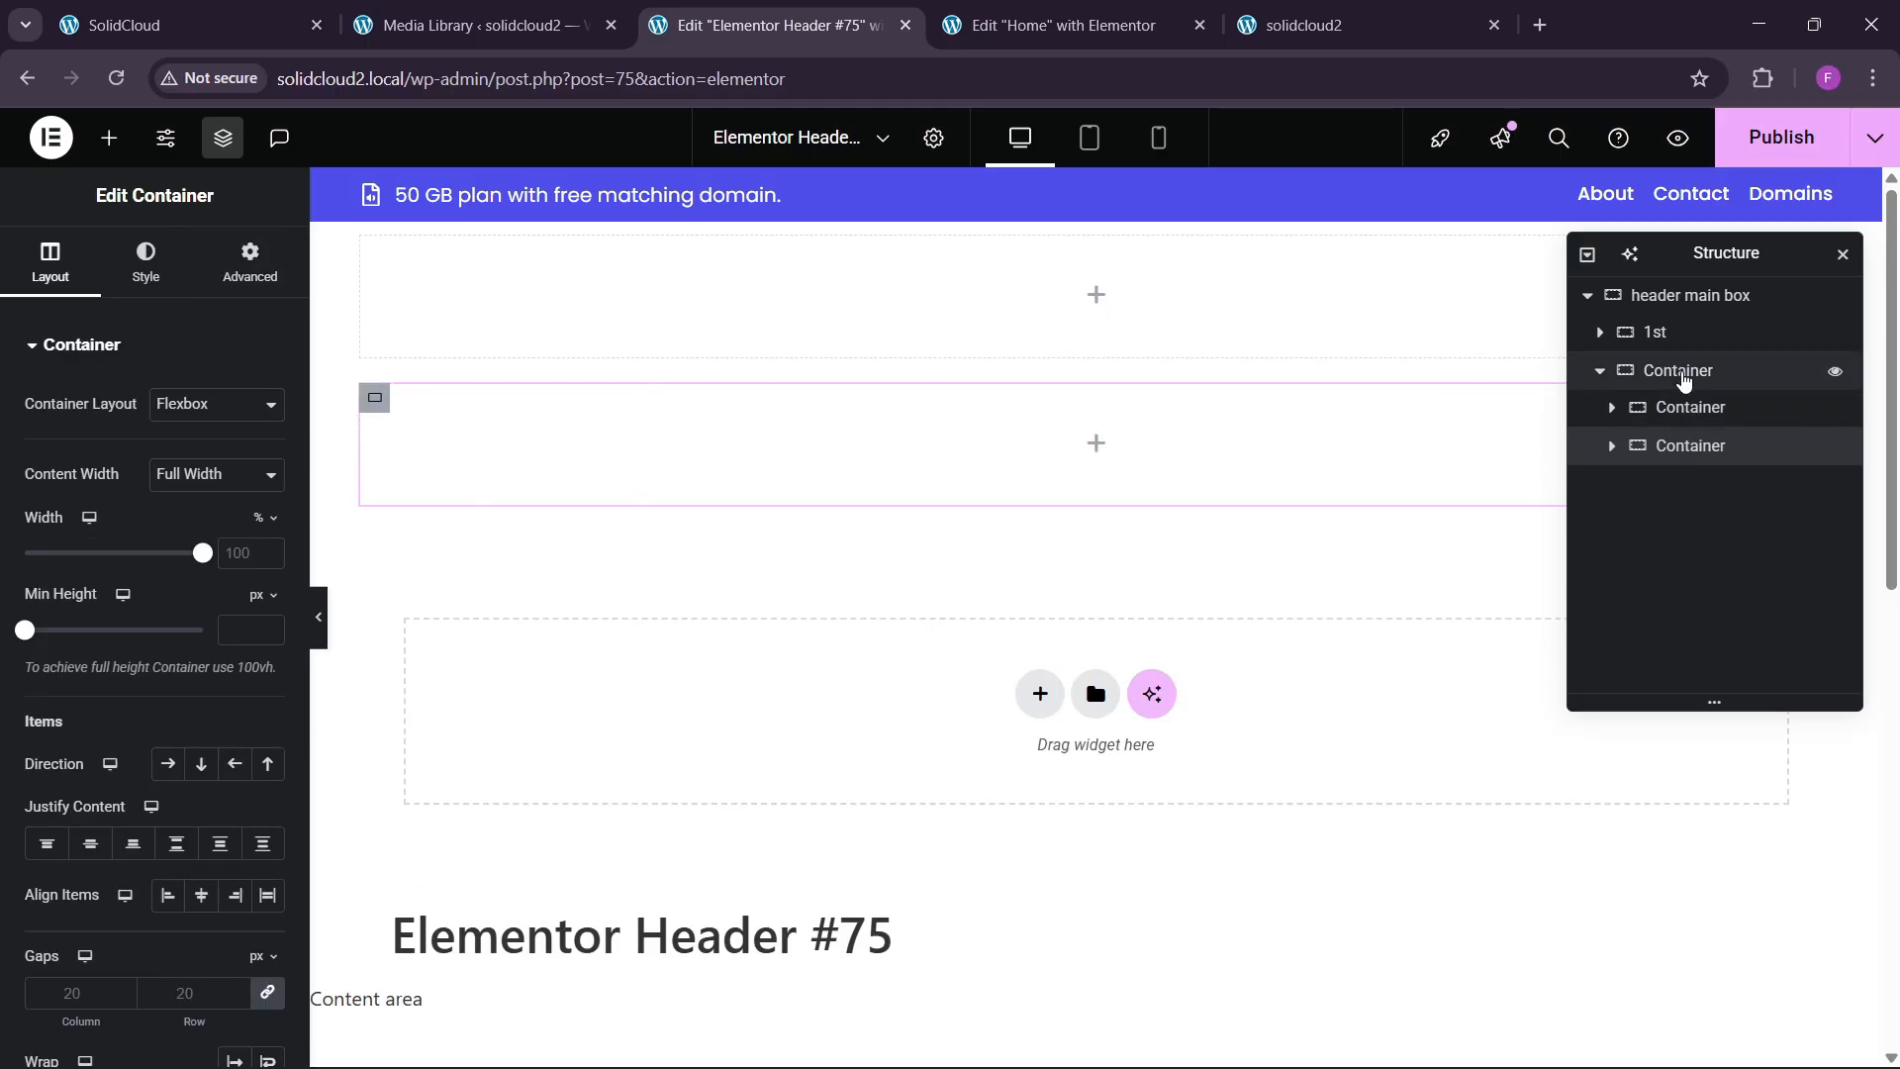
{"action": "left_click", "coordinate": [1683, 381]}
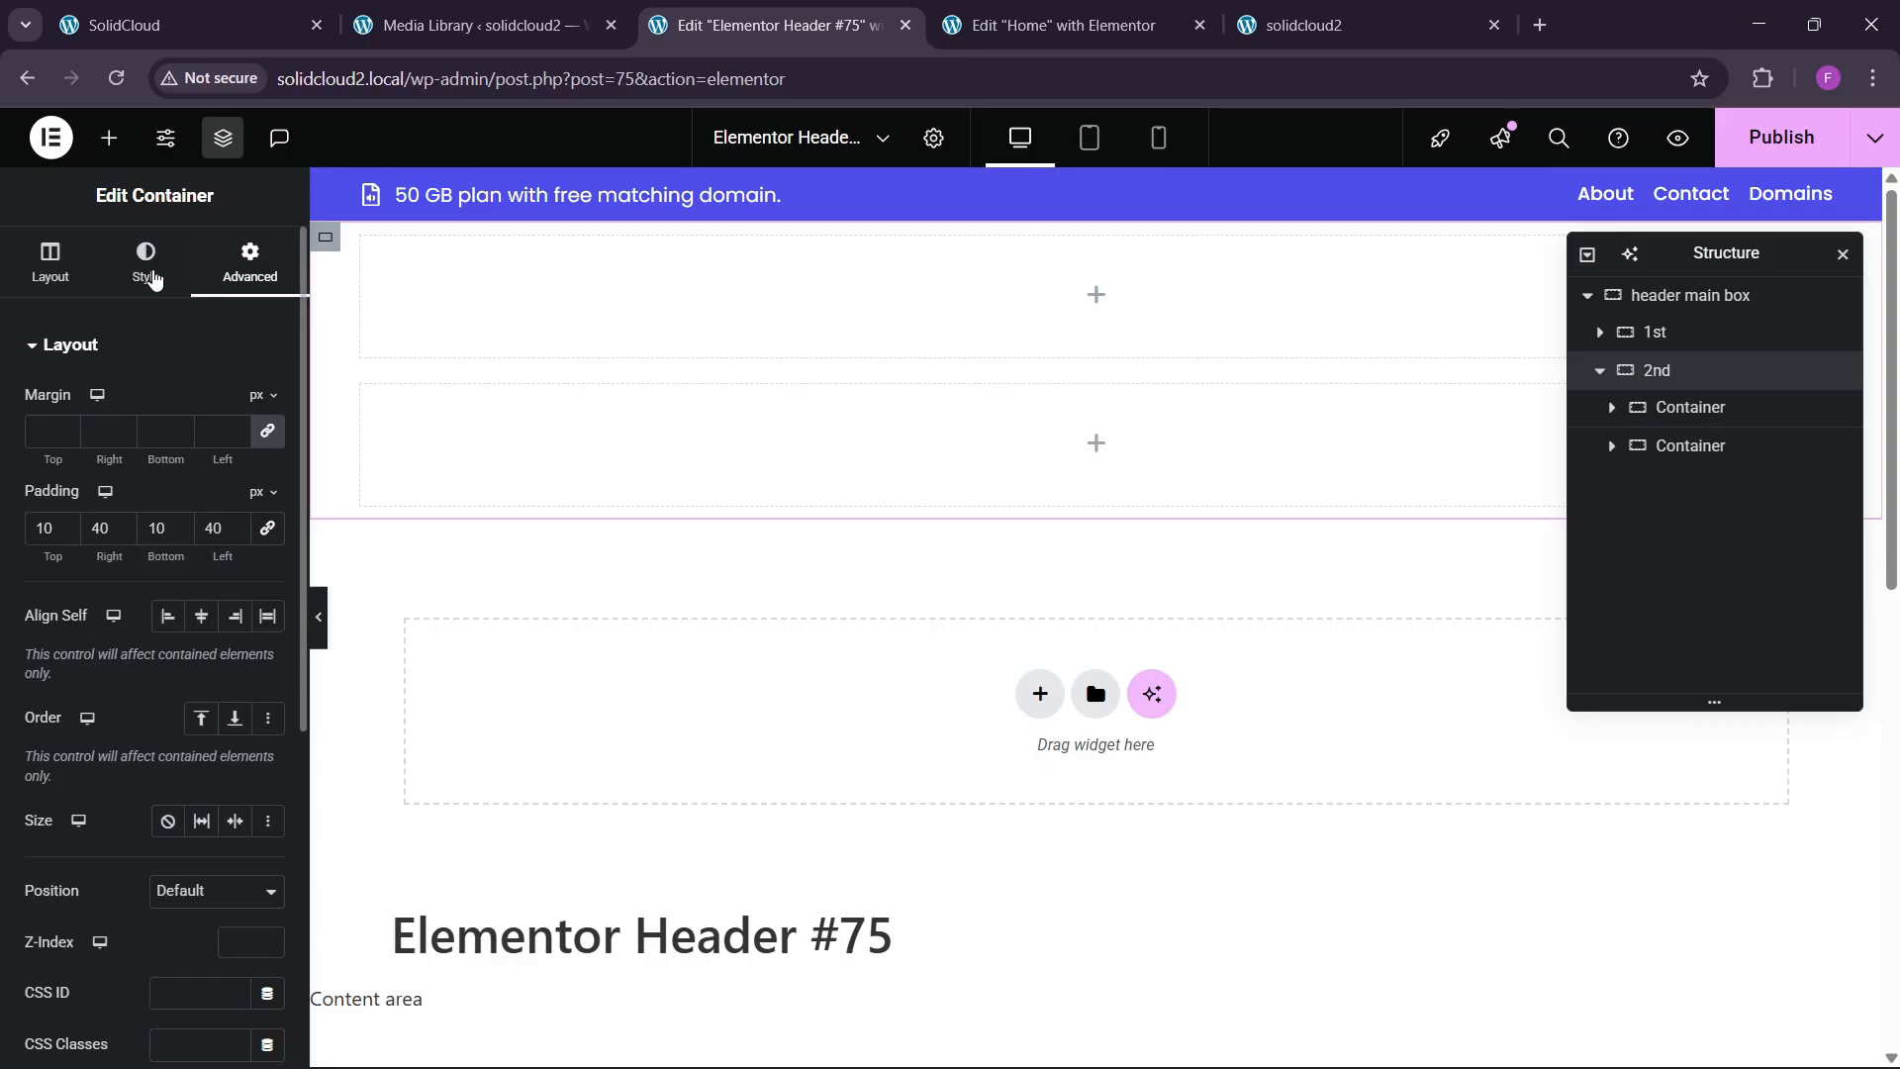
{"action": "left_click", "coordinate": [49, 263]}
{"action": "left_click", "coordinate": [167, 763]}
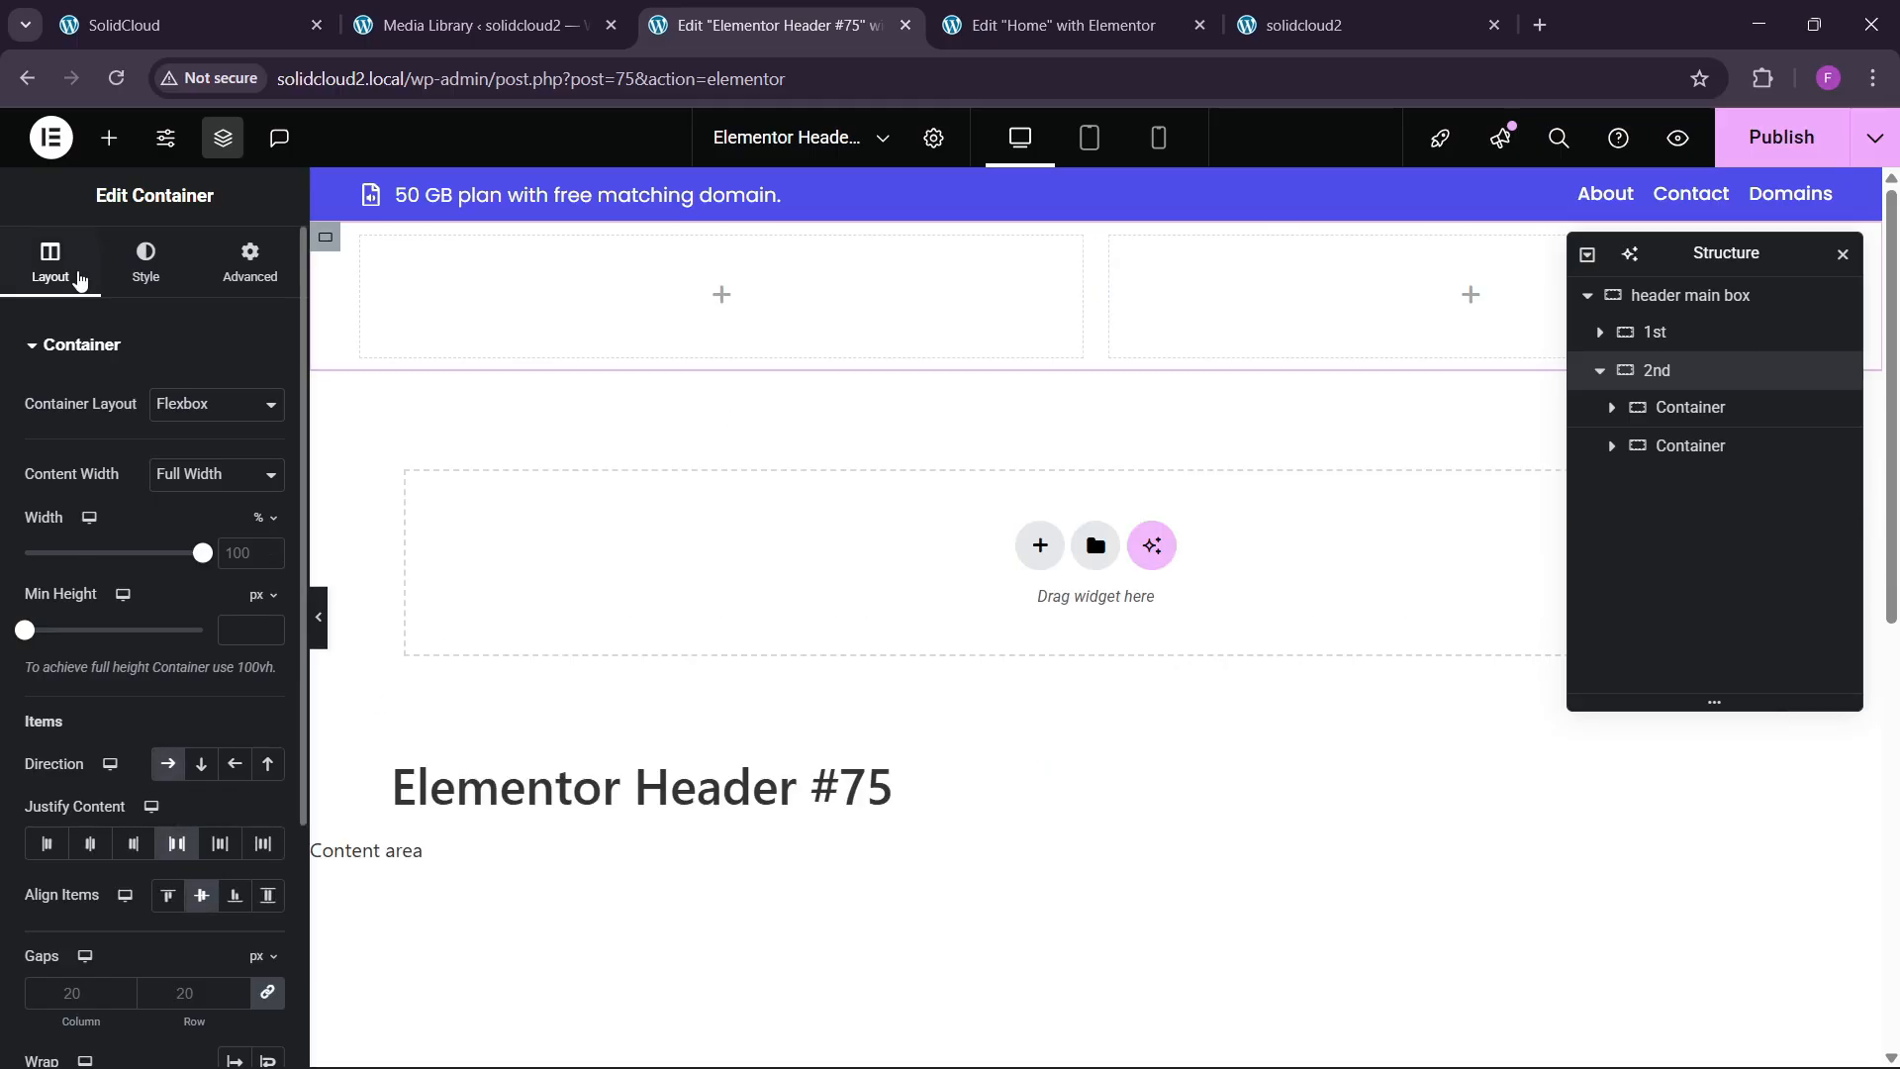
{"action": "left_click", "coordinate": [109, 138]}
Add an Image widget showing the SolidCloud logo to the left container.
{"action": "scroll", "coordinate": [221, 836], "scroll_direction": "down", "scroll_amount": 3}
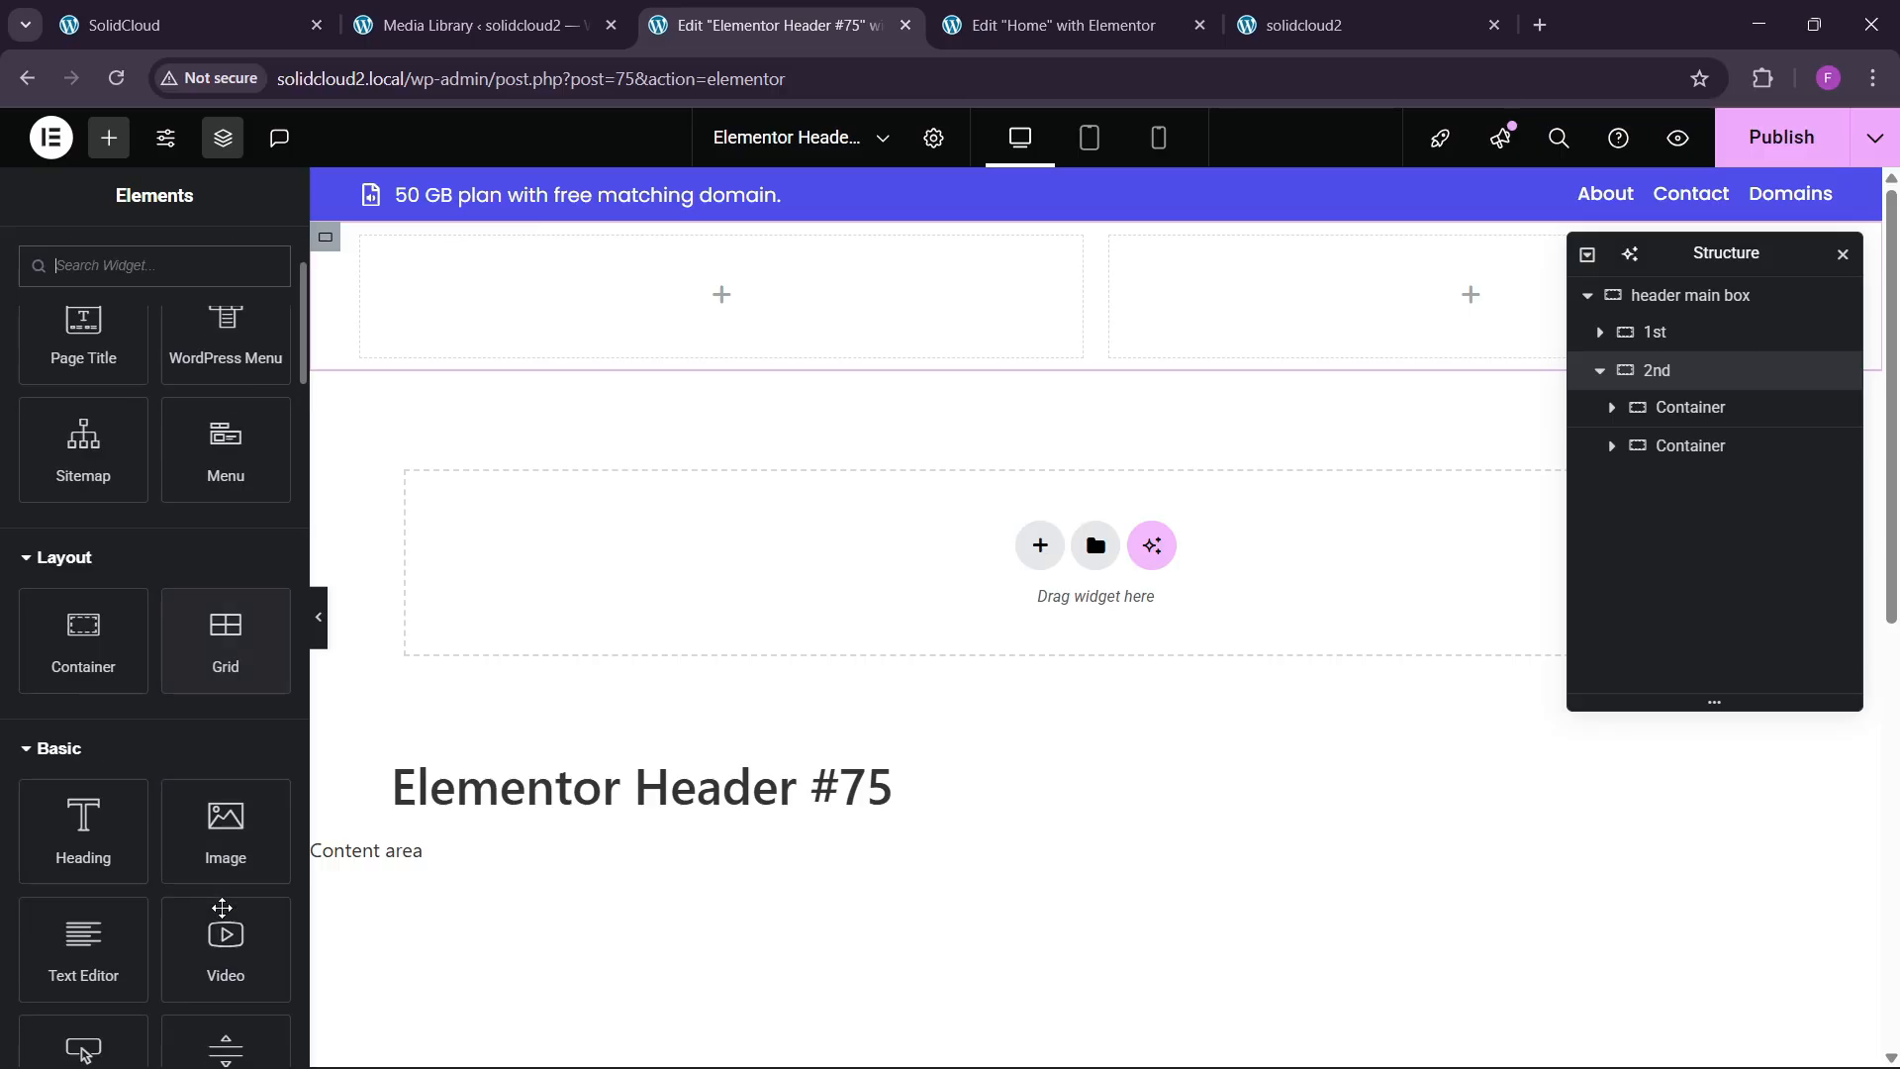
{"action": "left_click_drag", "start_coordinate": [223, 836], "coordinate": [525, 336]}
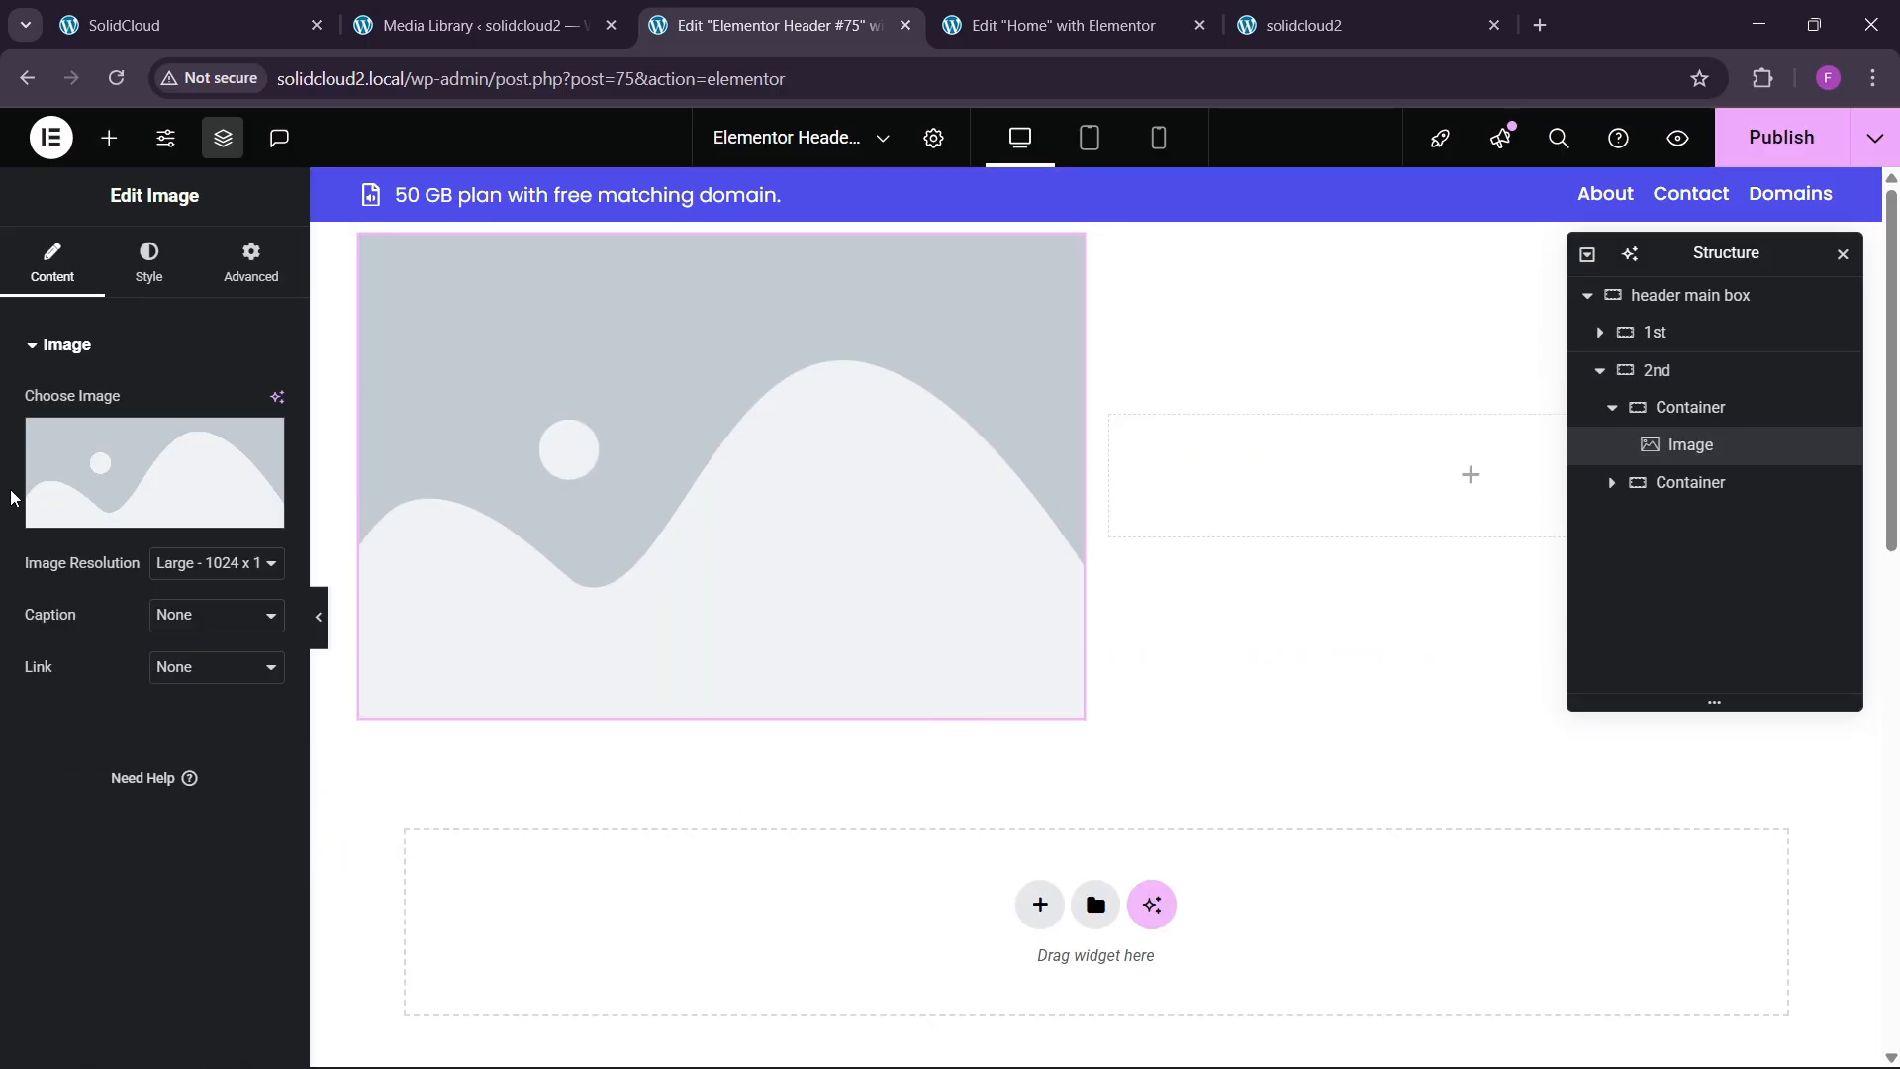
{"action": "left_click", "coordinate": [56, 500]}
{"action": "left_click", "coordinate": [416, 455]}
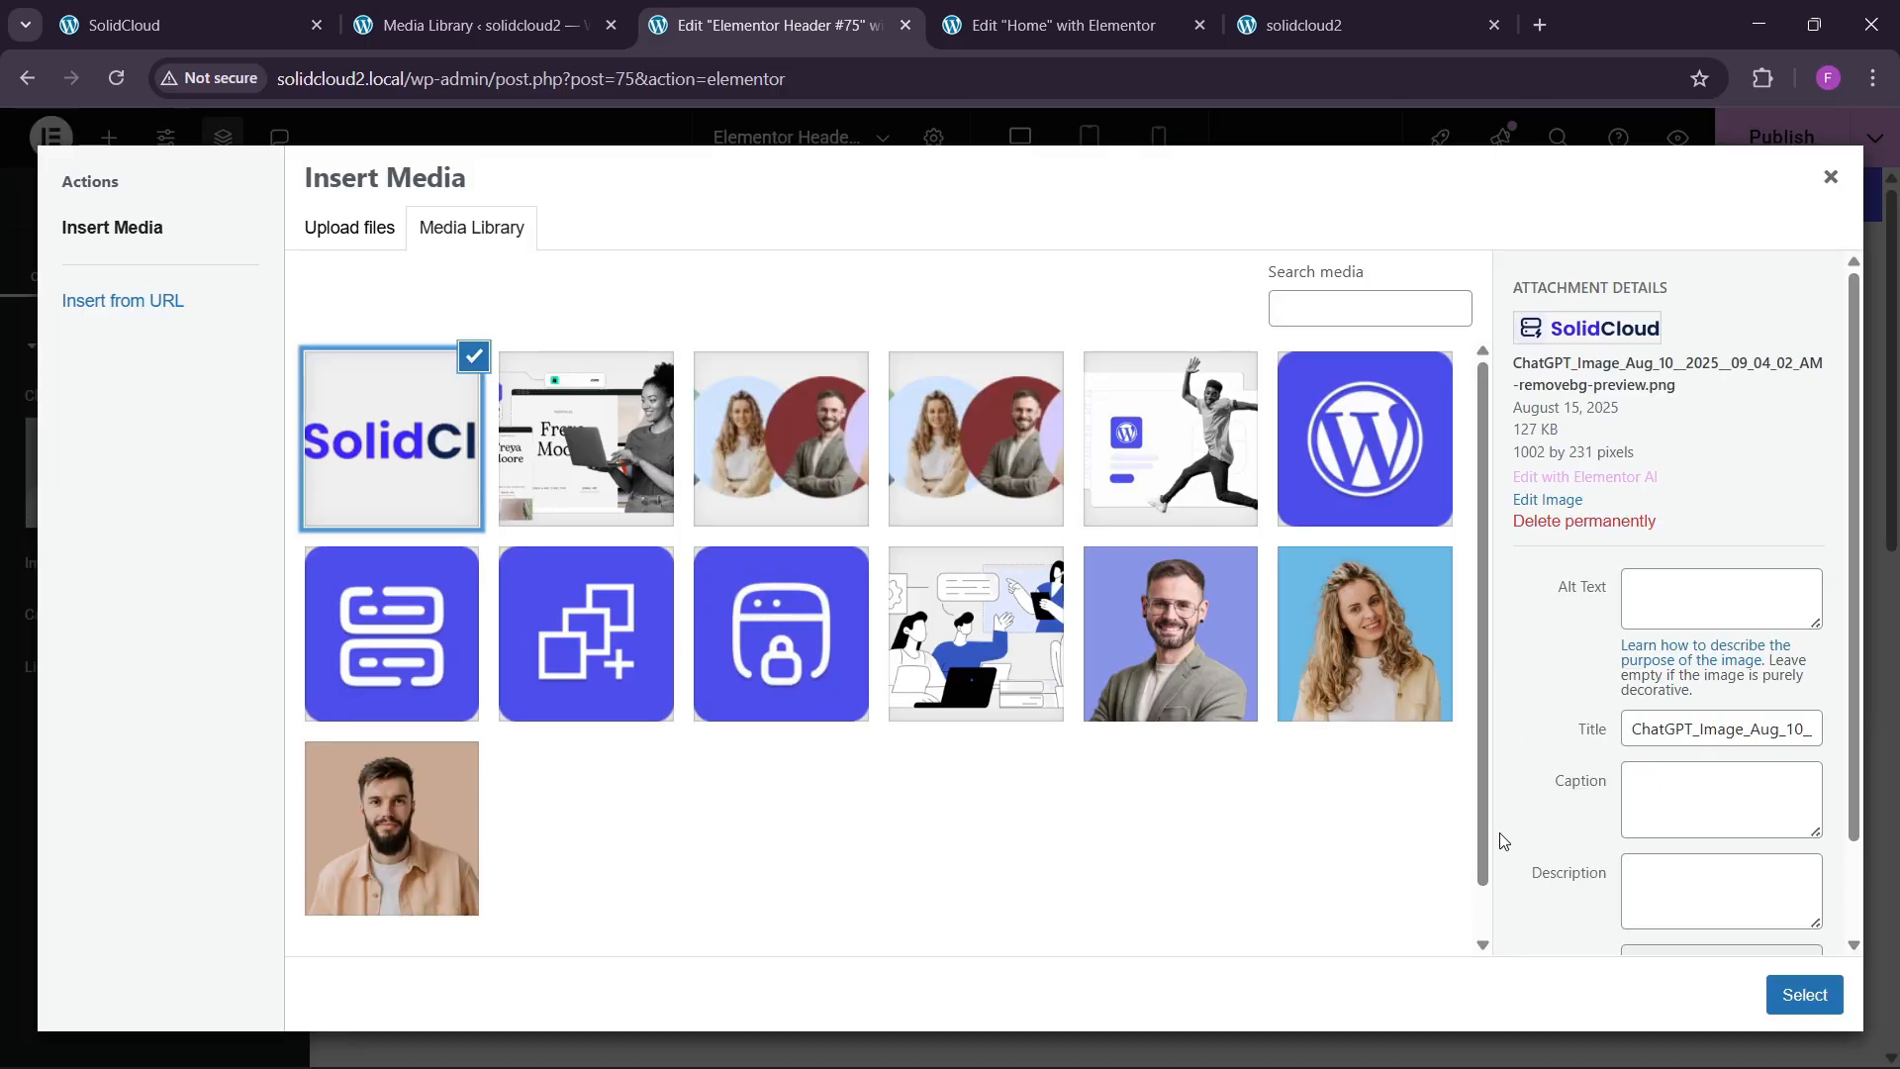
{"action": "left_click", "coordinate": [1803, 995]}
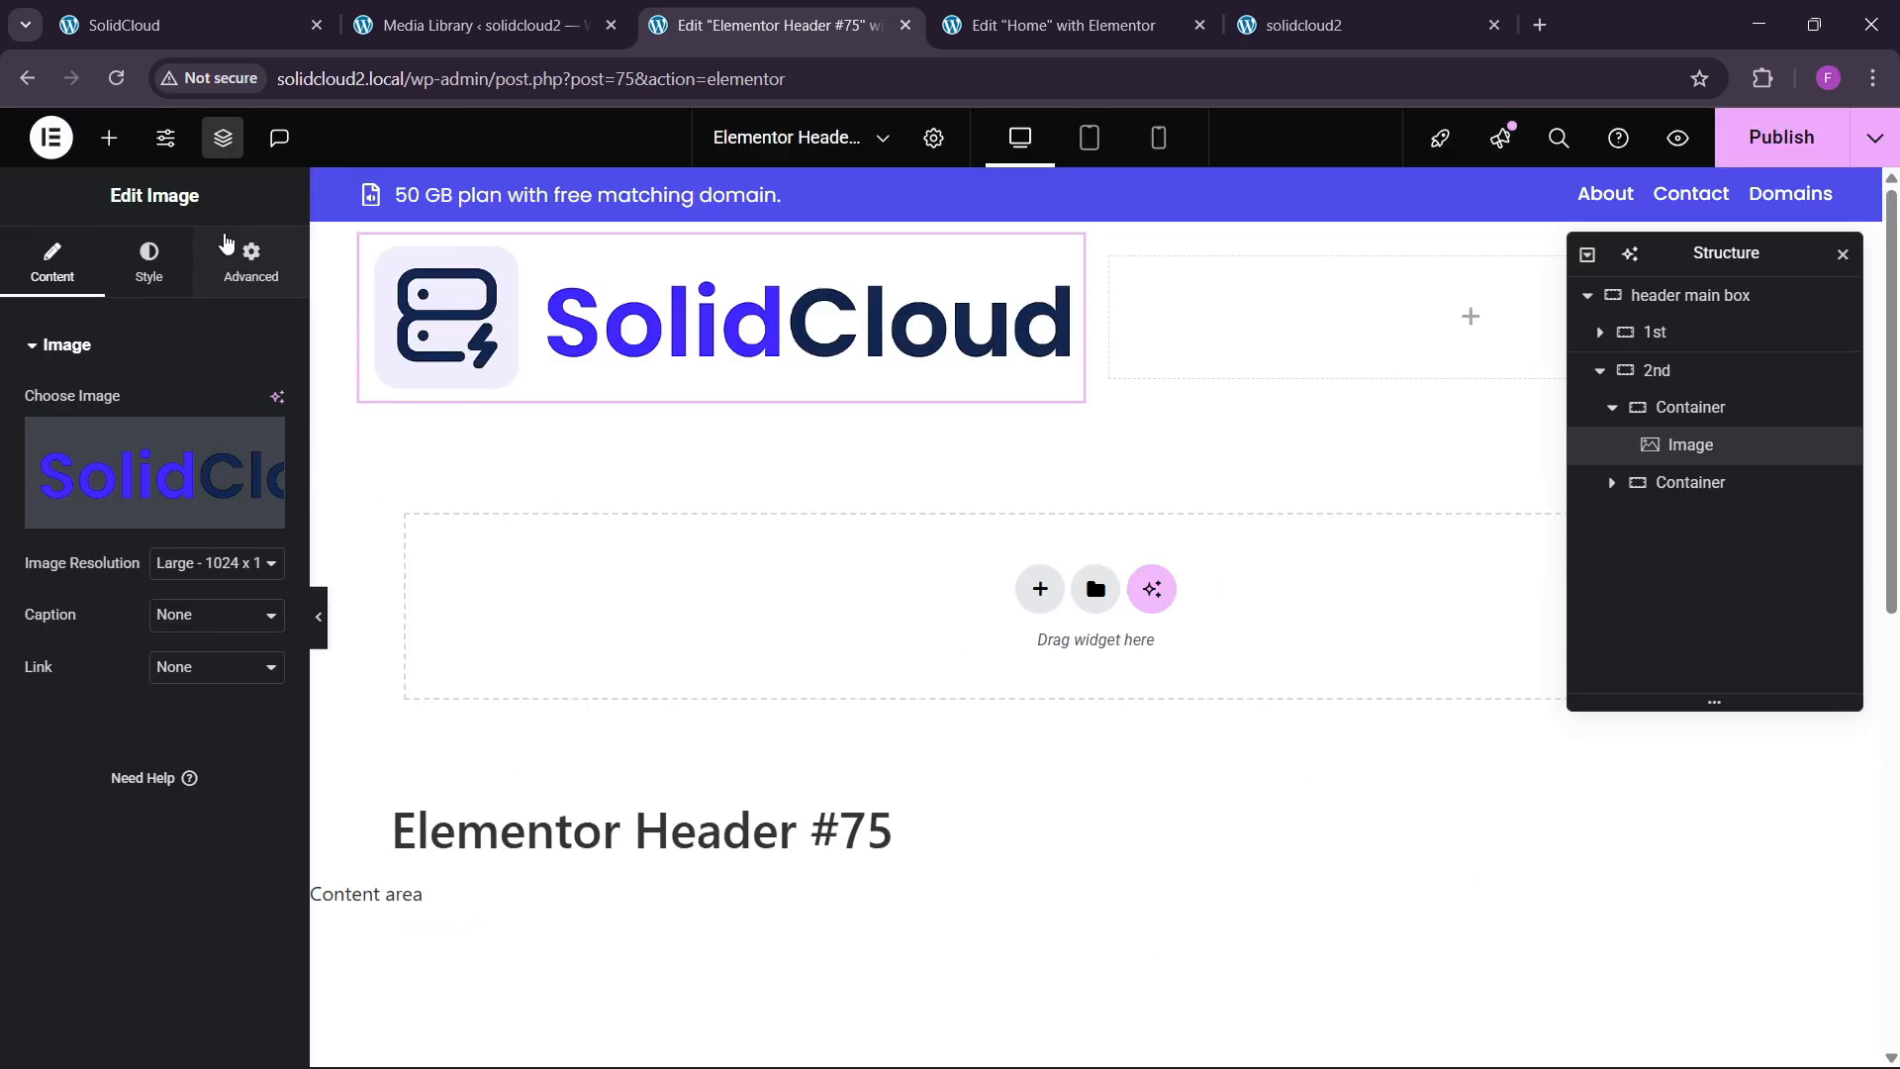
Give the logo a custom width of about 38%, then nudge it slightly smaller.
{"action": "left_click", "coordinate": [226, 242]}
{"action": "left_click", "coordinate": [215, 595]}
{"action": "left_click", "coordinate": [168, 712]}
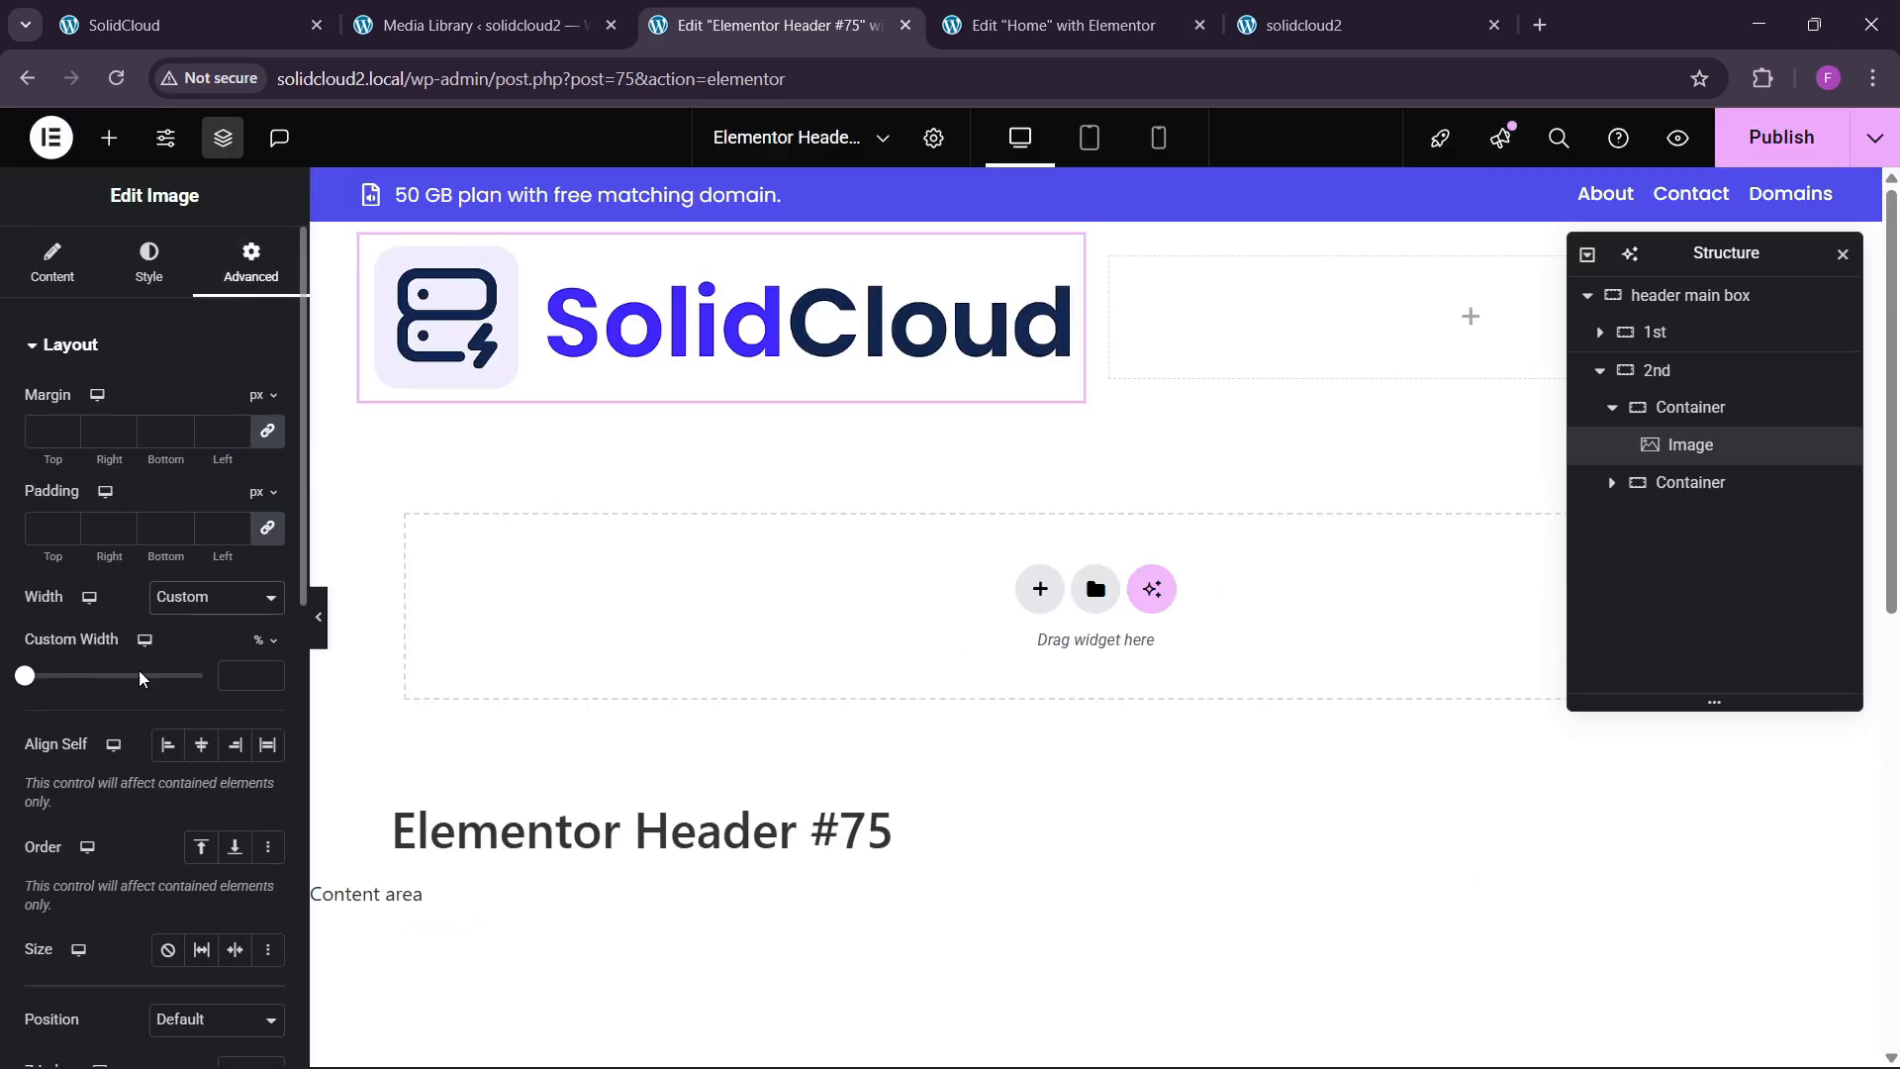
{"action": "left_click_drag", "start_coordinate": [23, 681], "coordinate": [90, 683]}
{"action": "left_click", "coordinate": [269, 683]}
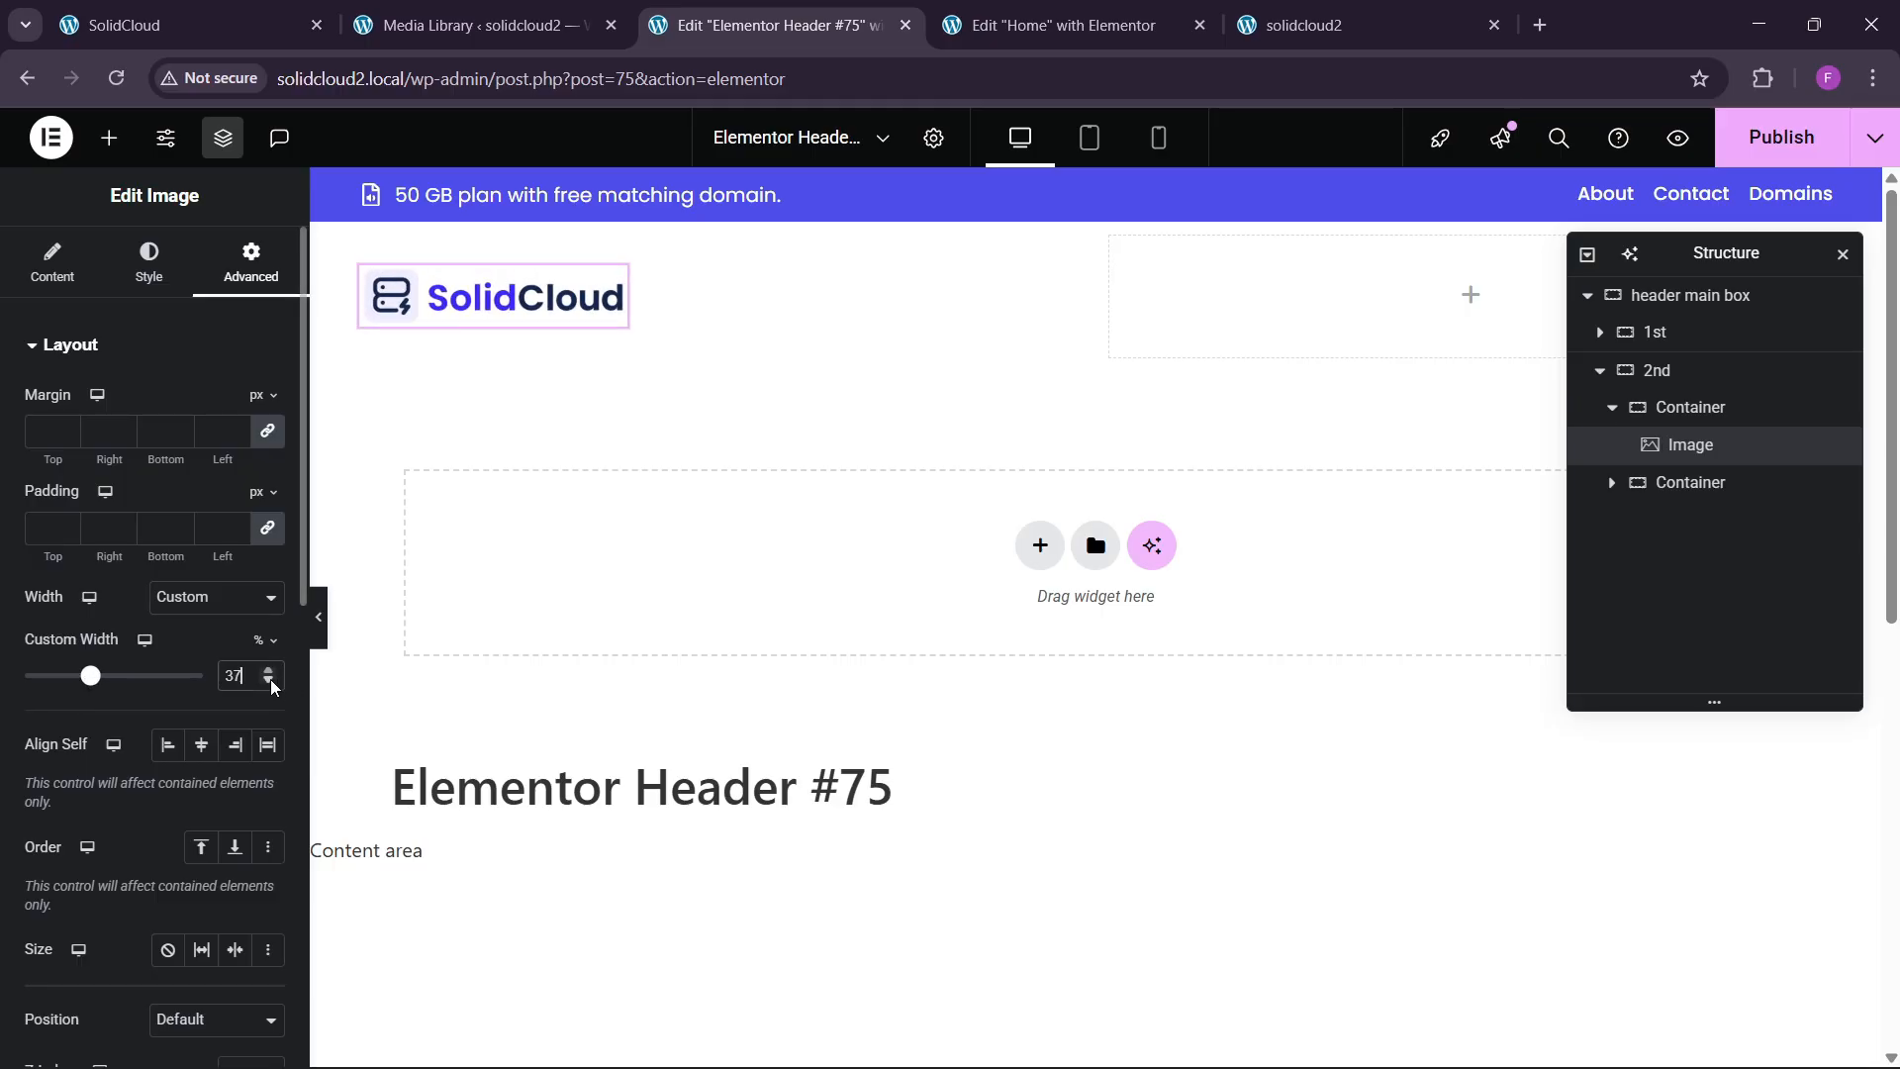
{"action": "left_click", "coordinate": [269, 683]}
{"action": "left_click", "coordinate": [269, 683]}
{"action": "left_click", "coordinate": [269, 683]}
{"action": "left_click", "coordinate": [269, 683]}
{"action": "left_click", "coordinate": [270, 683]}
{"action": "left_click", "coordinate": [269, 683]}
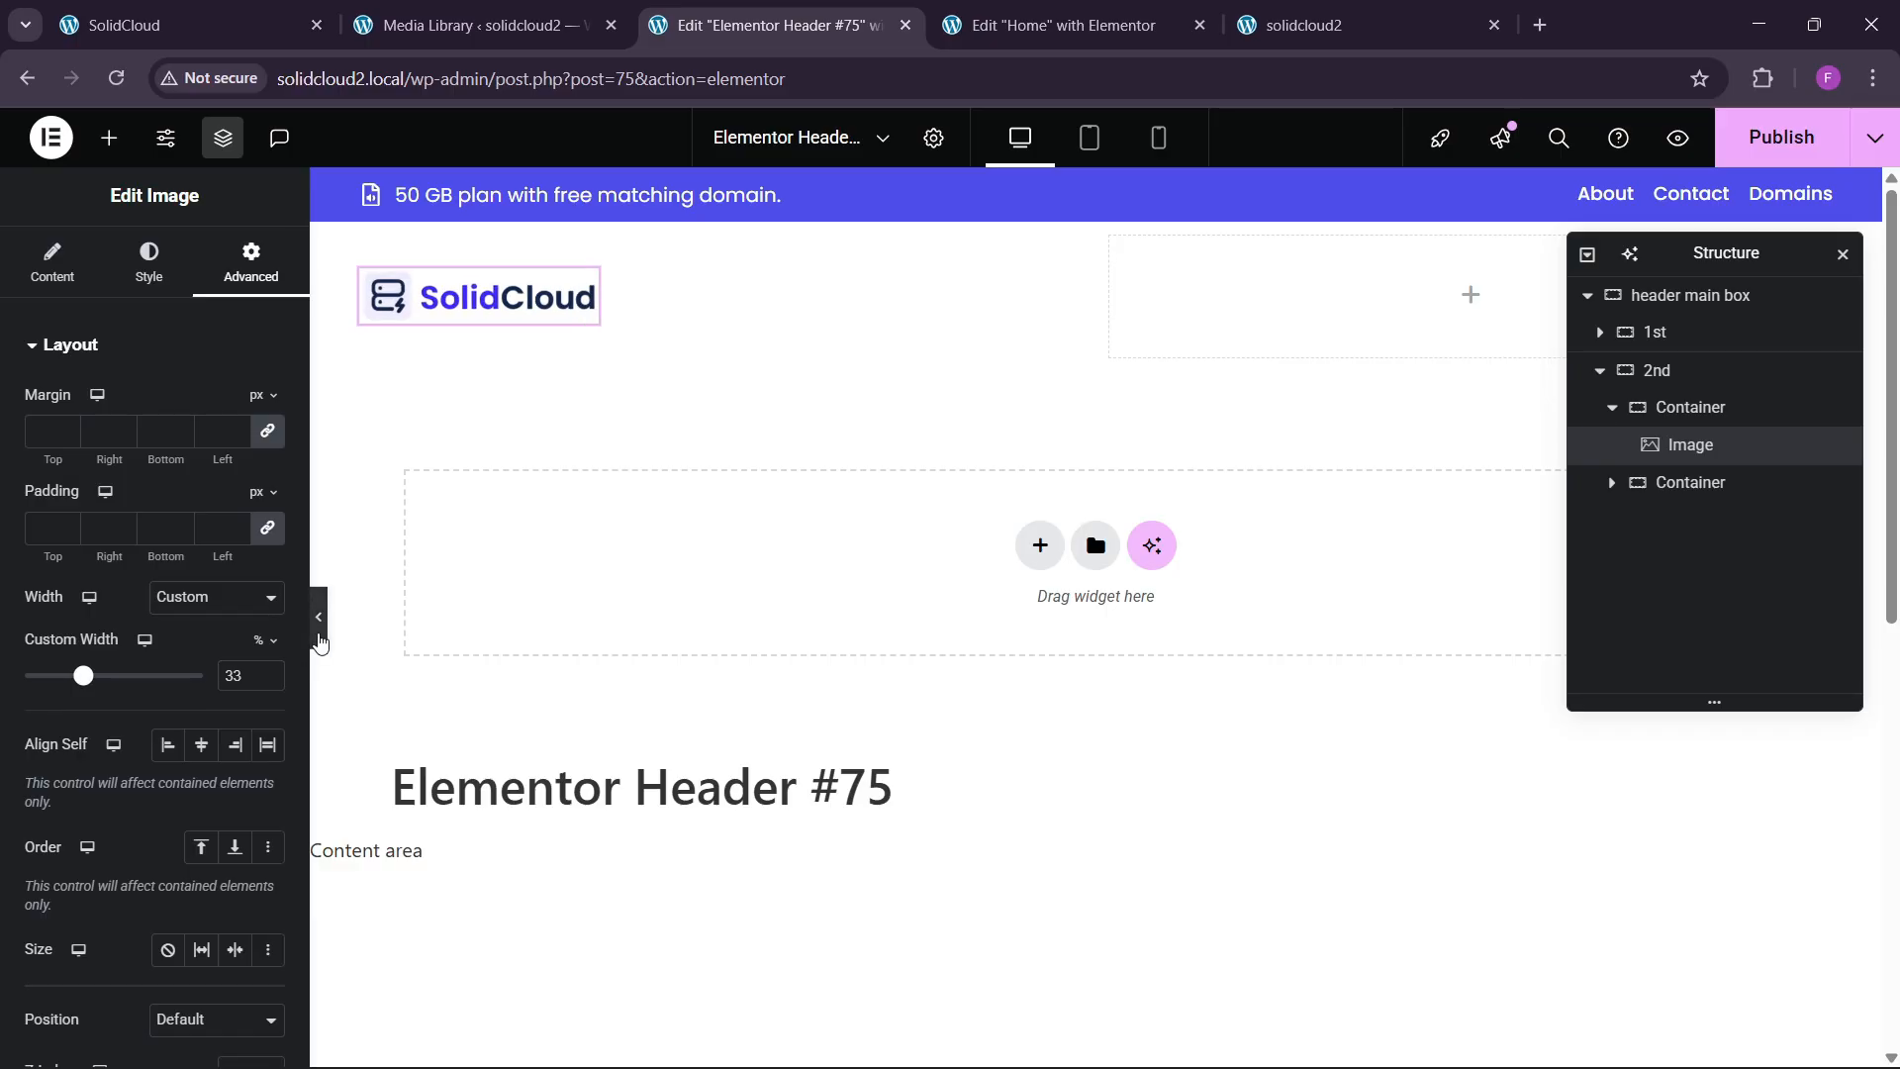
Preview the header and compare it with the live SolidCloud homepage.
{"action": "left_click", "coordinate": [318, 616]}
{"action": "left_click", "coordinate": [14, 617]}
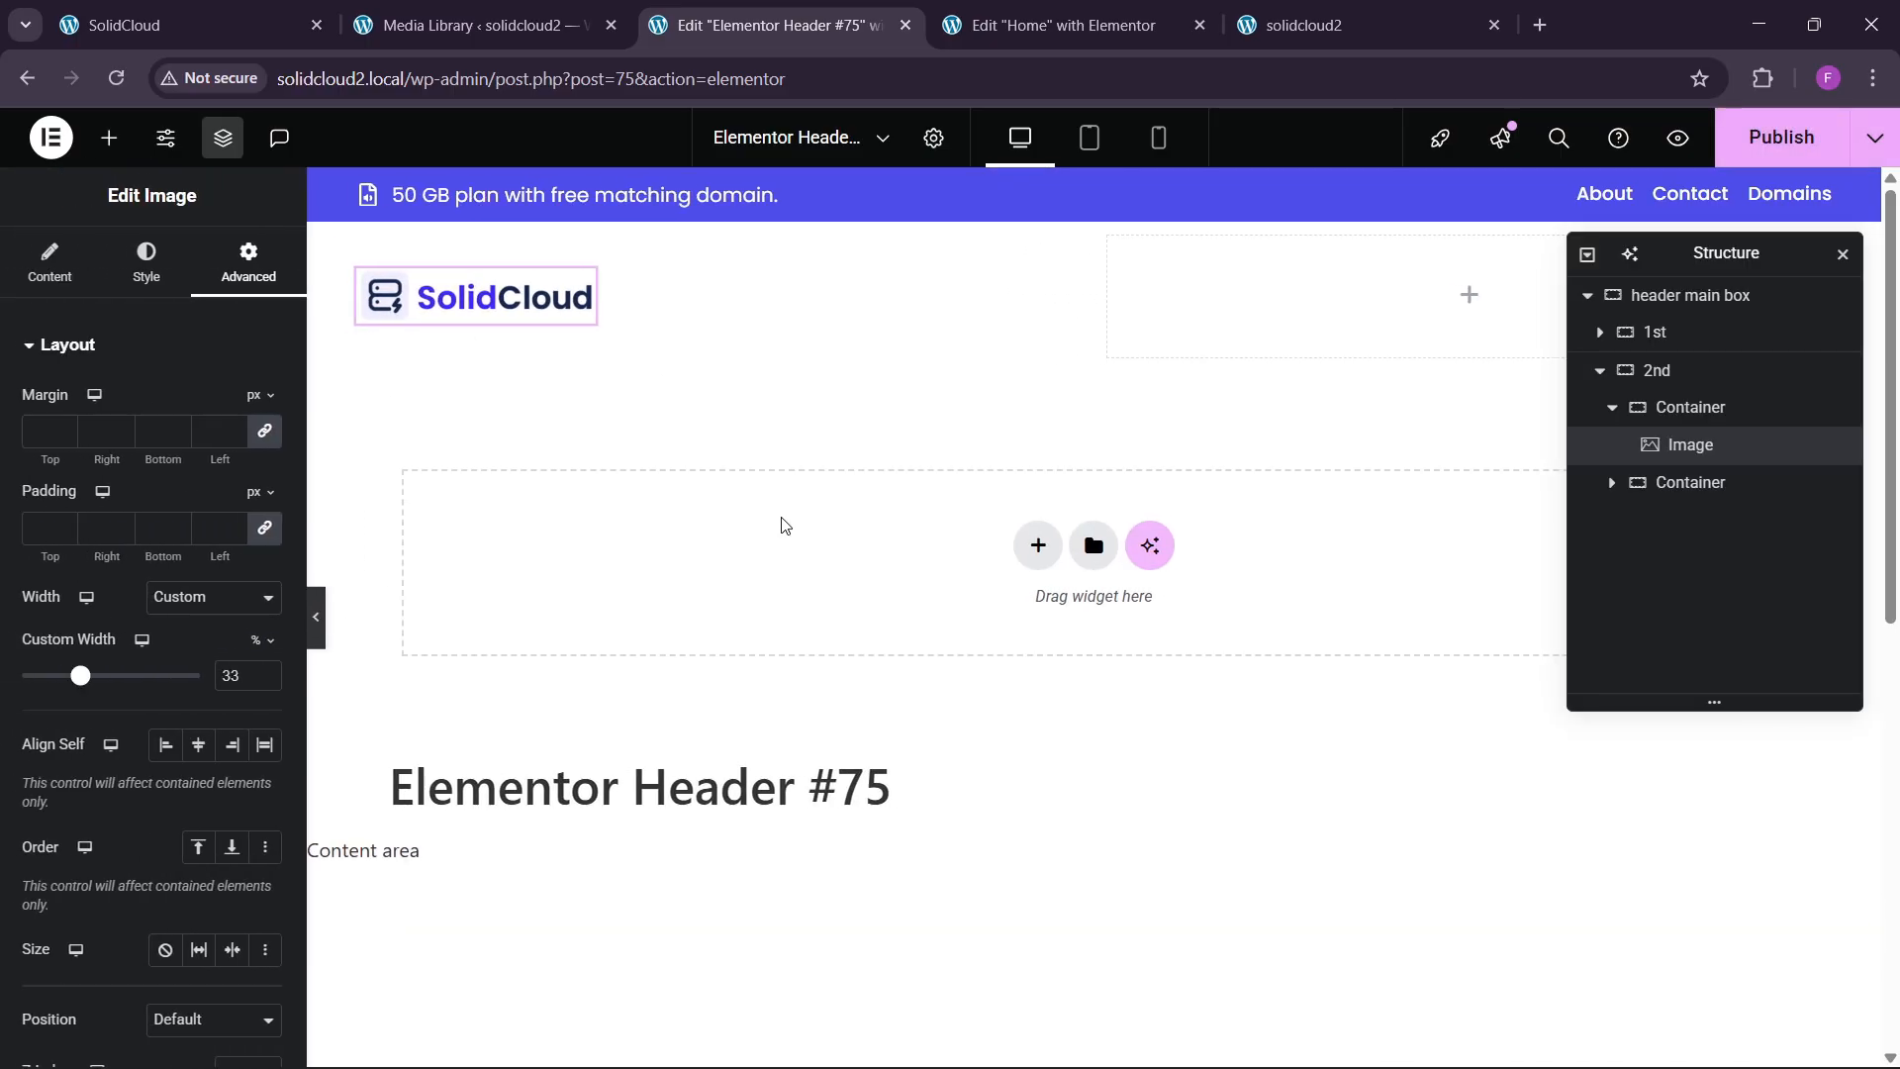
{"action": "left_click", "coordinate": [440, 8]}
{"action": "left_click", "coordinate": [247, 8]}
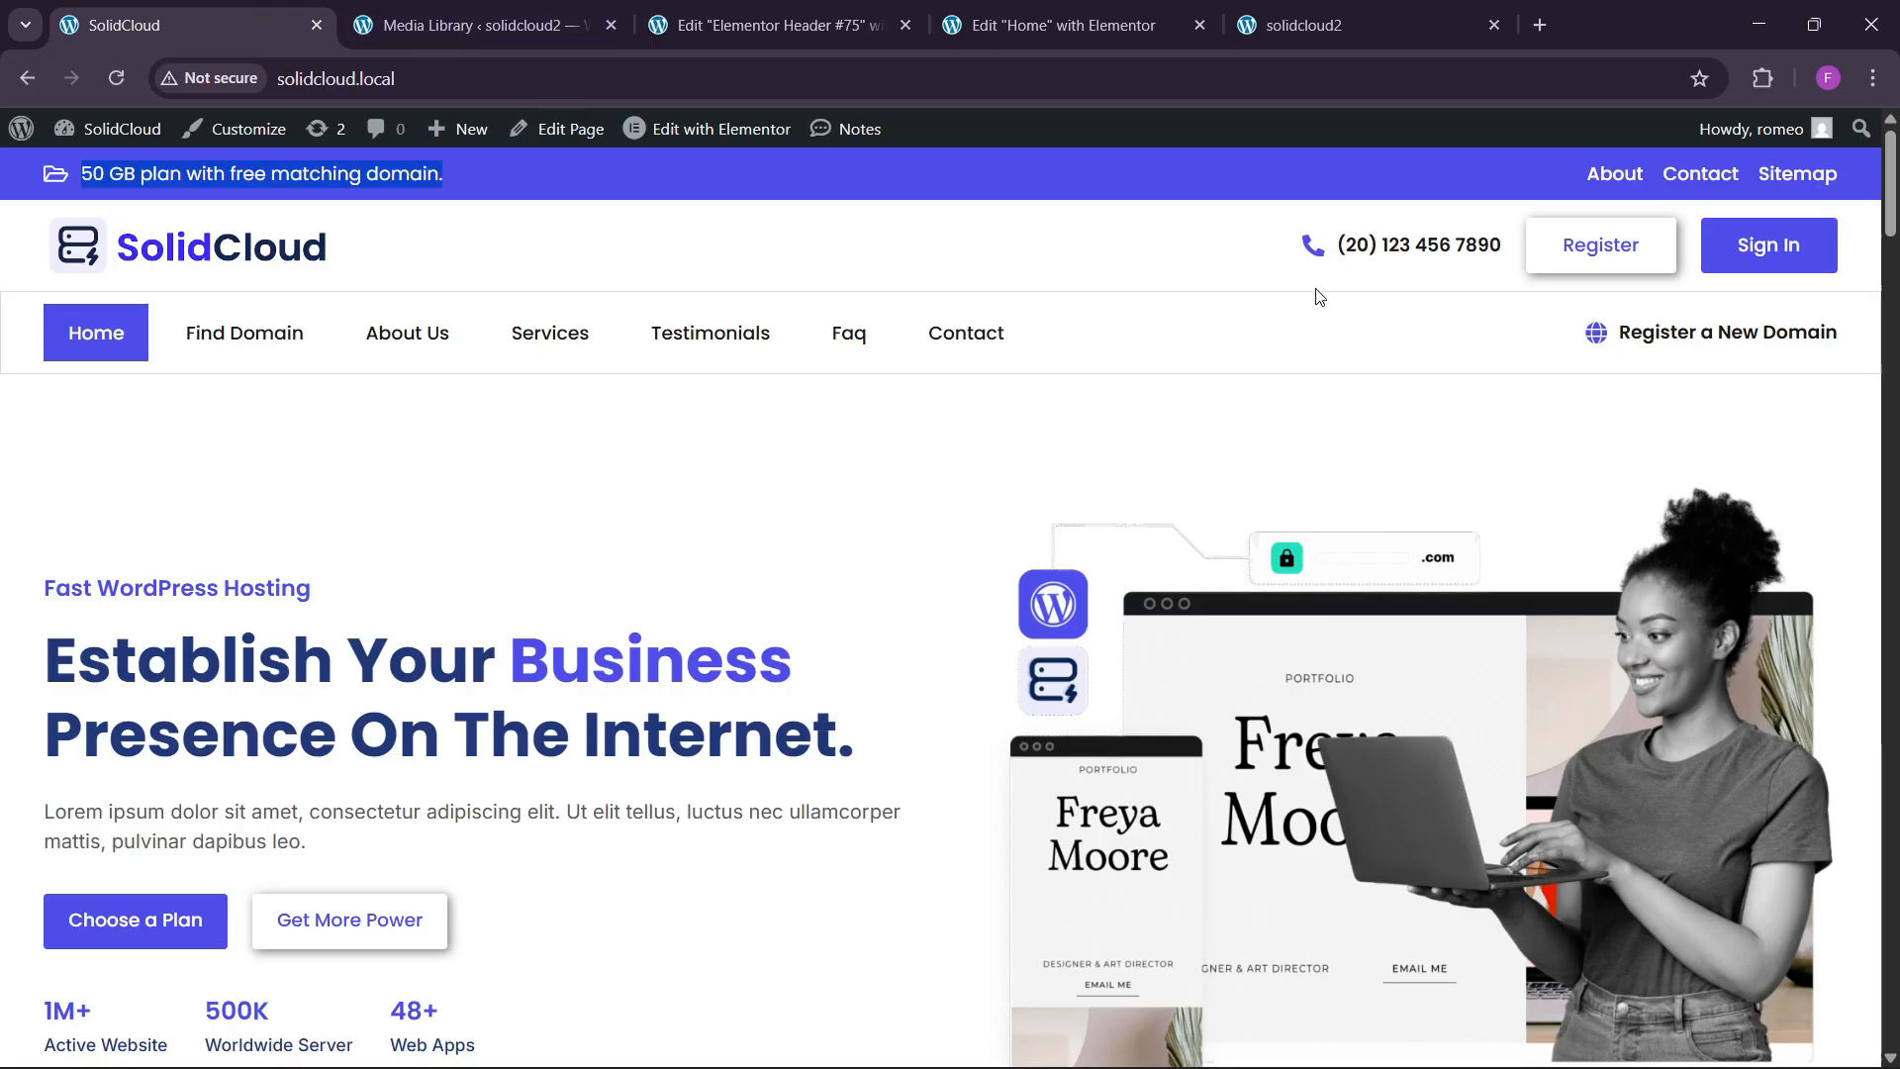
{"action": "left_click", "coordinate": [1063, 25]}
{"action": "left_click", "coordinate": [777, 24]}
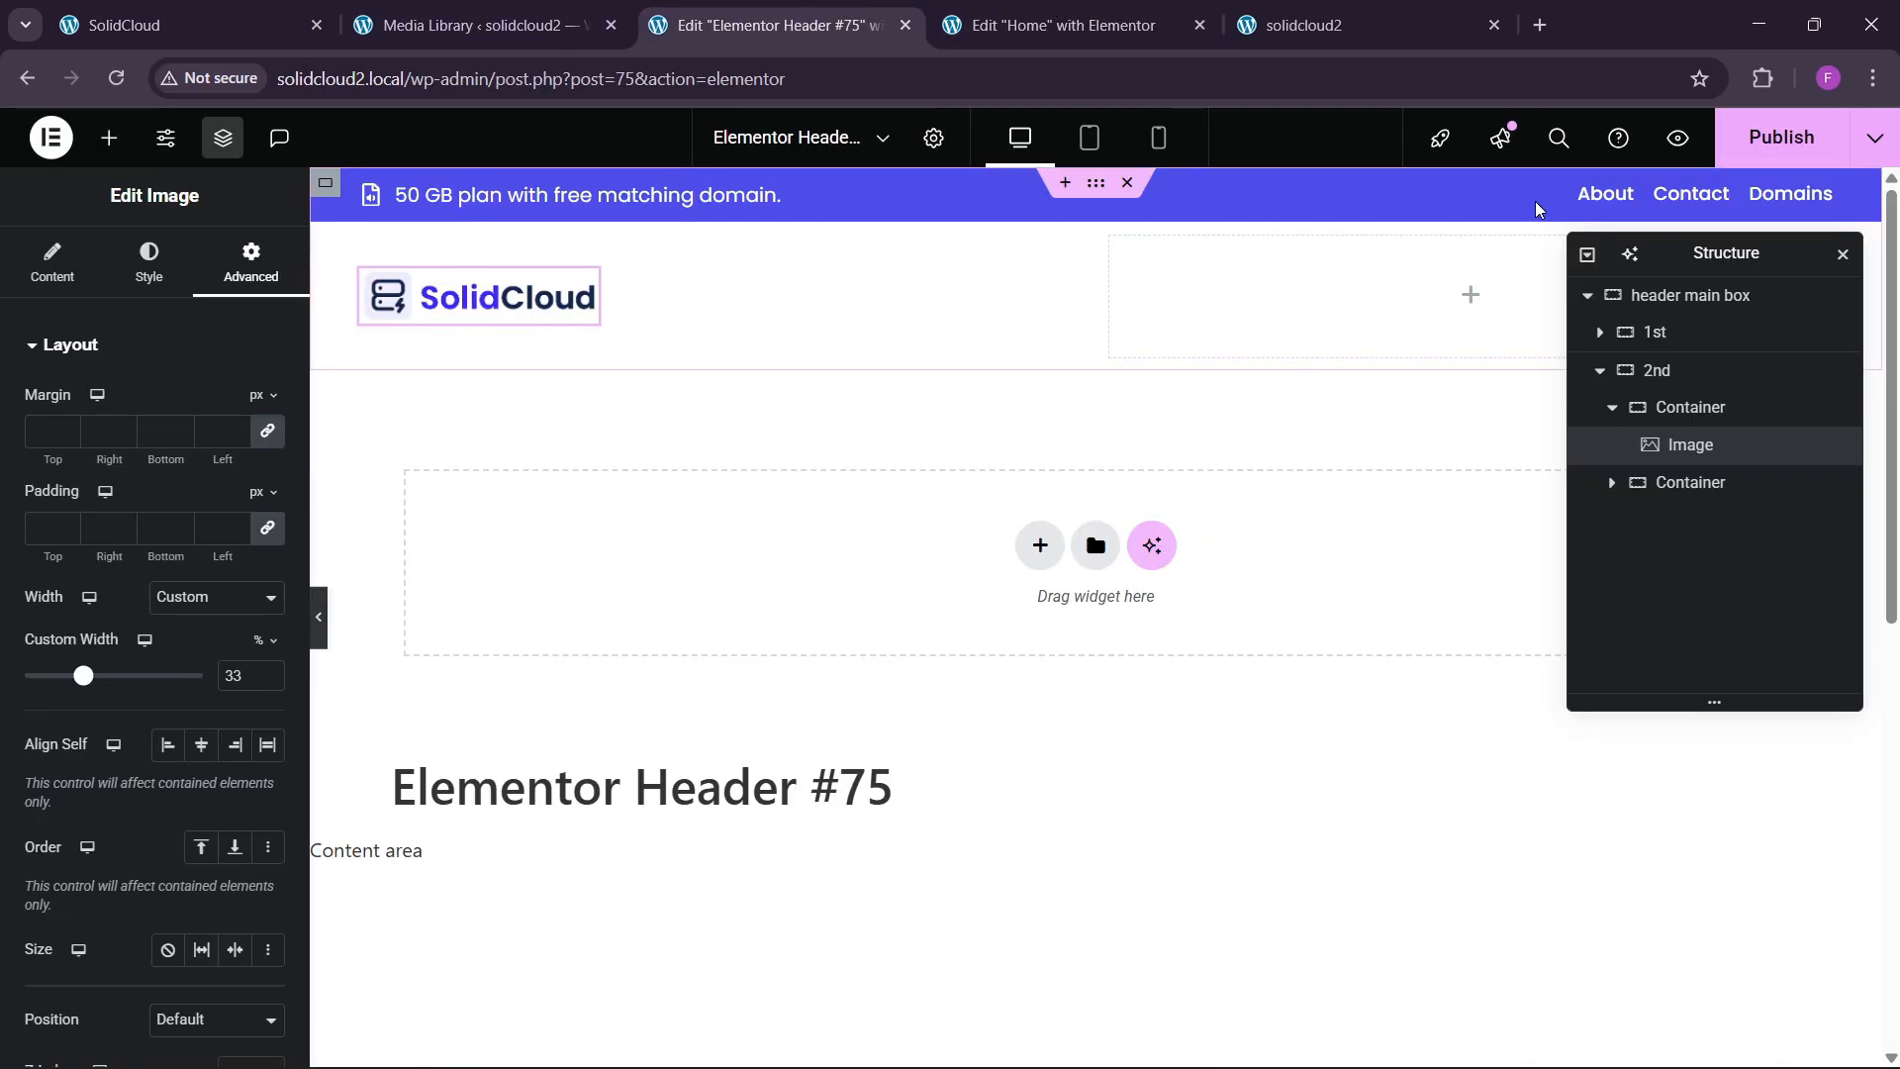
Copy the 50 GB plan icon list into the empty right-hand container.
{"action": "right_click", "coordinate": [614, 198]}
{"action": "left_click", "coordinate": [658, 318]}
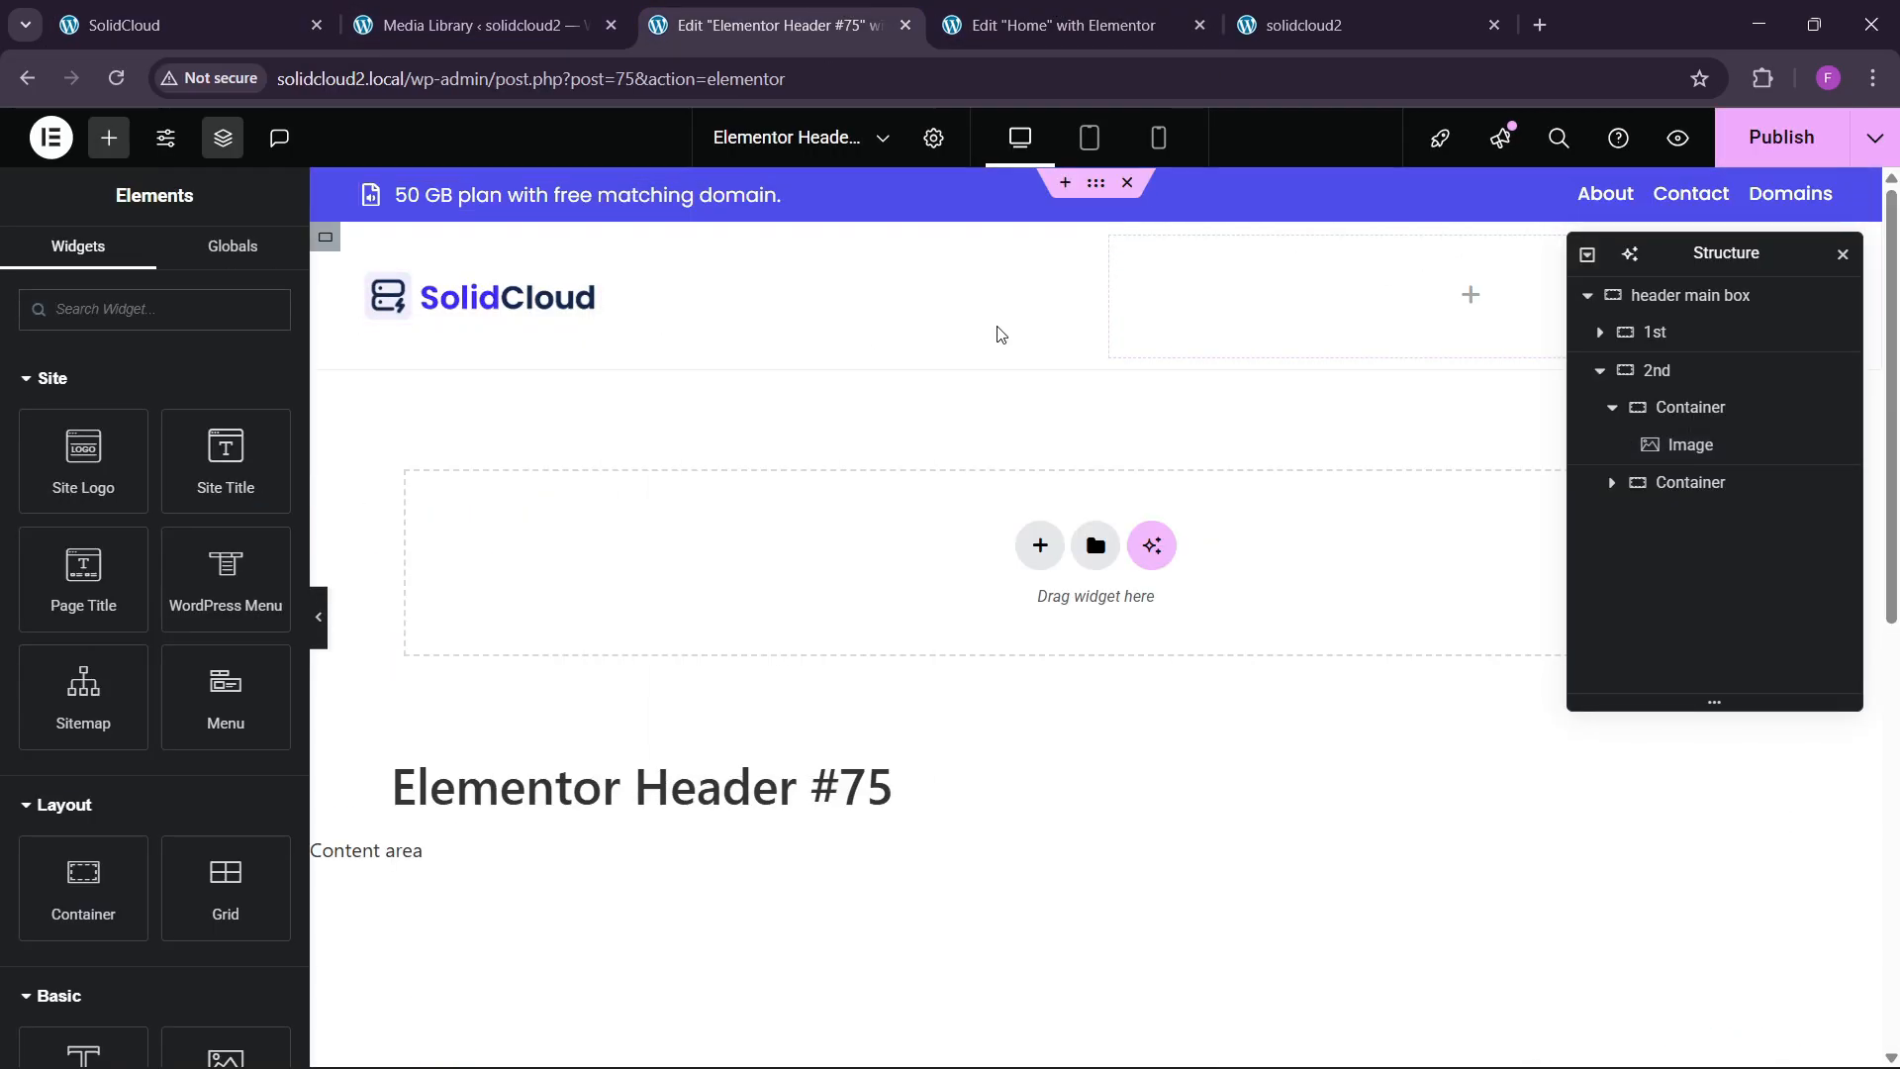
{"action": "right_click", "coordinate": [1217, 318]}
{"action": "left_click", "coordinate": [1267, 525]}
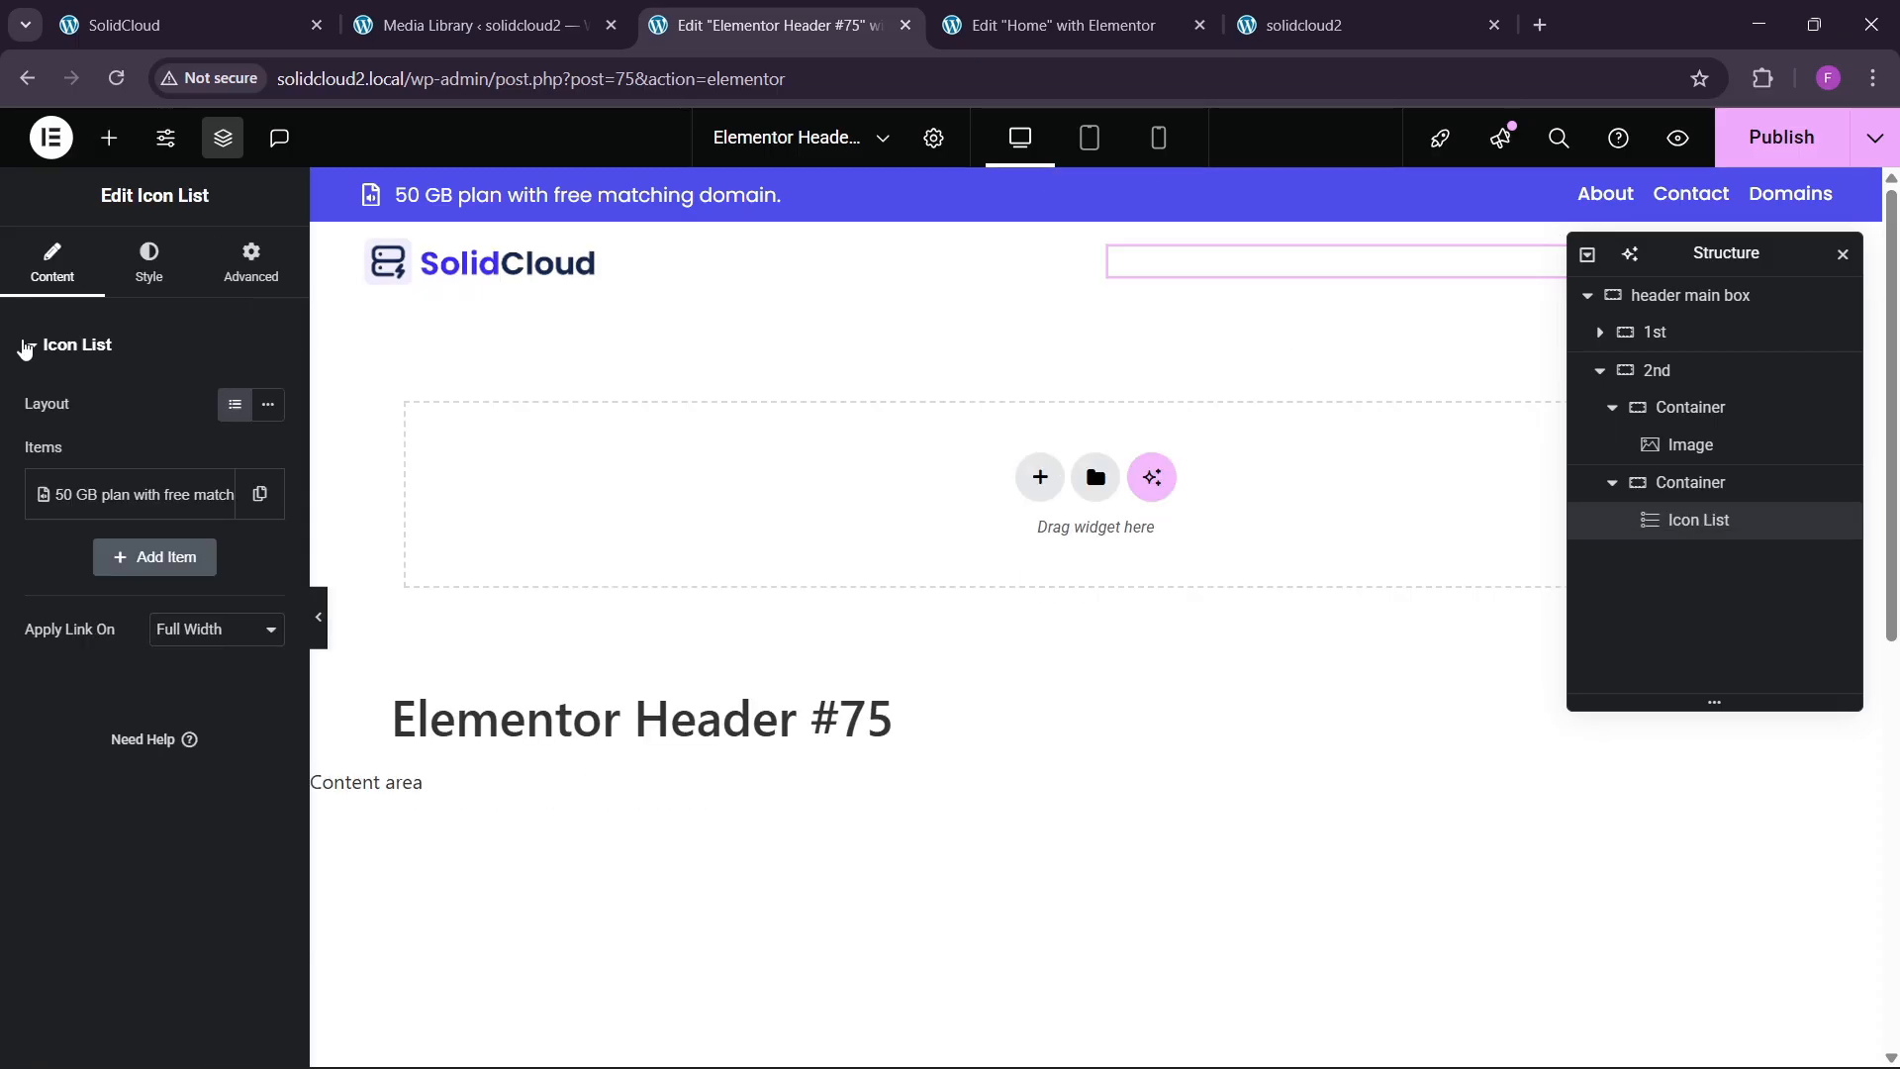
Set the pasted icon list's icon colour to global Blue.
{"action": "left_click", "coordinate": [149, 260]}
{"action": "left_click", "coordinate": [132, 659]}
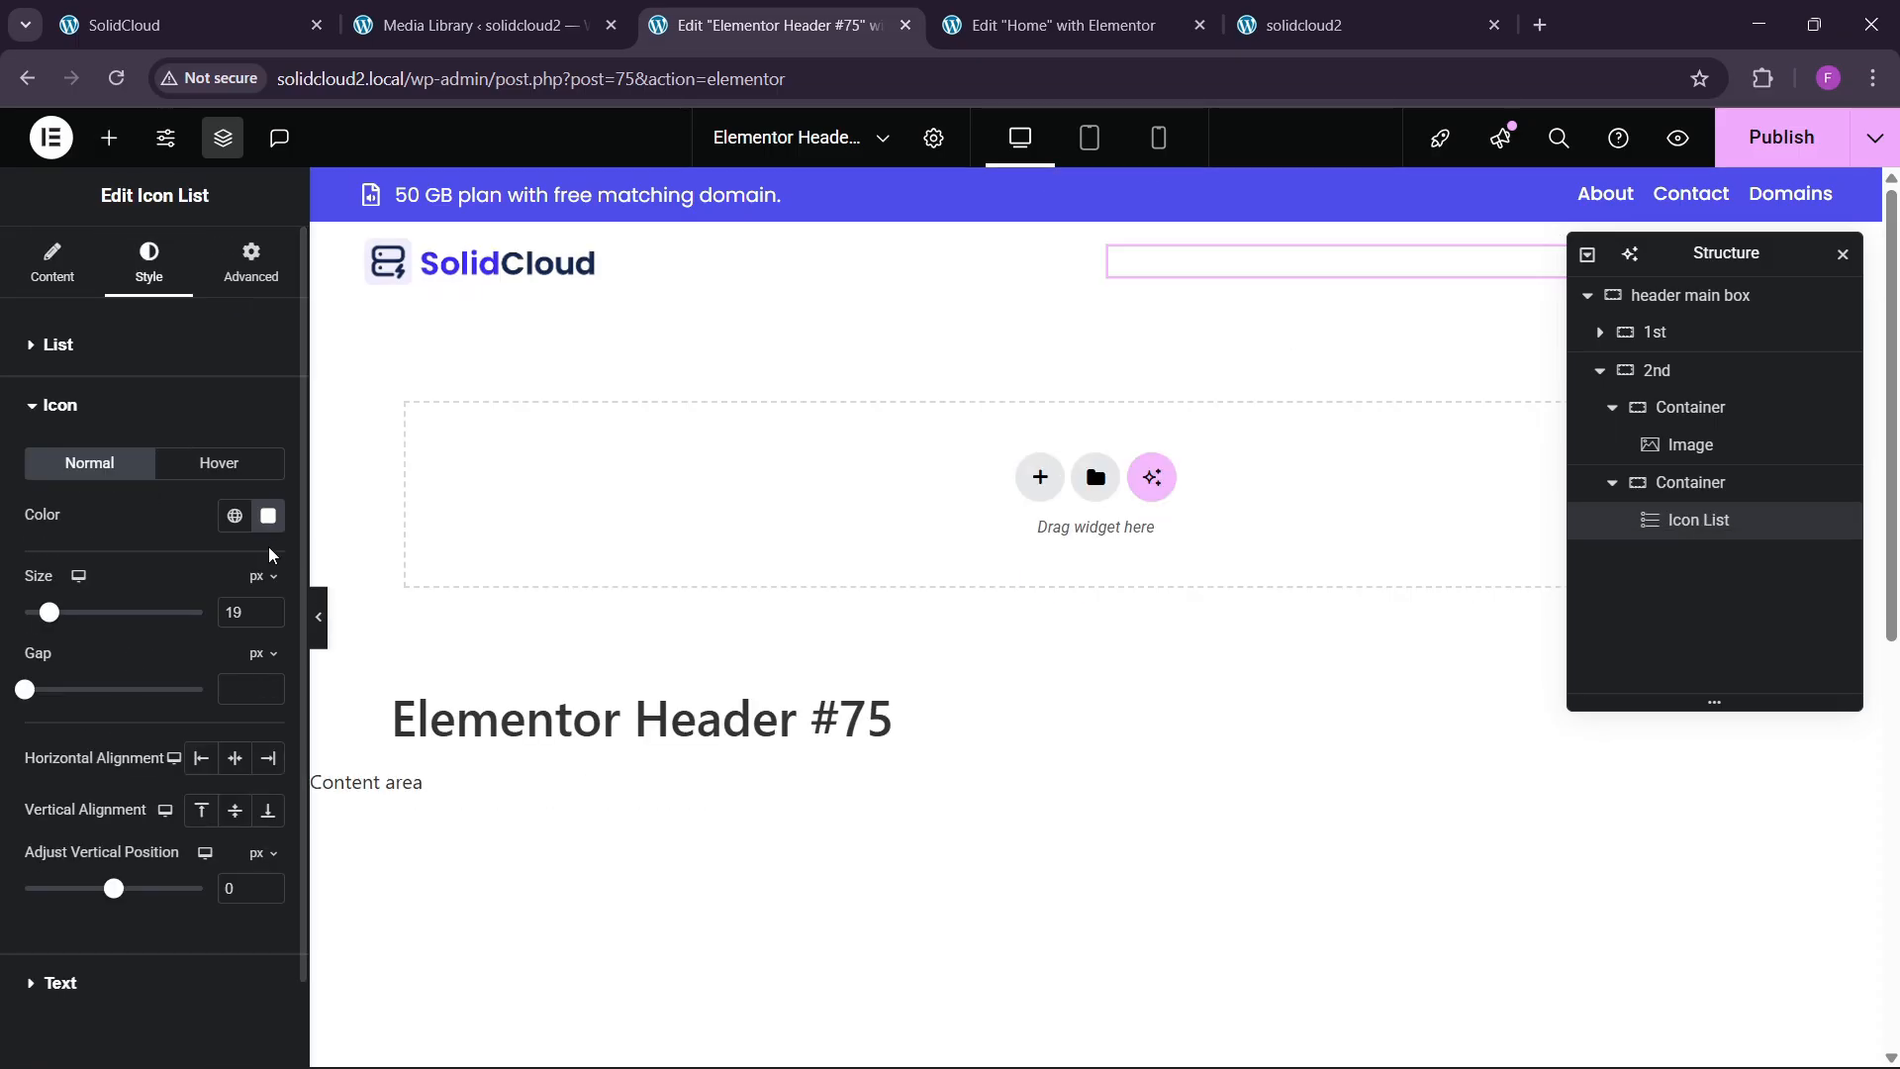
{"action": "left_click", "coordinate": [234, 516]}
{"action": "left_click", "coordinate": [104, 832]}
{"action": "scroll", "coordinate": [136, 711], "scroll_direction": "down", "scroll_amount": 1}
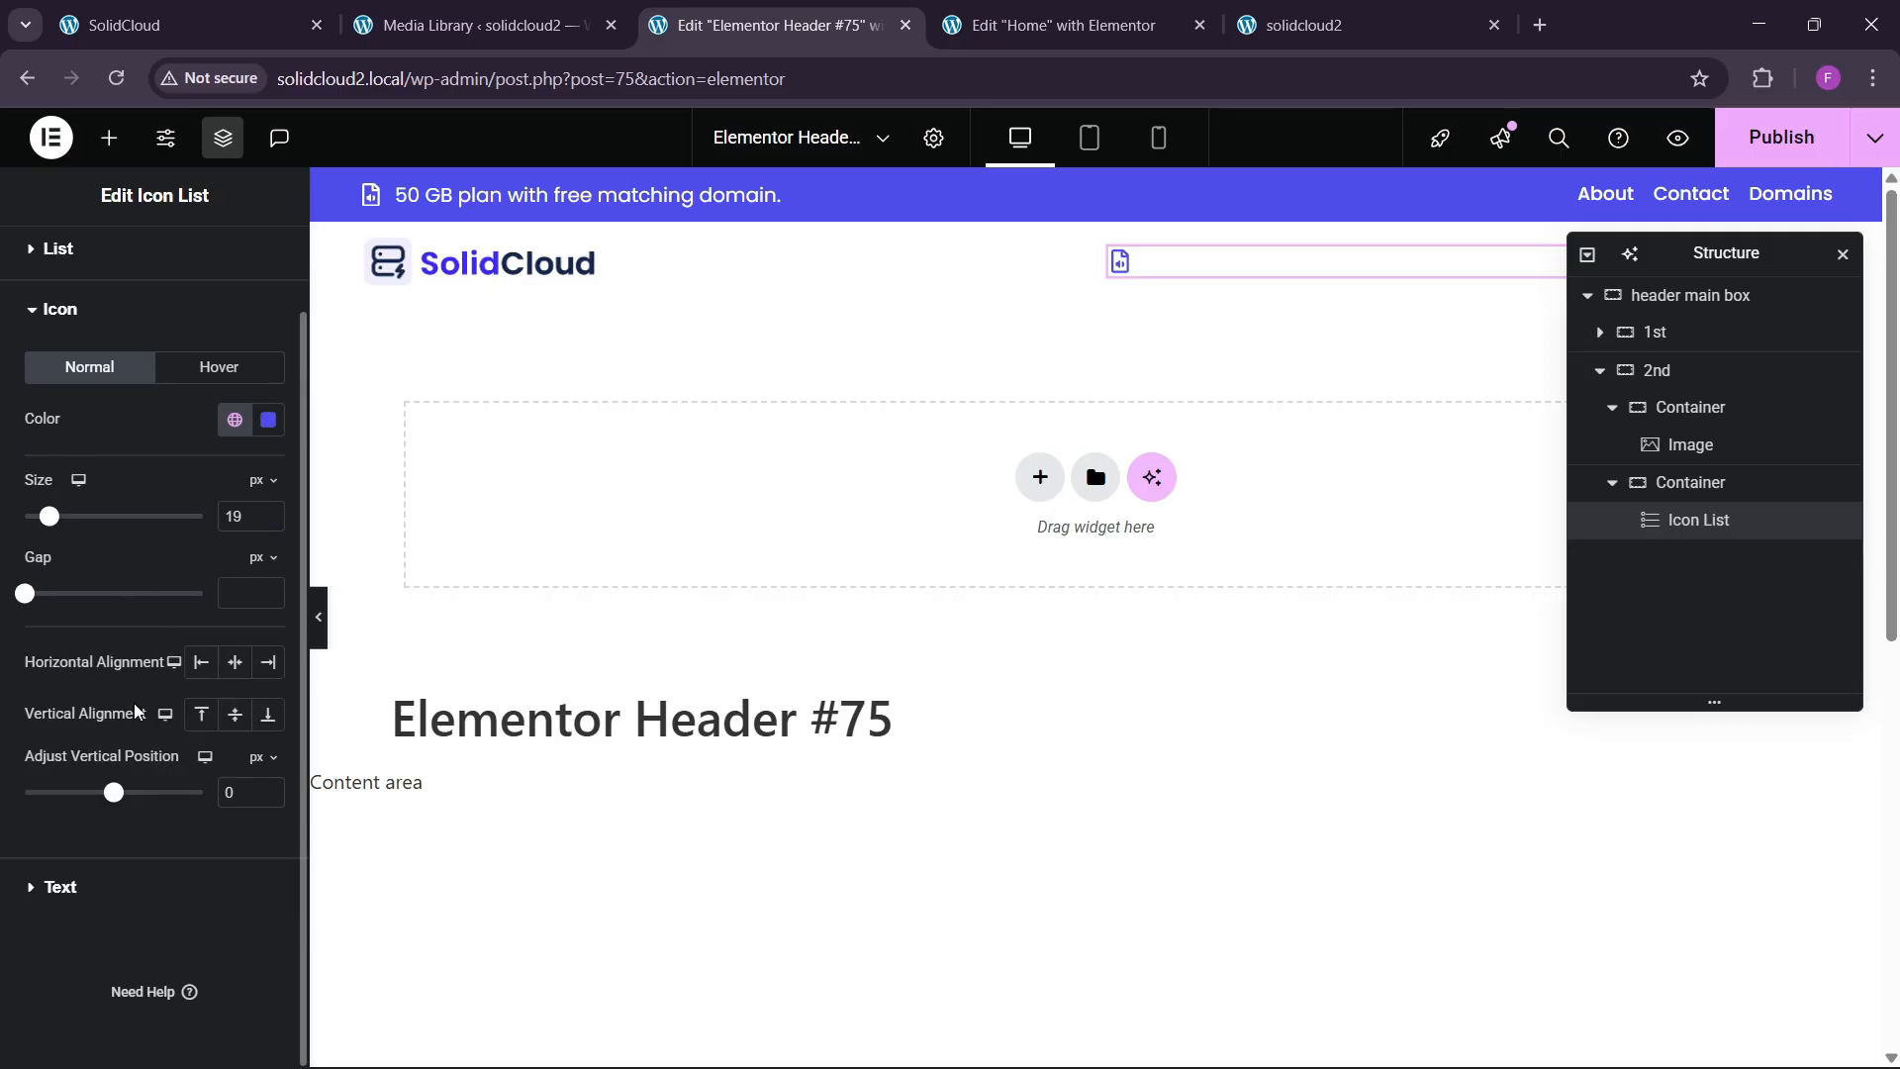
{"action": "left_click", "coordinate": [95, 896]}
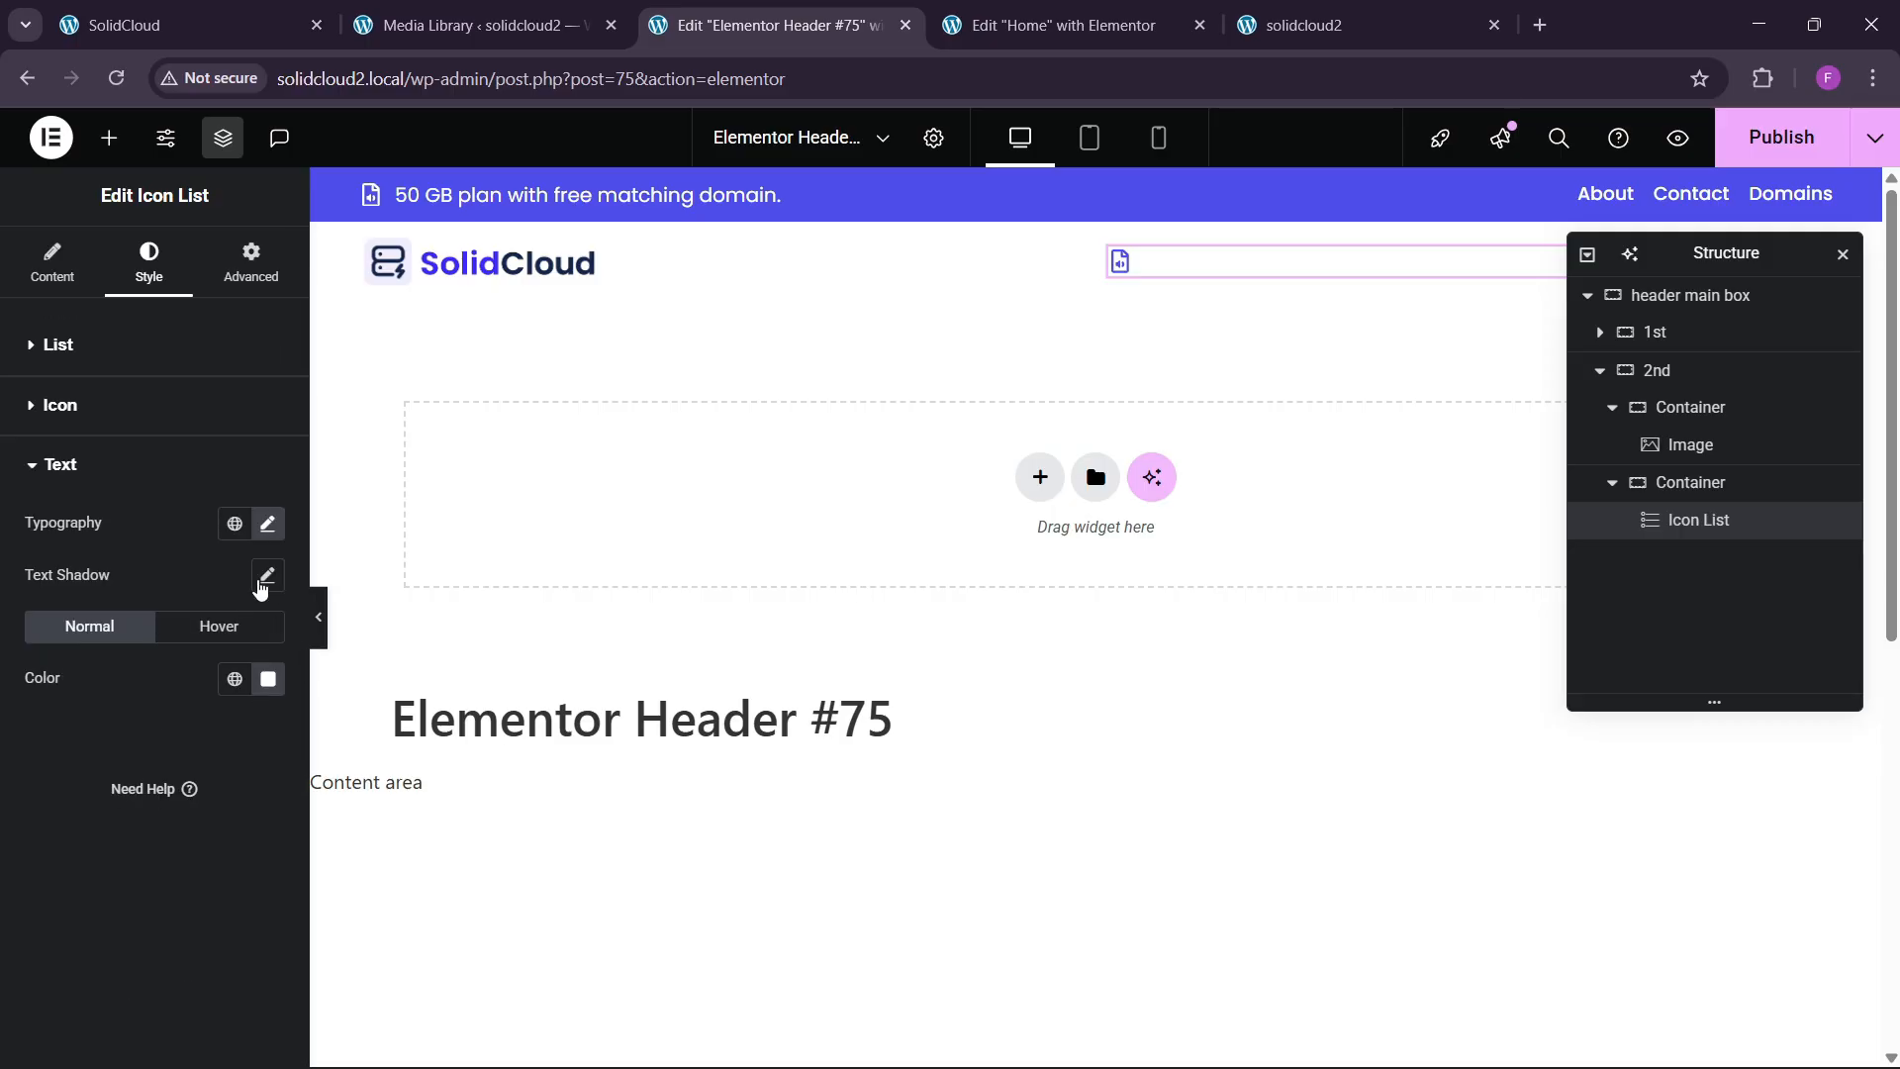
{"action": "left_click", "coordinate": [235, 678]}
Make the list text black and replace the item text with the phone number.
{"action": "left_click", "coordinate": [161, 633]}
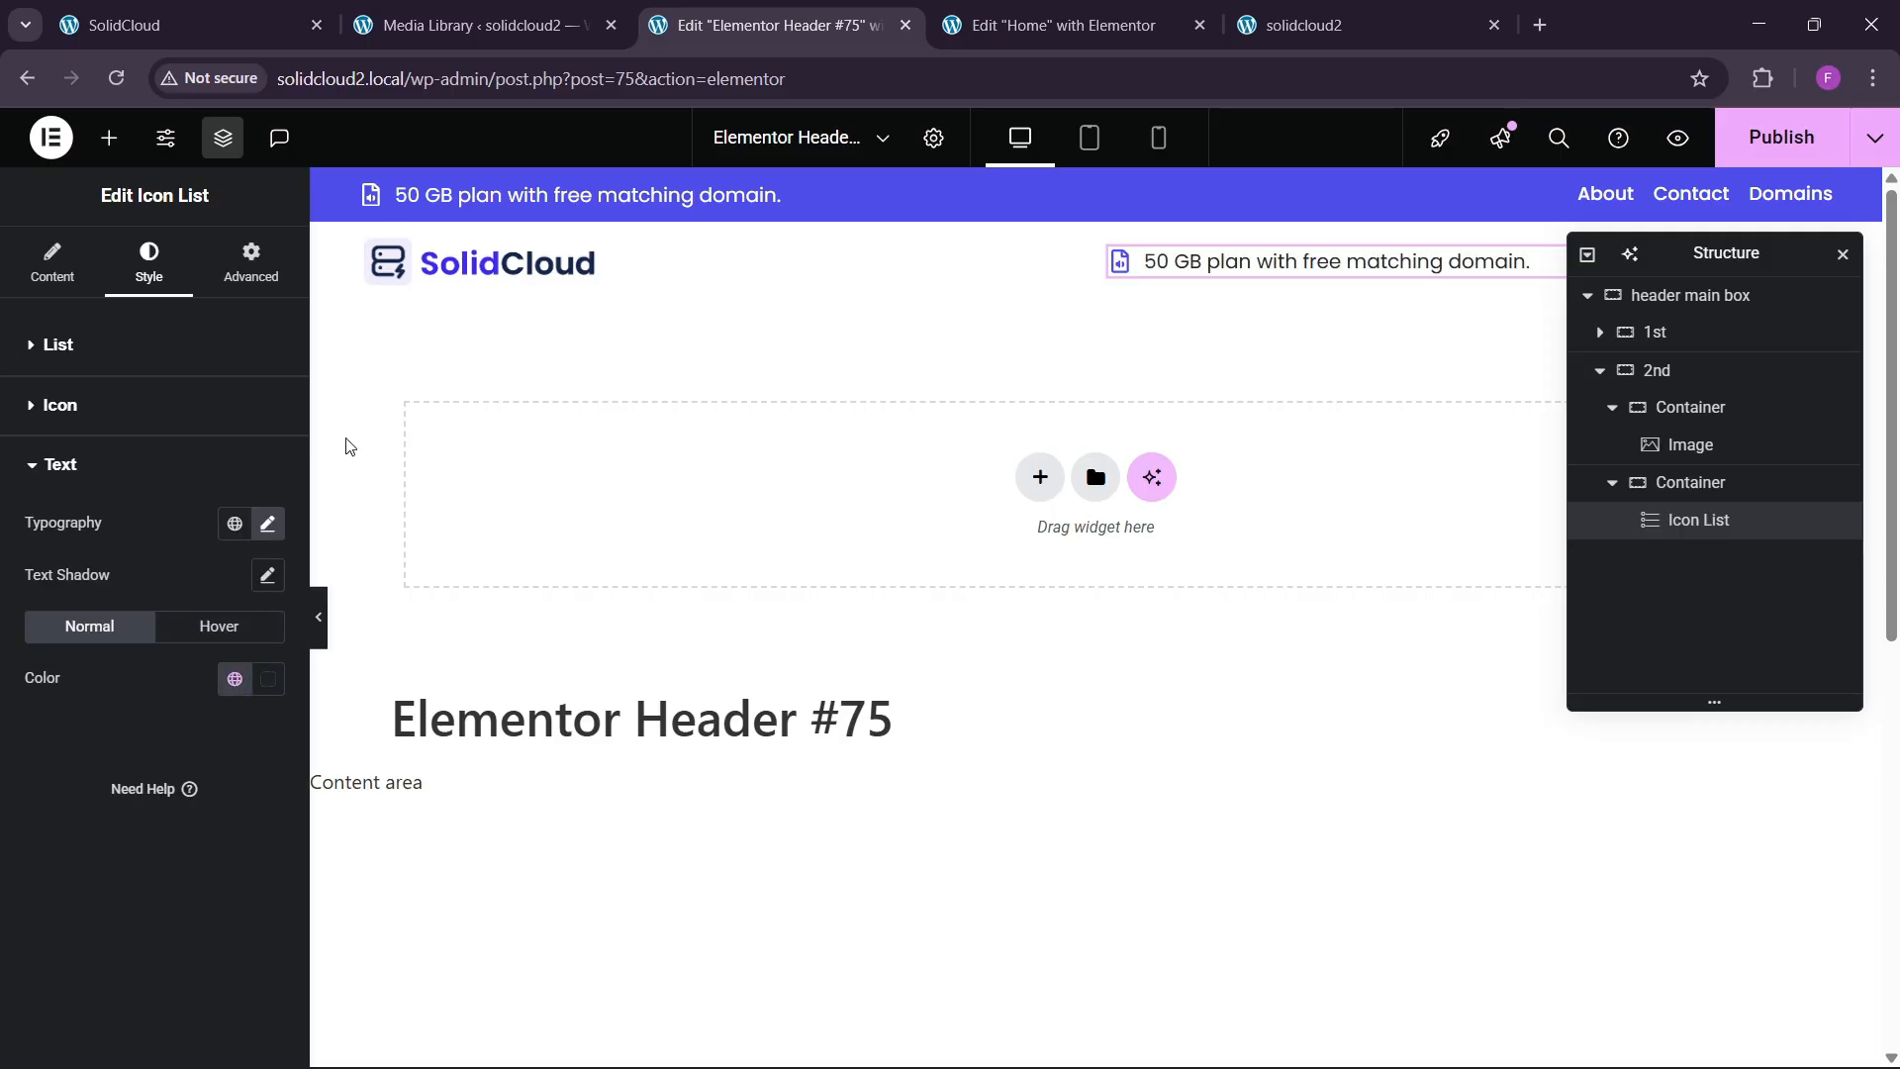
{"action": "left_click", "coordinate": [53, 262]}
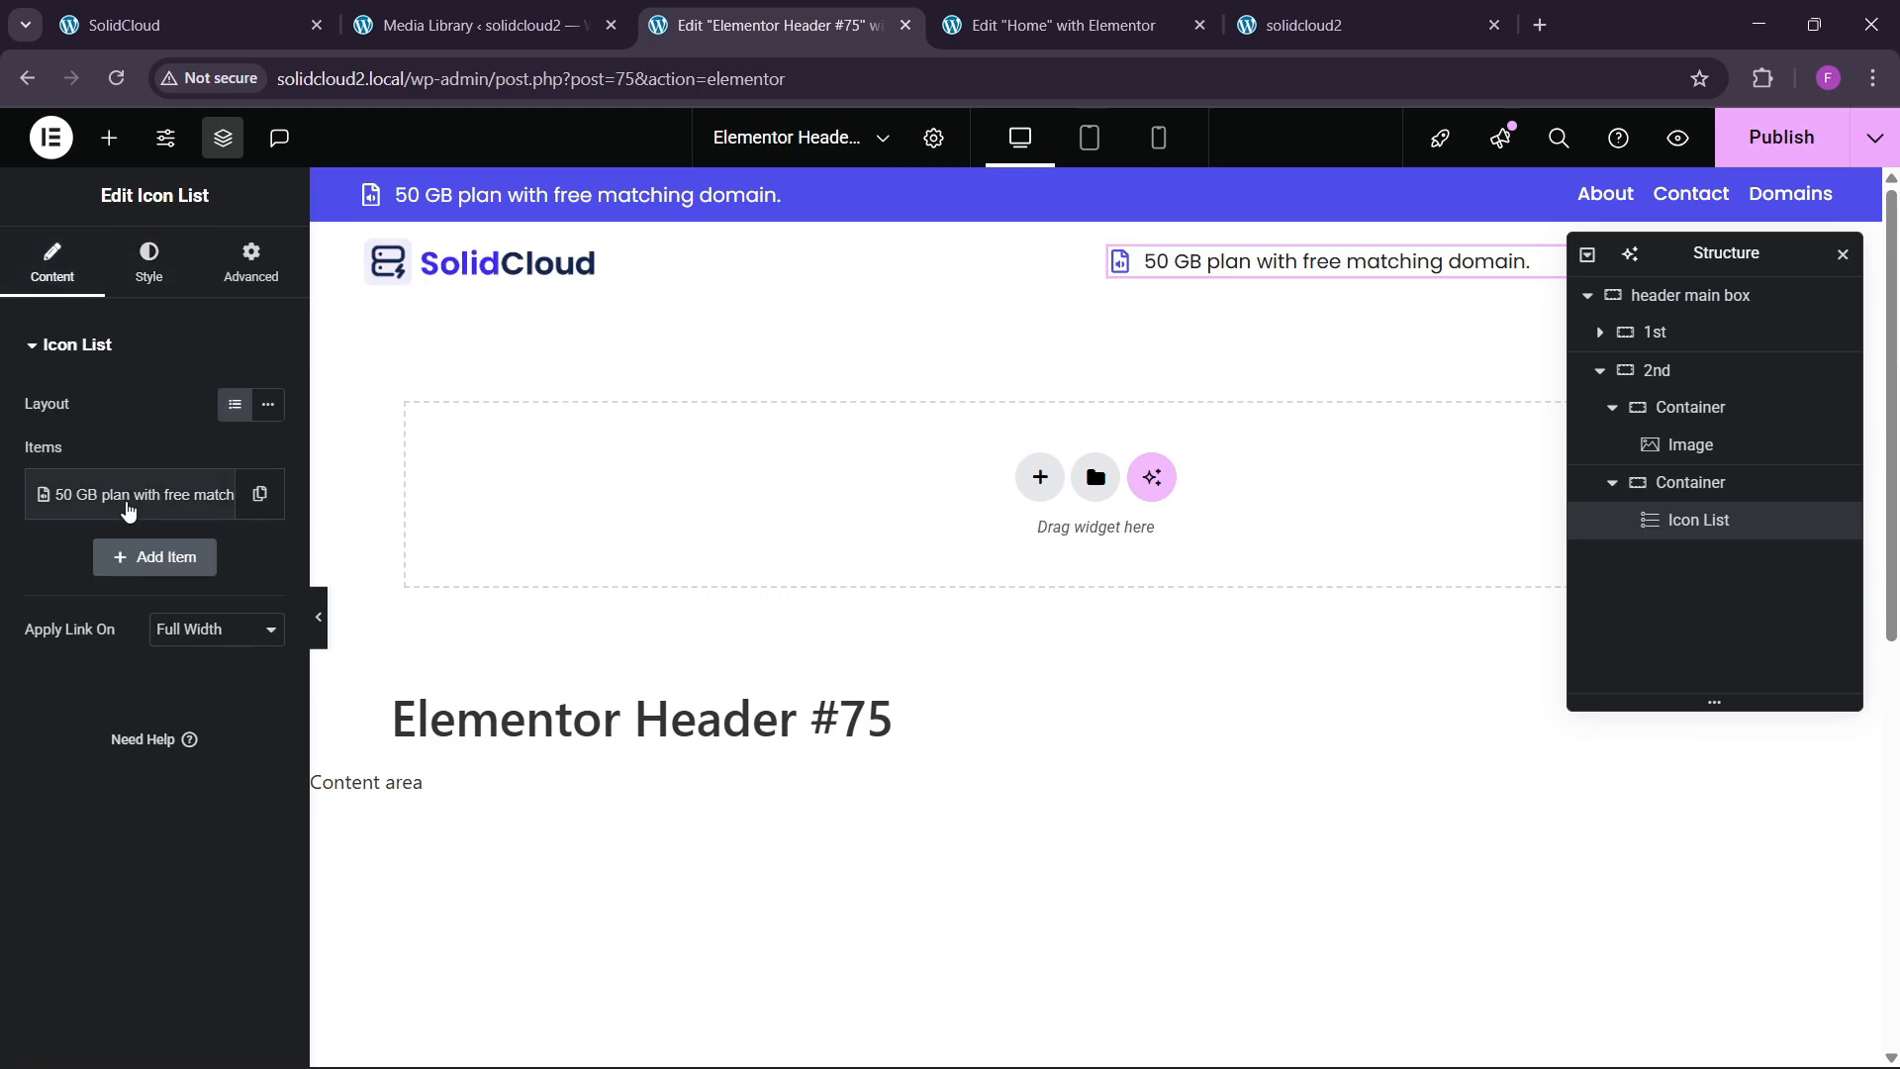
{"action": "left_click", "coordinate": [132, 497]}
{"action": "key", "text": "ctrl+a"}
{"action": "key", "text": "BackSpace"}
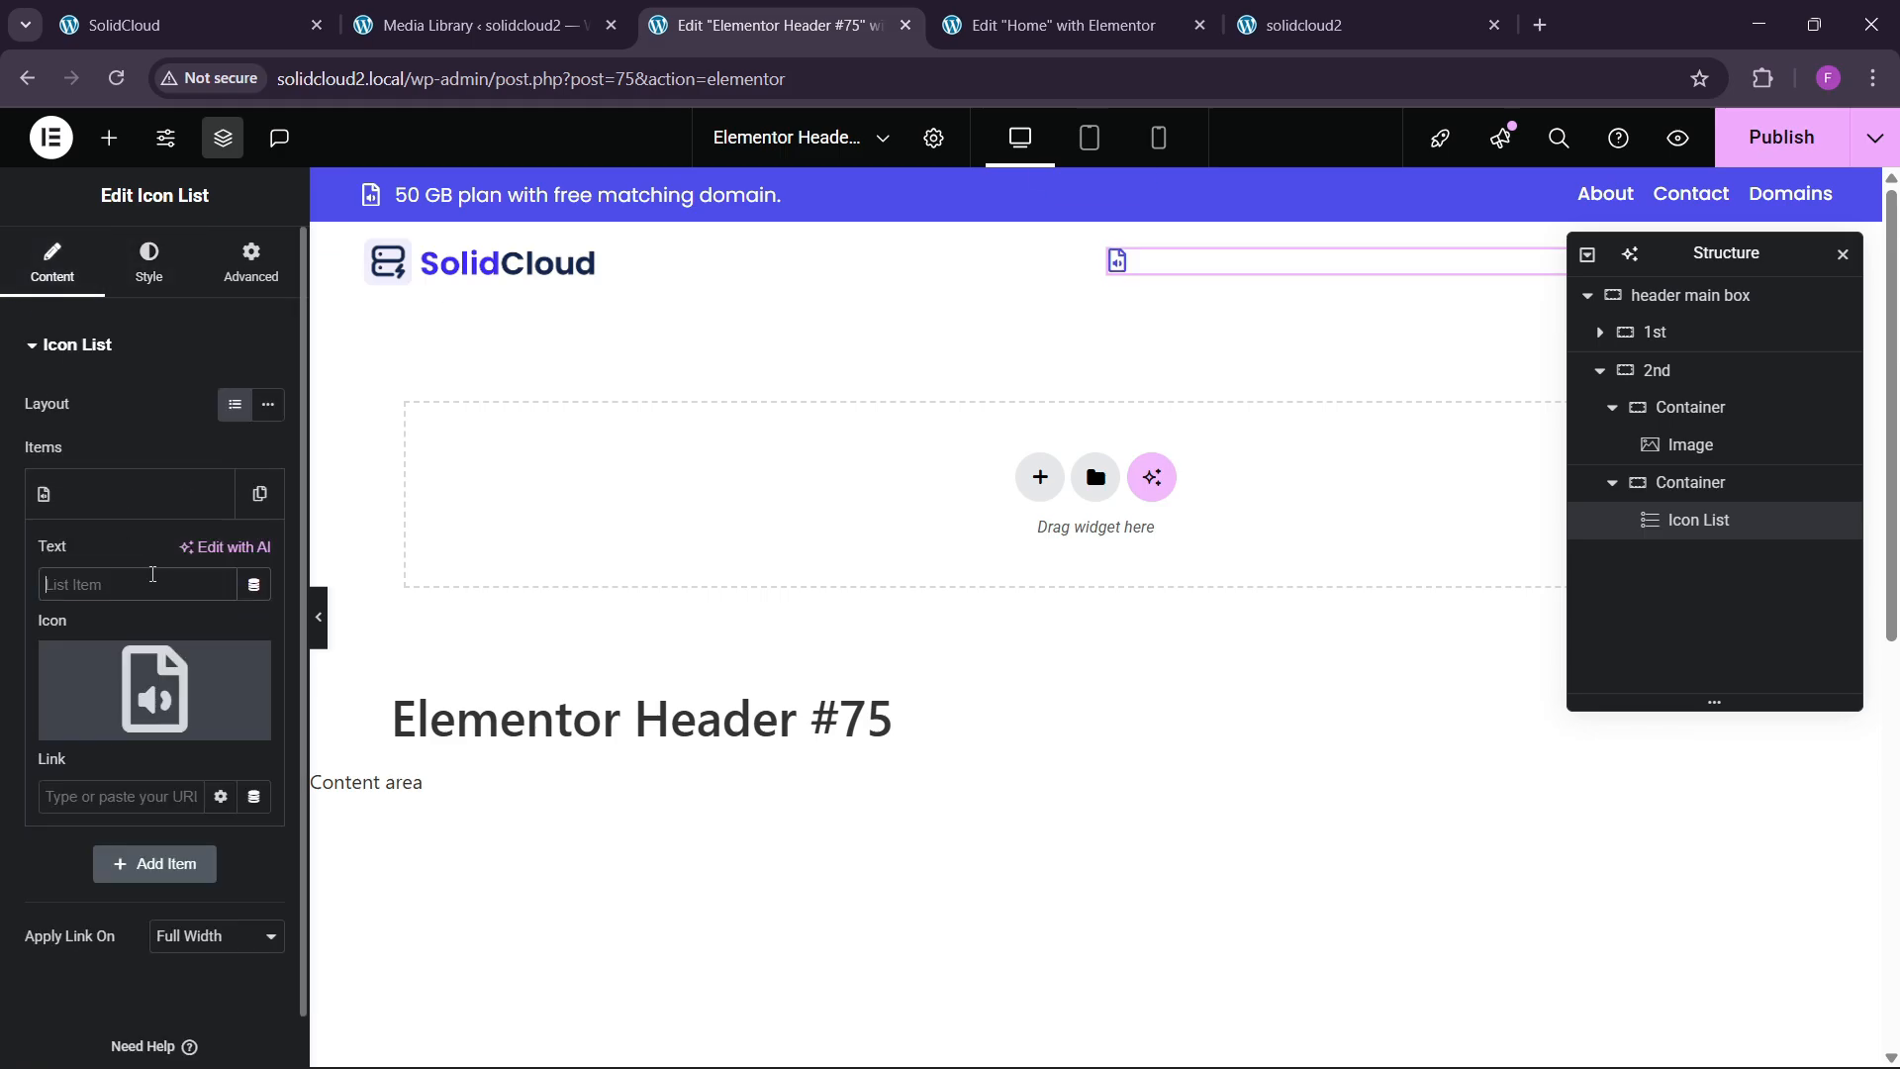
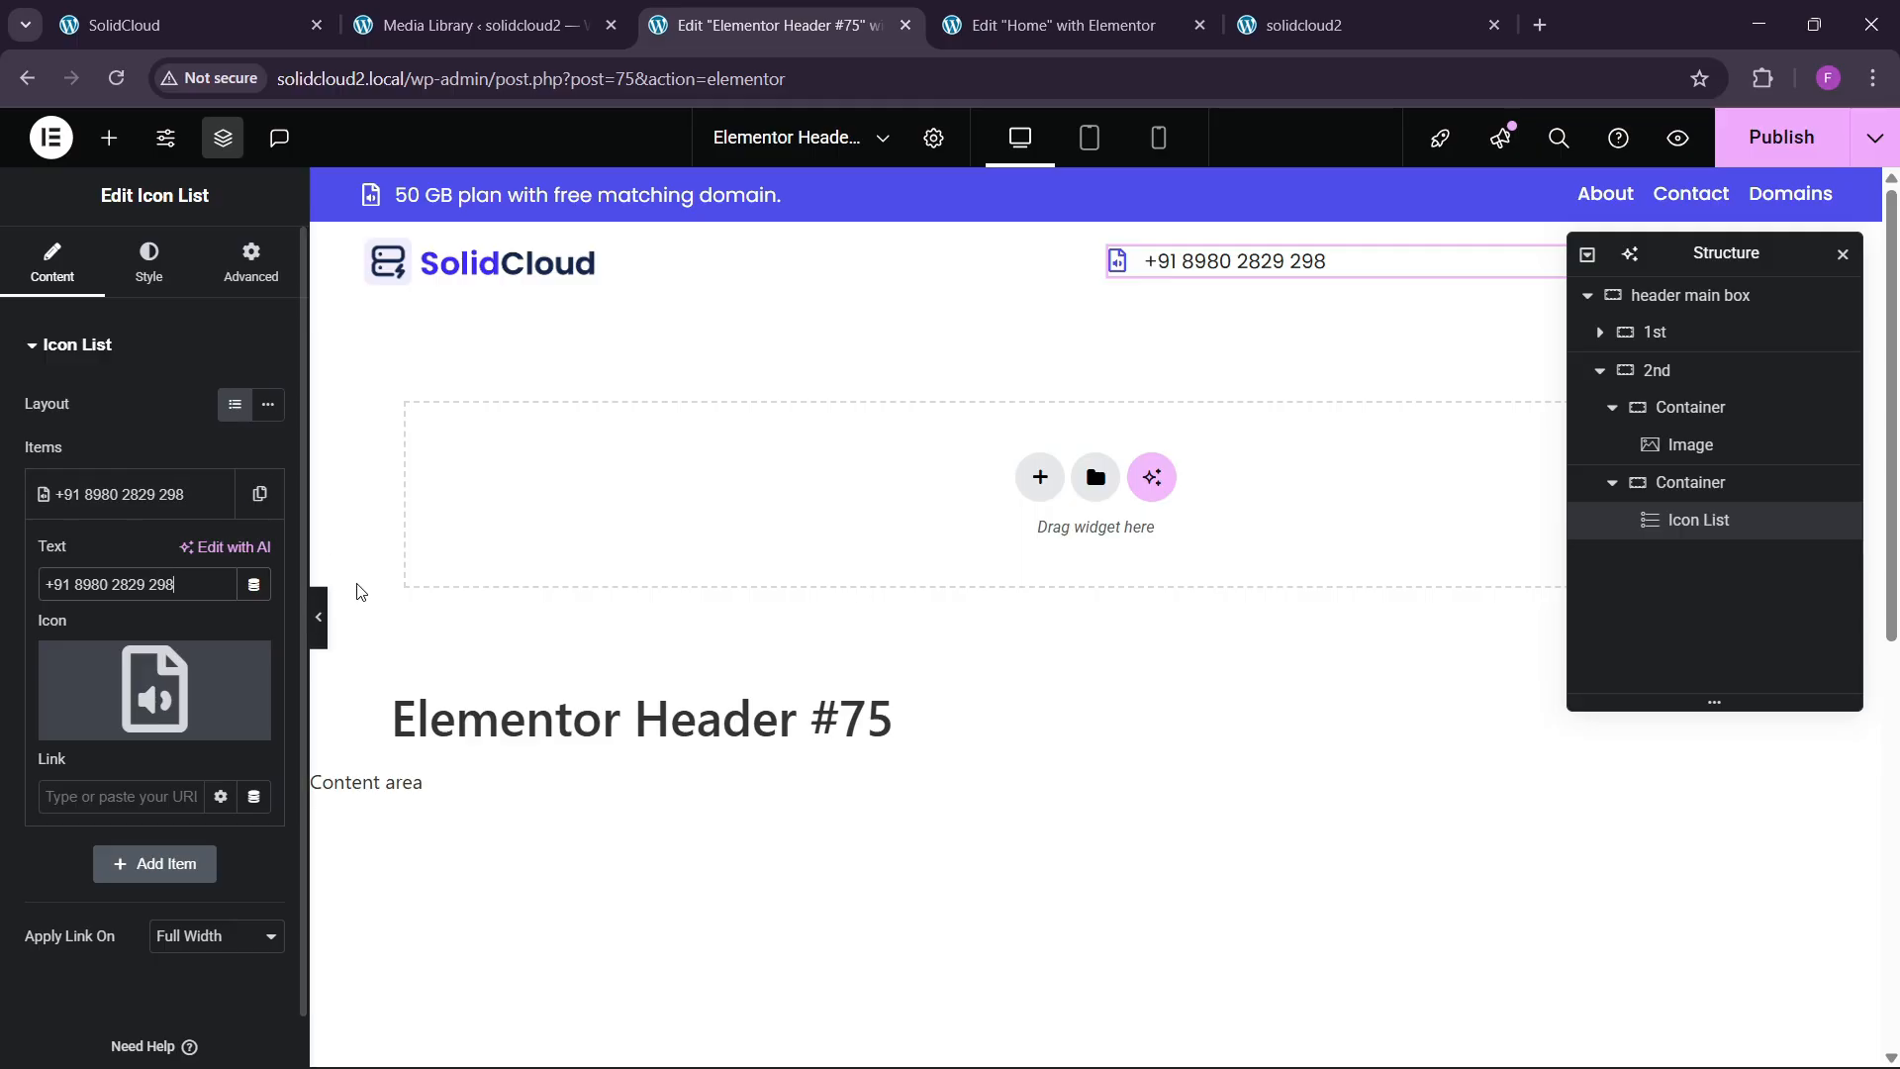
Lay the phone number's container out as a row justified to the end.
{"action": "left_click", "coordinate": [1708, 483]}
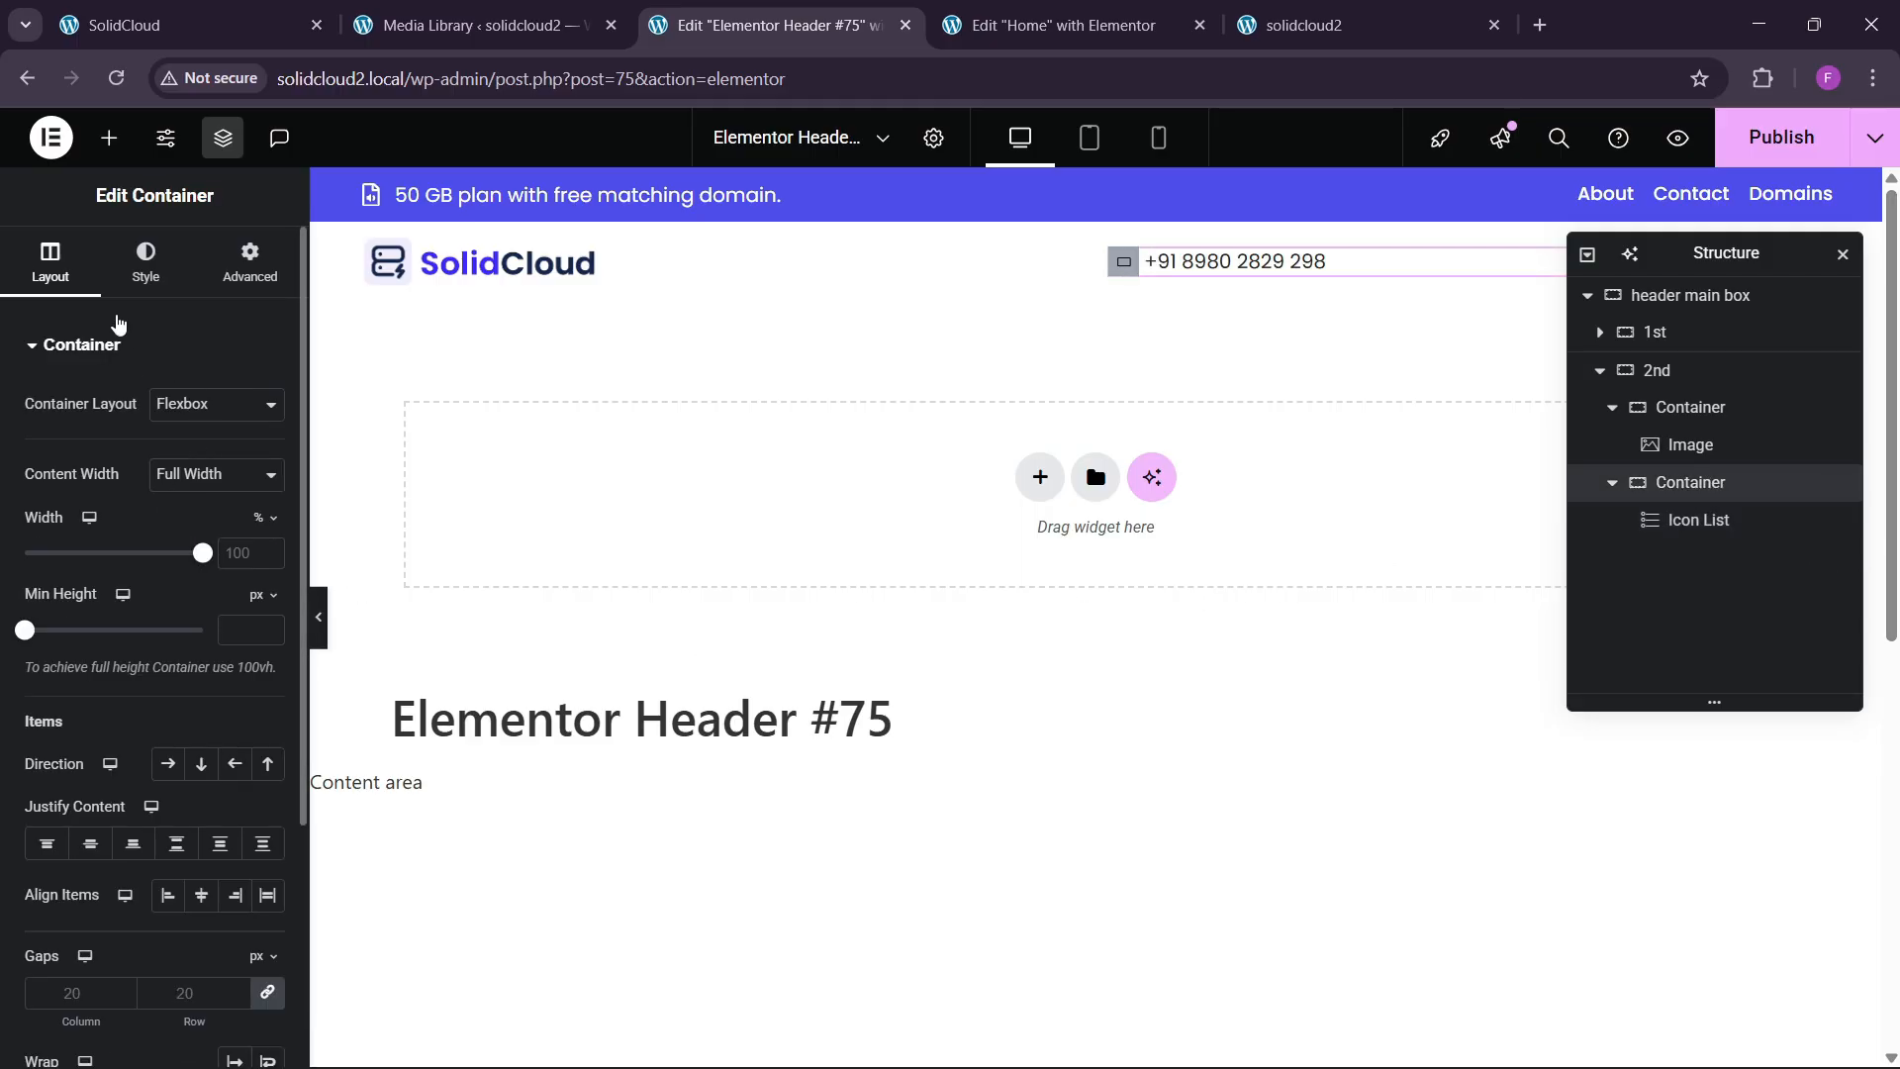
{"action": "scroll", "coordinate": [150, 663], "scroll_direction": "down", "scroll_amount": 1}
{"action": "left_click", "coordinate": [168, 641]}
{"action": "left_click", "coordinate": [134, 719]}
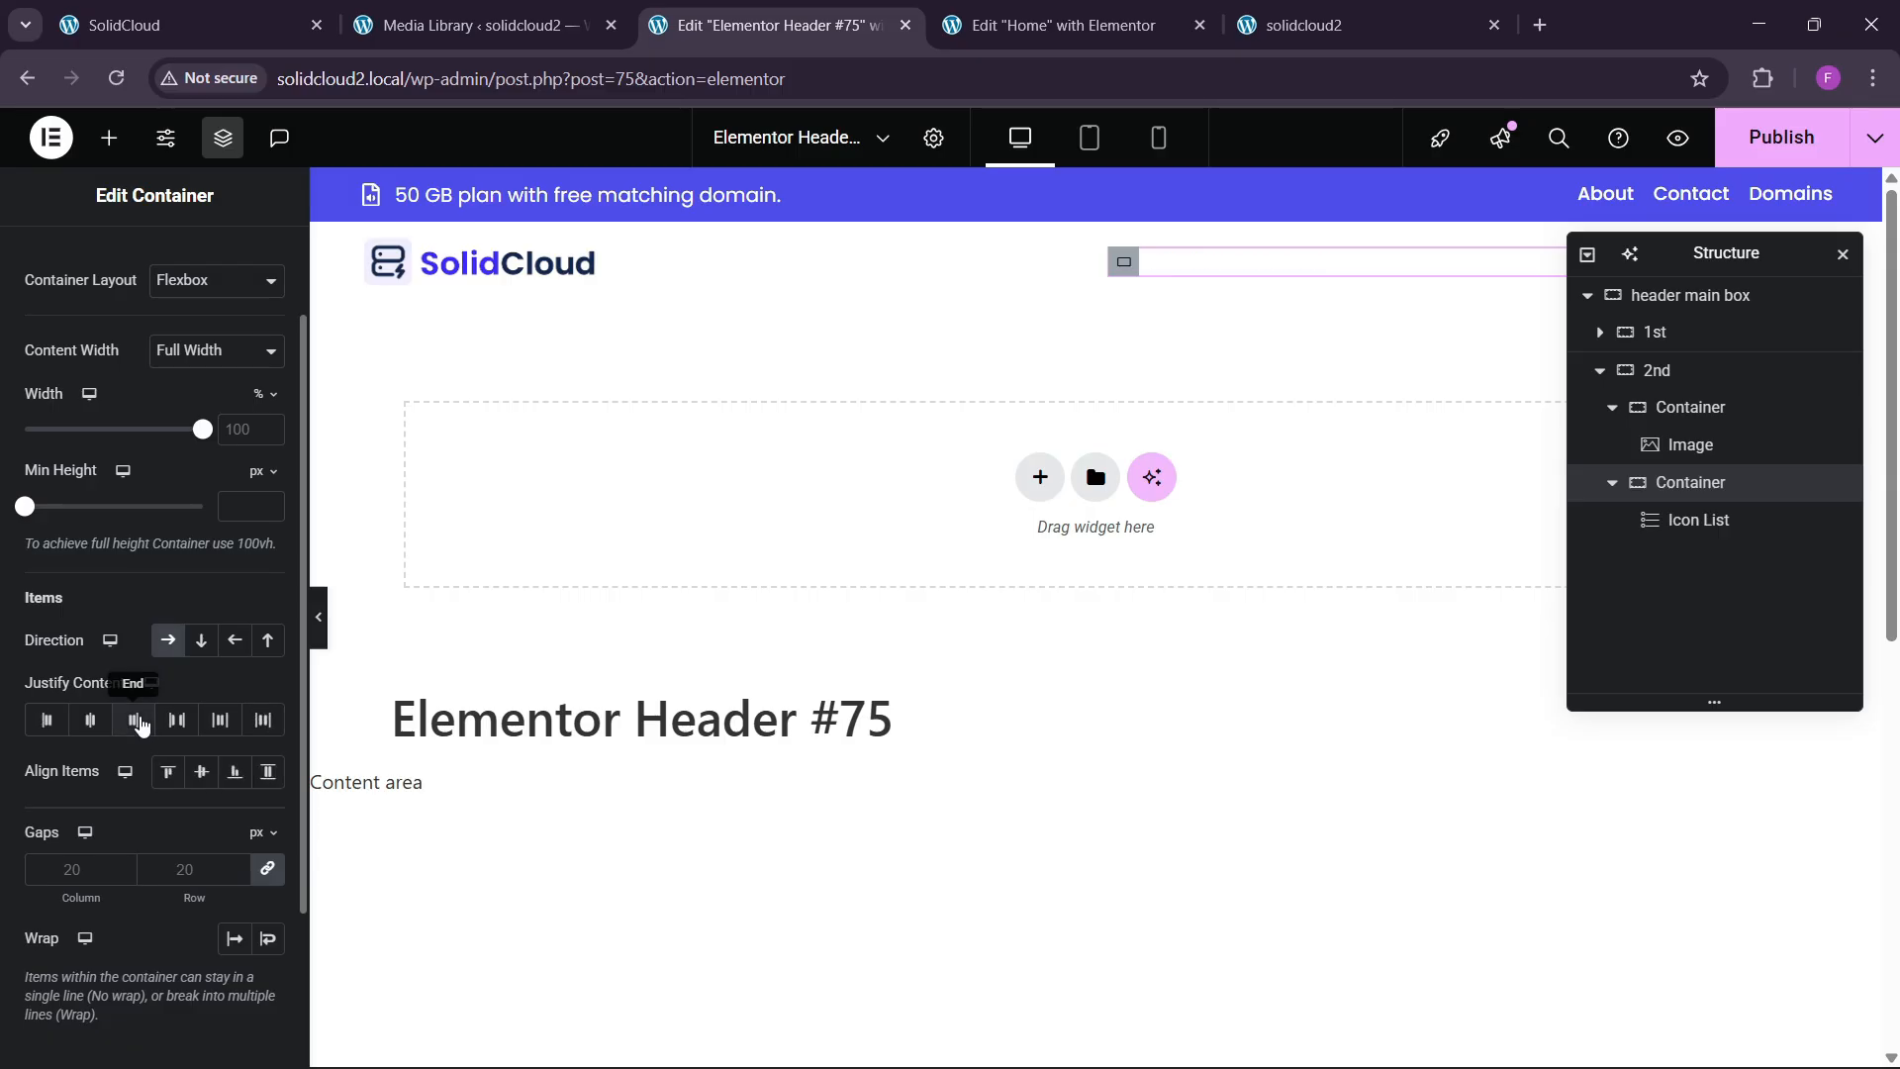
{"action": "left_click_drag", "start_coordinate": [1655, 260], "coordinate": [1122, 354]}
{"action": "scroll", "coordinate": [131, 353], "scroll_direction": "up", "scroll_amount": 2}
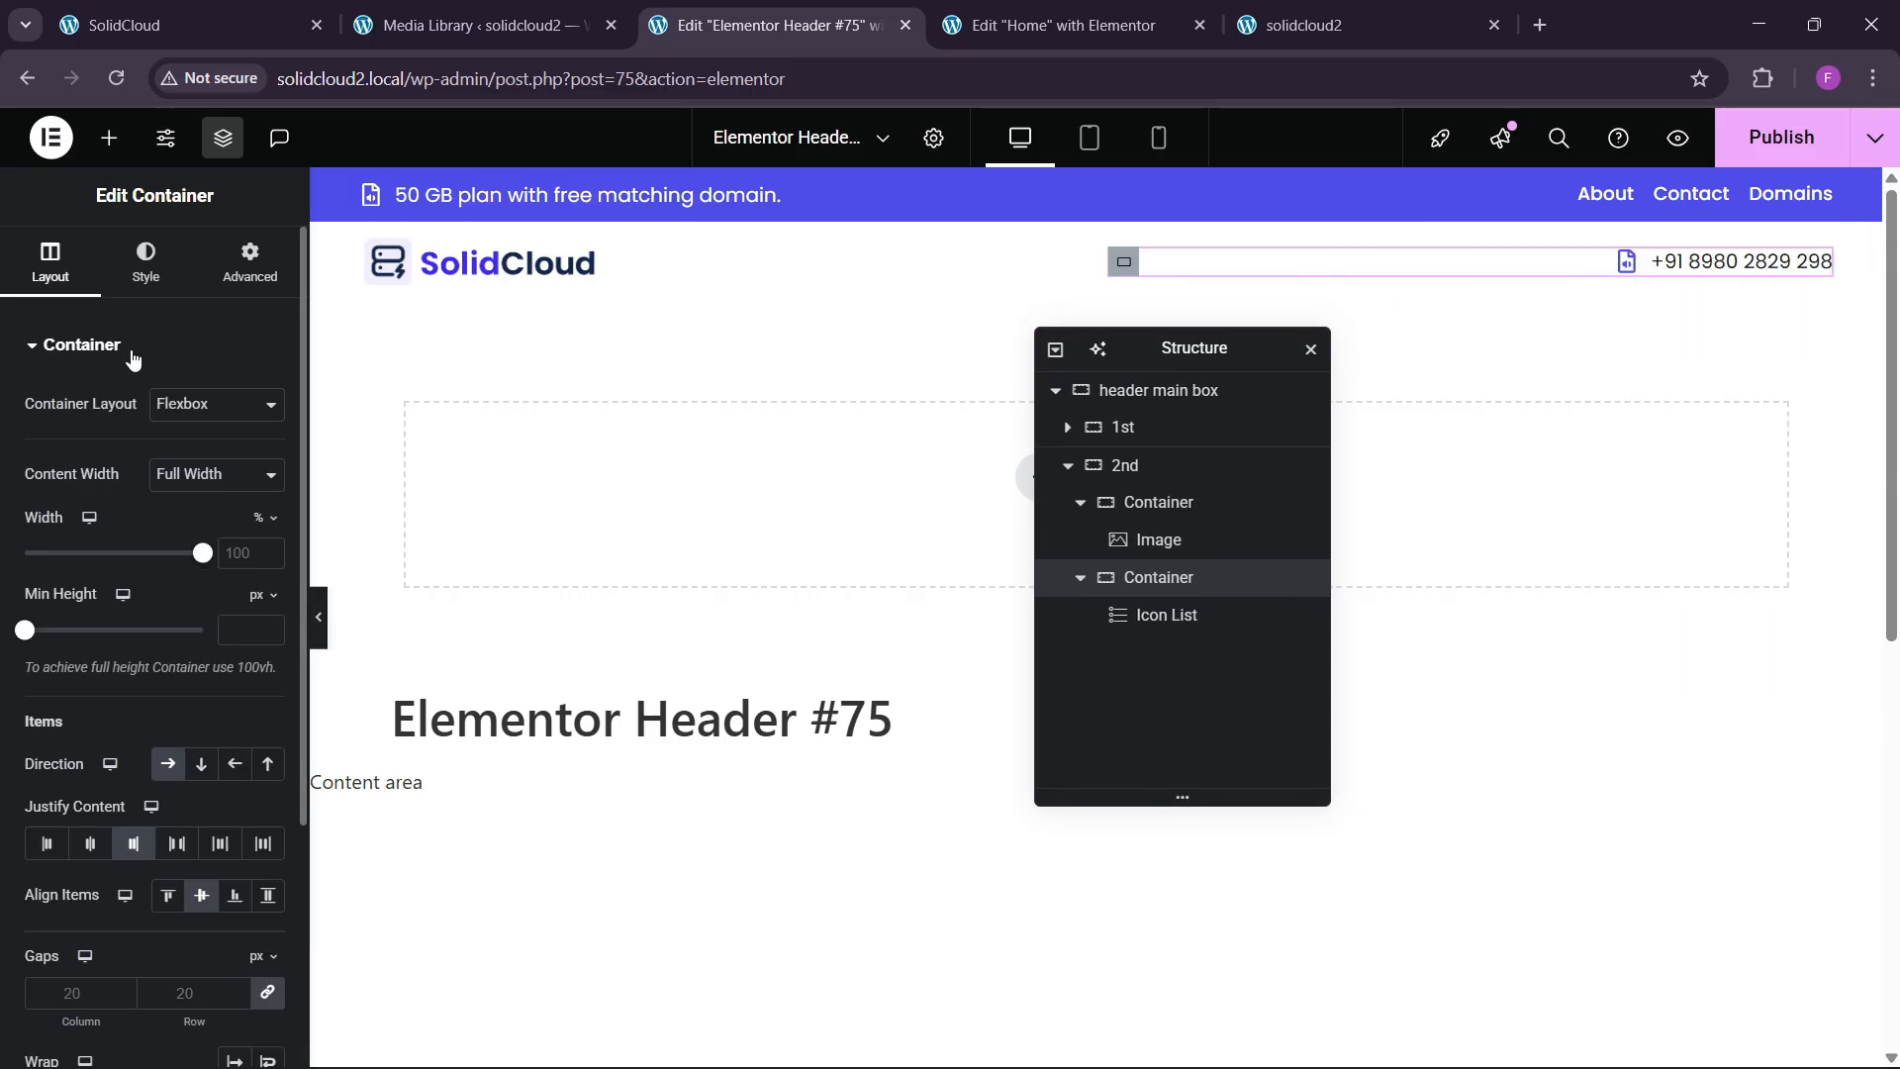
Set the phone number's typography weight to 600 and check the live site.
{"action": "left_click", "coordinate": [149, 266]}
{"action": "left_click", "coordinate": [1237, 614]}
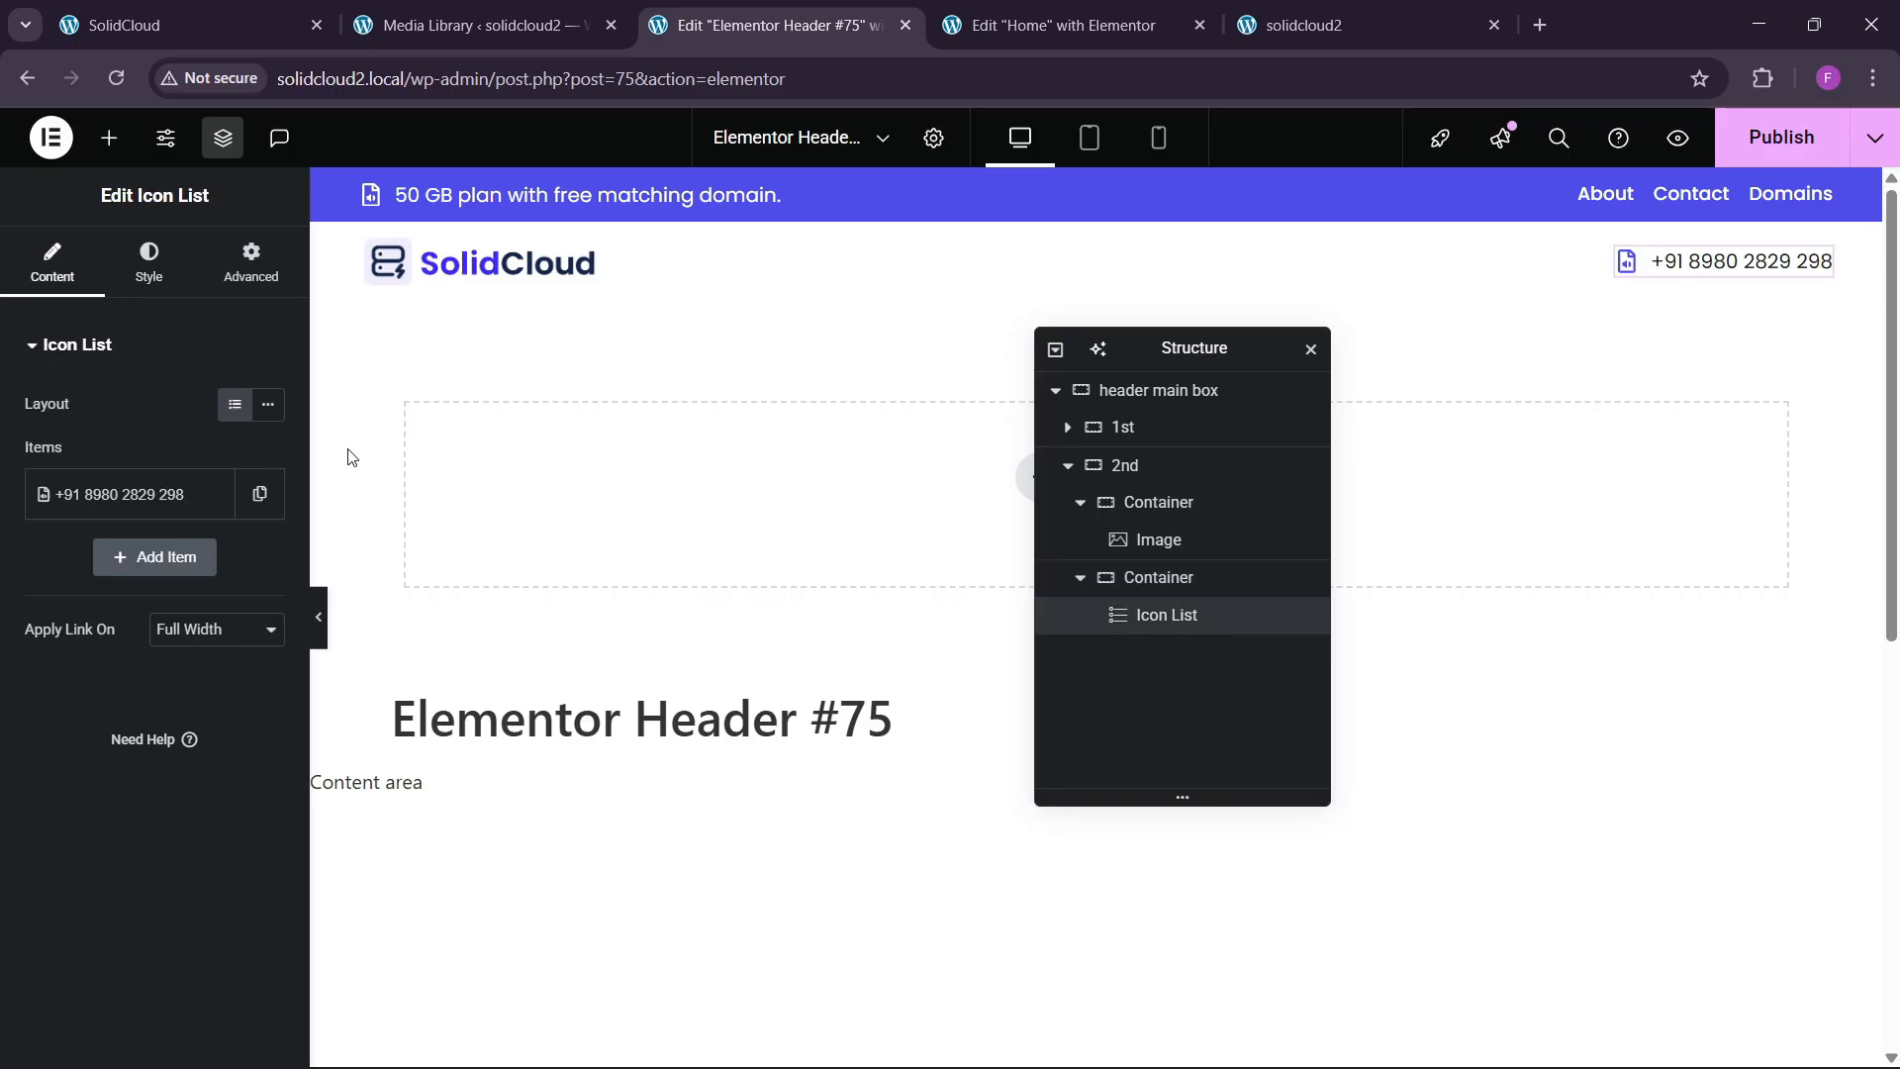
{"action": "left_click", "coordinate": [149, 265]}
{"action": "left_click", "coordinate": [114, 700]}
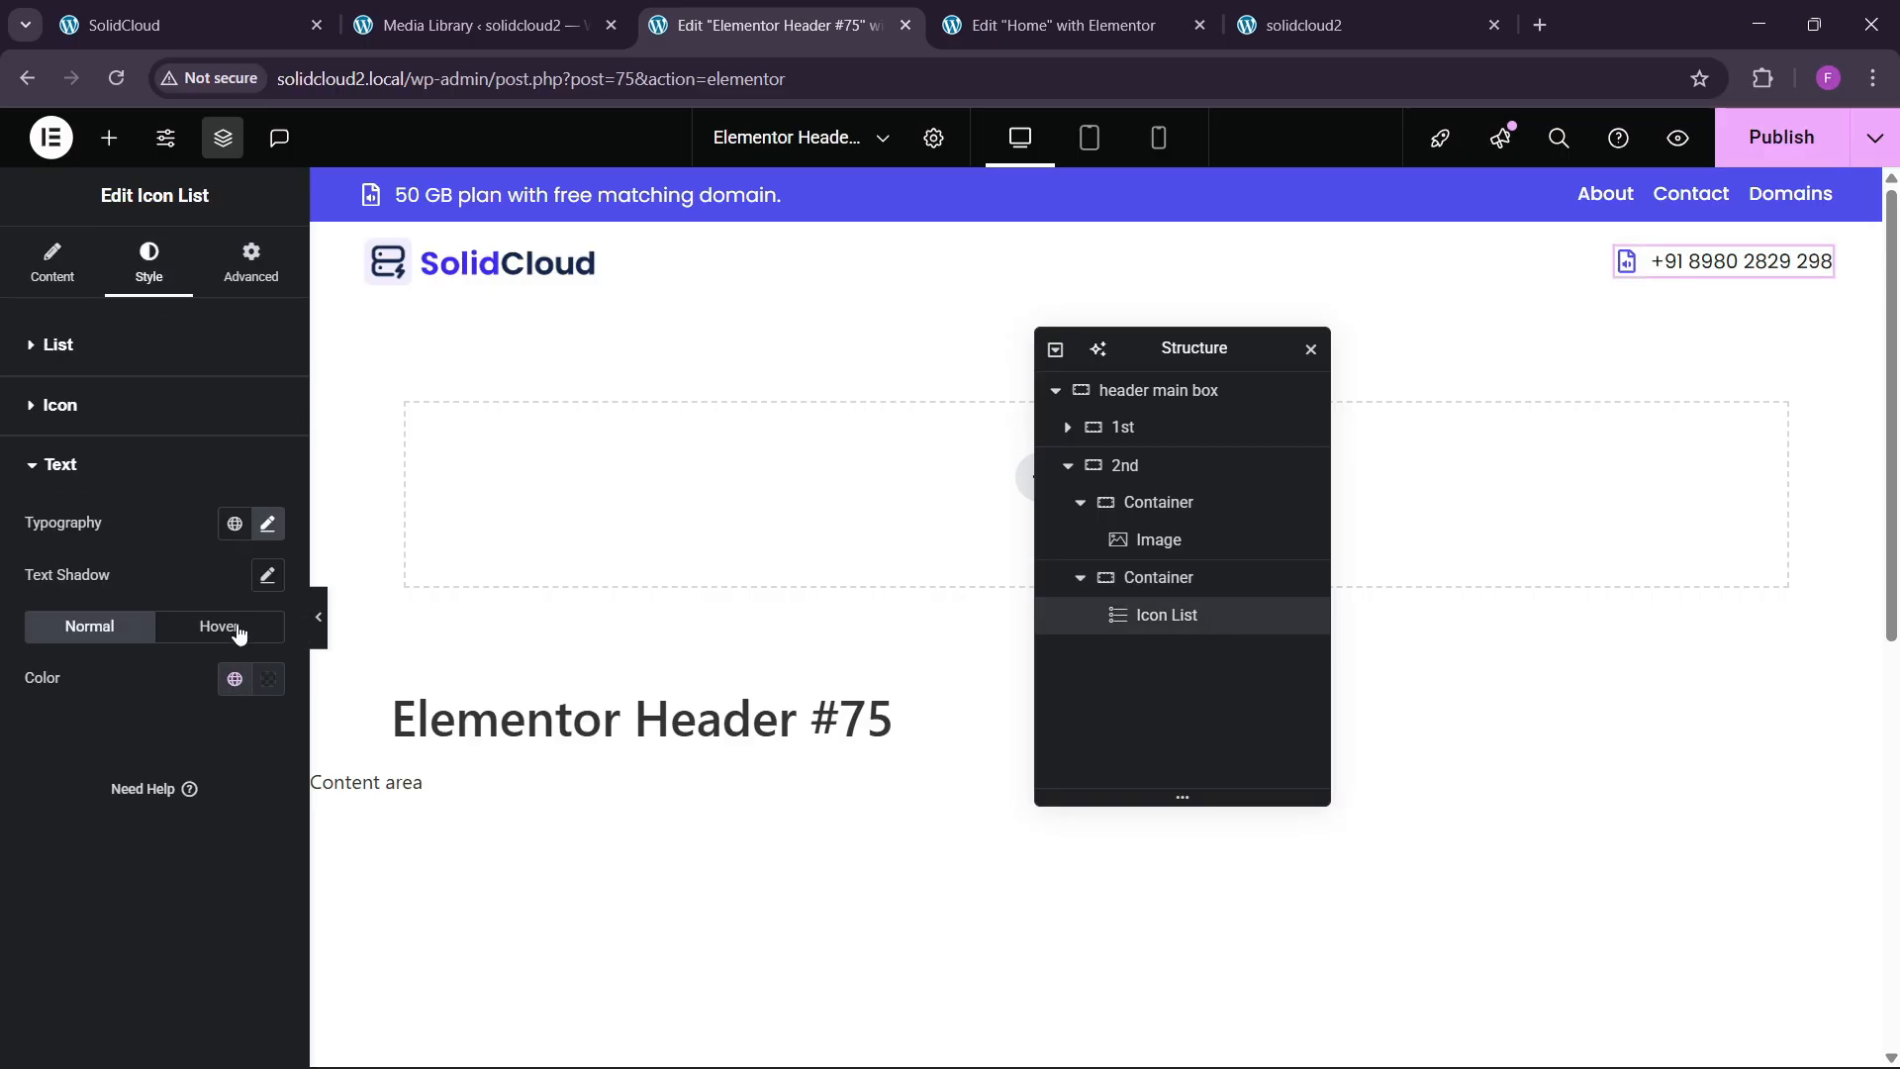
{"action": "left_click", "coordinate": [267, 523]}
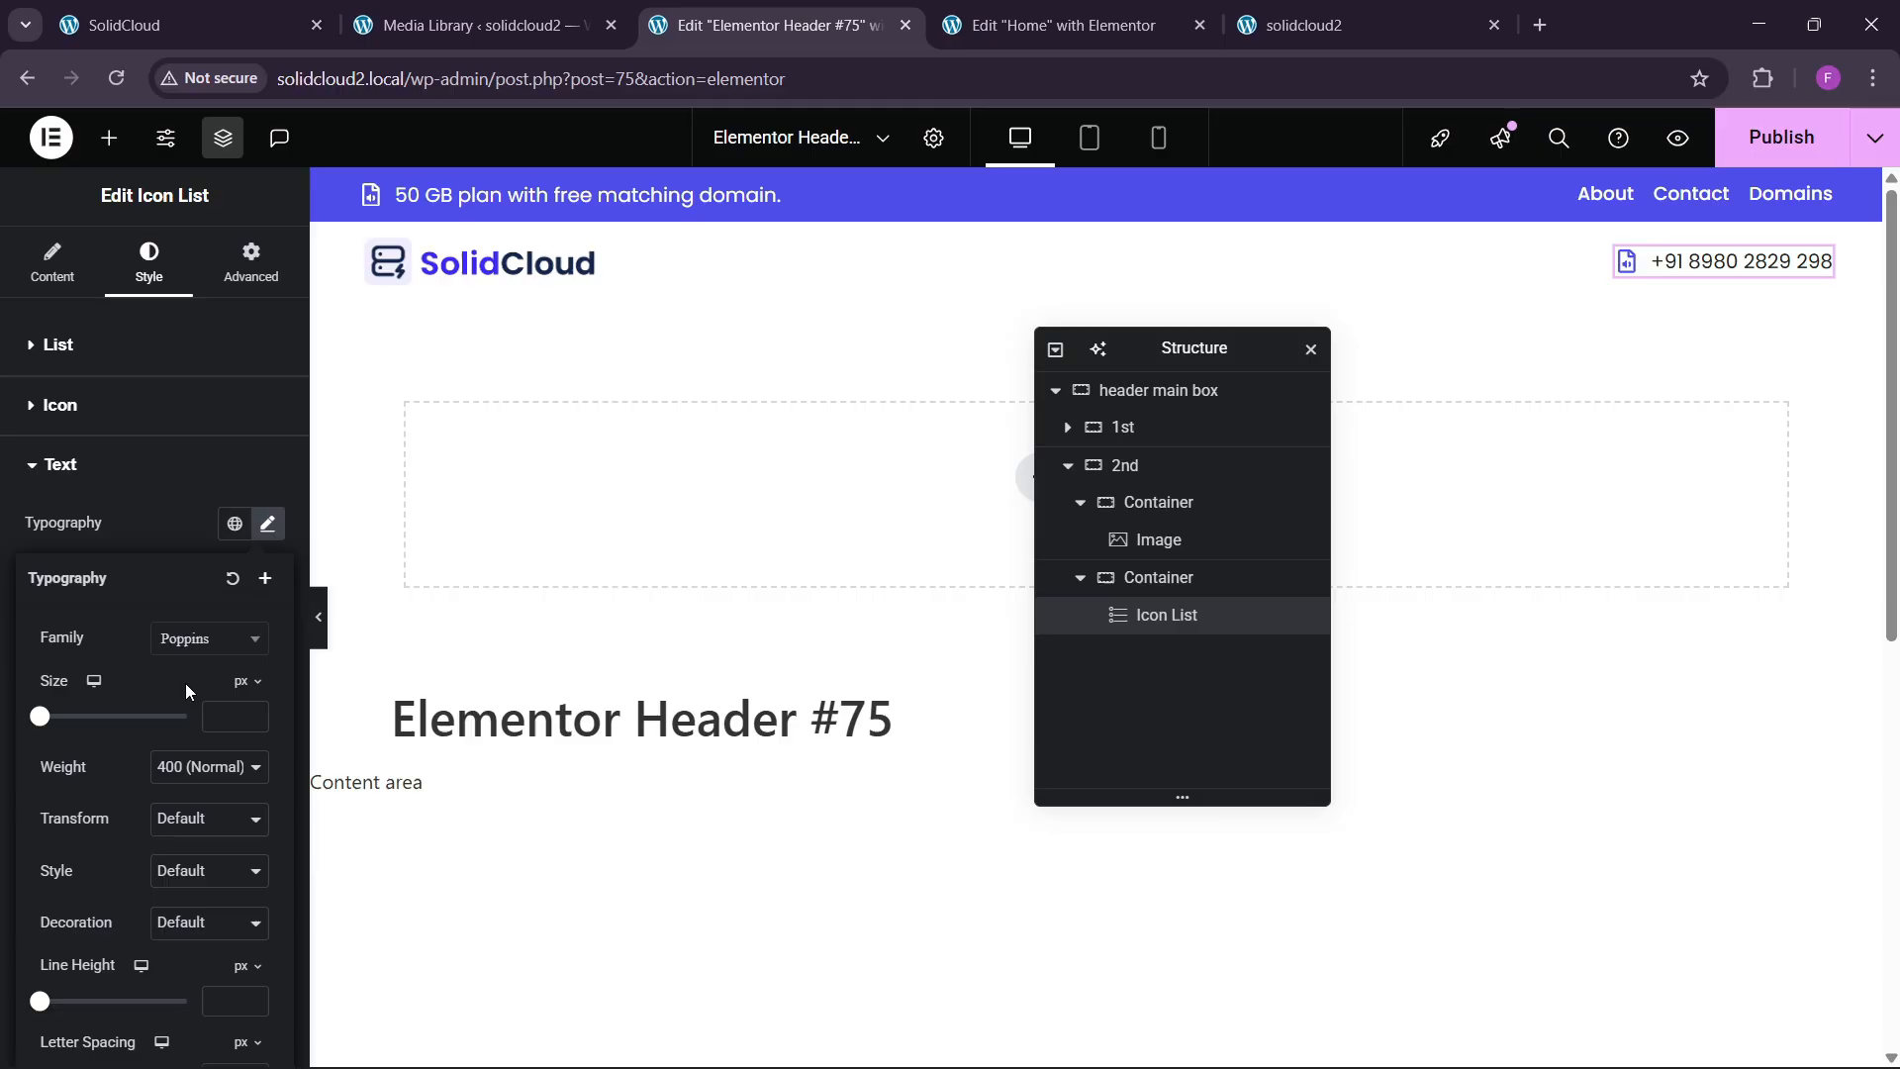
{"action": "left_click", "coordinate": [180, 775]}
{"action": "left_click", "coordinate": [195, 556]}
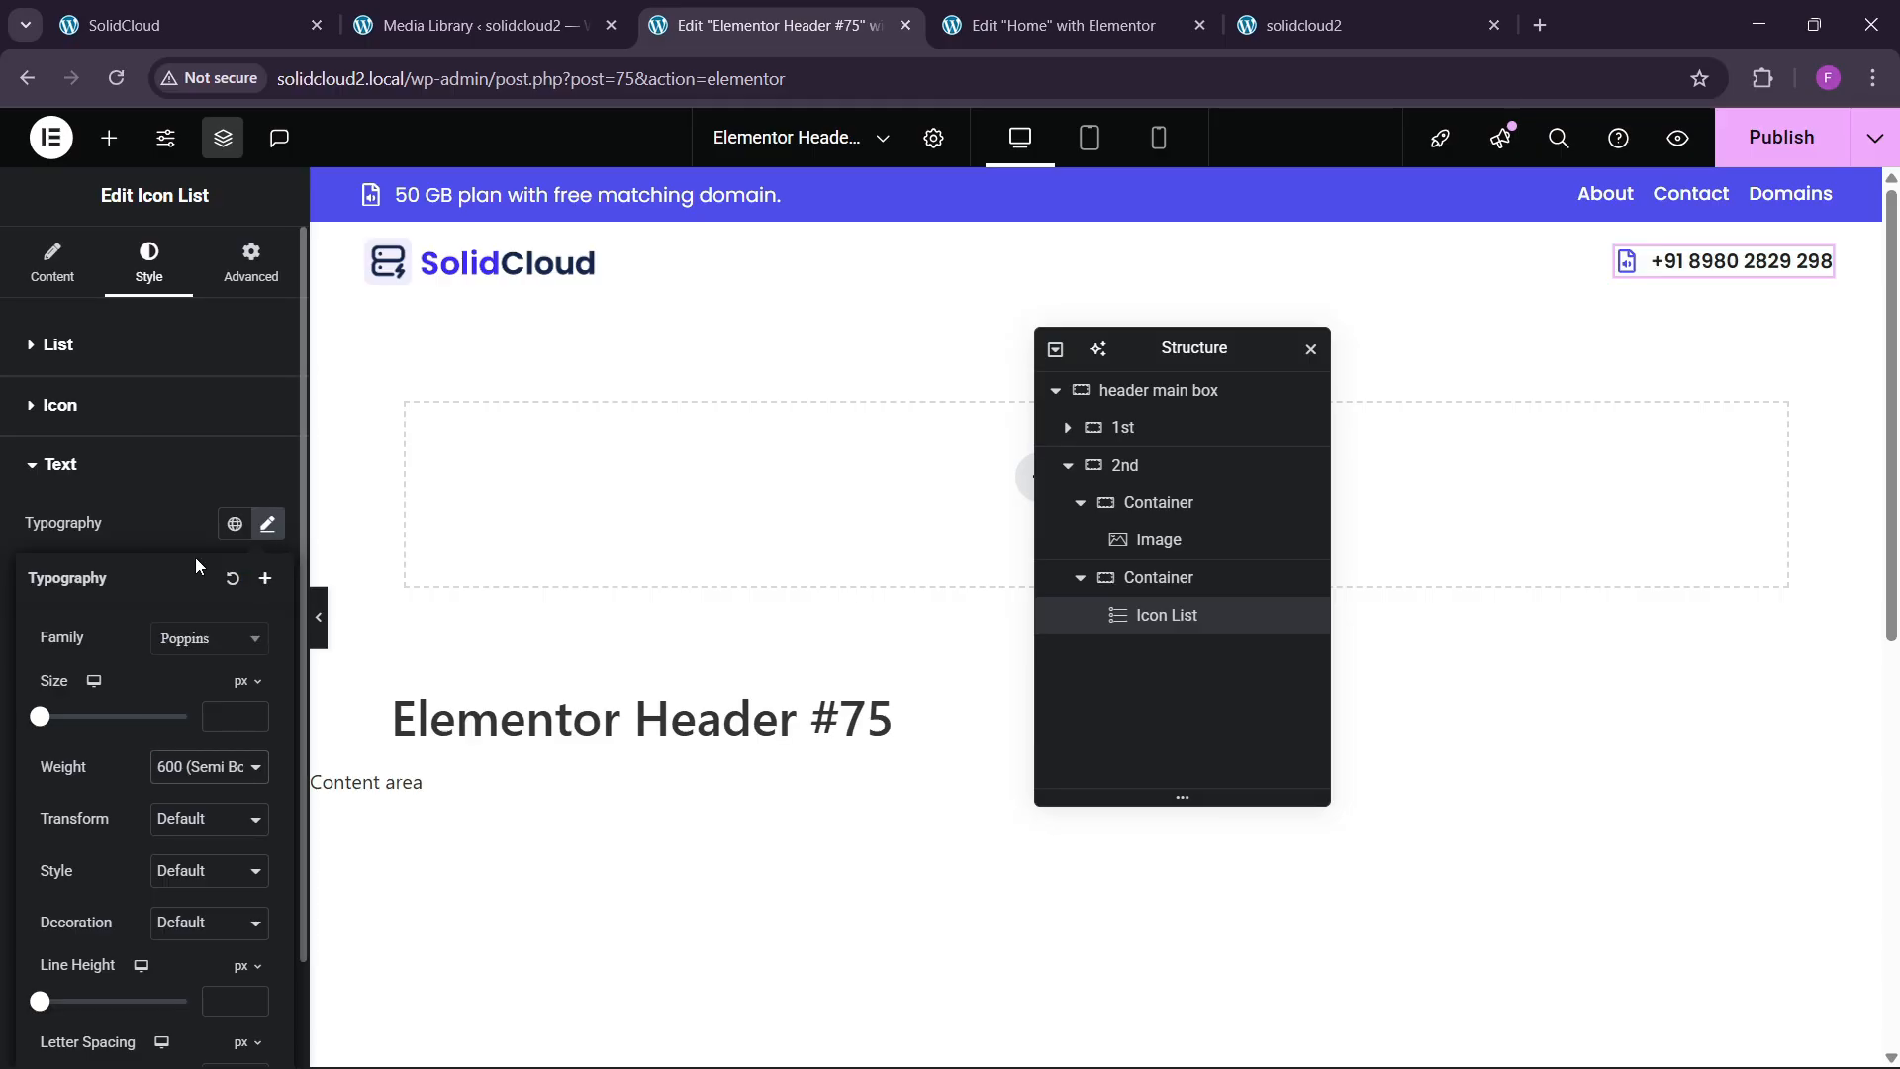
{"action": "left_click", "coordinate": [276, 2]}
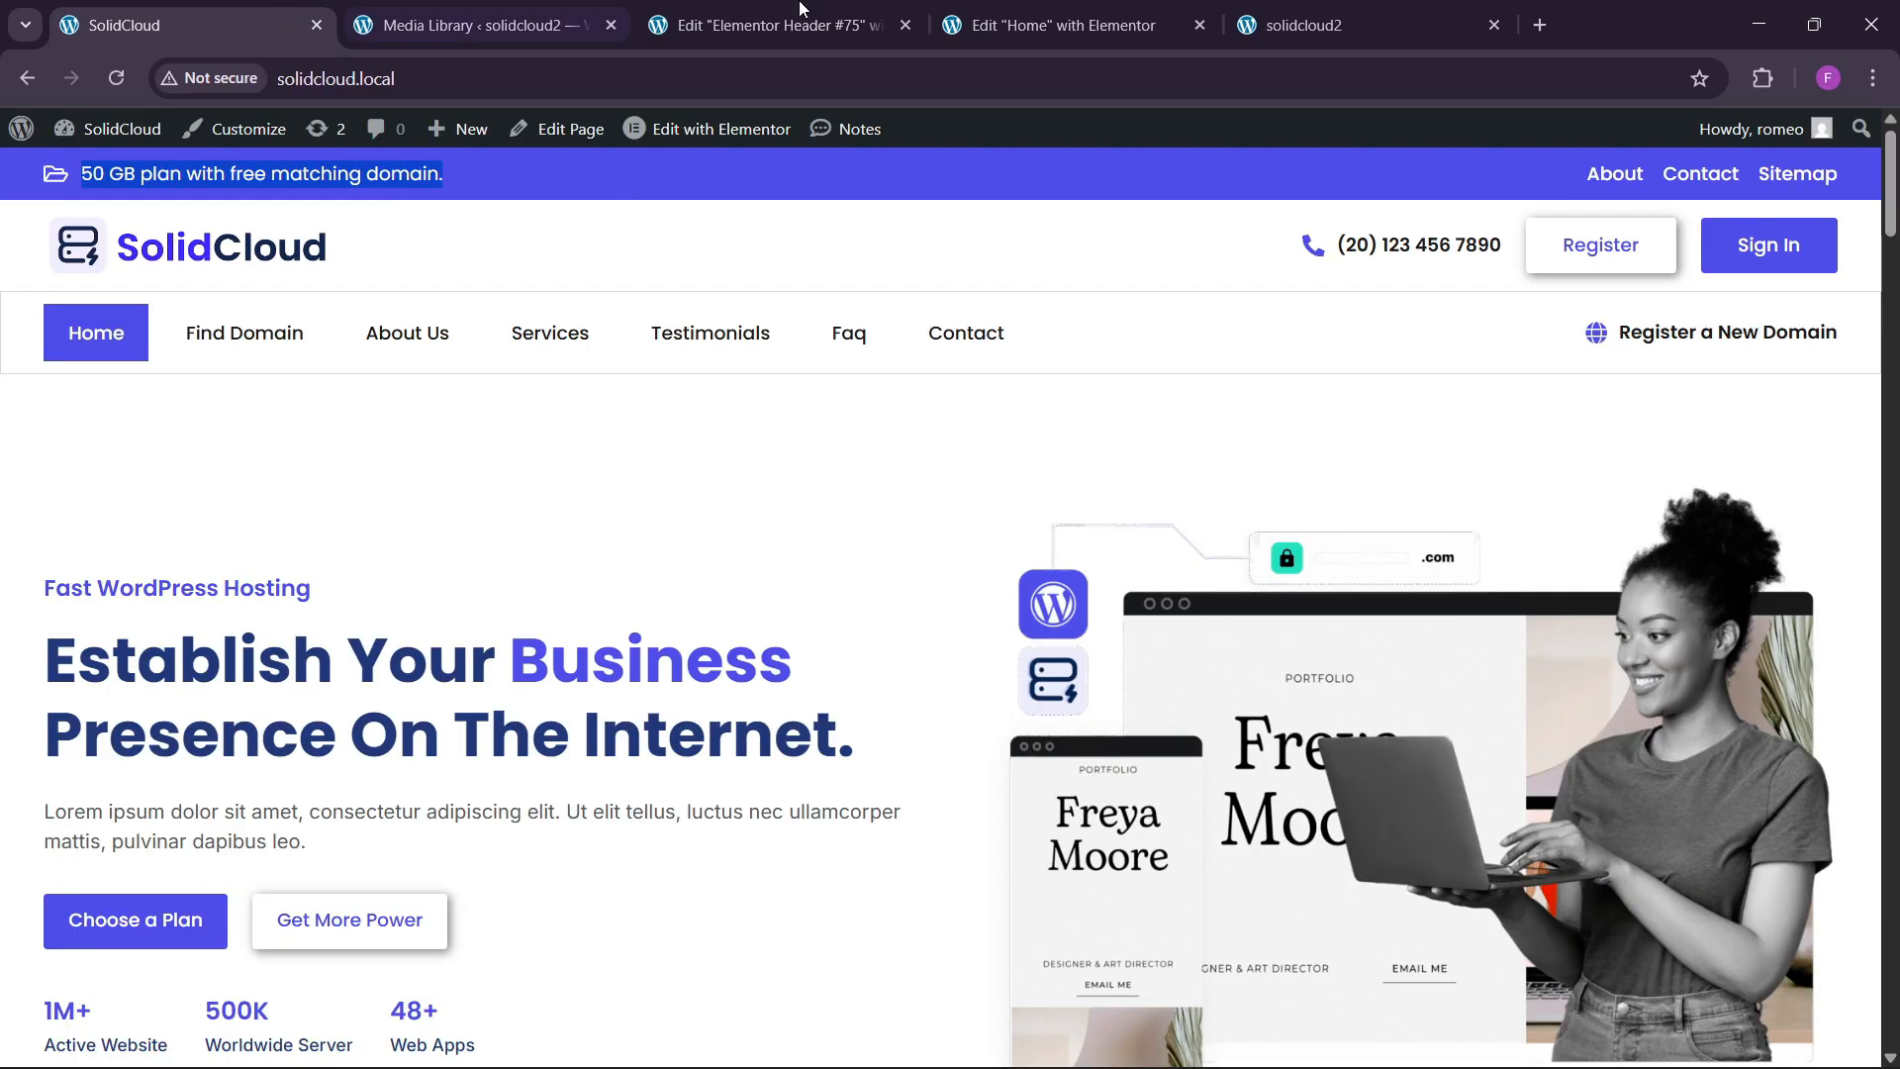
Copy the Contact Us button from the Home page and paste it beside the phone number.
{"action": "left_click", "coordinate": [804, 12]}
{"action": "left_click", "coordinate": [267, 24]}
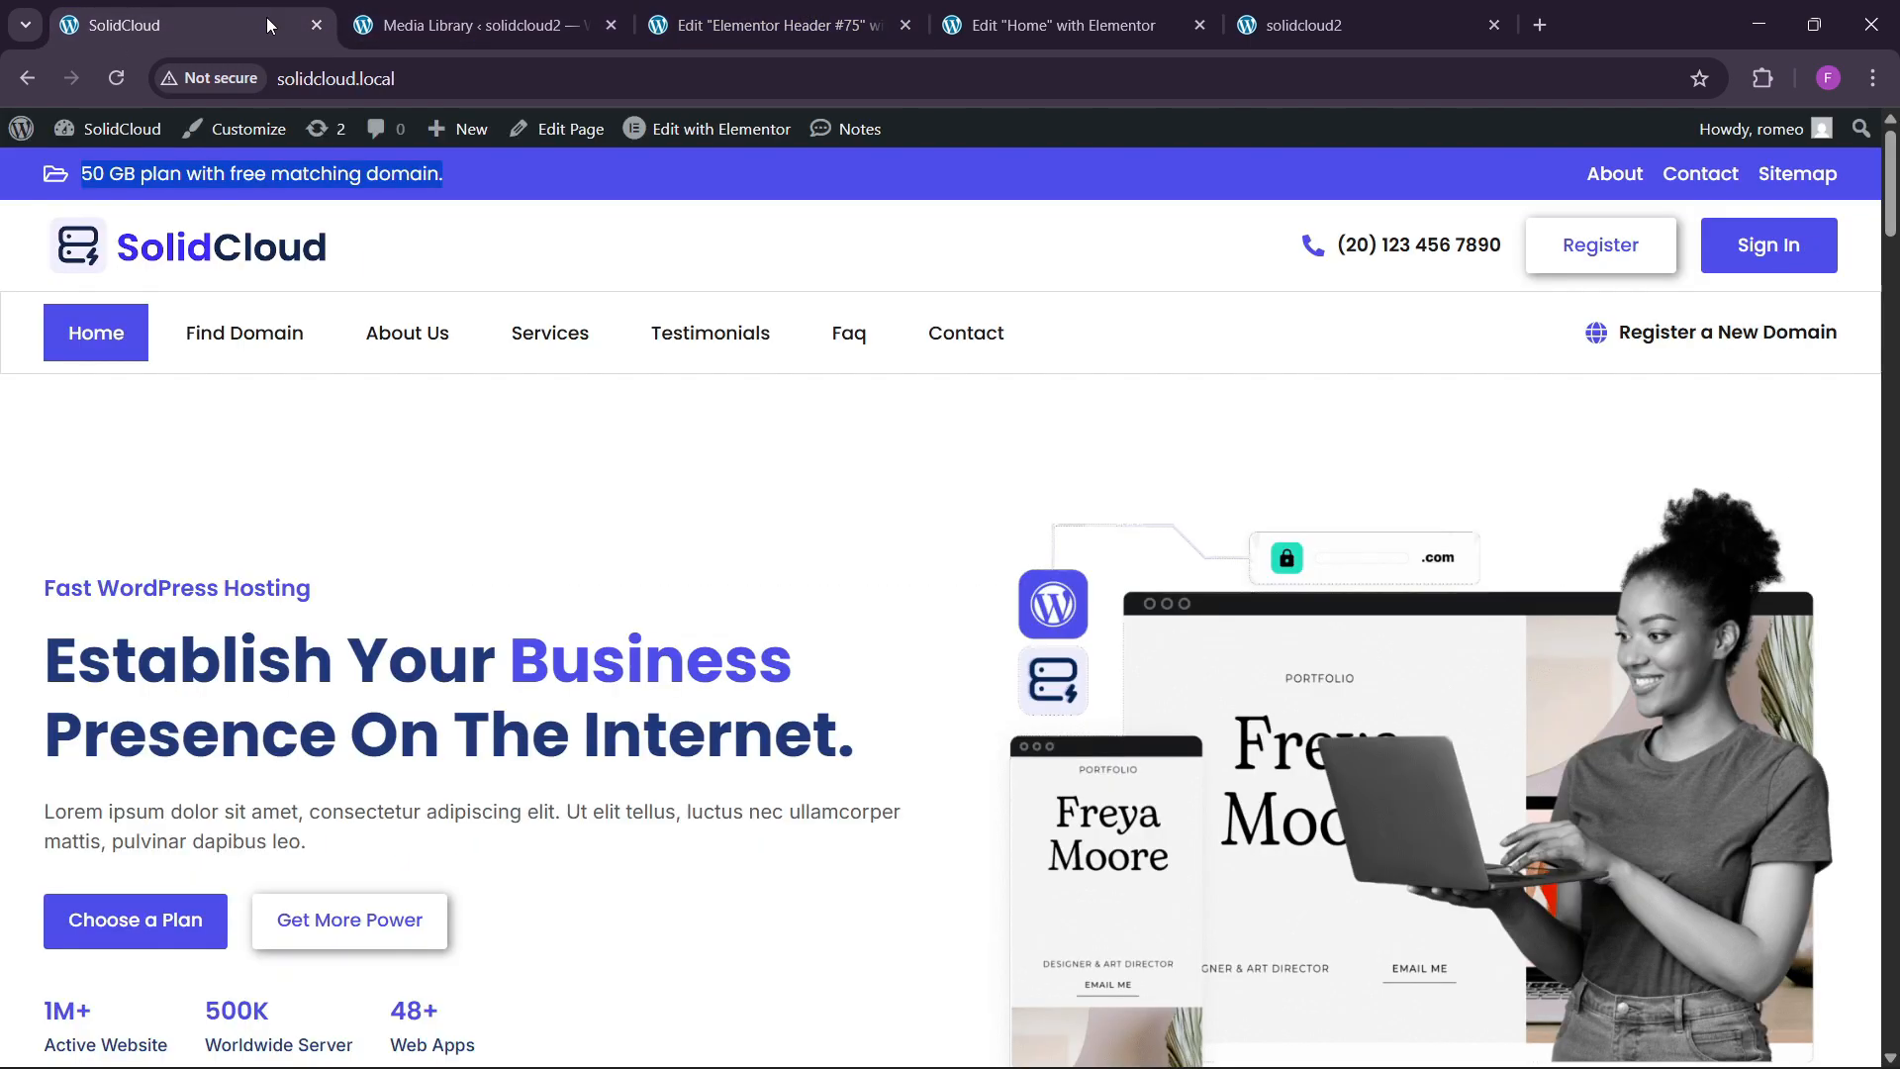
{"action": "left_click", "coordinate": [1167, 6]}
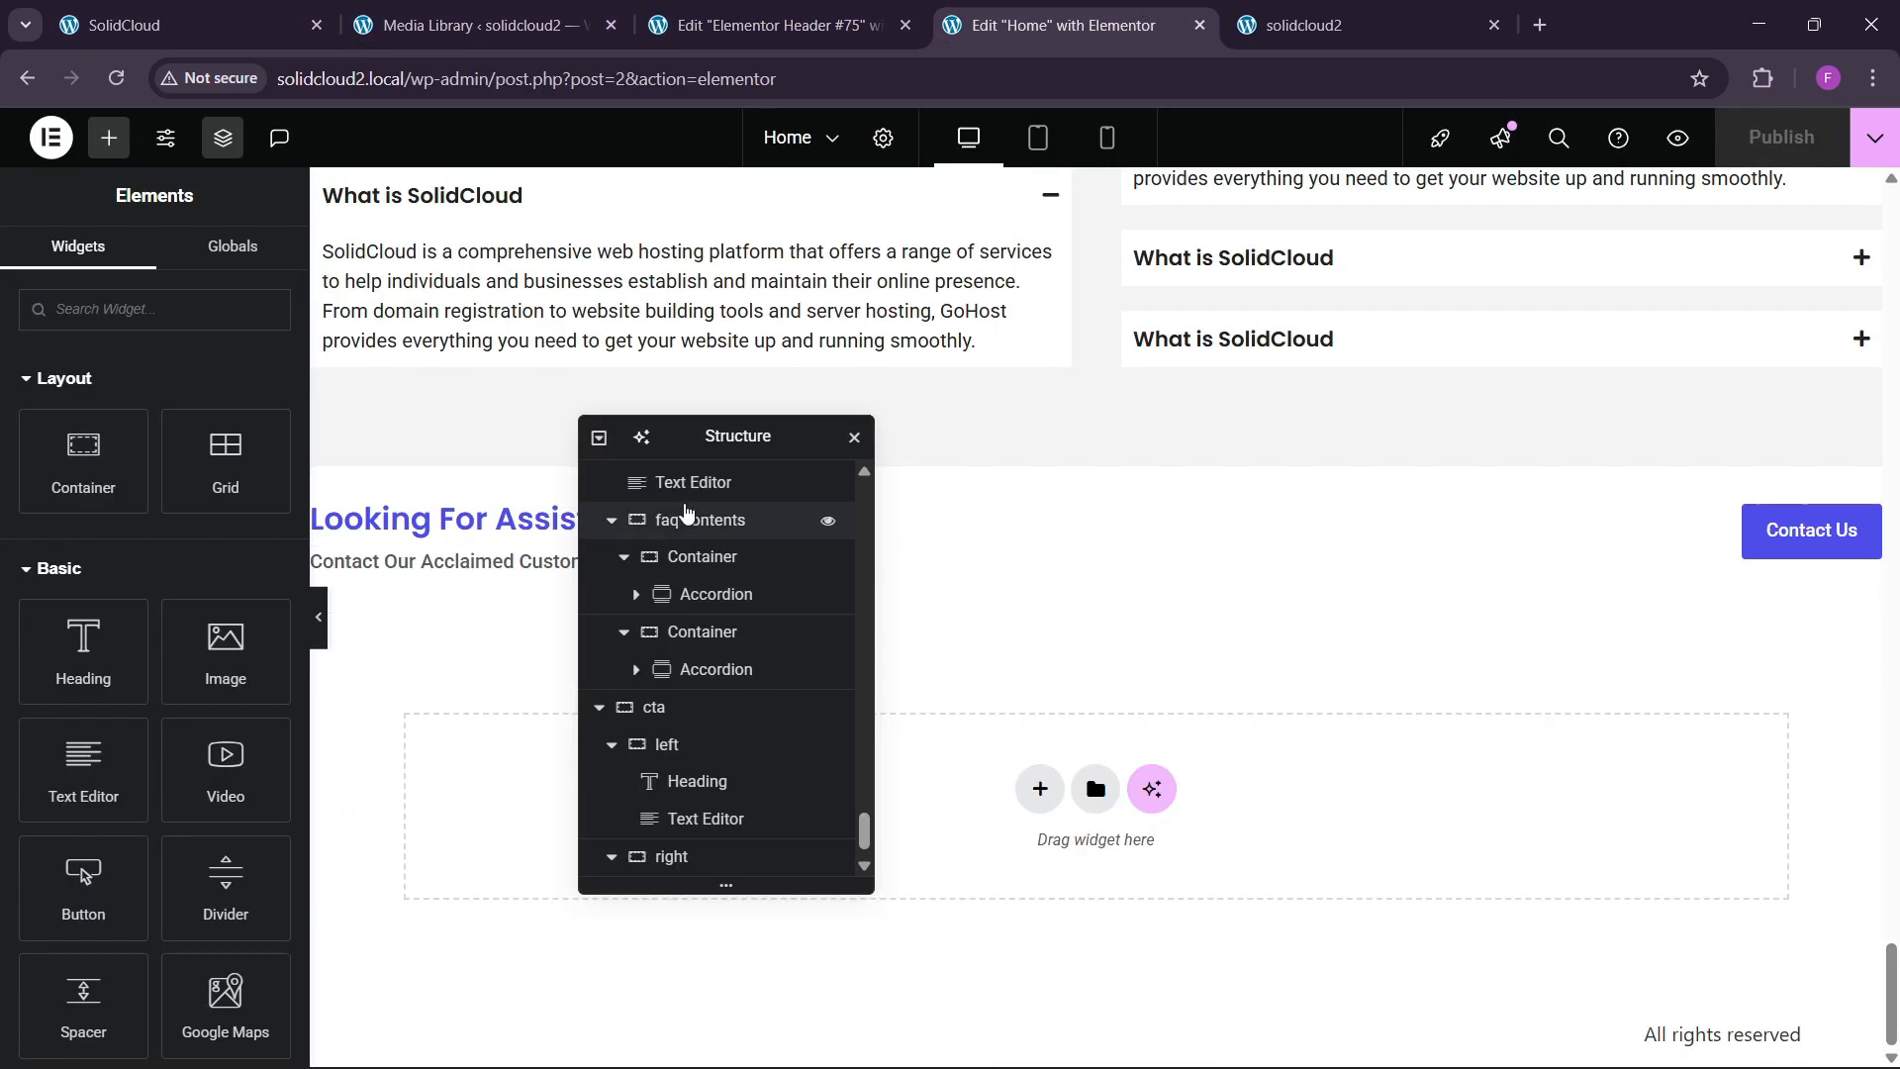
{"action": "left_click_drag", "start_coordinate": [722, 448], "coordinate": [1142, 508]}
{"action": "scroll", "coordinate": [792, 609], "scroll_direction": "up", "scroll_amount": 1}
{"action": "scroll", "coordinate": [791, 615], "scroll_direction": "up", "scroll_amount": 1}
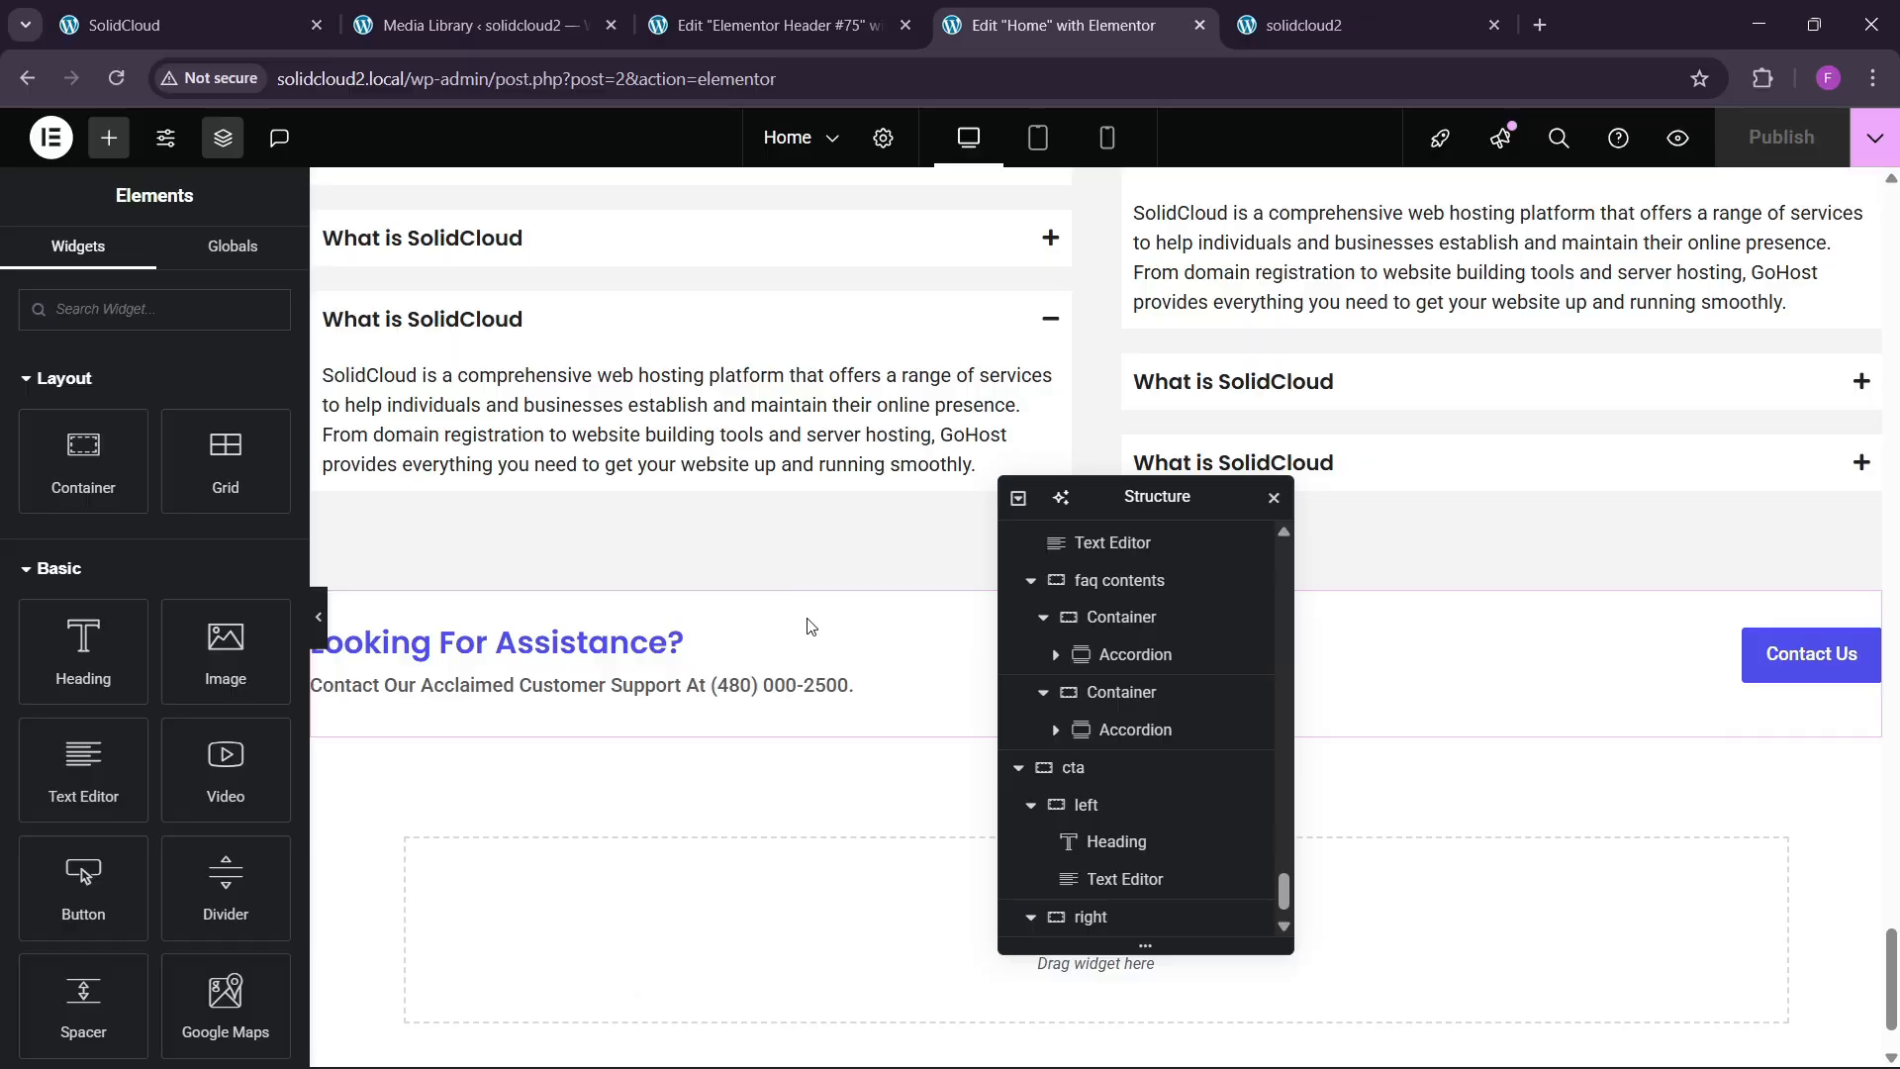
{"action": "right_click", "coordinate": [1803, 664]}
{"action": "left_click", "coordinate": [1781, 608]}
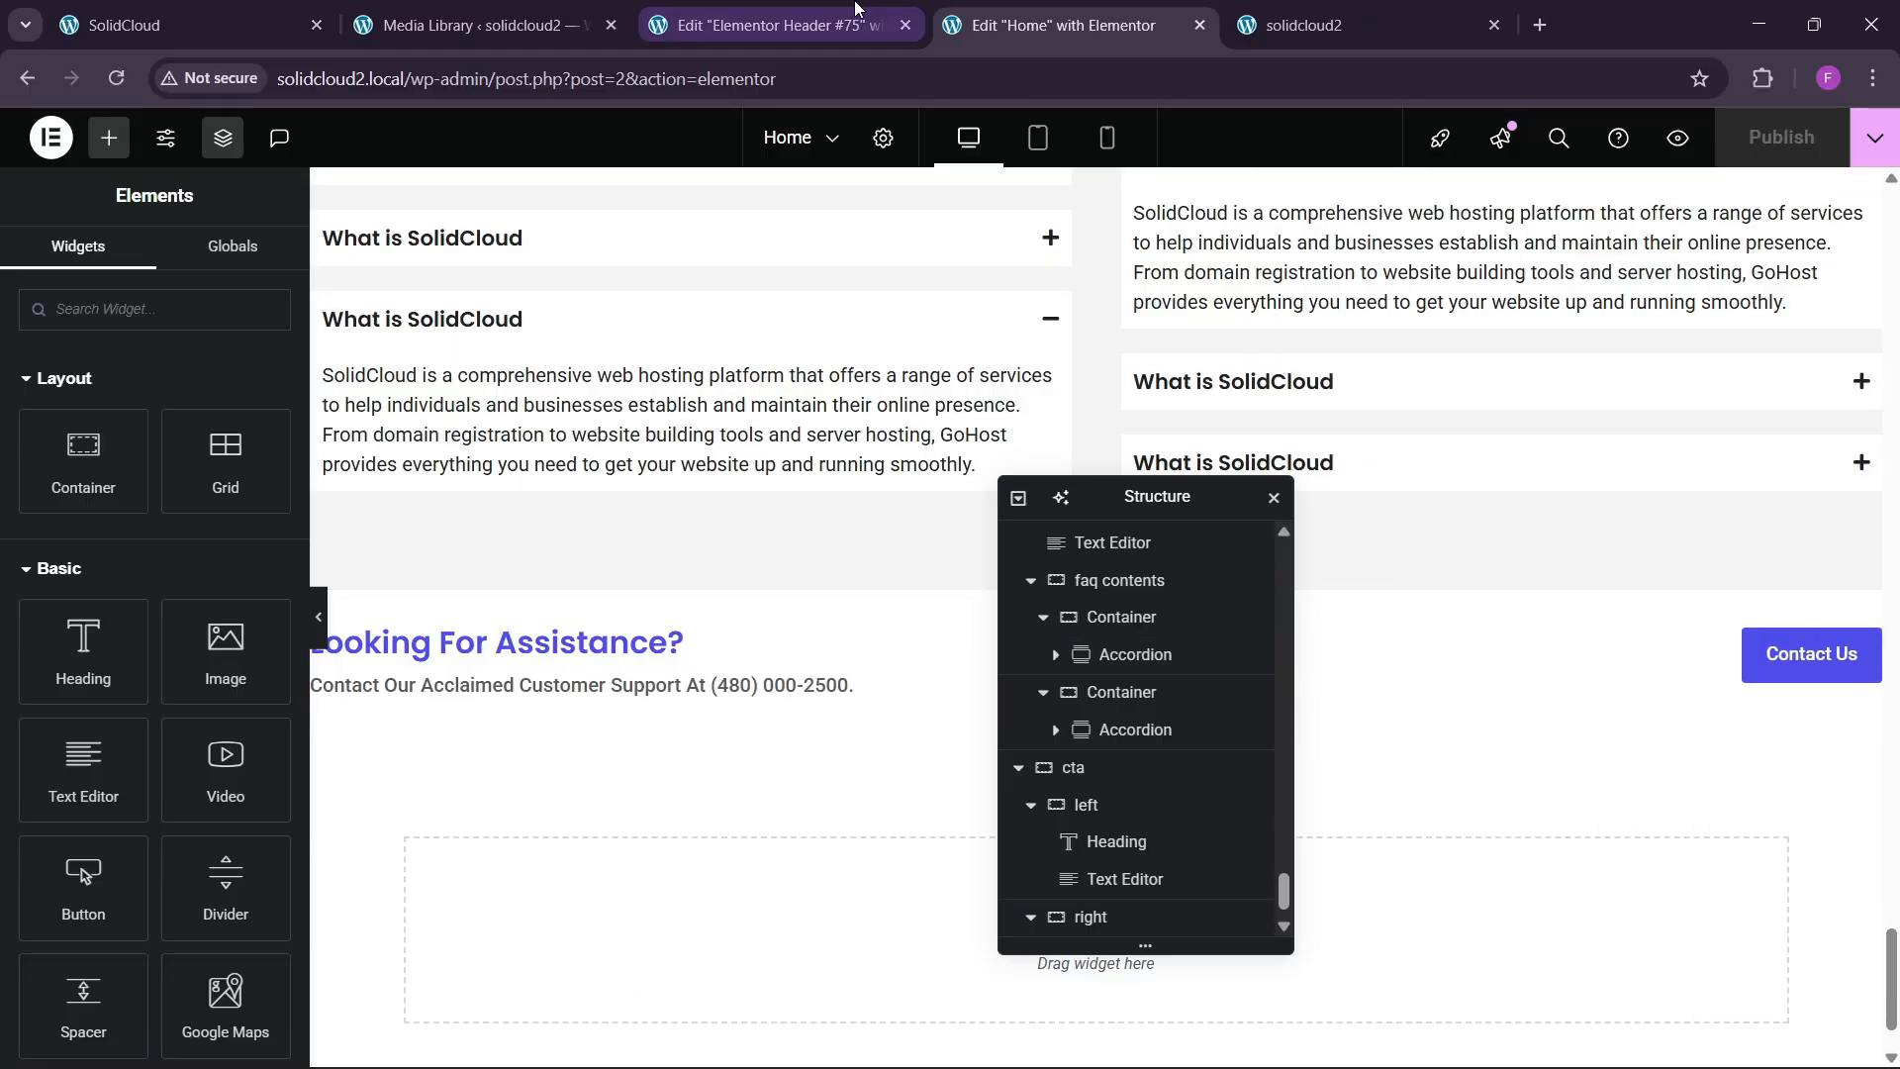
{"action": "left_click", "coordinate": [772, 25]}
{"action": "right_click", "coordinate": [1664, 249]}
{"action": "left_click", "coordinate": [1667, 435]}
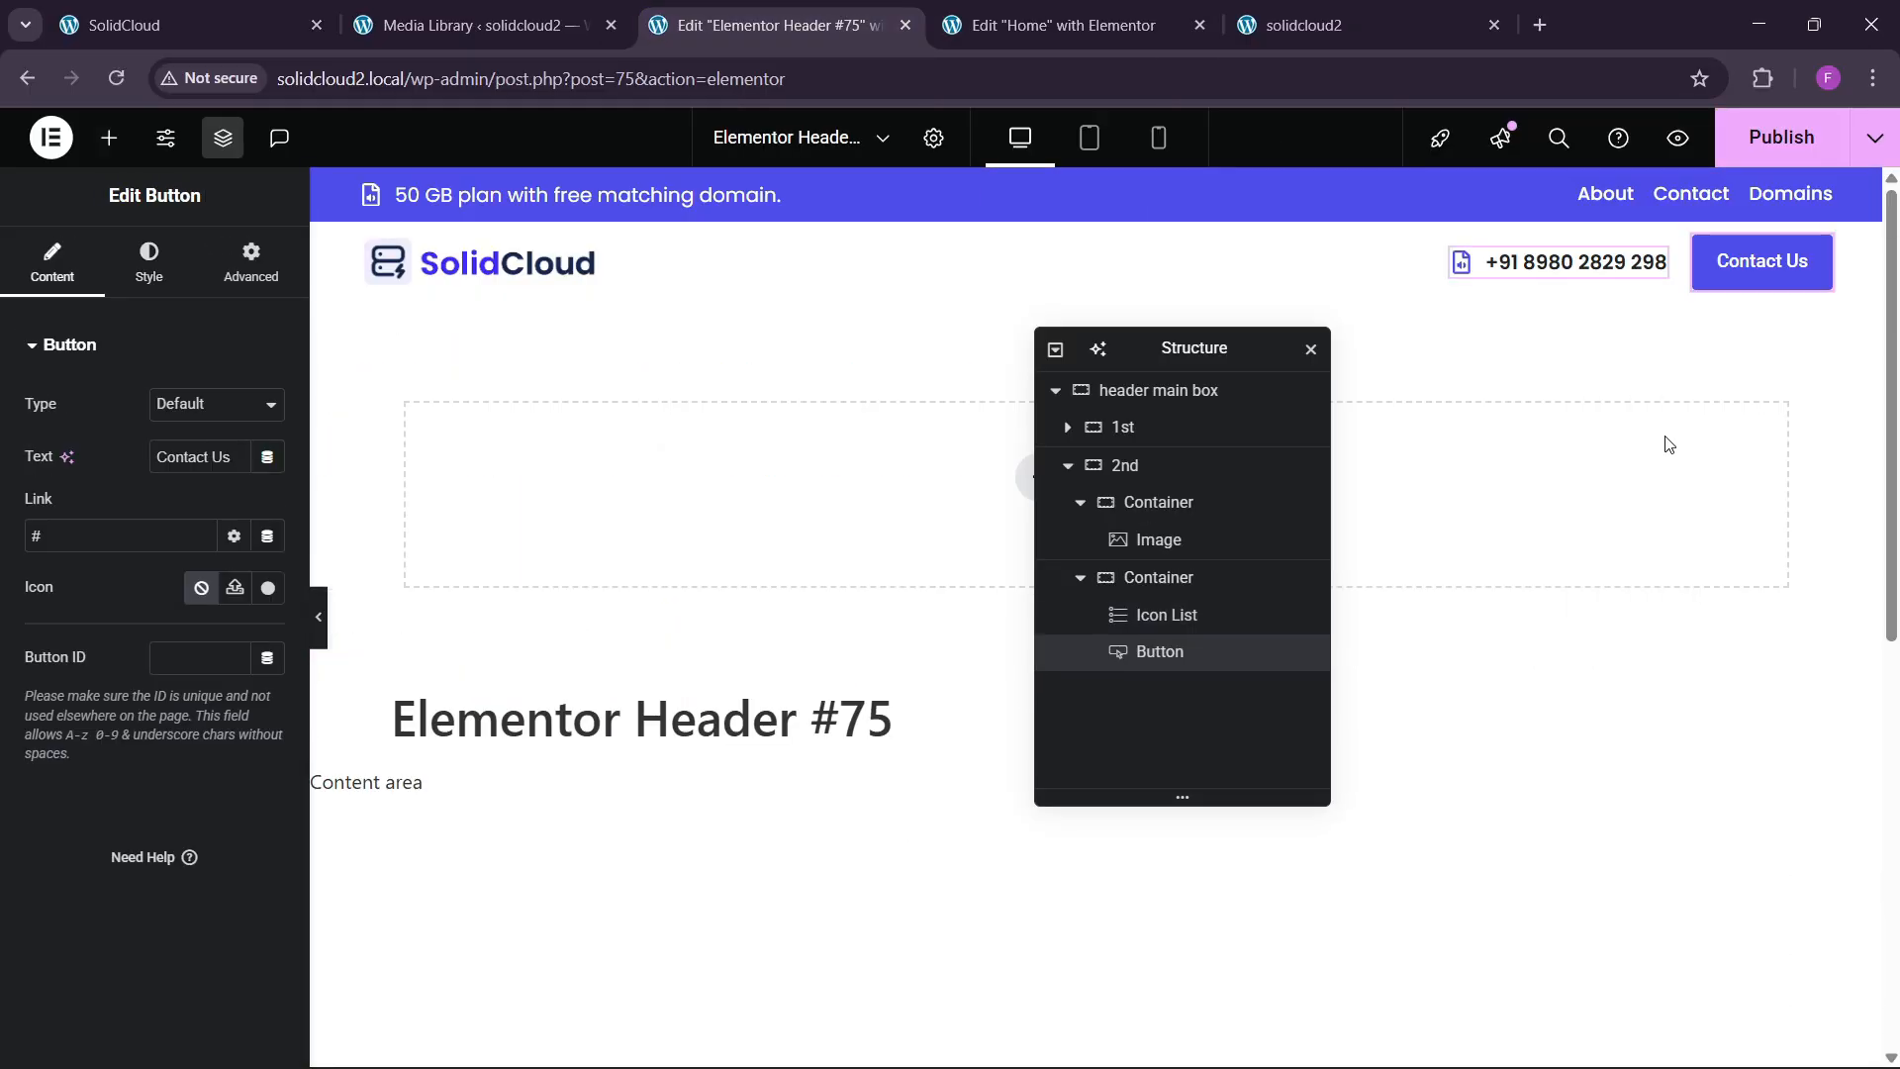
Copy the Get More Power button from the Home page and paste it beside Contact Us.
{"action": "left_click", "coordinate": [564, 12]}
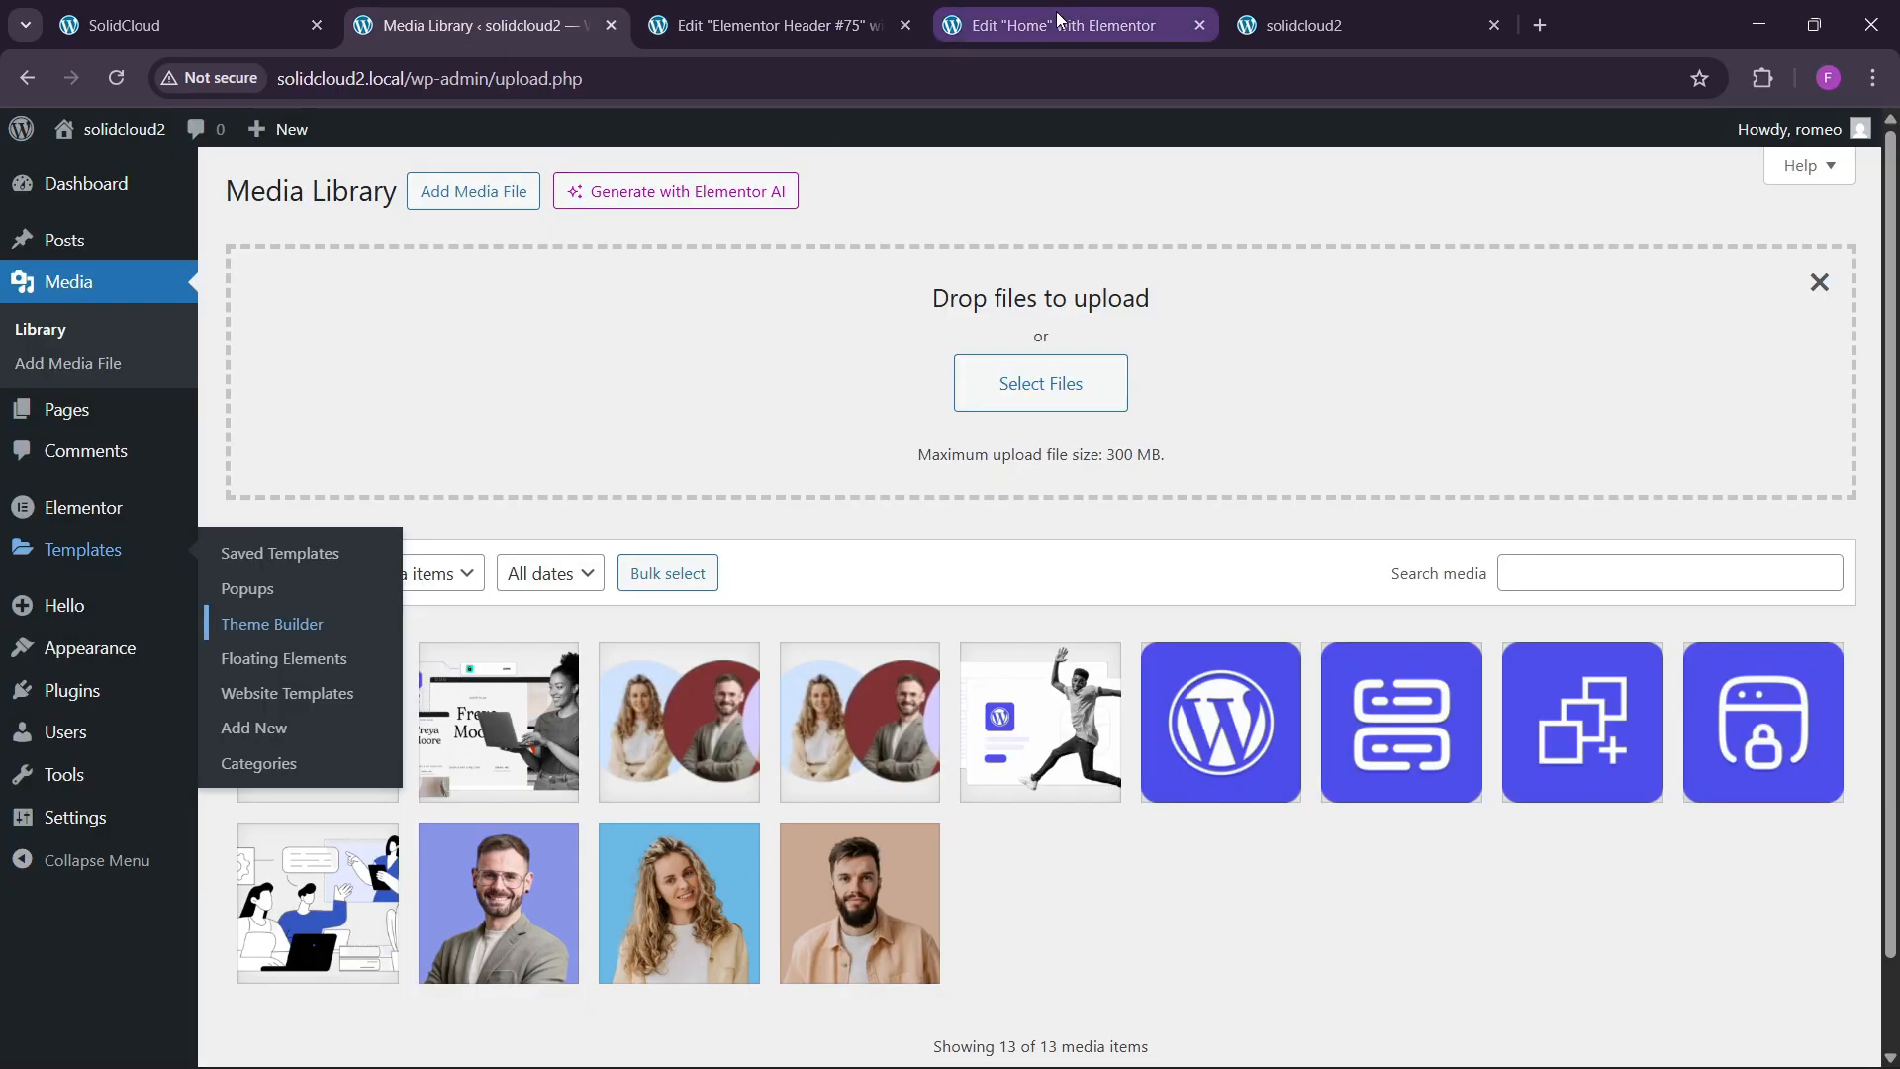
{"action": "left_click", "coordinate": [27, 15]}
{"action": "left_click", "coordinate": [425, 10]}
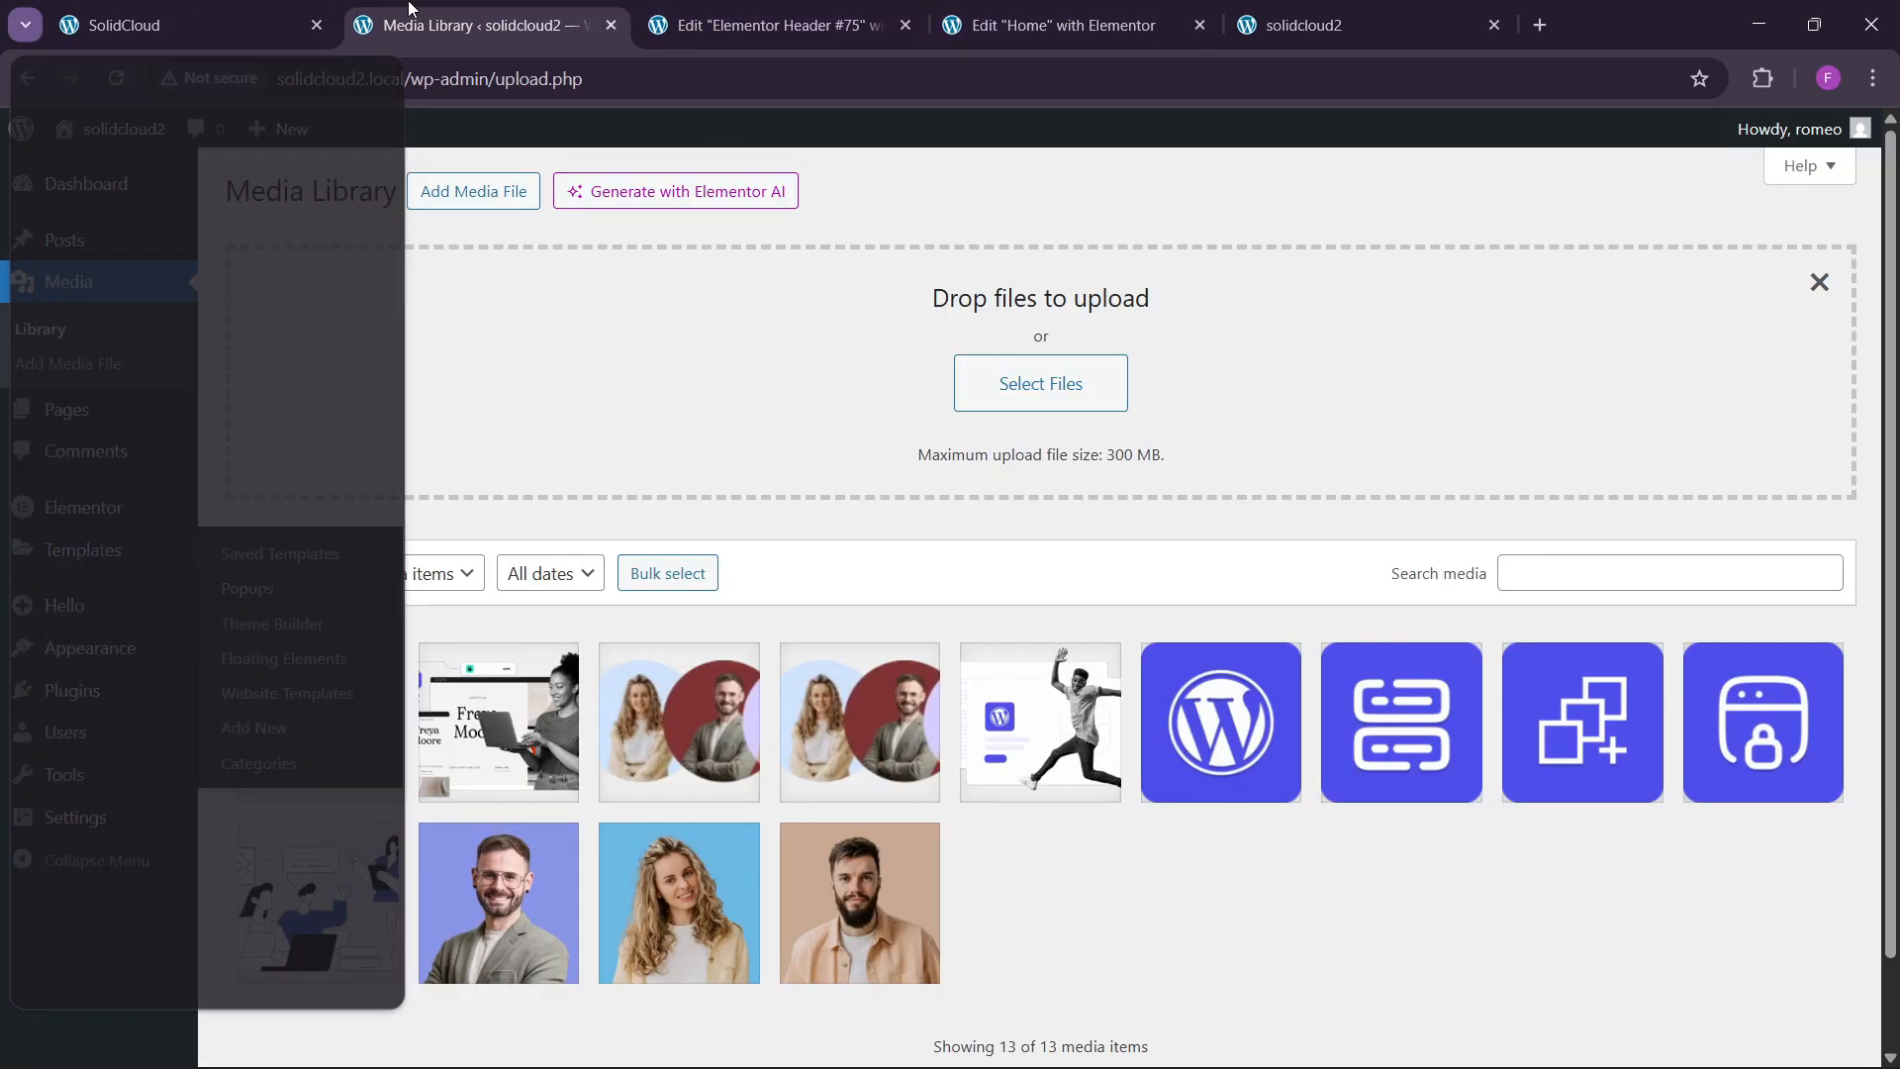
{"action": "left_click", "coordinate": [188, 13]}
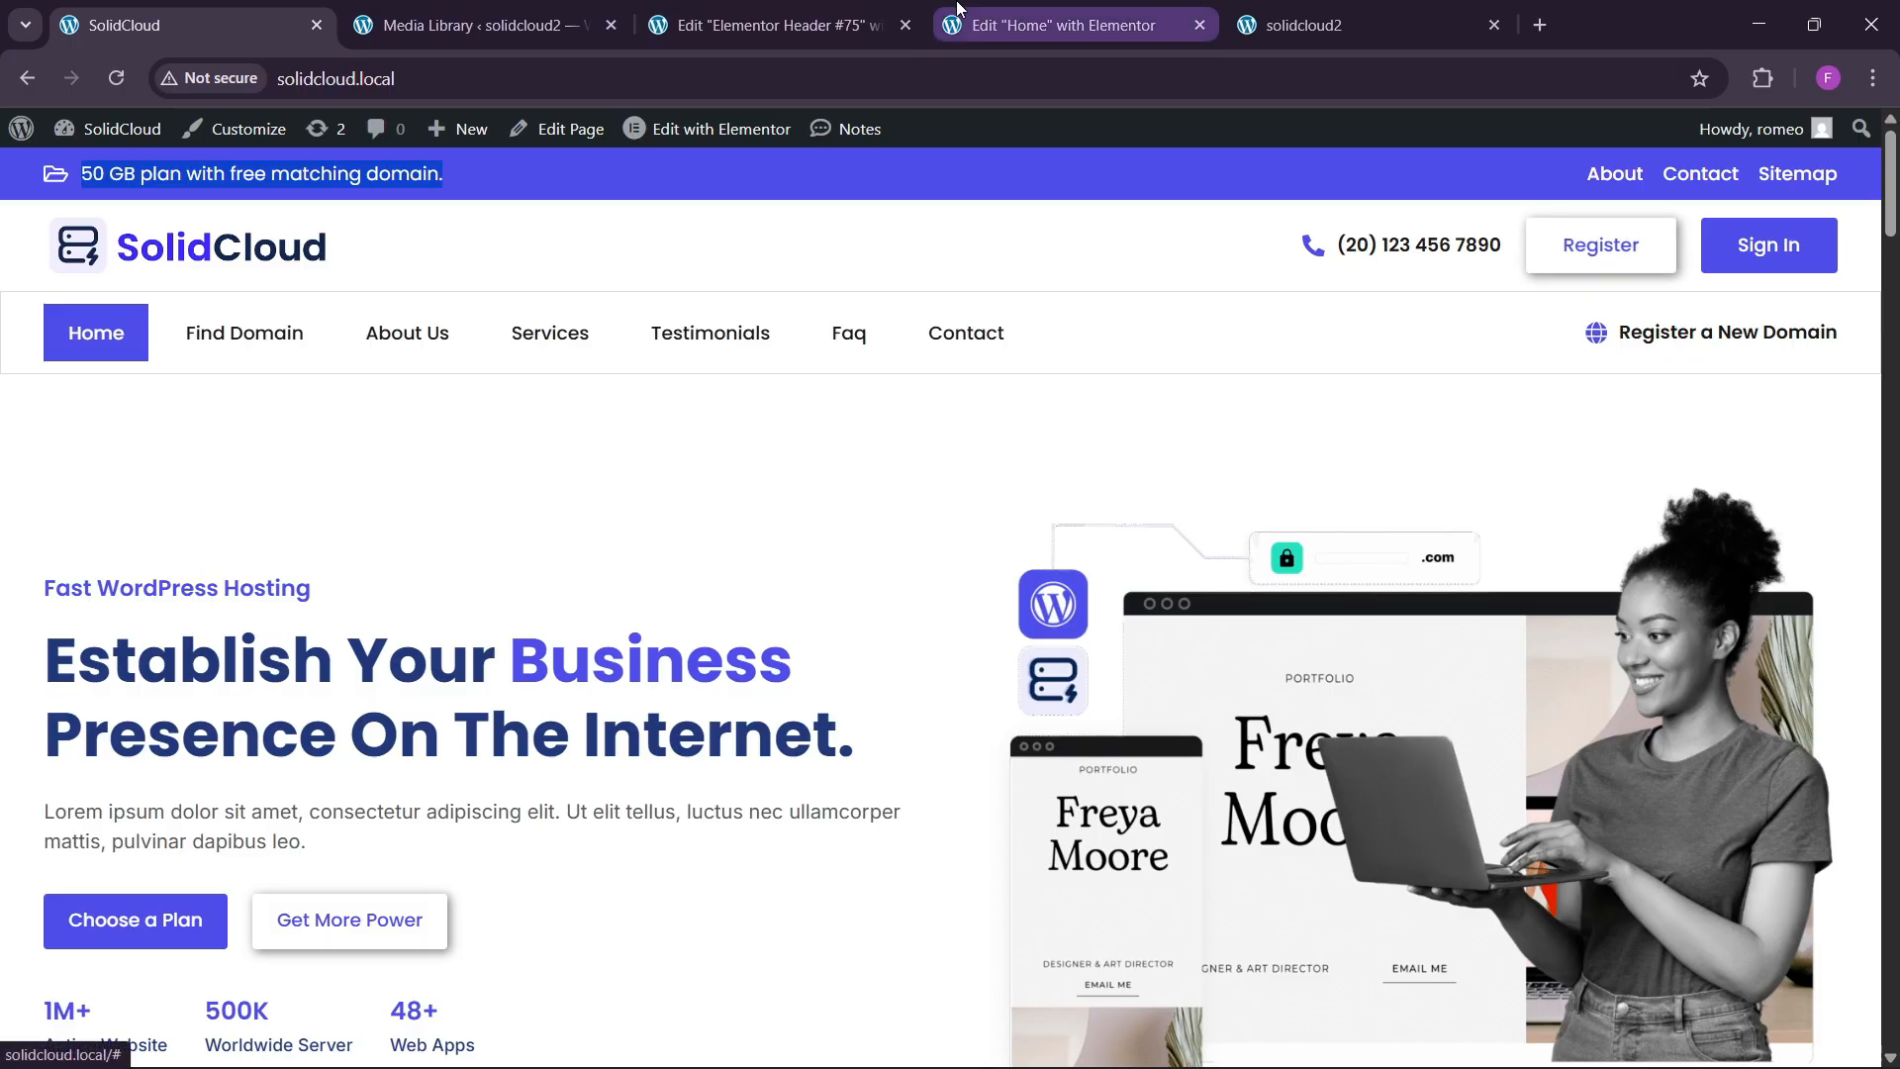
{"action": "left_click", "coordinate": [772, 25]}
{"action": "left_click", "coordinate": [1135, 8]}
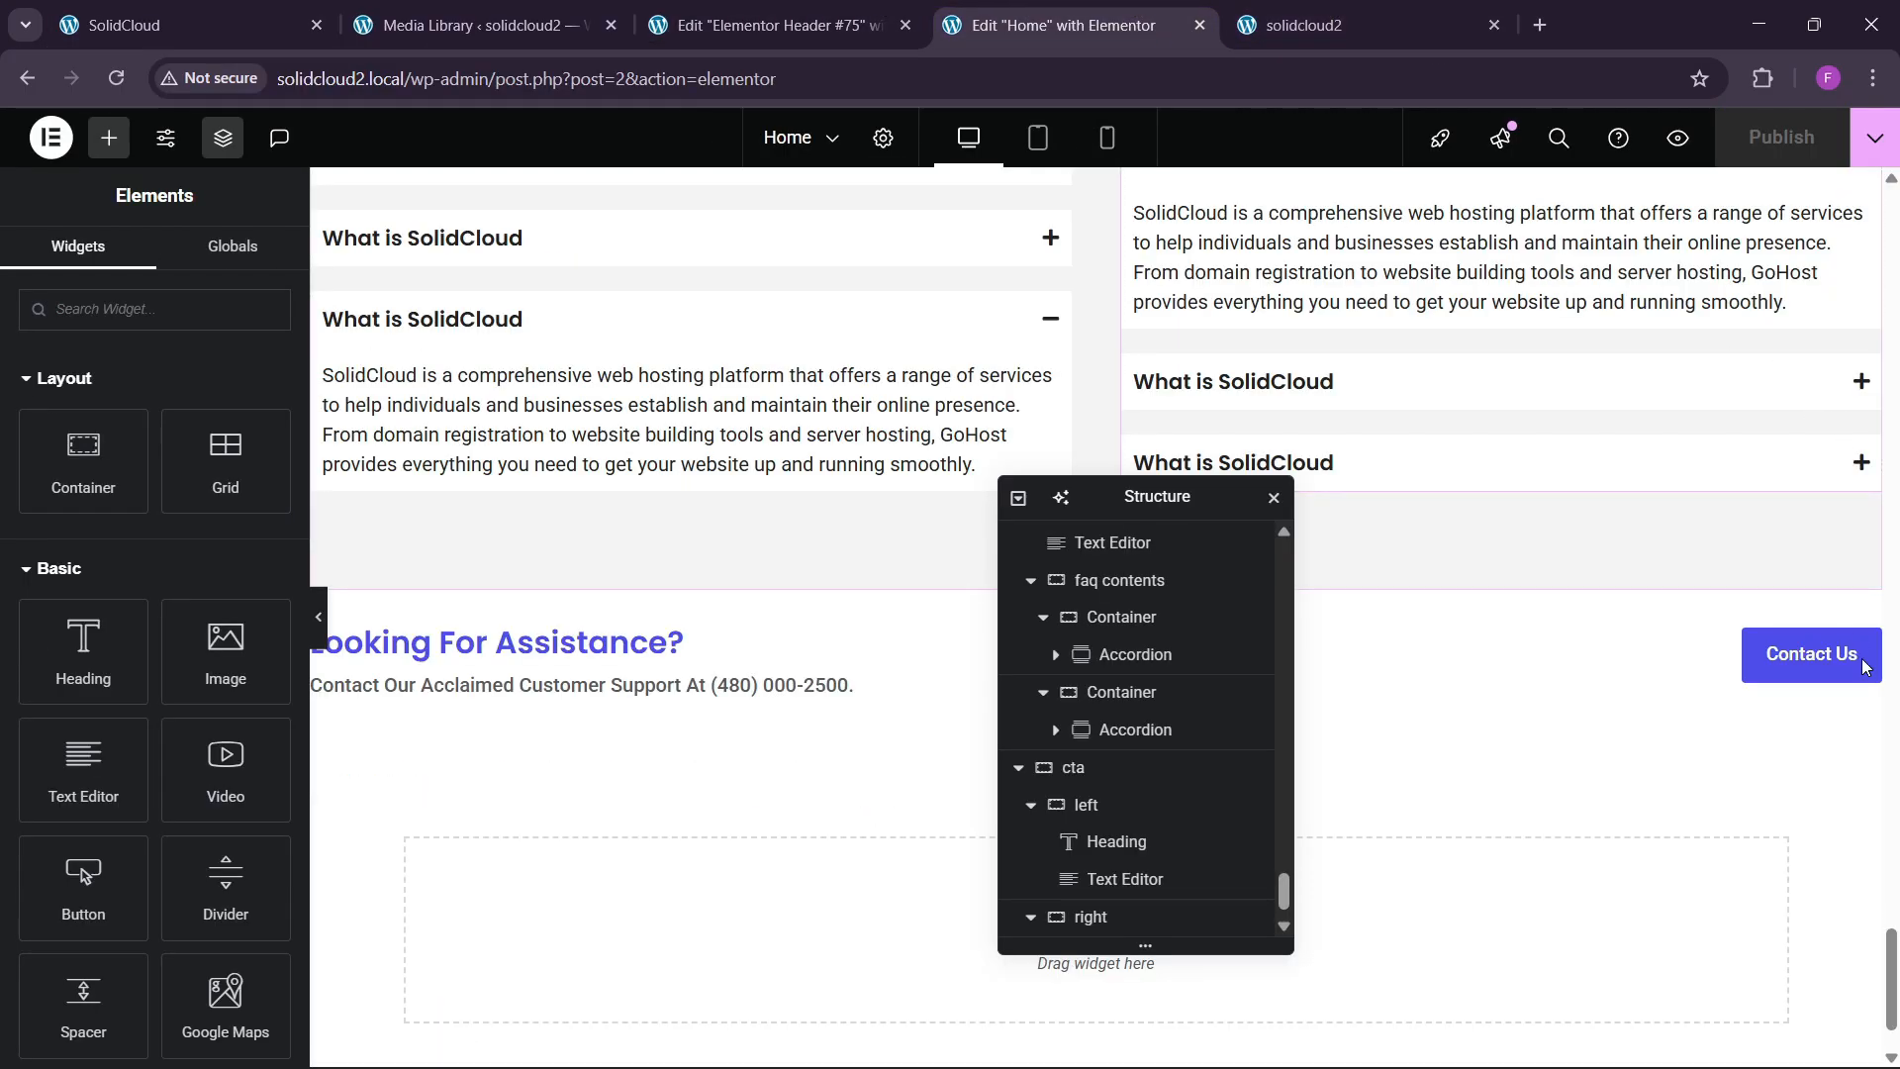
{"action": "left_click_drag", "start_coordinate": [1895, 950], "coordinate": [1895, 198]}
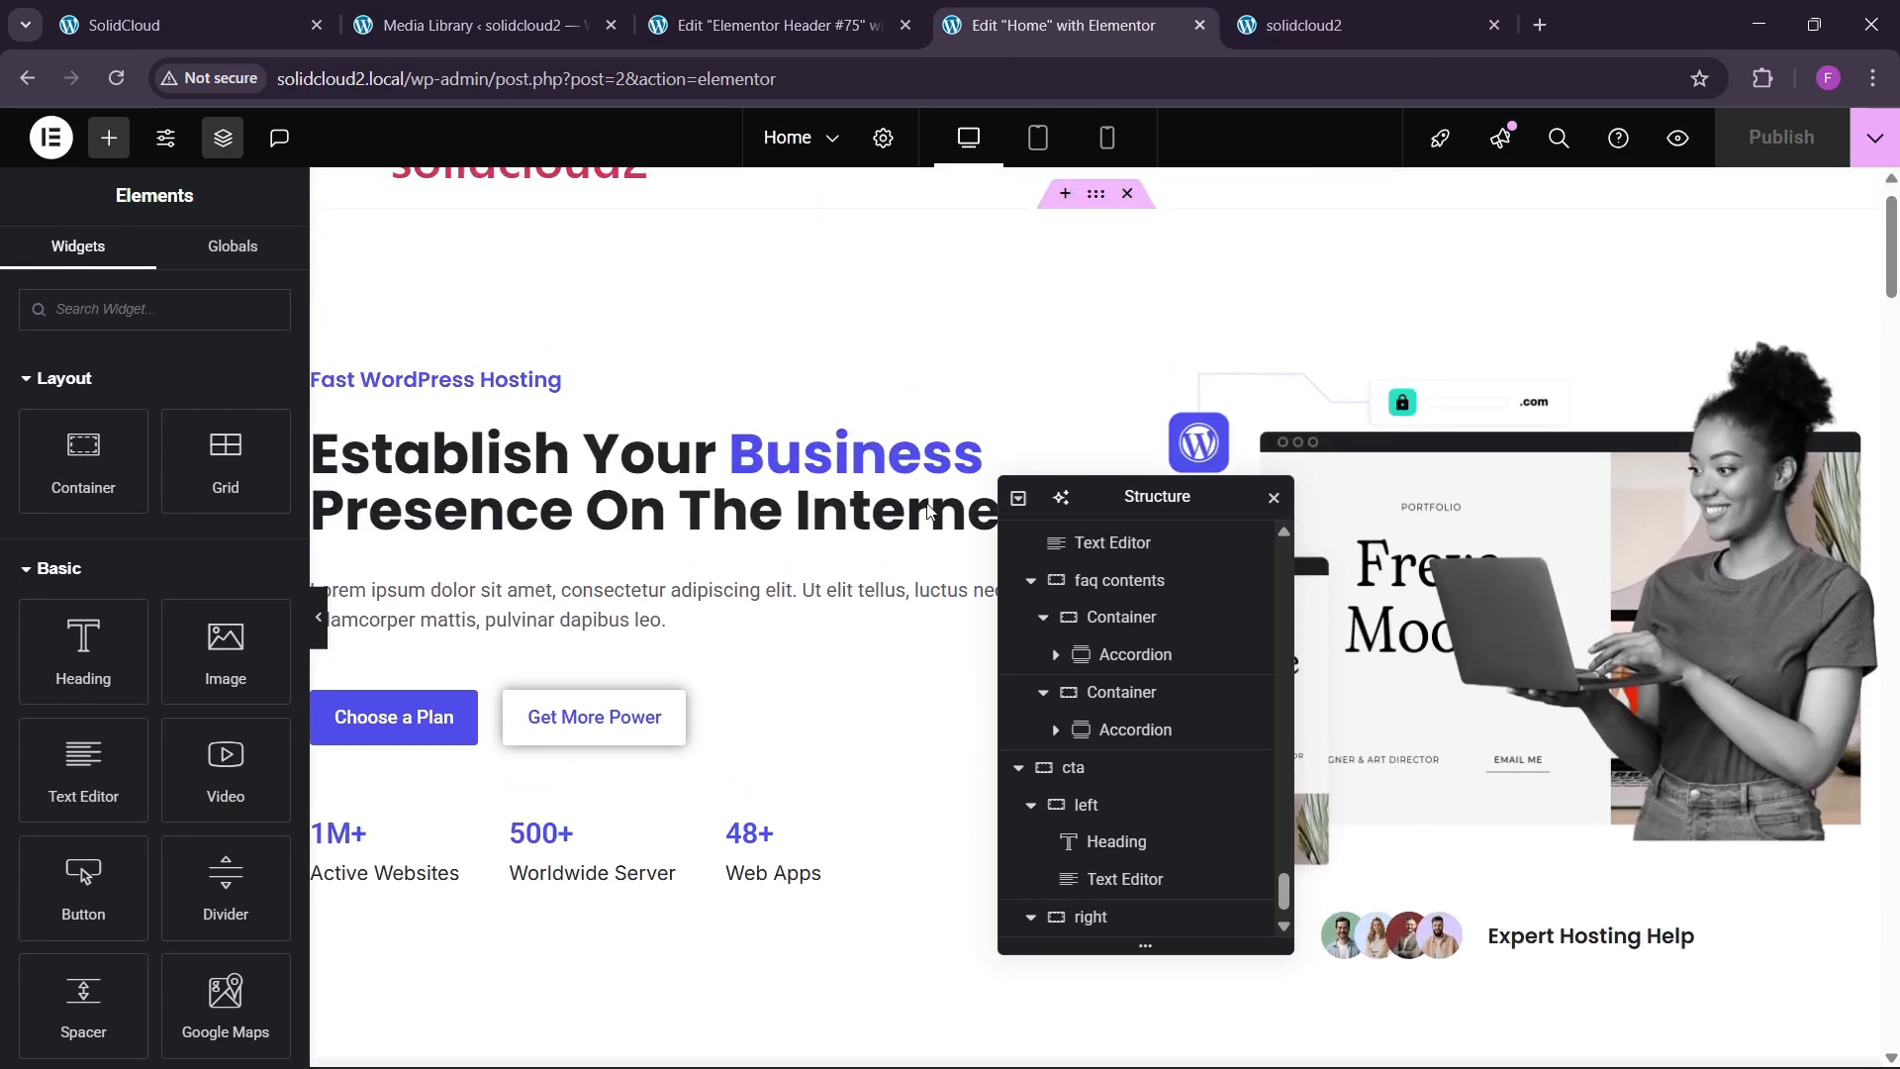
{"action": "right_click", "coordinate": [540, 701]}
{"action": "left_click", "coordinate": [619, 612]}
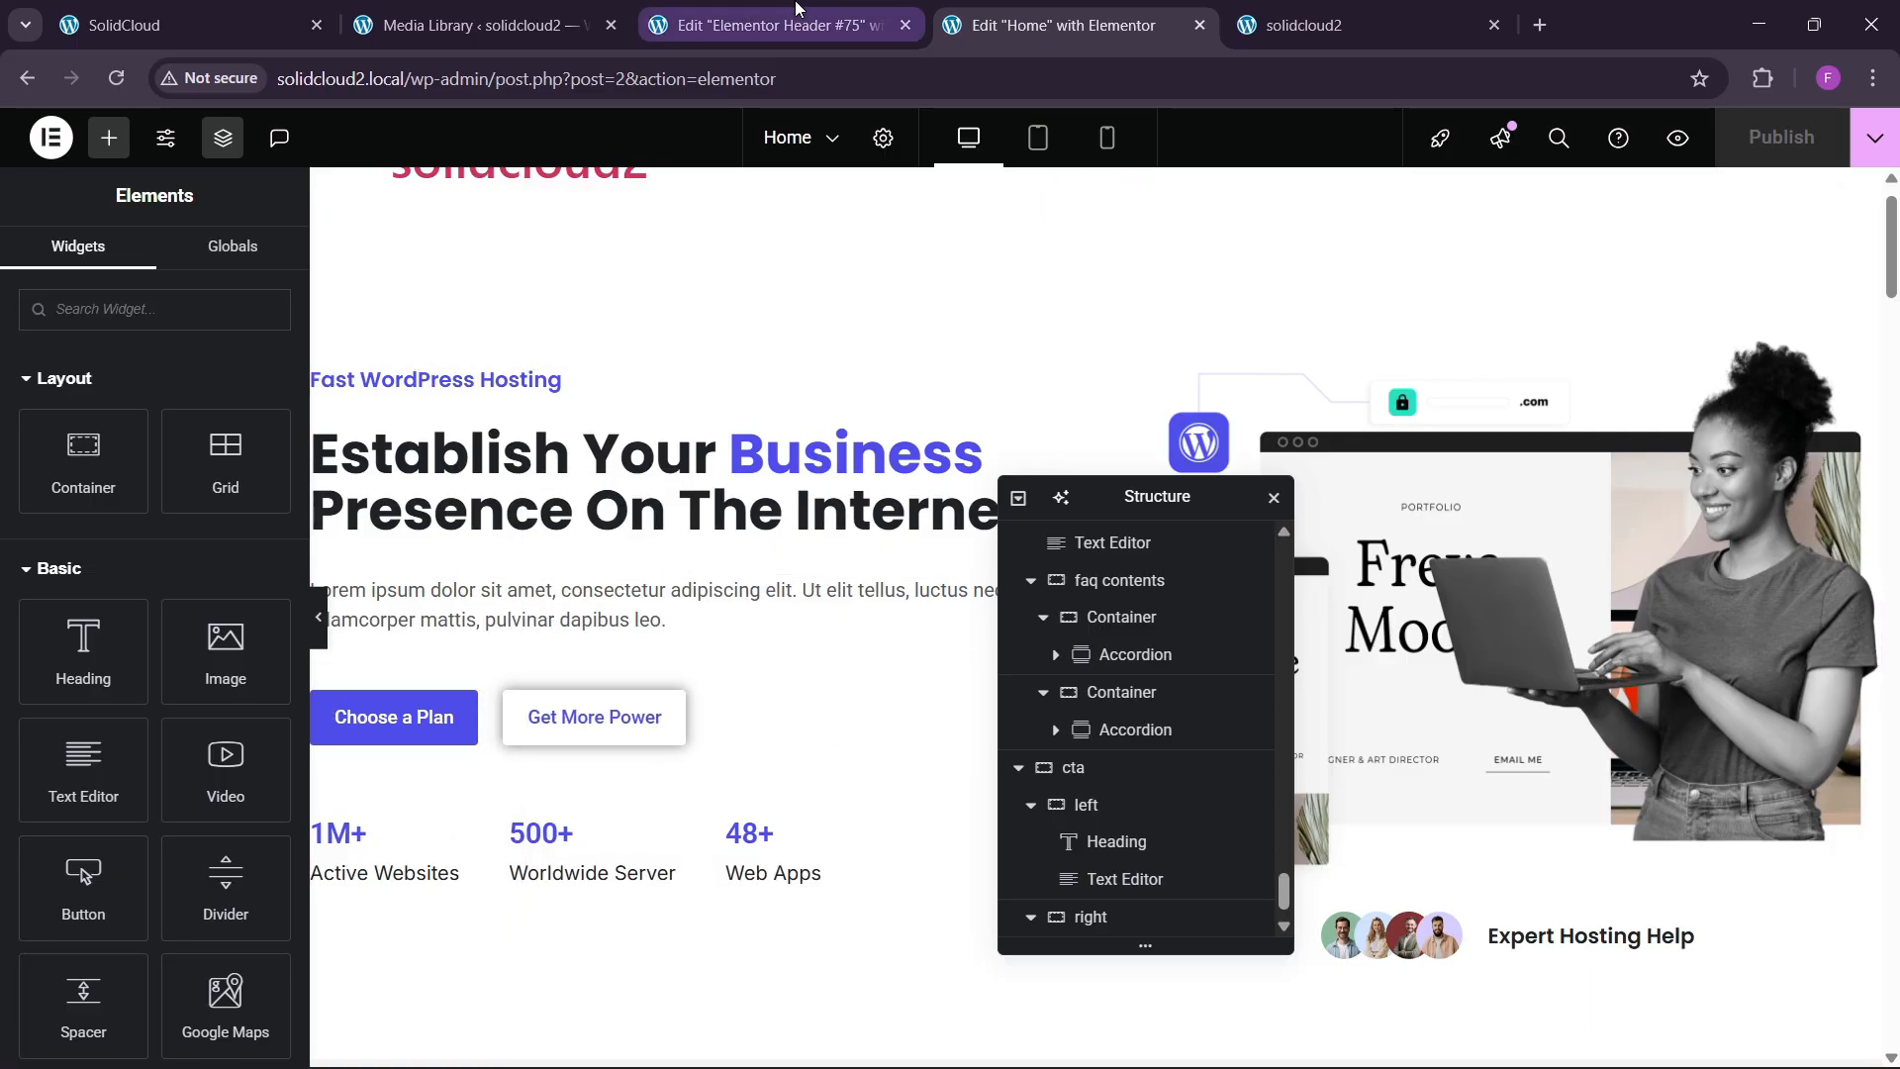
{"action": "left_click", "coordinate": [772, 24]}
{"action": "right_click", "coordinate": [1702, 264]}
{"action": "left_click", "coordinate": [1698, 432]}
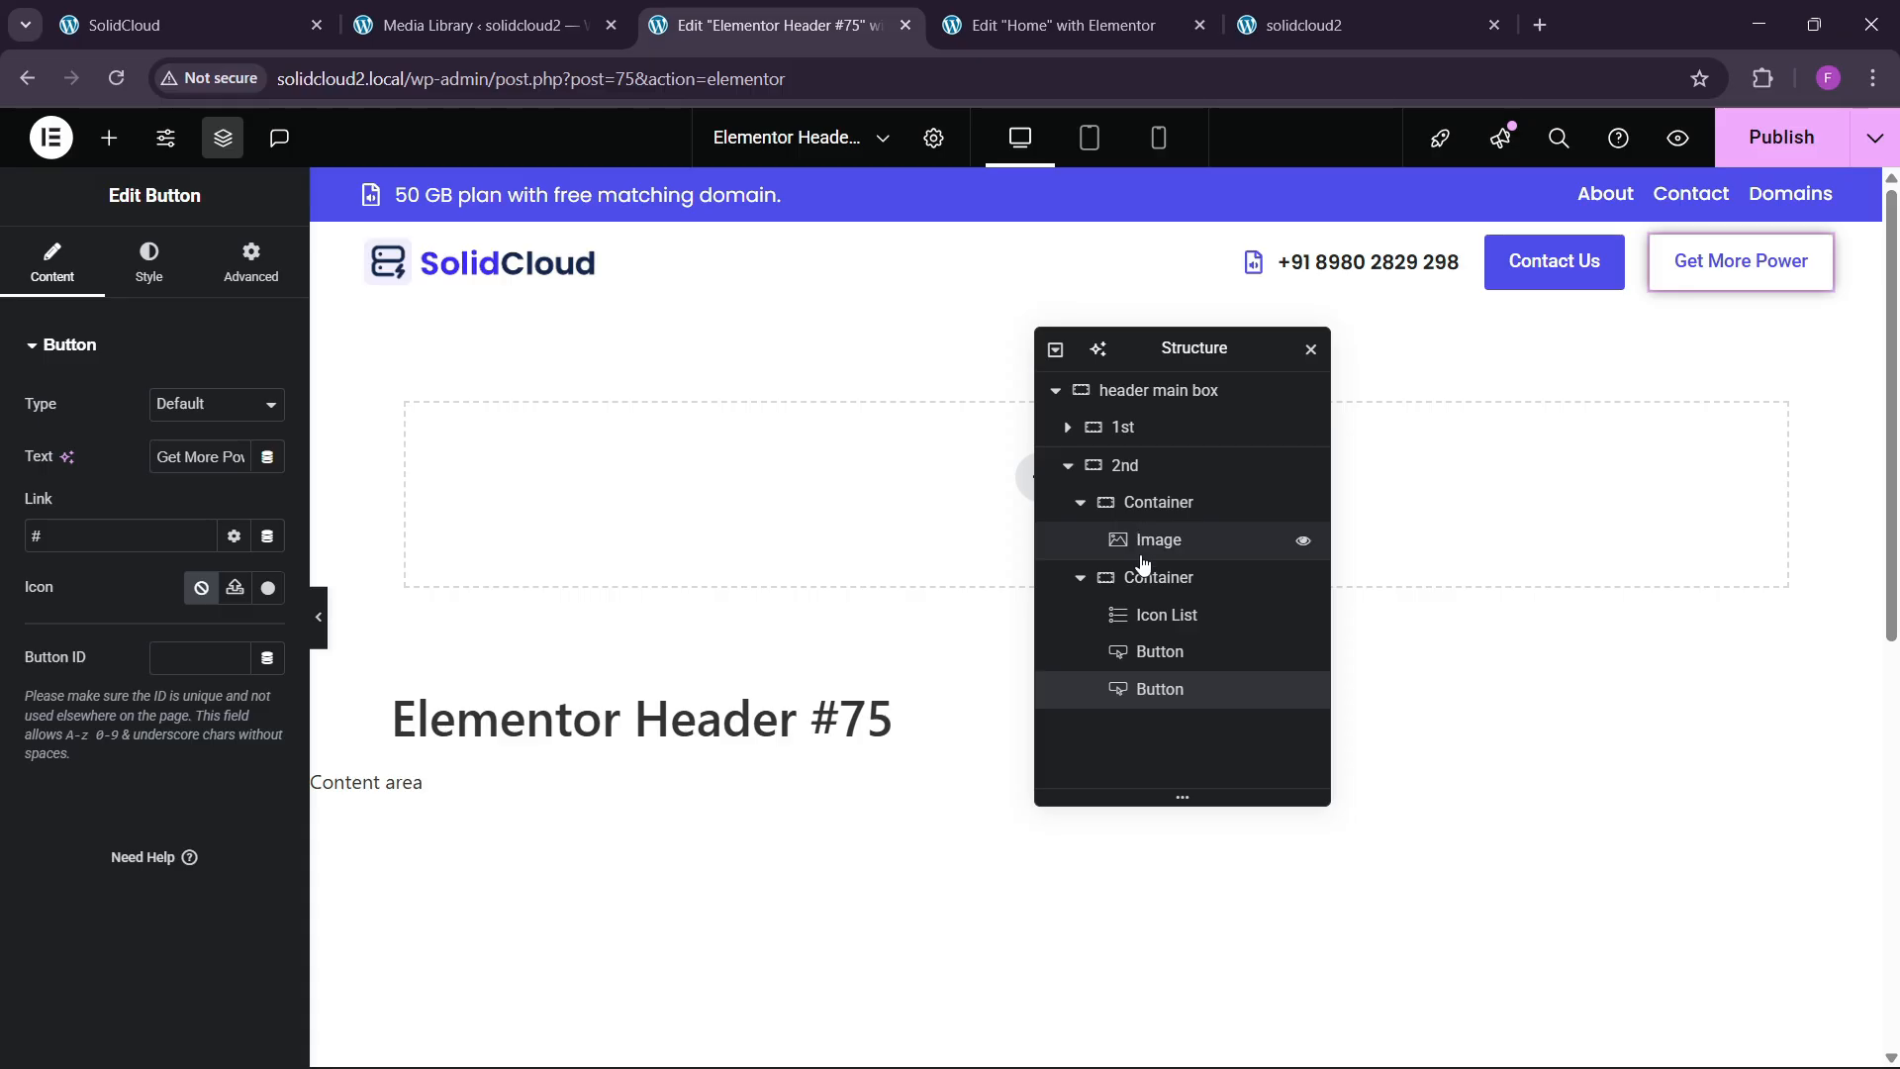
Relabel the header buttons from Contact Us and Get More Power to 'Sign In' and 'Register'.
{"action": "left_click", "coordinate": [1164, 657]}
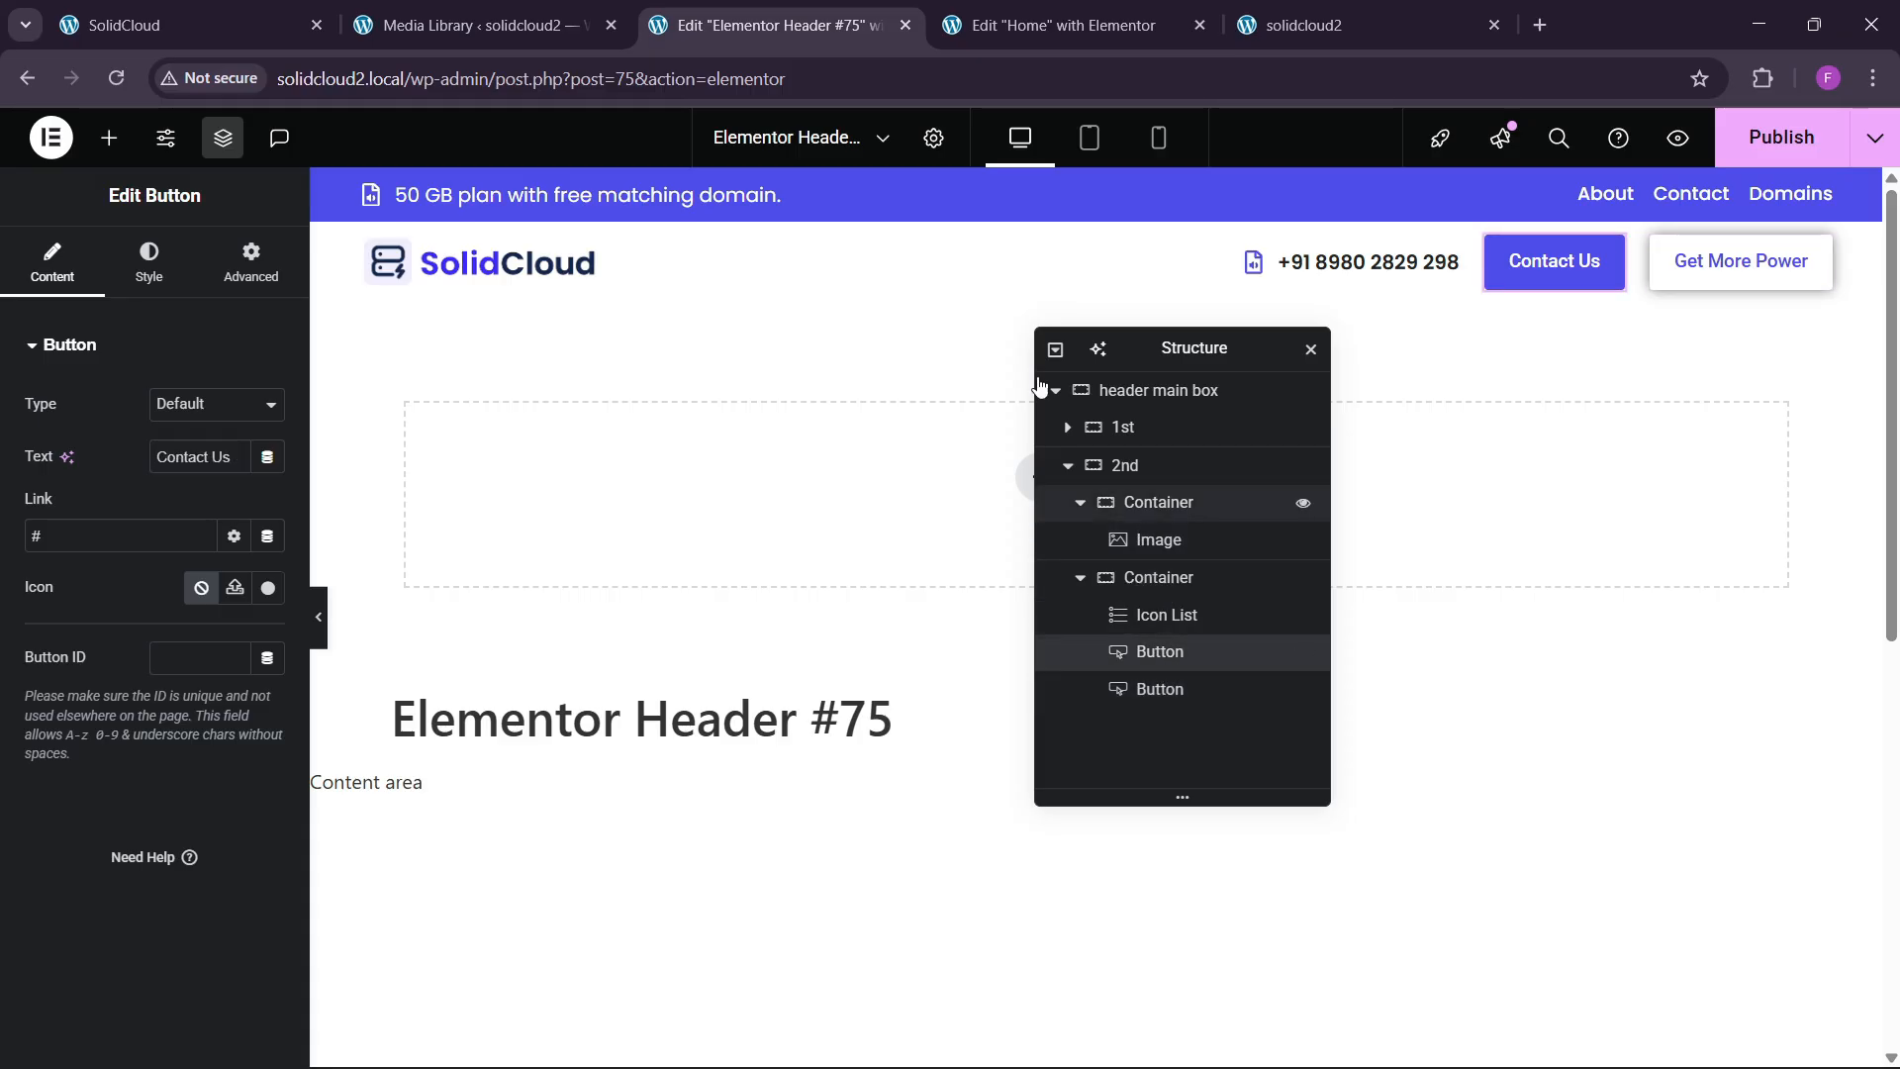
{"action": "left_click", "coordinate": [173, 10]}
{"action": "left_click", "coordinate": [654, 8]}
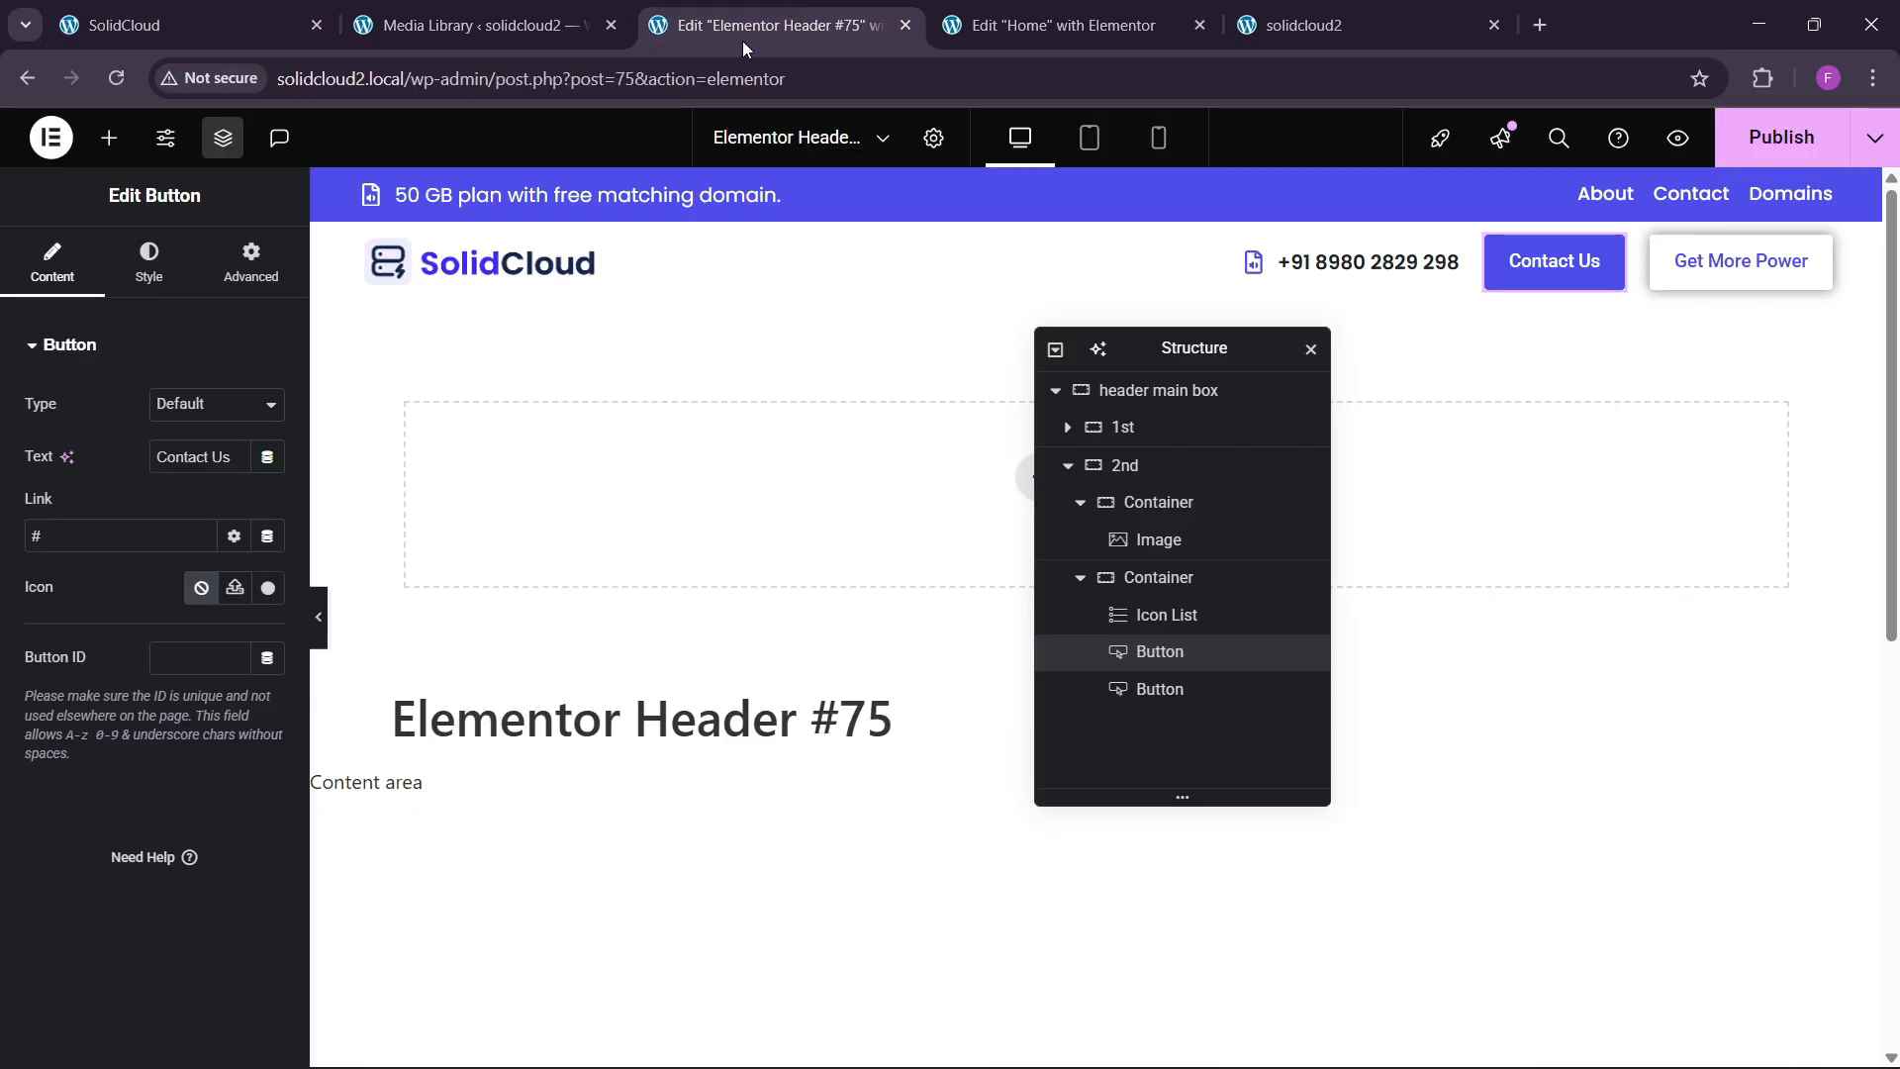
{"action": "triple_click", "coordinate": [185, 461]}
{"action": "key", "text": "BackSpace"}
{"action": "type", "text": "Sign In"}
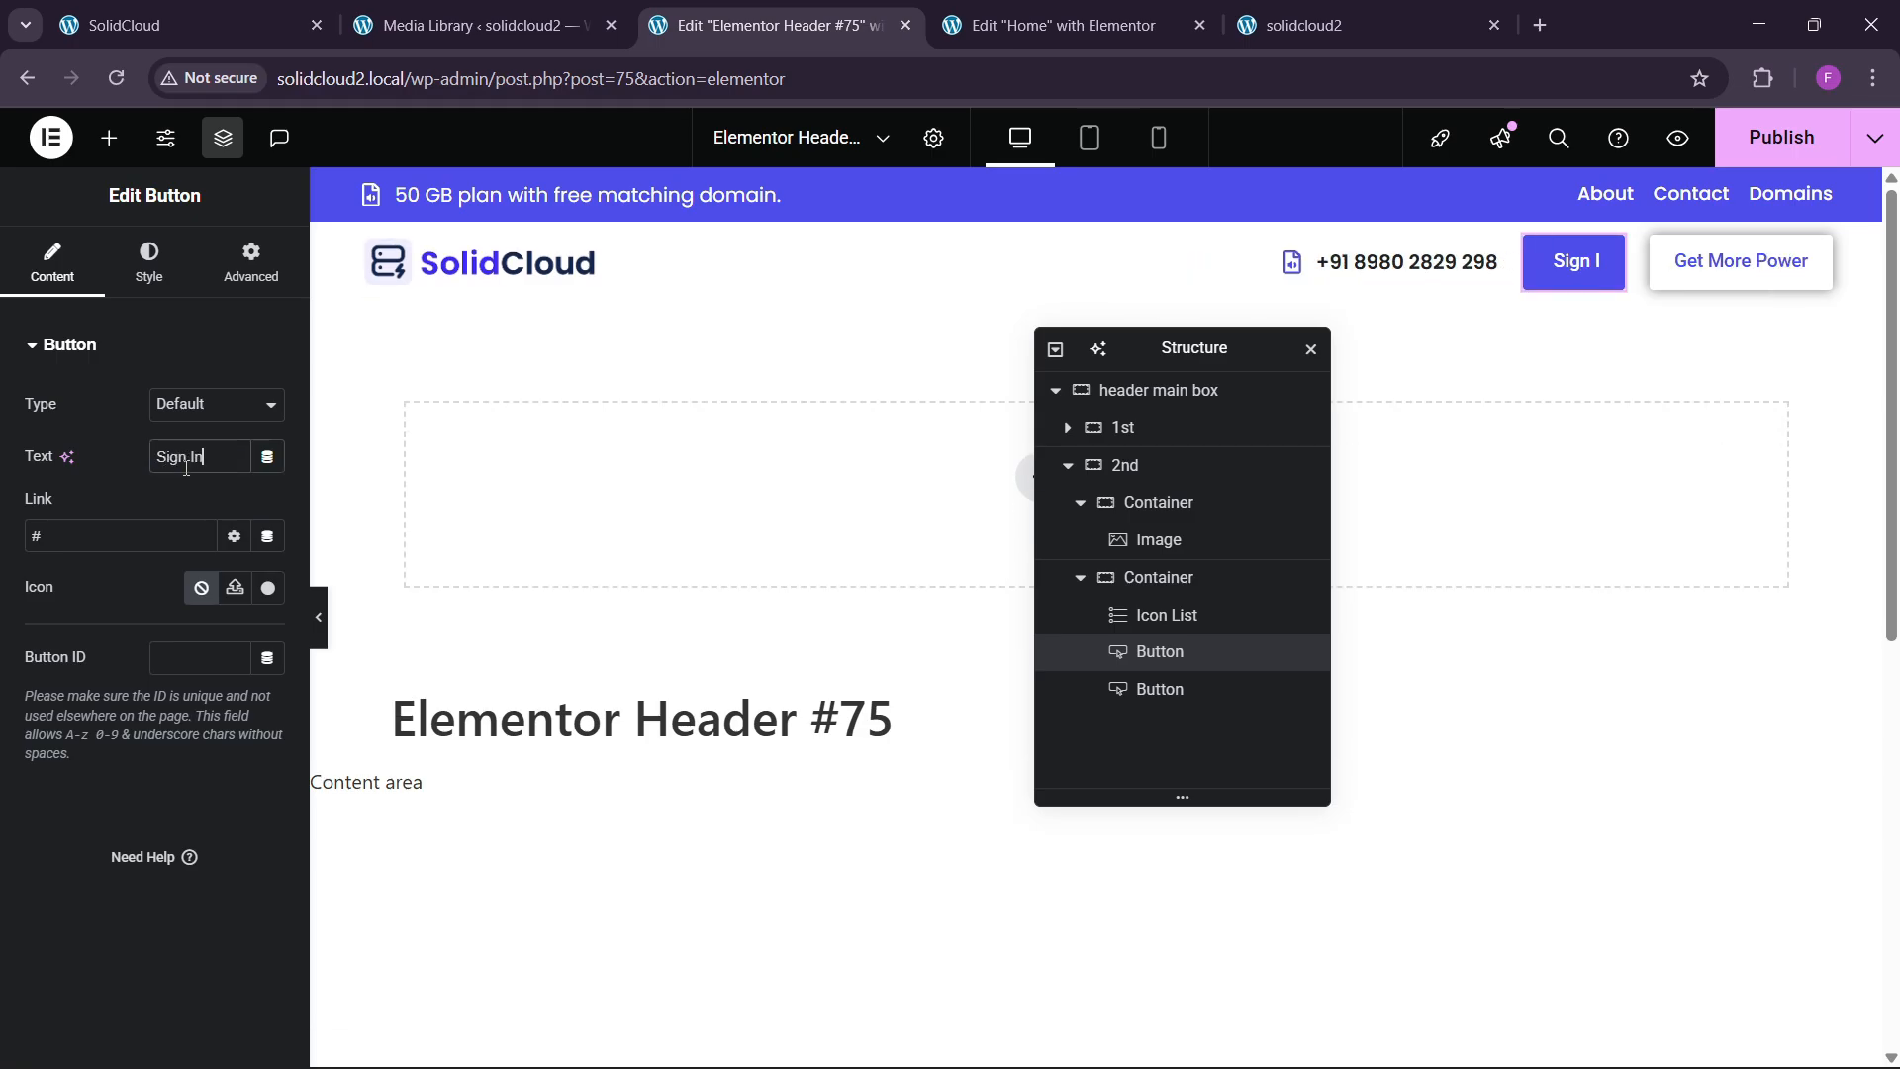
{"action": "left_click", "coordinate": [1160, 689]}
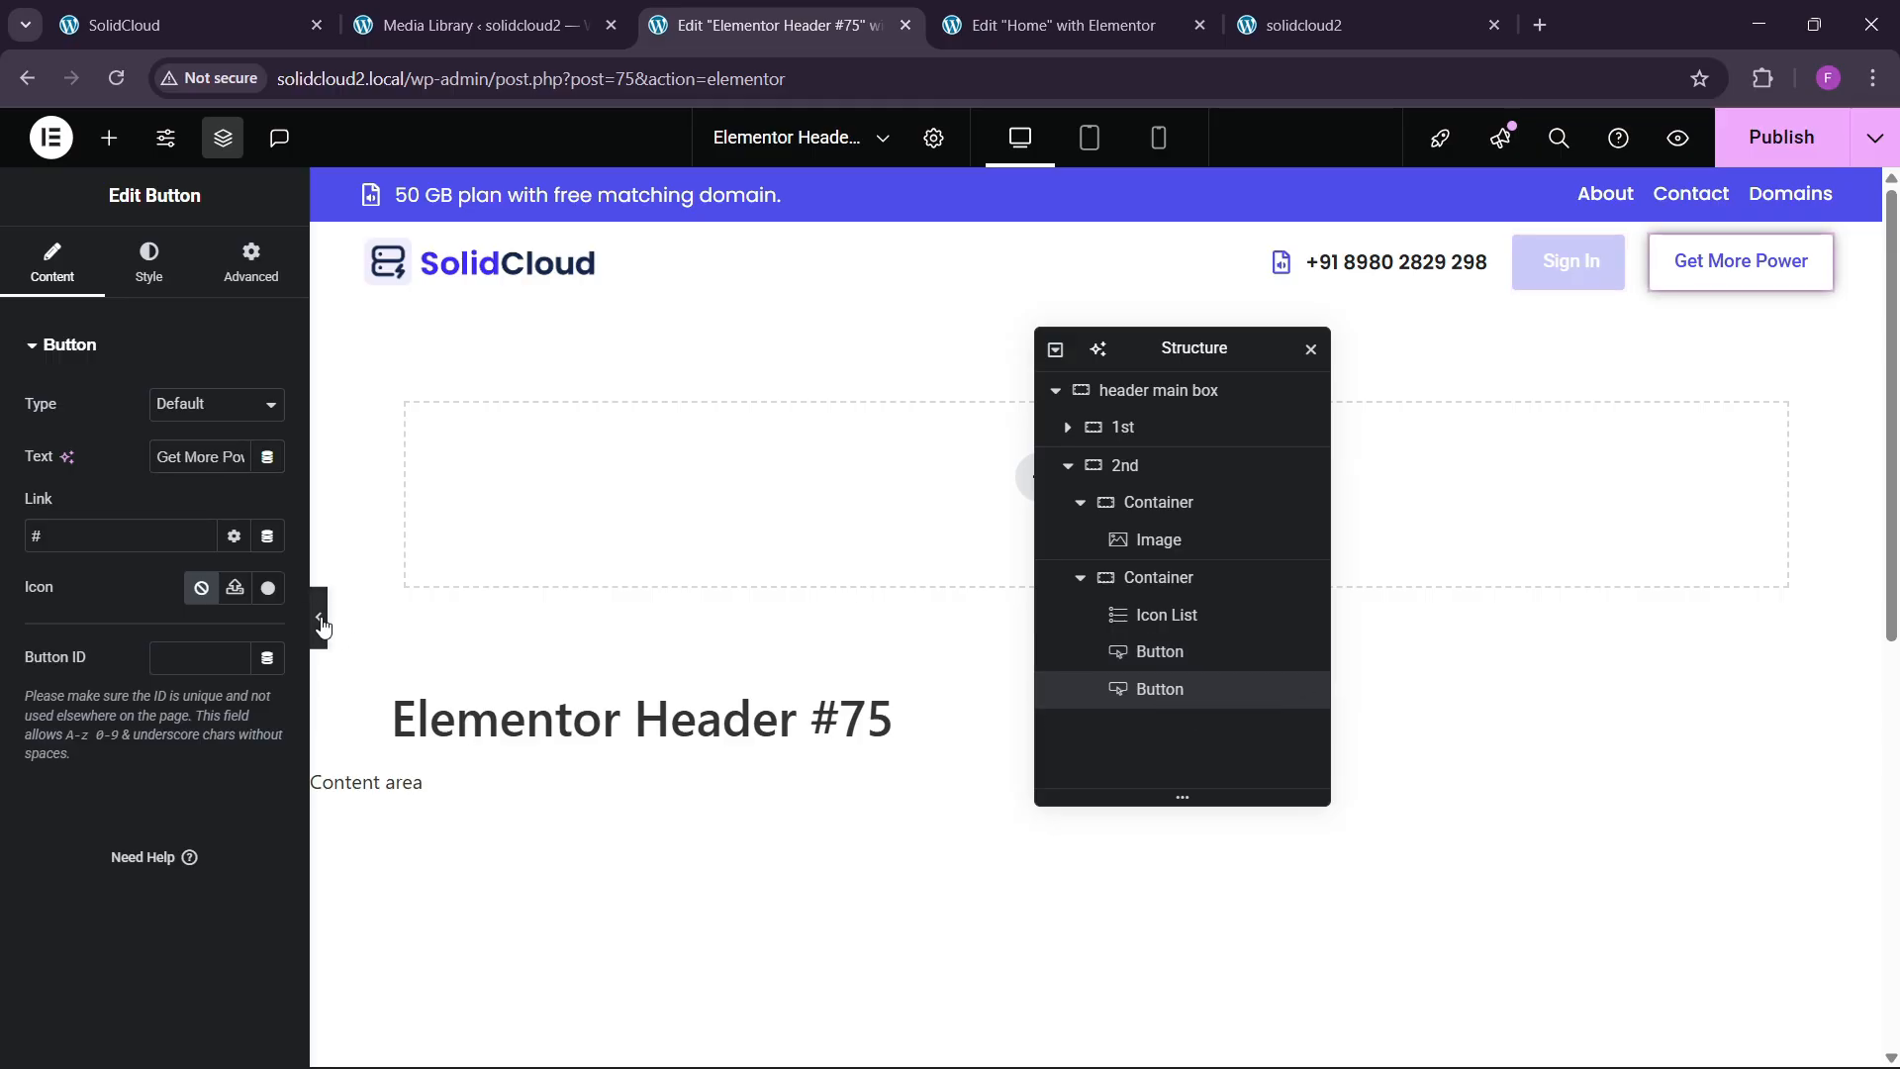
{"action": "triple_click", "coordinate": [218, 461]}
{"action": "key", "text": "BackSpace"}
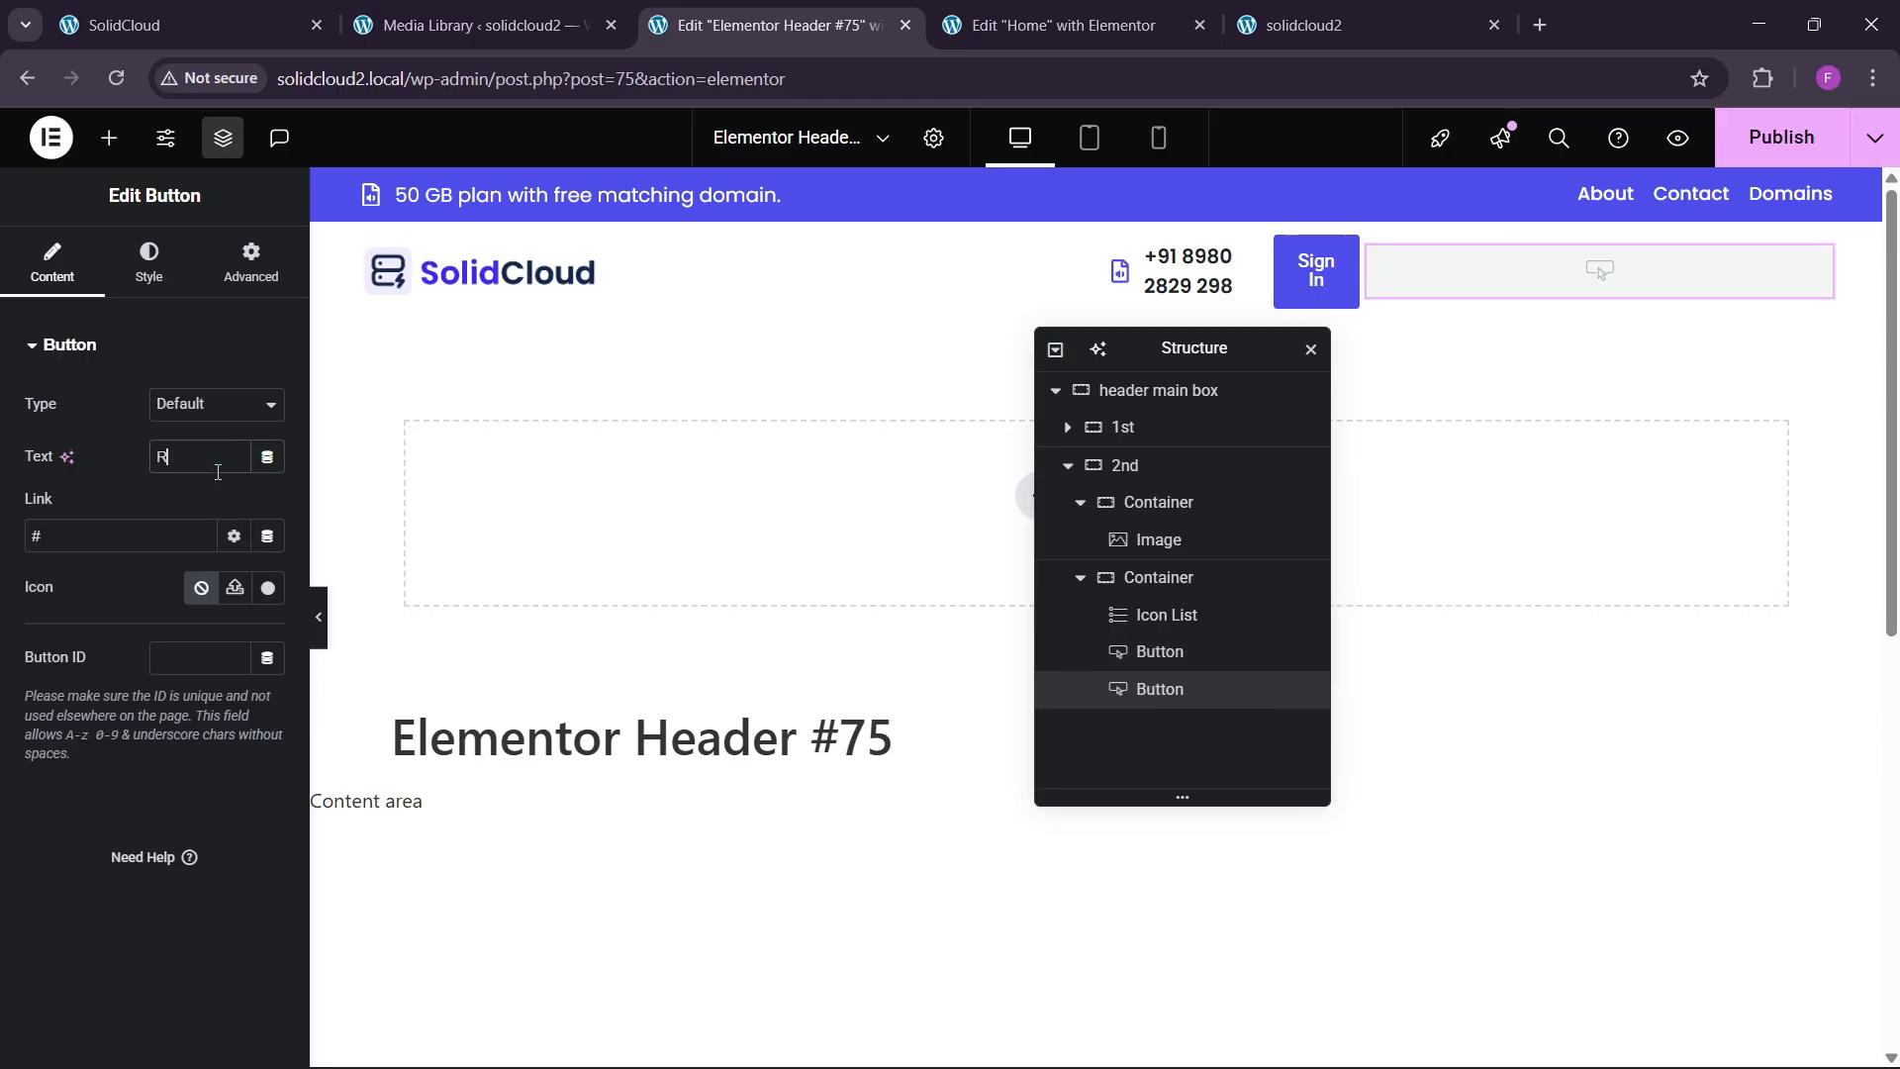
{"action": "type", "text": "Register"}
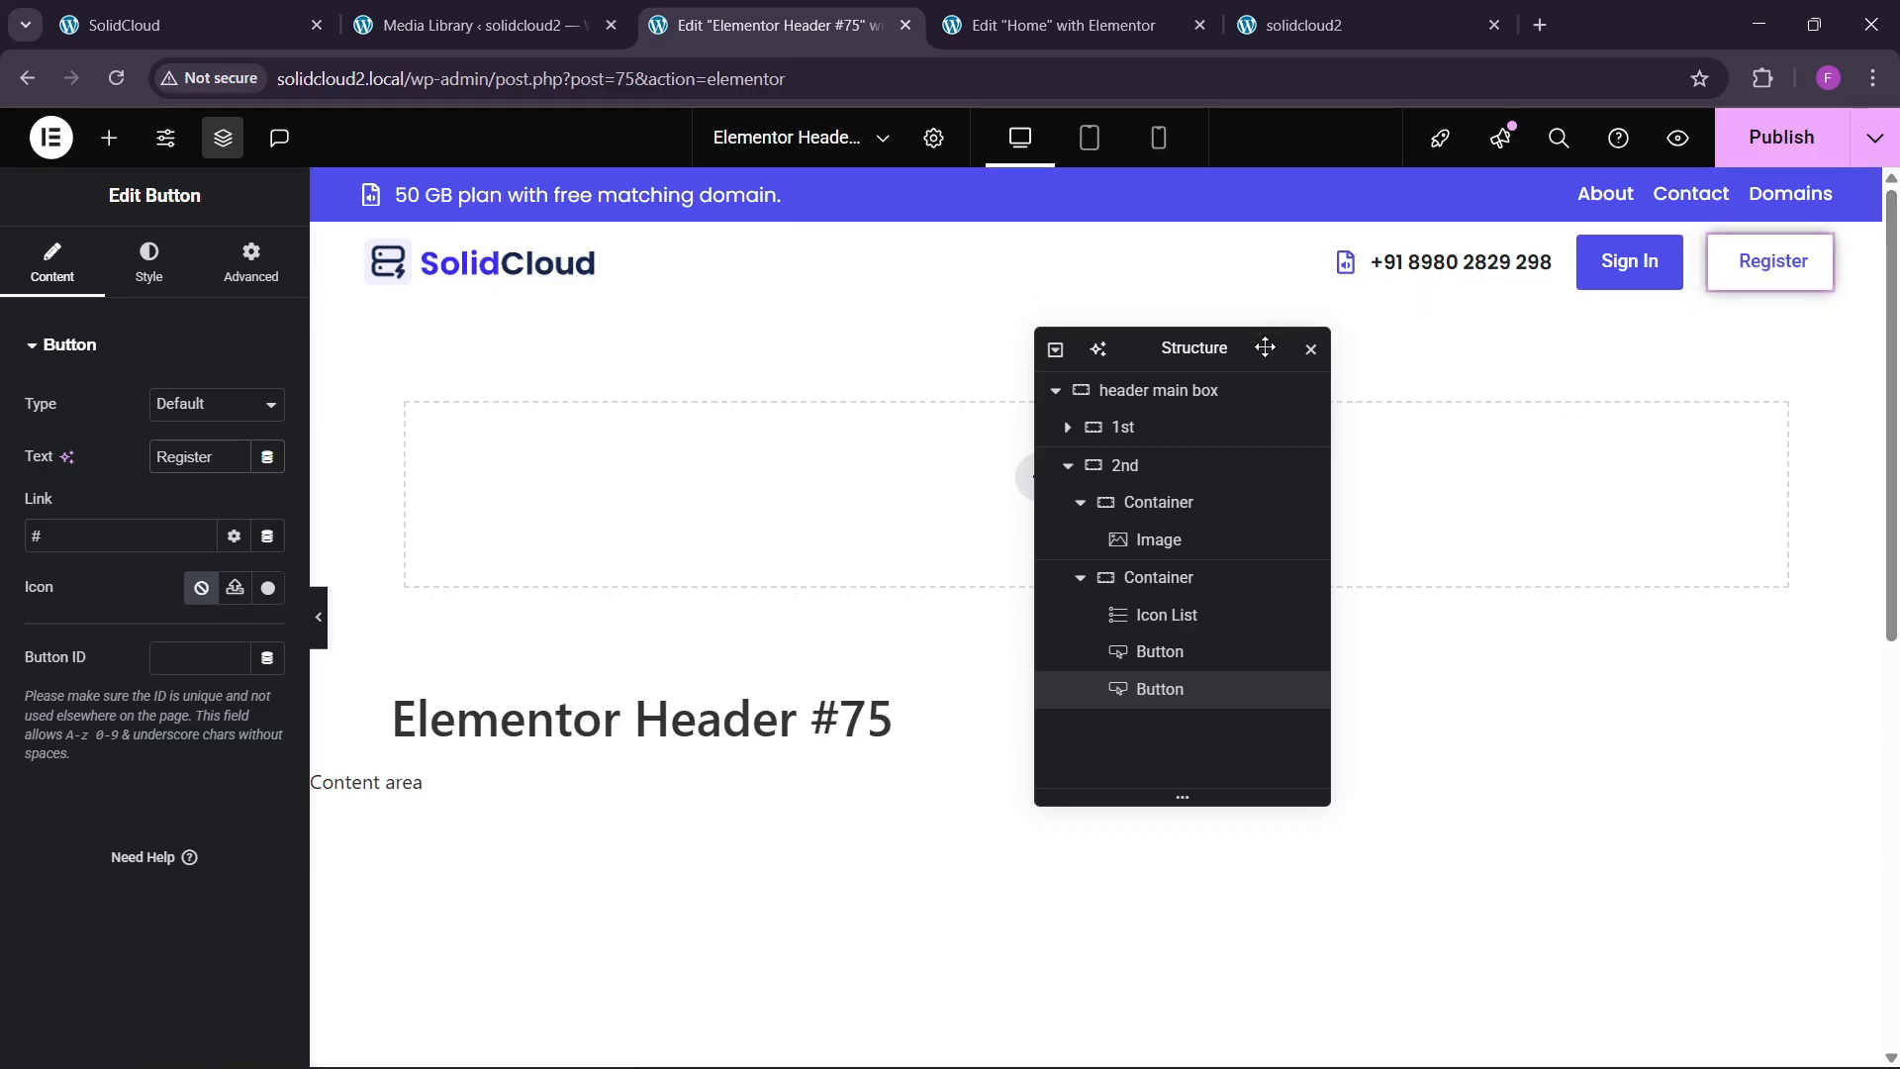
Publish the header template and reload the live solidcloud2 homepage.
{"action": "left_click", "coordinate": [1807, 134]}
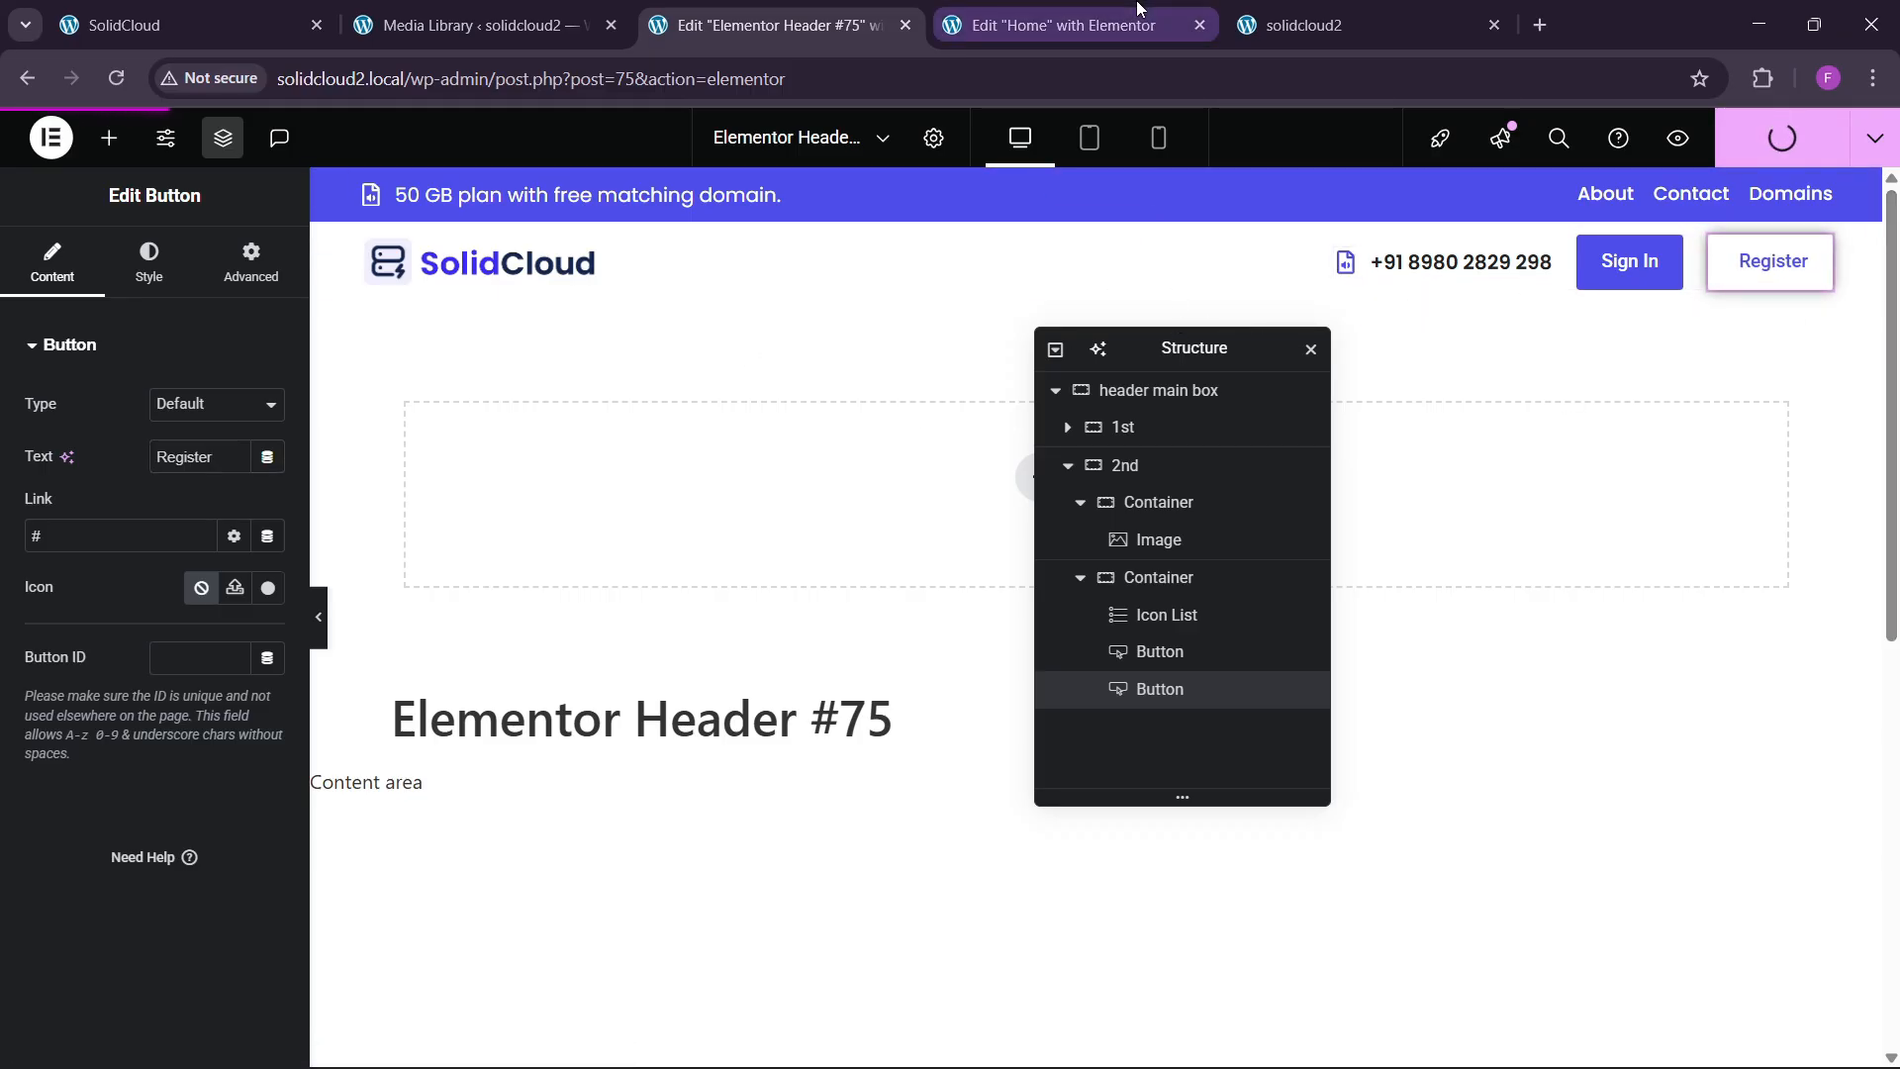
{"action": "left_click", "coordinate": [1304, 20]}
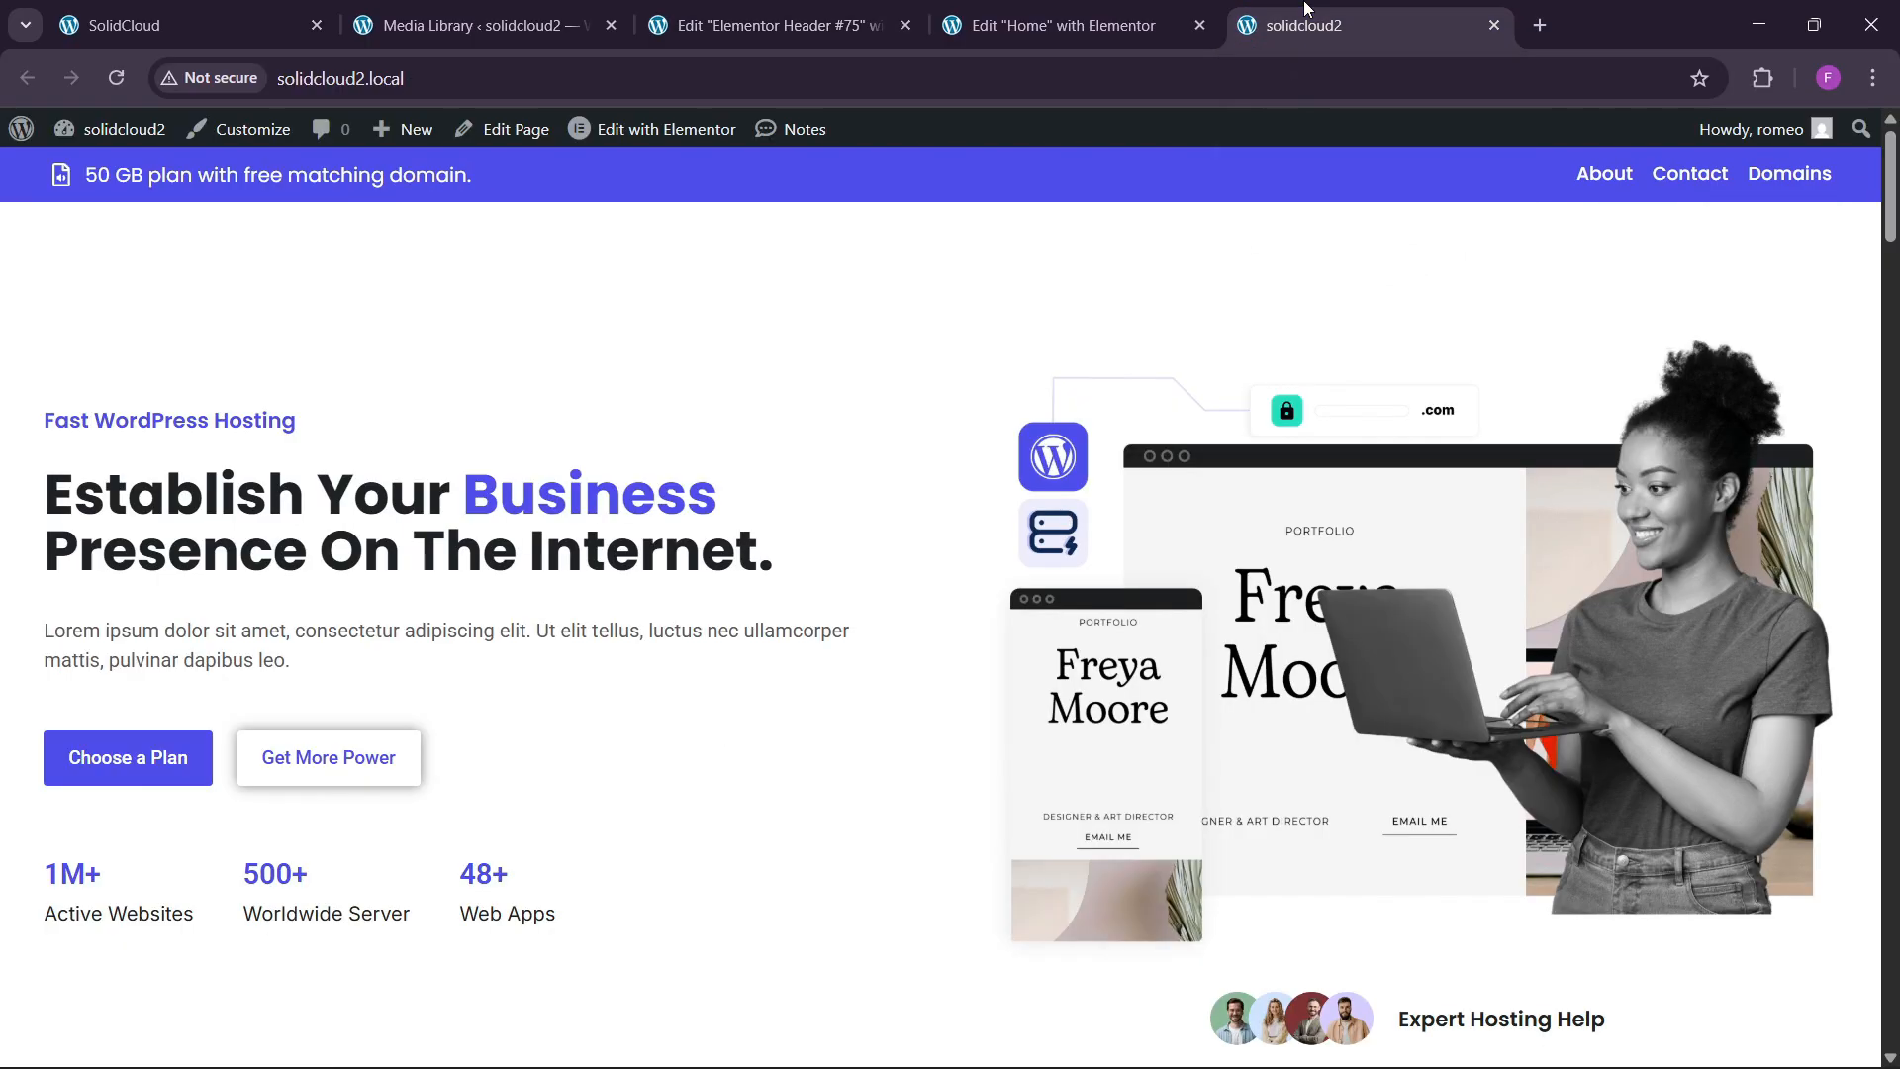
{"action": "left_click", "coordinate": [124, 69]}
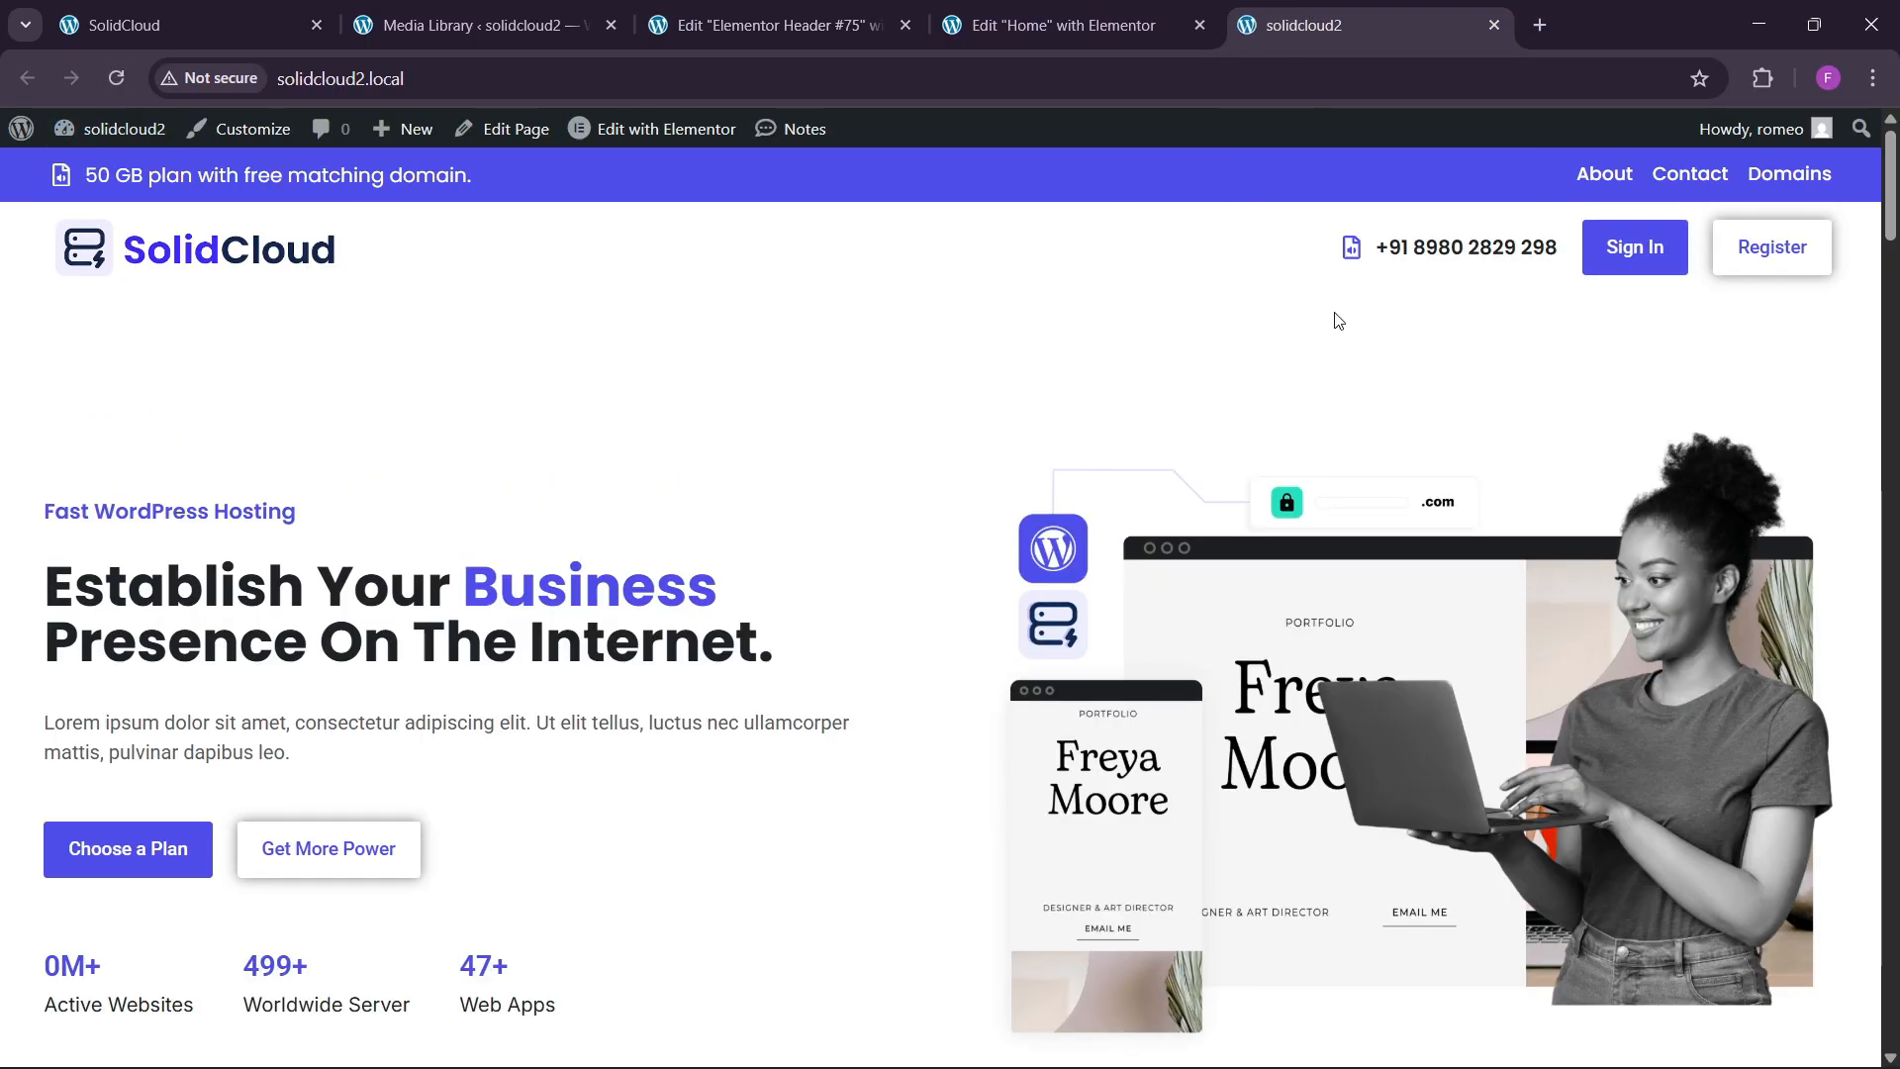
In the header template, give the Sign In button 13 px top/bottom and 25 px side padding.
{"action": "left_click", "coordinate": [1005, 12]}
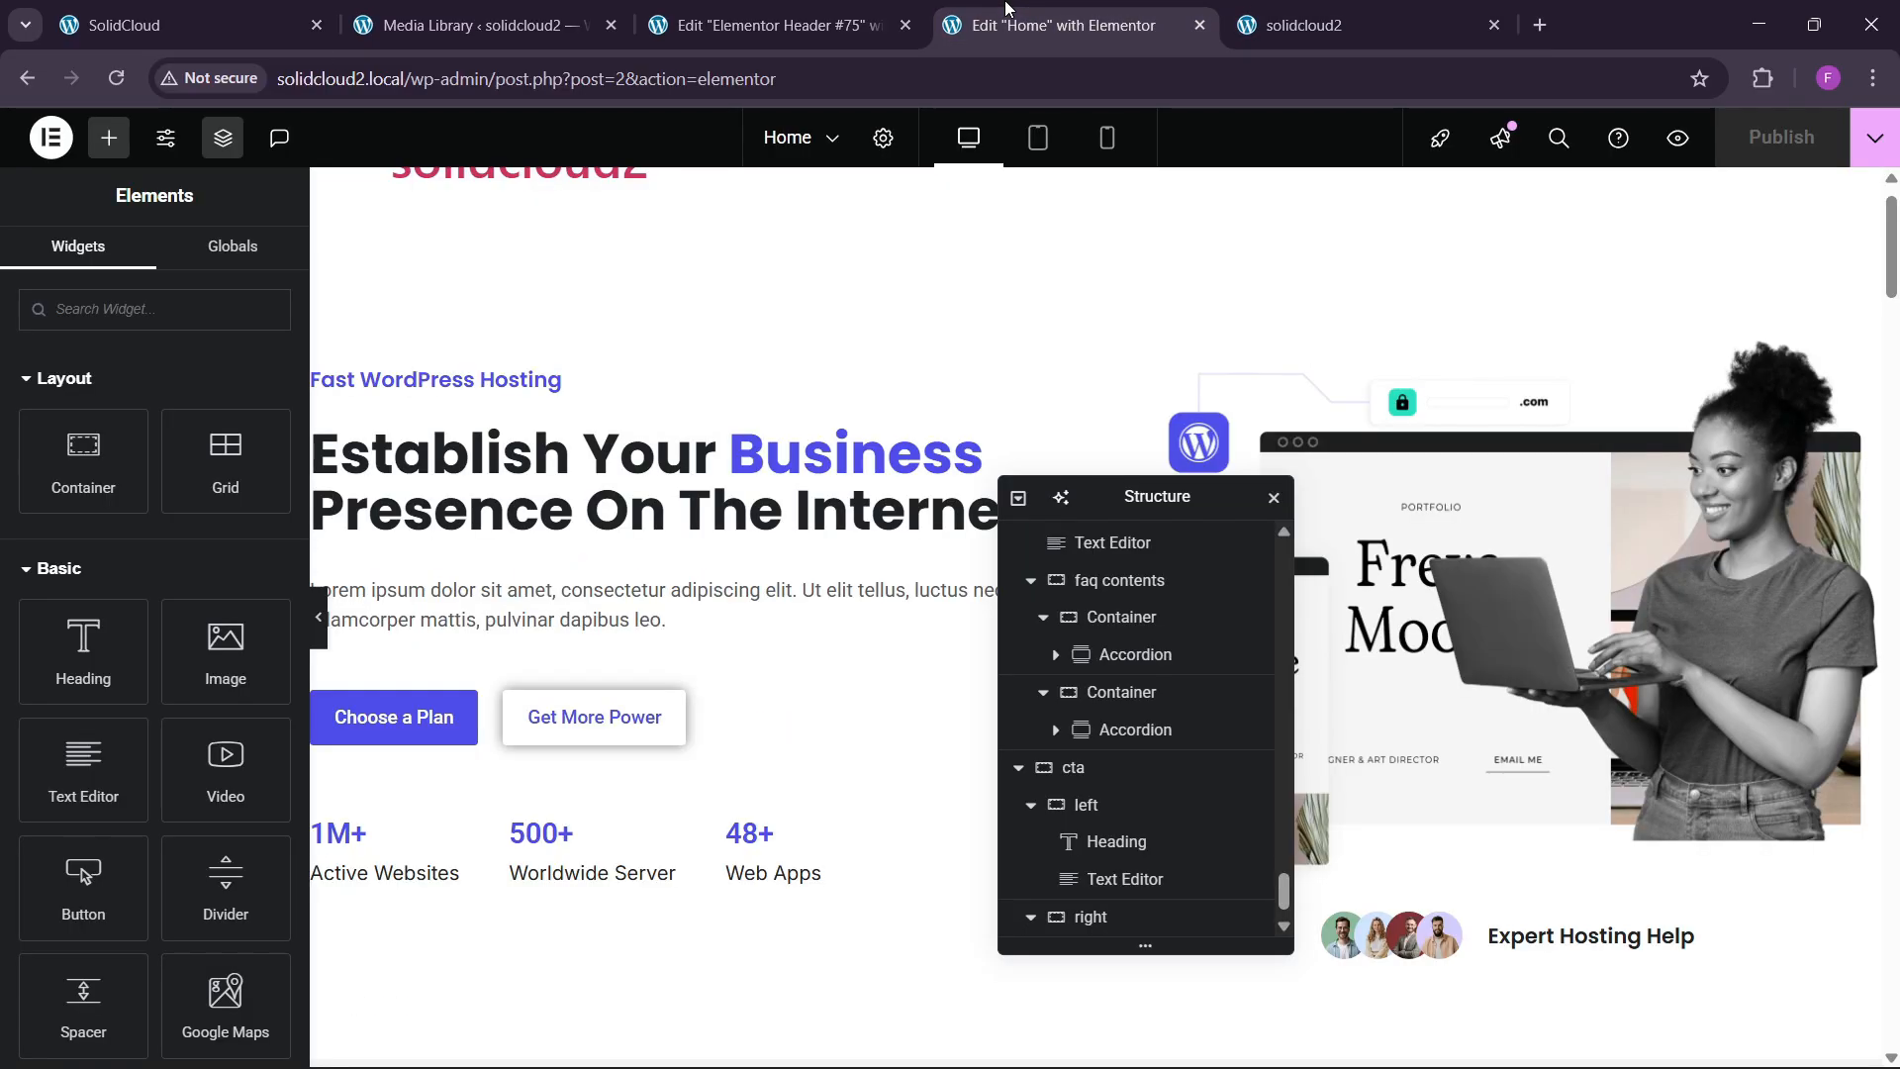
{"action": "left_click", "coordinate": [829, 30]}
{"action": "left_click", "coordinate": [1603, 284]}
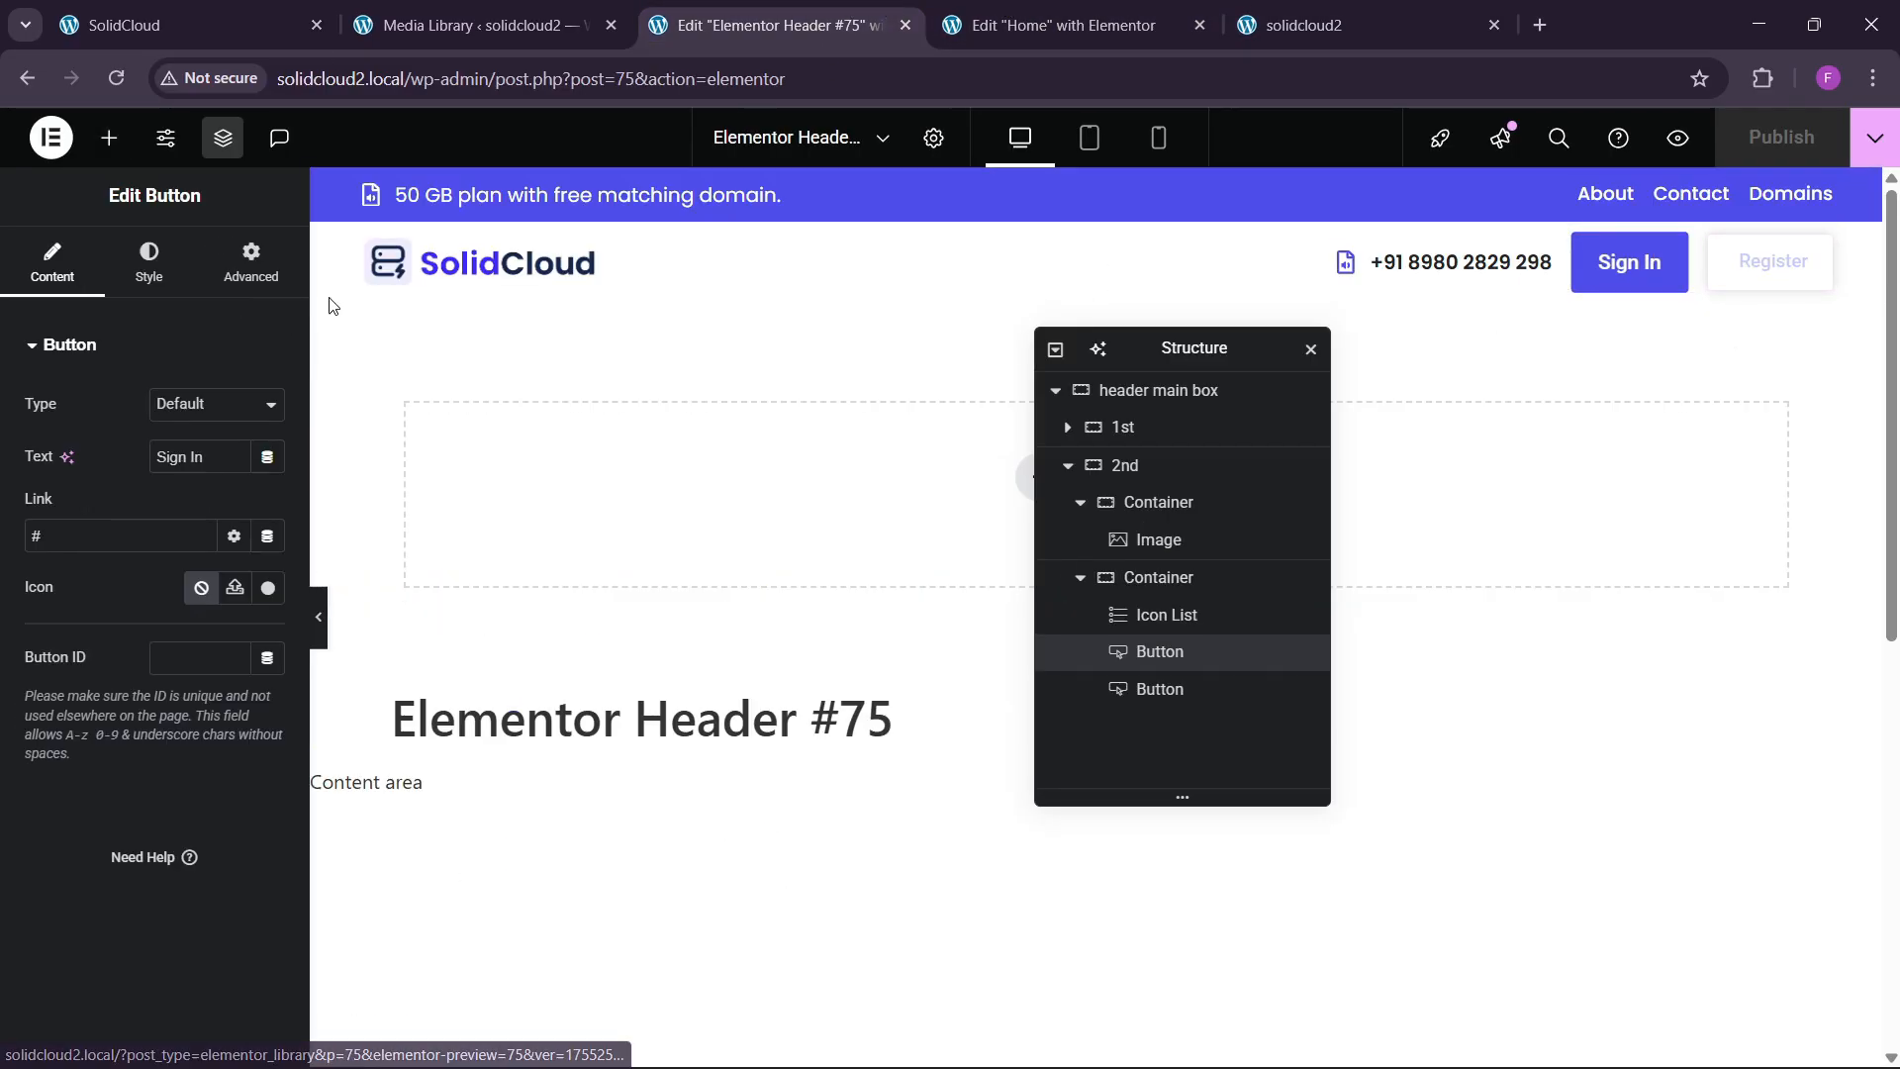
{"action": "left_click", "coordinate": [149, 262]}
{"action": "scroll", "coordinate": [99, 594], "scroll_direction": "down", "scroll_amount": 2}
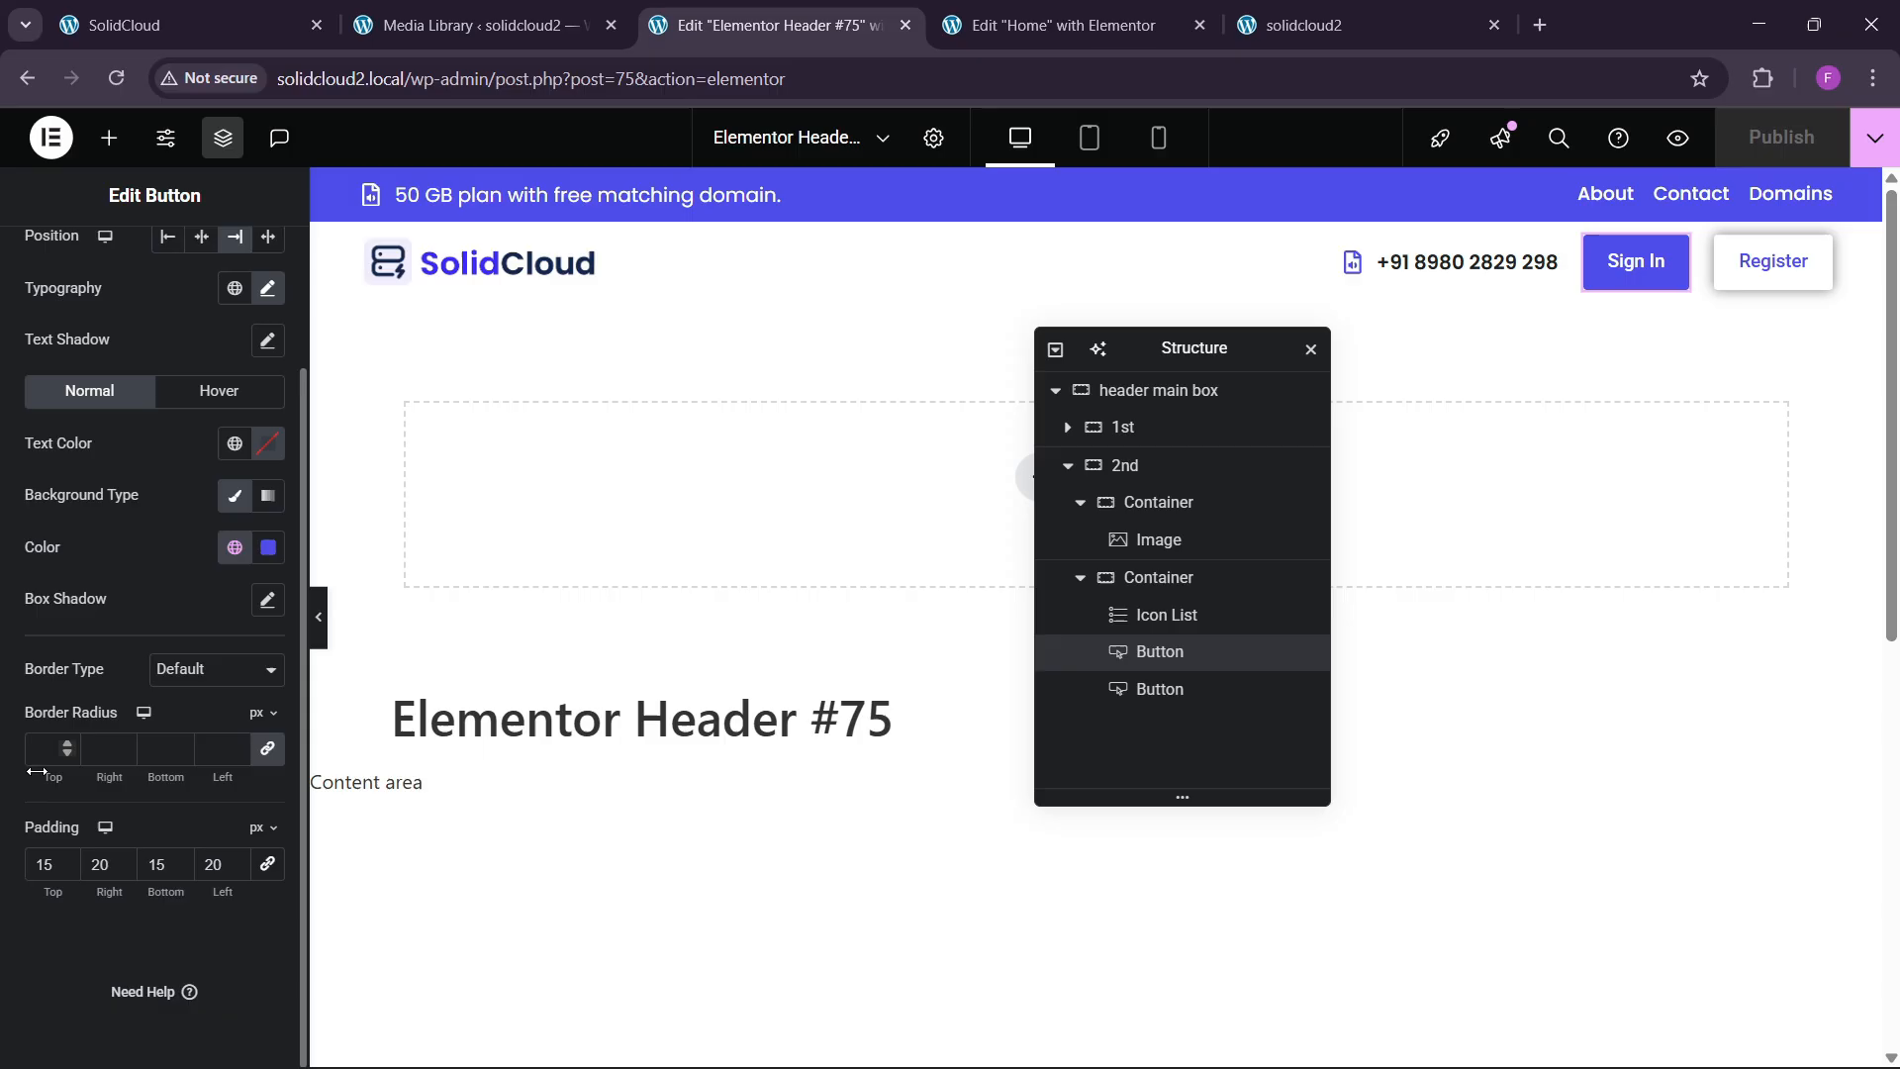
{"action": "left_click", "coordinate": [63, 865]}
{"action": "left_click", "coordinate": [62, 865]}
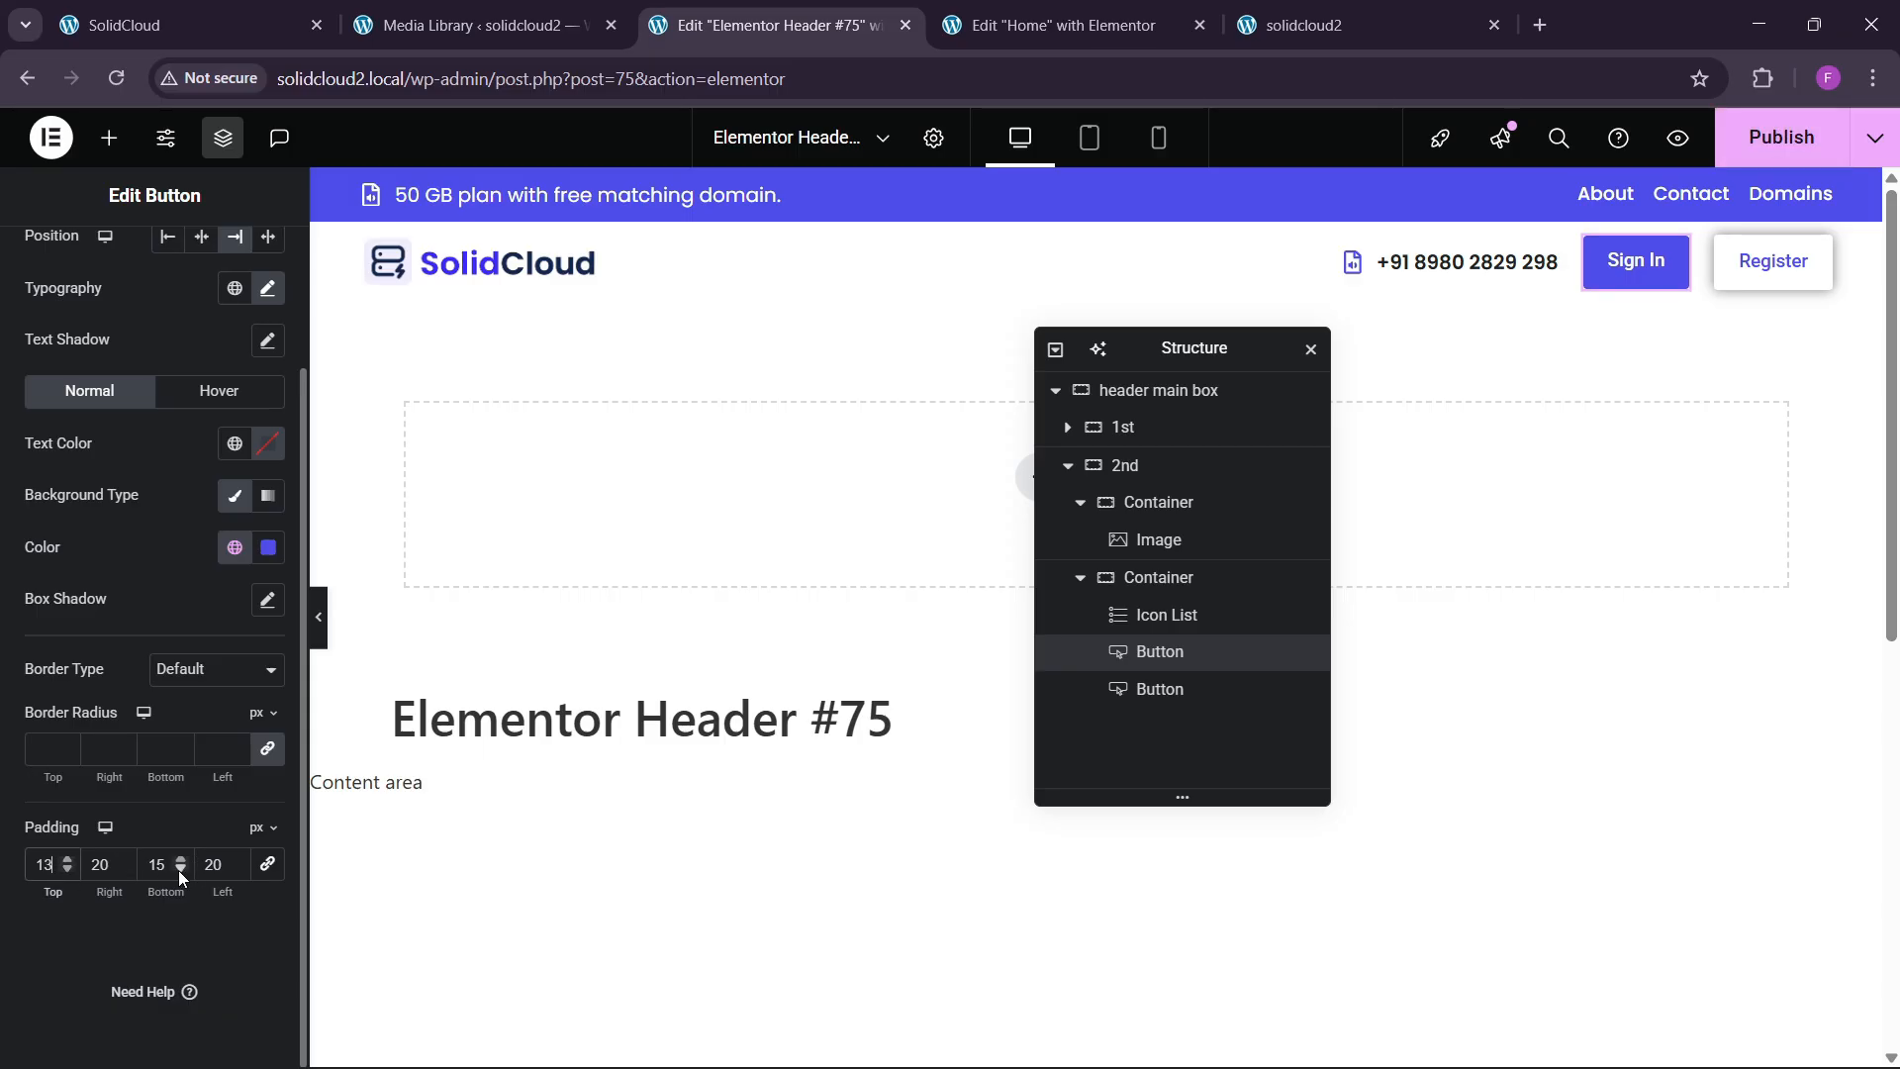
{"action": "left_click", "coordinate": [178, 870]}
{"action": "left_click", "coordinate": [111, 876]}
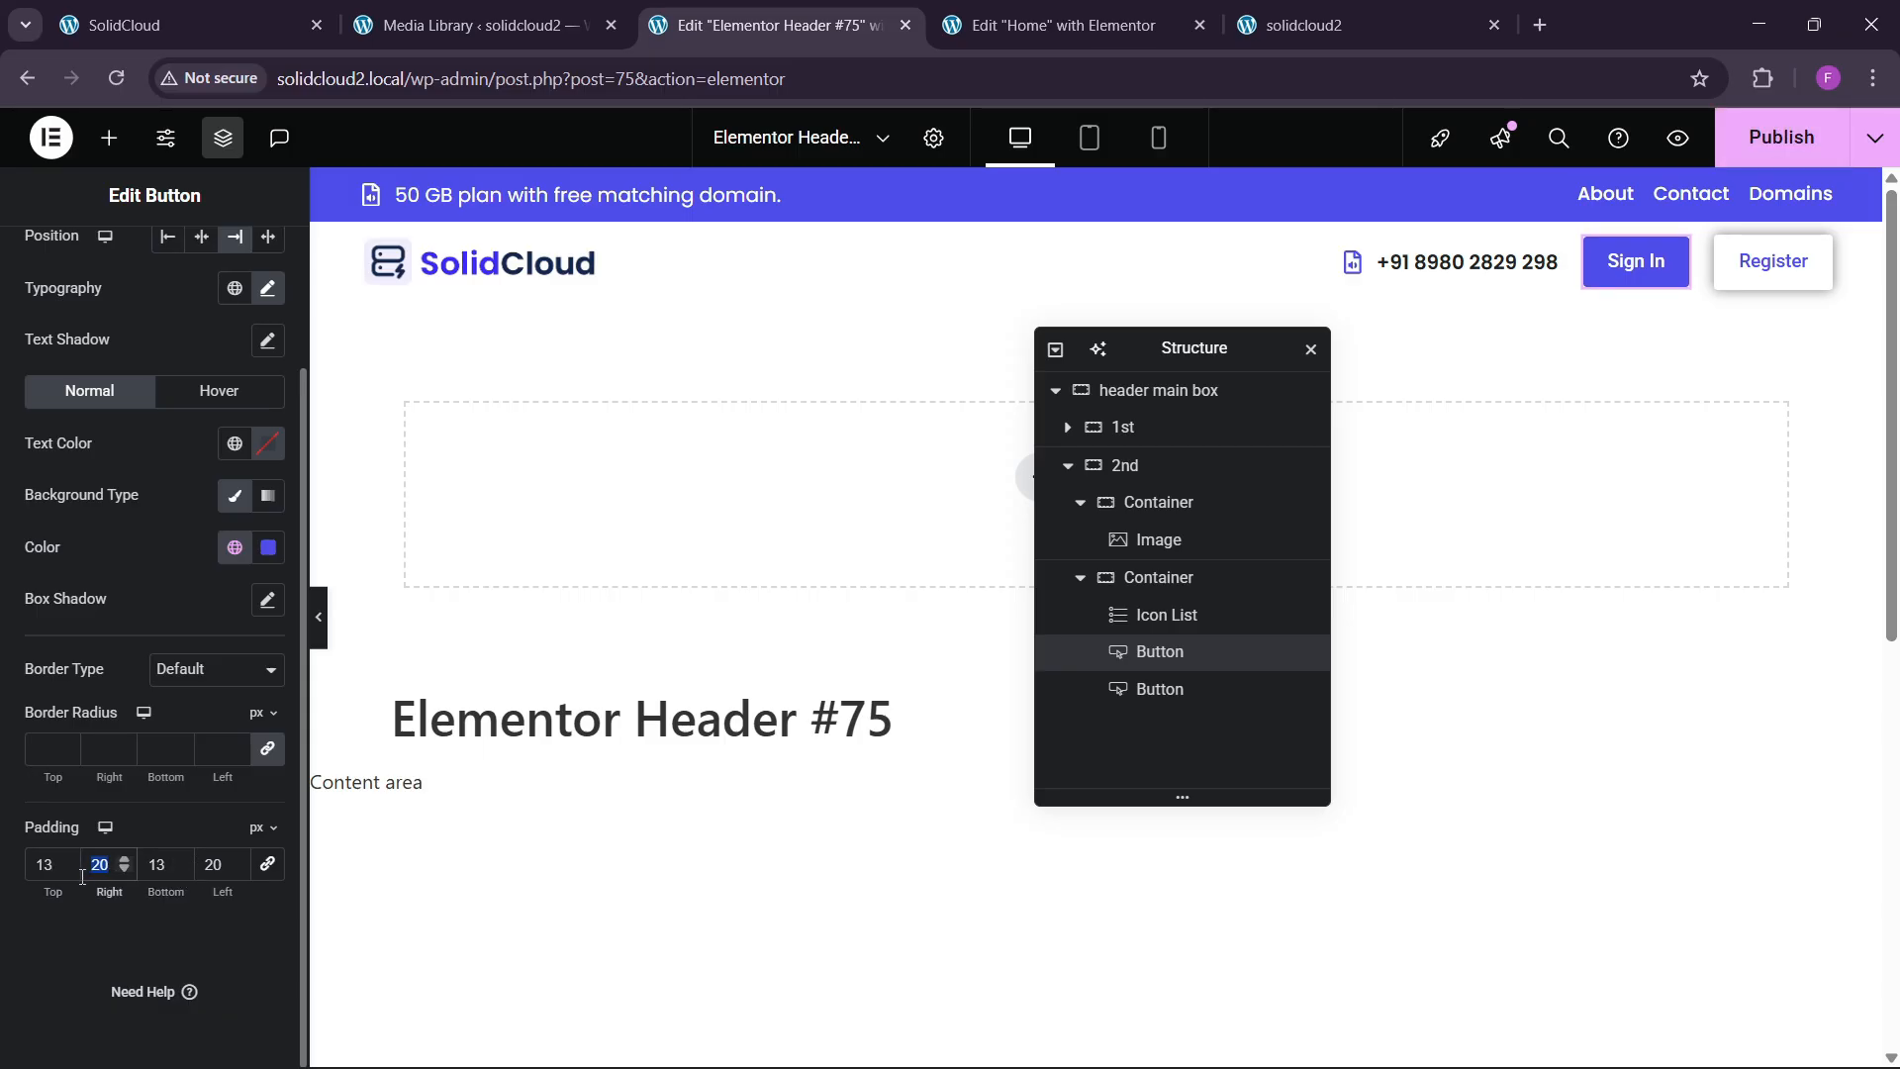
{"action": "type", "text": "25"}
{"action": "double_click", "coordinate": [219, 868]}
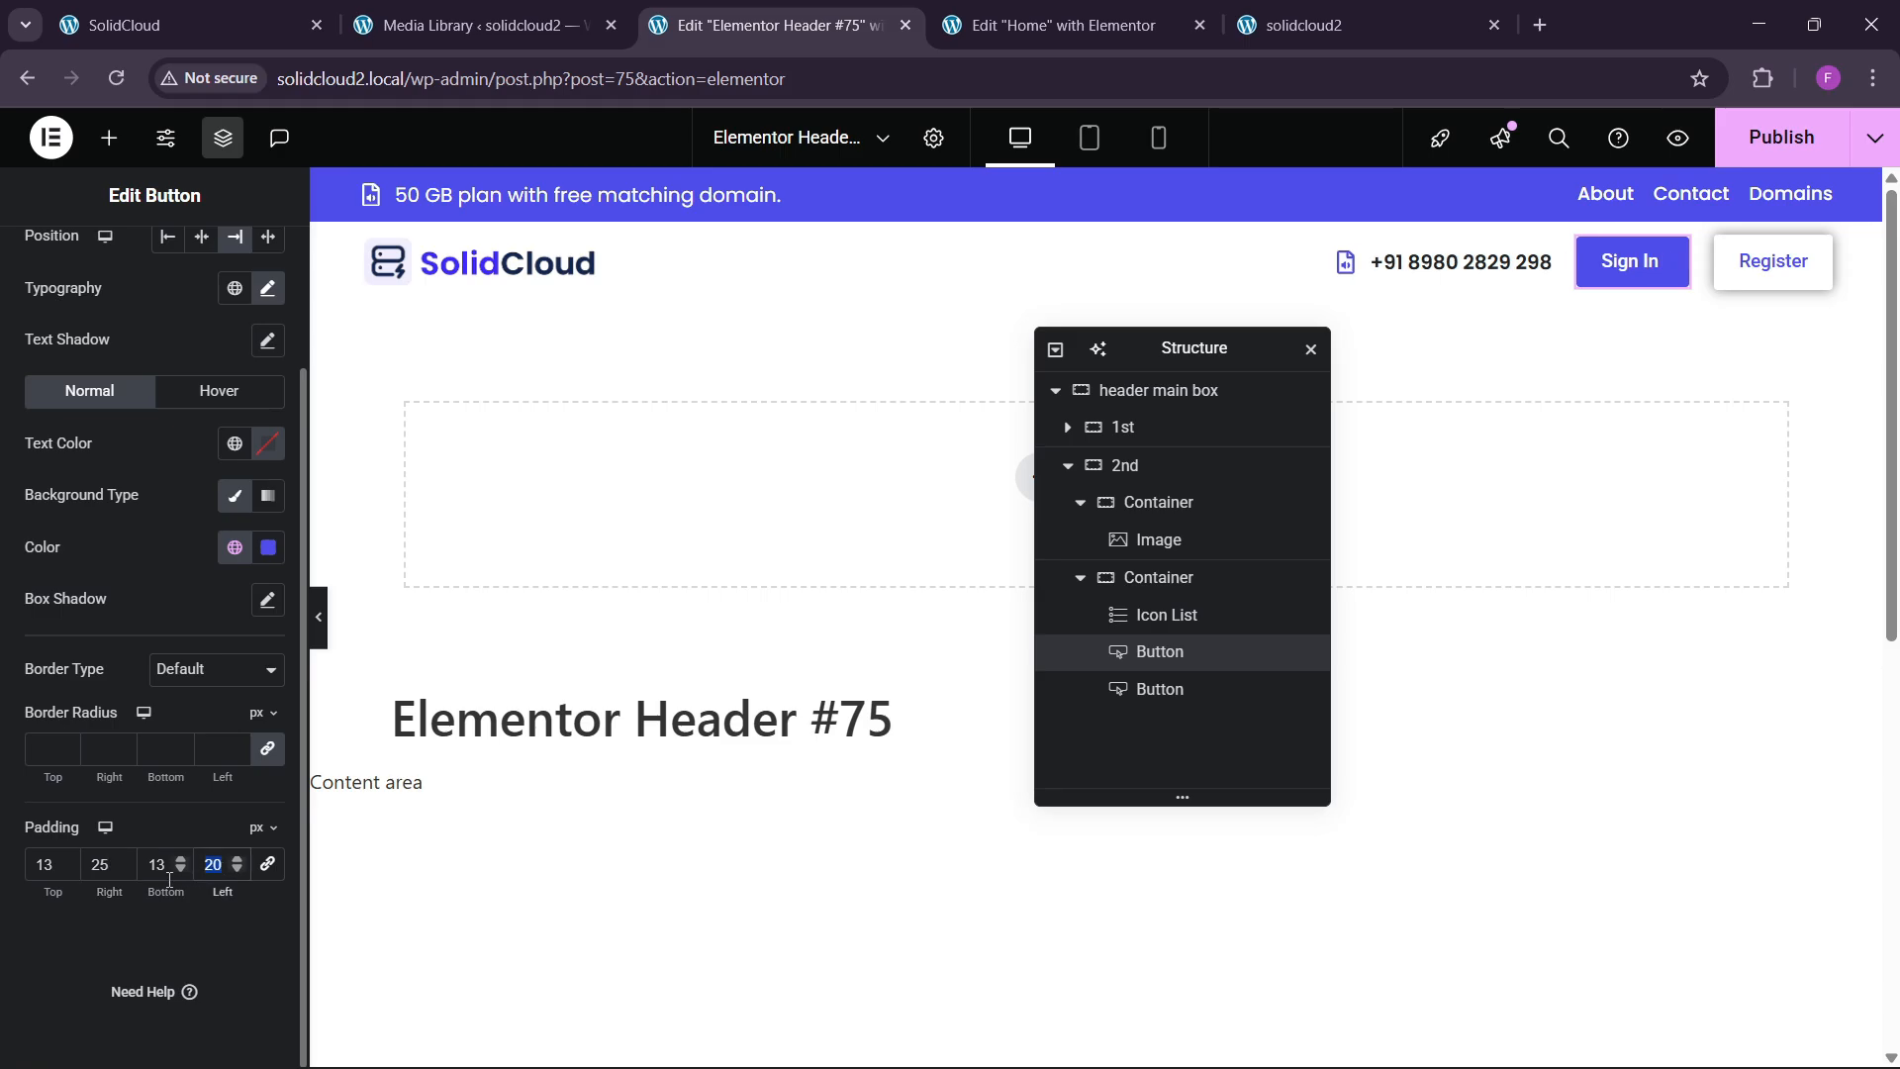
{"action": "type", "text": "25"}
Set the Register button's padding to 13/25/13/25 px, save, and reload the live solidcloud2 homepage.
{"action": "left_click", "coordinate": [1777, 269]}
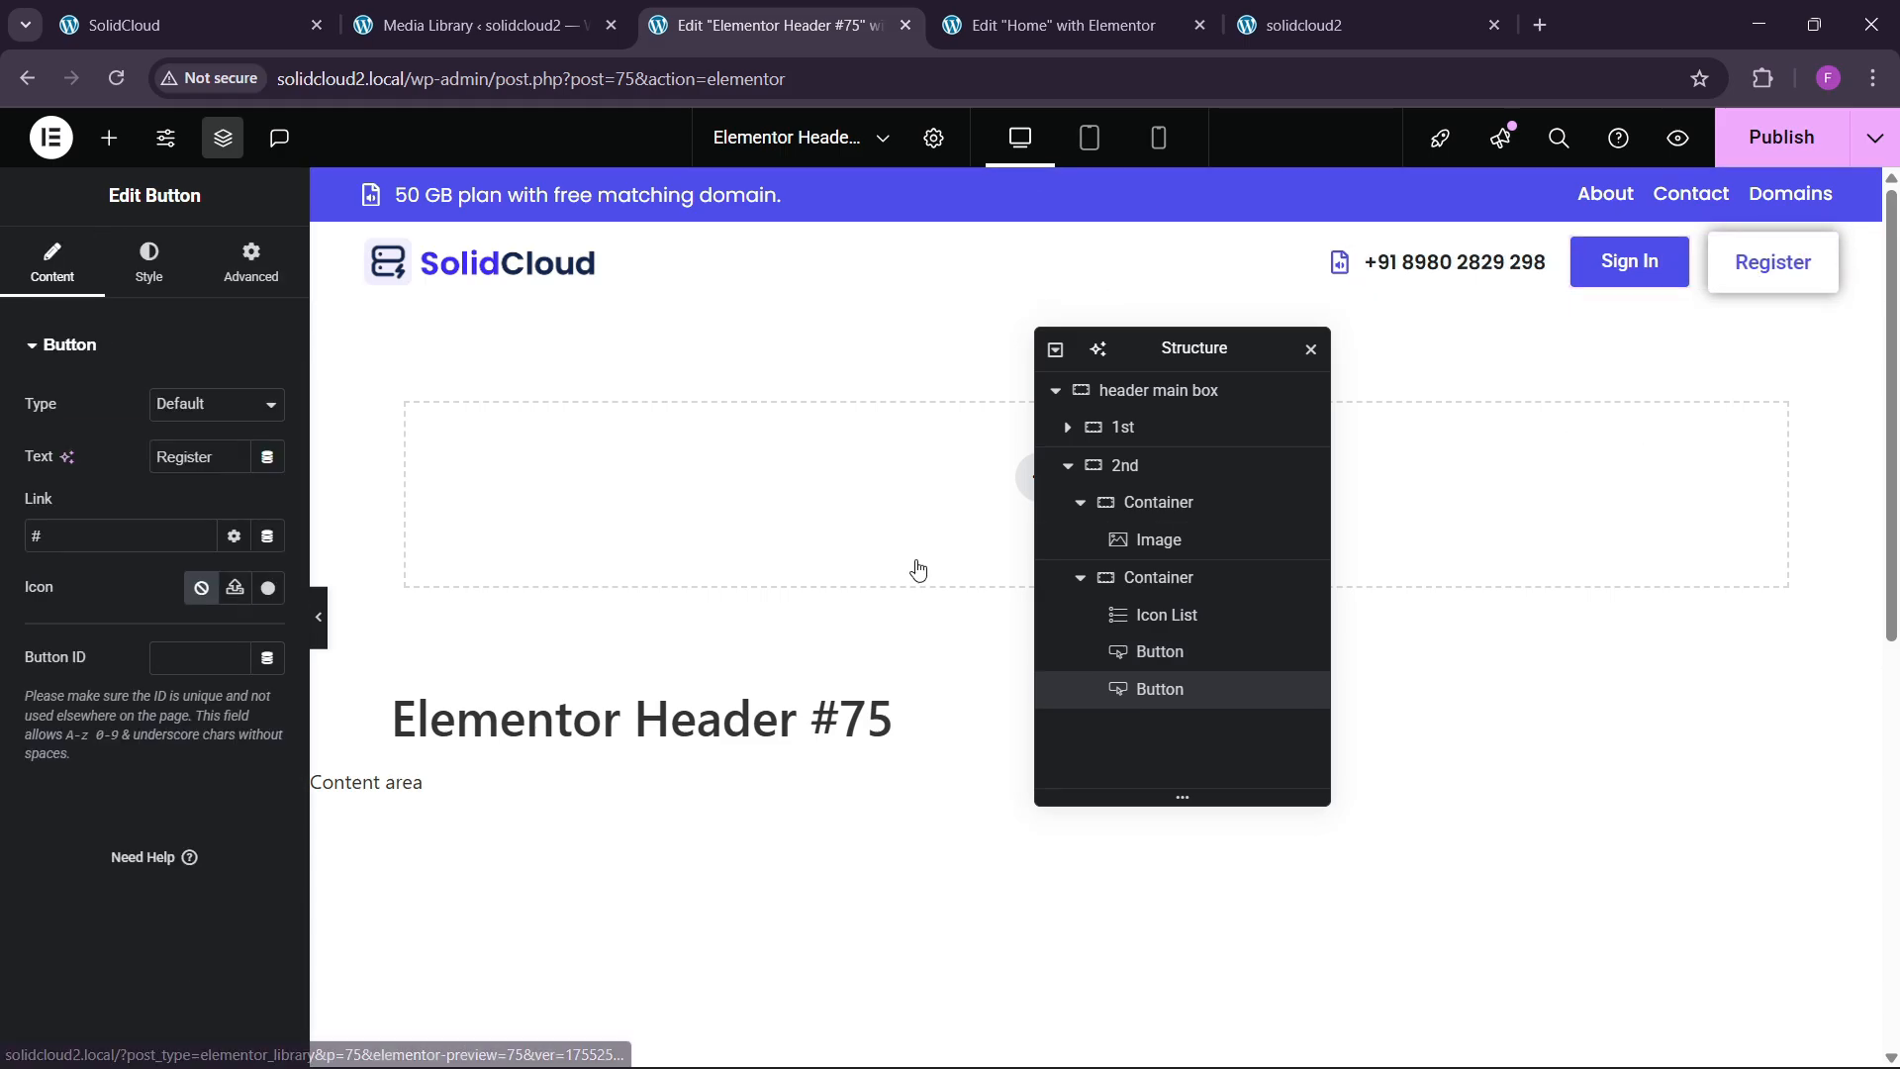
{"action": "left_click", "coordinate": [149, 263]}
{"action": "scroll", "coordinate": [76, 732], "scroll_direction": "down", "scroll_amount": 2}
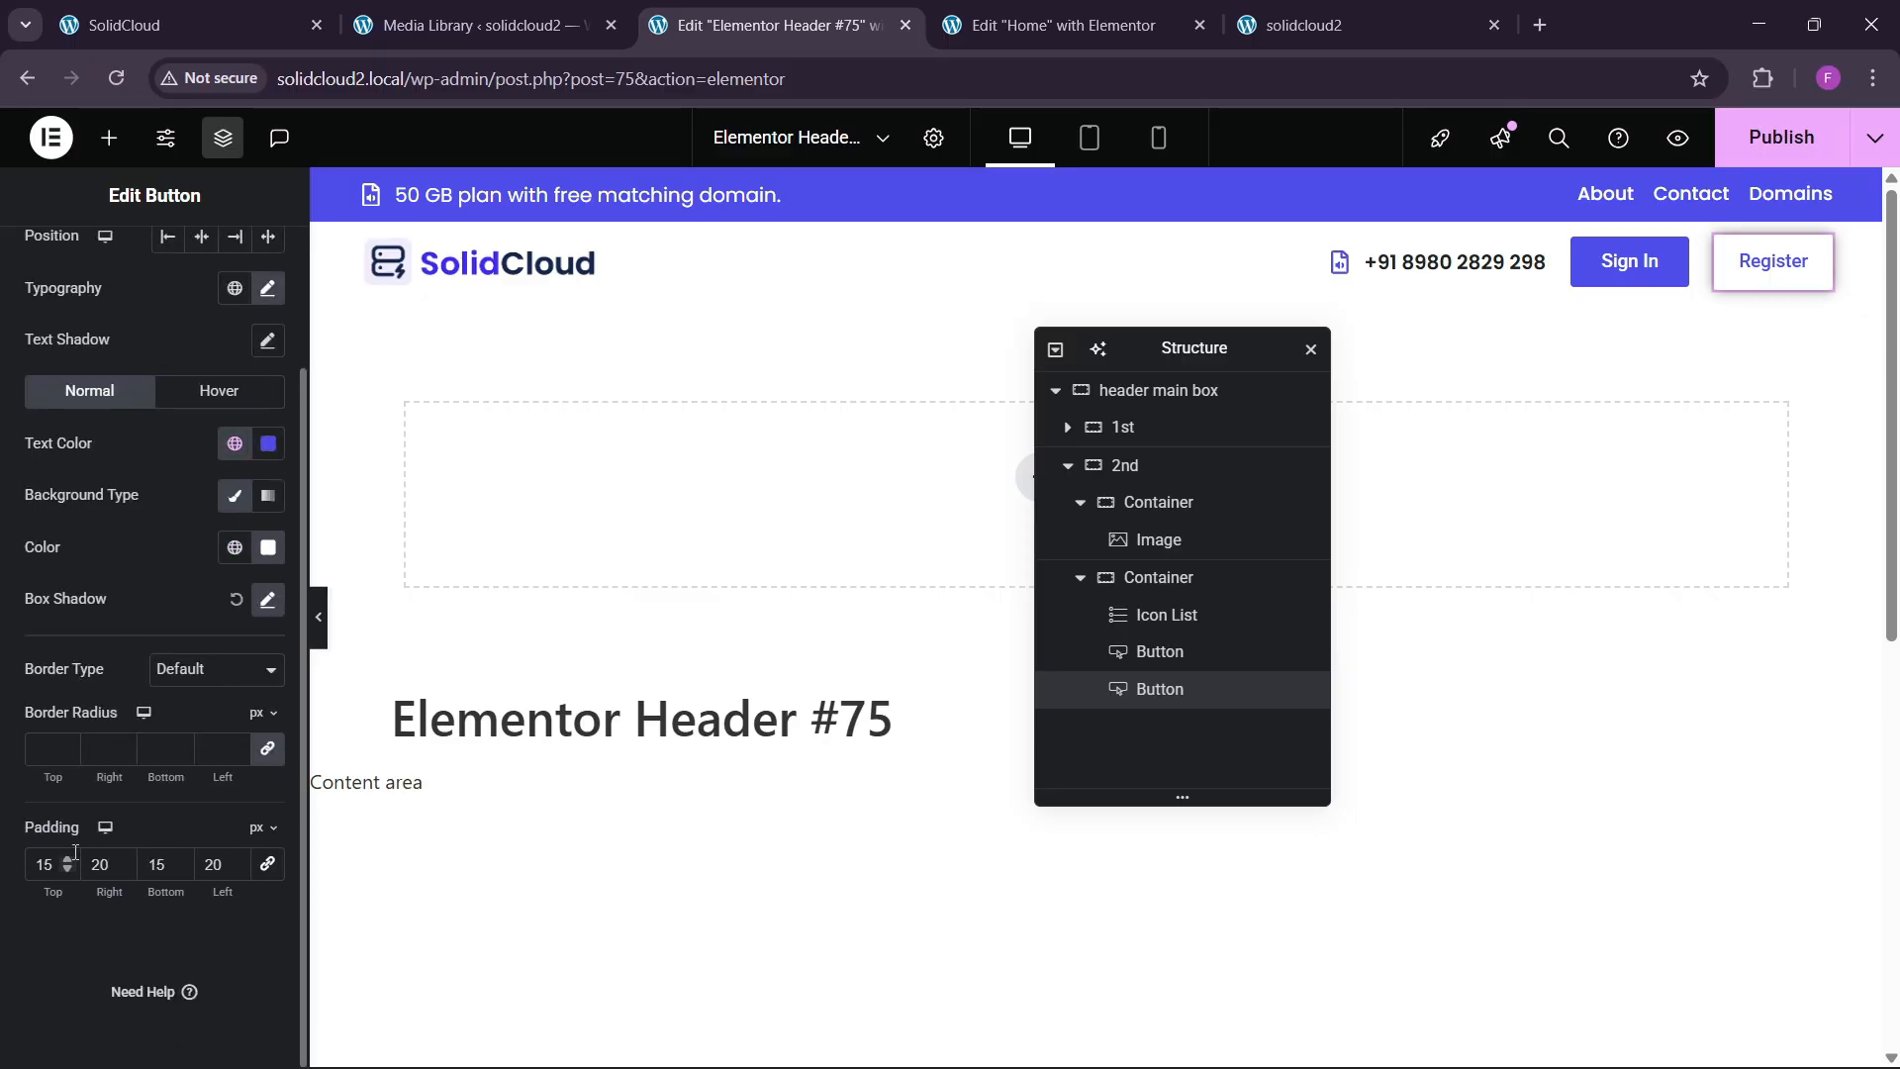
{"action": "left_click", "coordinate": [68, 869]}
{"action": "left_click", "coordinate": [69, 869]}
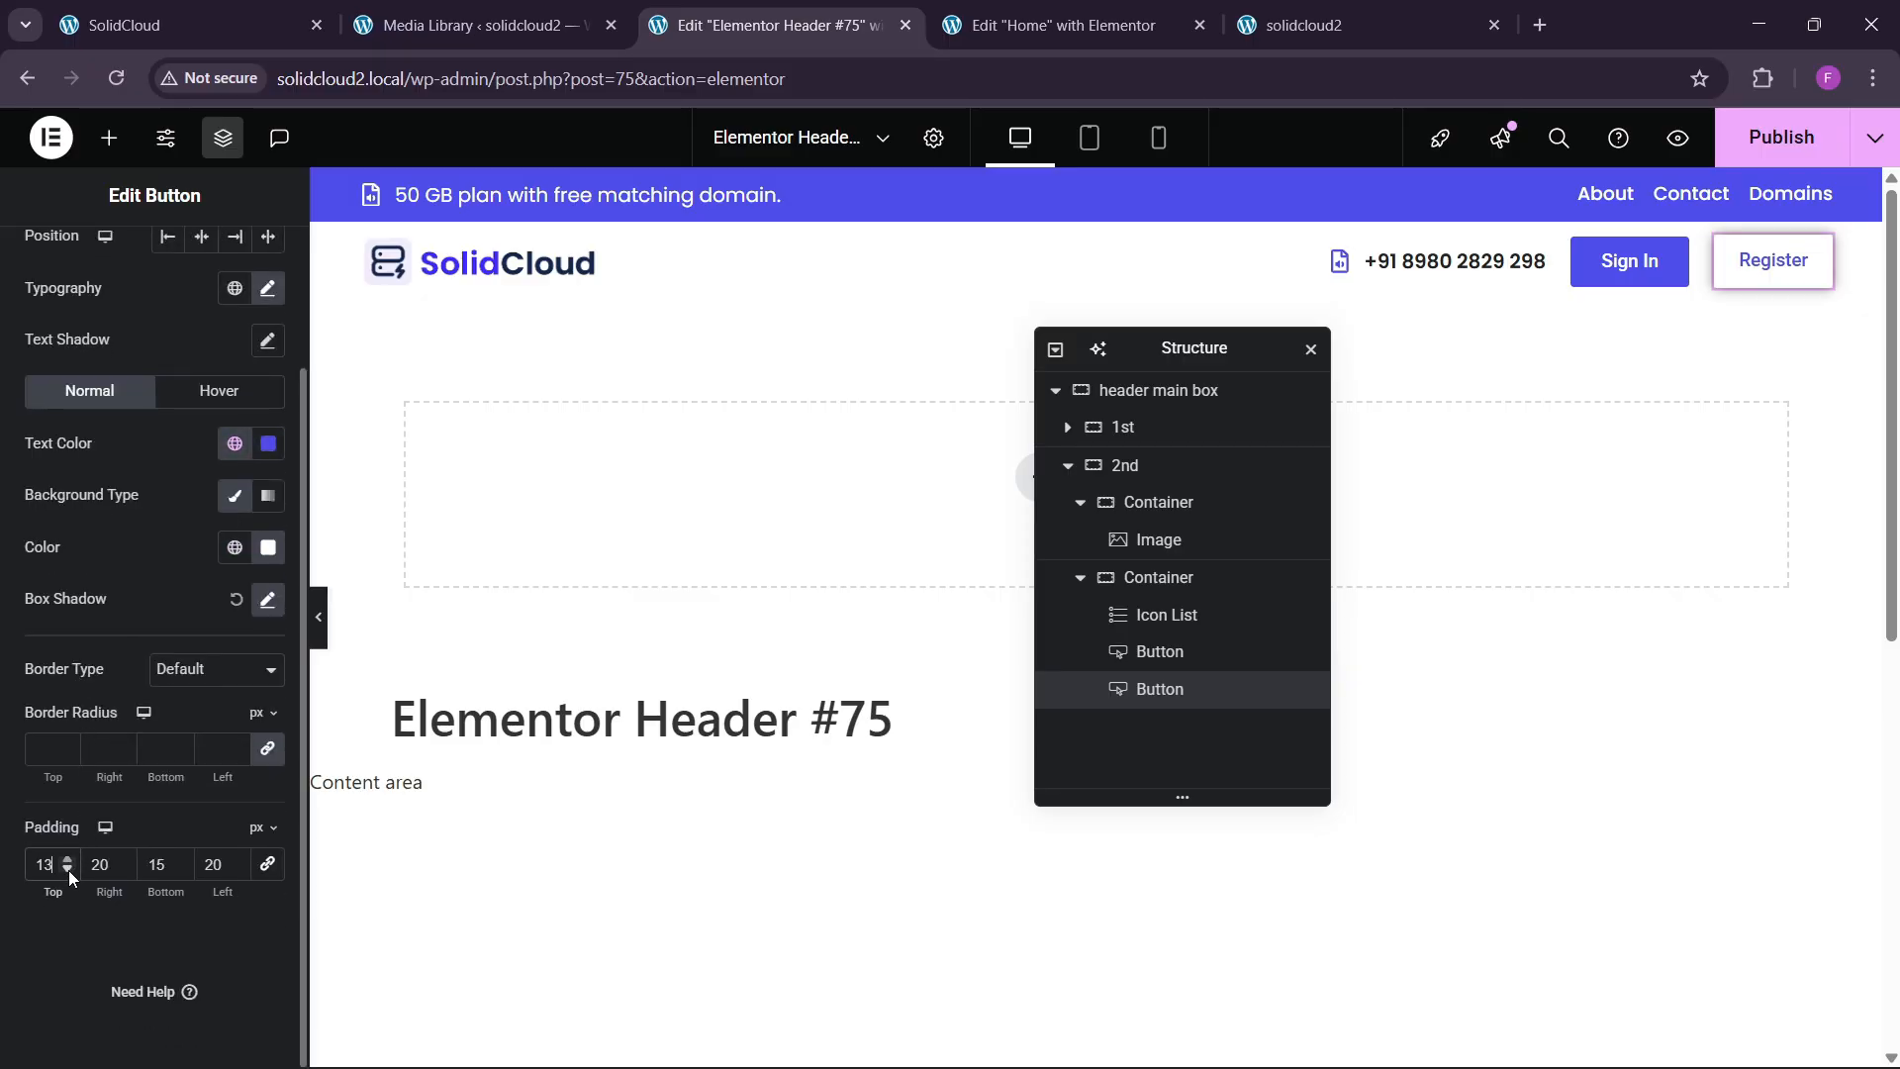
{"action": "left_click", "coordinate": [181, 870]}
{"action": "left_click", "coordinate": [181, 870]}
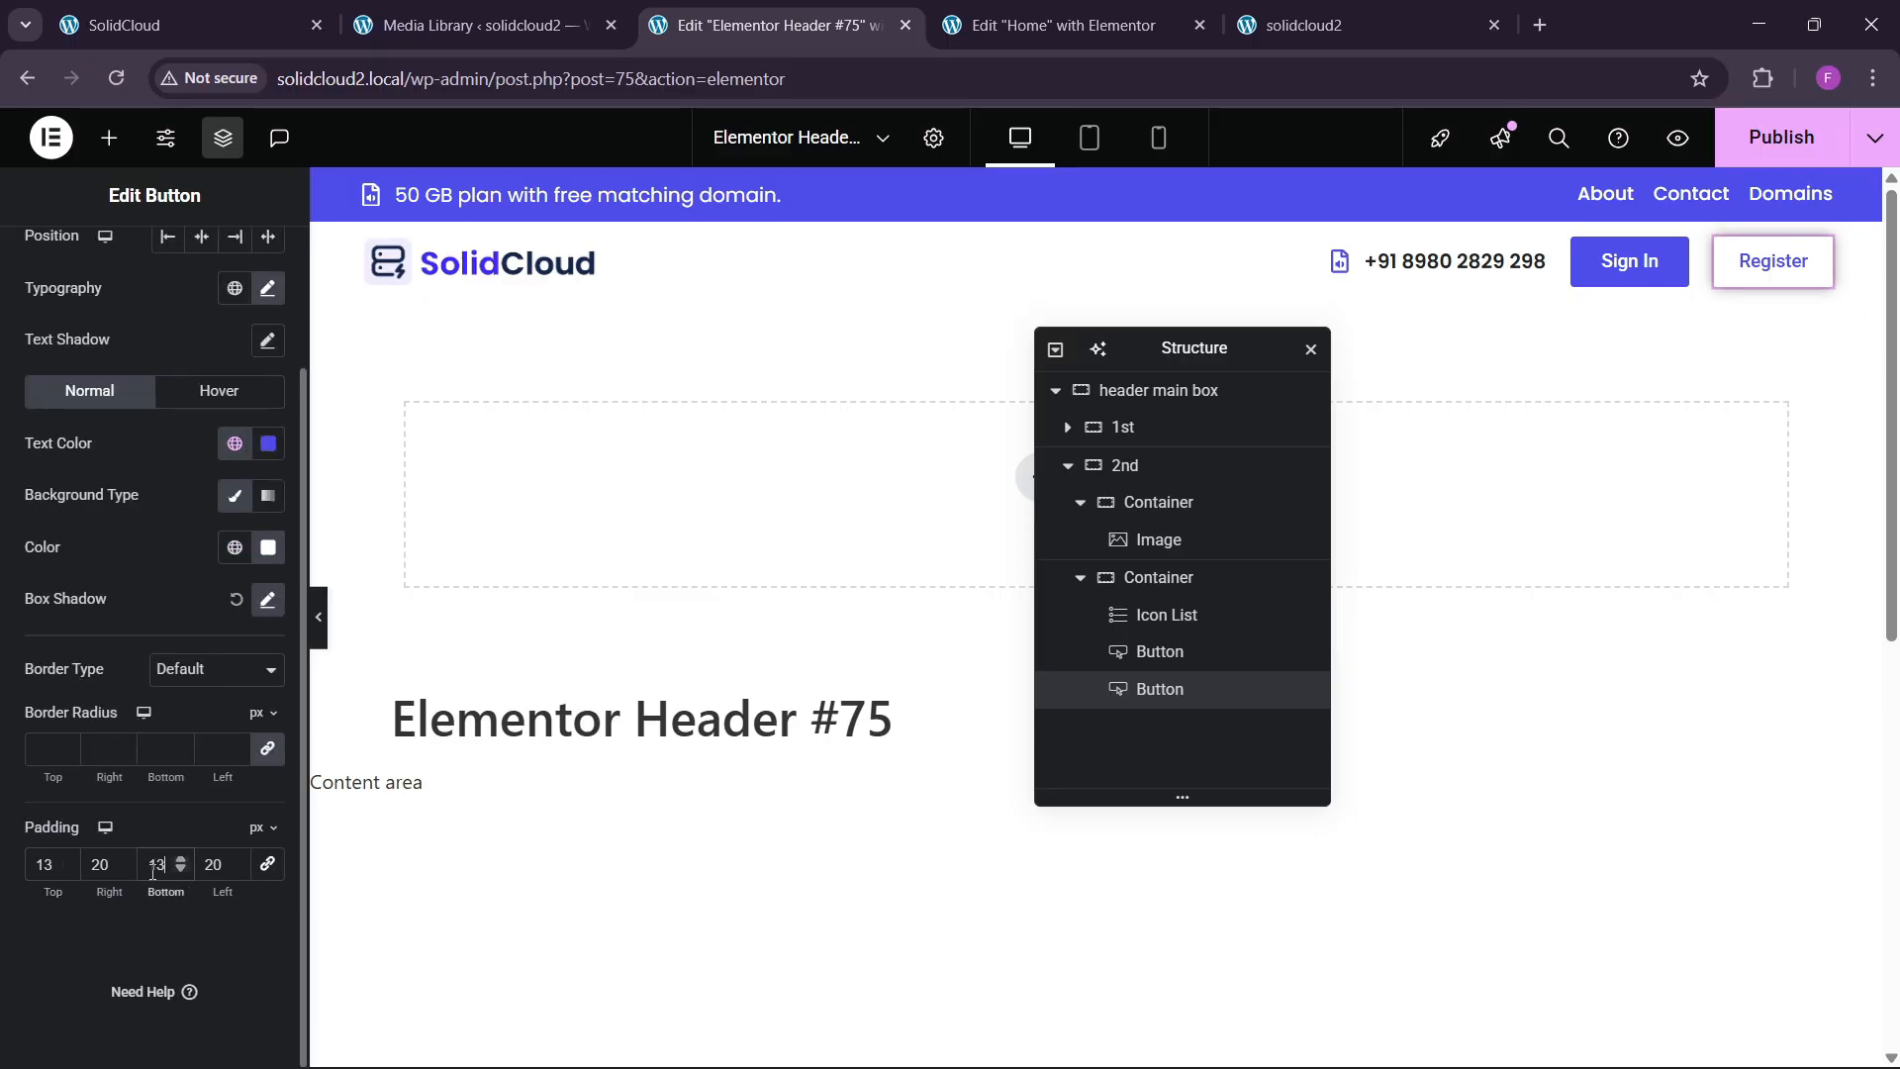
{"action": "double_click", "coordinate": [111, 870]}
{"action": "type", "text": "25"}
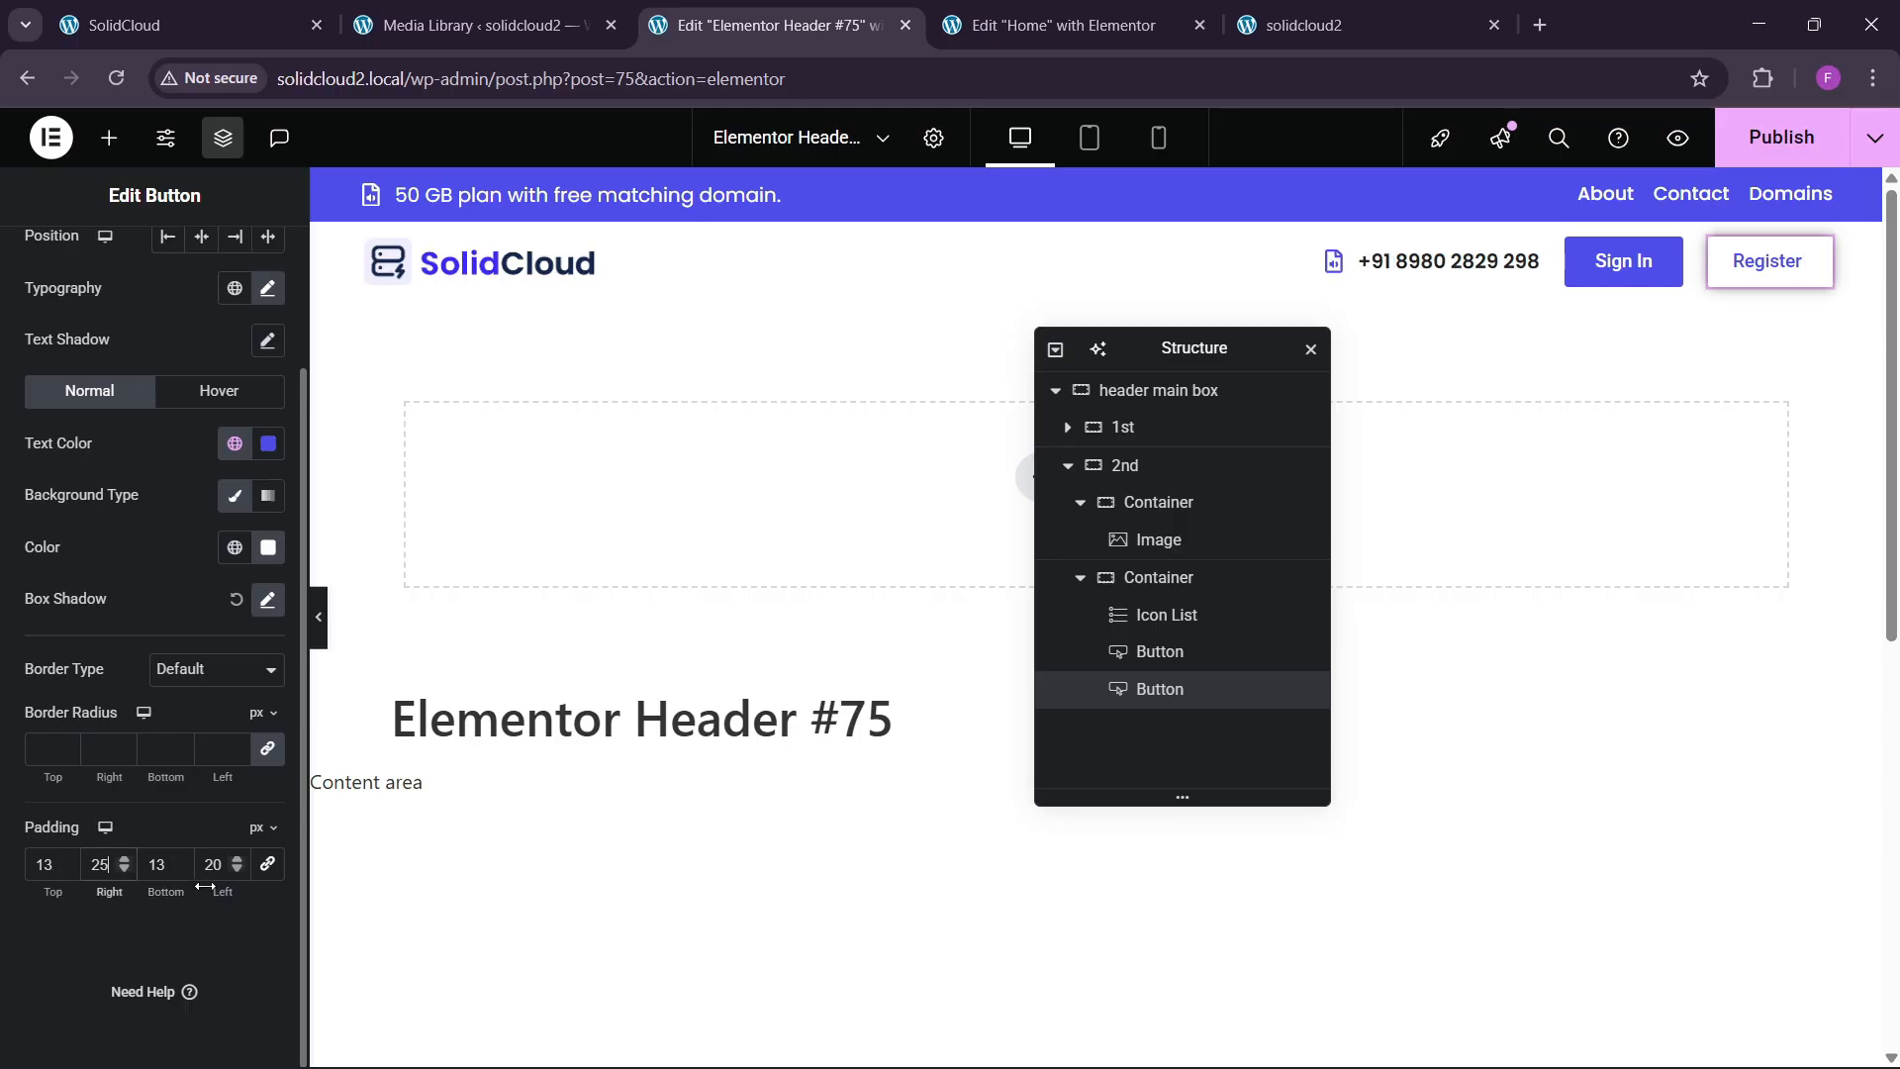
{"action": "type", "text": "25"}
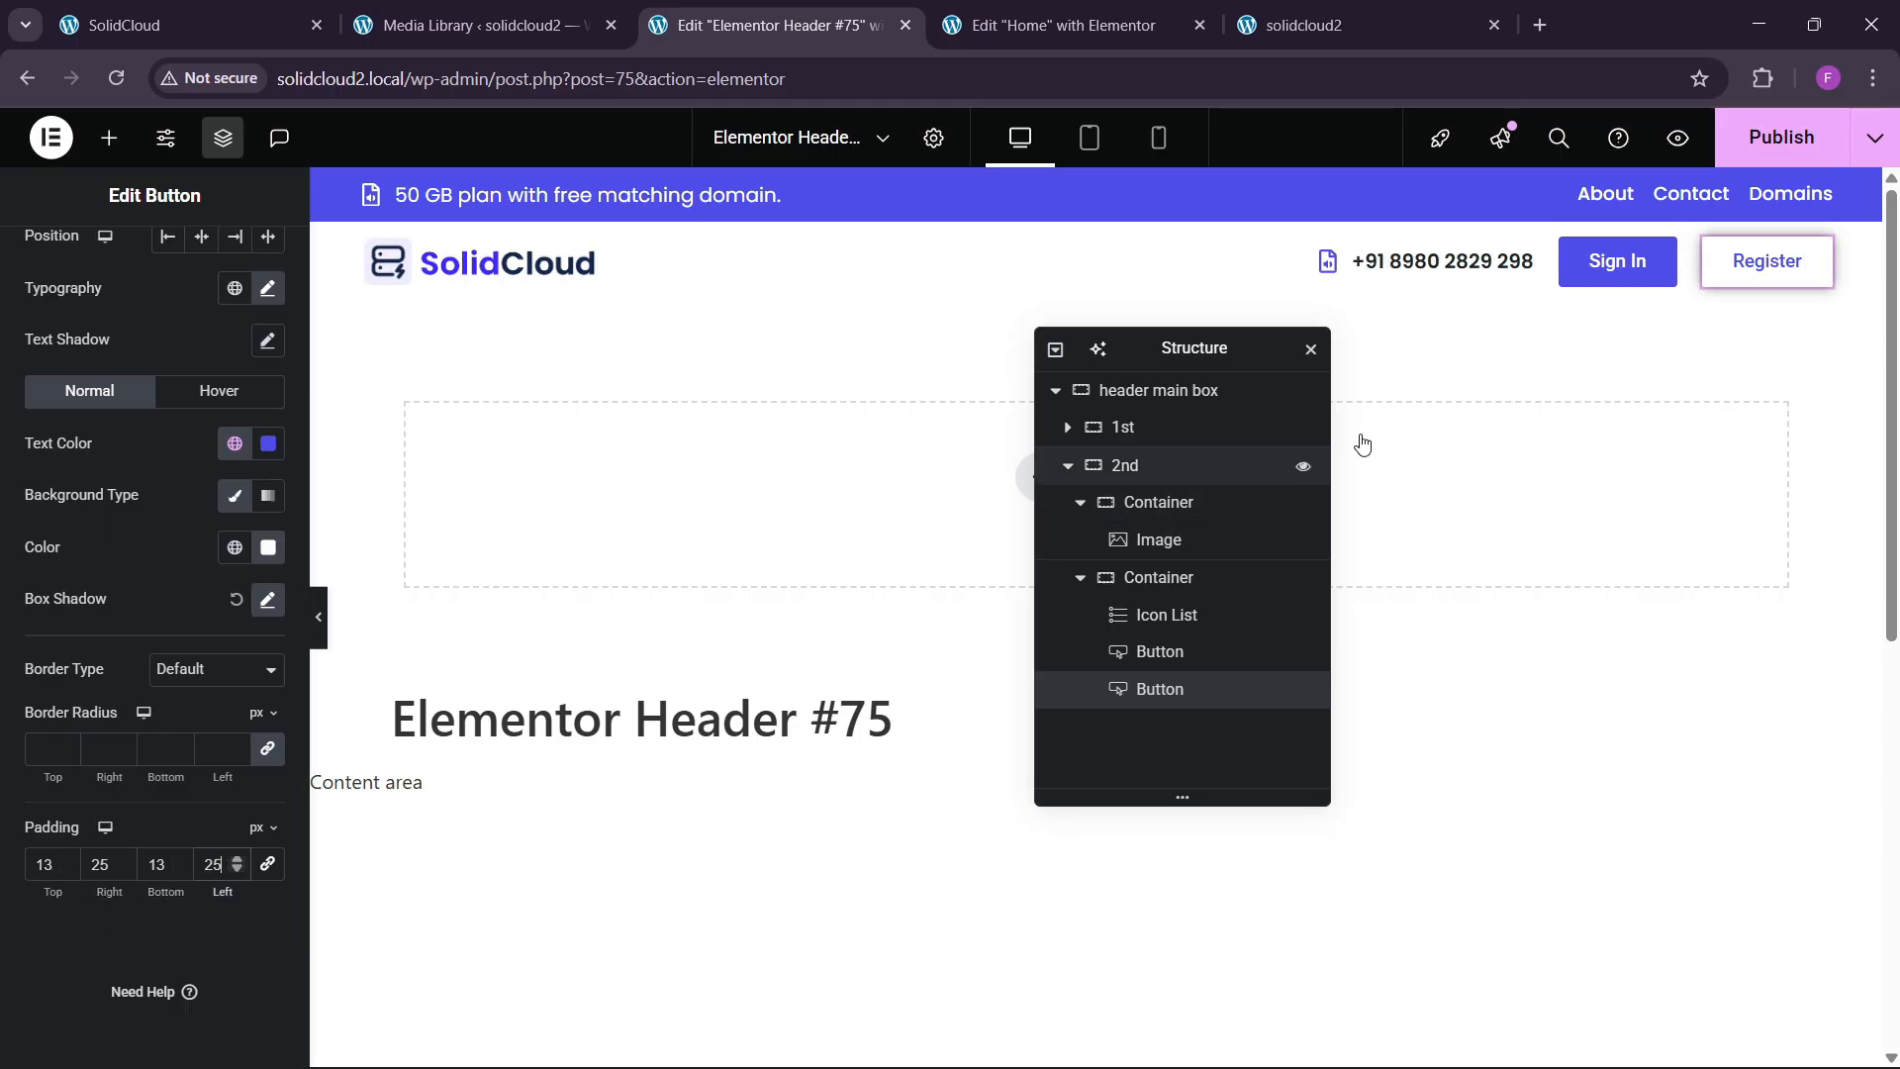
{"action": "key", "text": "ctrl+s"}
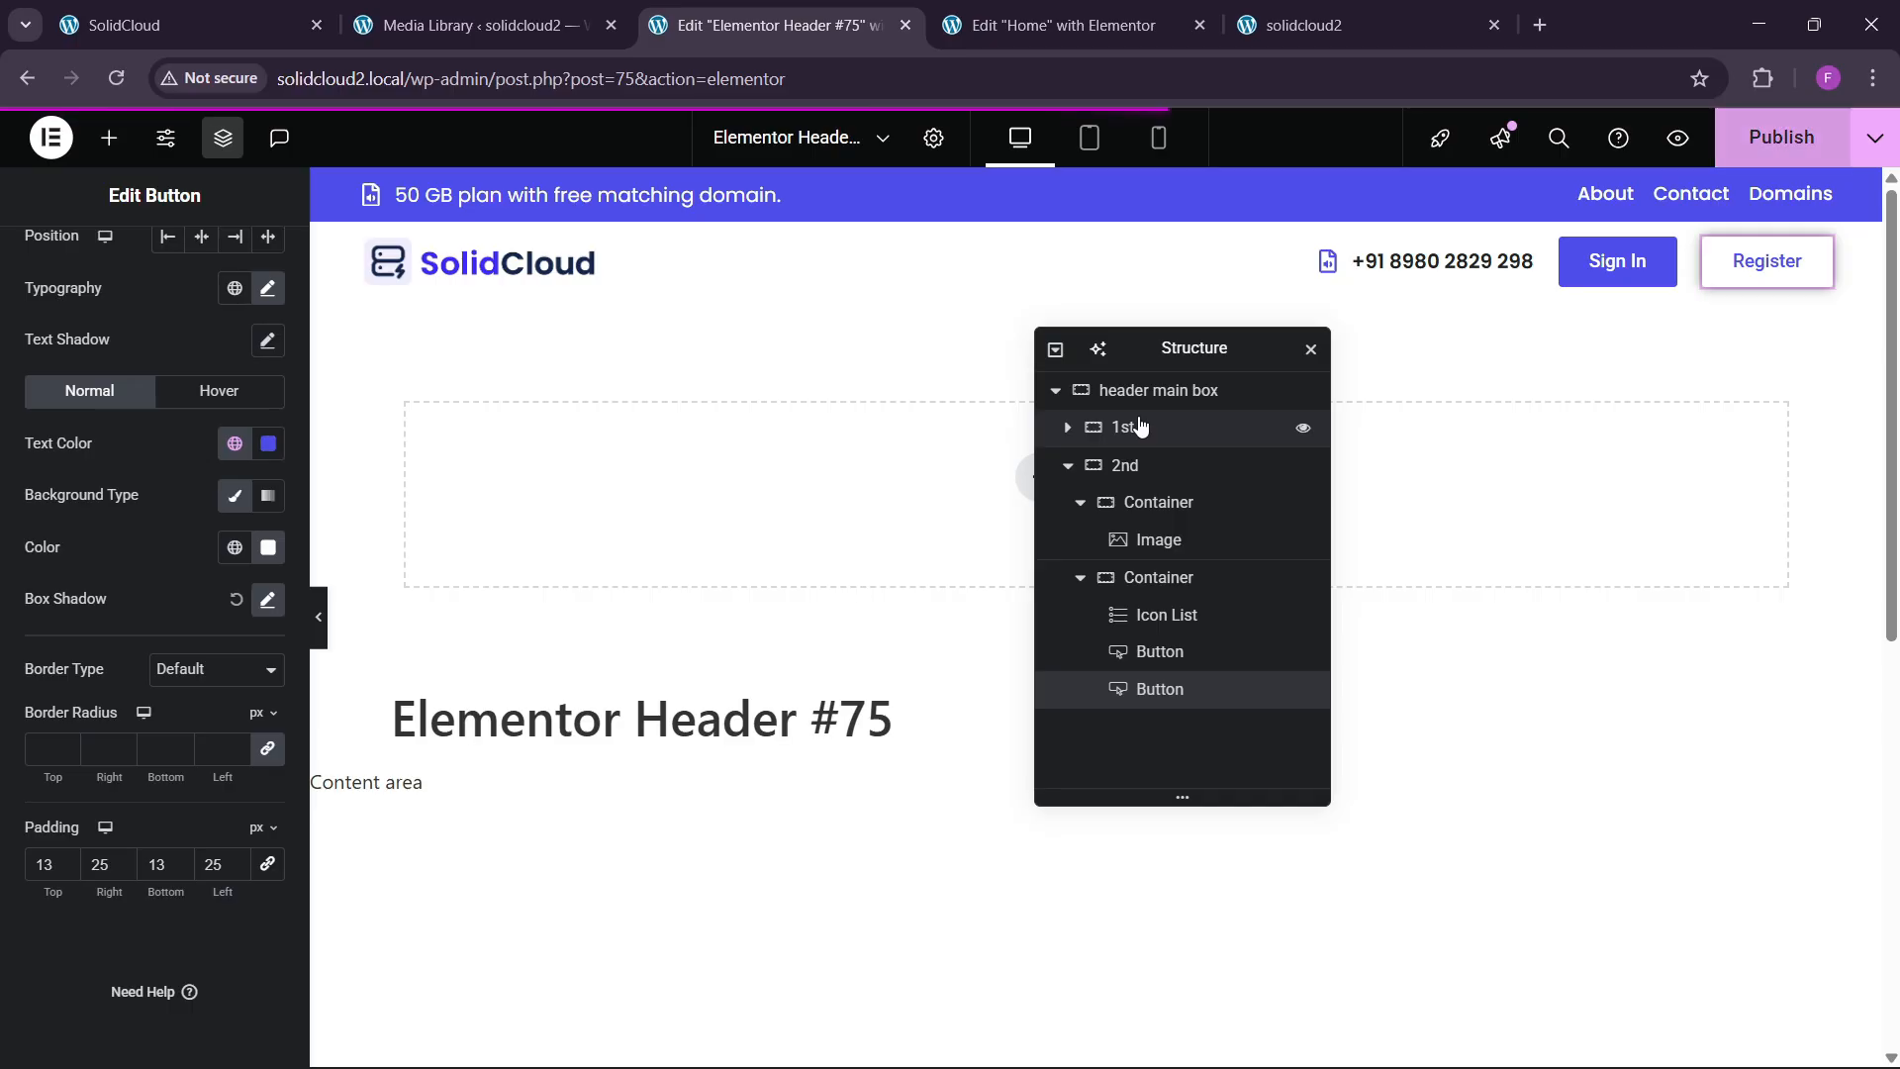
{"action": "left_click", "coordinate": [1249, 27]}
{"action": "left_click", "coordinate": [116, 78]}
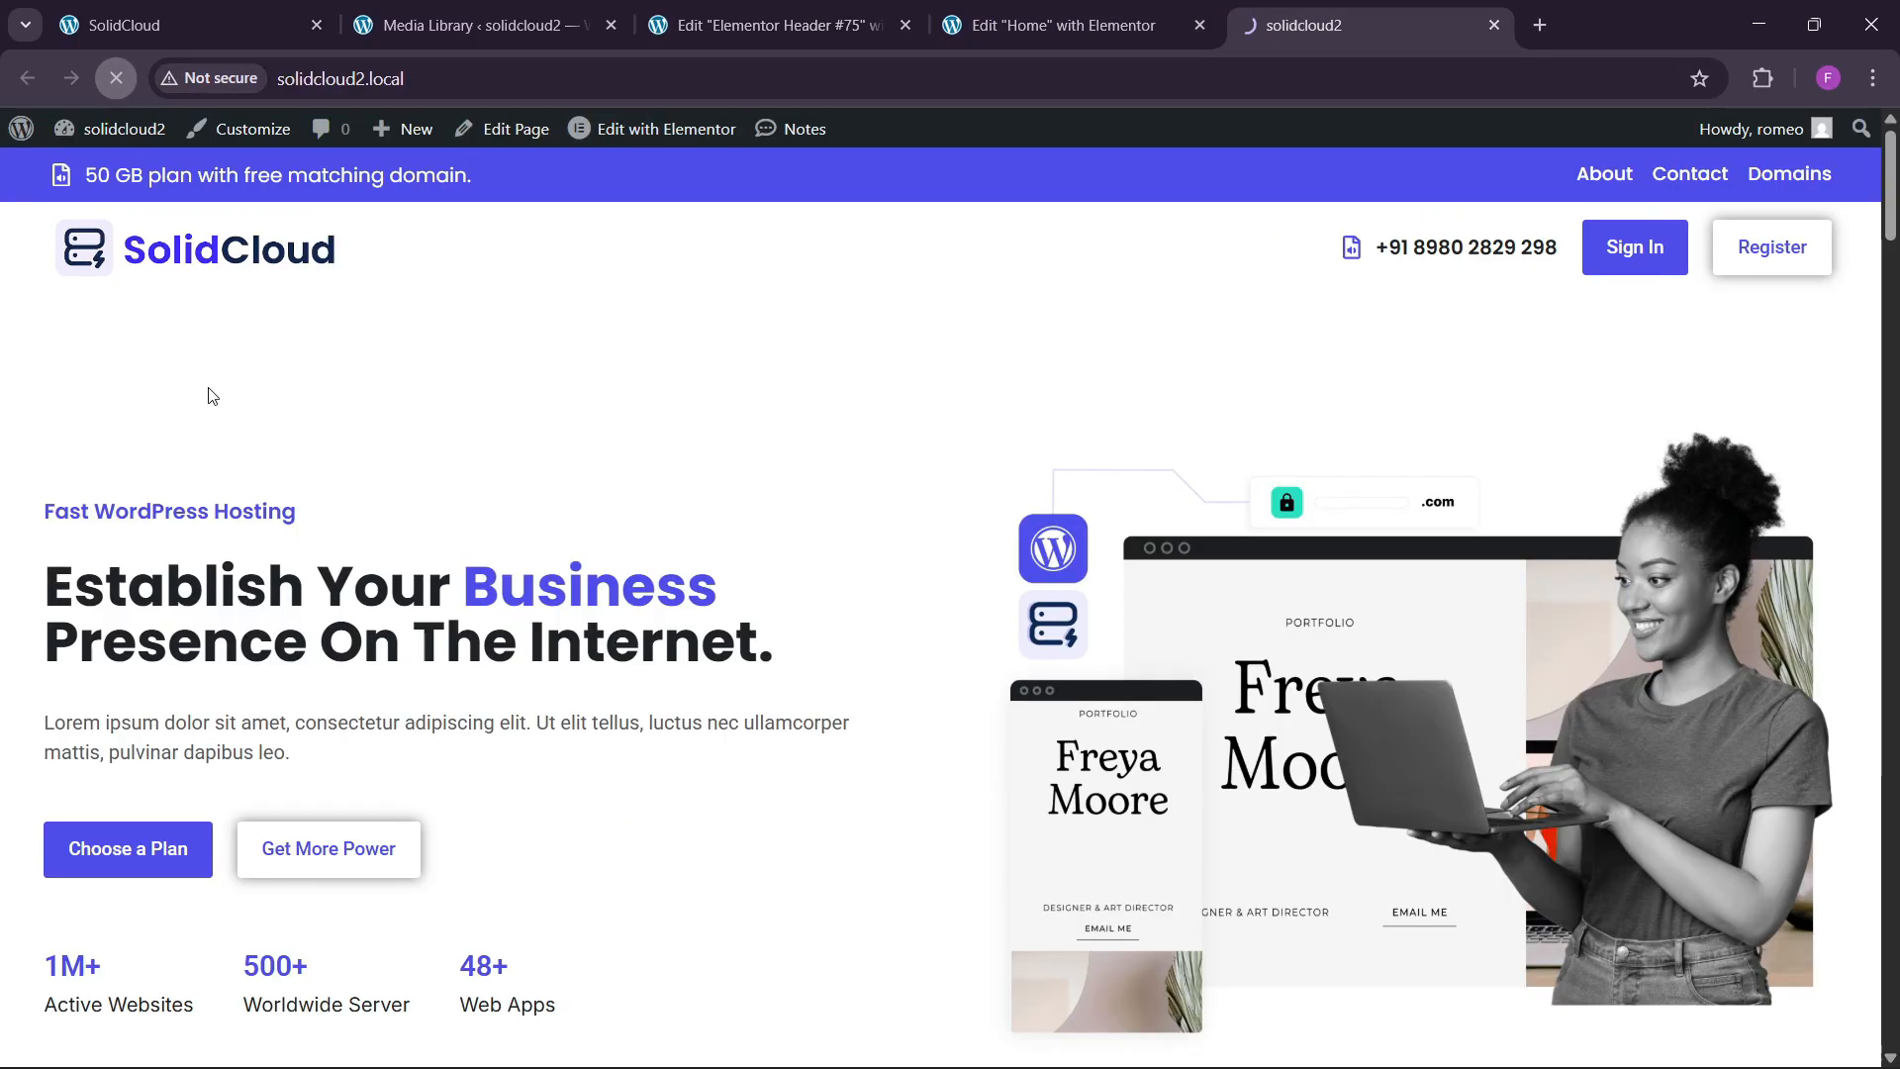
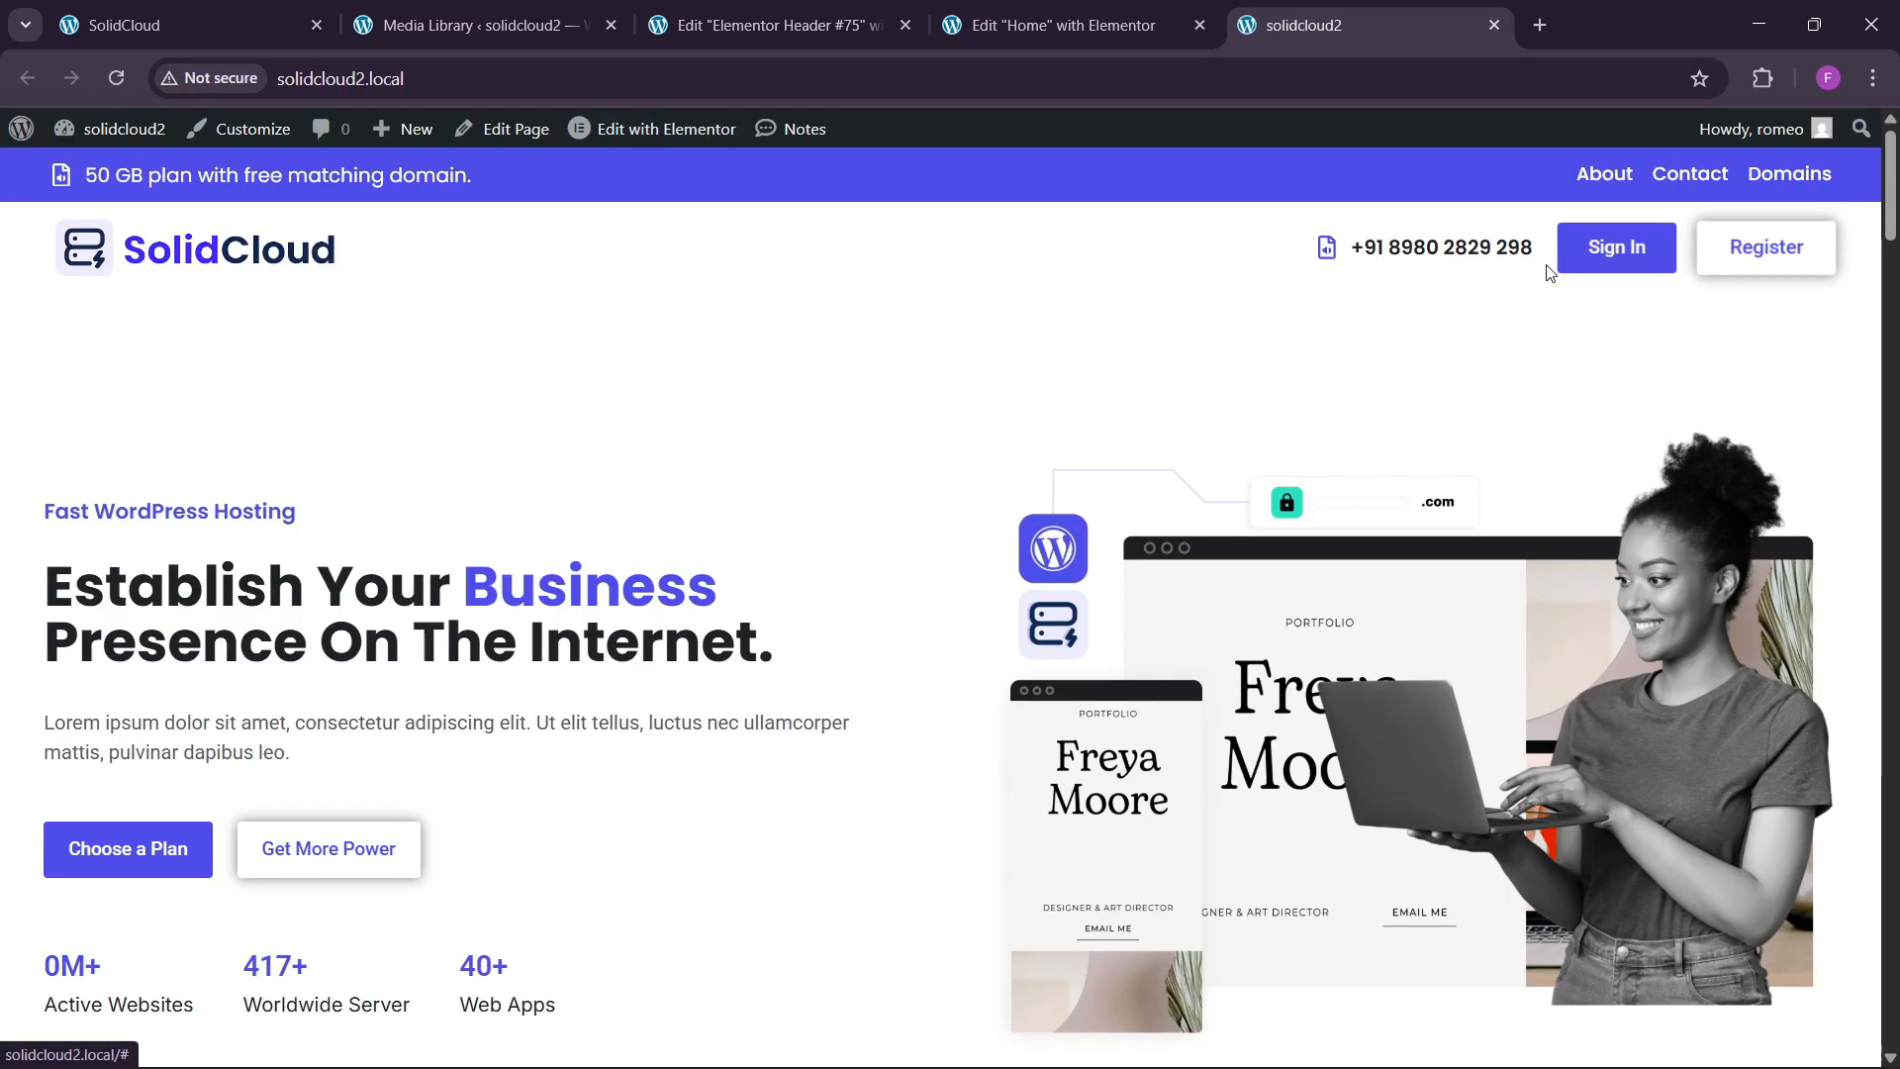
Add a new empty container after the 2nd container in the header main box and rename it '3rd'.
{"action": "left_click", "coordinate": [245, 8]}
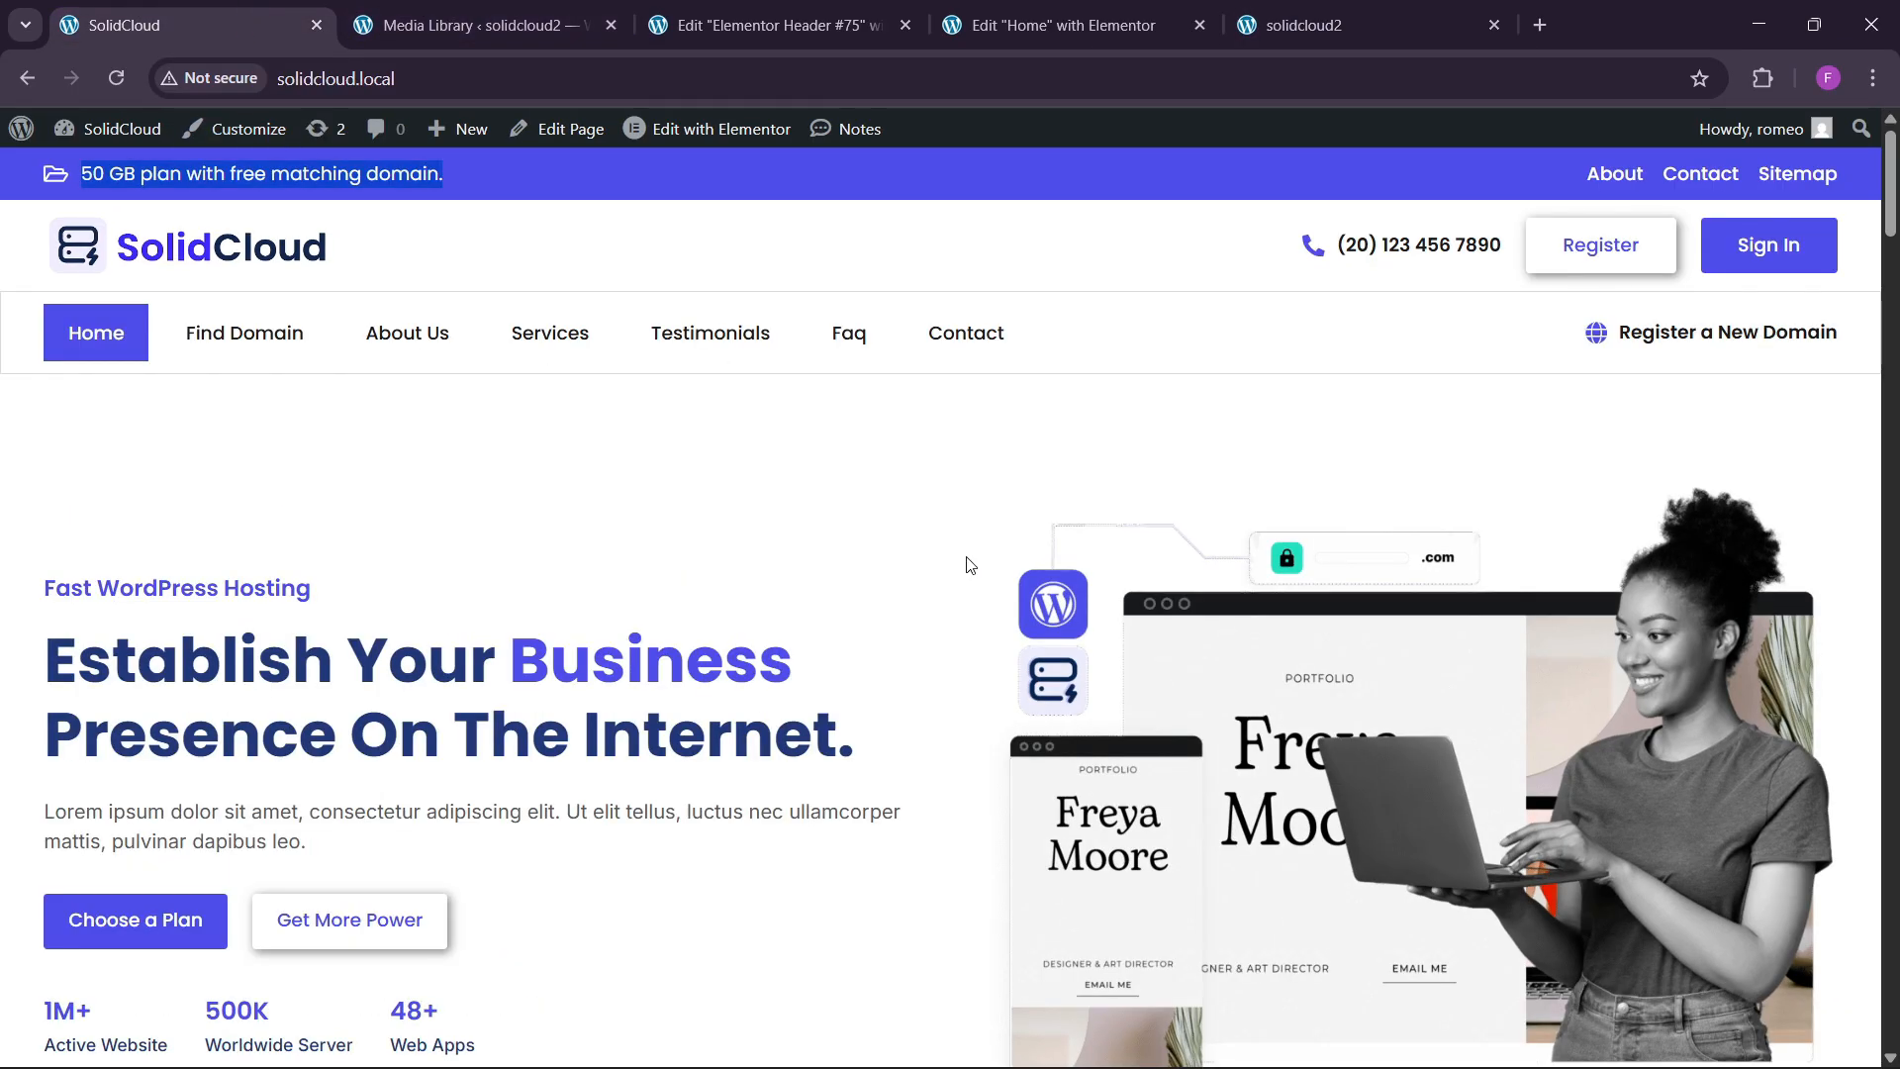
{"action": "left_click", "coordinate": [781, 11]}
{"action": "left_click_drag", "start_coordinate": [1158, 352], "coordinate": [1238, 355]}
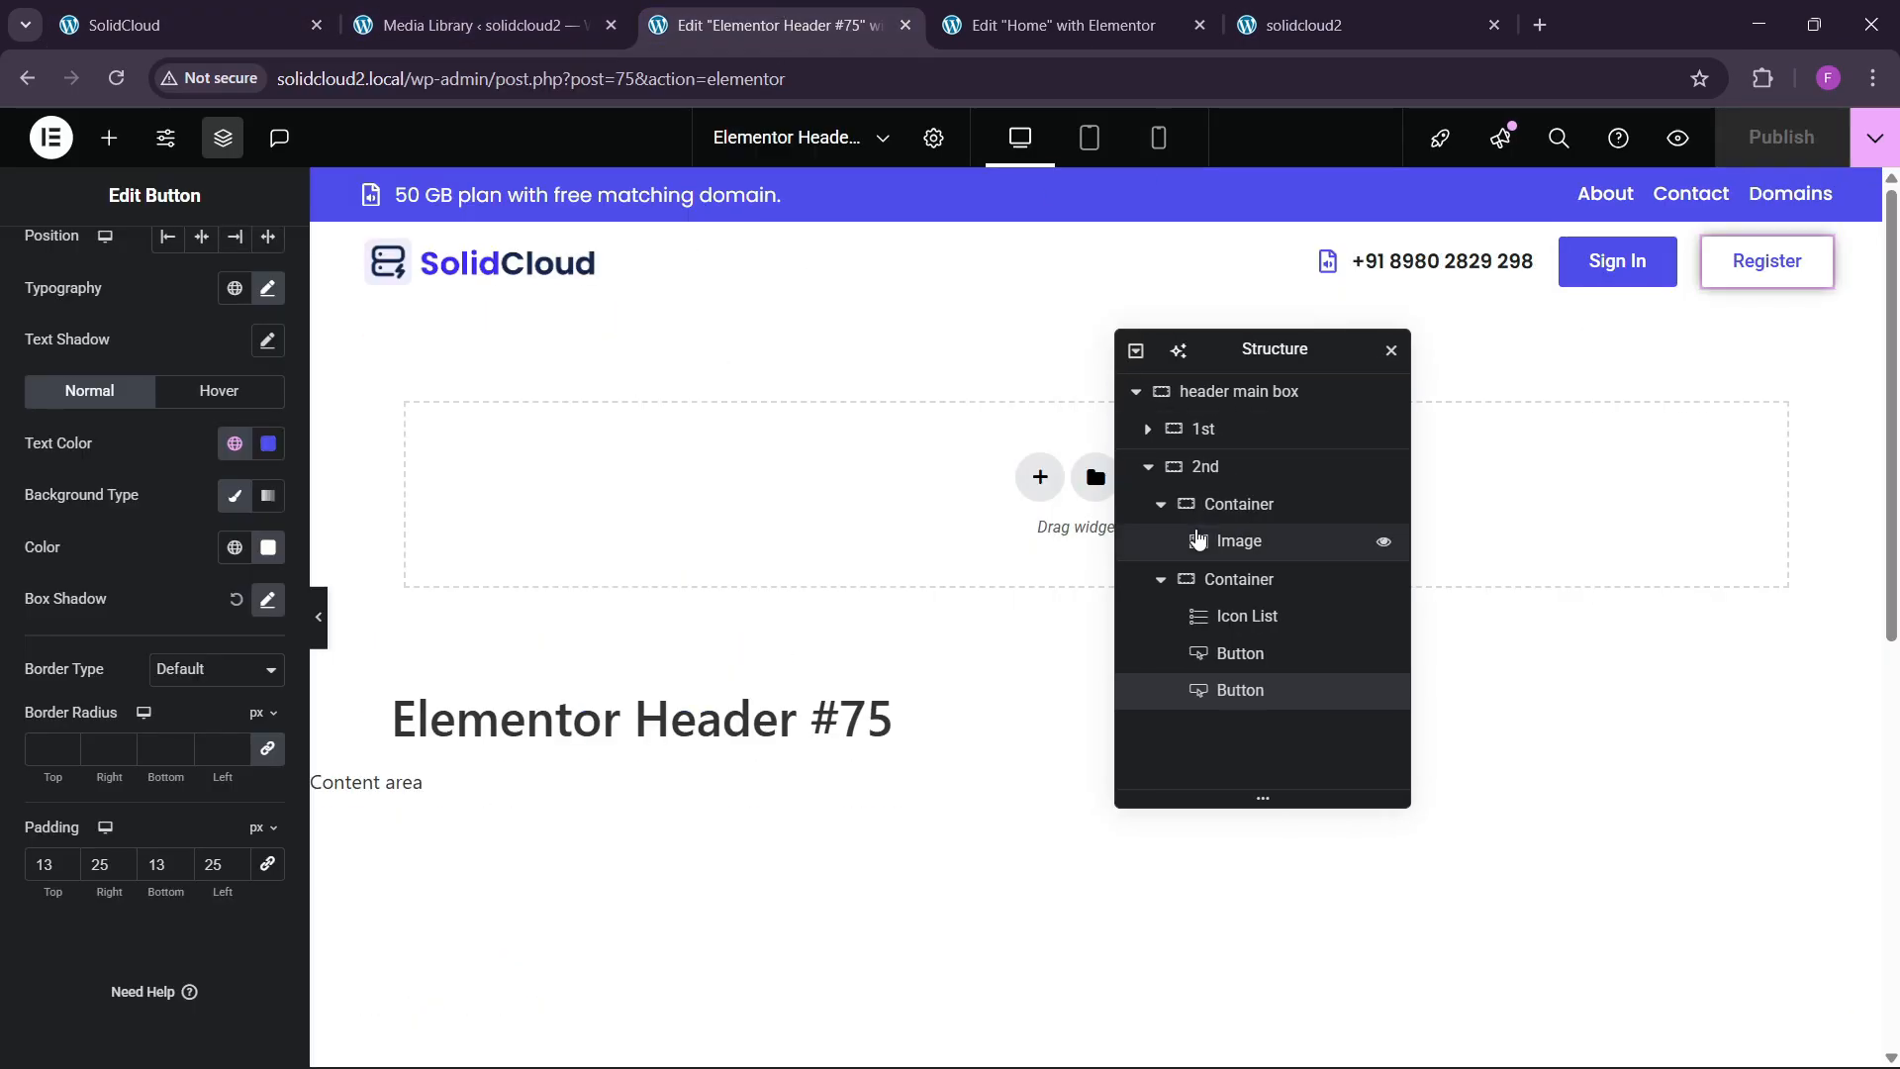
{"action": "left_click", "coordinate": [1147, 466]}
{"action": "left_click", "coordinate": [1232, 468]}
{"action": "right_click", "coordinate": [1234, 470]}
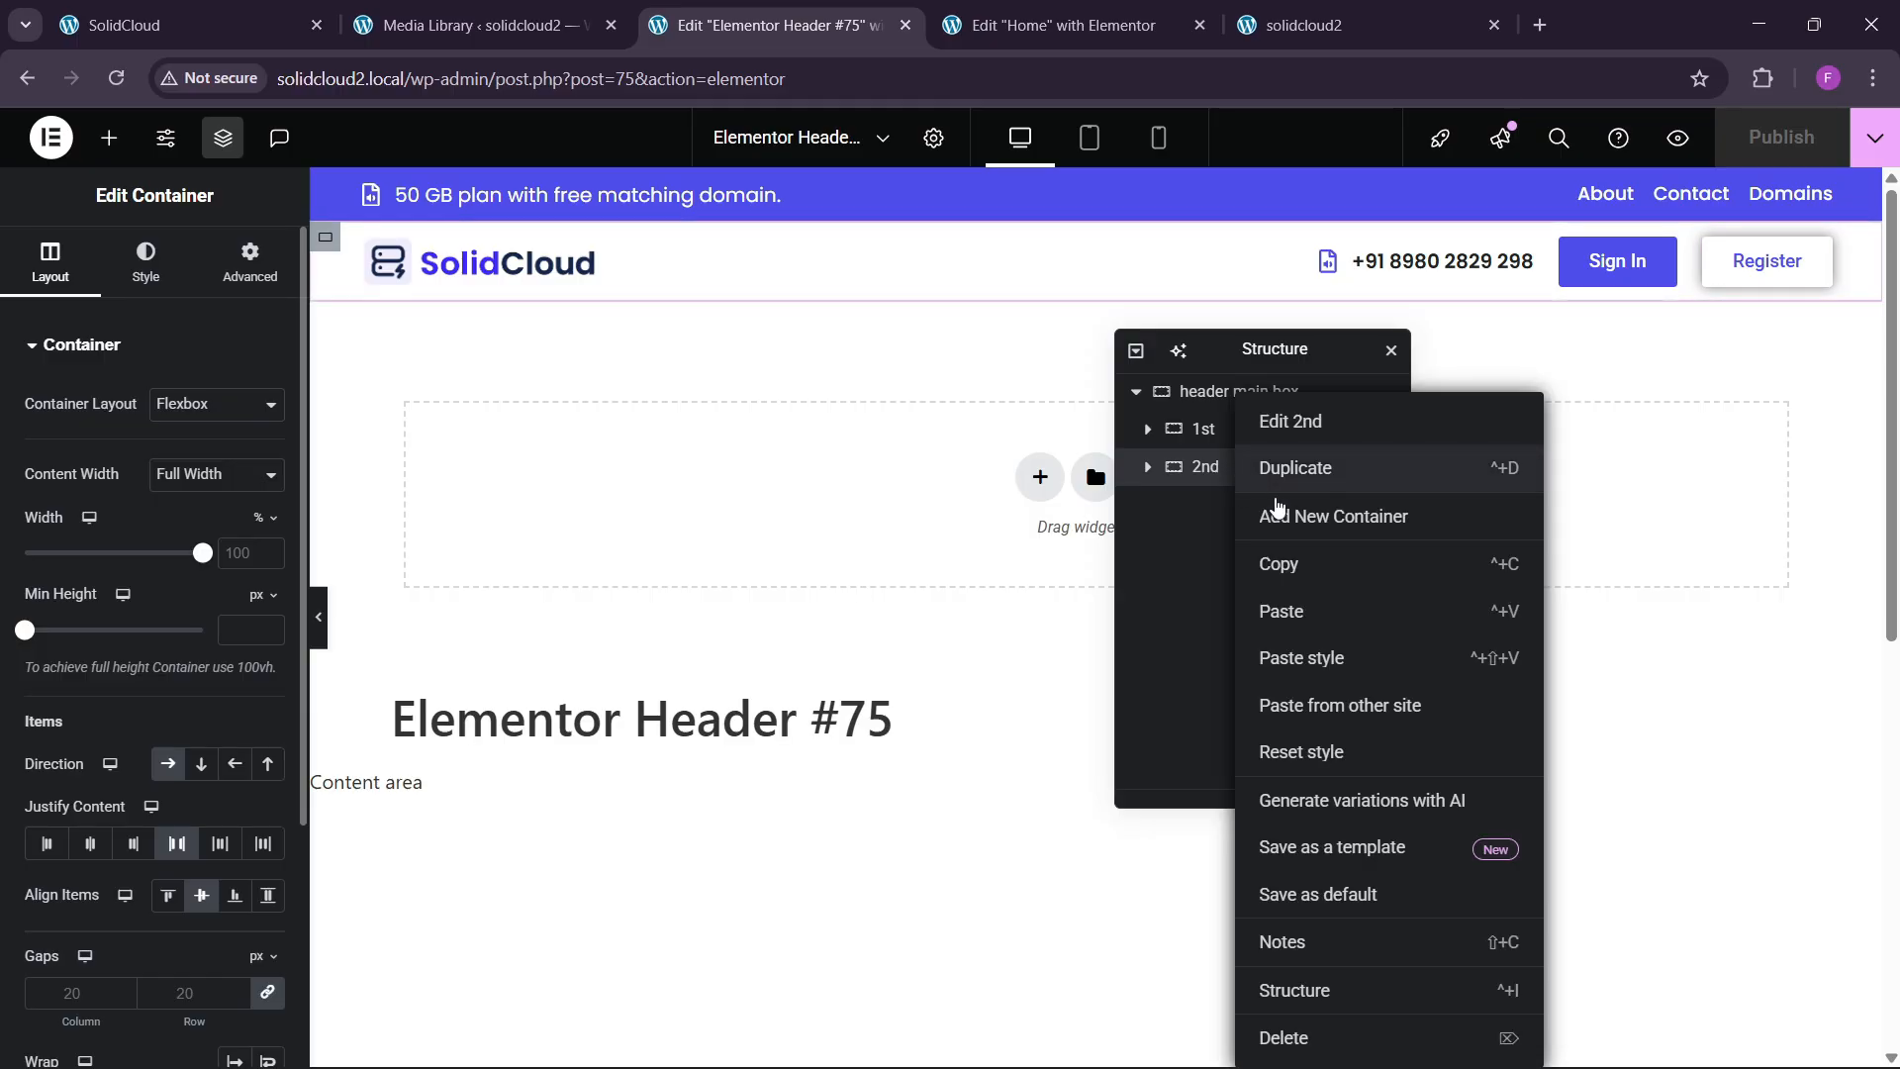
{"action": "left_click", "coordinate": [1276, 508]}
{"action": "double_click", "coordinate": [1224, 508]}
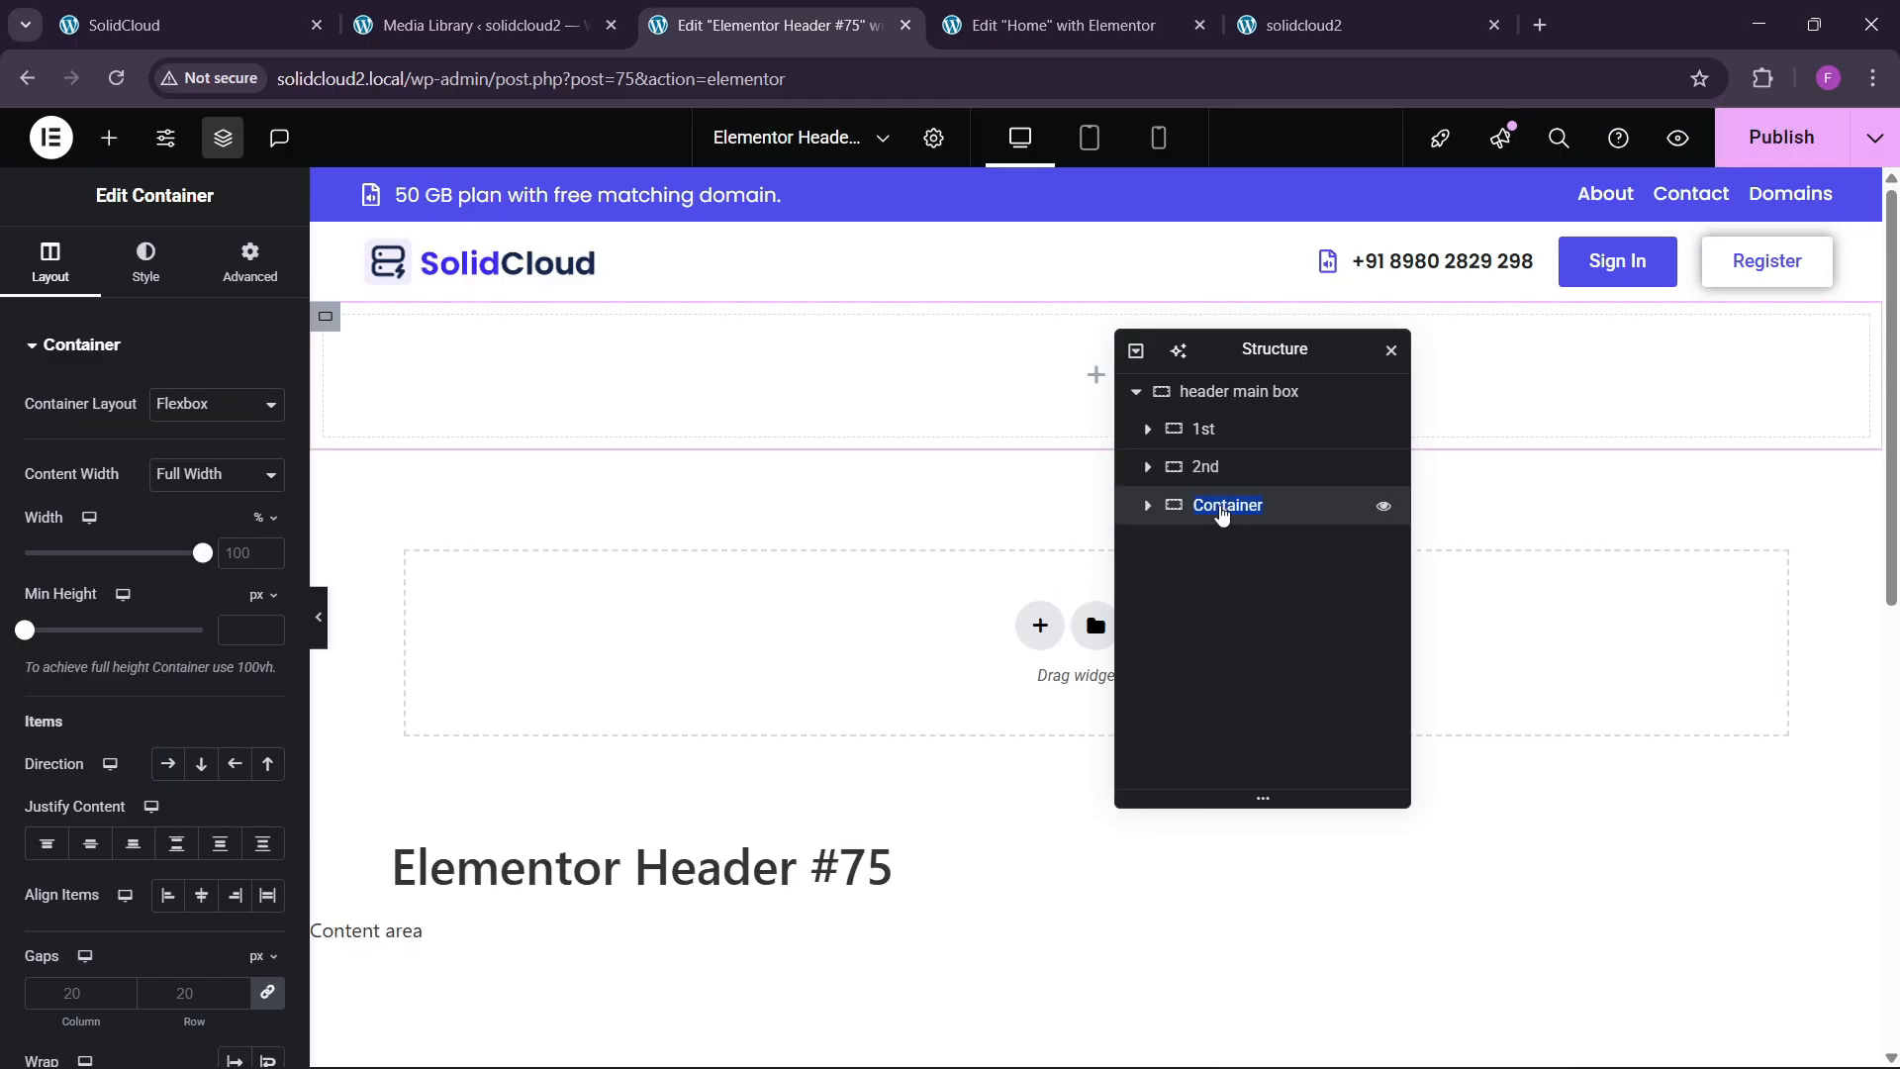
{"action": "key", "text": "ctrl+1"}
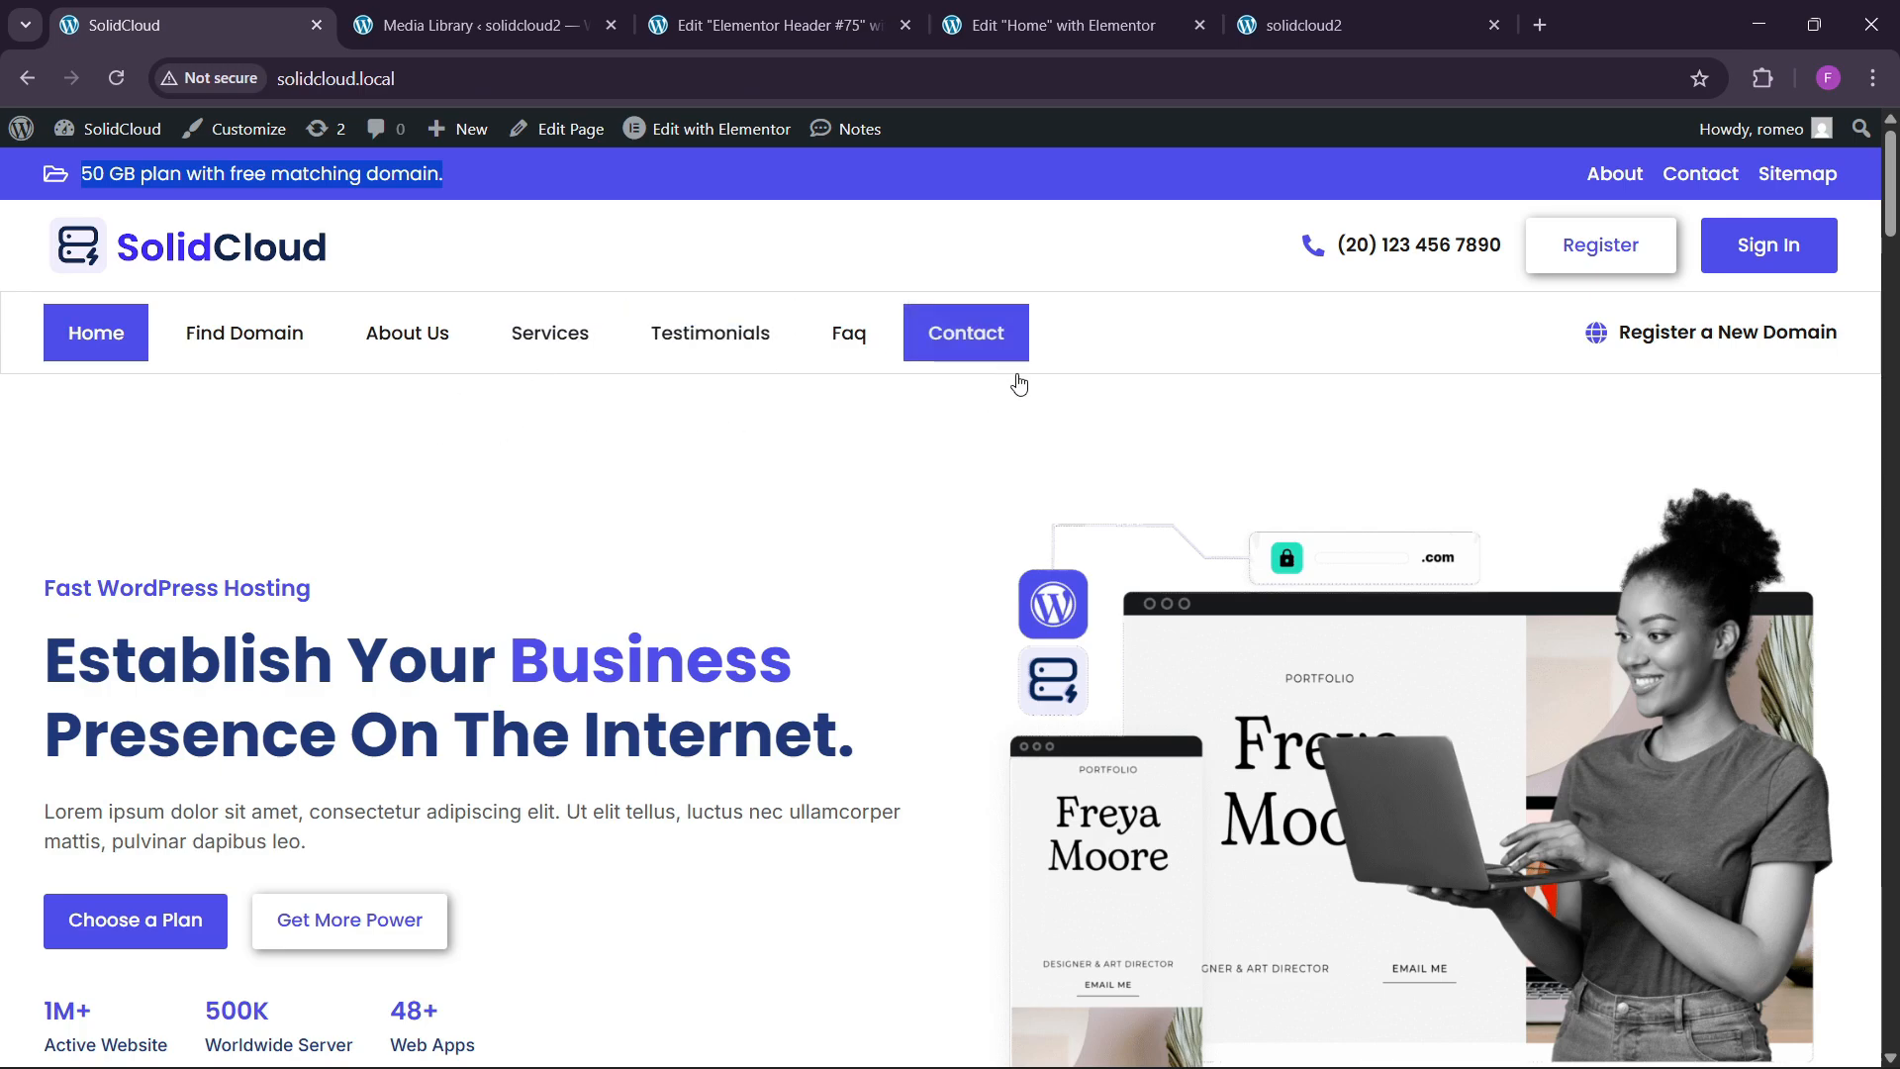
{"action": "left_click", "coordinate": [782, 25]}
{"action": "key", "text": "Return"}
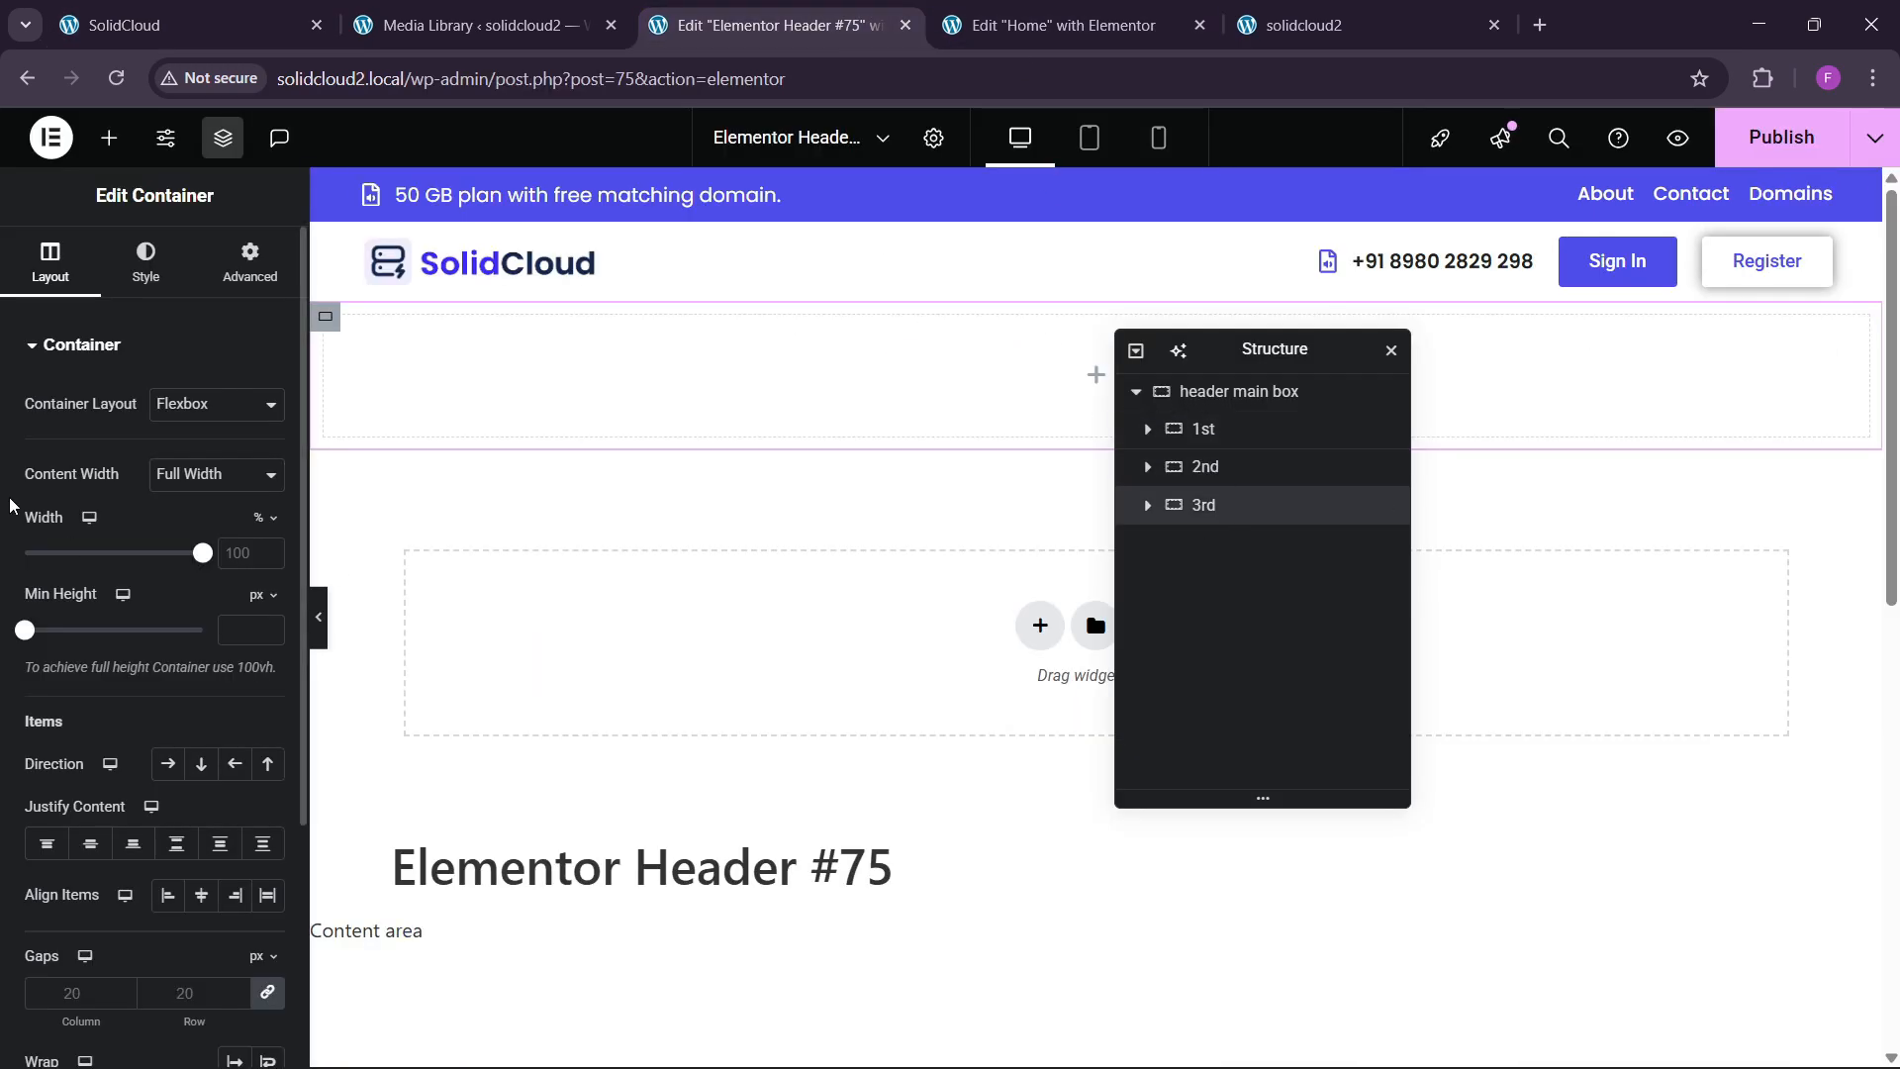
{"action": "left_click", "coordinate": [248, 269]}
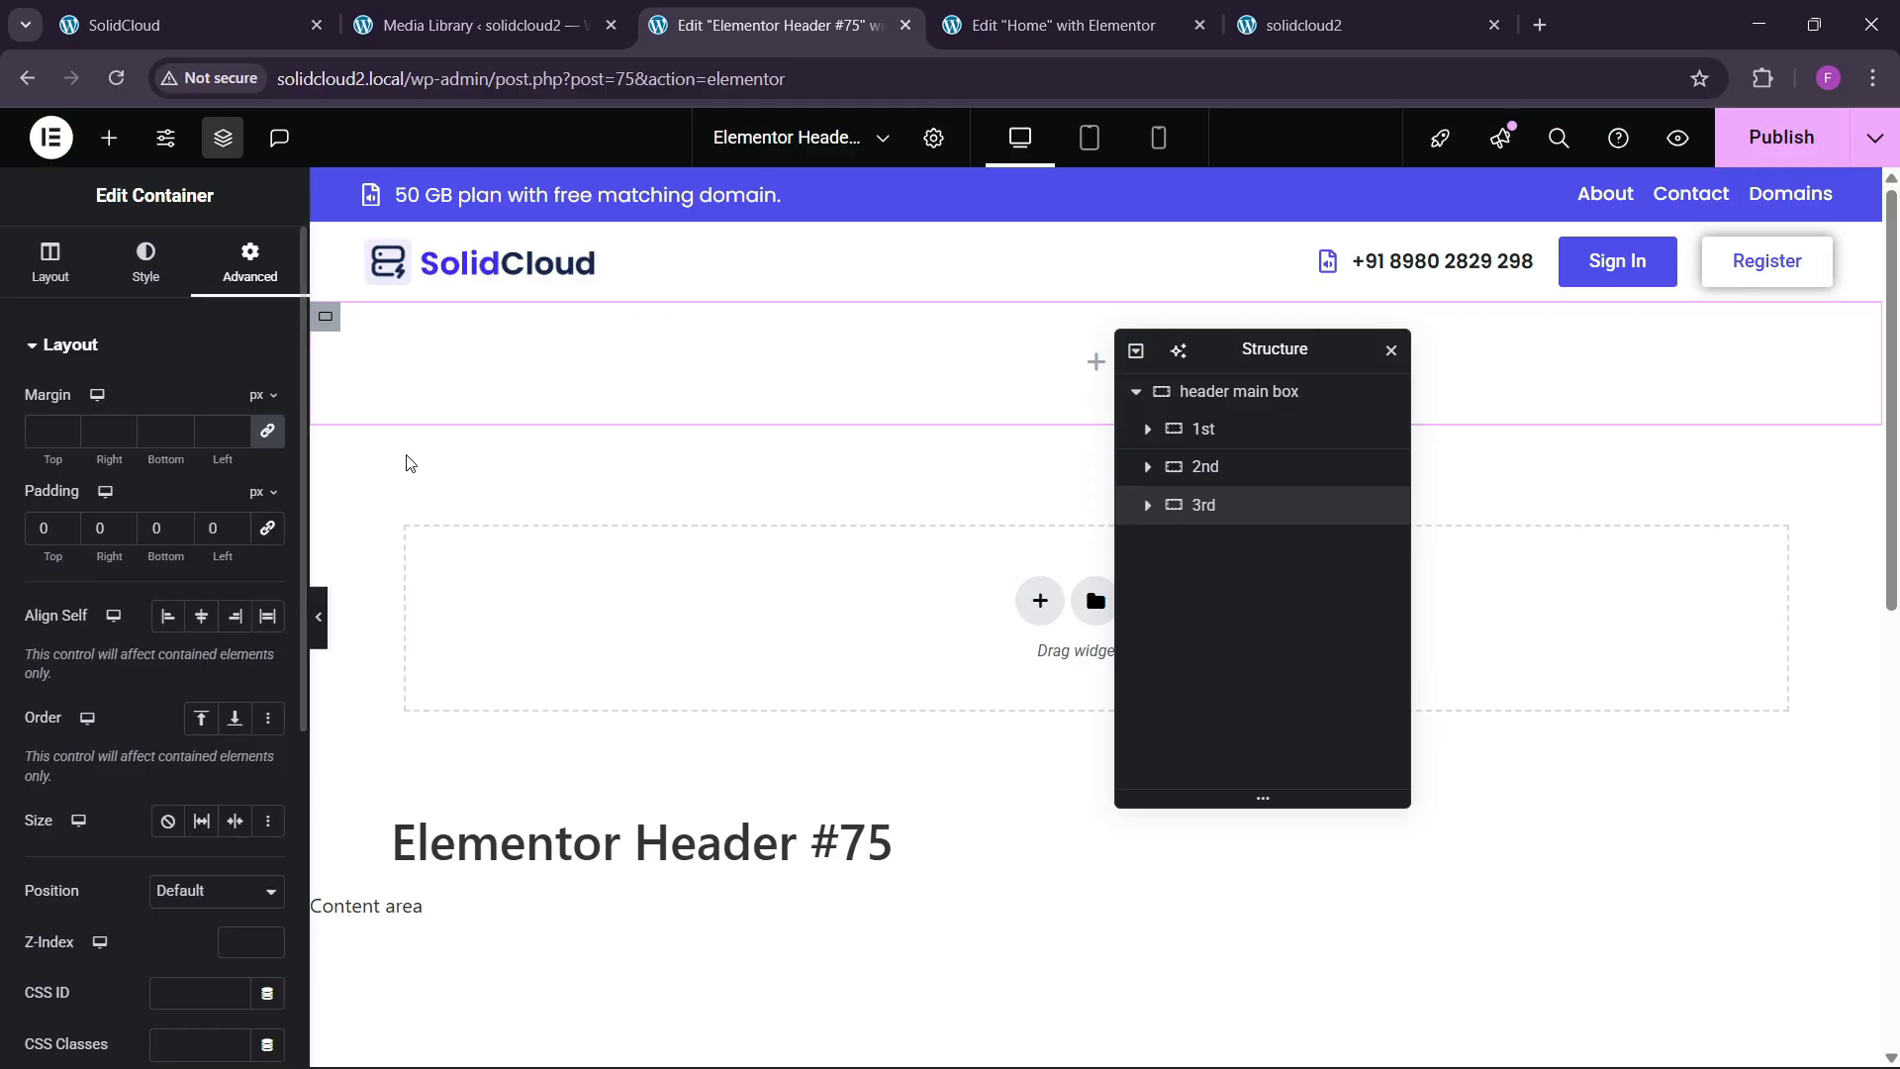
{"action": "left_click", "coordinate": [109, 137]}
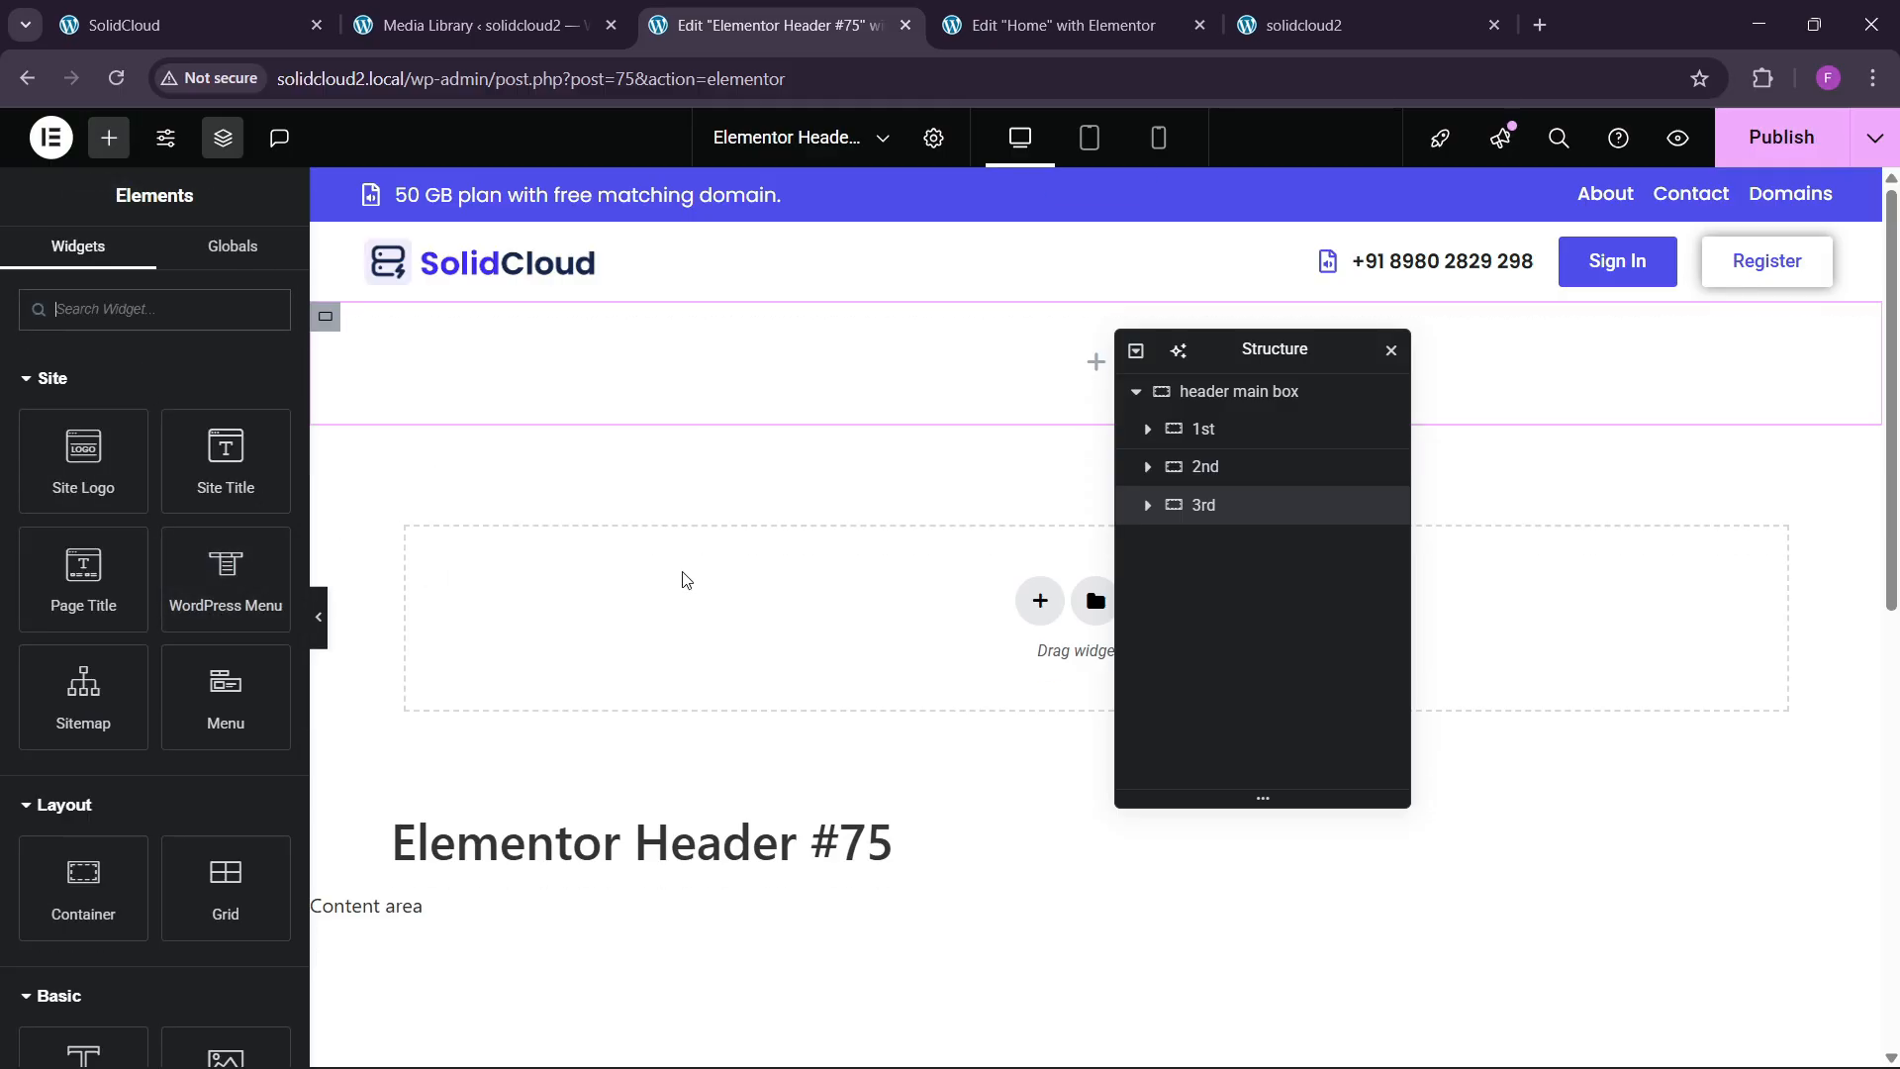
Paste the copied phone Icon List into the 3rd container.
{"action": "right_click", "coordinate": [1429, 262]}
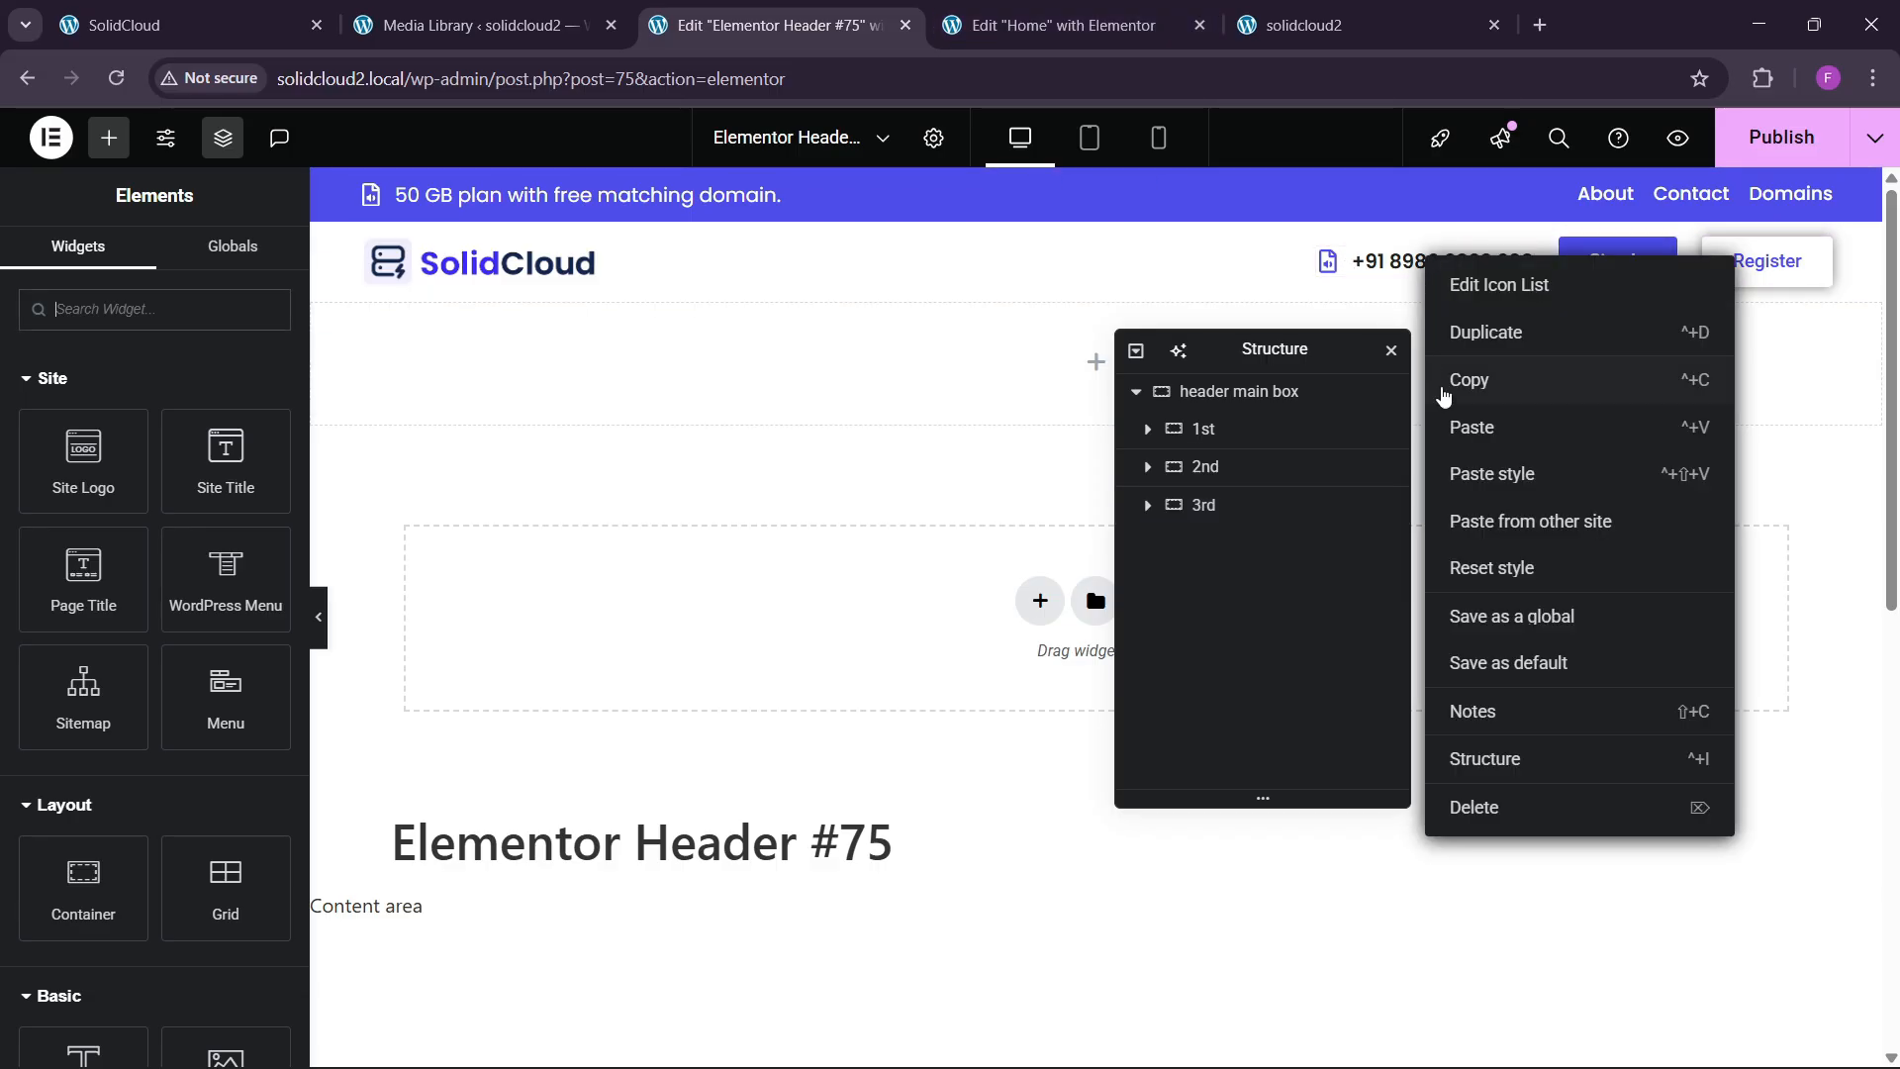
{"action": "left_click_drag", "start_coordinate": [1276, 356], "coordinate": [893, 390]}
{"action": "right_click", "coordinate": [1086, 348]}
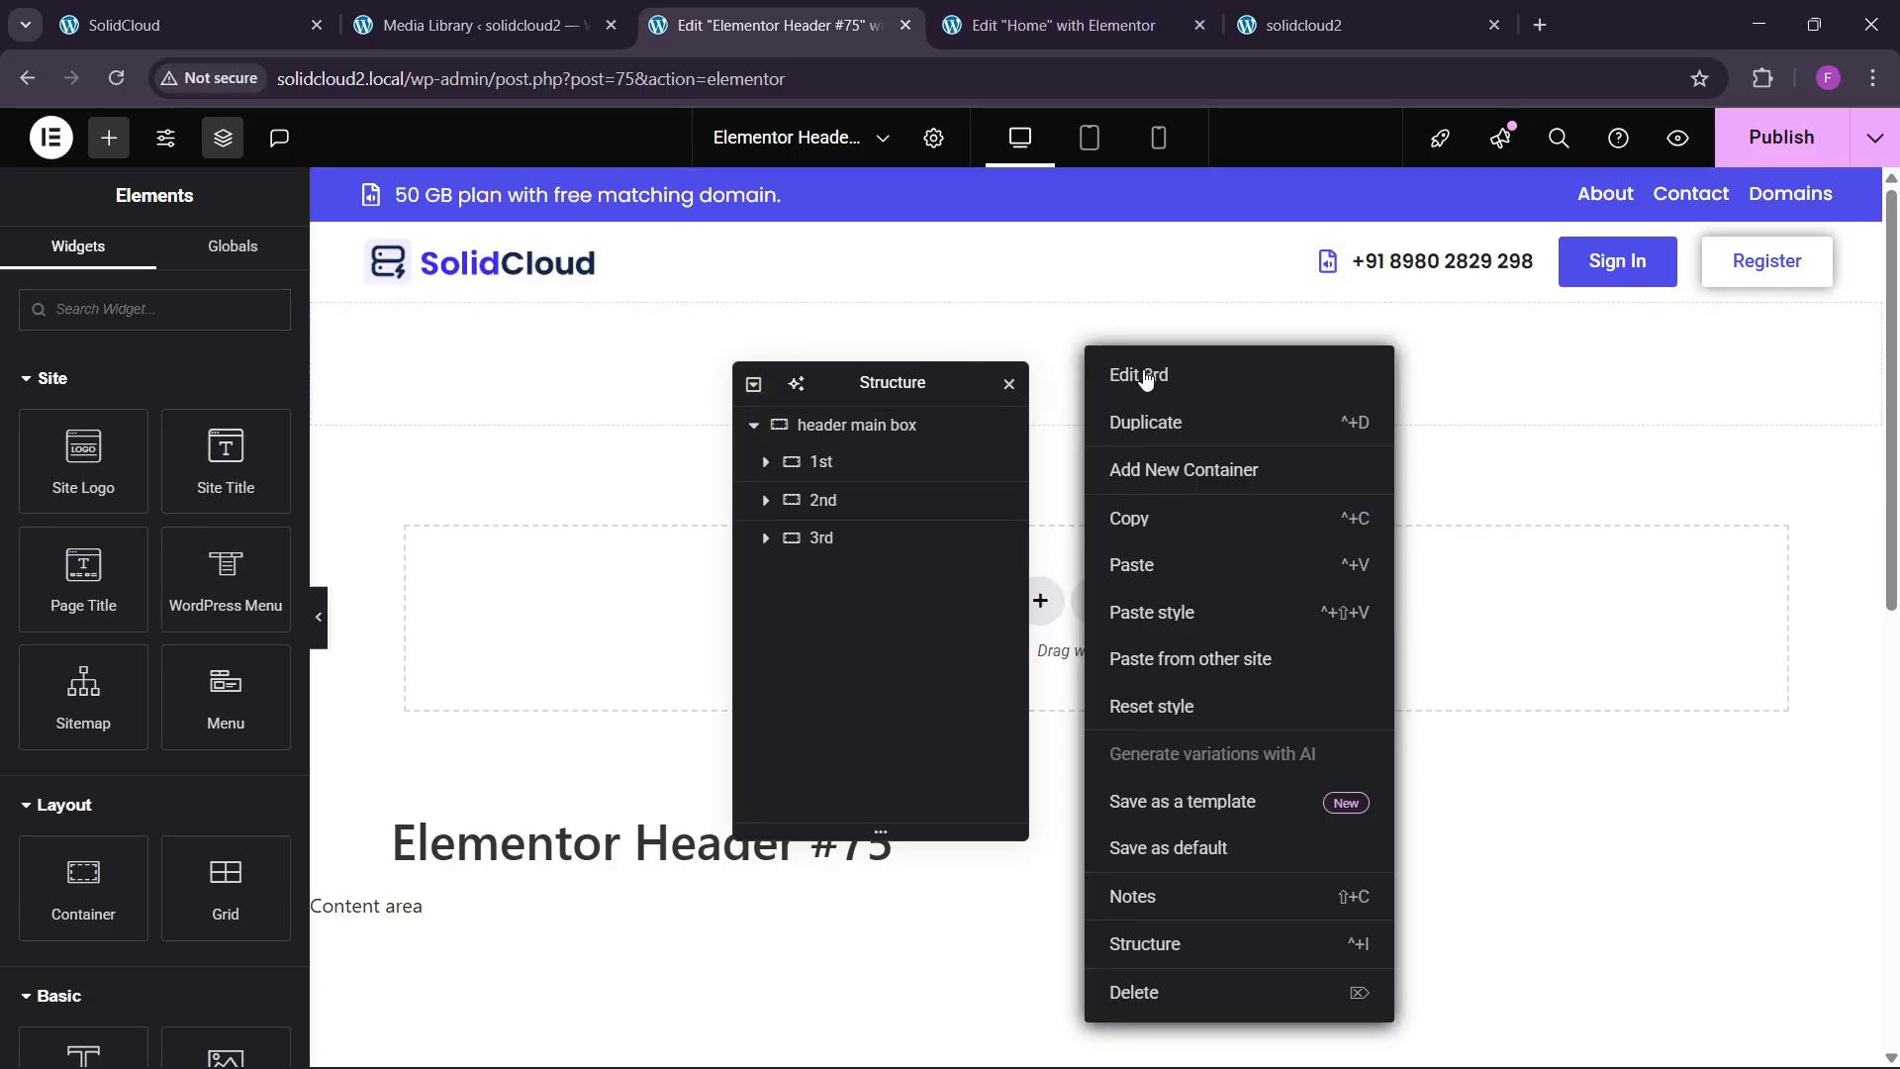
{"action": "left_click", "coordinate": [1160, 594]}
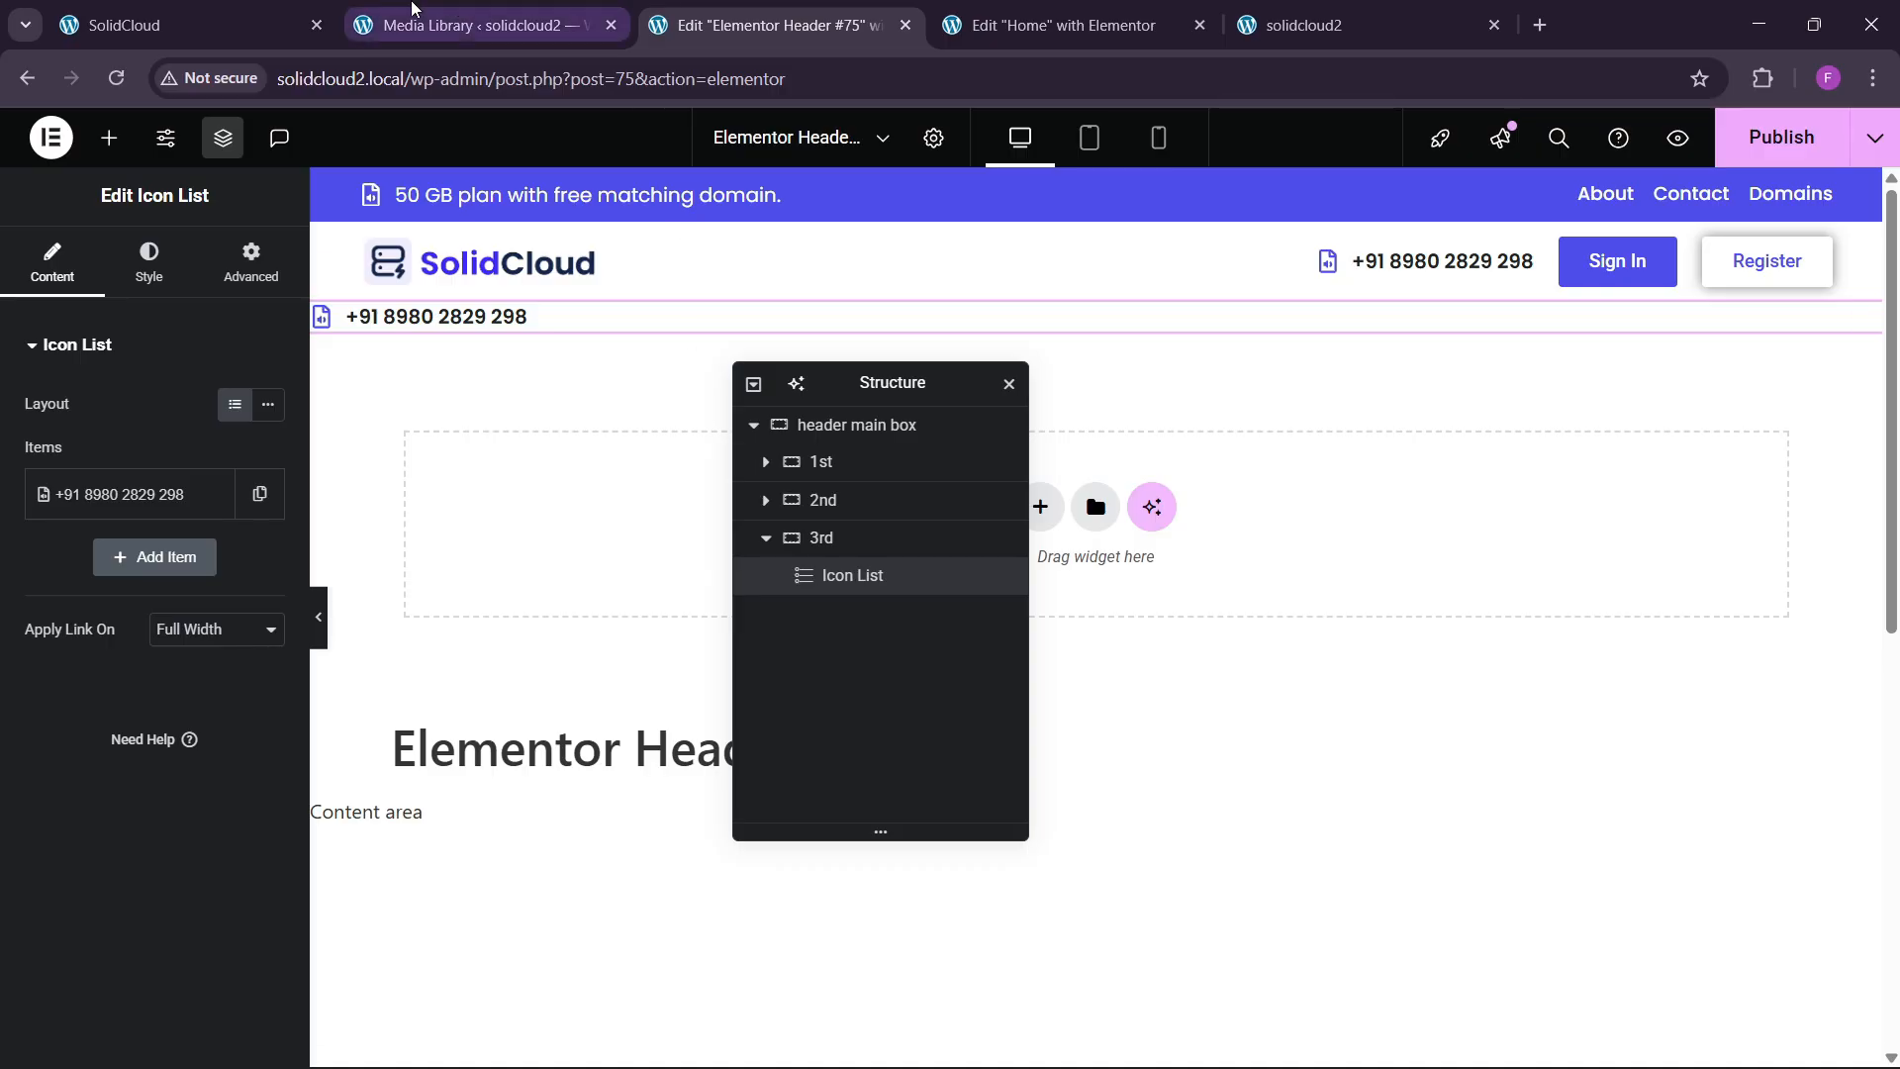
Change the list item's text to 'Register a New Domain' and give it the Globe icon.
{"action": "left_click", "coordinate": [188, 25]}
{"action": "left_click_drag", "start_coordinate": [1624, 338], "coordinate": [1824, 334]}
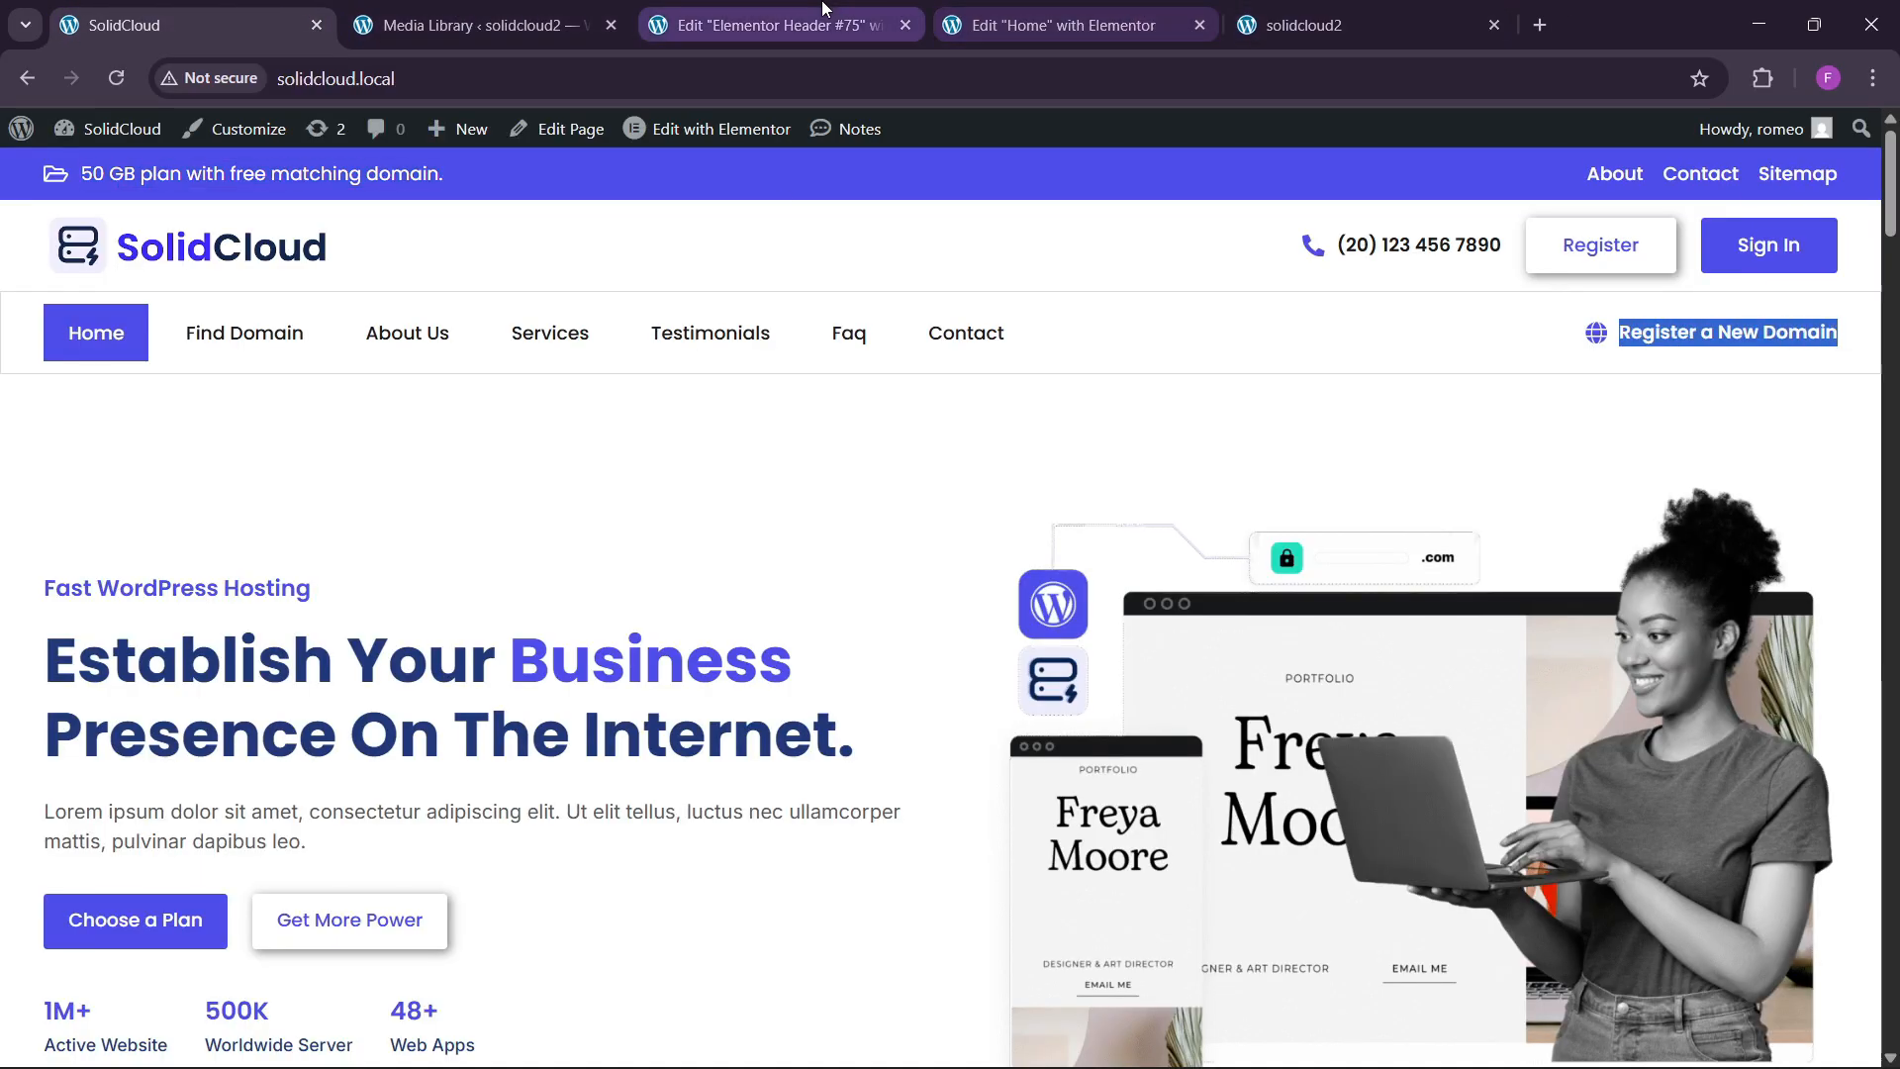
{"action": "left_click", "coordinate": [772, 24]}
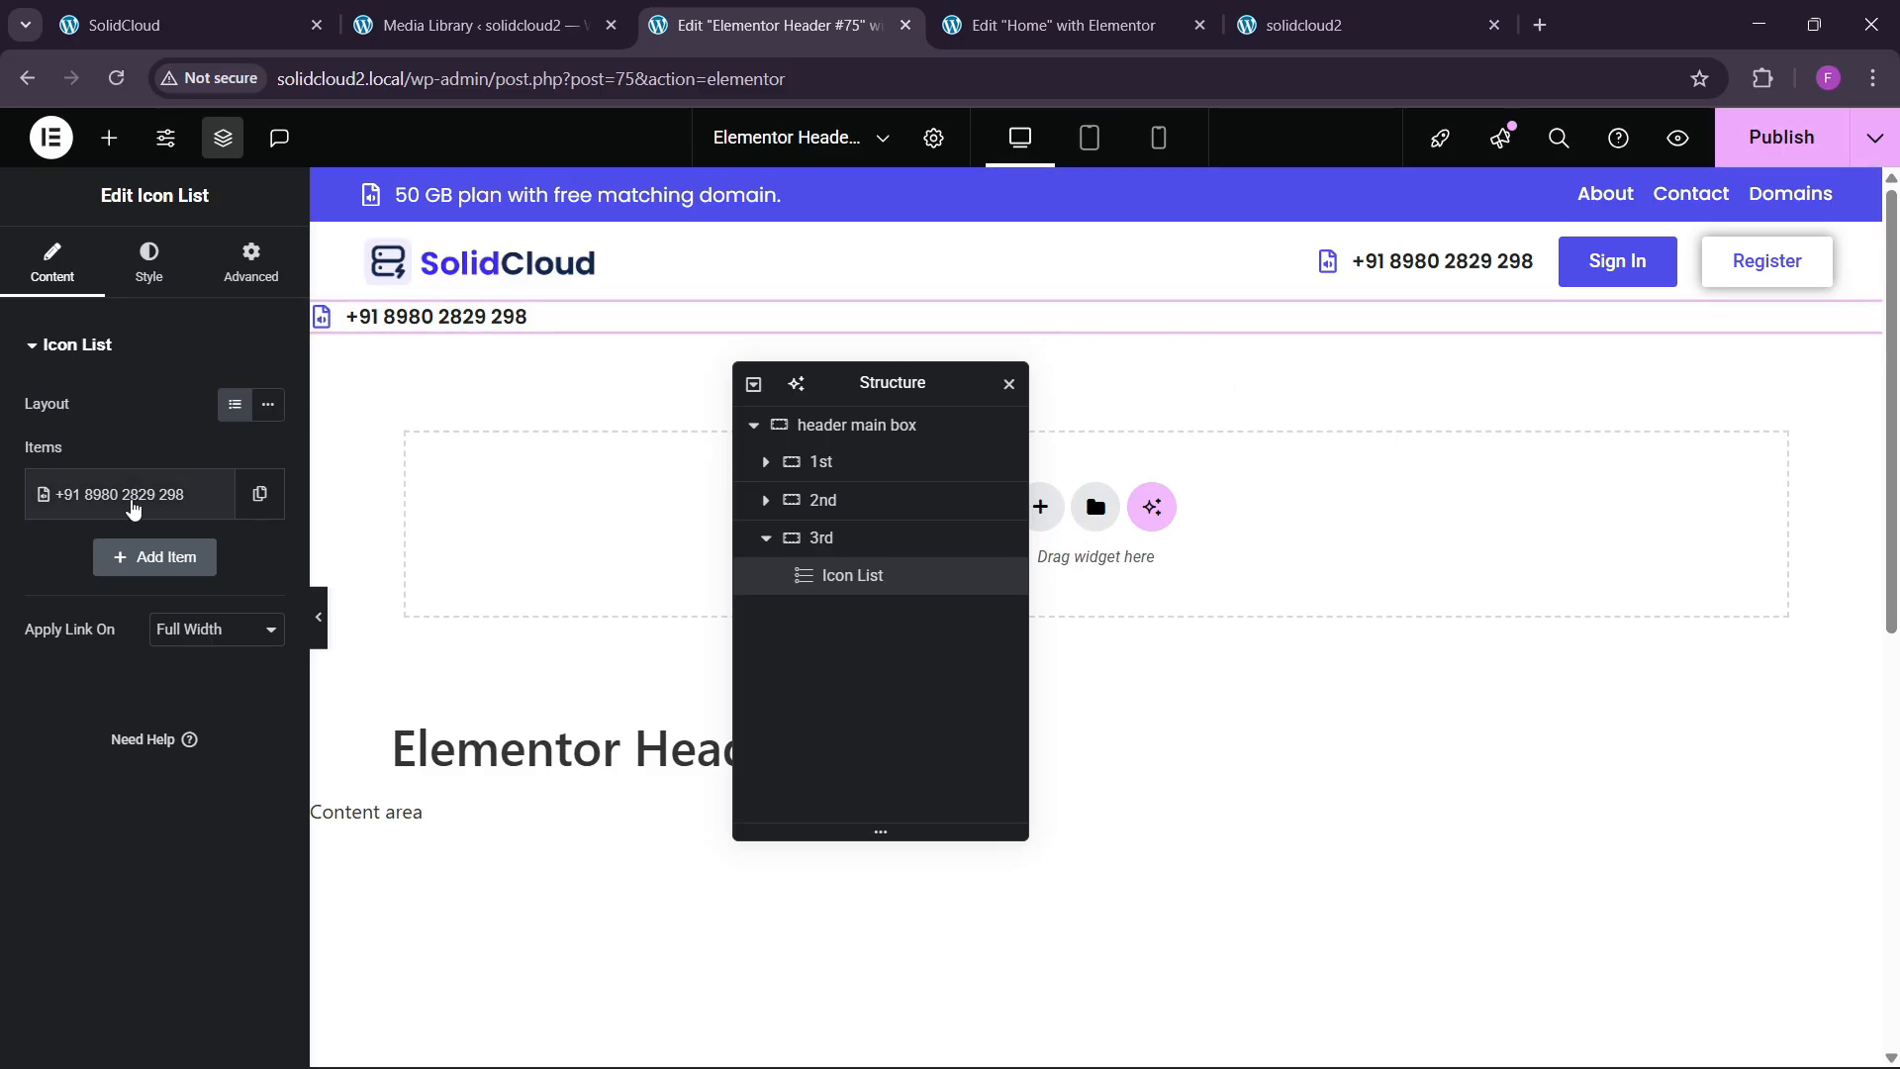
{"action": "left_click", "coordinate": [138, 494]}
{"action": "triple_click", "coordinate": [152, 584]}
{"action": "type", "text": "Register a New Domain"}
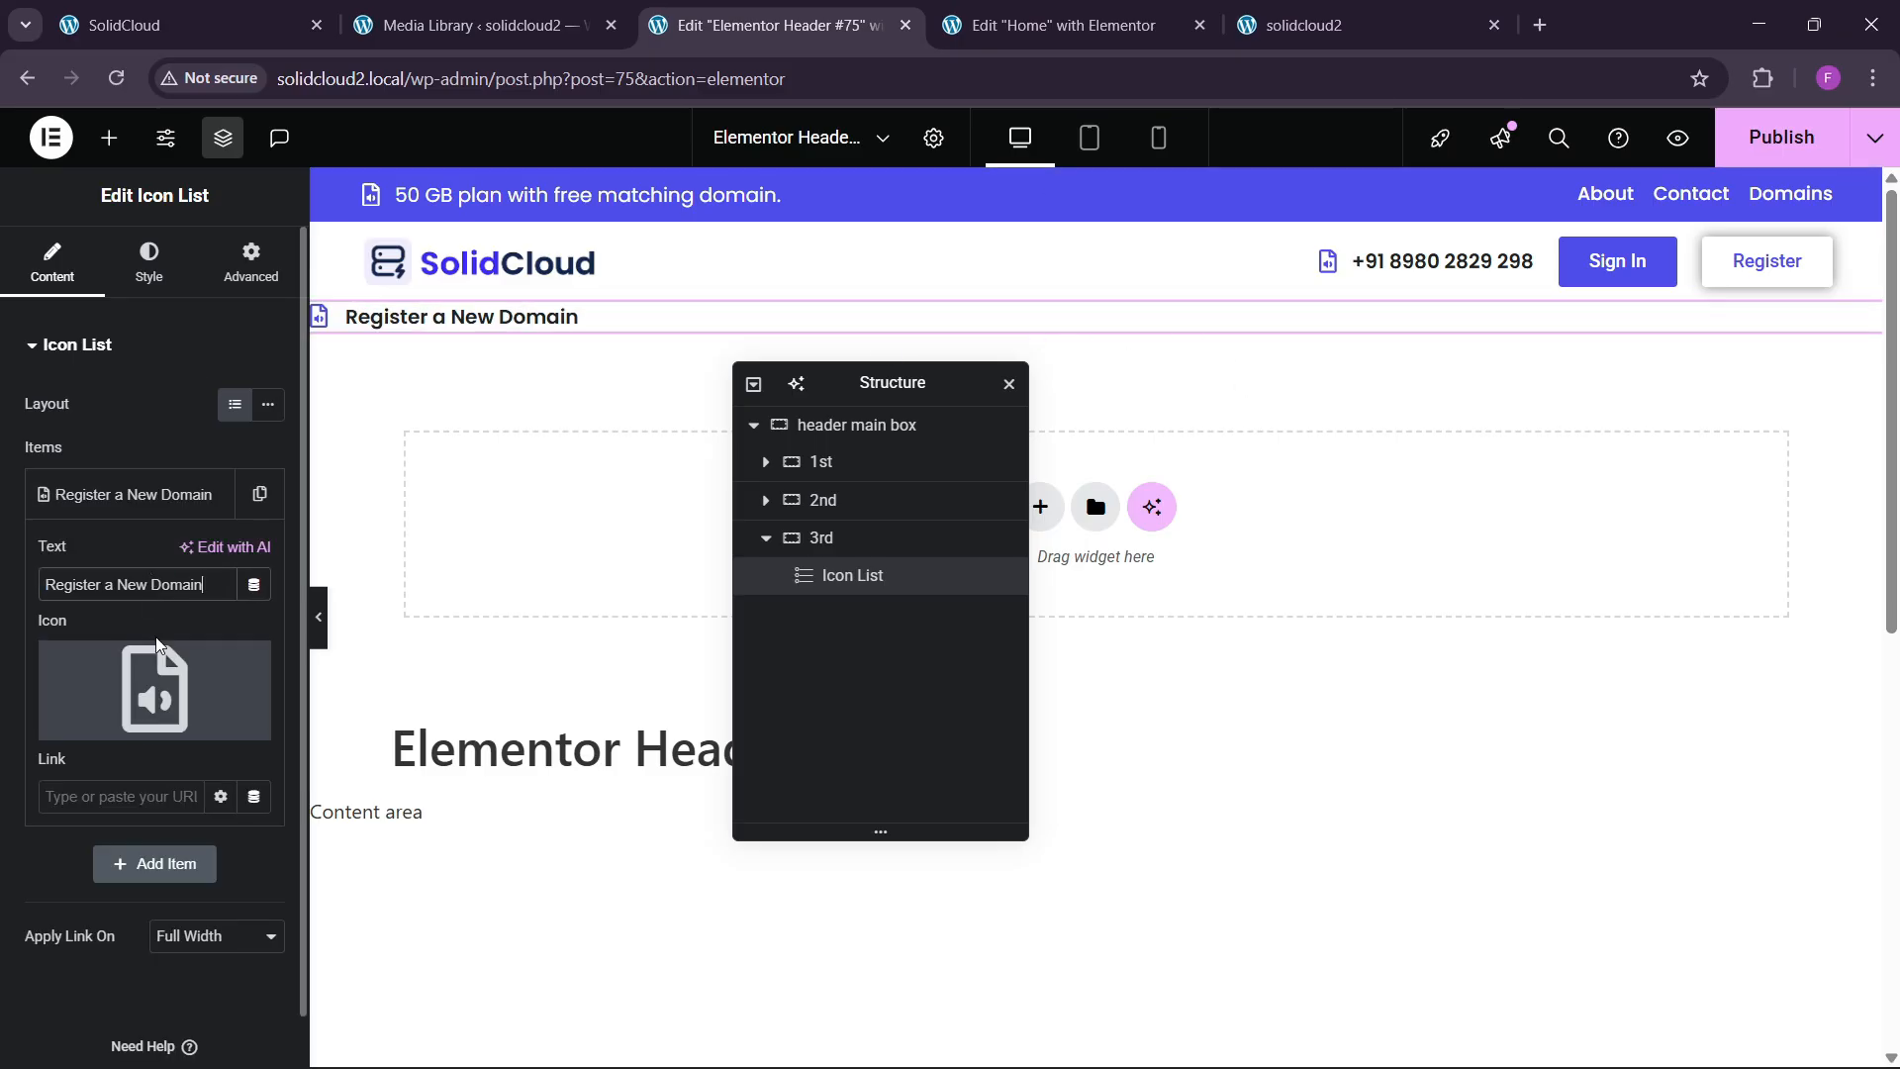
{"action": "left_click", "coordinate": [155, 690]}
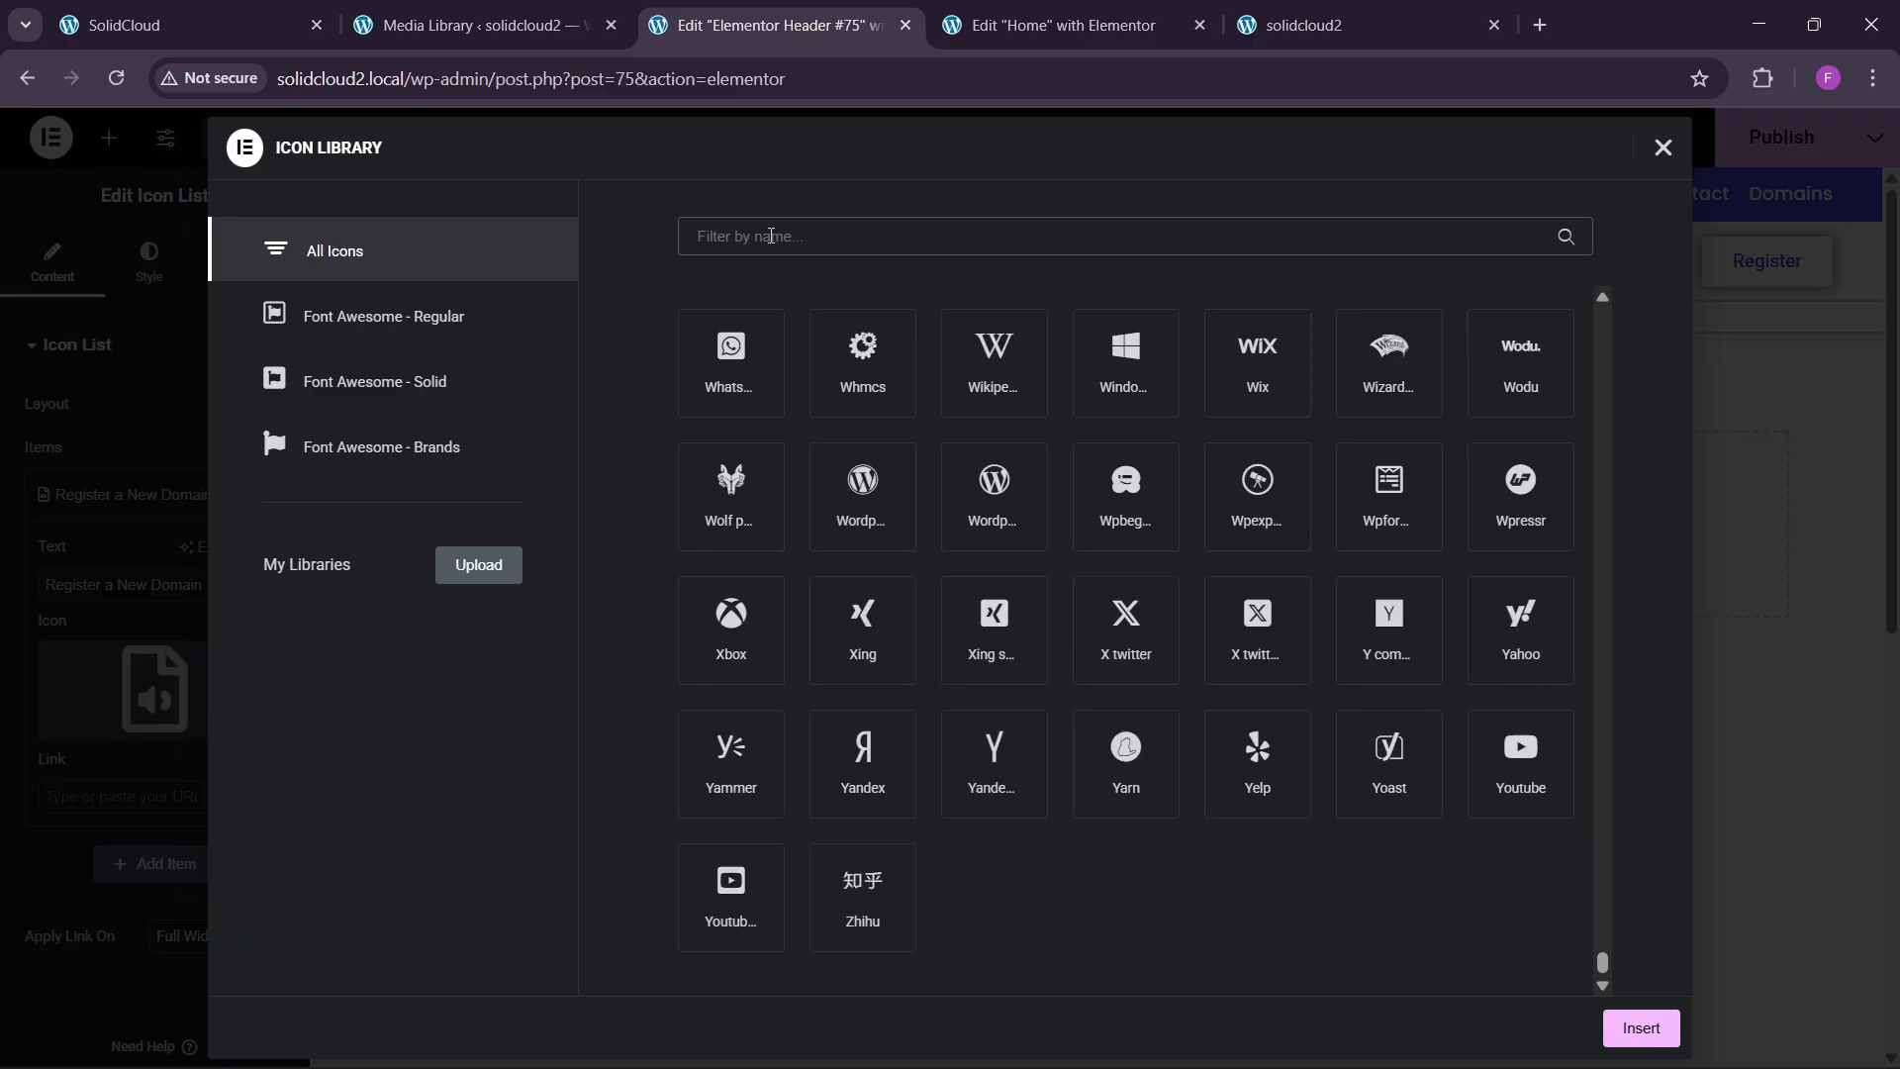
{"action": "type", "text": "globe"}
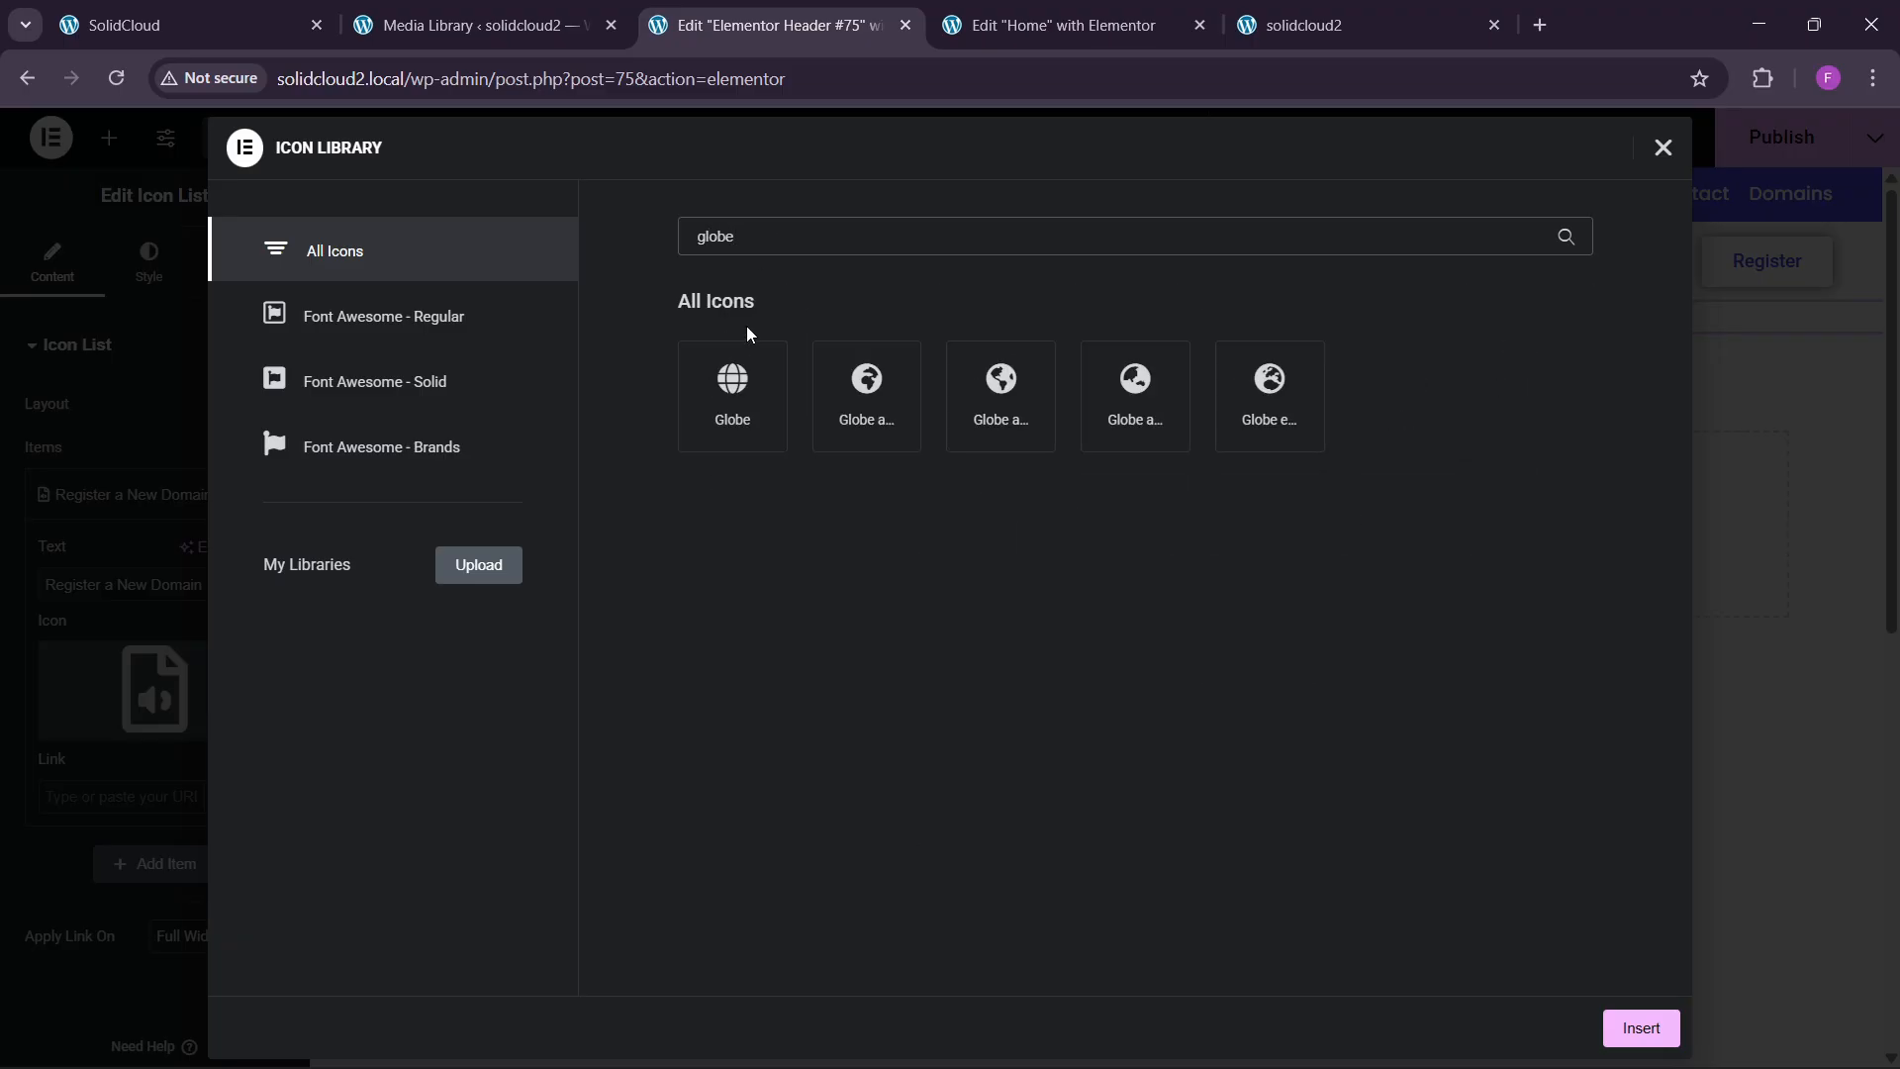
{"action": "left_click", "coordinate": [744, 358]}
{"action": "left_click", "coordinate": [1634, 1027]}
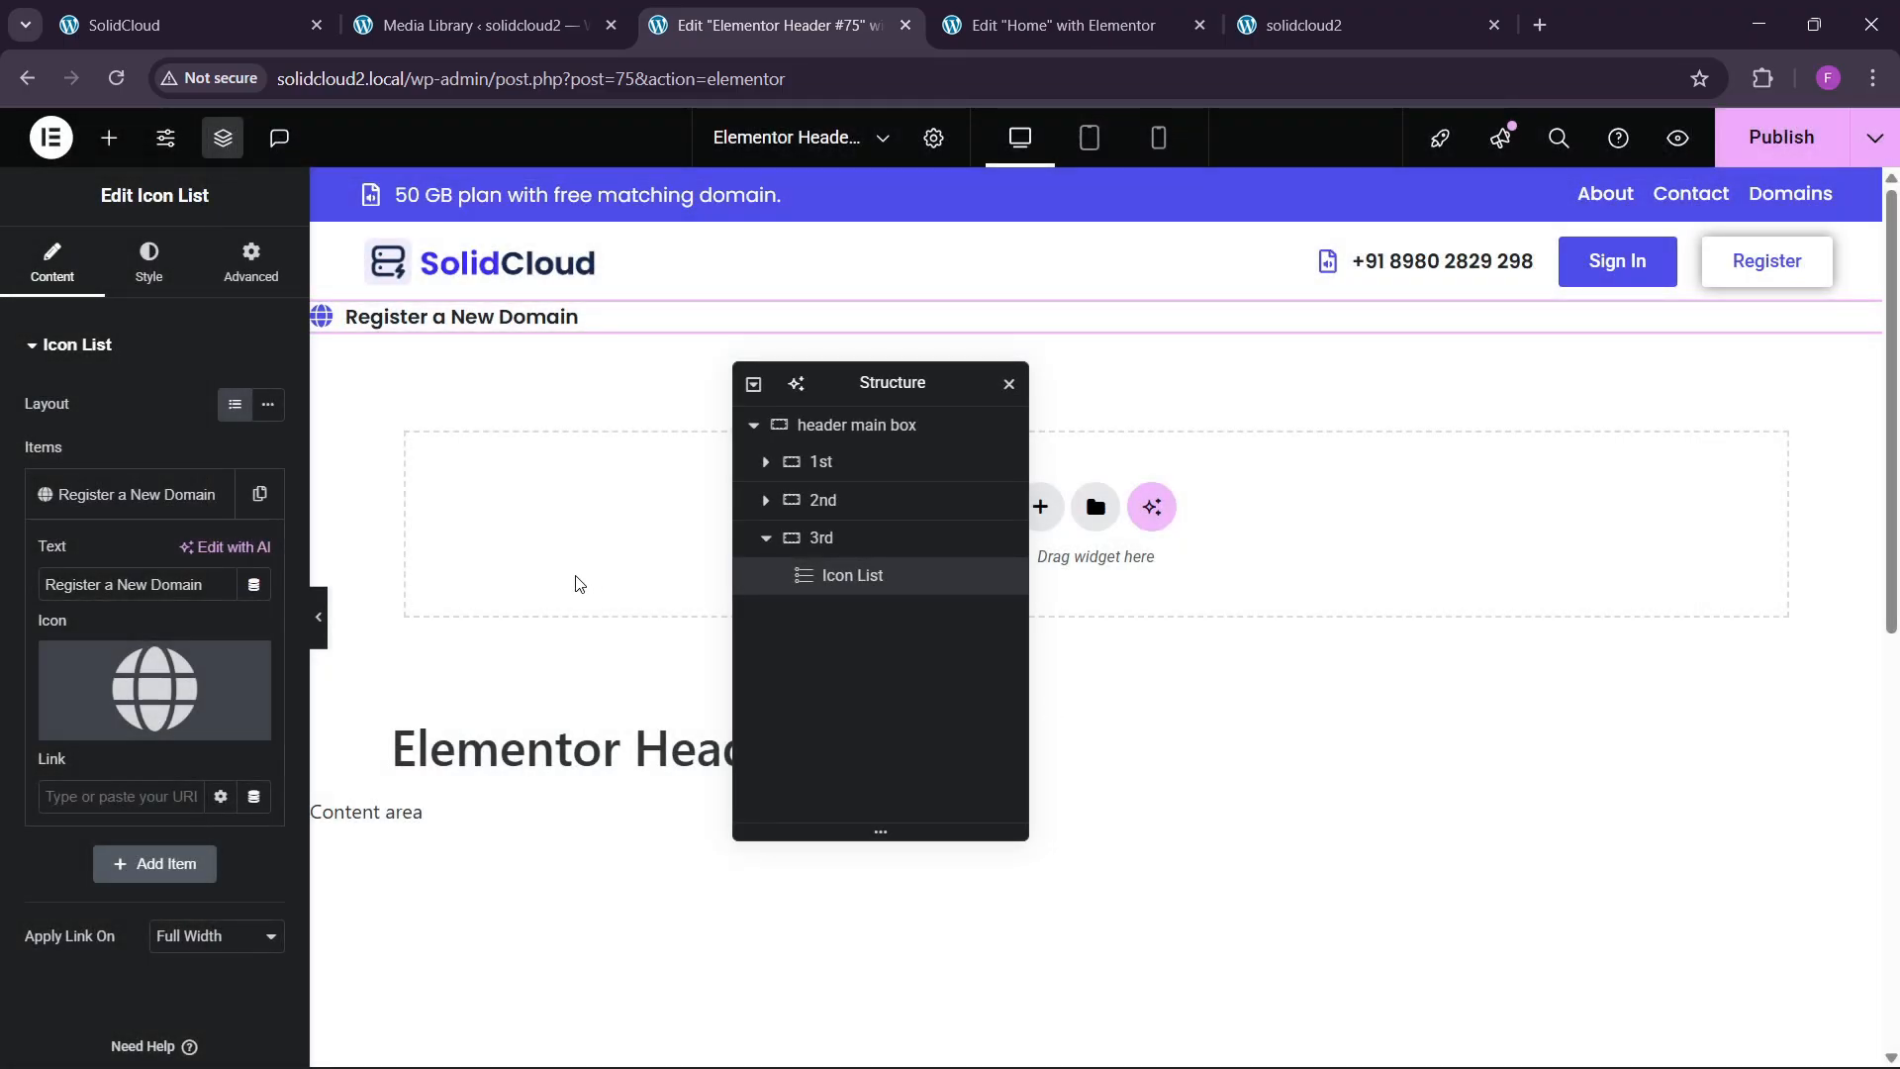
Give the 3rd container 10/40/10/40 px padding.
{"action": "left_click", "coordinate": [852, 536]}
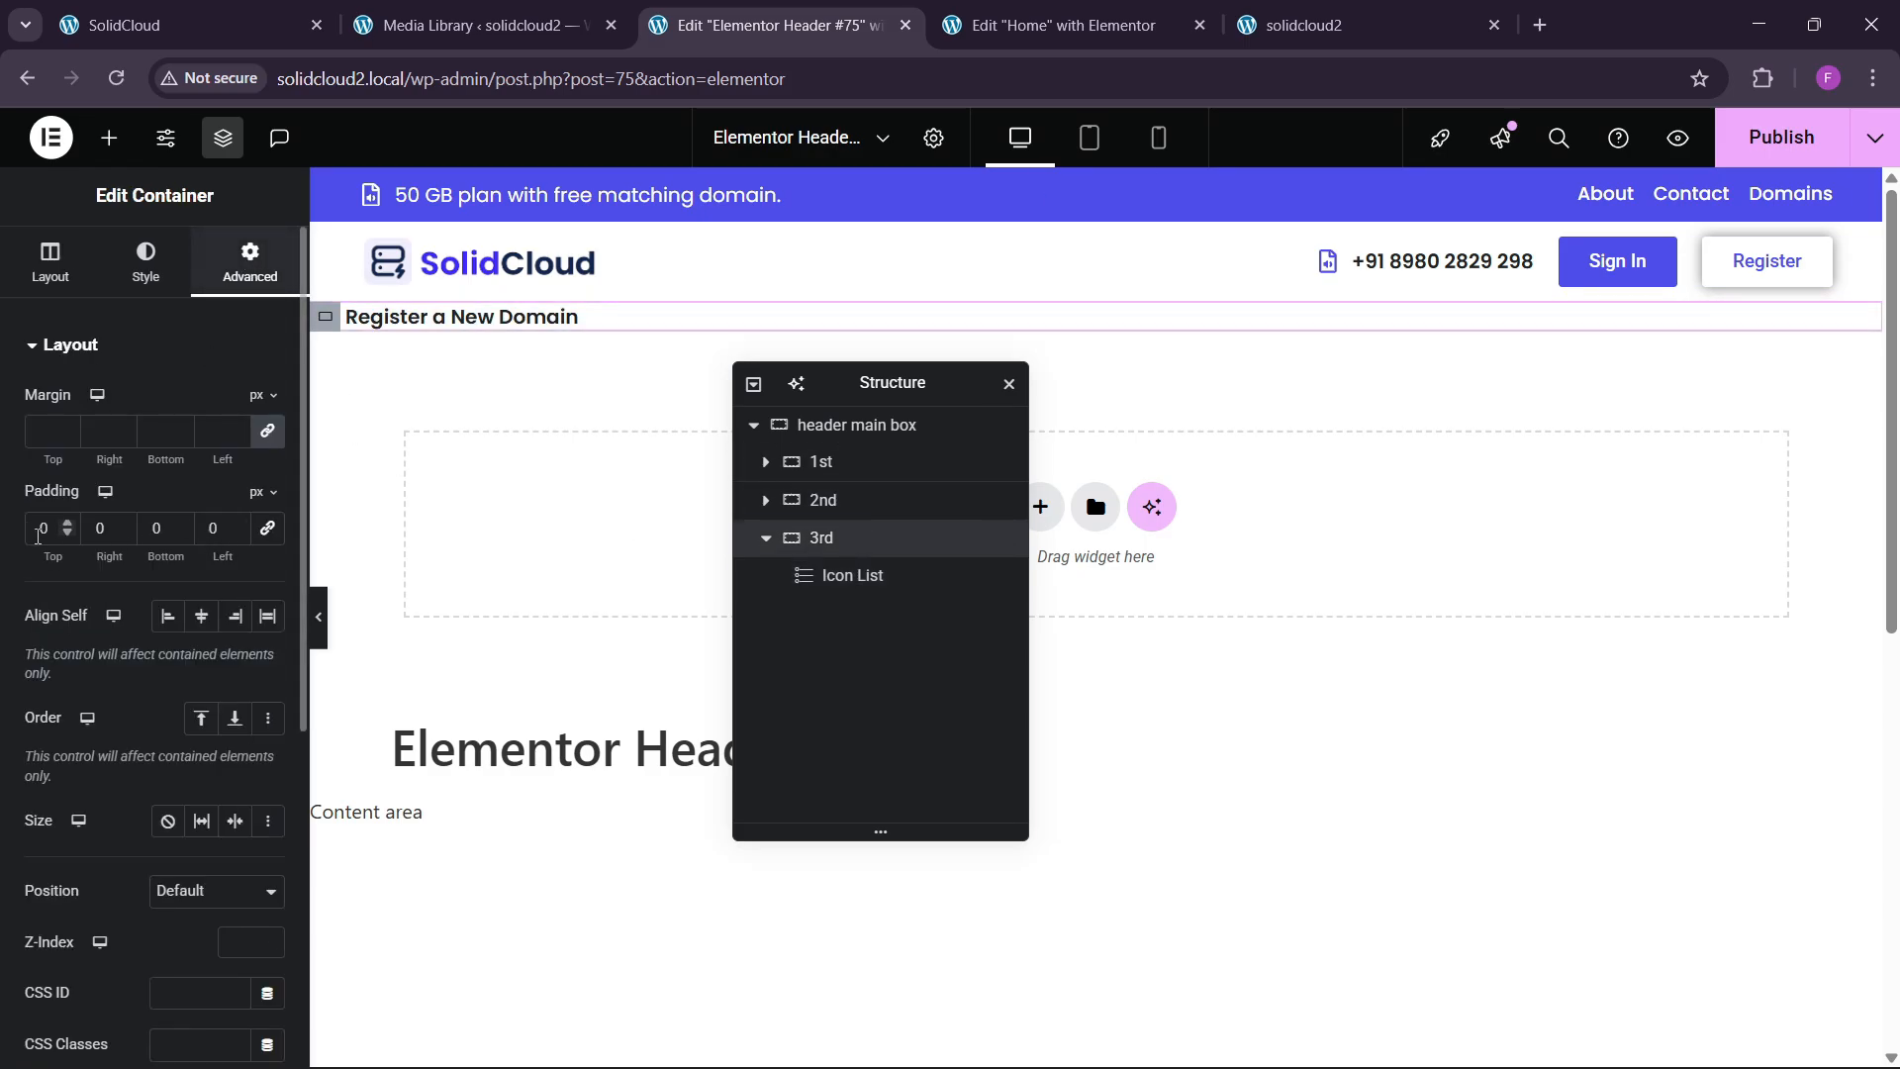
{"action": "type", "text": "10"}
{"action": "key", "text": "Tab"}
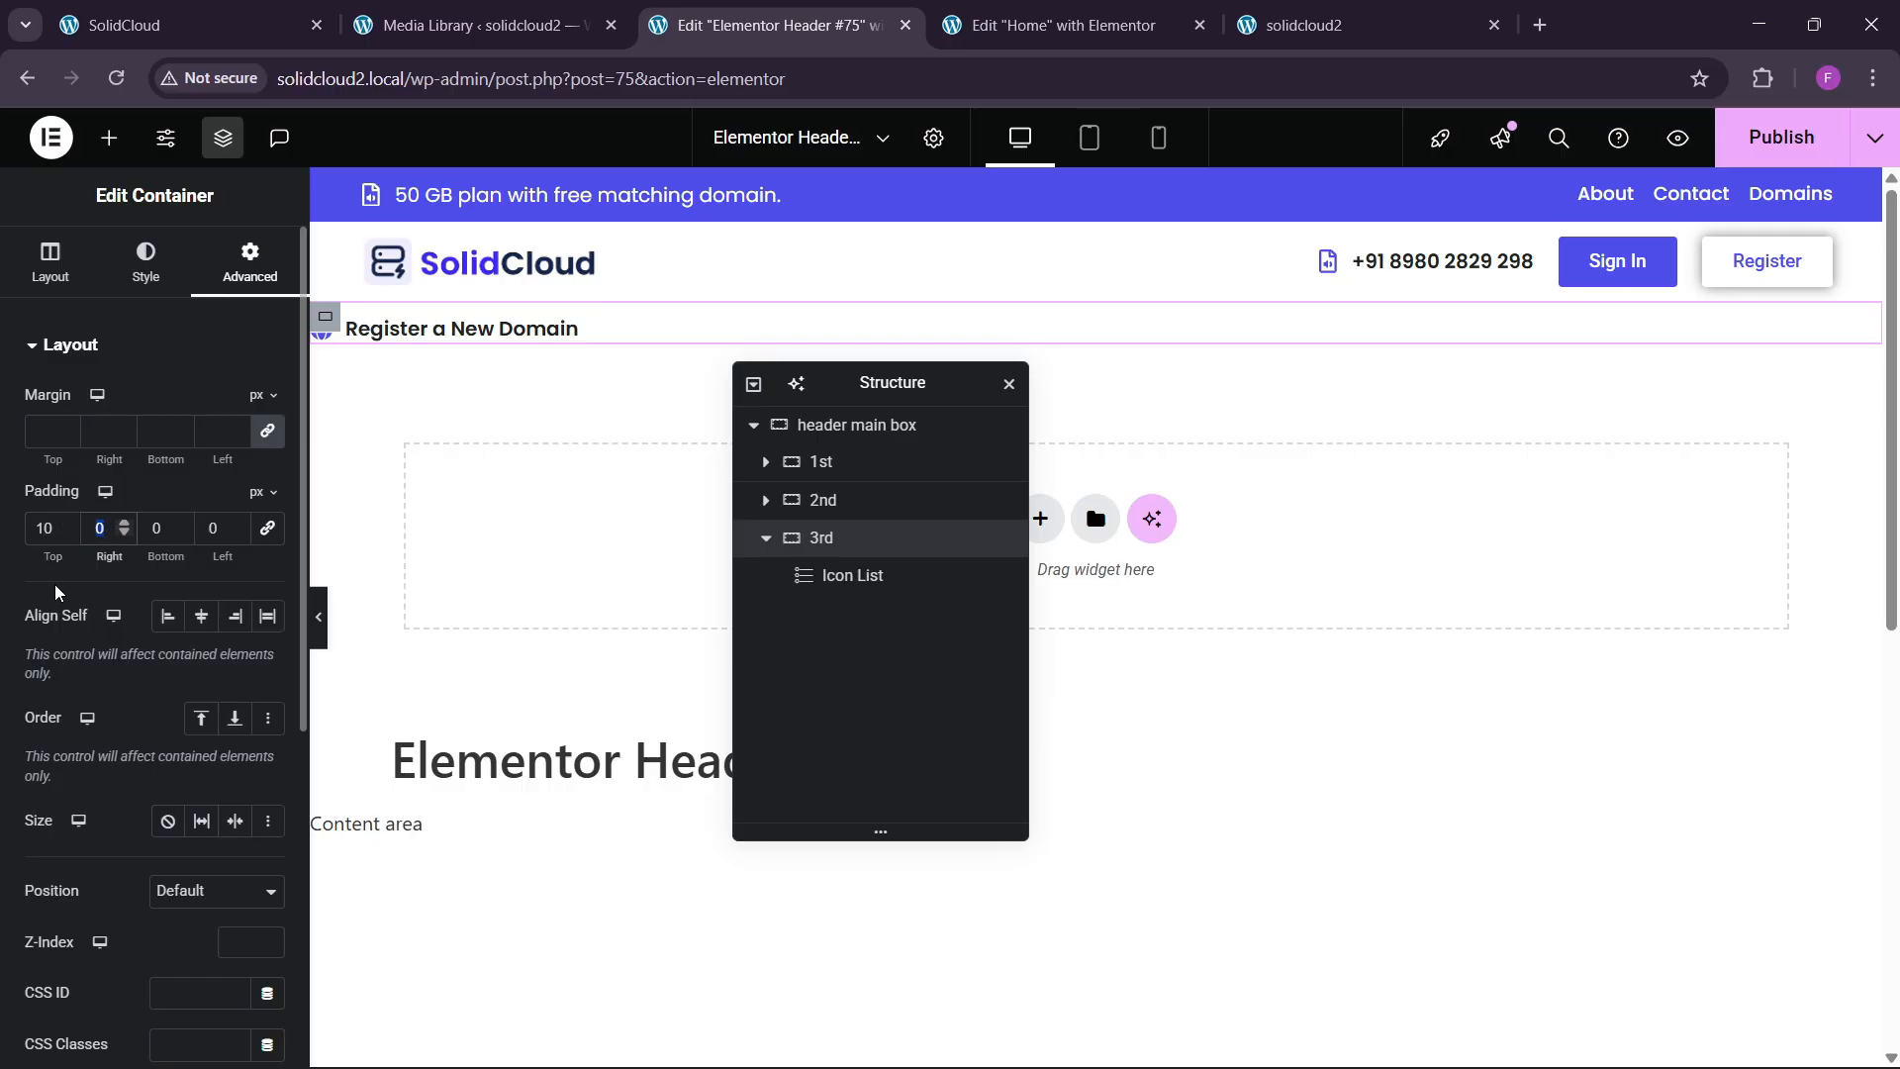
{"action": "key", "text": "Tab"}
{"action": "type", "text": "10"}
{"action": "key", "text": "Tab"}
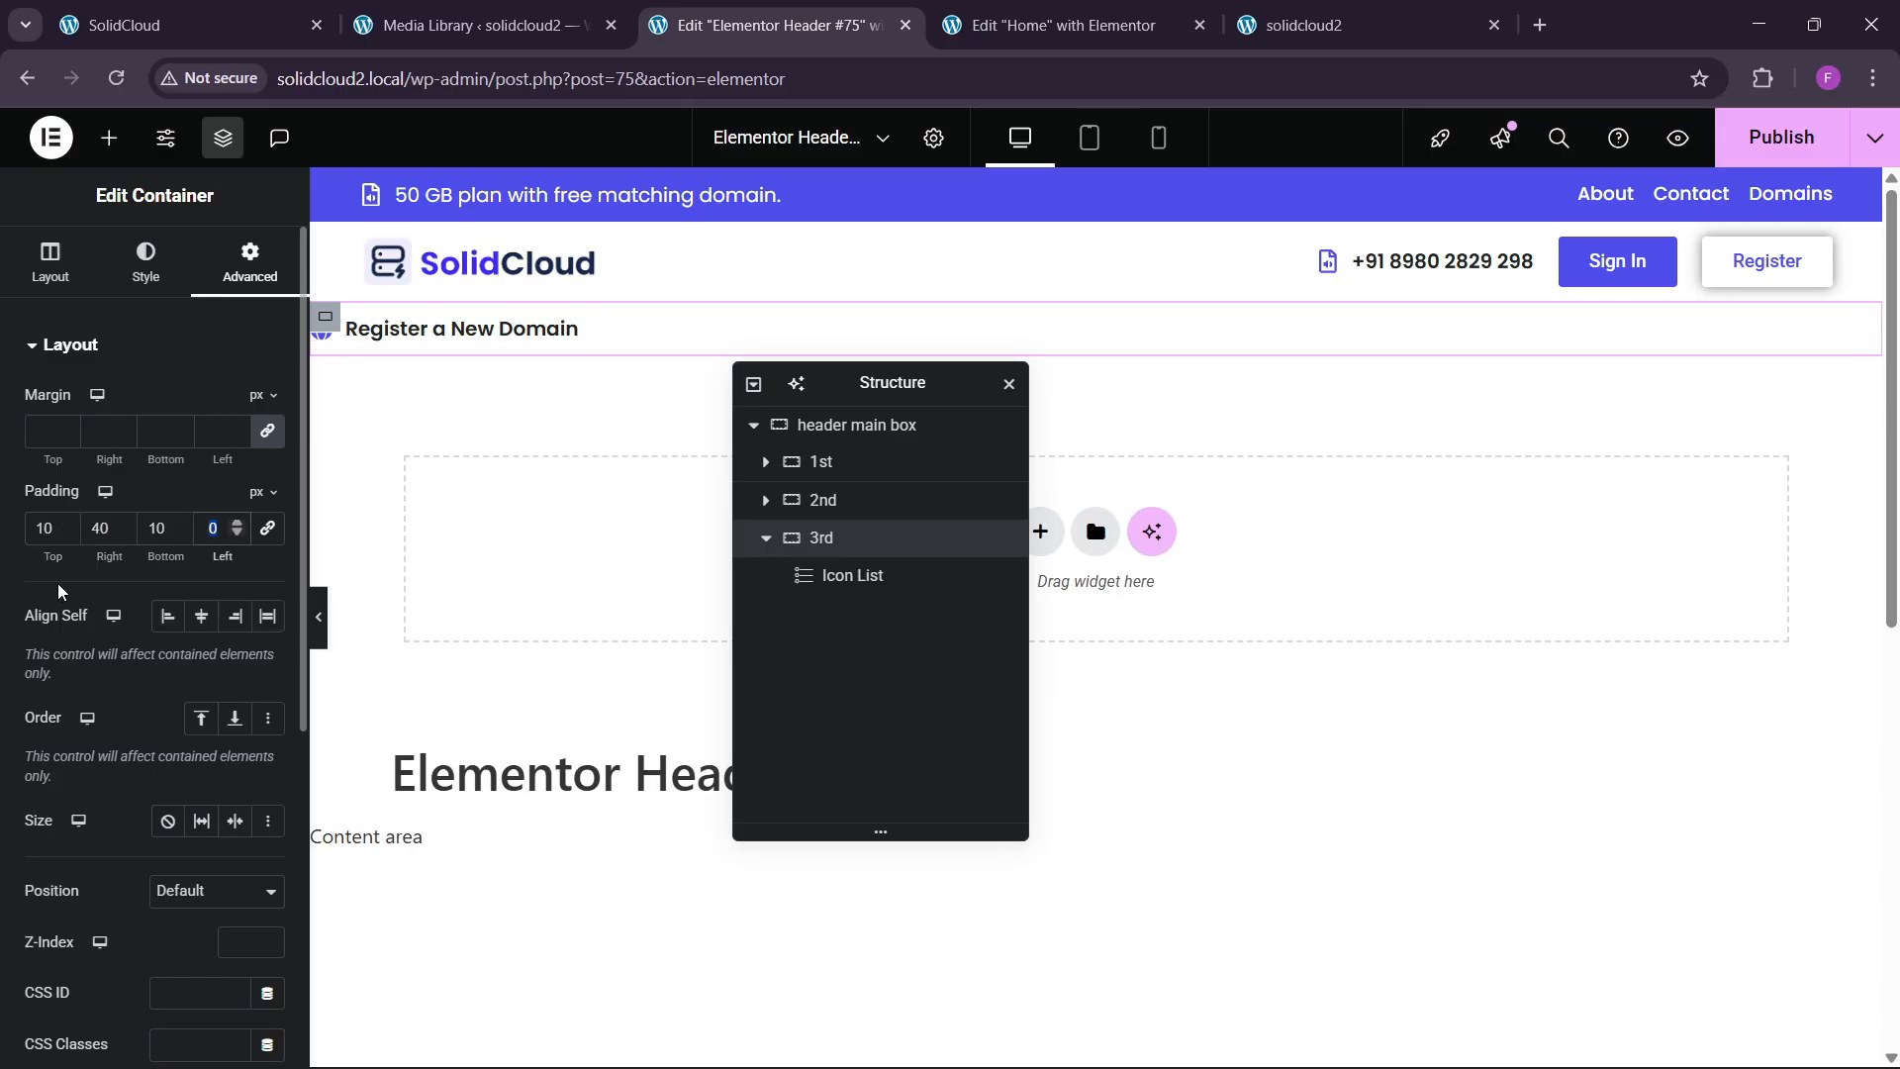
{"action": "type", "text": "40"}
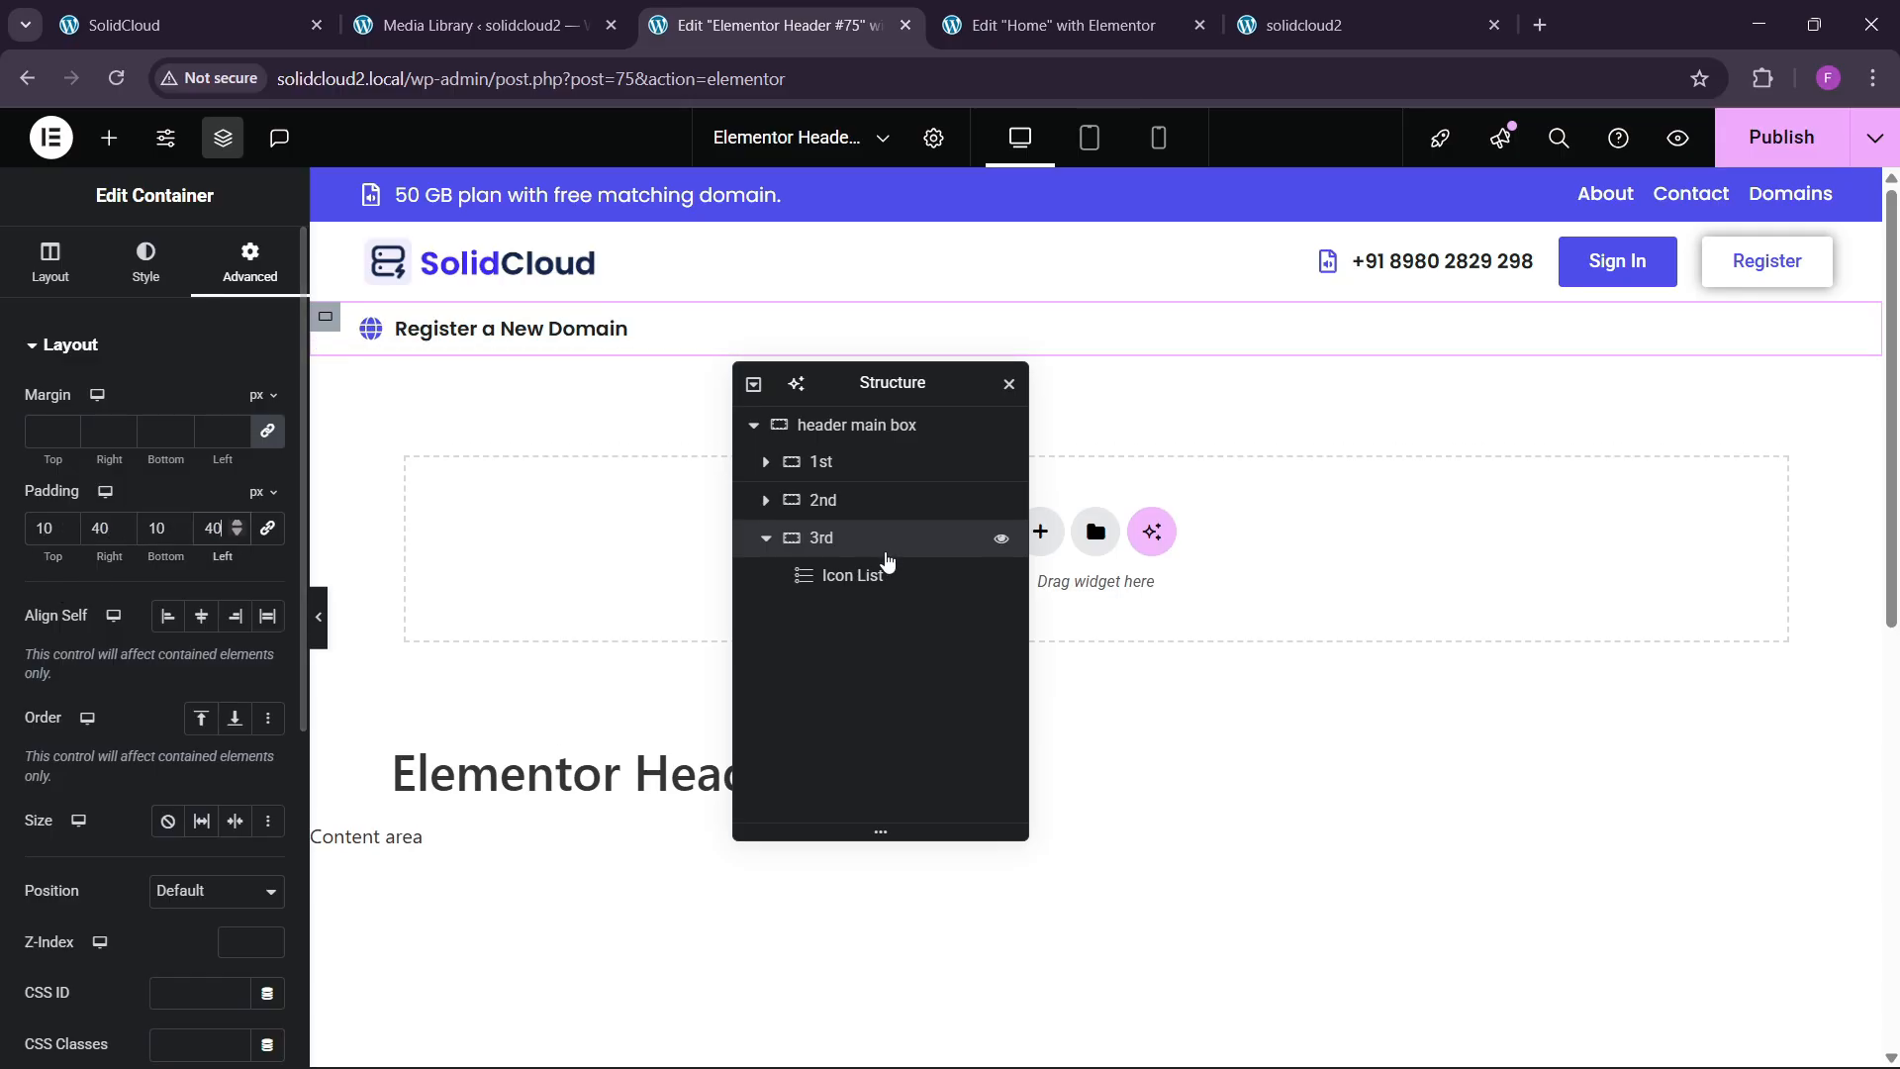
Lay out the 3rd container as a row with space-between, vertically centred, and publish.
{"action": "left_click", "coordinate": [50, 262]}
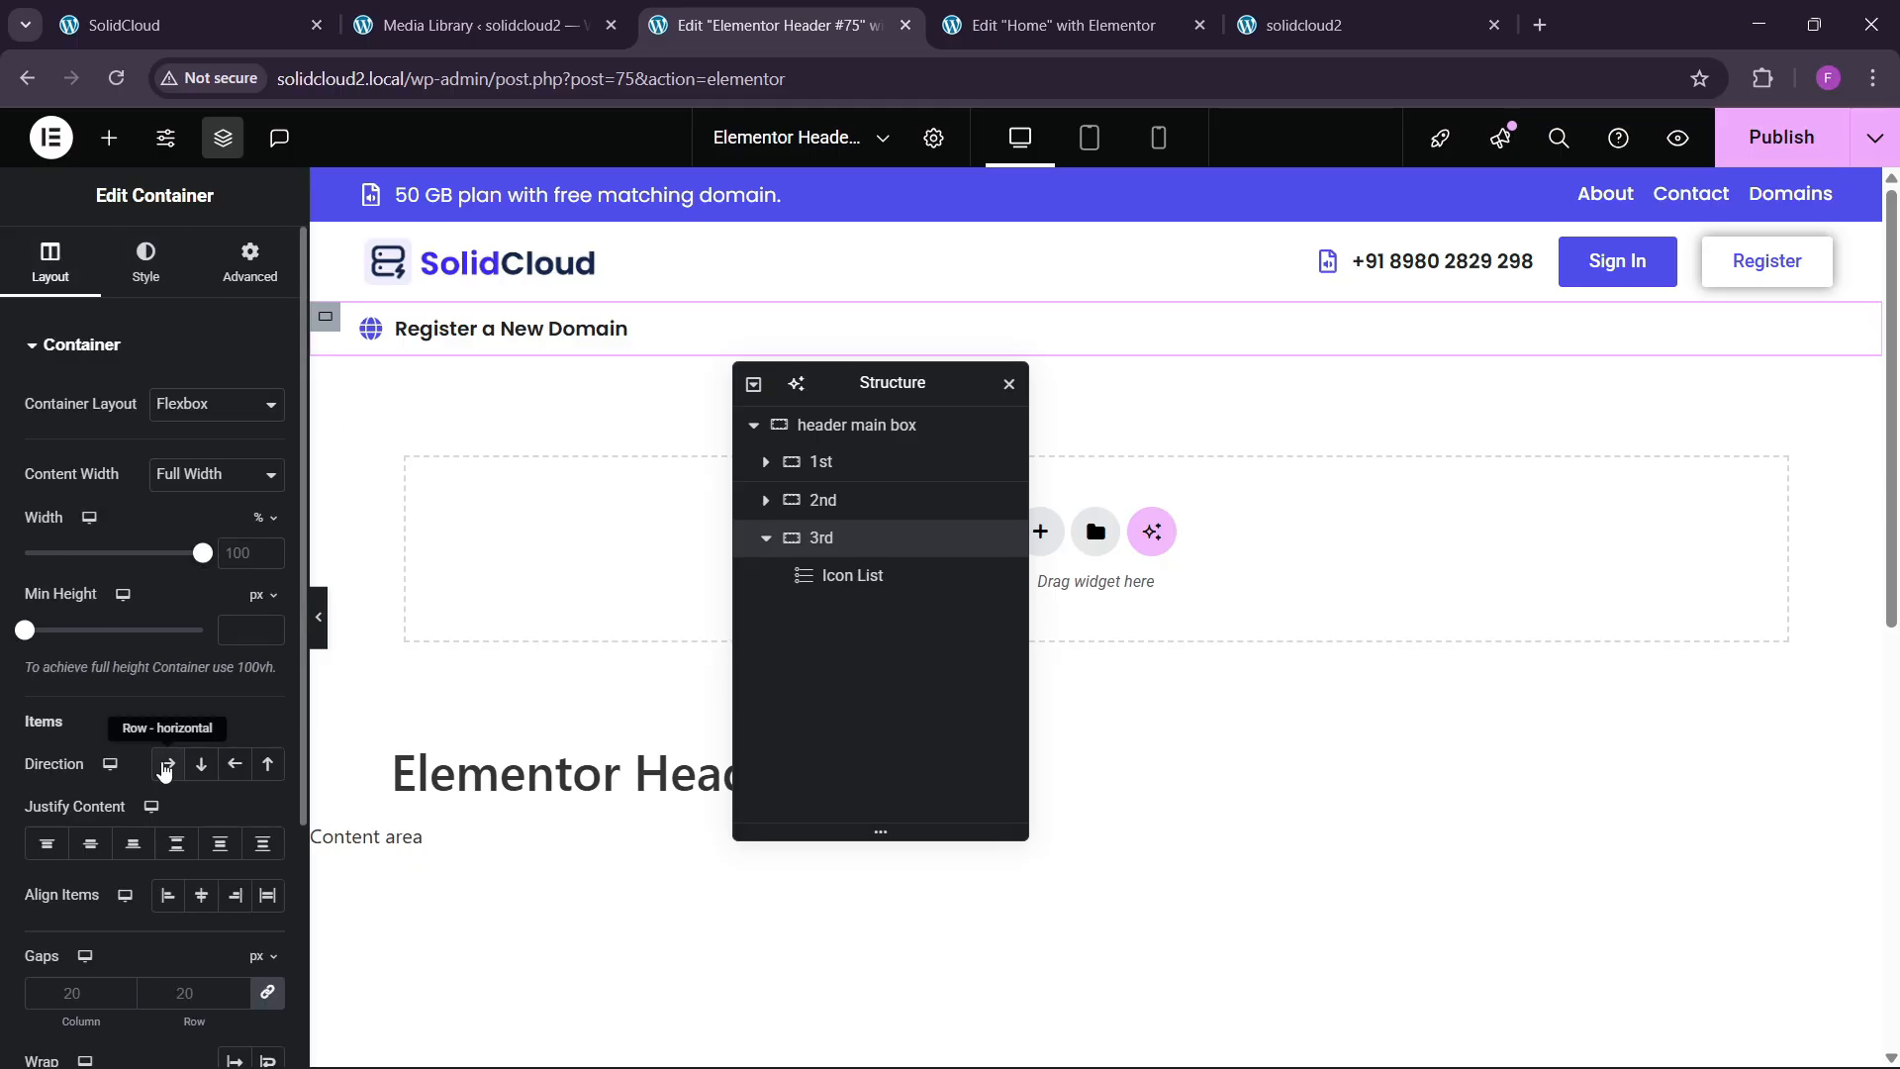
{"action": "left_click", "coordinate": [168, 763]}
{"action": "left_click", "coordinate": [176, 843]}
{"action": "left_click", "coordinate": [201, 895]}
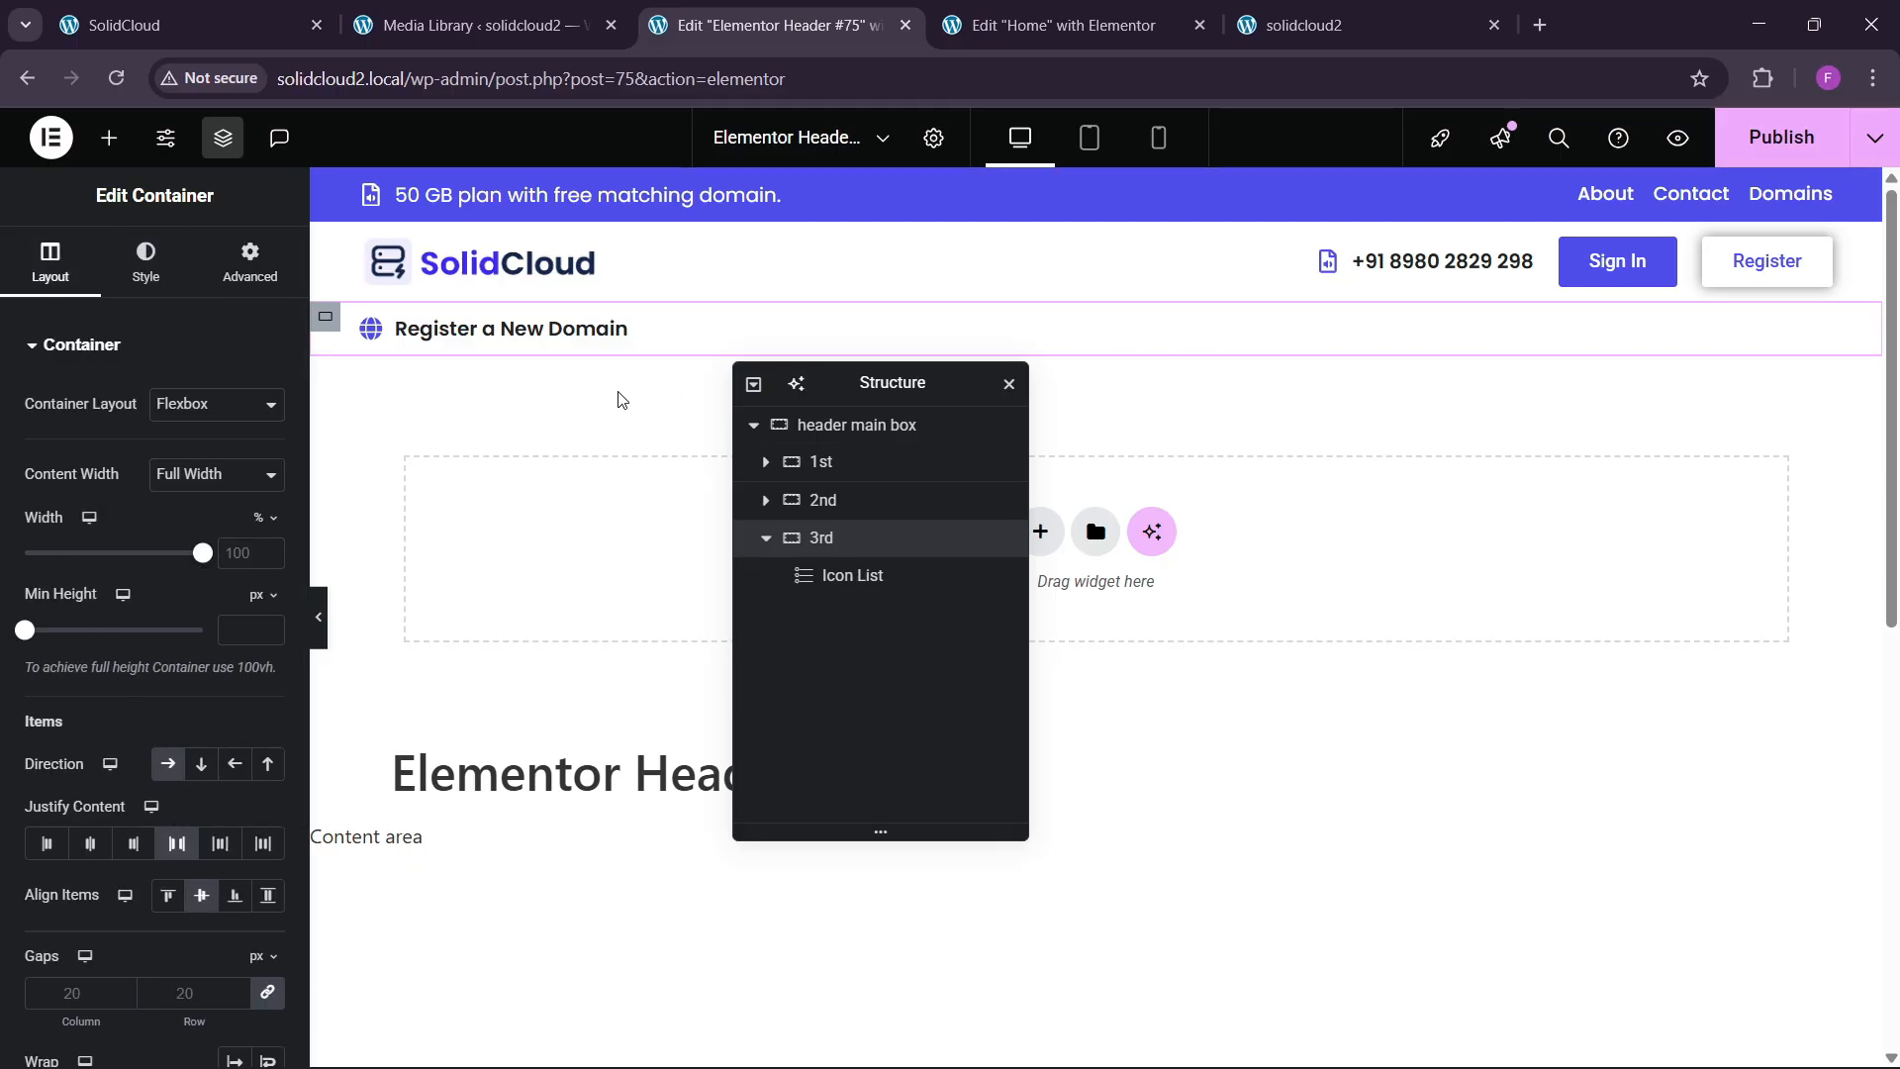
{"action": "left_click", "coordinate": [1754, 141]}
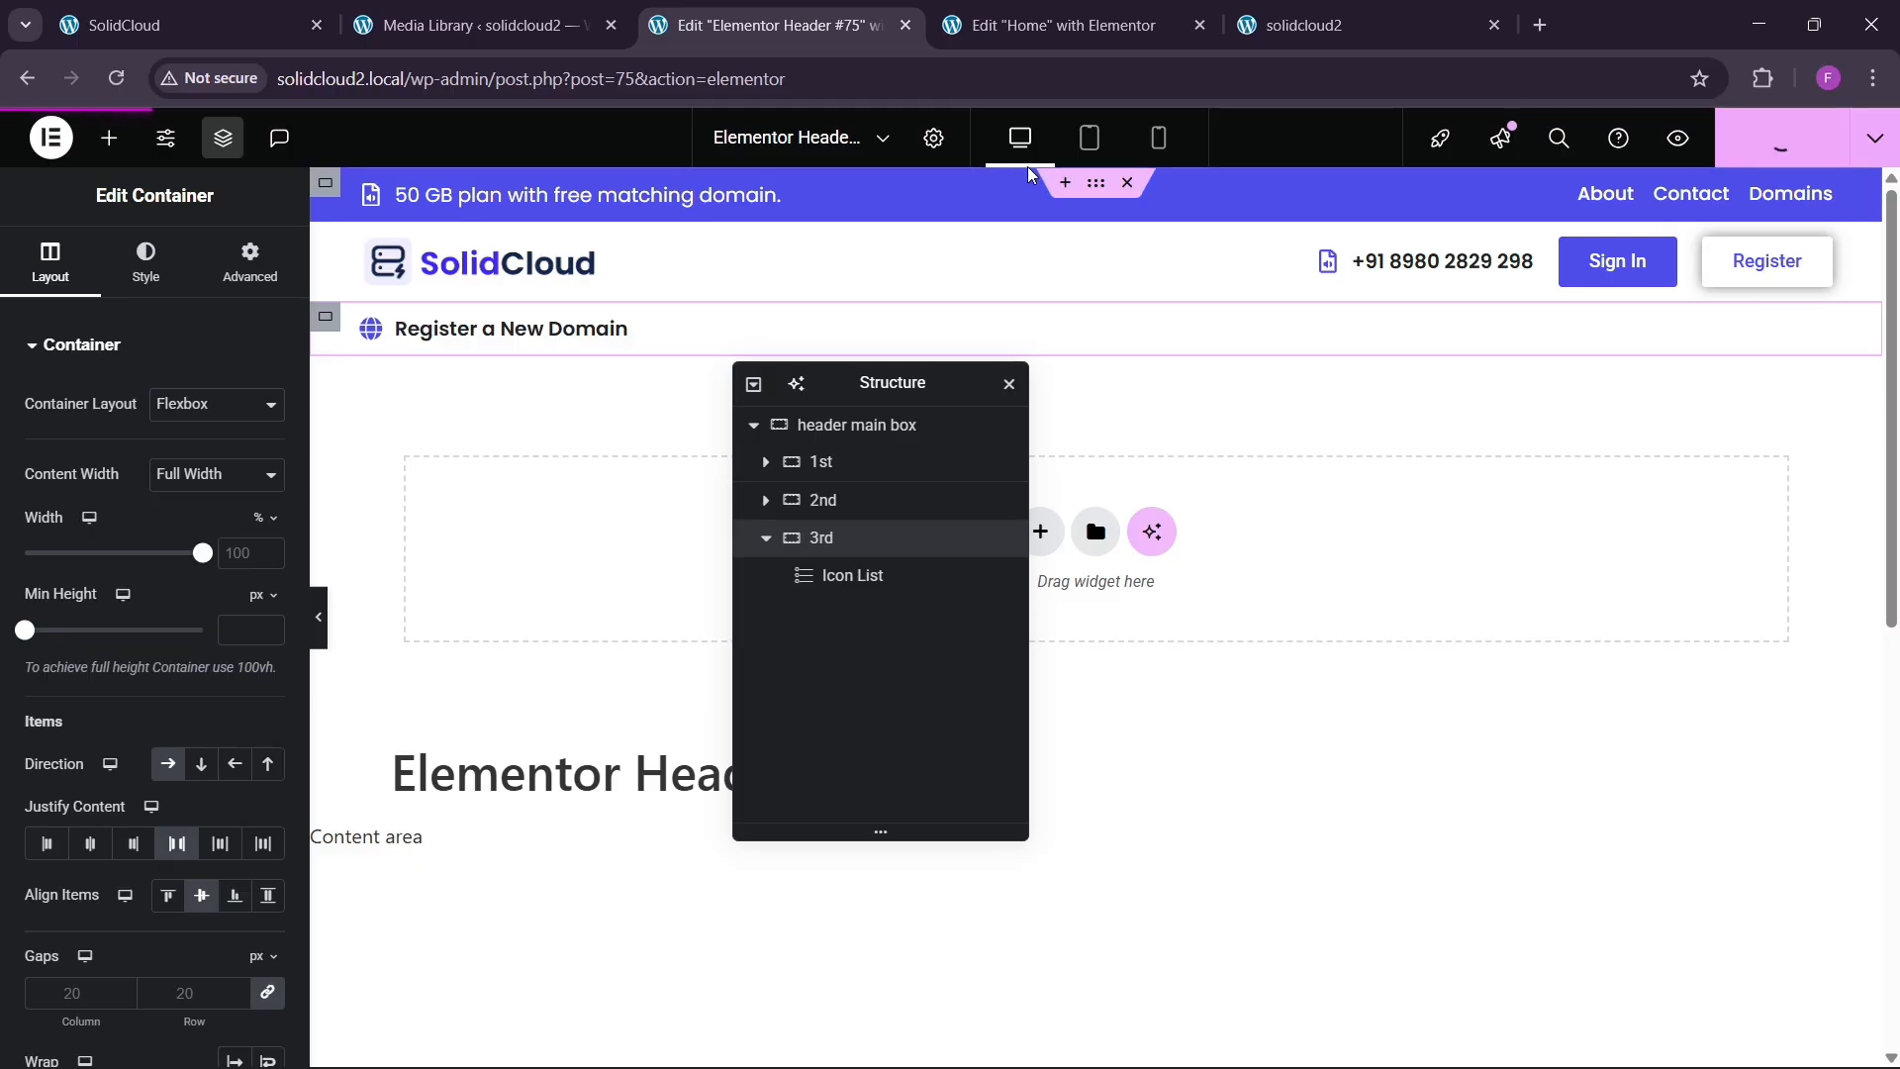
Create a new menu named 'Final Menu' assigned to the Header location.
{"action": "left_click", "coordinate": [475, 25]}
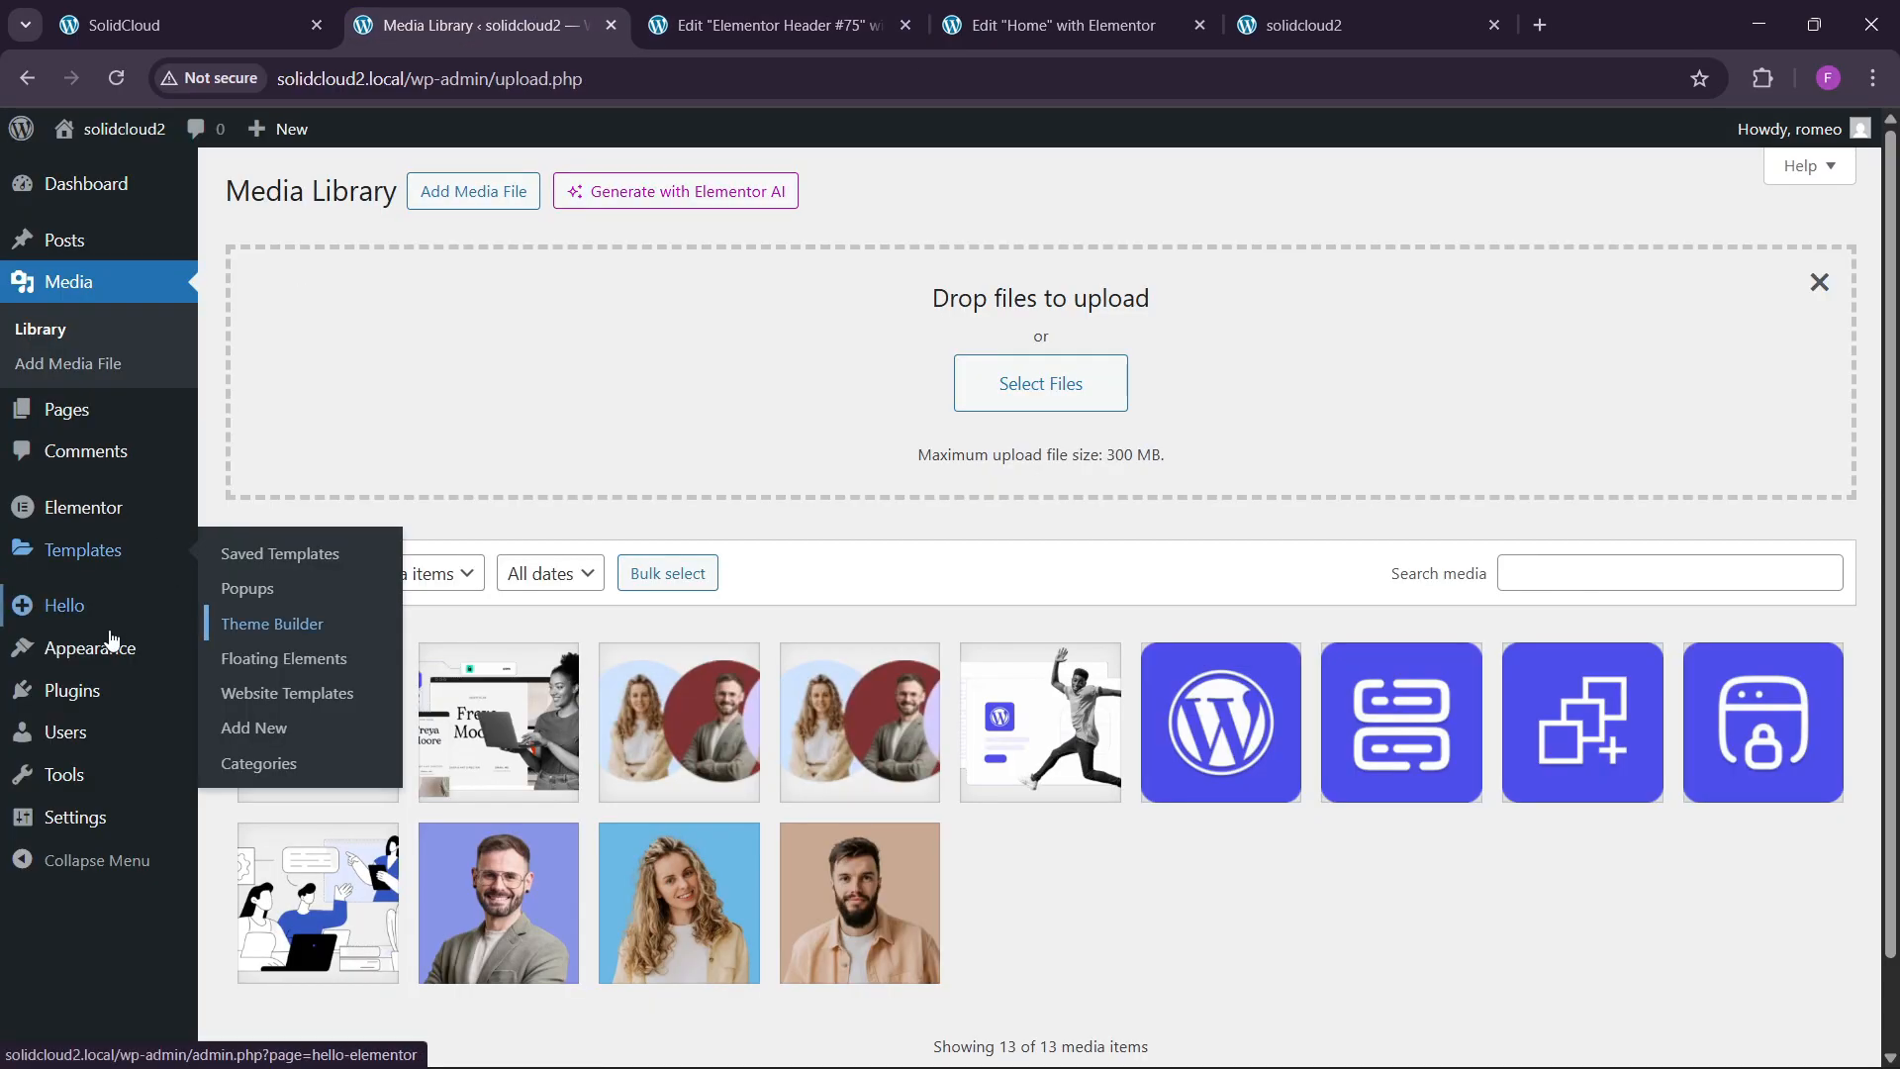
{"action": "mouse_move", "coordinate": [119, 647]}
{"action": "right_click", "coordinate": [237, 754]}
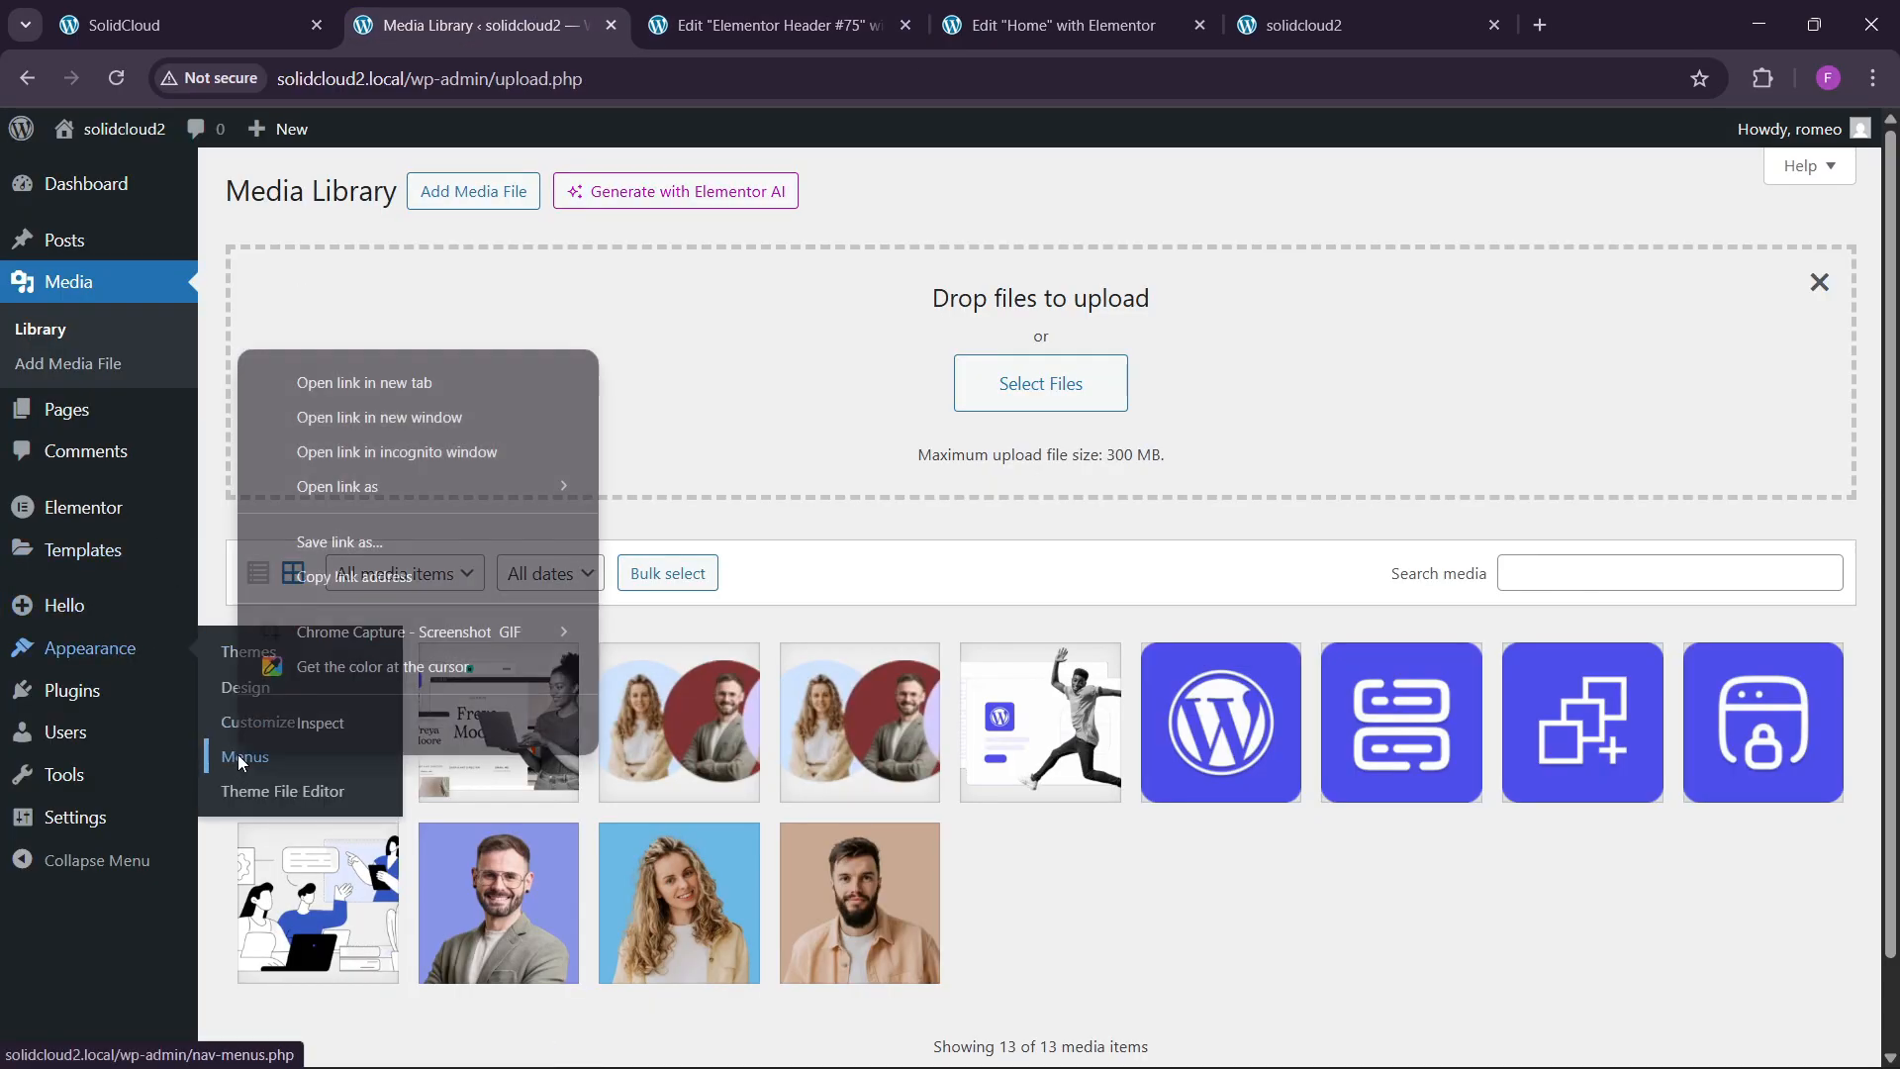
{"action": "left_click", "coordinate": [364, 382]}
{"action": "left_click", "coordinate": [634, 22]}
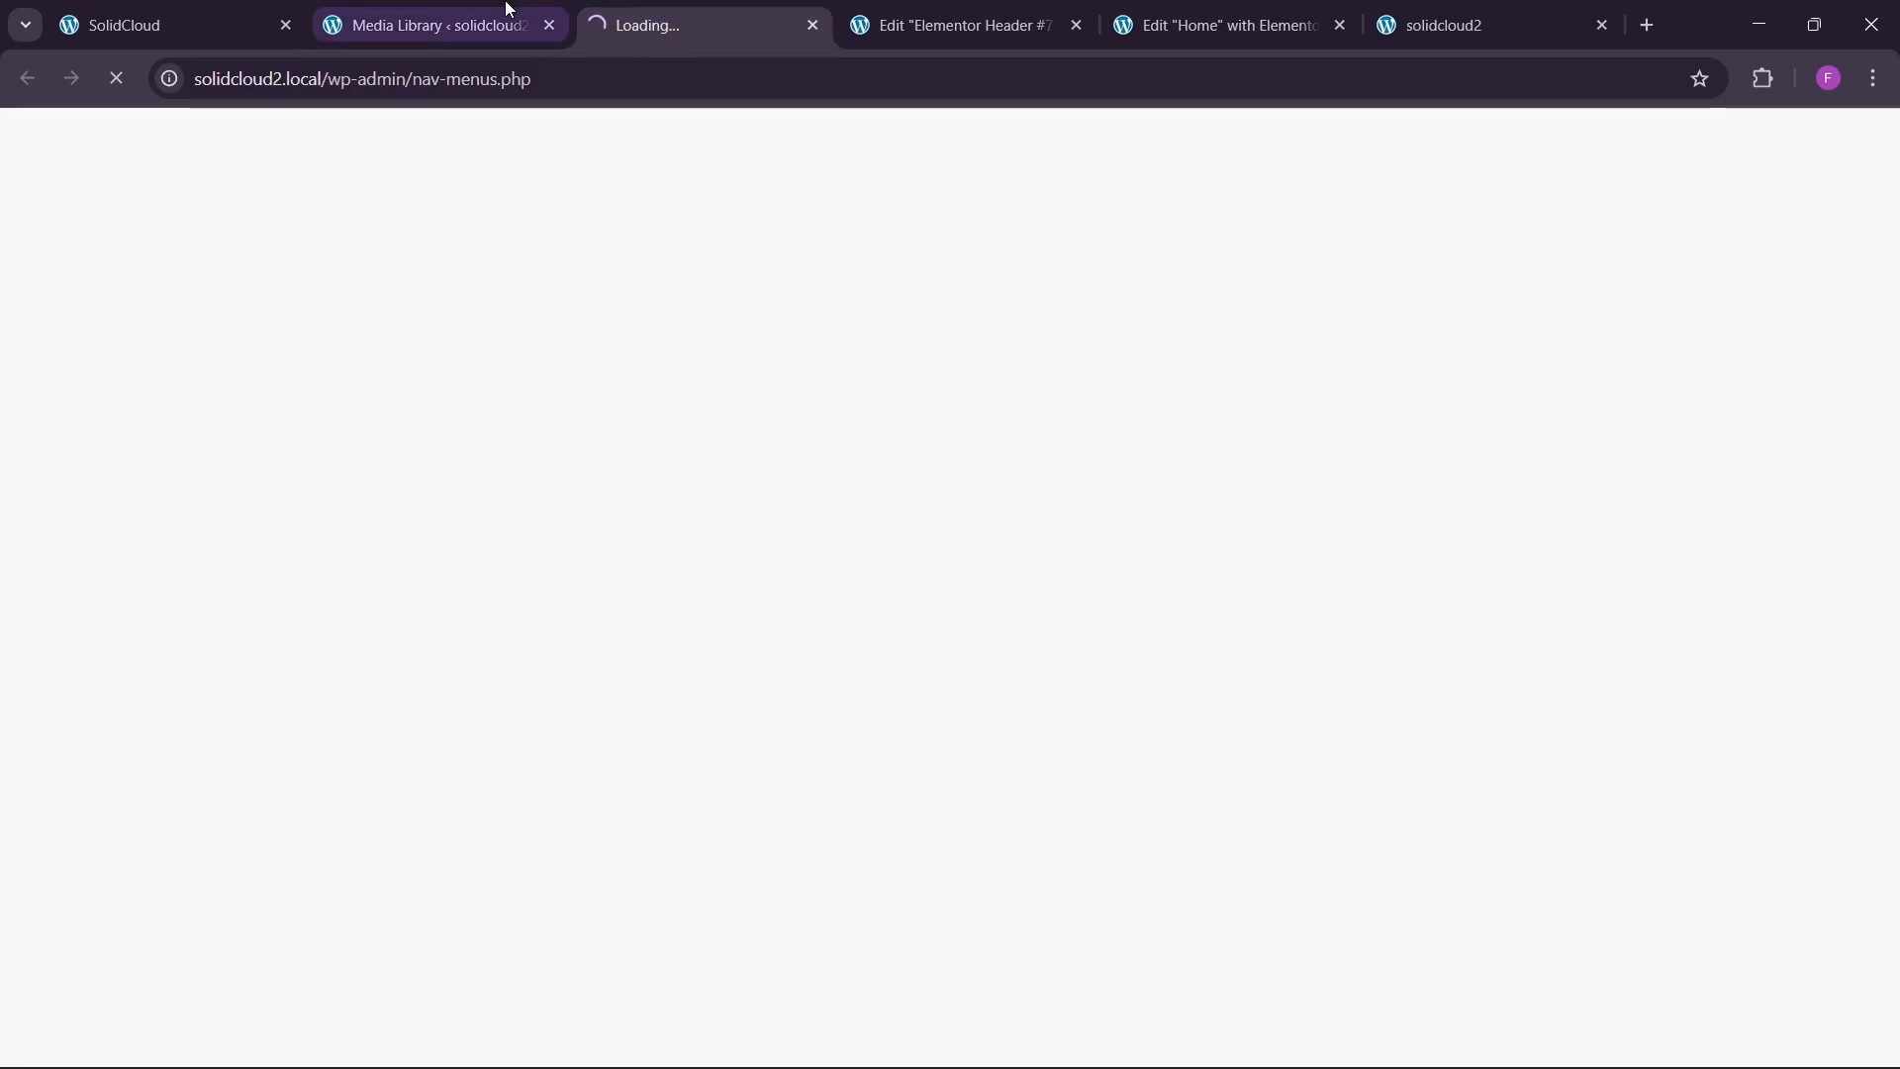
{"action": "left_click", "coordinate": [179, 25]}
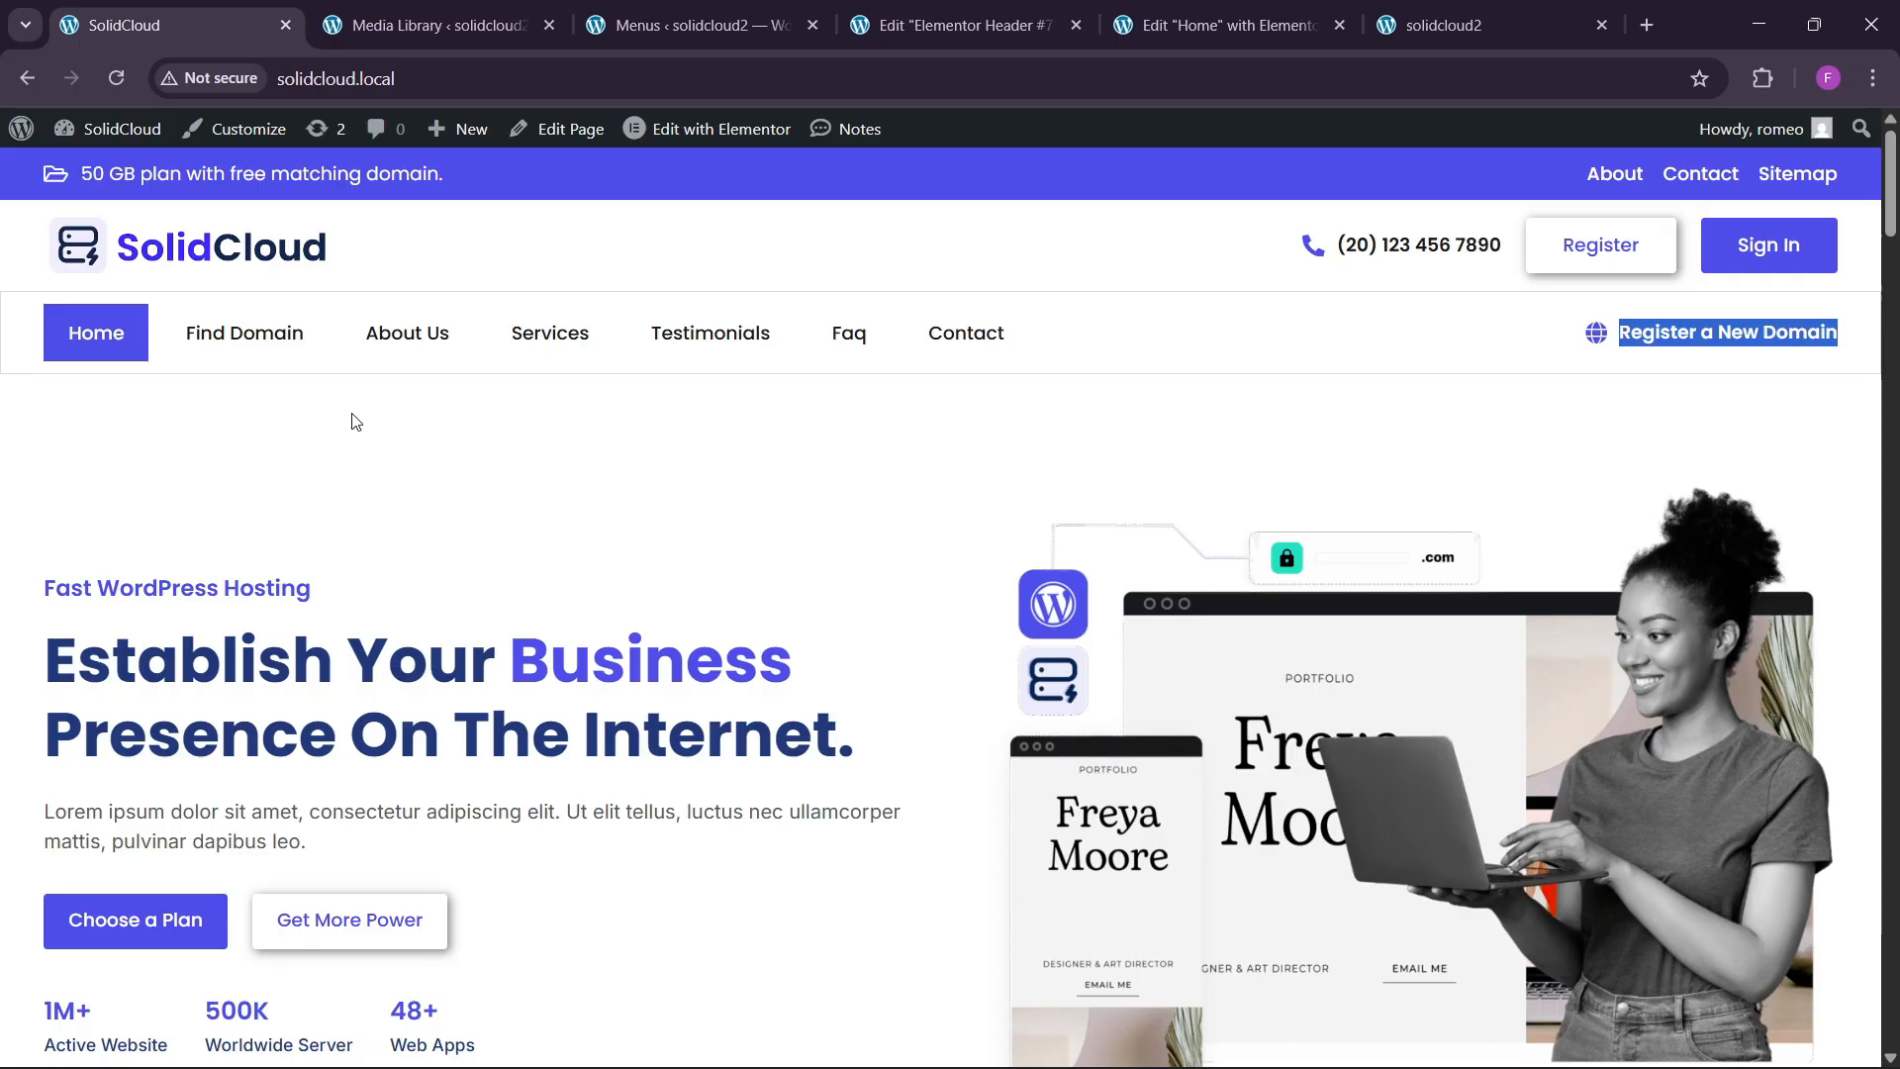
{"action": "left_click", "coordinate": [436, 25]}
{"action": "key", "text": "ctrl+Tab"}
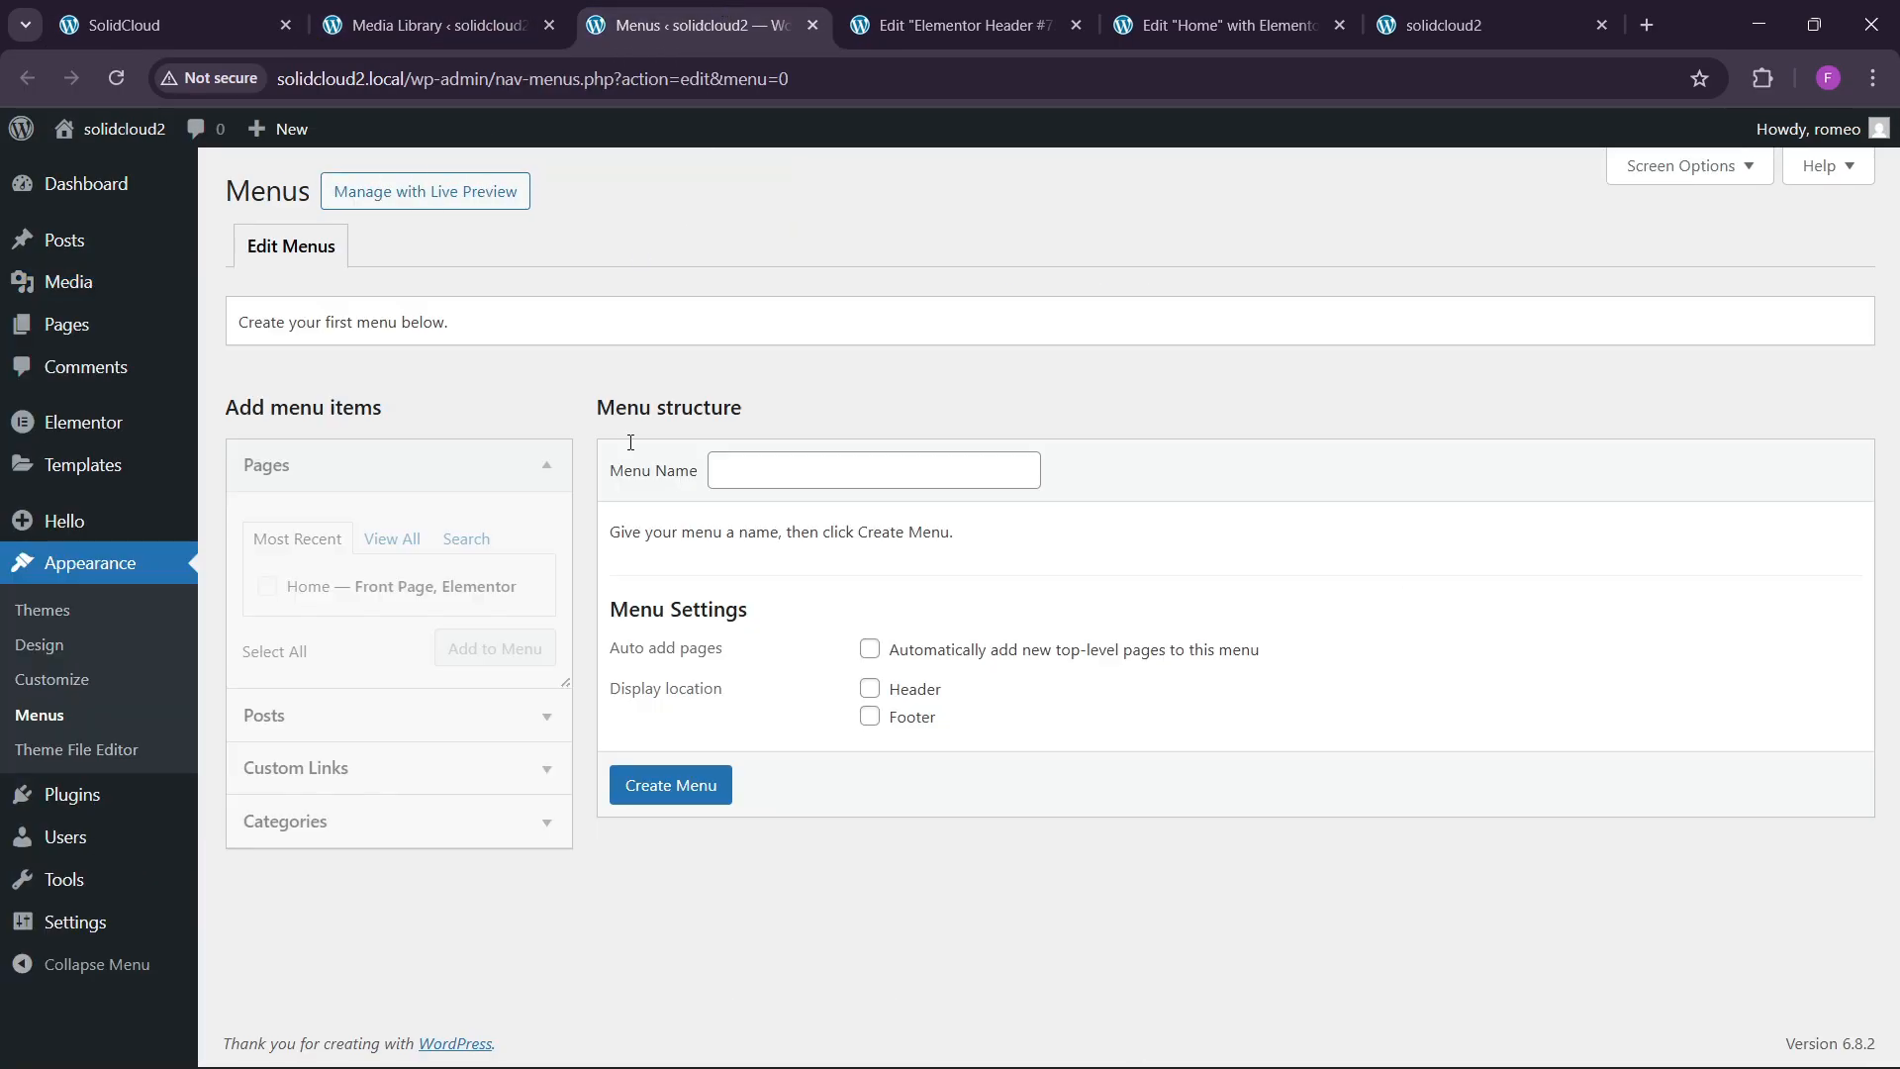
{"action": "left_click", "coordinate": [771, 473]}
{"action": "left_click", "coordinate": [890, 524]}
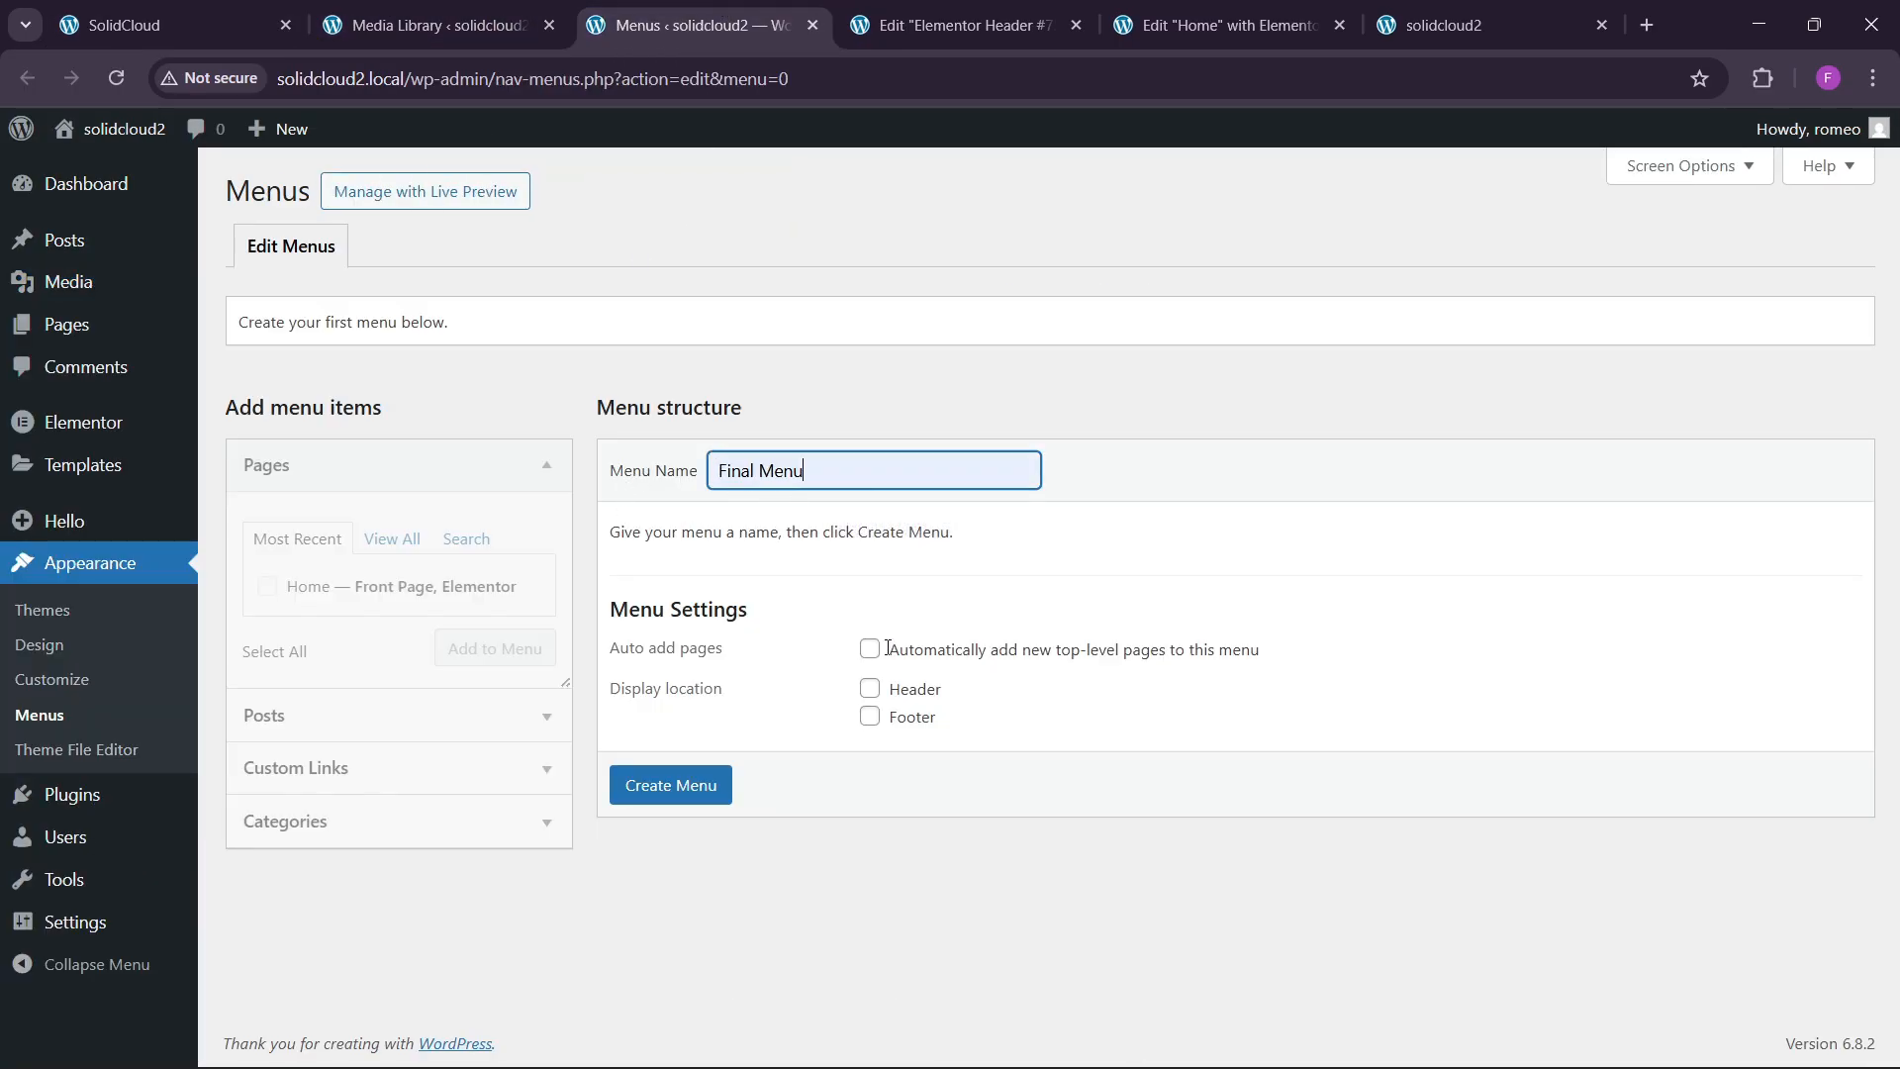
{"action": "left_click", "coordinate": [869, 688]}
{"action": "left_click", "coordinate": [692, 787]}
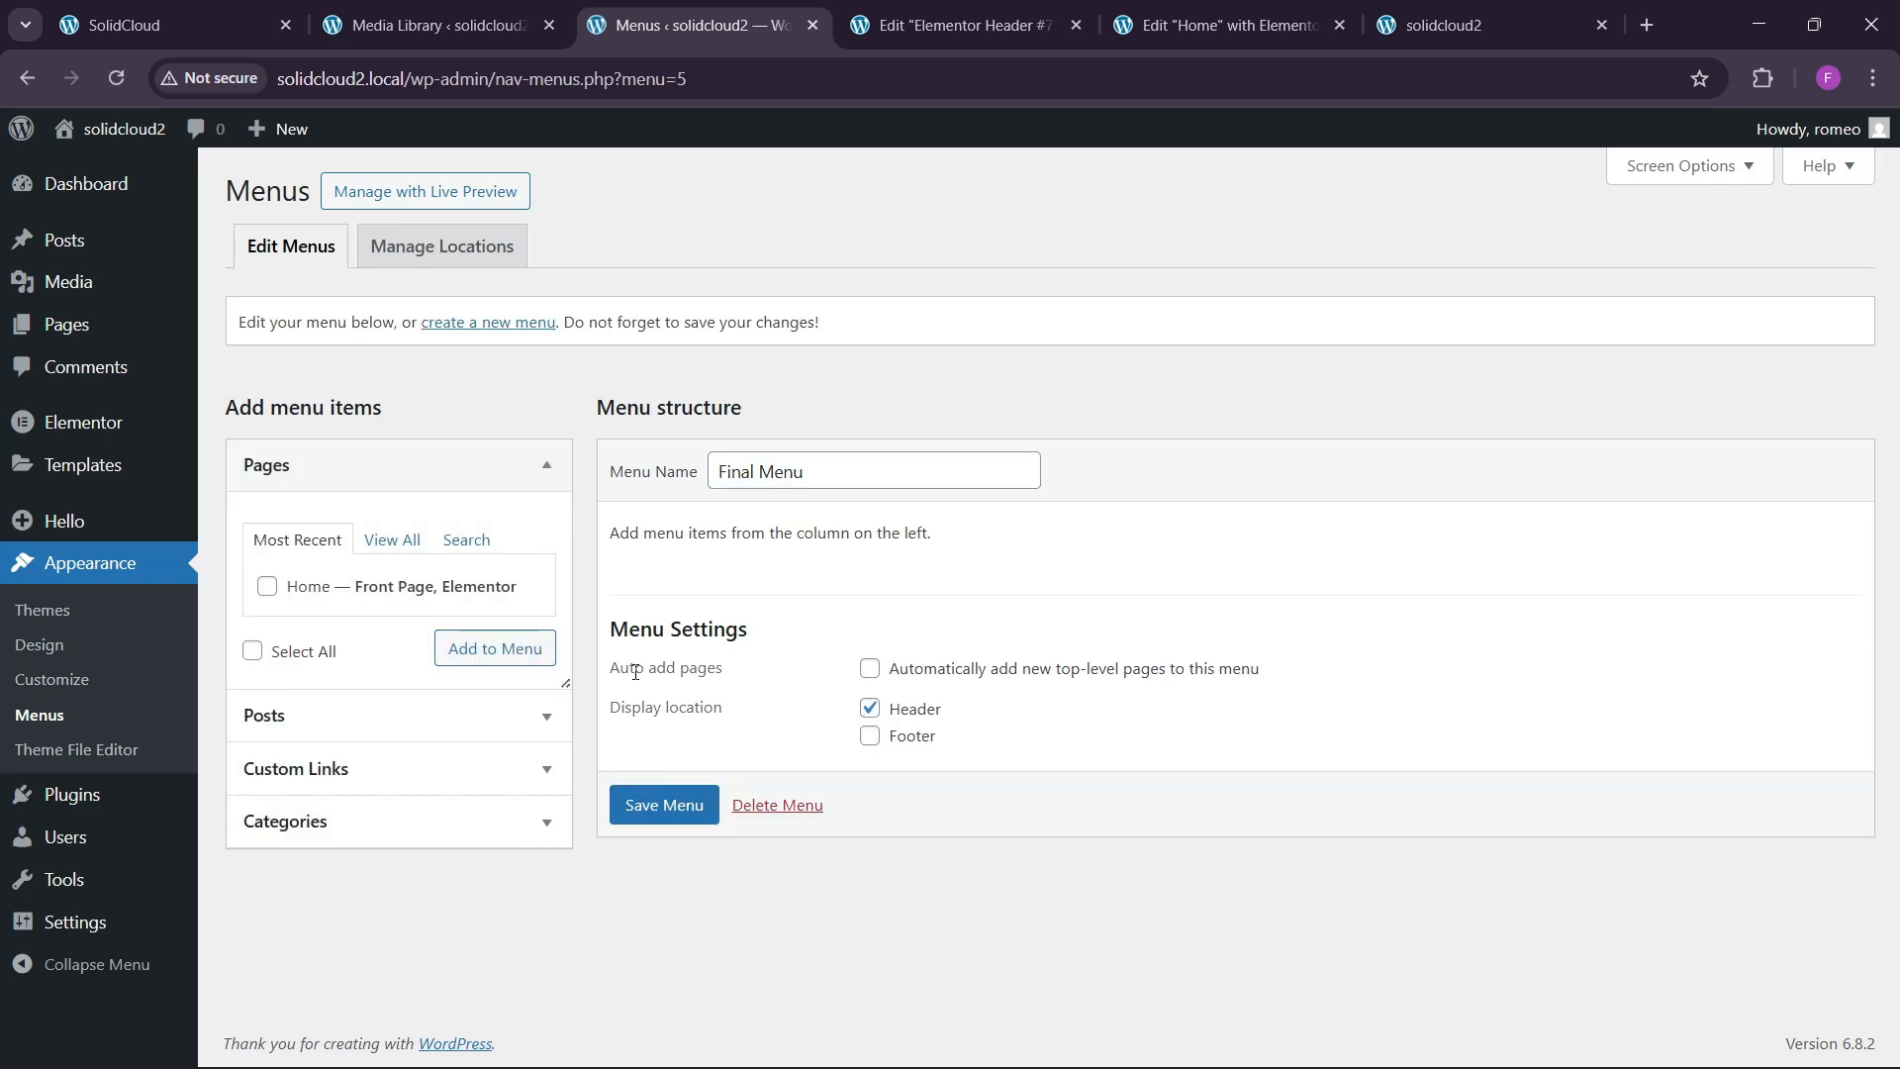
Add Home, a Fine Domain link (#domains) and an About Us link to Final Menu.
{"action": "left_click", "coordinate": [438, 641]}
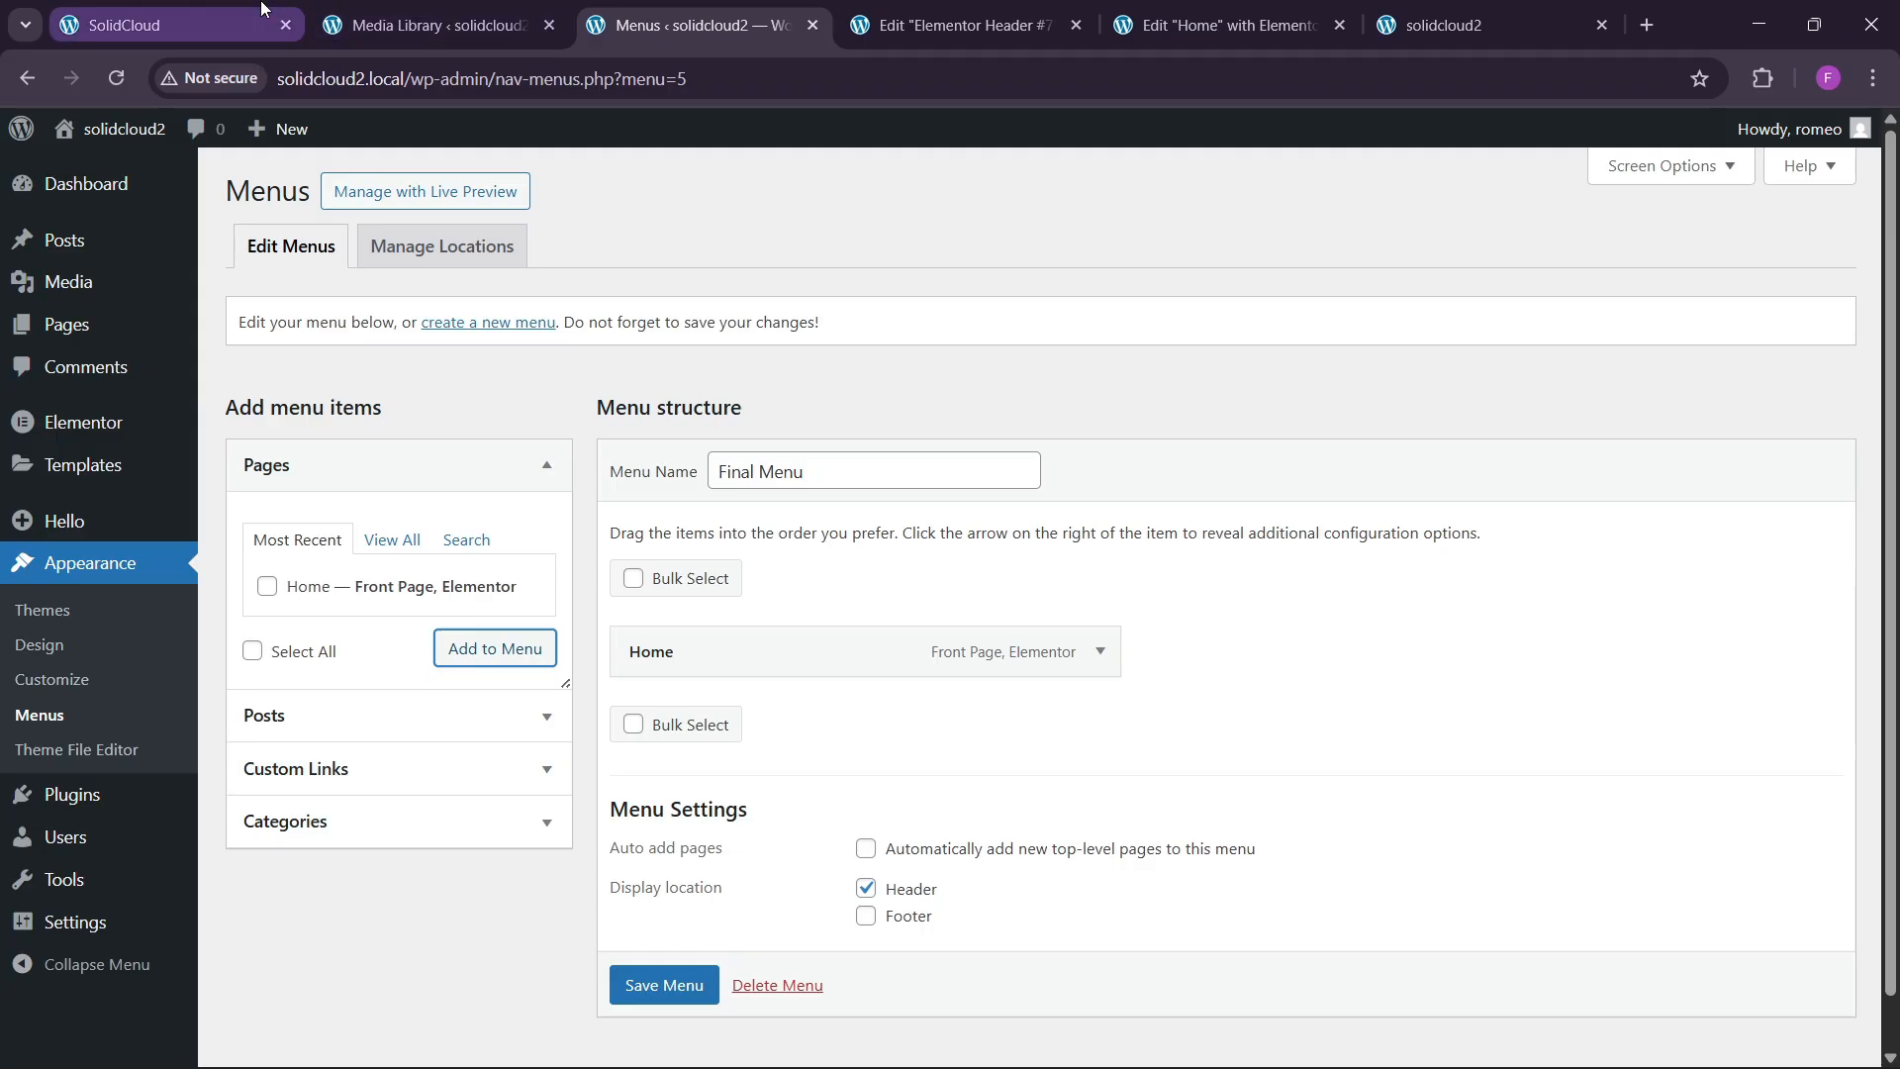
{"action": "left_click", "coordinate": [263, 8]}
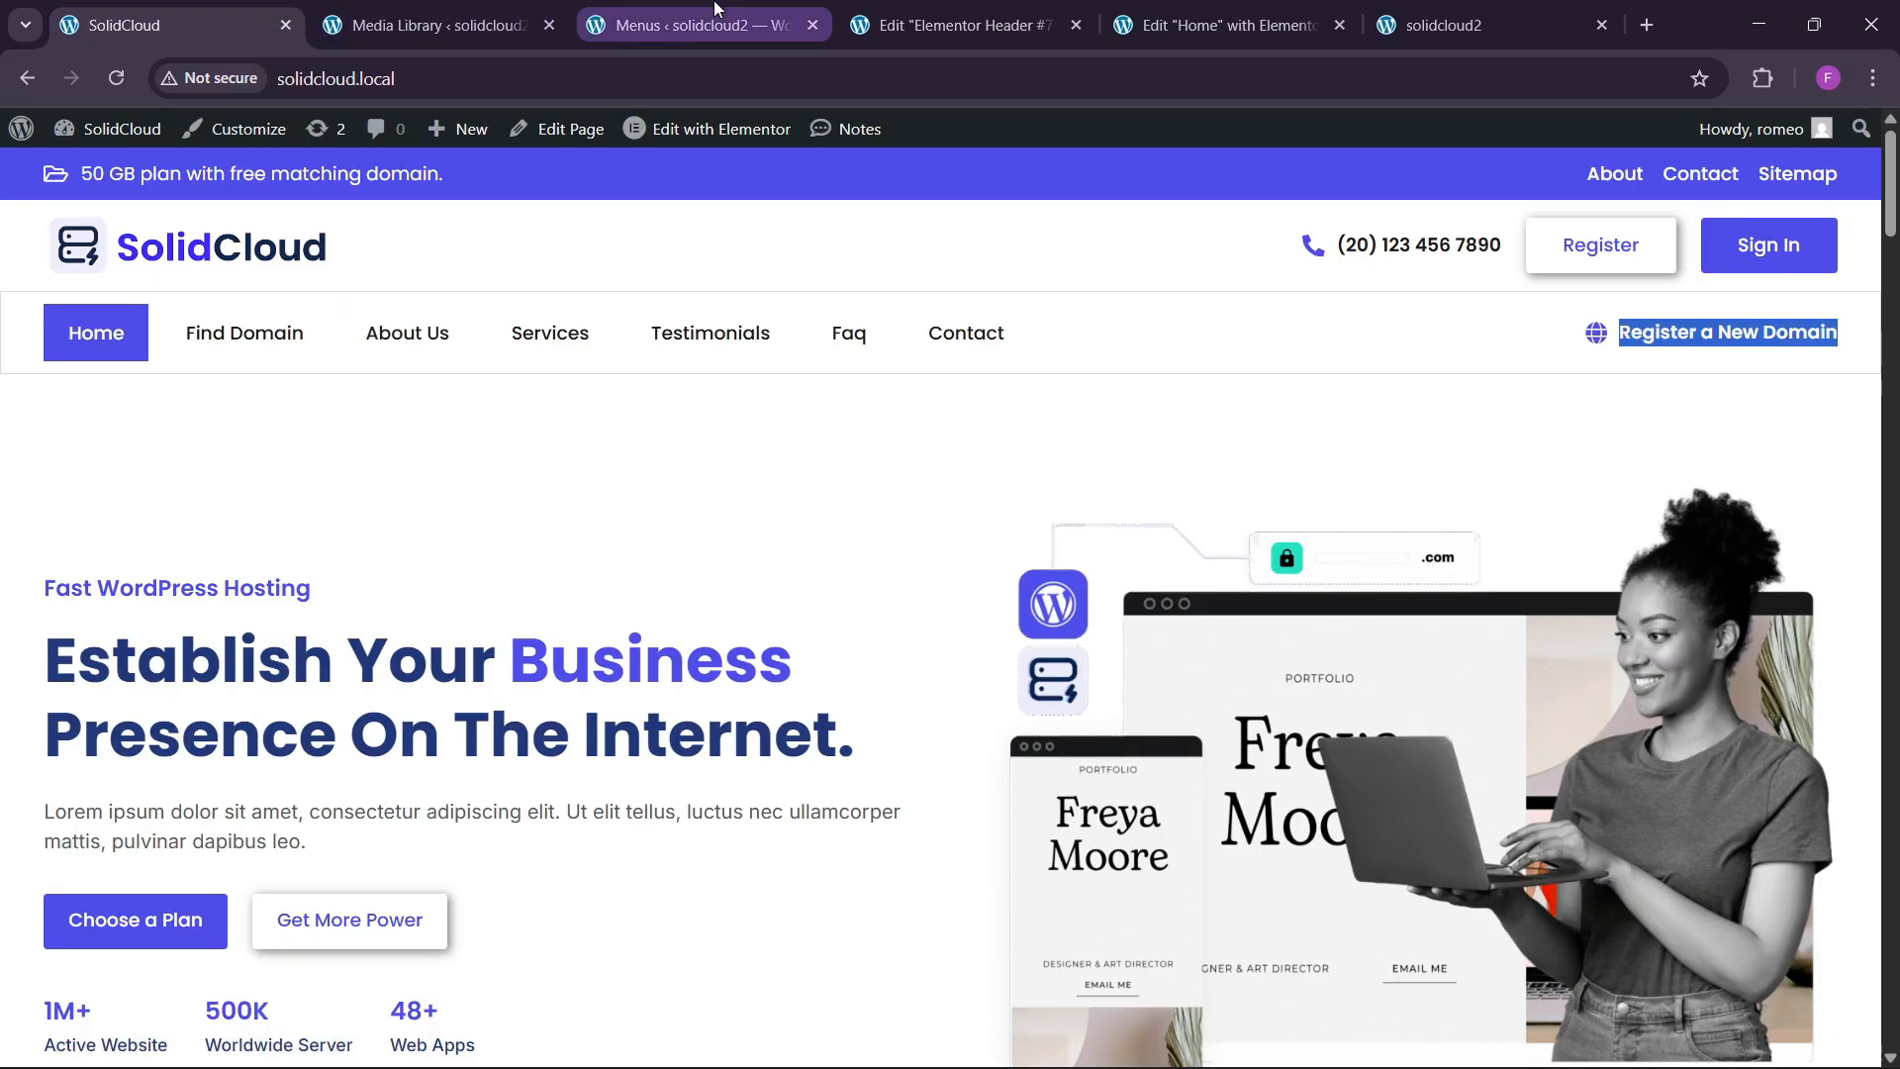
{"action": "left_click", "coordinate": [692, 24]}
{"action": "left_click", "coordinate": [290, 752]}
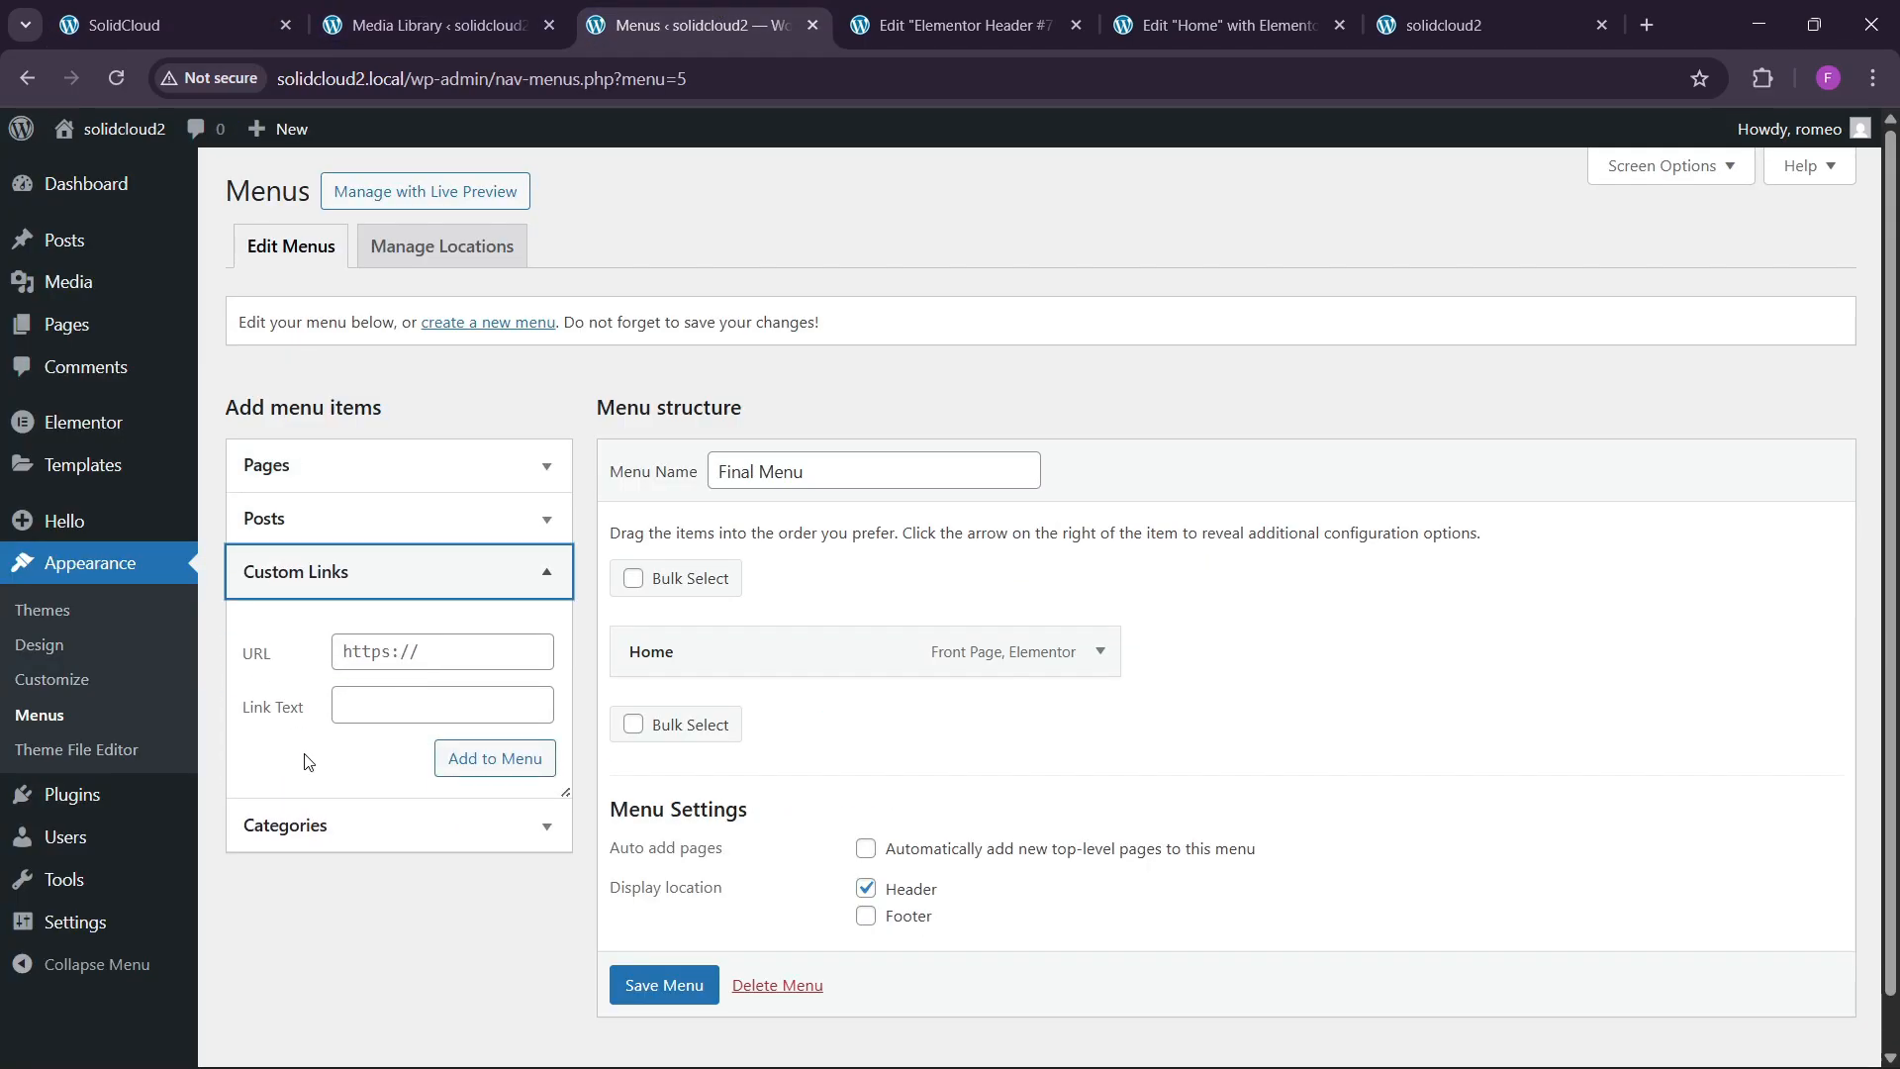
{"action": "left_click", "coordinate": [396, 650]}
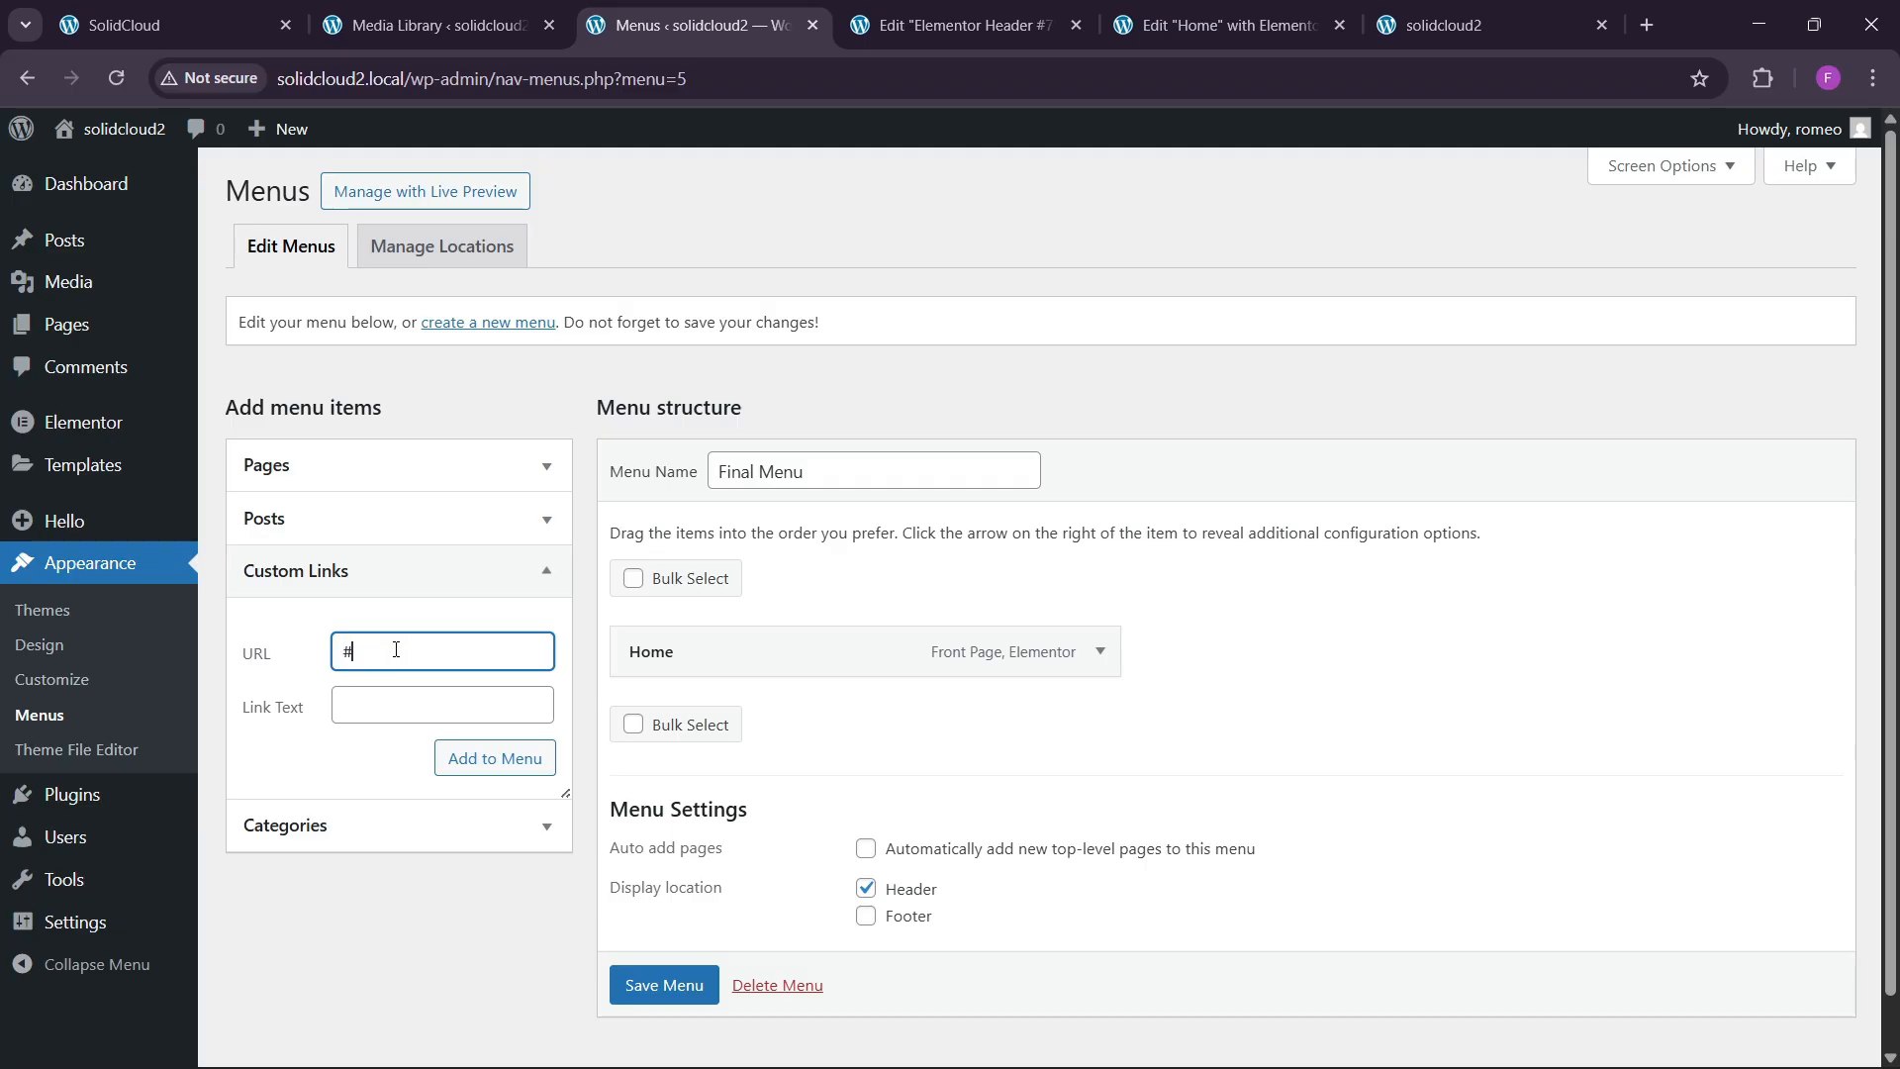
{"action": "type", "text": "#domains"}
{"action": "key", "text": "Tab"}
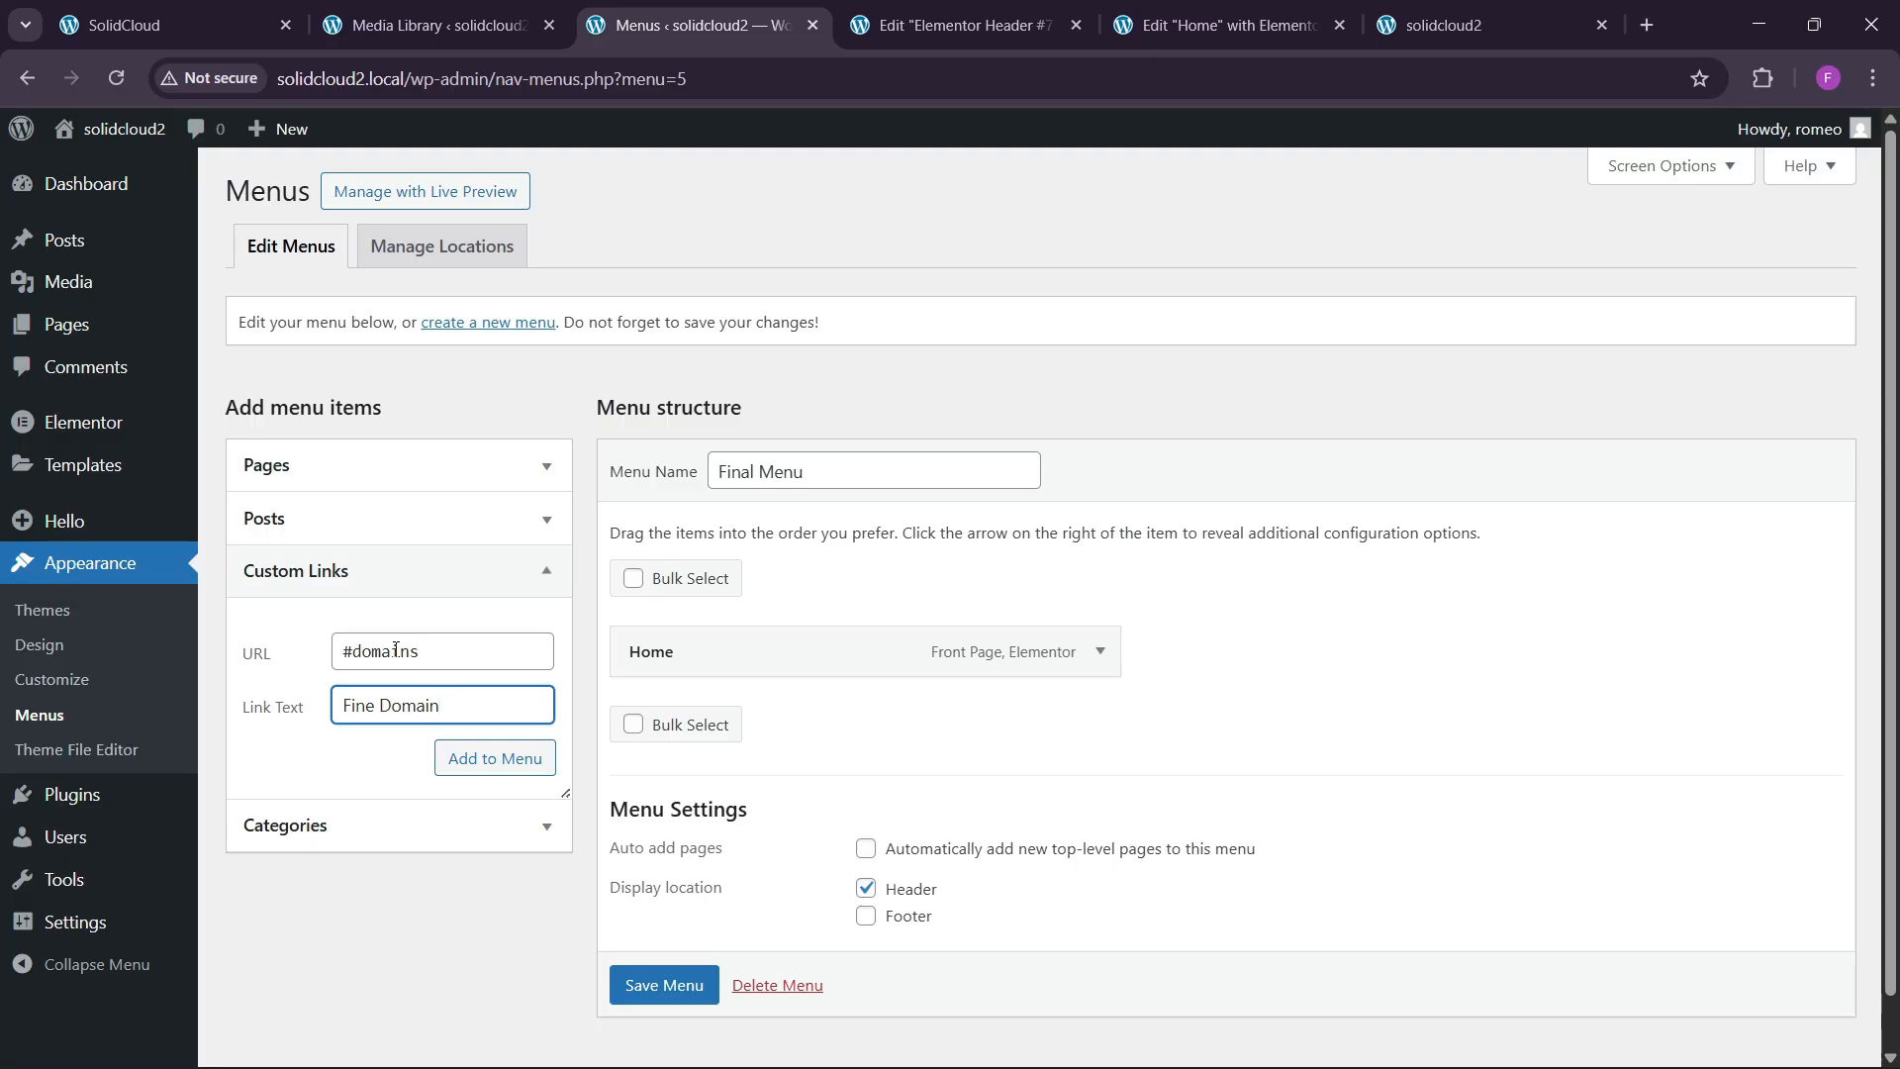
{"action": "left_click", "coordinate": [498, 757]}
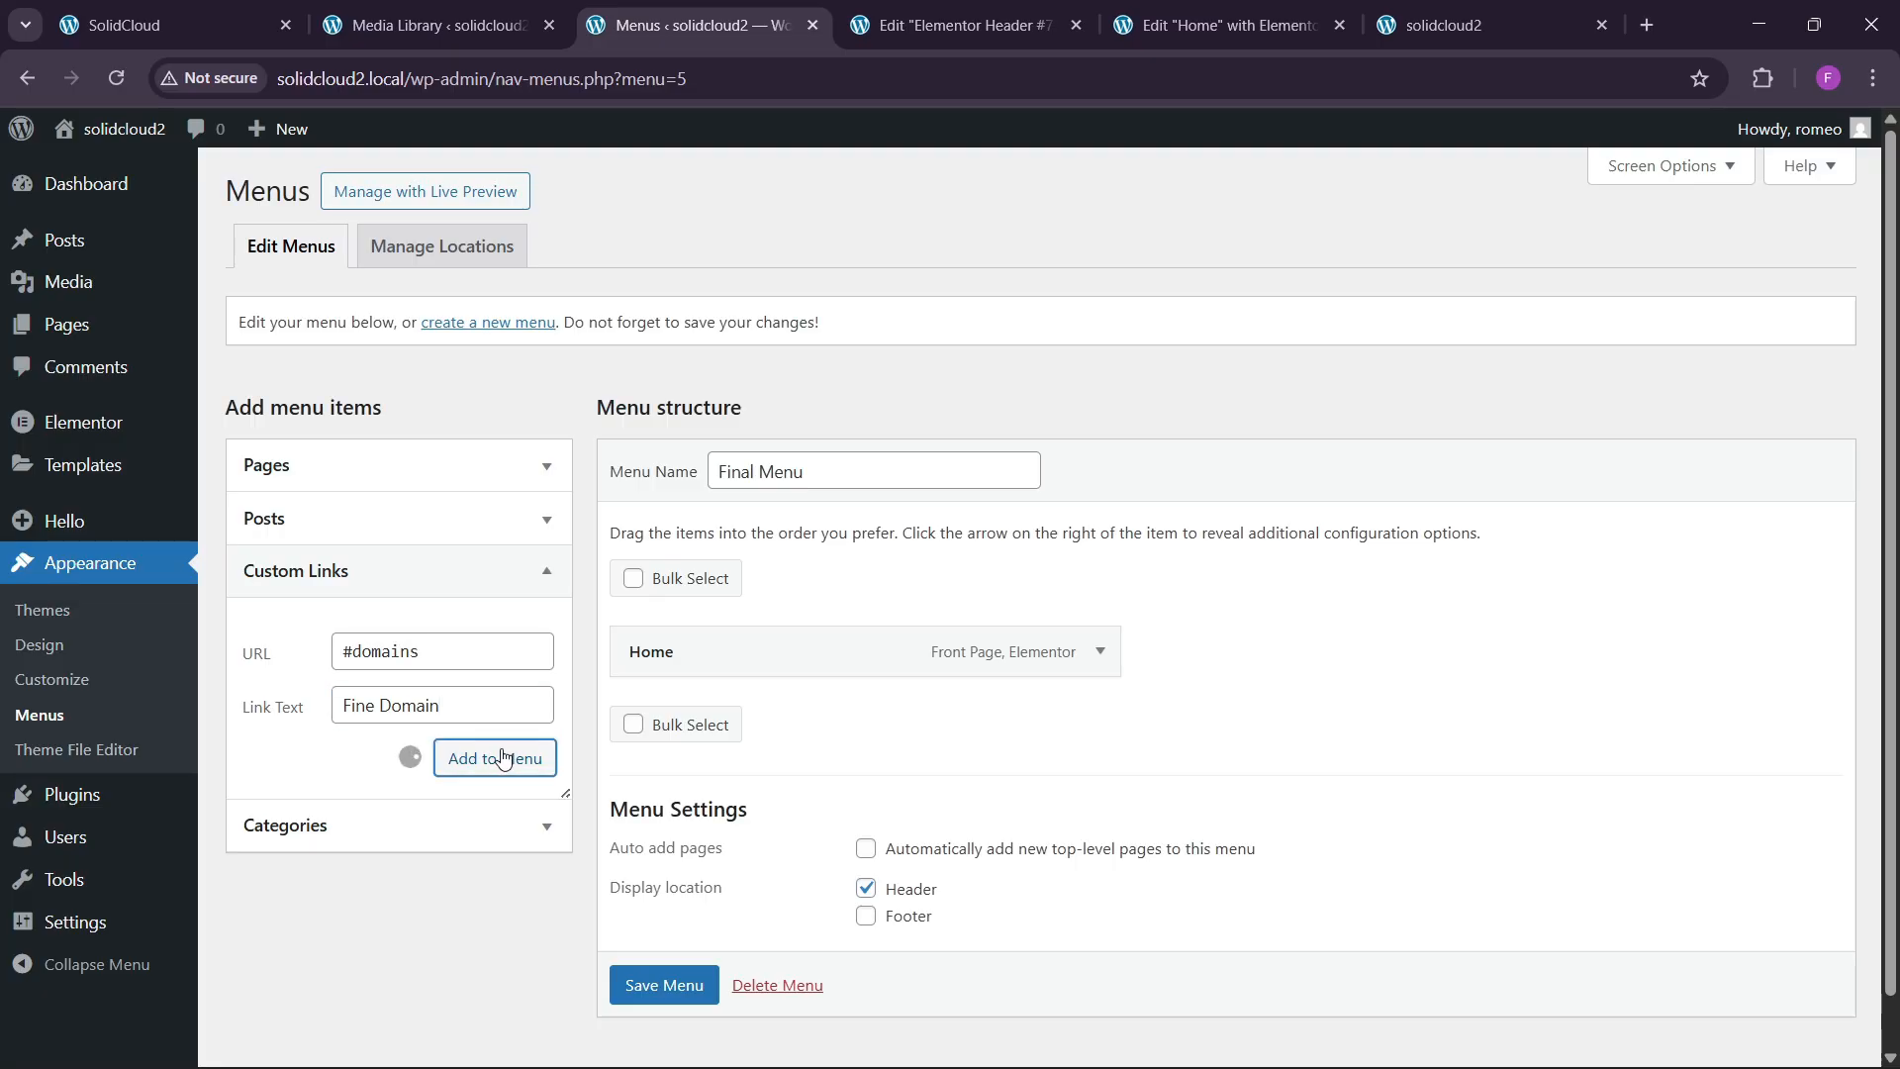
{"action": "left_click", "coordinate": [413, 660]}
{"action": "key", "text": "Tab"}
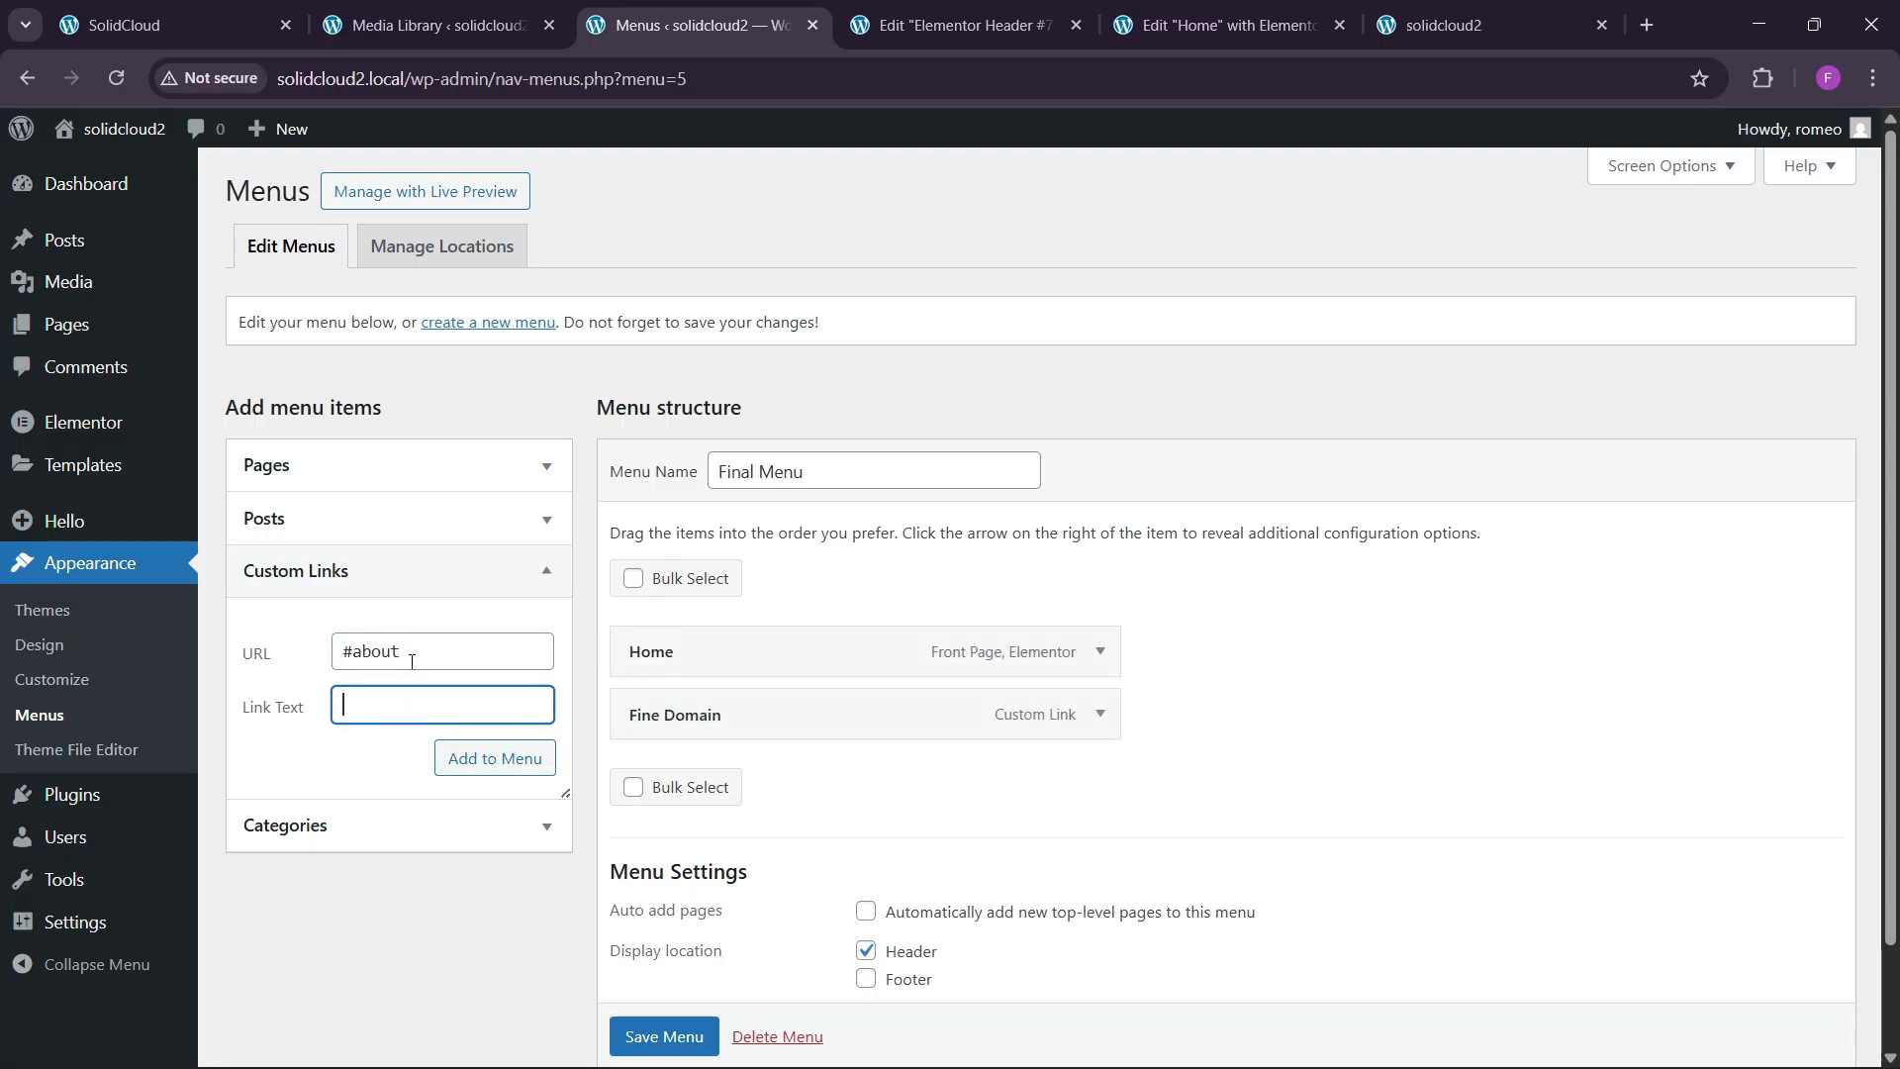
{"action": "type", "text": "About Us"}
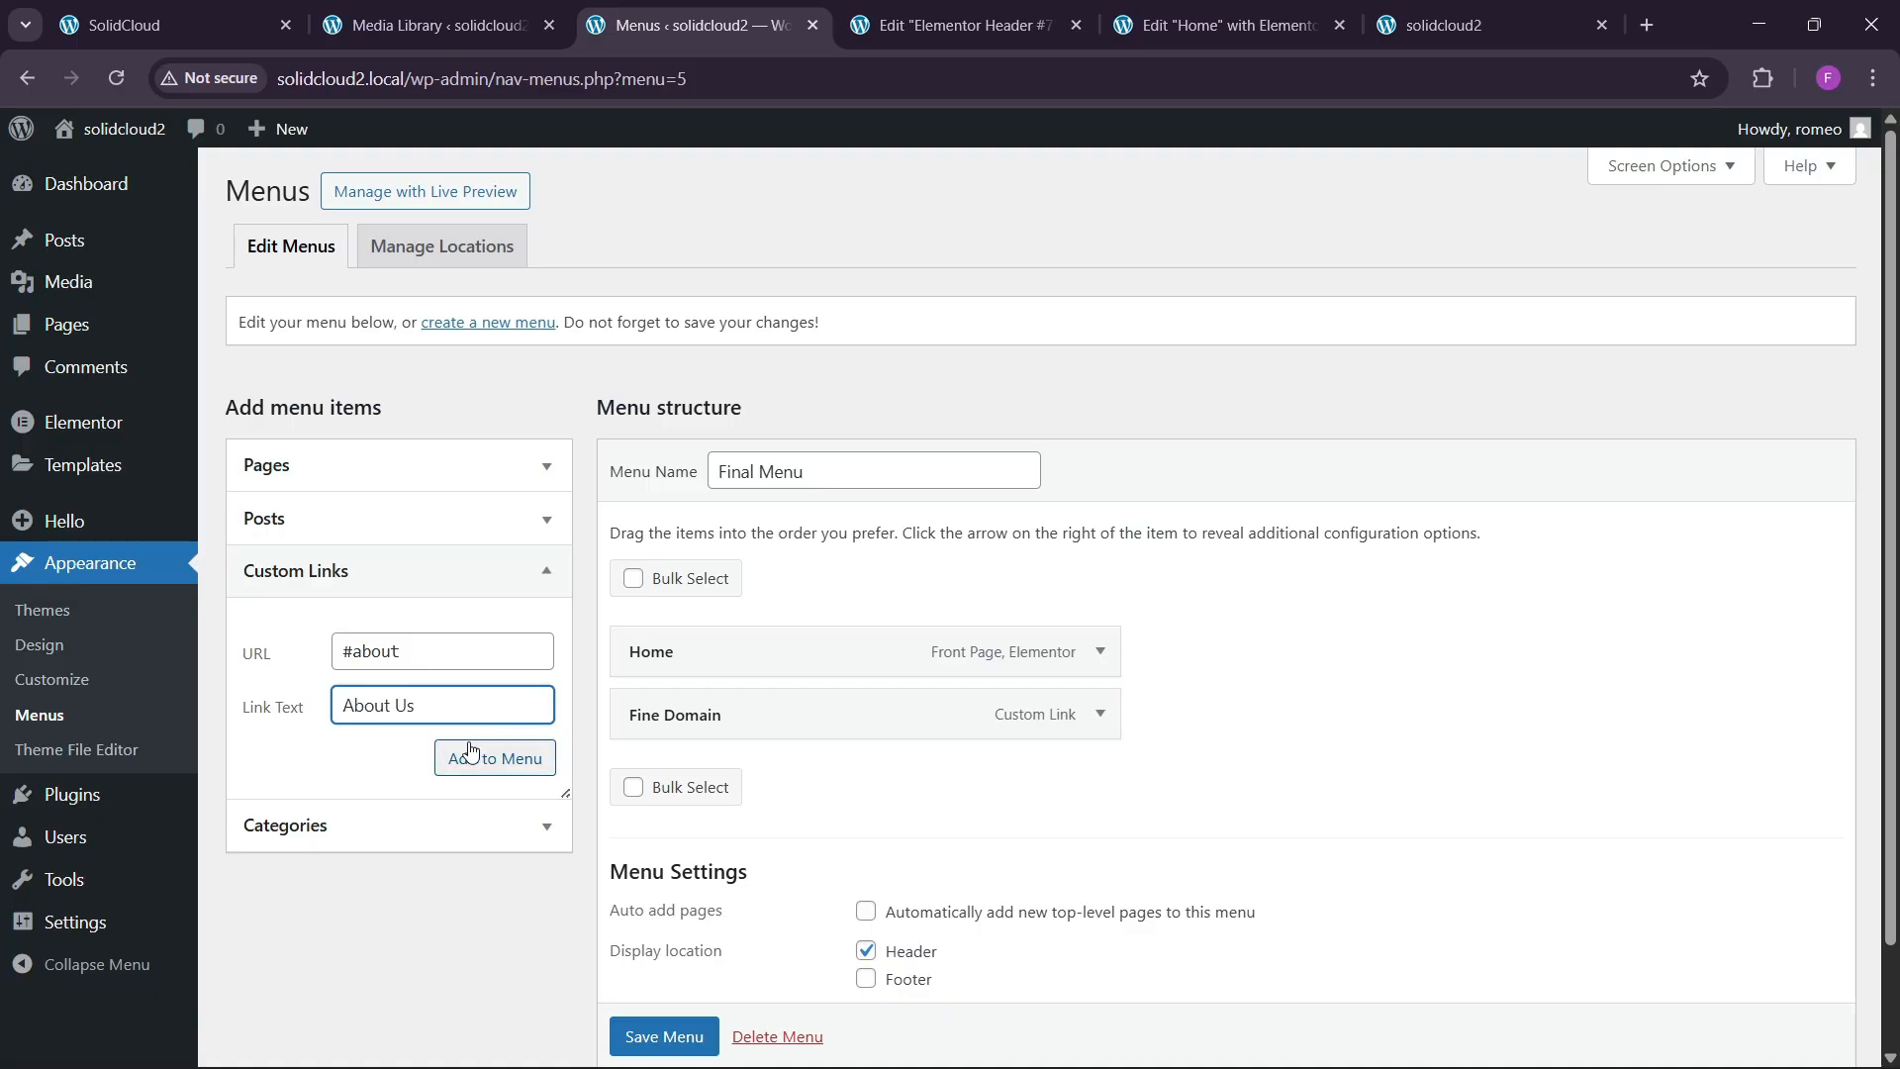
{"action": "left_click", "coordinate": [479, 757]}
Add Services and Testimonials (#testimonials) custom links to Final Menu.
{"action": "left_click", "coordinate": [248, 8]}
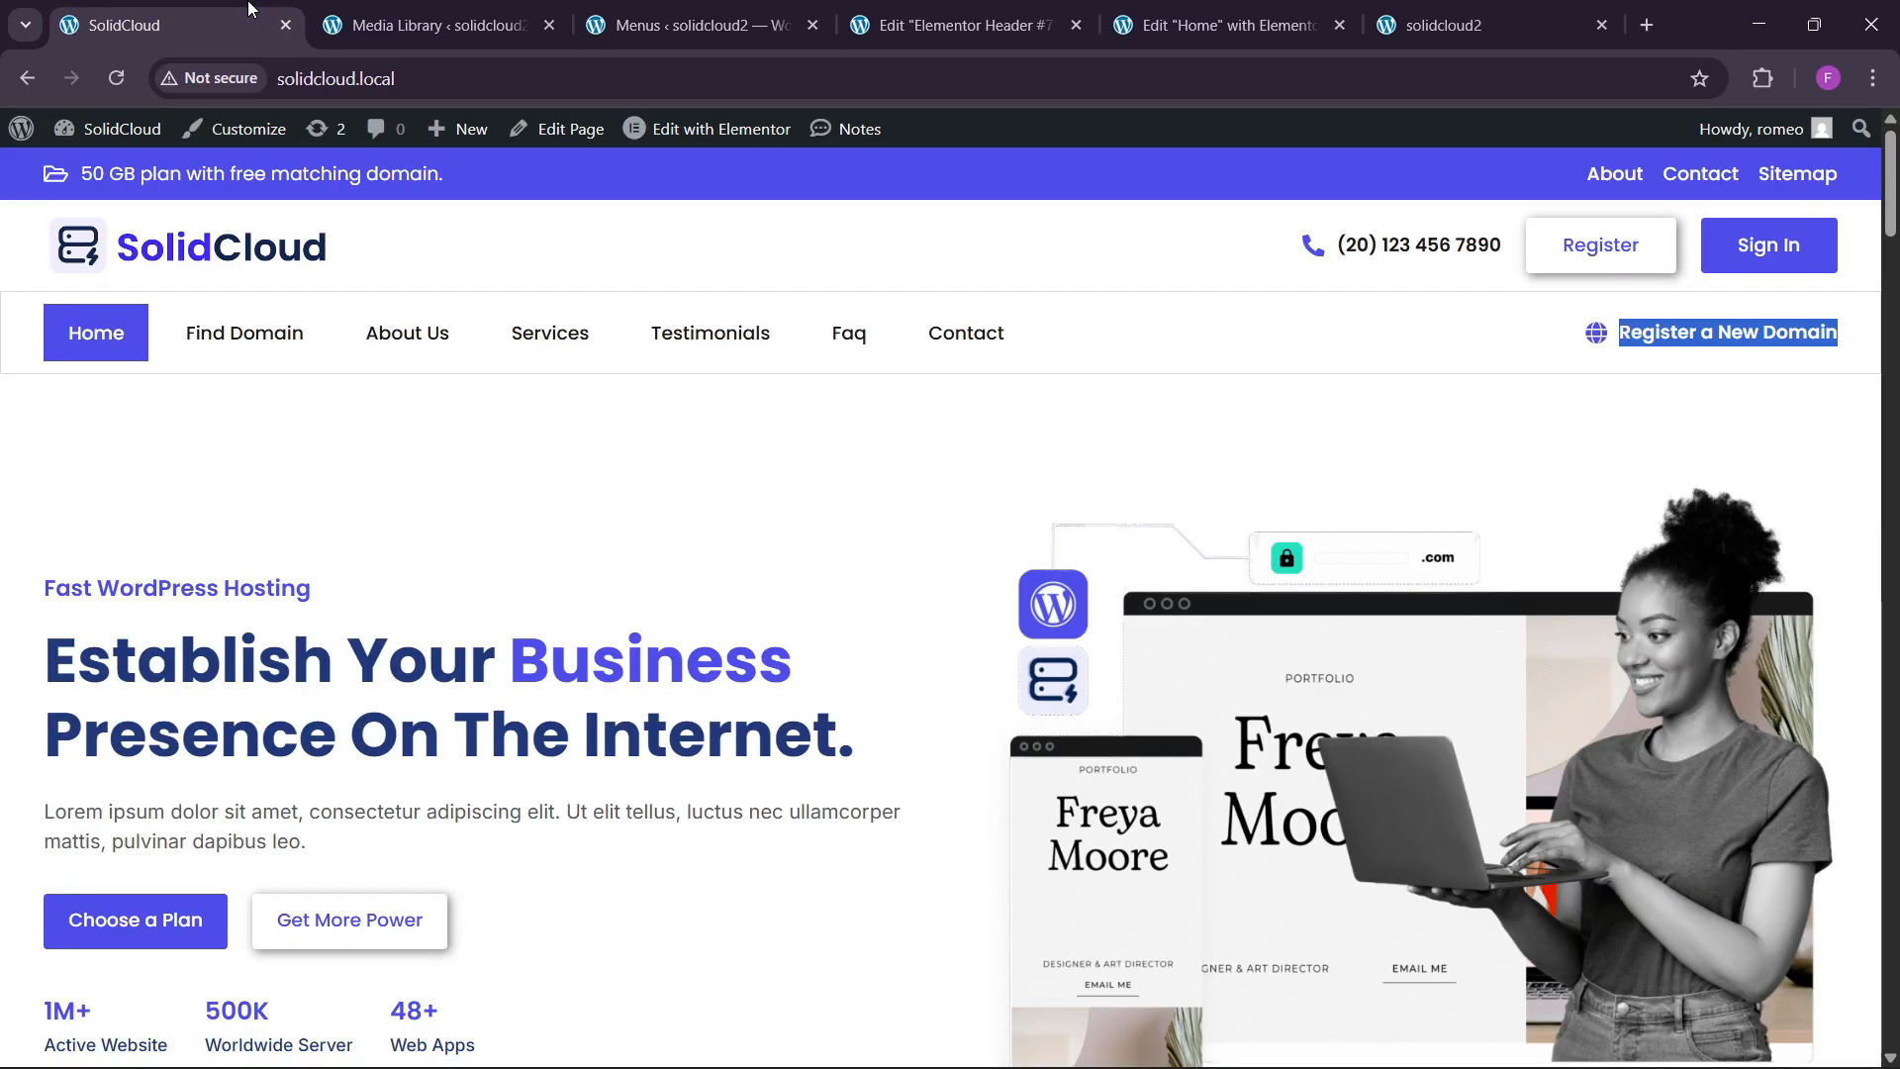
{"action": "left_click", "coordinate": [608, 8]}
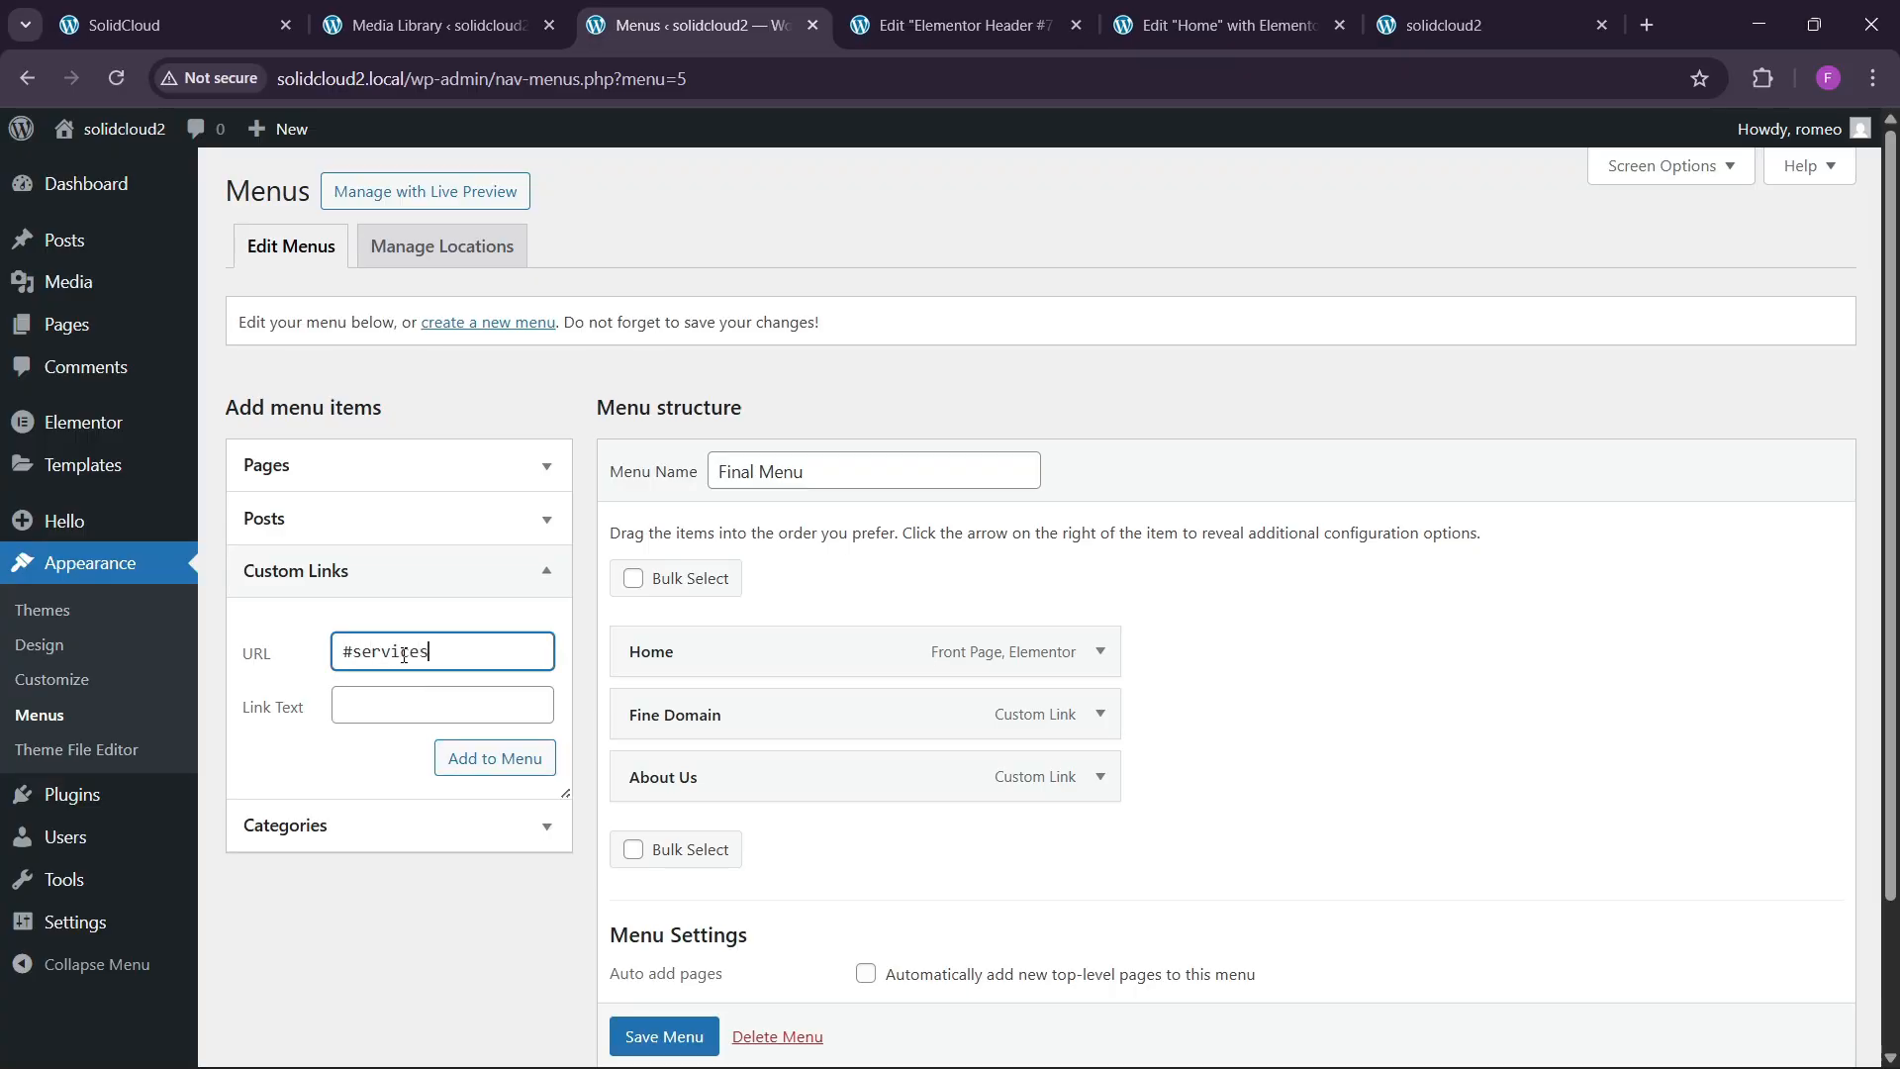
{"action": "key", "text": "Tab"}
{"action": "type", "text": "Ser"}
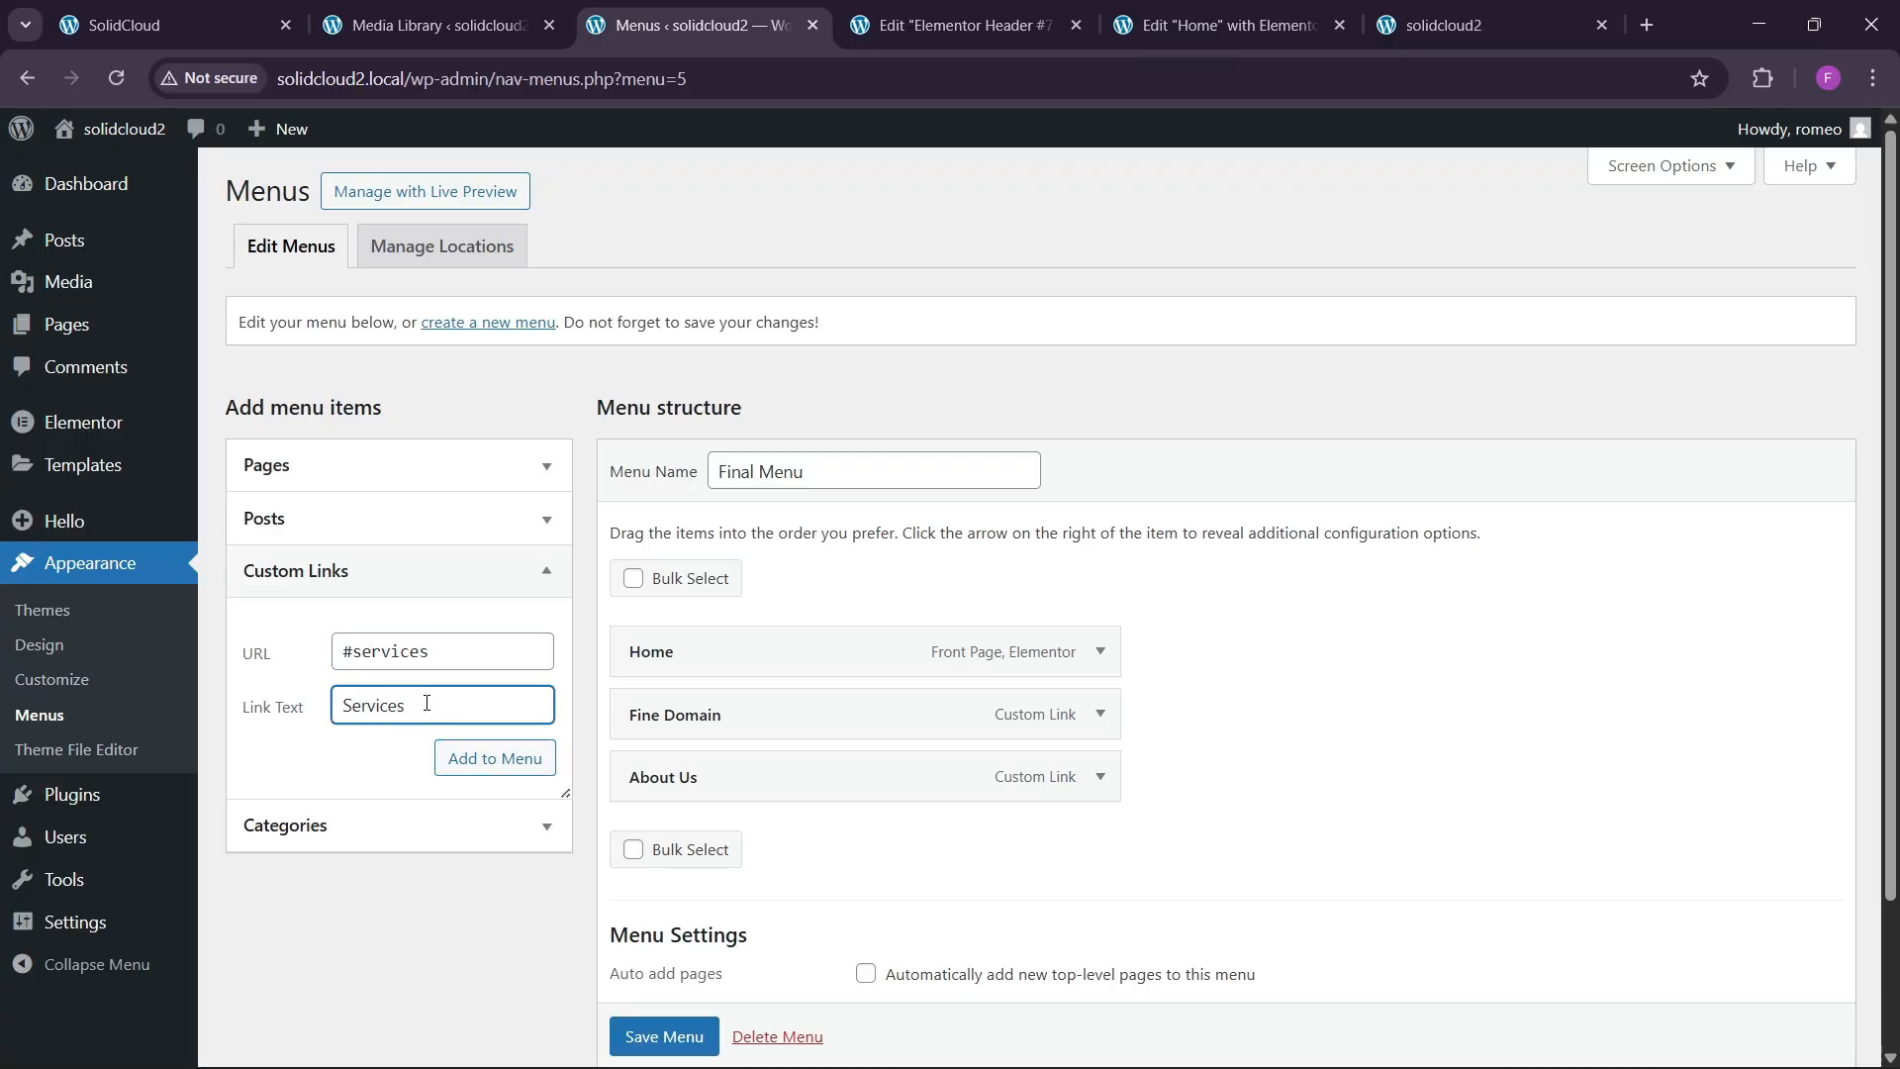
{"action": "left_click", "coordinate": [494, 762]}
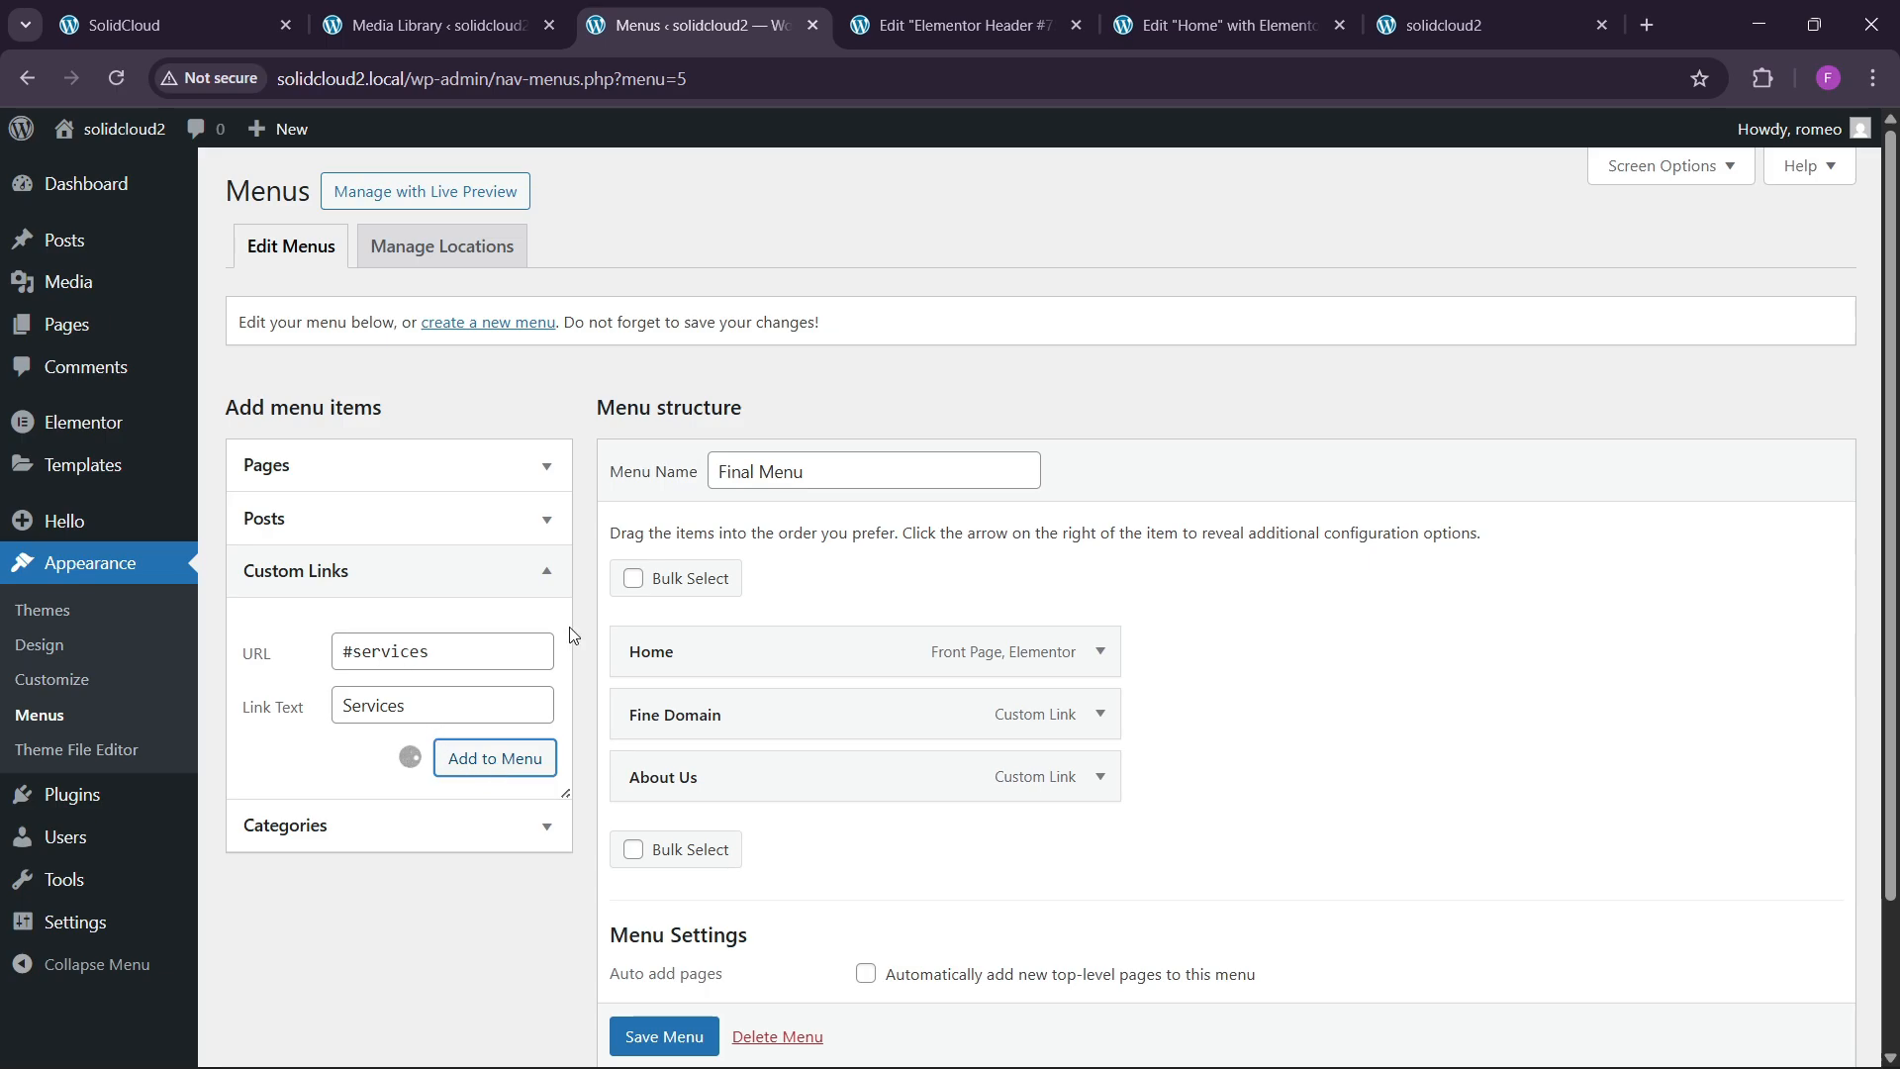
{"action": "scroll", "coordinate": [634, 648], "scroll_direction": "down", "scroll_amount": 2}
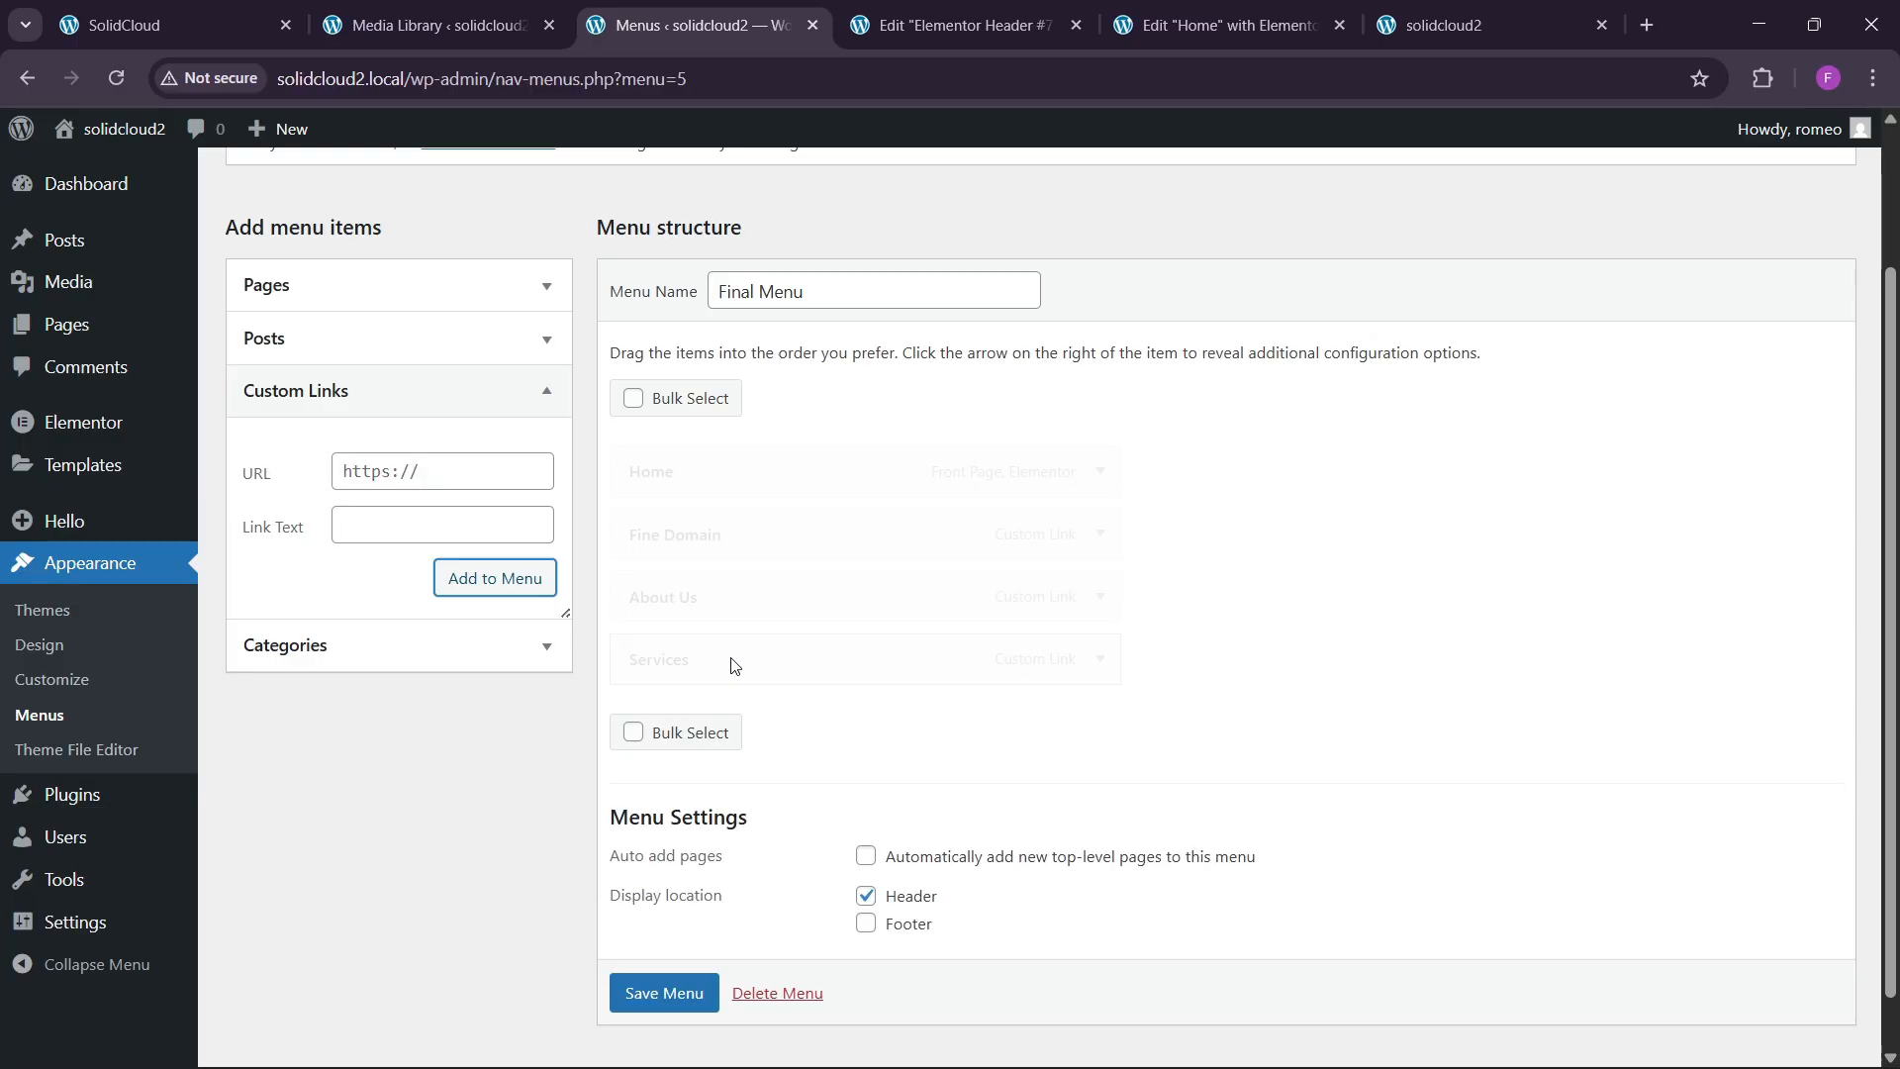
{"action": "left_click", "coordinate": [438, 479]}
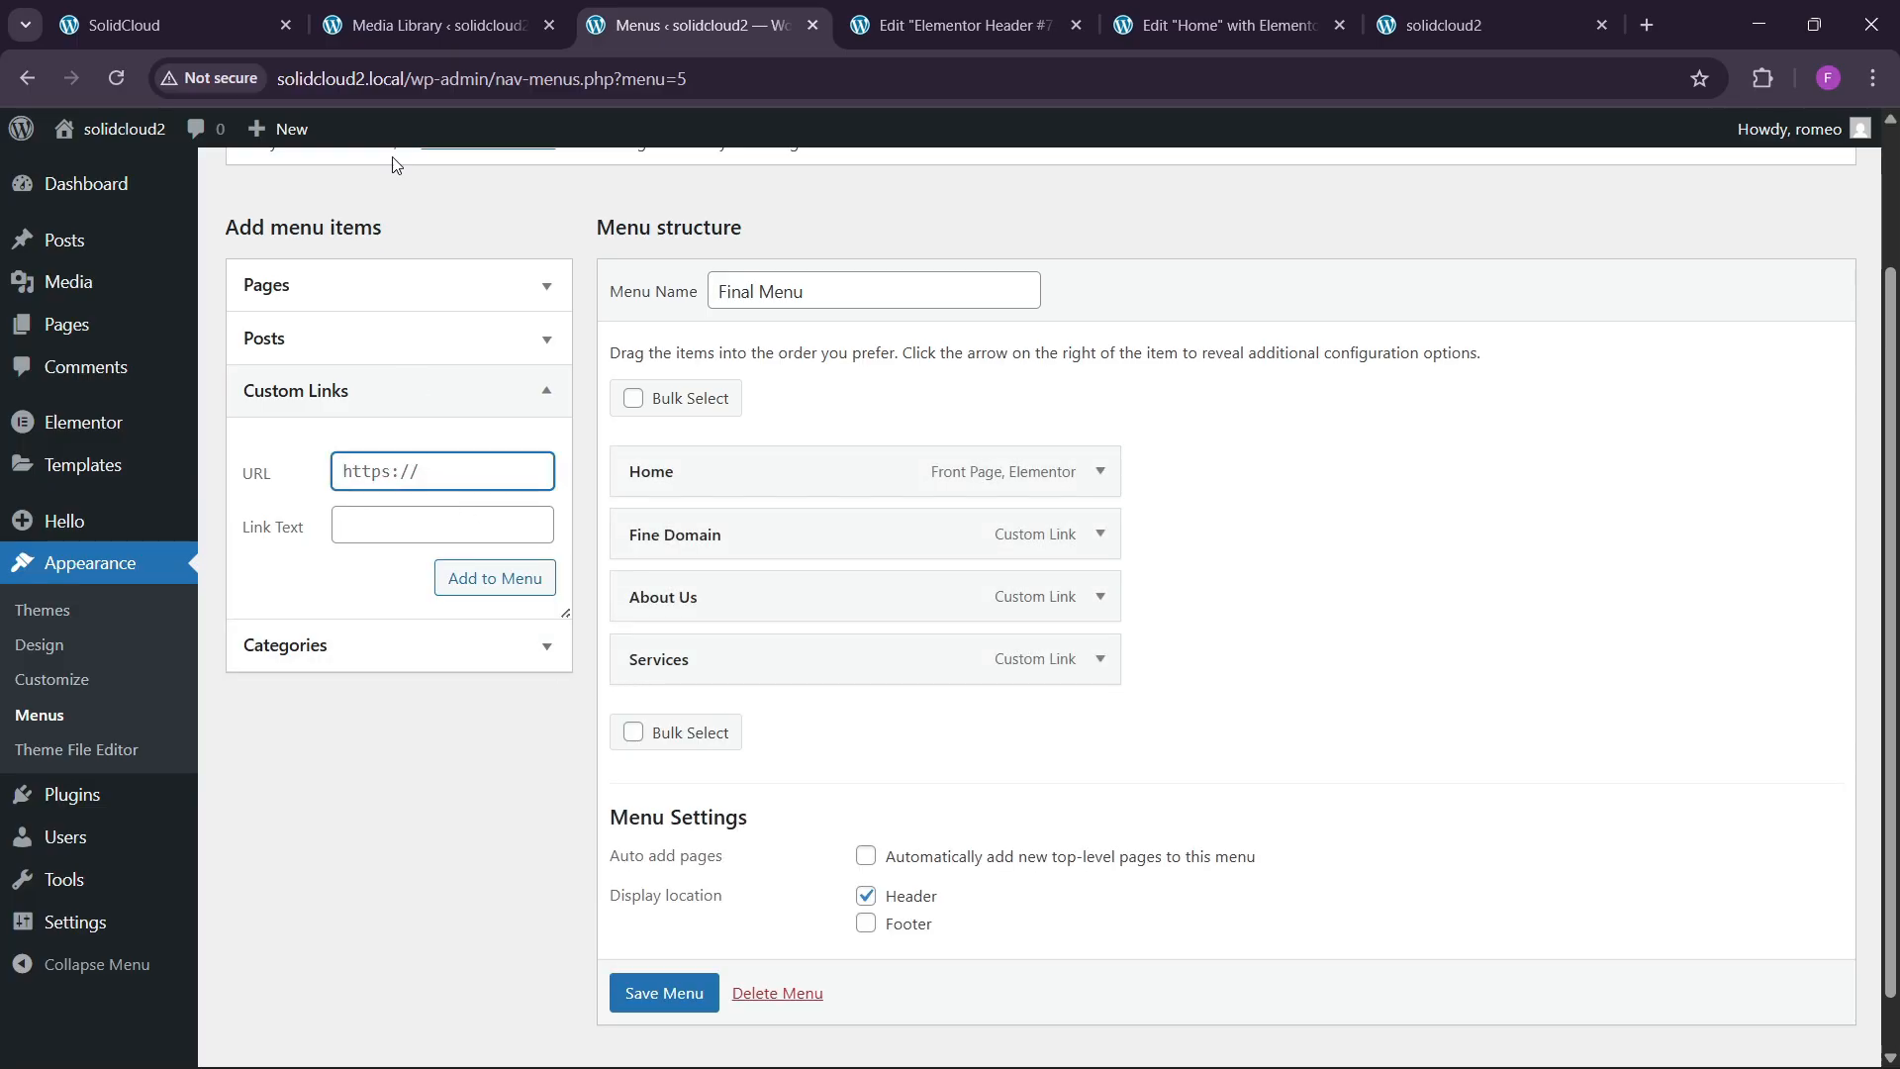
{"action": "left_click", "coordinate": [247, 12]}
{"action": "left_click", "coordinate": [693, 25]}
{"action": "type", "text": "#testimonials"}
{"action": "key", "text": "Tab"}
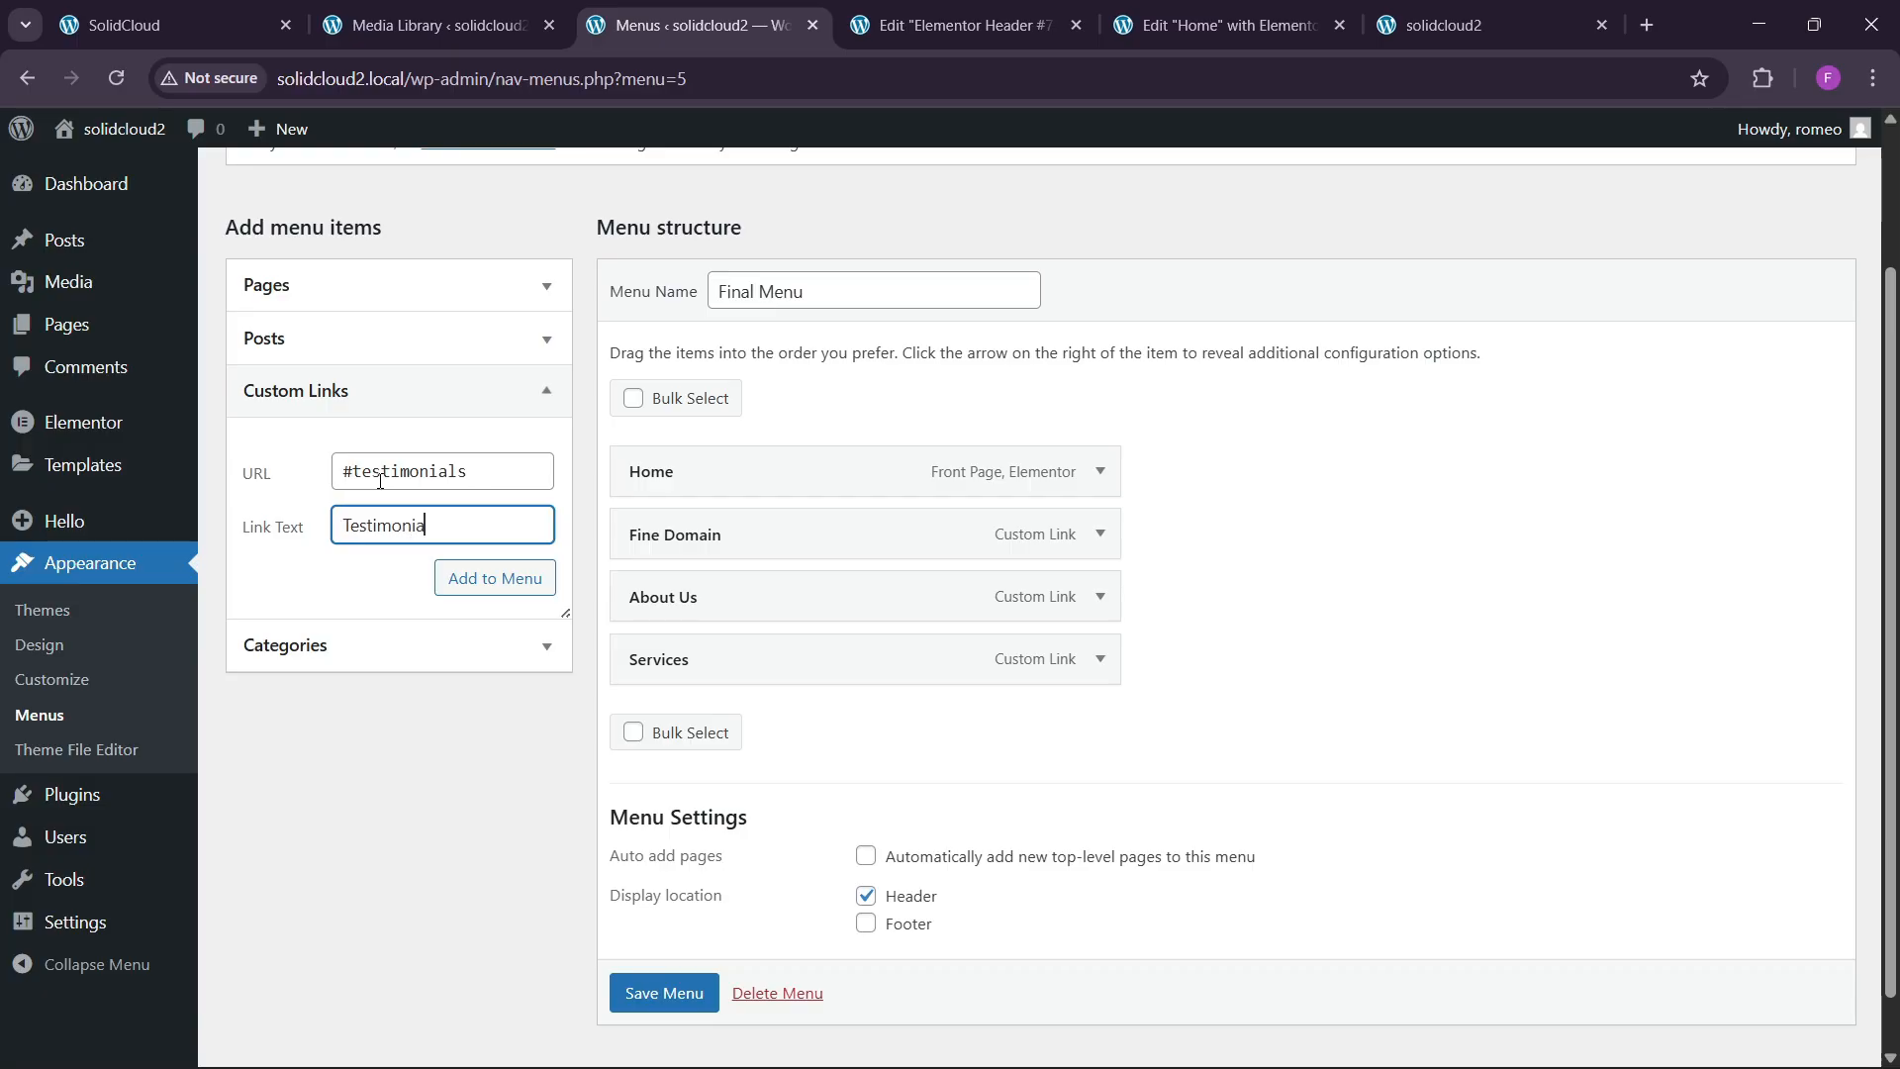
{"action": "left_click", "coordinate": [465, 587]}
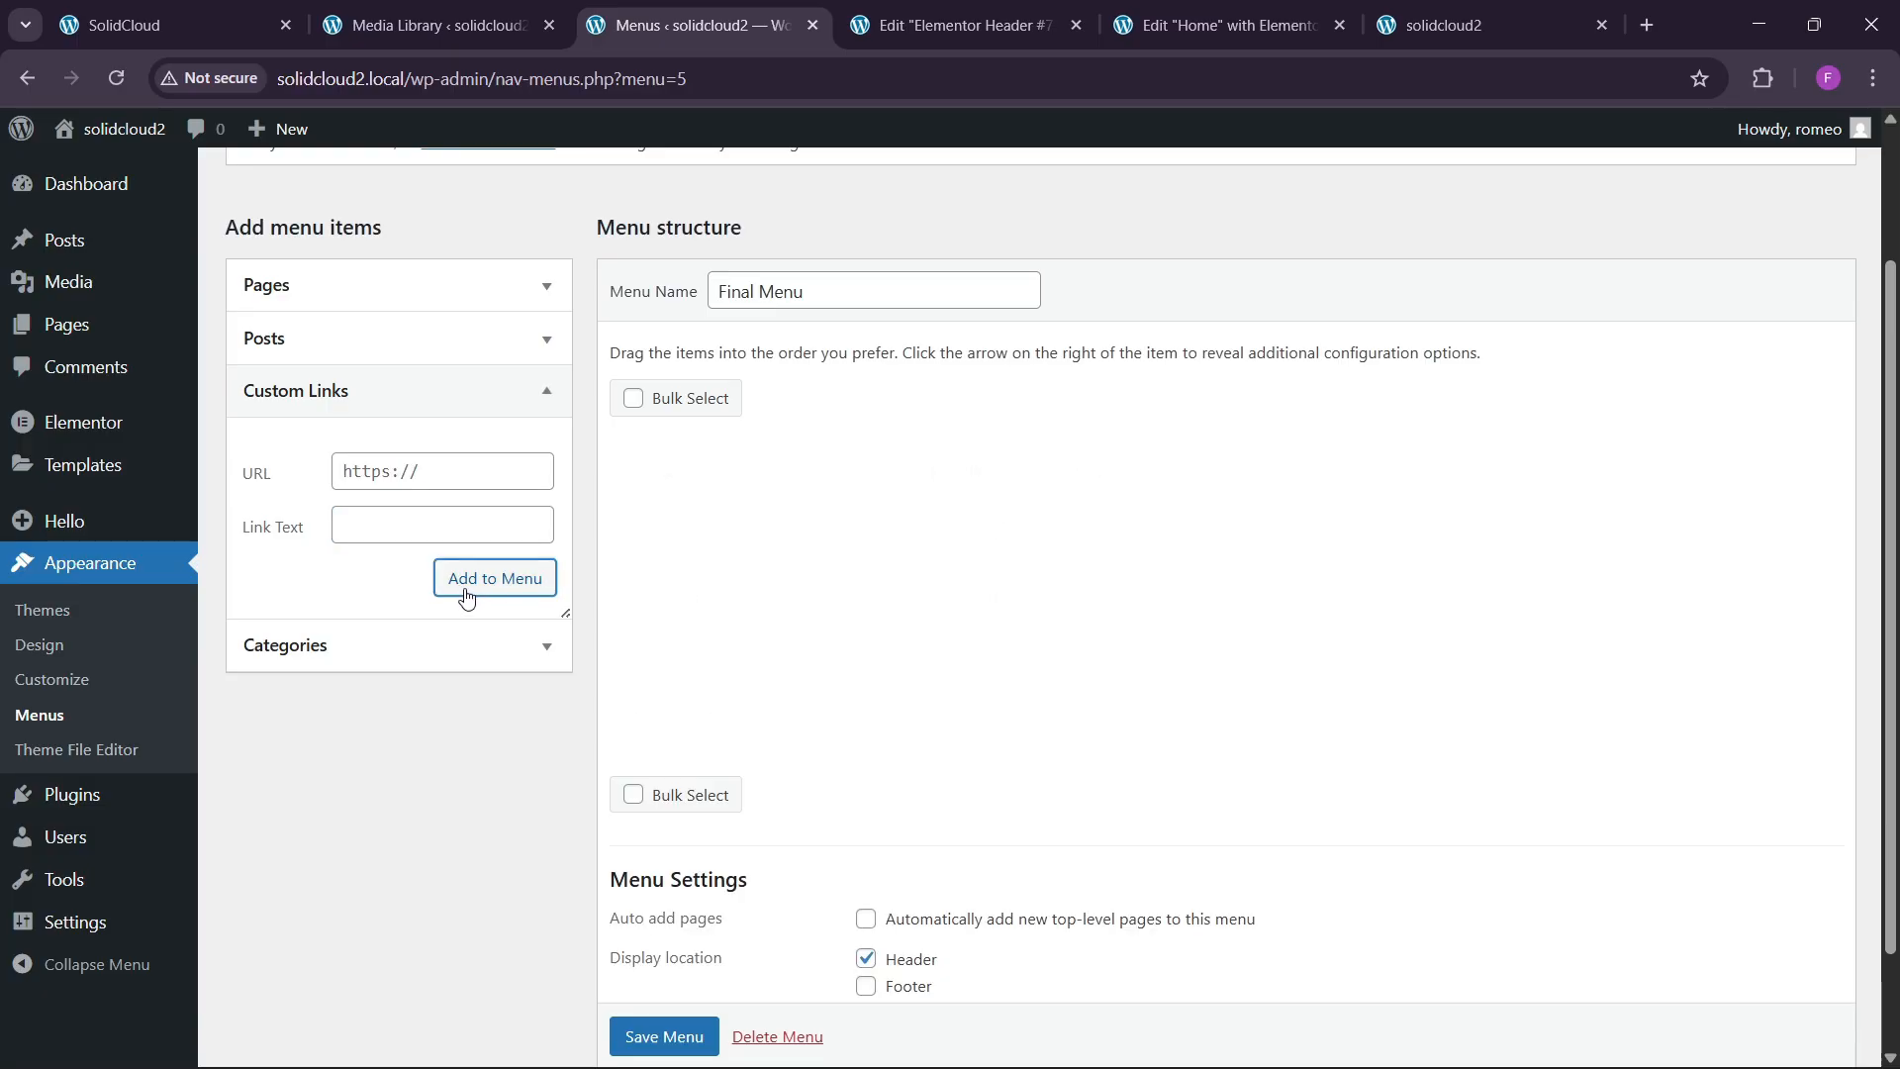
Add Faq and Contact (#contact) custom links to Final Menu.
{"action": "left_click", "coordinate": [393, 469]}
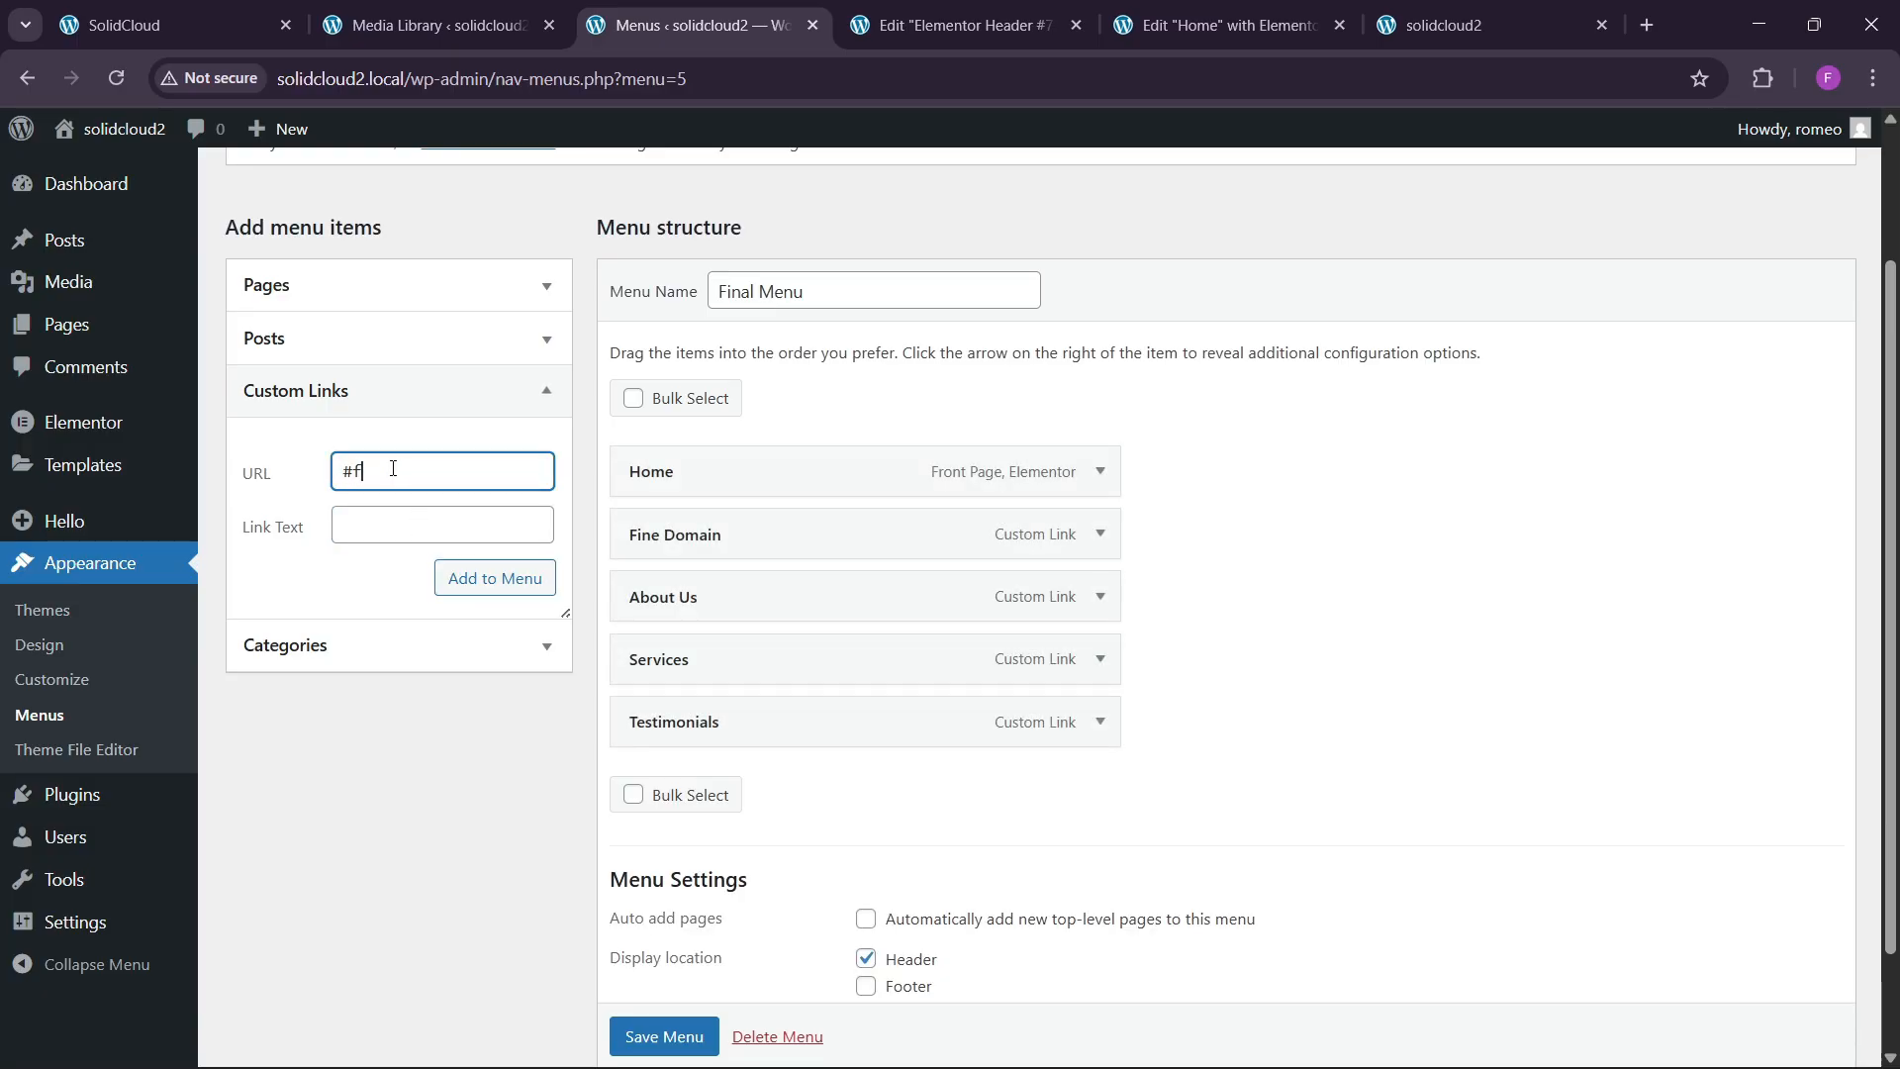
{"action": "key", "text": "Tab"}
{"action": "type", "text": "F"}
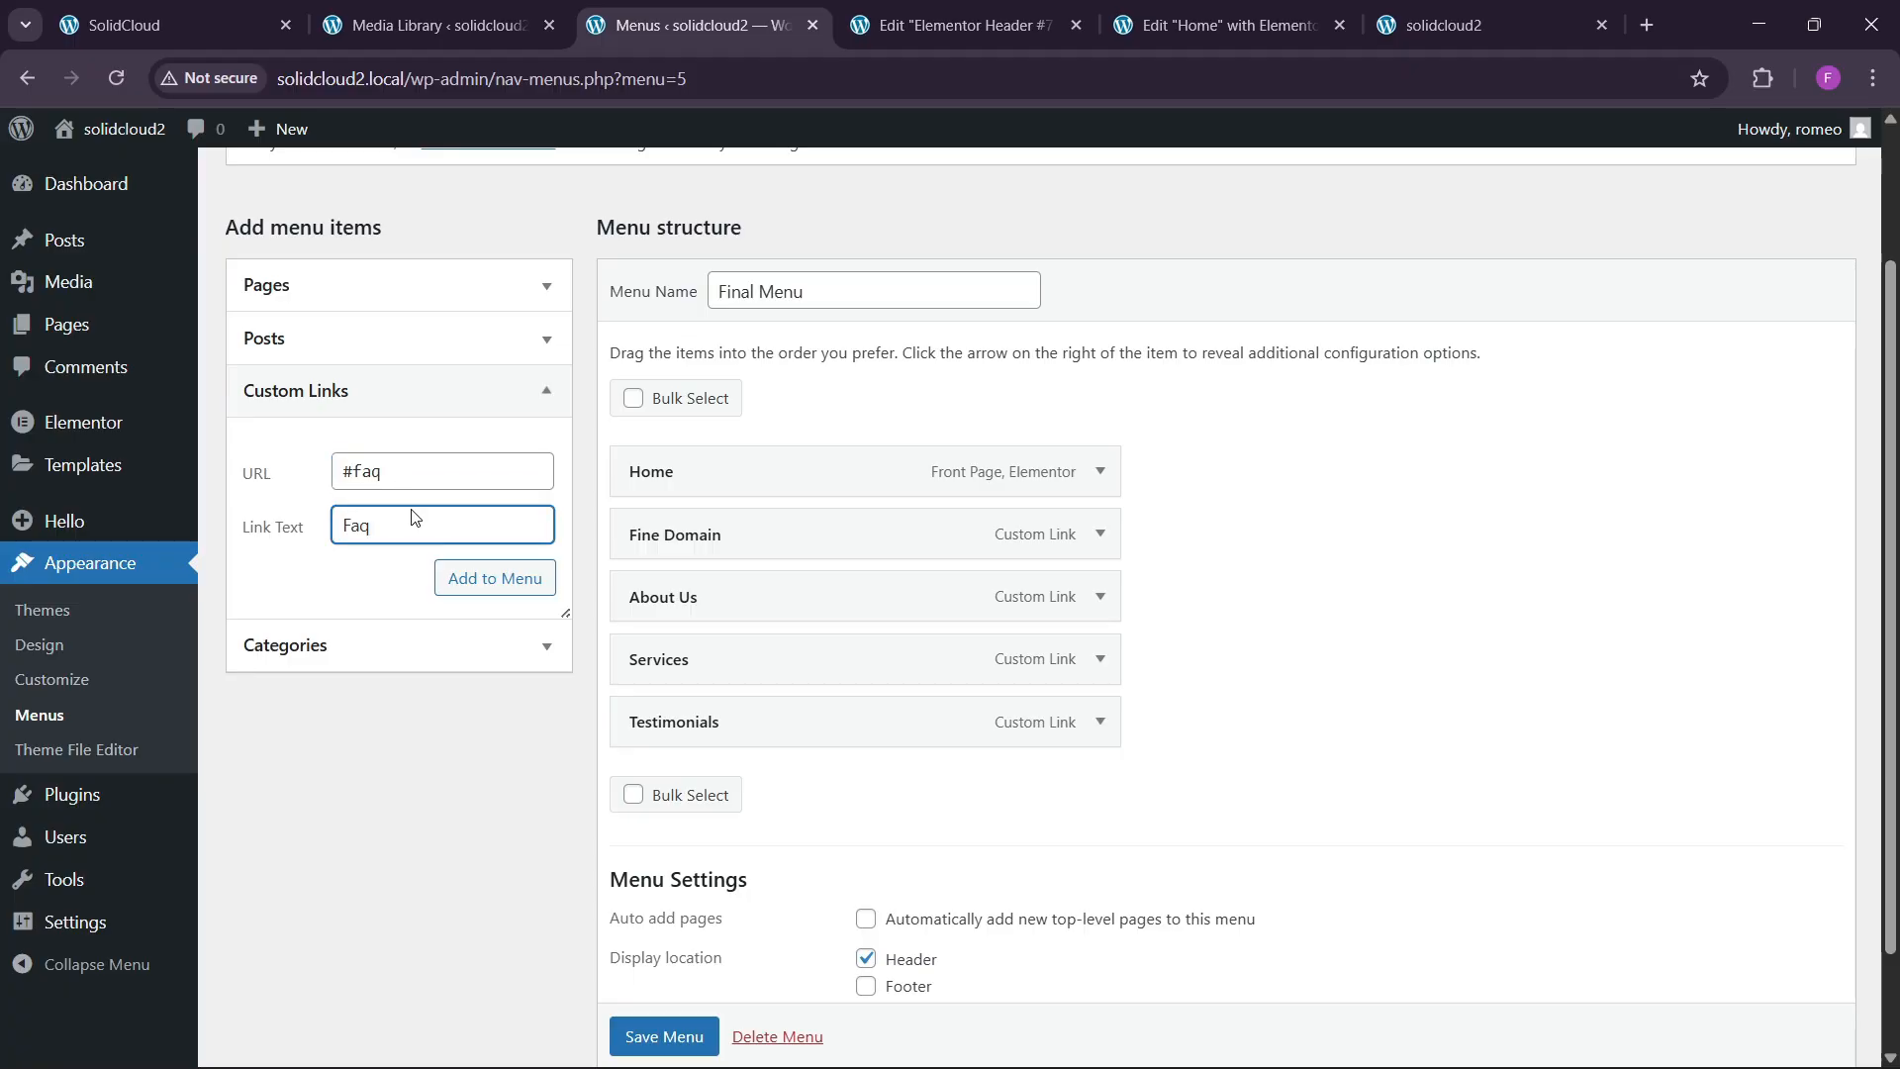
{"action": "left_click", "coordinate": [475, 580]}
{"action": "left_click", "coordinate": [396, 472]}
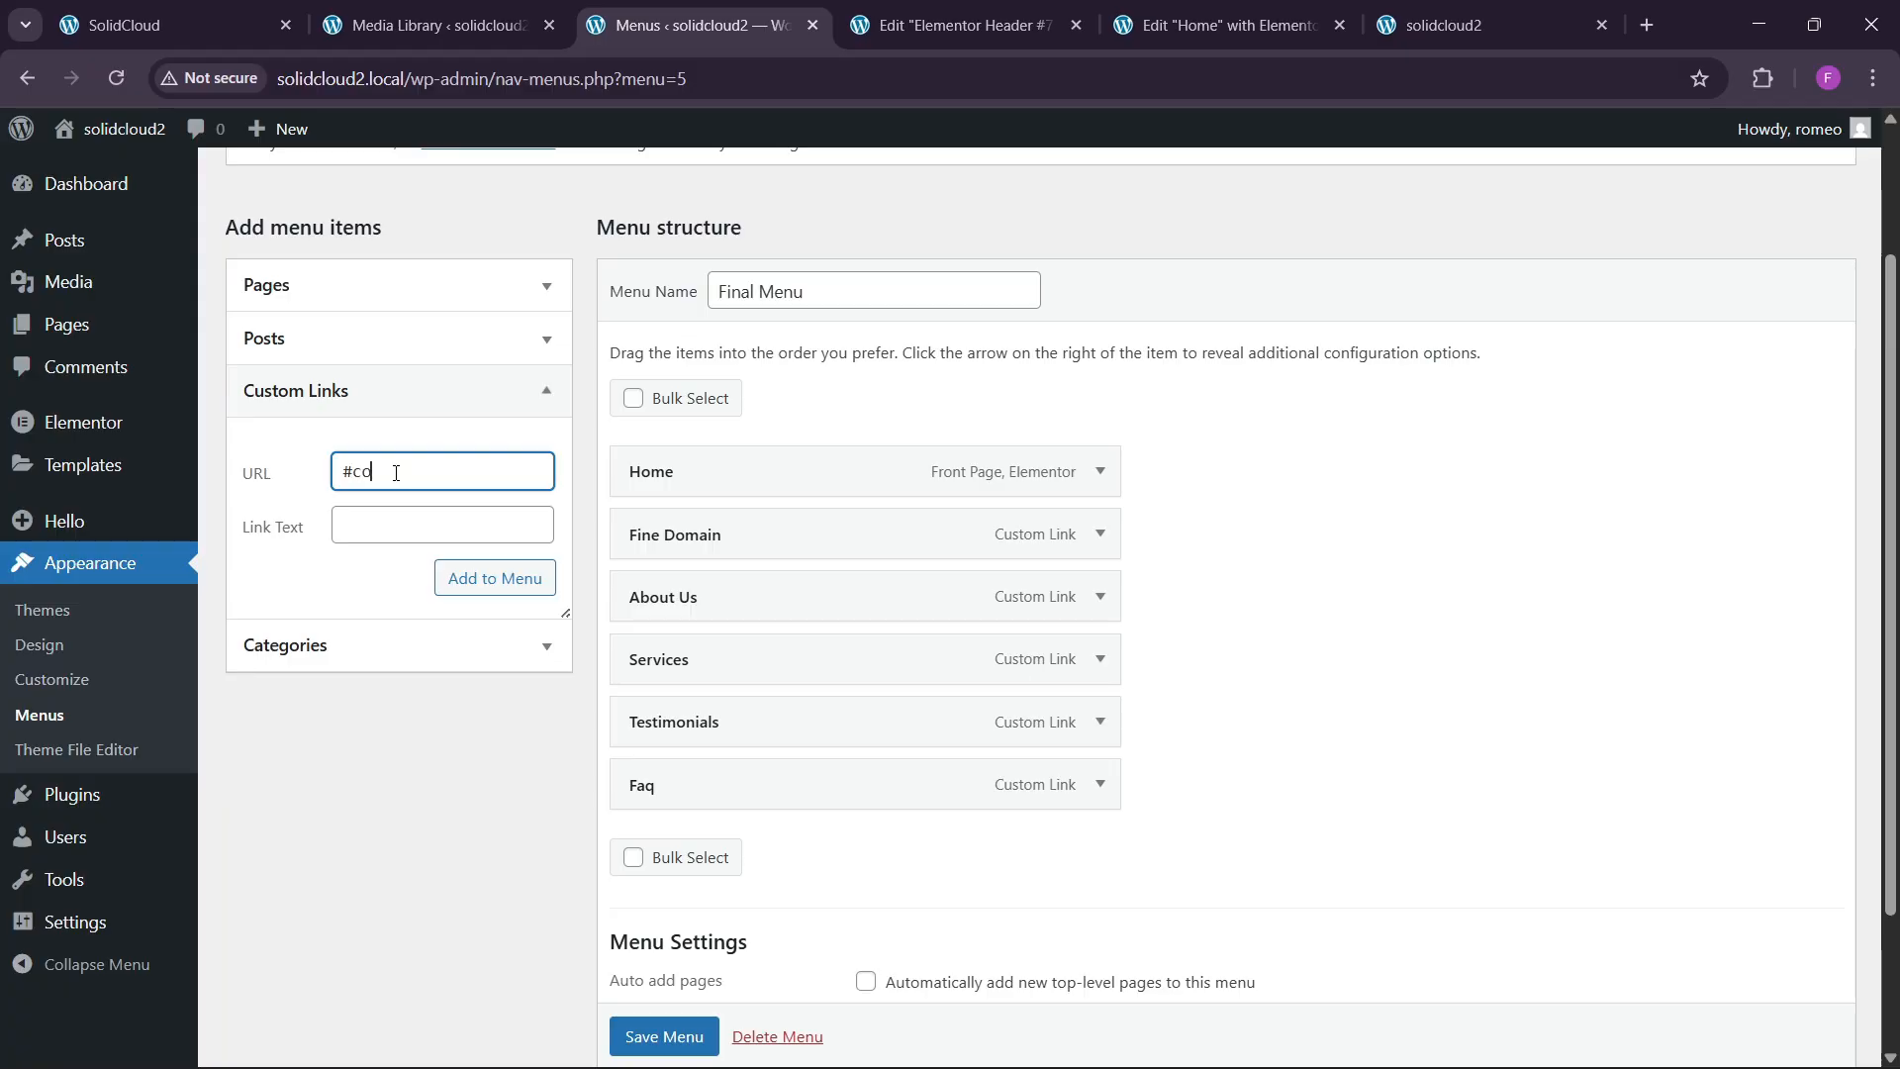
{"action": "type", "text": "#contact"}
{"action": "key", "text": "Tab"}
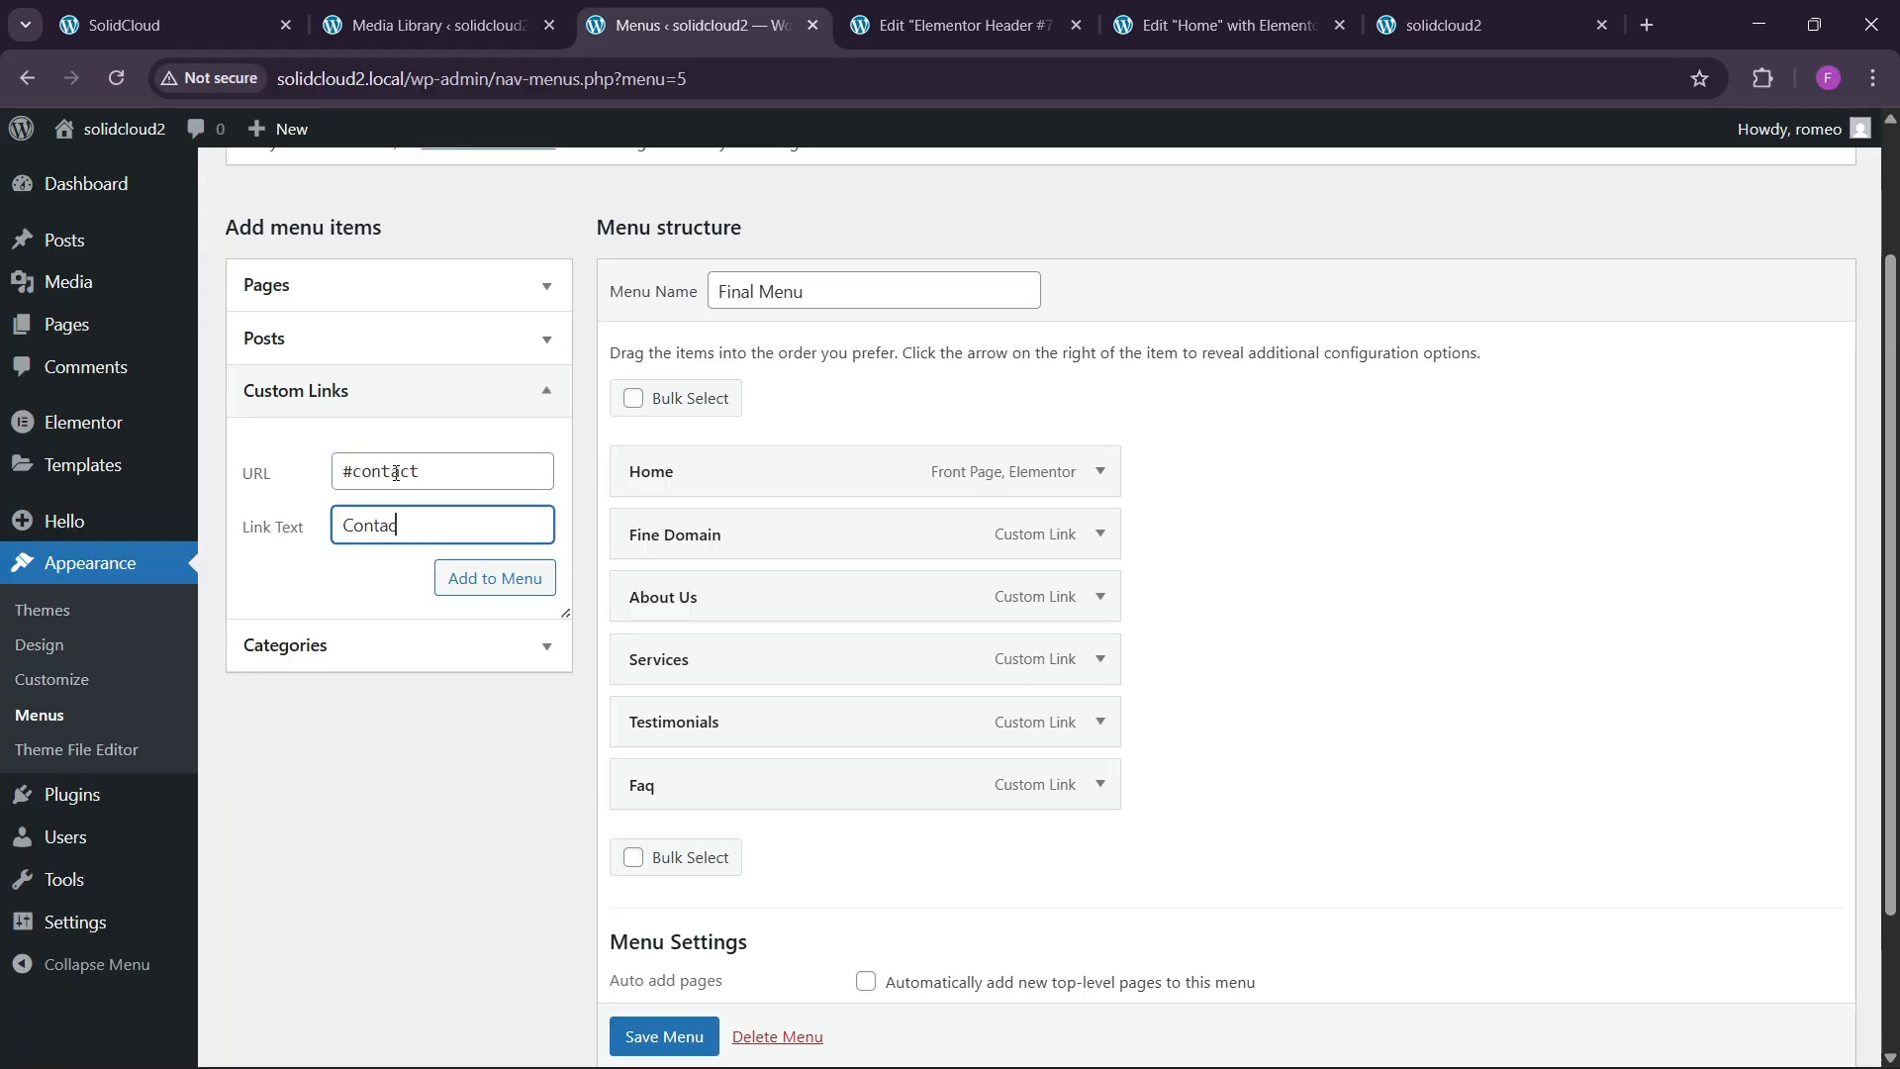
{"action": "left_click", "coordinate": [497, 578]}
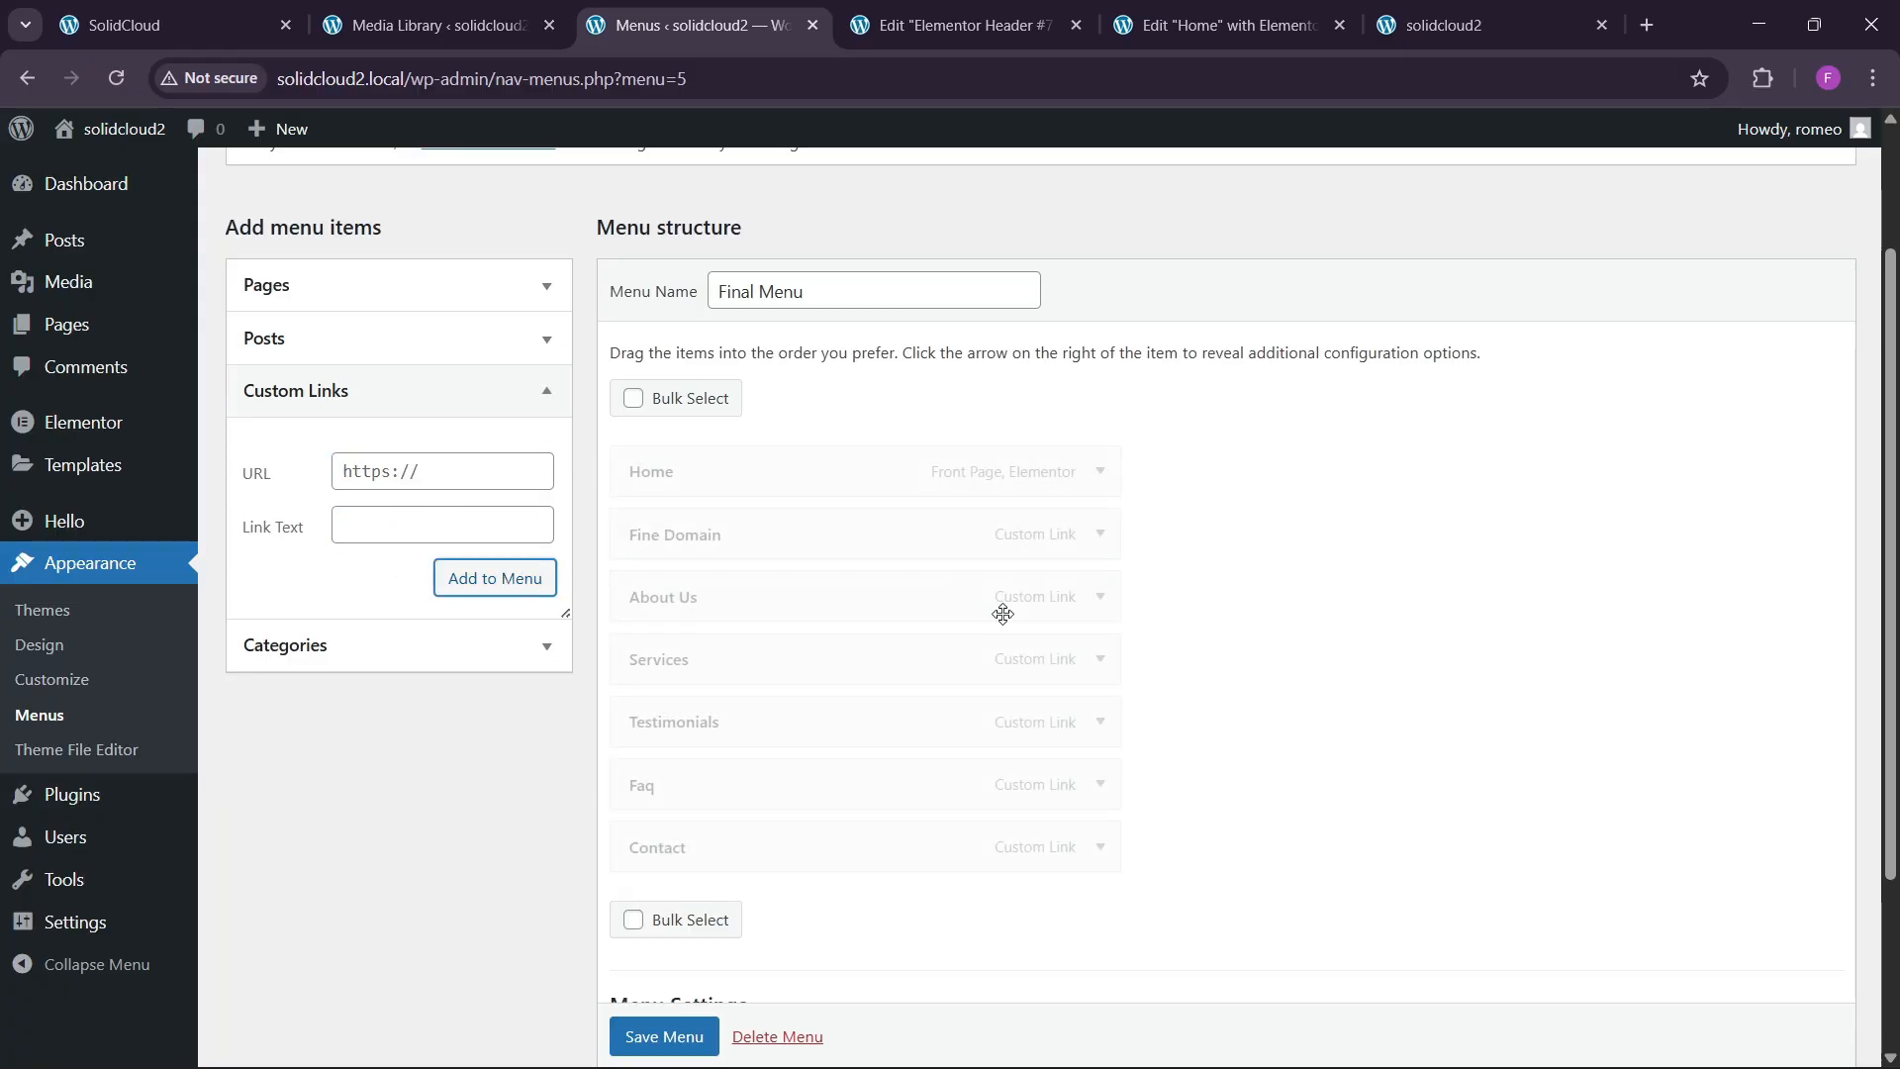
Save Final Menu and go back to the Elementor header editor.
{"action": "scroll", "coordinate": [728, 683], "scroll_direction": "down", "scroll_amount": 3}
{"action": "left_click", "coordinate": [636, 938]}
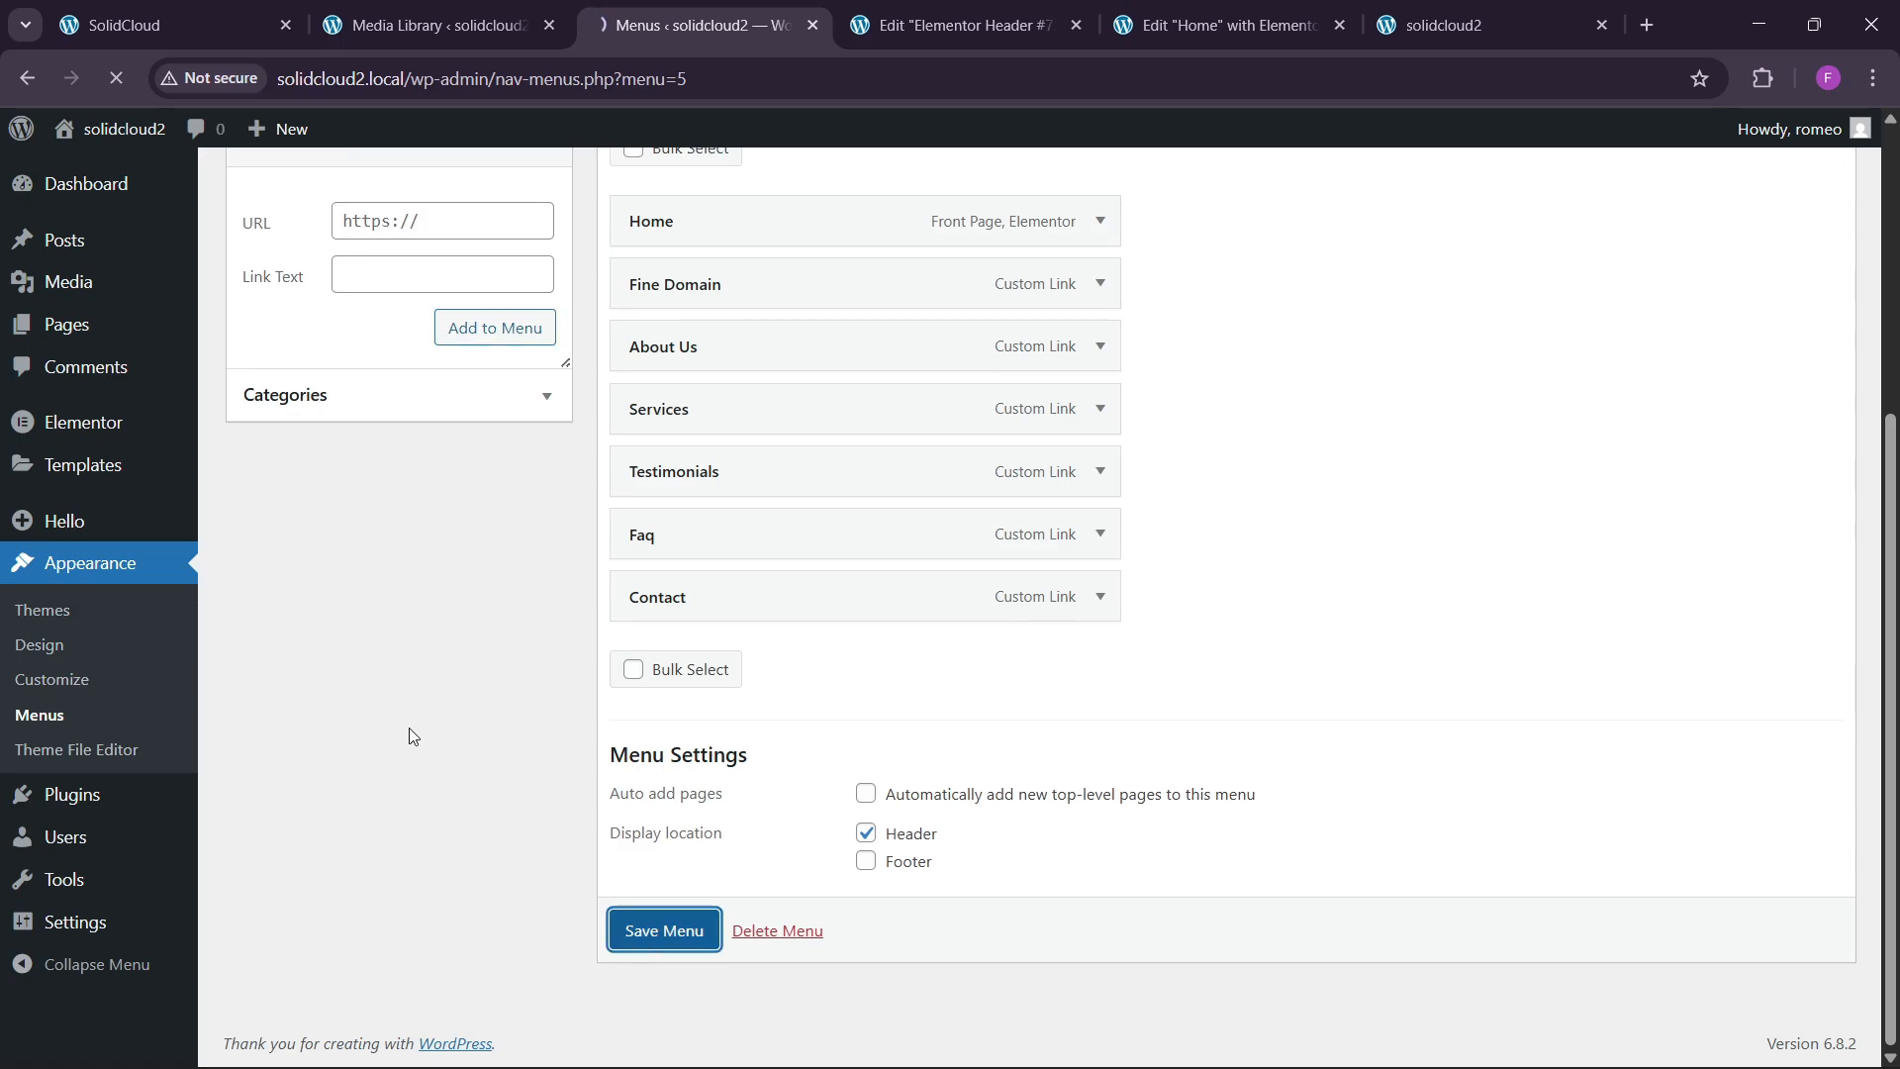
{"action": "left_click", "coordinate": [965, 25]}
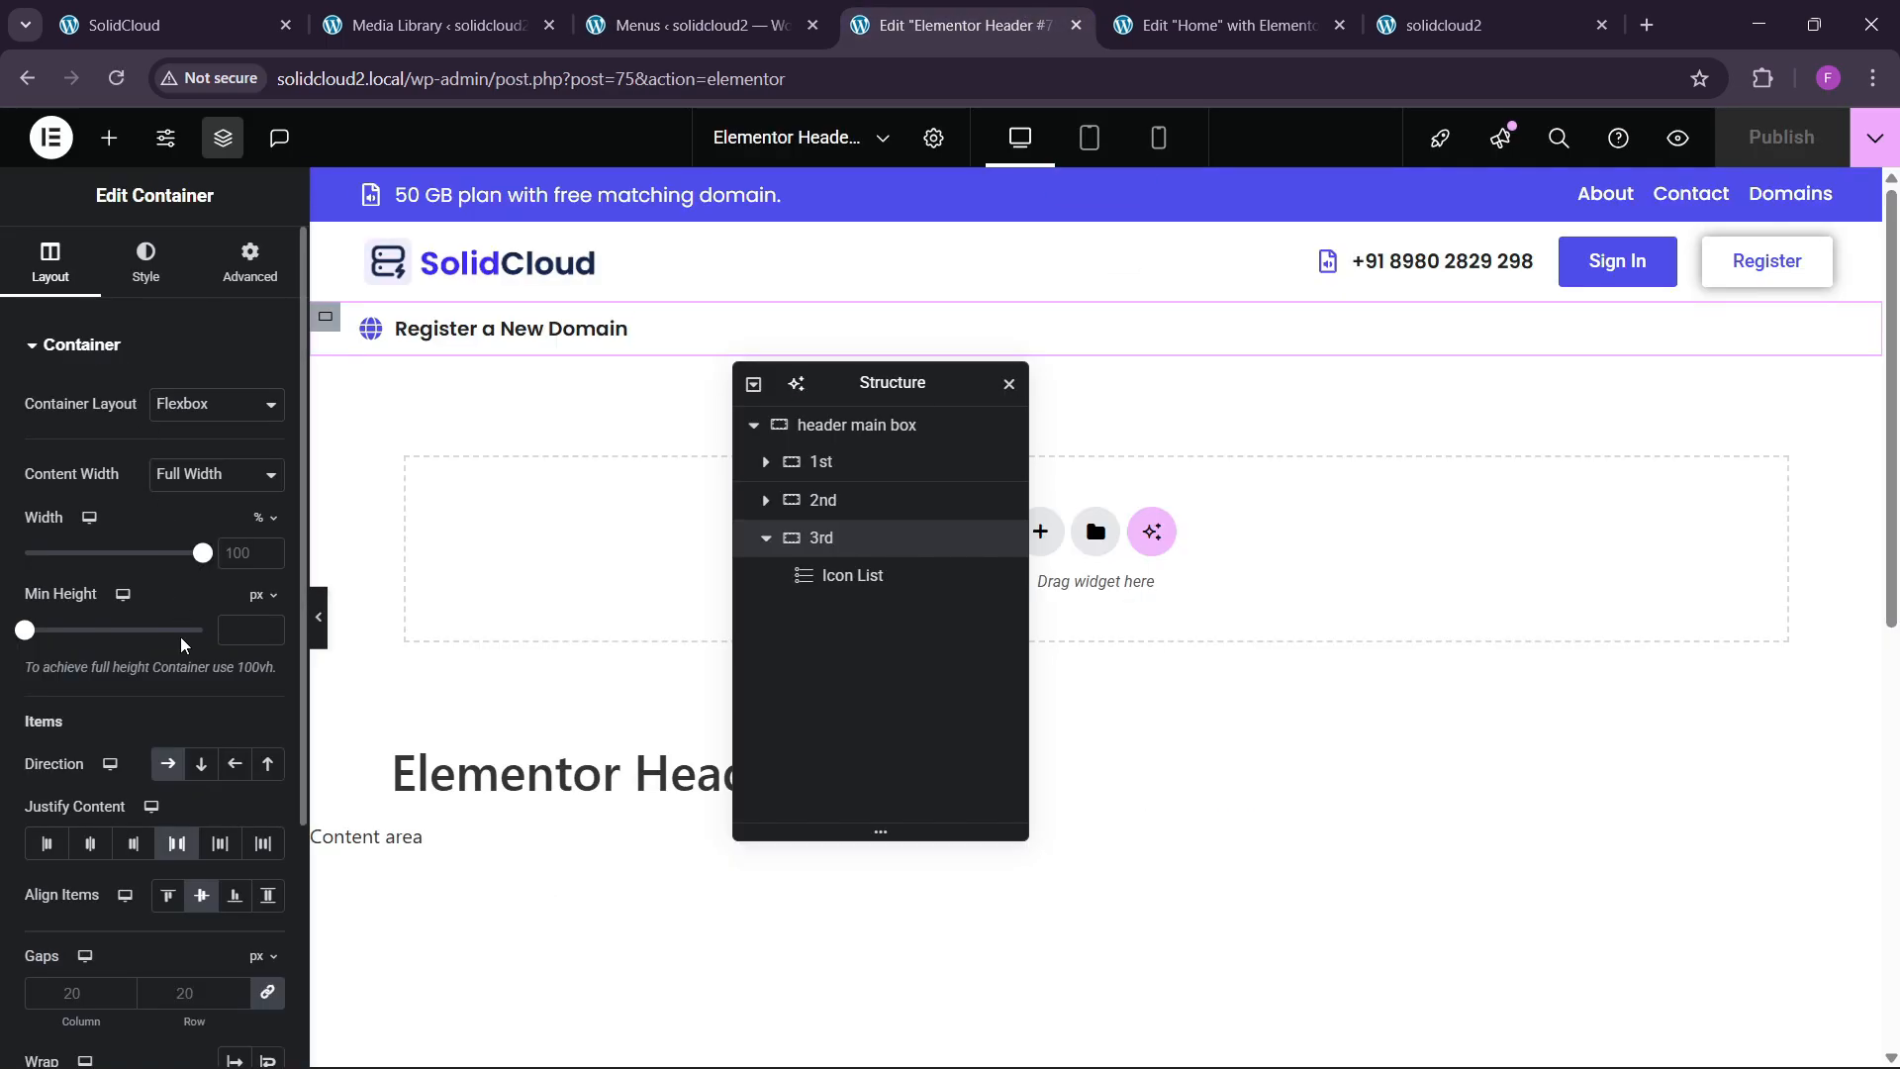
Place a WordPress Menu widget in the 3rd container, keeping the domain link before it.
{"action": "left_click", "coordinate": [109, 138]}
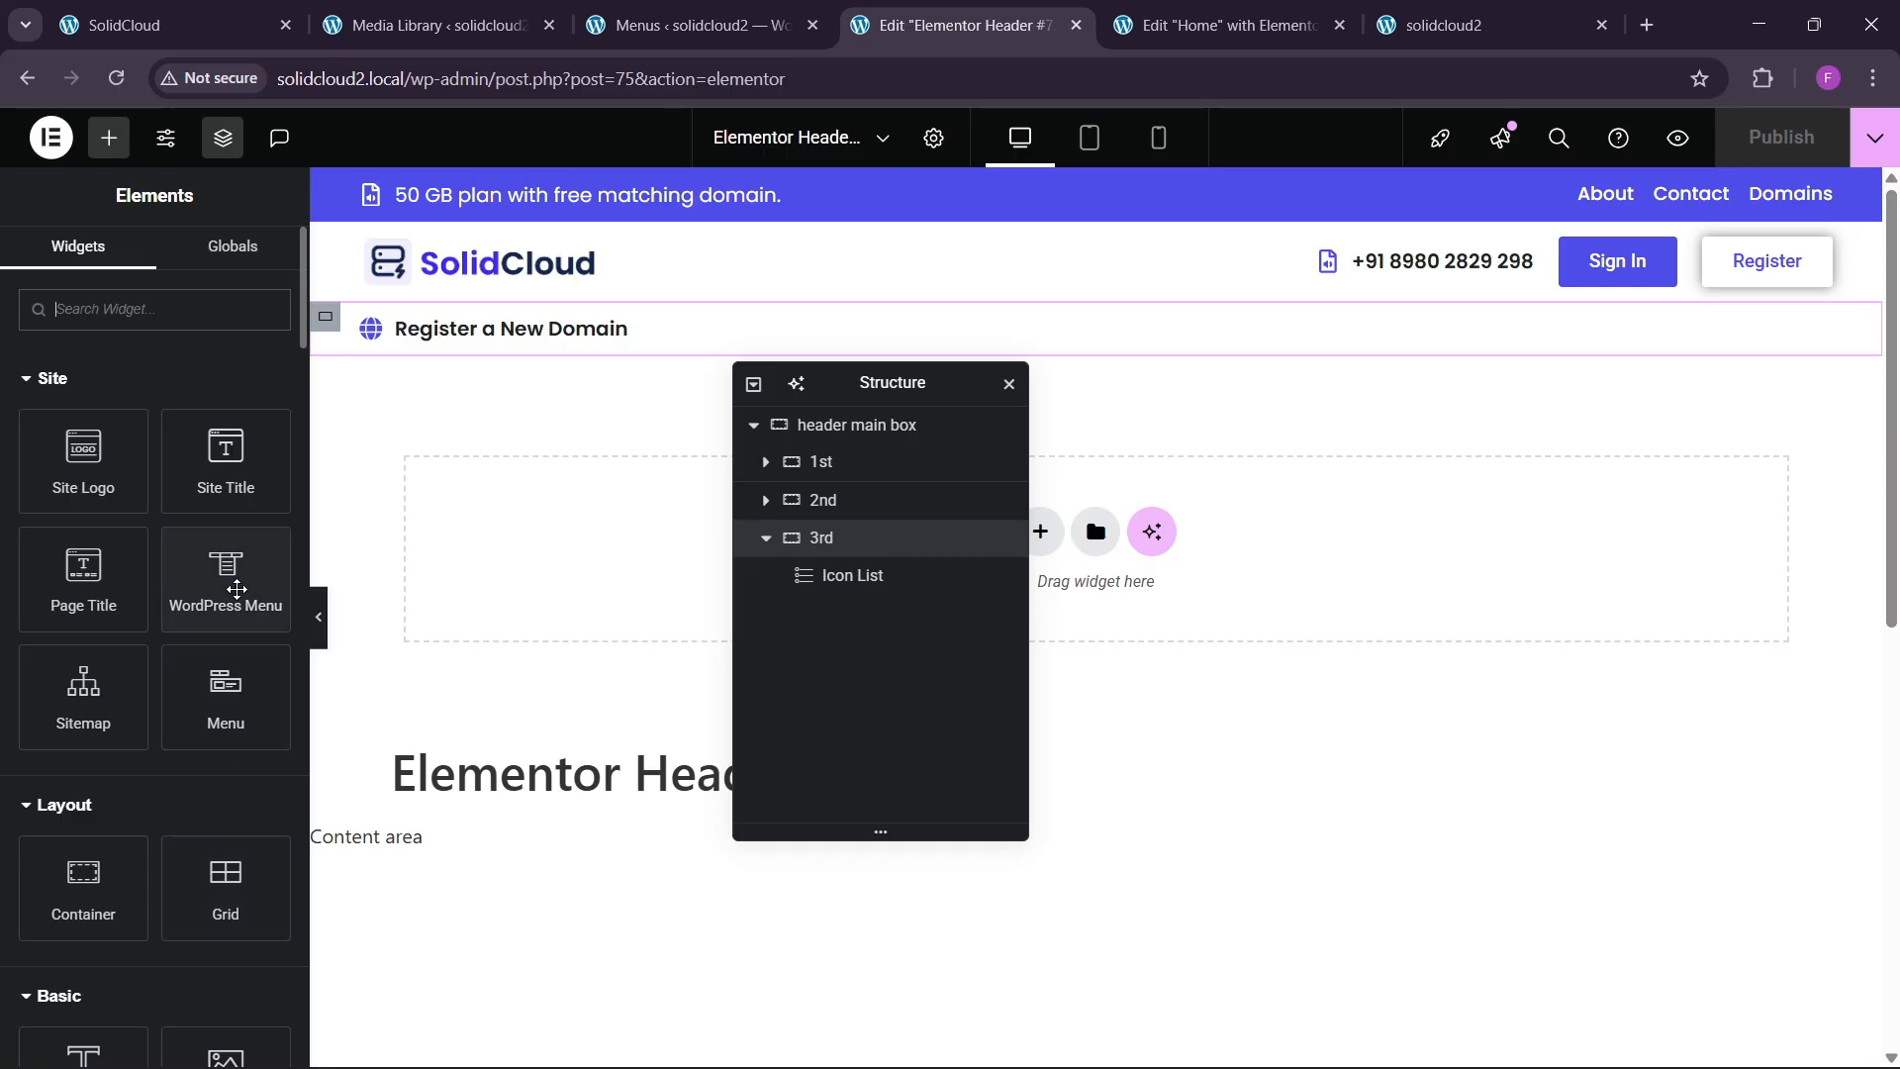
{"action": "left_click_drag", "start_coordinate": [226, 579], "coordinate": [559, 343]}
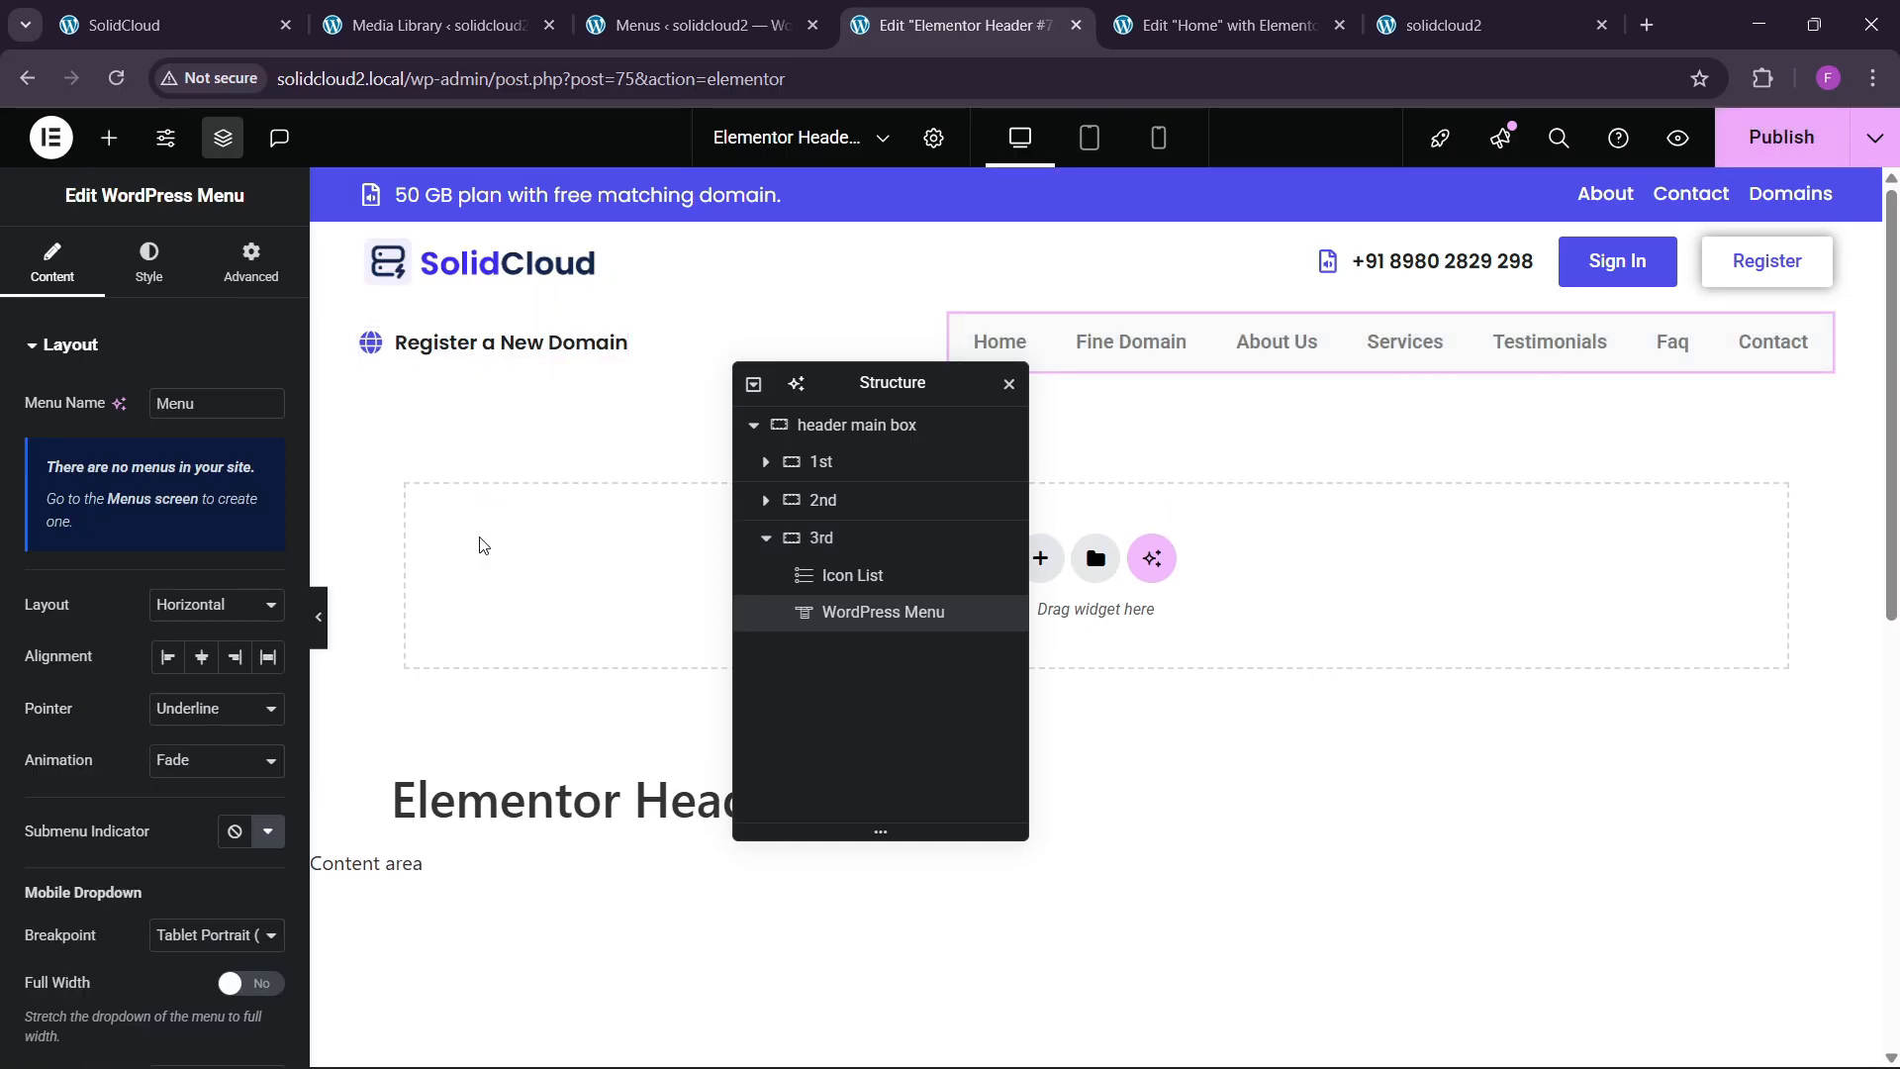
{"action": "left_click_drag", "start_coordinate": [877, 626], "coordinate": [875, 652]}
{"action": "left_click", "coordinate": [847, 538]}
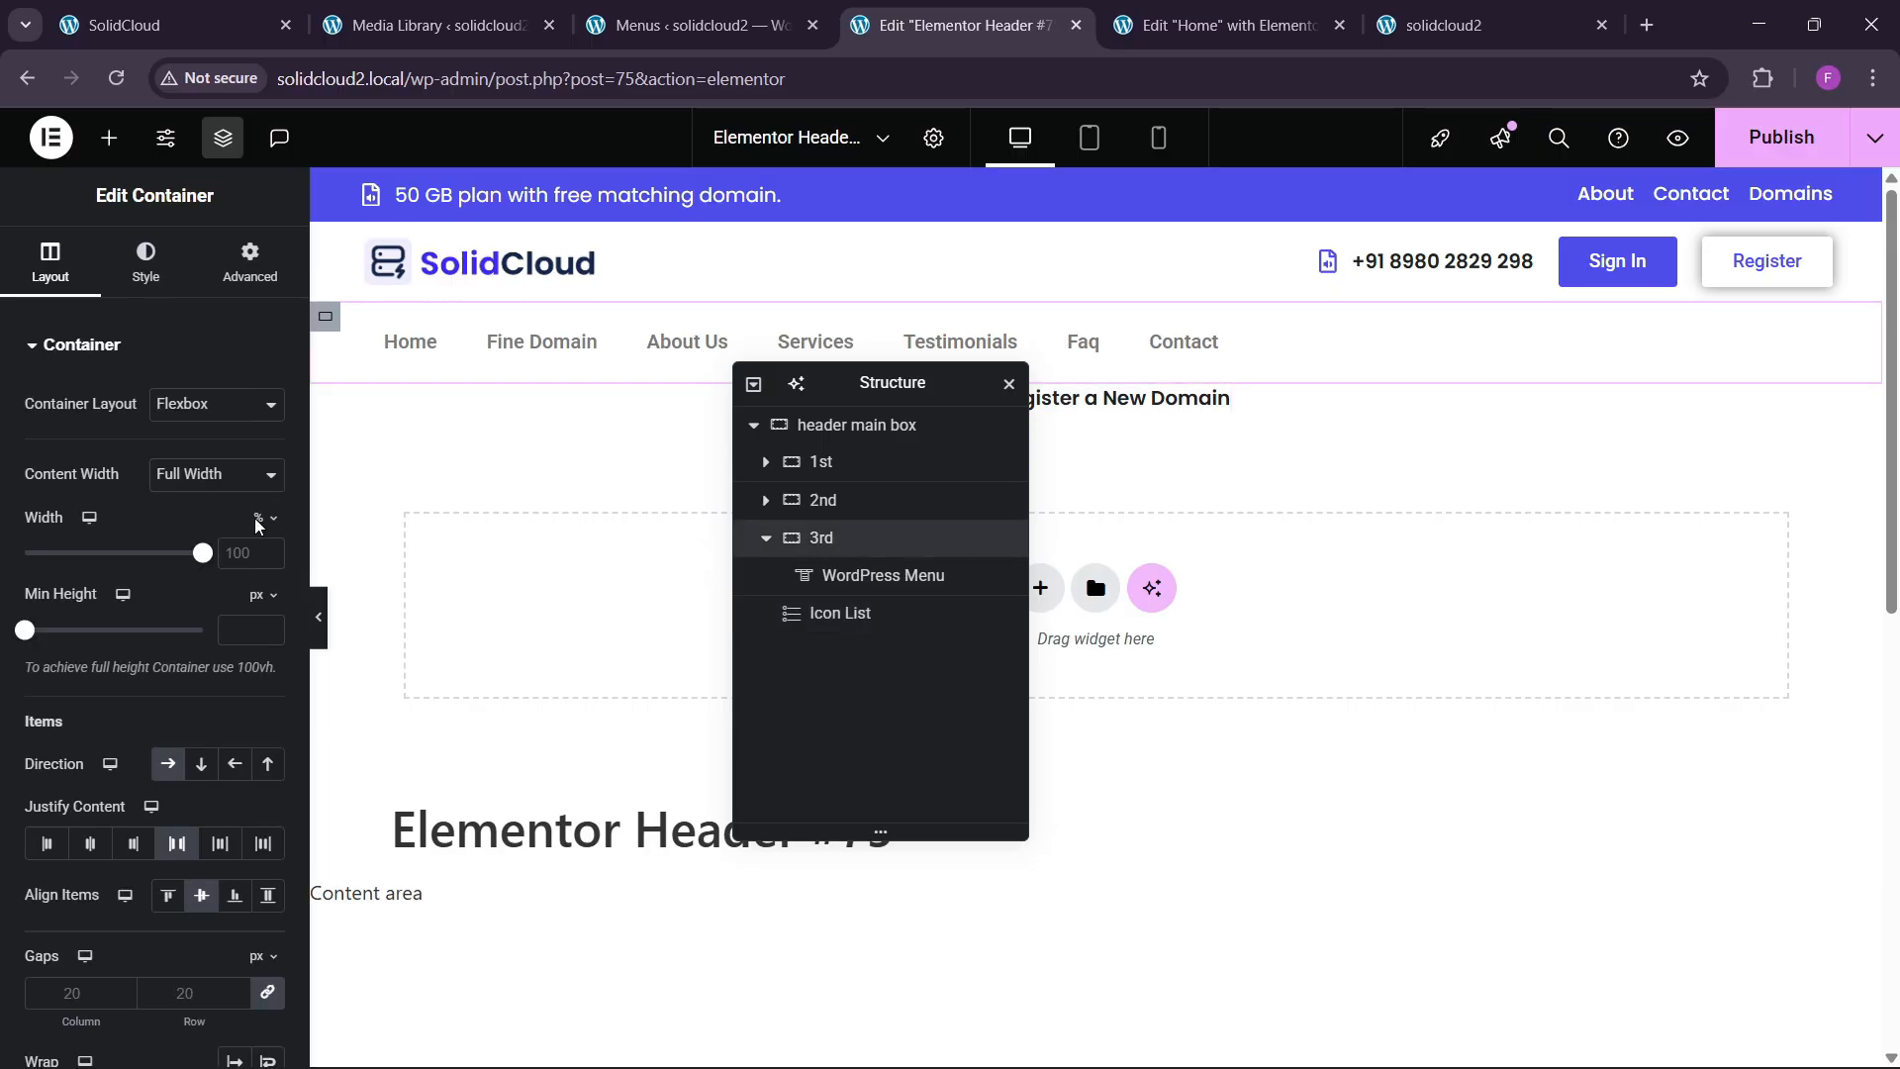
{"action": "left_click", "coordinate": [859, 615]}
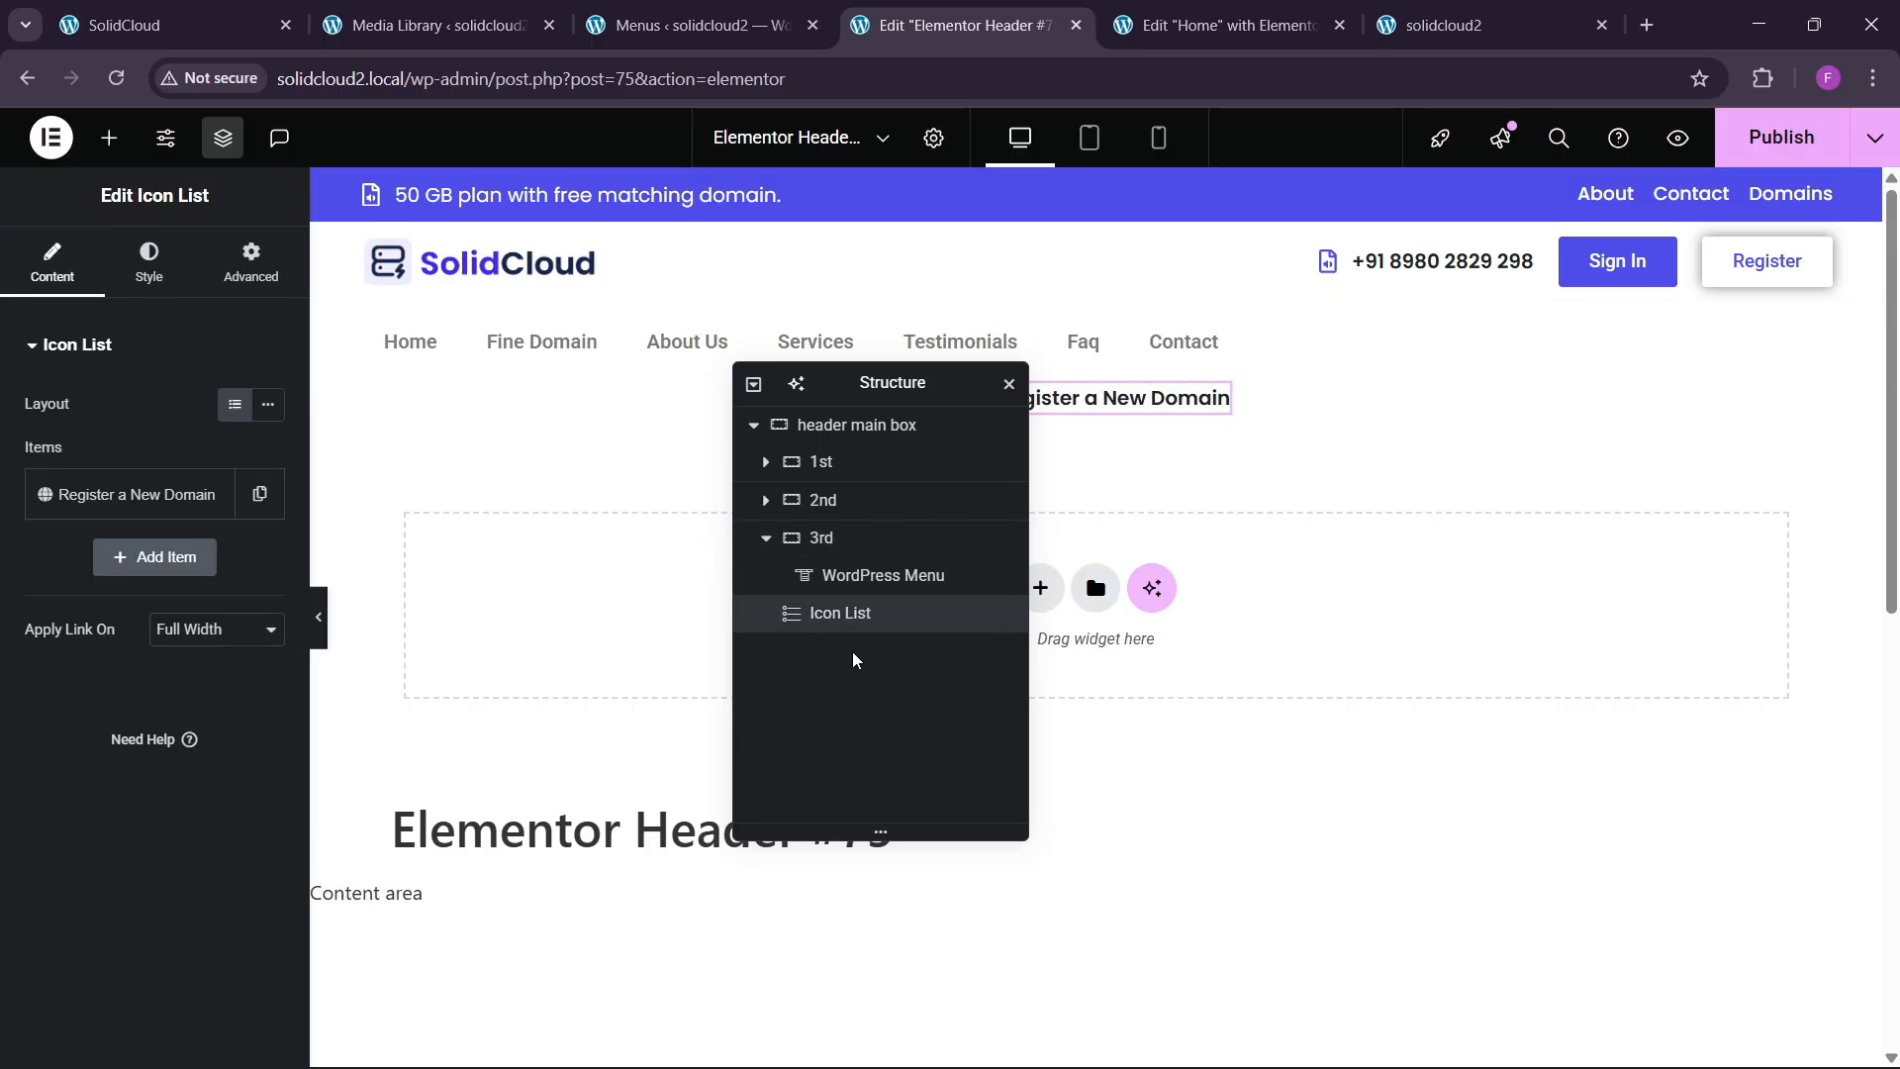
{"action": "left_click_drag", "start_coordinate": [853, 613], "coordinate": [894, 640]}
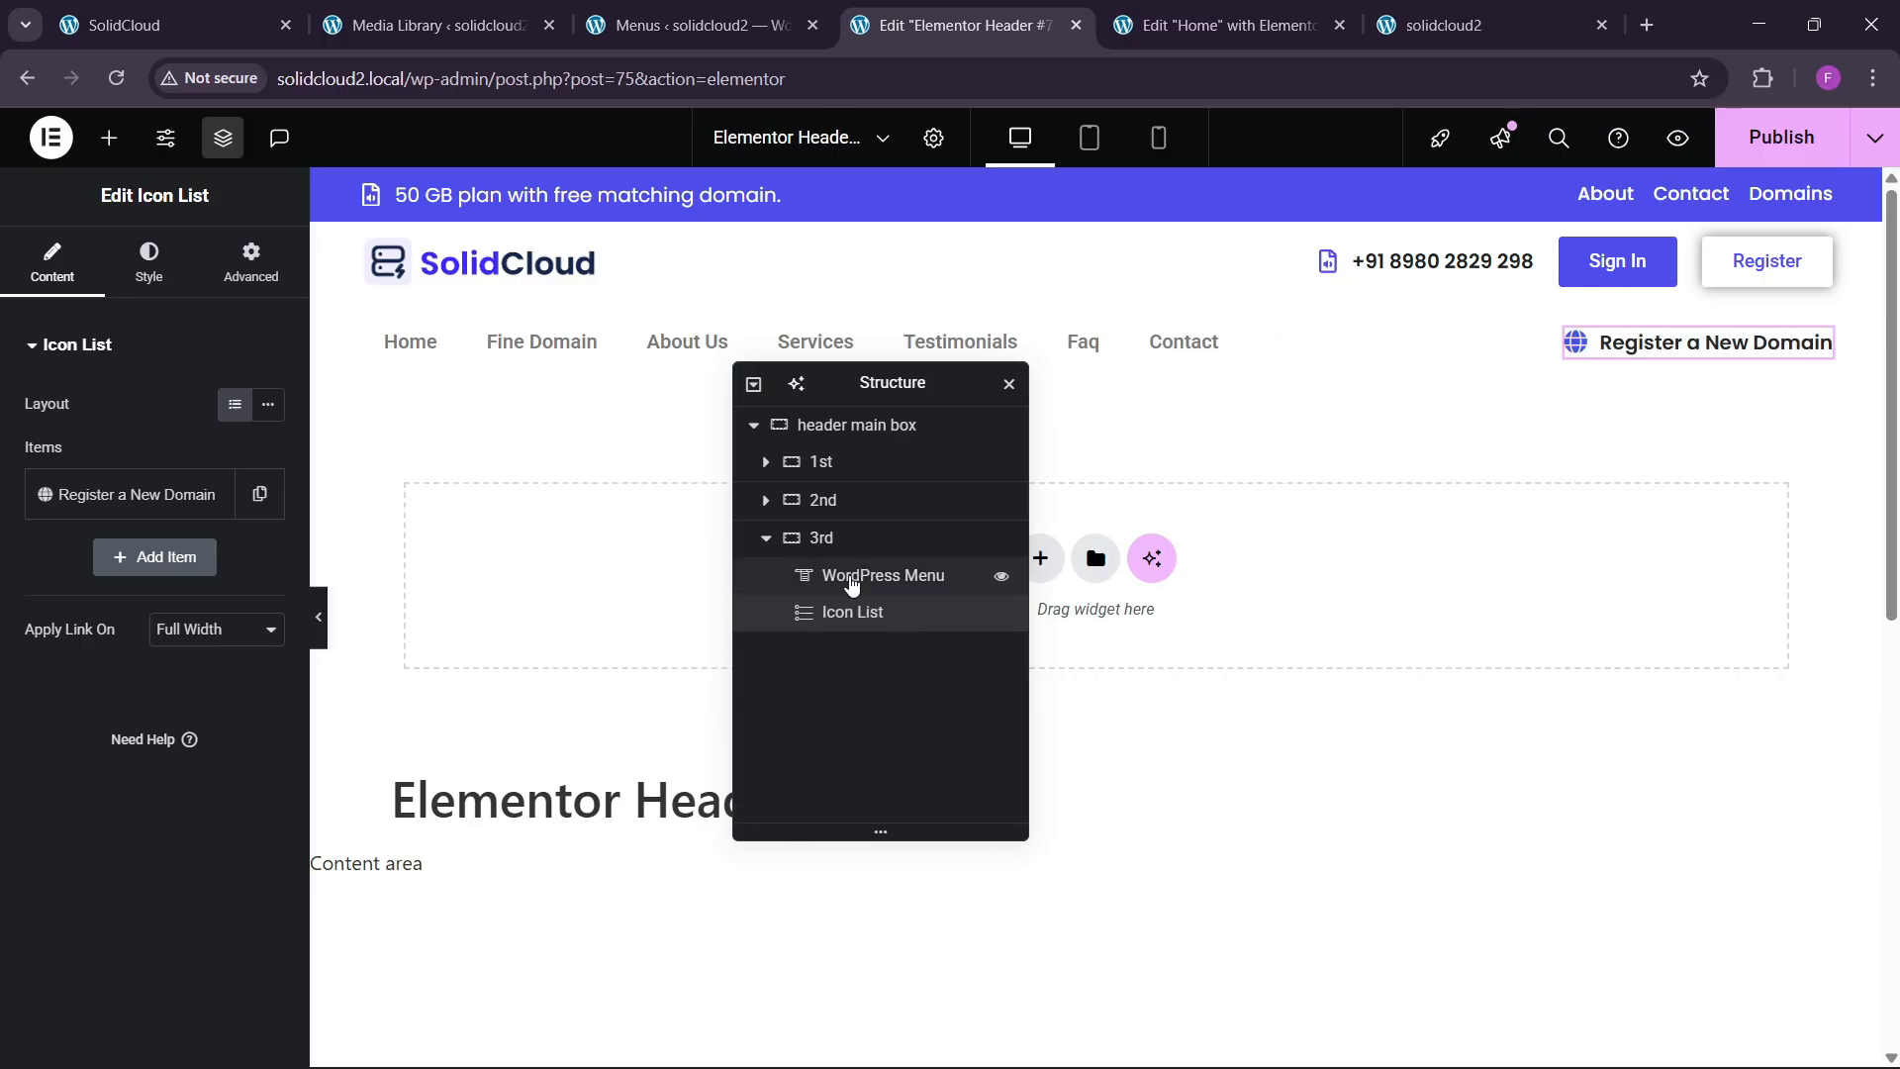
Set the menu's hover pointer to Background with the Sweep Down animation.
{"action": "left_click", "coordinate": [668, 366]}
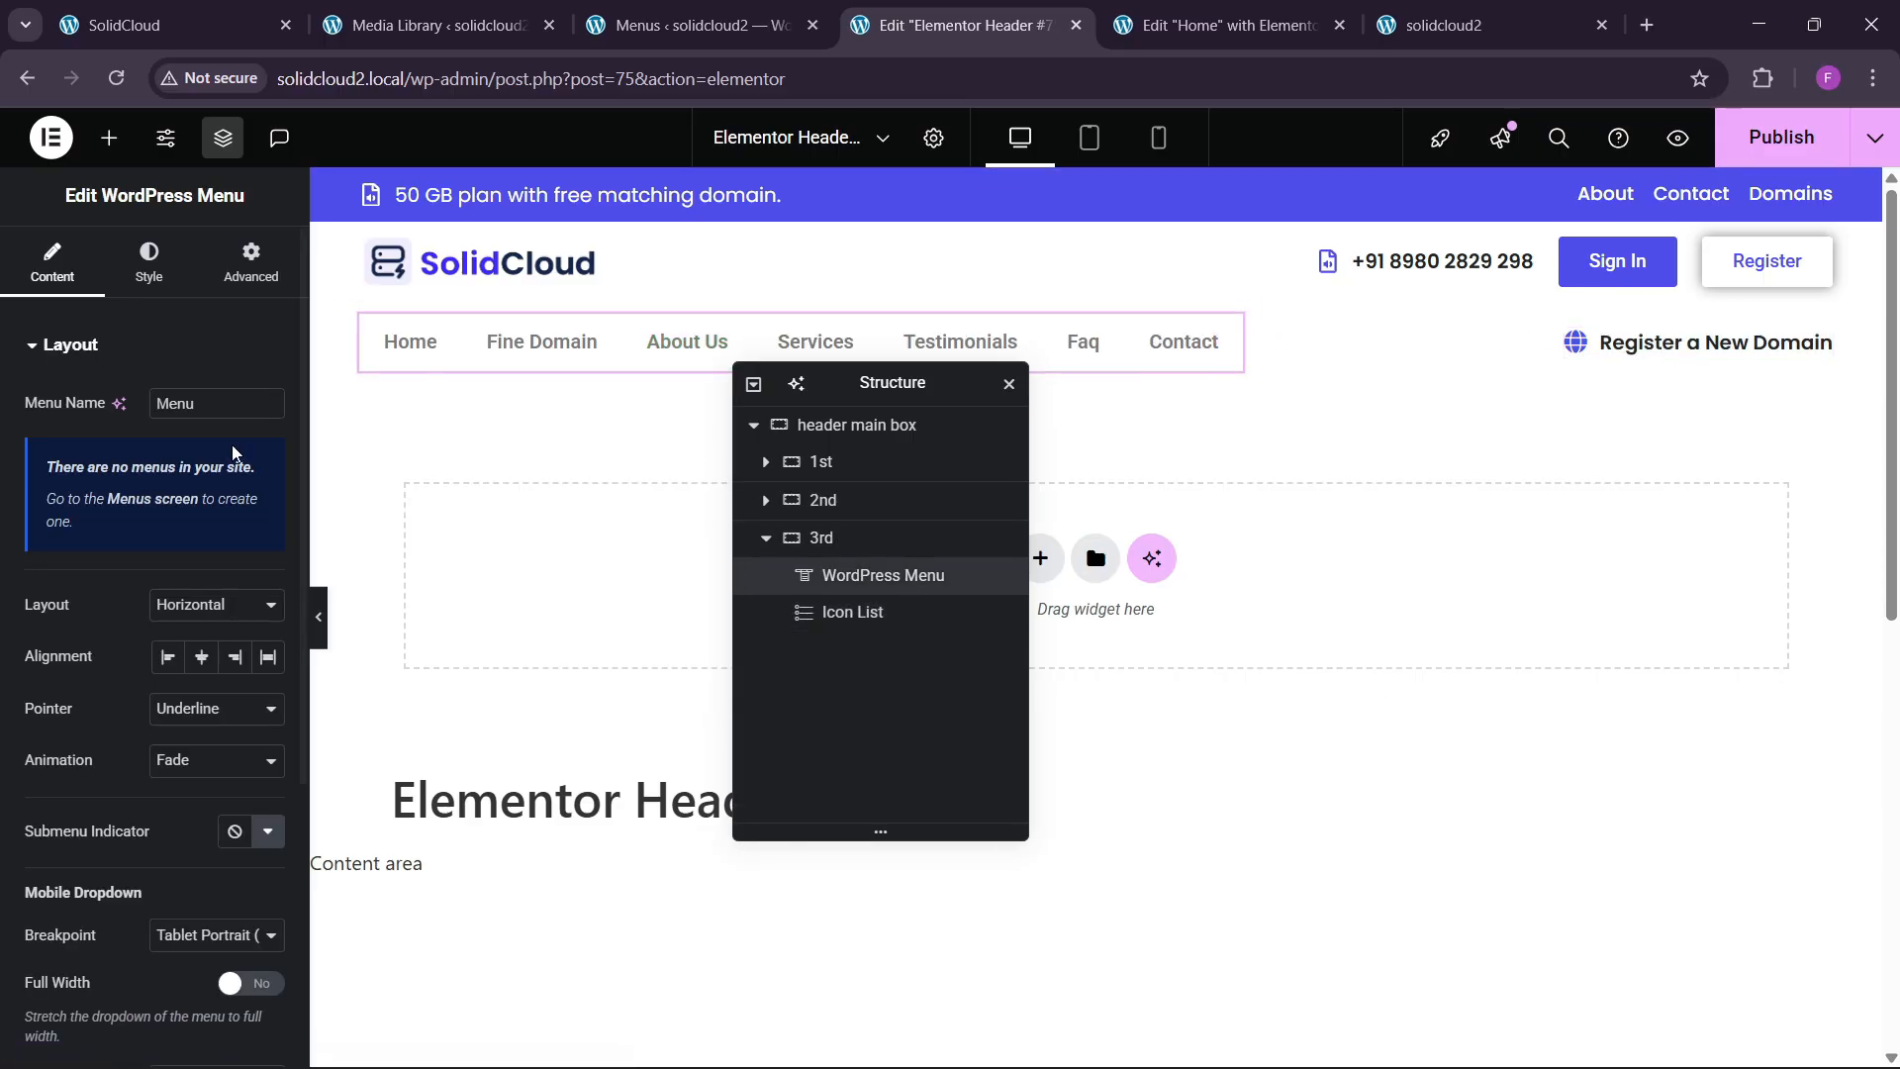
{"action": "scroll", "coordinate": [161, 665], "scroll_direction": "down", "scroll_amount": 3}
{"action": "left_click", "coordinate": [201, 465]}
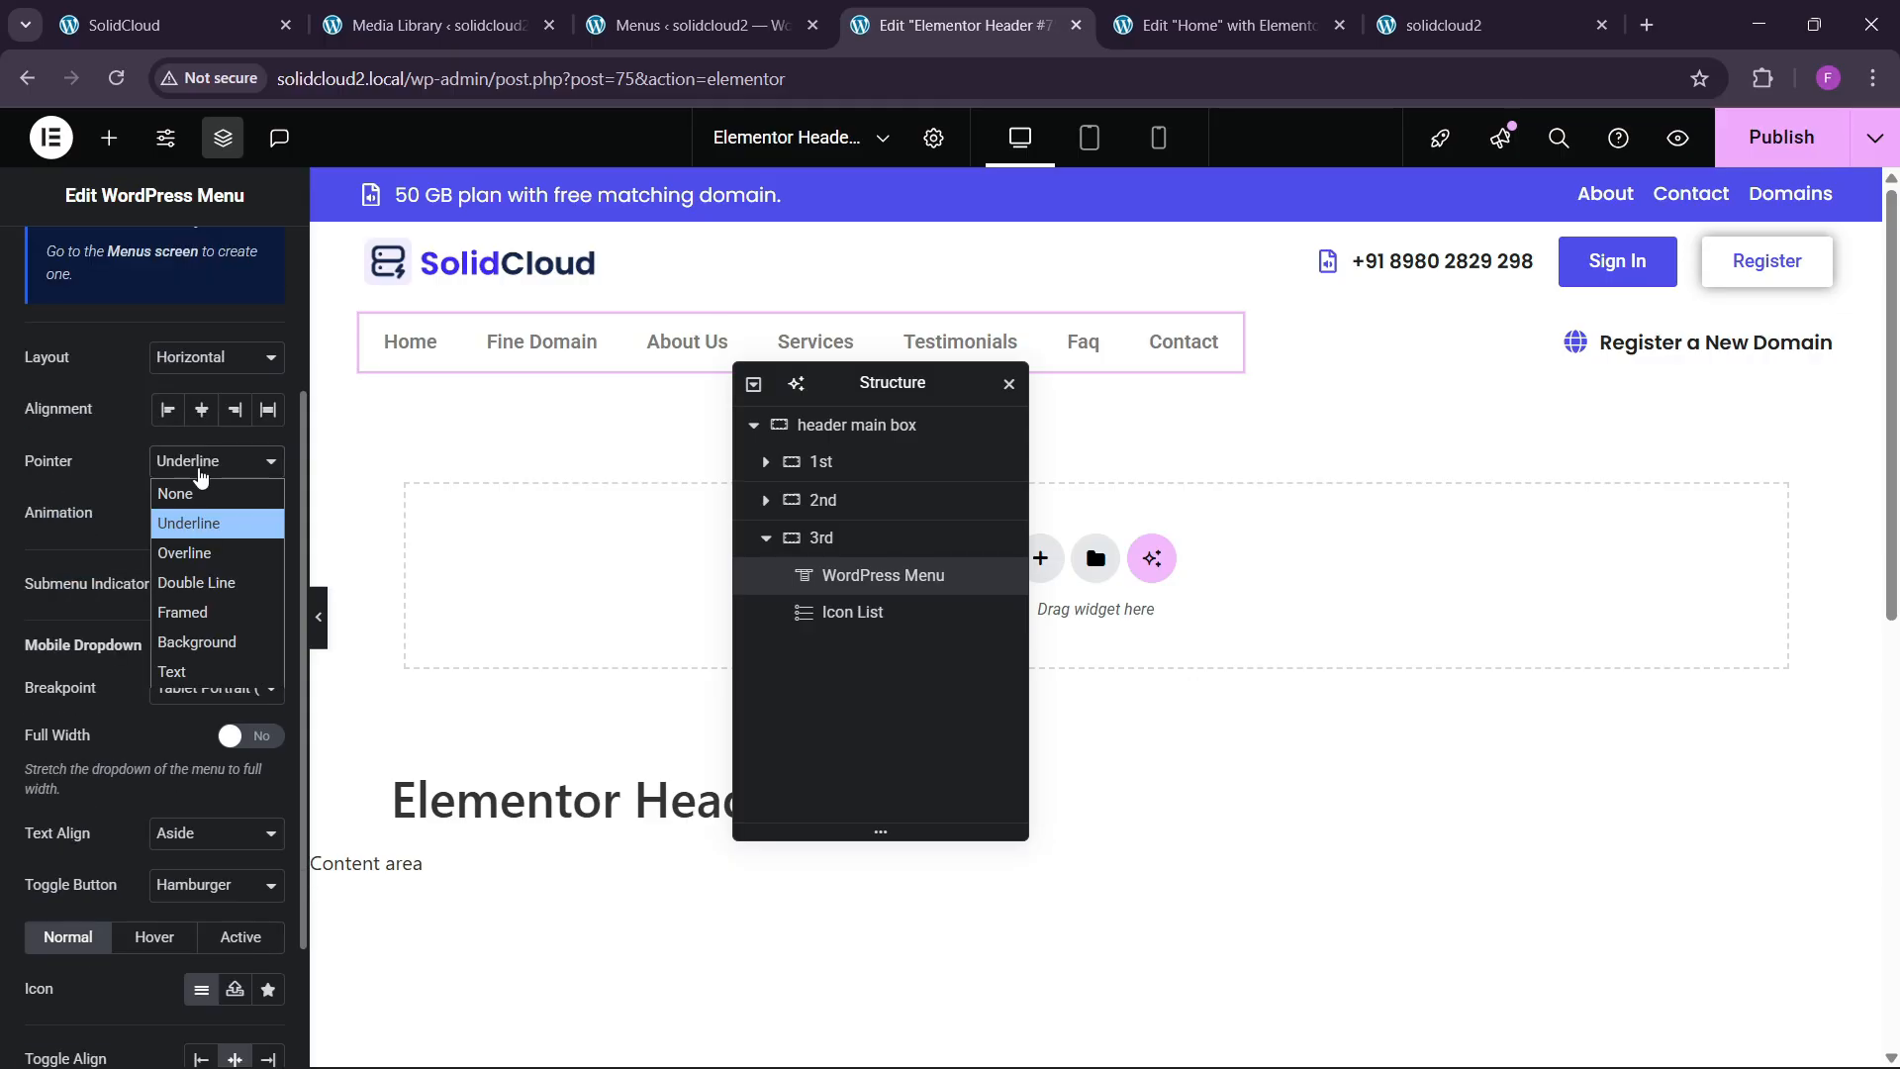
{"action": "left_click", "coordinate": [191, 644]}
{"action": "left_click", "coordinate": [203, 512]}
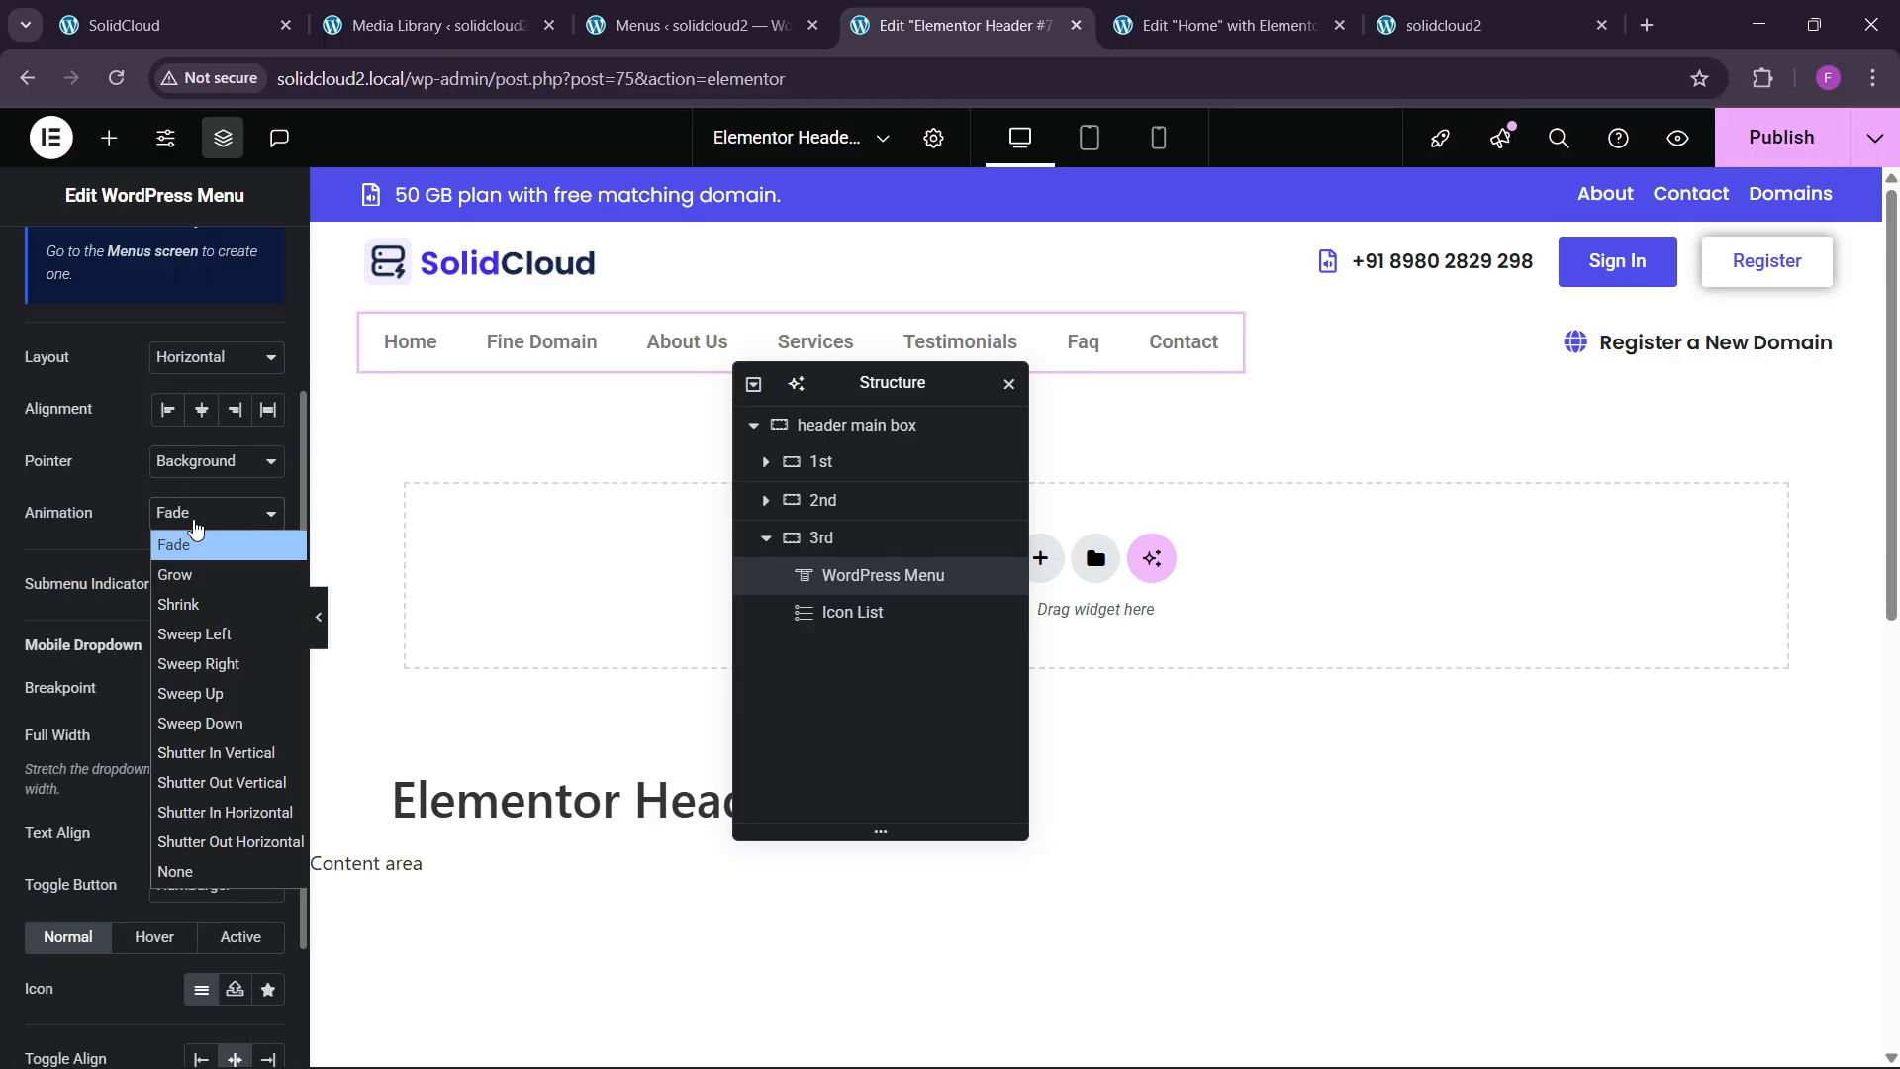
{"action": "left_click", "coordinate": [197, 720]}
{"action": "left_click", "coordinate": [204, 521]}
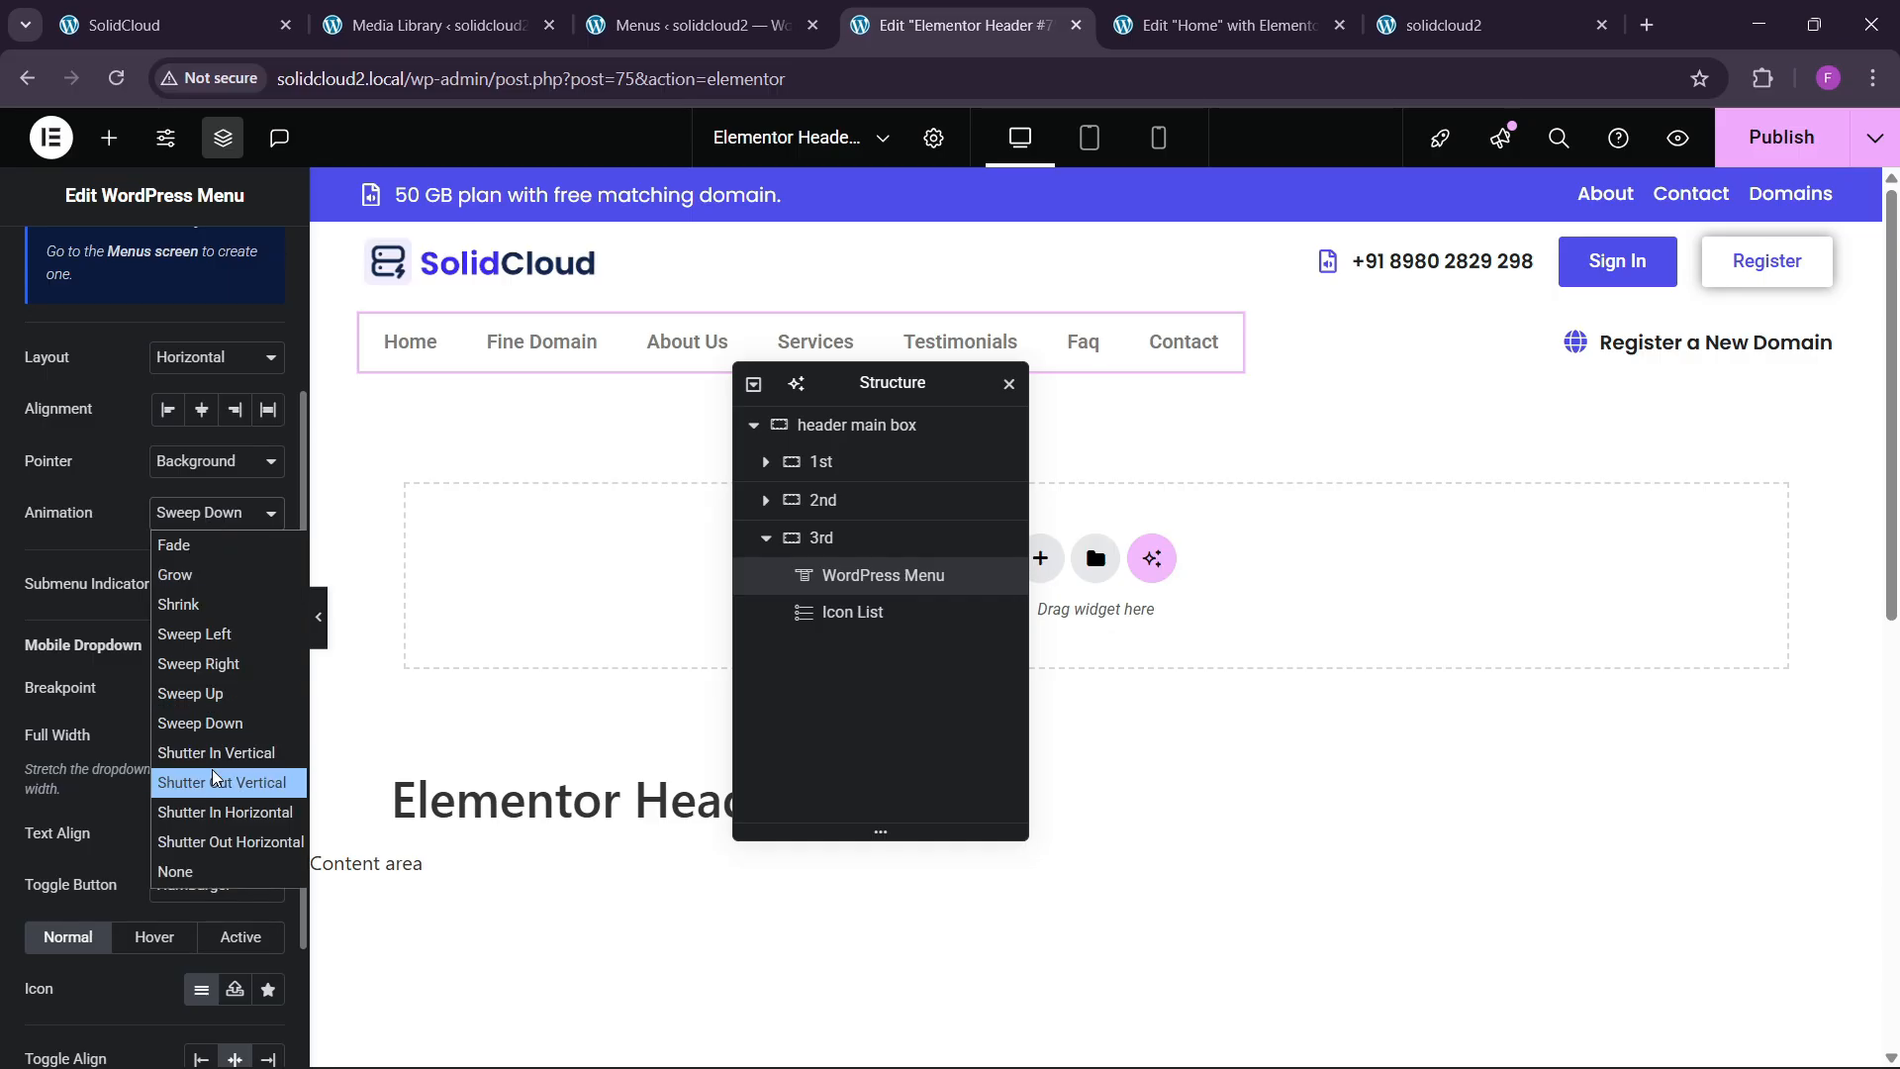
{"action": "left_click", "coordinate": [135, 559]}
{"action": "scroll", "coordinate": [176, 593], "scroll_direction": "down", "scroll_amount": 2}
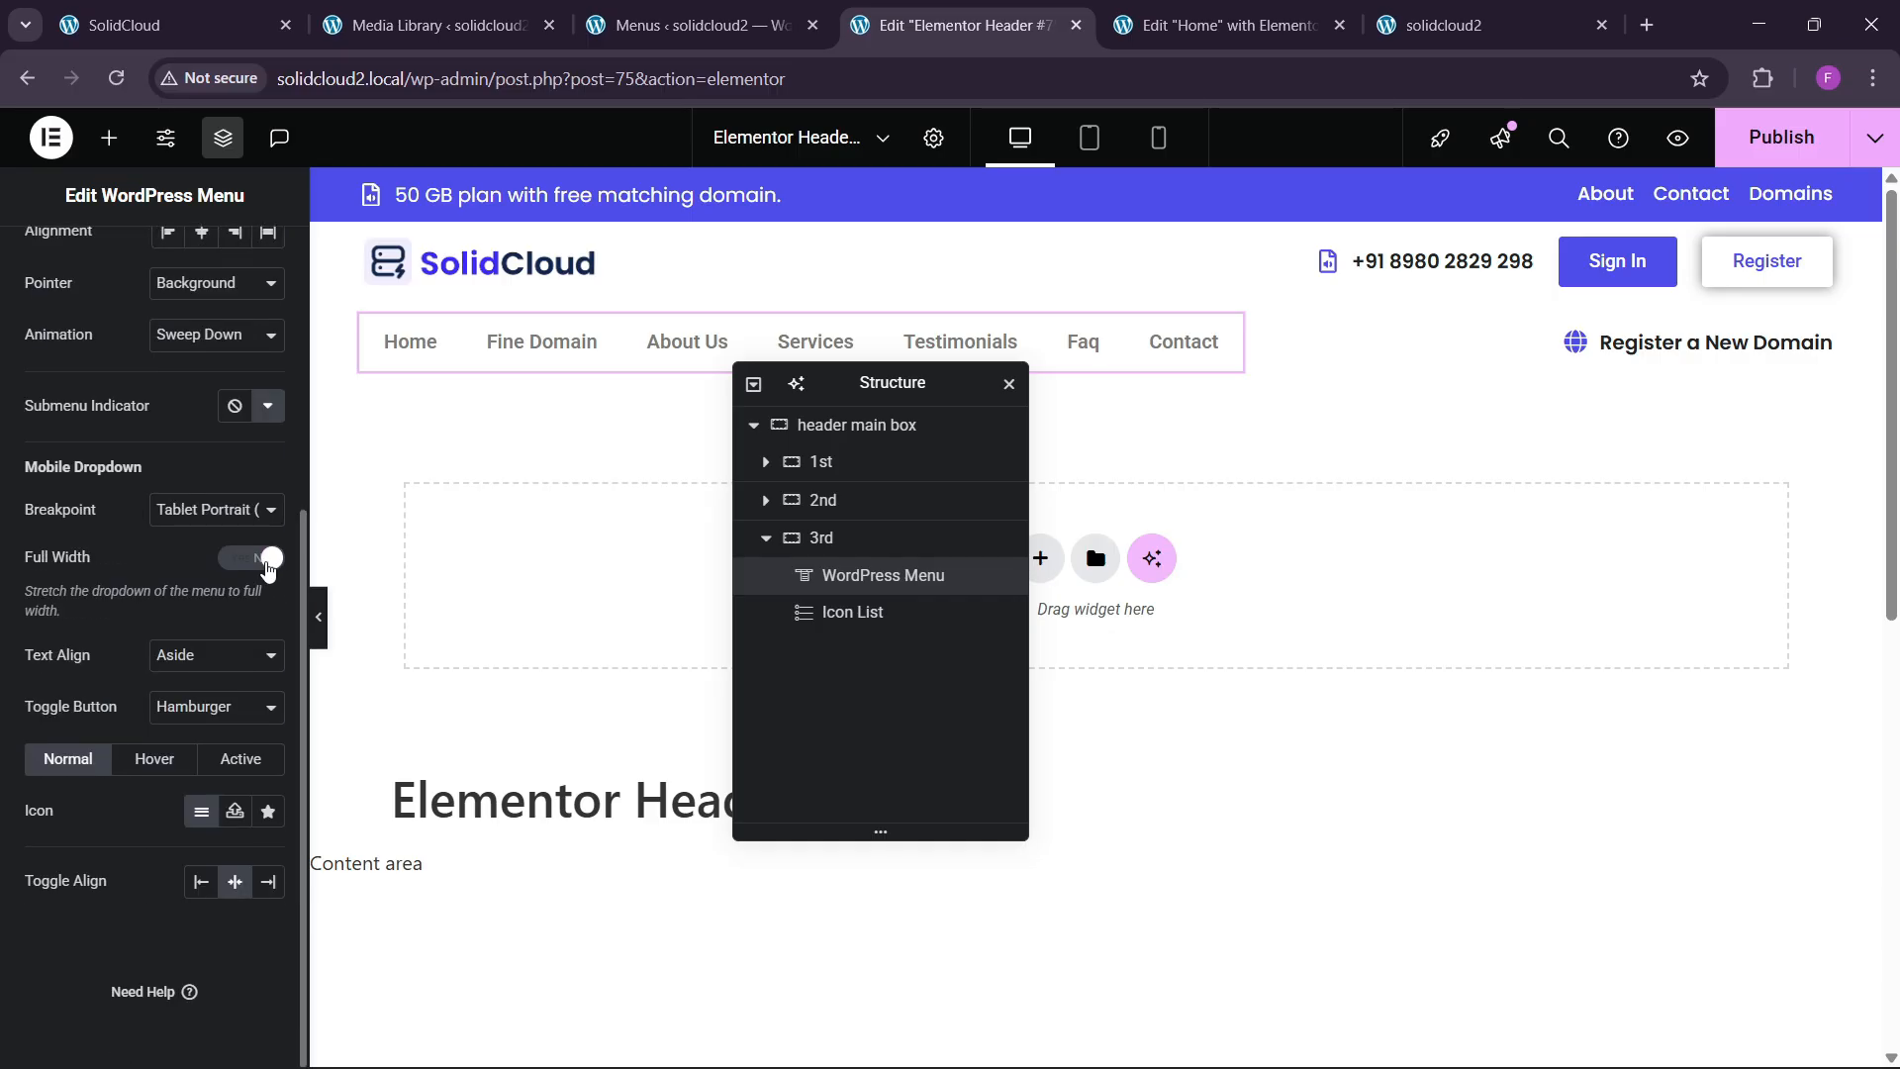
{"action": "scroll", "coordinate": [79, 559], "scroll_direction": "up", "scroll_amount": 4}
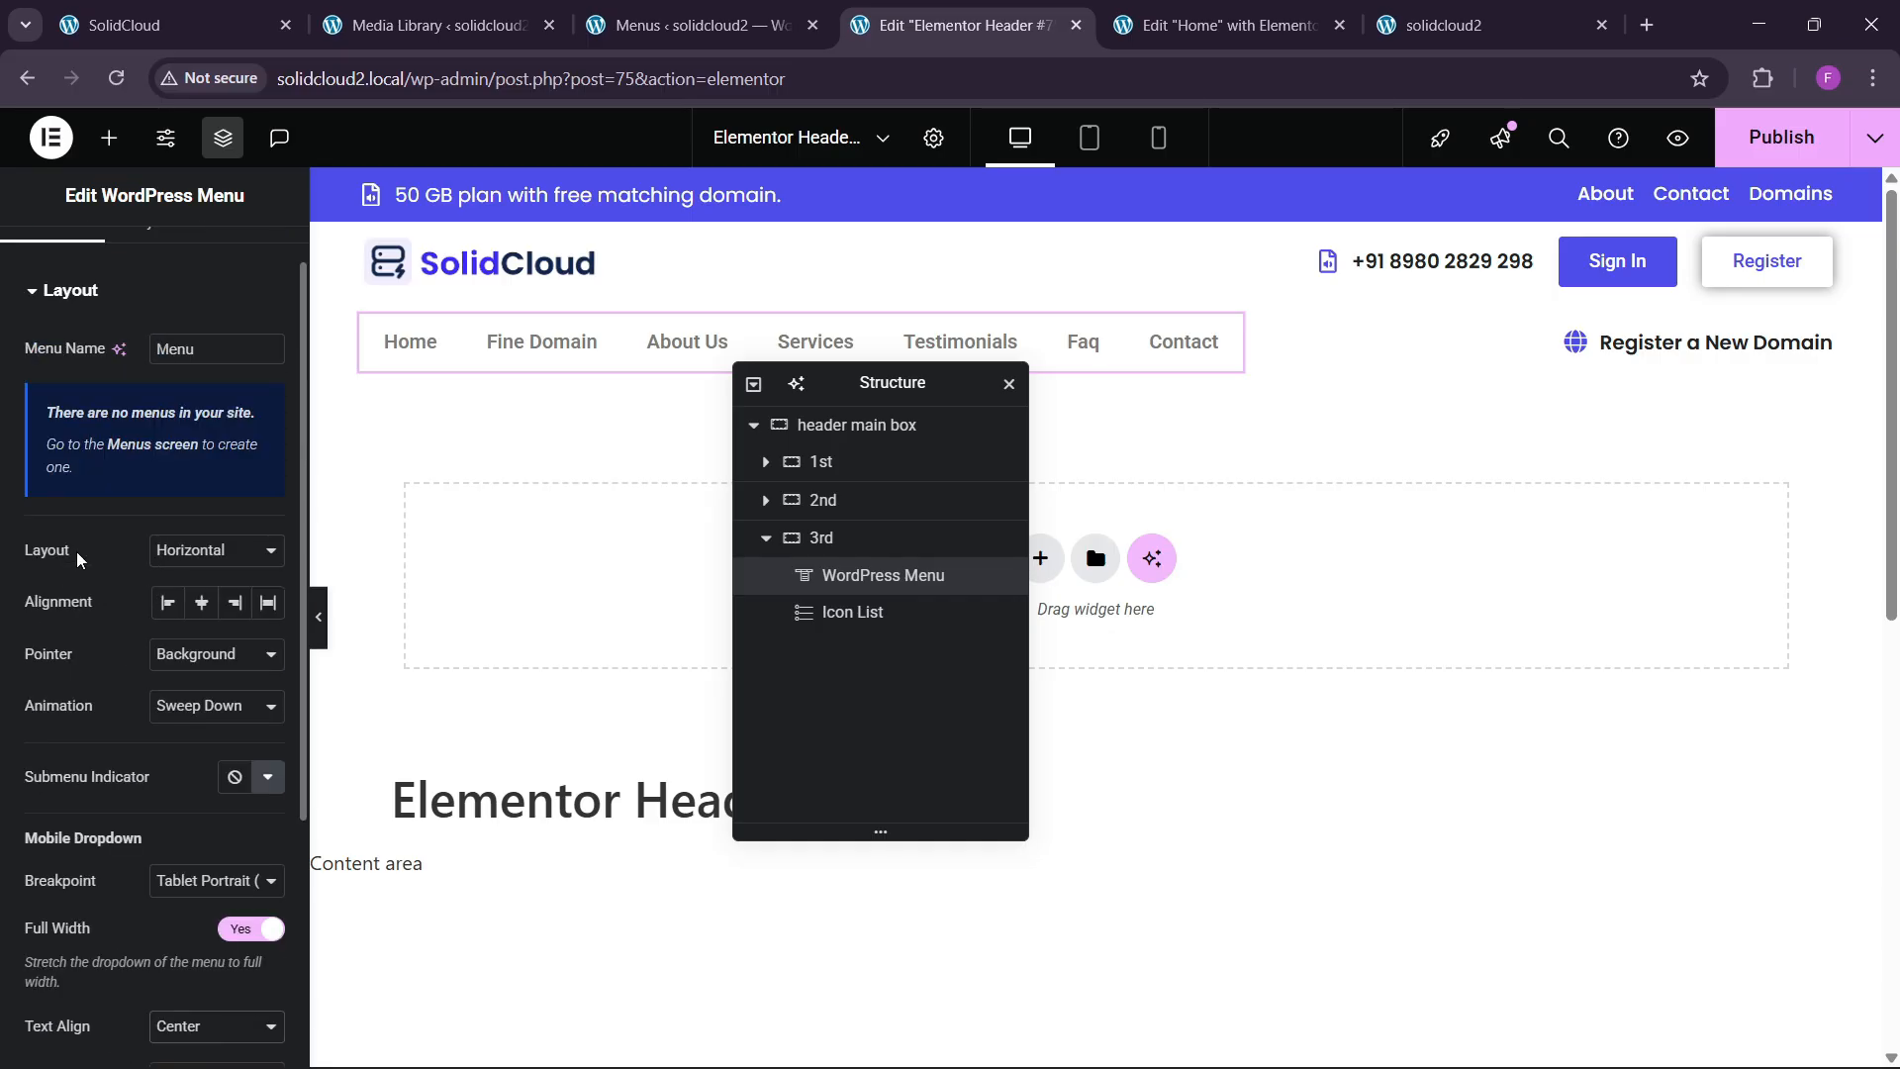
{"action": "scroll", "coordinate": [132, 248], "scroll_direction": "up", "scroll_amount": 1}
{"action": "left_click", "coordinate": [148, 265]}
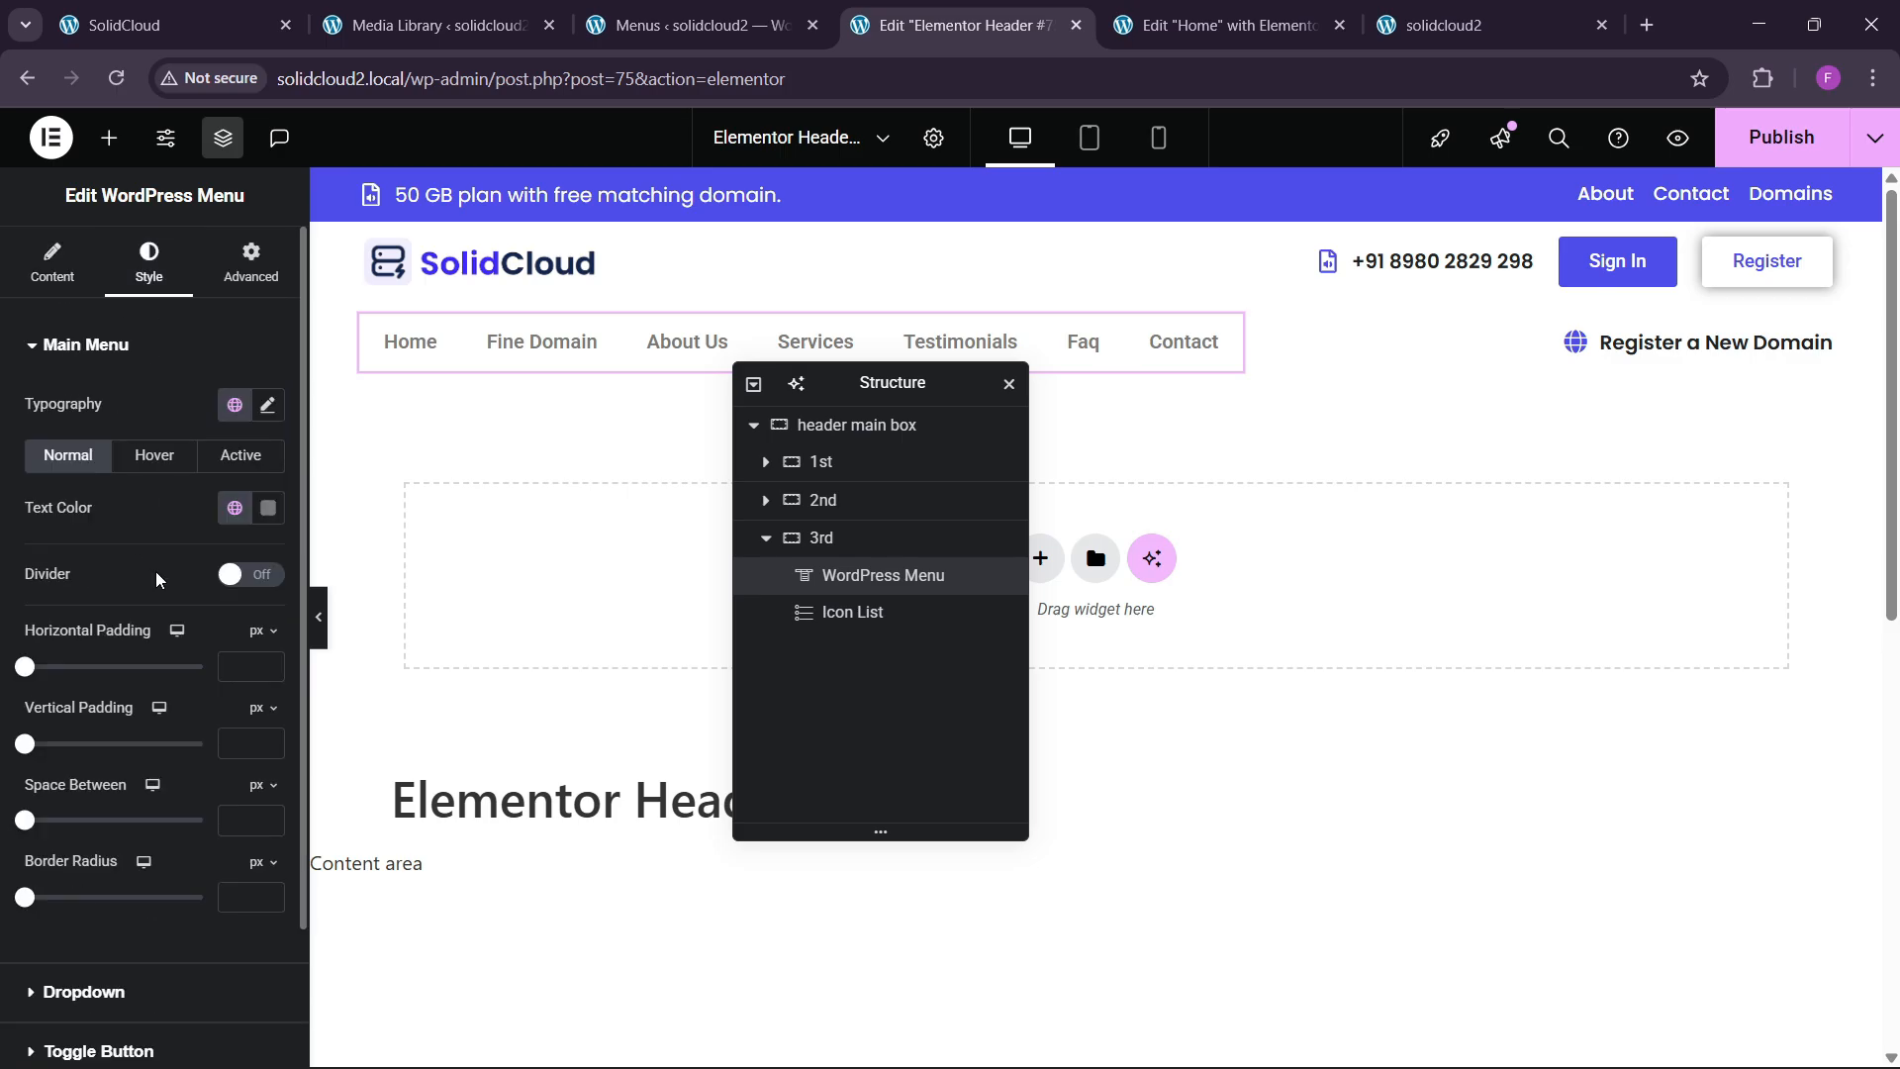
Set the main menu font to Poppins and its normal text colour to black.
{"action": "left_click", "coordinate": [272, 410]}
{"action": "left_click", "coordinate": [201, 519]}
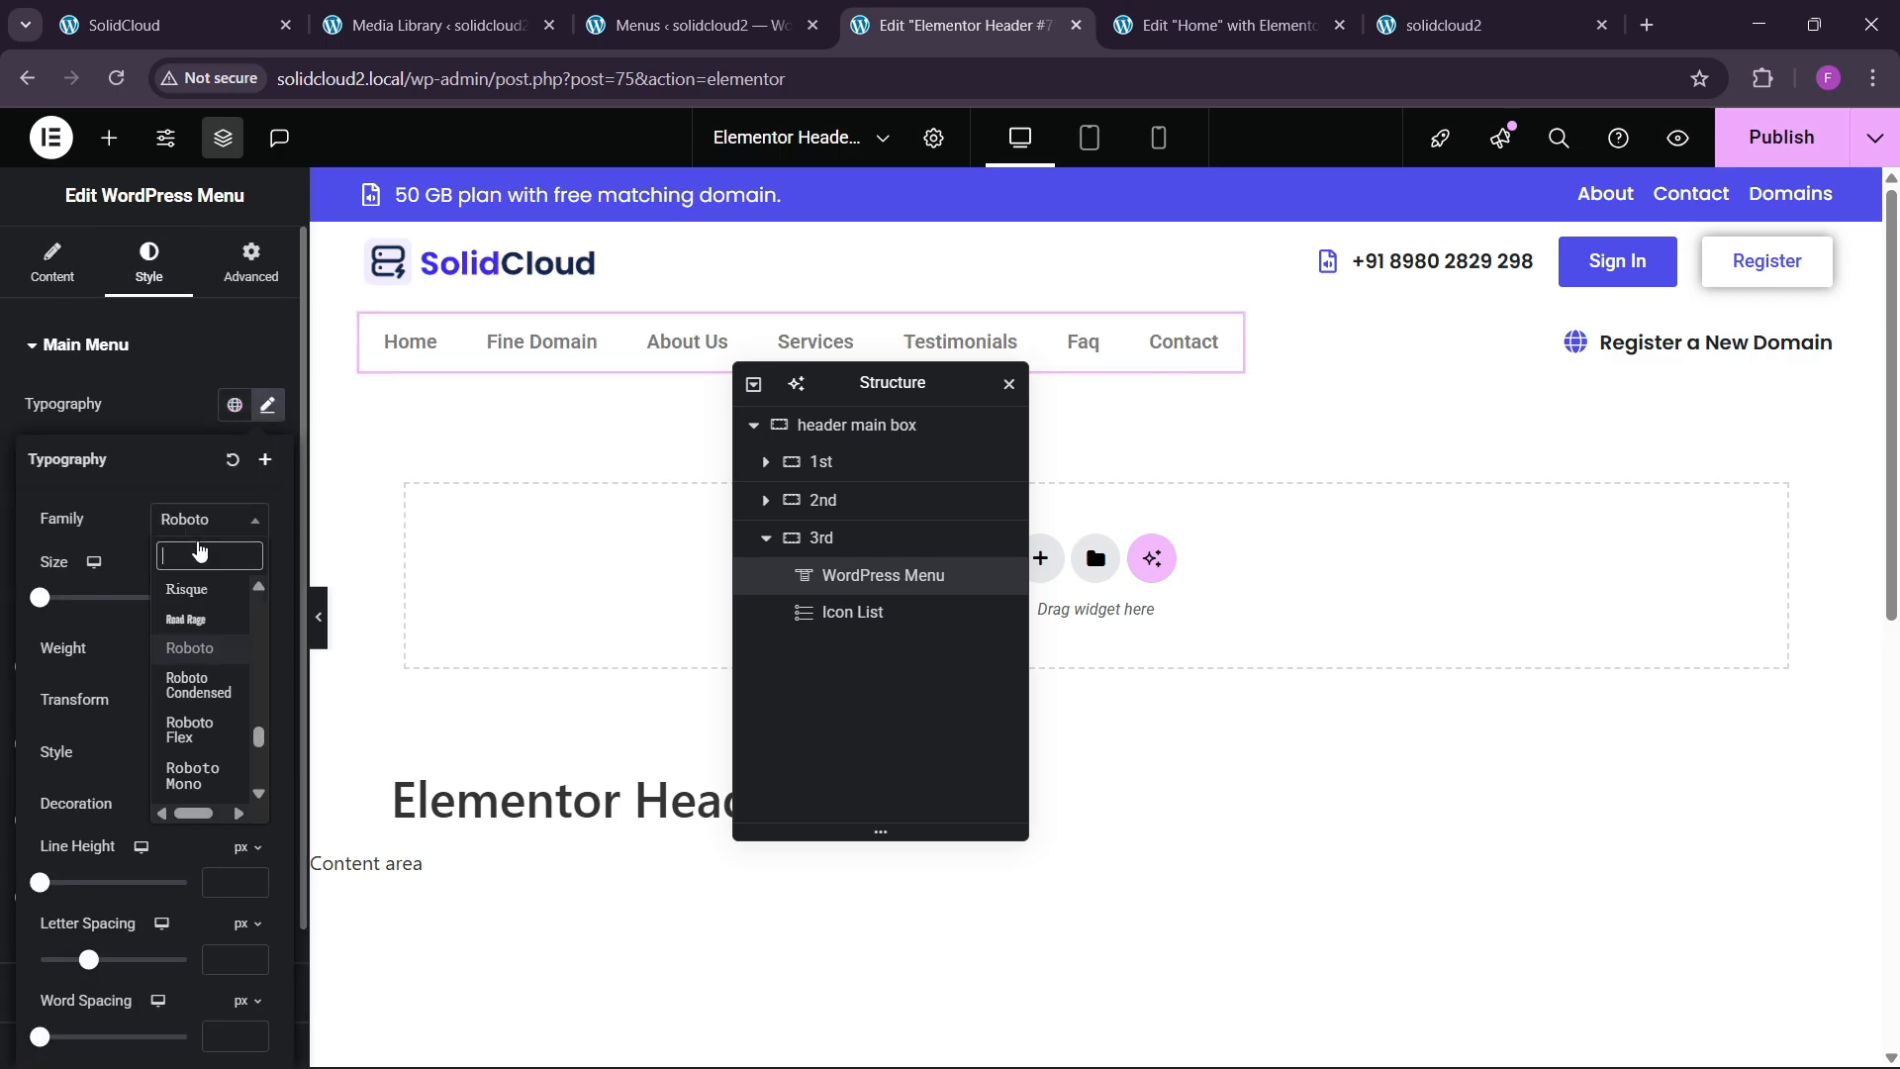
{"action": "type", "text": "popp"}
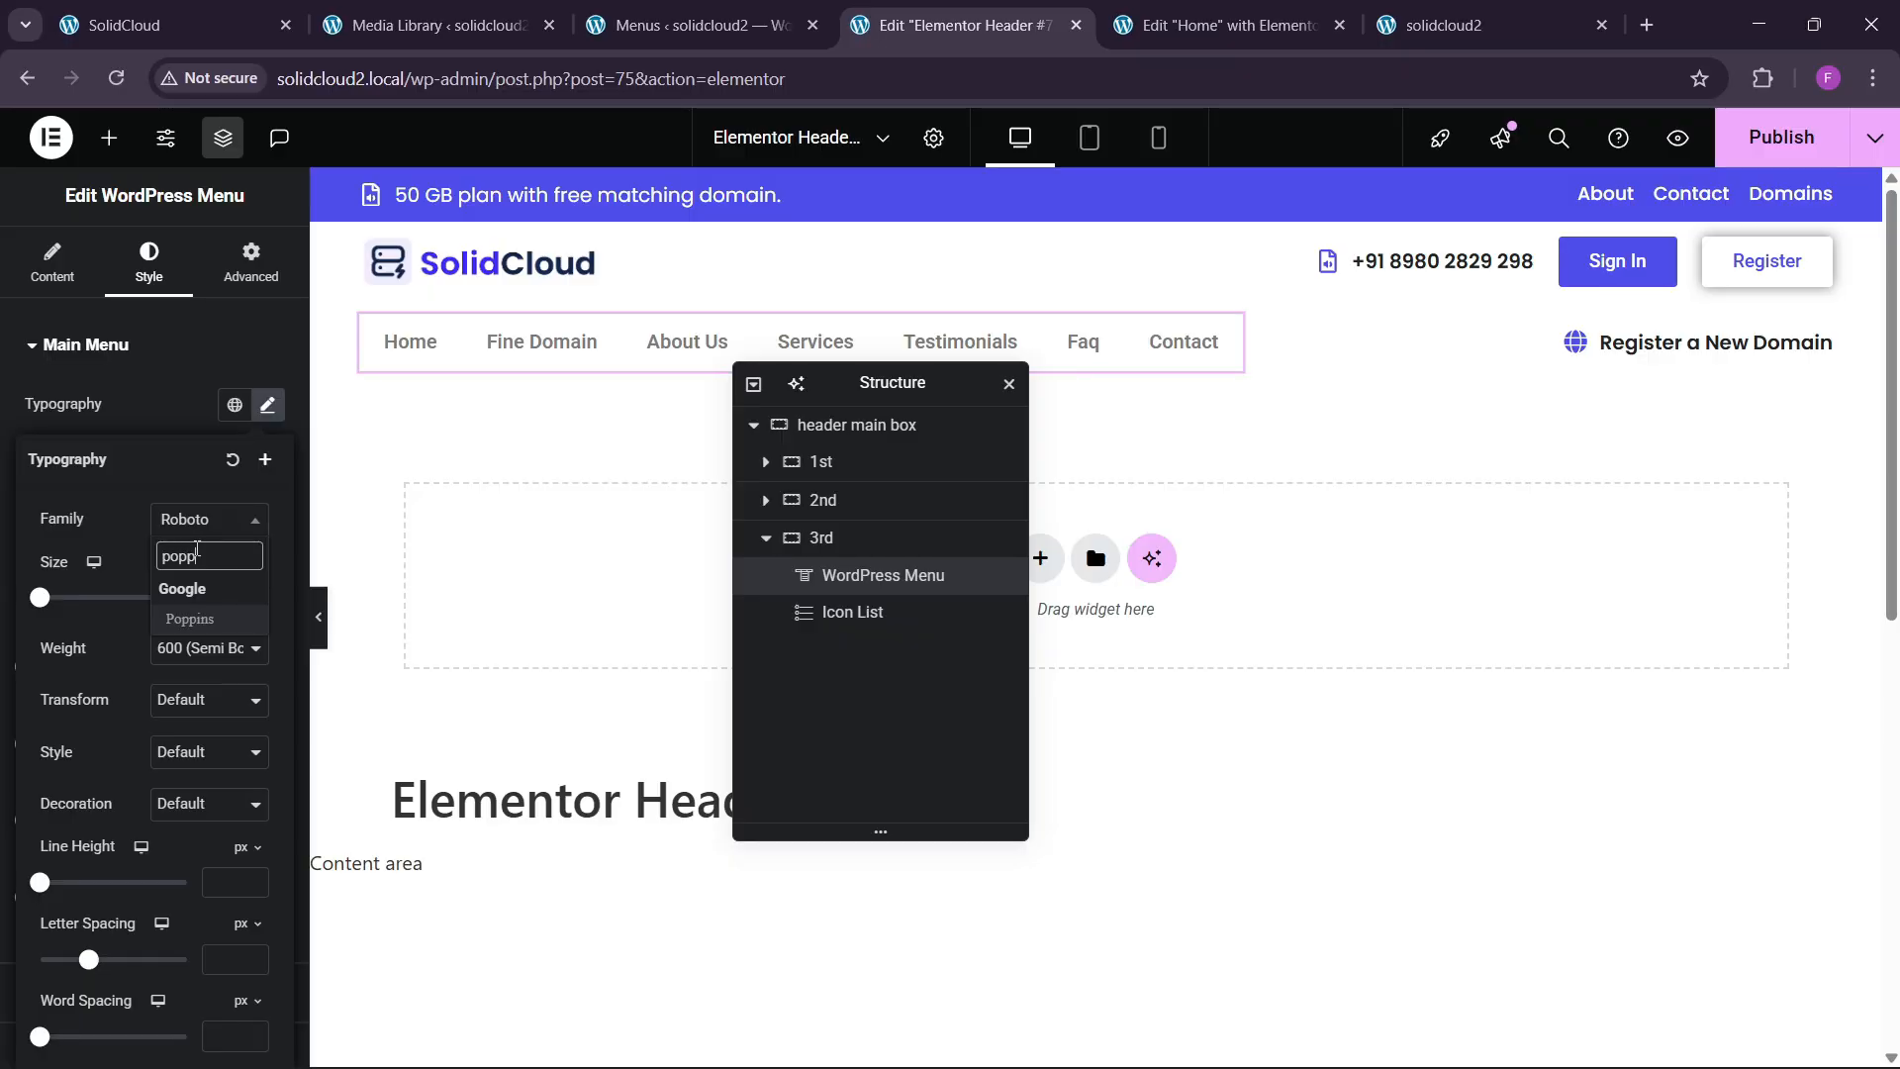
{"action": "key", "text": "Return"}
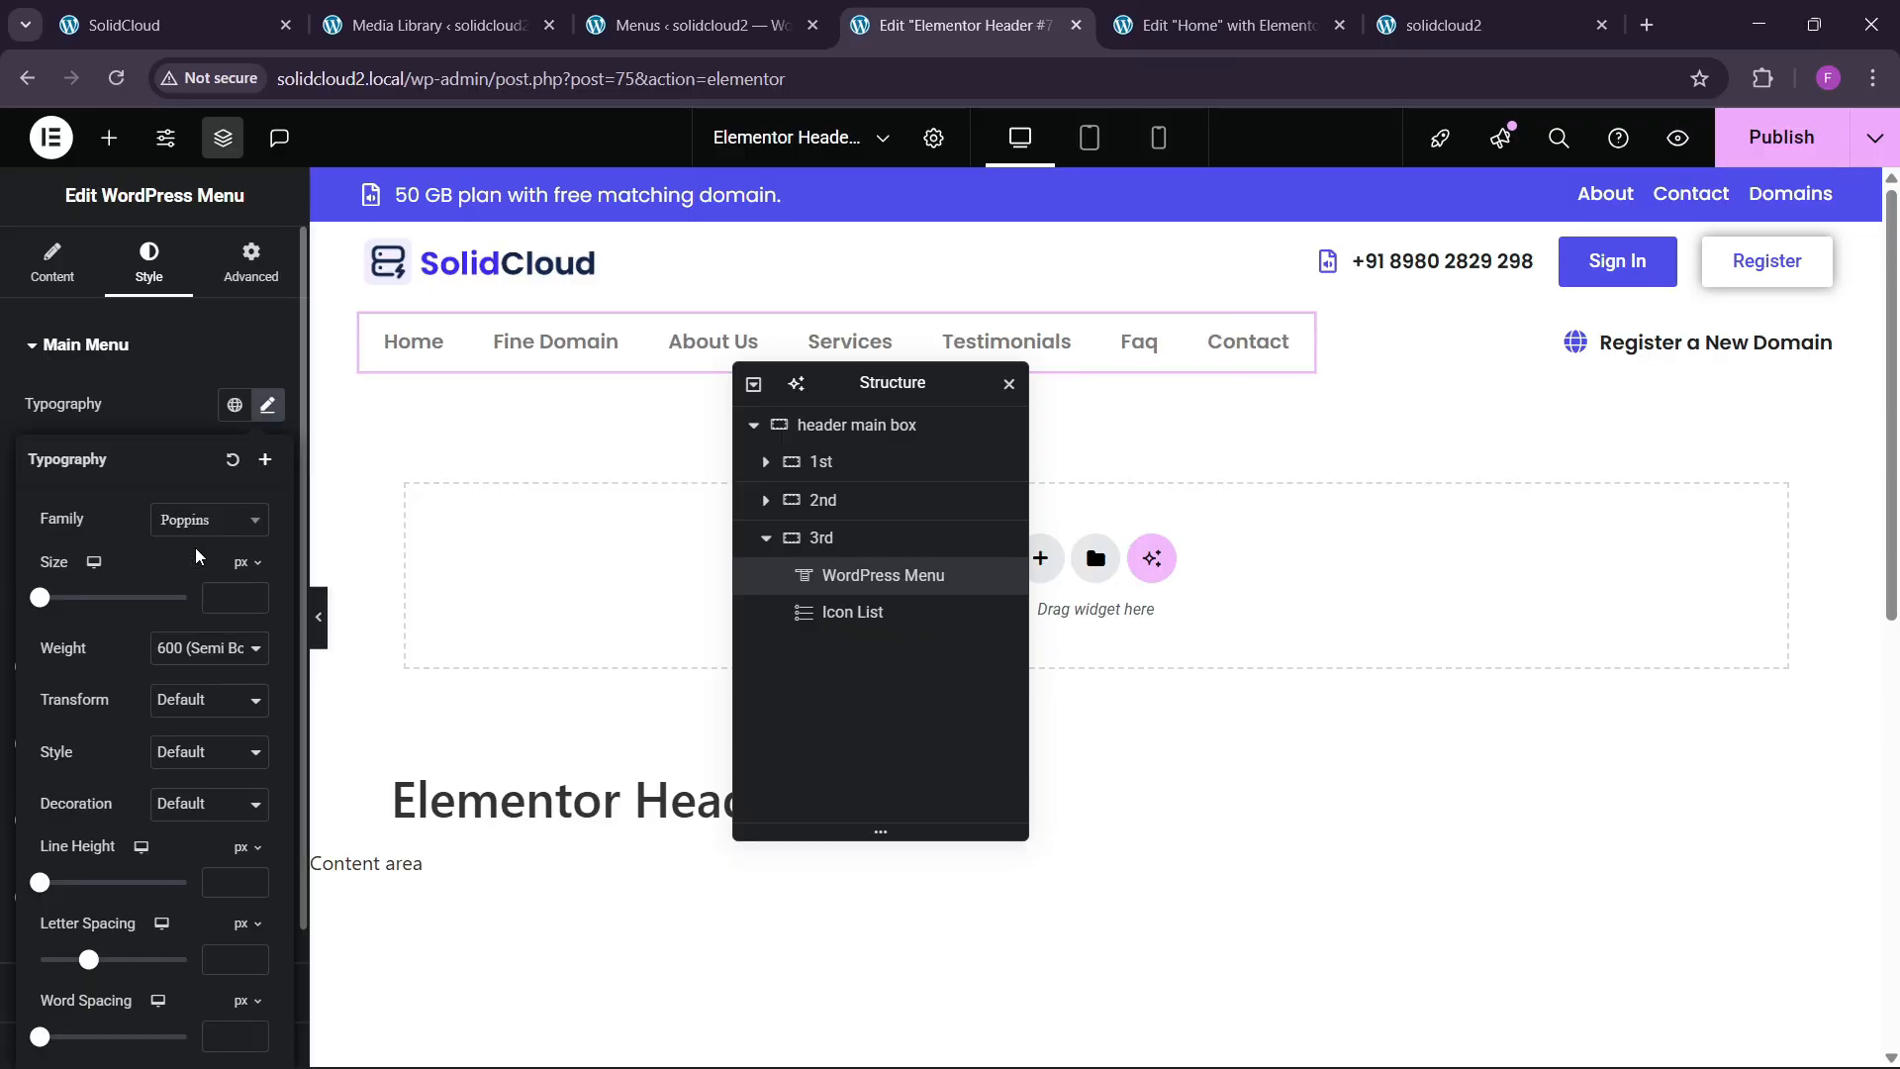
{"action": "left_click", "coordinate": [203, 649]}
{"action": "left_click", "coordinate": [184, 801]}
{"action": "left_click", "coordinate": [193, 651]}
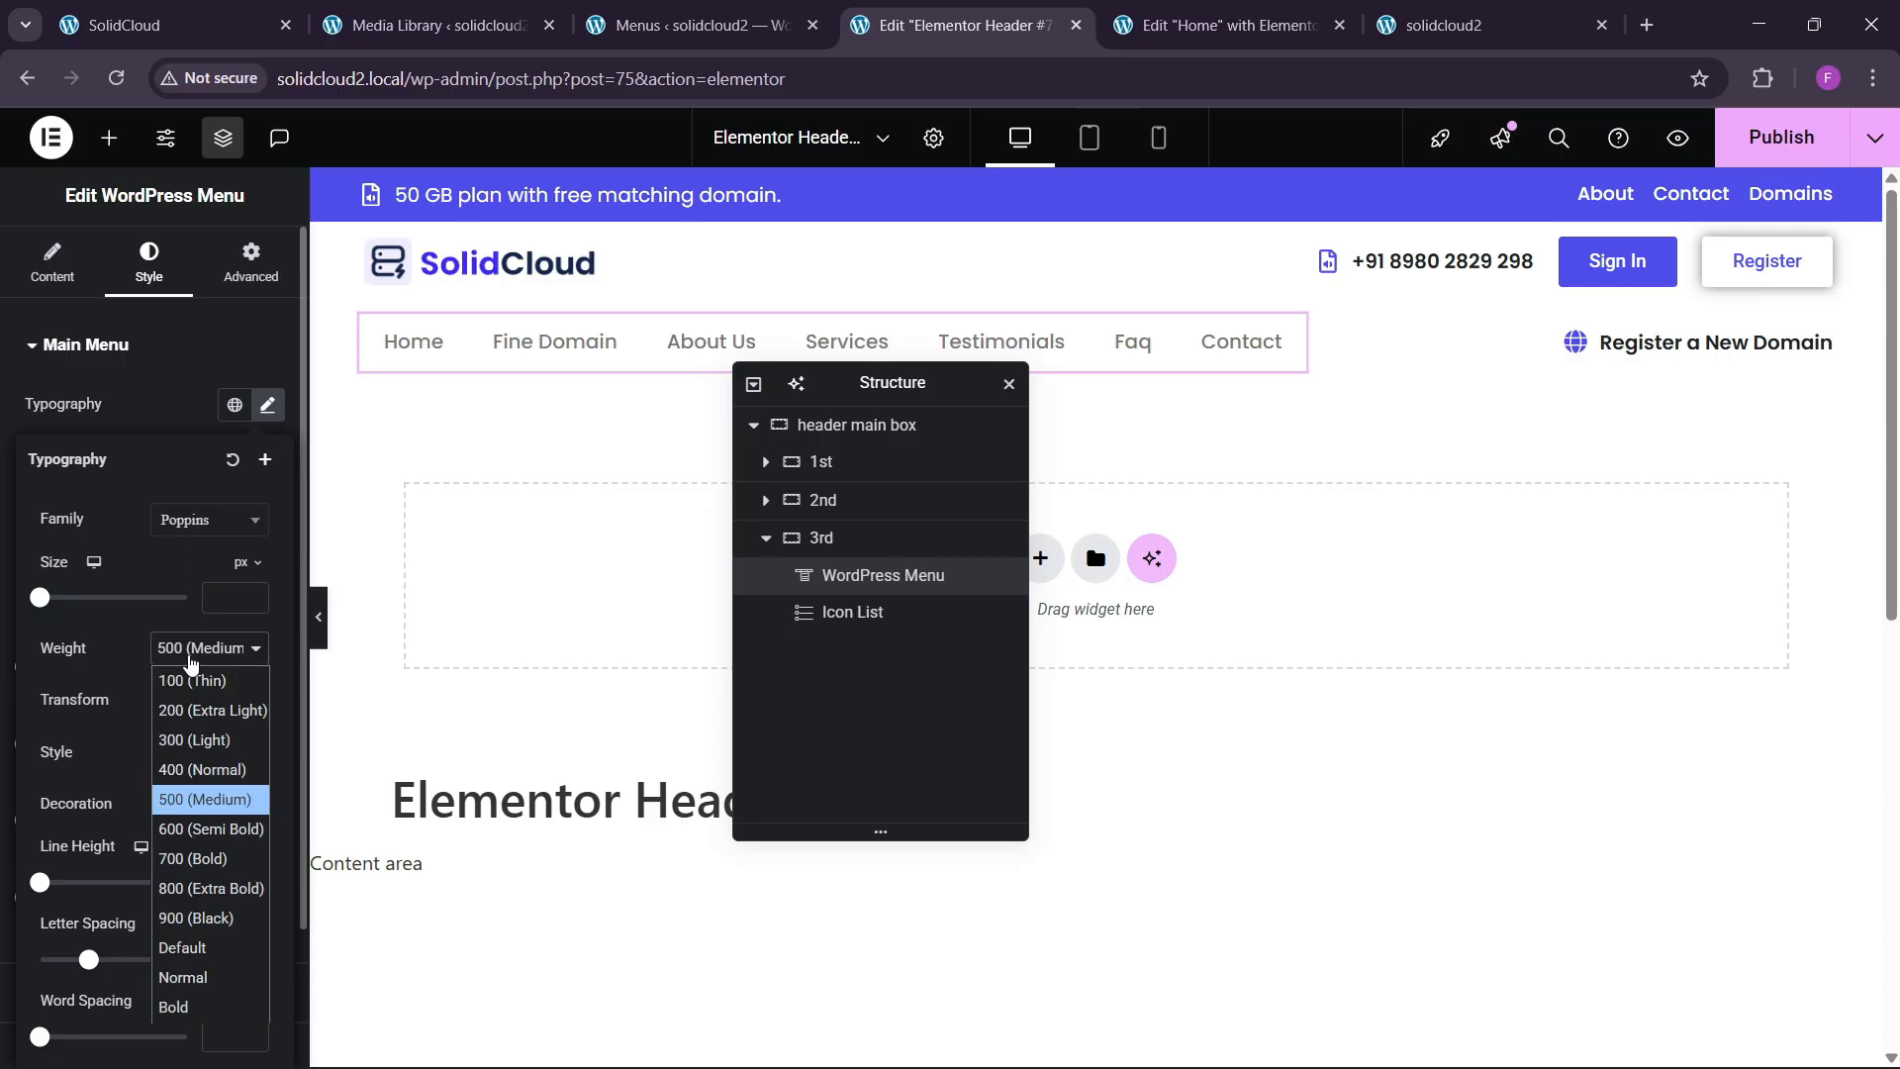
{"action": "left_click", "coordinate": [187, 830]}
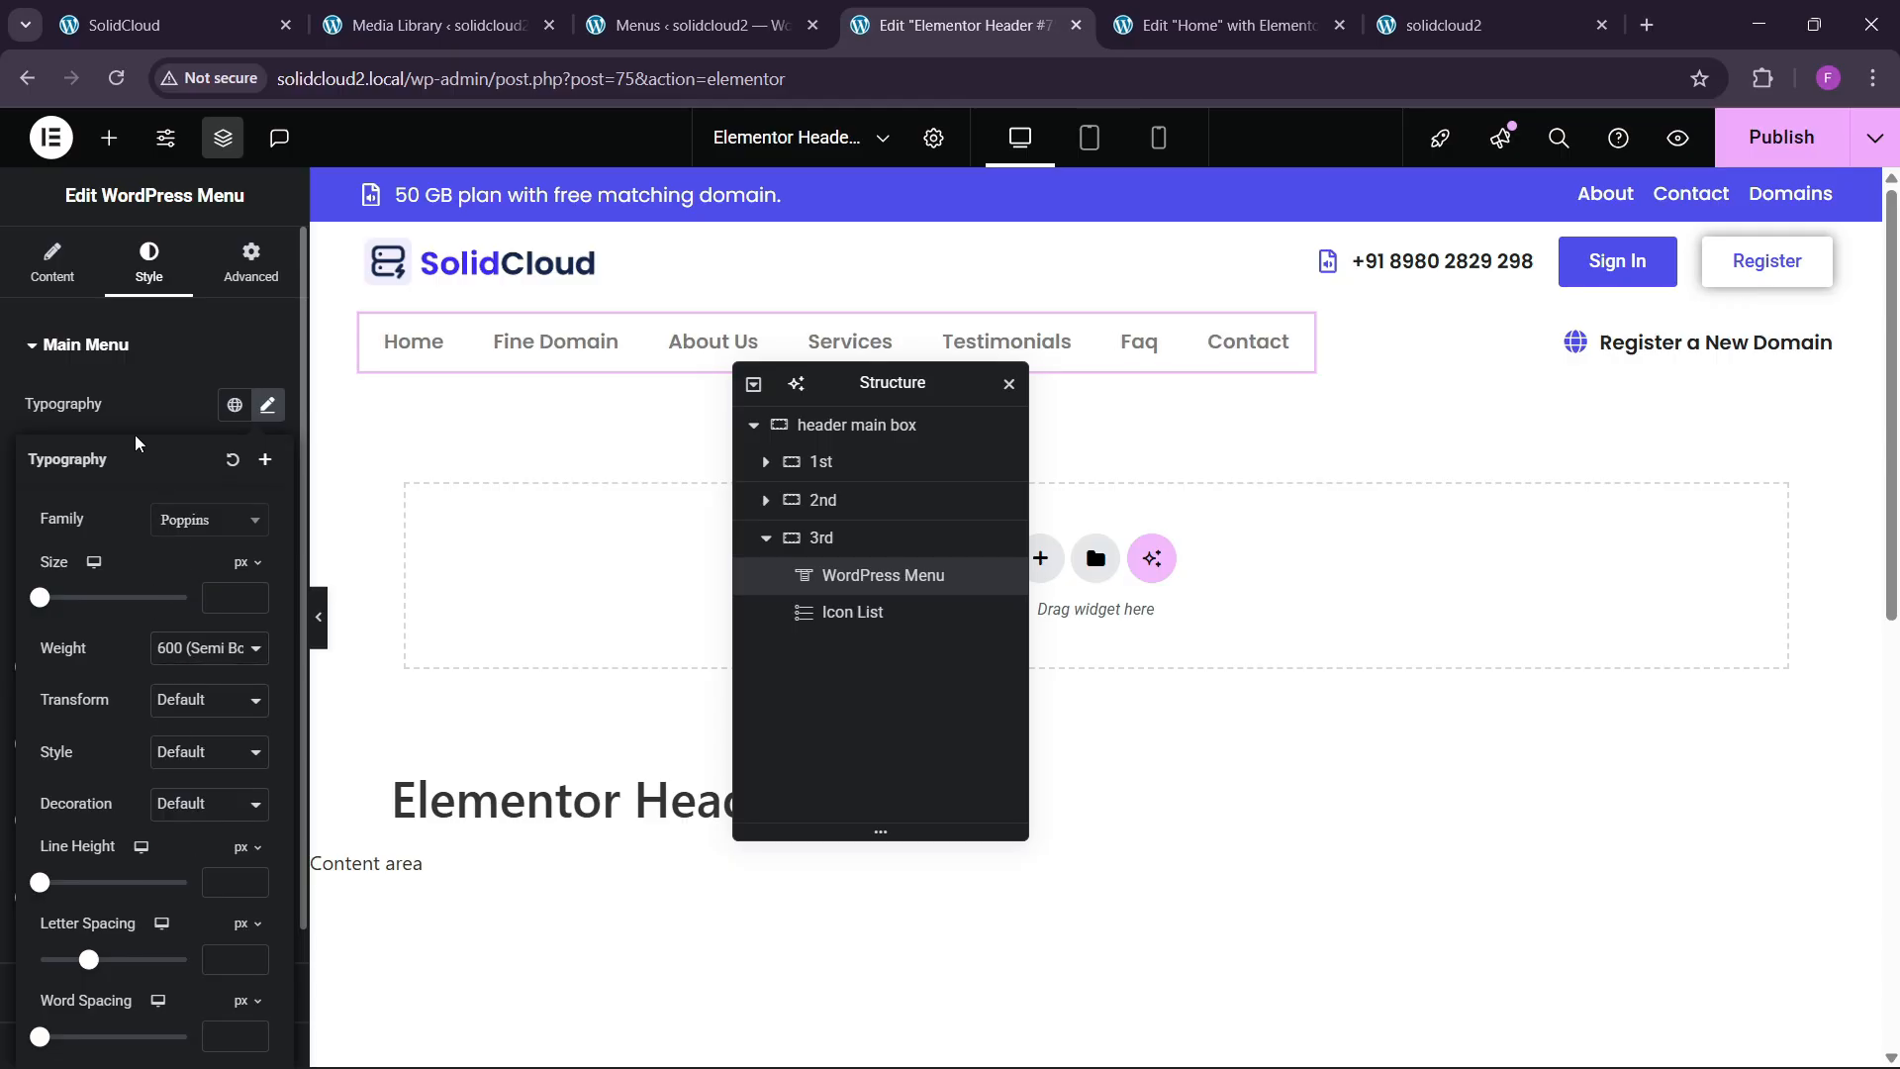
{"action": "left_click", "coordinate": [166, 423]}
{"action": "left_click", "coordinate": [234, 508]}
{"action": "left_click", "coordinate": [112, 901]}
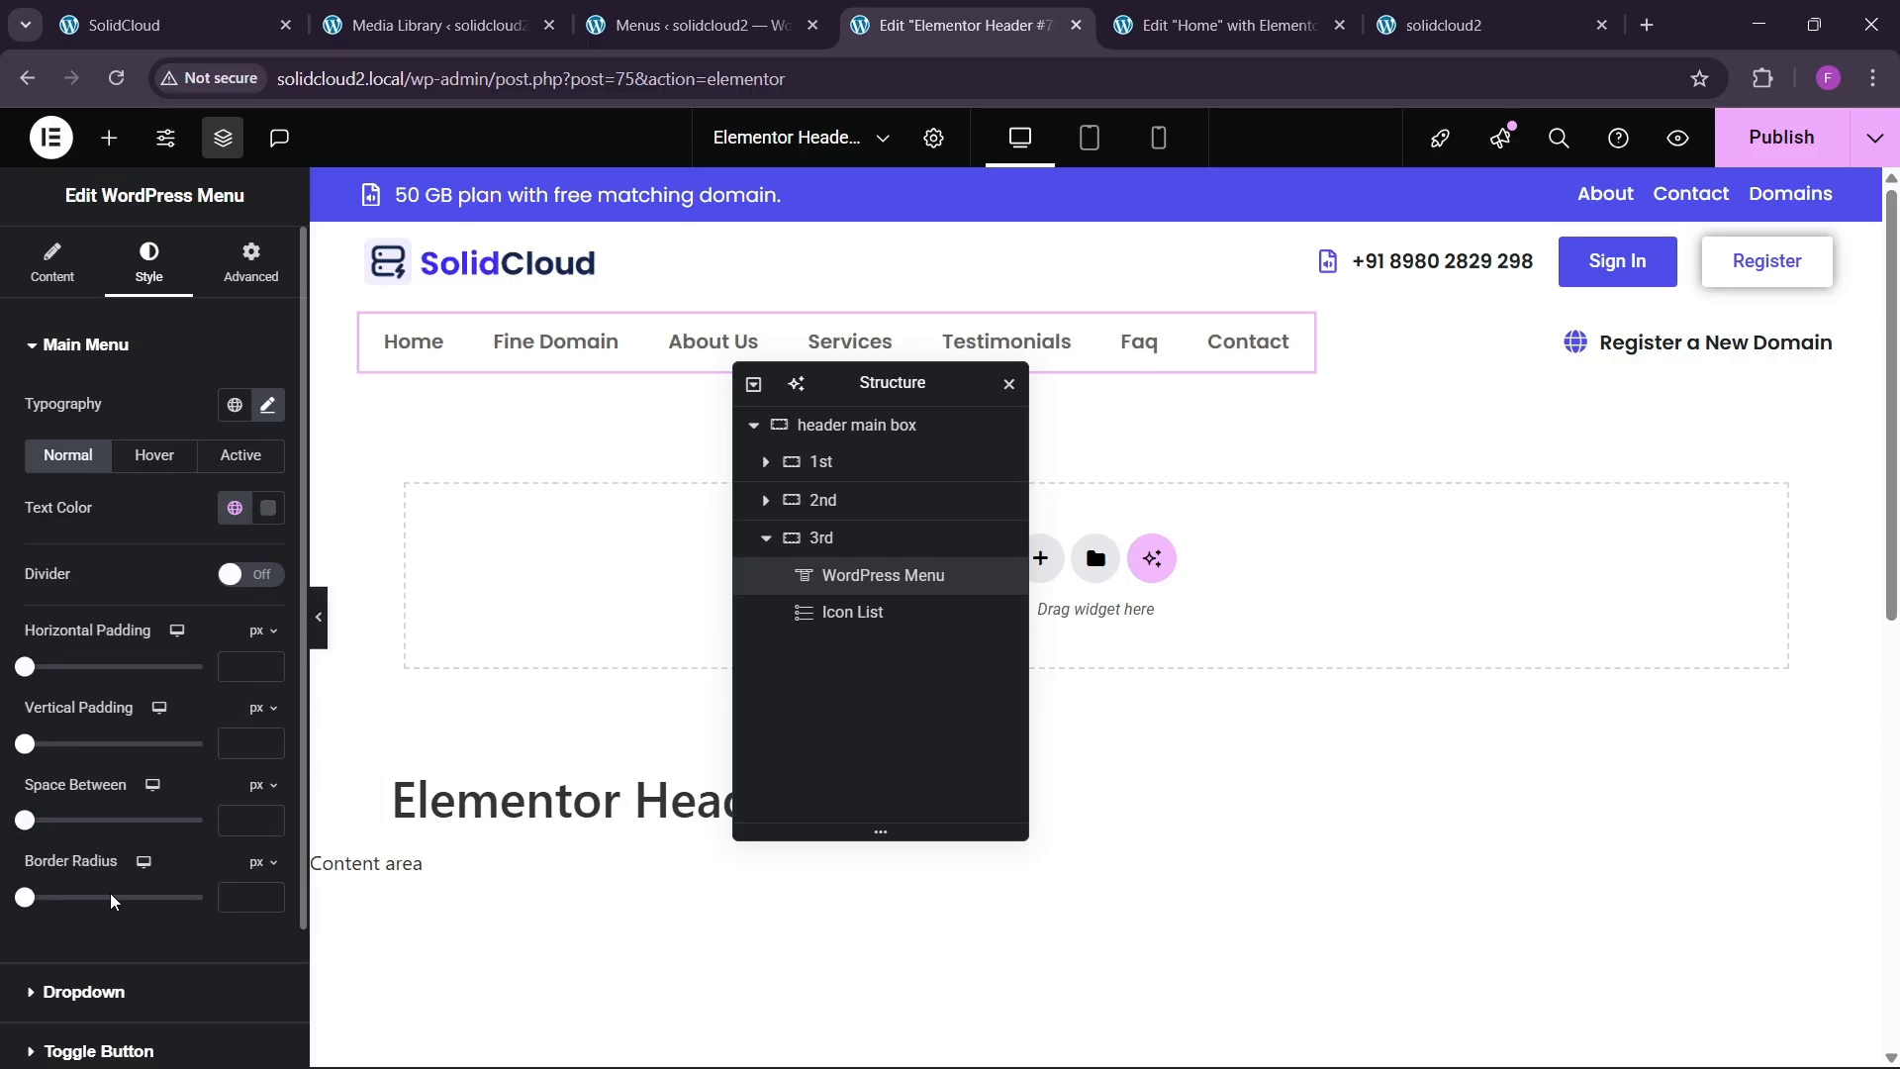
Change the menu typography to weight 500 Medium and size 14px.
{"action": "left_click", "coordinate": [170, 20]}
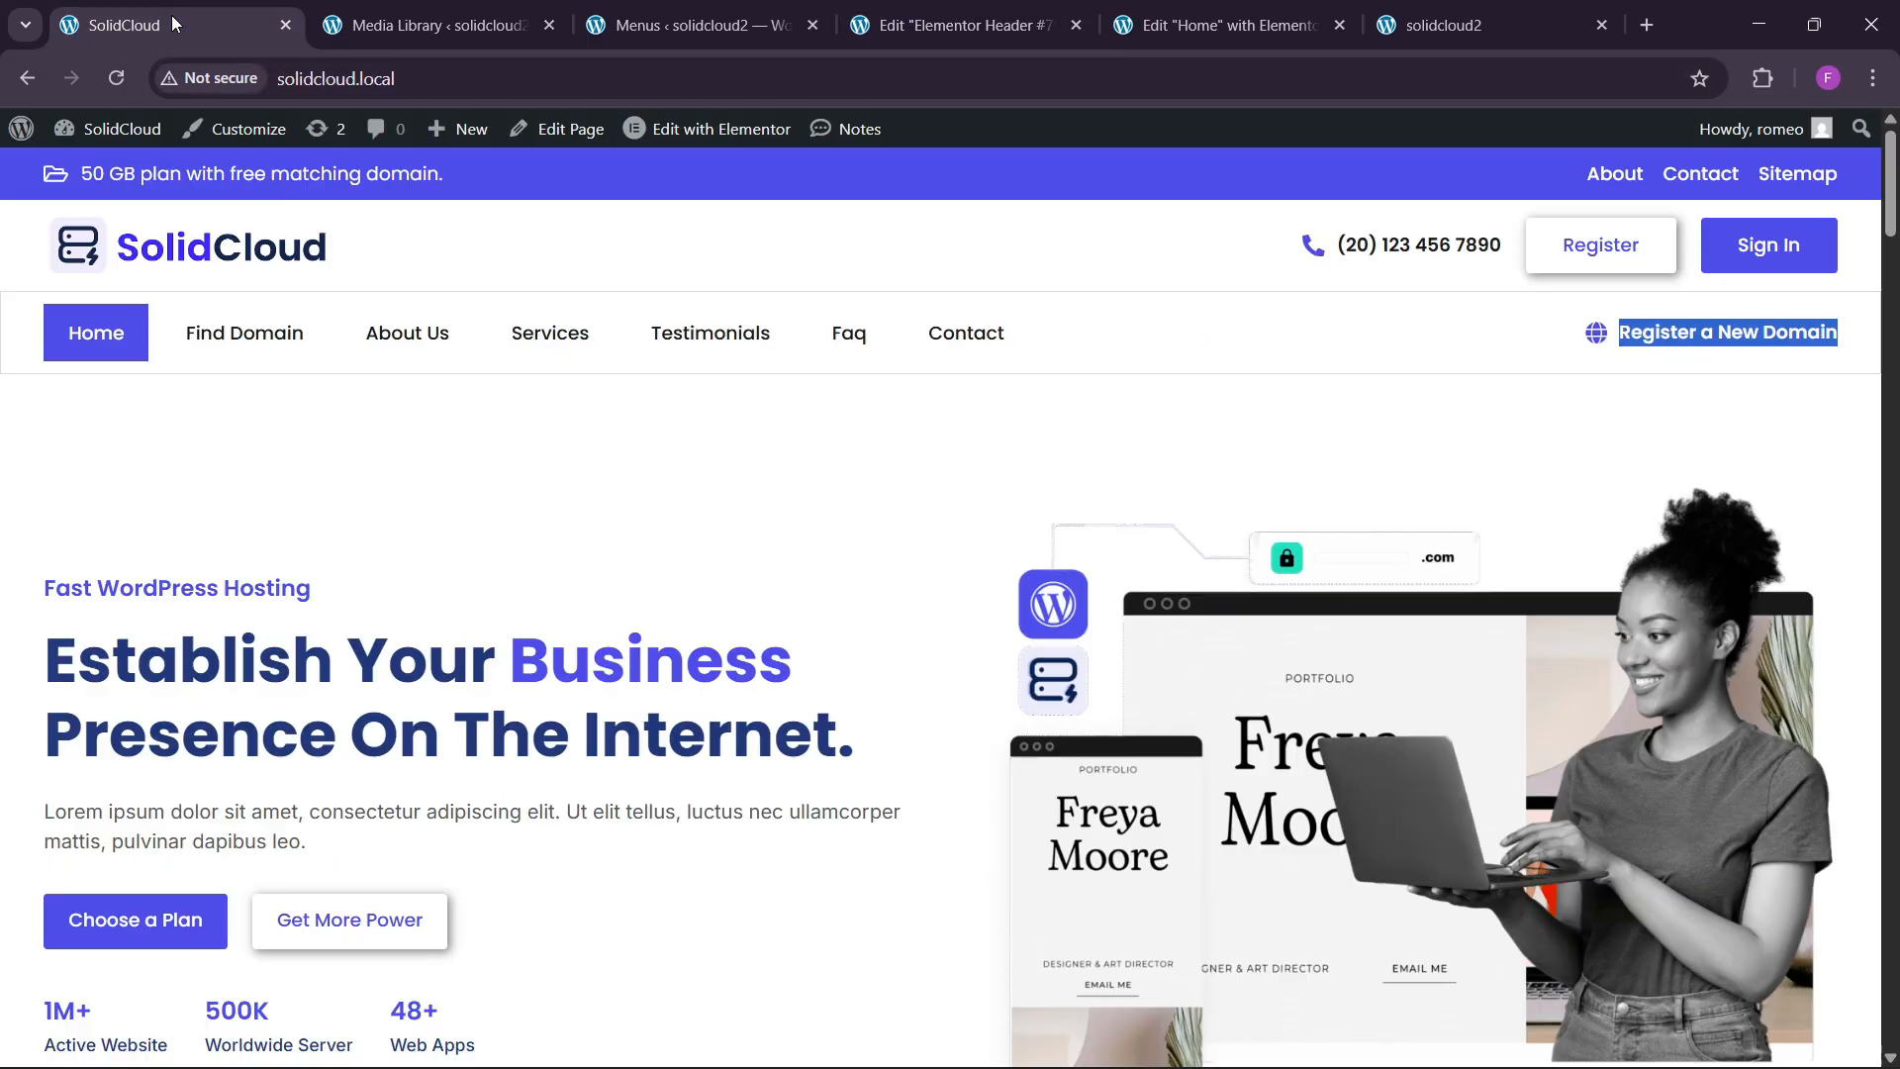
{"action": "left_click", "coordinate": [643, 25]}
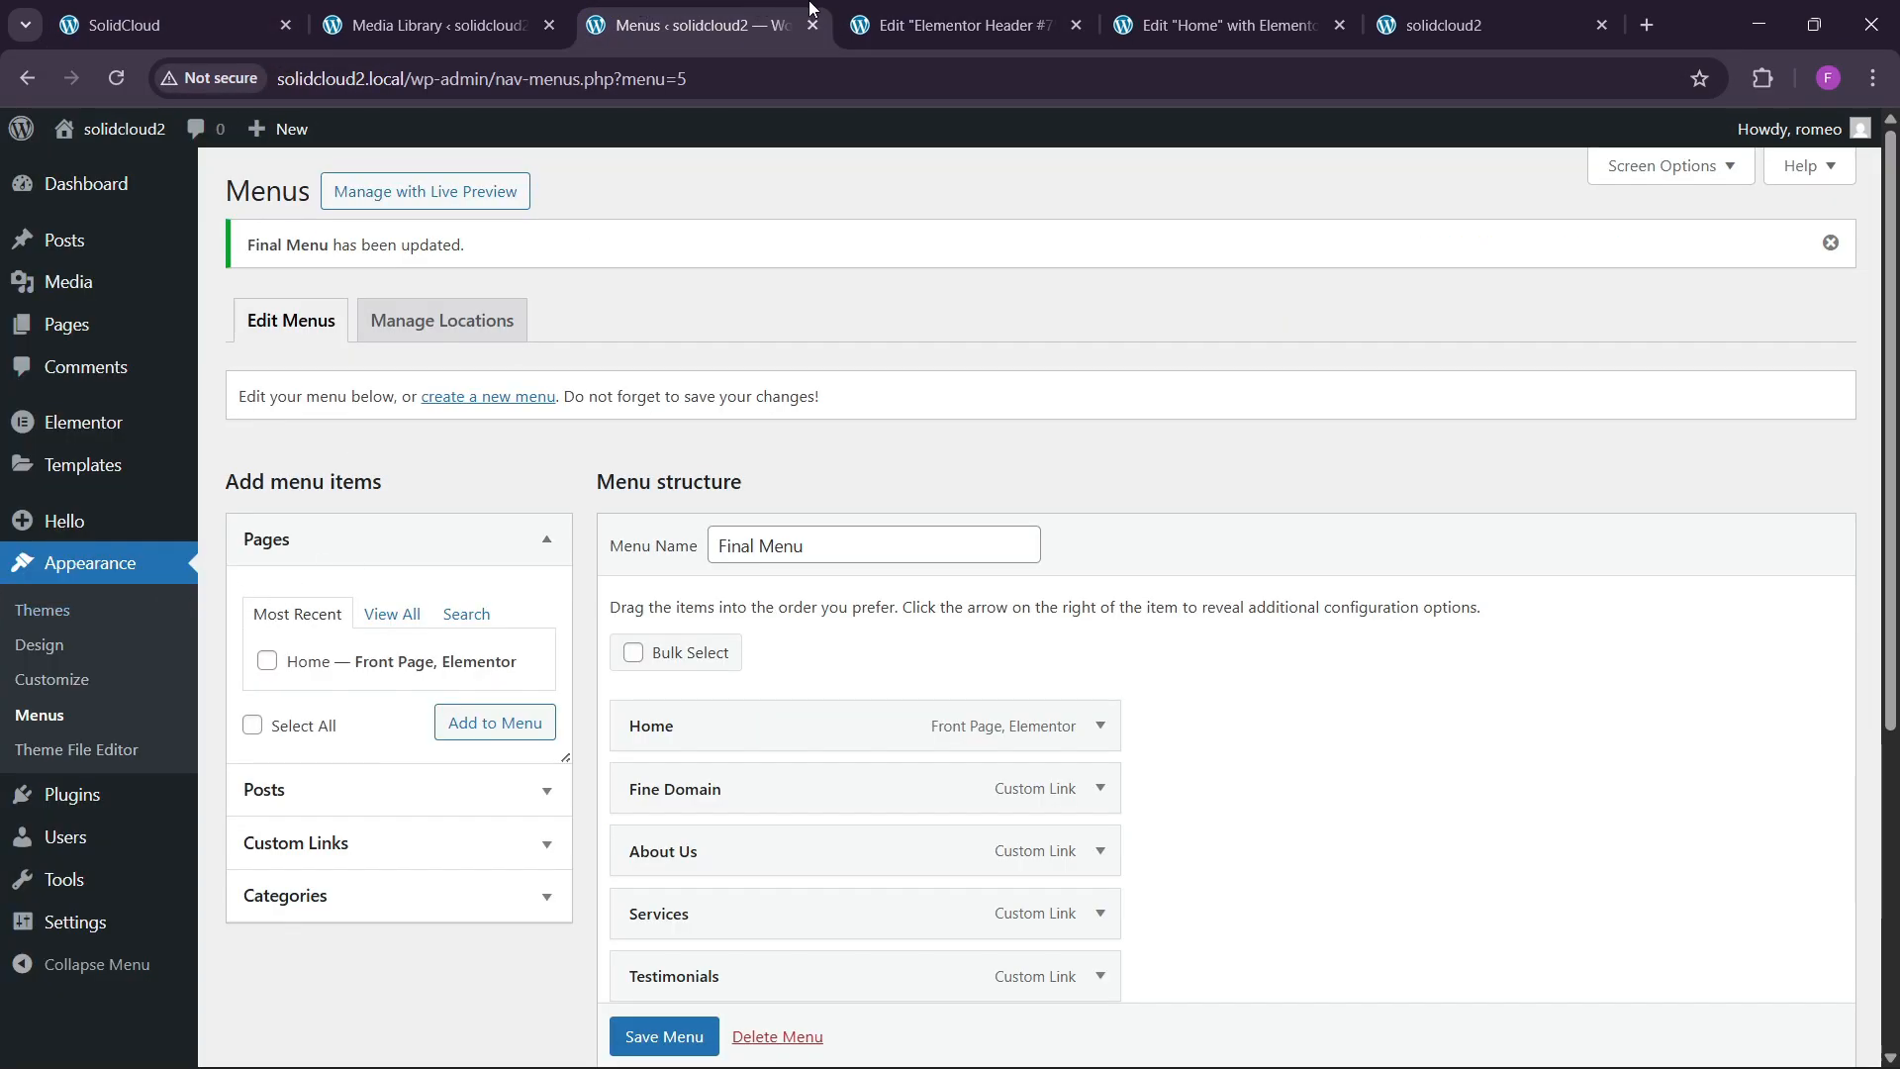
{"action": "left_click", "coordinate": [870, 22]}
{"action": "left_click", "coordinate": [267, 405]}
{"action": "left_click", "coordinate": [191, 653]}
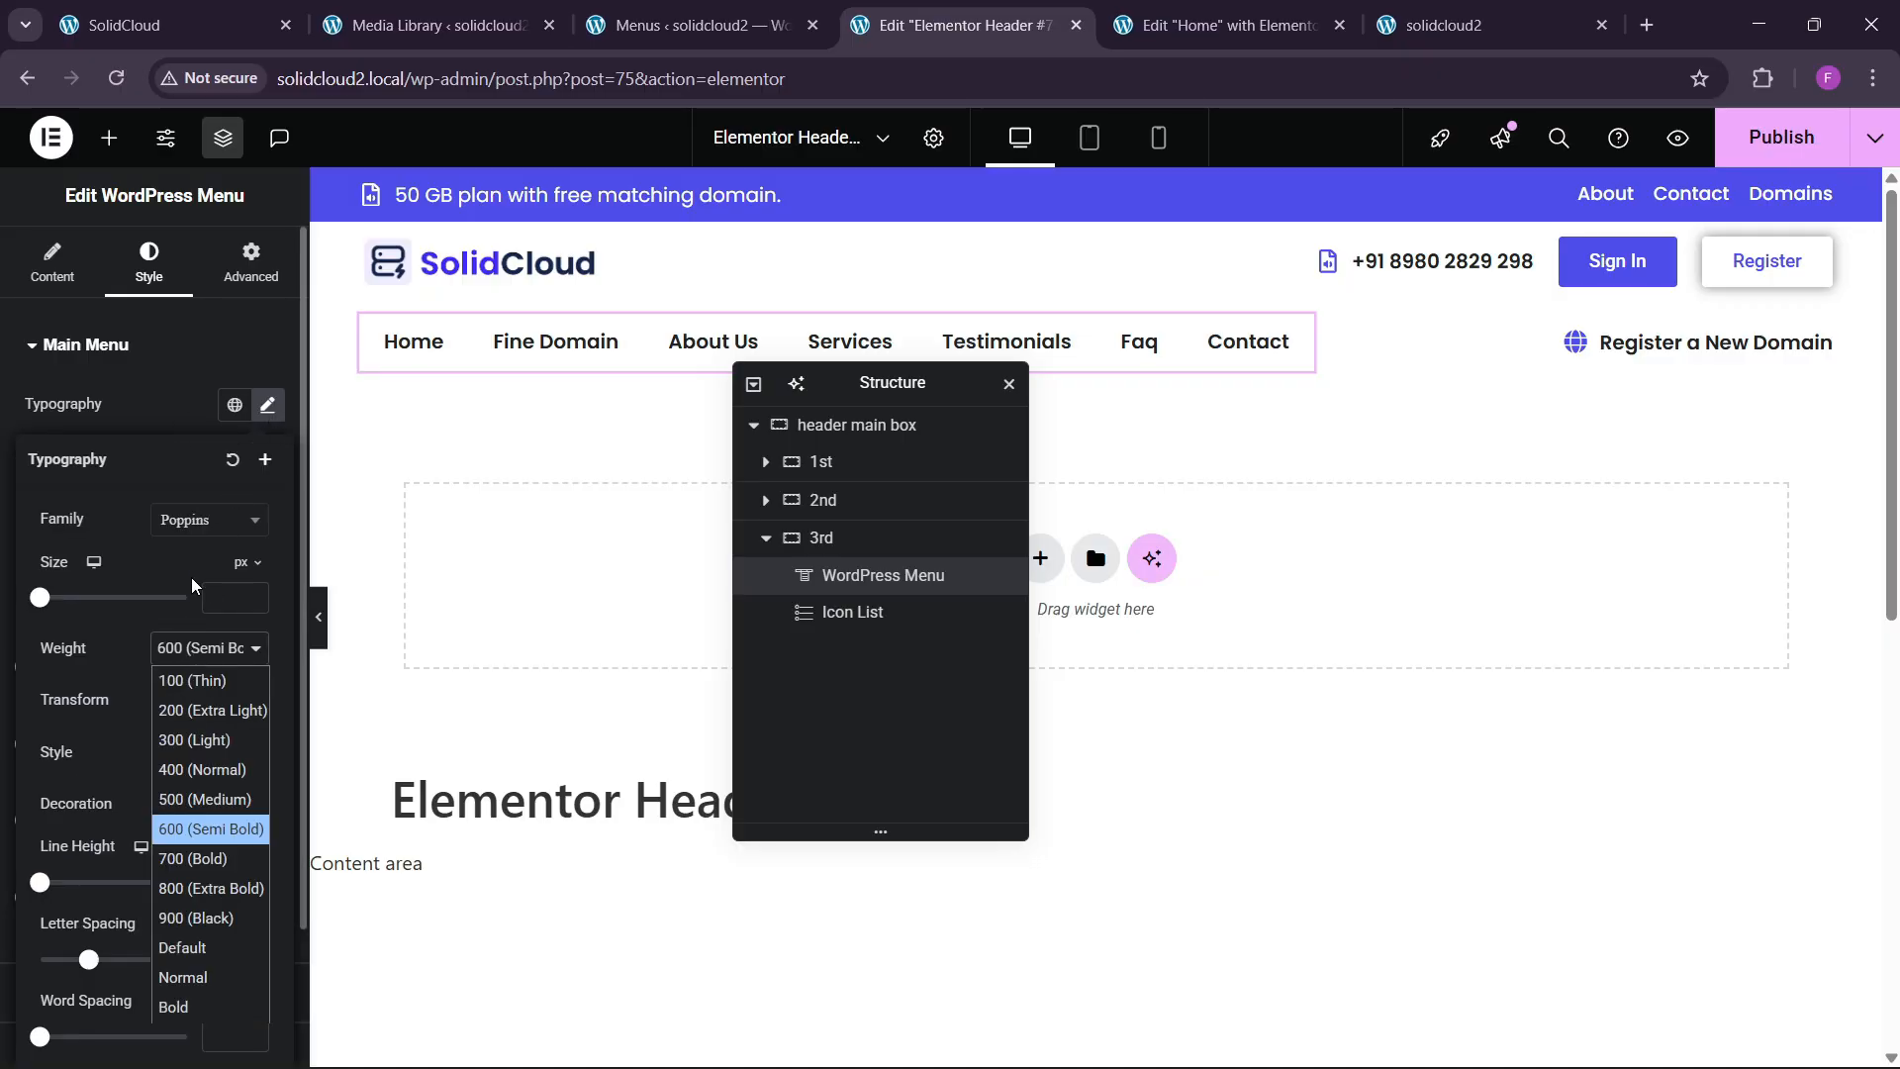
{"action": "left_click", "coordinate": [182, 799]}
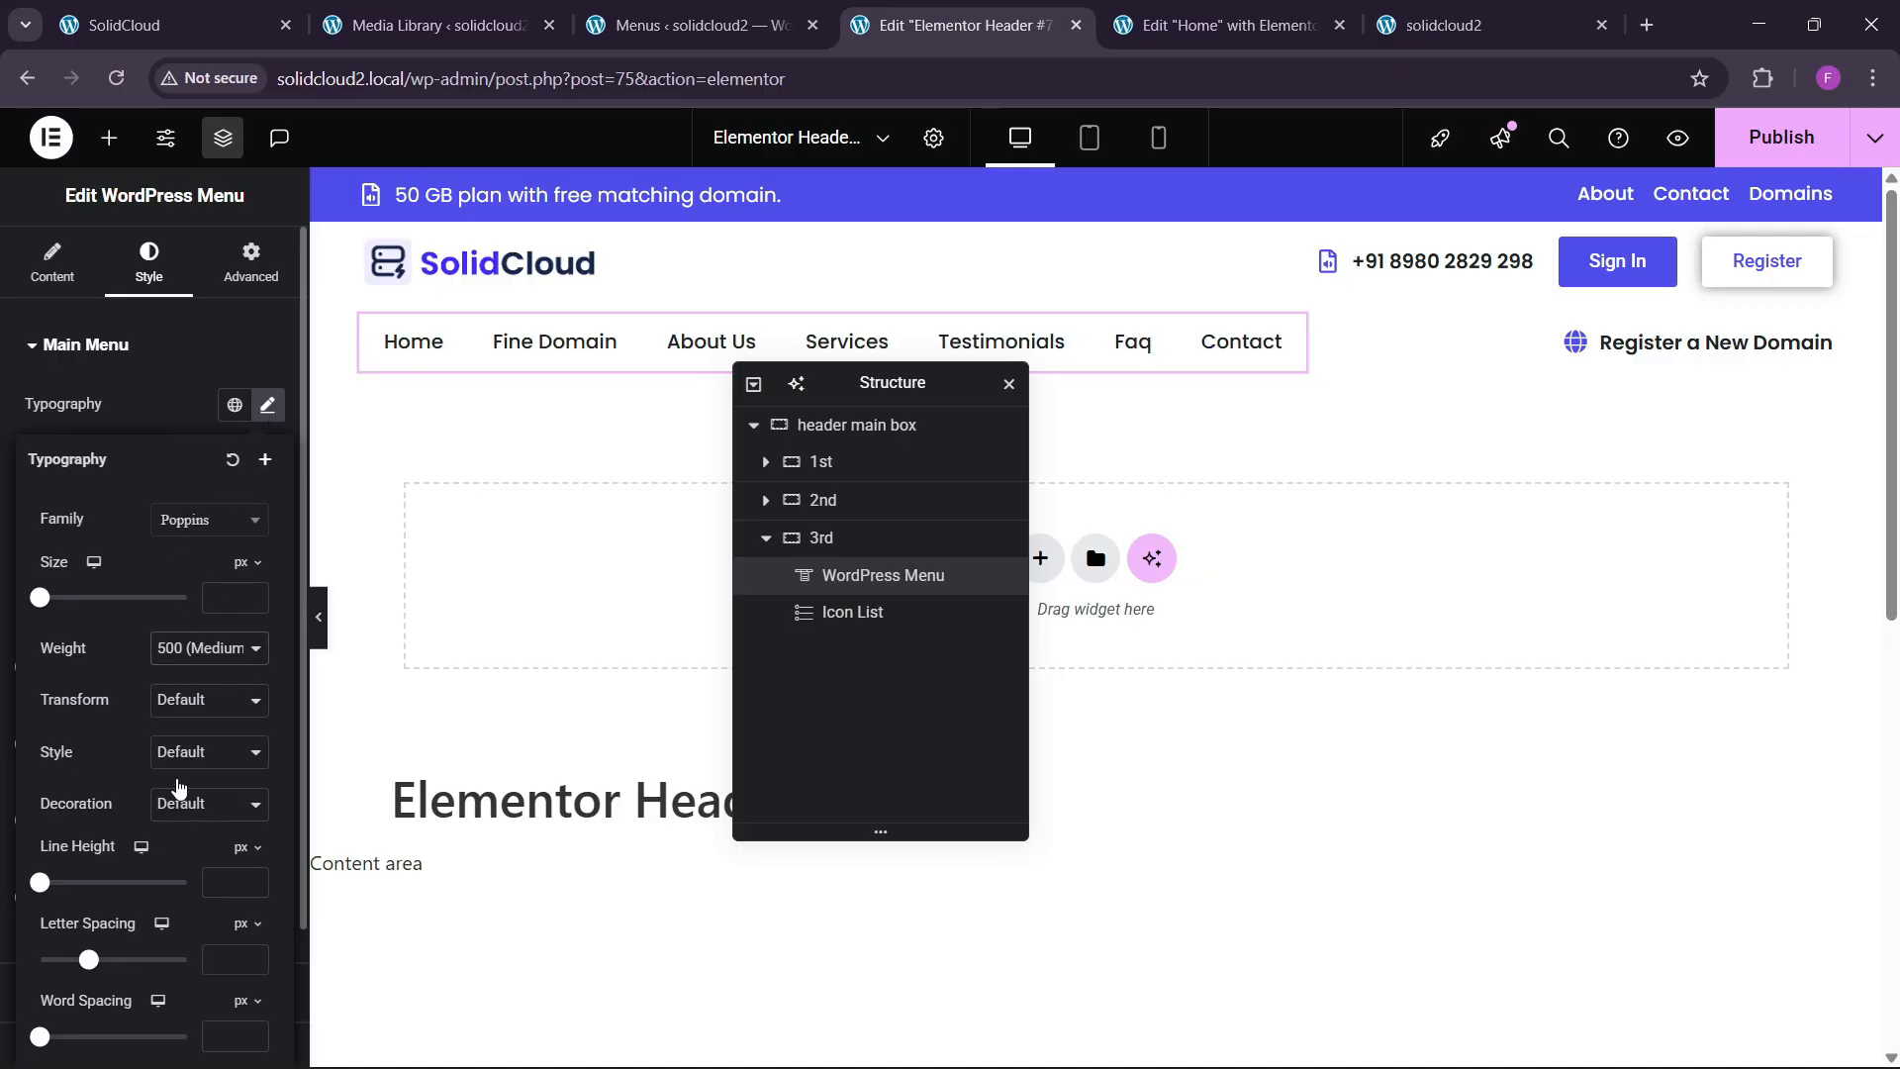
{"action": "left_click", "coordinate": [254, 595]}
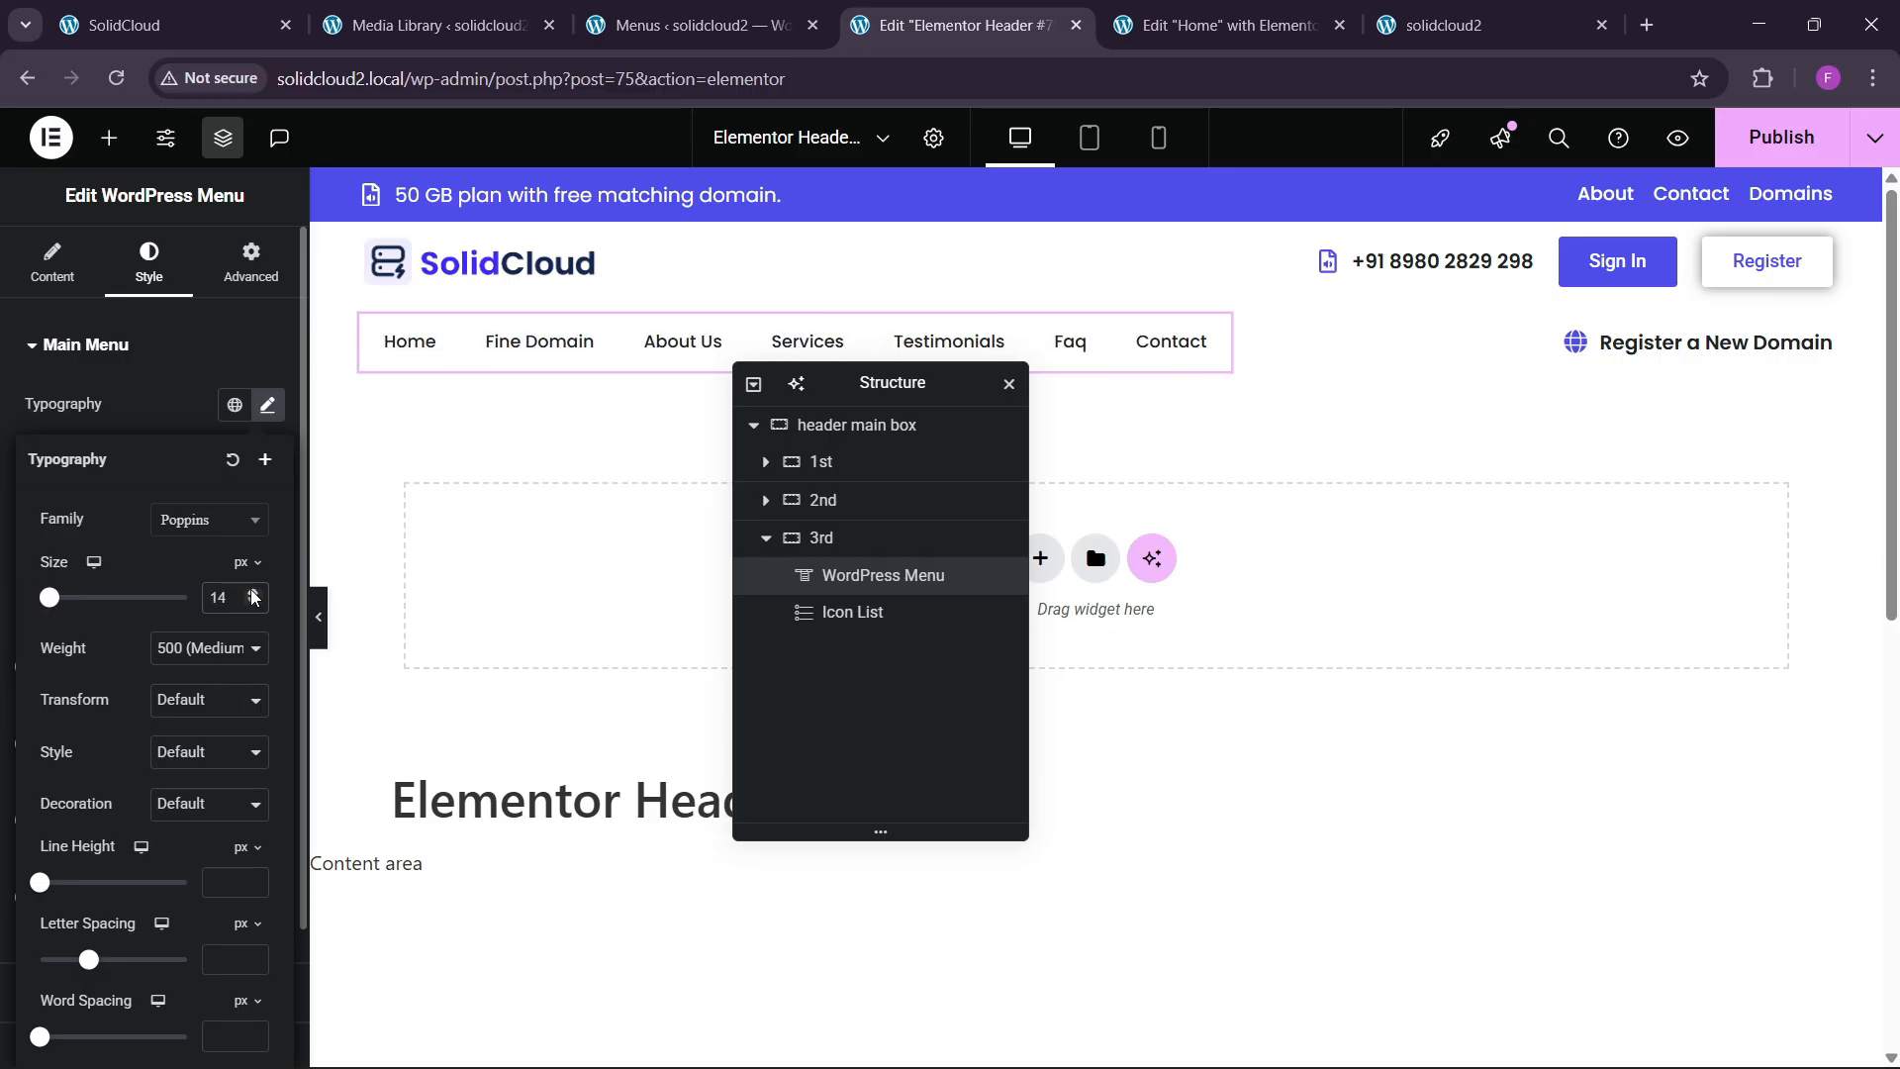
{"action": "left_click", "coordinate": [177, 419]}
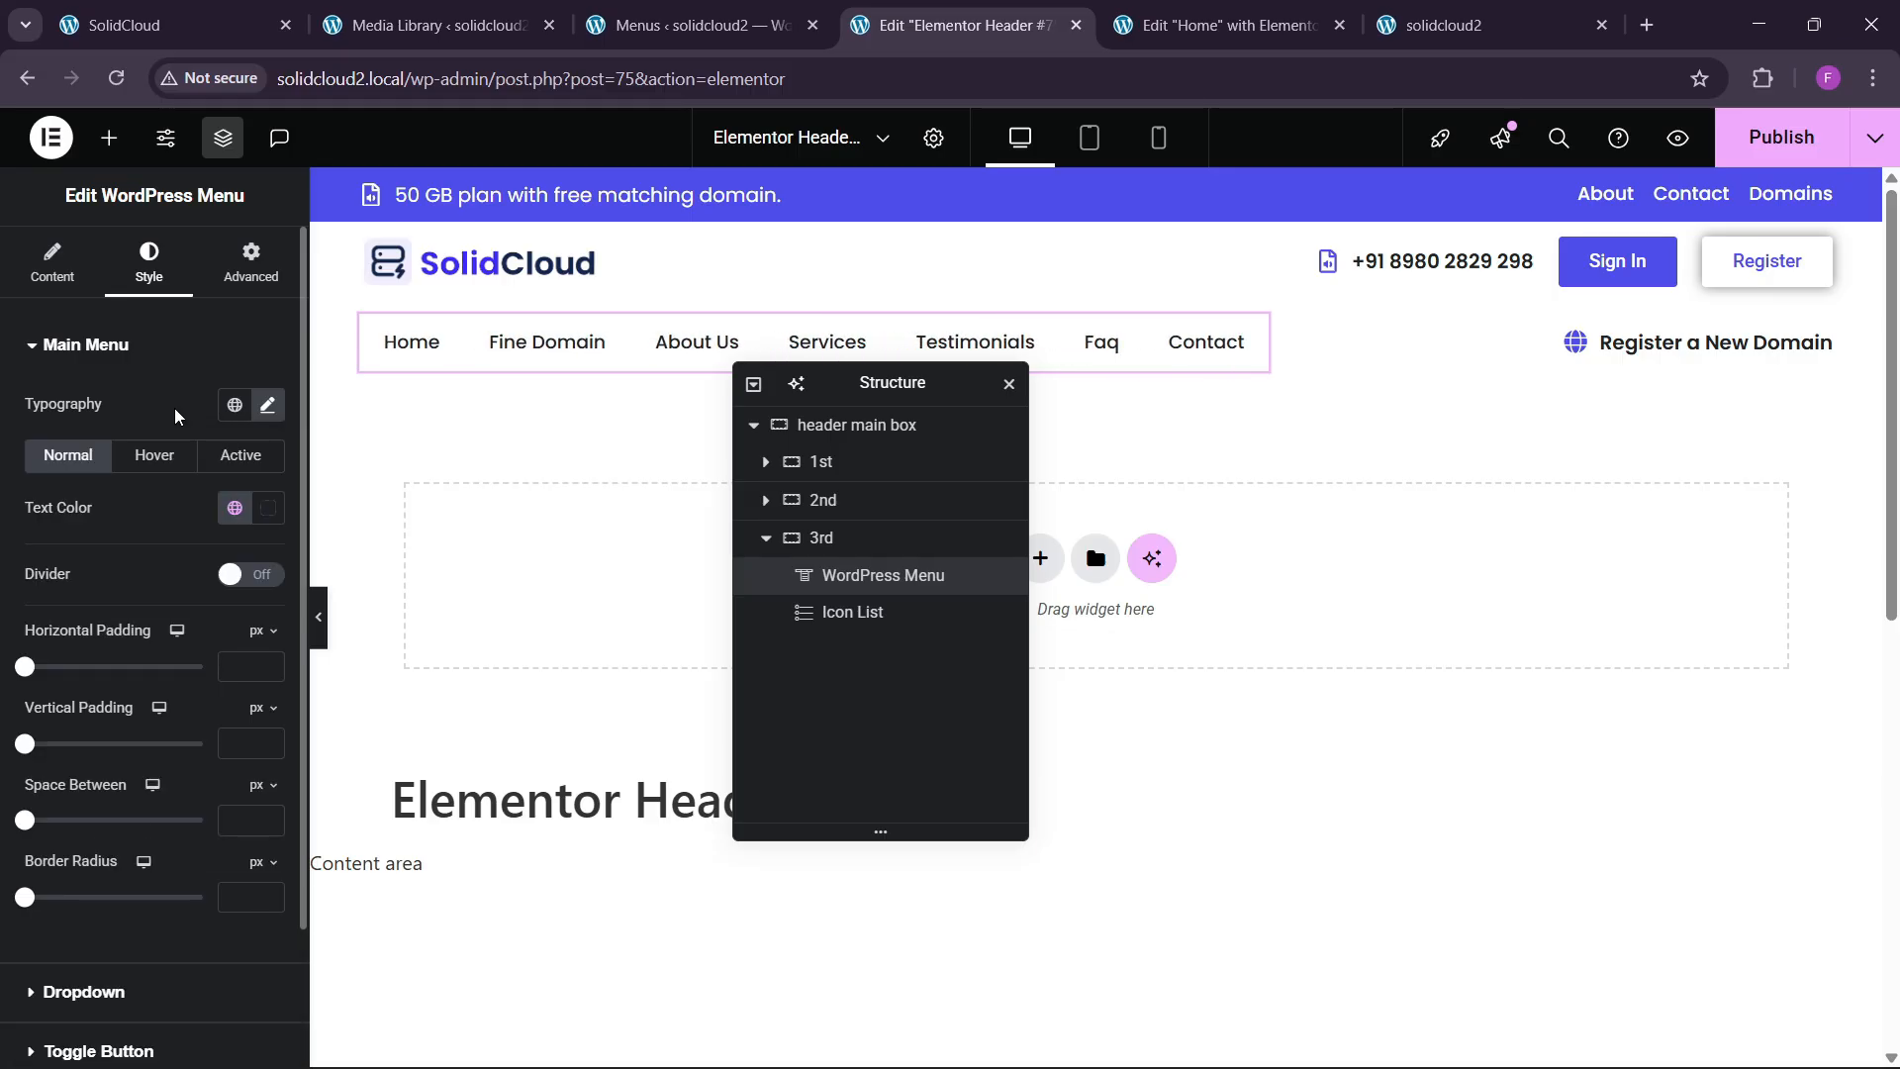
Make the hover and active item highlights blue, with white active text.
{"action": "left_click", "coordinate": [154, 456]}
{"action": "left_click", "coordinate": [235, 561]}
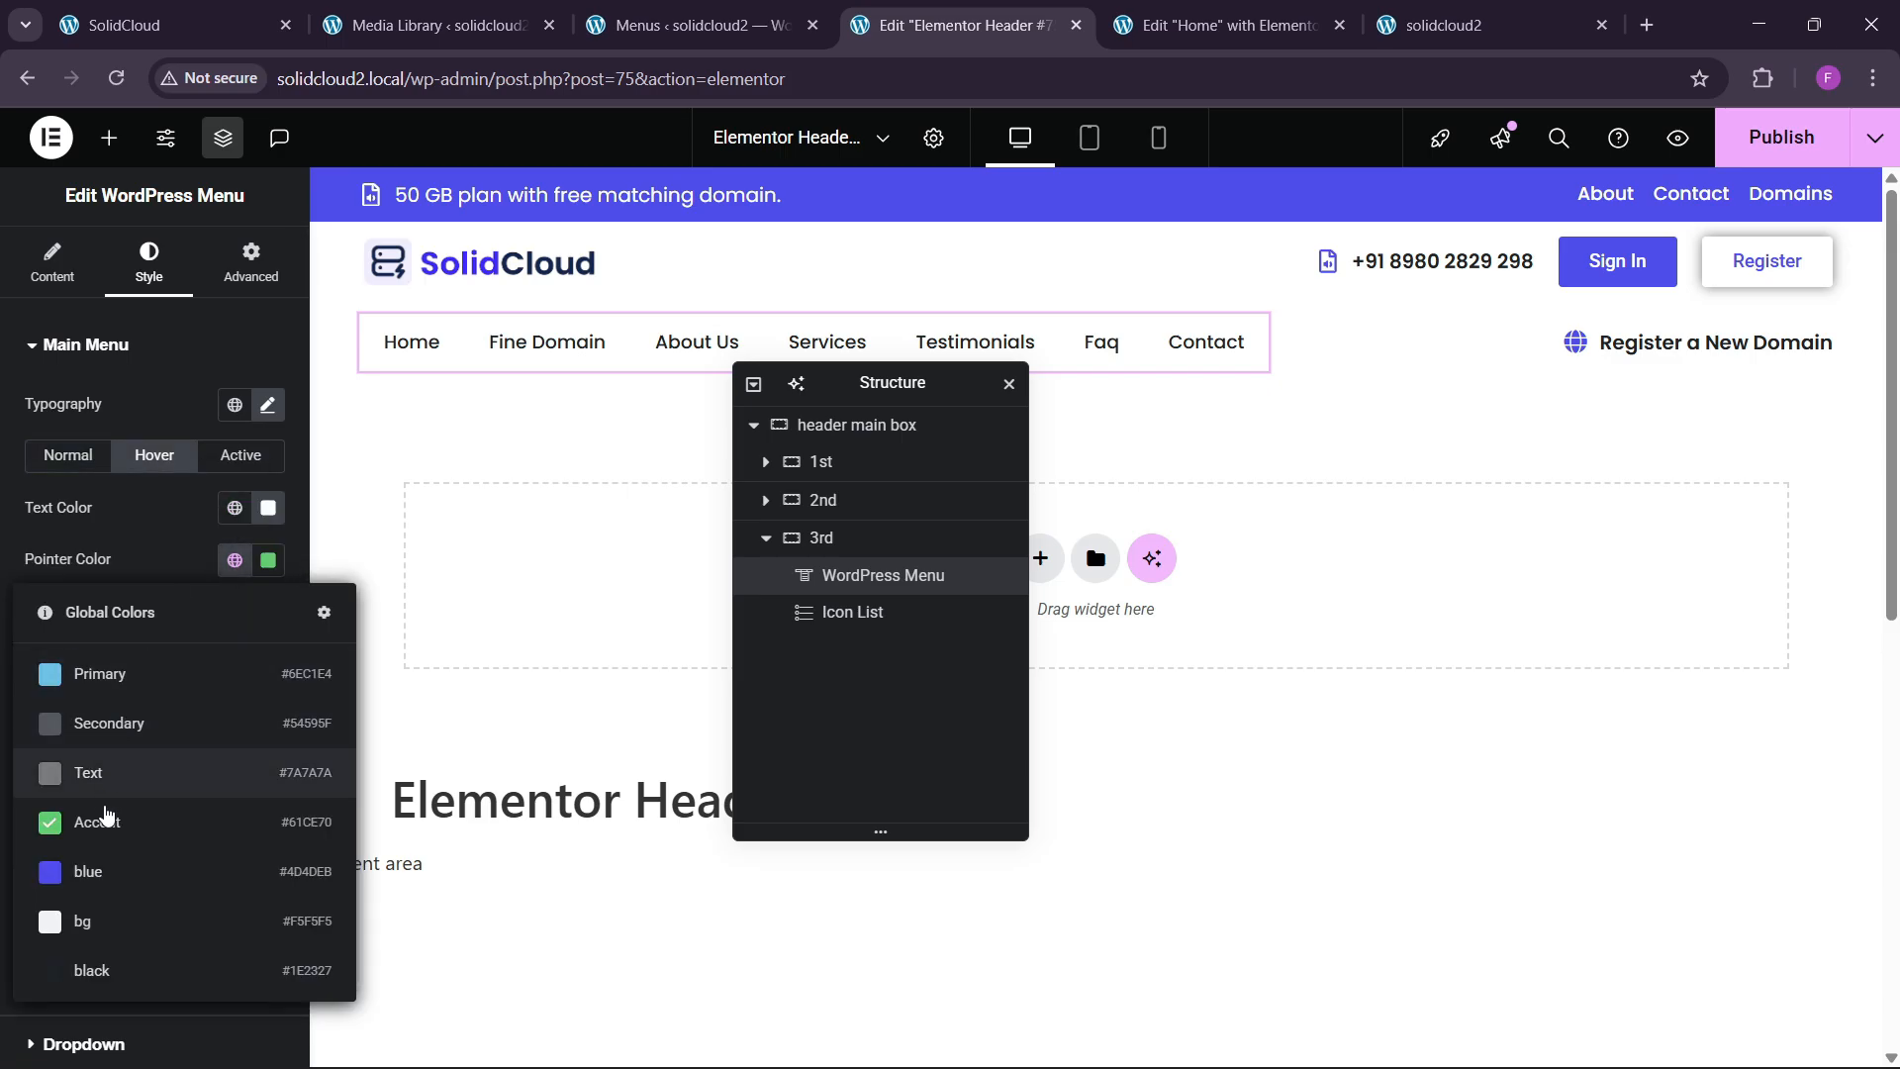
{"action": "left_click", "coordinate": [89, 871]}
{"action": "left_click", "coordinate": [235, 560]}
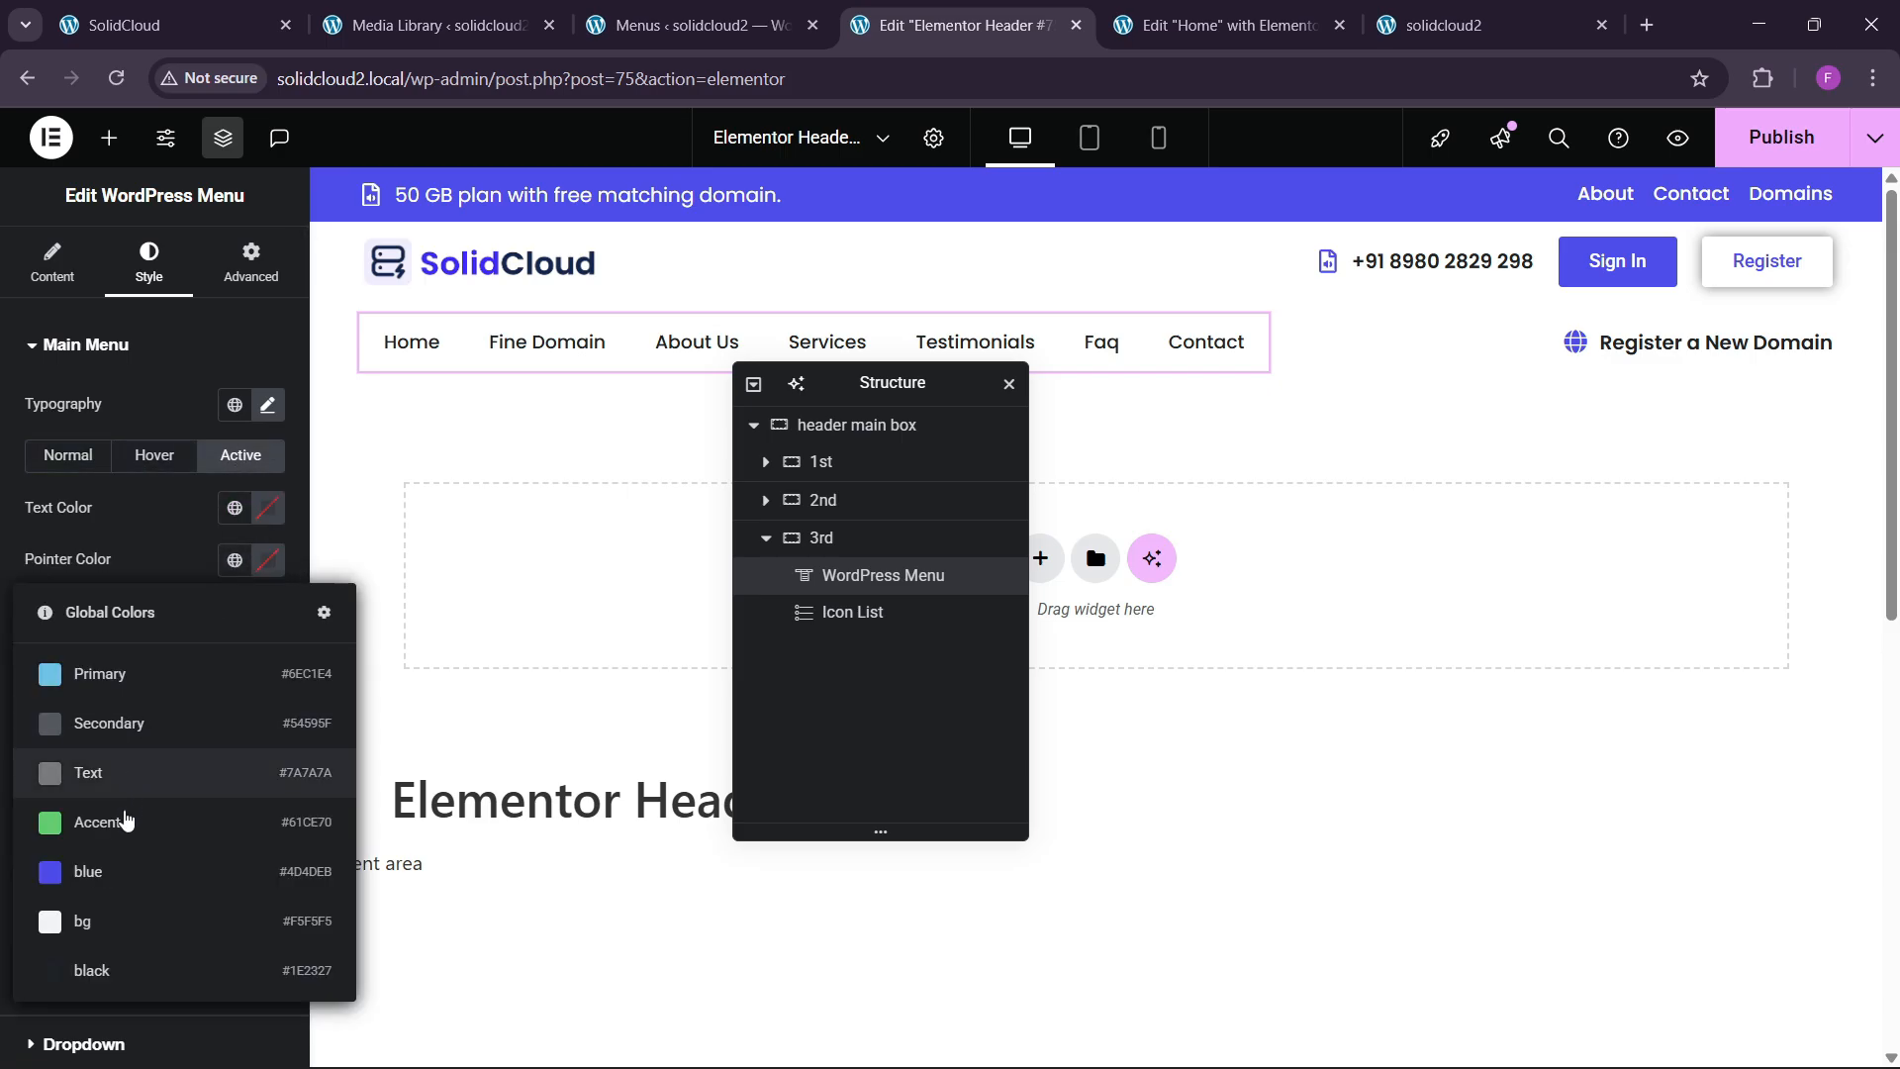
{"action": "left_click", "coordinate": [234, 561]}
{"action": "left_click", "coordinate": [267, 508]}
{"action": "left_click", "coordinate": [27, 520]}
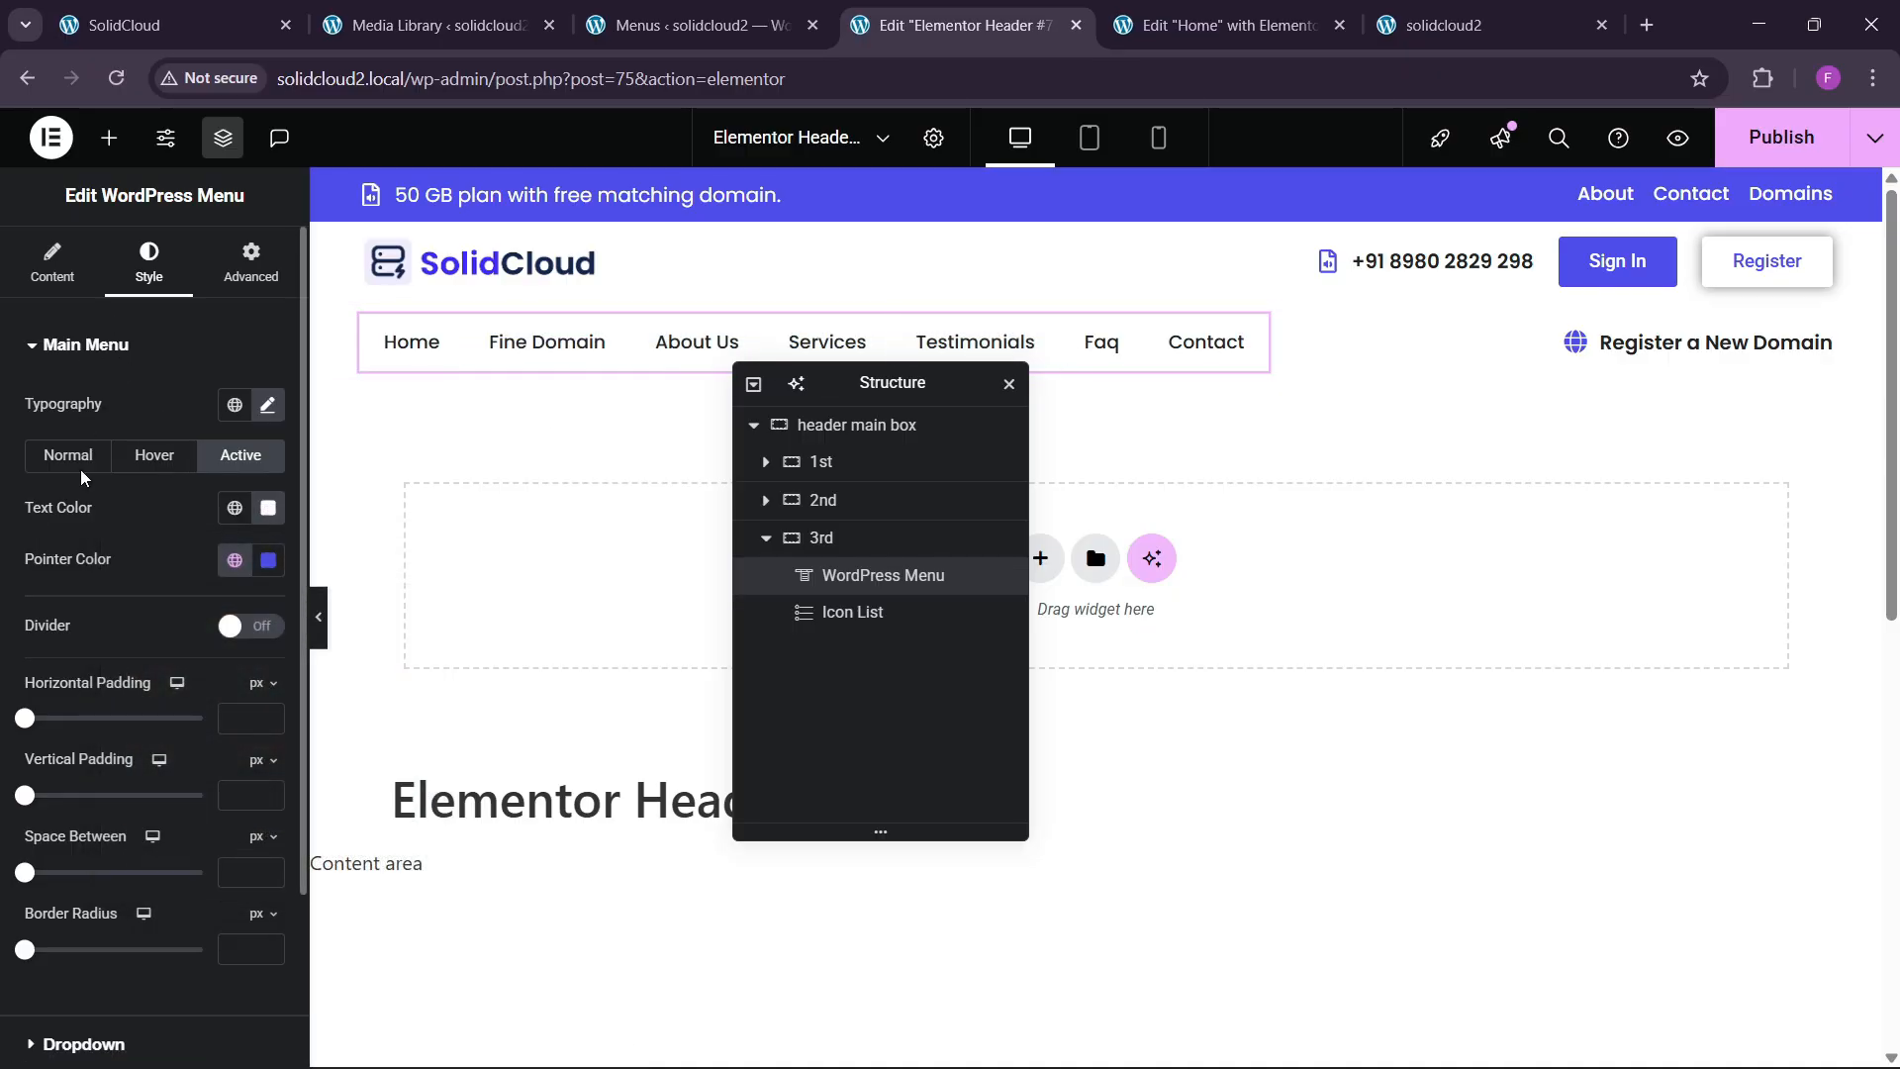
Set the space between menu items to 10.
{"action": "scroll", "coordinate": [80, 682], "scroll_direction": "down", "scroll_amount": 1}
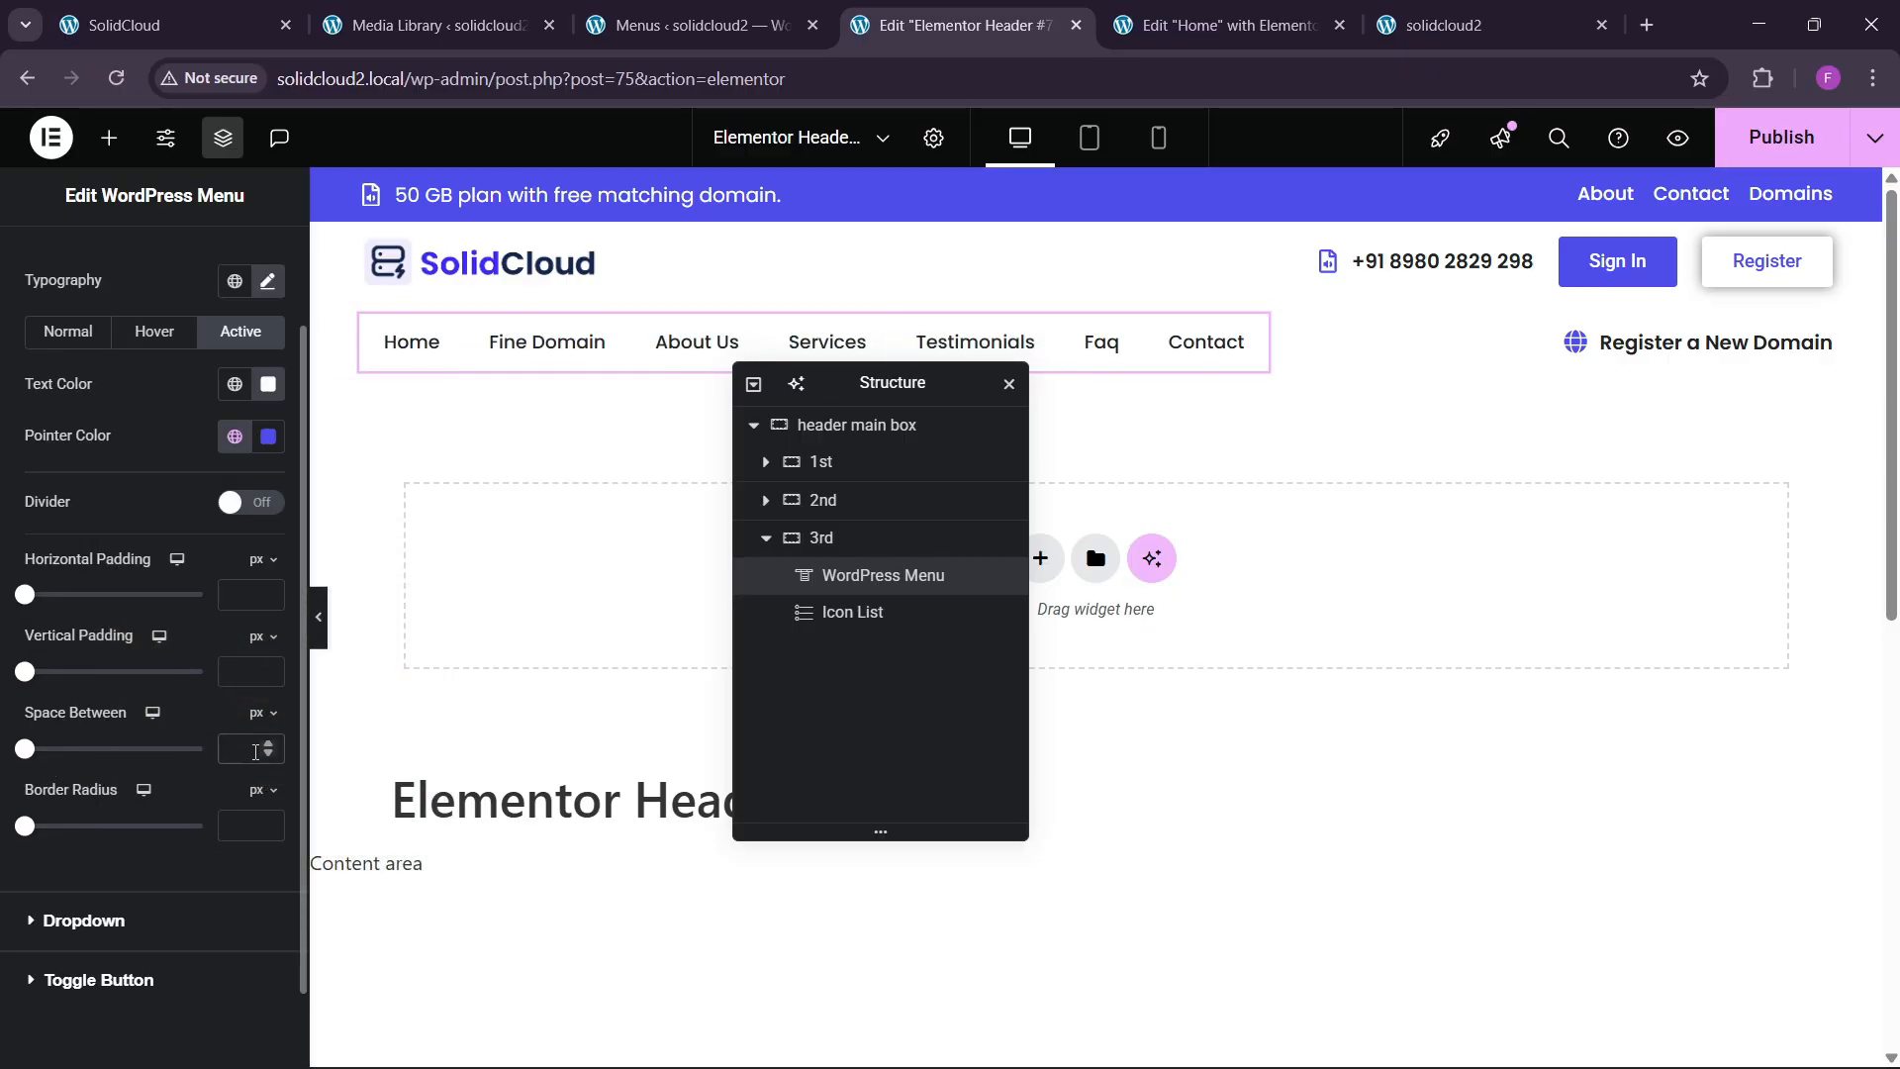
{"action": "left_click", "coordinate": [256, 749]}
{"action": "type", "text": "20"}
{"action": "key", "text": "BackSpace"}
{"action": "key", "text": "BackSpace"}
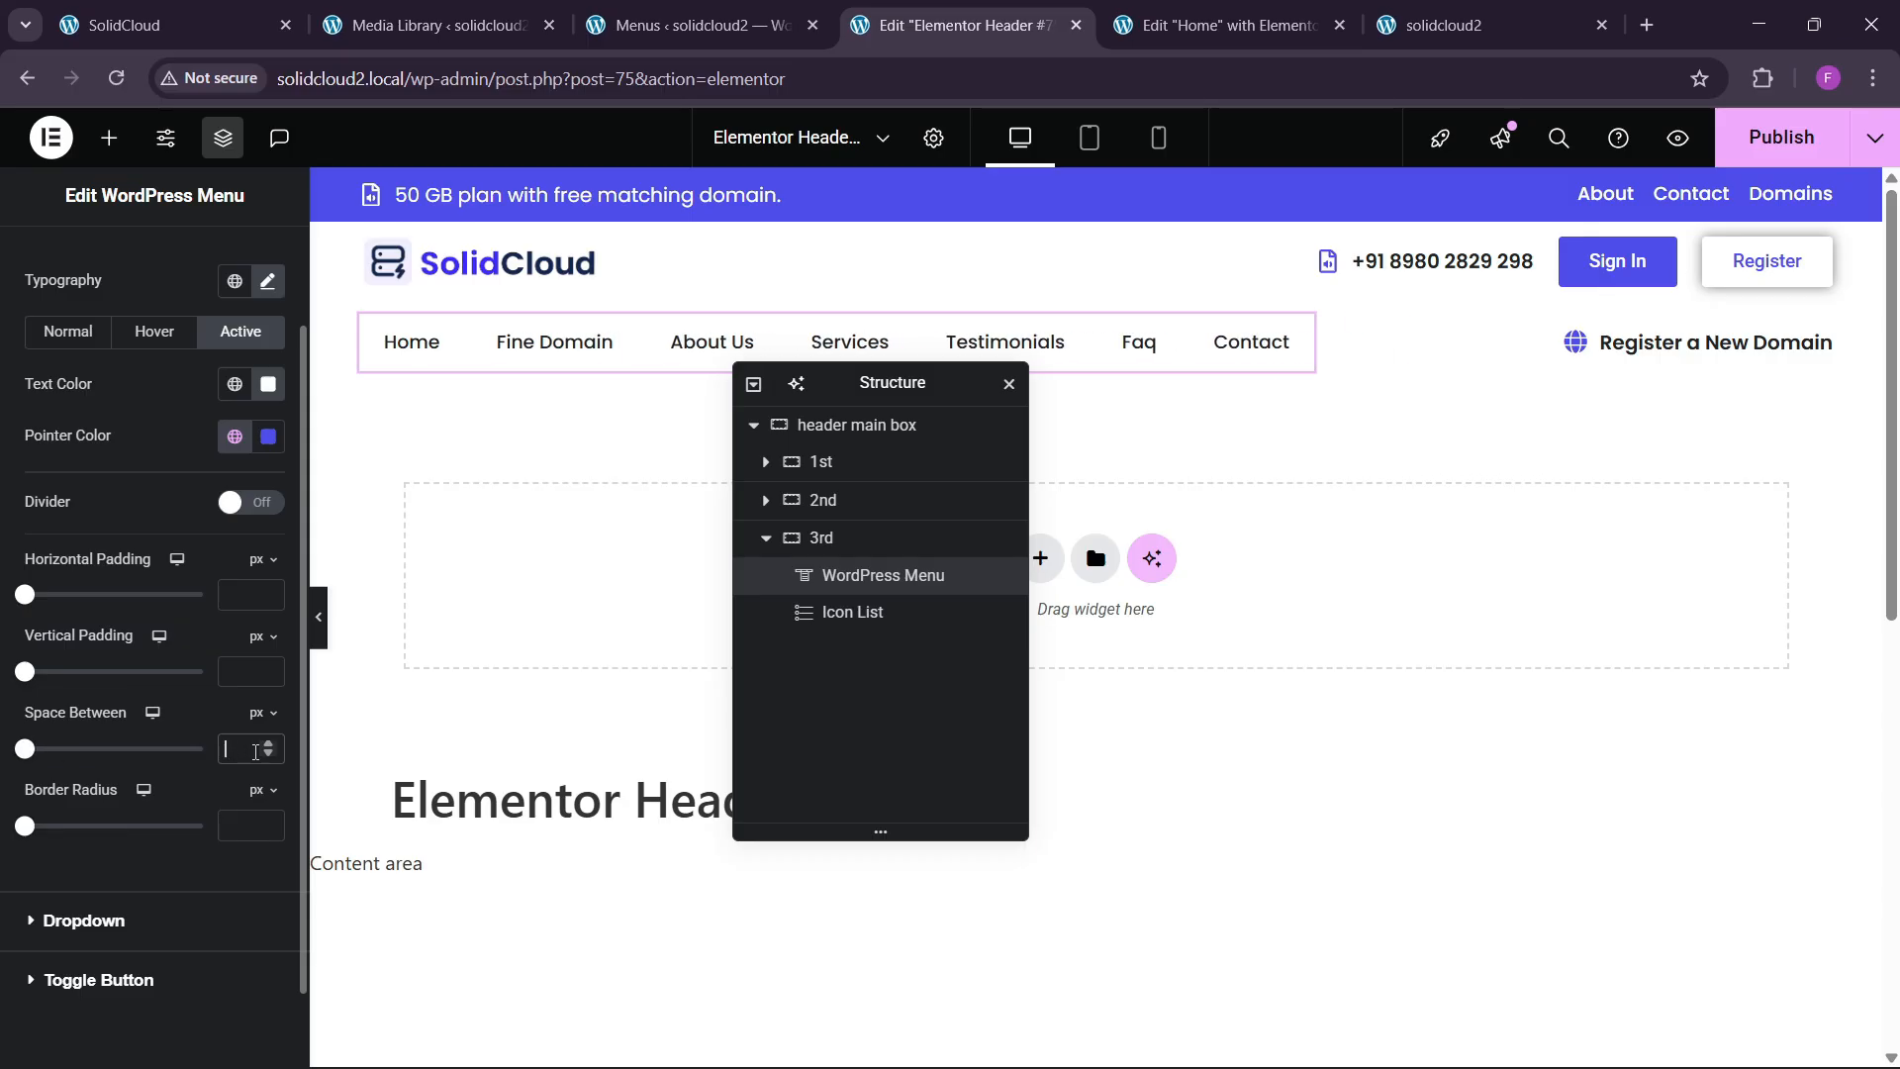
{"action": "type", "text": "10"}
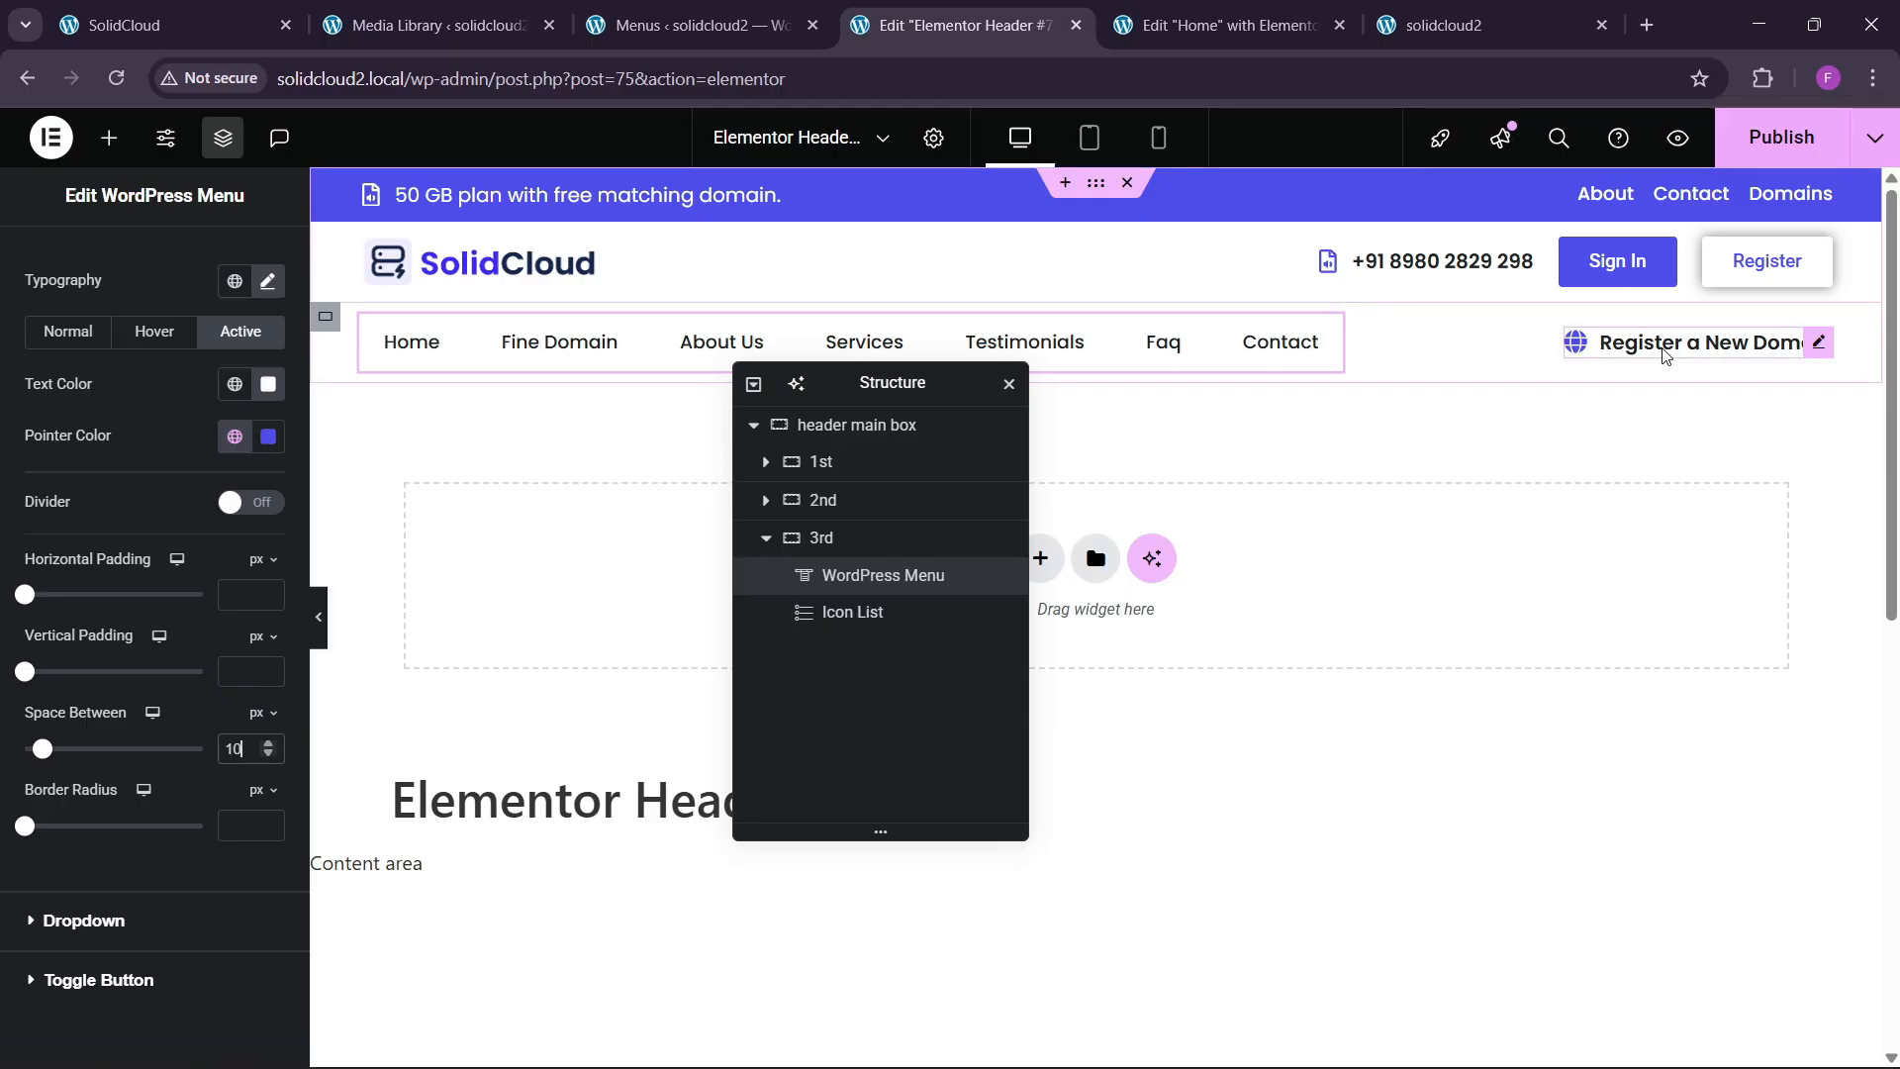
Publish the header and compare the live site with the original SolidCloud site.
{"action": "left_click", "coordinate": [1781, 137]}
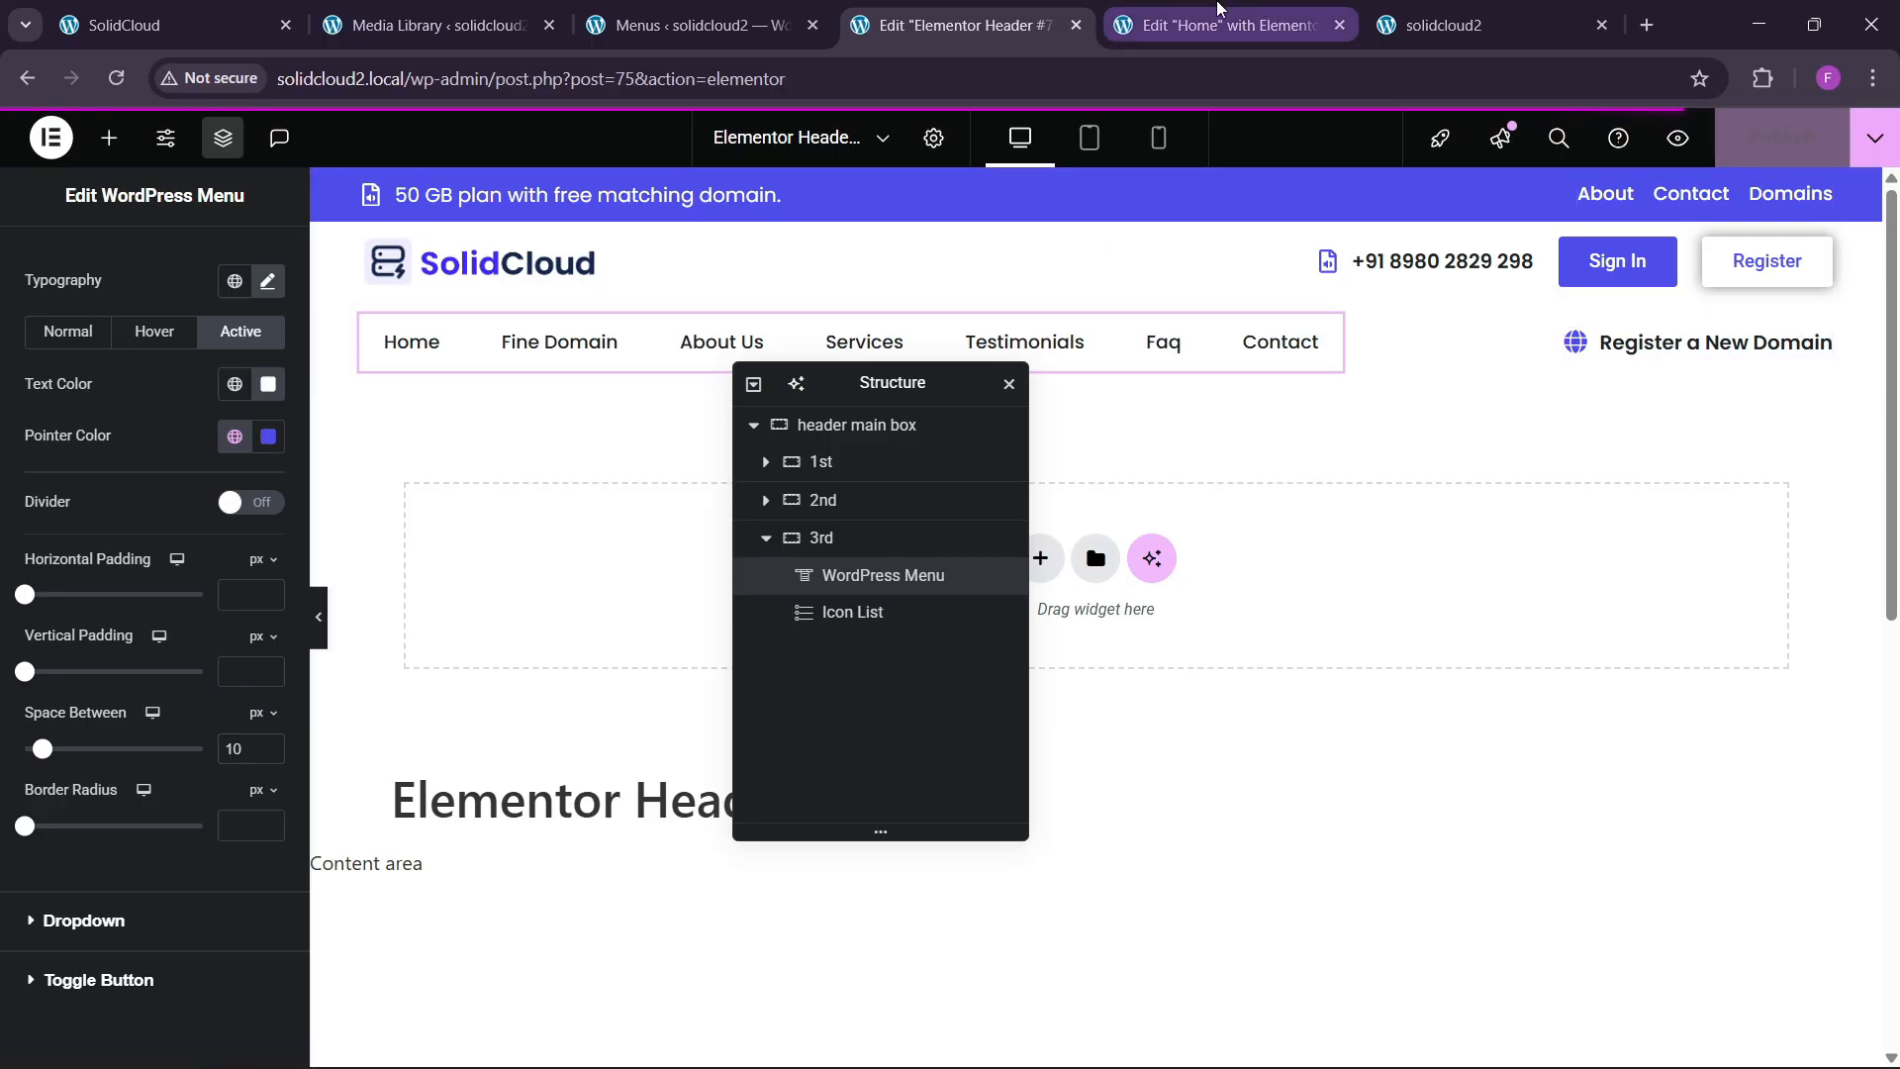
{"action": "left_click", "coordinate": [1344, 8]}
{"action": "left_click", "coordinate": [1514, 10]}
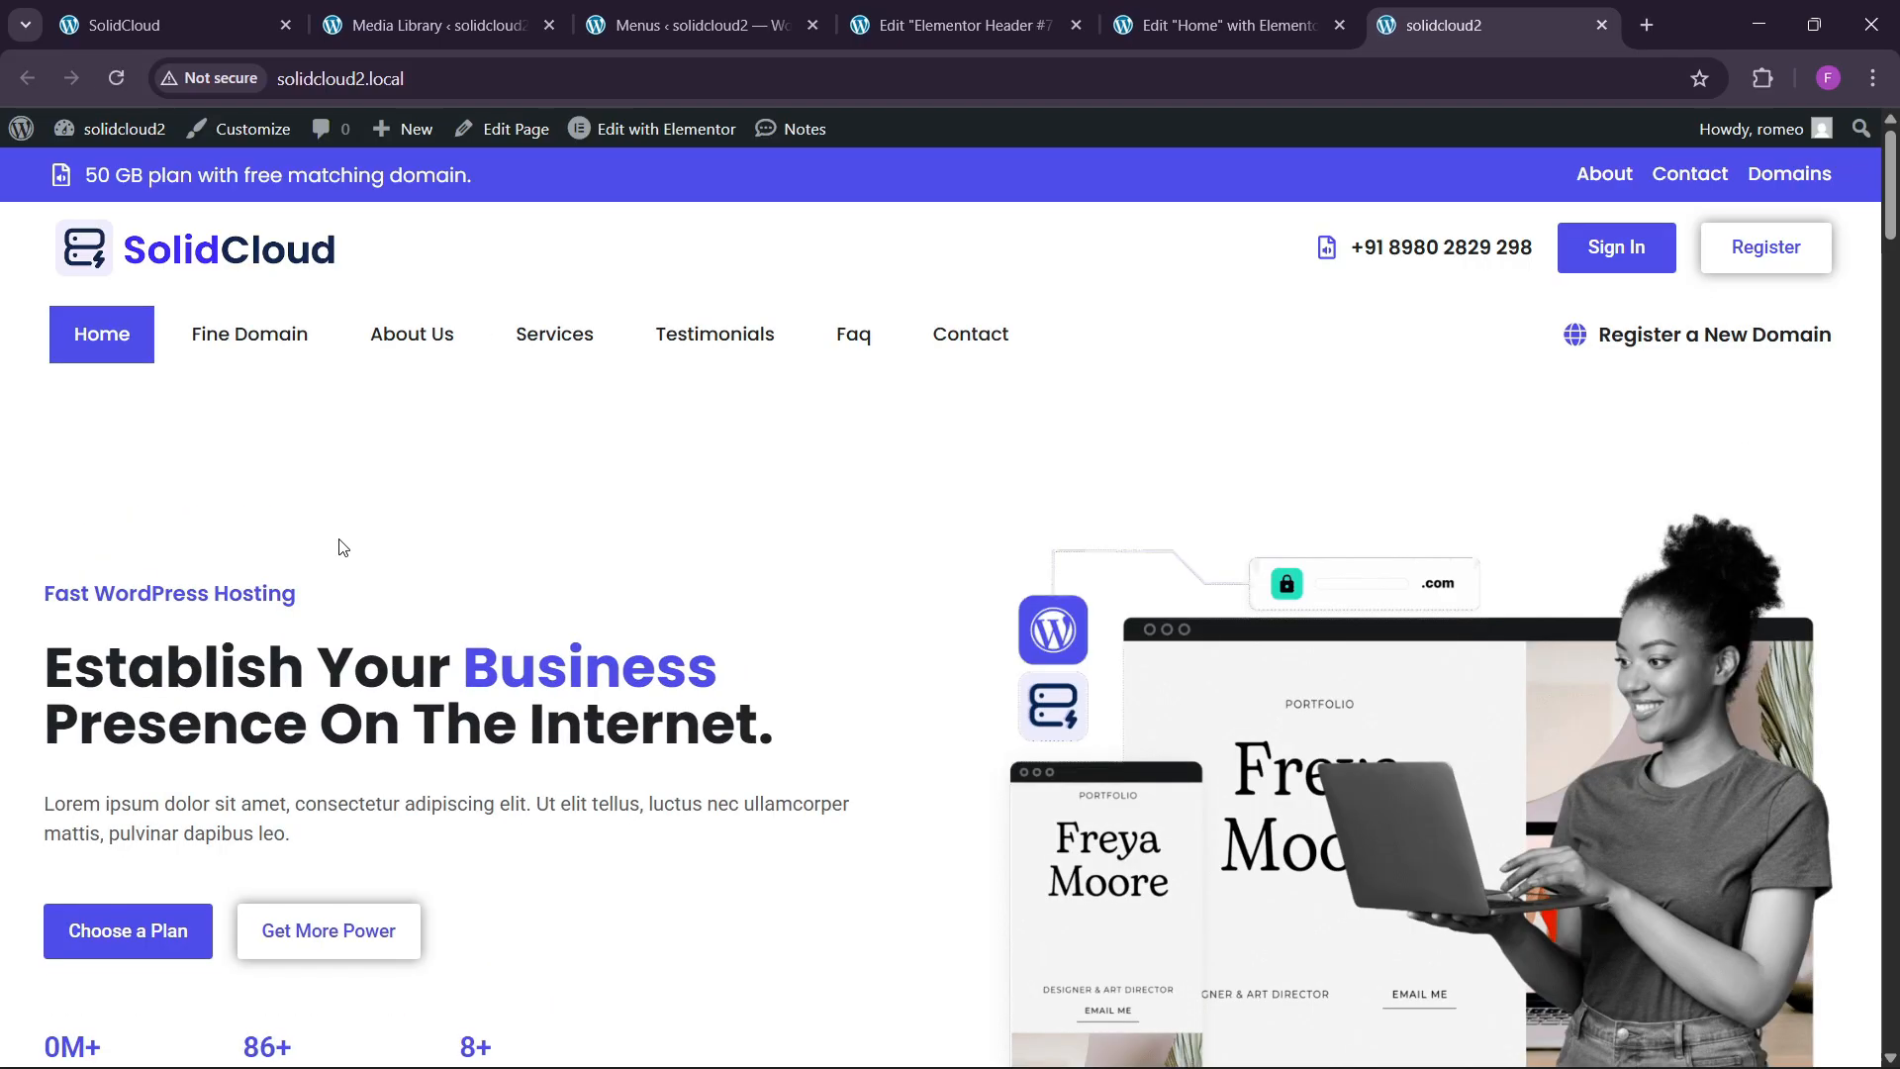
{"action": "left_click", "coordinate": [155, 14]}
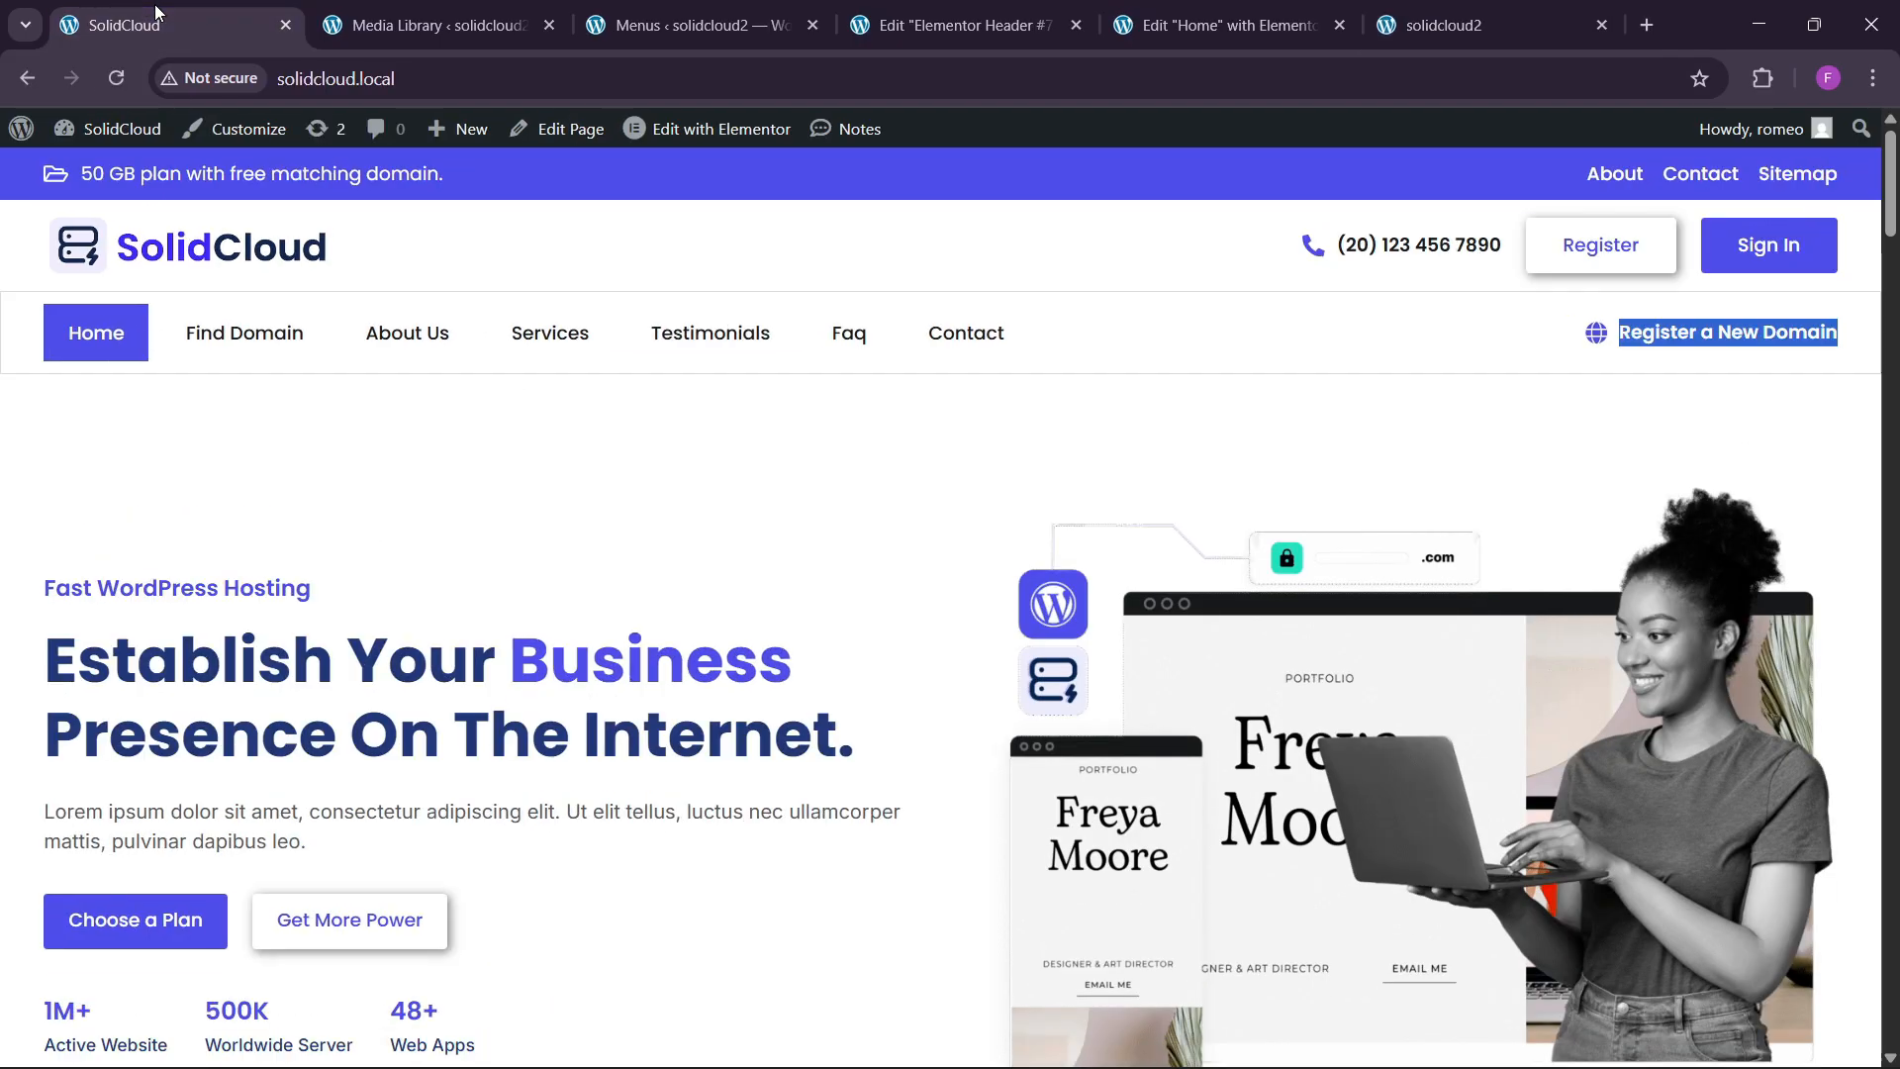
{"action": "left_click", "coordinate": [955, 24]}
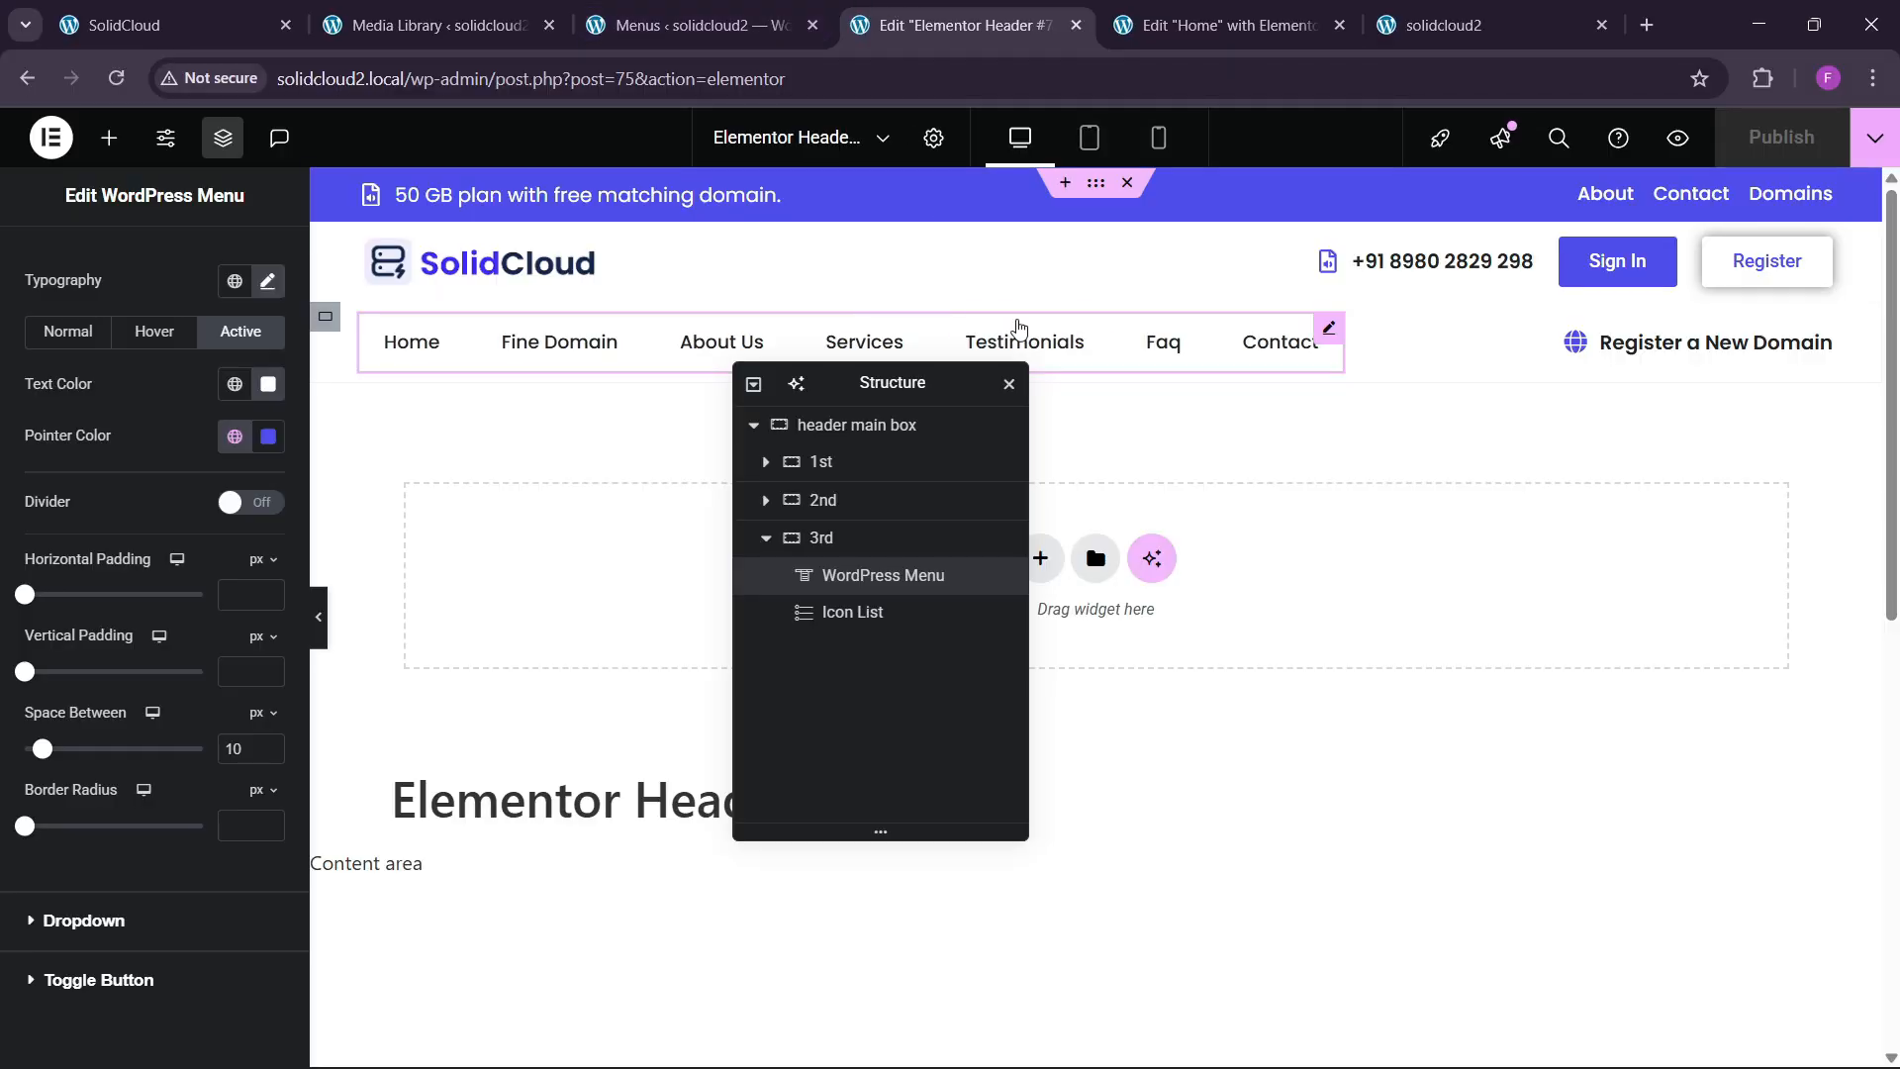
{"action": "left_click", "coordinate": [797, 538]}
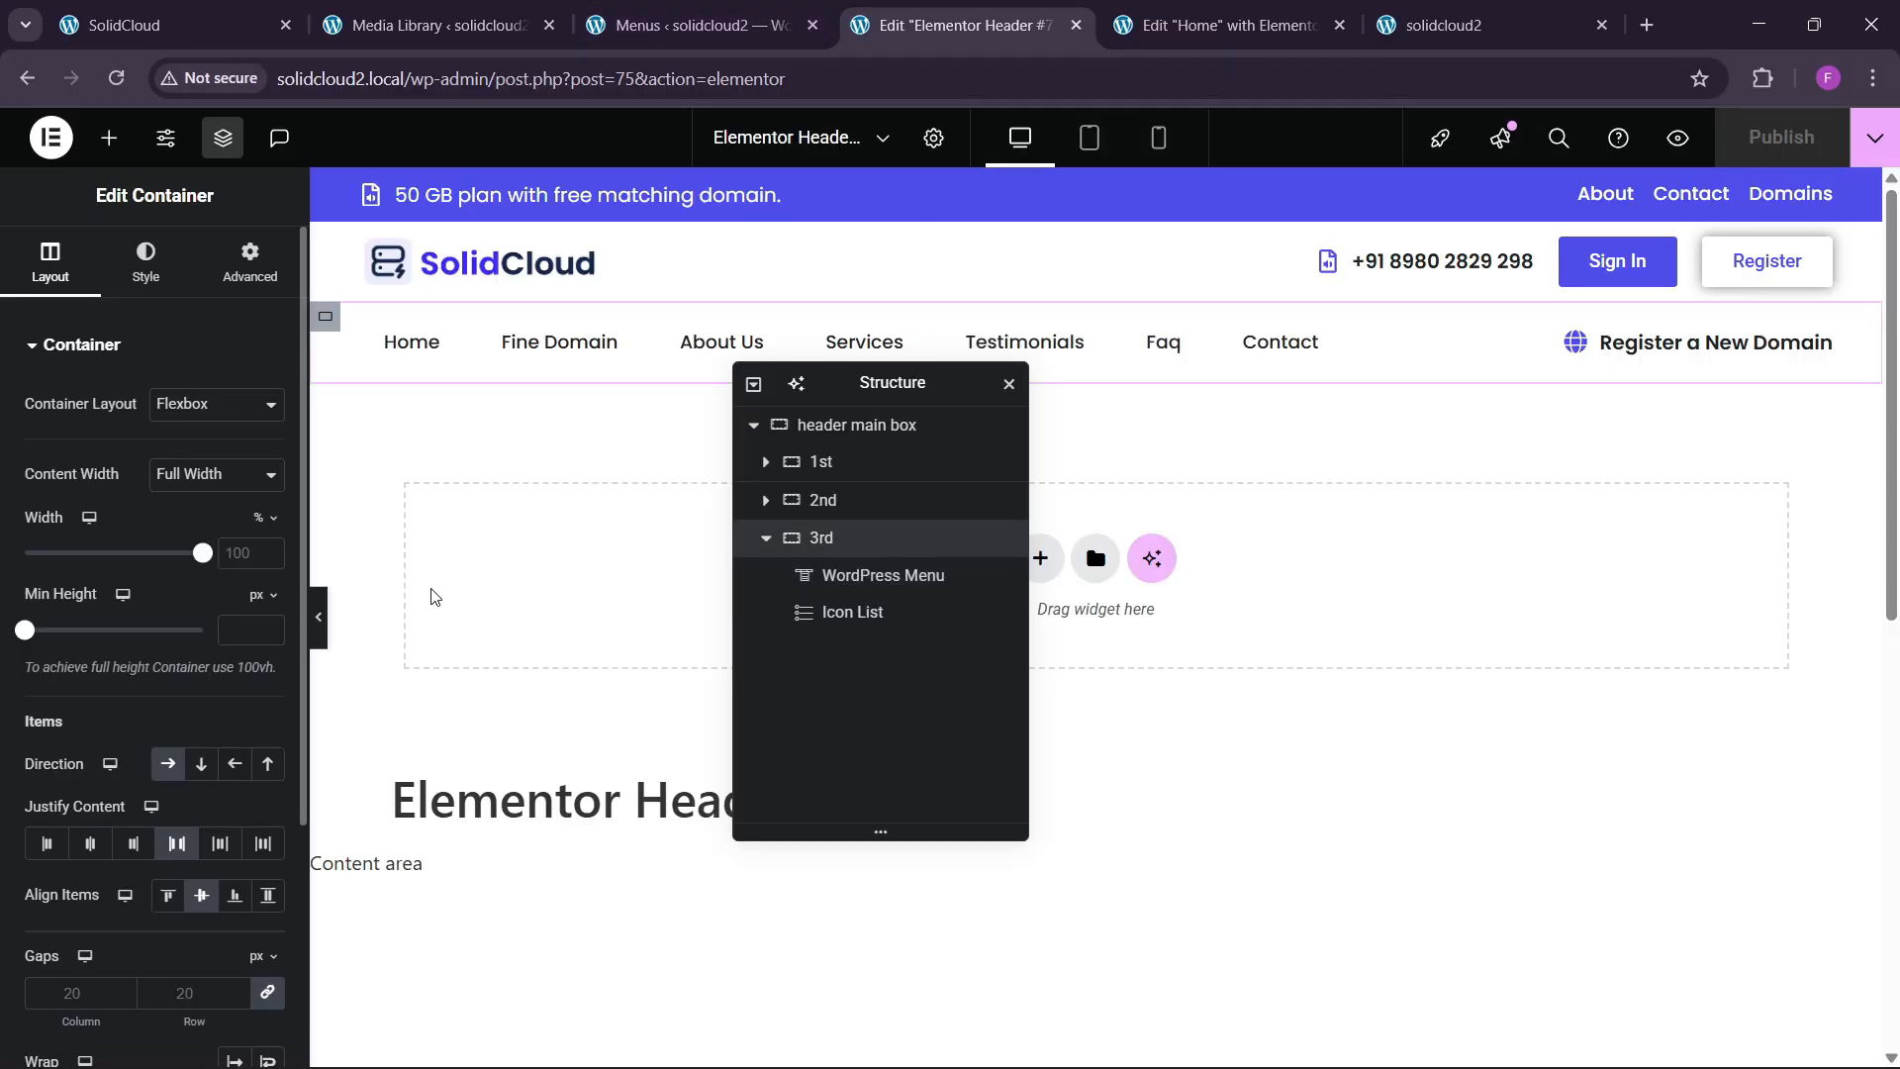
{"action": "left_click", "coordinate": [145, 262]}
{"action": "left_click", "coordinate": [113, 608]}
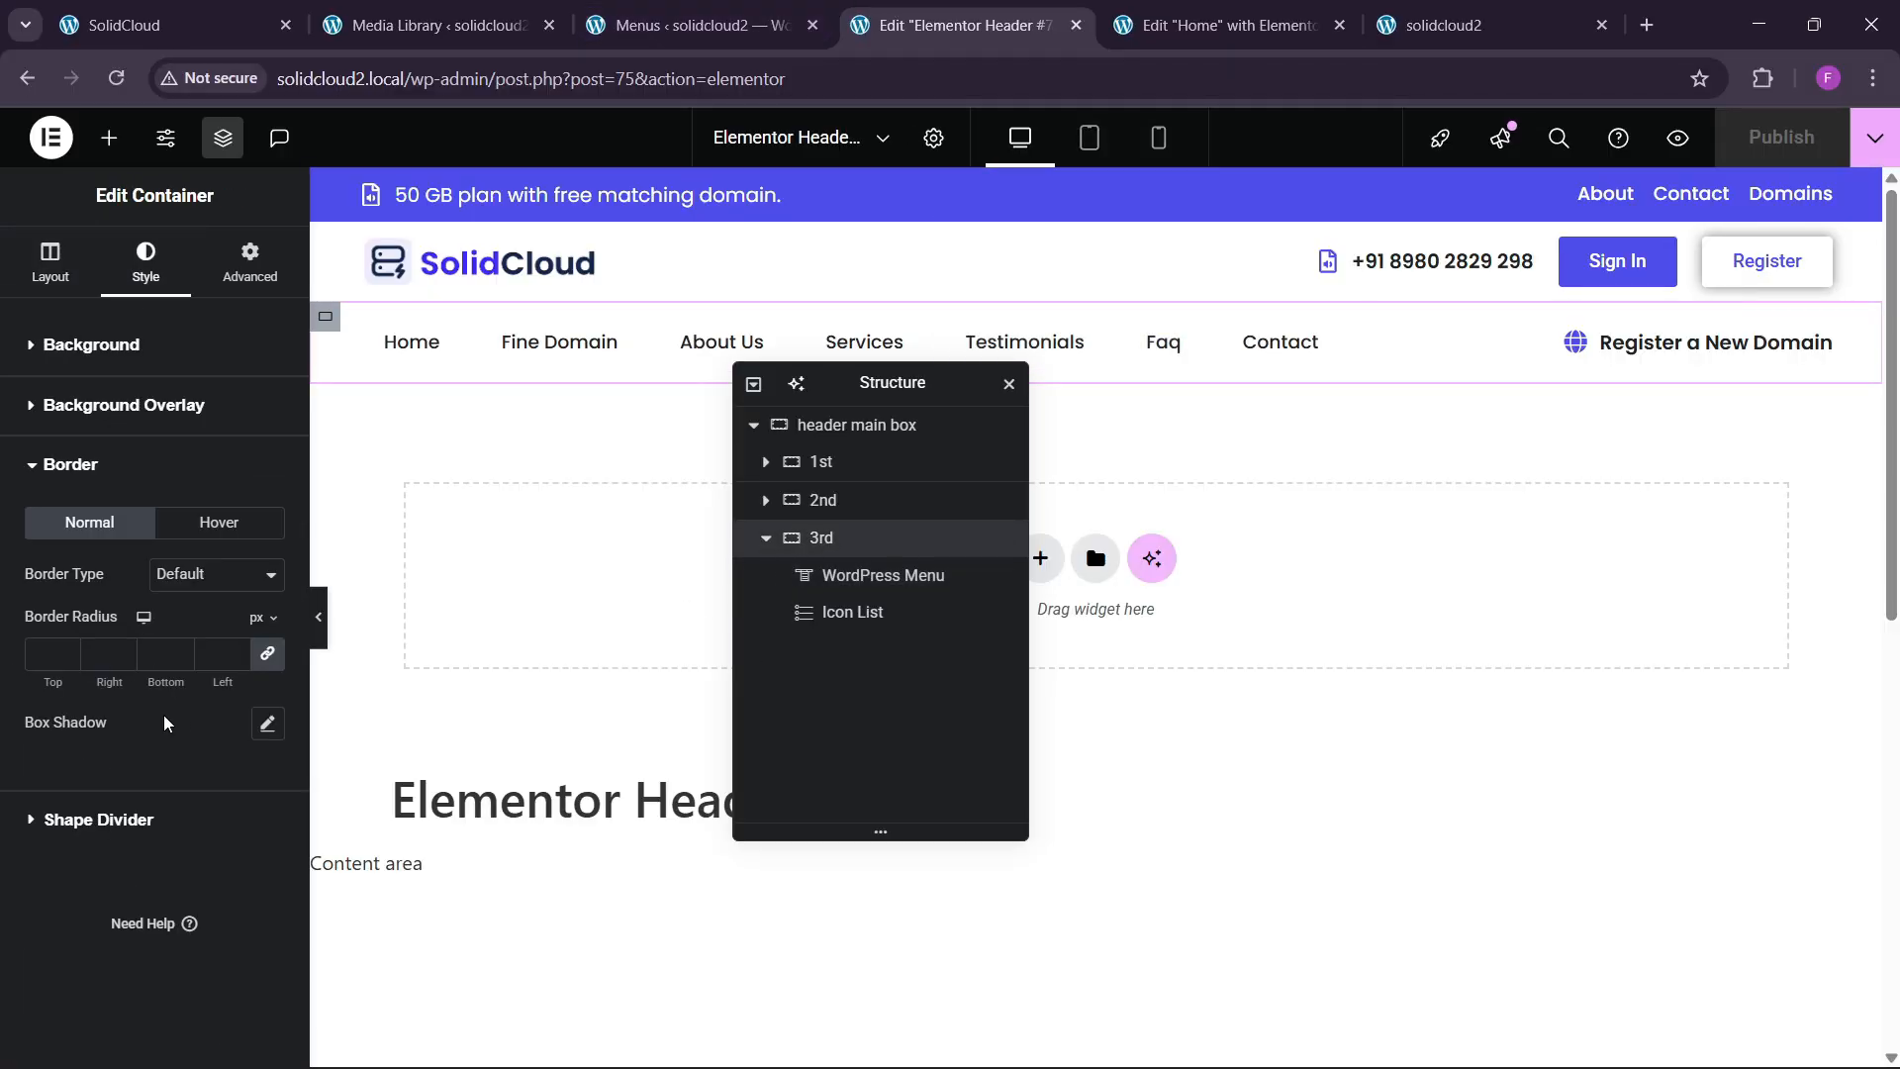
{"action": "left_click", "coordinate": [203, 574]}
{"action": "left_click", "coordinate": [199, 666]}
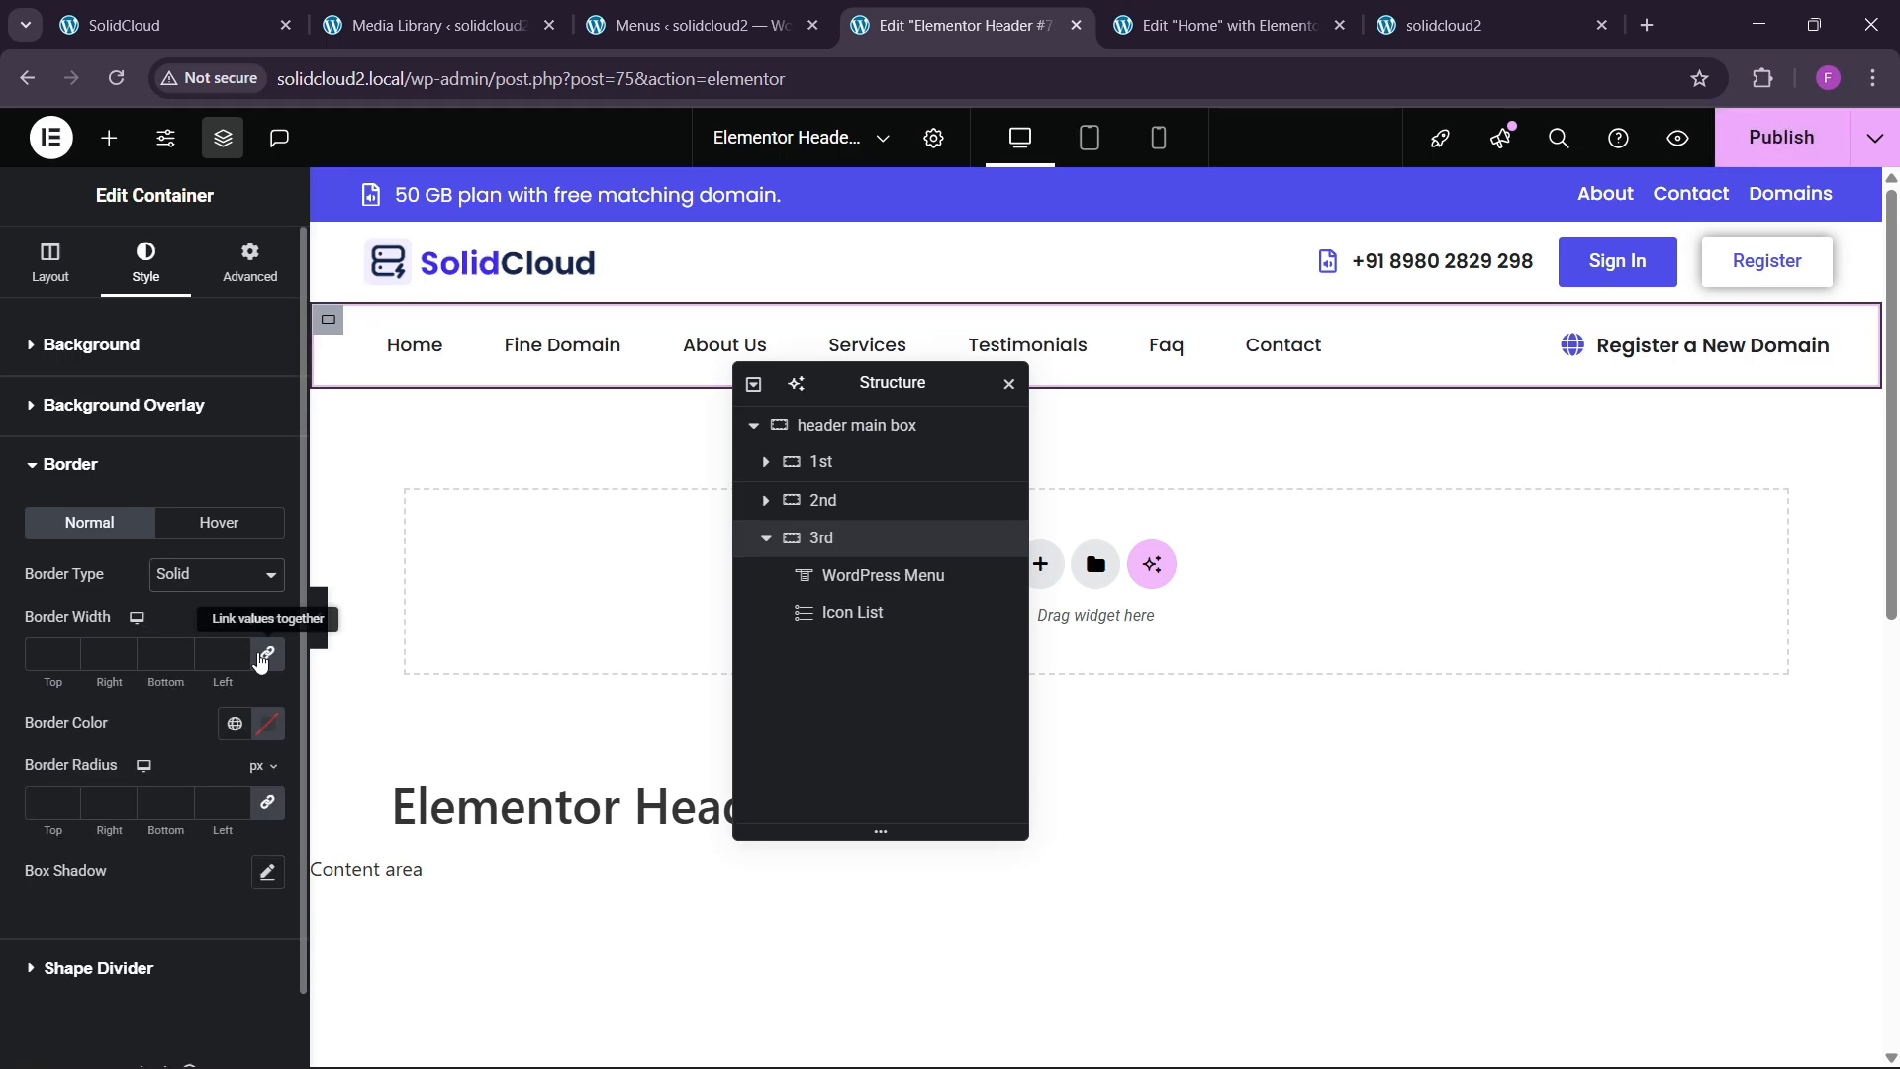
{"action": "left_click", "coordinate": [68, 649]}
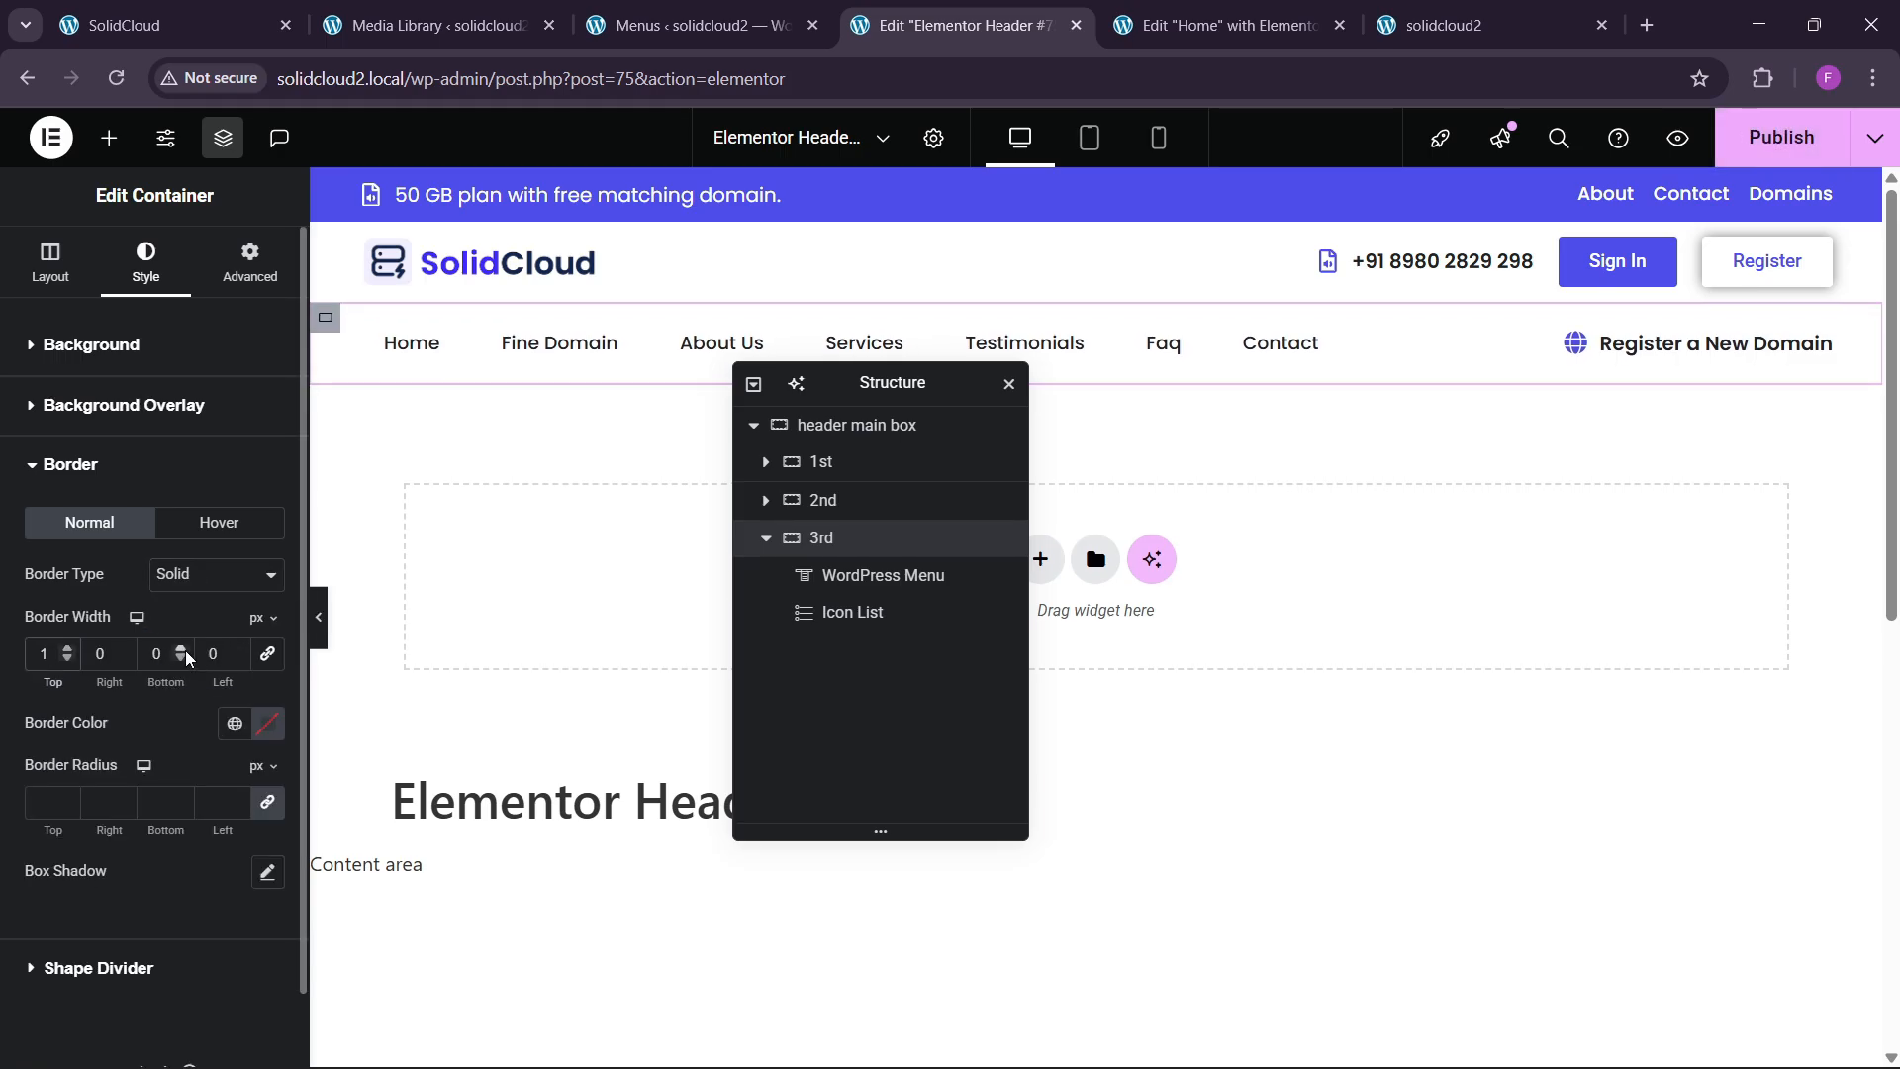
{"action": "left_click", "coordinate": [268, 726]}
{"action": "left_click", "coordinate": [302, 552]}
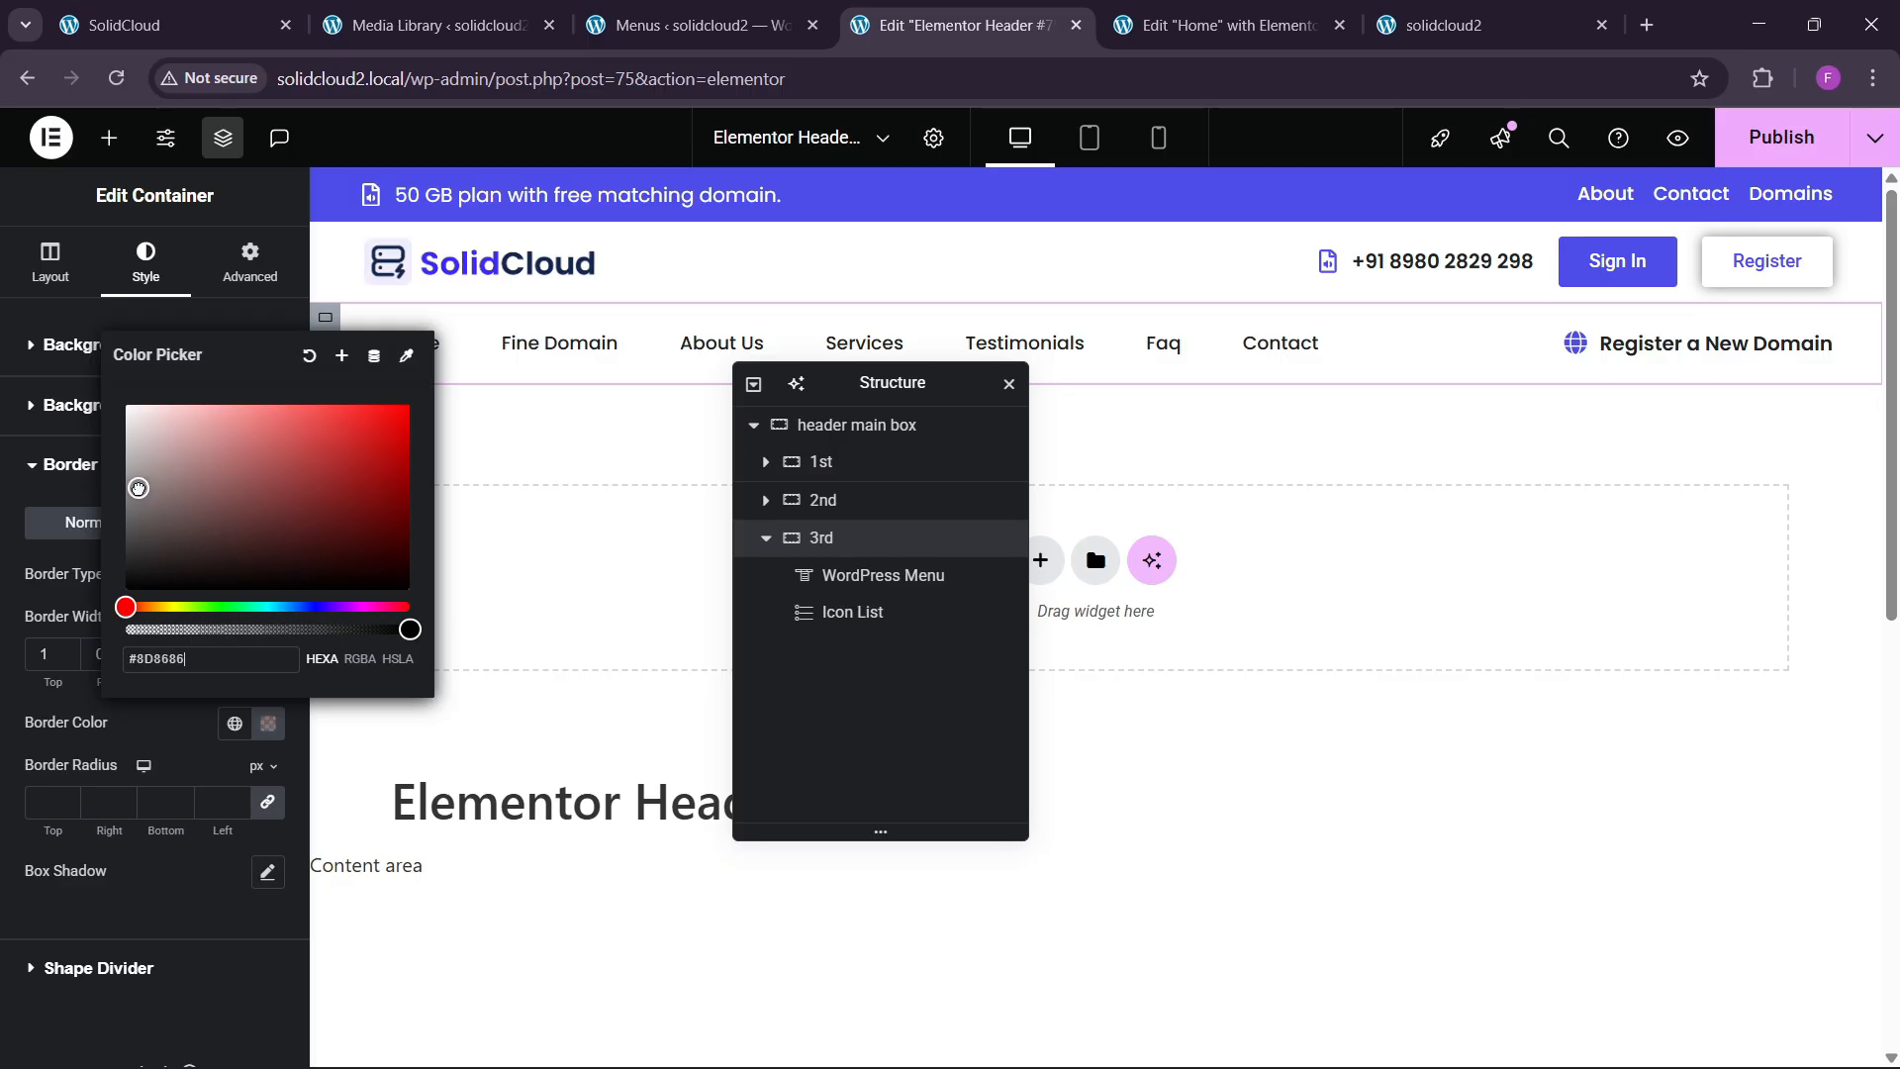
{"action": "left_click", "coordinate": [183, 702]}
{"action": "left_click", "coordinate": [321, 644]}
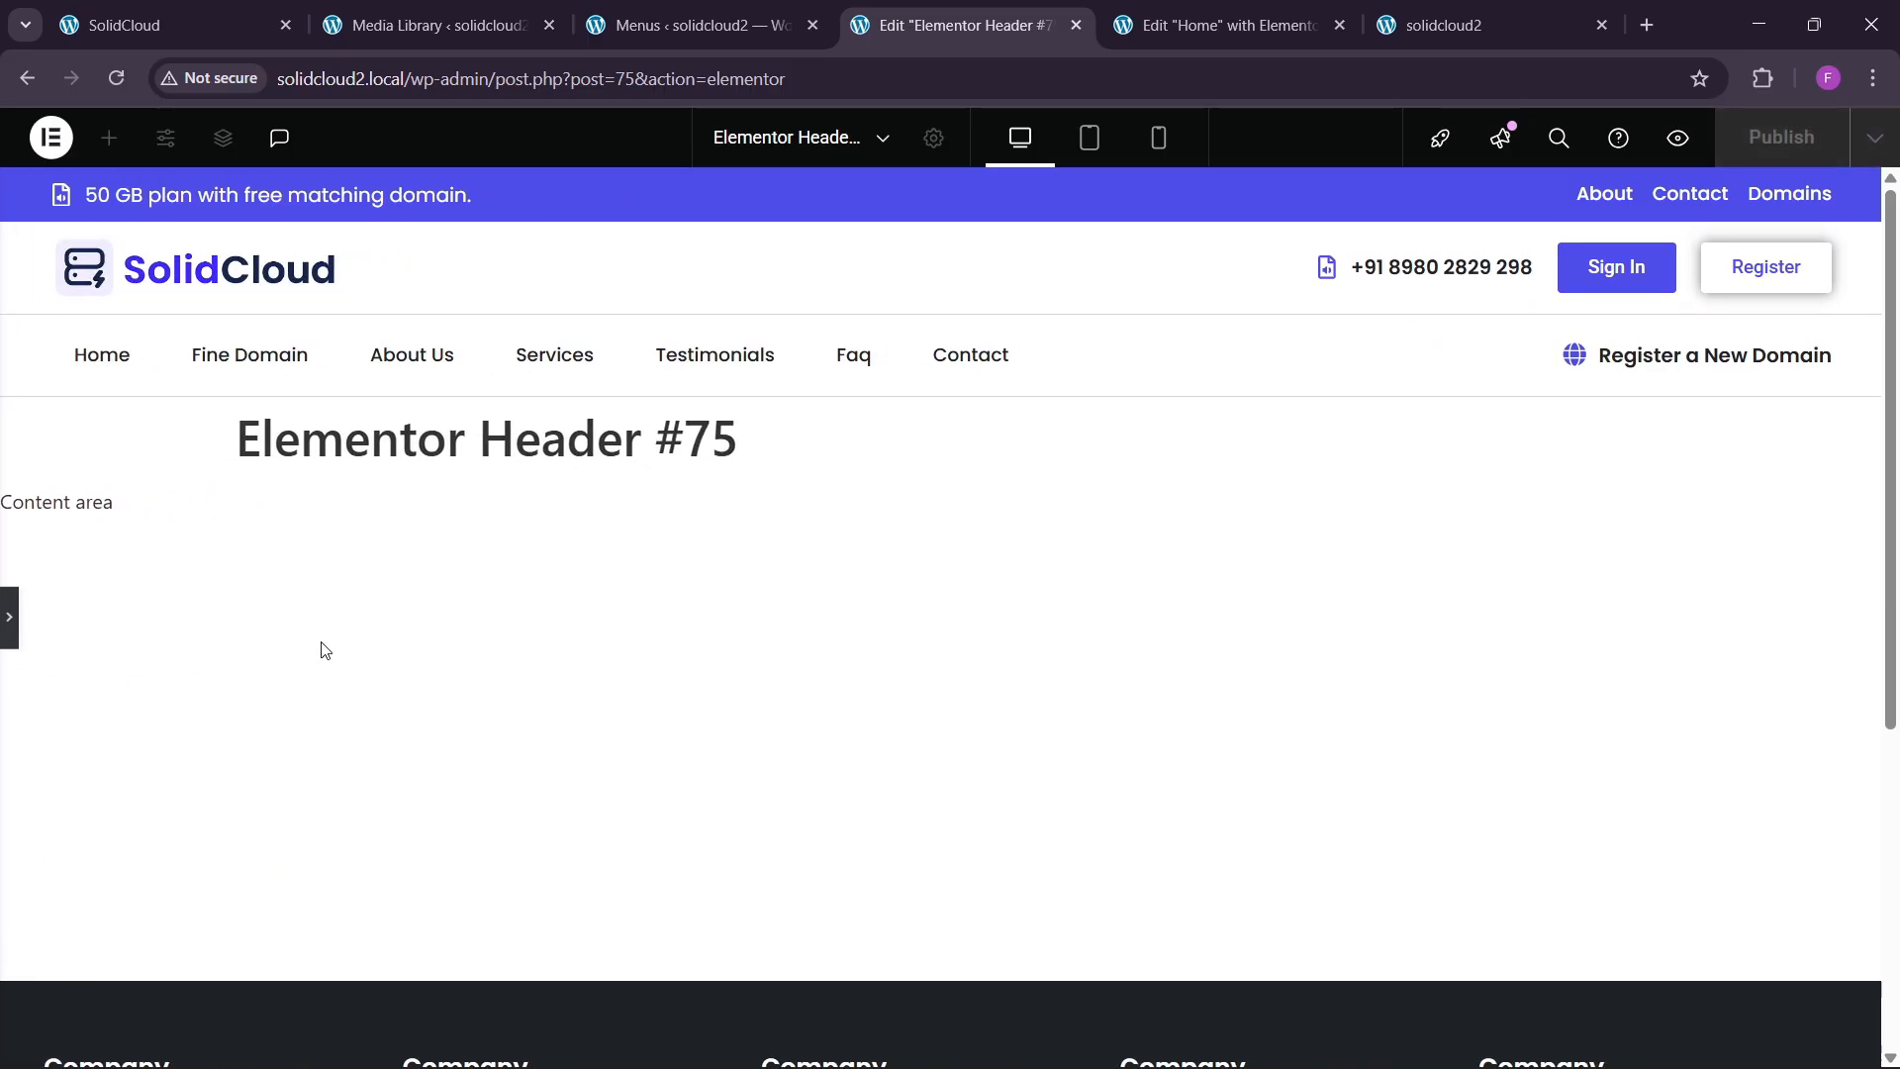
{"action": "left_click", "coordinate": [9, 623]}
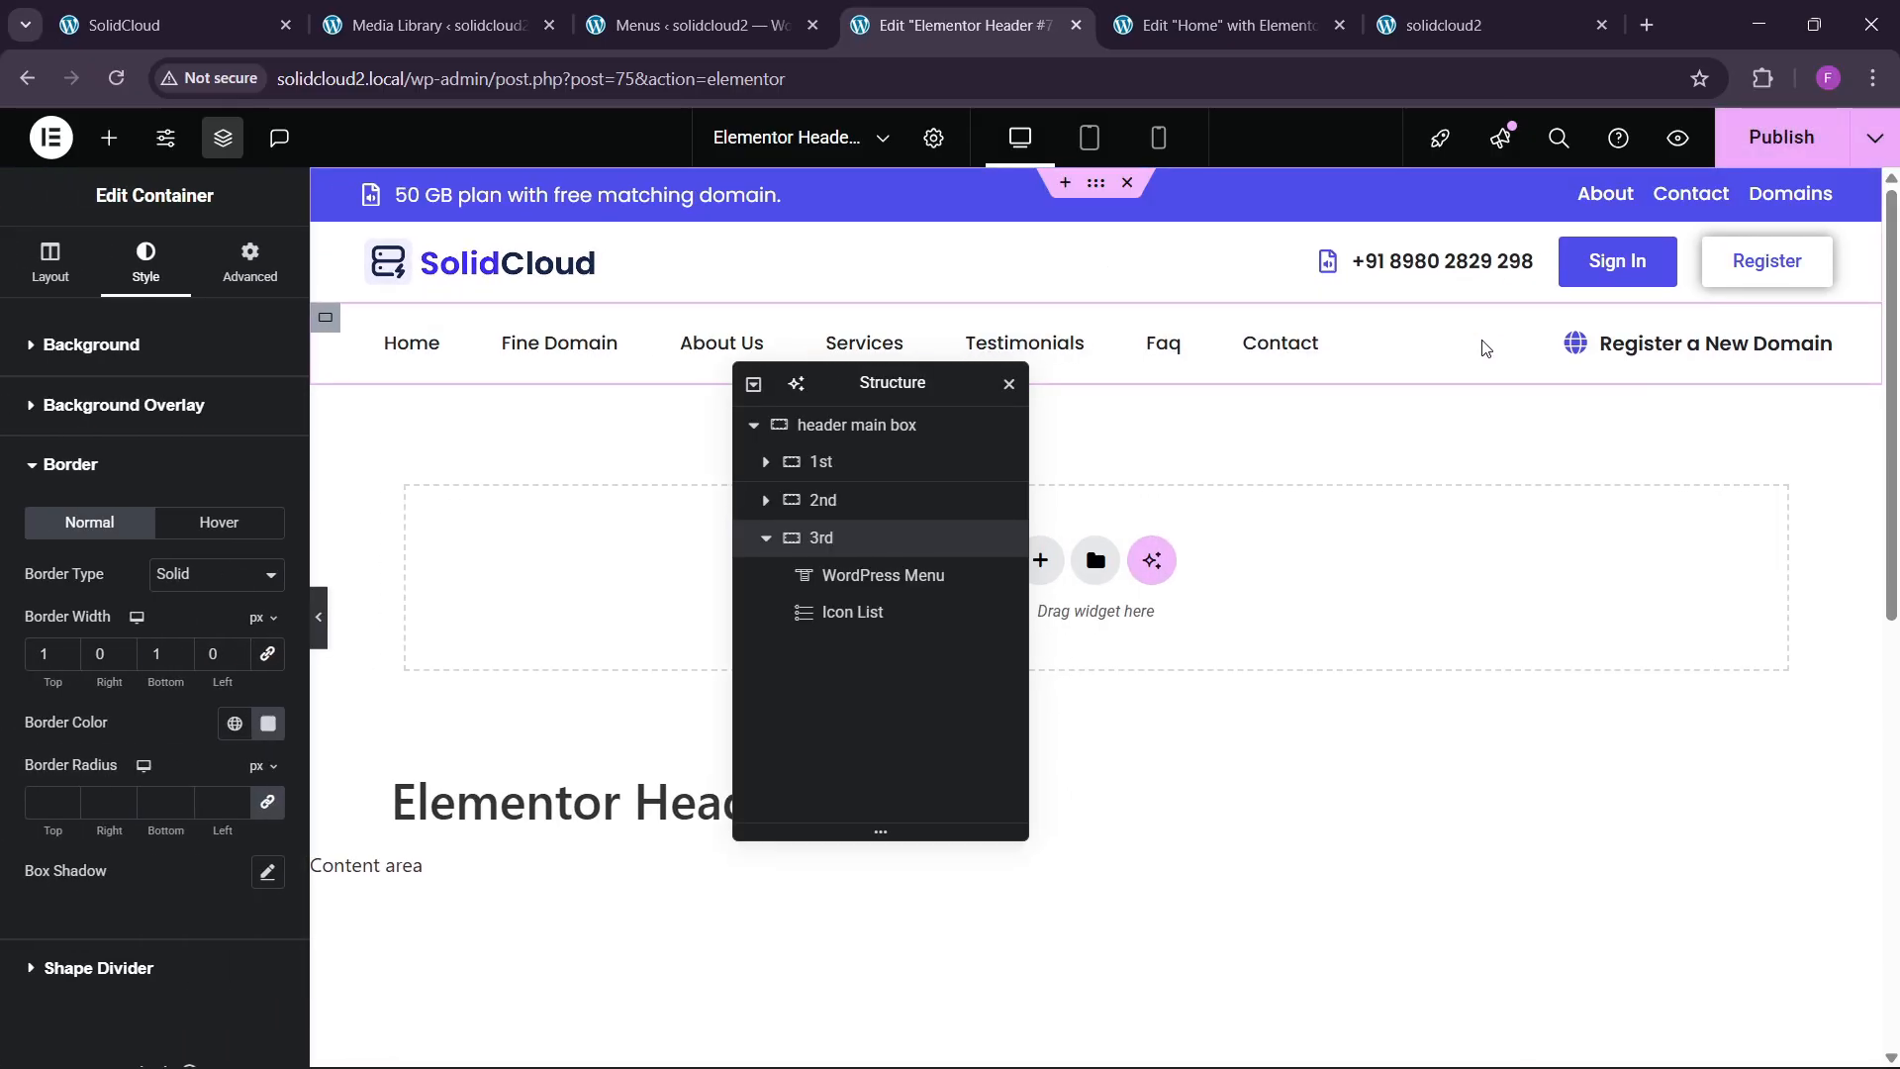
{"action": "left_click", "coordinate": [445, 25]}
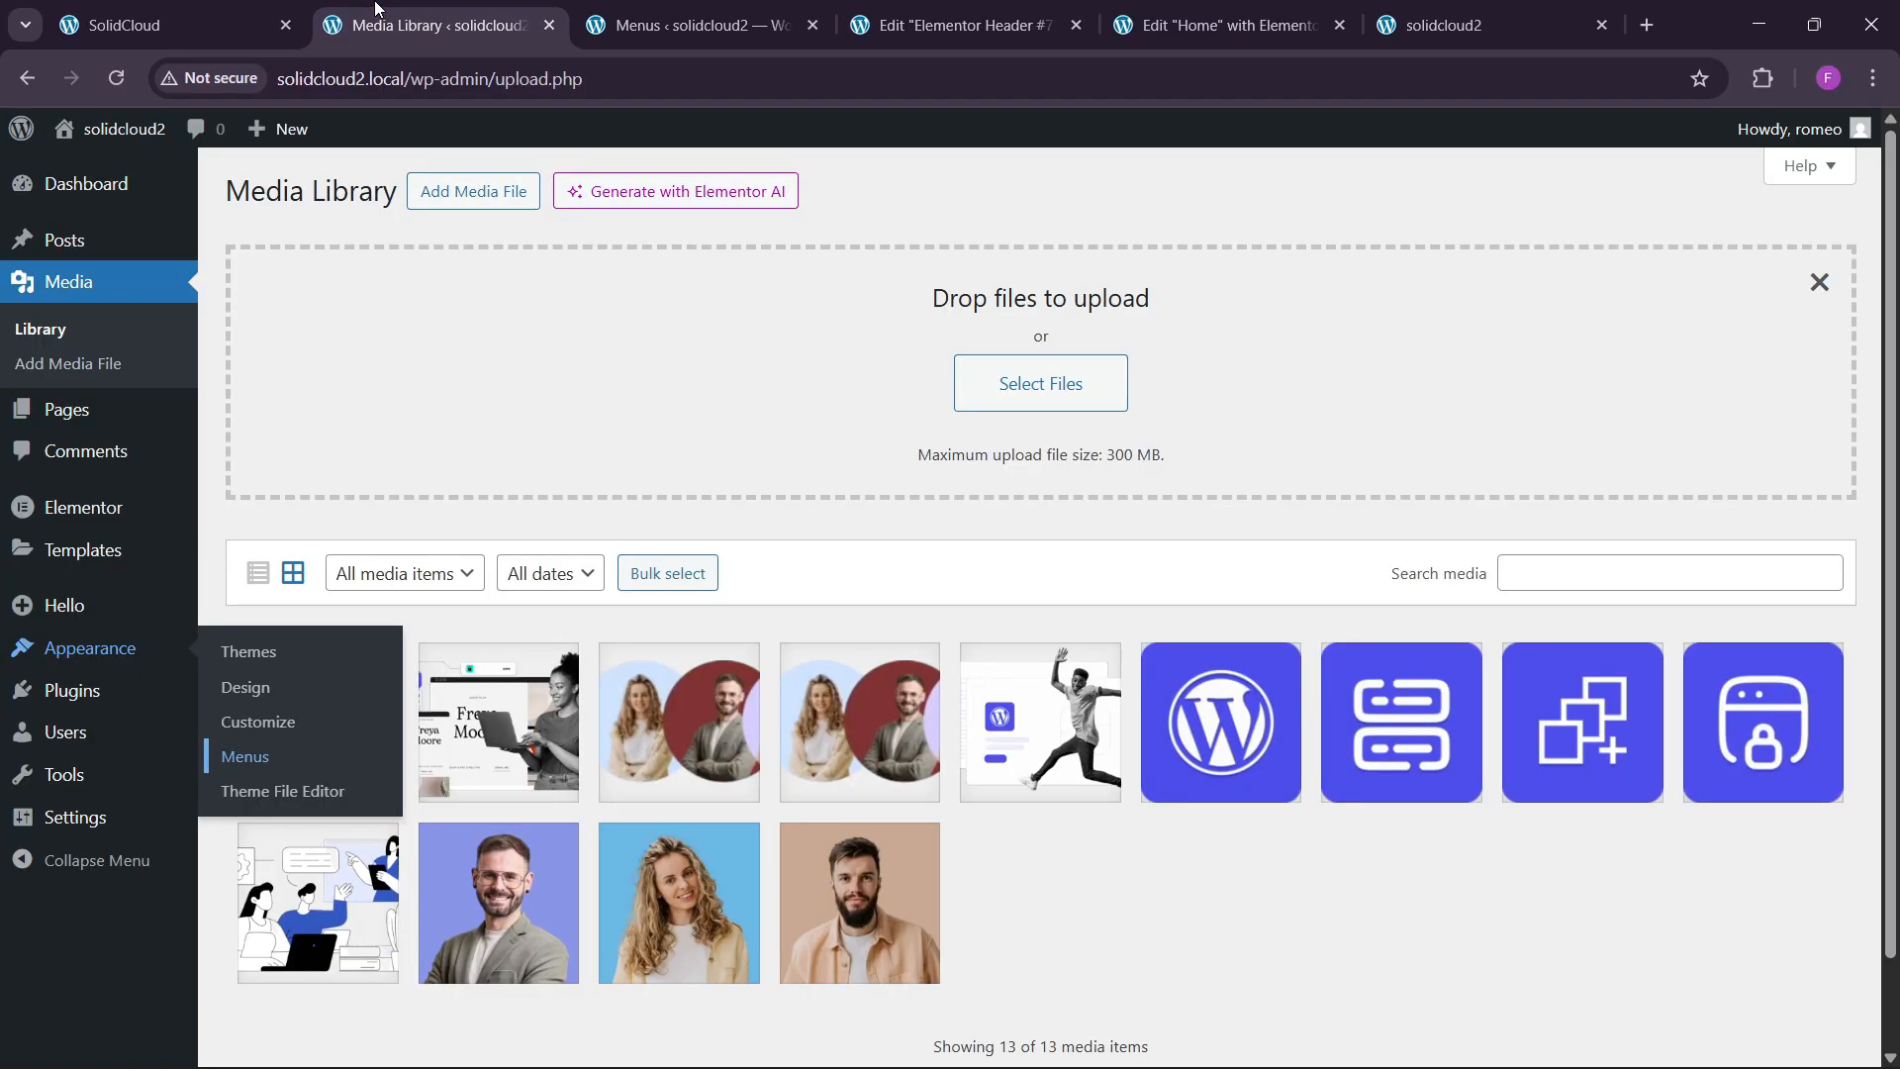
{"action": "left_click", "coordinate": [173, 25]}
{"action": "scroll", "coordinate": [1076, 684], "scroll_direction": "down", "scroll_amount": 5}
{"action": "scroll", "coordinate": [1076, 685], "scroll_direction": "down", "scroll_amount": 3}
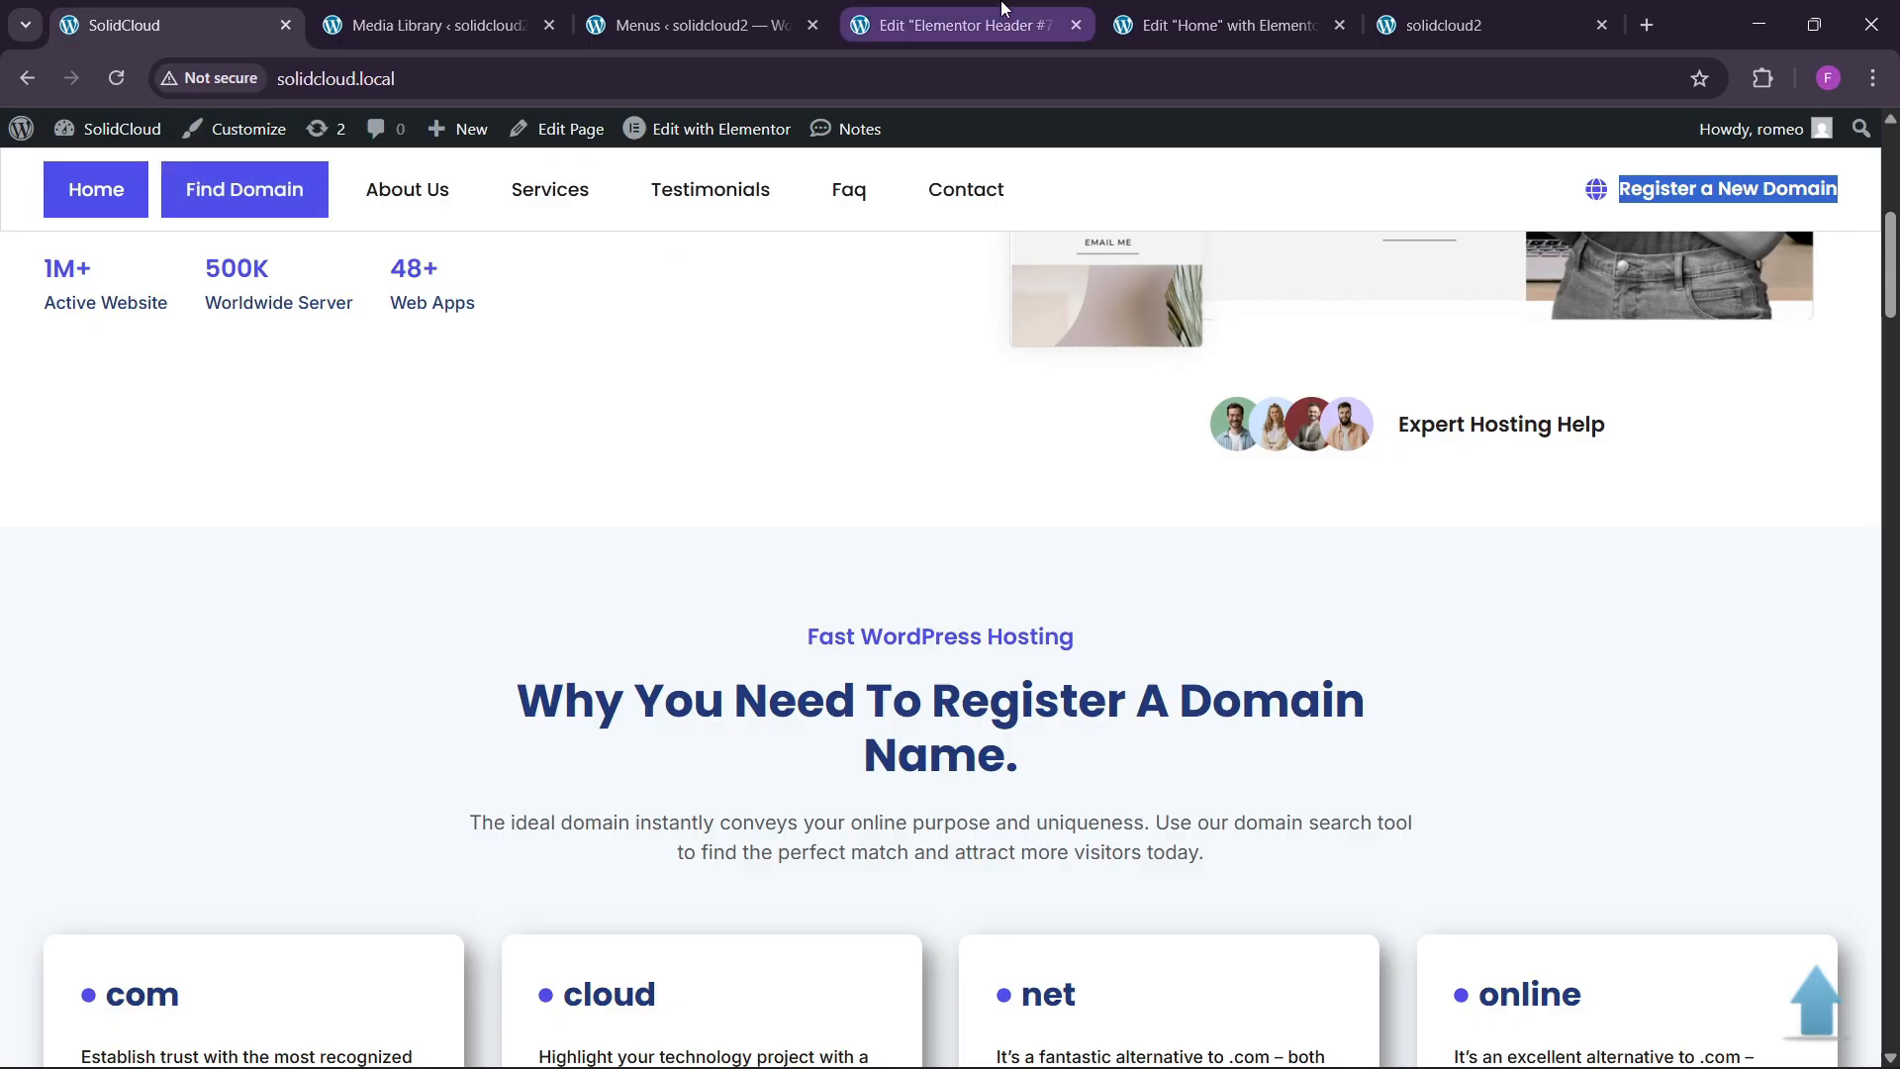
{"action": "left_click", "coordinate": [1001, 24]}
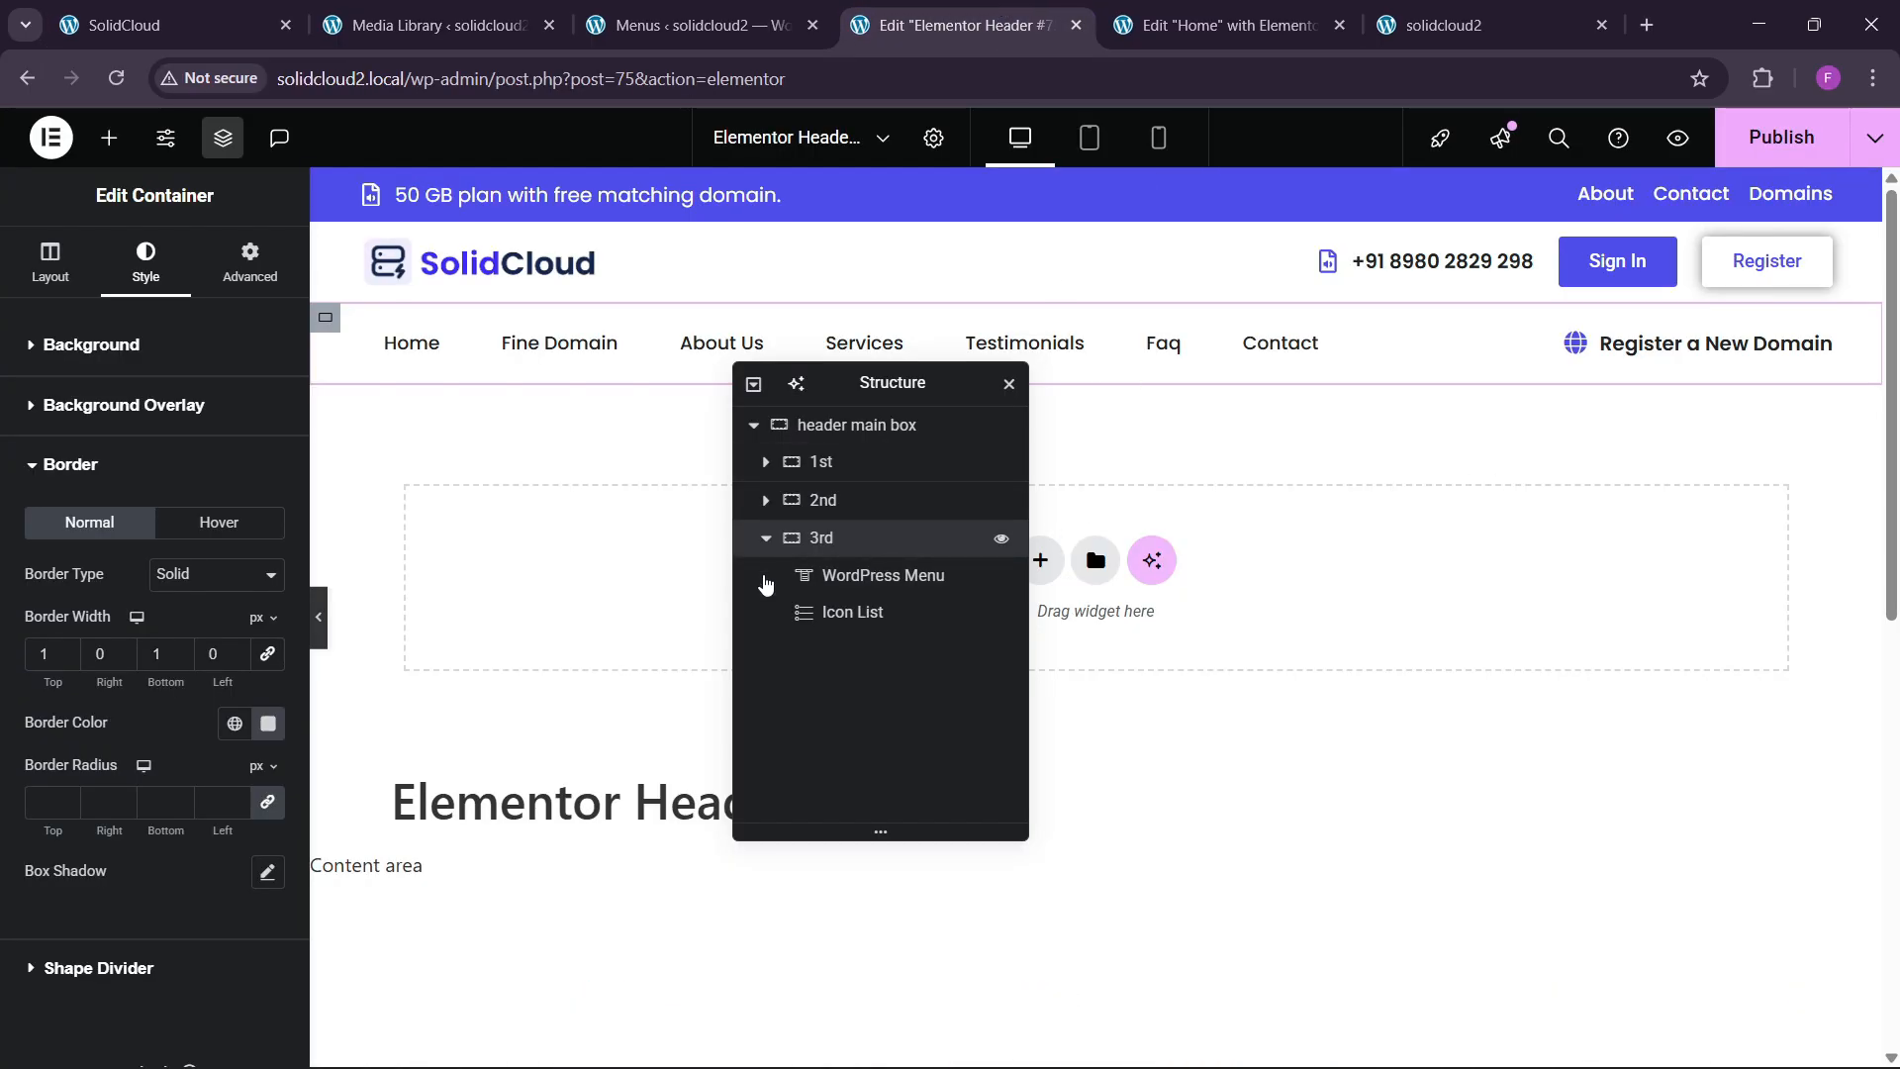
Set the header container's Motion Effects Sticky option to Top.
{"action": "left_click", "coordinate": [250, 262]}
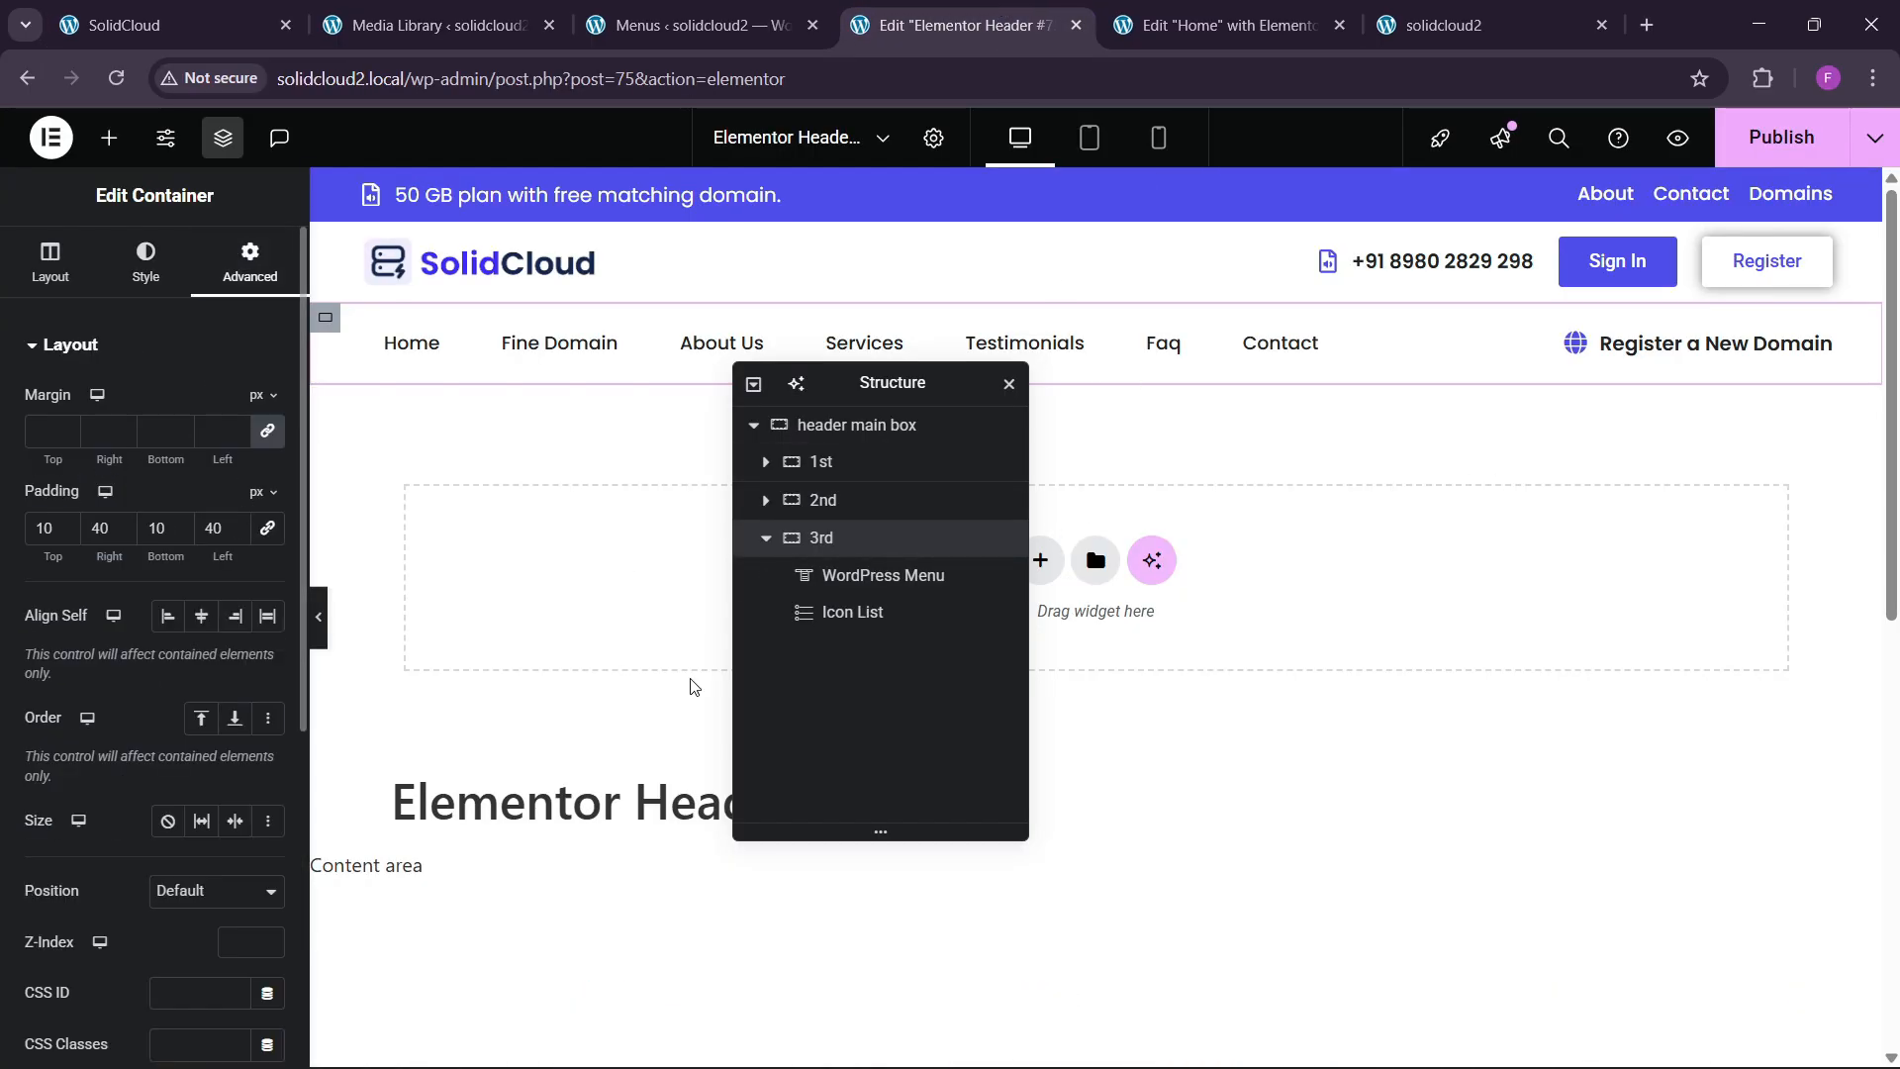
{"action": "scroll", "coordinate": [91, 789], "scroll_direction": "down", "scroll_amount": 3}
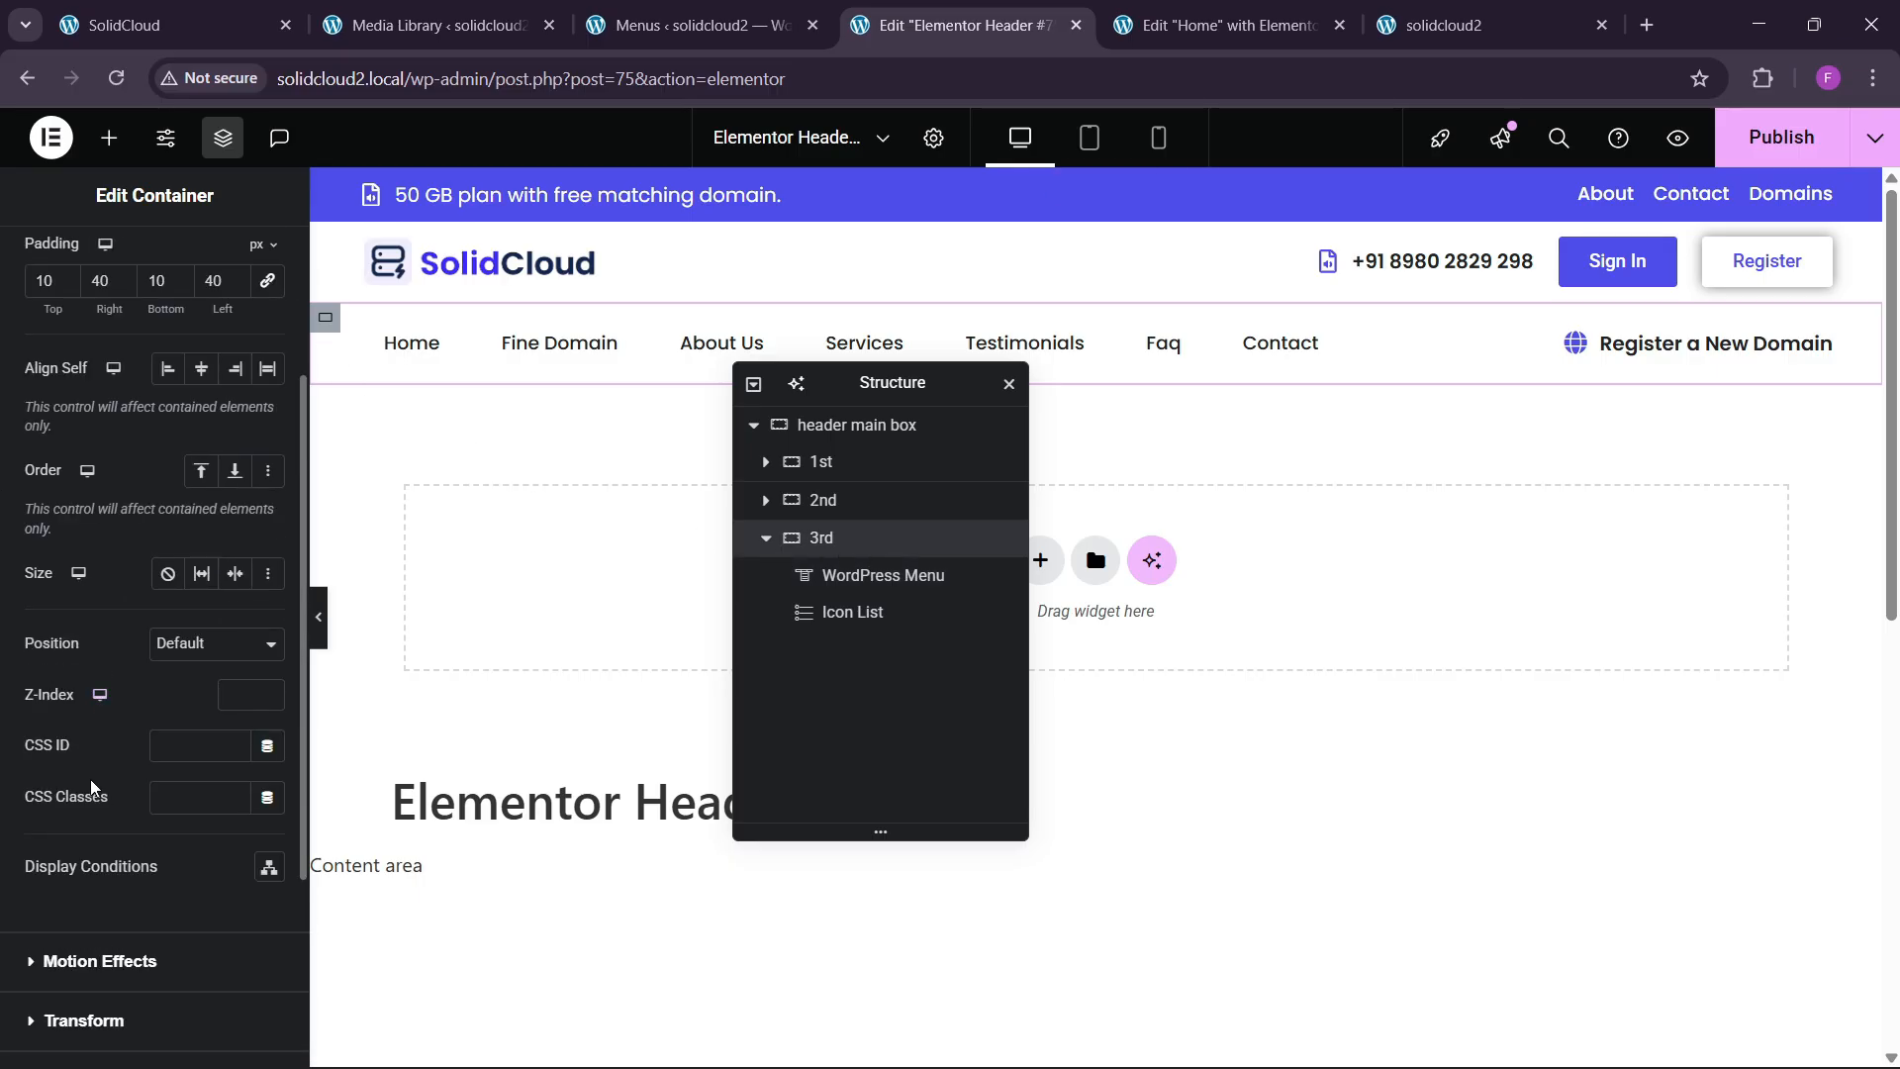
{"action": "scroll", "coordinate": [87, 806], "scroll_direction": "down", "scroll_amount": 3}
{"action": "left_click", "coordinate": [87, 717]}
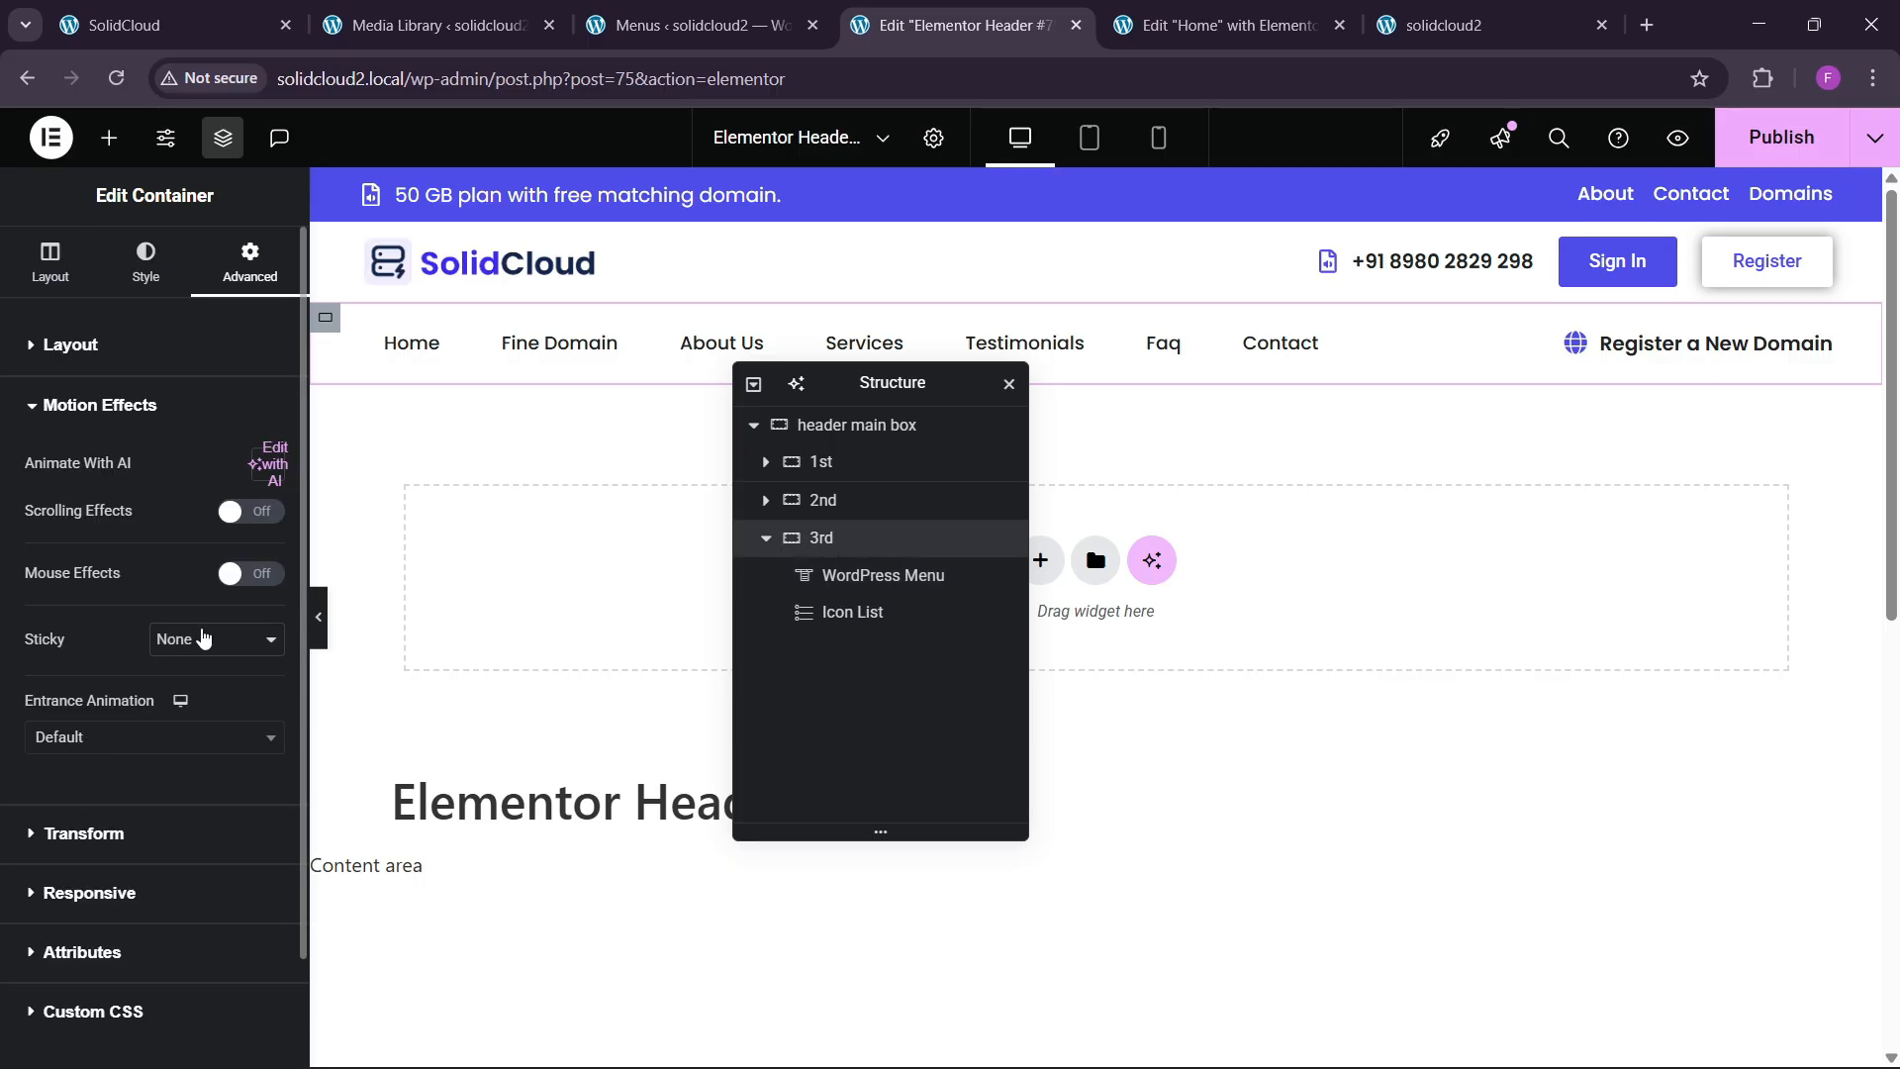
{"action": "left_click", "coordinate": [171, 701]}
{"action": "scroll", "coordinate": [1306, 534], "scroll_direction": "down", "scroll_amount": 6}
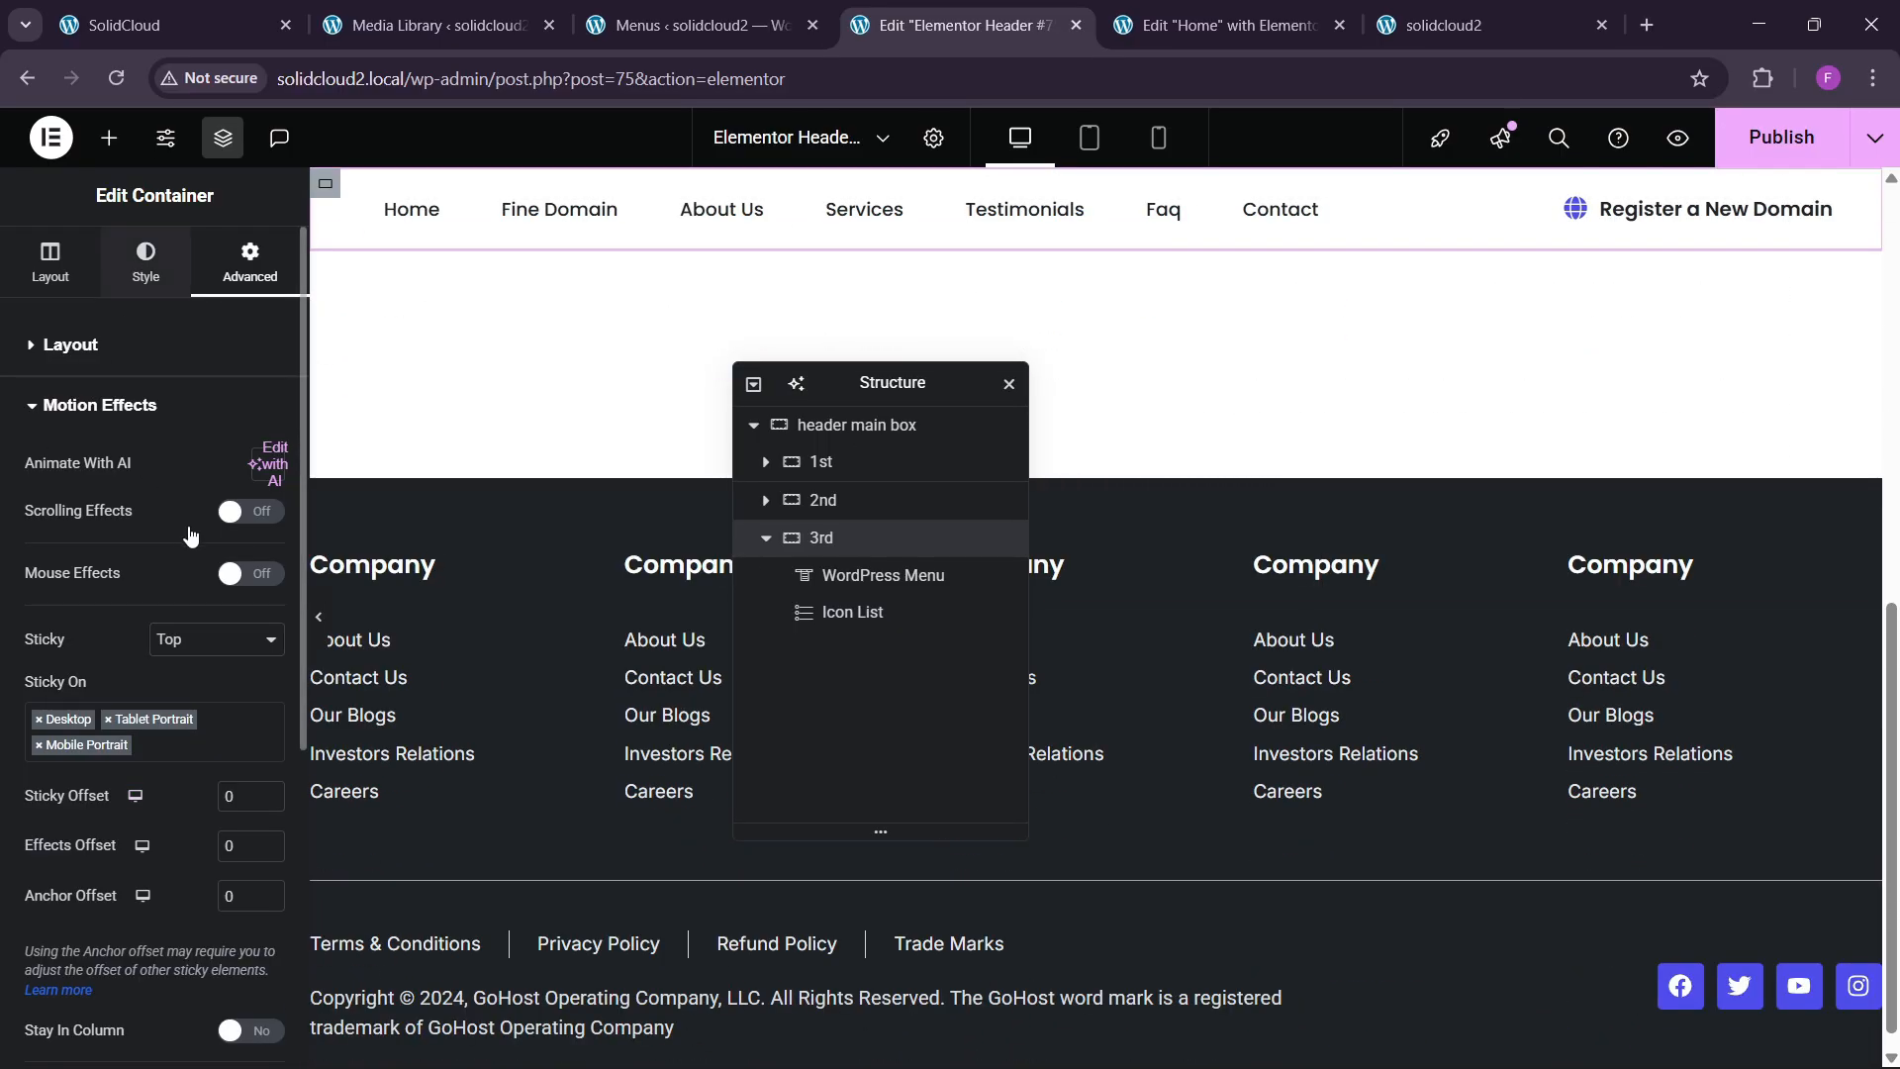
Give the header container a Classic white background and publish the template.
{"action": "left_click", "coordinate": [146, 262]}
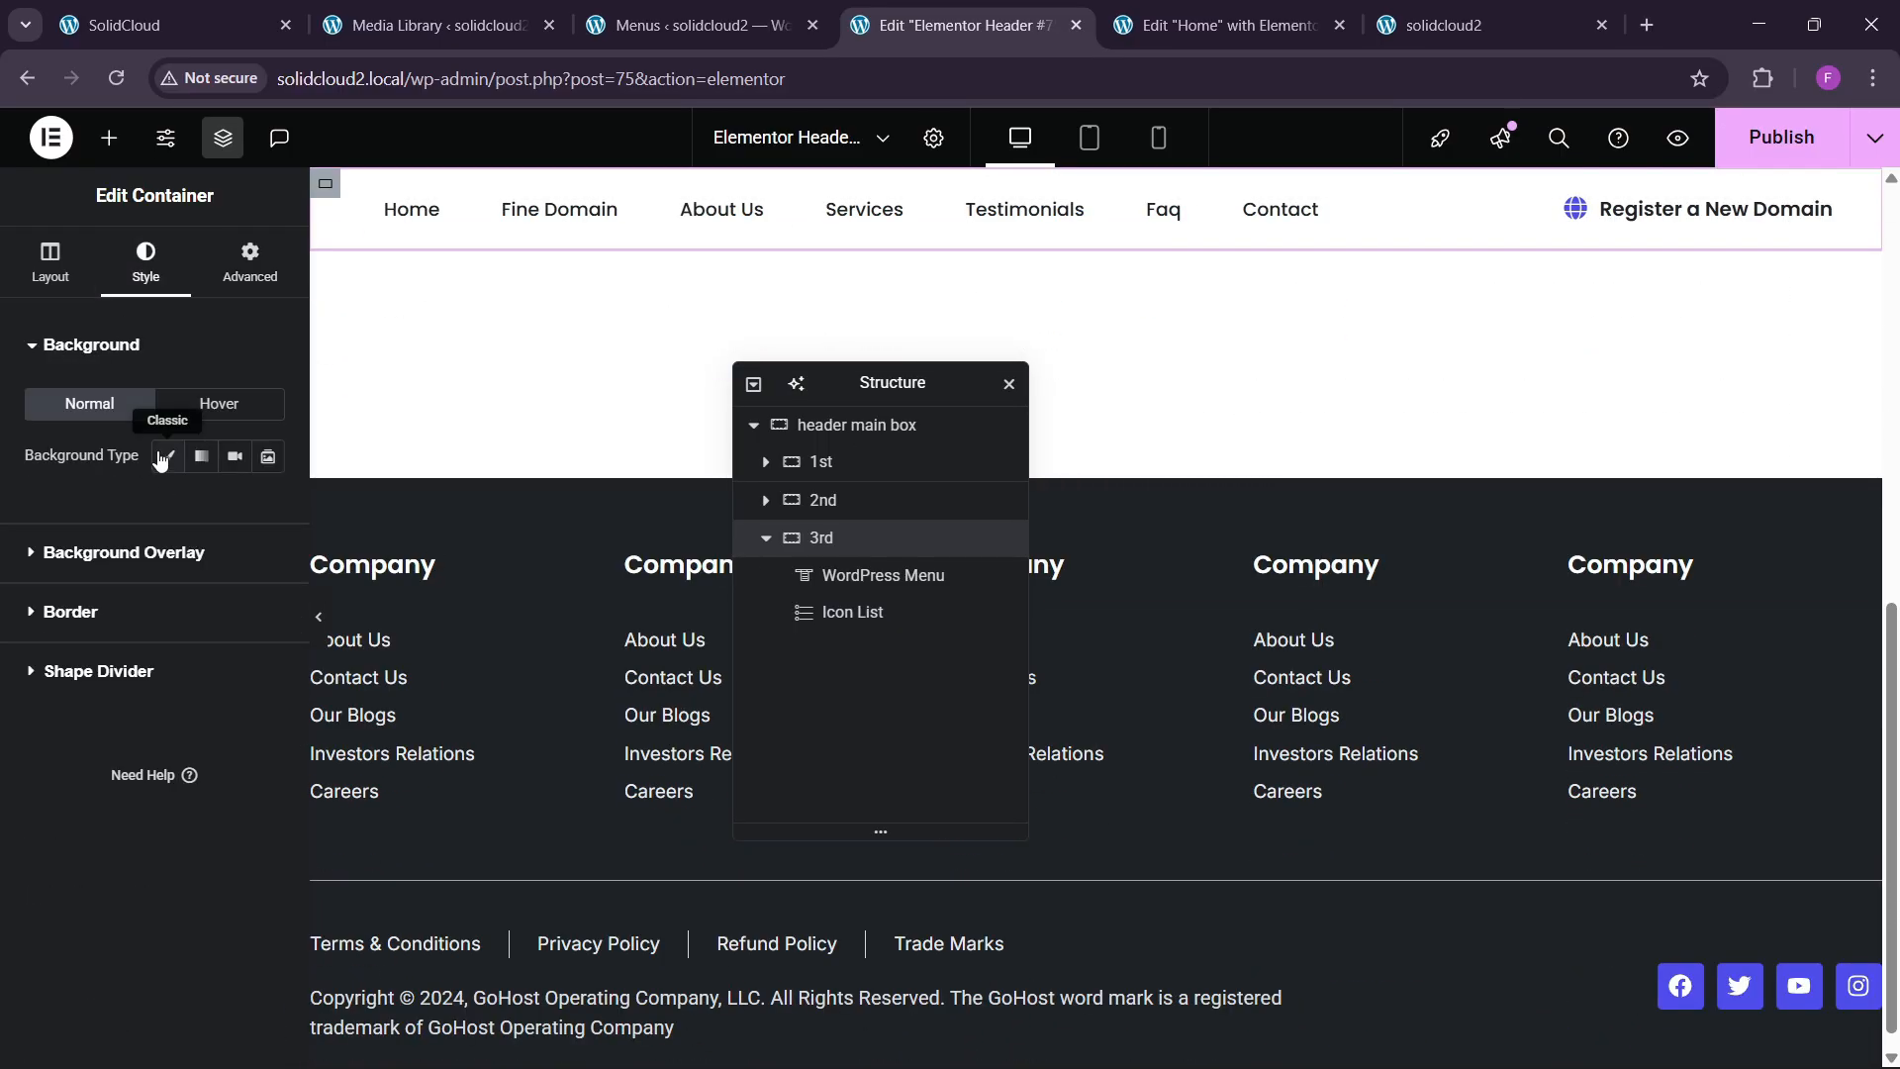
{"action": "left_click", "coordinate": [168, 455]}
{"action": "left_click", "coordinate": [267, 508]}
{"action": "left_click", "coordinate": [1408, 437]}
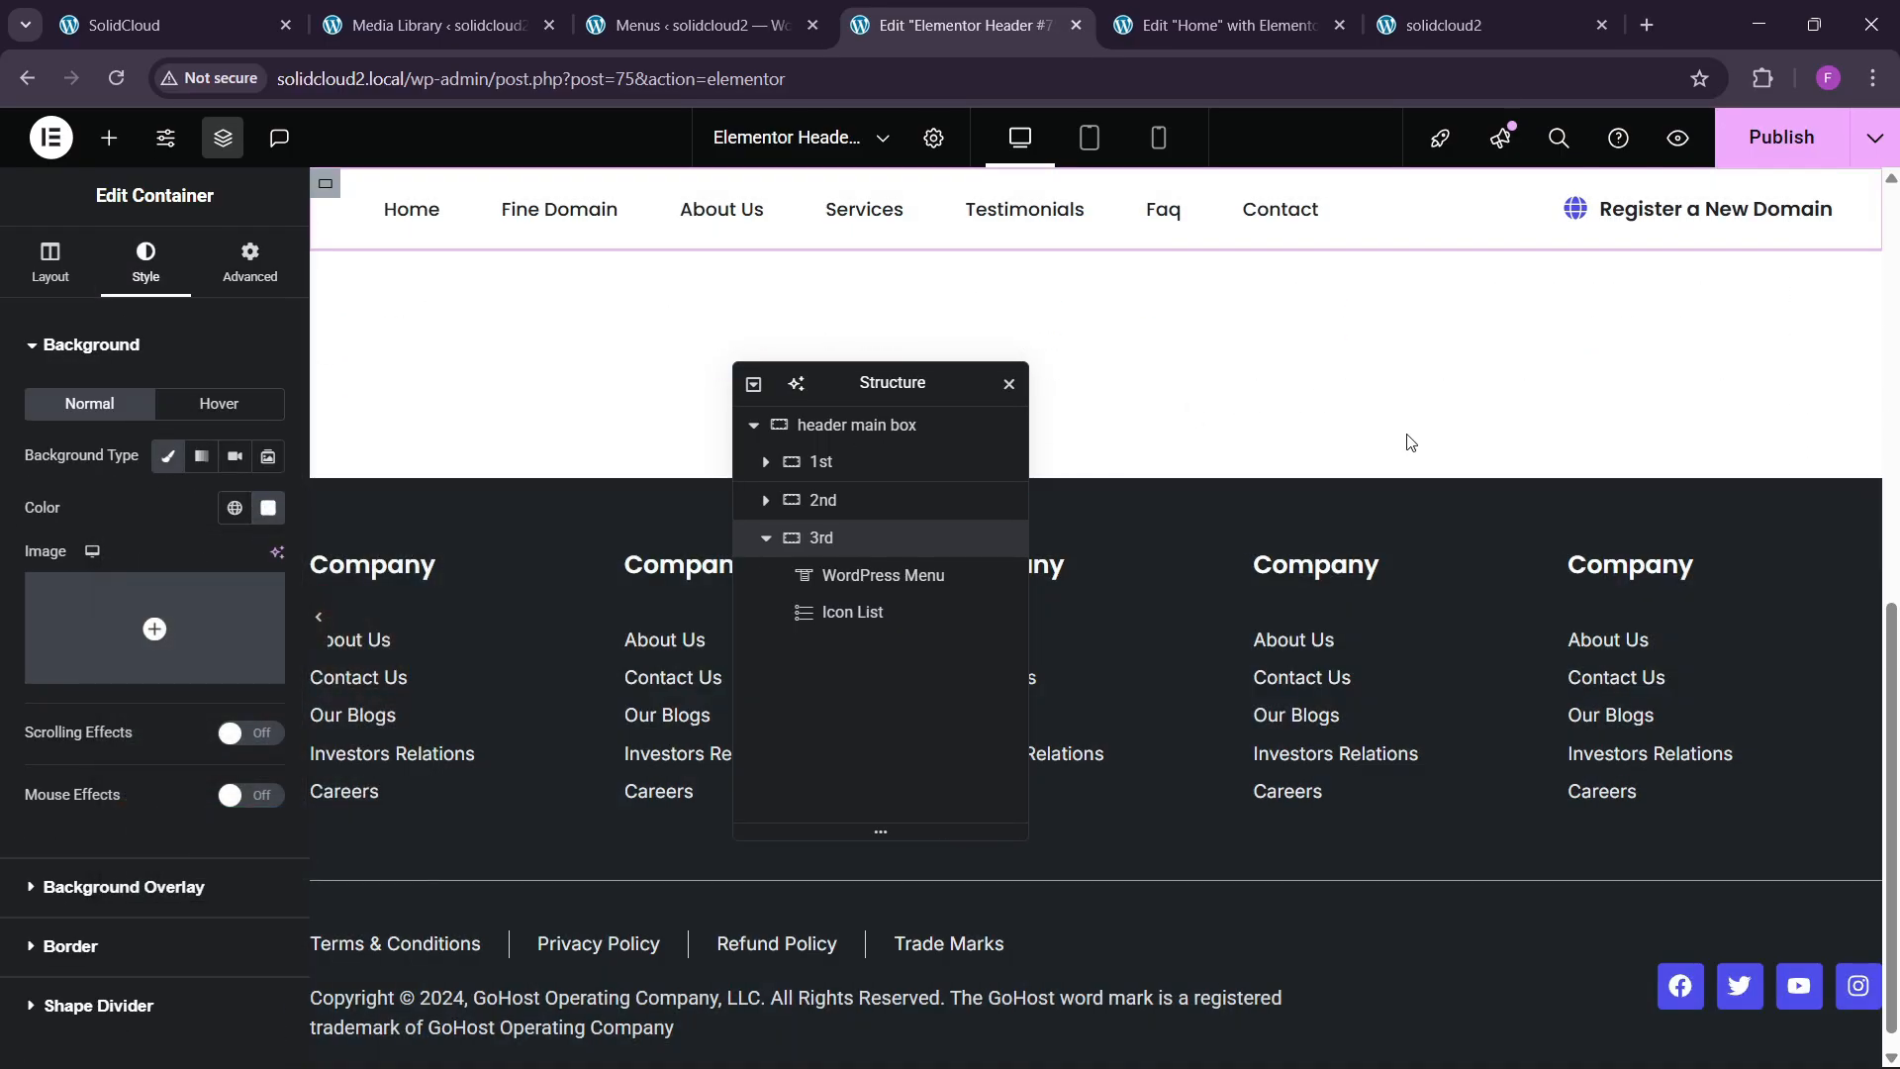
{"action": "left_click", "coordinate": [1791, 137]}
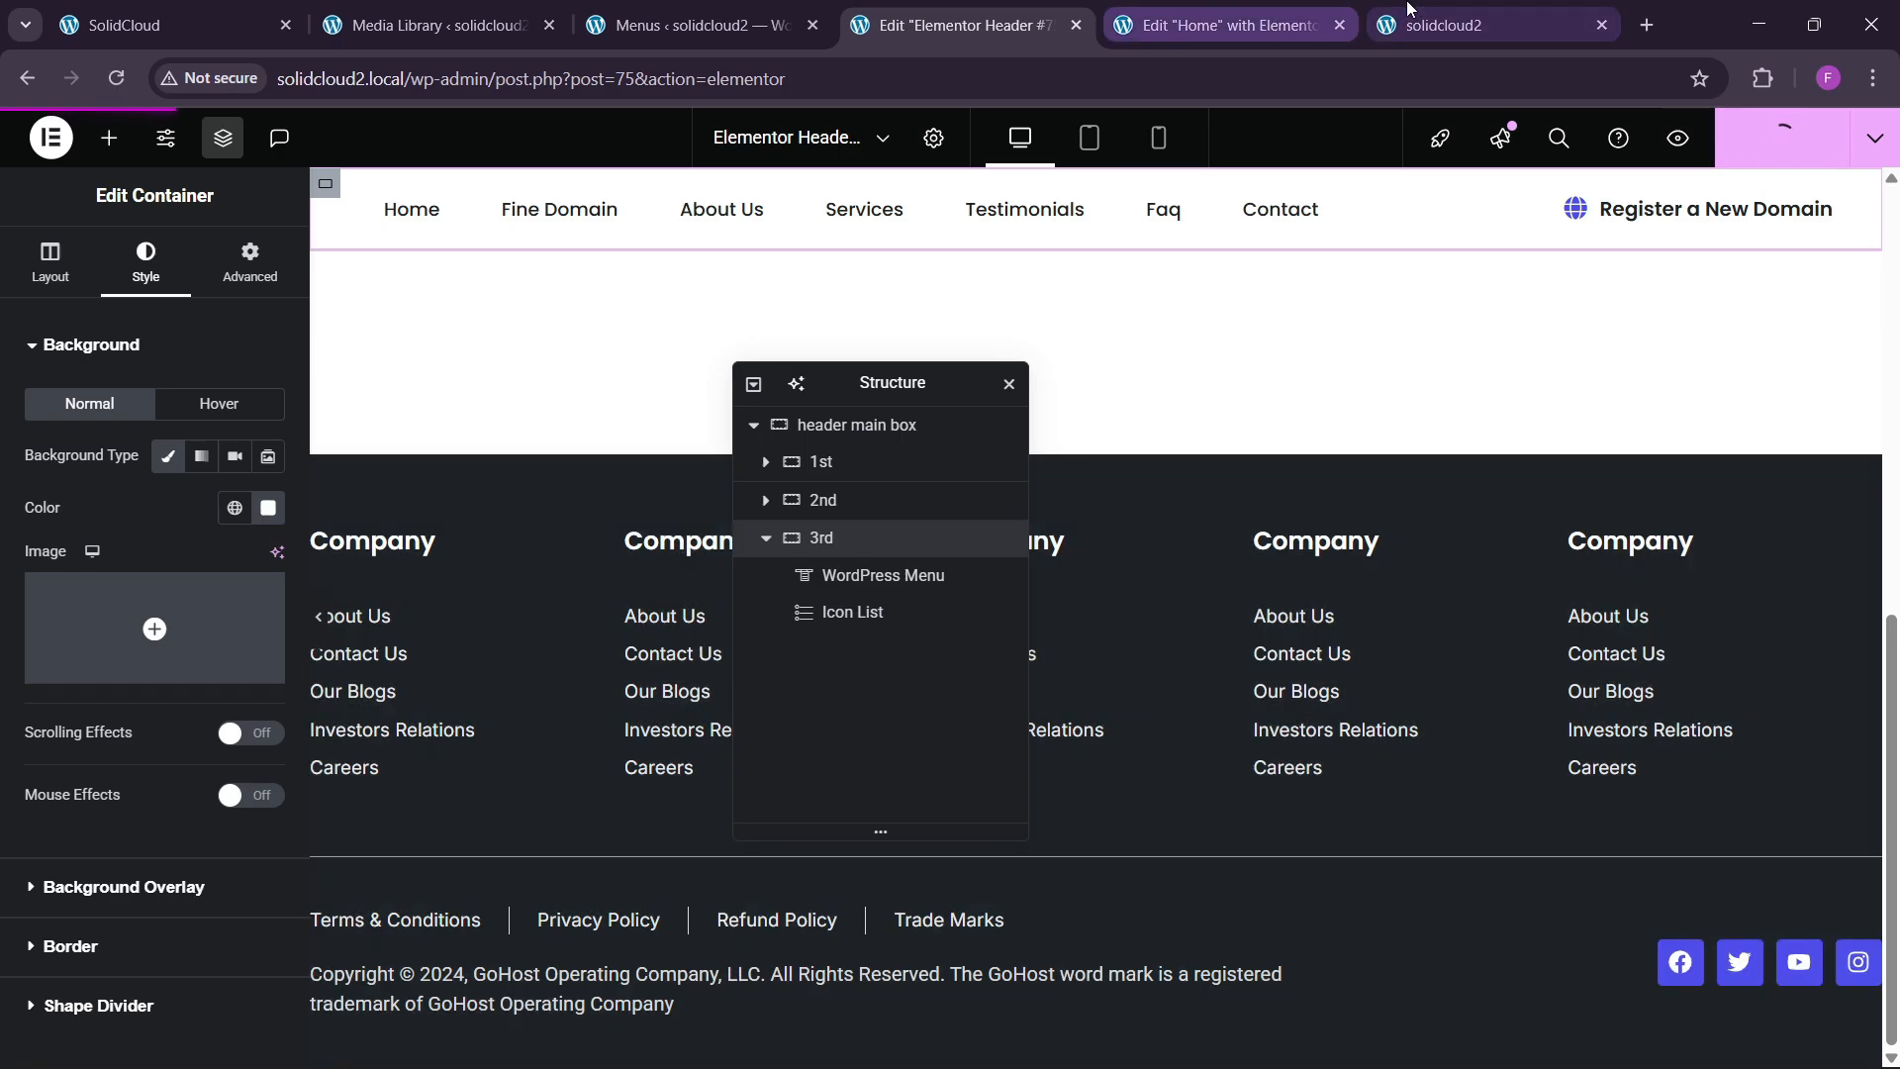
Scroll the live site's homepage to confirm the menu bar stays pinned.
{"action": "left_click", "coordinate": [1472, 15]}
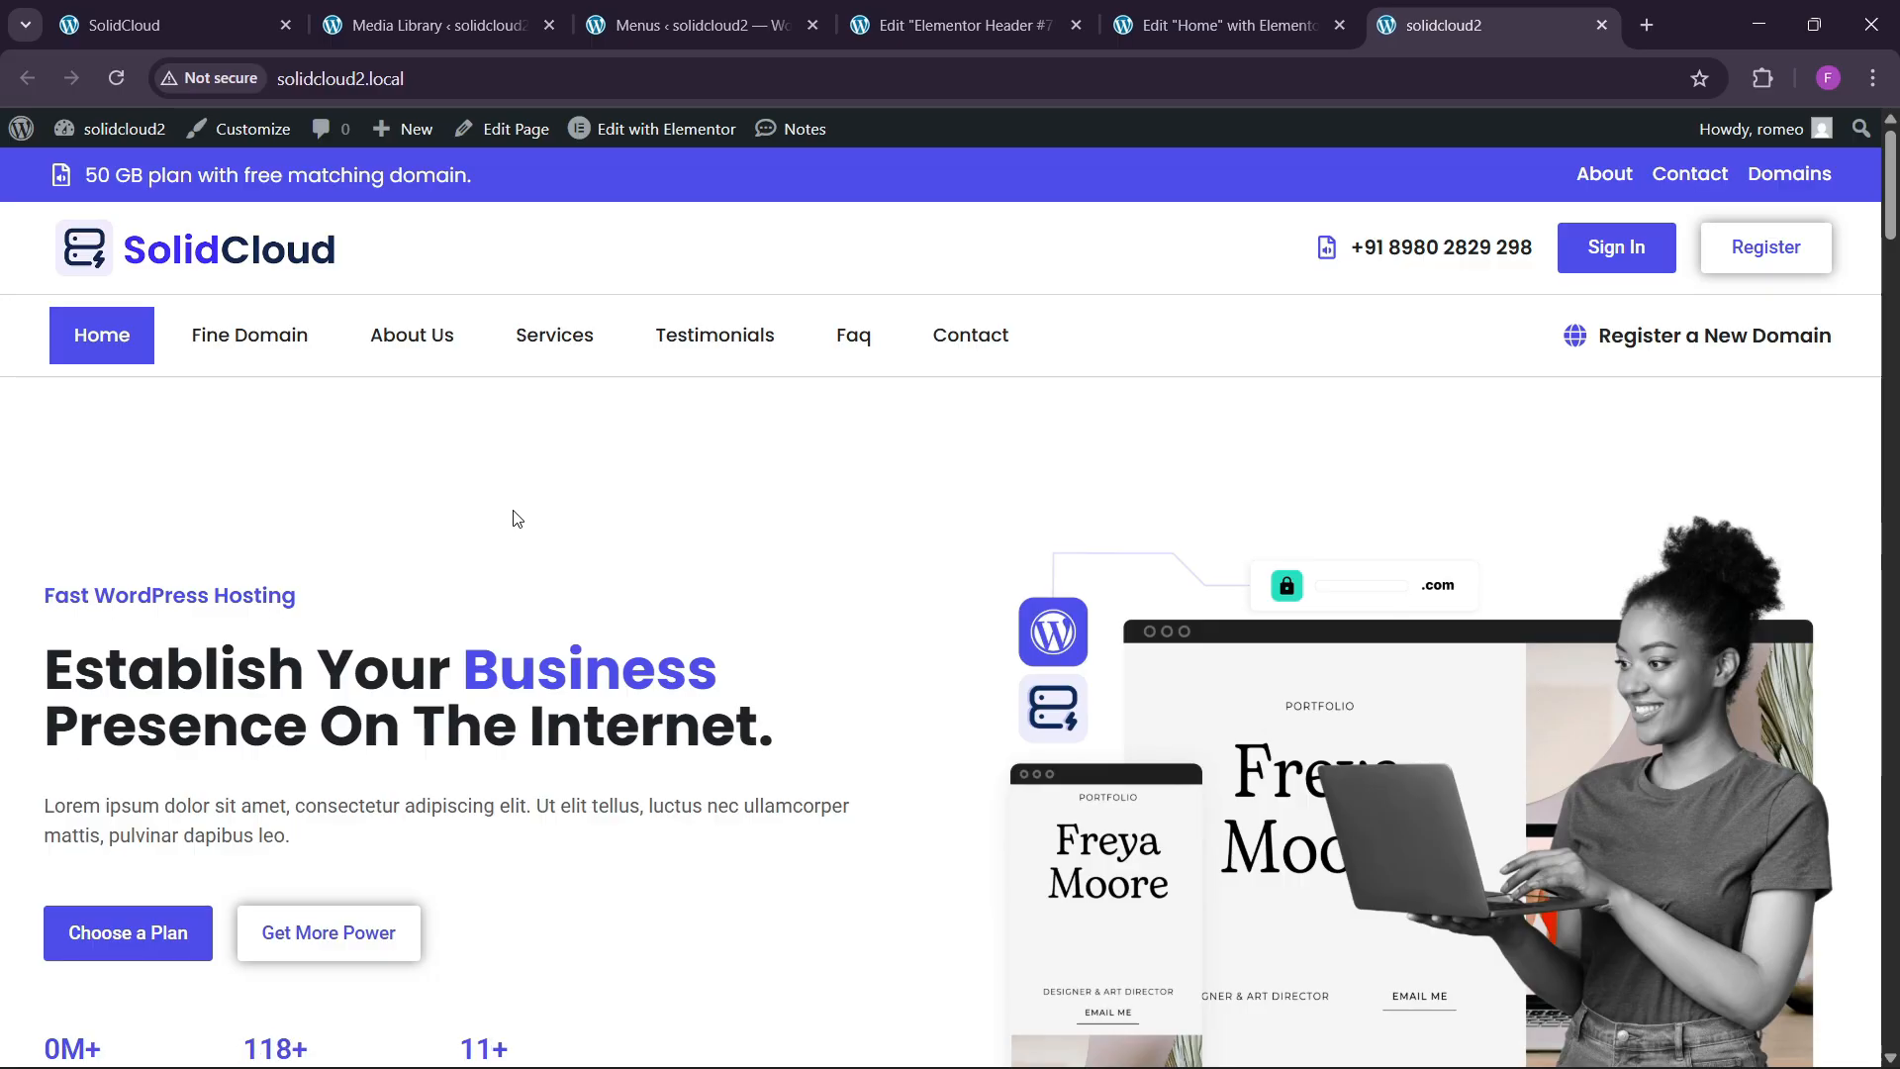
{"action": "scroll", "coordinate": [514, 522], "scroll_direction": "down", "scroll_amount": 20}
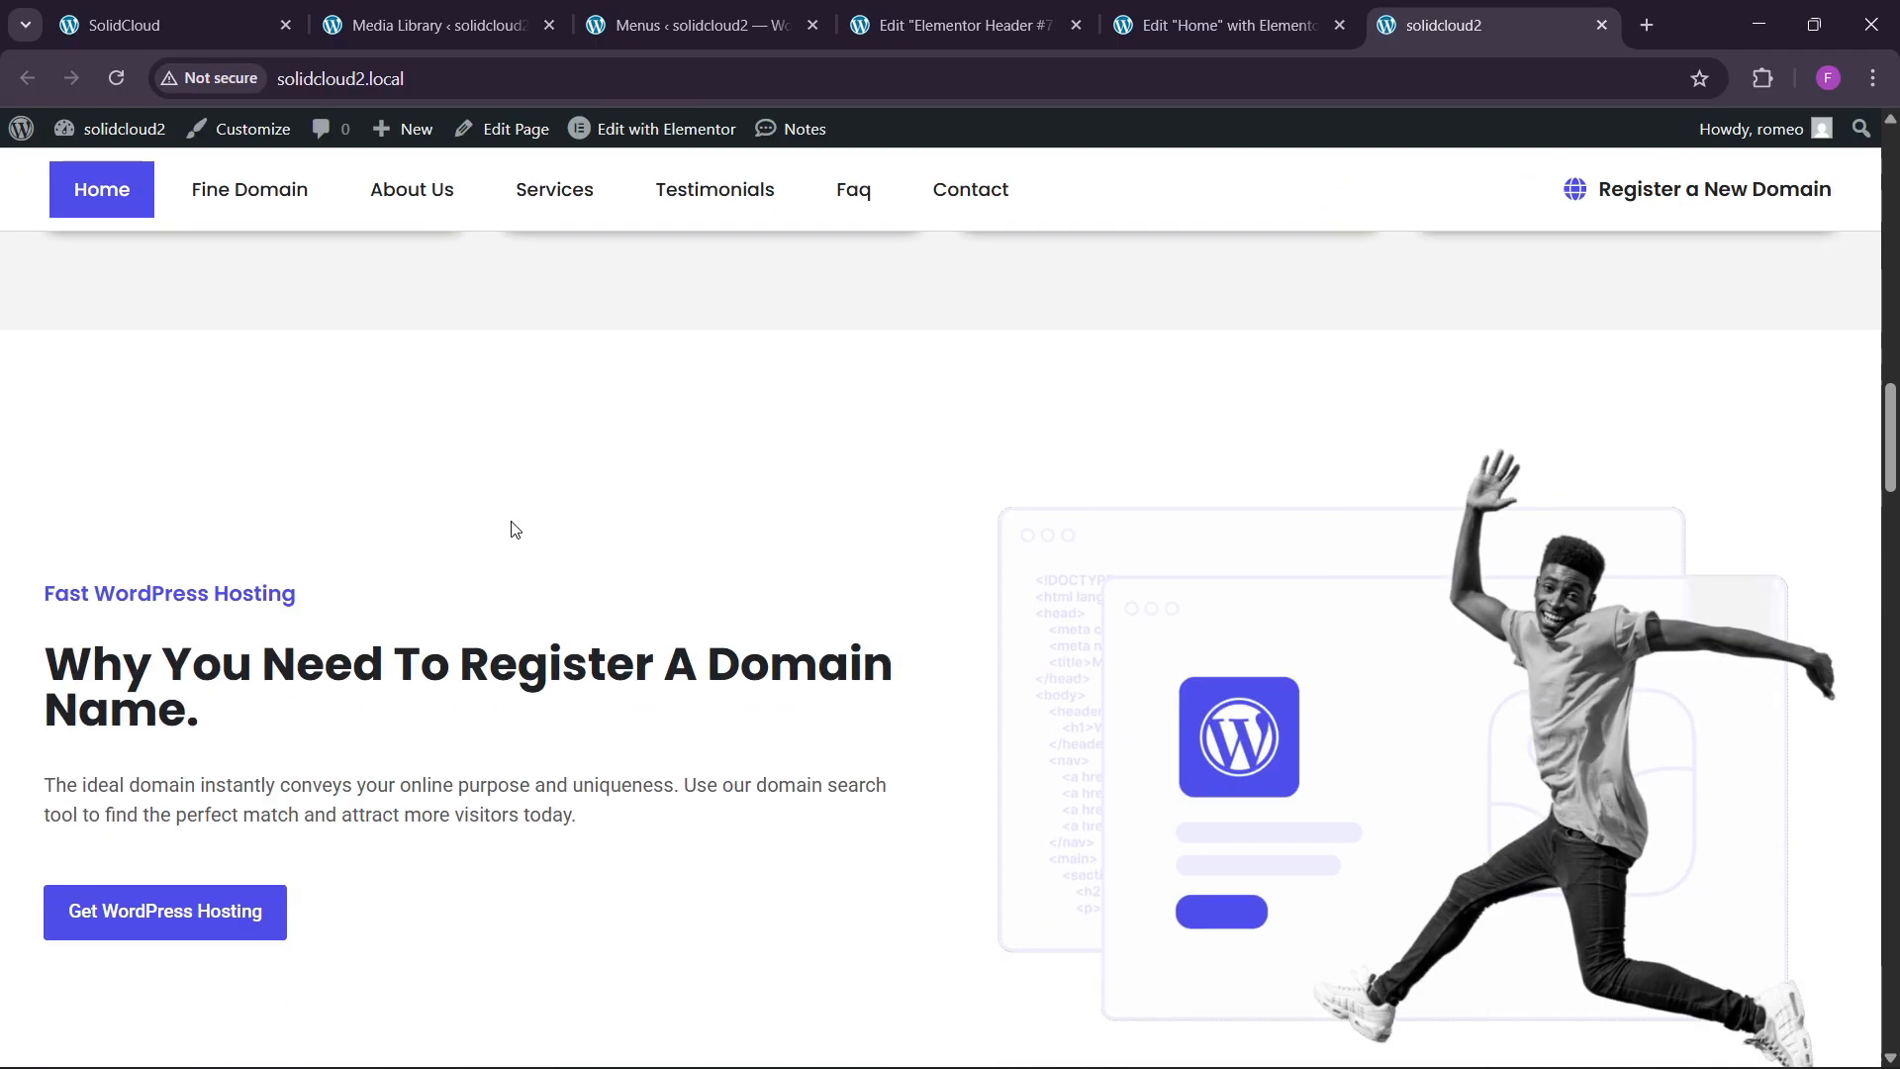
{"action": "scroll", "coordinate": [514, 529], "scroll_direction": "down", "scroll_amount": 8}
{"action": "scroll", "coordinate": [514, 530], "scroll_direction": "up", "scroll_amount": 9}
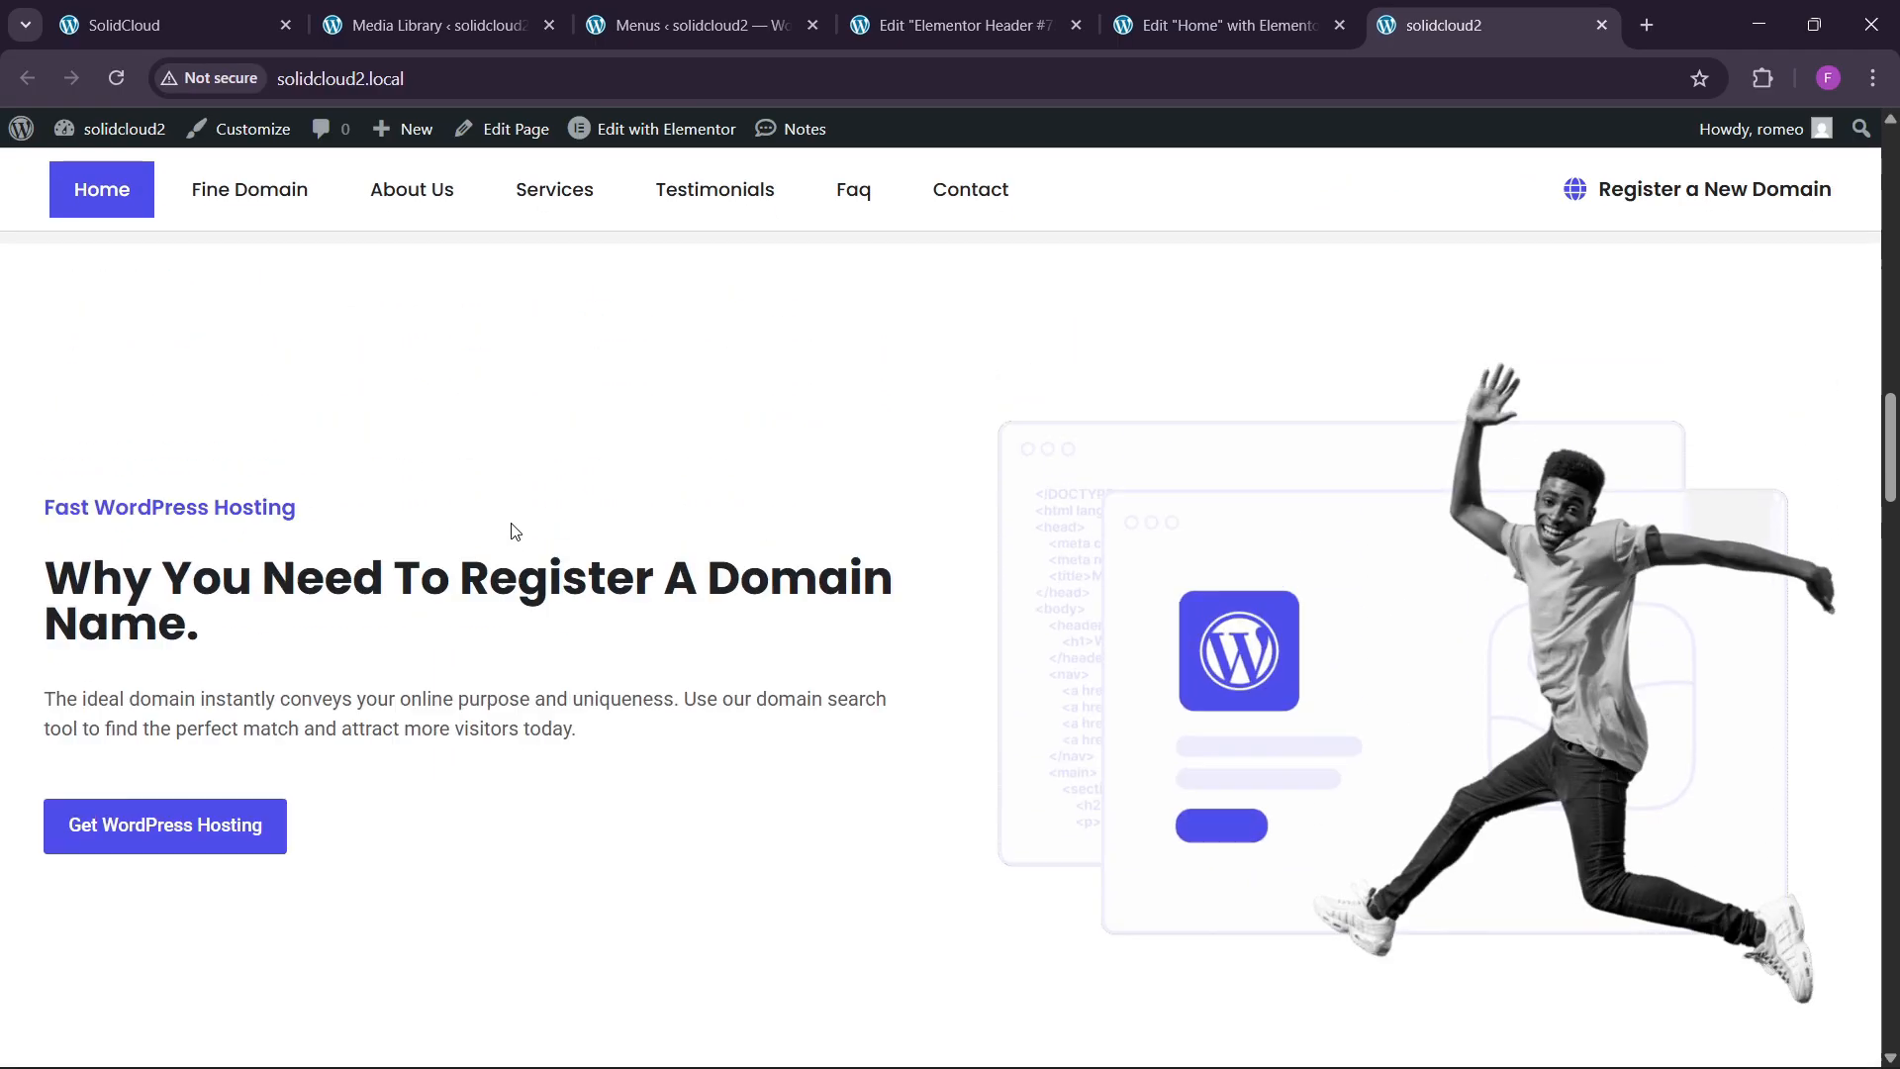
{"action": "scroll", "coordinate": [514, 531], "scroll_direction": "up", "scroll_amount": 15}
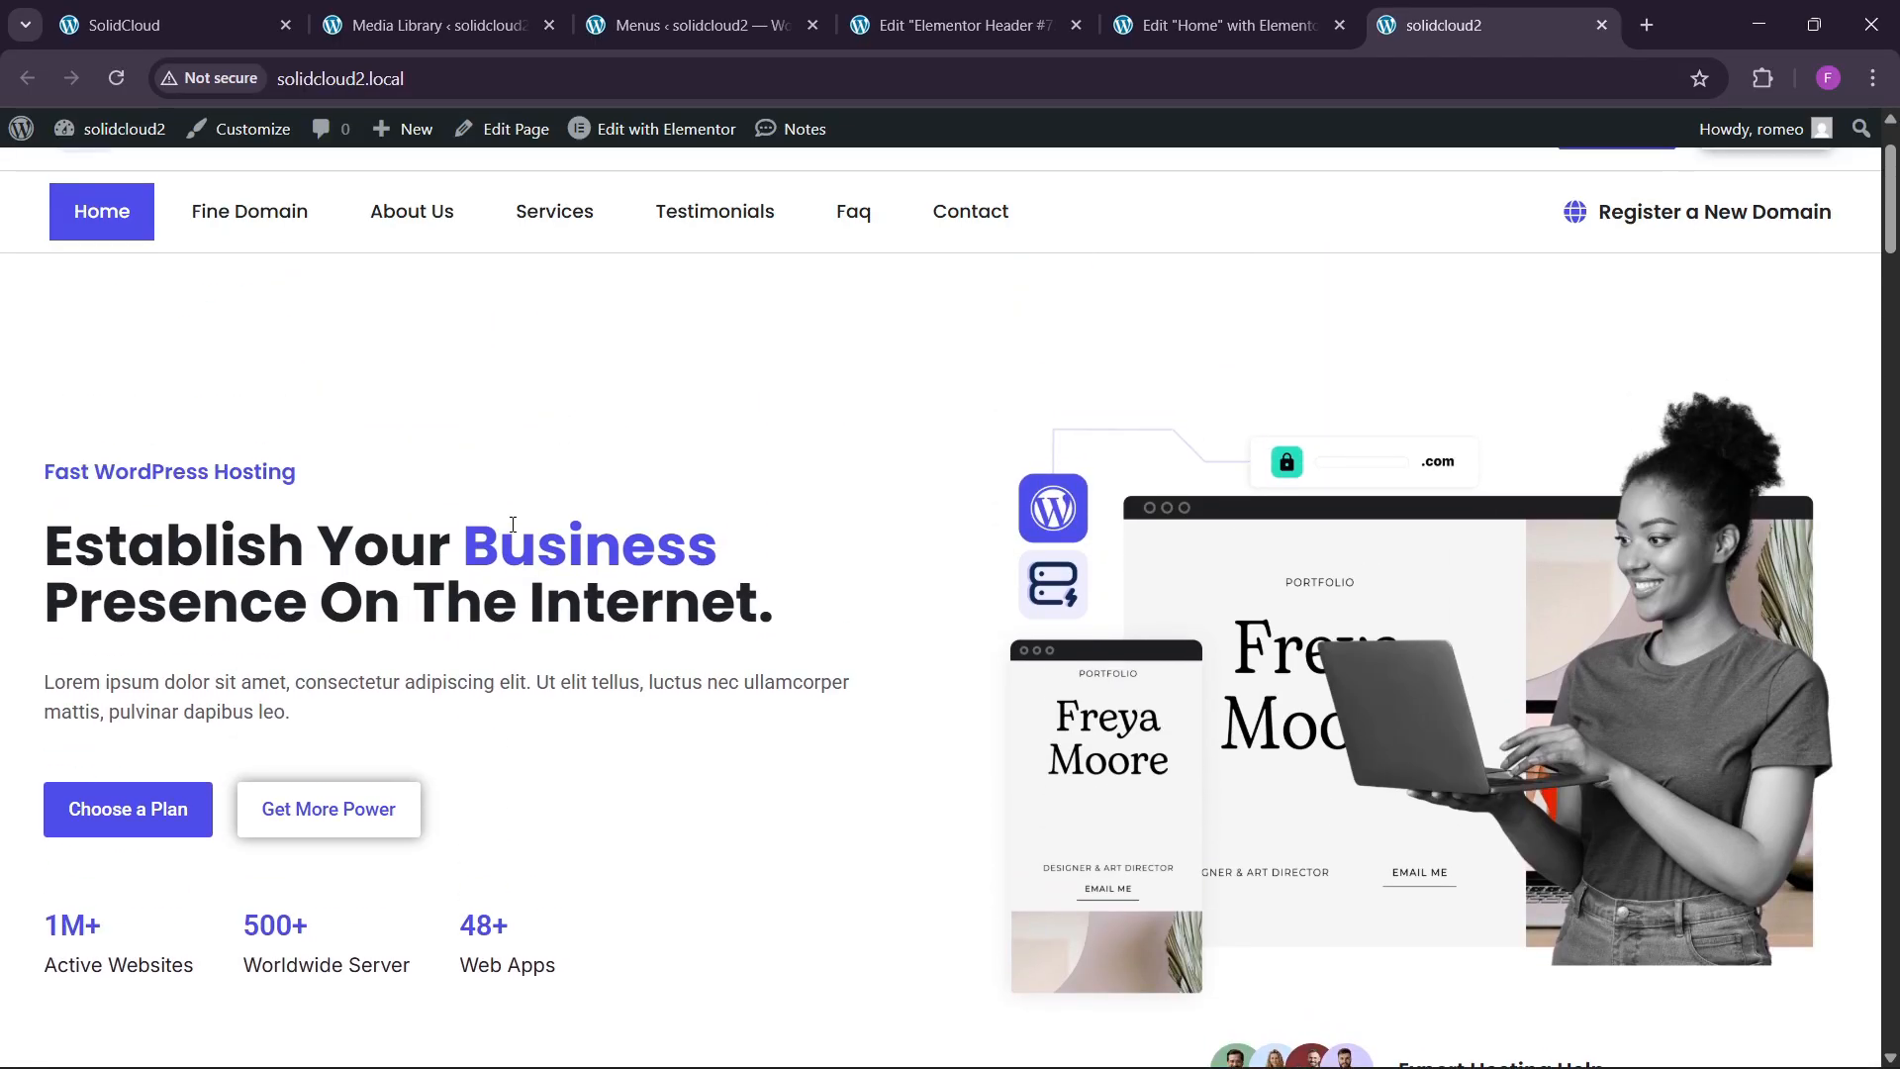
{"action": "scroll", "coordinate": [513, 525], "scroll_direction": "up", "scroll_amount": 2}
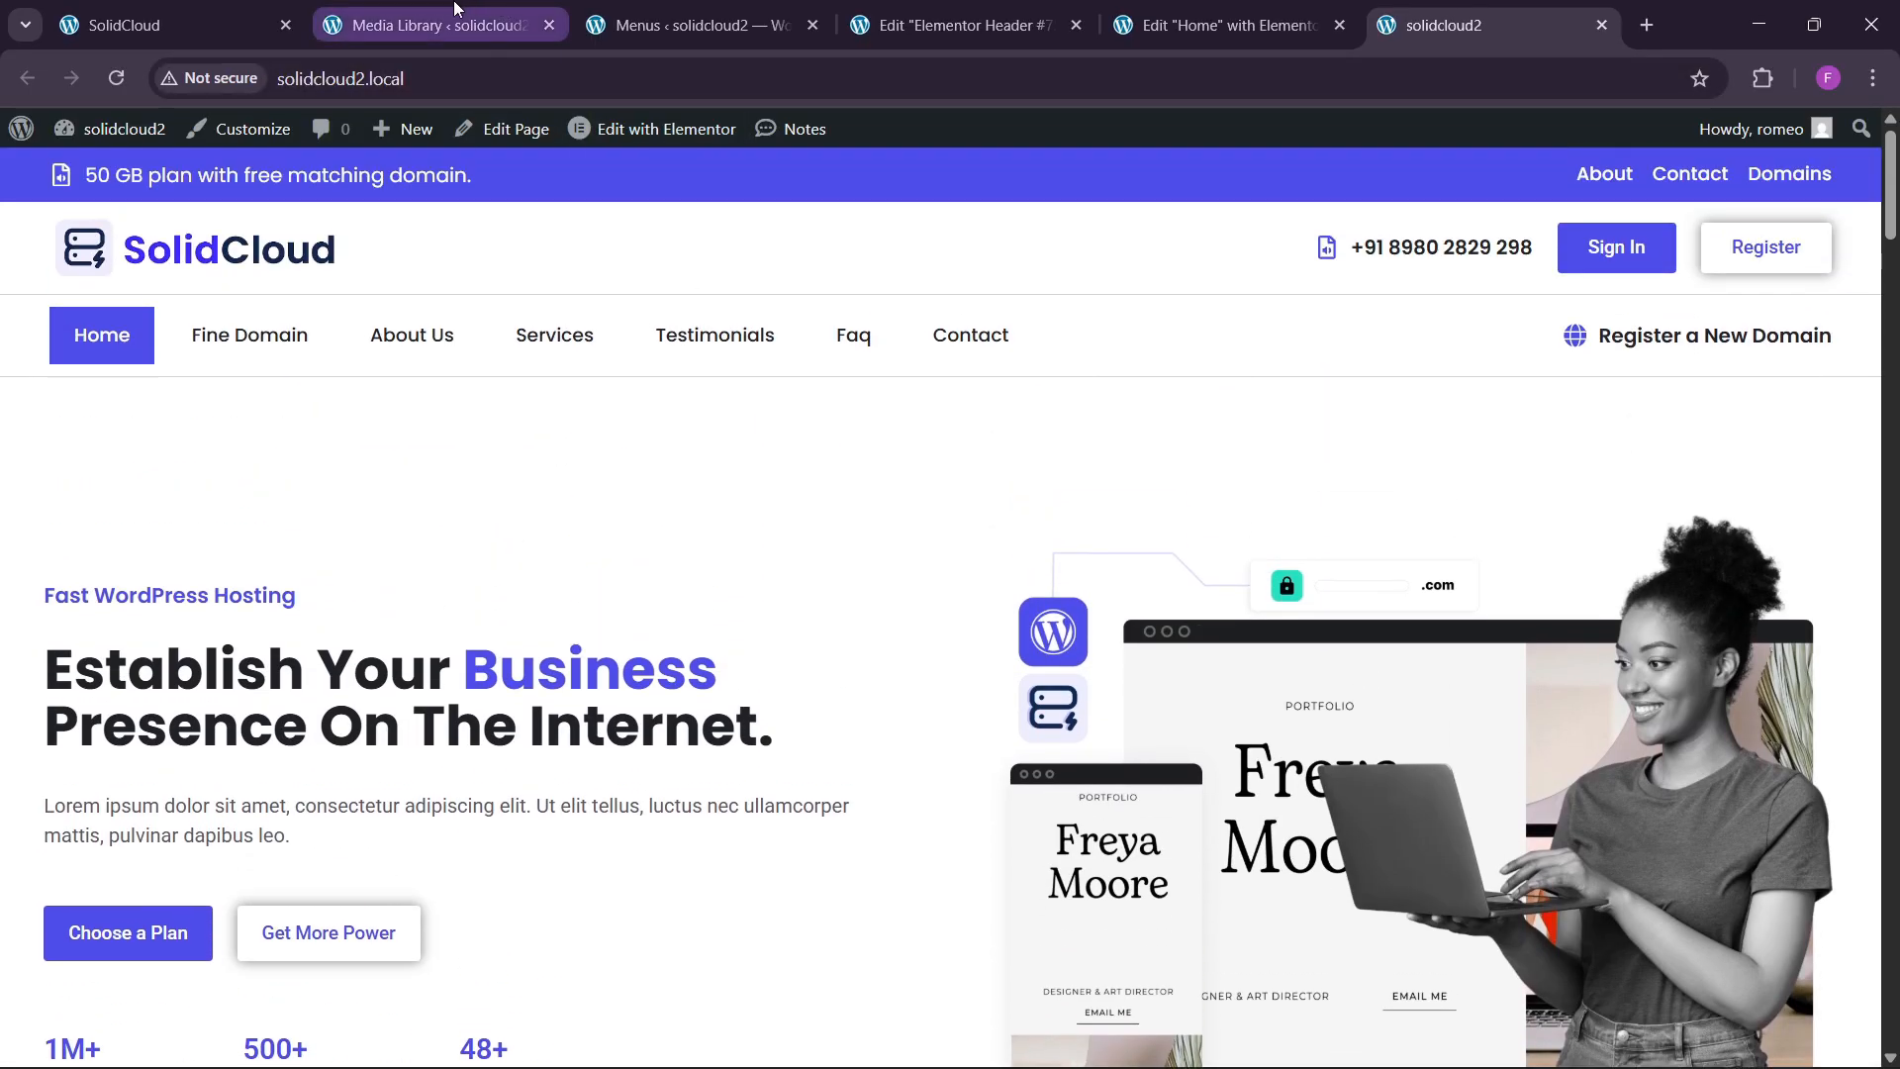
On the SolidCloud reference site, try the About Us, Services, Testimonials and FAQ menu links.
{"action": "left_click", "coordinate": [193, 24]}
{"action": "left_click", "coordinate": [394, 198]}
{"action": "left_click", "coordinate": [550, 193]}
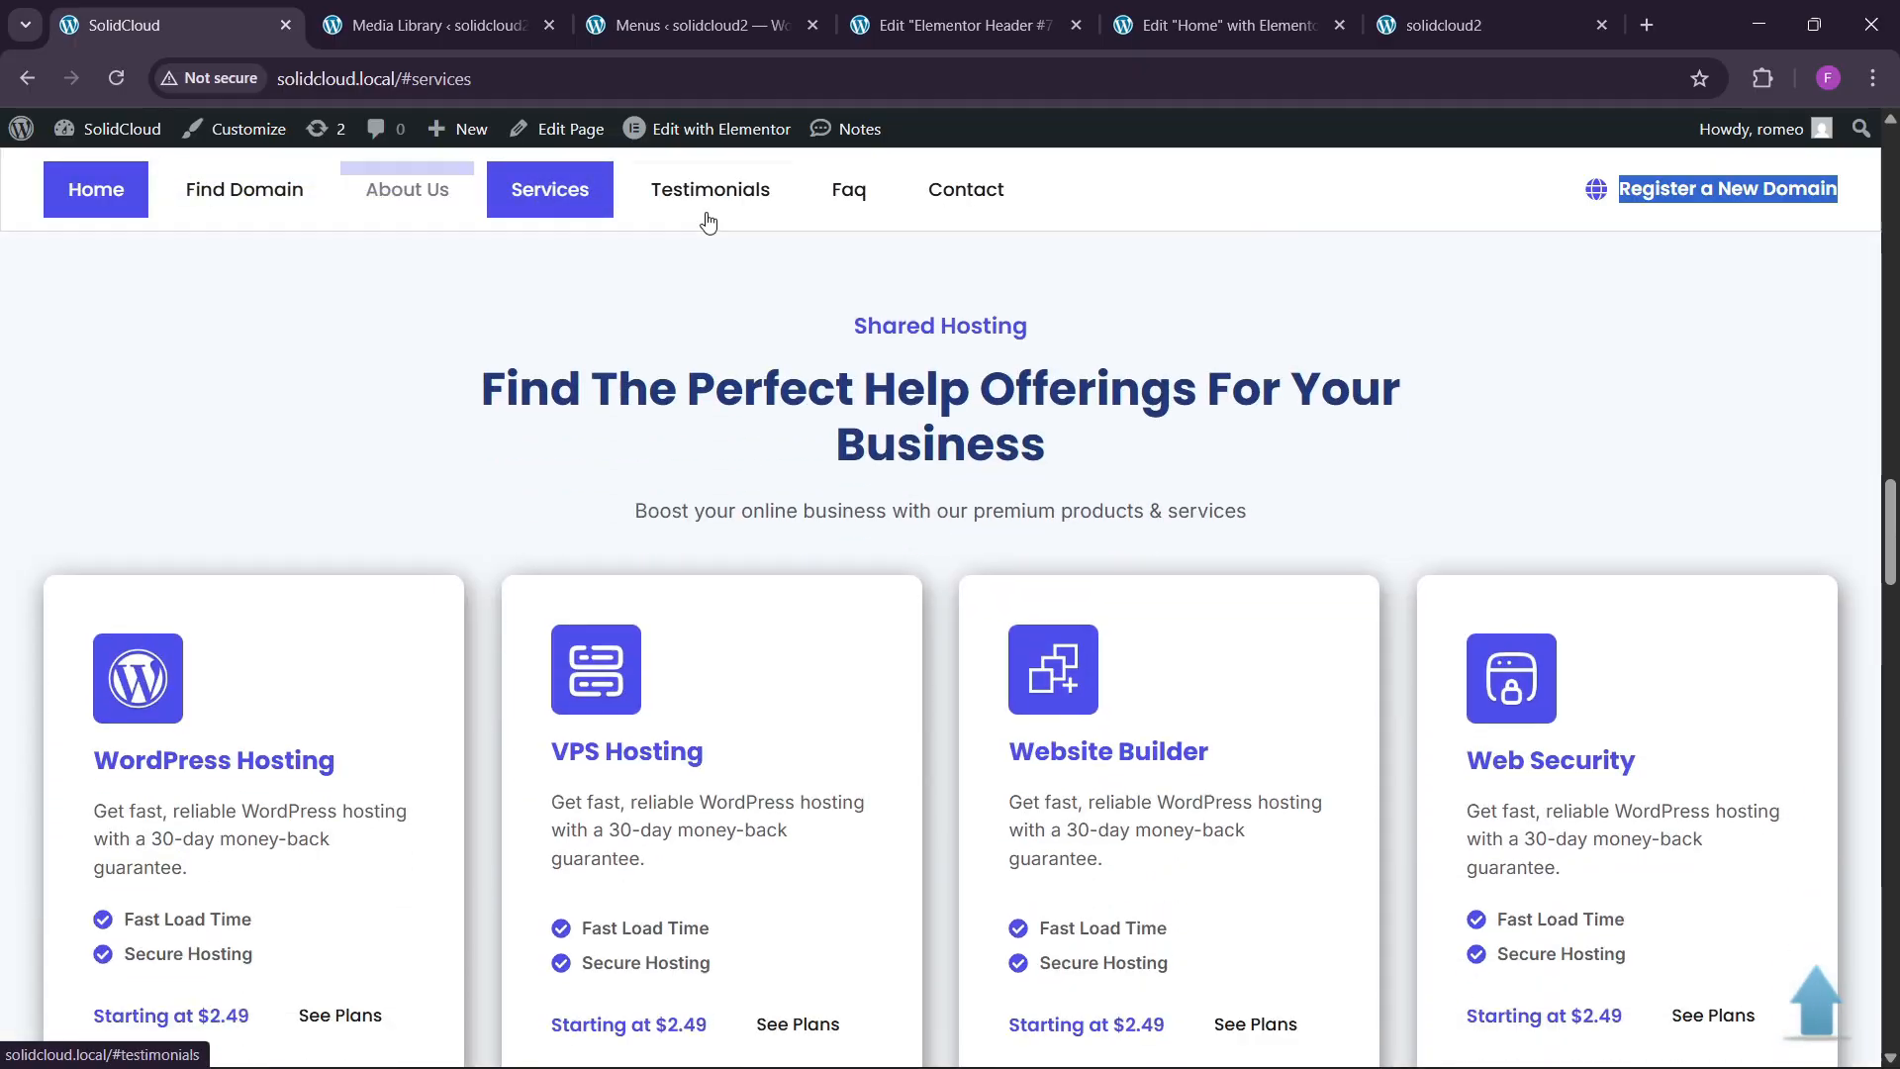
{"action": "left_click", "coordinate": [705, 193]}
{"action": "left_click", "coordinate": [842, 198]}
{"action": "scroll", "coordinate": [388, 409], "scroll_direction": "up", "scroll_amount": 2}
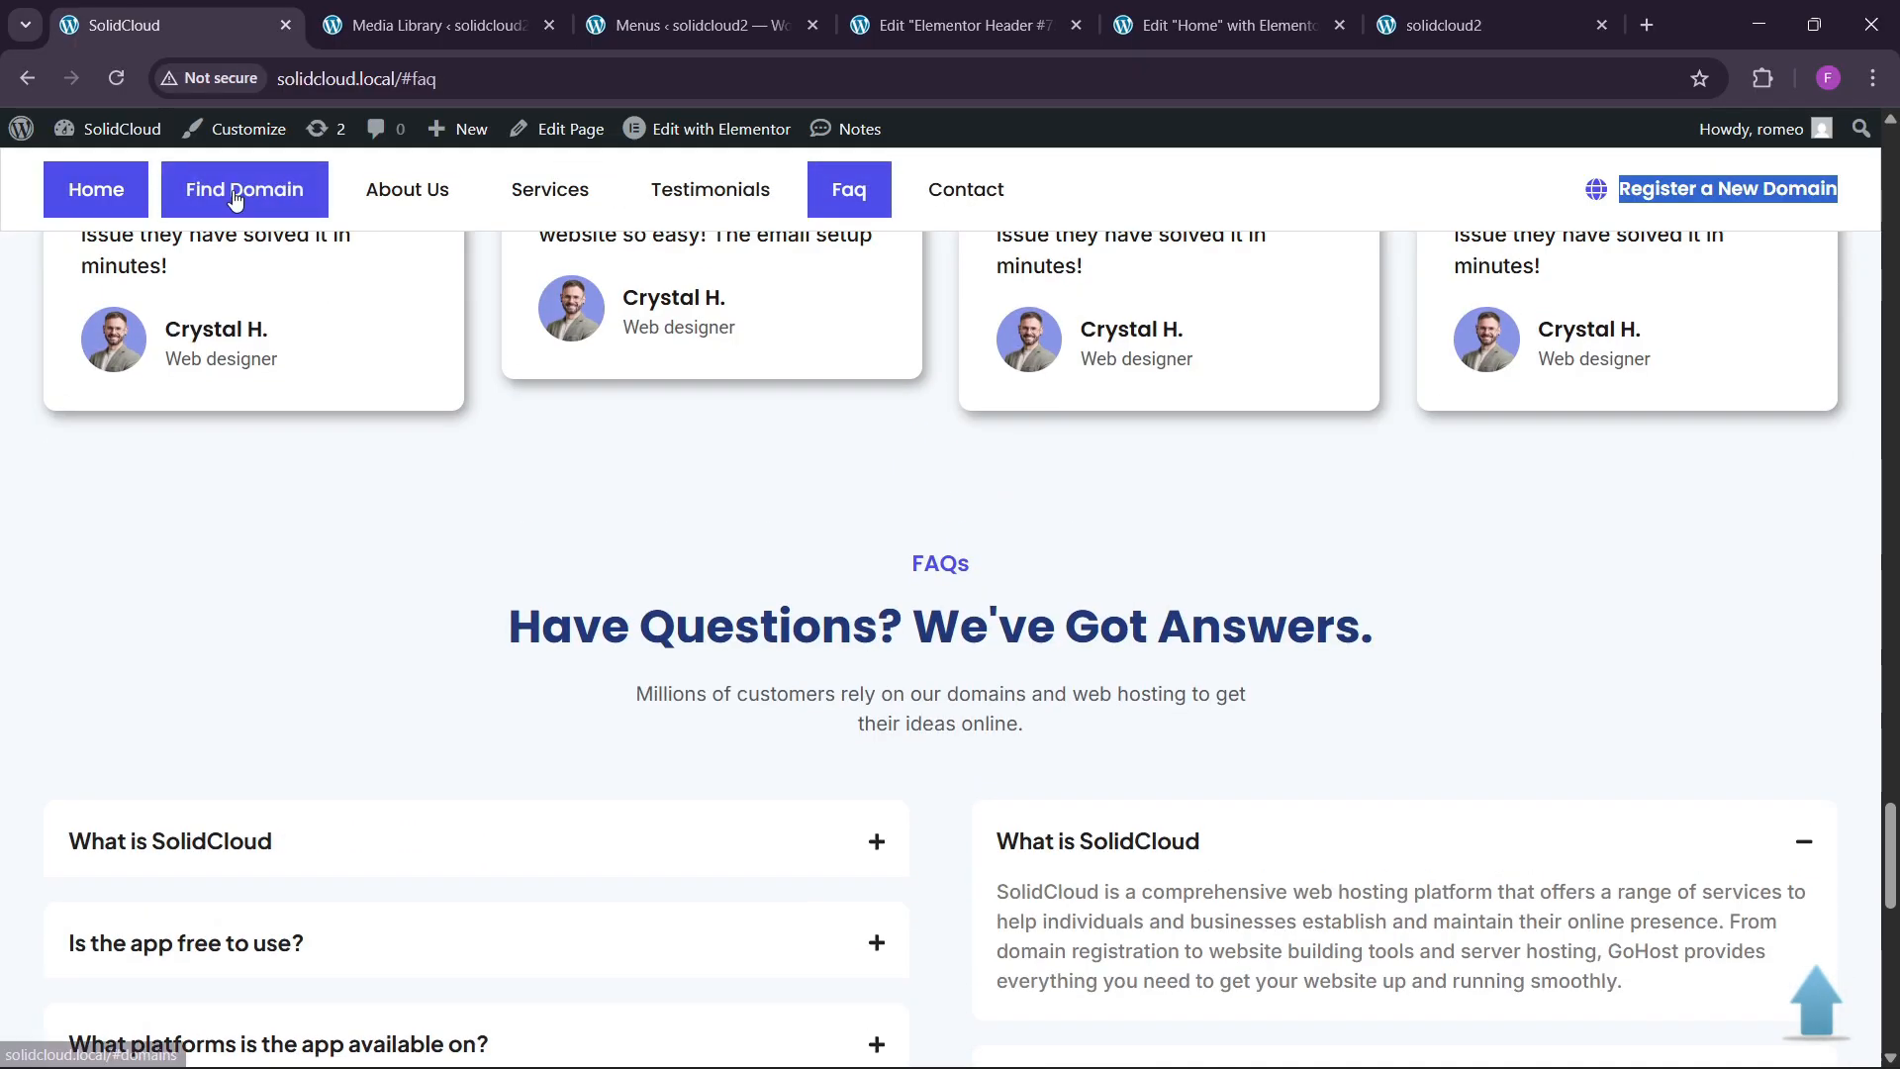
{"action": "left_click", "coordinate": [396, 183]}
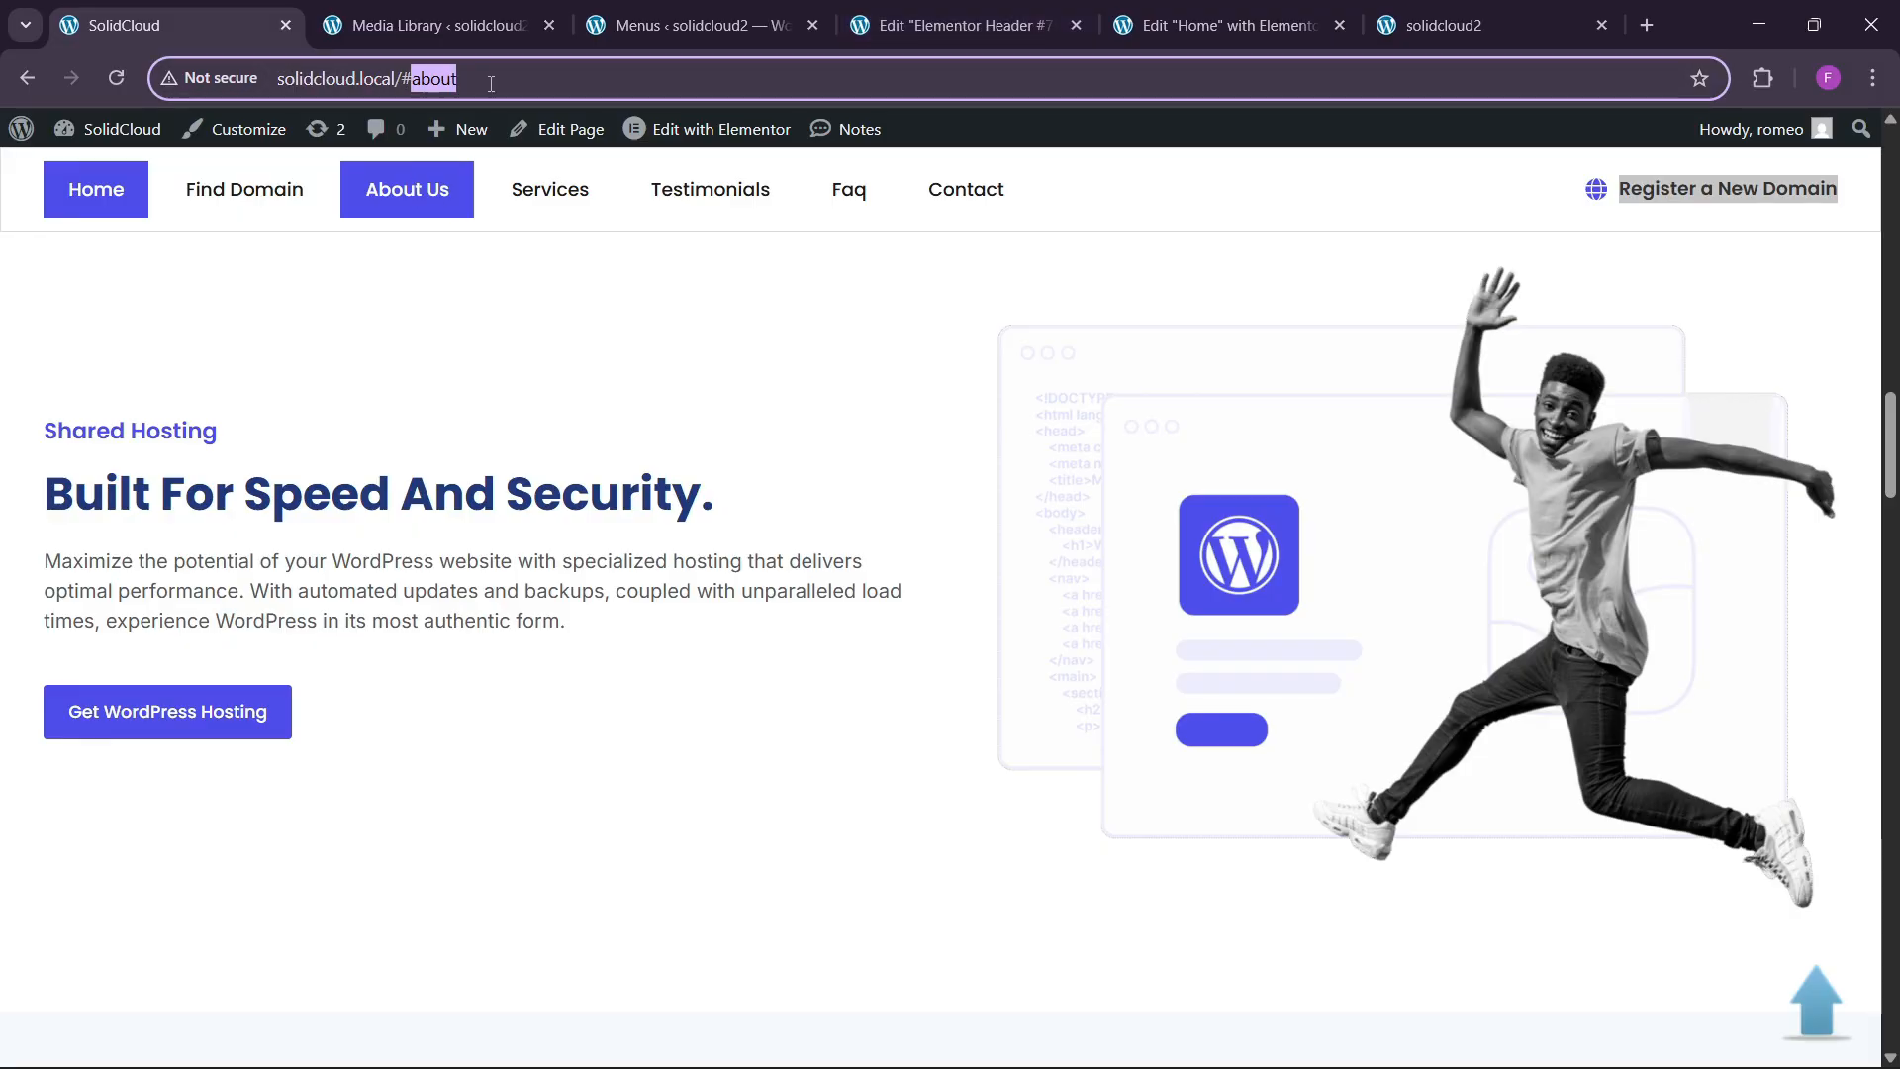
Follow the live site's domains menu link and copy its anchor from the address bar.
{"action": "left_click", "coordinate": [987, 12]}
{"action": "left_click", "coordinate": [1169, 7]}
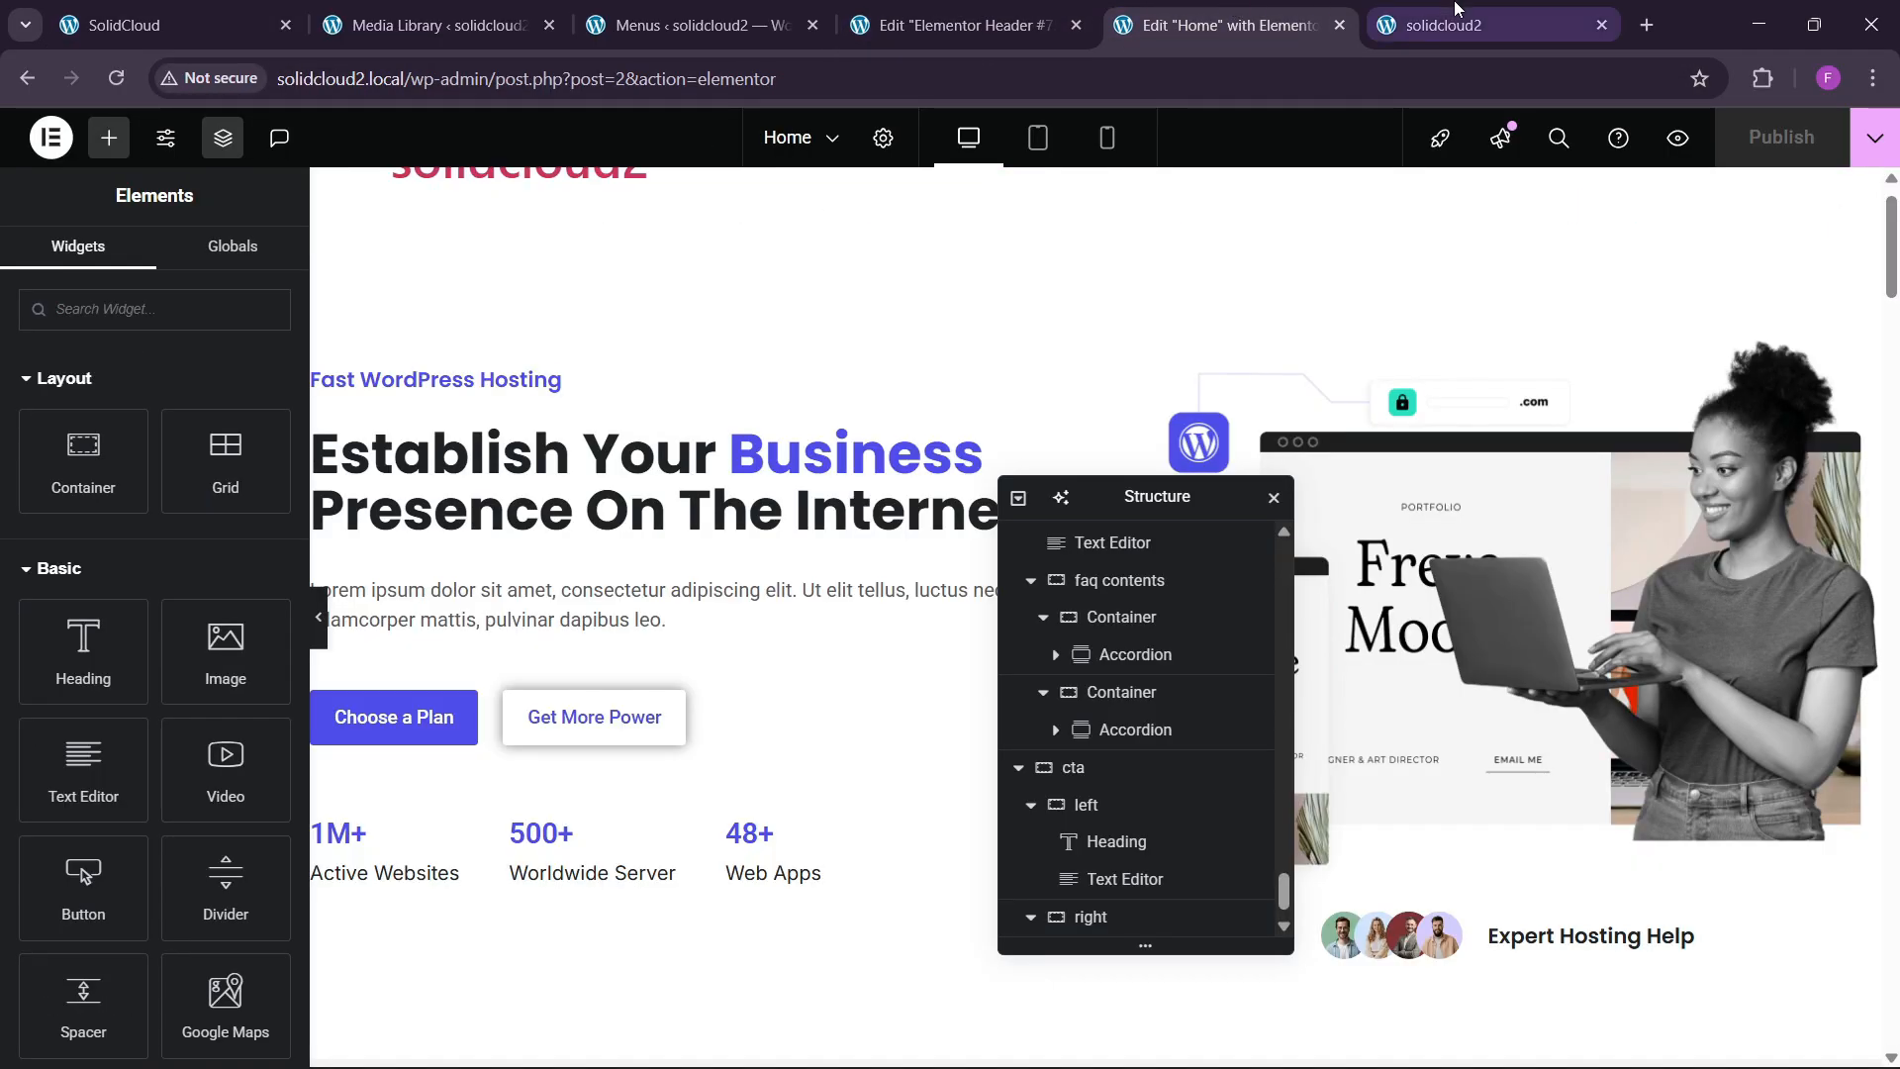
{"action": "key", "text": "ctrl+Tab"}
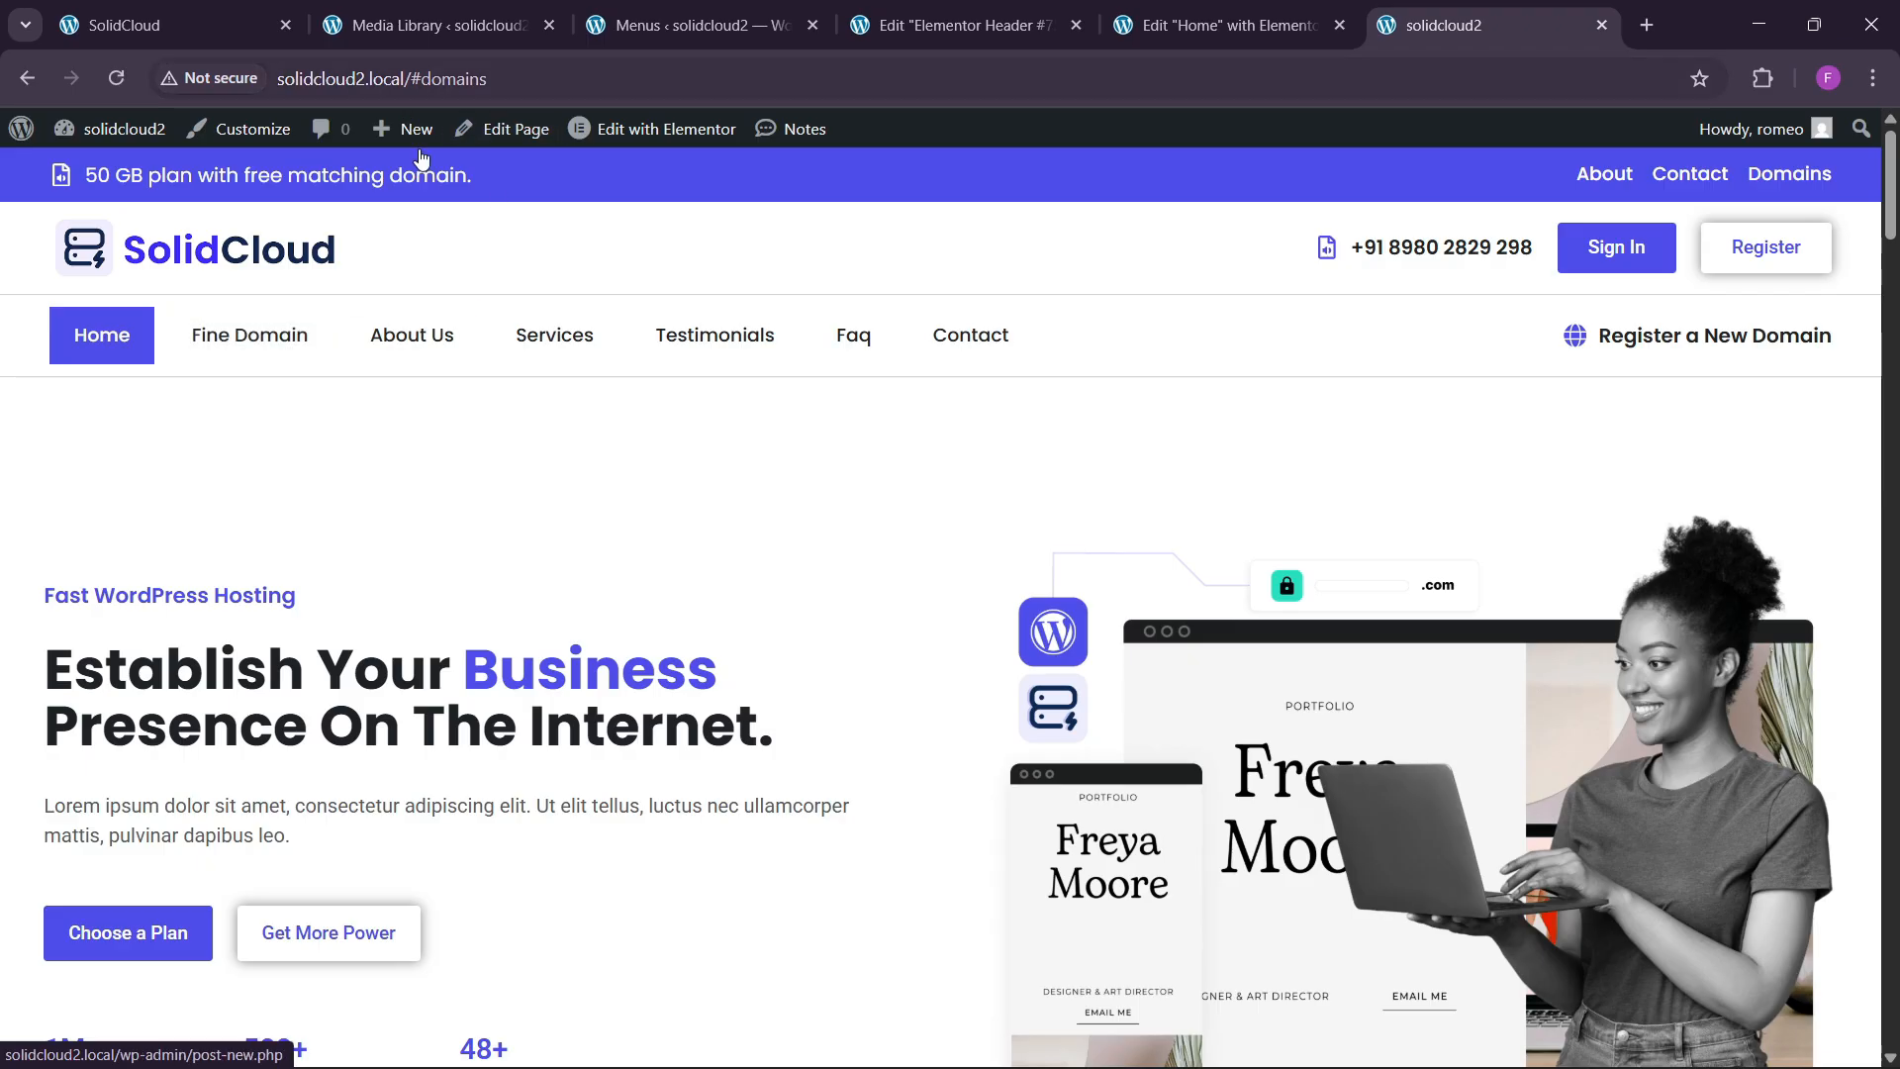
{"action": "left_click", "coordinate": [589, 354]}
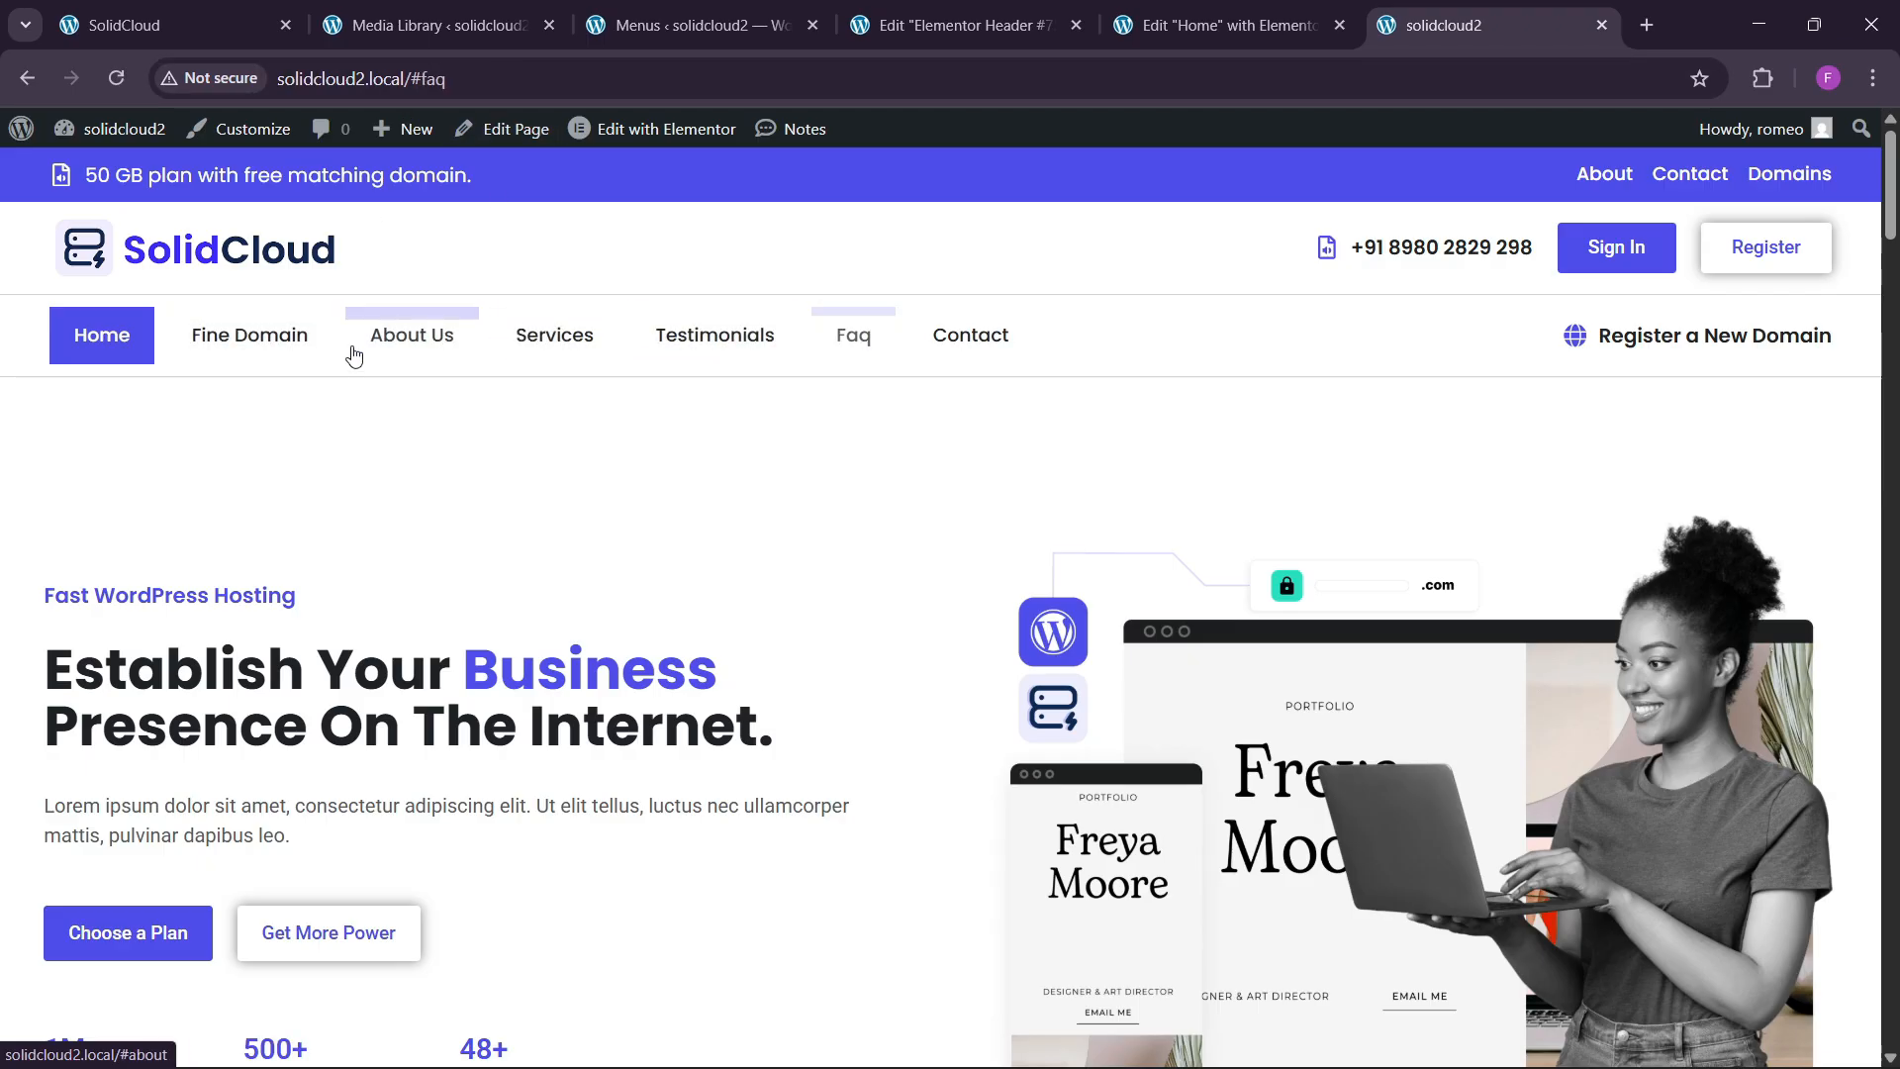
{"action": "left_click", "coordinate": [258, 352]}
{"action": "left_click", "coordinate": [424, 80]}
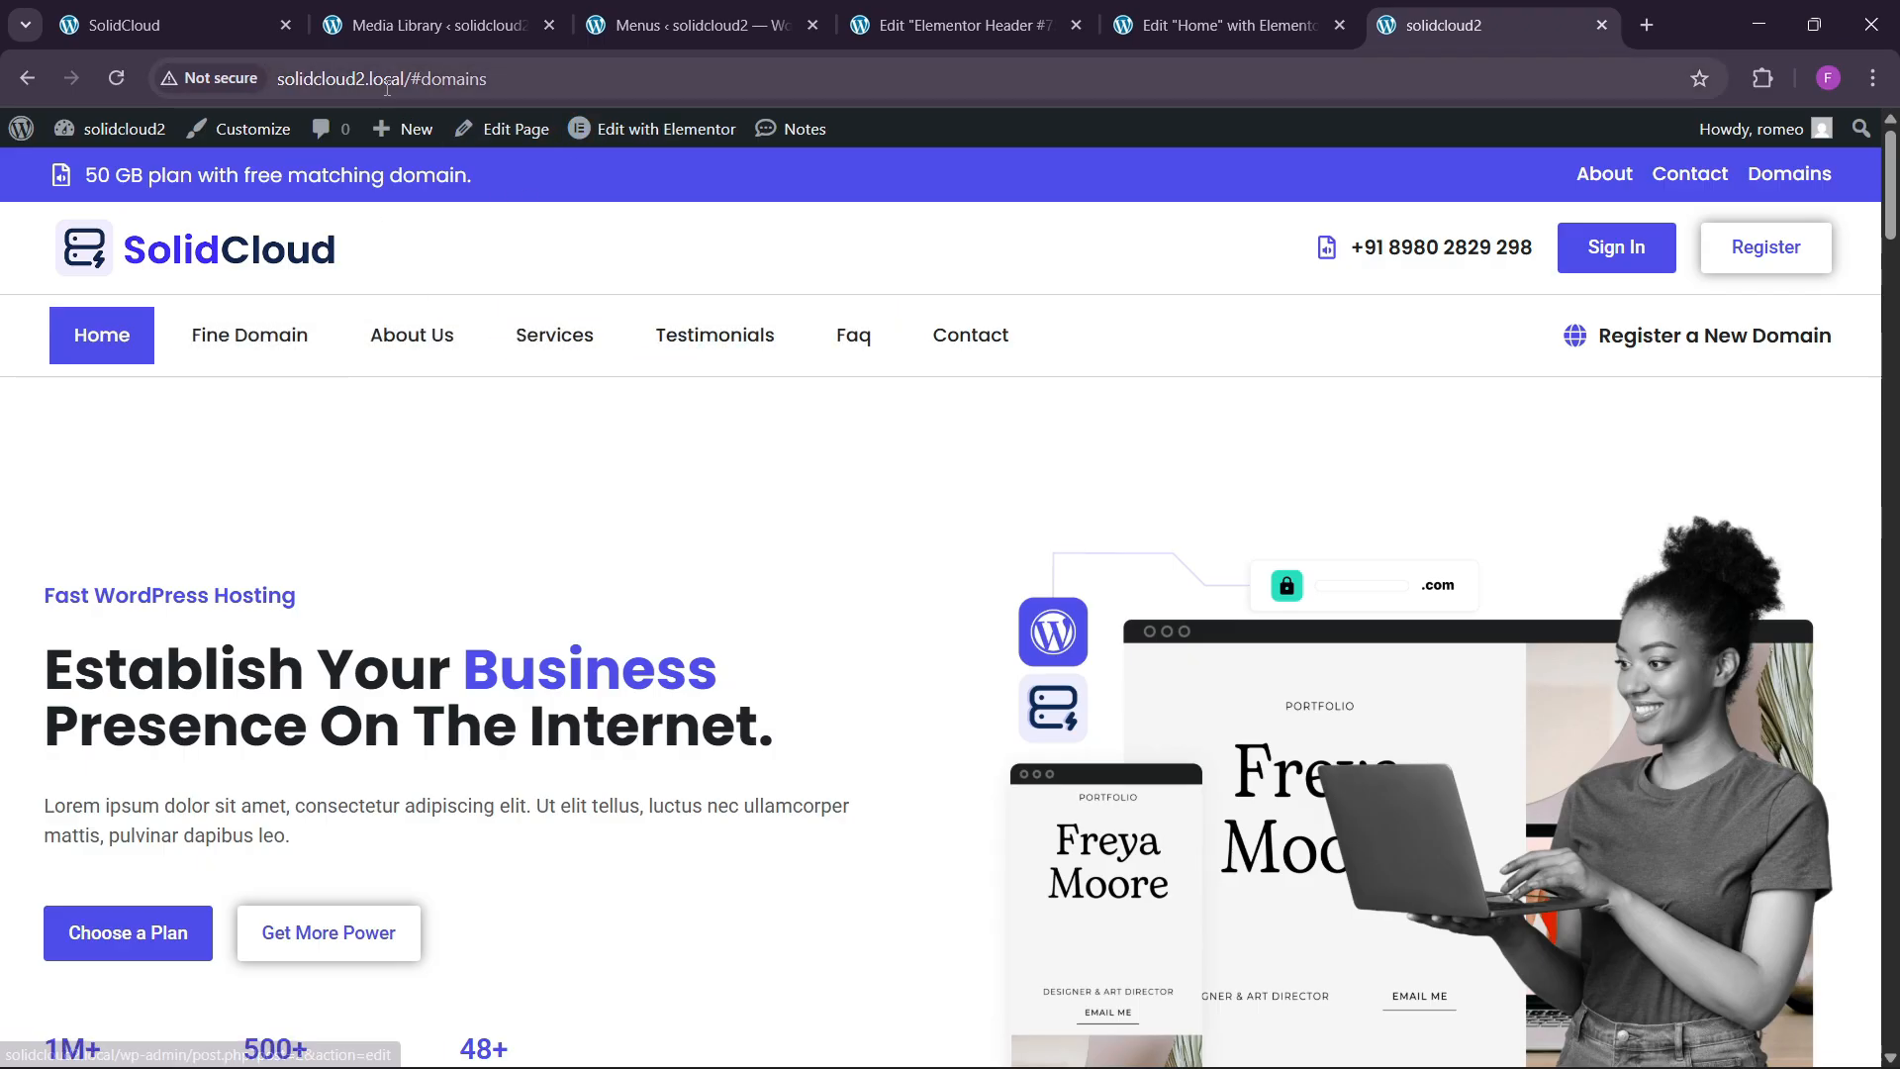
{"action": "left_click", "coordinate": [424, 80]}
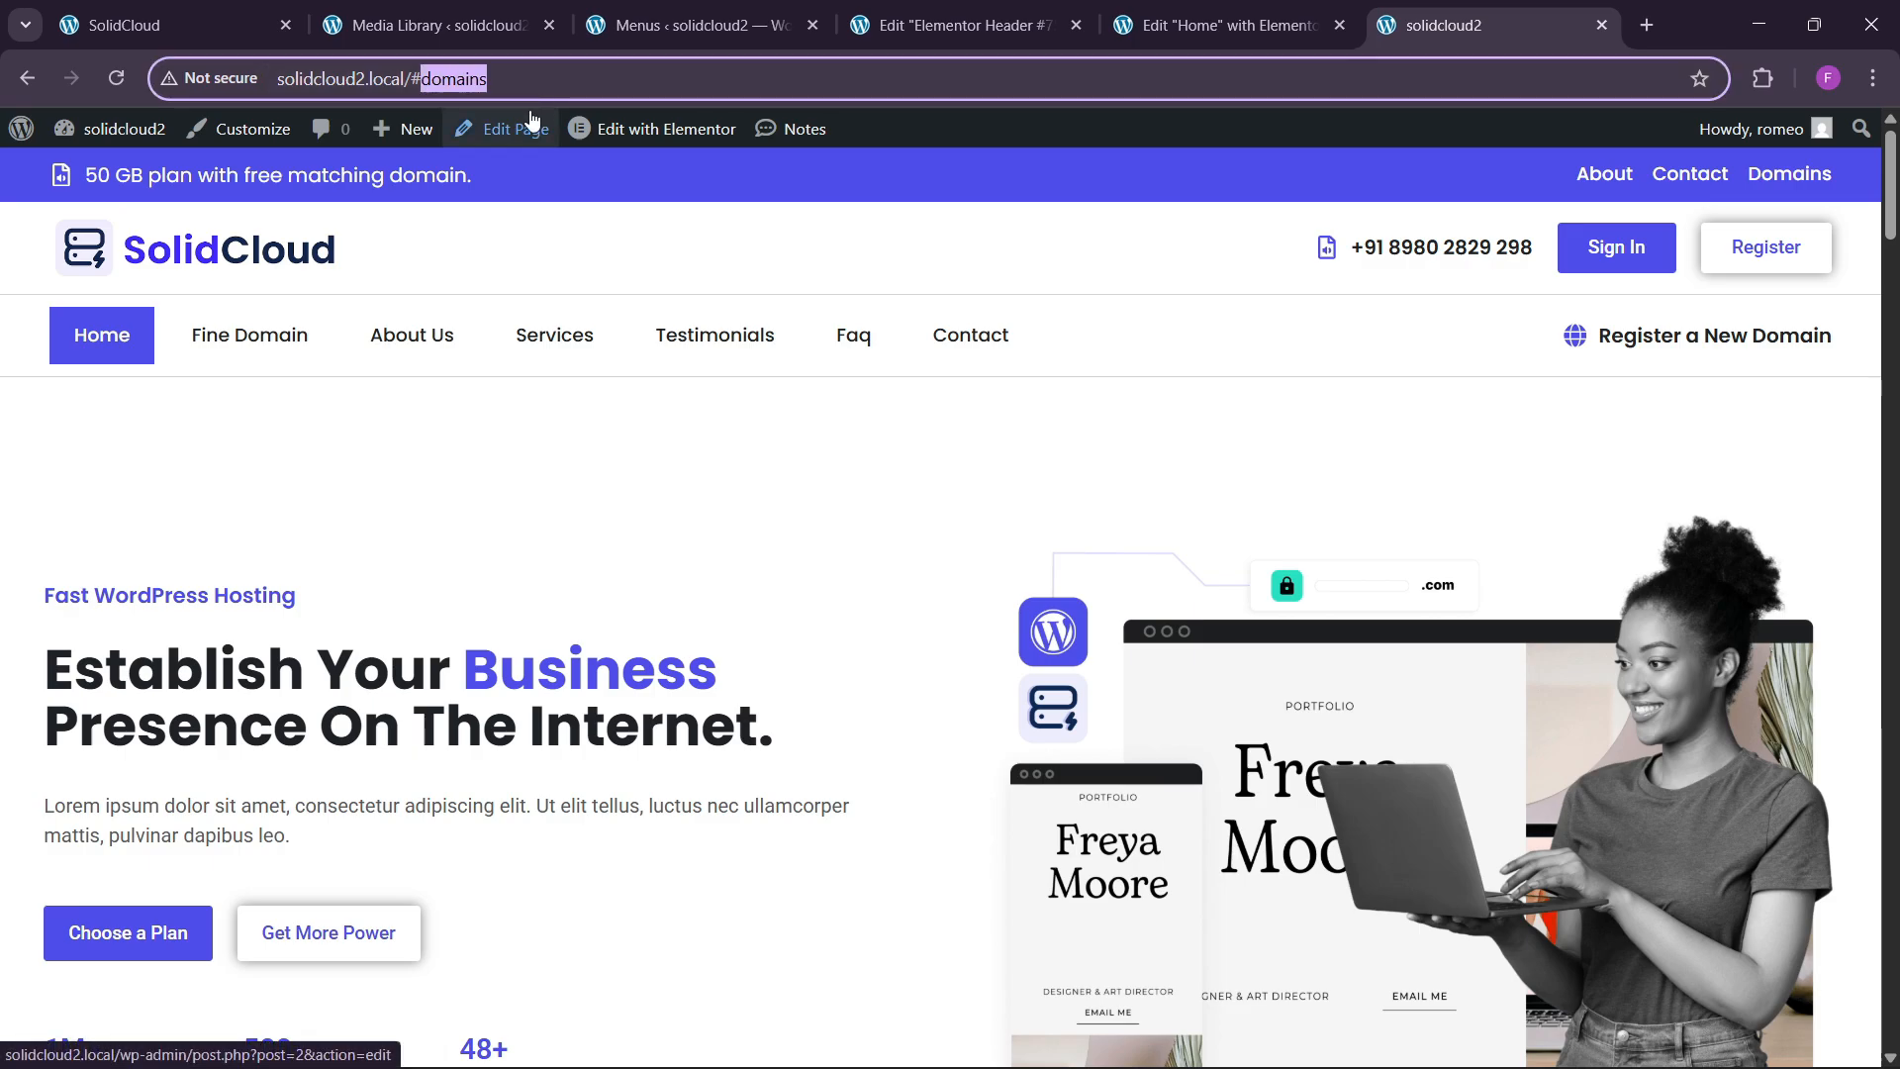
Paste the copied domains anchor as the domain section's CSS ID.
{"action": "left_click", "coordinate": [1227, 25]}
{"action": "scroll", "coordinate": [933, 605], "scroll_direction": "down", "scroll_amount": 12}
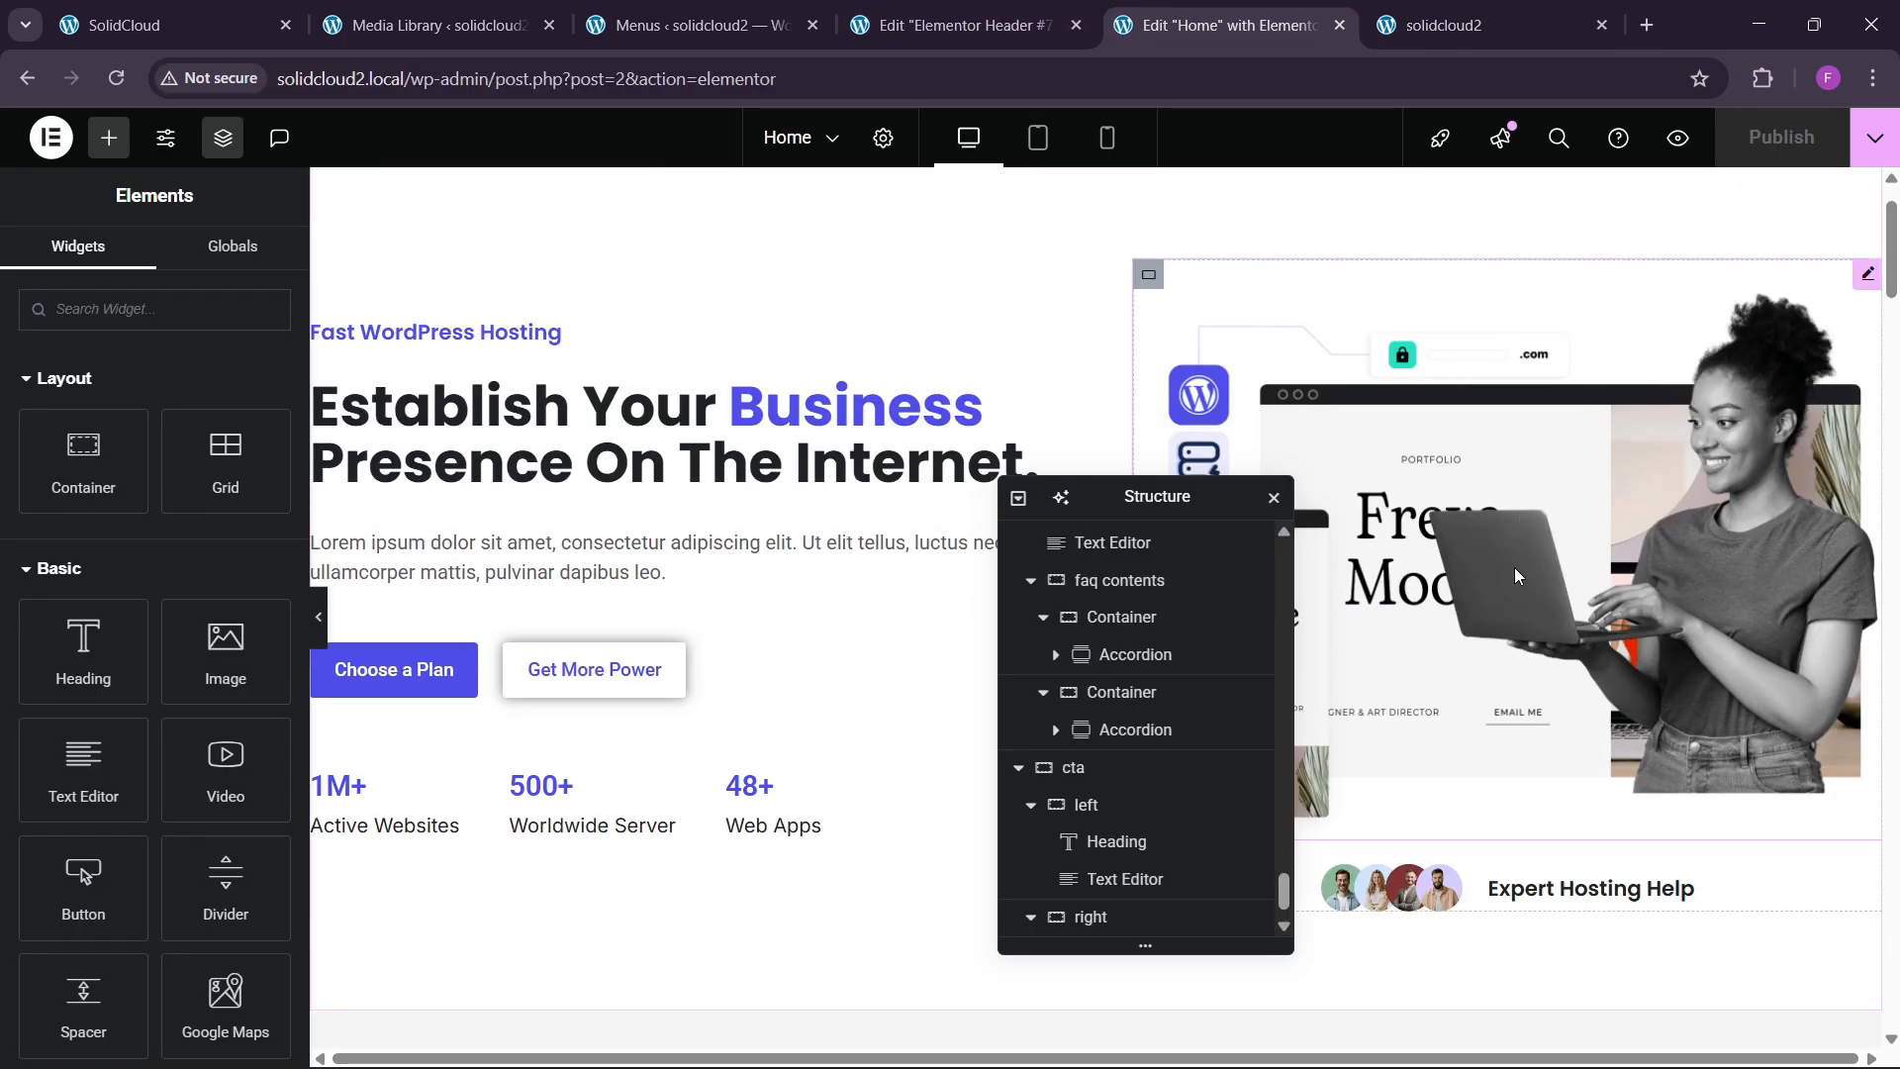
{"action": "scroll", "coordinate": [887, 521], "scroll_direction": "up", "scroll_amount": 6}
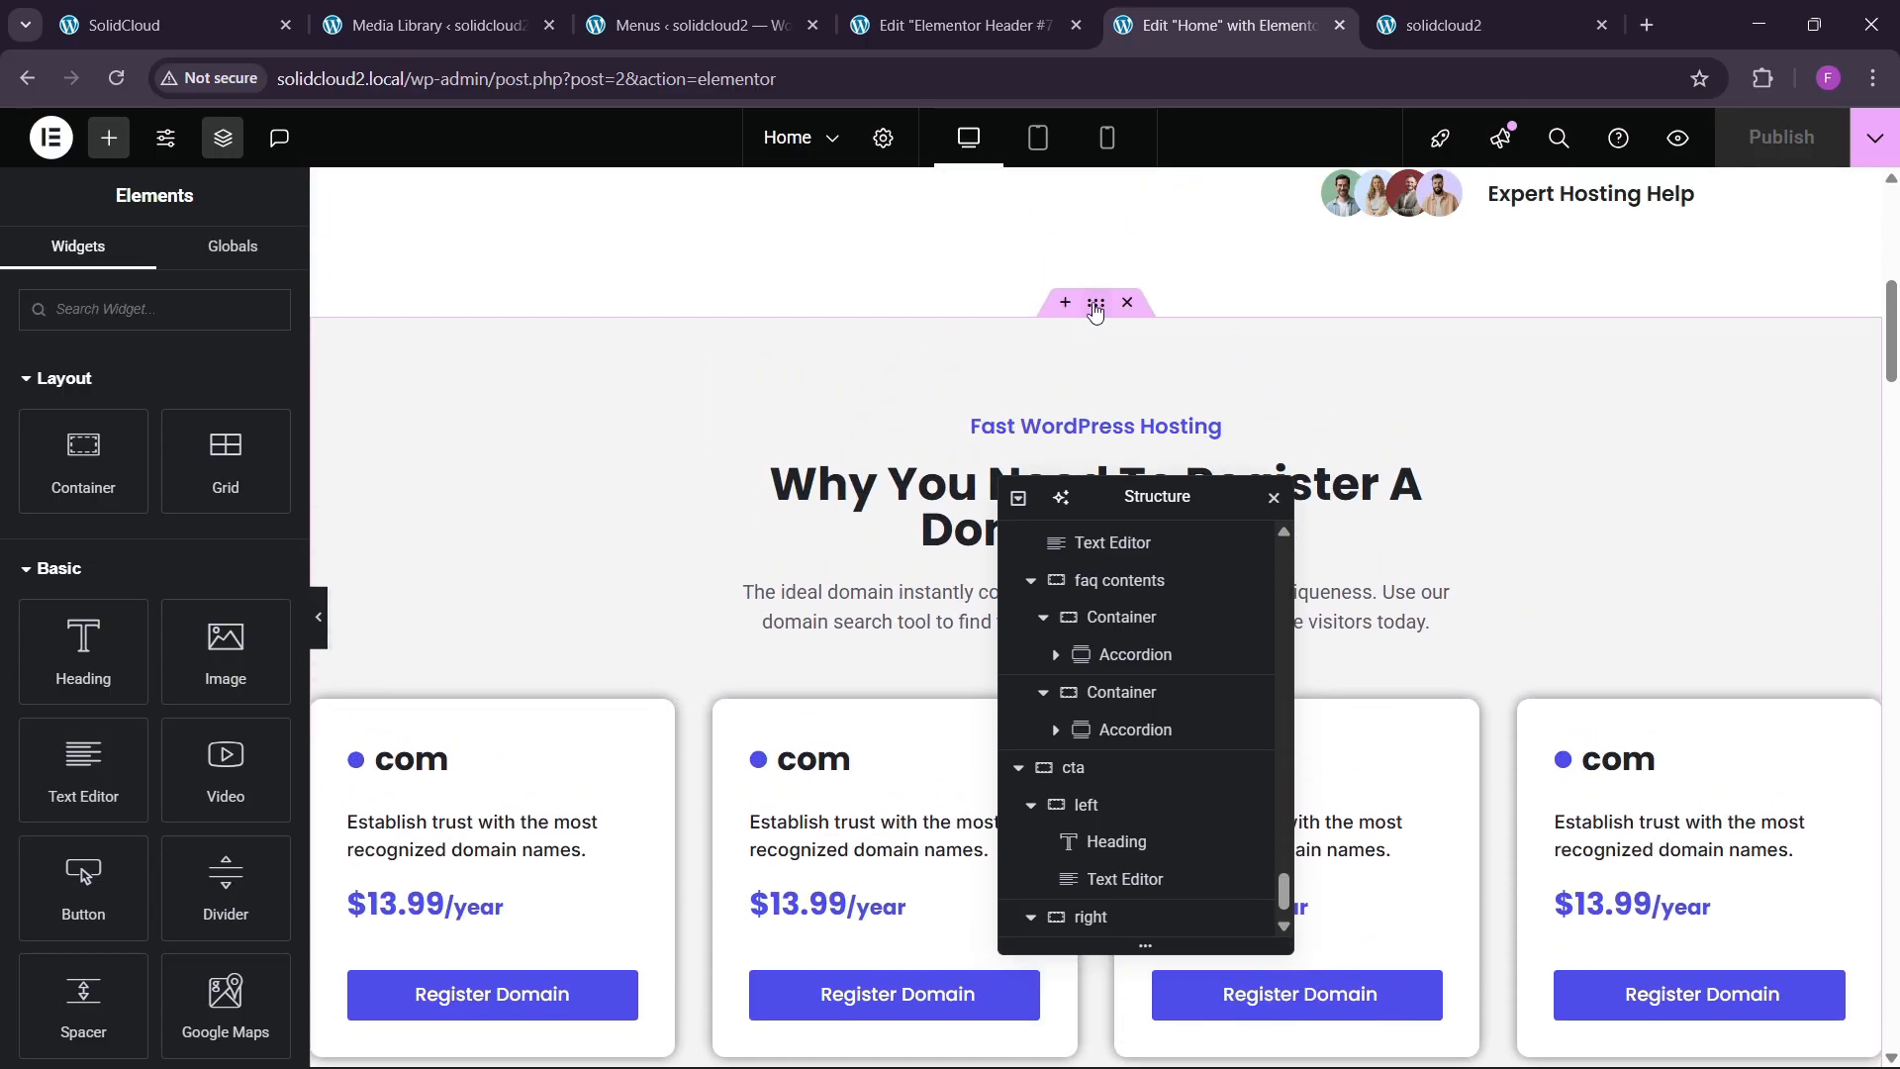
{"action": "left_click", "coordinate": [1095, 305]}
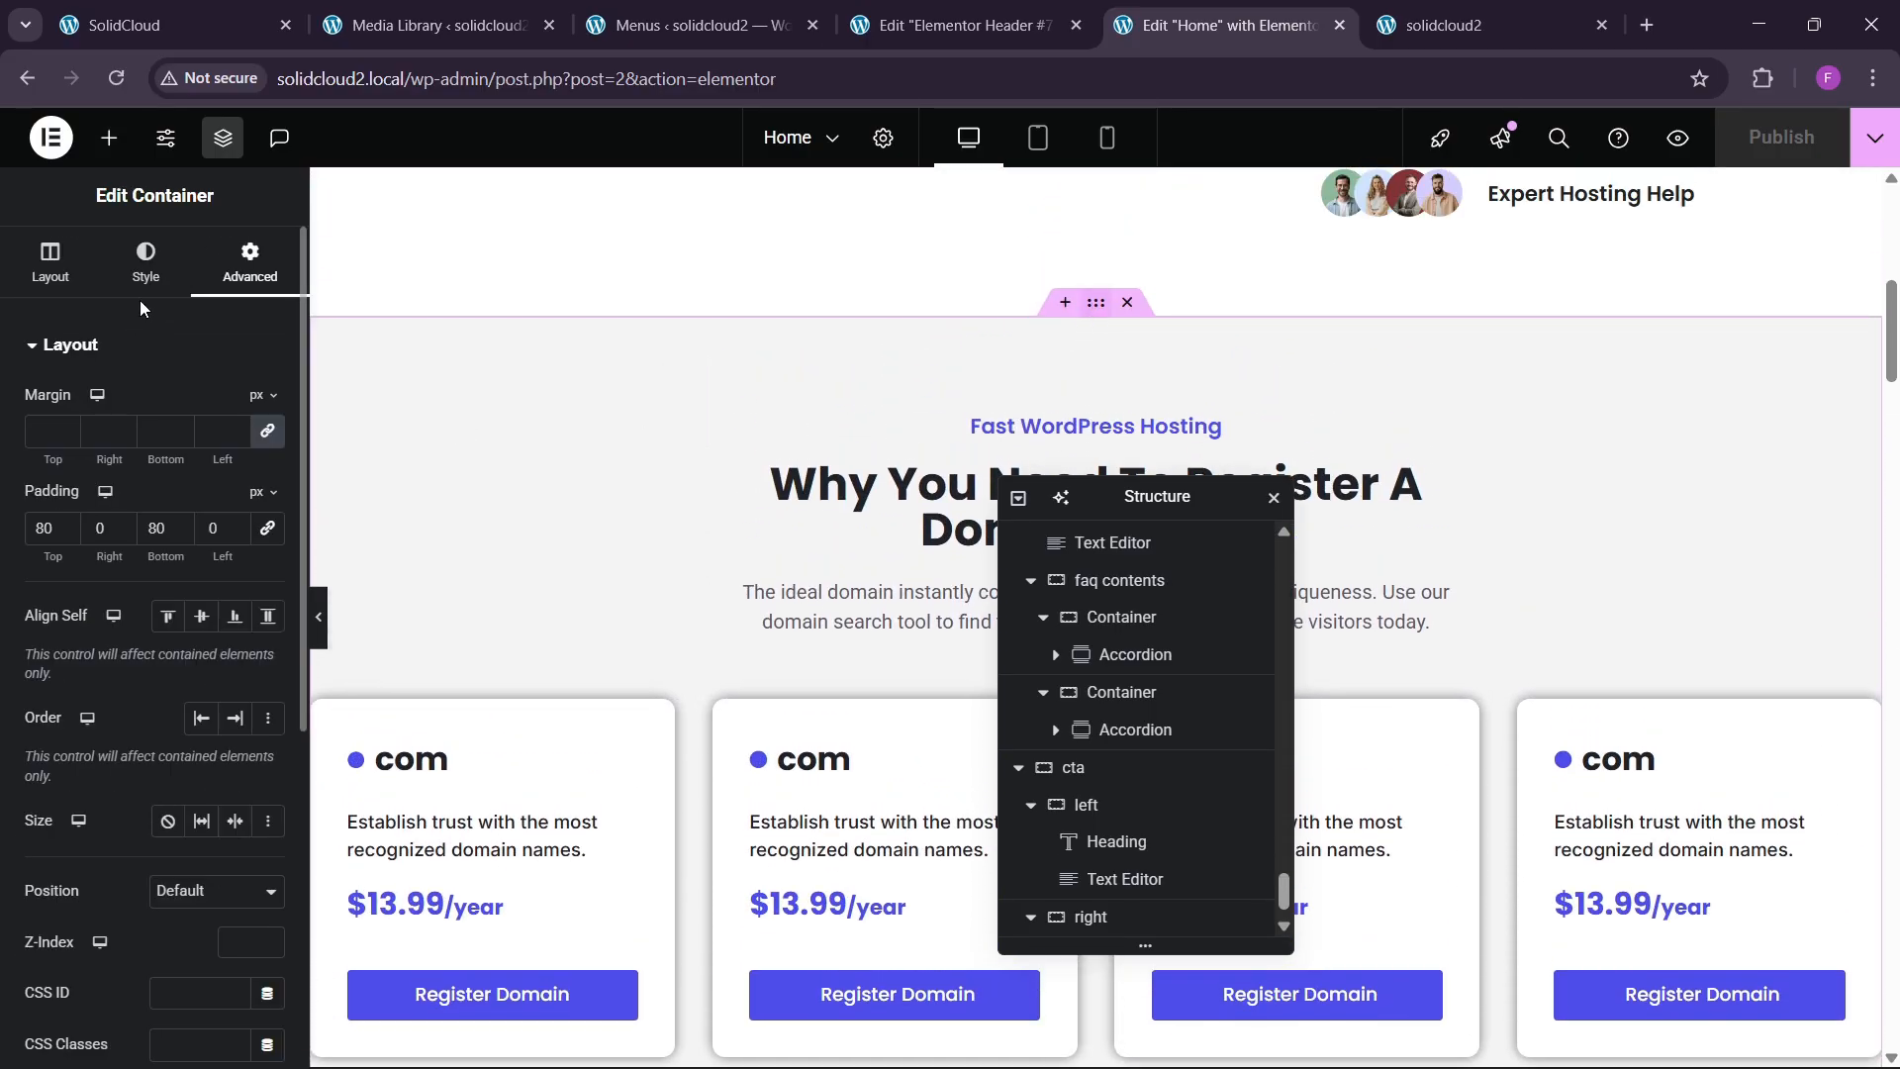
{"action": "scroll", "coordinate": [104, 697], "scroll_direction": "down", "scroll_amount": 4}
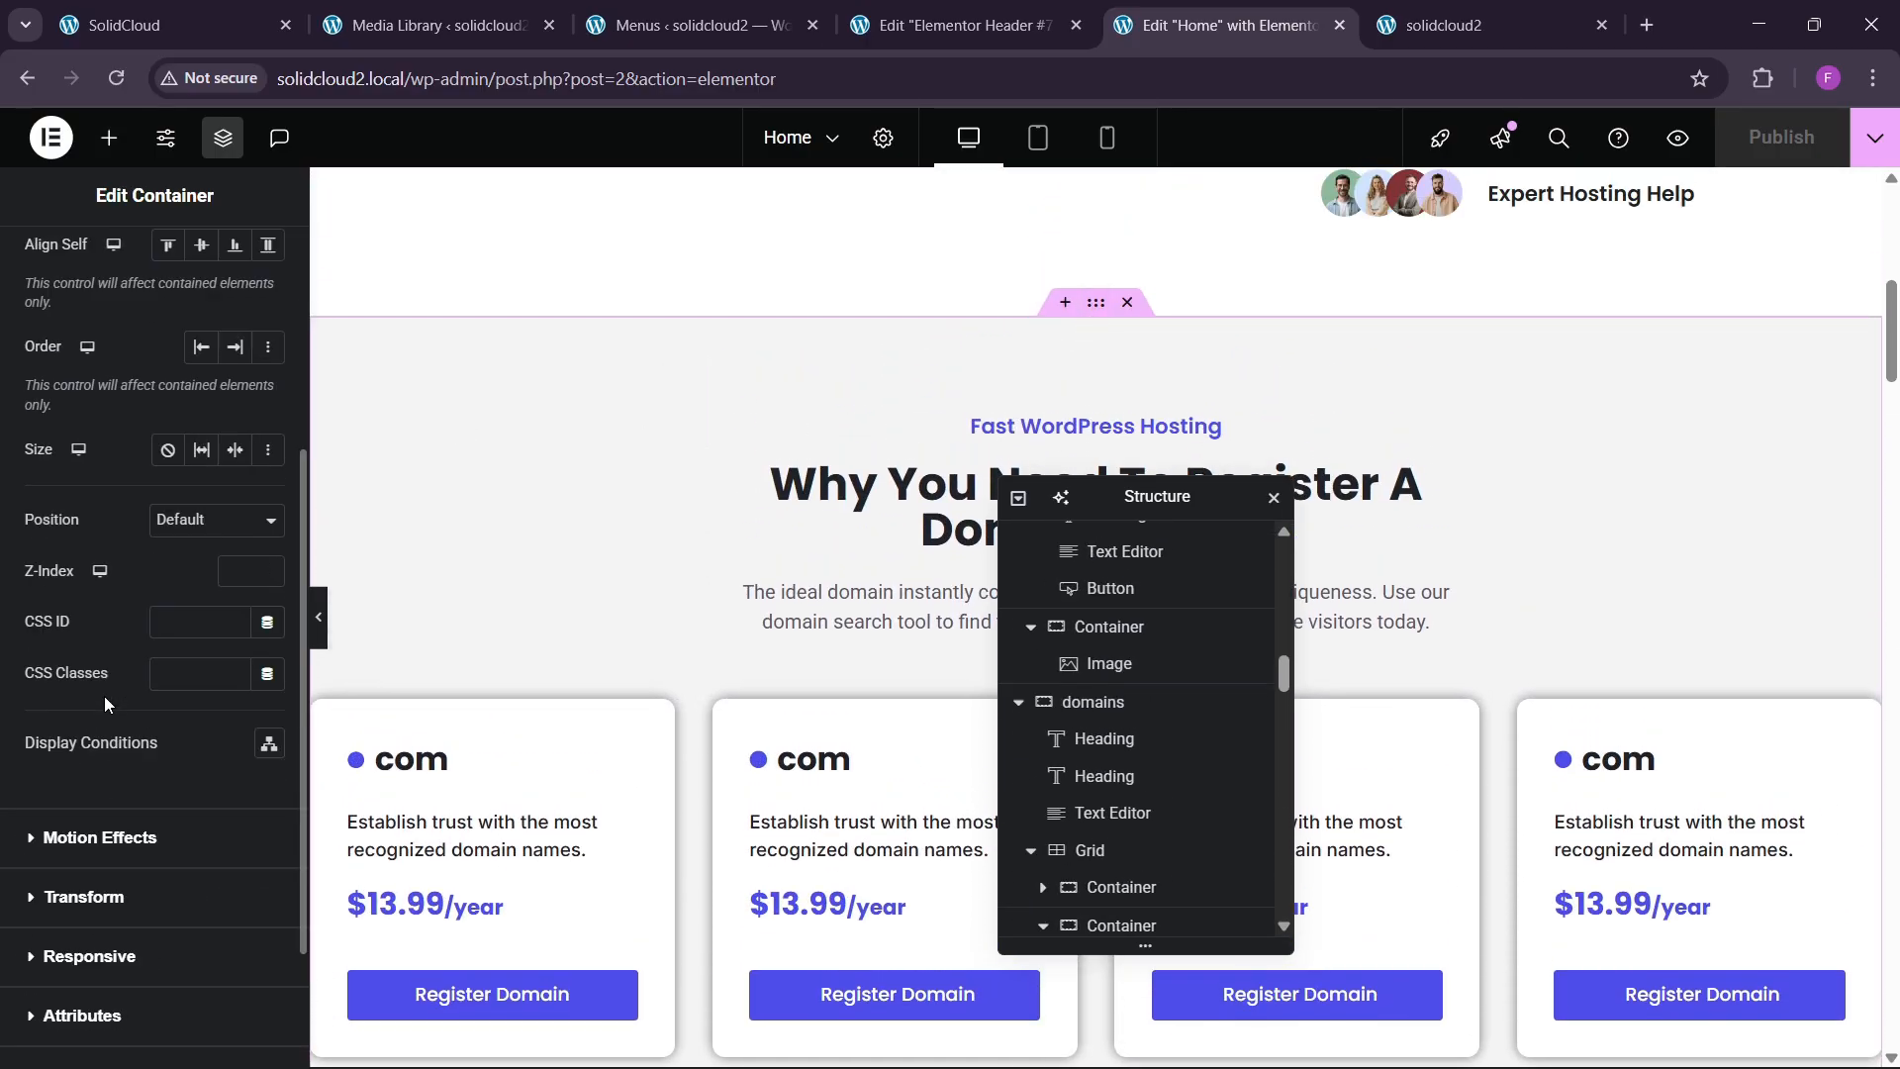
{"action": "left_click", "coordinate": [185, 629]}
{"action": "type", "text": "domains"}
{"action": "scroll", "coordinate": [911, 574], "scroll_direction": "down", "scroll_amount": 5}
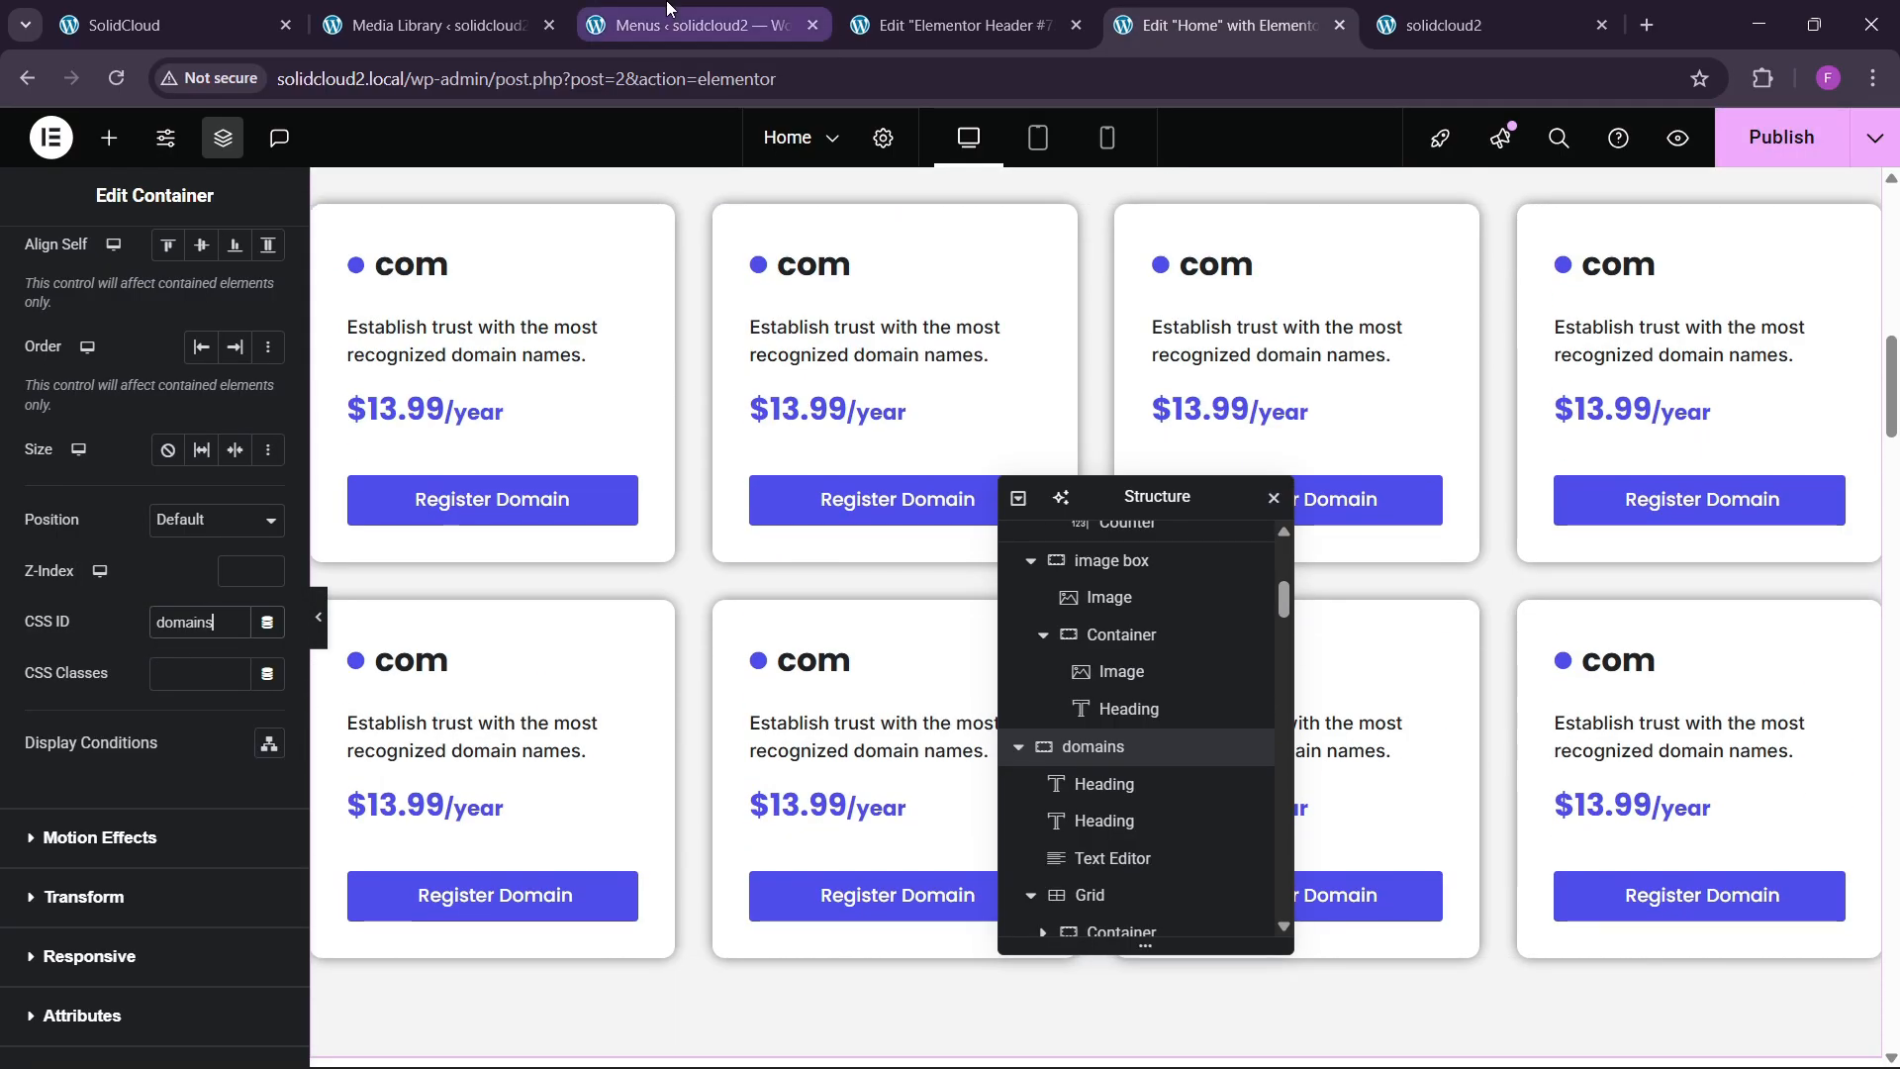
Grab the about anchor from the live site and open the domain-registration section's Advanced settings.
{"action": "left_click", "coordinate": [1460, 12]}
{"action": "left_click", "coordinate": [412, 335]}
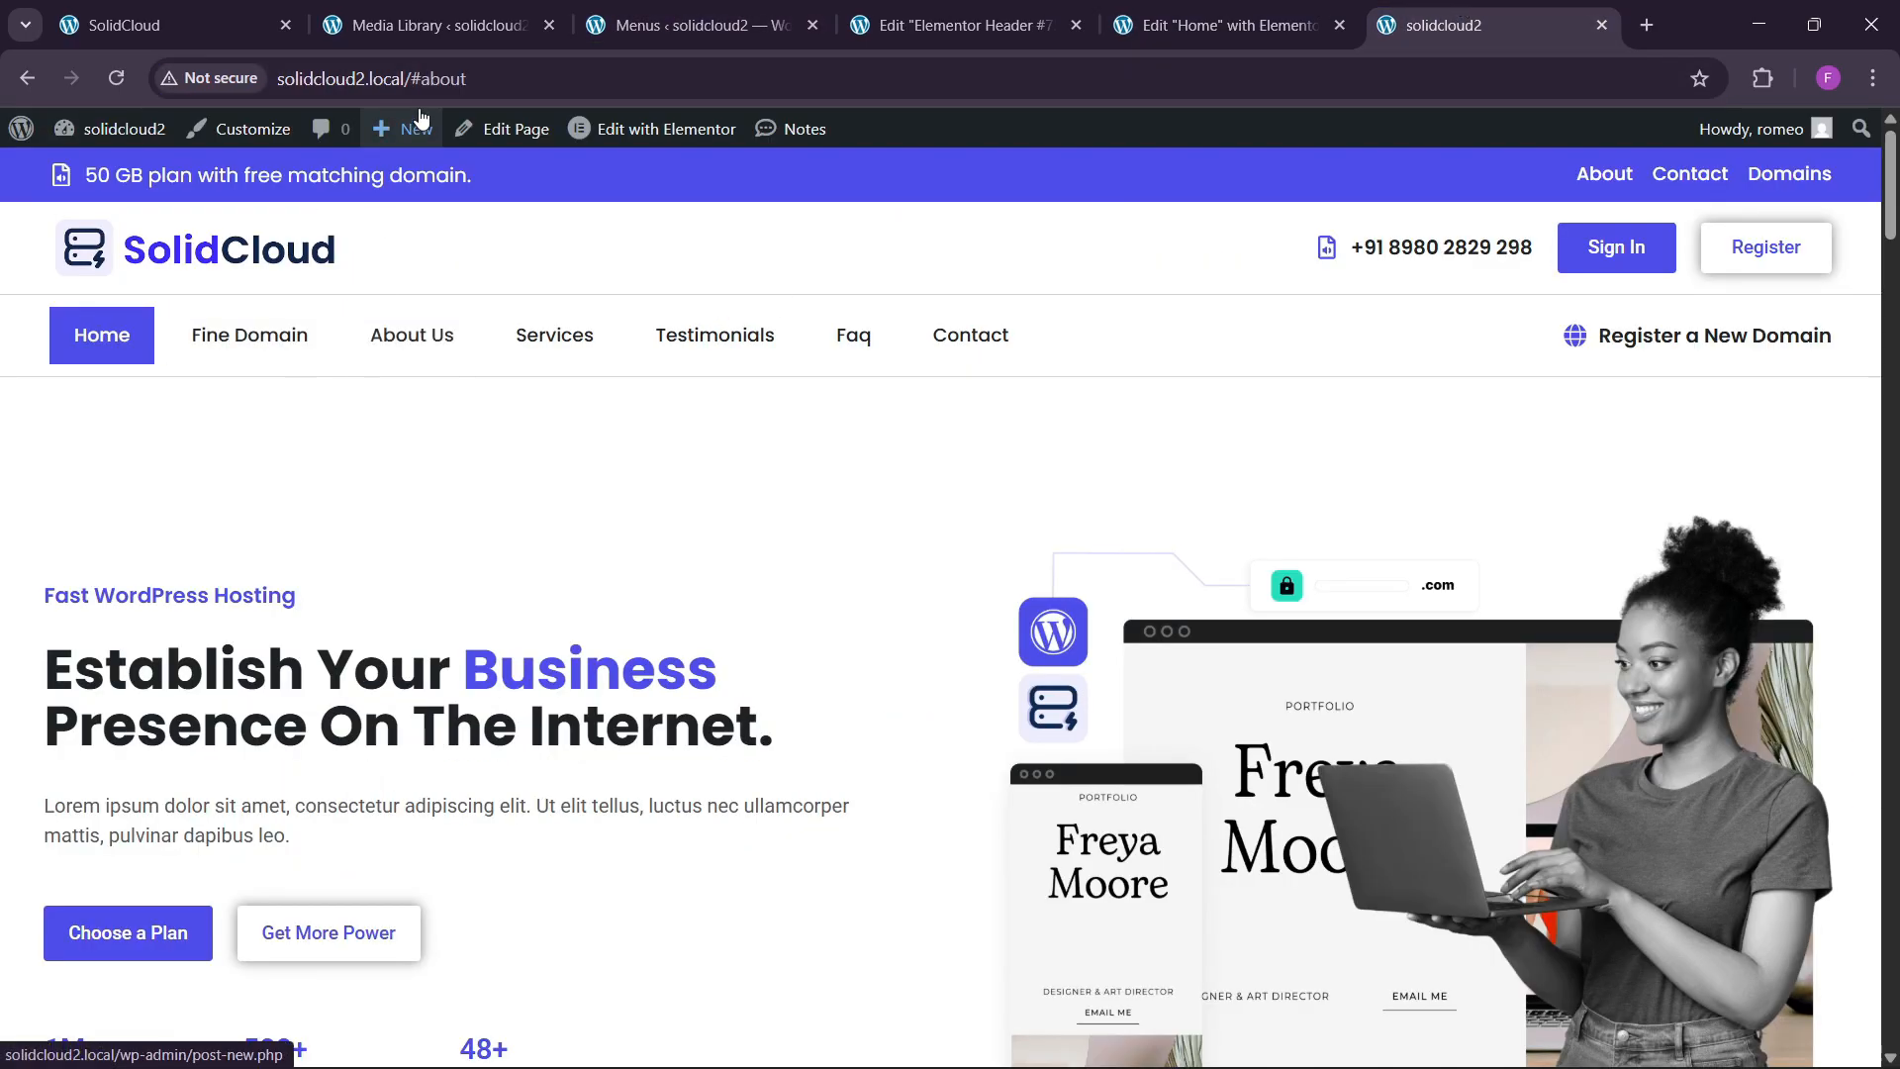
{"action": "double_click", "coordinate": [425, 79]}
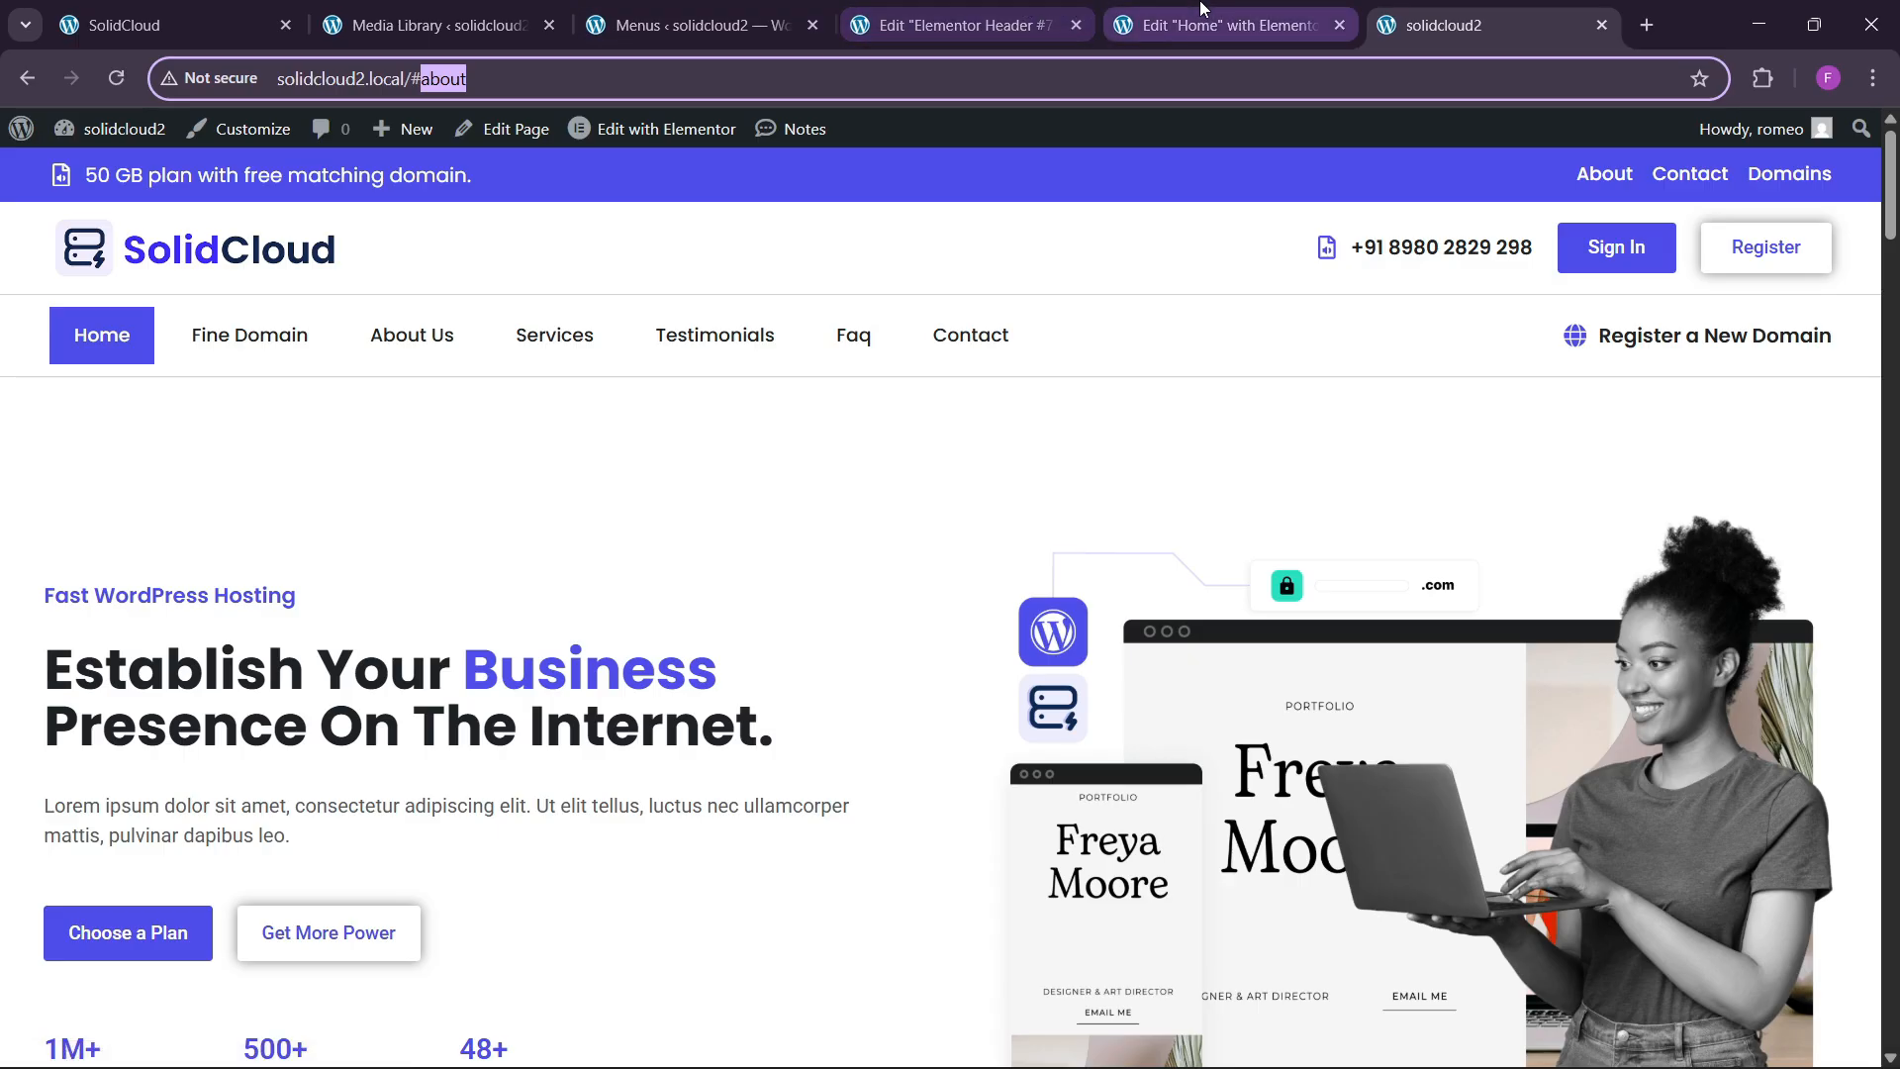
{"action": "left_click", "coordinate": [1227, 25]}
{"action": "scroll", "coordinate": [785, 579], "scroll_direction": "up", "scroll_amount": 13}
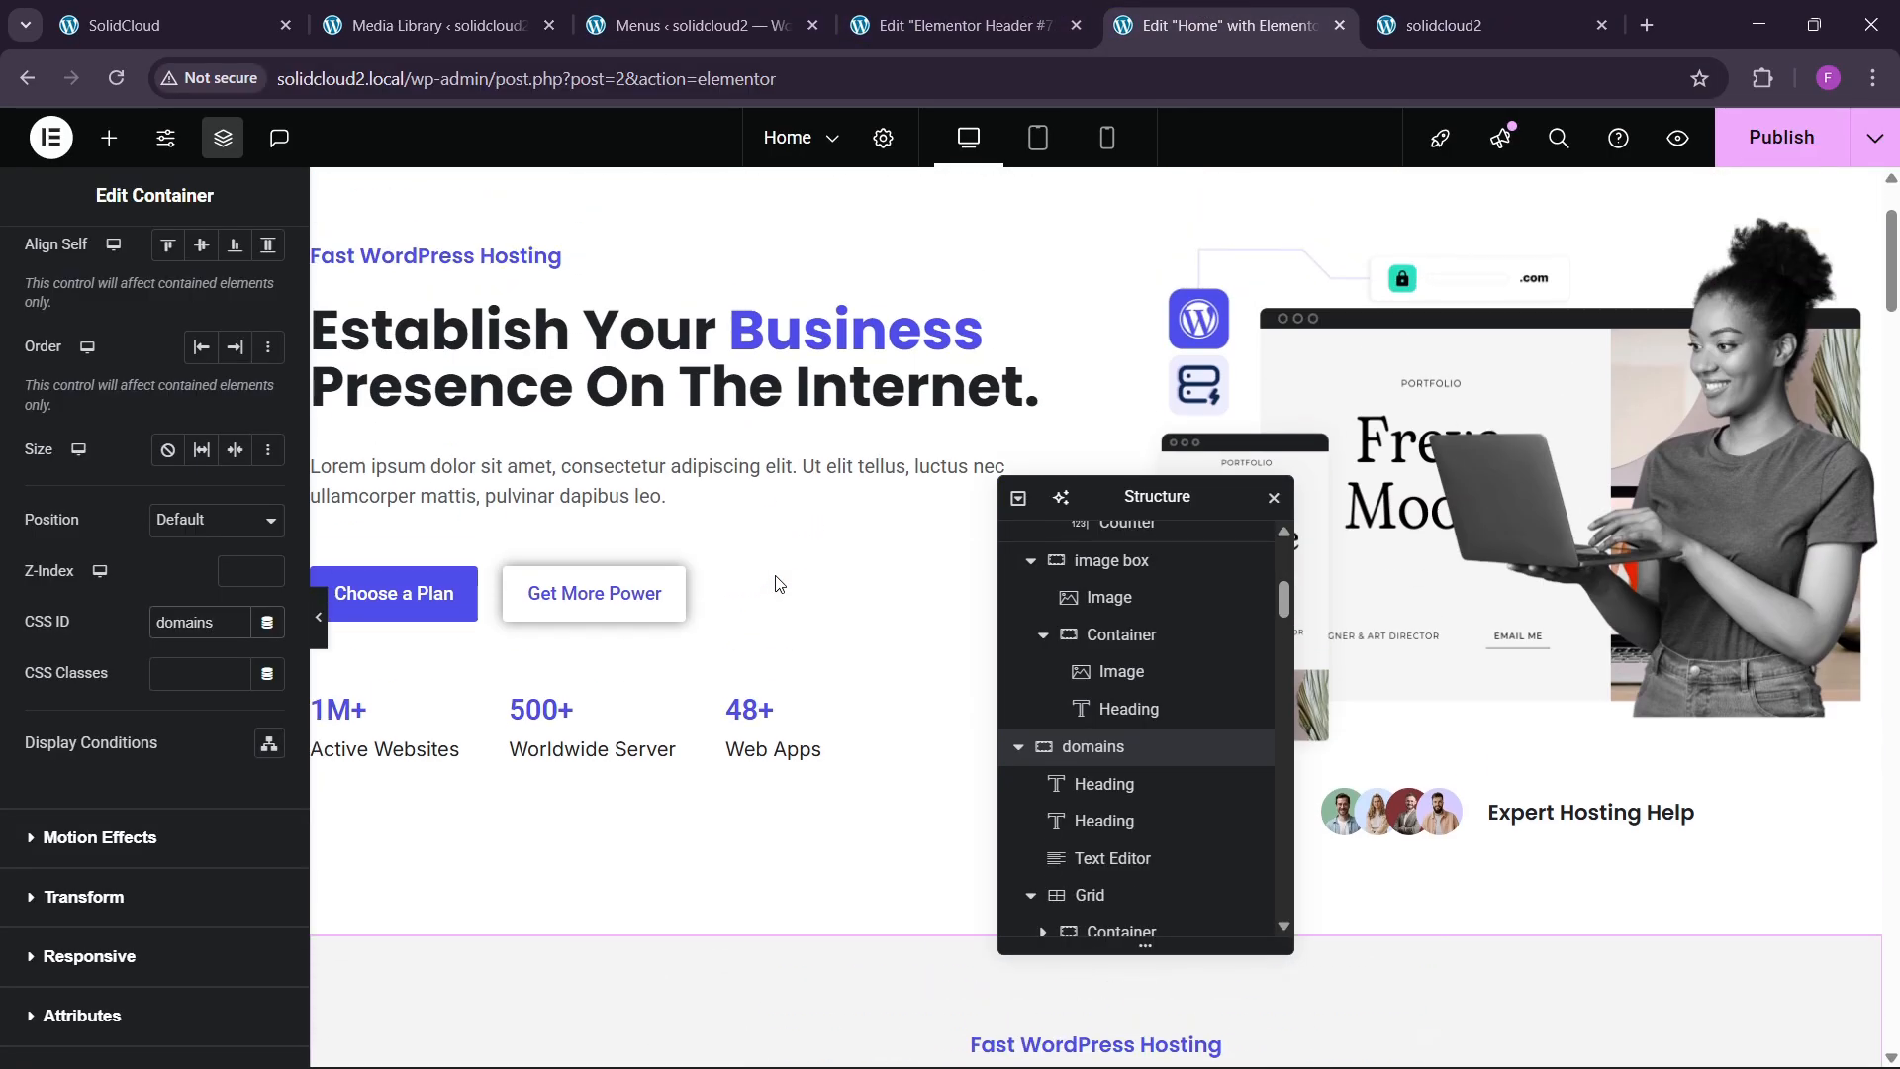
{"action": "scroll", "coordinate": [792, 604], "scroll_direction": "down", "scroll_amount": 4}
{"action": "scroll", "coordinate": [802, 634], "scroll_direction": "down", "scroll_amount": 12}
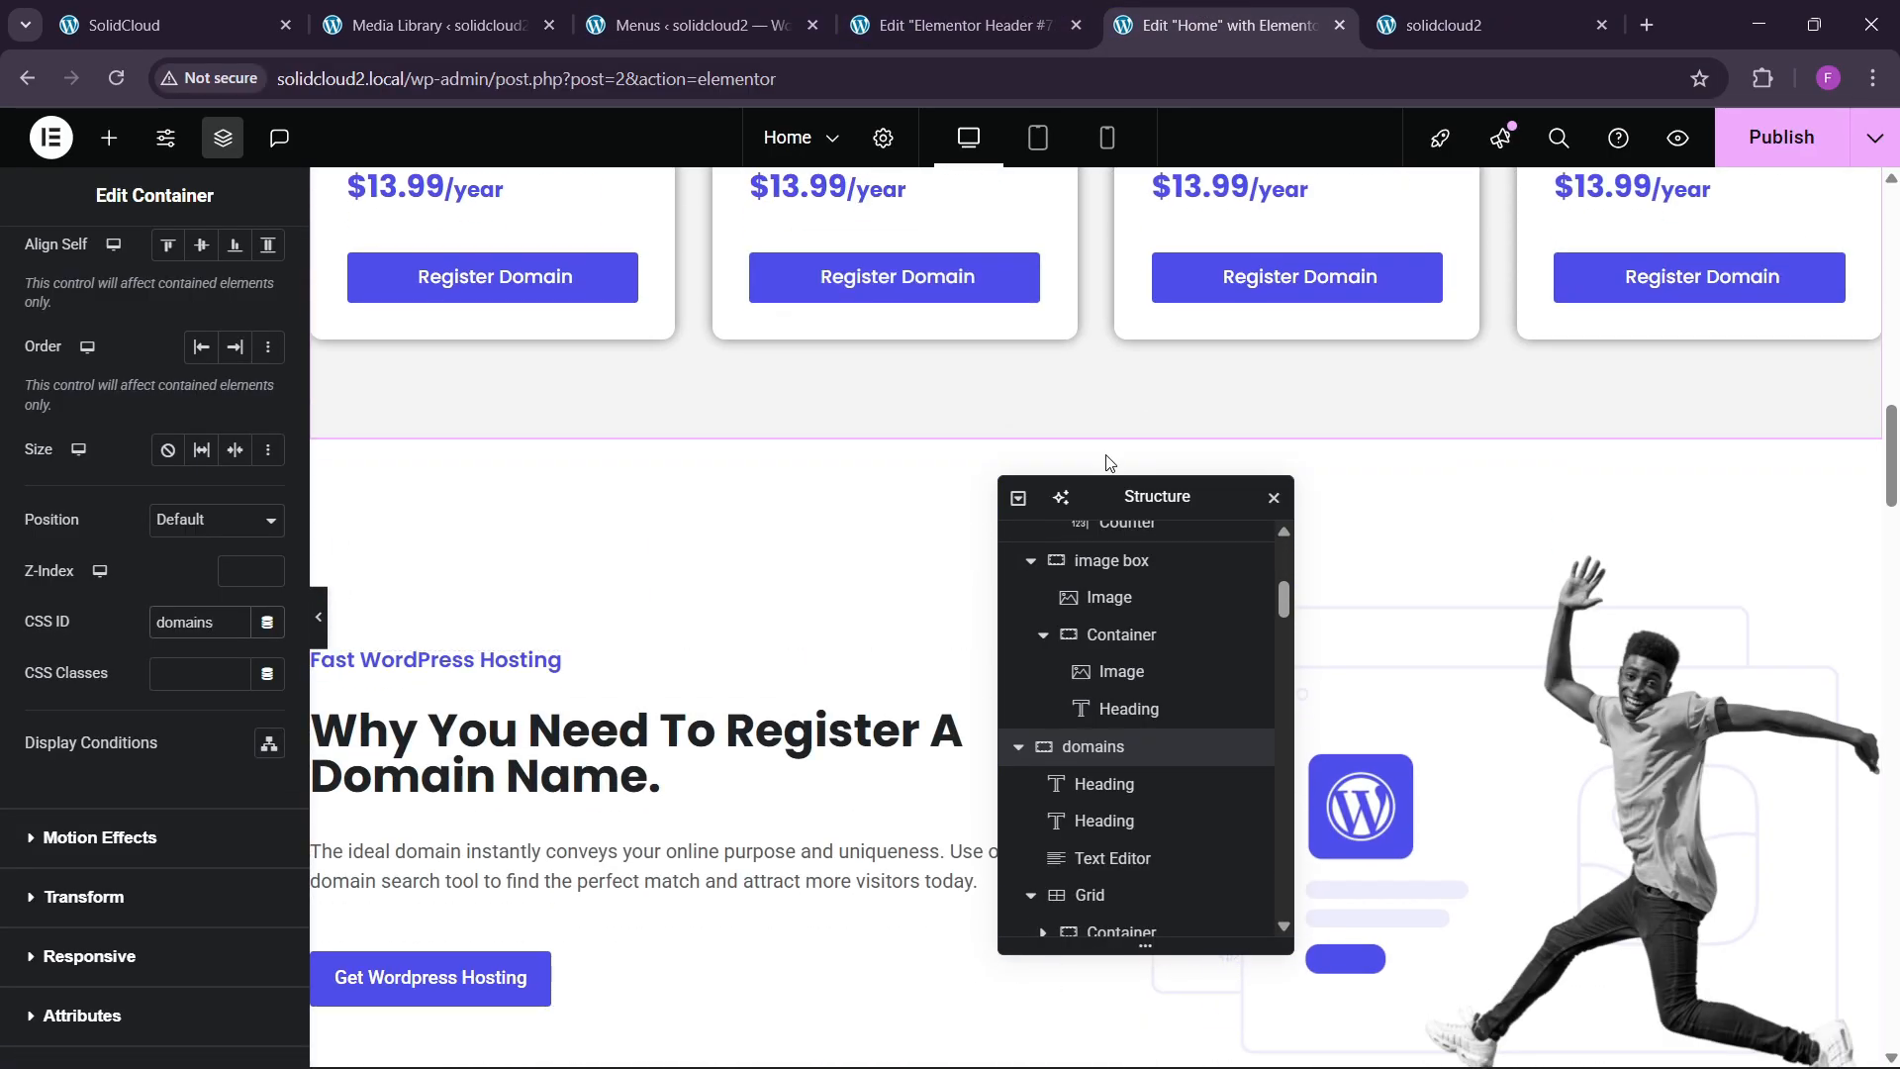
{"action": "left_click", "coordinate": [1109, 448]}
{"action": "left_click", "coordinate": [246, 259]}
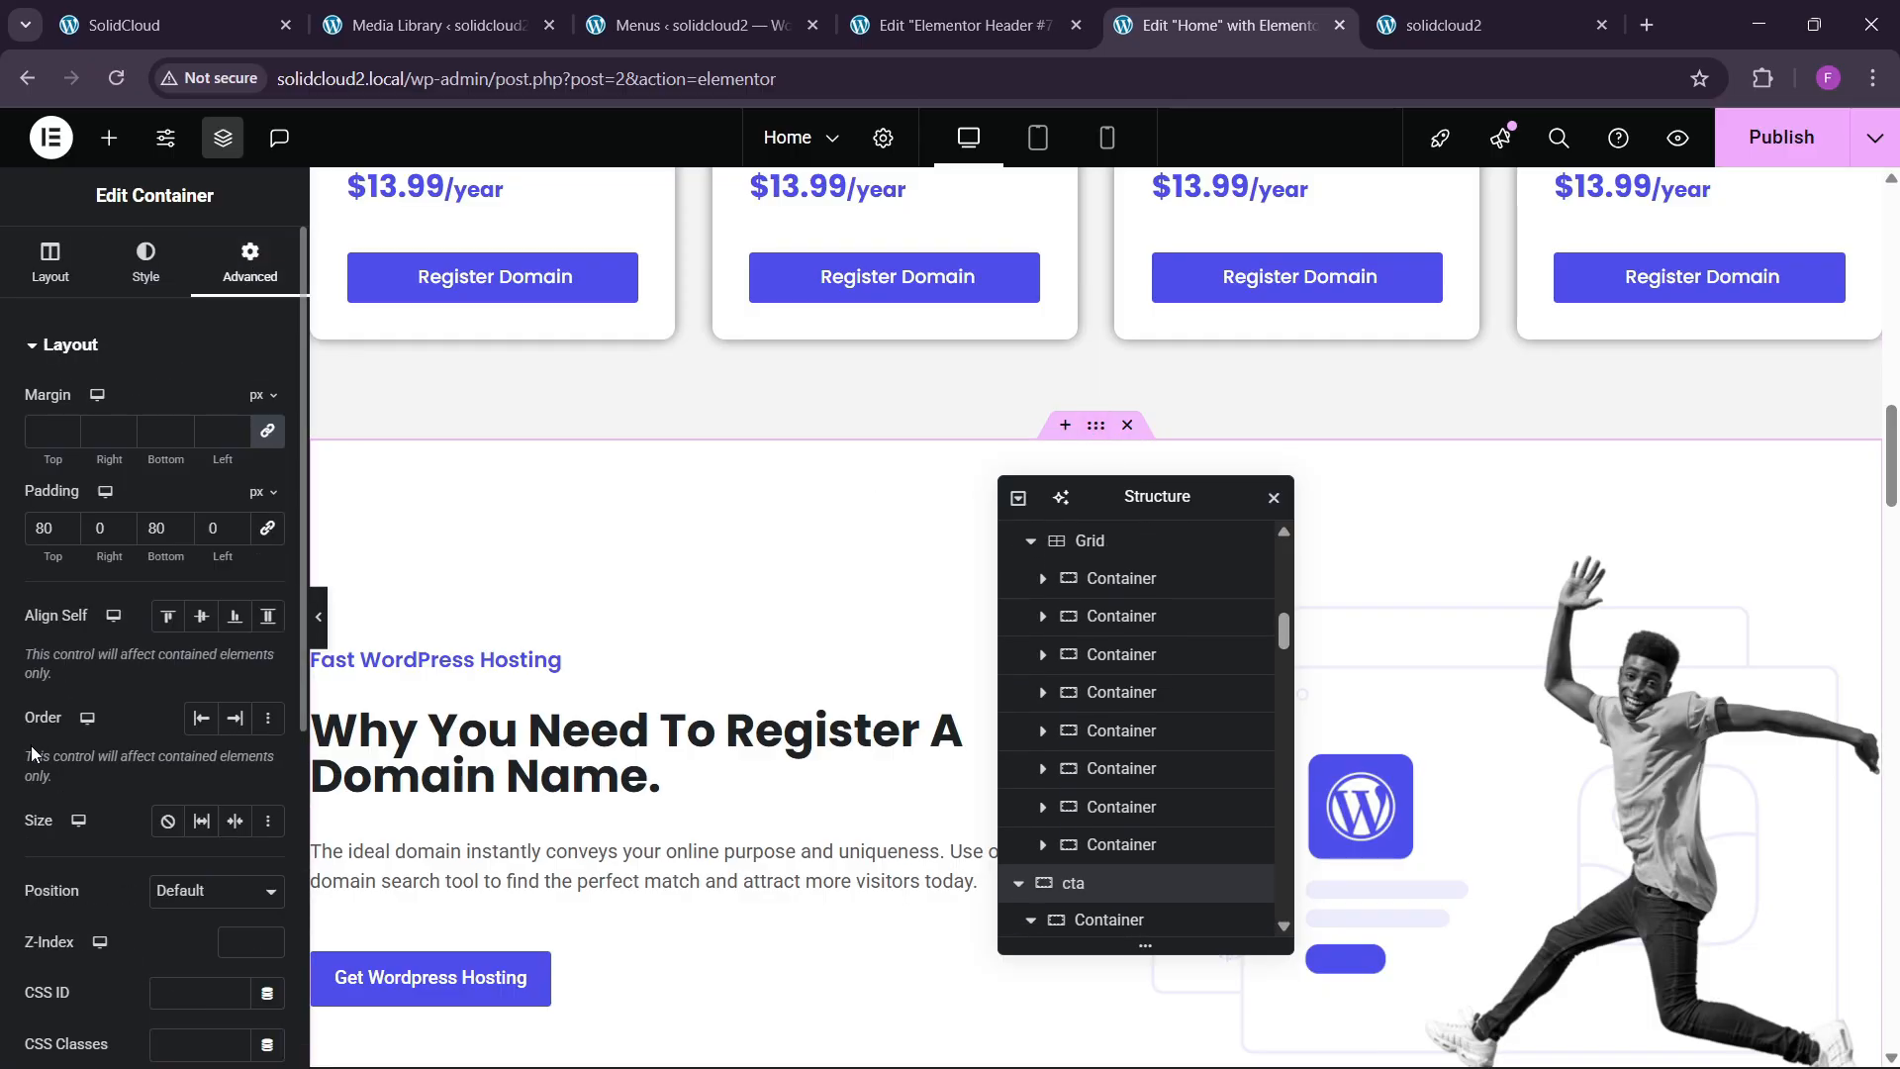
{"action": "scroll", "coordinate": [45, 747], "scroll_direction": "down", "scroll_amount": 2}
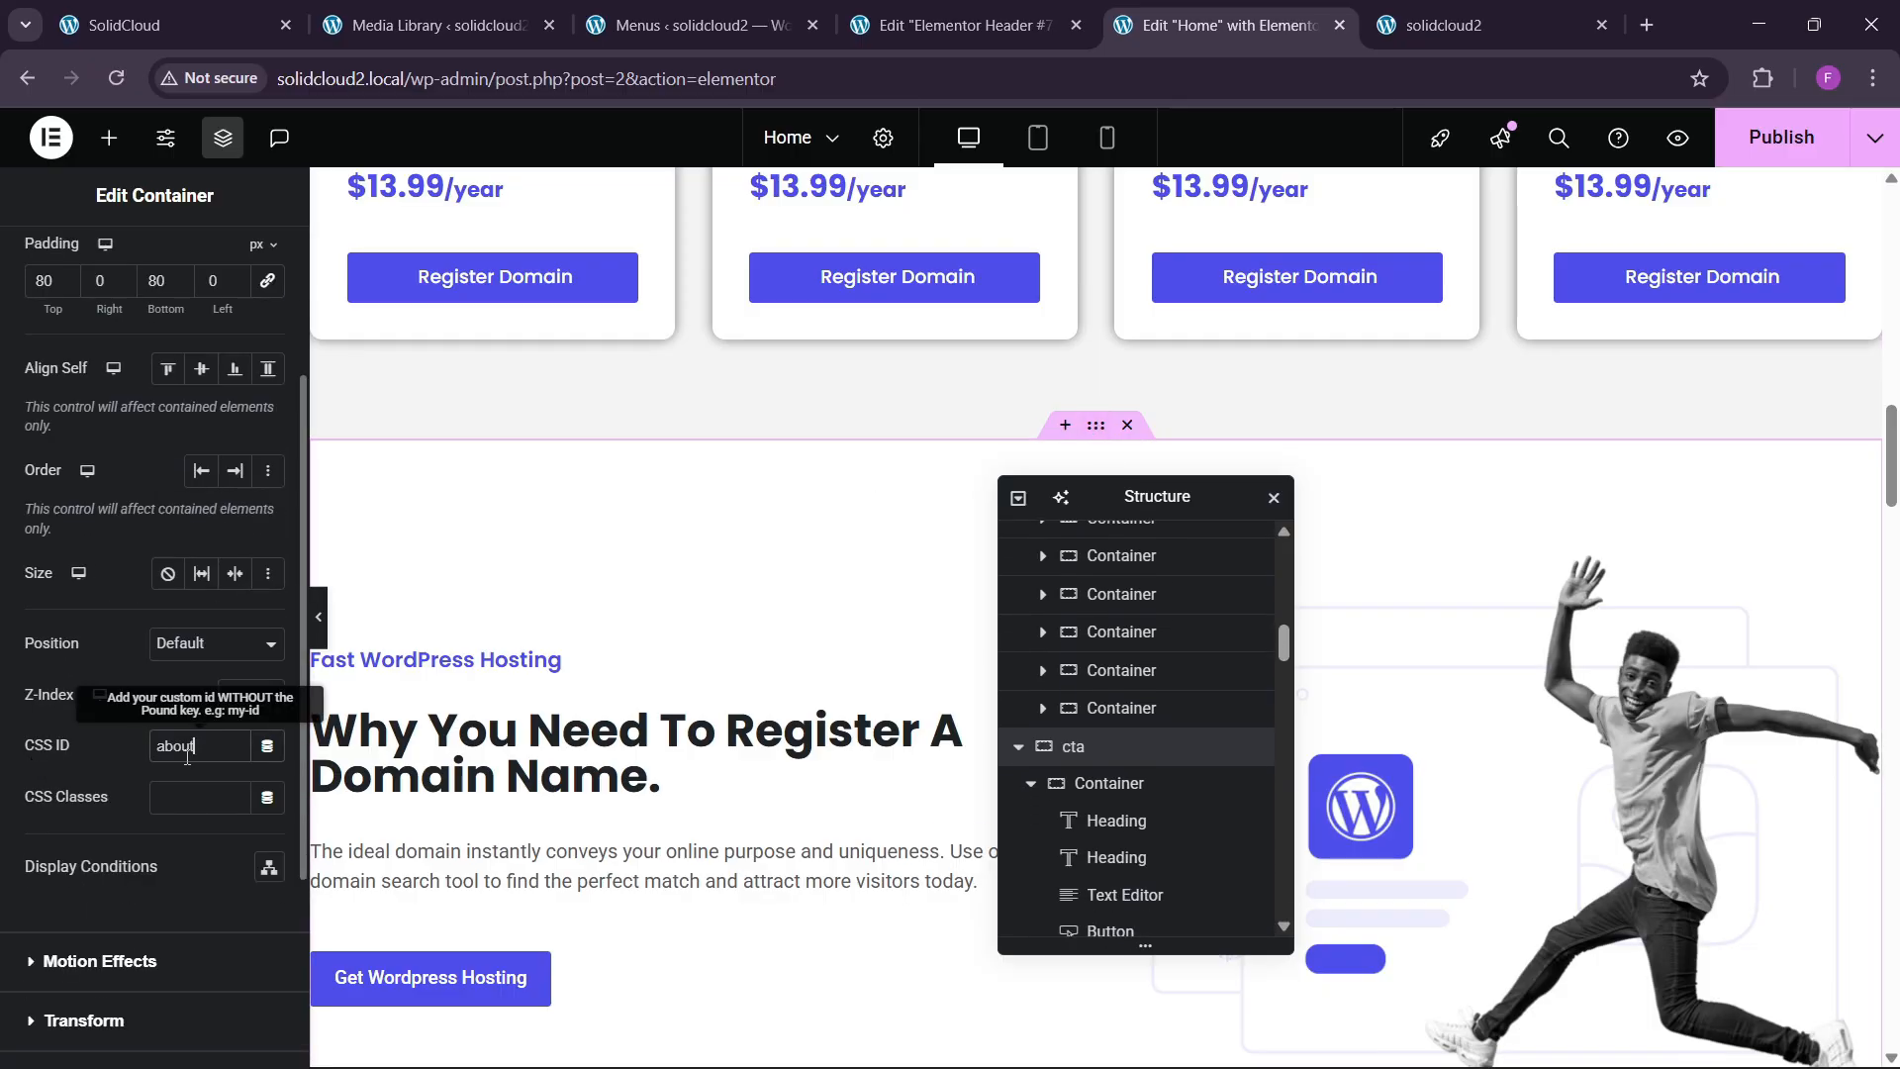
Copy the services anchor and paste it as the hosting offerings section's CSS ID.
{"action": "left_click", "coordinate": [1465, 25]}
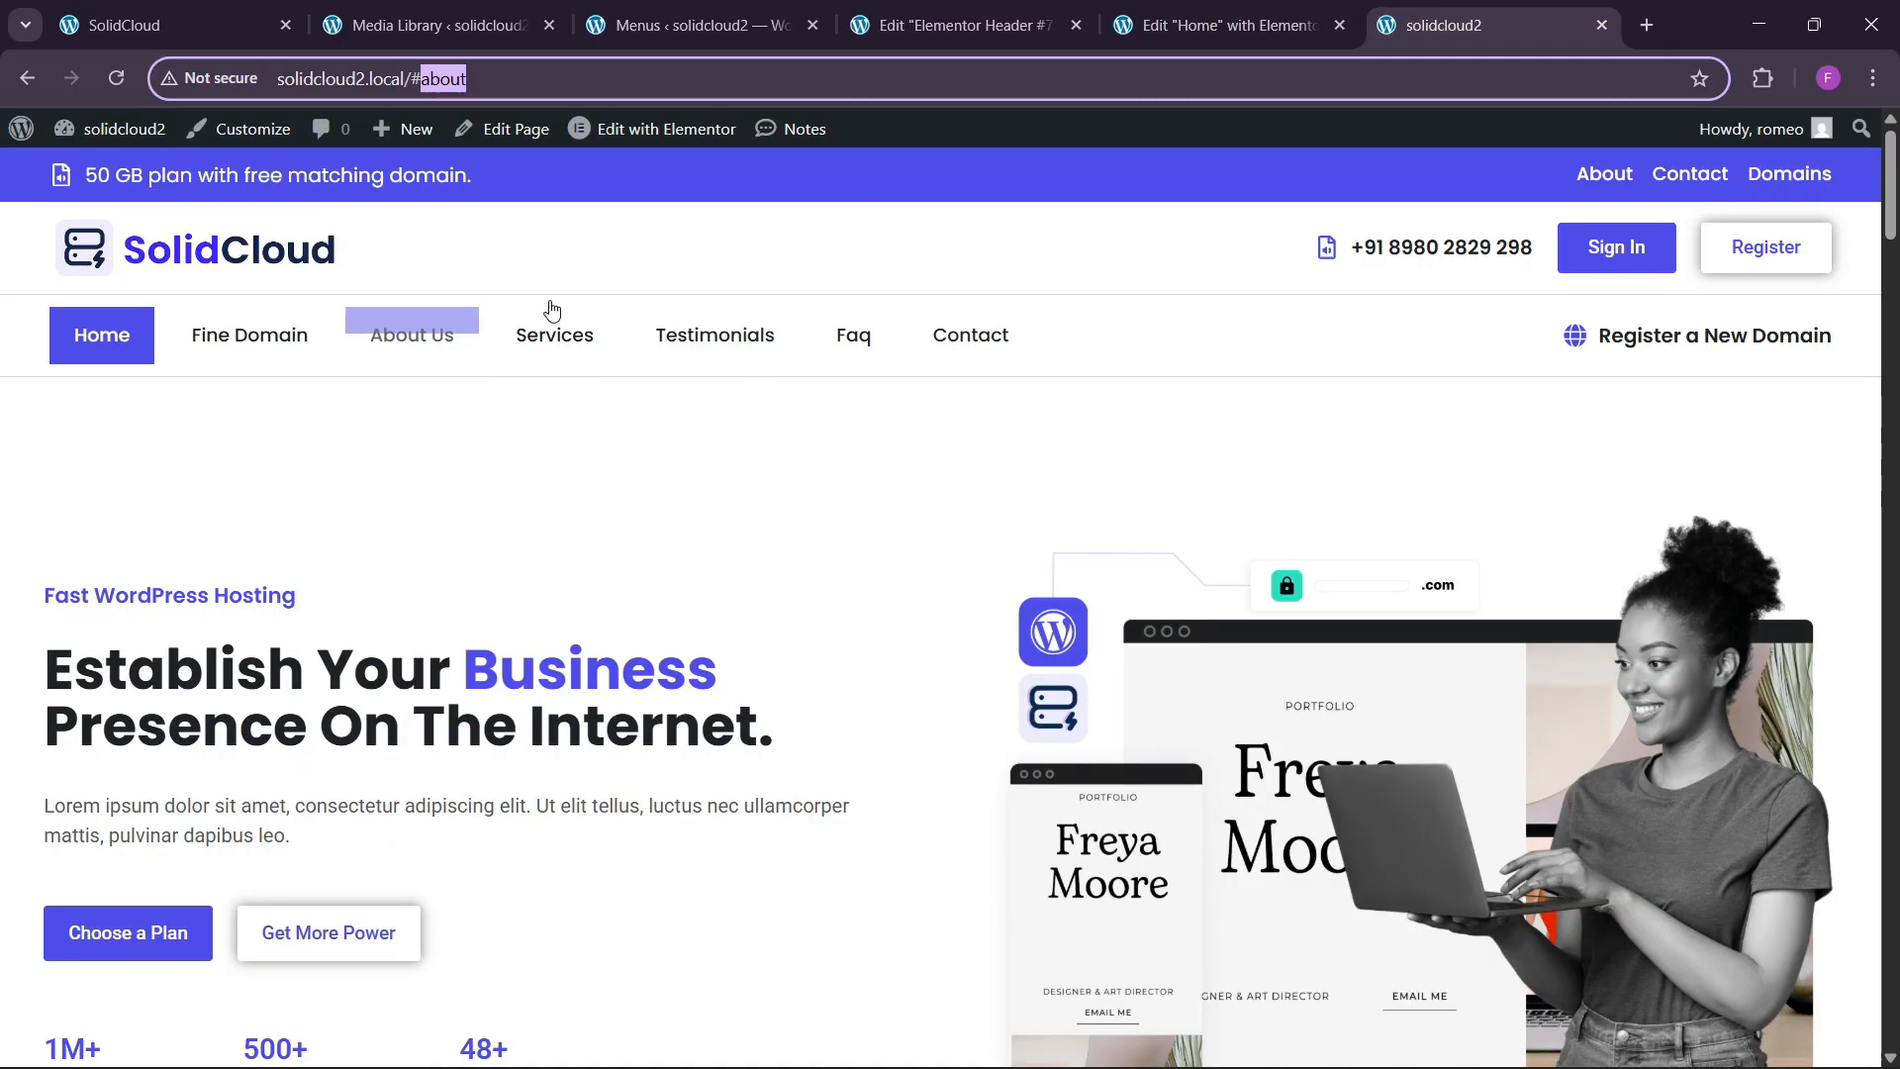
{"action": "left_click", "coordinate": [552, 332]}
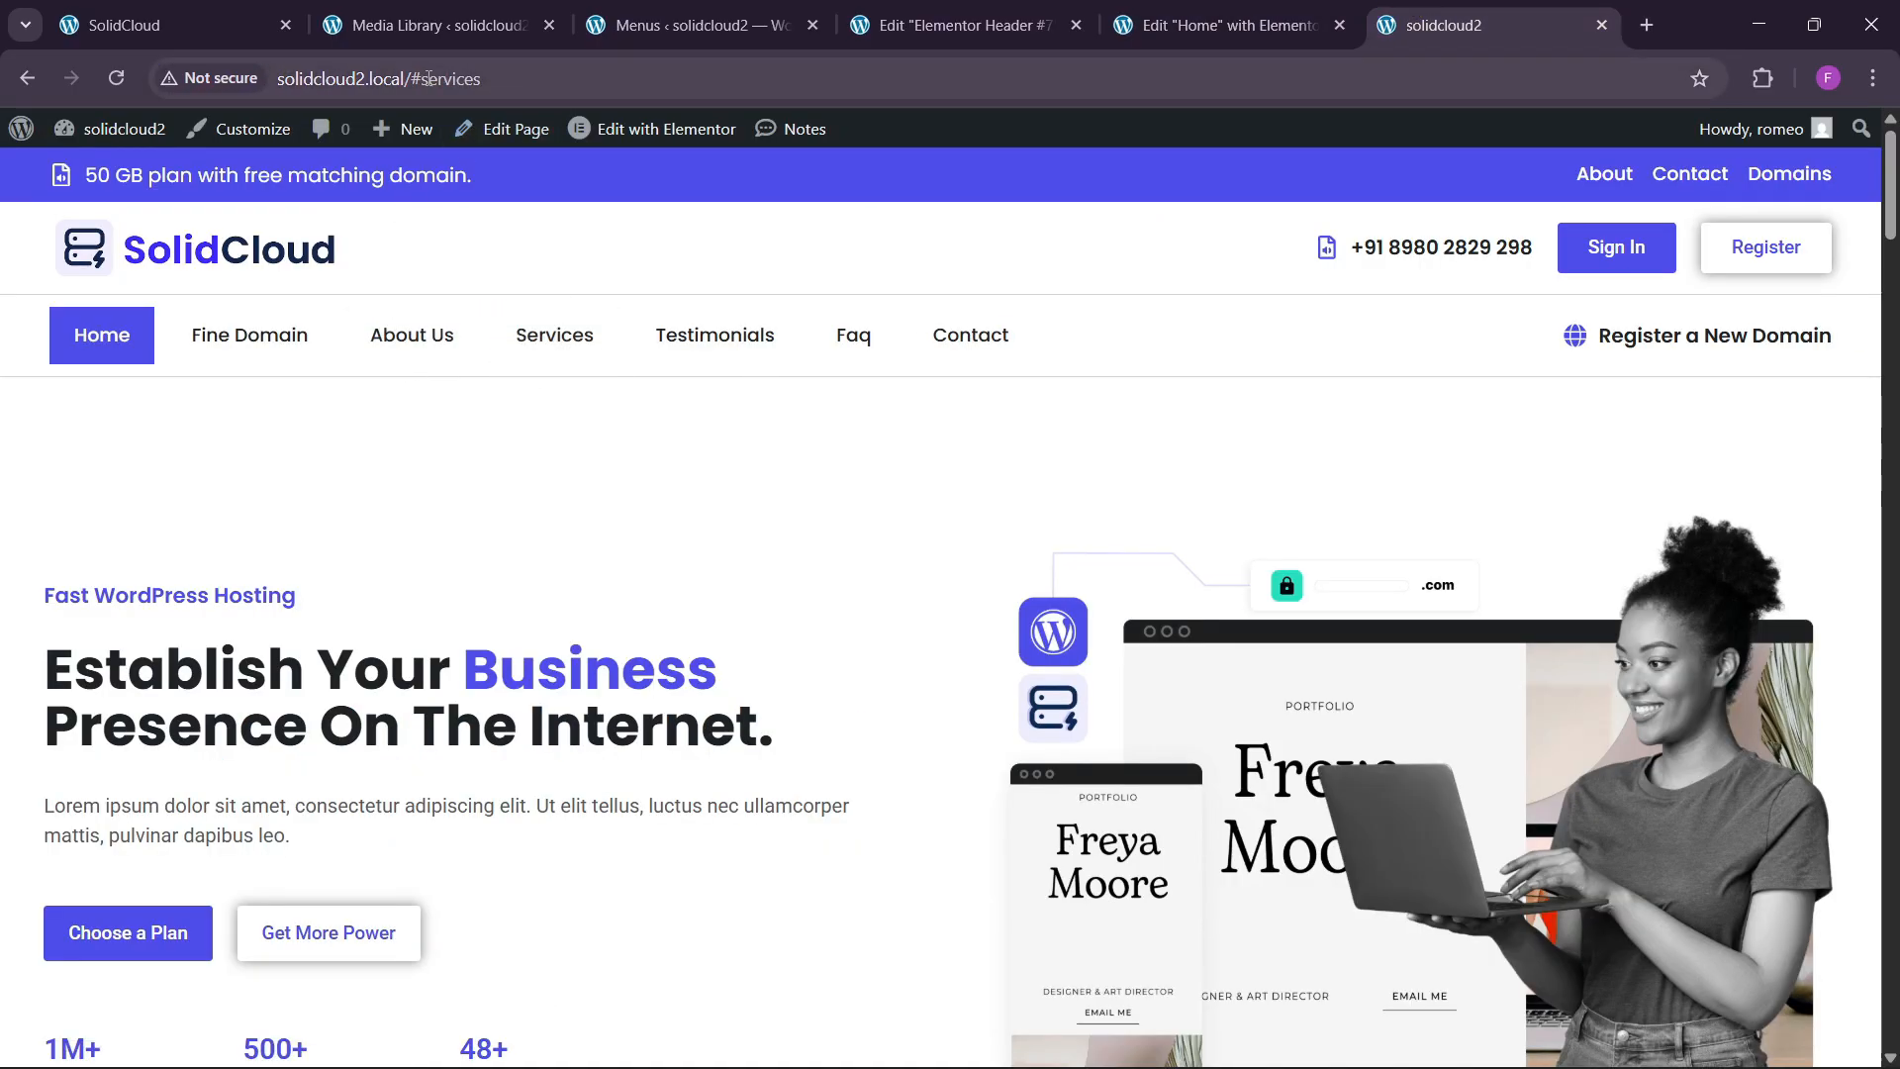
{"action": "left_click_drag", "start_coordinate": [423, 79], "coordinate": [512, 88]}
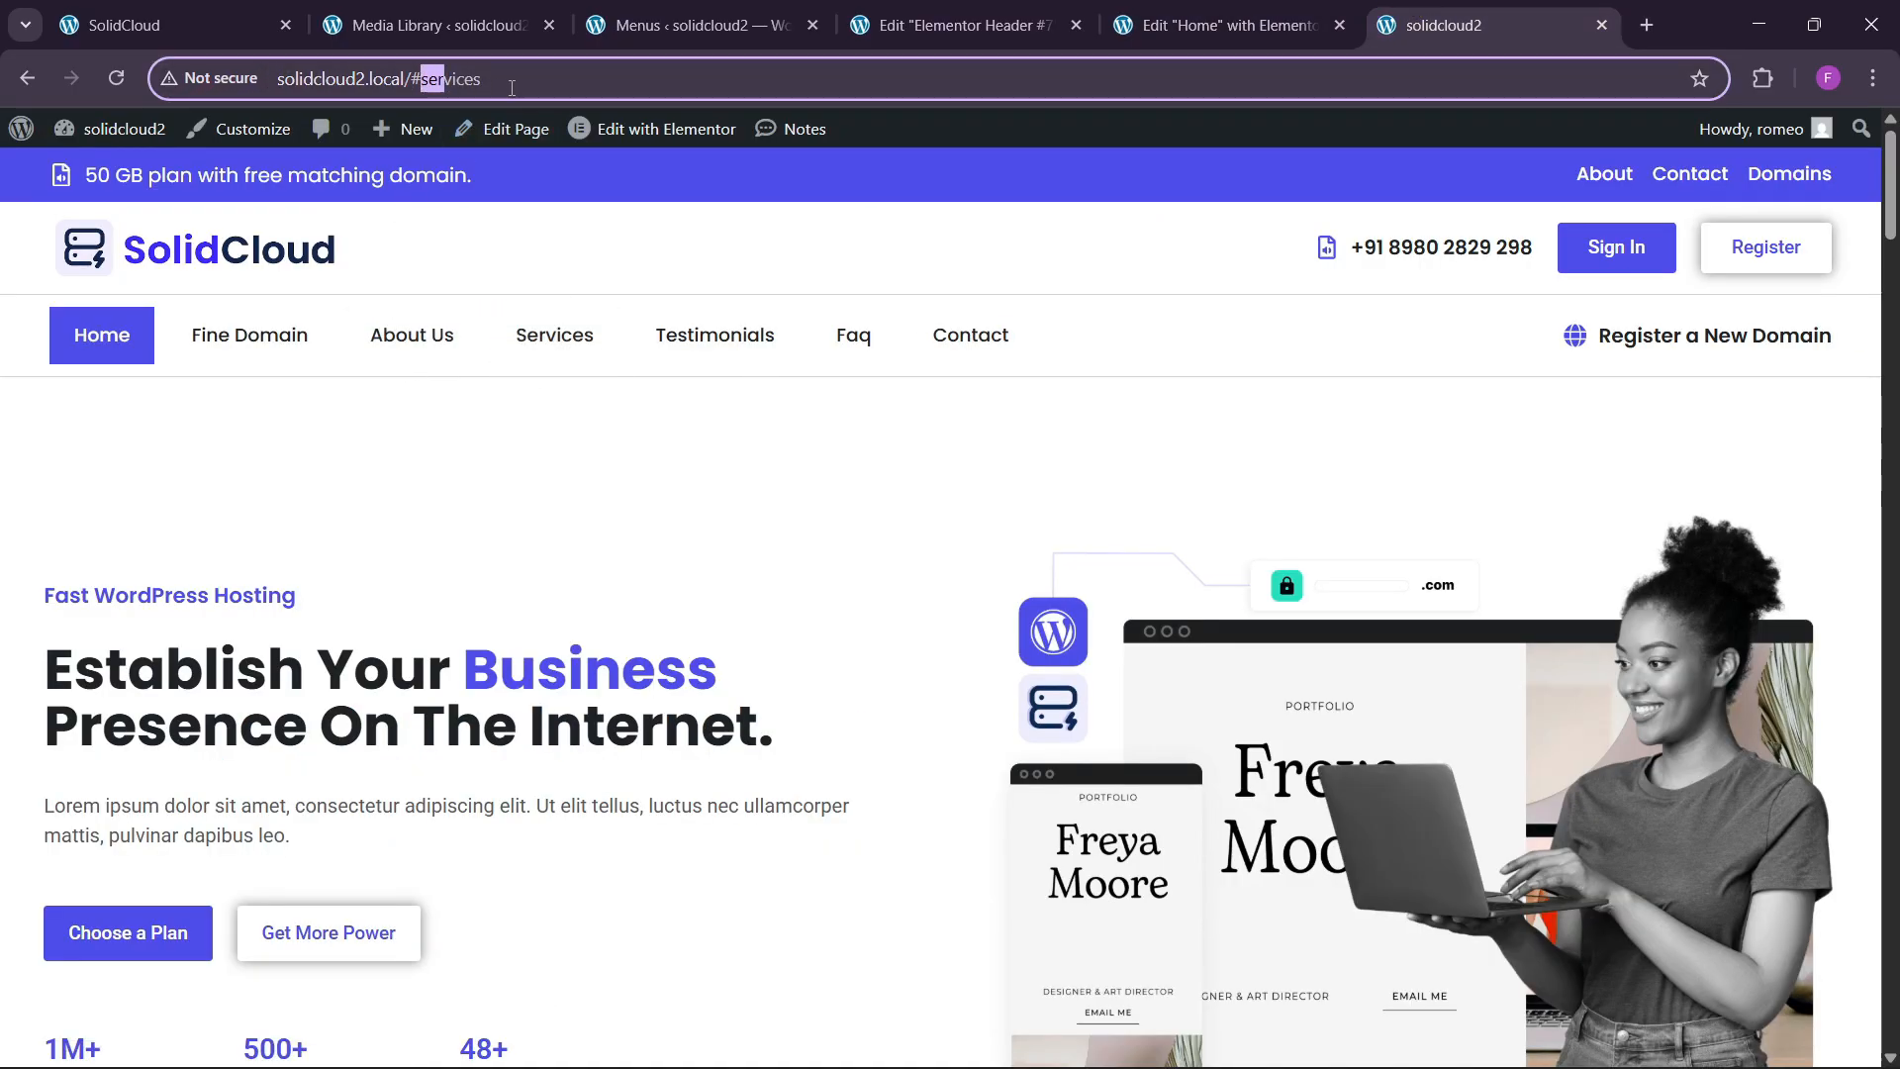
{"action": "left_click", "coordinate": [1227, 24]}
{"action": "scroll", "coordinate": [938, 599], "scroll_direction": "down", "scroll_amount": 10}
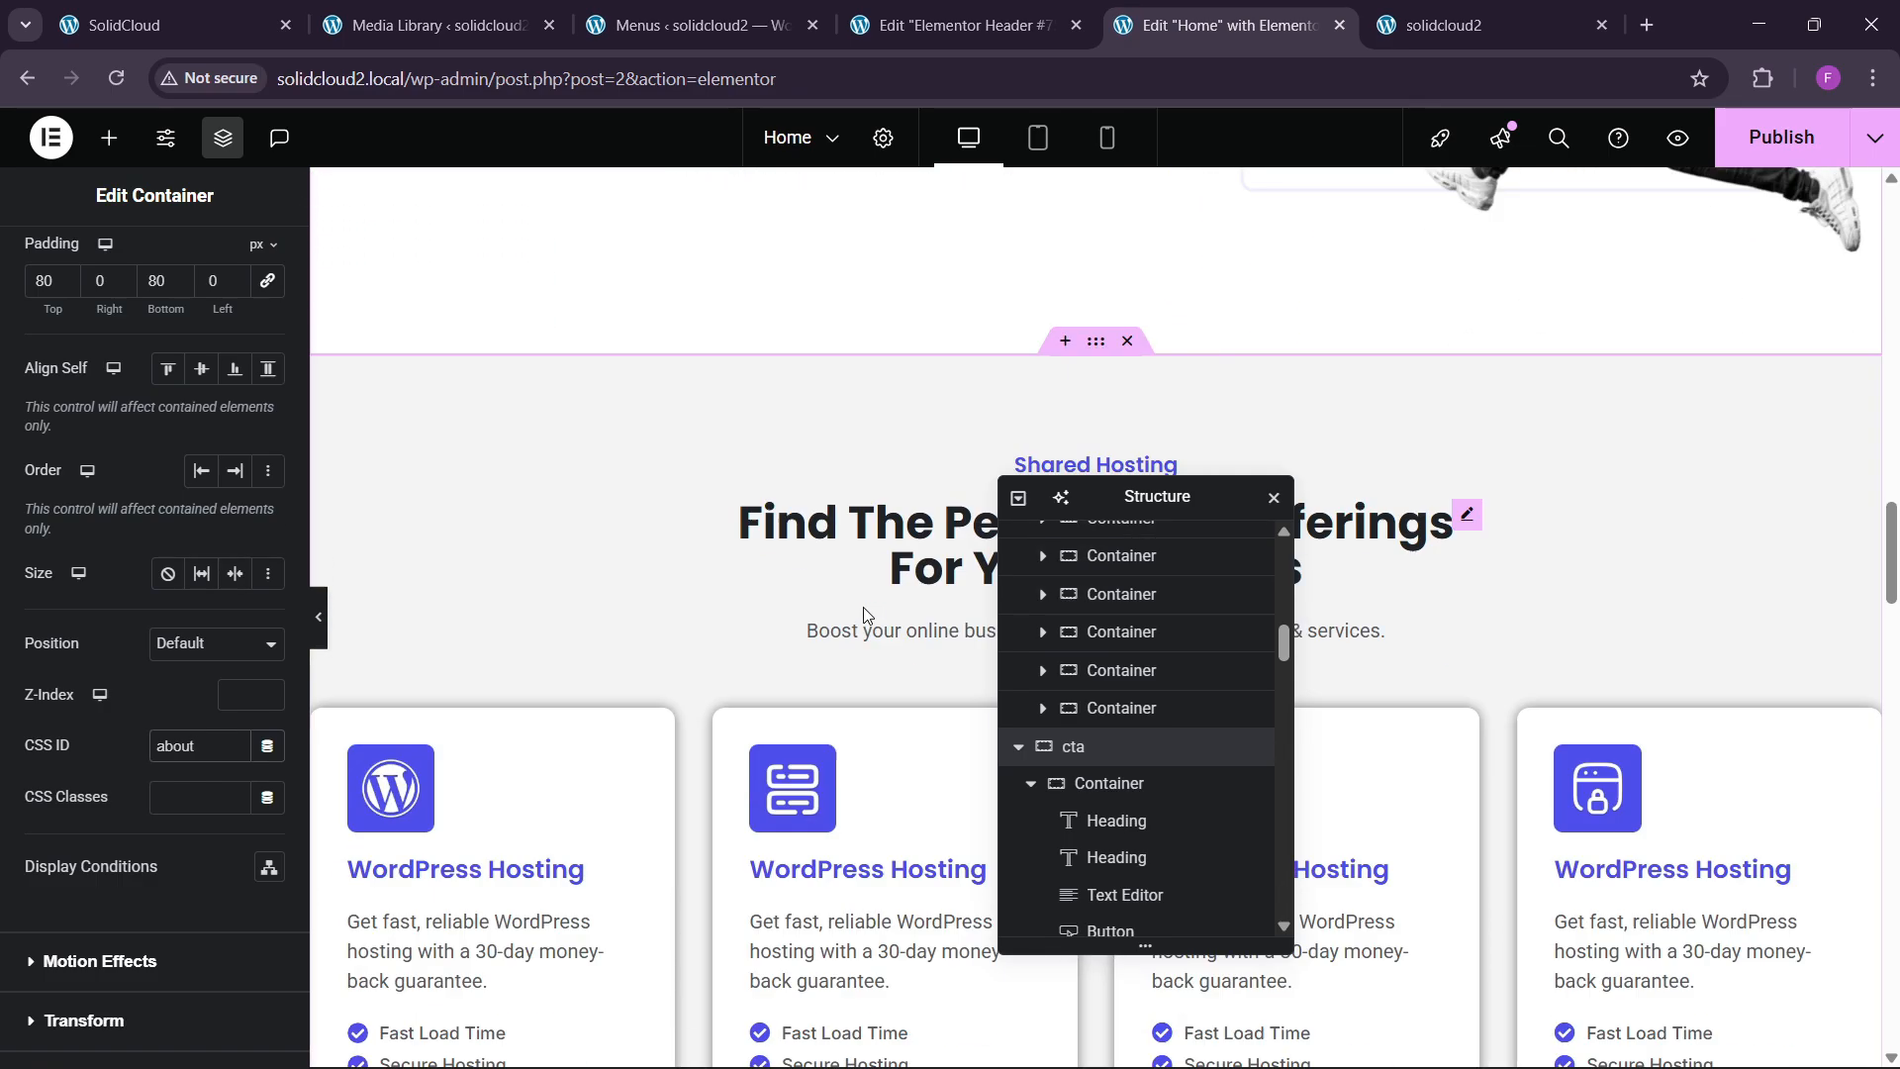
{"action": "left_click", "coordinate": [1105, 235]}
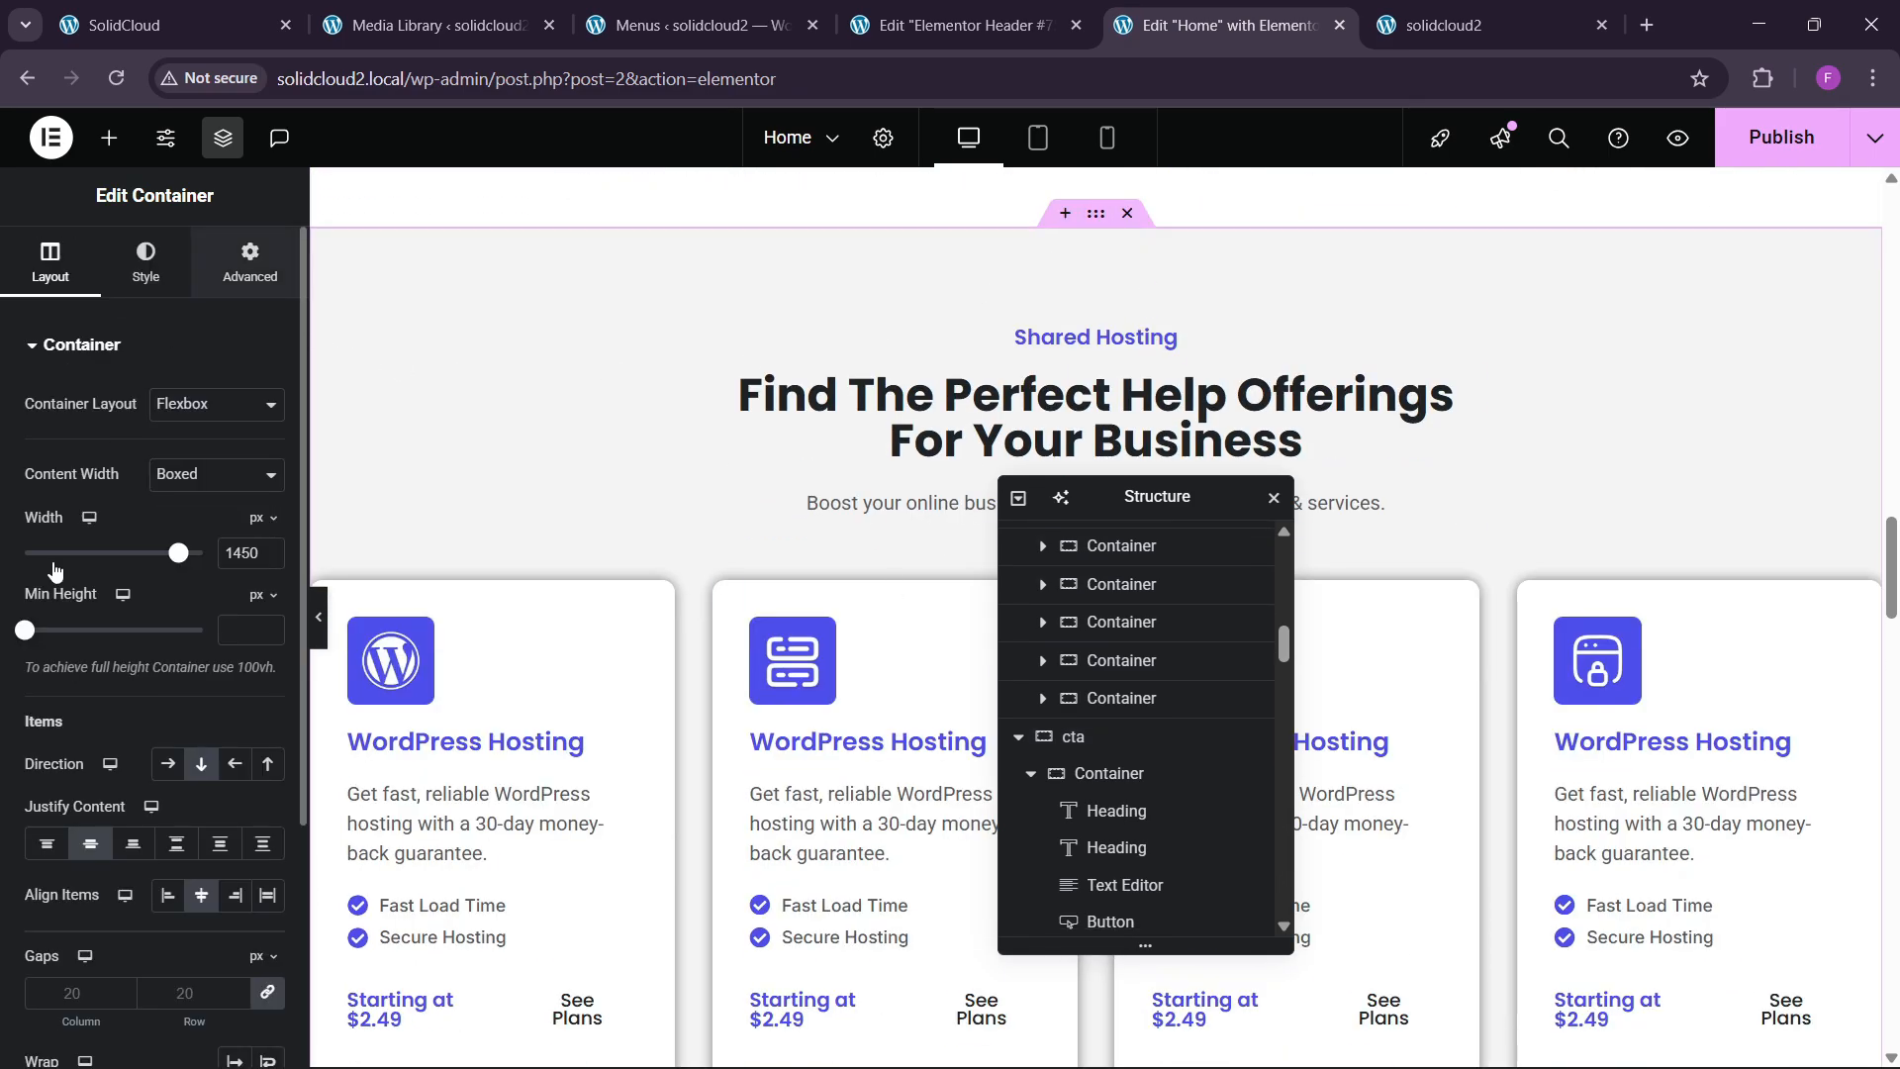
{"action": "left_click", "coordinate": [259, 265]}
{"action": "scroll", "coordinate": [59, 712], "scroll_direction": "down", "scroll_amount": 5}
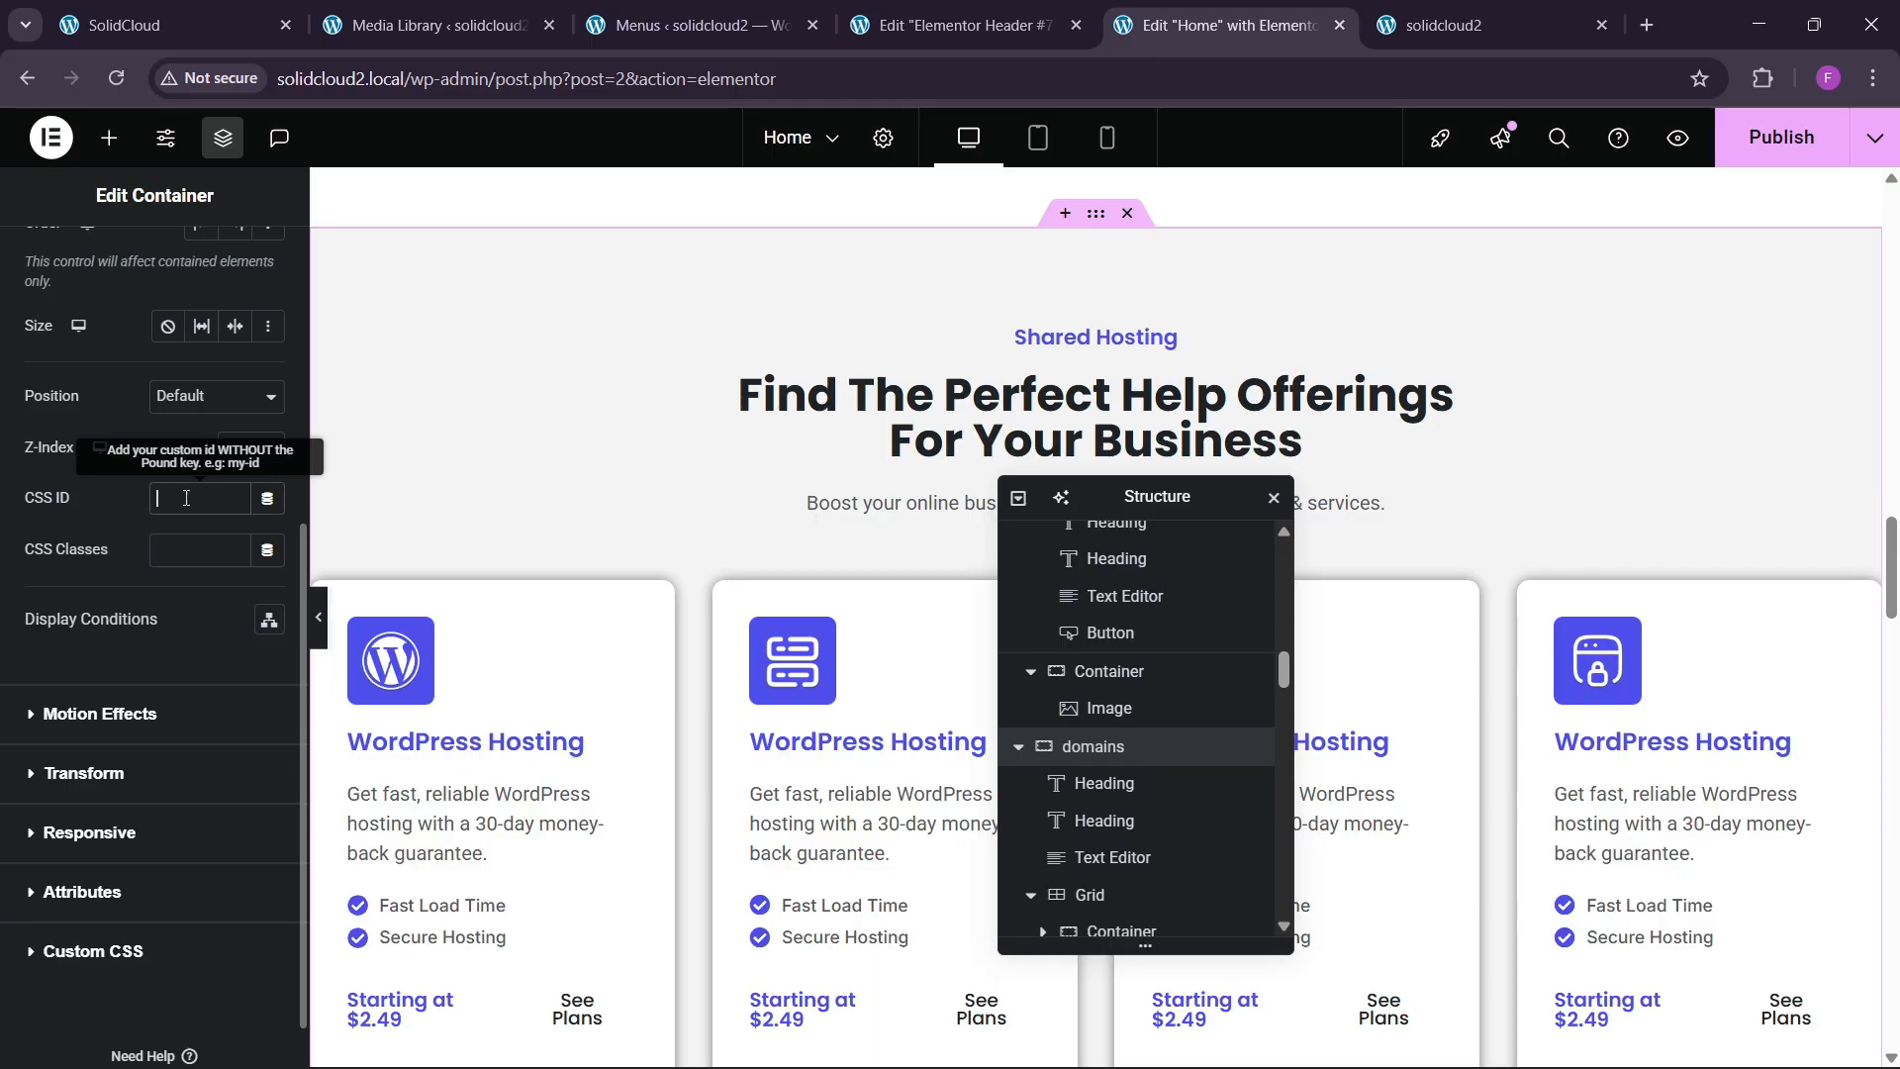
{"action": "left_click", "coordinate": [184, 500]}
{"action": "type", "text": "services"}
Give the reviews section the CSS ID 'testimonials' and publish the Home page.
{"action": "left_click", "coordinate": [1440, 25]}
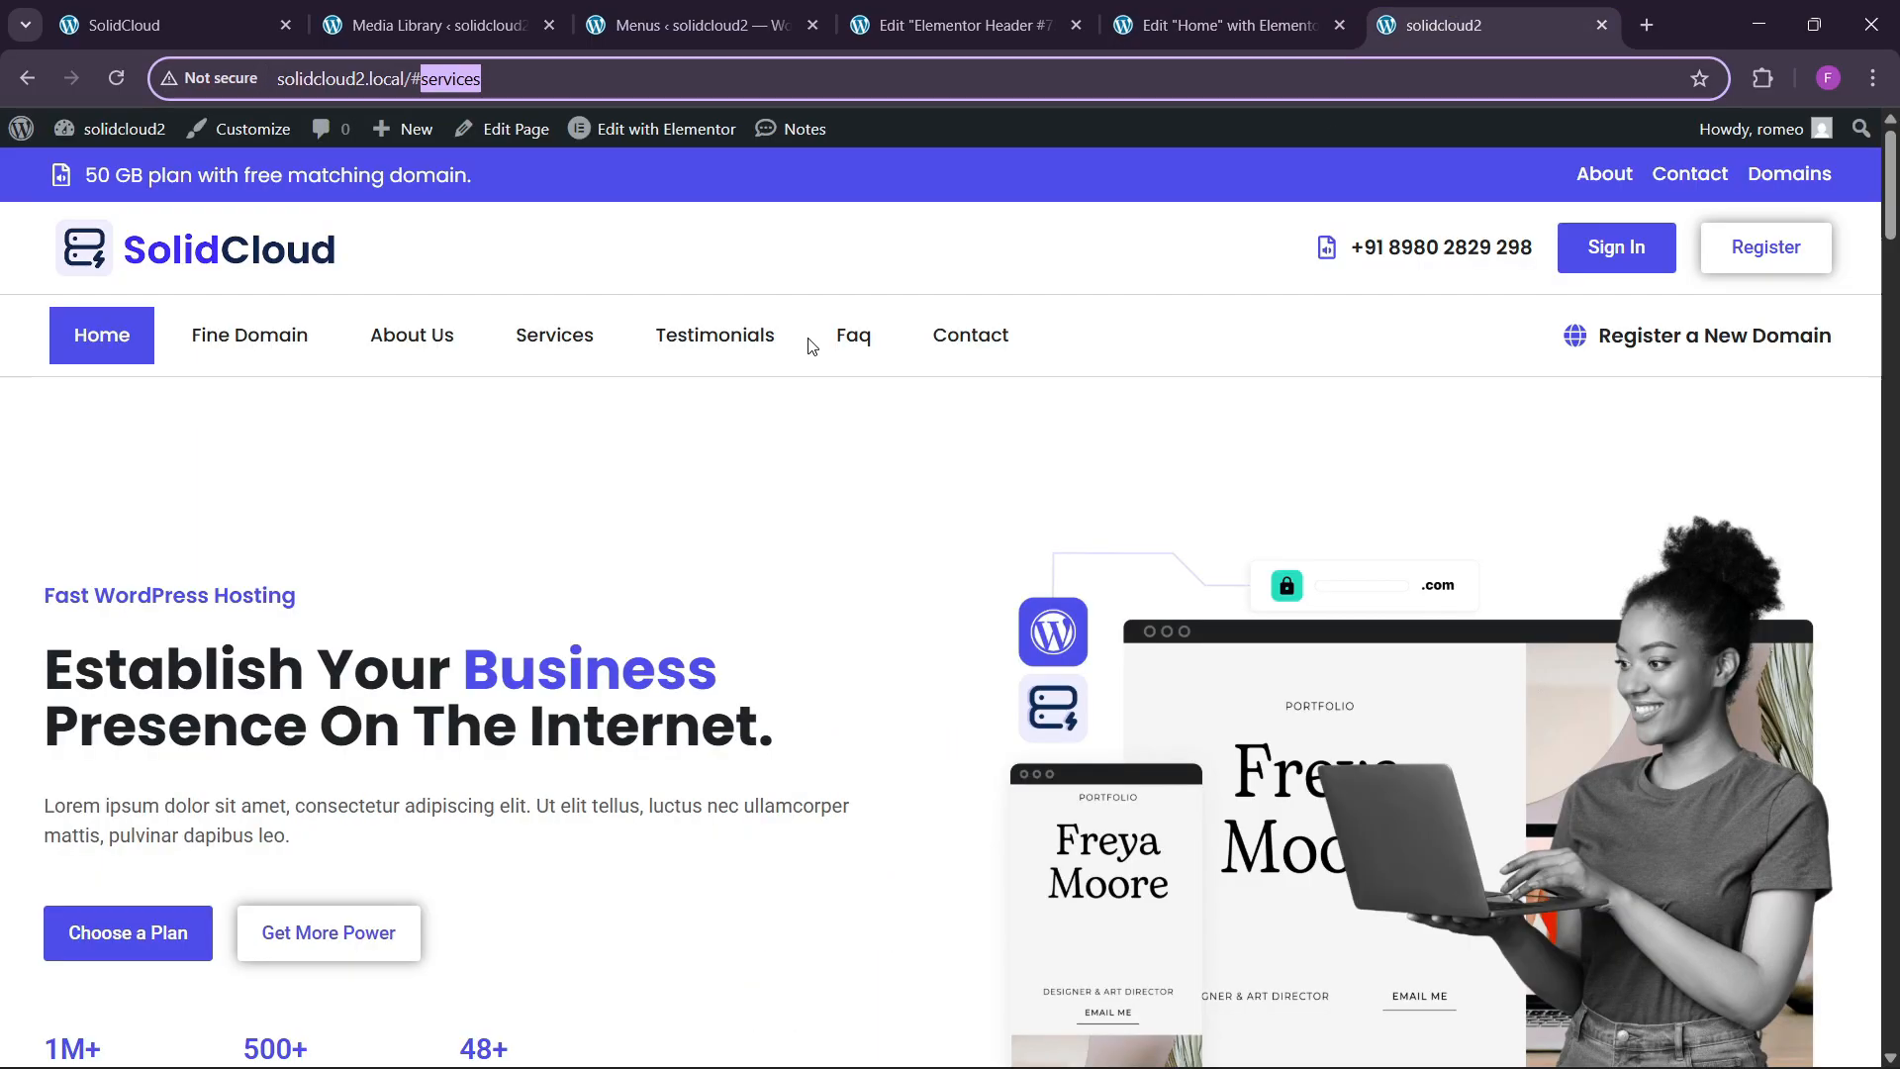
{"action": "left_click", "coordinate": [715, 334]}
{"action": "left_click", "coordinate": [423, 79]}
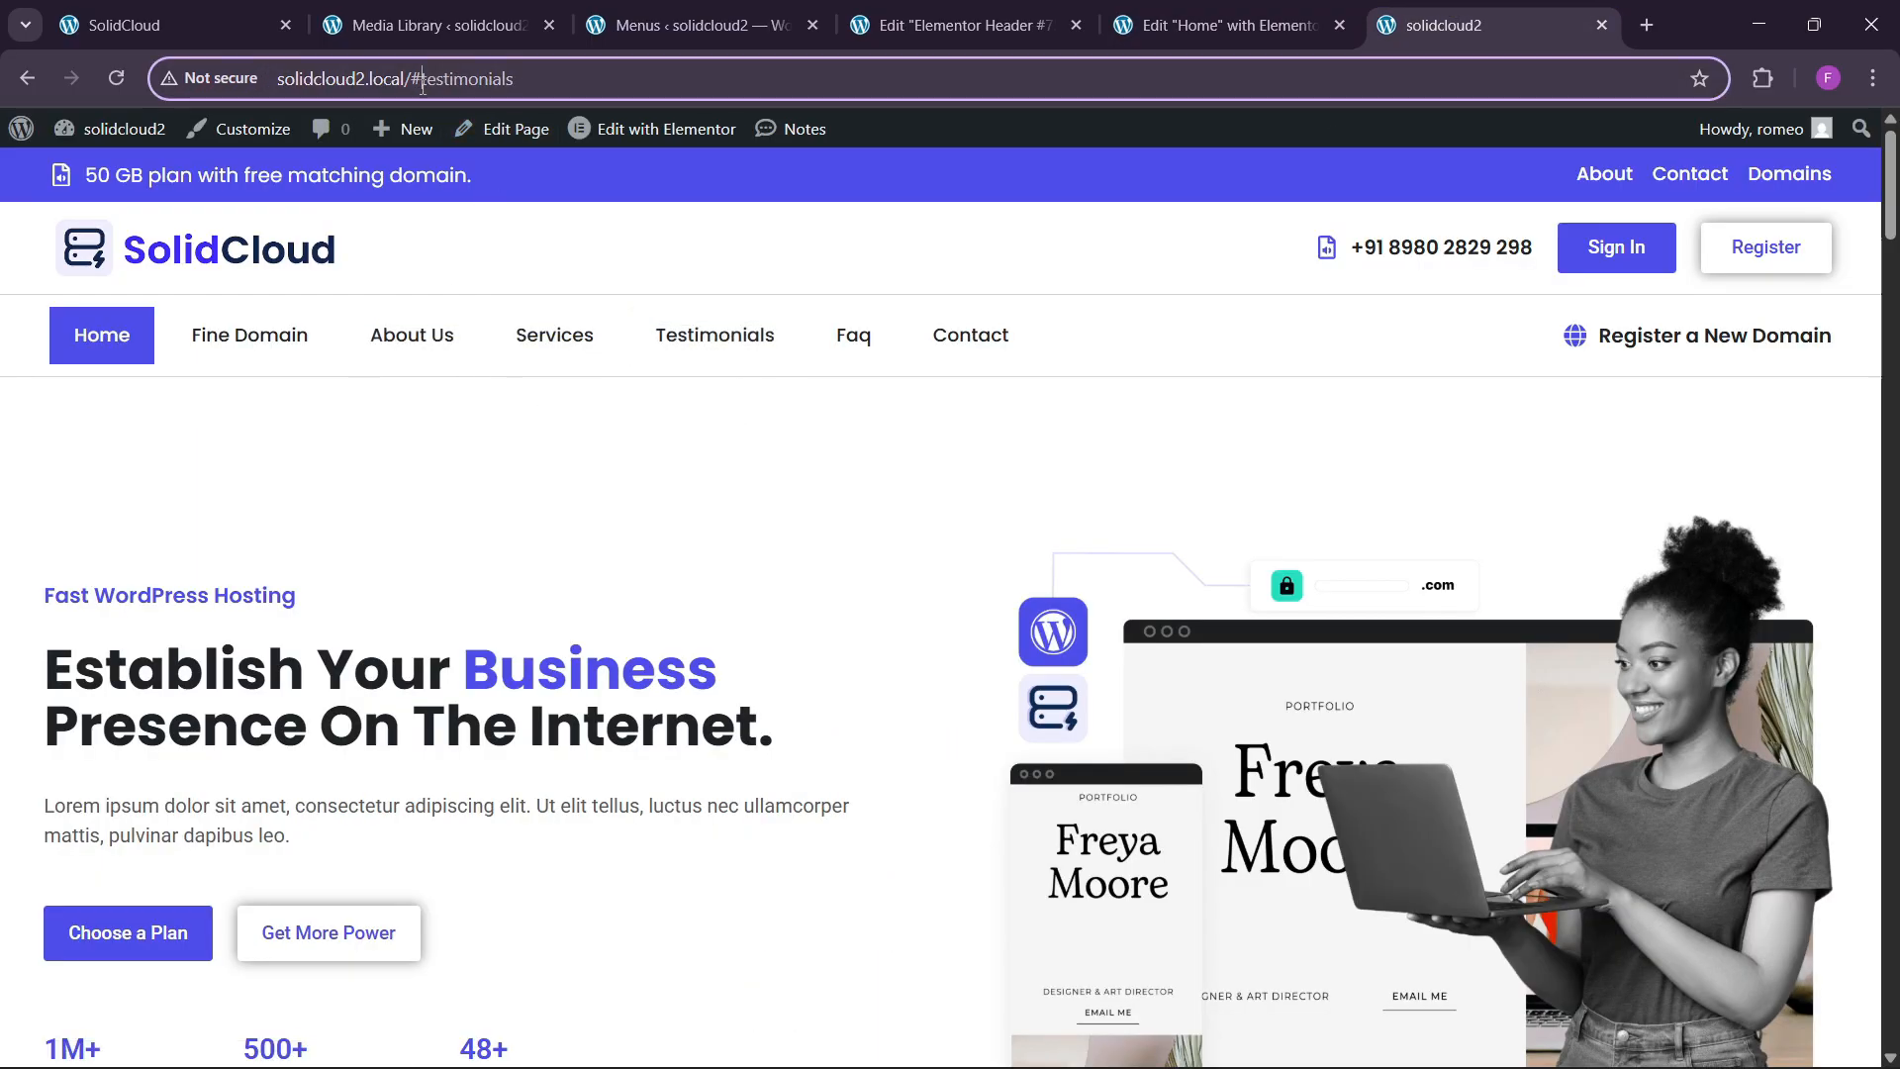
{"action": "left_click", "coordinate": [1180, 8]}
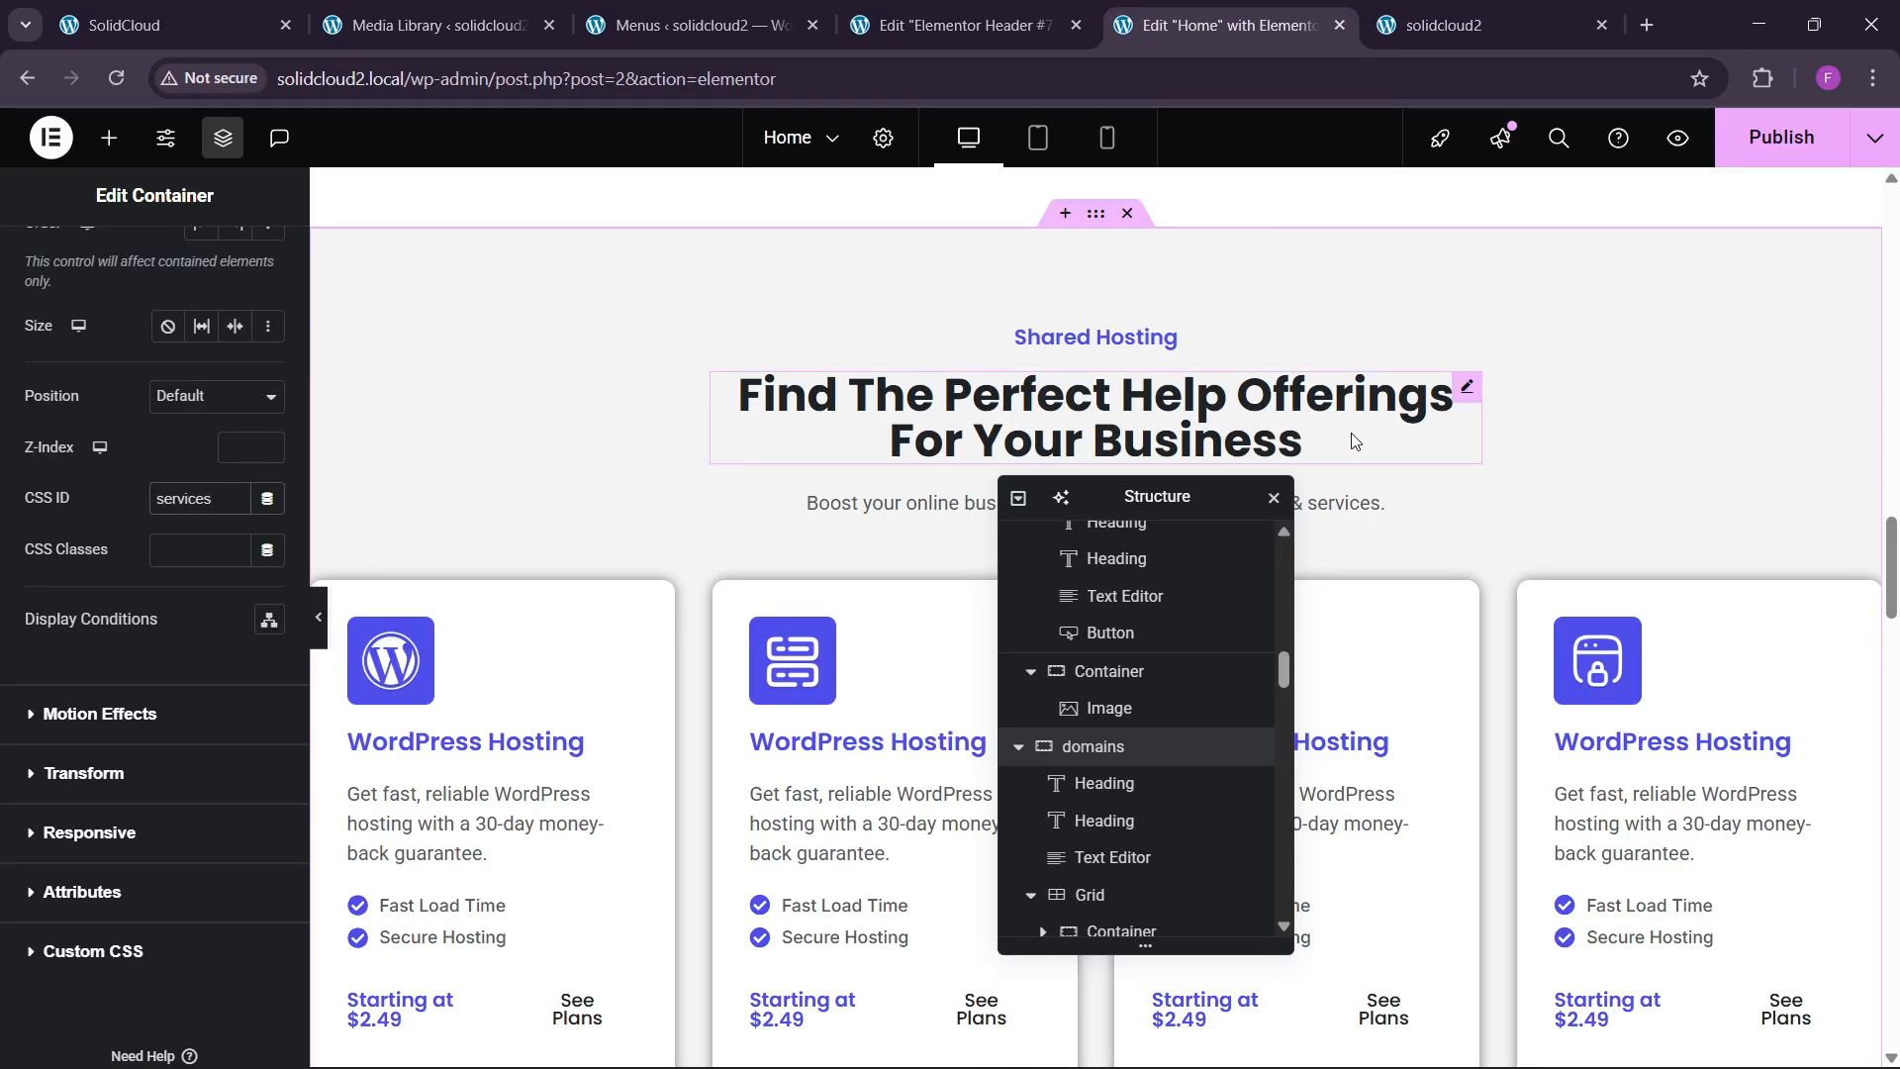
{"action": "scroll", "coordinate": [1355, 440], "scroll_direction": "down", "scroll_amount": 14}
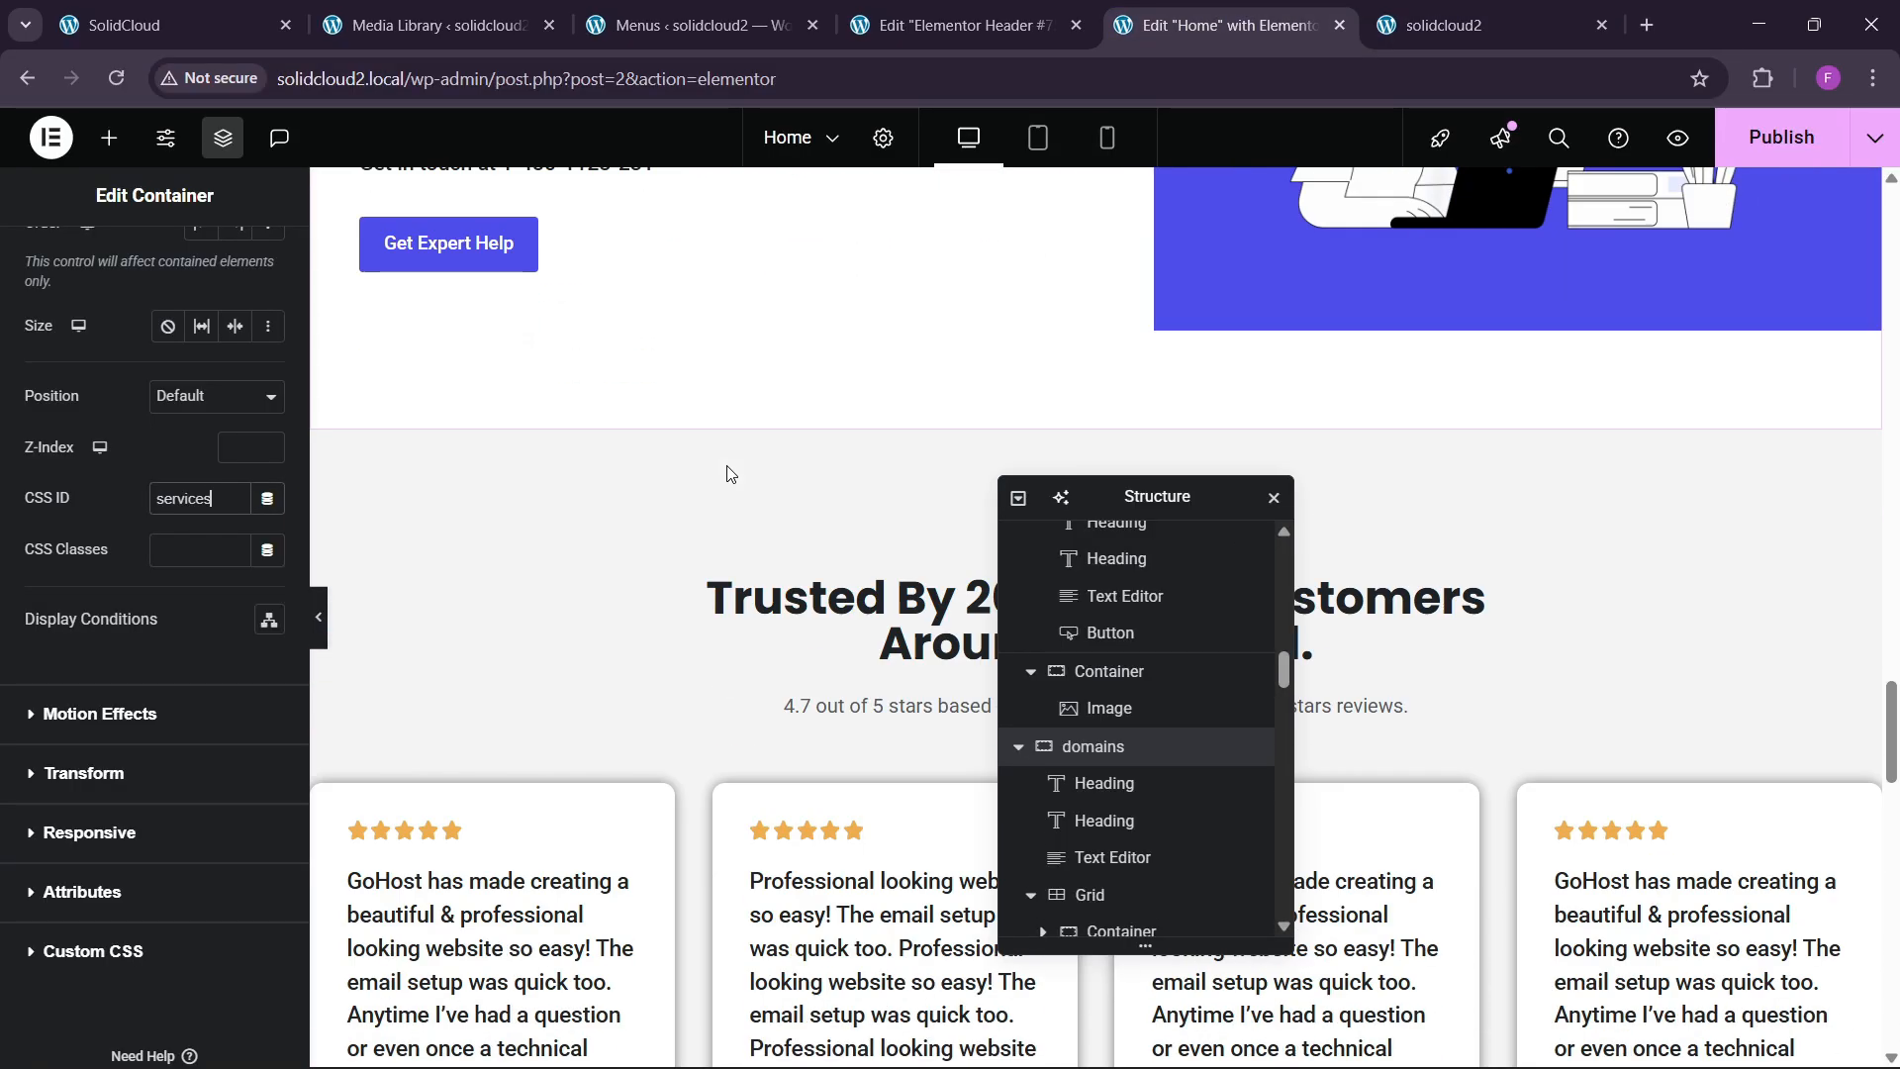
{"action": "scroll", "coordinate": [727, 473], "scroll_direction": "down", "scroll_amount": 2}
{"action": "left_click", "coordinate": [504, 426]}
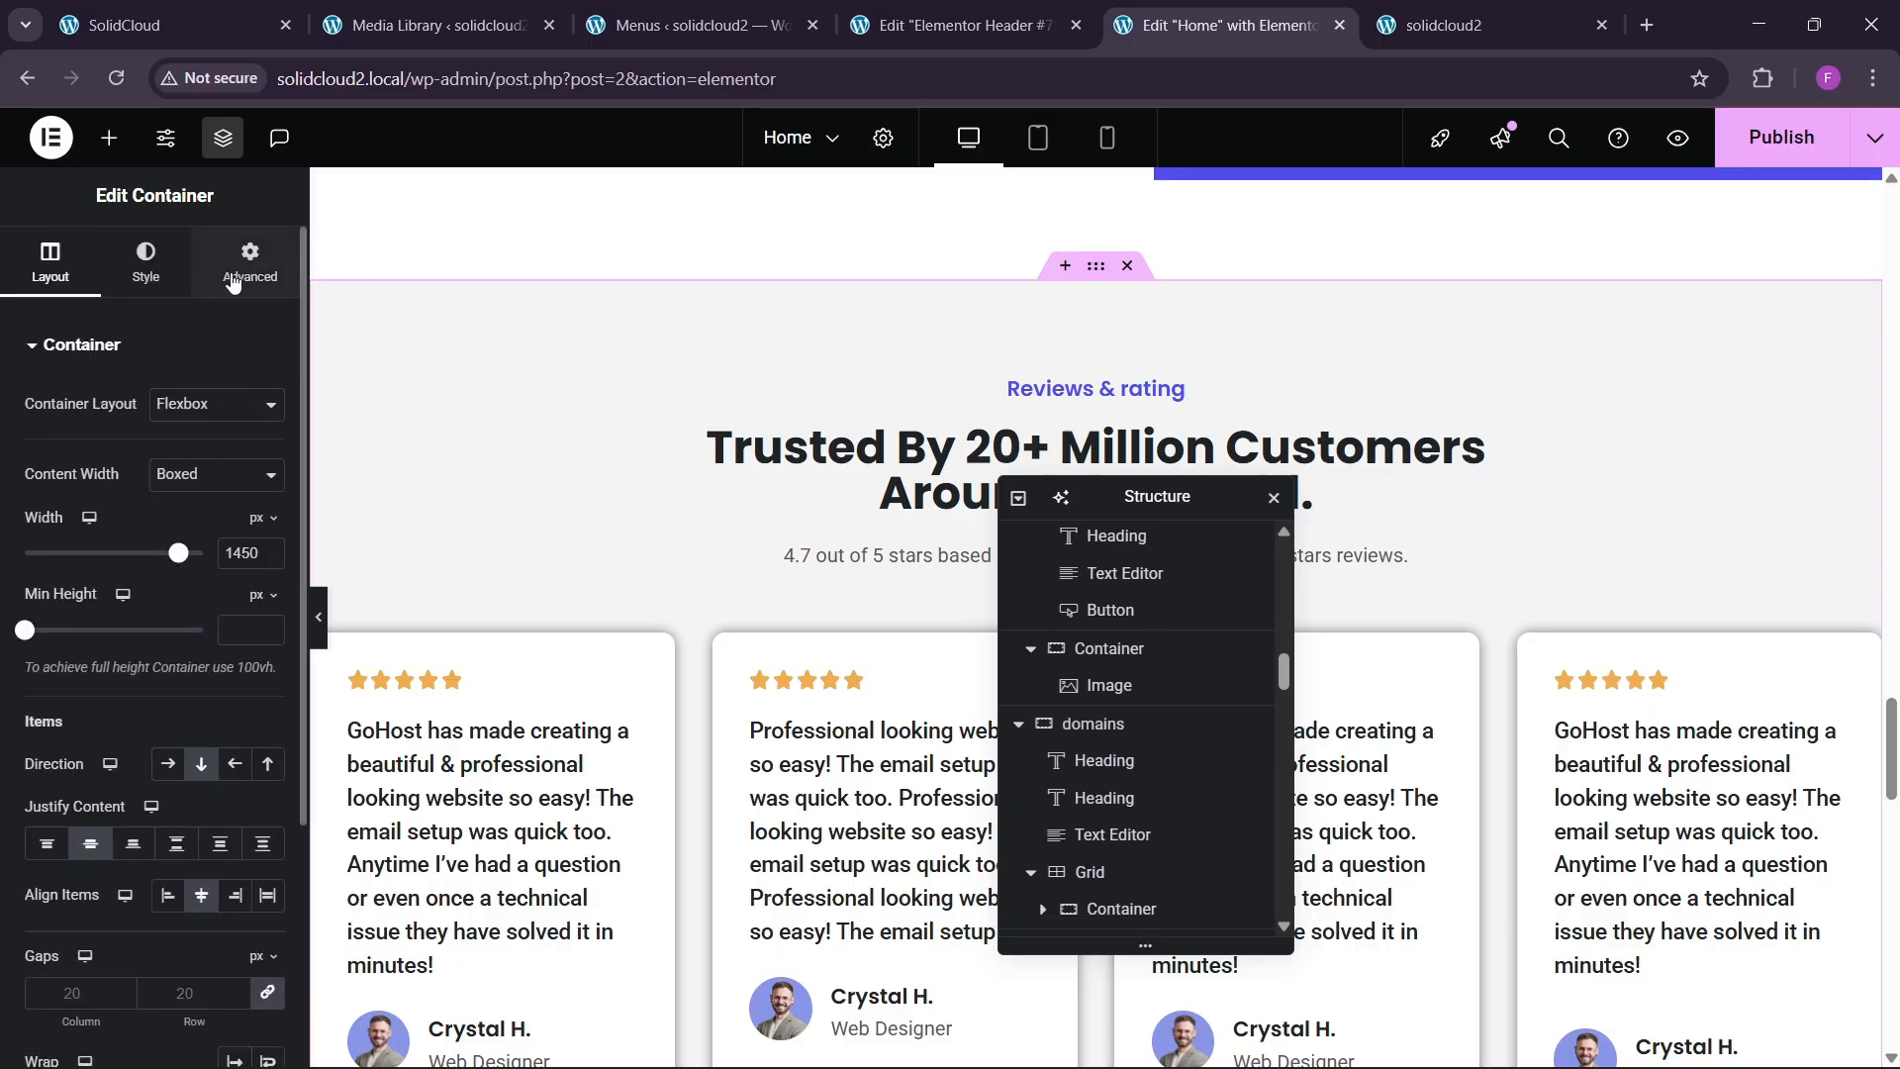
{"action": "left_click", "coordinate": [233, 266]}
{"action": "scroll", "coordinate": [158, 554], "scroll_direction": "down", "scroll_amount": 5}
{"action": "left_click", "coordinate": [205, 621]}
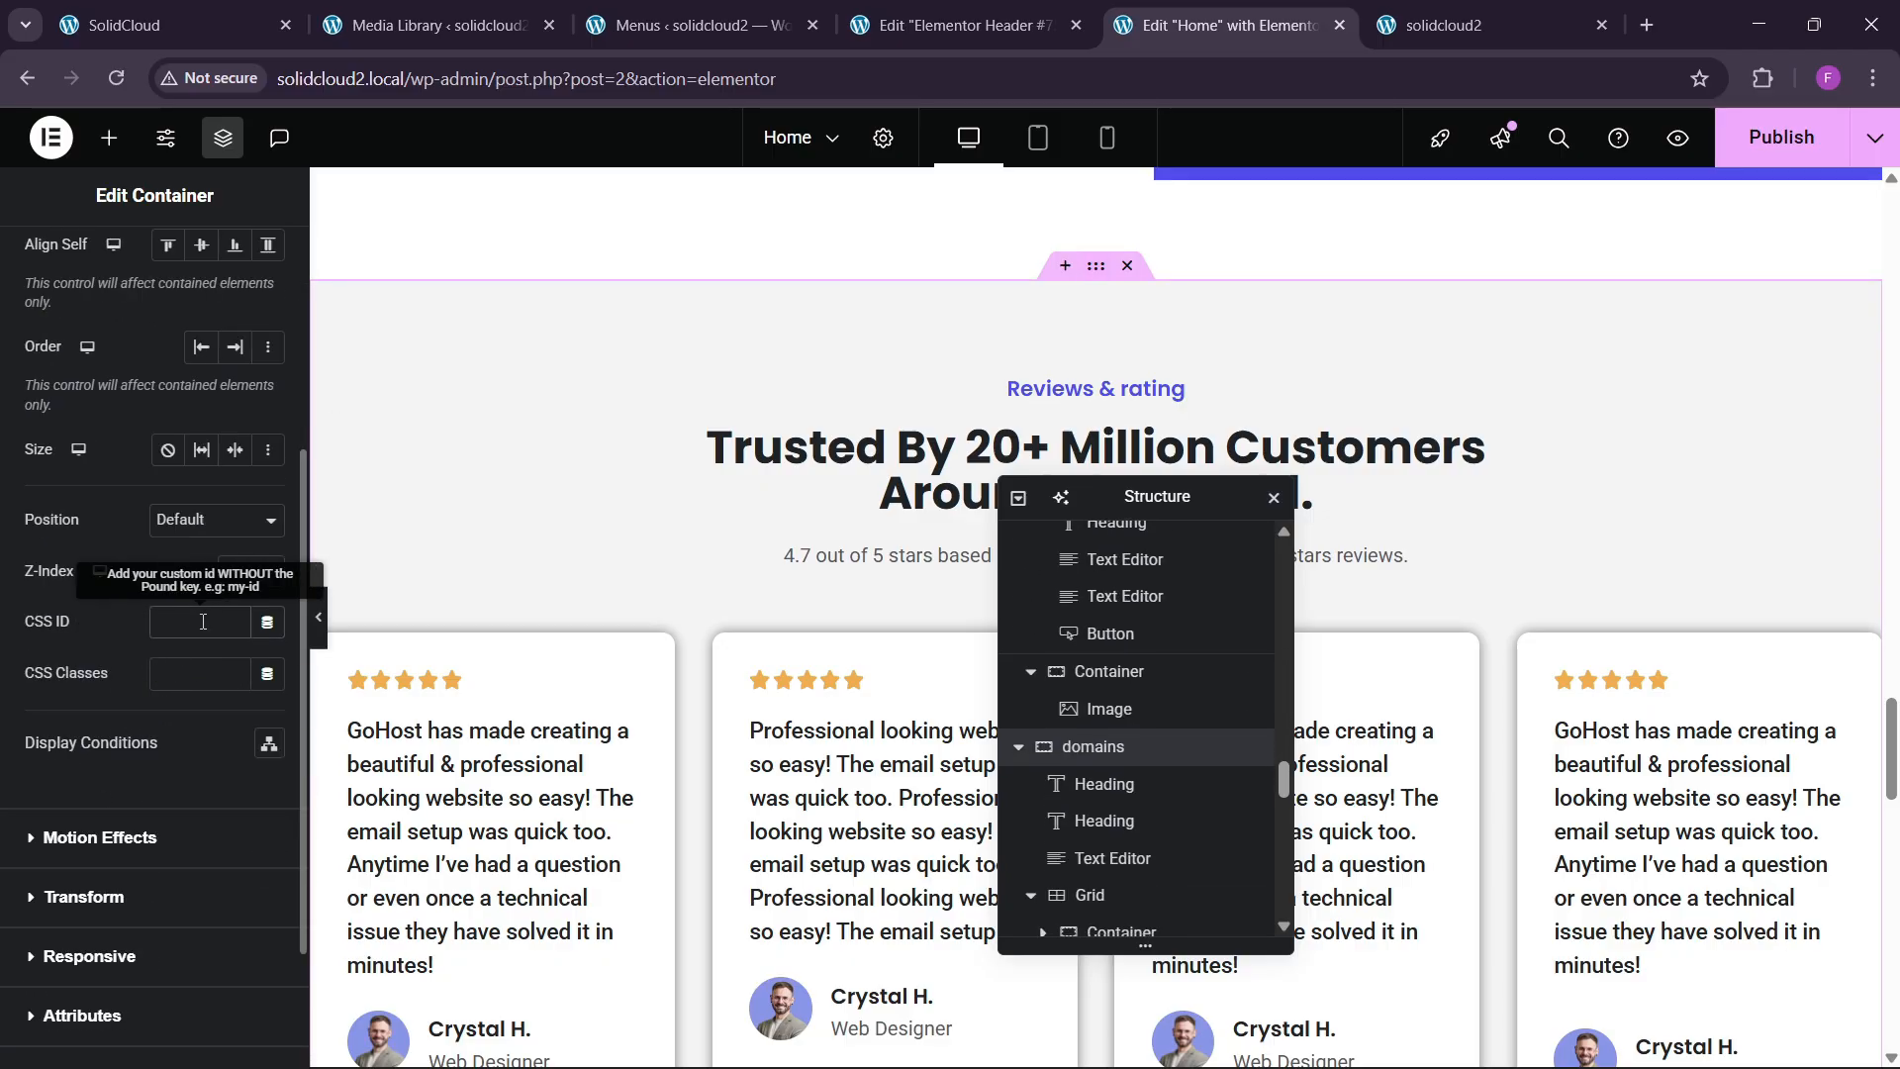
{"action": "type", "text": "testimonials"}
{"action": "left_click", "coordinate": [1781, 138]}
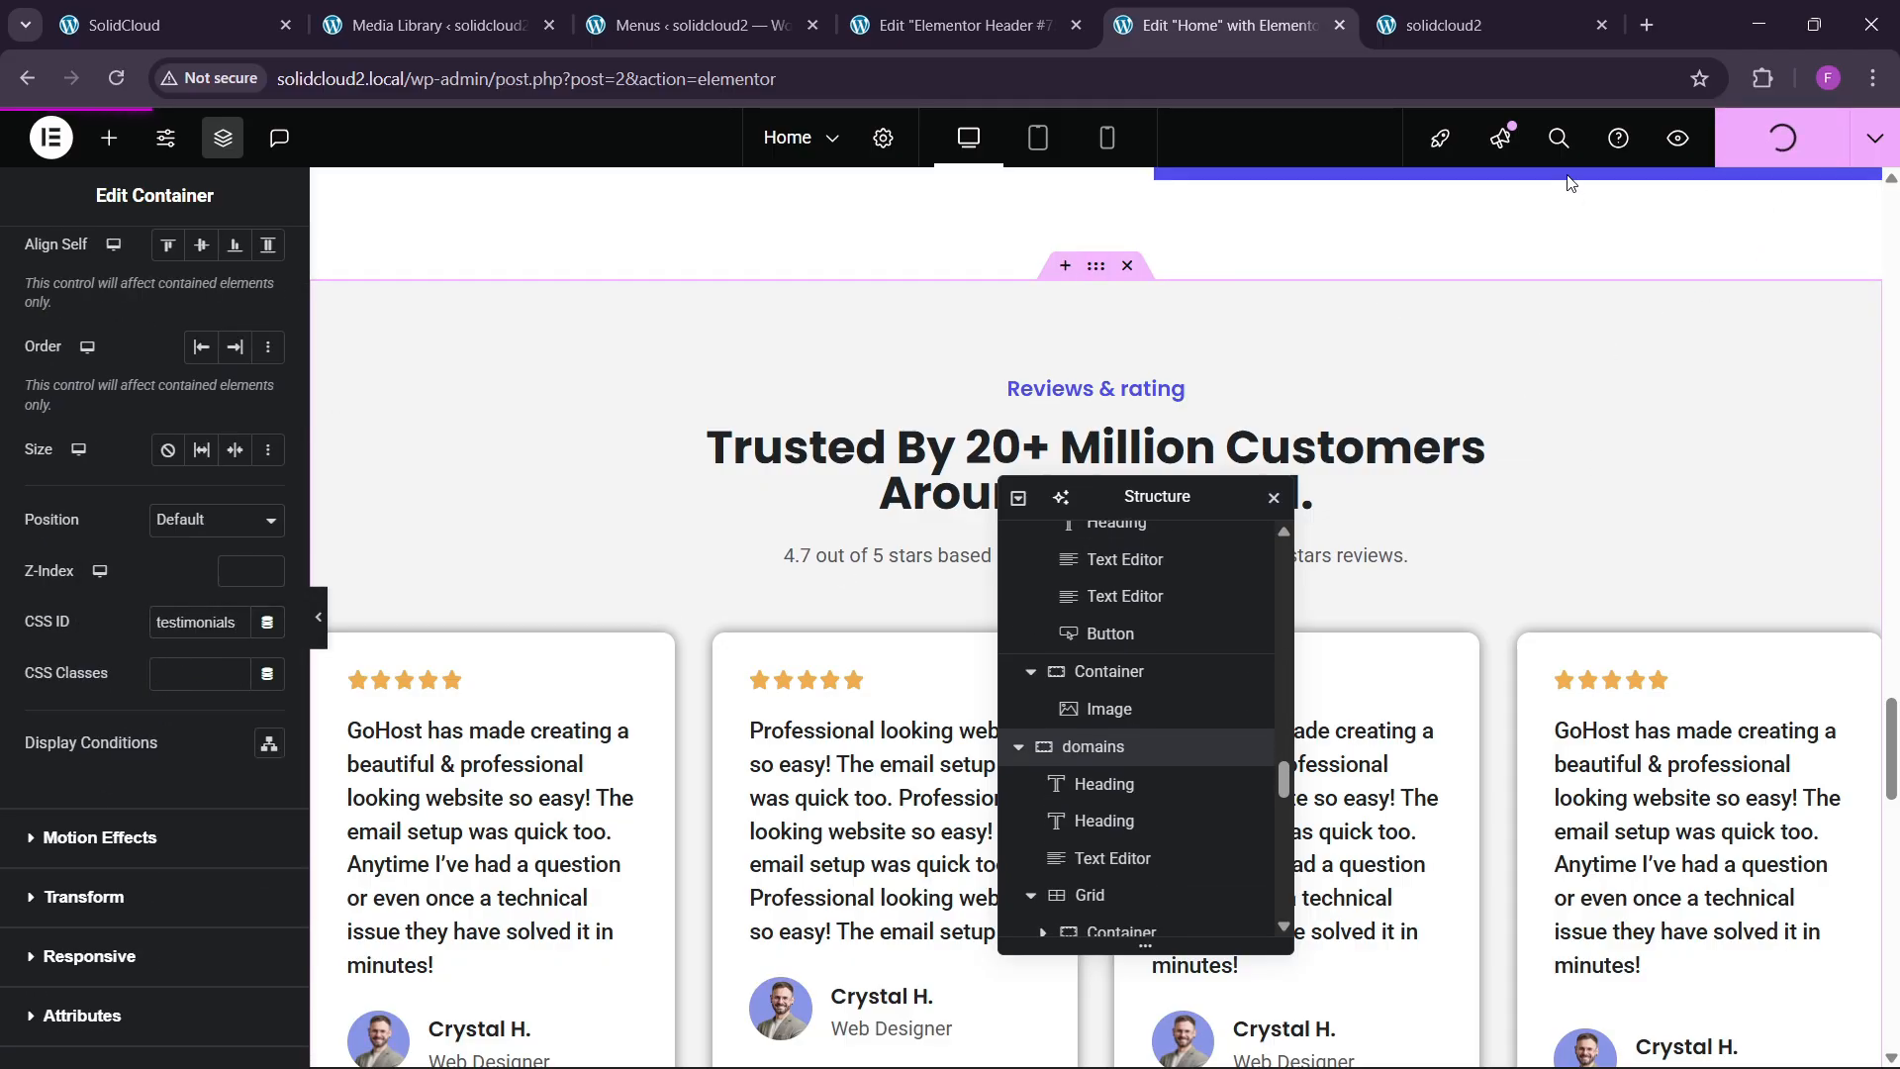
{"action": "left_click", "coordinate": [1489, 8]}
Reload the live homepage and test the Fine Domain, About Us and Testimonials menu jumps.
{"action": "left_click", "coordinate": [119, 89]}
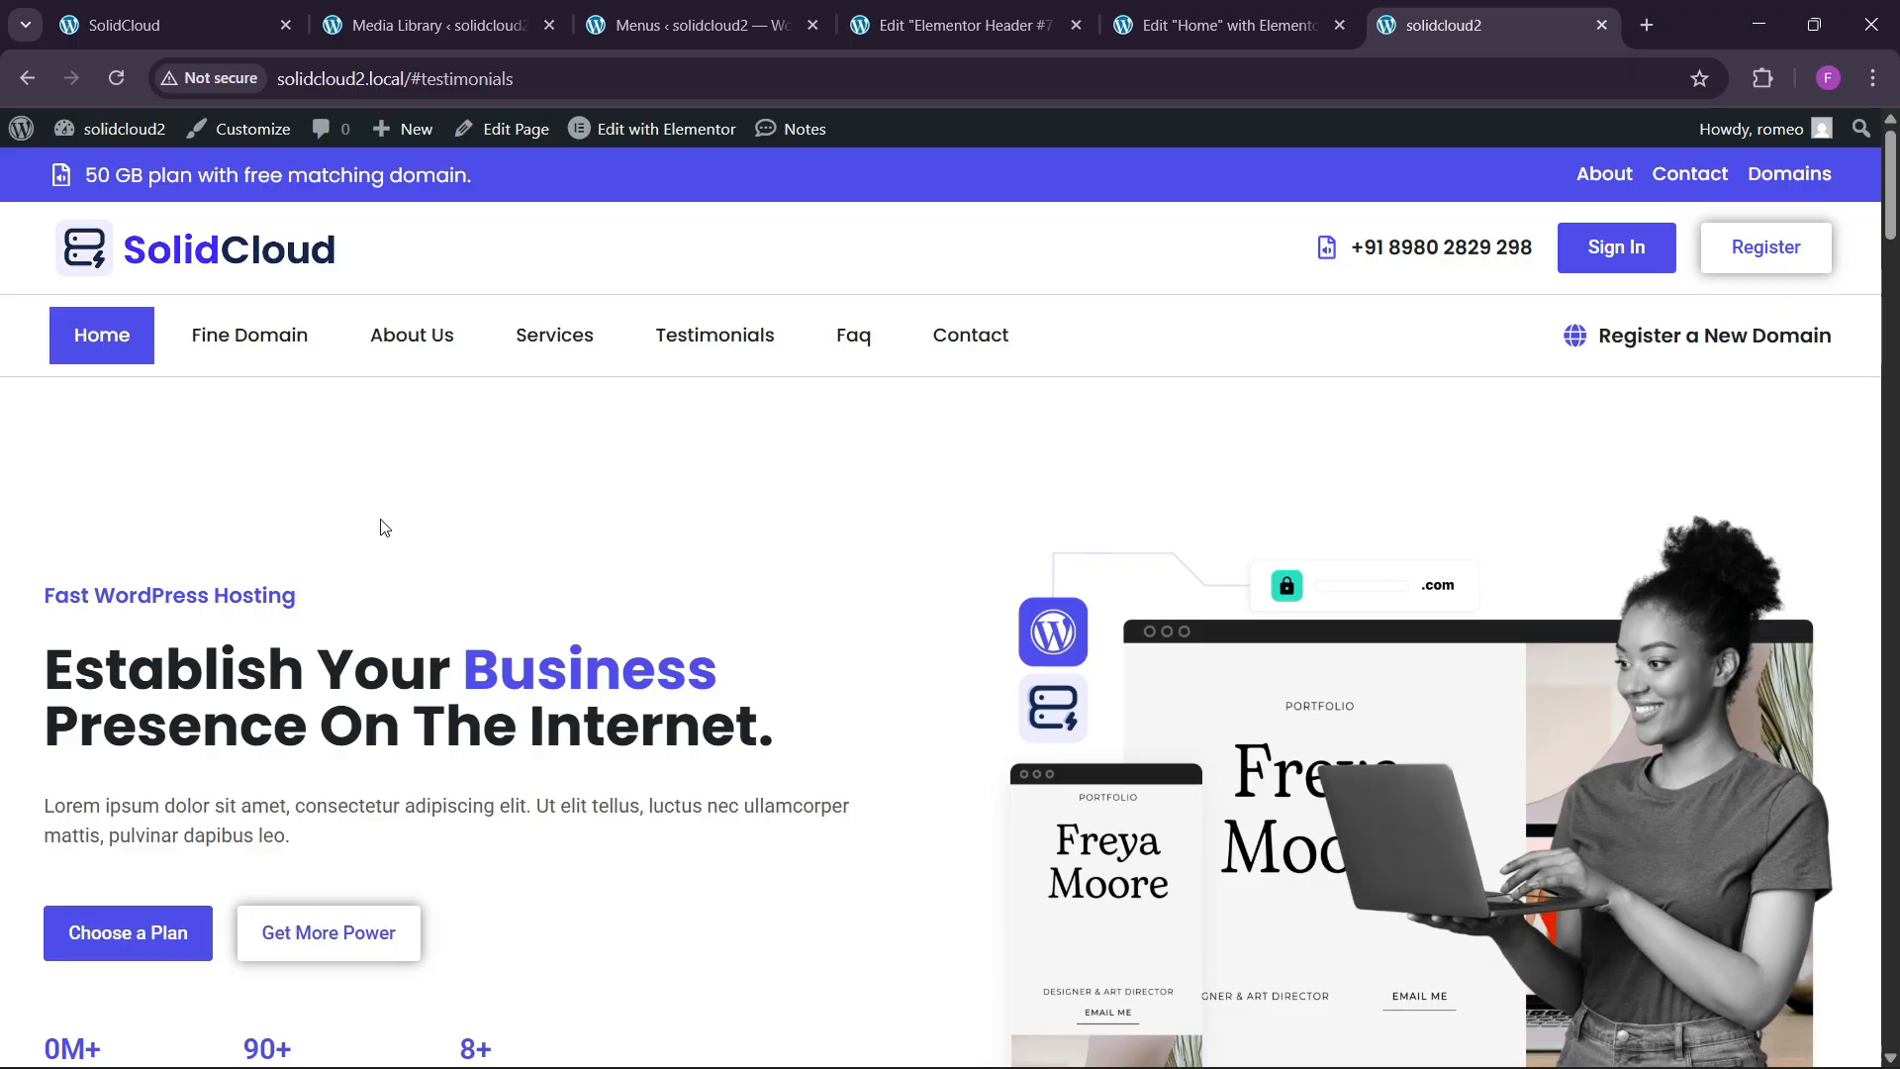
{"action": "left_click", "coordinate": [245, 356]}
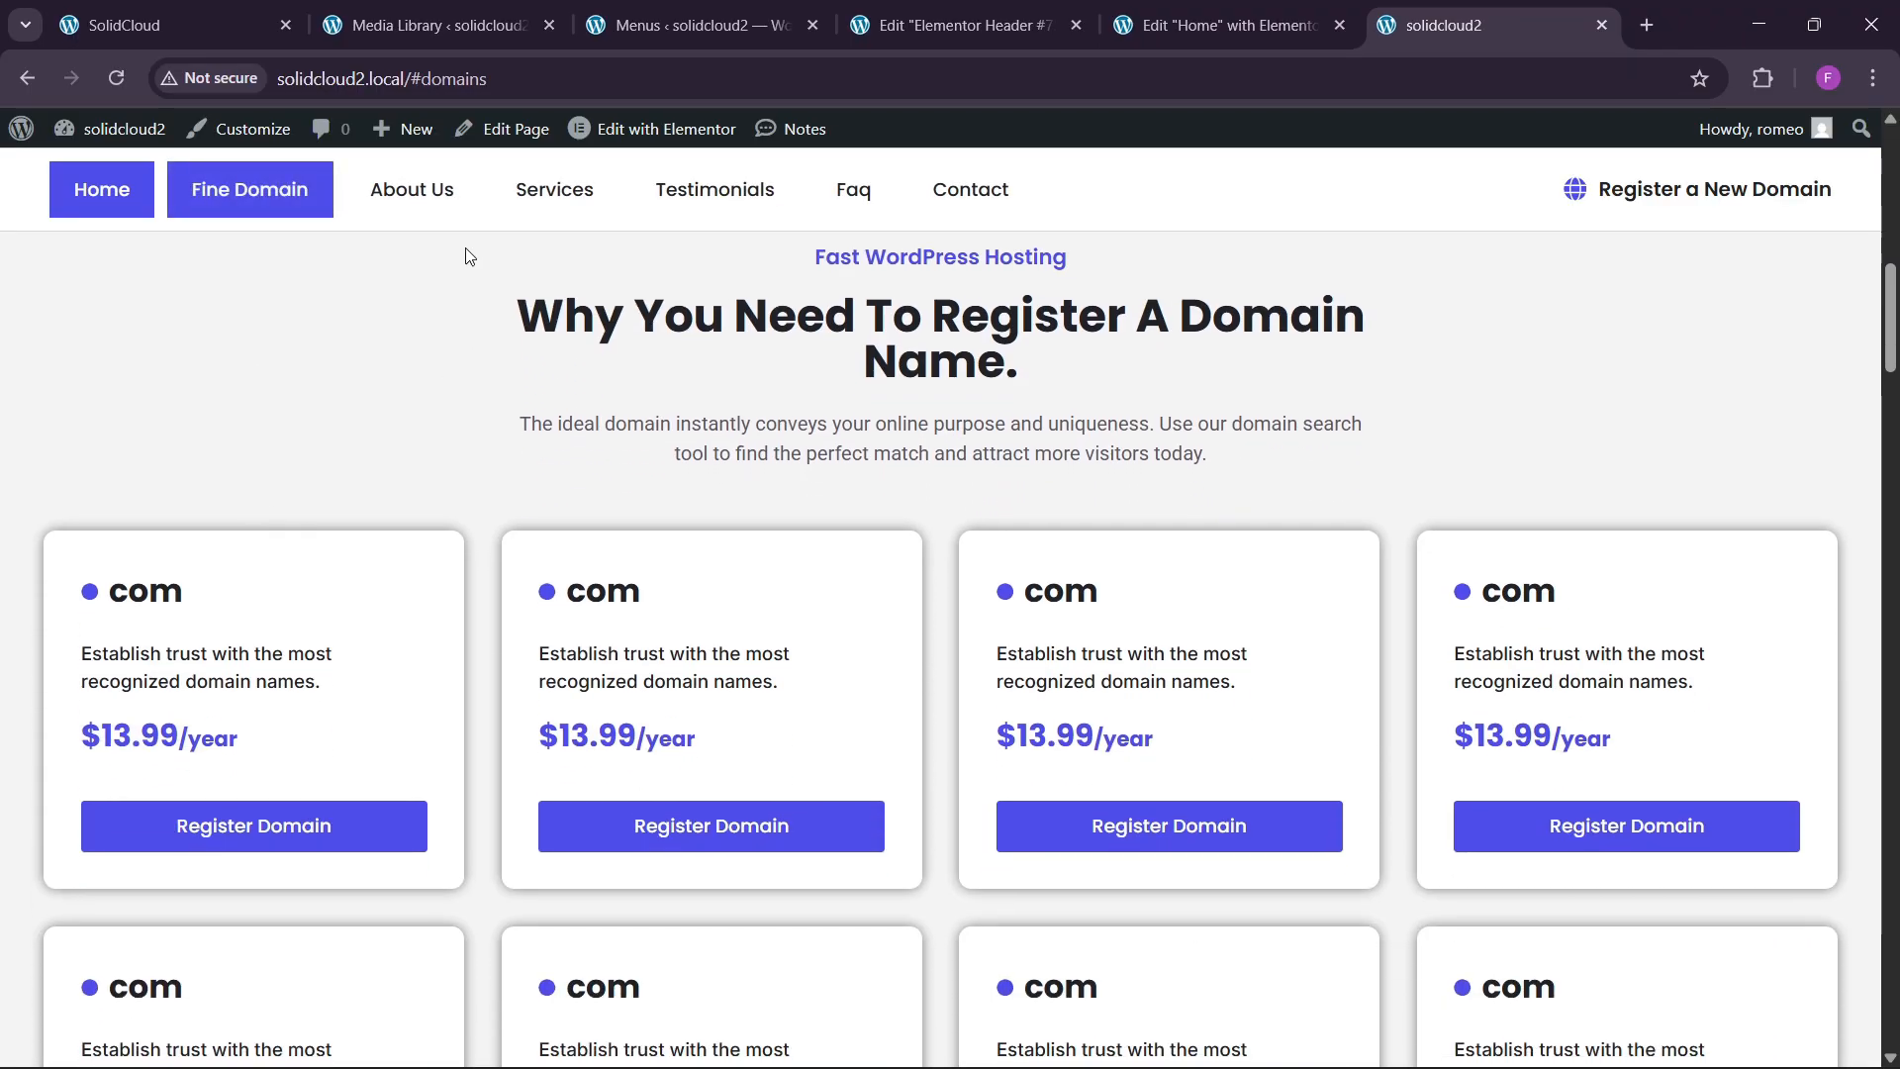
{"action": "left_click", "coordinate": [412, 190]}
{"action": "left_click", "coordinate": [690, 185]}
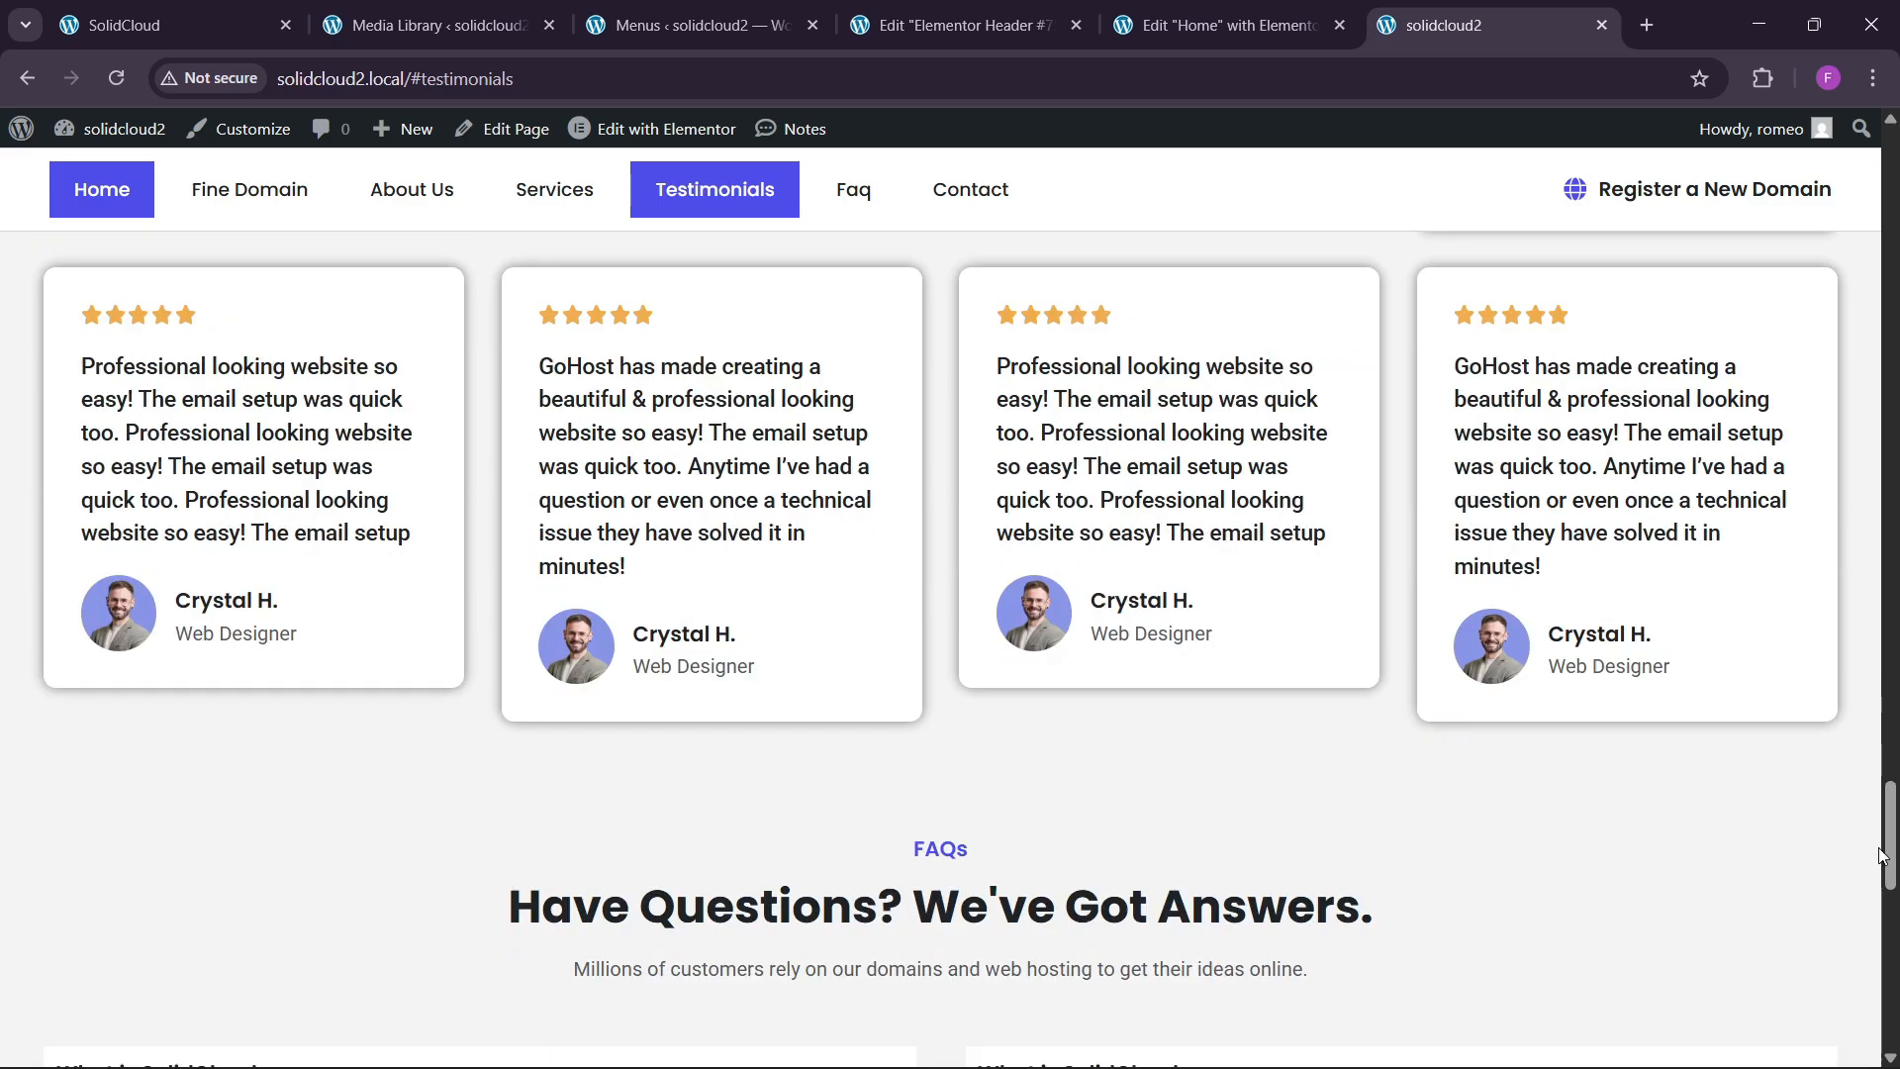
{"action": "left_click_drag", "start_coordinate": [1883, 854], "coordinate": [1883, 208]}
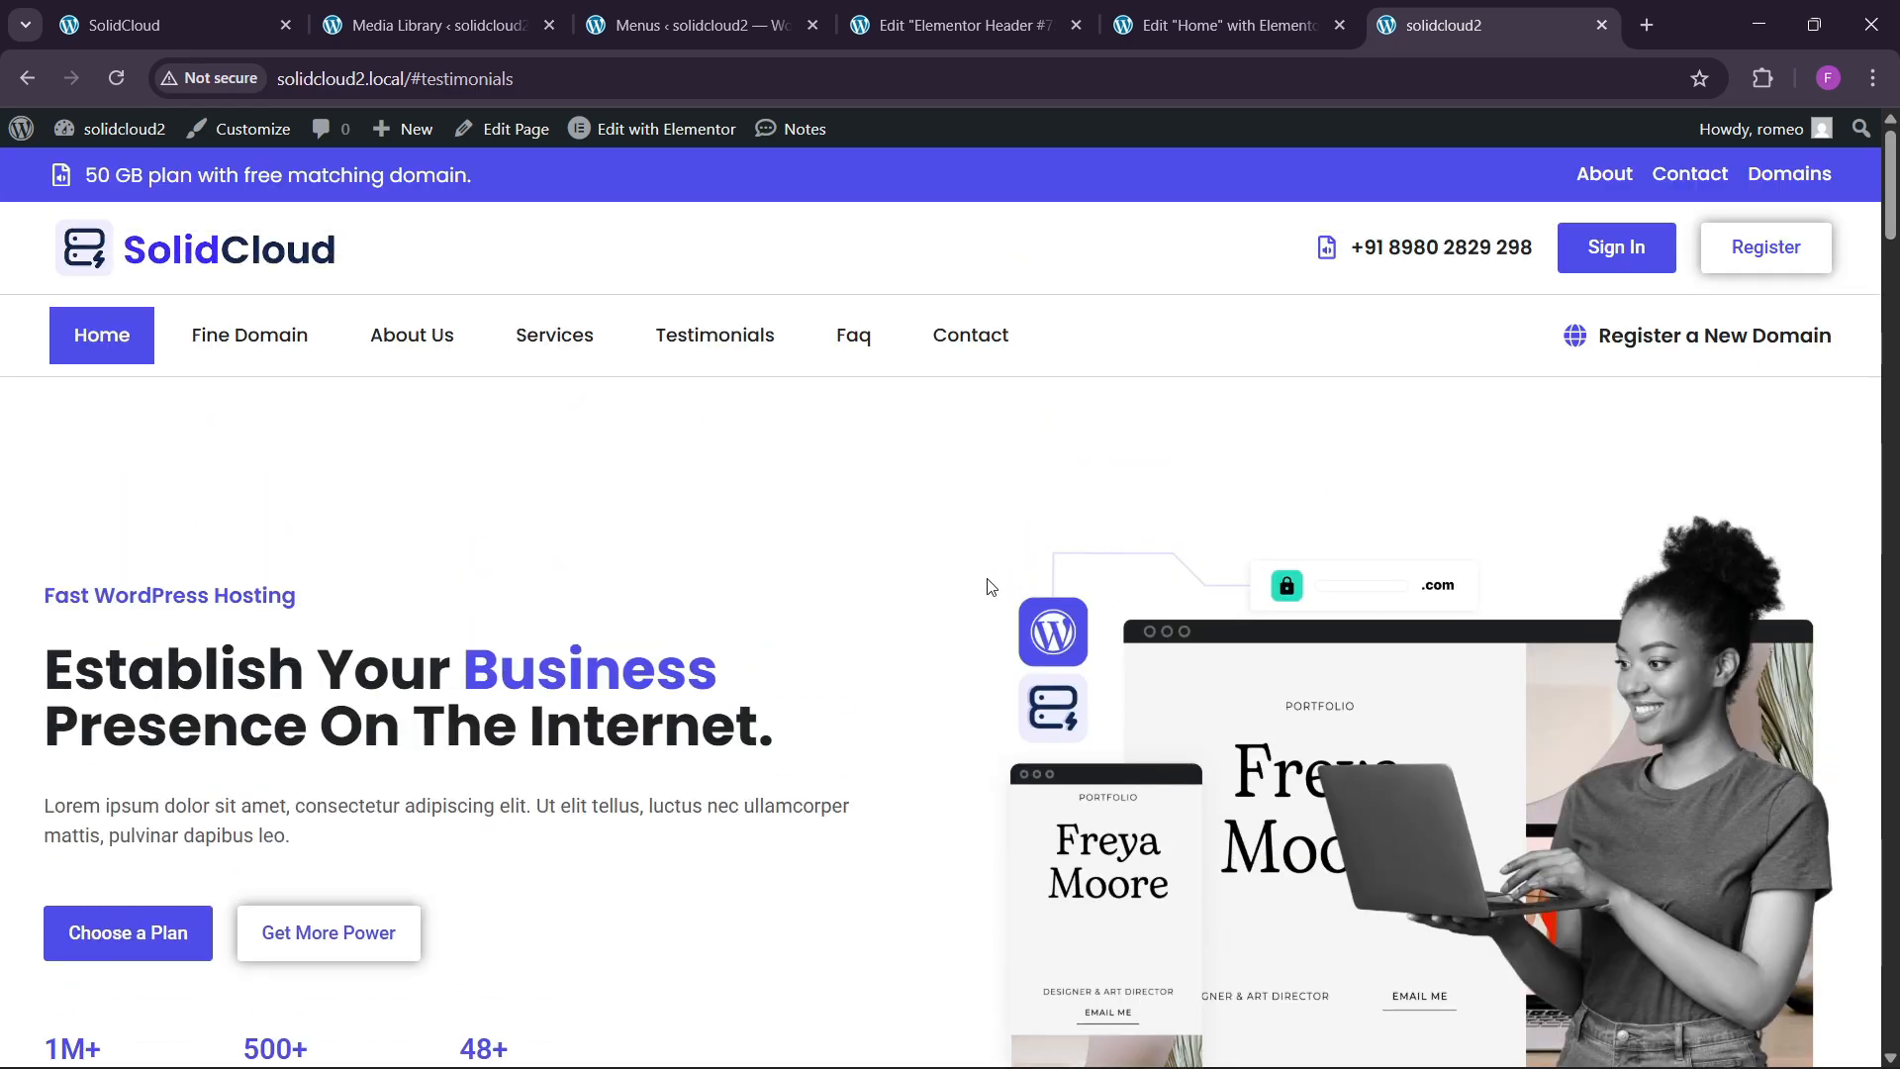
{"action": "scroll", "coordinate": [990, 586], "scroll_direction": "down", "scroll_amount": 5}
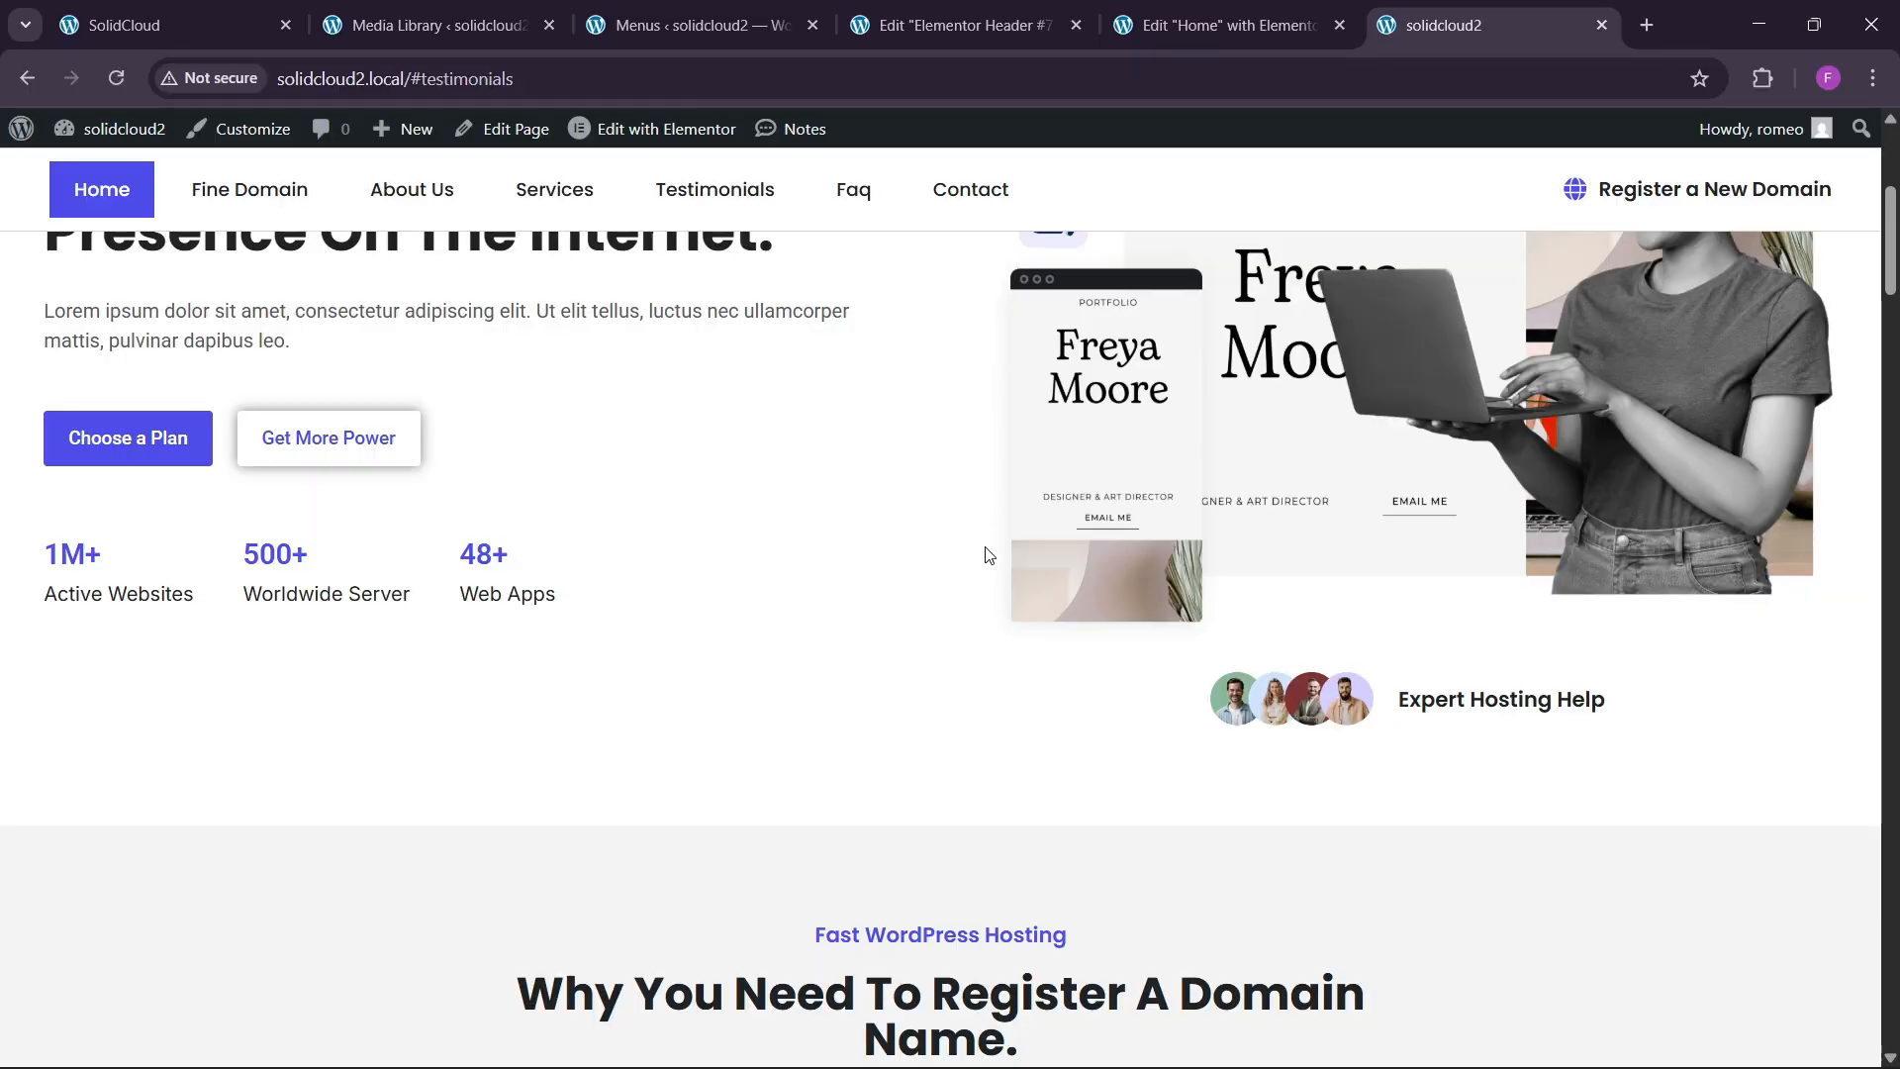
{"action": "scroll", "coordinate": [963, 591], "scroll_direction": "up", "scroll_amount": 5}
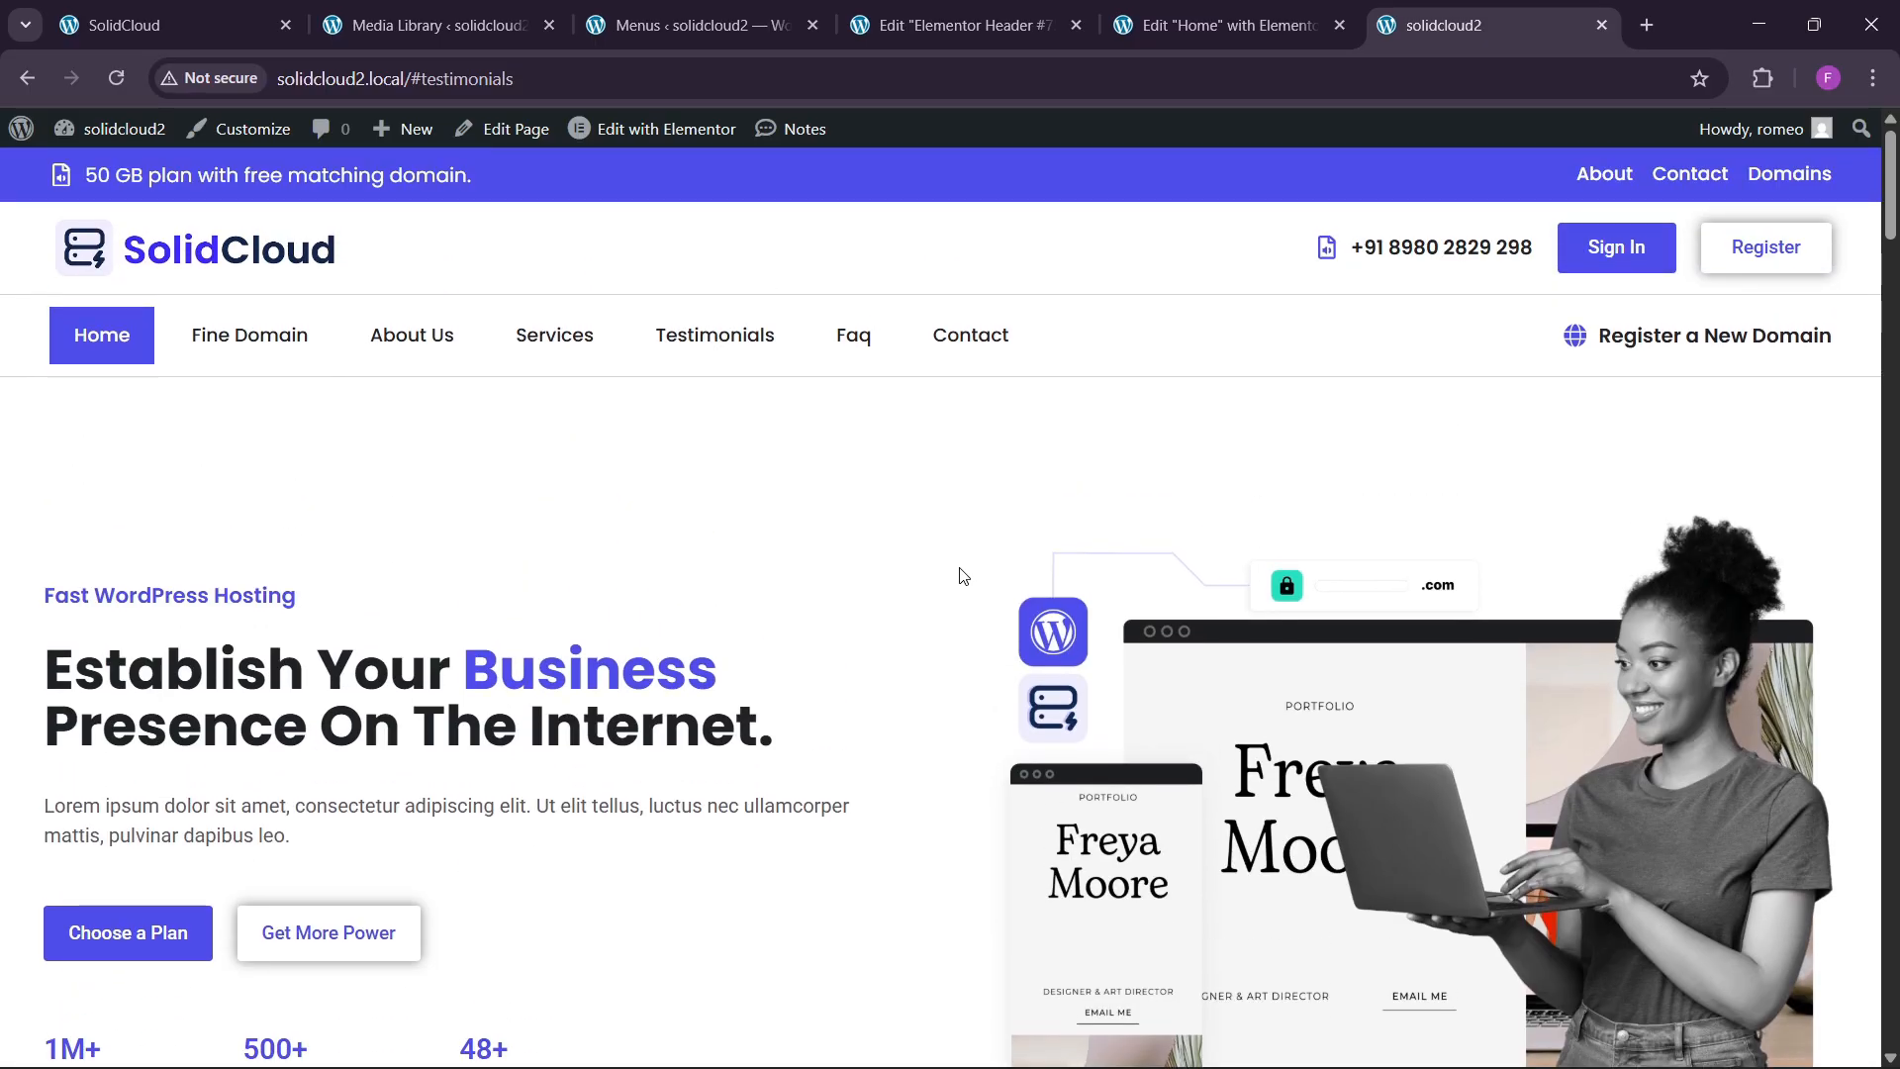
{"action": "left_click", "coordinate": [1191, 27]}
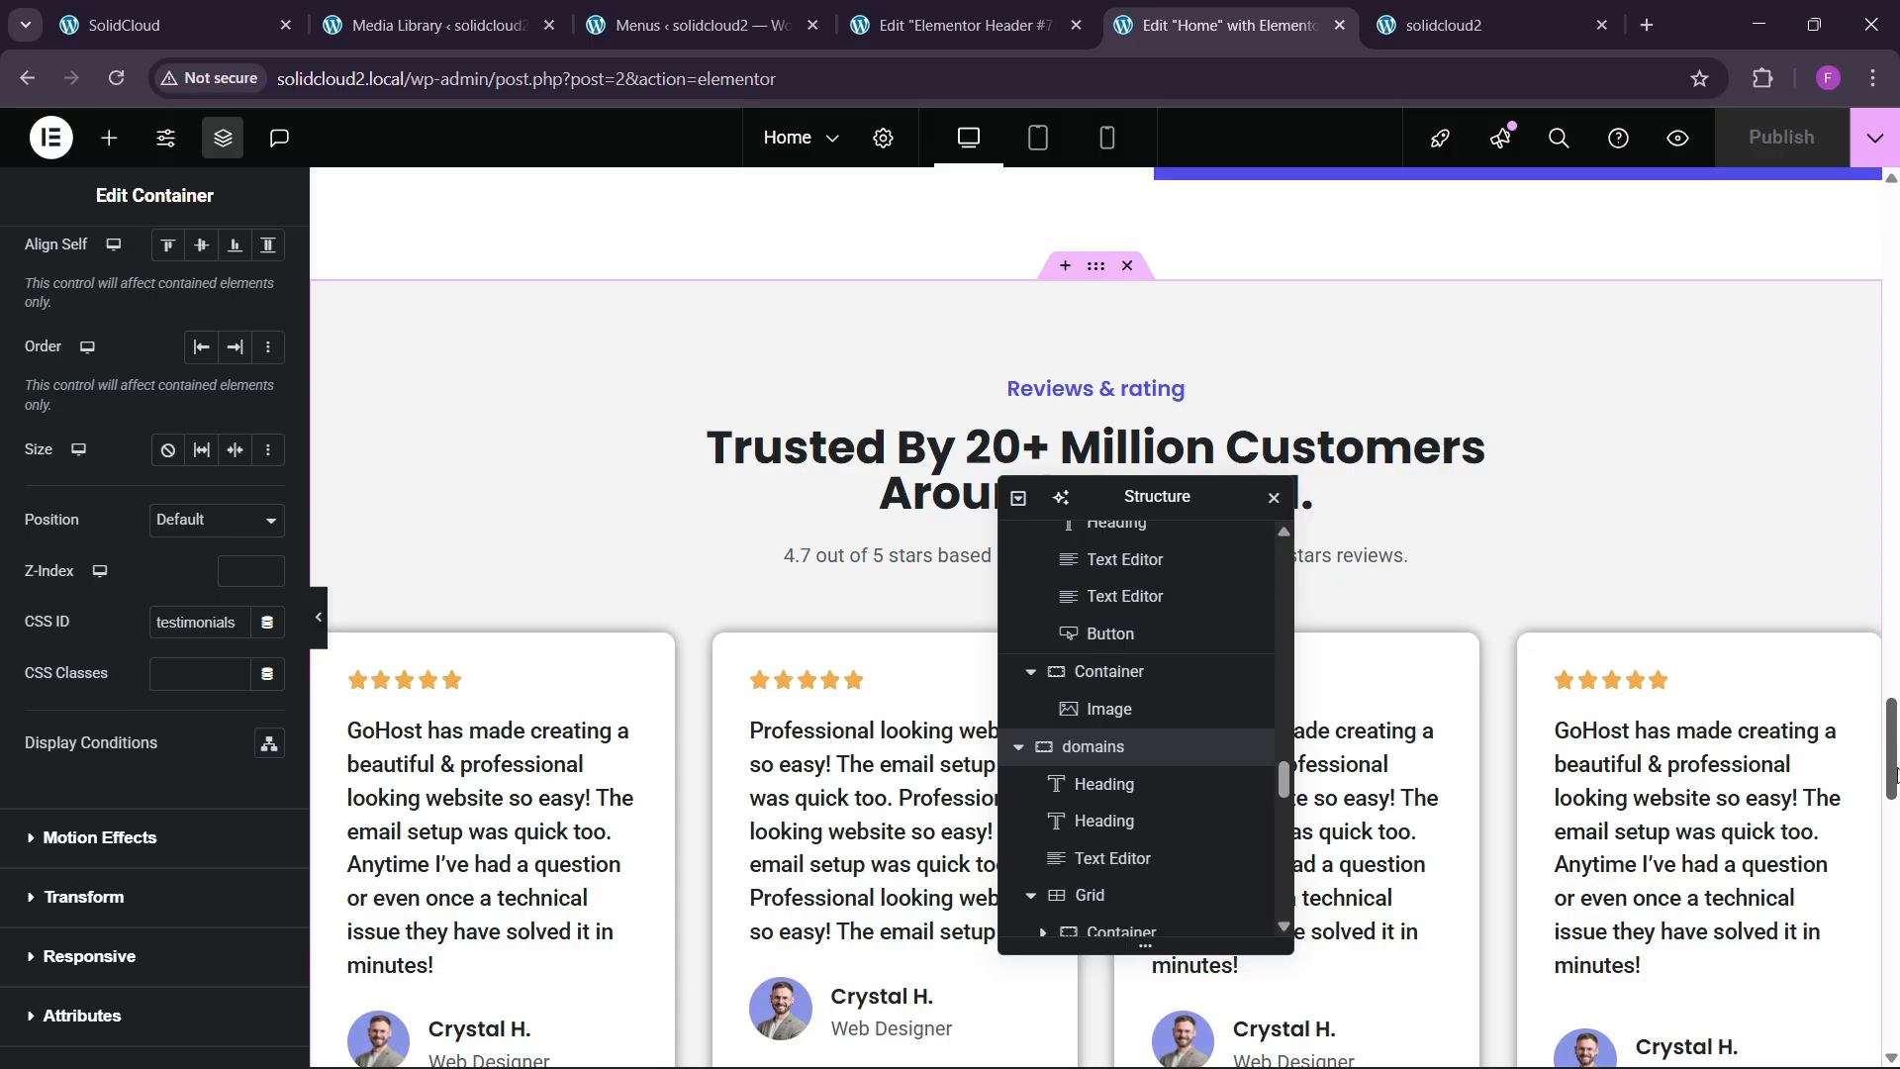
Reload the SolidCloud reference homepage to compare its sticky menu, then return to Header #75.
{"action": "left_click_drag", "start_coordinate": [1894, 775], "coordinate": [1892, 257]}
{"action": "left_click", "coordinate": [436, 25]}
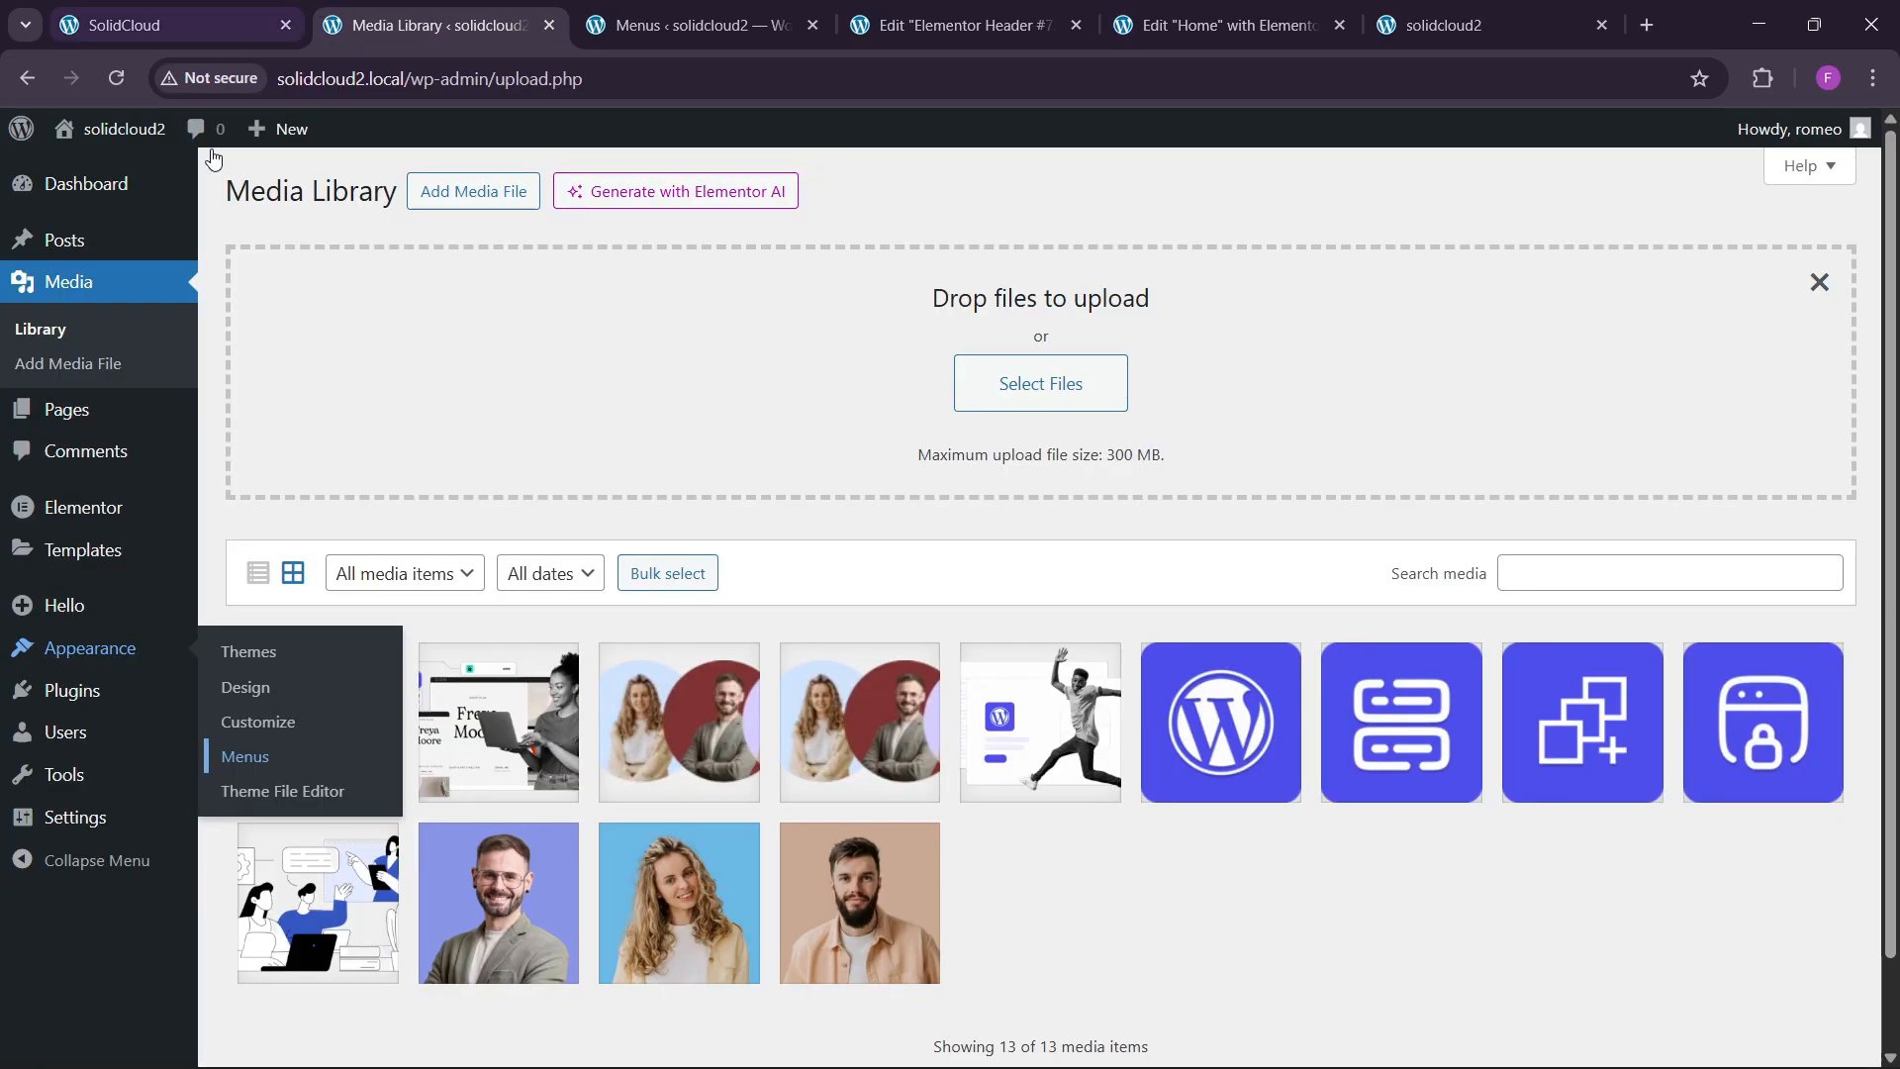
{"action": "left_click", "coordinate": [699, 12]}
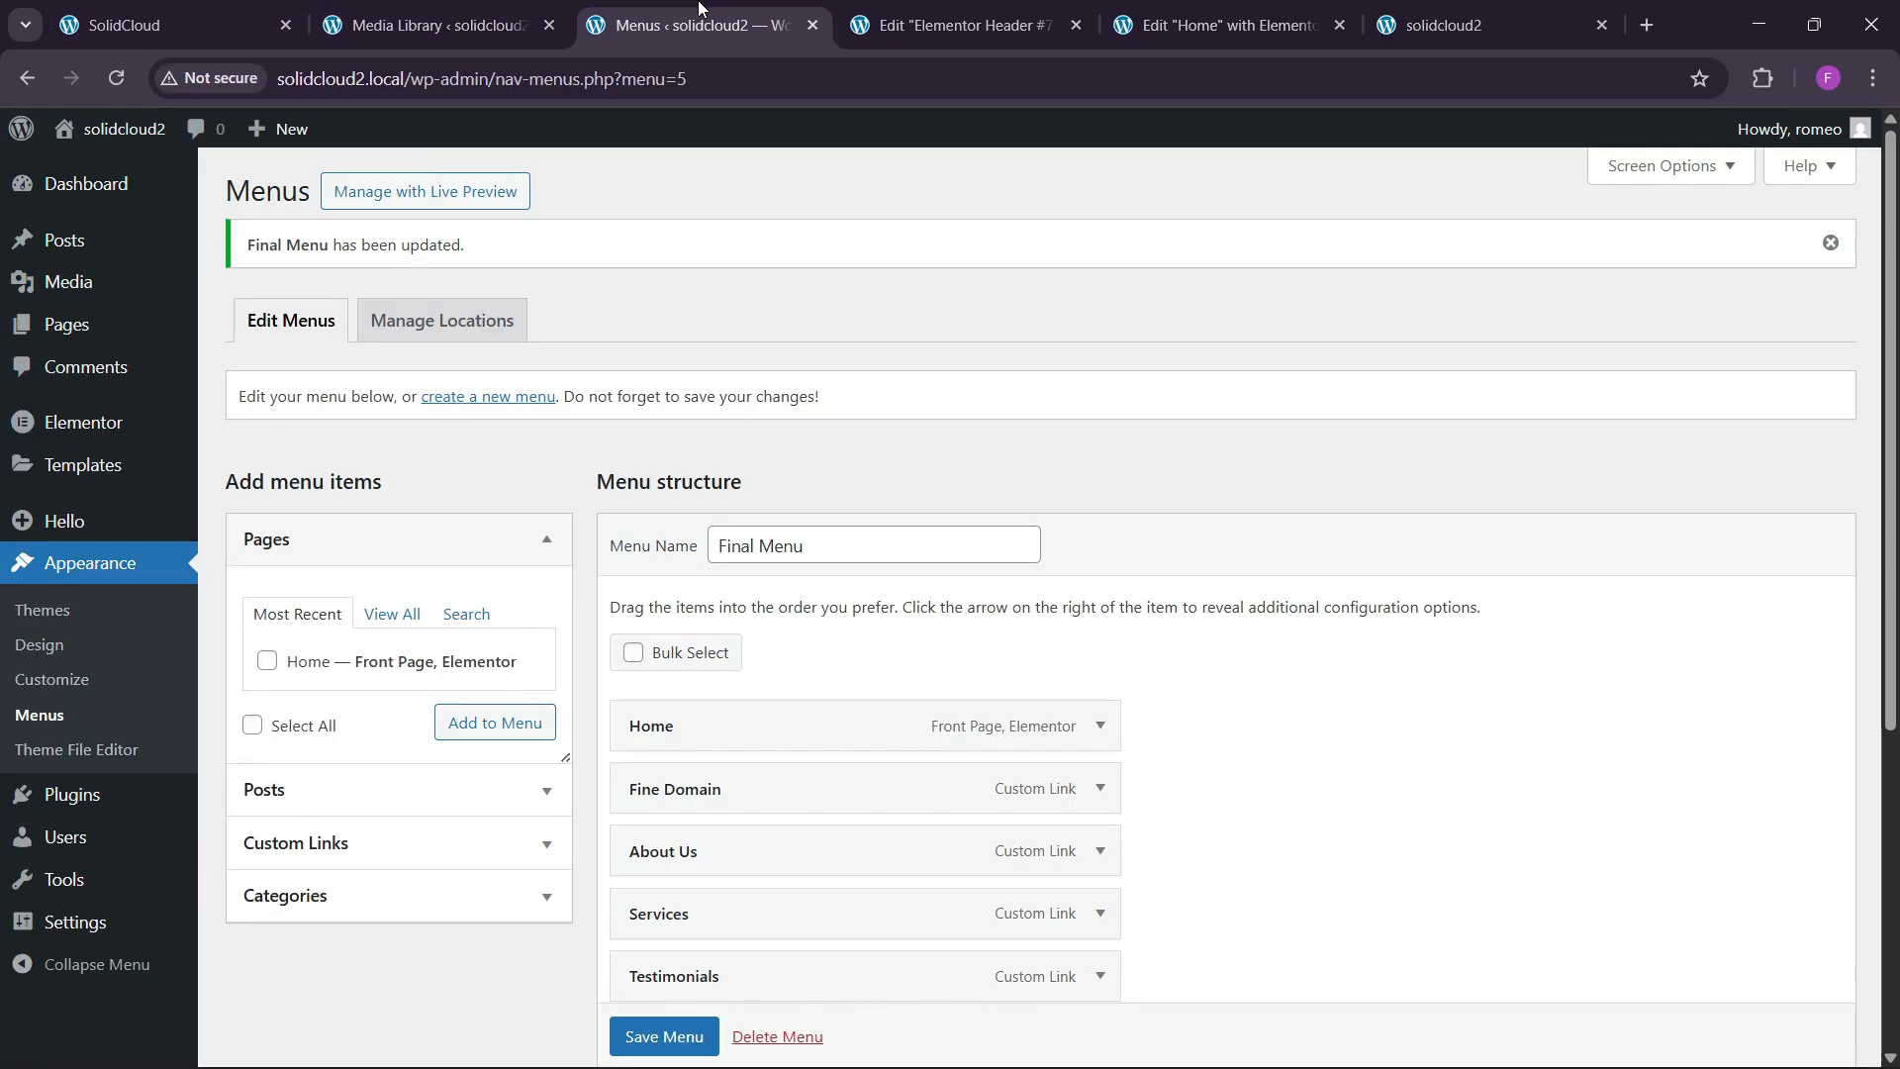
{"action": "left_click", "coordinate": [954, 10]}
{"action": "left_click", "coordinate": [168, 25]}
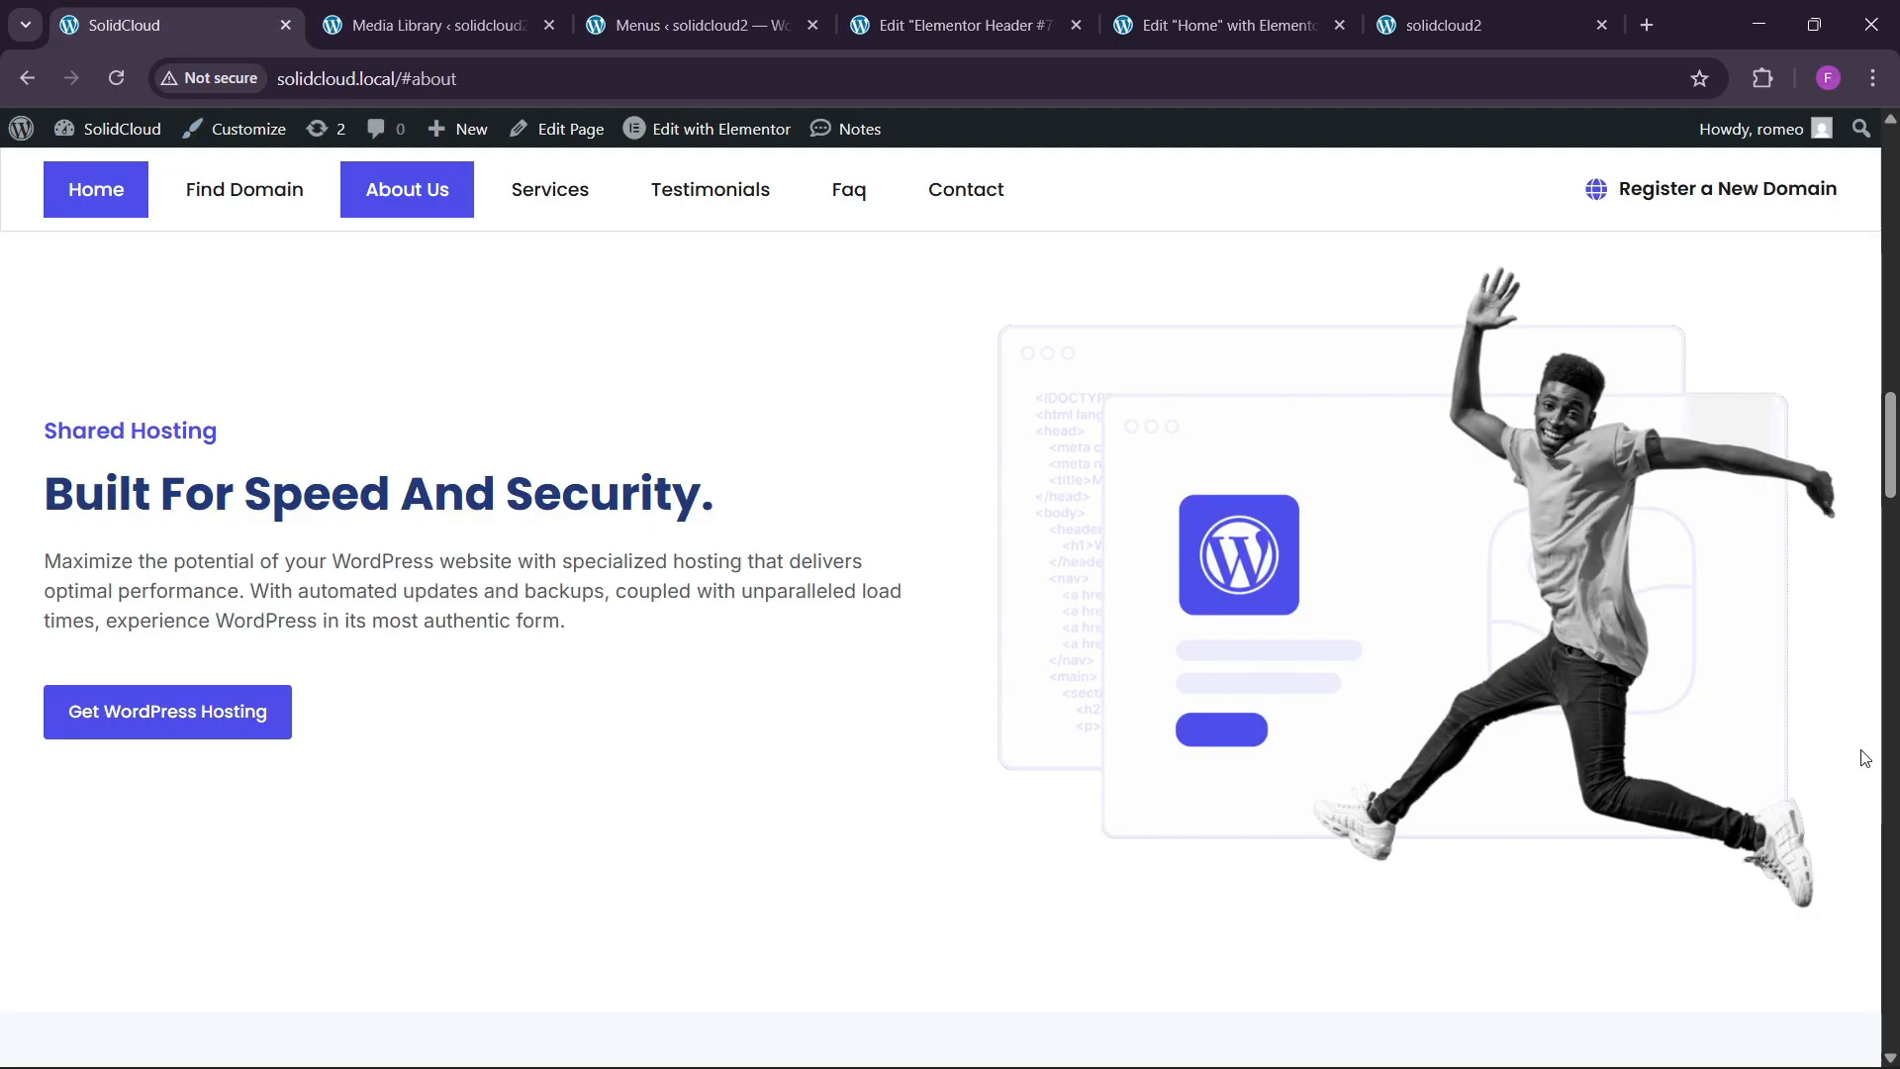
{"action": "left_click_drag", "start_coordinate": [1890, 492], "coordinate": [1891, 248]}
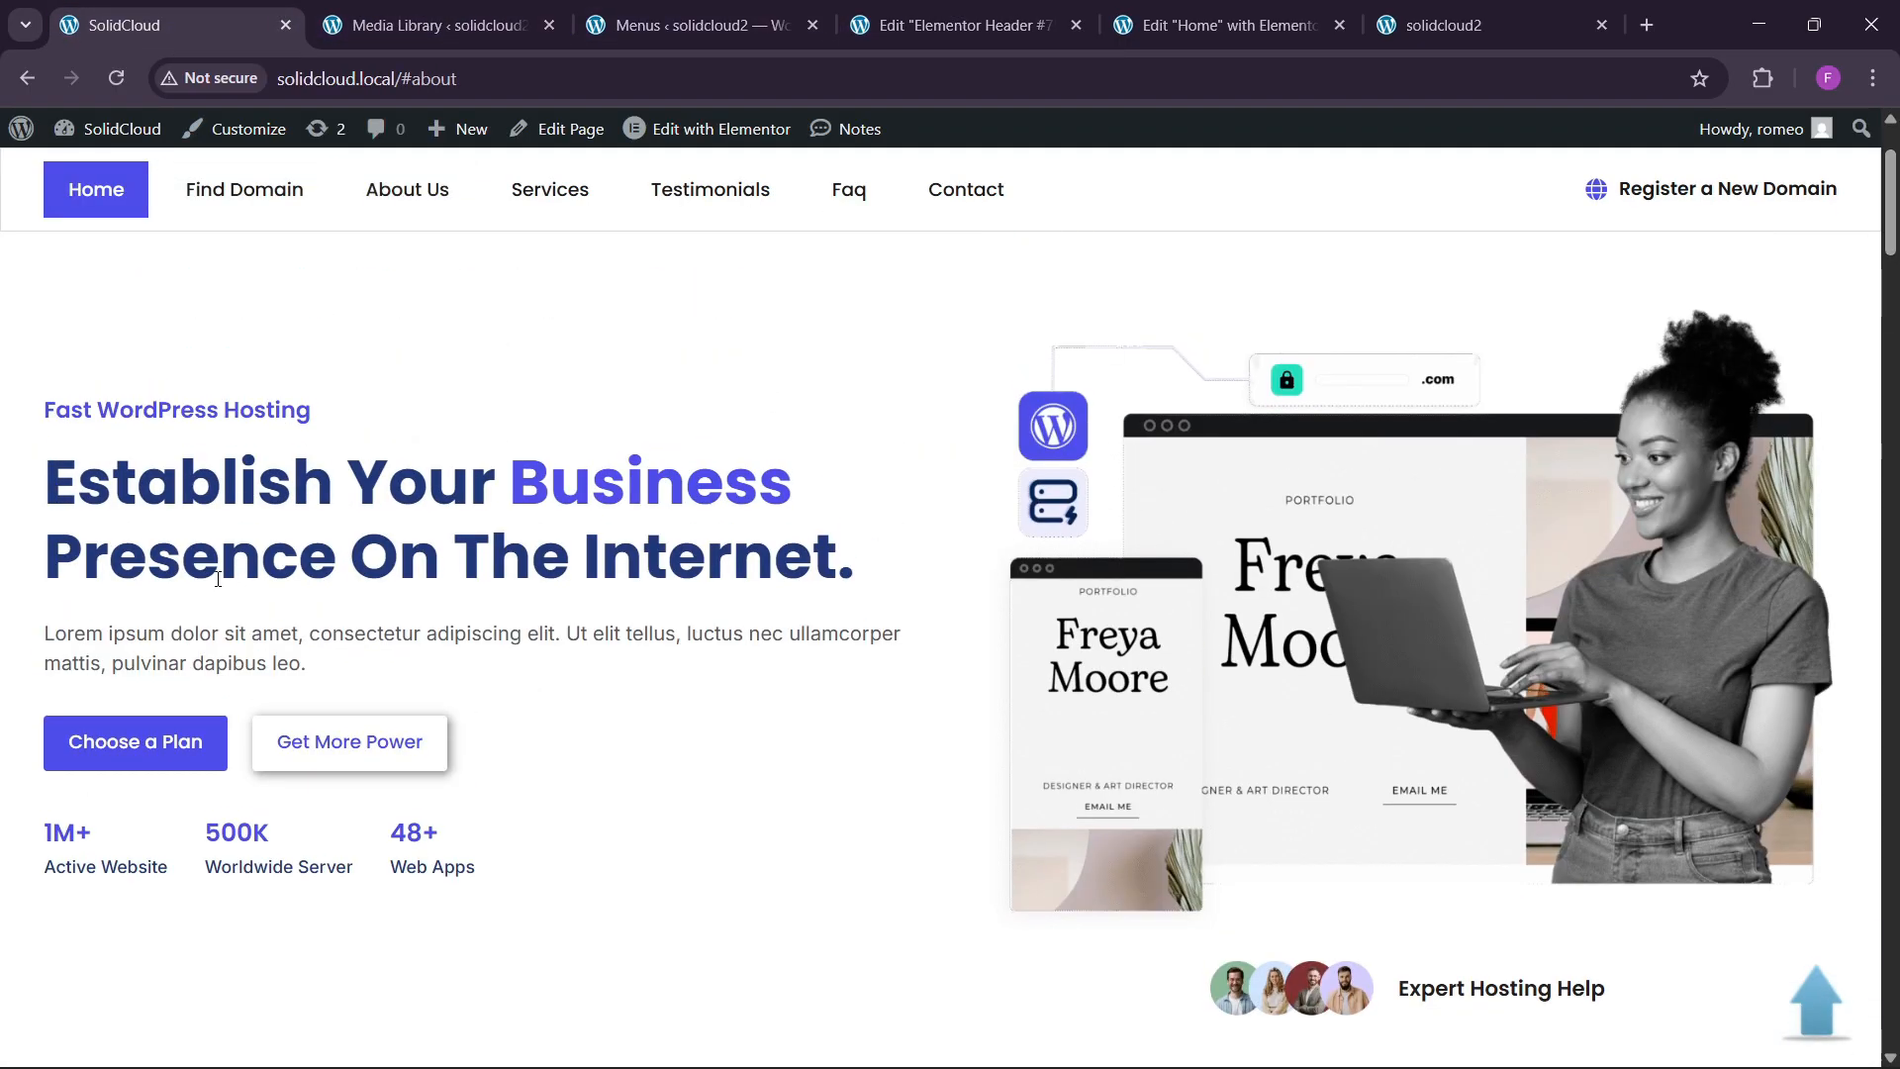
{"action": "left_click", "coordinate": [126, 81]}
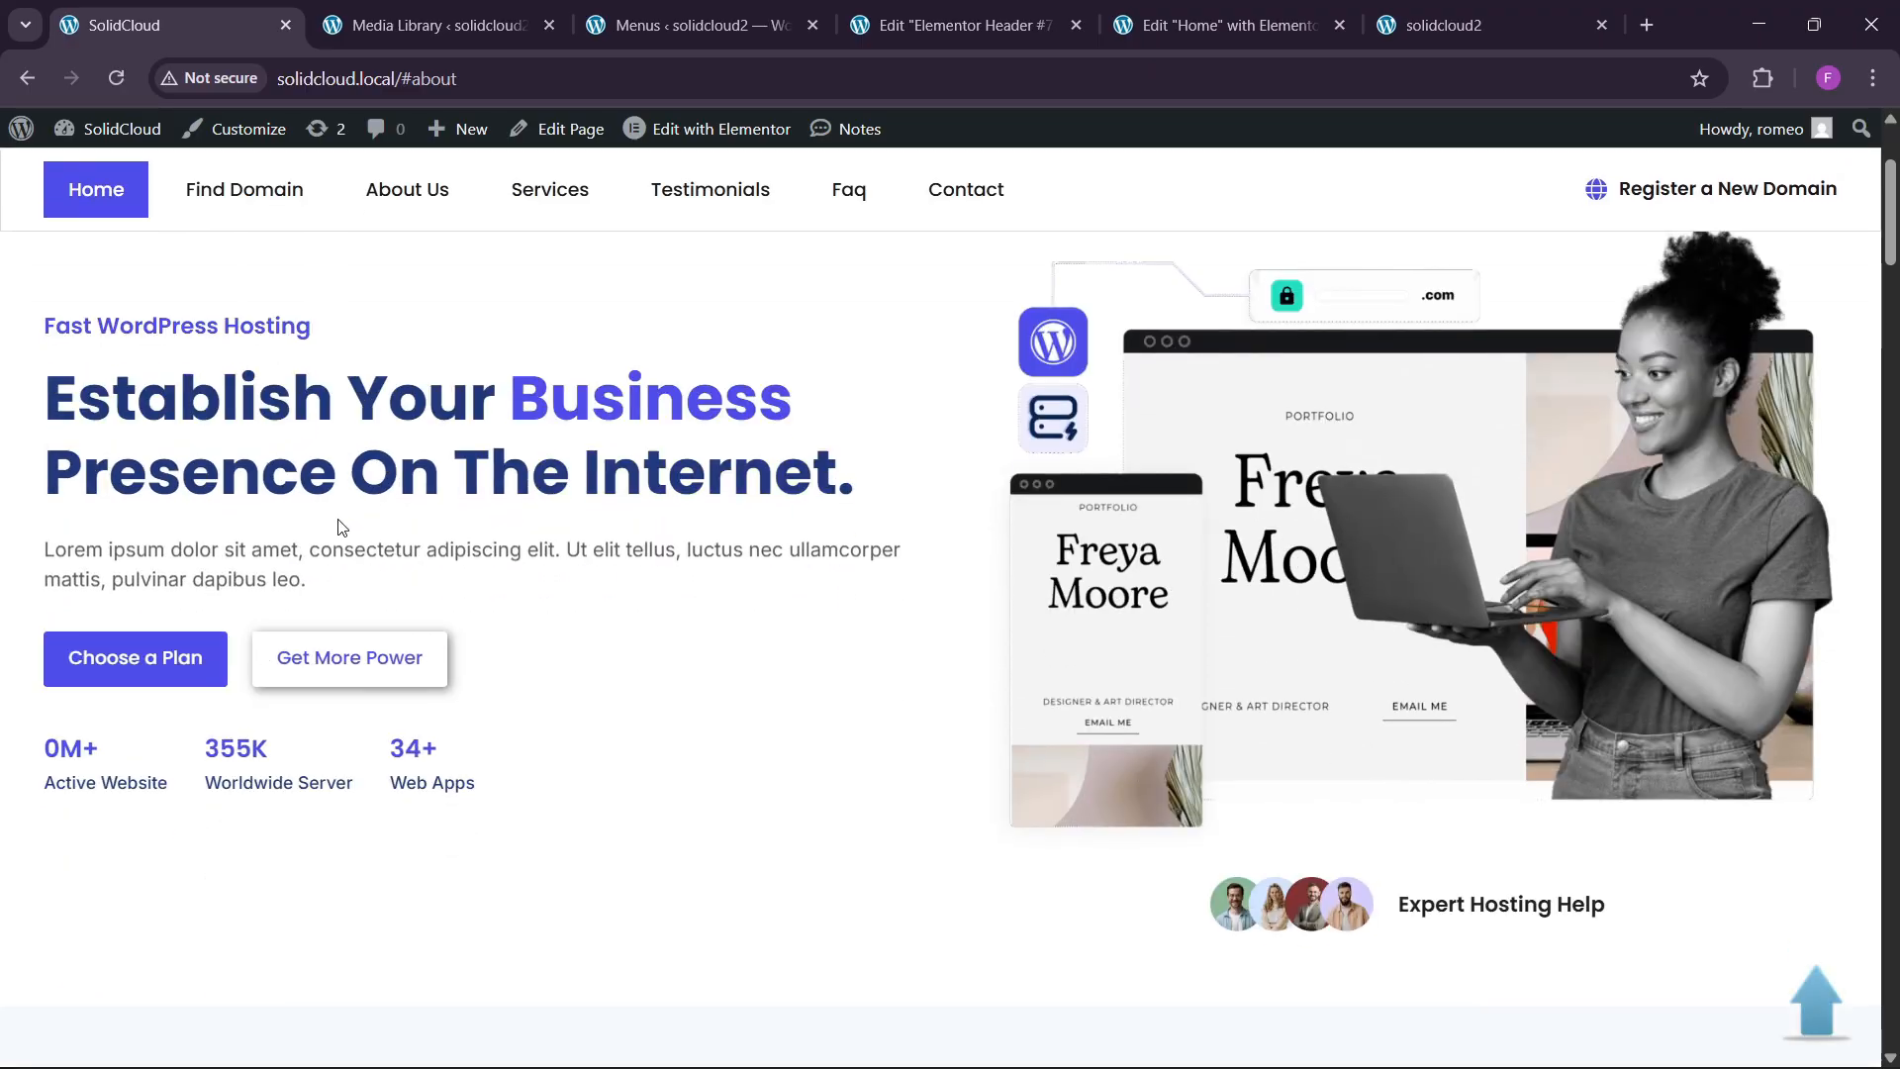
{"action": "left_click", "coordinate": [960, 25]}
Return to editing the Home page and scroll down to the hero section.
{"action": "left_click", "coordinate": [1222, 25]}
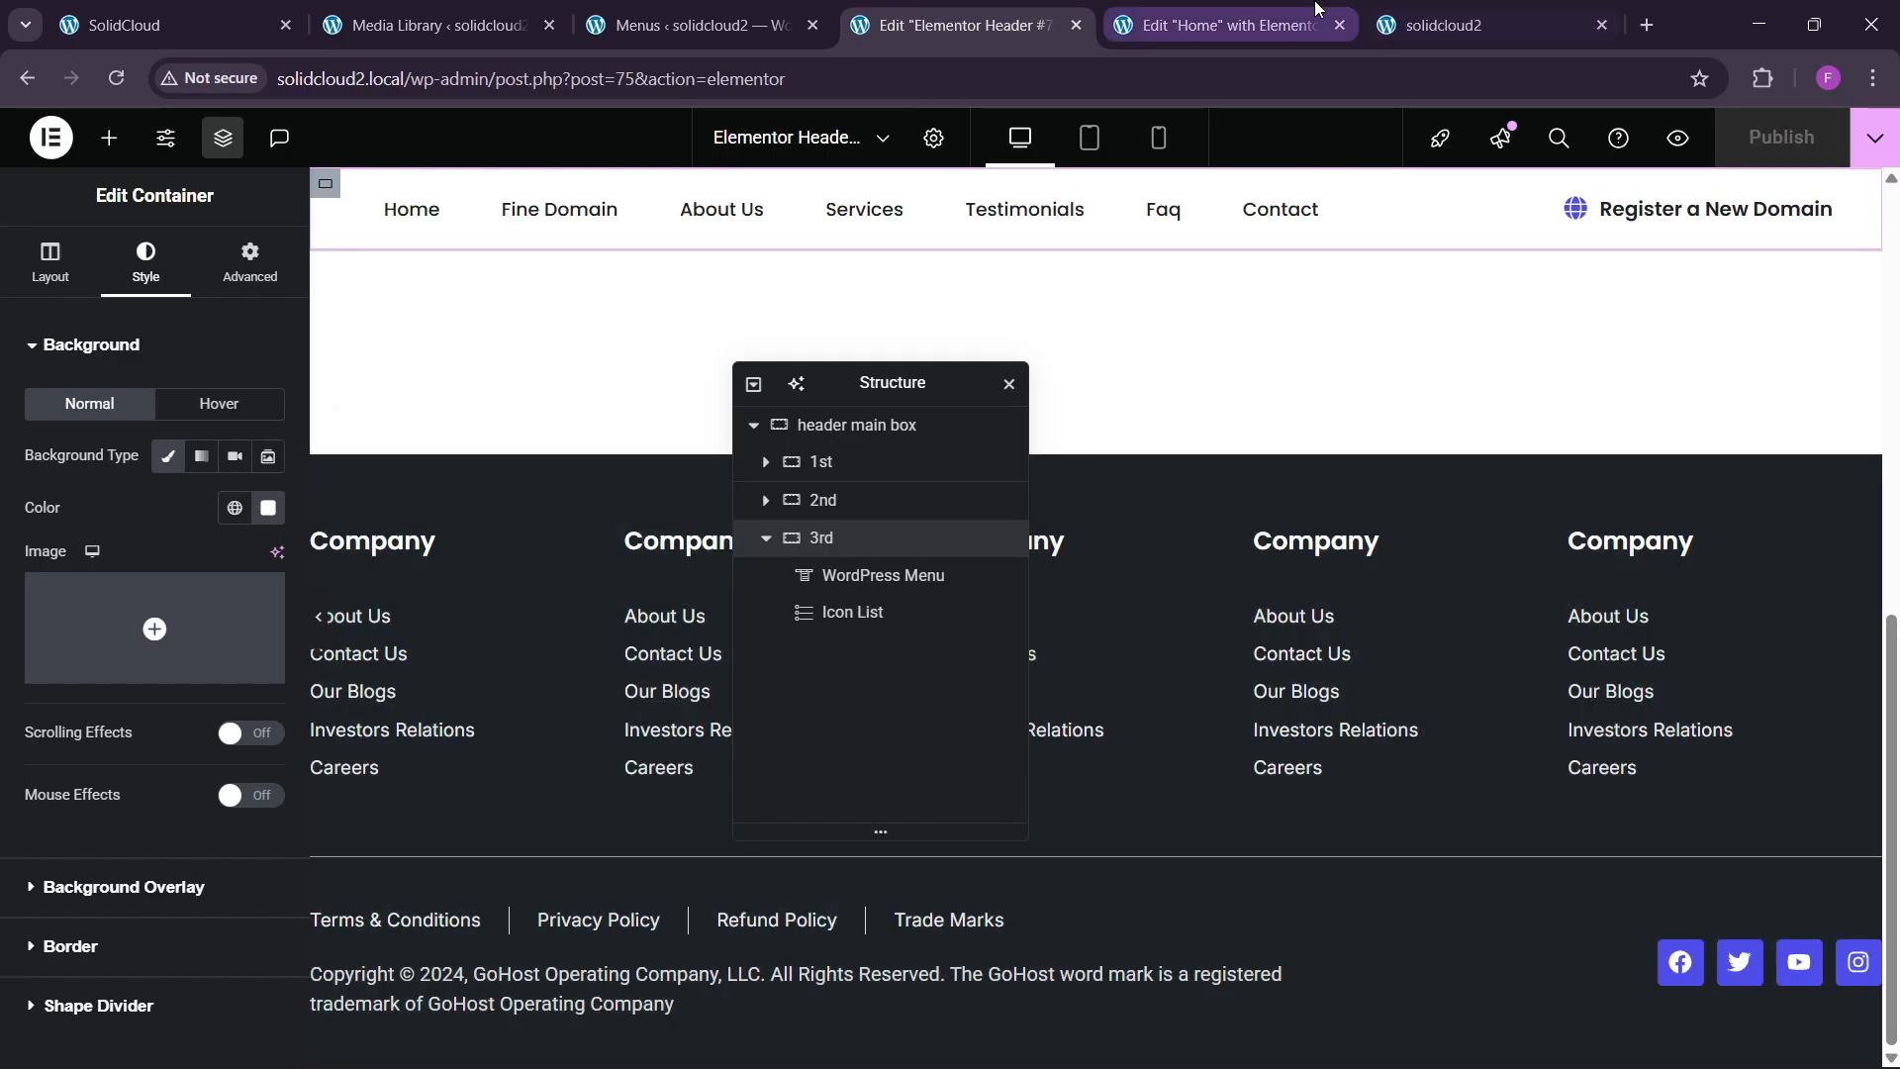
{"action": "left_click", "coordinate": [1004, 12]}
{"action": "left_click", "coordinate": [1190, 14]}
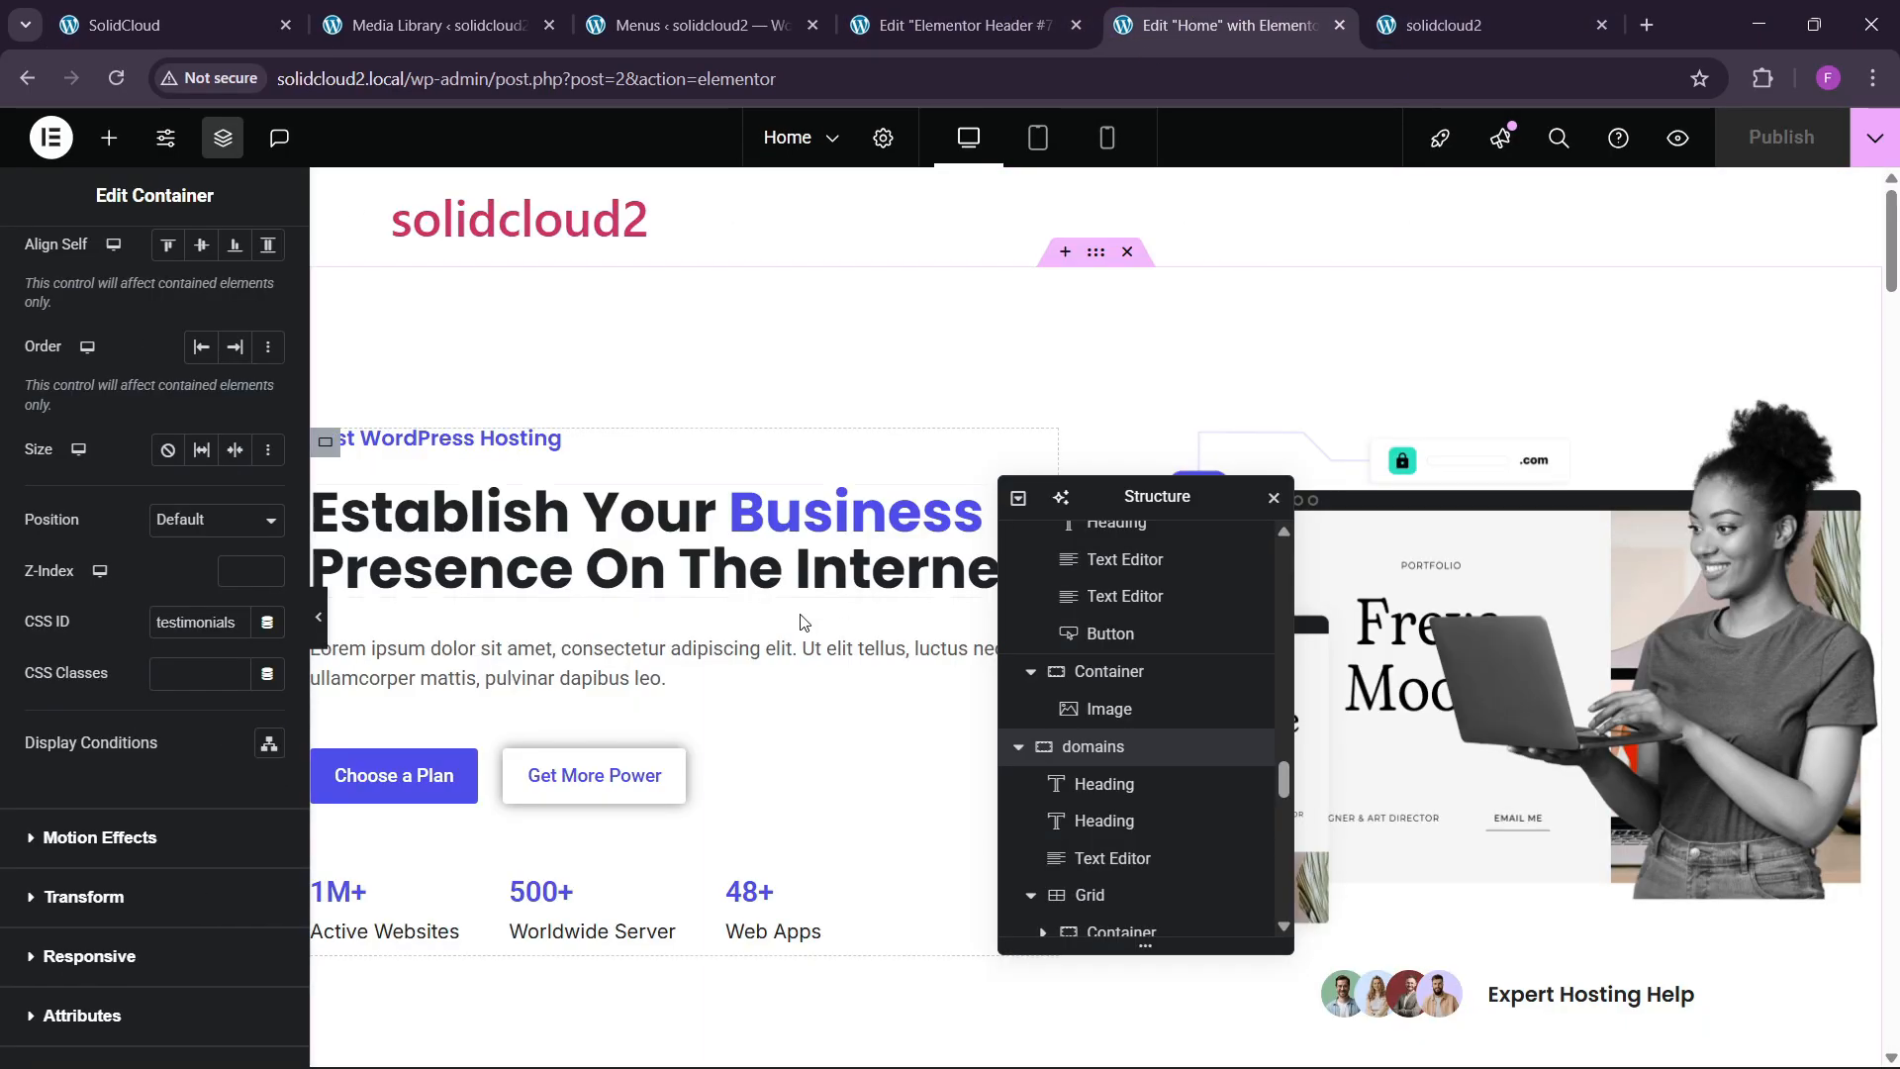
{"action": "scroll", "coordinate": [767, 584], "scroll_direction": "down", "scroll_amount": 1}
Give the Fast WordPress Hosting heading a Slide In Up entrance, Fast, with 50 ms delay.
{"action": "left_click", "coordinate": [494, 315]}
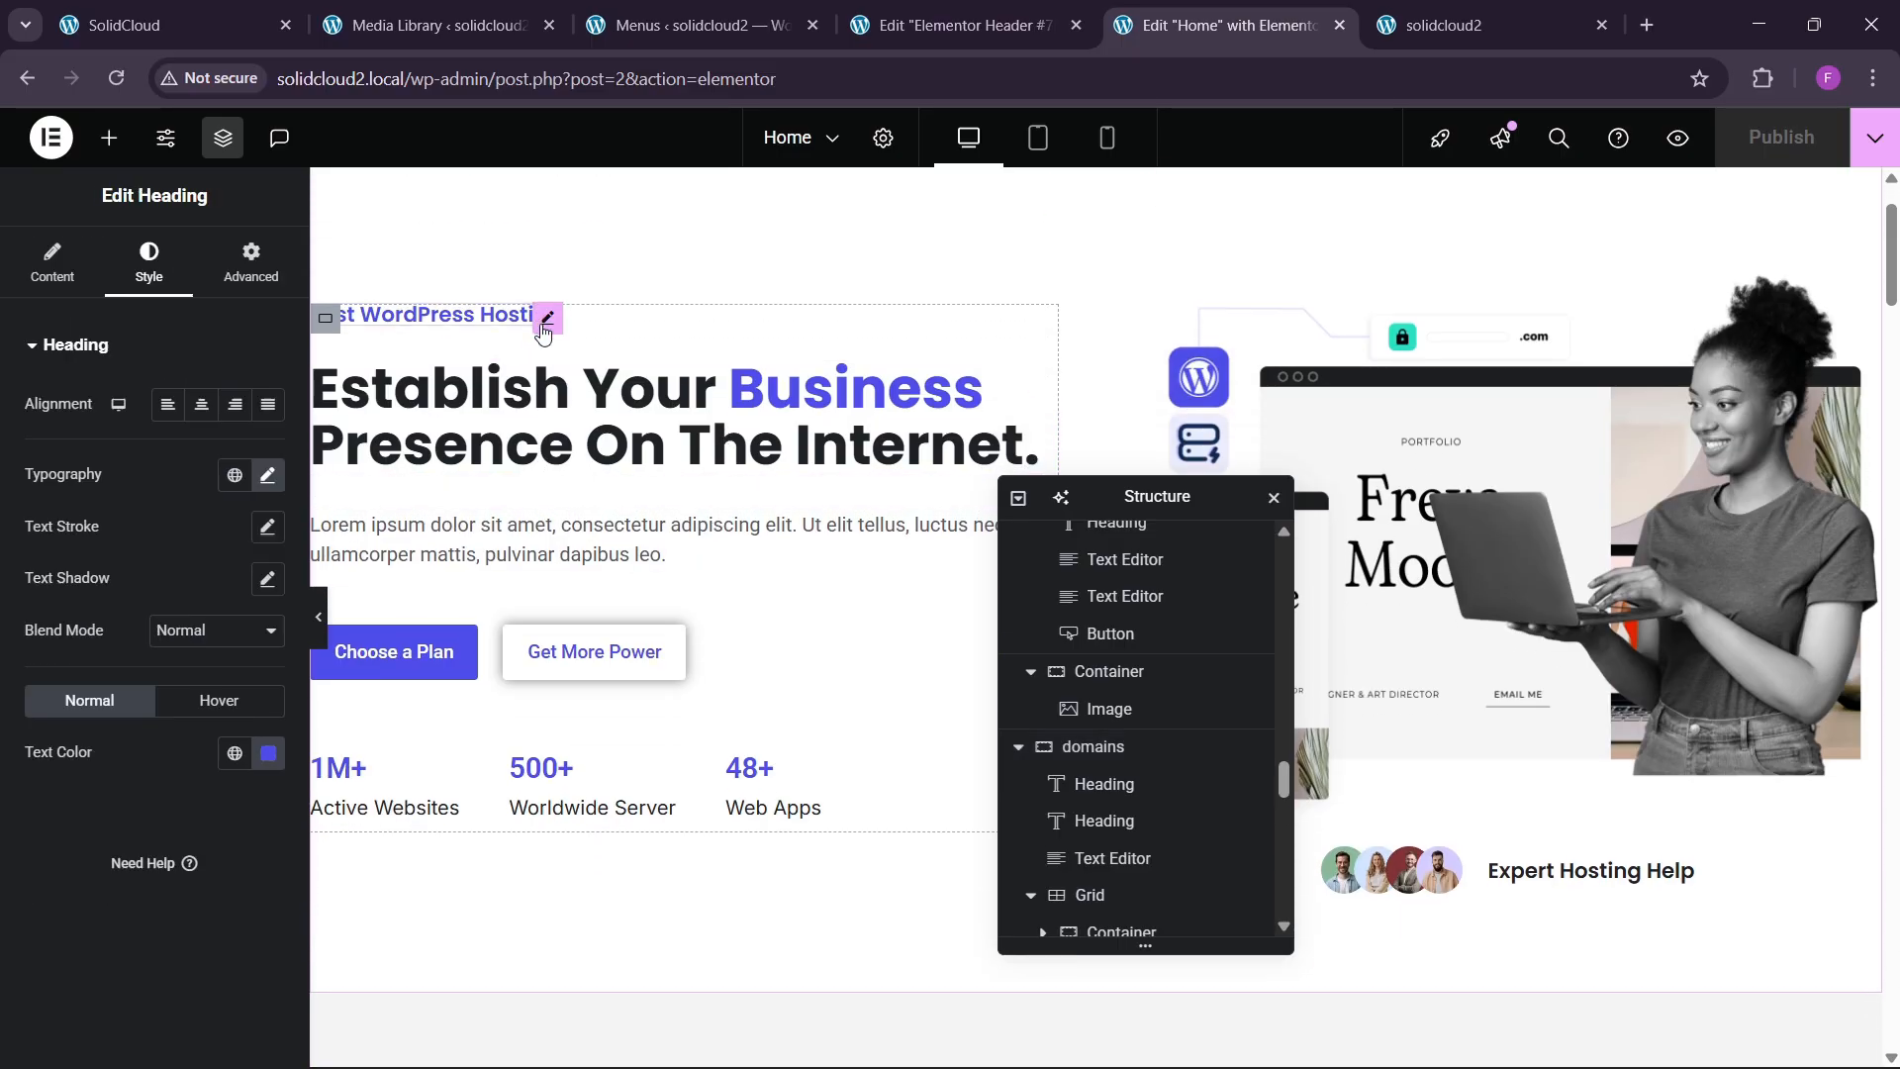
{"action": "left_click", "coordinate": [276, 265]}
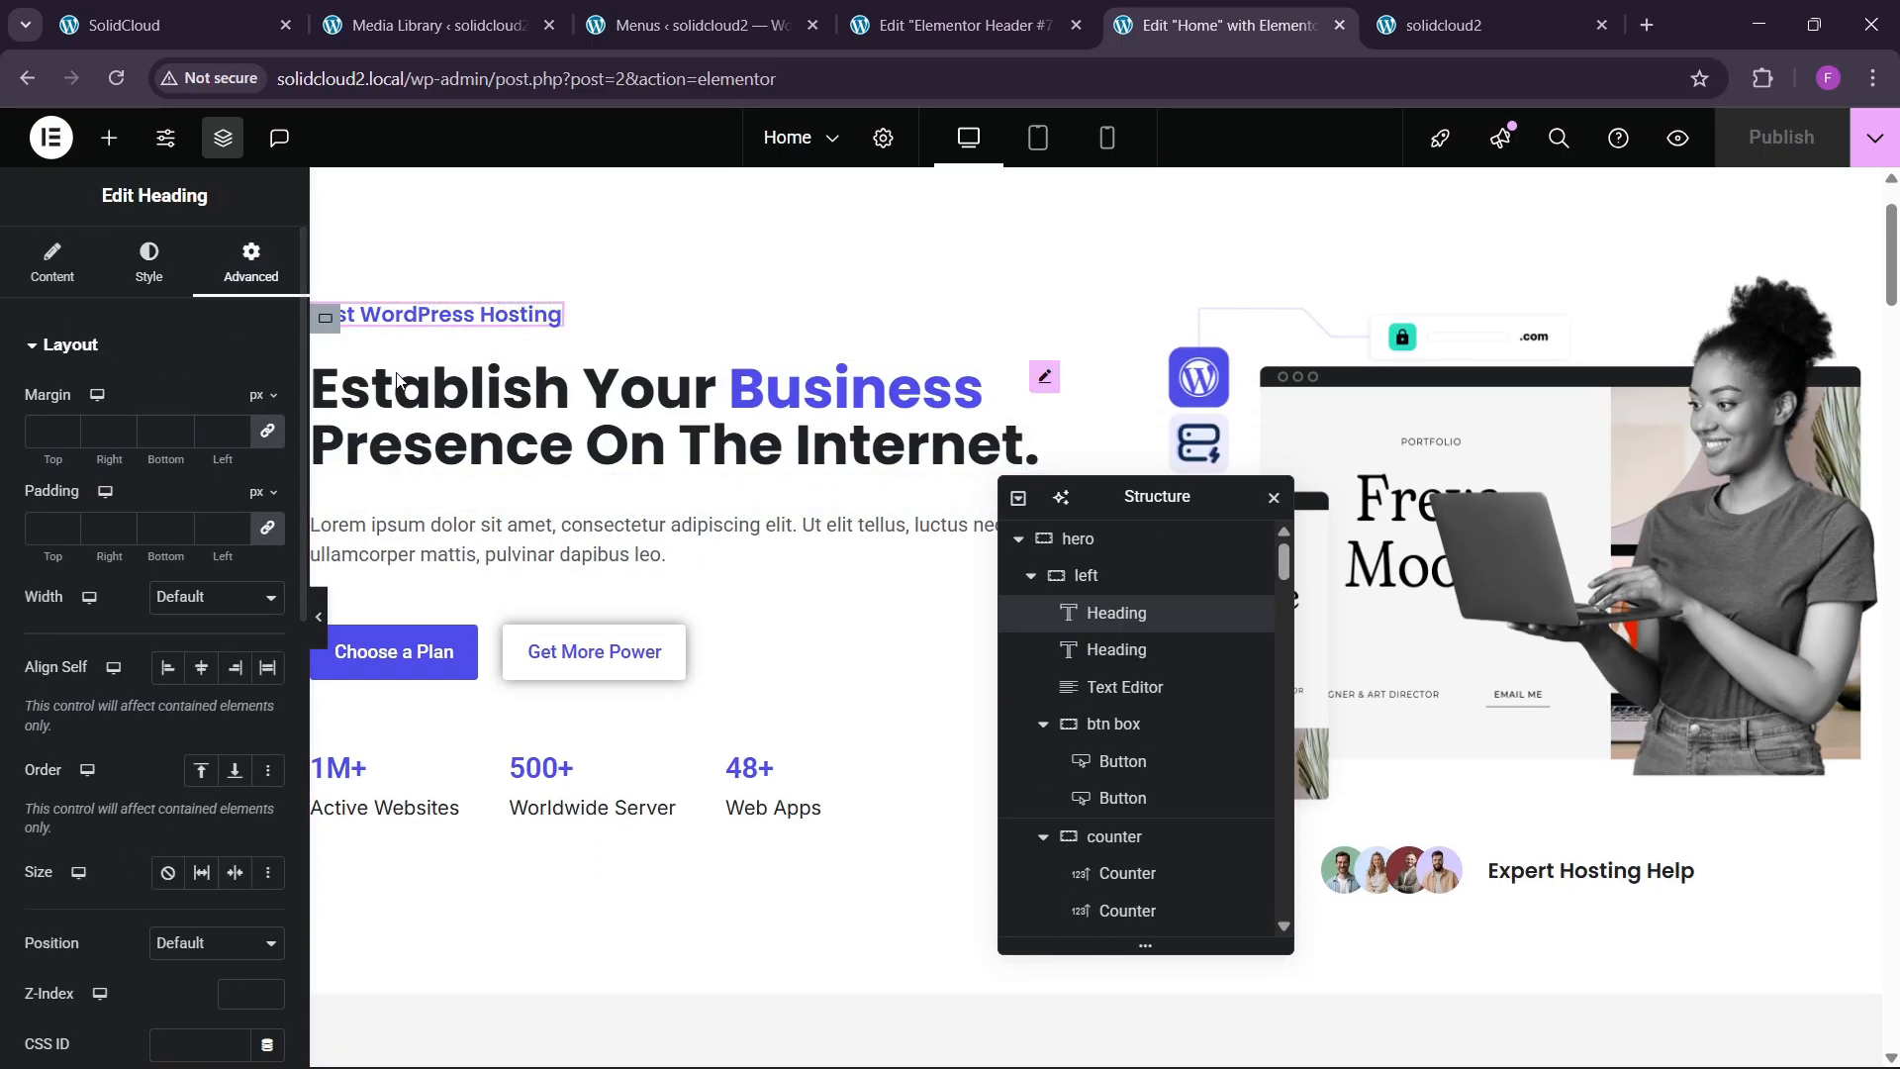
{"action": "scroll", "coordinate": [145, 438], "scroll_direction": "down", "scroll_amount": 6}
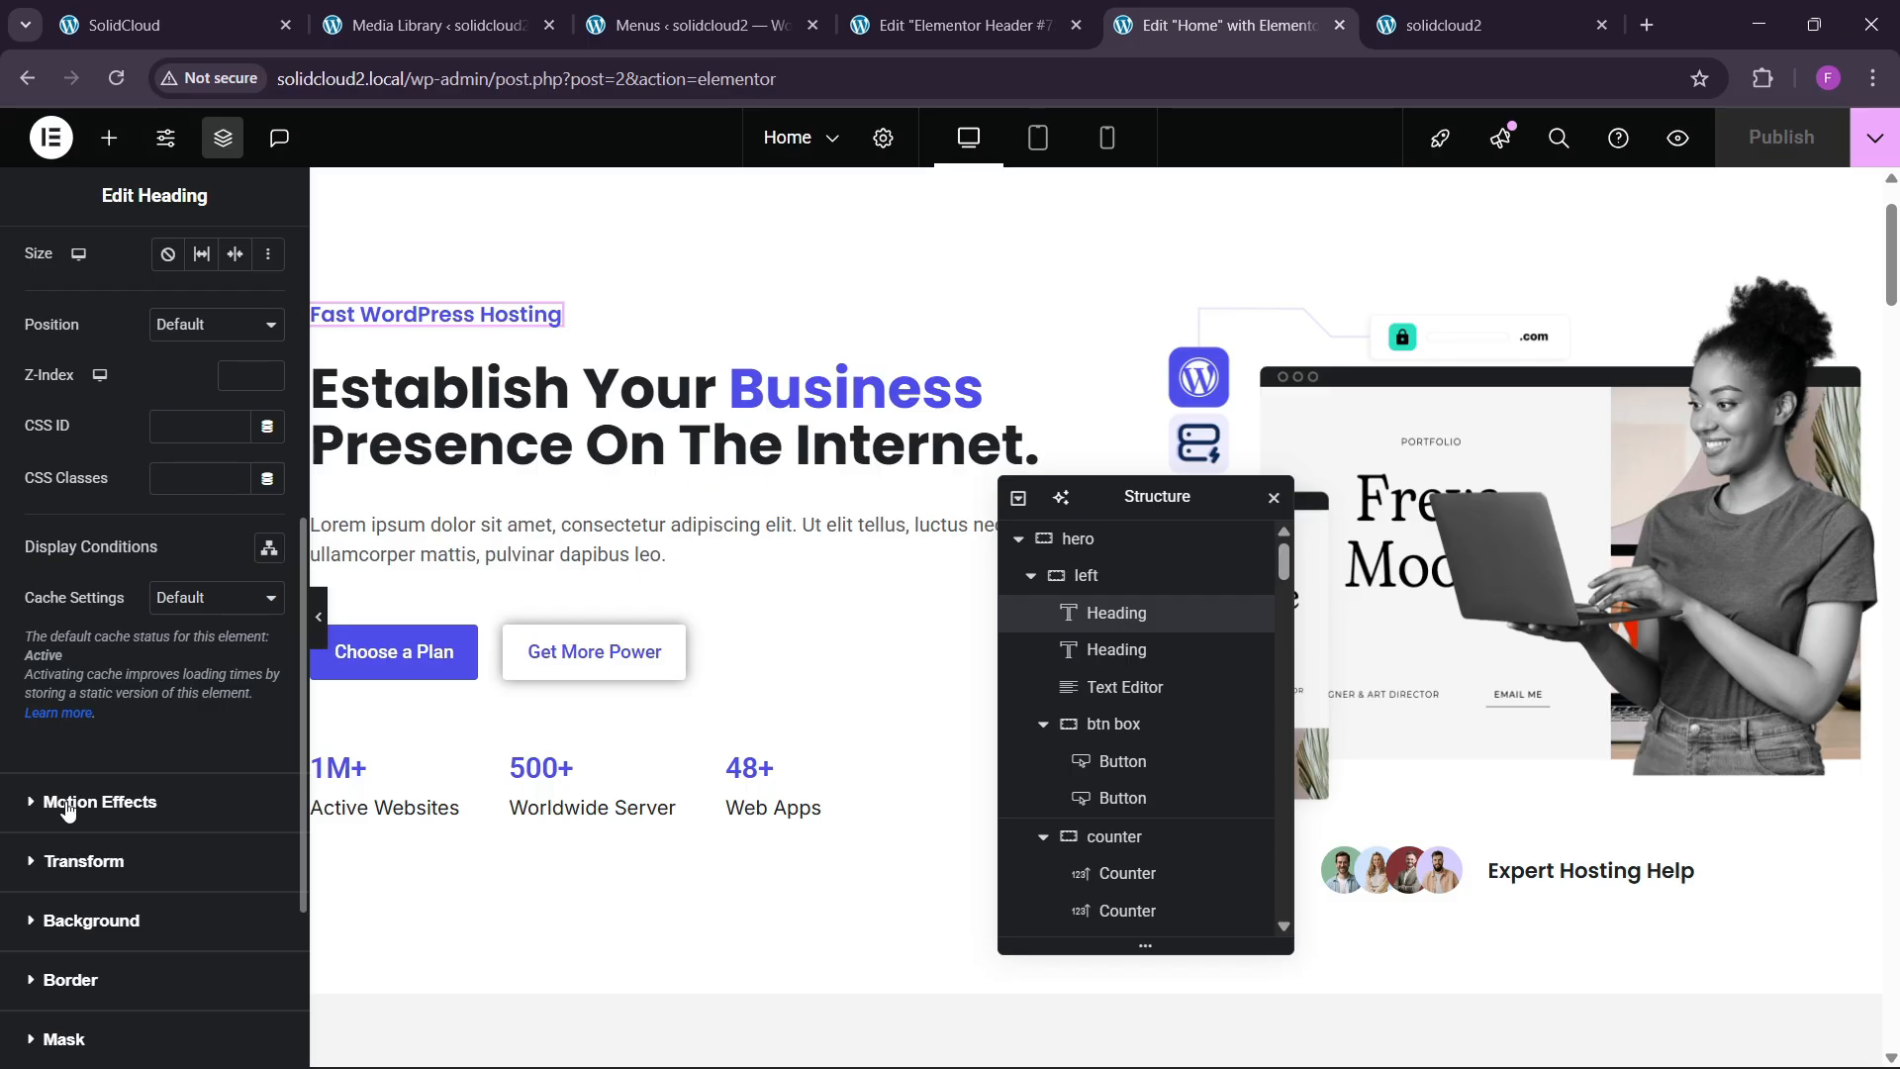
{"action": "left_click", "coordinate": [66, 808]}
{"action": "left_click", "coordinate": [99, 756]}
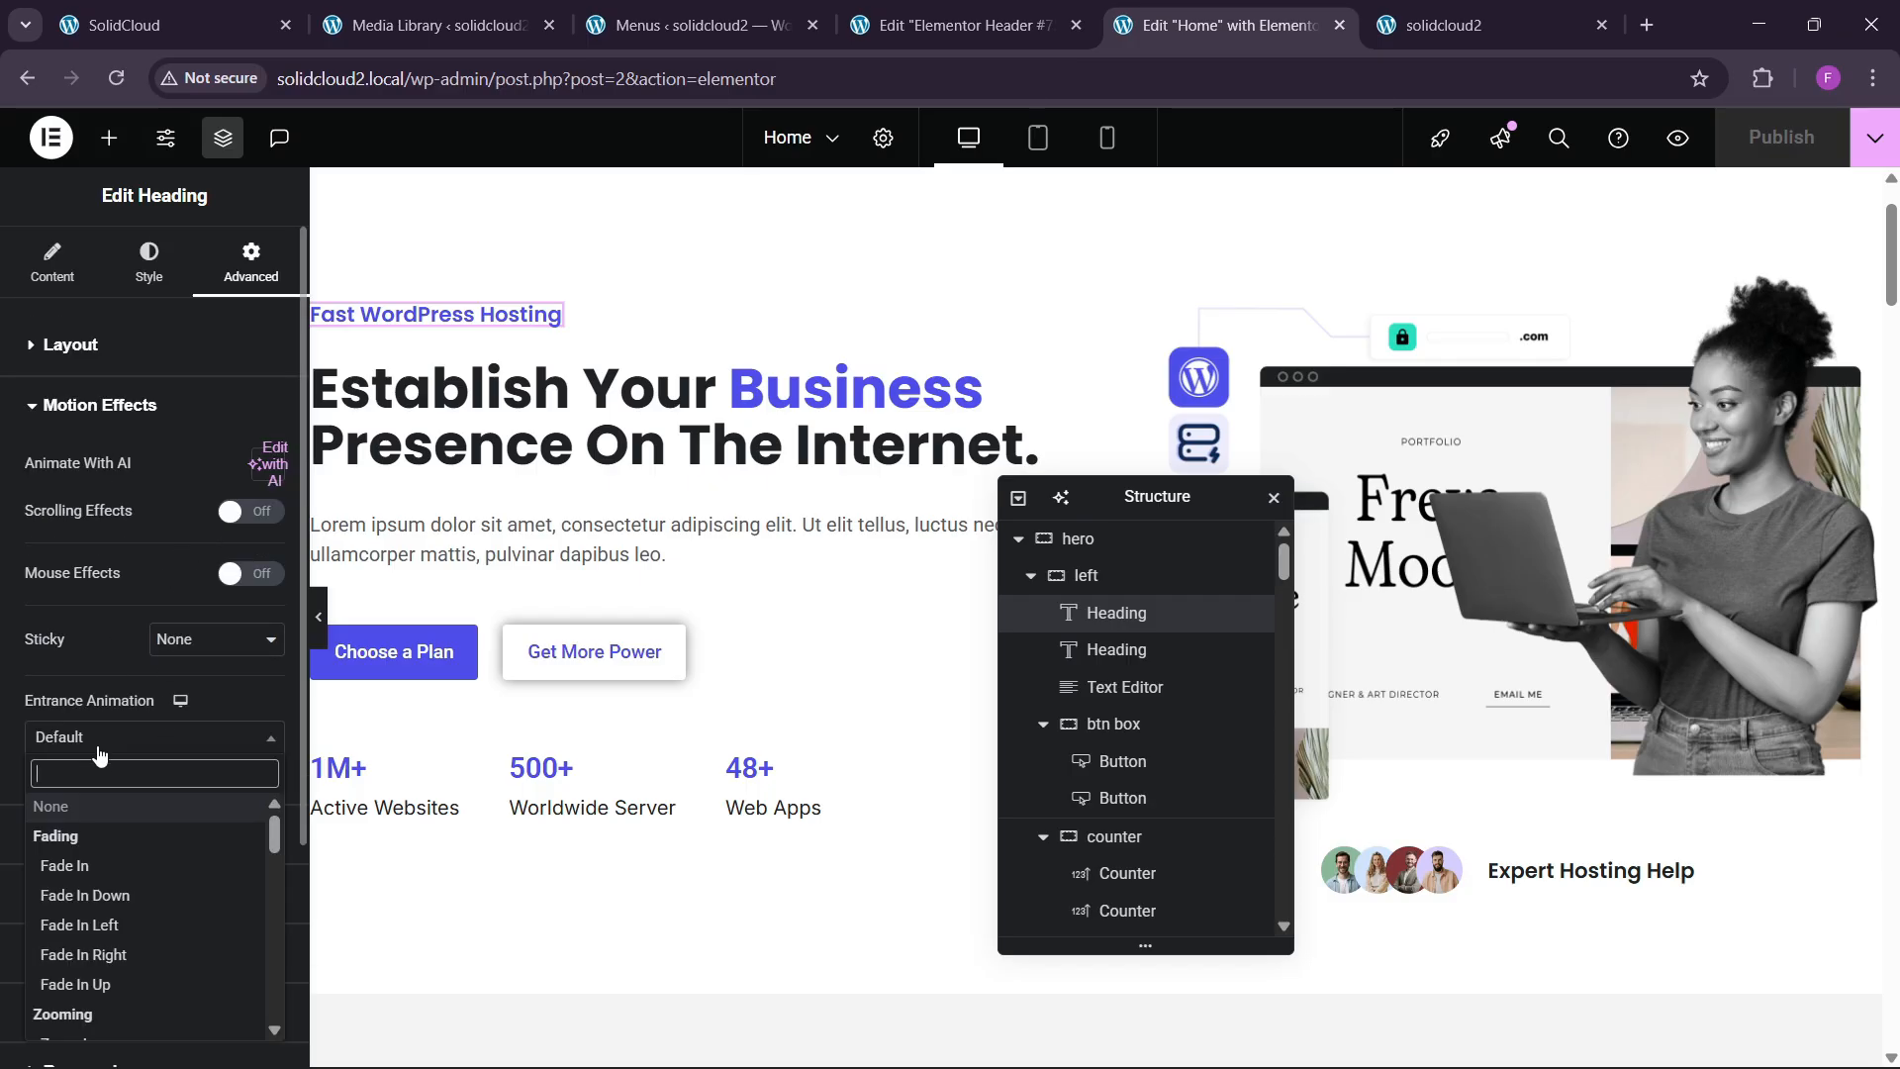
{"action": "type", "text": "slide"}
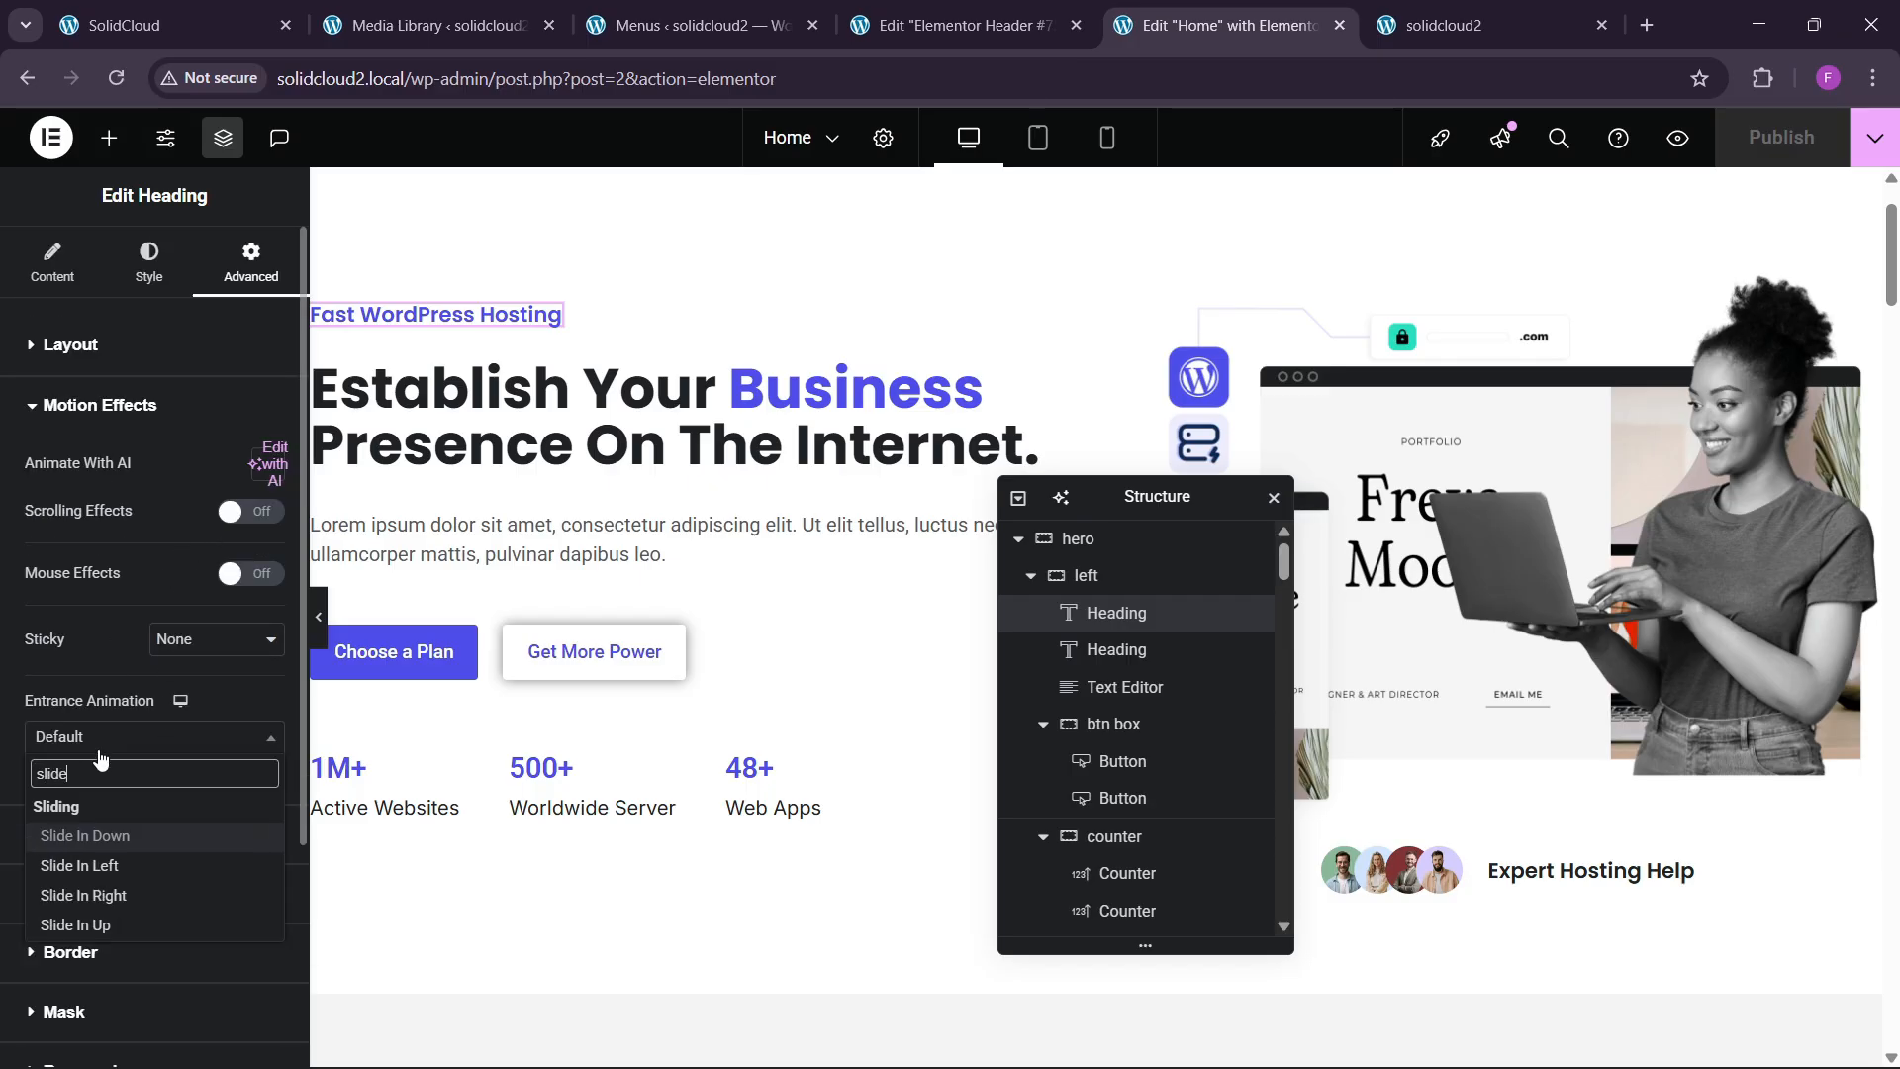
{"action": "key", "text": "Down"}
{"action": "key", "text": "Down"}
{"action": "key", "text": "Down"}
{"action": "key", "text": "Return"}
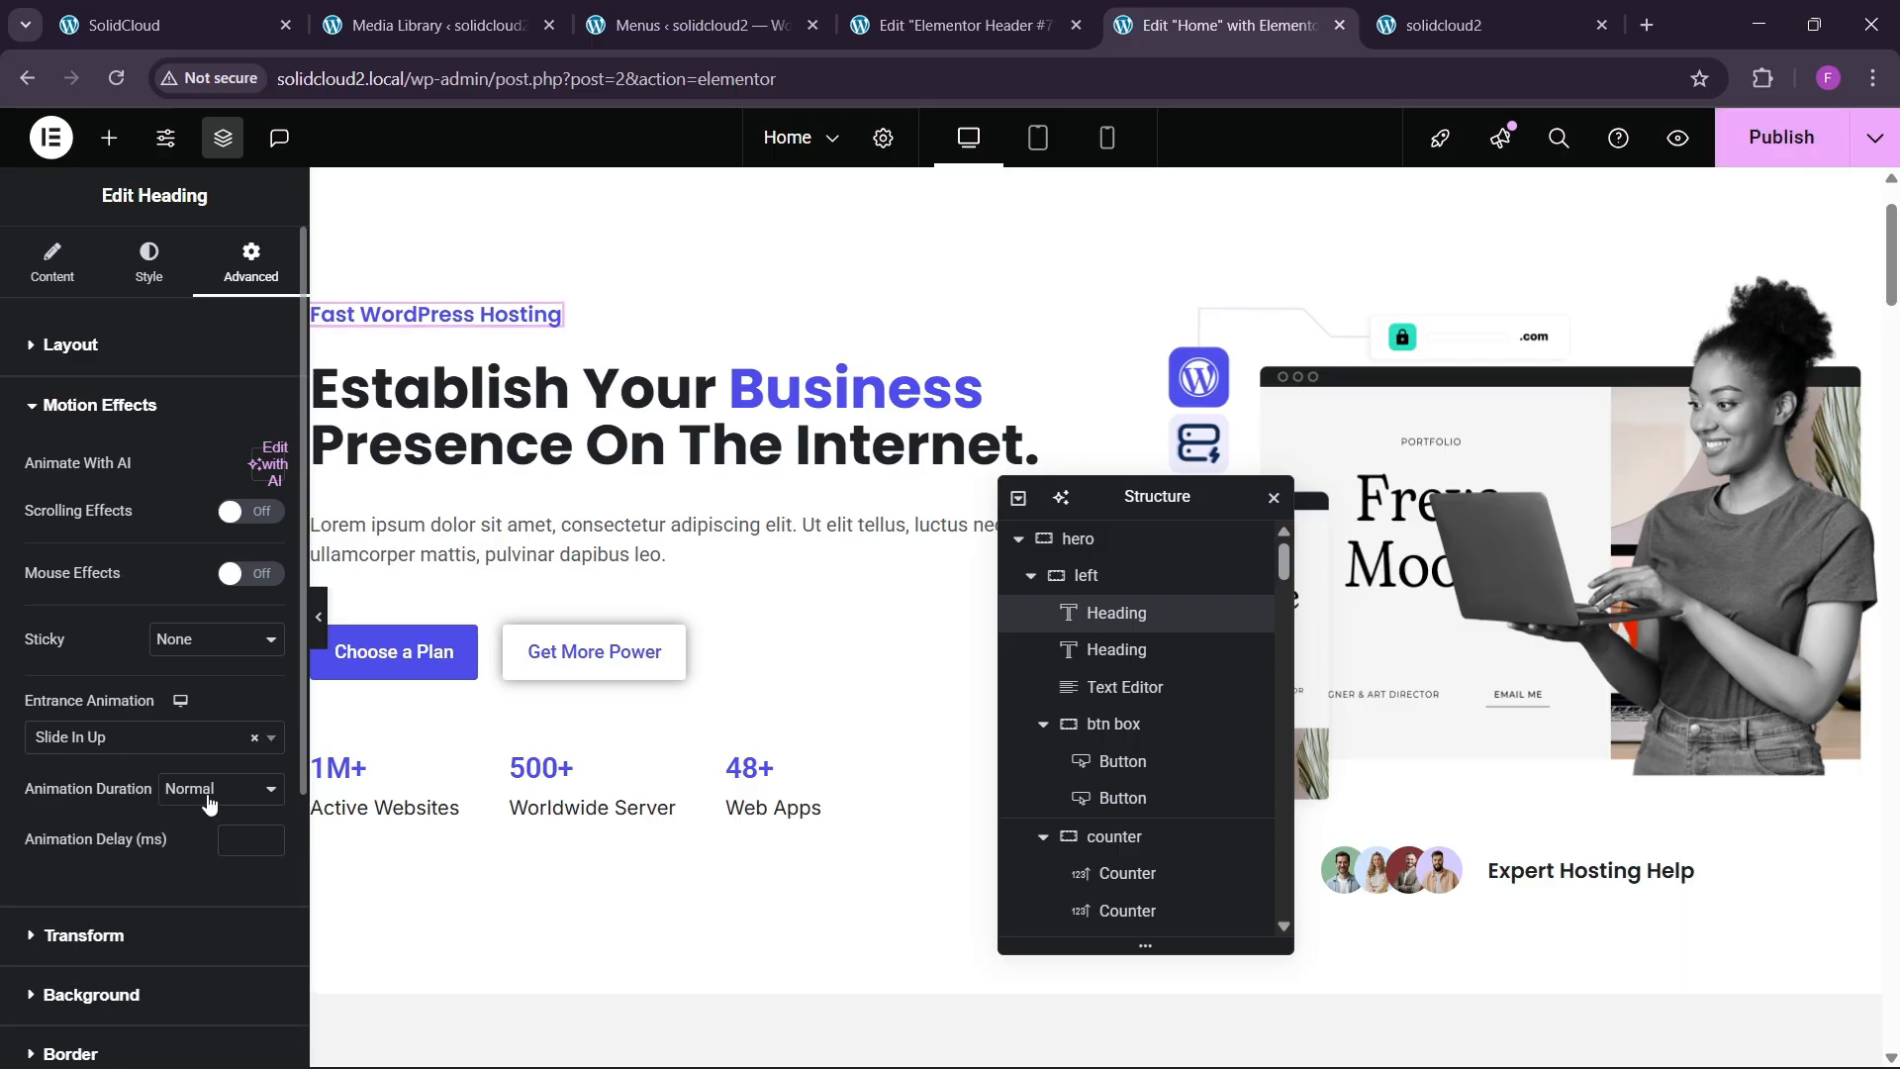
{"action": "left_click", "coordinate": [208, 801]}
{"action": "left_click", "coordinate": [192, 877]}
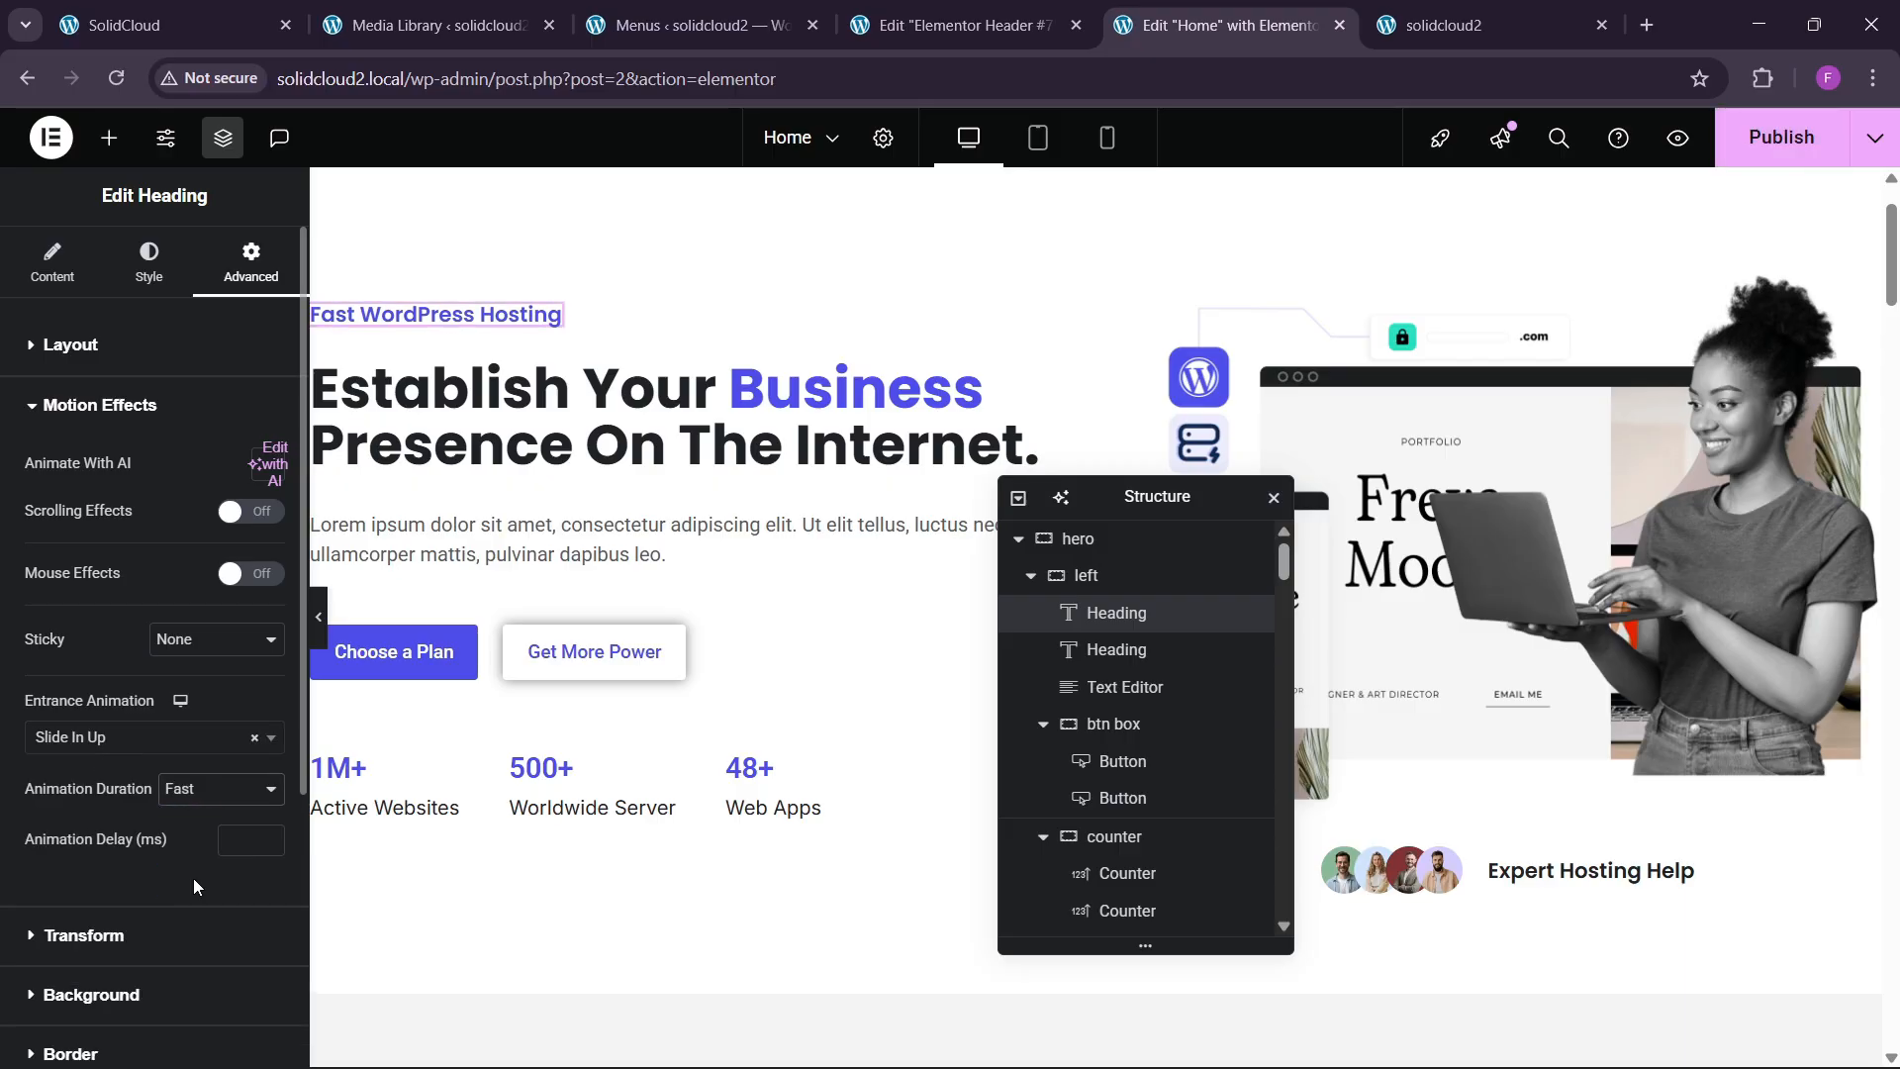
{"action": "left_click", "coordinate": [242, 843]}
{"action": "type", "text": "50"}
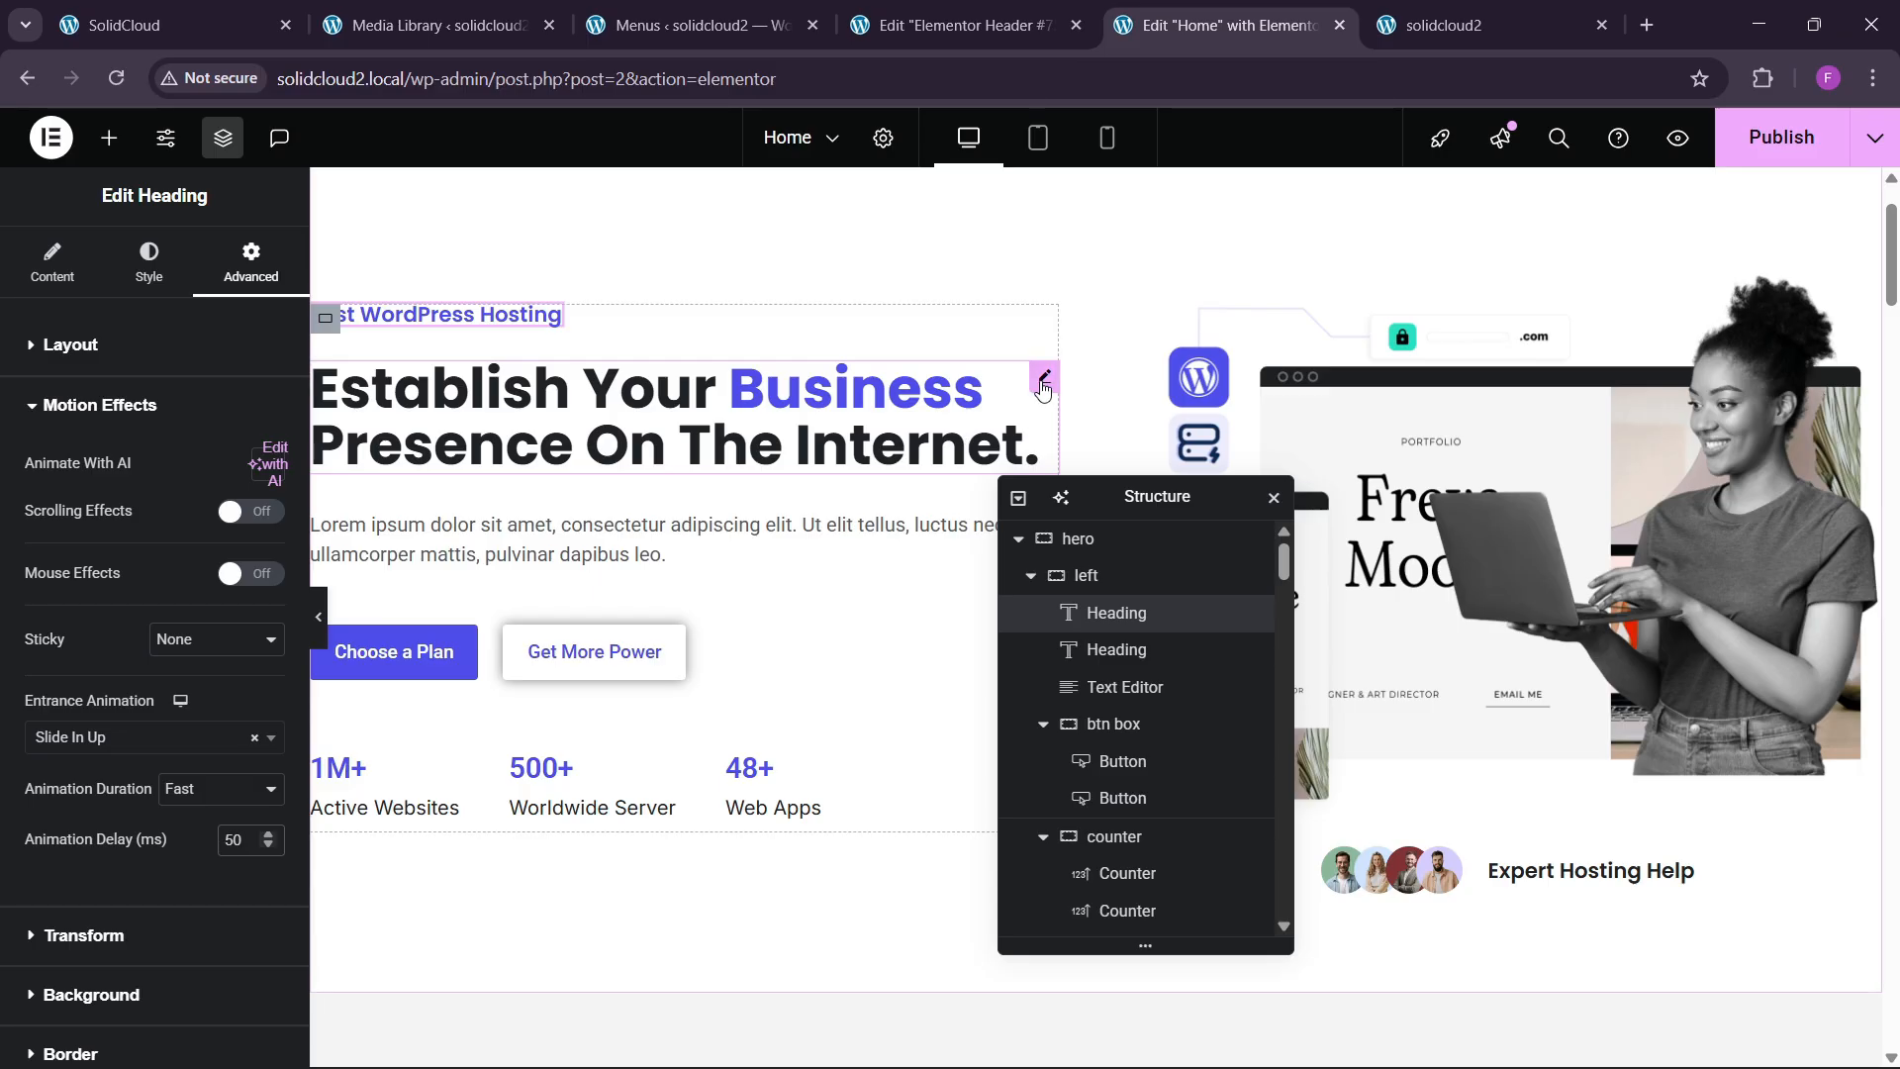
Make the main hero heading Slide In Up, Fast, with a 100 ms delay.
{"action": "left_click", "coordinate": [1042, 386]}
{"action": "left_click", "coordinate": [252, 265]}
{"action": "scroll", "coordinate": [168, 542], "scroll_direction": "down", "scroll_amount": 10}
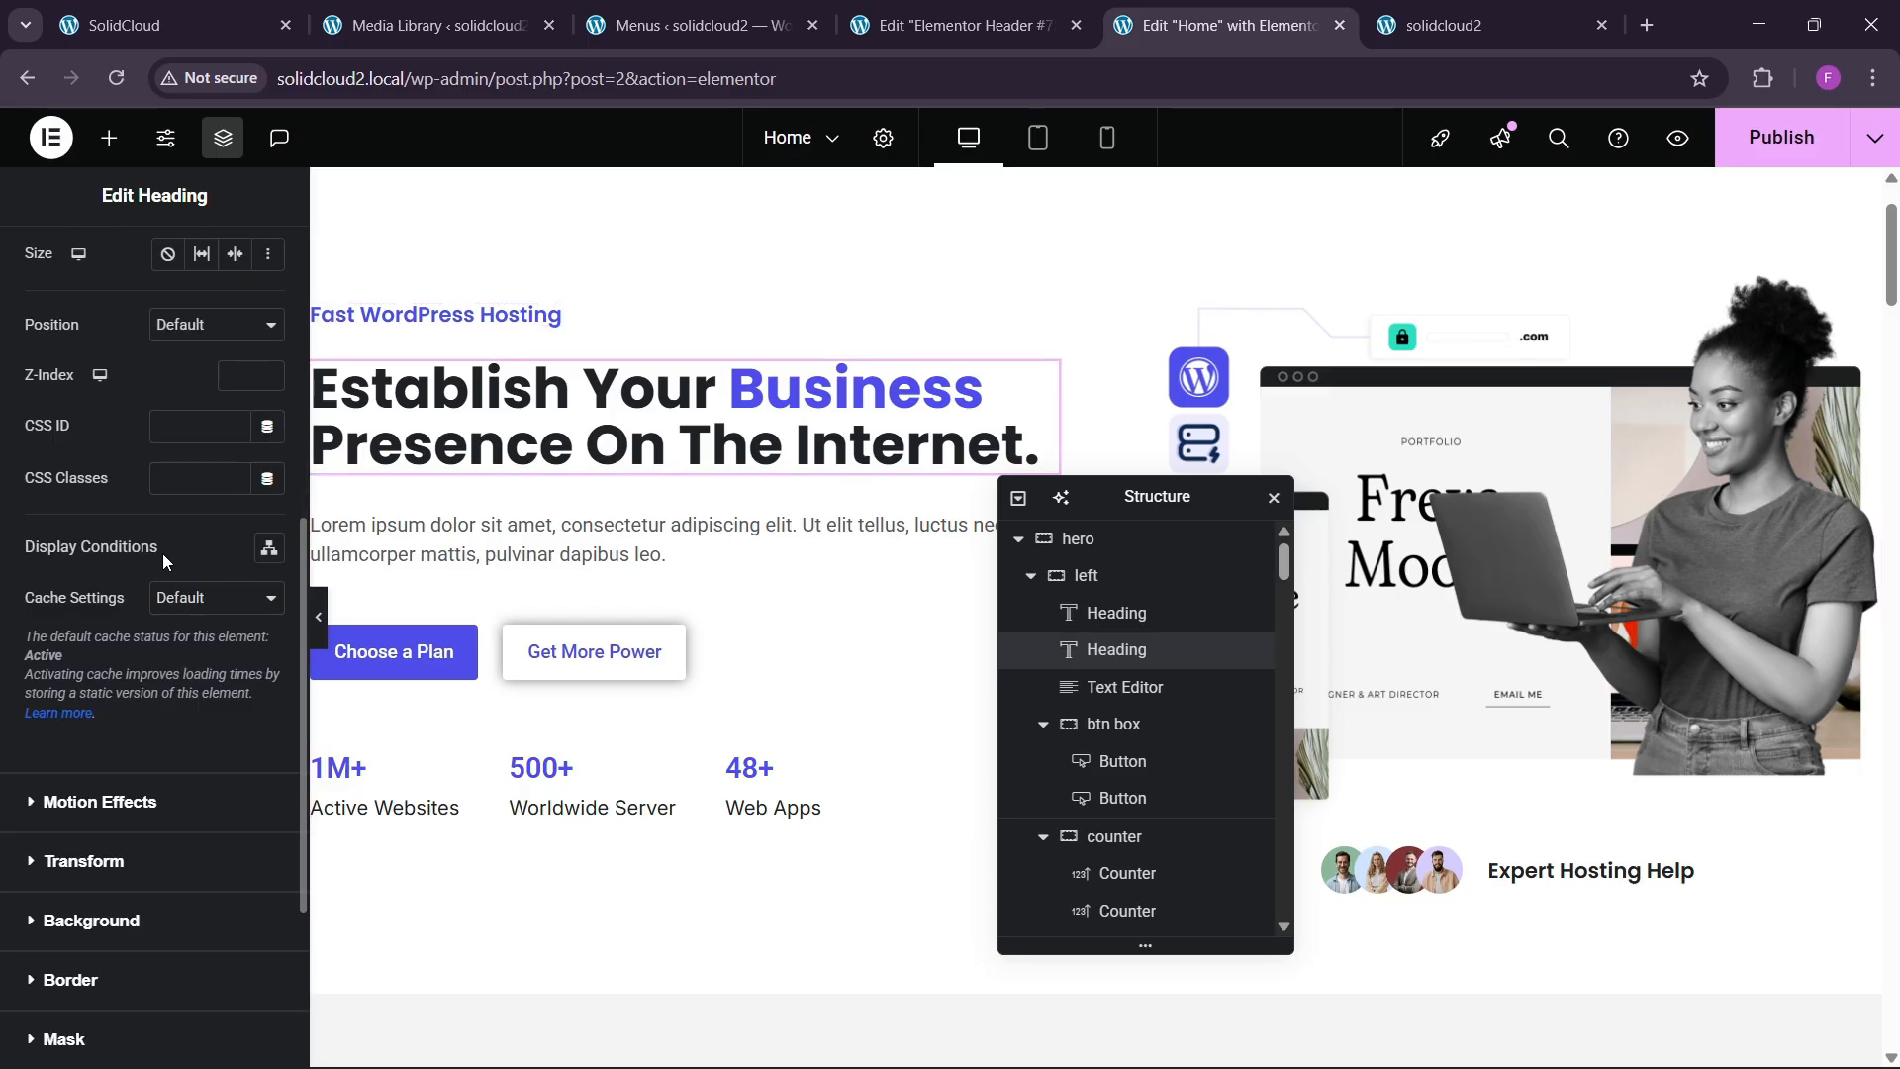
{"action": "scroll", "coordinate": [164, 556], "scroll_direction": "down", "scroll_amount": 3}
{"action": "left_click", "coordinate": [120, 566]}
{"action": "left_click", "coordinate": [86, 740]}
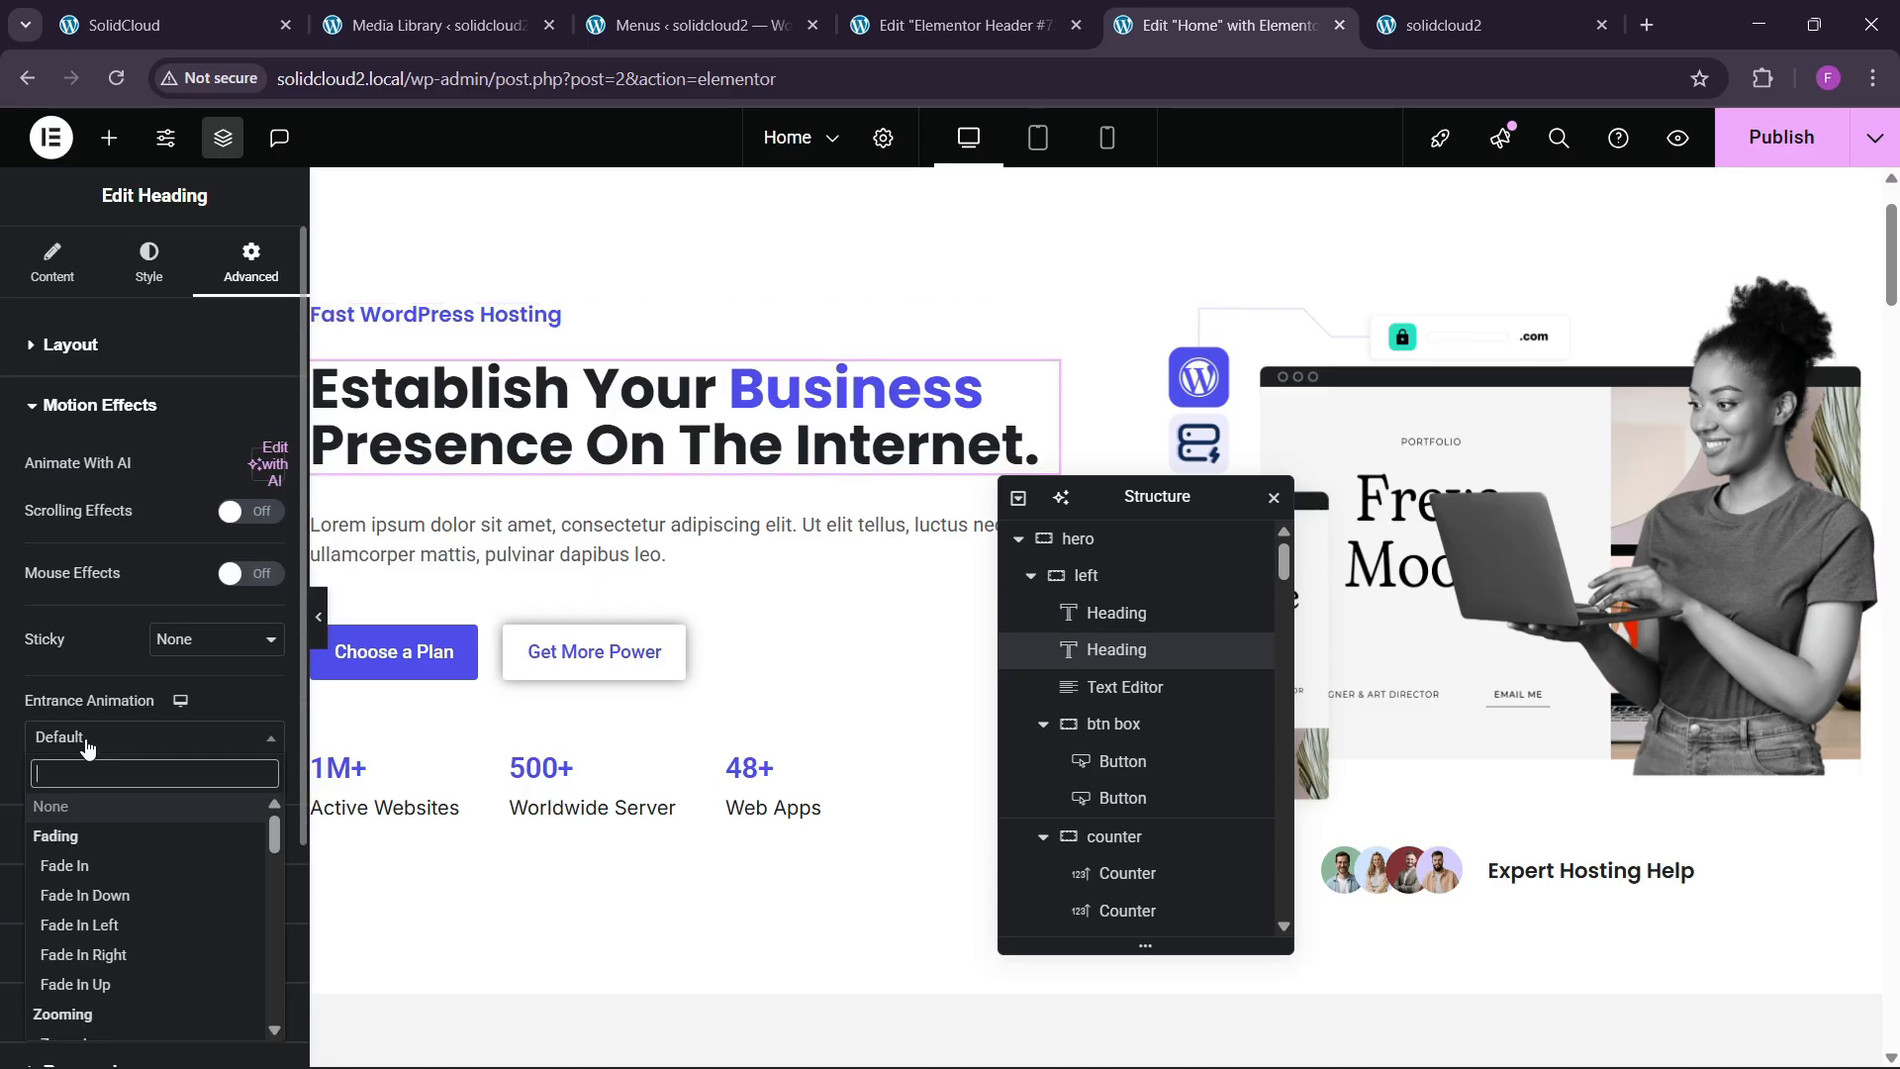
{"action": "type", "text": "sl"}
{"action": "key", "text": "Down"}
{"action": "key", "text": "Down"}
{"action": "key", "text": "Down"}
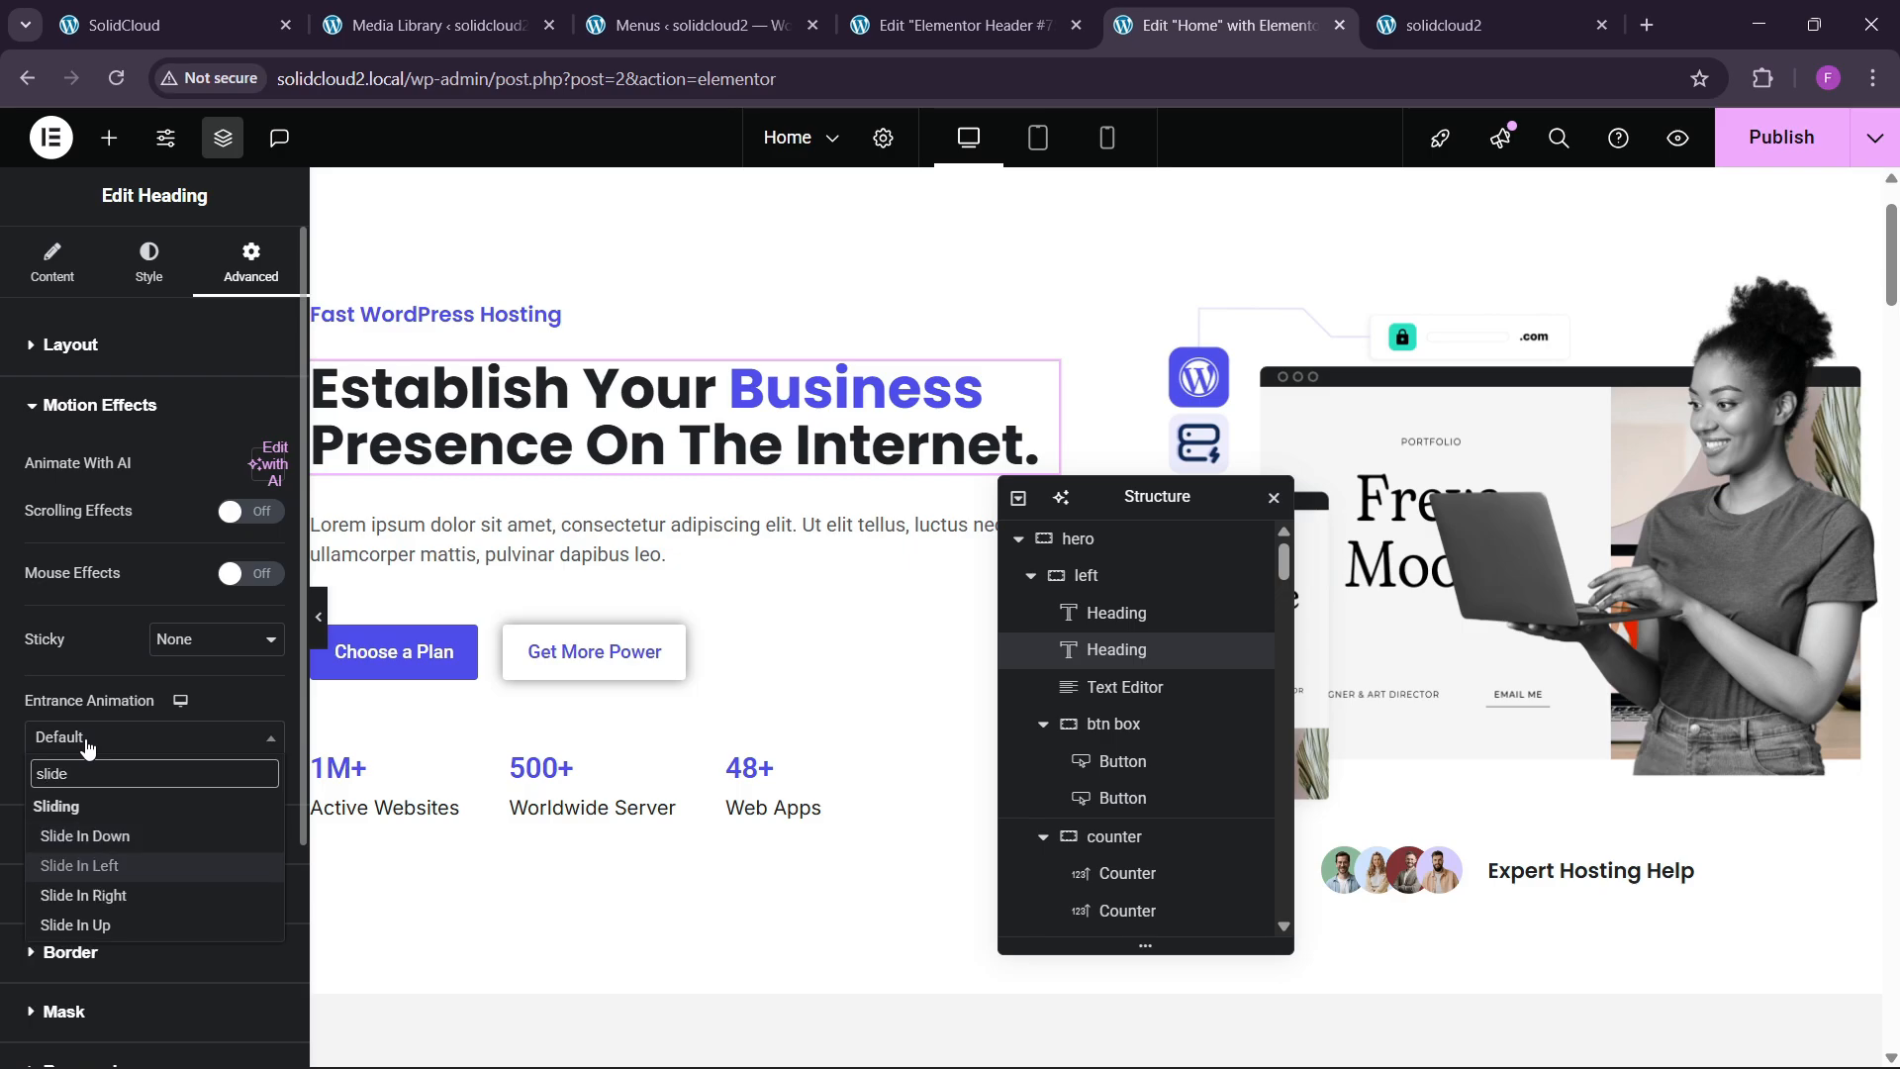
{"action": "key", "text": "Return"}
{"action": "left_click", "coordinate": [205, 792]}
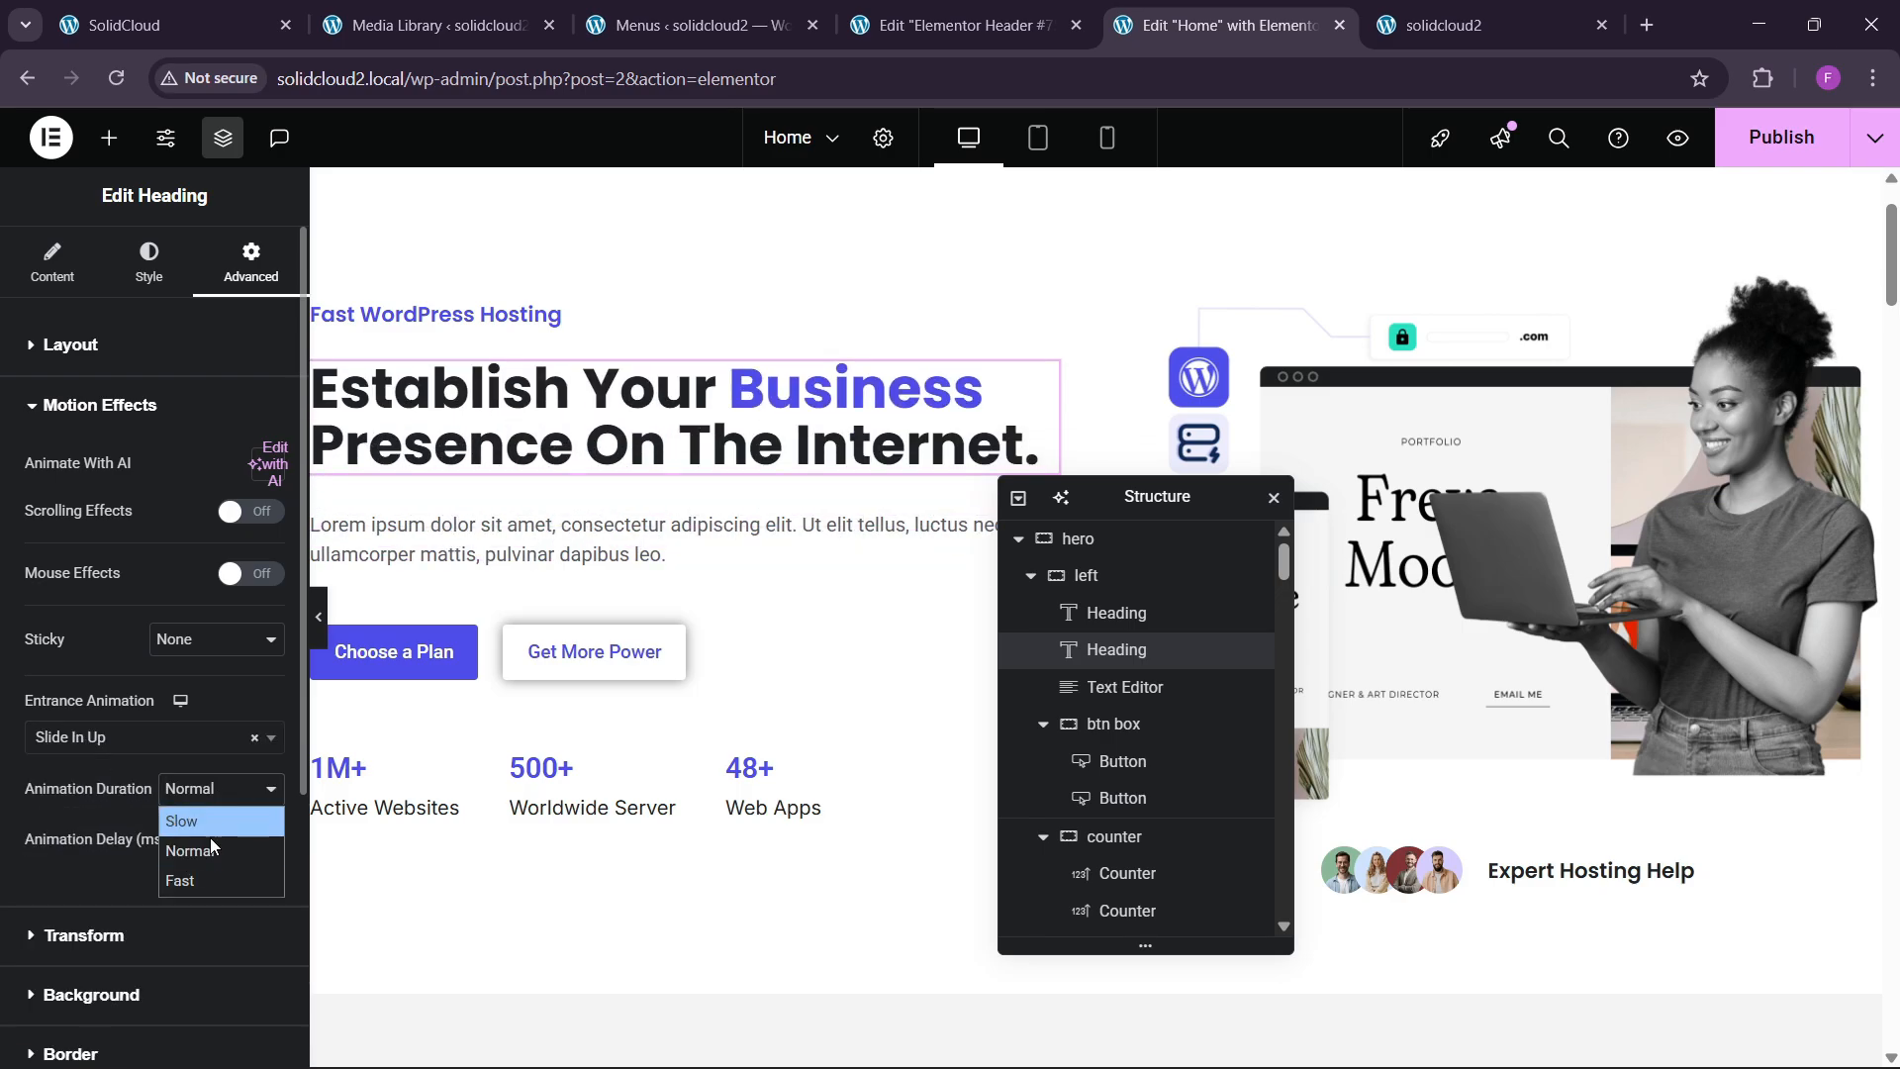
{"action": "left_click", "coordinate": [210, 875]}
{"action": "left_click", "coordinate": [248, 839]}
{"action": "type", "text": "100"}
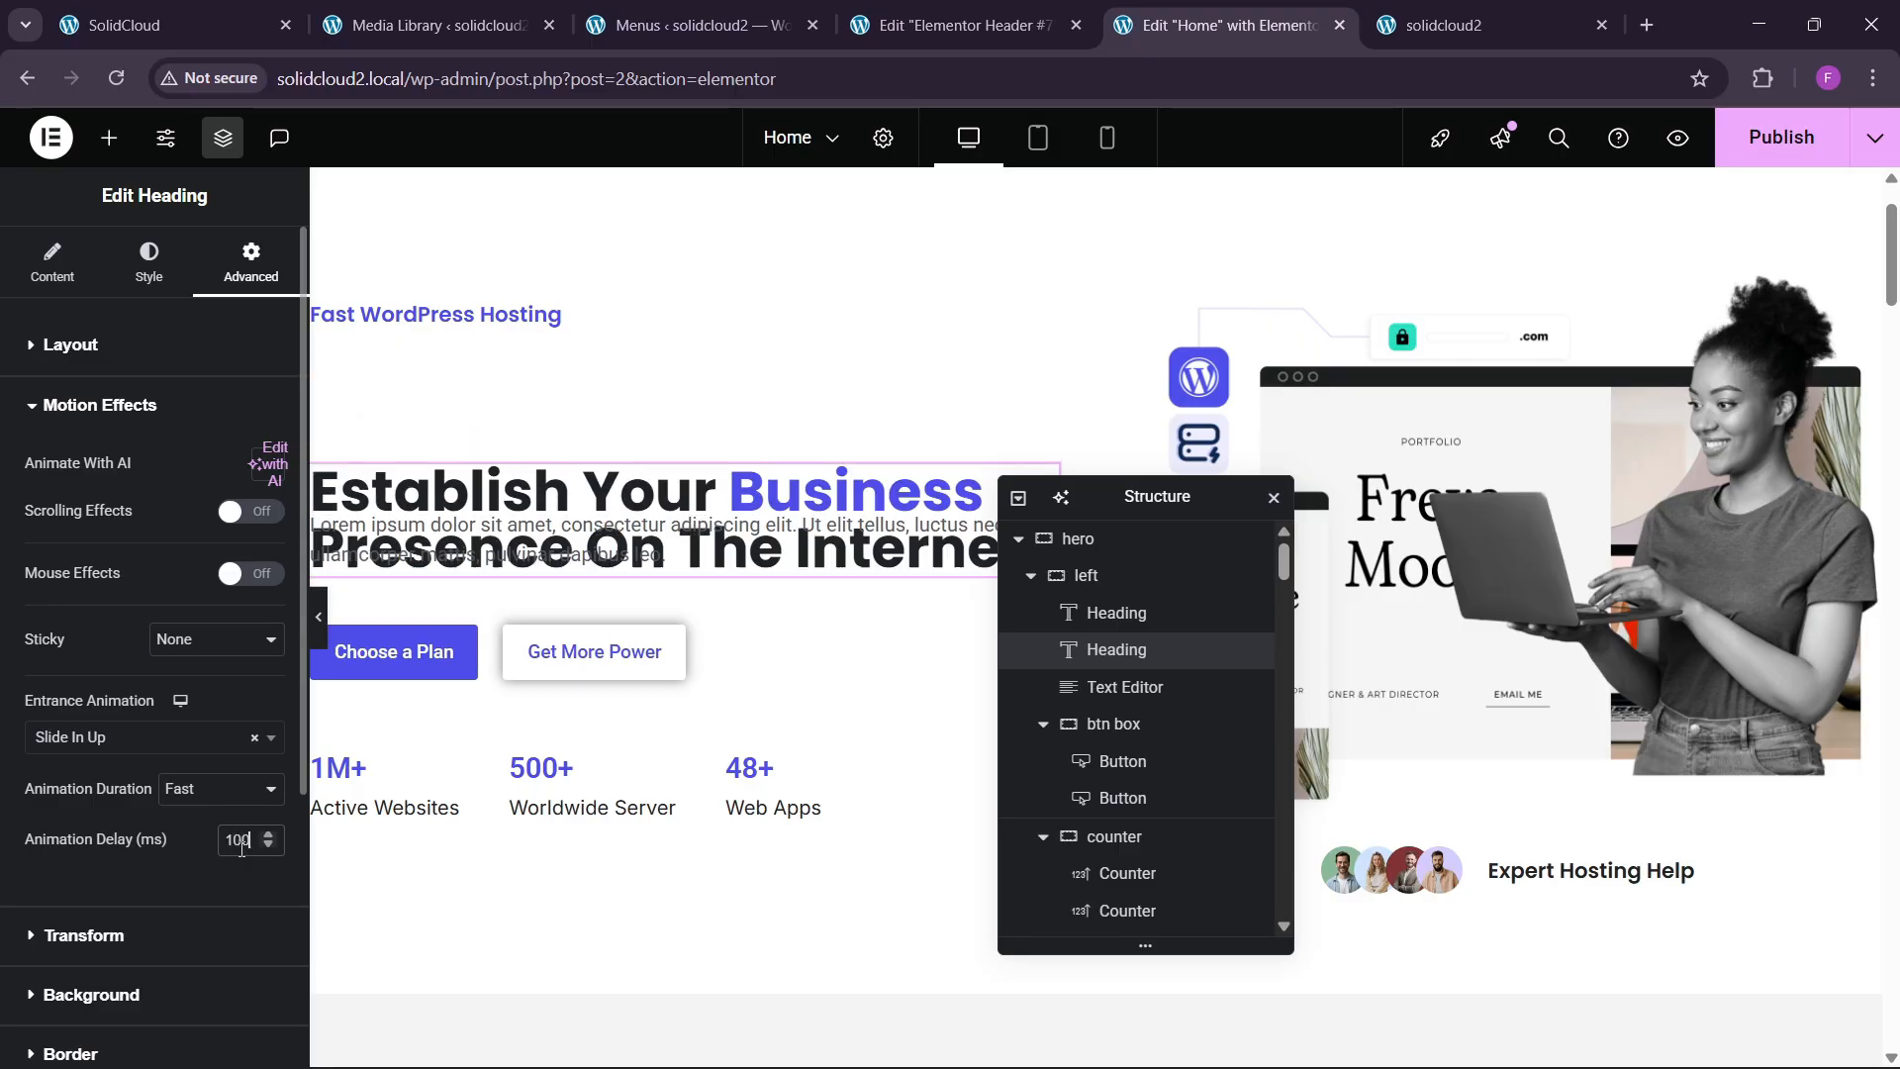
Make the hero paragraph Slide In Up, Fast, with a 150 ms delay.
{"action": "scroll", "coordinate": [776, 475], "scroll_direction": "down", "scroll_amount": 2}
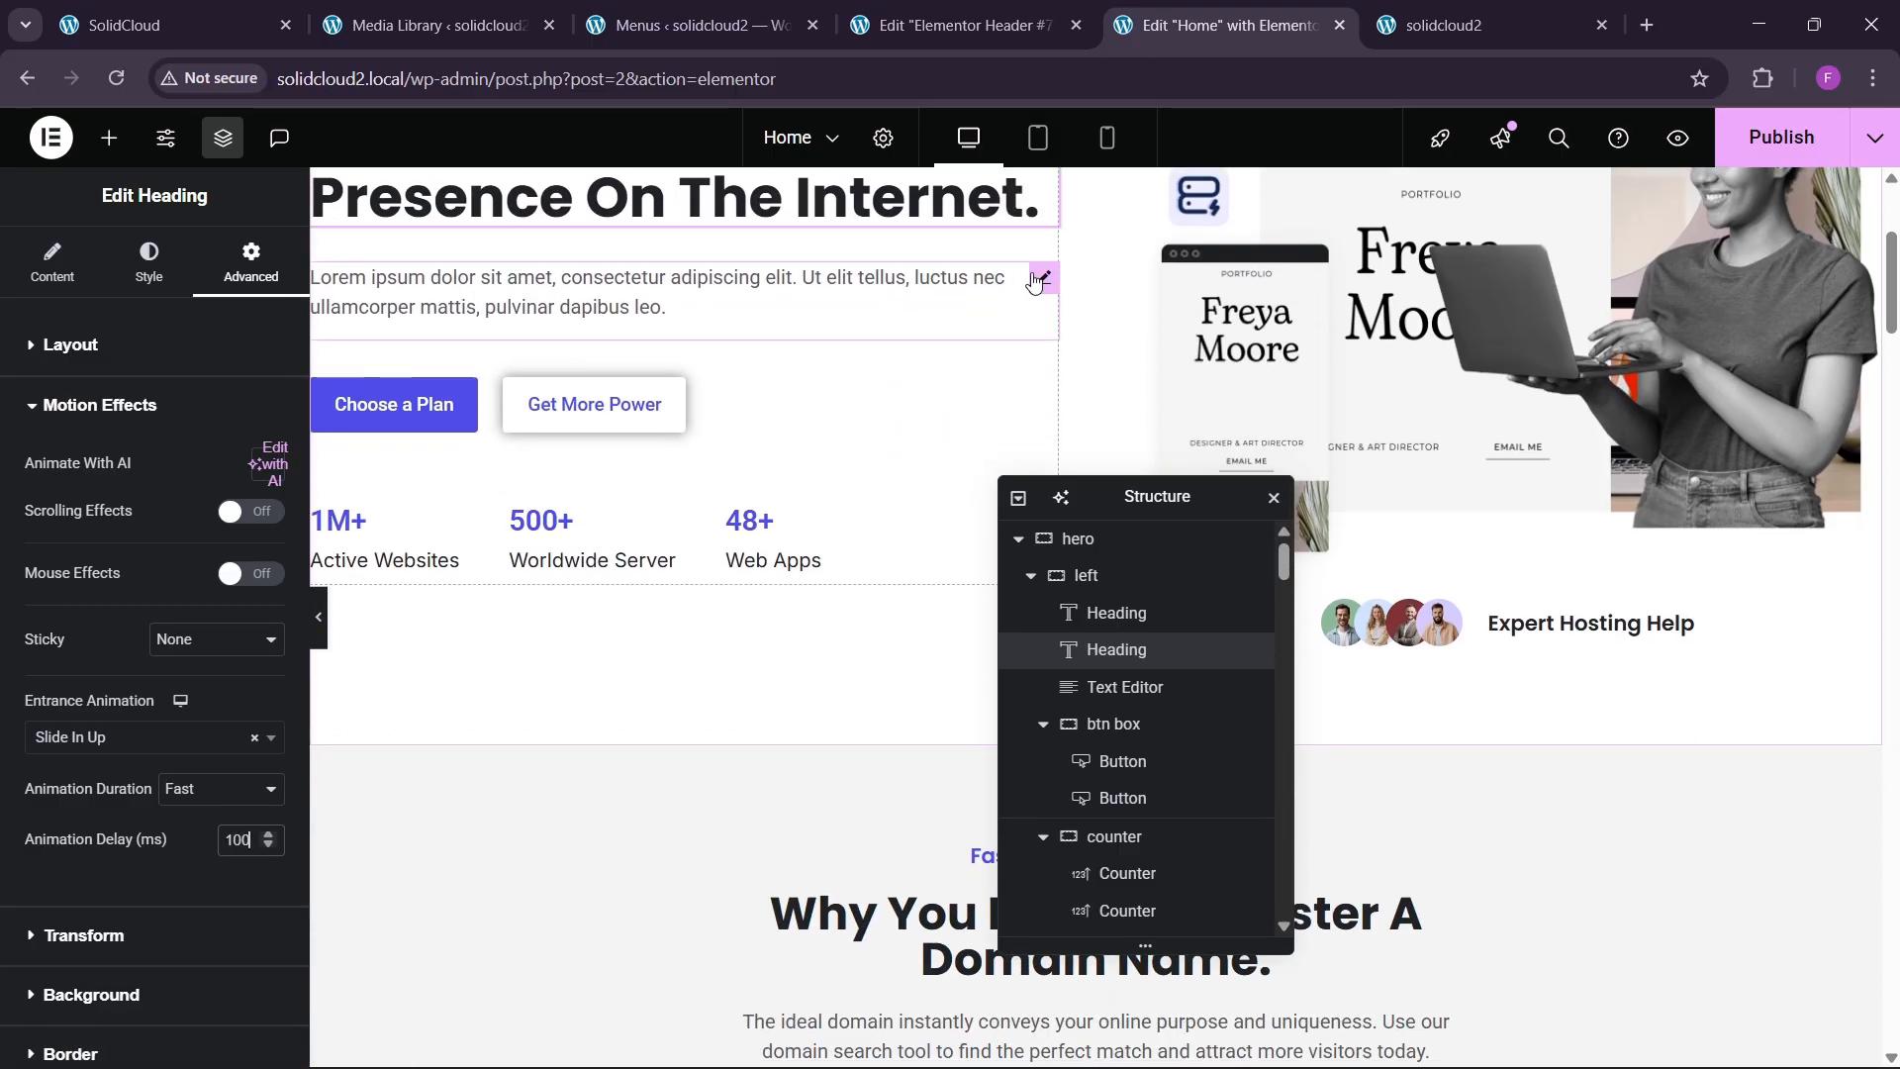
{"action": "left_click", "coordinate": [1041, 280]}
{"action": "left_click", "coordinate": [251, 262]}
{"action": "scroll", "coordinate": [114, 594], "scroll_direction": "down", "scroll_amount": 5}
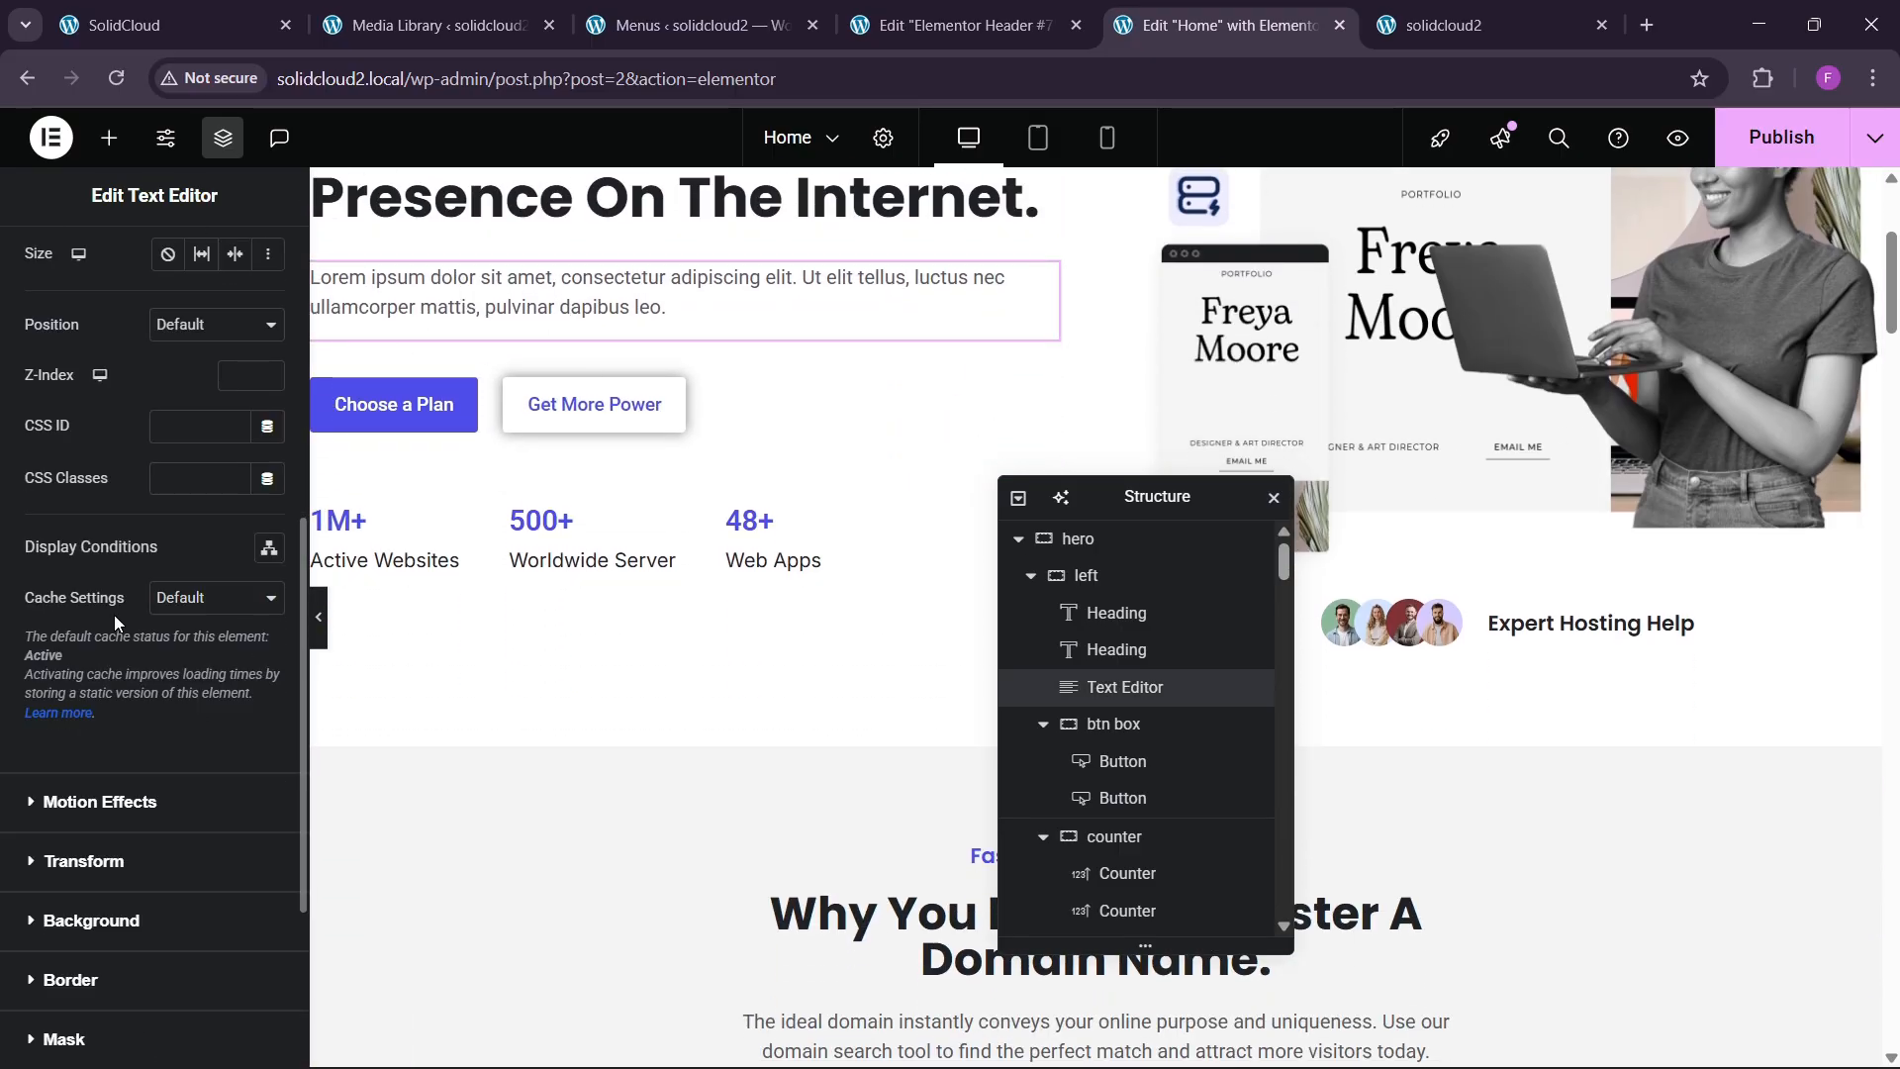
{"action": "left_click", "coordinate": [102, 801]}
{"action": "left_click", "coordinate": [99, 737]}
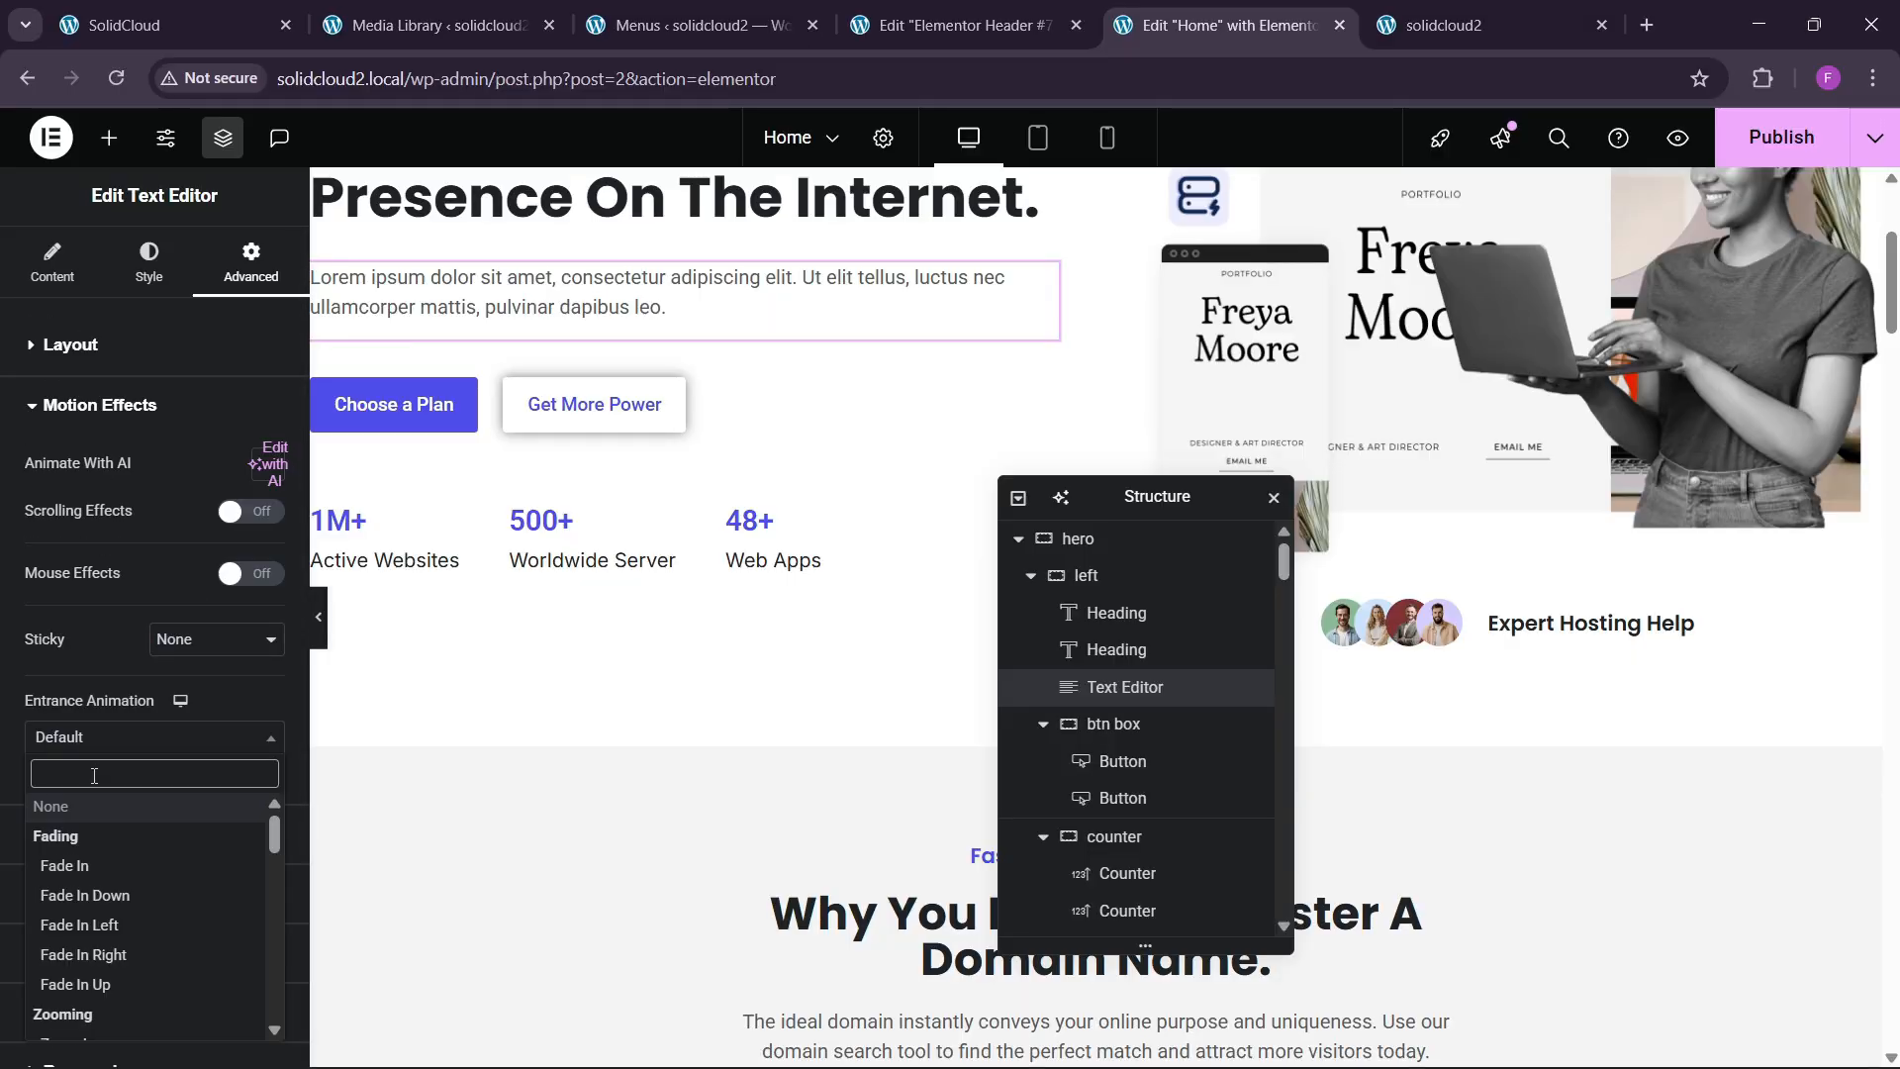
{"action": "type", "text": "slide"}
{"action": "key", "text": "Down"}
{"action": "key", "text": "Down"}
{"action": "key", "text": "Down"}
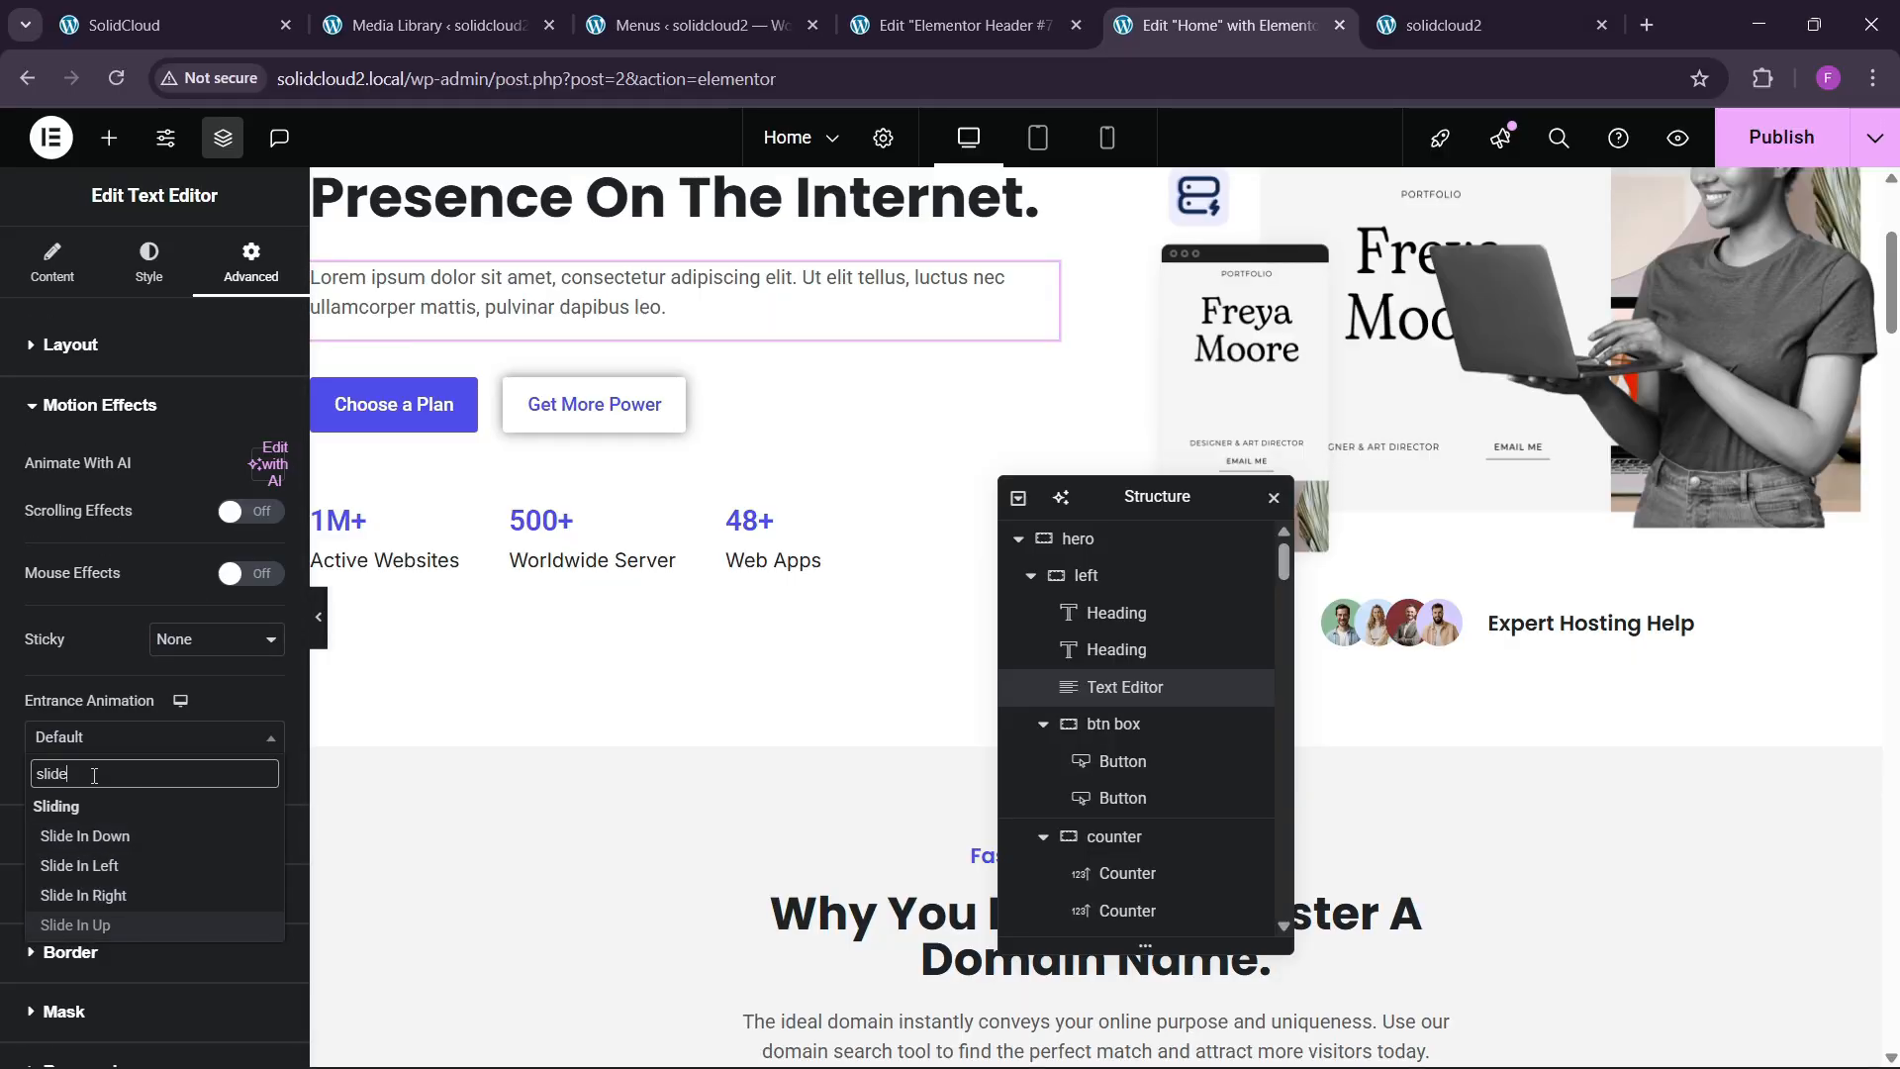
{"action": "key", "text": "Return"}
{"action": "left_click", "coordinate": [203, 789]}
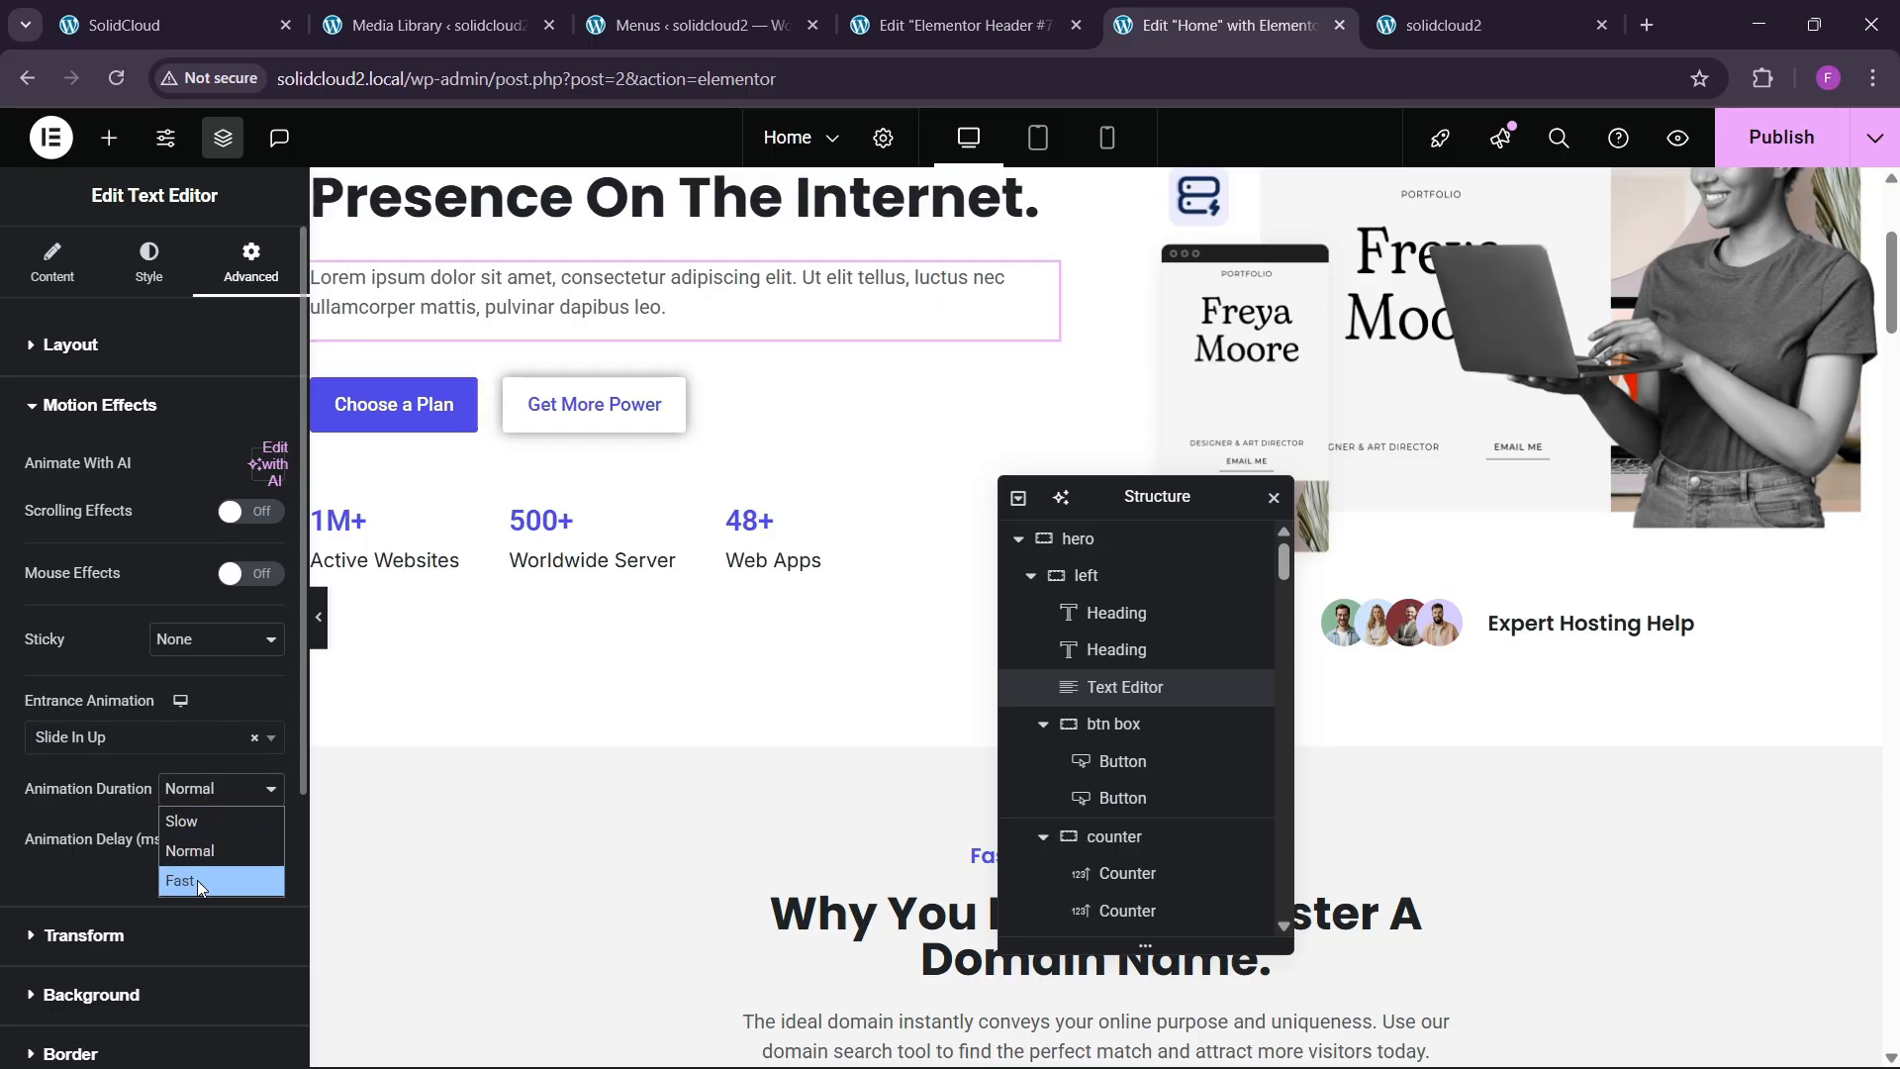
{"action": "left_click", "coordinate": [198, 879]}
{"action": "left_click", "coordinate": [233, 844]}
{"action": "type", "text": "150"}
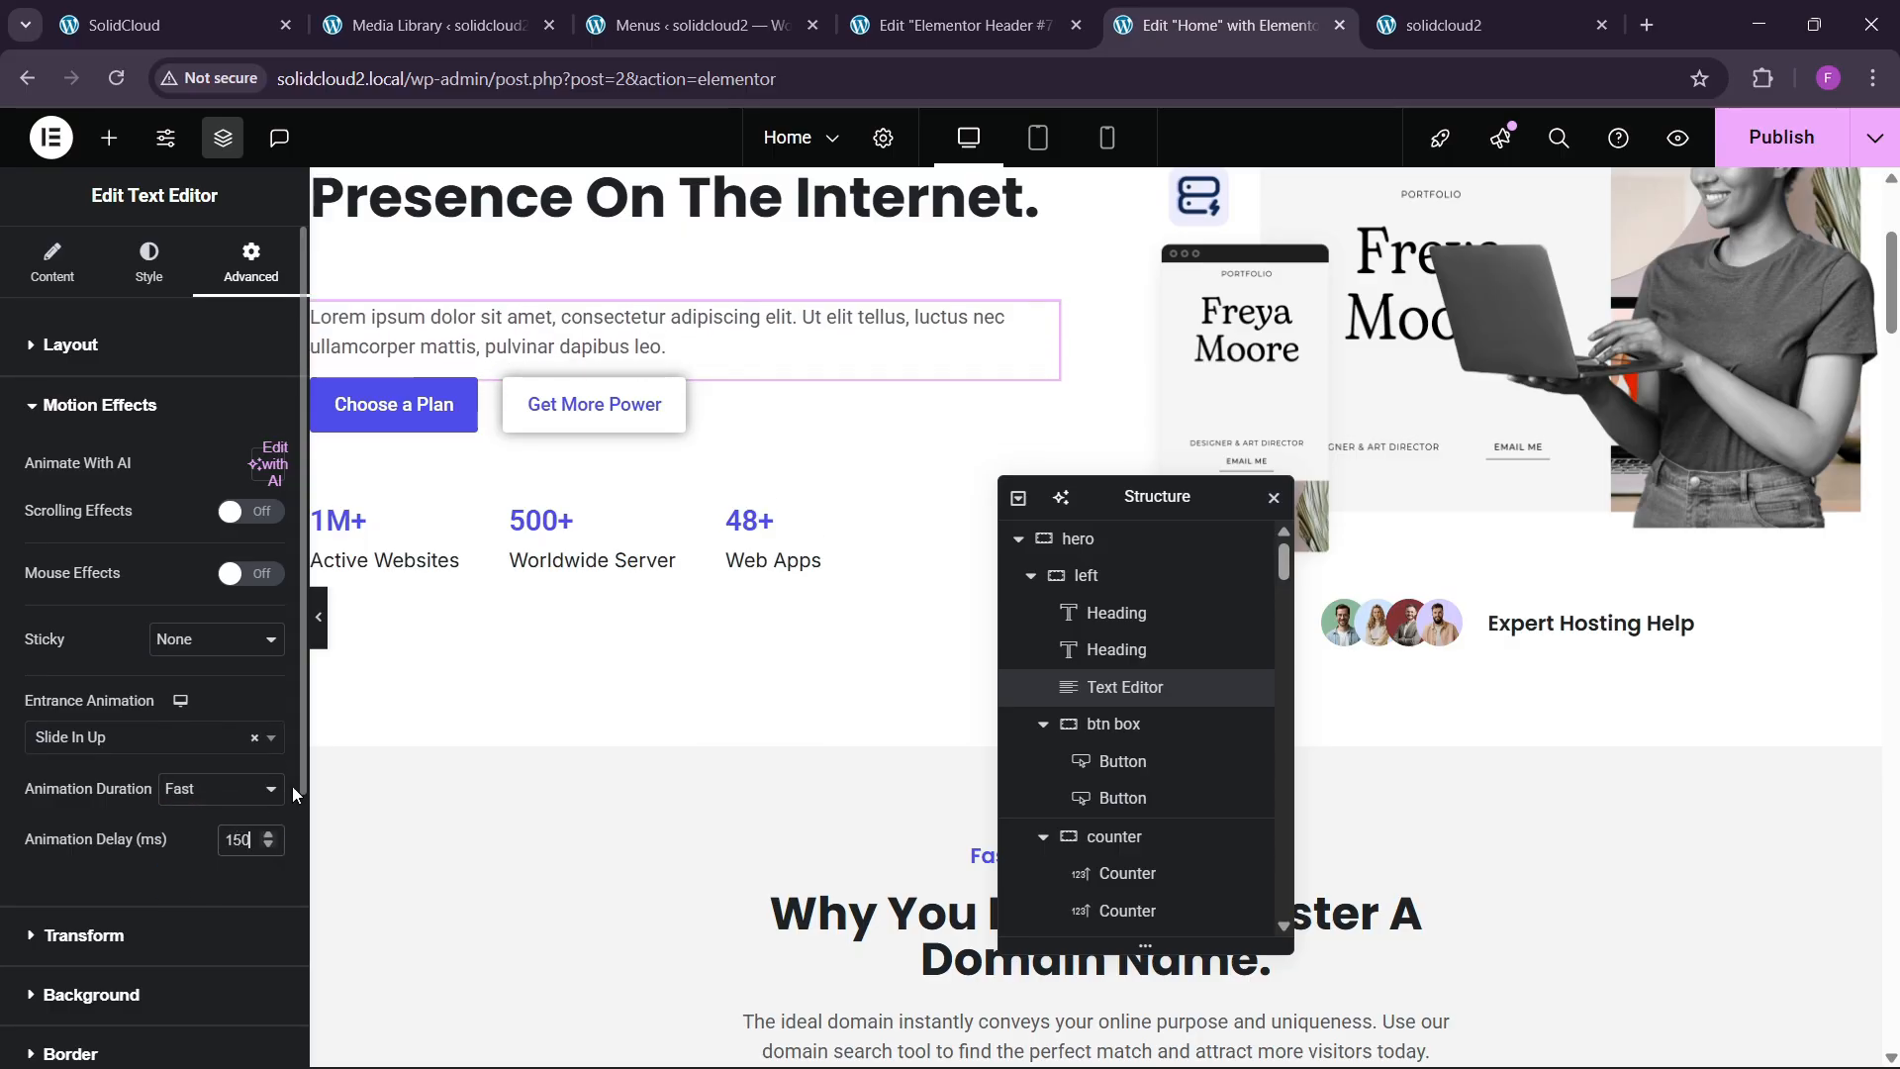
Give the btn box container a Zoom In entrance, Fast, with 170 ms delay.
{"action": "left_click", "coordinate": [325, 391]}
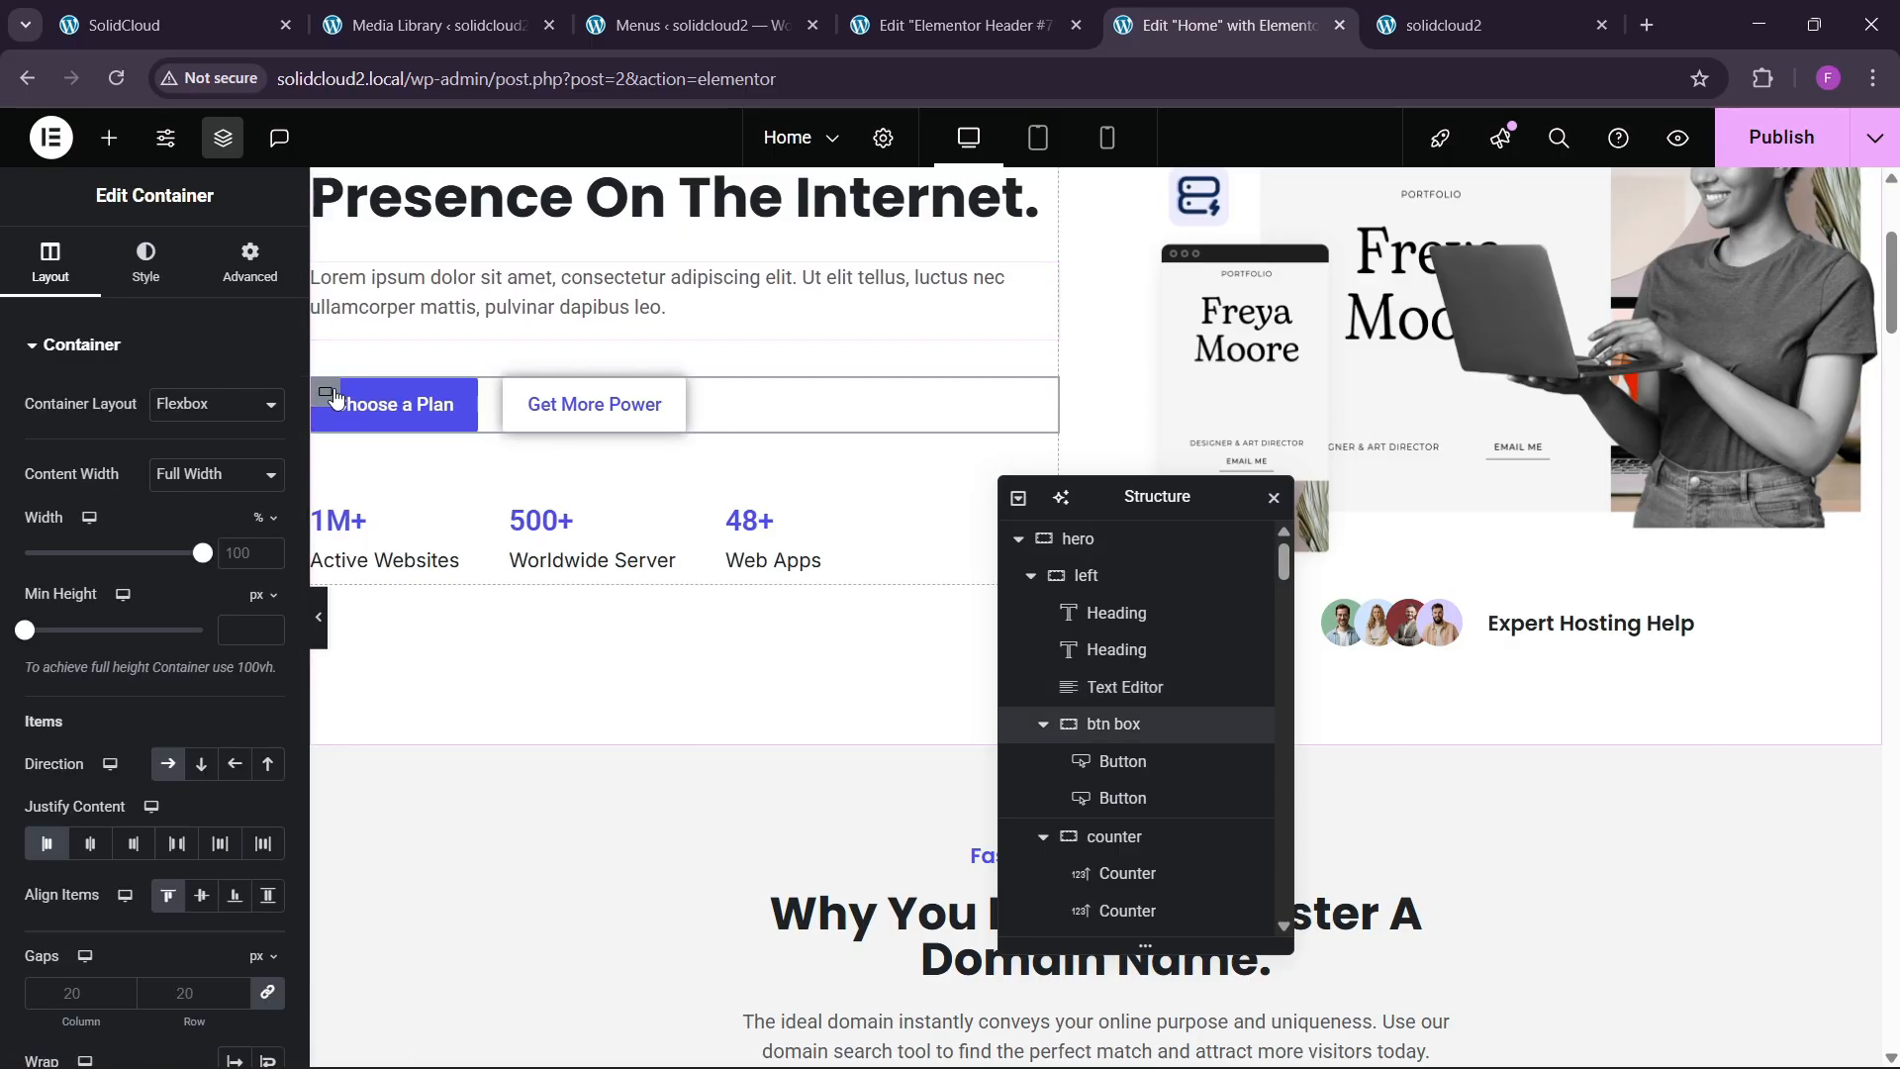
{"action": "left_click", "coordinate": [242, 282]}
{"action": "scroll", "coordinate": [162, 538], "scroll_direction": "down", "scroll_amount": 10}
{"action": "left_click", "coordinate": [122, 640]}
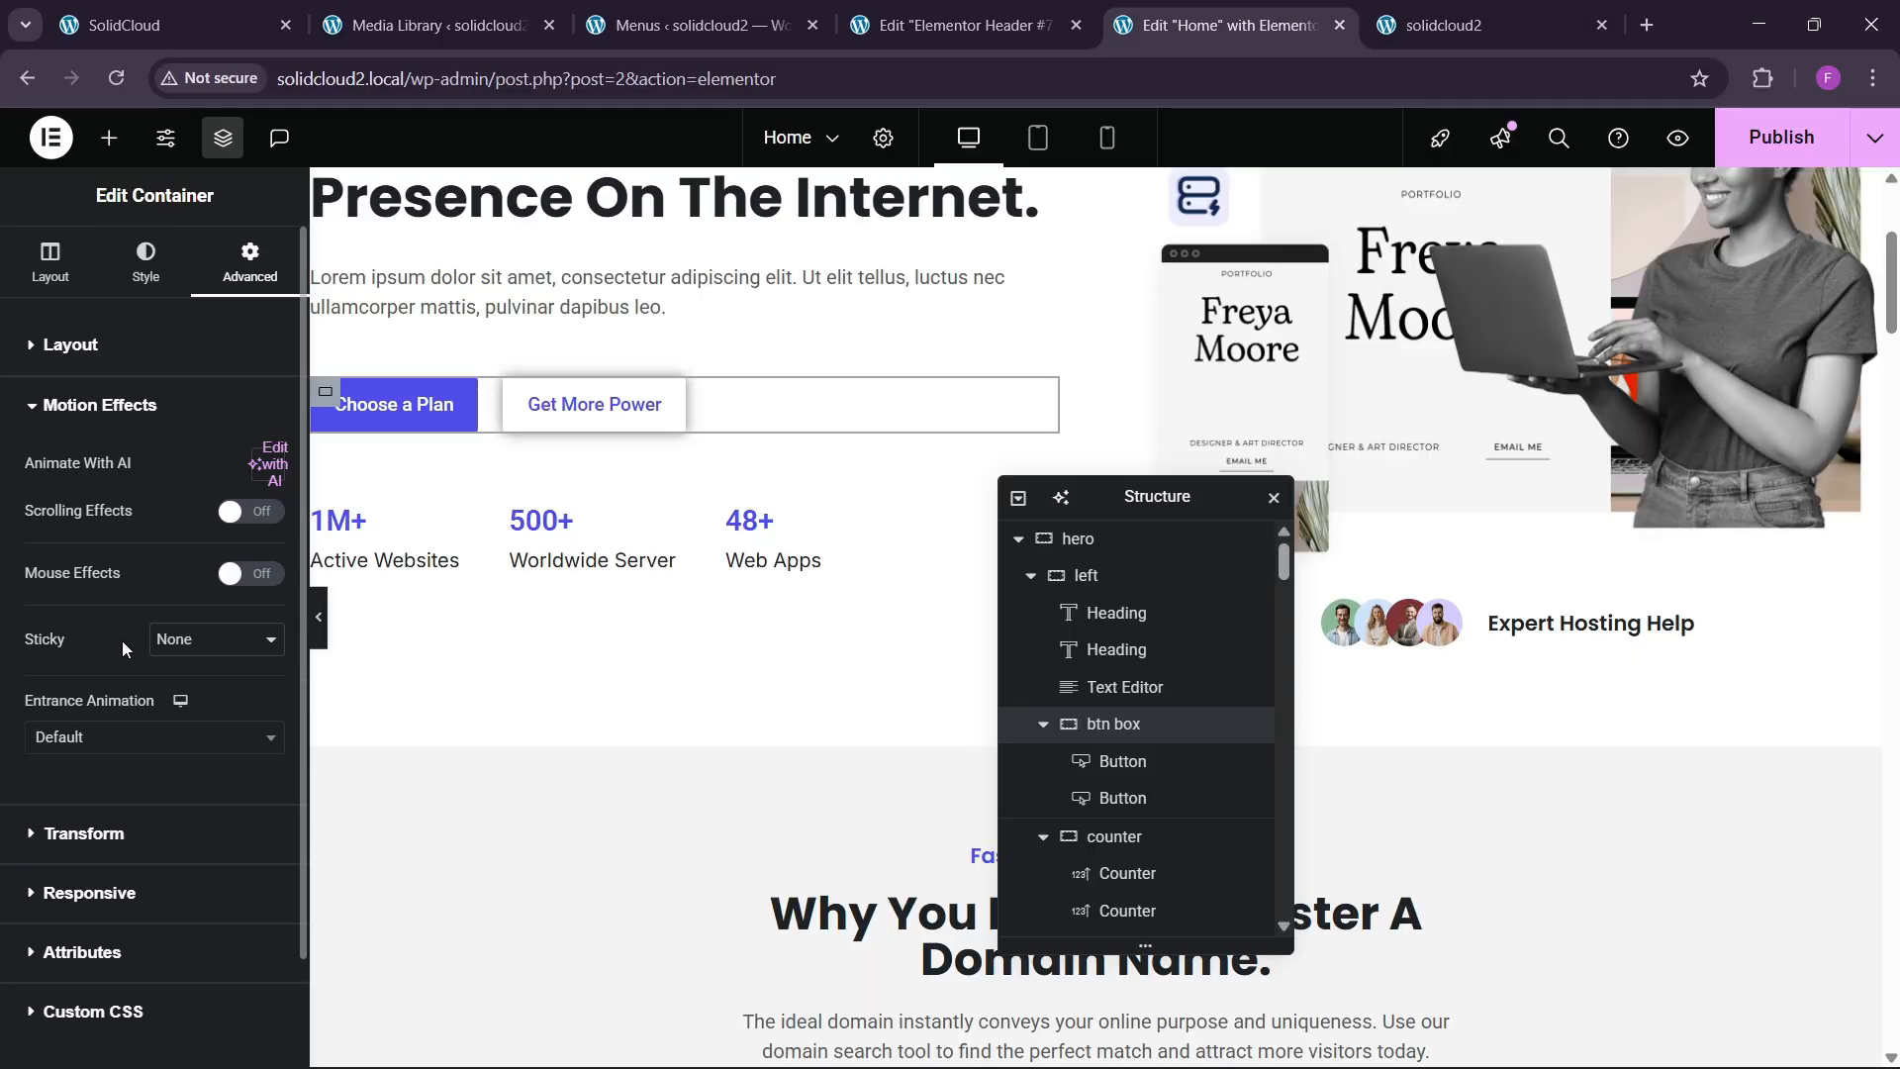
{"action": "left_click", "coordinate": [94, 740]}
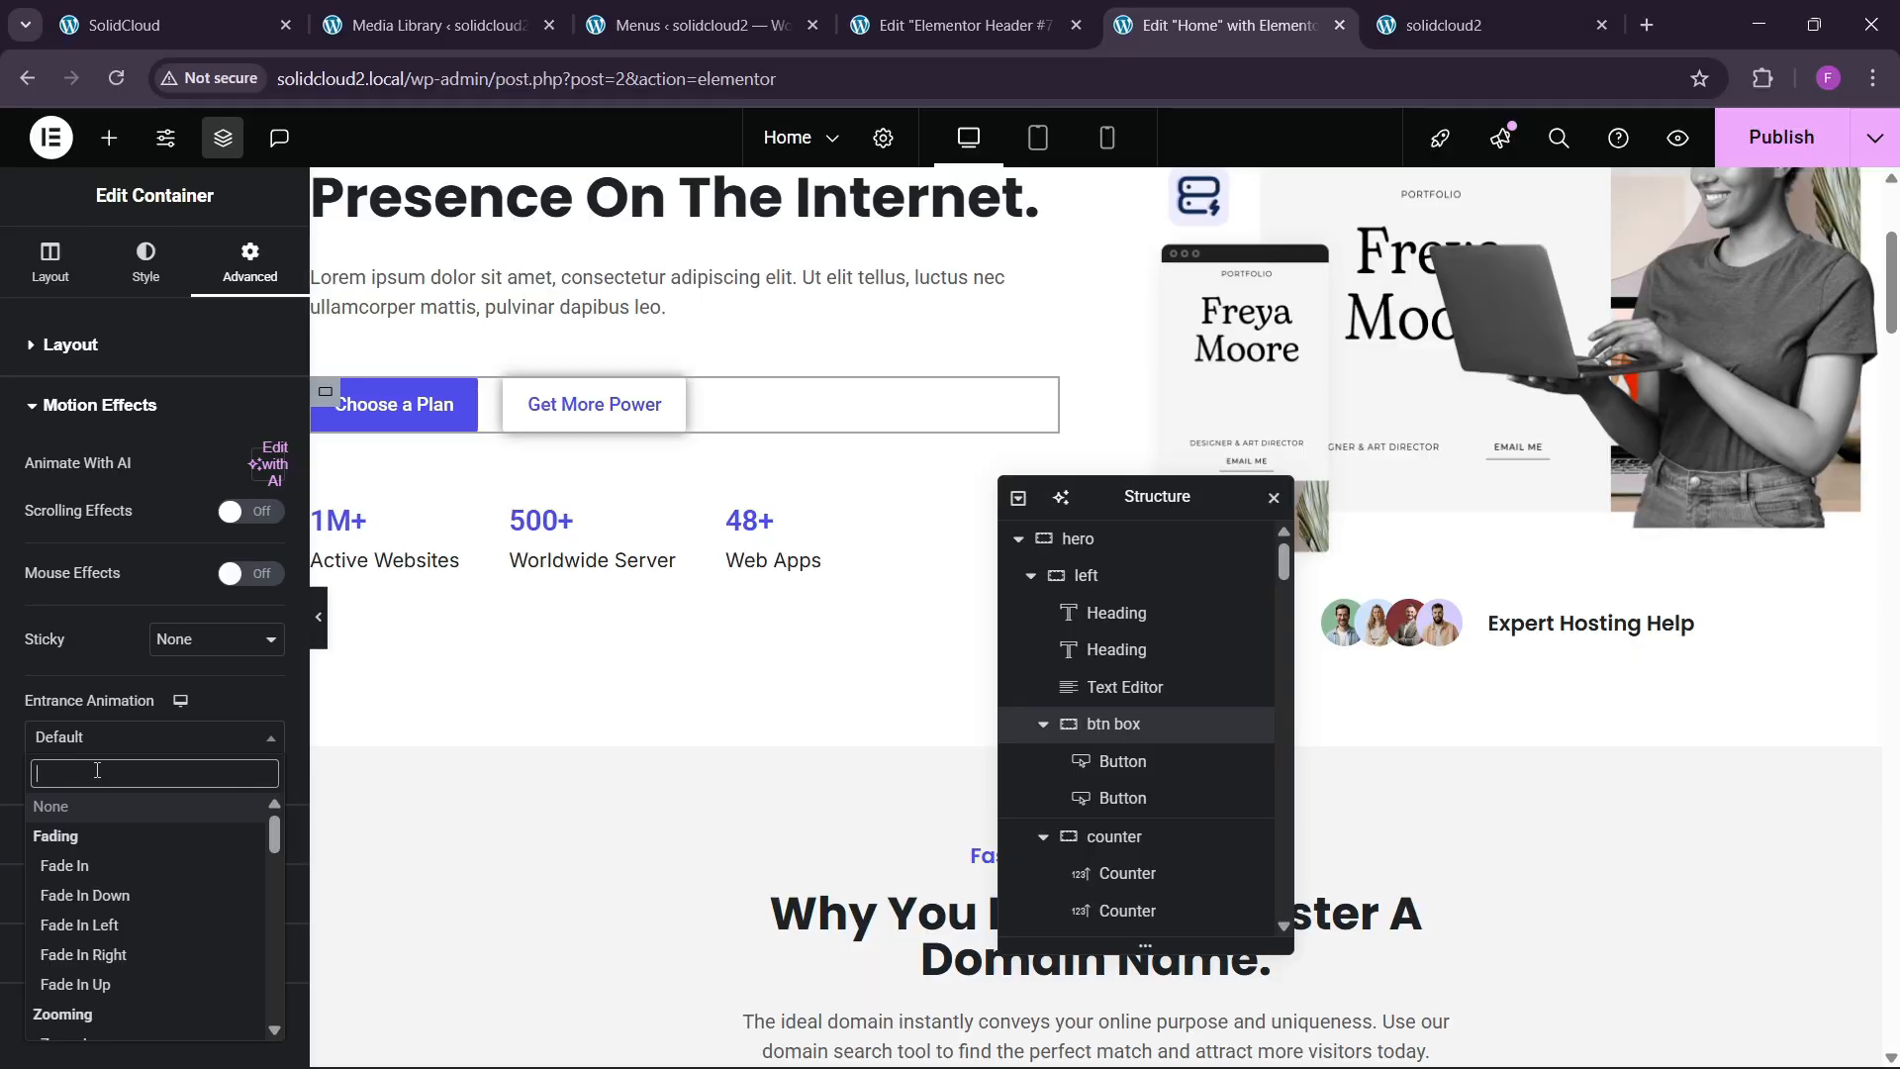
{"action": "type", "text": "zoo"}
{"action": "key", "text": "Return"}
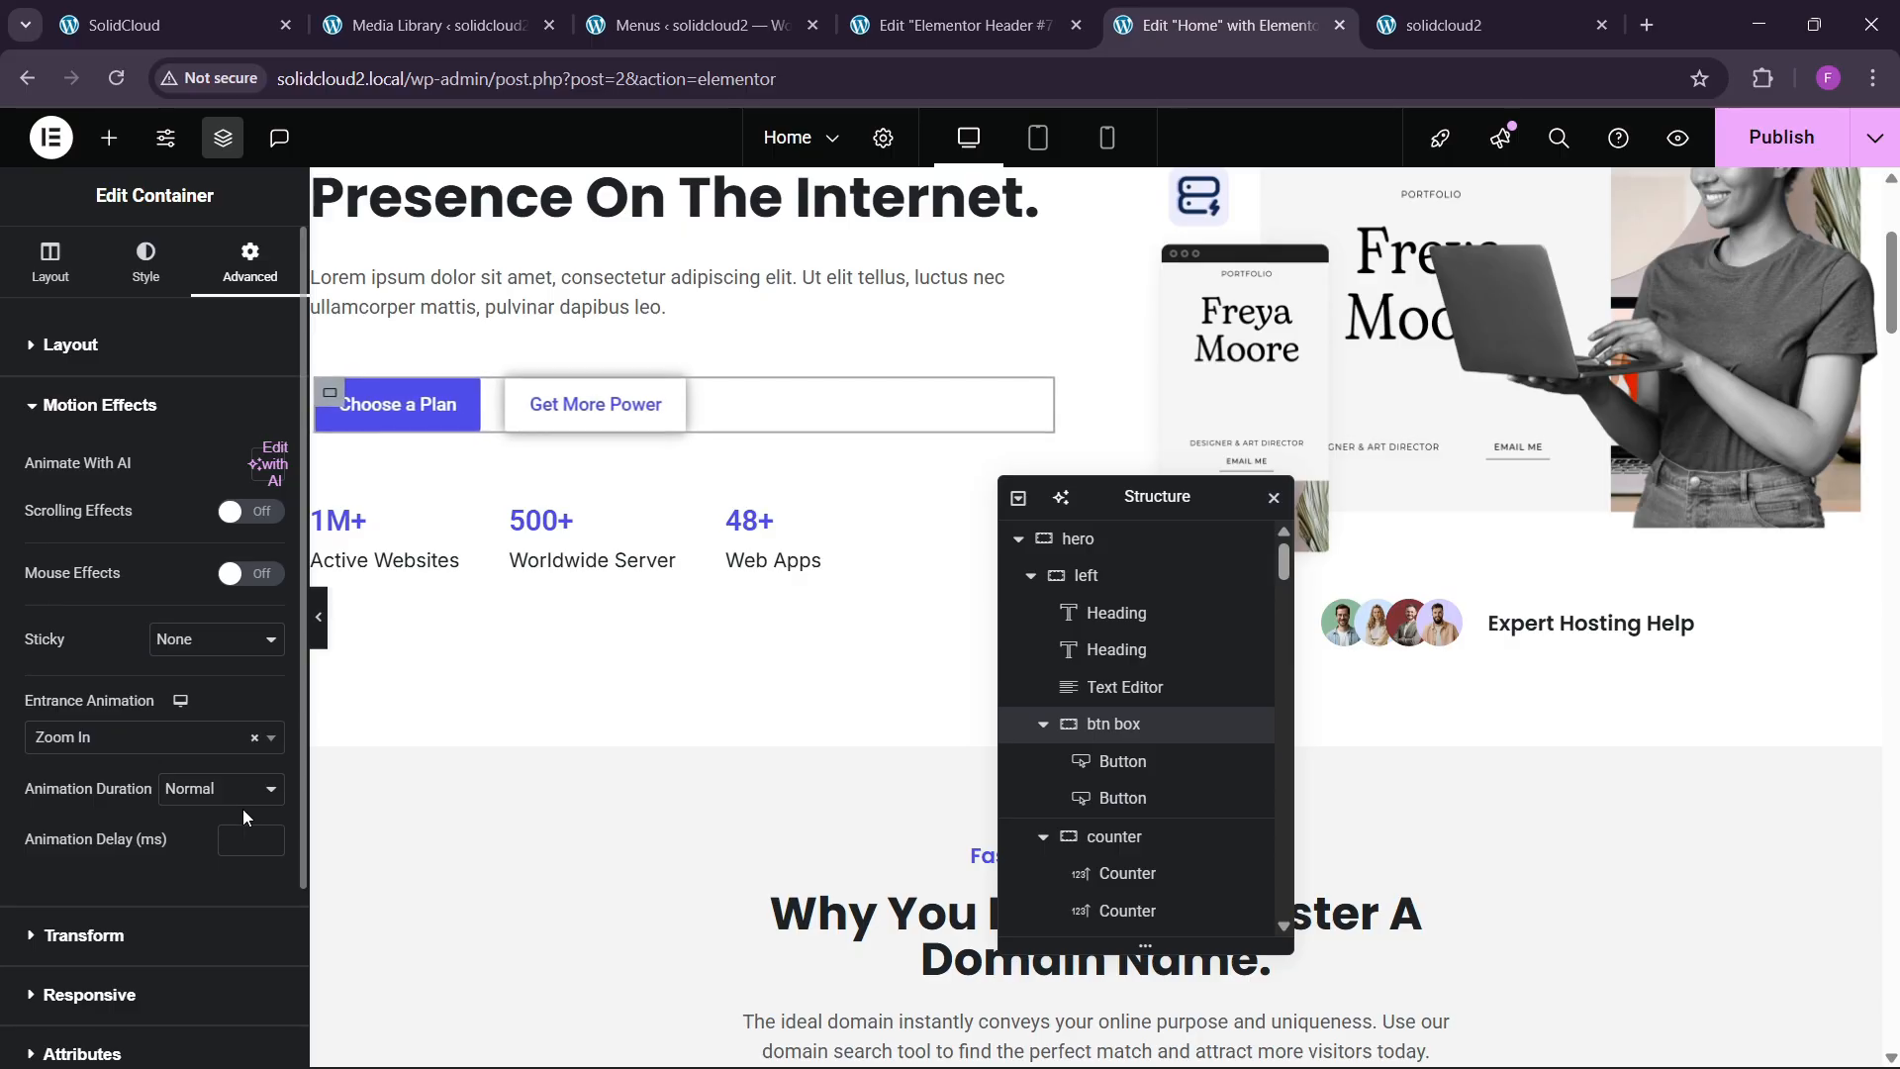
{"action": "left_click", "coordinate": [241, 804]}
{"action": "left_click", "coordinate": [215, 883]}
{"action": "left_click", "coordinate": [237, 843]}
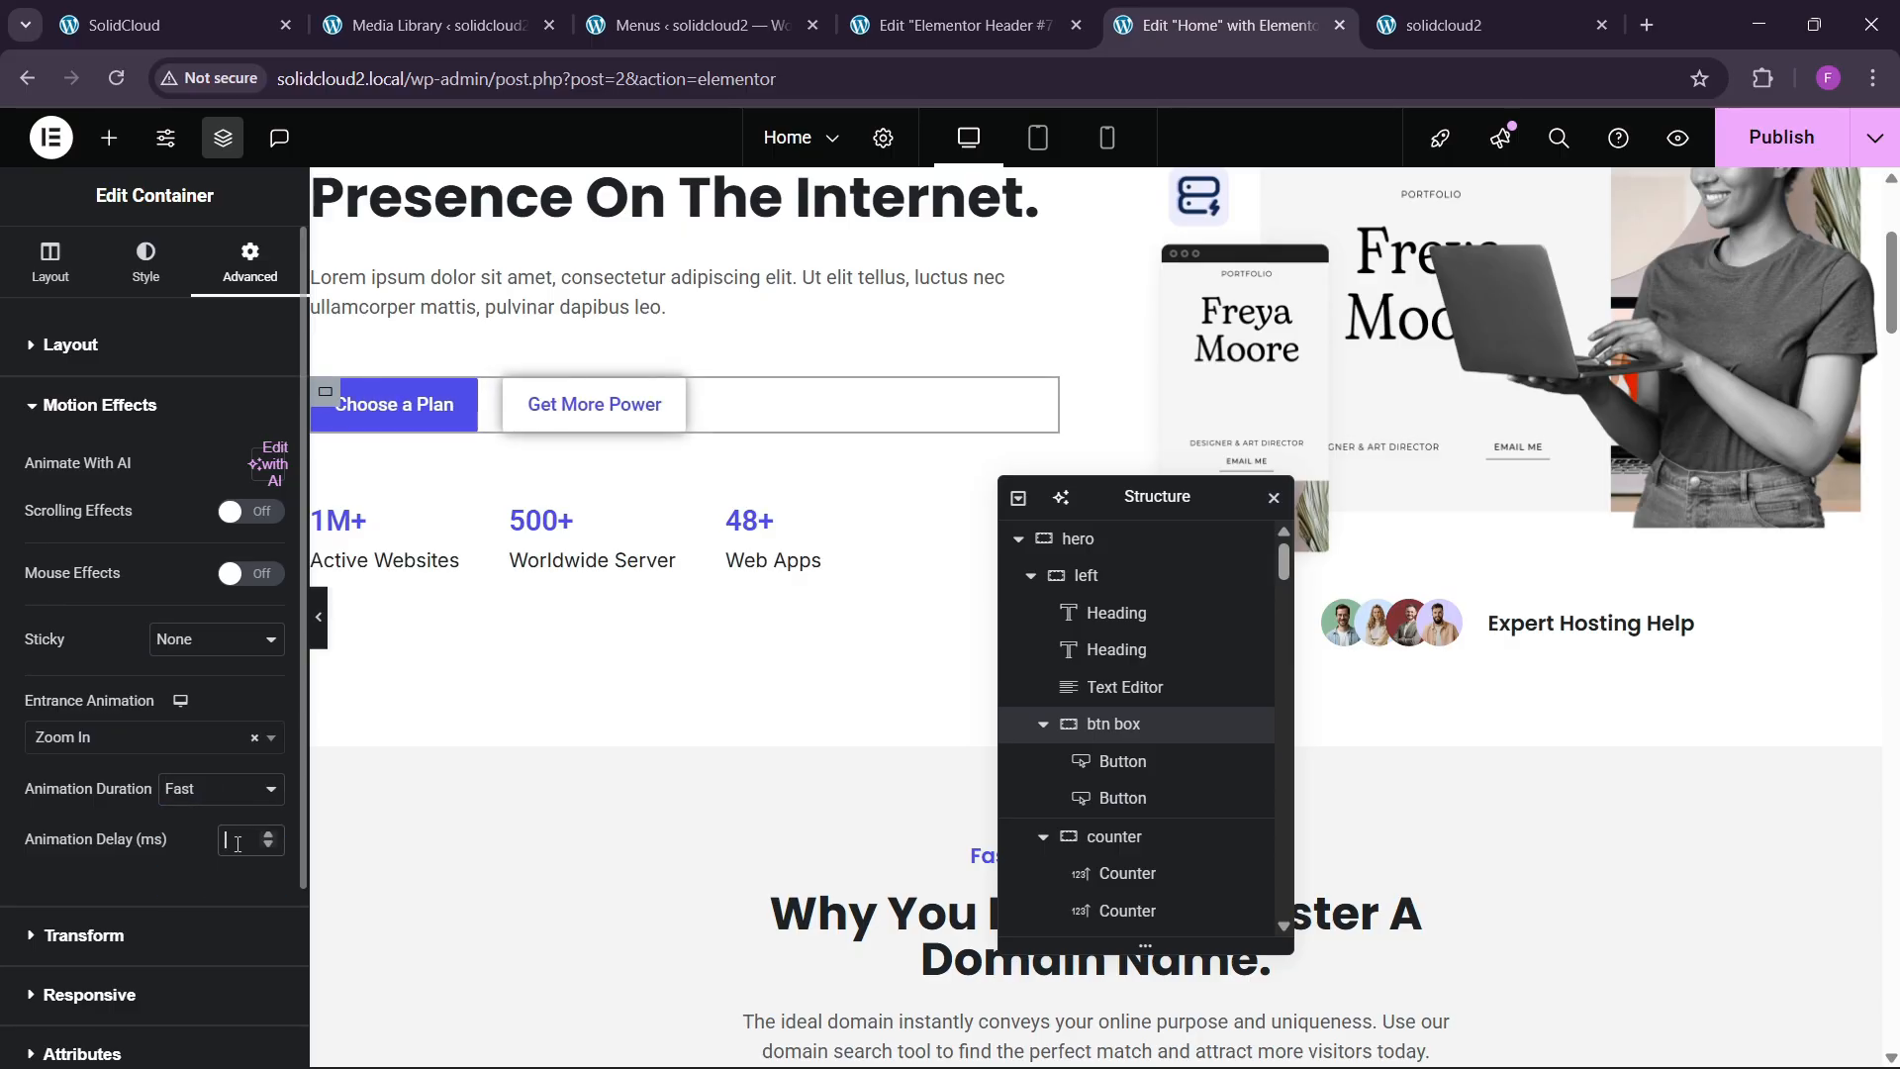
{"action": "type", "text": "170"}
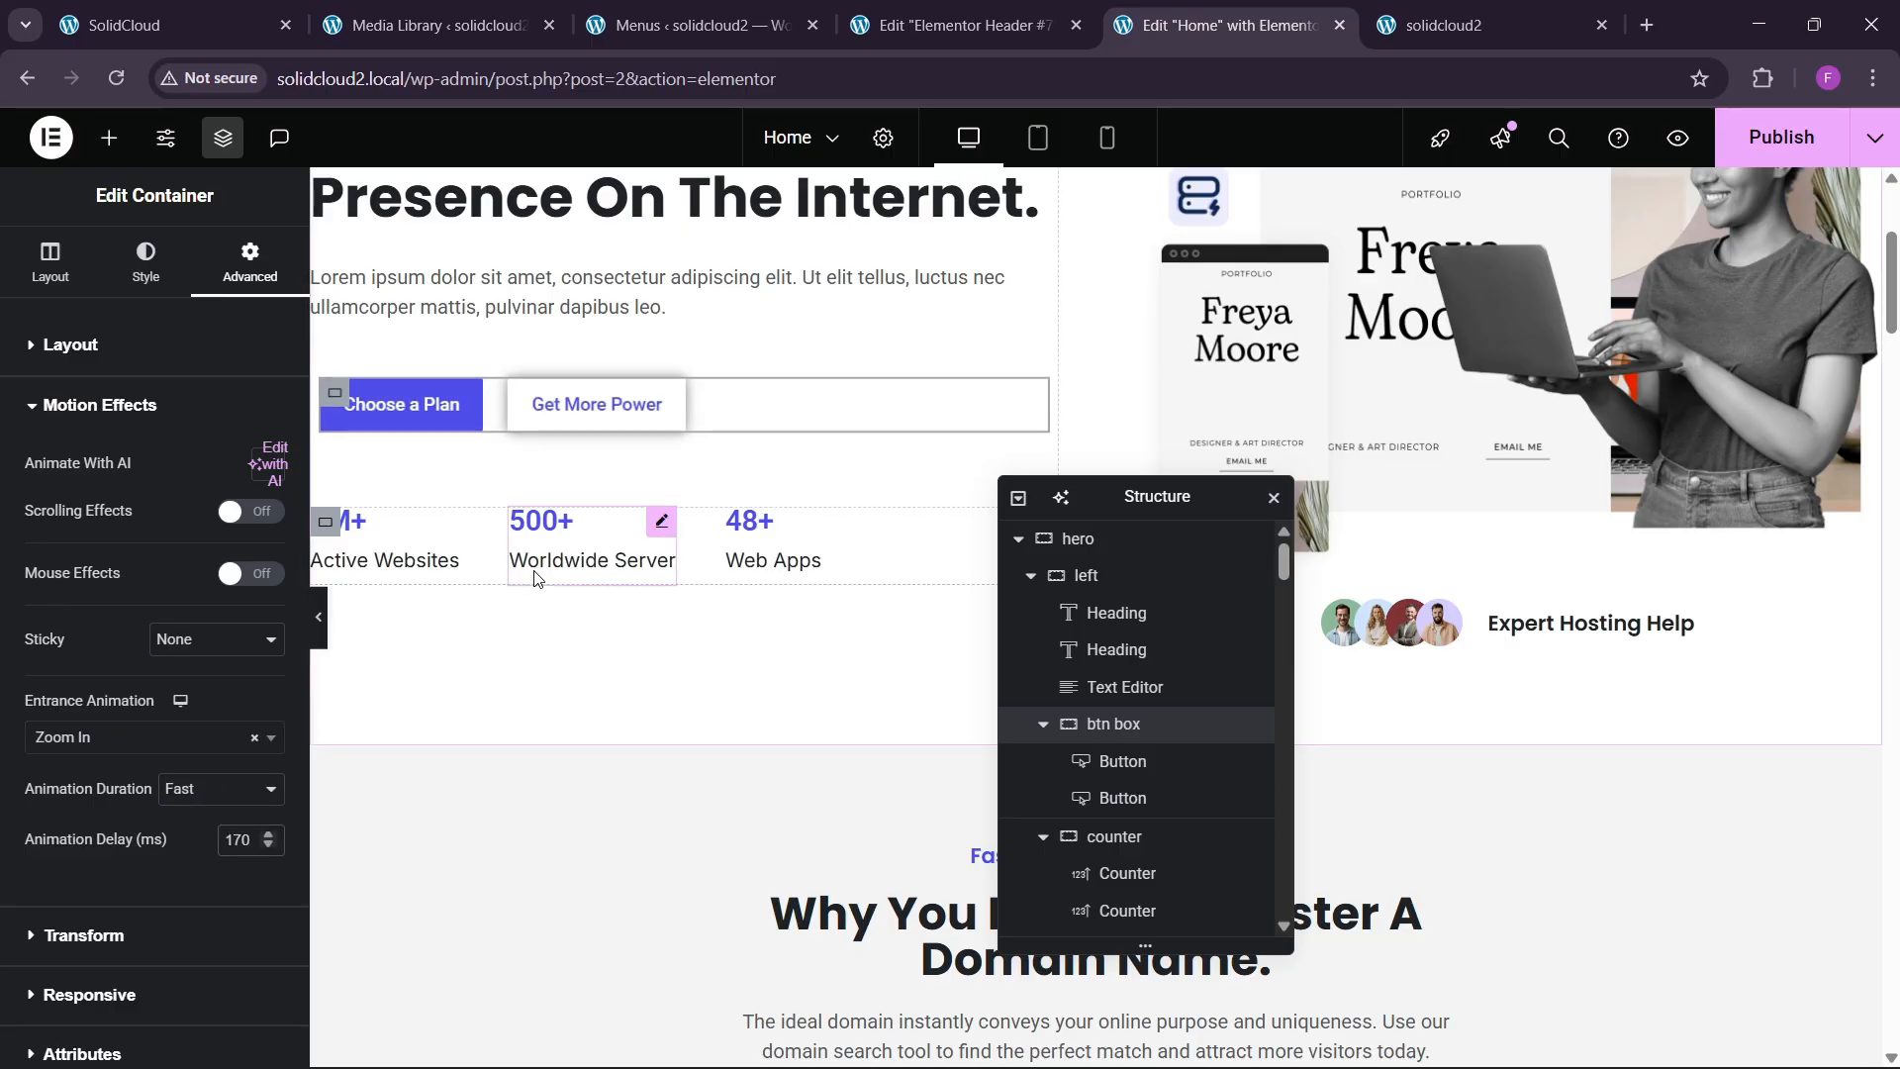
Give the counter container a Zoom In entrance, Fast, with 200 ms delay.
{"action": "left_click", "coordinate": [325, 521]}
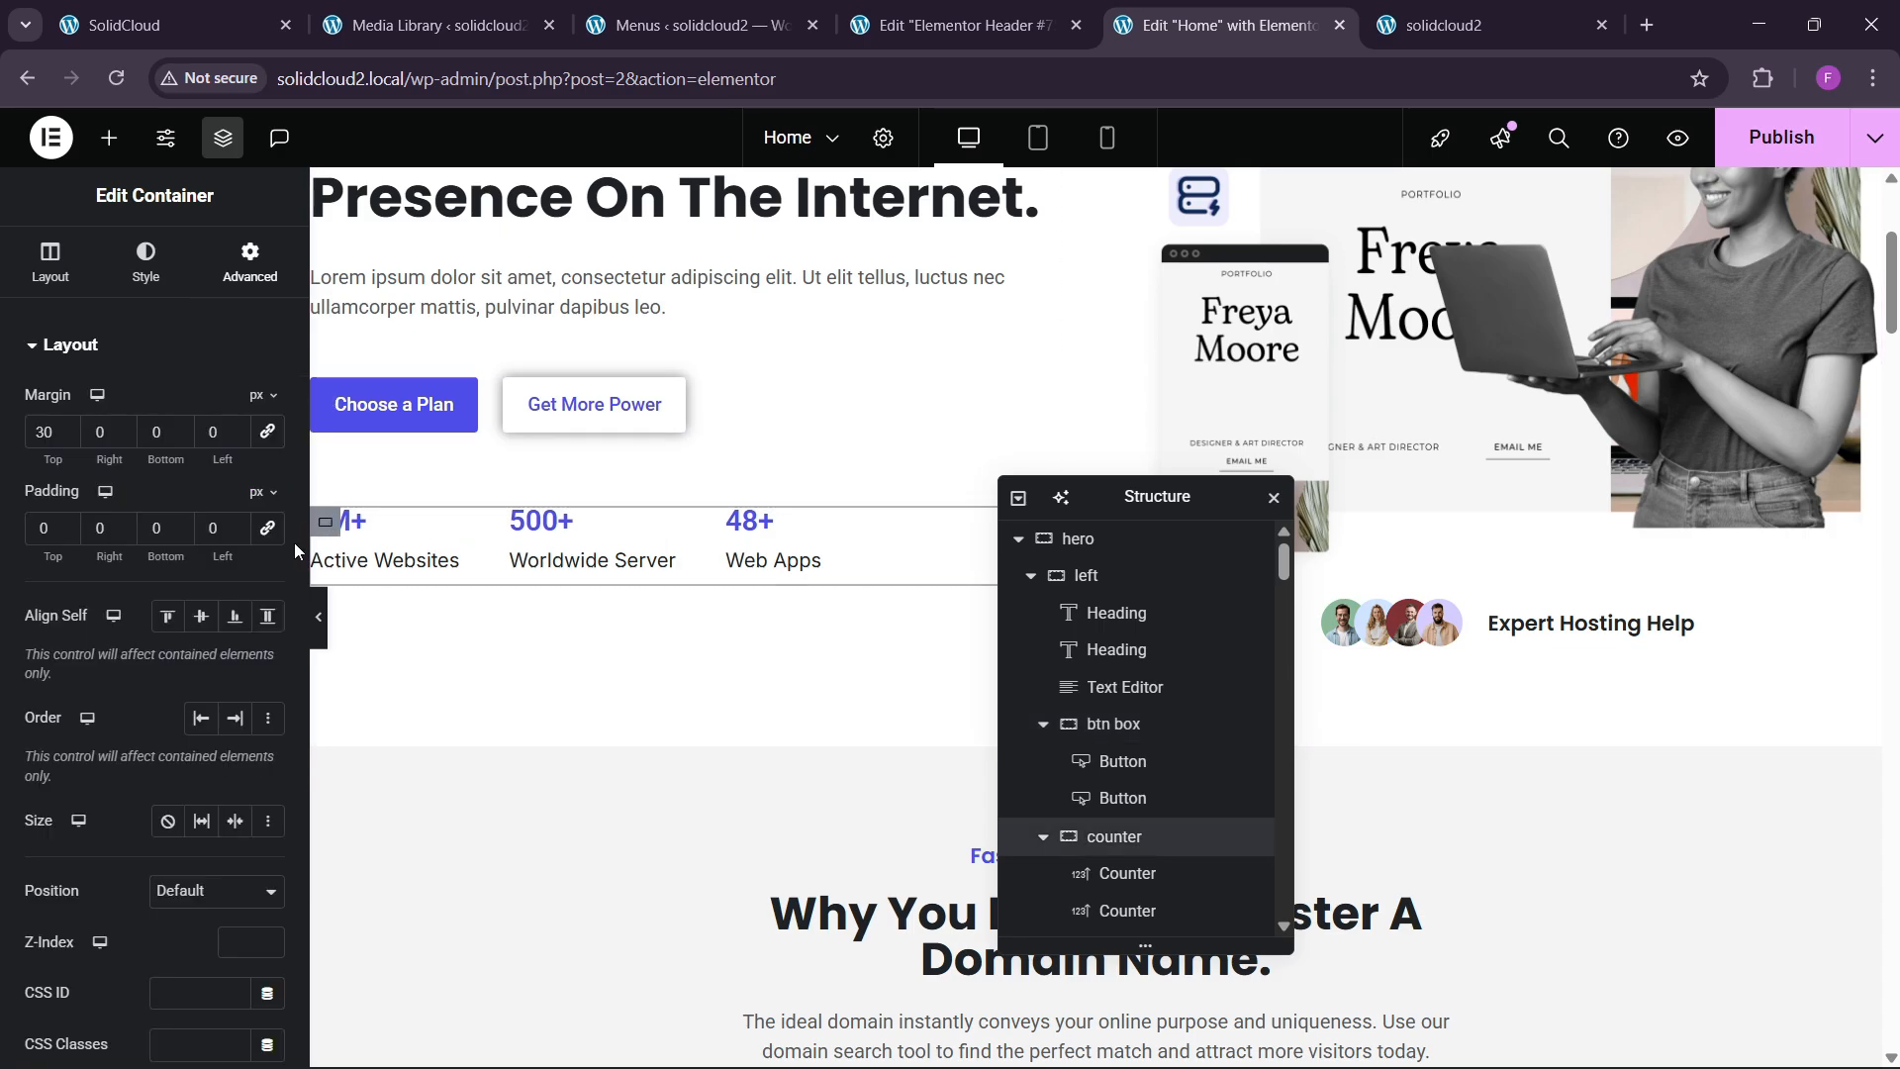
{"action": "scroll", "coordinate": [94, 579], "scroll_direction": "down", "scroll_amount": 1}
{"action": "scroll", "coordinate": [94, 579], "scroll_direction": "down", "scroll_amount": 2}
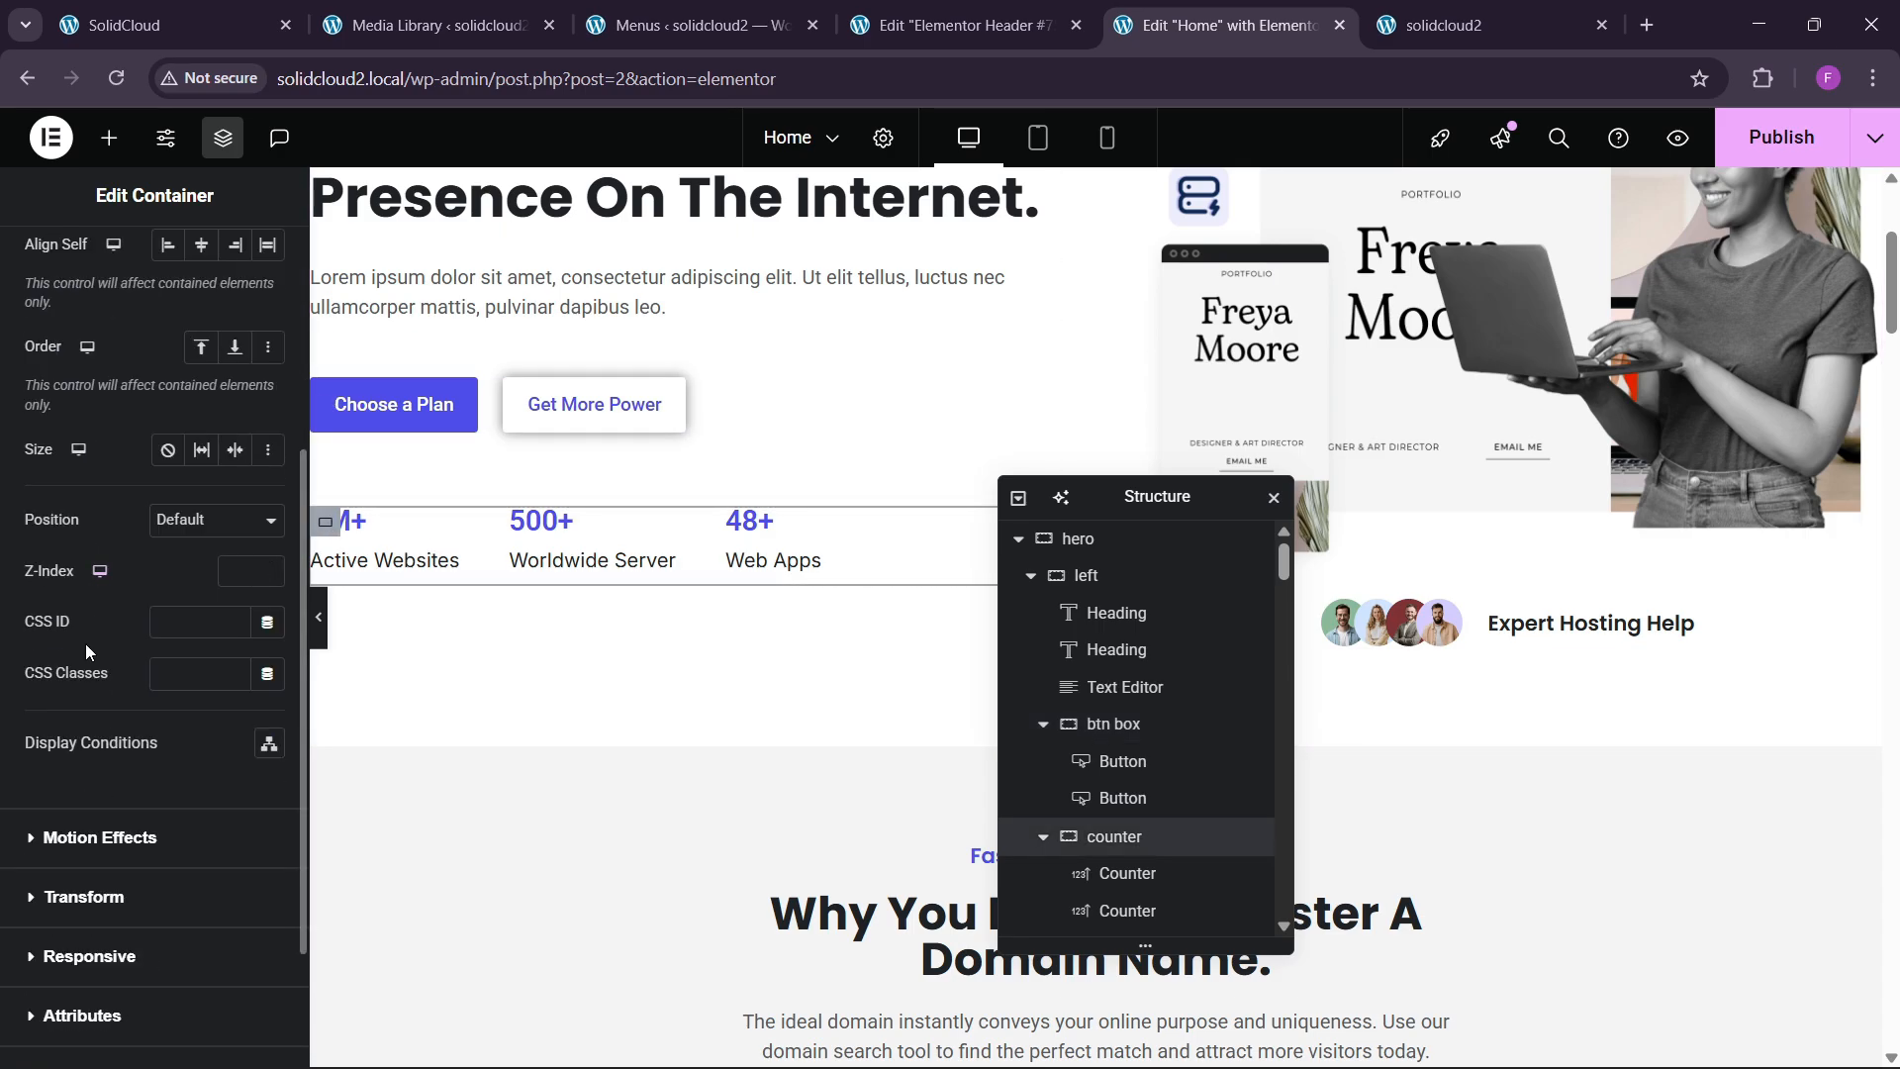
{"action": "left_click", "coordinate": [80, 834]}
{"action": "left_click", "coordinate": [96, 747]}
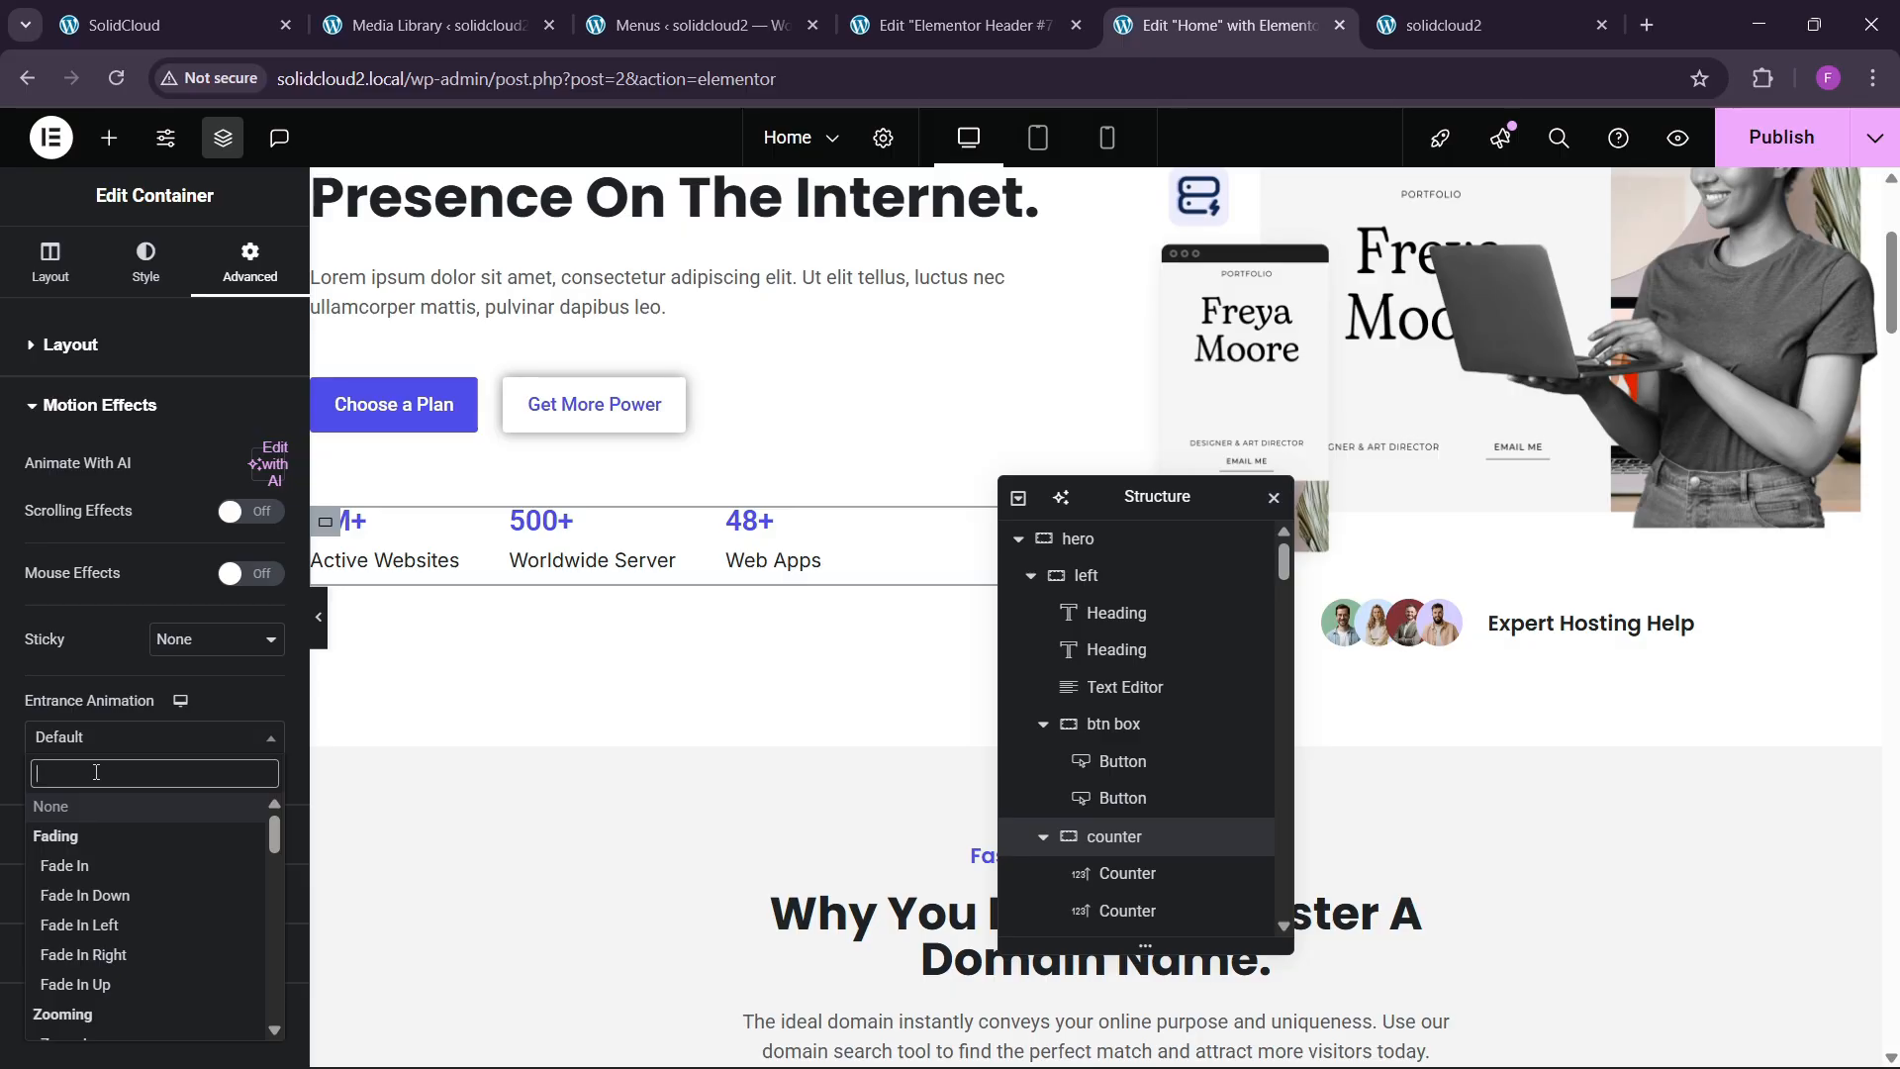
{"action": "type", "text": "zoom"}
{"action": "left_click", "coordinate": [61, 834]}
{"action": "left_click", "coordinate": [238, 788]}
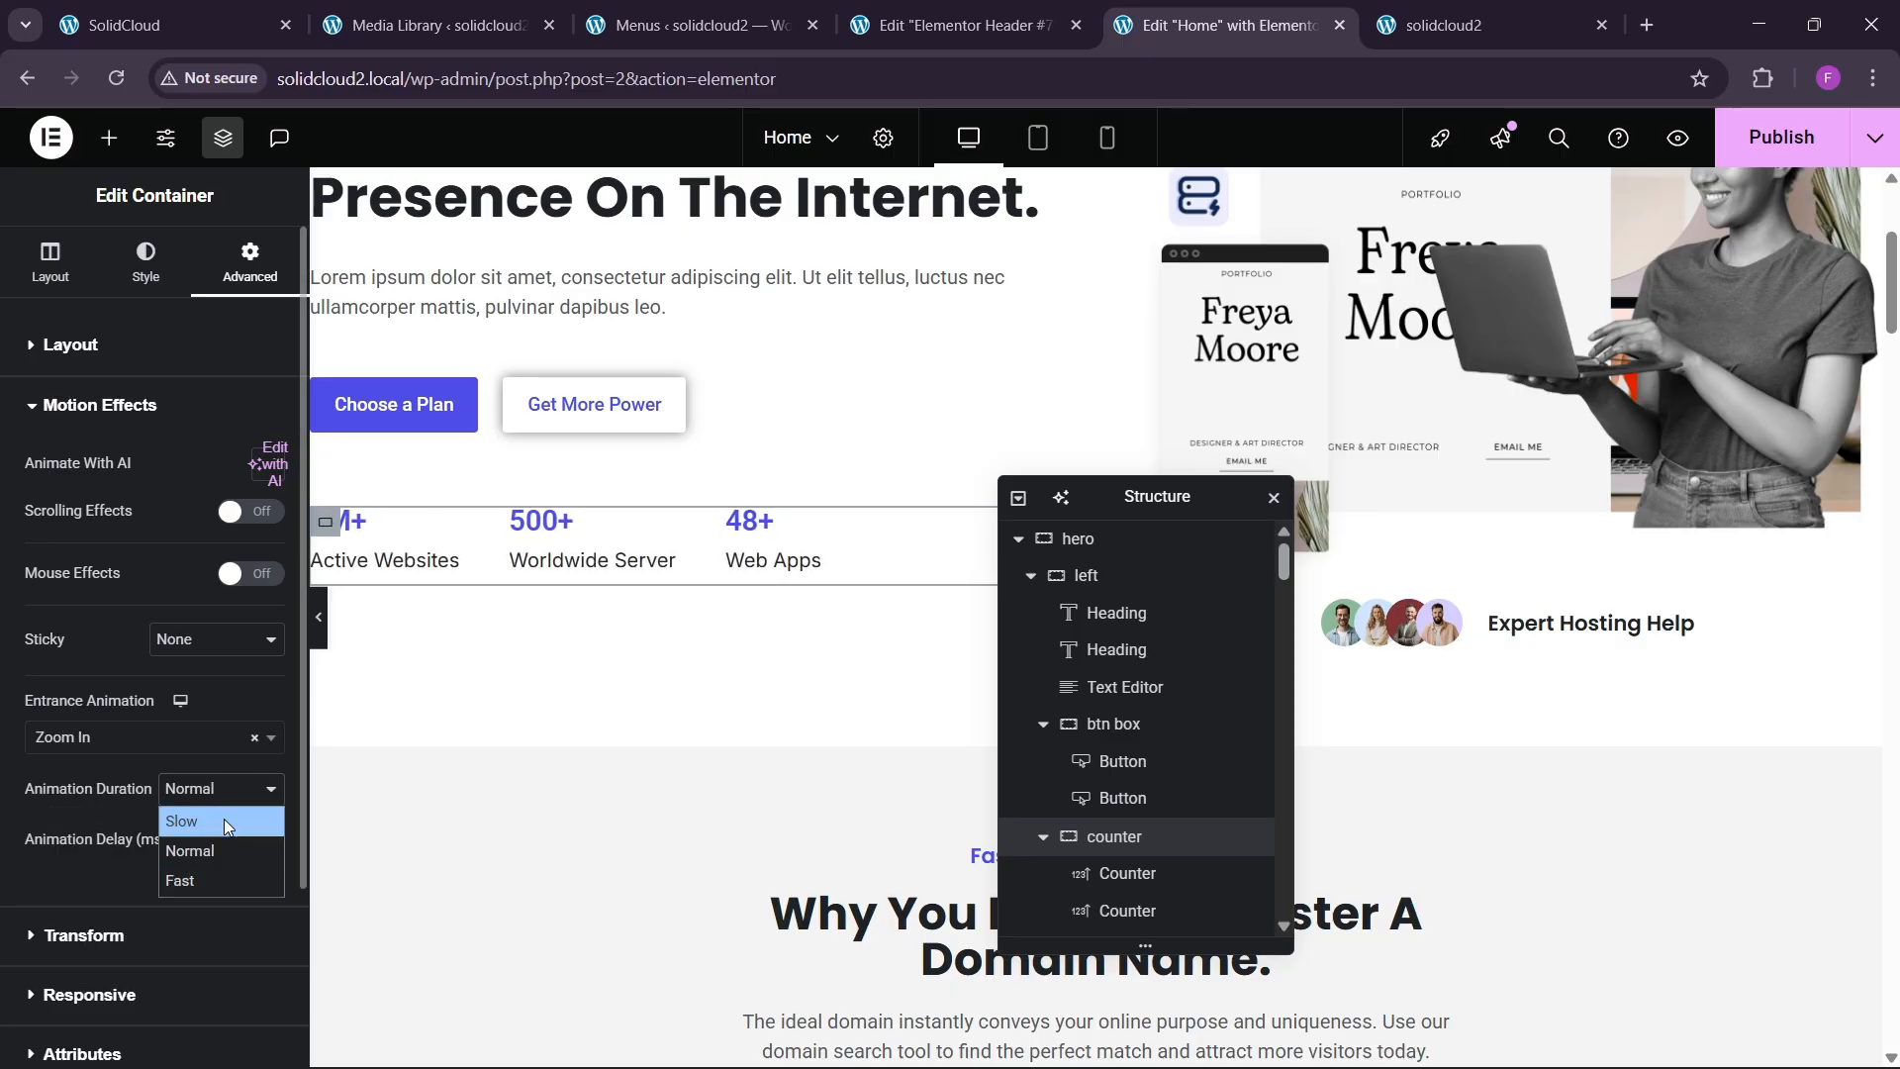
{"action": "left_click", "coordinate": [181, 880]}
{"action": "left_click", "coordinate": [245, 847]}
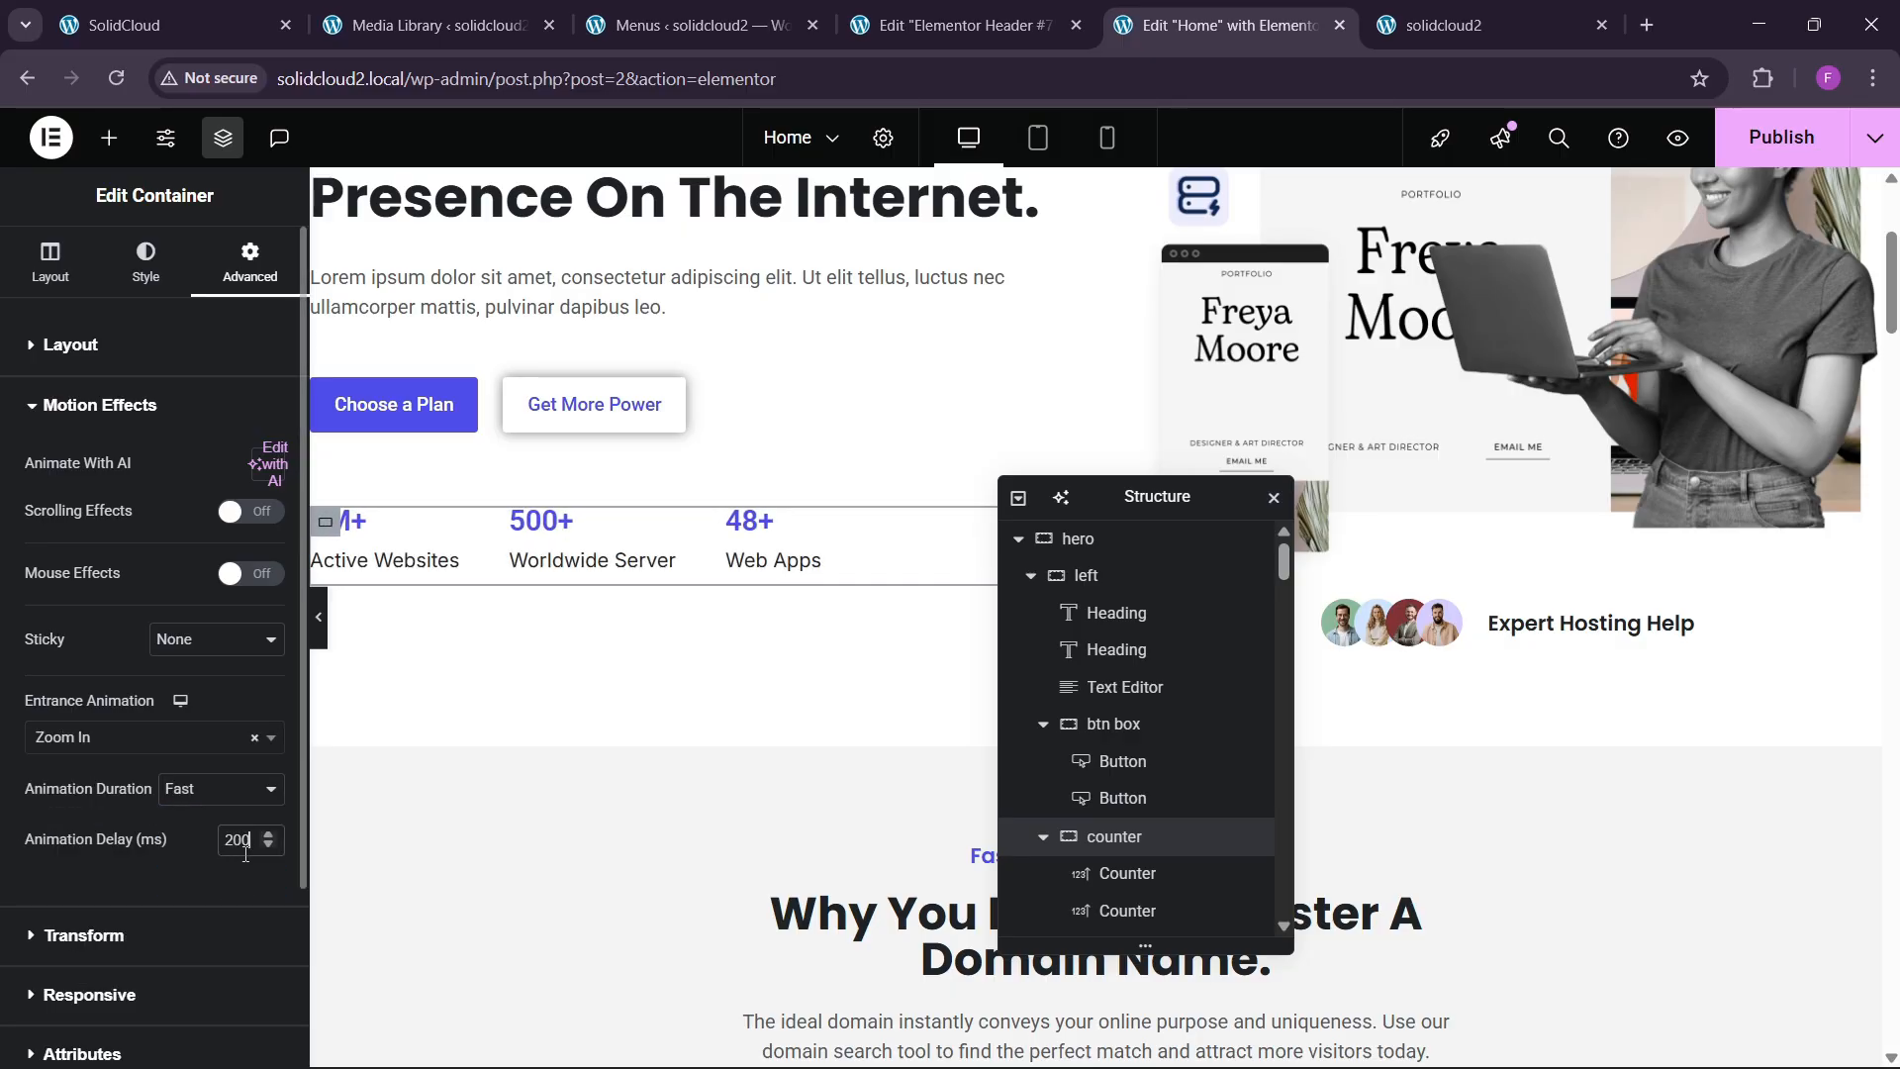
{"action": "scroll", "coordinate": [1290, 630], "scroll_direction": "up", "scroll_amount": 3}
Give the hero image a Zoom In entrance, Fast, with a 220 ms delay.
{"action": "left_click", "coordinate": [1291, 629]}
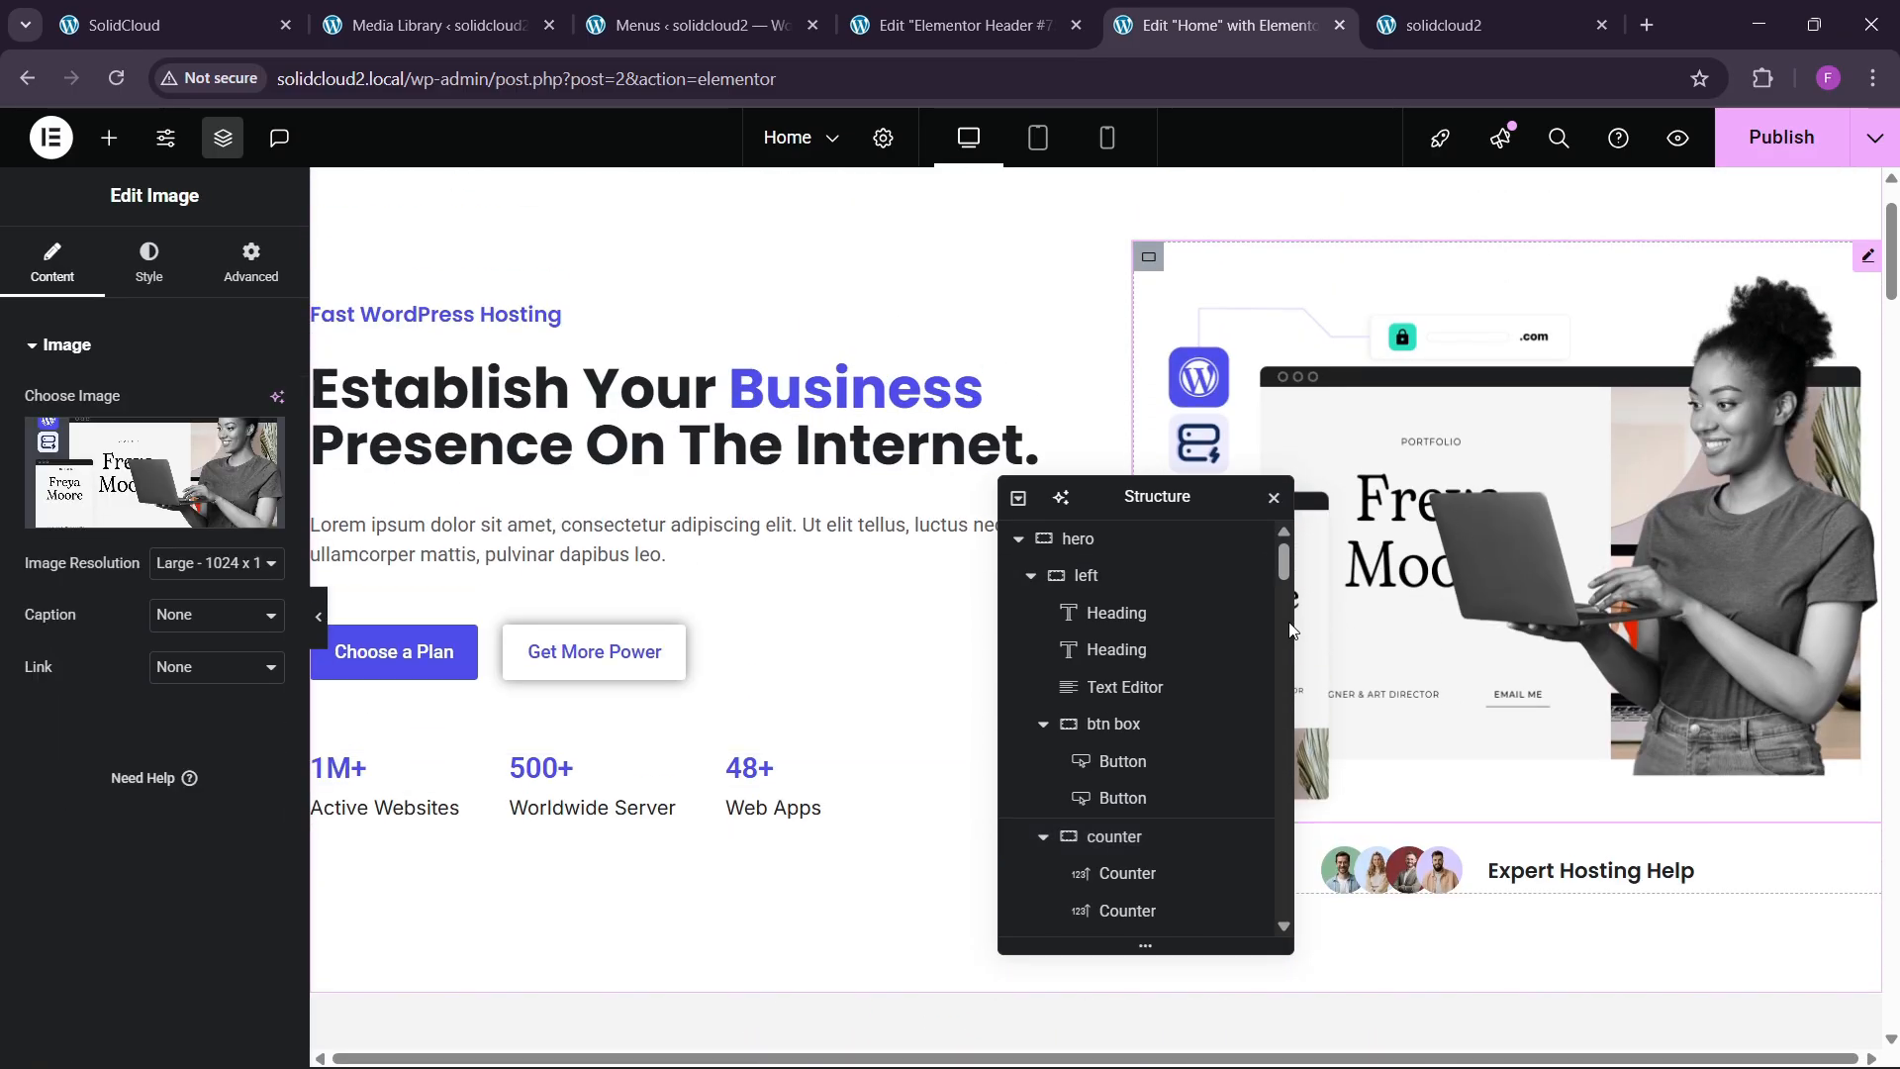
{"action": "left_click", "coordinate": [251, 263]}
{"action": "scroll", "coordinate": [112, 599], "scroll_direction": "down", "scroll_amount": 5}
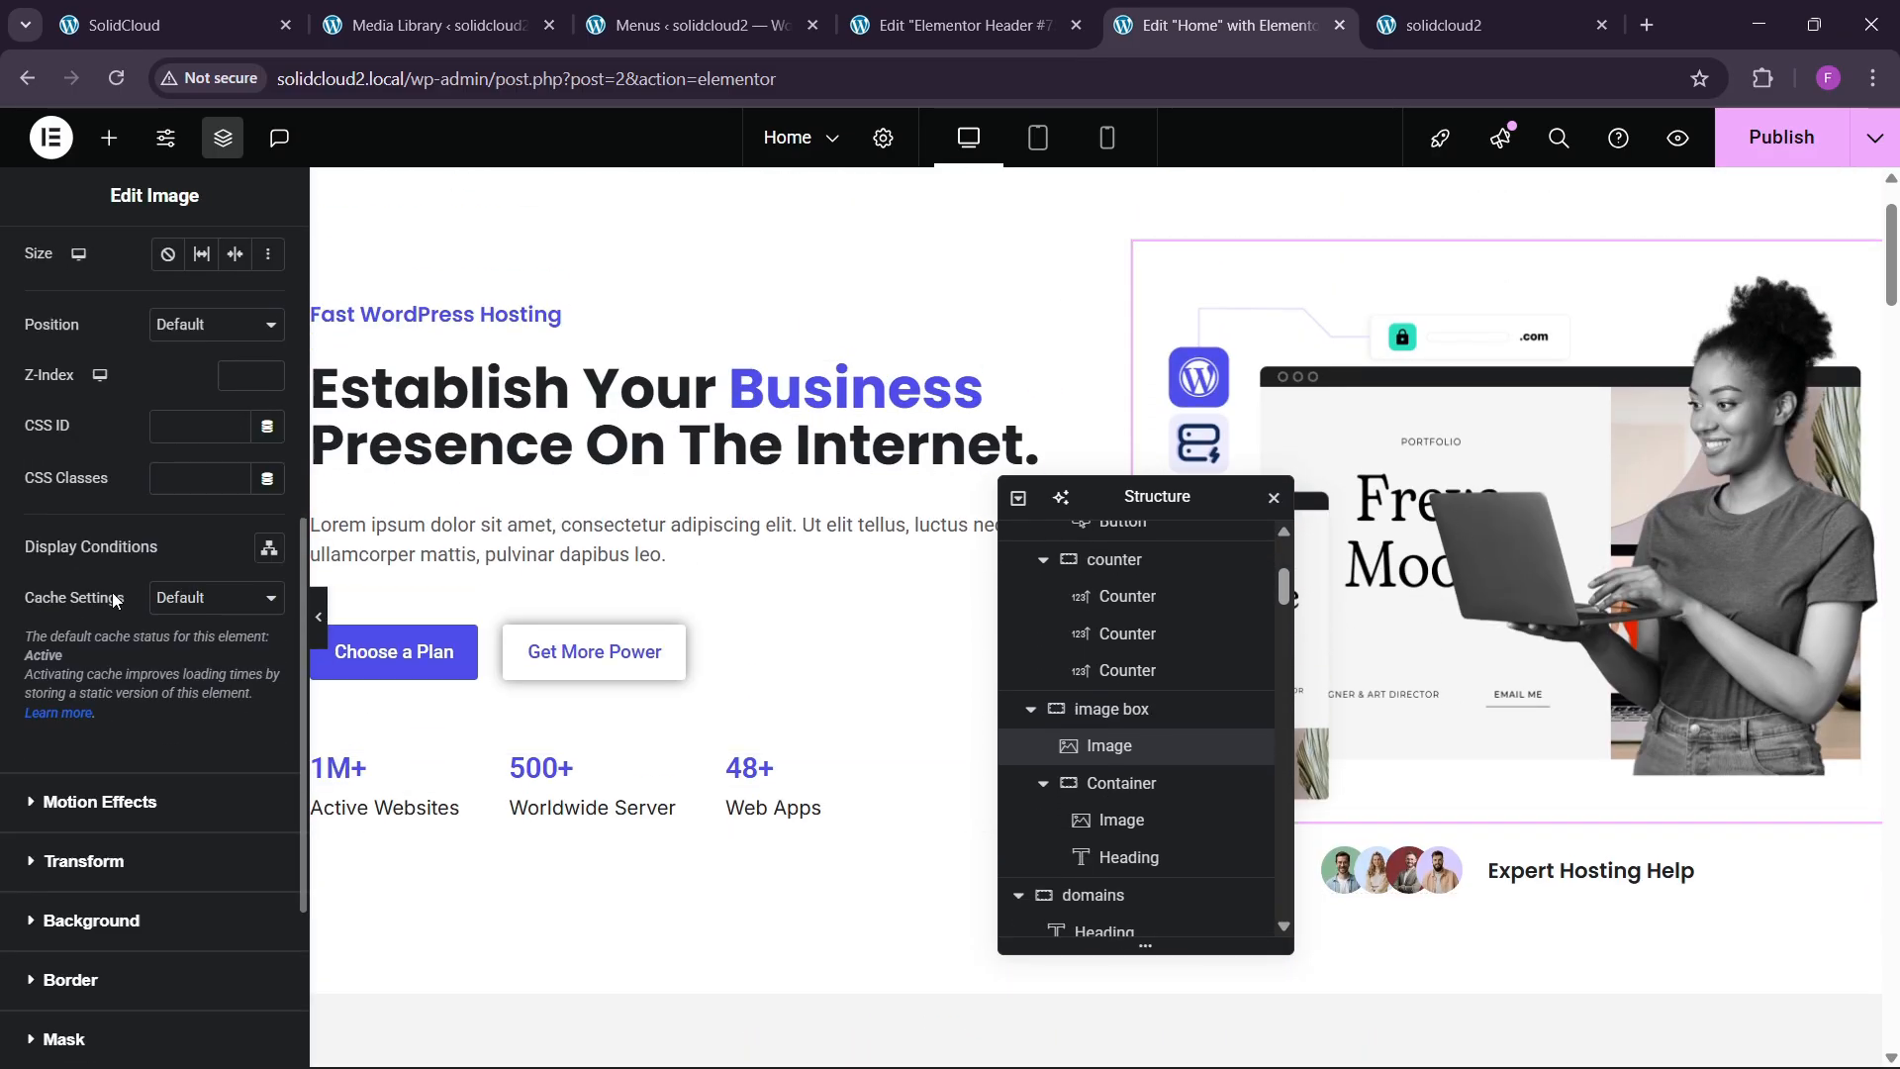
{"action": "left_click", "coordinate": [79, 798]}
{"action": "left_click", "coordinate": [101, 740]}
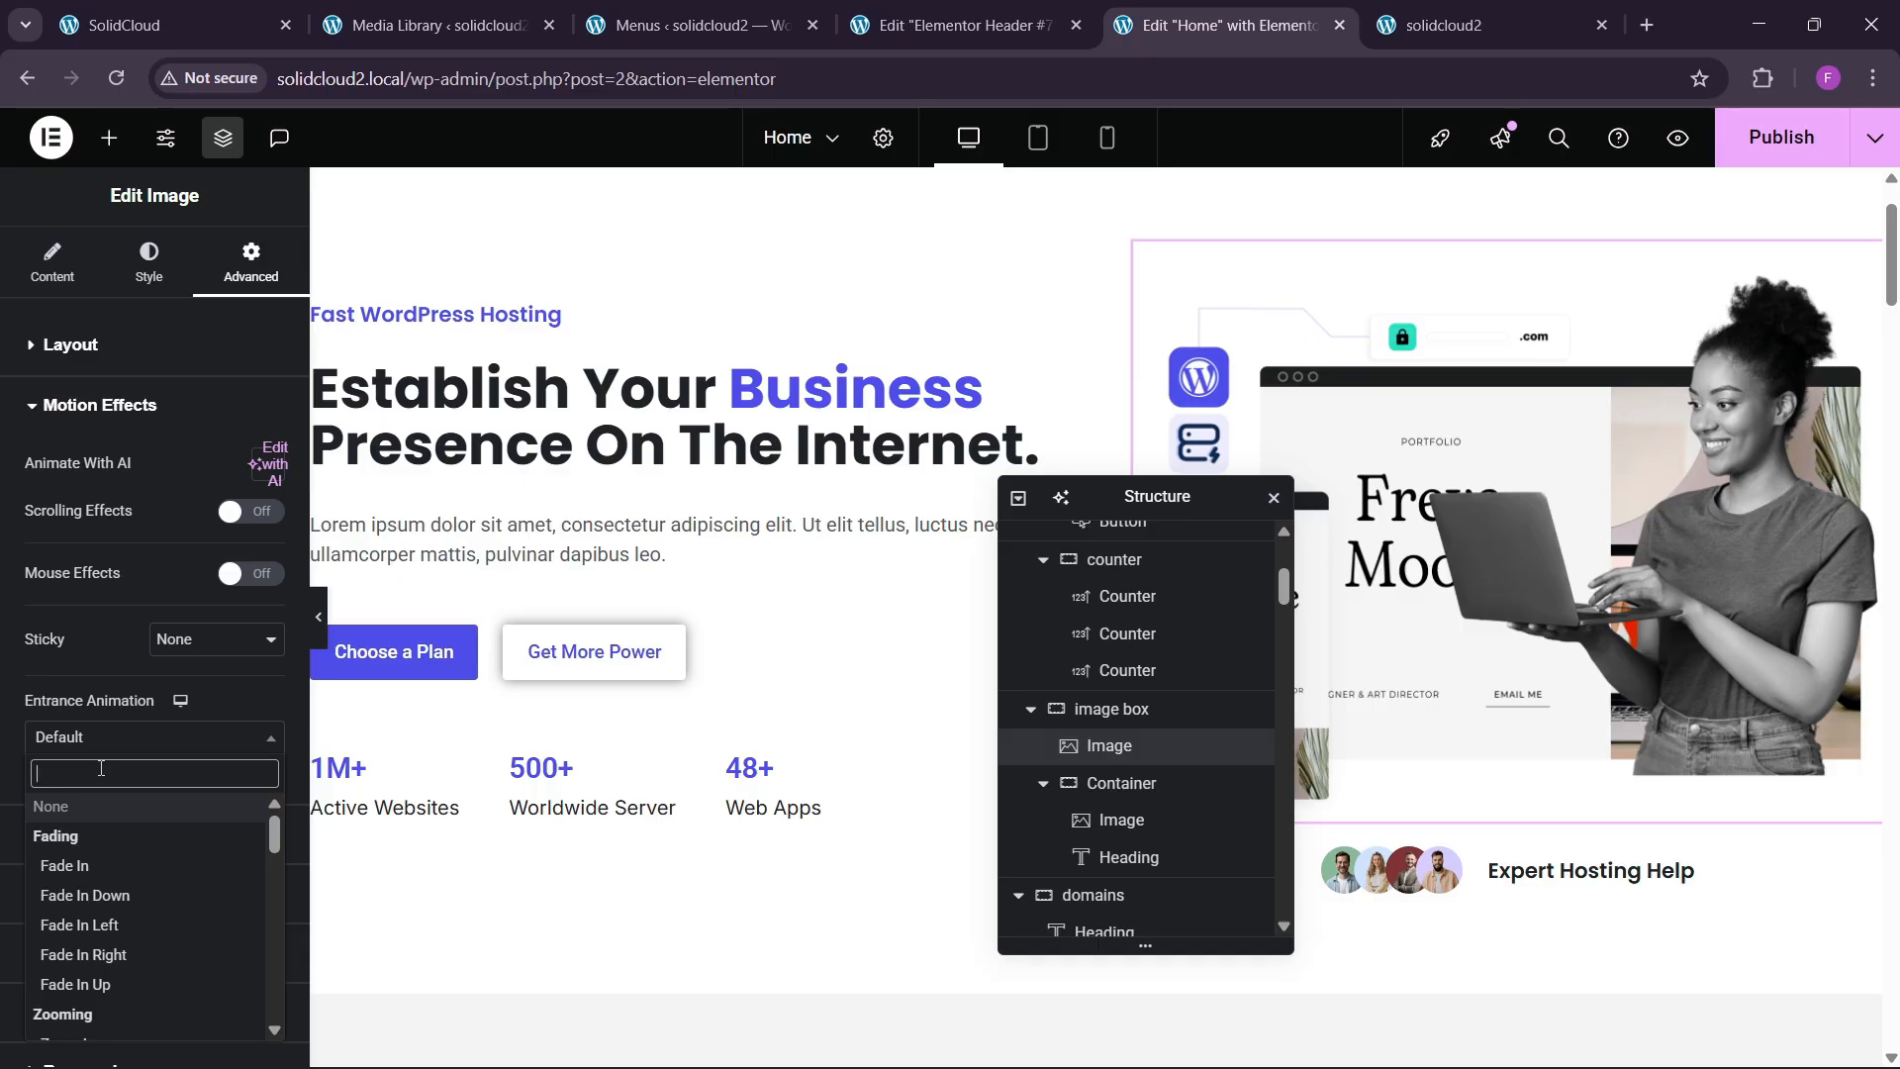
{"action": "type", "text": "zoom"}
{"action": "key", "text": "Return"}
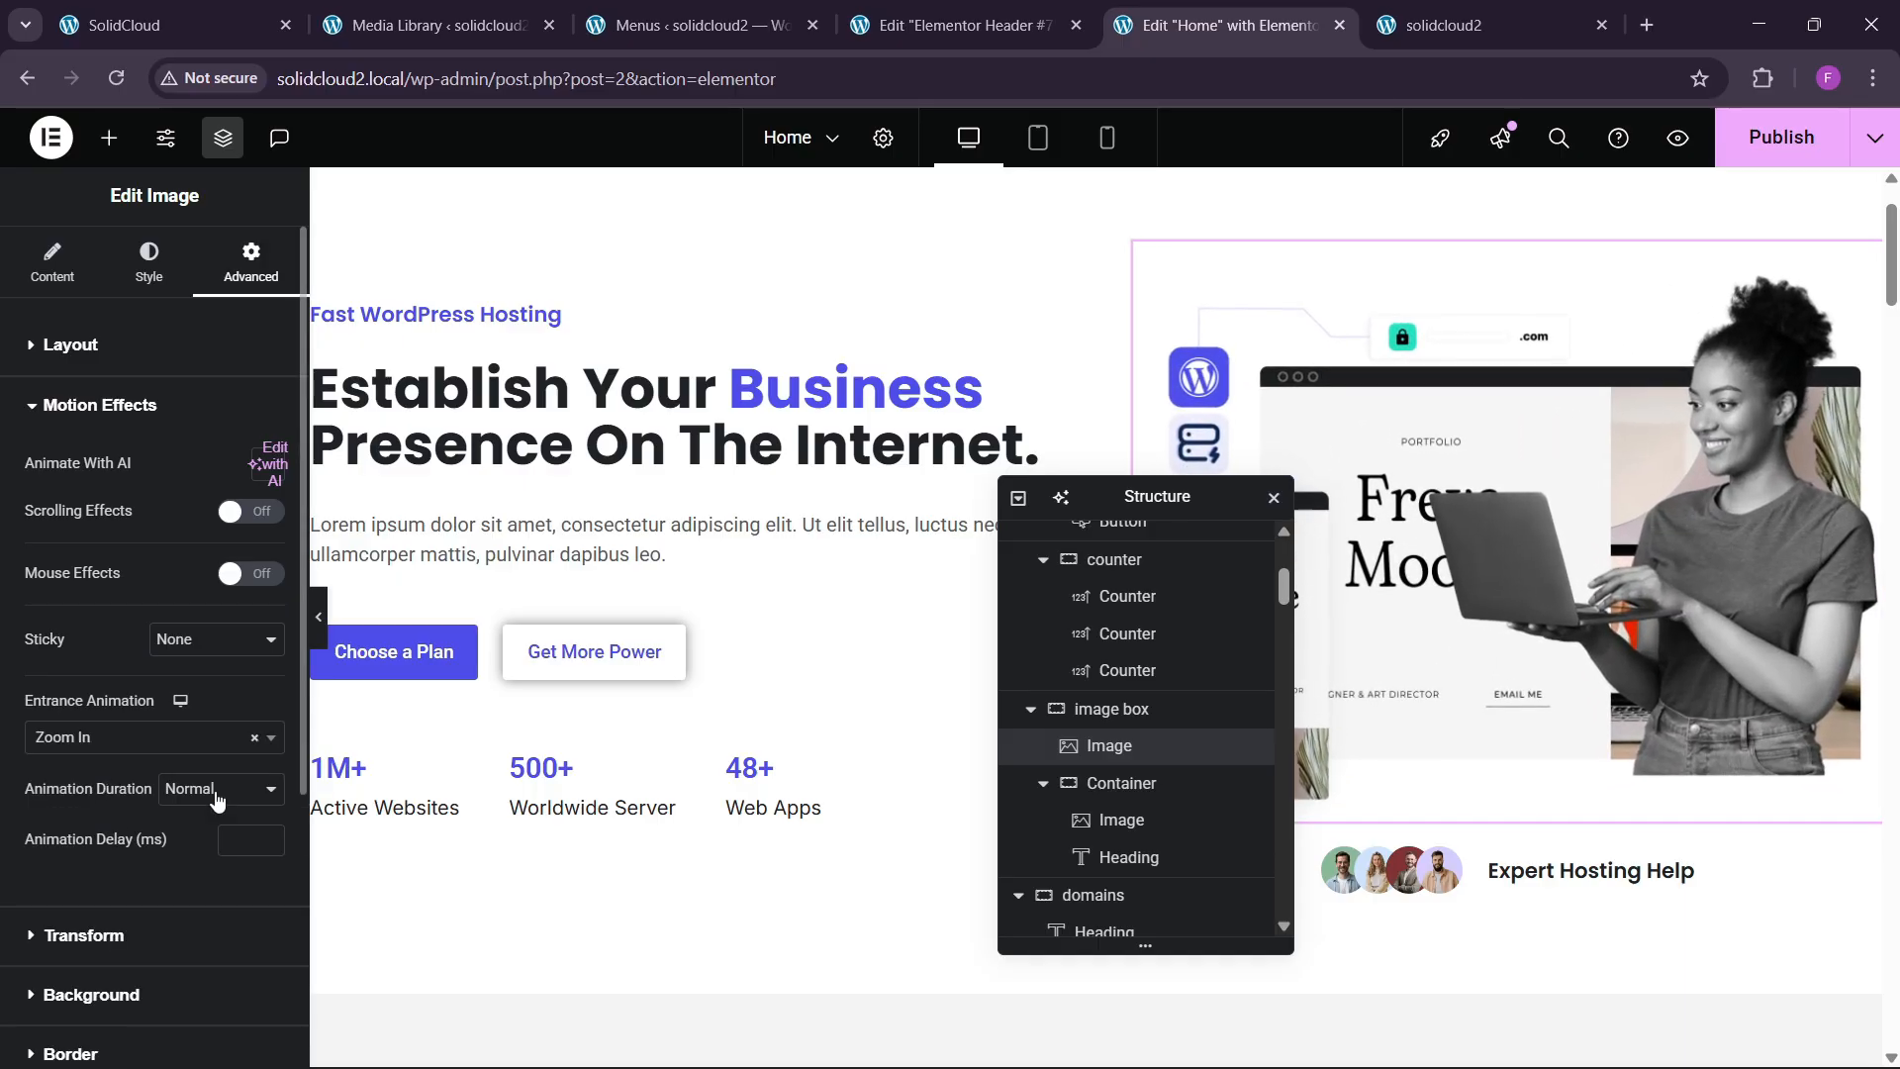
{"action": "left_click", "coordinate": [217, 800]}
{"action": "left_click", "coordinate": [199, 851]}
{"action": "left_click", "coordinate": [204, 810]}
{"action": "left_click", "coordinate": [196, 877]}
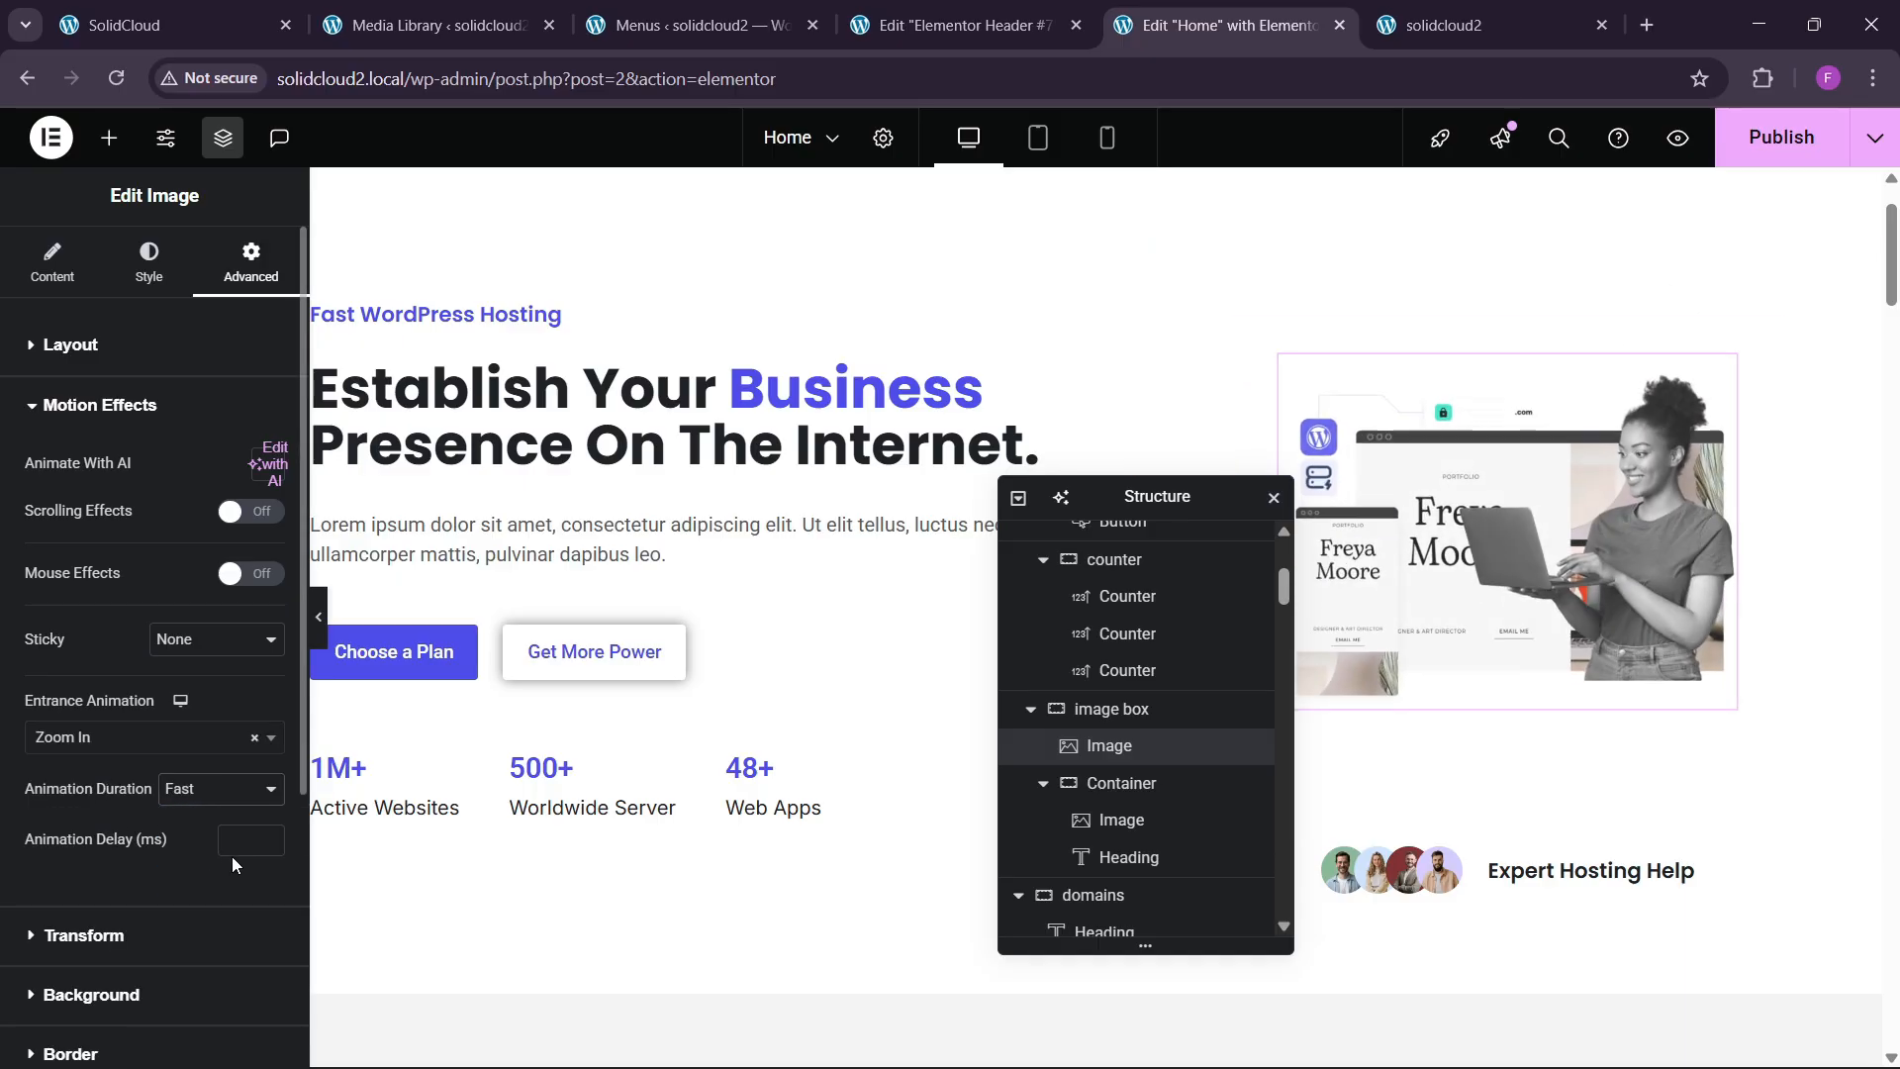
{"action": "left_click", "coordinate": [242, 840]}
{"action": "type", "text": "220"}
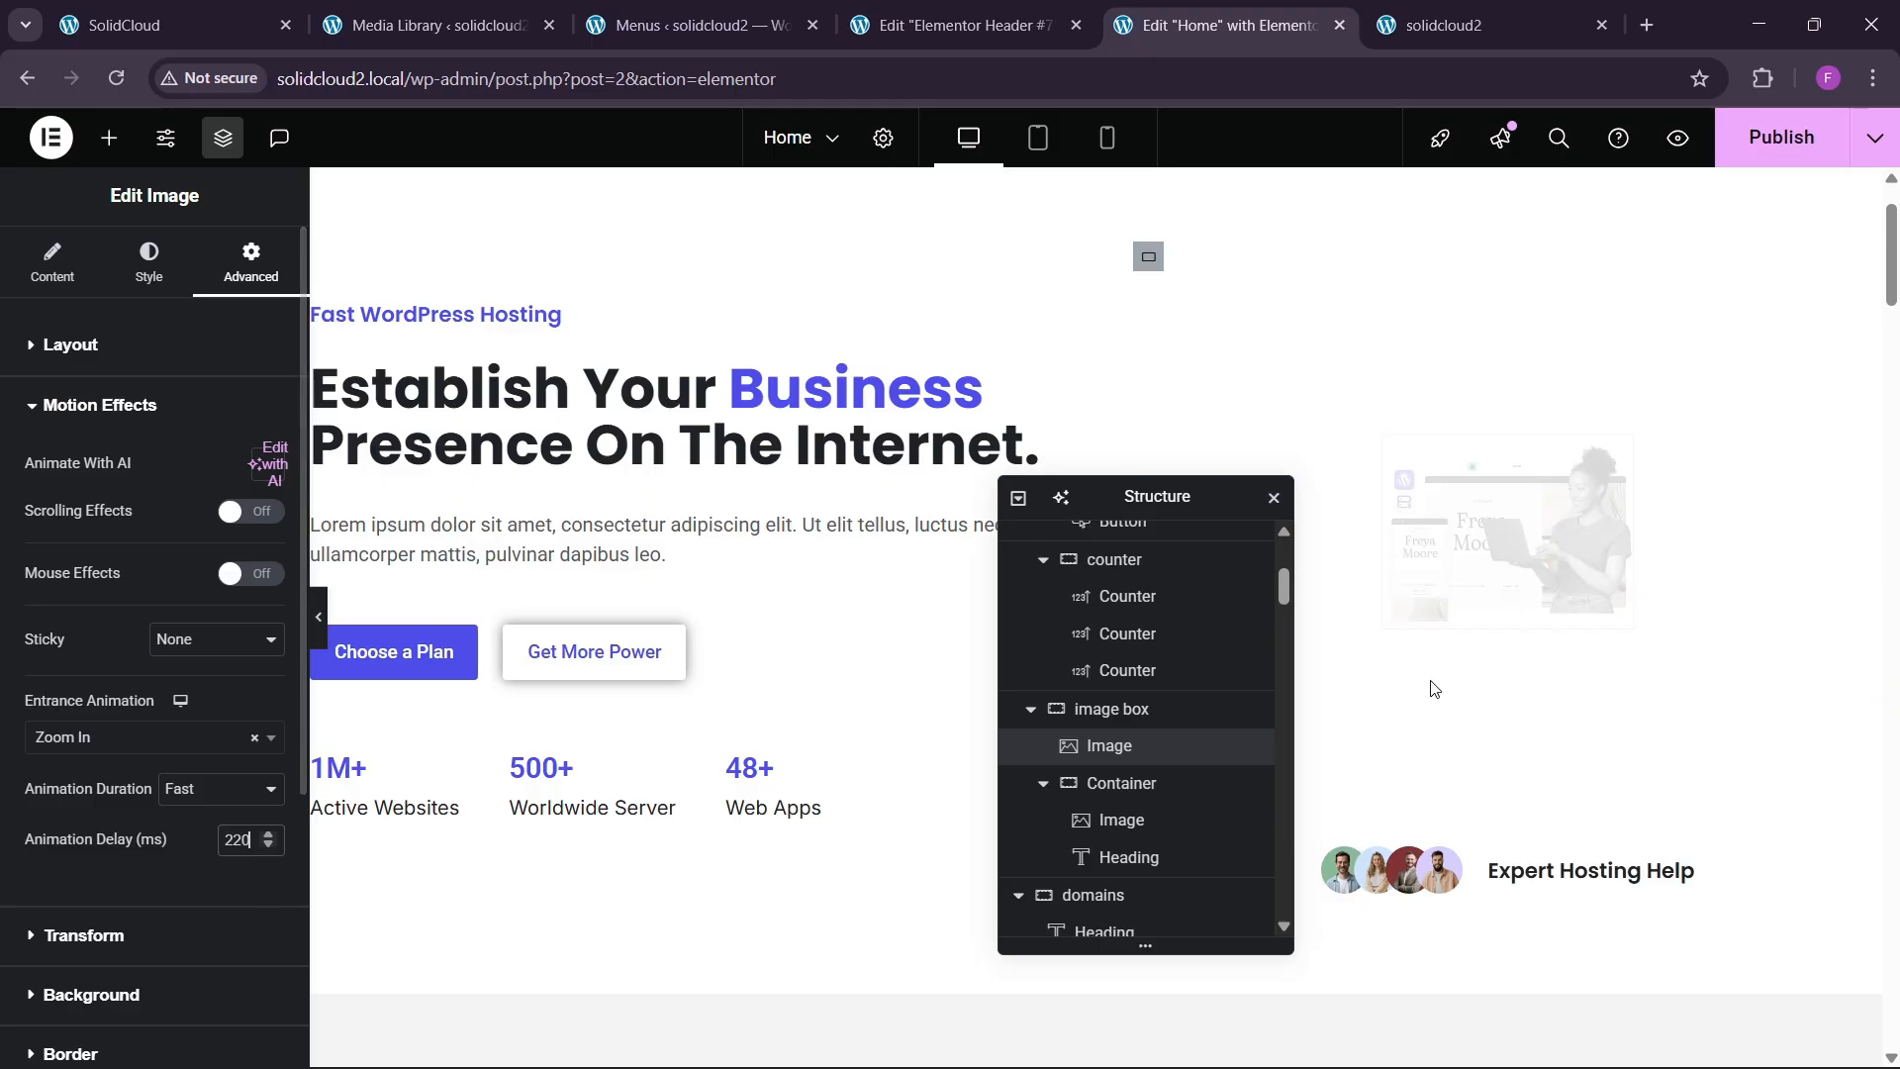
Make the Expert Hosting Help container Slide In Up, Fast, with a 220 ms delay.
{"action": "scroll", "coordinate": [1433, 688], "scroll_direction": "down", "scroll_amount": 4}
{"action": "left_click_drag", "start_coordinate": [1226, 487], "coordinate": [1091, 525]}
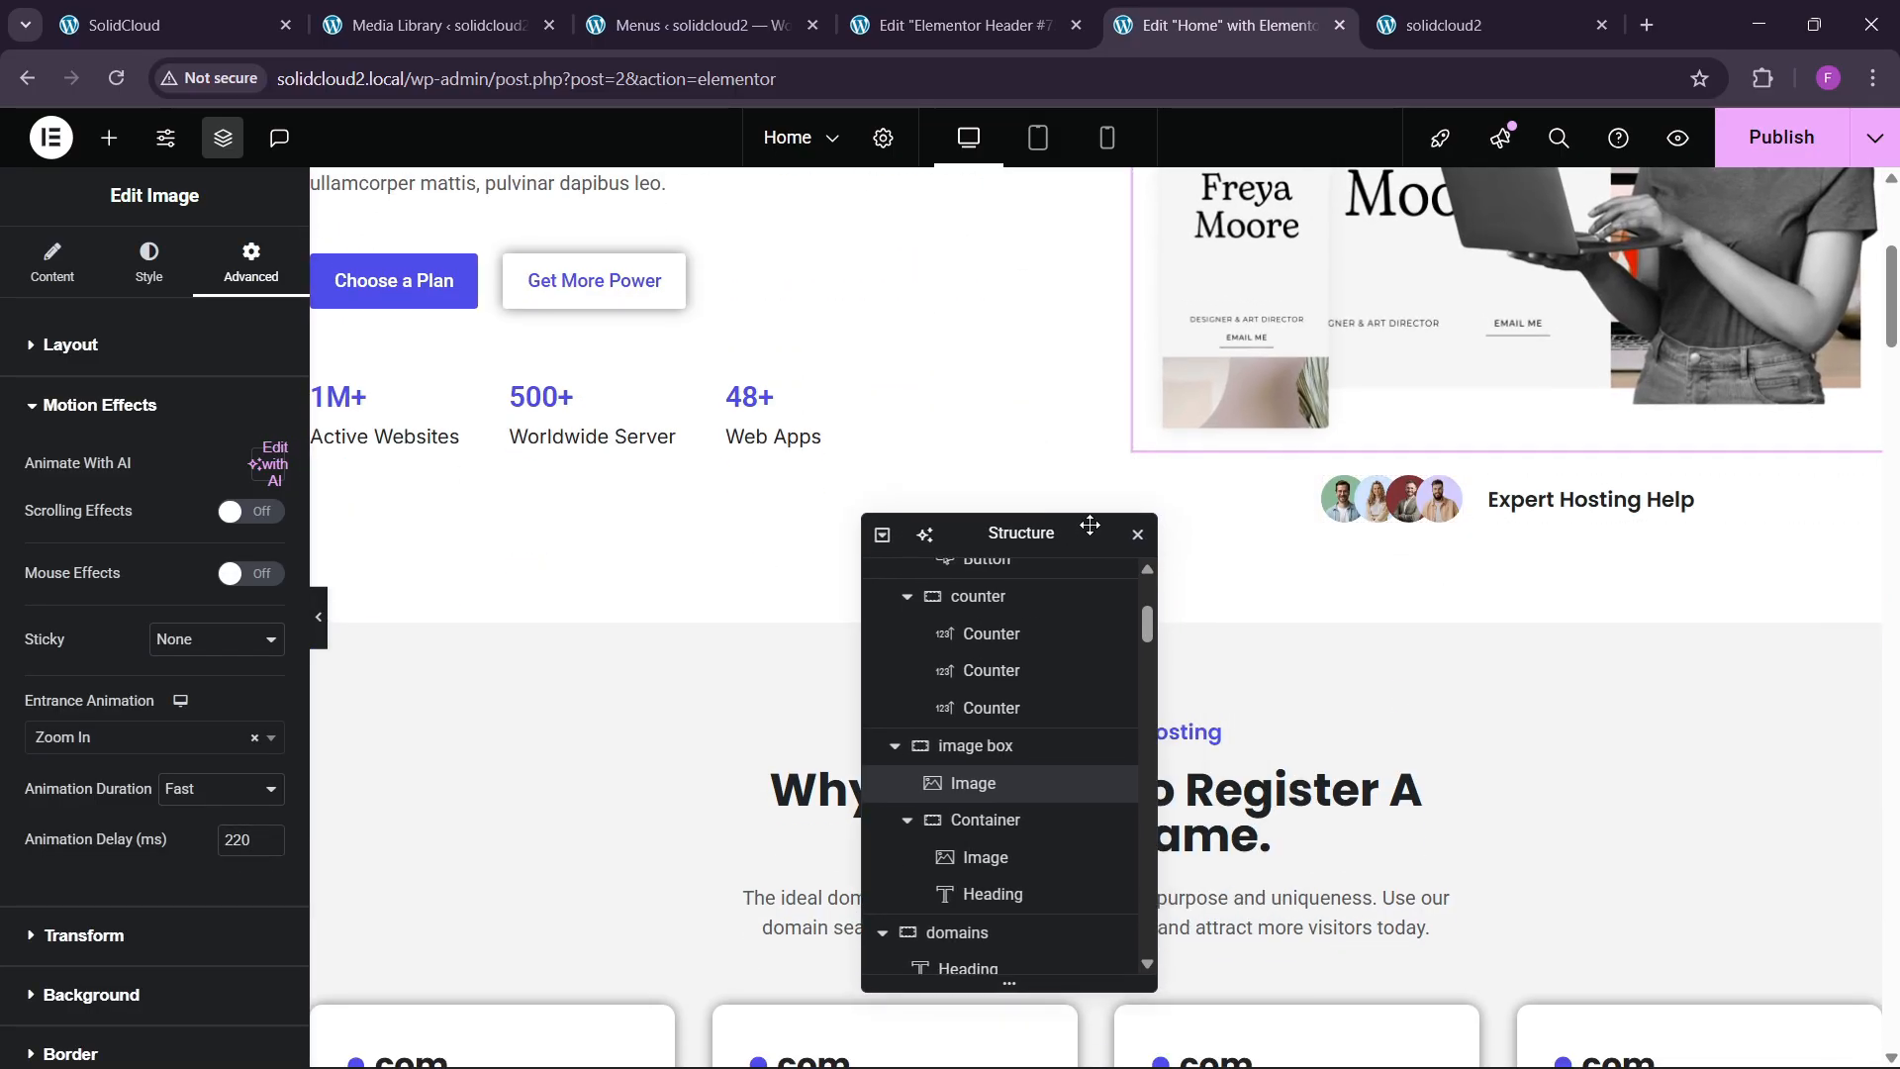
{"action": "left_click", "coordinate": [985, 819]}
{"action": "left_click", "coordinate": [251, 264]}
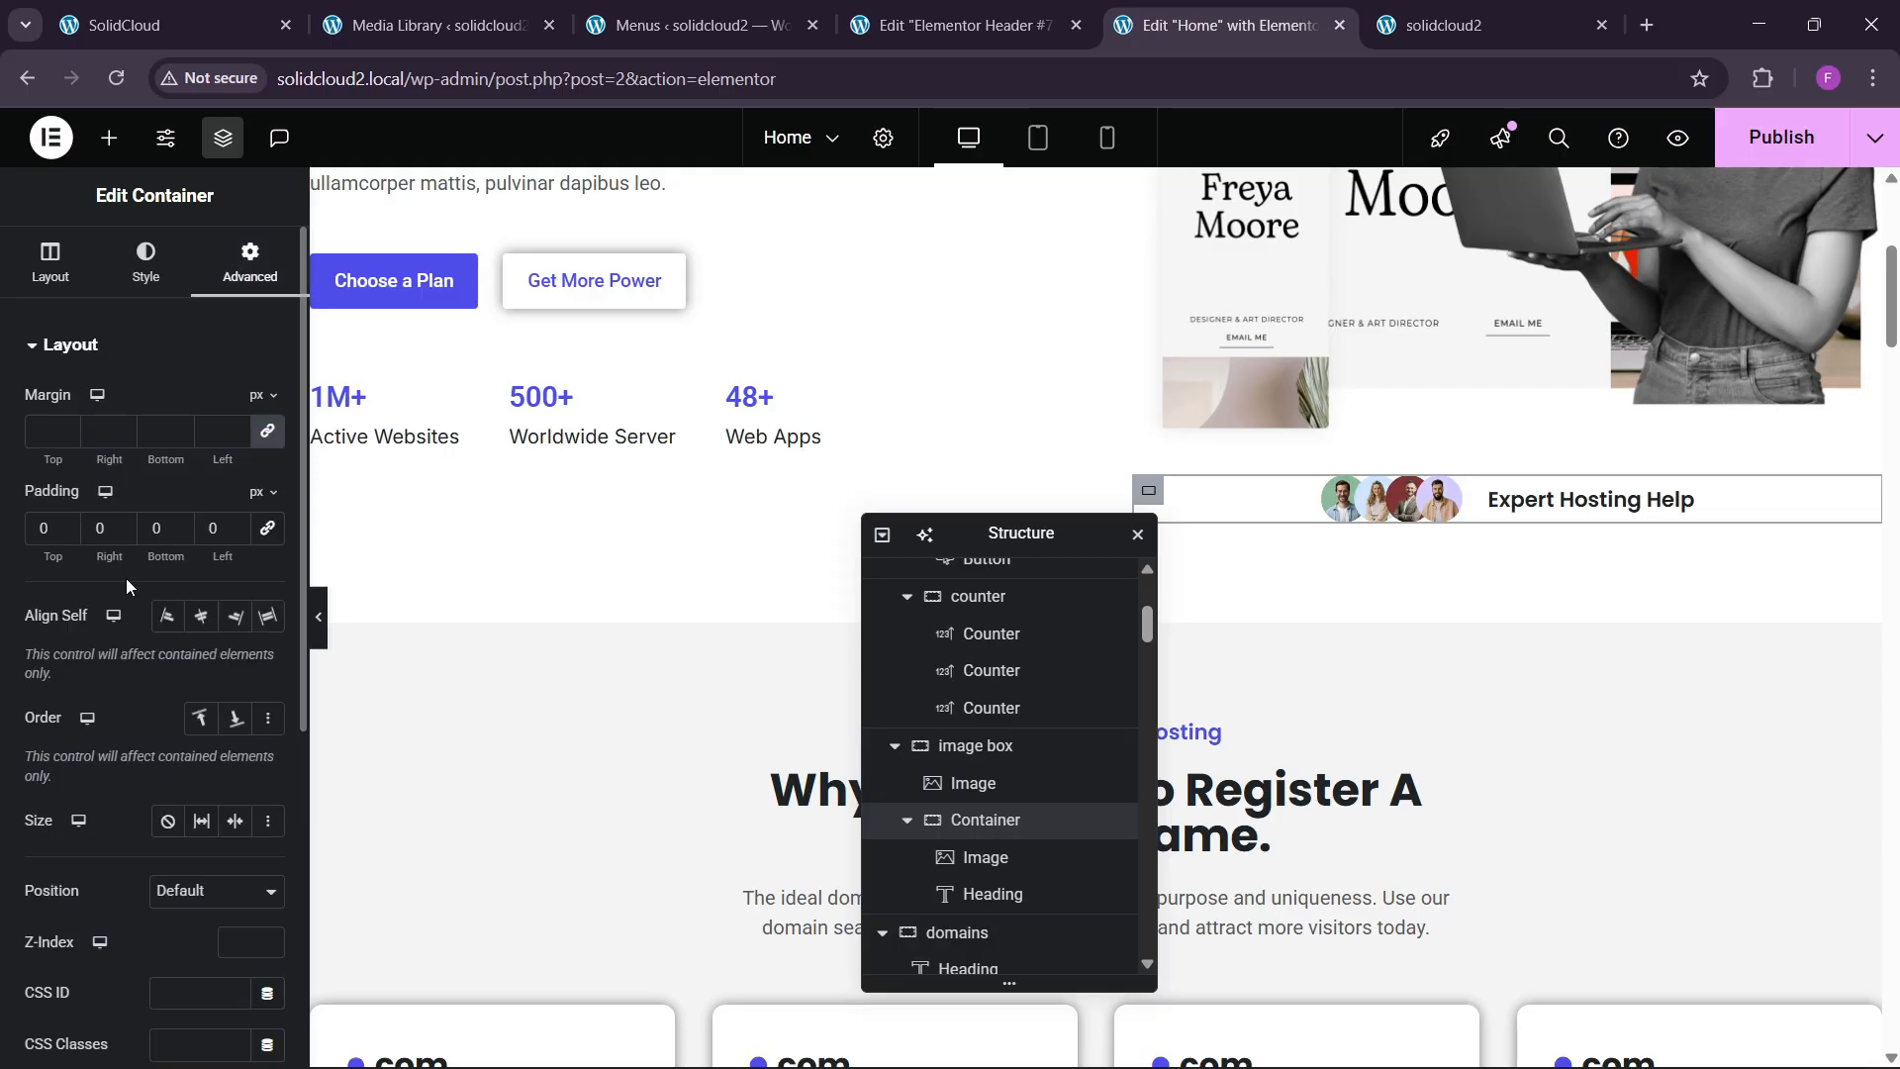
{"action": "scroll", "coordinate": [125, 605], "scroll_direction": "down", "scroll_amount": 4}
{"action": "left_click", "coordinate": [79, 821]}
{"action": "left_click", "coordinate": [94, 737]}
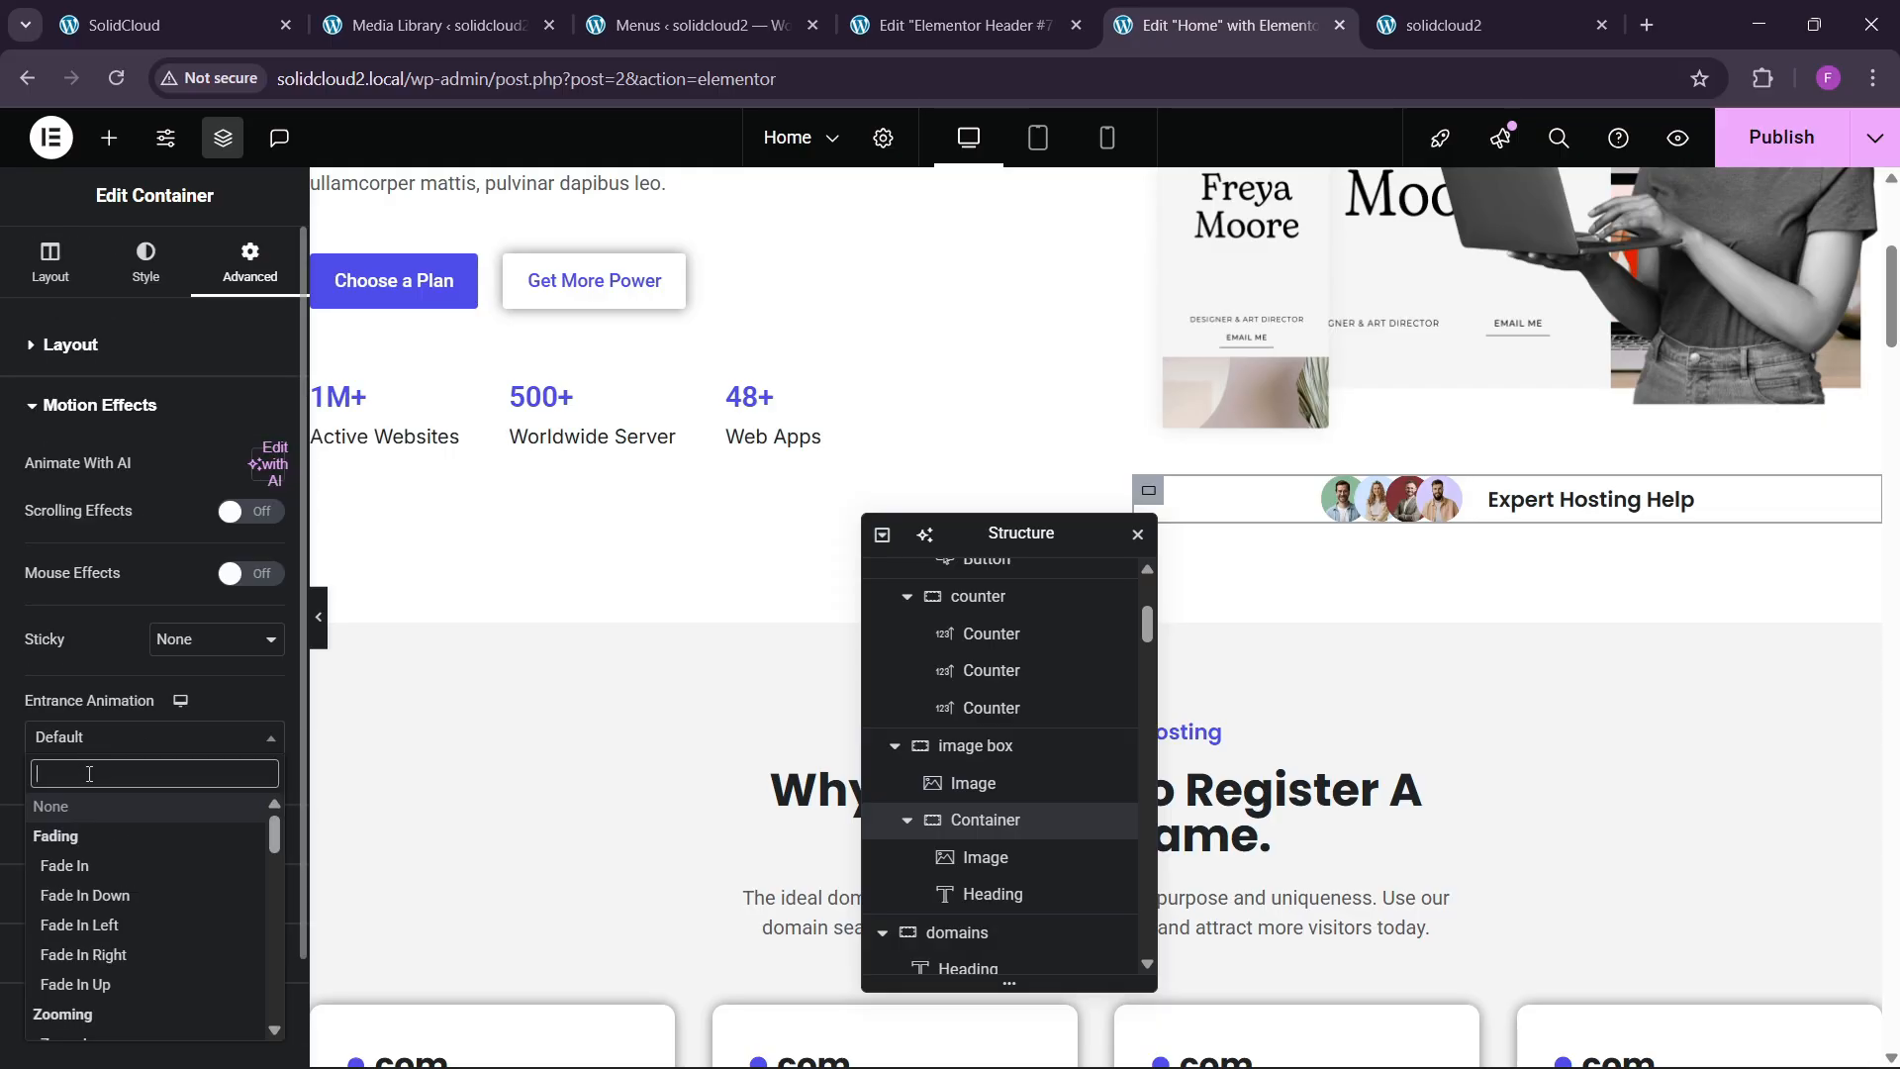
{"action": "type", "text": "slide"}
{"action": "key", "text": "Down"}
{"action": "key", "text": "Down"}
{"action": "key", "text": "Down"}
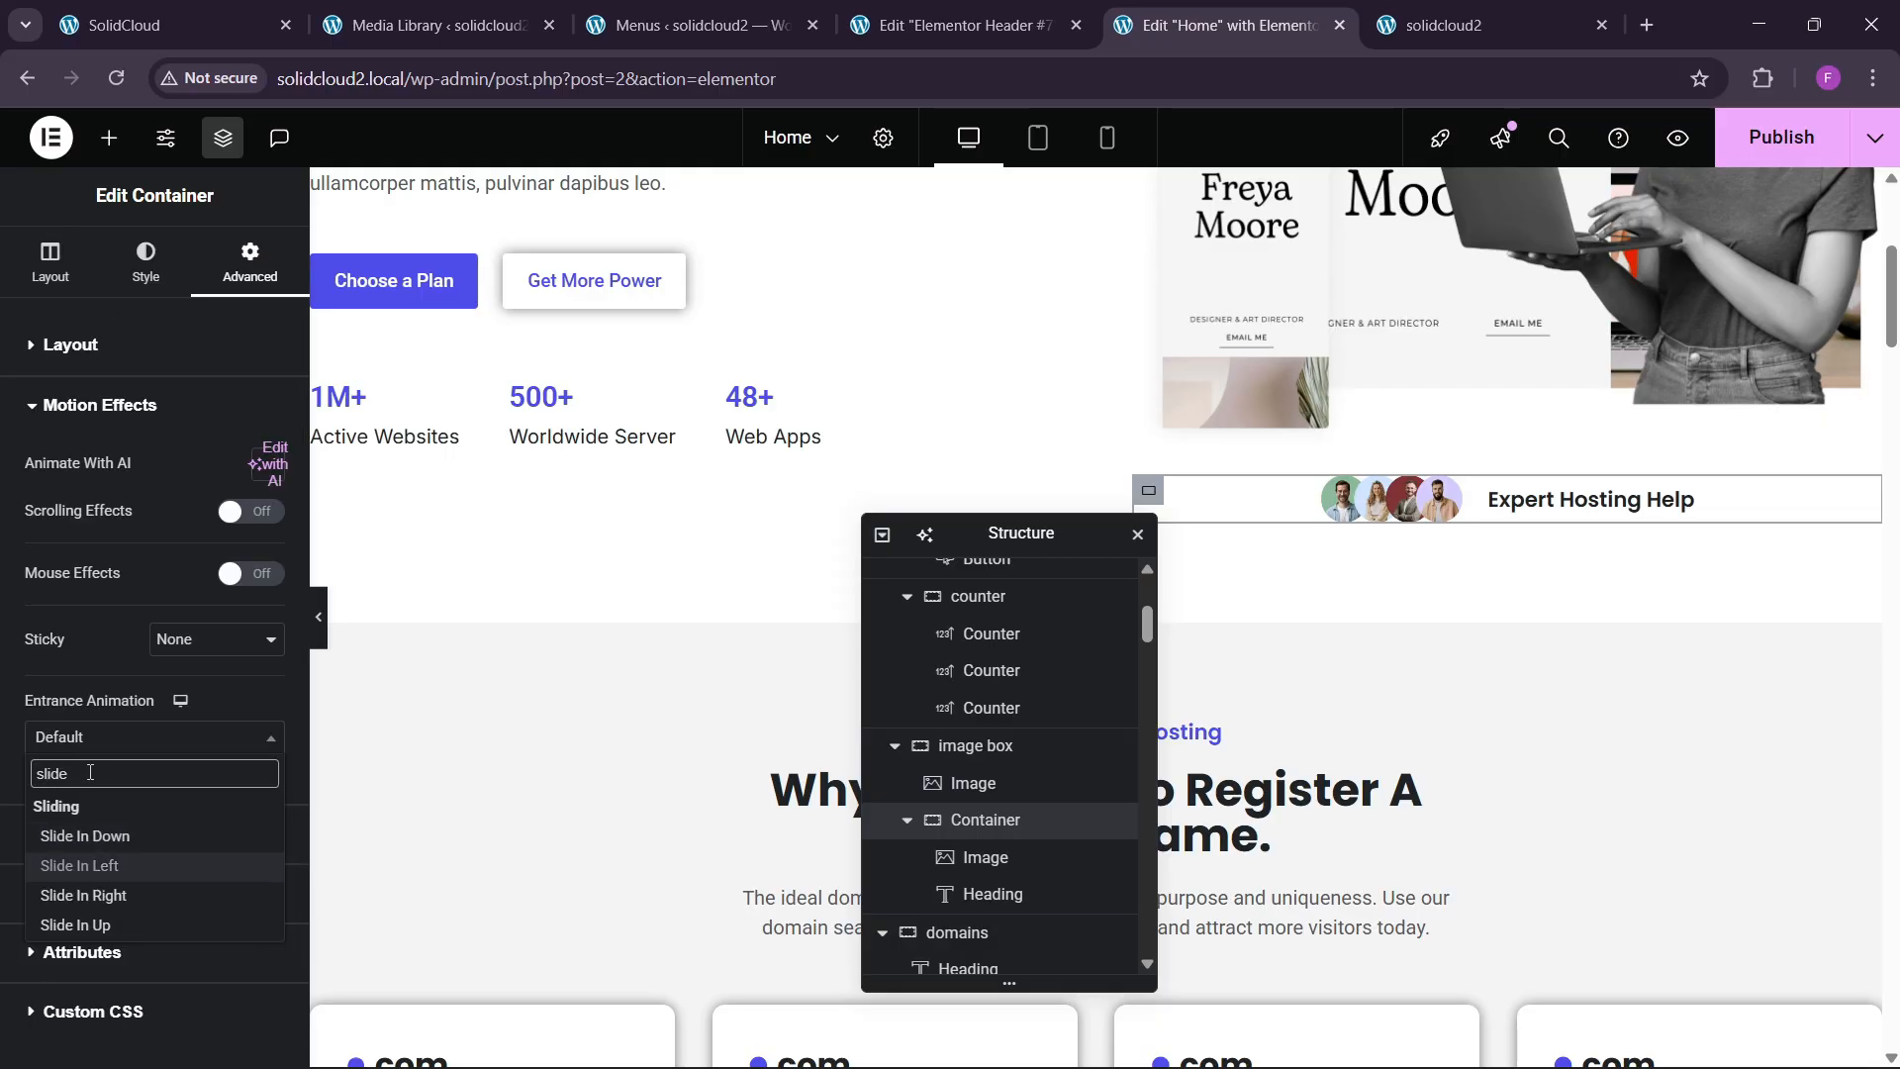
{"action": "key", "text": "Return"}
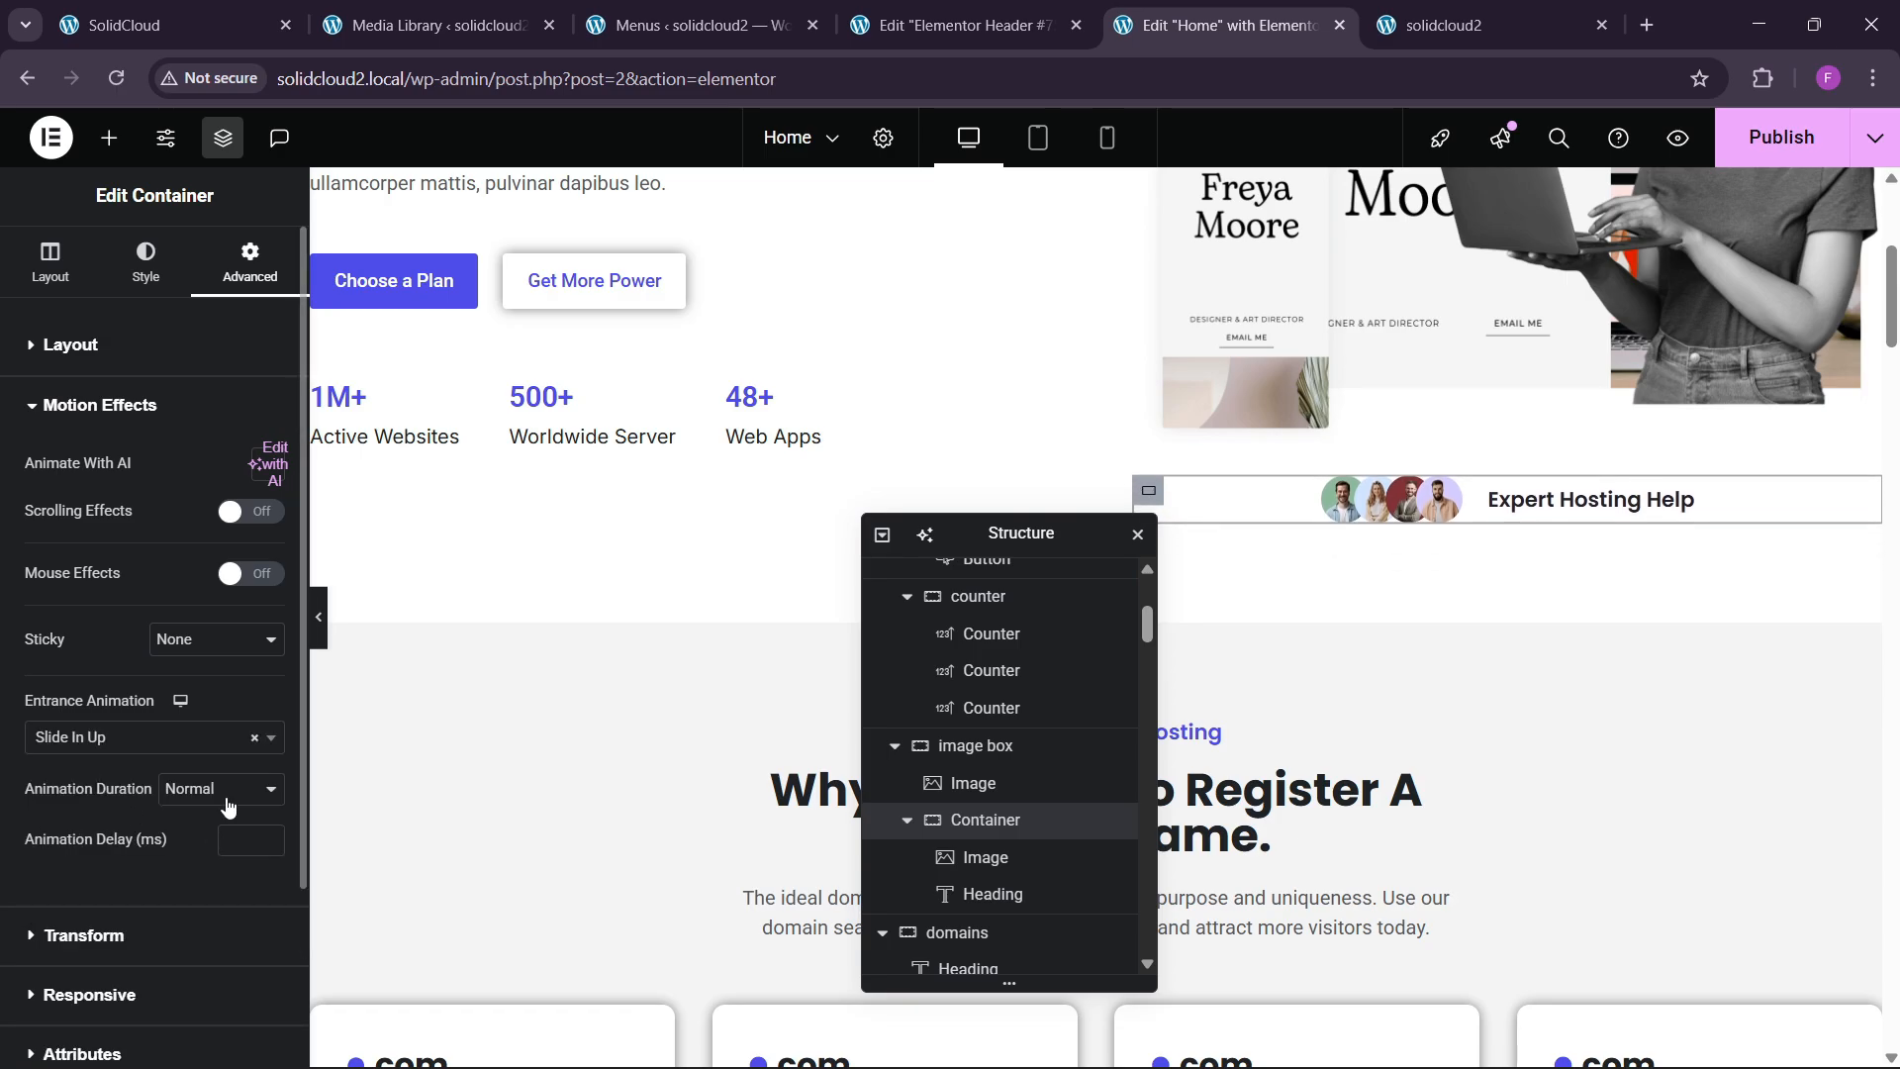
{"action": "left_click", "coordinate": [208, 789]}
{"action": "left_click", "coordinate": [202, 879]}
{"action": "left_click", "coordinate": [245, 847]}
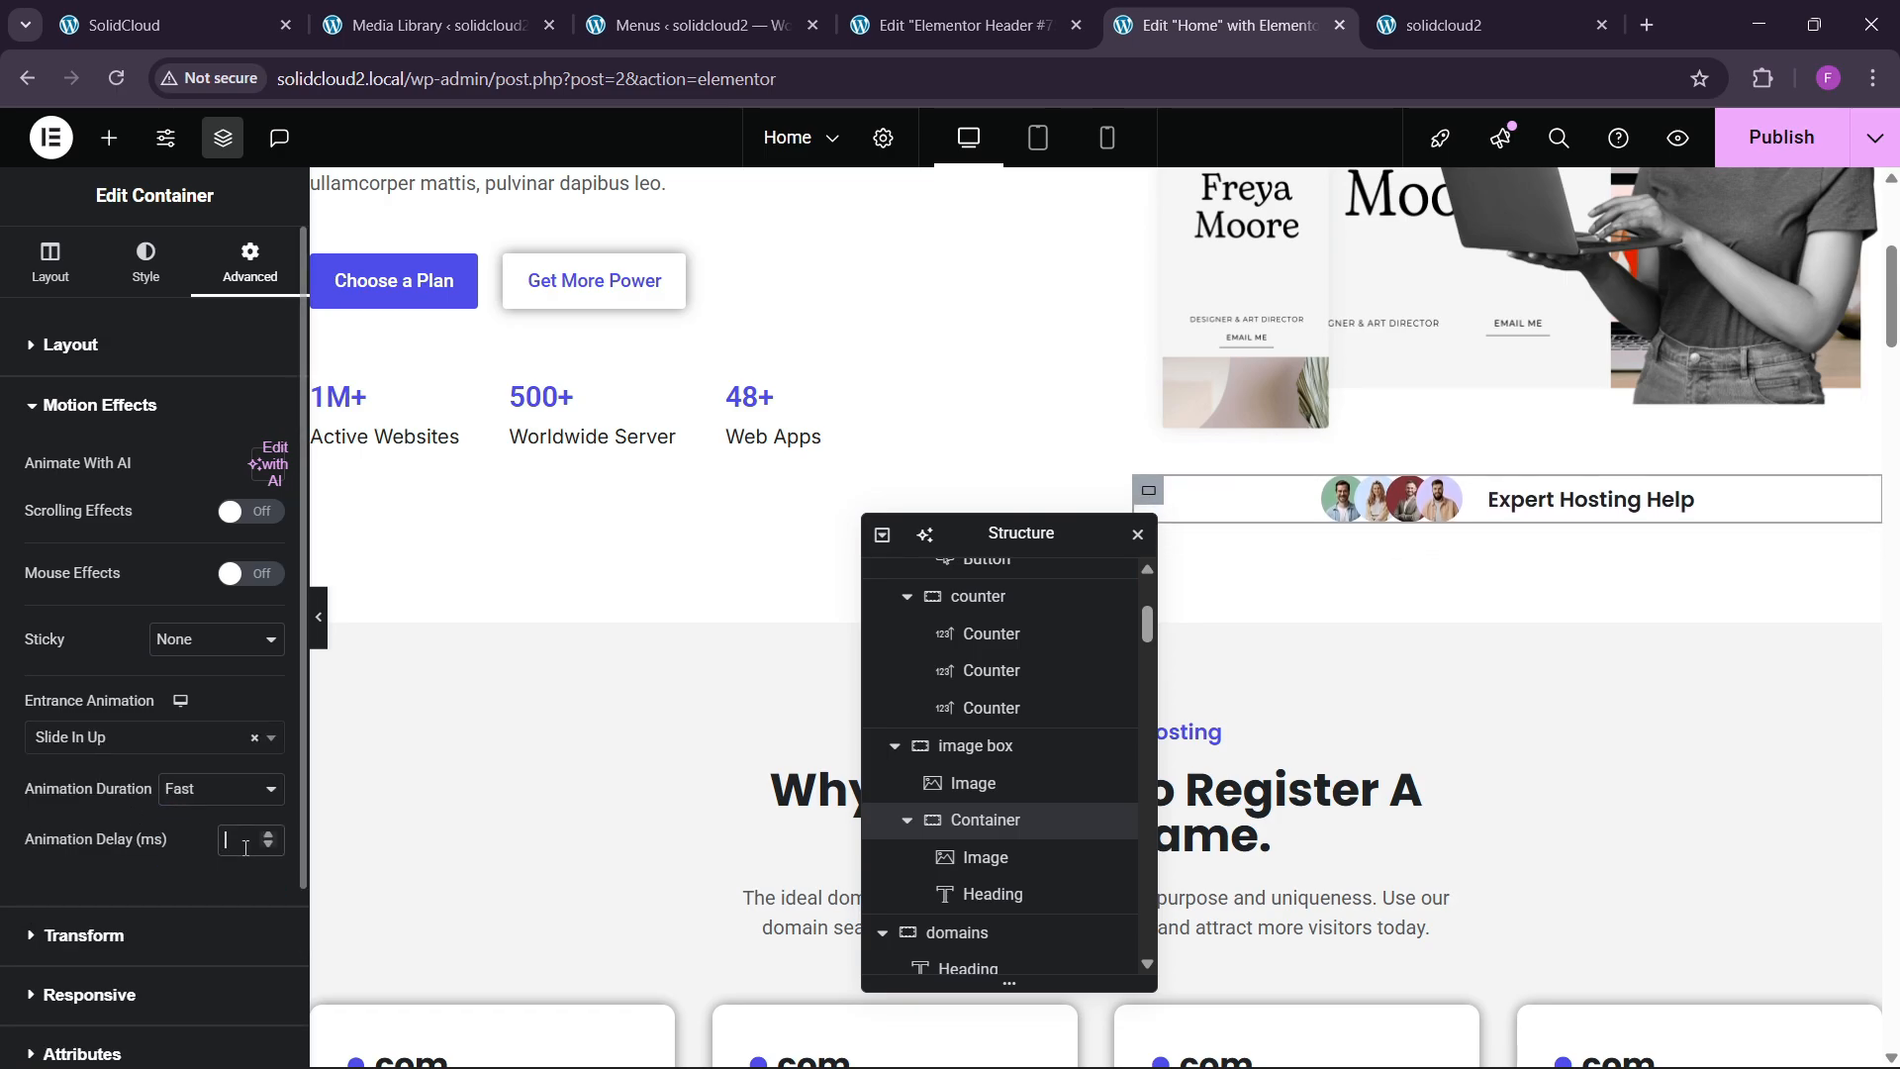
{"action": "type", "text": "220"}
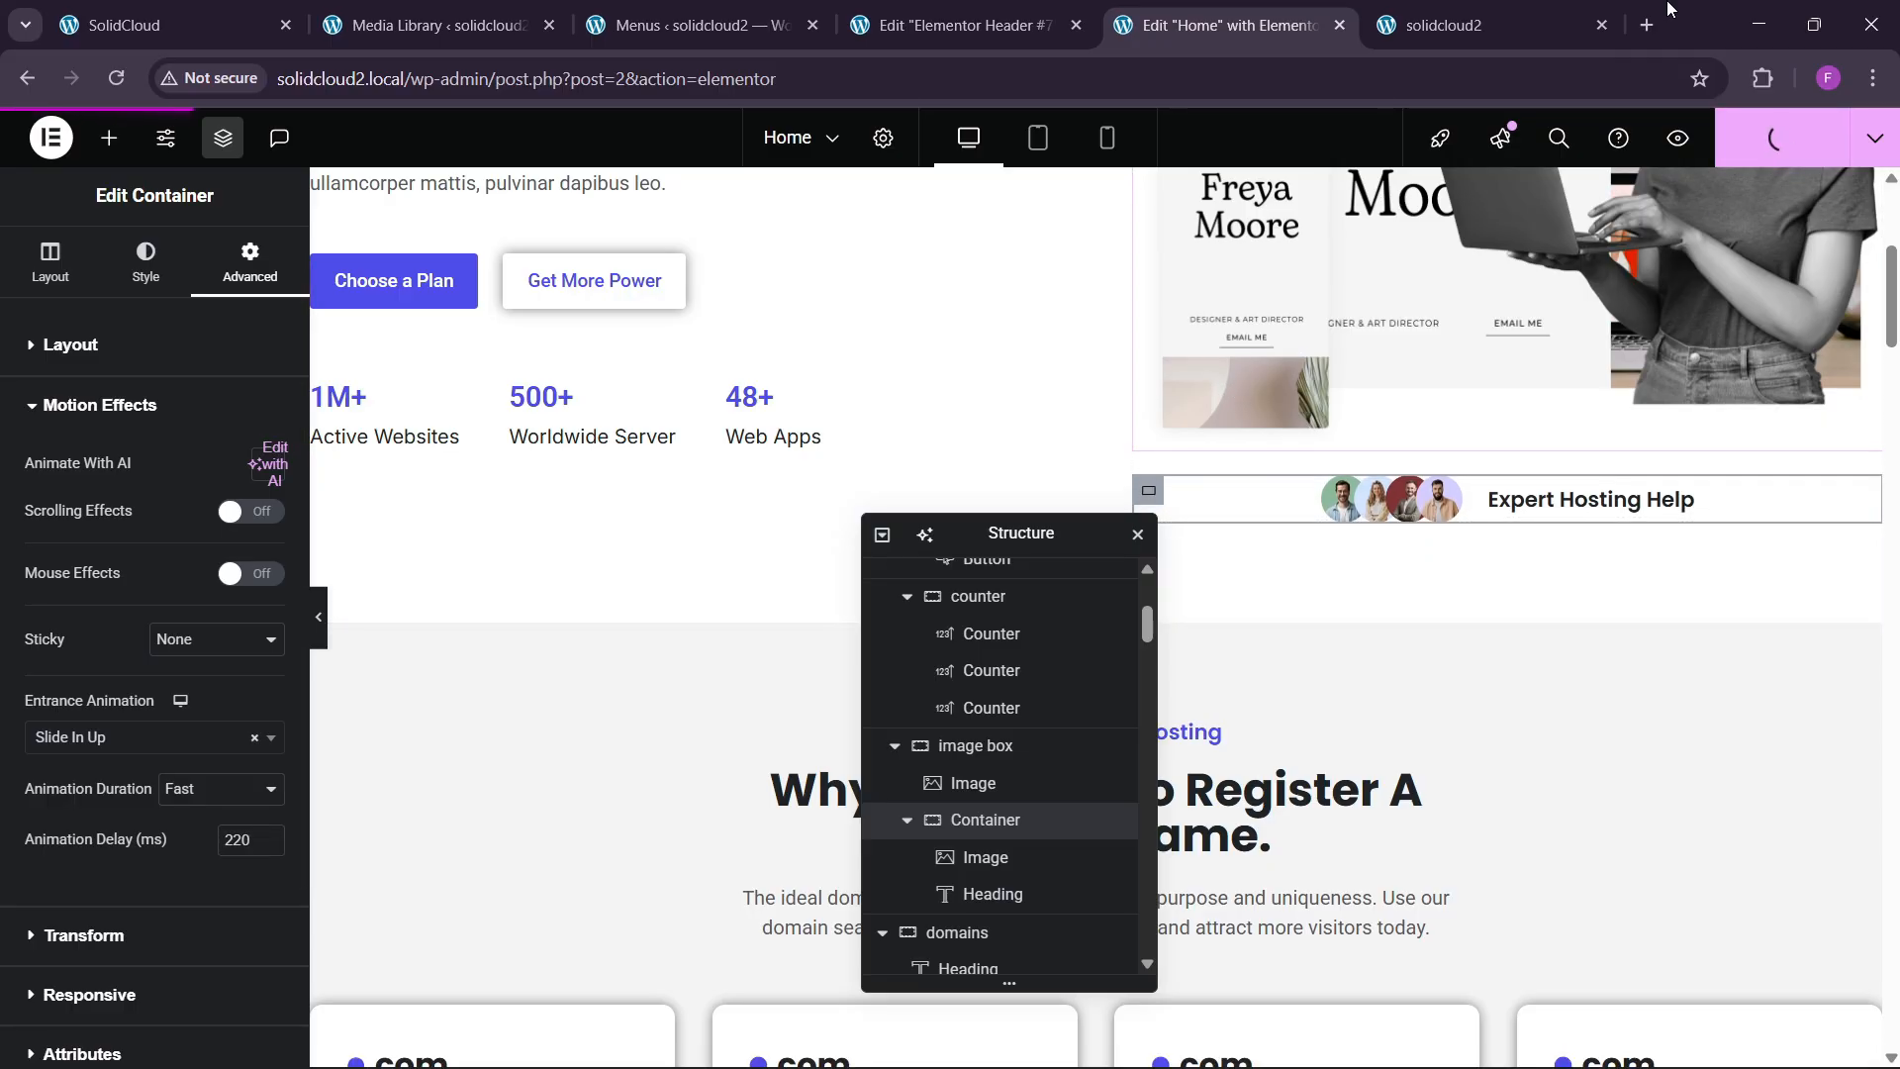
Watch the hero entrance animations on the live site, then return to the Home page editor.
{"action": "left_click", "coordinate": [1444, 24]}
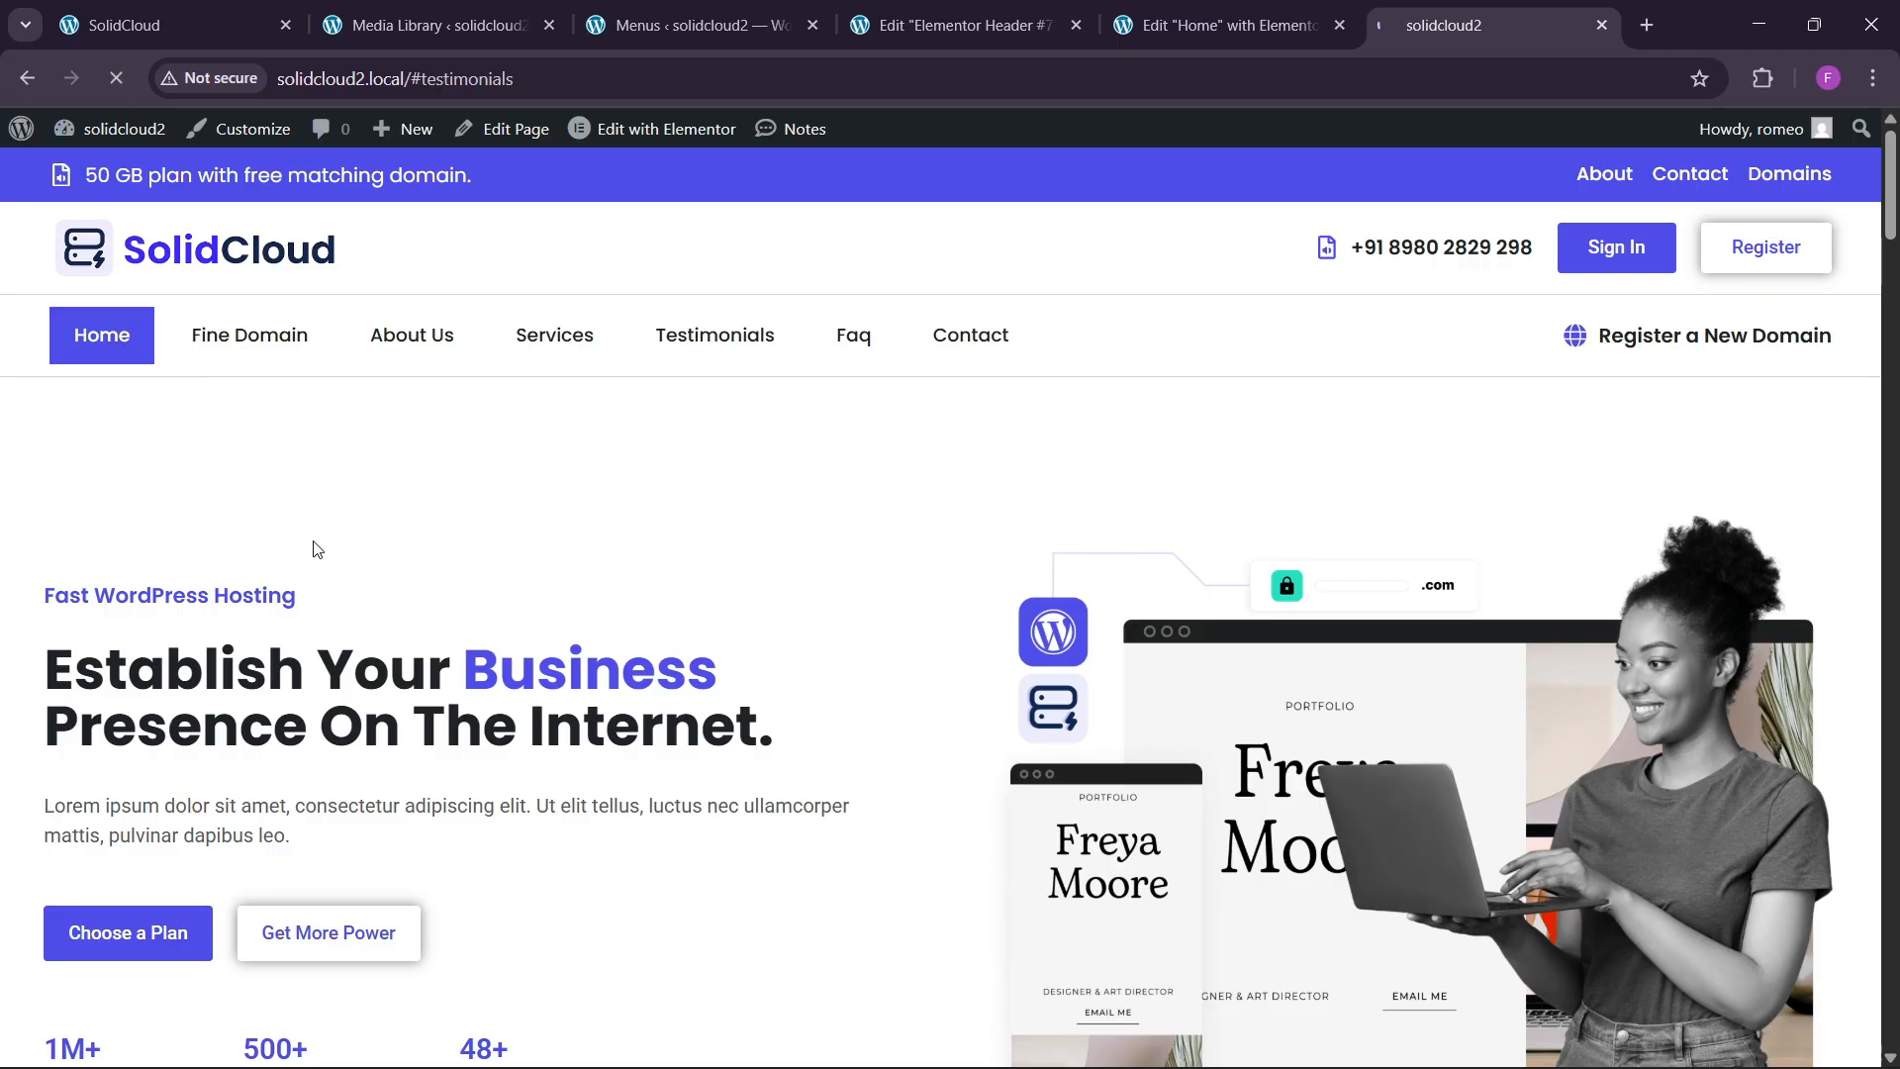
{"action": "scroll", "coordinate": [683, 594], "scroll_direction": "down", "scroll_amount": 4}
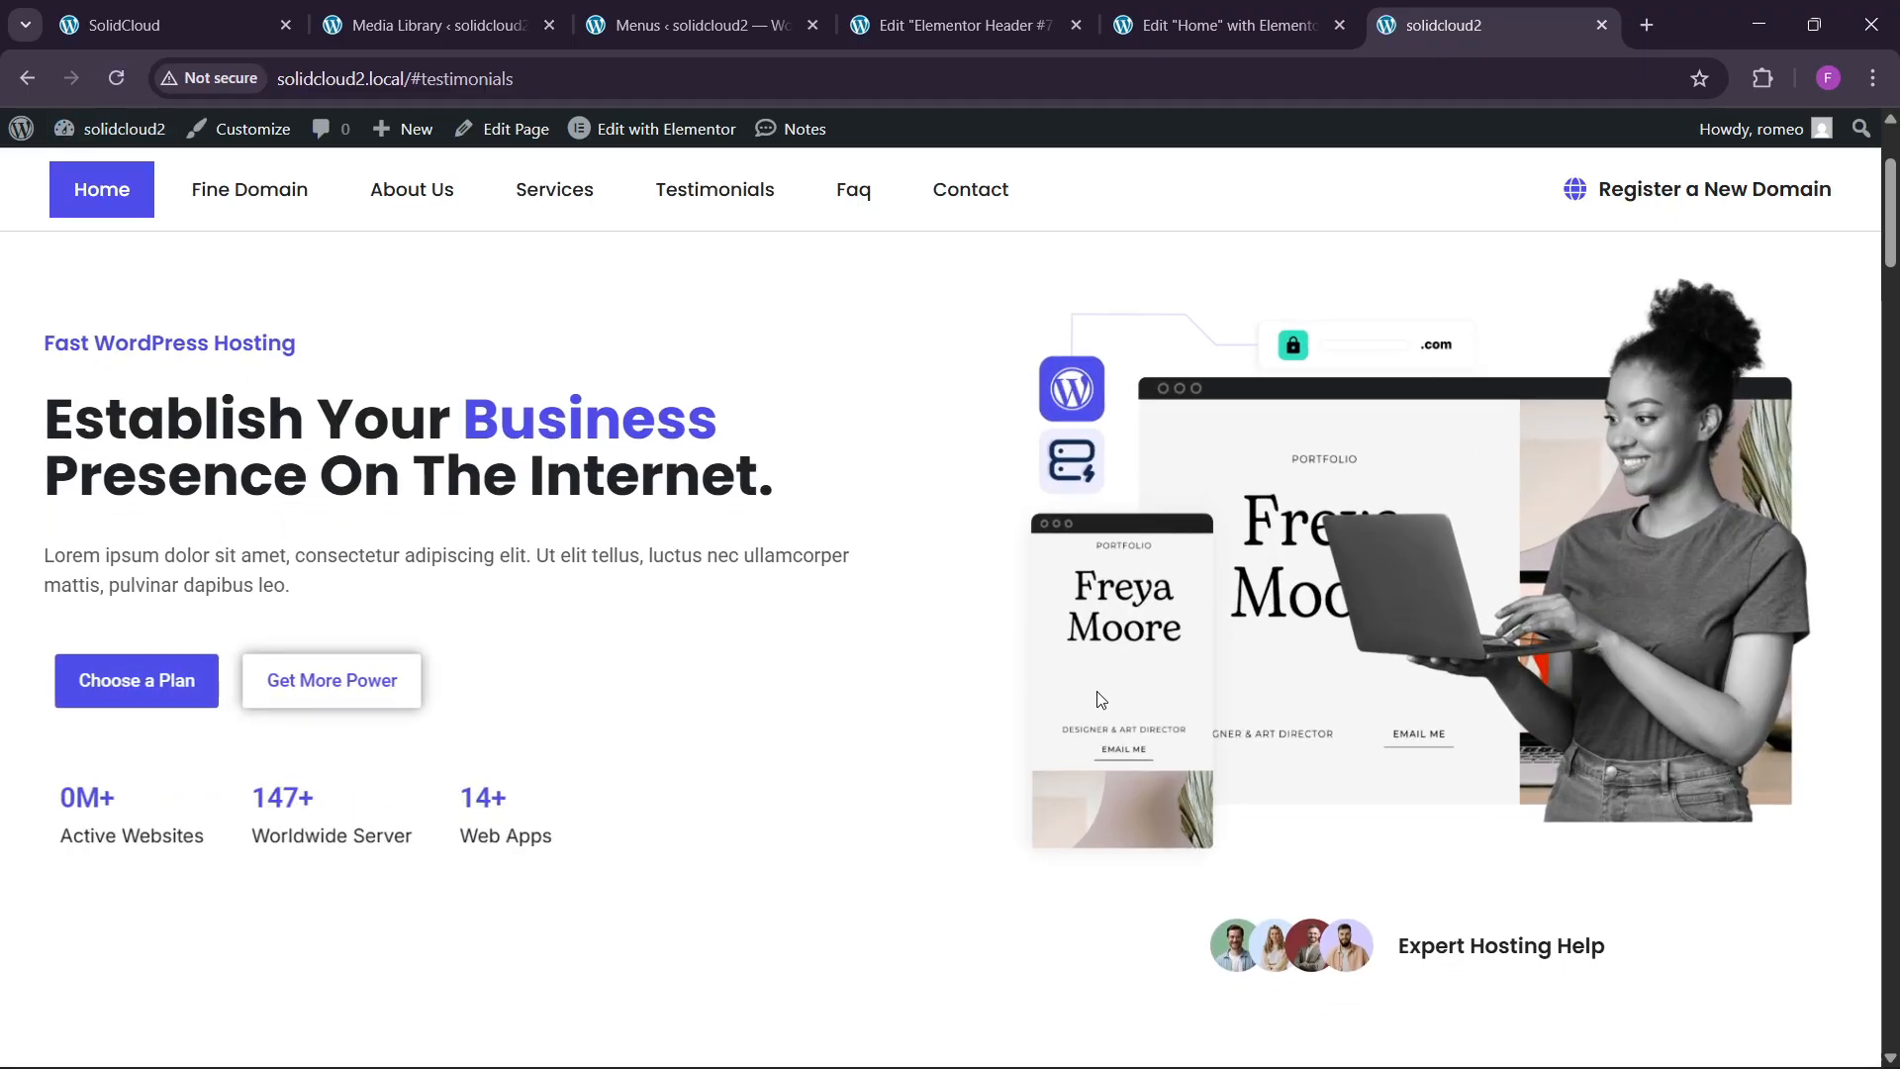
{"action": "left_click", "coordinate": [1247, 12]}
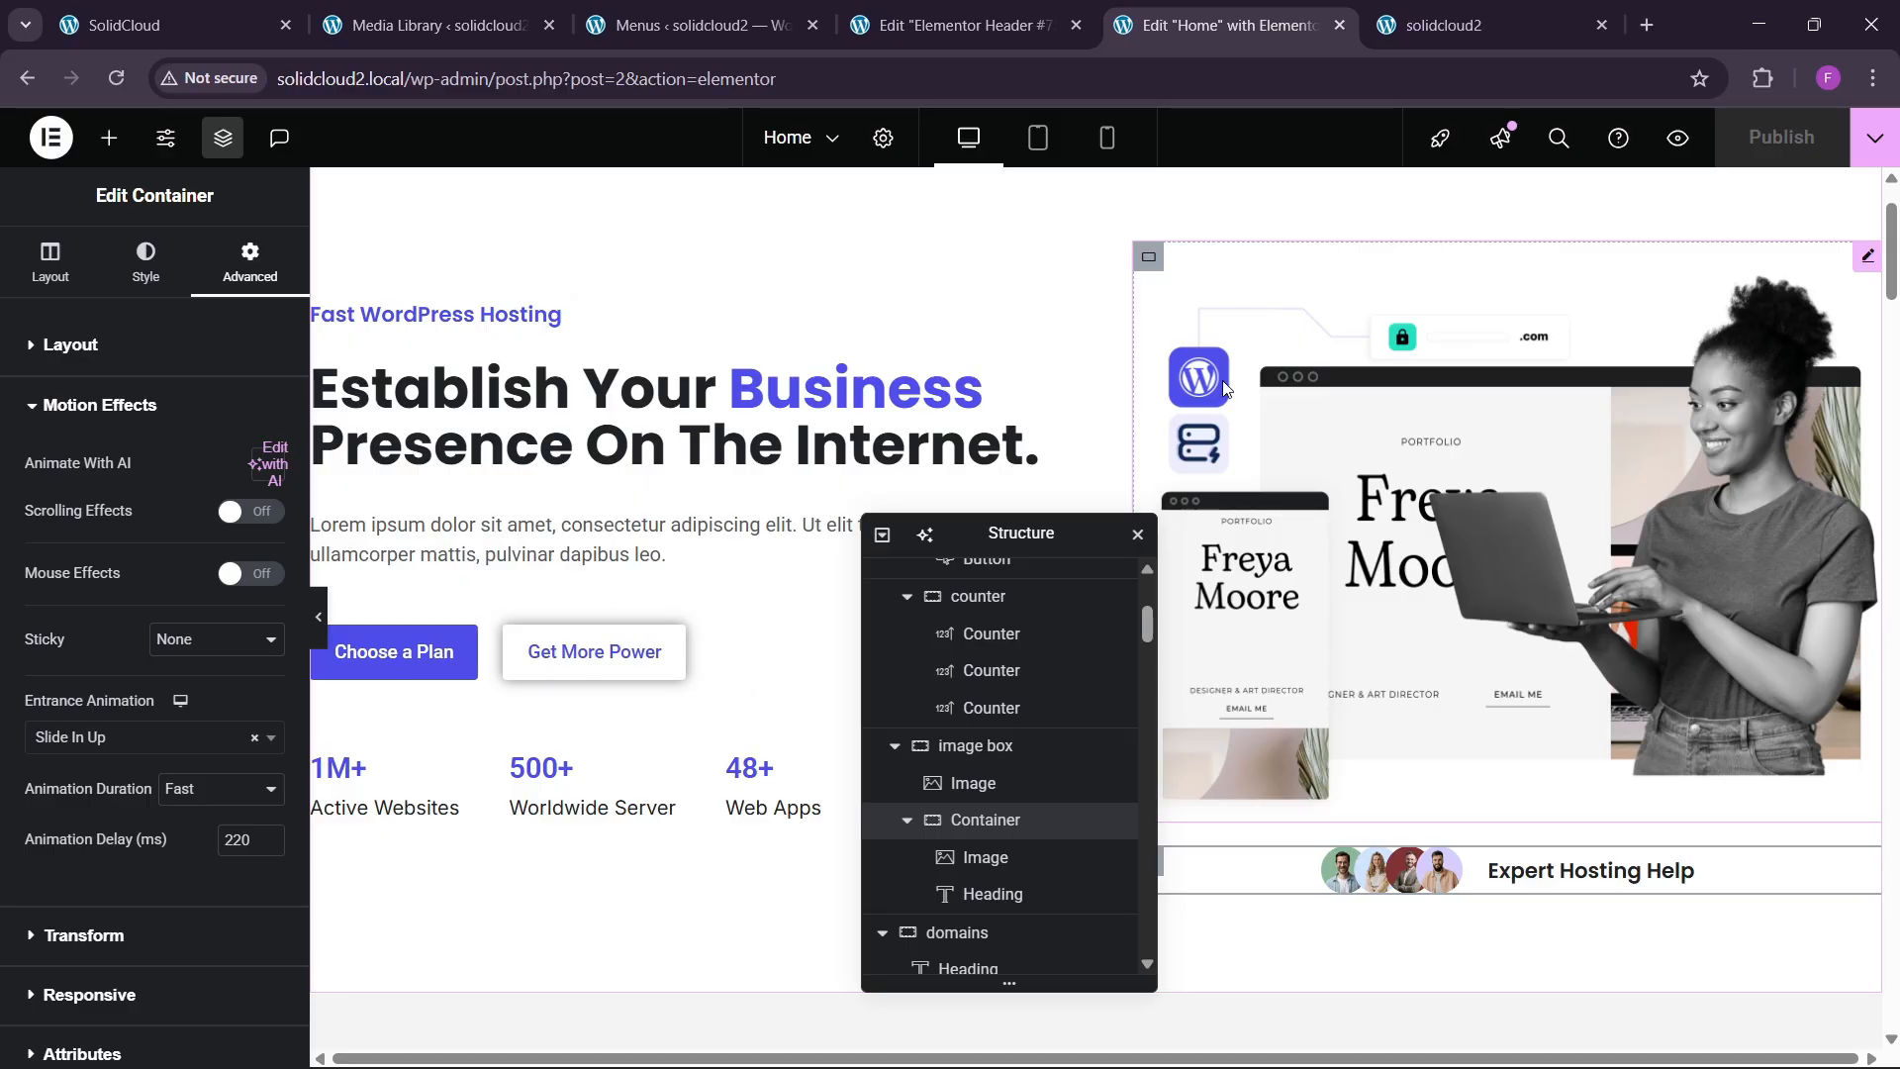
Switch to the header template editor and move the structure panel out of the way.
{"action": "left_click", "coordinate": [955, 25]}
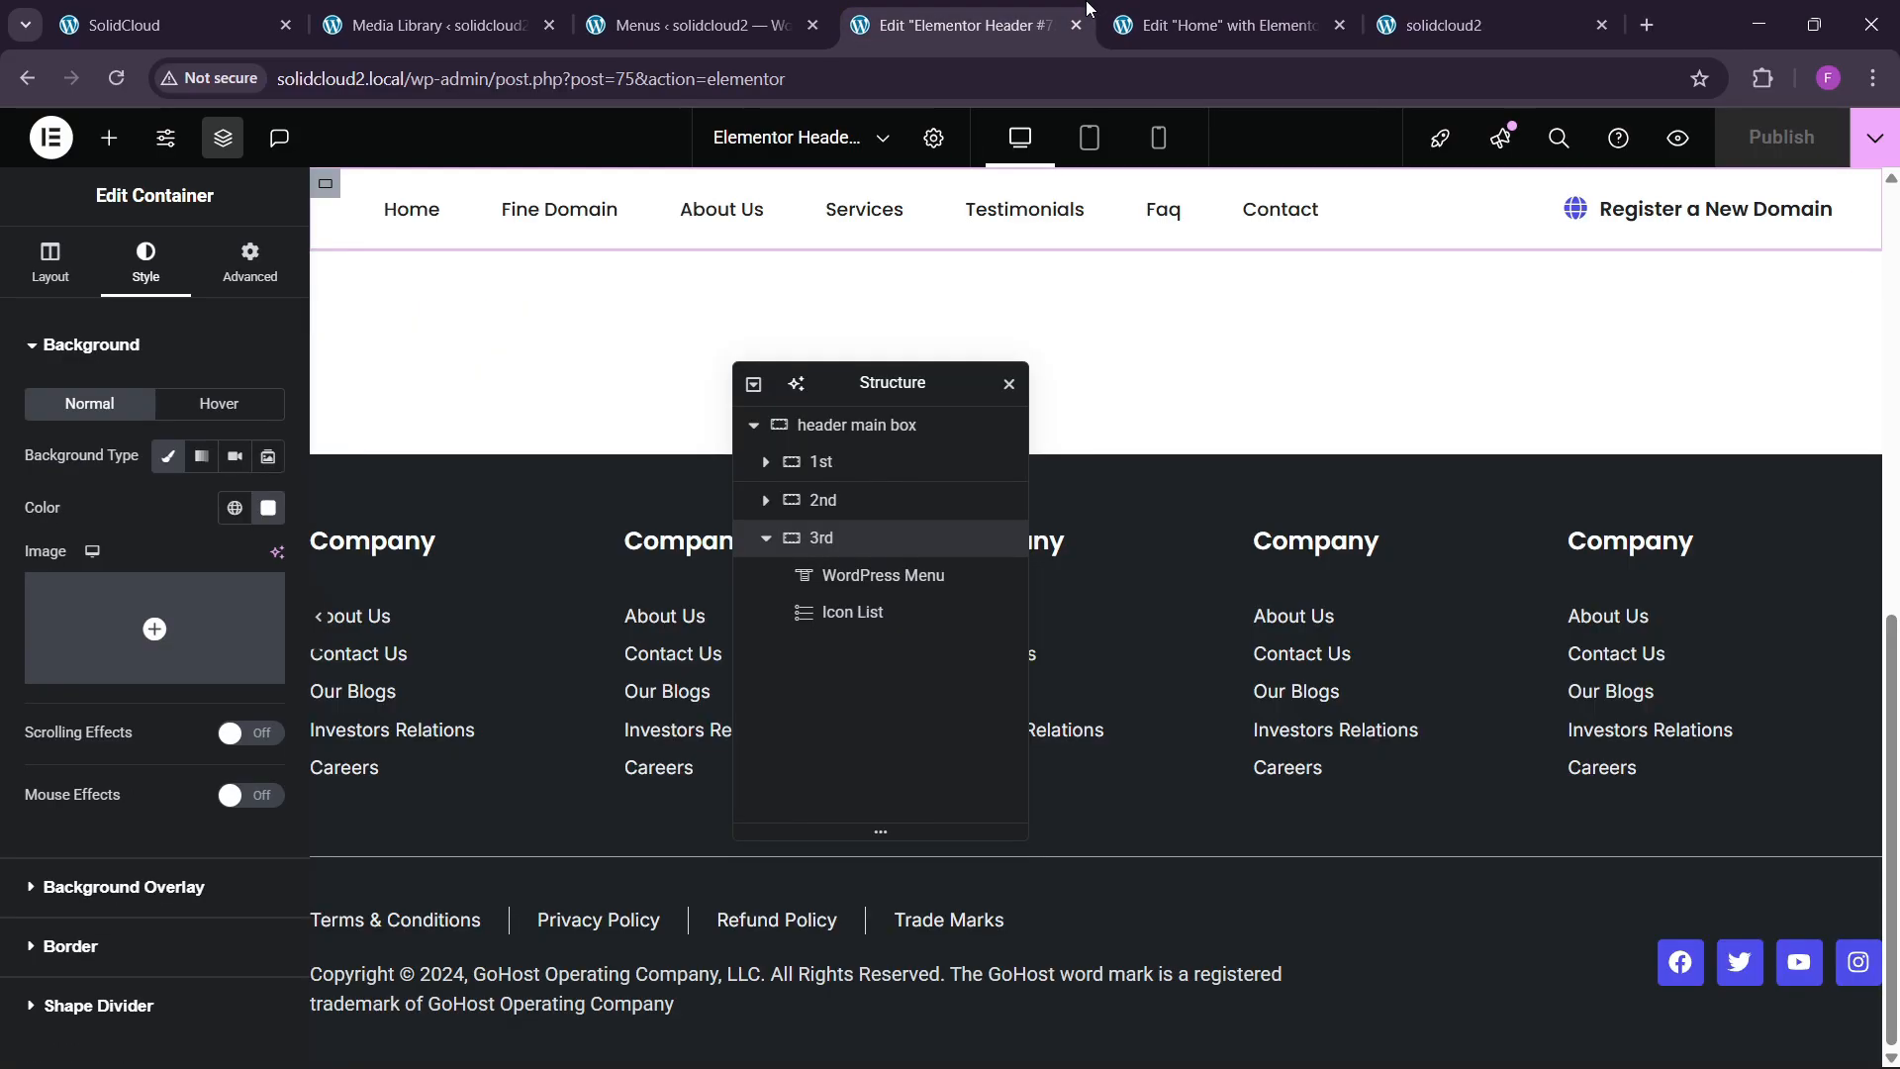
{"action": "left_click", "coordinate": [1252, 27]}
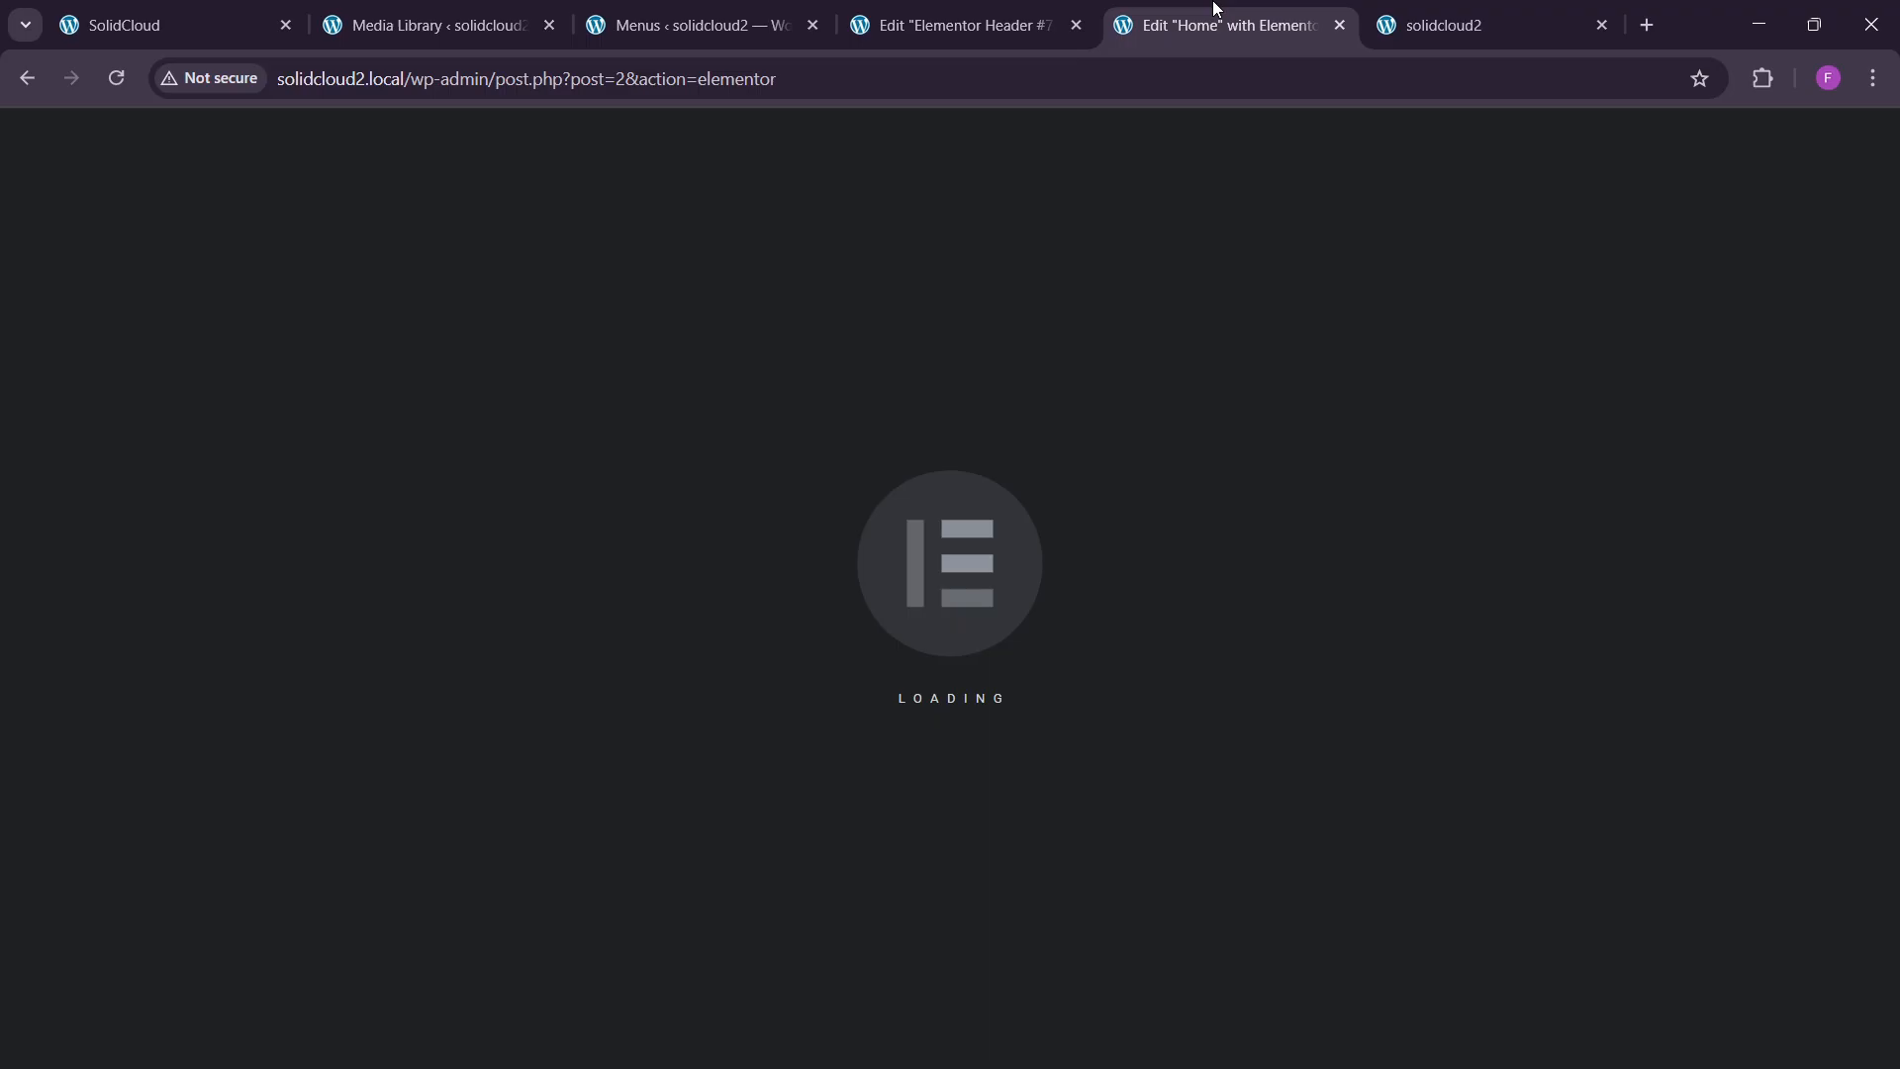
{"action": "left_click", "coordinate": [1002, 8]}
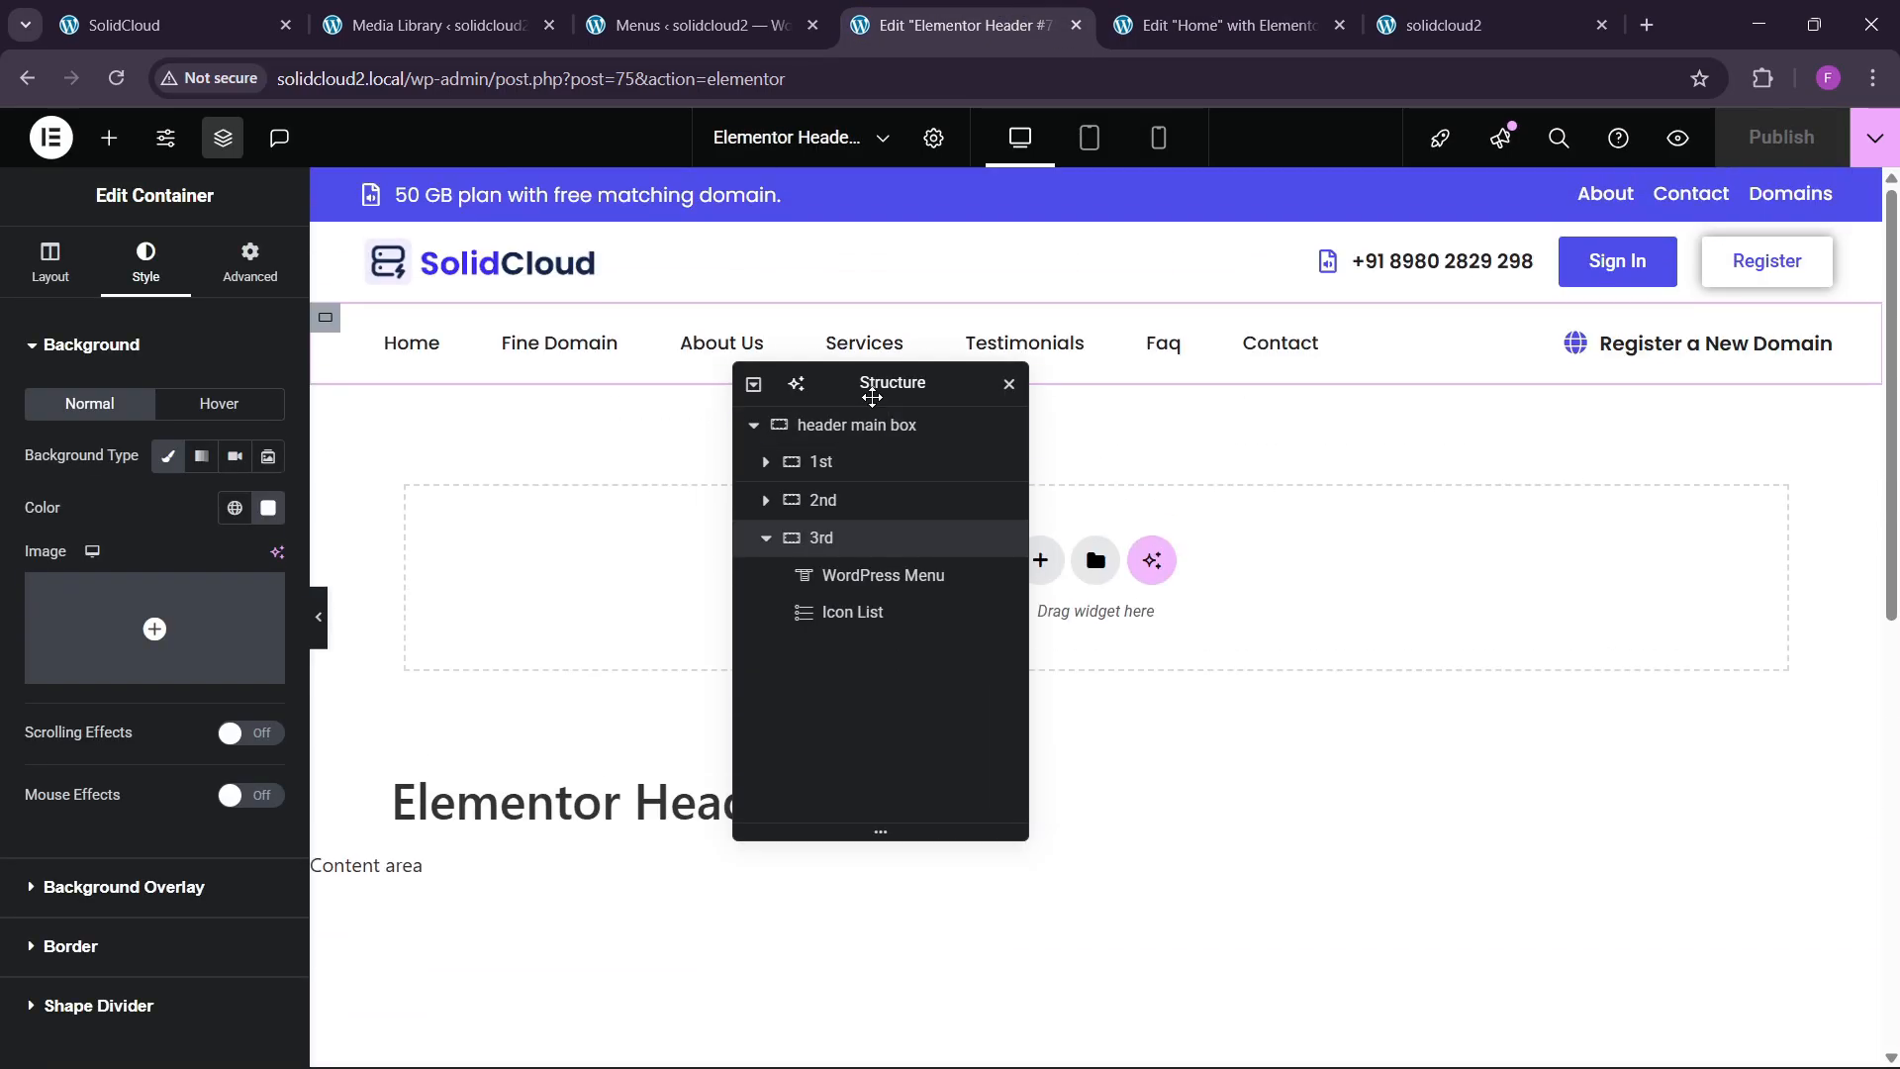
{"action": "left_click_drag", "start_coordinate": [871, 382], "coordinate": [1325, 421]}
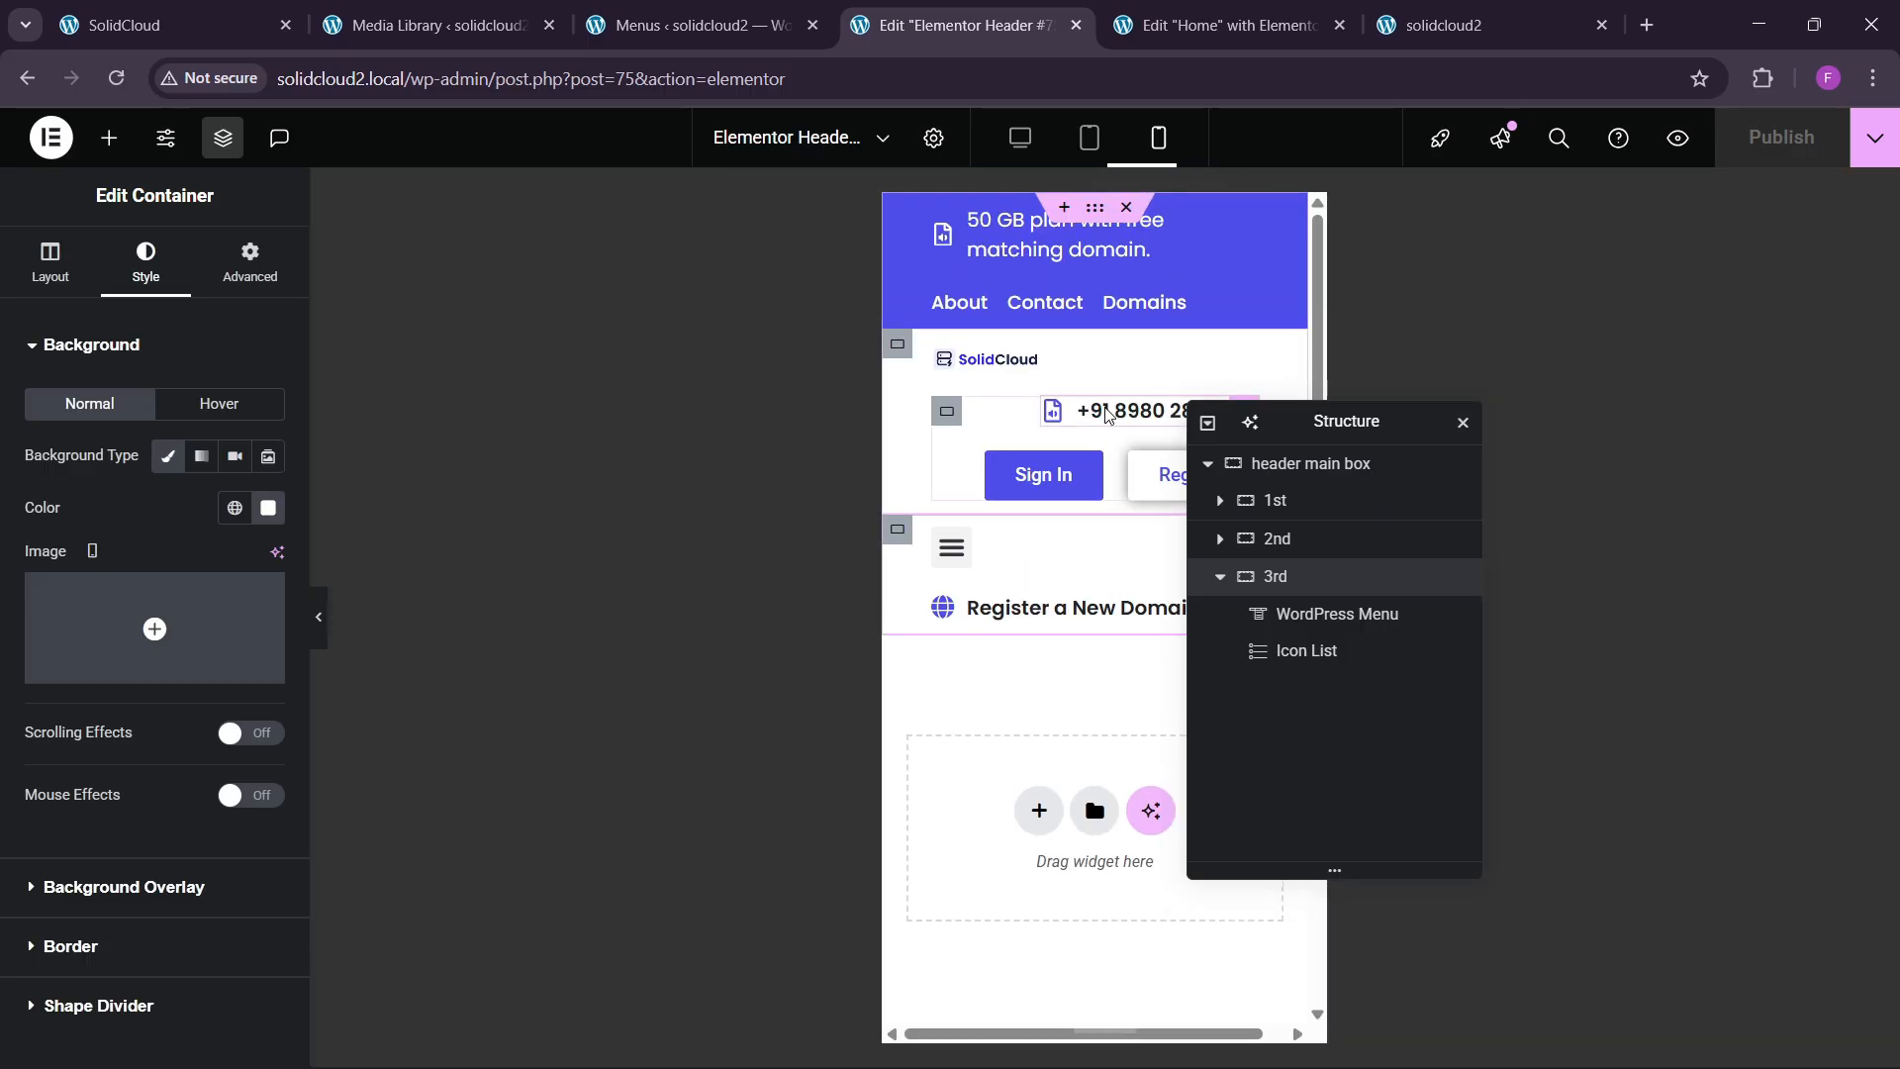
{"action": "left_click_drag", "start_coordinate": [1368, 424], "coordinate": [1601, 413]}
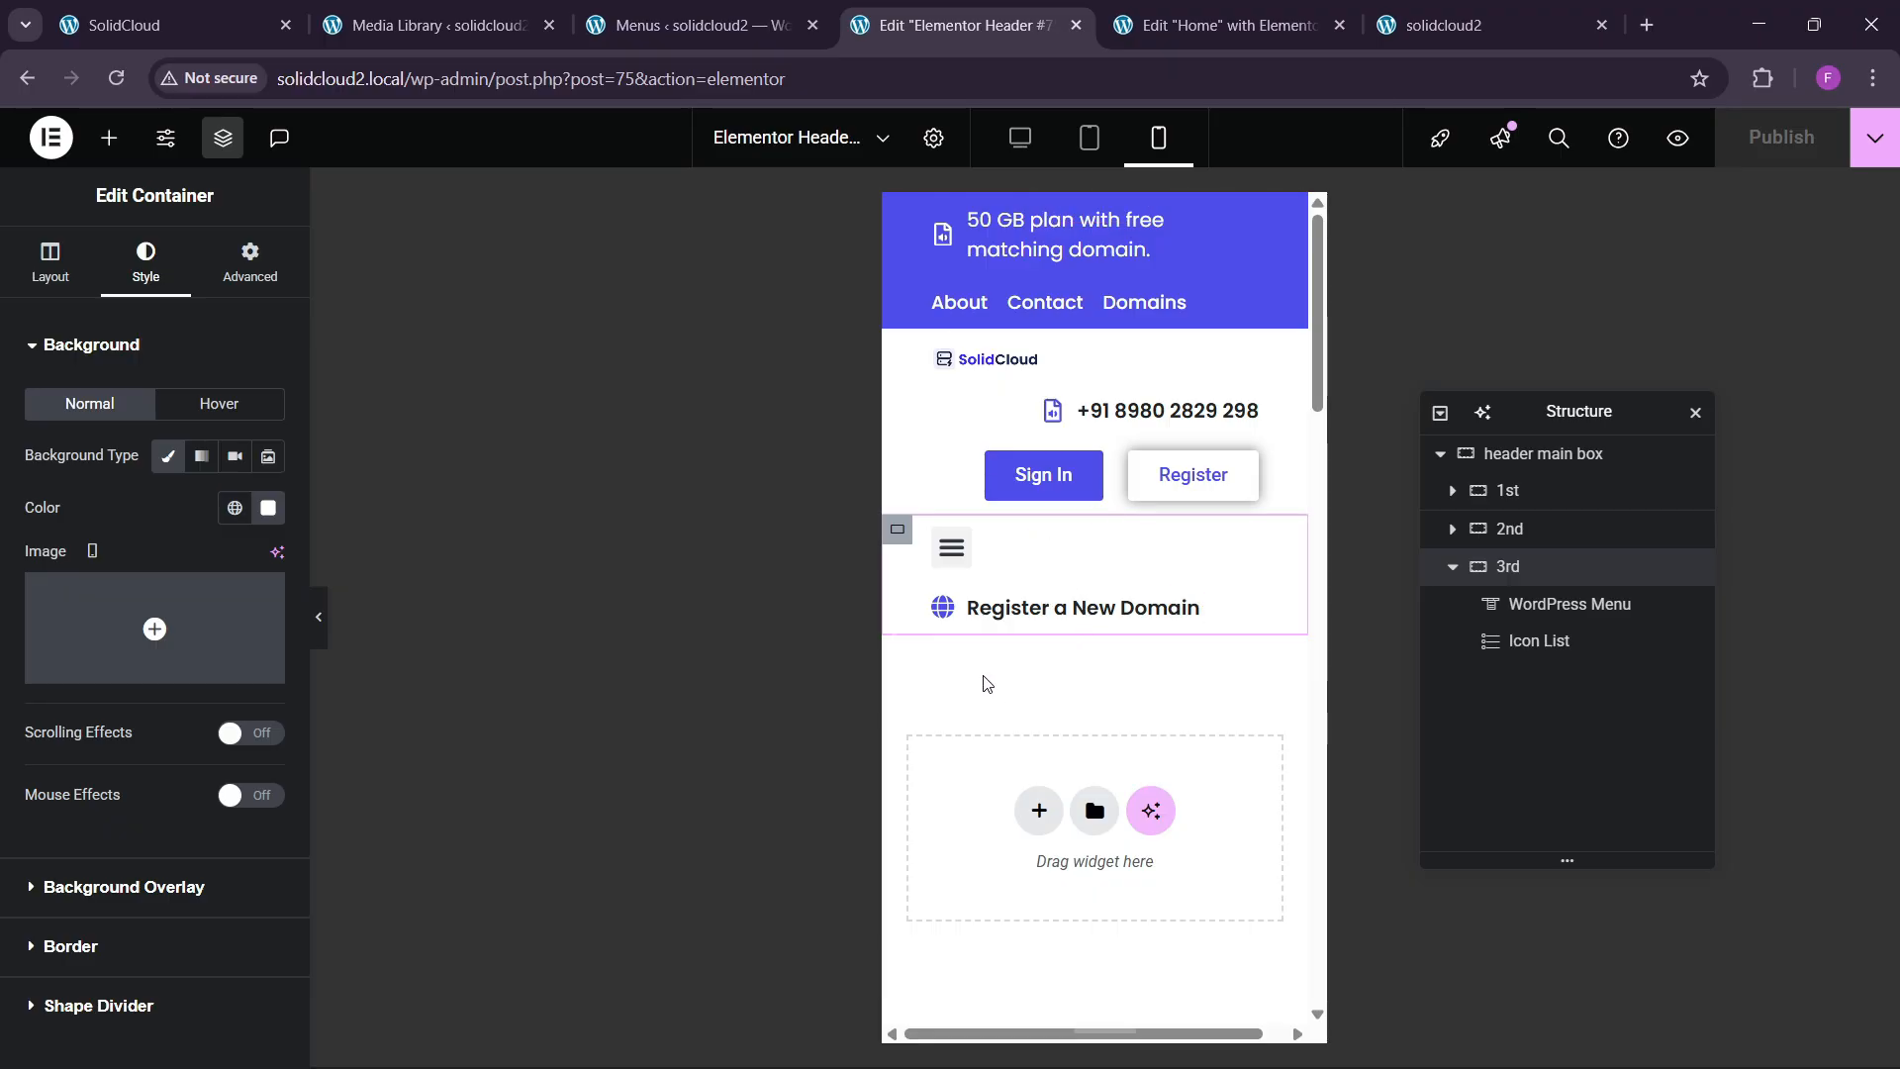
Add a new single-row flexbox container below the existing header containers.
{"action": "left_click", "coordinate": [1039, 809]}
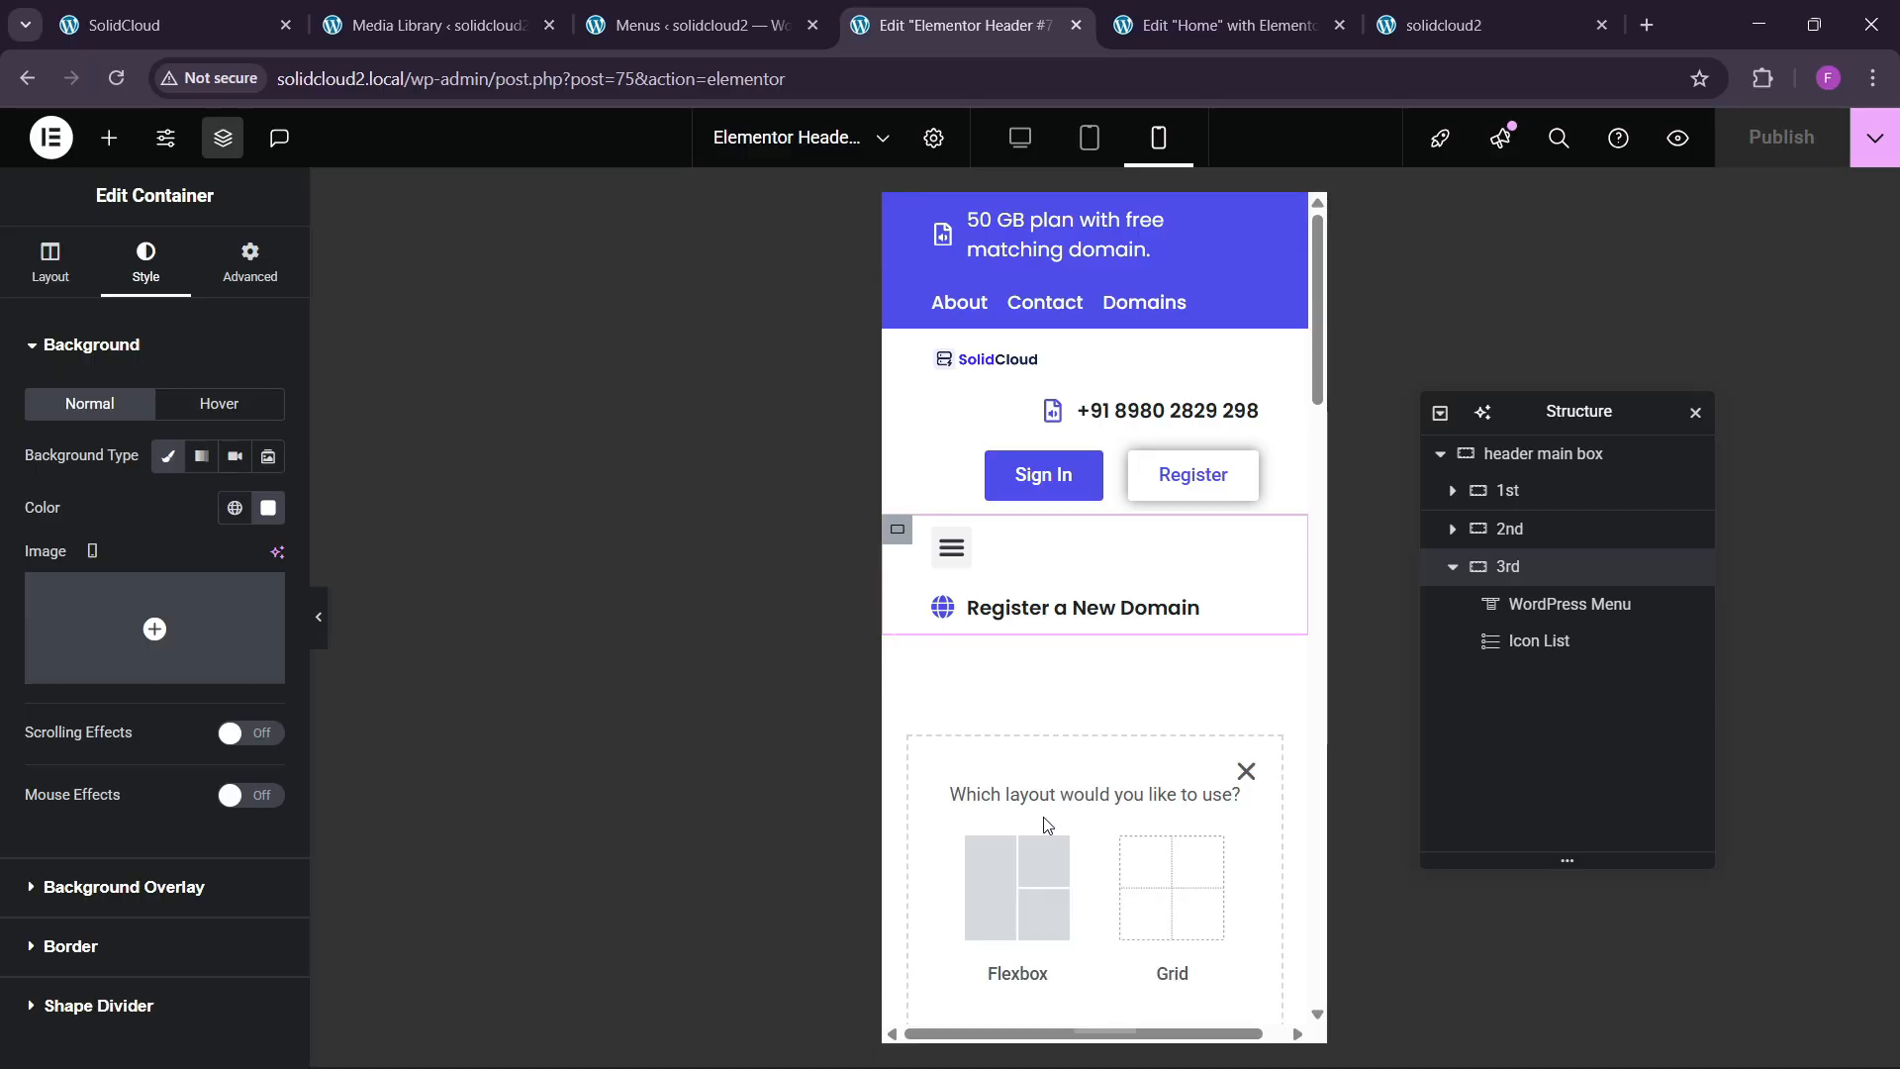
{"action": "left_click", "coordinate": [1027, 884]}
{"action": "scroll", "coordinate": [1035, 898], "scroll_direction": "down", "scroll_amount": 2}
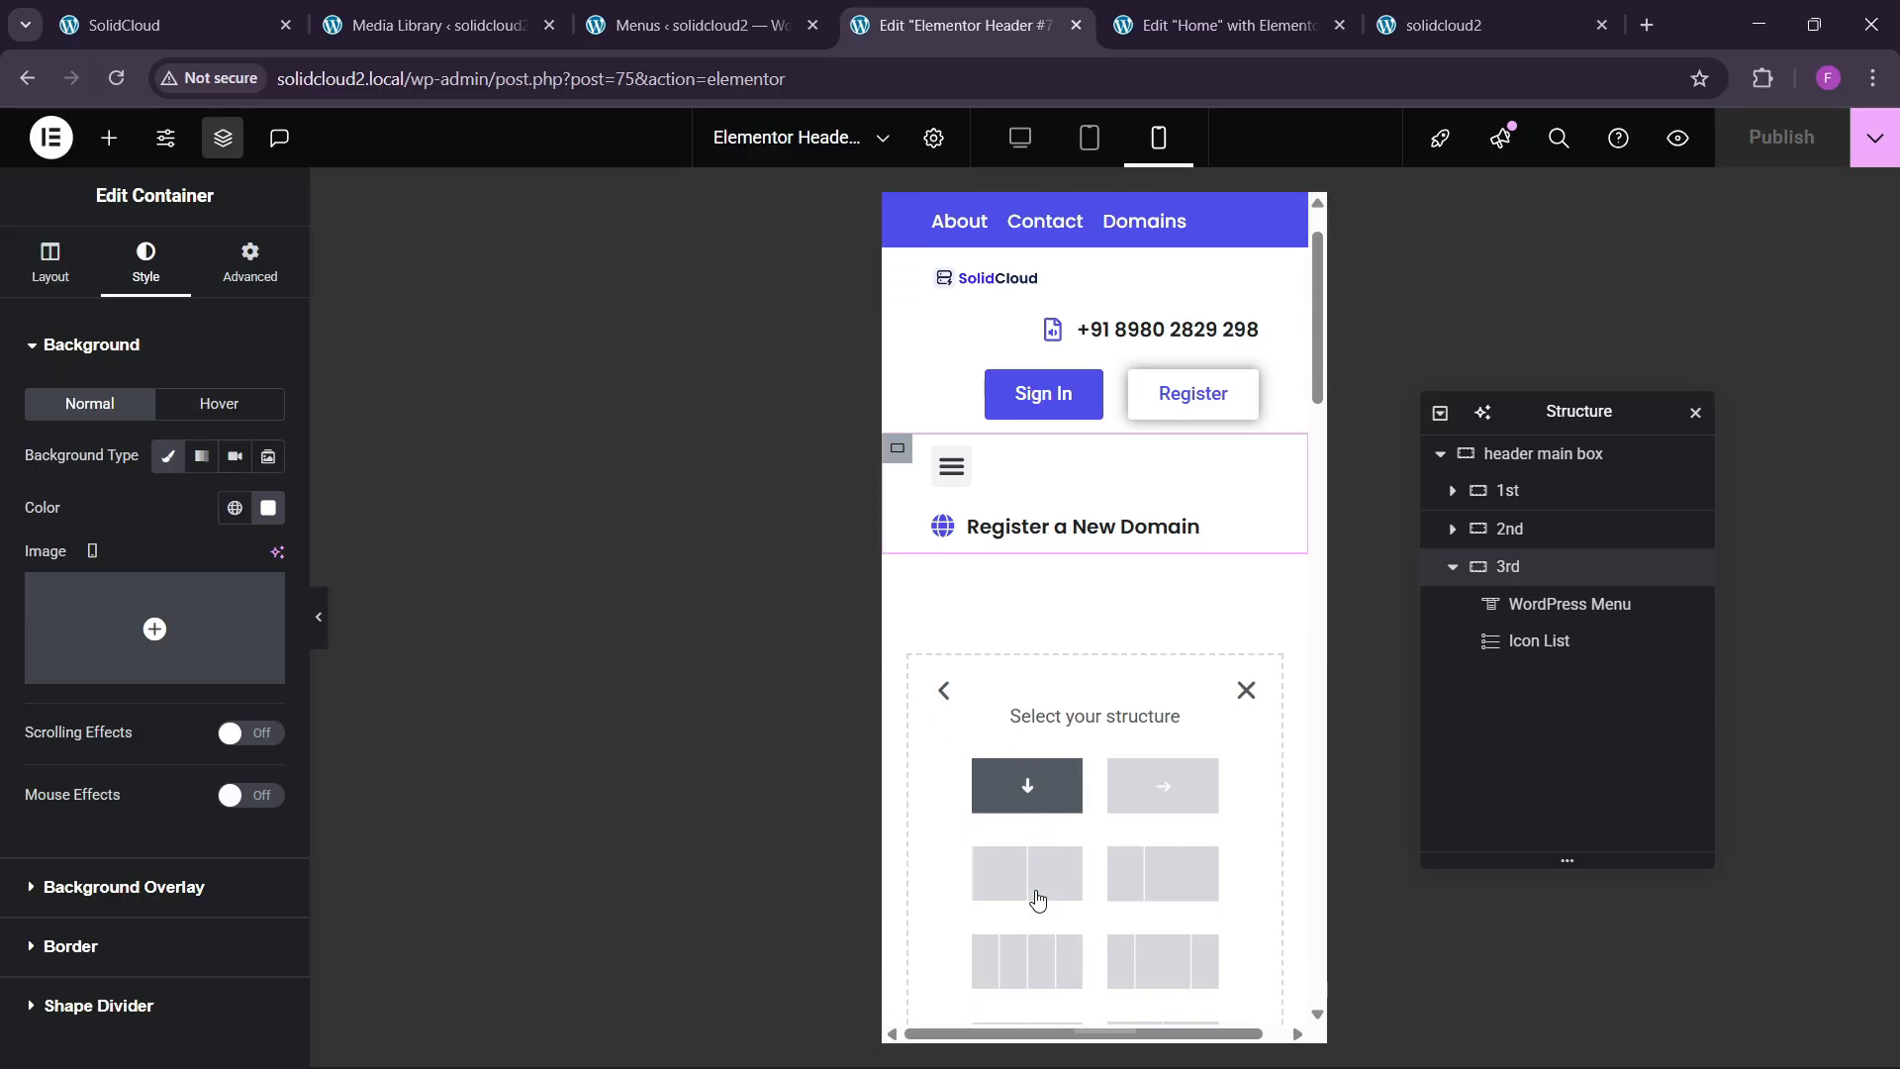
{"action": "left_click", "coordinate": [1138, 770]}
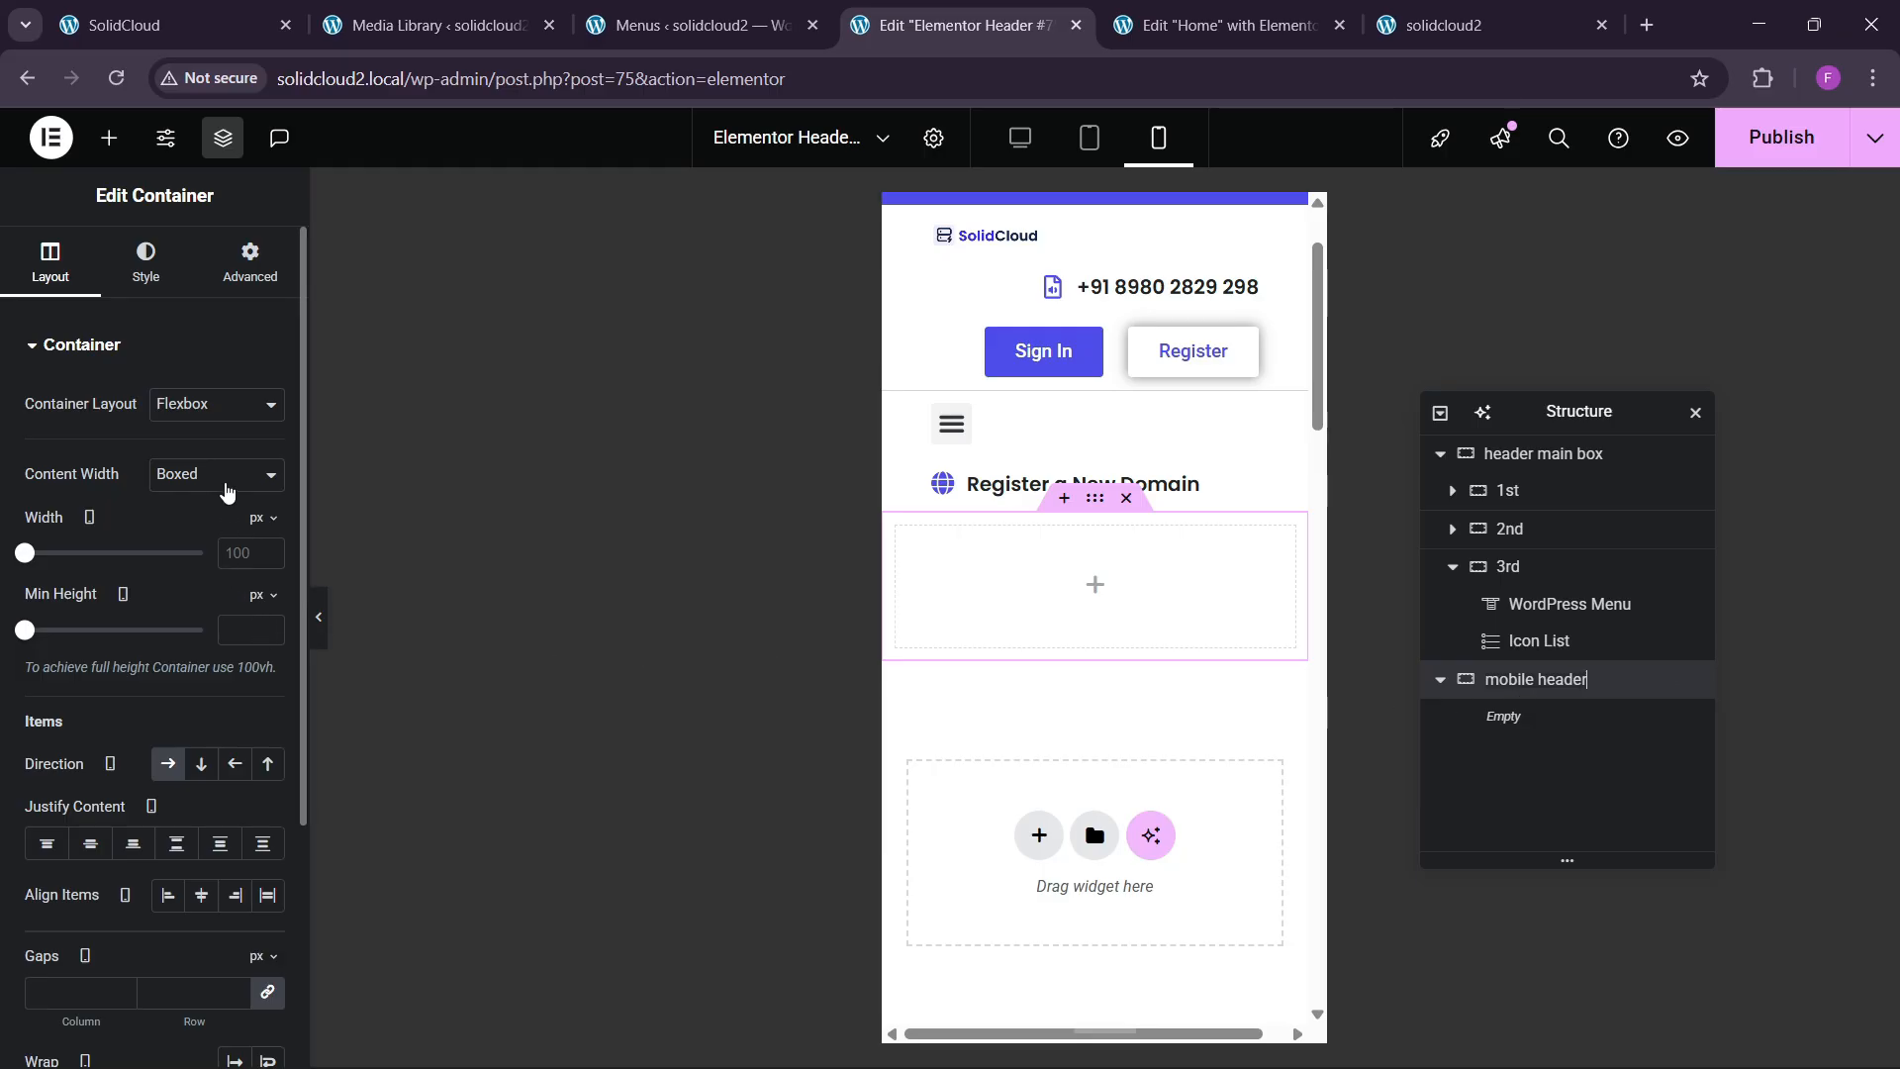
{"action": "left_click", "coordinate": [247, 259]}
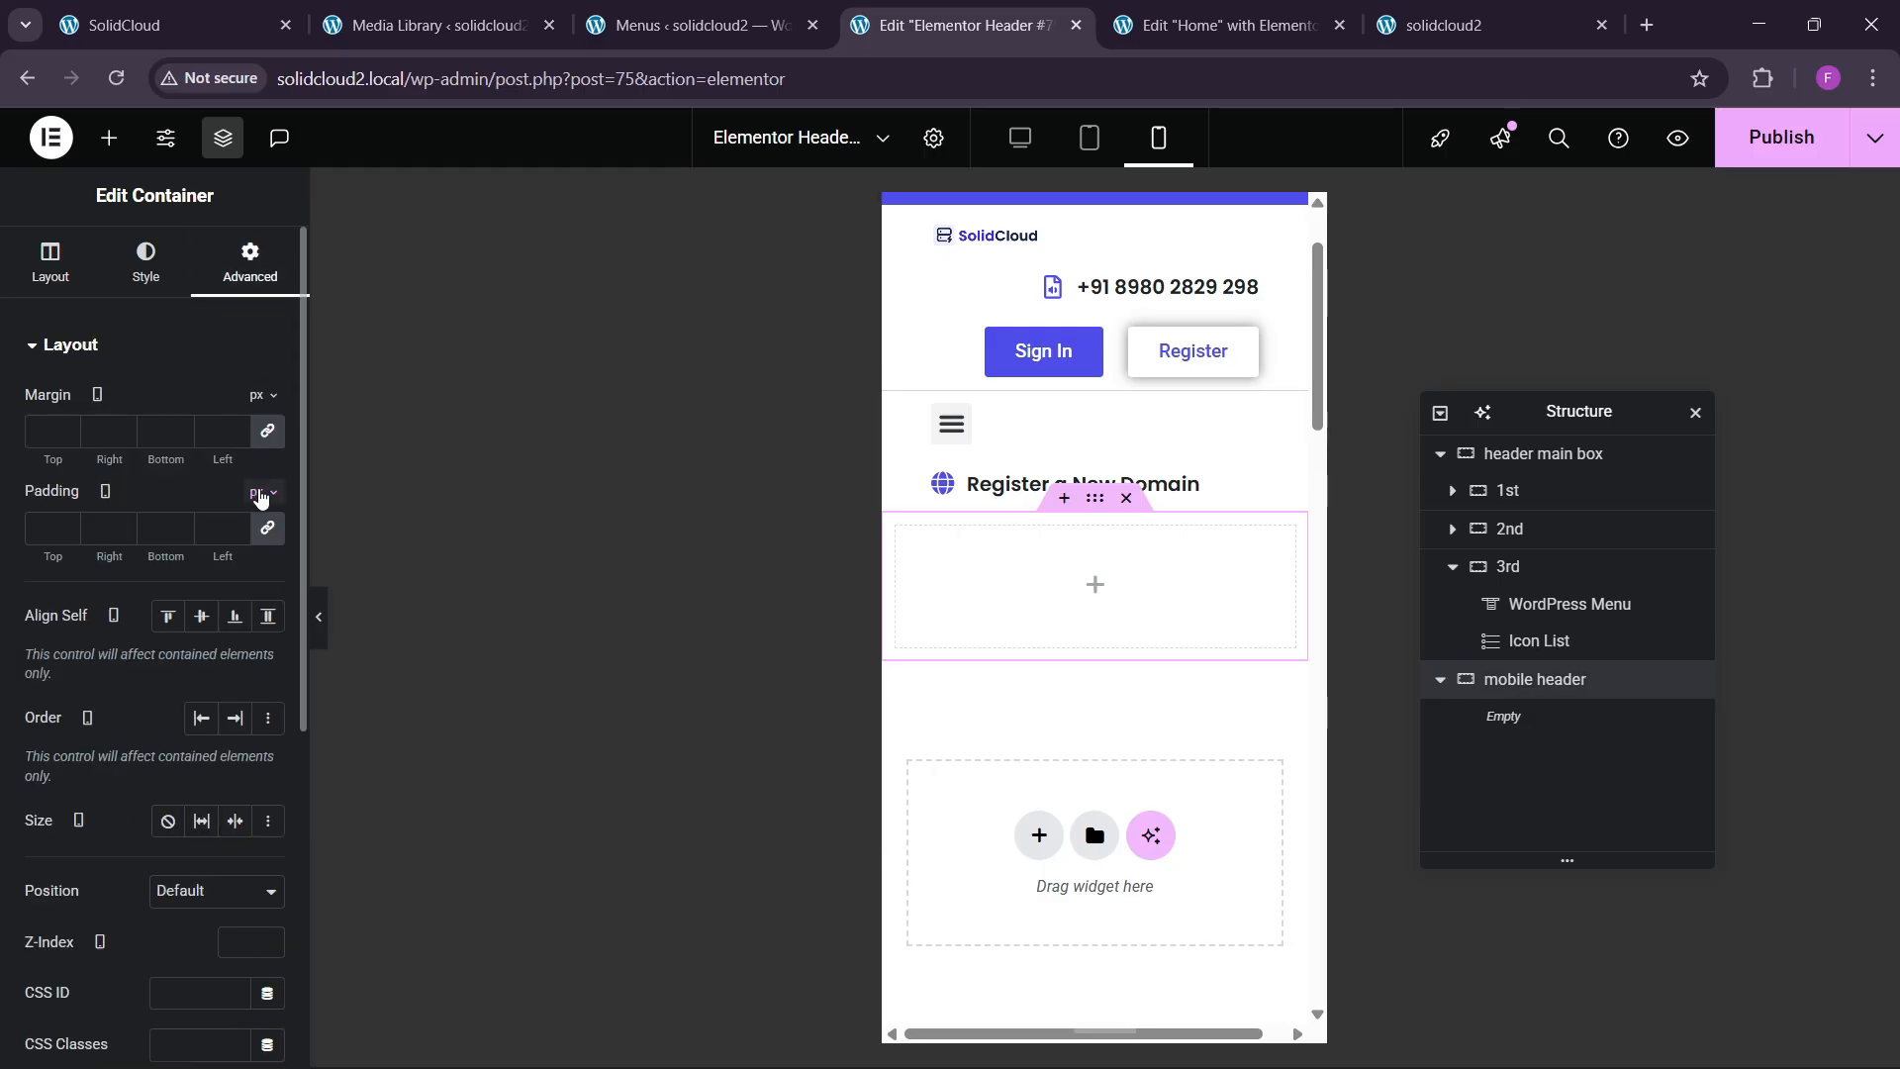
Give the mobile header 8 px padding and paste a copy of the SolidCloud logo into it.
{"action": "left_click", "coordinate": [34, 531]}
{"action": "type", "text": "8"}
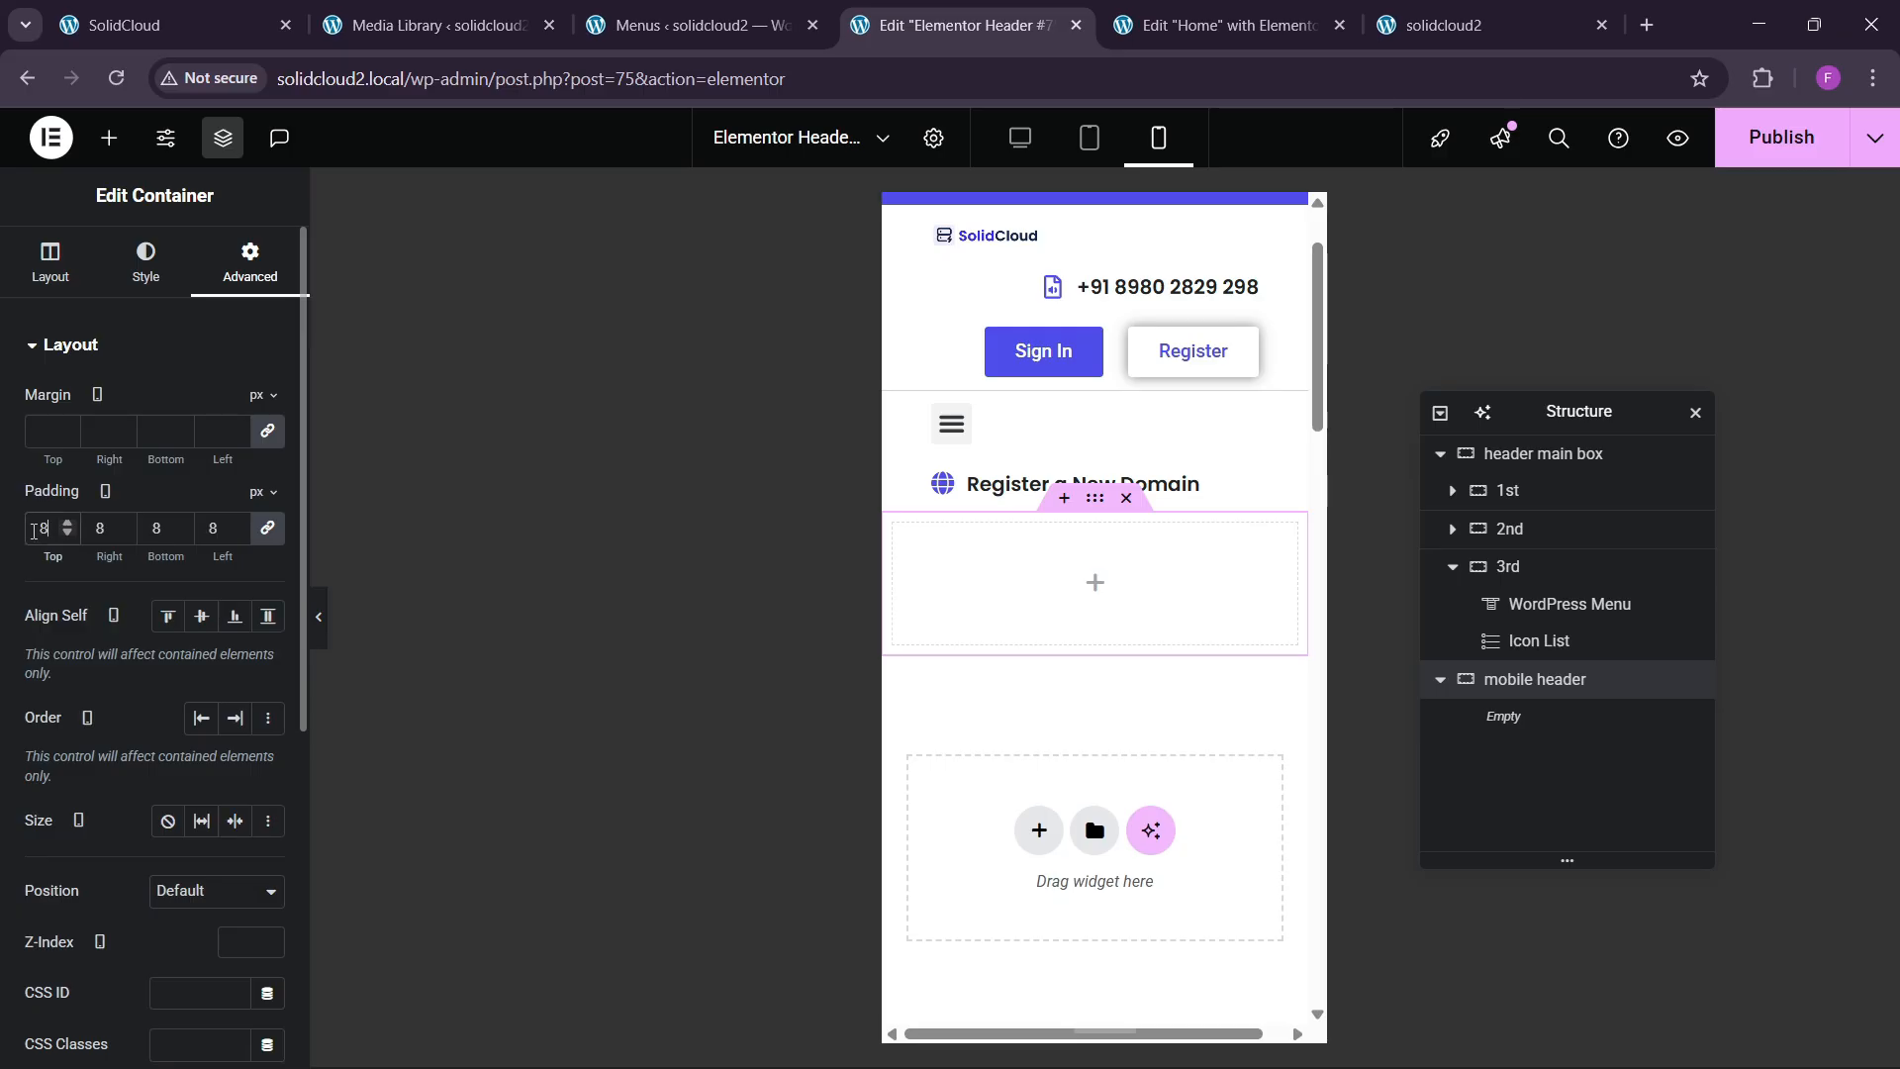
{"action": "scroll", "coordinate": [1002, 558], "scroll_direction": "up", "scroll_amount": 2}
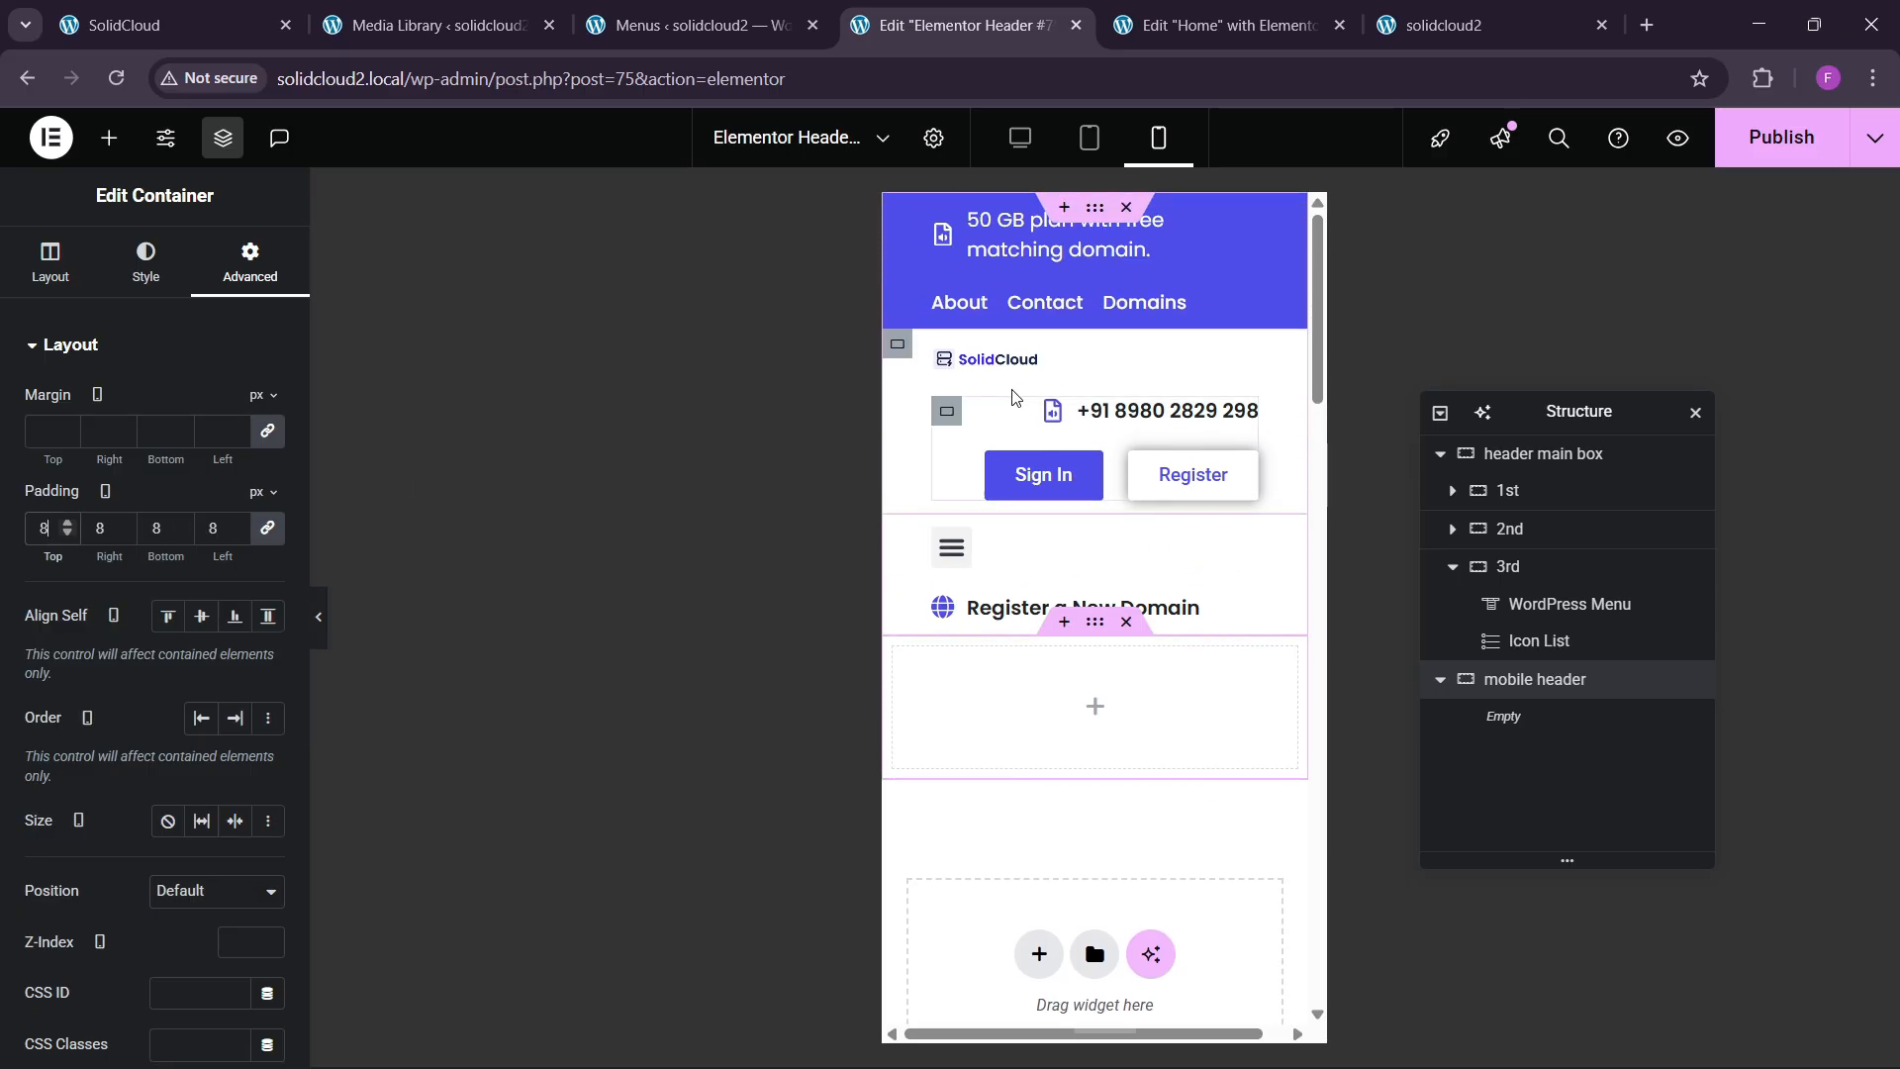
{"action": "right_click", "coordinate": [1005, 364]}
{"action": "right_click", "coordinate": [958, 701]}
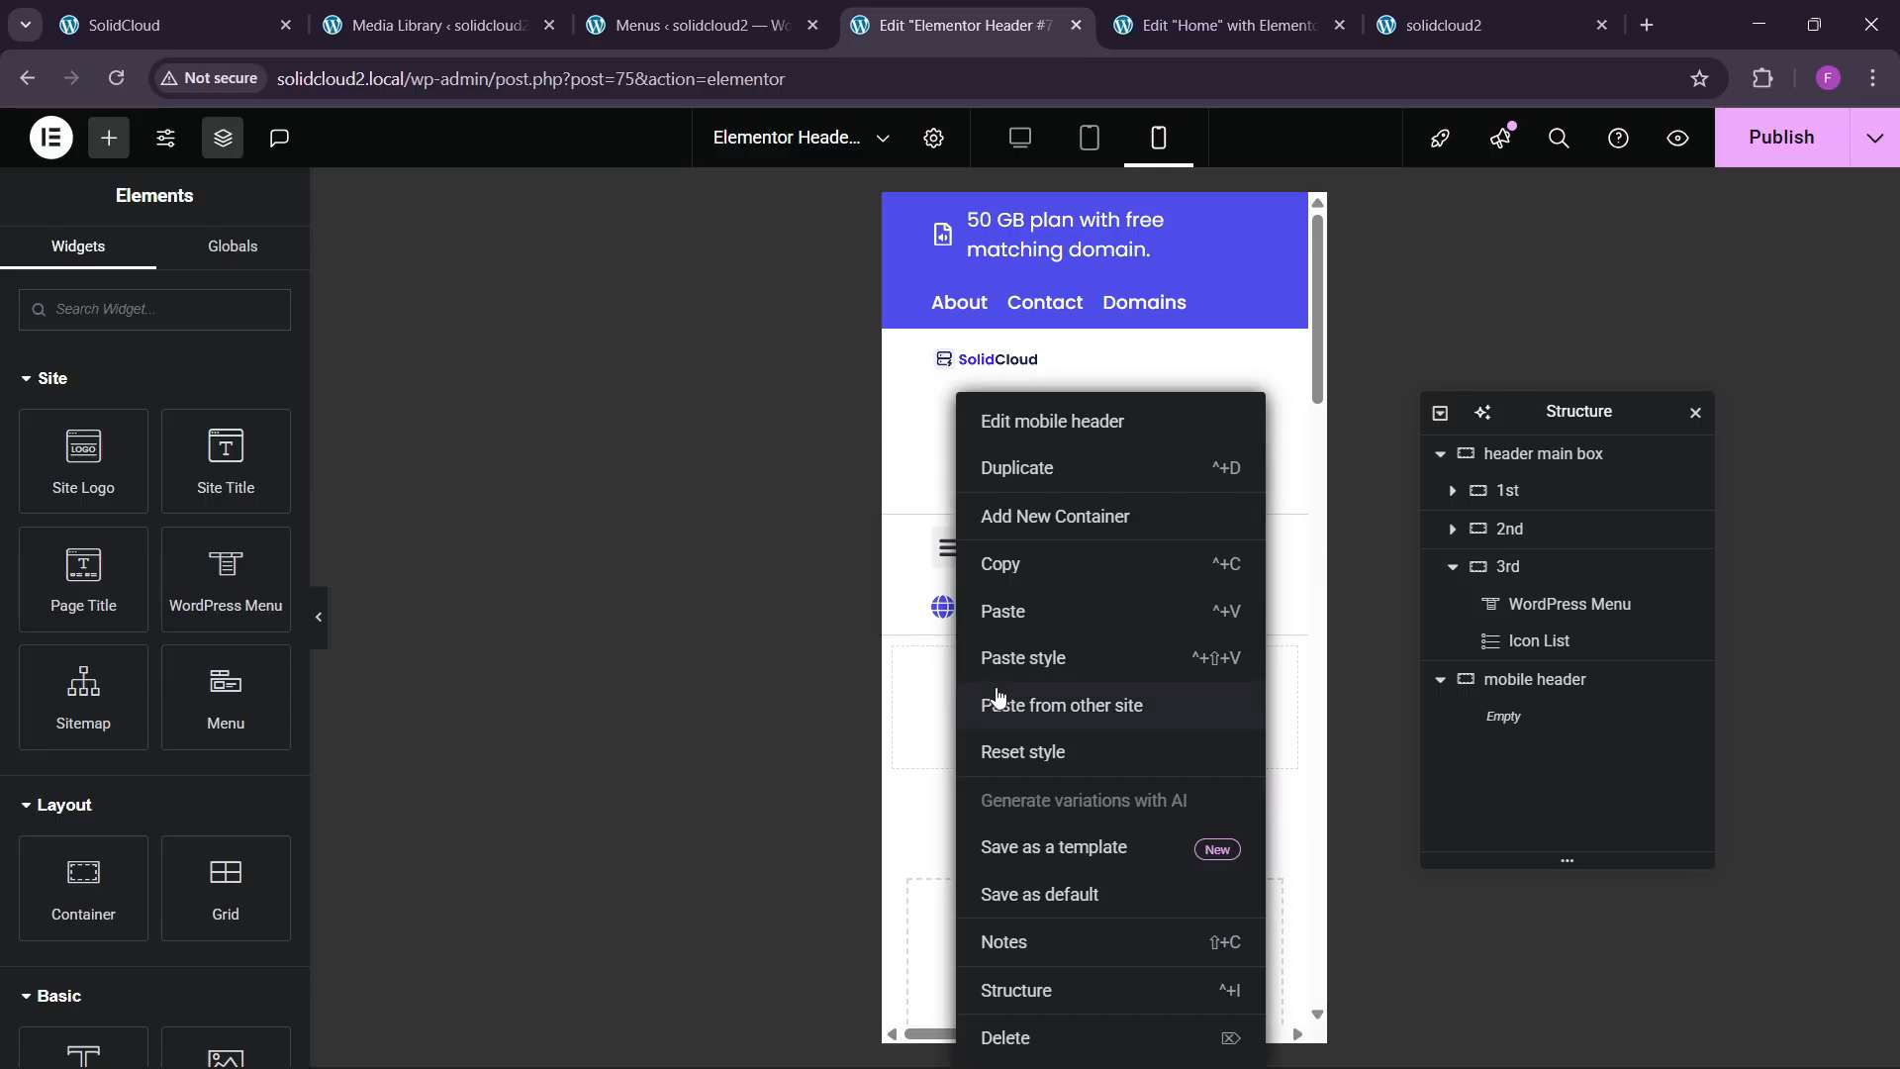
{"action": "left_click", "coordinate": [1013, 615]}
Set the pasted logo's custom width to 151 px and copy the hamburger WordPress Menu.
{"action": "left_click", "coordinate": [250, 263]}
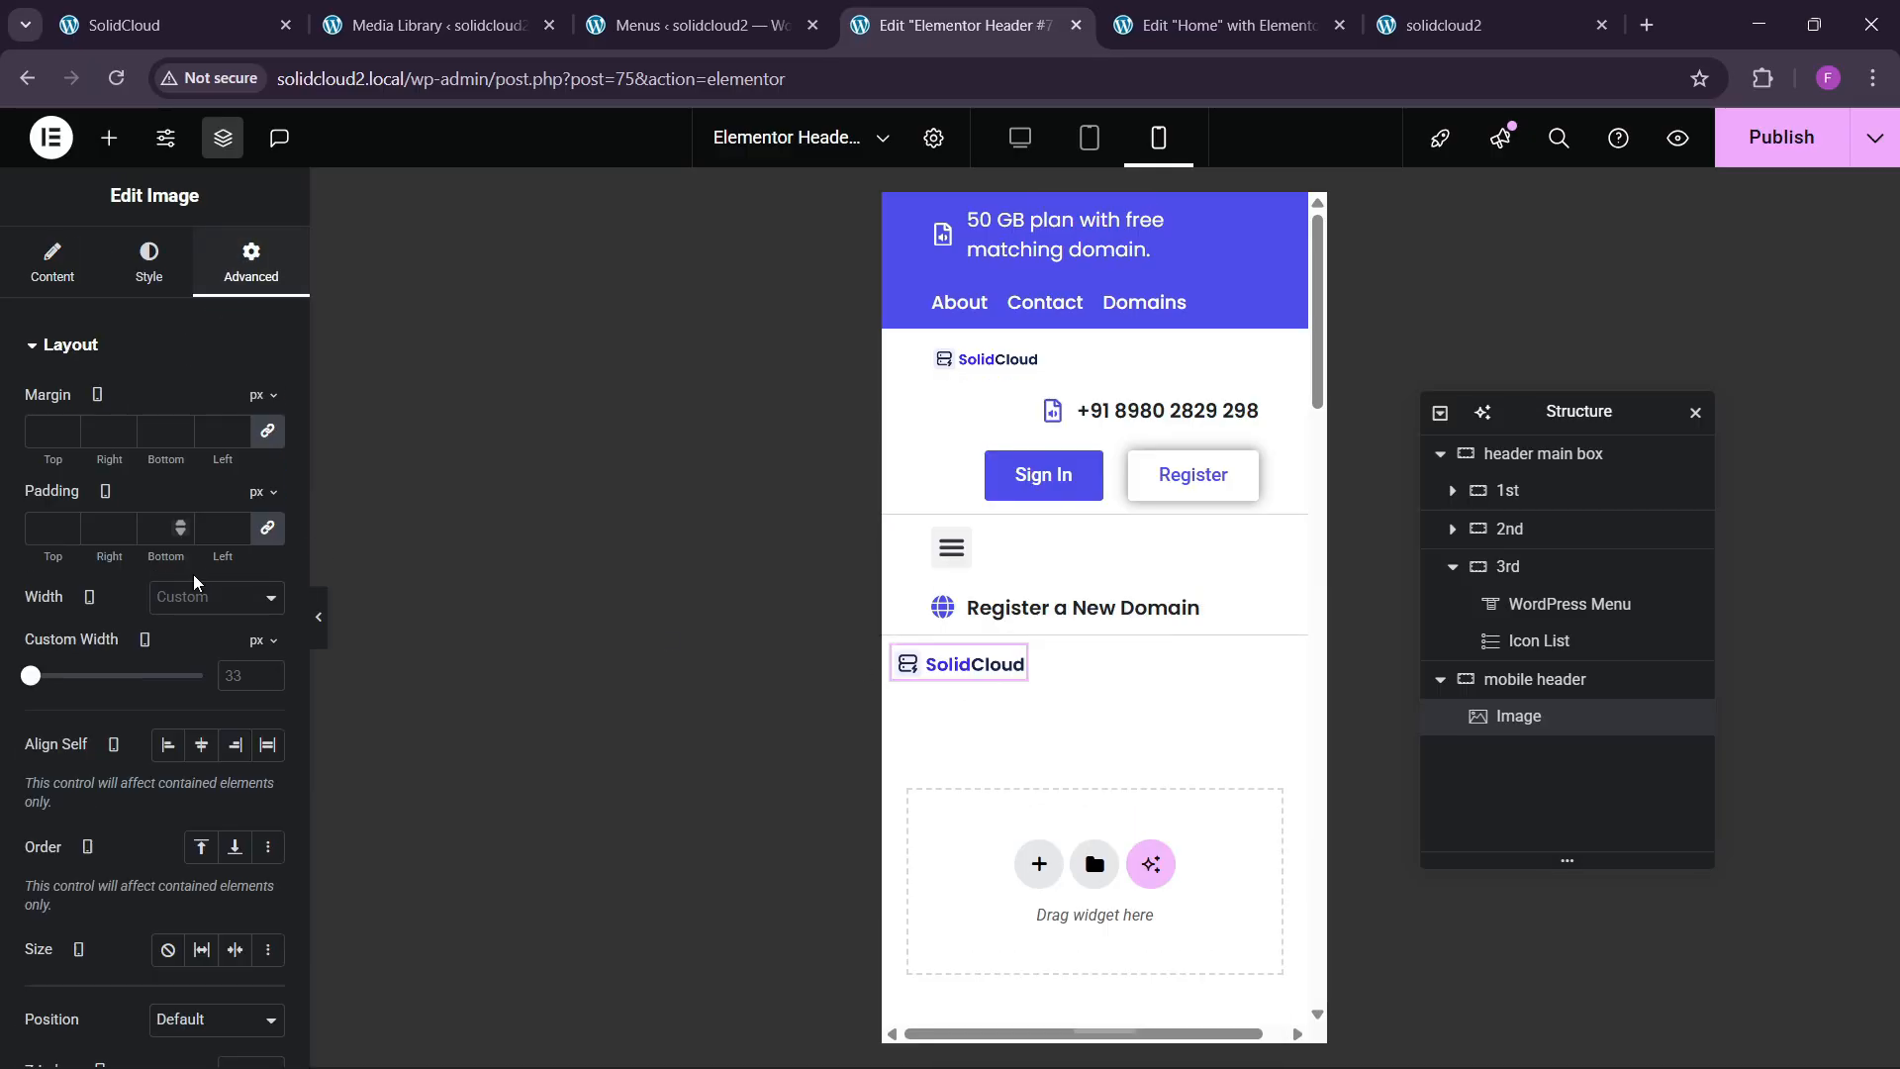
{"action": "left_click", "coordinate": [267, 675]}
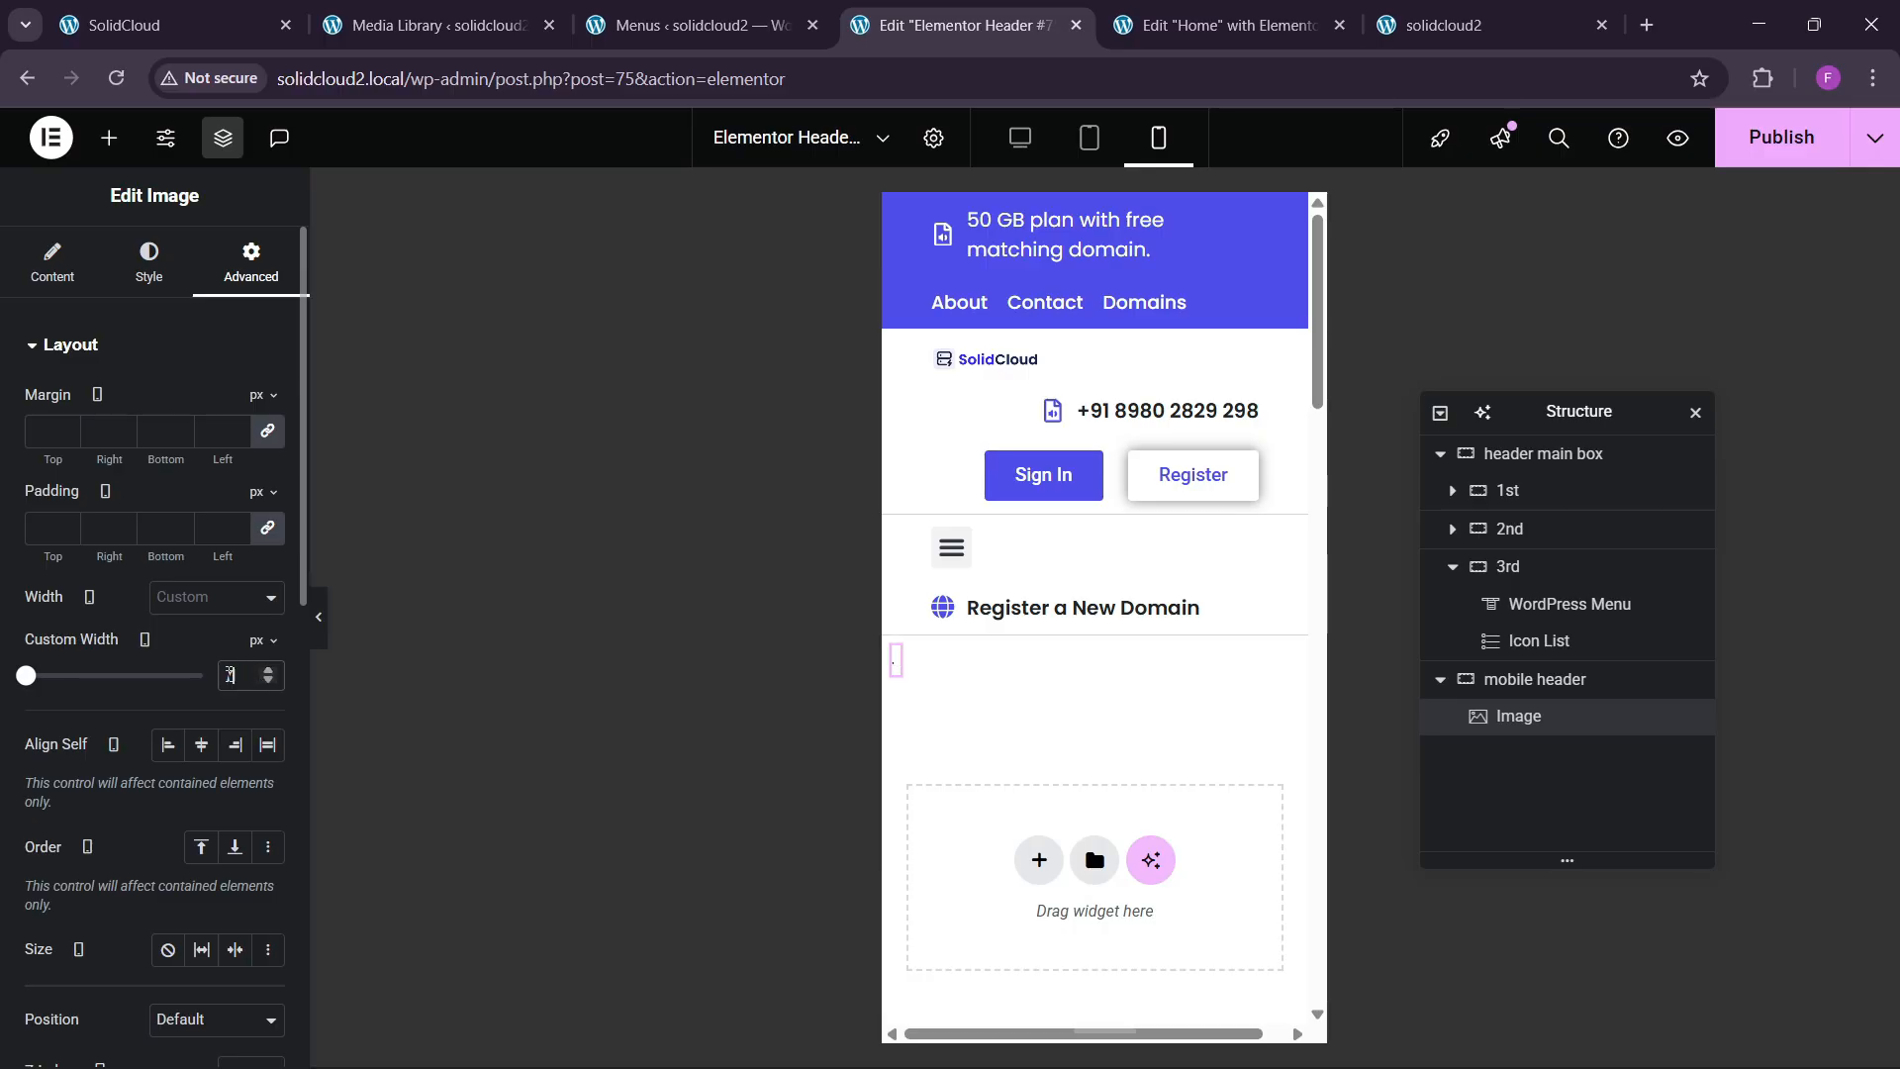
{"action": "key", "text": "BackSpace"}
{"action": "key", "text": "BackSpace"}
{"action": "mouse_move", "coordinate": [31, 696]}
{"action": "left_mouse_down"}
{"action": "mouse_move", "coordinate": [116, 698]}
{"action": "mouse_move", "coordinate": [58, 718]}
{"action": "left_mouse_up"}
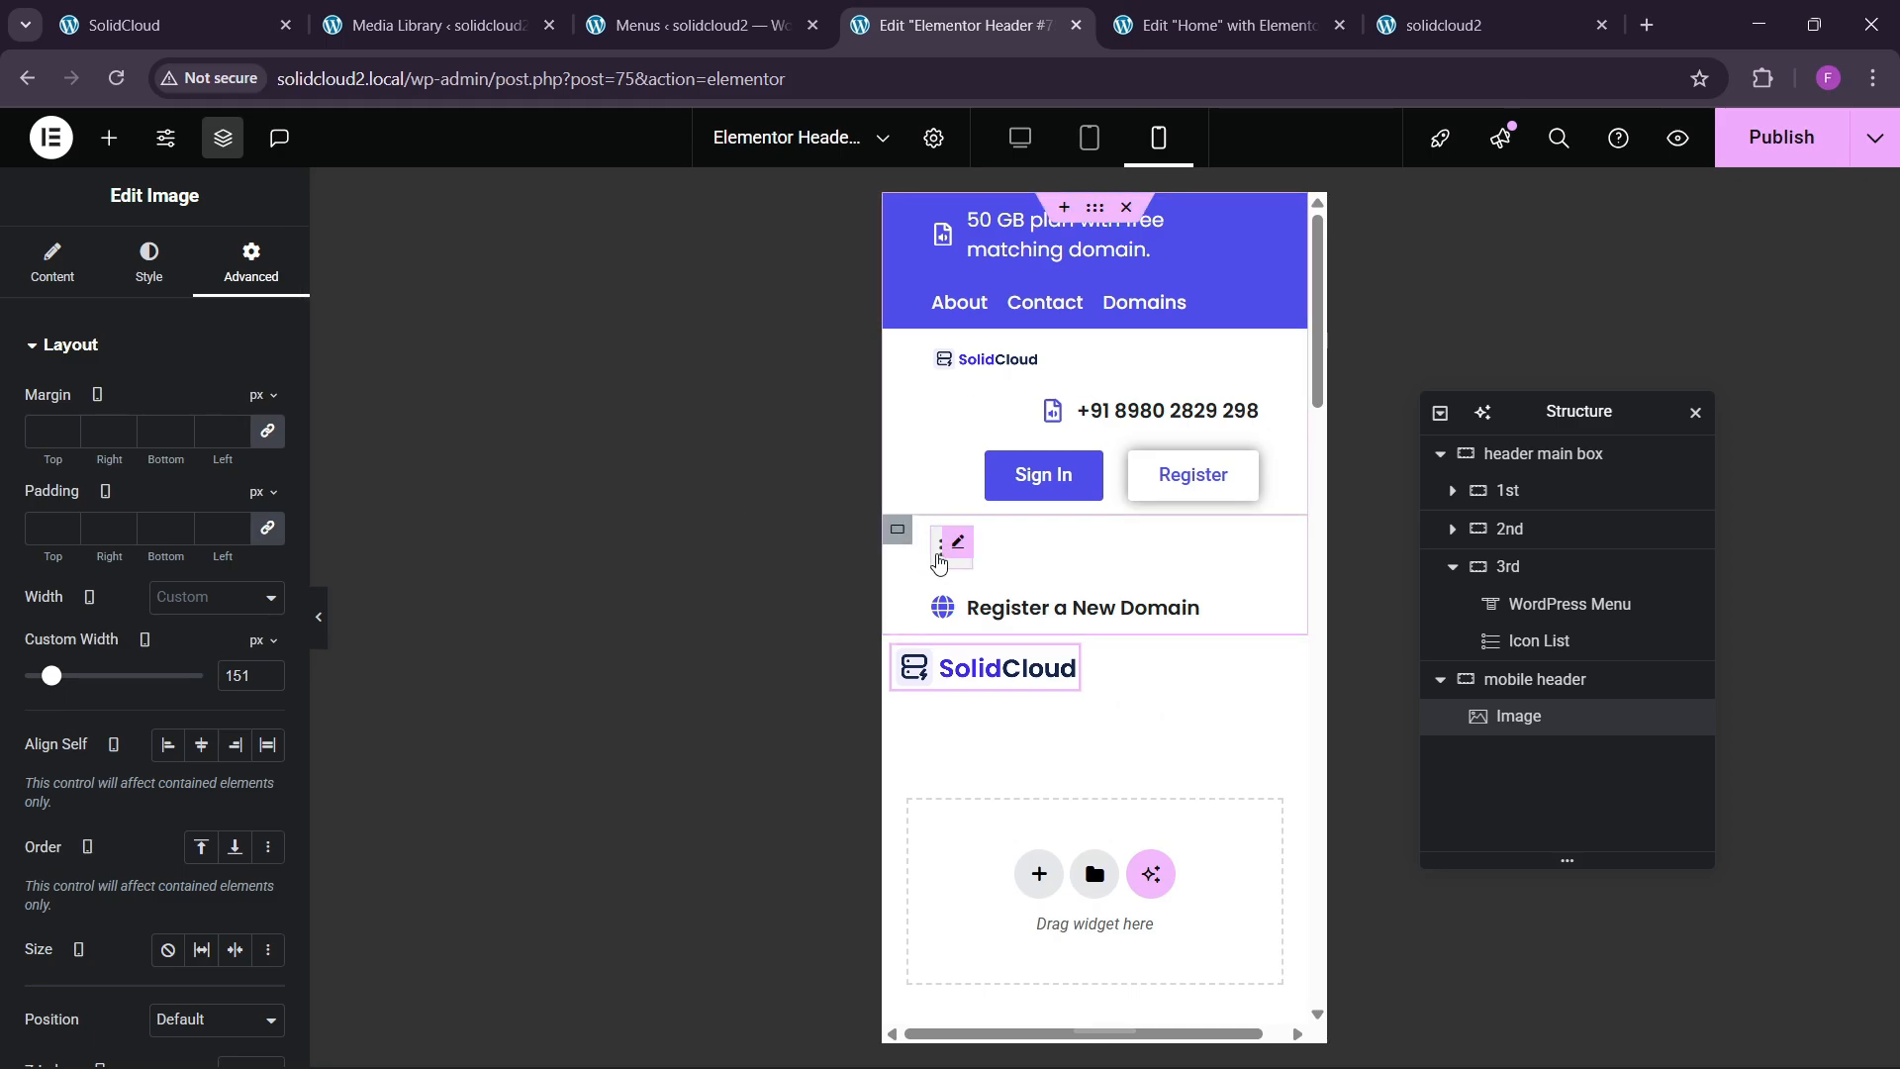
{"action": "right_click", "coordinate": [952, 545]}
Paste the WordPress Menu beside the logo and set the container's Justify Content to Space Between.
{"action": "key", "text": "Escape"}
{"action": "right_click", "coordinate": [1084, 692]}
{"action": "left_click", "coordinate": [1086, 656]}
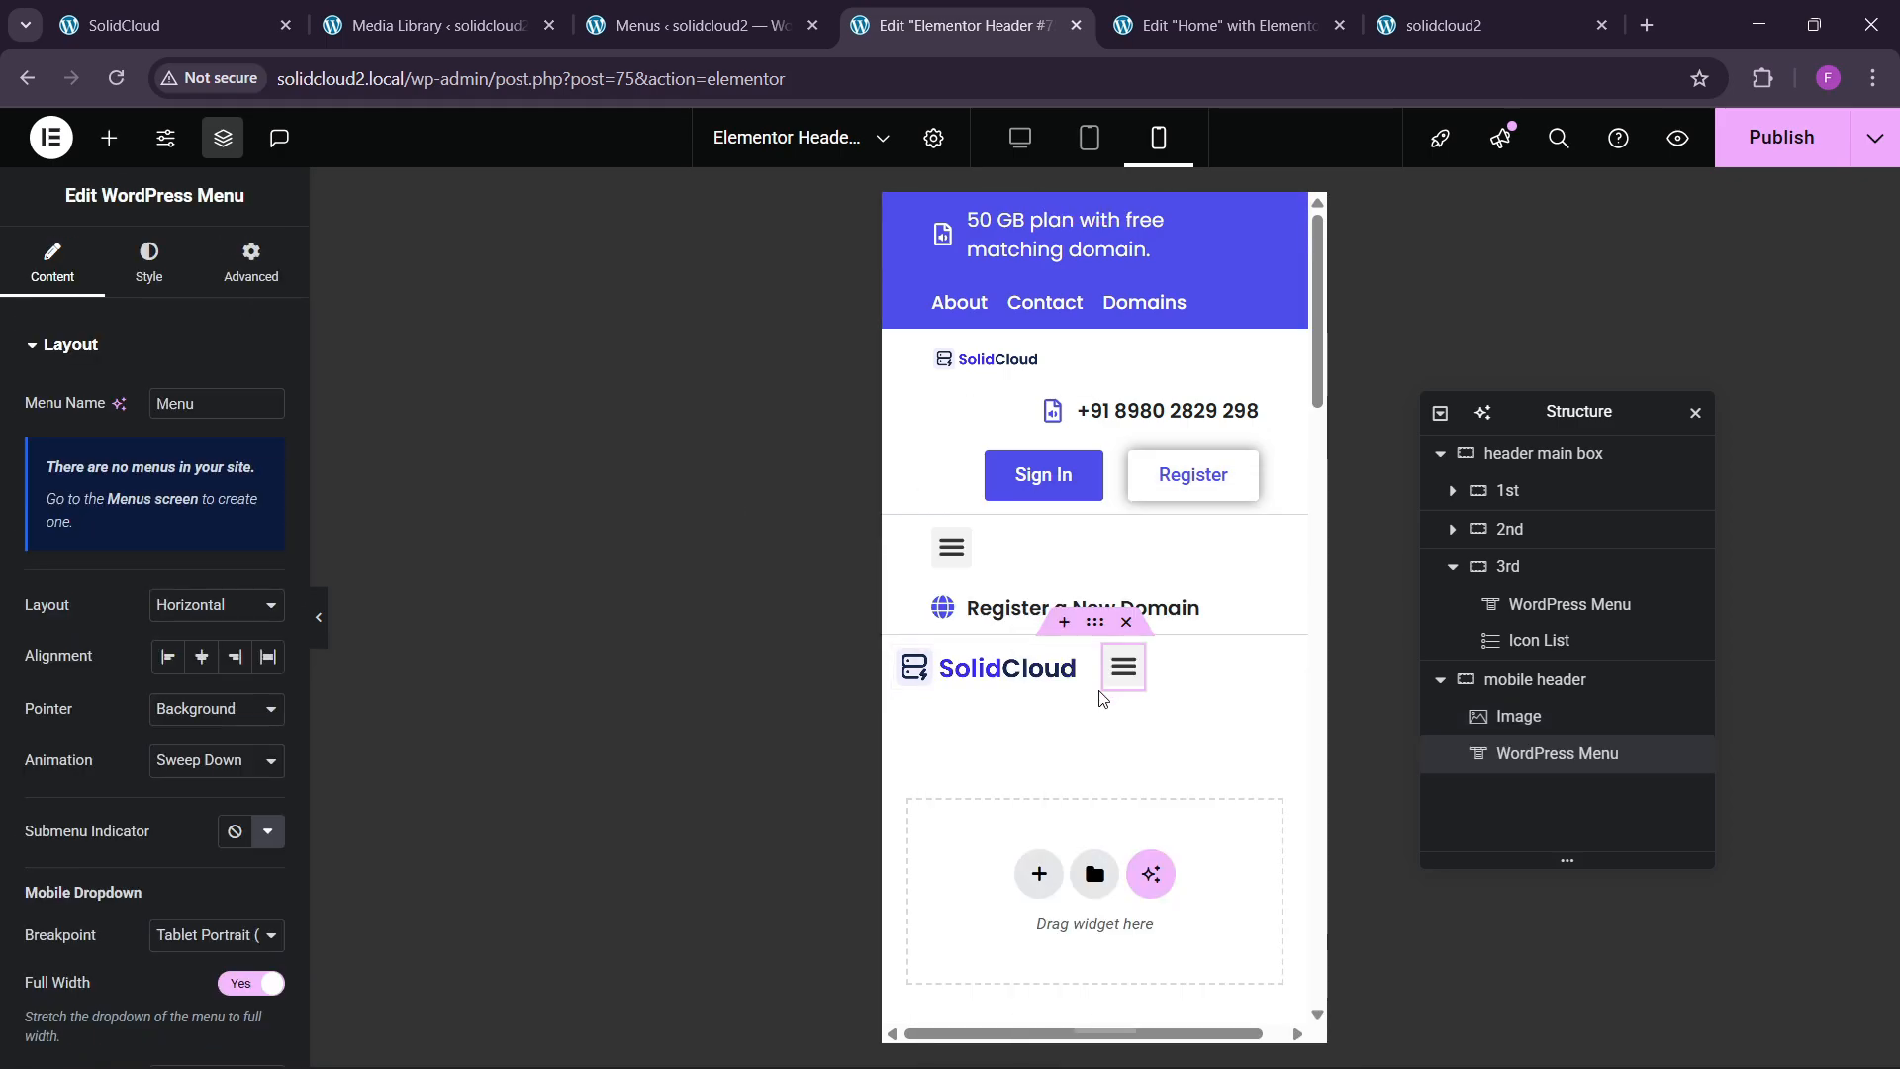
{"action": "left_click", "coordinate": [1455, 690]}
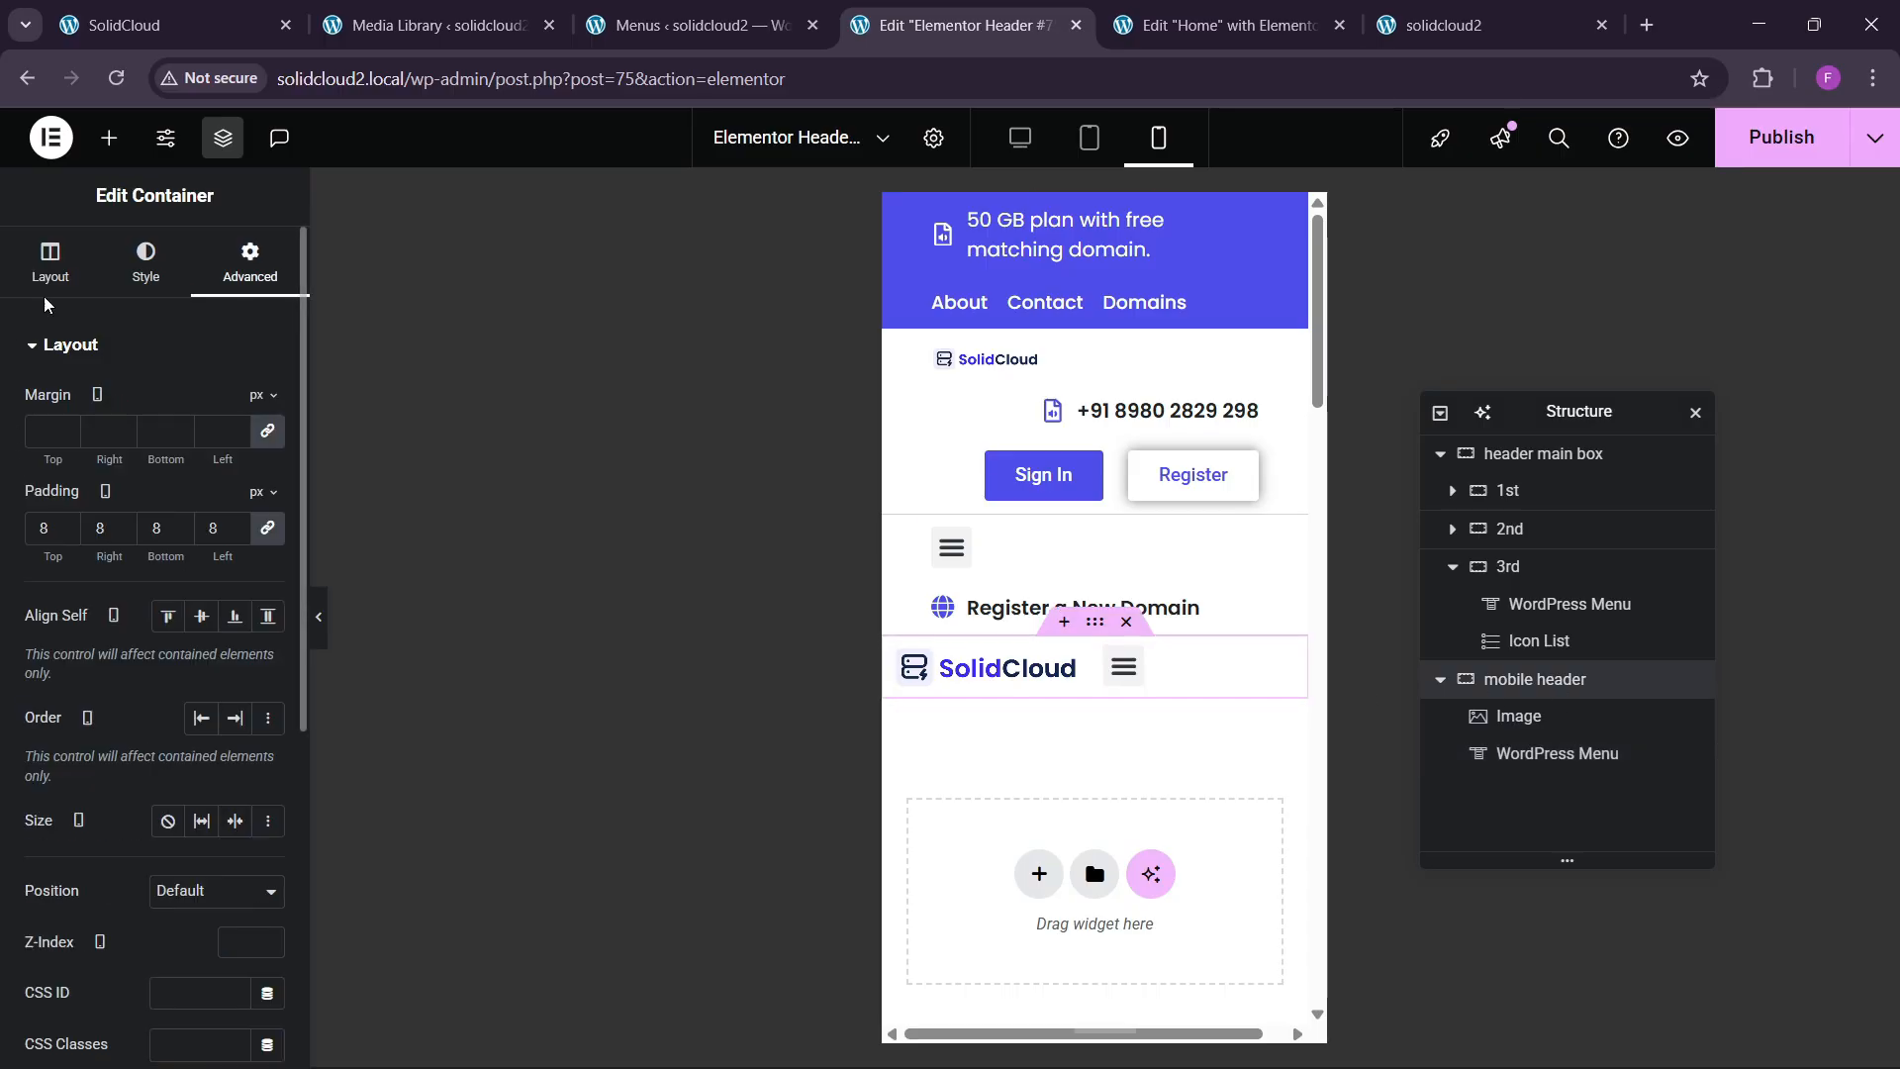
{"action": "left_click", "coordinate": [180, 840]}
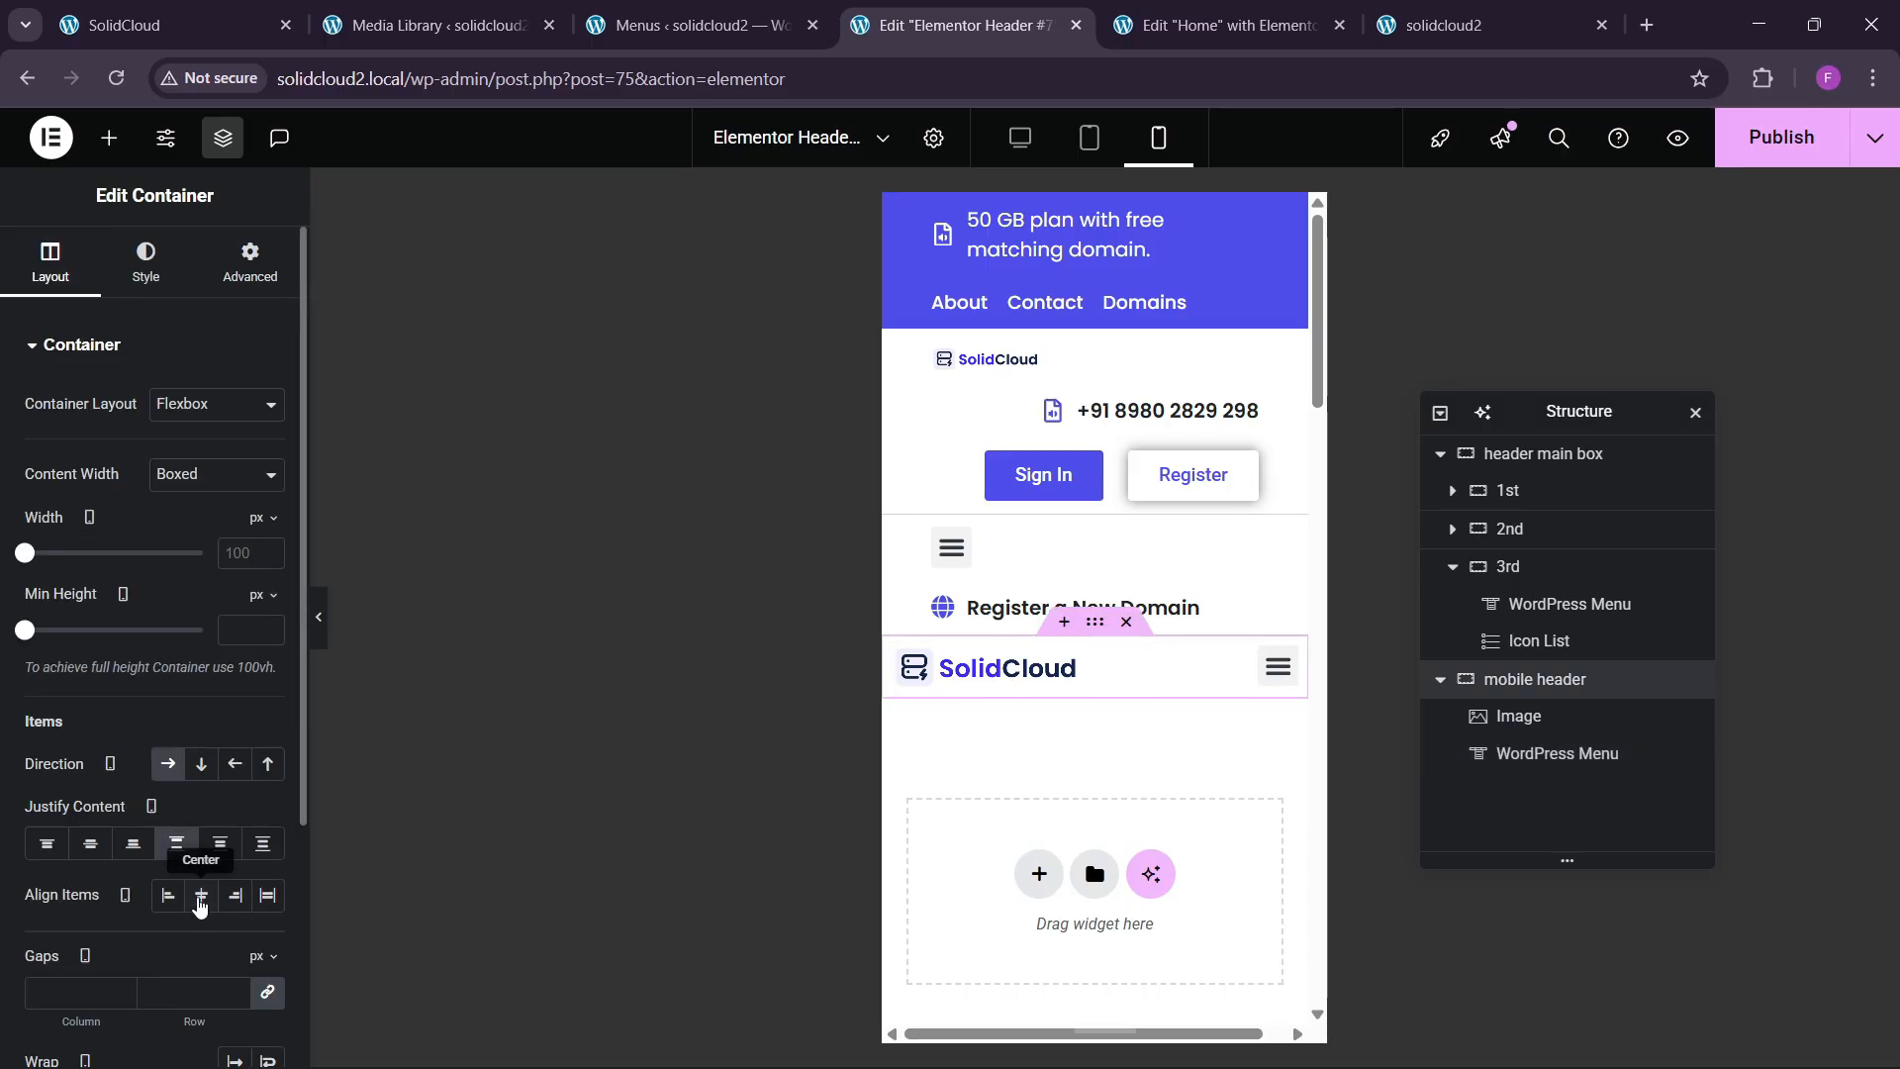
Style the menu's toggle button with the blue global background colour and a white icon.
{"action": "left_click", "coordinate": [1274, 689]}
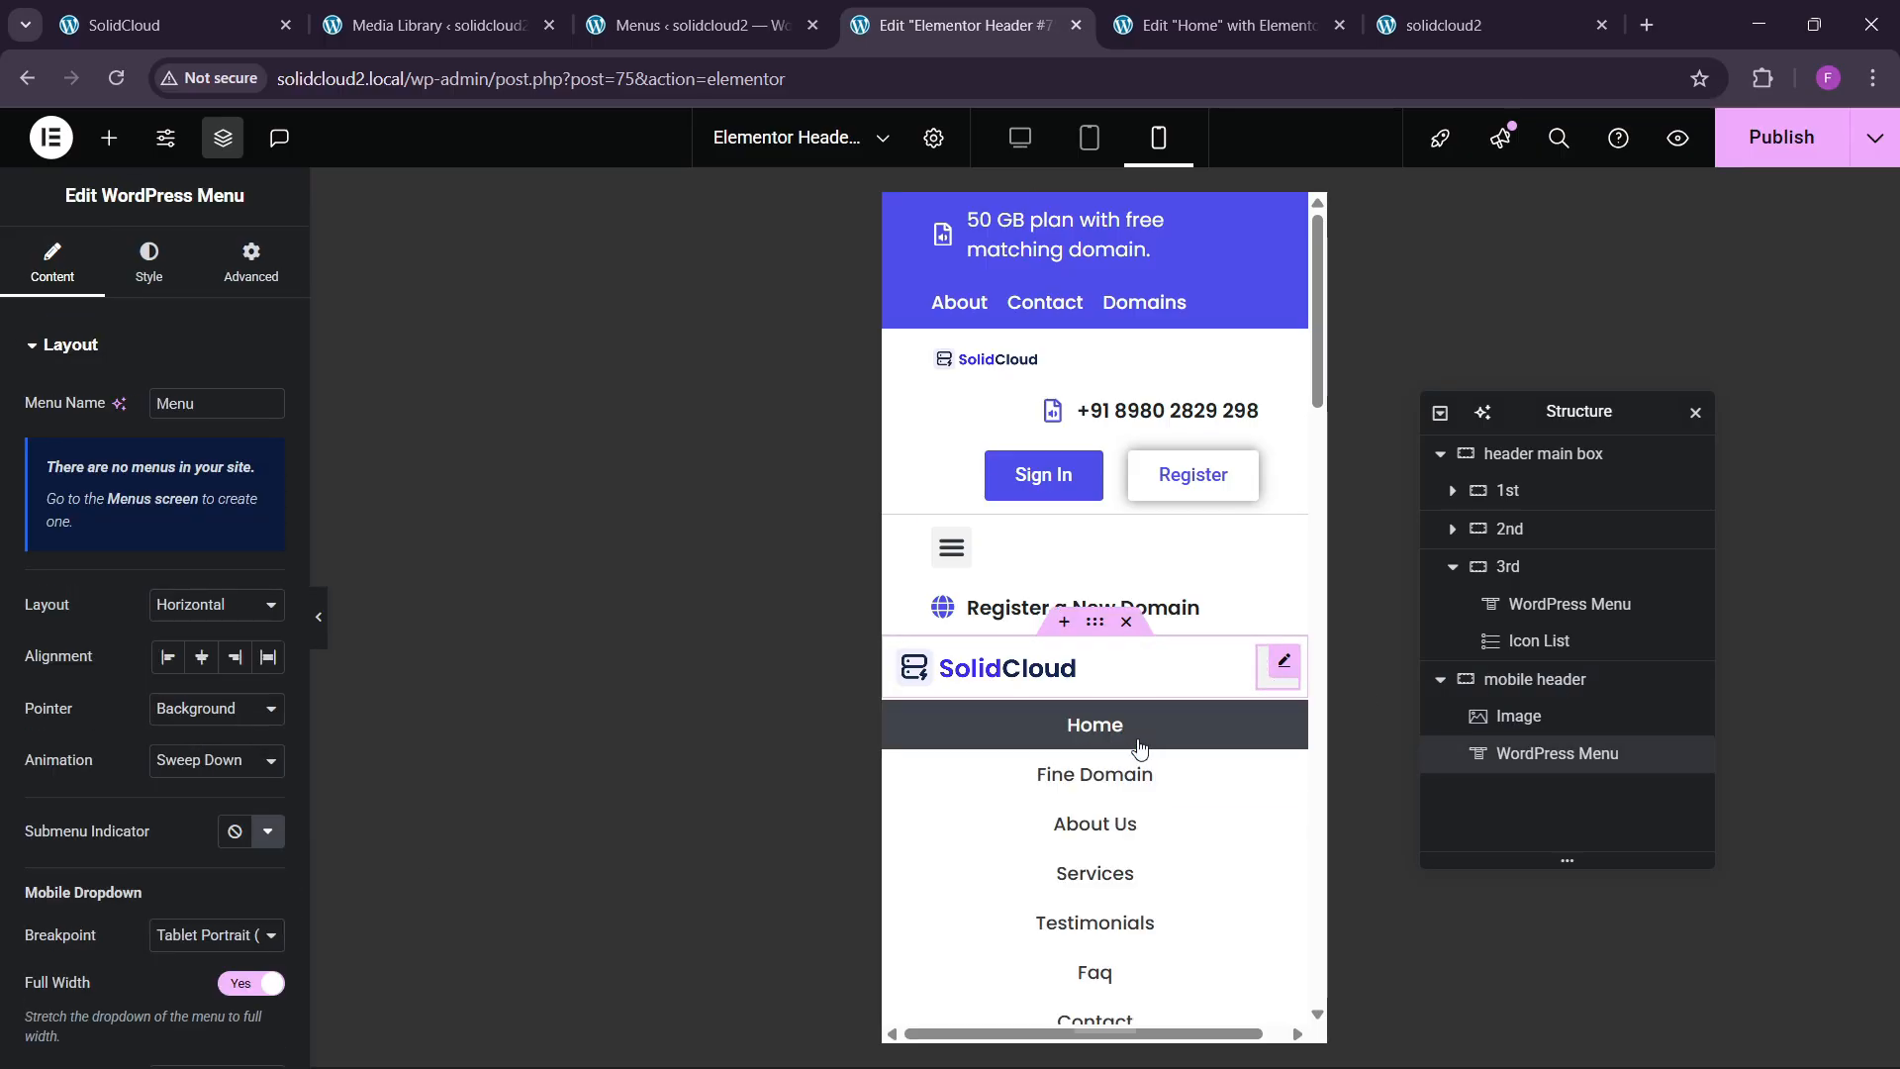
{"action": "left_click", "coordinate": [1261, 686]}
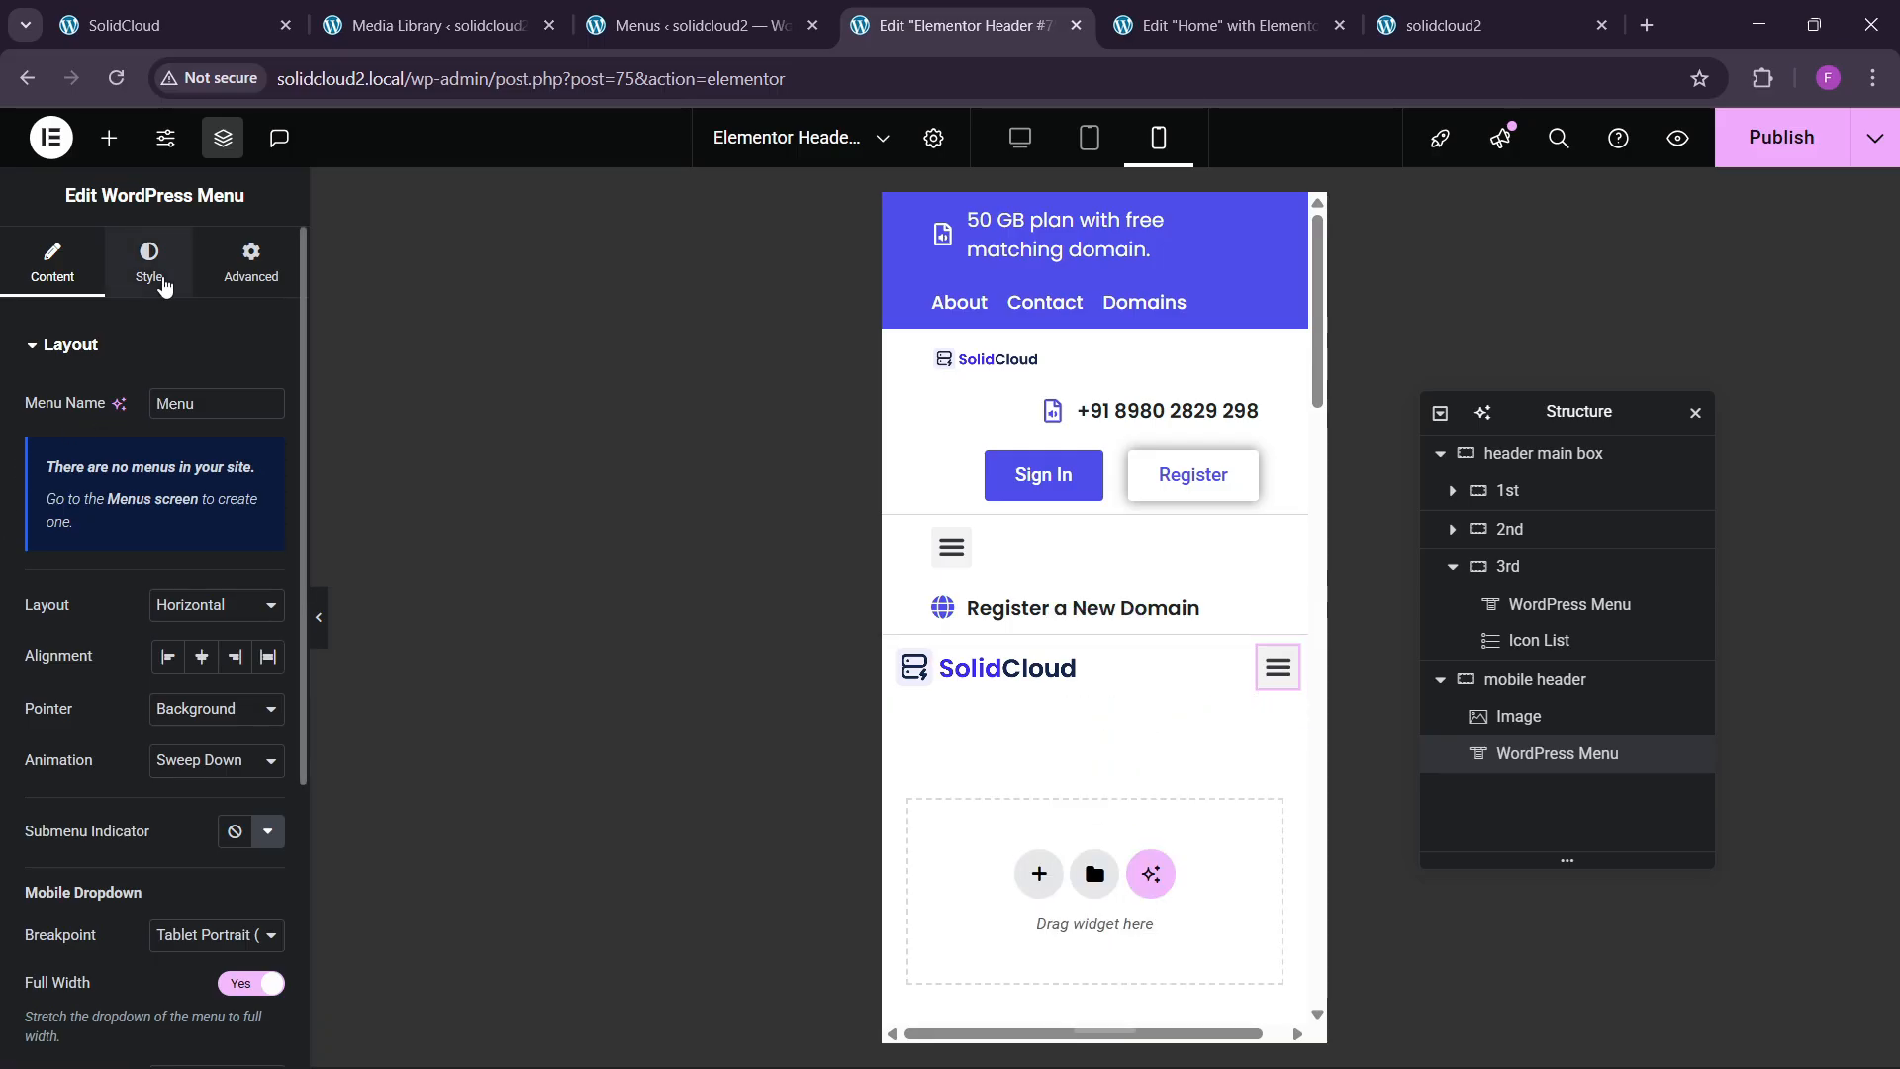
{"action": "left_click", "coordinate": [154, 277]}
{"action": "left_click", "coordinate": [124, 892]}
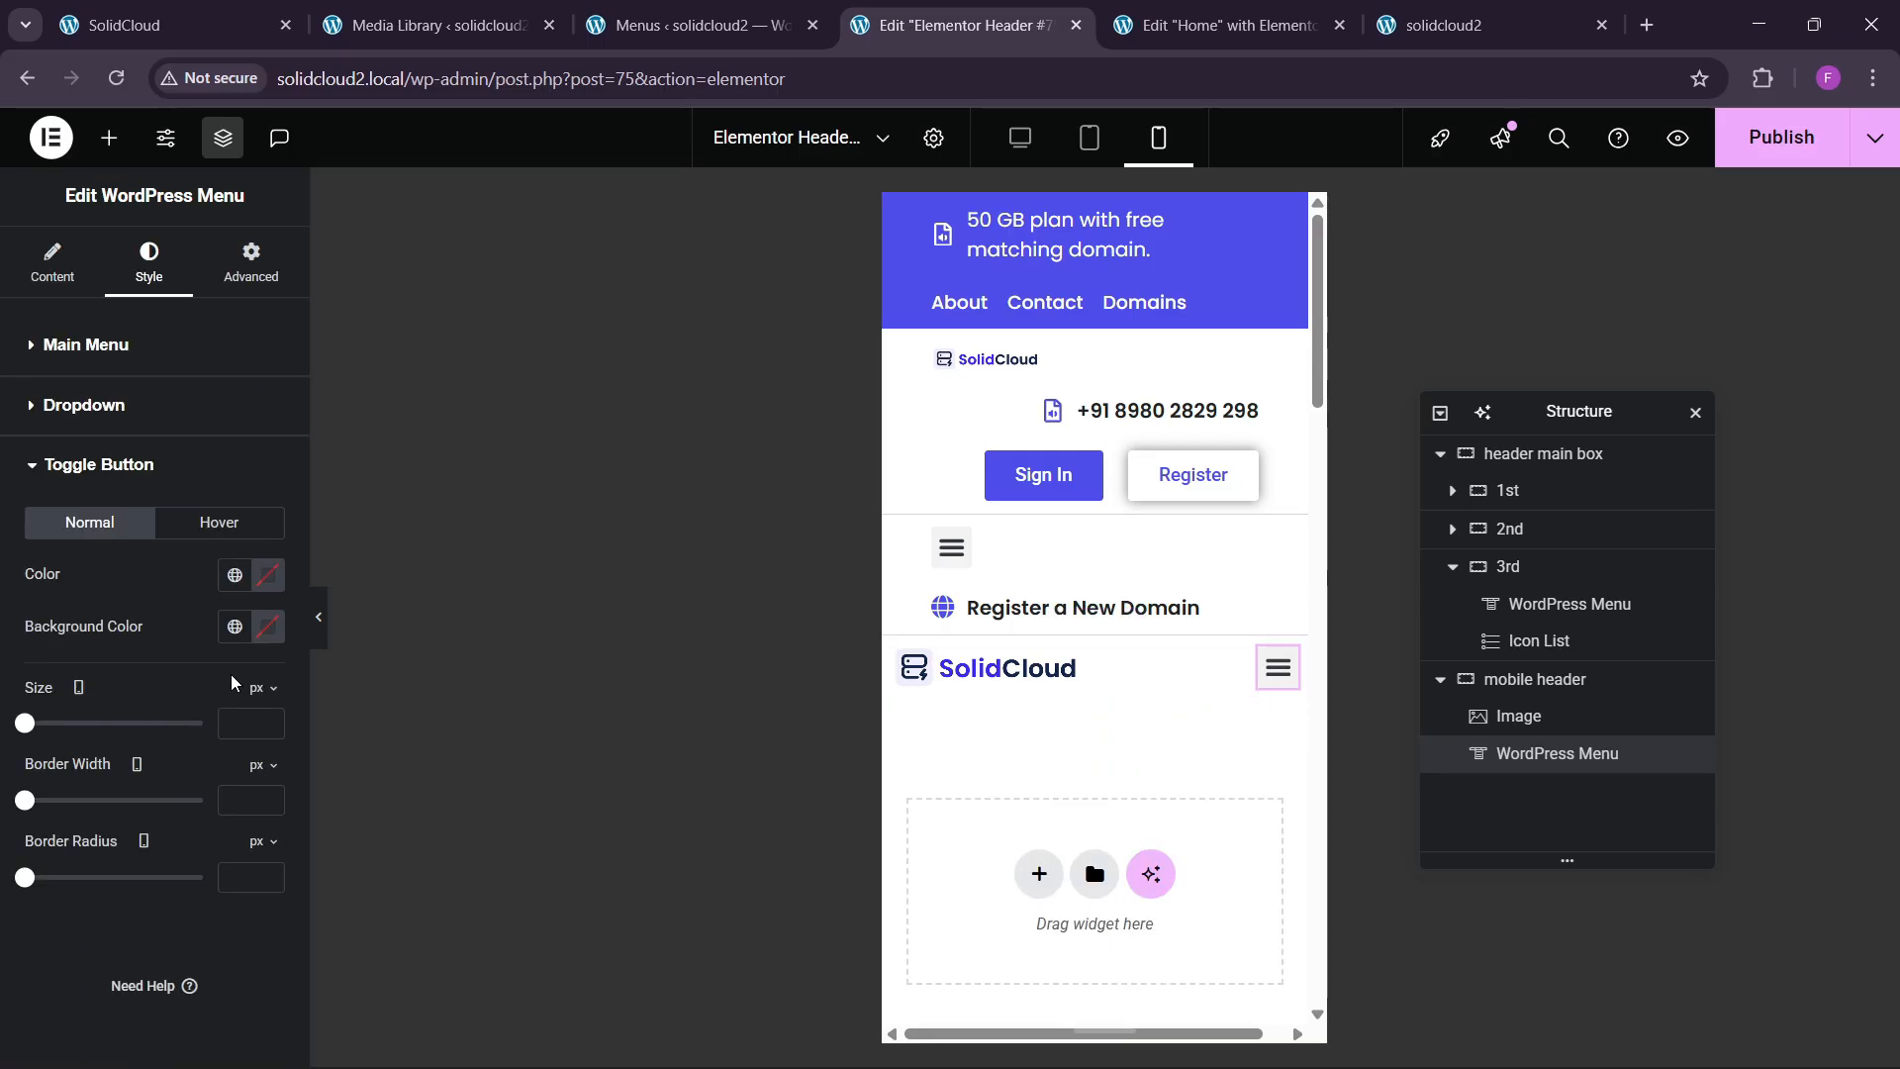
{"action": "left_click", "coordinate": [235, 627]}
{"action": "left_click", "coordinate": [182, 473]}
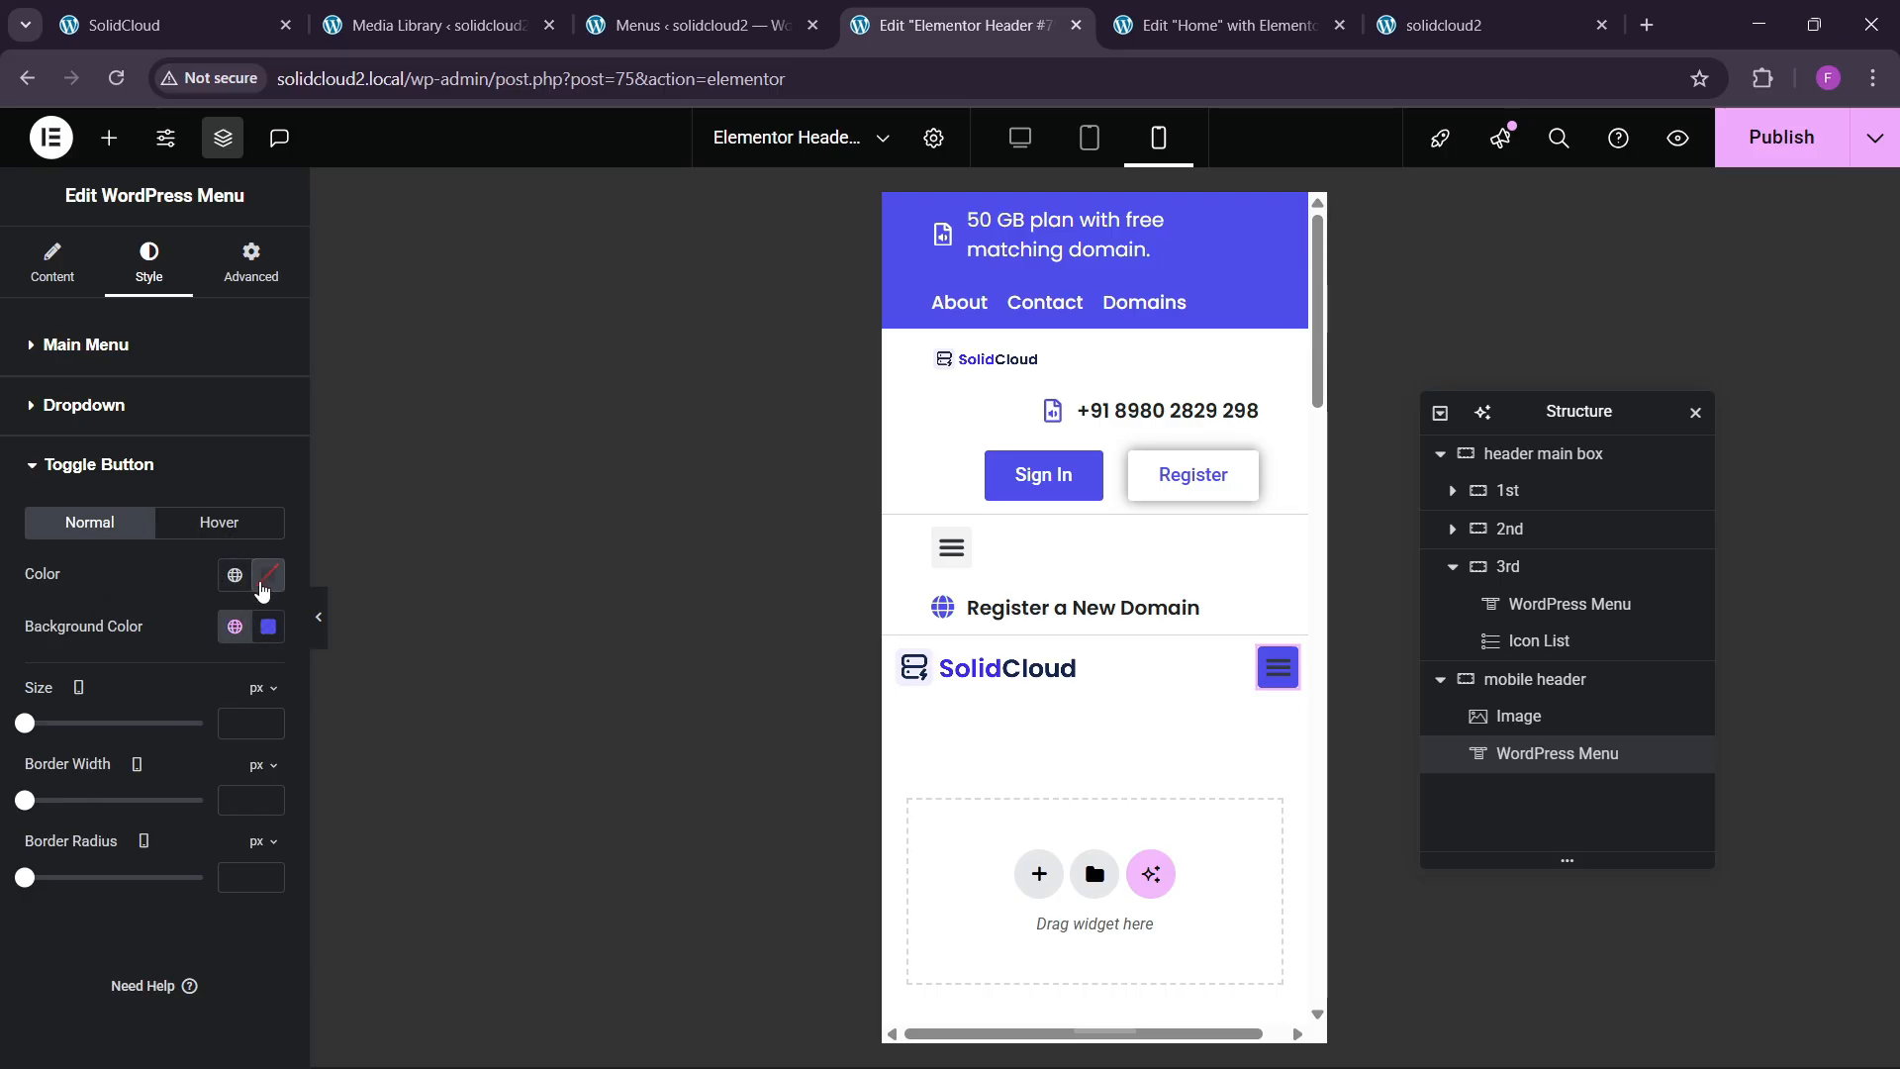
{"action": "left_click", "coordinate": [263, 589]}
{"action": "left_click", "coordinate": [127, 670]}
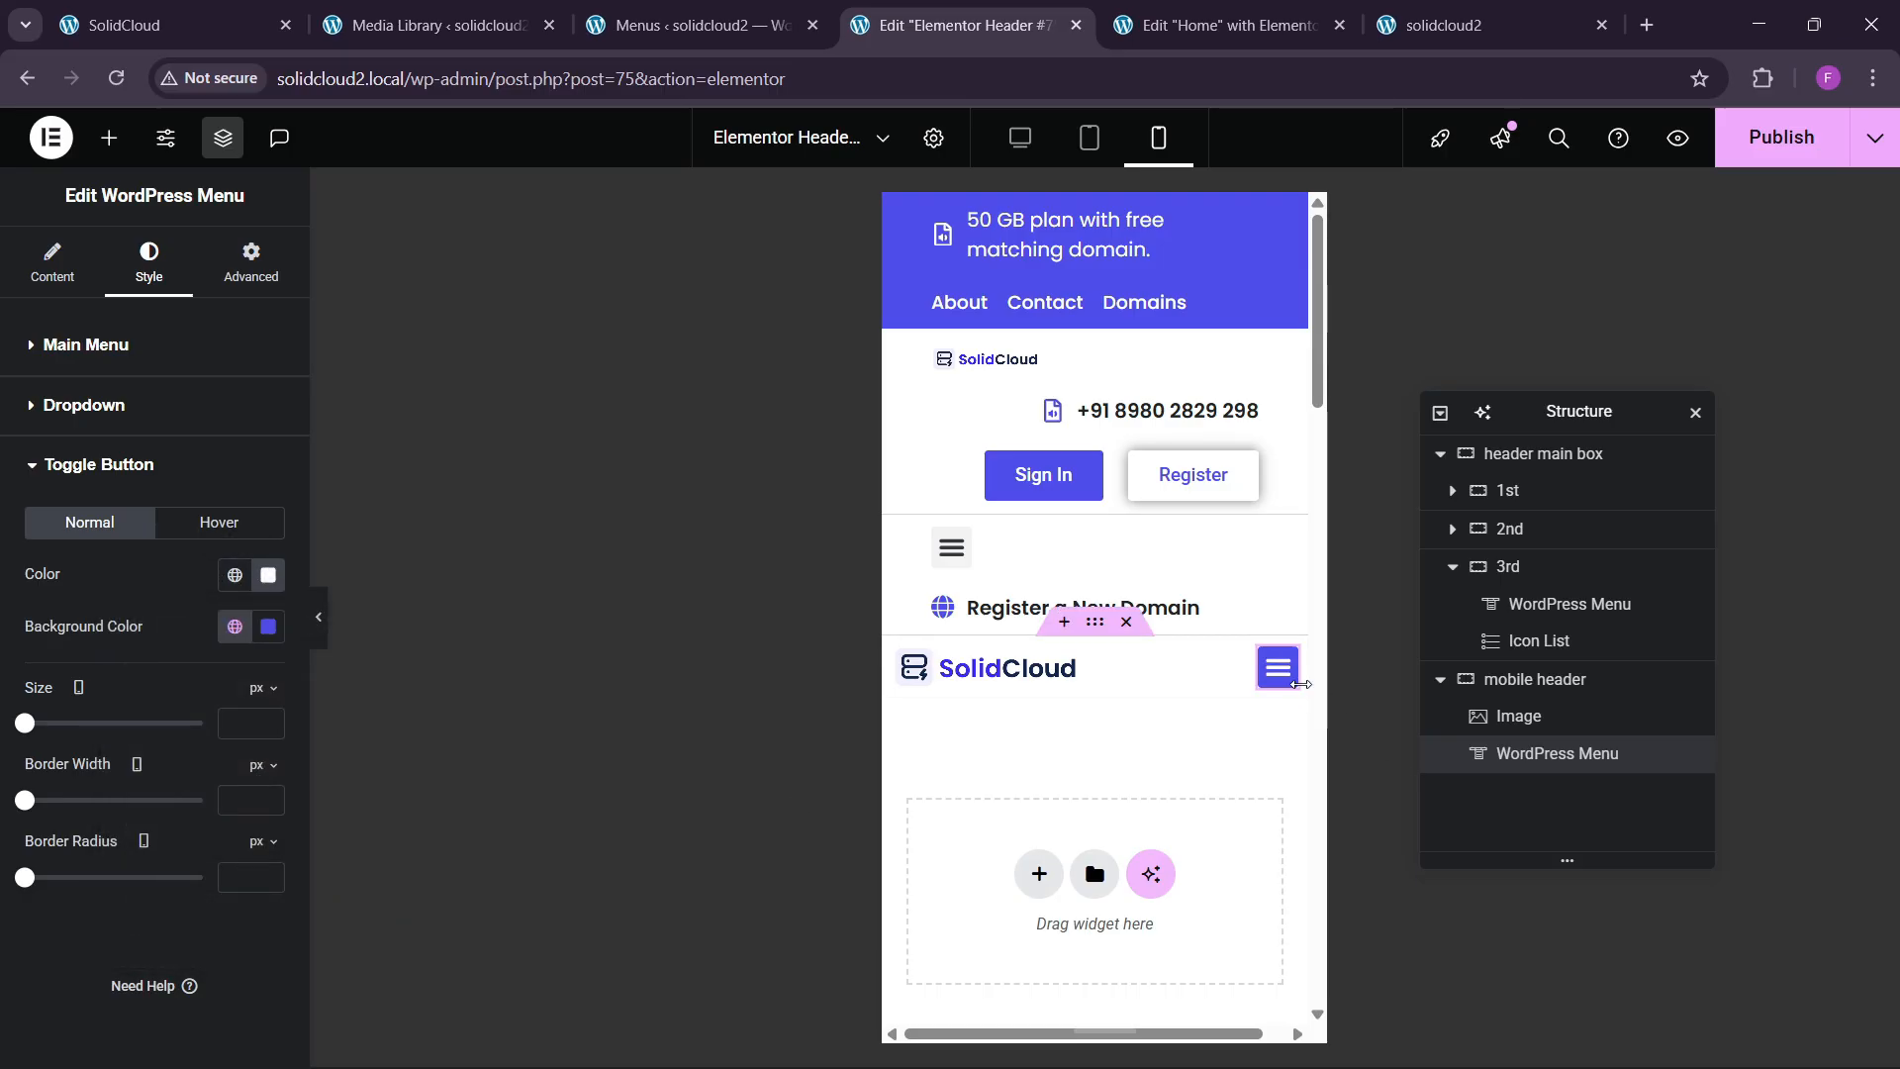
{"action": "left_click", "coordinate": [1277, 681]}
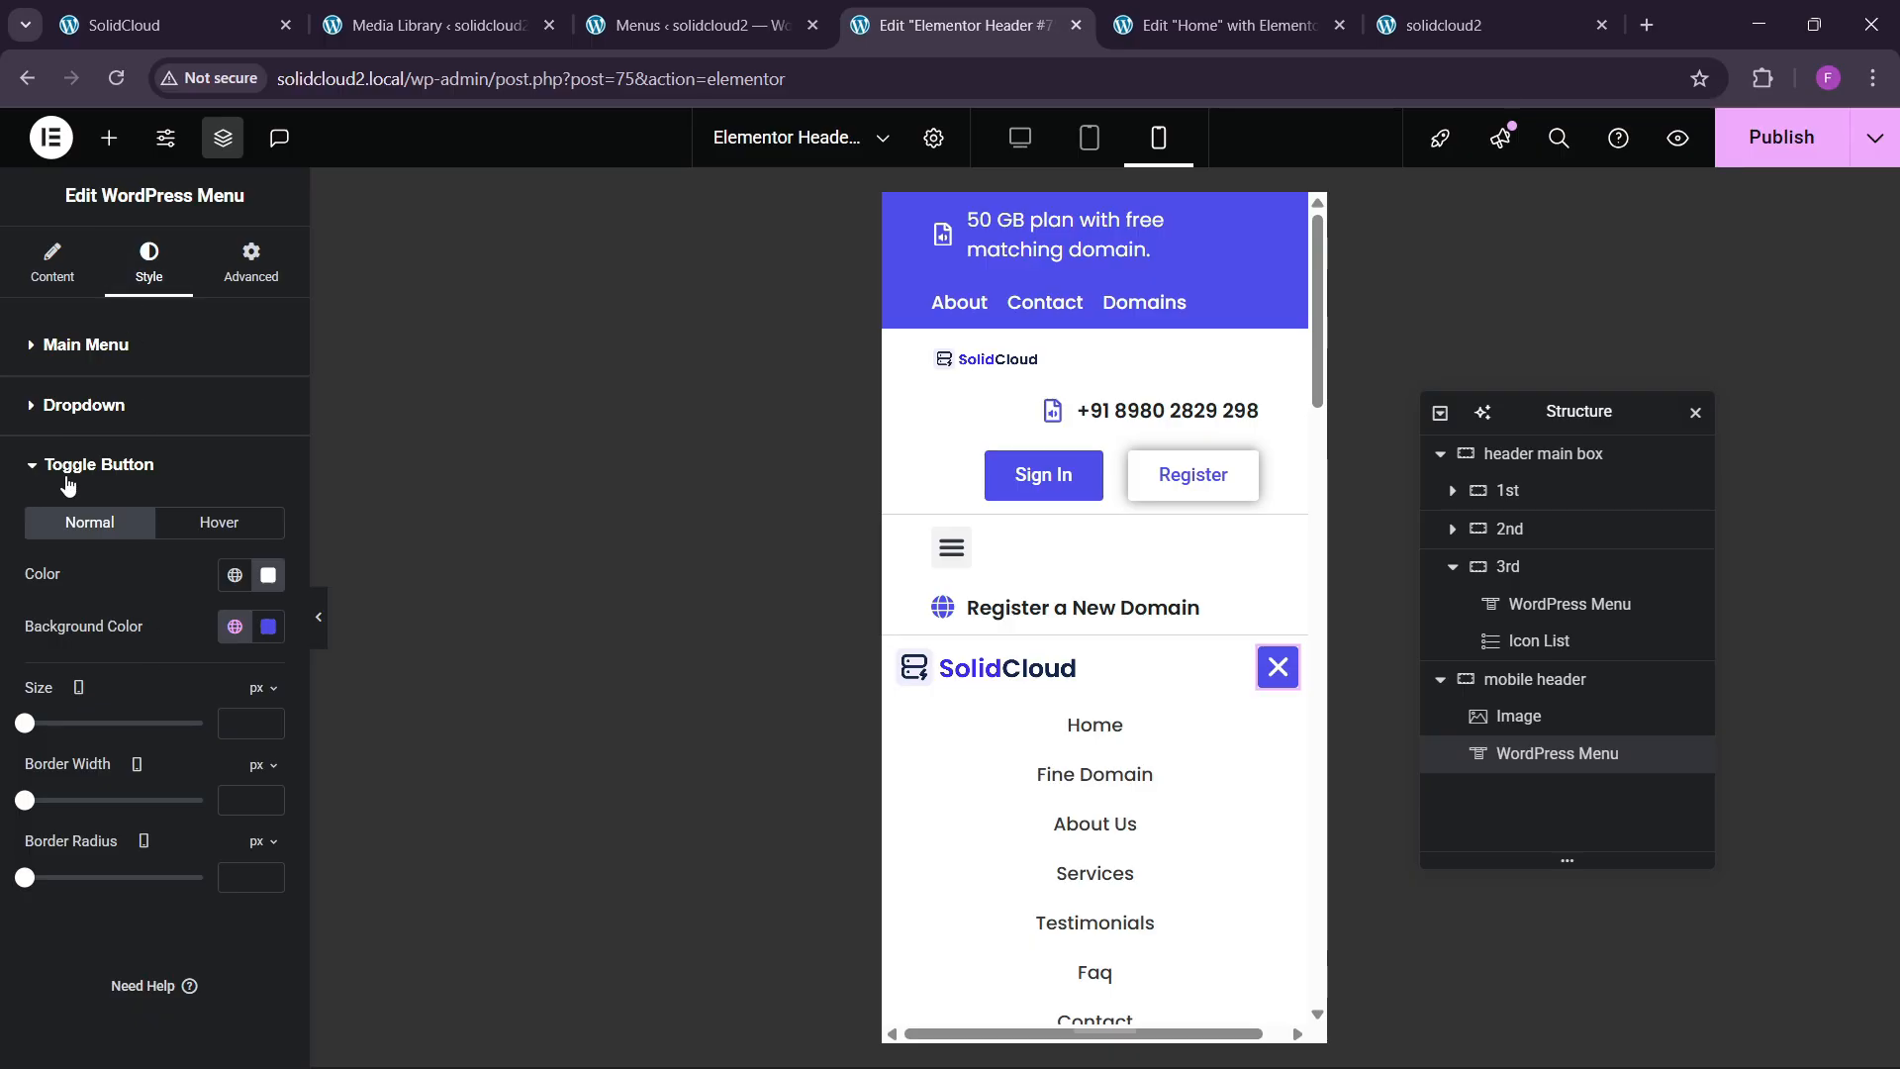
Set the dropdown items' hover background to the blue global colour.
{"action": "left_click", "coordinate": [76, 405]}
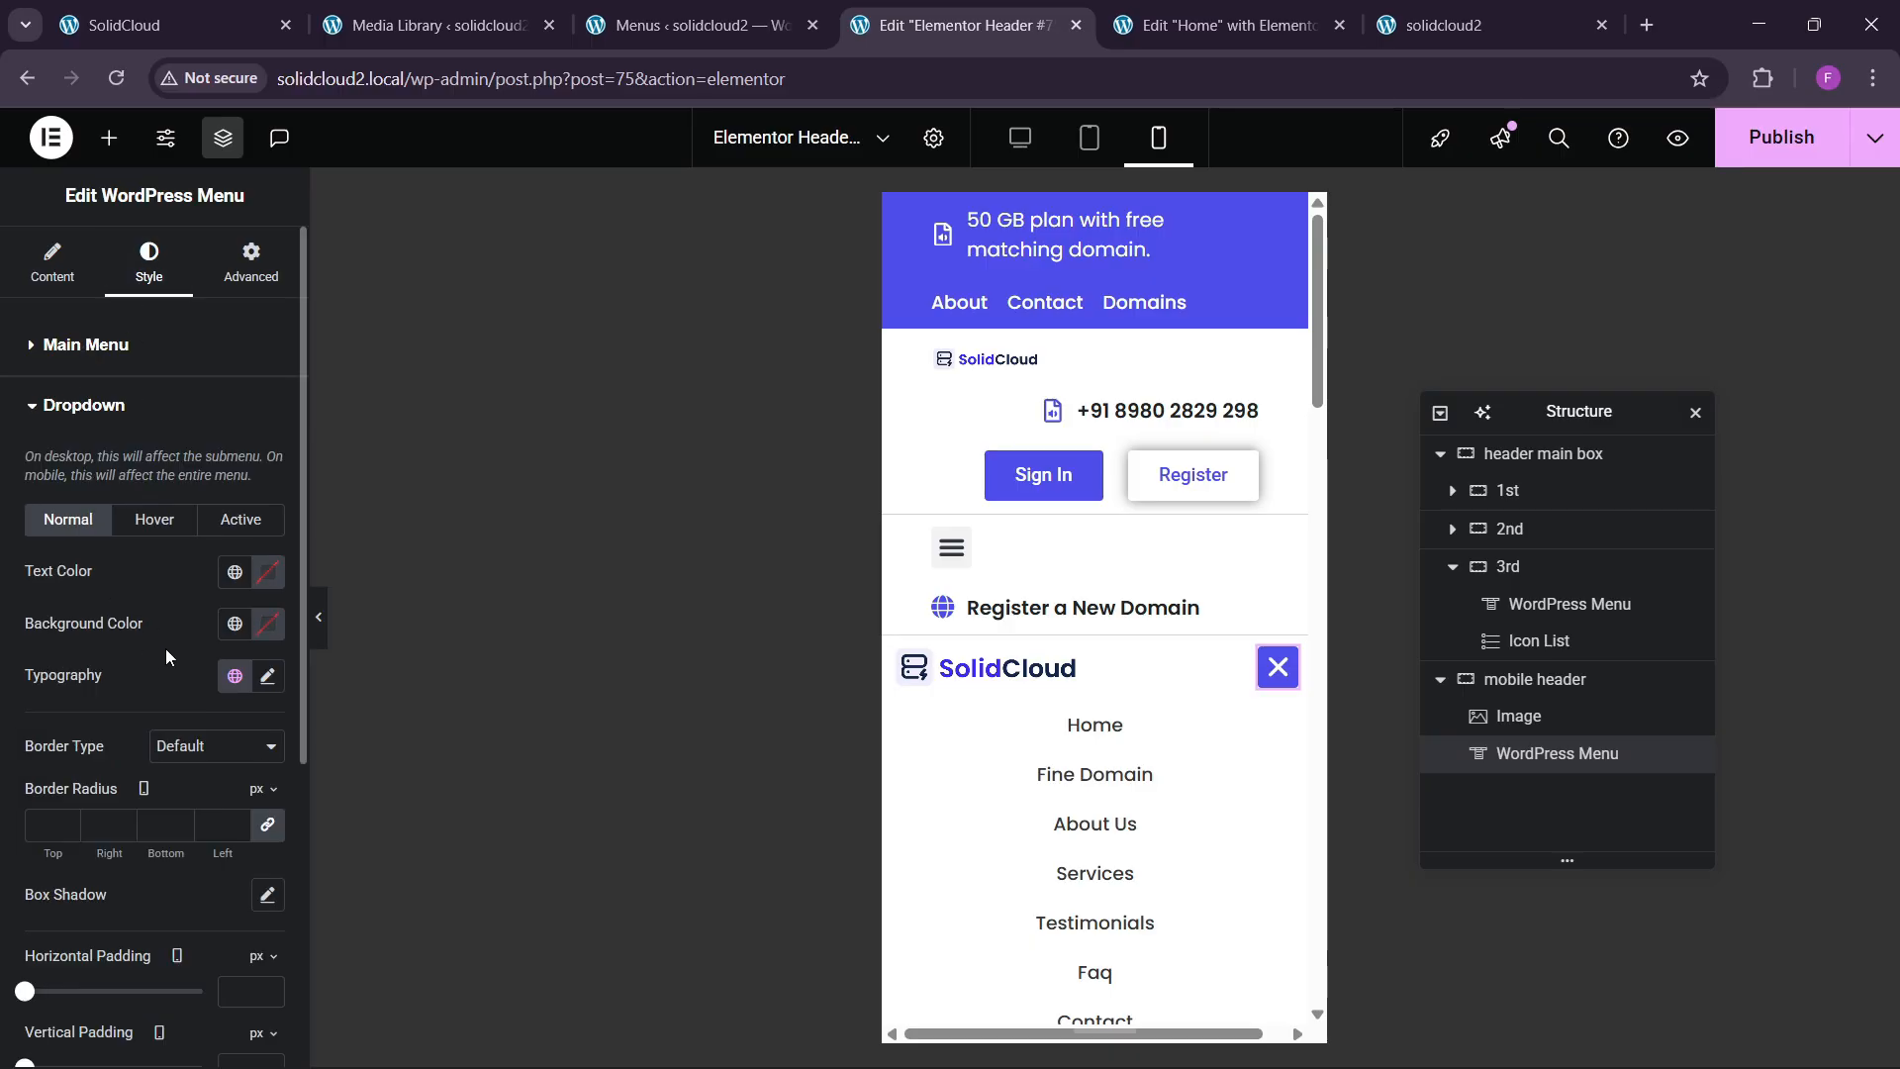
{"action": "scroll", "coordinate": [140, 713], "scroll_direction": "down", "scroll_amount": 3}
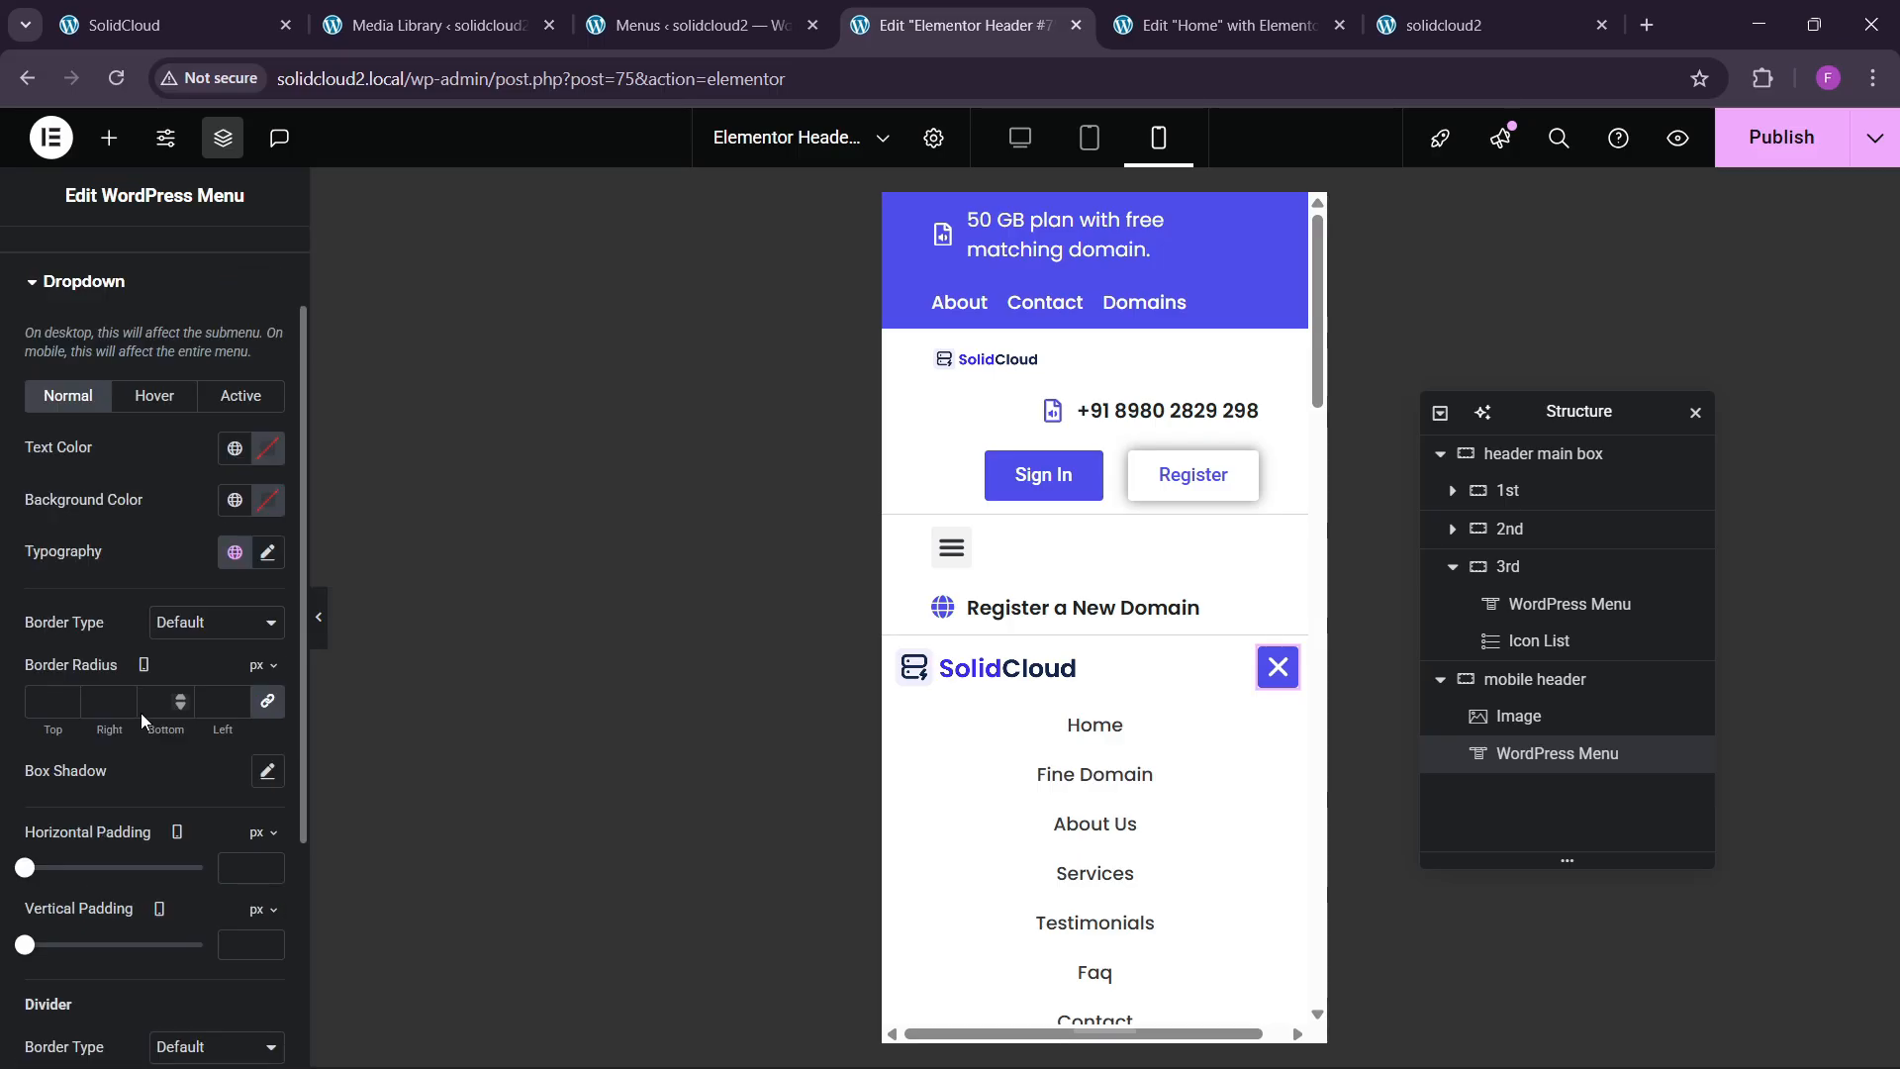
{"action": "scroll", "coordinate": [148, 702], "scroll_direction": "up", "scroll_amount": 2}
{"action": "left_click", "coordinate": [155, 396]}
{"action": "left_click", "coordinate": [234, 500]}
{"action": "left_click", "coordinate": [93, 810]}
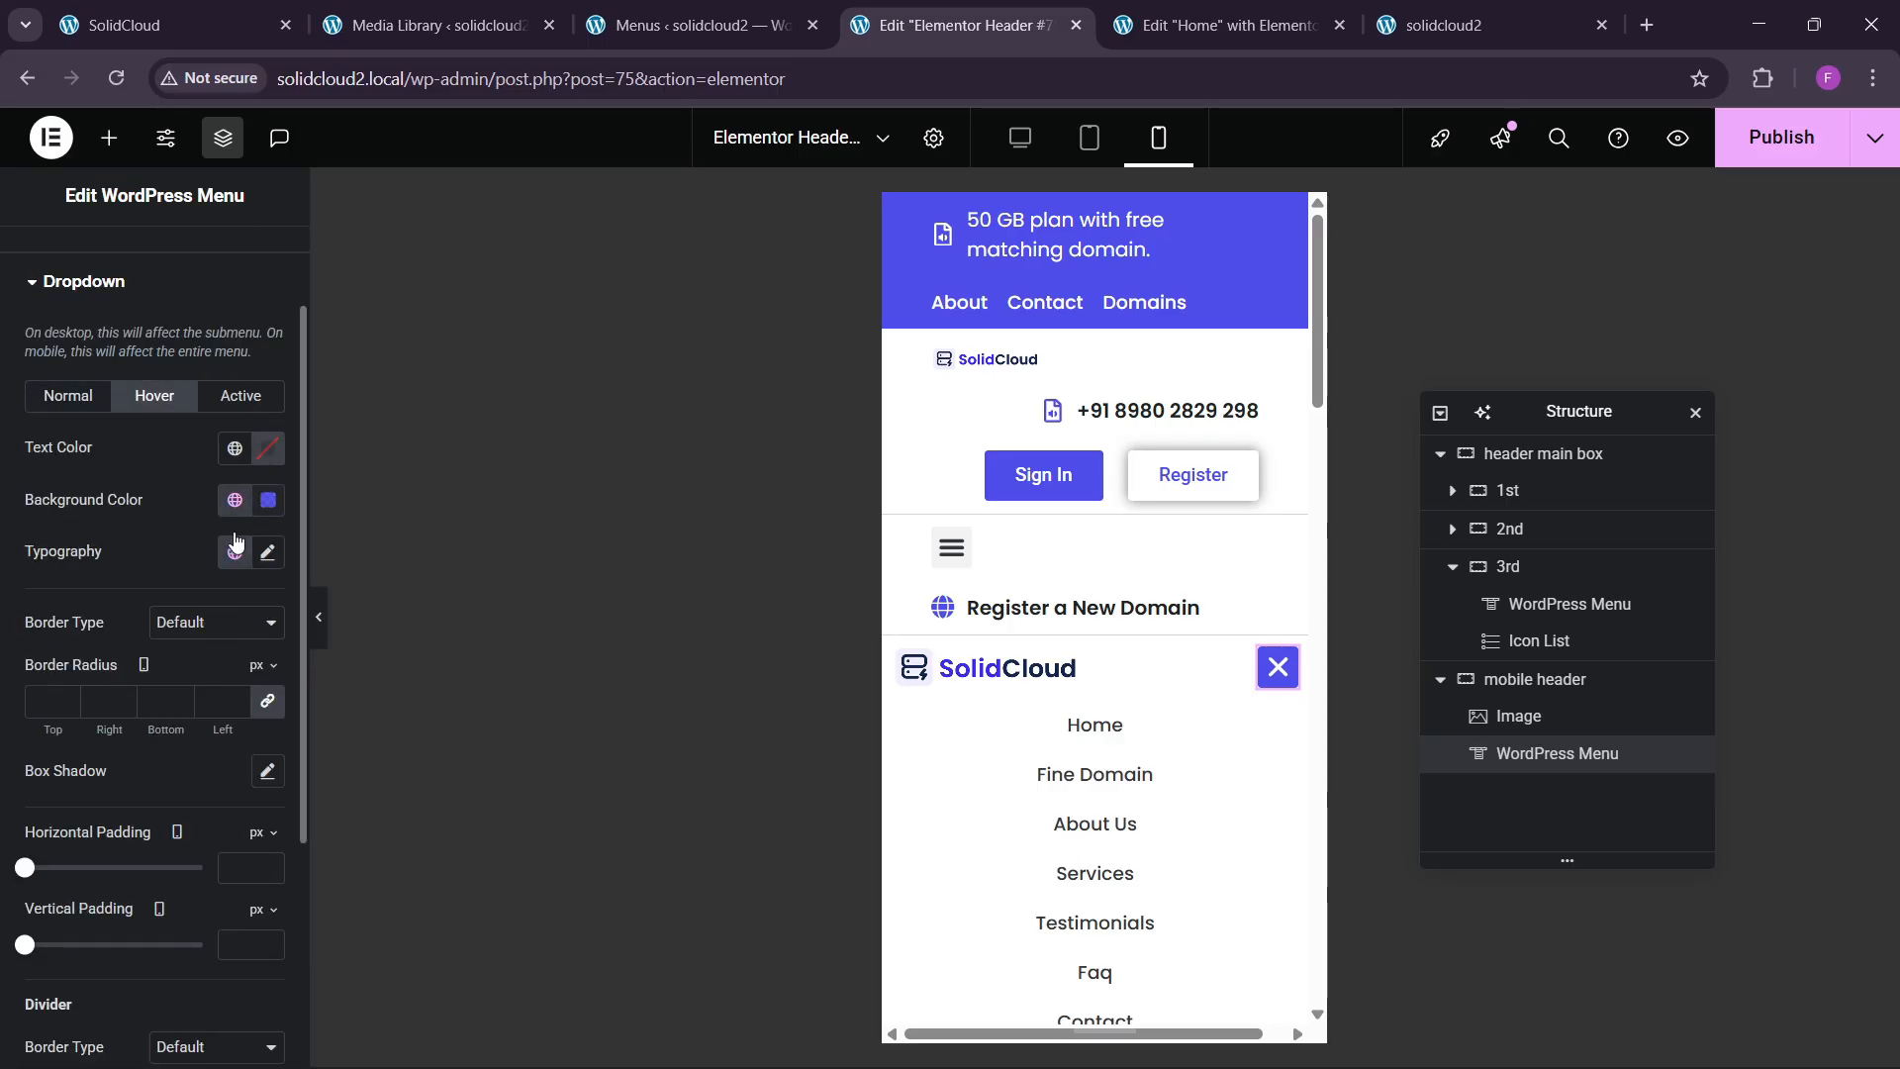
Give active dropdown items a blue global background and #FFFFFF text.
{"action": "left_click", "coordinate": [267, 448]}
{"action": "left_click", "coordinate": [240, 395]}
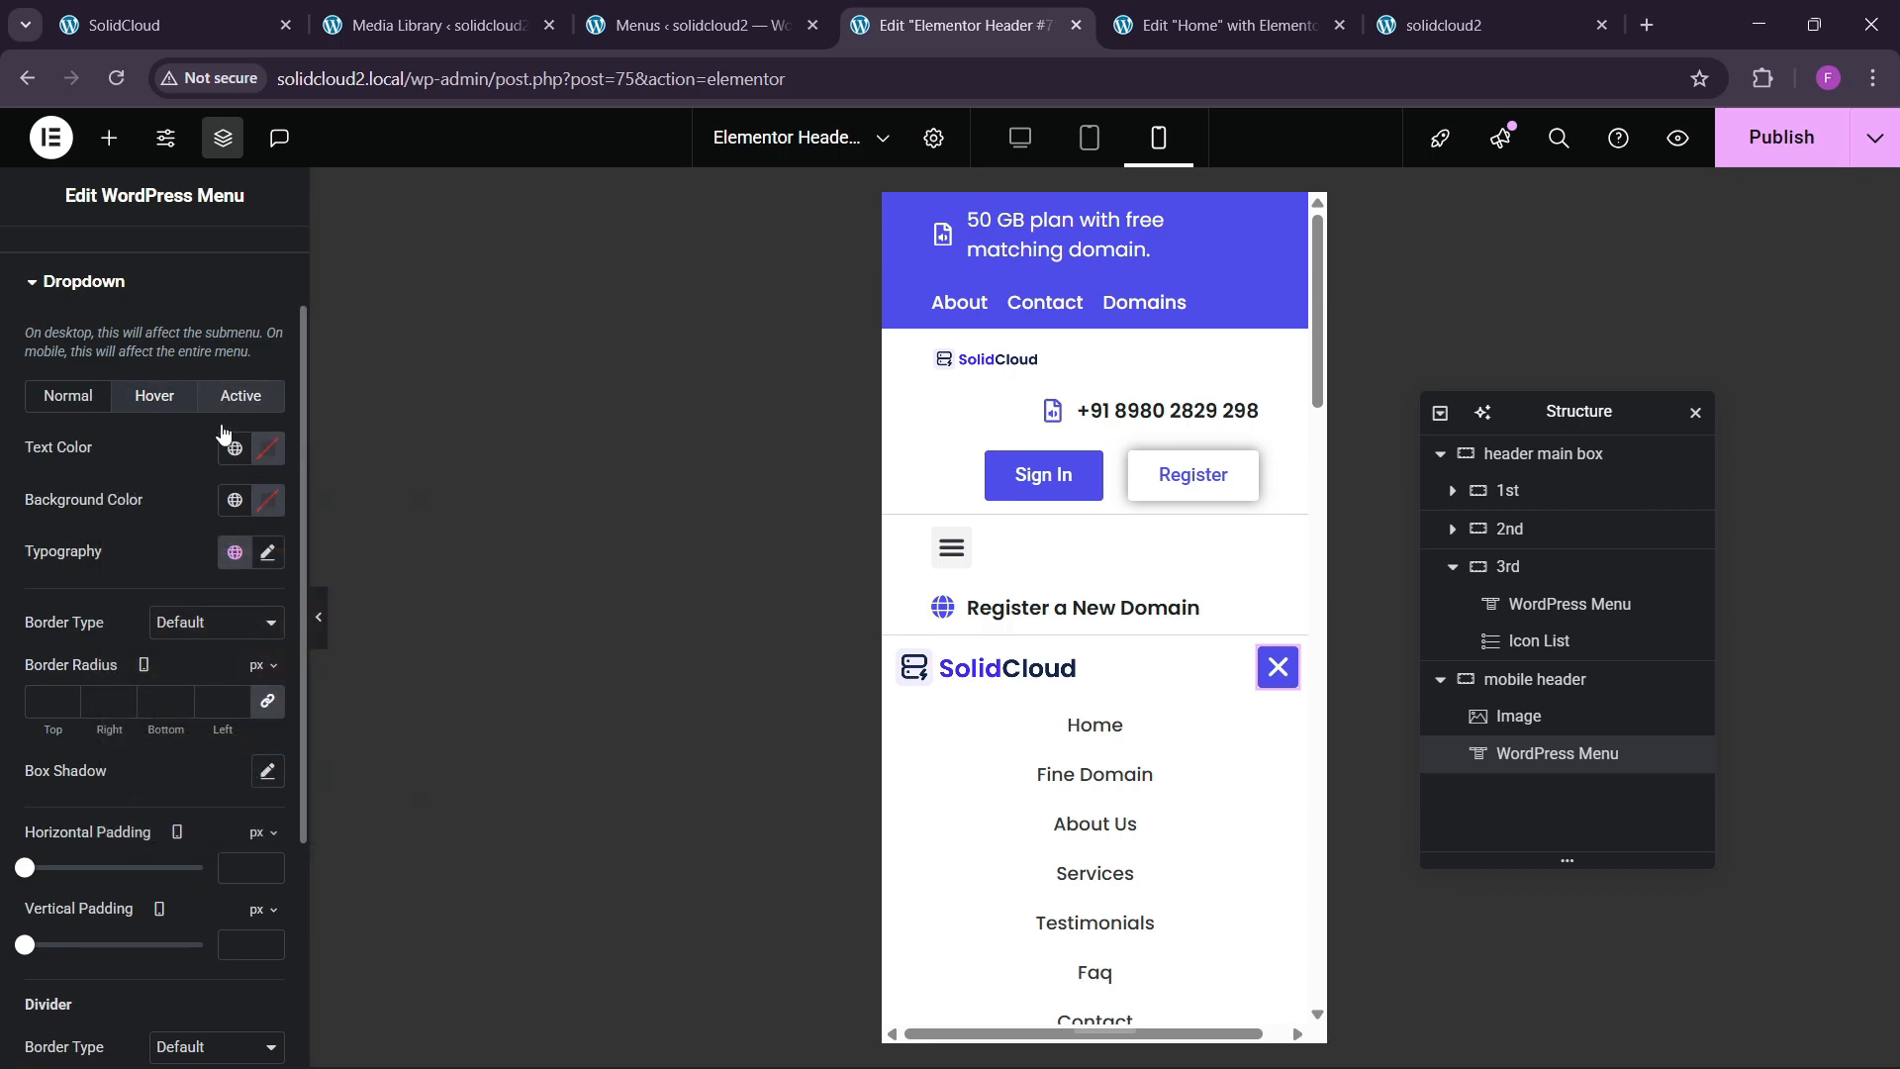
{"action": "left_click", "coordinate": [235, 500]}
{"action": "left_click", "coordinate": [238, 812]}
{"action": "left_click", "coordinate": [267, 448]}
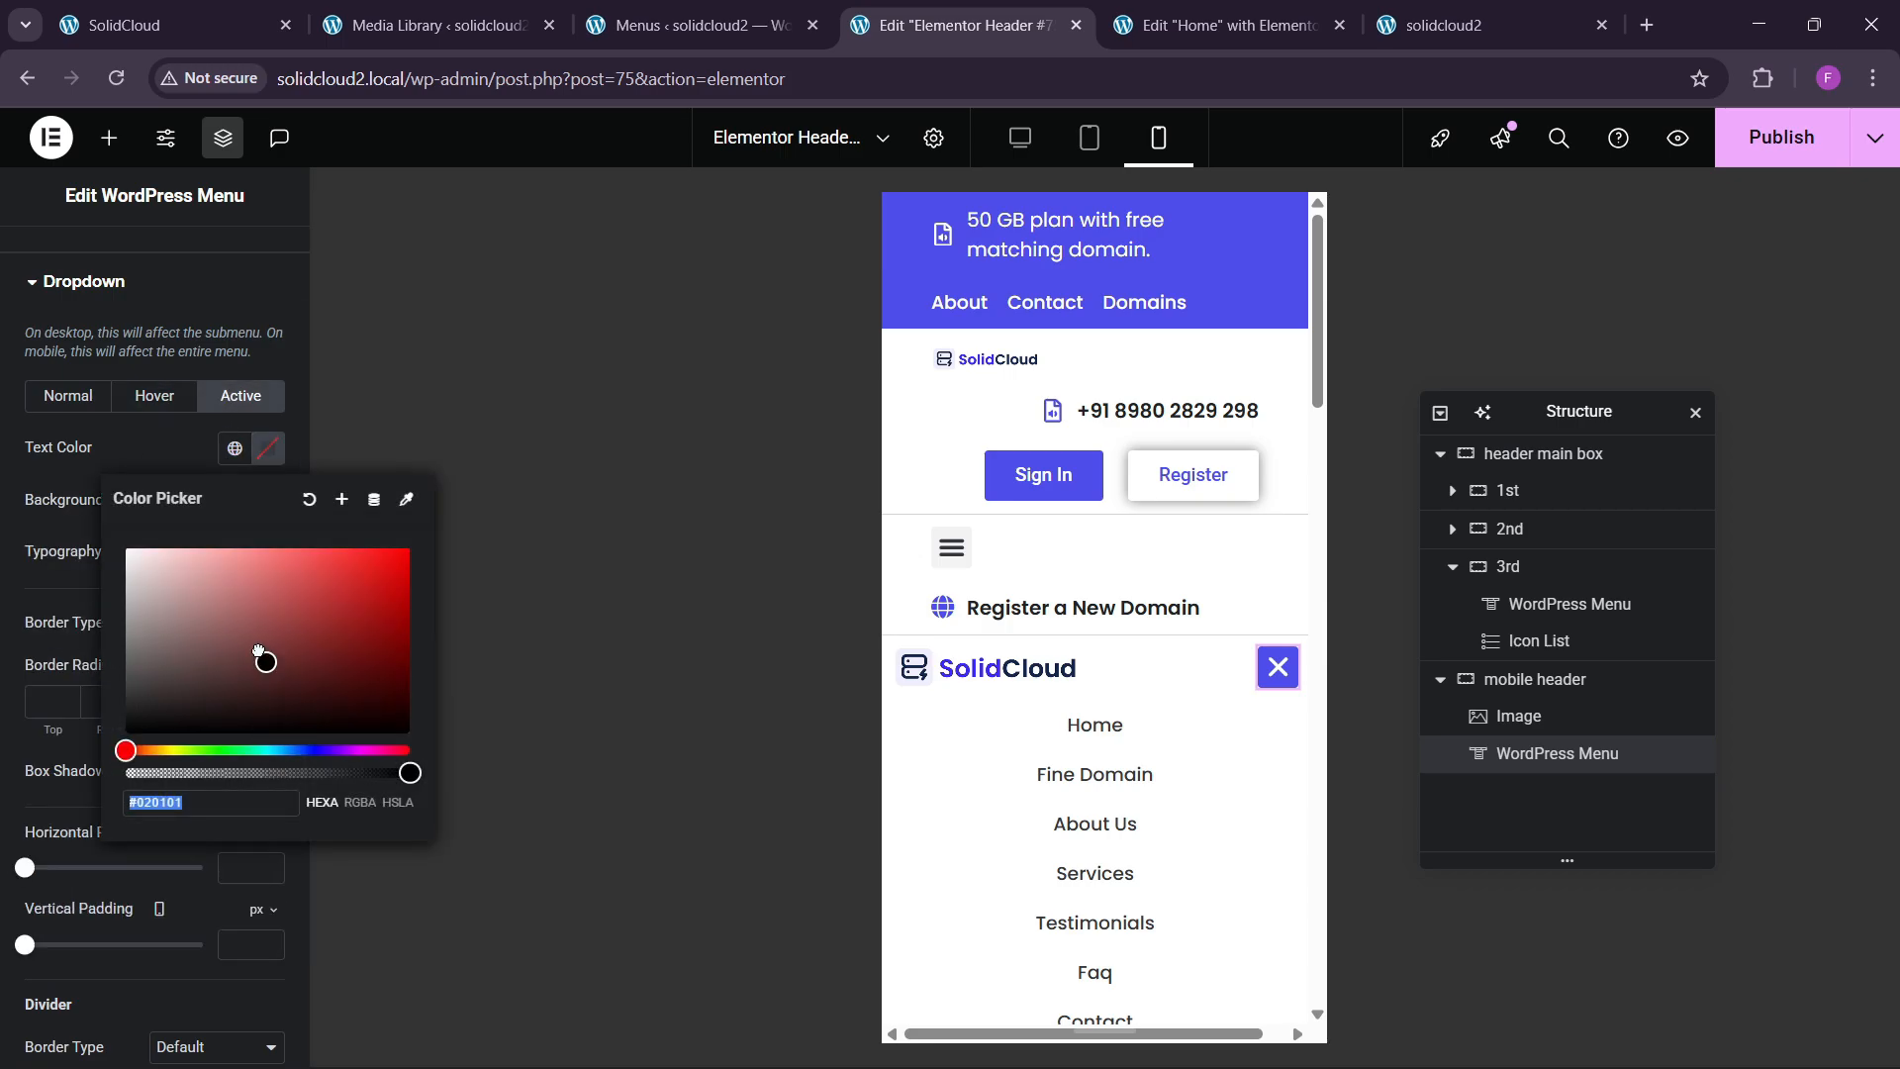
{"action": "left_click_drag", "start_coordinate": [262, 656], "coordinate": [104, 463]}
{"action": "left_click", "coordinate": [104, 463]}
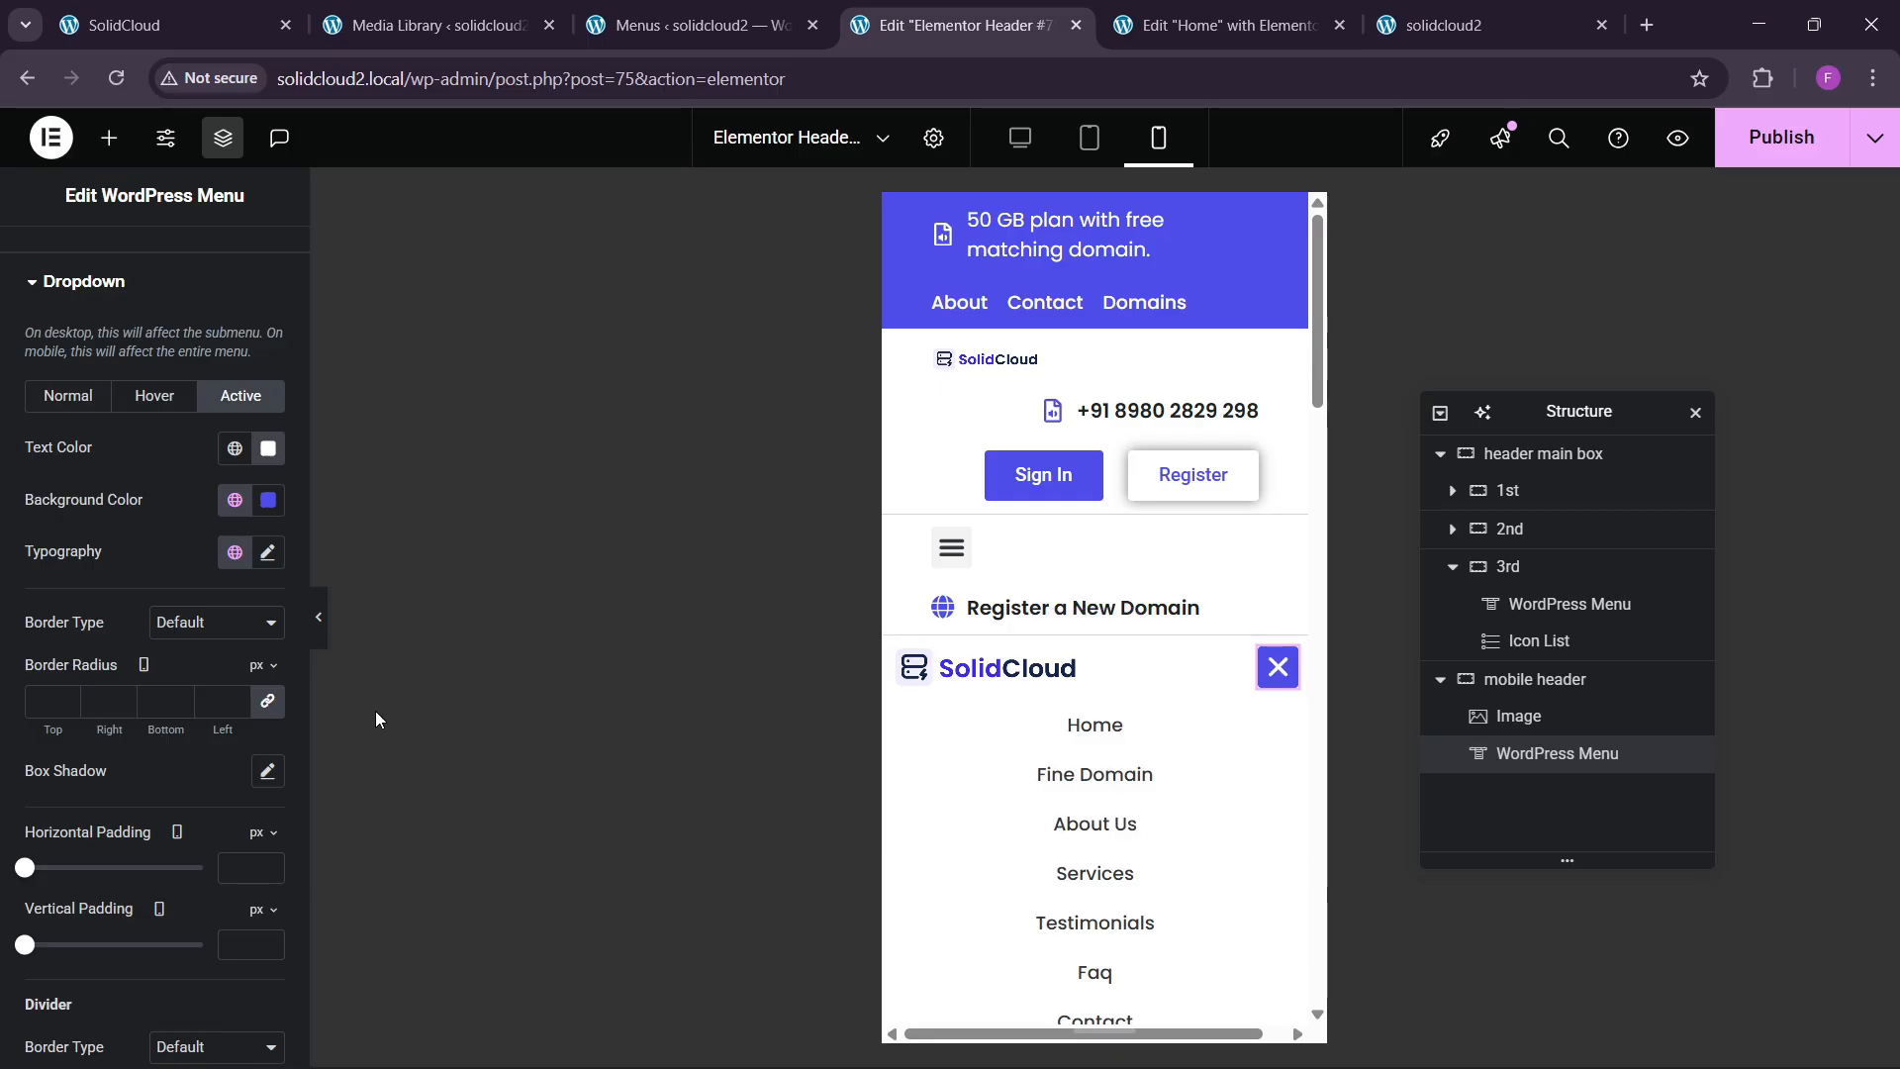
Set the normal dropdown typography size to 14 and check it in the mobile preview.
{"action": "left_click", "coordinate": [67, 396]}
{"action": "left_click", "coordinate": [270, 553]}
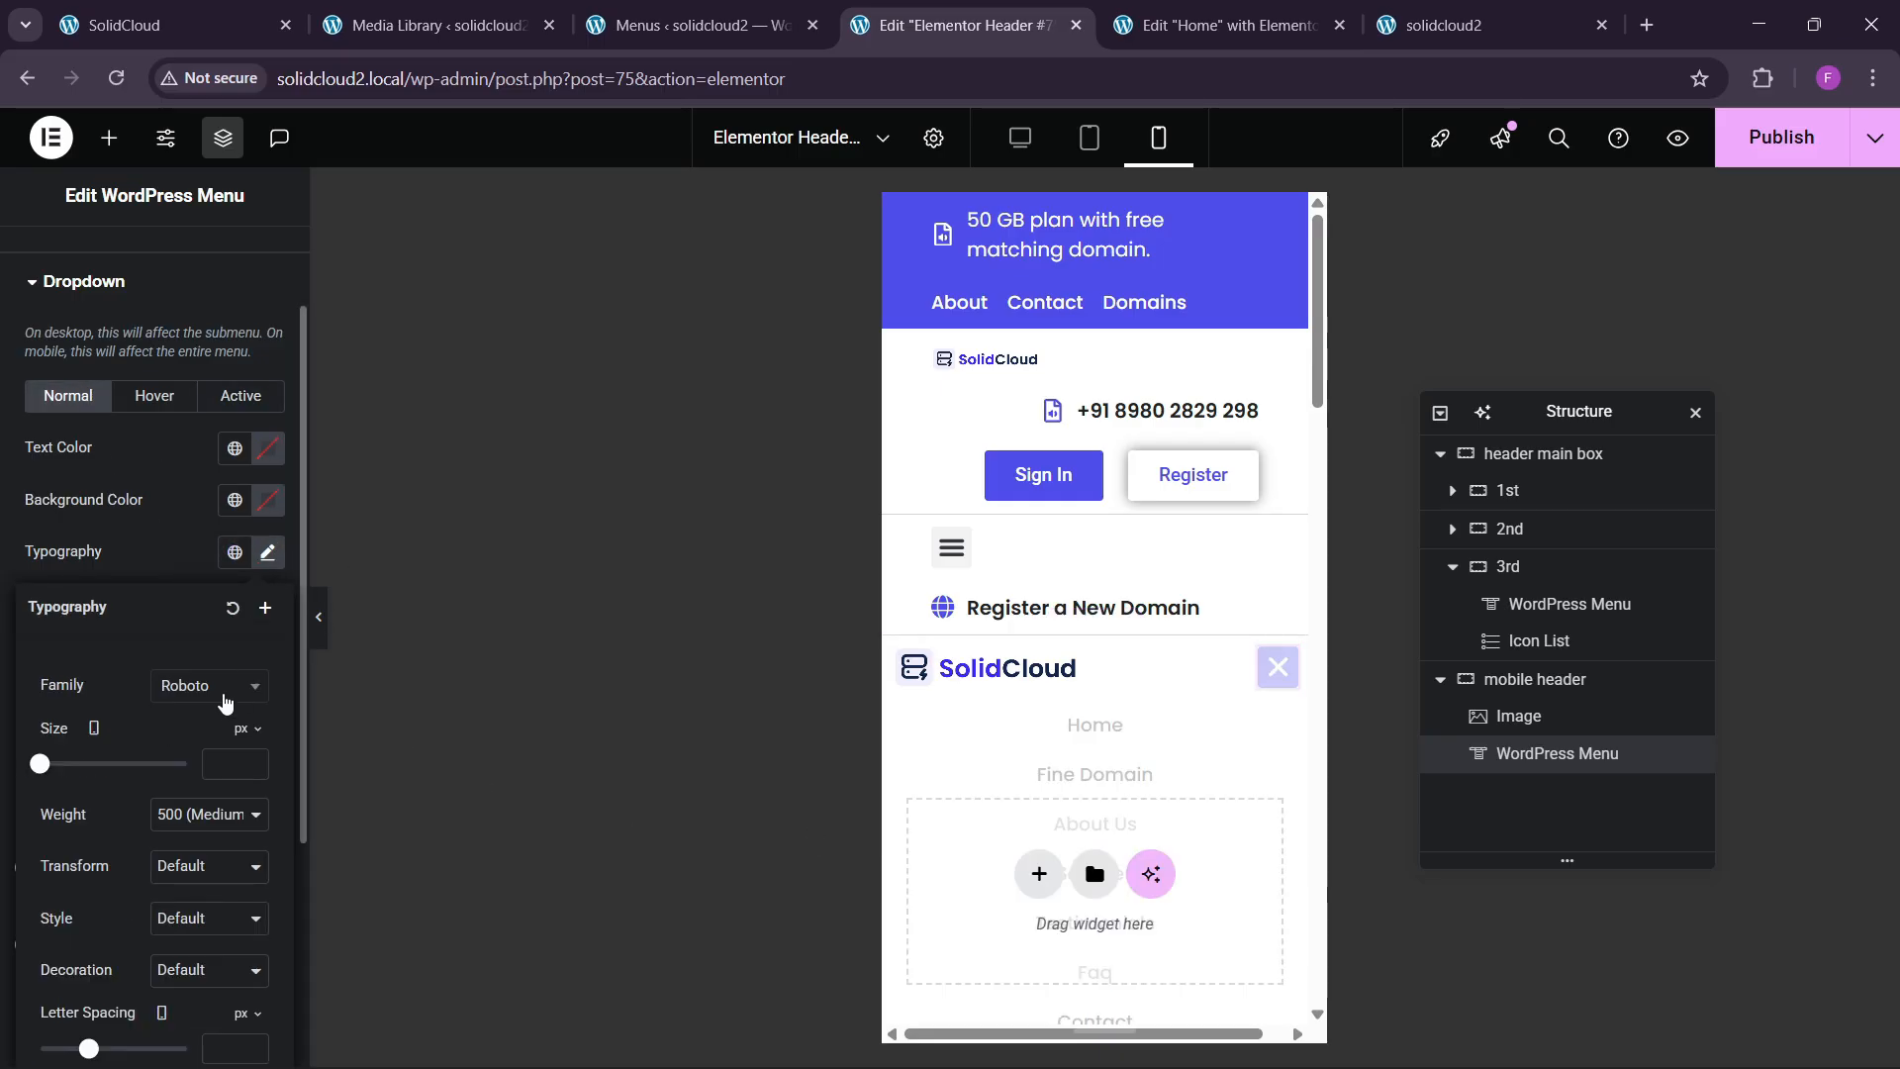
{"action": "left_click", "coordinate": [221, 769]}
{"action": "type", "text": "14"}
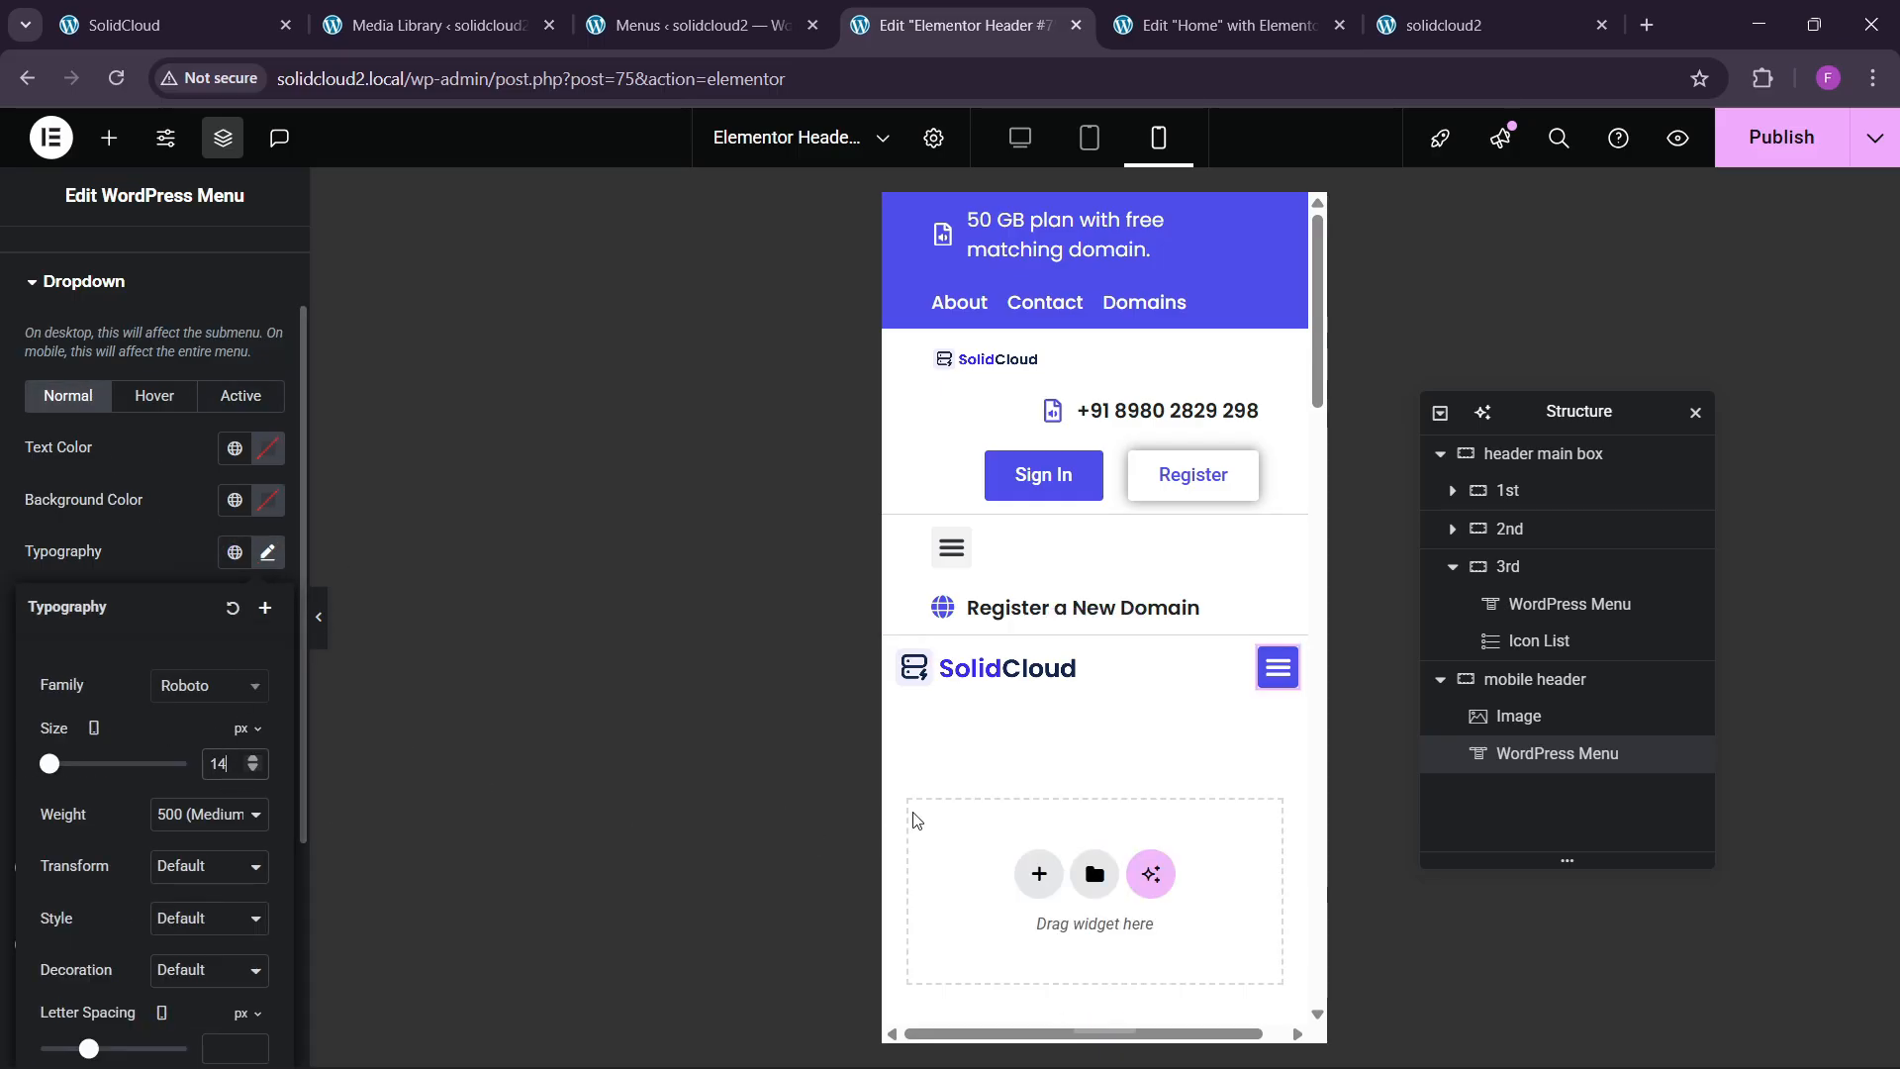
{"action": "left_click", "coordinate": [1052, 692]}
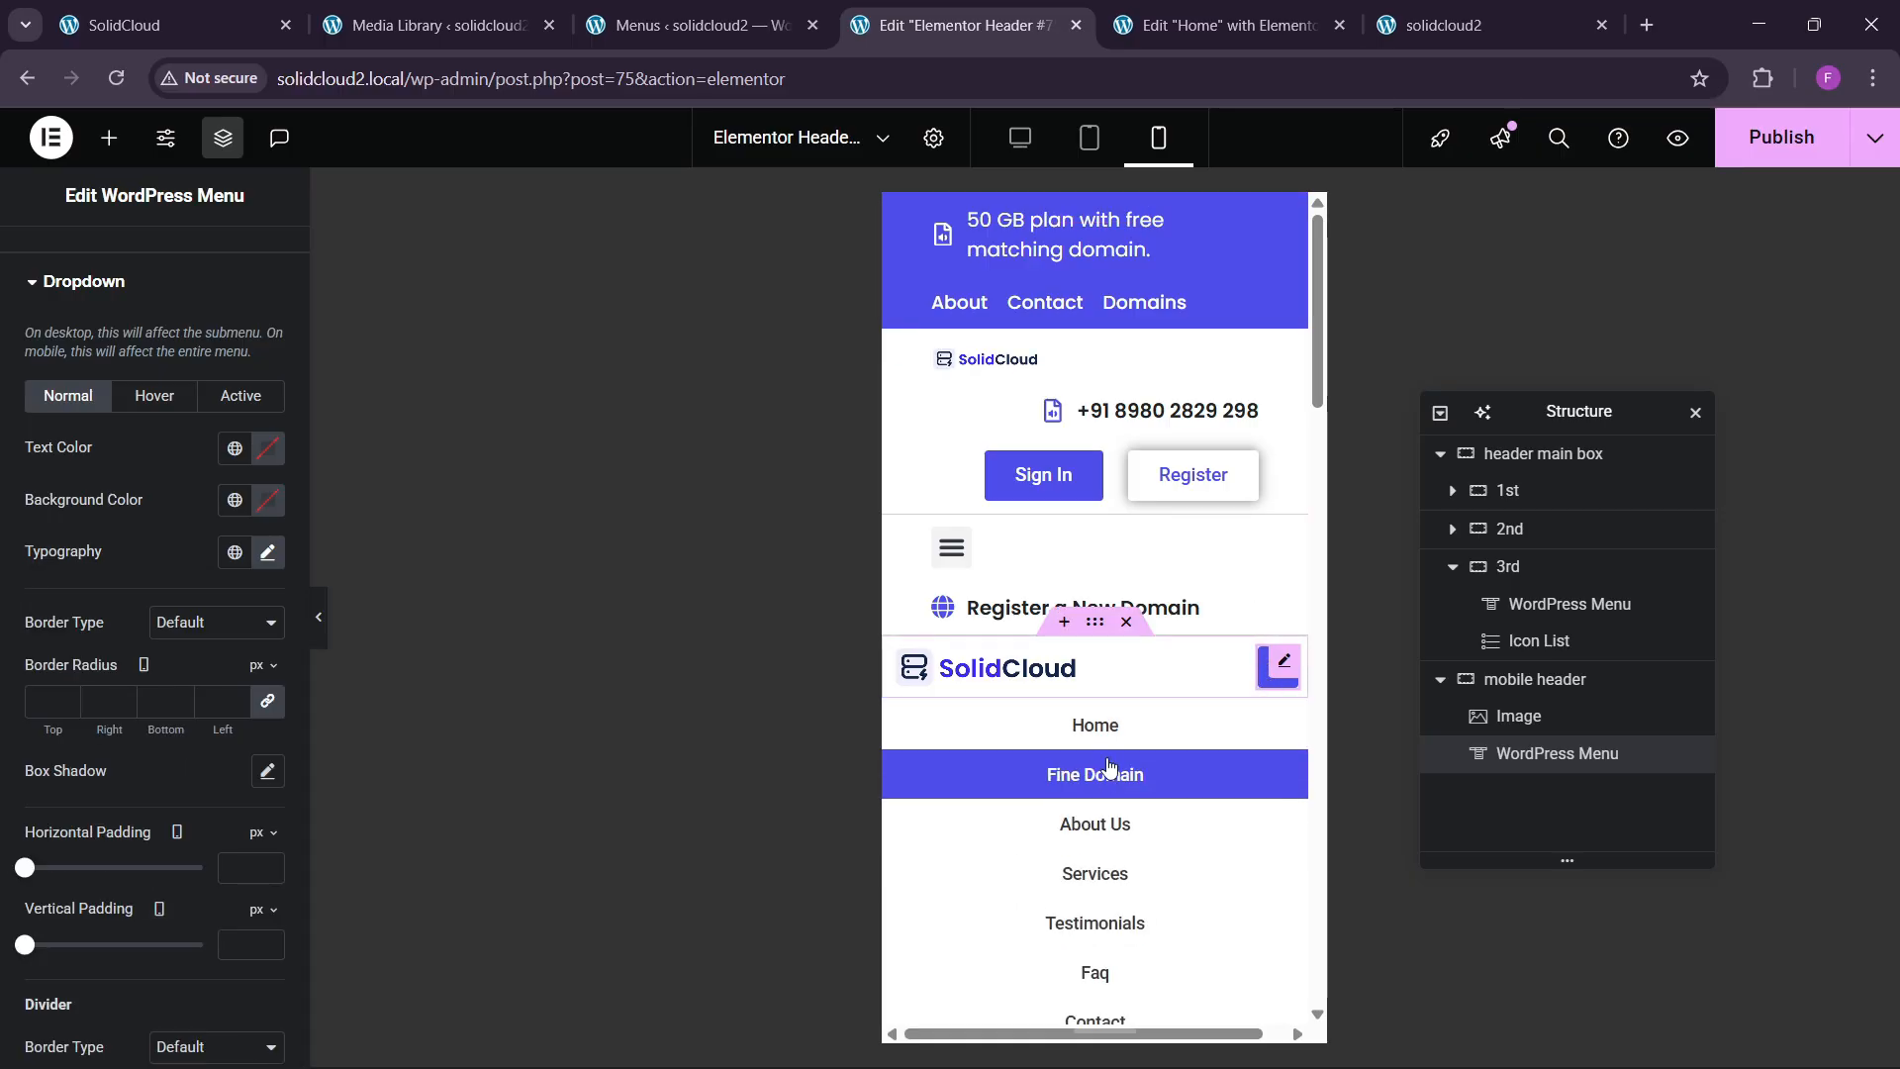
{"action": "left_click", "coordinate": [1274, 691]}
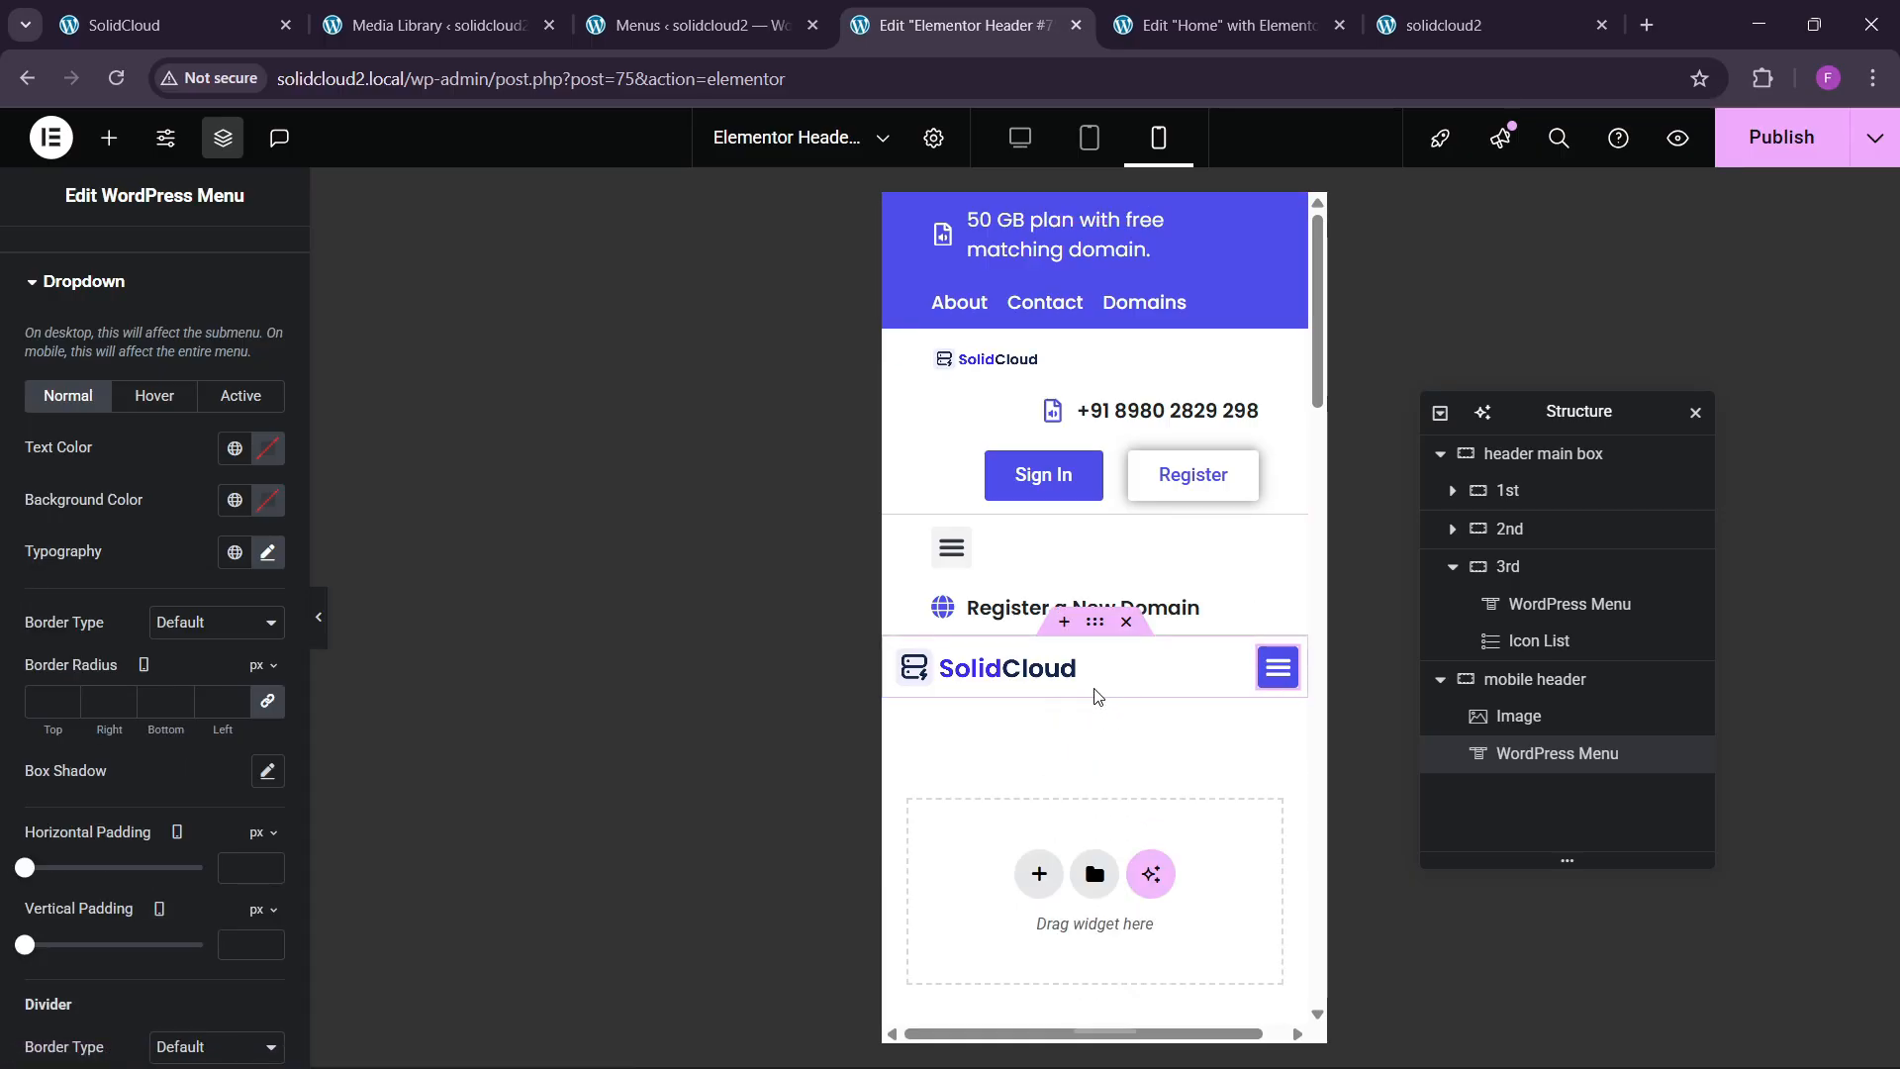
Give the mobile header container a classic white #FFFFFF background.
{"action": "left_click", "coordinate": [1094, 623]}
{"action": "left_click", "coordinate": [146, 267]}
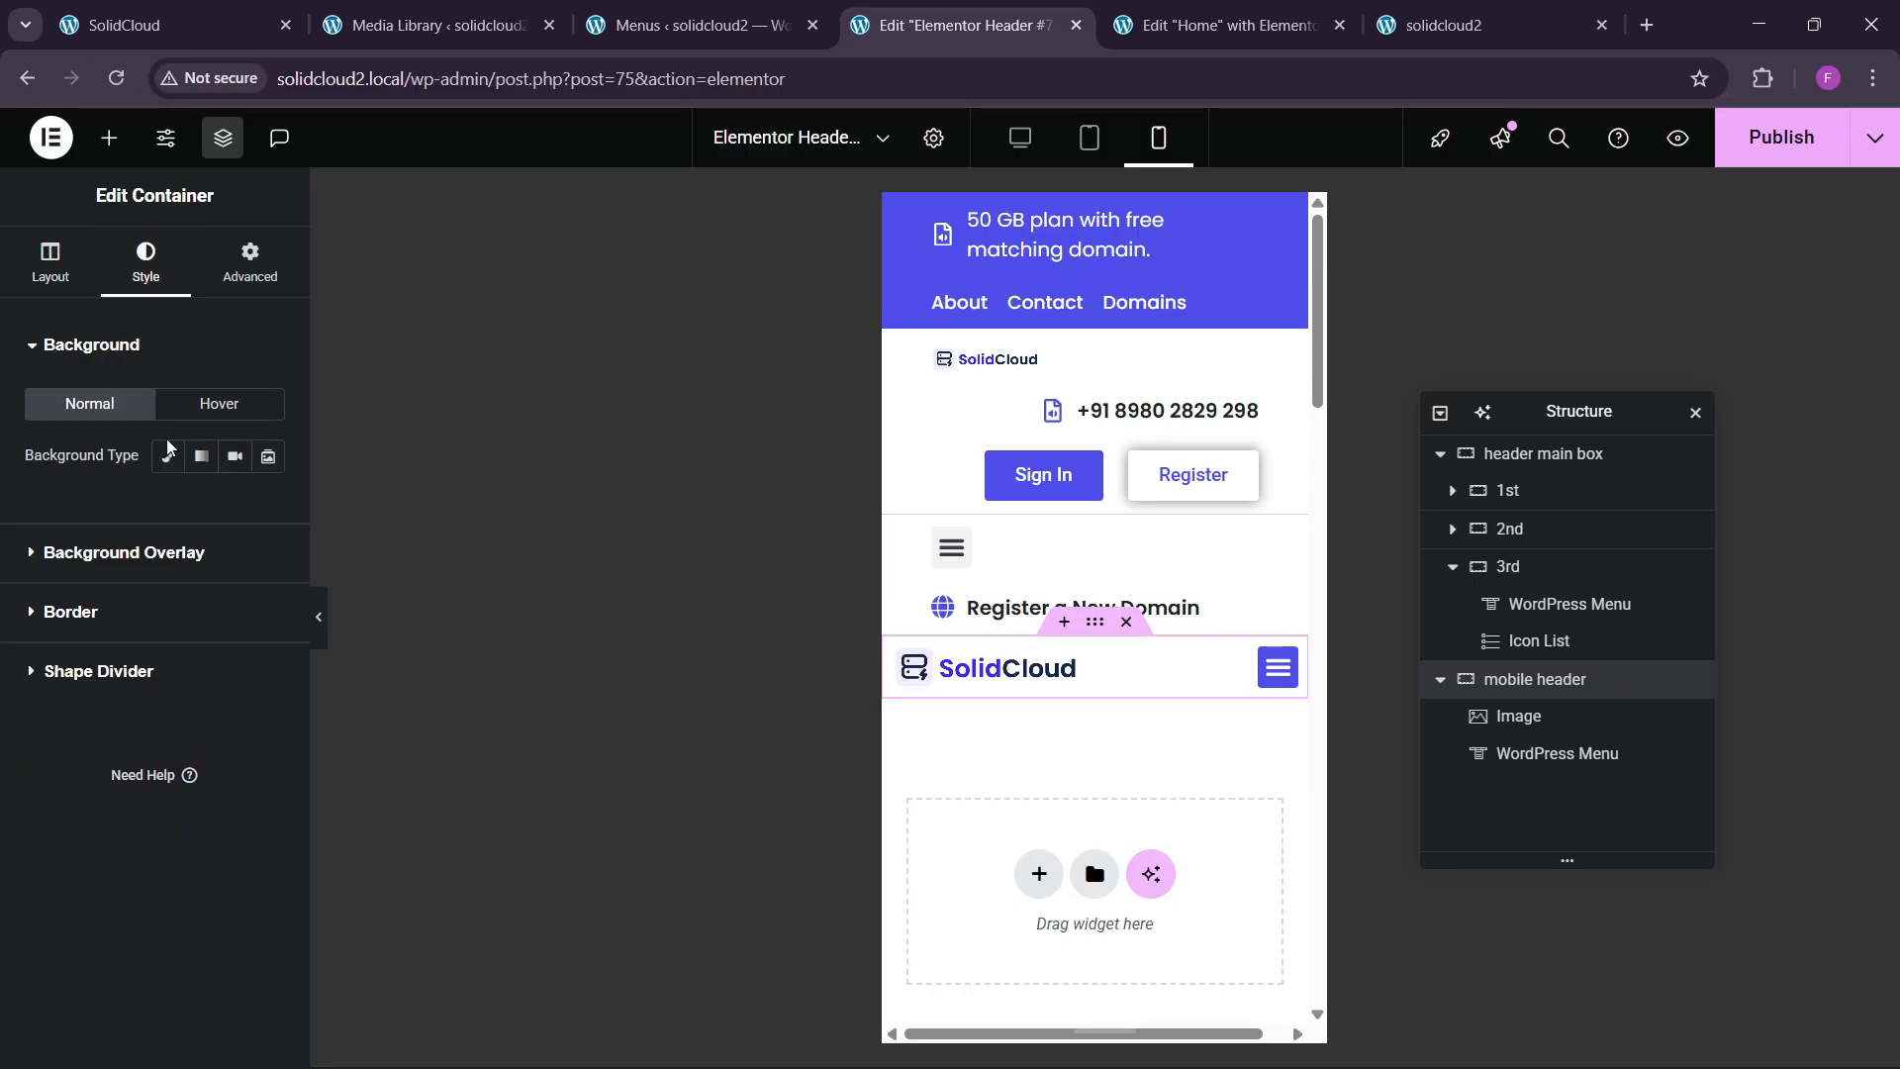
{"action": "left_click", "coordinate": [170, 456]}
{"action": "left_click", "coordinate": [268, 508]}
{"action": "left_click", "coordinate": [128, 610]}
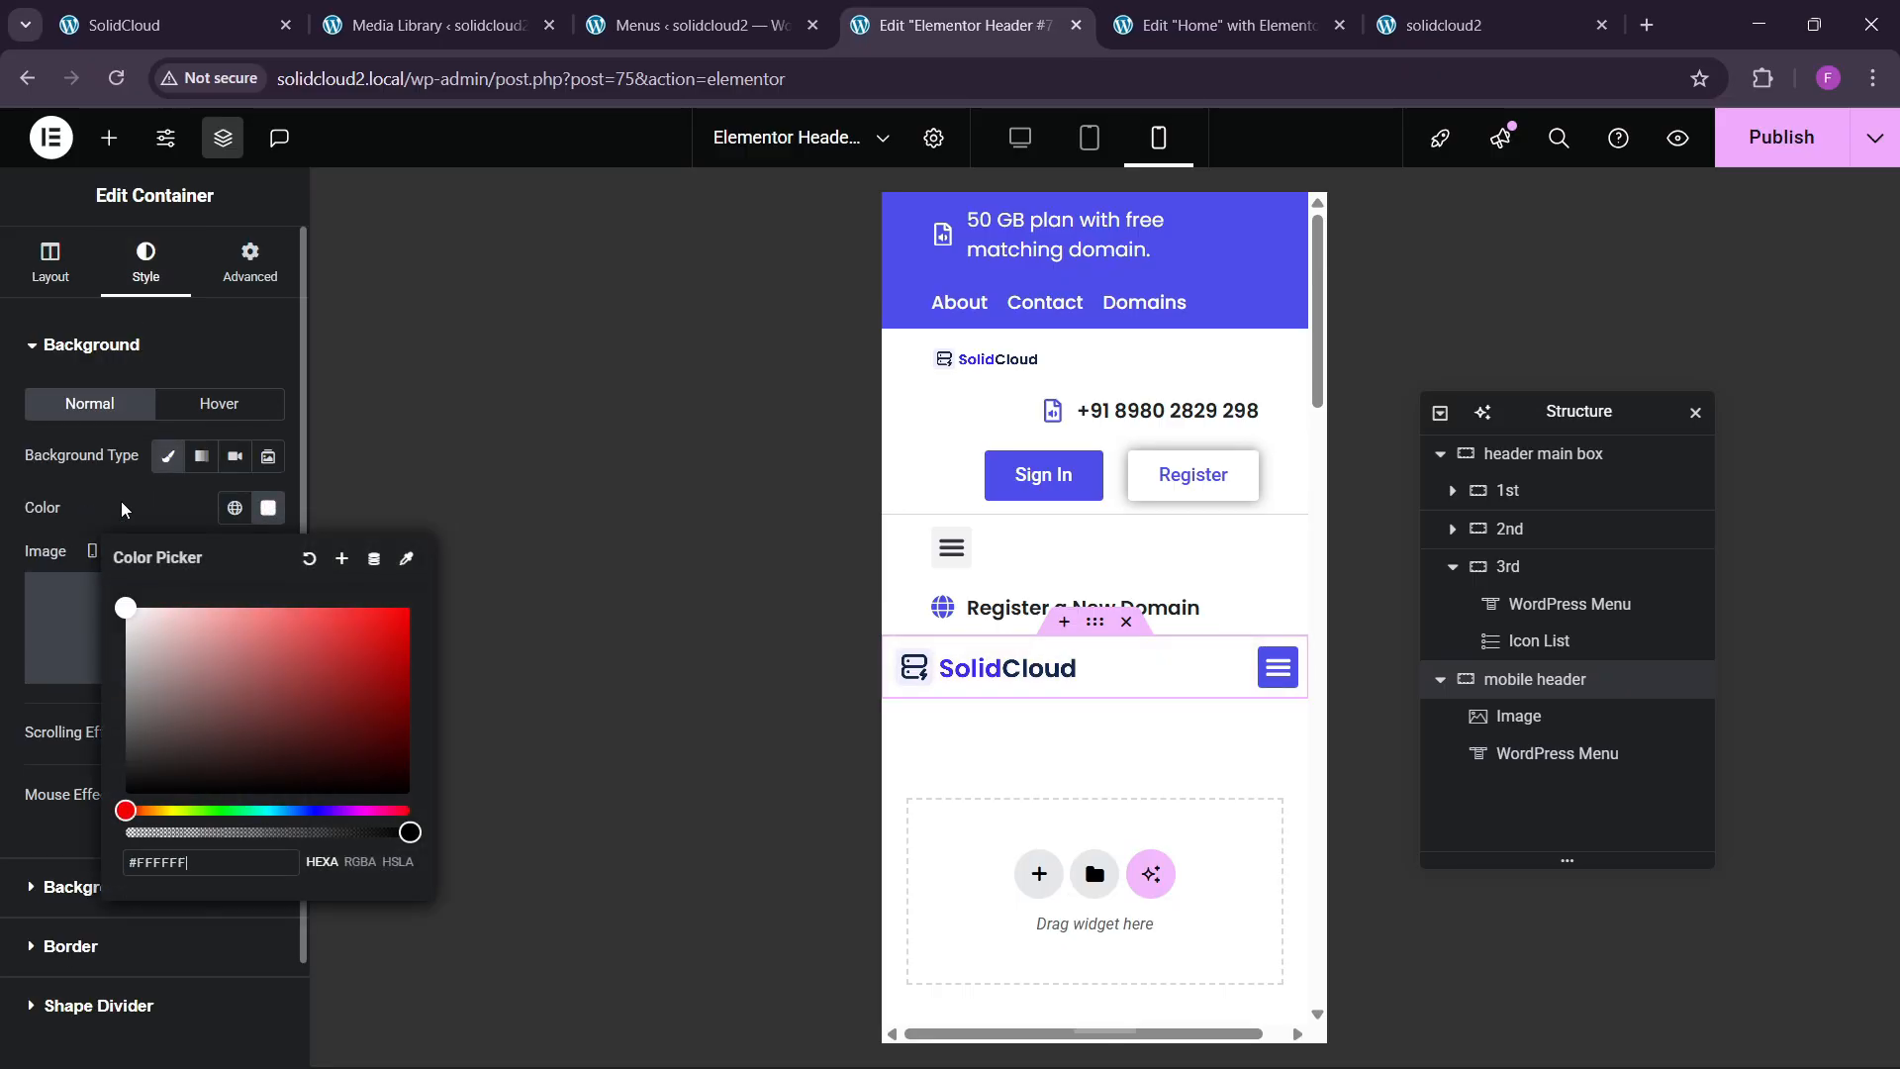
Make the mobile header container sticky to the top in Motion Effects.
{"action": "left_click", "coordinate": [225, 287]}
{"action": "scroll", "coordinate": [149, 593], "scroll_direction": "down", "scroll_amount": 4}
{"action": "scroll", "coordinate": [145, 591], "scroll_direction": "up", "scroll_amount": 3}
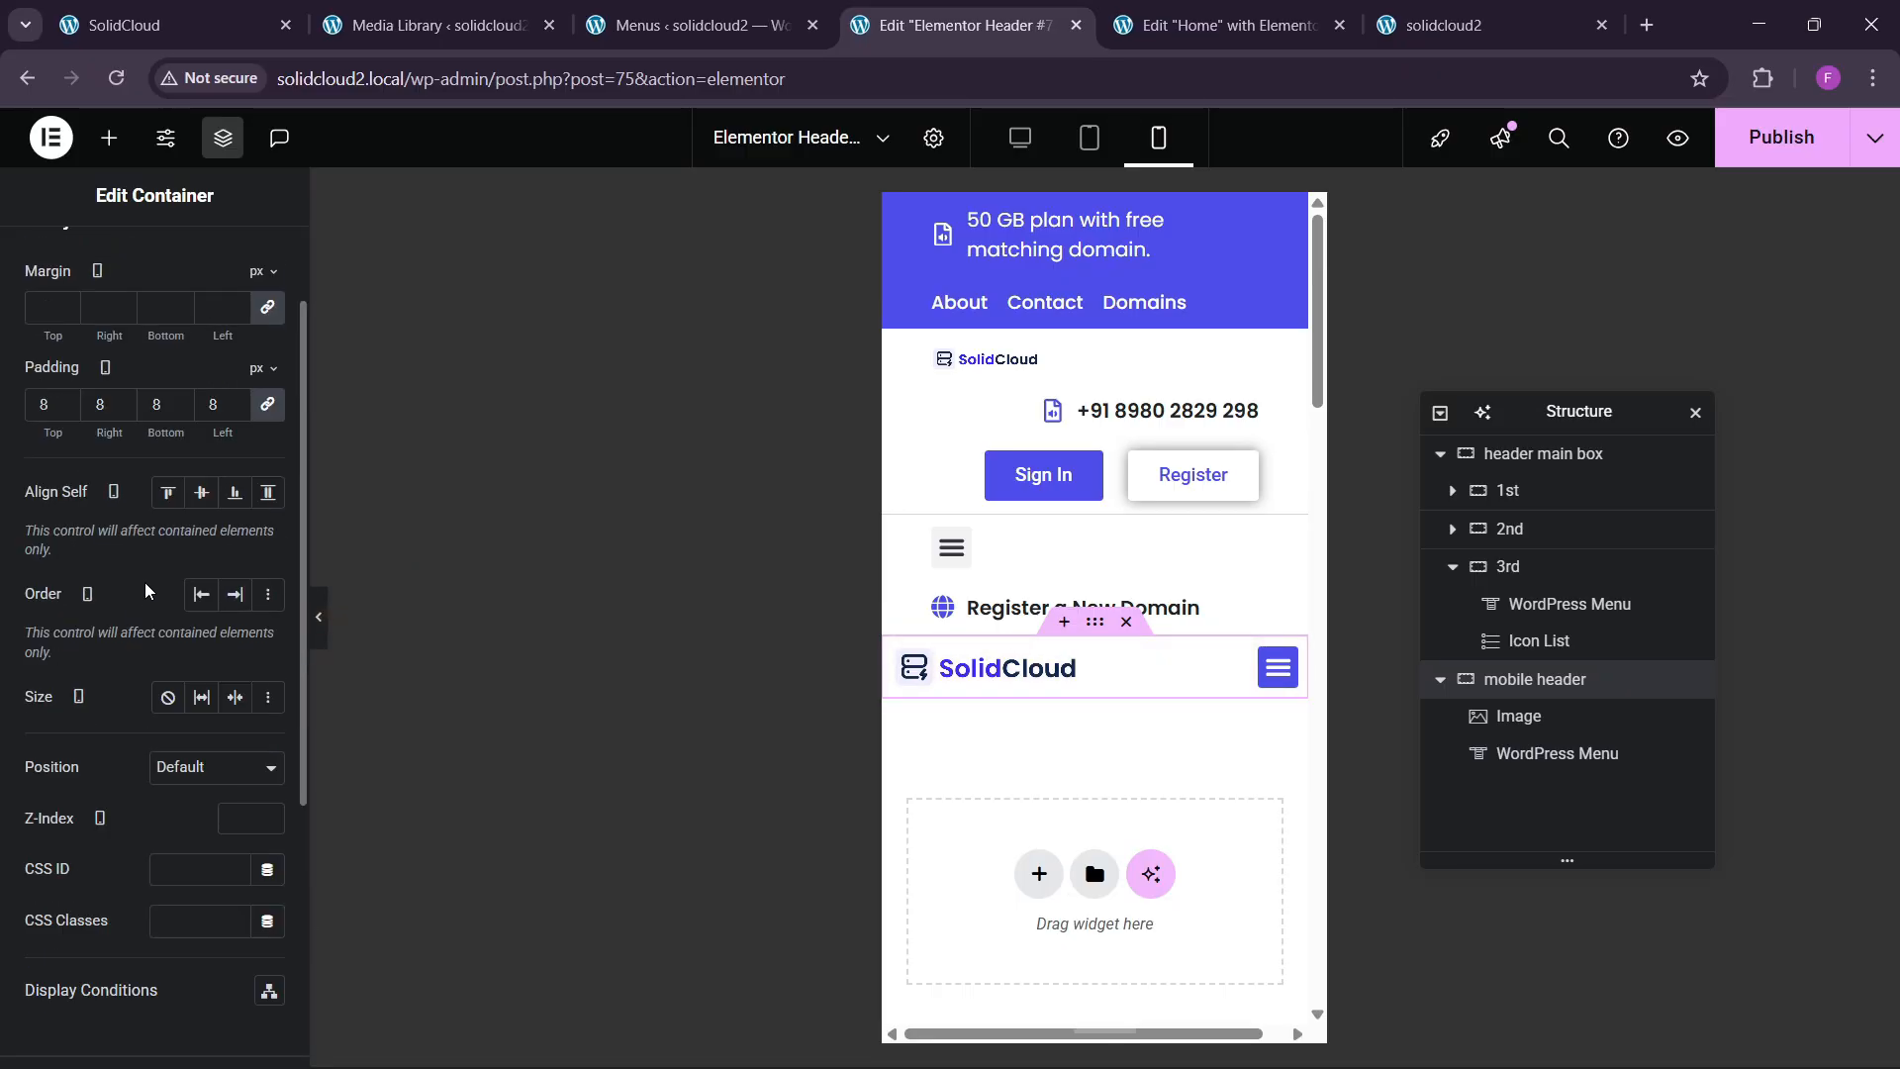
{"action": "scroll", "coordinate": [215, 332], "scroll_direction": "up", "scroll_amount": 2}
{"action": "scroll", "coordinate": [125, 528], "scroll_direction": "down", "scroll_amount": 5}
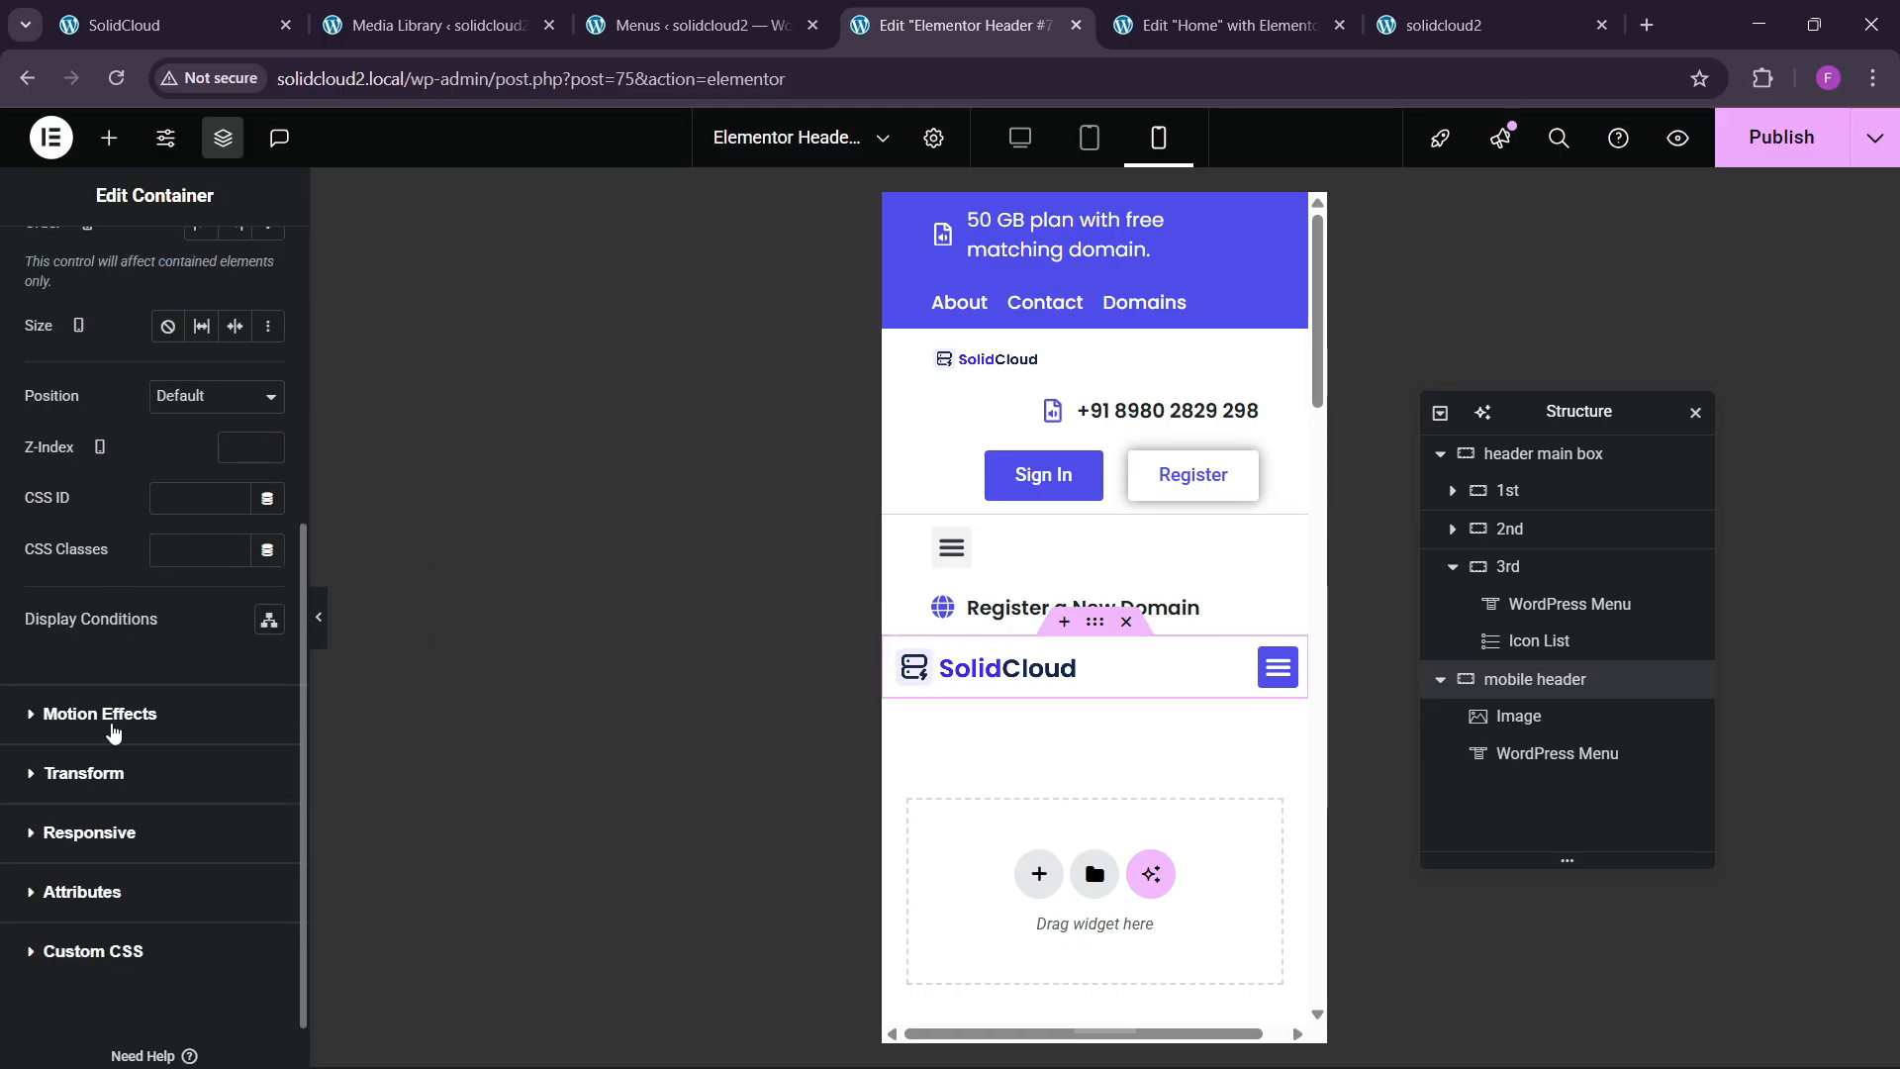
{"action": "left_click", "coordinate": [111, 725]}
{"action": "left_click", "coordinate": [177, 653]}
{"action": "left_click", "coordinate": [185, 701]}
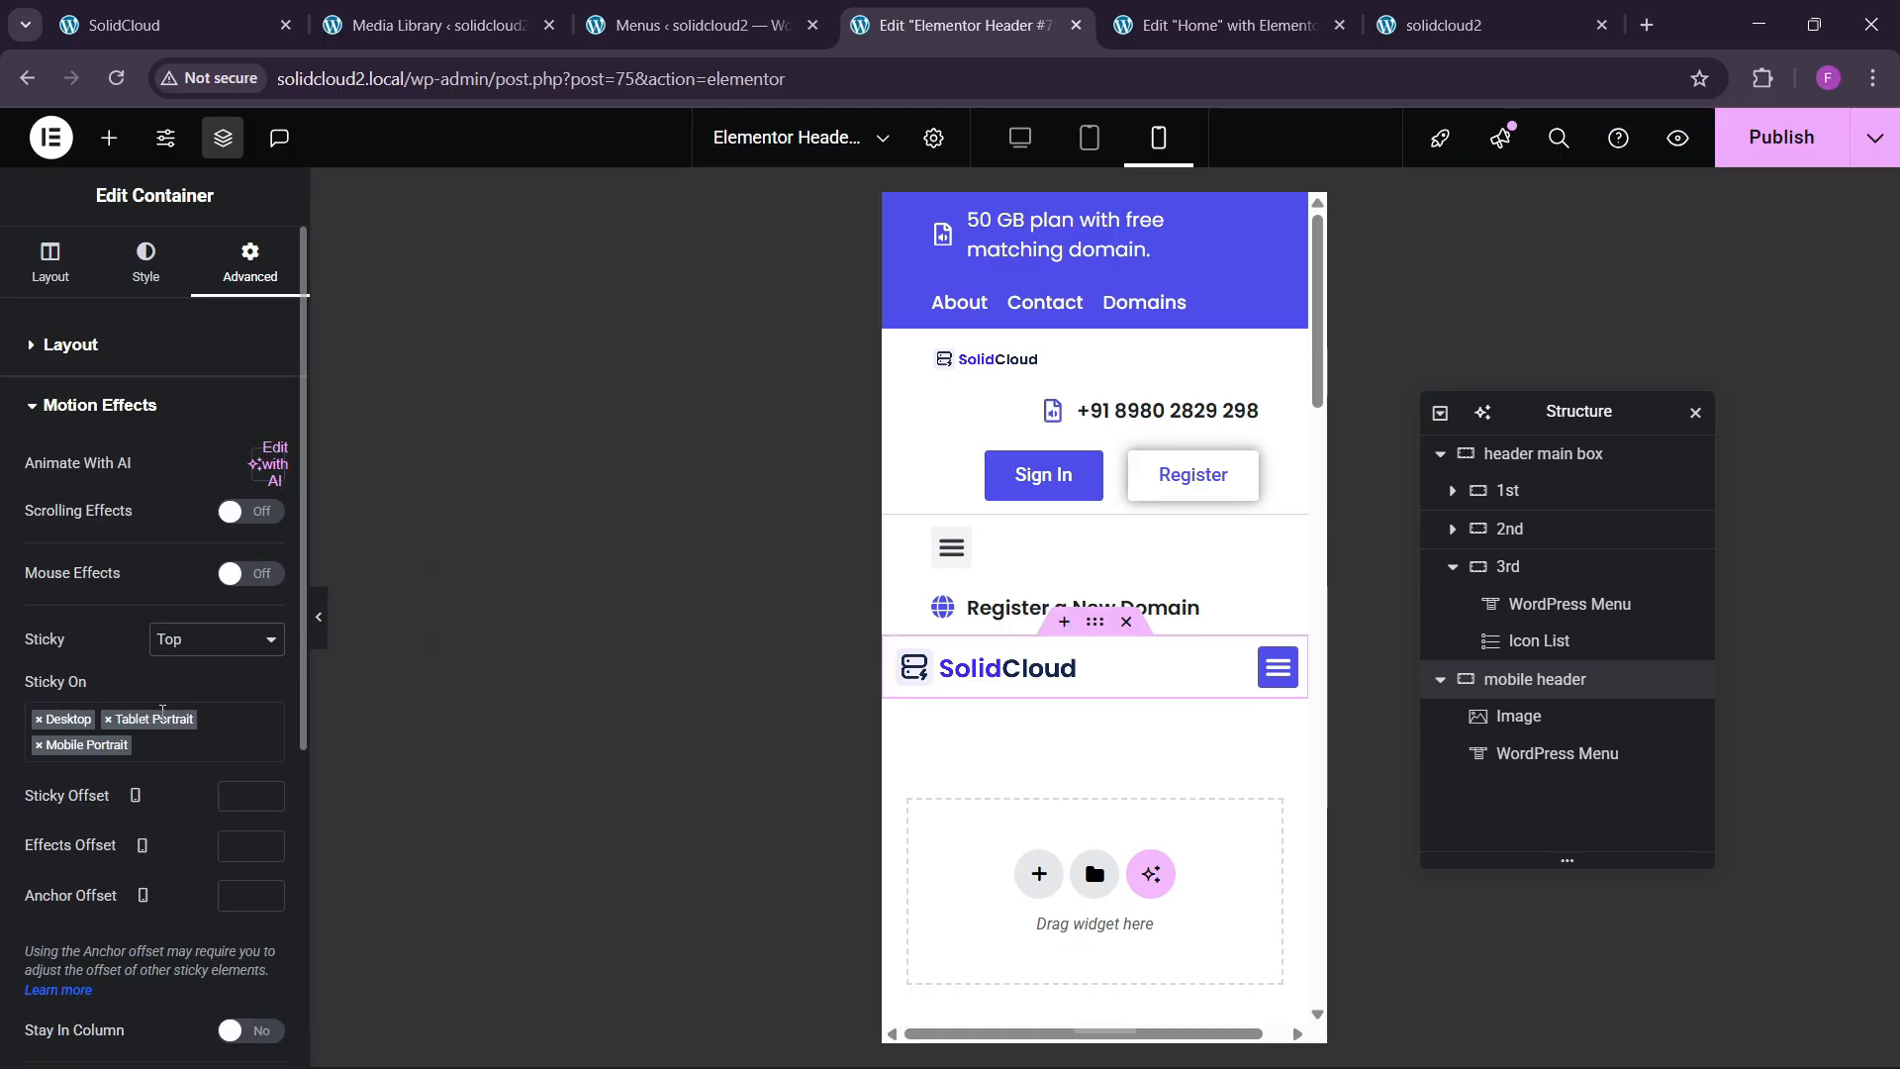
{"action": "scroll", "coordinate": [1169, 749], "scroll_direction": "down", "scroll_amount": 3}
{"action": "scroll", "coordinate": [1169, 750], "scroll_direction": "down", "scroll_amount": 3}
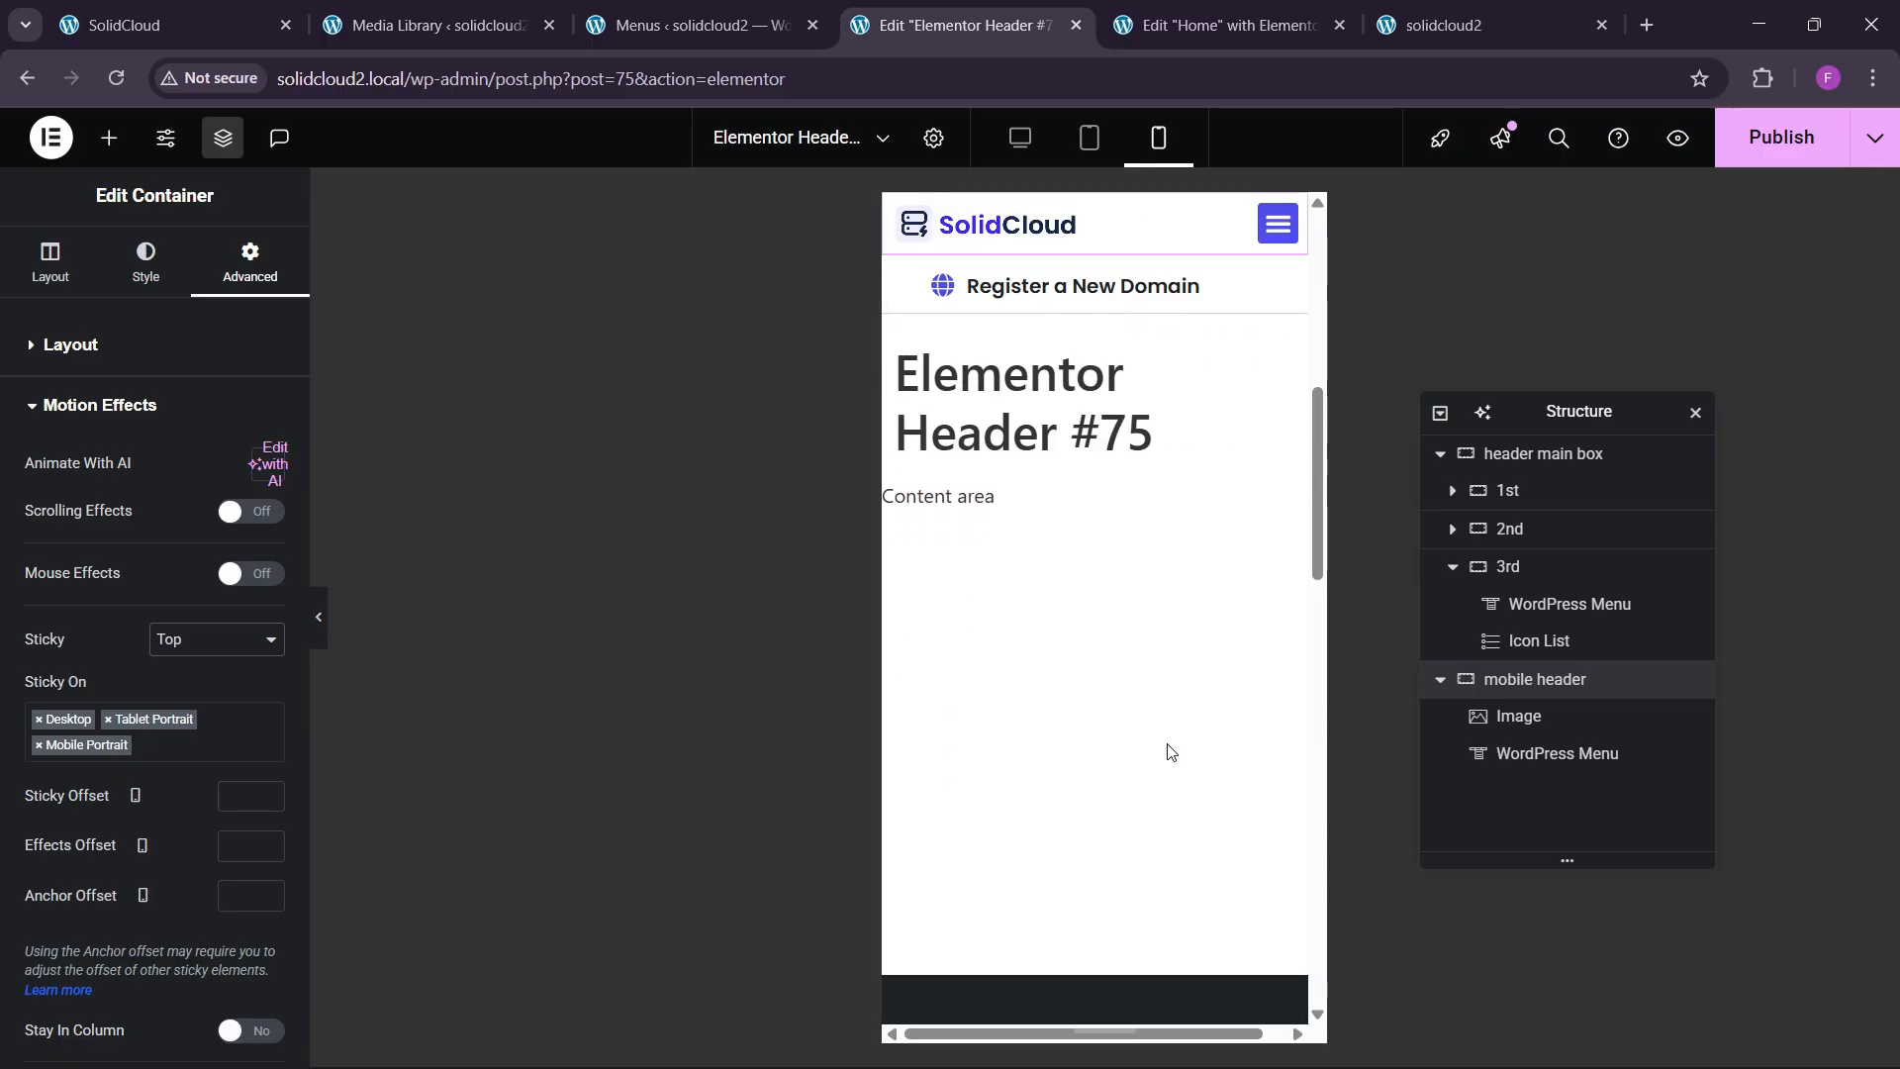
{"action": "scroll", "coordinate": [1073, 551], "scroll_direction": "up", "scroll_amount": 6}
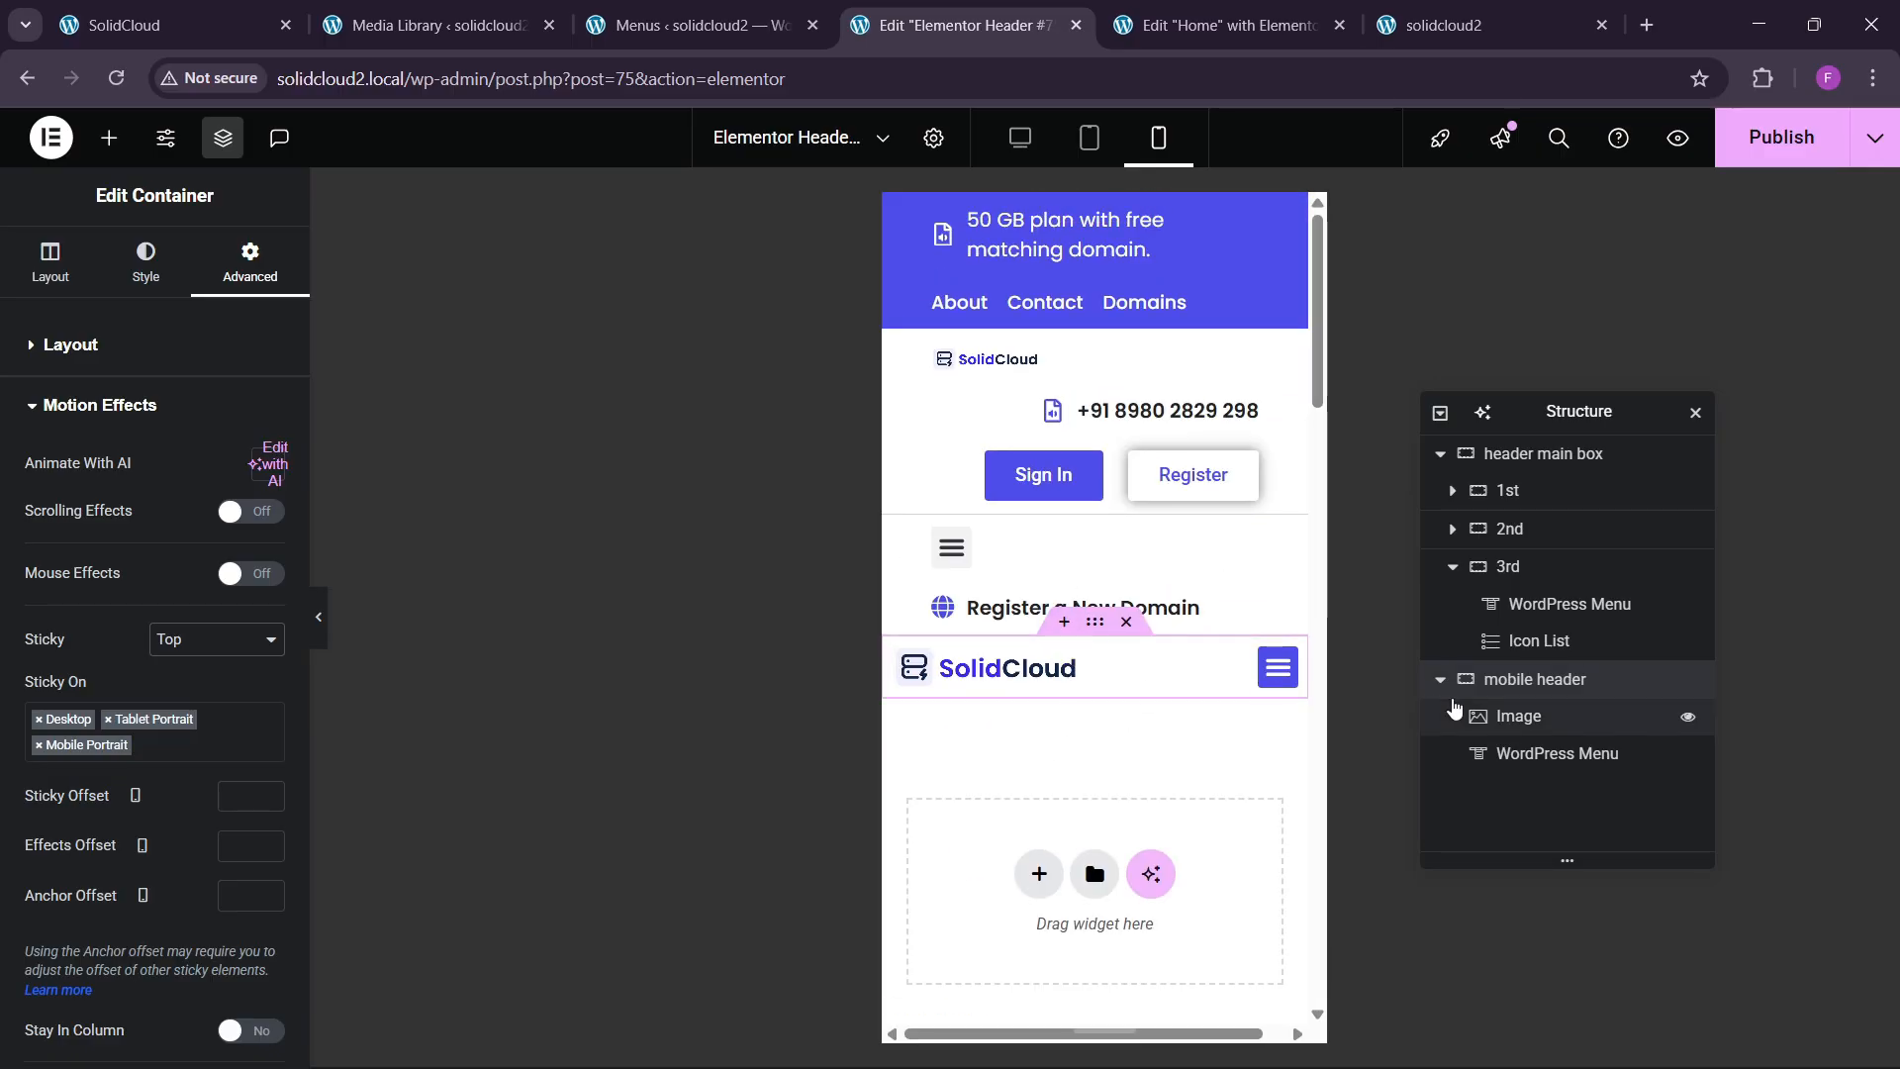
Widen the SolidCloud logo to 180 px, then expand the header container's Responsive visibility settings.
{"action": "left_click", "coordinate": [999, 673]}
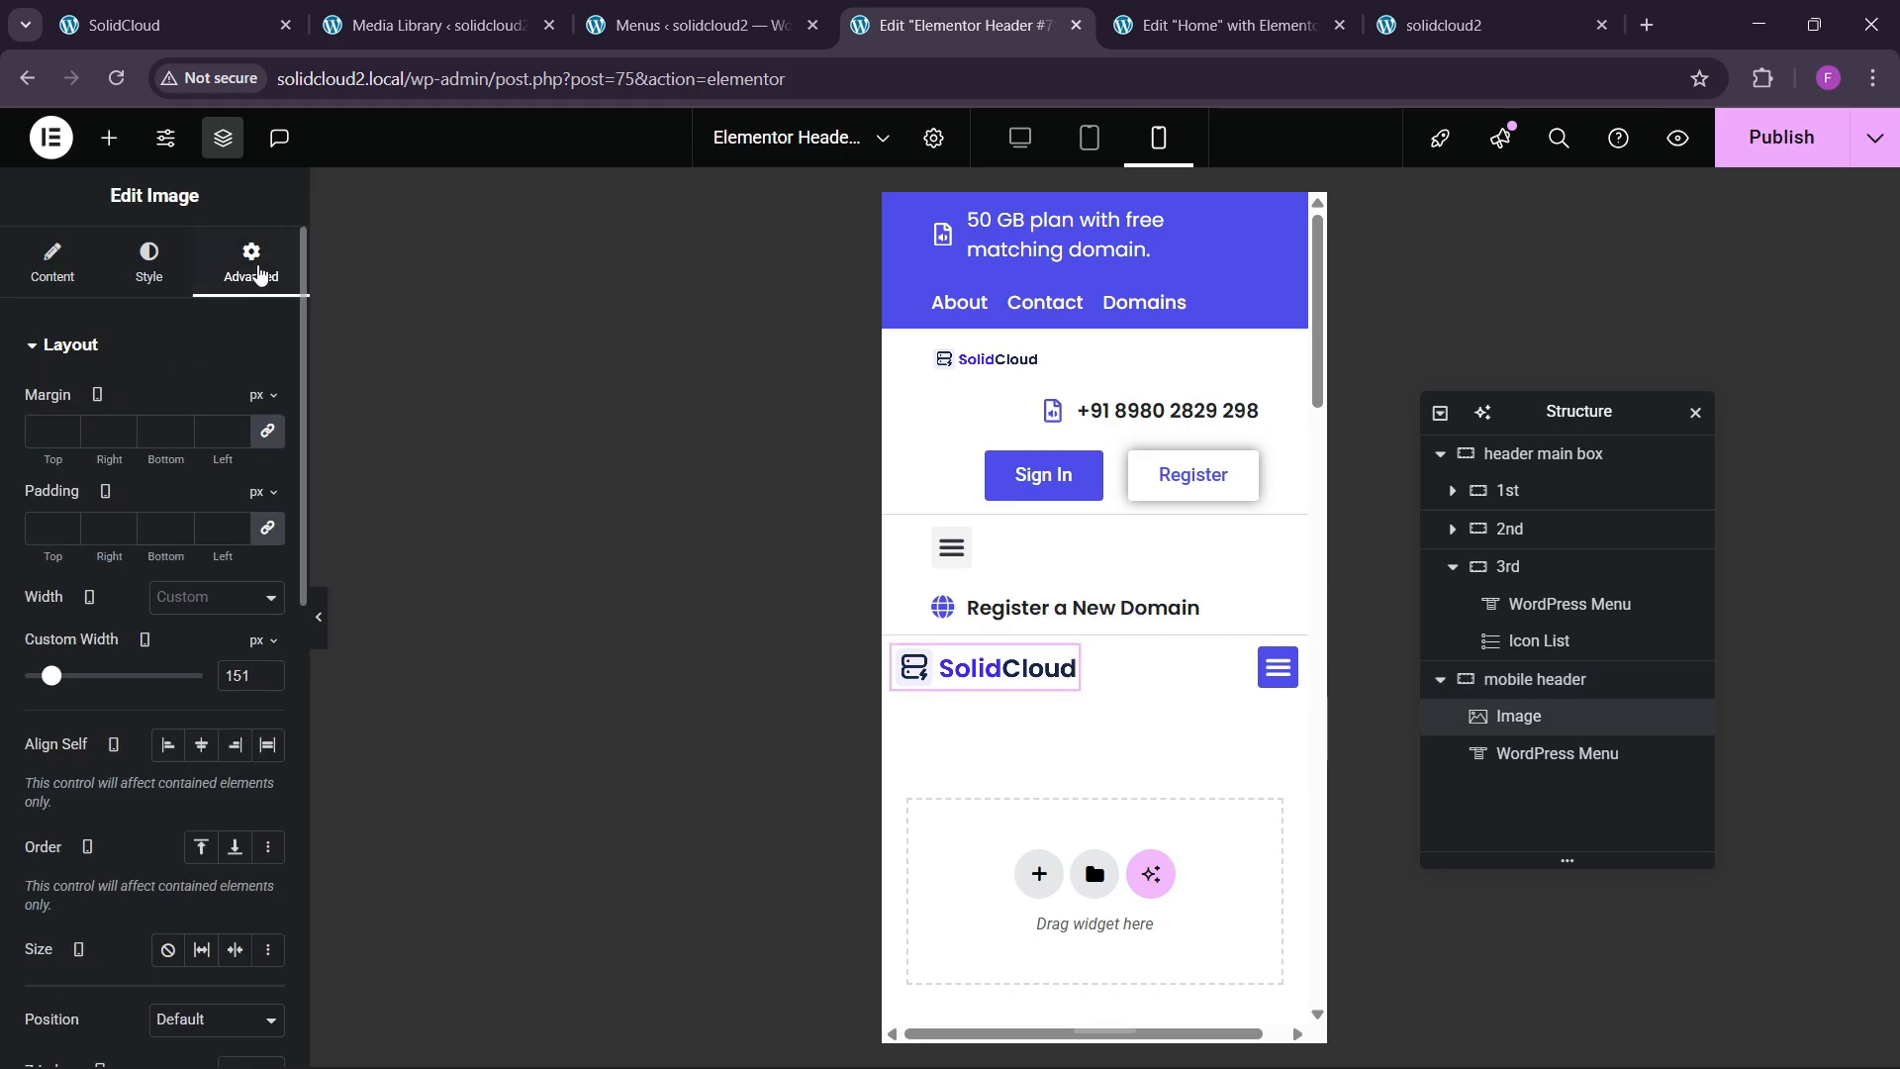
{"action": "left_click_drag", "start_coordinate": [269, 670], "coordinate": [273, 670]}
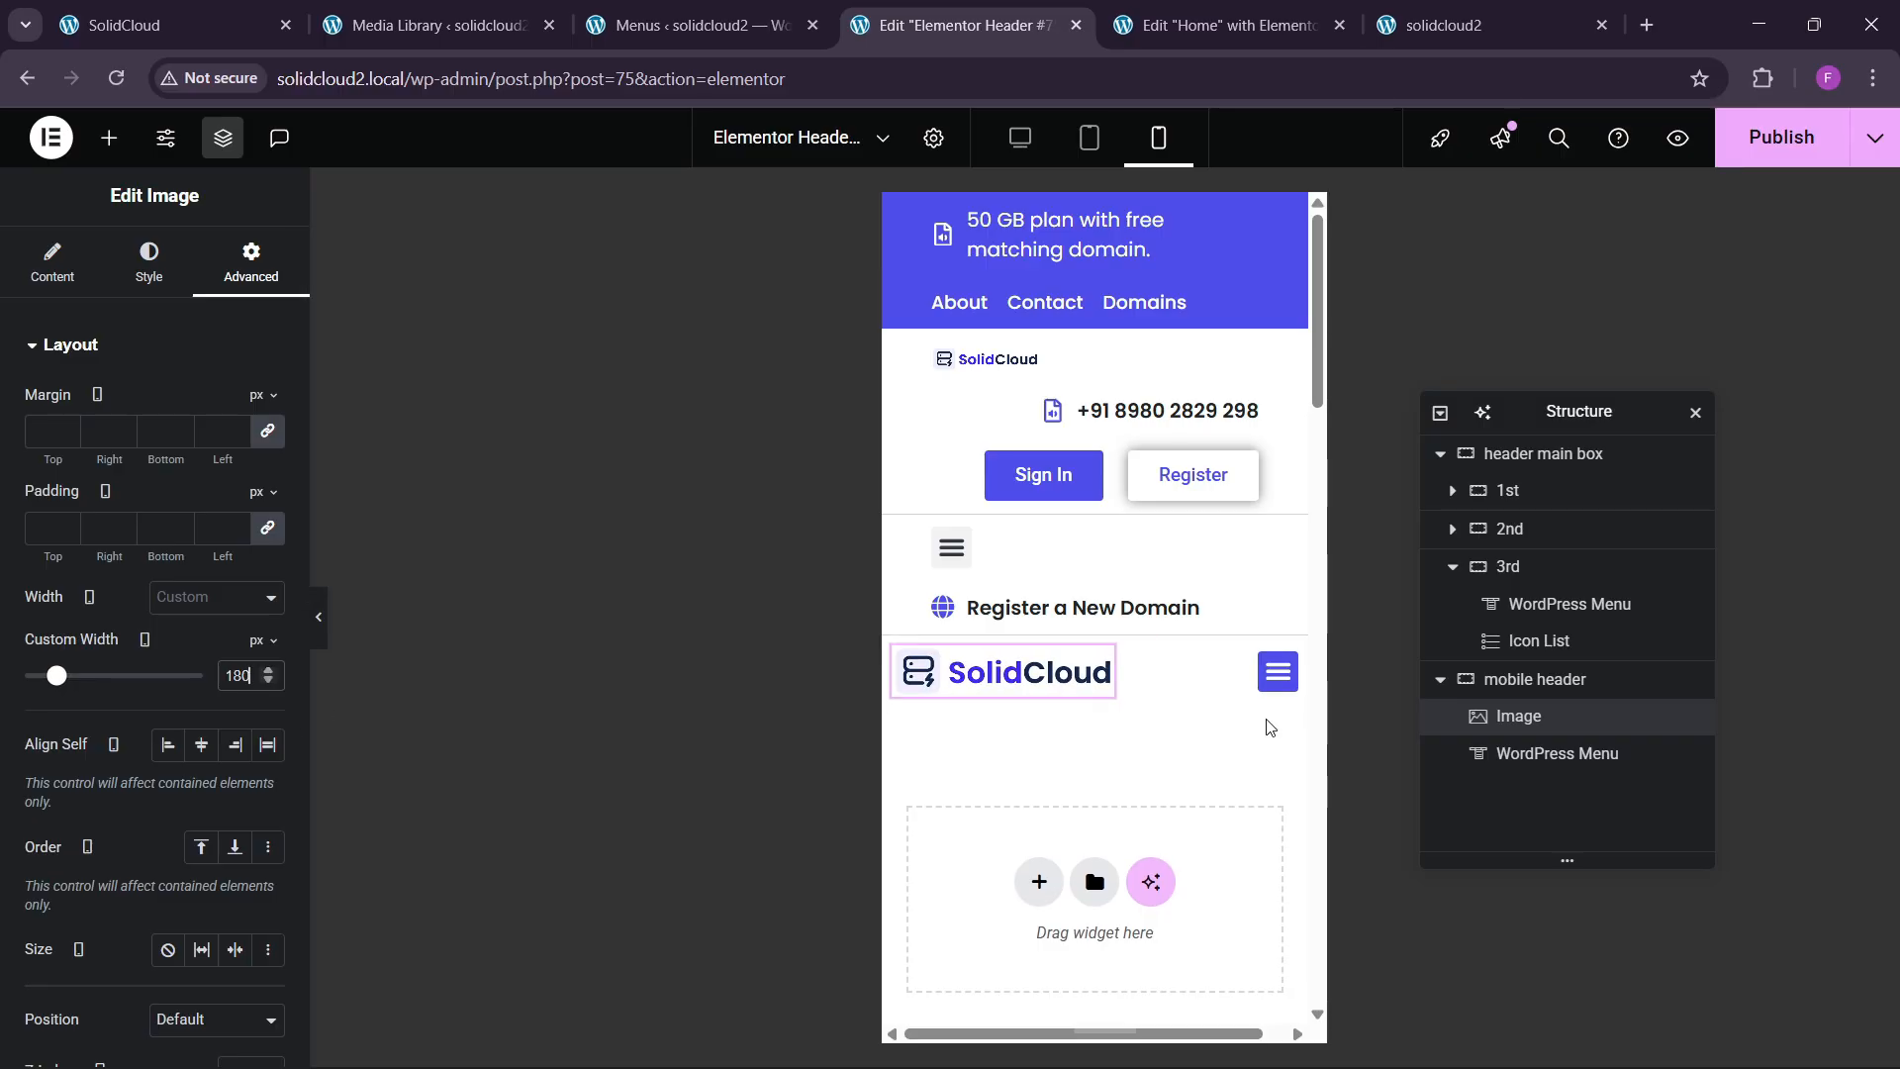
{"action": "left_click", "coordinate": [1524, 680]}
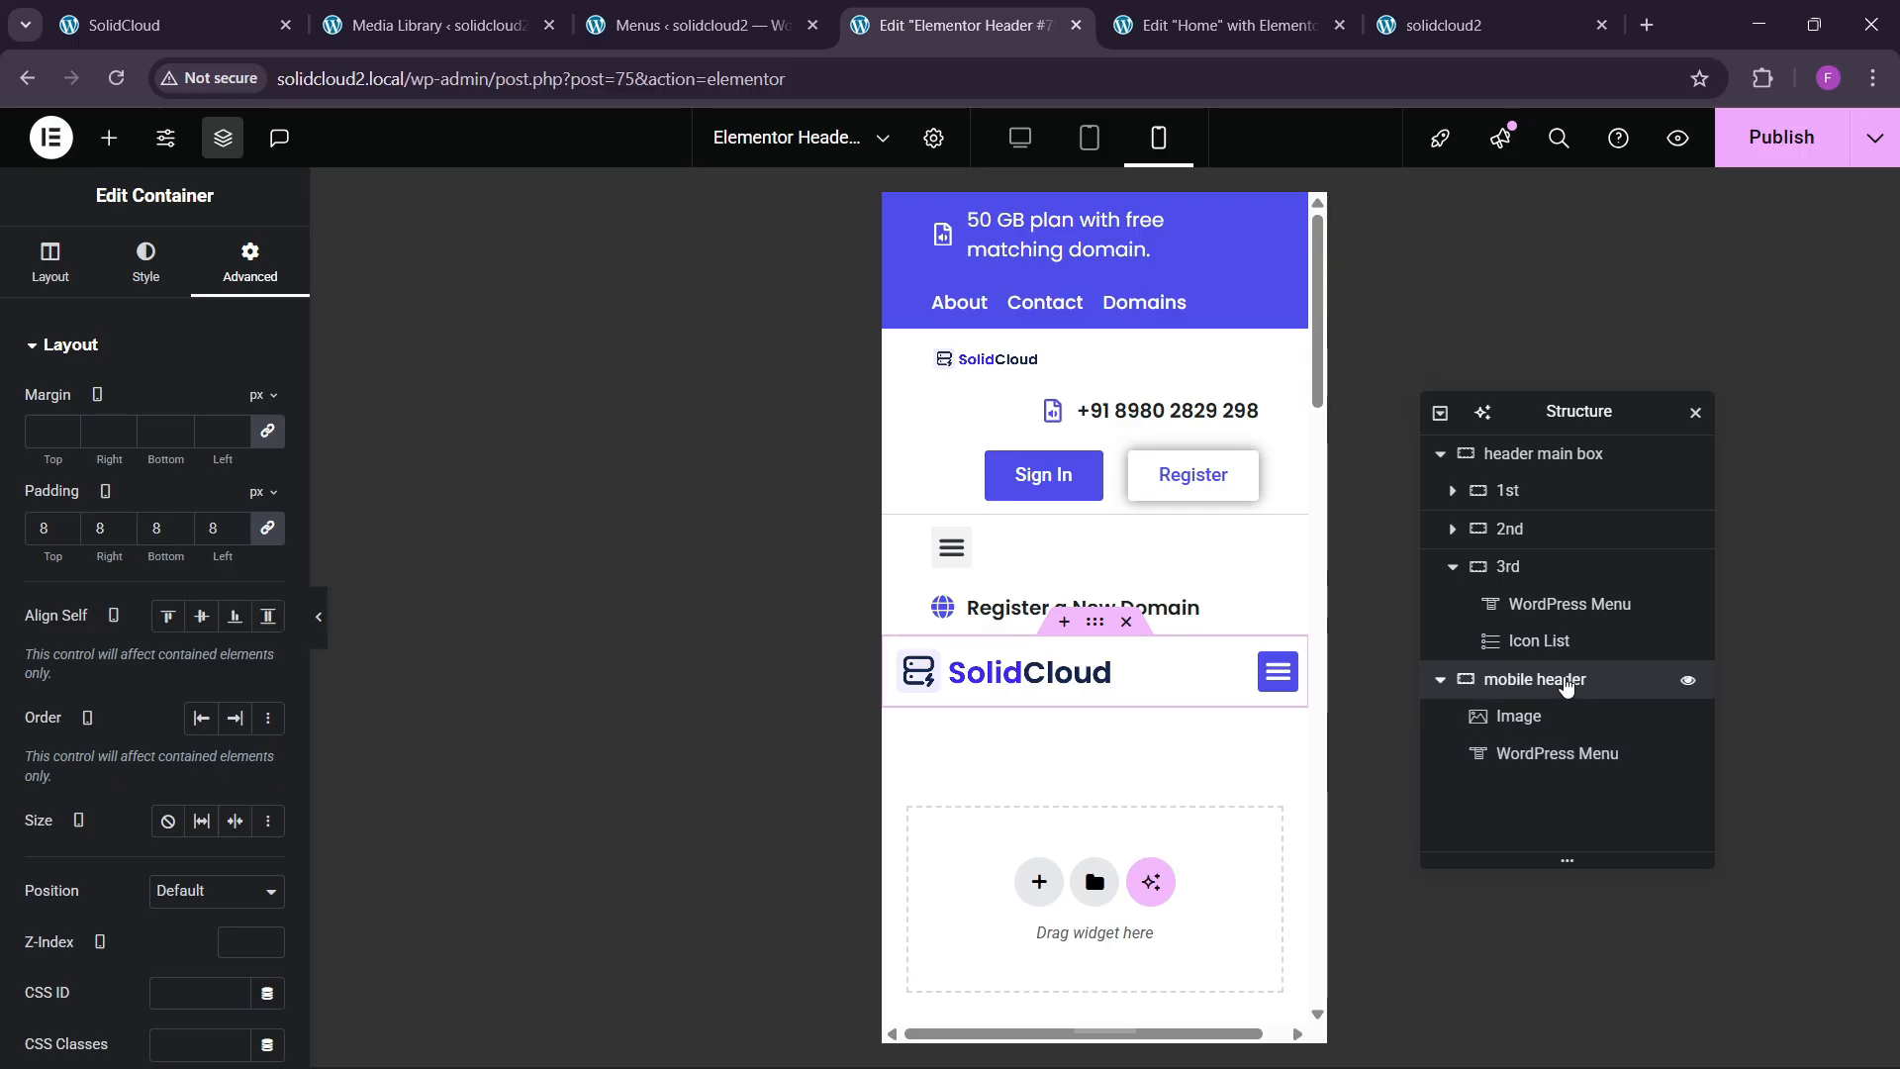
{"action": "scroll", "coordinate": [70, 752], "scroll_direction": "down", "scroll_amount": 5}
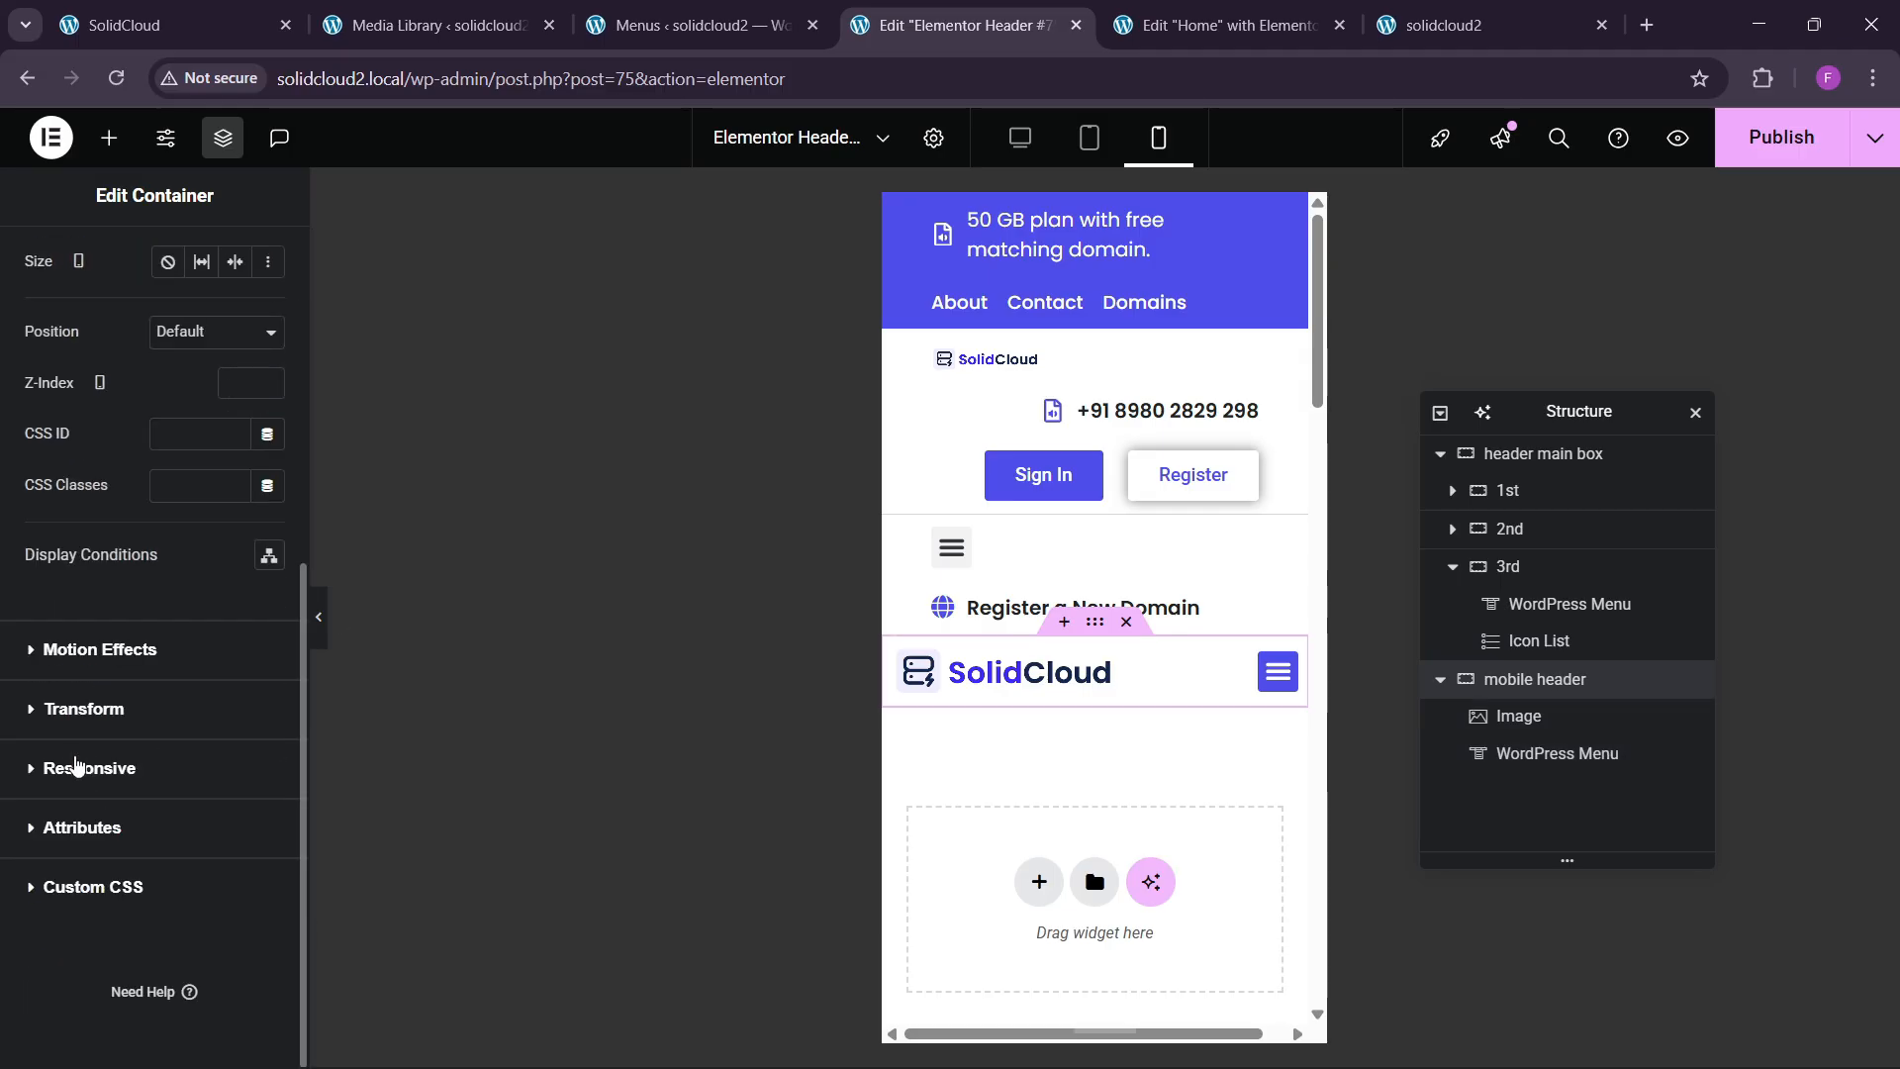
{"action": "left_click", "coordinate": [96, 769]}
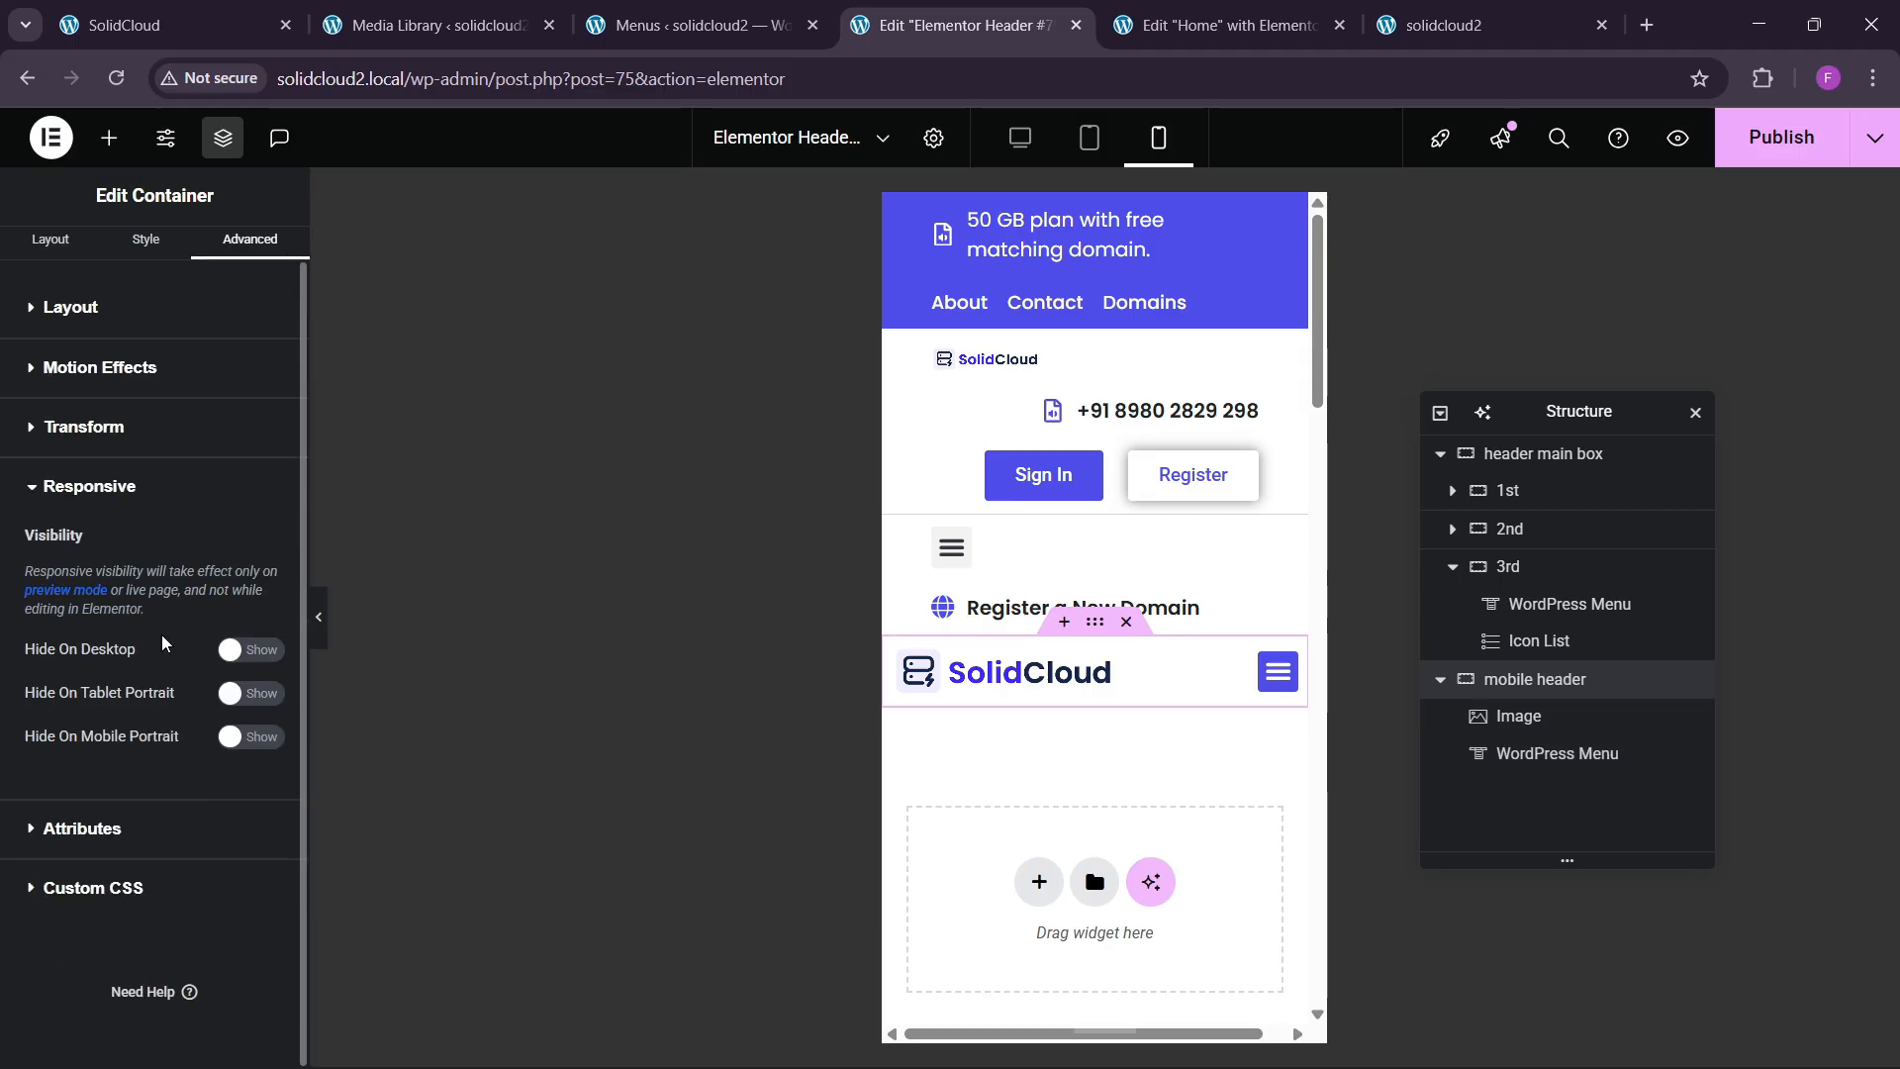
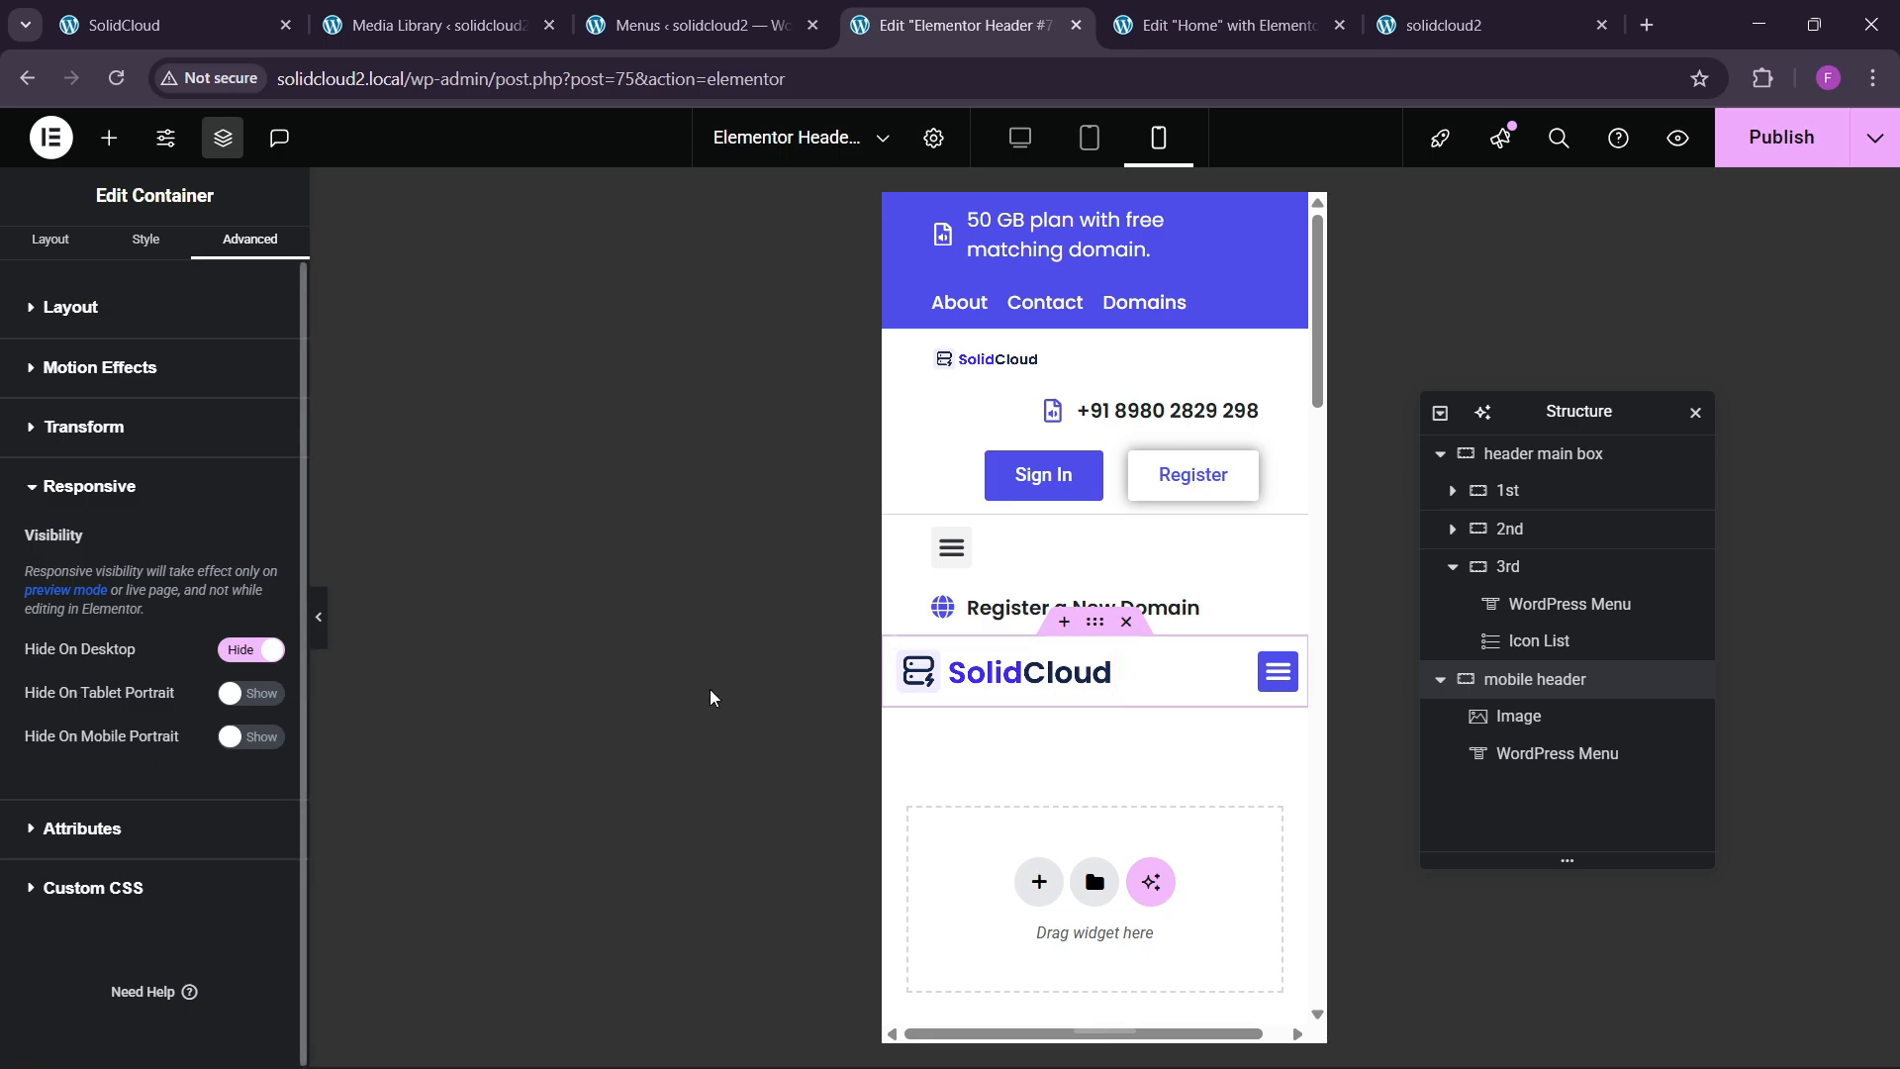
Turn on Hide On Tablet Portrait and Mobile Portrait for the header main box and publish.
{"action": "left_click", "coordinate": [1527, 458]}
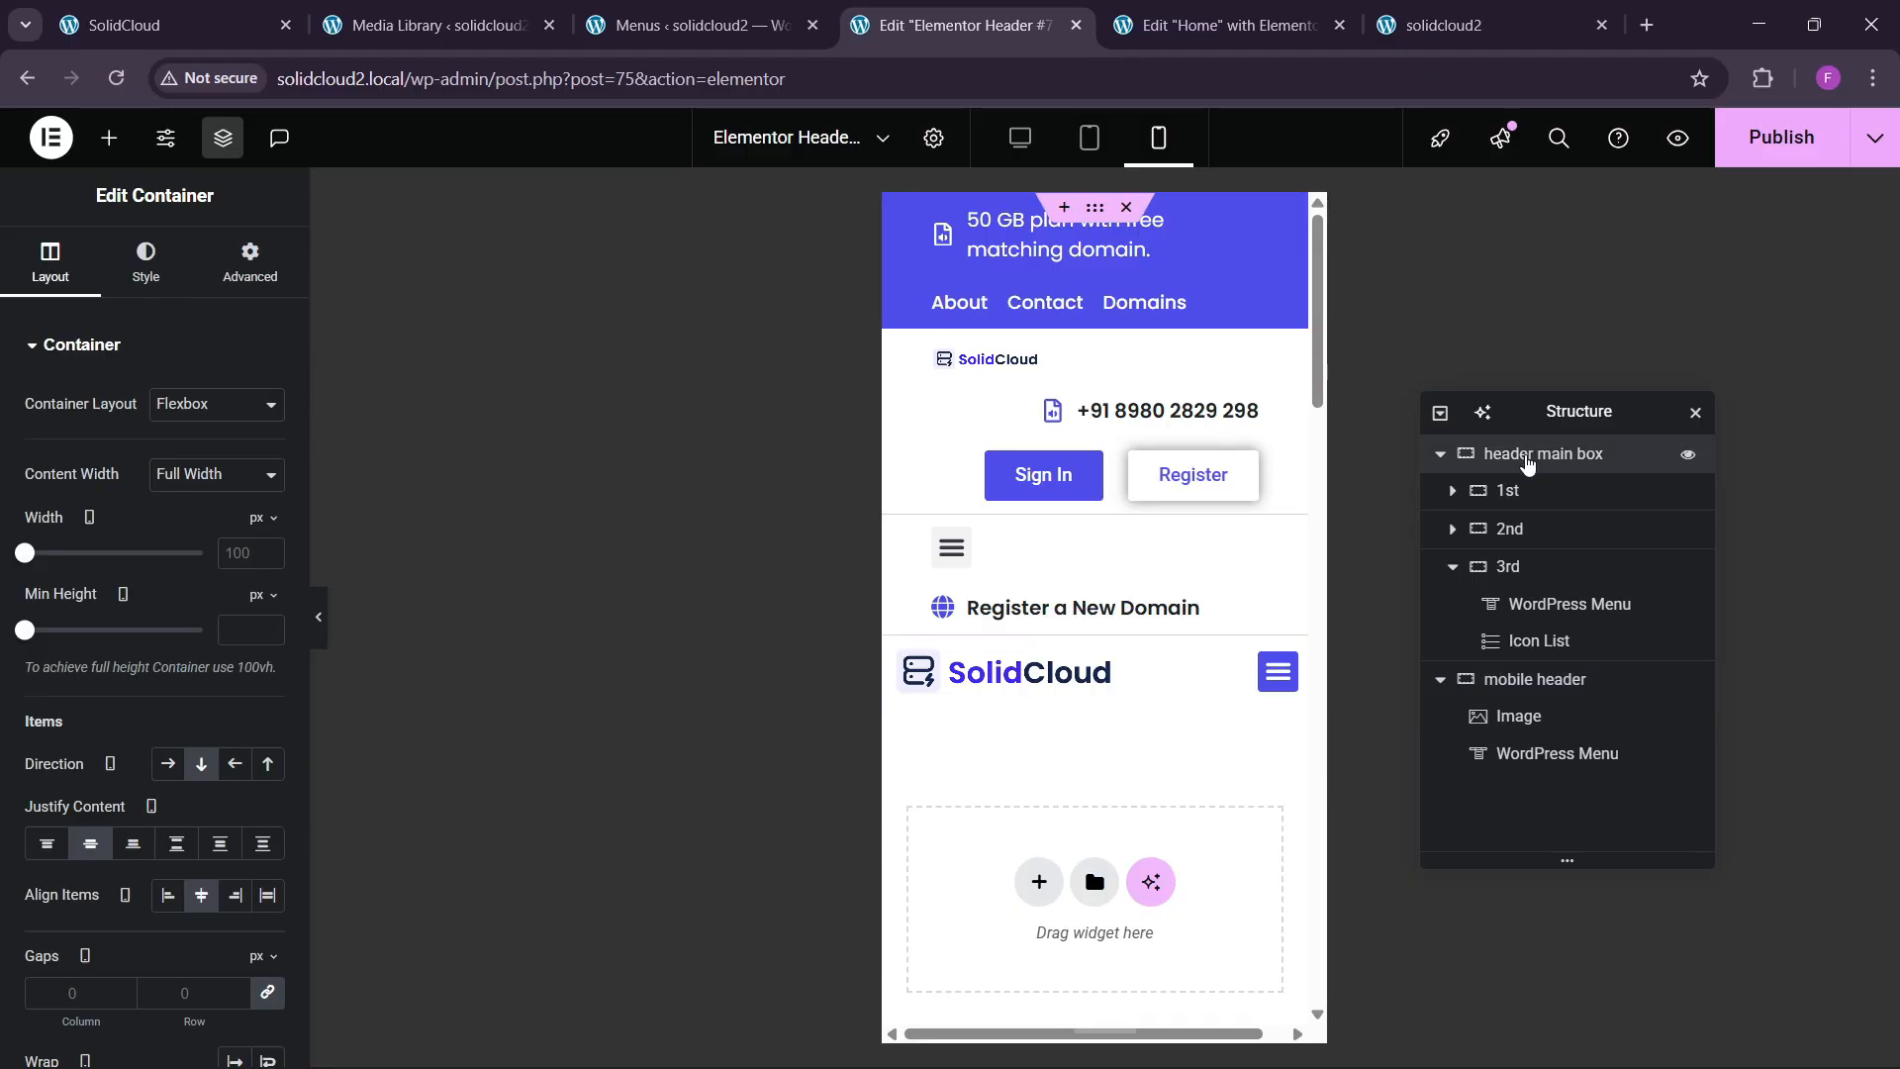
{"action": "left_click", "coordinate": [1440, 453]}
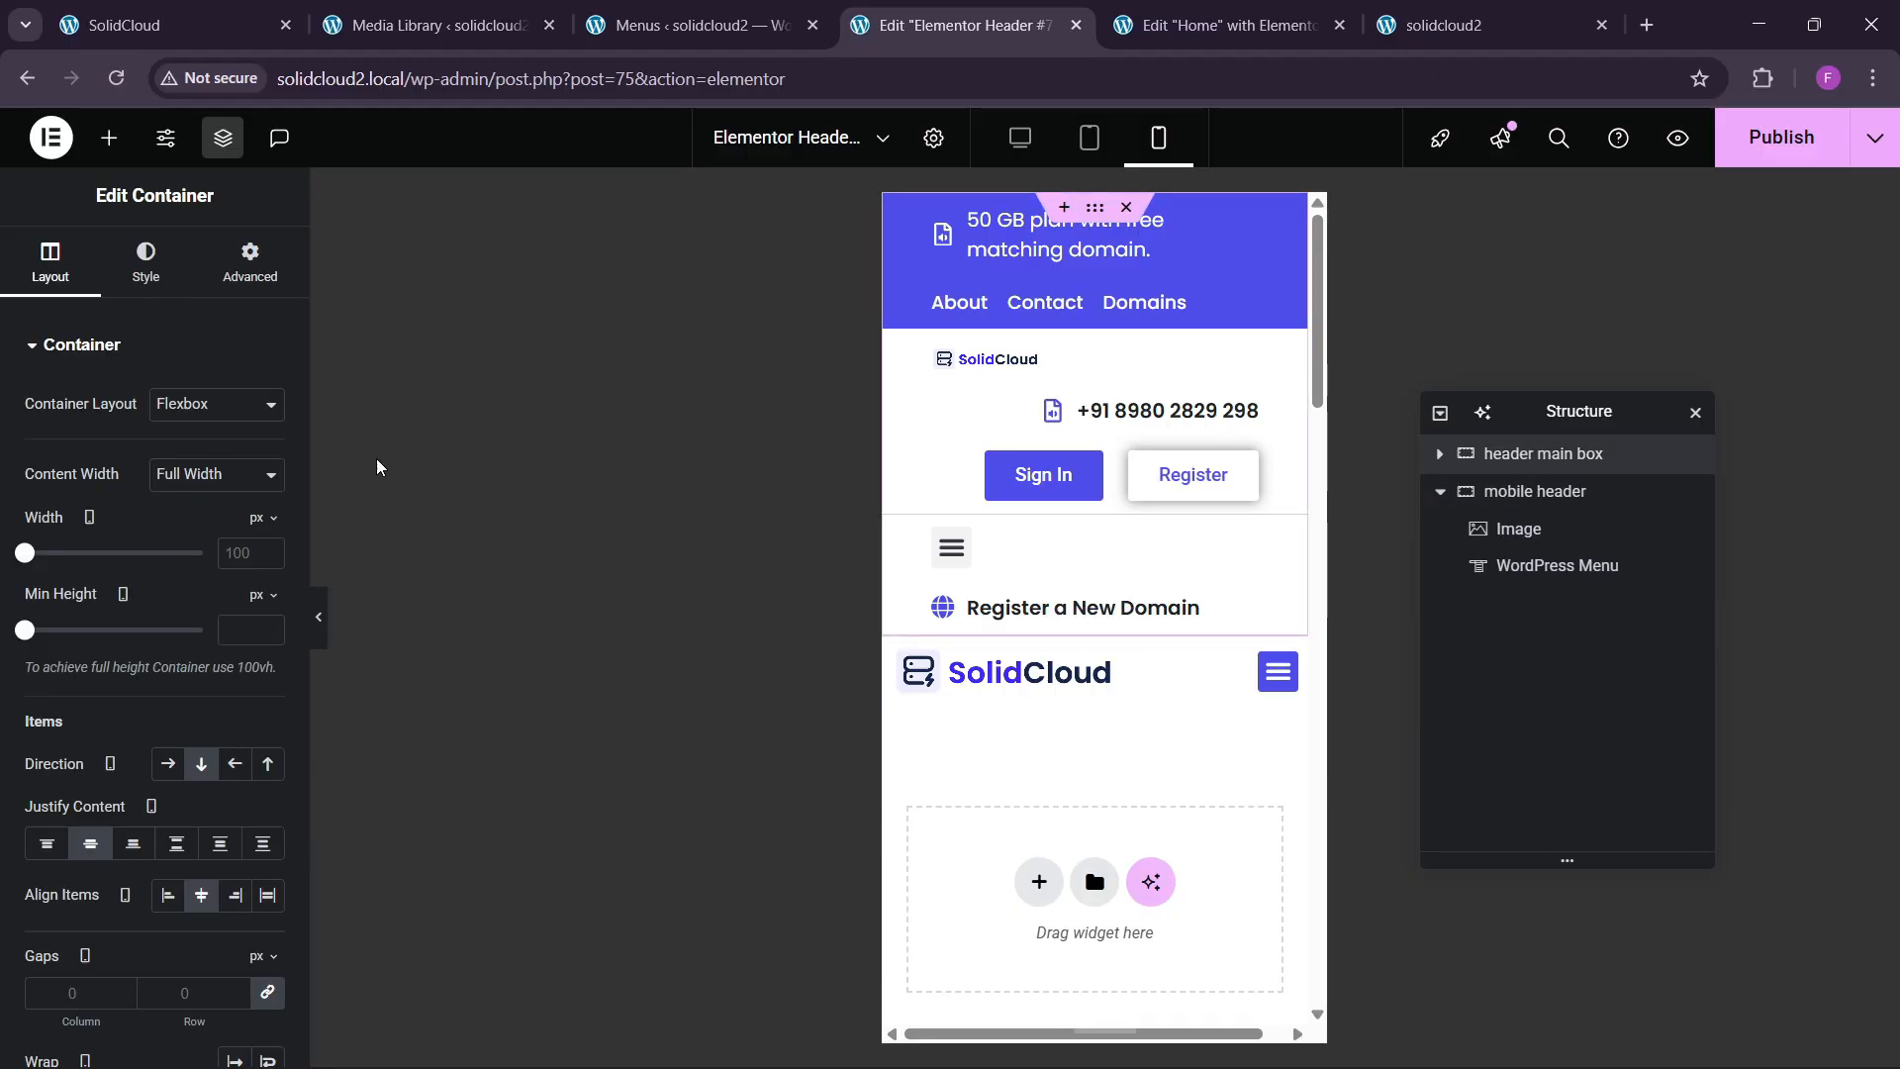
{"action": "left_click", "coordinate": [249, 262]}
{"action": "scroll", "coordinate": [105, 771], "scroll_direction": "down", "scroll_amount": 5}
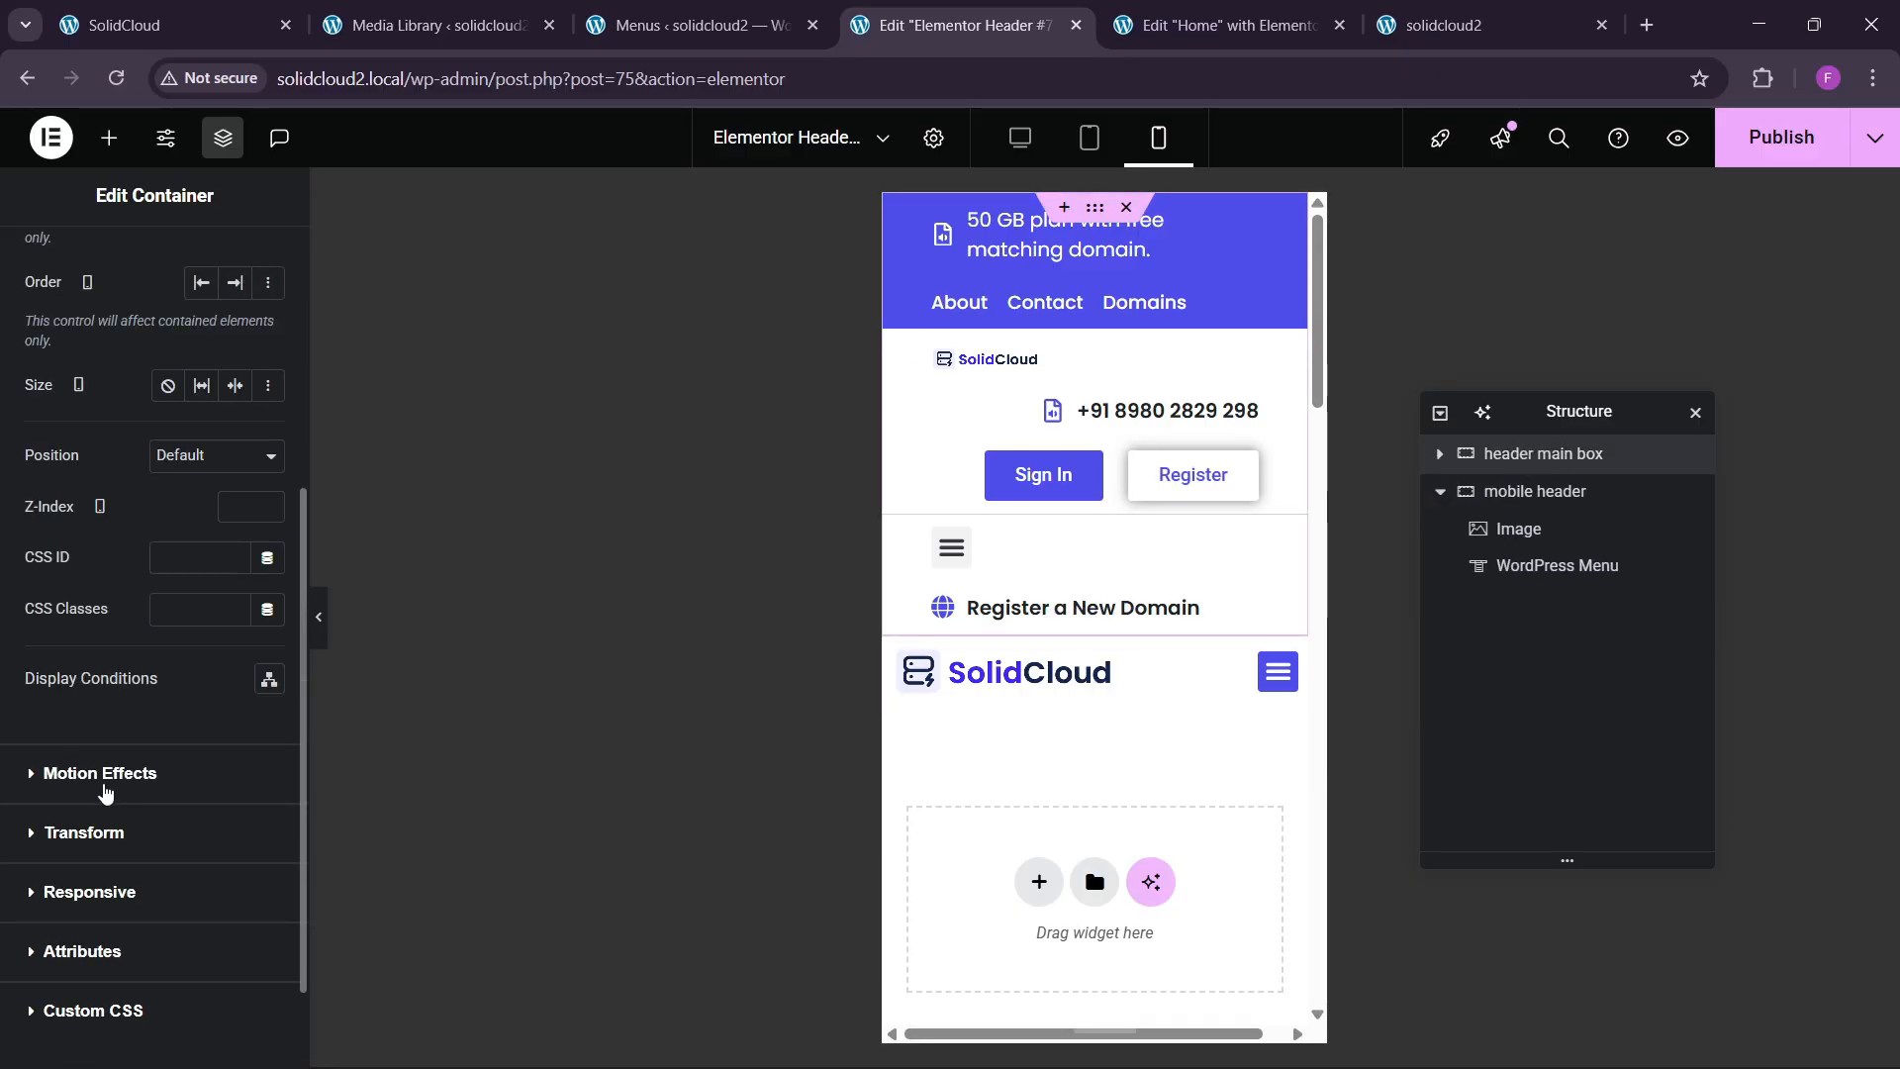
{"action": "left_click", "coordinate": [89, 892]}
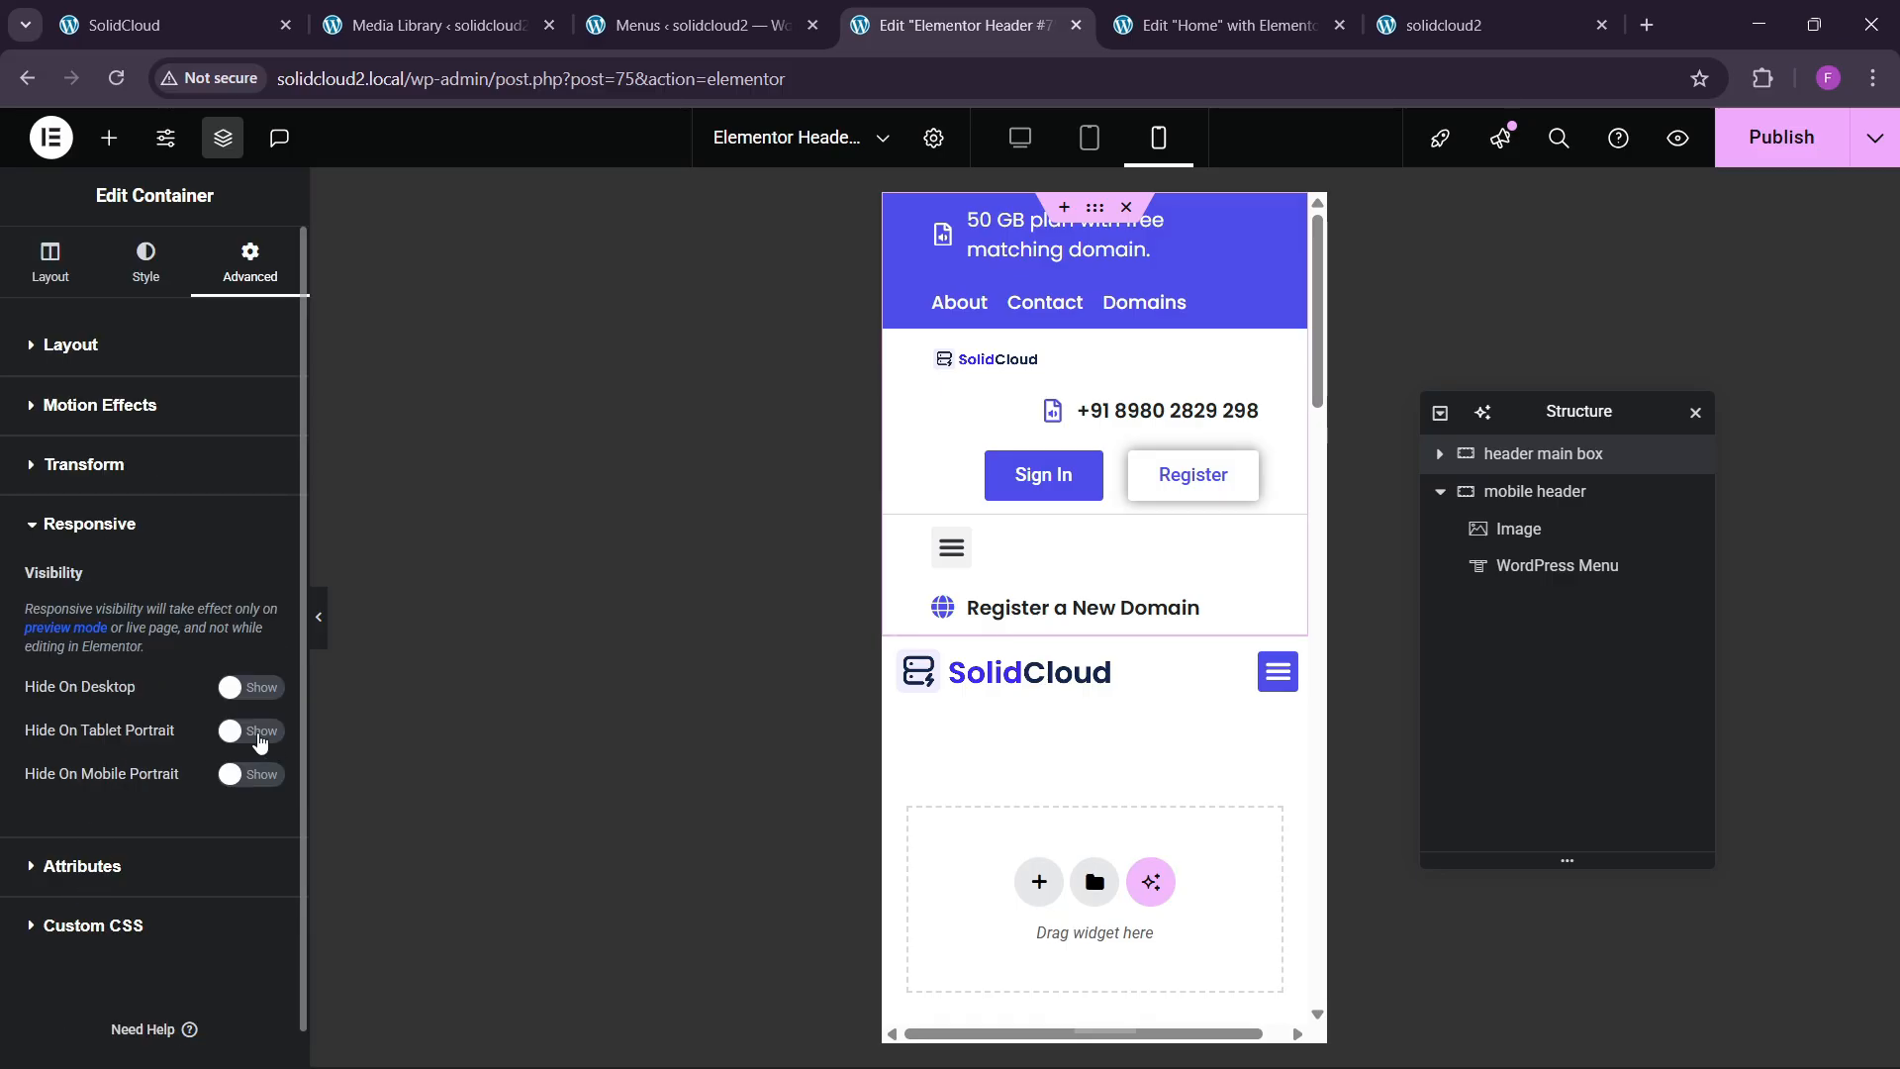
{"action": "left_click", "coordinate": [242, 776]}
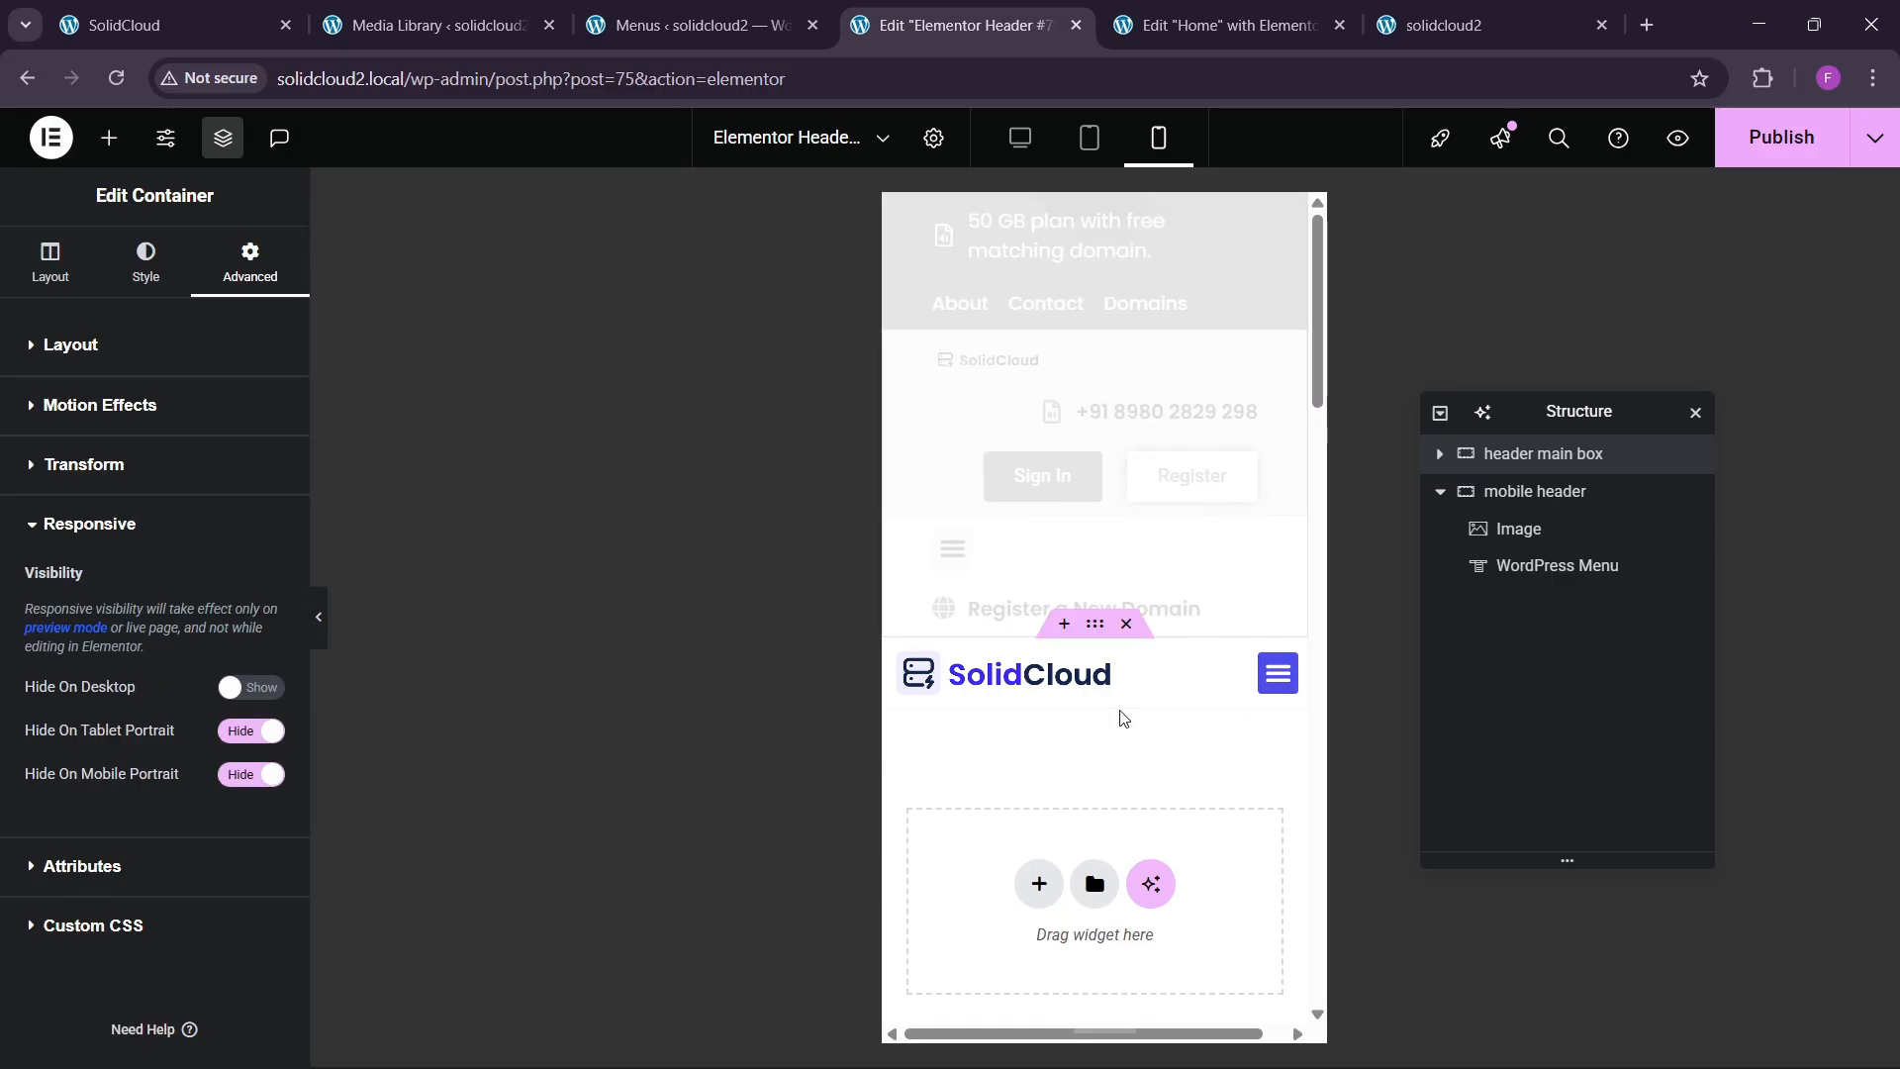
{"action": "left_click", "coordinate": [1756, 151]}
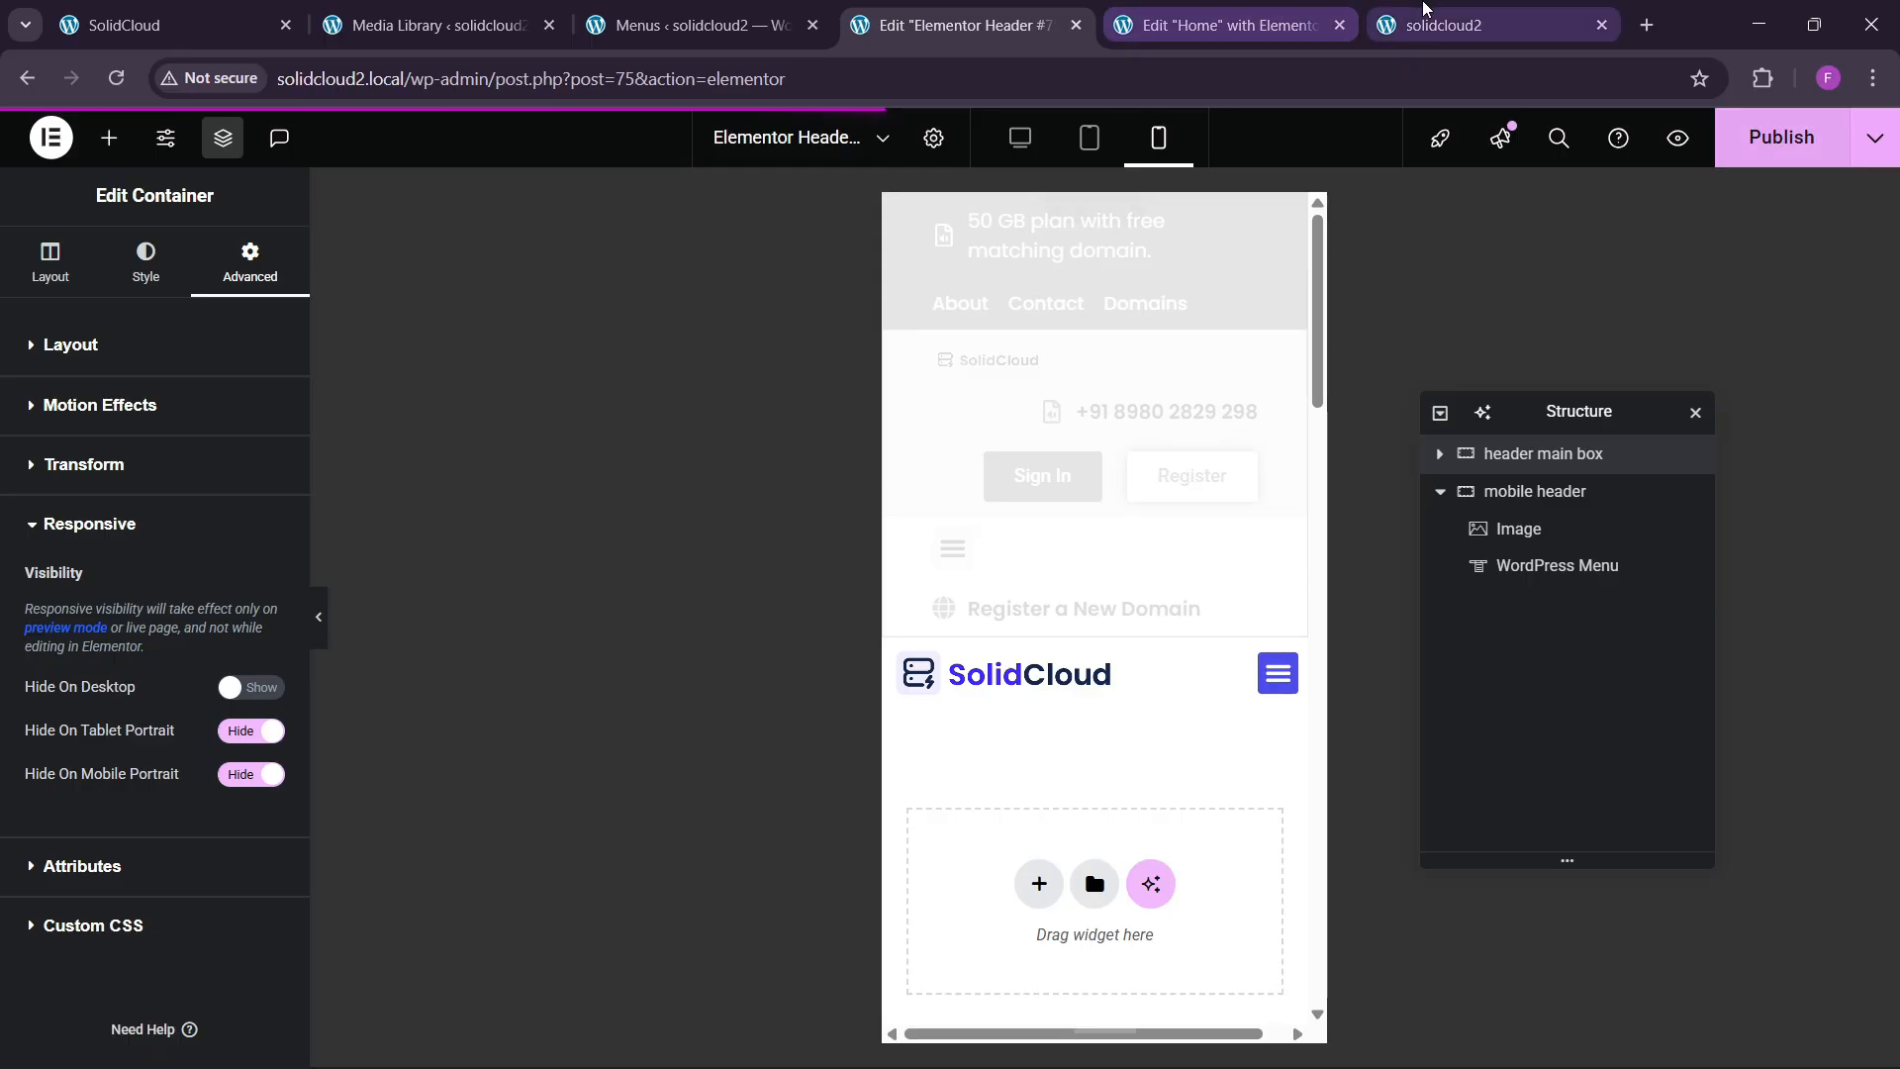
{"action": "left_click", "coordinate": [1429, 18]}
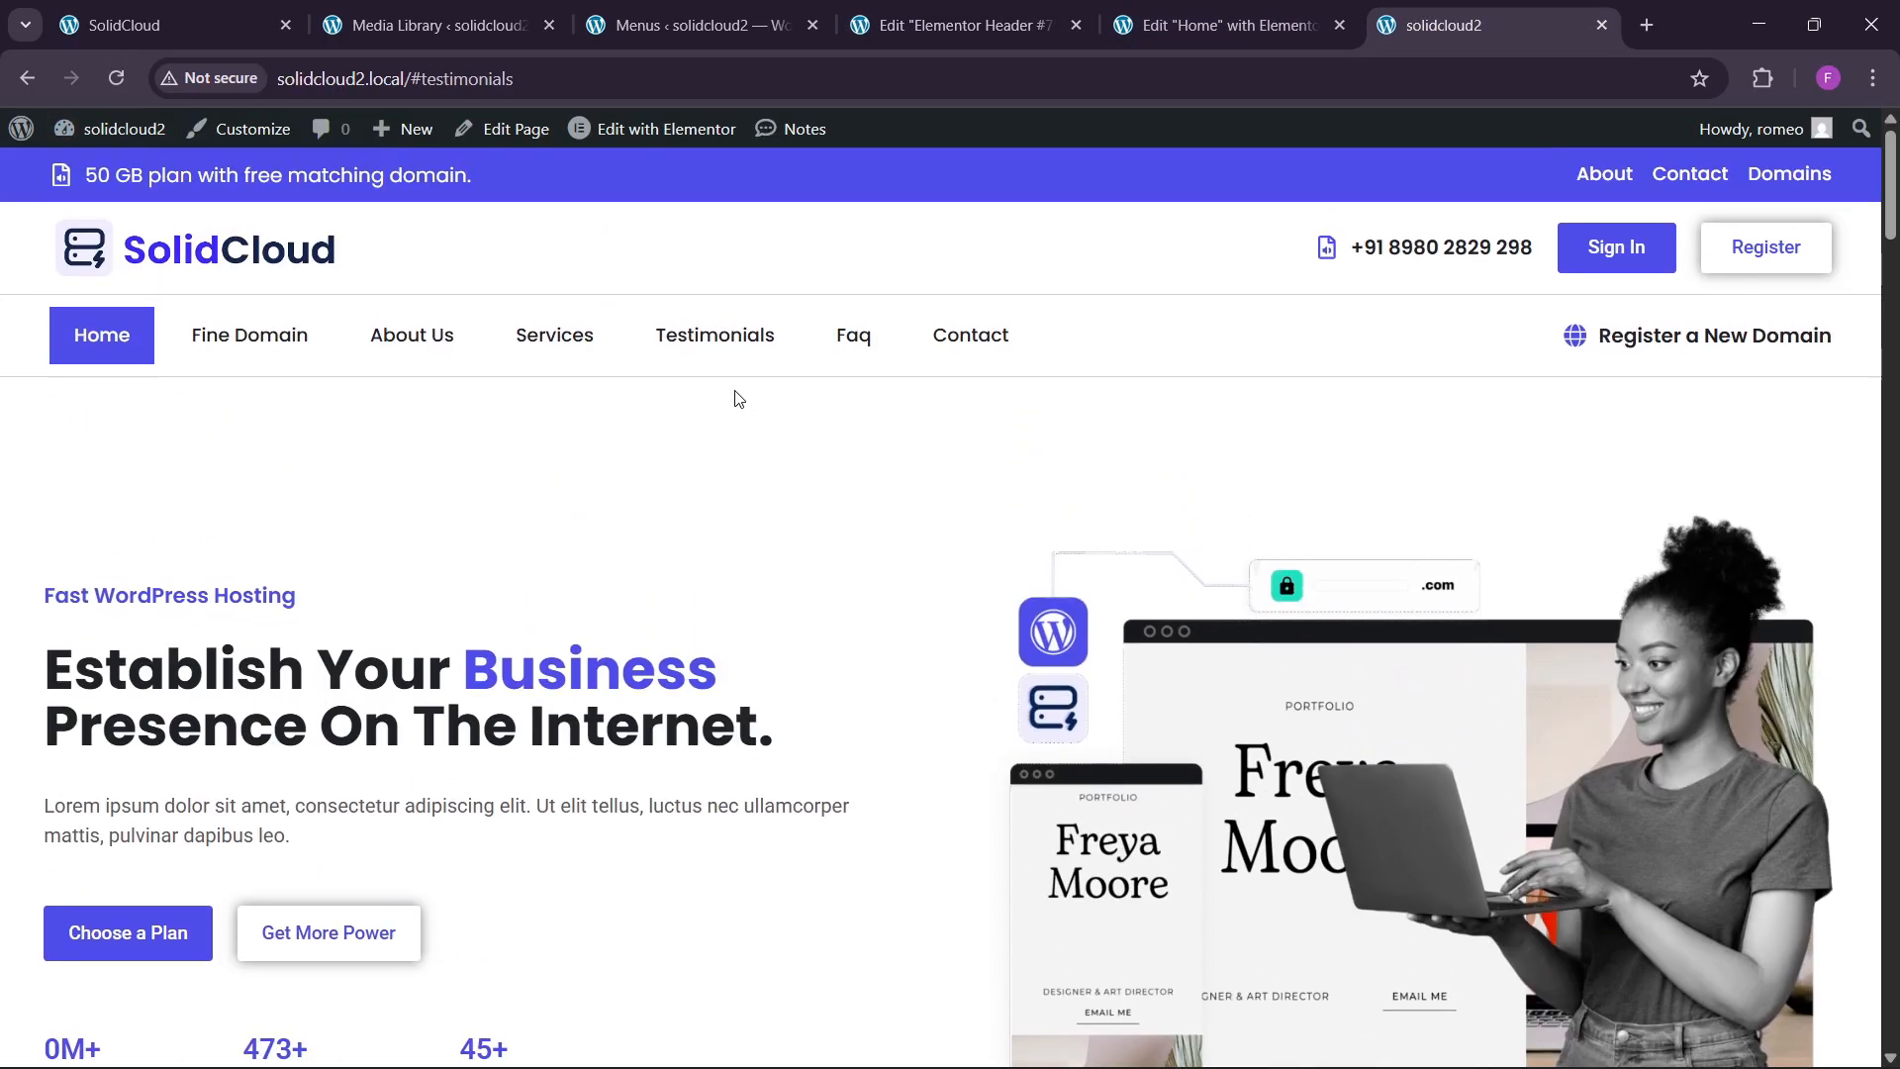
Preview the live home page at 356 px phone width and test the hamburger menu.
{"action": "right_click", "coordinate": [506, 461]}
{"action": "left_click", "coordinate": [655, 1036]}
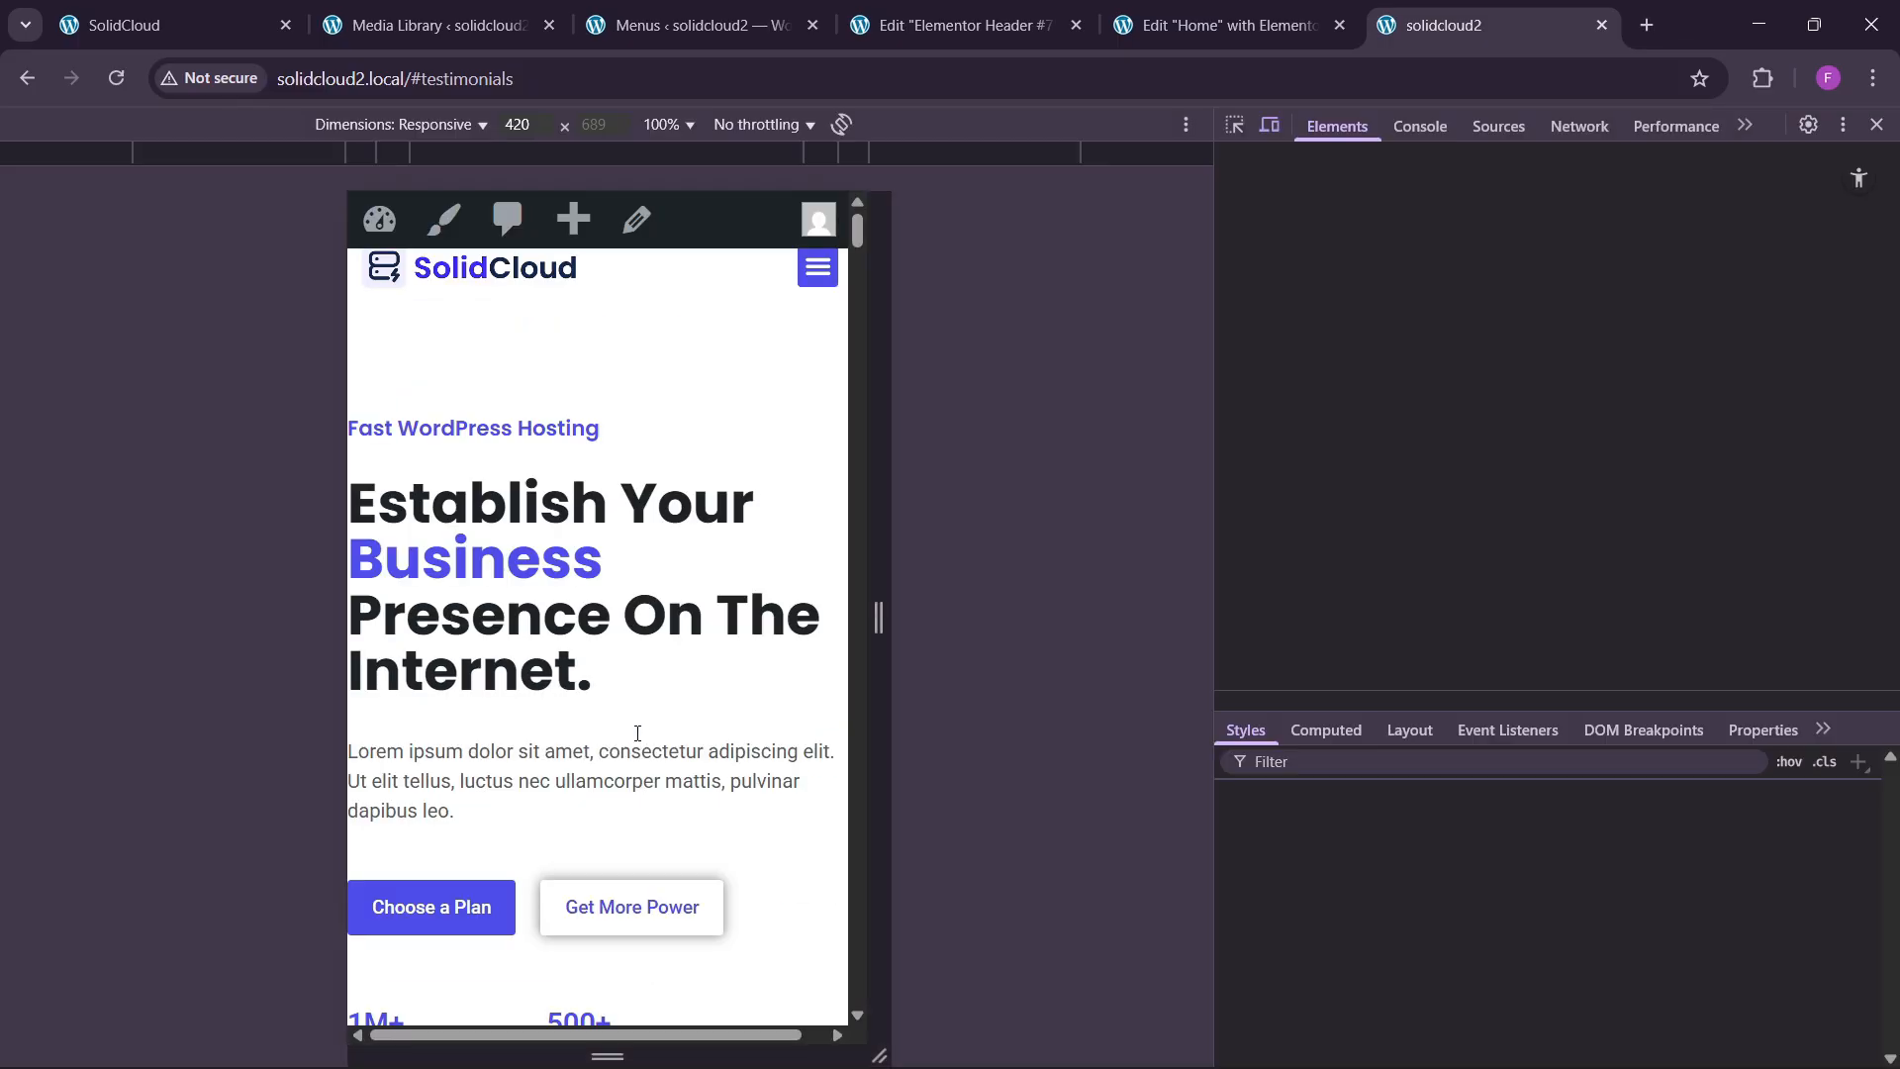
{"action": "left_click_drag", "start_coordinate": [332, 619], "coordinate": [369, 620]}
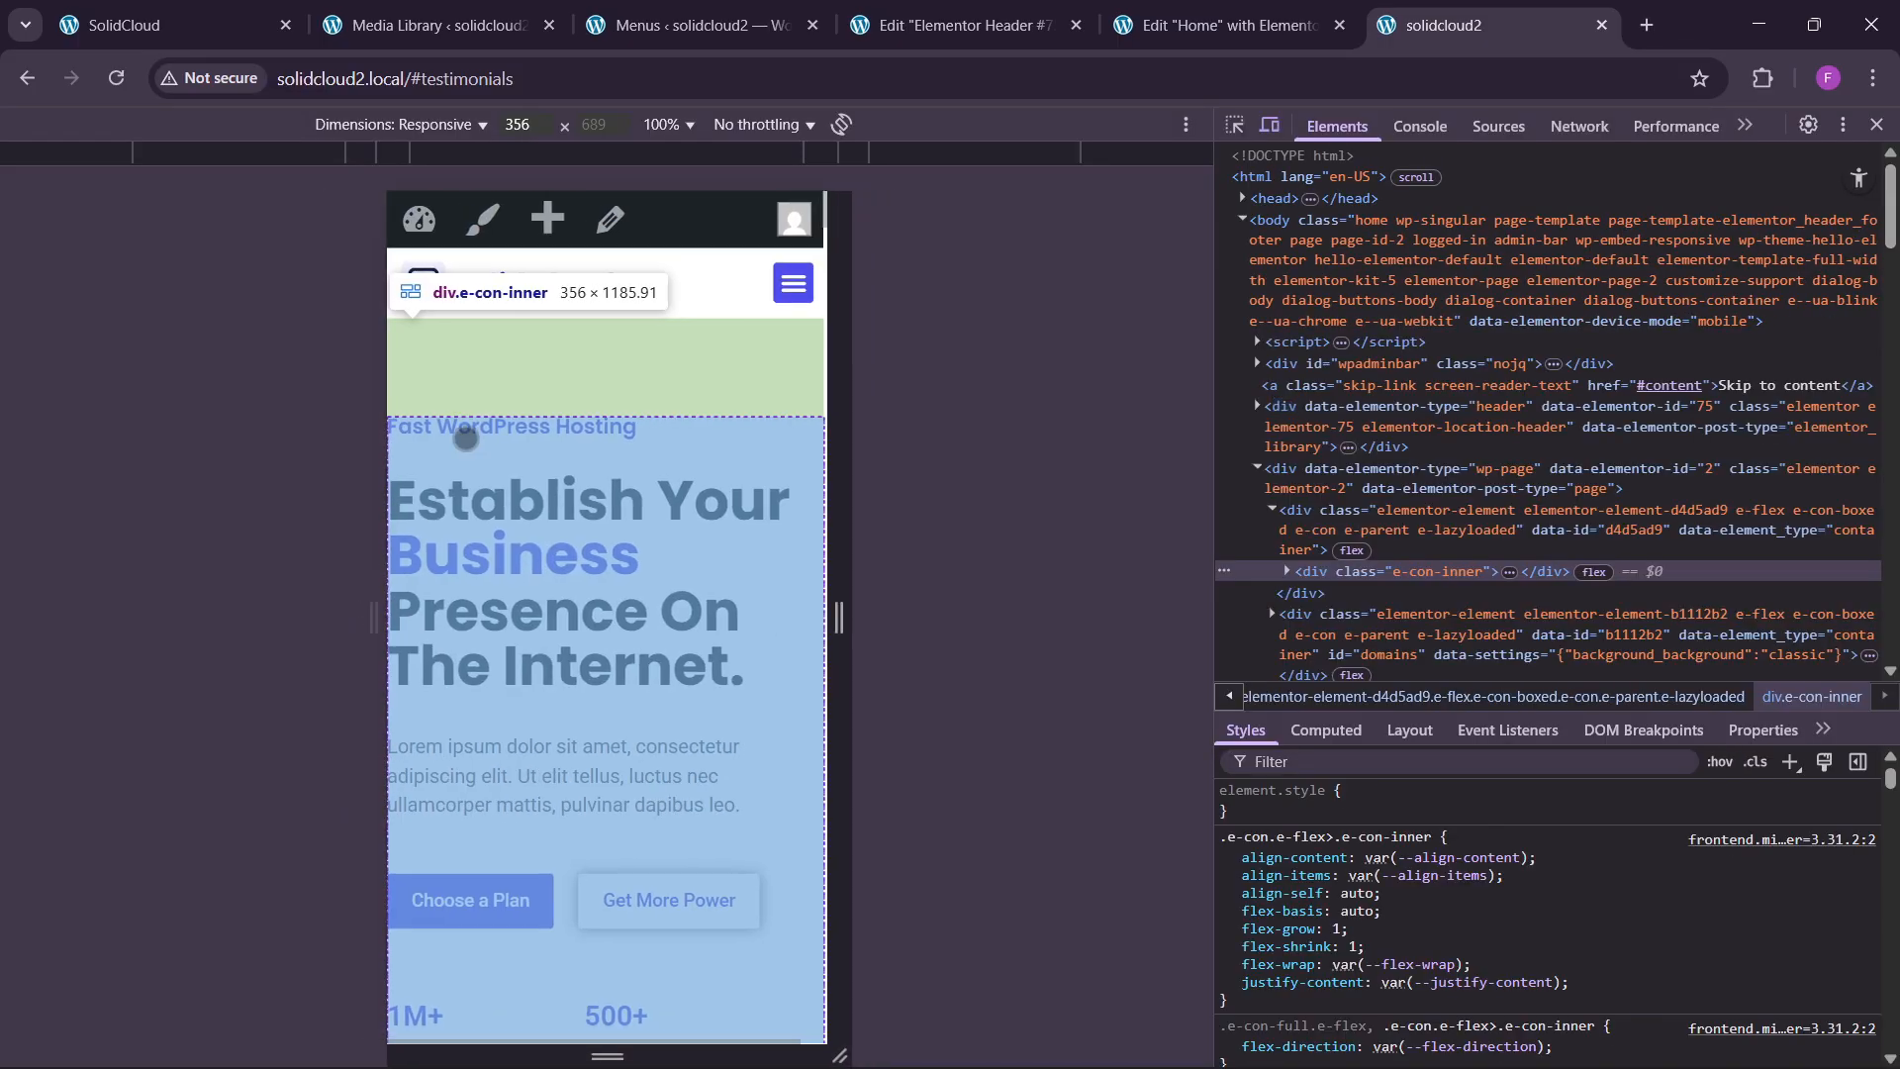
{"action": "left_click", "coordinate": [793, 283]}
{"action": "left_click", "coordinate": [793, 283]}
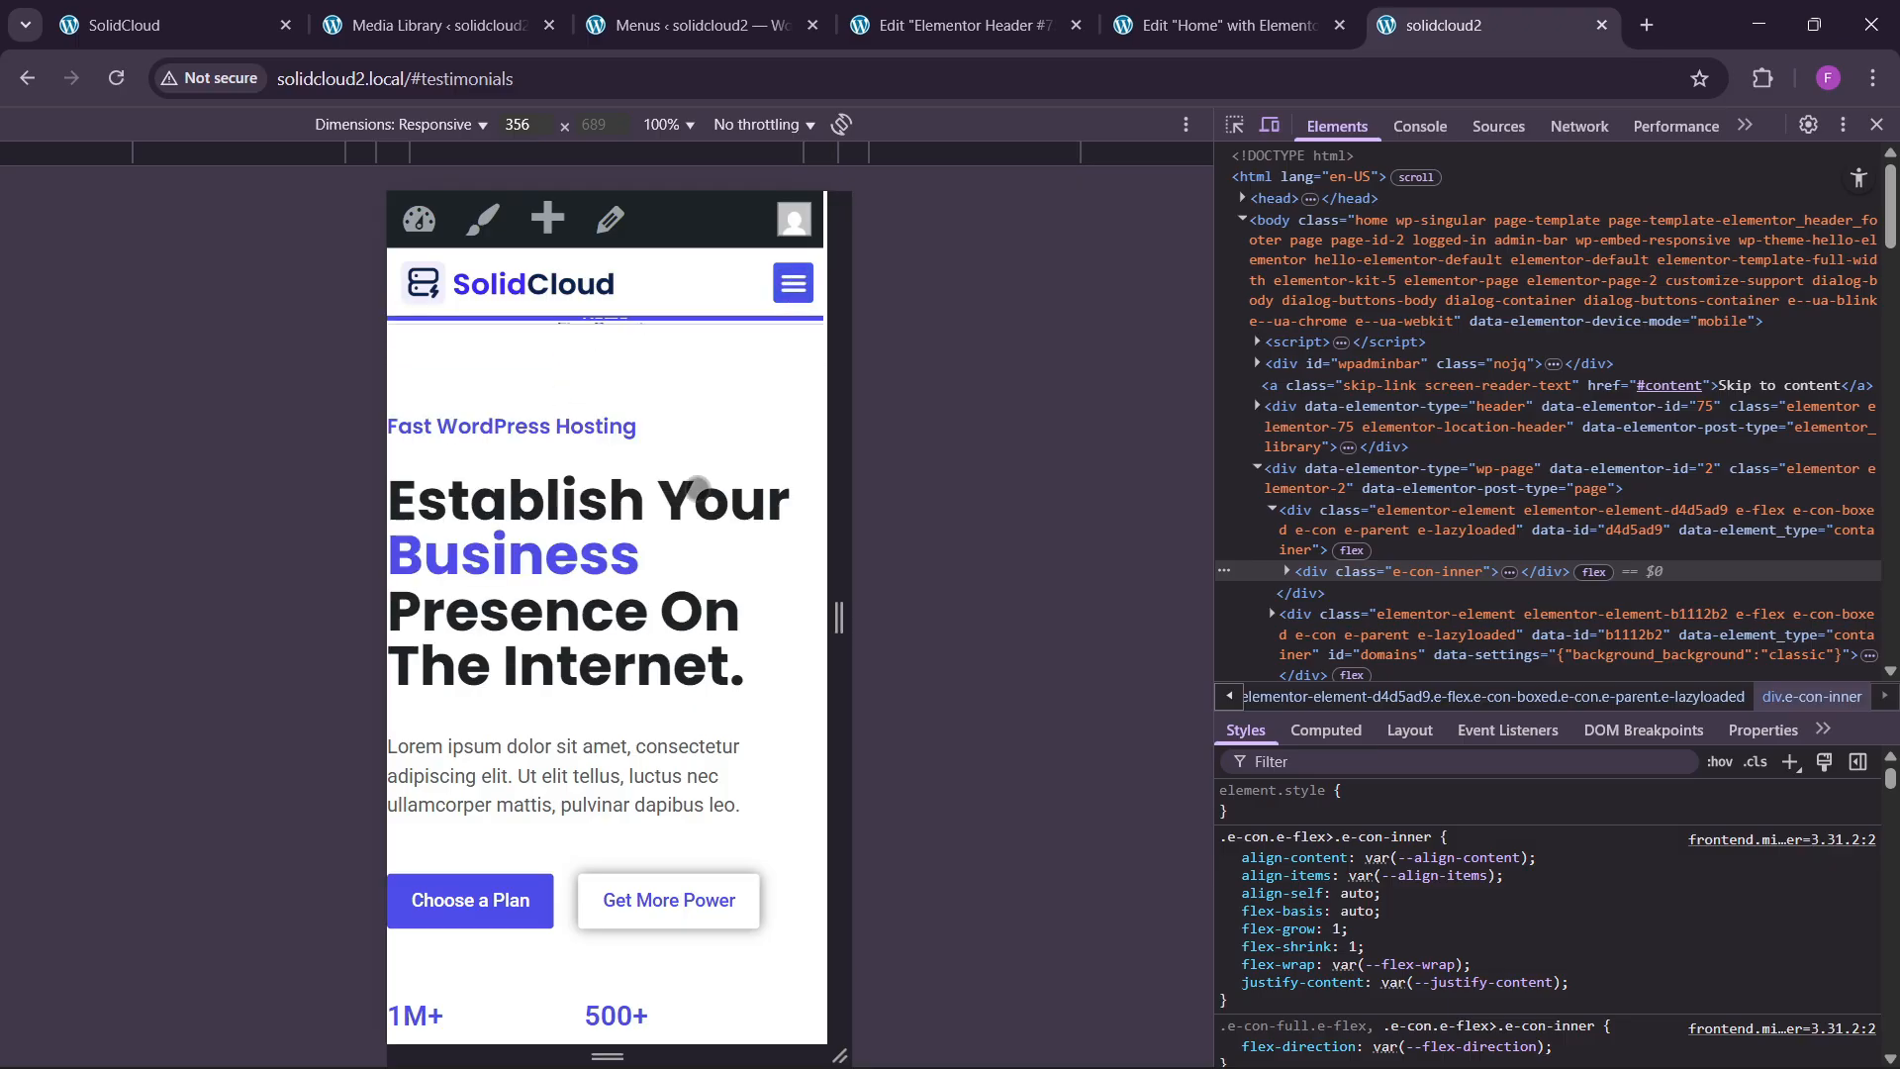
Close DevTools and return to the Home page editor tab.
{"action": "left_click", "coordinate": [1877, 125]}
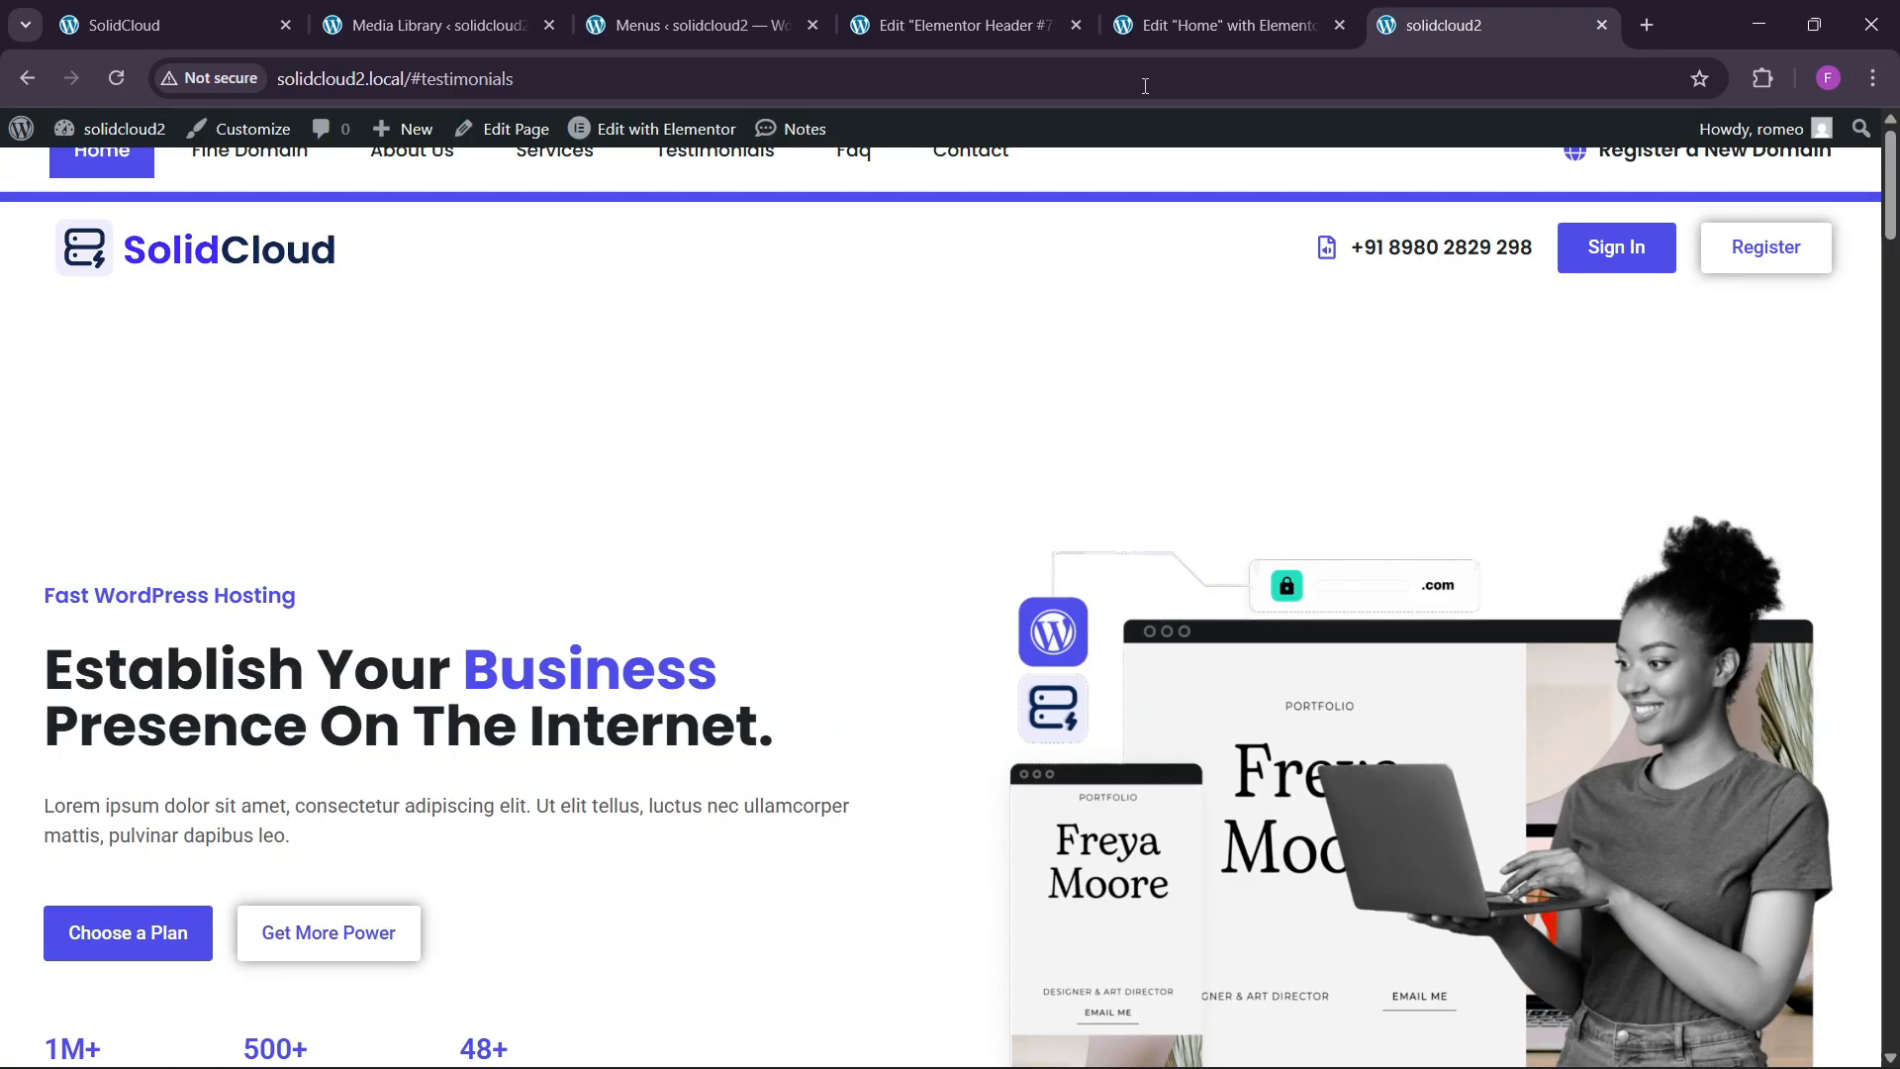
{"action": "left_click", "coordinate": [692, 25]}
{"action": "left_click", "coordinate": [1205, 19]}
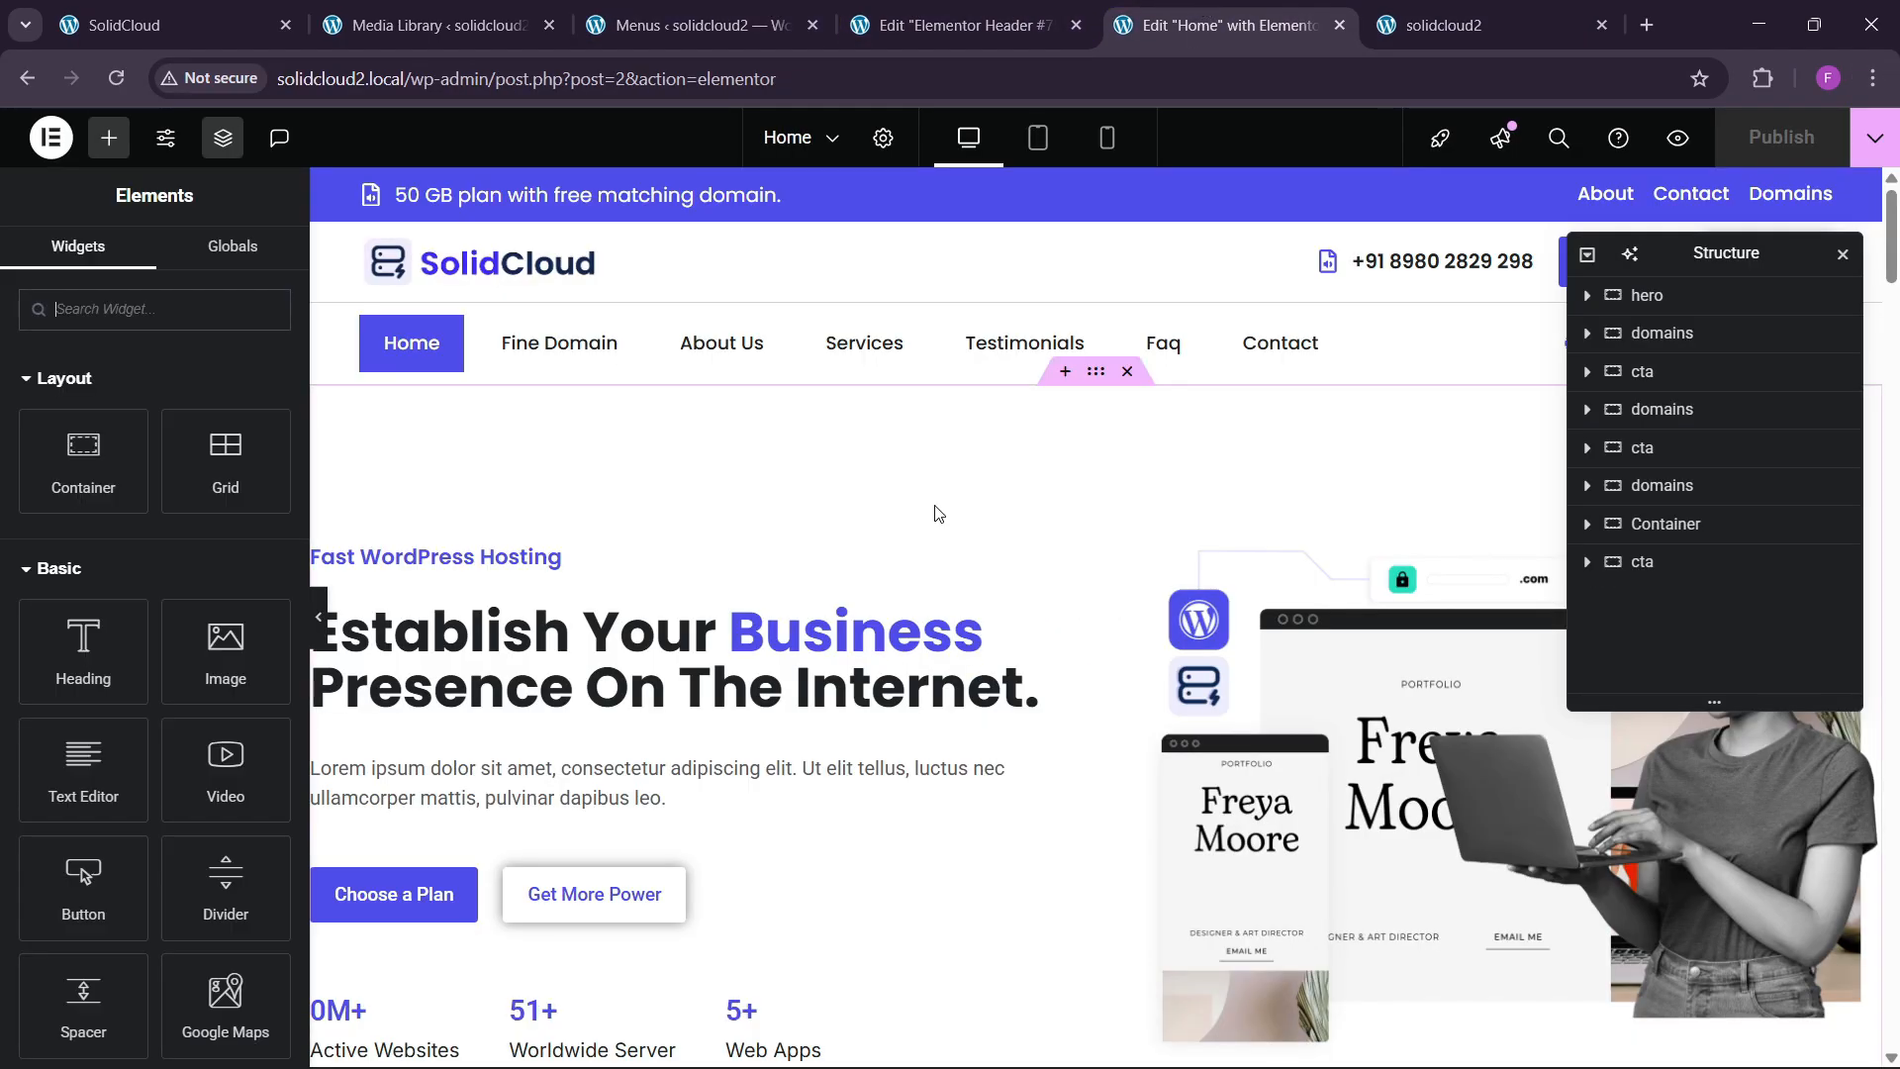
Toggle the mobile preview and reload the Home page editor.
{"action": "scroll", "coordinate": [976, 534], "scroll_direction": "down", "scroll_amount": 6}
{"action": "scroll", "coordinate": [1141, 226], "scroll_direction": "up", "scroll_amount": 5}
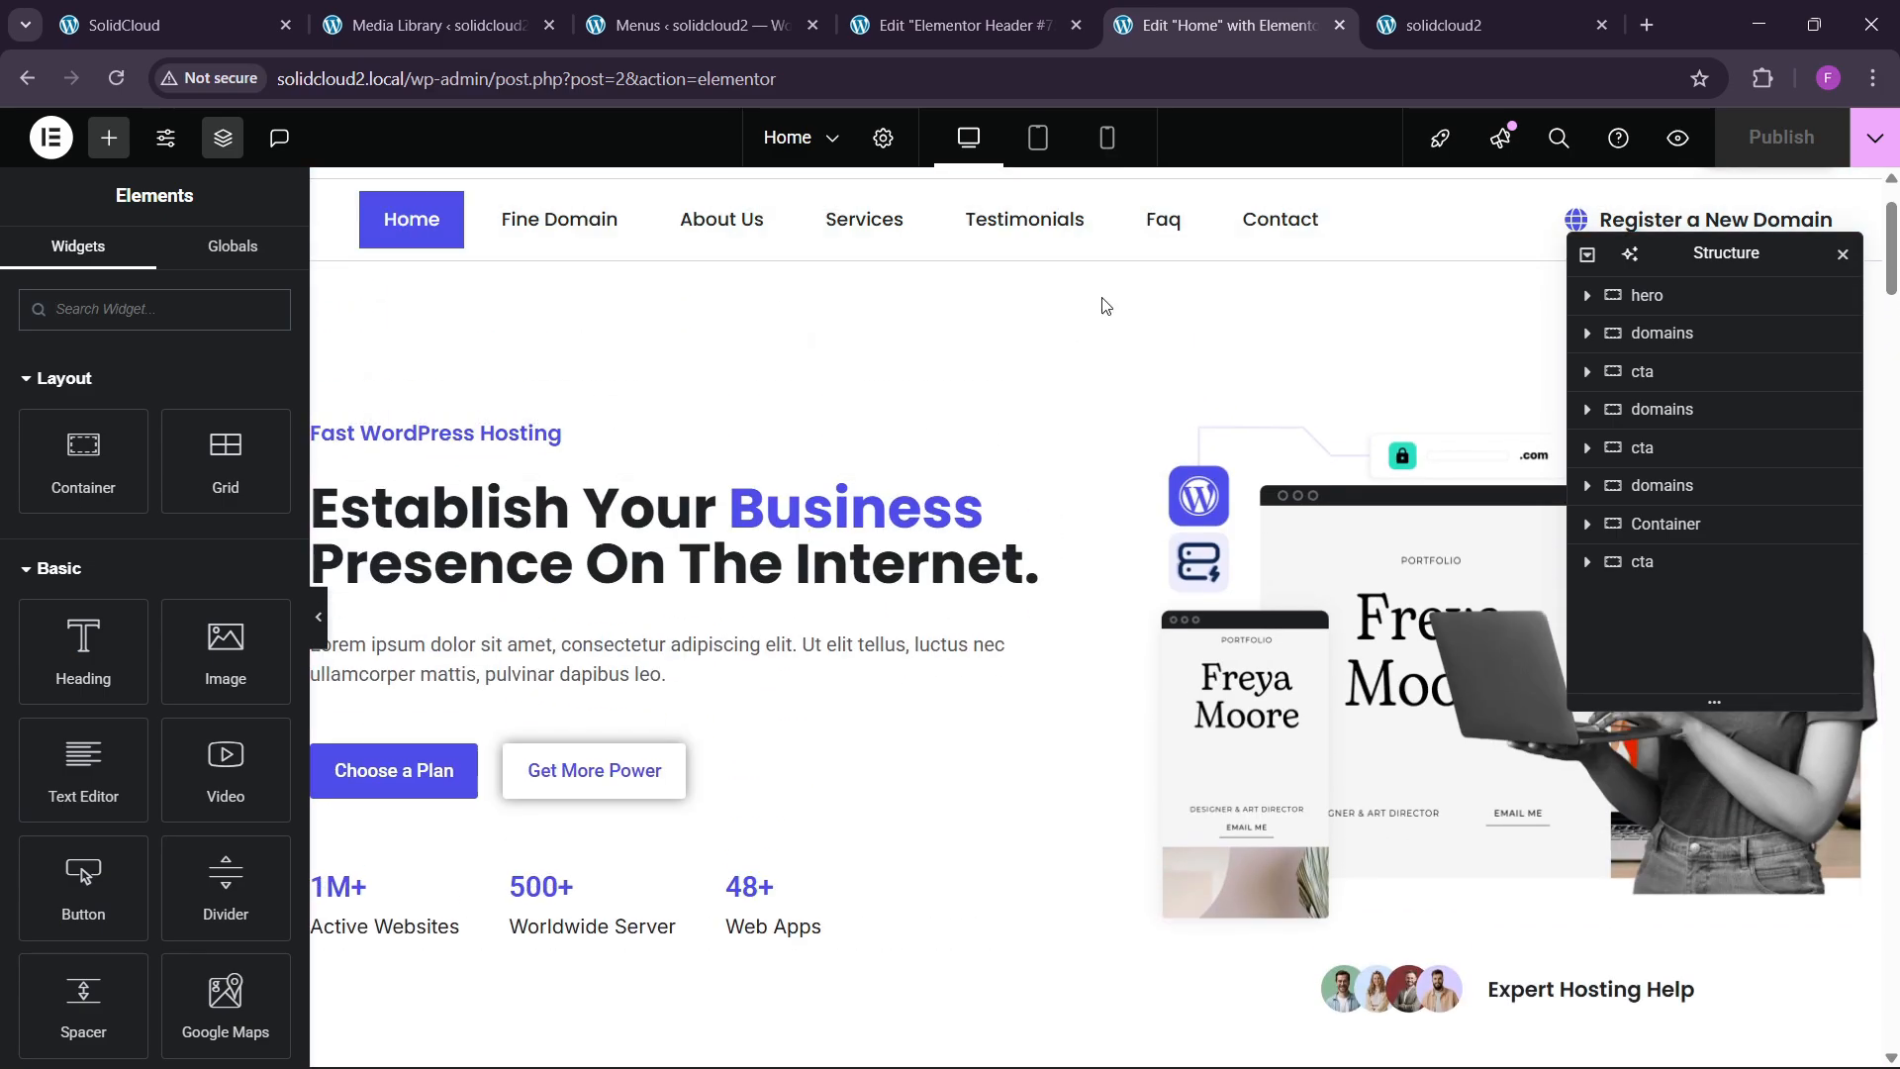
{"action": "key", "text": "ctrl+shift+m"}
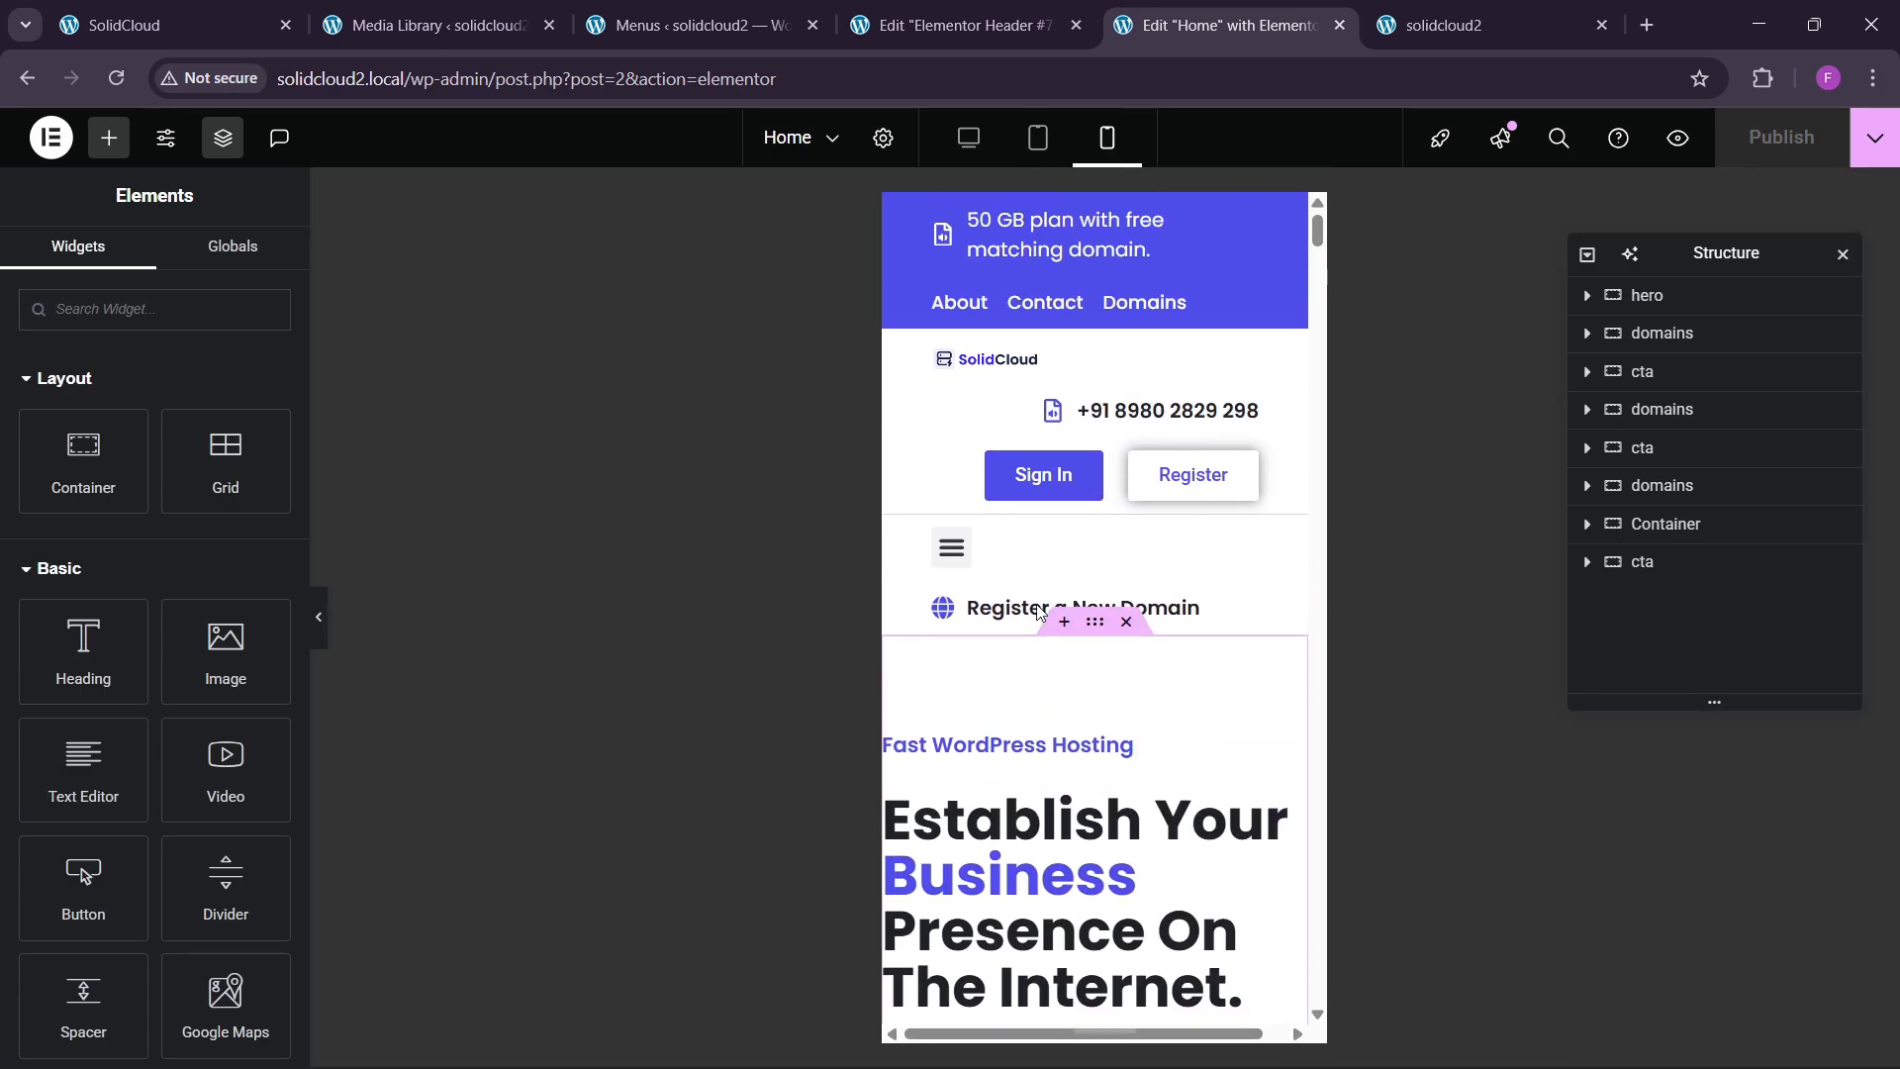
{"action": "scroll", "coordinate": [1039, 612], "scroll_direction": "down", "scroll_amount": 5}
{"action": "left_click", "coordinate": [115, 81]}
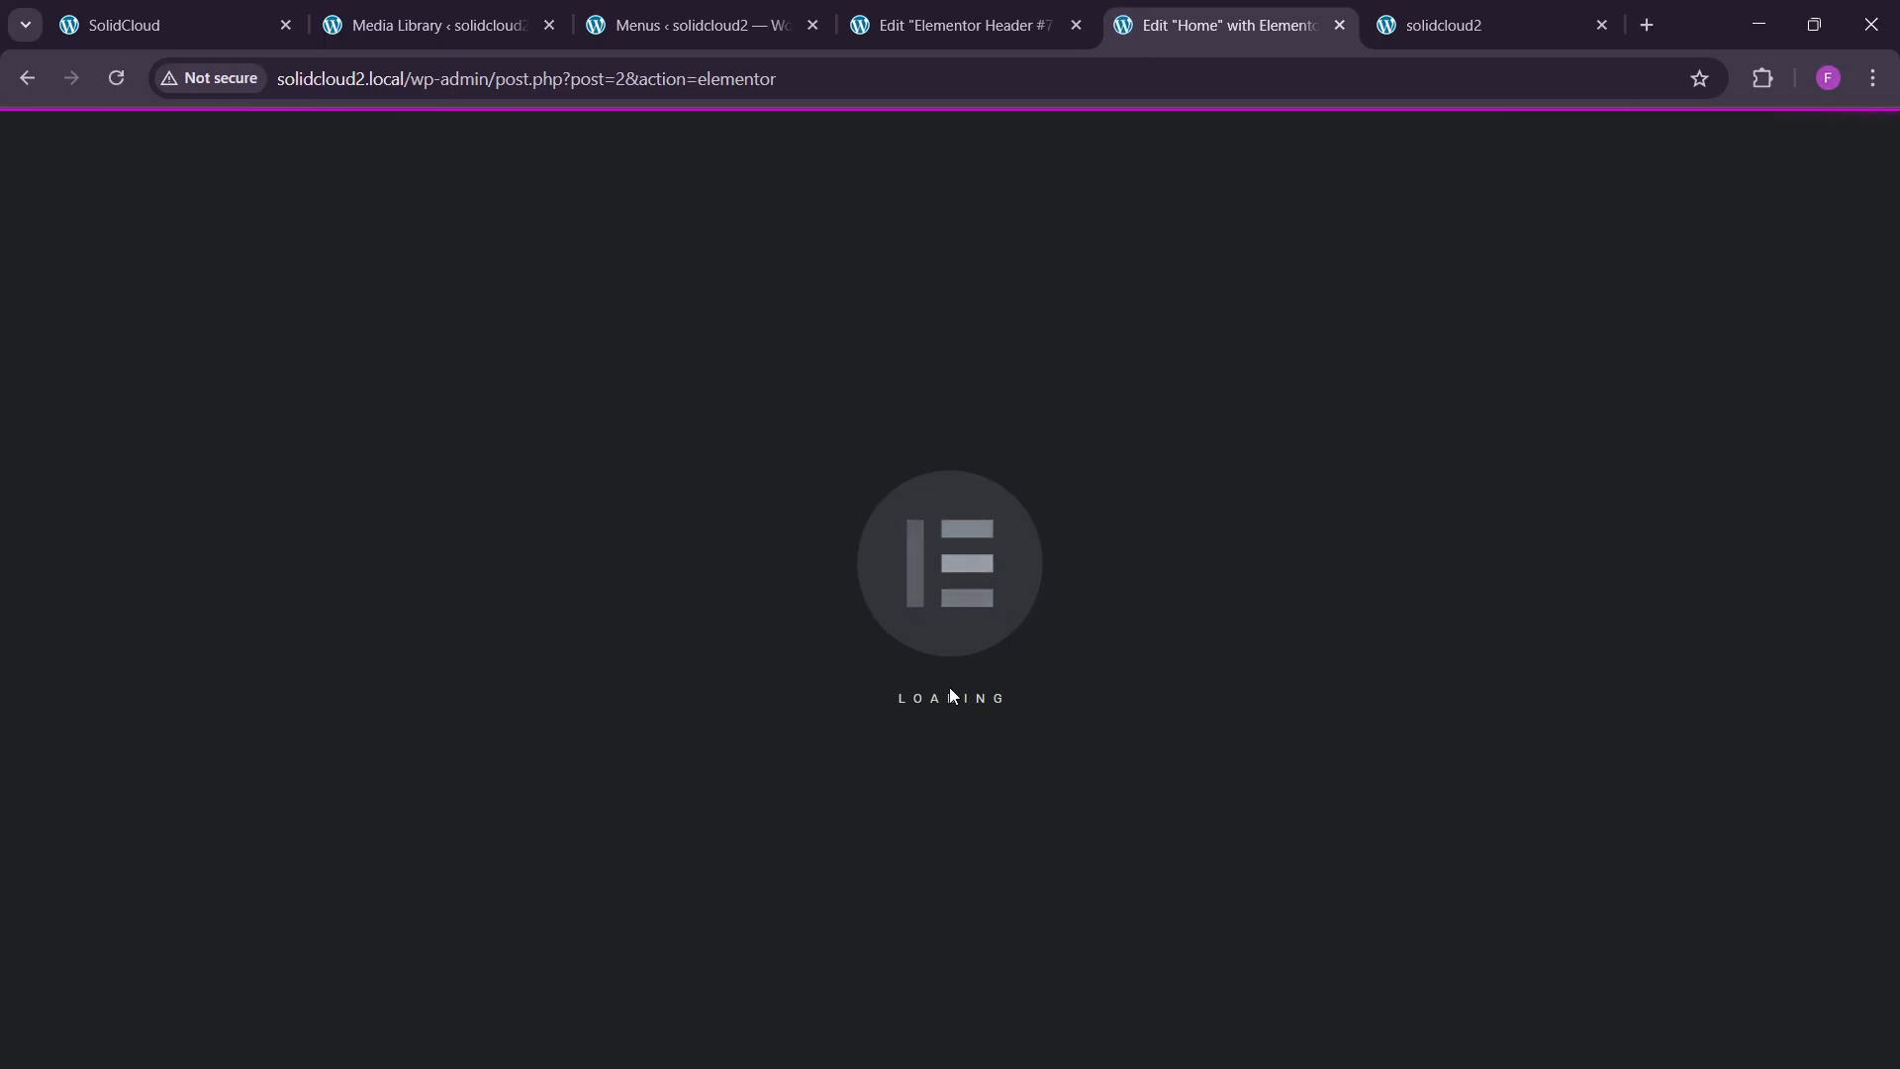
Close the Elementor header editor and Menus admin tabs, keeping the Home editor open.
{"action": "left_click", "coordinate": [1445, 24]}
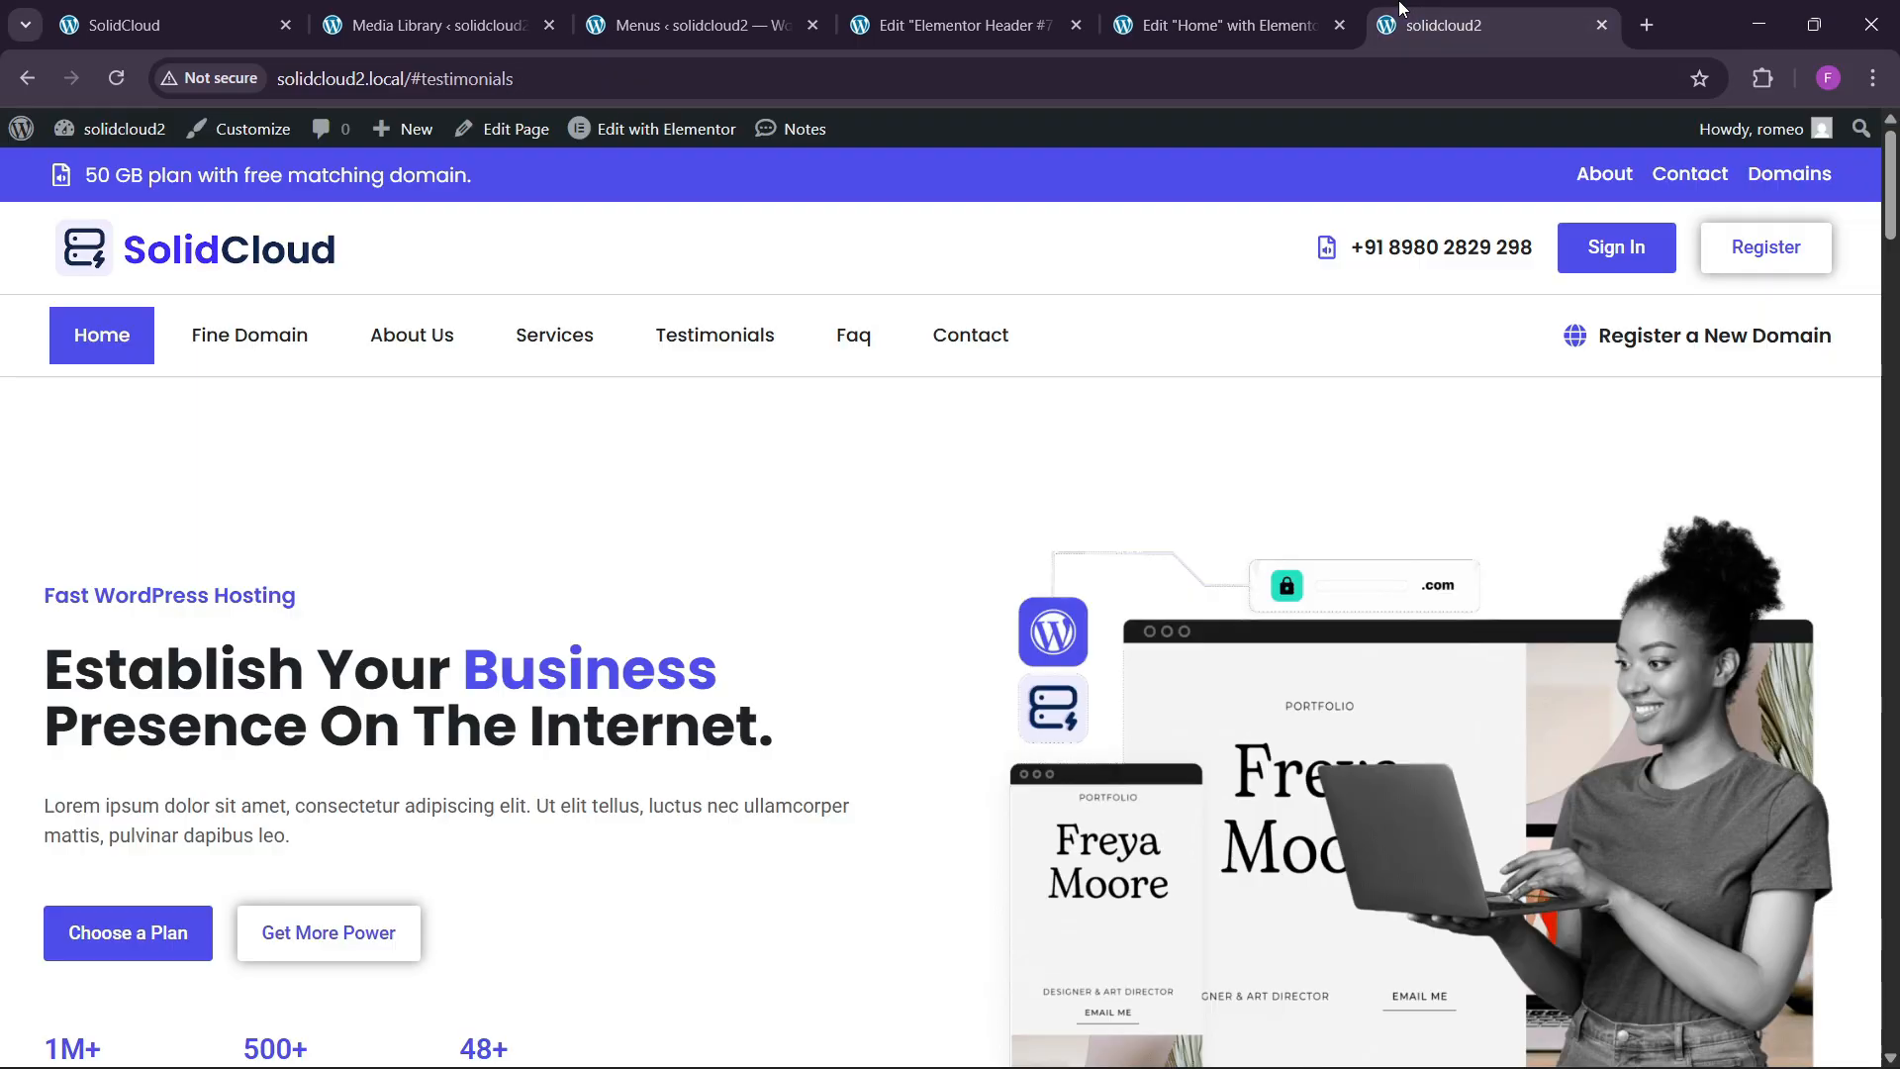
{"action": "left_click", "coordinate": [1227, 25]}
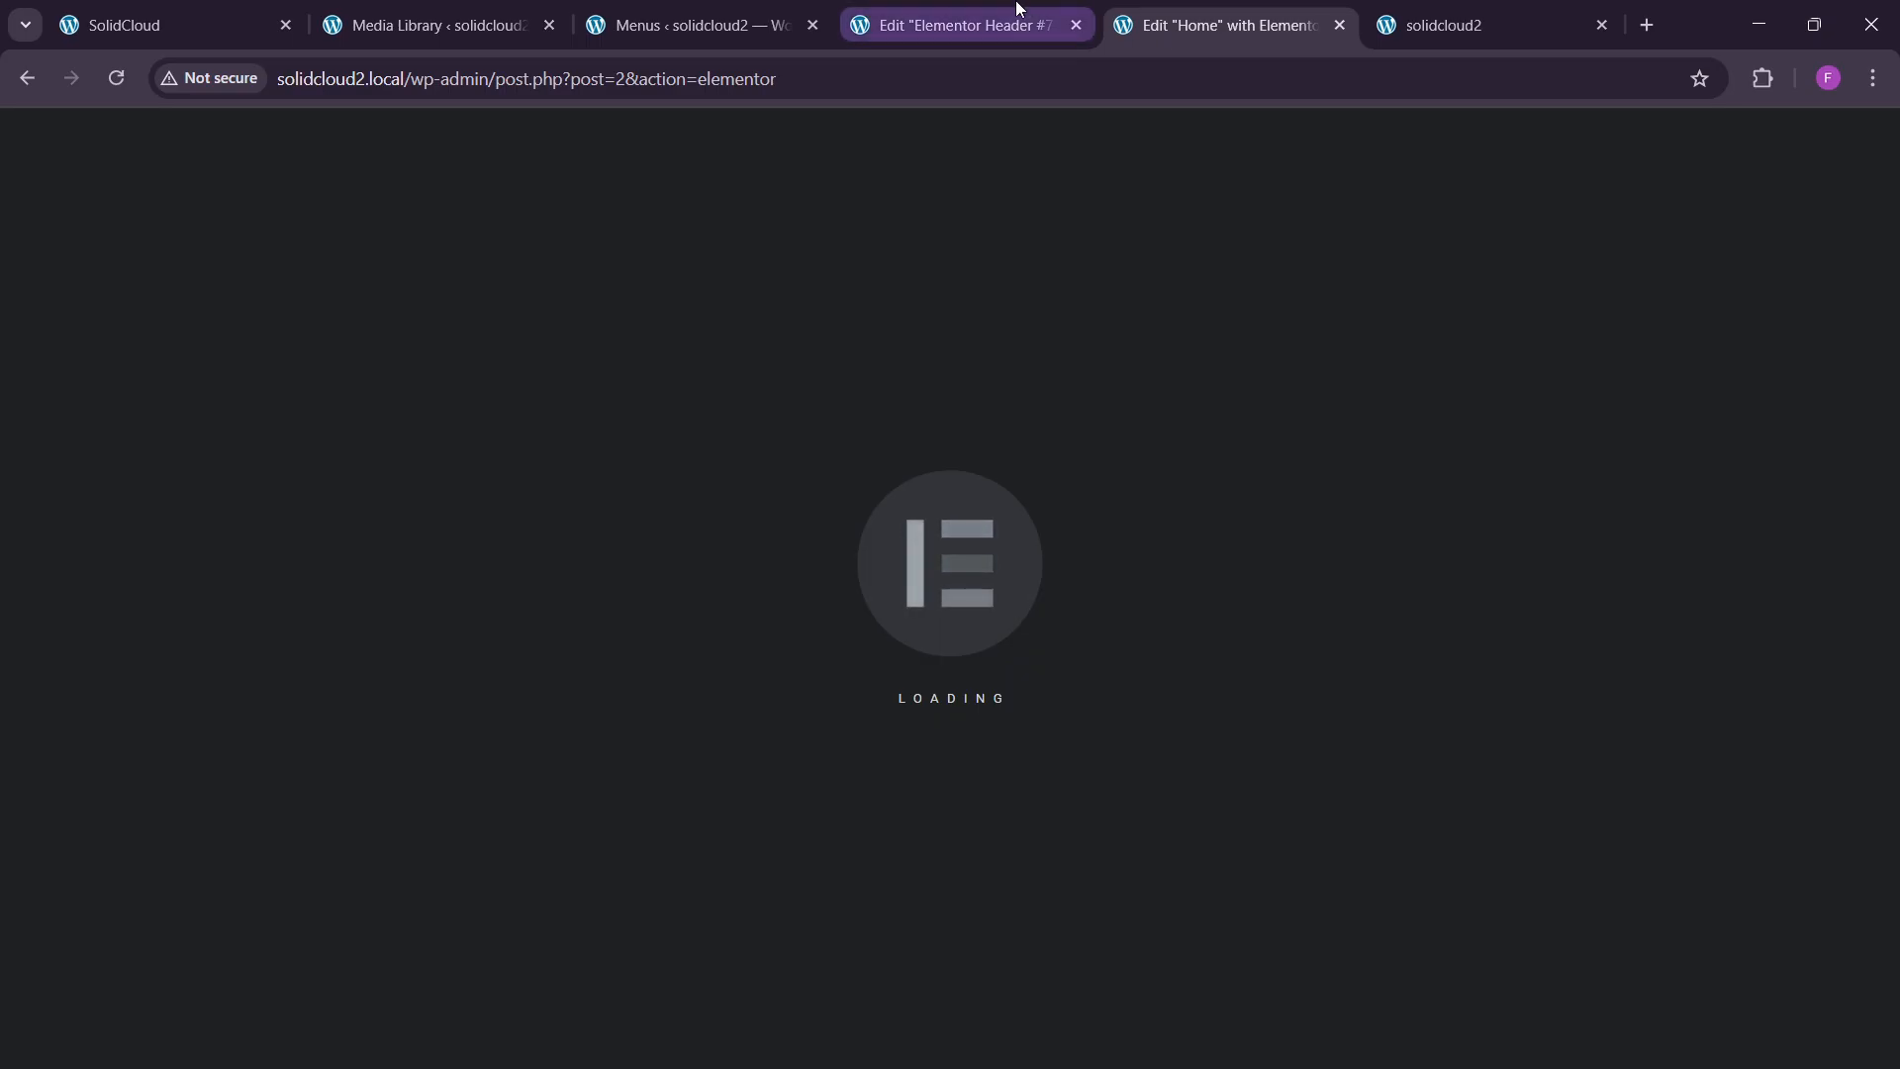
{"action": "left_click", "coordinate": [733, 10]}
{"action": "left_click", "coordinate": [950, 25]}
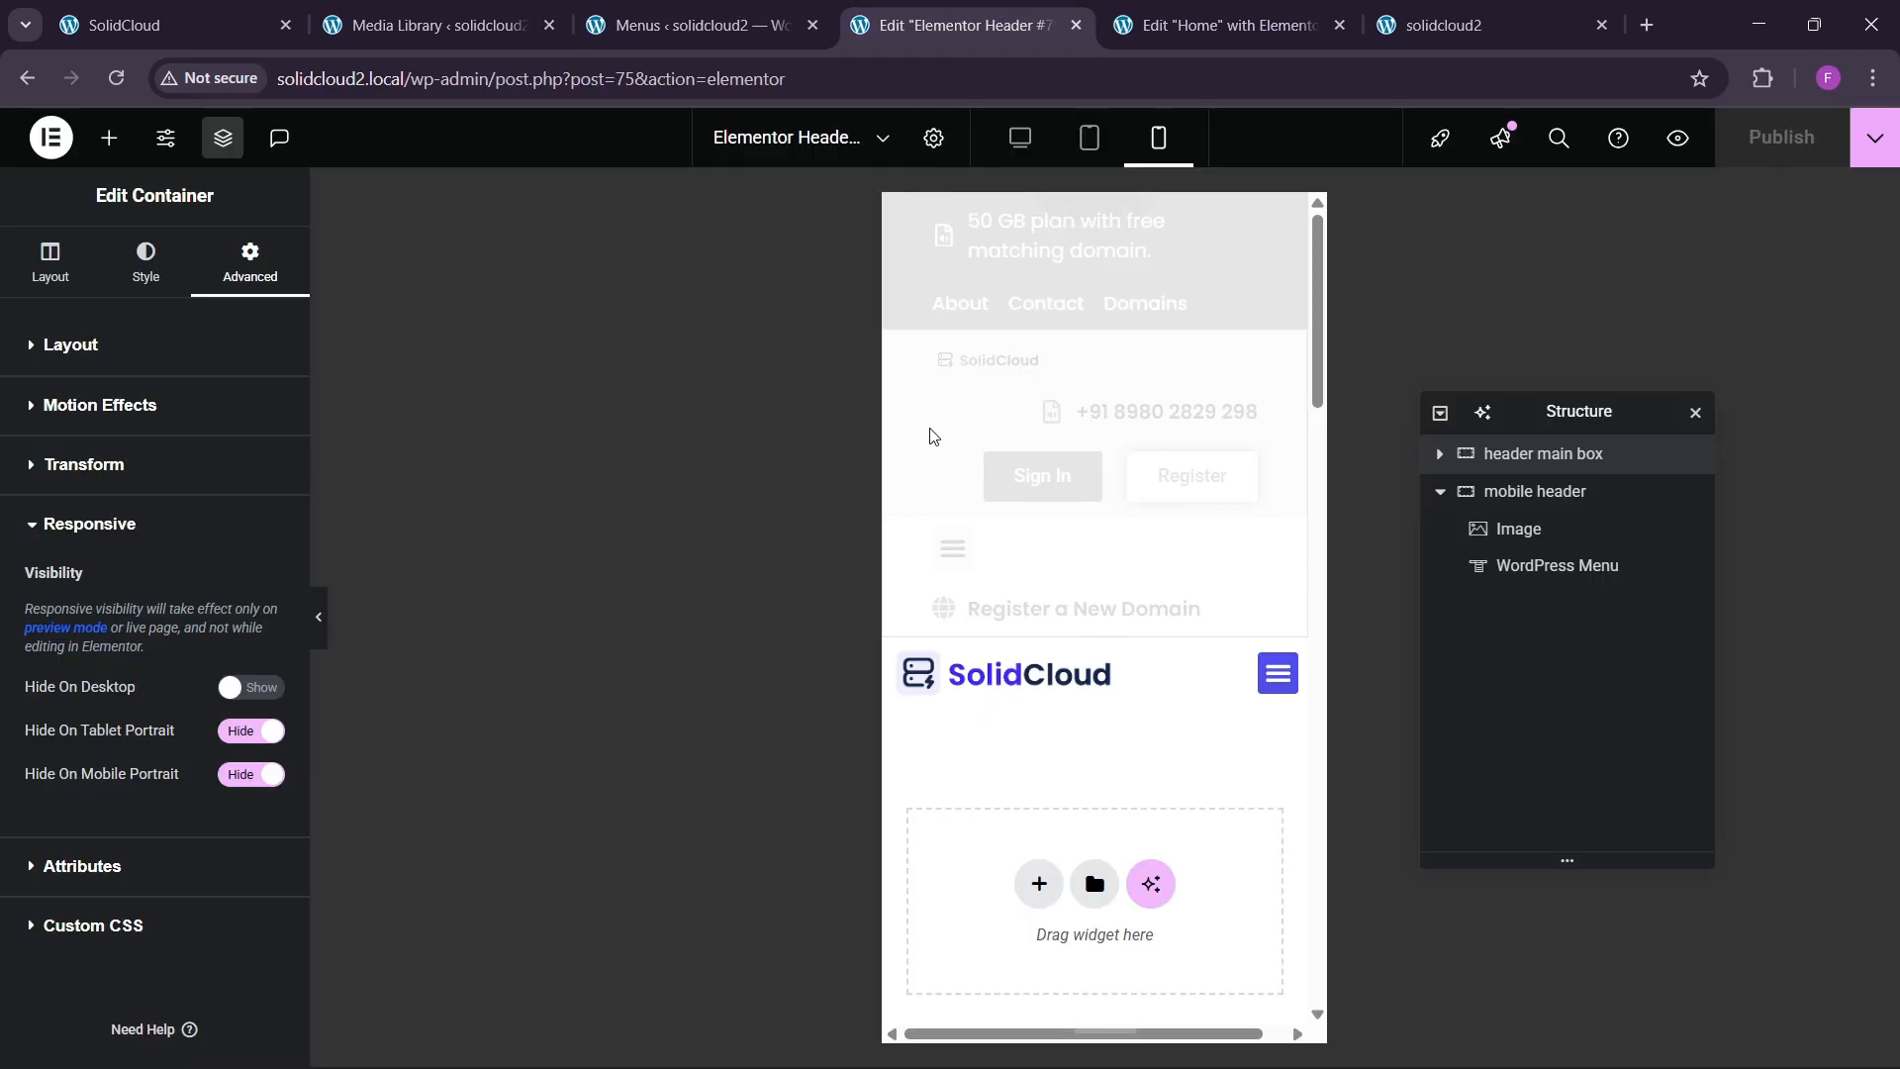
{"action": "scroll", "coordinate": [930, 435], "scroll_direction": "down", "scroll_amount": 1}
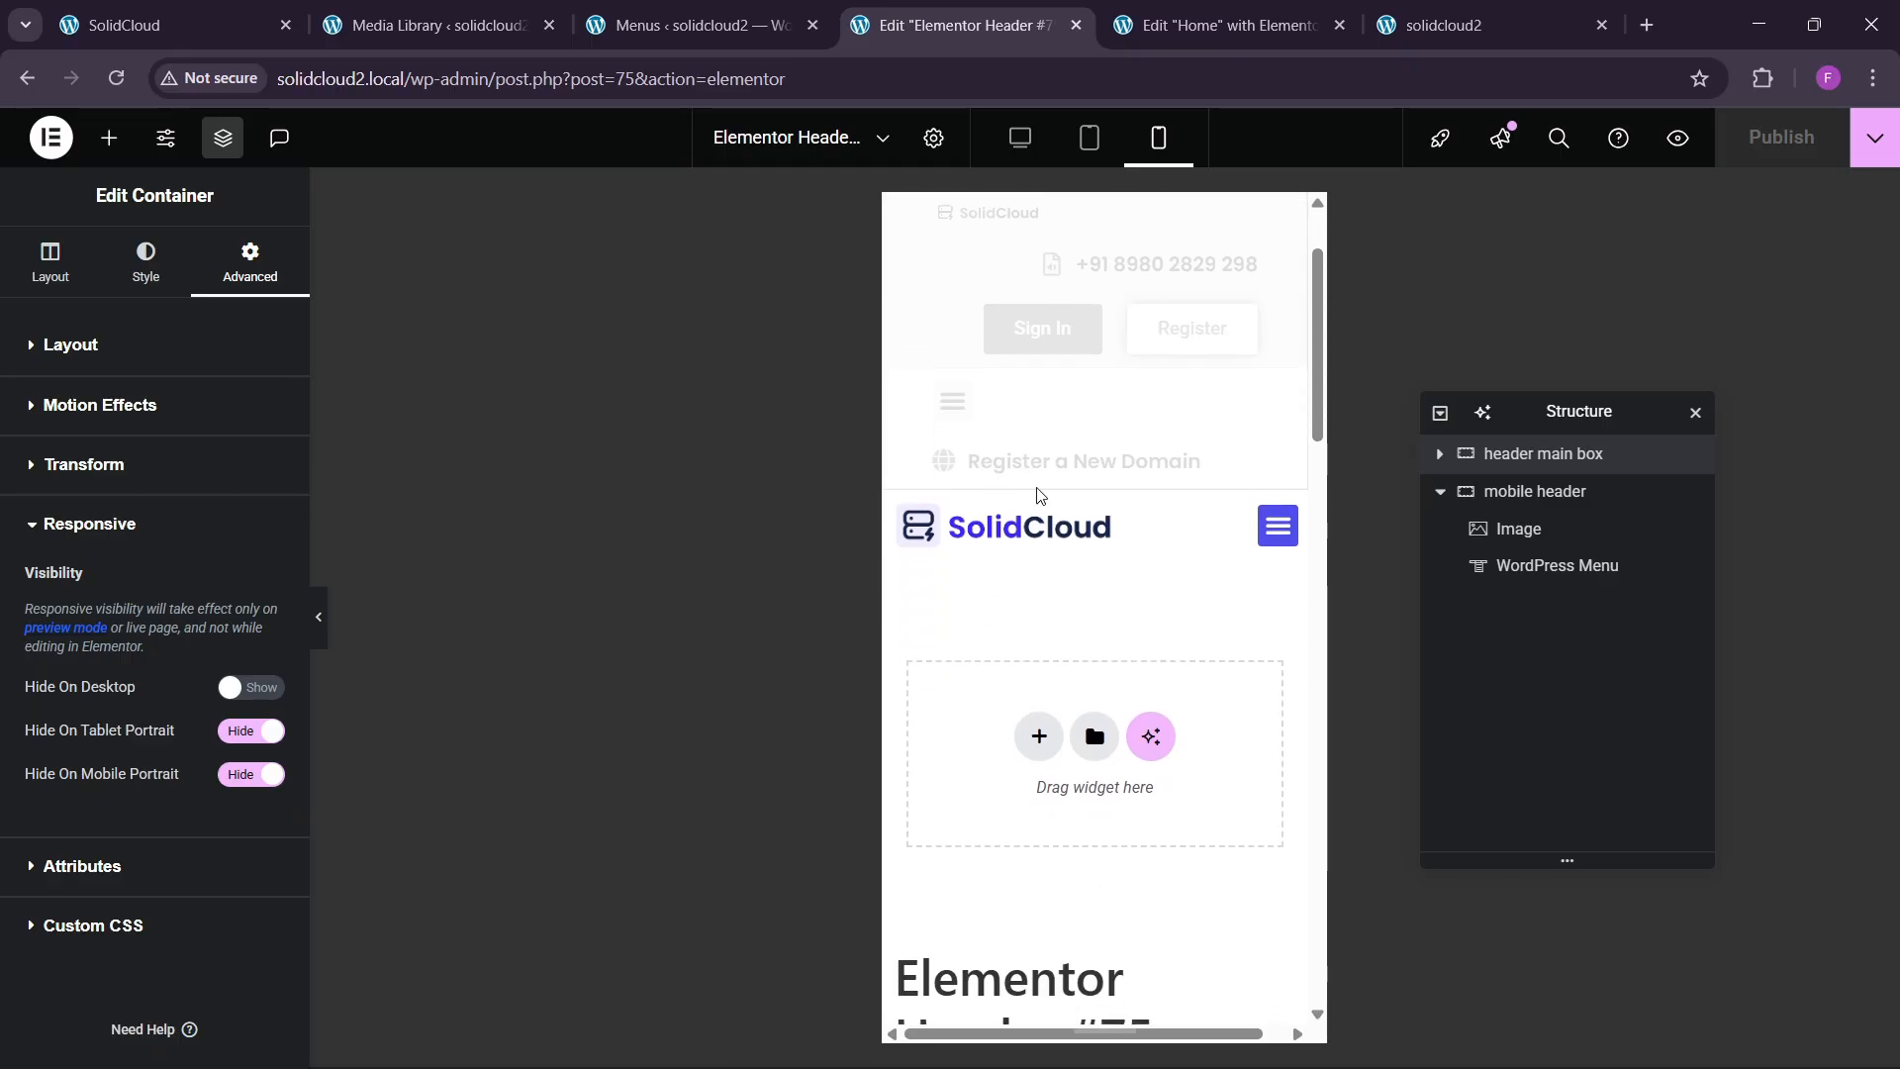
{"action": "left_click", "coordinate": [1076, 25]}
{"action": "left_click", "coordinate": [693, 19]}
{"action": "left_click", "coordinate": [482, 8]}
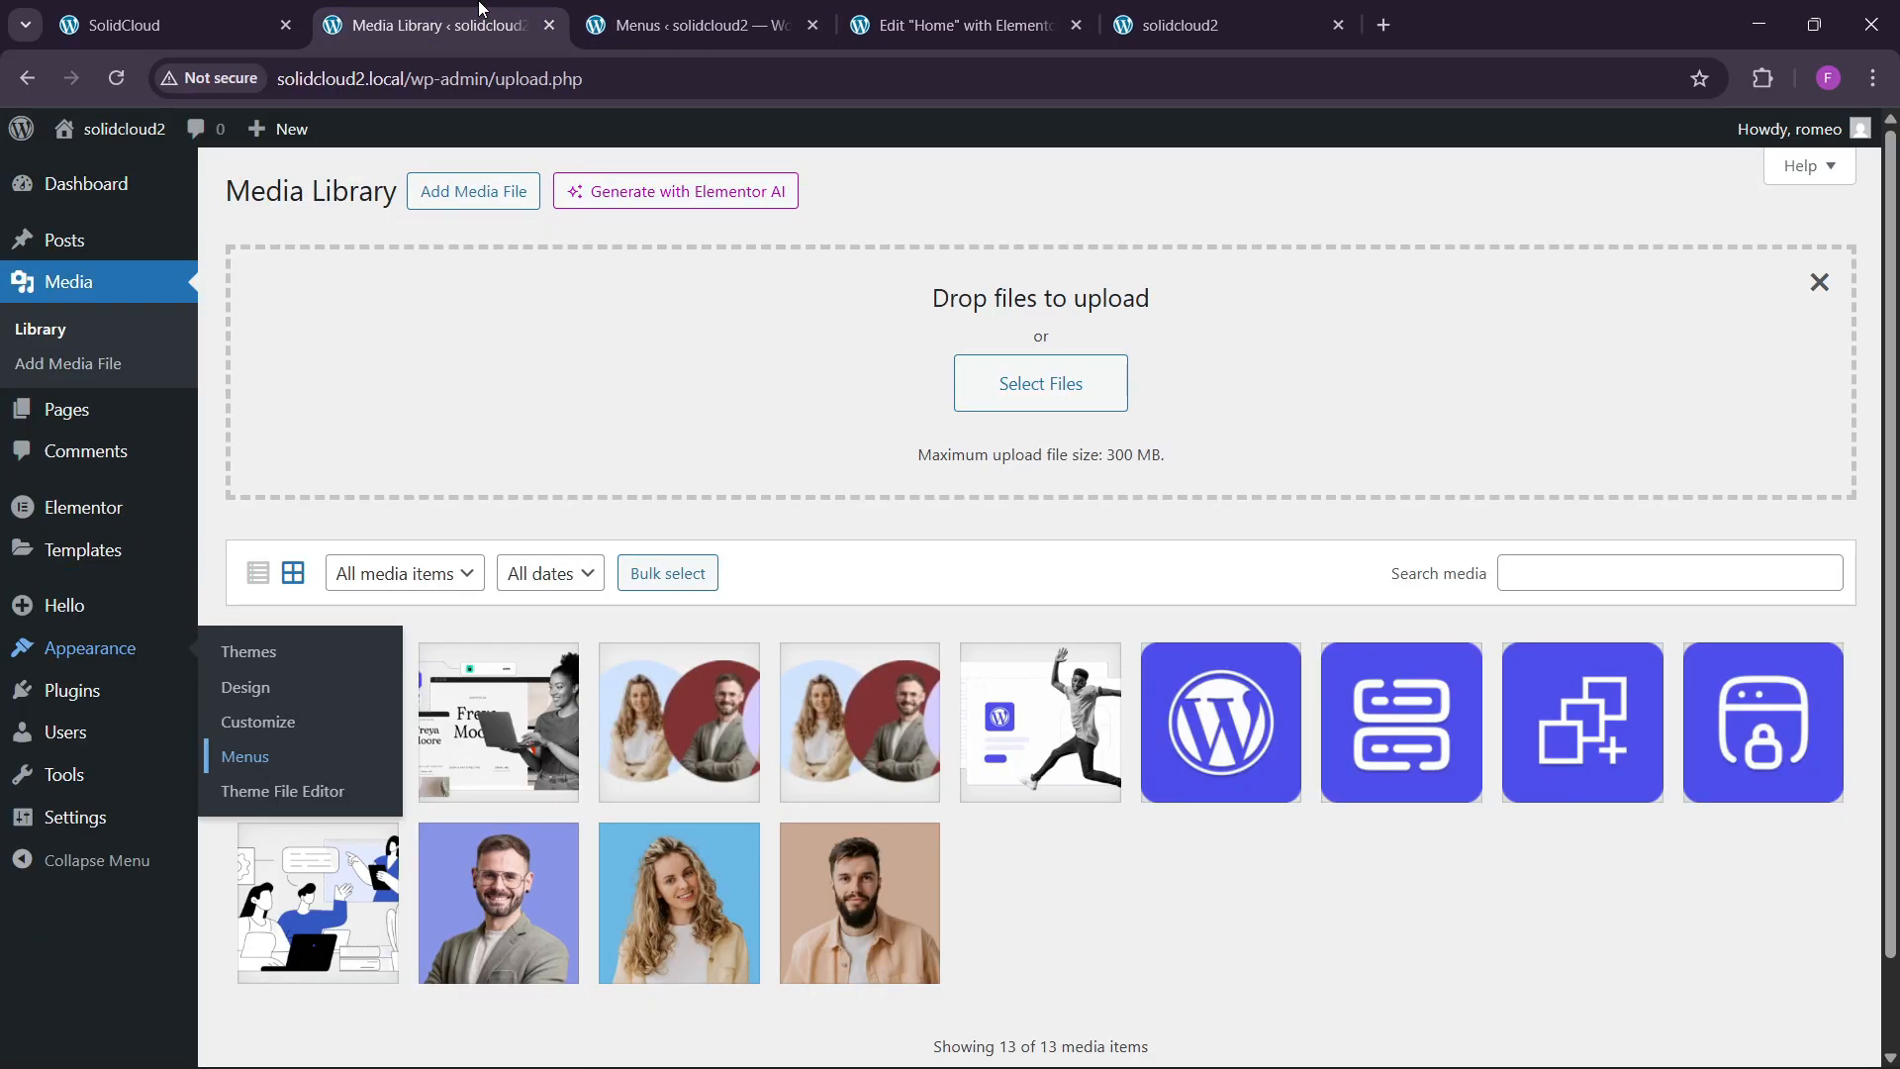
{"action": "left_click", "coordinate": [615, 12]}
{"action": "left_click", "coordinate": [812, 24]}
{"action": "left_click", "coordinate": [436, 25]}
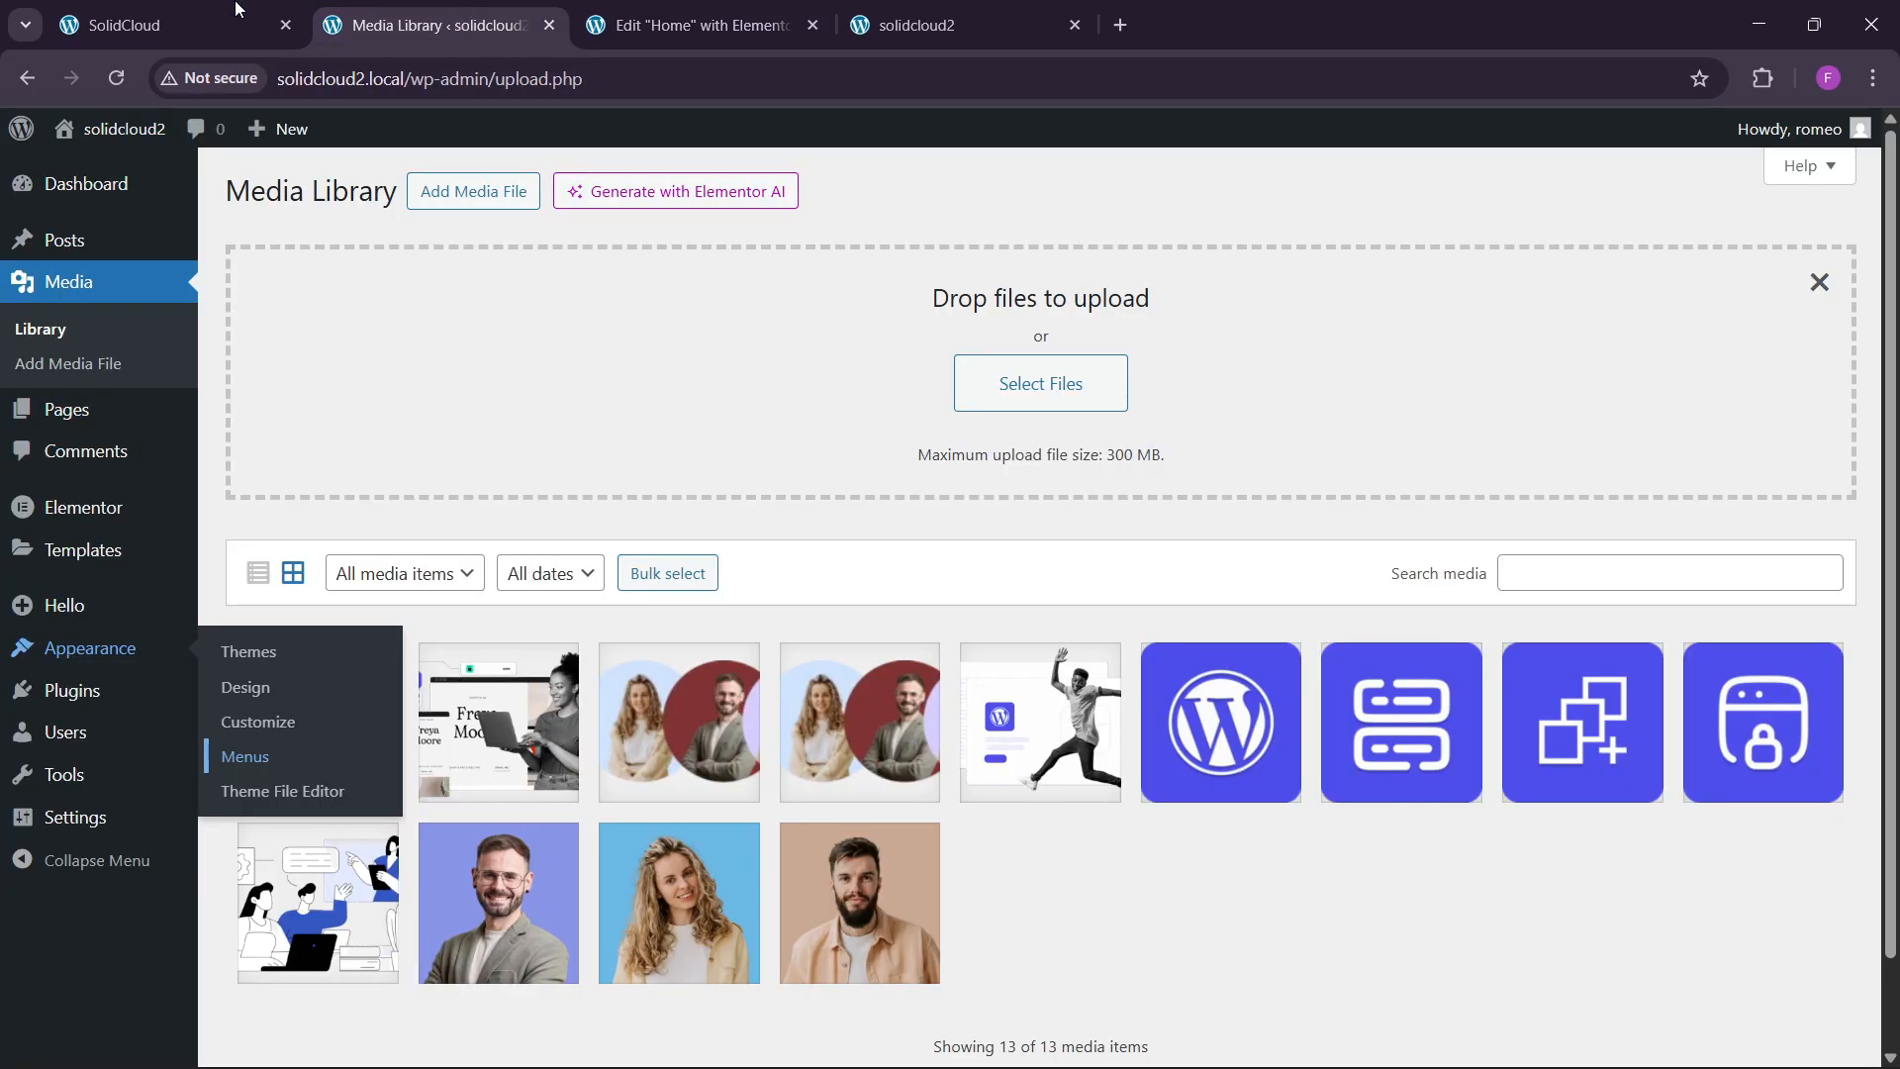
{"action": "left_click", "coordinate": [168, 25]}
{"action": "left_click", "coordinate": [645, 8]}
Switch the editor to Mobile Portrait preview and scroll to the hero section.
{"action": "scroll", "coordinate": [772, 633], "scroll_direction": "down", "scroll_amount": 7}
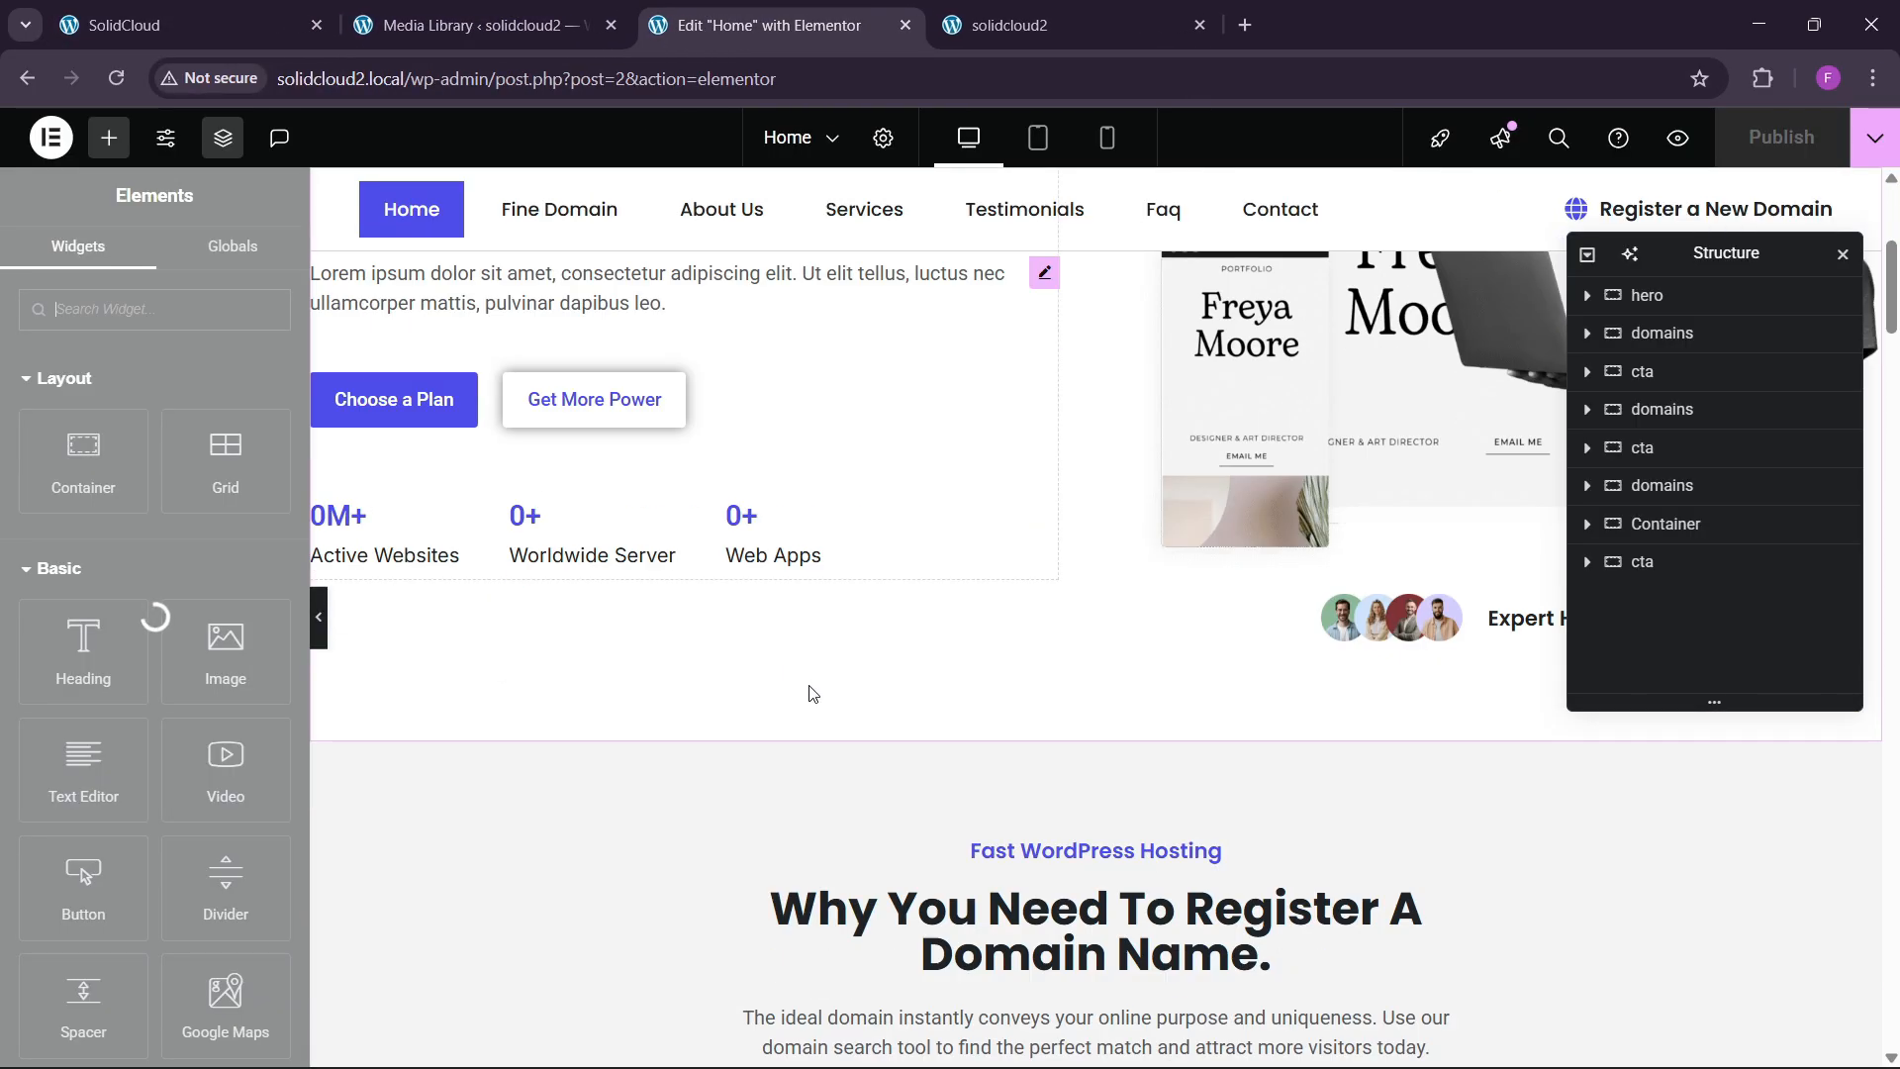
{"action": "scroll", "coordinate": [813, 657], "scroll_direction": "up", "scroll_amount": 6}
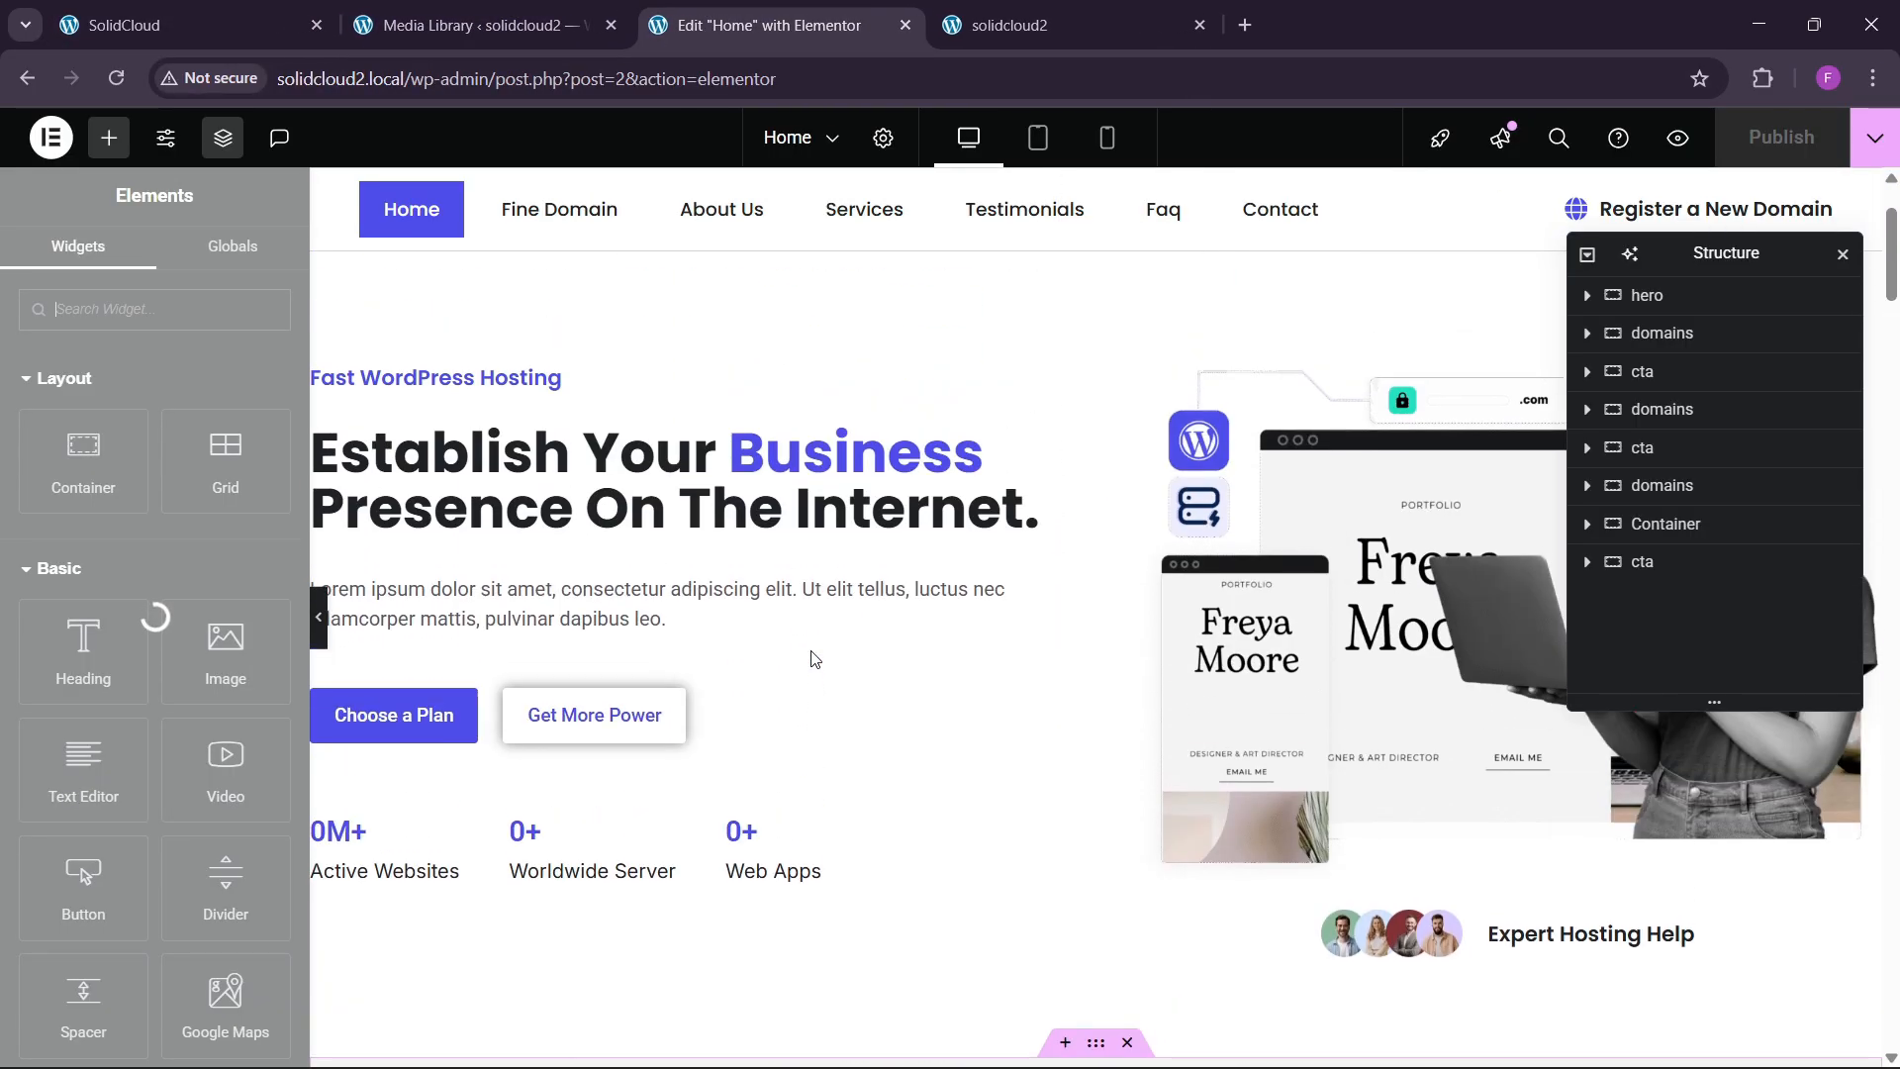
{"action": "scroll", "coordinate": [813, 657], "scroll_direction": "up", "scroll_amount": 1}
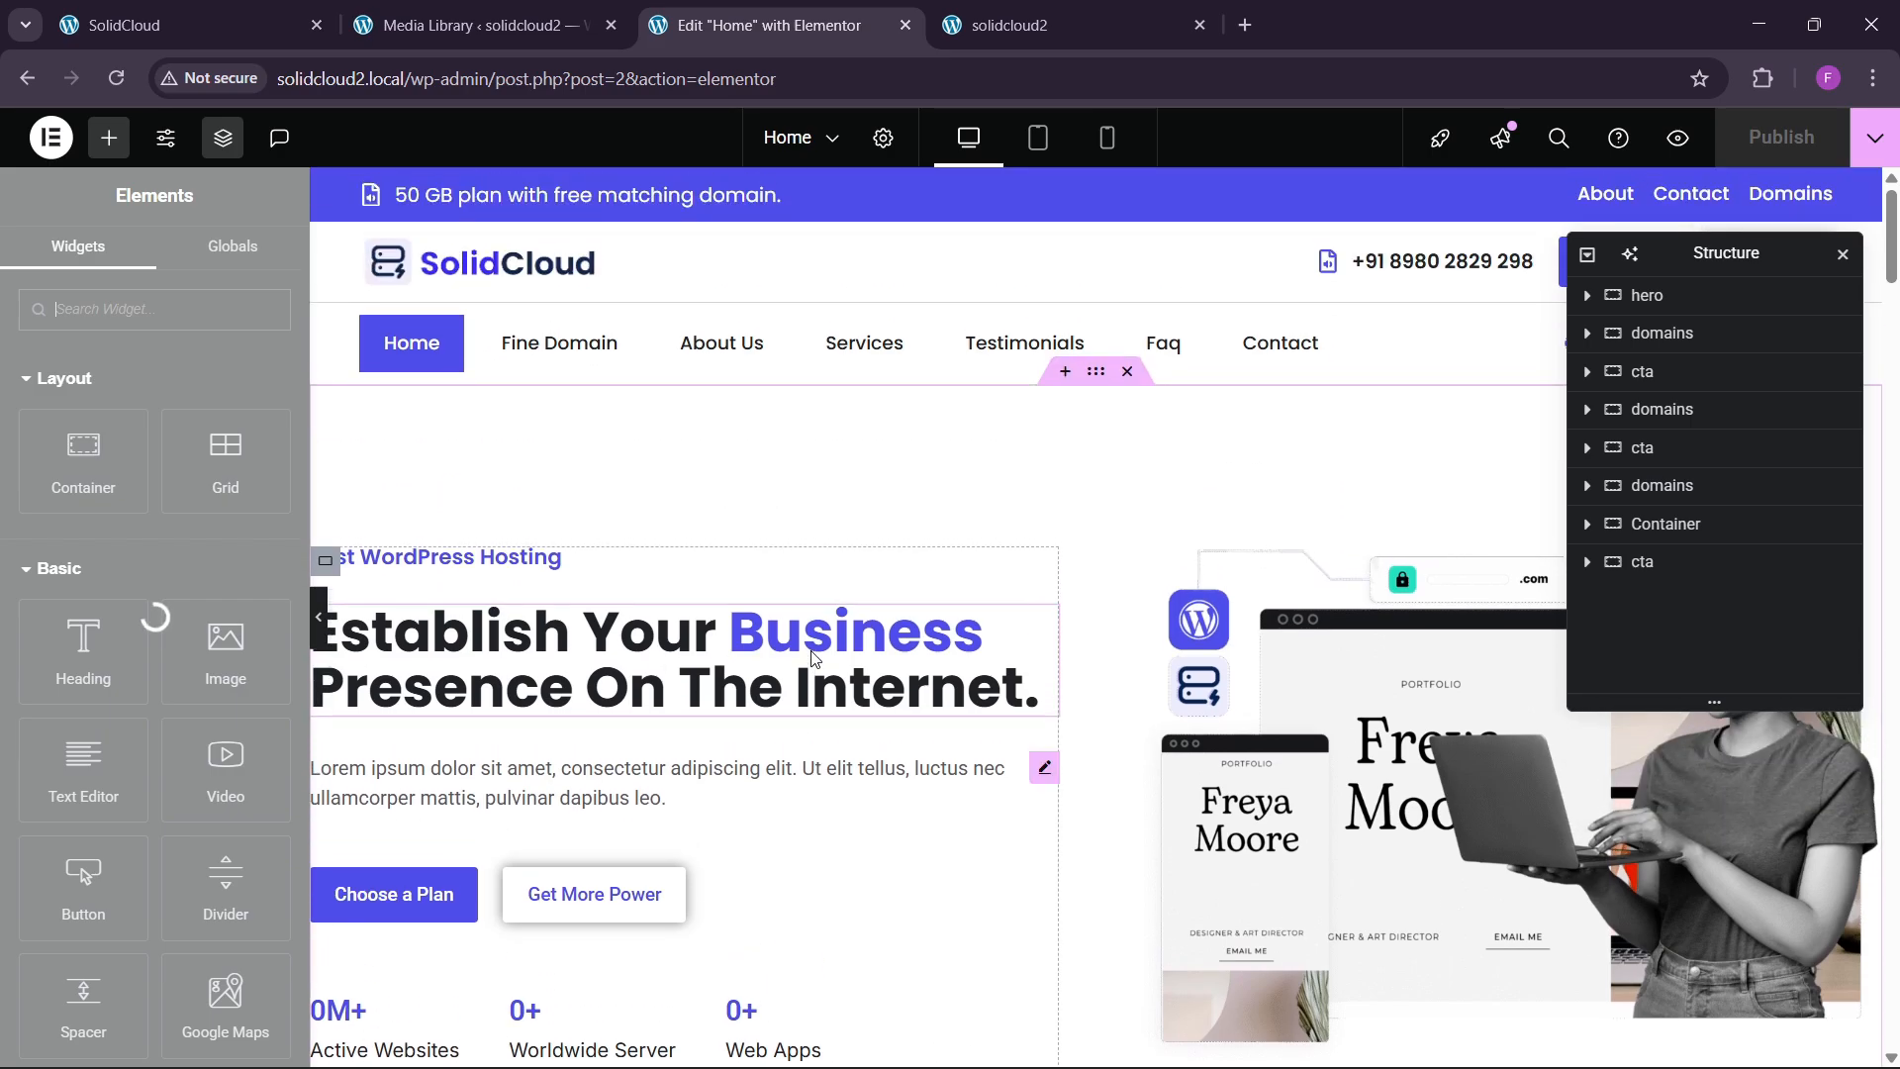
{"action": "scroll", "coordinate": [813, 657], "scroll_direction": "down", "scroll_amount": 7}
{"action": "scroll", "coordinate": [812, 673], "scroll_direction": "down", "scroll_amount": 10}
{"action": "scroll", "coordinate": [757, 619], "scroll_direction": "up", "scroll_amount": 5}
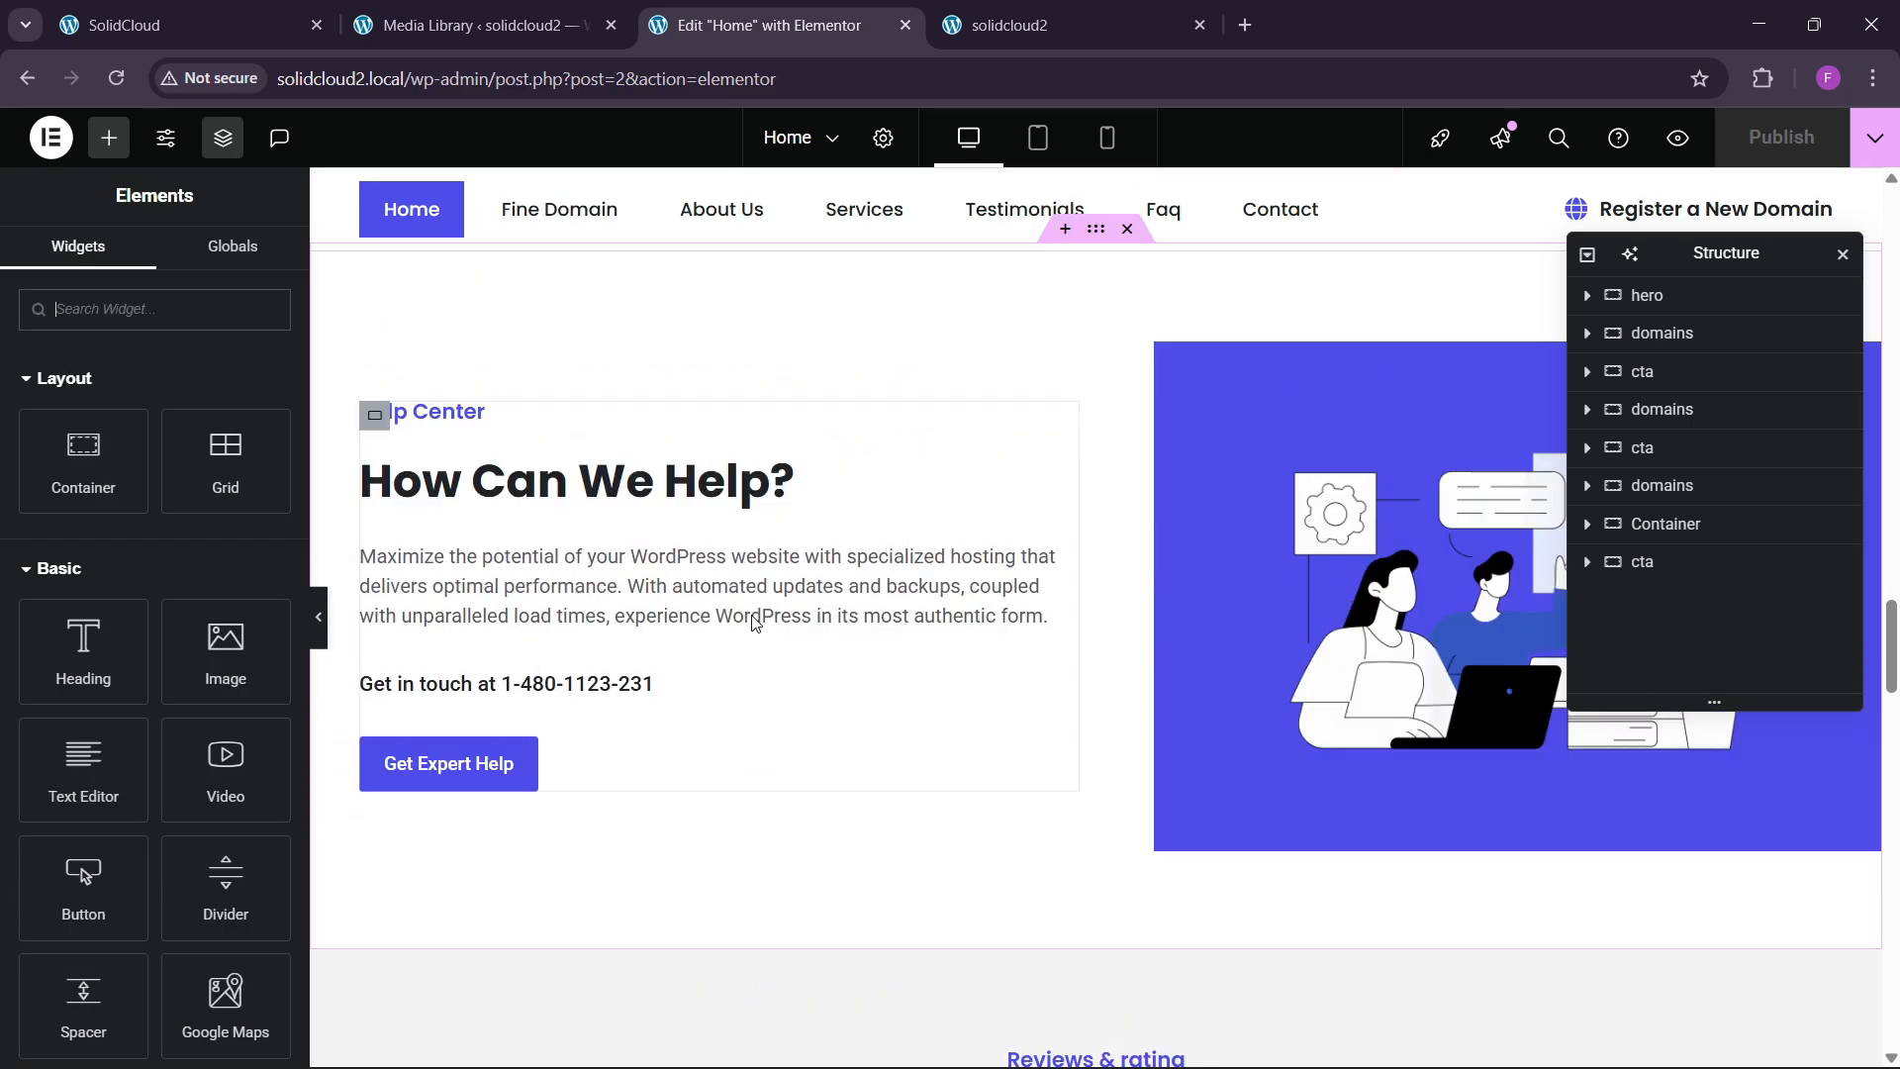
{"action": "left_click", "coordinate": [1108, 140]}
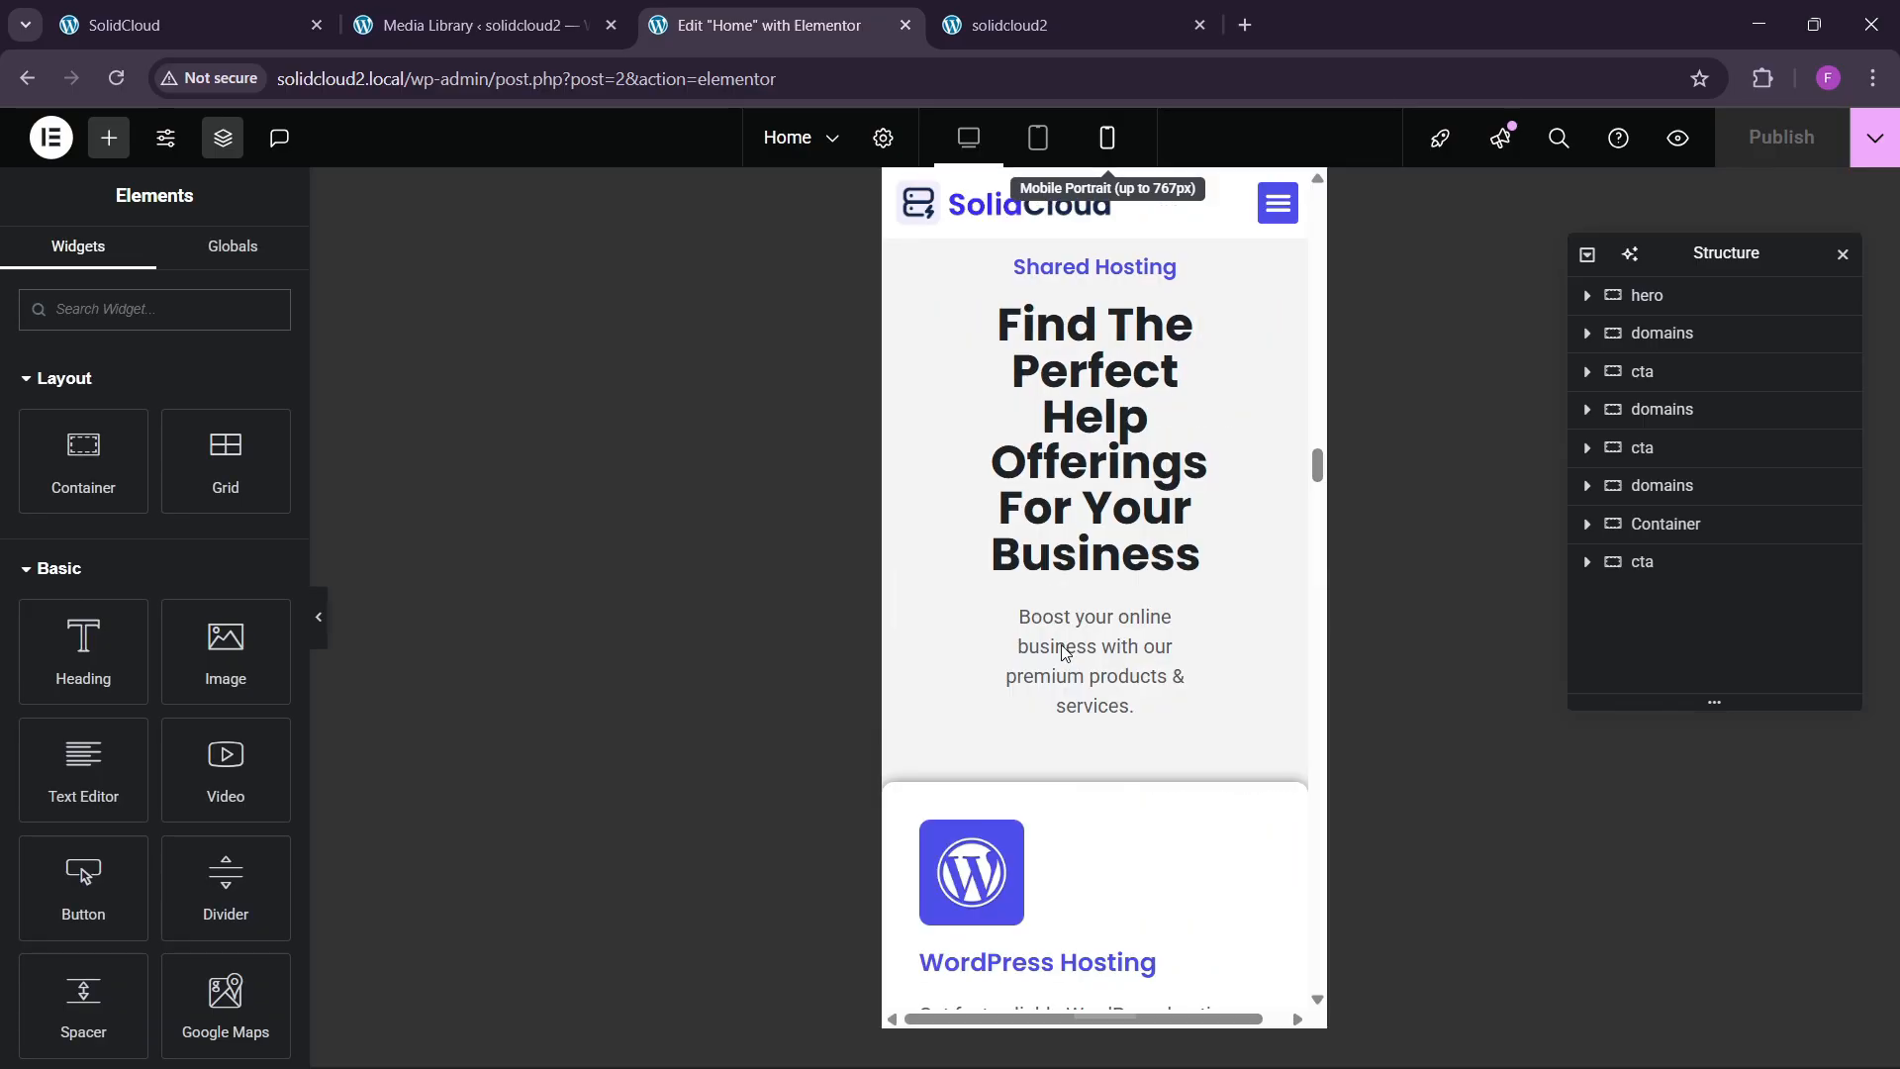
{"action": "scroll", "coordinate": [1165, 304], "scroll_direction": "up", "scroll_amount": 6}
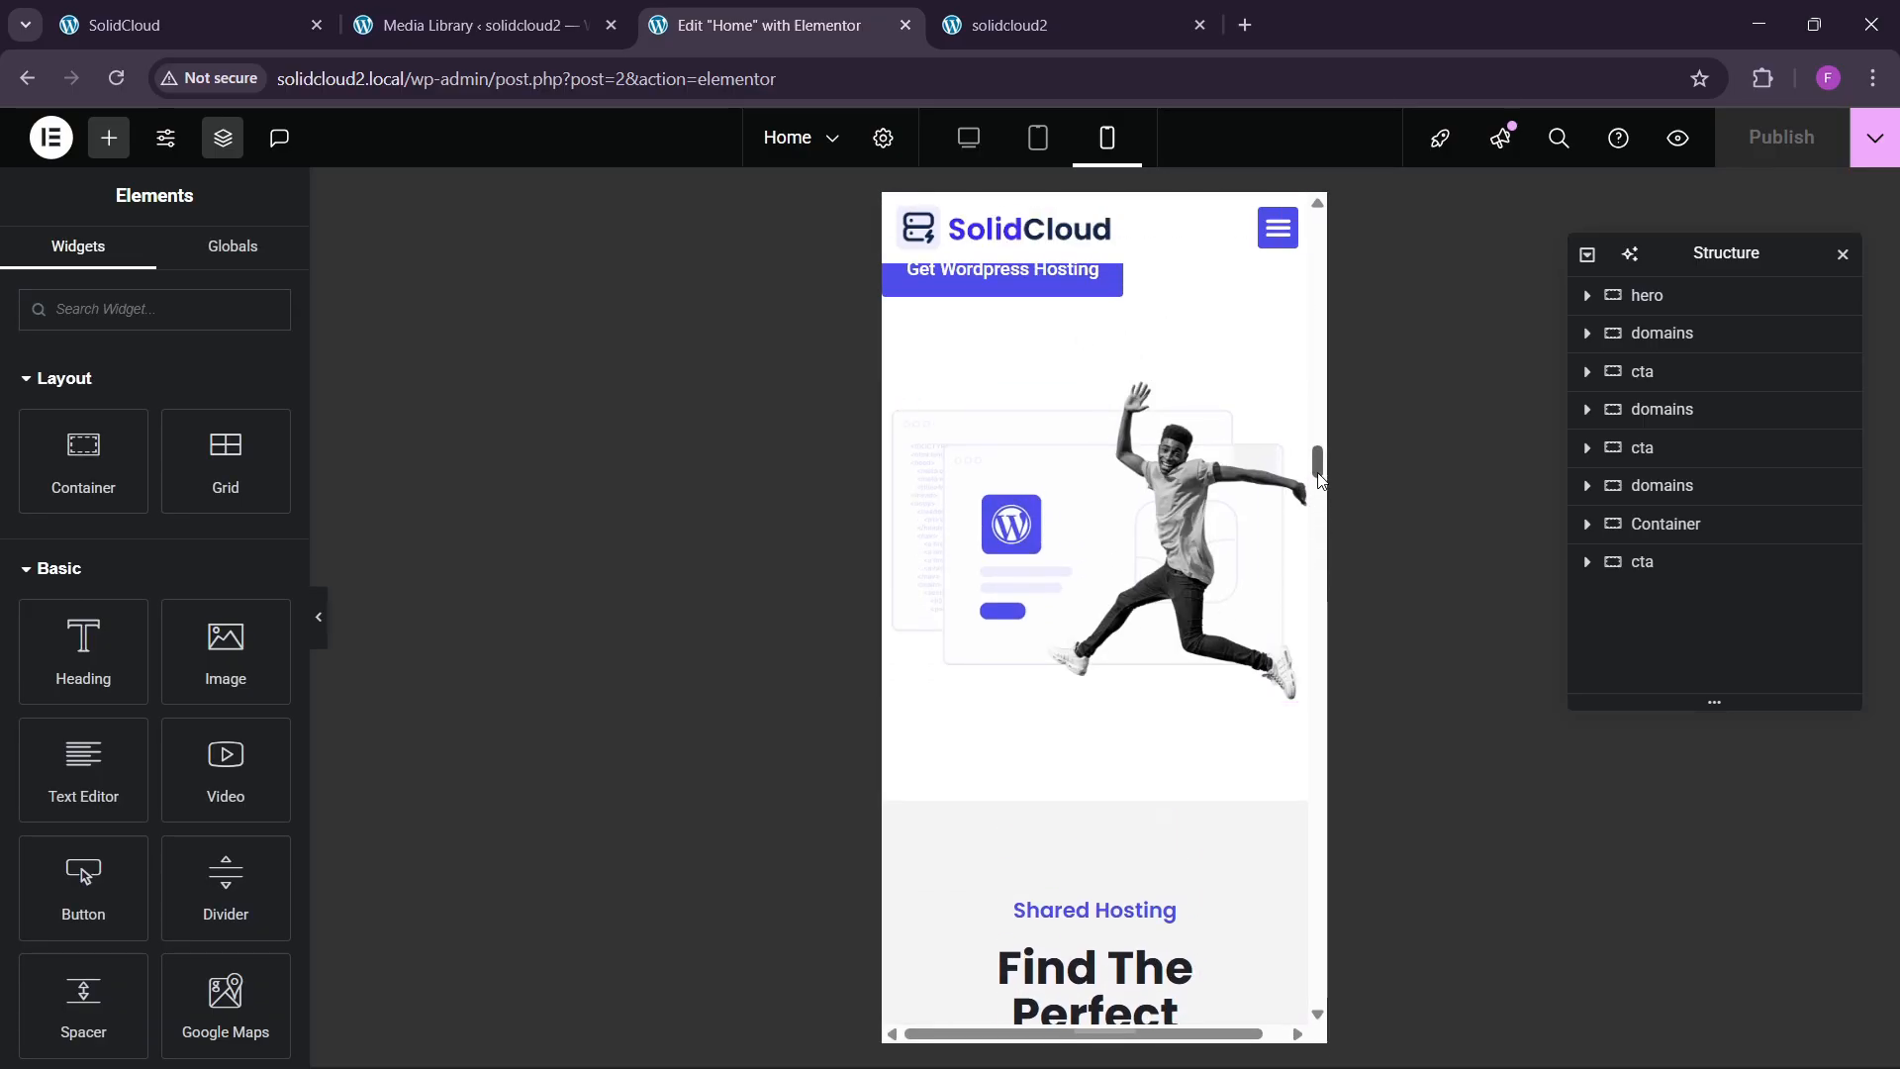
{"action": "left_click_drag", "start_coordinate": [1317, 461], "coordinate": [1322, 230]}
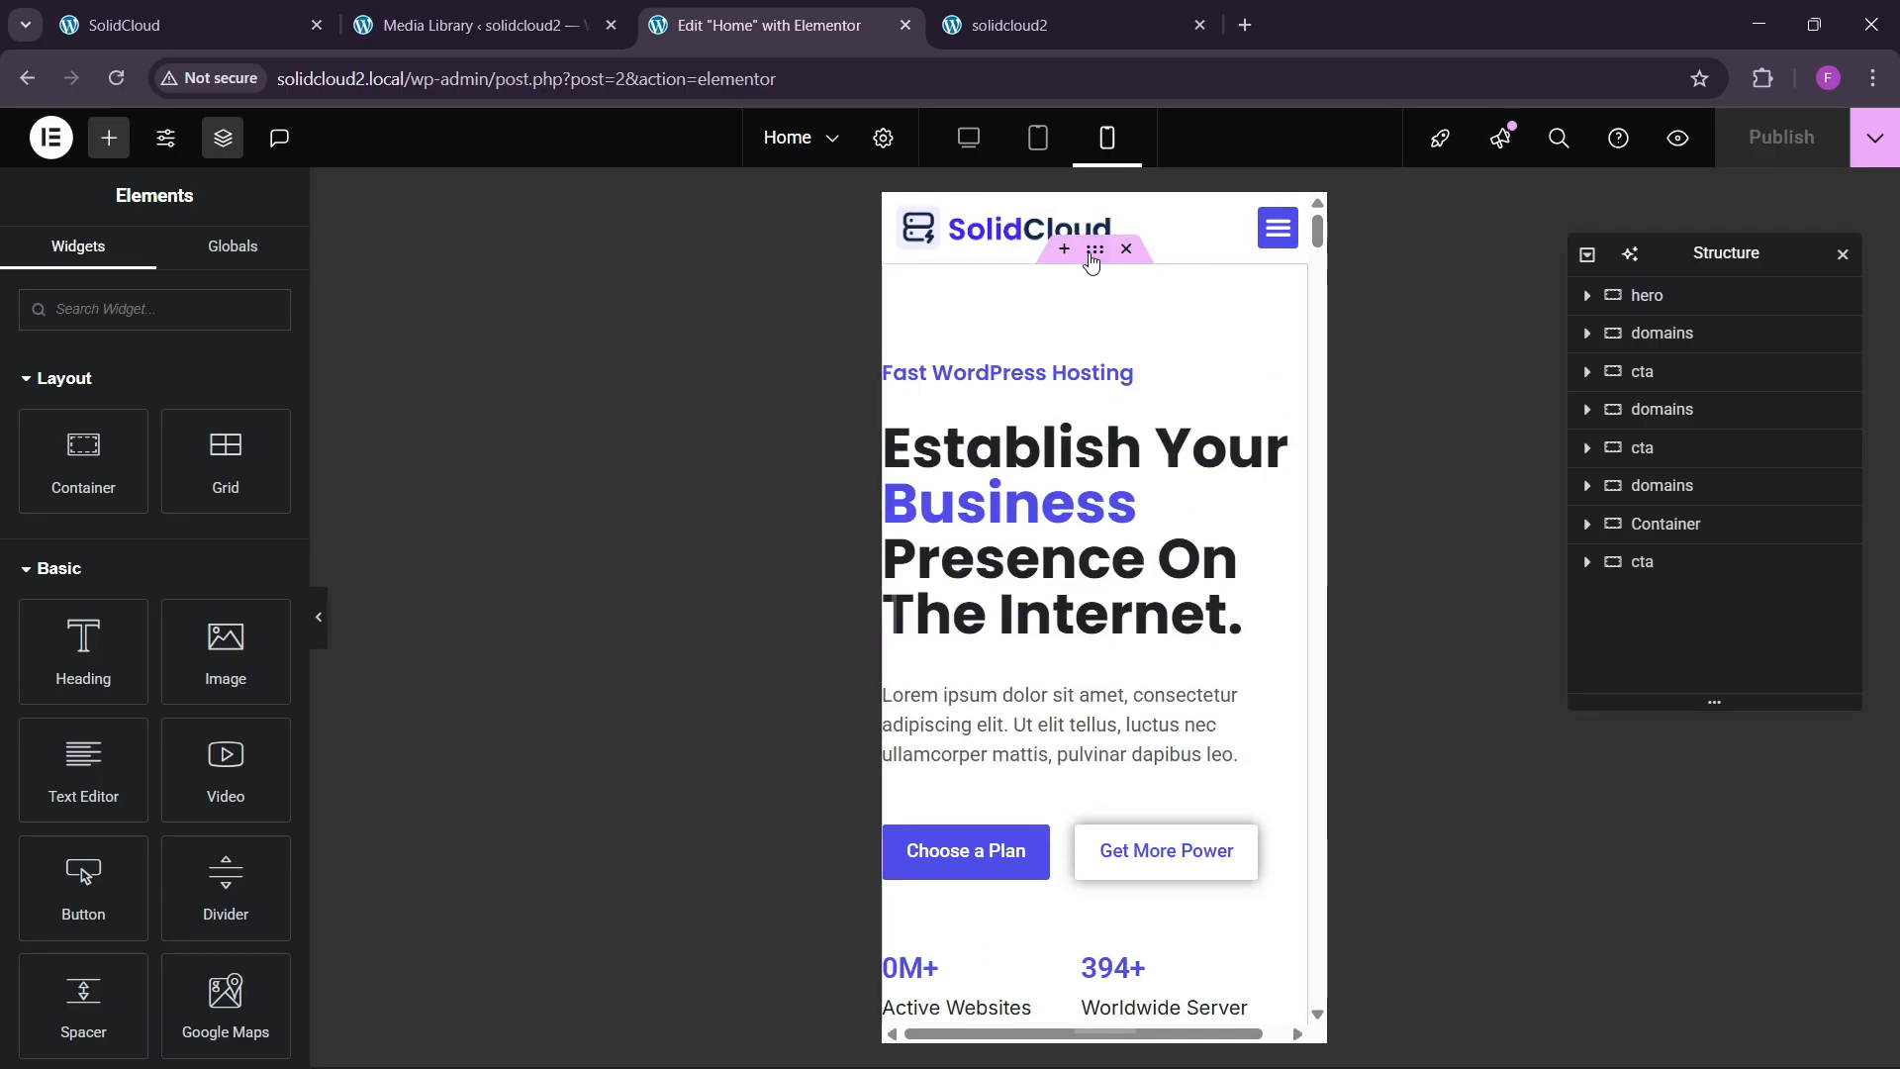
Give the hero container 60/20/60/20 px padding on mobile.
{"action": "left_click", "coordinate": [1094, 253]}
{"action": "left_click", "coordinate": [249, 263]}
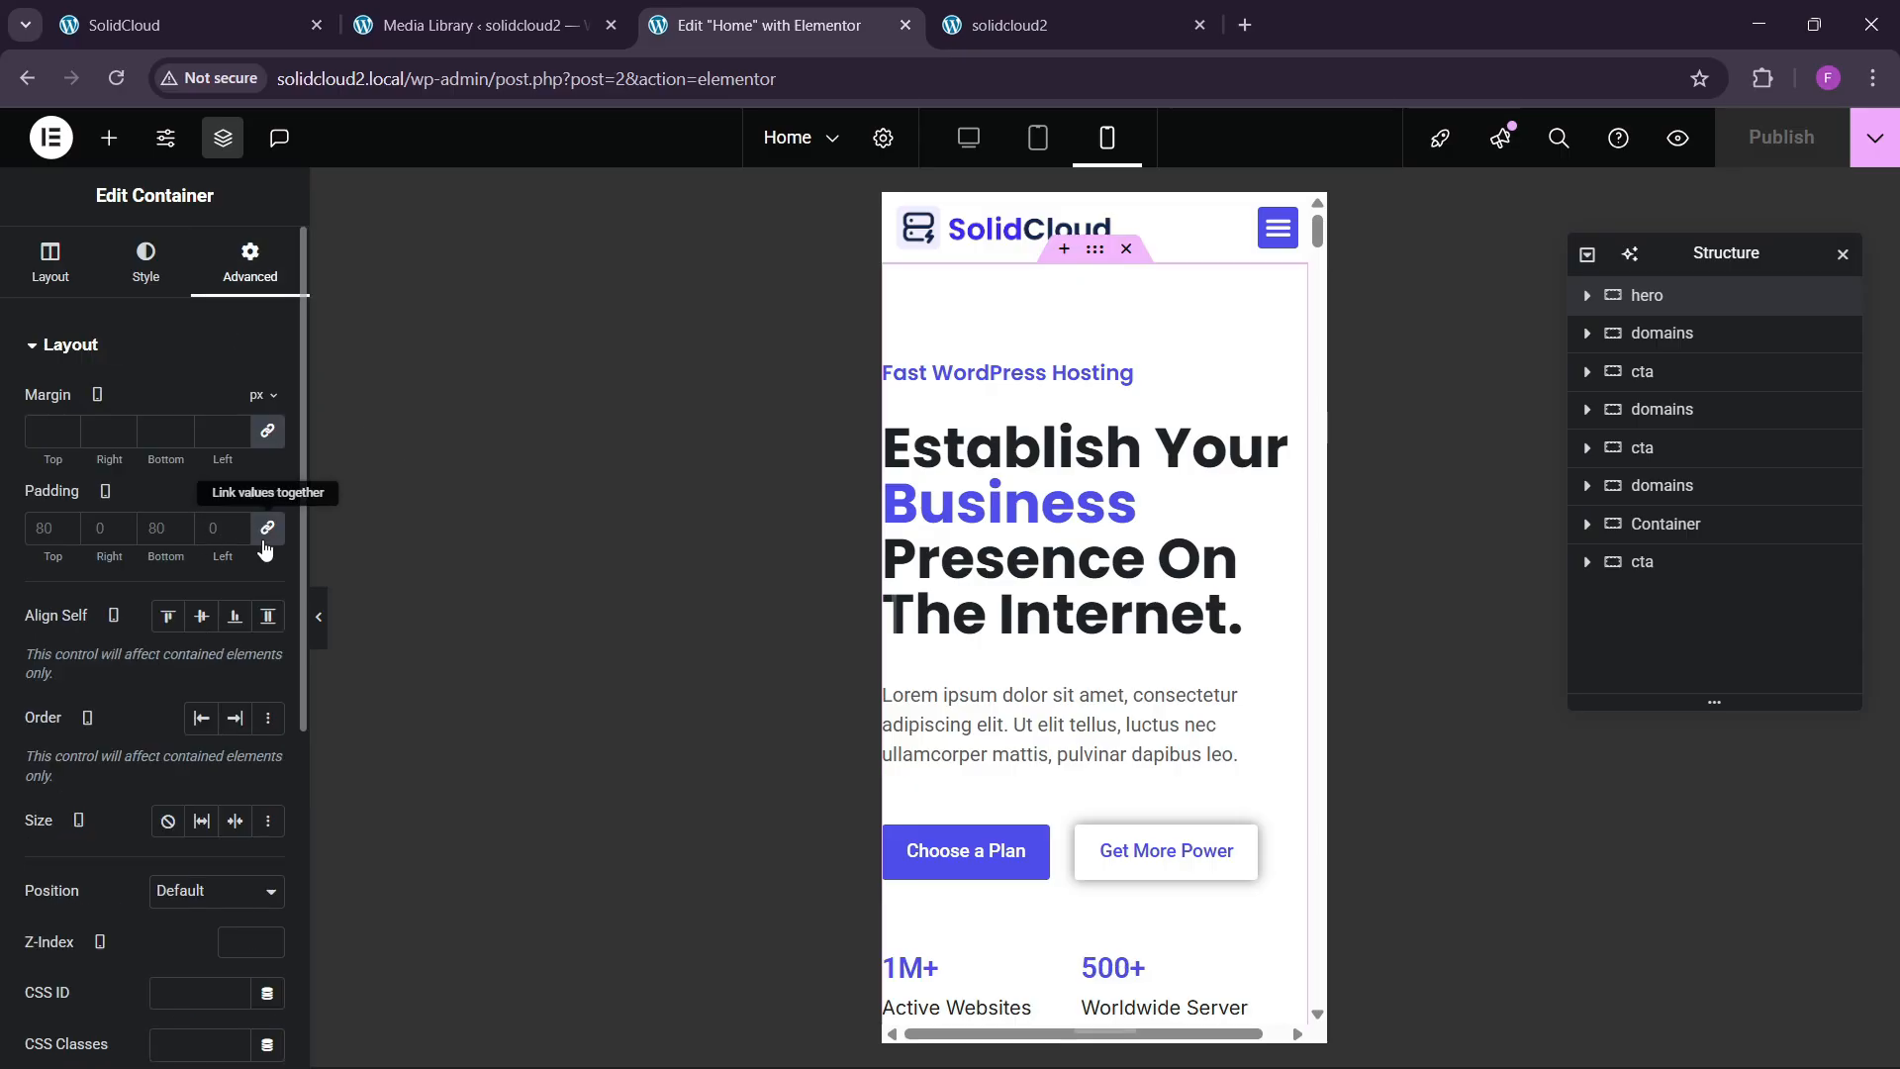
{"action": "left_click", "coordinate": [39, 529]}
{"action": "type", "text": "0"}
{"action": "left_click", "coordinate": [36, 535]}
{"action": "type", "text": "4"}
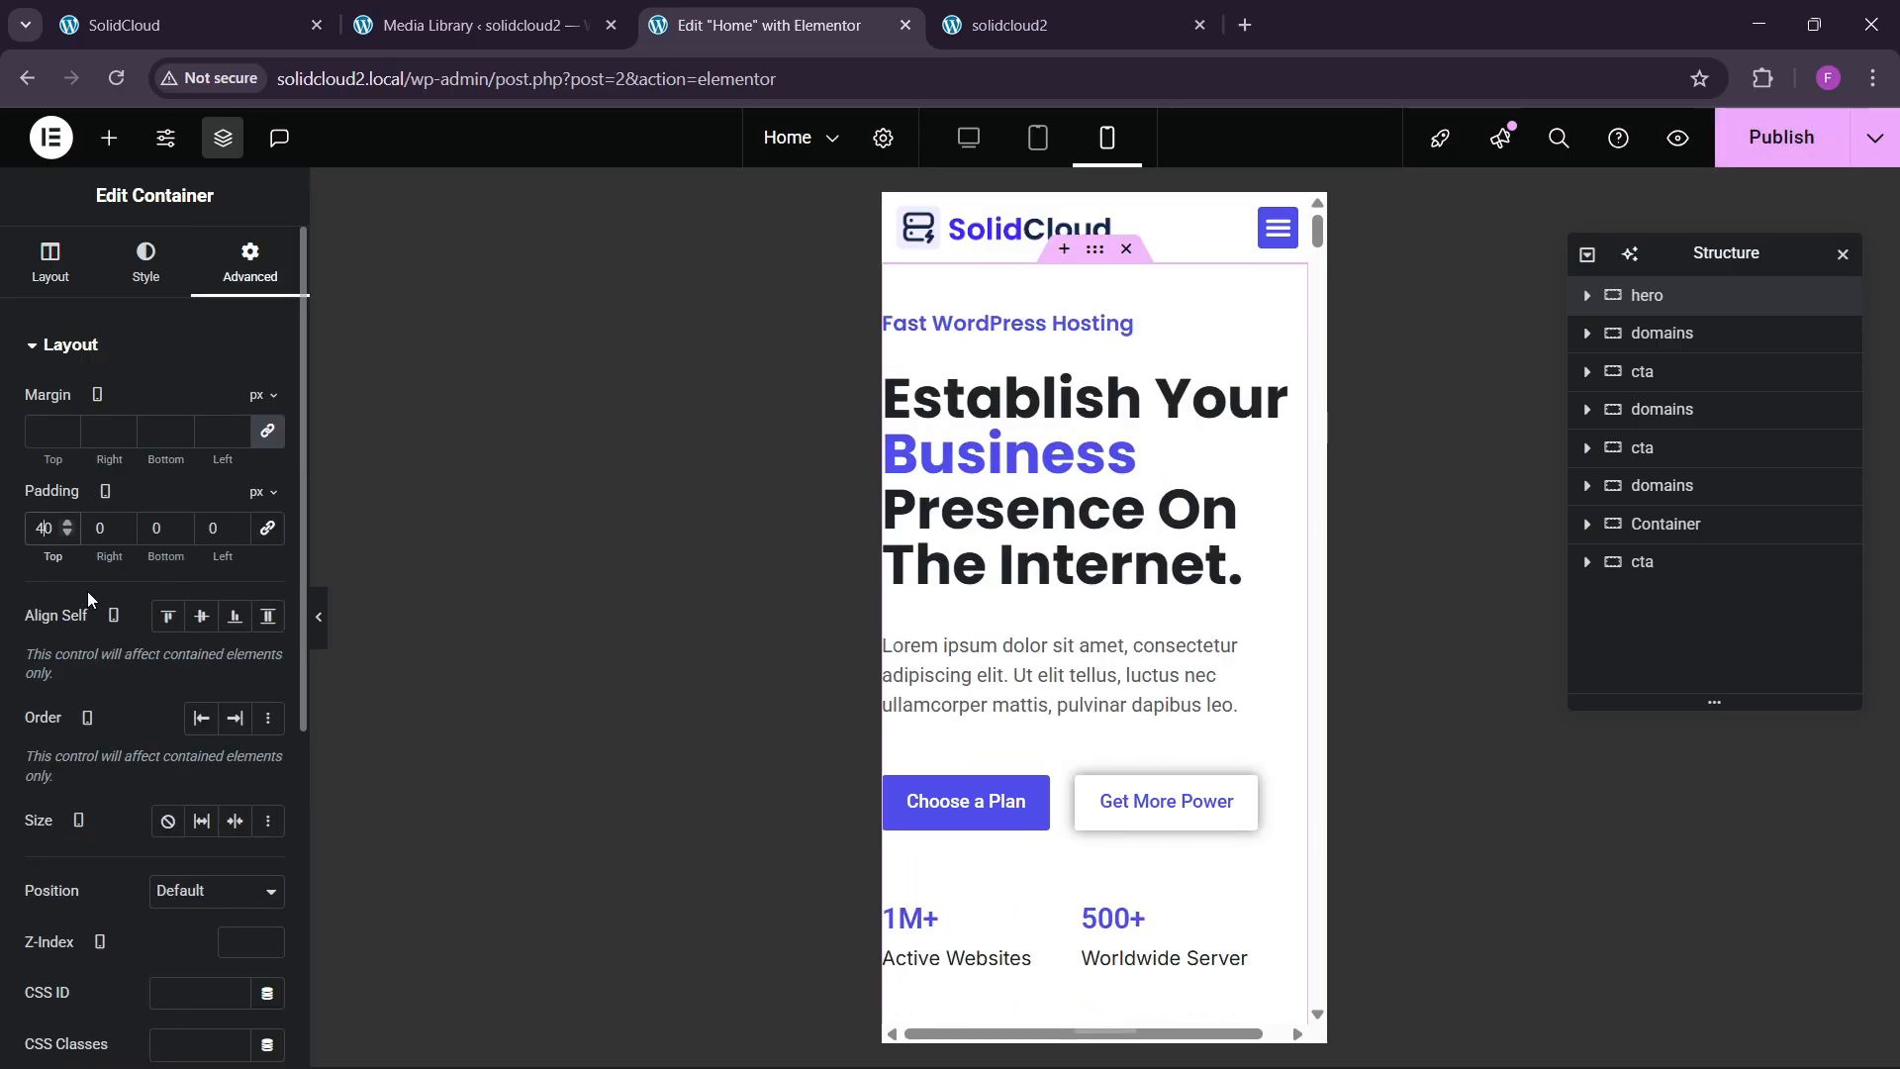
{"action": "key", "text": "BackSpace"}
{"action": "type", "text": "6"}
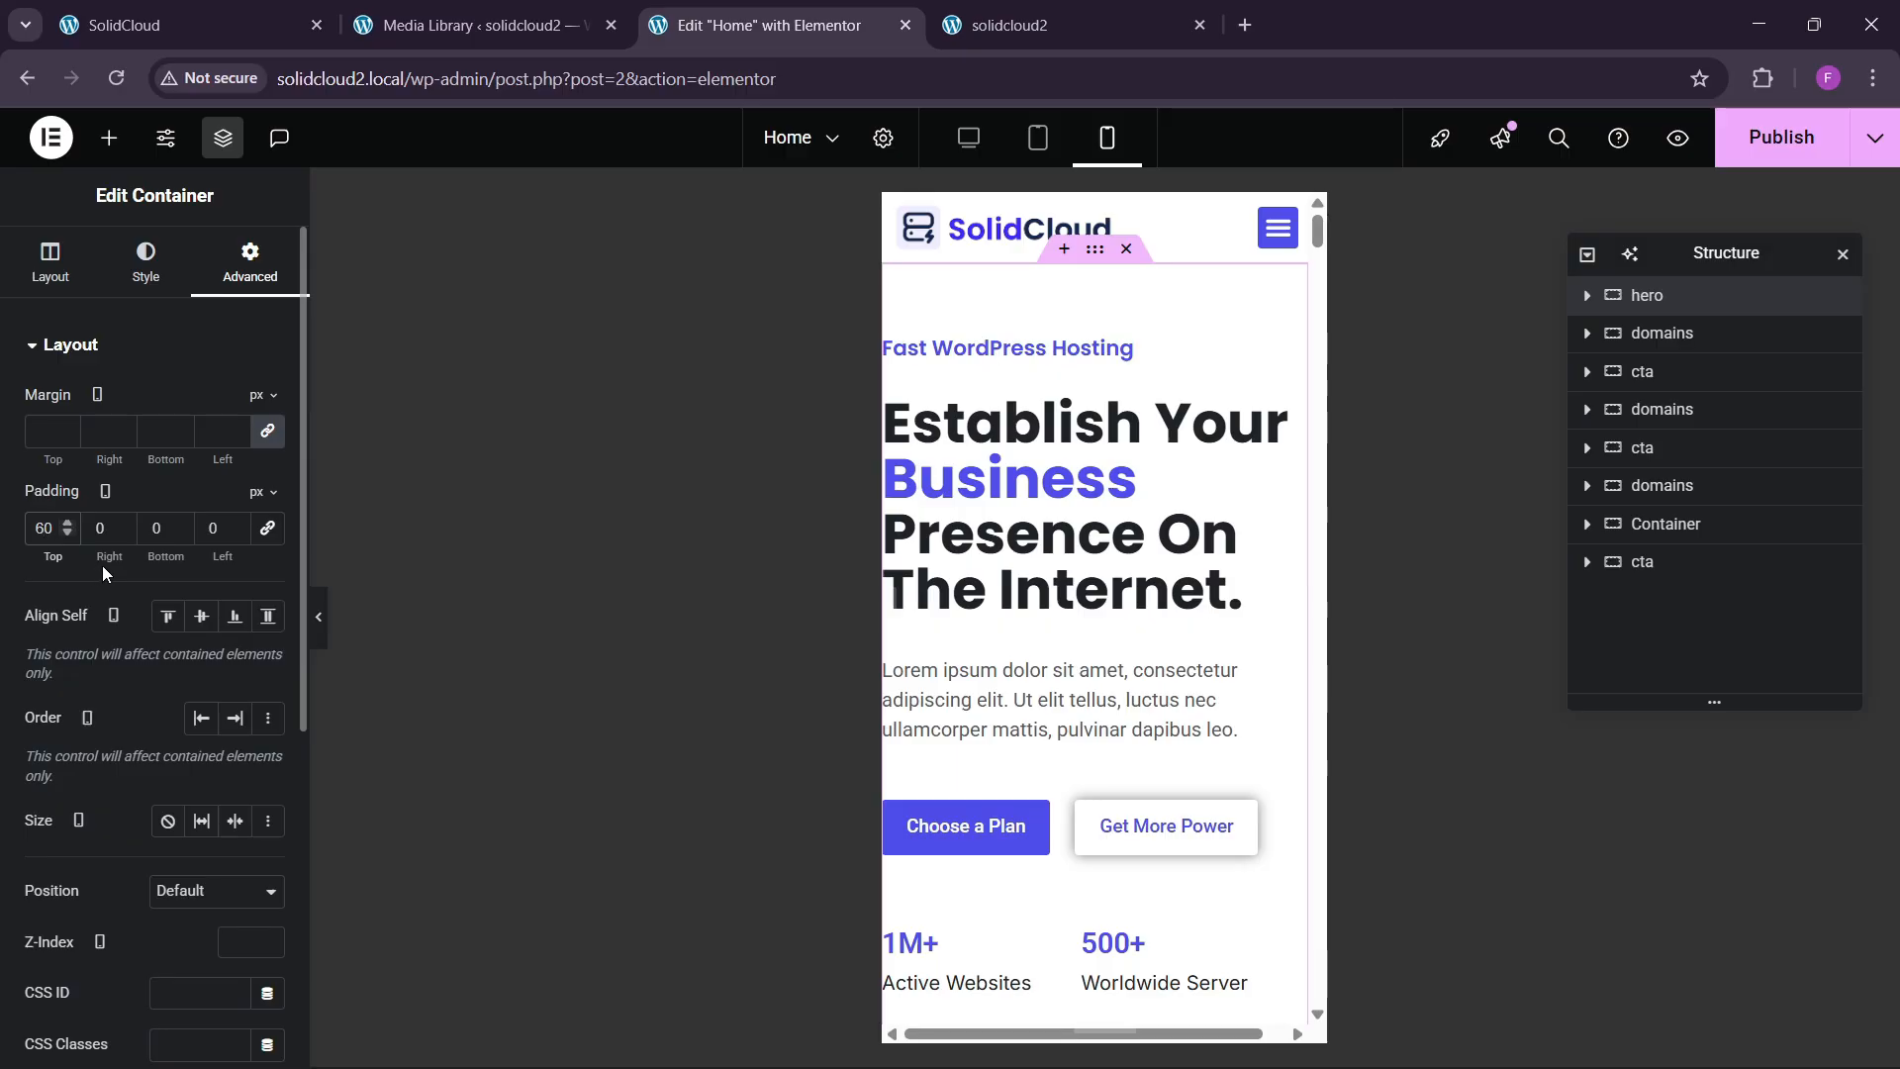
{"action": "type", "text": "20"}
{"action": "key", "text": "Tab"}
{"action": "type", "text": "60"}
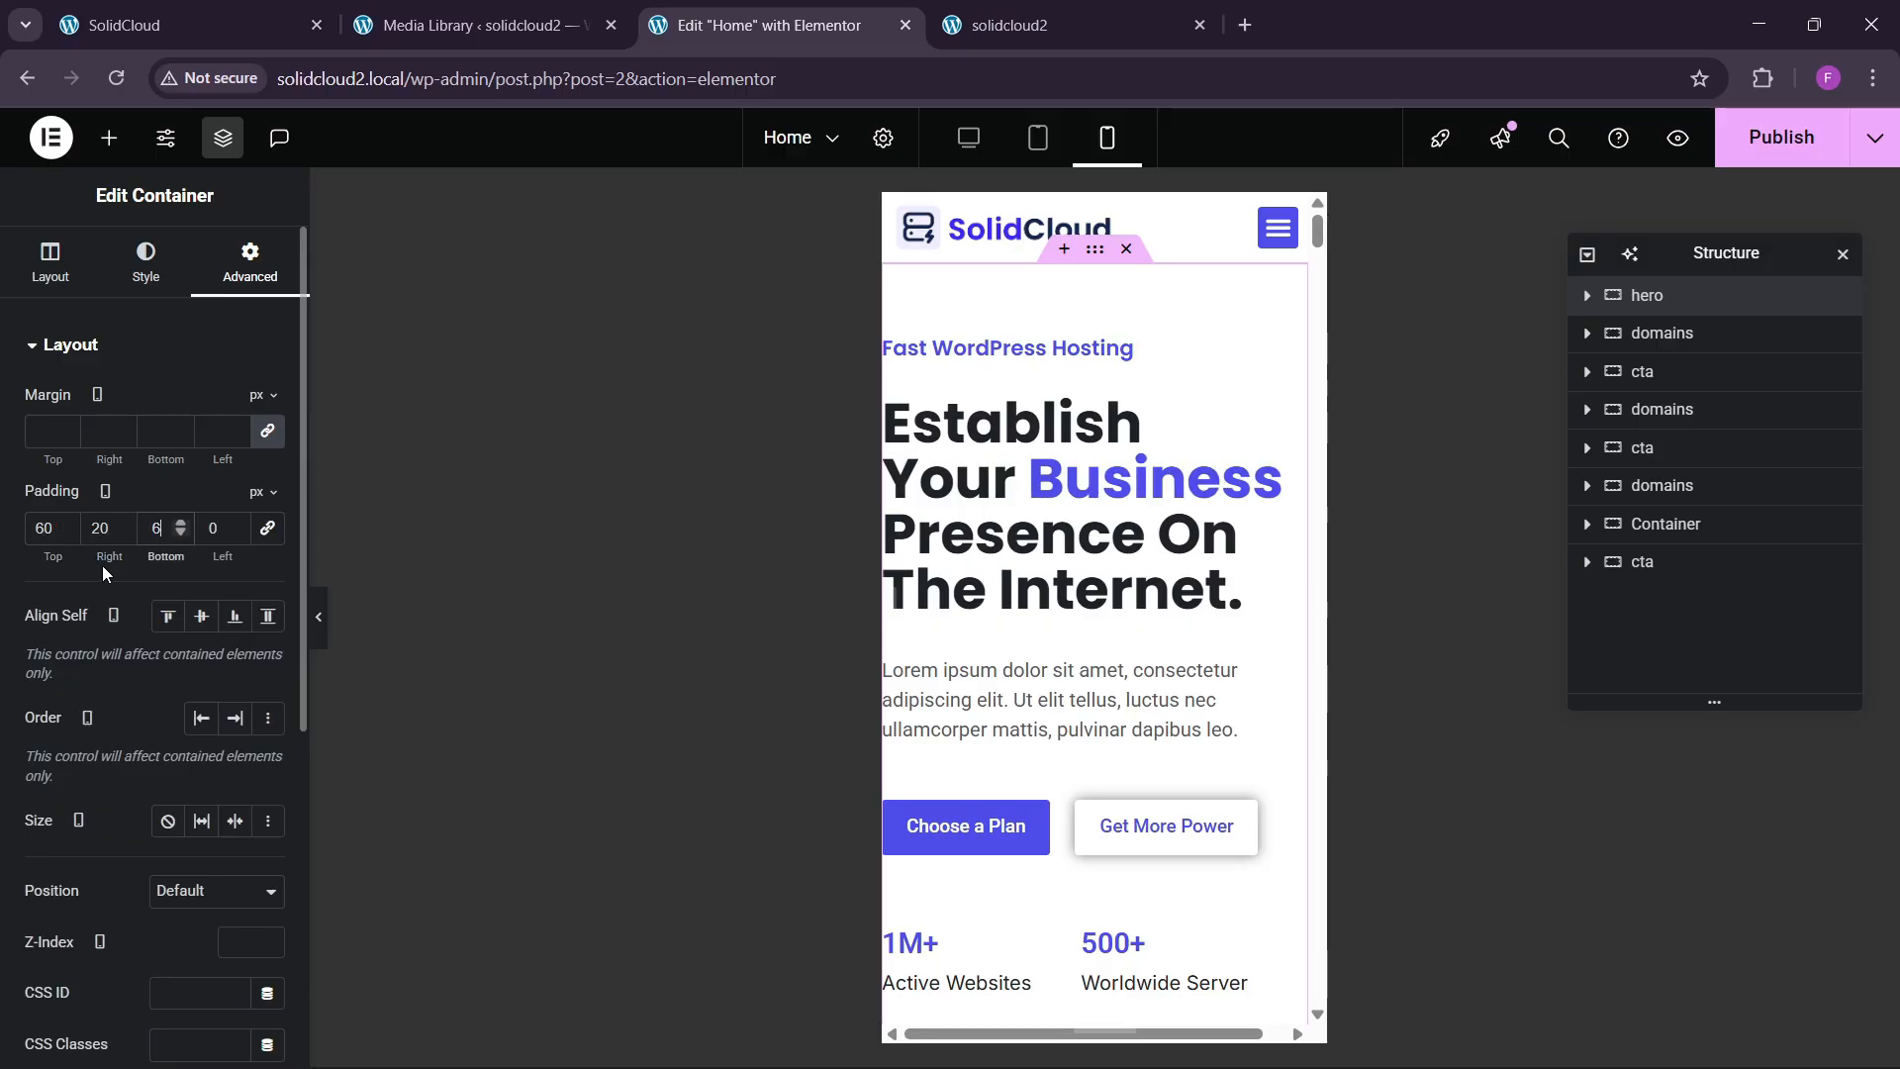
{"action": "key", "text": "Tab"}
{"action": "type", "text": "20"}
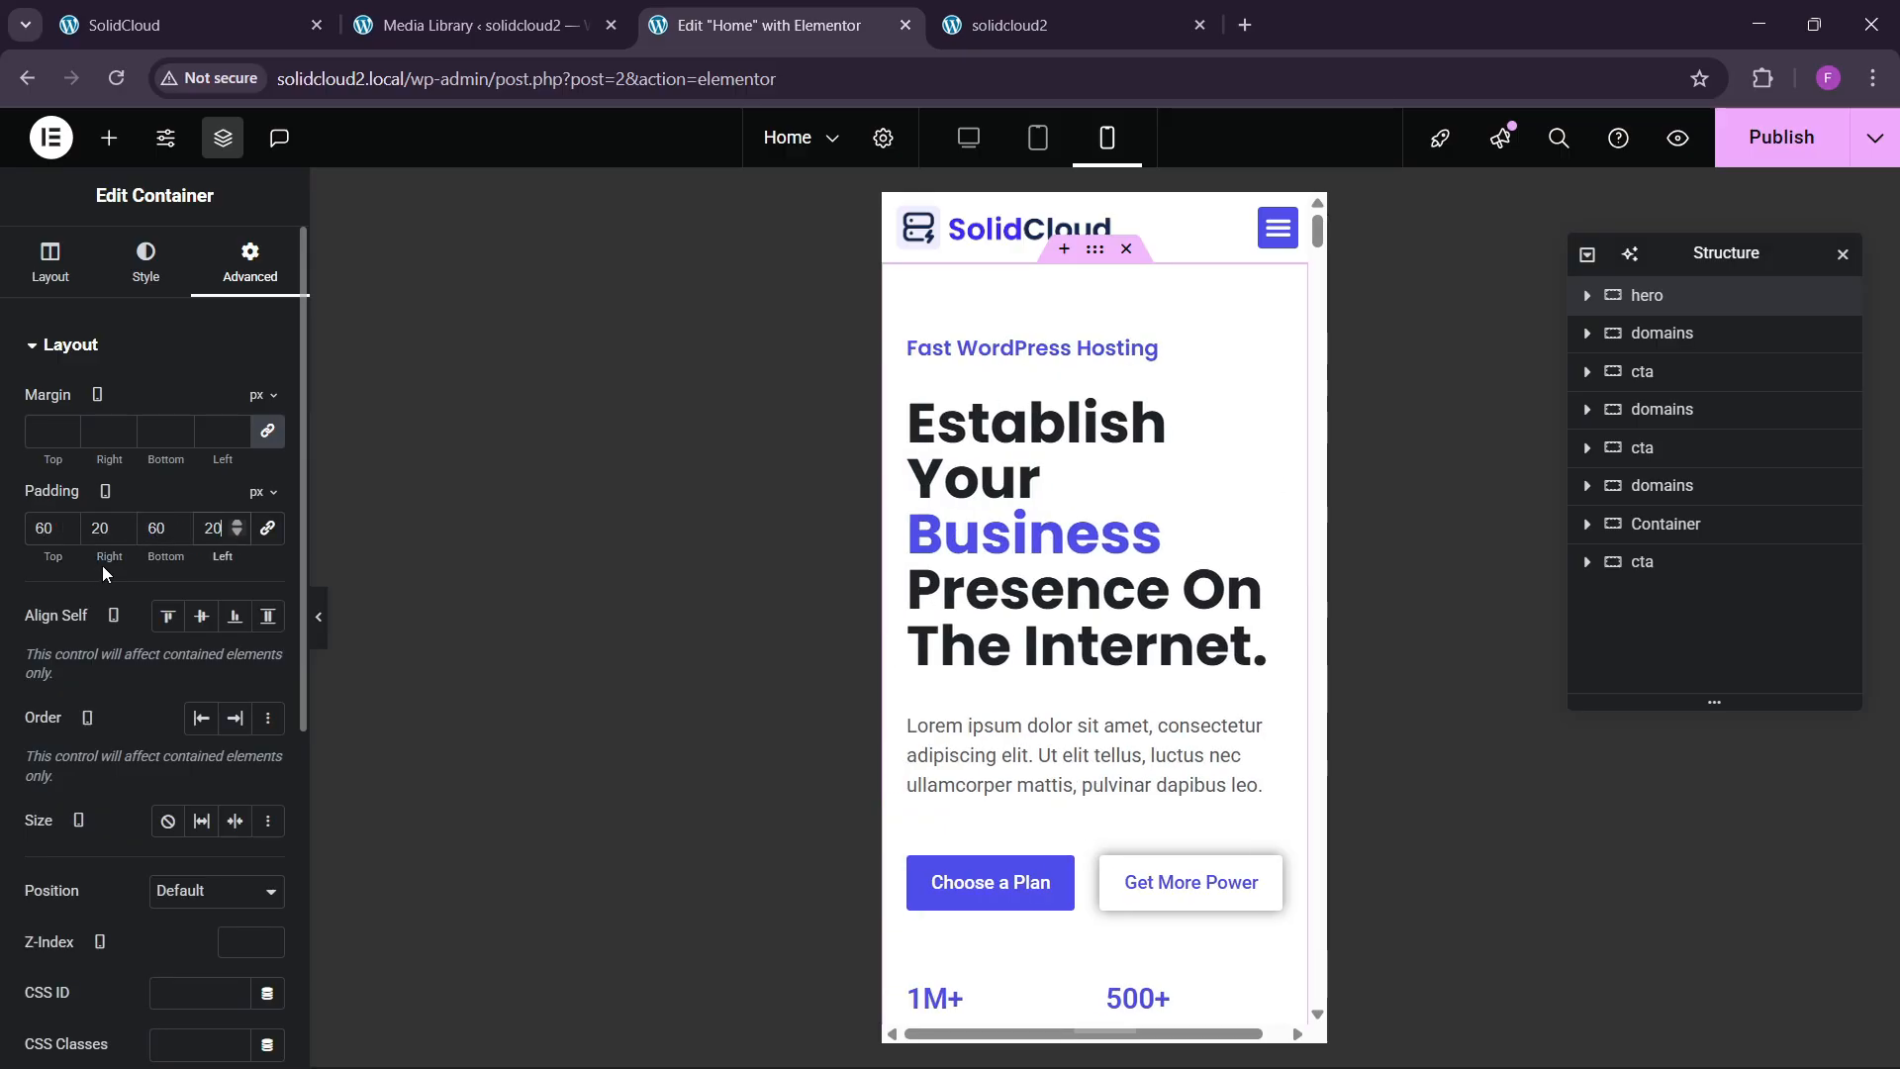
Set the main hero heading's mobile font size to 35 px.
{"action": "left_click", "coordinate": [1214, 442]}
{"action": "left_click", "coordinate": [165, 282]}
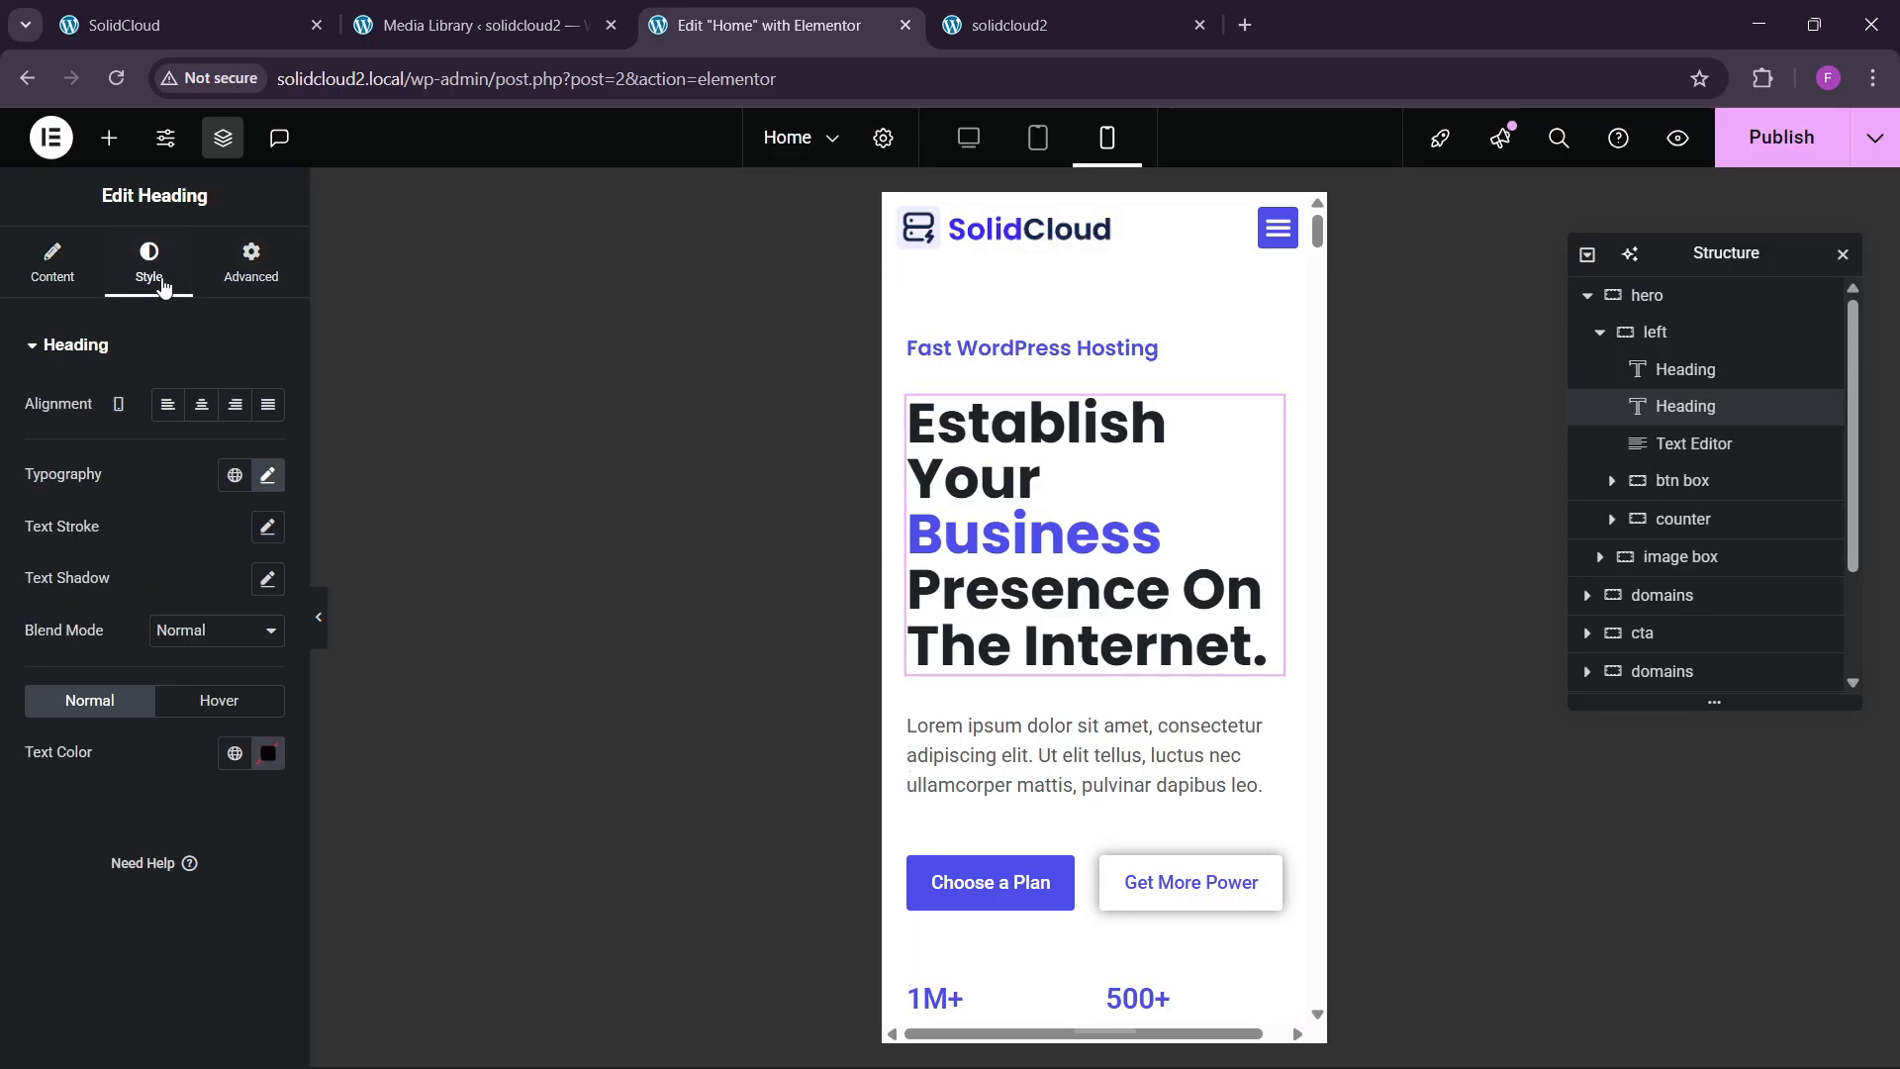
{"action": "left_click", "coordinate": [267, 475]}
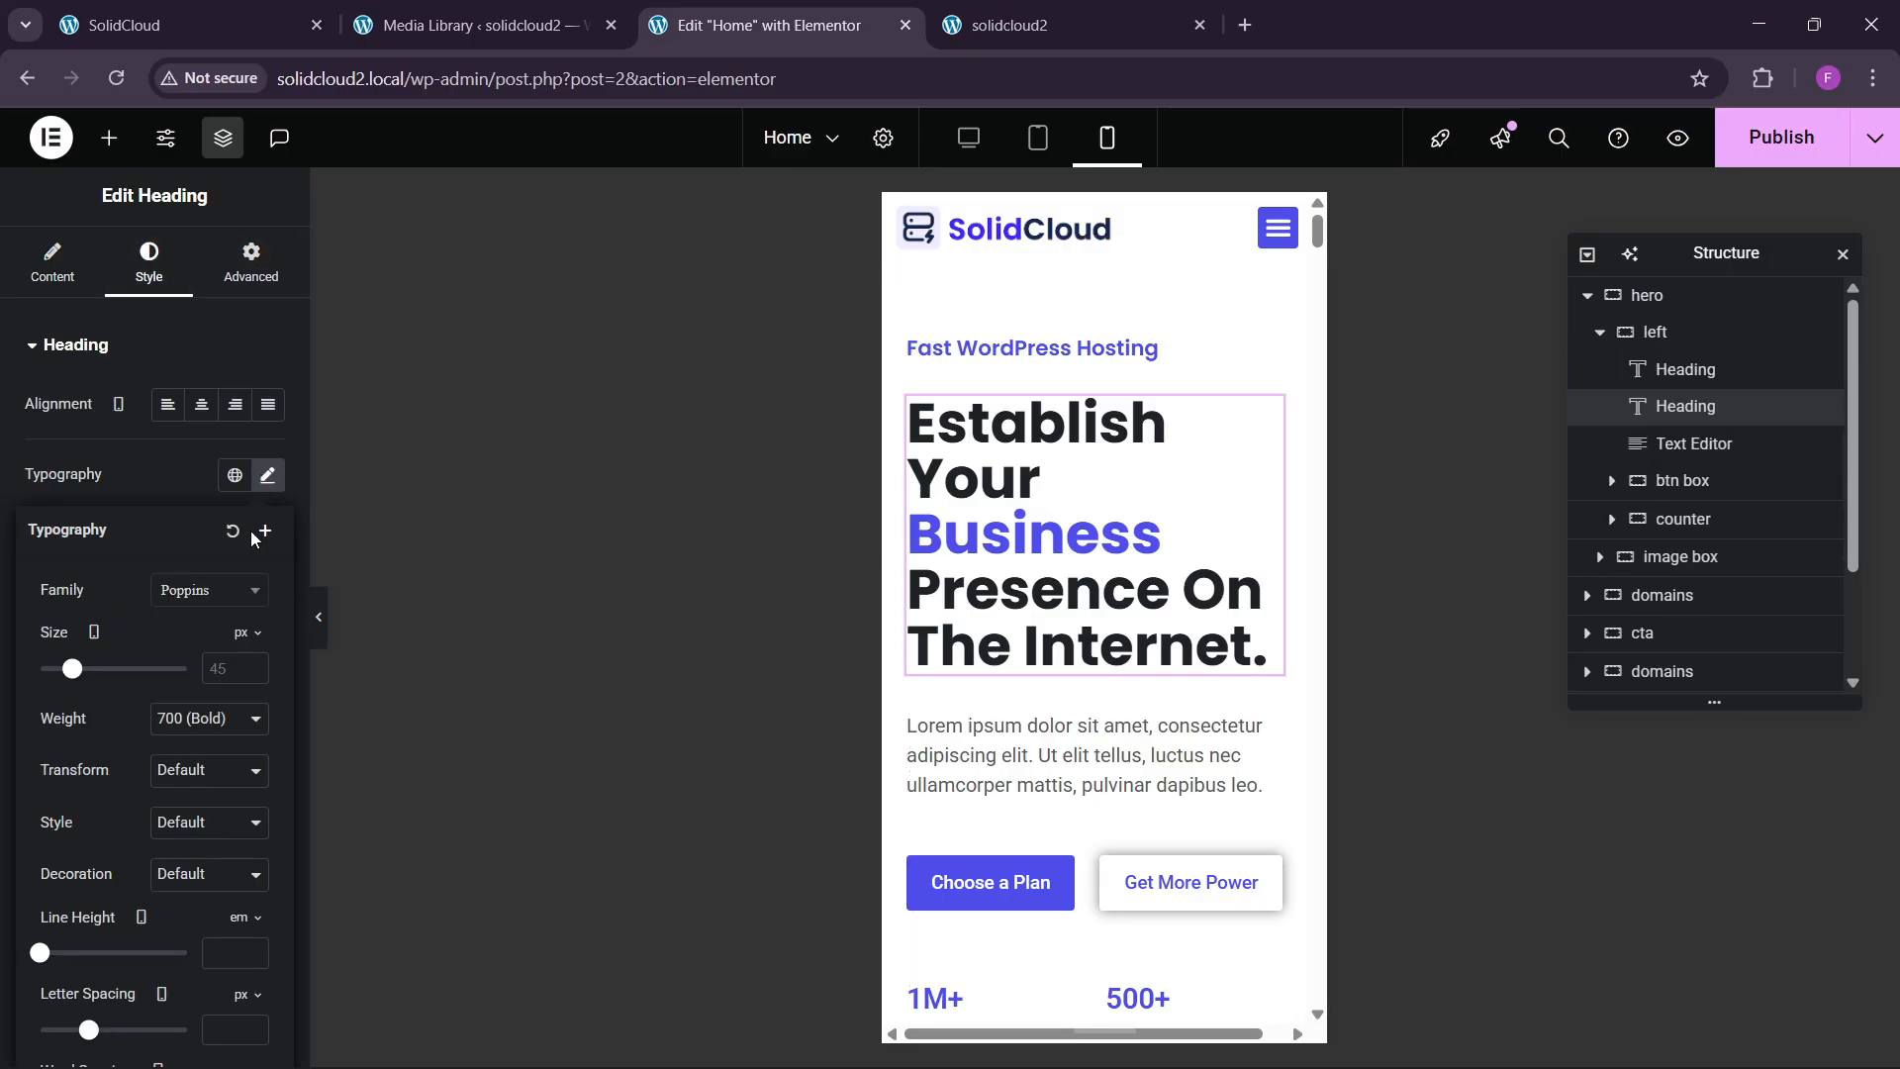
{"action": "left_click", "coordinate": [226, 679]}
{"action": "type", "text": "40"}
{"action": "key", "text": "BackSpace"}
{"action": "key", "text": "BackSpace"}
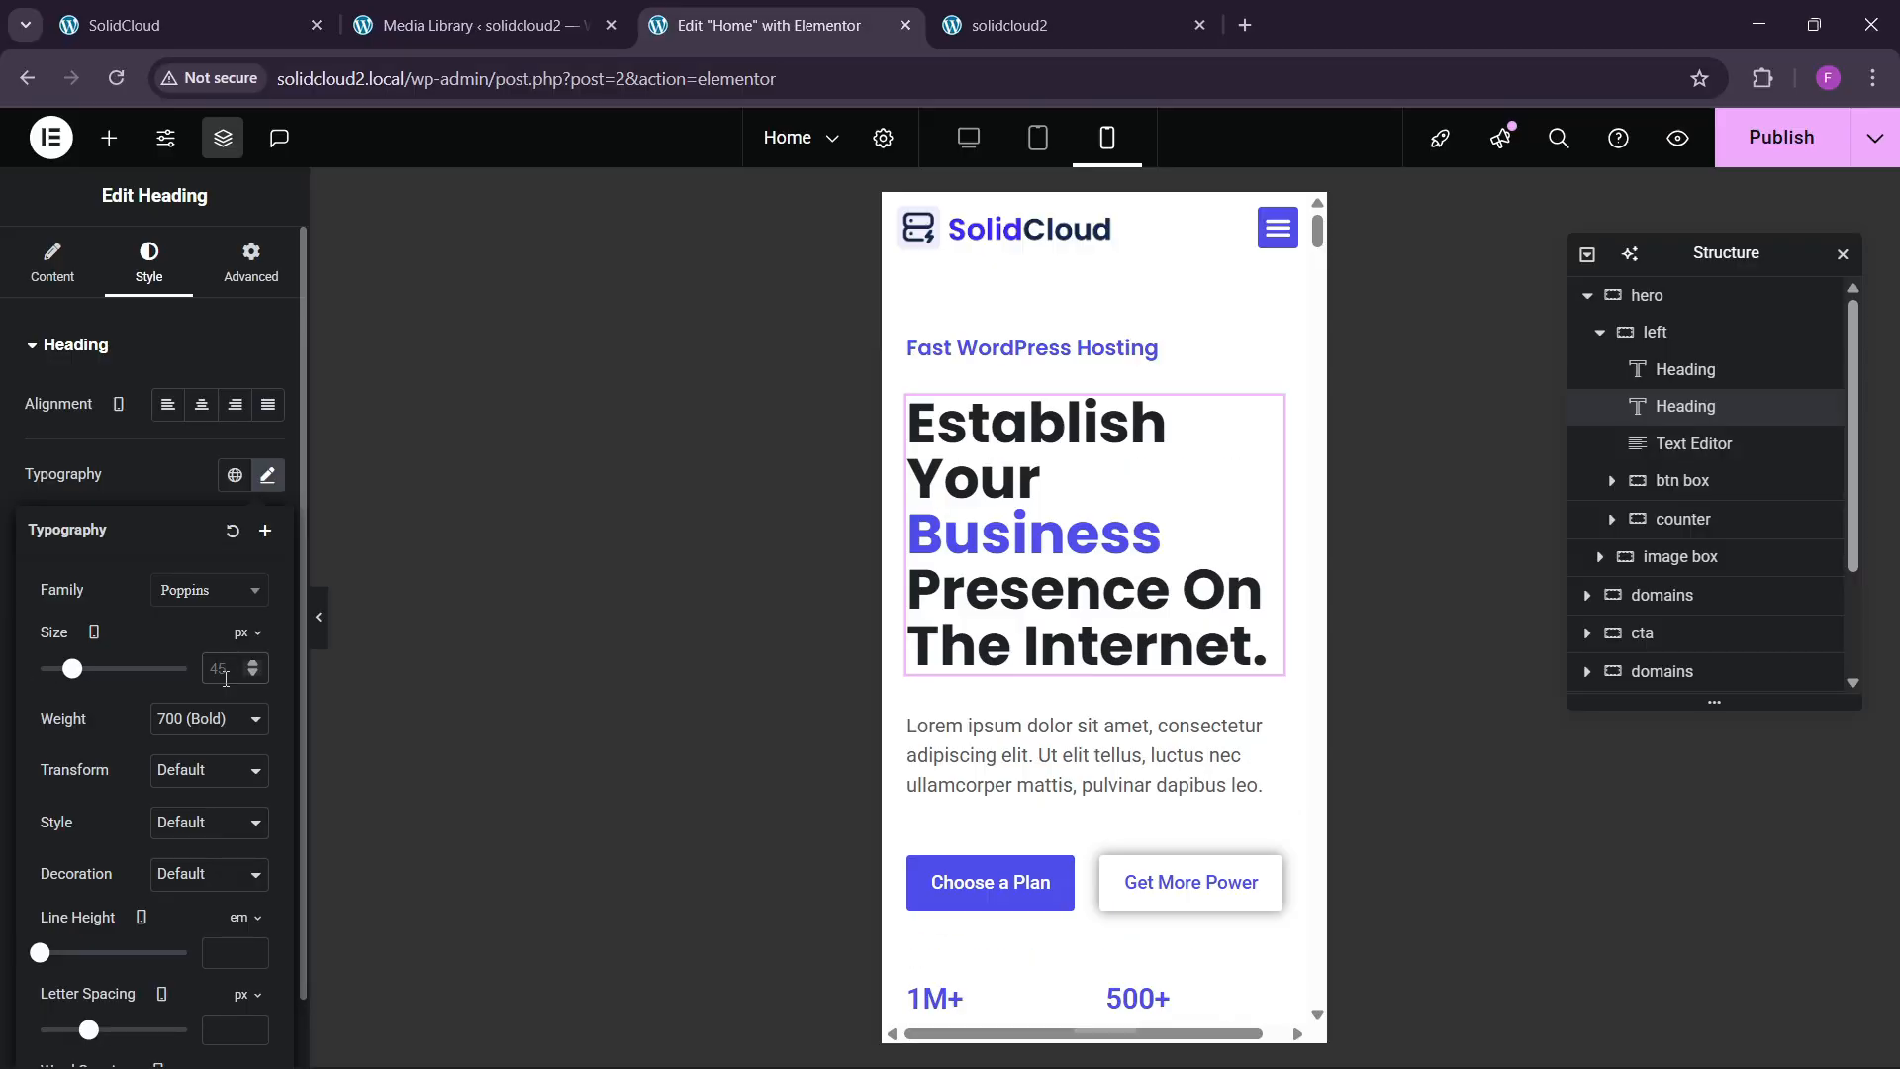
{"action": "type", "text": "35"}
{"action": "scroll", "coordinate": [1084, 683], "scroll_direction": "down", "scroll_amount": 4}
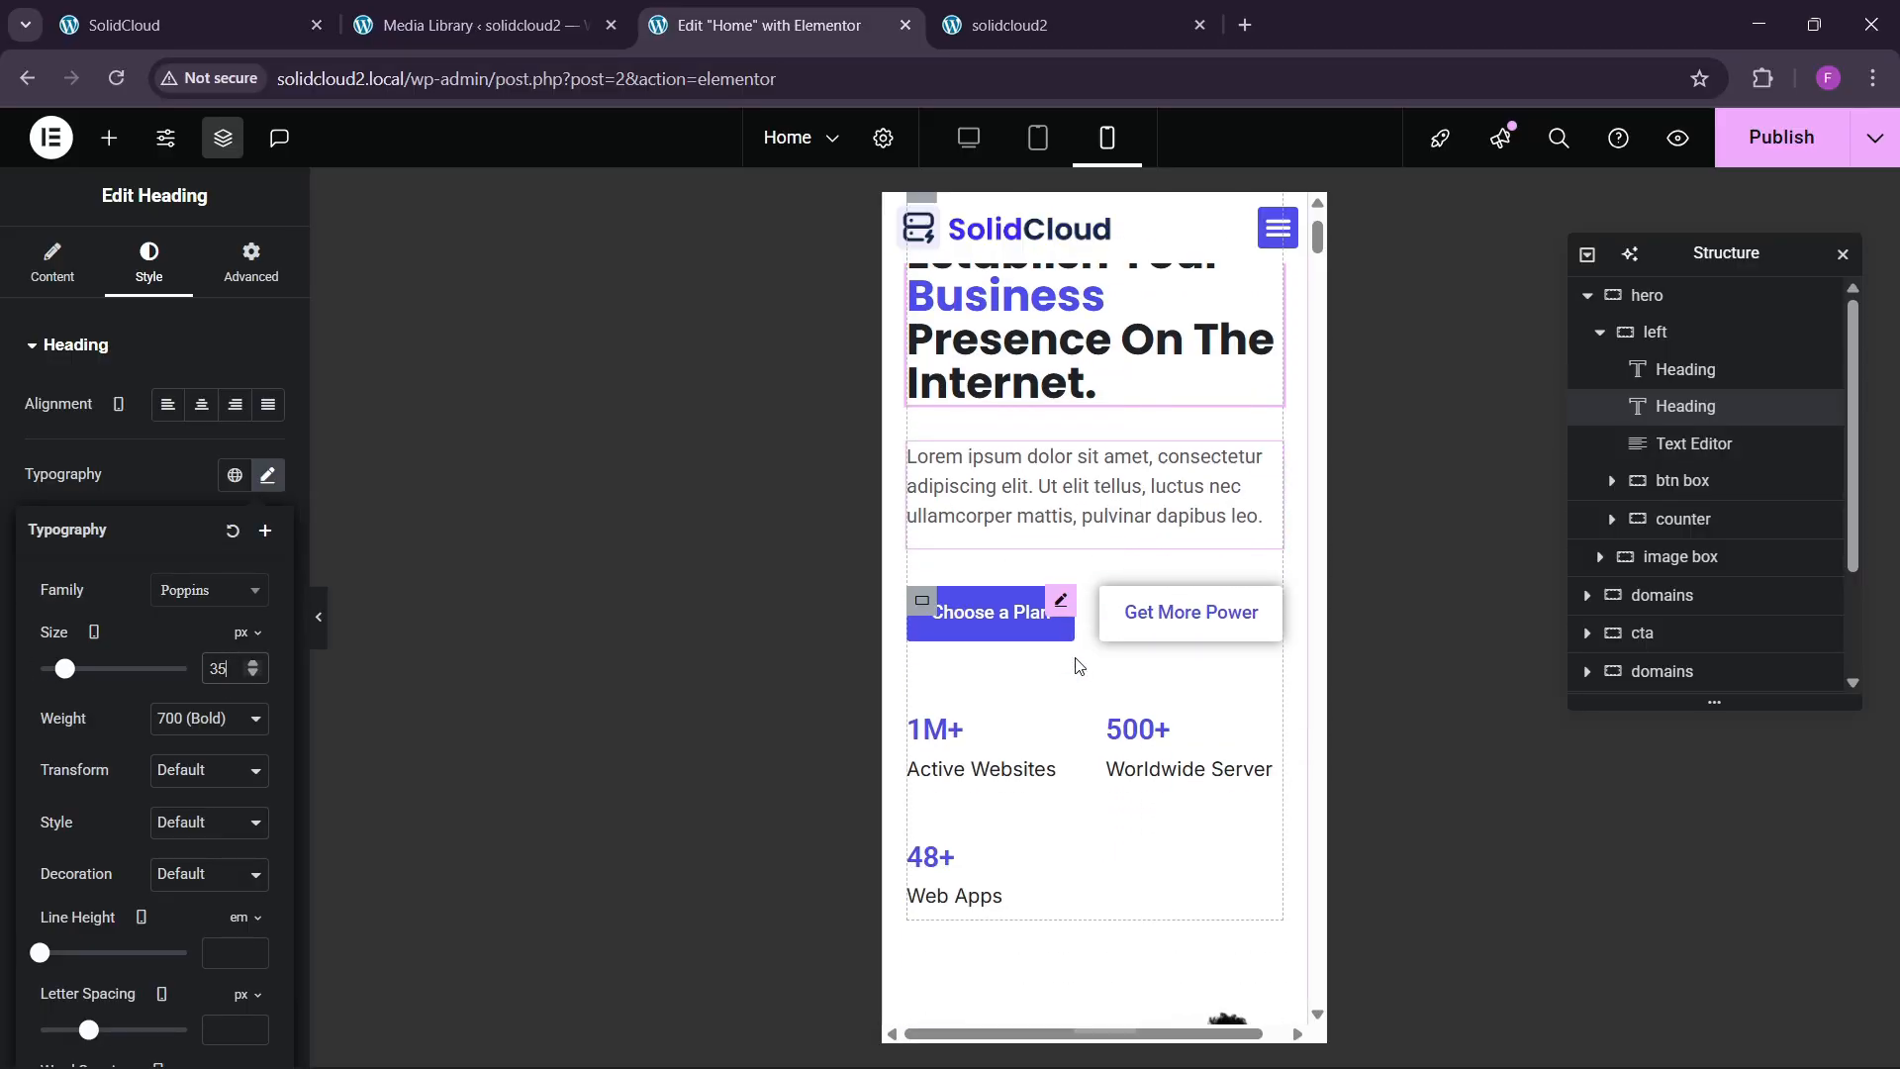
{"action": "left_click", "coordinate": [1105, 615]}
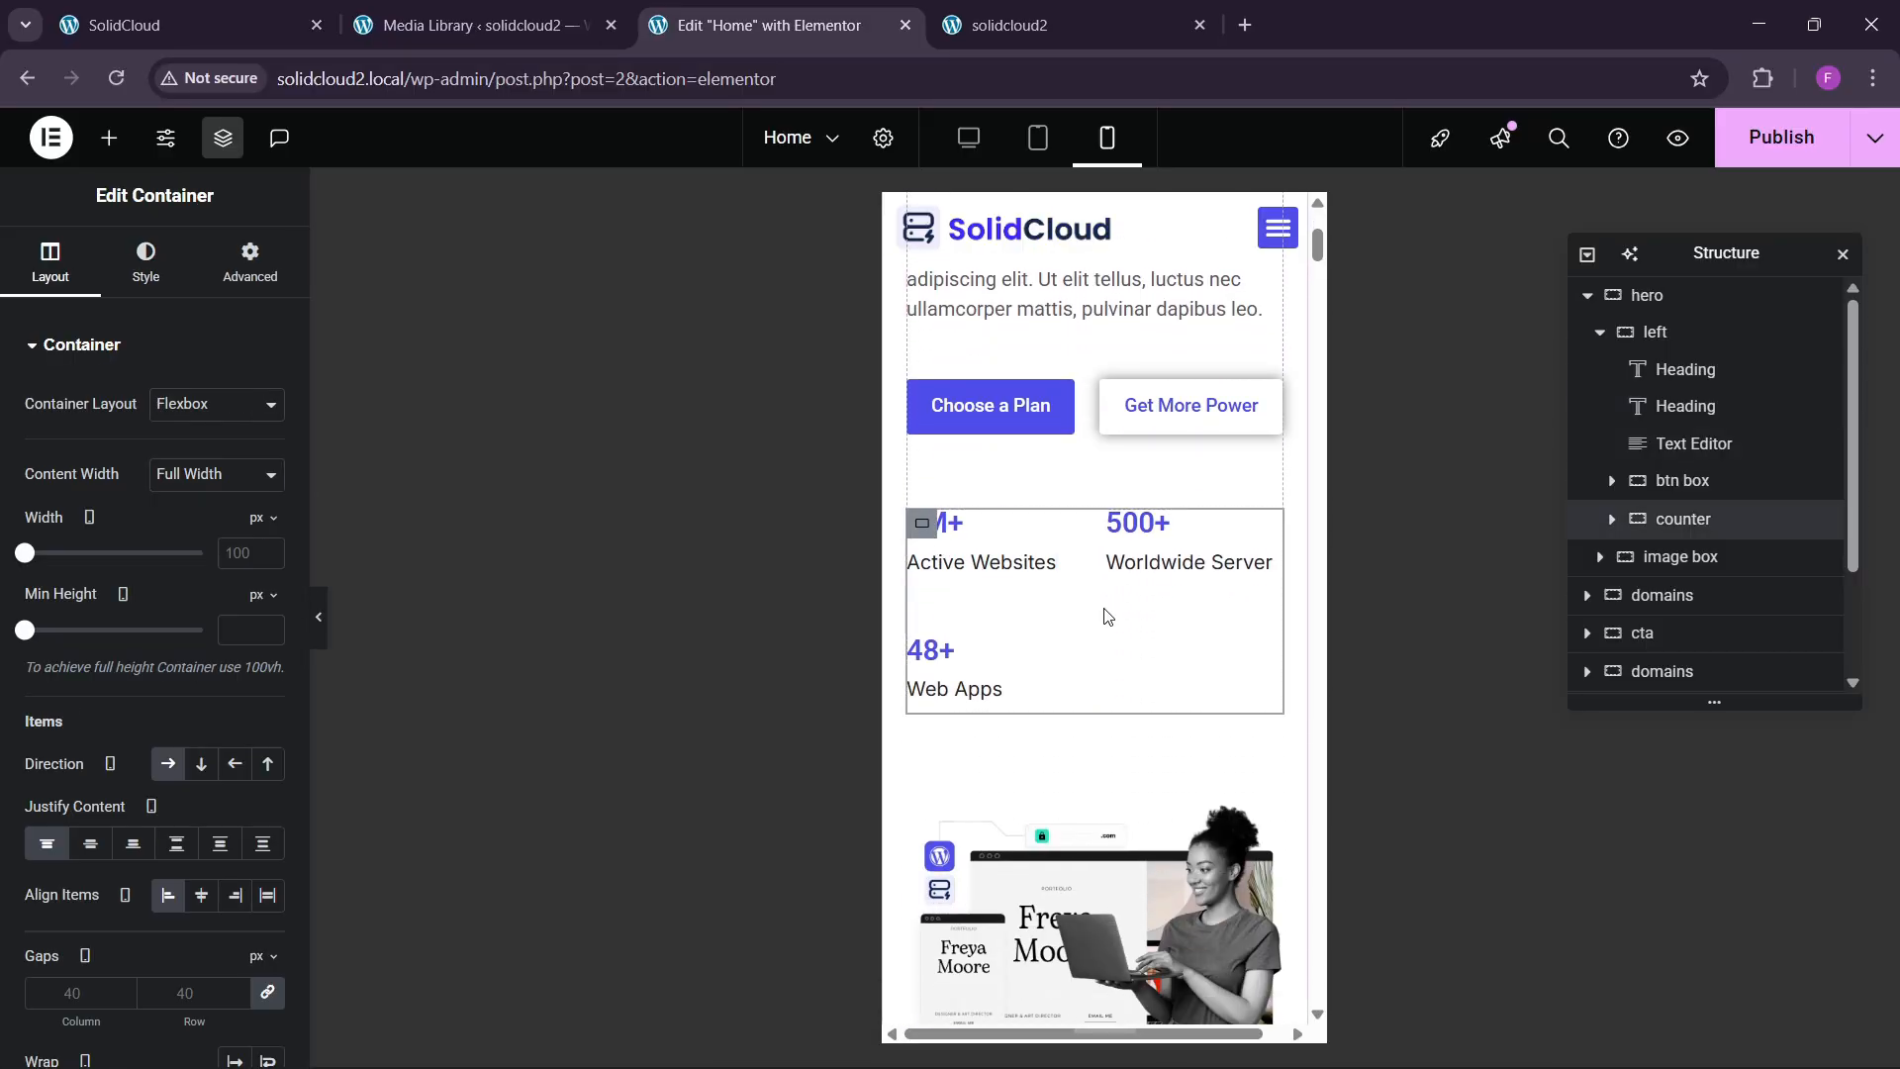
{"action": "scroll", "coordinate": [994, 630], "scroll_direction": "down", "scroll_amount": 10}
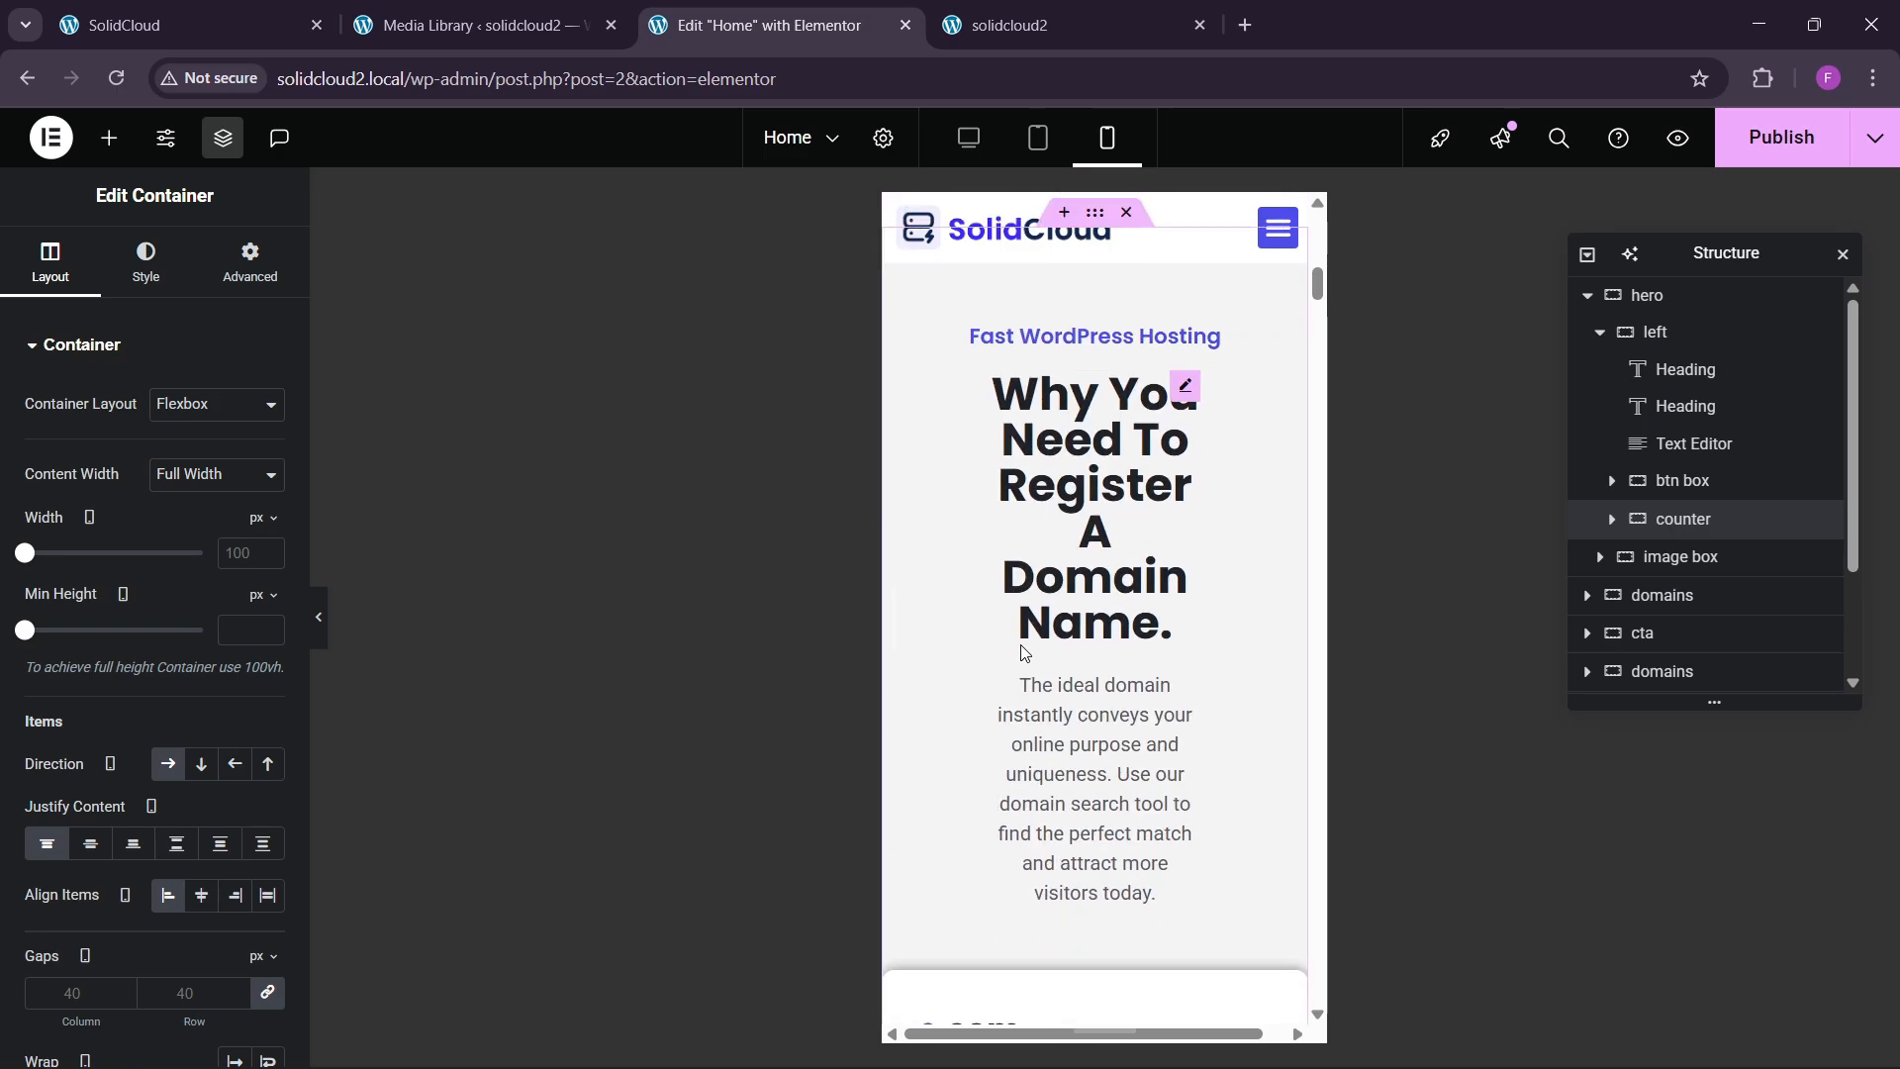
{"action": "scroll", "coordinate": [1088, 495], "scroll_direction": "up", "scroll_amount": 2}
Give the domains section container 60/20/60/20 px padding on mobile.
{"action": "left_click", "coordinate": [248, 281]}
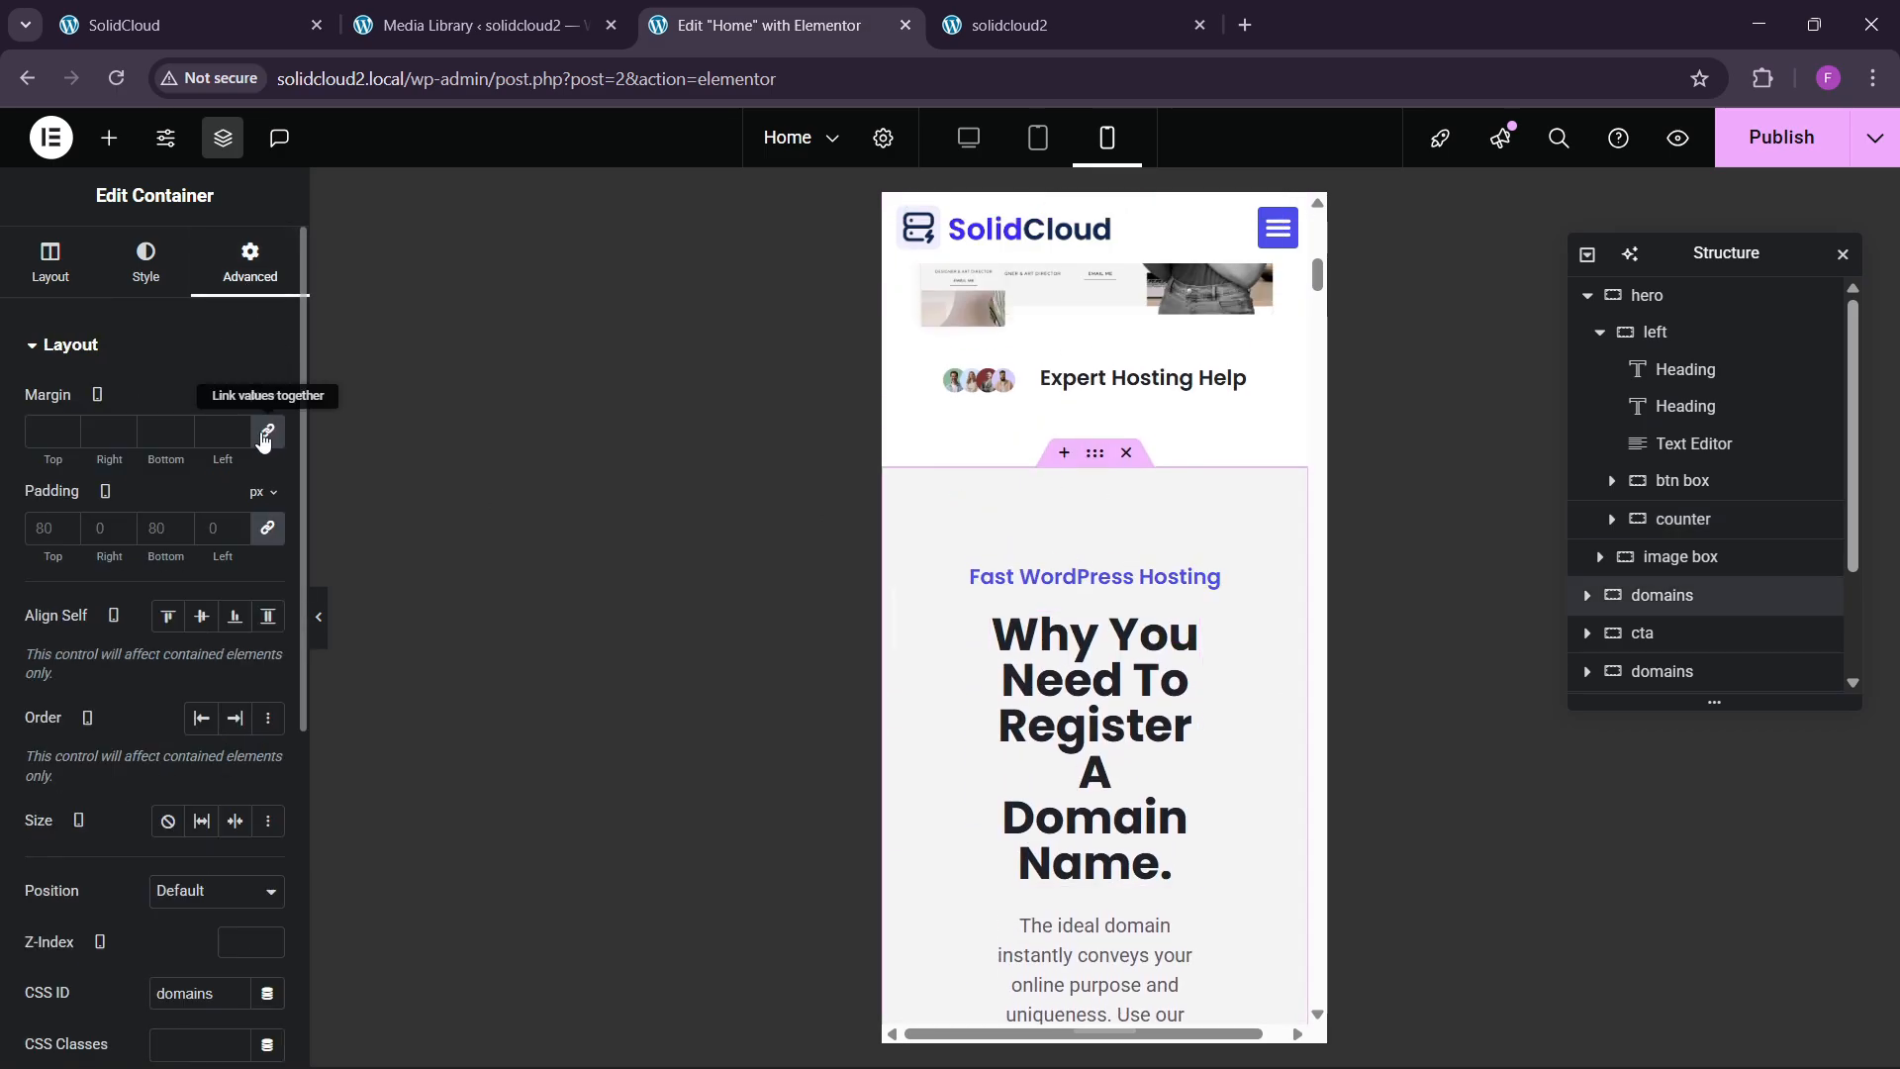
{"action": "left_click", "coordinate": [272, 529]}
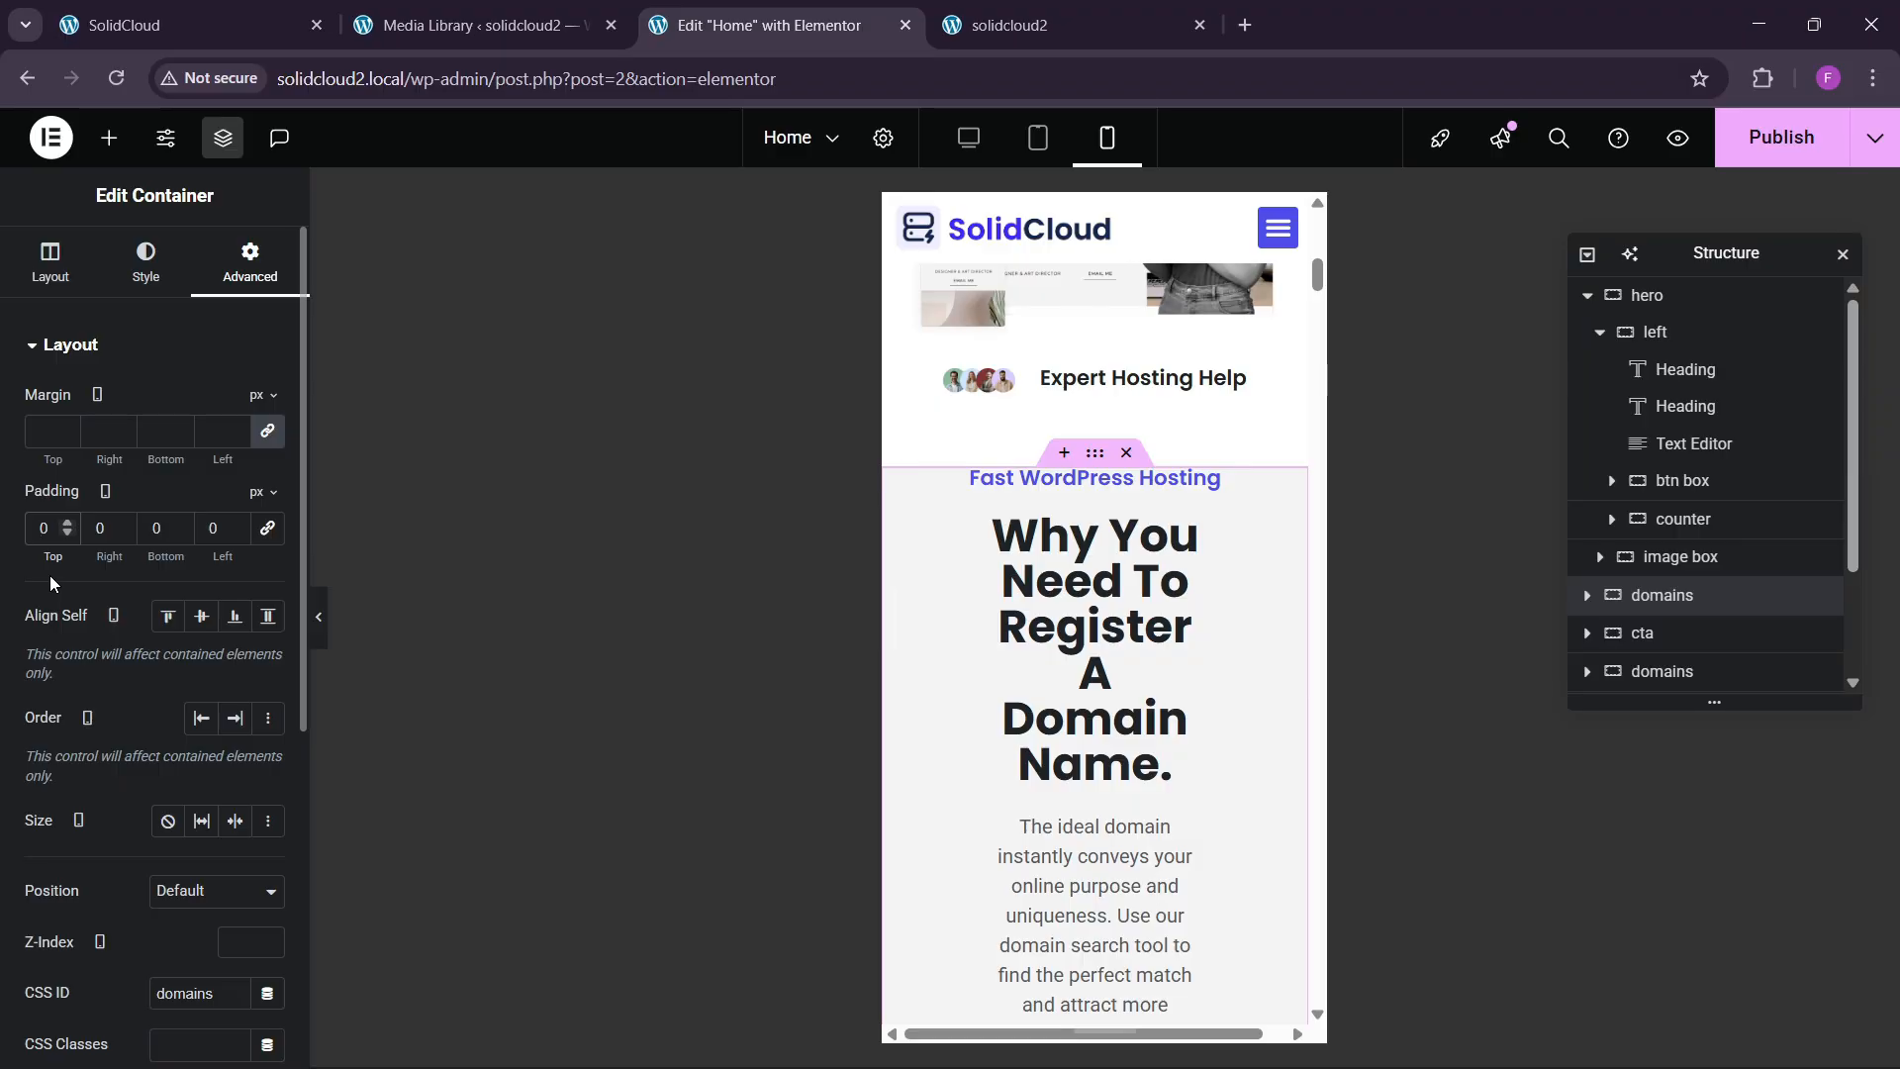
{"action": "type", "text": "6"}
{"action": "key", "text": "Tab"}
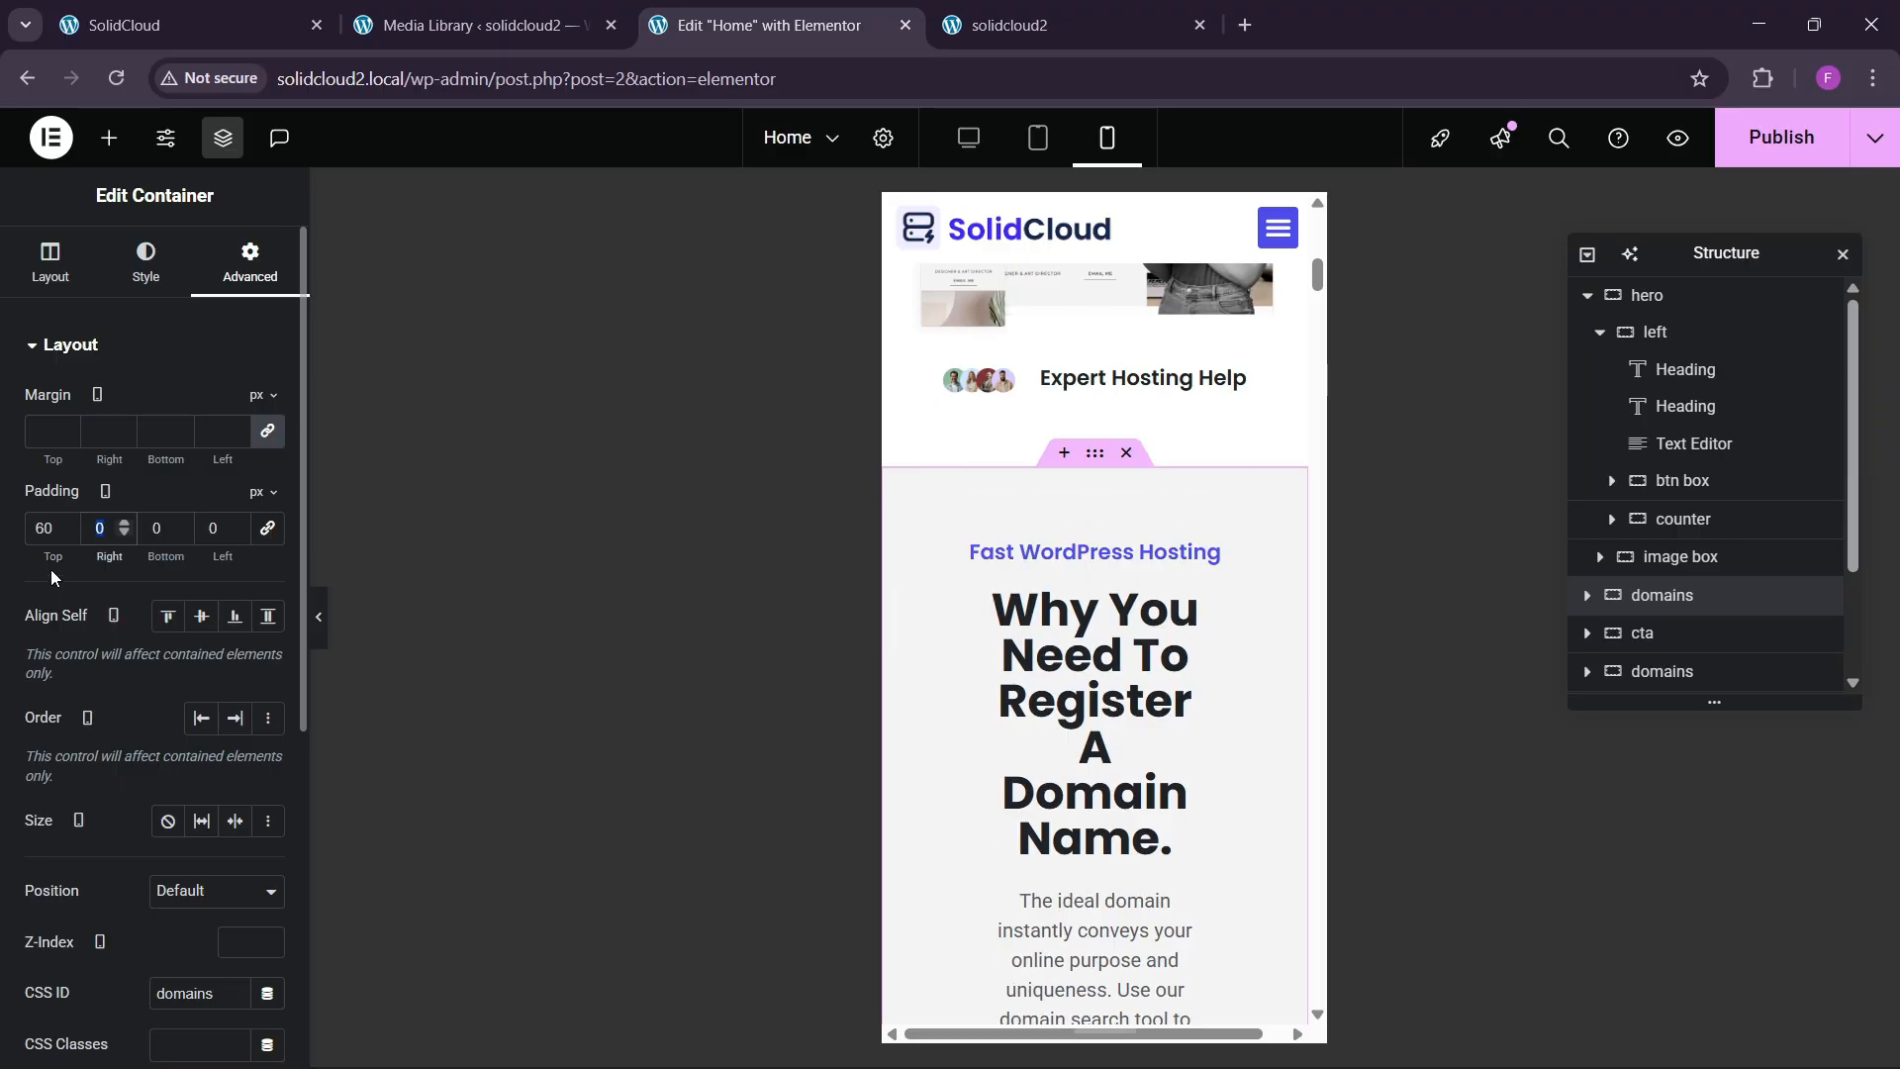
{"action": "type", "text": "20"}
{"action": "key", "text": "Tab"}
{"action": "type", "text": "60"}
{"action": "key", "text": "Tab"}
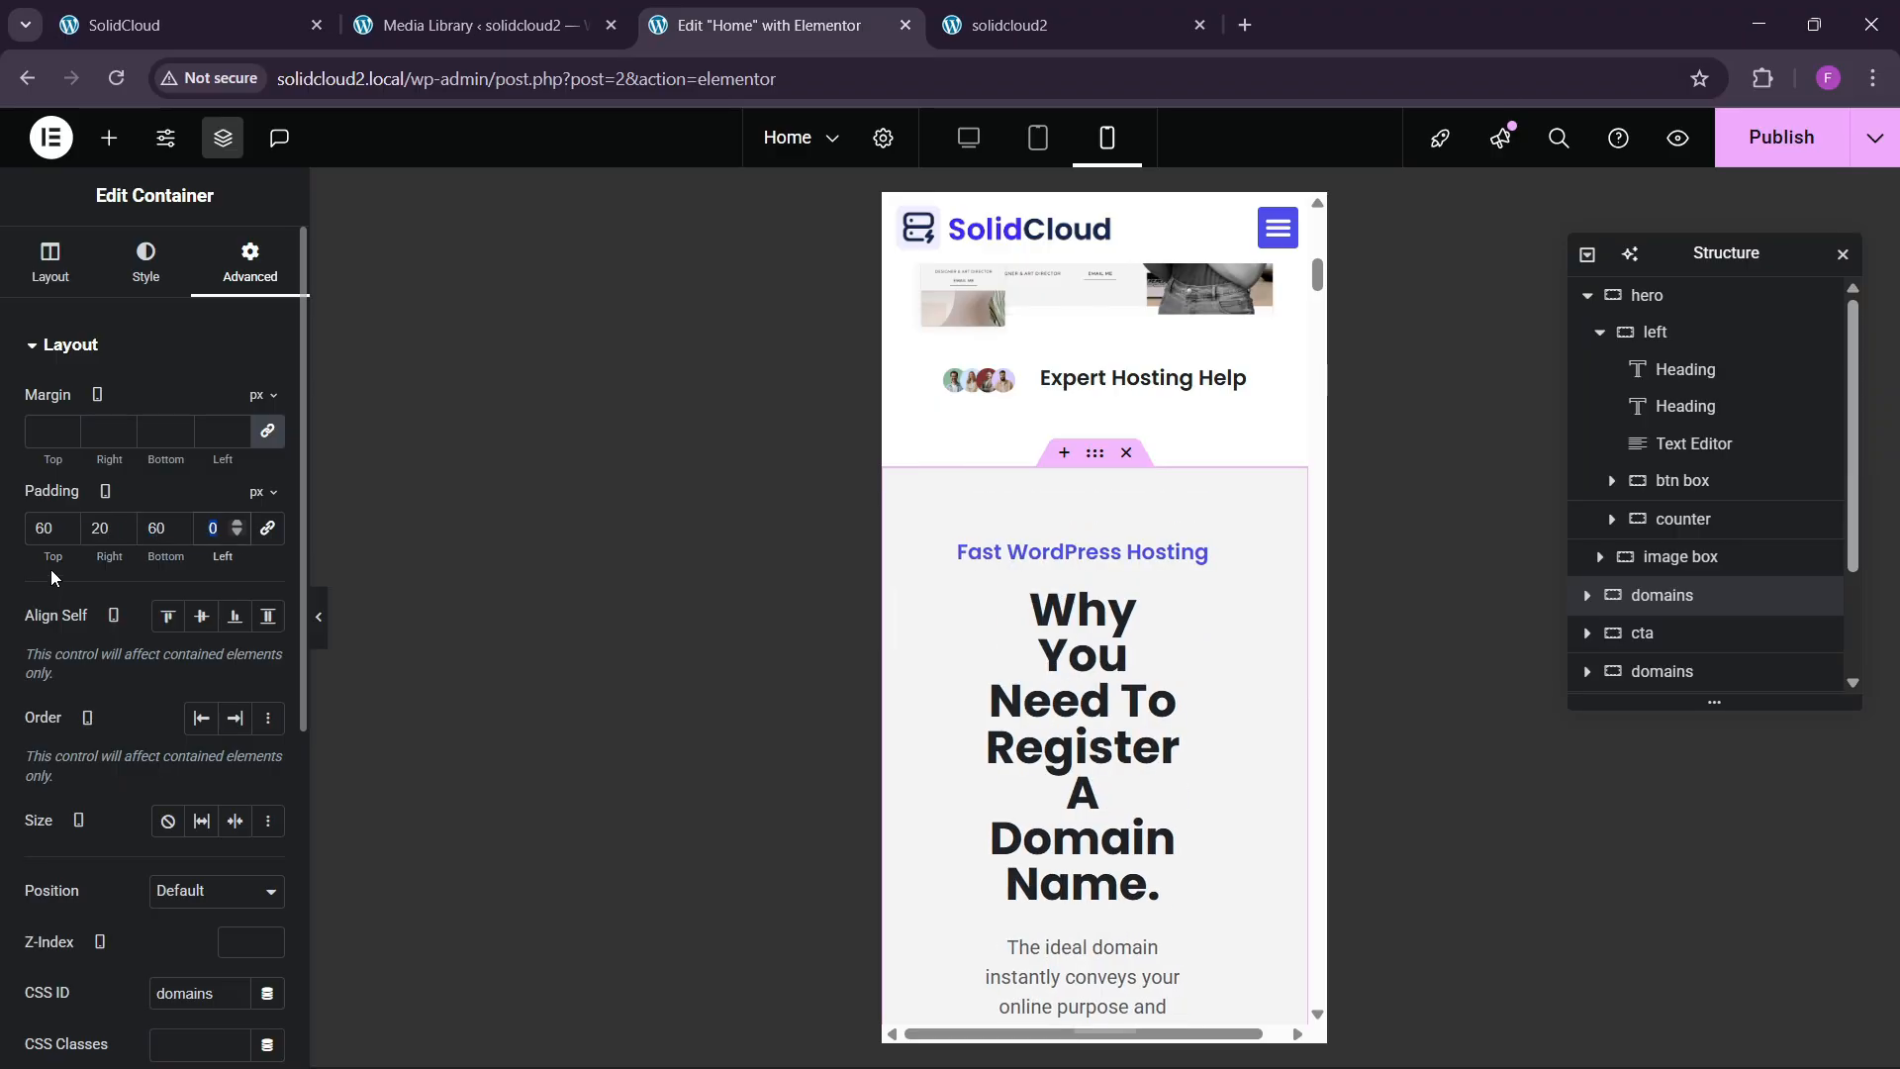
{"action": "type", "text": "20"}
Make the 'Why You Need To Register' heading full width.
{"action": "left_click", "coordinate": [1163, 632]}
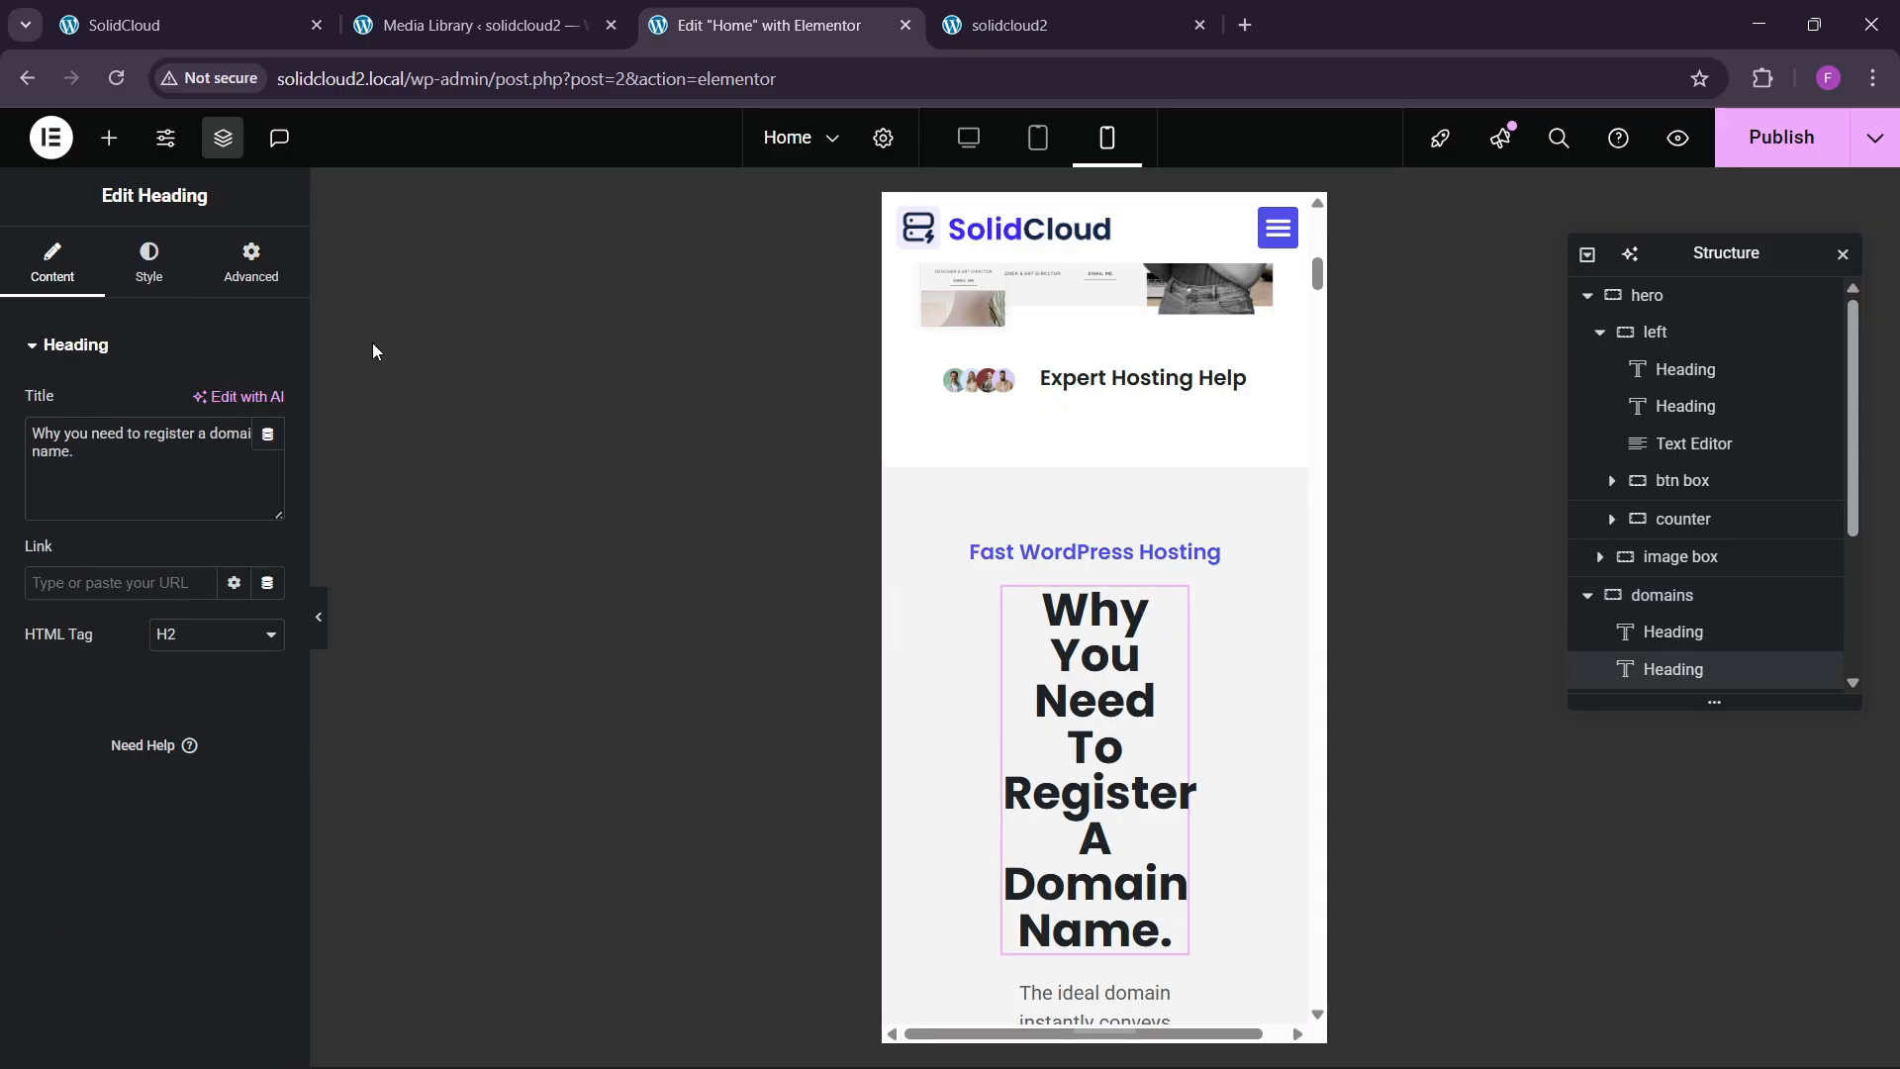
{"action": "left_click", "coordinate": [148, 263]}
{"action": "left_click", "coordinate": [250, 263]}
{"action": "left_click", "coordinate": [216, 597]}
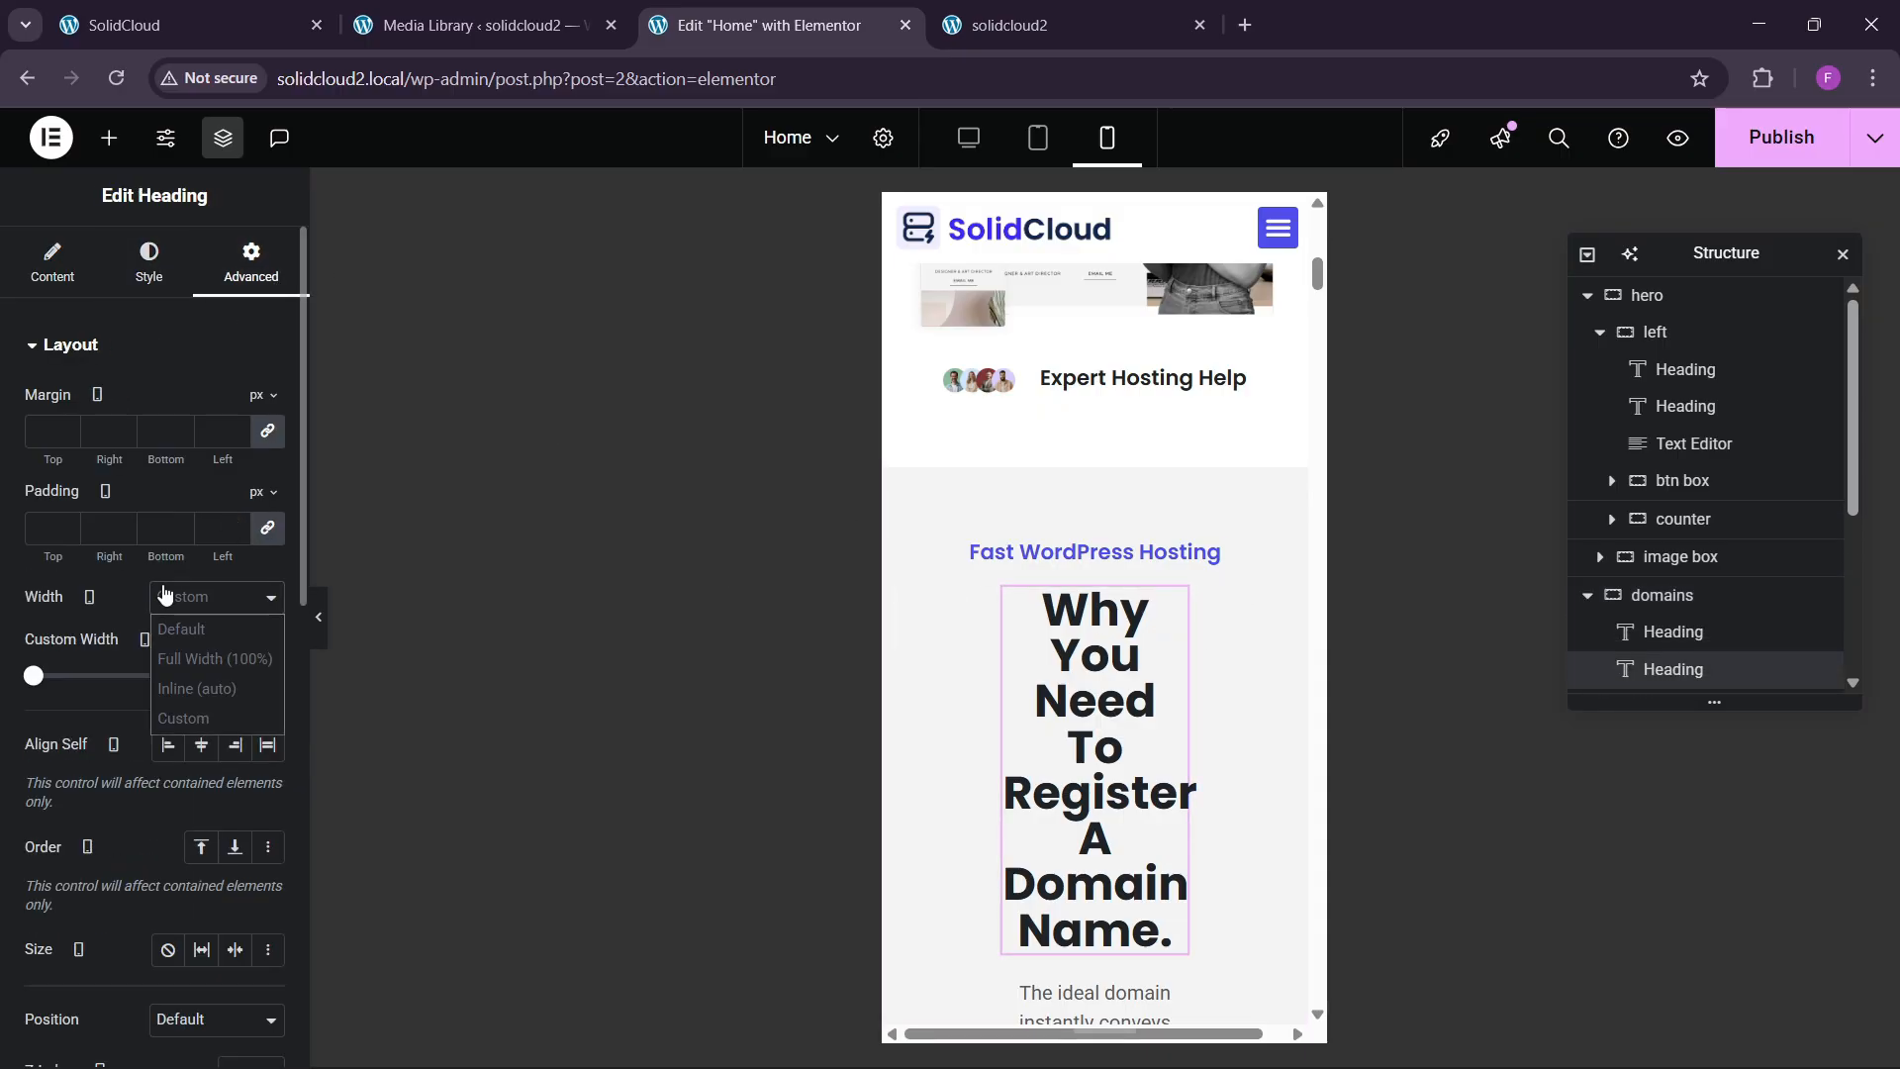
{"action": "left_click", "coordinate": [198, 635]}
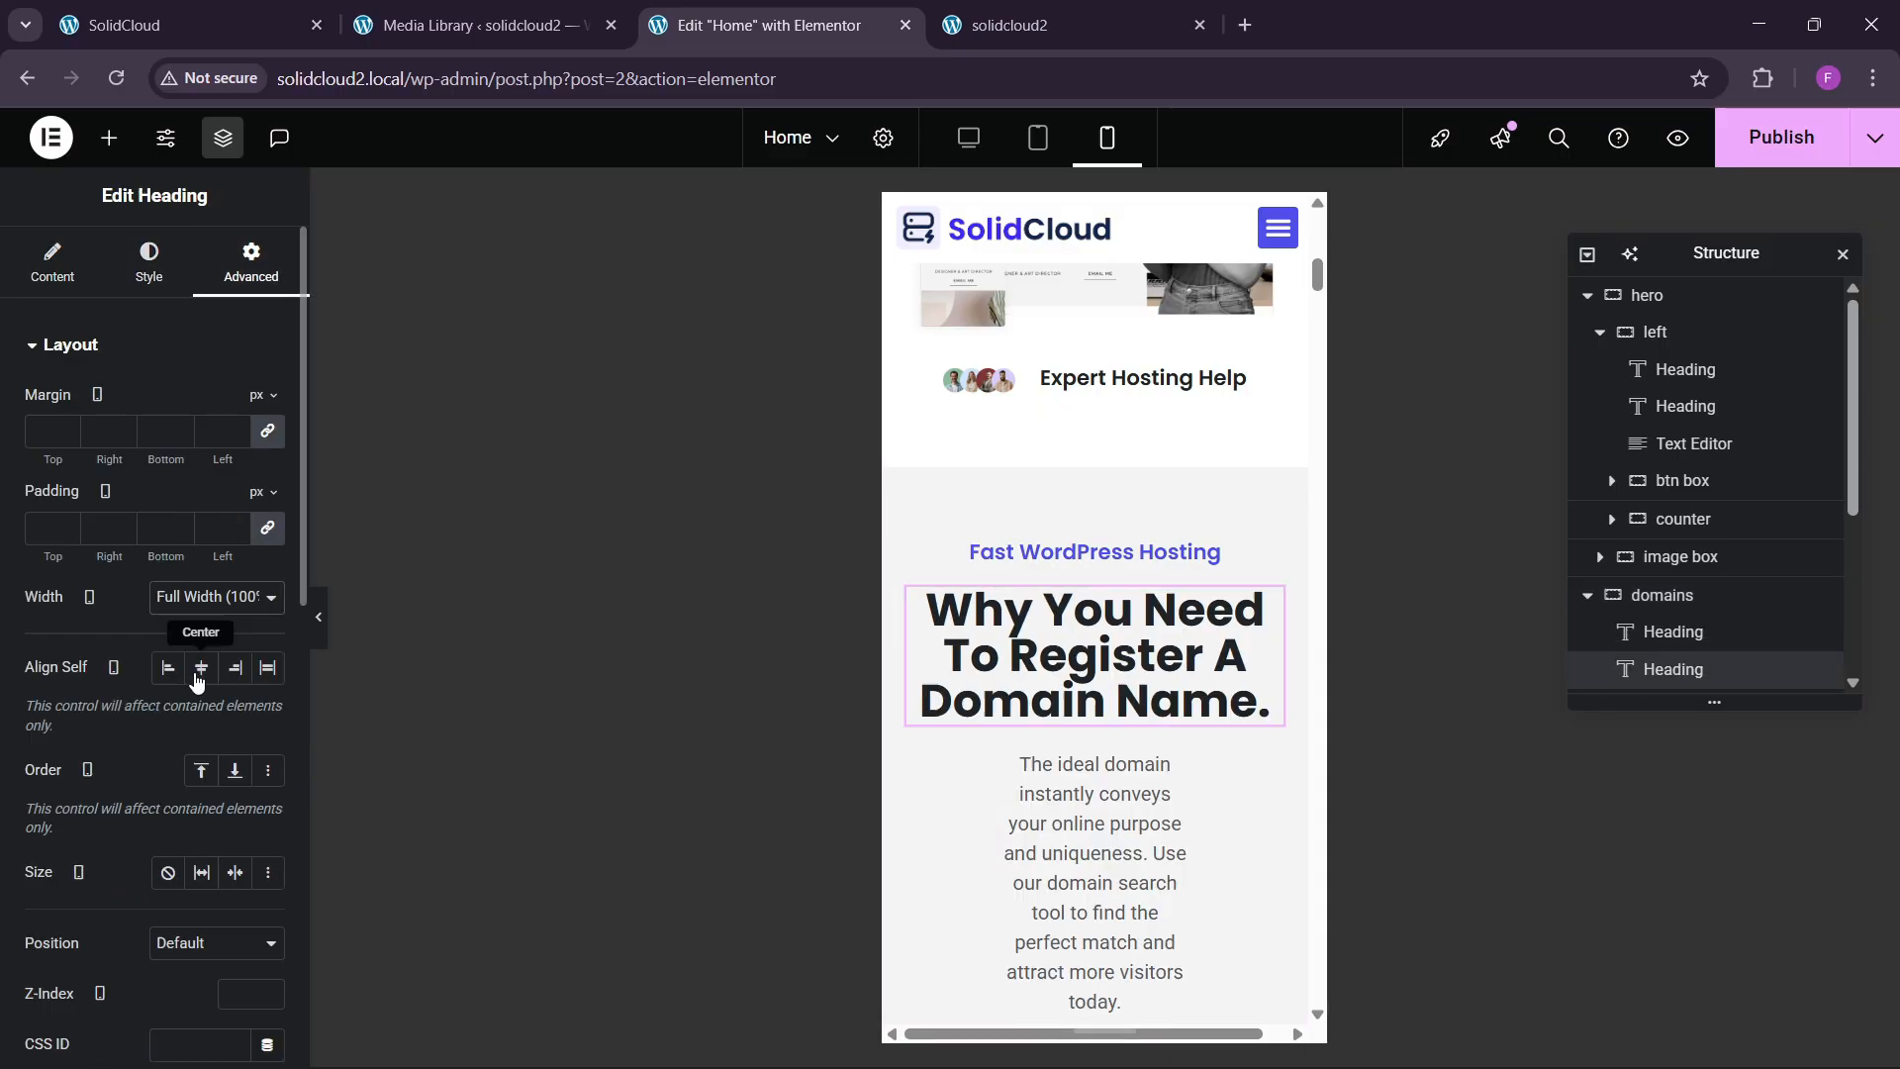
Set the heading's mobile font size to 30 px and adjust its line height.
{"action": "left_click", "coordinate": [148, 264]}
{"action": "left_click", "coordinate": [267, 475]}
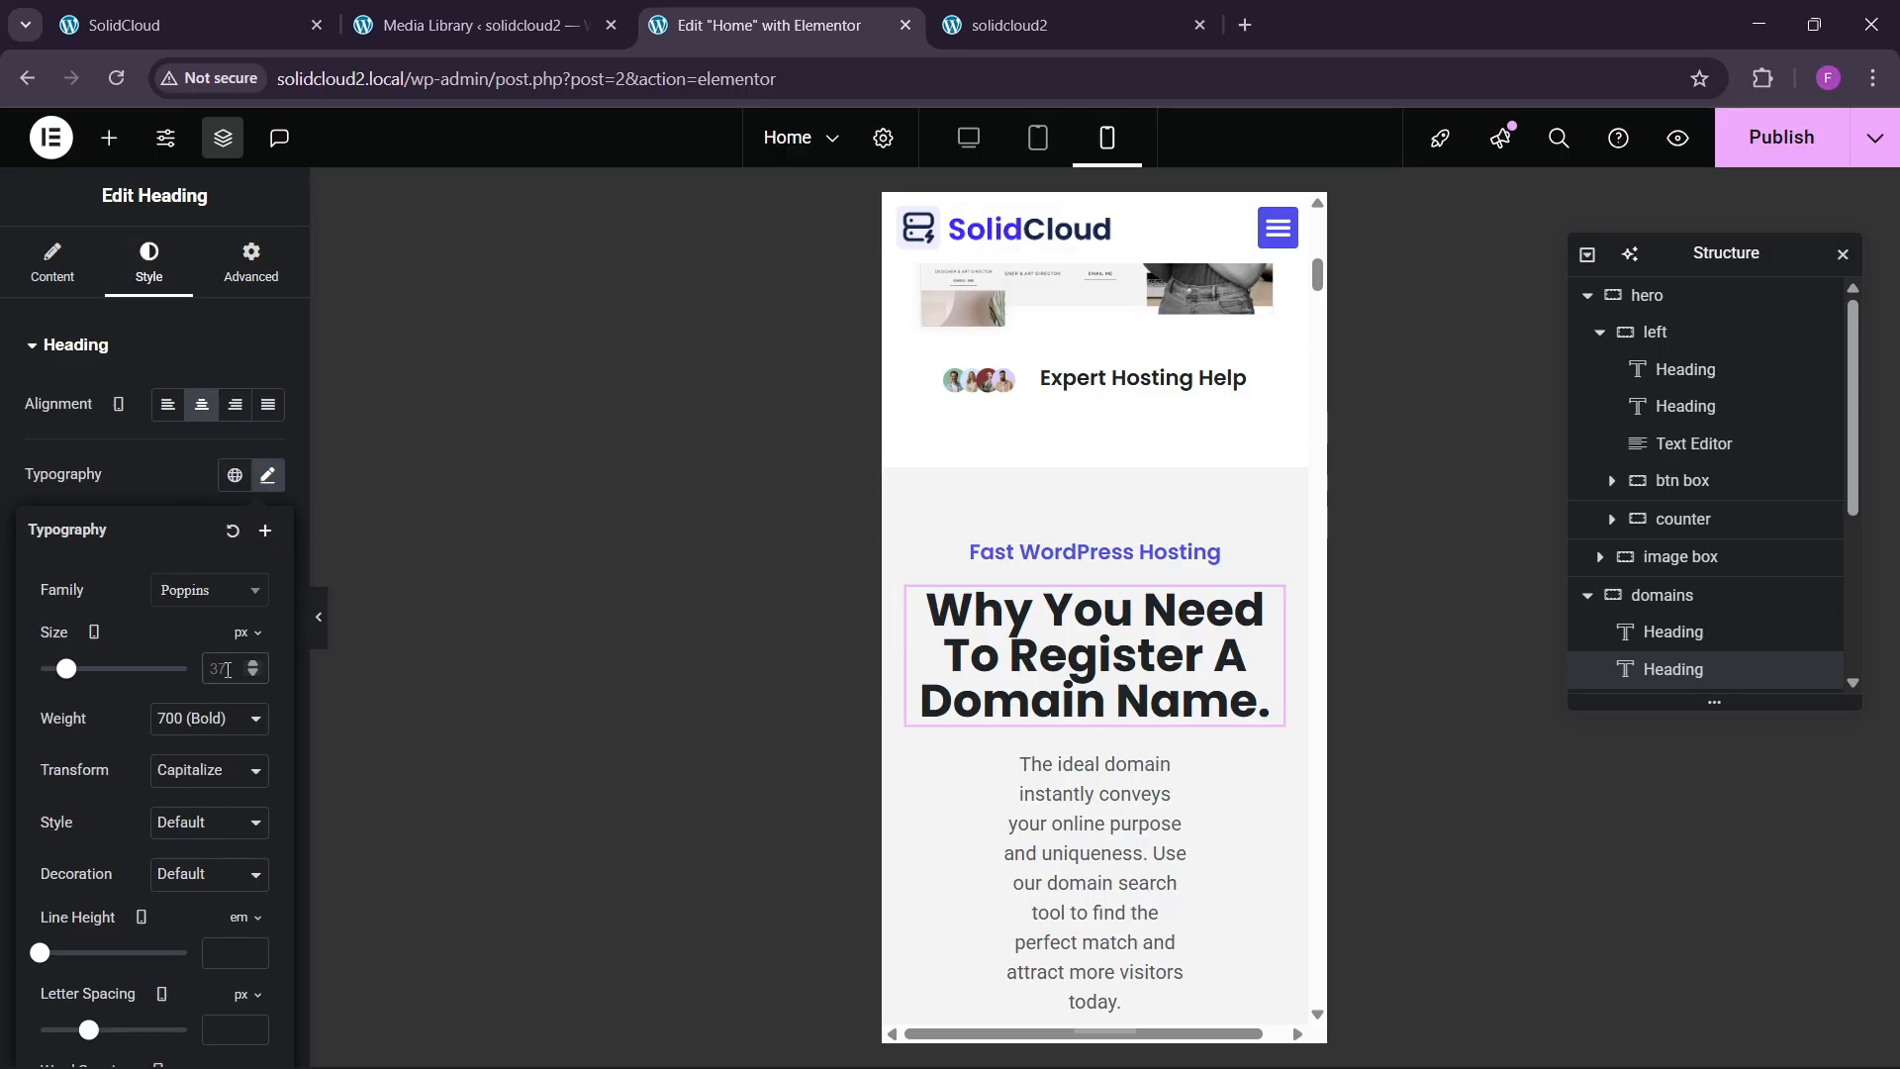
{"action": "left_click", "coordinate": [228, 670]}
{"action": "type", "text": "35"}
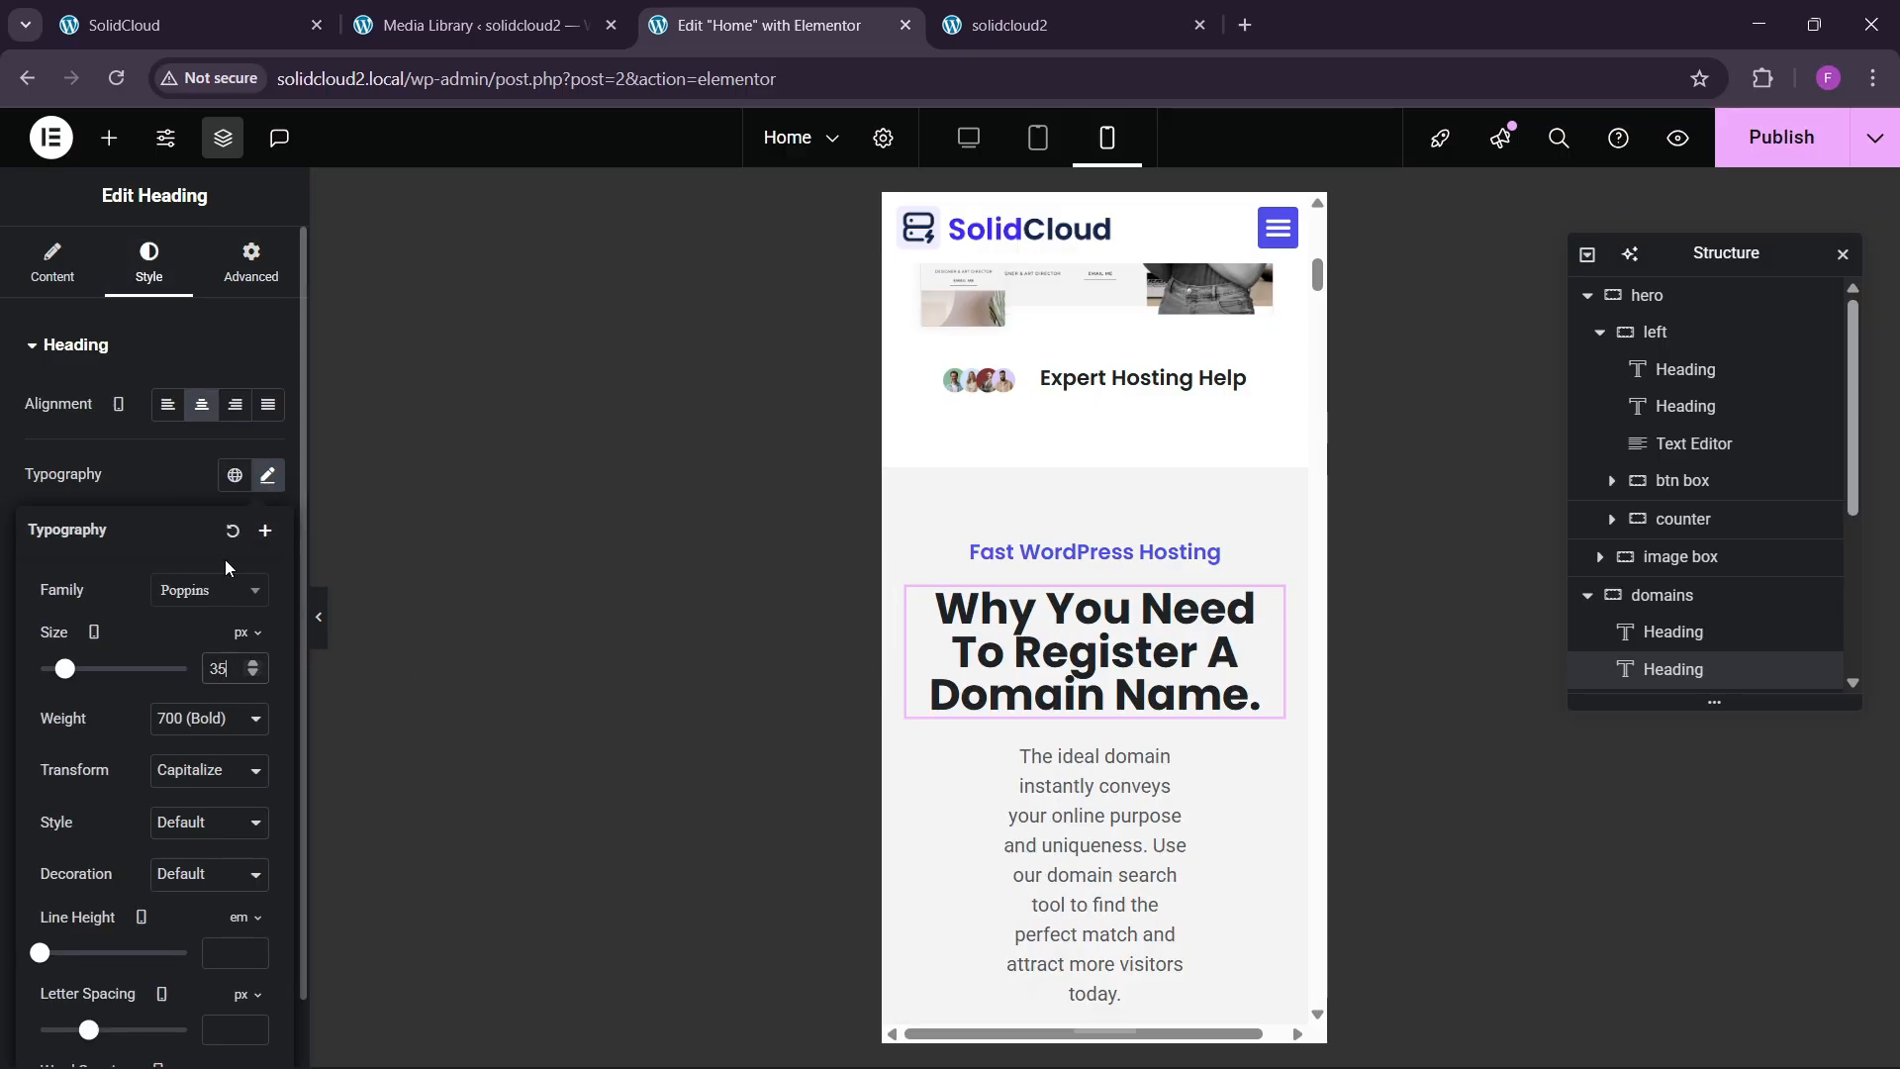
{"action": "key", "text": "BackSpace"}
{"action": "type", "text": "0"}
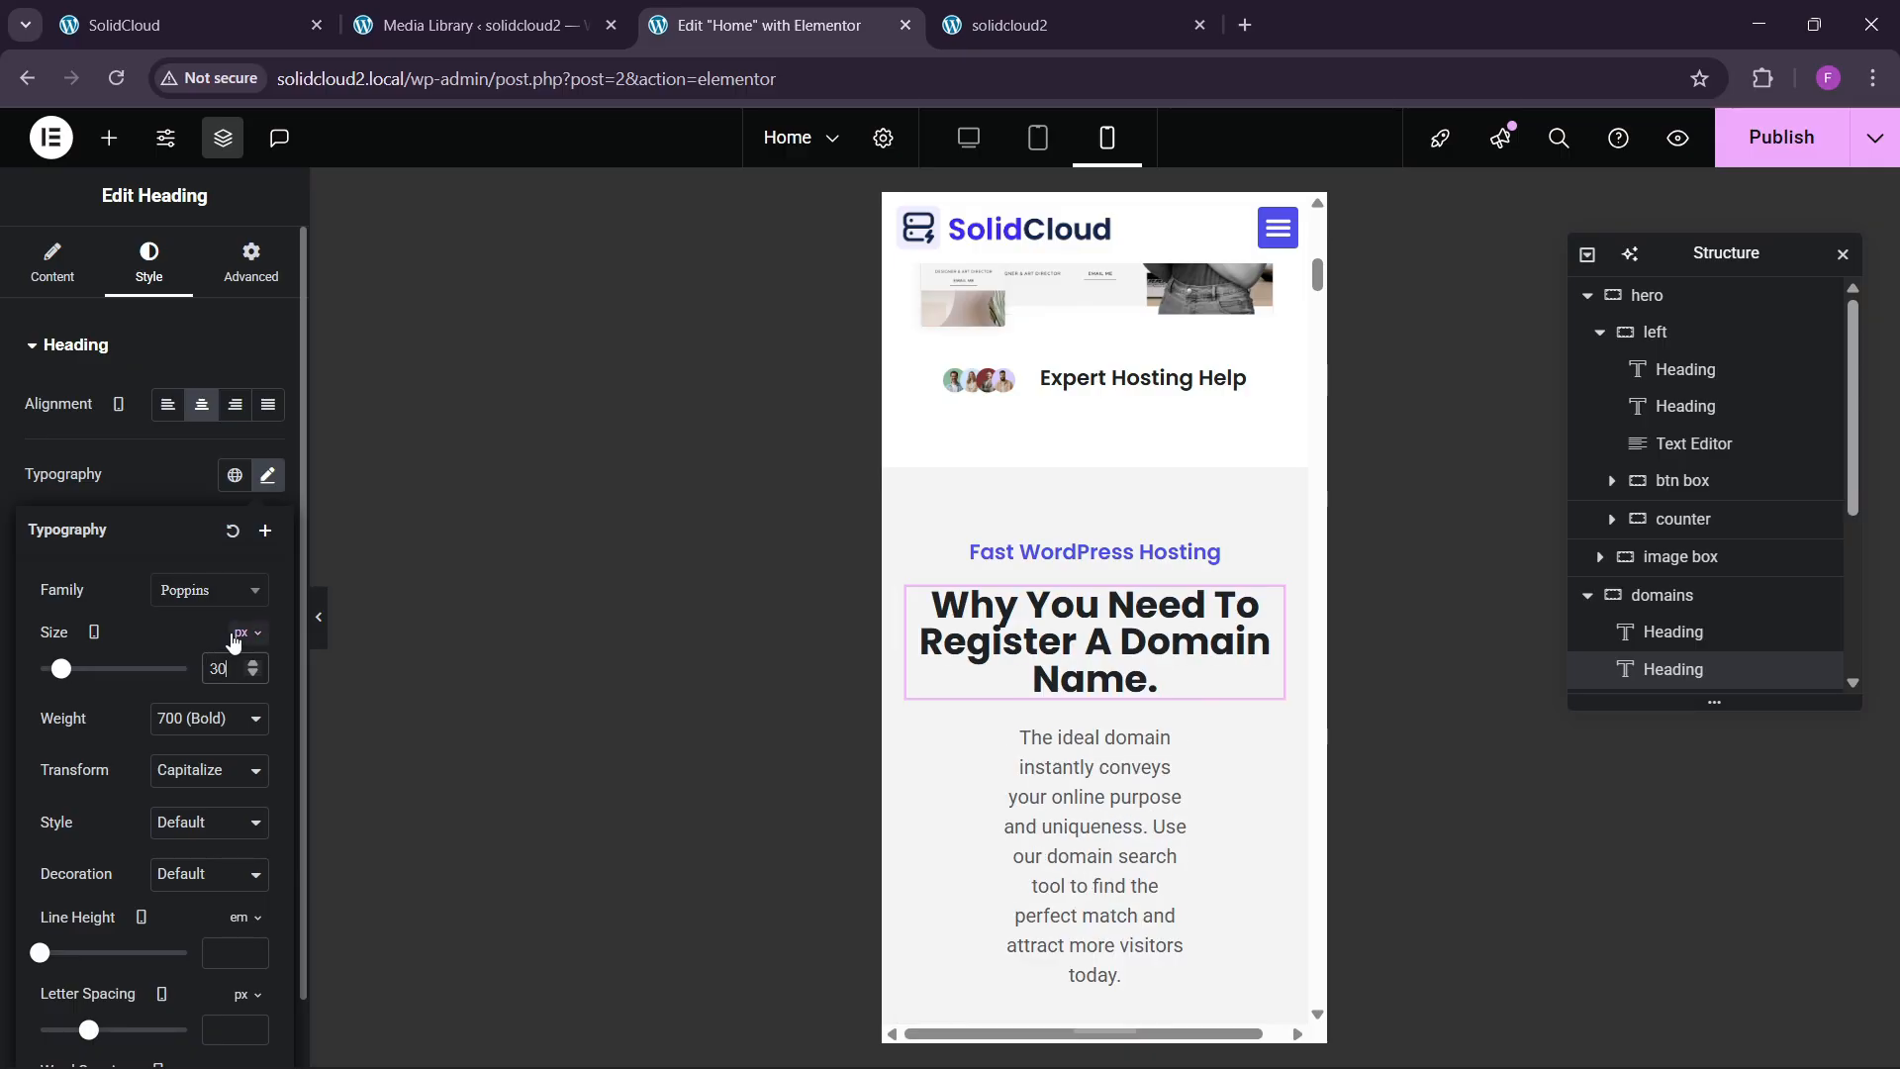
{"action": "left_click", "coordinate": [224, 951]}
{"action": "type", "text": "1.5"}
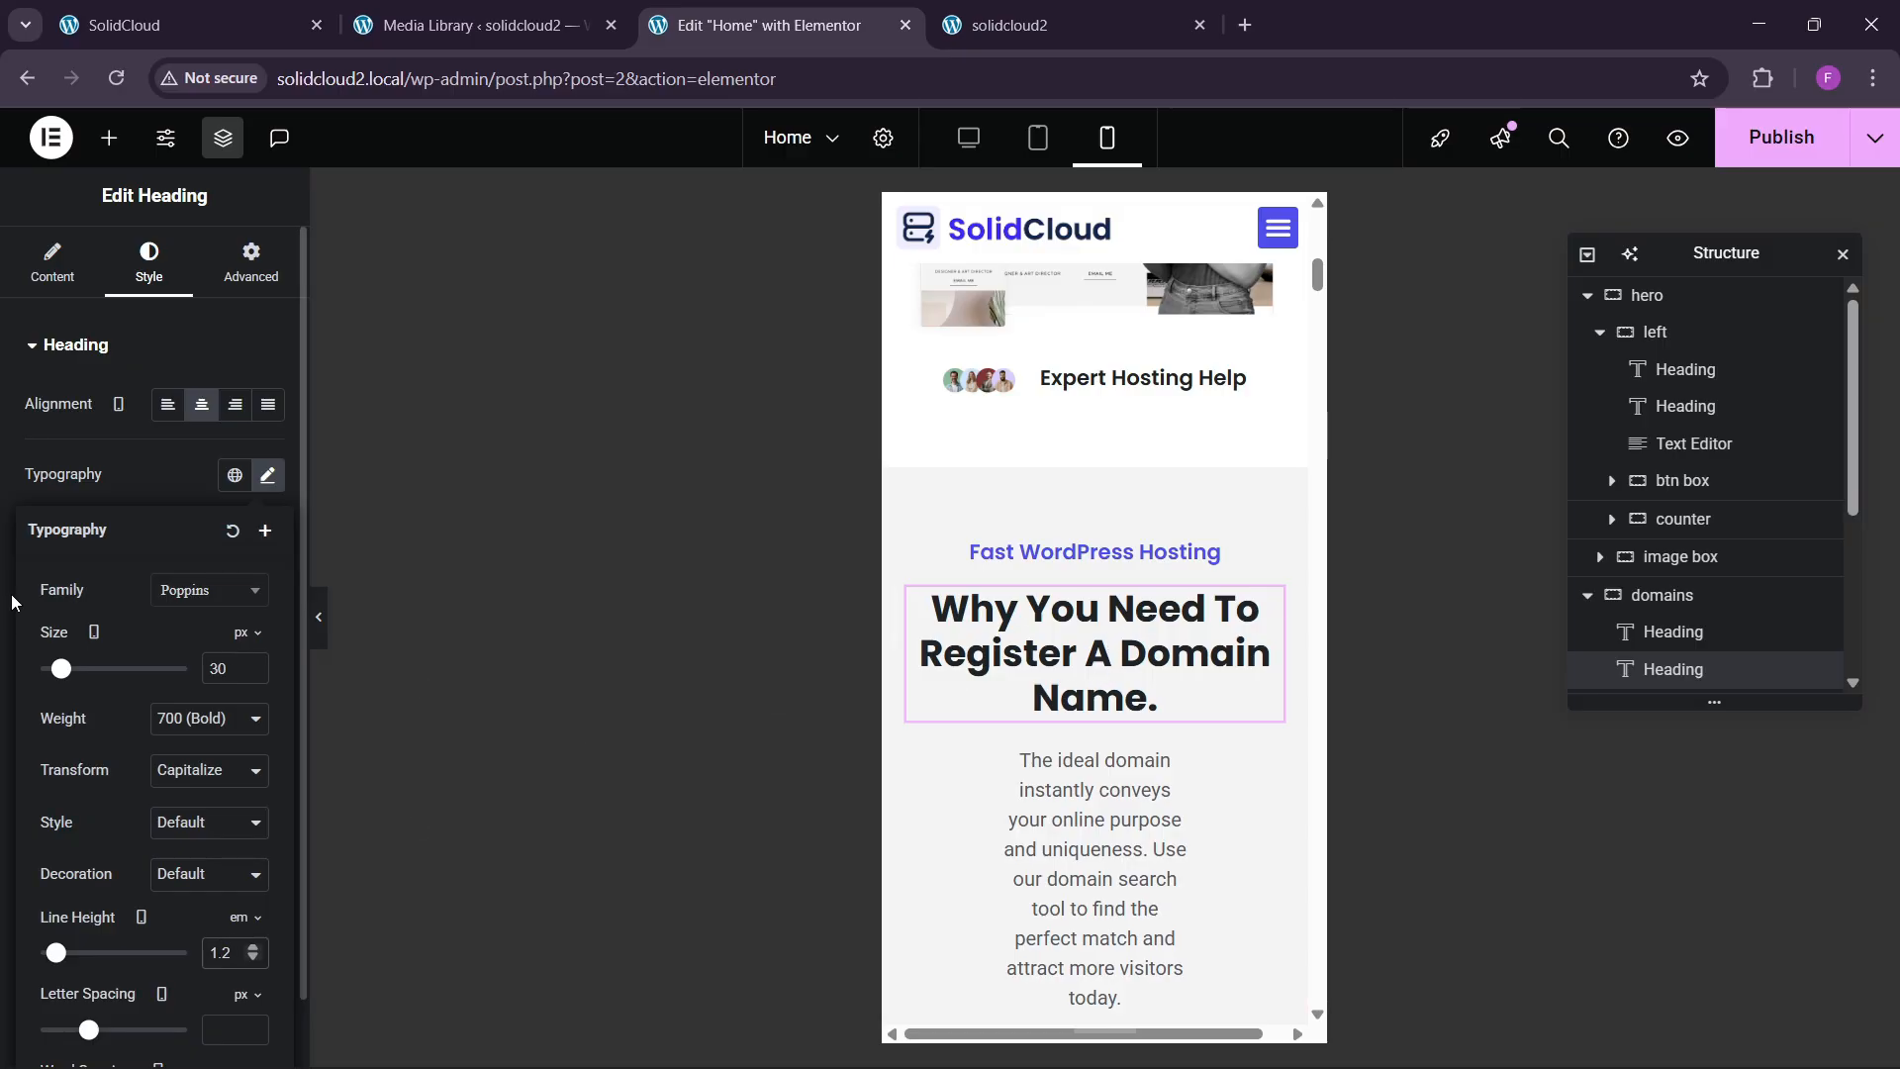
{"action": "left_click", "coordinate": [373, 488]}
Make the domain intro paragraph full width.
{"action": "scroll", "coordinate": [1148, 635], "scroll_direction": "down", "scroll_amount": 1}
{"action": "left_click", "coordinate": [1148, 635]}
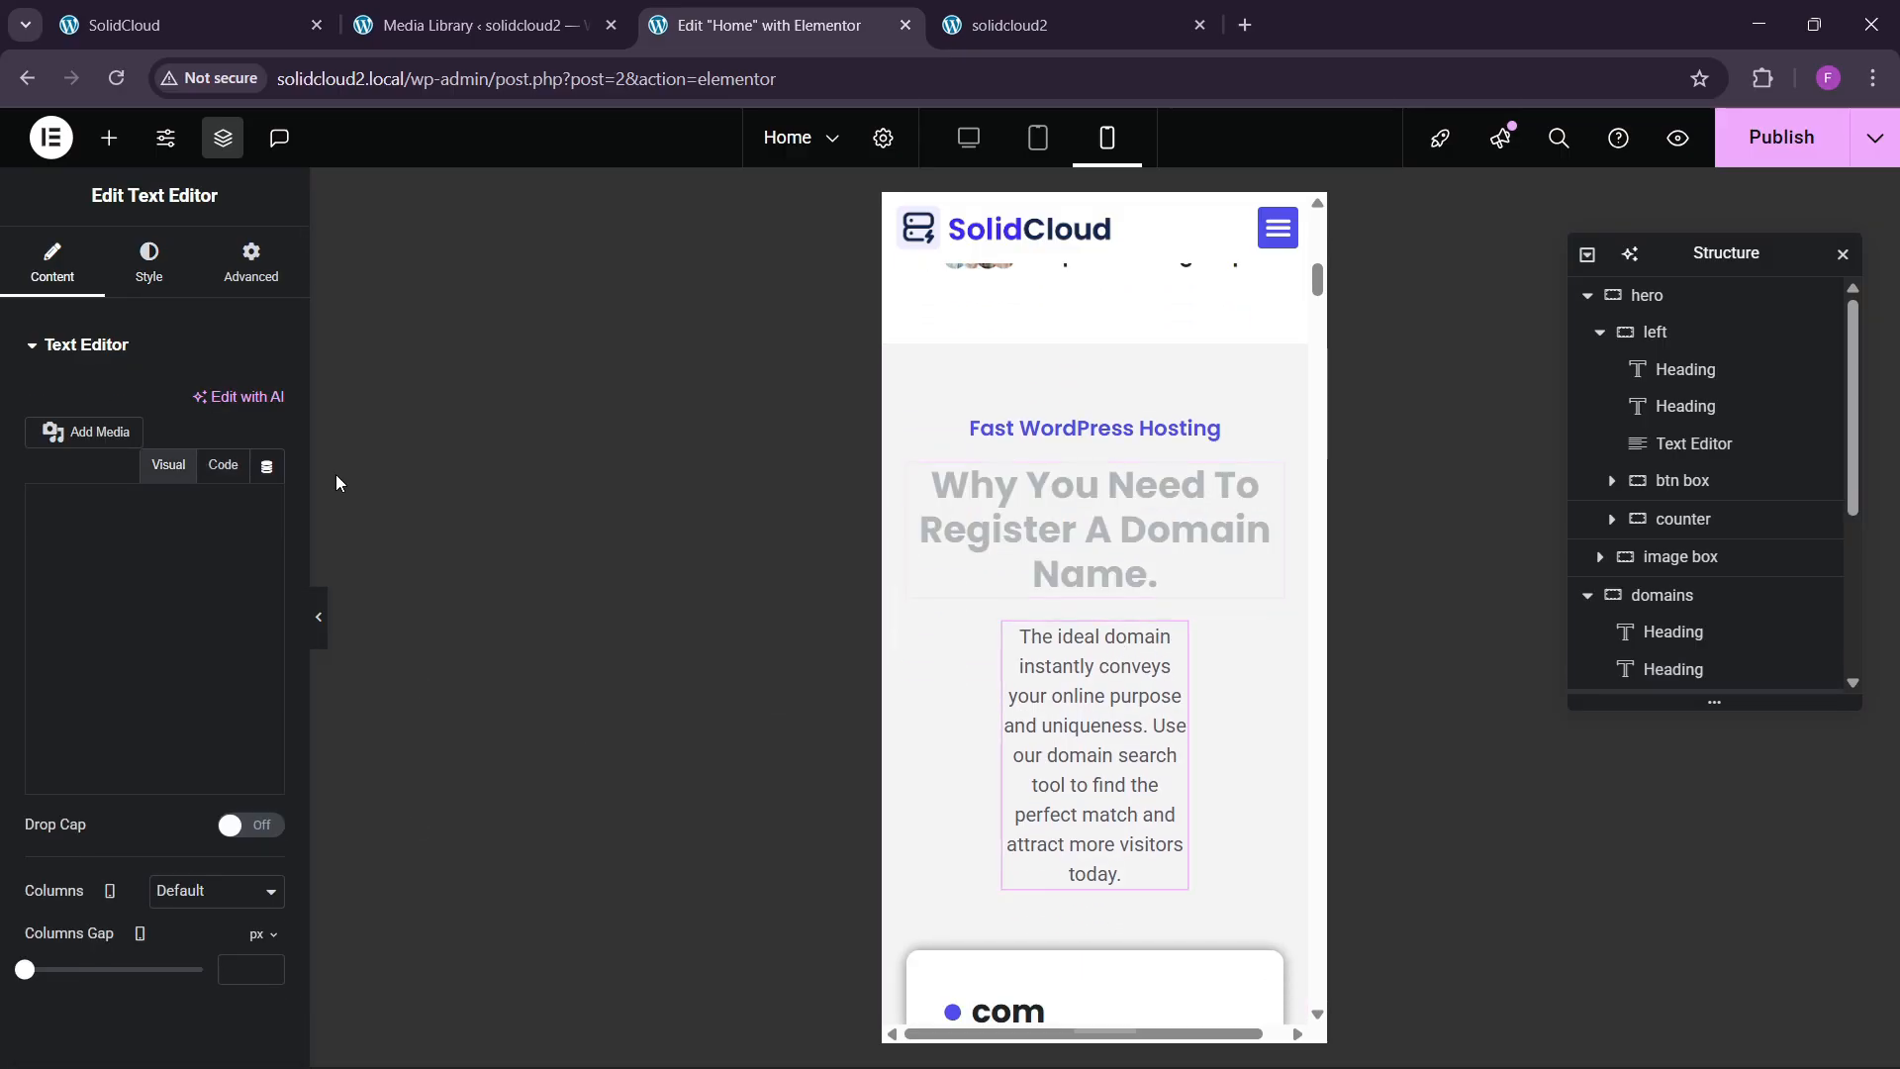
{"action": "left_click", "coordinate": [148, 262]}
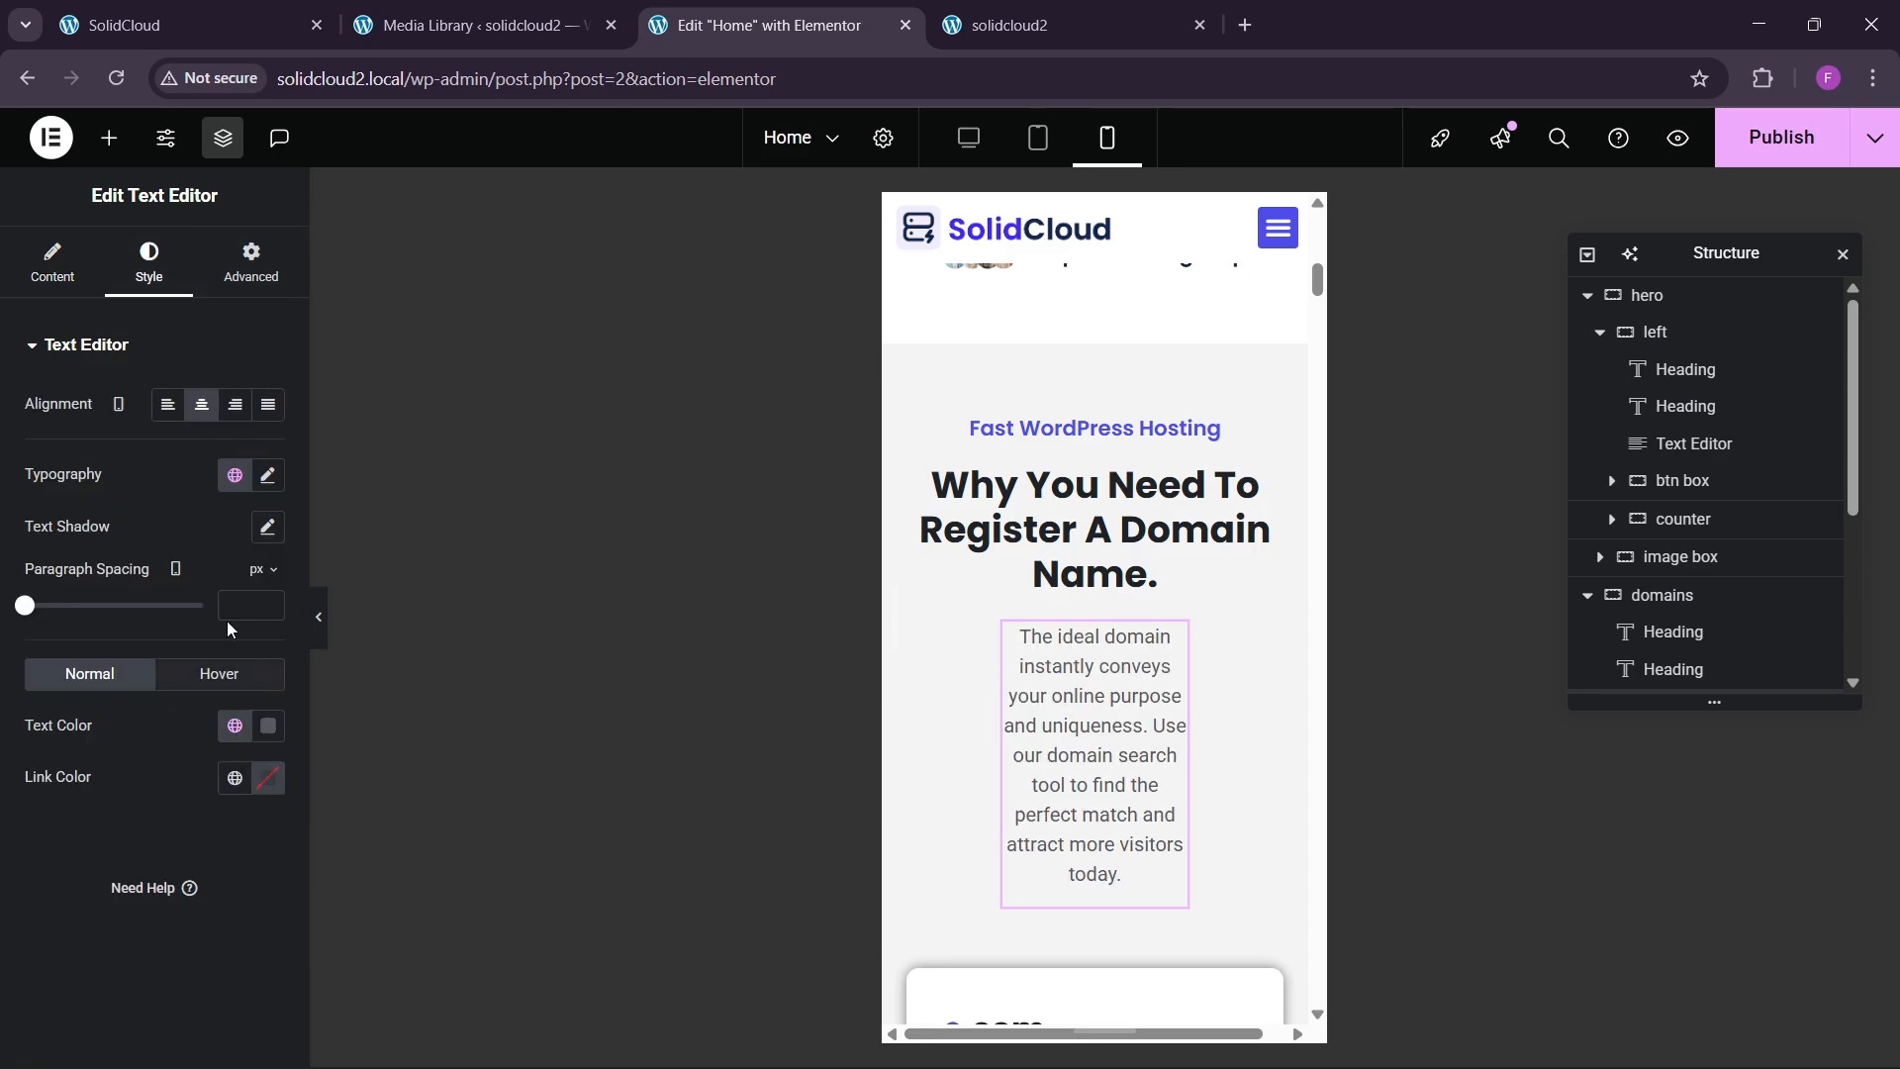
{"action": "left_click", "coordinate": [230, 284]}
{"action": "left_click", "coordinate": [191, 661]}
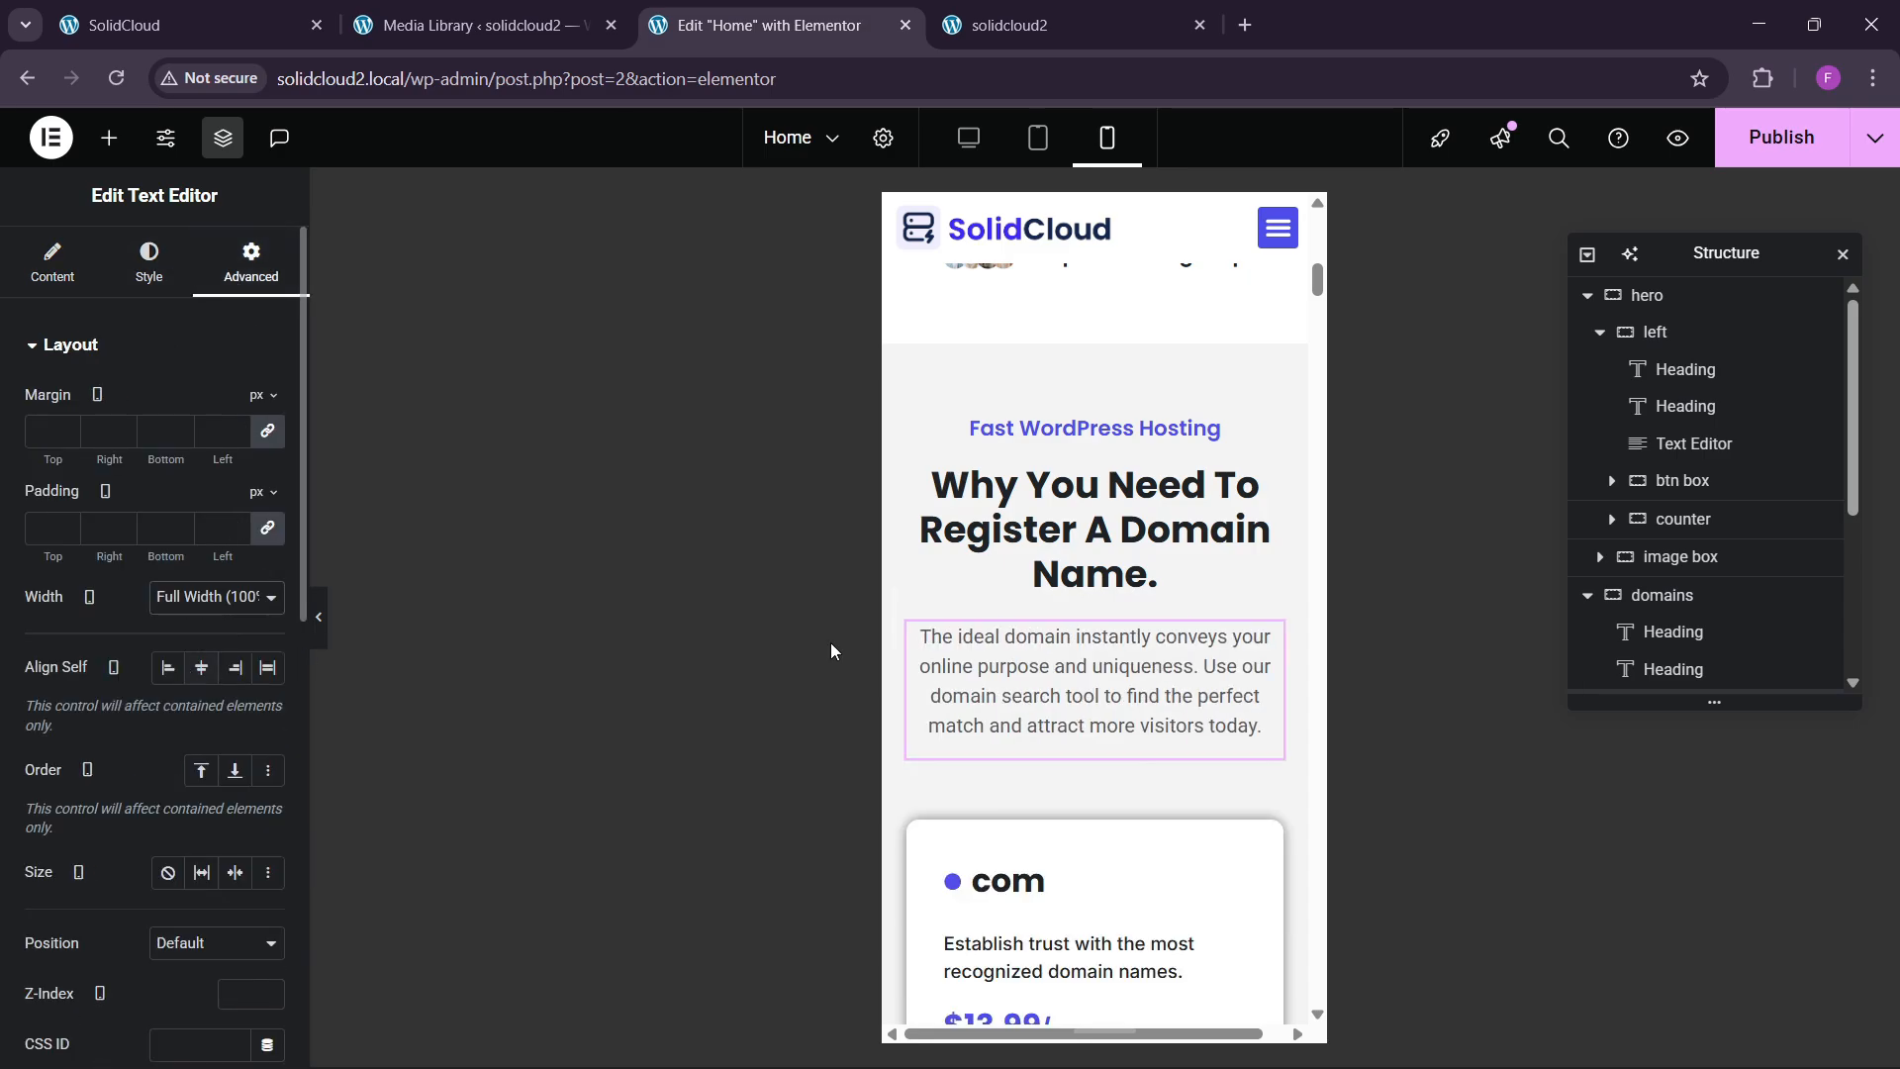
{"action": "scroll", "coordinate": [1066, 681], "scroll_direction": "down", "scroll_amount": 5}
{"action": "scroll", "coordinate": [1069, 690], "scroll_direction": "down", "scroll_amount": 10}
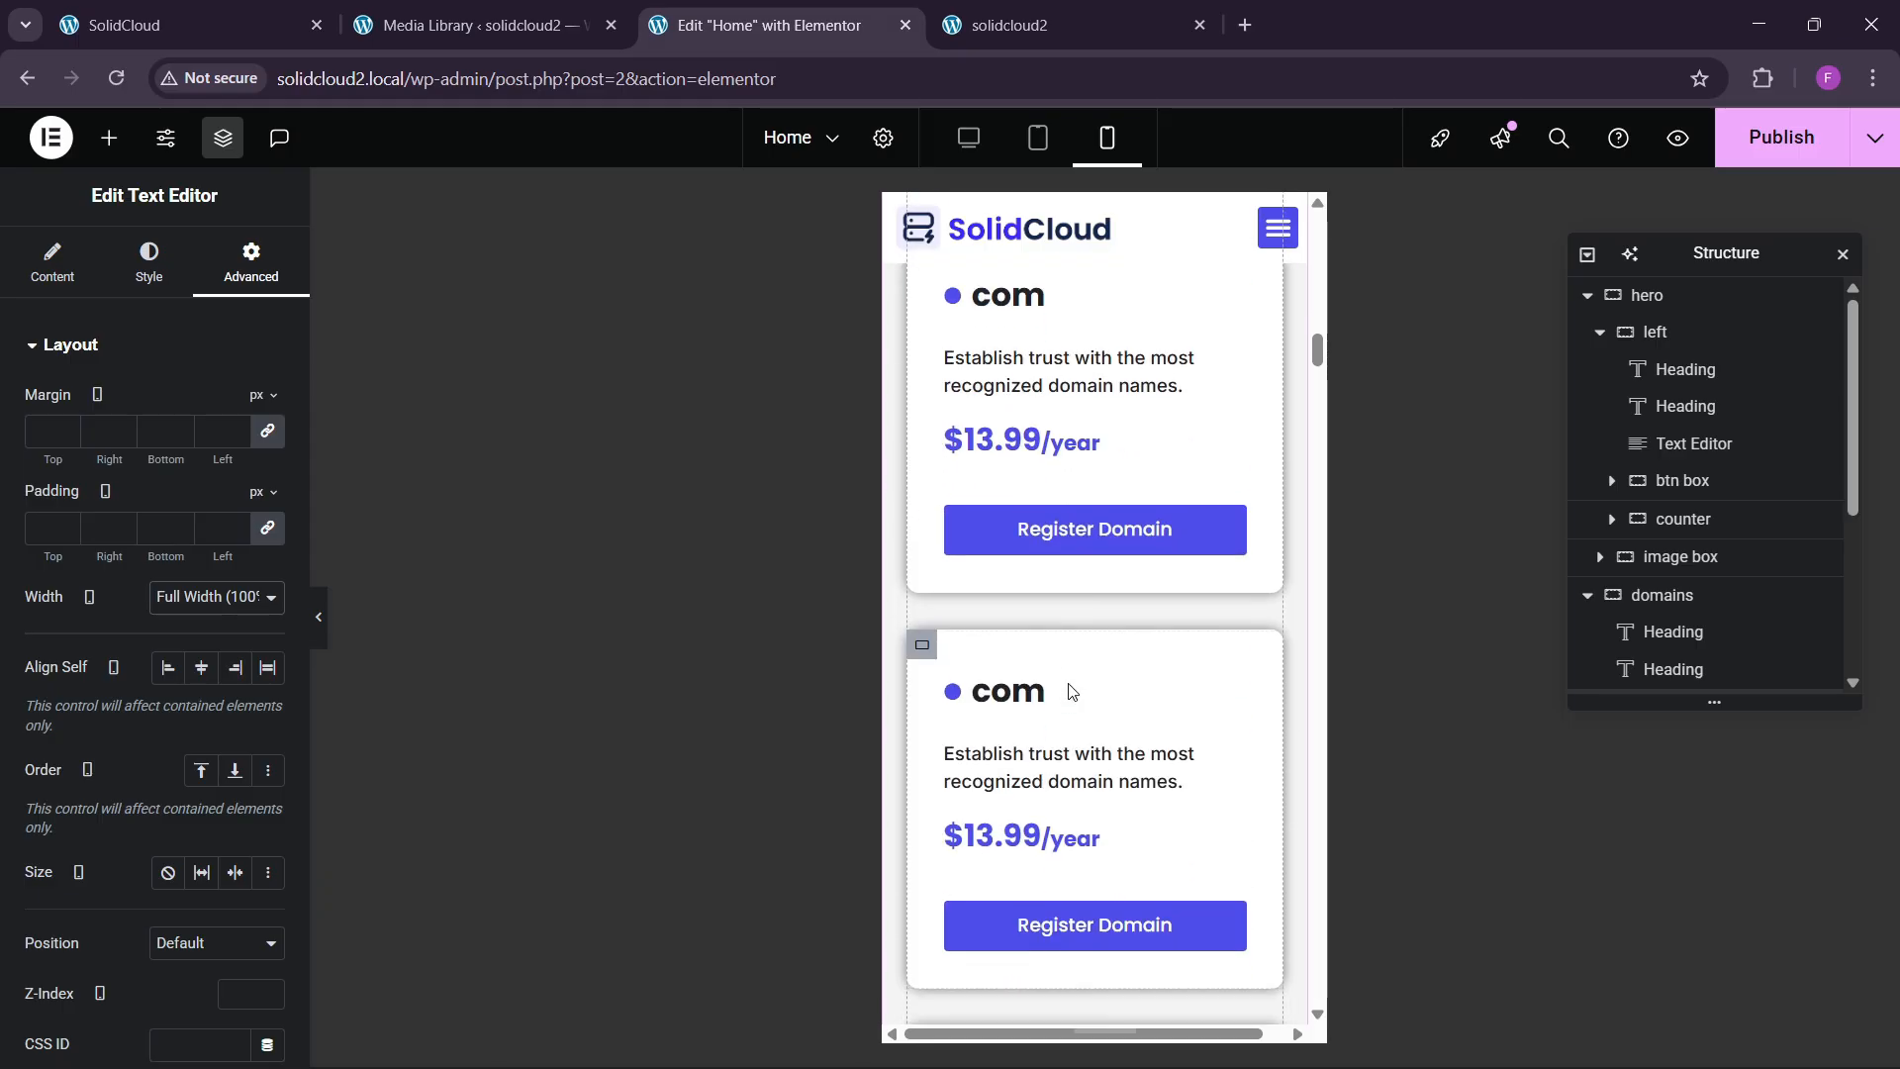
Give the next hosting section container 60/20/60/20 px padding on mobile.
{"action": "scroll", "coordinate": [1069, 693], "scroll_direction": "up", "scroll_amount": 5}
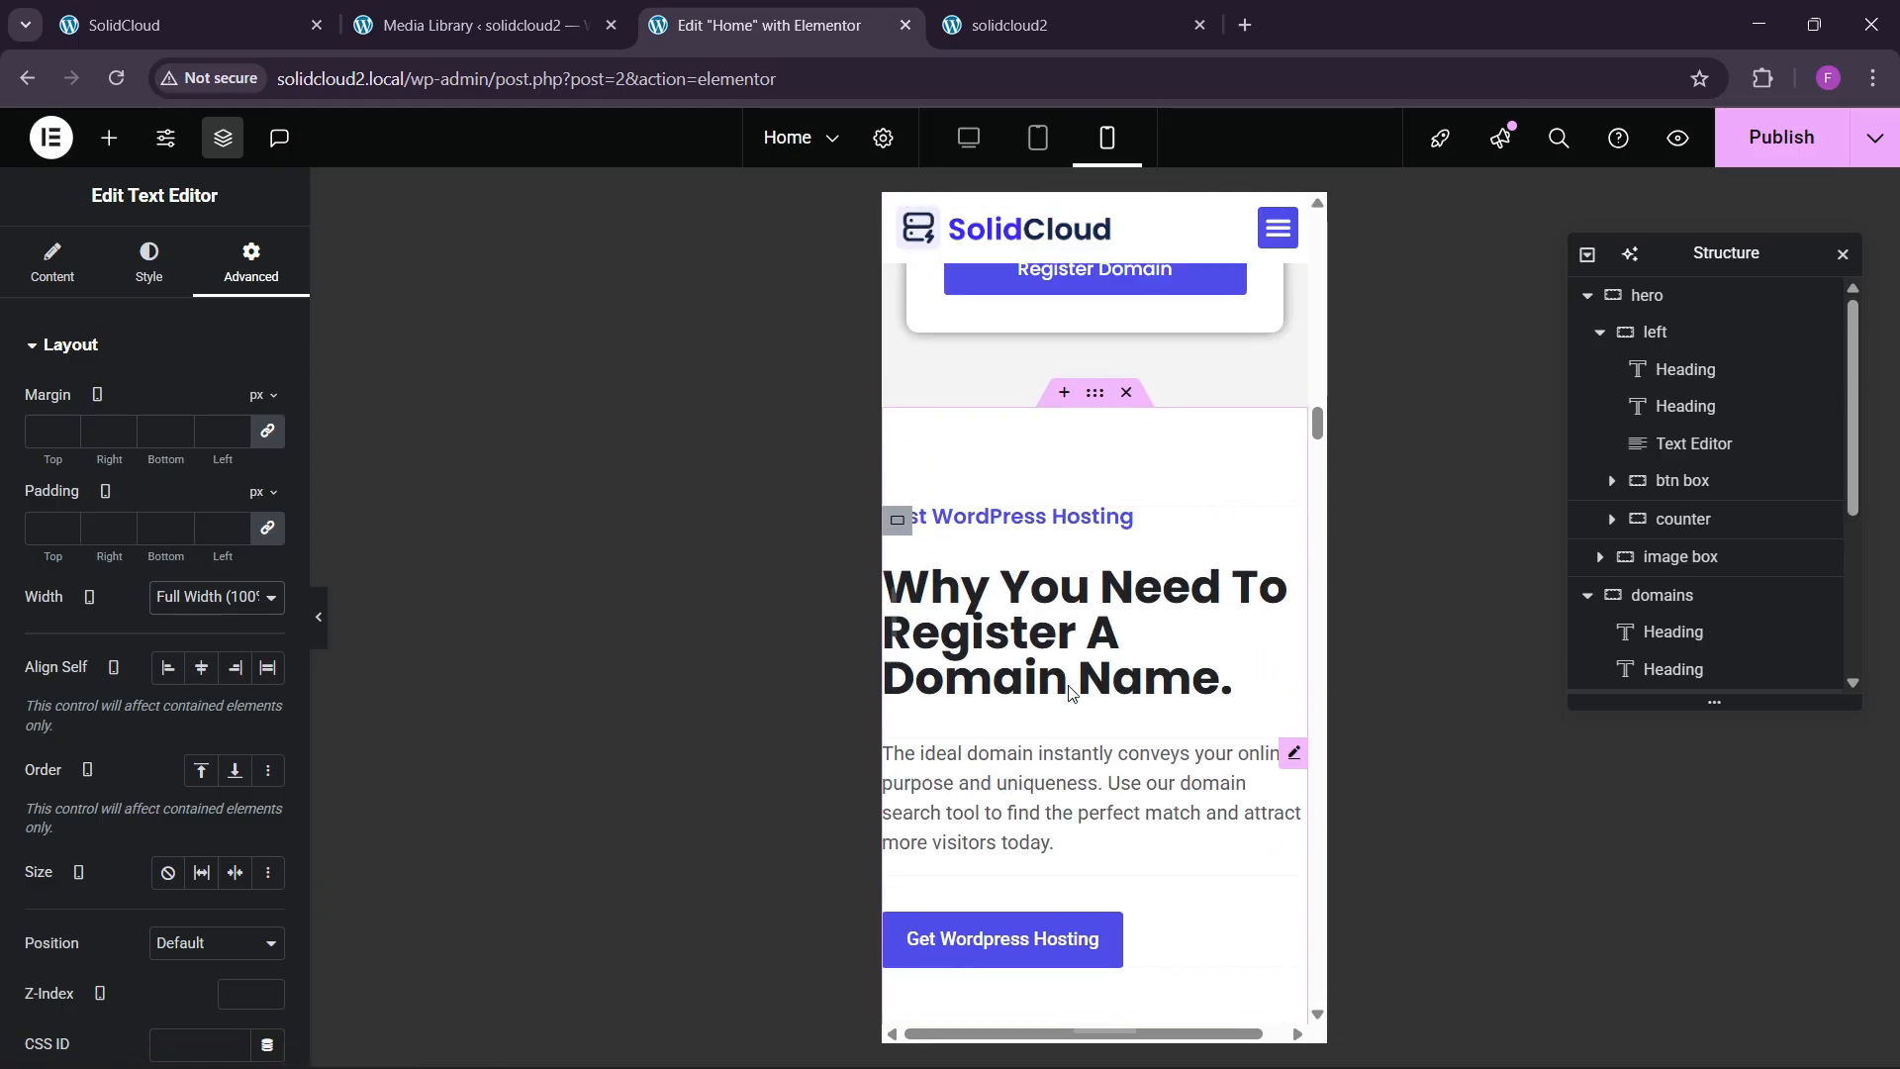
{"action": "left_click", "coordinate": [1095, 422]}
{"action": "left_click", "coordinate": [220, 279]}
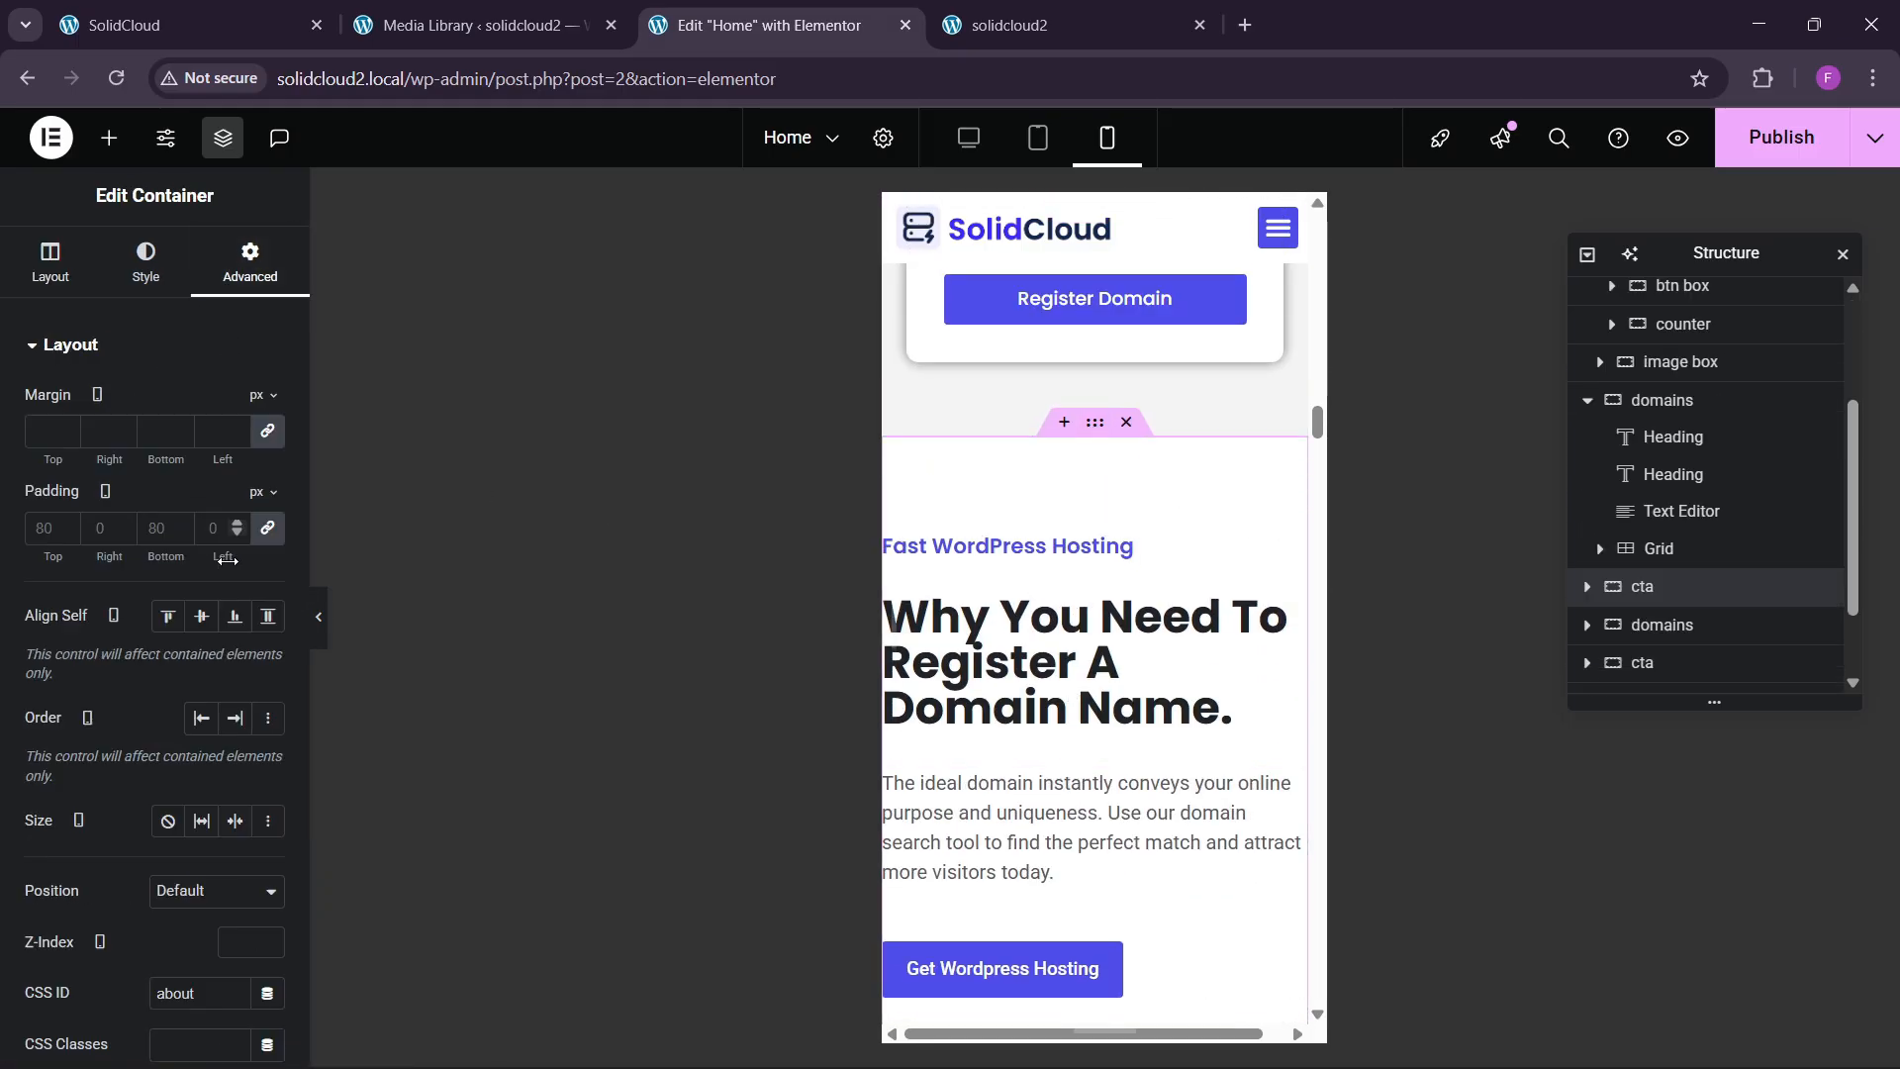
{"action": "left_click", "coordinate": [67, 536]}
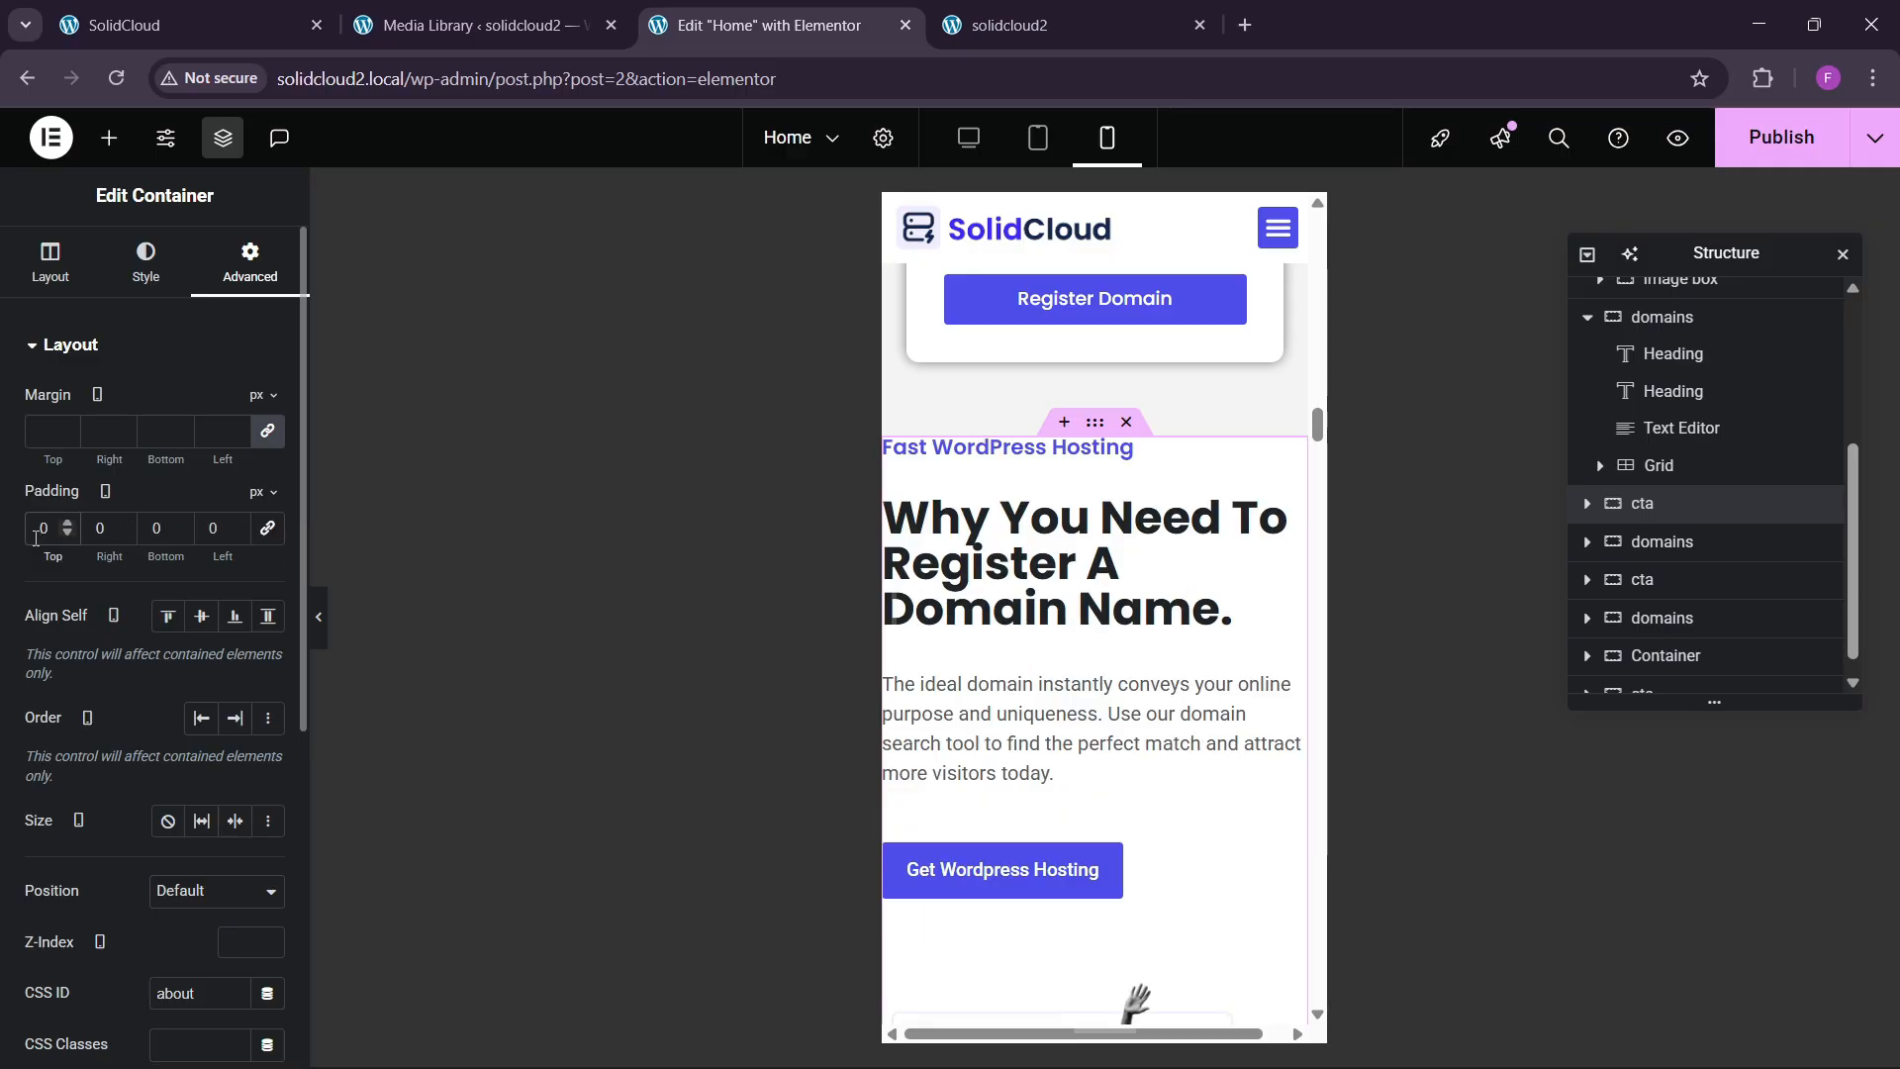
{"action": "type", "text": "60"}
{"action": "key", "text": "Tab"}
{"action": "type", "text": "20"}
{"action": "key", "text": "Tab"}
{"action": "type", "text": "60"}
{"action": "key", "text": "Tab"}
{"action": "type", "text": "20"}
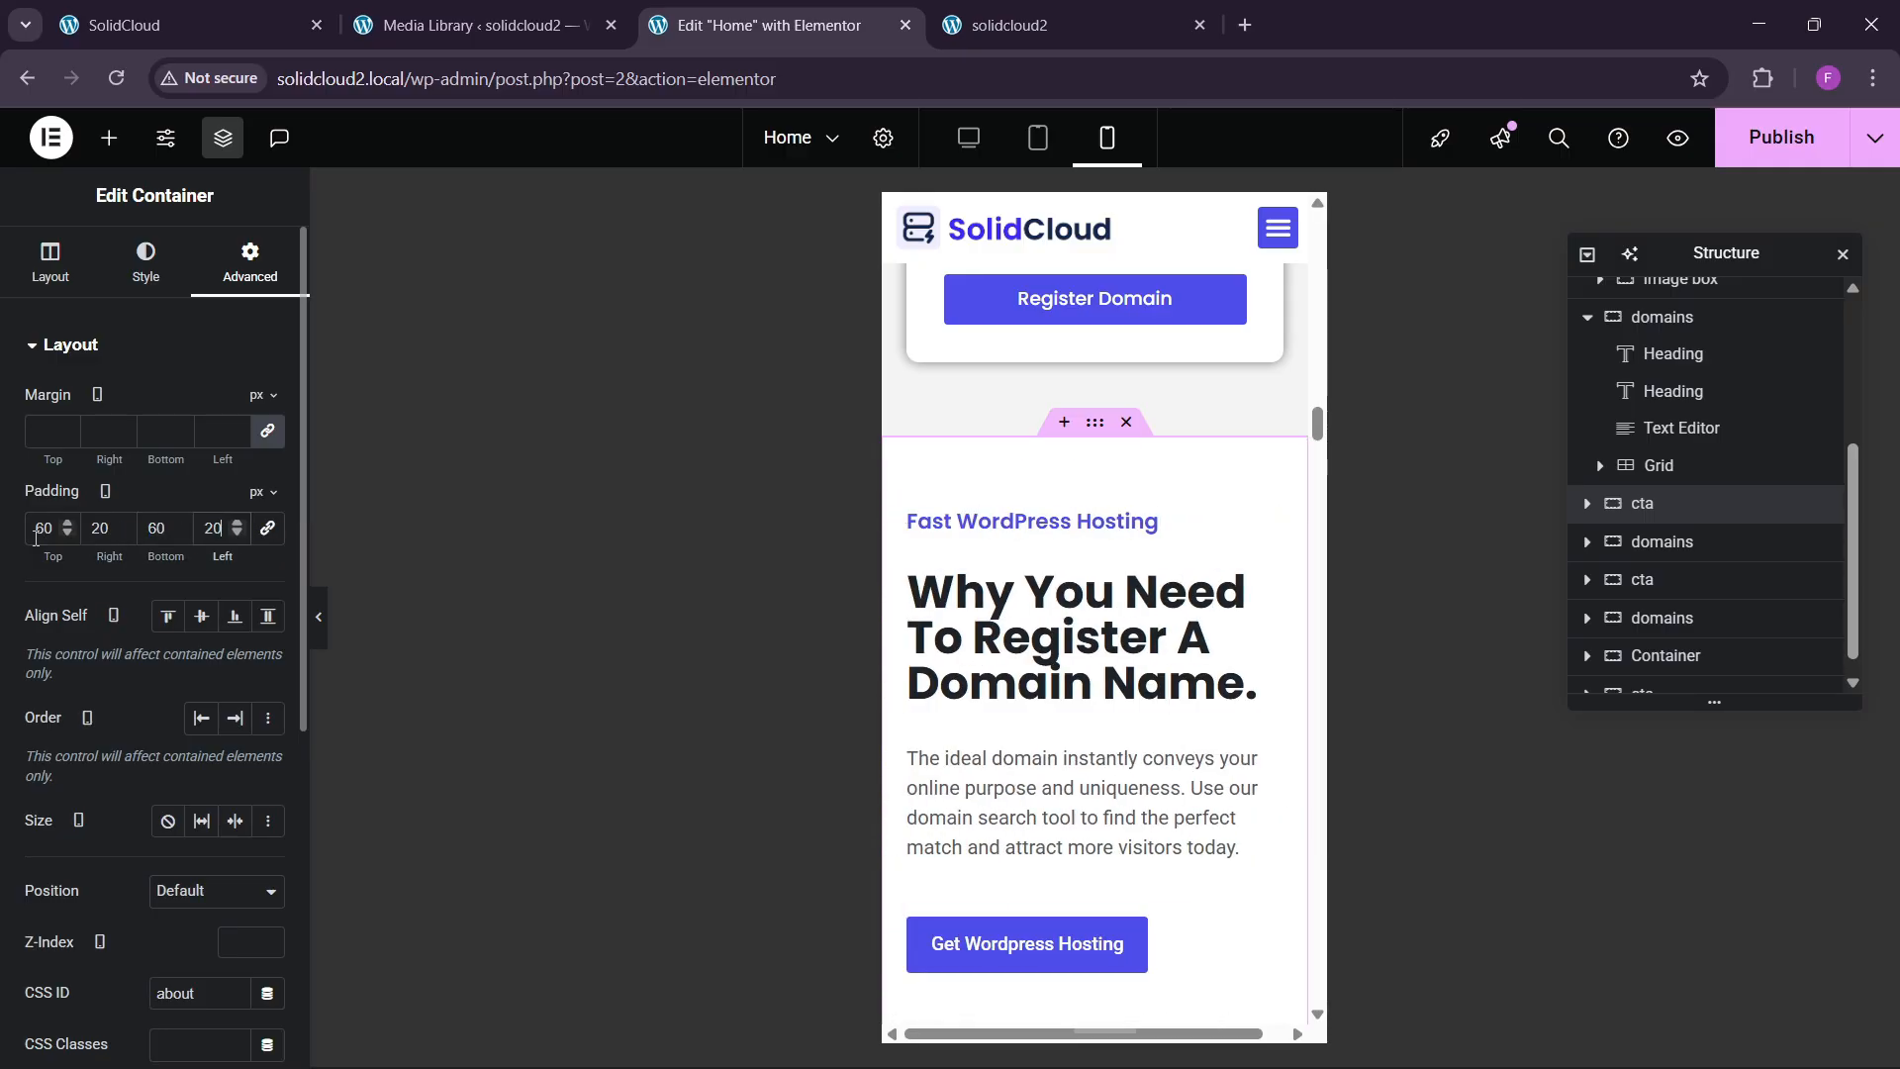
Set the section heading's mobile typography to 30 px size with 1.2 em line height.
{"action": "left_click", "coordinate": [1261, 588]}
{"action": "left_click", "coordinate": [149, 262]}
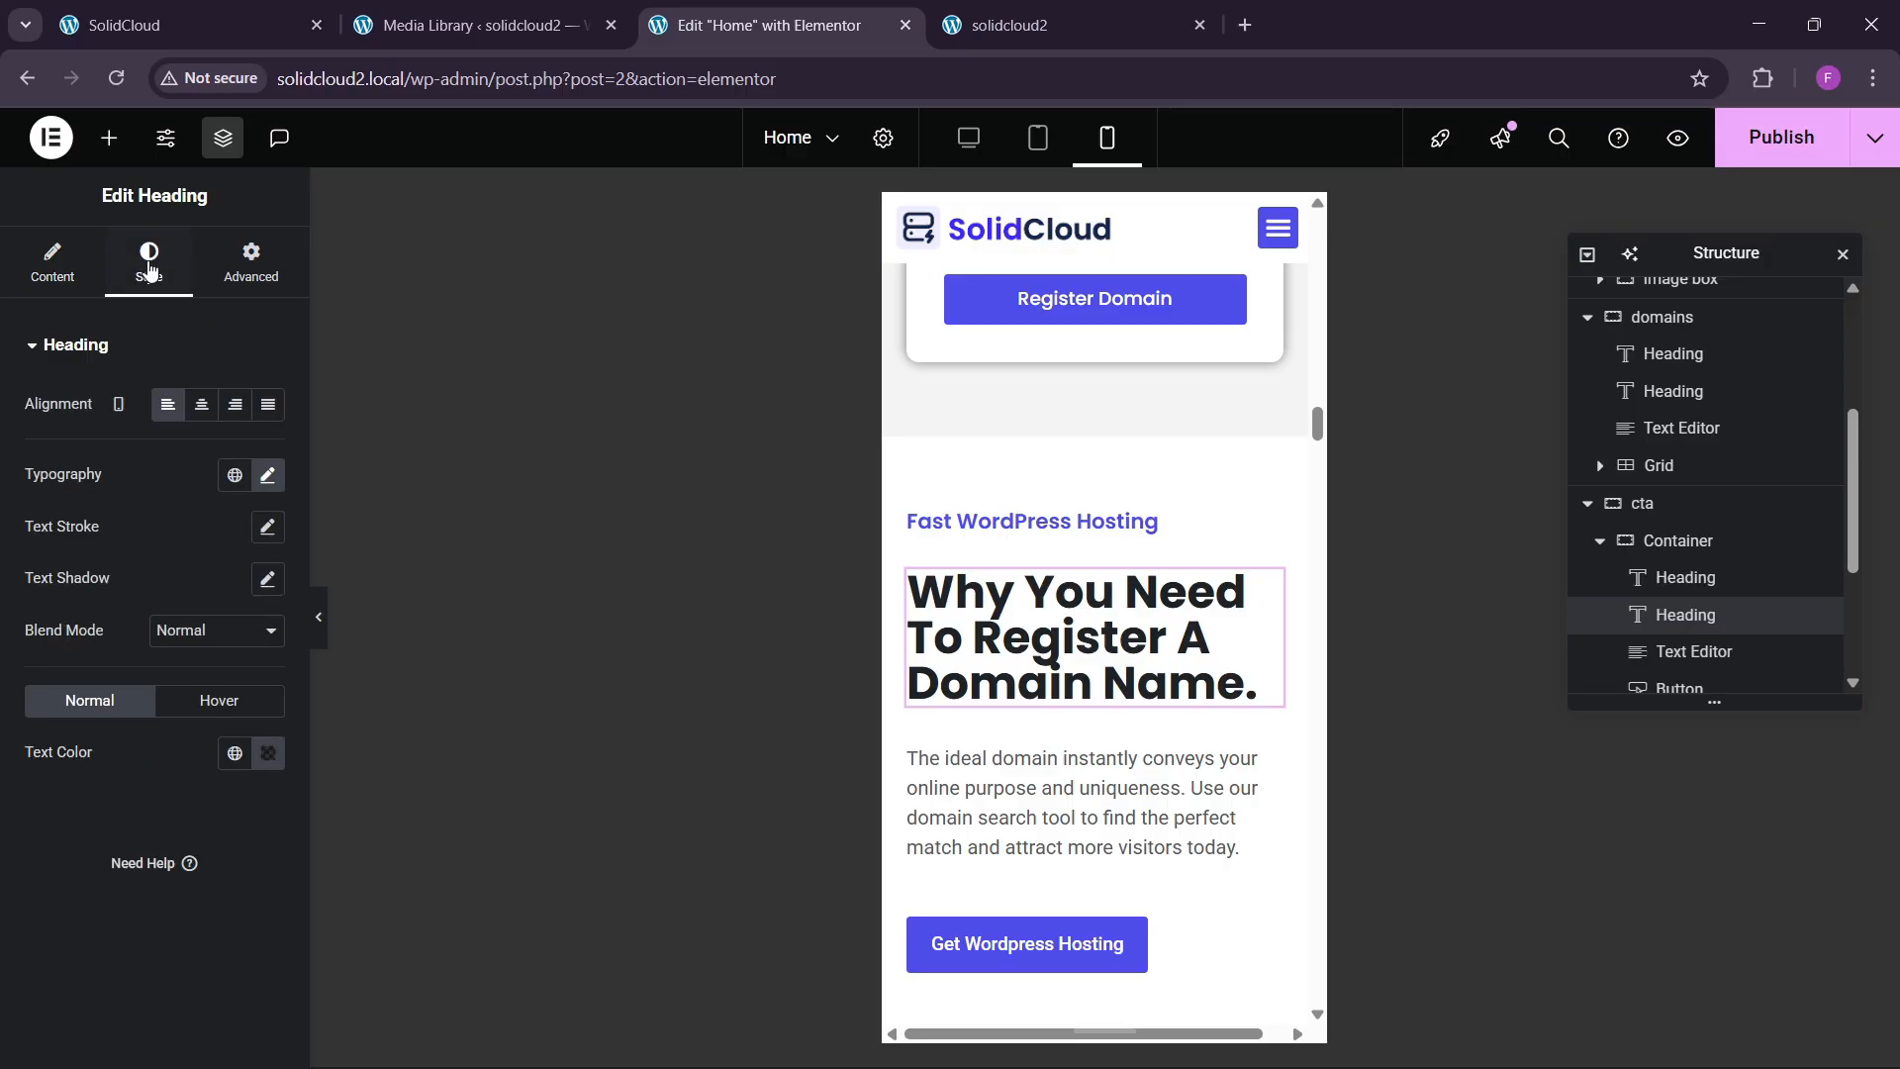
{"action": "left_click", "coordinate": [268, 480]}
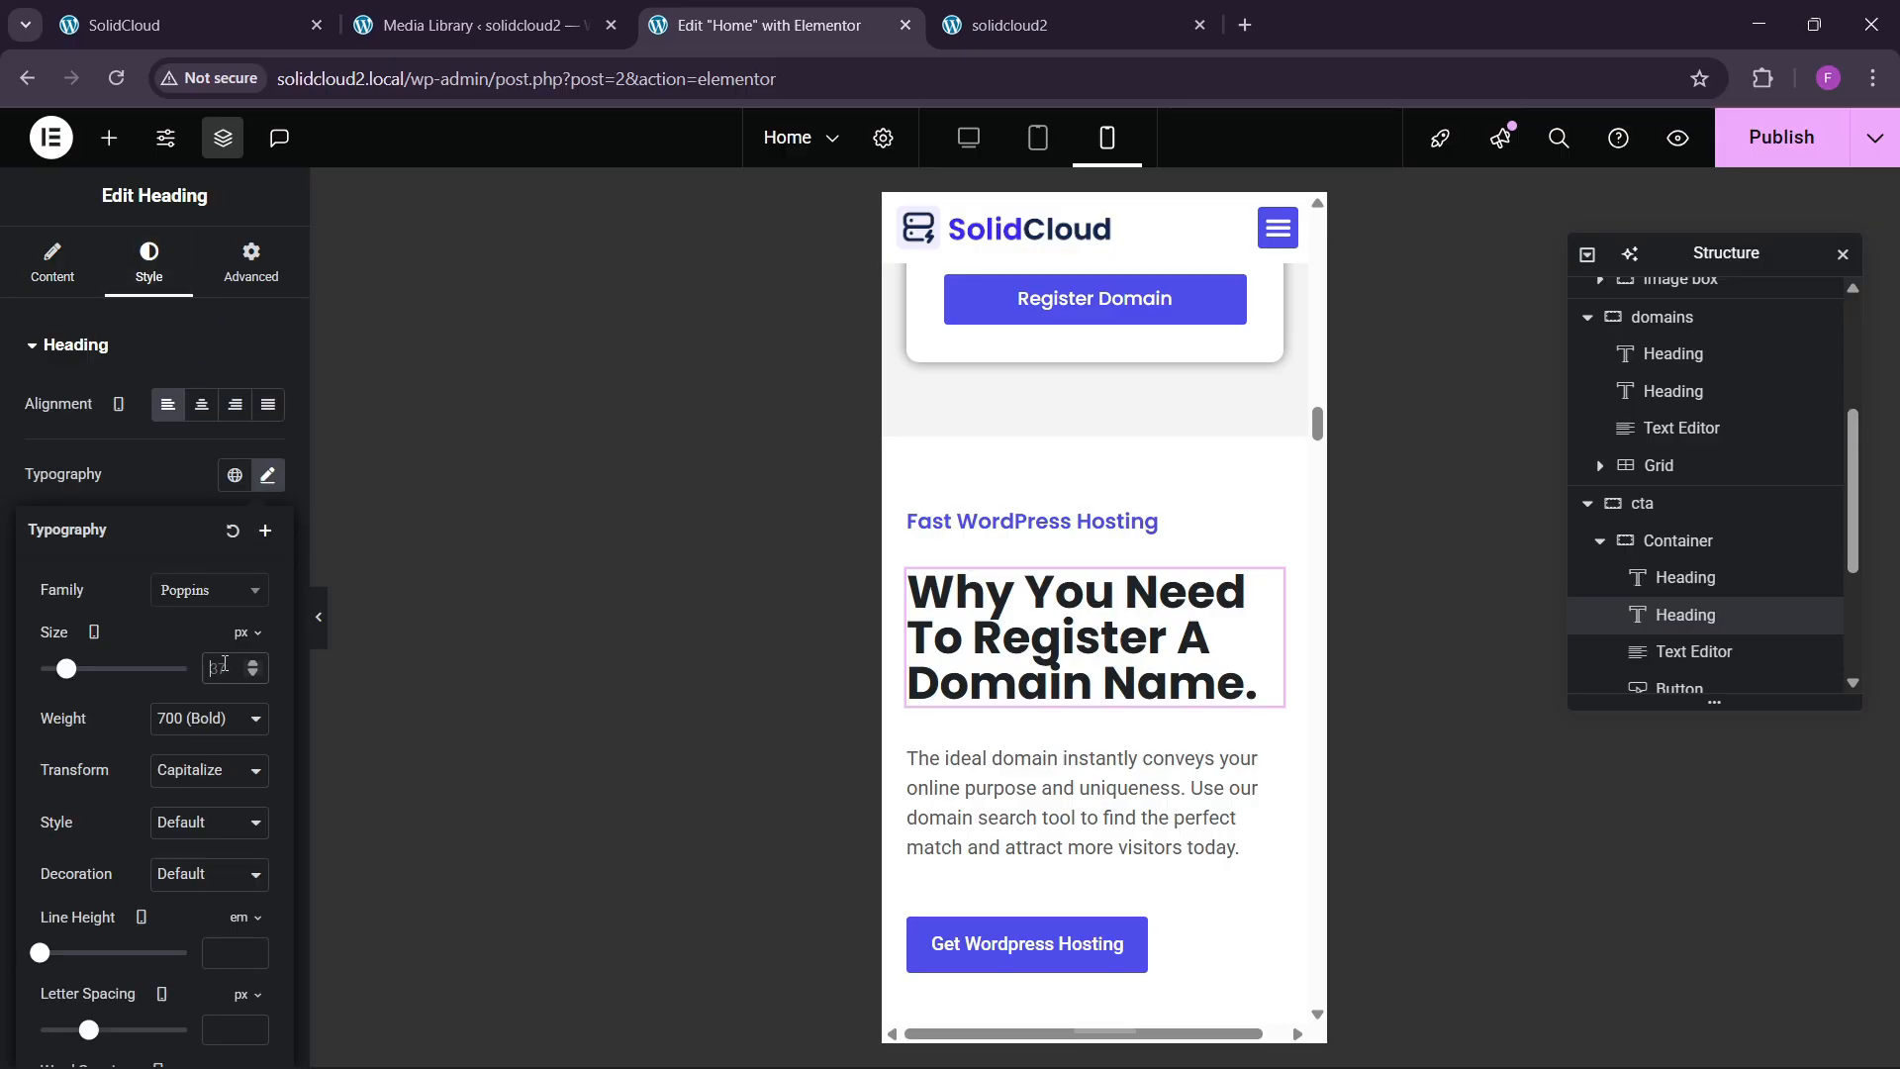
{"action": "type", "text": "35"}
{"action": "scroll", "coordinate": [1087, 633], "scroll_direction": "up", "scroll_amount": 5}
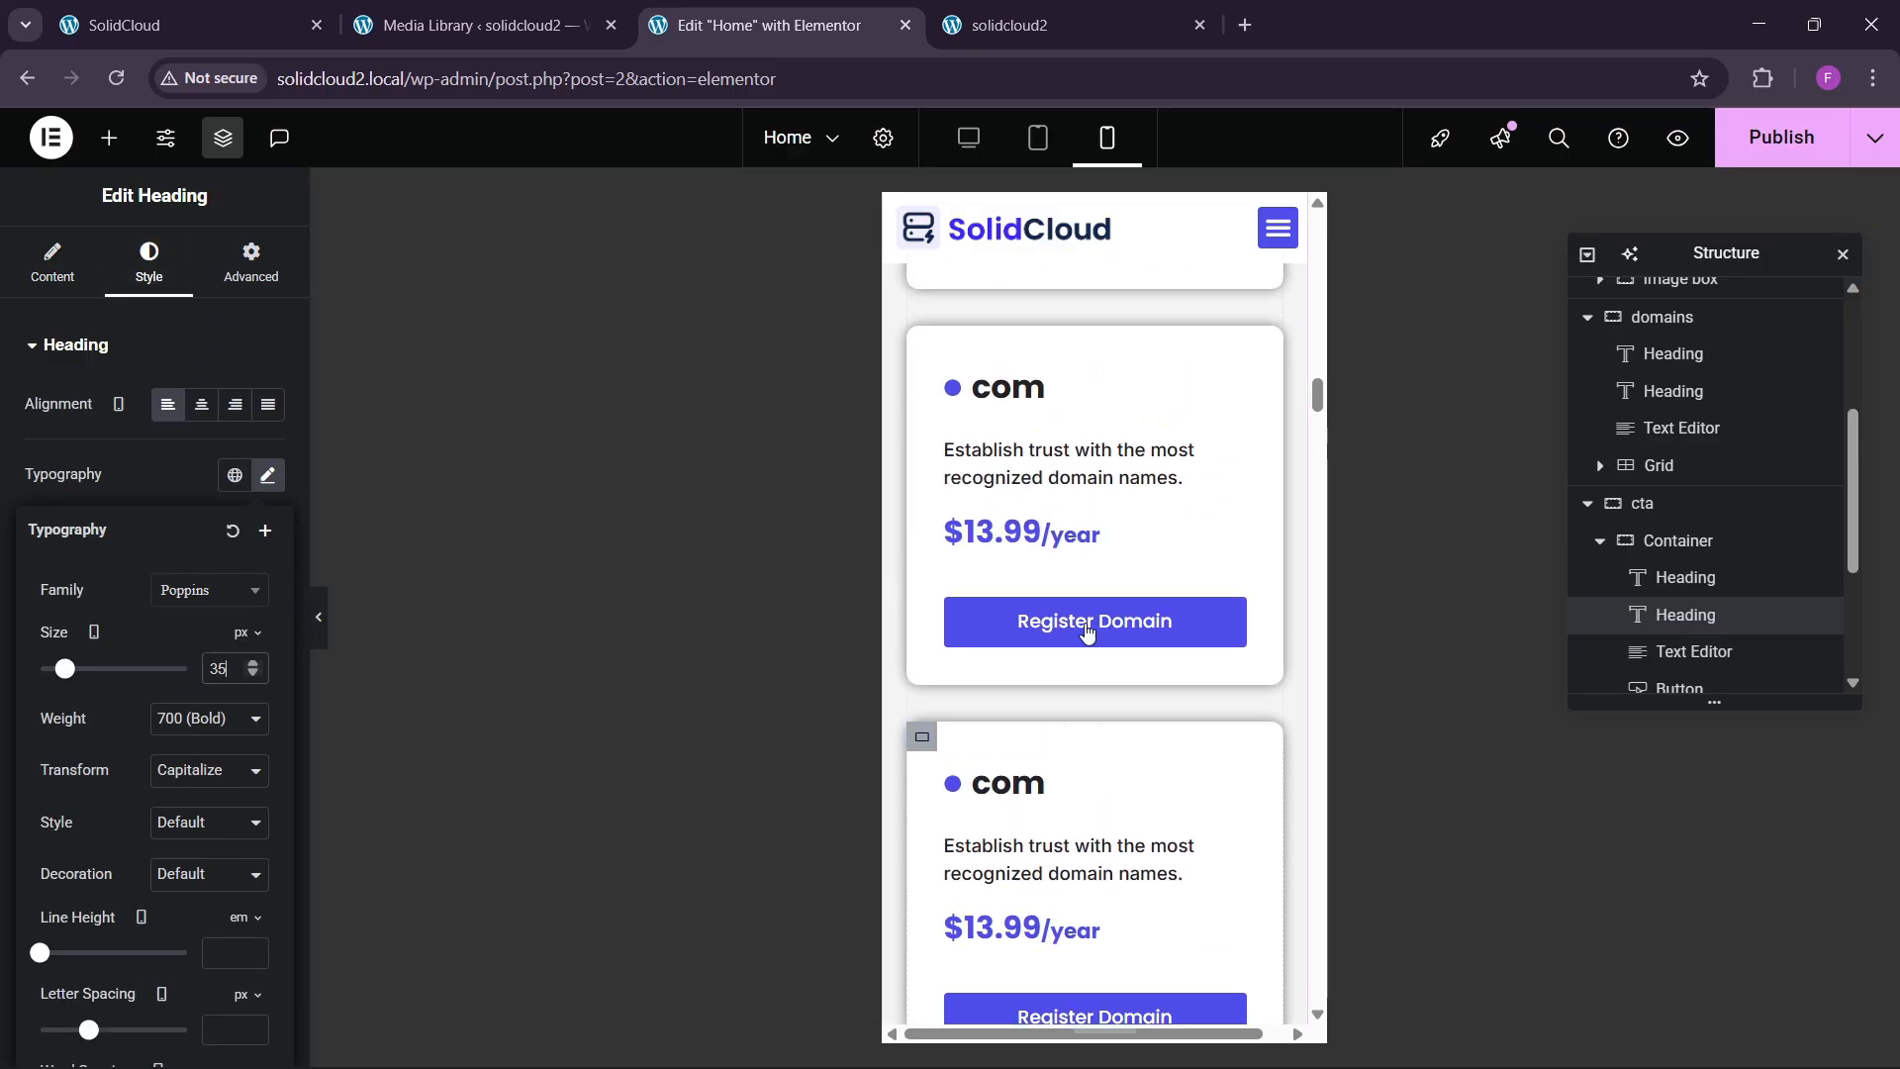
{"action": "scroll", "coordinate": [1087, 634], "scroll_direction": "up", "scroll_amount": 4}
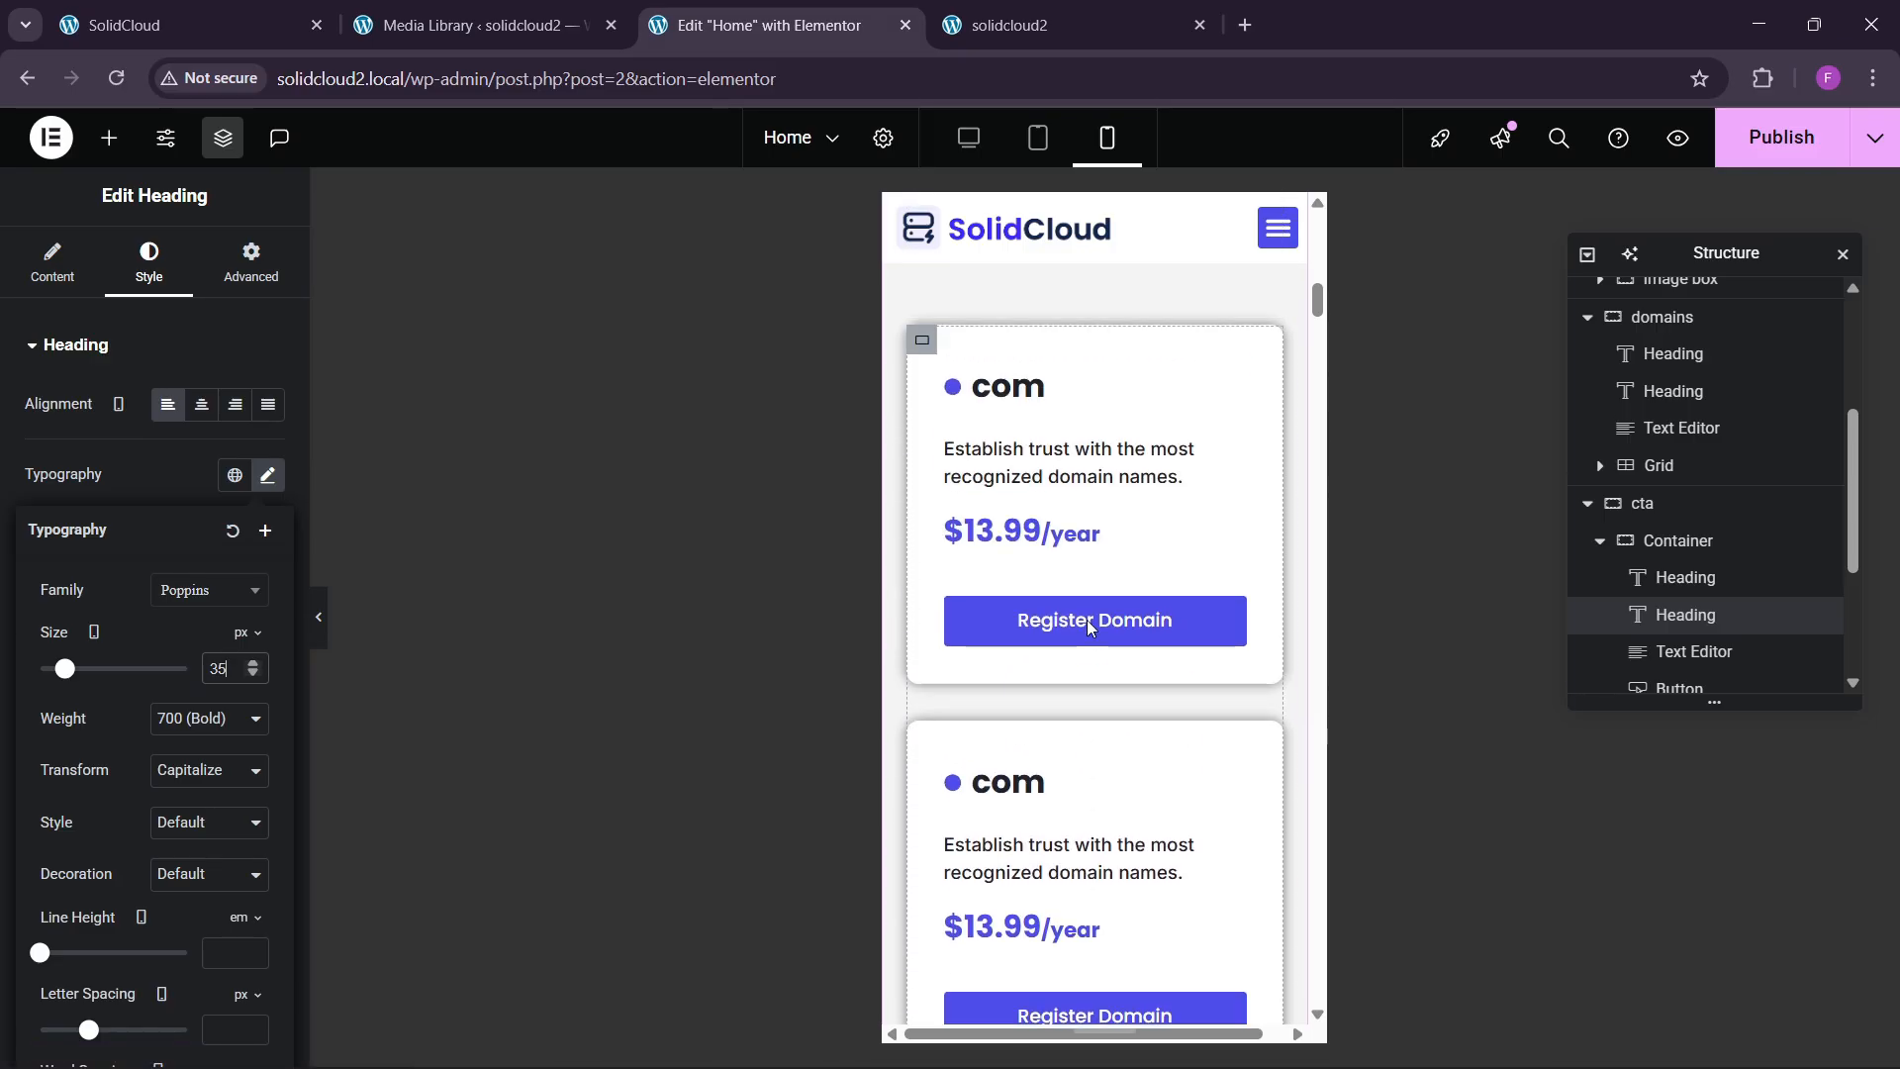
{"action": "scroll", "coordinate": [1089, 626], "scroll_direction": "up", "scroll_amount": 3}
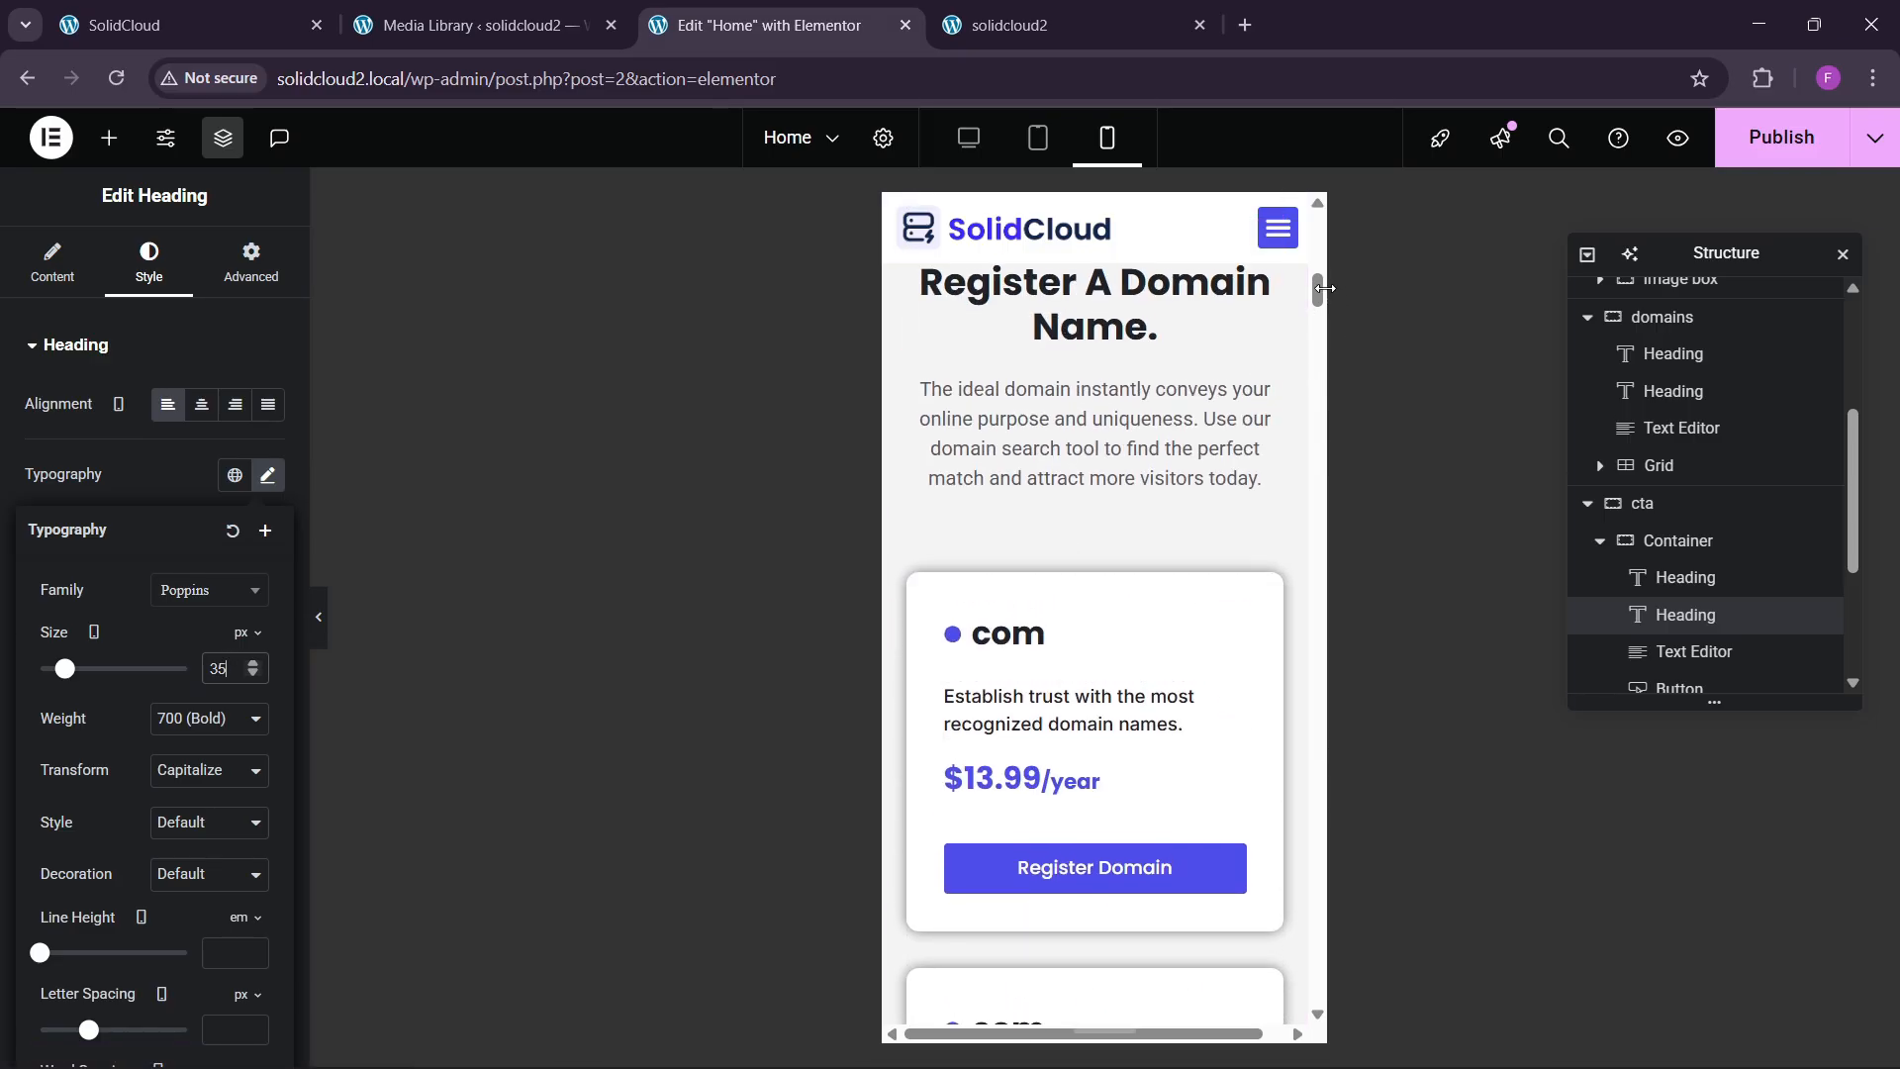
{"action": "left_click_drag", "start_coordinate": [1324, 288], "coordinate": [1304, 442]}
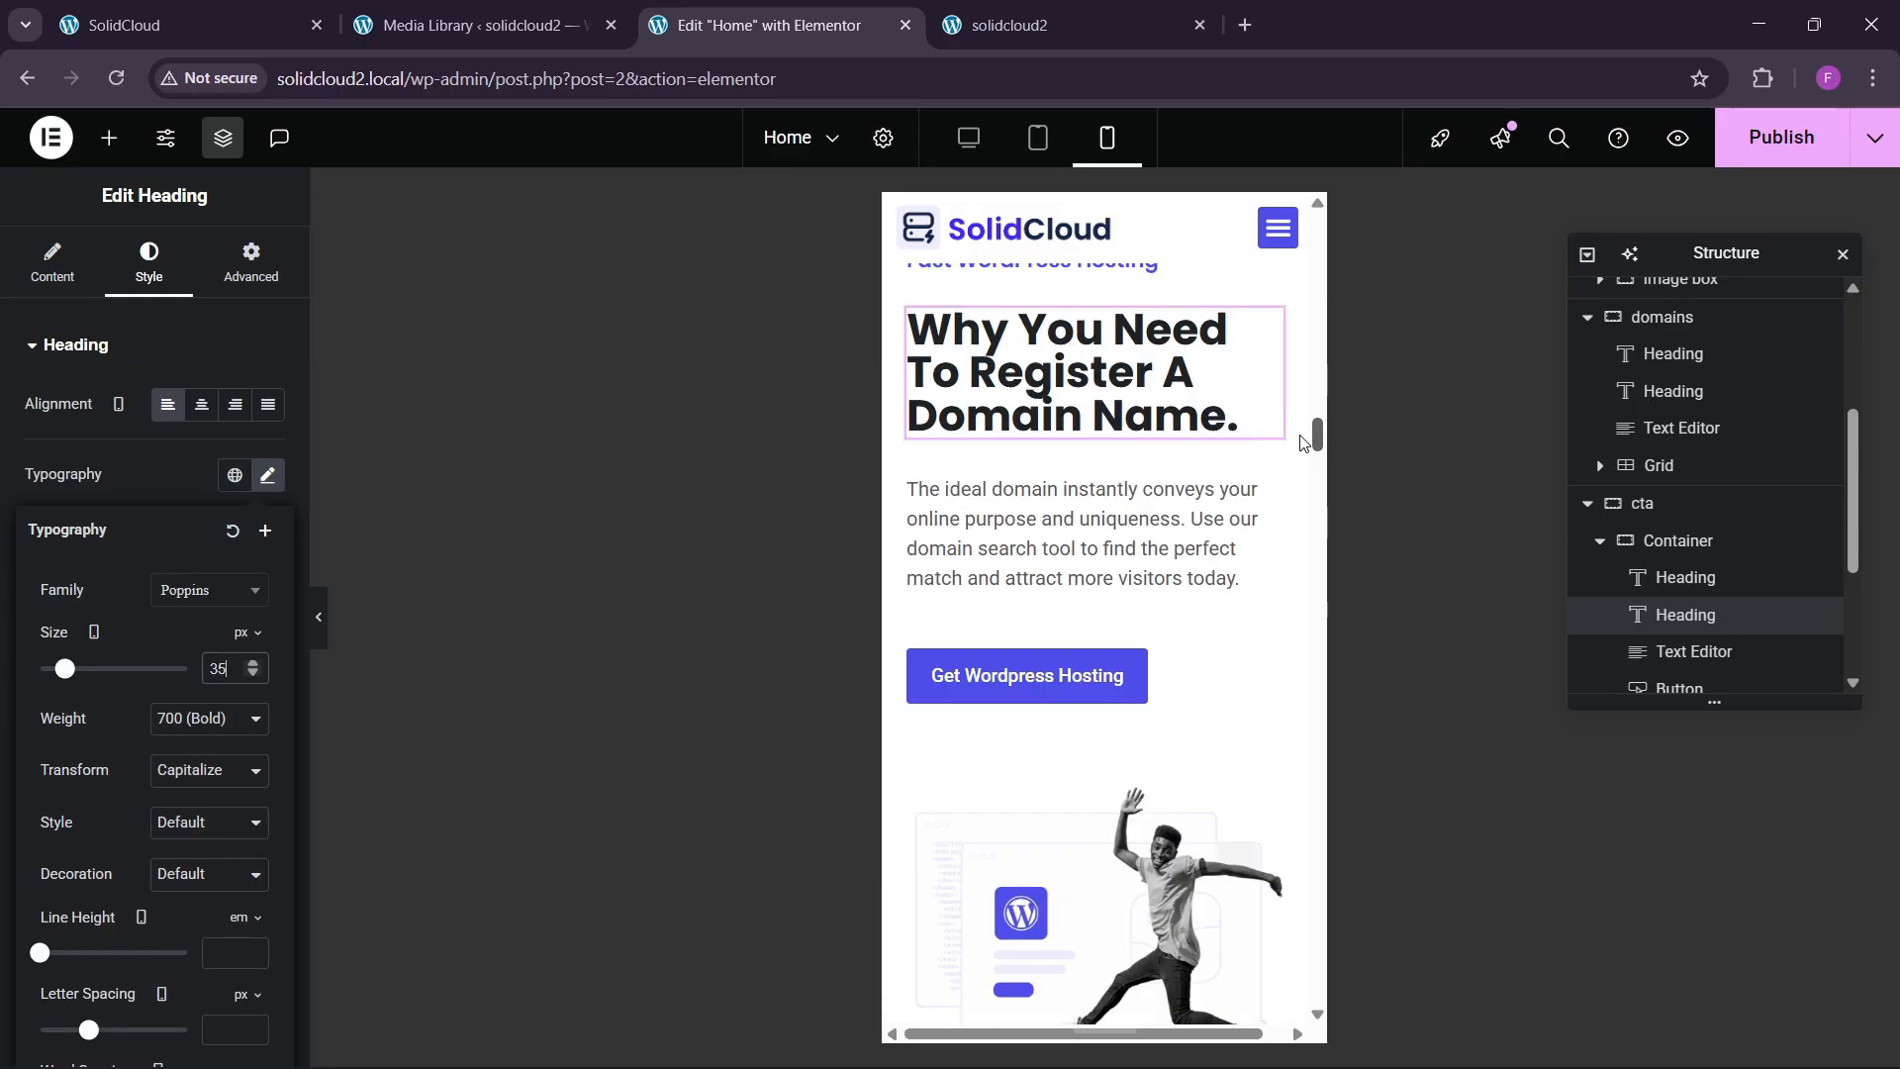
{"action": "scroll", "coordinate": [1304, 442], "scroll_direction": "up", "scroll_amount": 2}
{"action": "left_click", "coordinate": [267, 475]}
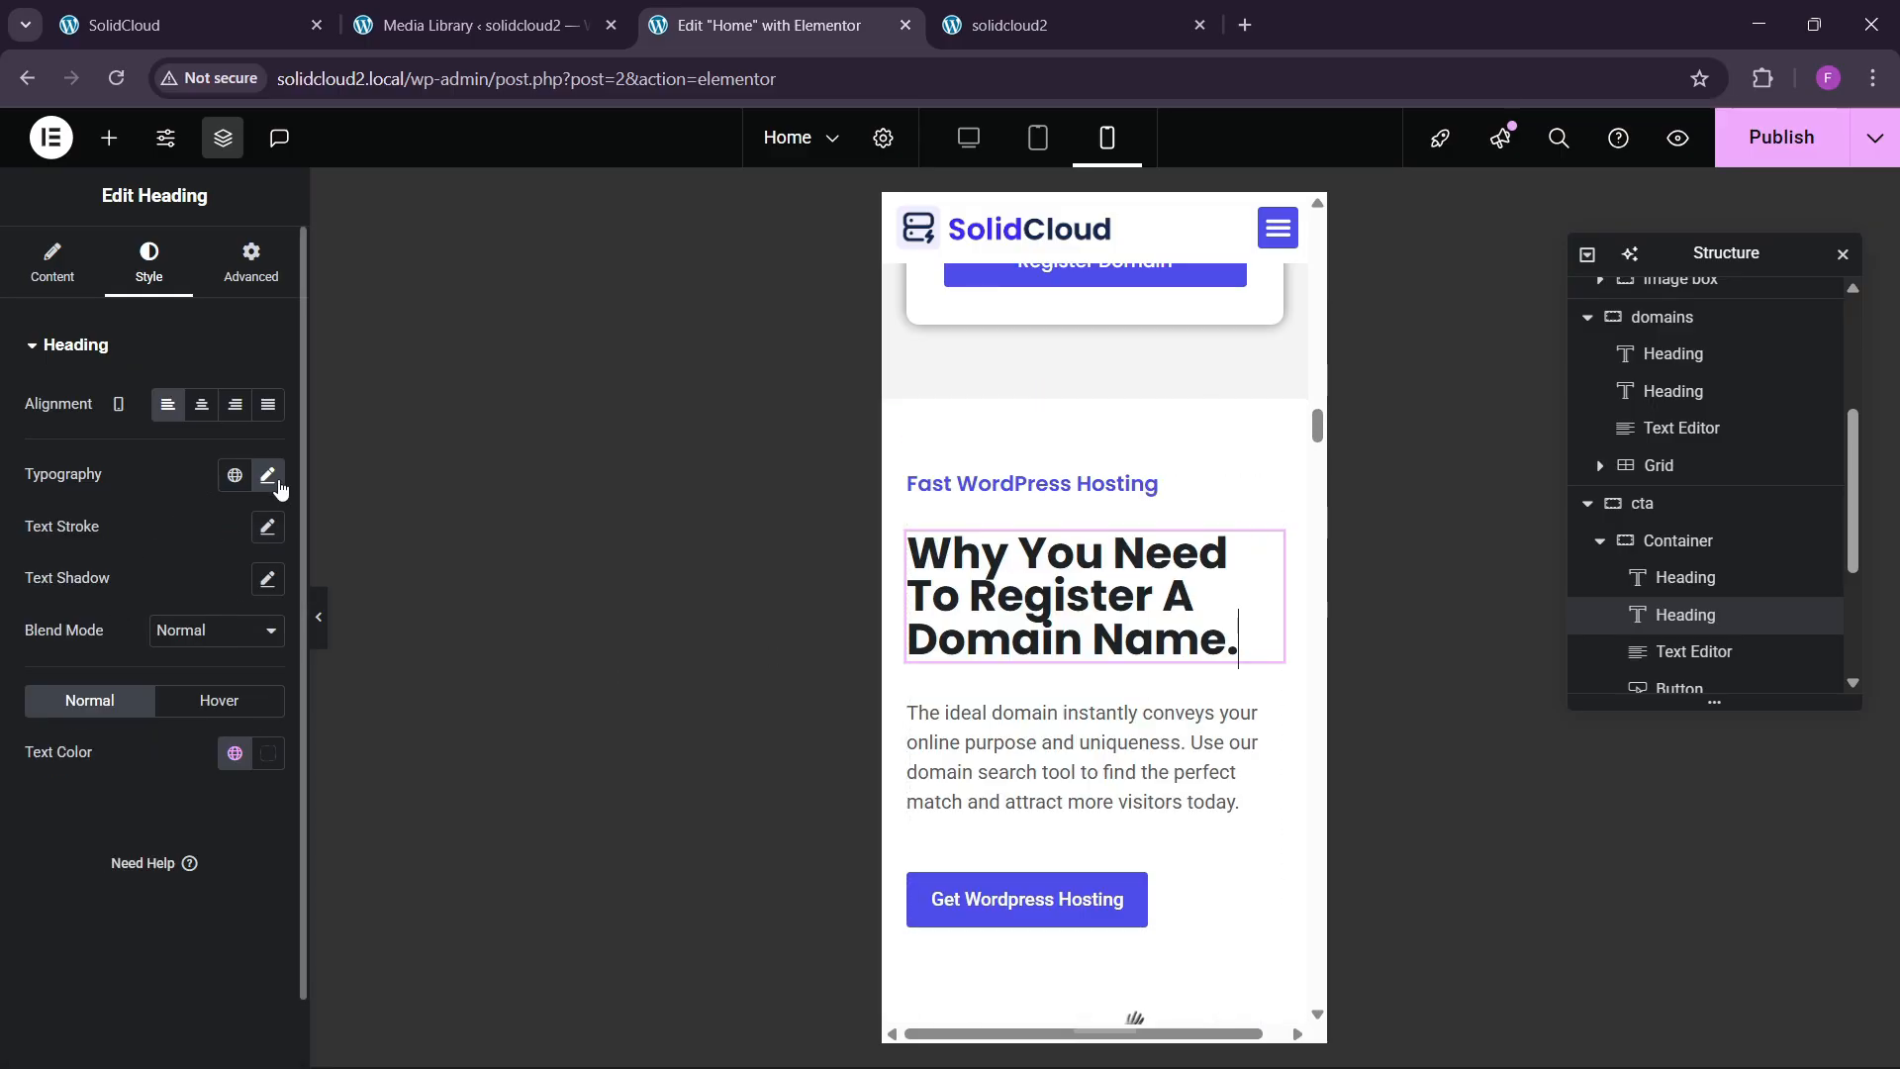
{"action": "left_click", "coordinate": [267, 475]}
{"action": "left_click", "coordinate": [229, 958]}
{"action": "type", "text": "1"}
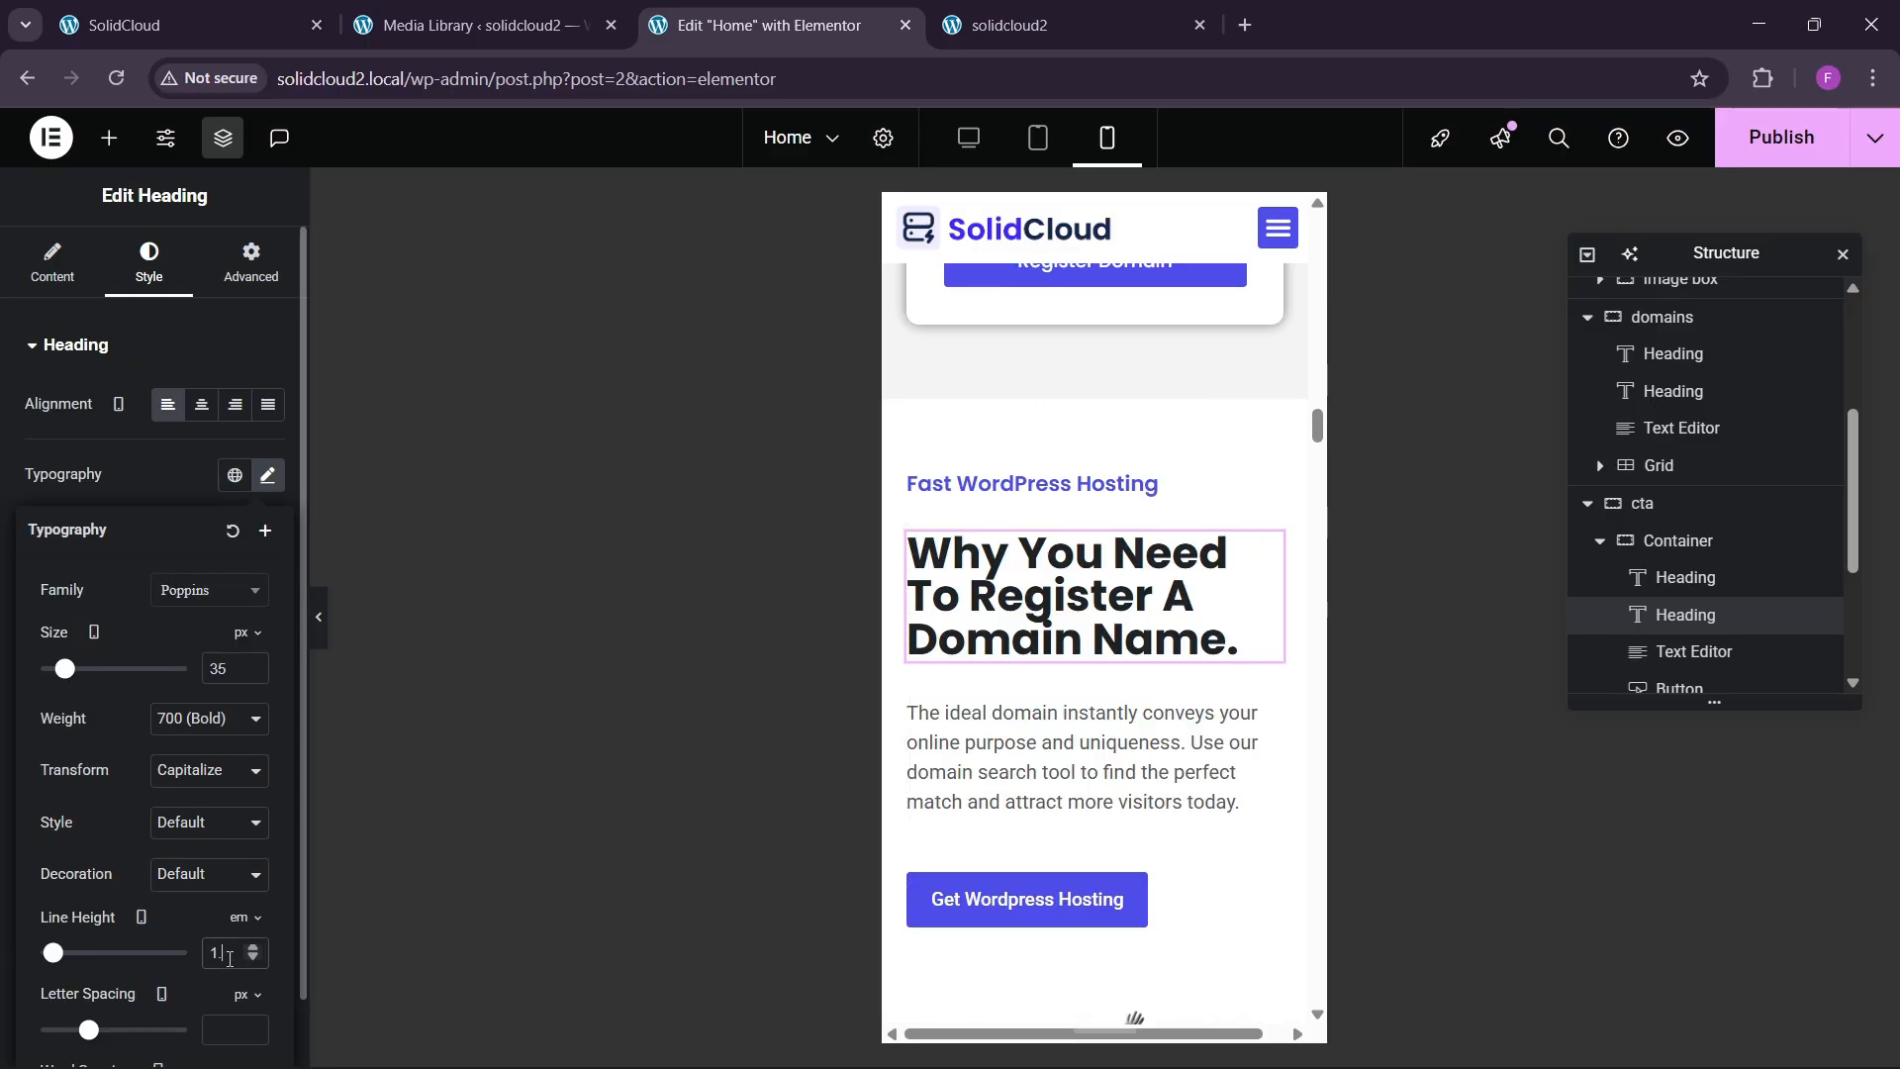
{"action": "type", "text": ".2"}
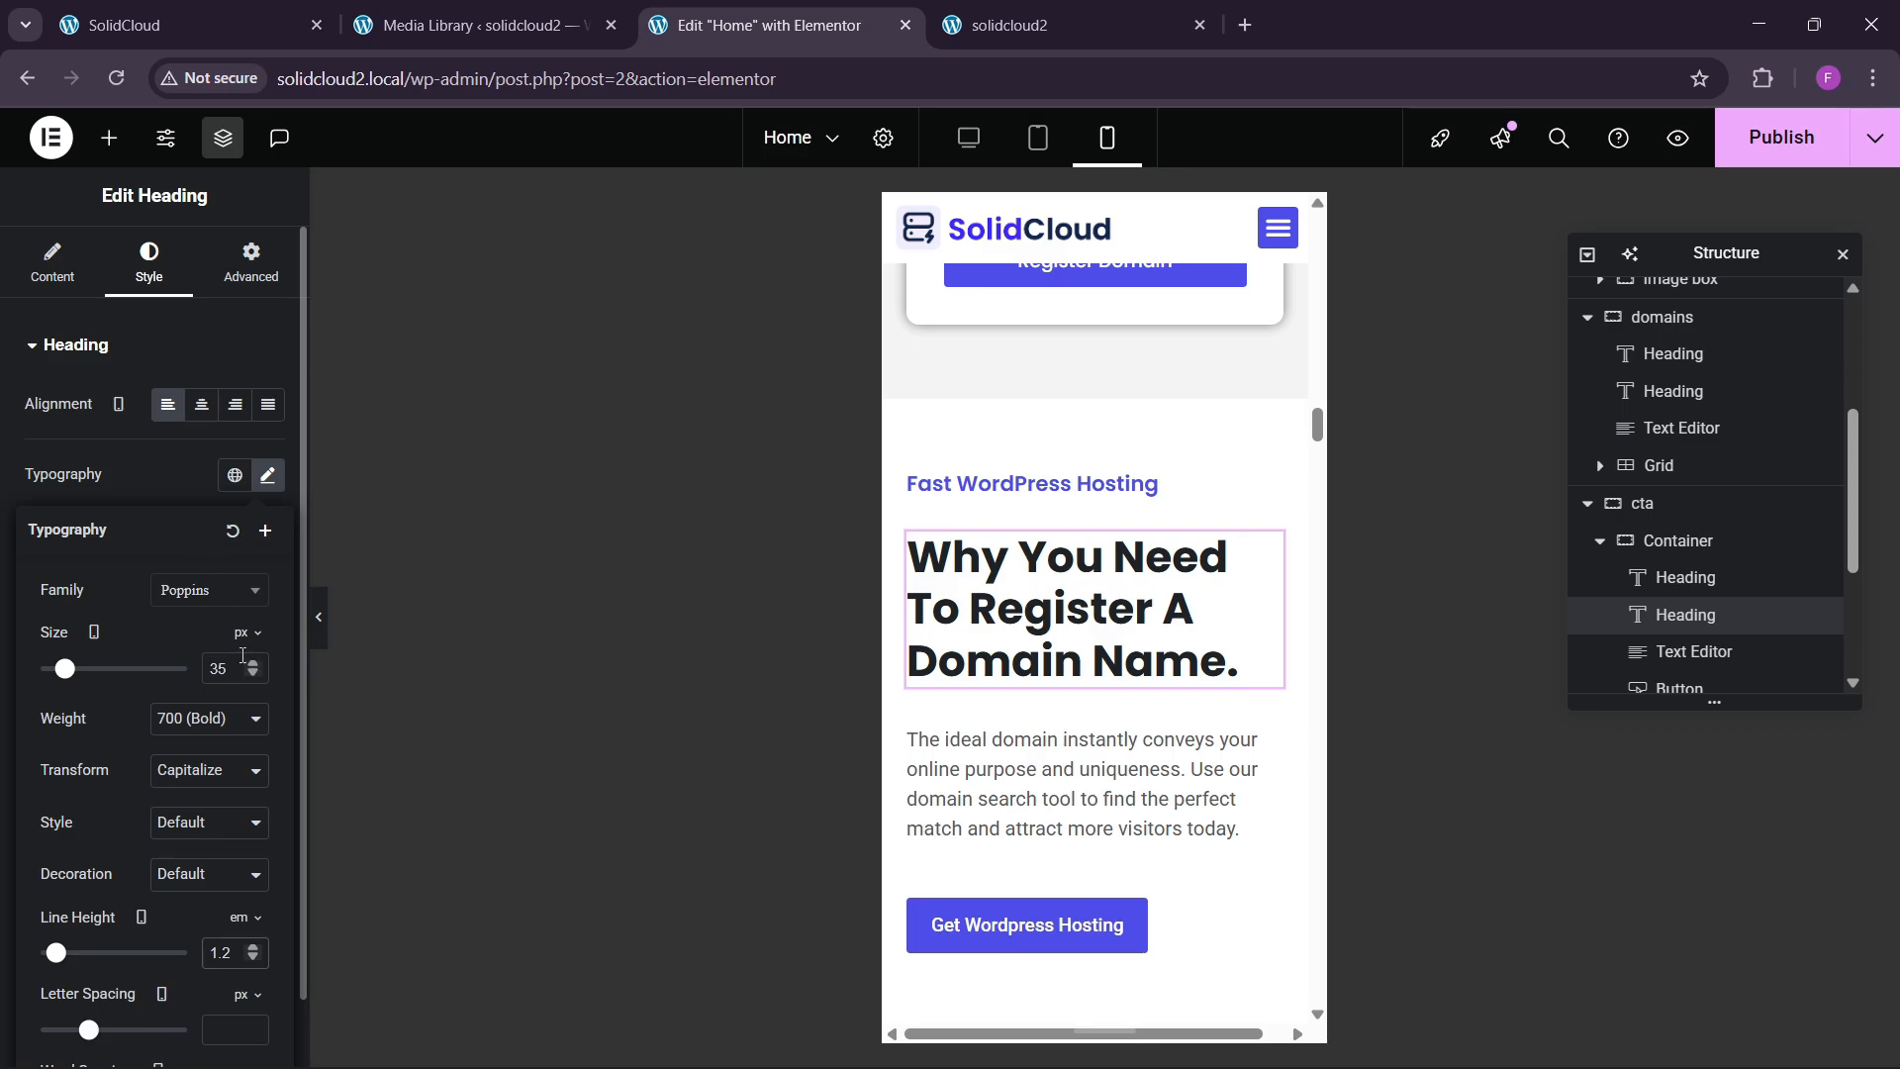
{"action": "key", "text": "BackSpace"}
{"action": "type", "text": "0"}
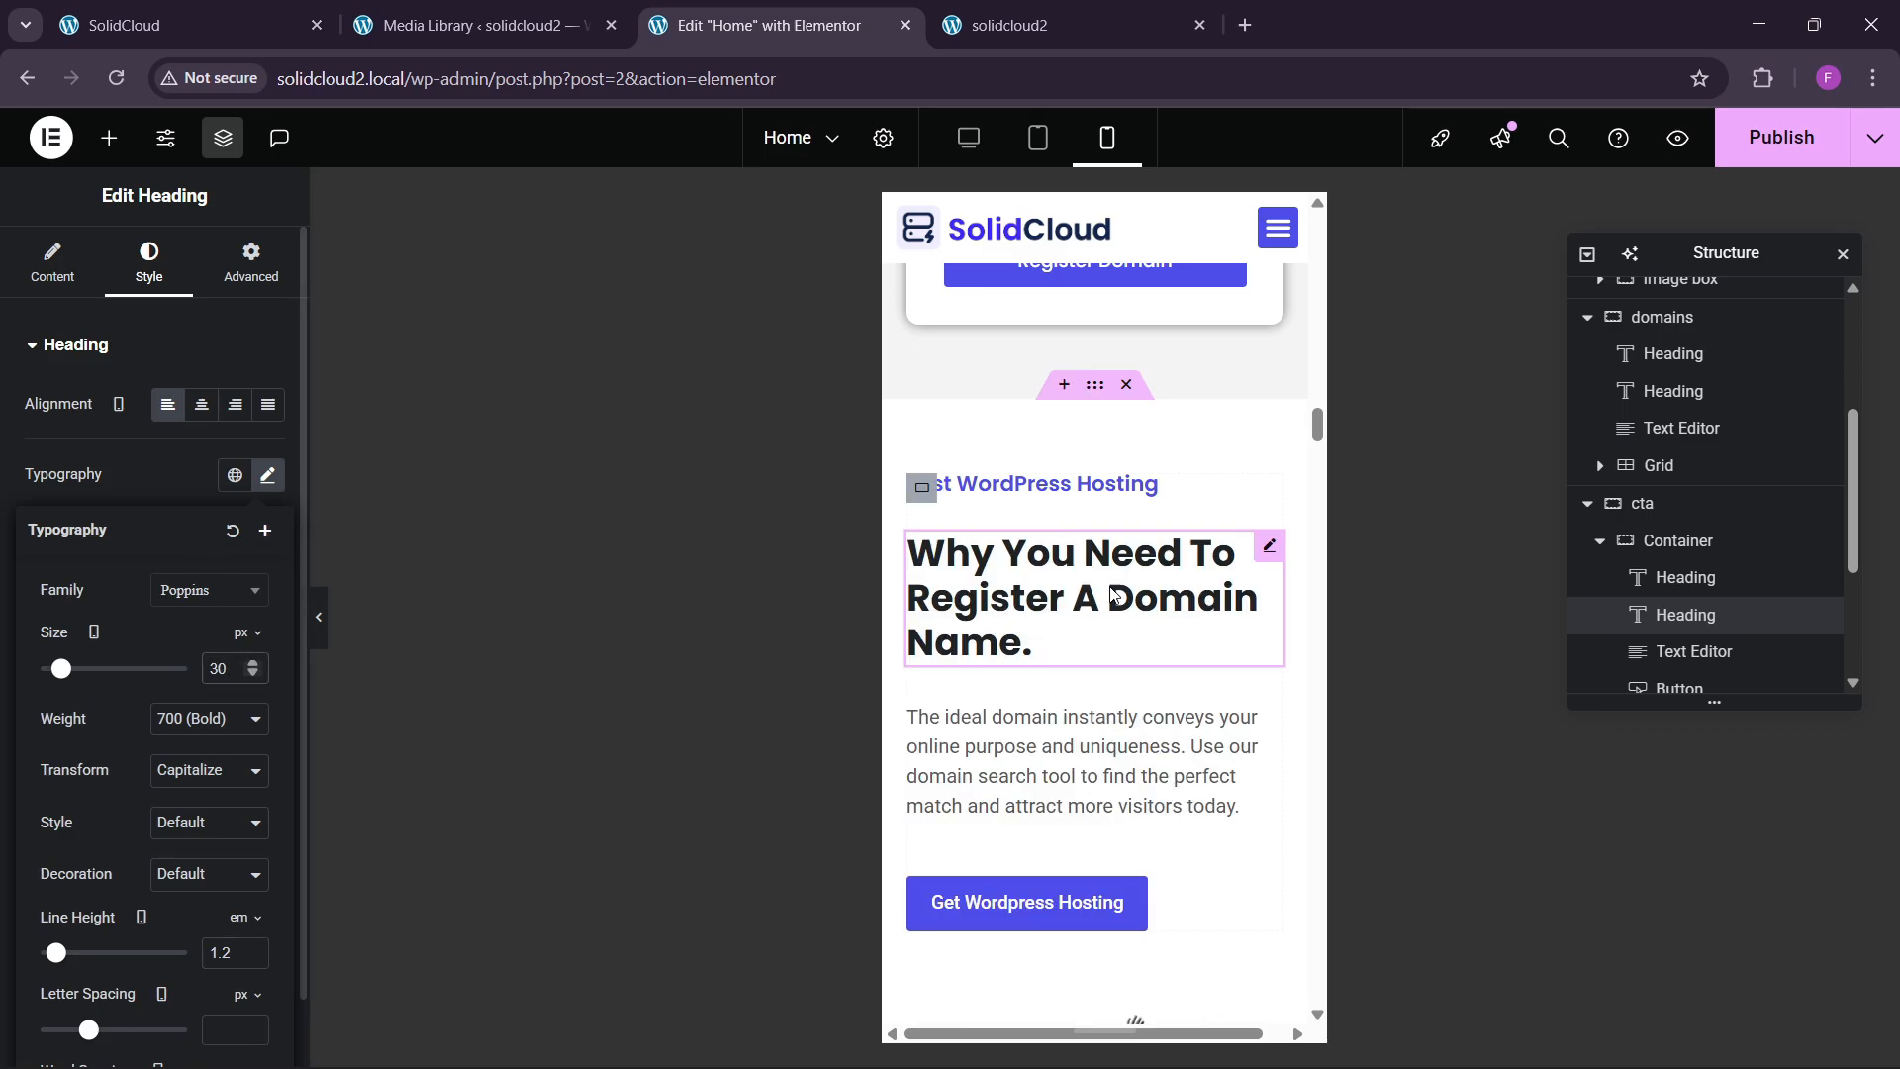
{"action": "scroll", "coordinate": [1101, 579], "scroll_direction": "down", "scroll_amount": 8}
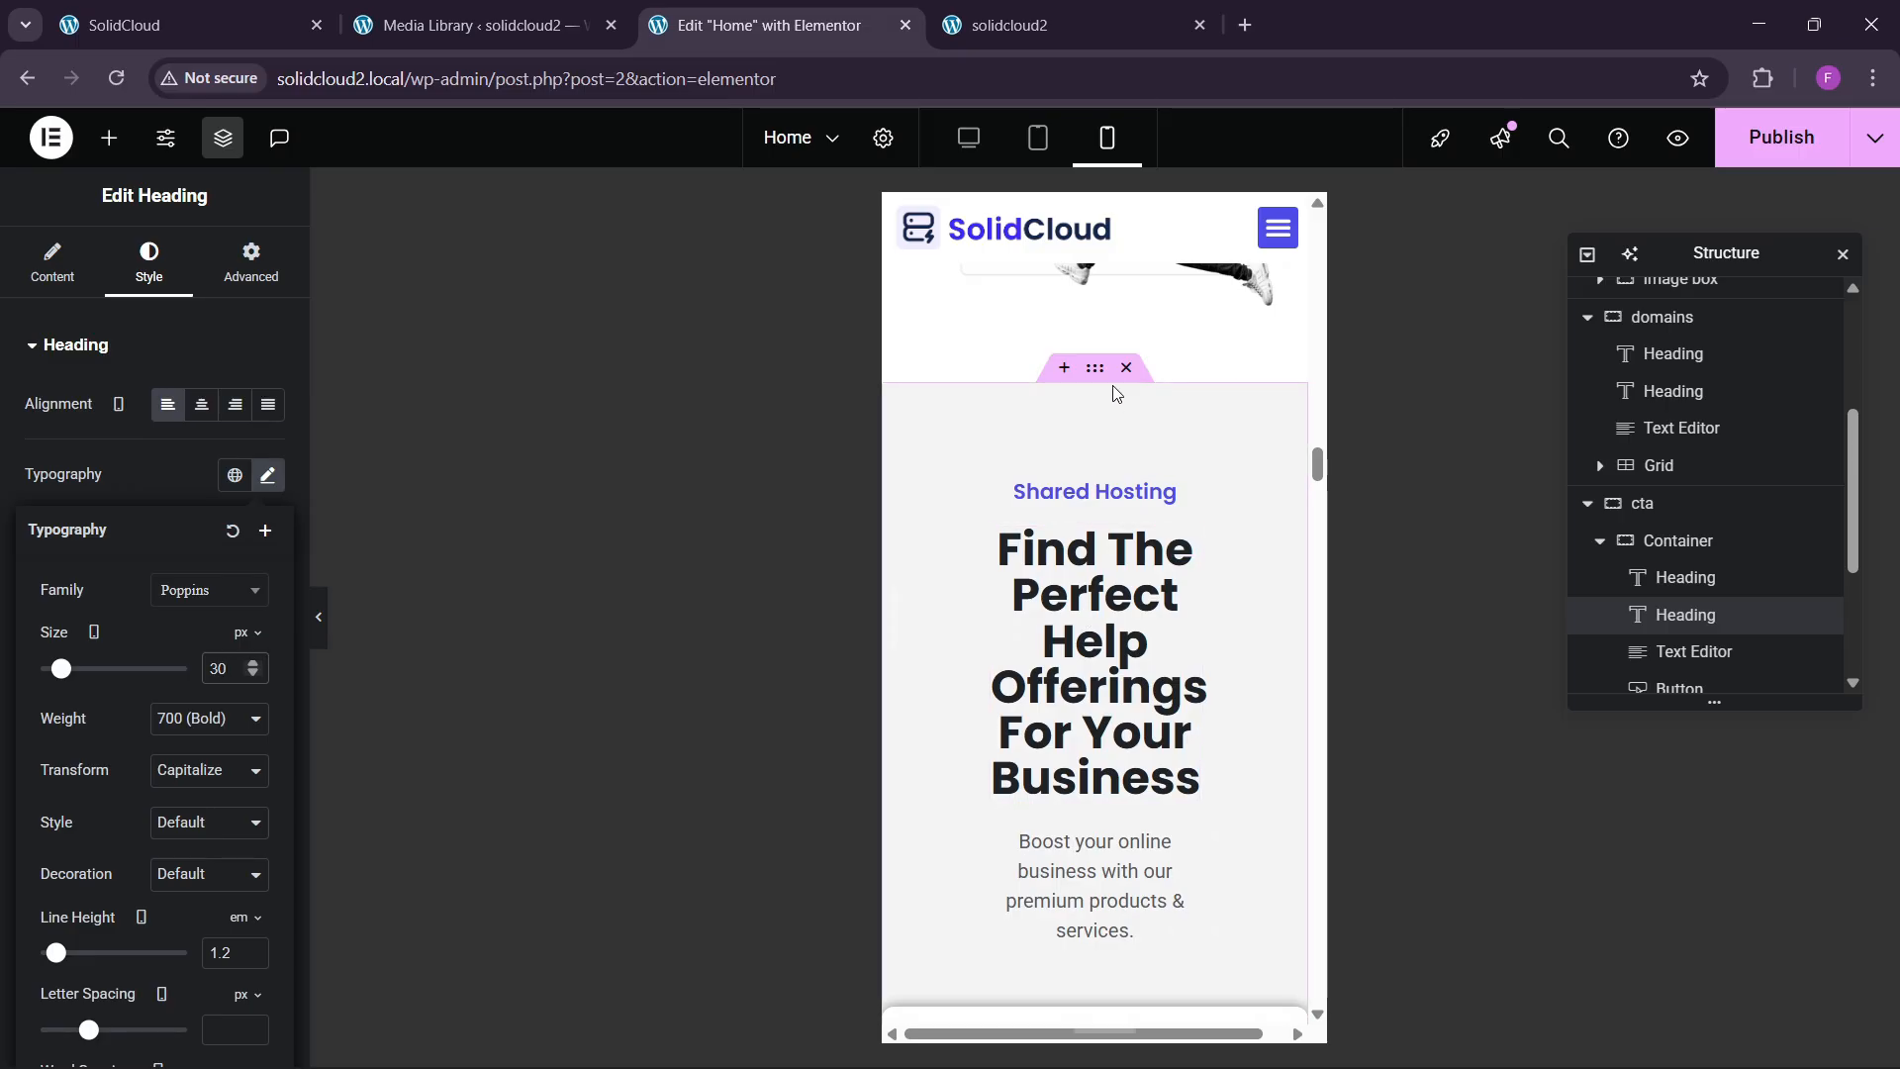
Give the Shared Hosting section 60/20 padding on mobile.
{"action": "left_click", "coordinate": [1095, 377]}
{"action": "left_click", "coordinate": [250, 262]}
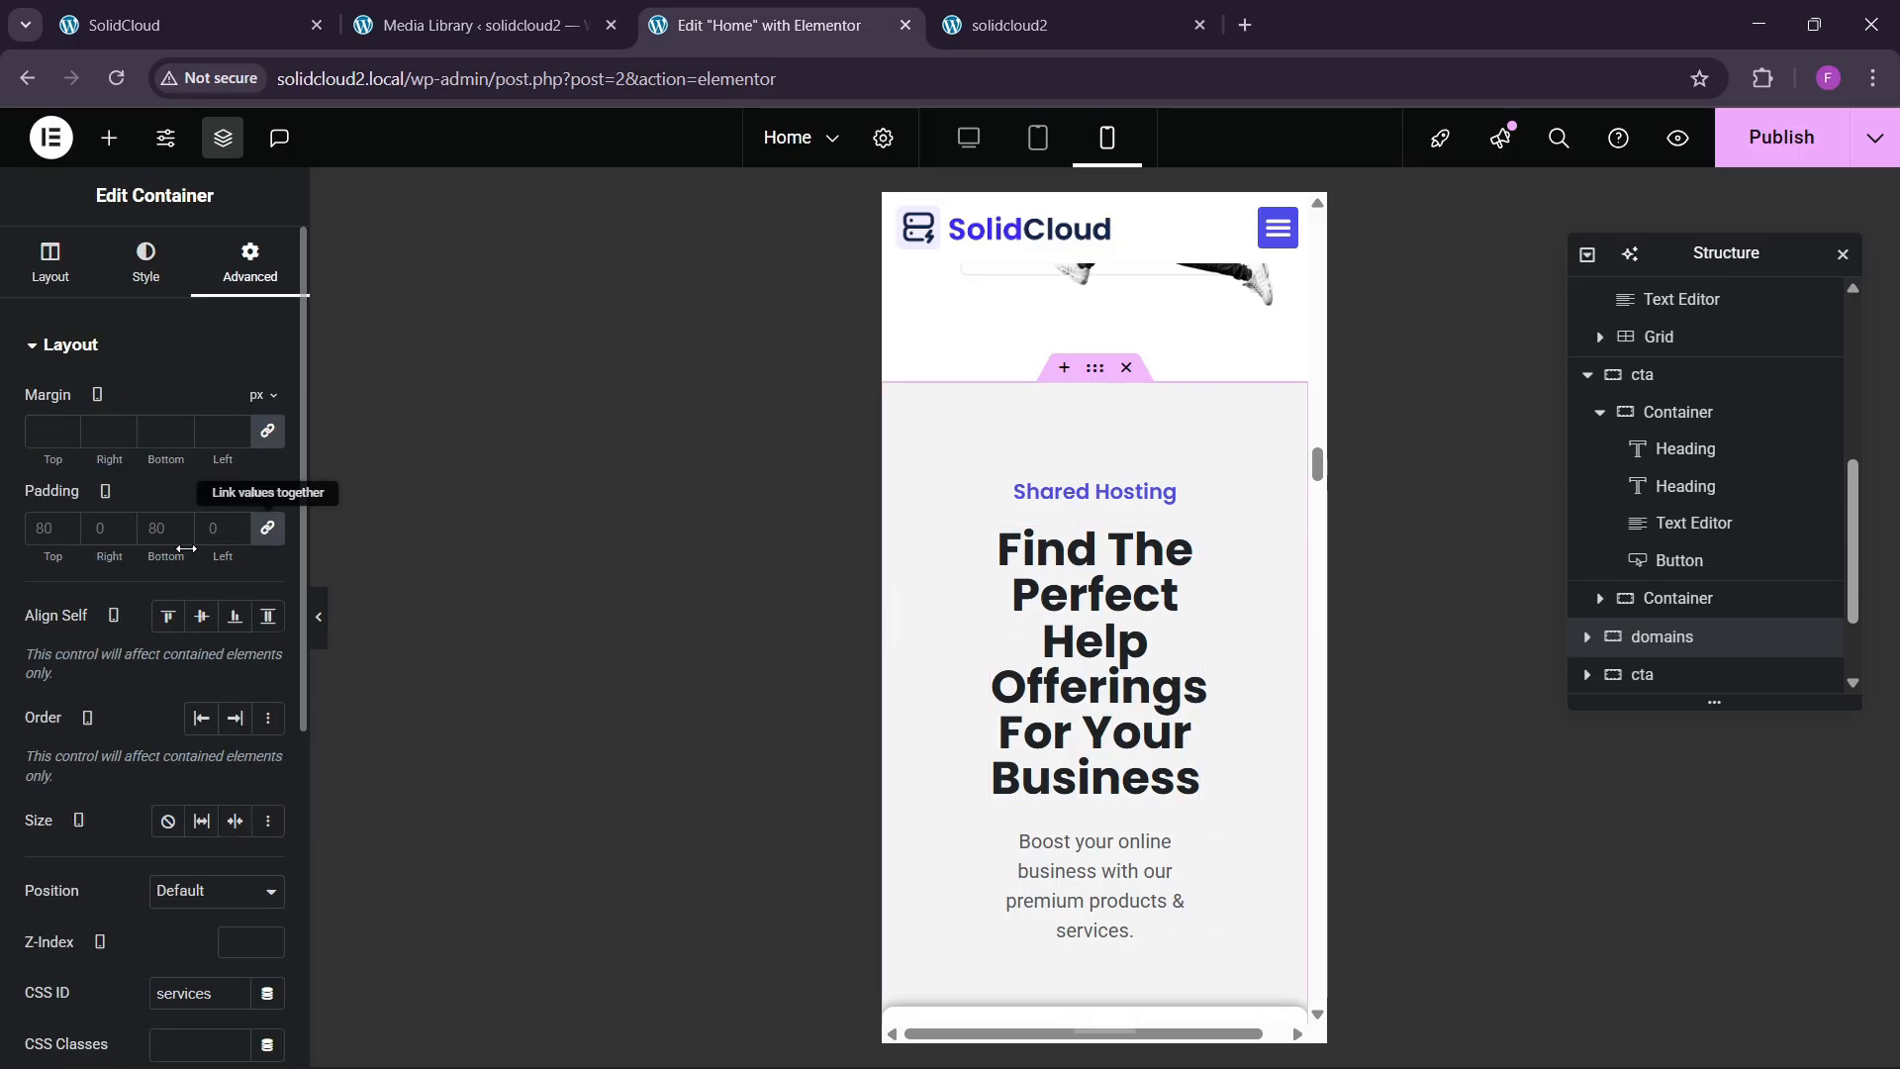
{"action": "type", "text": "60"}
{"action": "key", "text": "Tab"}
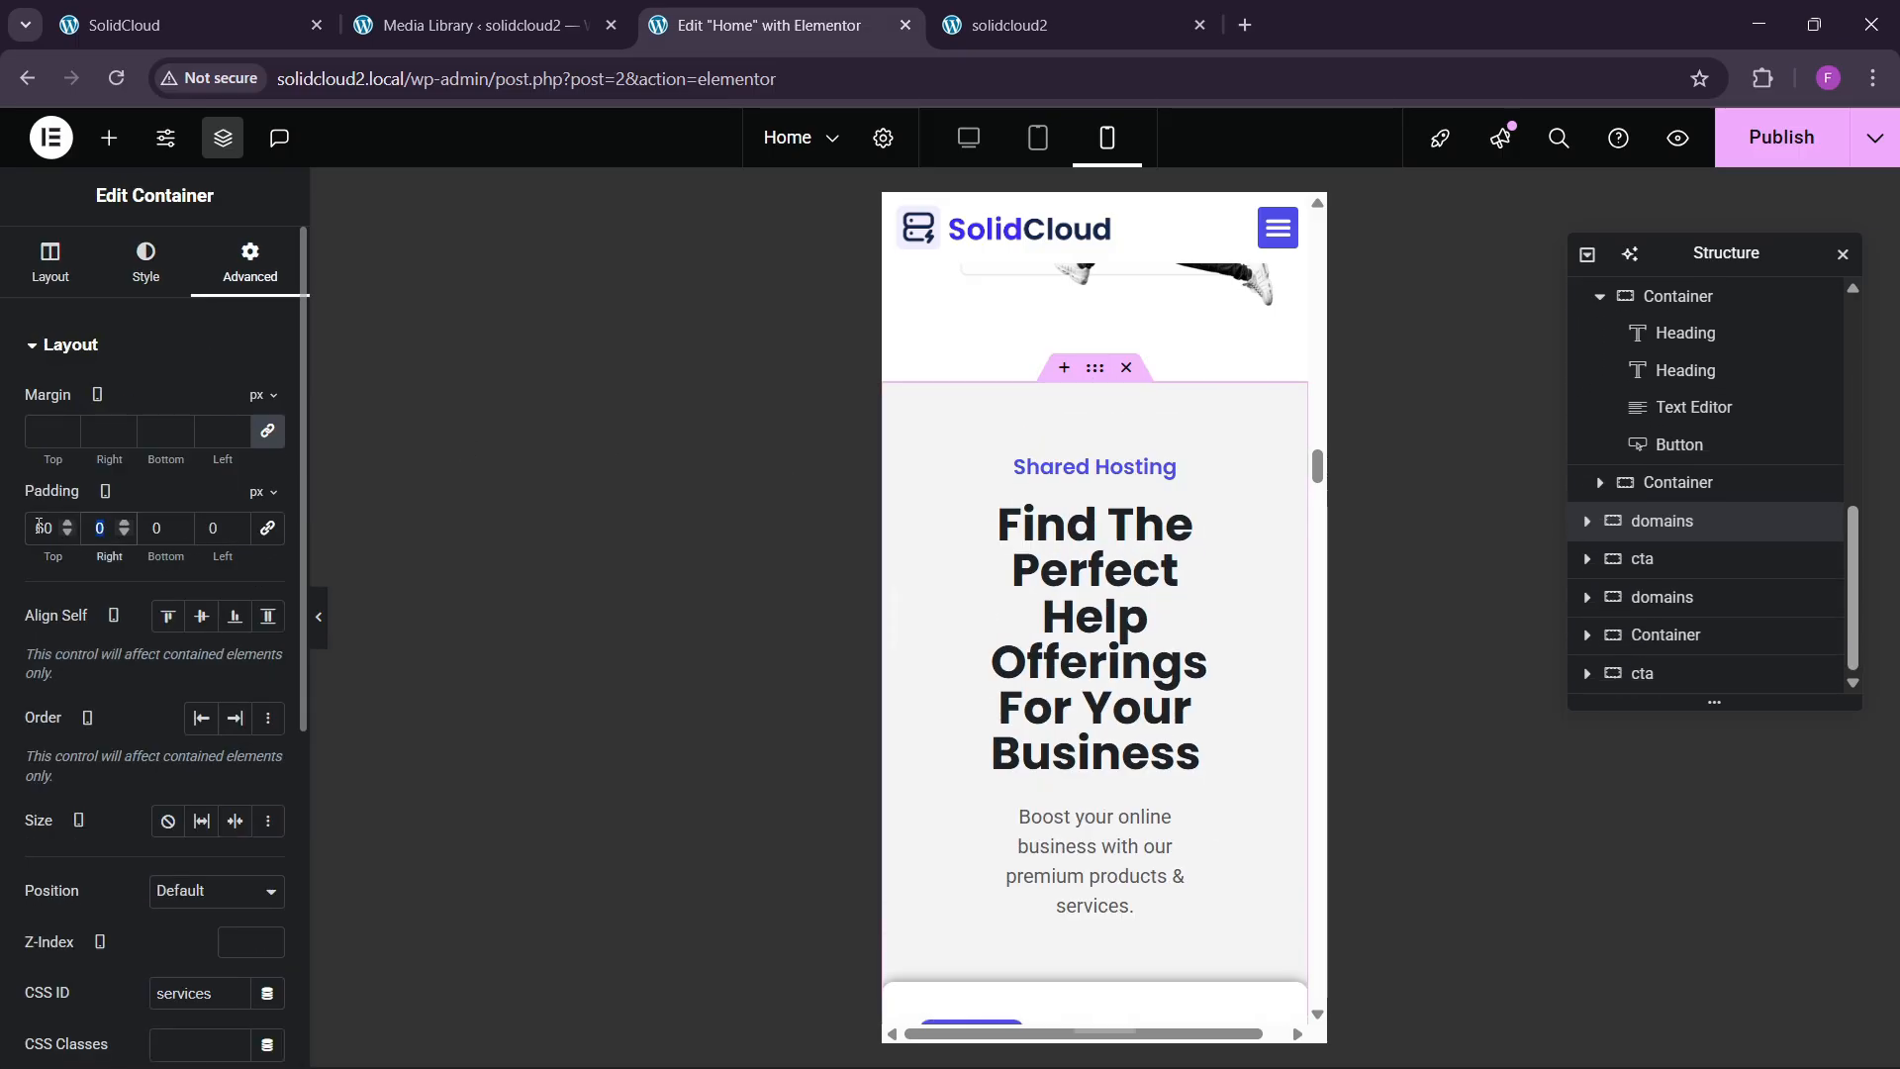
{"action": "type", "text": "20"}
{"action": "key", "text": "Tab"}
{"action": "type", "text": "20"}
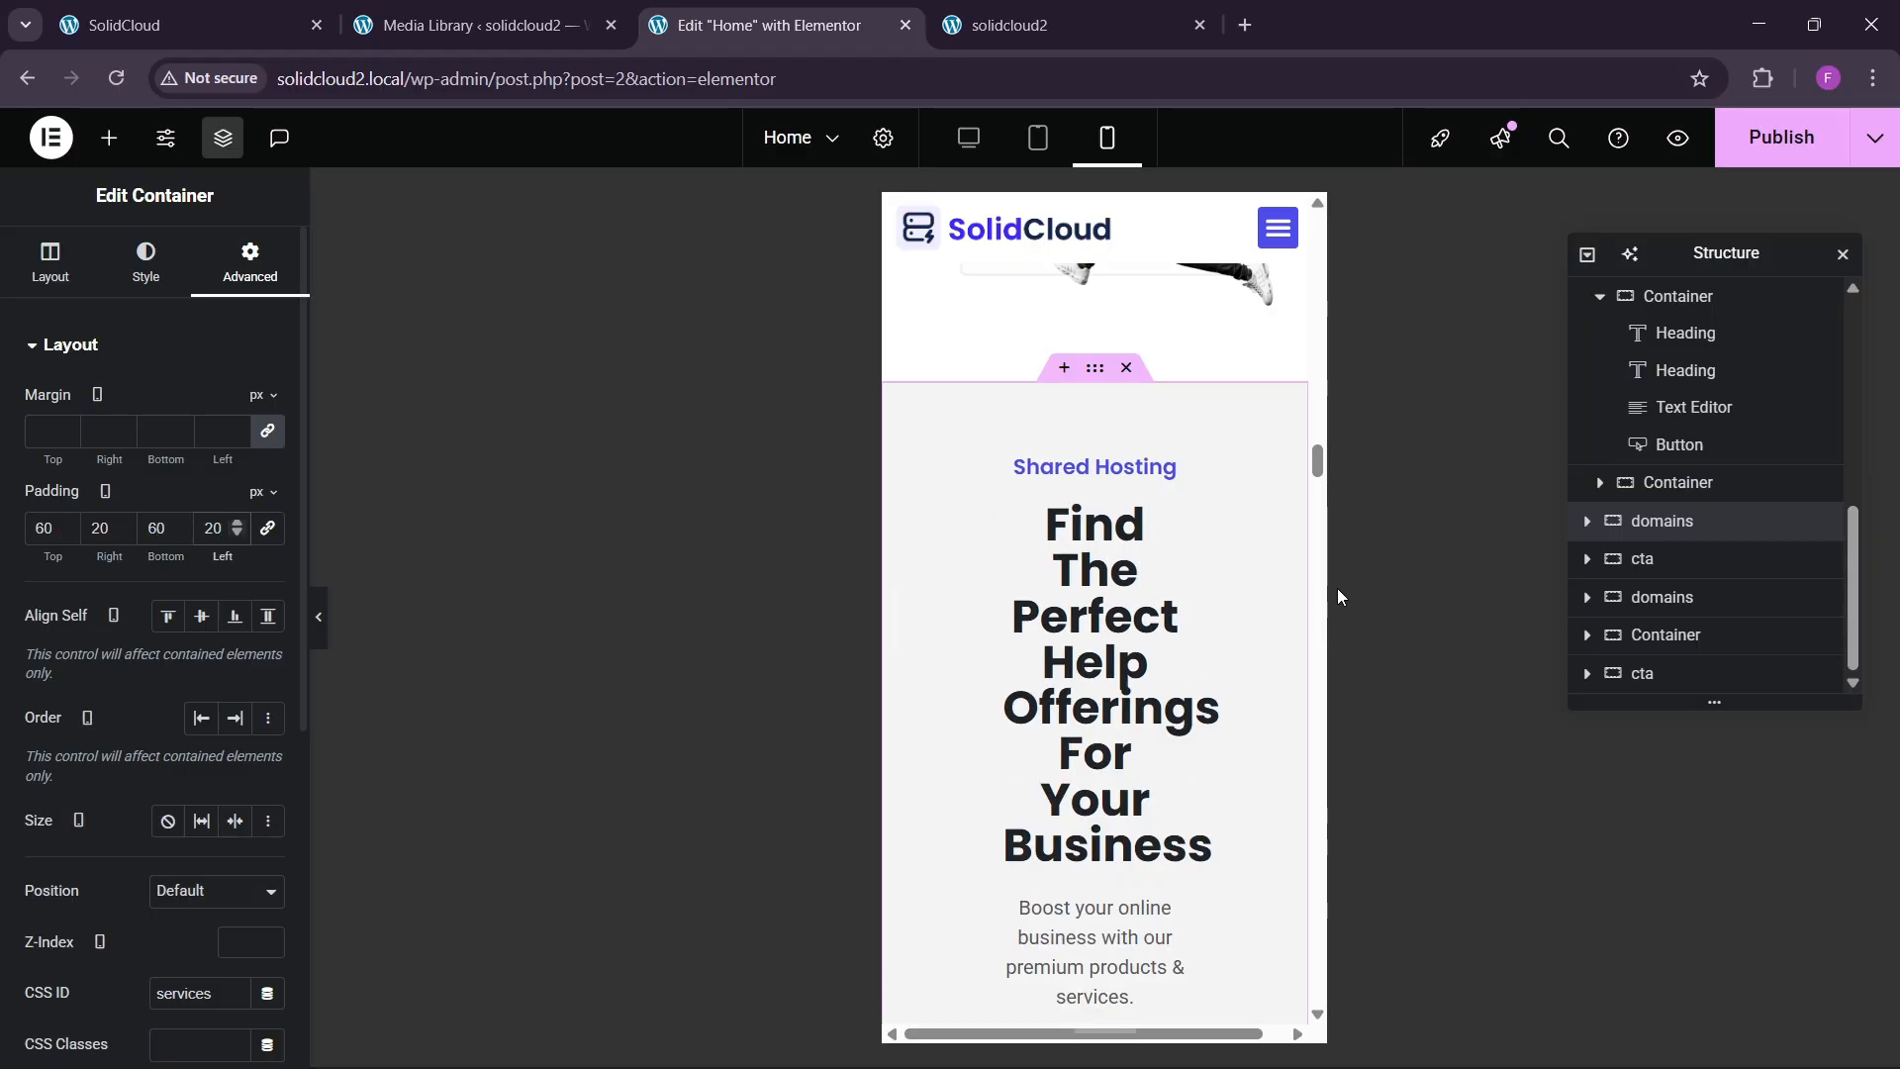
Set the Find The Perfect Help Offerings heading and its description to Full Width.
{"action": "left_click", "coordinate": [1169, 519]}
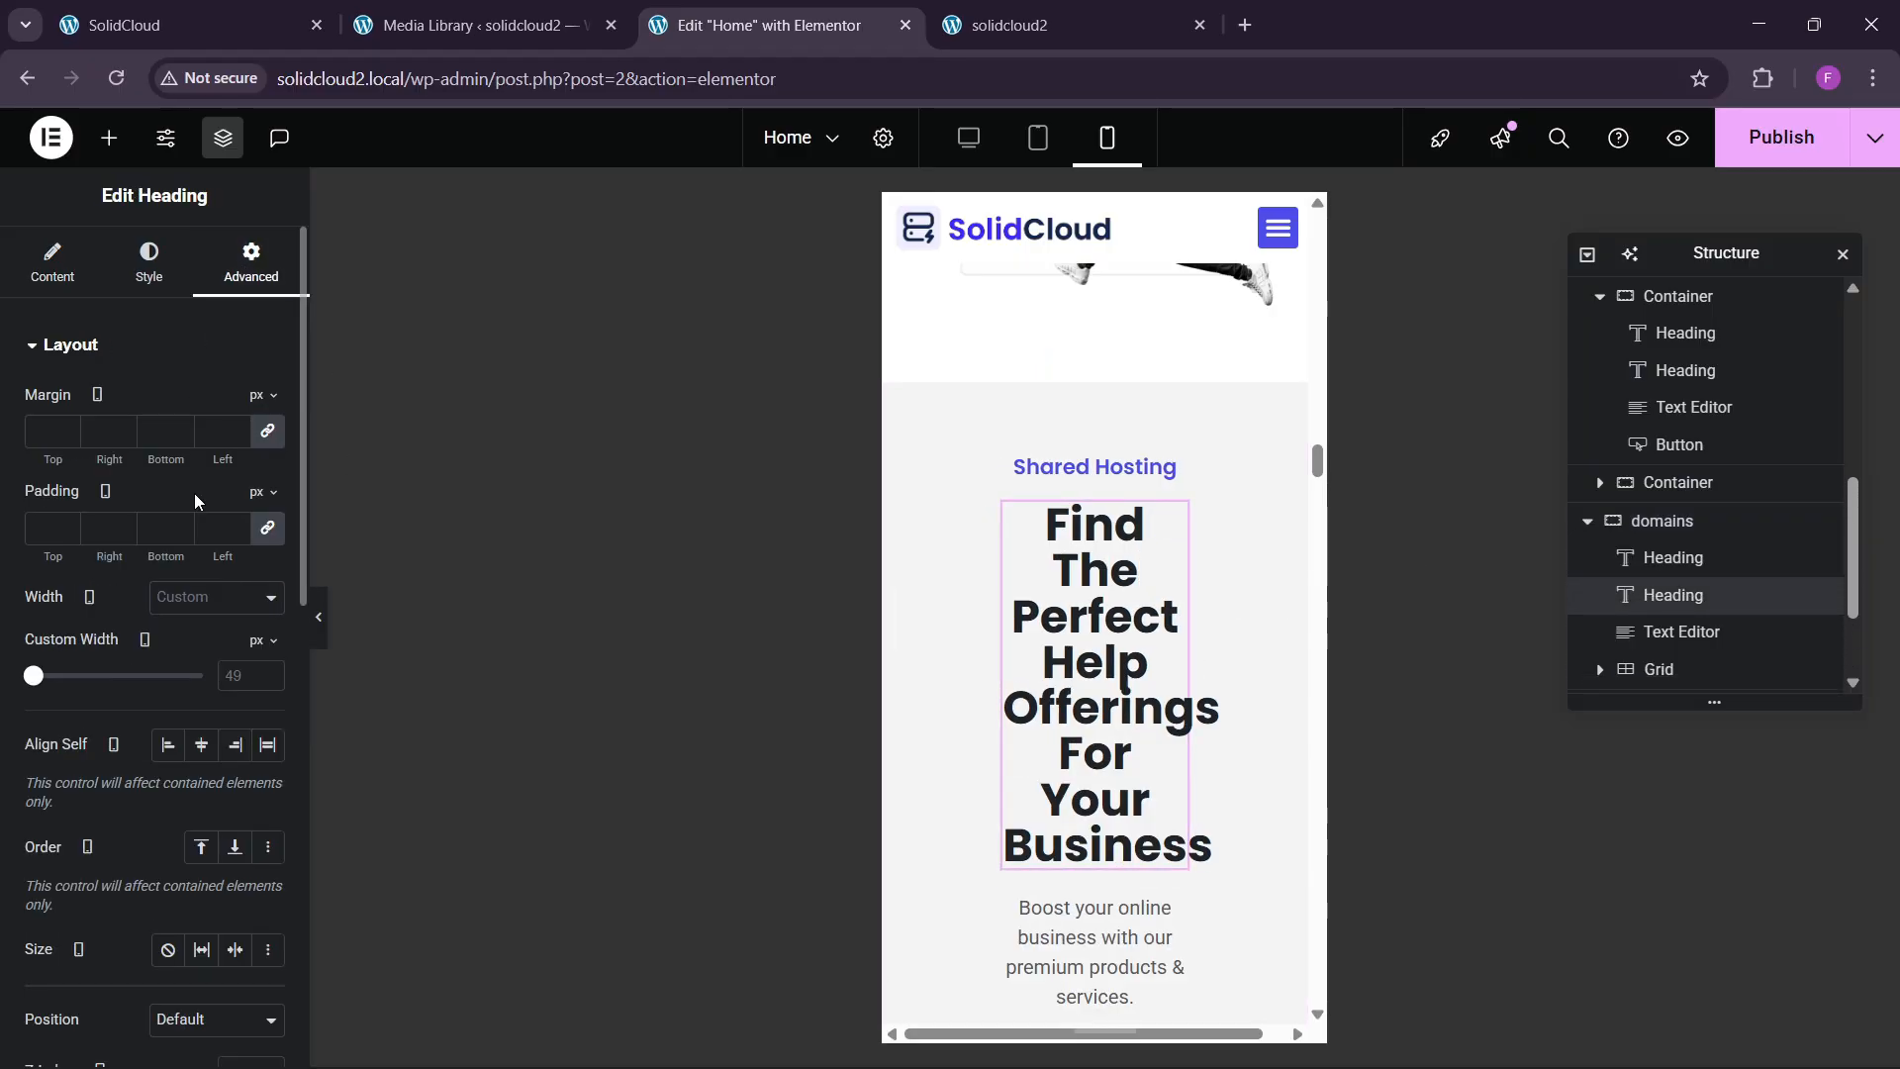
{"action": "left_click", "coordinate": [191, 593]}
{"action": "left_click", "coordinate": [208, 658]}
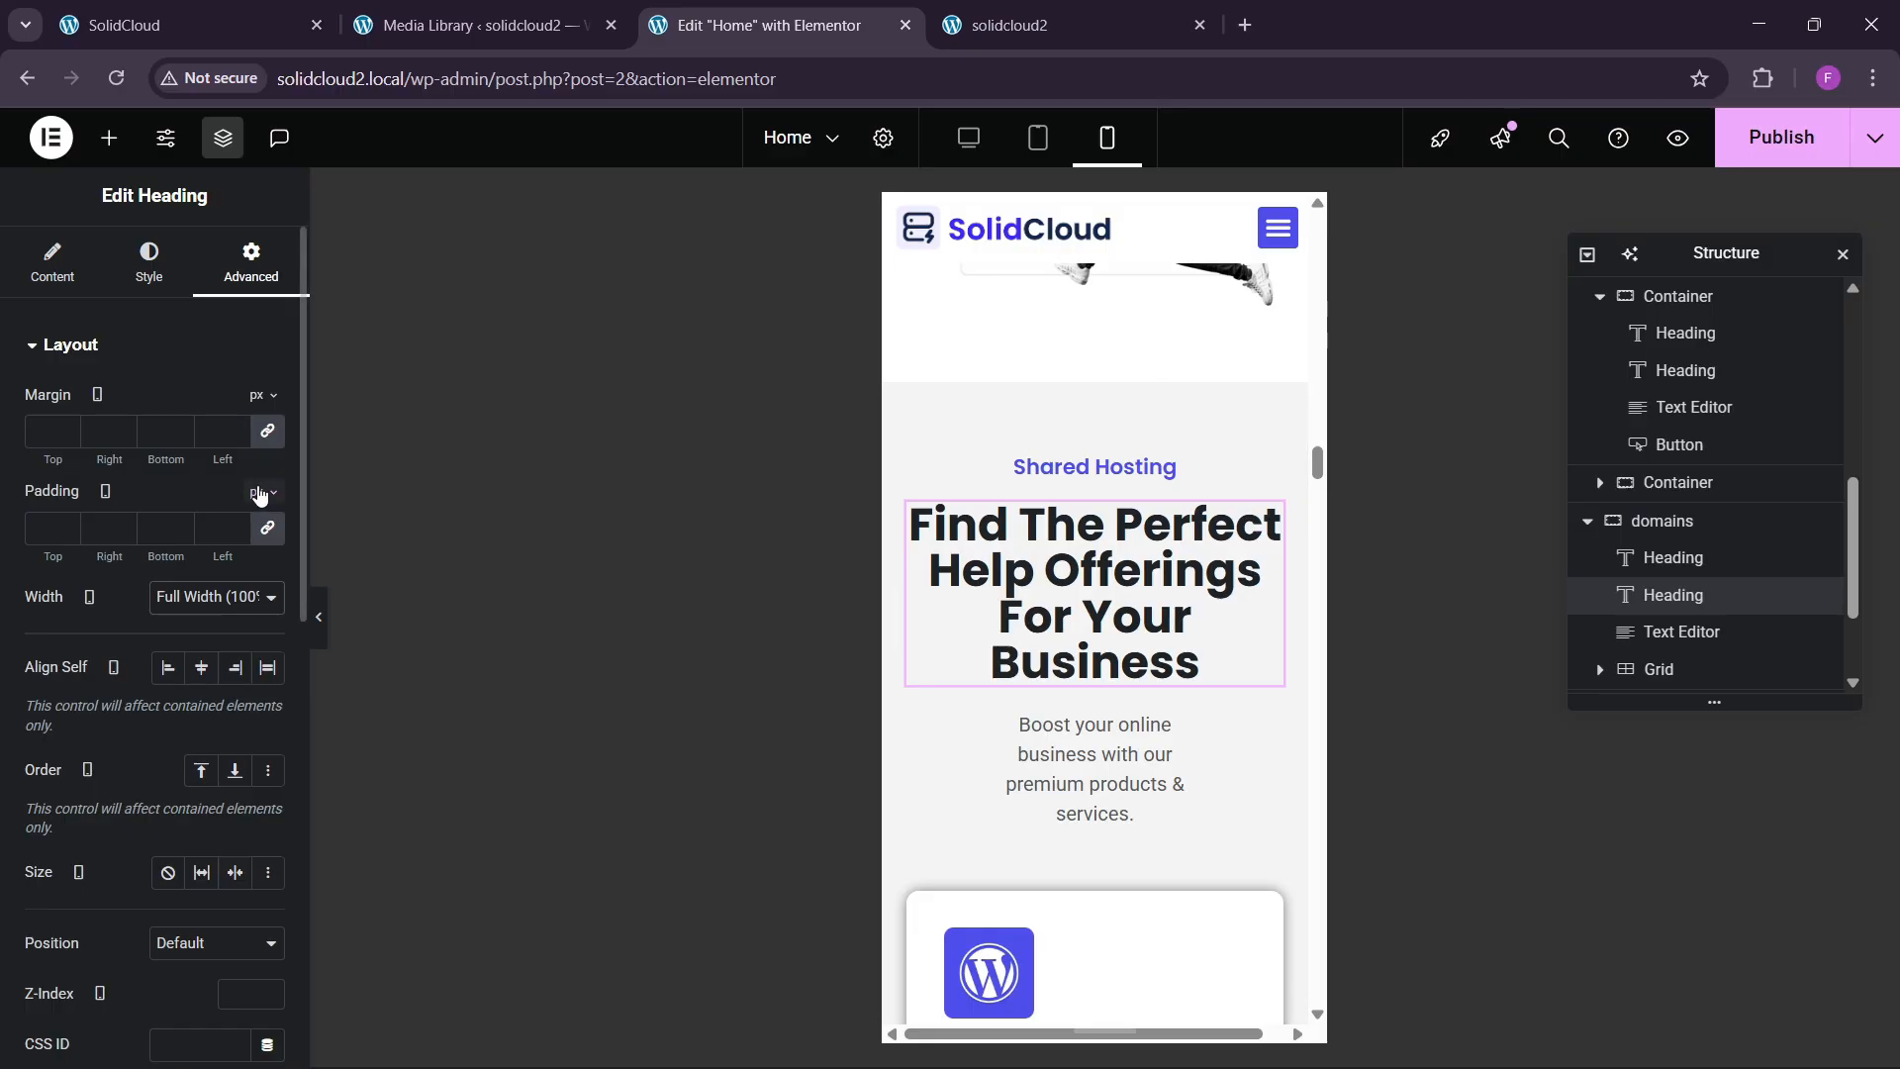
{"action": "scroll", "coordinate": [1106, 730], "scroll_direction": "down", "scroll_amount": 1}
{"action": "scroll", "coordinate": [1105, 729], "scroll_direction": "down", "scroll_amount": 2}
{"action": "left_click", "coordinate": [1173, 477]}
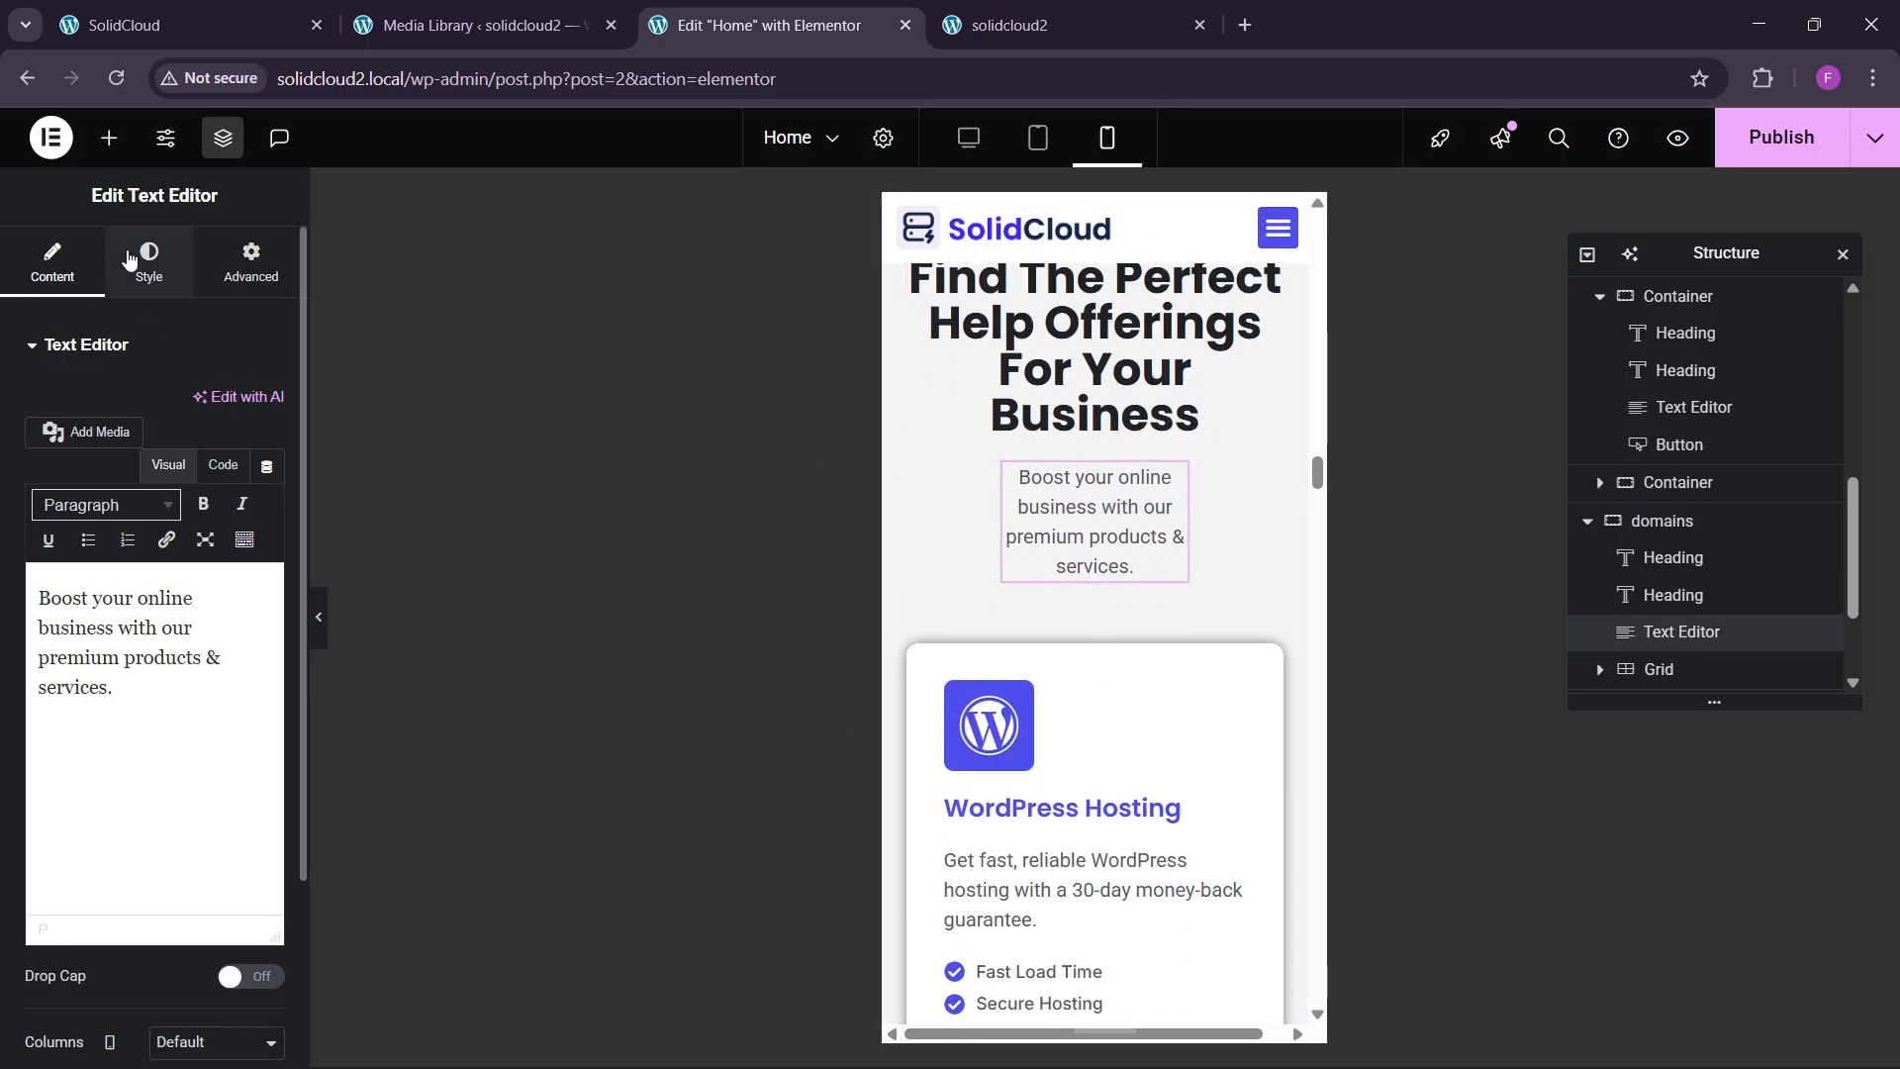
{"action": "left_click", "coordinate": [148, 265]}
{"action": "left_click", "coordinate": [252, 265]}
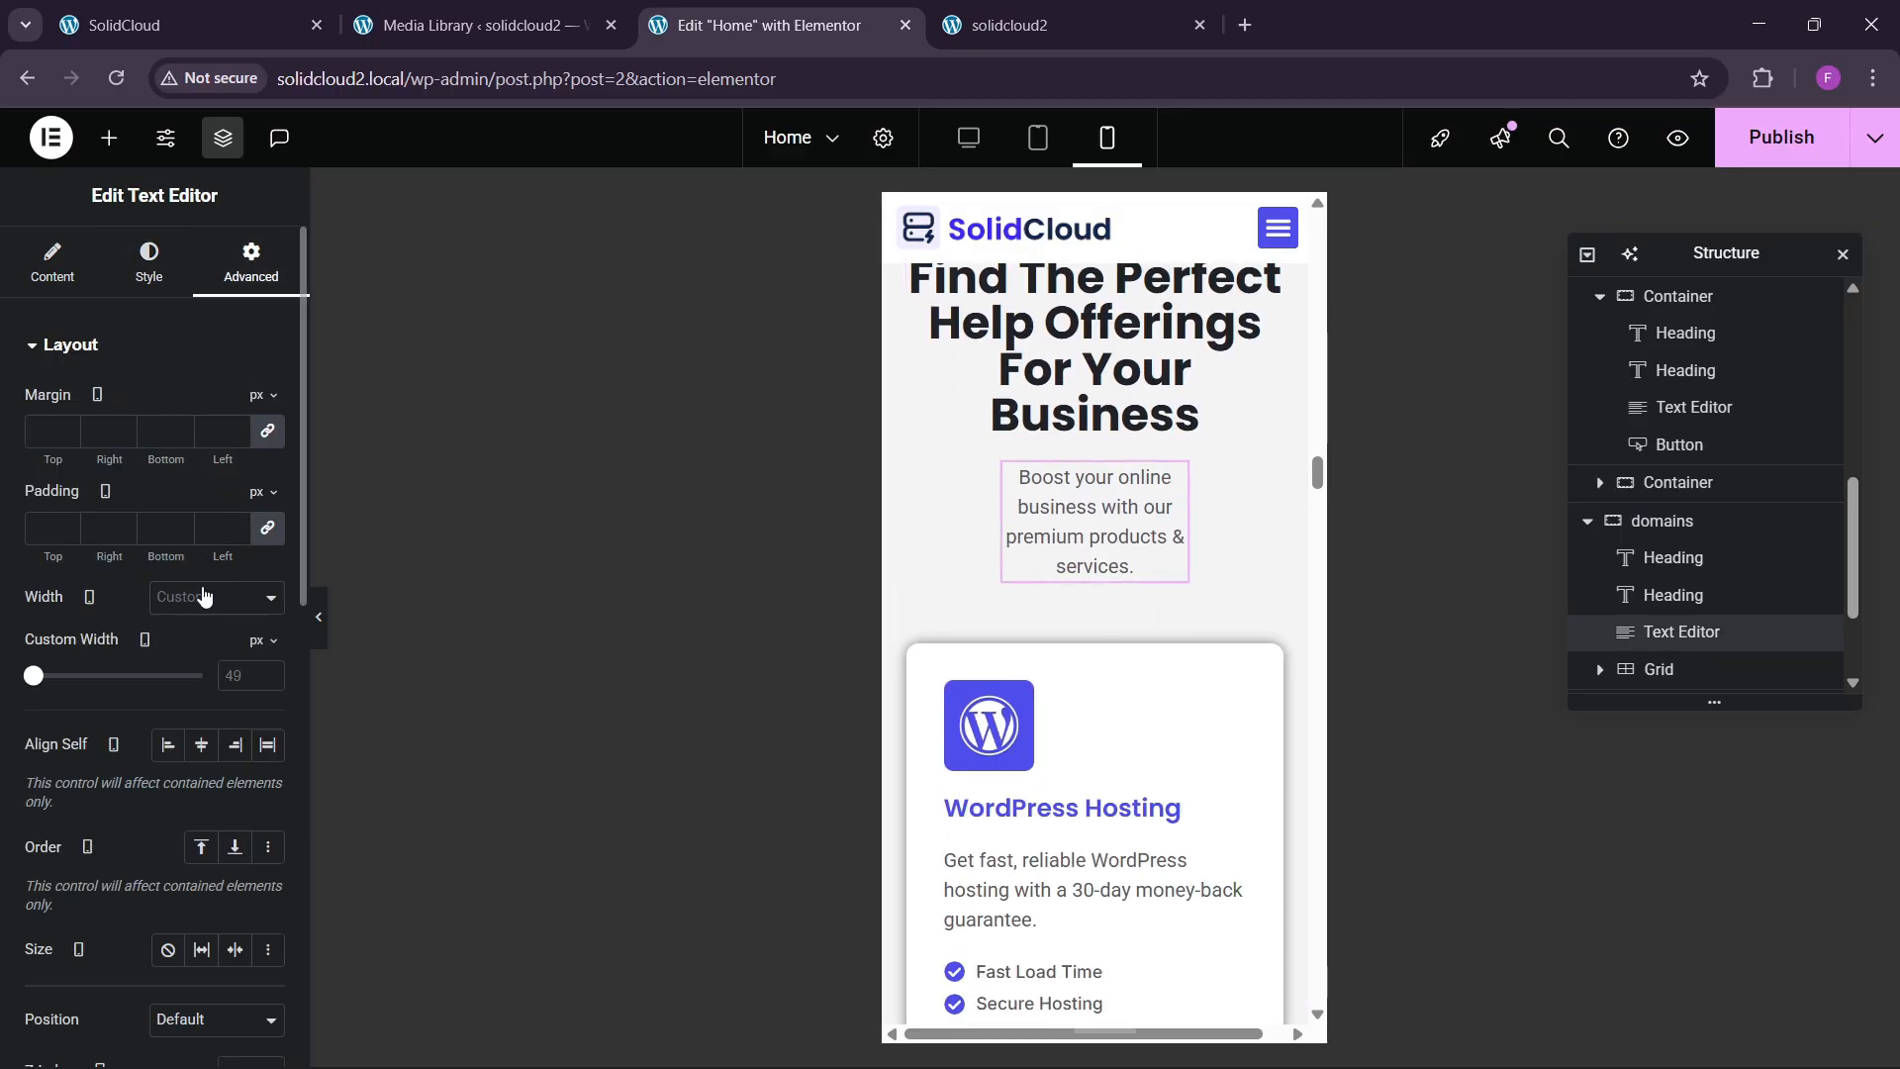
{"action": "left_click", "coordinate": [217, 597]}
{"action": "left_click", "coordinate": [208, 658]}
{"action": "scroll", "coordinate": [1102, 649], "scroll_direction": "up", "scroll_amount": 10}
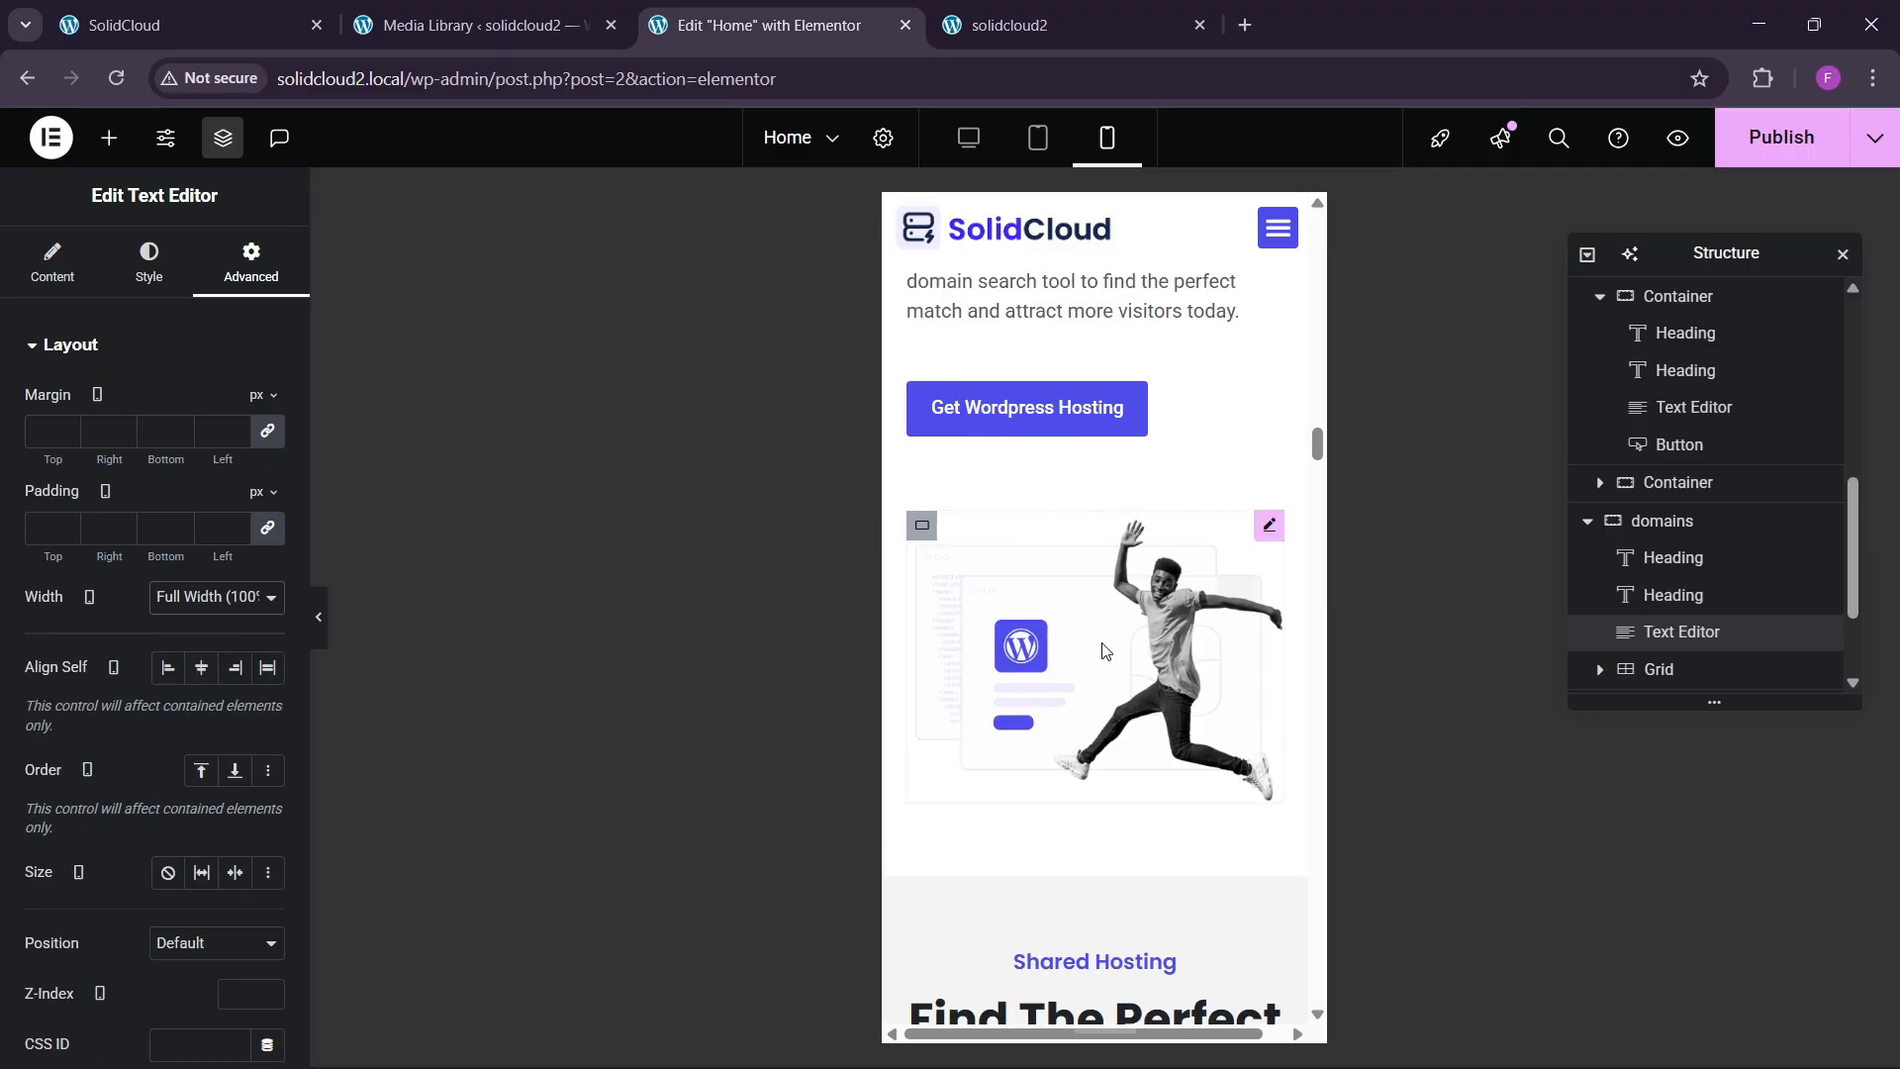
Copy the domain heading's style onto the Find The Perfect heading, then undo to keep it centred.
{"action": "right_click", "coordinate": [1041, 821]}
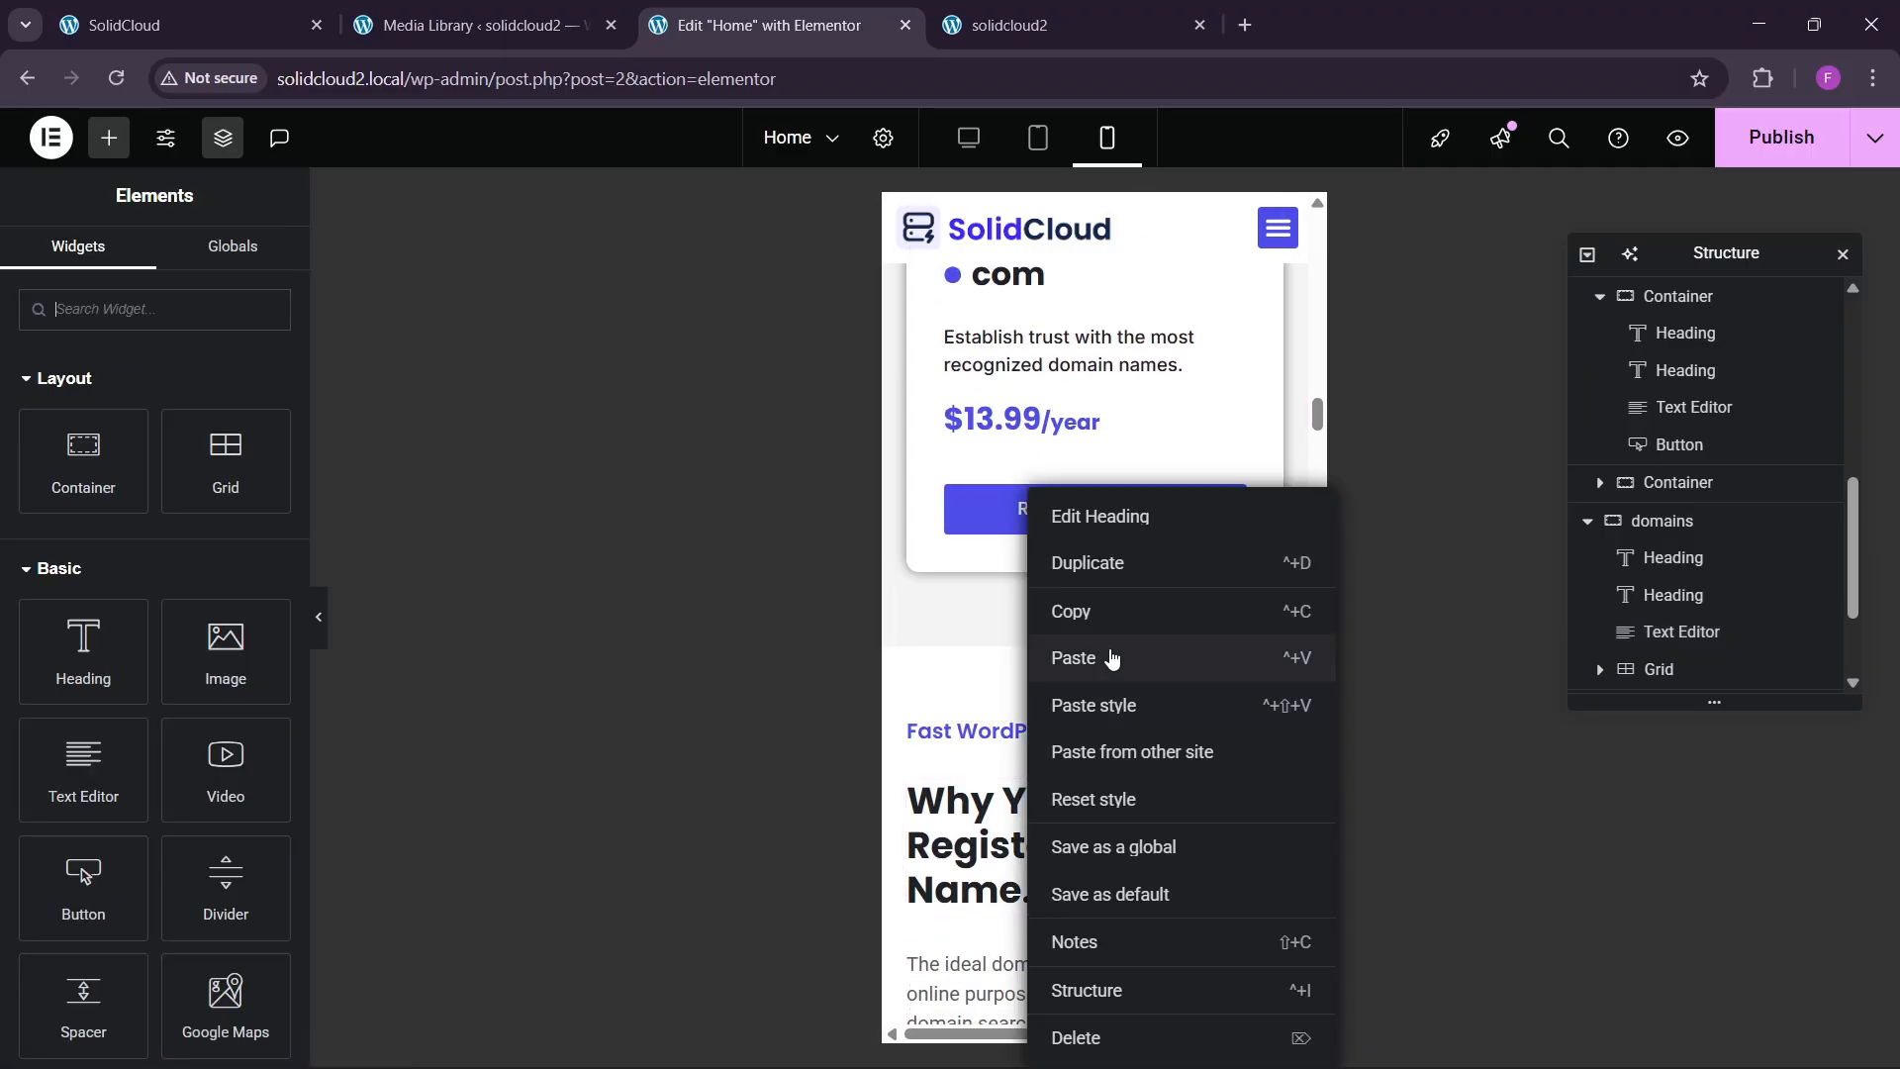
{"action": "left_click", "coordinate": [1112, 657]}
{"action": "scroll", "coordinate": [1088, 743], "scroll_direction": "down", "scroll_amount": 5}
{"action": "scroll", "coordinate": [1084, 750], "scroll_direction": "down", "scroll_amount": 5}
{"action": "right_click", "coordinate": [1082, 621]}
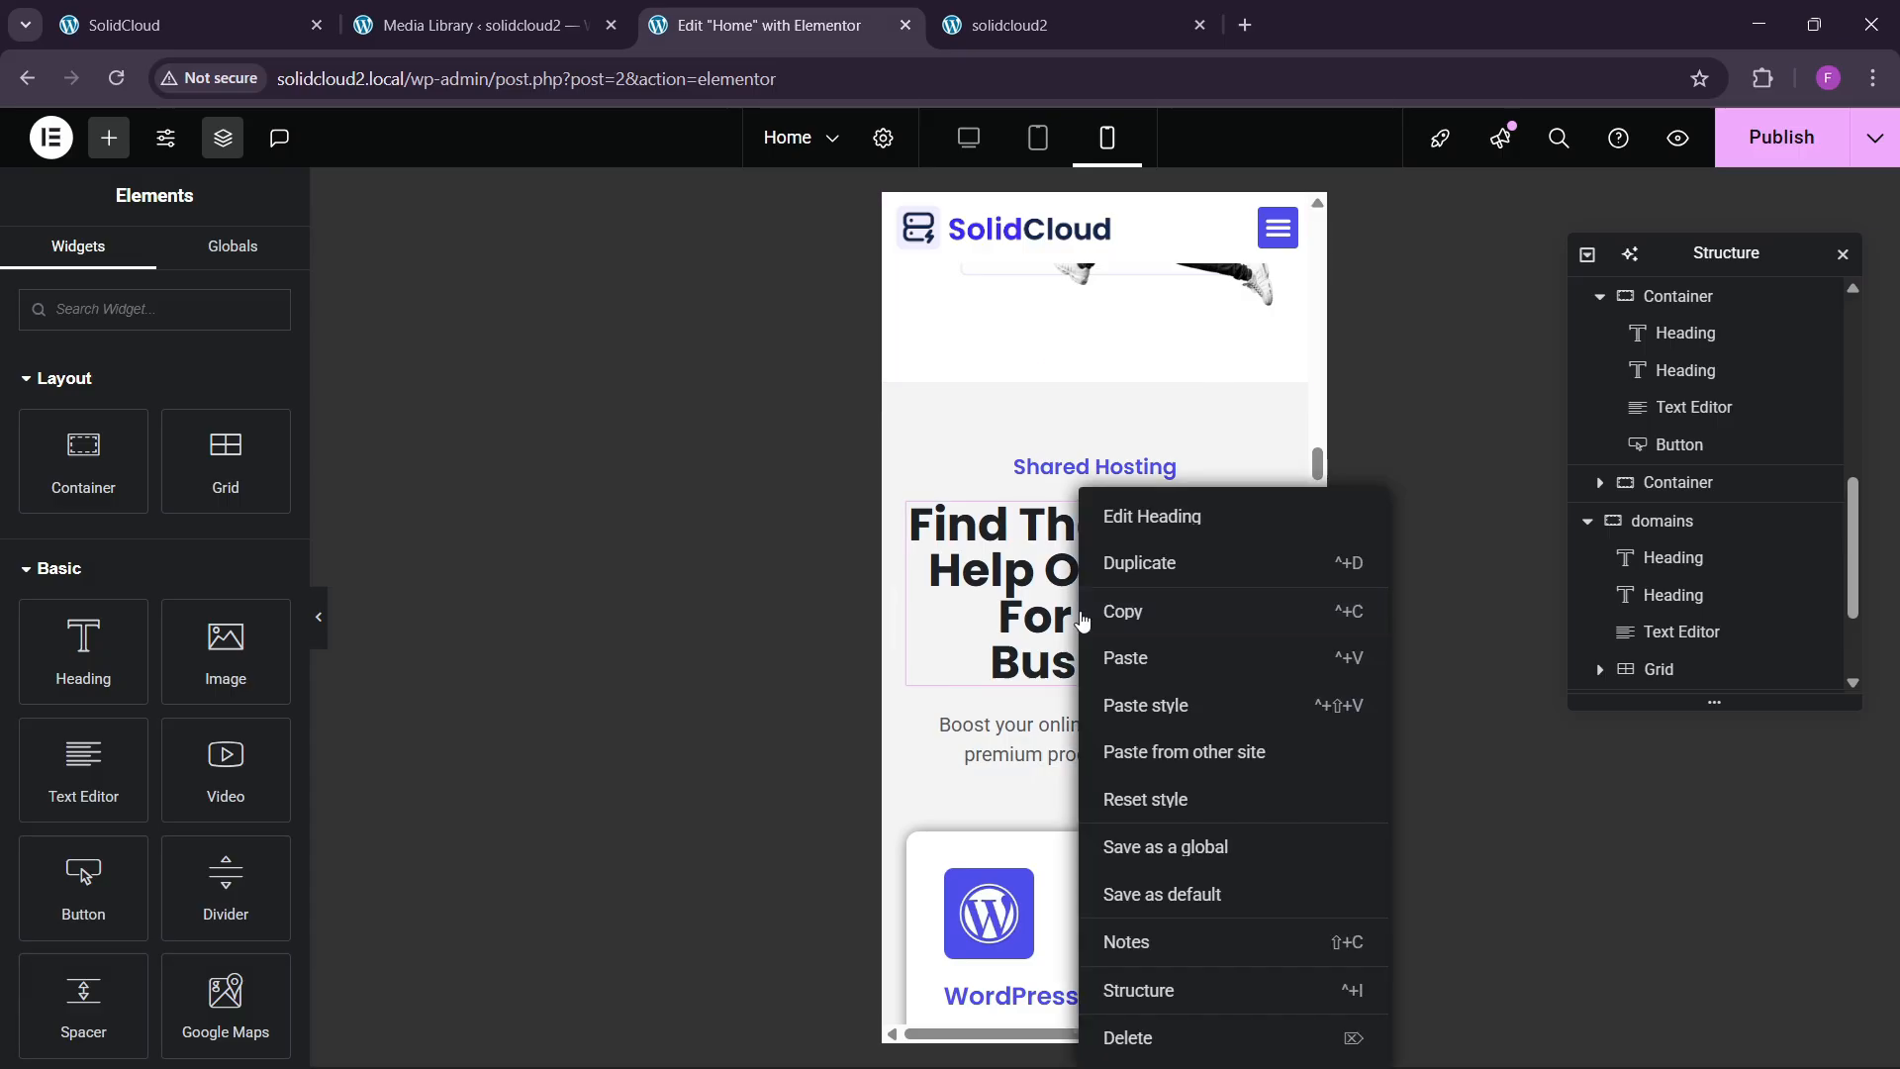
{"action": "left_click", "coordinate": [1145, 704]}
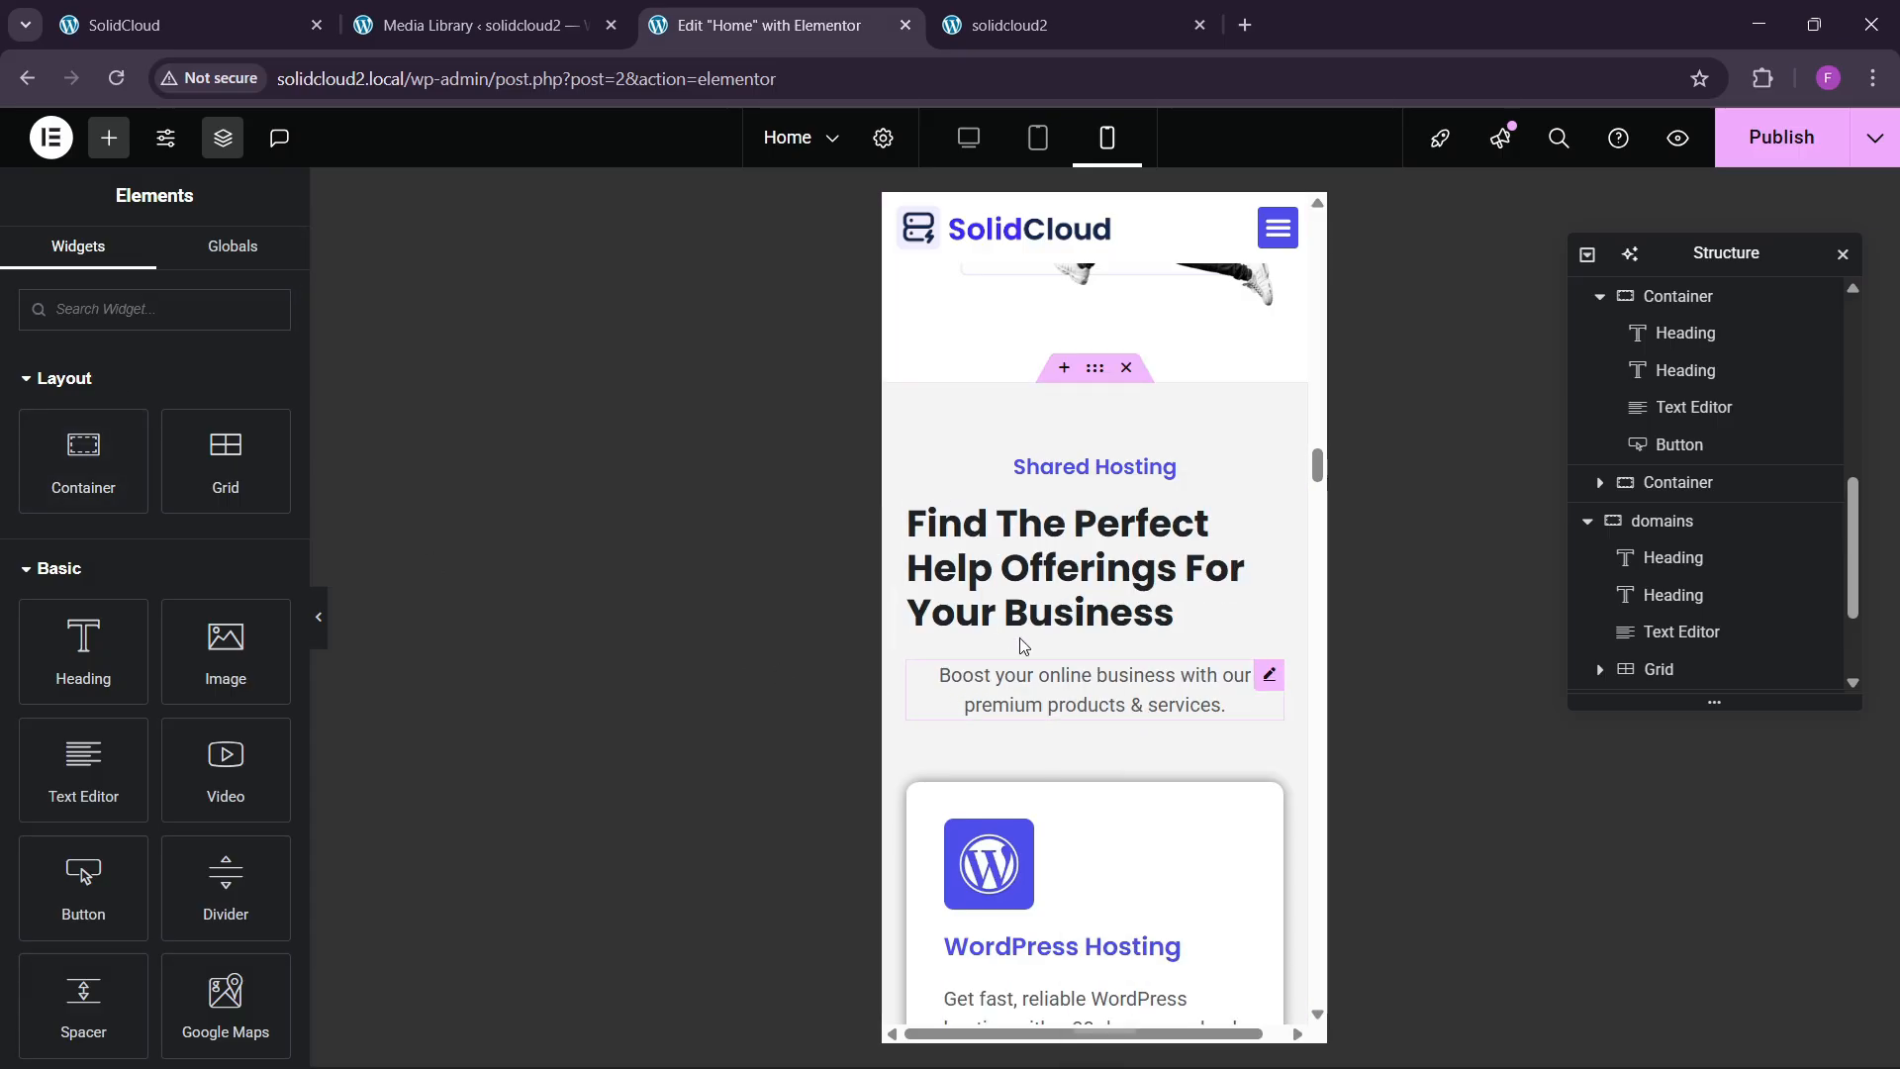
{"action": "key", "text": "ctrl+z"}
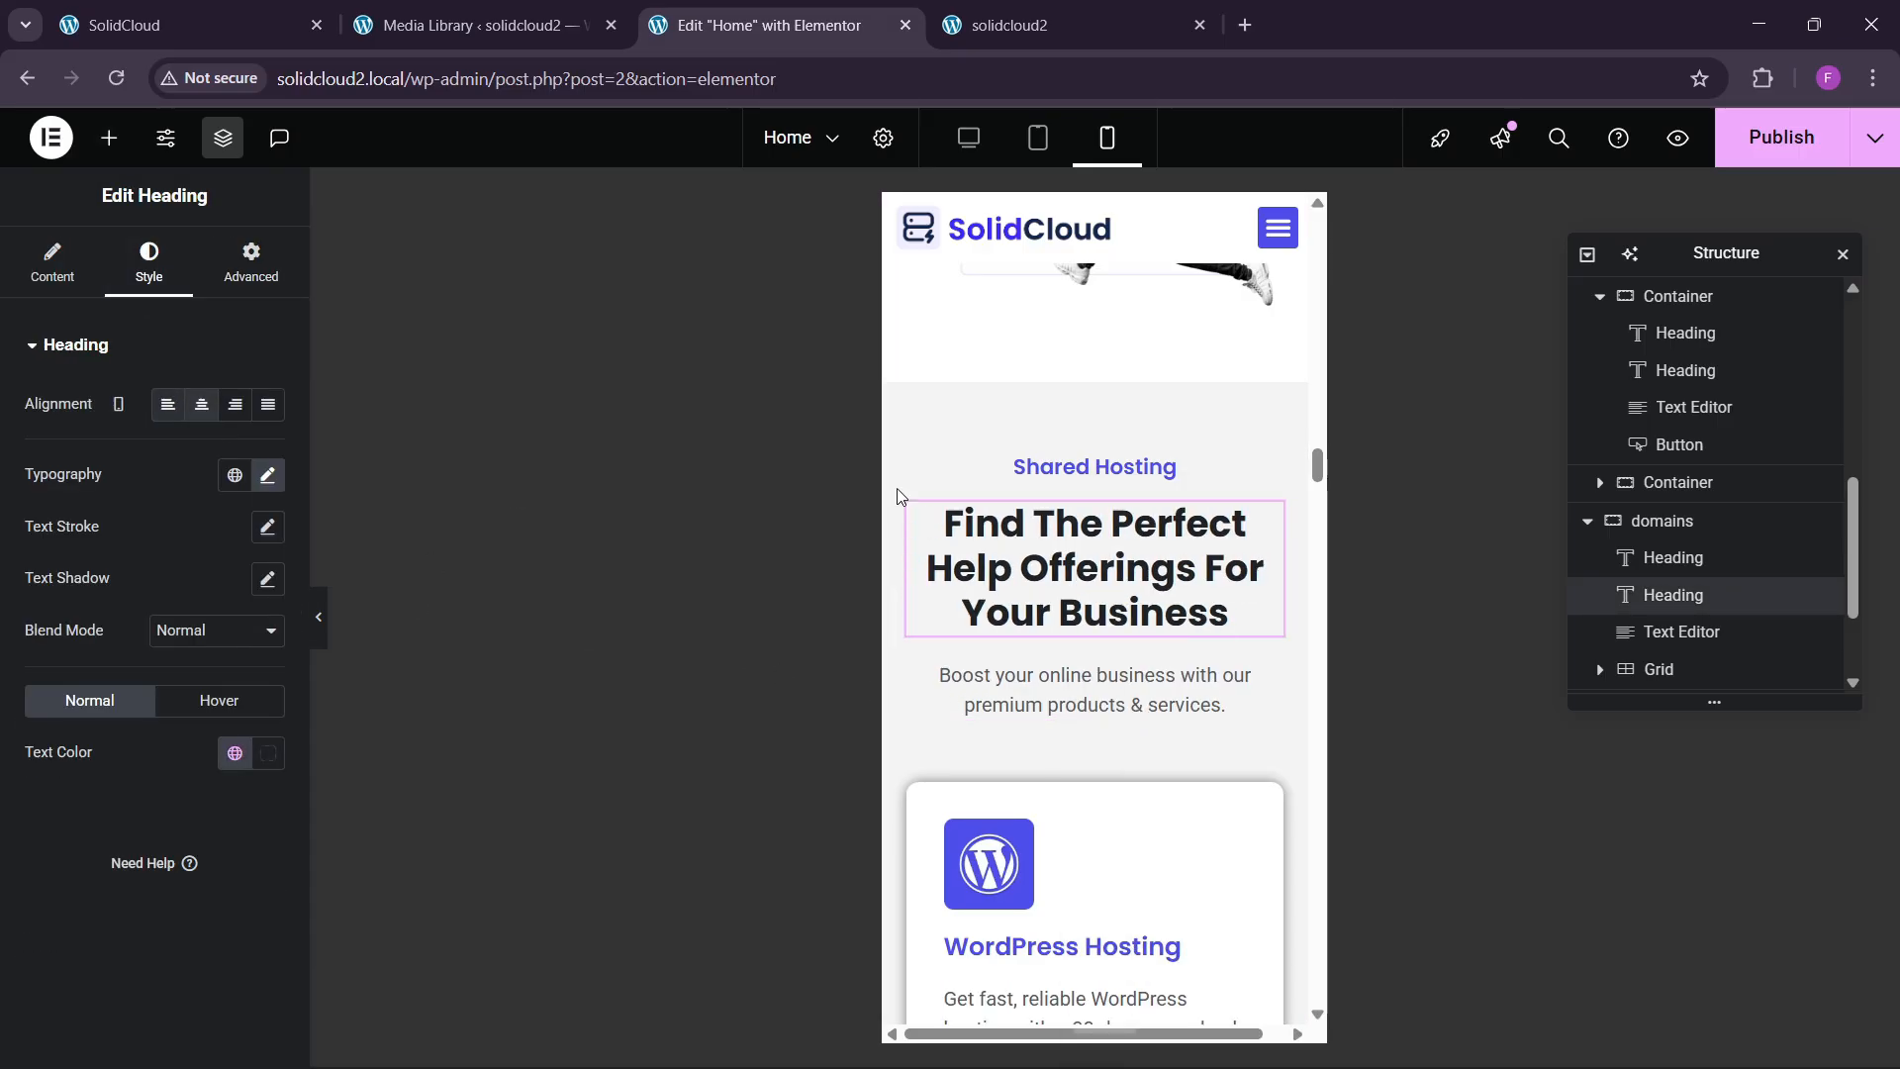
Inspect the WordPress Hosting card and its price and button group.
{"action": "scroll", "coordinate": [1031, 645], "scroll_direction": "down", "scroll_amount": 1}
{"action": "scroll", "coordinate": [1039, 672], "scroll_direction": "down", "scroll_amount": 8}
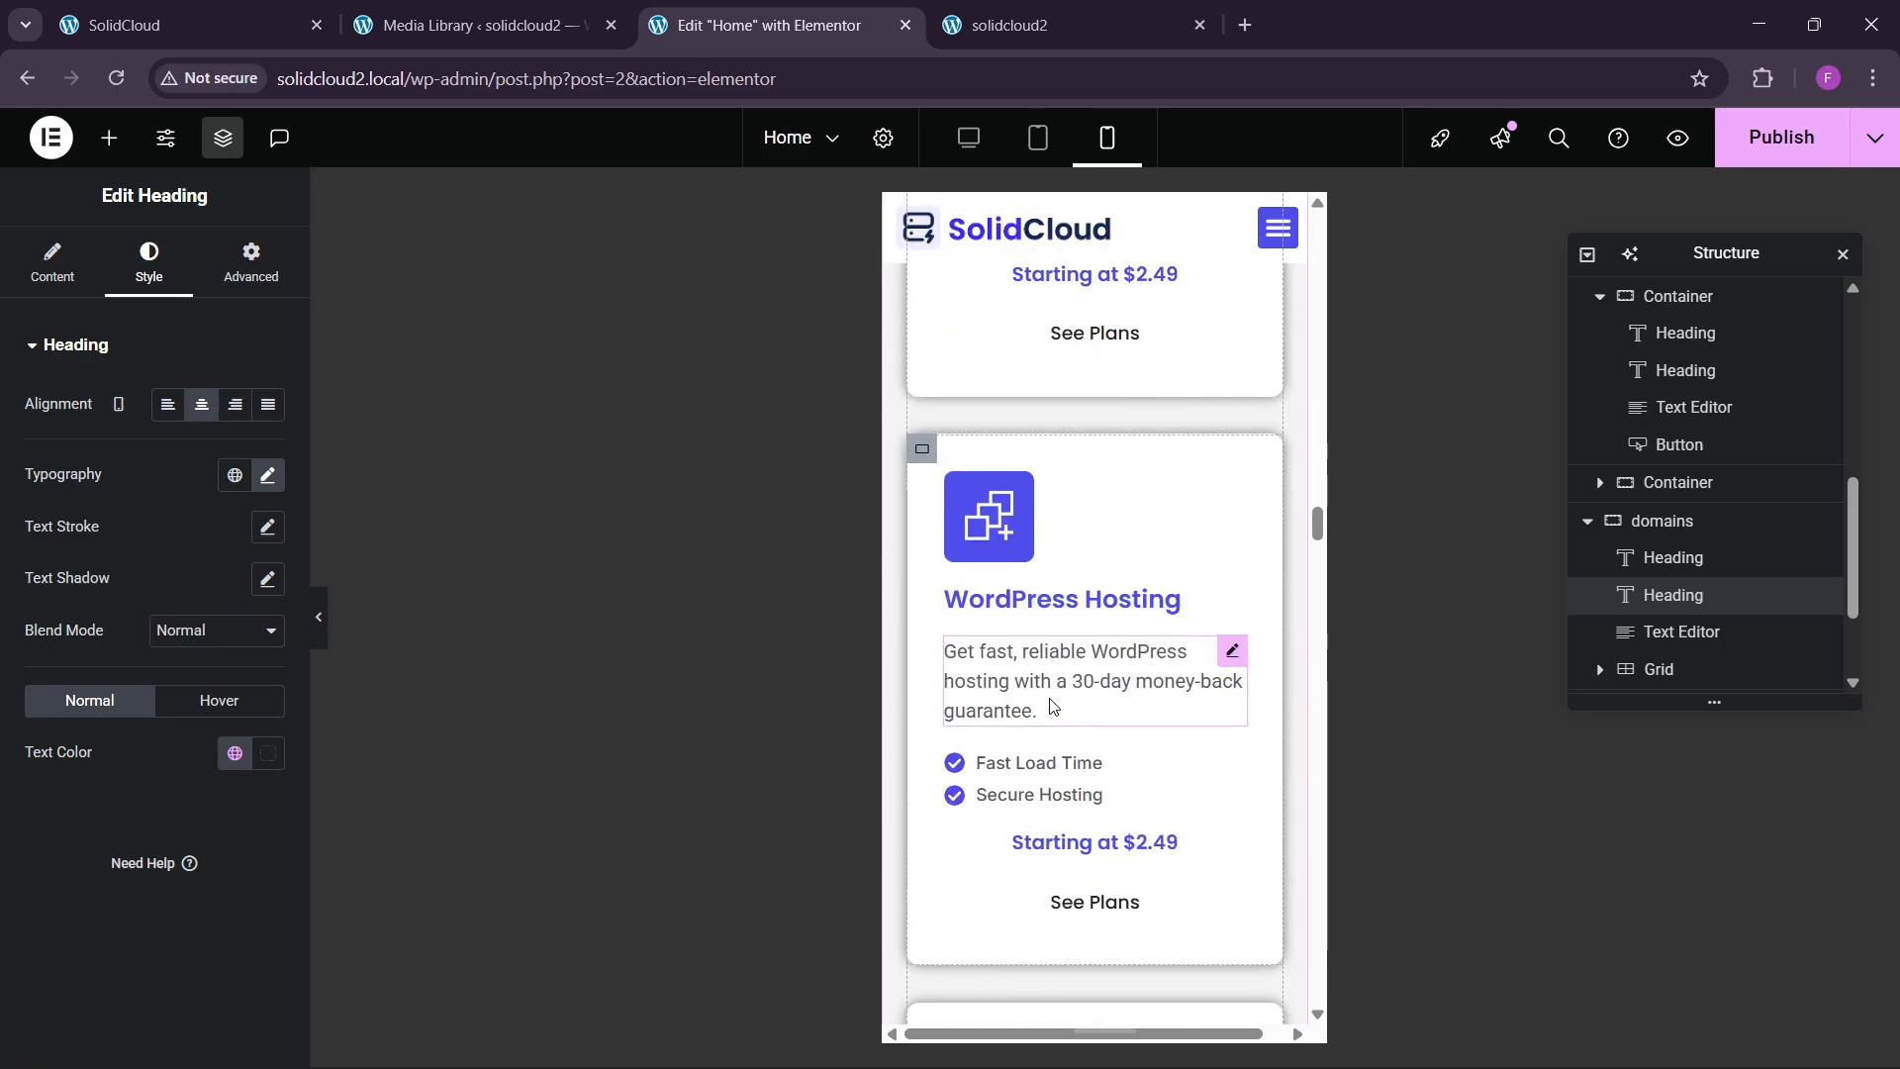
{"action": "scroll", "coordinate": [1051, 706], "scroll_direction": "up", "scroll_amount": 6}
{"action": "scroll", "coordinate": [1047, 732], "scroll_direction": "down", "scroll_amount": 3}
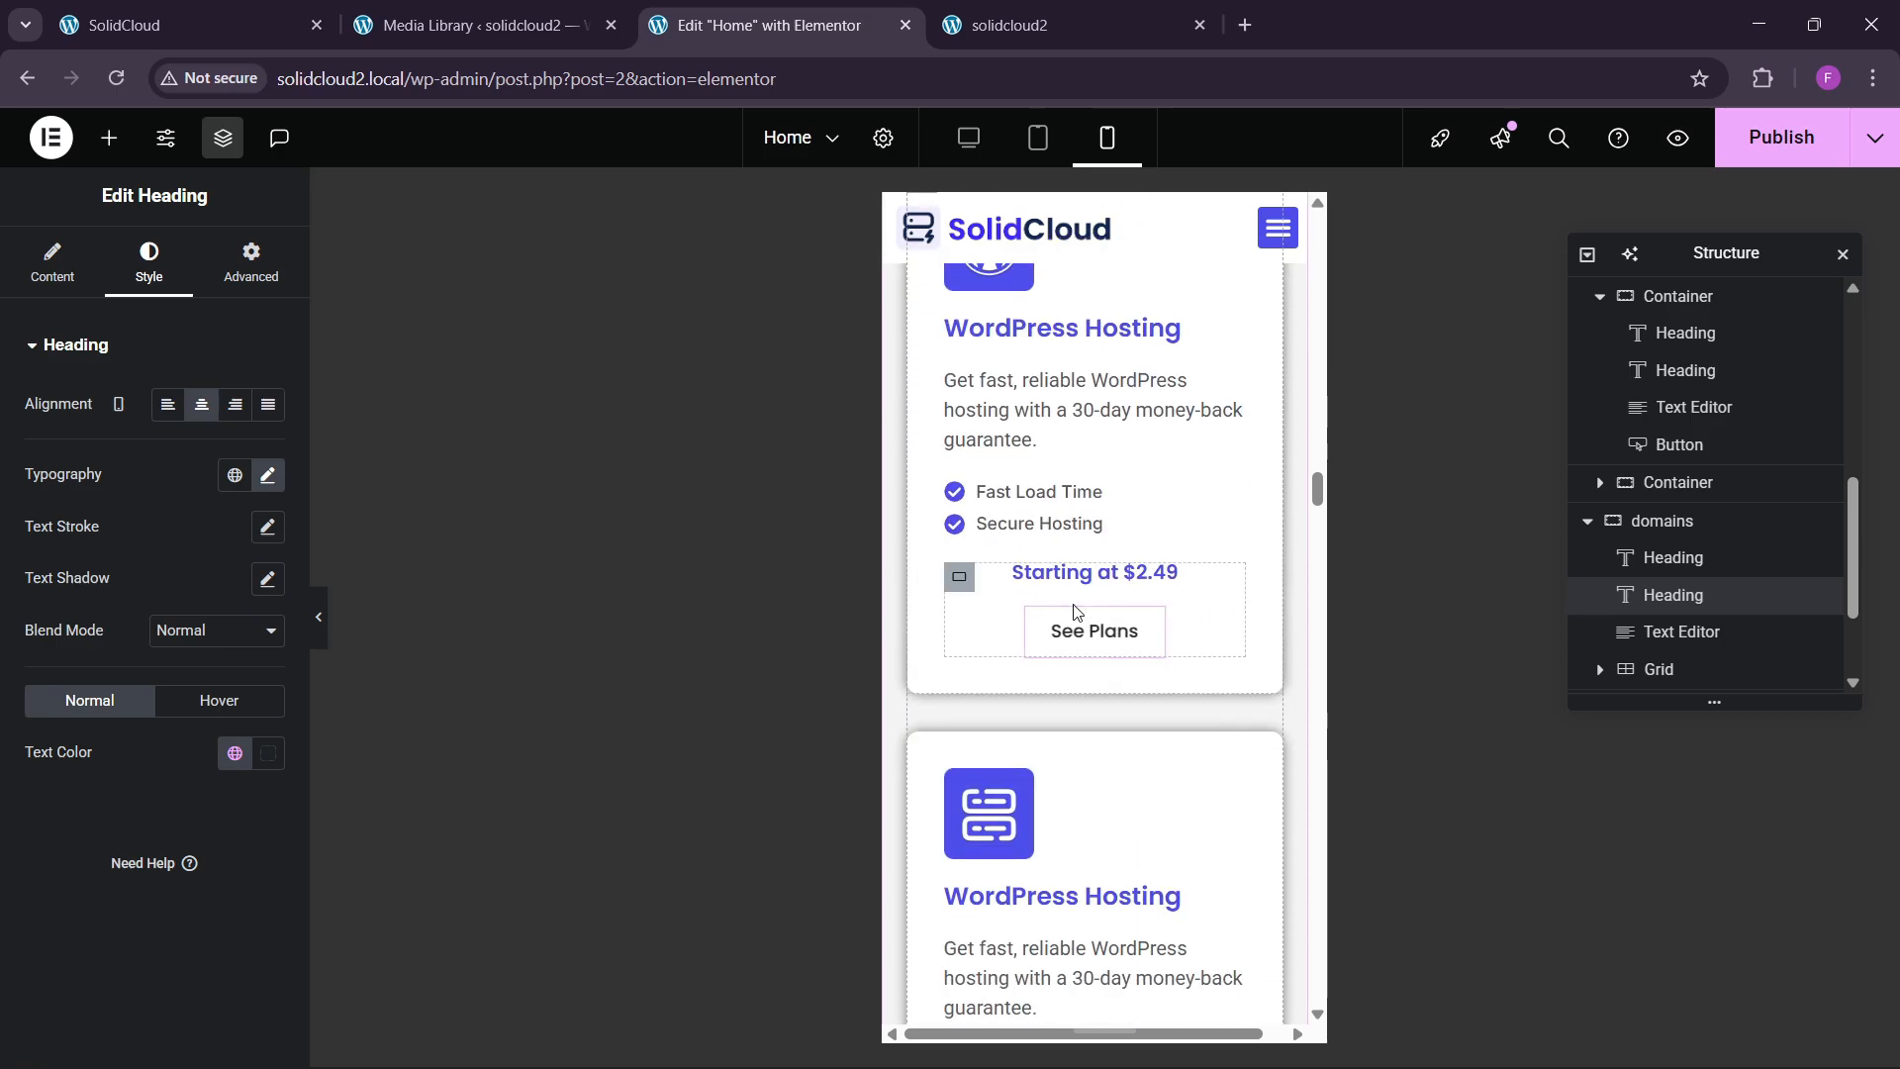
{"action": "scroll", "coordinate": [953, 591], "scroll_direction": "up", "scroll_amount": 7}
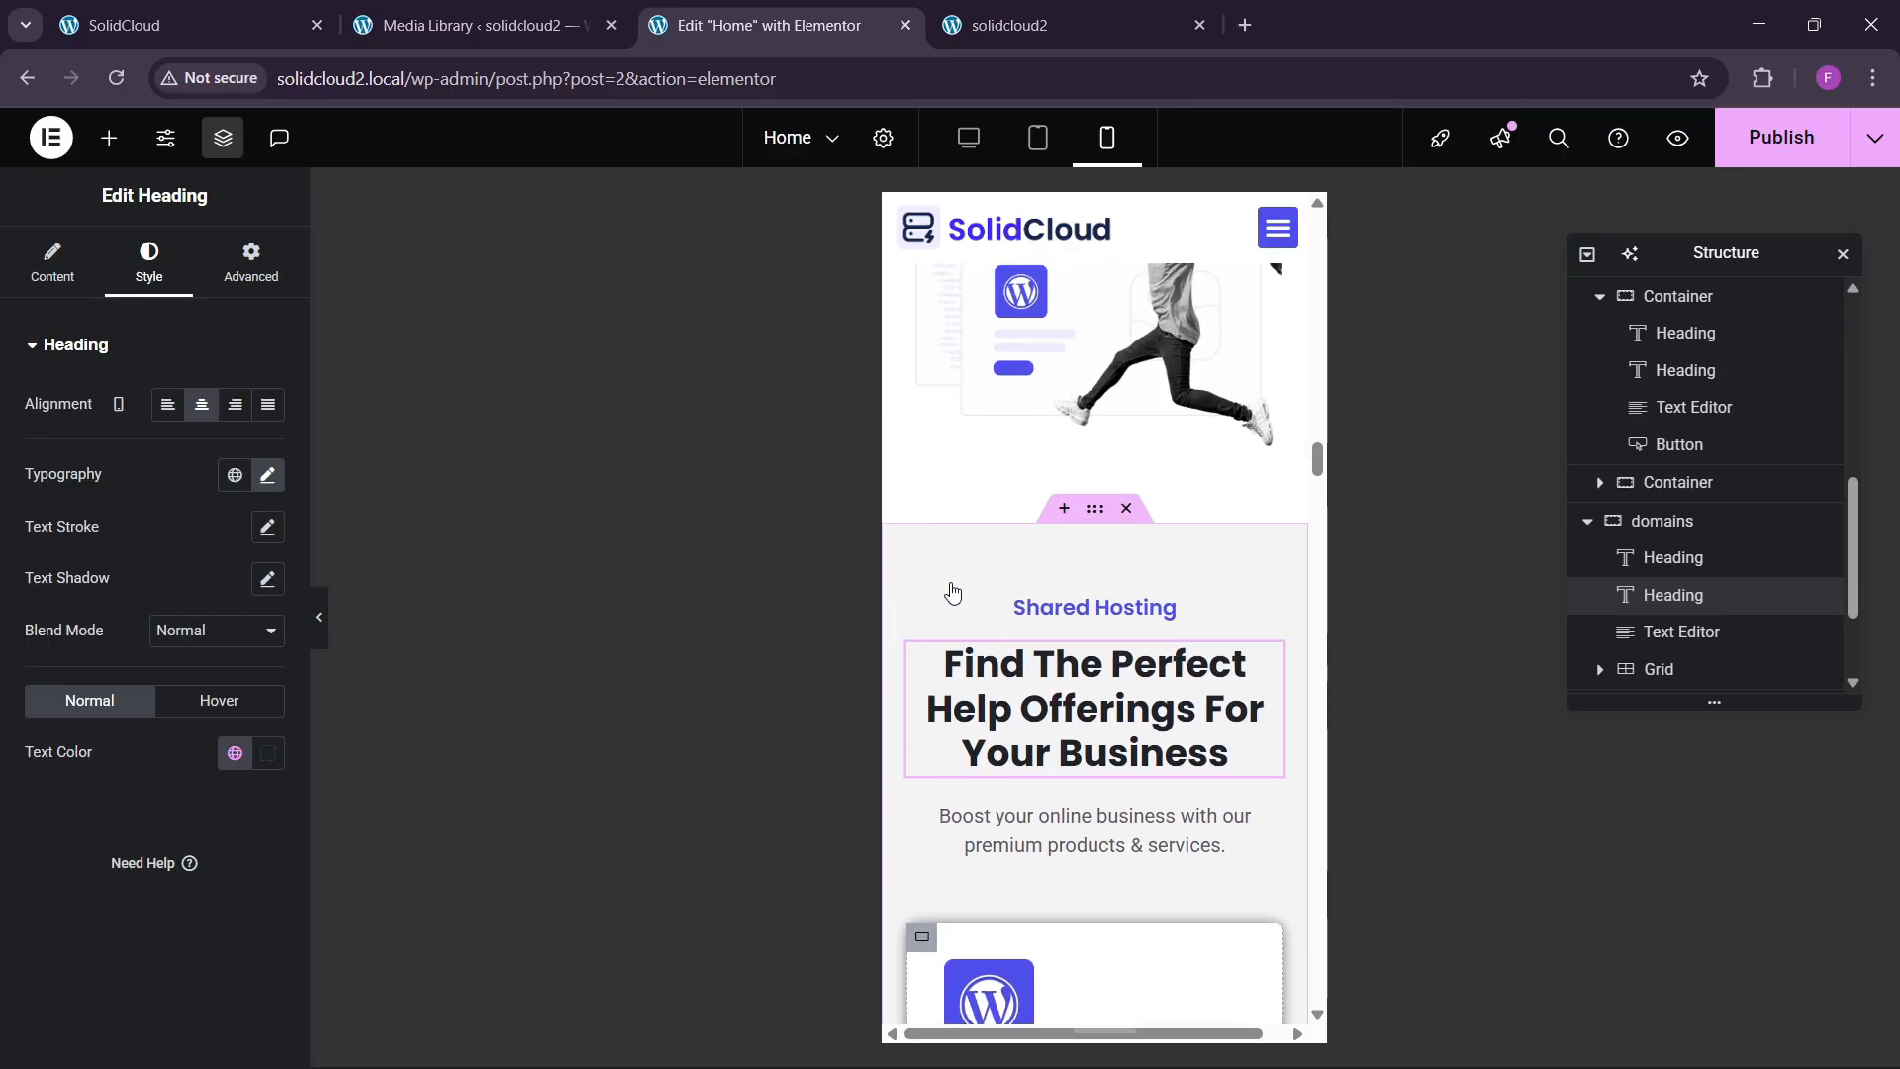
{"action": "scroll", "coordinate": [941, 590], "scroll_direction": "down", "scroll_amount": 4}
{"action": "left_click", "coordinate": [930, 587]}
{"action": "scroll", "coordinate": [990, 634], "scroll_direction": "down", "scroll_amount": 4}
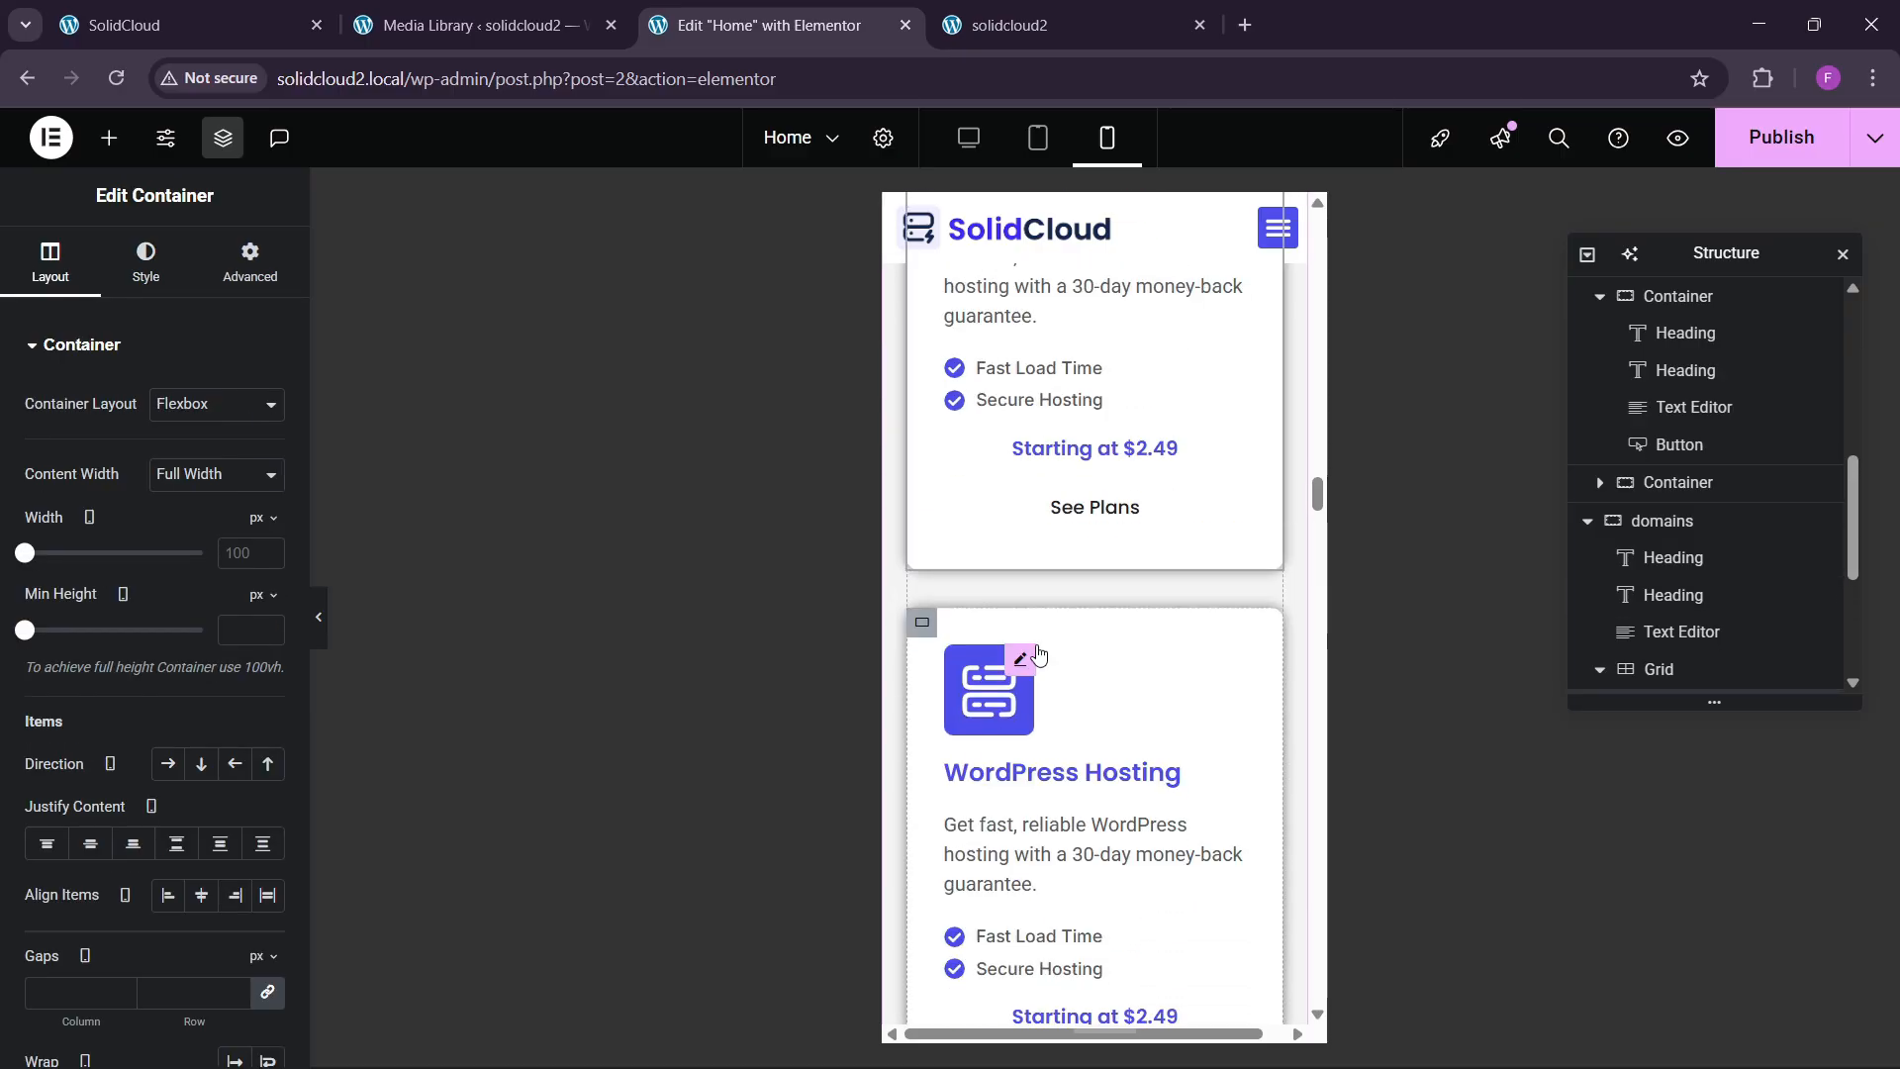
{"action": "scroll", "coordinate": [1065, 666], "scroll_direction": "down", "scroll_amount": 3}
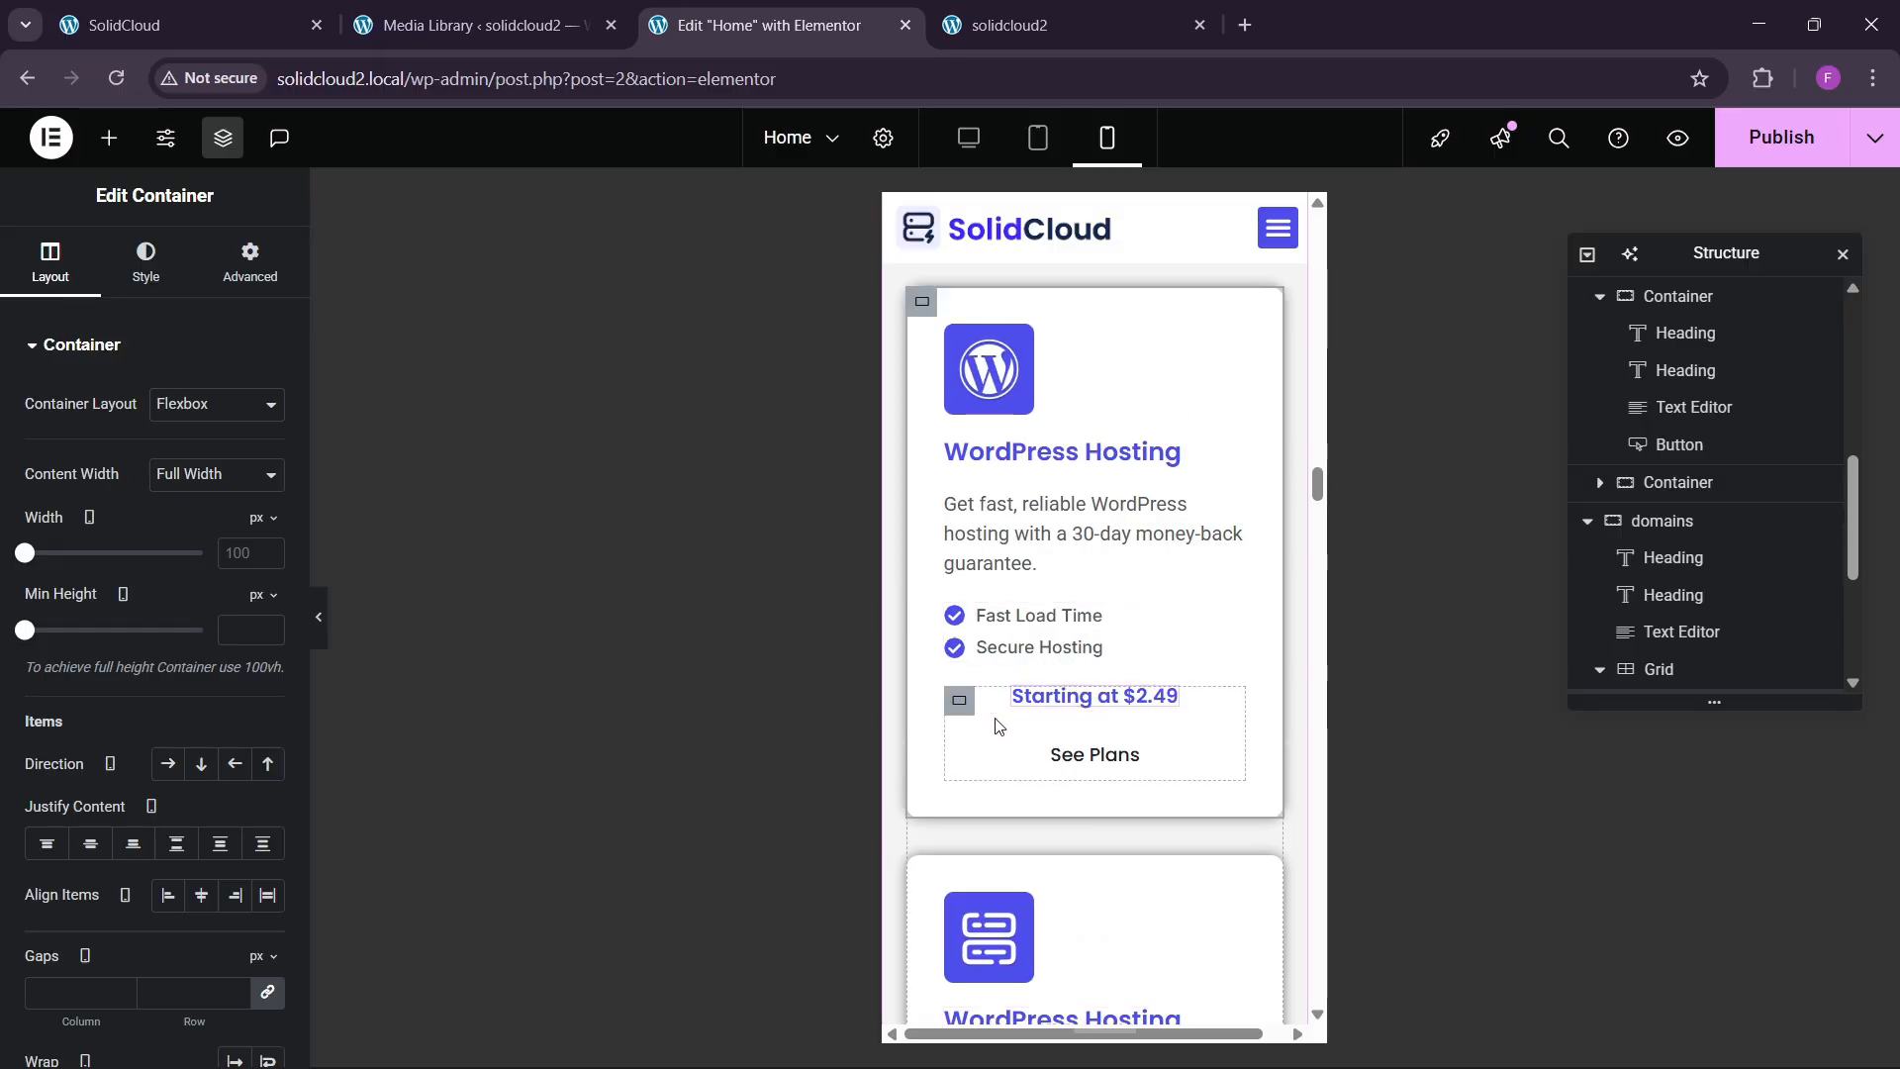
{"action": "left_click", "coordinate": [965, 708]}
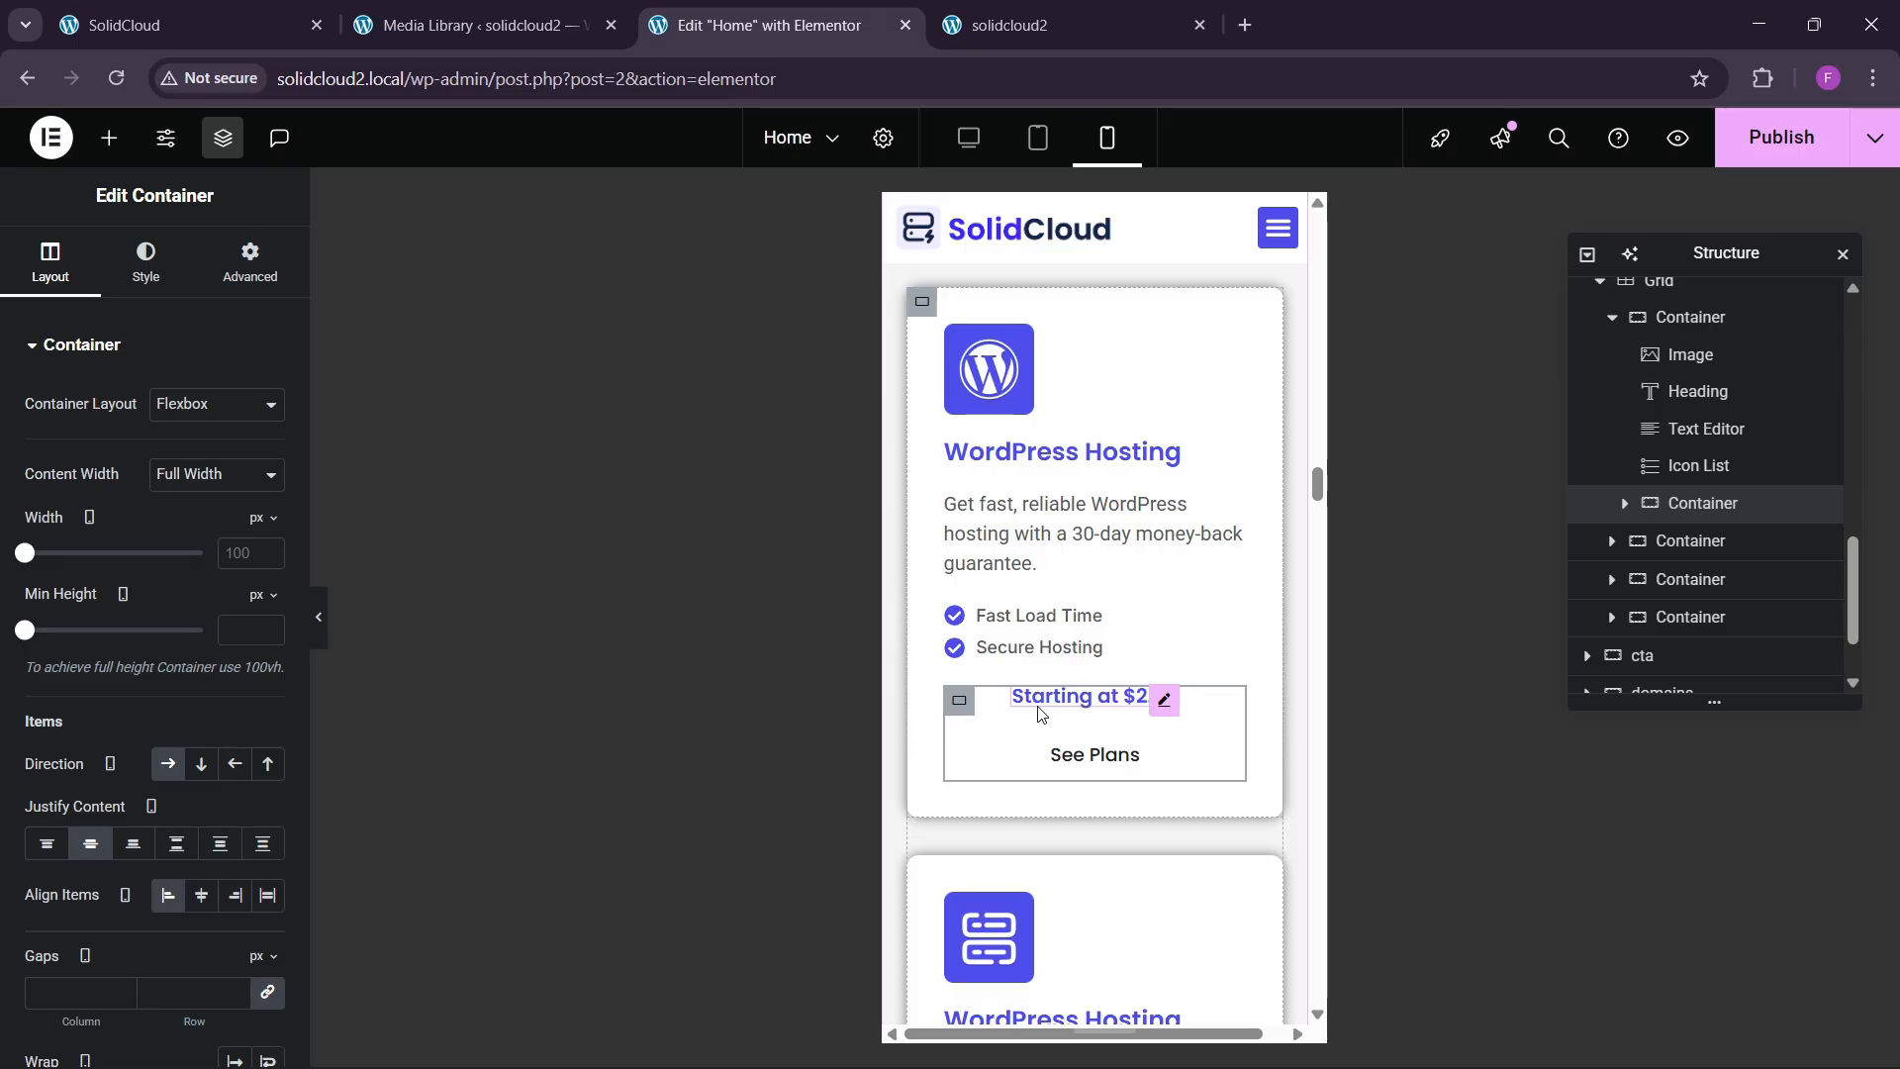
Review the spacing of the Starting at $2.49 and See Plans group and its heading.
{"action": "scroll", "coordinate": [1086, 697], "scroll_direction": "down", "scroll_amount": 10}
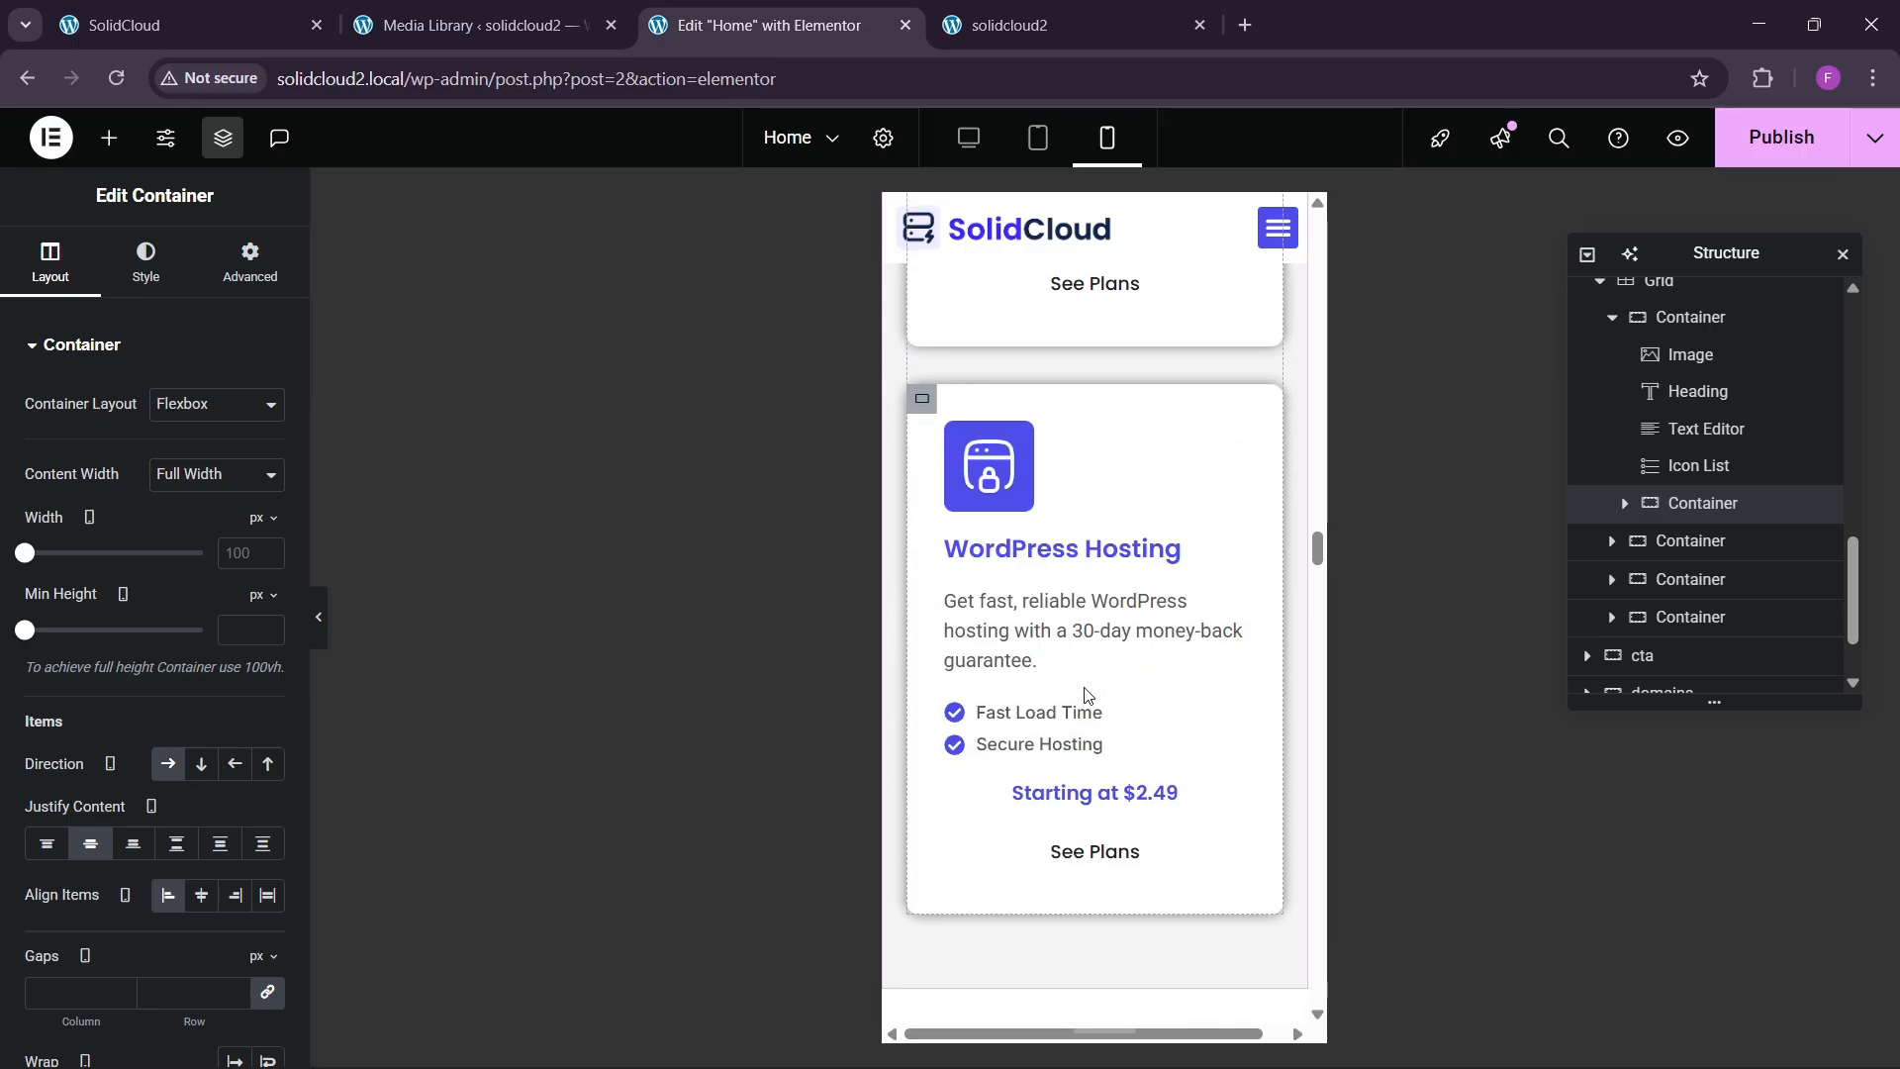
{"action": "scroll", "coordinate": [1086, 697], "scroll_direction": "up", "scroll_amount": 4}
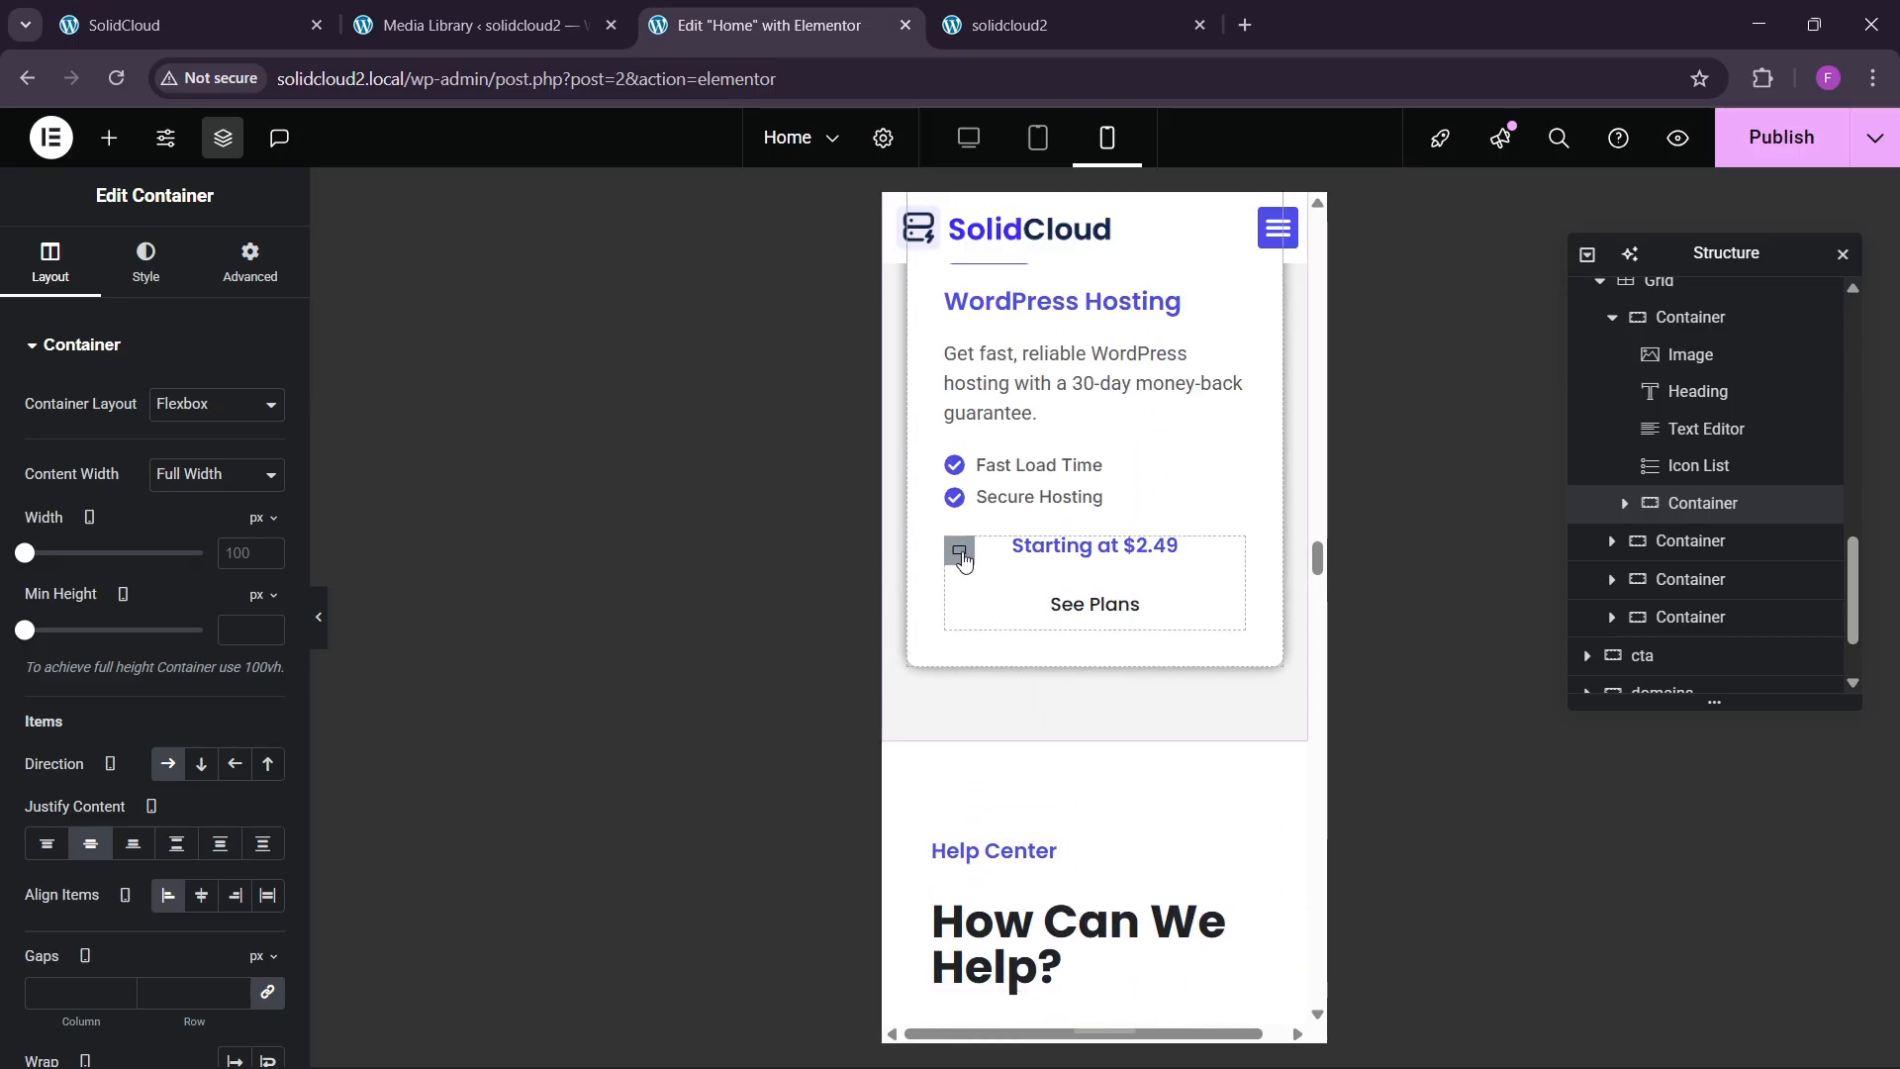
{"action": "left_click", "coordinate": [960, 553]}
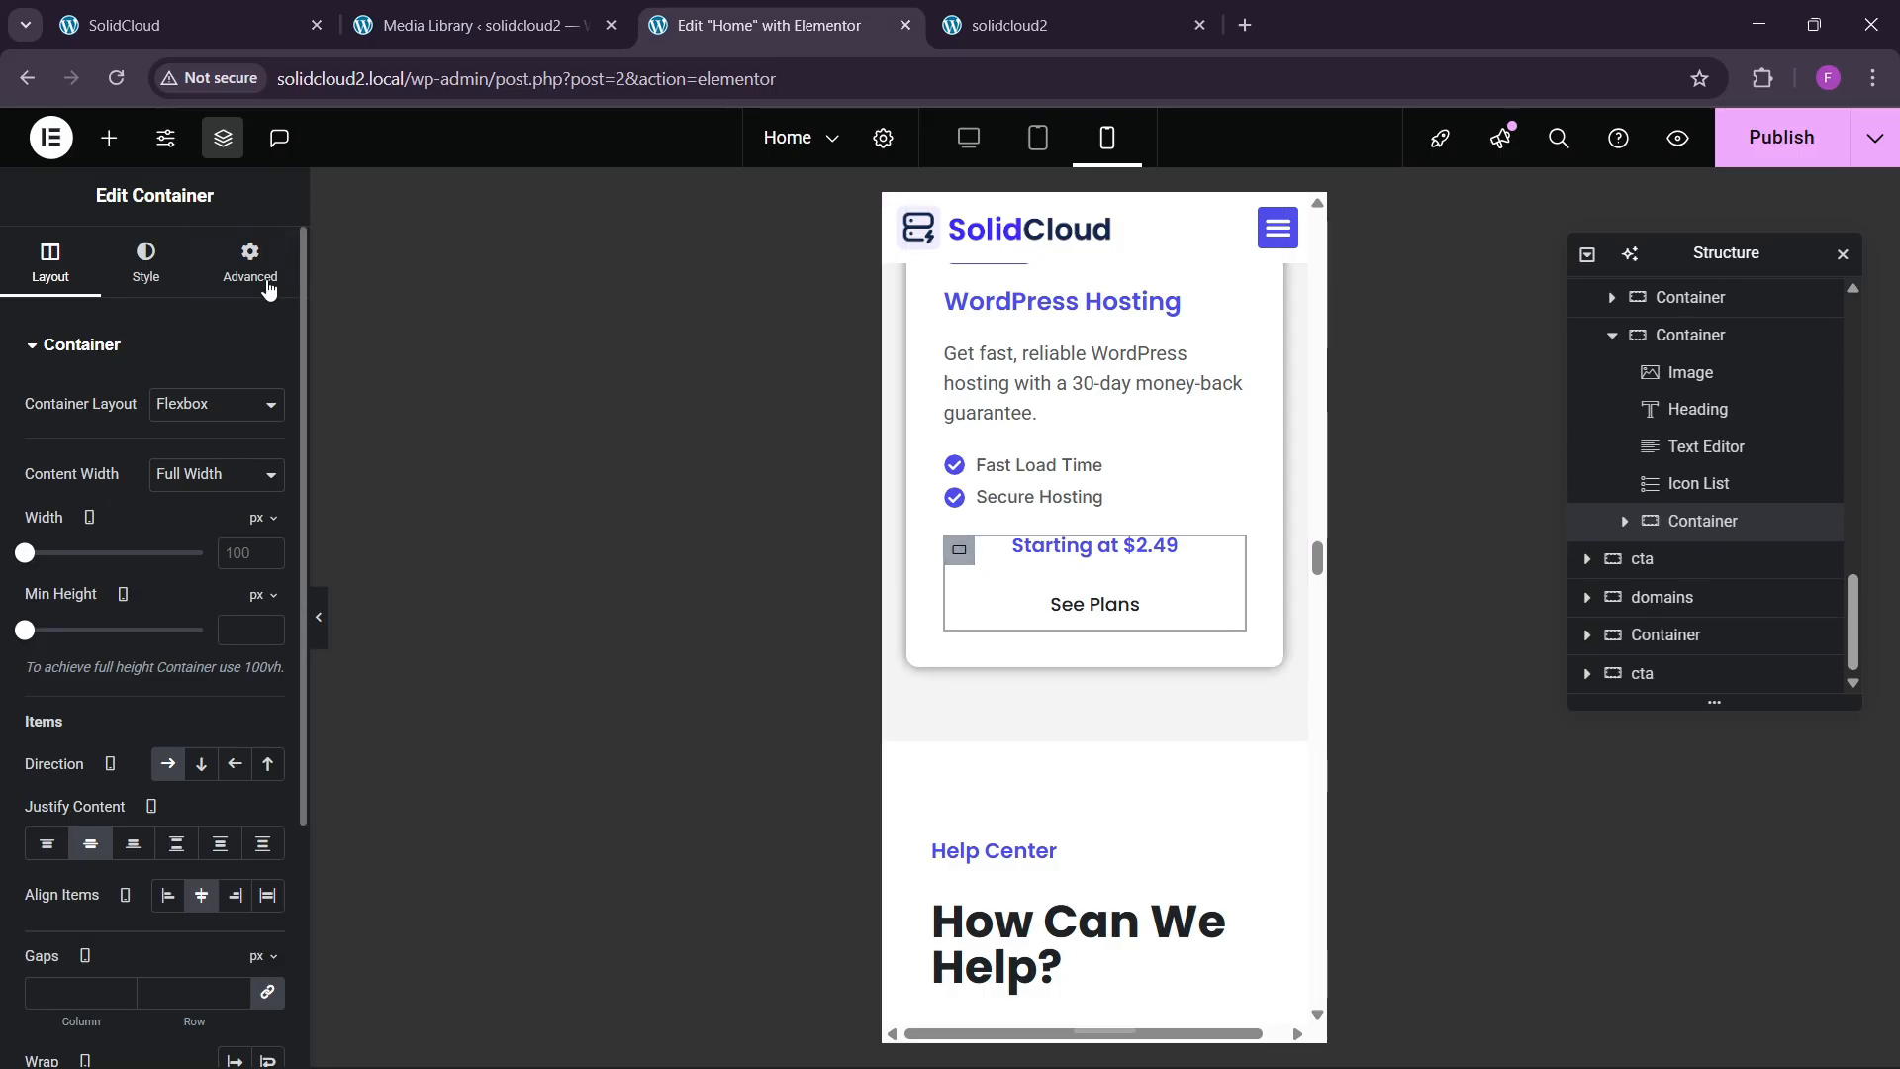
{"action": "left_click", "coordinate": [249, 267]}
{"action": "scroll", "coordinate": [1226, 603], "scroll_direction": "down", "scroll_amount": 2}
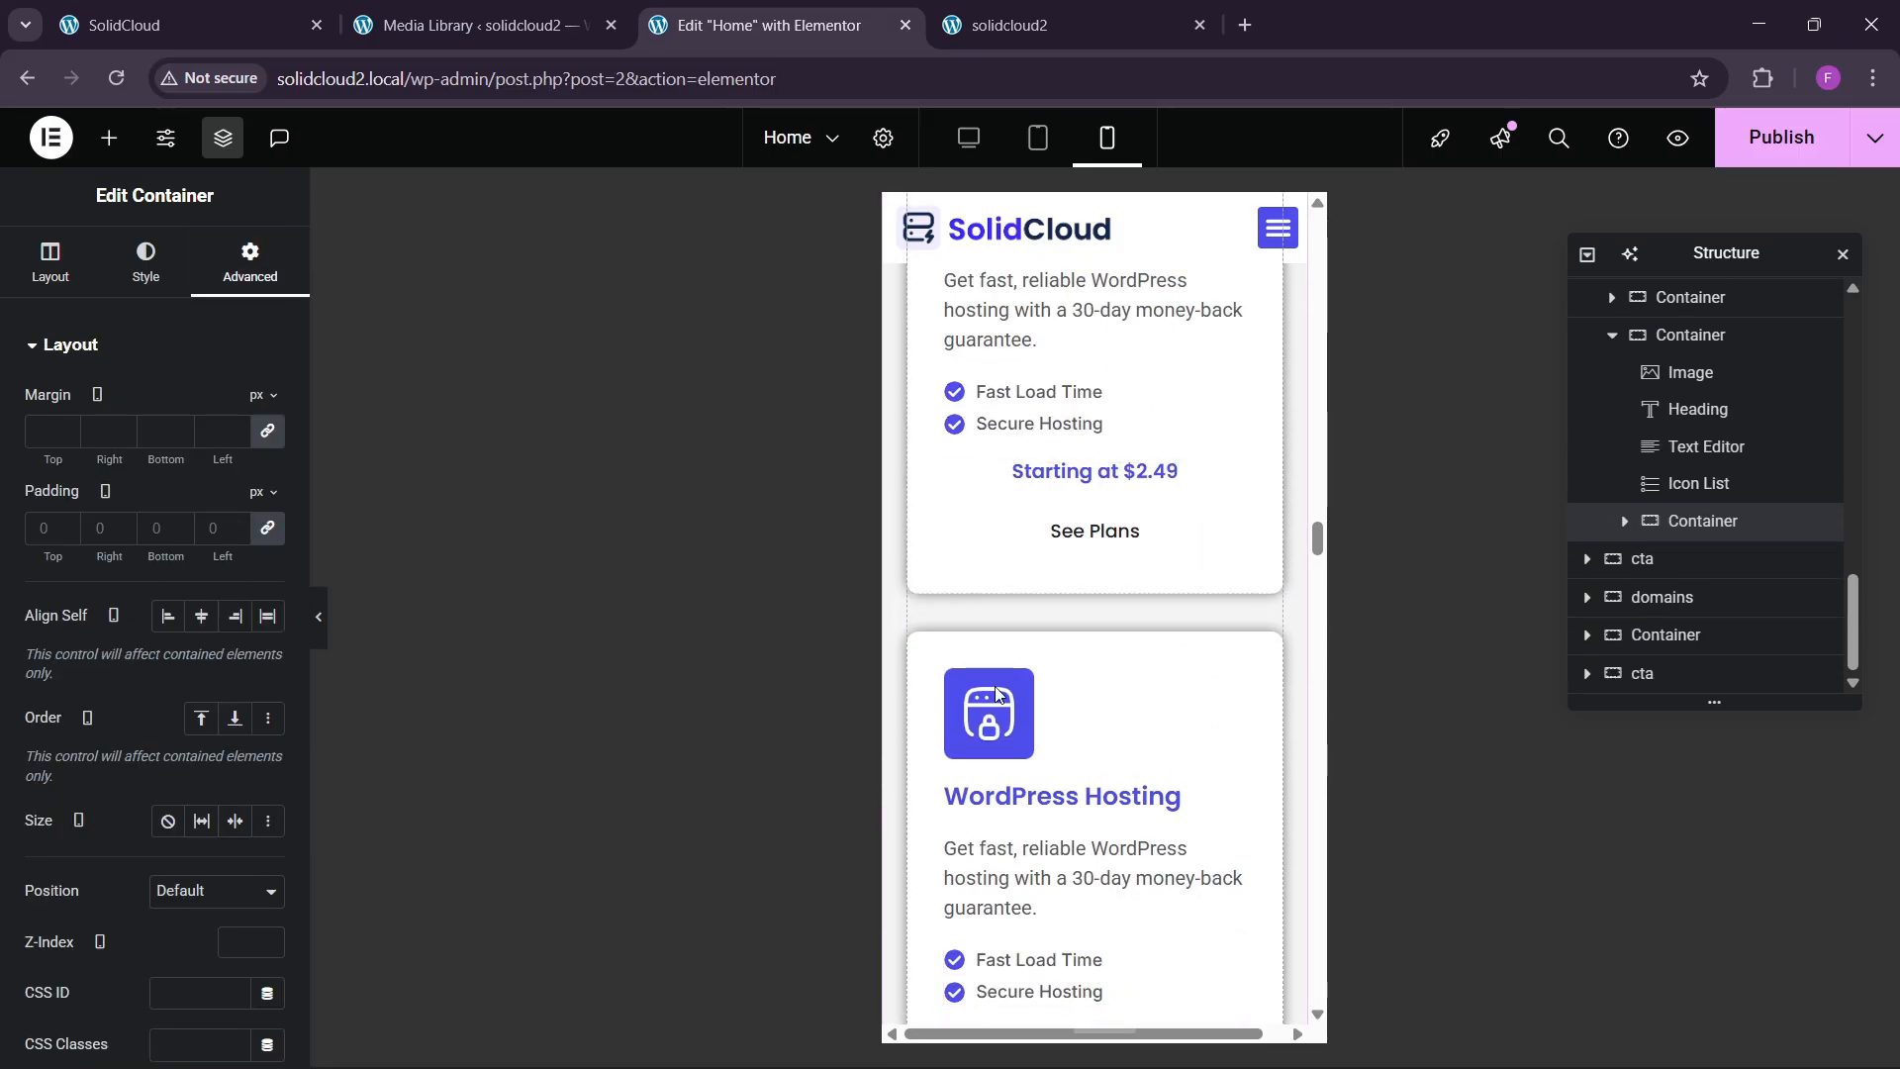
{"action": "scroll", "coordinate": [1044, 691], "scroll_direction": "up", "scroll_amount": 2}
{"action": "left_click", "coordinate": [1088, 547]}
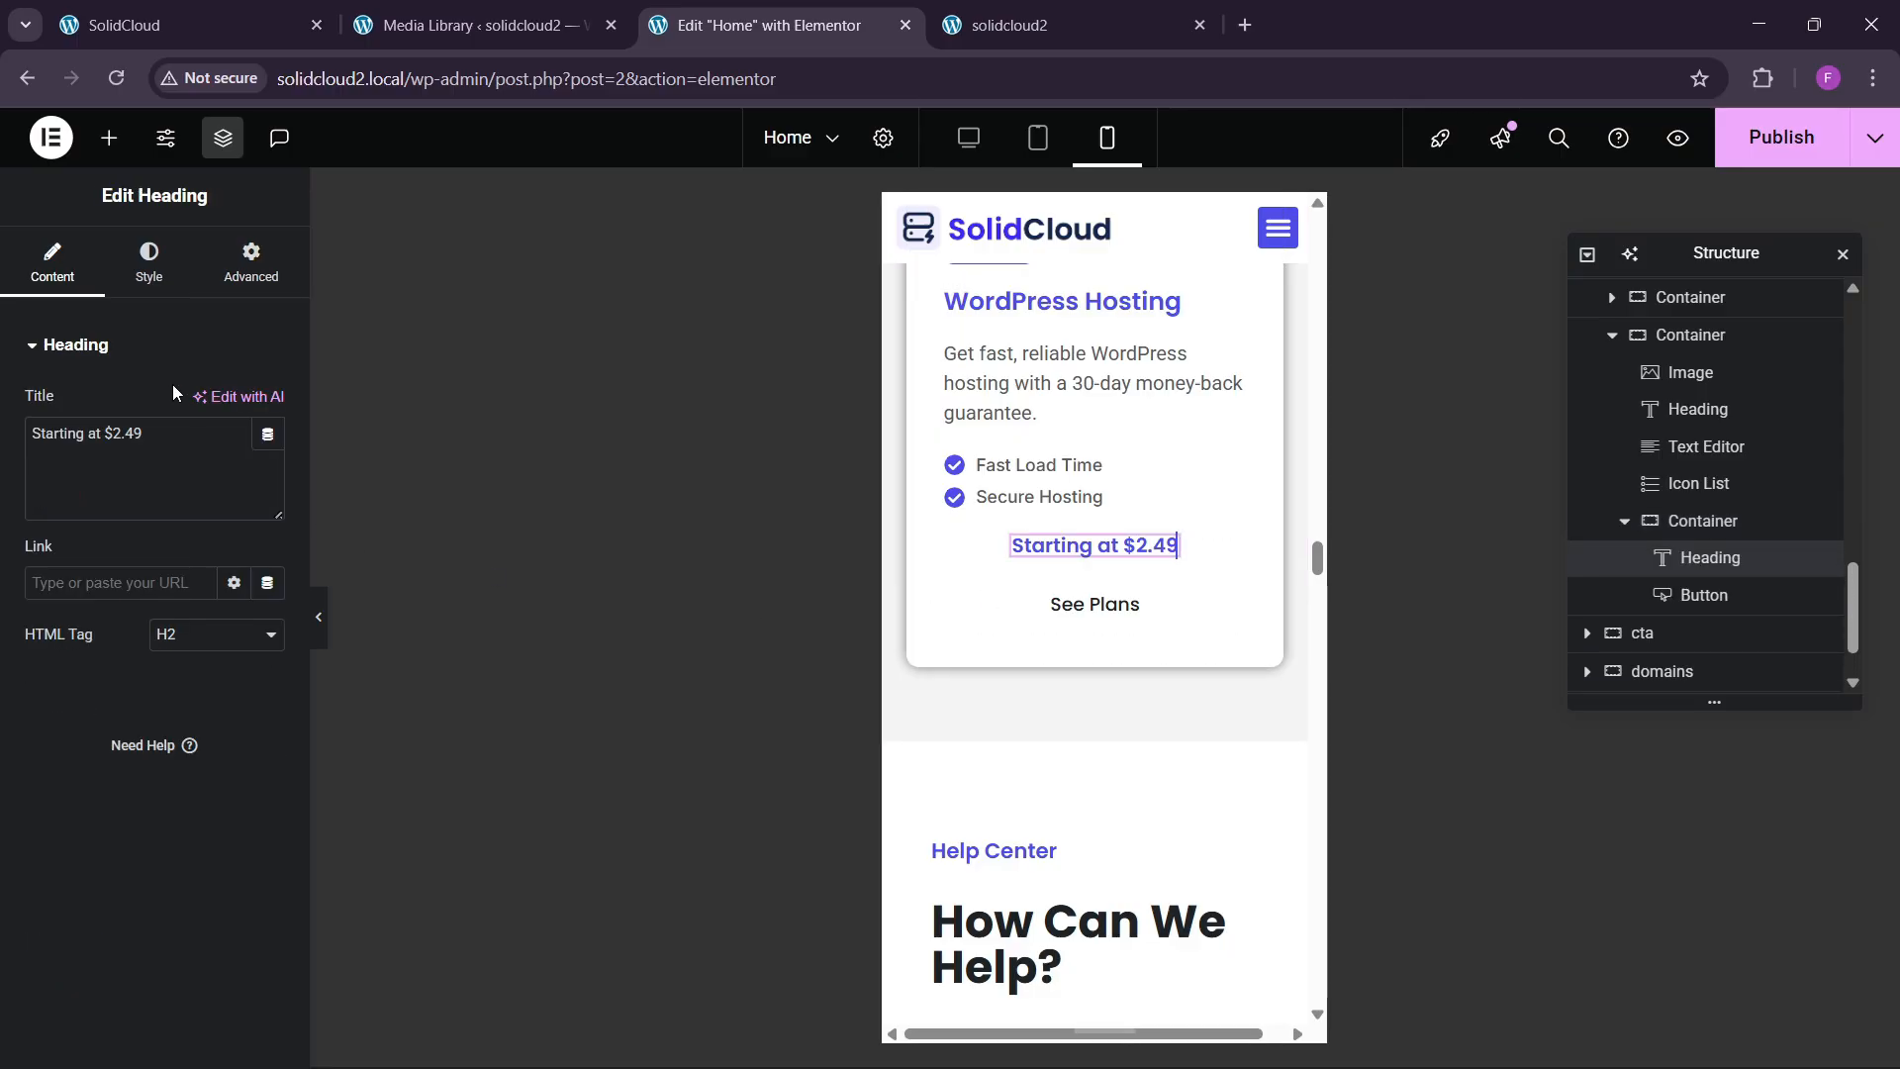
{"action": "scroll", "coordinate": [1064, 692], "scroll_direction": "down", "scroll_amount": 5}
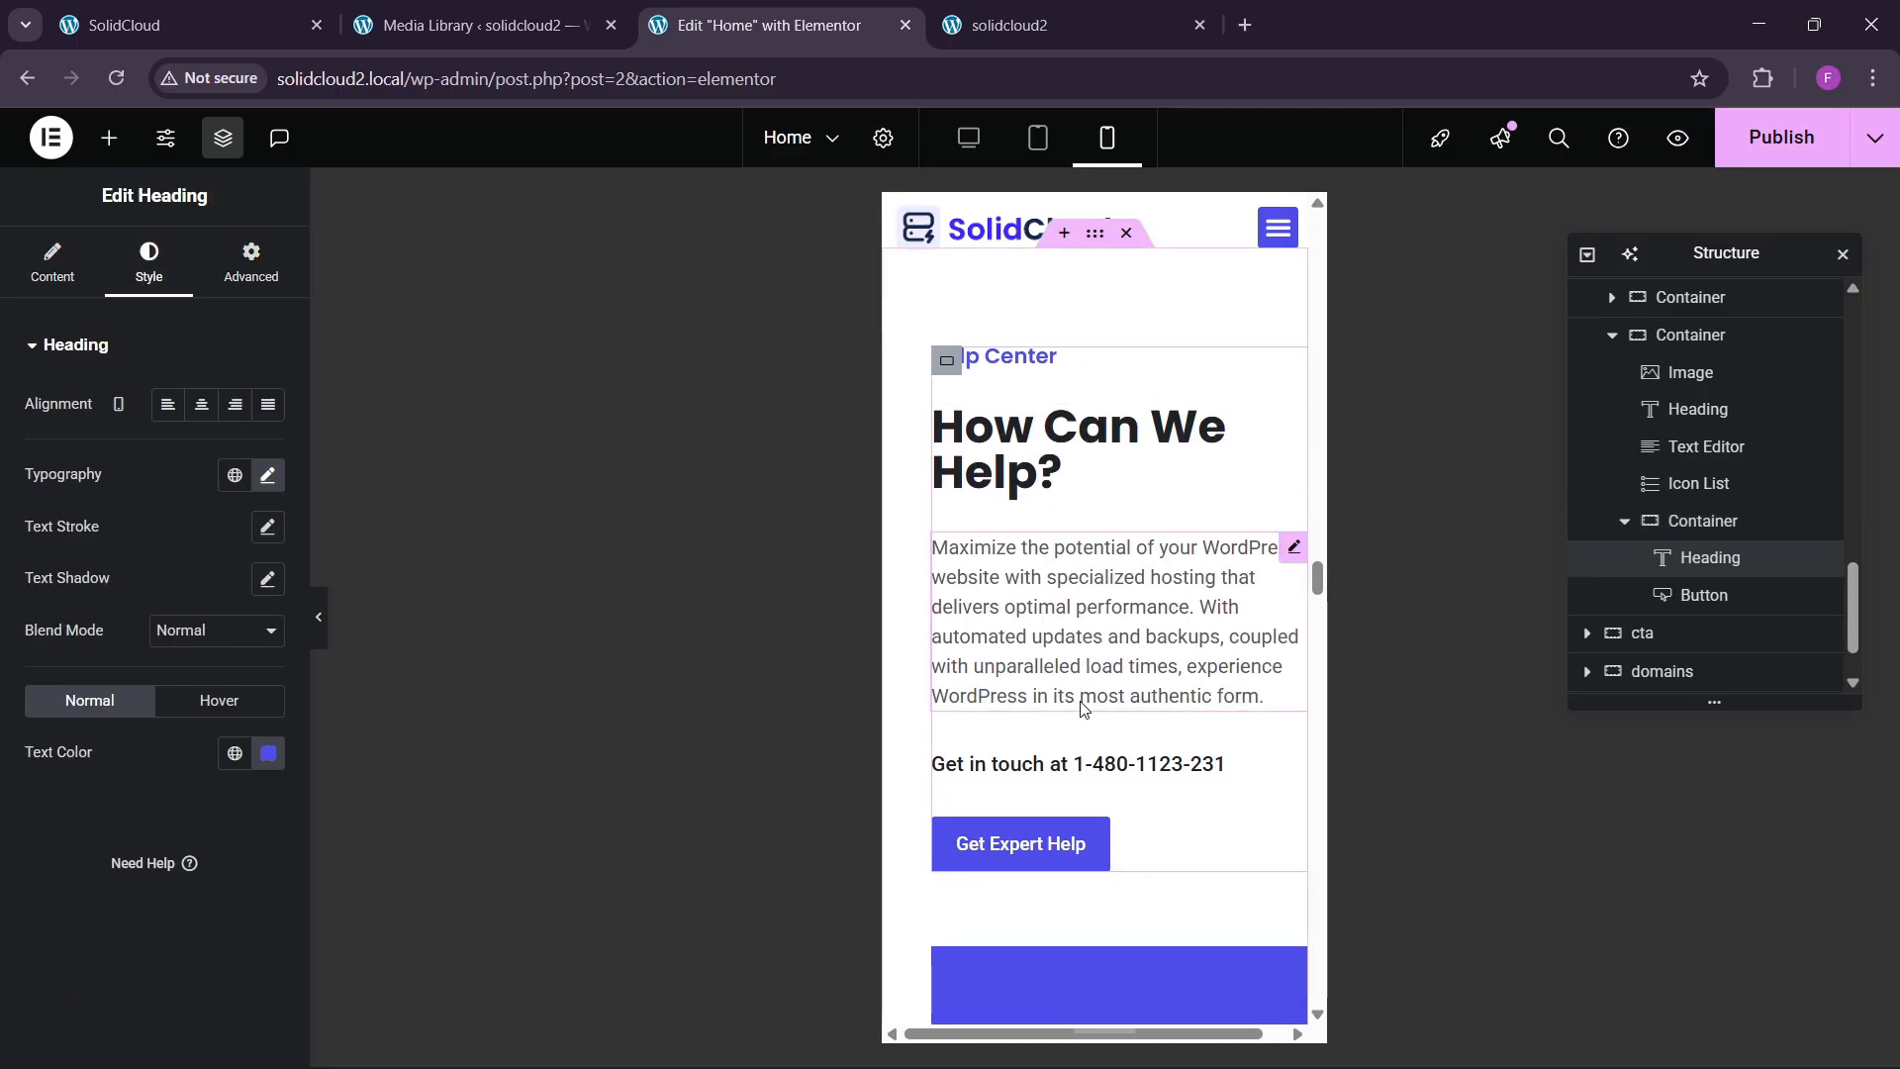
{"action": "scroll", "coordinate": [1081, 707], "scroll_direction": "up", "scroll_amount": 3}
Set the Help Center section's mobile padding to 60/20/60/20 px.
{"action": "left_click", "coordinate": [857, 662]}
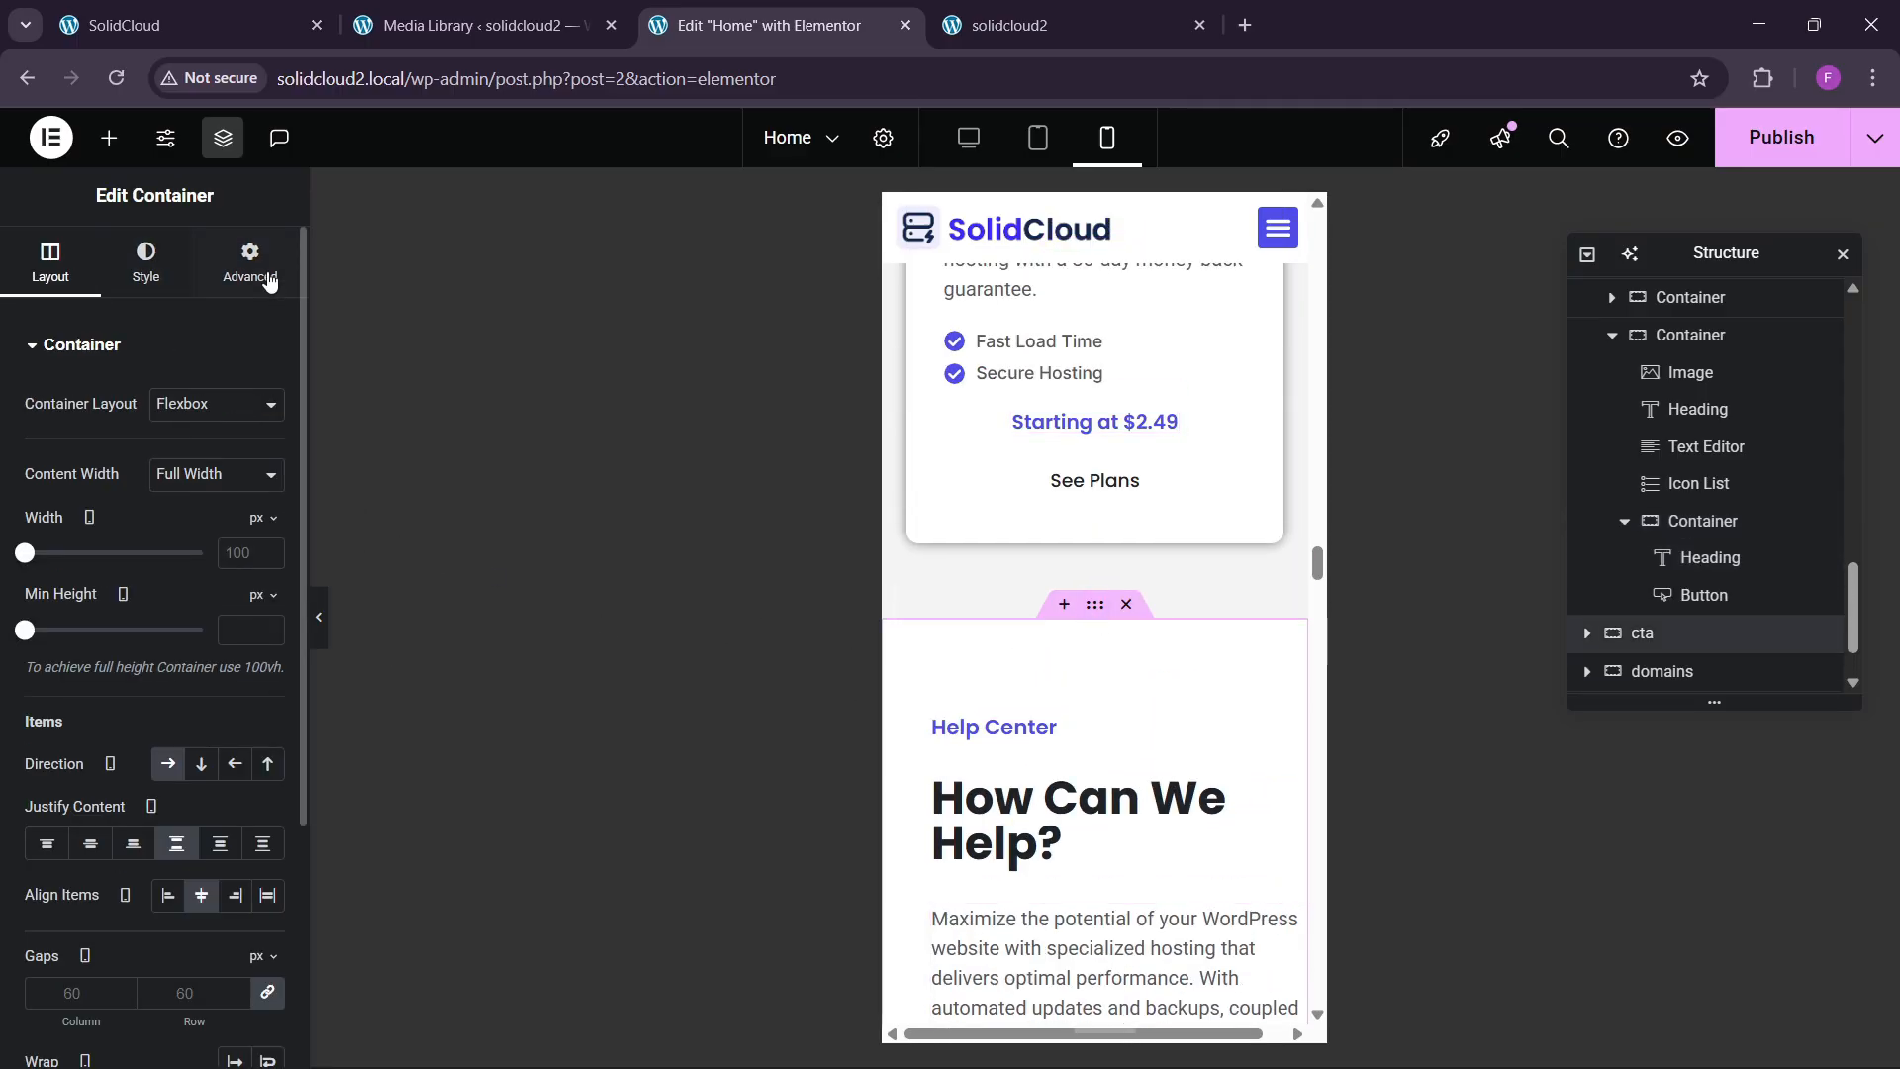
{"action": "left_click", "coordinate": [250, 262]}
{"action": "left_click_drag", "start_coordinate": [173, 546], "coordinate": [103, 561]}
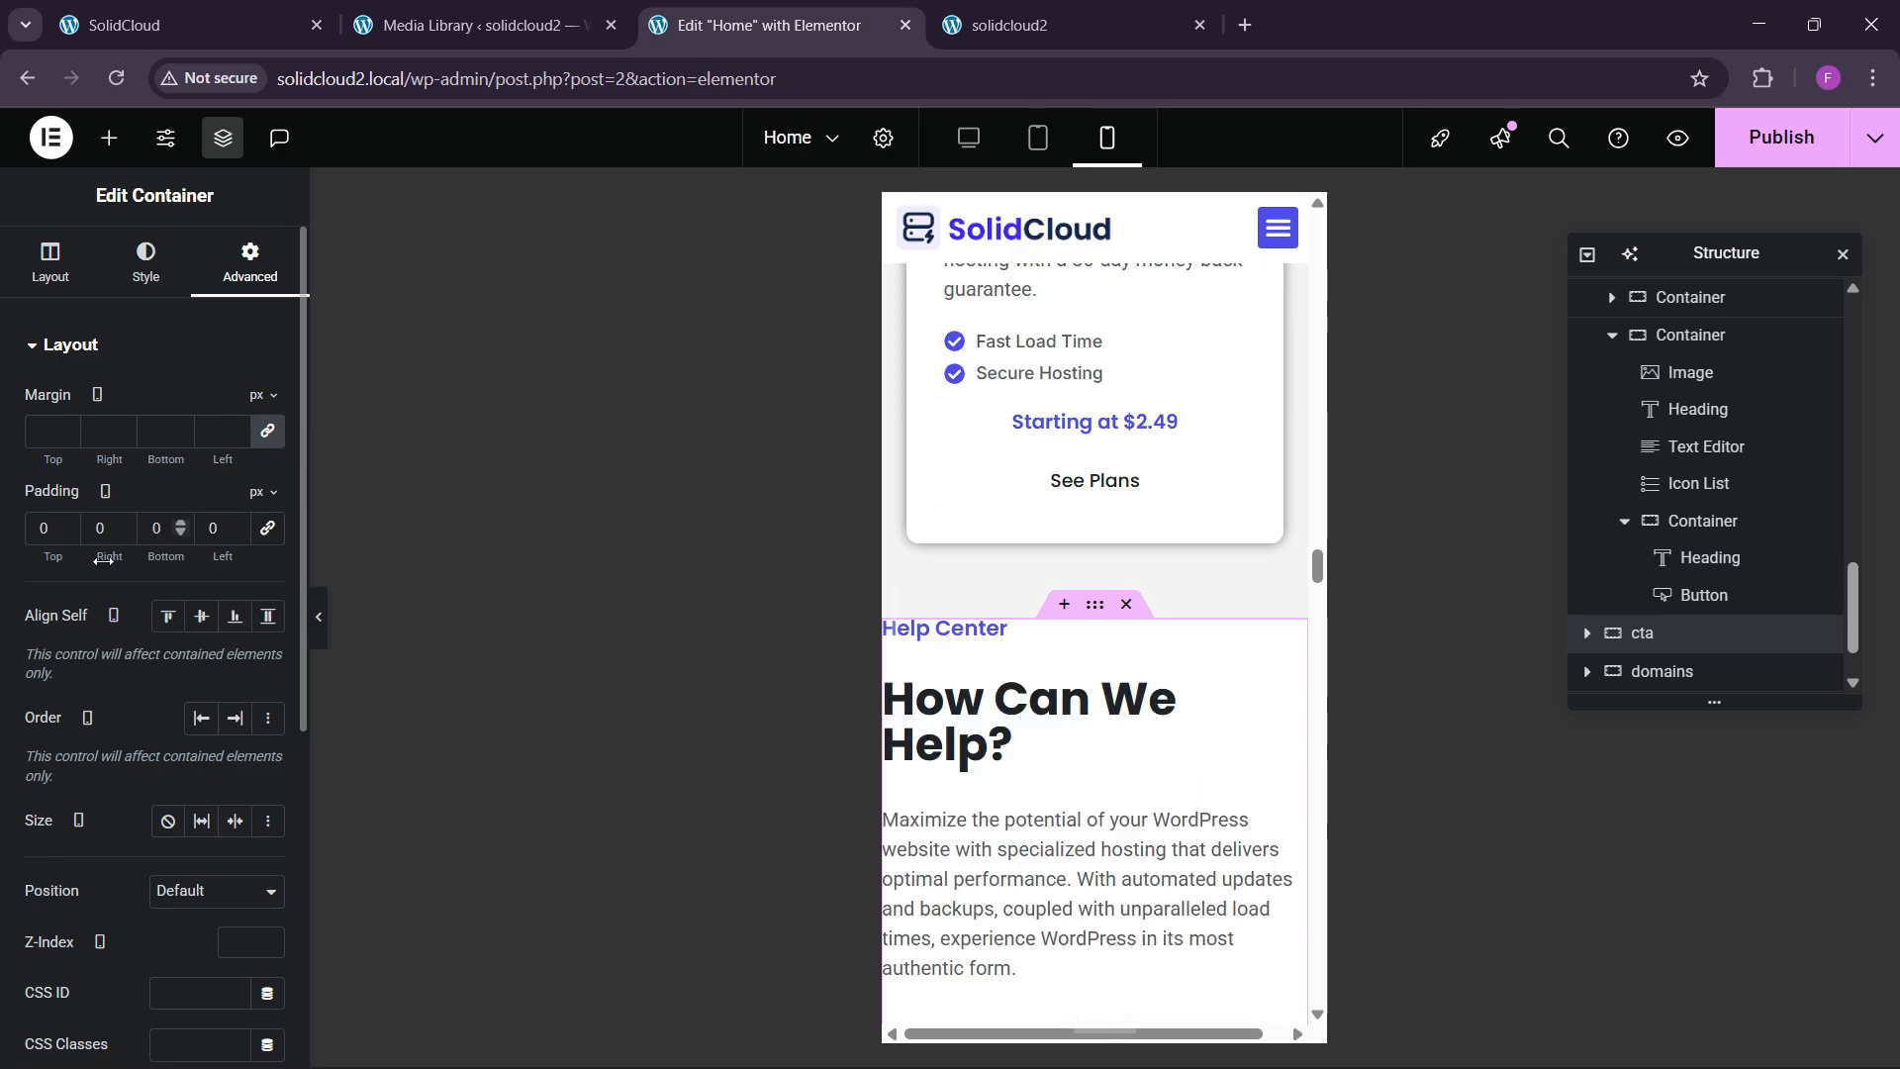
{"action": "left_click", "coordinate": [33, 527]}
{"action": "type", "text": "6"}
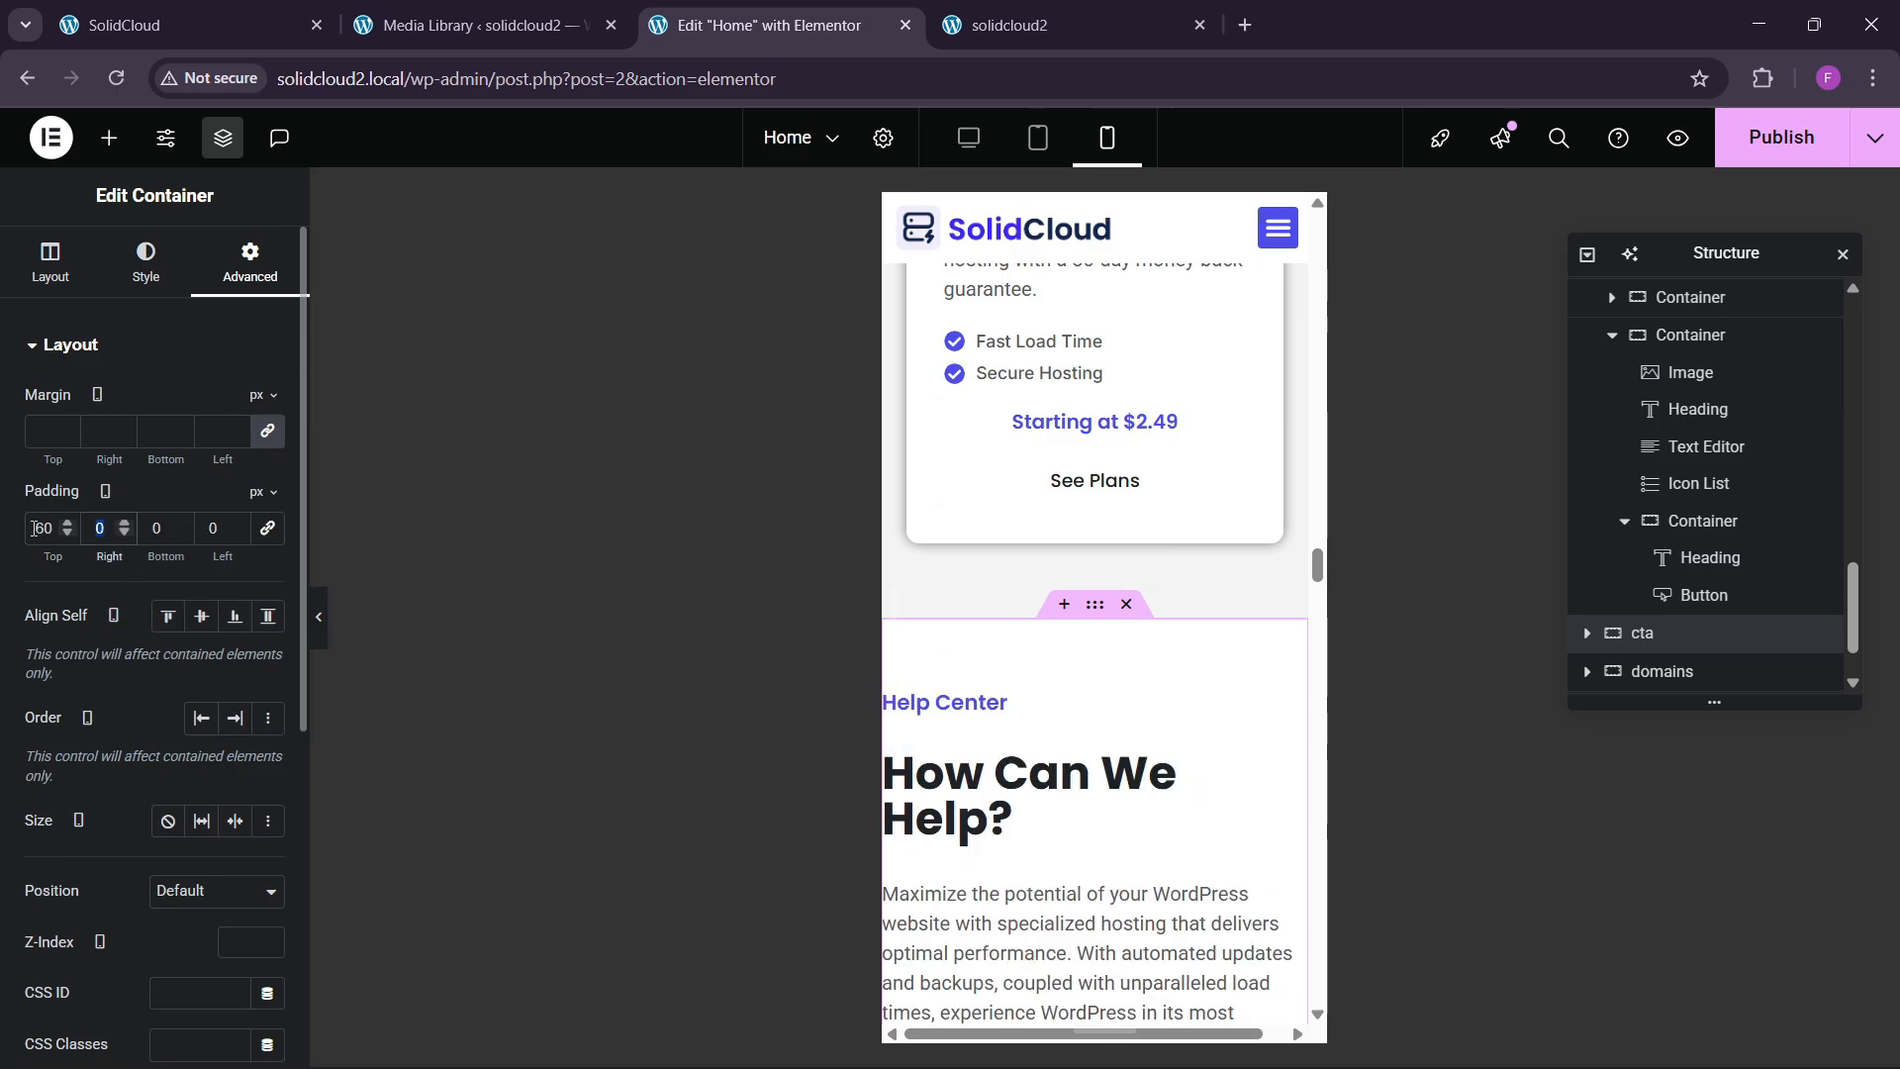
{"action": "type", "text": "20"}
{"action": "key", "text": "Tab"}
{"action": "type", "text": "20"}
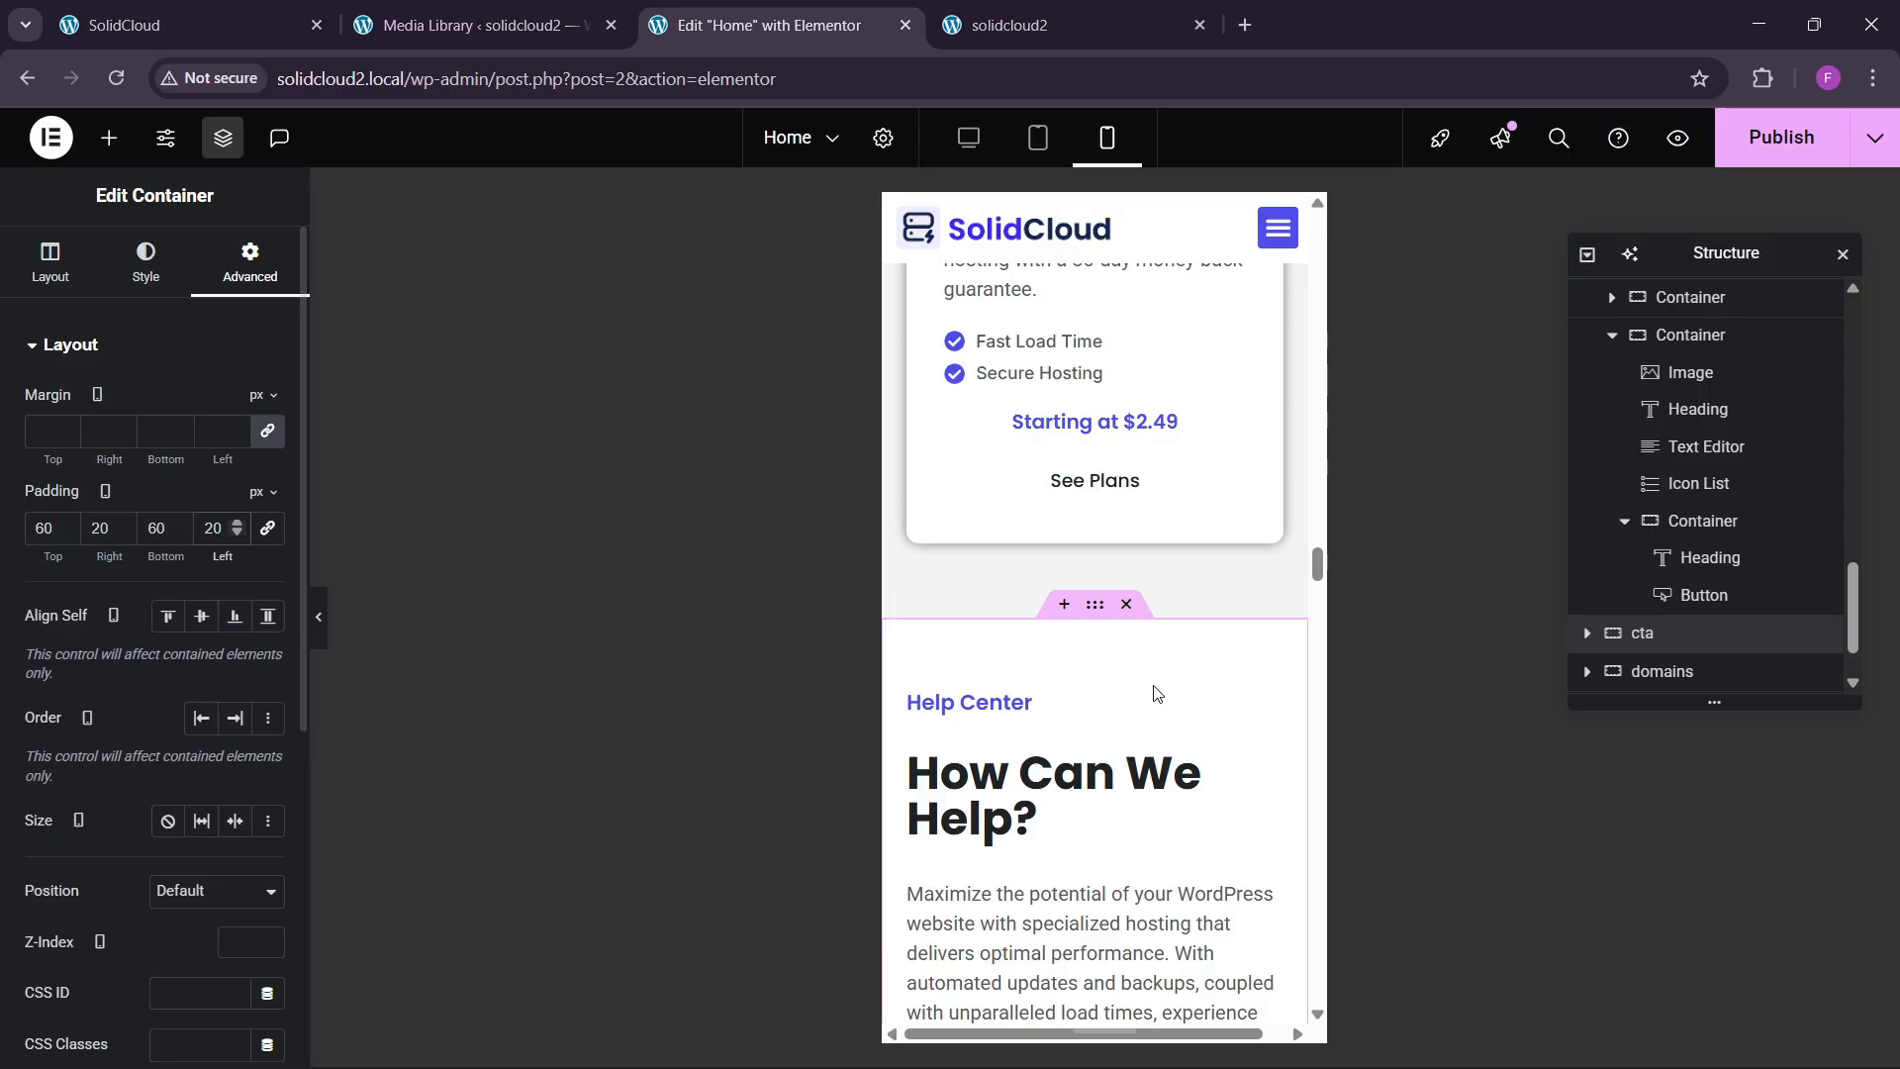
{"action": "scroll", "coordinate": [1155, 693], "scroll_direction": "down", "scroll_amount": 4}
Paste the copied heading style onto the Help Center heading.
{"action": "right_click", "coordinate": [1120, 424]}
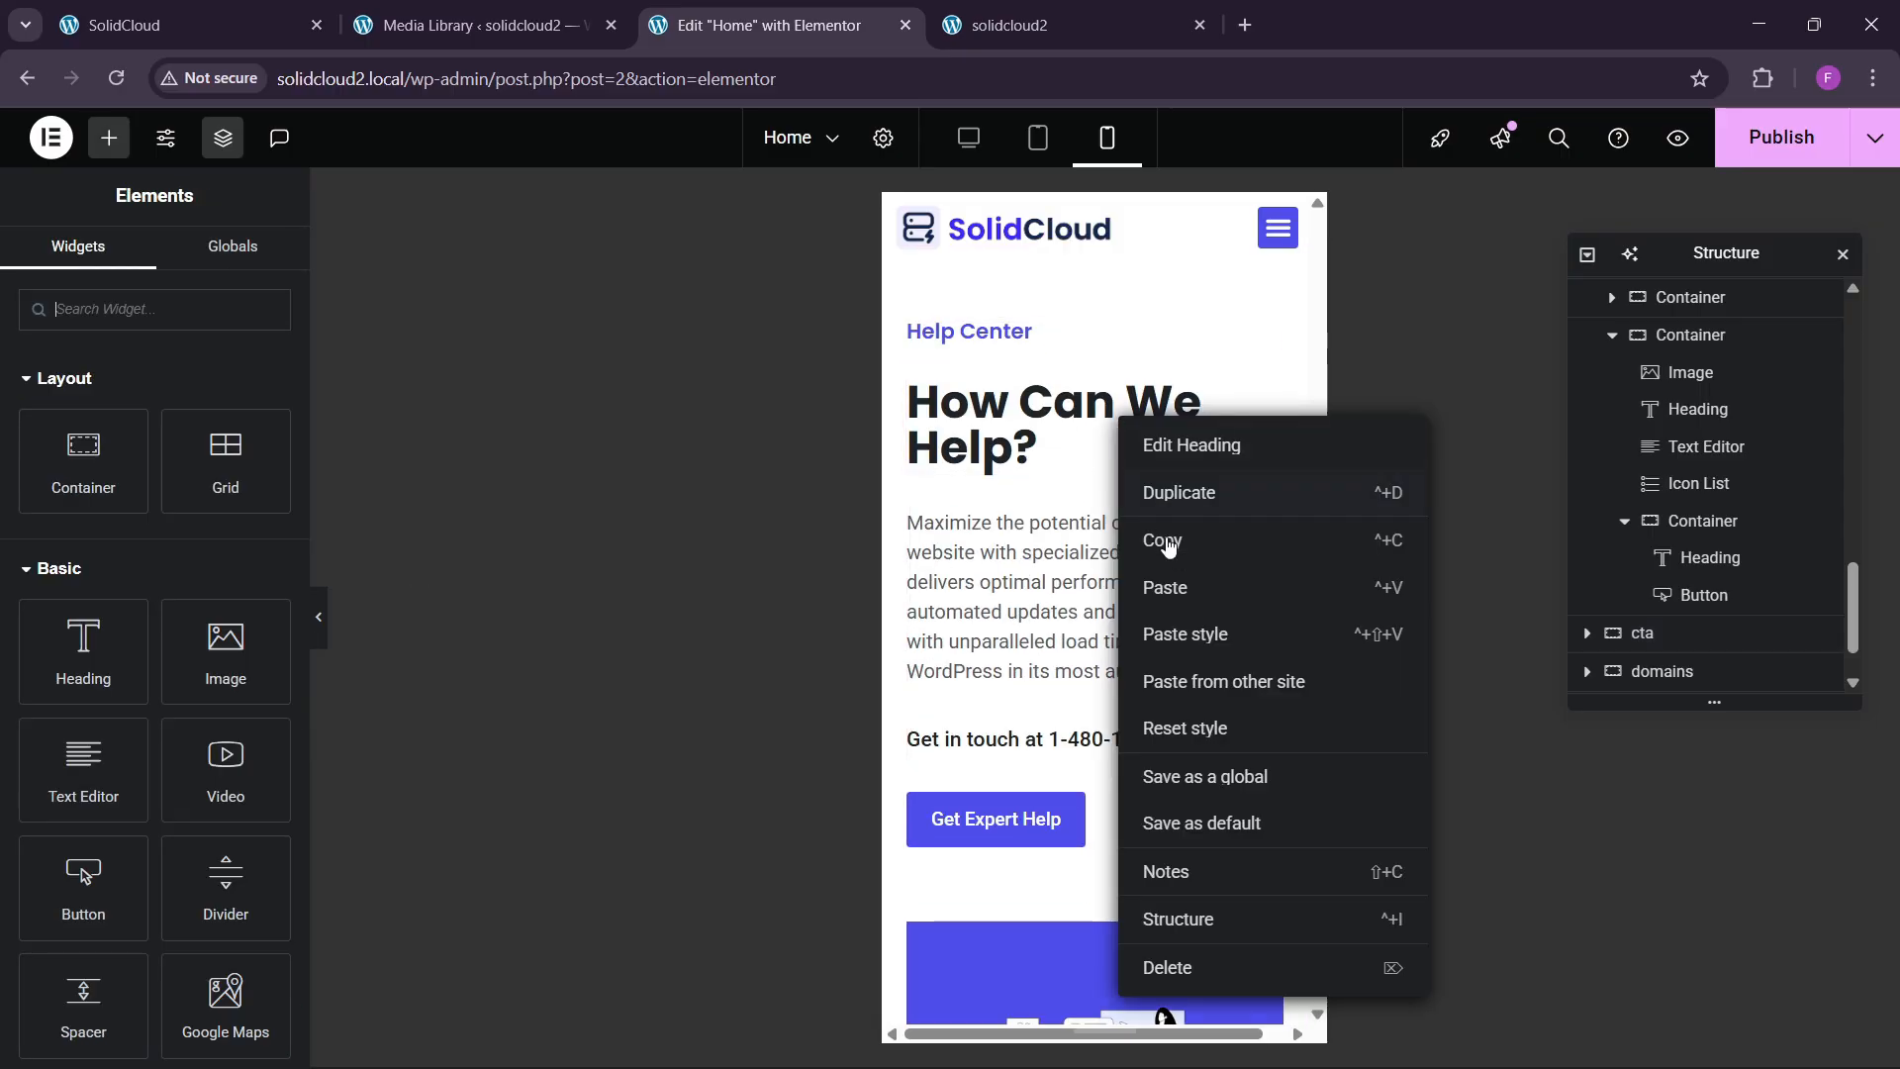
{"action": "left_click", "coordinate": [1175, 636]}
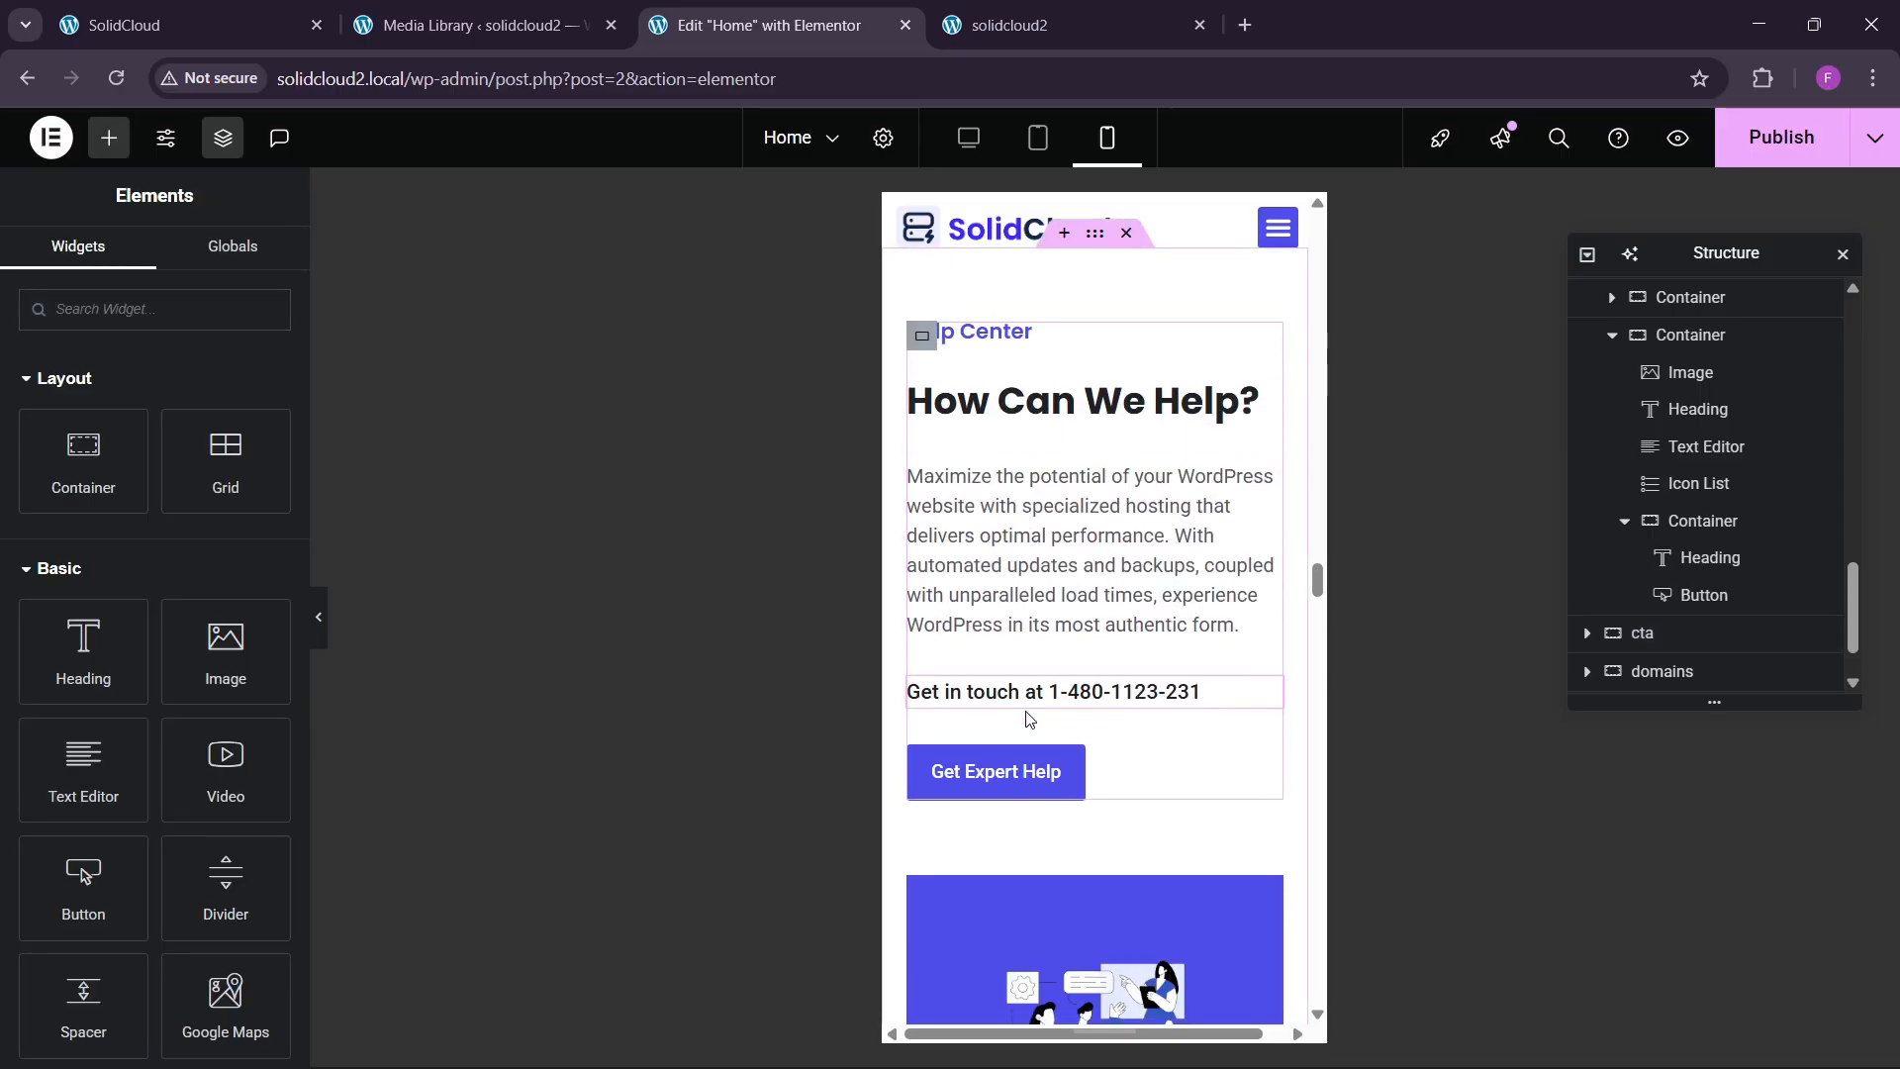
{"action": "scroll", "coordinate": [1030, 722], "scroll_direction": "down", "scroll_amount": 5}
{"action": "scroll", "coordinate": [1030, 725], "scroll_direction": "up", "scroll_amount": 8}
Give the illustration container 30 px padding on all sides.
{"action": "scroll", "coordinate": [1031, 727], "scroll_direction": "down", "scroll_amount": 3}
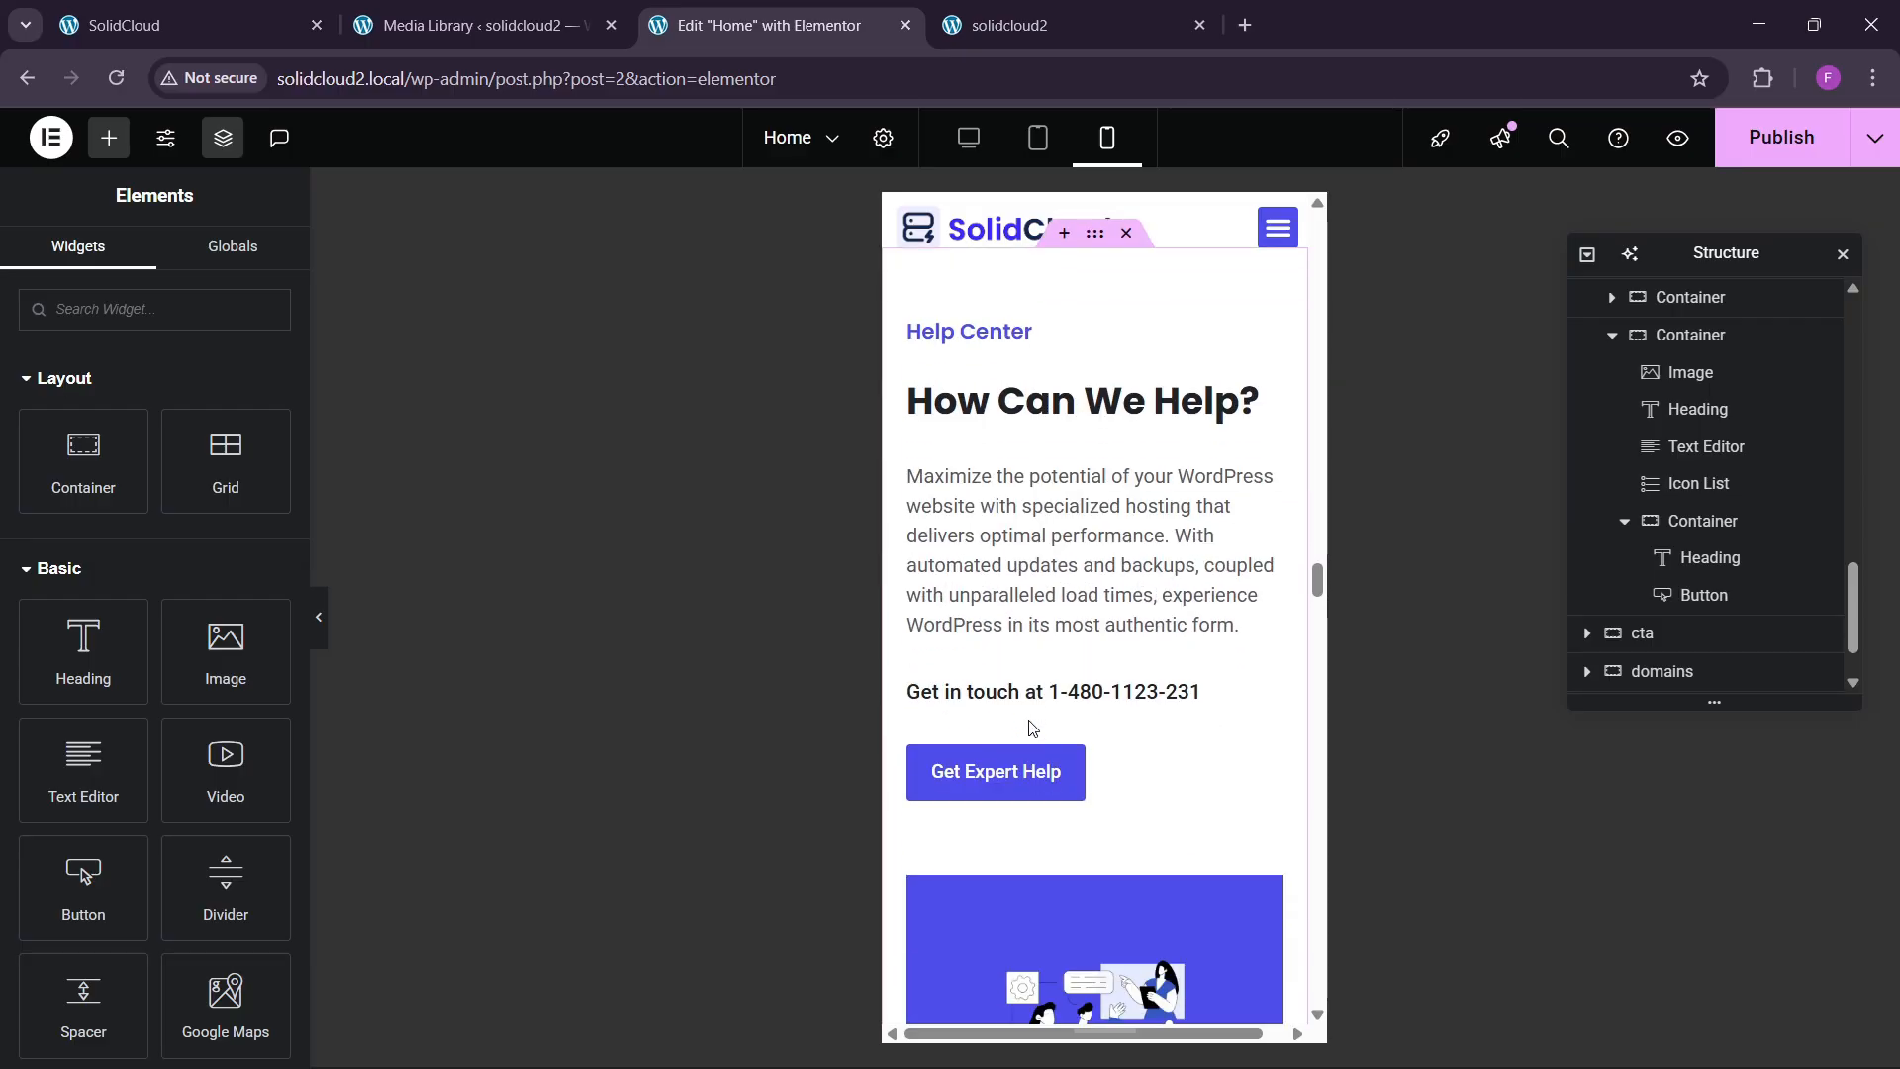
{"action": "scroll", "coordinate": [1030, 728], "scroll_direction": "down", "scroll_amount": 4}
{"action": "left_click", "coordinate": [913, 531]}
{"action": "left_click", "coordinate": [250, 263]}
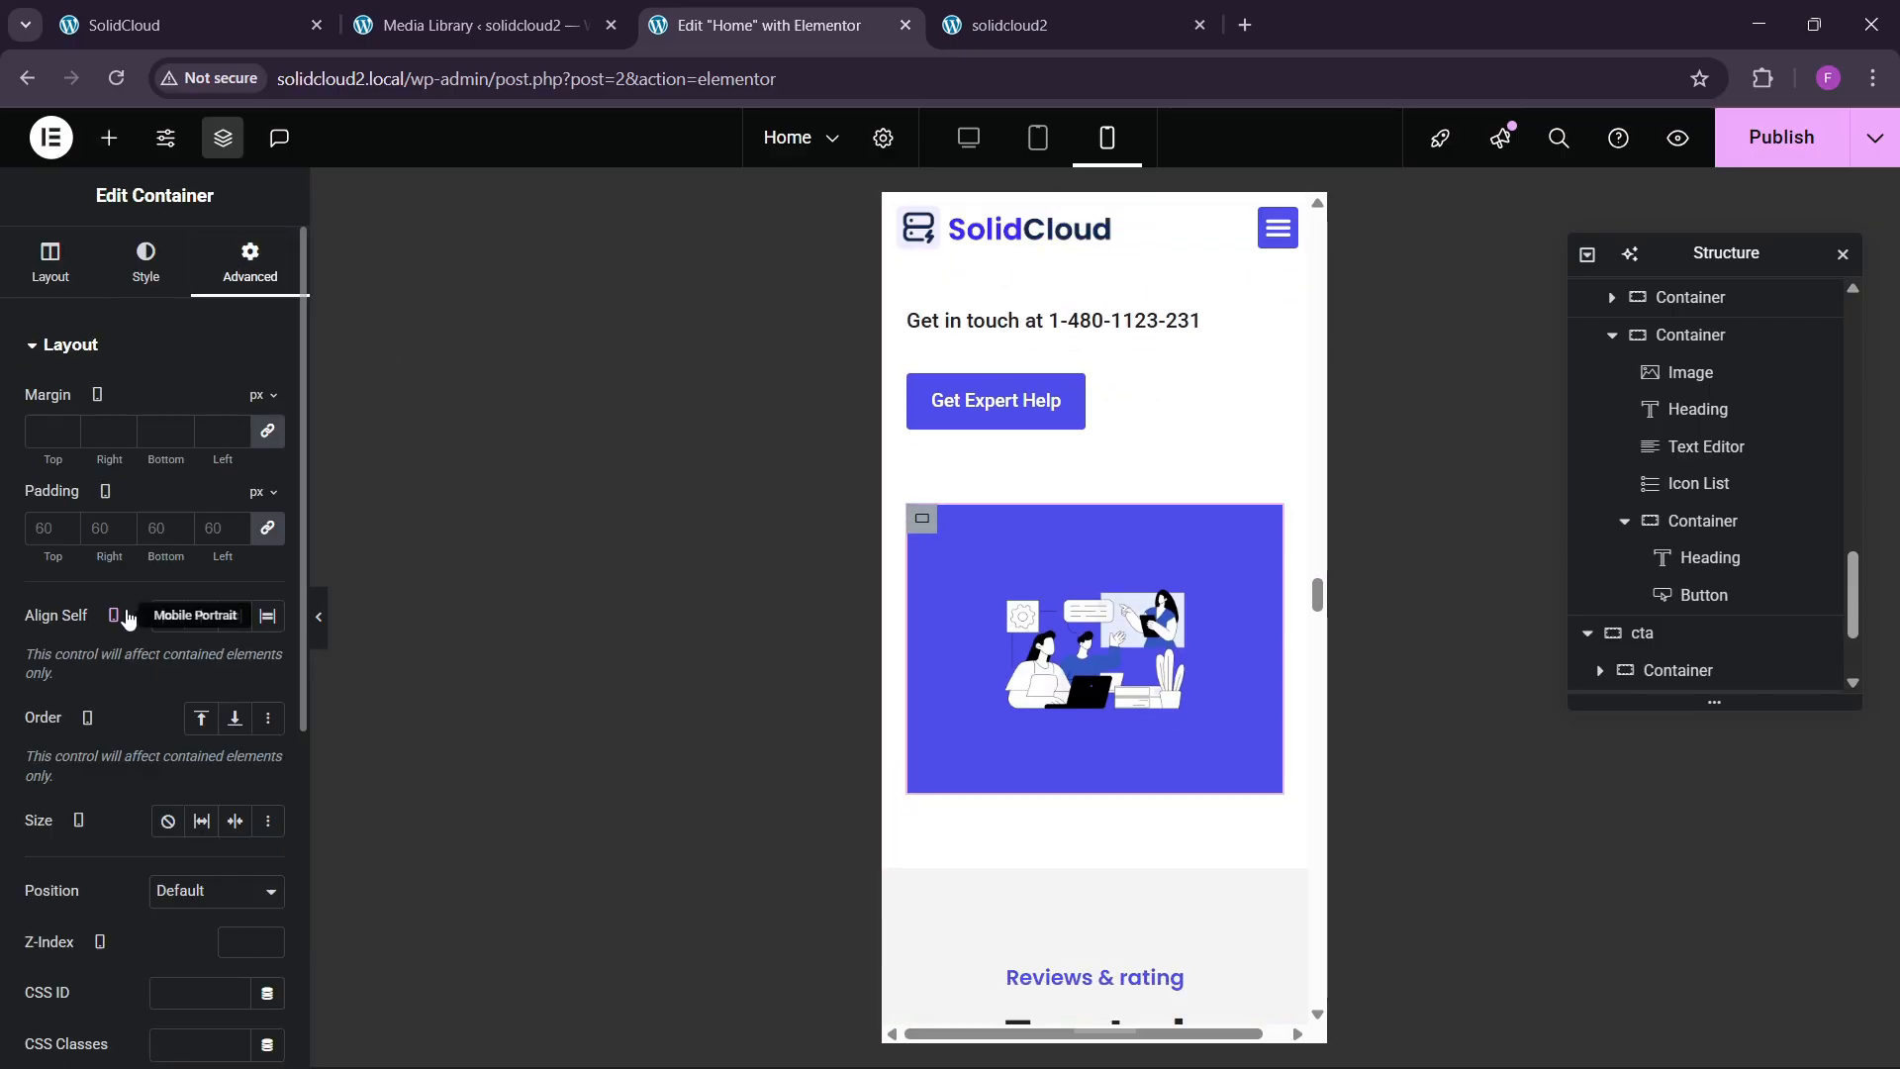
{"action": "left_click", "coordinate": [52, 528]}
{"action": "type", "text": "30"}
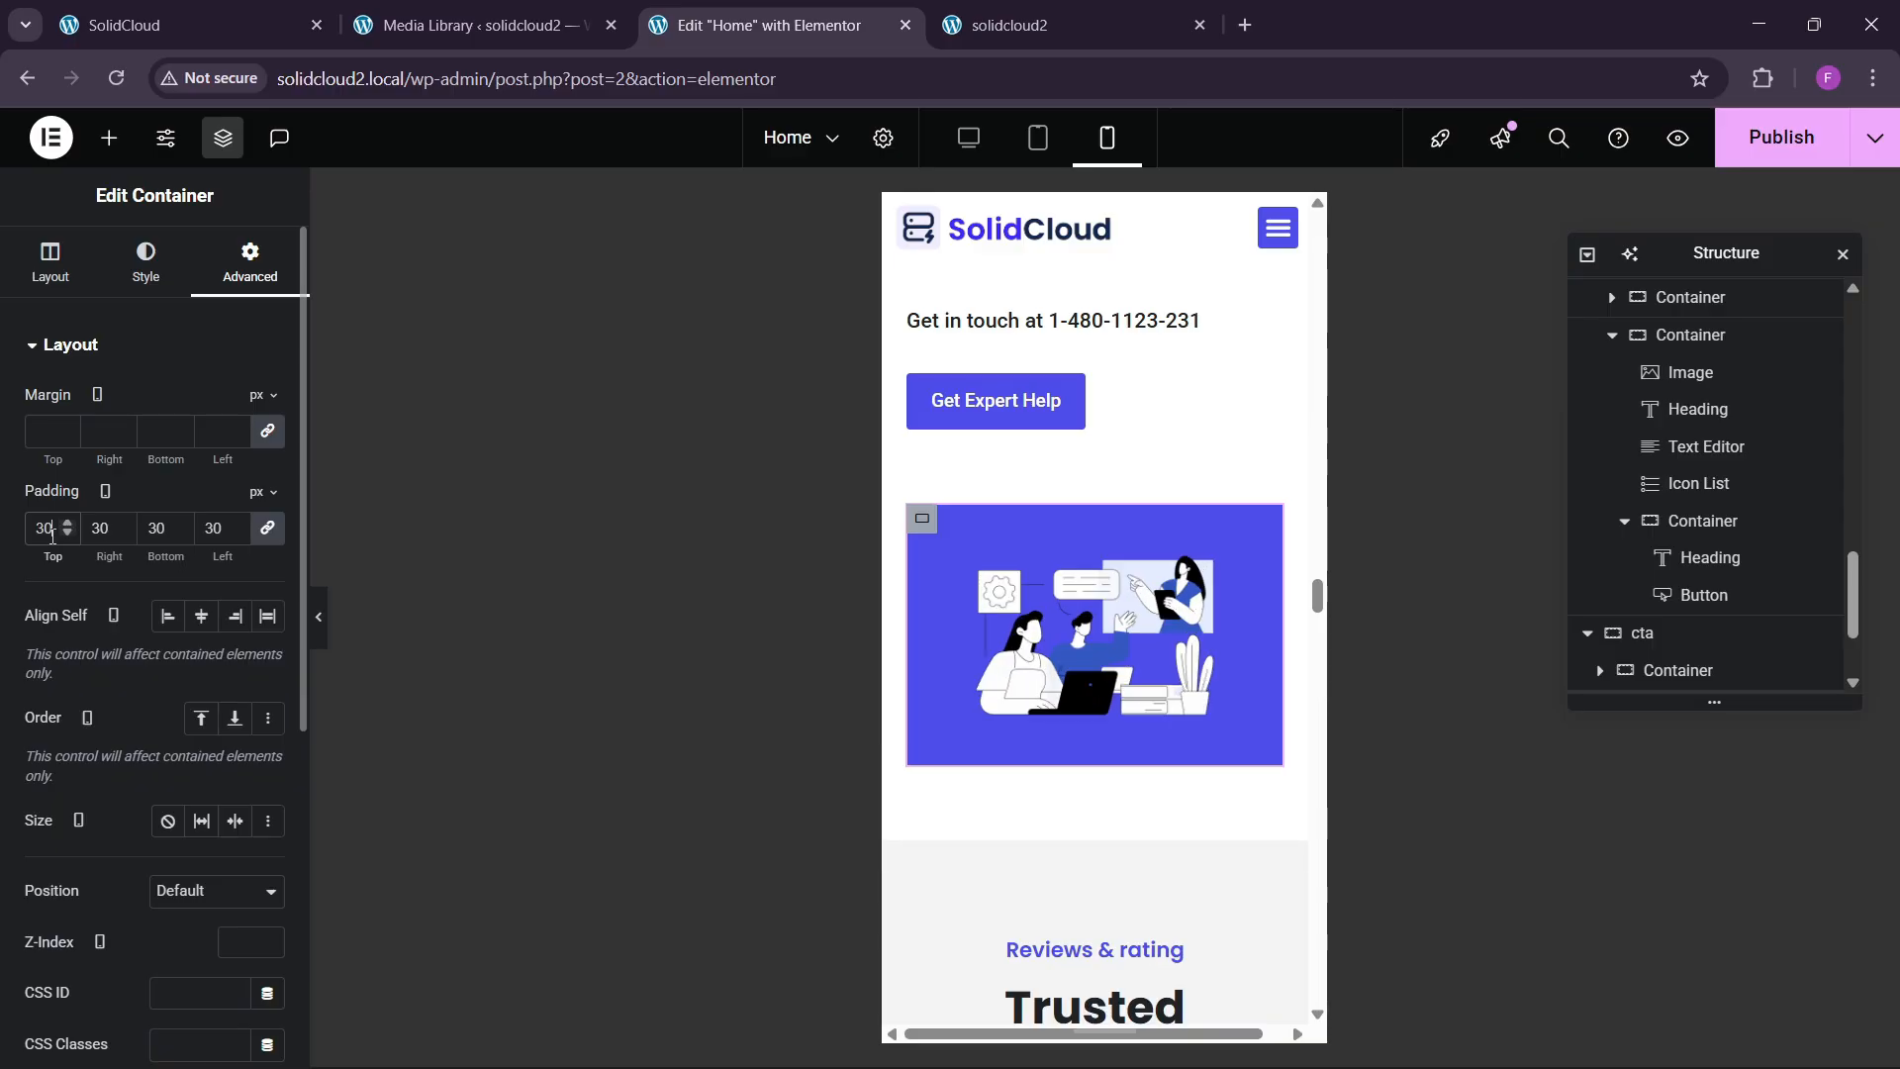
{"action": "scroll", "coordinate": [1059, 722], "scroll_direction": "down", "scroll_amount": 5}
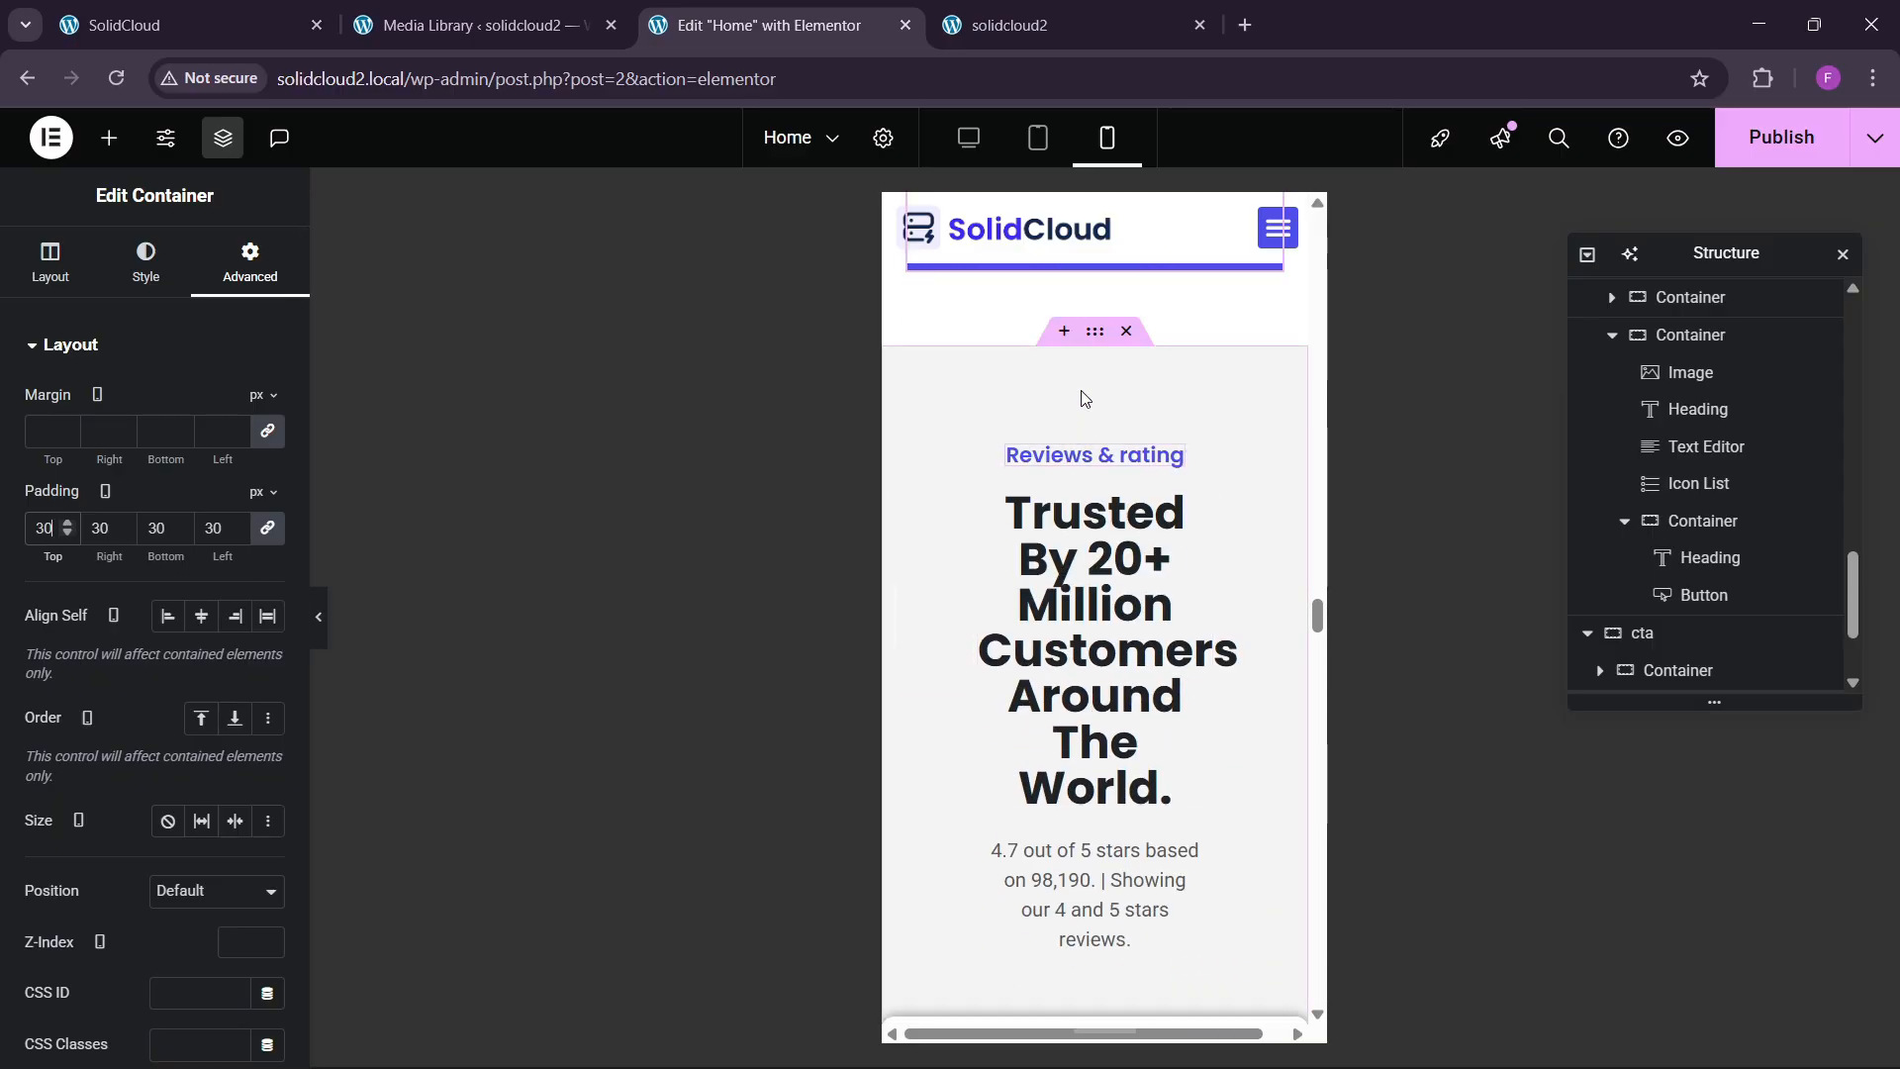
Set the Reviews section container's mobile padding to 60/20/60/20 px.
{"action": "left_click", "coordinate": [1000, 363]}
{"action": "left_click", "coordinate": [250, 263]}
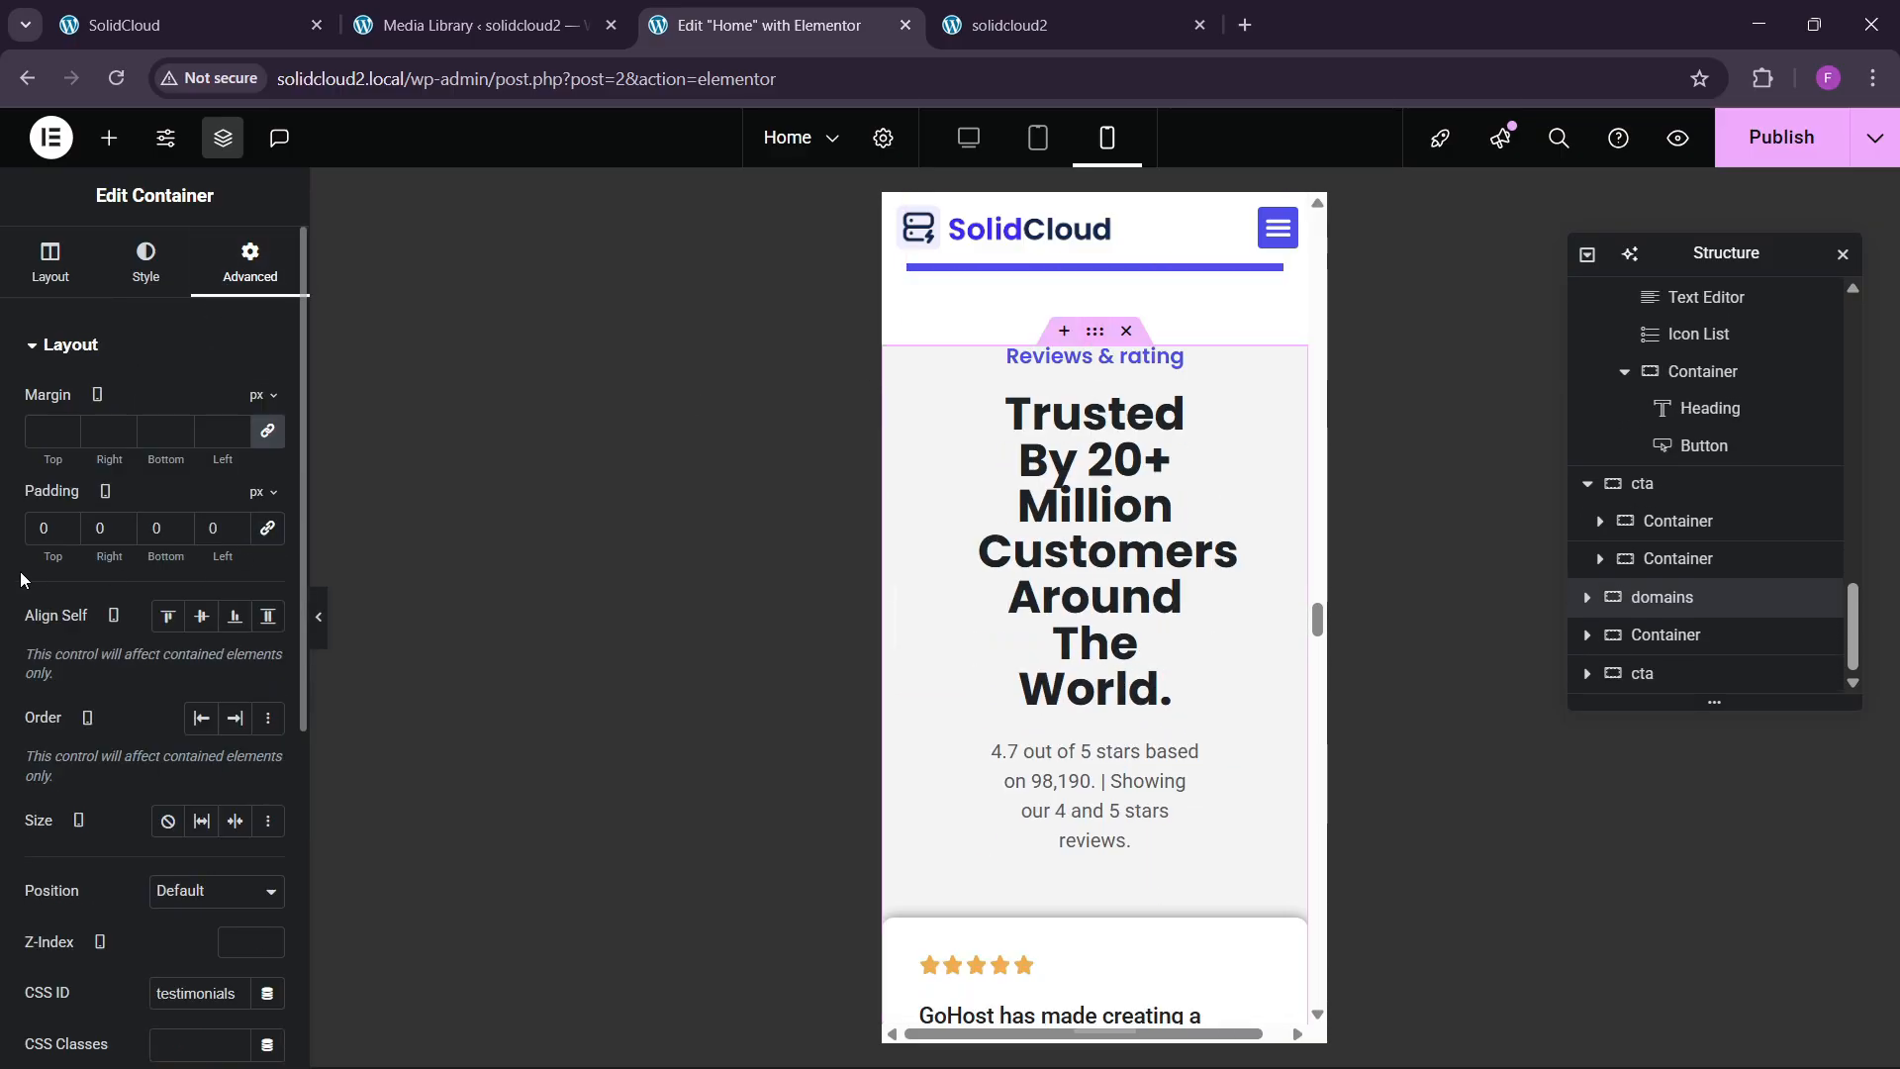
{"action": "type", "text": "60"}
{"action": "key", "text": "Tab"}
{"action": "type", "text": "20"}
{"action": "key", "text": "Tab"}
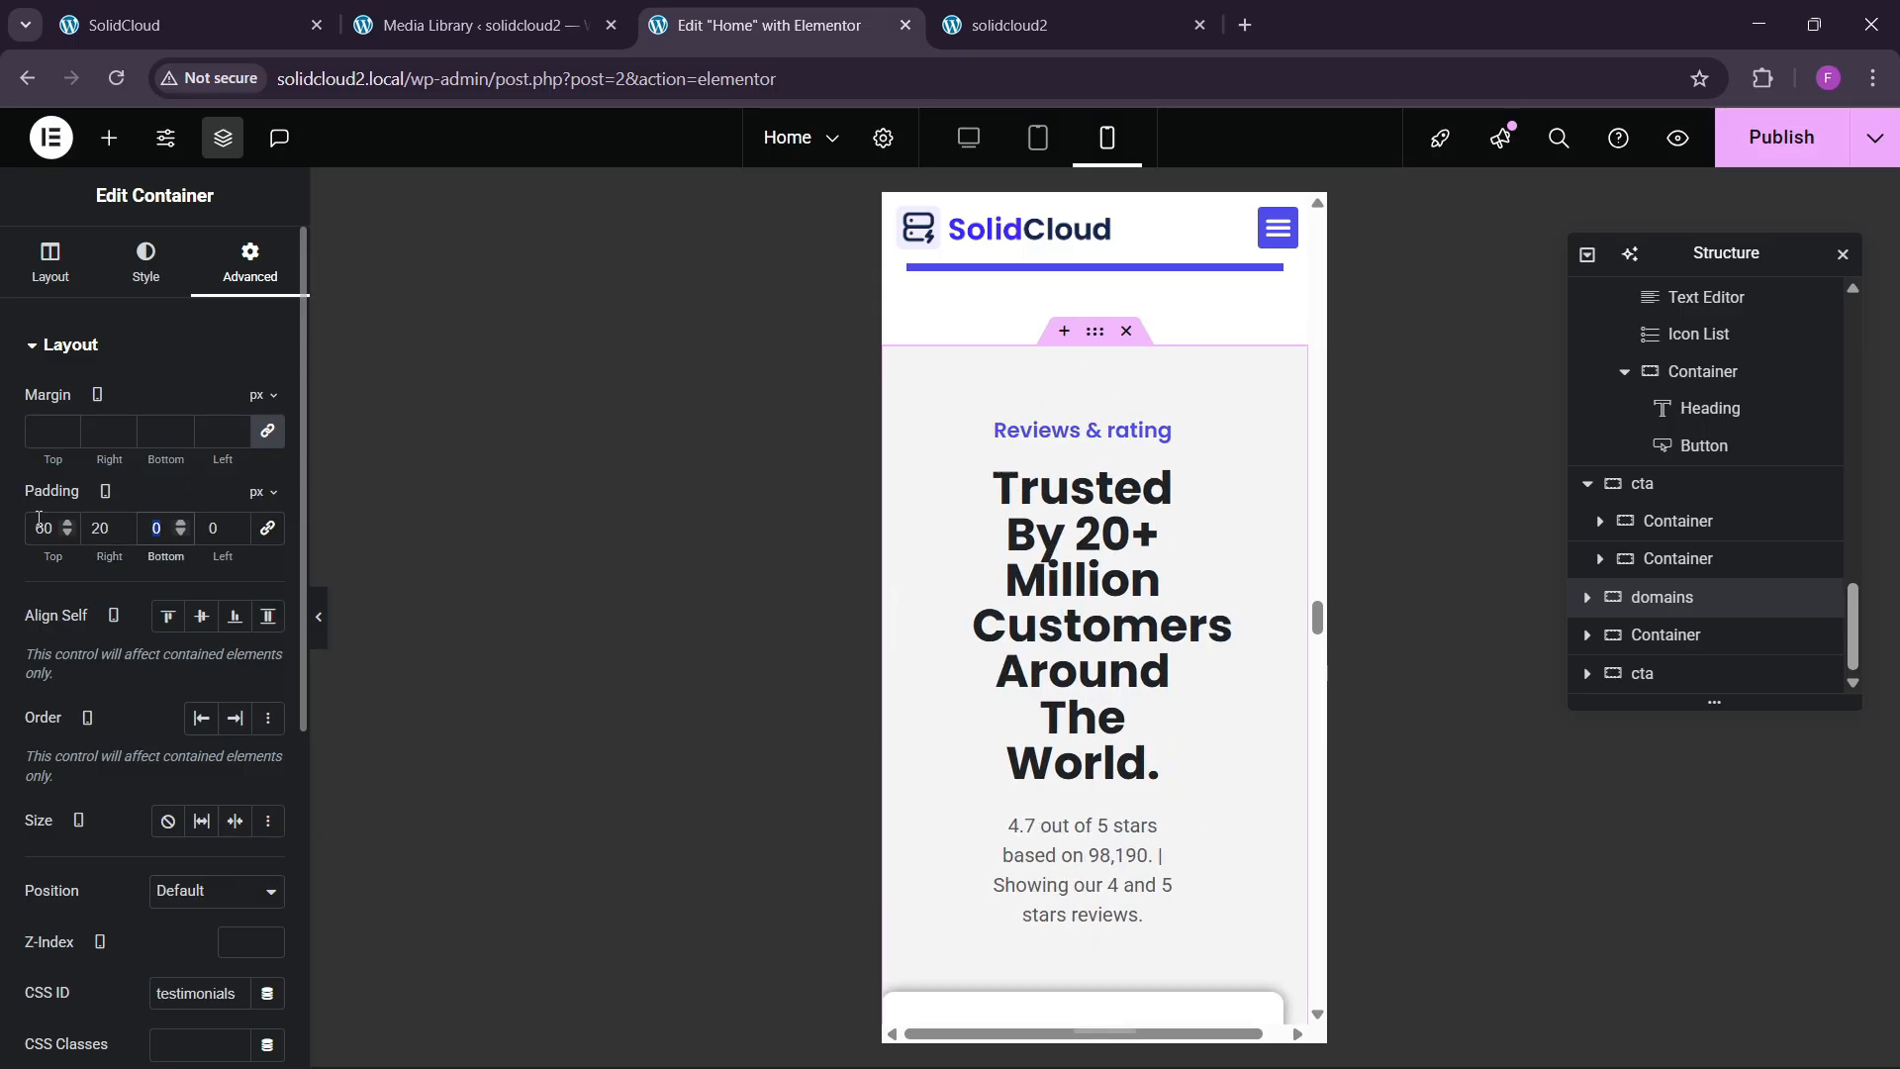
{"action": "type", "text": "20"}
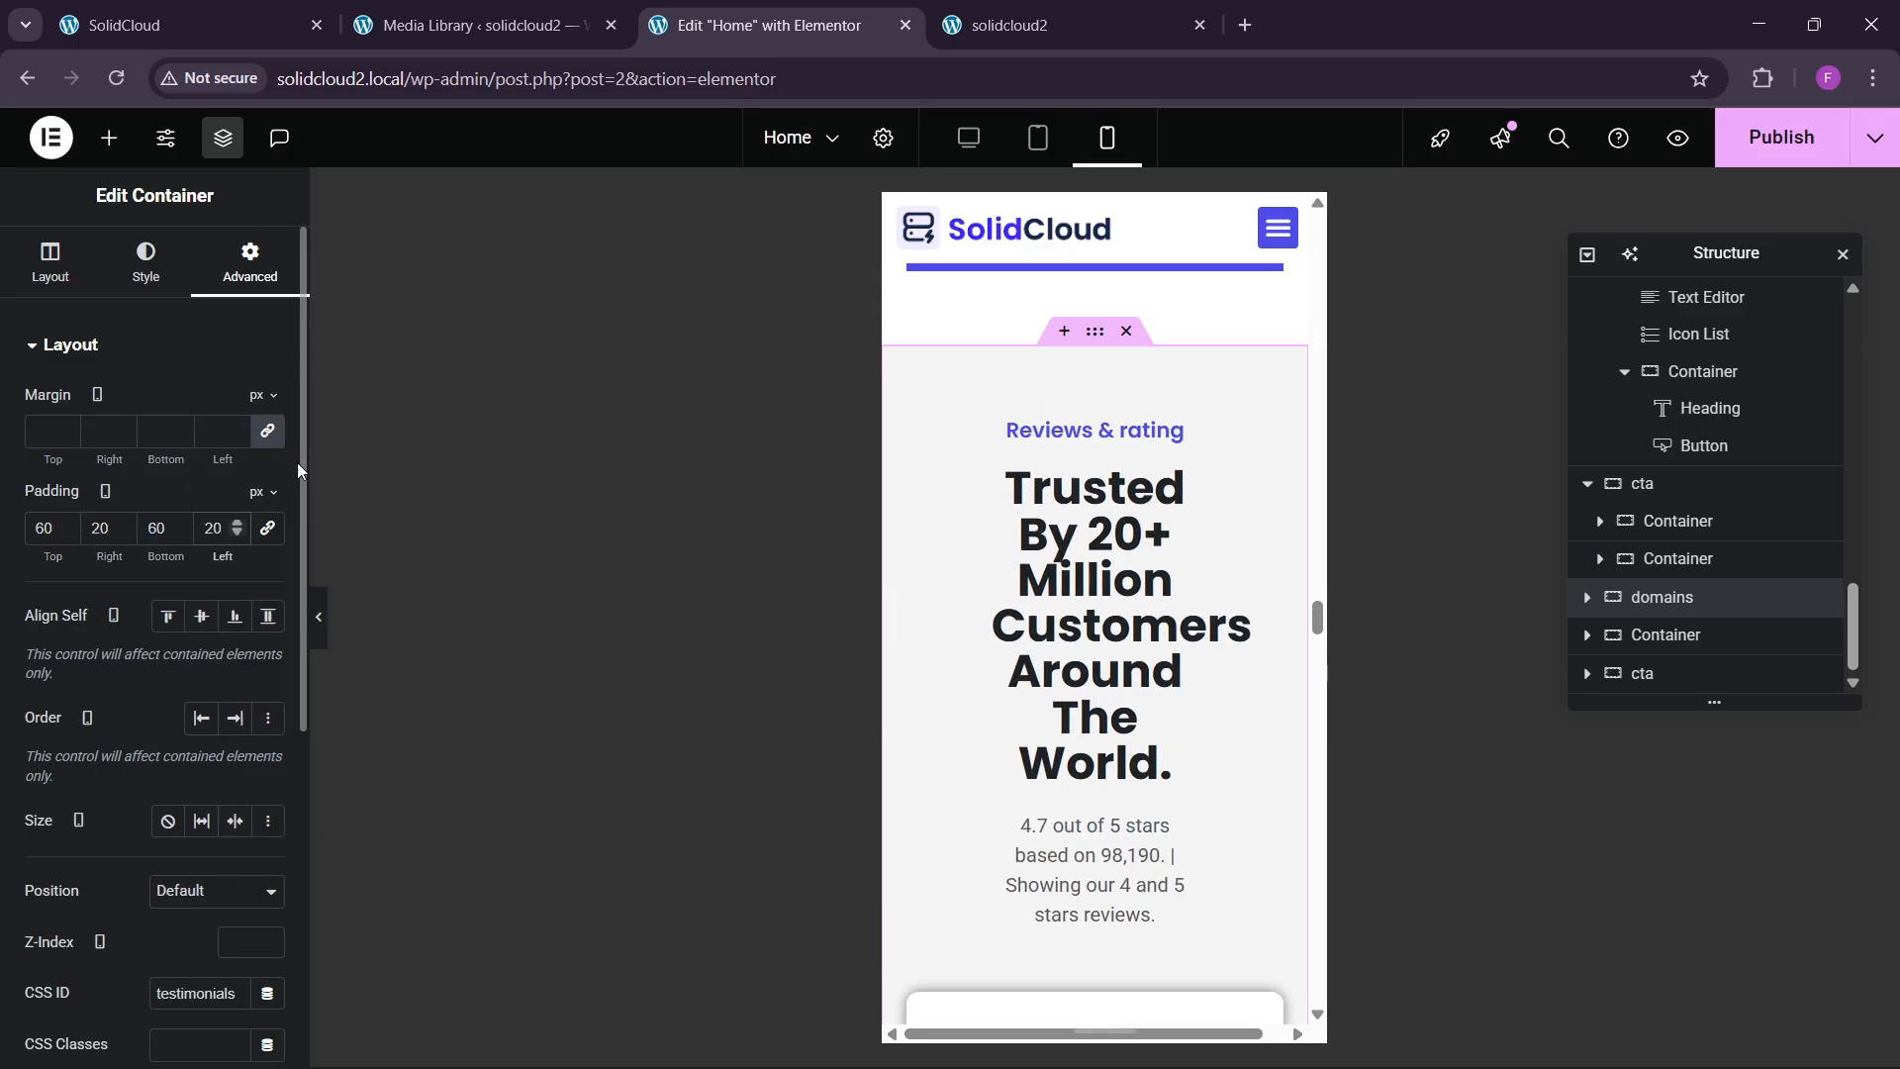
Make the Trusted By 20+ heading full width, paste the copied style, and centre it.
{"action": "left_click", "coordinate": [1178, 510]}
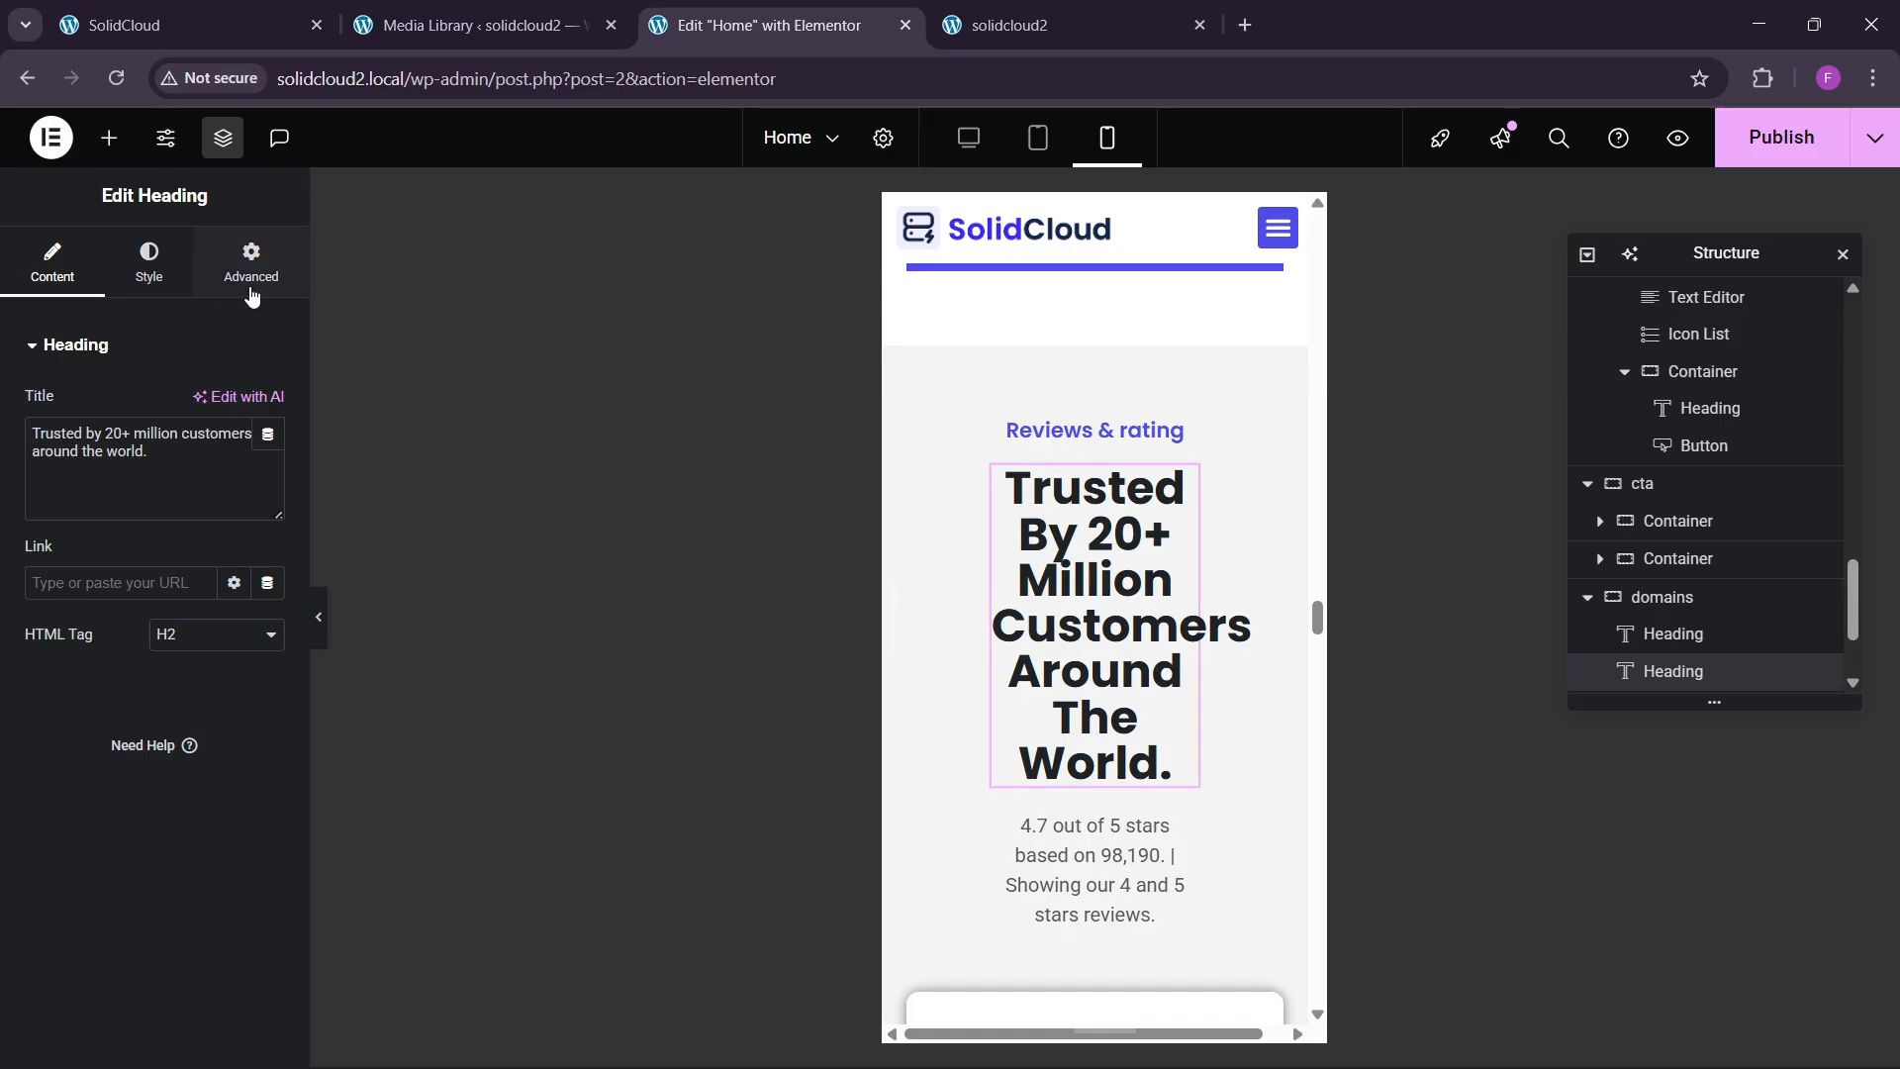
{"action": "left_click", "coordinate": [251, 287]}
{"action": "left_click", "coordinate": [203, 597]}
{"action": "left_click", "coordinate": [198, 655]}
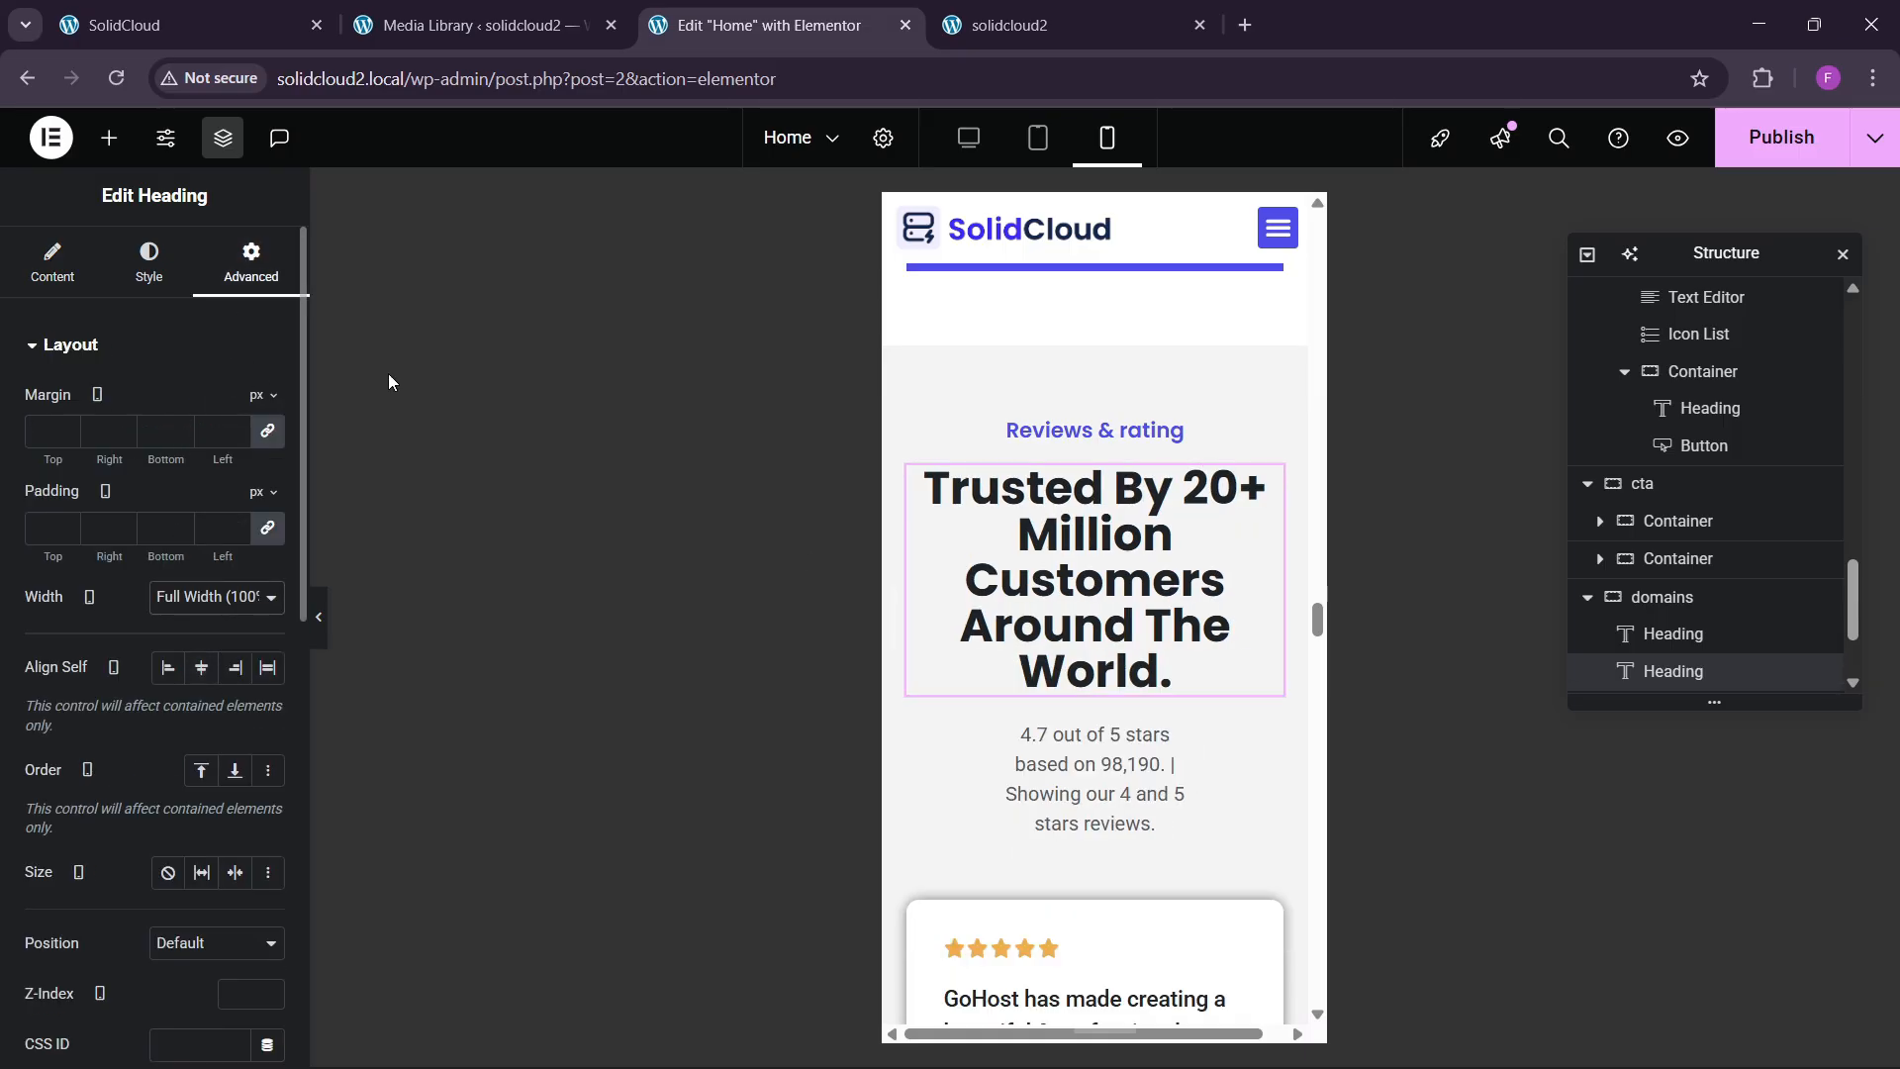
{"action": "right_click", "coordinate": [1262, 479]}
{"action": "left_click", "coordinate": [1177, 703]}
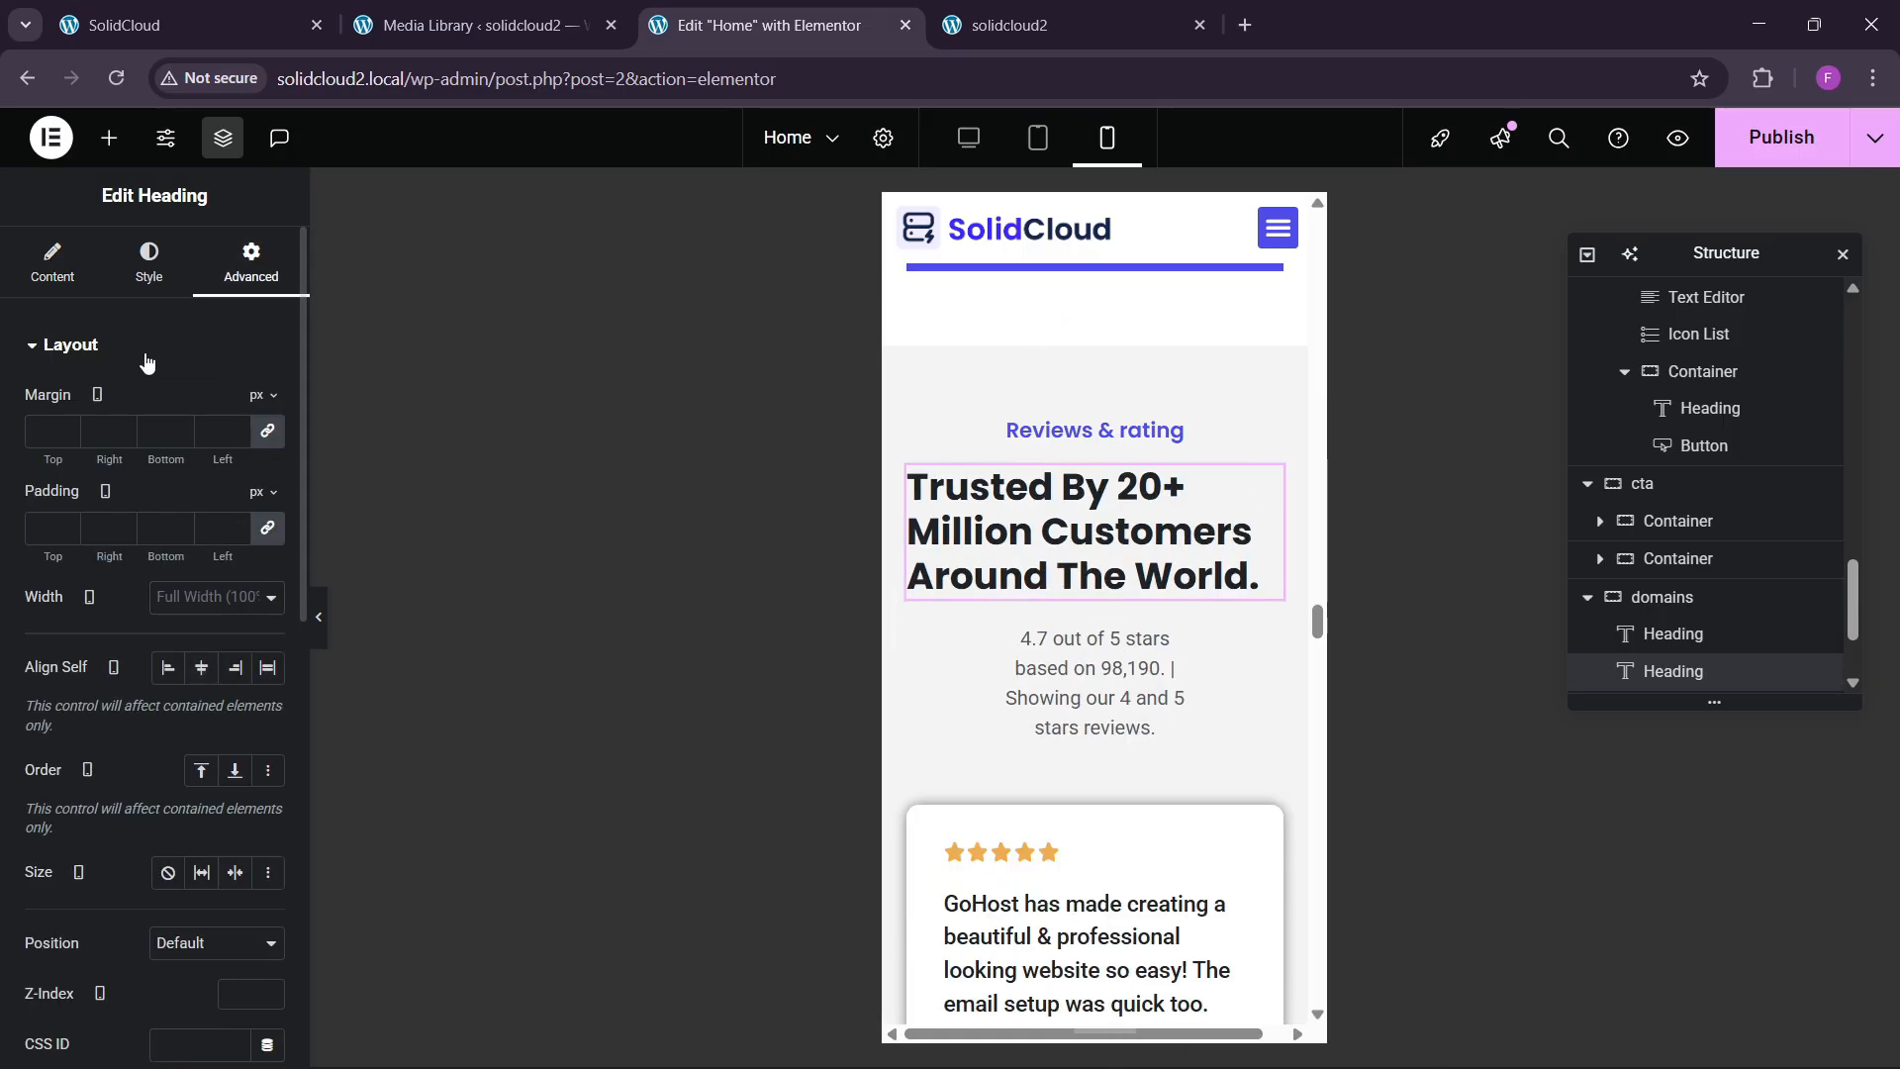
{"action": "left_click", "coordinate": [149, 263]}
{"action": "left_click", "coordinate": [201, 404]}
{"action": "scroll", "coordinate": [1098, 594], "scroll_direction": "down", "scroll_amount": 4}
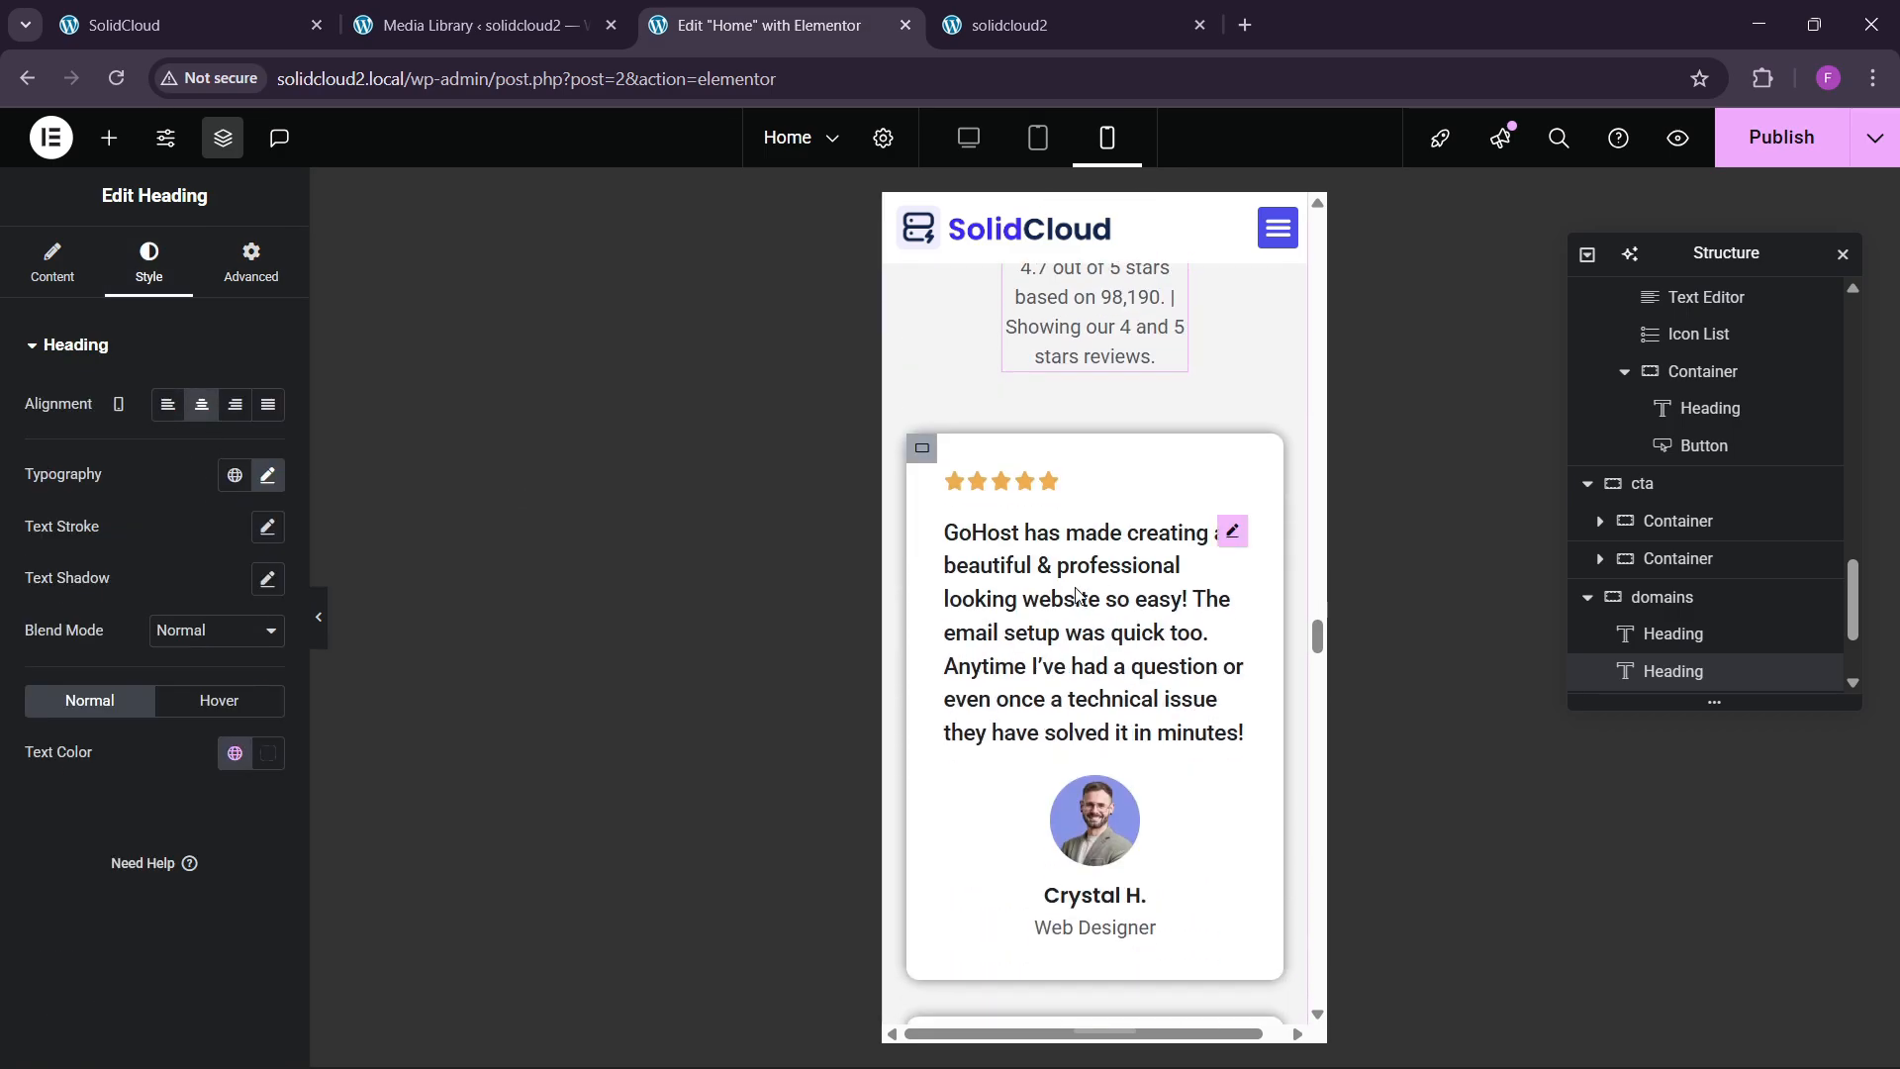
{"action": "scroll", "coordinate": [1128, 554], "scroll_direction": "up", "scroll_amount": 4}
Set the reviews intro text to Full Width.
{"action": "left_click", "coordinate": [1168, 637]}
{"action": "left_click", "coordinate": [243, 265]}
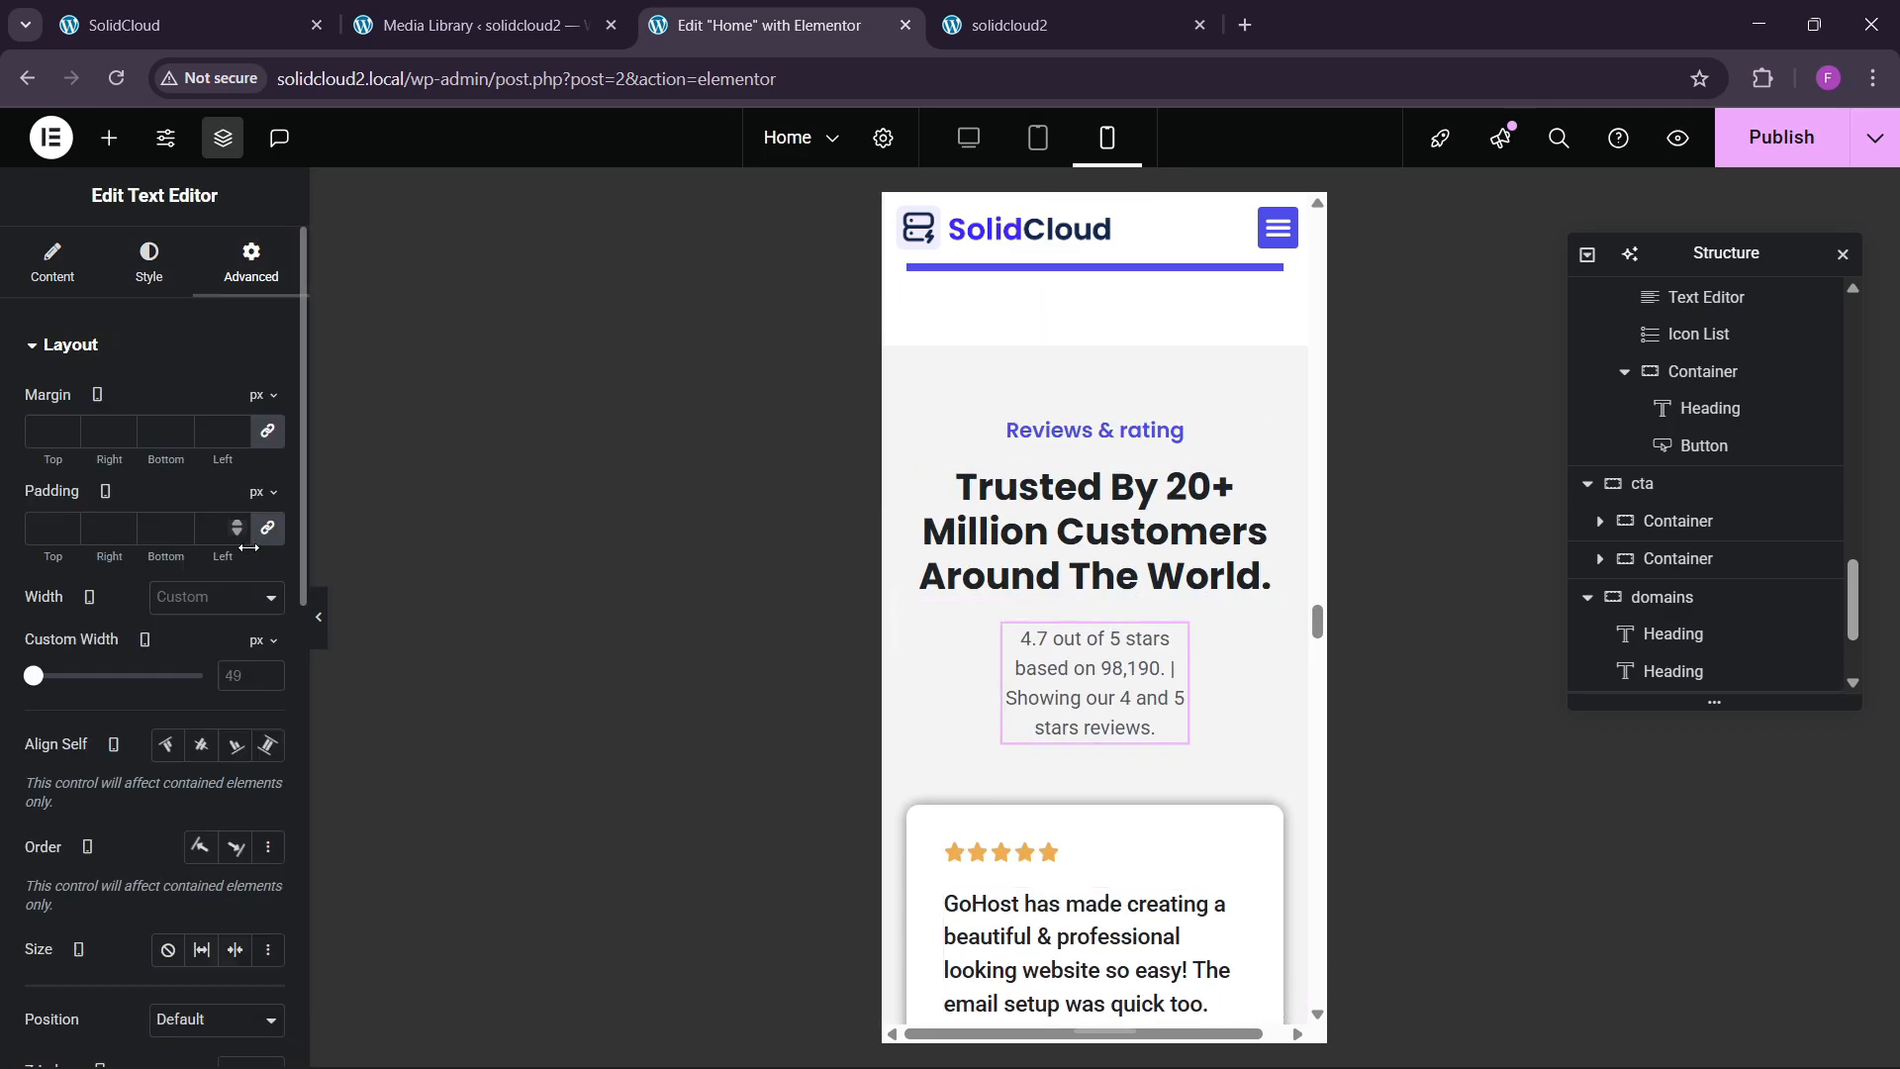
{"action": "left_click", "coordinate": [202, 611]}
{"action": "left_click", "coordinate": [212, 657]}
{"action": "scroll", "coordinate": [1107, 621], "scroll_direction": "down", "scroll_amount": 6}
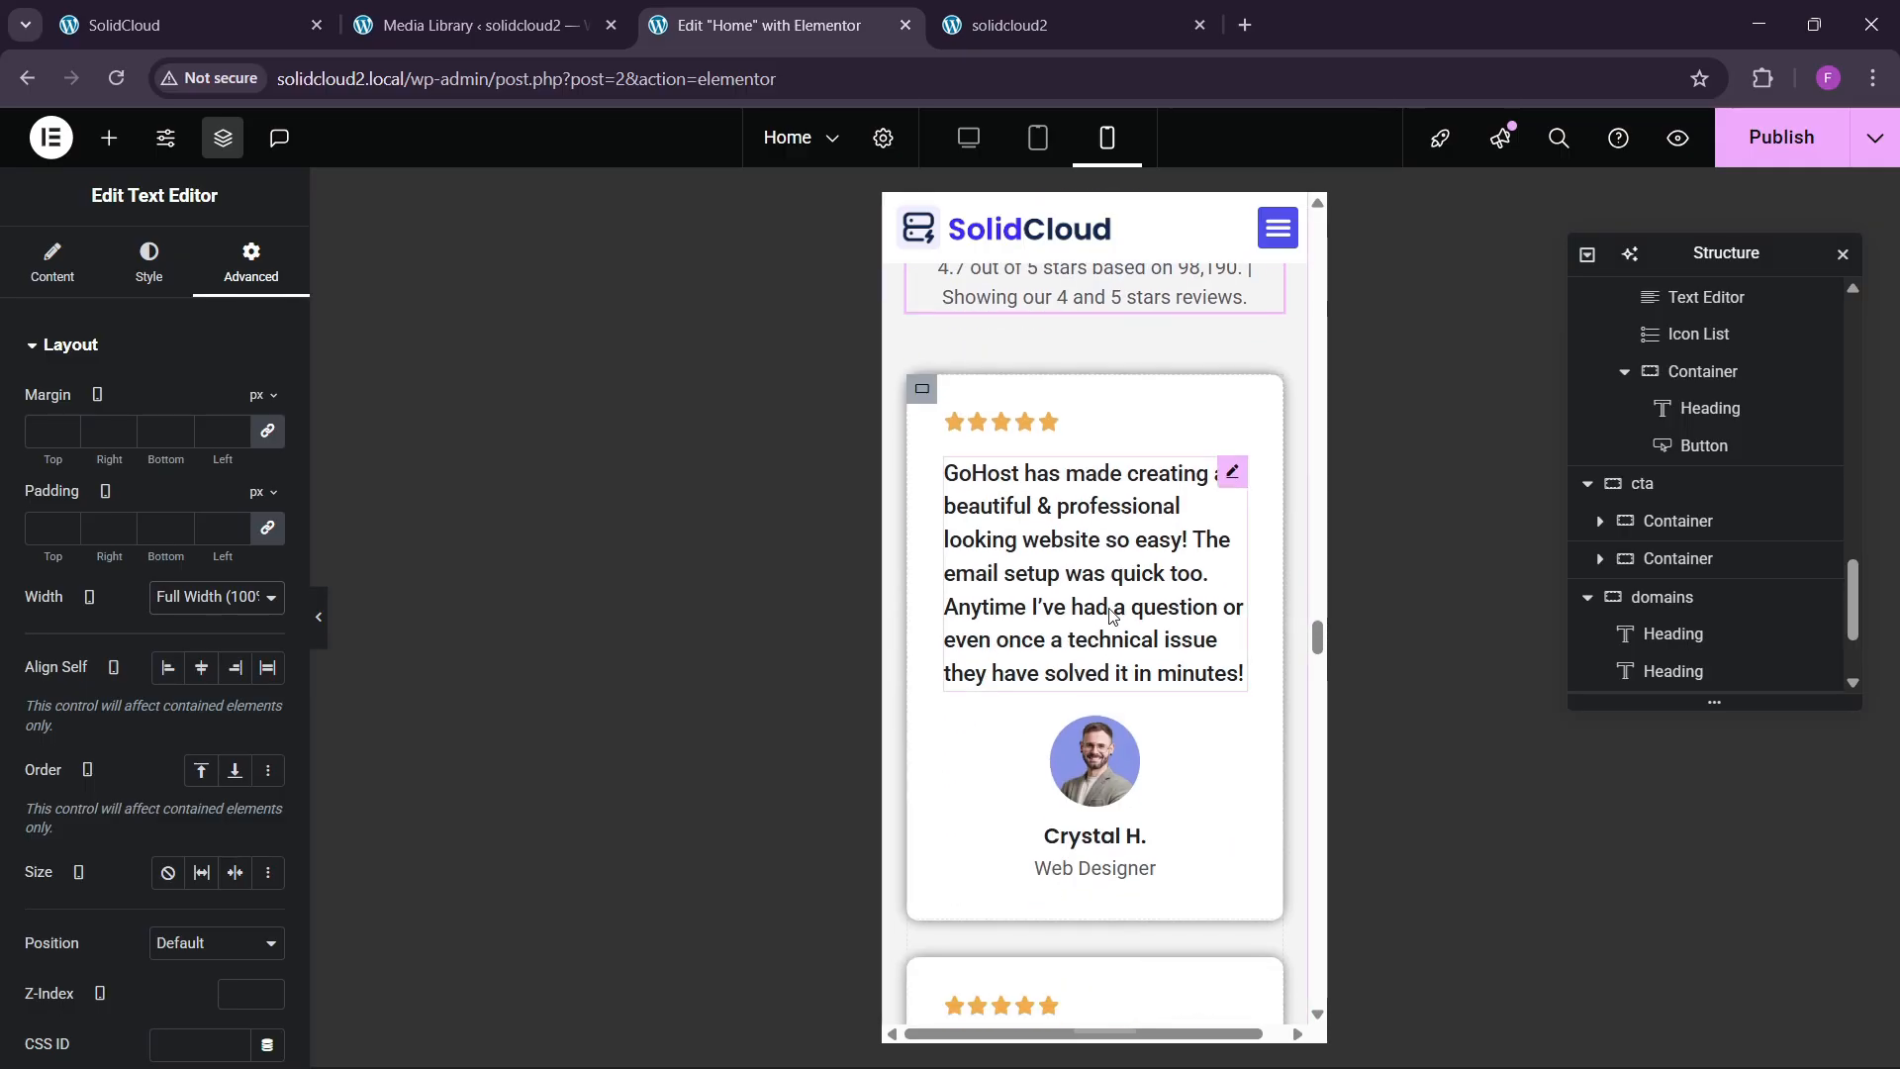
{"action": "scroll", "coordinate": [1108, 621], "scroll_direction": "down", "scroll_amount": 10}
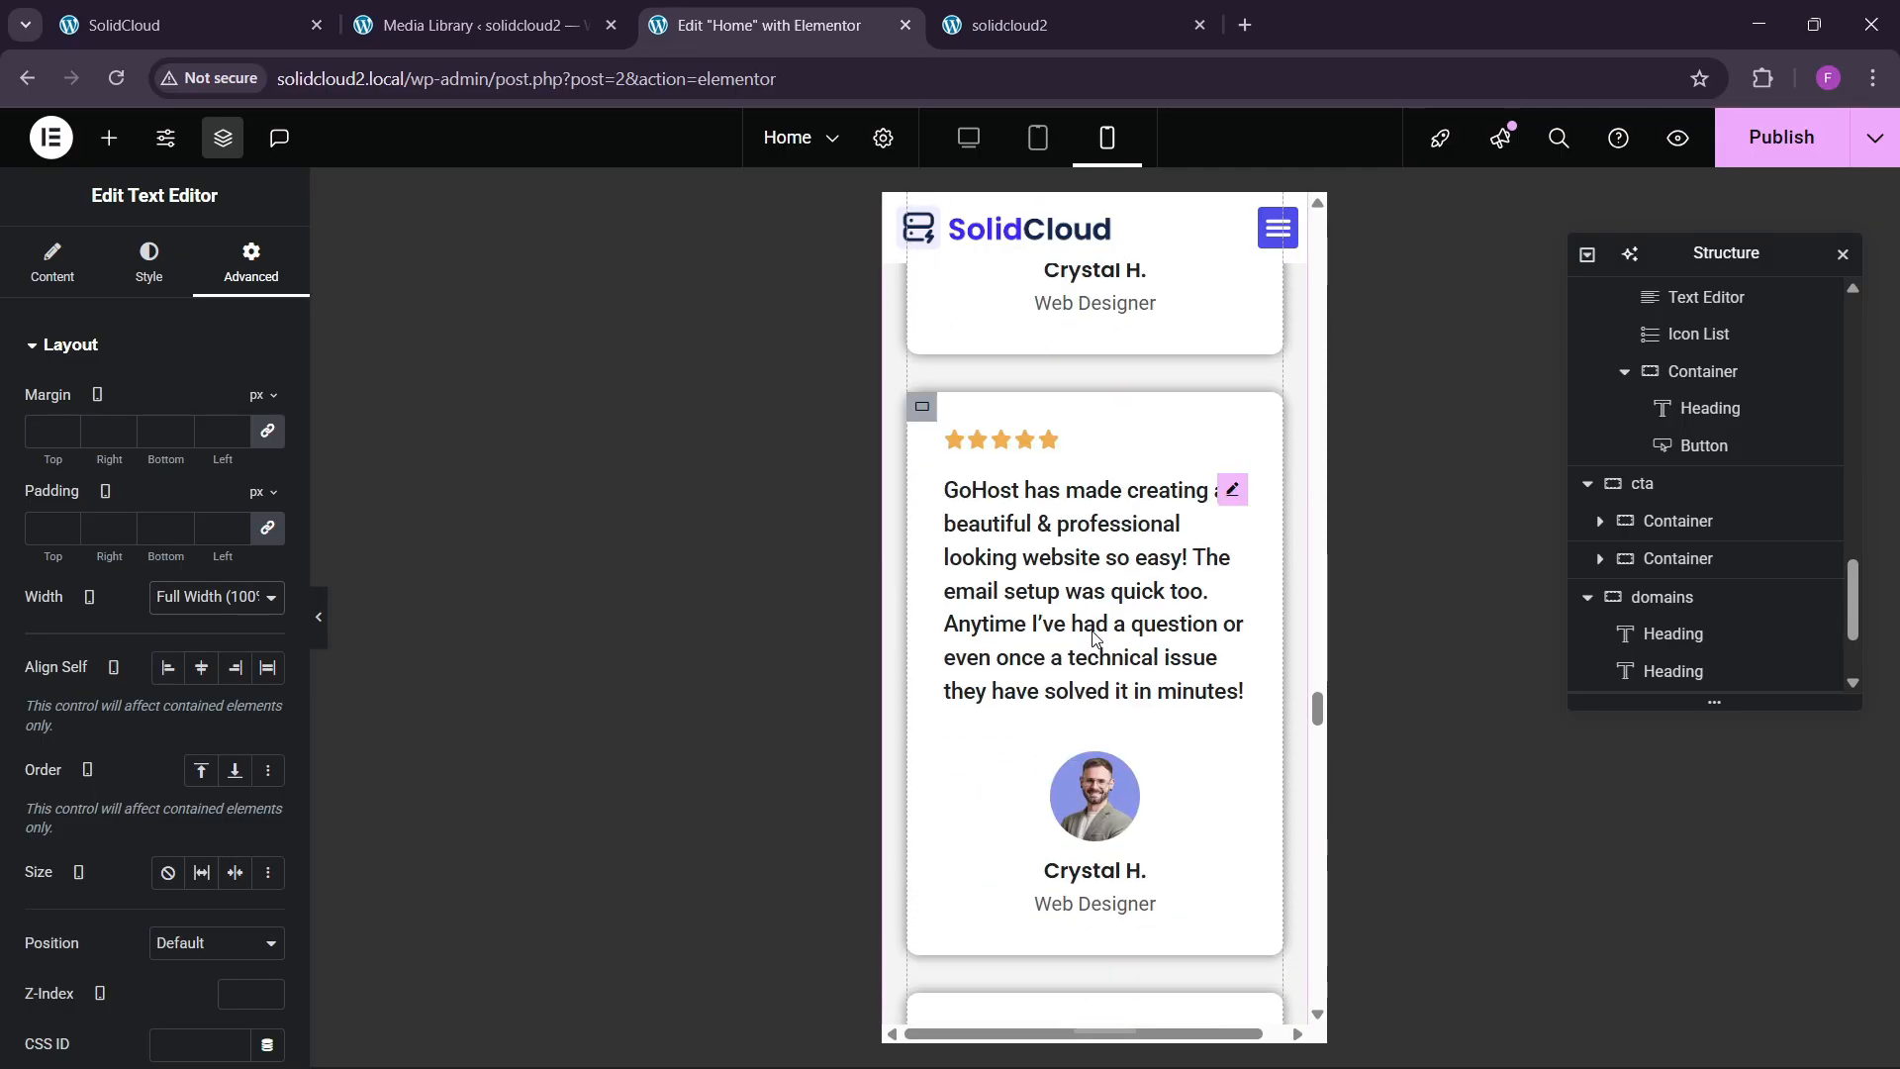
{"action": "scroll", "coordinate": [1090, 631], "scroll_direction": "up", "scroll_amount": 5}
Left-align the Crystal H. reviewer image box.
{"action": "left_click", "coordinate": [1081, 609]}
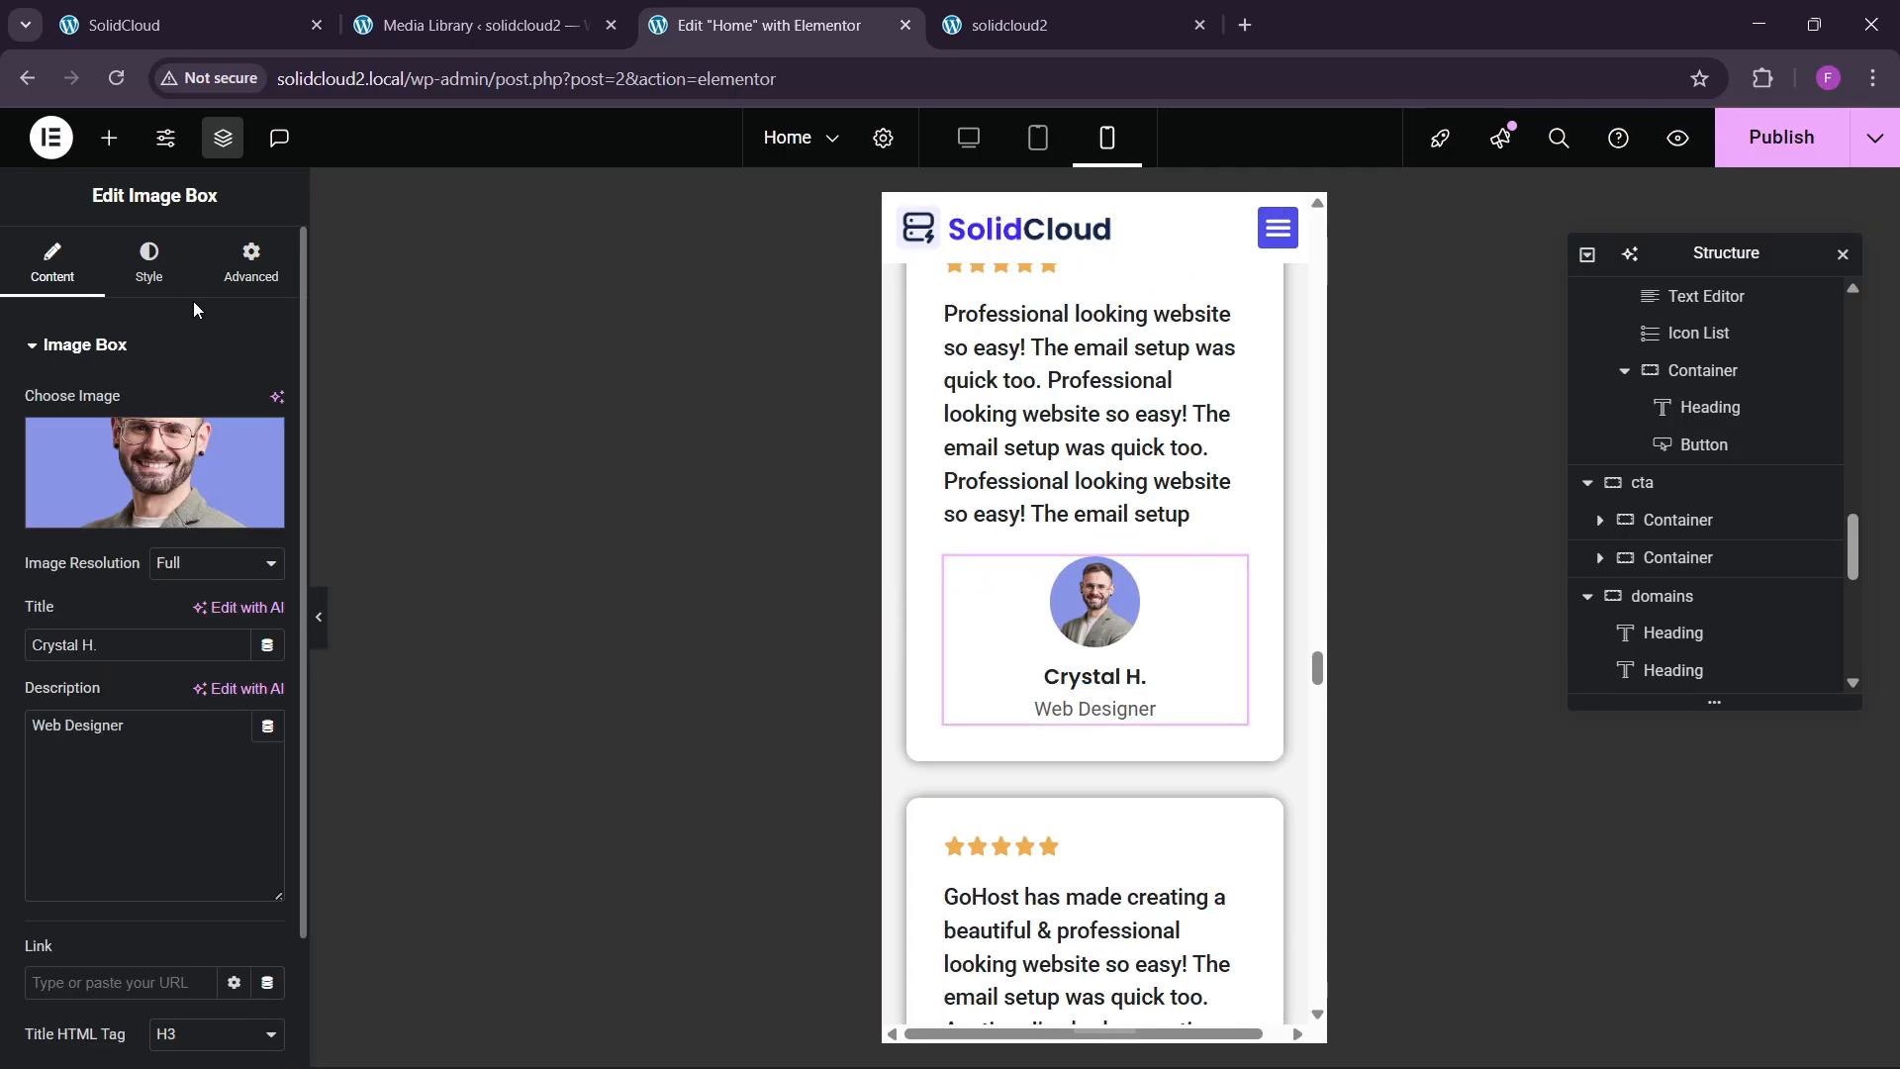
{"action": "left_click", "coordinate": [149, 265]}
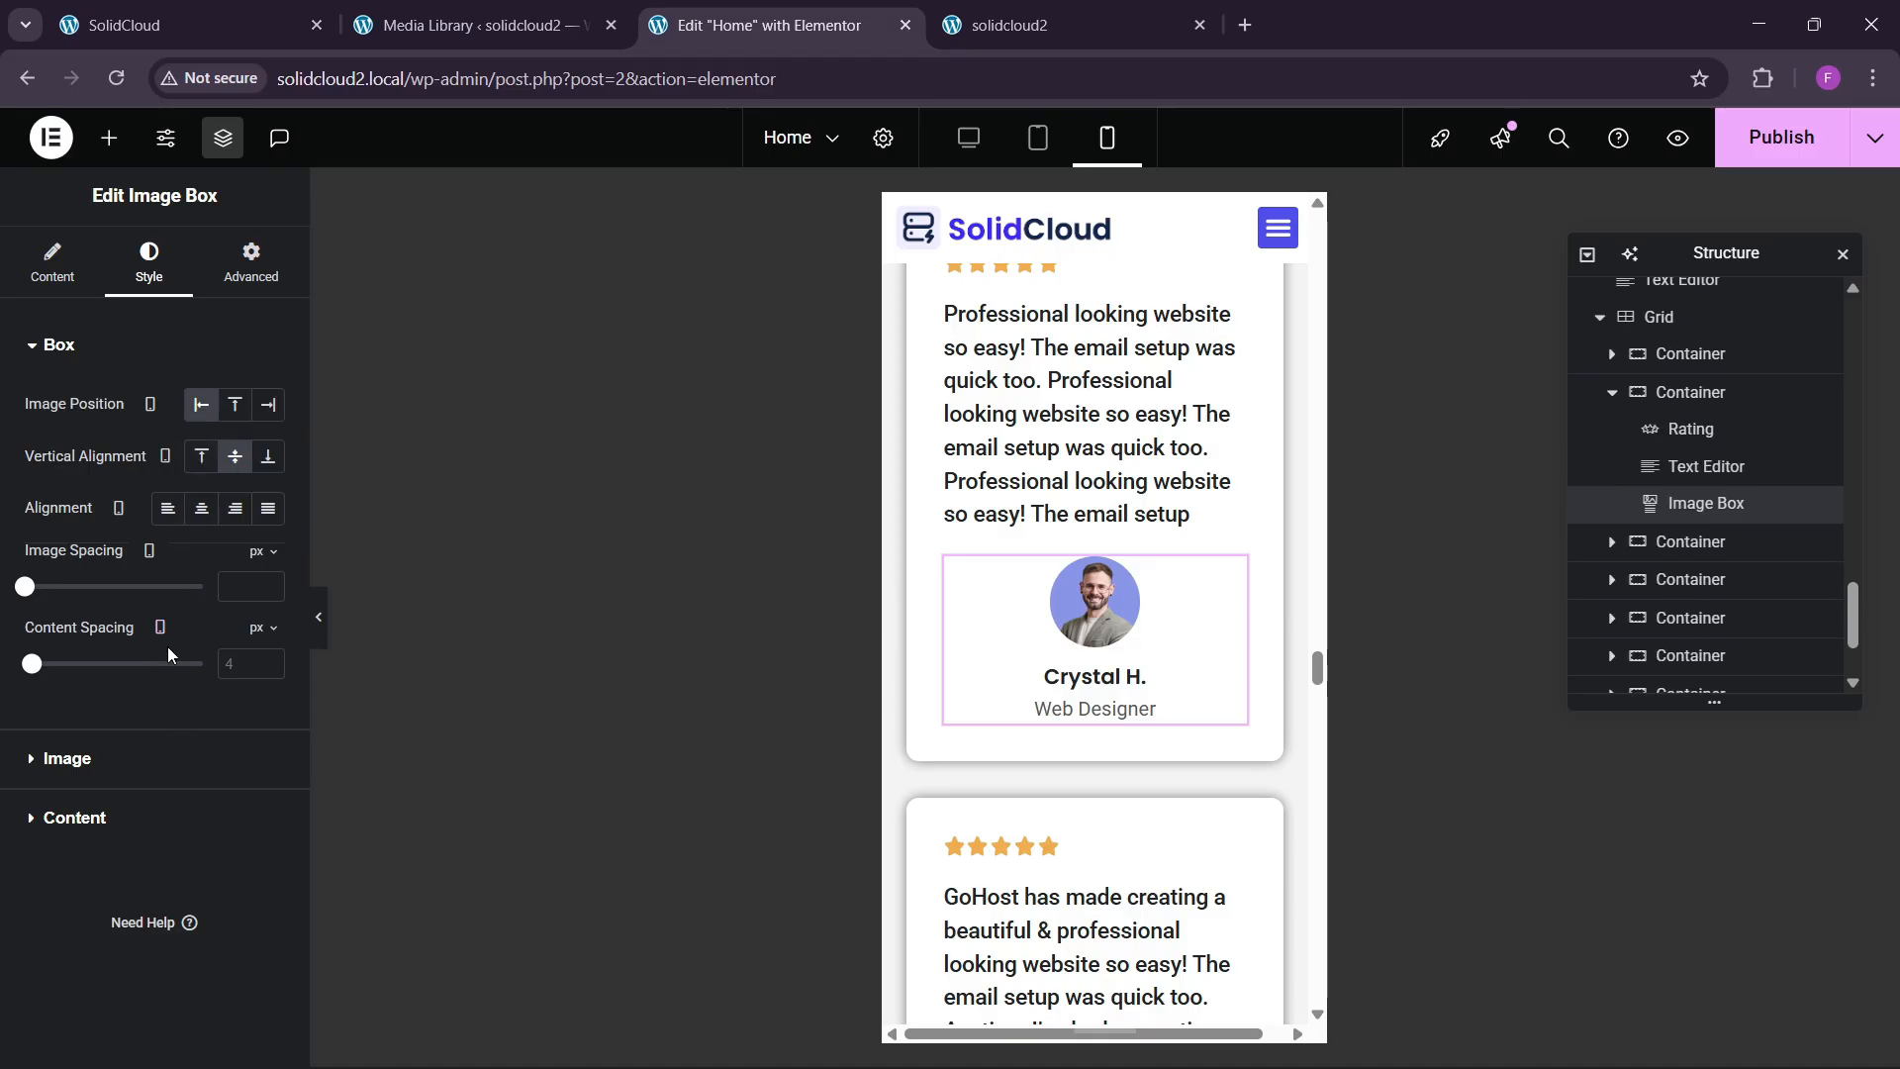
{"action": "left_click", "coordinate": [166, 507]}
{"action": "scroll", "coordinate": [1137, 628], "scroll_direction": "down", "scroll_amount": 3}
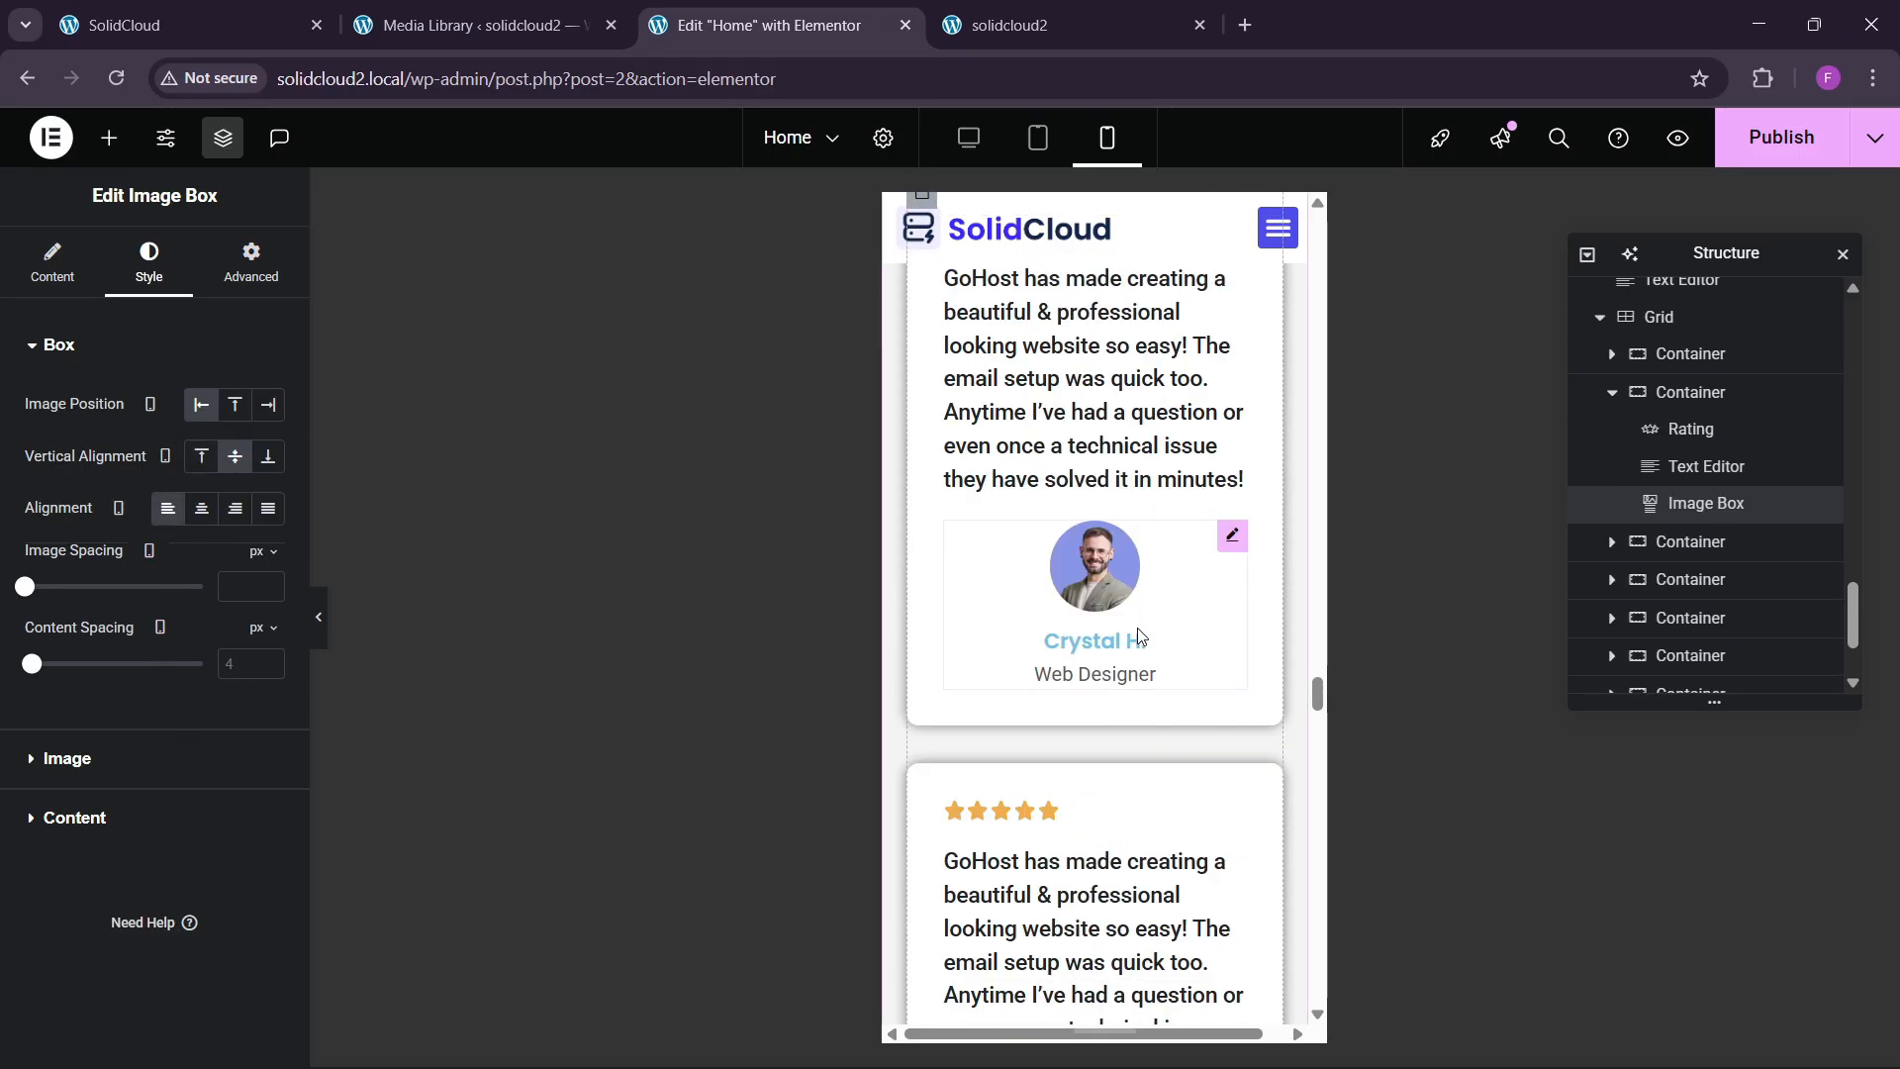
Copy the left-aligned reviewer box and paste its alignment onto the other reviewer boxes.
{"action": "right_click", "coordinate": [1108, 441]}
{"action": "left_click", "coordinate": [1159, 551]}
{"action": "scroll", "coordinate": [1143, 574], "scroll_direction": "down", "scroll_amount": 4}
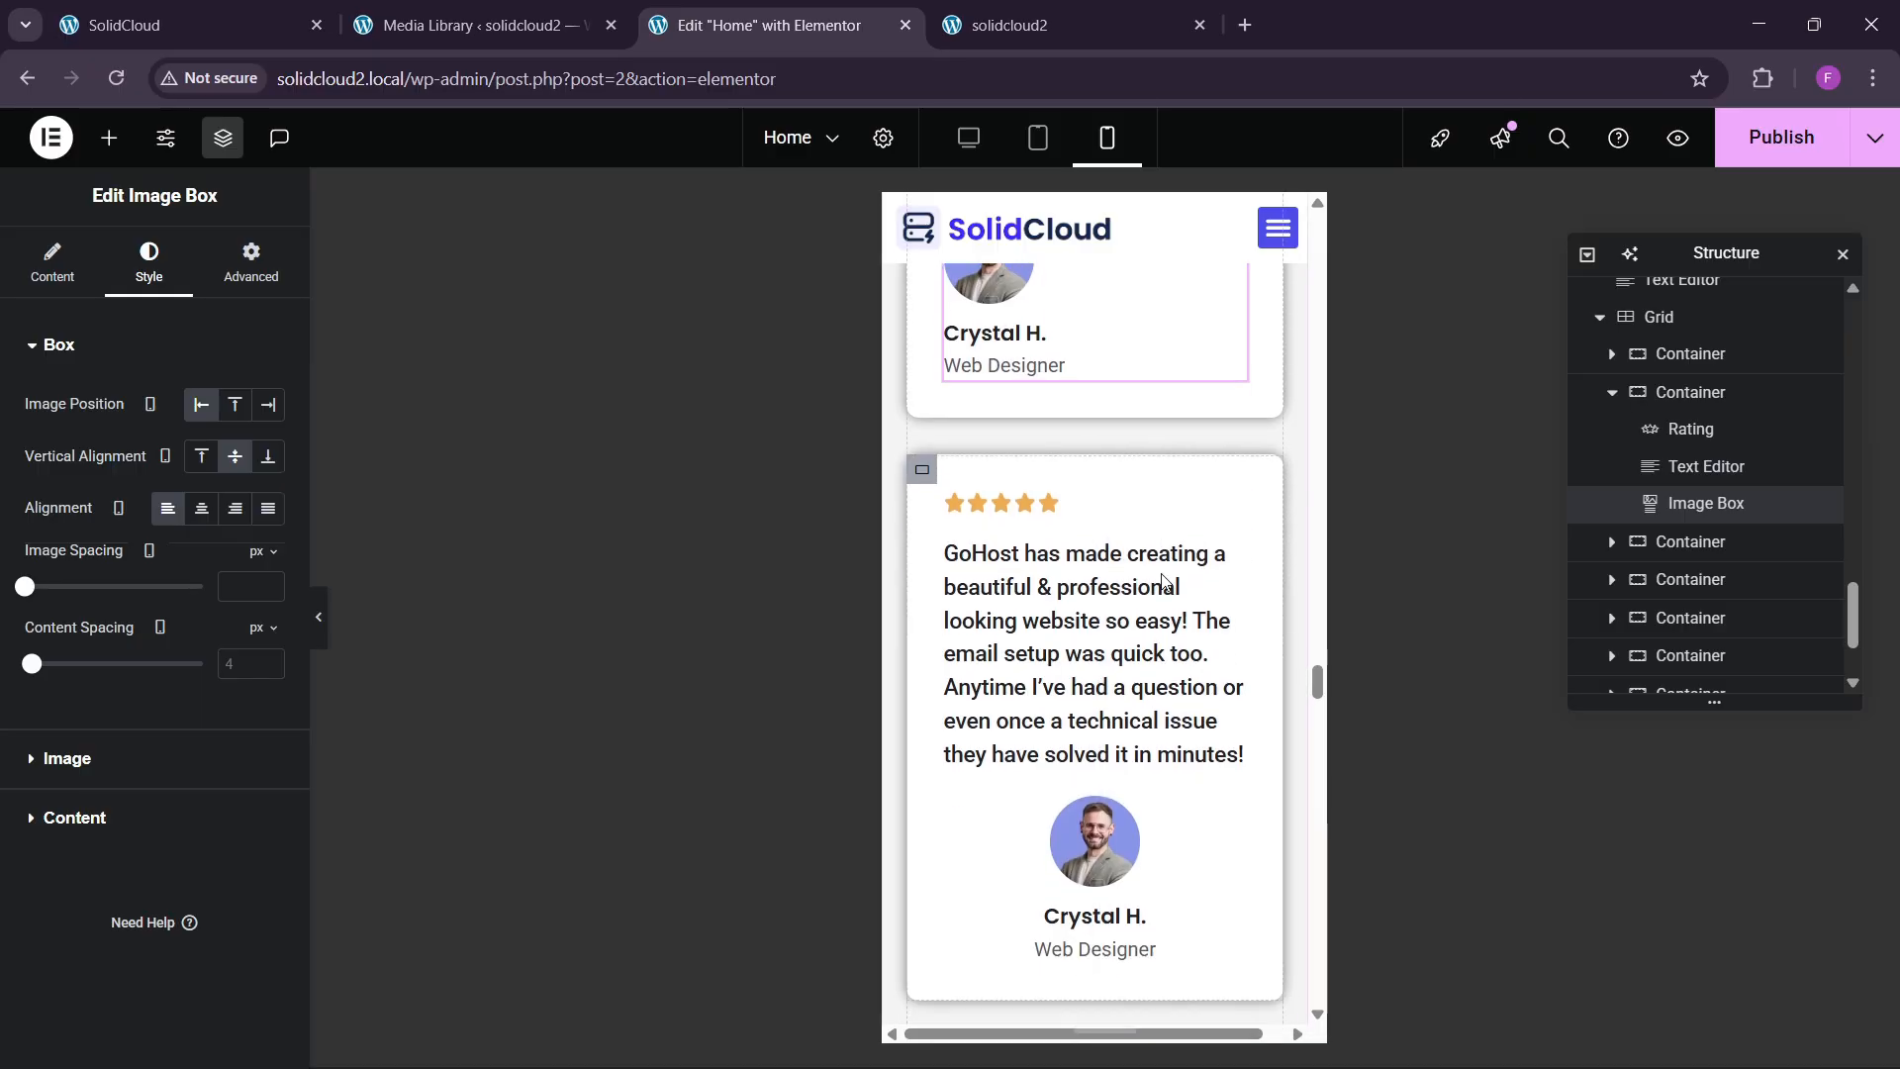
{"action": "right_click", "coordinate": [1140, 574]}
{"action": "left_click", "coordinate": [1311, 699]}
{"action": "scroll", "coordinate": [1094, 713], "scroll_direction": "down", "scroll_amount": 3}
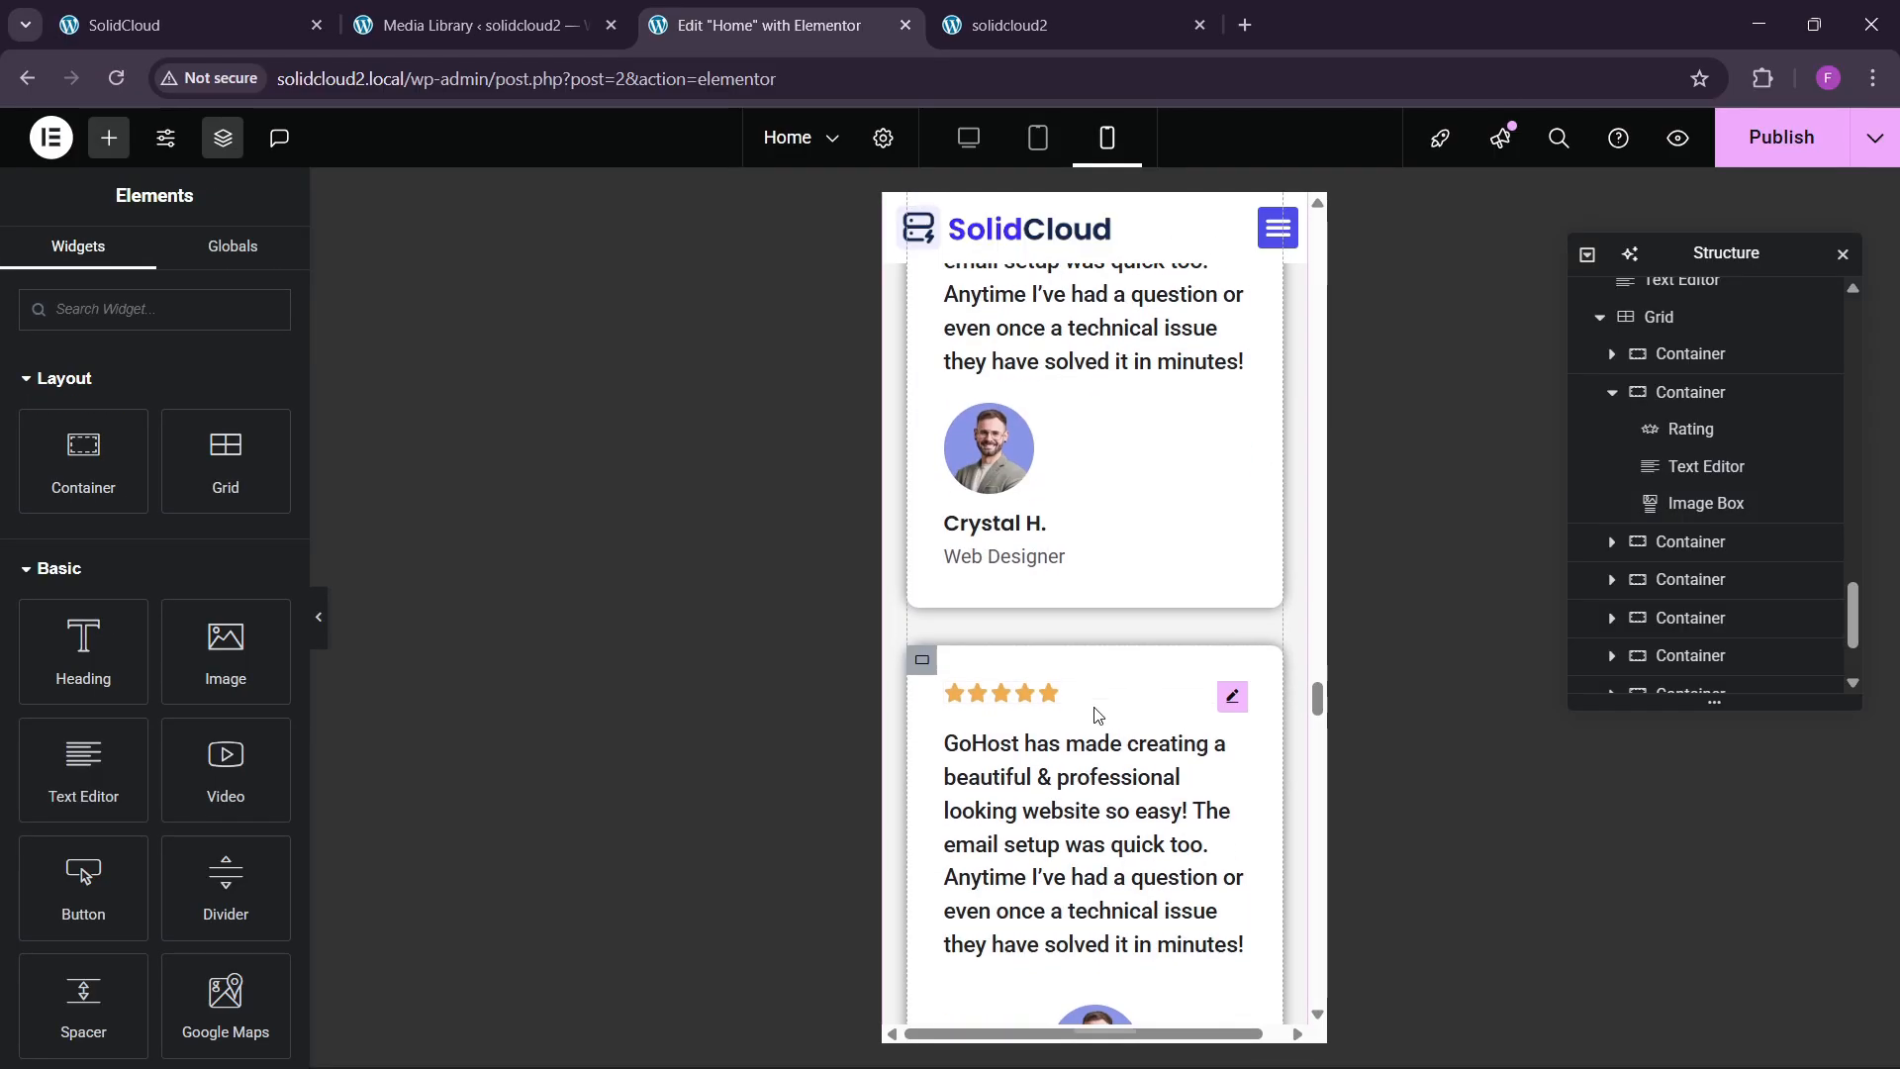
{"action": "scroll", "coordinate": [1064, 750], "scroll_direction": "down", "scroll_amount": 2}
{"action": "scroll", "coordinate": [1097, 851], "scroll_direction": "down", "scroll_amount": 3}
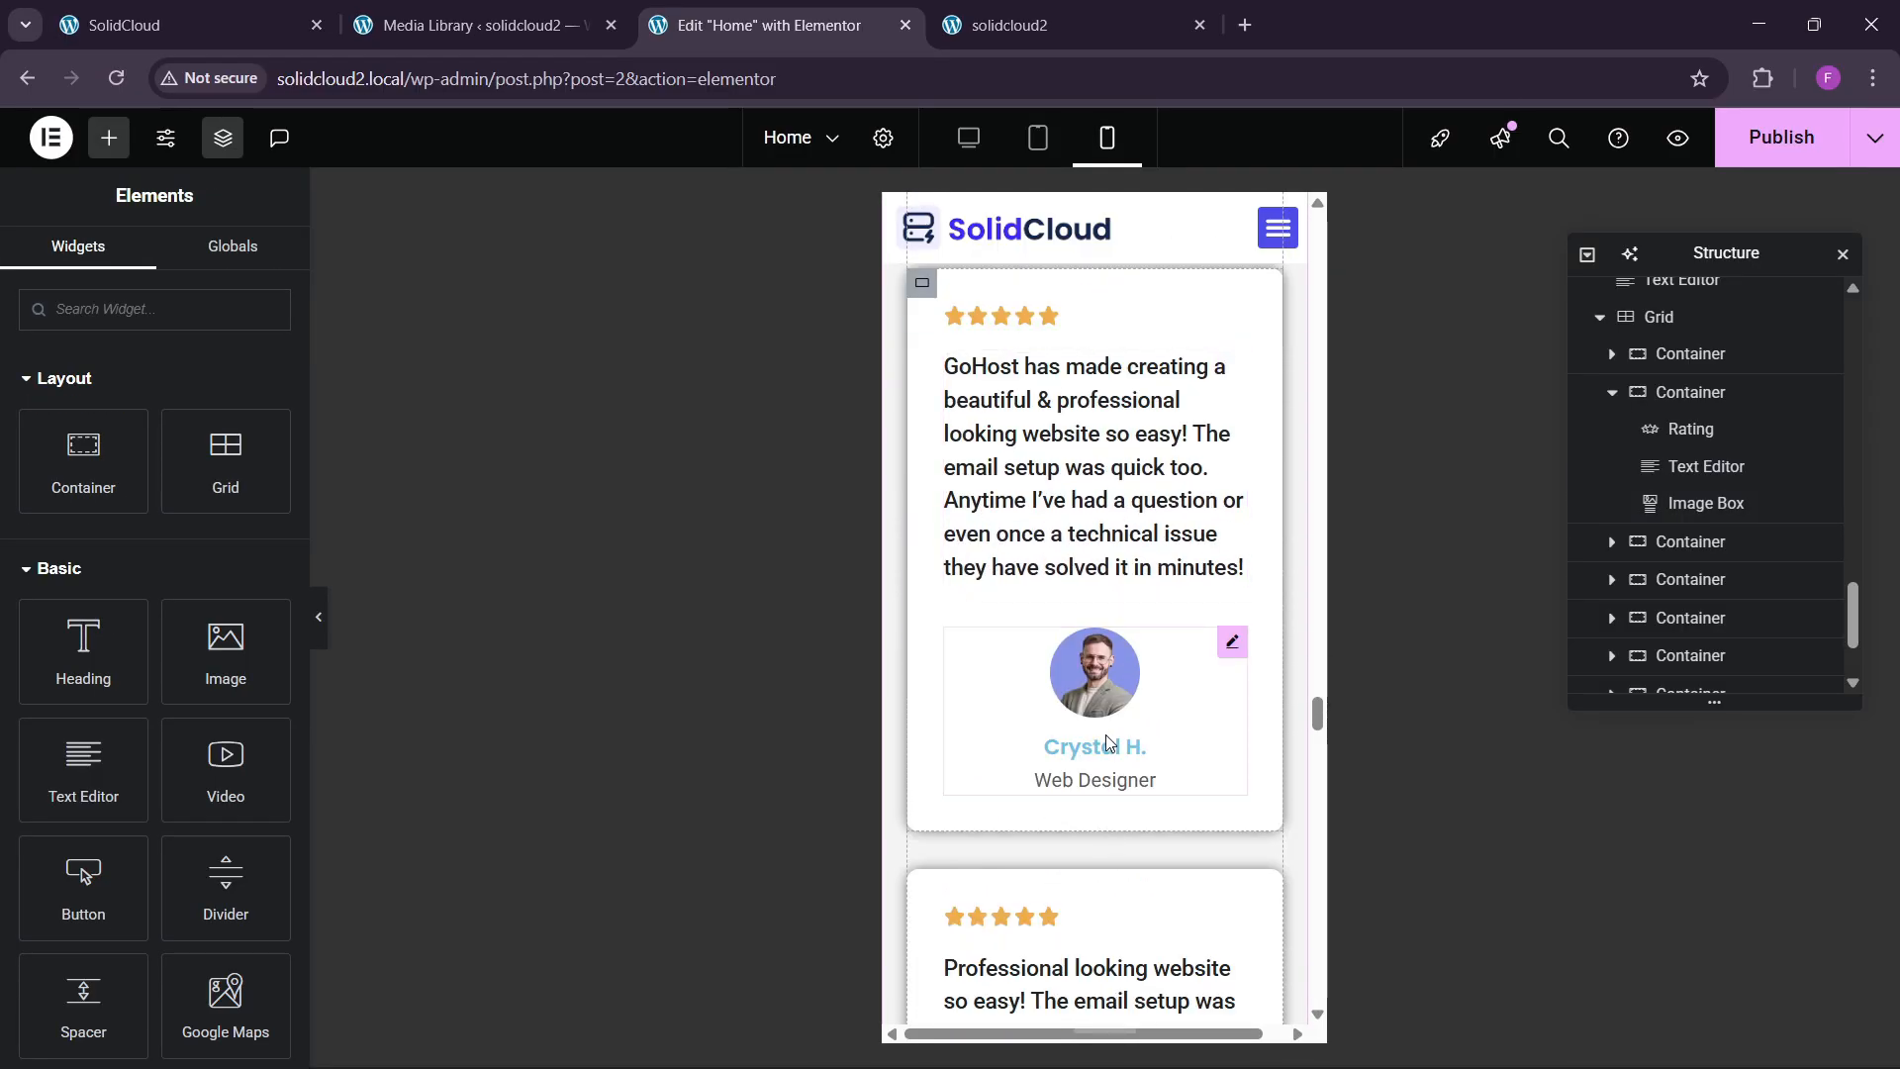
{"action": "right_click", "coordinate": [1113, 737]}
{"action": "left_click", "coordinate": [1178, 704]}
{"action": "scroll", "coordinate": [1061, 700], "scroll_direction": "down", "scroll_amount": 6}
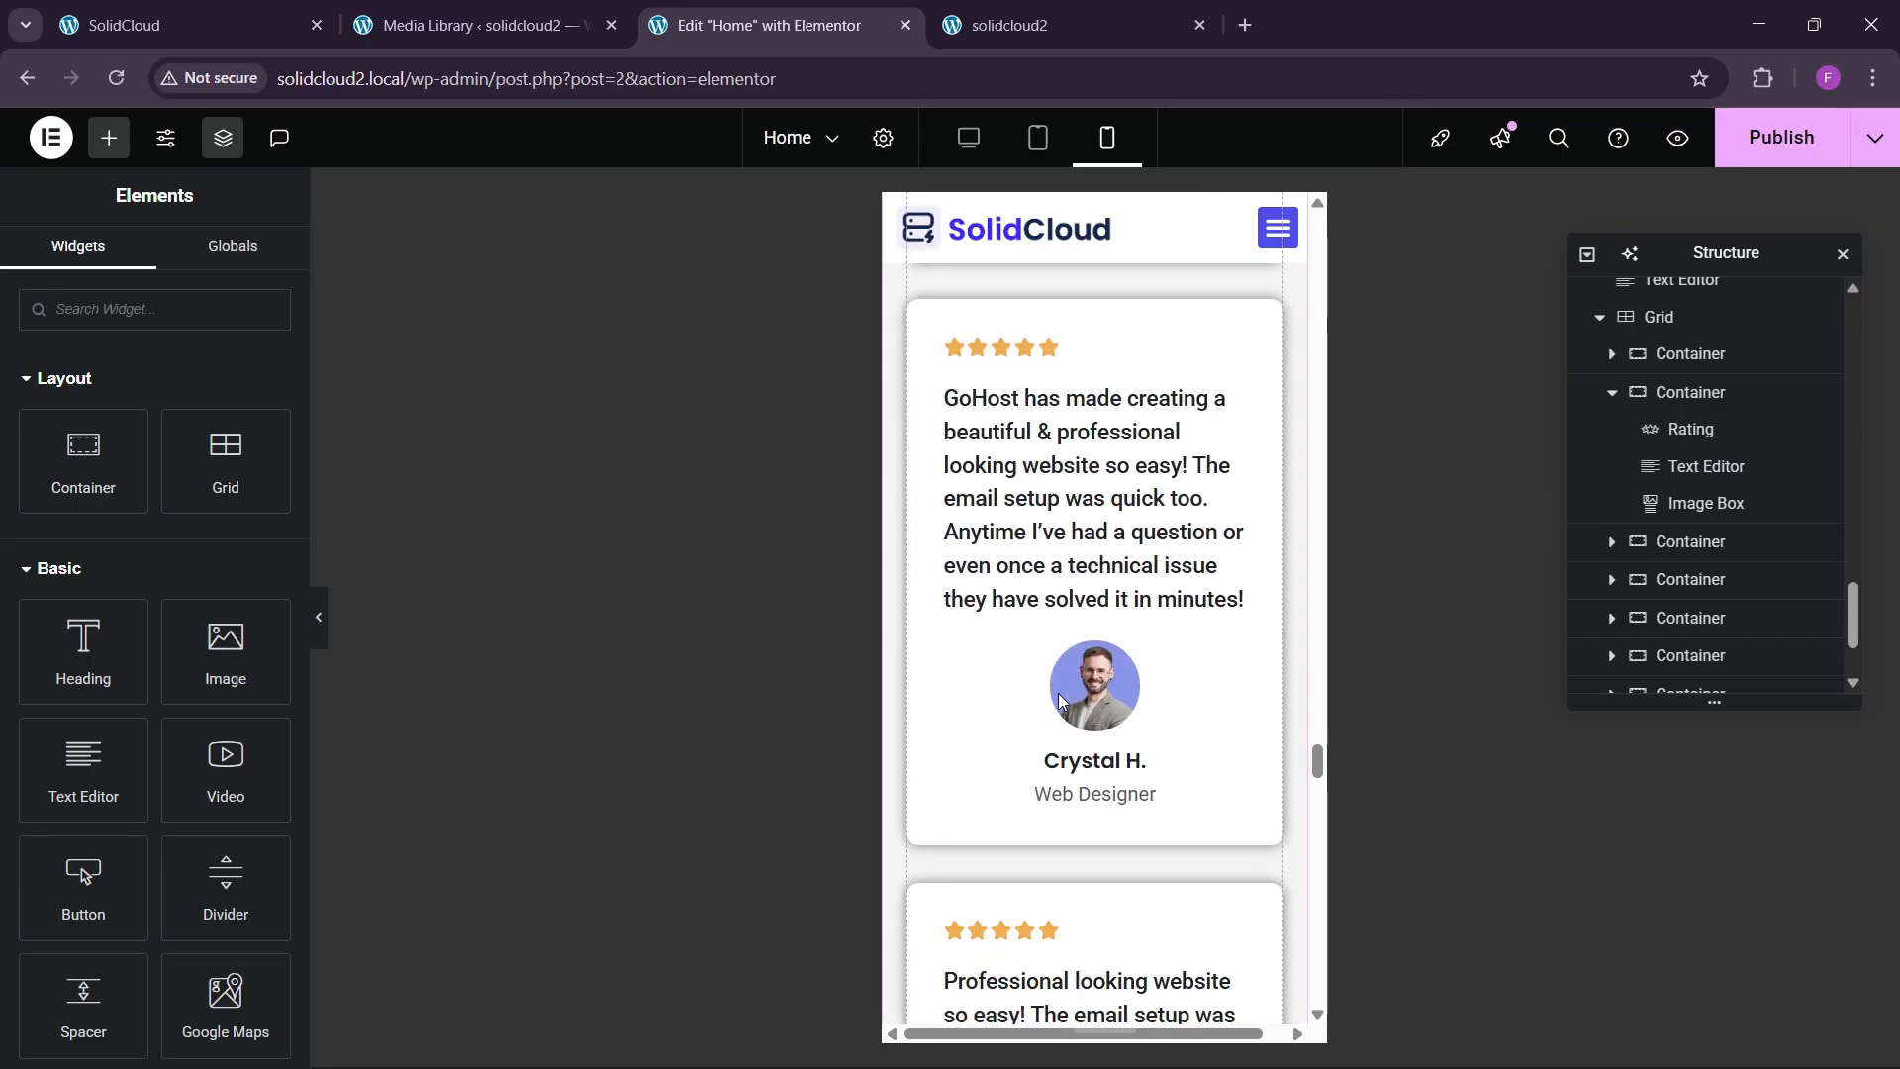
{"action": "scroll", "coordinate": [1057, 701], "scroll_direction": "down", "scroll_amount": 7}
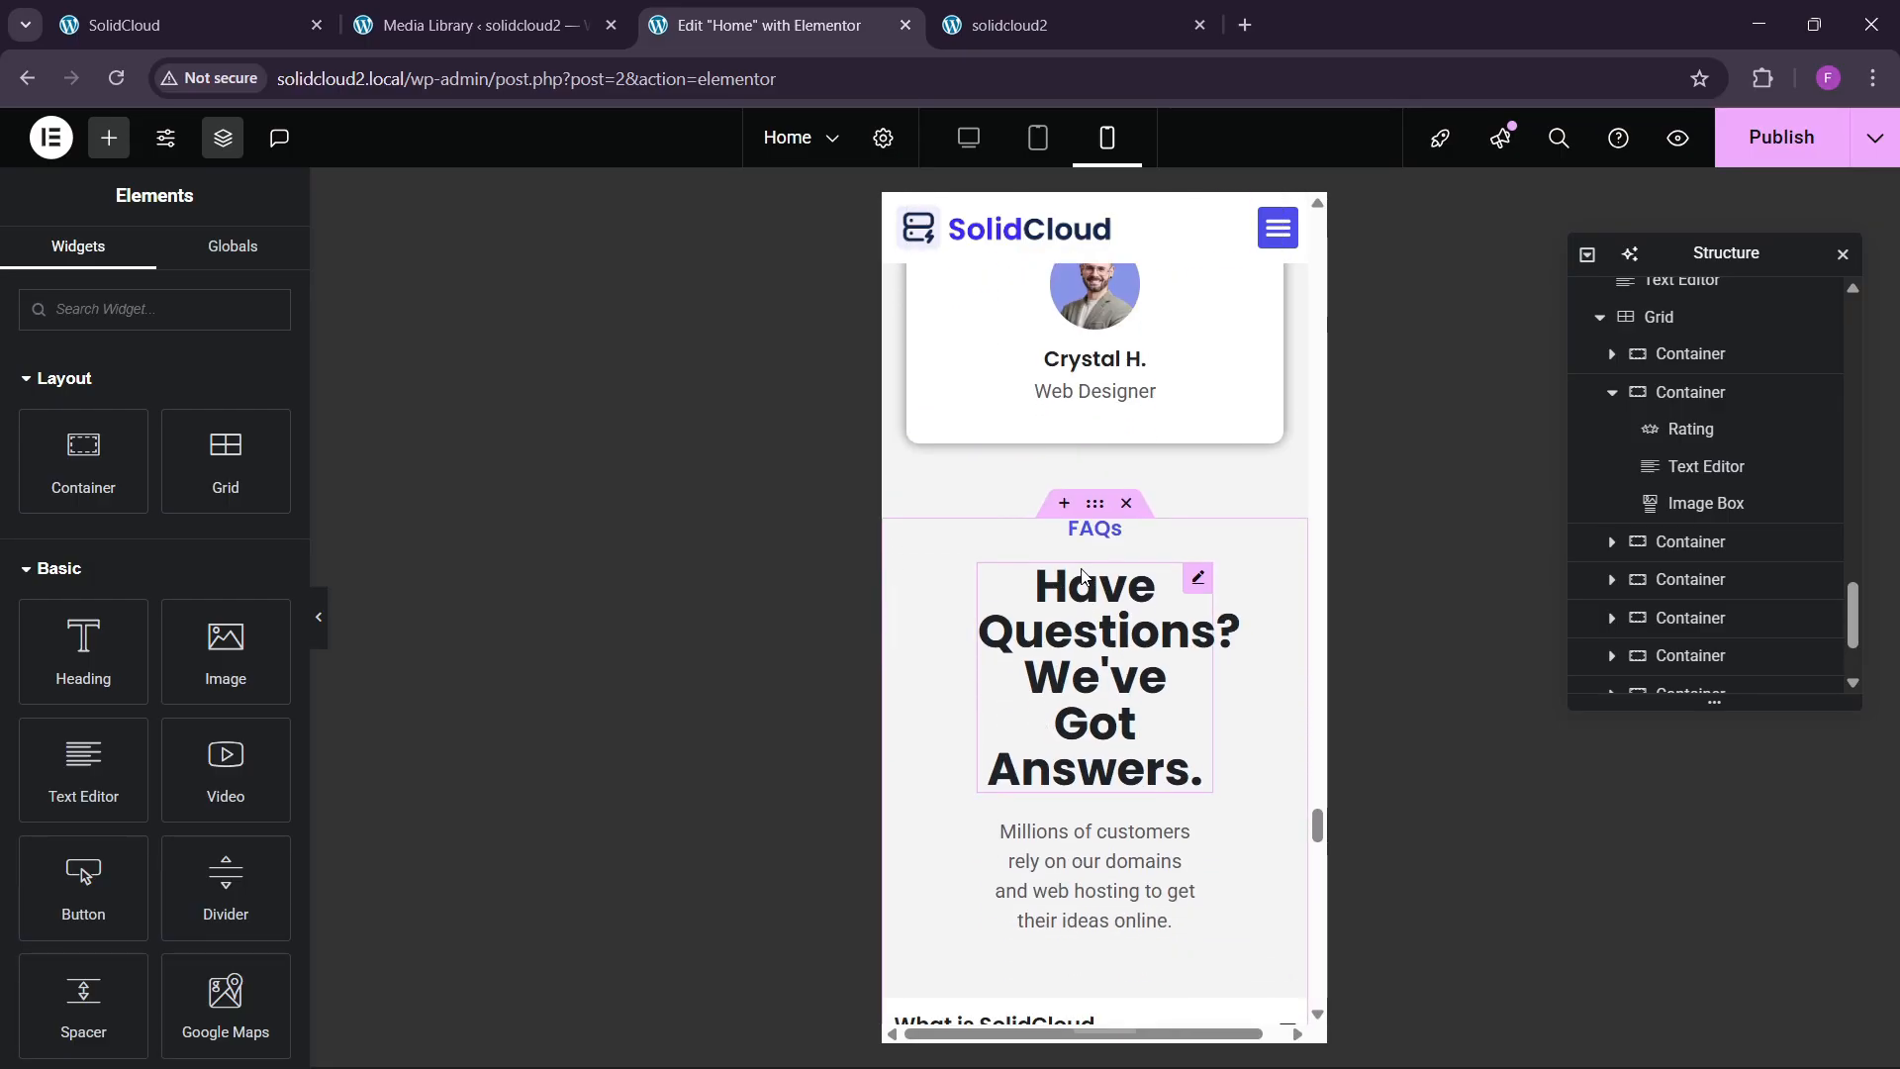
Set the FAQs section container's mobile padding to 60/20/60/20 px.
{"action": "left_click", "coordinate": [1096, 505]}
{"action": "left_click", "coordinate": [250, 265]}
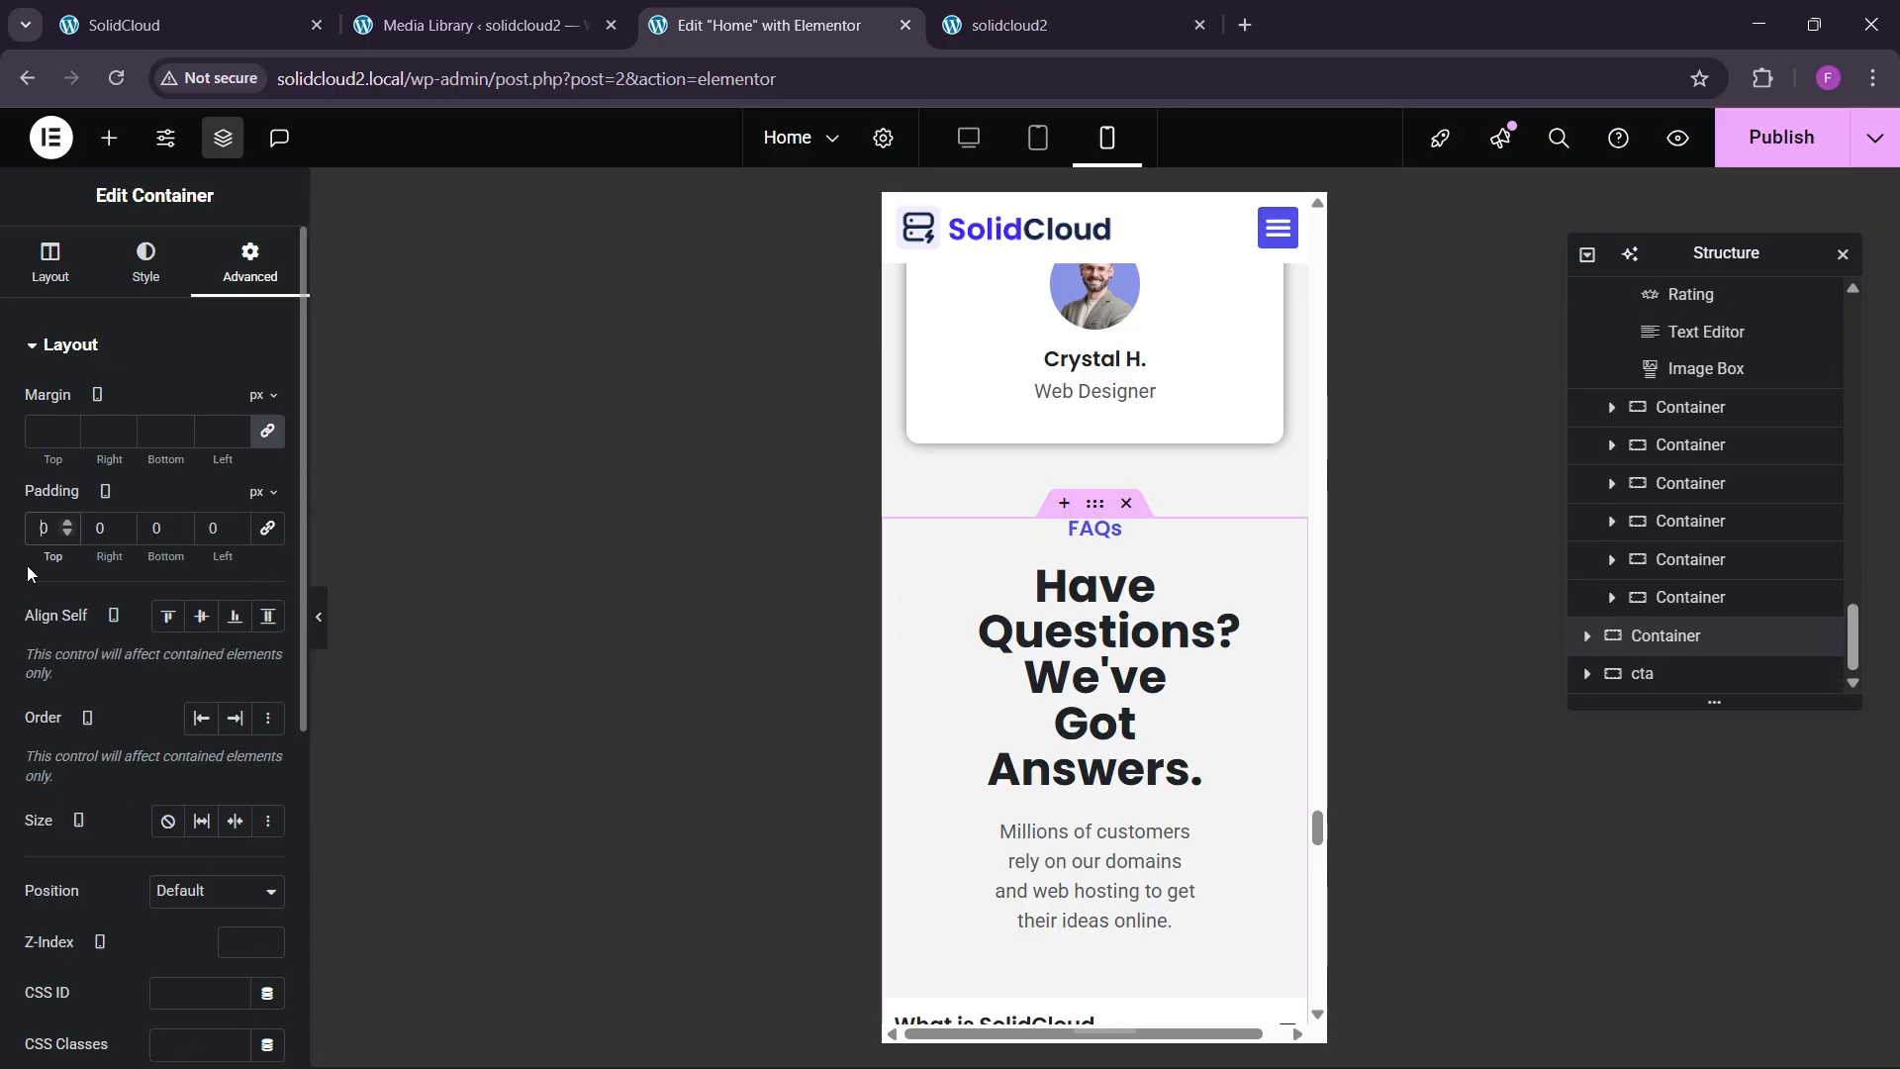
{"action": "type", "text": "60"}
{"action": "key", "text": "Tab"}
{"action": "type", "text": "20"}
{"action": "key", "text": "Tab"}
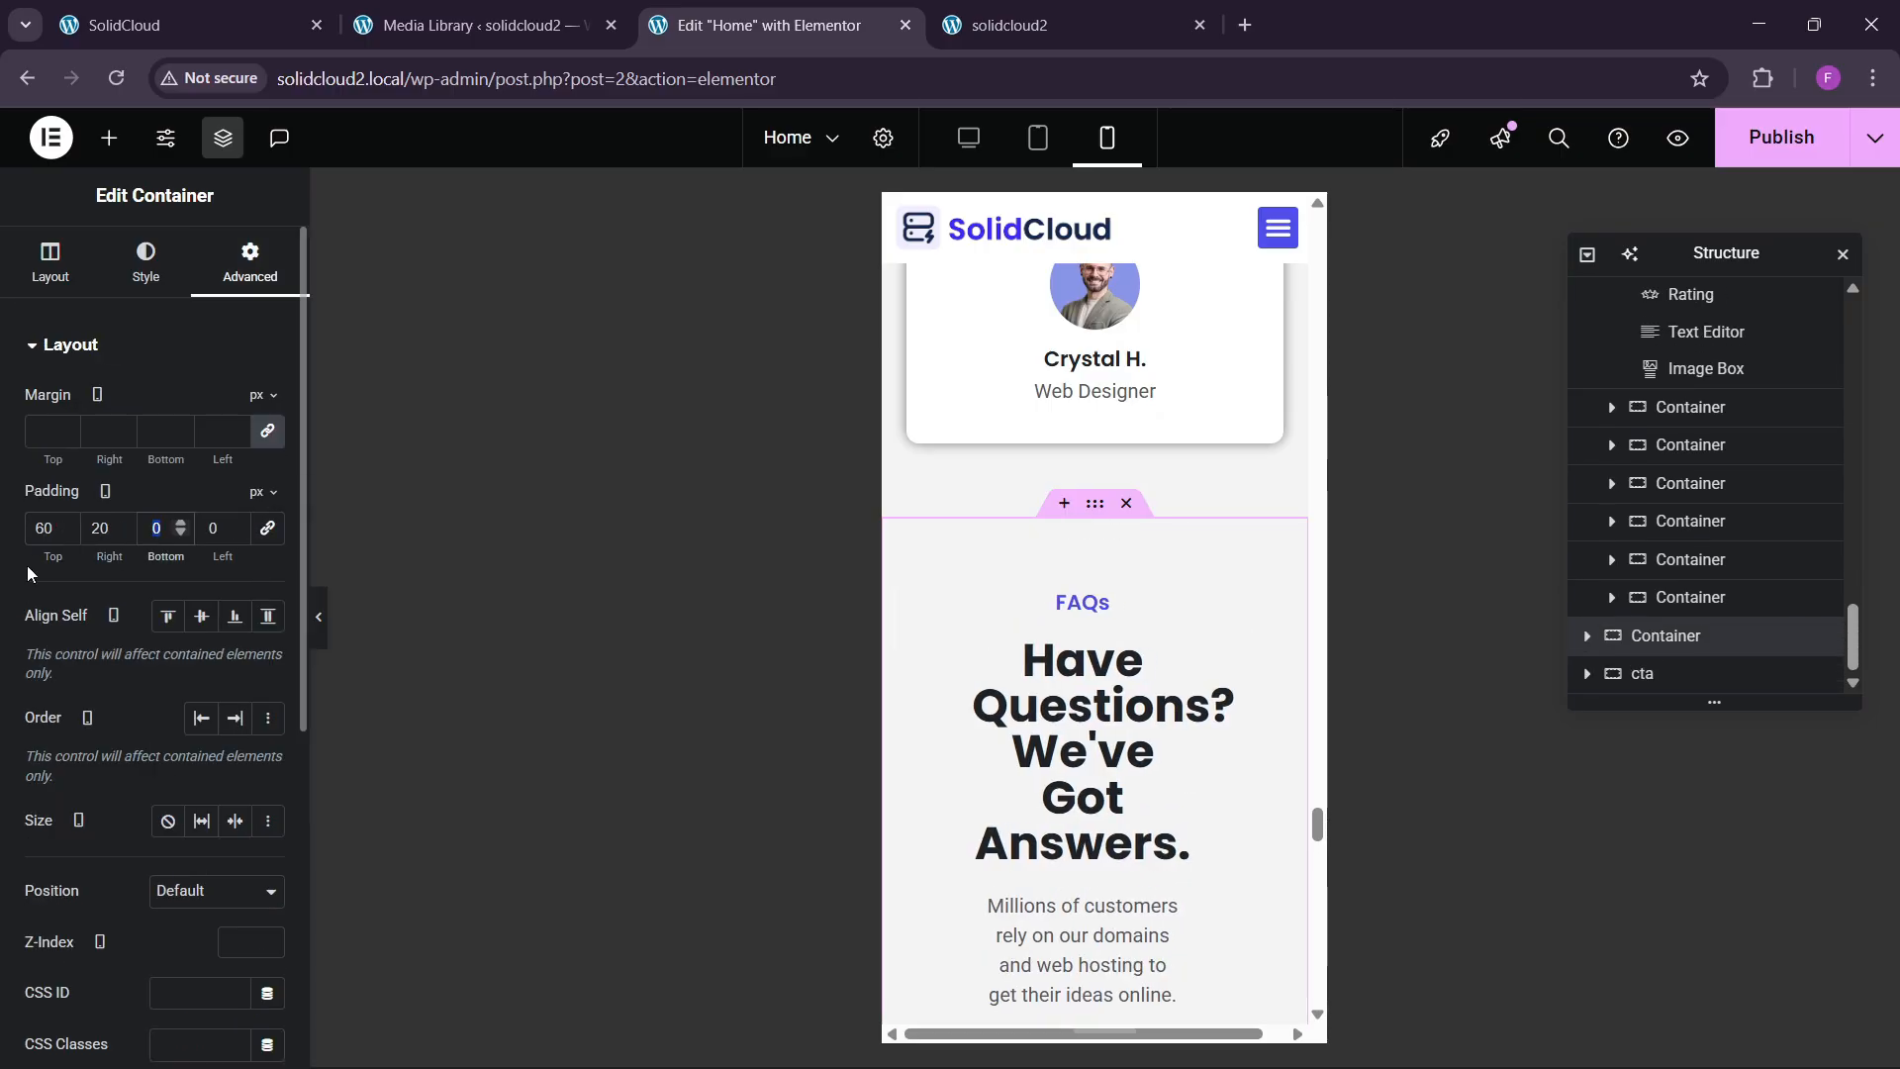
{"action": "type", "text": "60"}
{"action": "key", "text": "Tab"}
{"action": "type", "text": "20"}
Paste the copied style onto the FAQs heading and make it full width.
{"action": "scroll", "coordinate": [1071, 457], "scroll_direction": "down", "scroll_amount": 3}
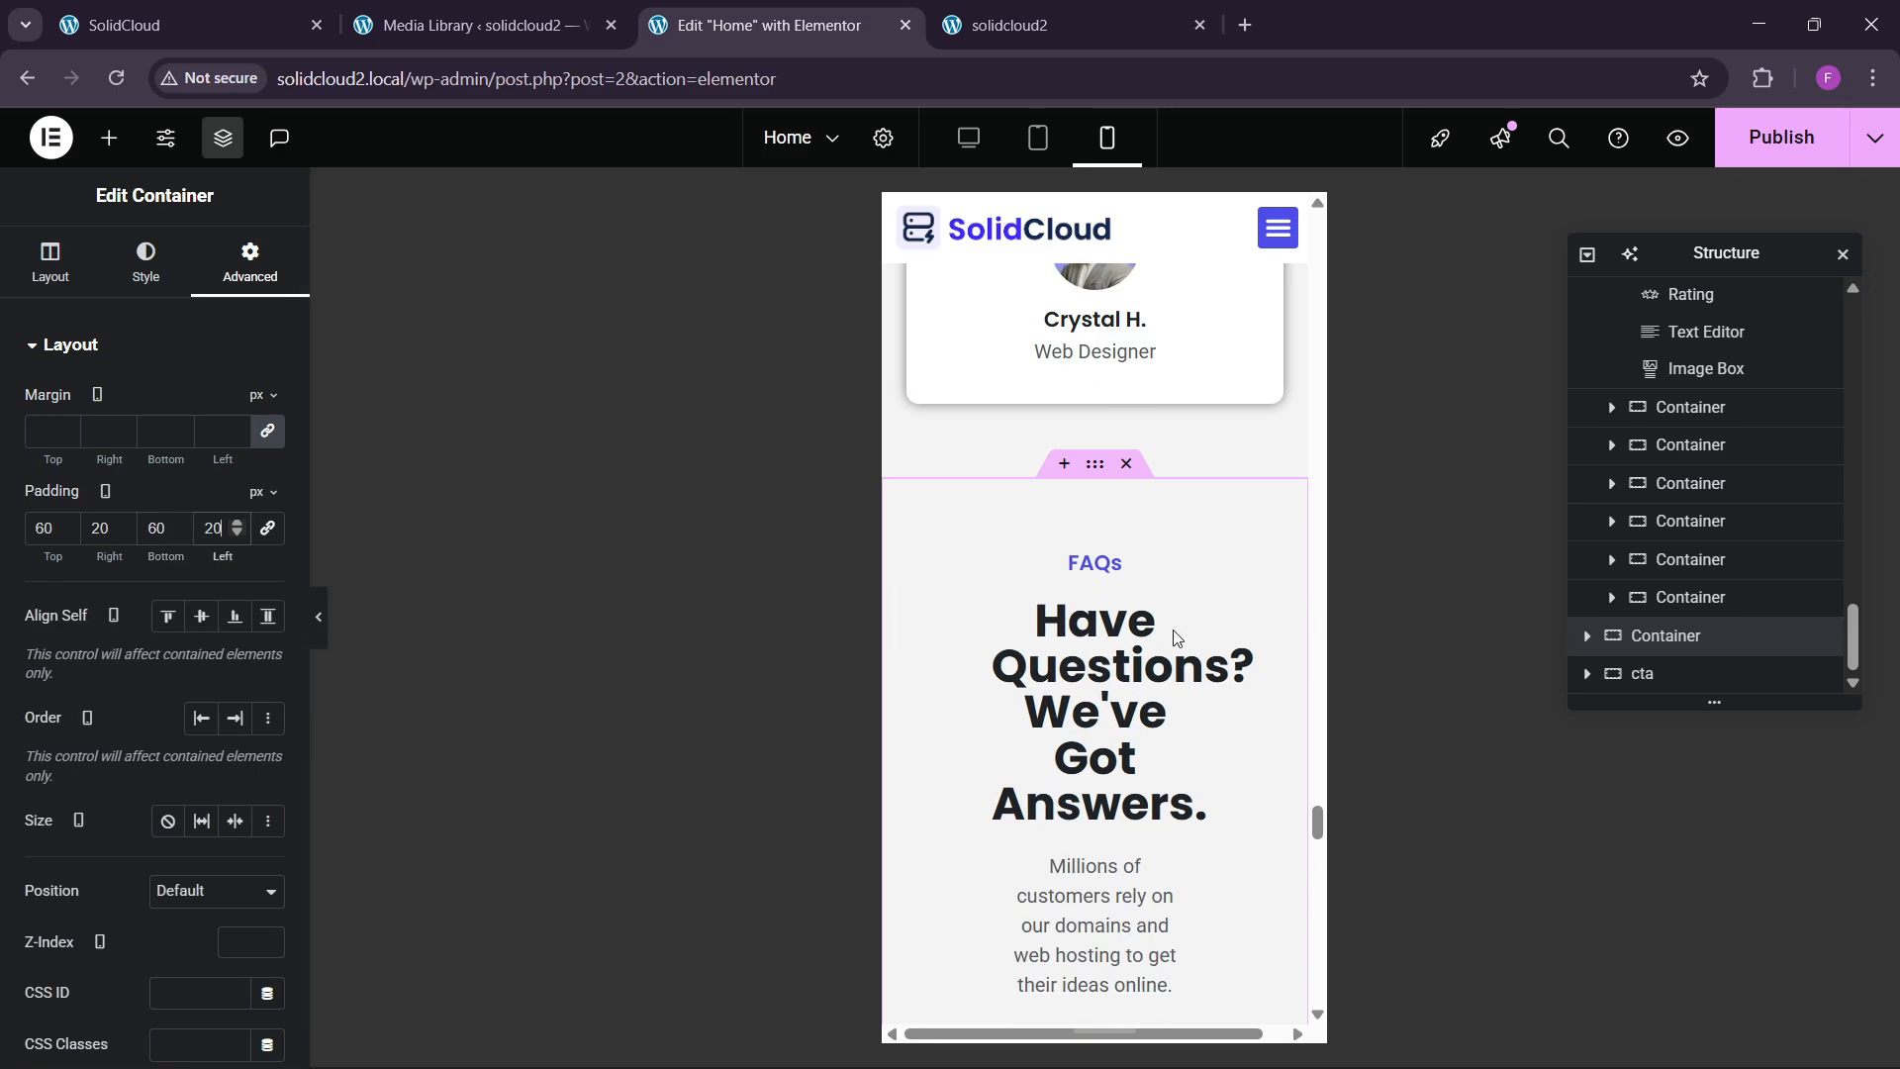
{"action": "right_click", "coordinate": [1068, 451]}
{"action": "left_click", "coordinate": [1116, 669]}
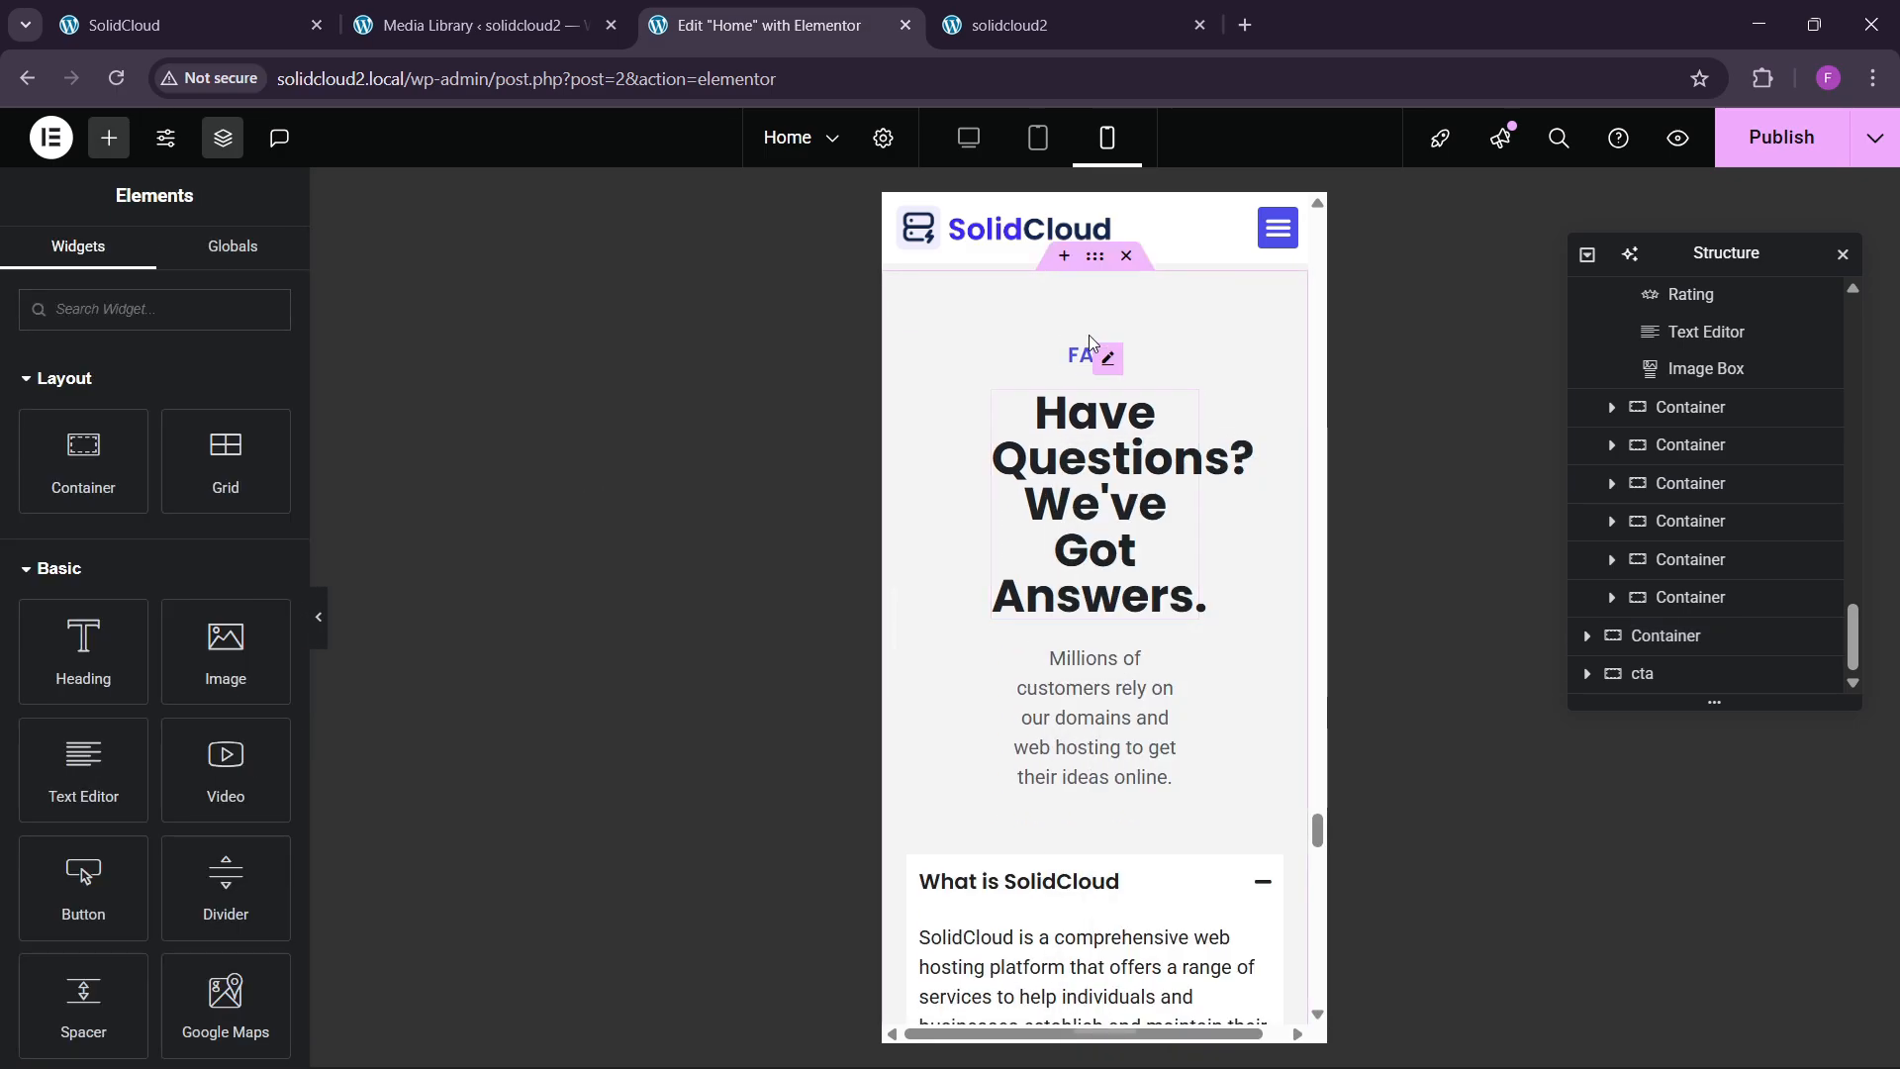
{"action": "scroll", "coordinate": [1091, 439], "scroll_direction": "up", "scroll_amount": 3}
{"action": "left_click", "coordinate": [1092, 693]}
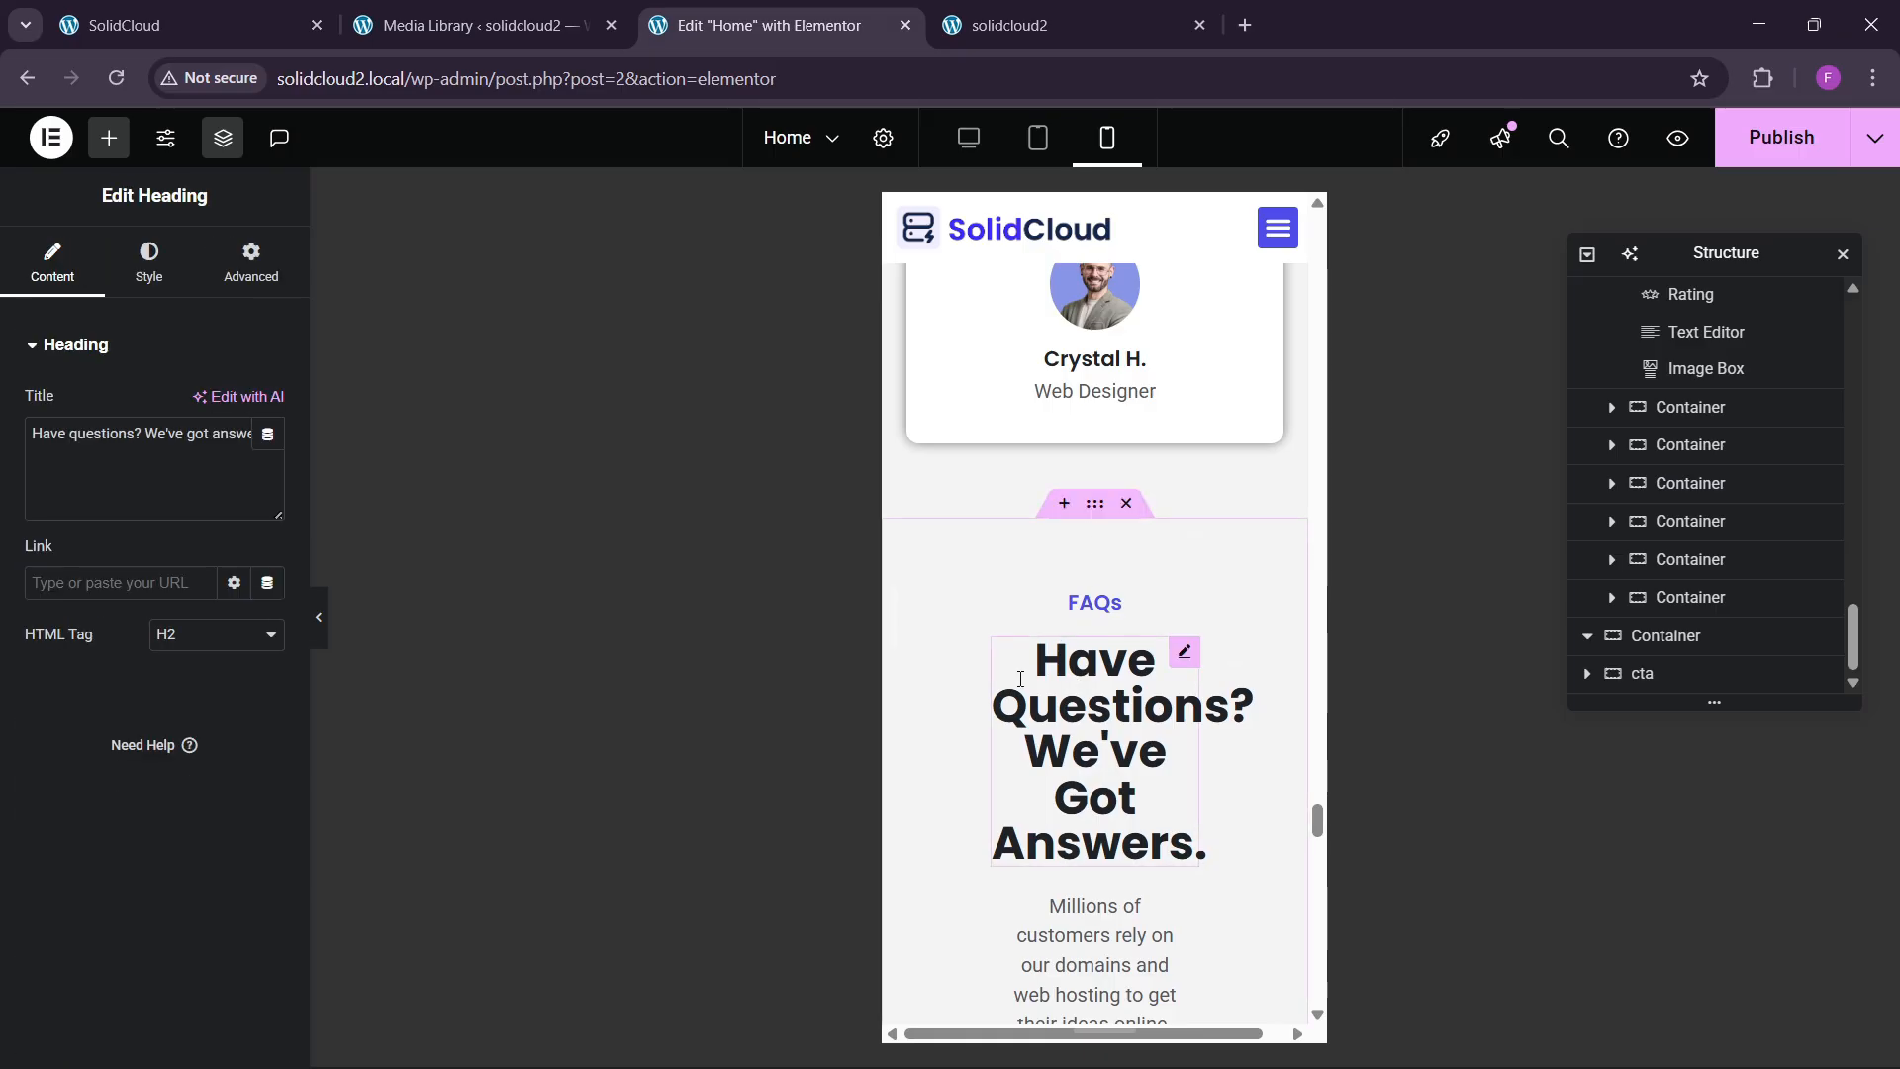
{"action": "left_click", "coordinate": [251, 263]}
{"action": "left_click", "coordinate": [215, 658]}
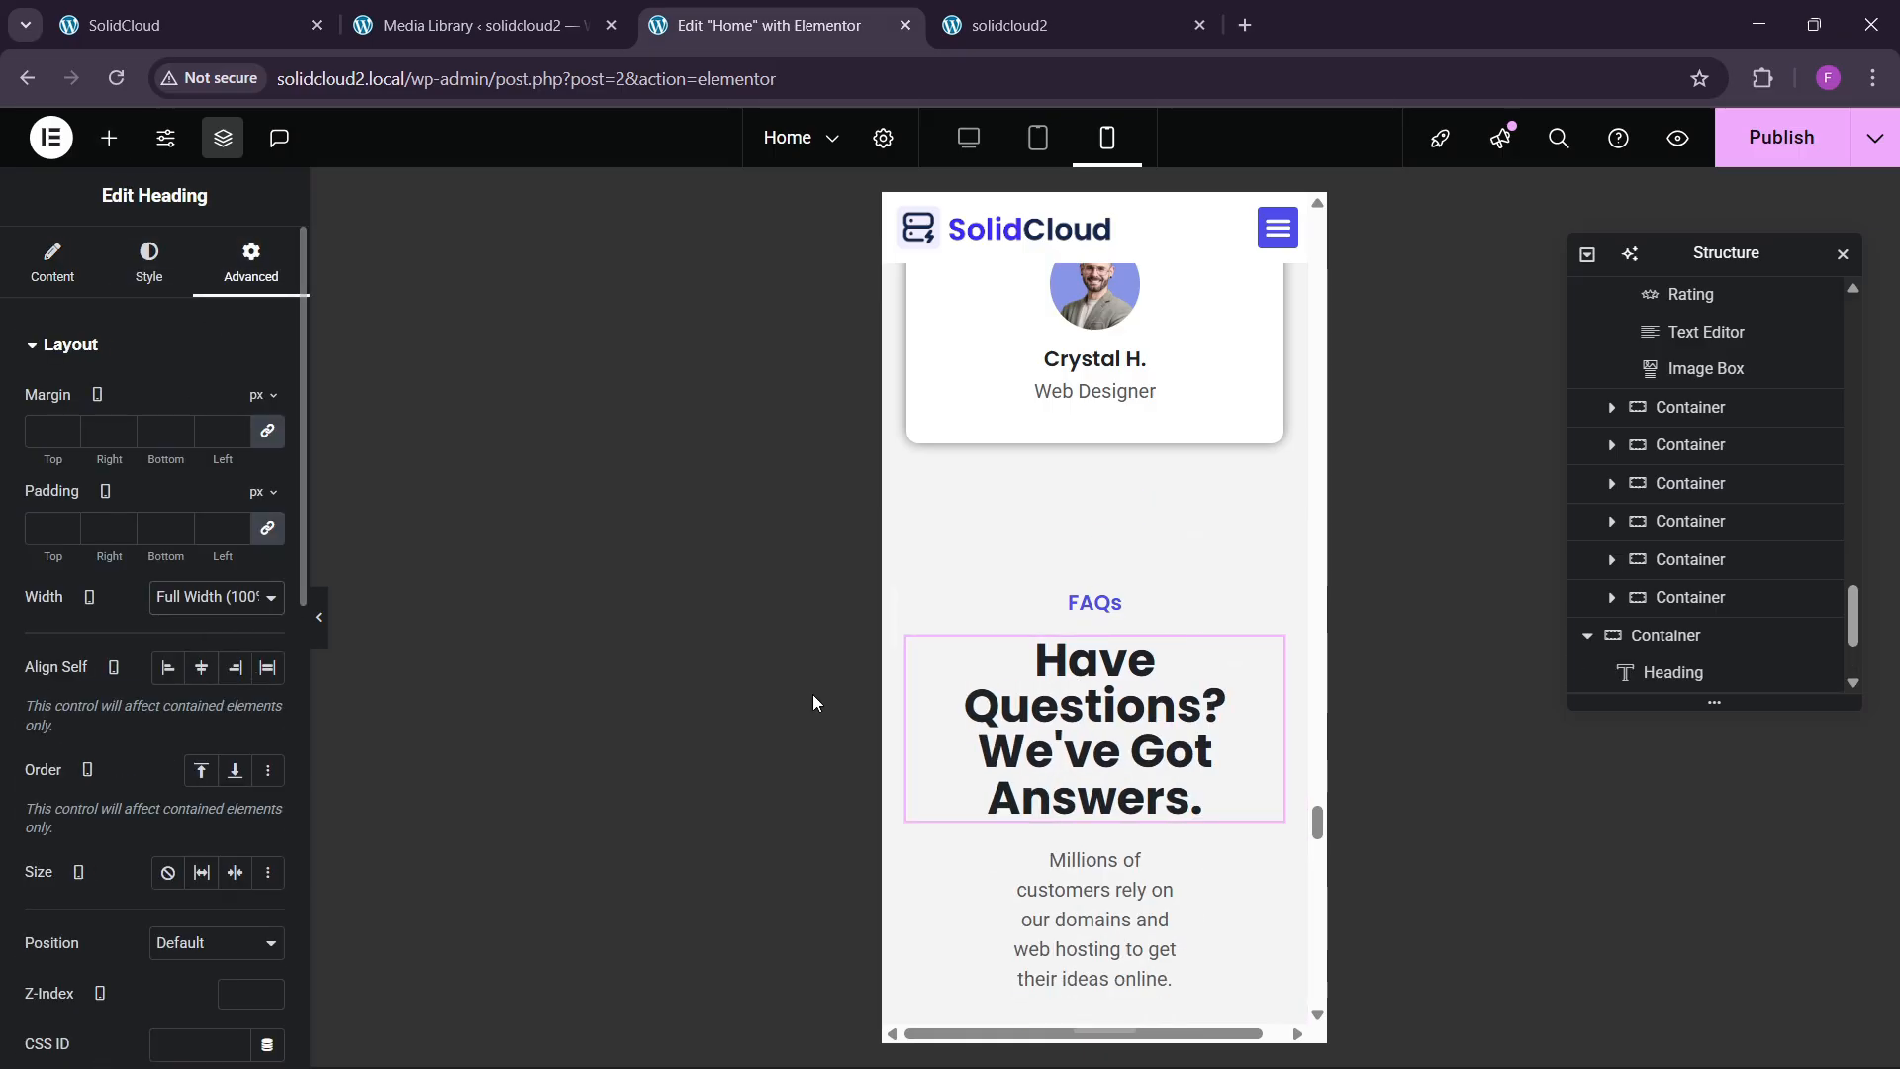
Set the FAQ intro paragraph's width to Full Width on mobile.
{"action": "scroll", "coordinate": [1072, 551], "scroll_direction": "down", "scroll_amount": 4}
{"action": "left_click", "coordinate": [1072, 551]}
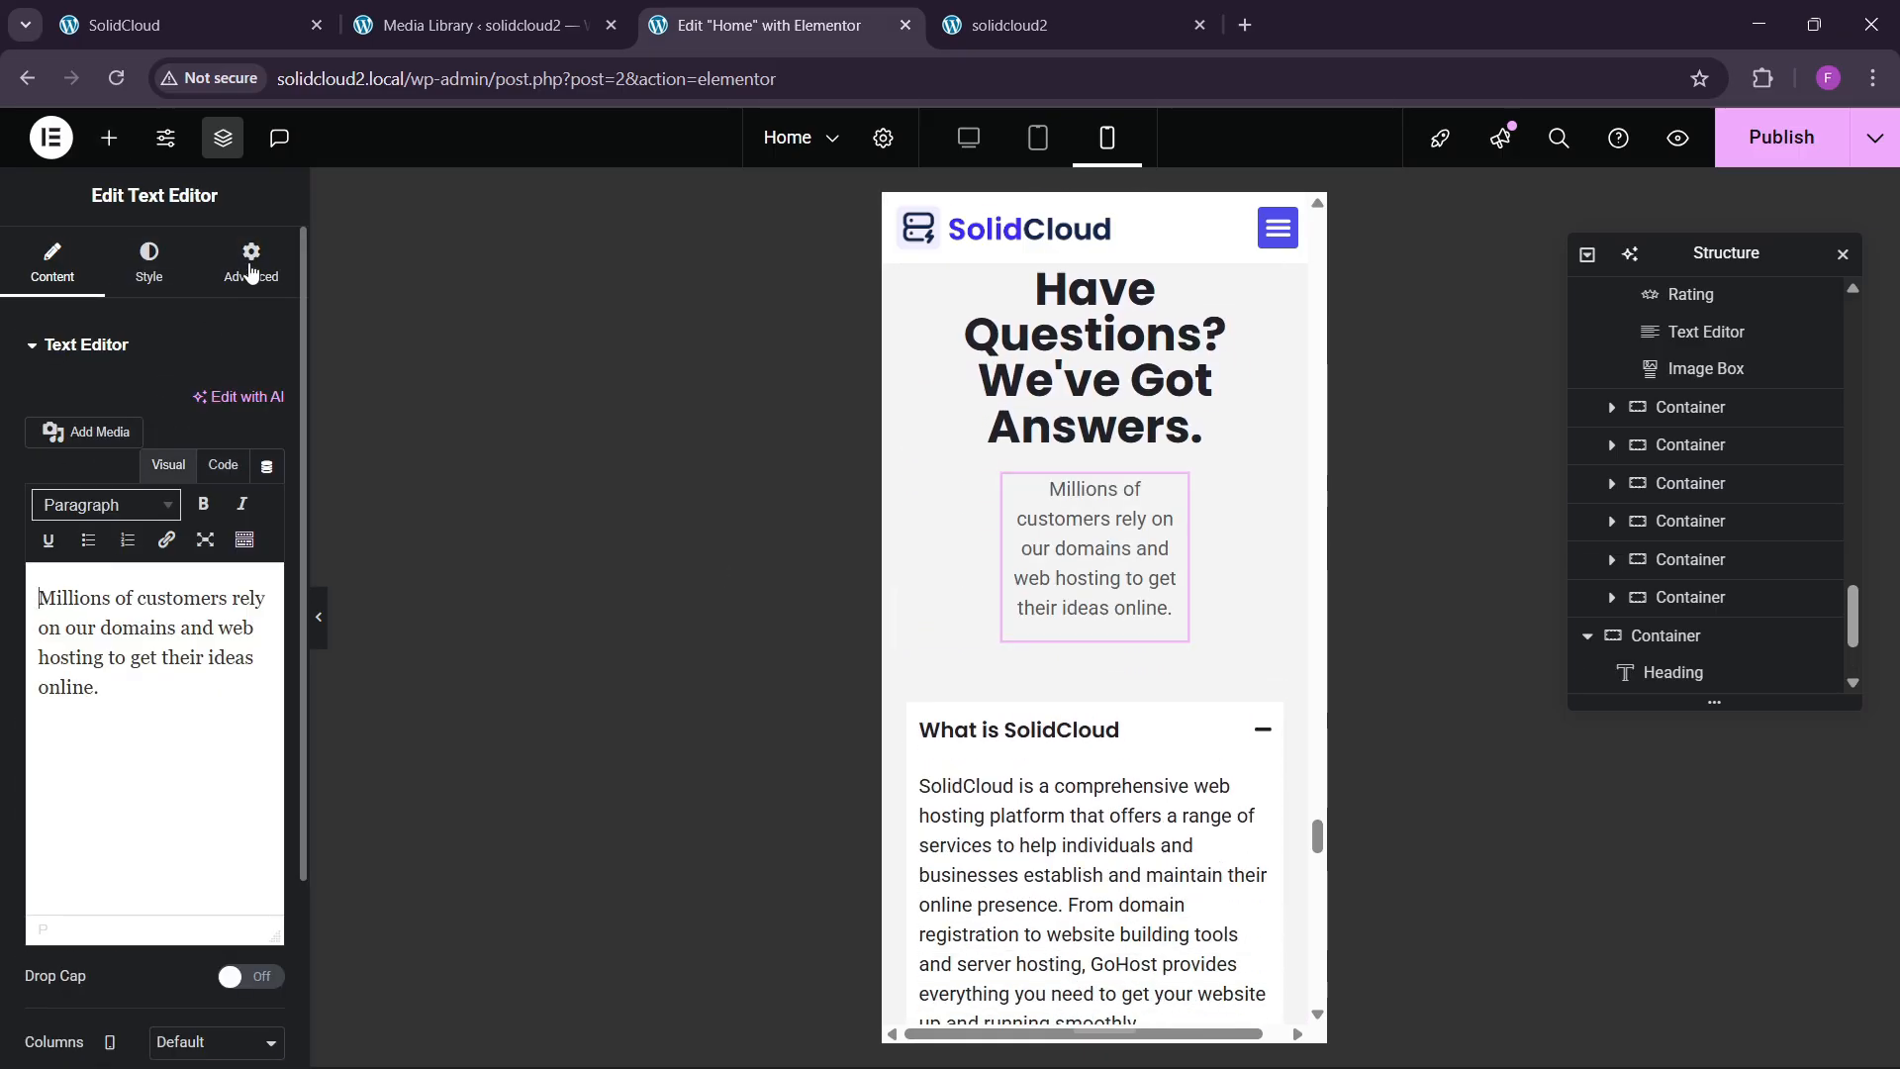
{"action": "left_click", "coordinate": [251, 262]}
{"action": "left_click", "coordinate": [215, 597]}
{"action": "left_click", "coordinate": [198, 661]}
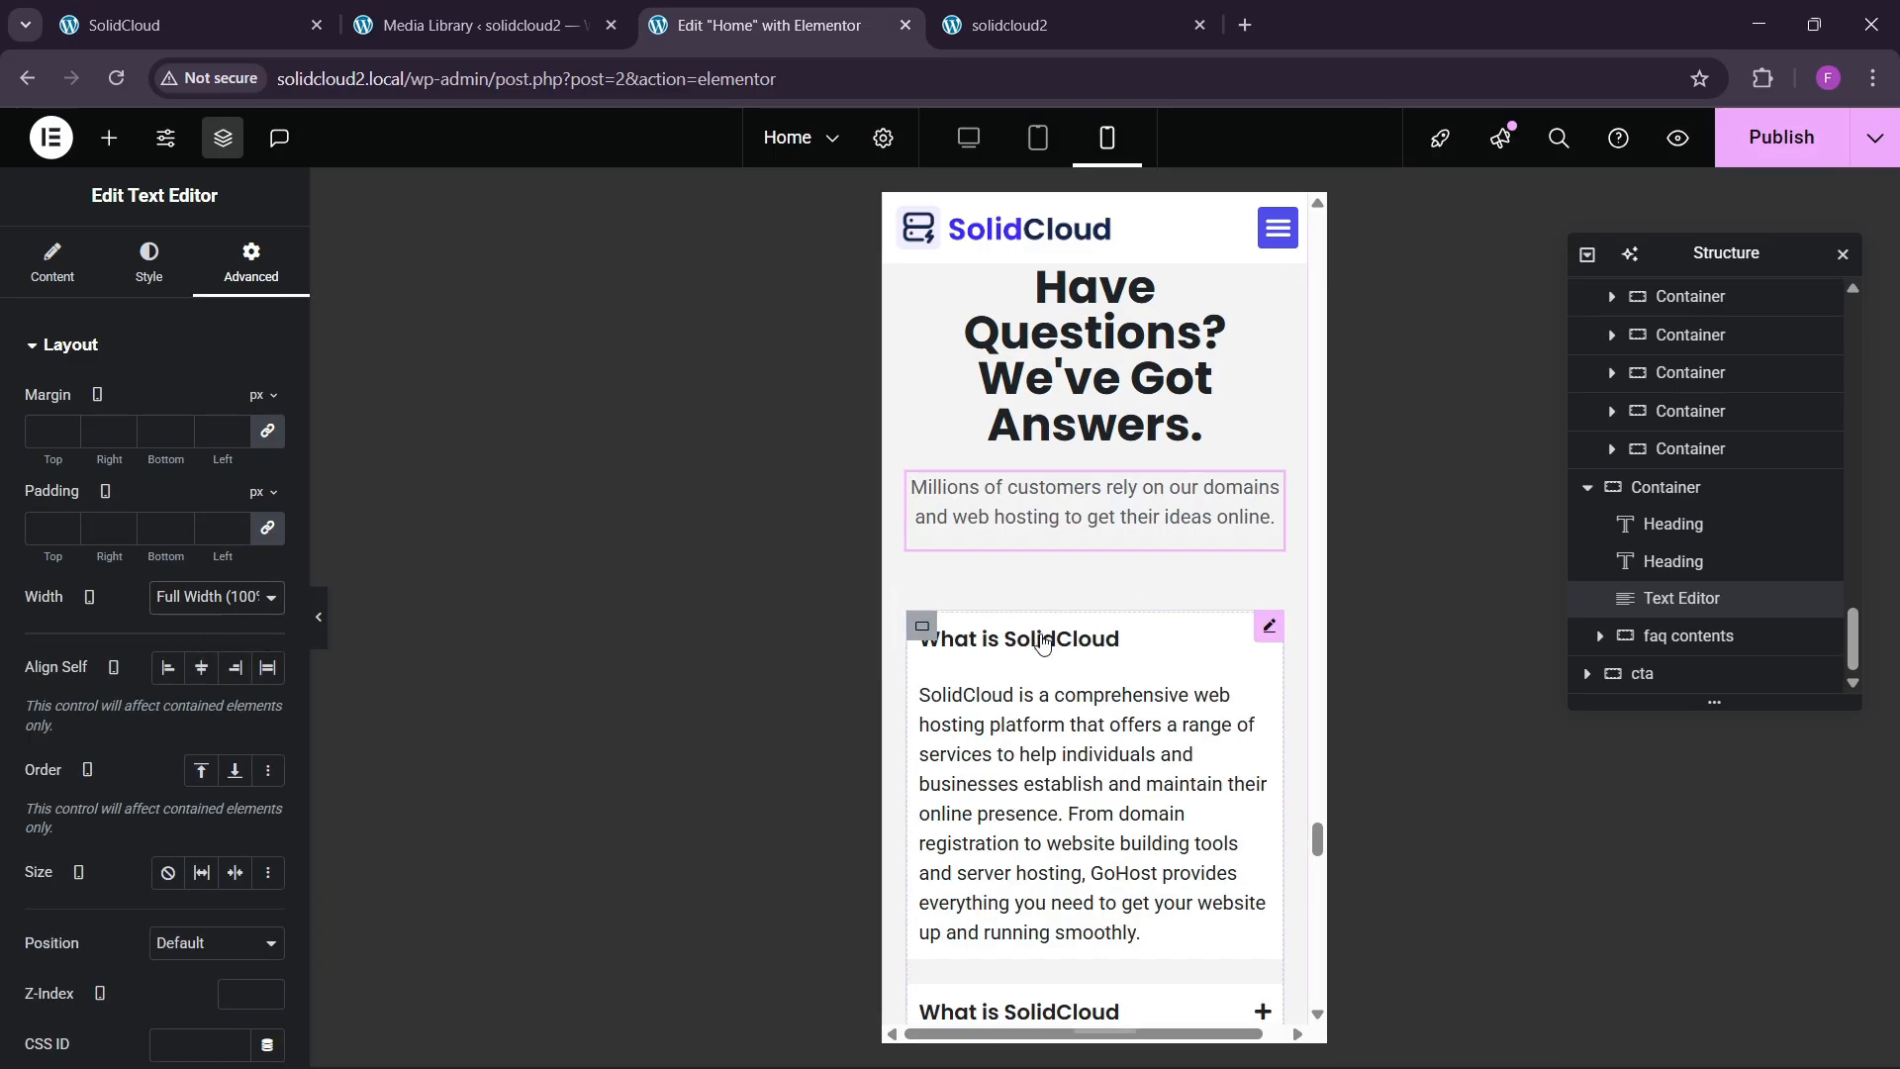
{"action": "scroll", "coordinate": [1090, 698], "scroll_direction": "down", "scroll_amount": 10}
Give the Looking For Assistance? section 30/20/30/20 px padding.
{"action": "scroll", "coordinate": [1089, 699], "scroll_direction": "down", "scroll_amount": 1}
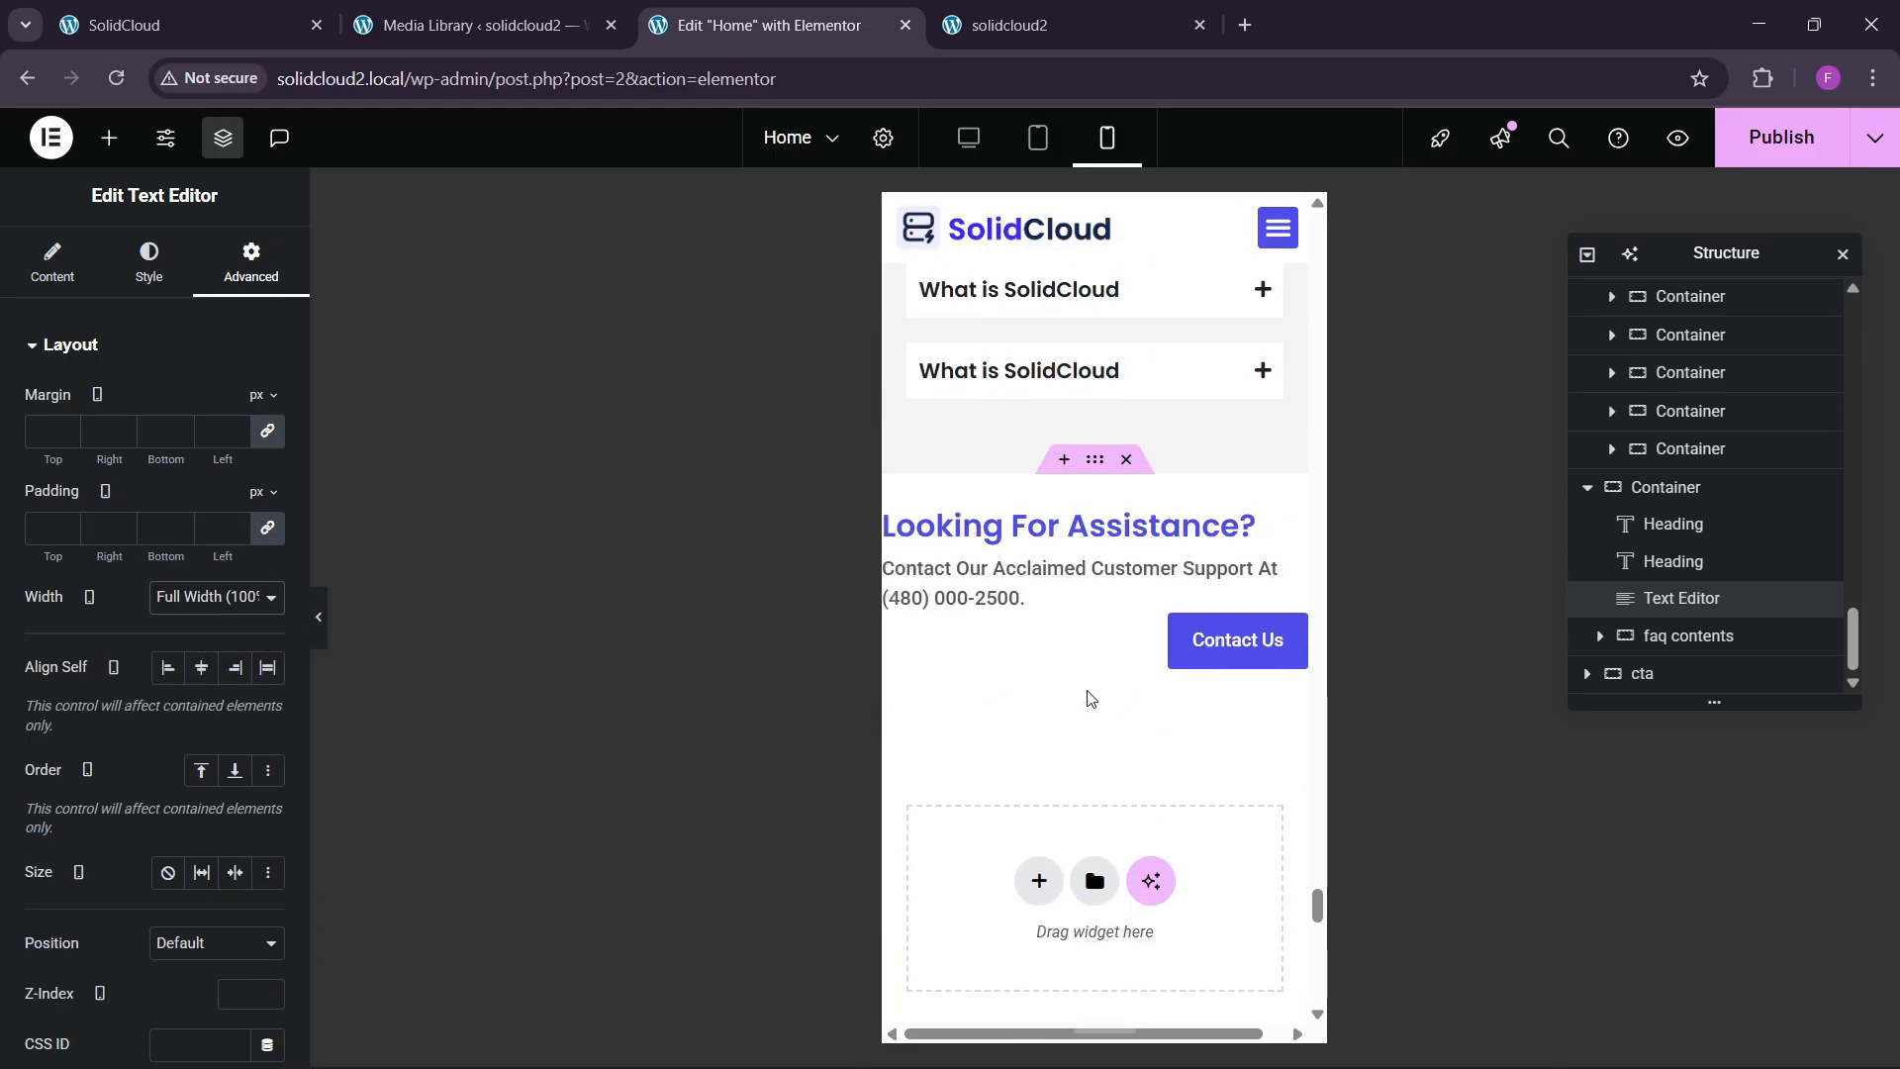
{"action": "left_click", "coordinate": [1102, 492]}
{"action": "left_click", "coordinate": [249, 262]}
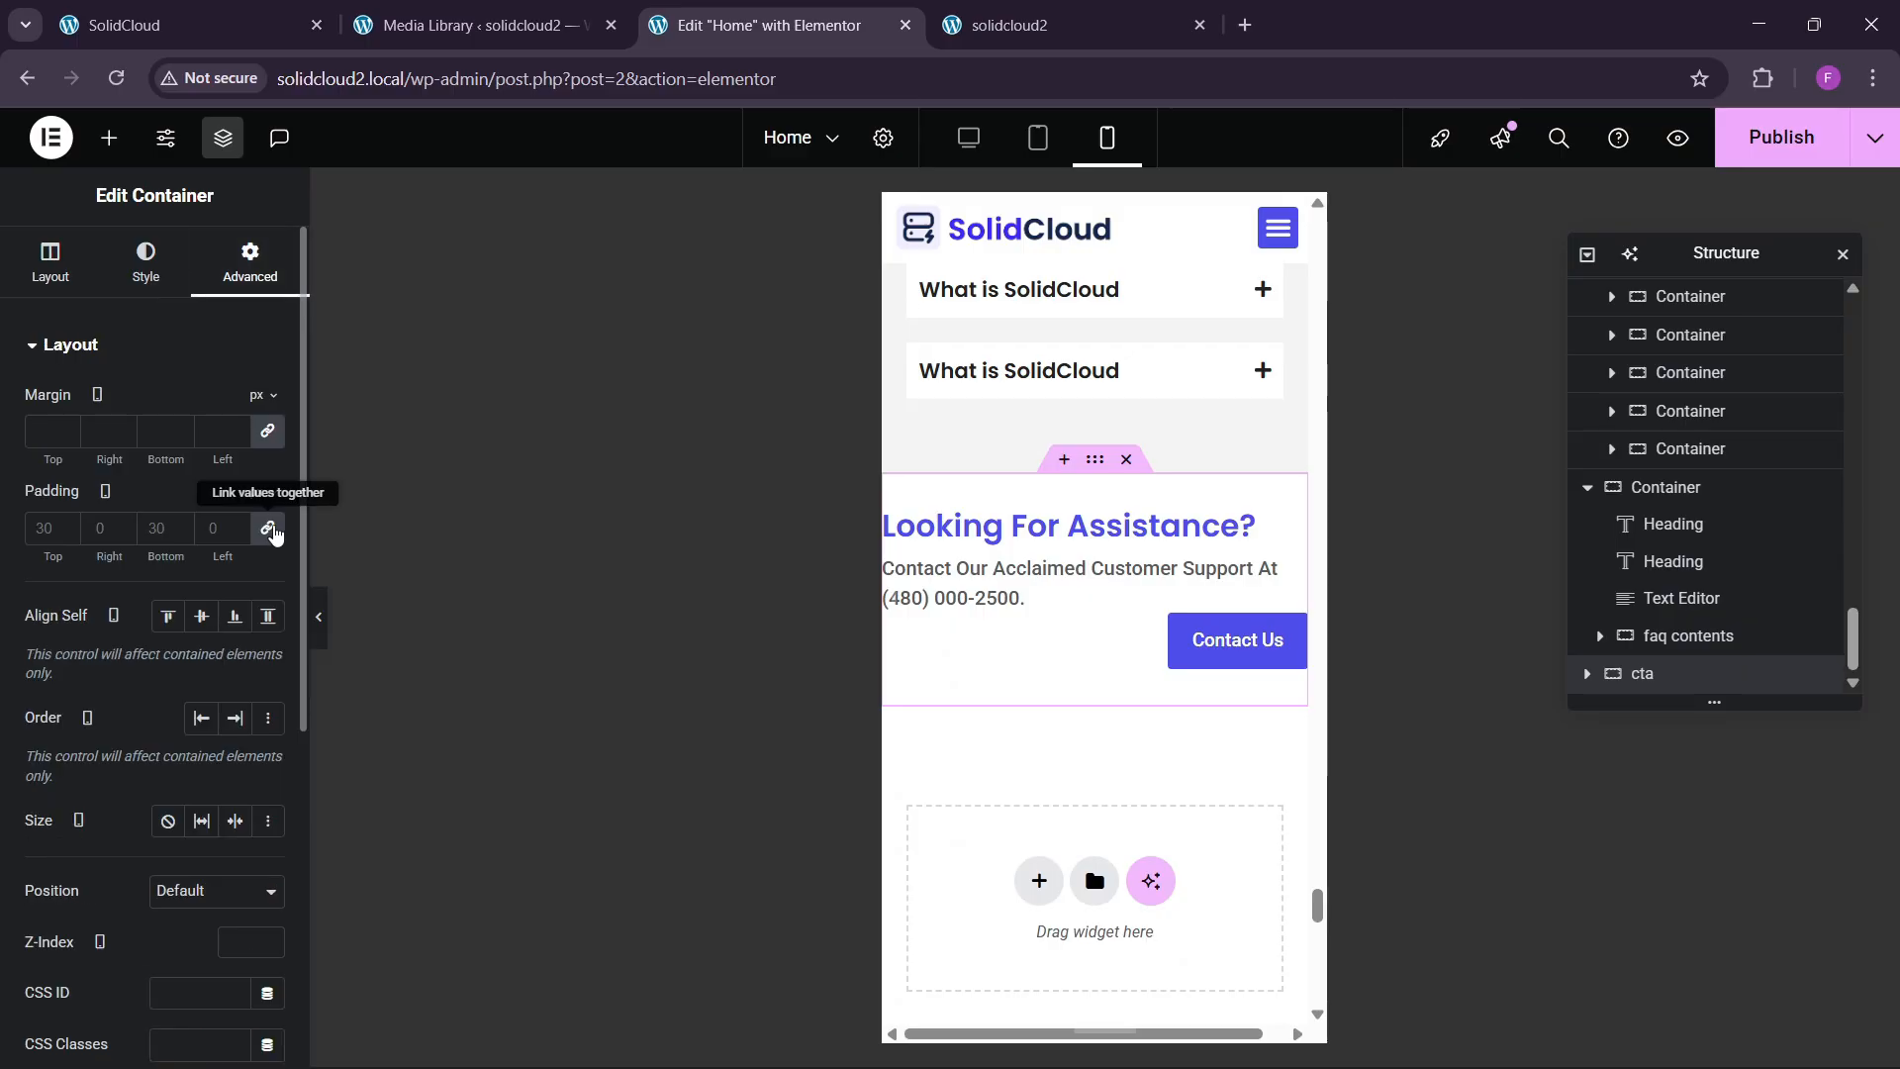
{"action": "type", "text": "30"}
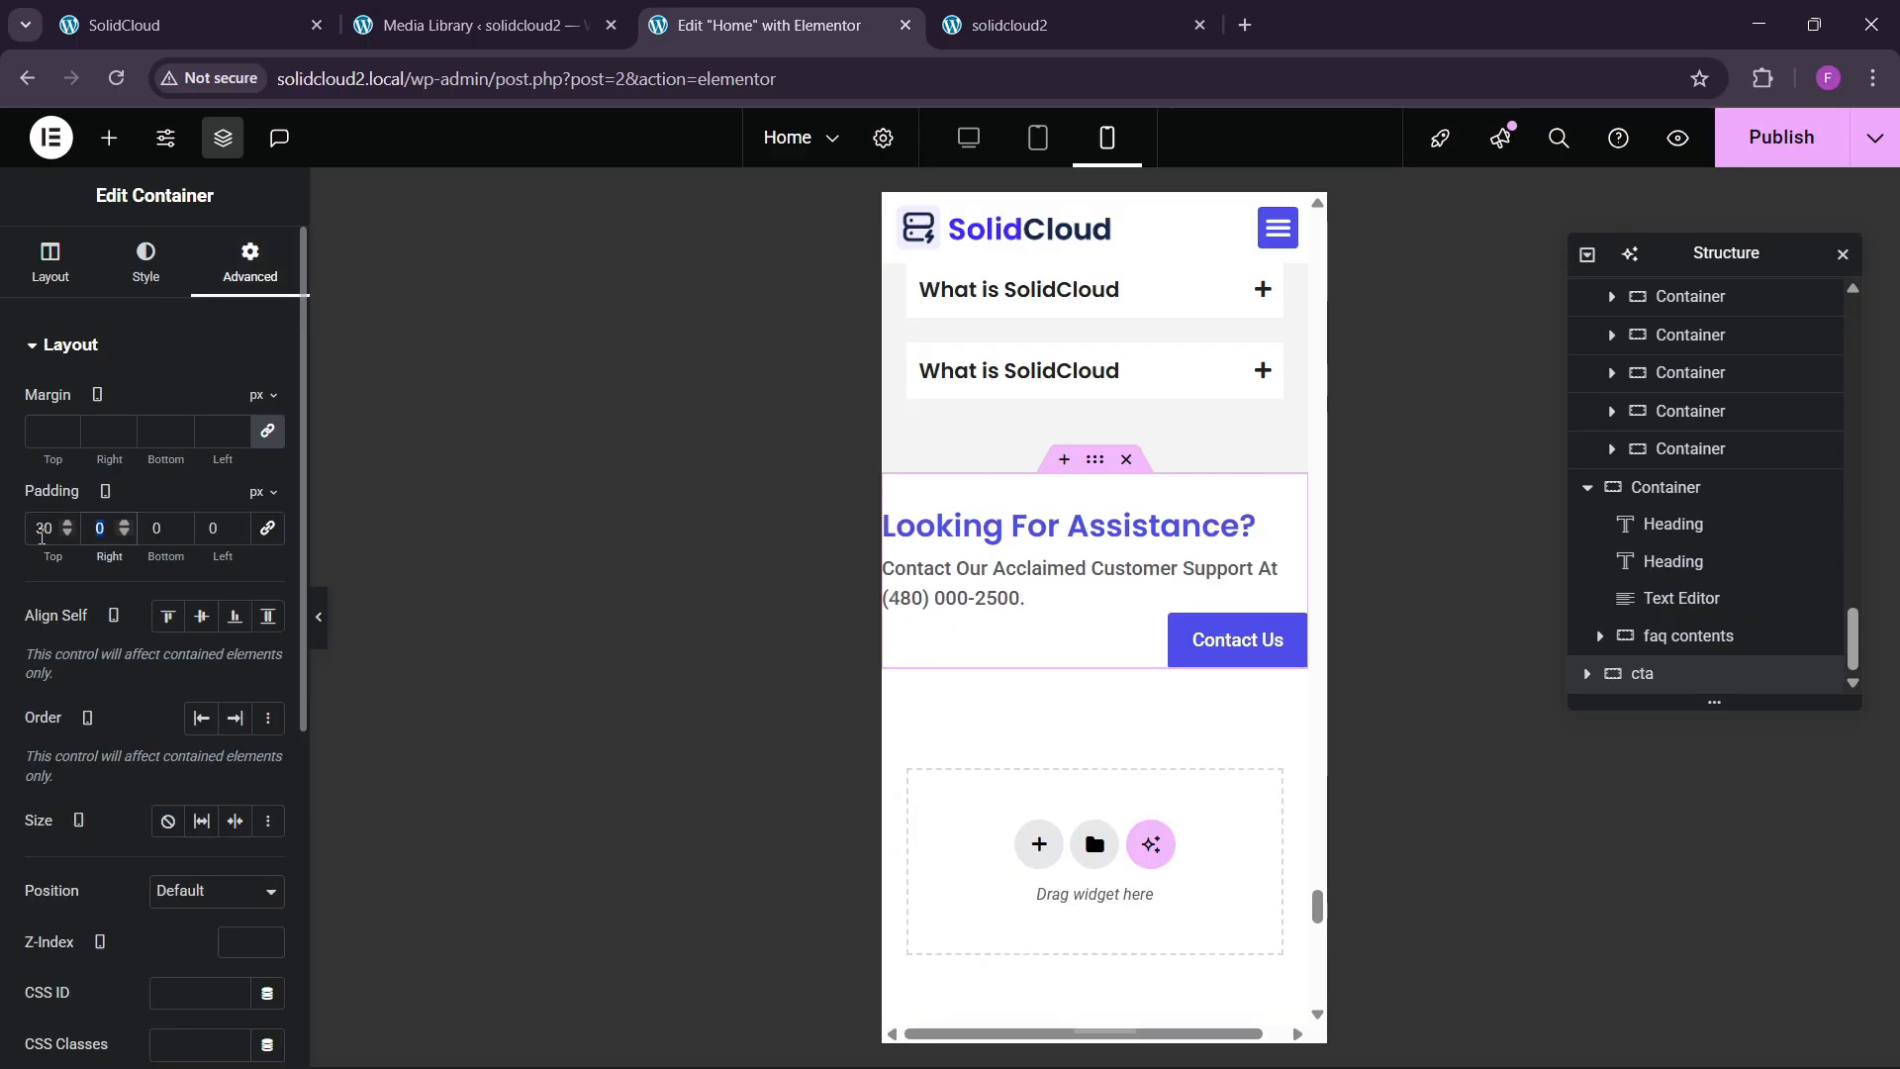
{"action": "key", "text": "Tab"}
{"action": "type", "text": "20"}
{"action": "key", "text": "Tab"}
{"action": "type", "text": "30"}
{"action": "key", "text": "Tab"}
{"action": "type", "text": "20"}
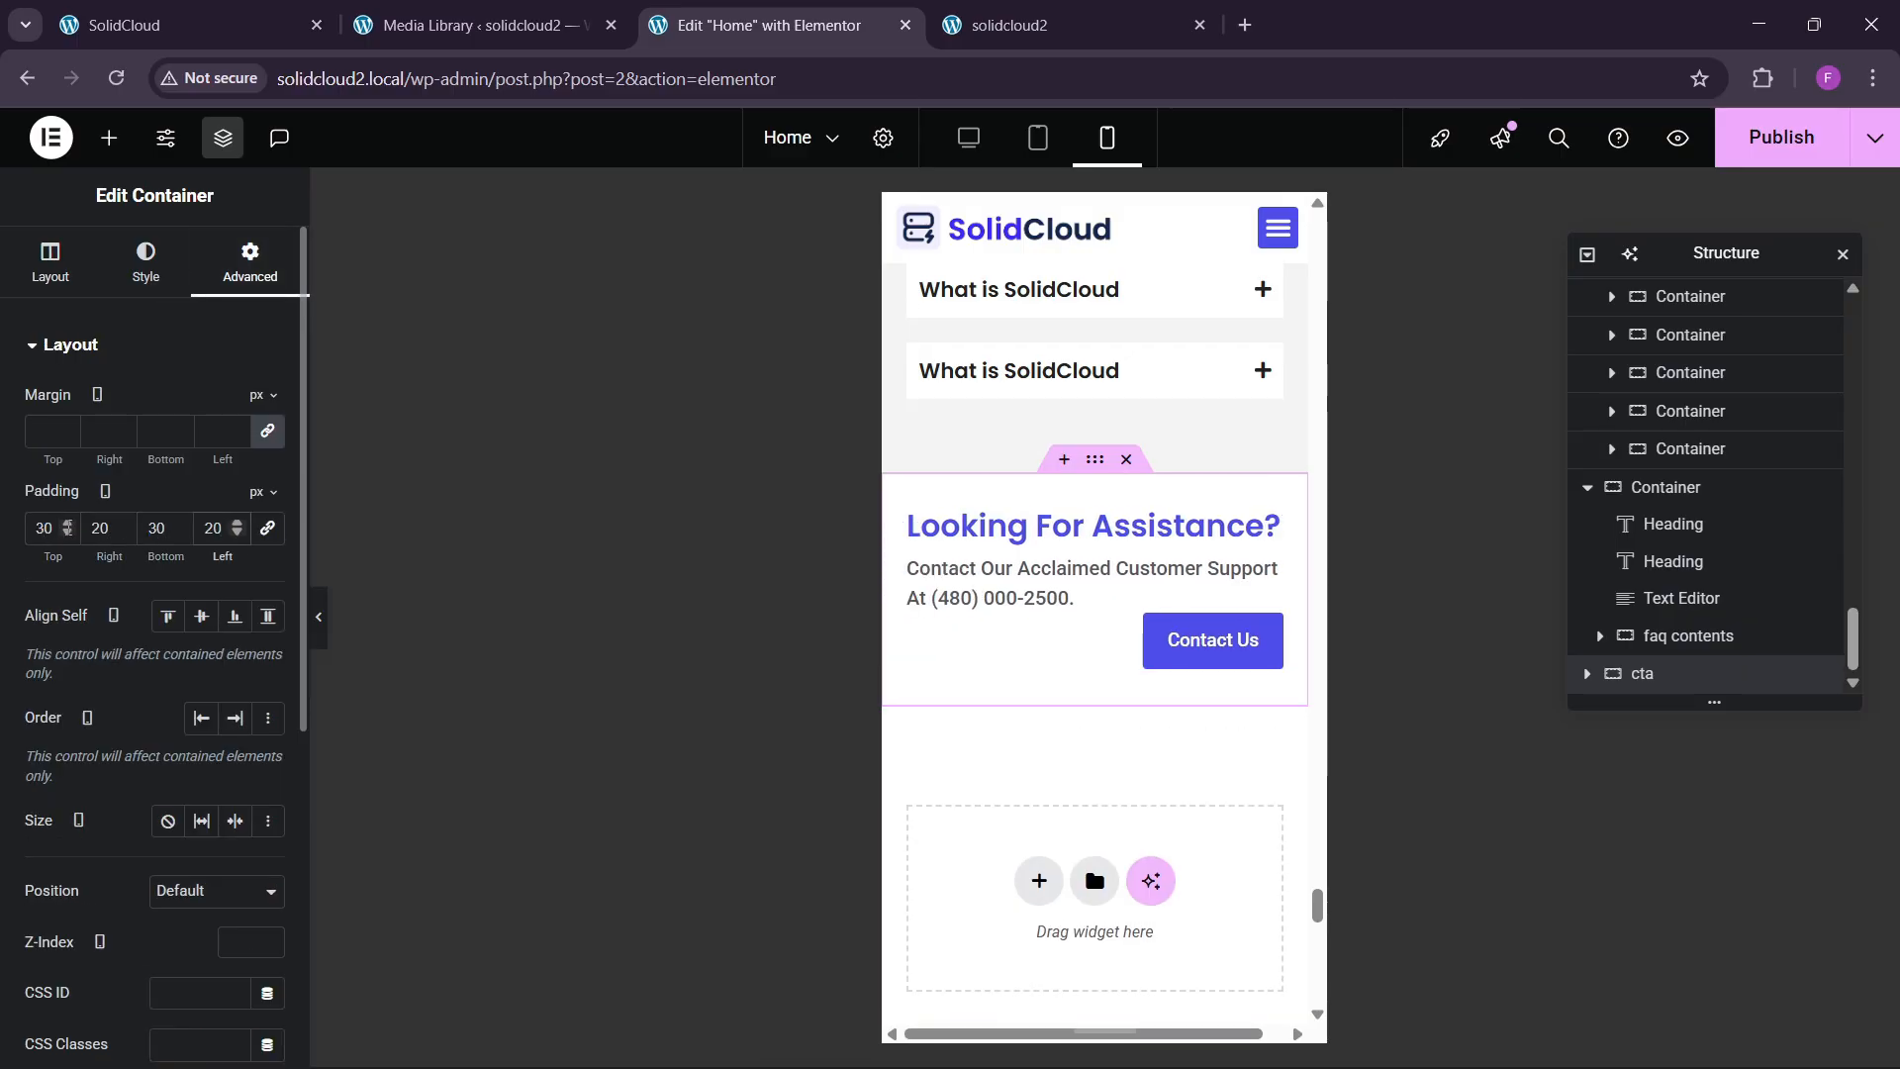
Lay the section out as a centered column with a 40px row gap.
{"action": "left_click", "coordinate": [51, 262]}
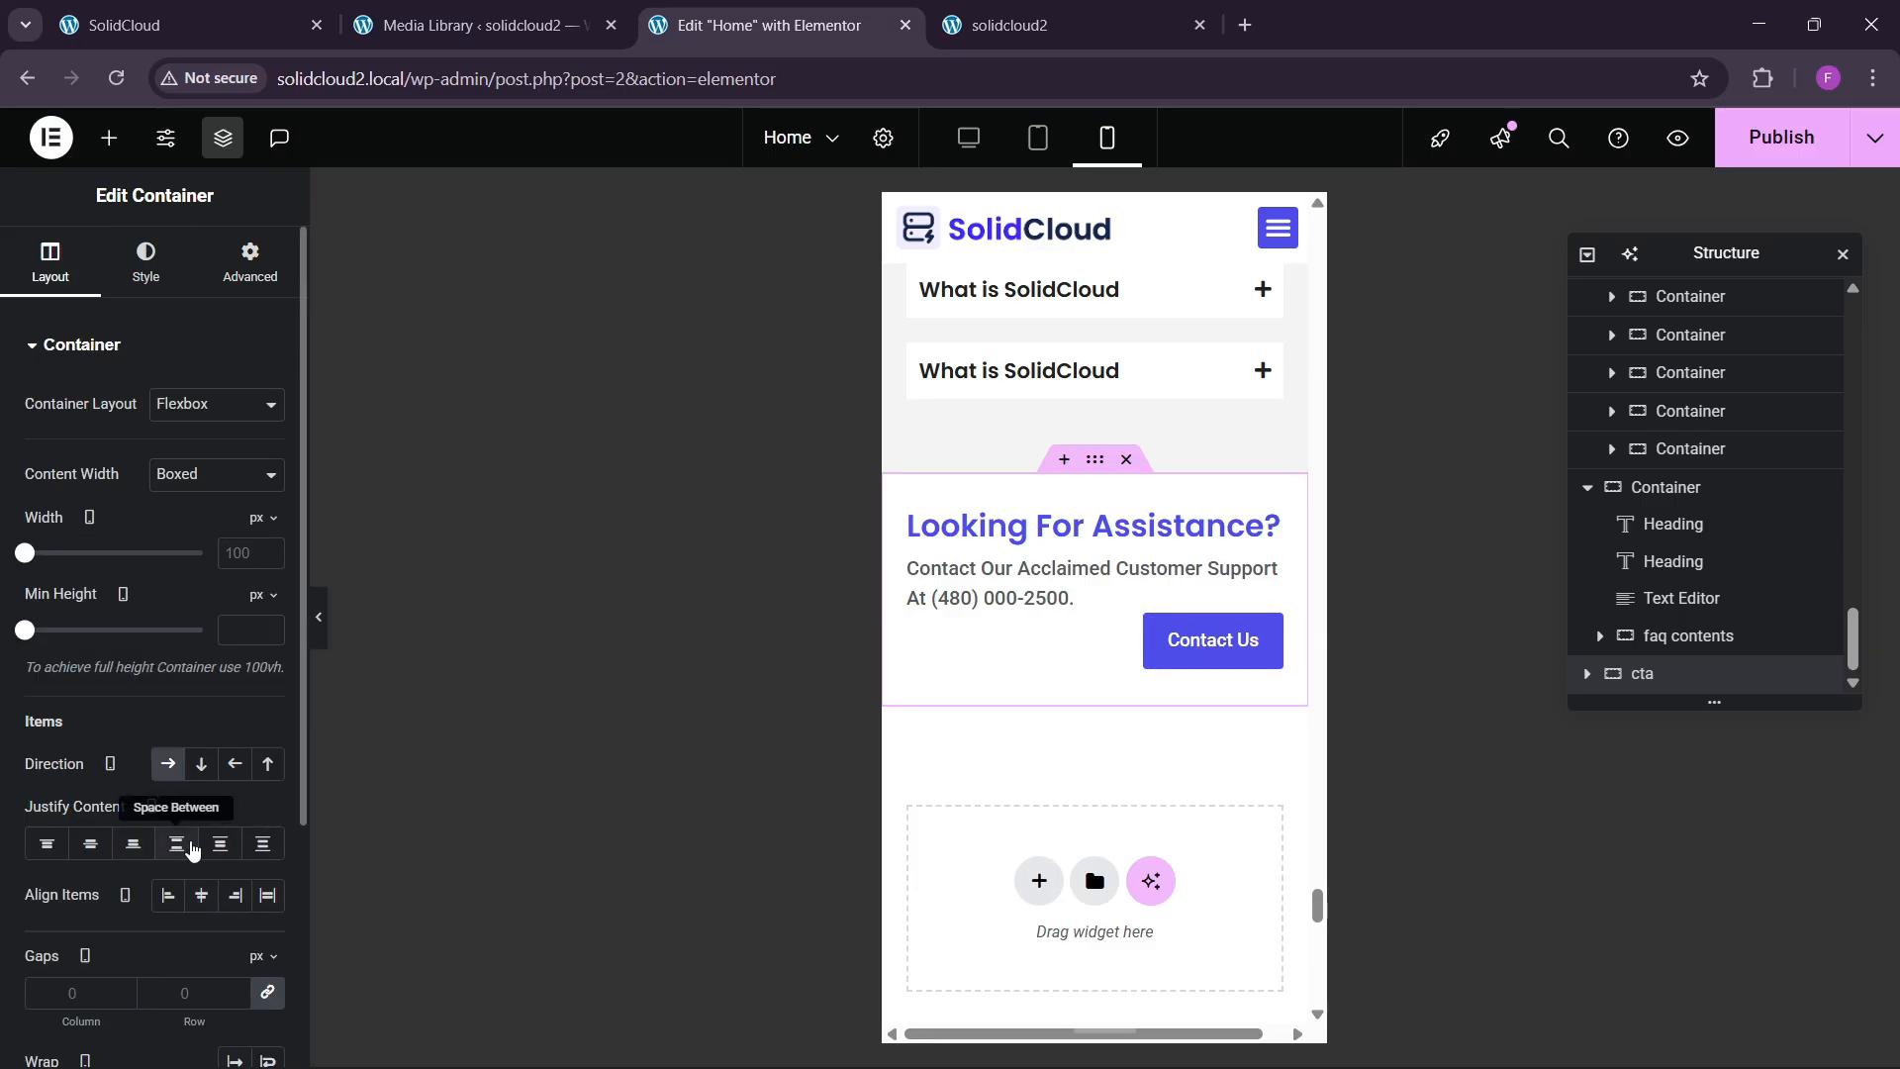
{"action": "left_click", "coordinate": [200, 767]}
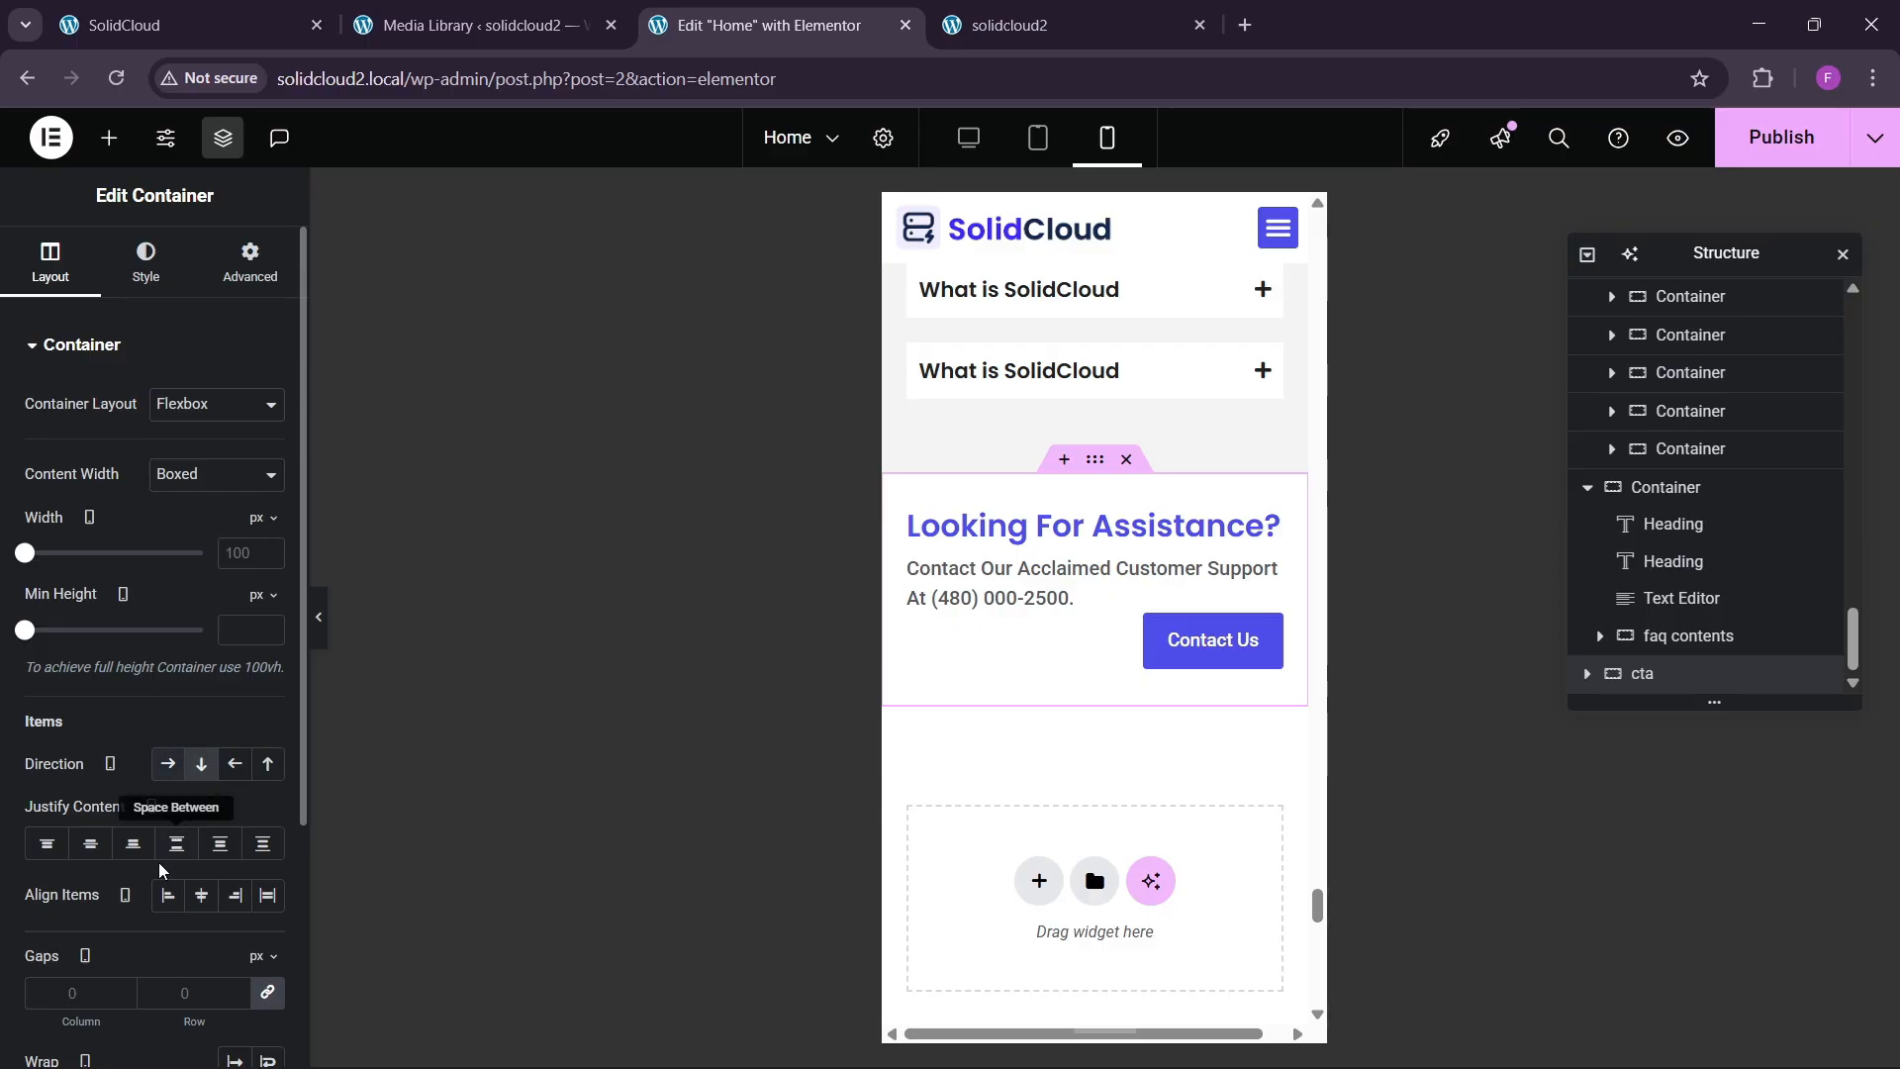
{"action": "left_click", "coordinate": [90, 843]}
{"action": "left_click", "coordinate": [200, 895]}
{"action": "scroll", "coordinate": [190, 905], "scroll_direction": "down", "scroll_amount": 3}
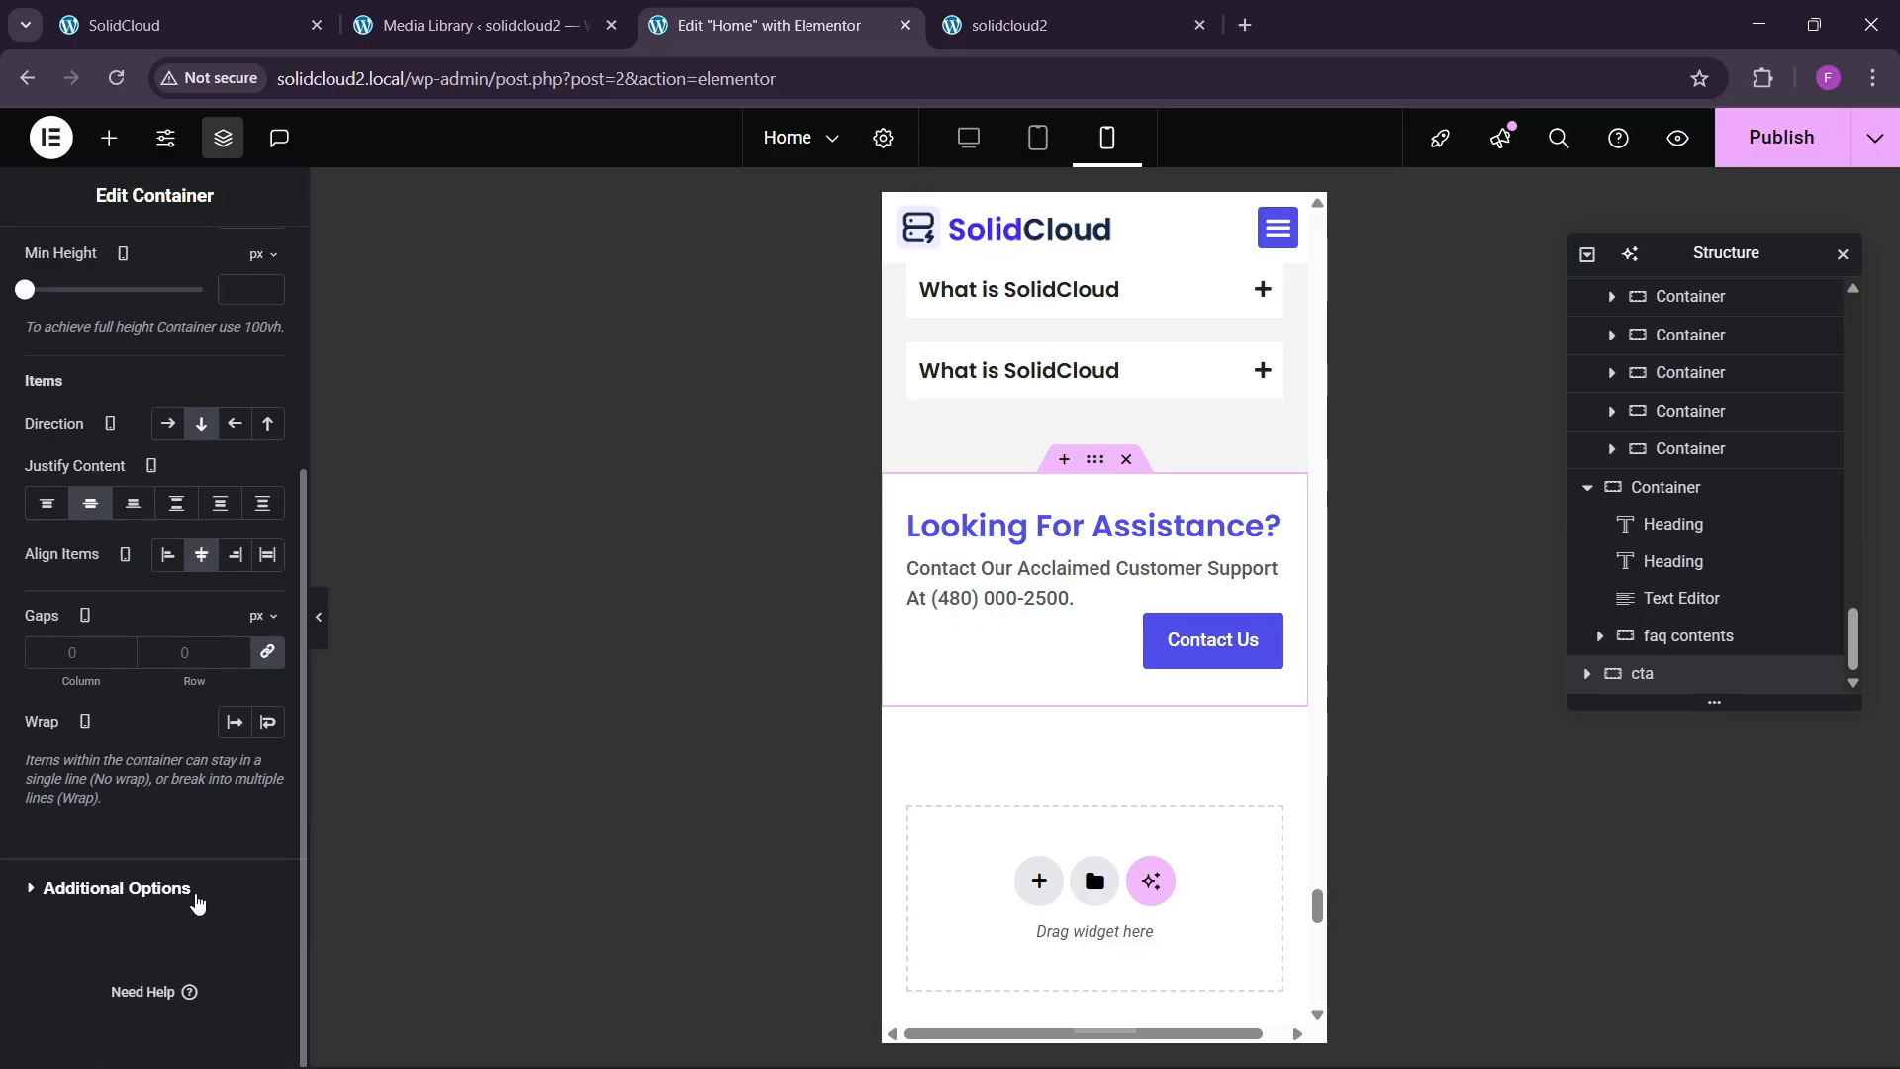
{"action": "left_click", "coordinate": [190, 655]}
{"action": "type", "text": "40"}
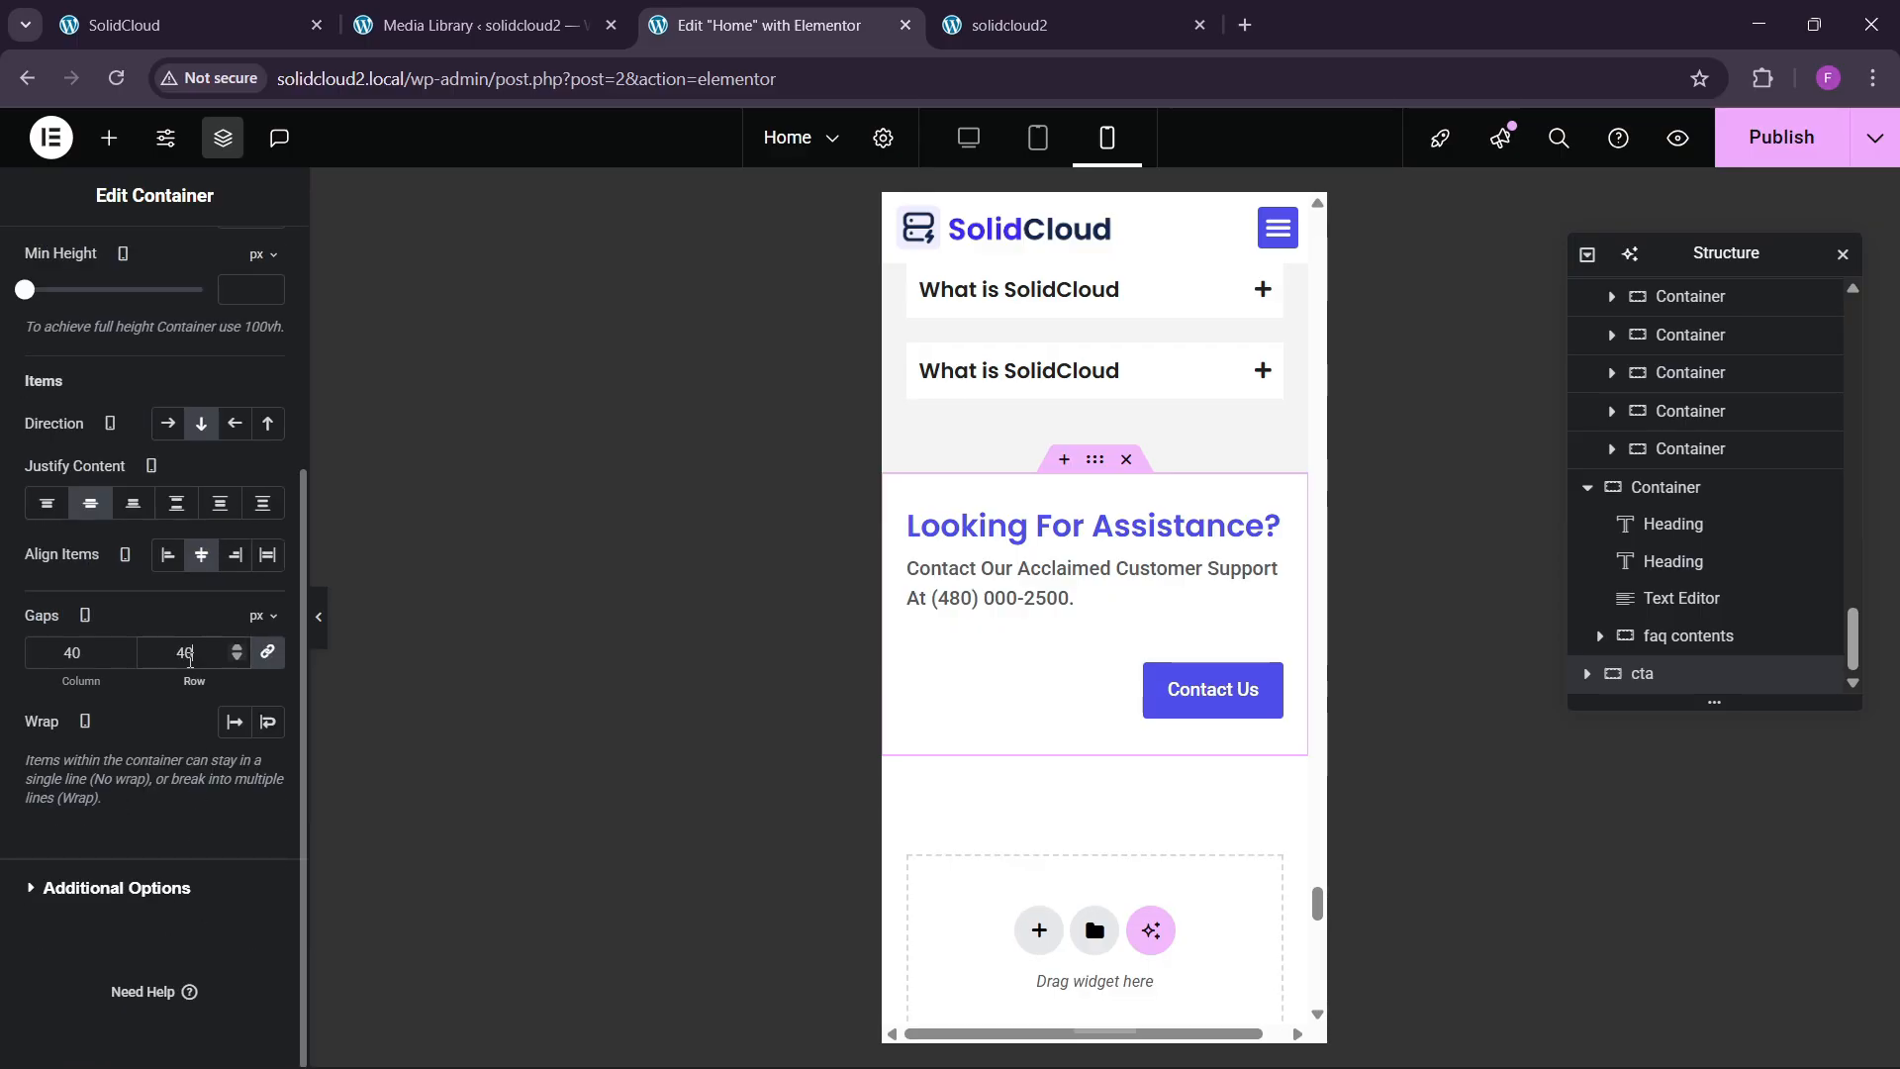
Set the Contact Us button's position to Left.
{"action": "left_click", "coordinate": [1179, 710]}
{"action": "left_click", "coordinate": [144, 259]}
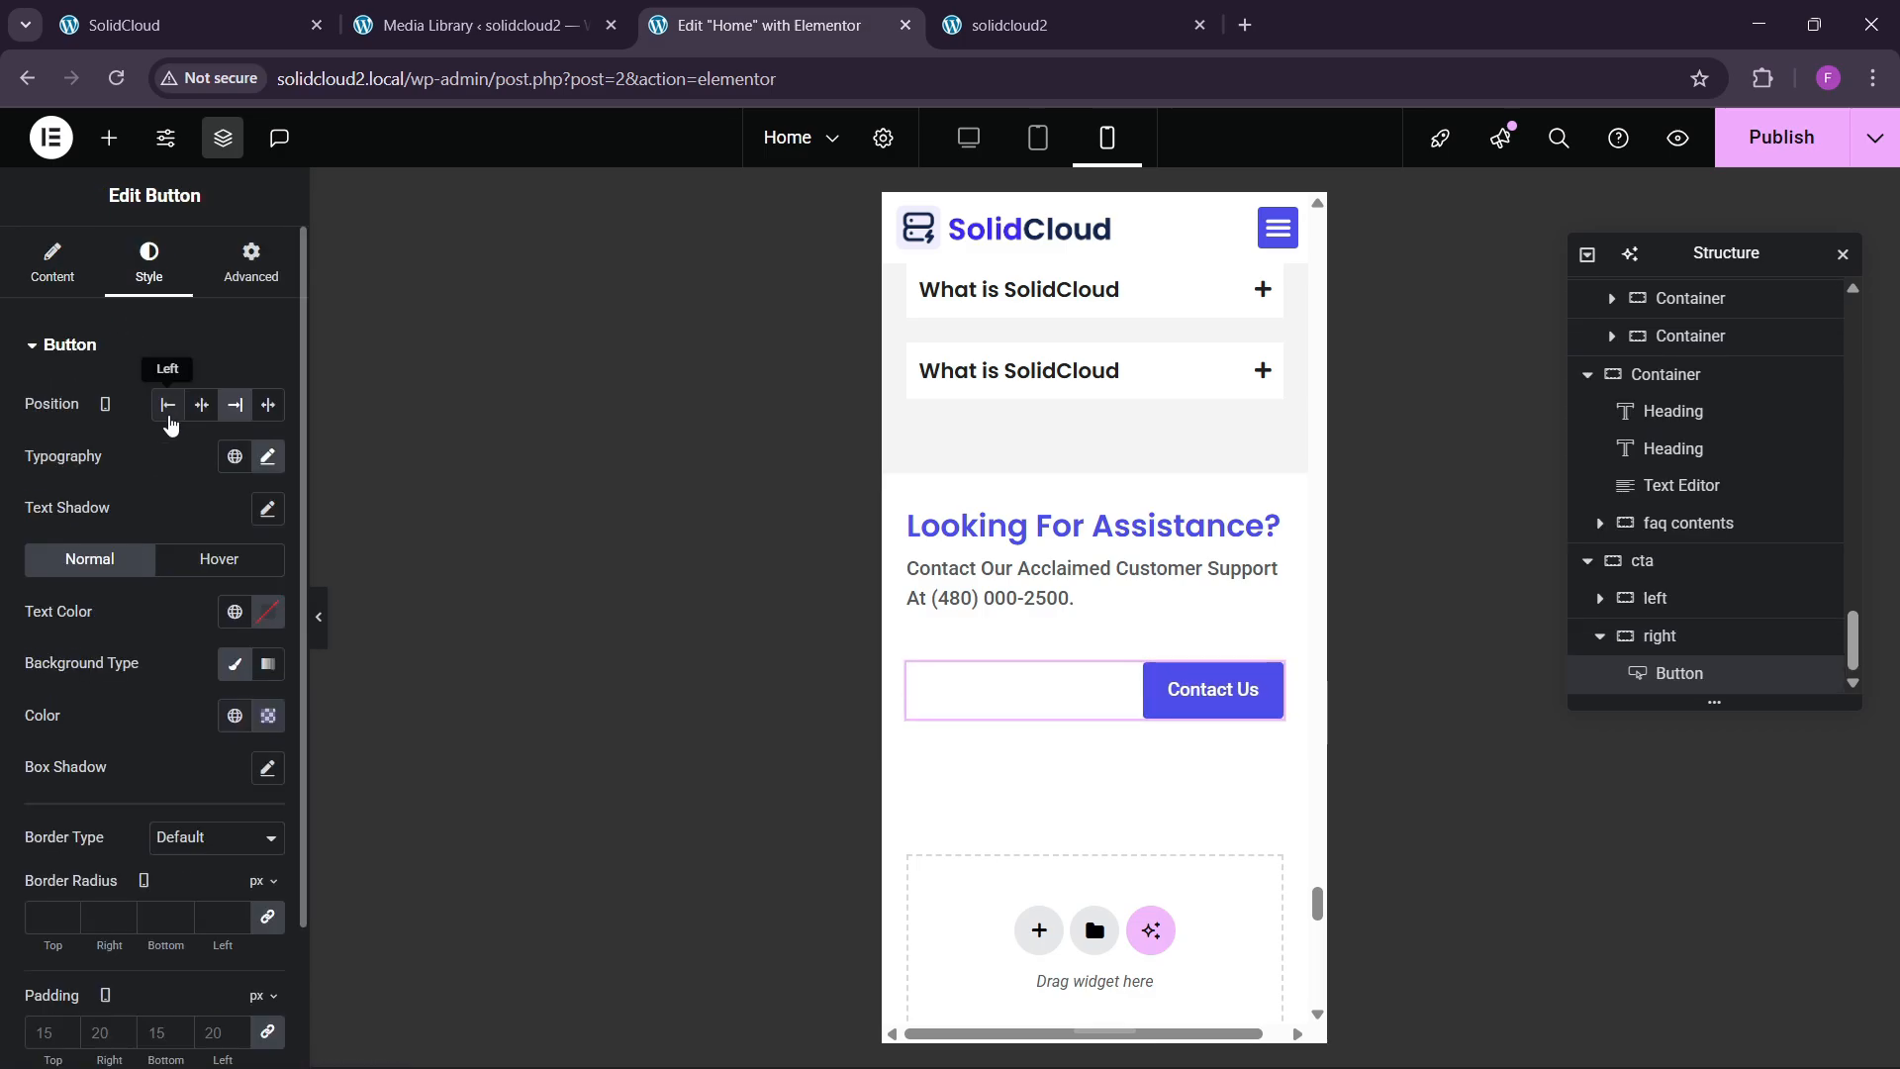
{"action": "left_click", "coordinate": [167, 404]}
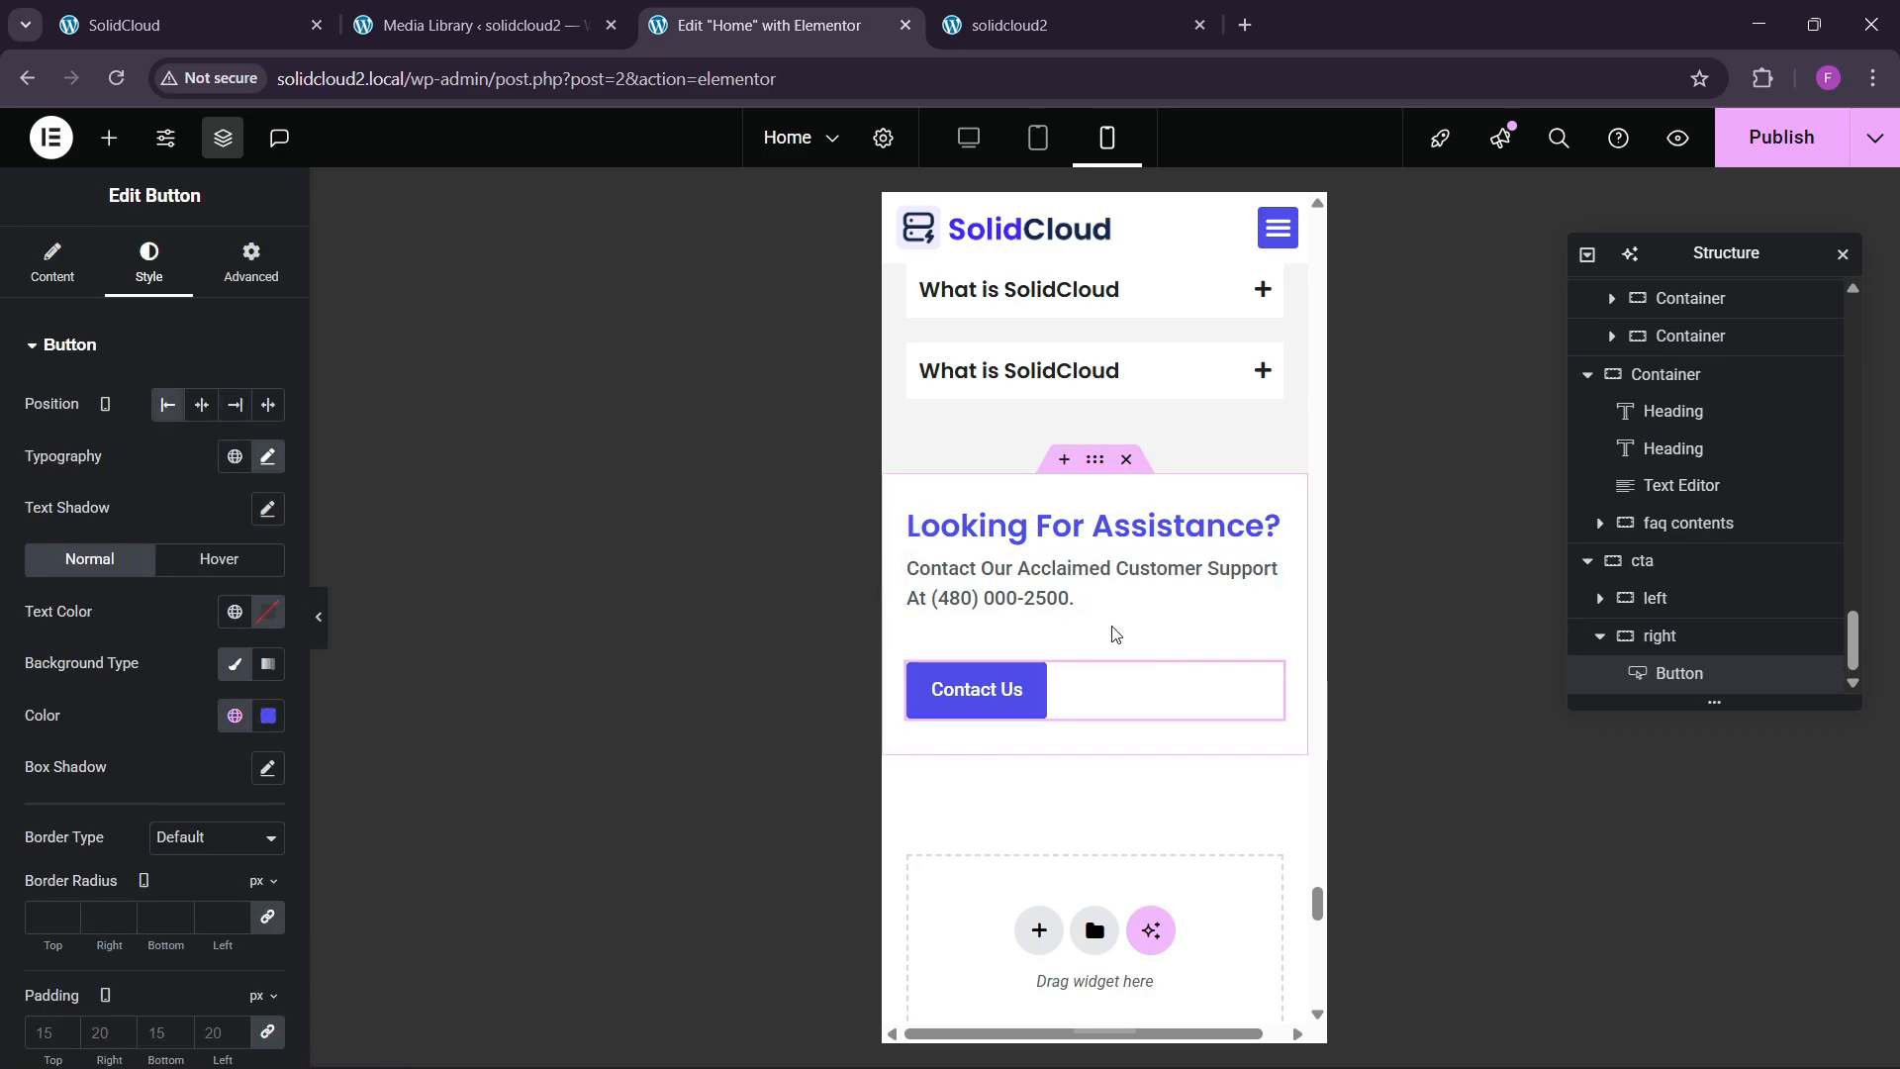
{"action": "scroll", "coordinate": [1099, 653], "scroll_direction": "down", "scroll_amount": 3}
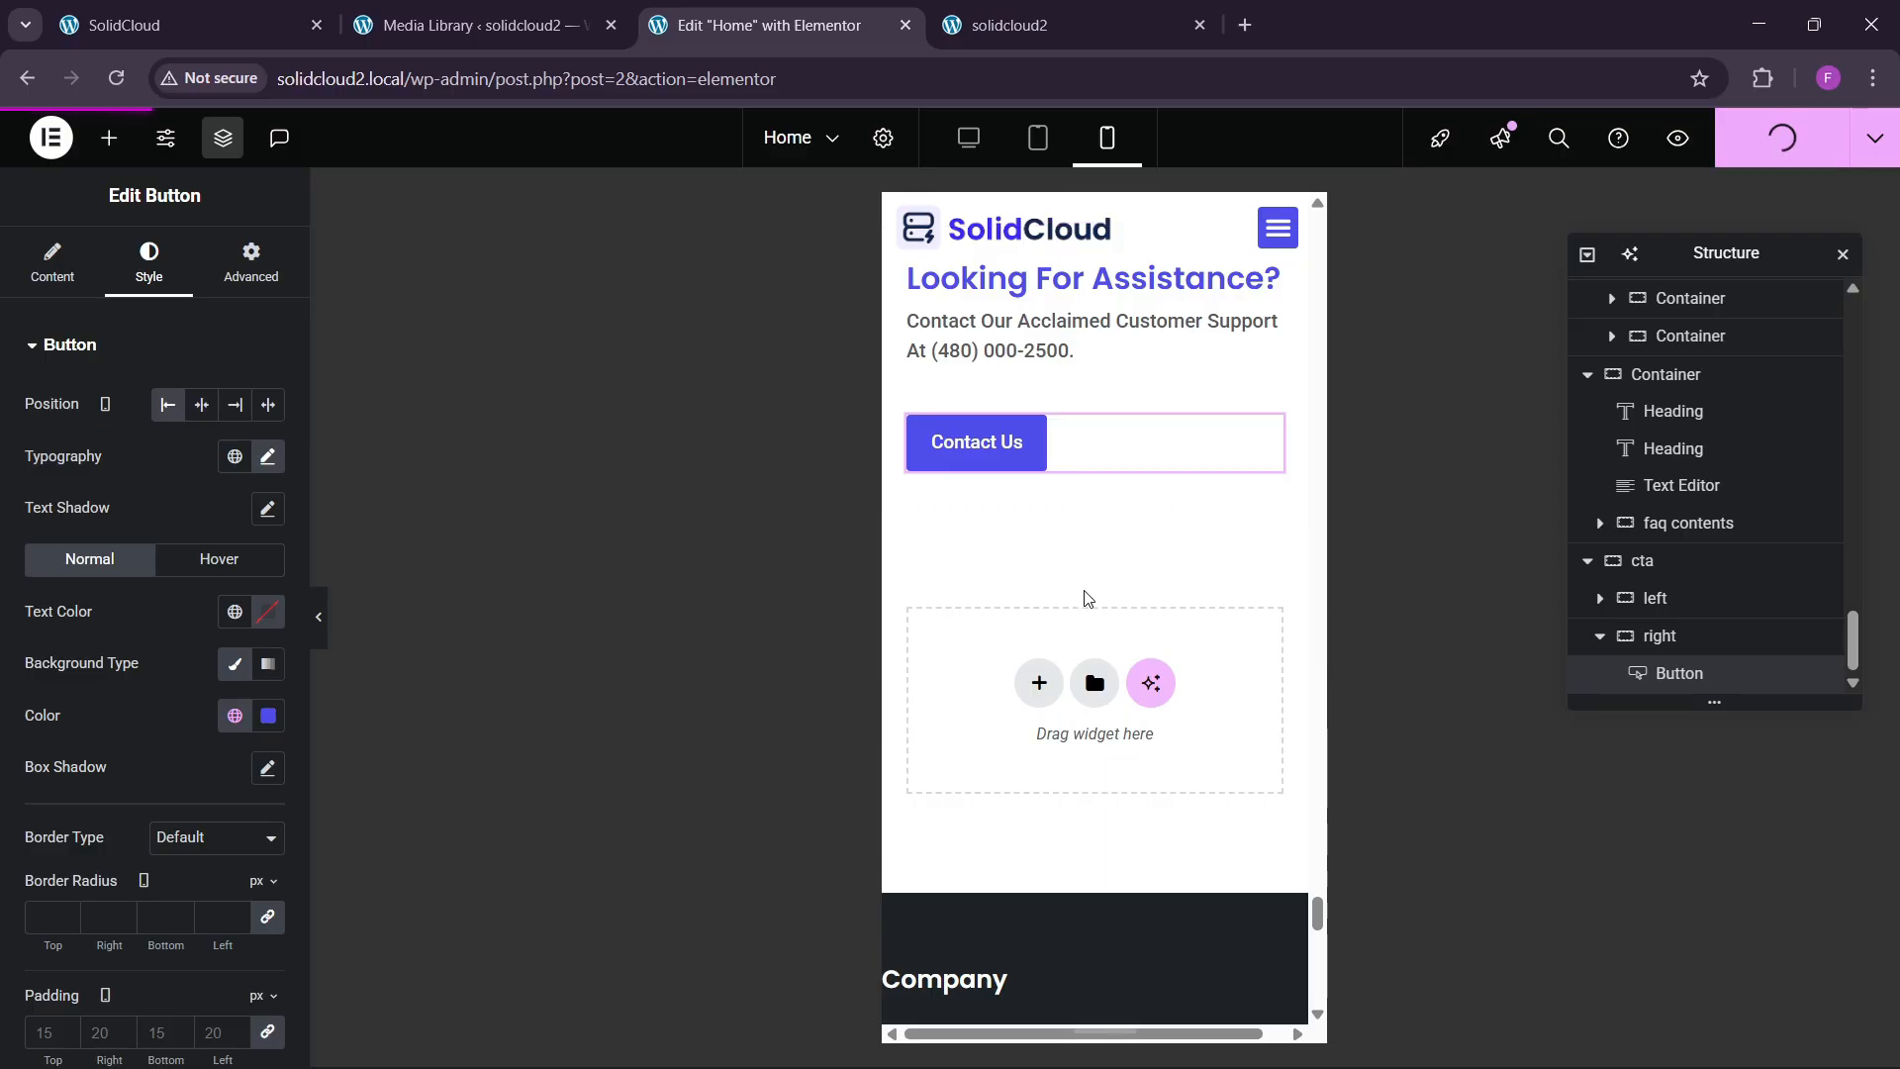
{"action": "scroll", "coordinate": [1085, 596], "scroll_direction": "down", "scroll_amount": 4}
{"action": "scroll", "coordinate": [1084, 602], "scroll_direction": "up", "scroll_amount": 1}
{"action": "scroll", "coordinate": [1087, 603], "scroll_direction": "up", "scroll_amount": 1}
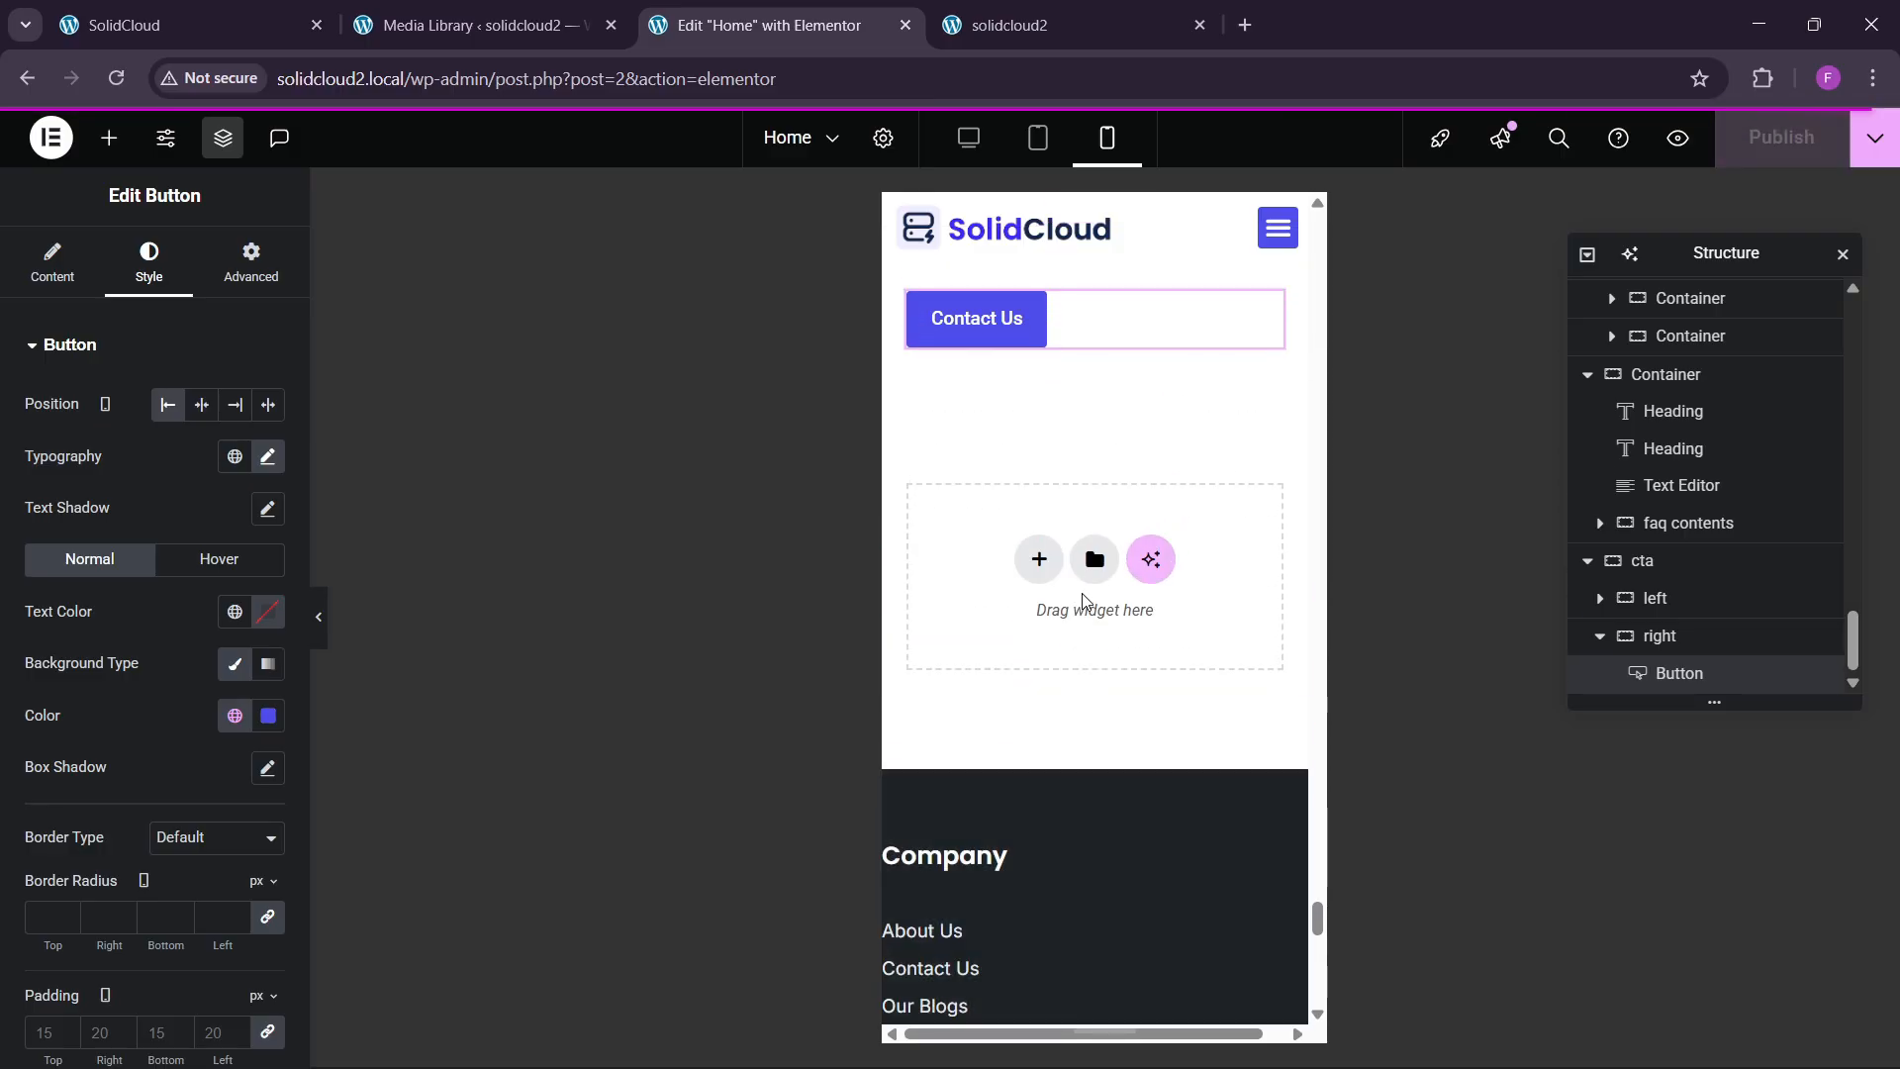
{"action": "scroll", "coordinate": [1068, 623], "scroll_direction": "down", "scroll_amount": 2}
In the footer editor, give the first footer row 60/20/60/20 px padding.
{"action": "left_click", "coordinate": [1108, 560]}
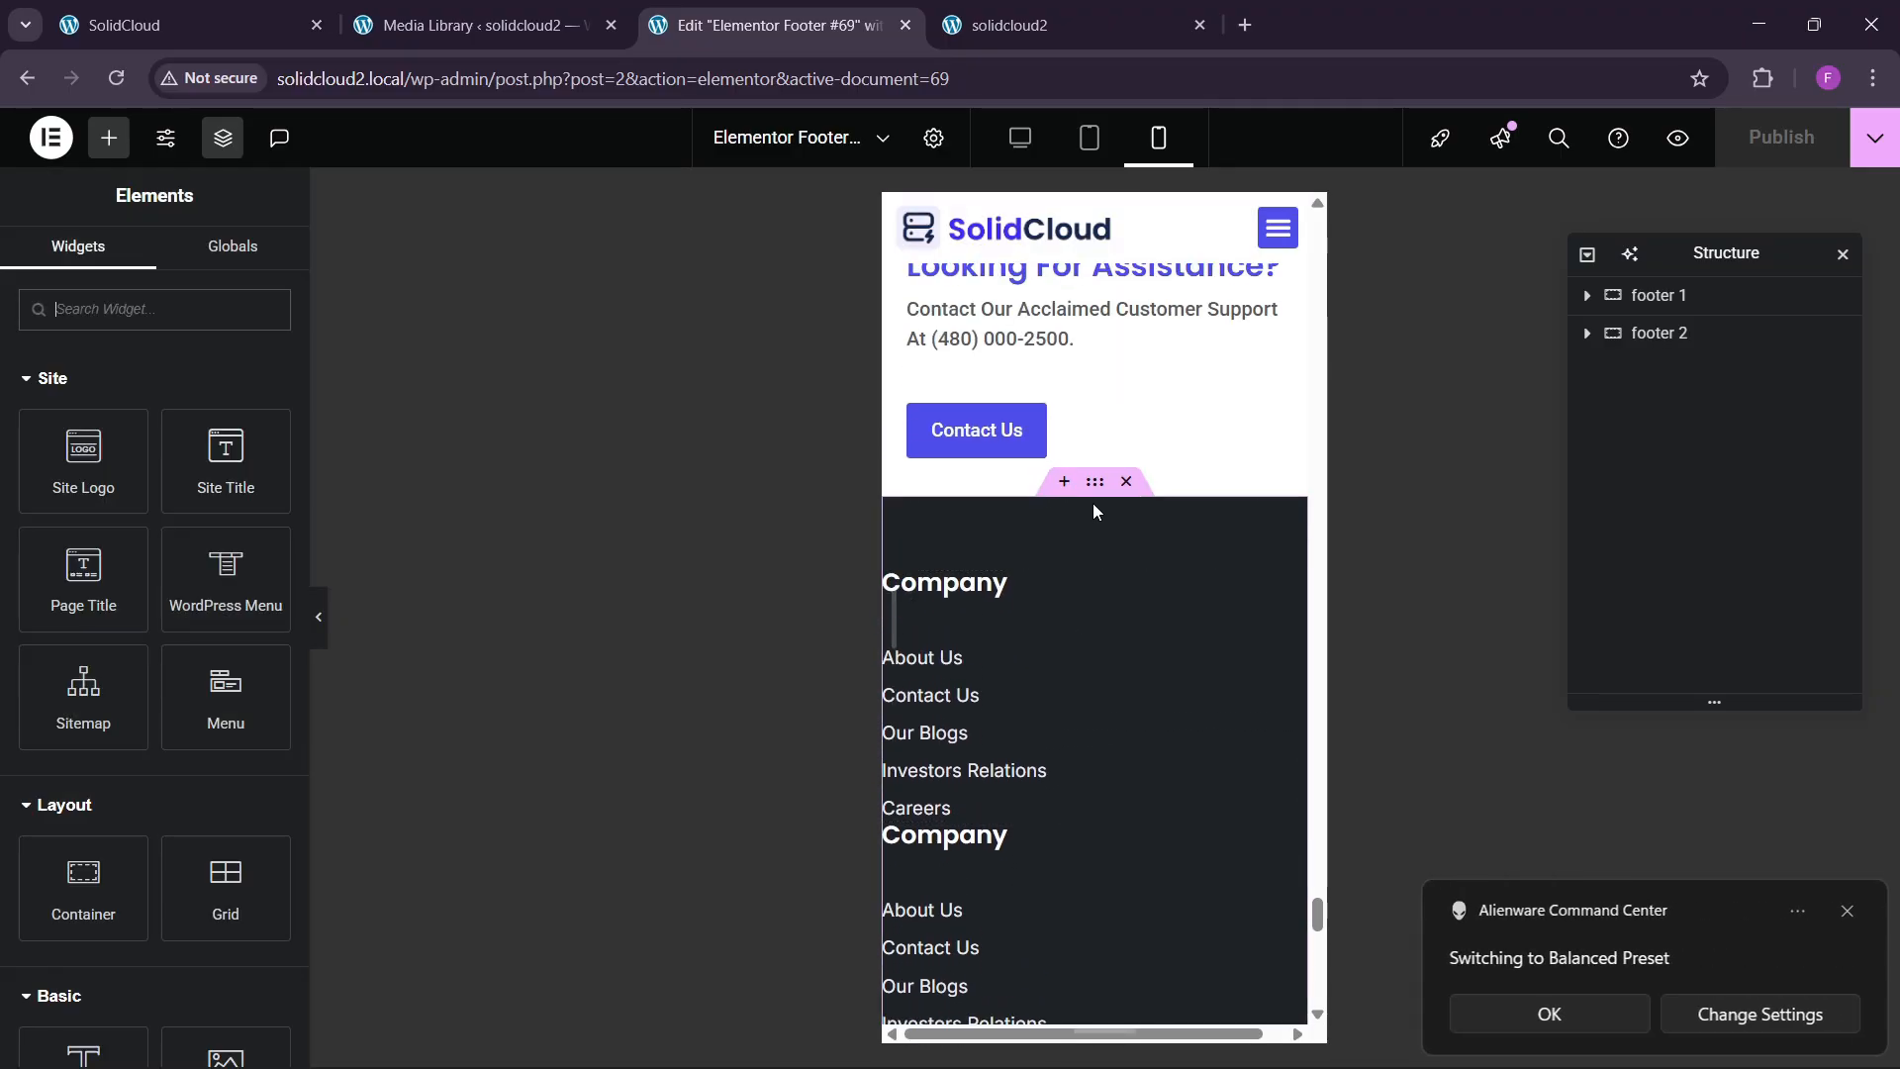
{"action": "left_click", "coordinate": [1085, 523]}
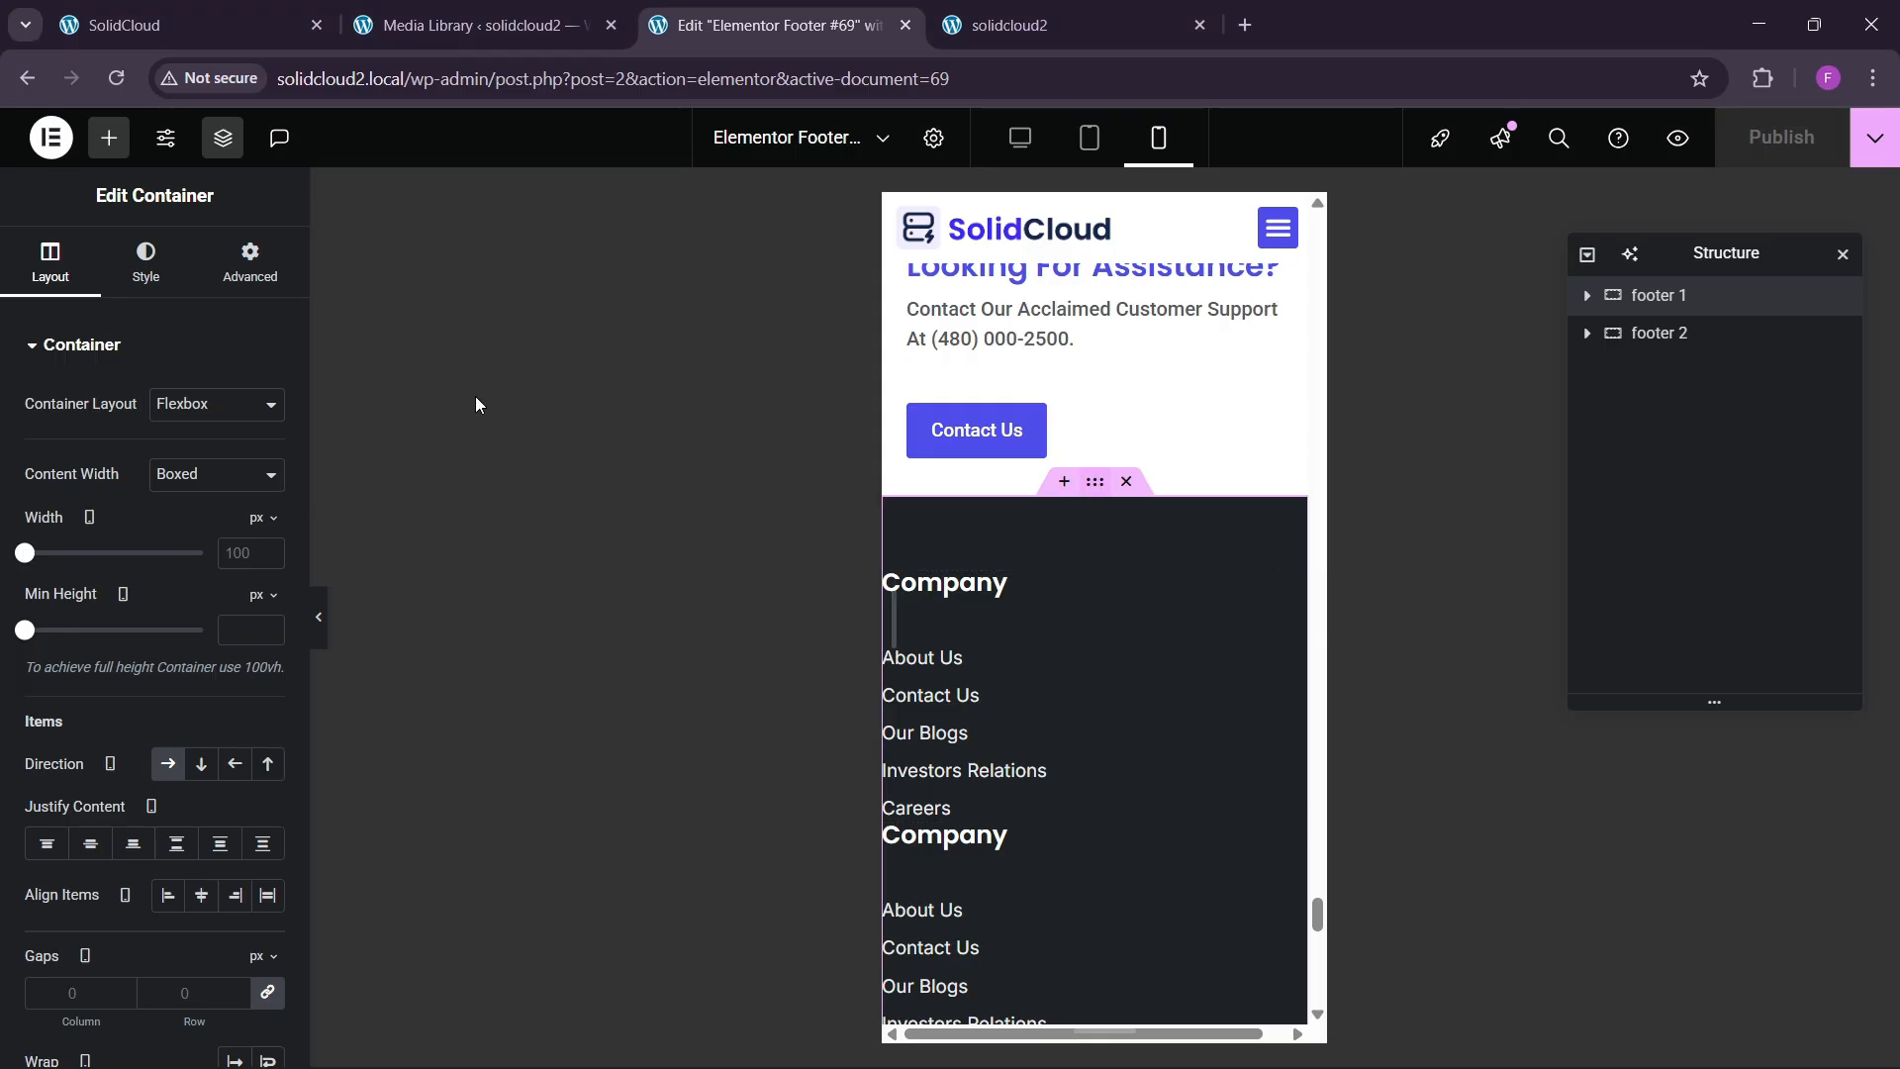
{"action": "left_click", "coordinate": [250, 263]}
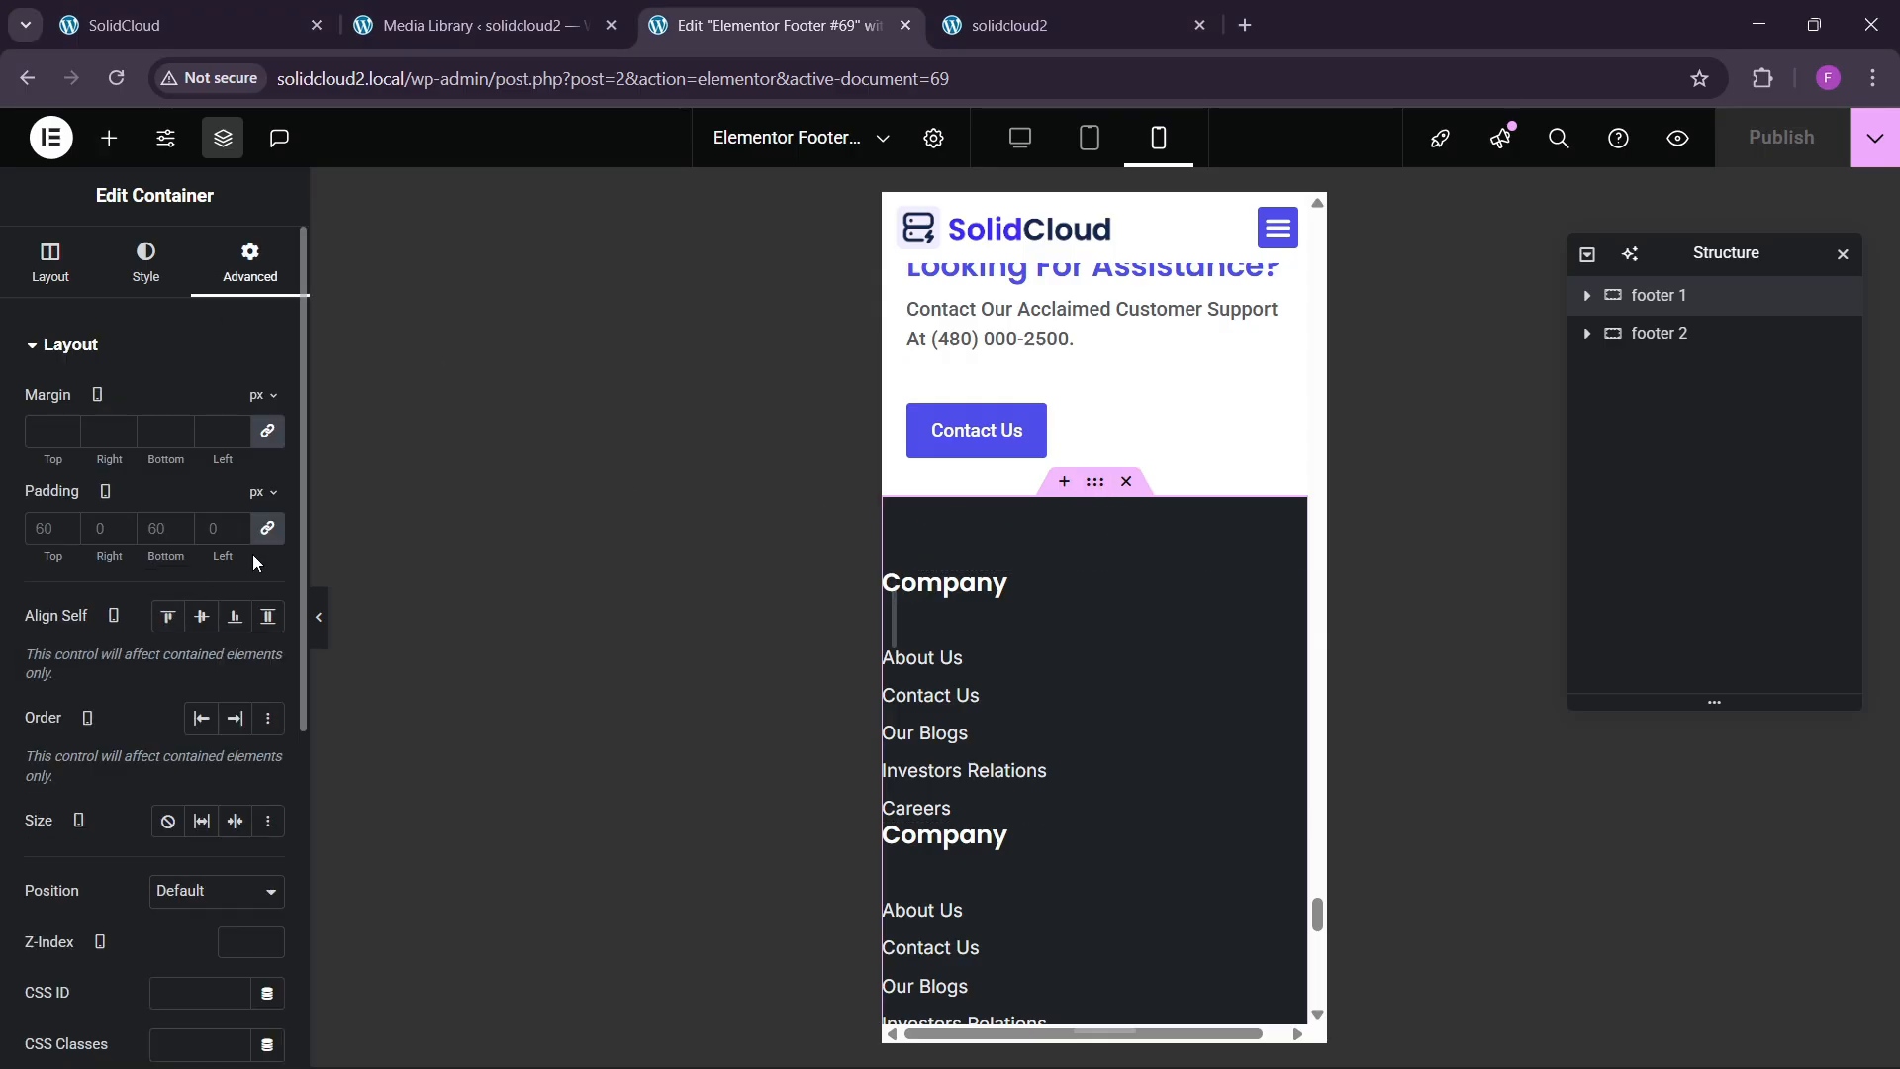
{"action": "left_click", "coordinate": [212, 528]}
{"action": "type", "text": "0"}
{"action": "left_click", "coordinate": [28, 530]}
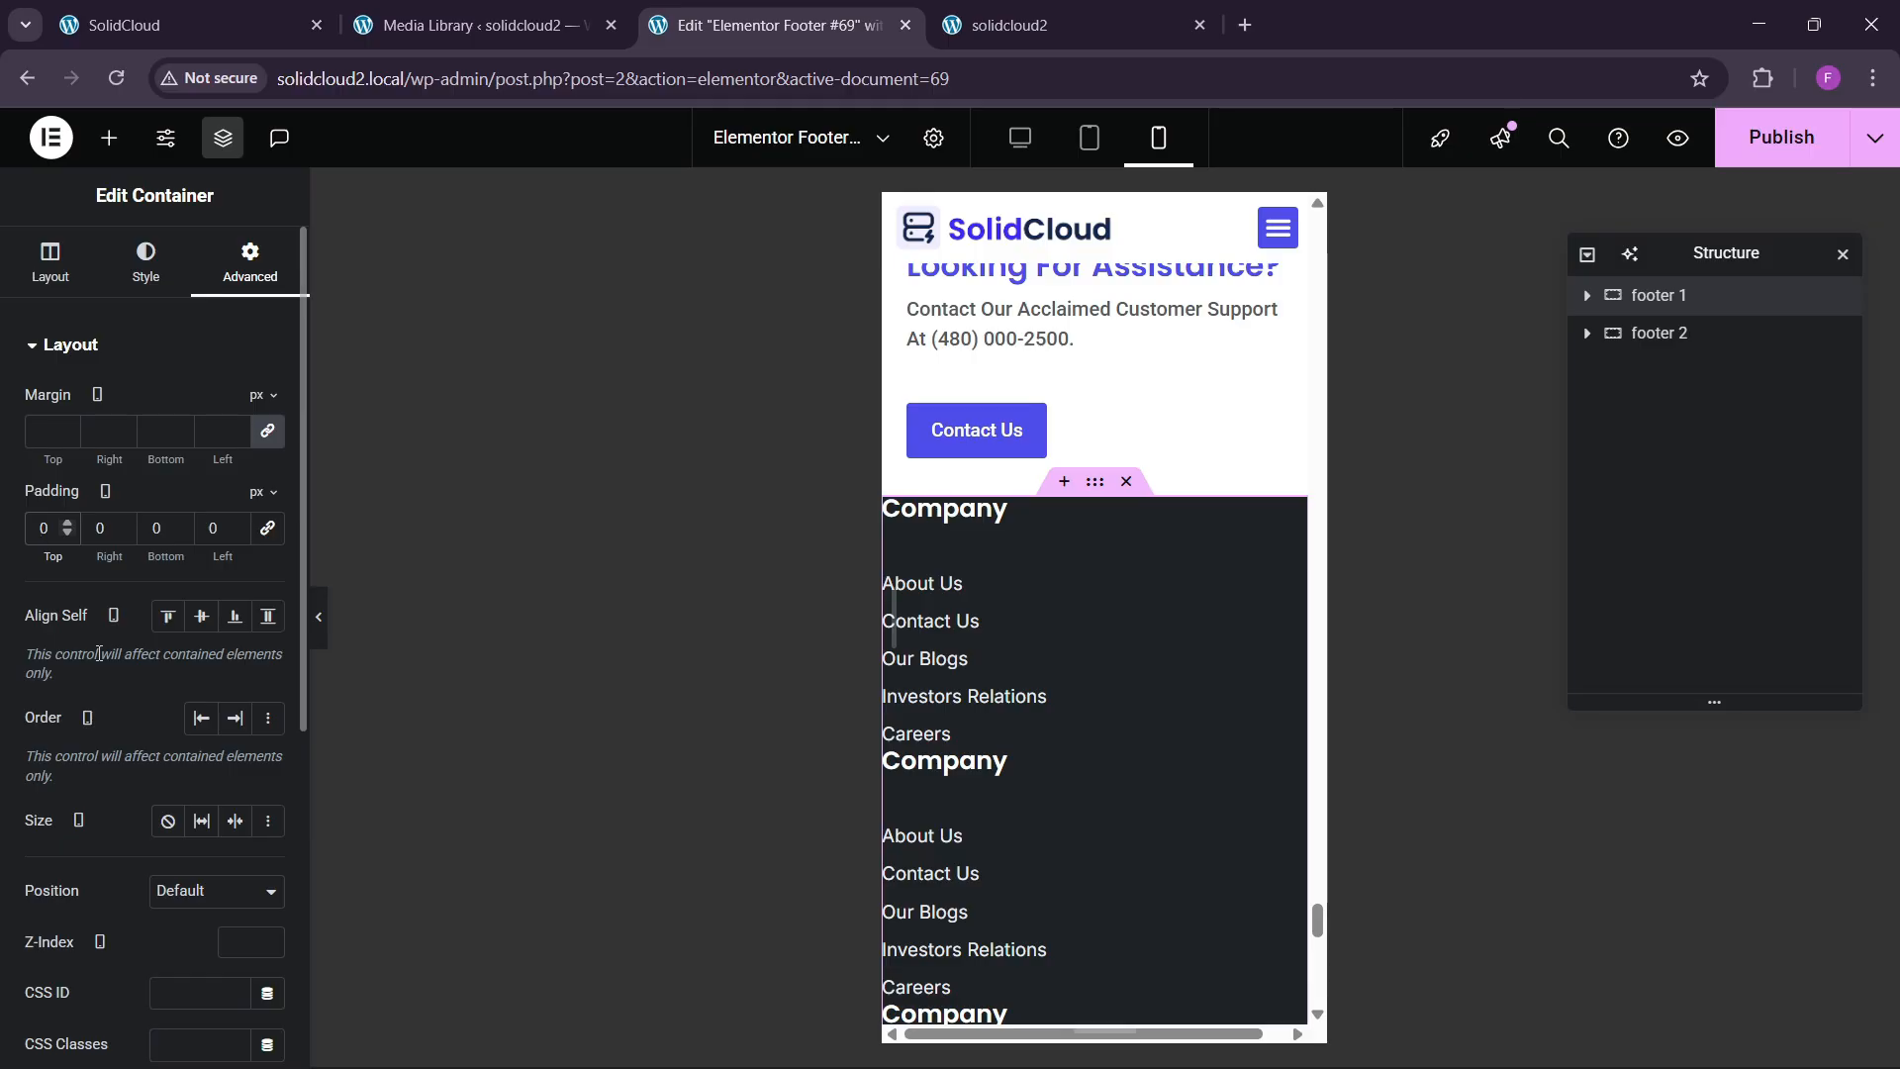
{"action": "type", "text": "6"}
{"action": "key", "text": "Tab"}
{"action": "type", "text": "20"}
{"action": "key", "text": "Tab"}
{"action": "type", "text": "6"}
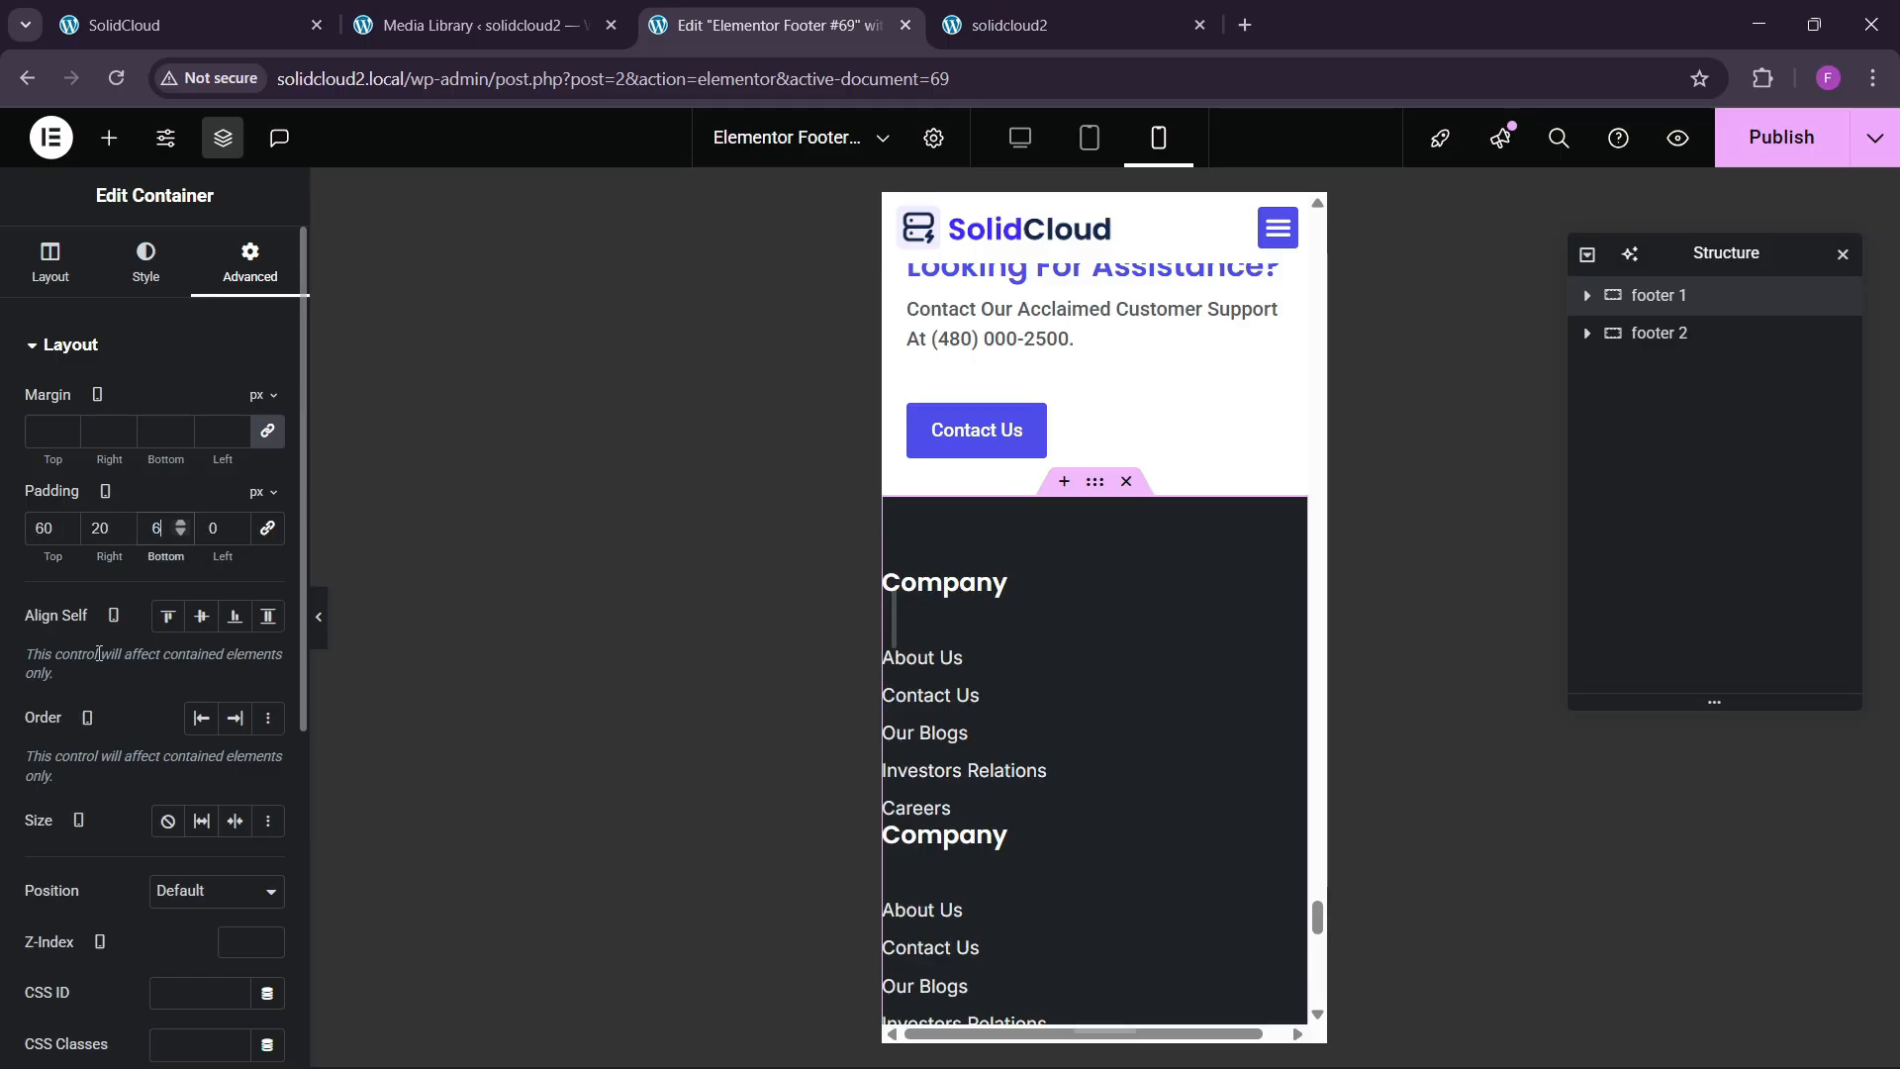
{"action": "type", "text": "0"}
{"action": "key", "text": "Tab"}
{"action": "type", "text": "20"}
{"action": "scroll", "coordinate": [1112, 744], "scroll_direction": "down", "scroll_amount": 4}
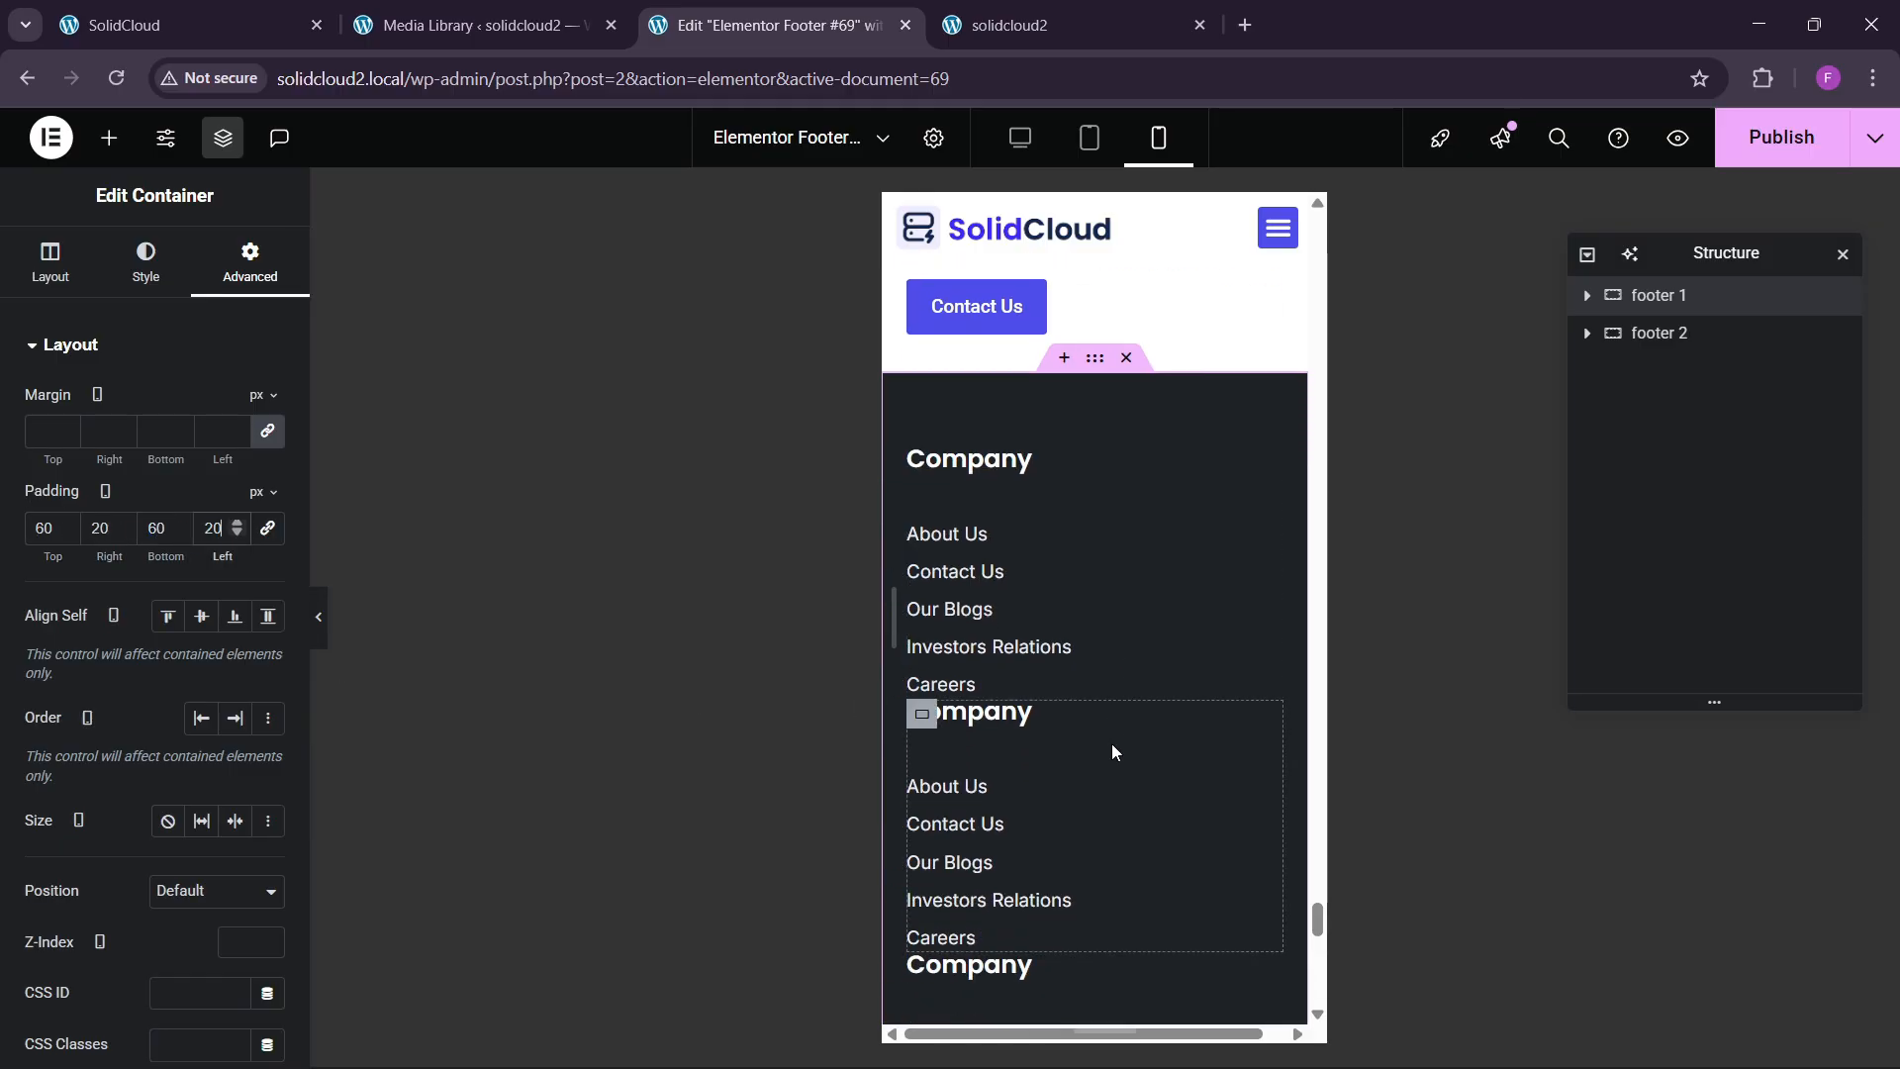
{"action": "scroll", "coordinate": [1107, 741], "scroll_direction": "down", "scroll_amount": 4}
{"action": "scroll", "coordinate": [1099, 717], "scroll_direction": "up", "scroll_amount": 3}
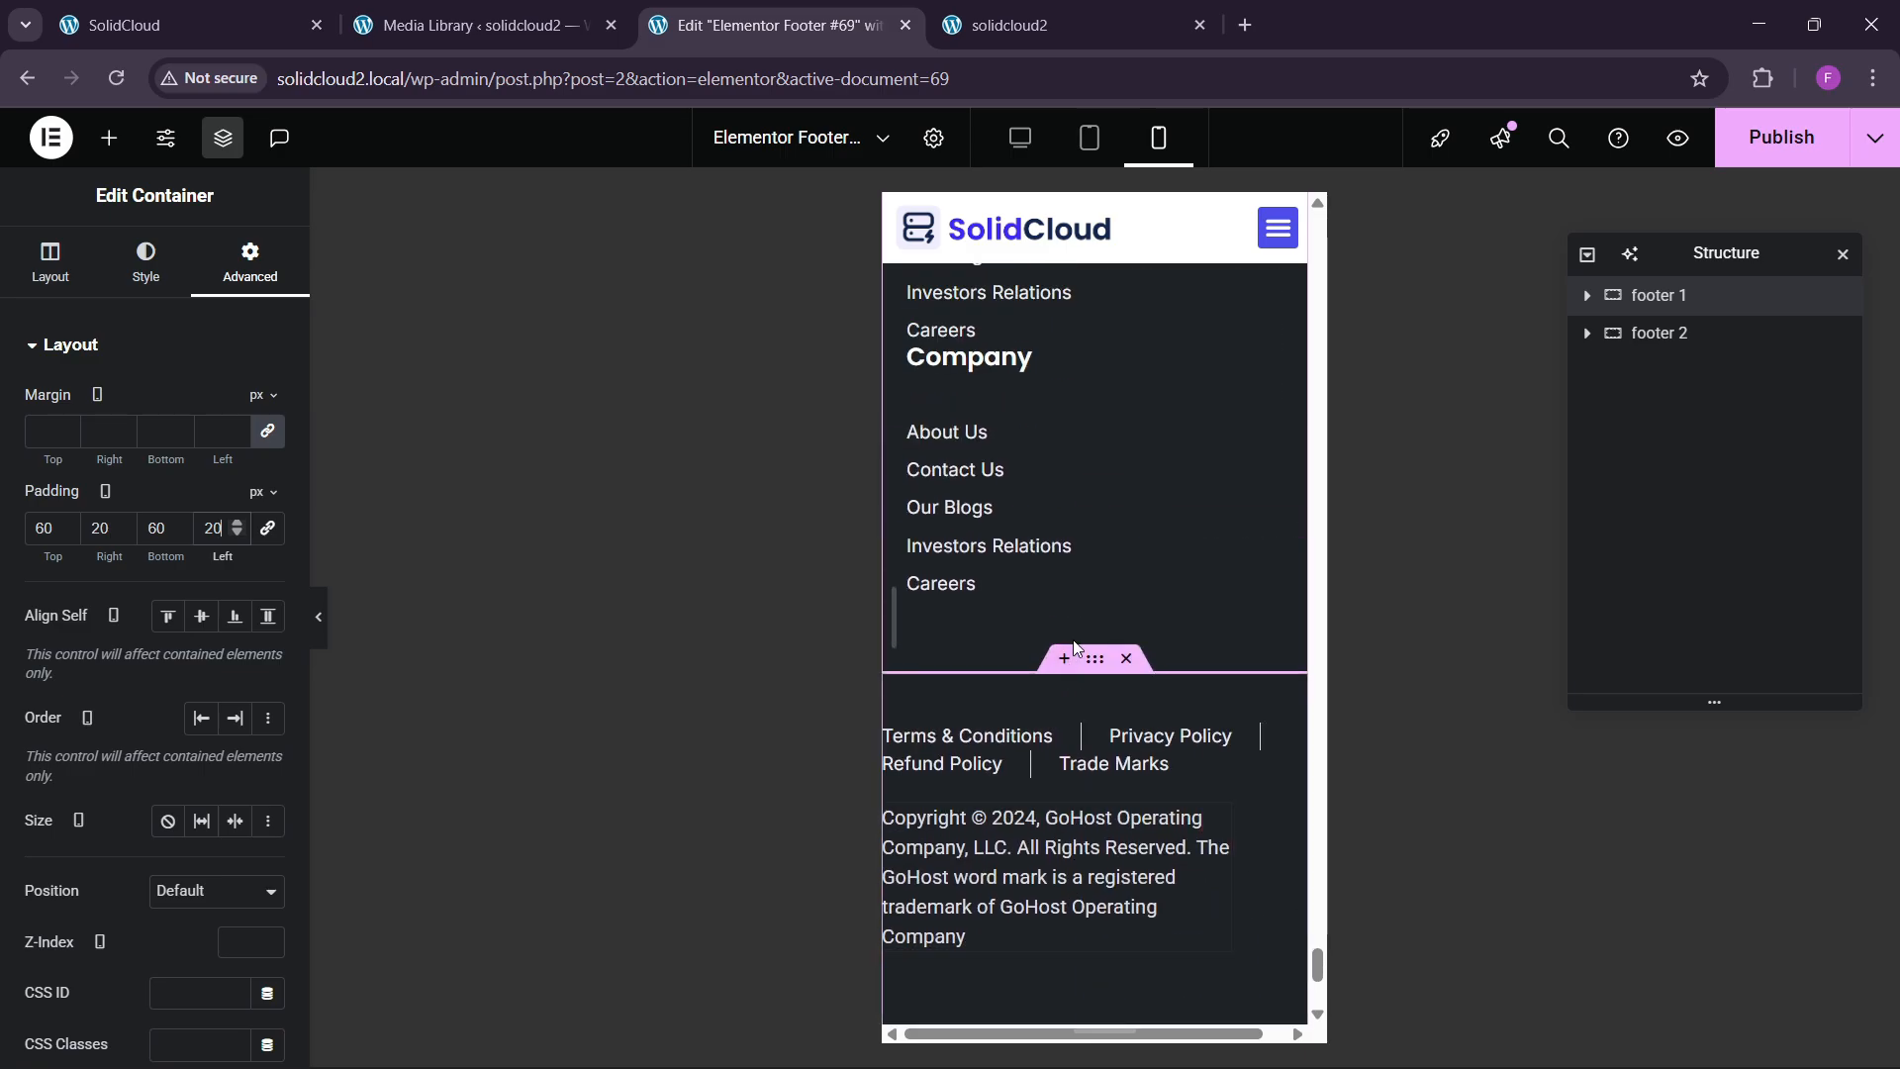
Give the second footer row 40/20/40/20 px padding.
{"action": "left_click", "coordinate": [254, 282]}
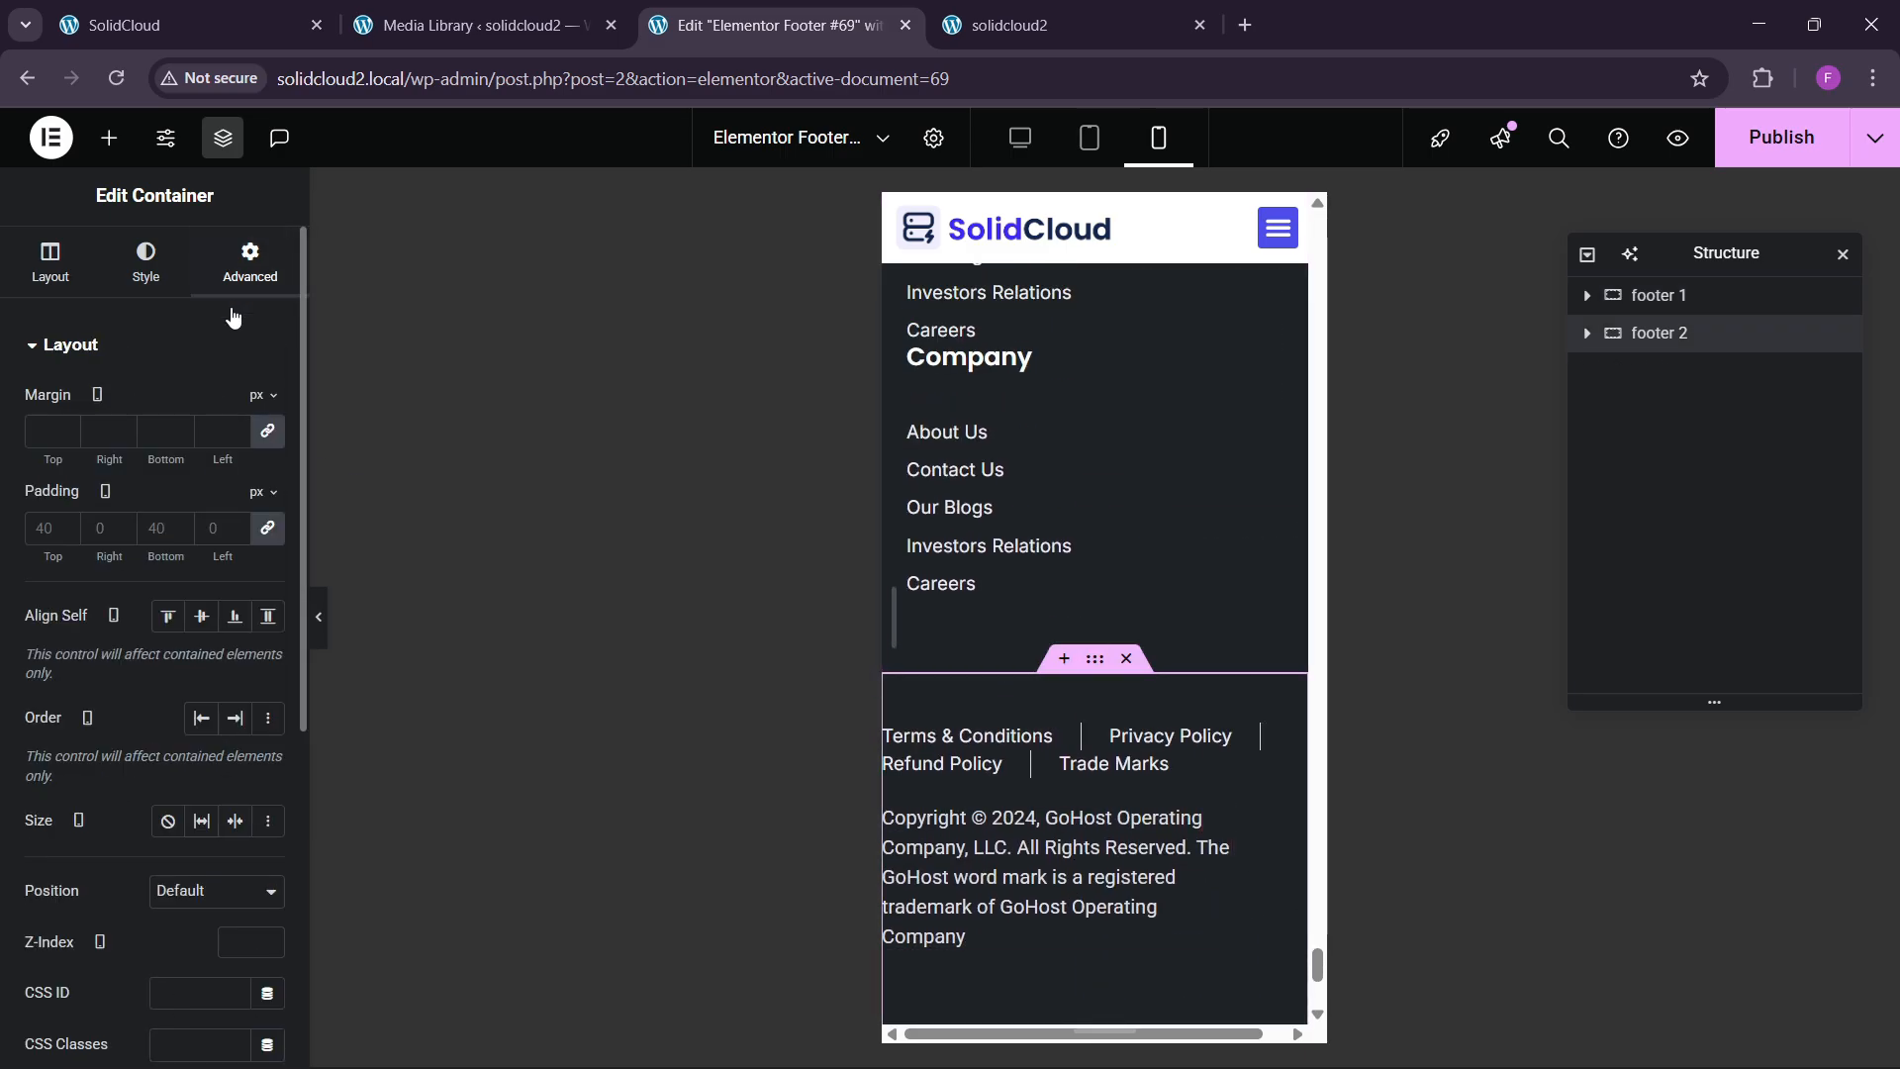
{"action": "left_click", "coordinate": [267, 528]}
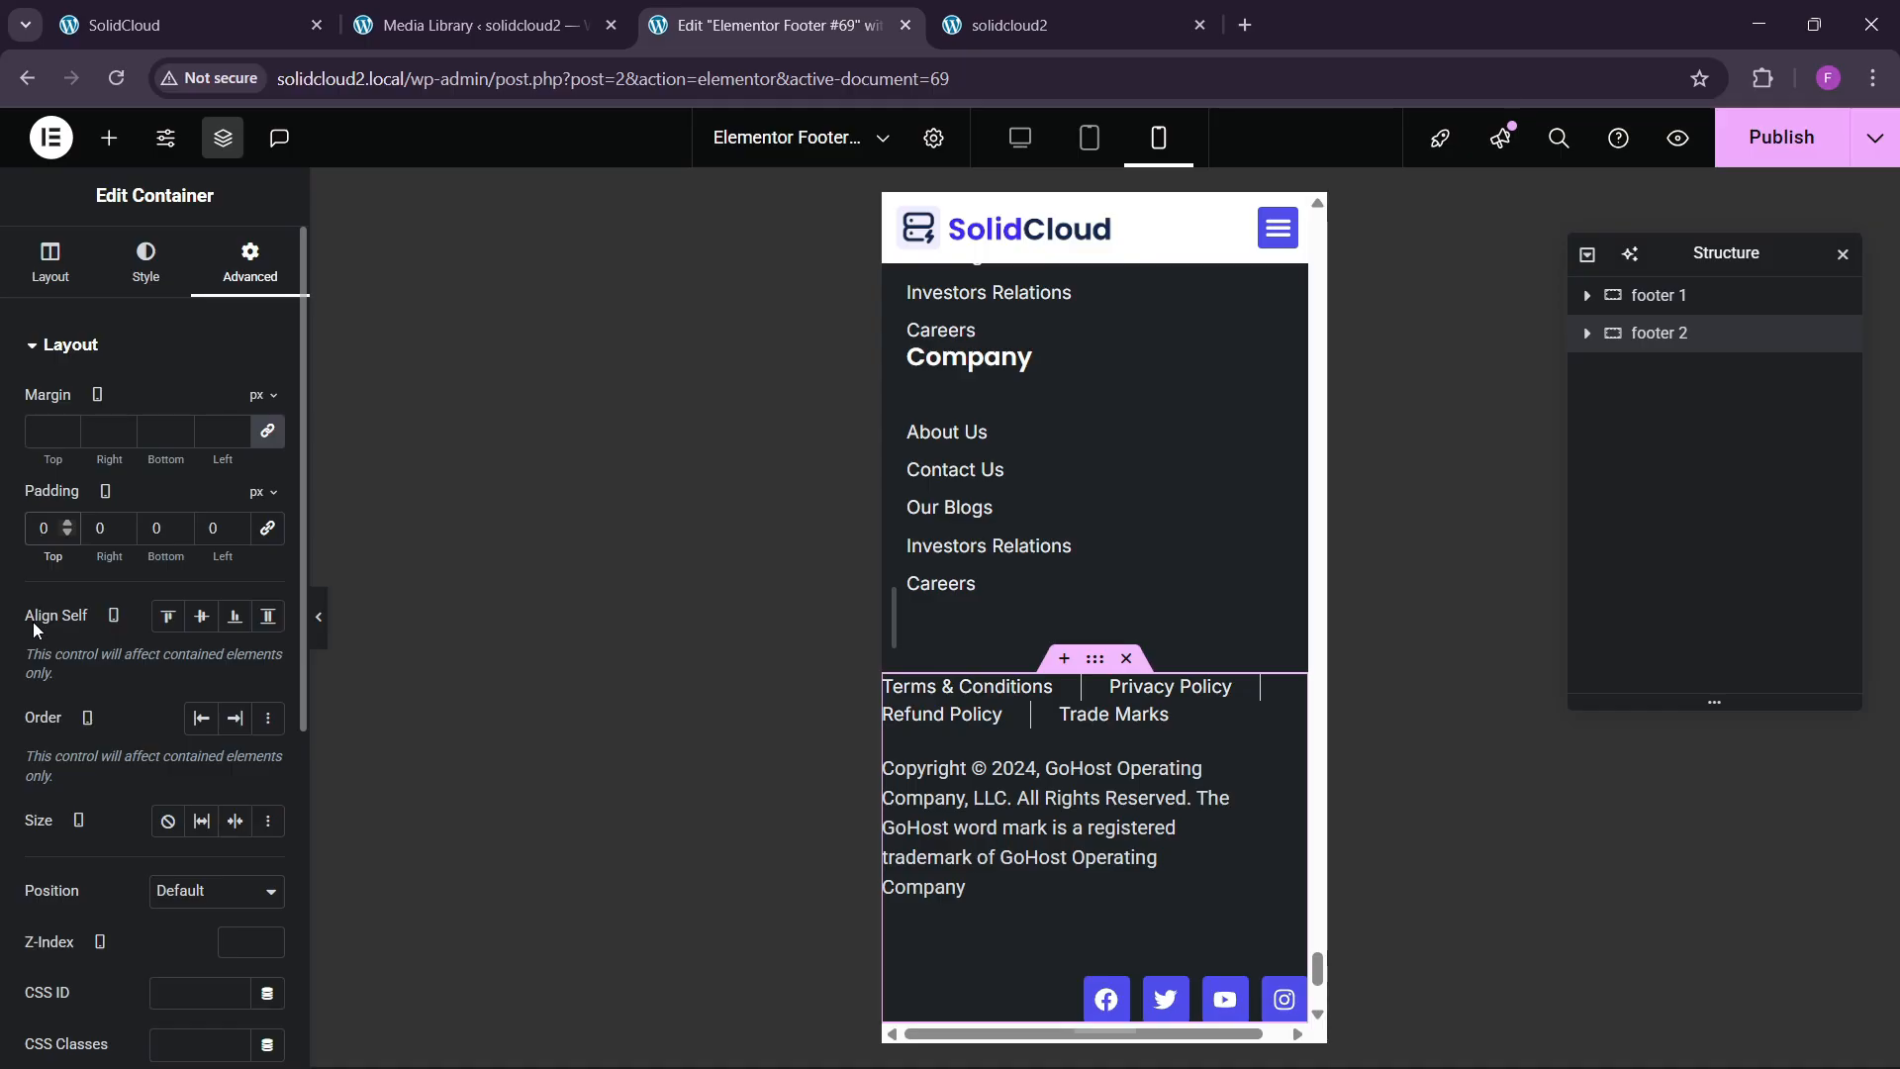
{"action": "type", "text": "40"}
{"action": "key", "text": "Tab"}
{"action": "type", "text": "20"}
{"action": "key", "text": "Tab"}
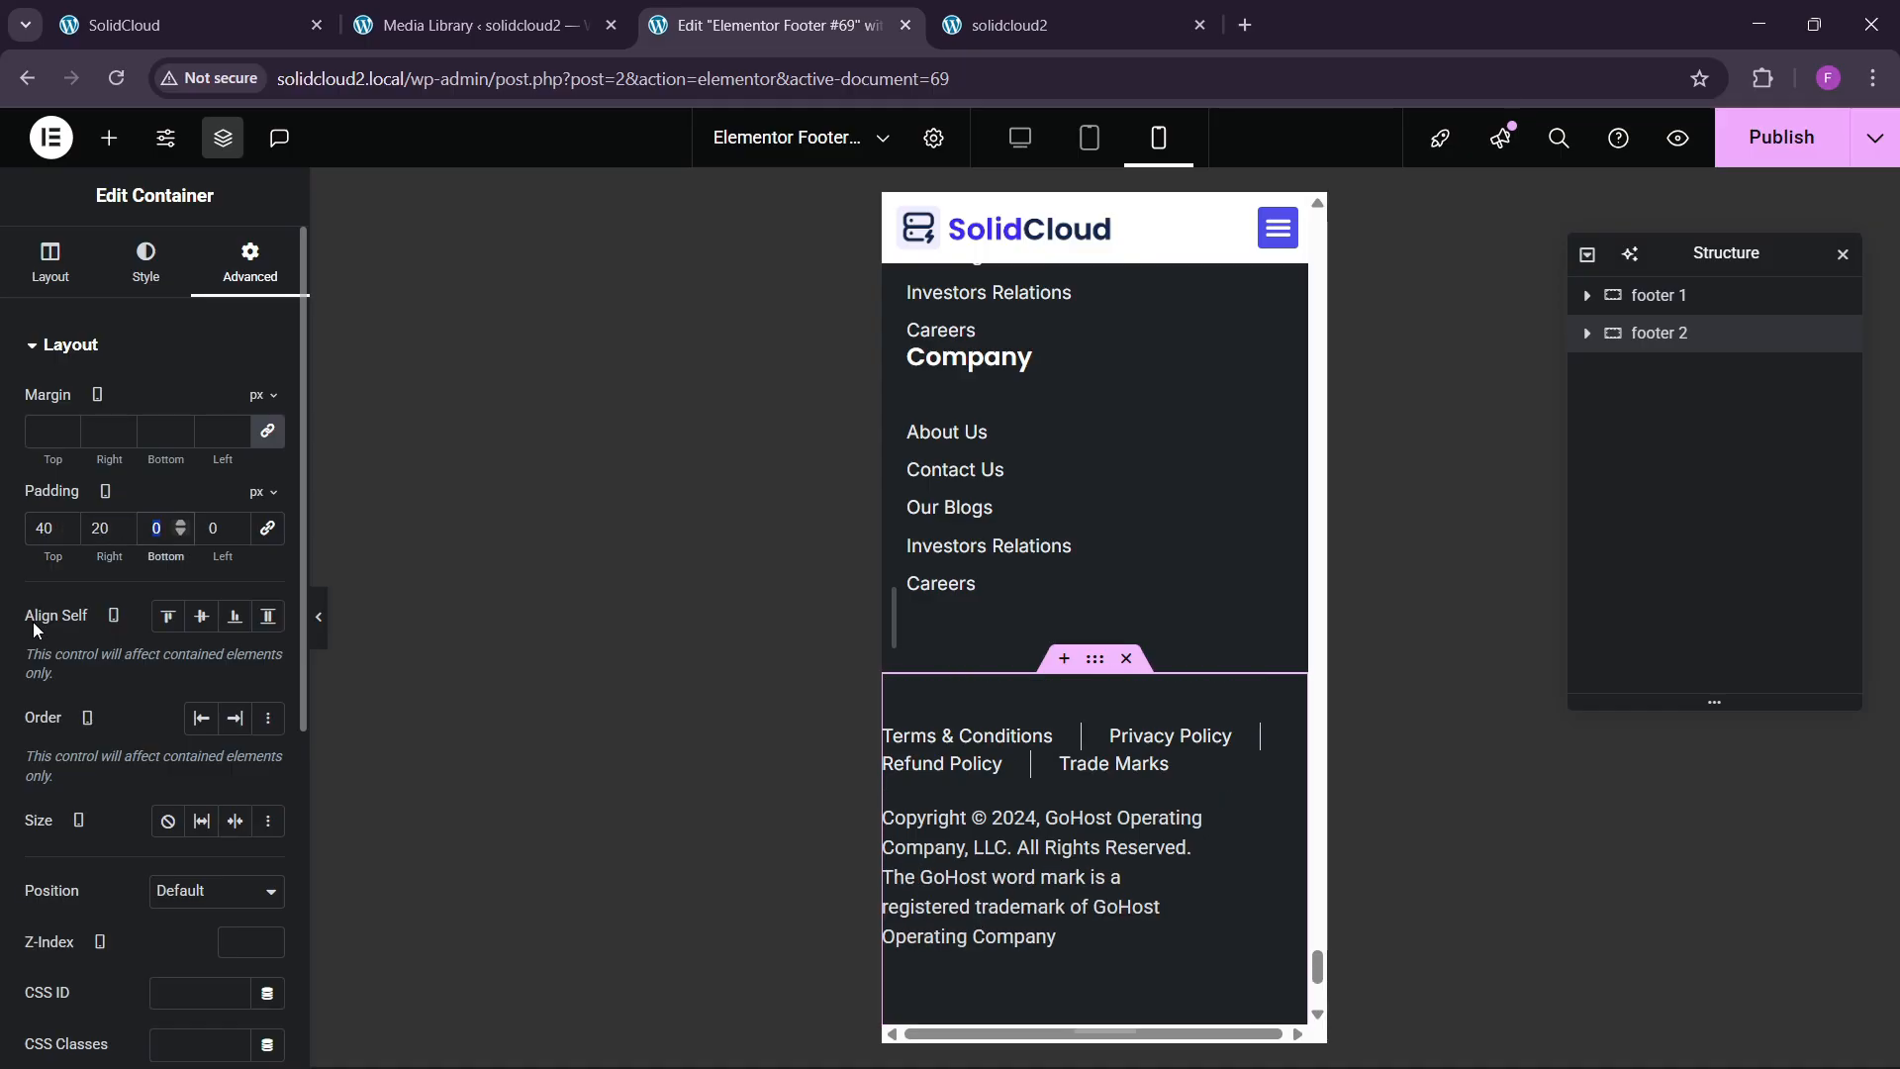
{"action": "type", "text": "40"}
{"action": "key", "text": "Tab"}
{"action": "type", "text": "20"}
{"action": "scroll", "coordinate": [924, 709], "scroll_direction": "down", "scroll_amount": 1}
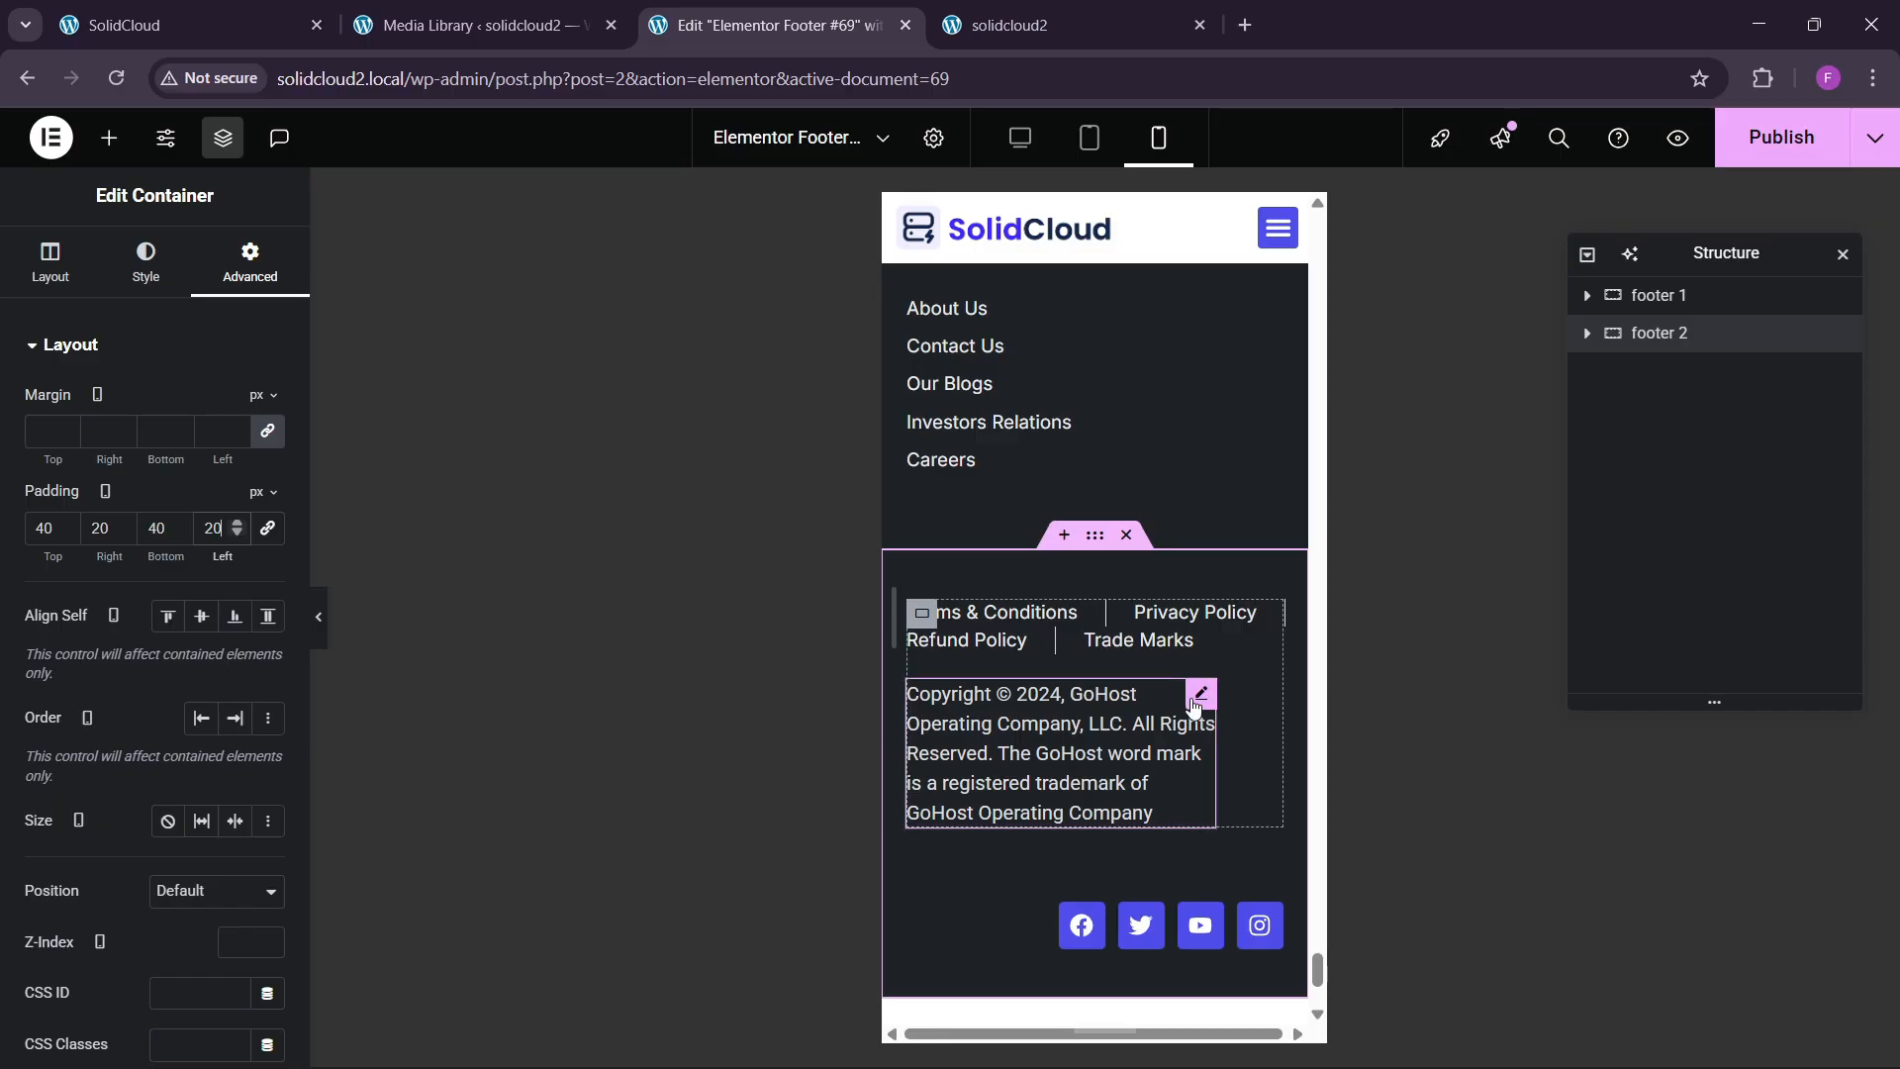
Set the copyright text's width to Full Width.
{"action": "left_click", "coordinate": [1198, 701]}
{"action": "left_click", "coordinate": [250, 262]}
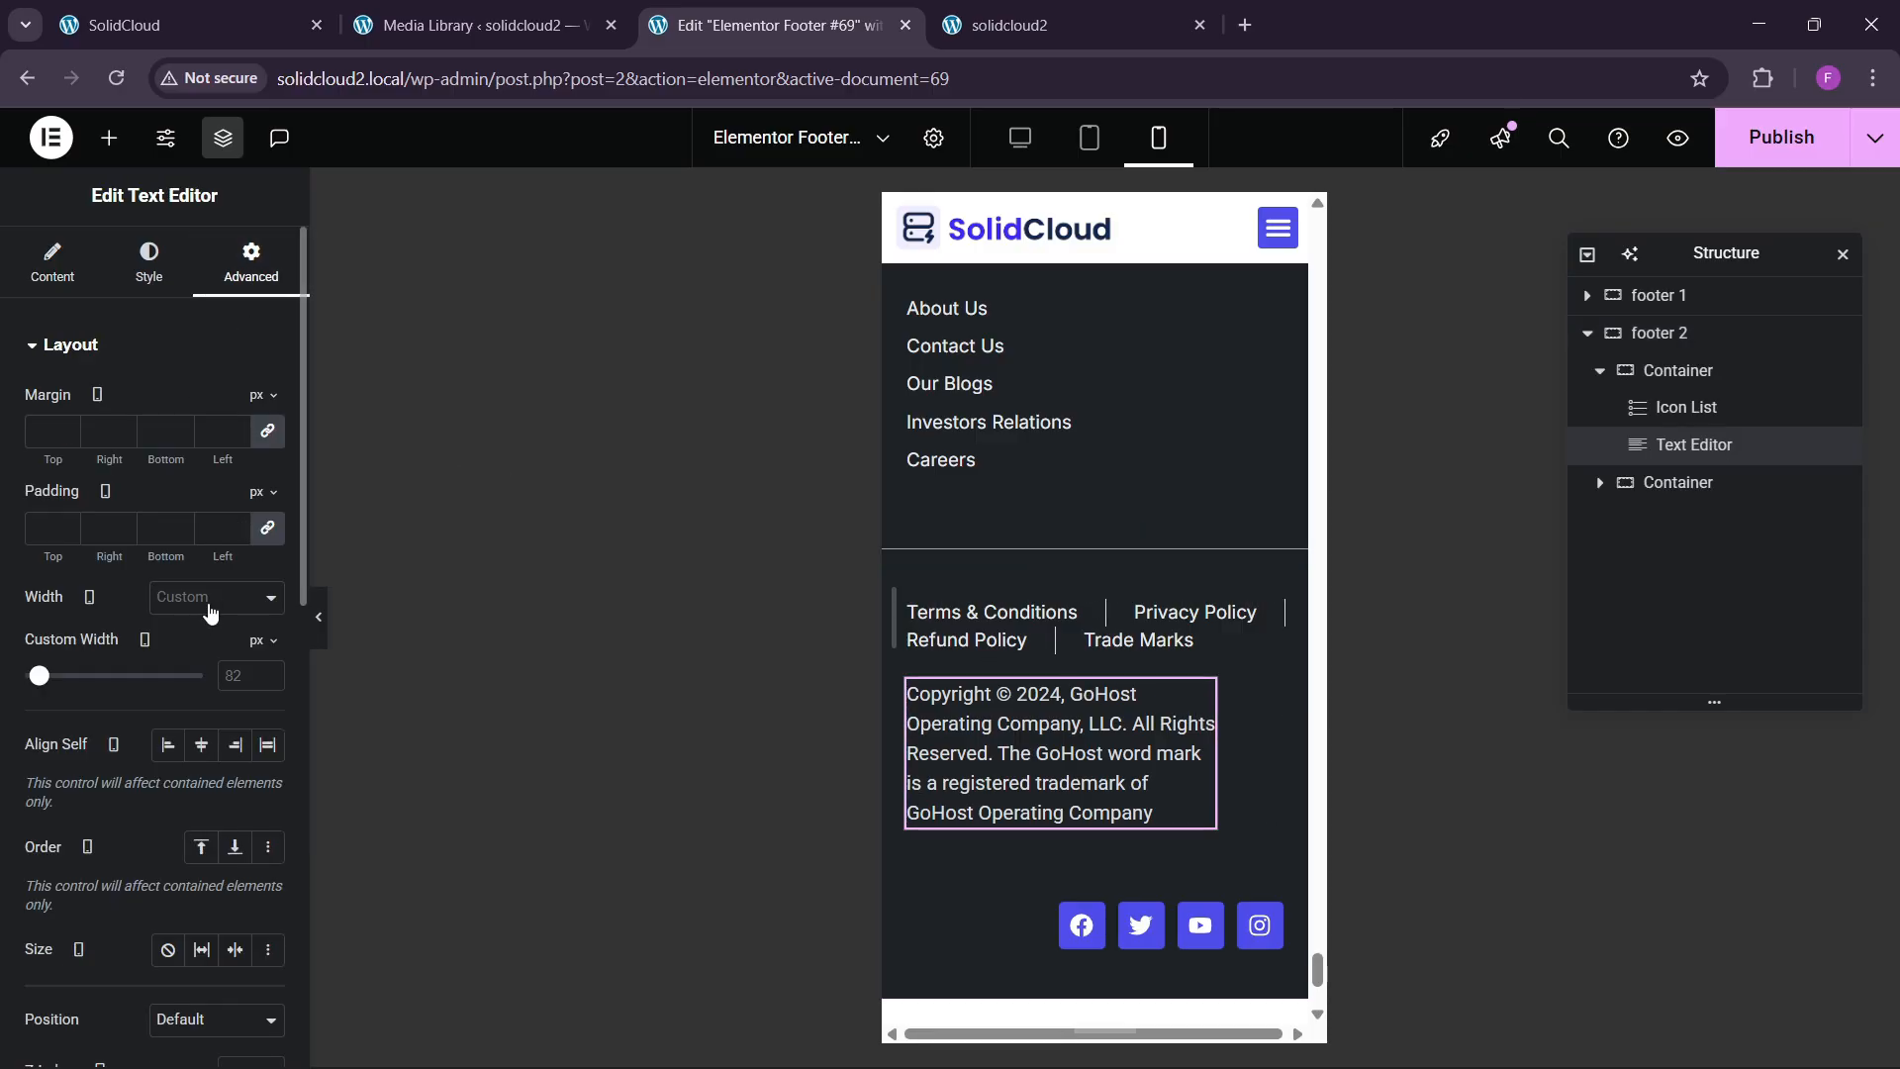
{"action": "left_click", "coordinate": [209, 598]}
{"action": "left_click", "coordinate": [211, 658]}
{"action": "scroll", "coordinate": [1121, 790], "scroll_direction": "down", "scroll_amount": 2}
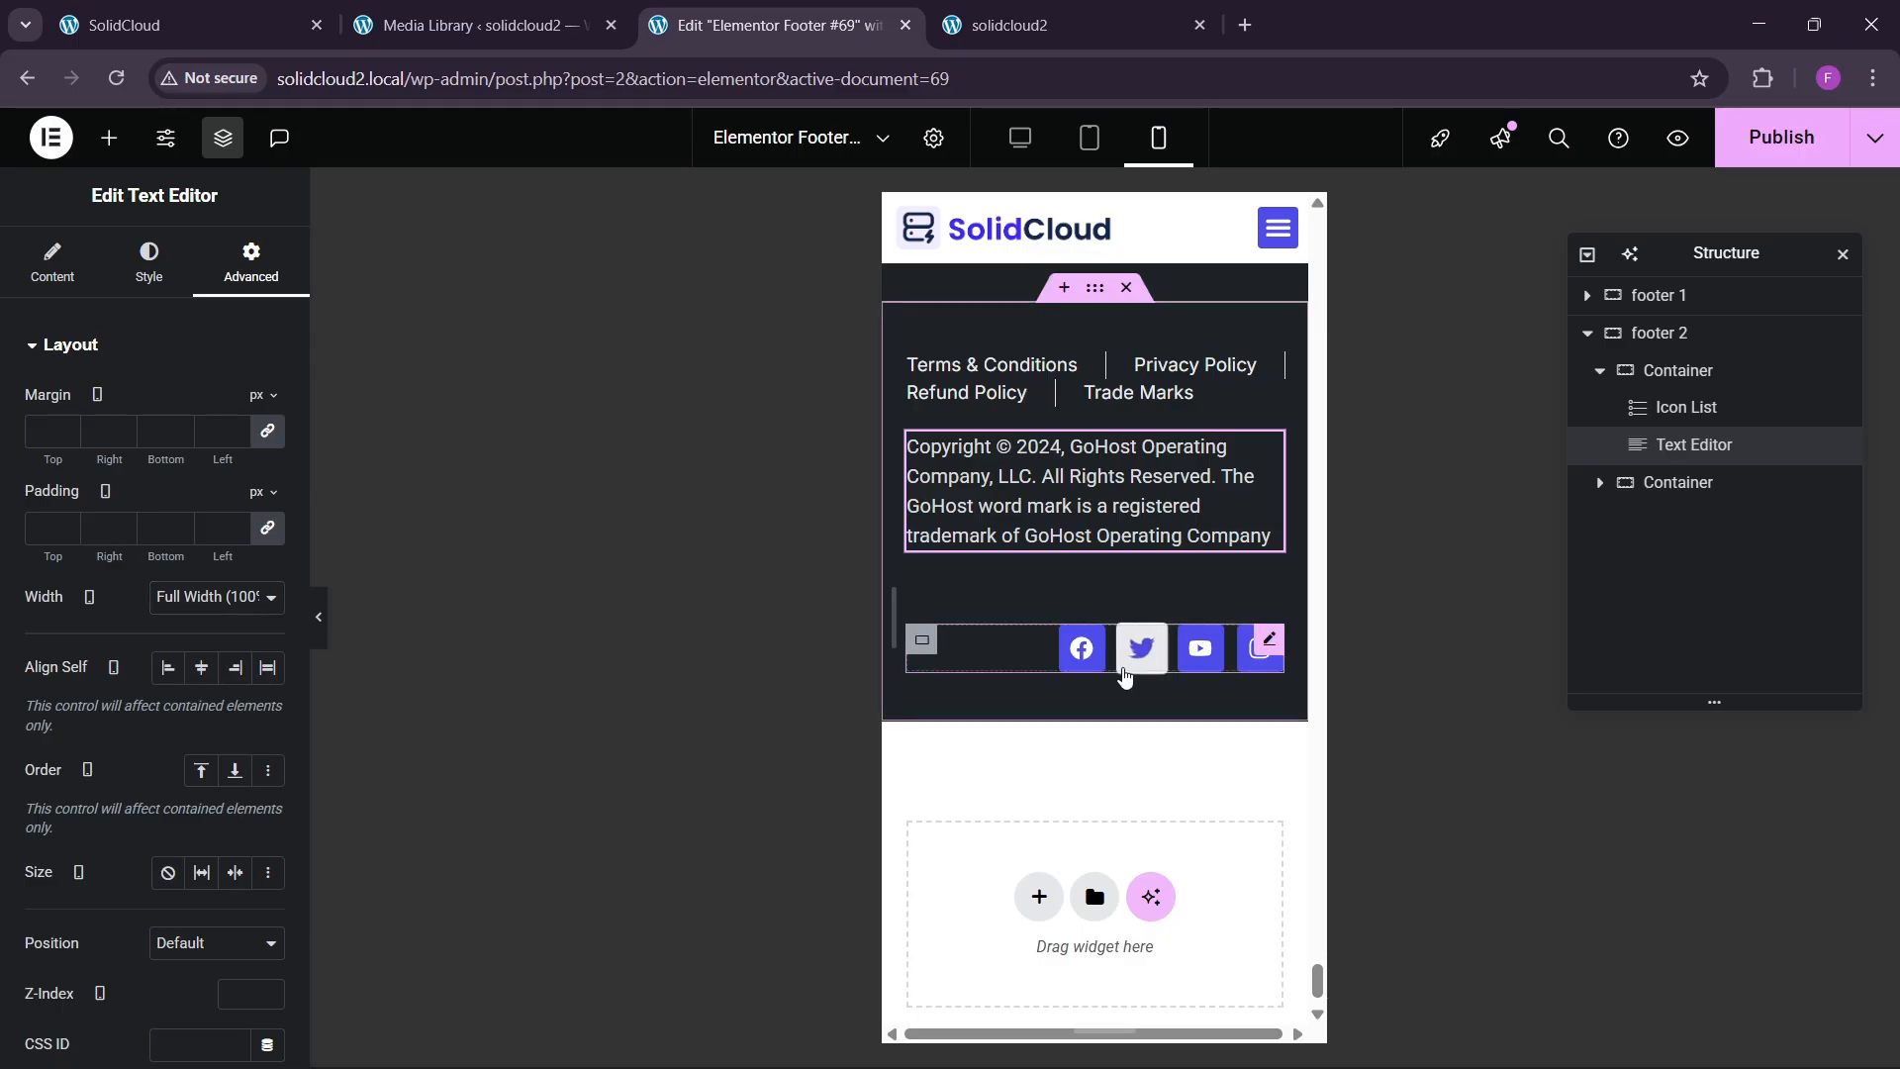
Align the social icons to the left and save the footer with Ctrl+S.
{"action": "left_click", "coordinate": [1125, 676]}
{"action": "left_click", "coordinate": [201, 854]}
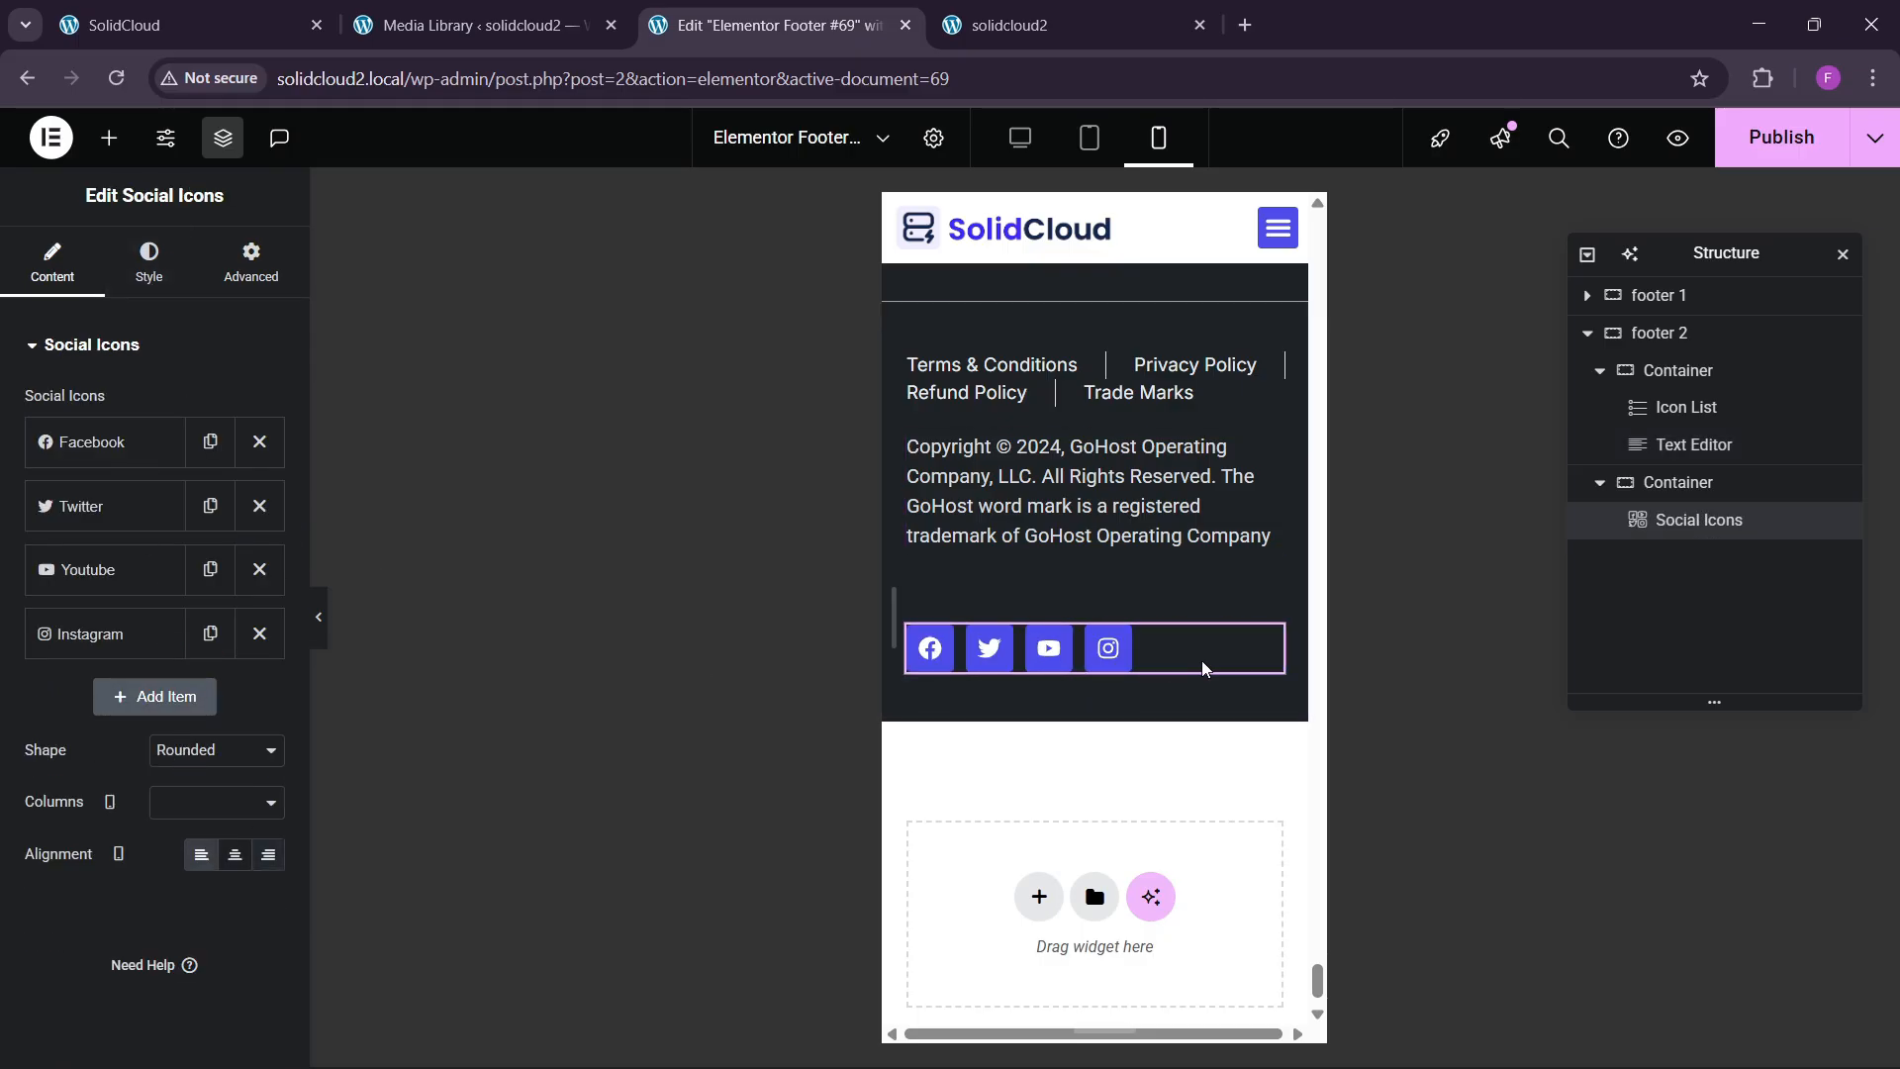
{"action": "scroll", "coordinate": [1203, 669], "scroll_direction": "up", "scroll_amount": 3}
{"action": "key", "text": "ctrl+s"}
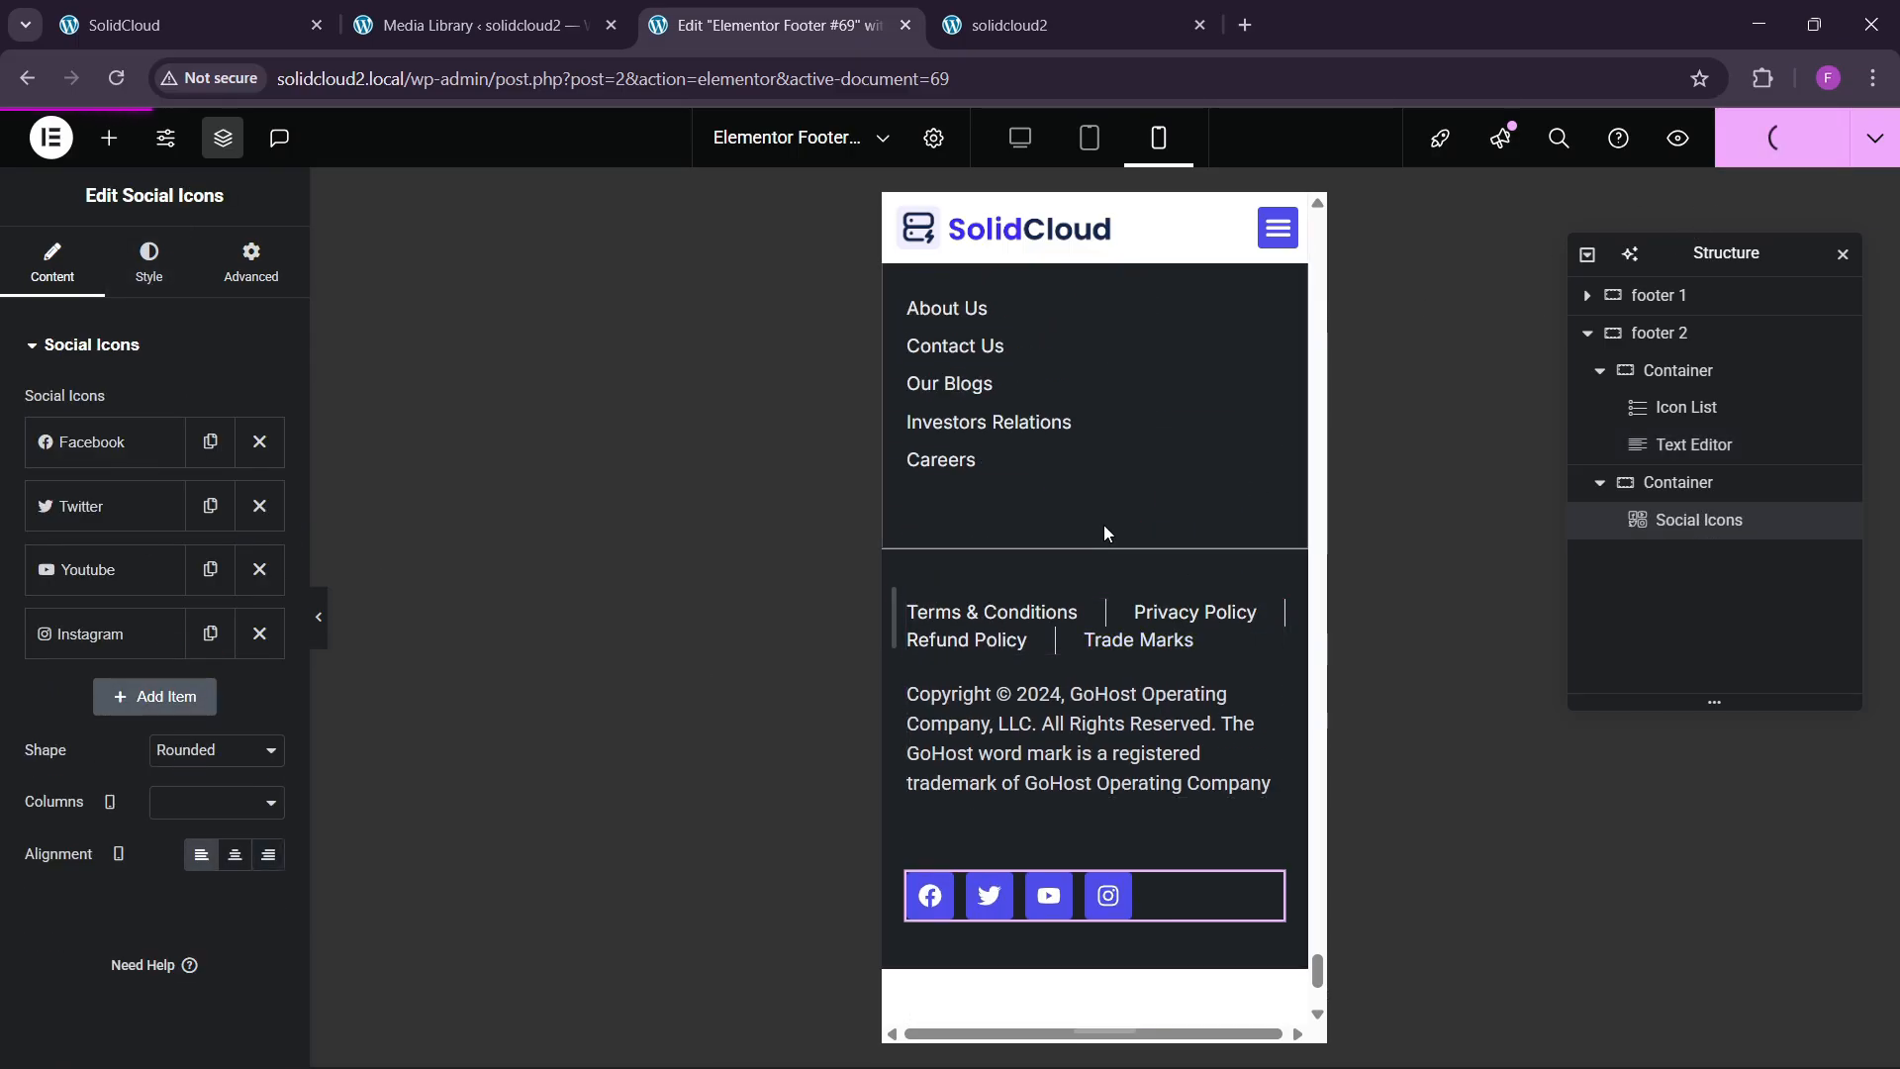
Reload the live site and open Chrome's developer tools.
{"action": "left_click", "coordinate": [1049, 25]}
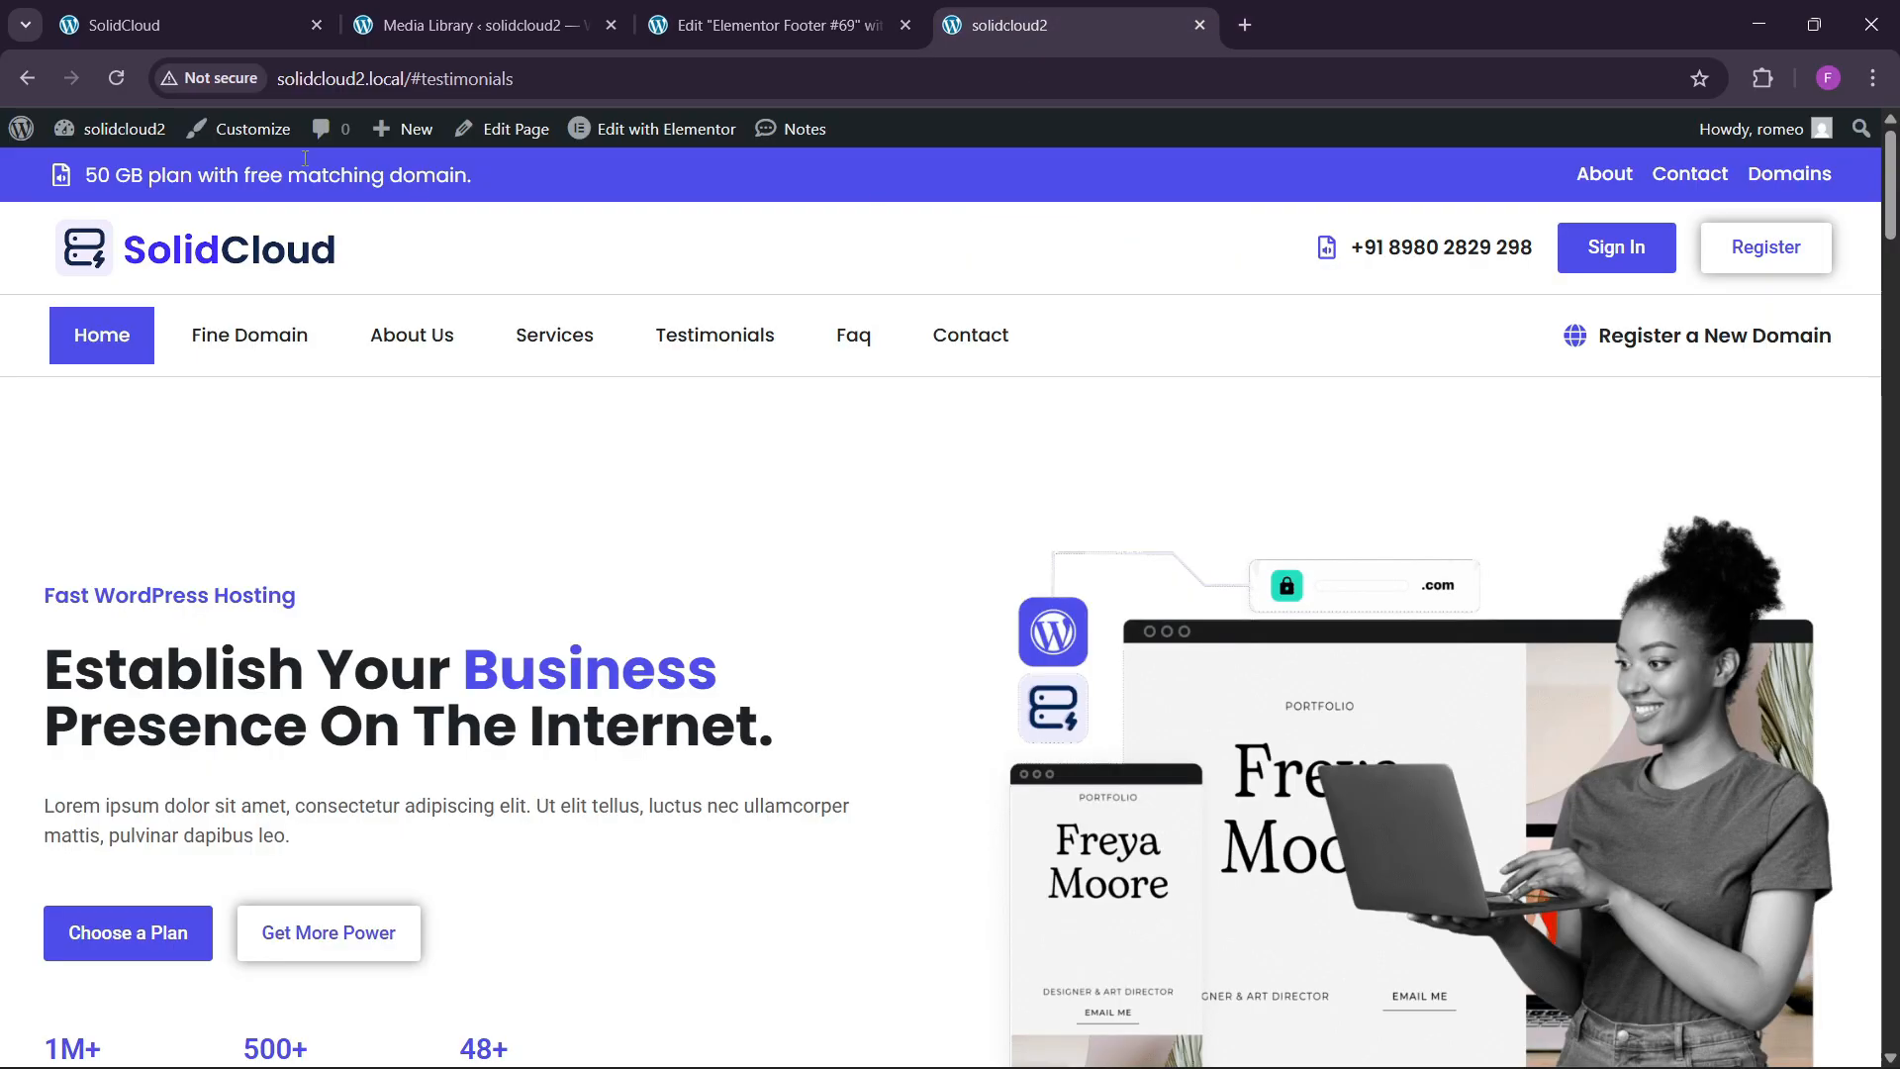
{"action": "left_click", "coordinate": [116, 77]}
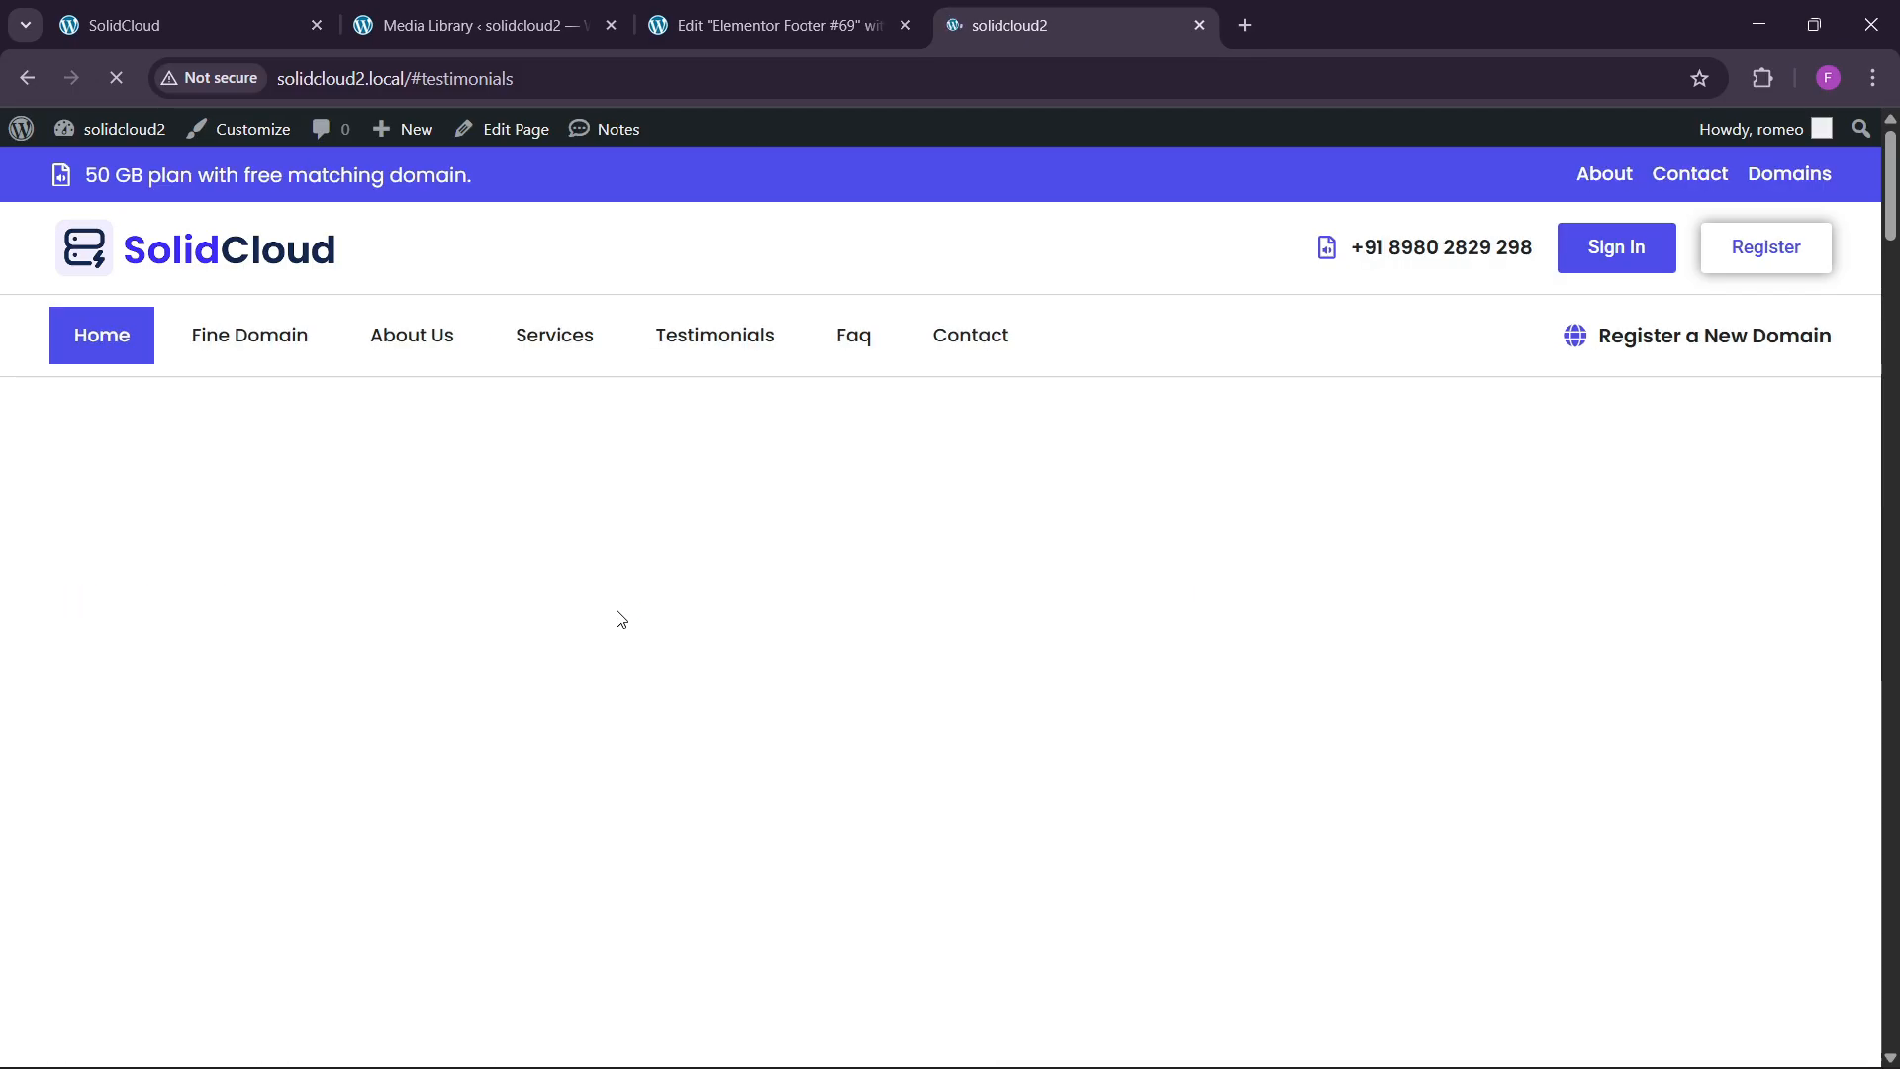
{"action": "right_click", "coordinate": [479, 489]}
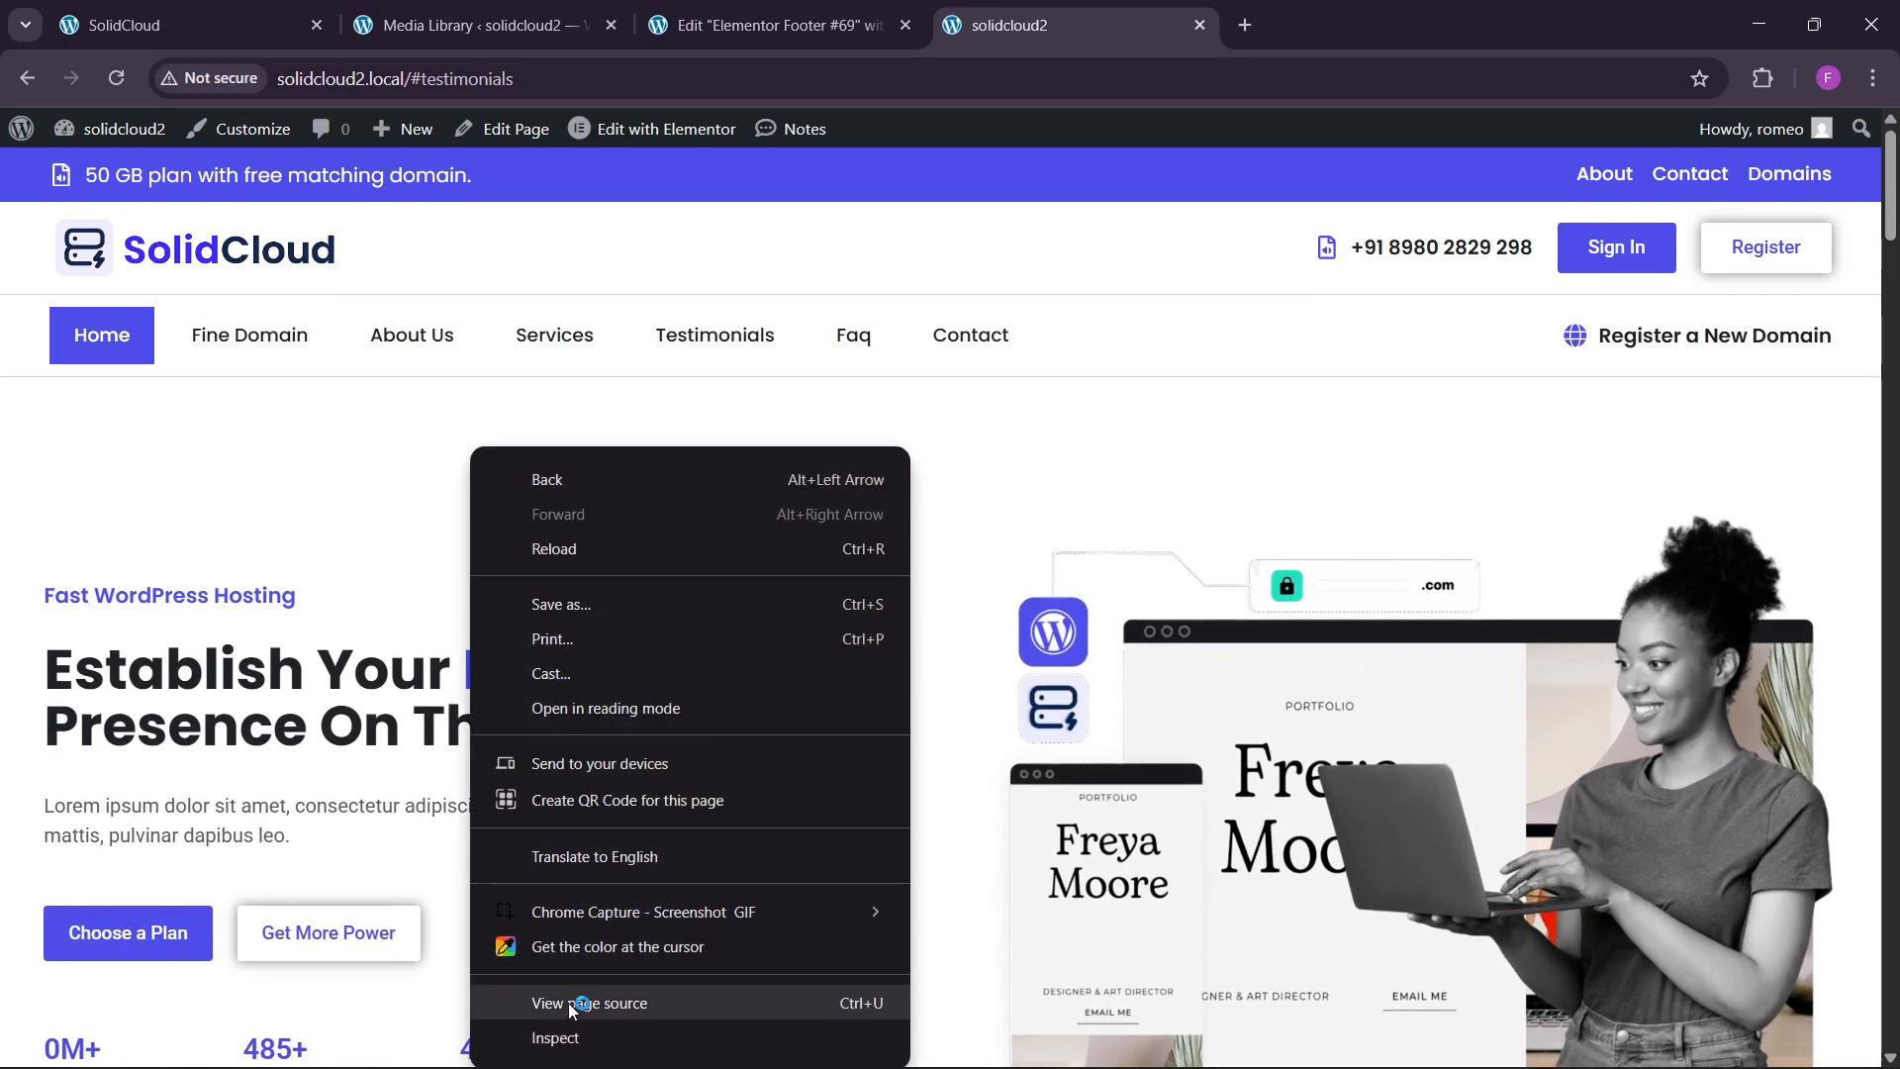
{"action": "left_click", "coordinate": [559, 1037]}
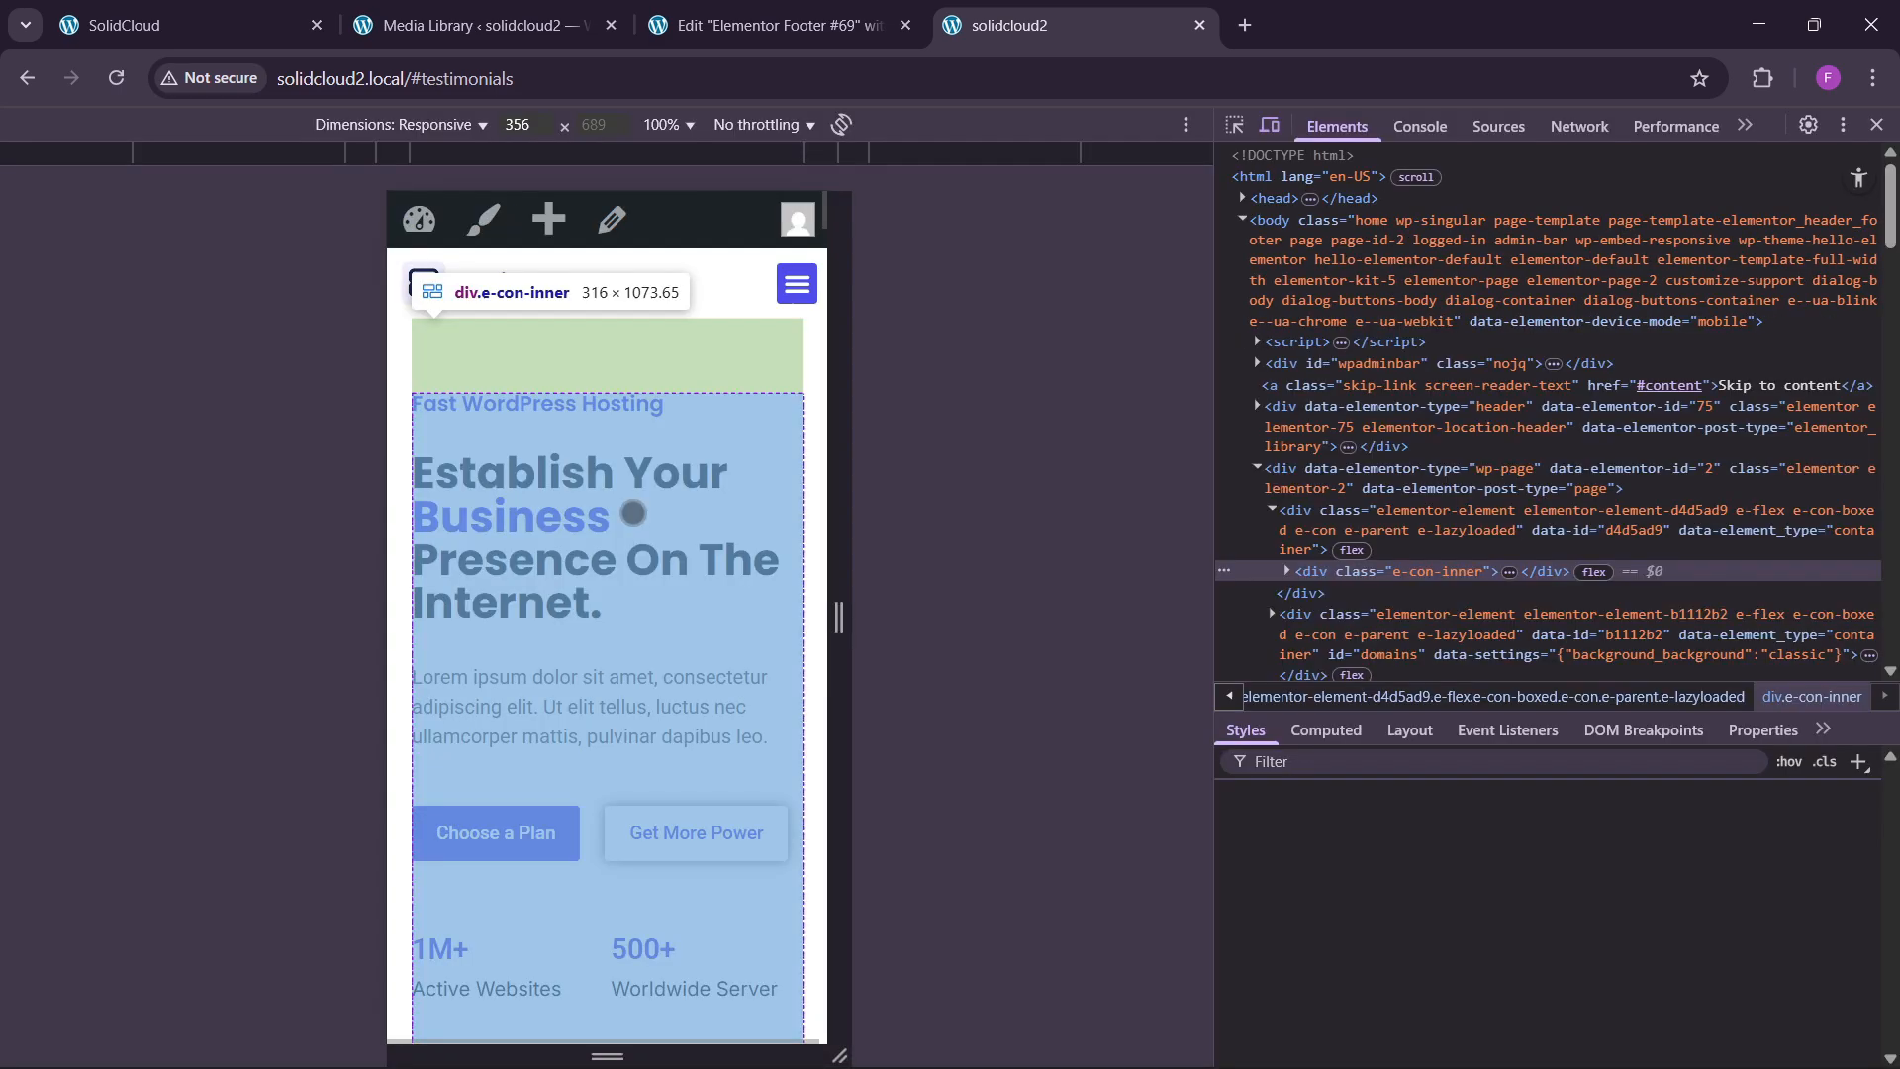
Preview the page at 407 px width down to the footer, then close DevTools.
{"action": "mouse_move", "coordinate": [379, 607]}
{"action": "left_mouse_down"}
{"action": "mouse_move", "coordinate": [319, 608]}
{"action": "mouse_move", "coordinate": [343, 608]}
{"action": "left_mouse_up"}
{"action": "scroll", "coordinate": [607, 594], "scroll_direction": "down", "scroll_amount": 15}
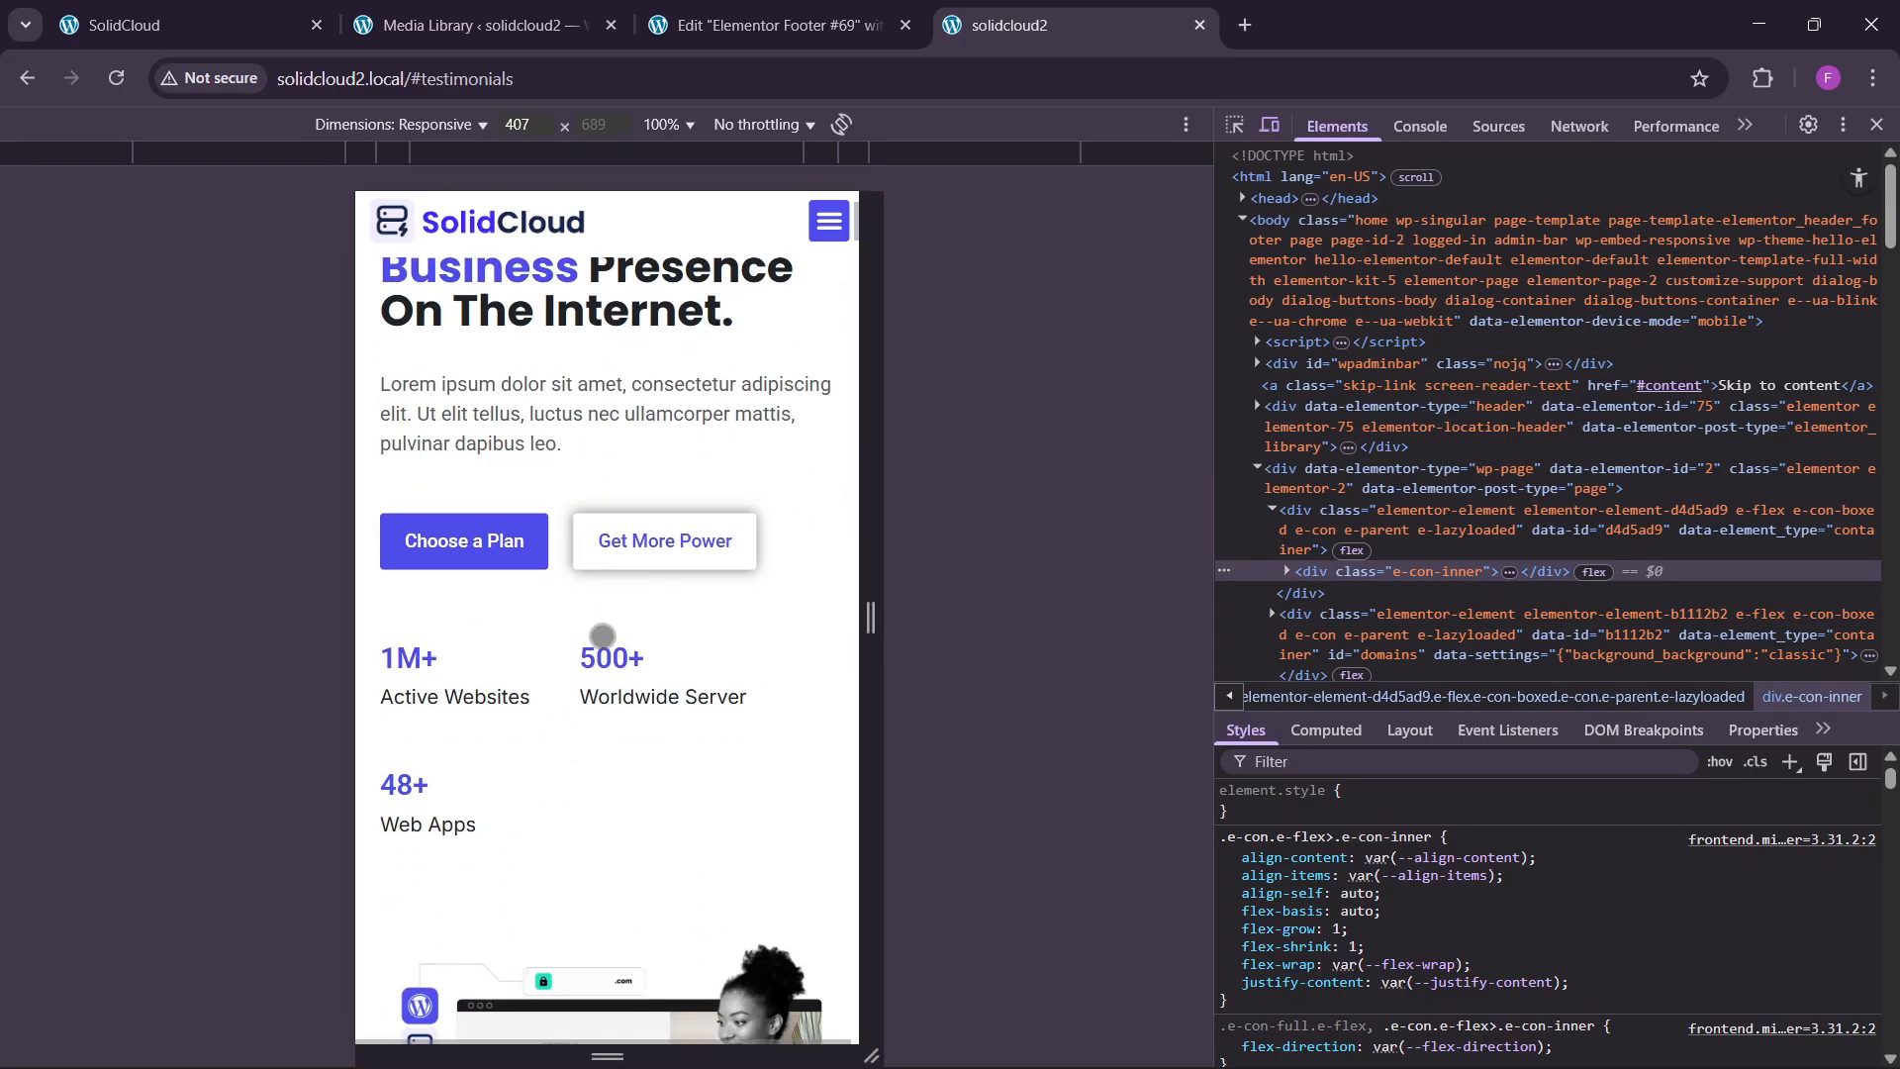
{"action": "scroll", "coordinate": [607, 690], "scroll_direction": "down", "scroll_amount": 12}
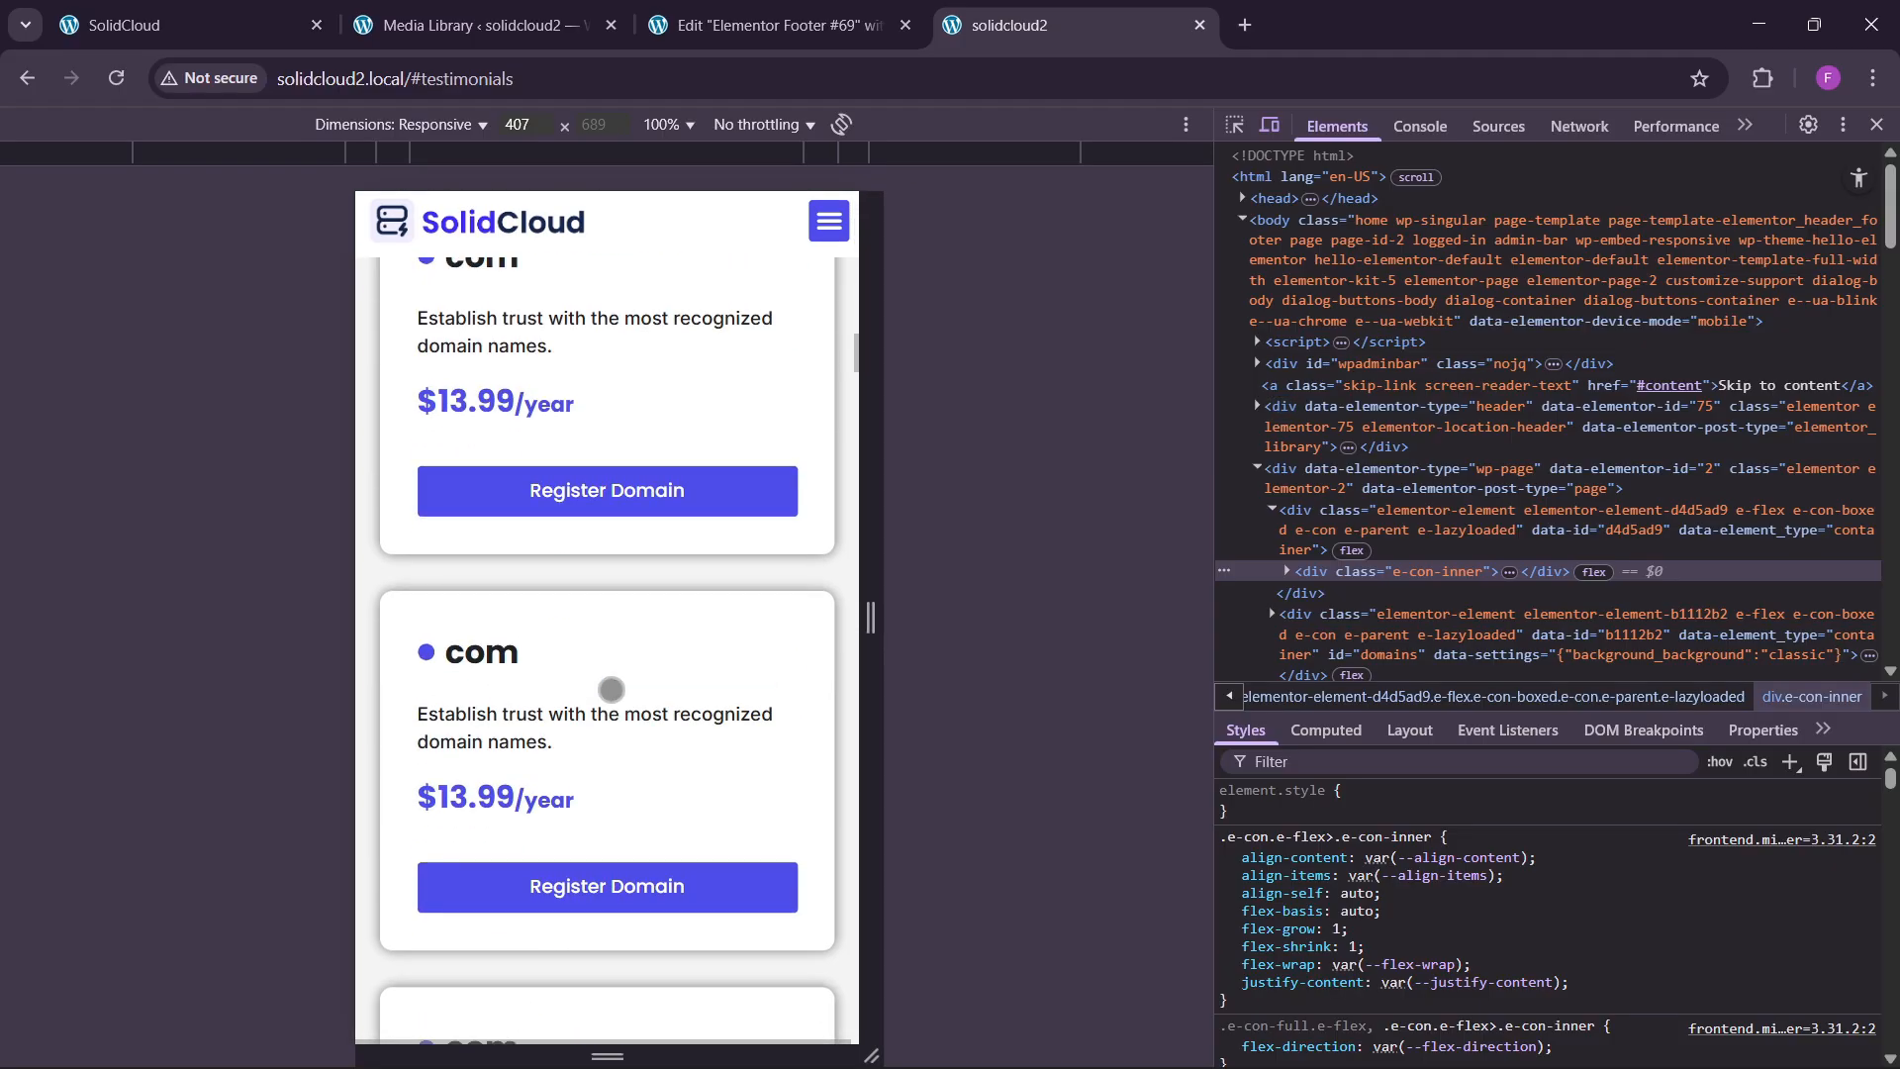
{"action": "scroll", "coordinate": [616, 676], "scroll_direction": "down", "scroll_amount": 12}
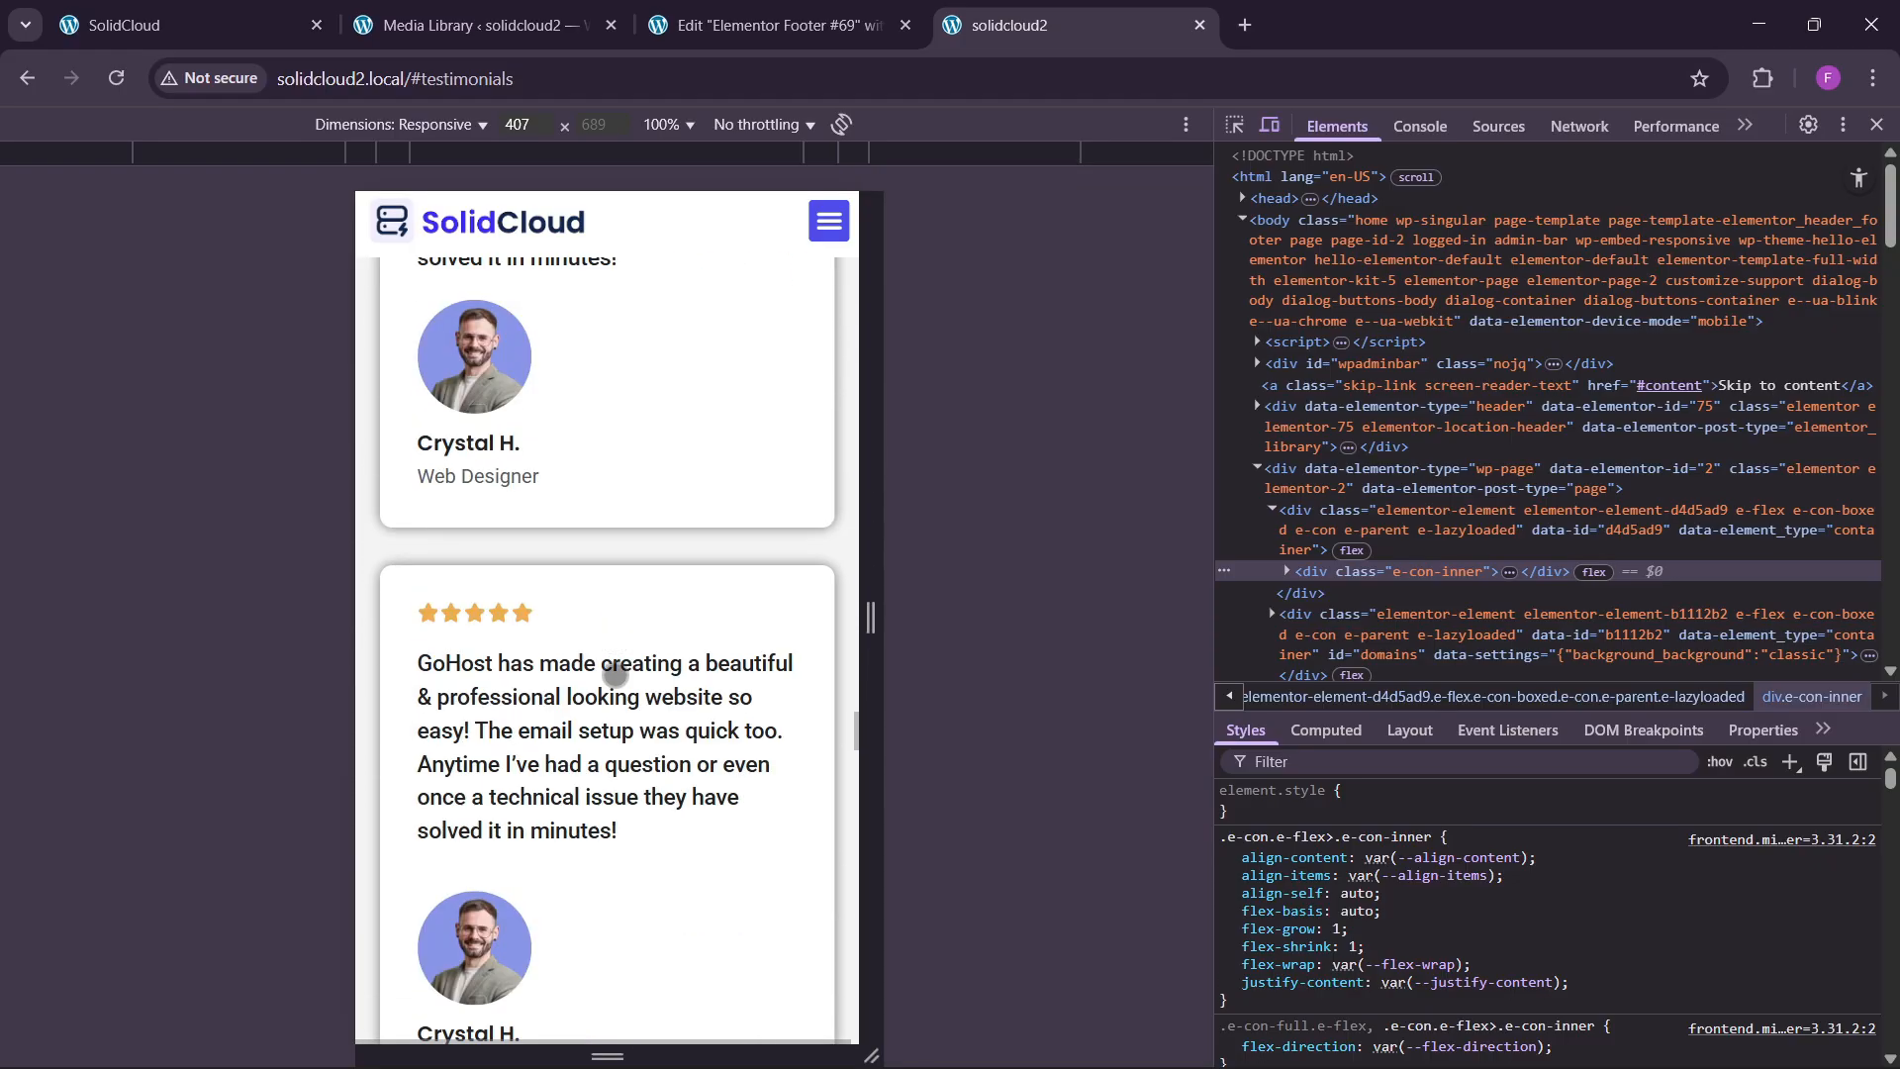
{"action": "scroll", "coordinate": [616, 672], "scroll_direction": "down", "scroll_amount": 12}
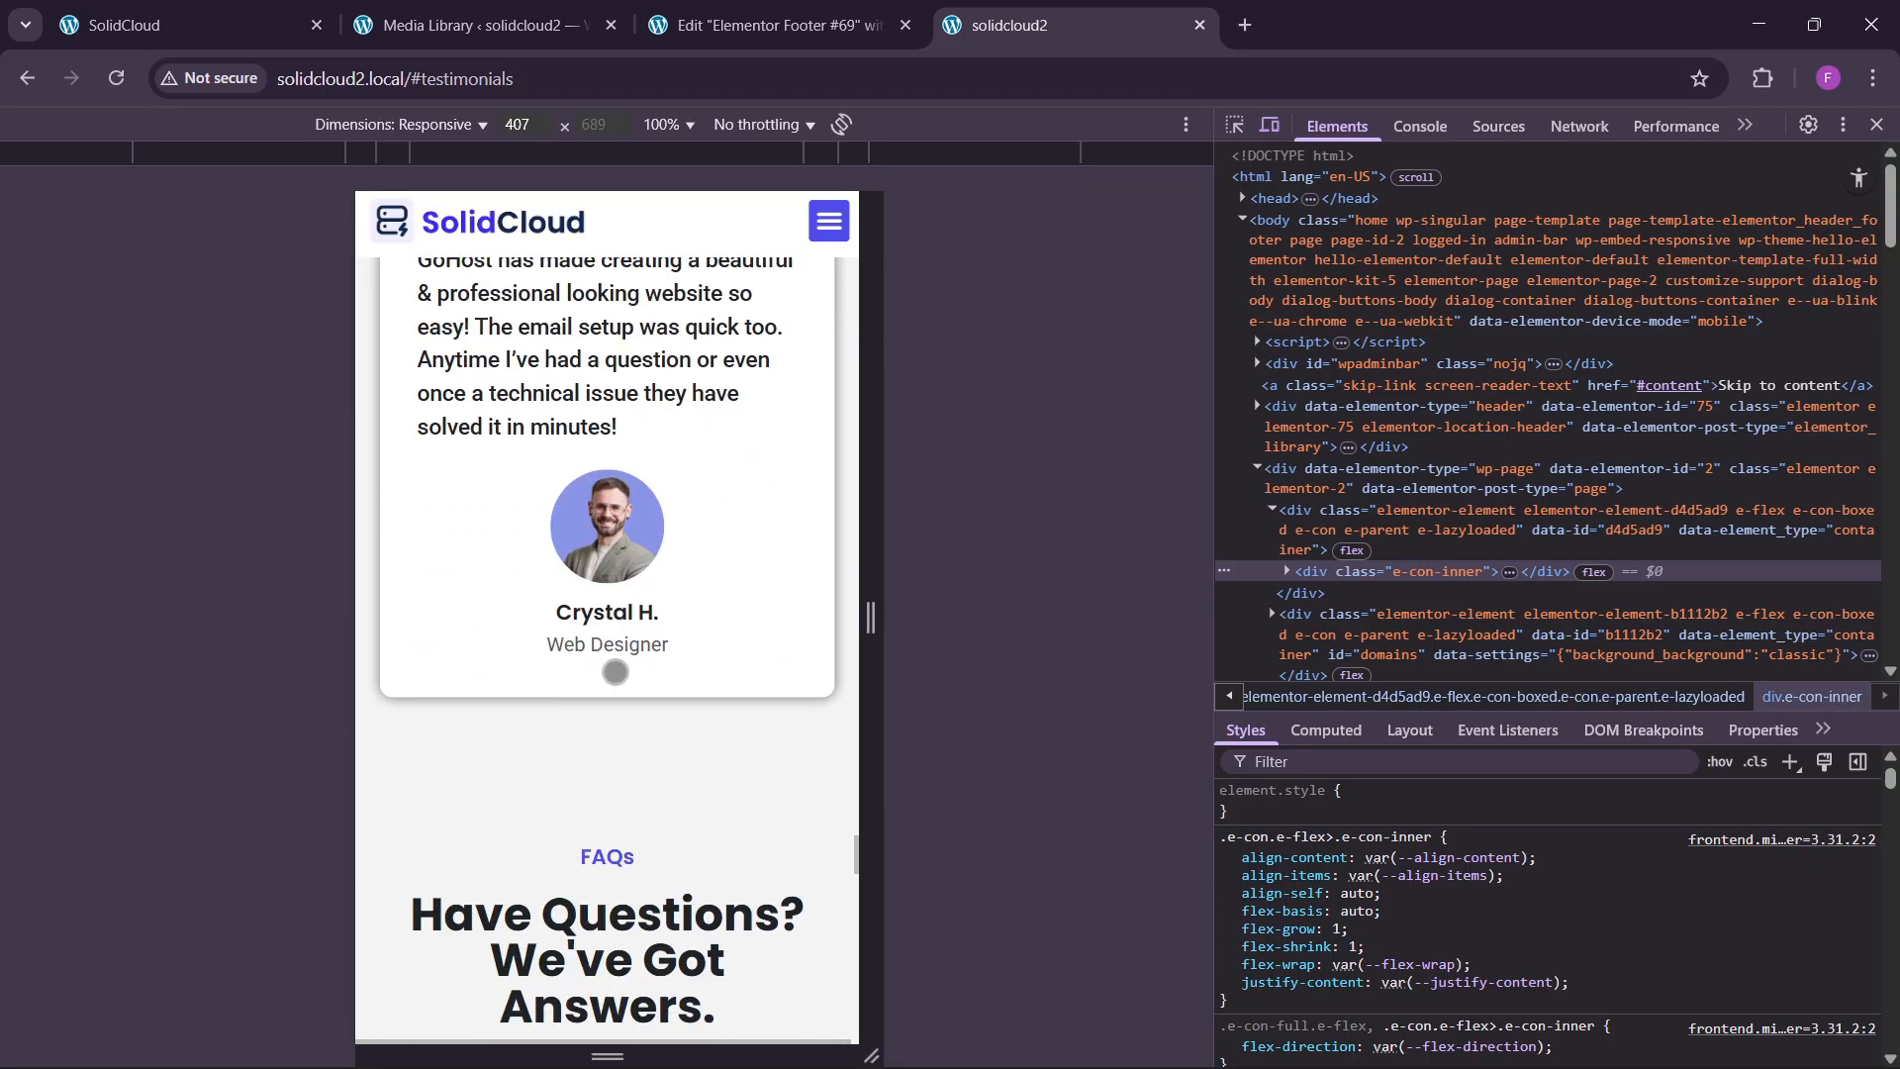
{"action": "scroll", "coordinate": [615, 672], "scroll_direction": "down", "scroll_amount": 15}
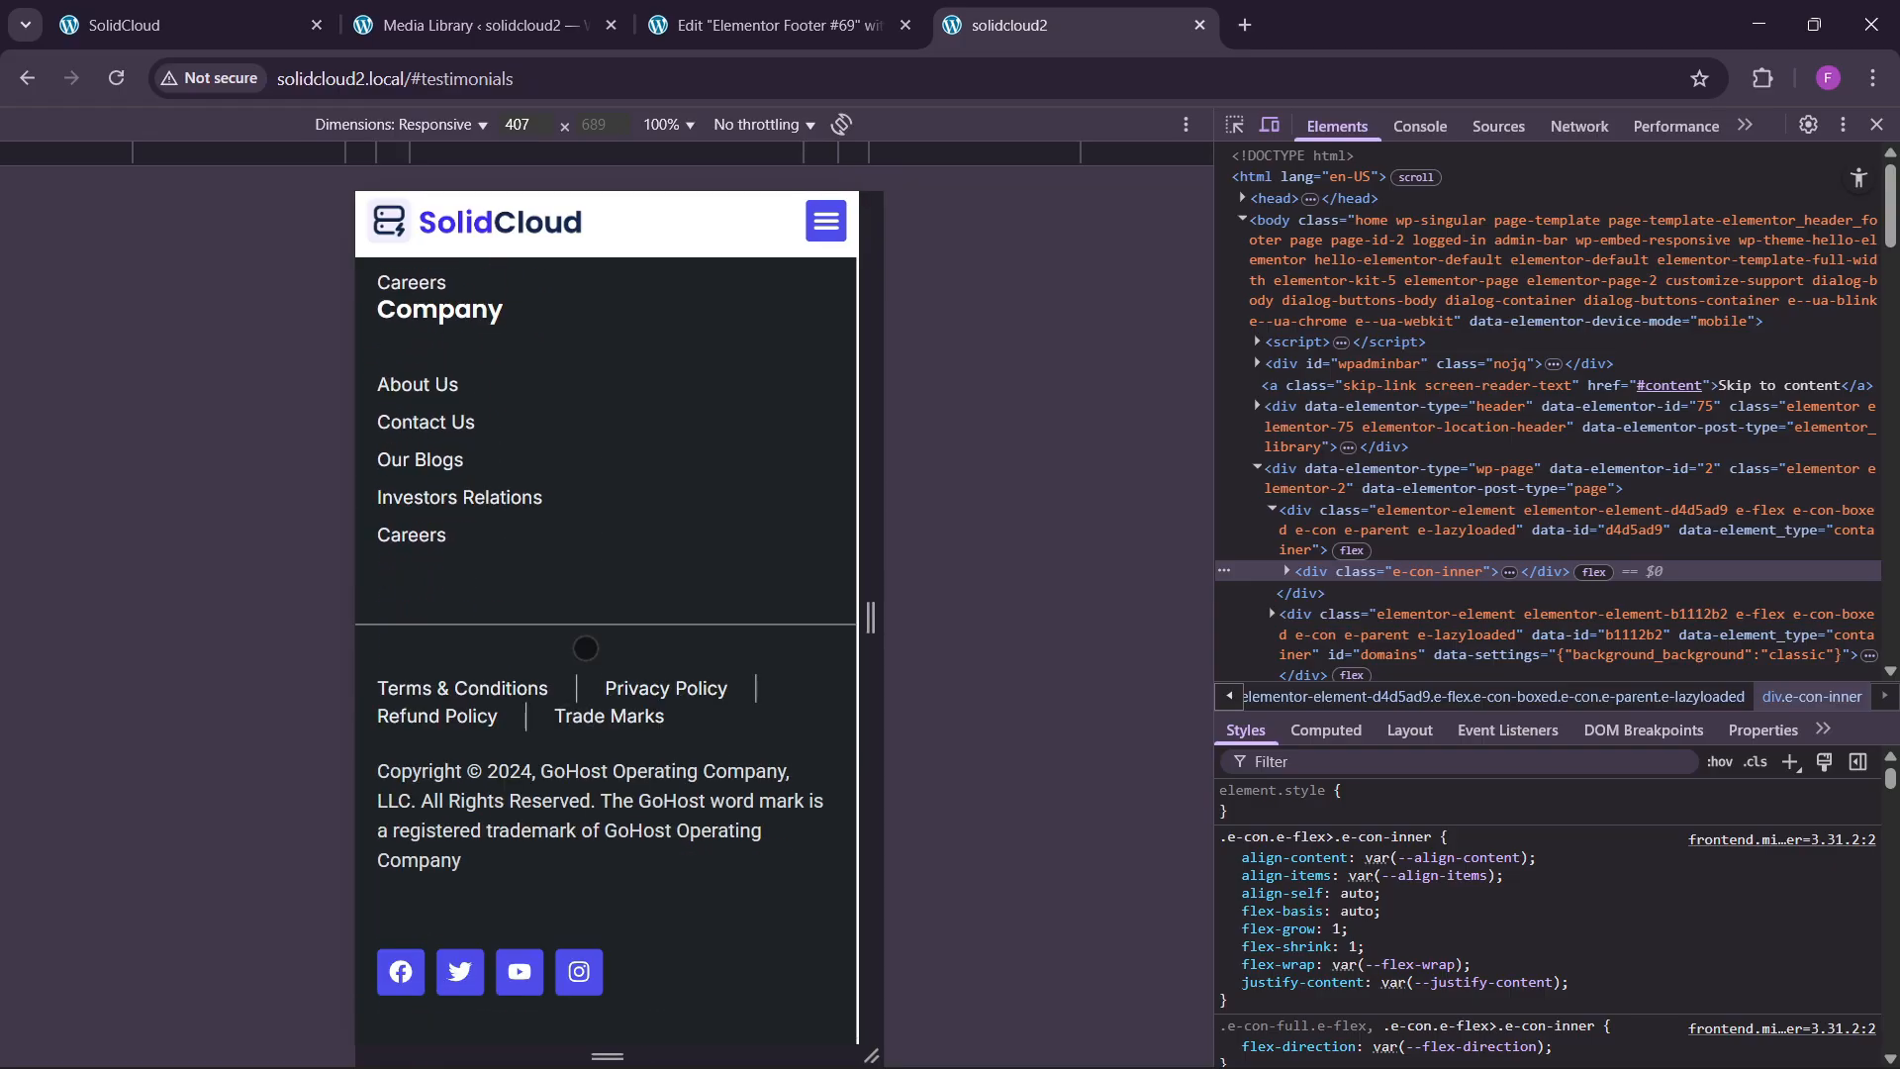
{"action": "left_click", "coordinate": [1876, 124]}
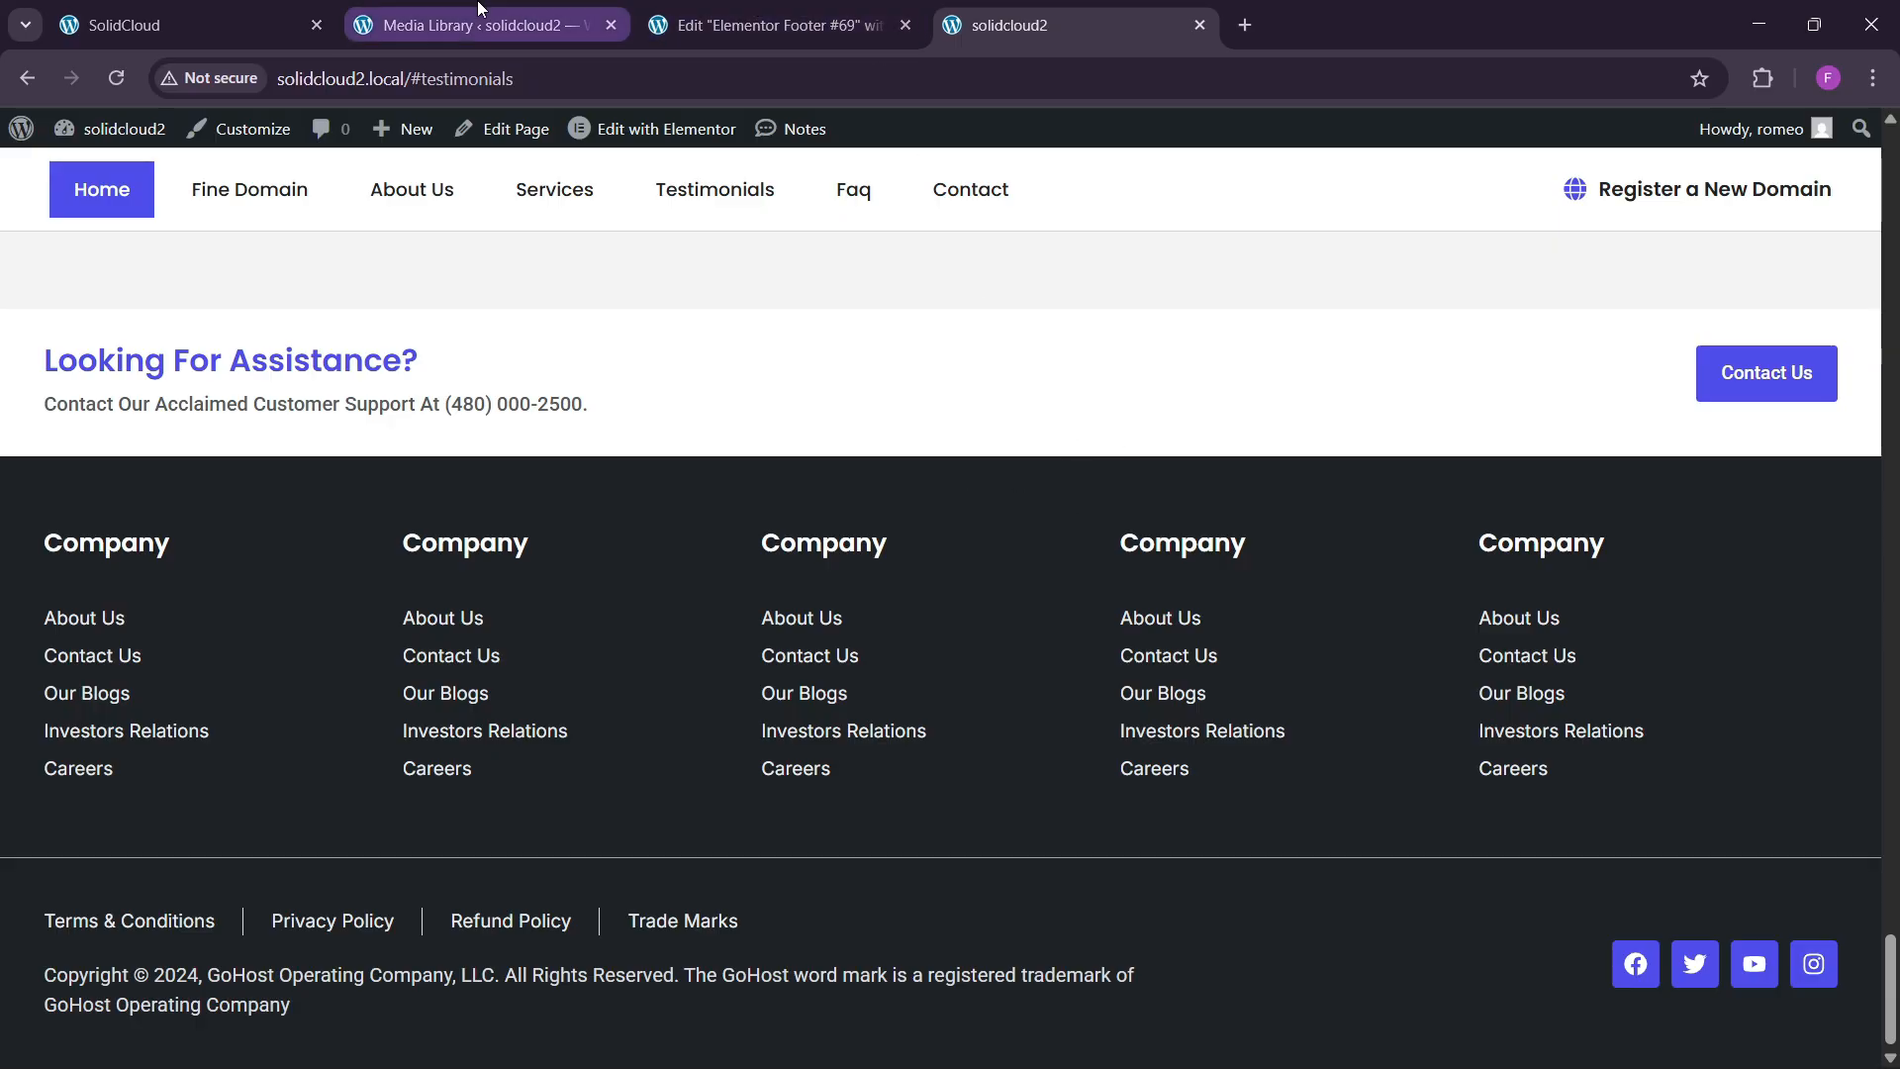
Go to the Plugins admin page and close the Elementor footer editor tab.
{"action": "left_click", "coordinate": [158, 25]}
{"action": "scroll", "coordinate": [1803, 991], "scroll_direction": "down", "scroll_amount": 5}
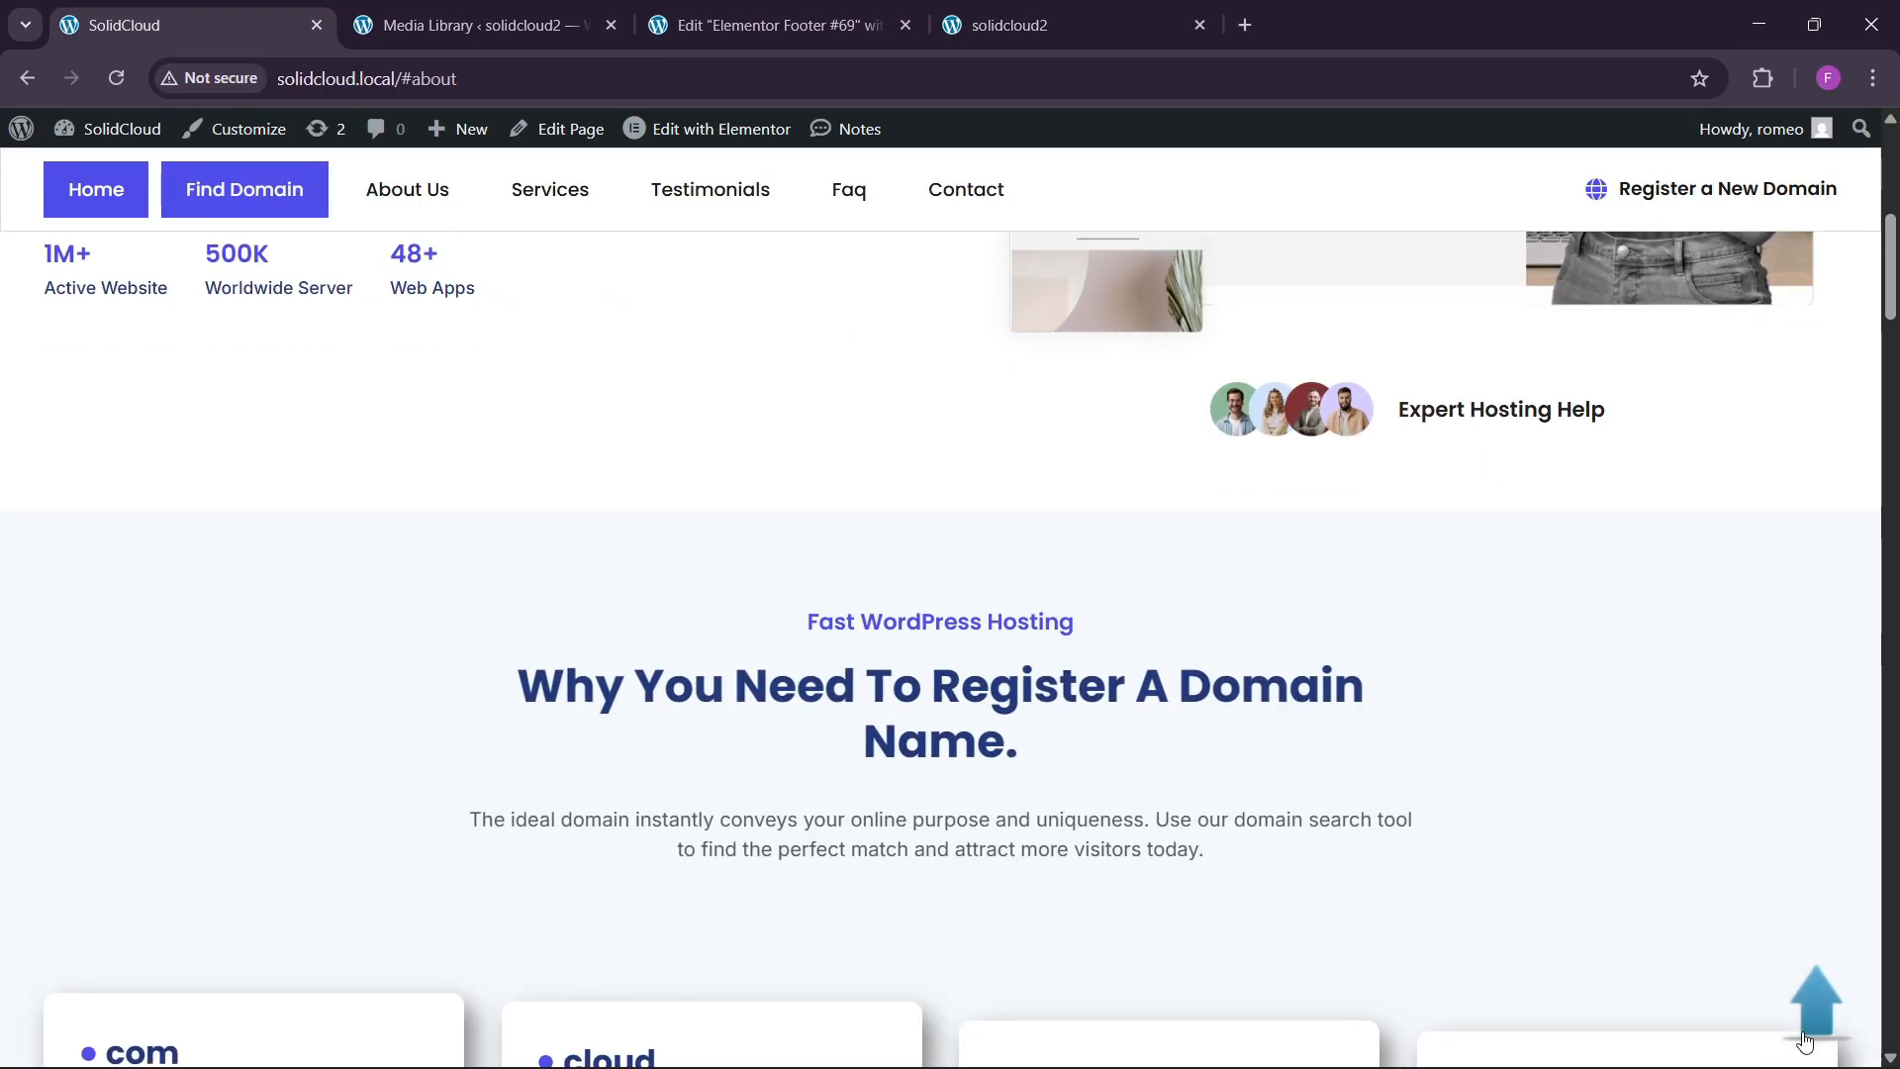
{"action": "left_click", "coordinate": [475, 25]}
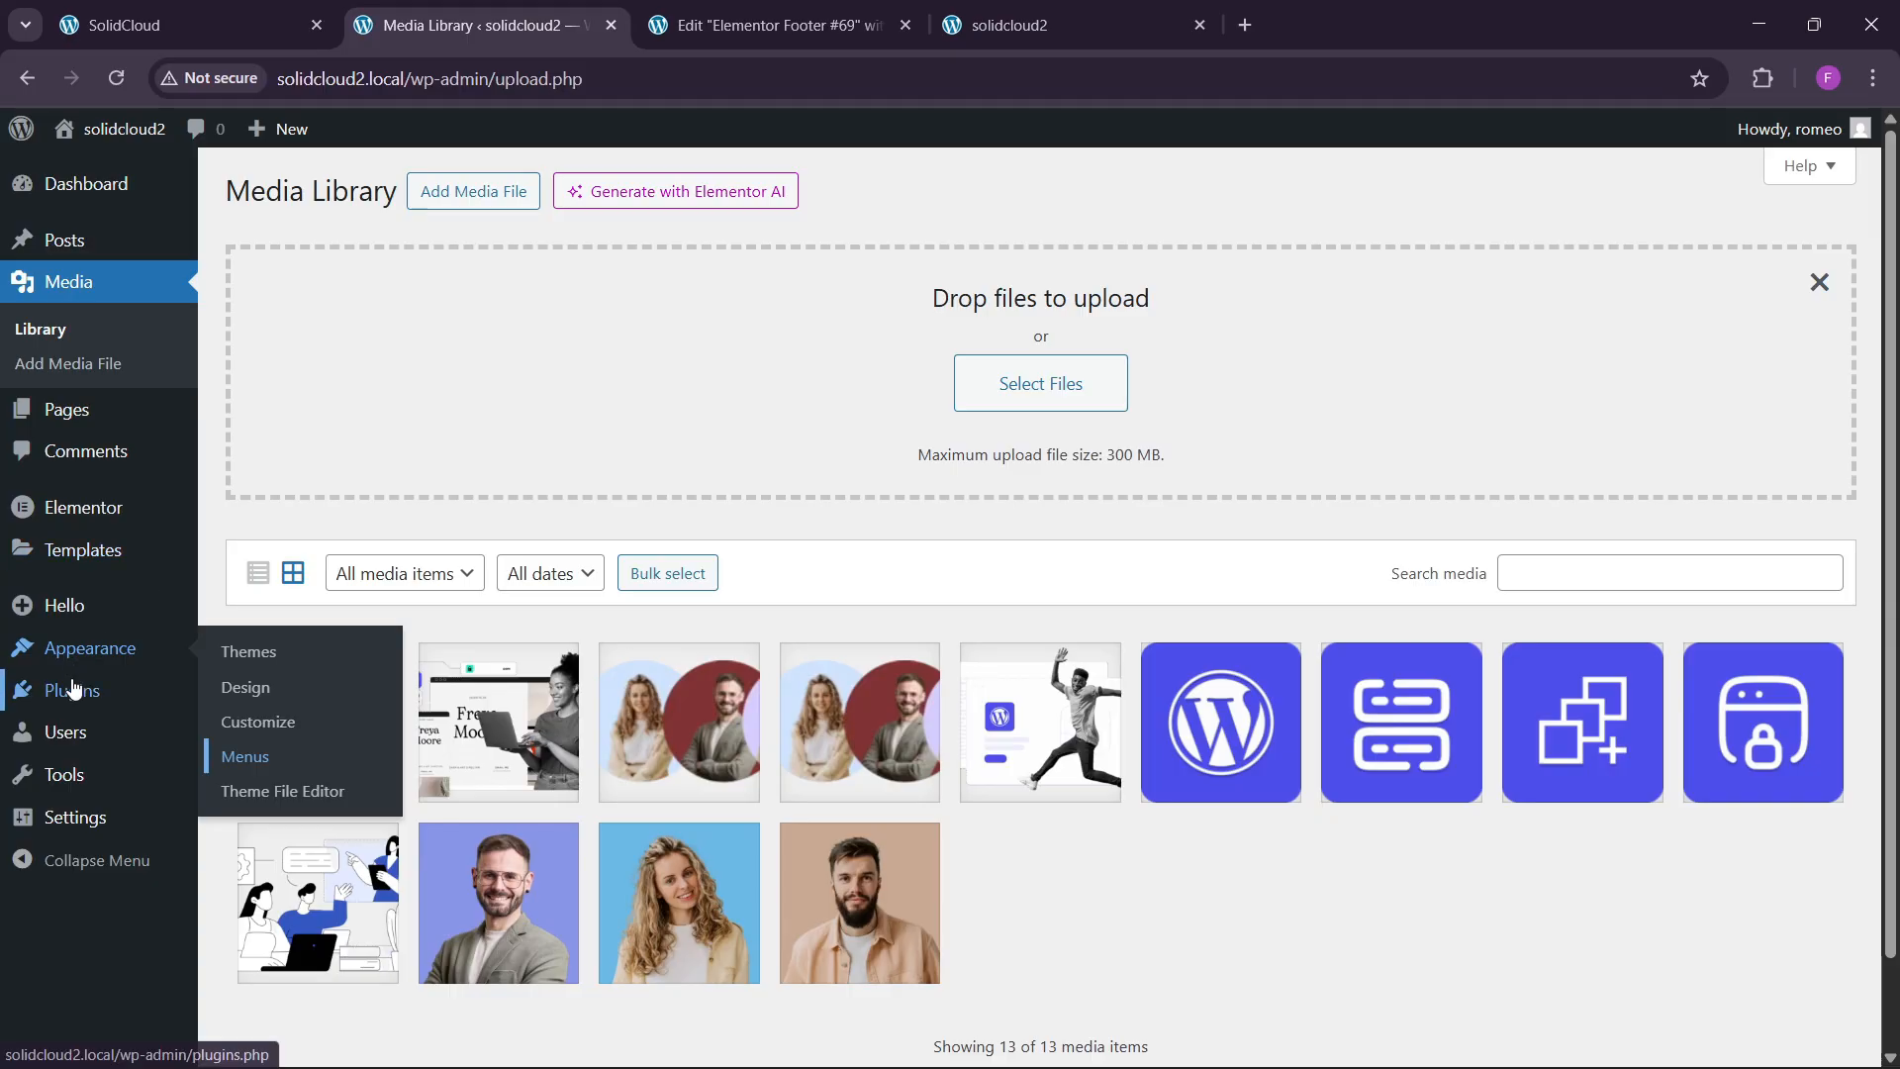
{"action": "left_click", "coordinate": [327, 690]}
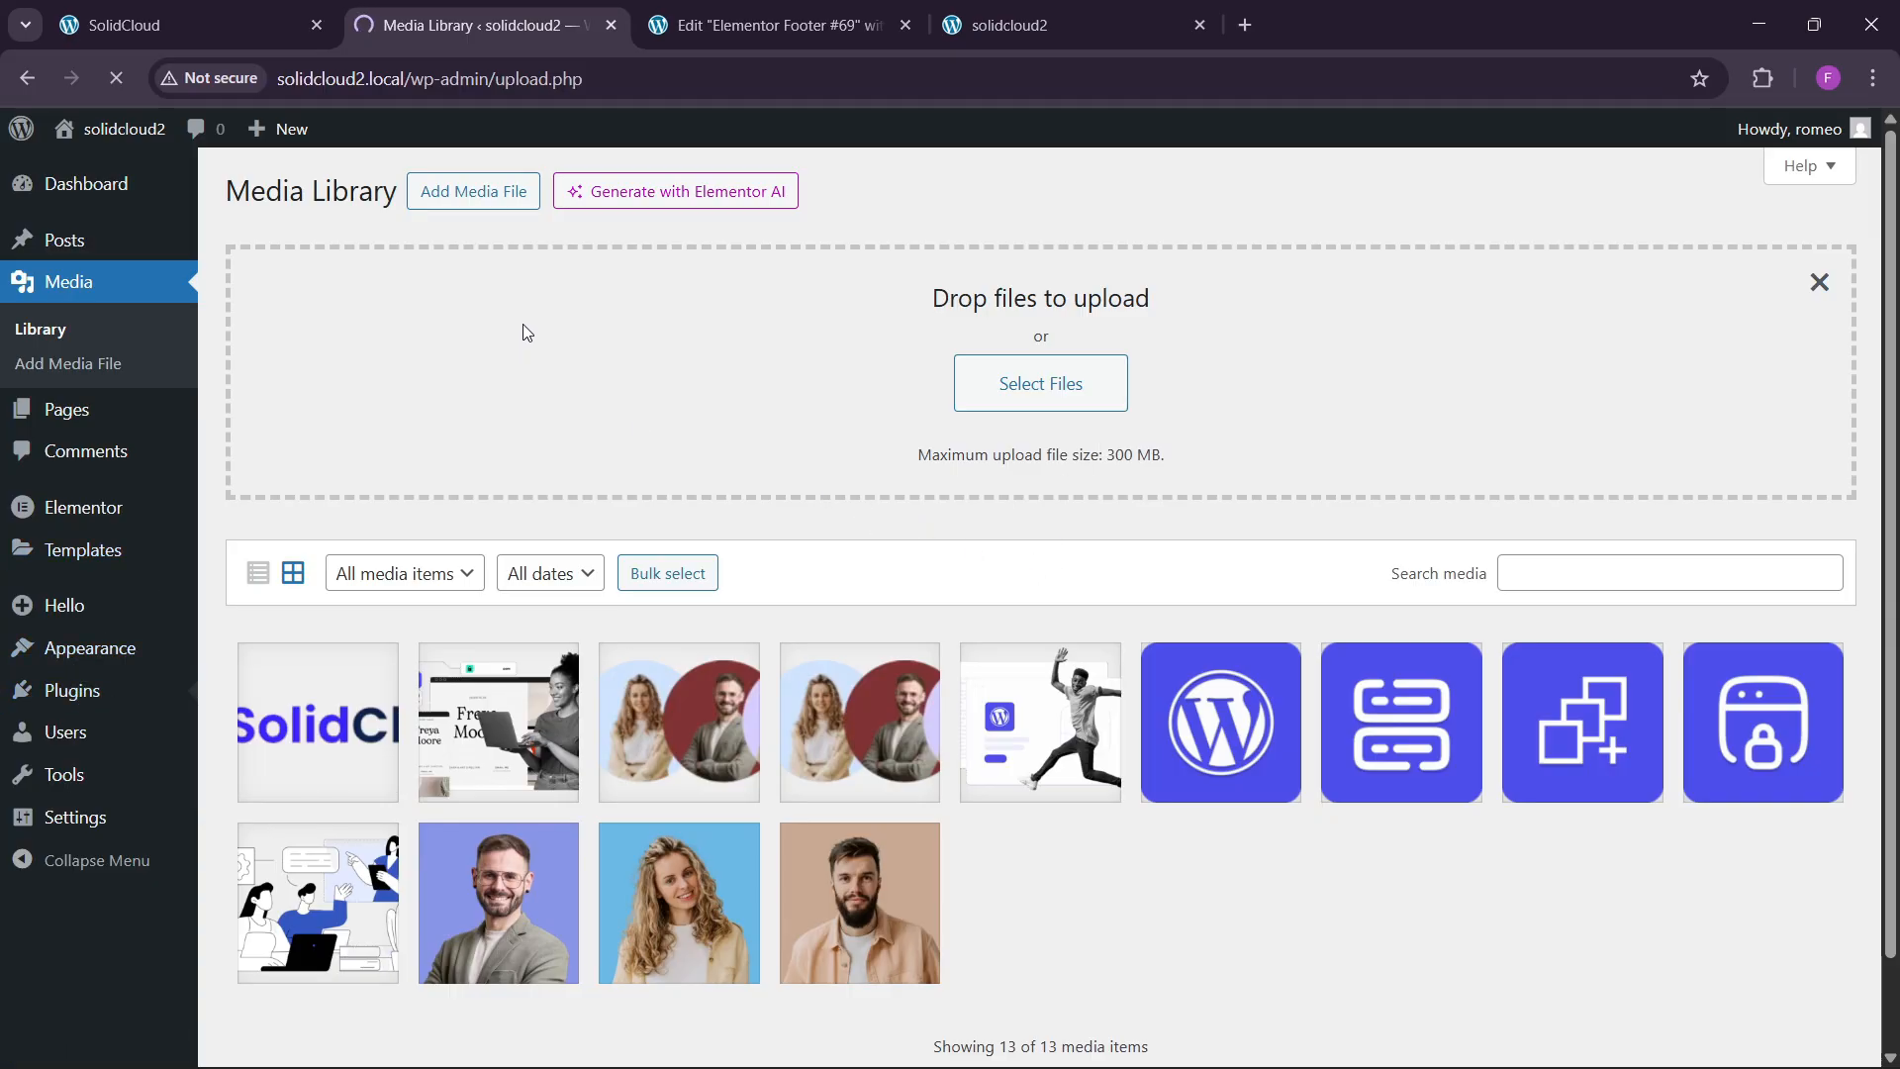
{"action": "left_click", "coordinate": [909, 36]}
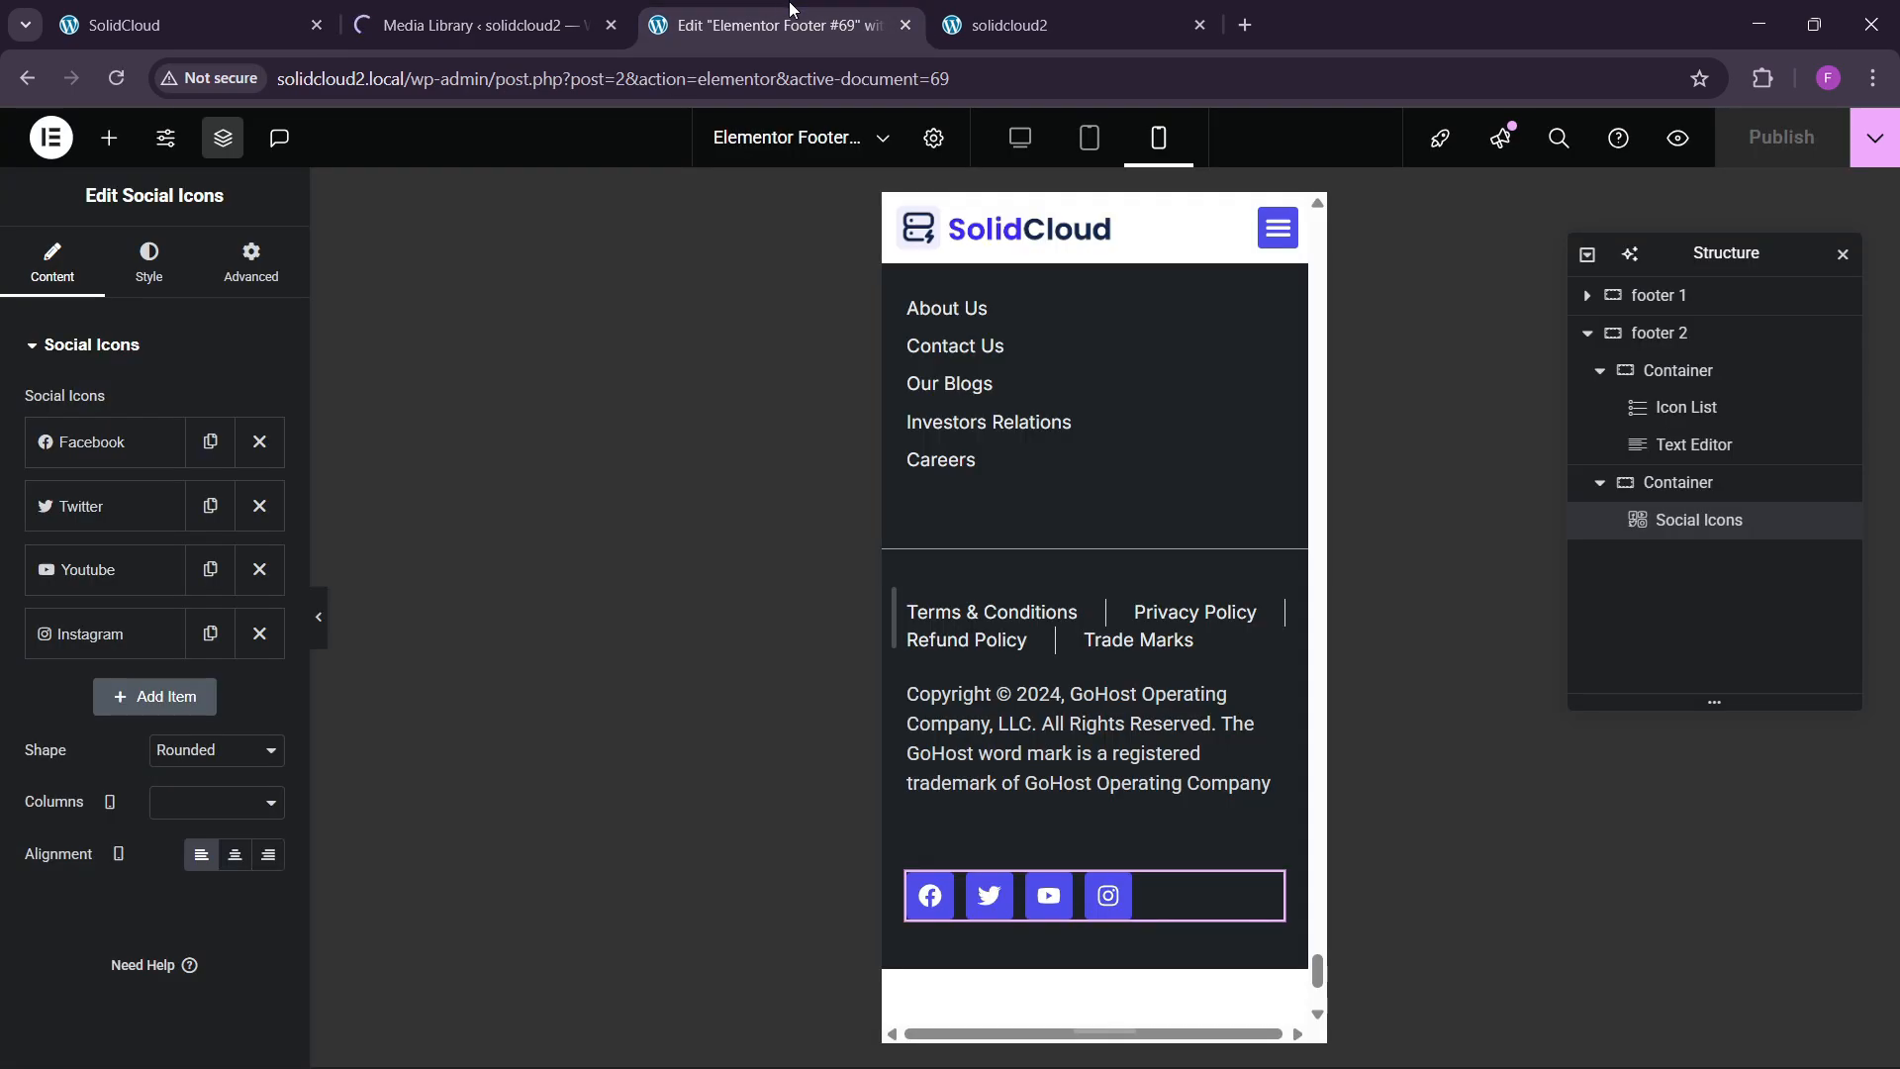
{"action": "left_click", "coordinate": [906, 26]}
{"action": "left_click", "coordinate": [495, 28]}
Search Add Plugins for 'wpfront', then install and activate WPFront Scroll Top.
{"action": "left_click", "coordinate": [386, 192]}
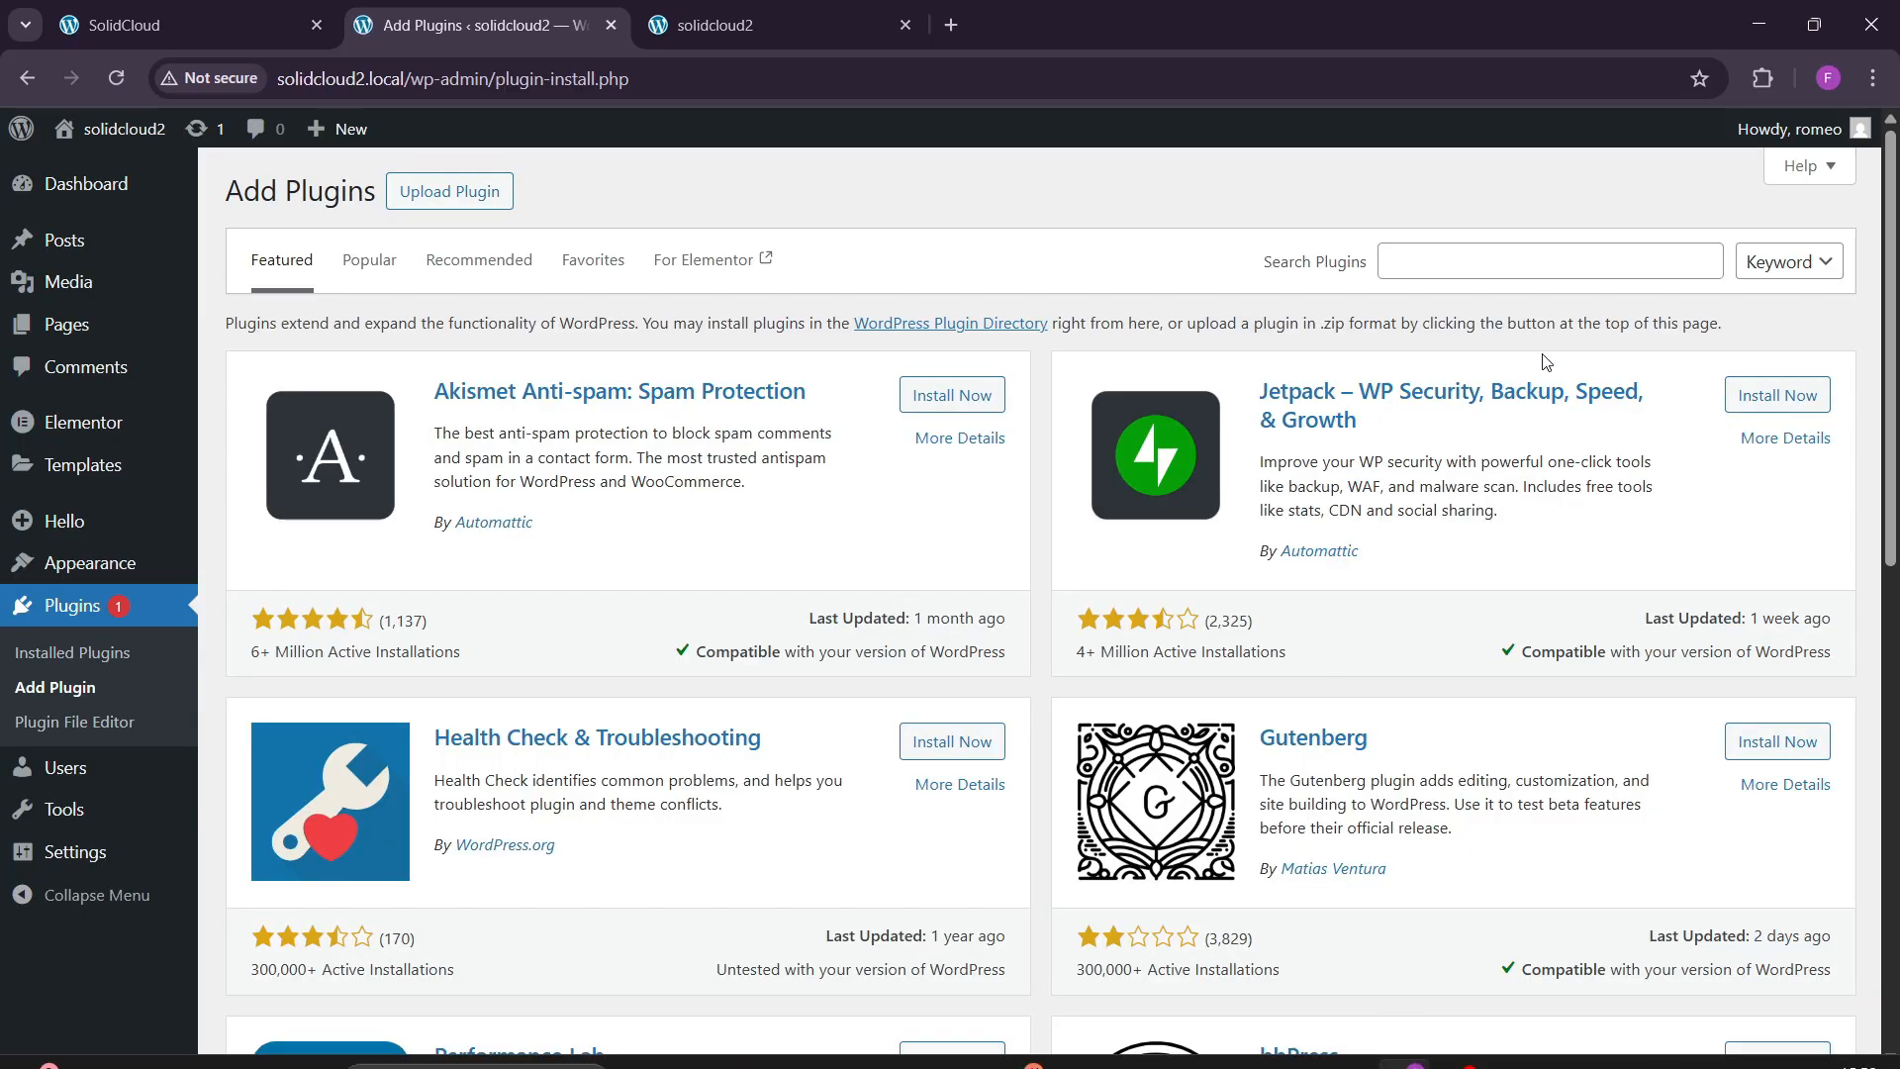
{"action": "left_click", "coordinate": [1490, 260]}
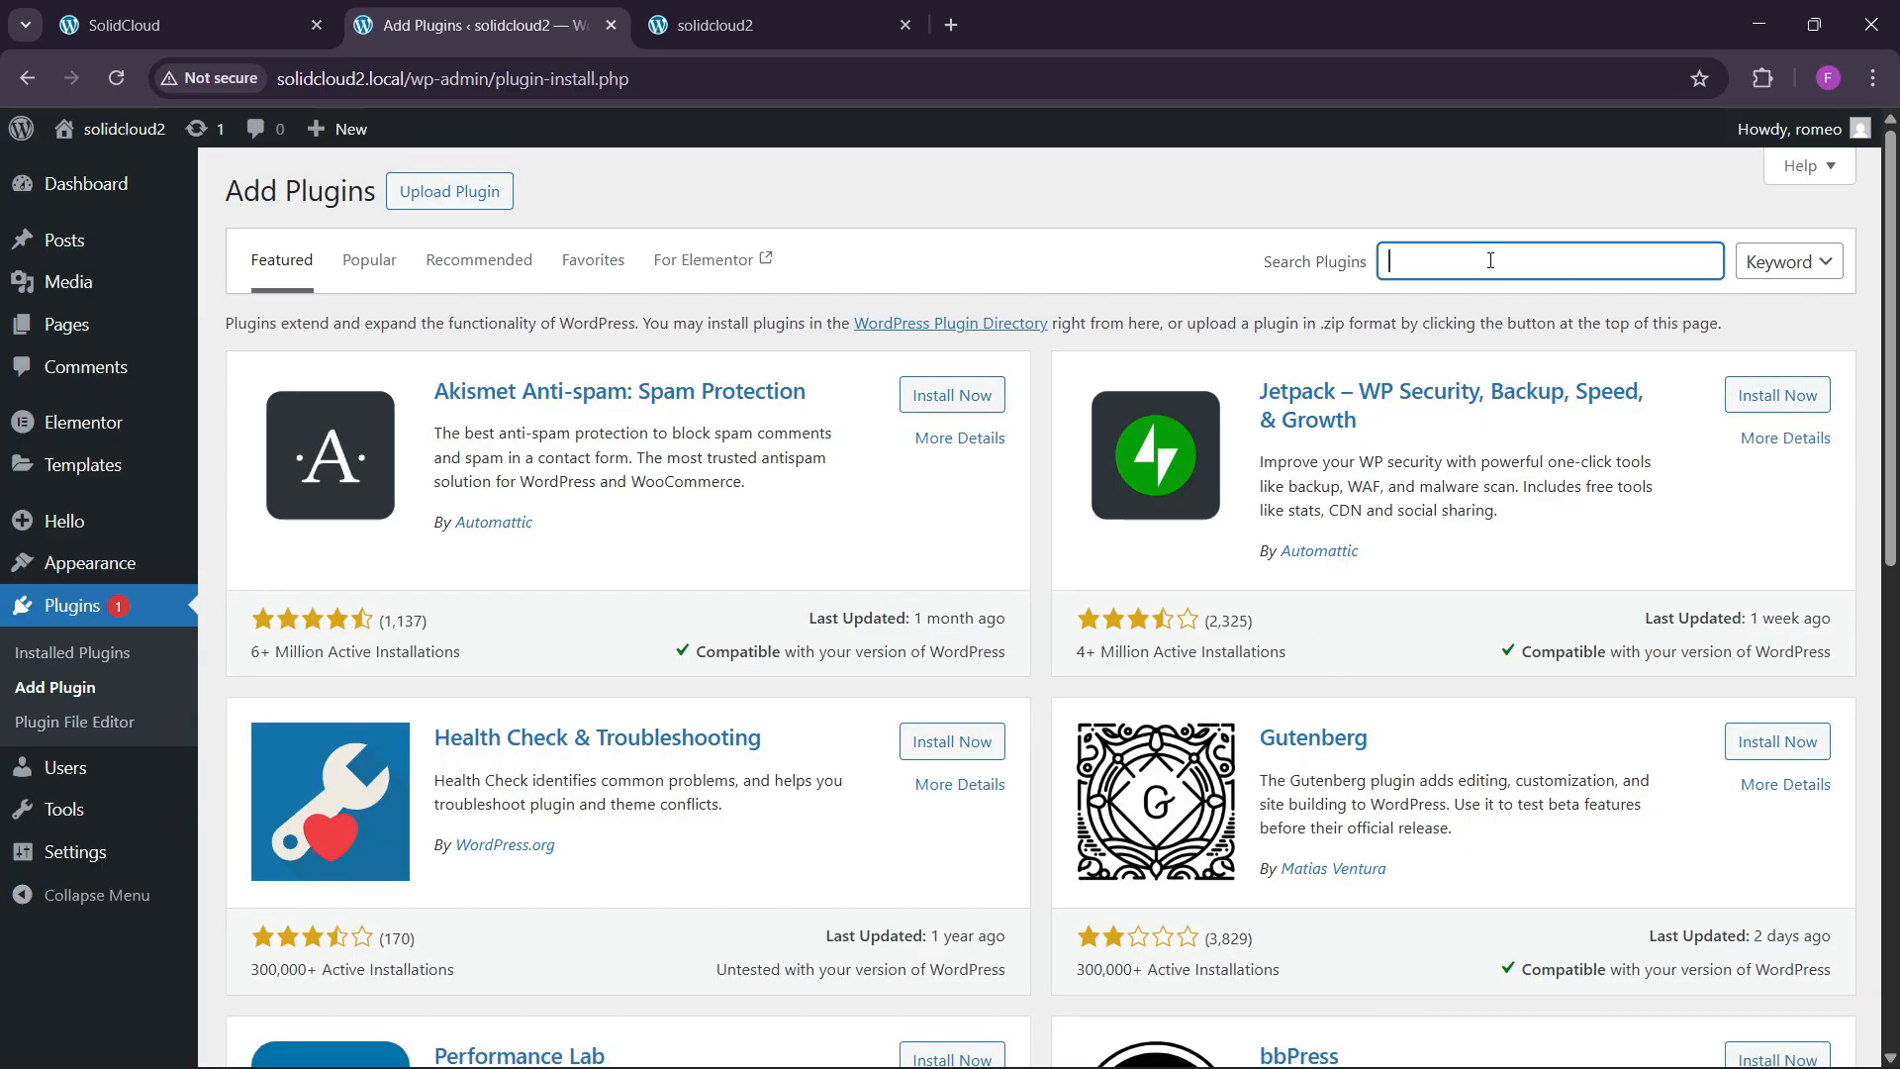
{"action": "type", "text": "wpfrto"}
{"action": "key", "text": "BackSpace"}
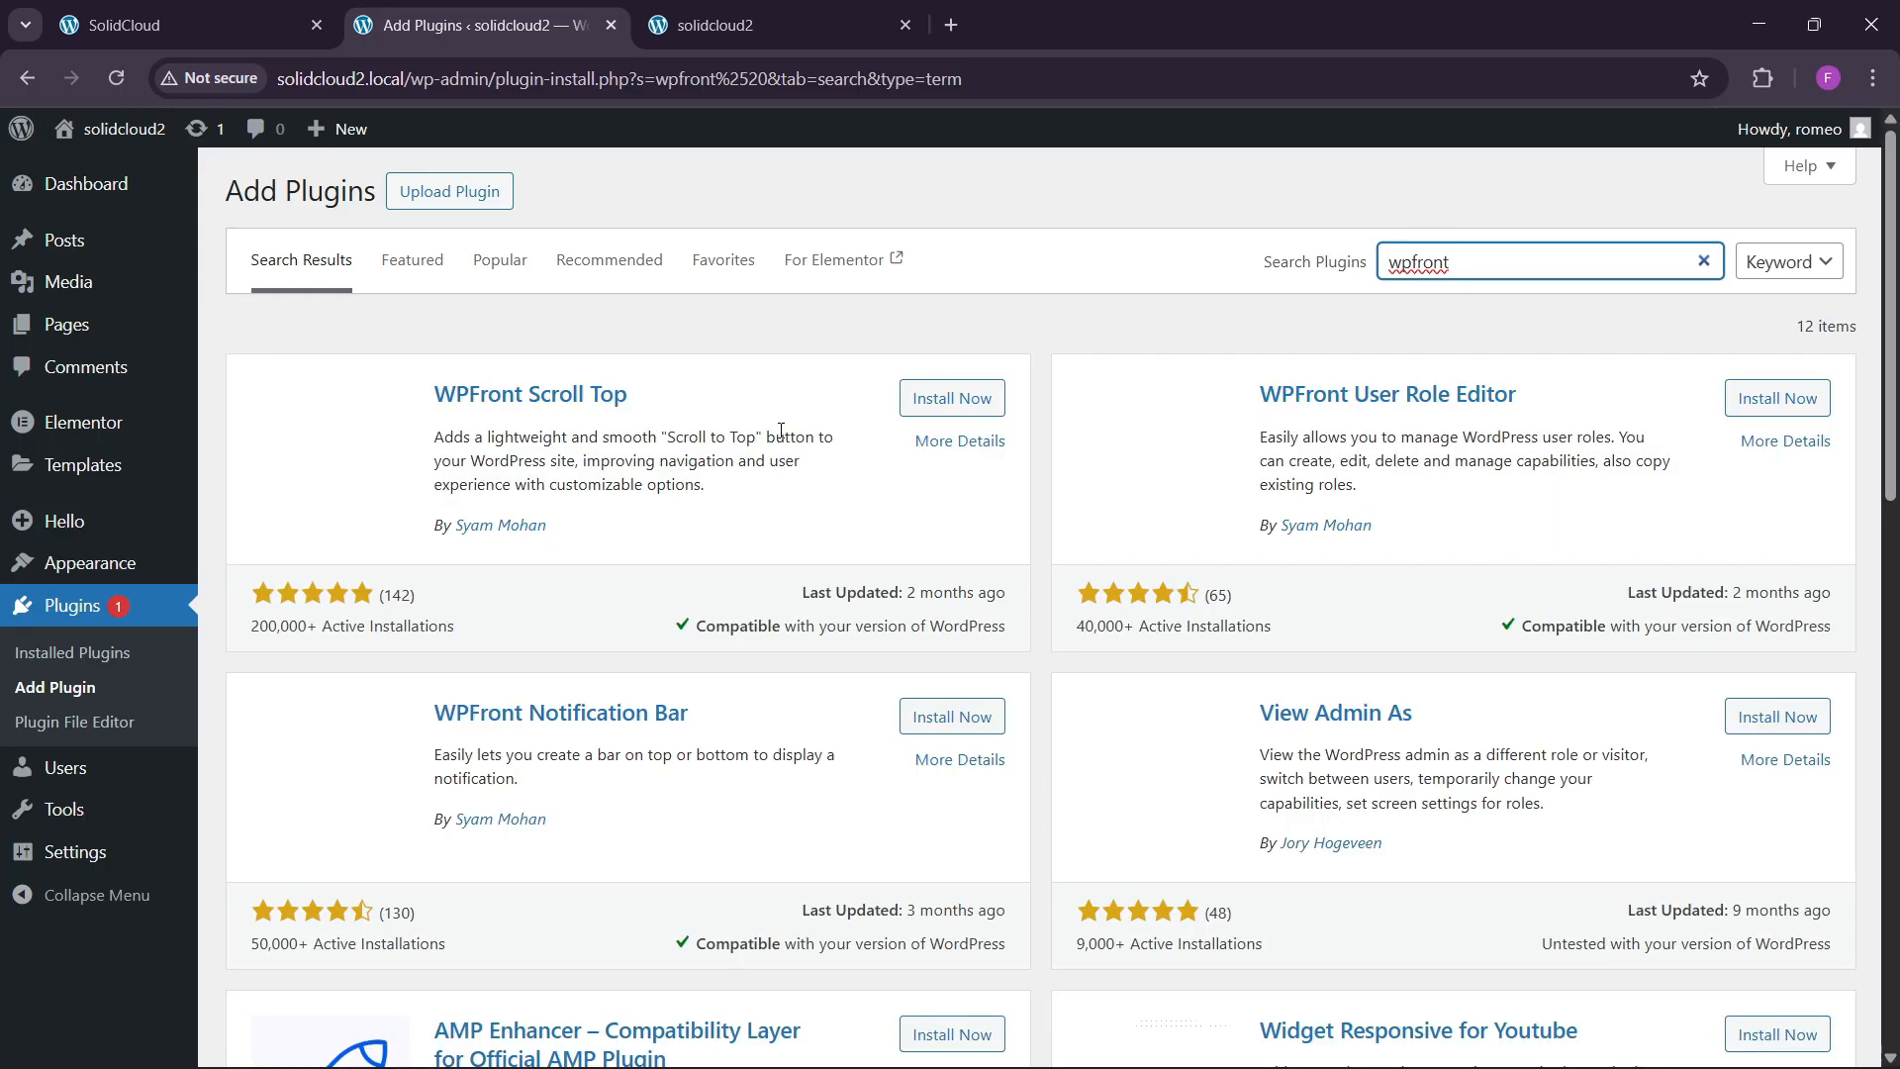
{"action": "left_click", "coordinate": [942, 397]}
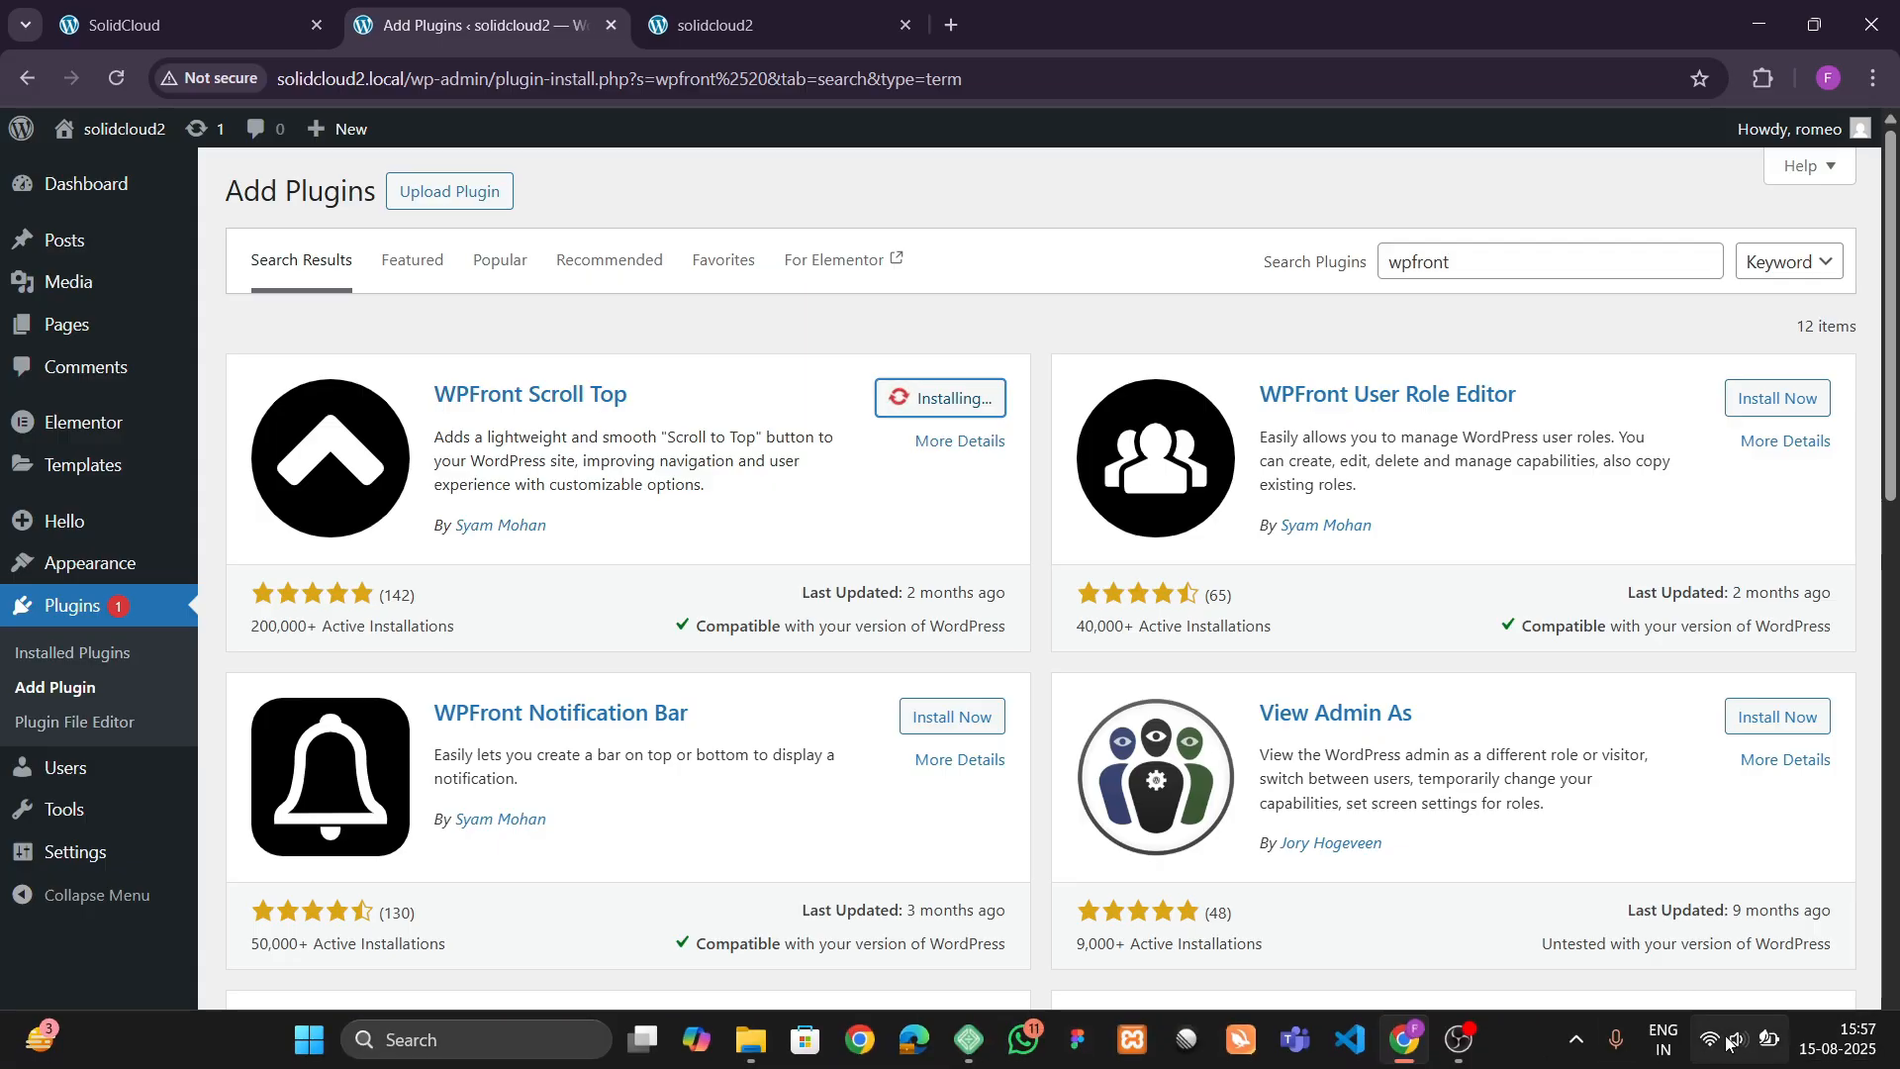
{"action": "left_click", "coordinate": [1727, 1039]}
{"action": "left_click", "coordinate": [1141, 778]}
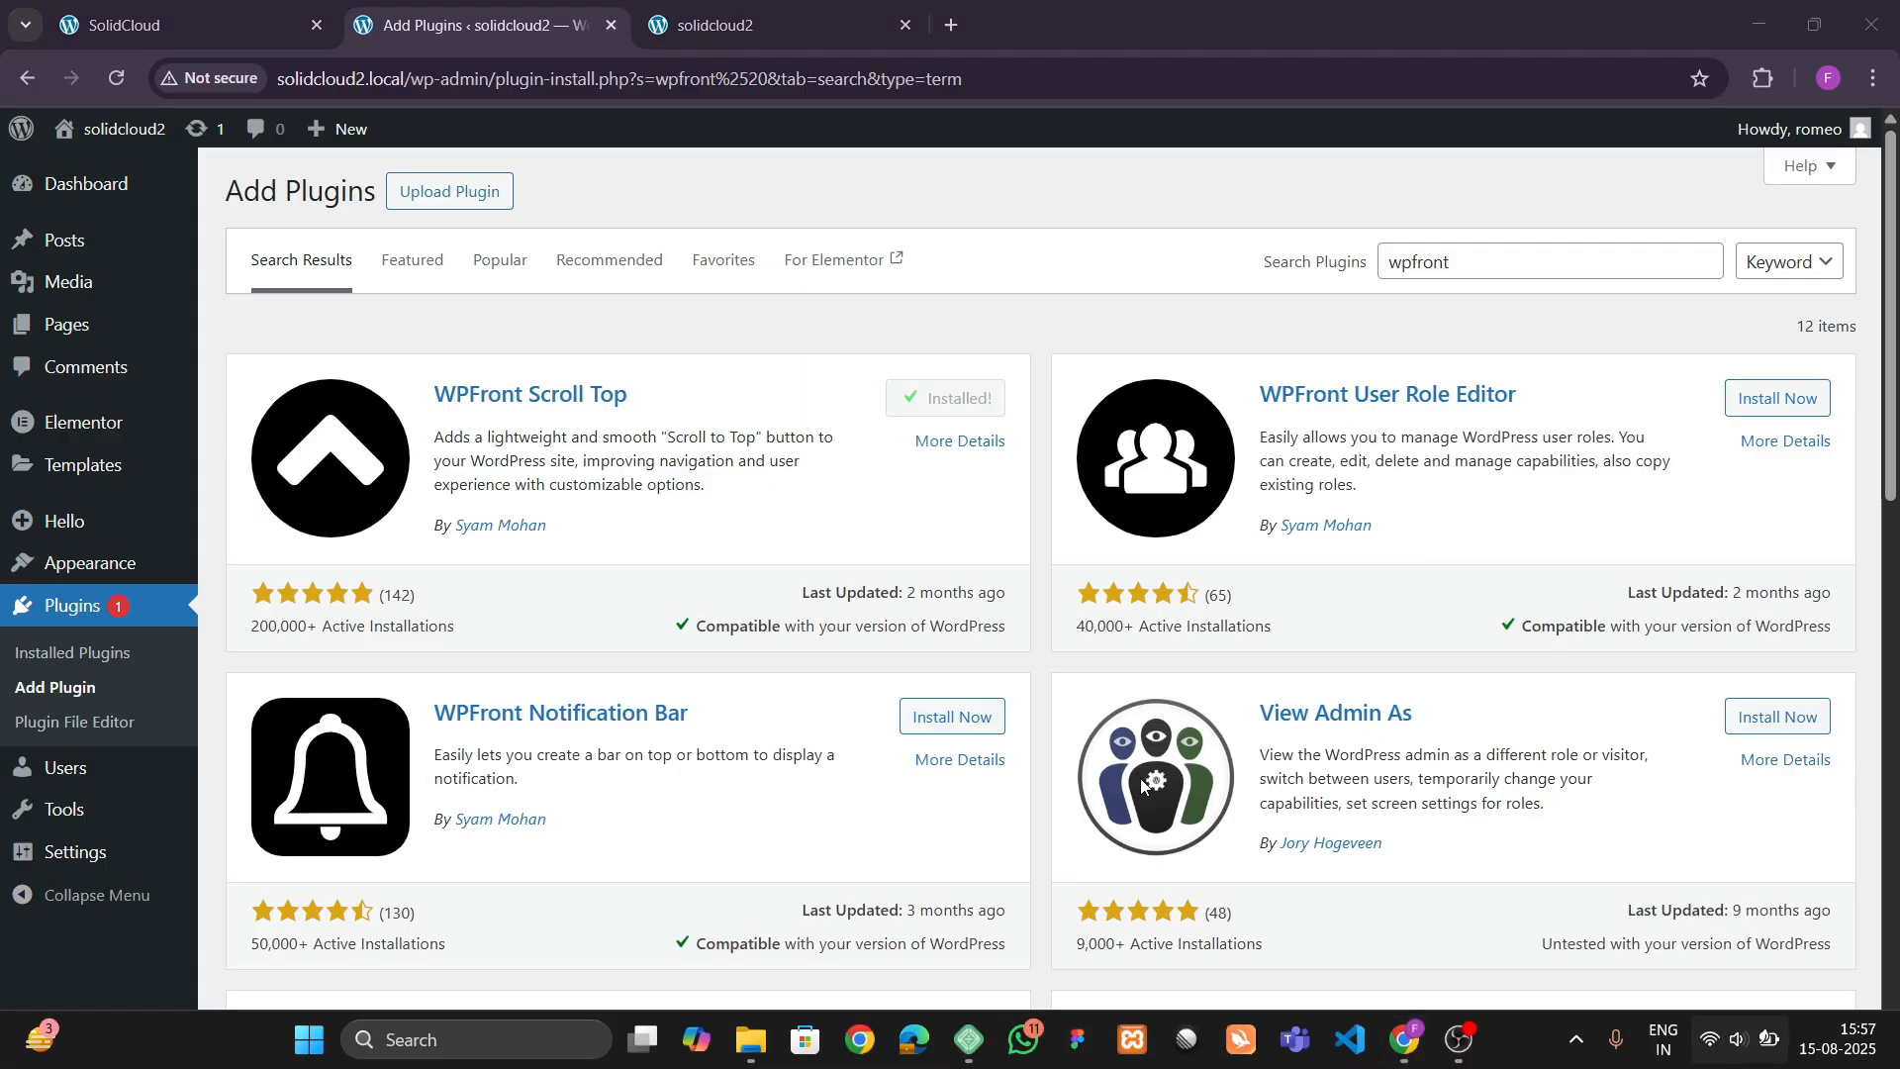
{"action": "left_click", "coordinate": [961, 398]}
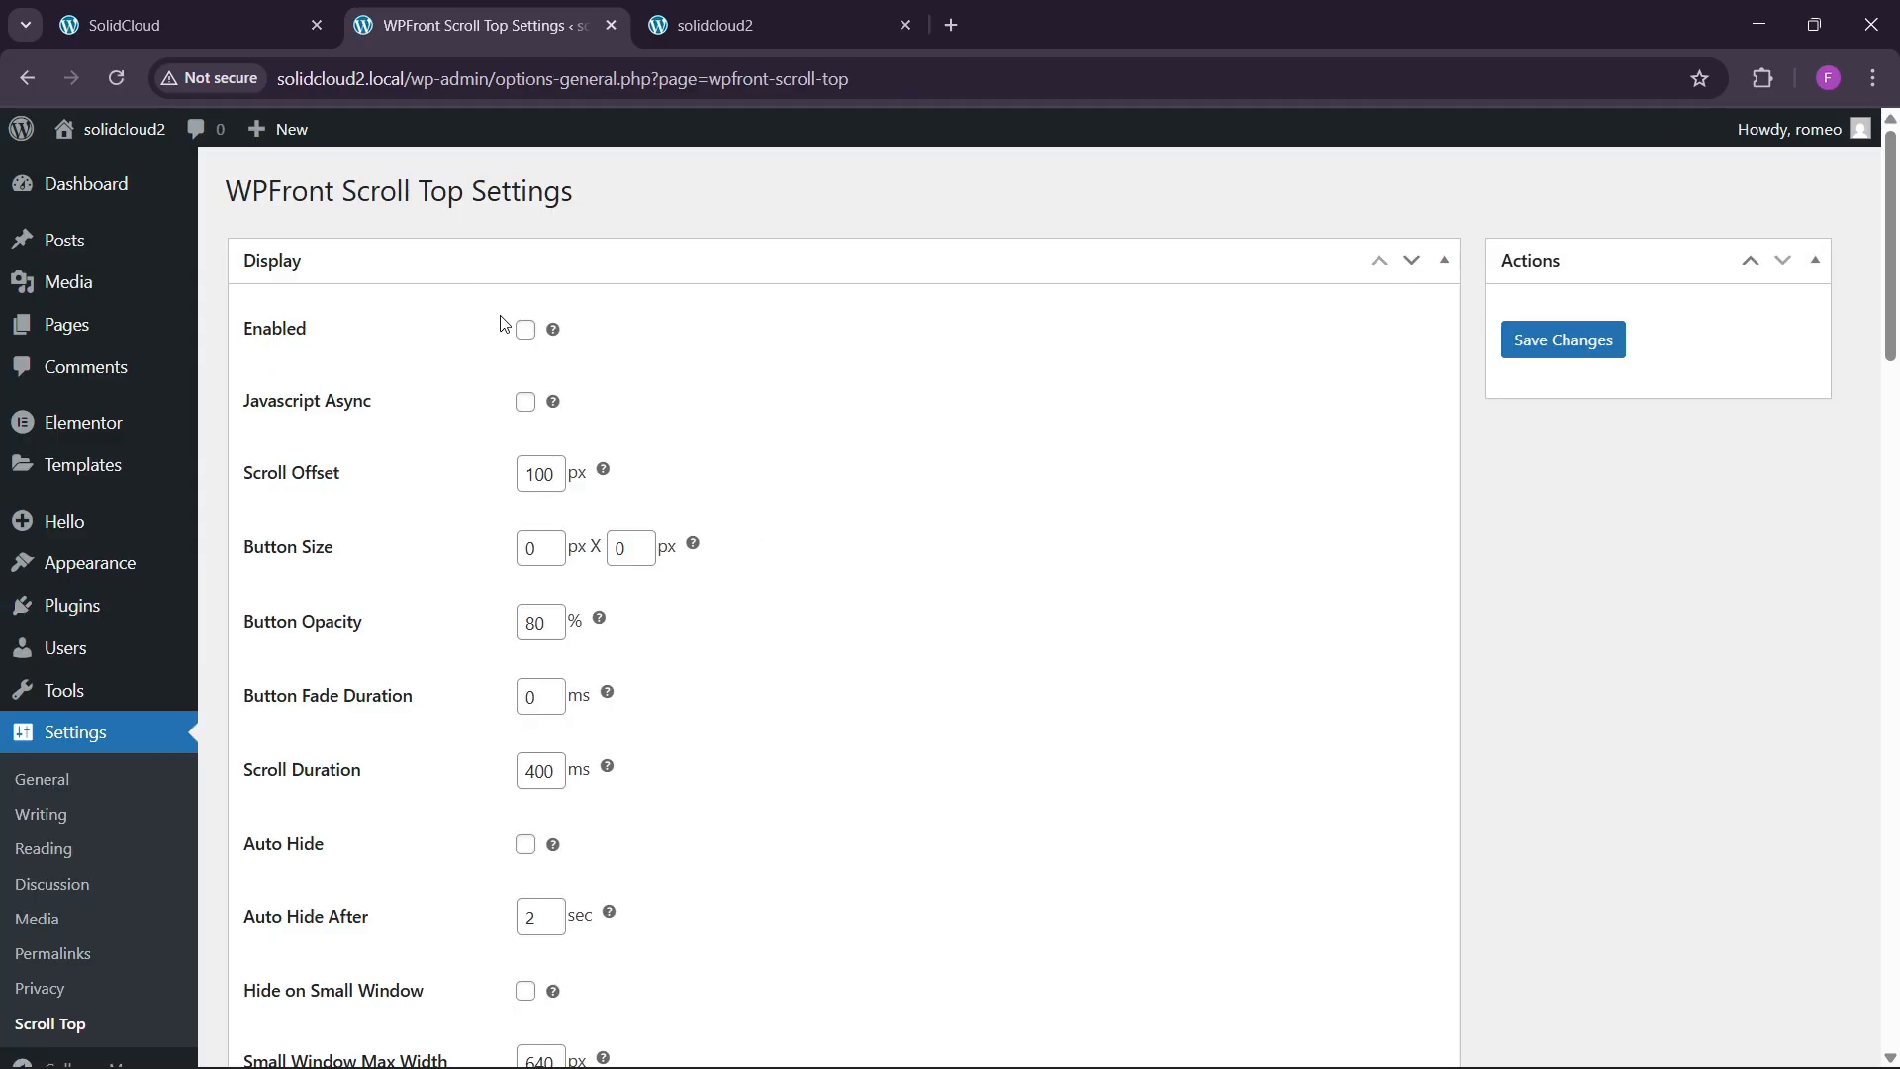
Tick Enabled and Hide on WP-ADMIN, choose the blue arrow image, and save changes.
{"action": "left_click", "coordinate": [525, 329]}
{"action": "scroll", "coordinate": [432, 742], "scroll_direction": "down", "scroll_amount": 5}
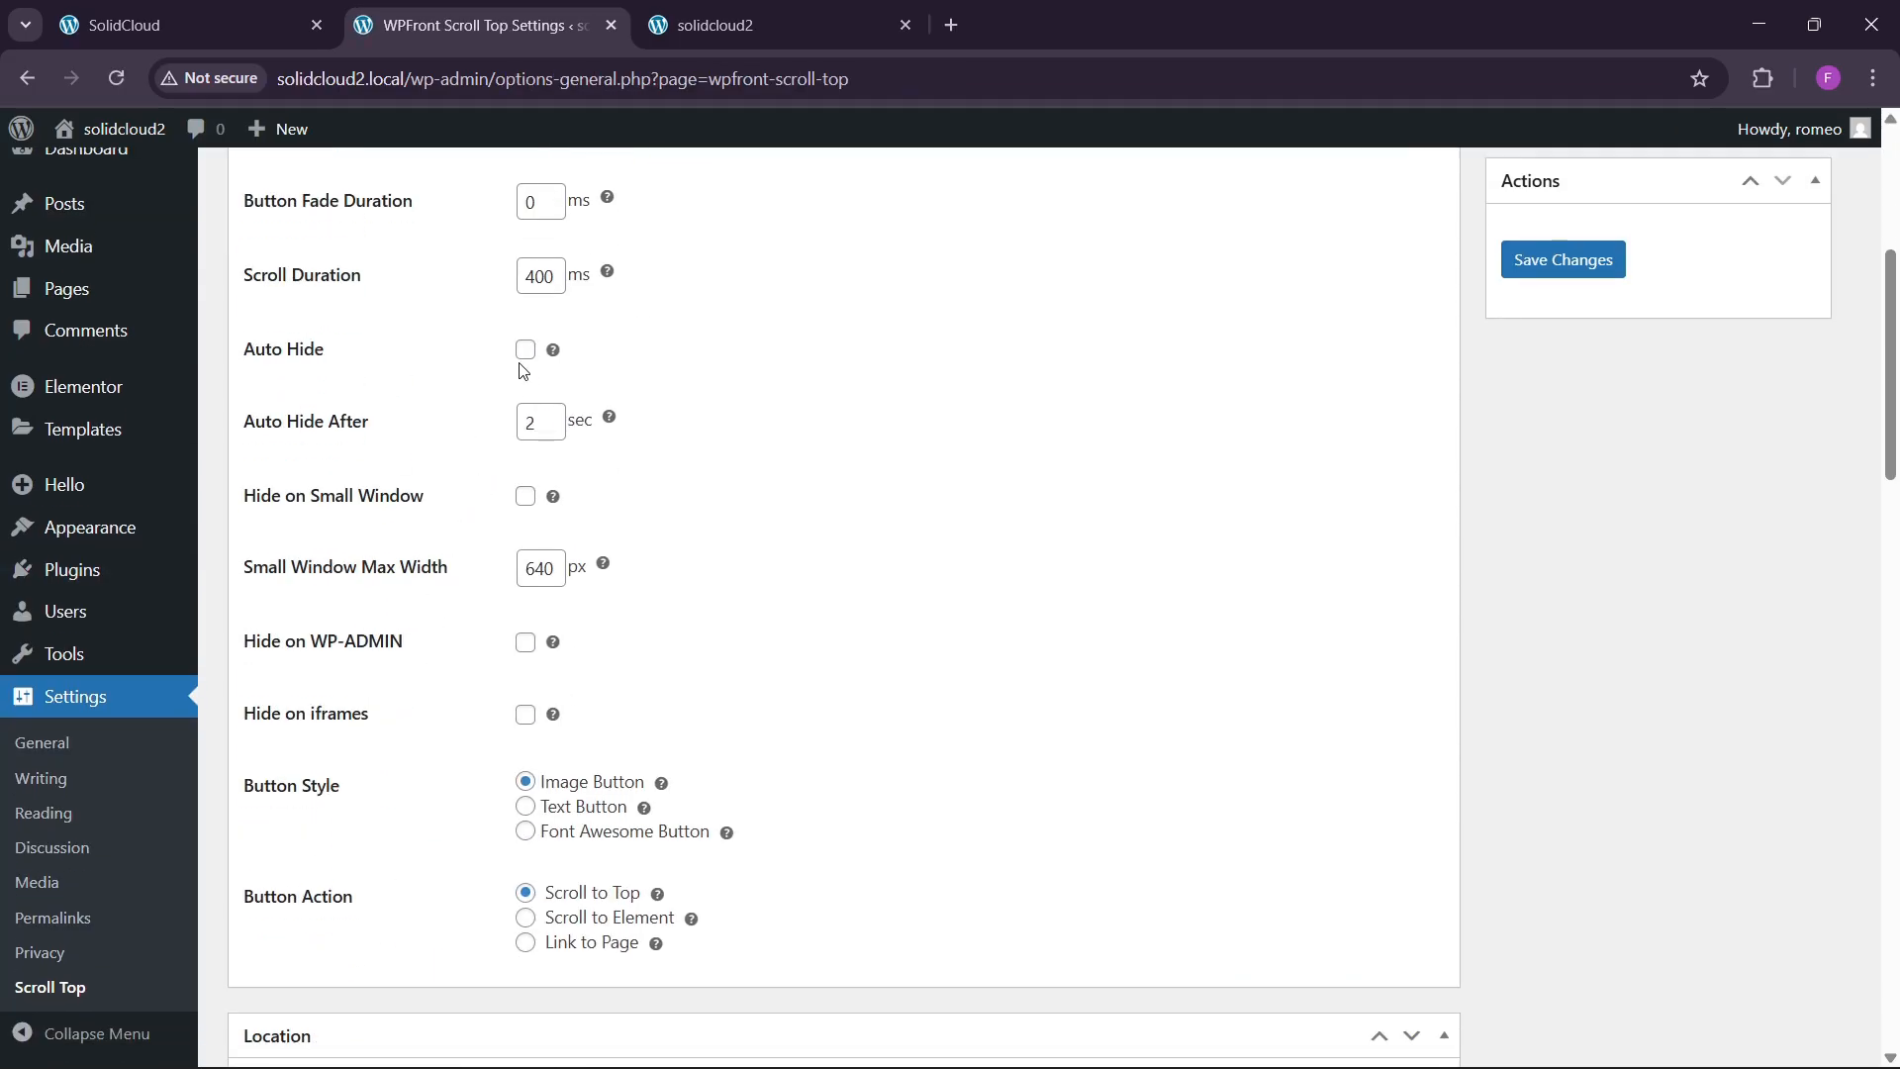
{"action": "left_click", "coordinate": [526, 642]}
{"action": "scroll", "coordinate": [467, 679], "scroll_direction": "down", "scroll_amount": 12}
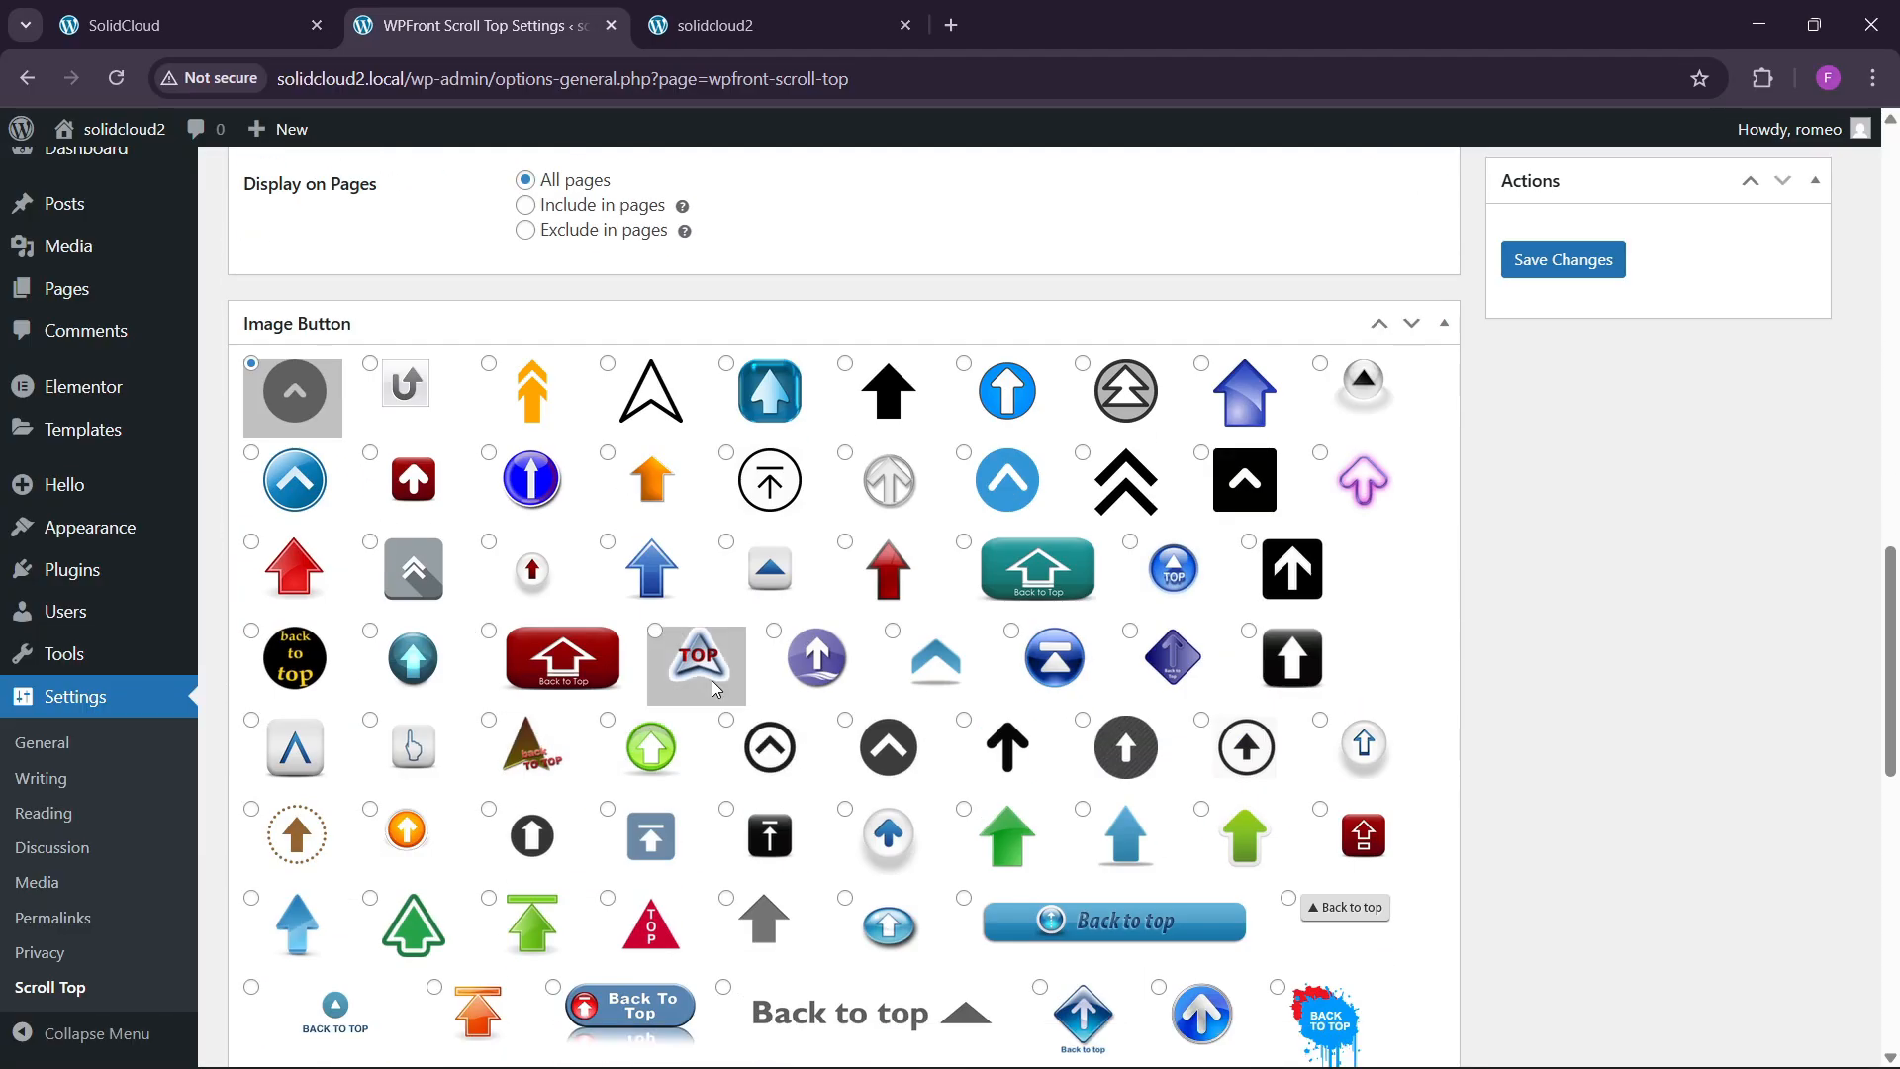
{"action": "left_click", "coordinate": [649, 572]}
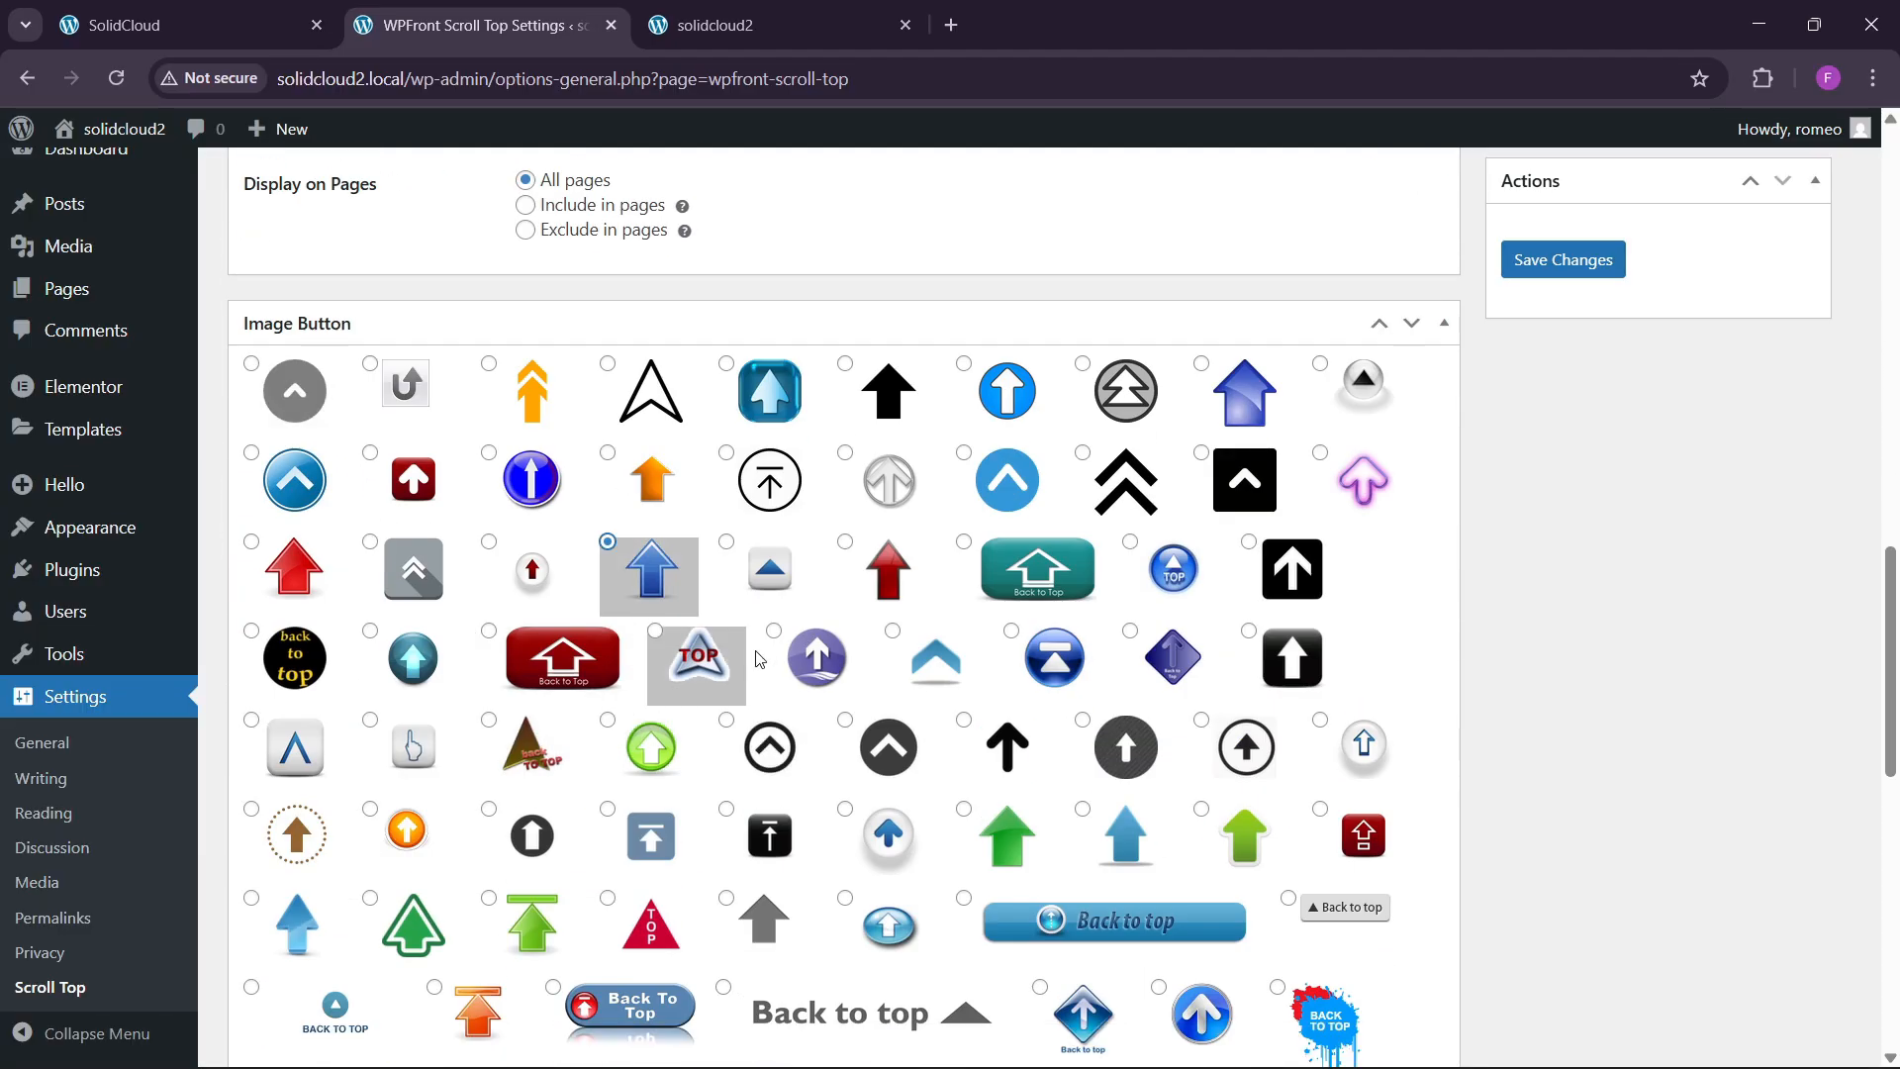
{"action": "left_click", "coordinate": [1574, 261]}
{"action": "scroll", "coordinate": [869, 789], "scroll_direction": "down", "scroll_amount": 1}
{"action": "scroll", "coordinate": [696, 907], "scroll_direction": "down", "scroll_amount": 2}
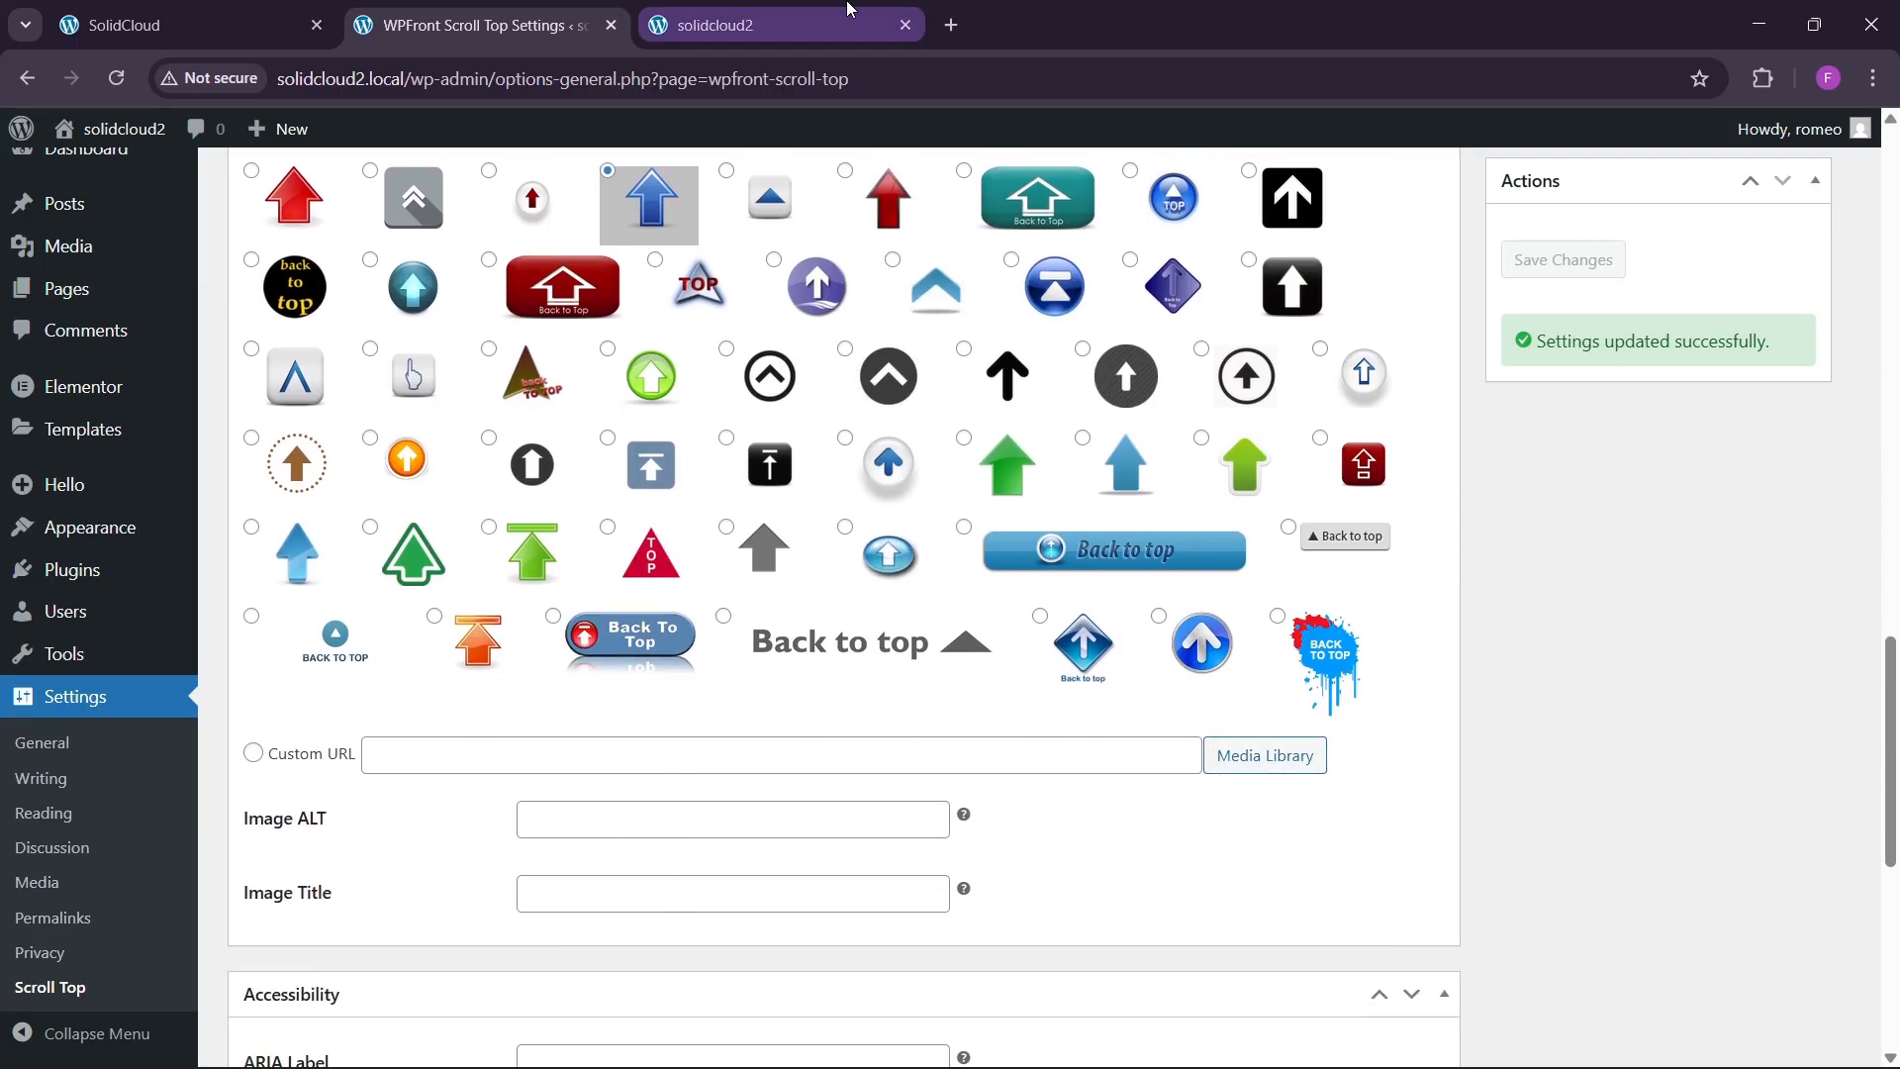
{"action": "left_click", "coordinate": [732, 25]}
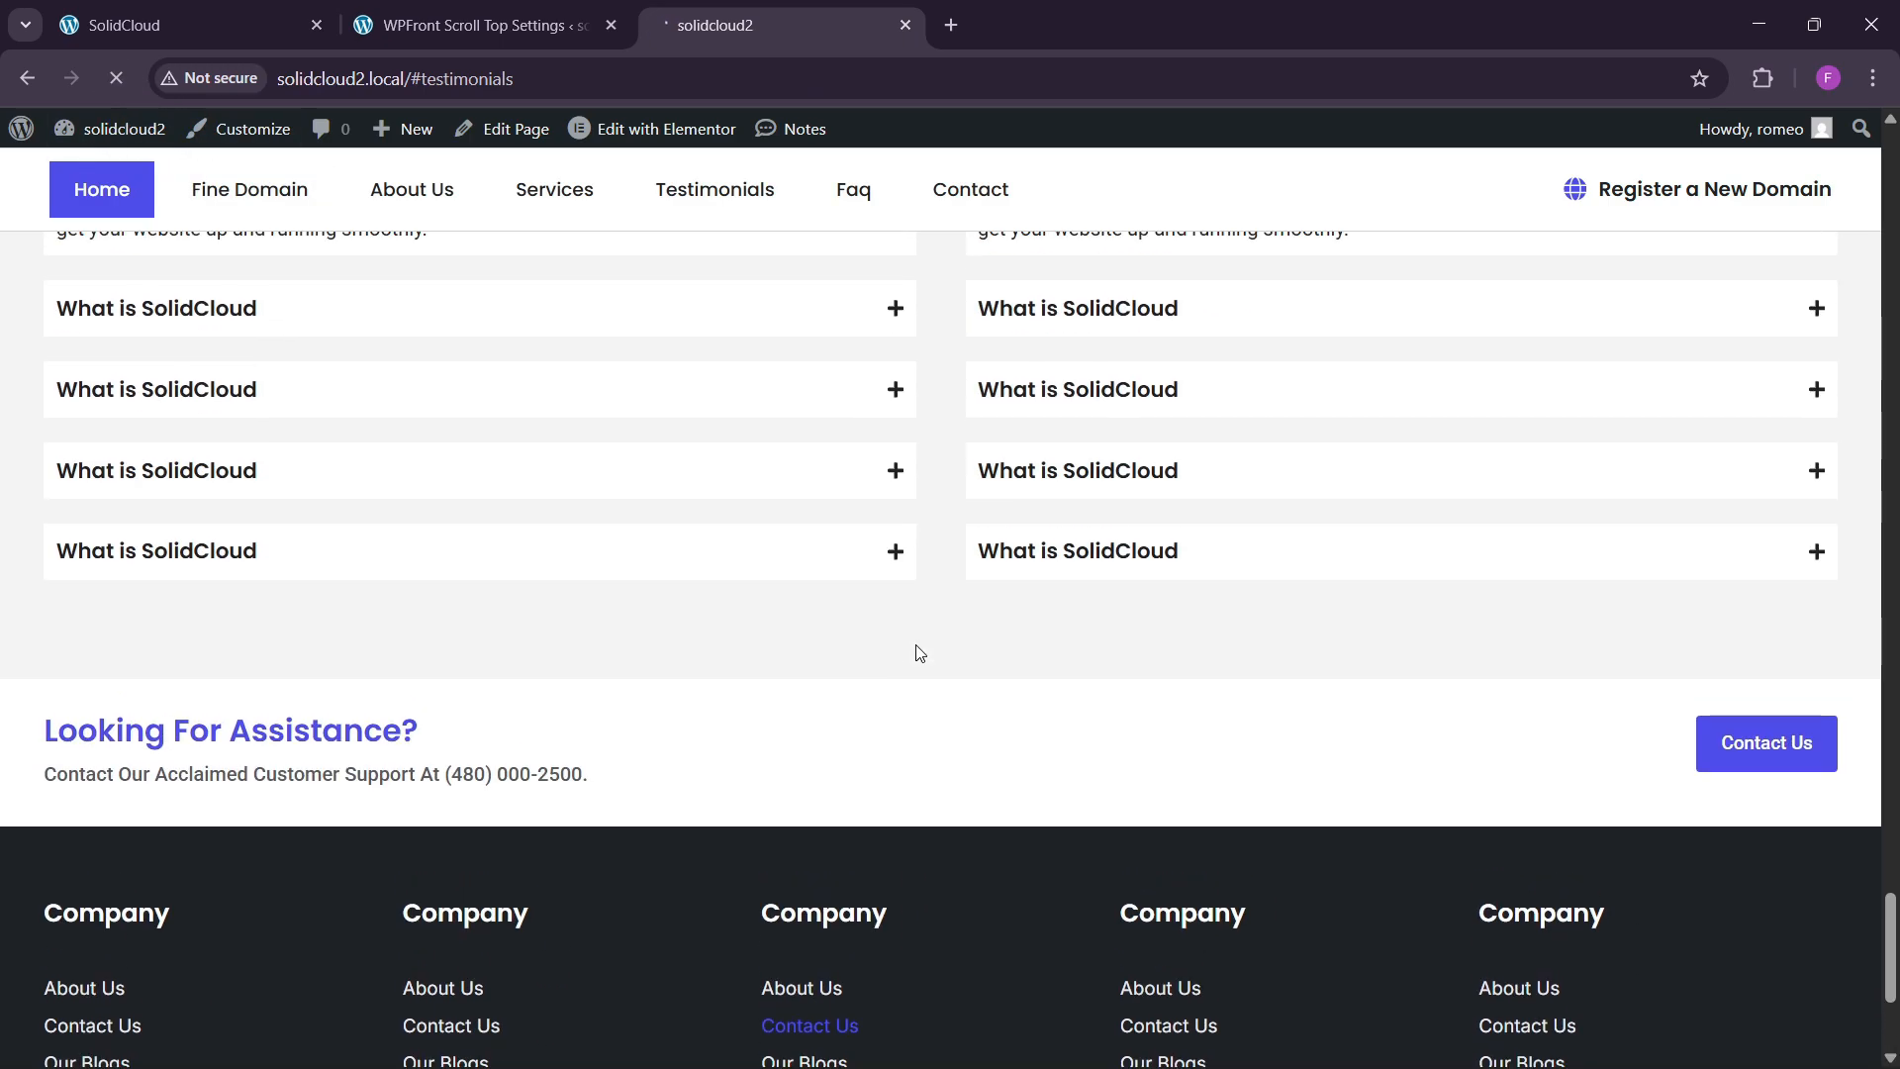
Scroll the live home page until the blue arrow shows, then use it to return to the top.
{"action": "scroll", "coordinate": [917, 651], "scroll_direction": "up", "scroll_amount": 20}
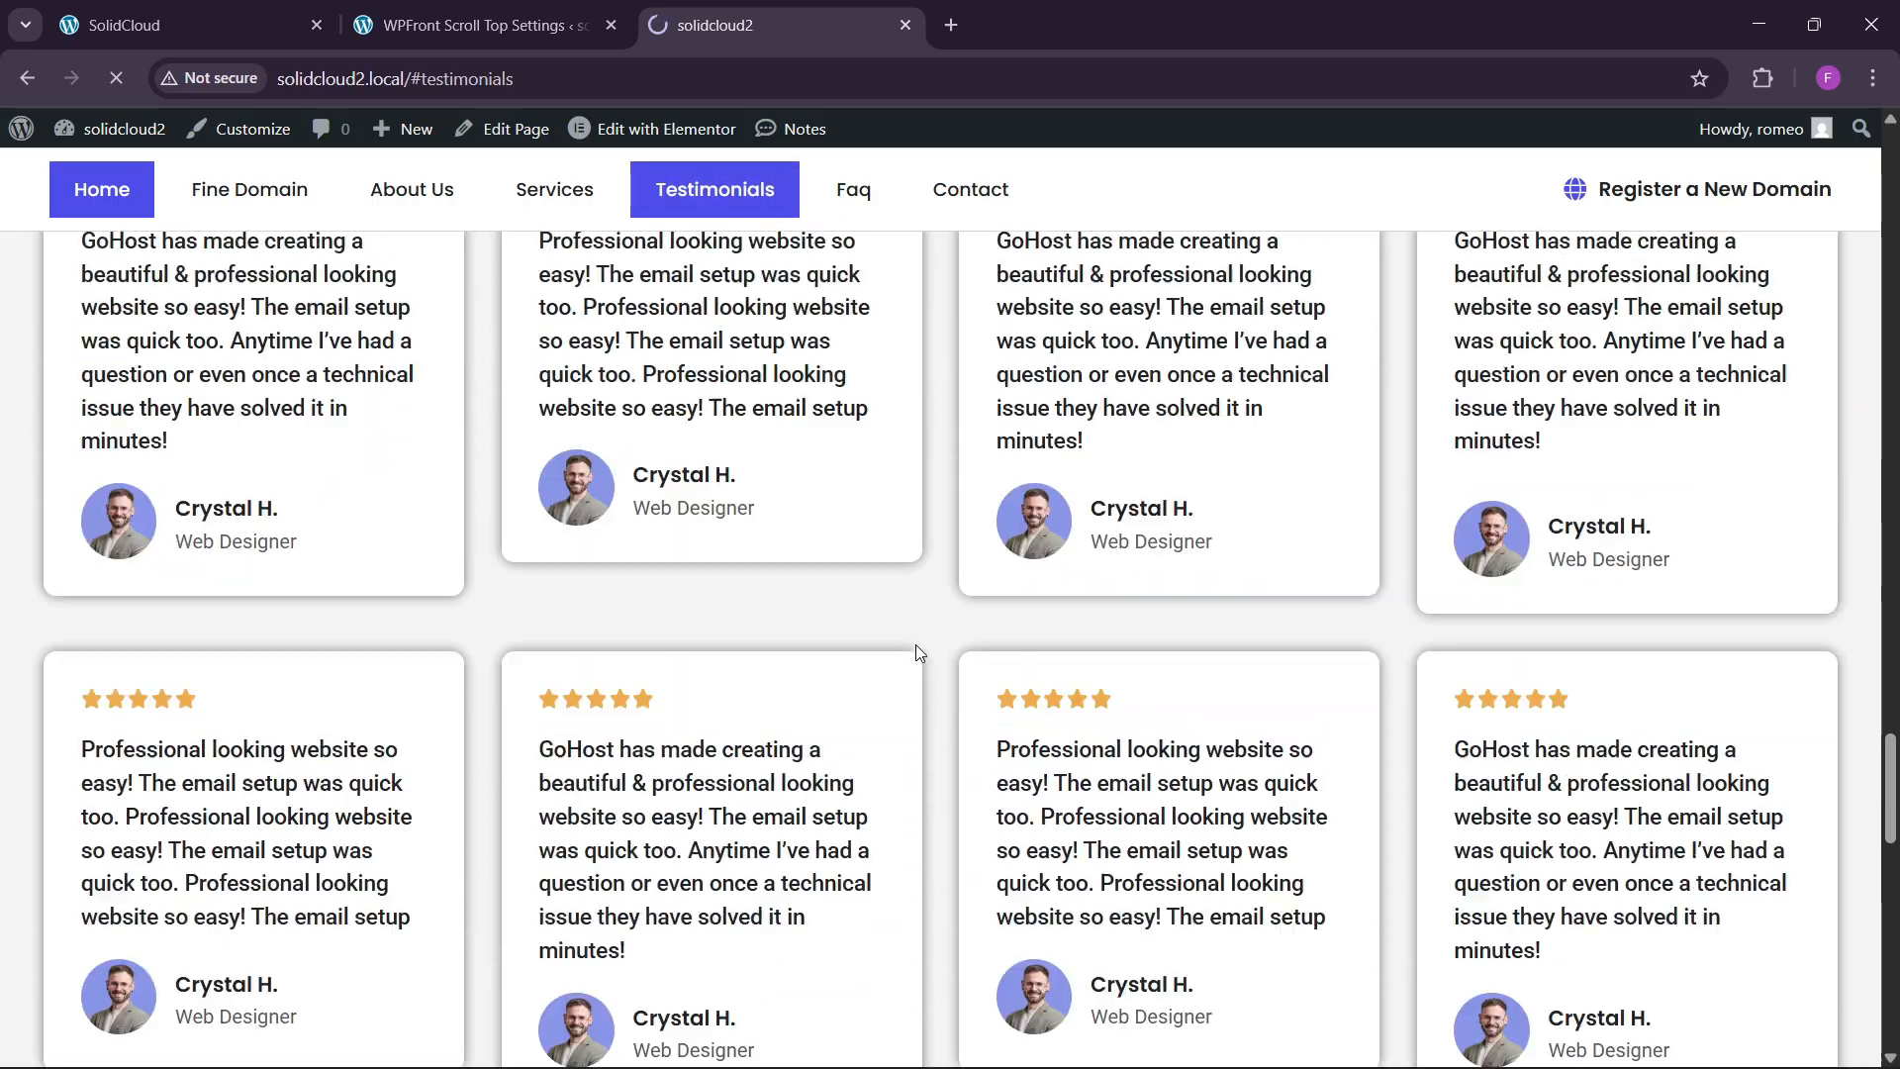
{"action": "scroll", "coordinate": [916, 648], "scroll_direction": "up", "scroll_amount": 5}
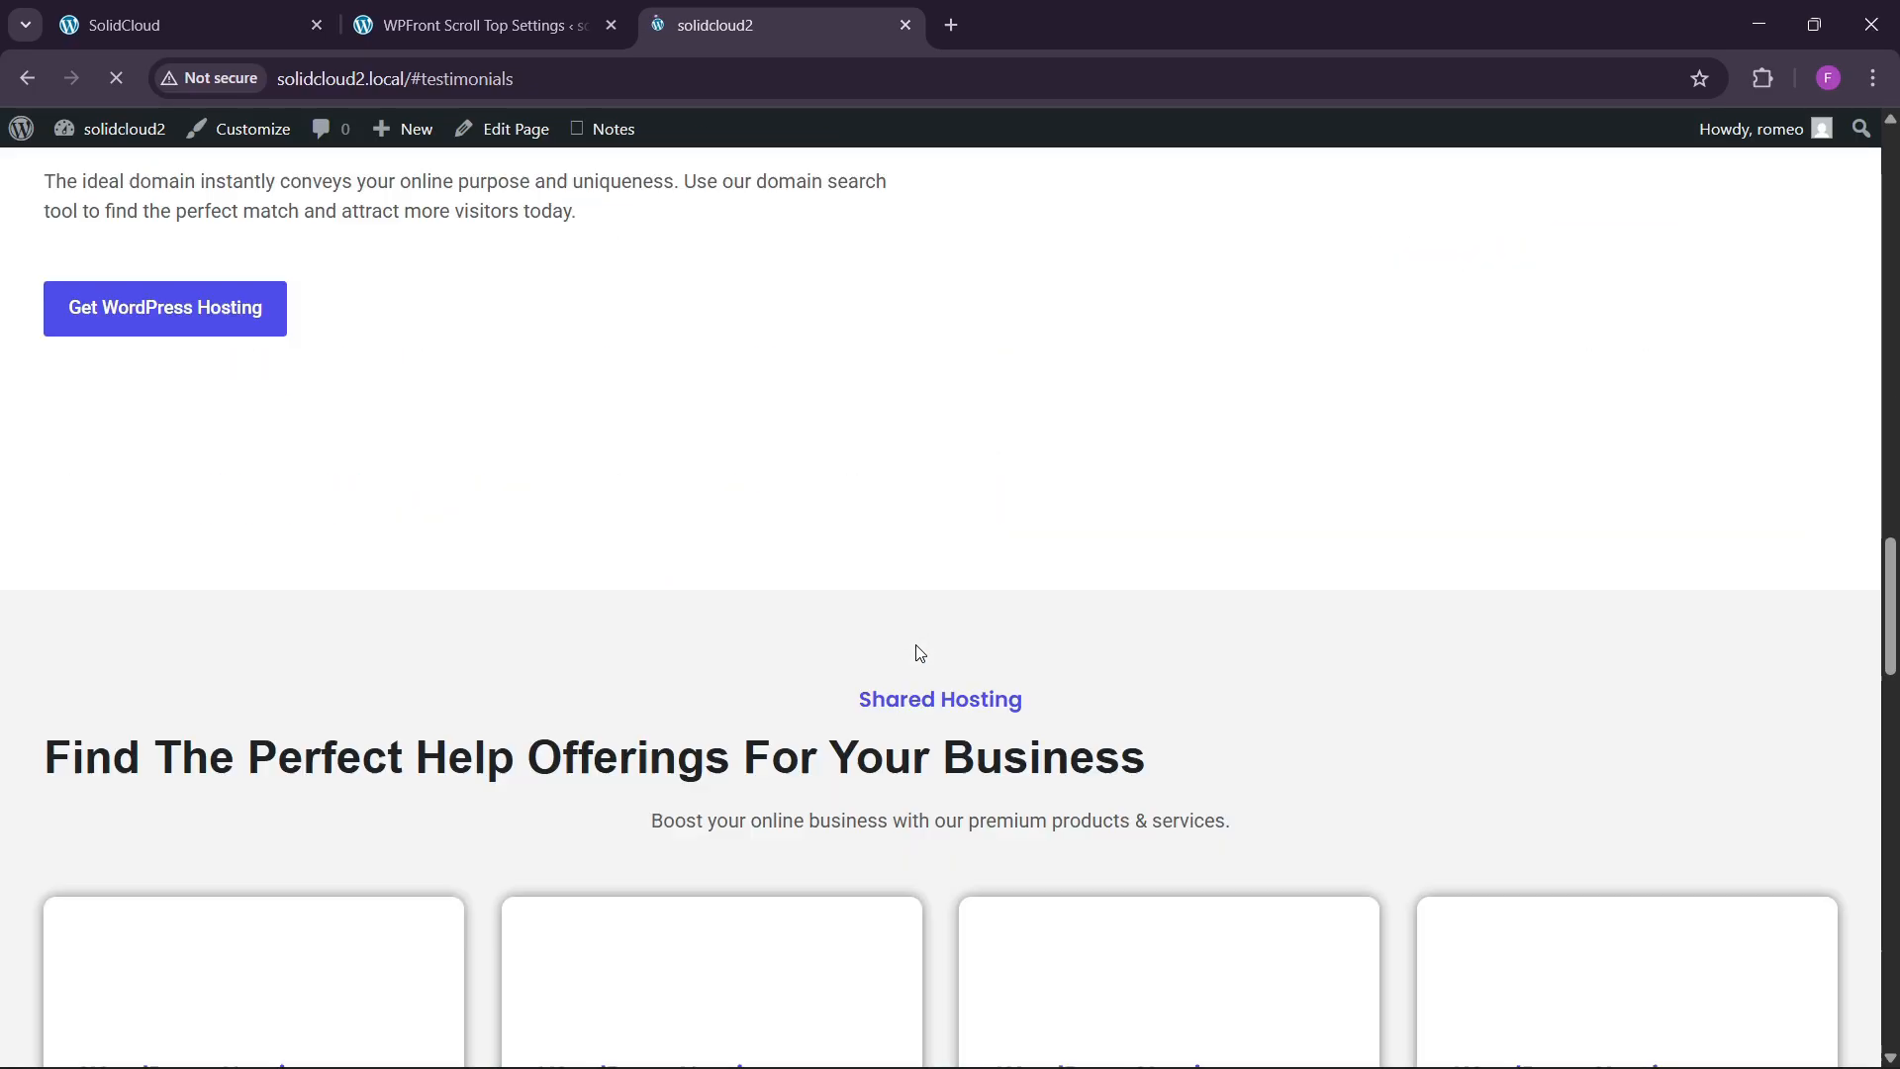
{"action": "scroll", "coordinate": [1556, 822], "scroll_direction": "down", "scroll_amount": 10}
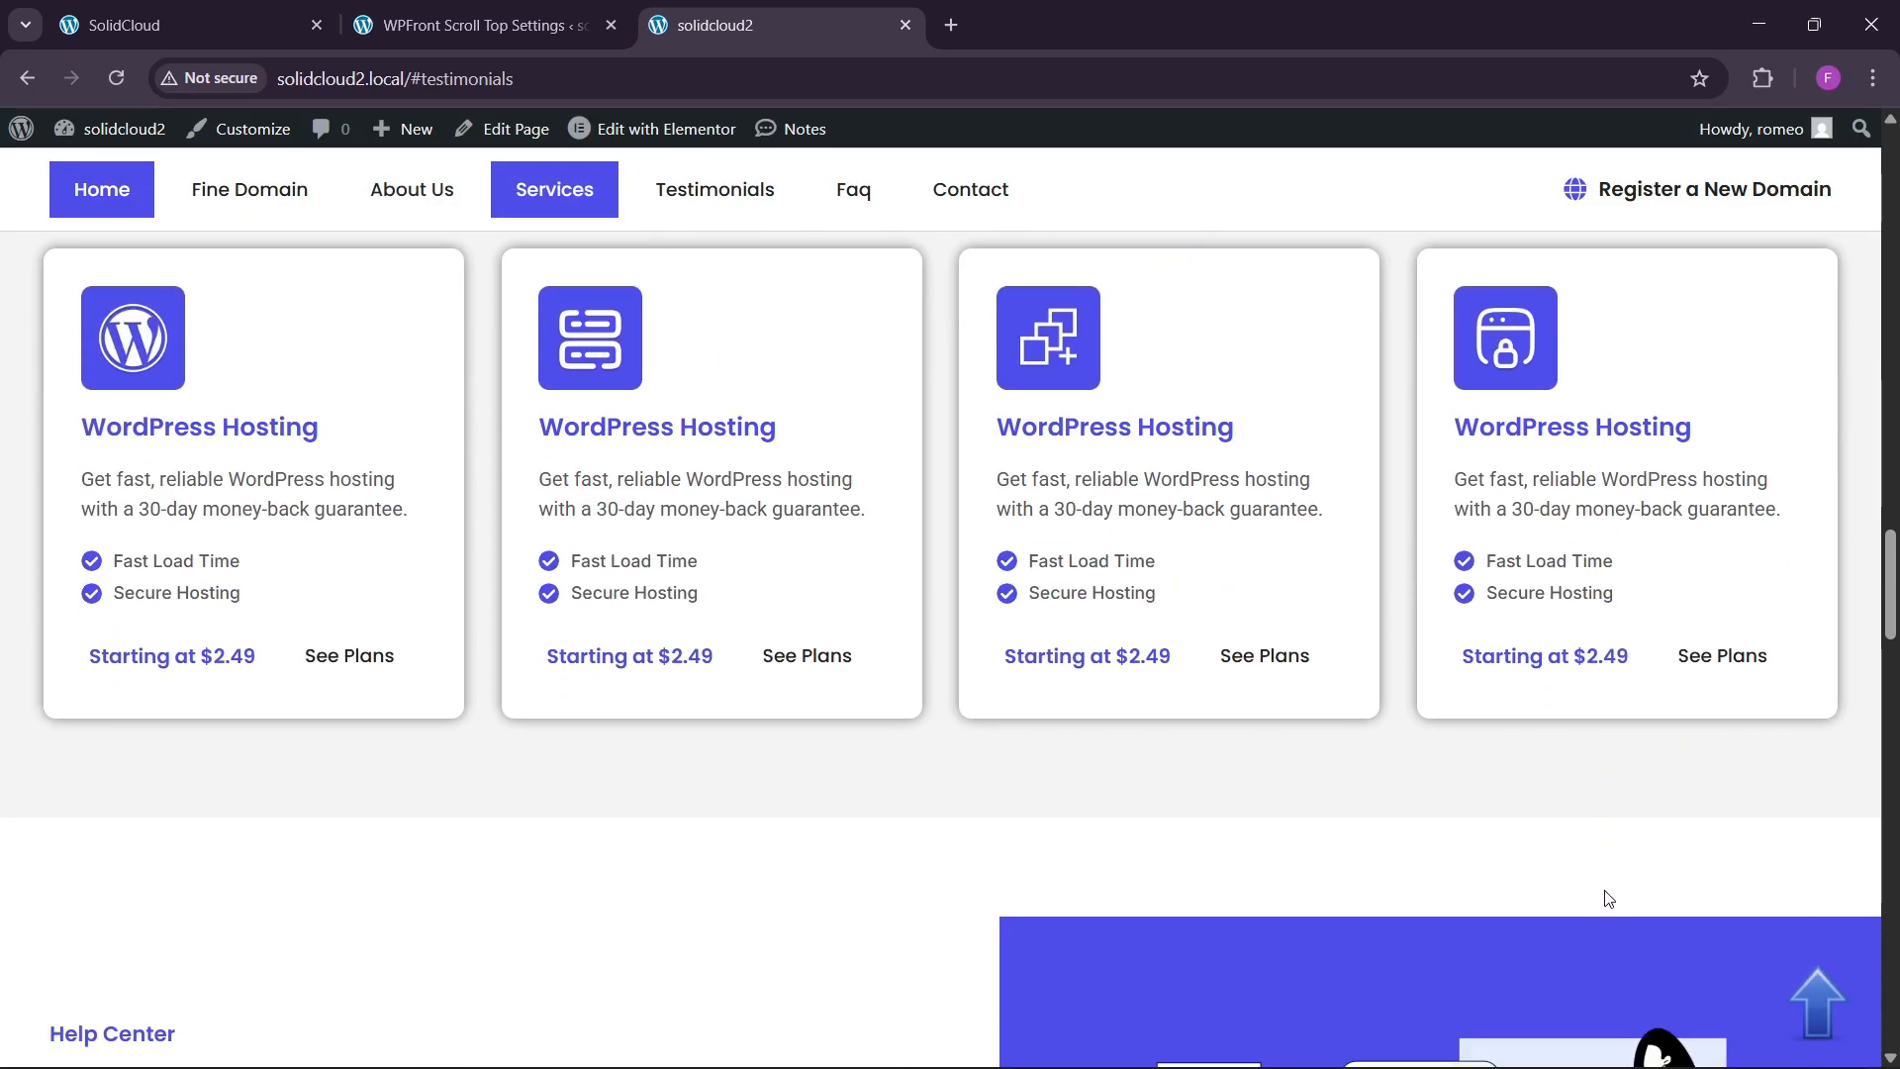
{"action": "left_click", "coordinate": [1817, 1000]}
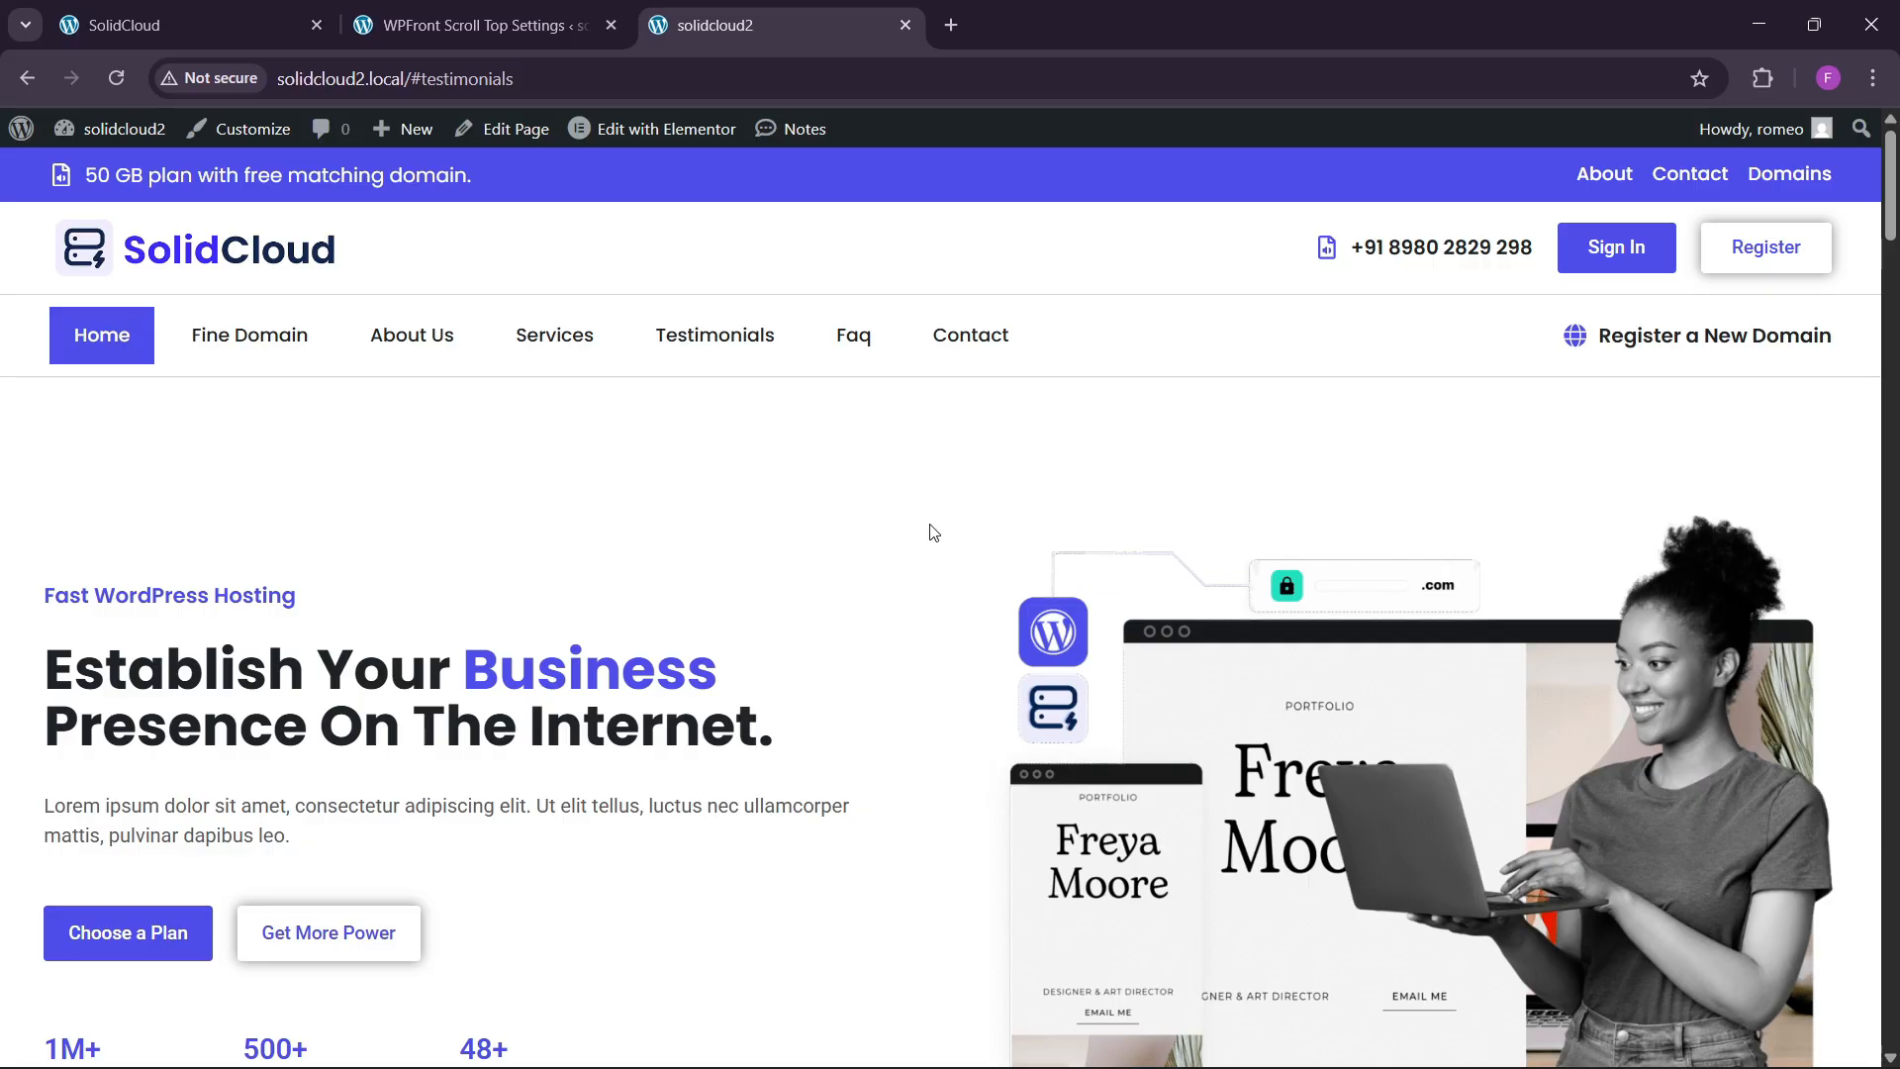
{"action": "scroll", "coordinate": [857, 566], "scroll_direction": "down", "scroll_amount": 3}
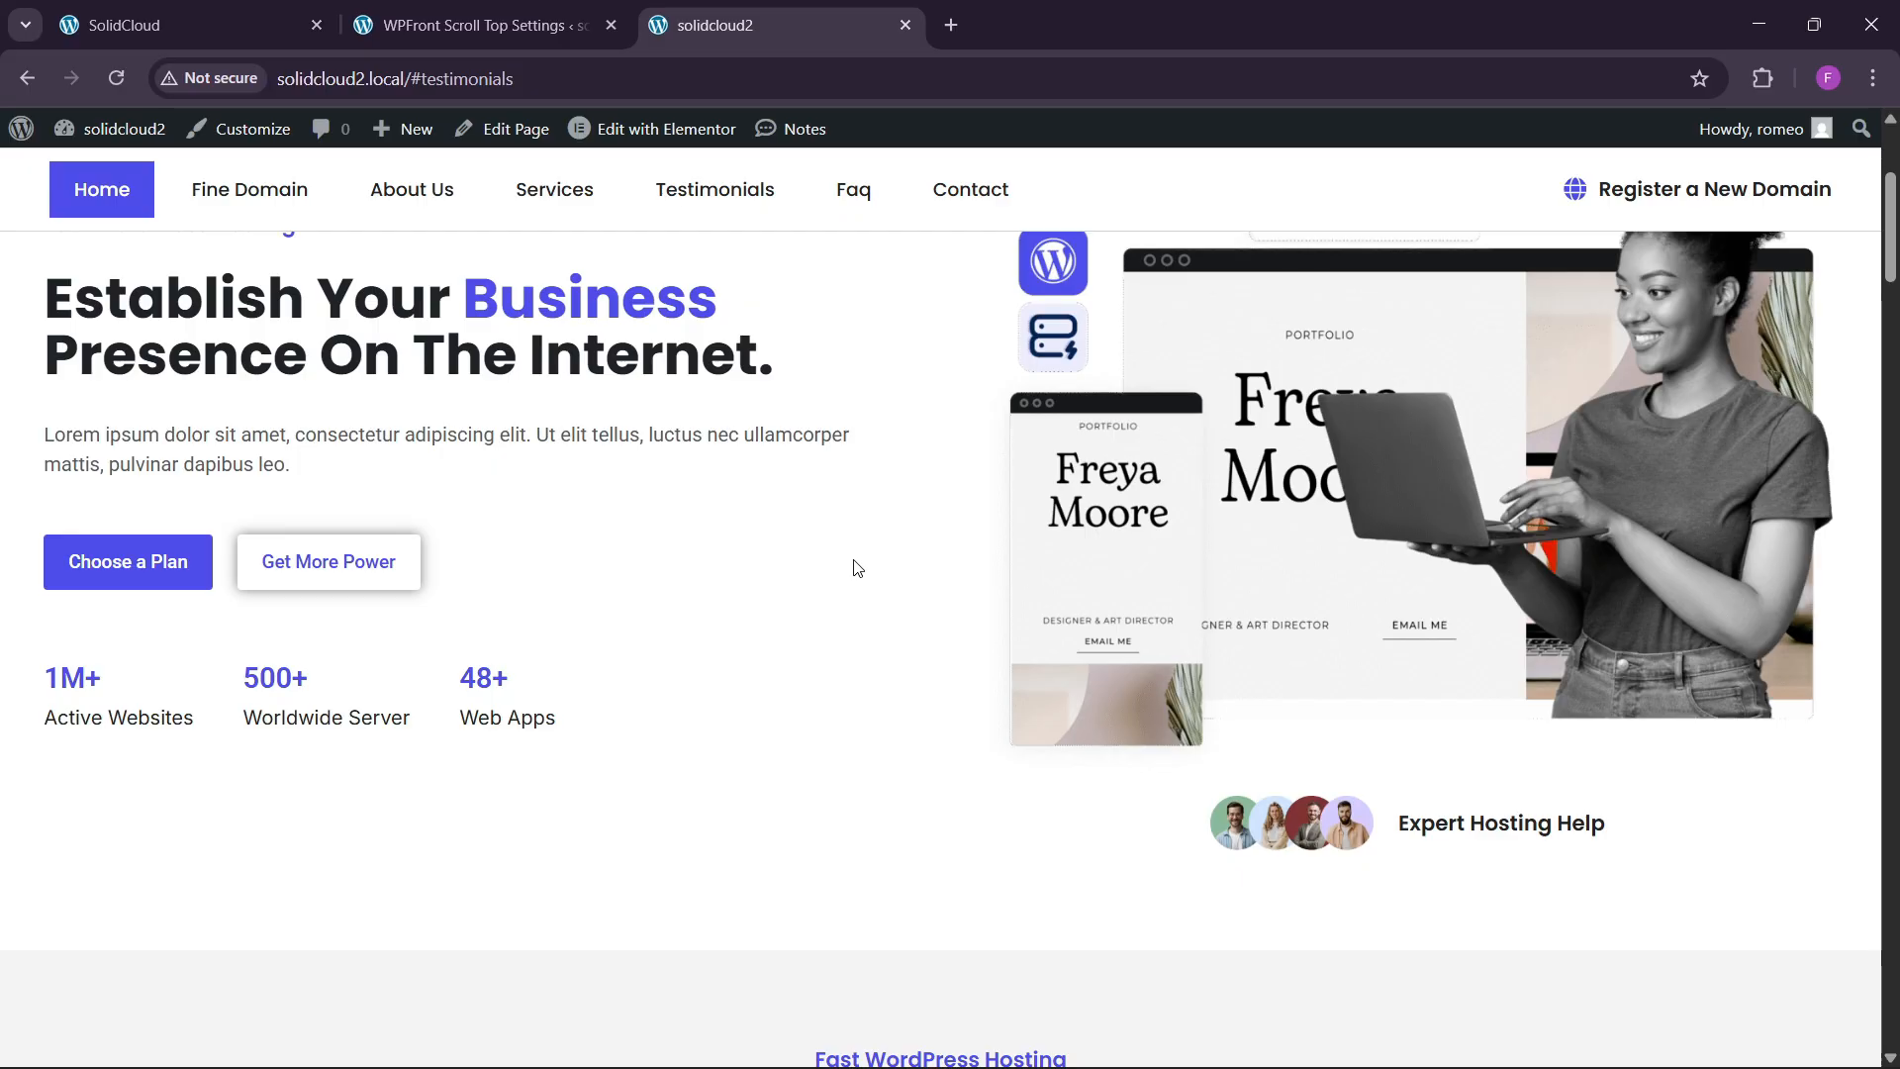
{"action": "scroll", "coordinate": [857, 567], "scroll_direction": "up", "scroll_amount": 3}
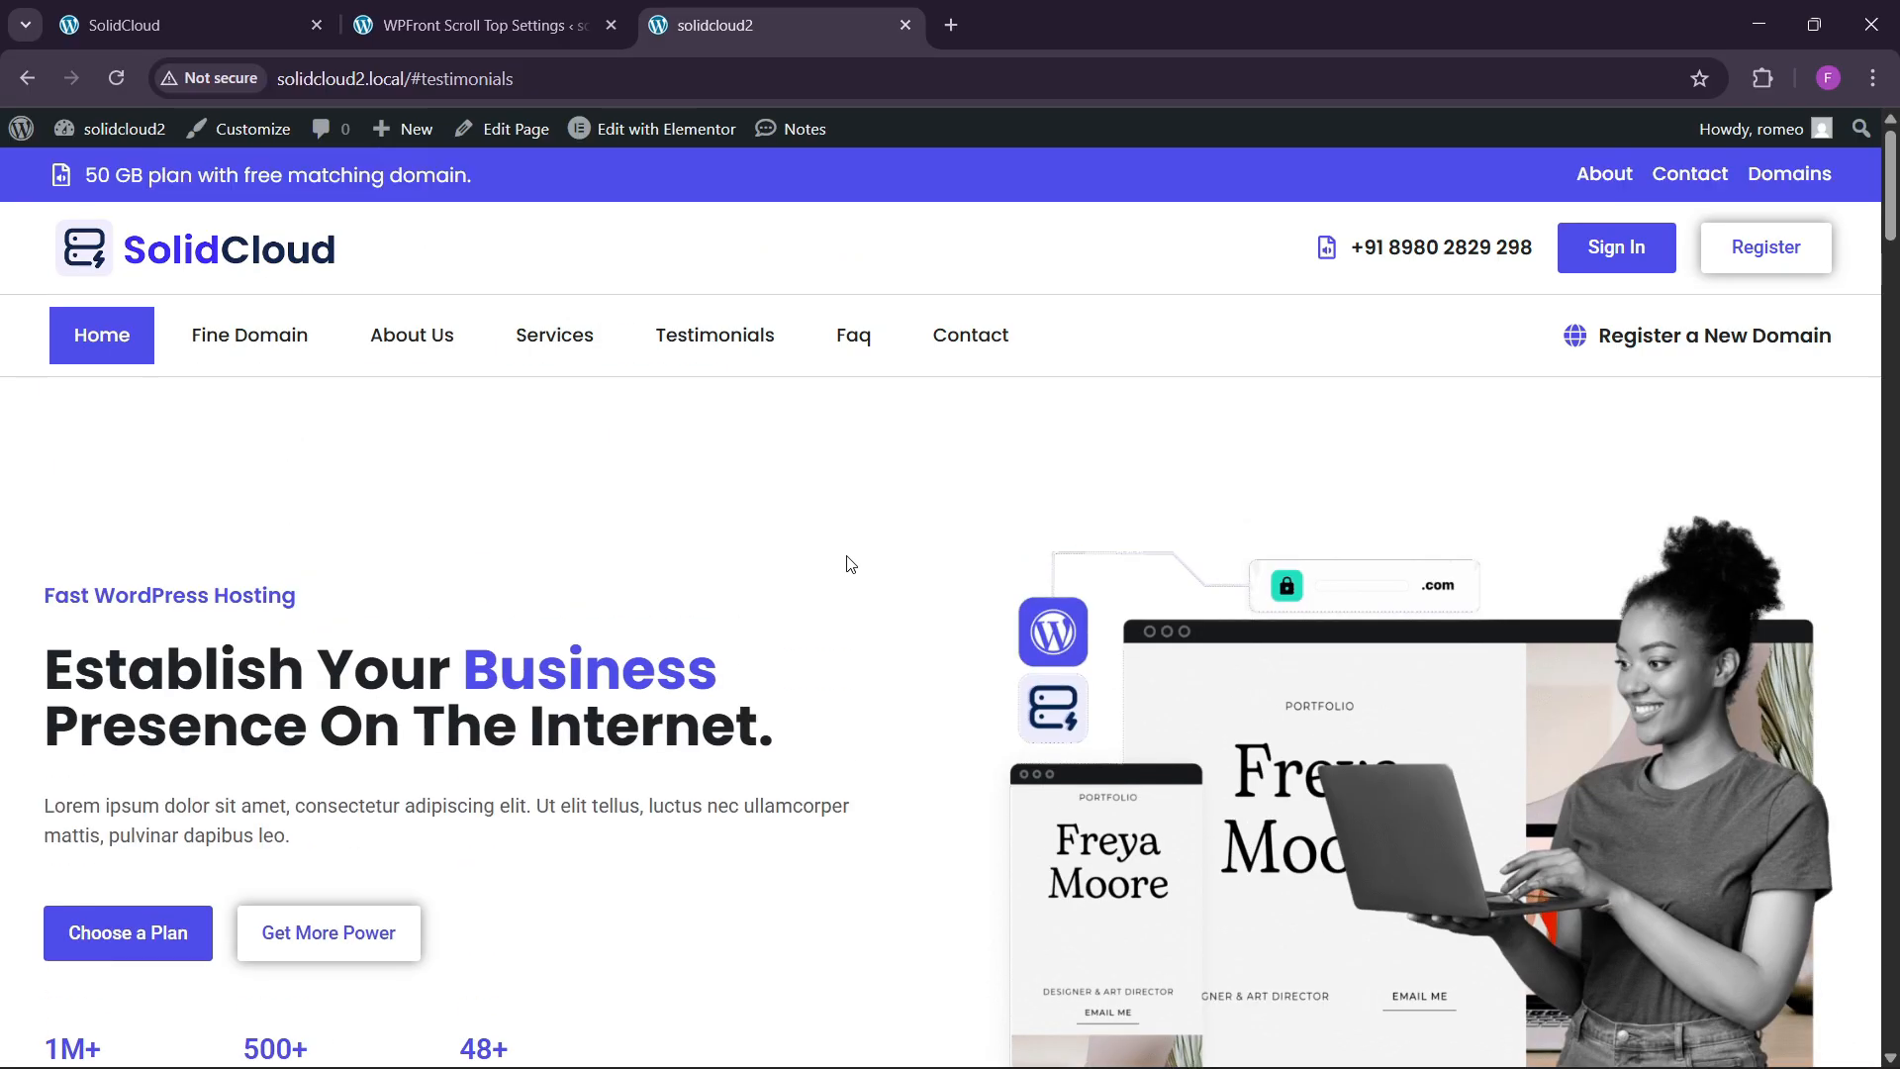
{"action": "scroll", "coordinate": [772, 557], "scroll_direction": "down", "scroll_amount": 3}
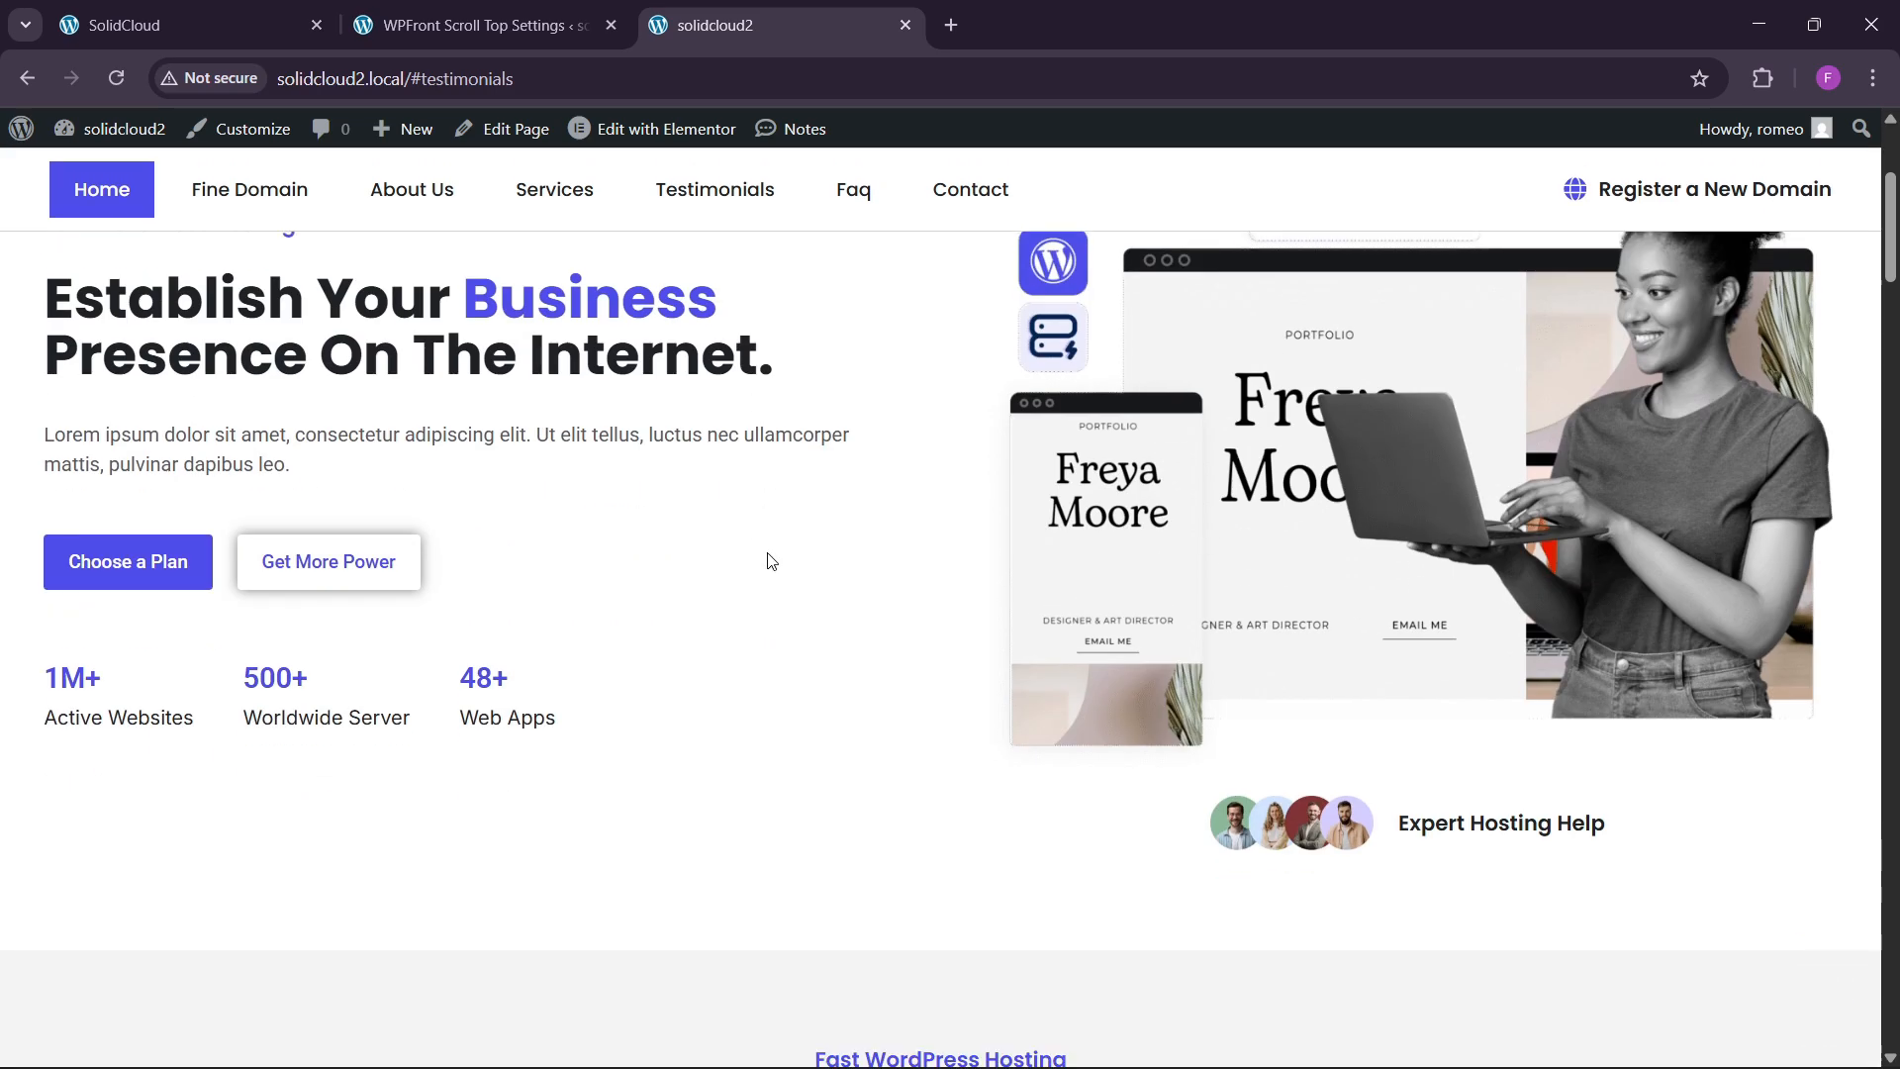
{"action": "scroll", "coordinate": [772, 561], "scroll_direction": "up", "scroll_amount": 3}
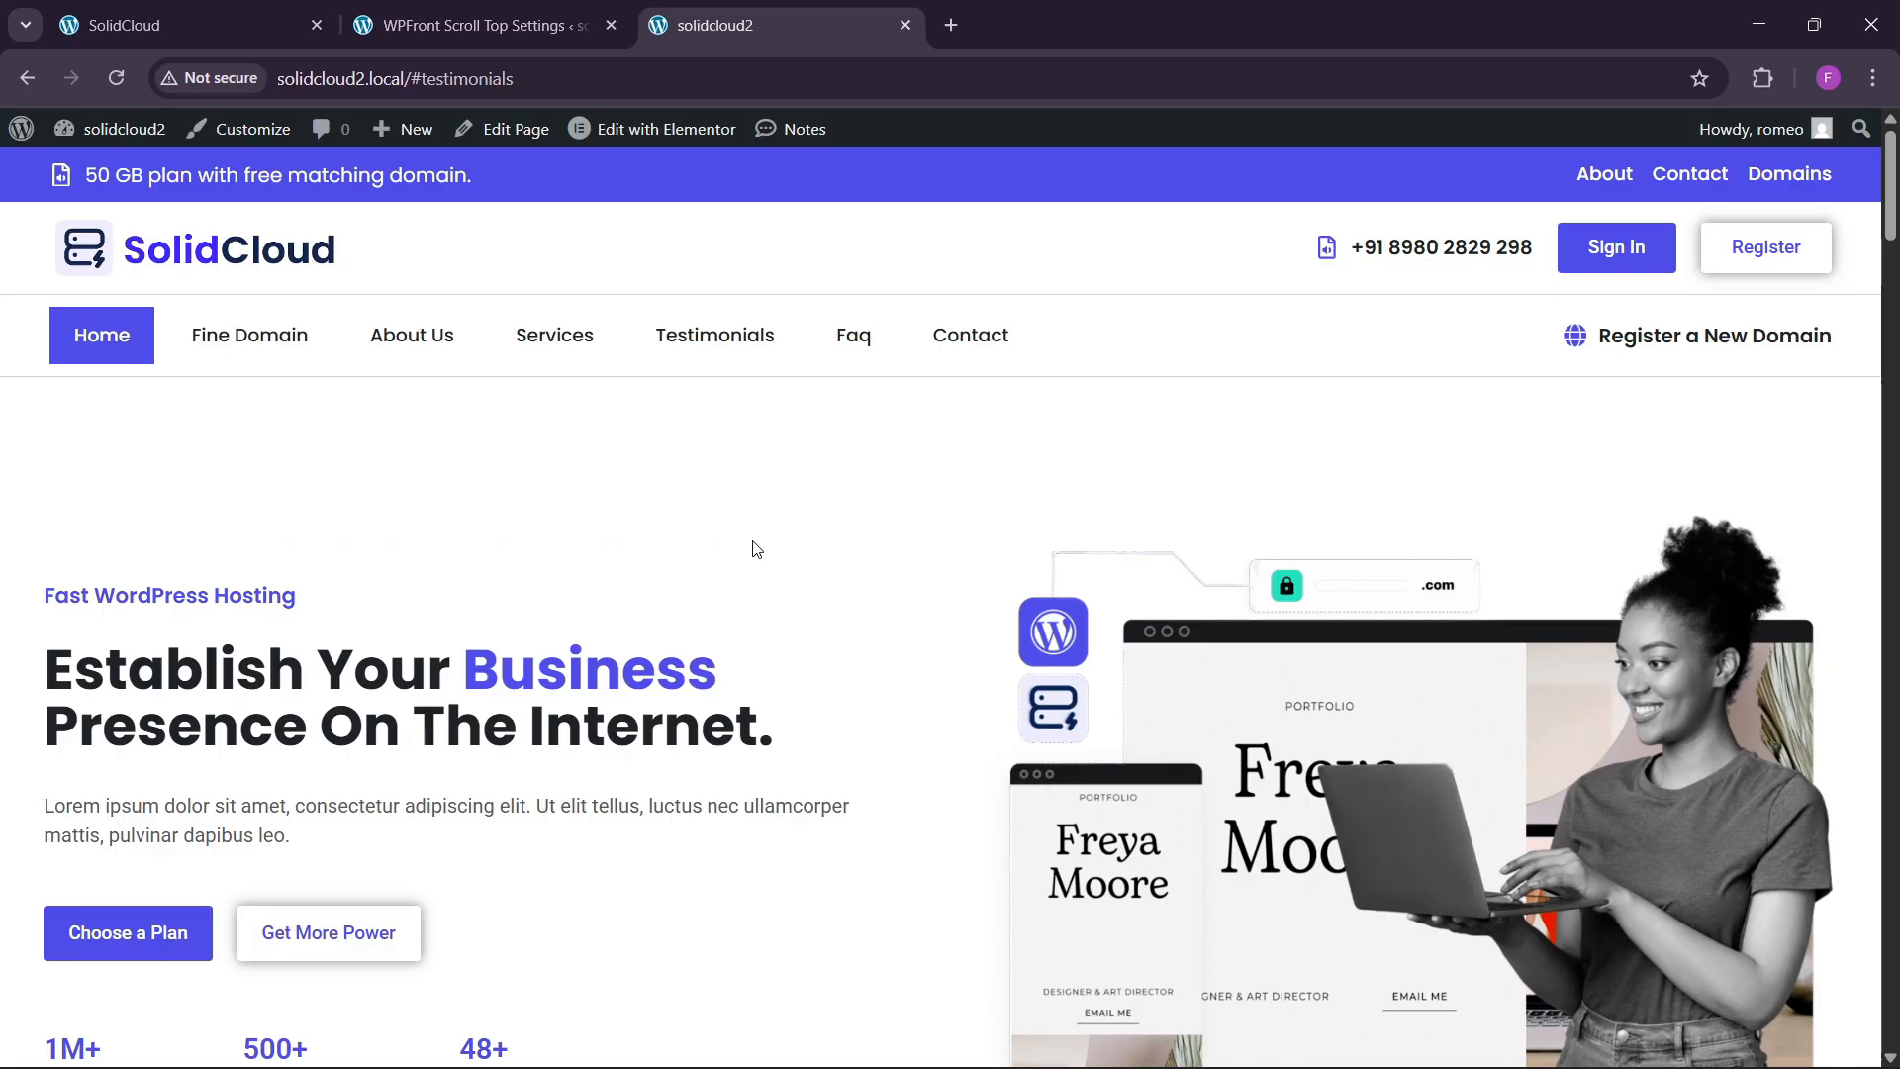